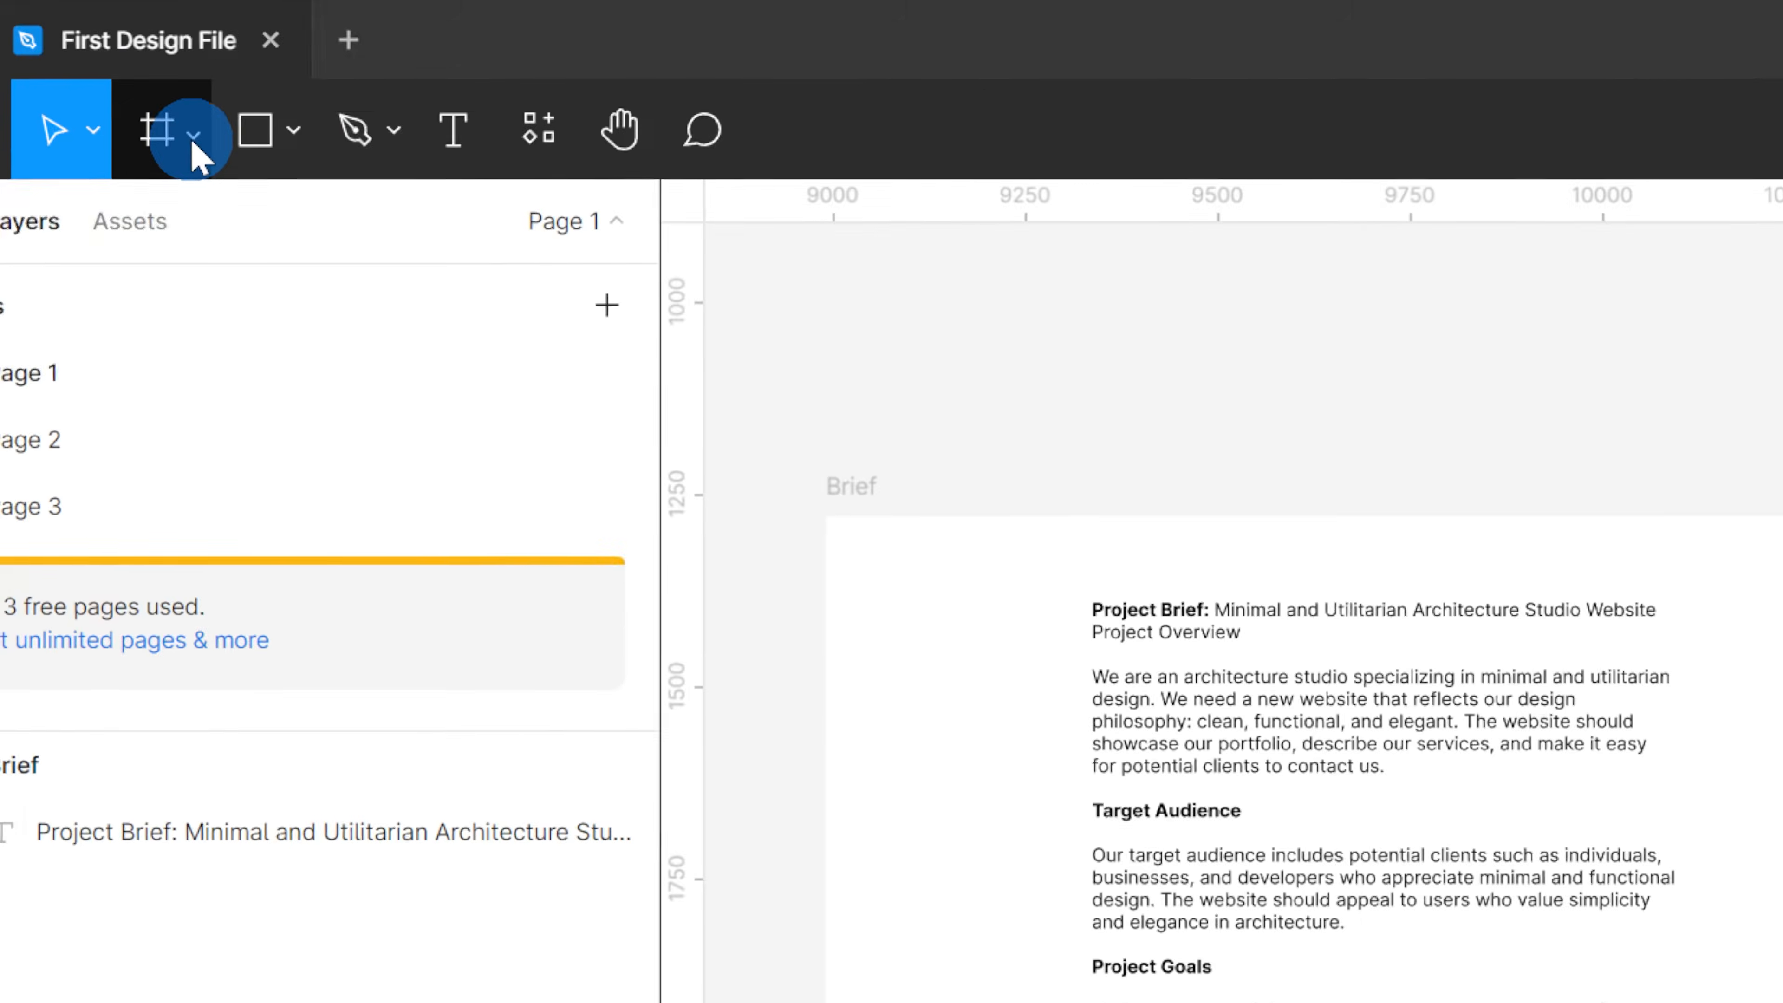
Step: Draw a frame about 2025 × 2330 beside the Brief frame and rename it Moodboard
click(96, 47)
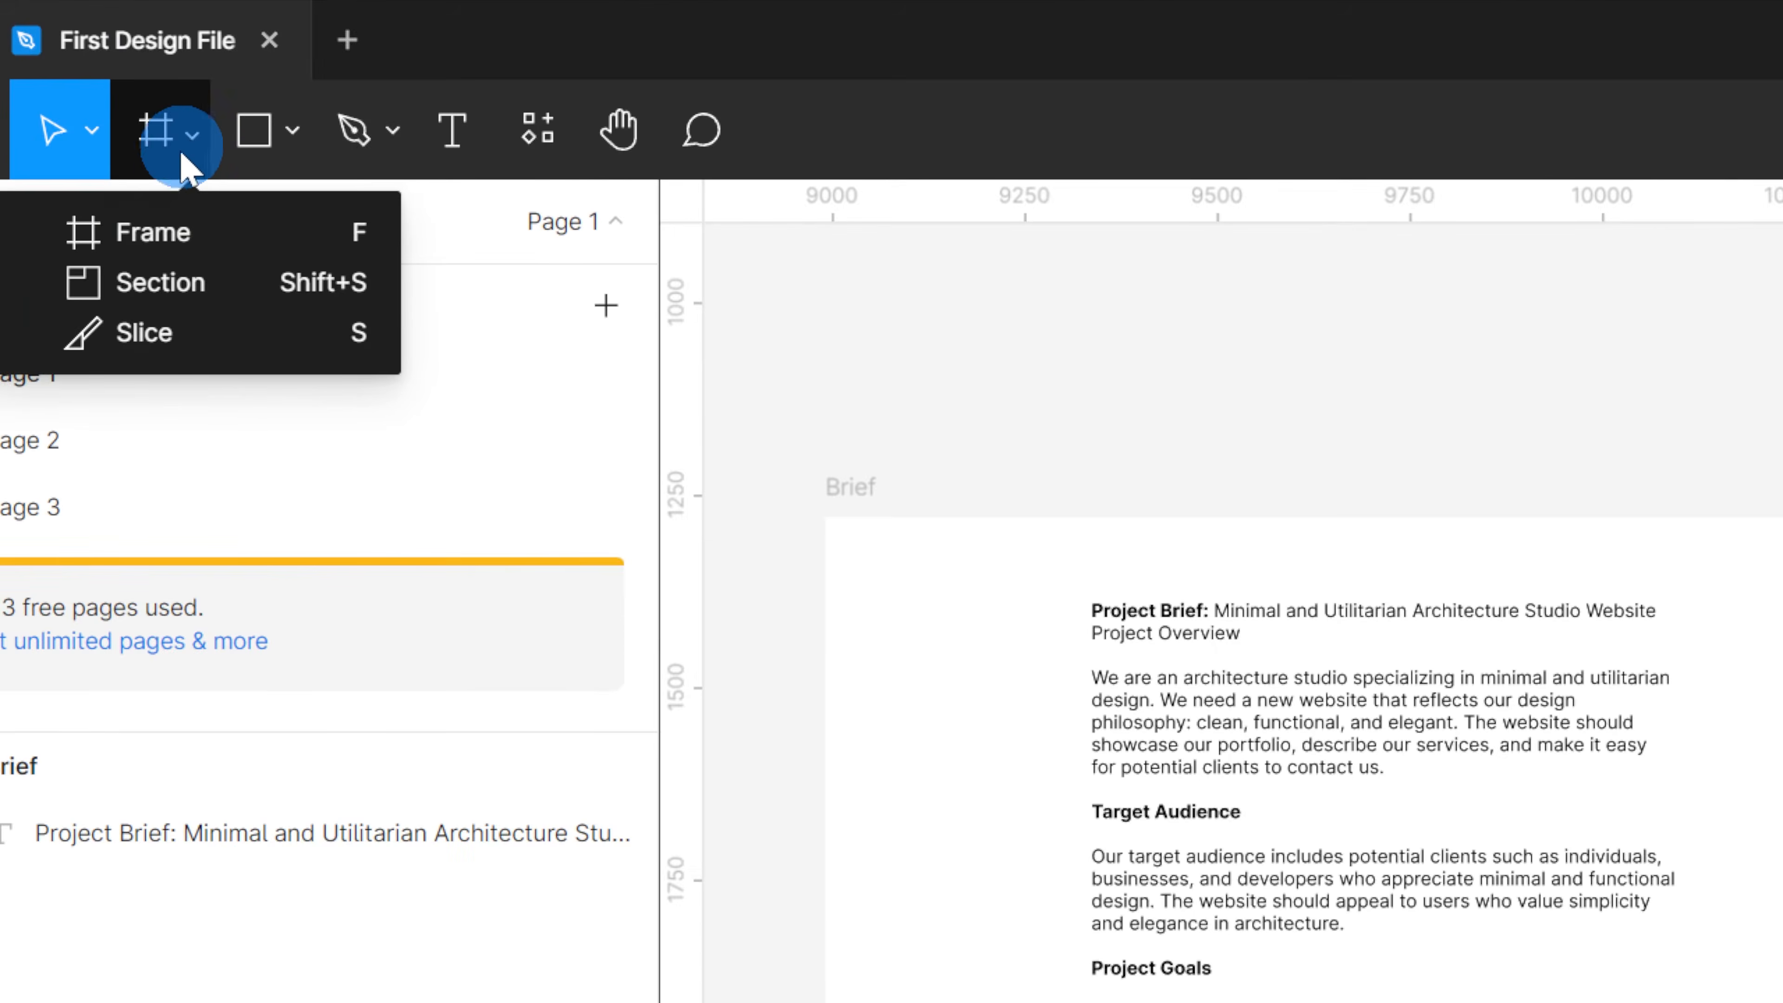
click(201, 249)
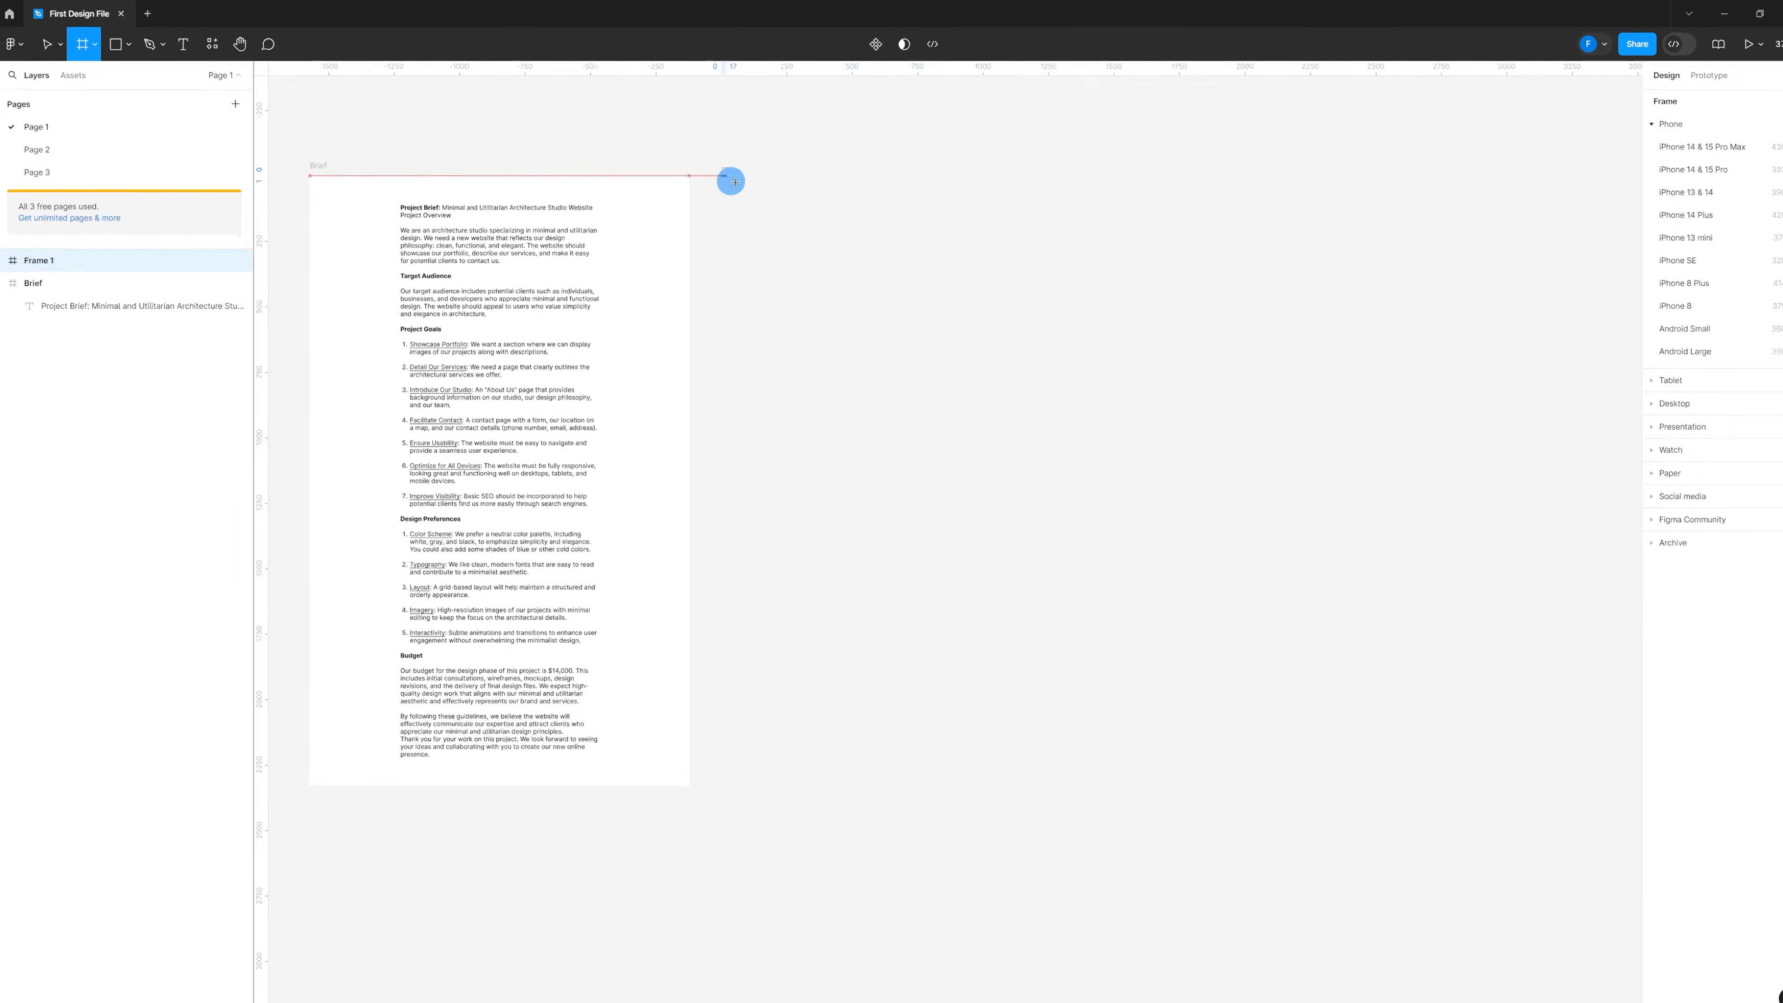
drag(1356, 439, 1782, 1002)
drag(1187, 715, 1230, 763)
click(1298, 458)
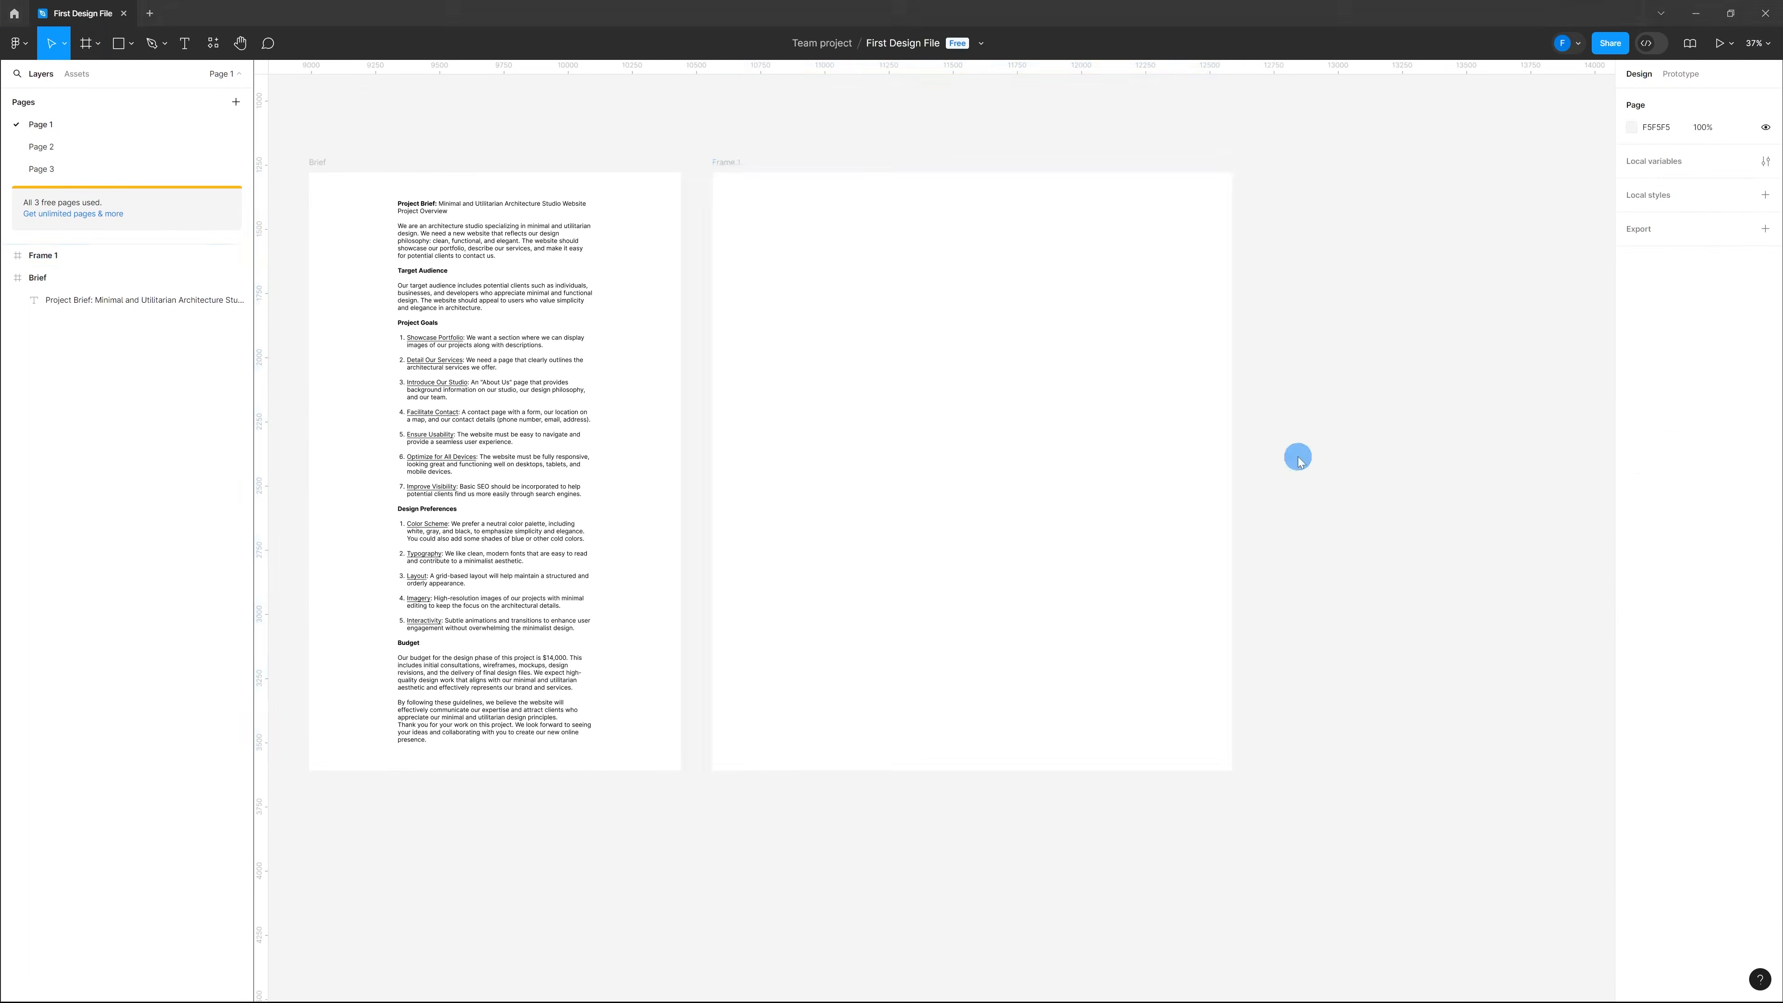
double_click(725, 166)
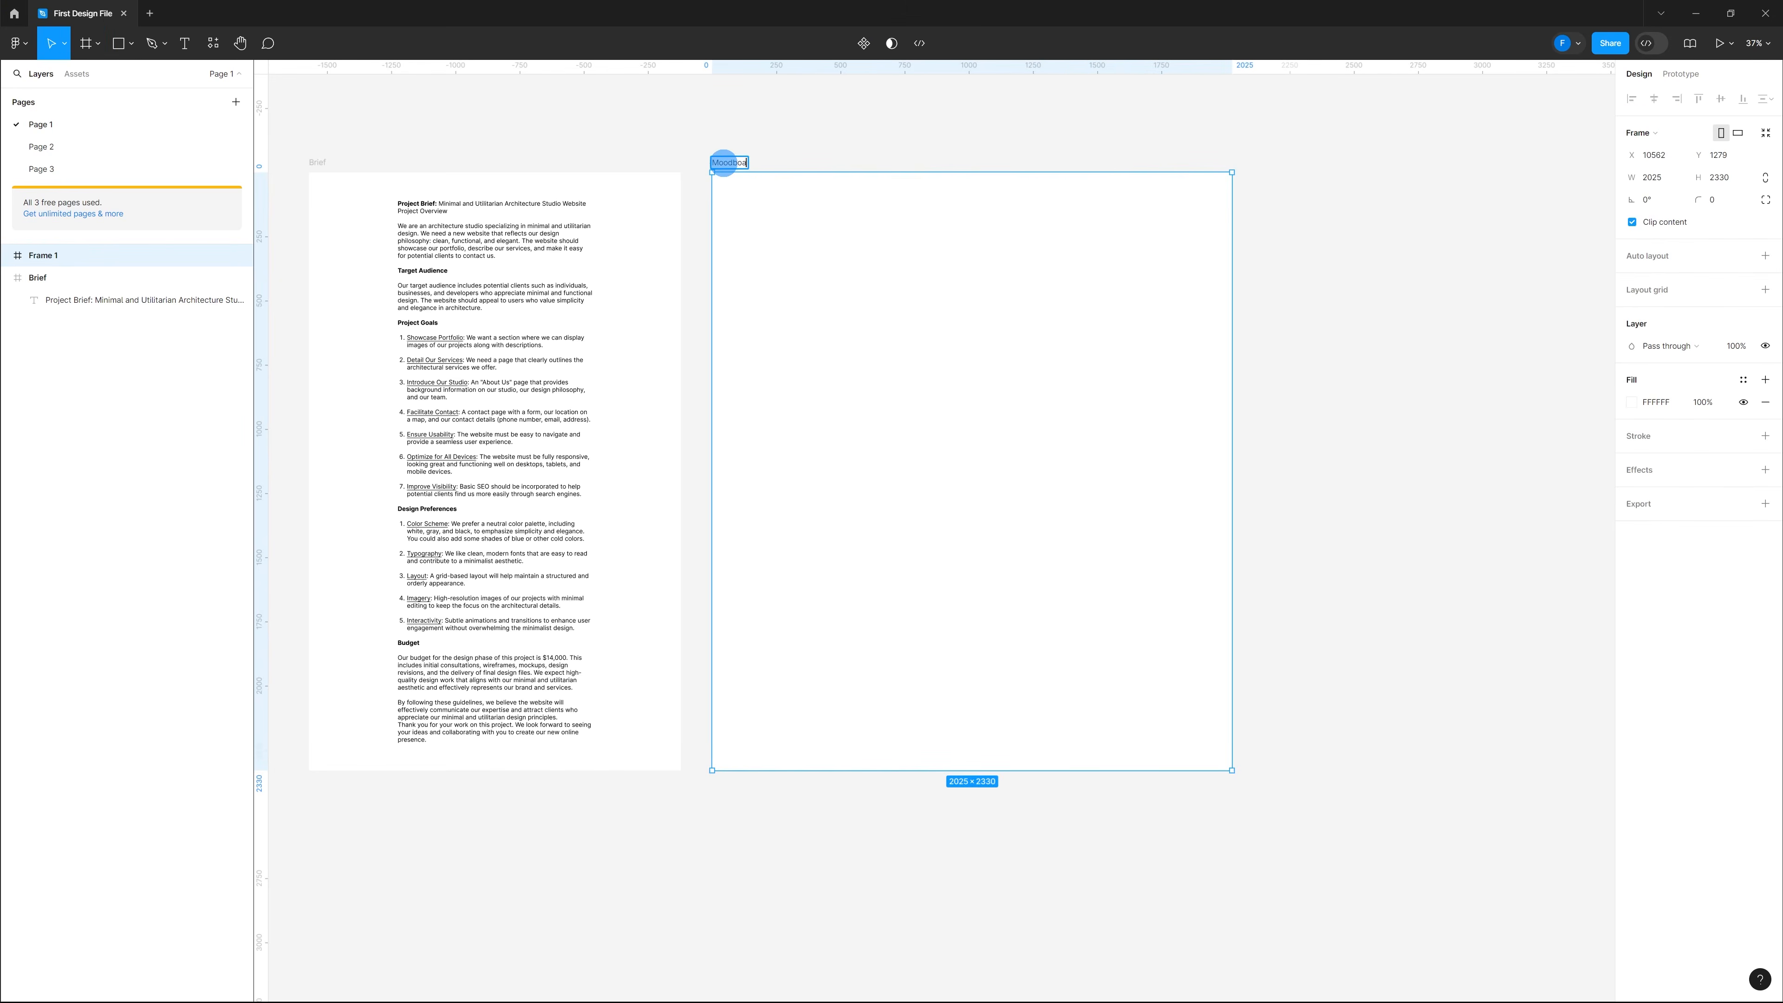
click(747, 125)
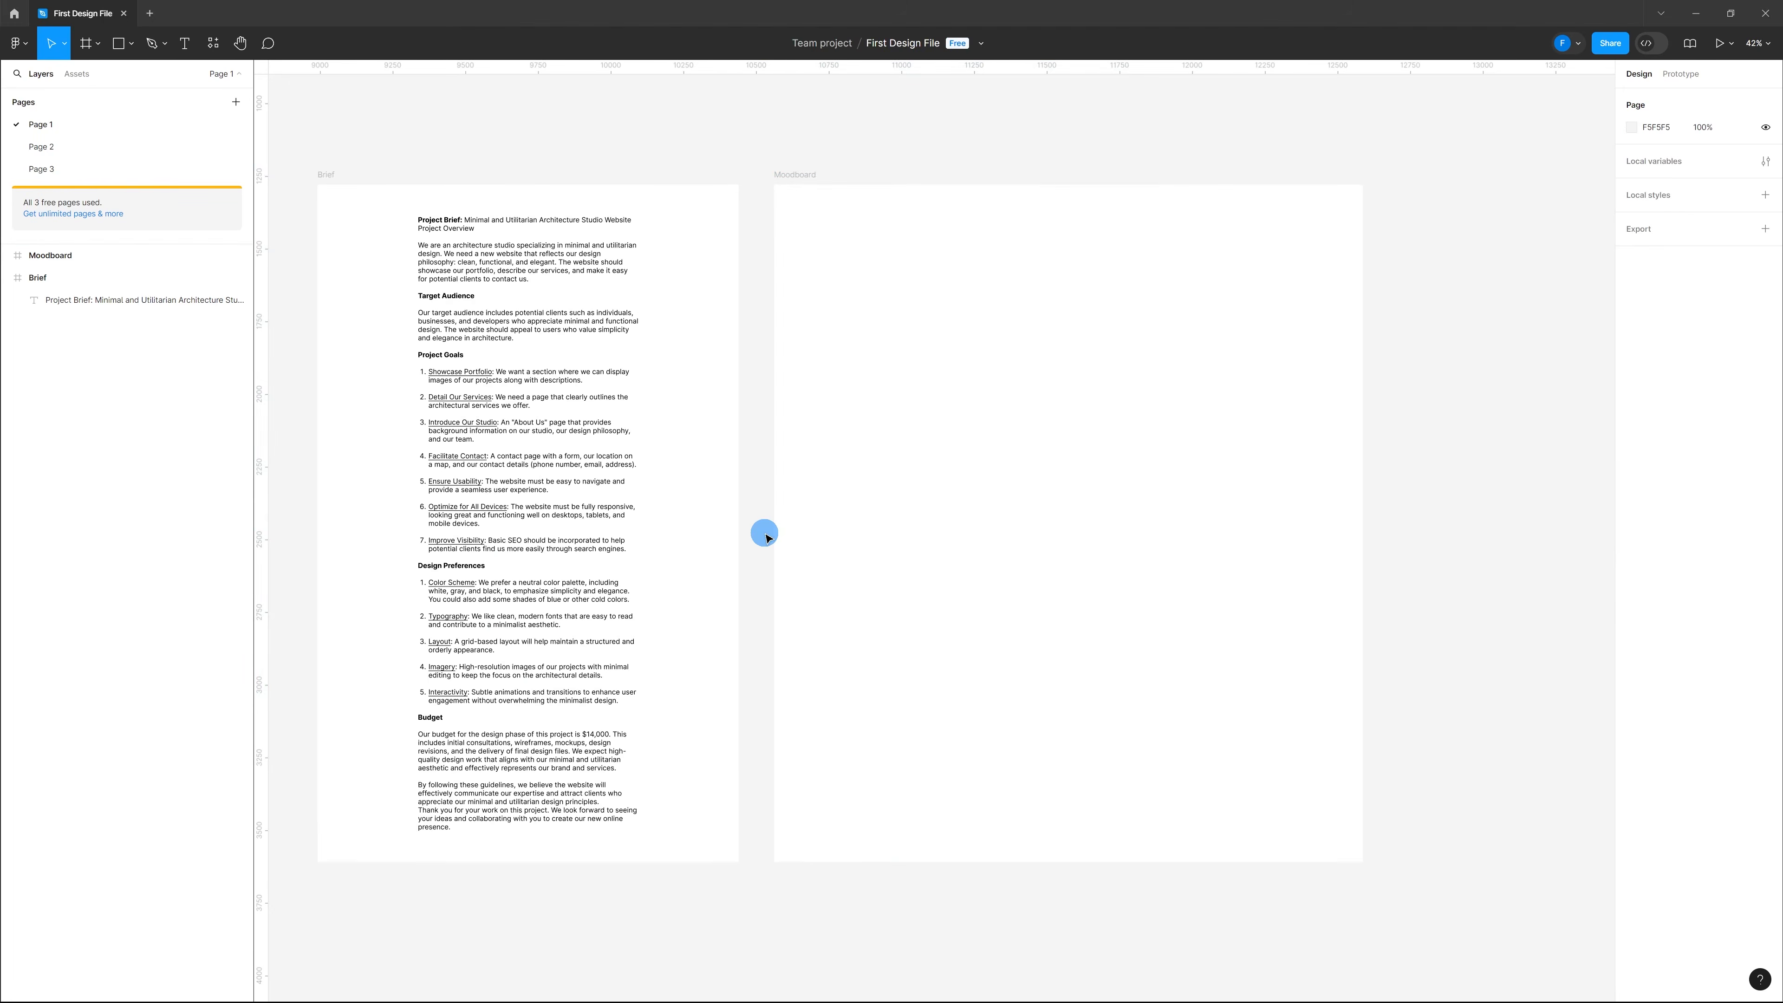
Step: Read the Design Preferences and Budget sections of the project brief for colour, typography, layout and imagery requirements
scroll(427, 661, up, 5)
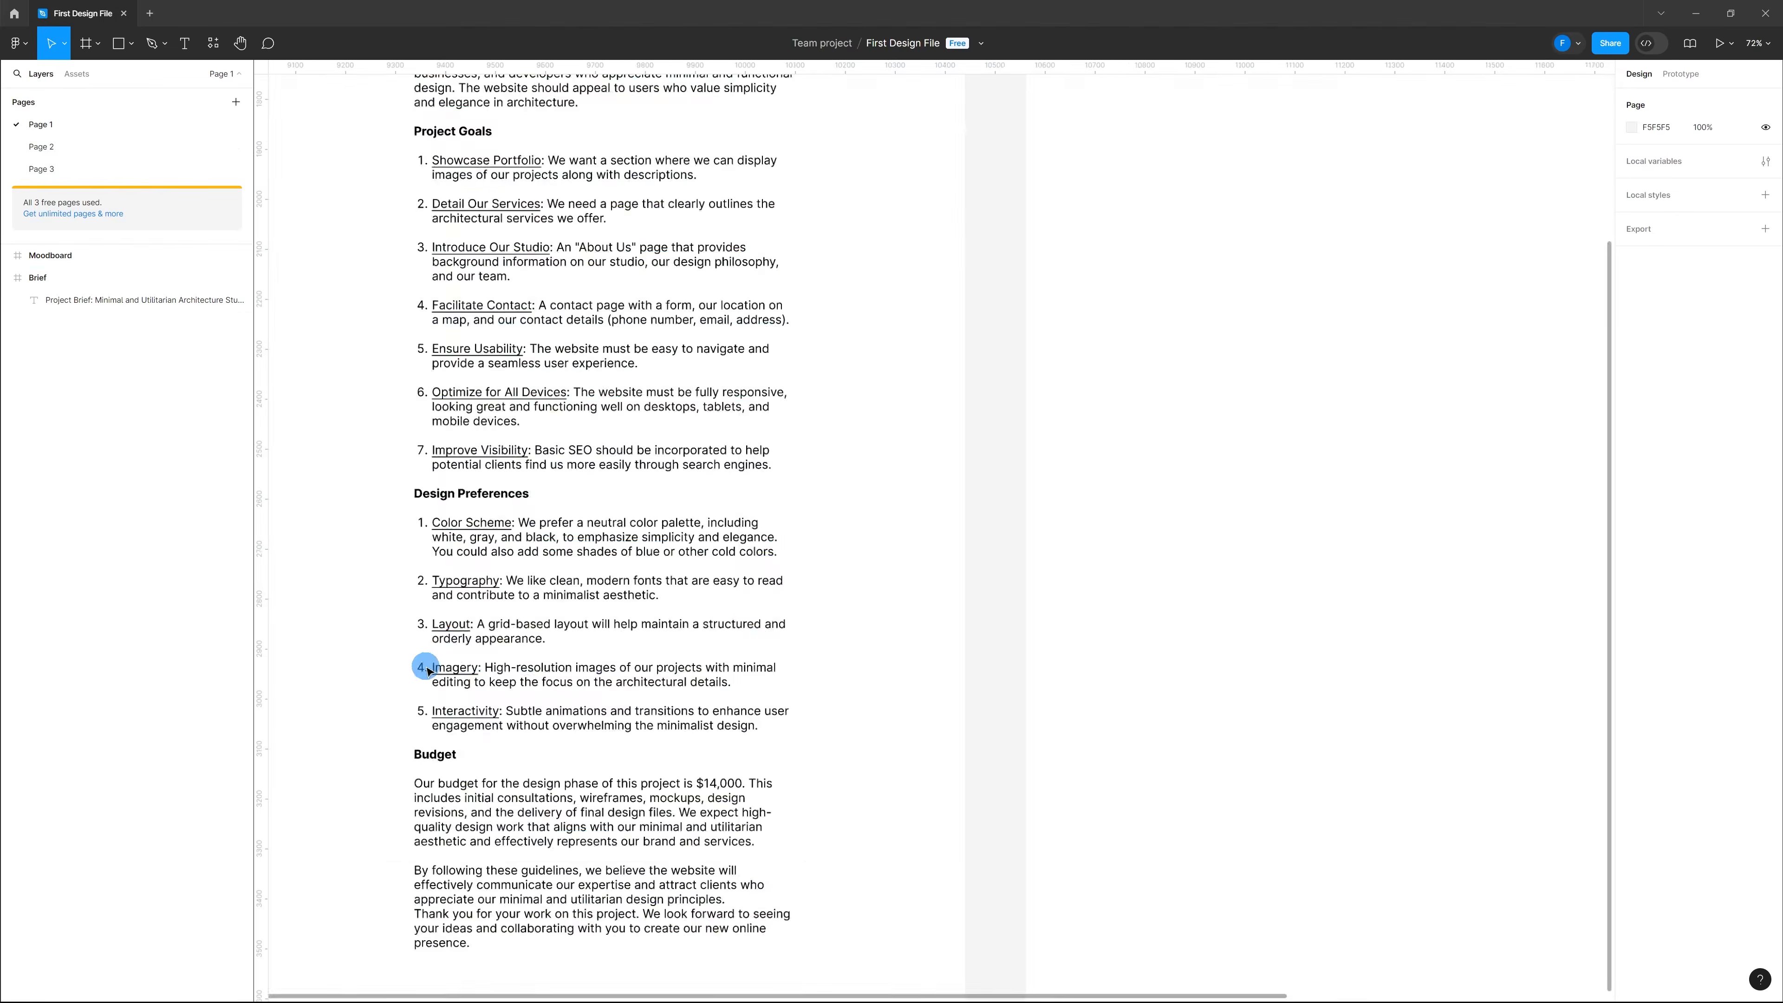
scroll(596, 426, up, 3)
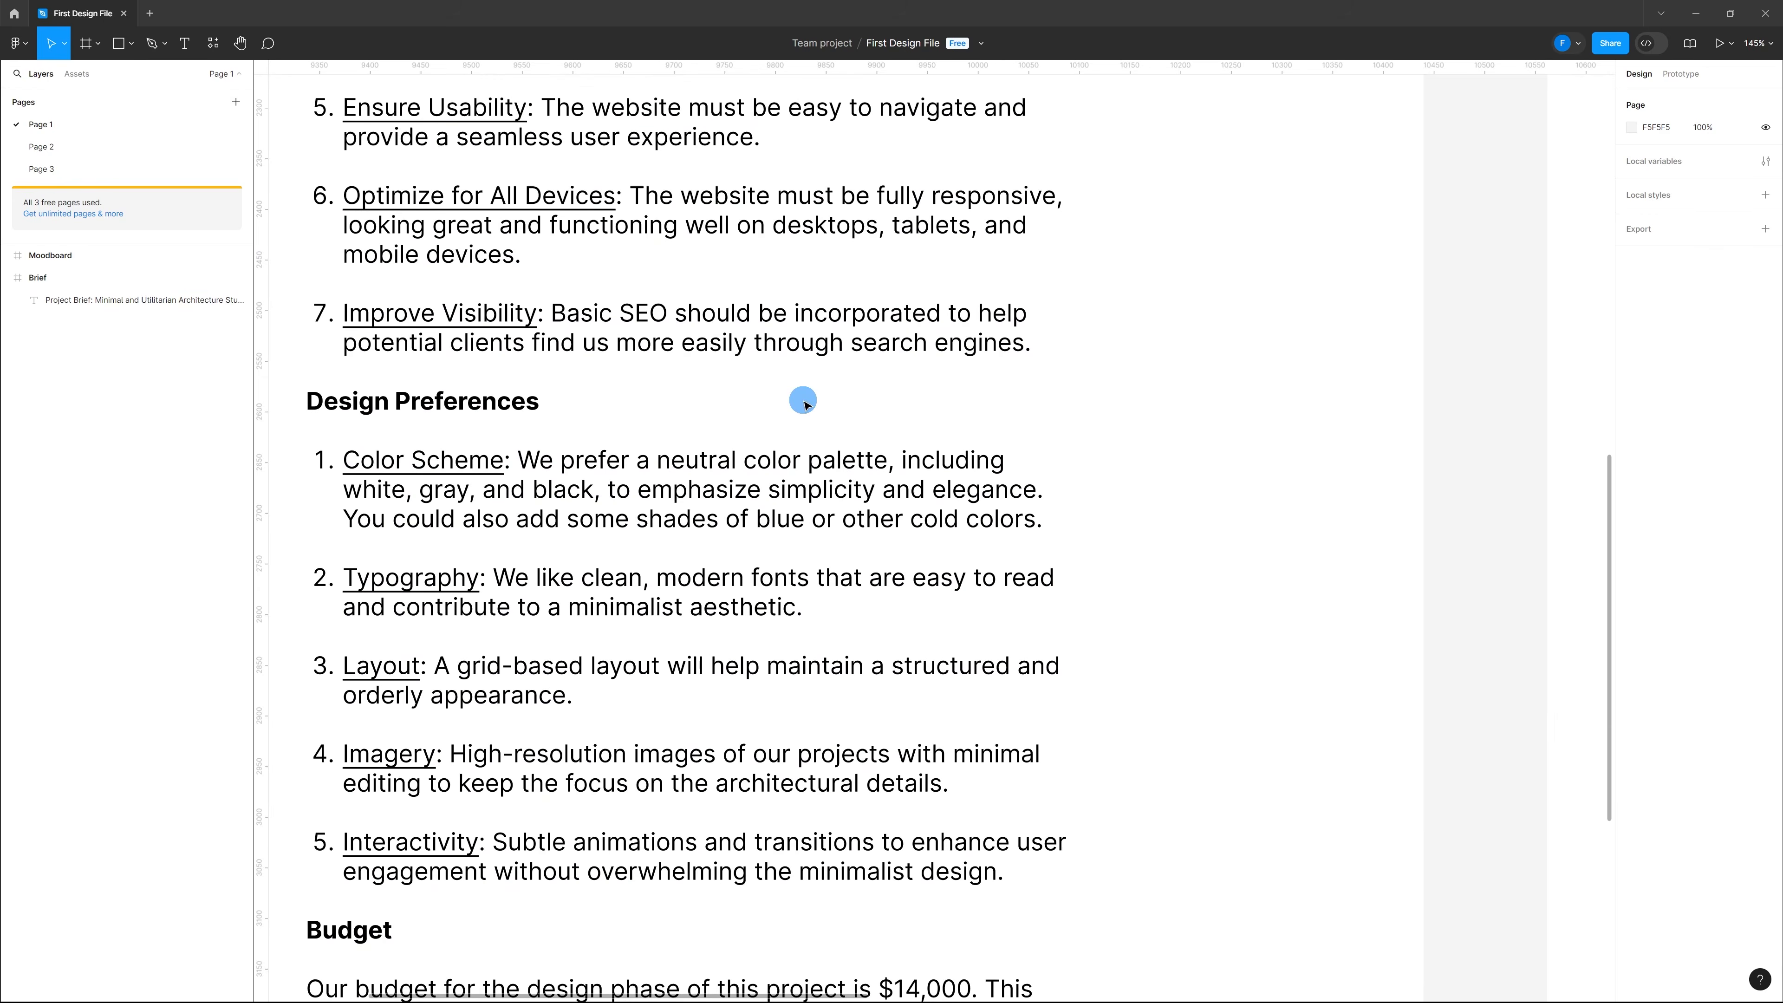
scroll(802, 399, down, 3)
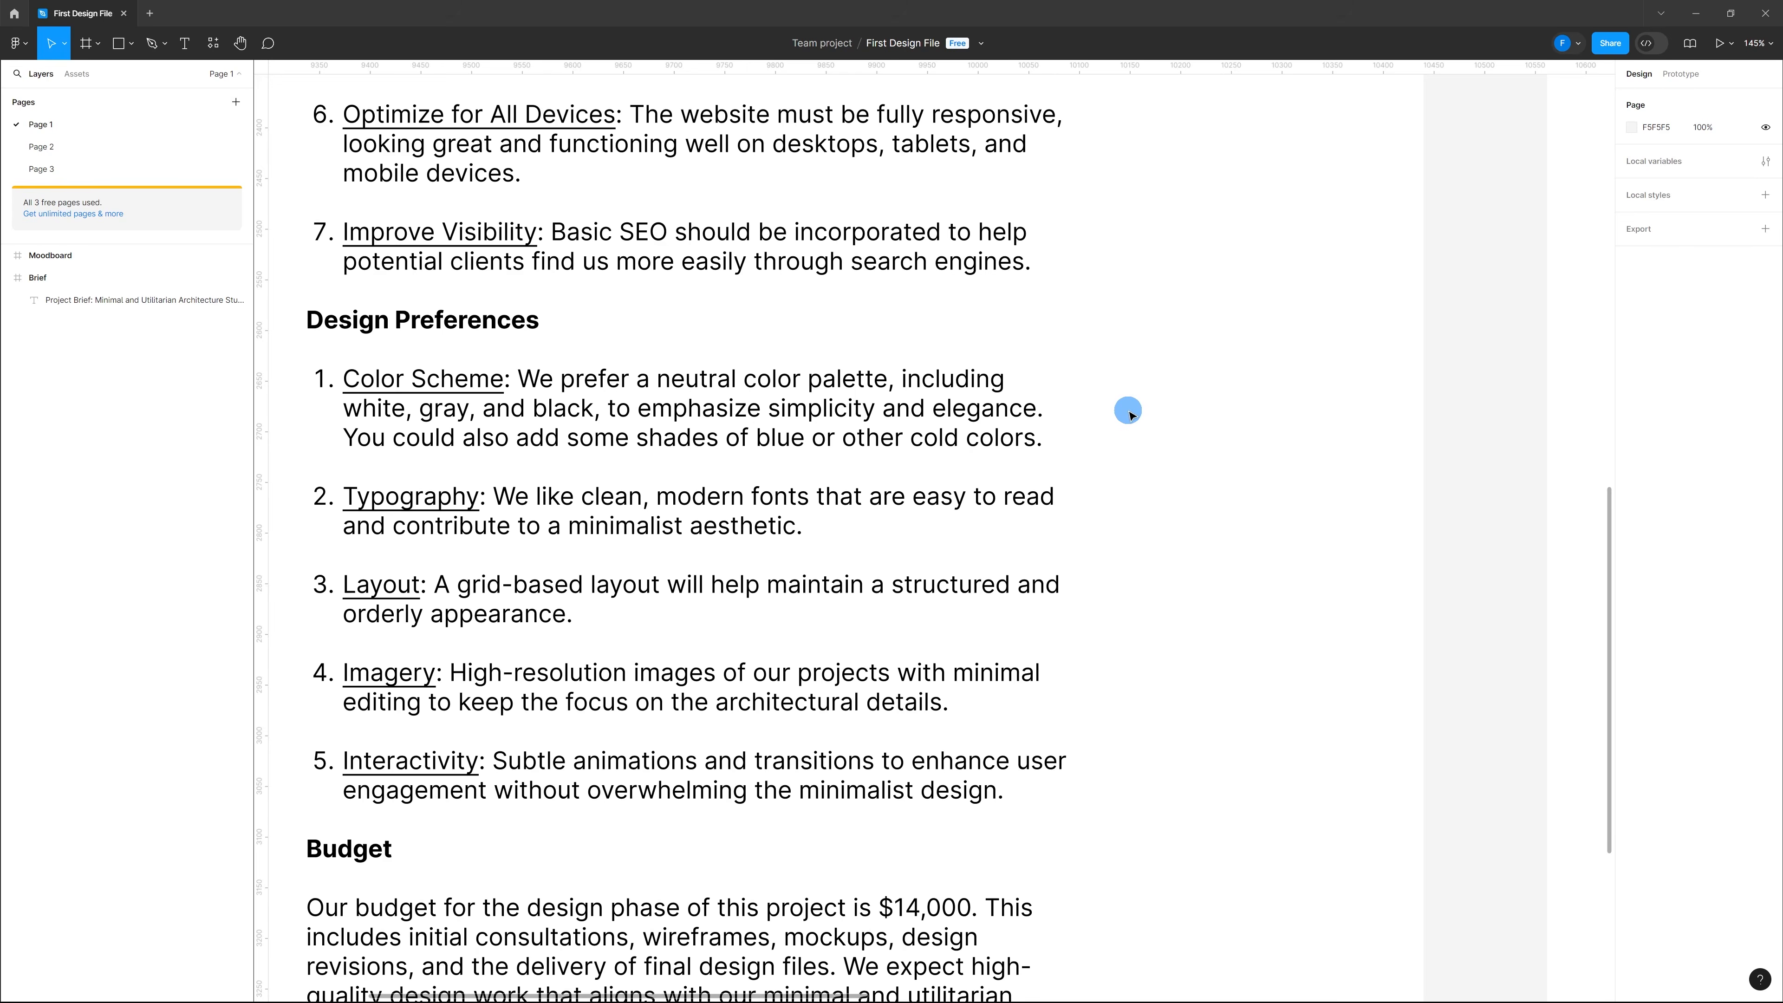
scroll(1130, 414, down, 1)
scroll(1124, 414, down, 1)
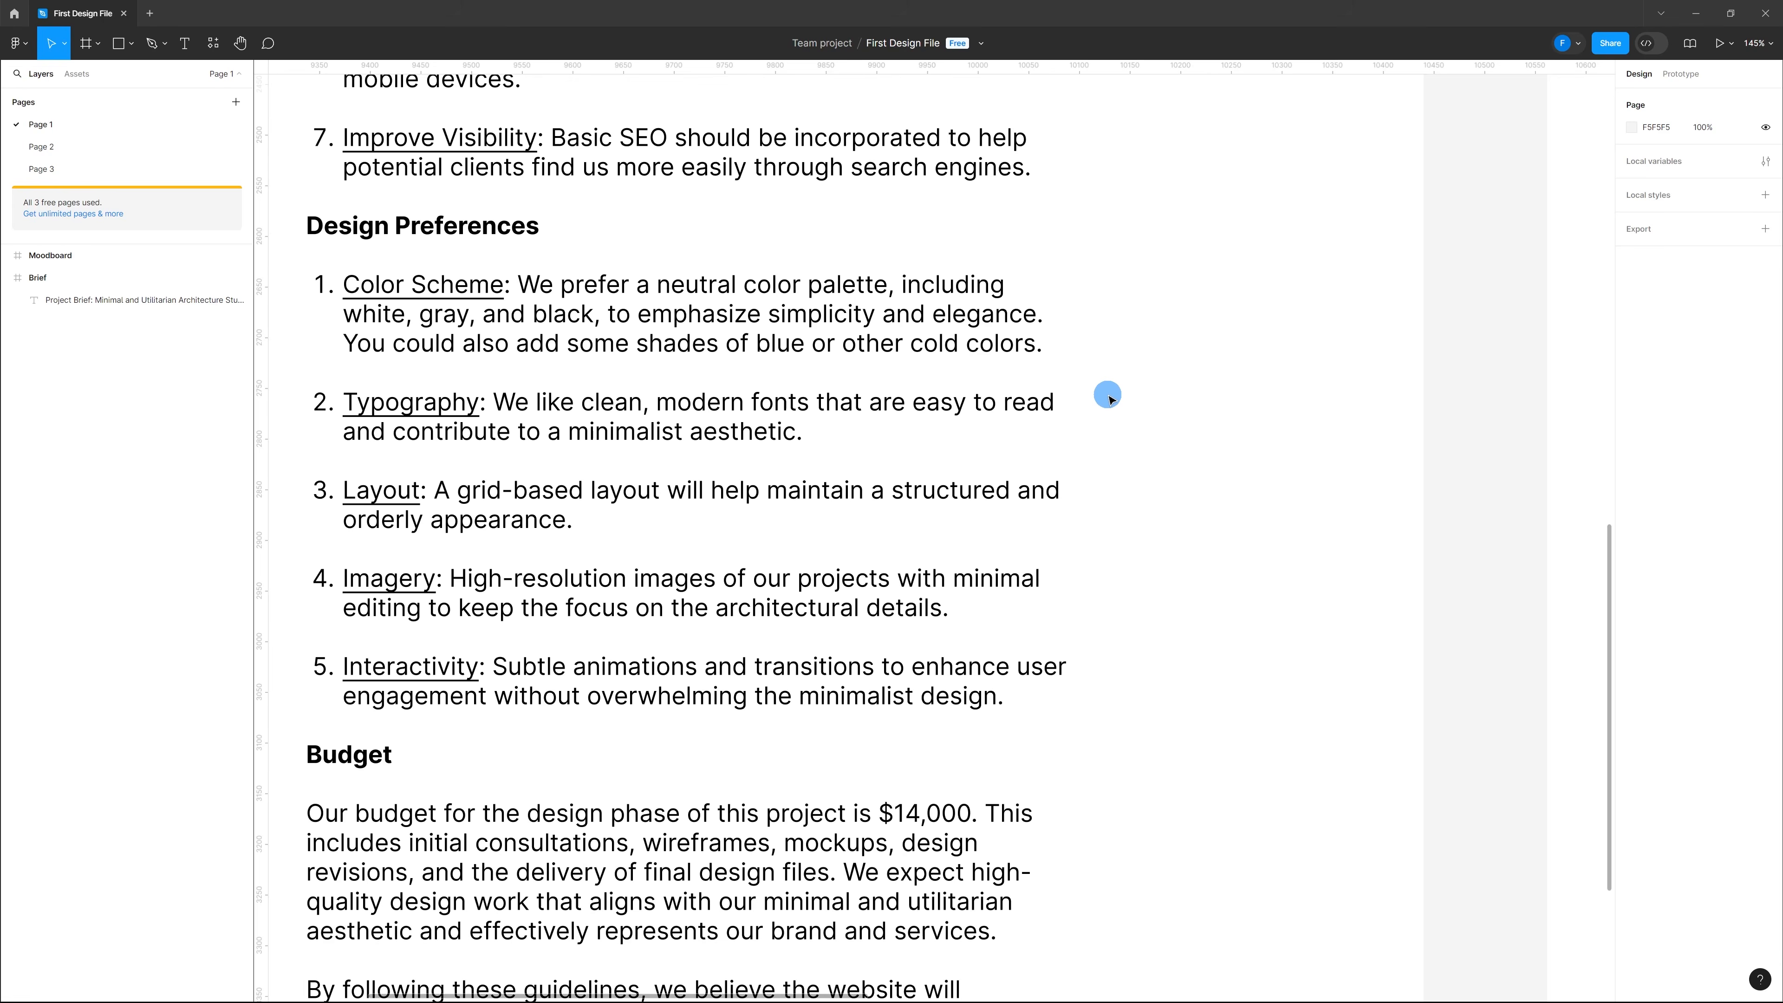
scroll(1110, 398, down, 2)
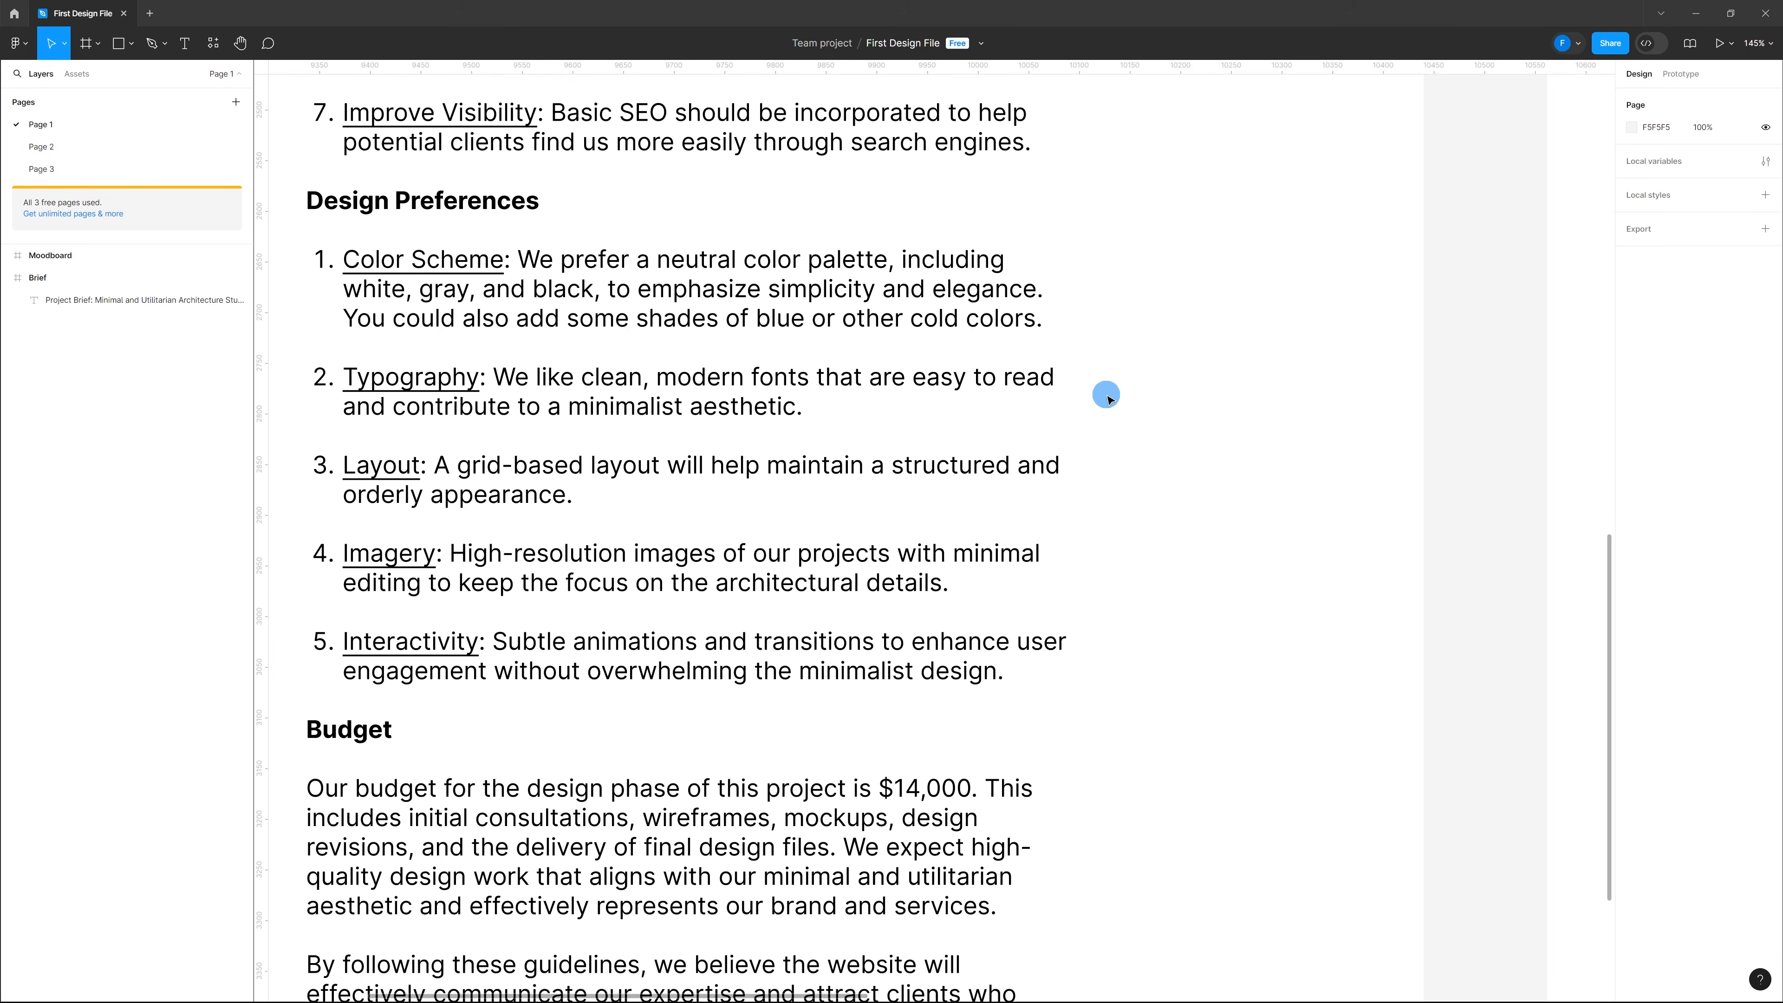
scroll(1110, 398, down, 1)
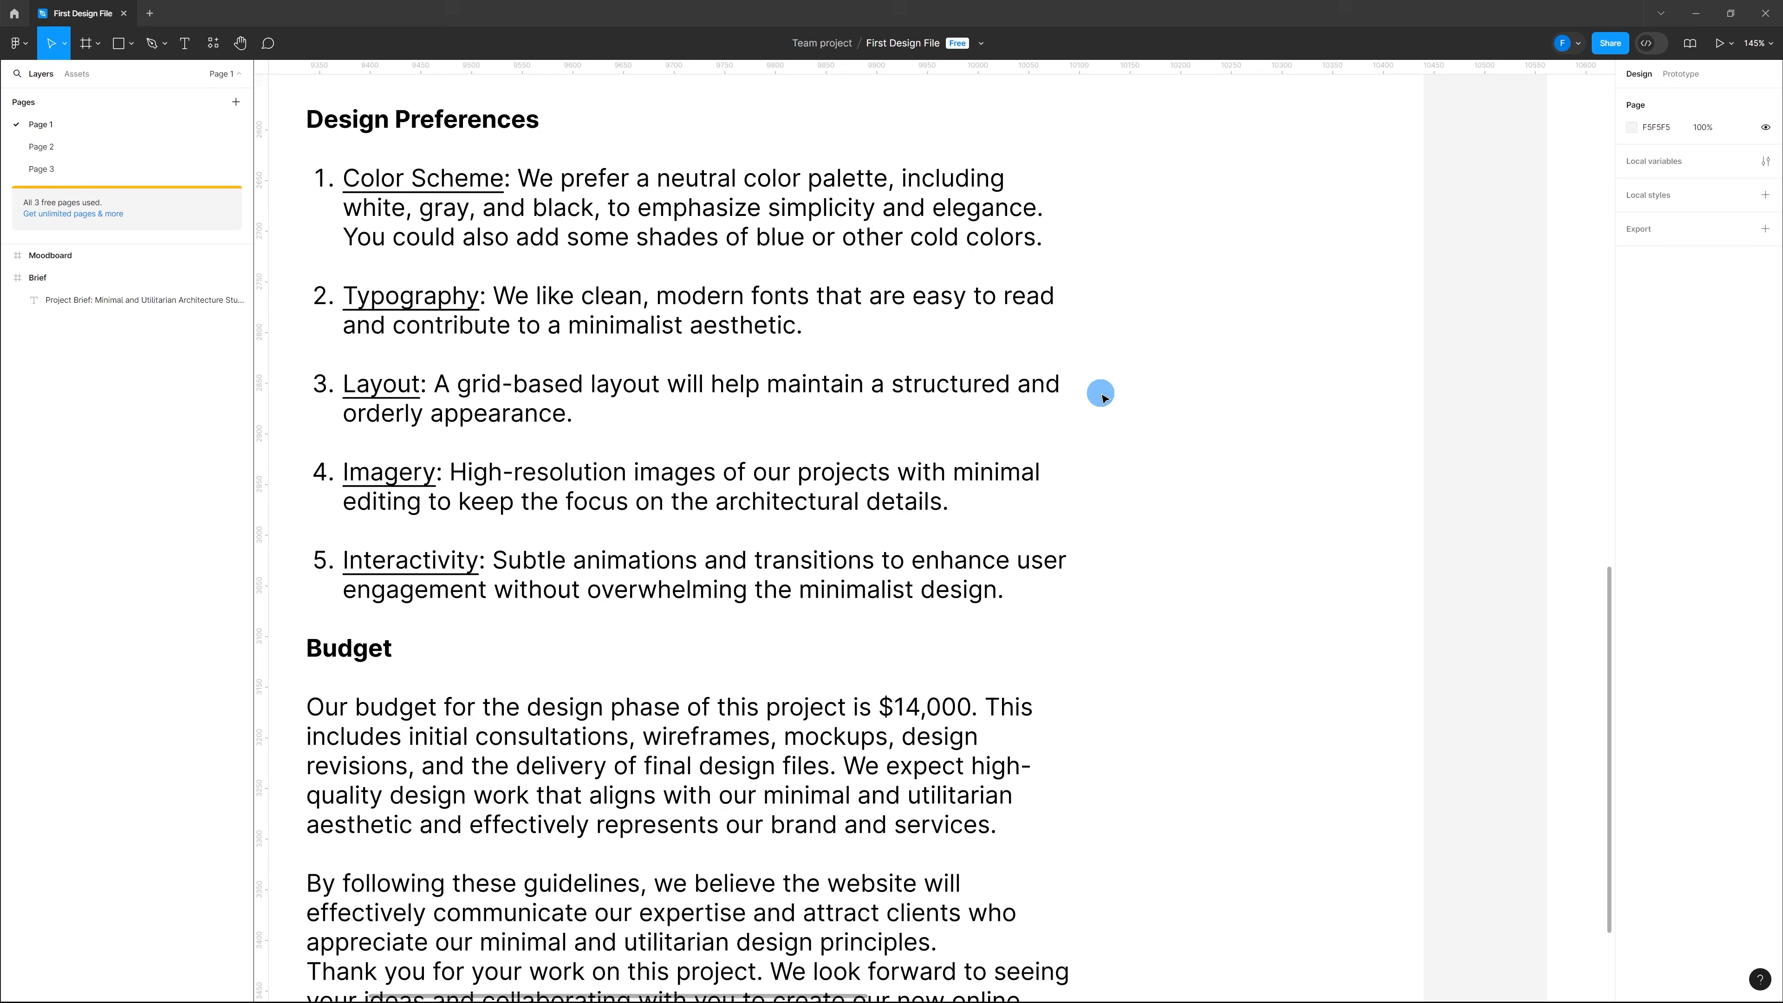
scroll(1101, 394, down, 1)
scroll(1045, 390, down, 10)
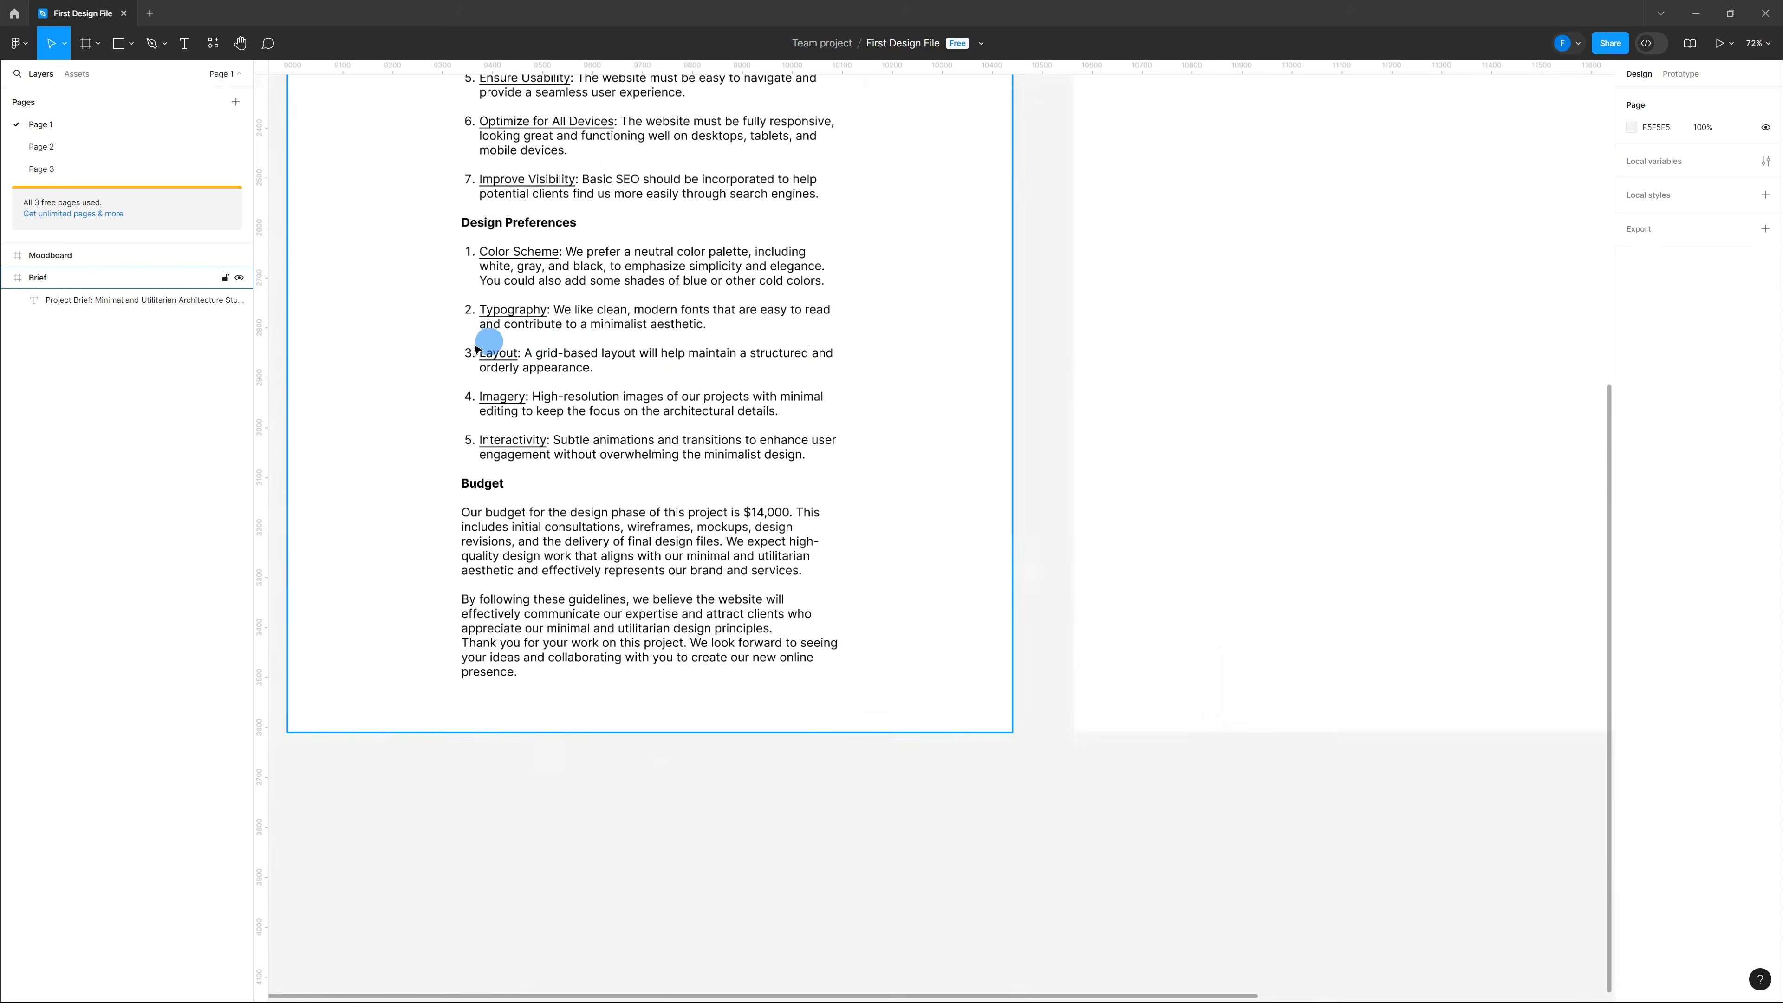
scroll(748, 546, up, 5)
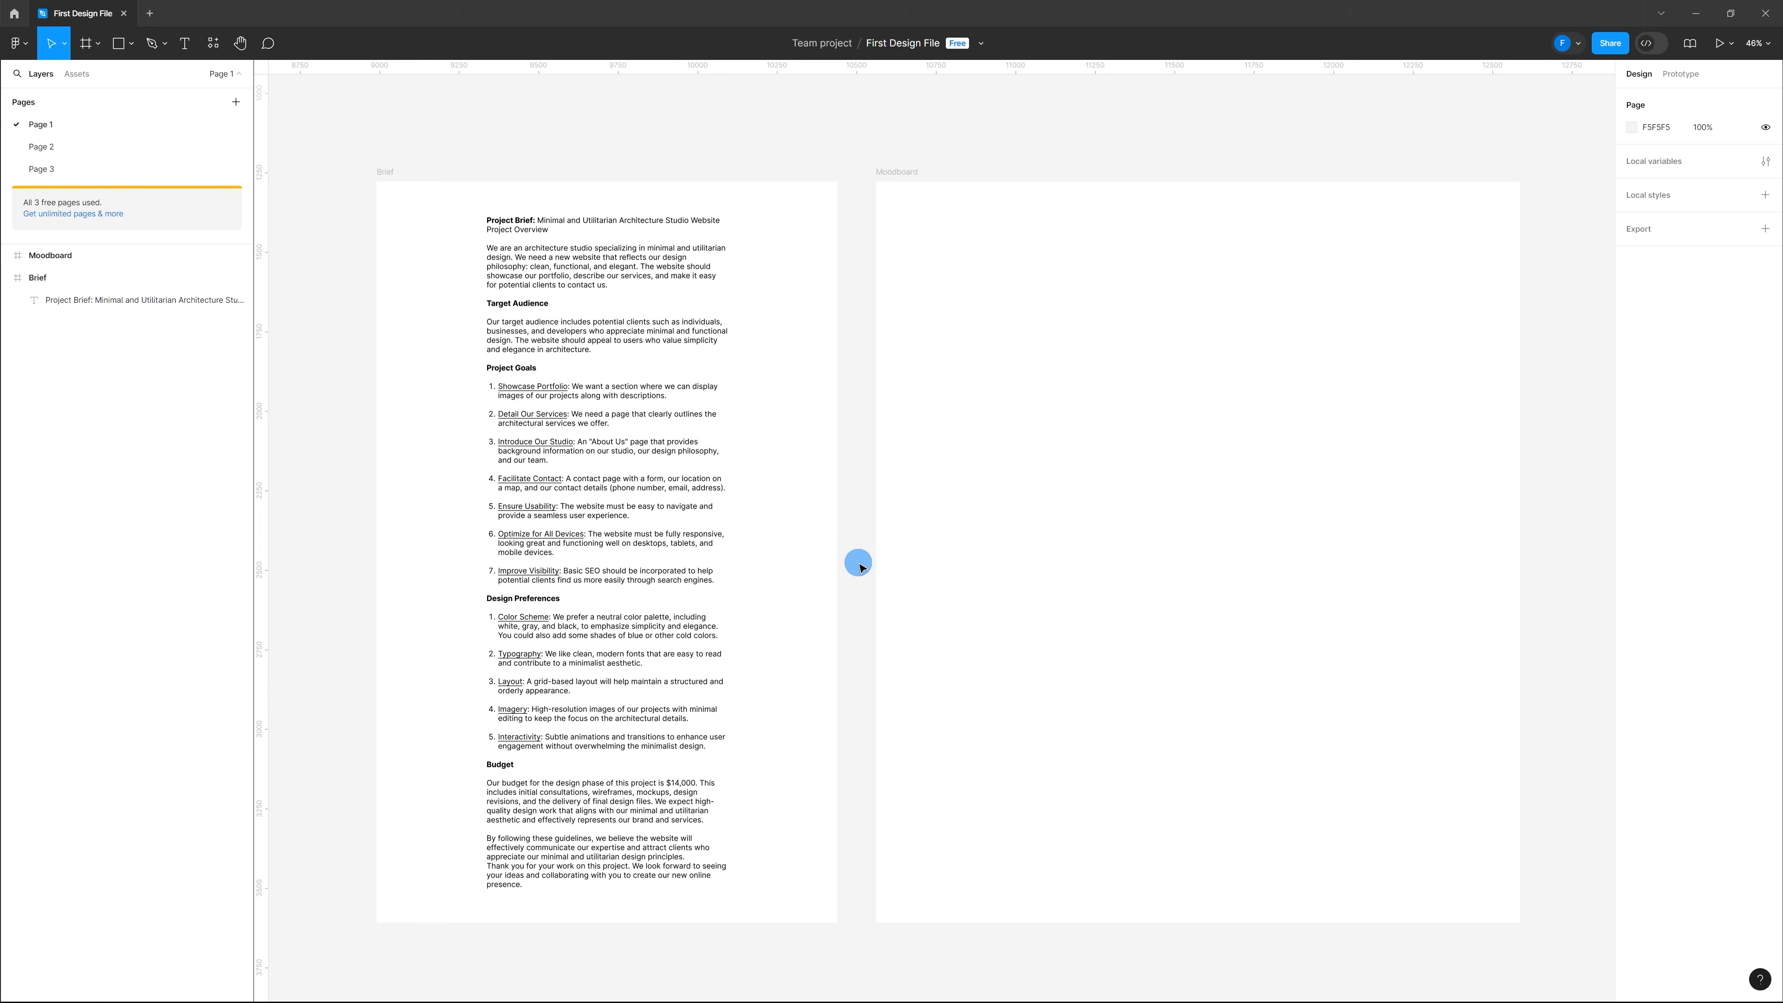
Step: Run the Unsplash plugin and search it for "minimal architecture"
right_click(859, 565)
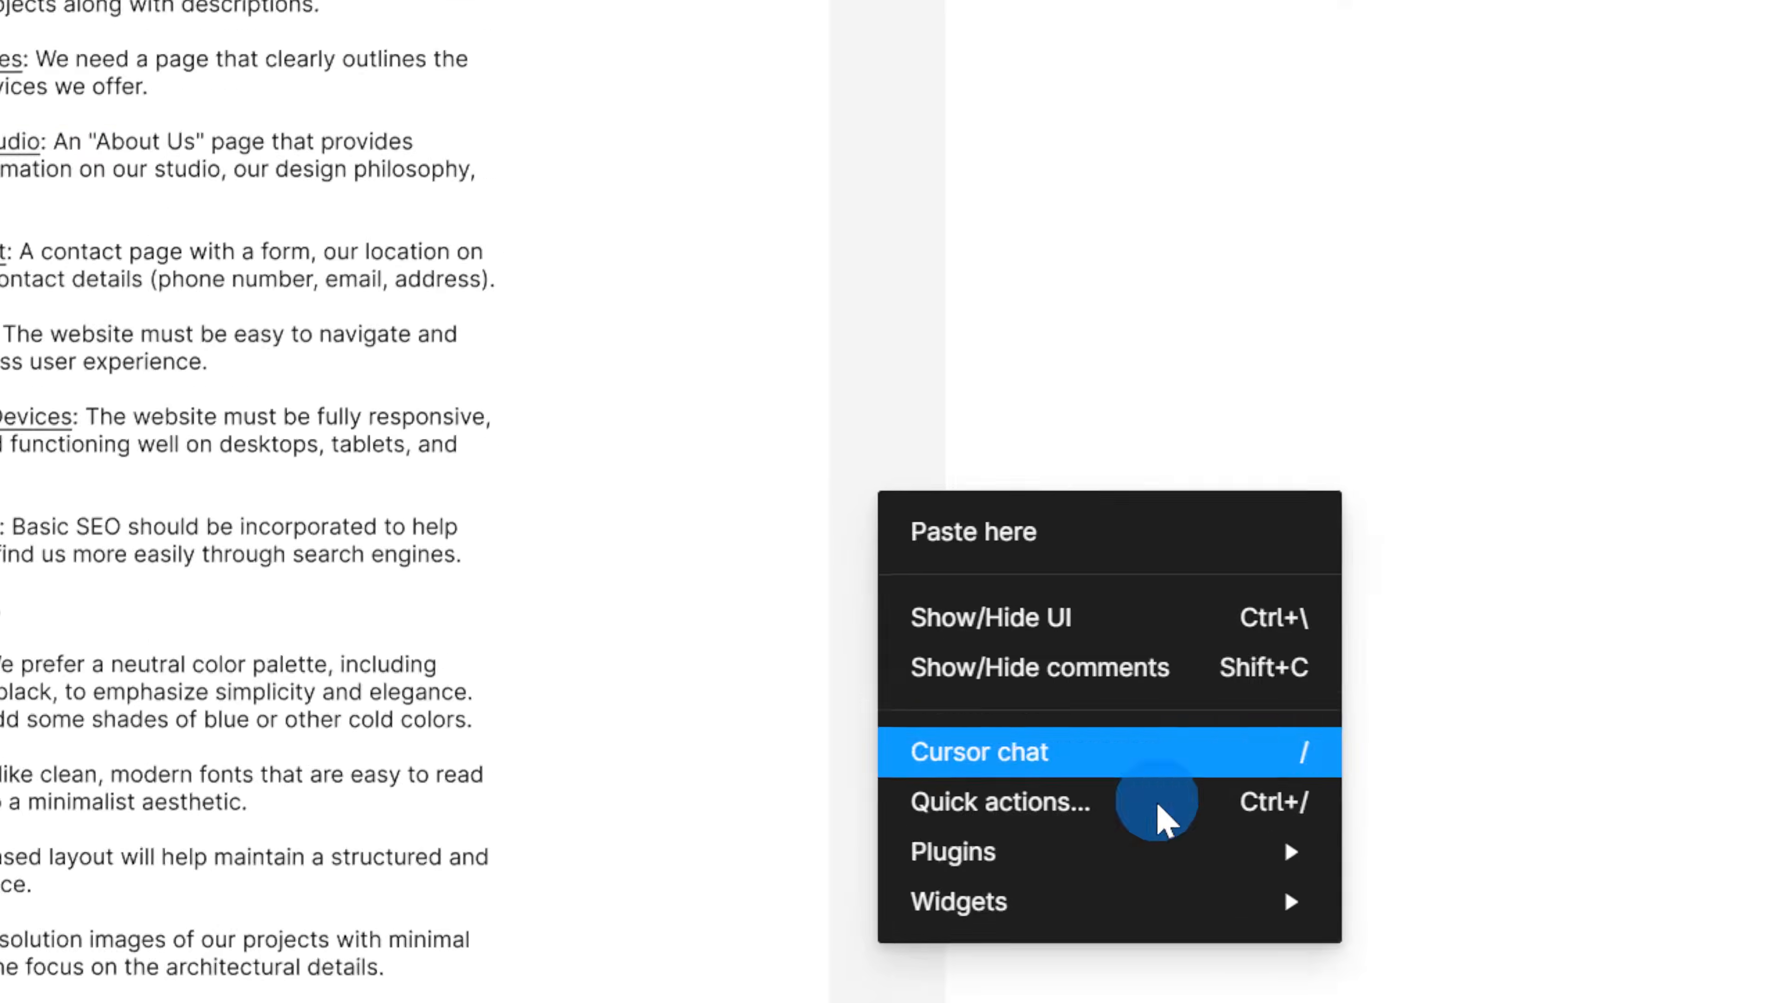
mouse_move(1158, 861)
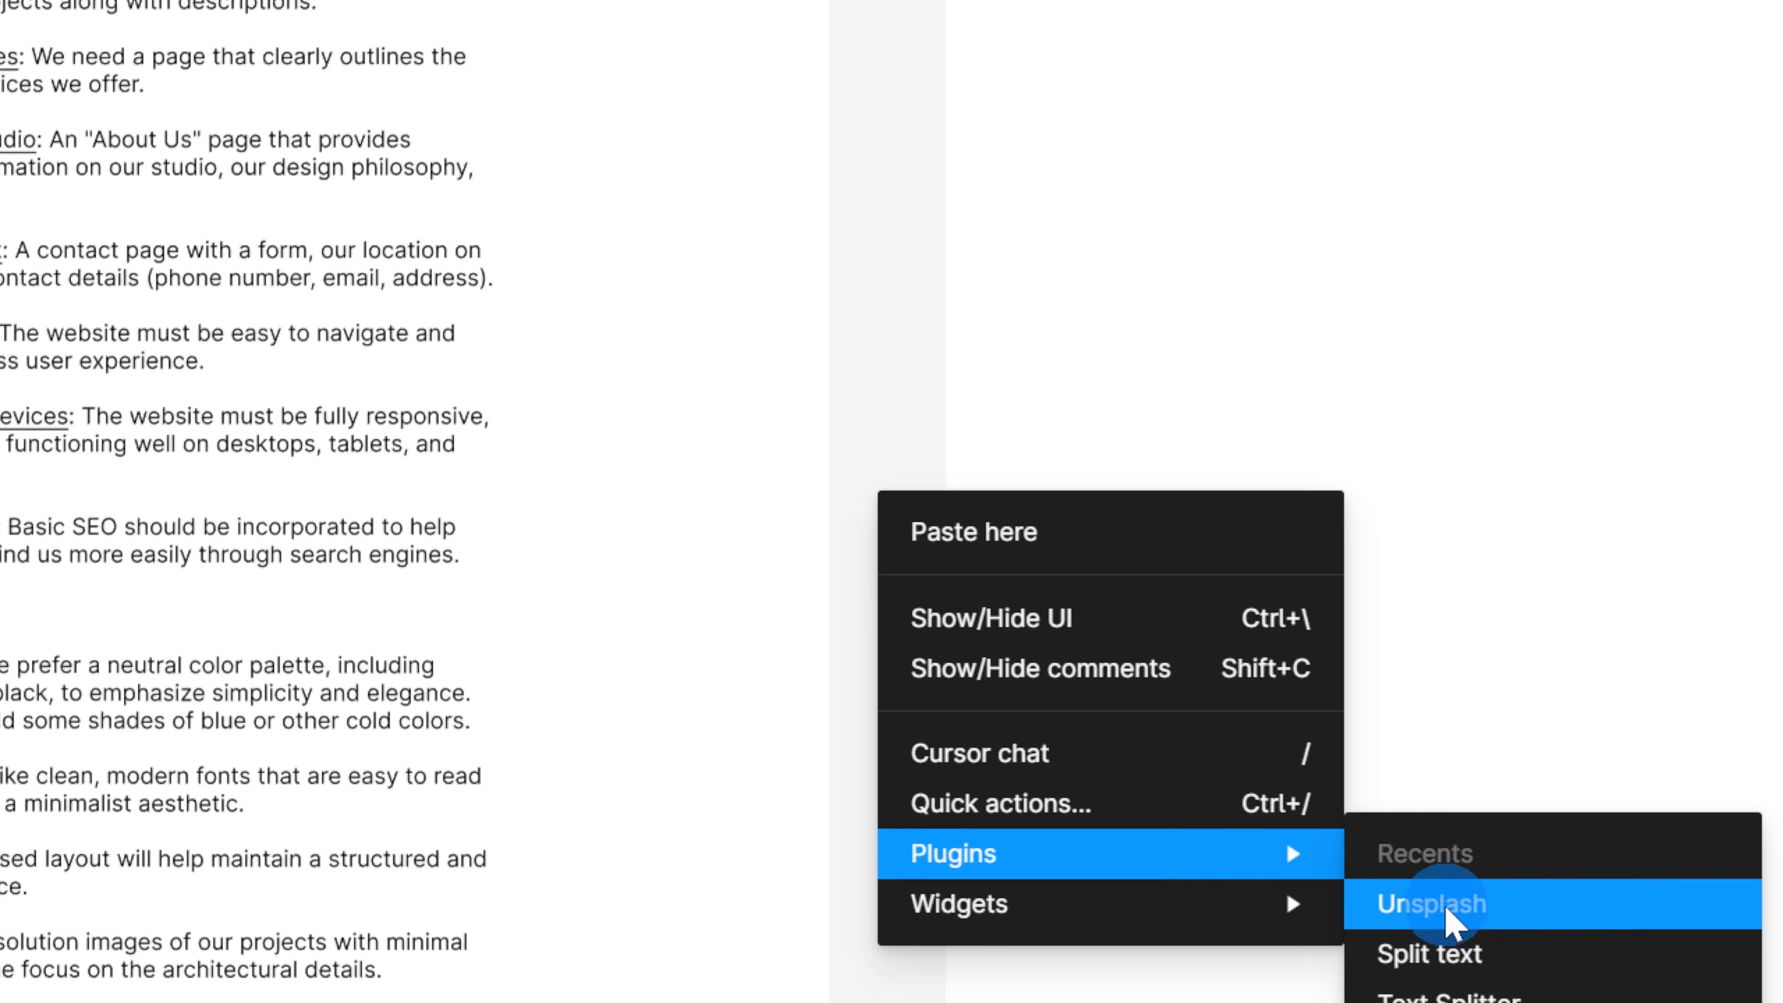
click(1451, 913)
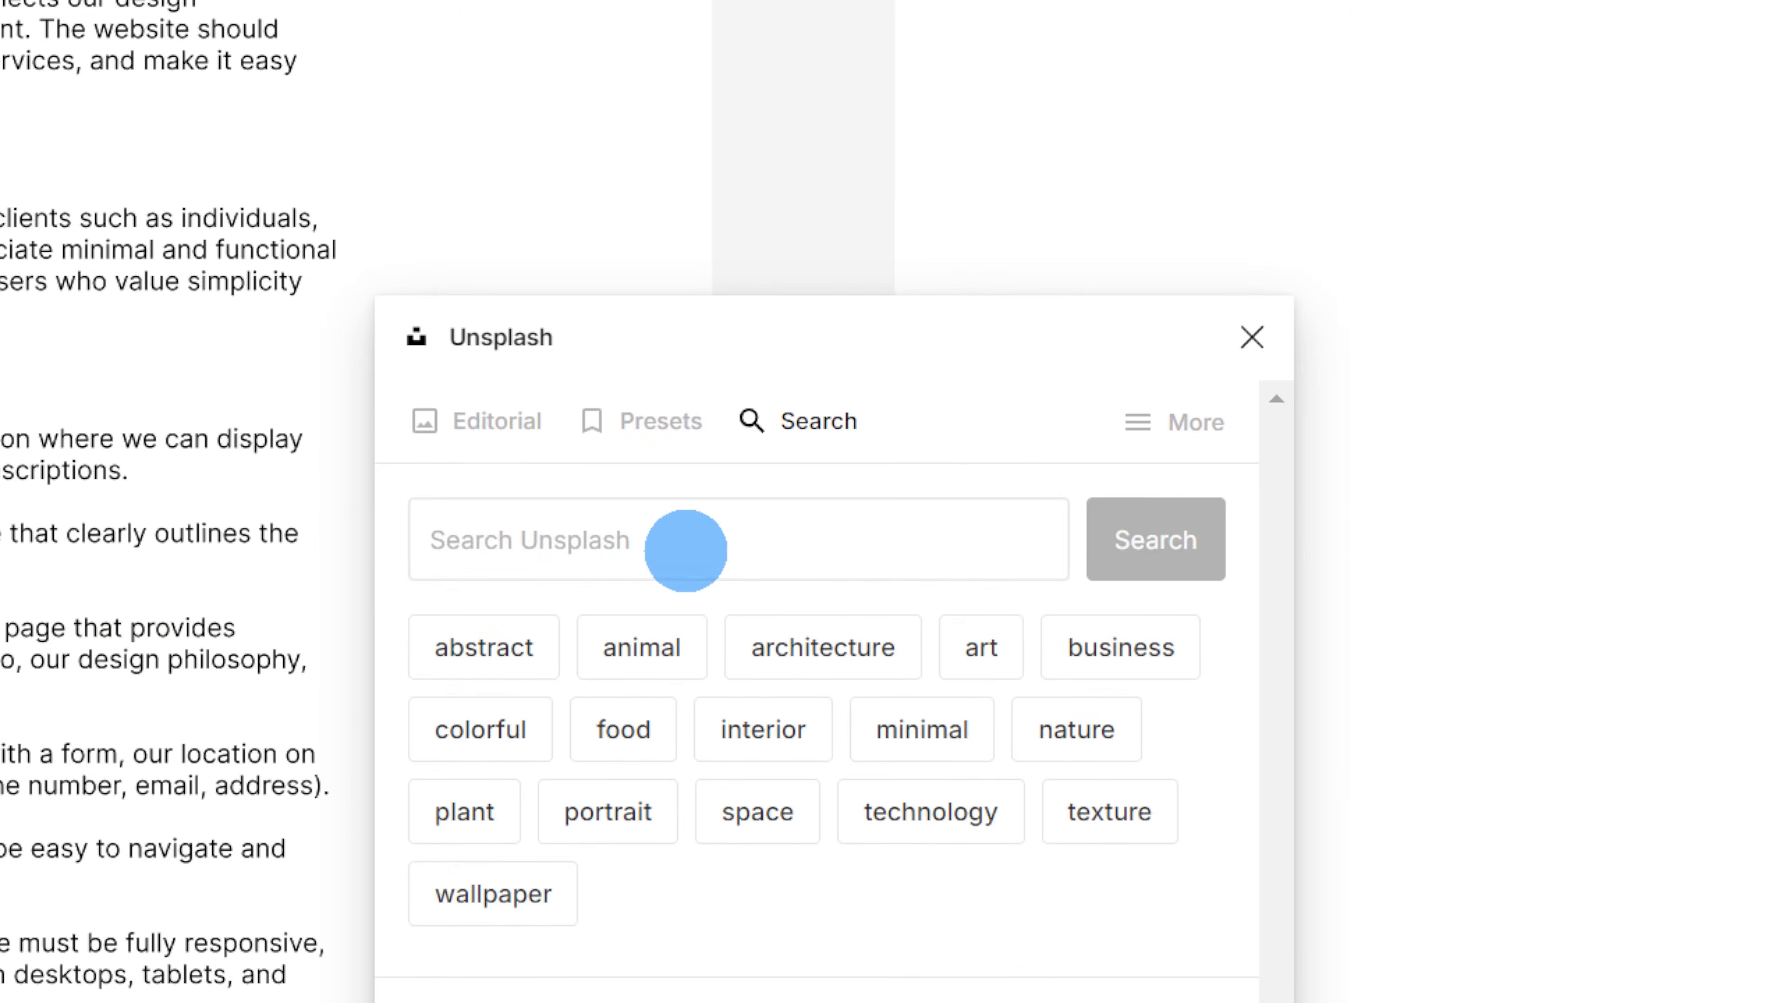
click(478, 96)
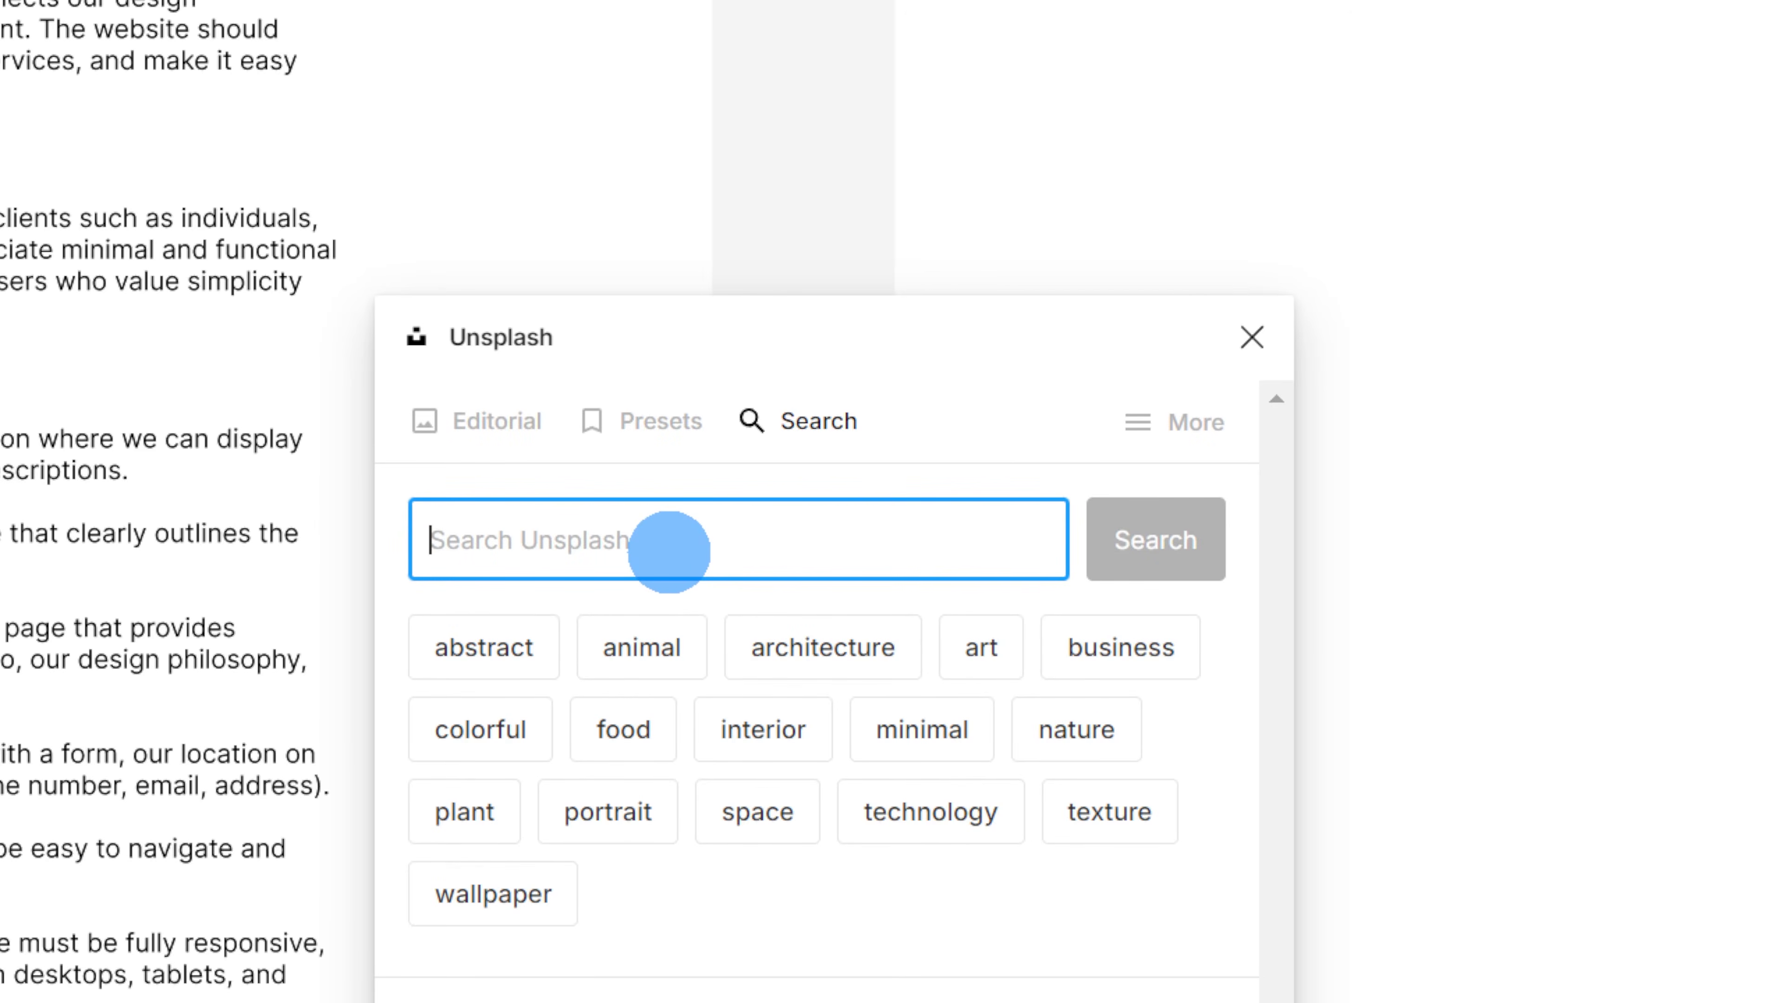
text(minimal architectu)
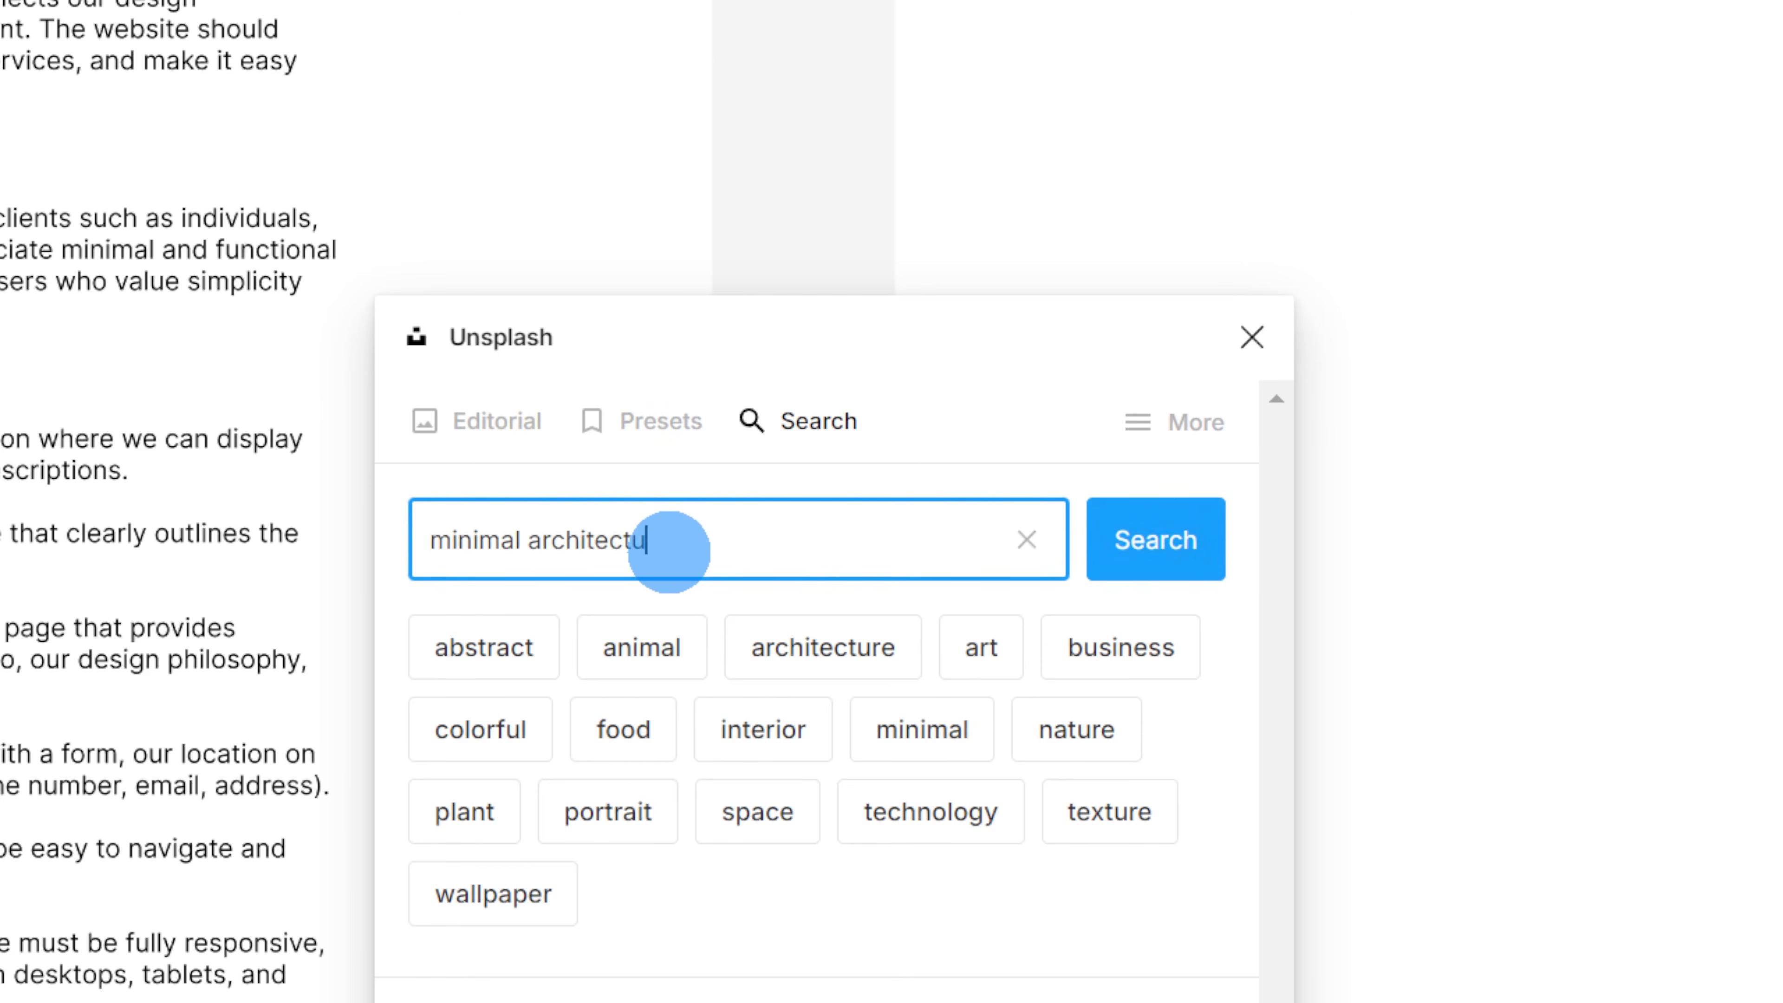
text(re)
key(Return)
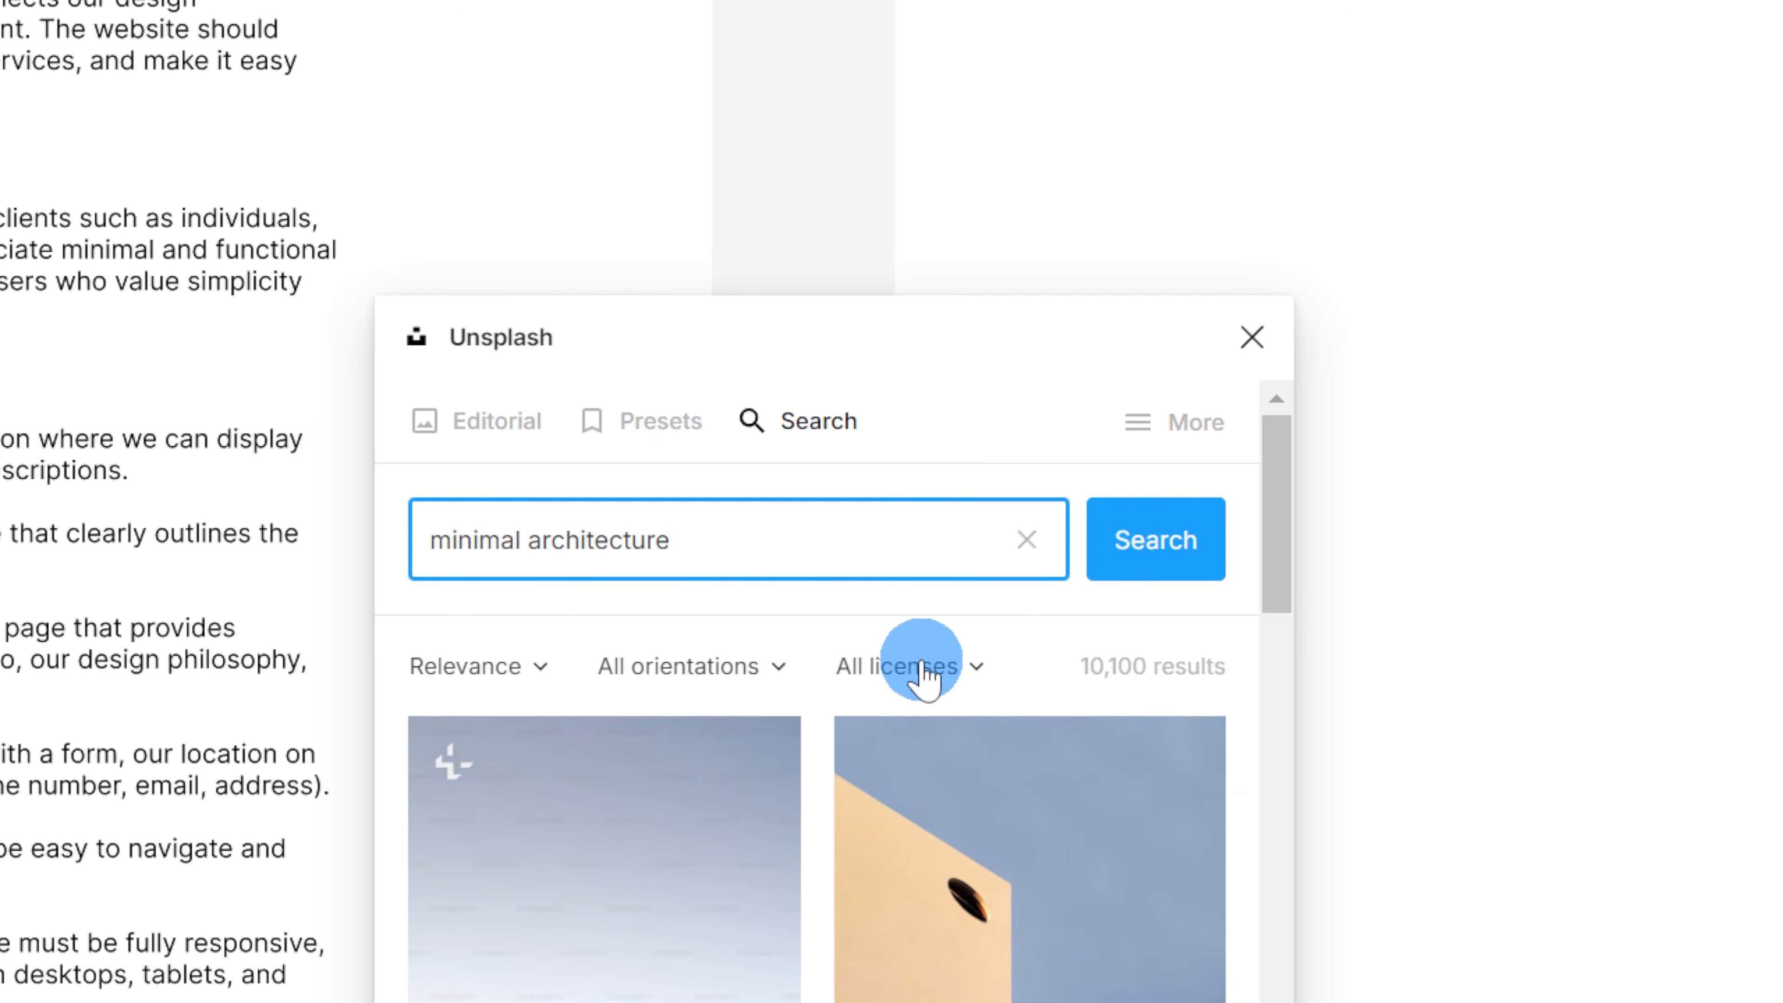
Step: Limit the minimal architecture results to the Free licence and browse the photos for moodboard material
click(926, 669)
click(926, 791)
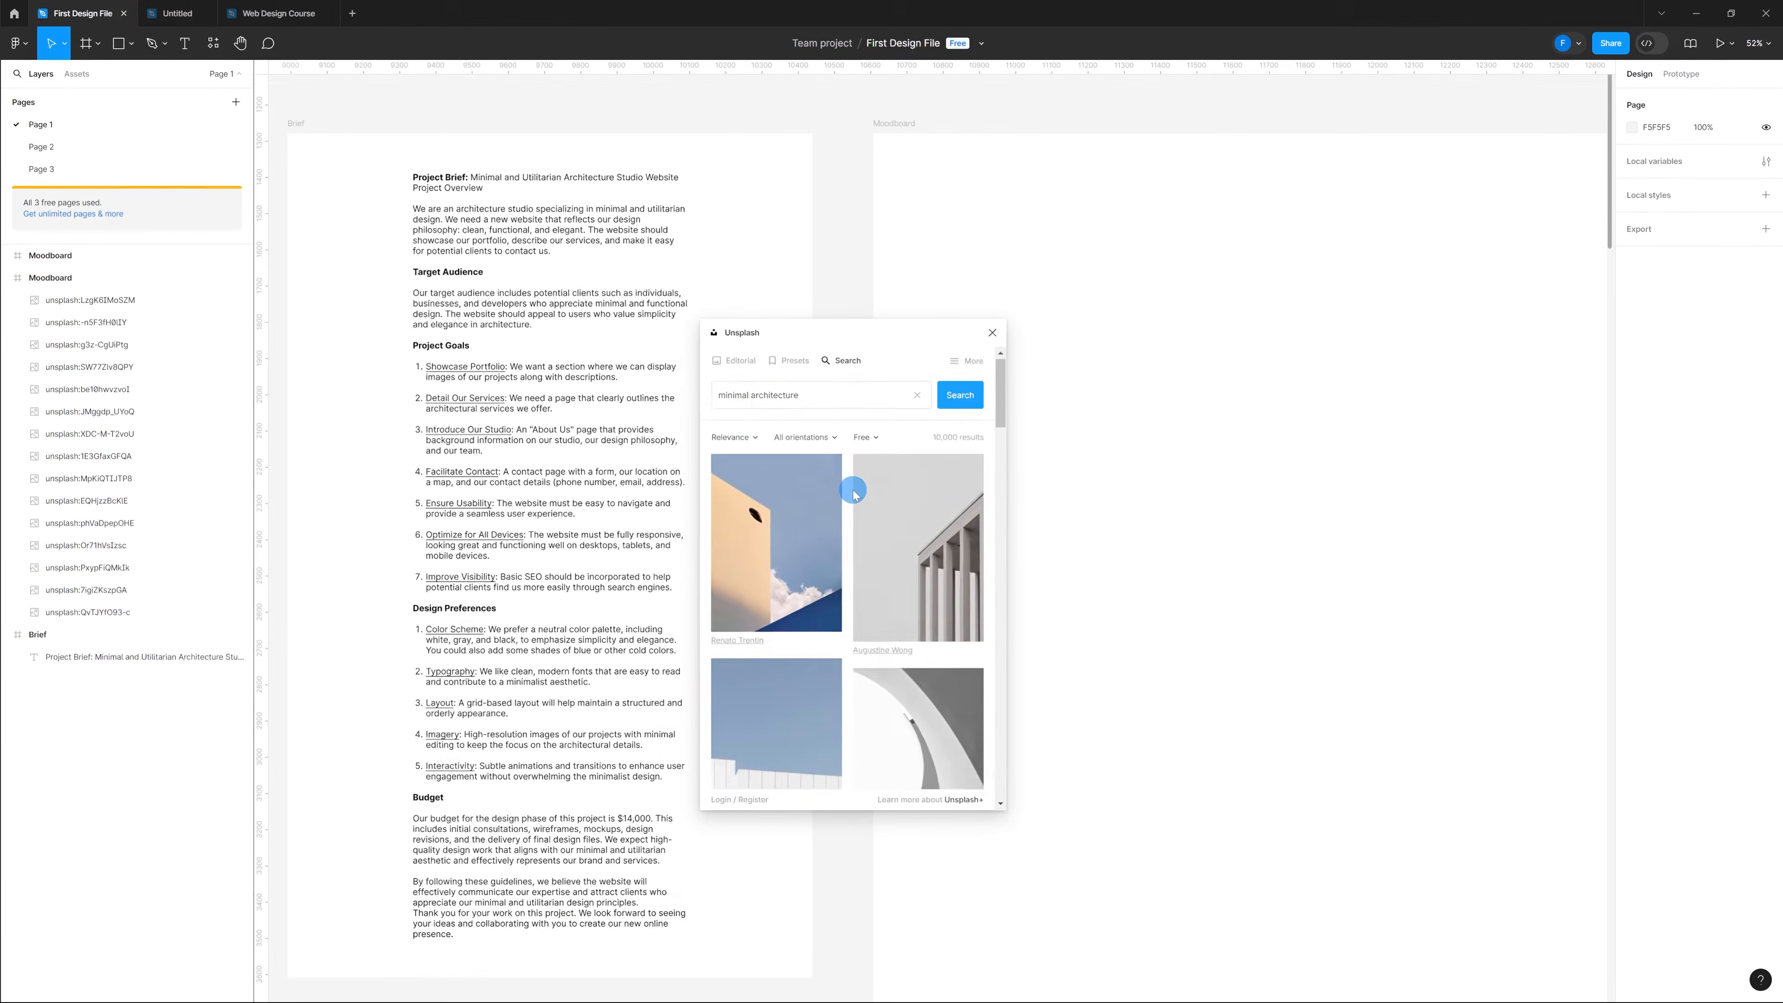
scroll(833, 808, down, 3)
scroll(852, 491, down, 10)
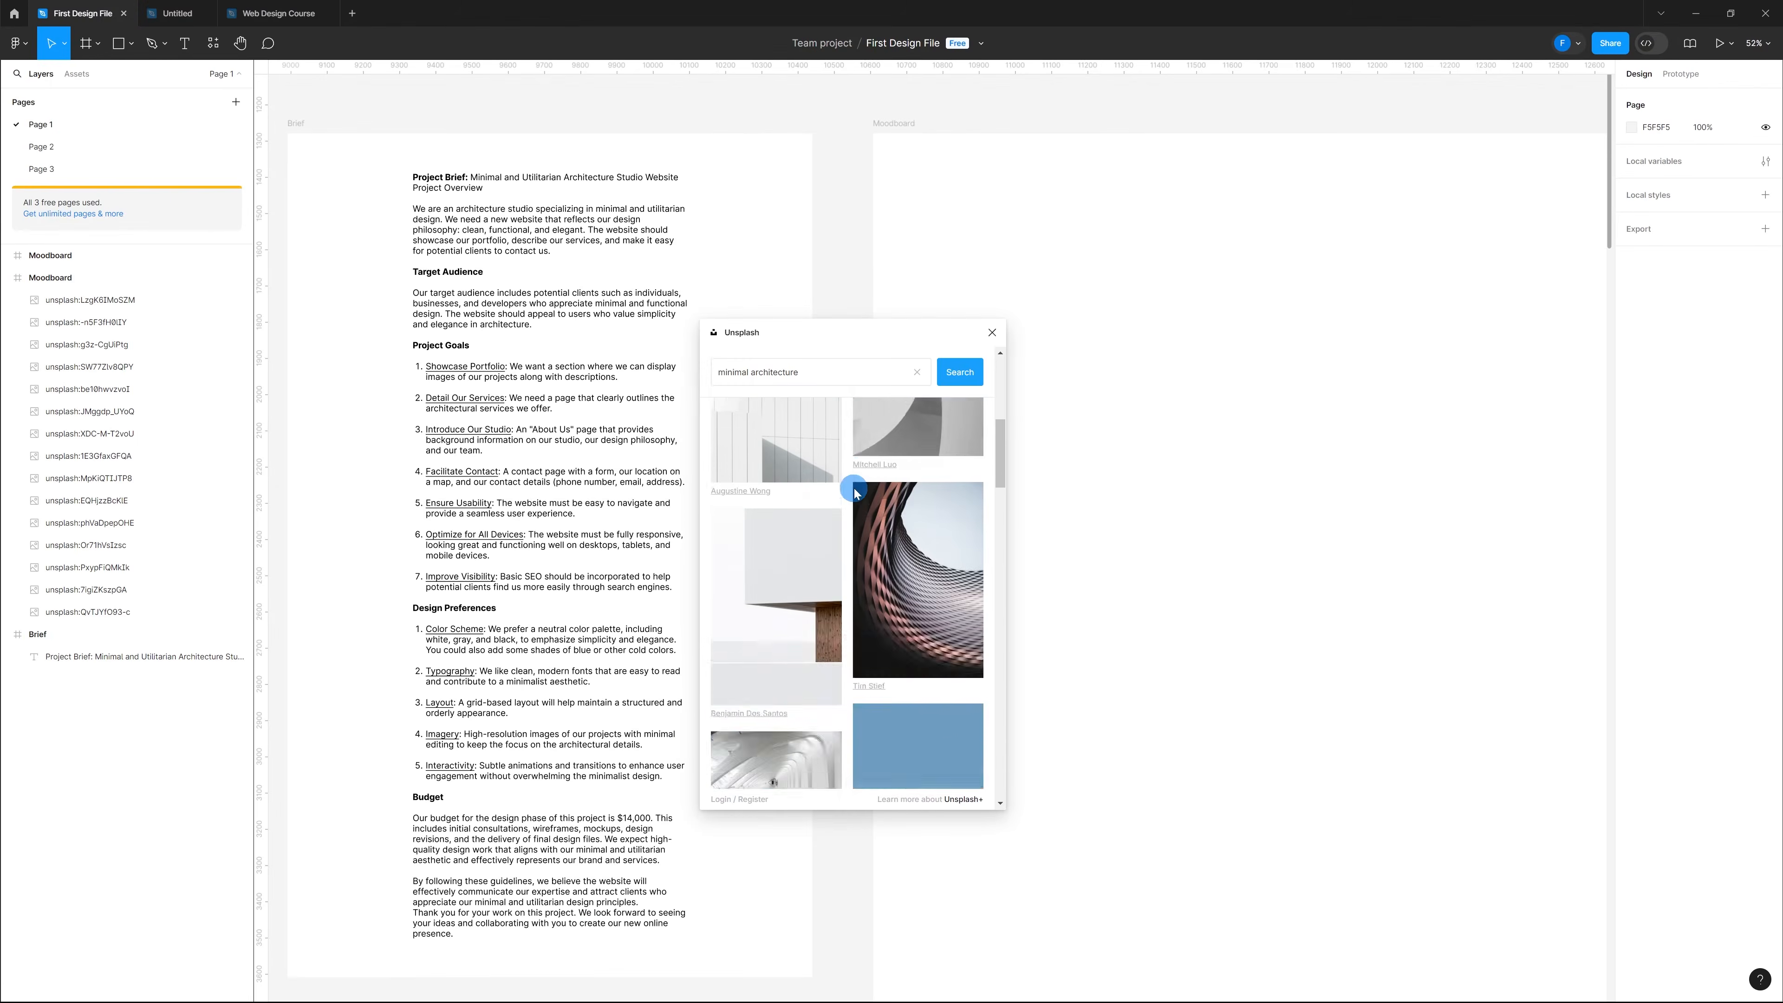
scroll(854, 488, down, 10)
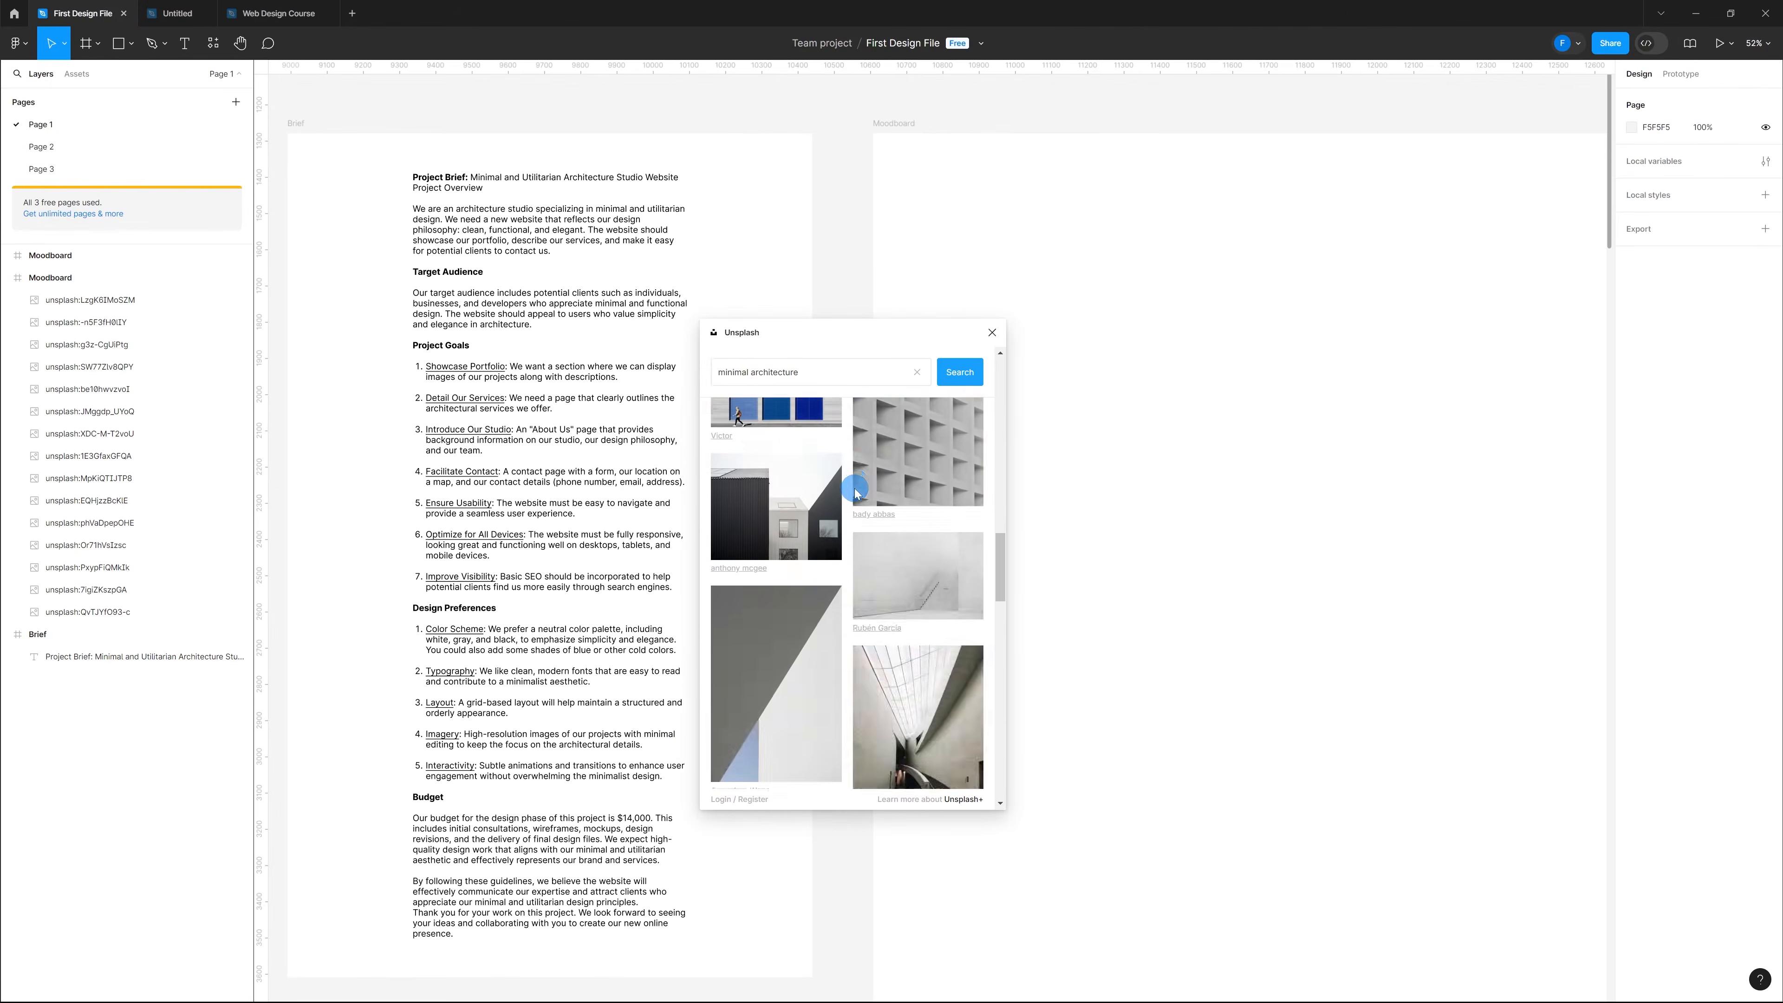
scroll(855, 492, down, 10)
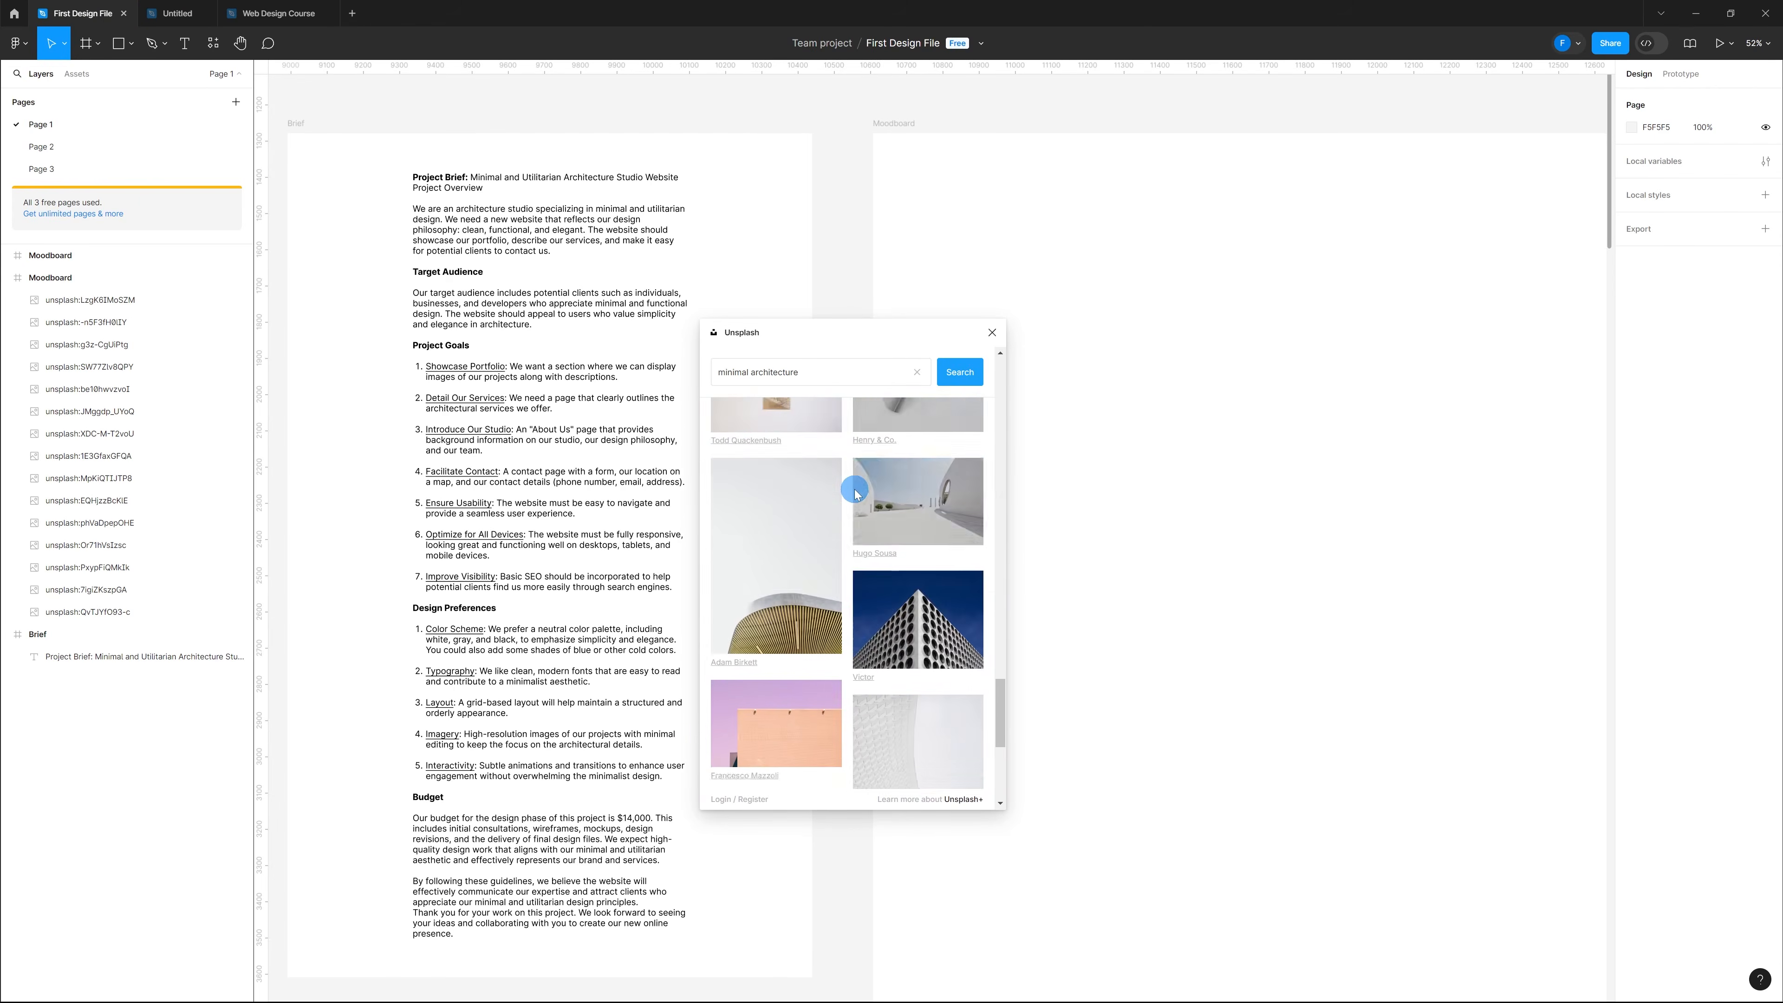
scroll(855, 492, down, 3)
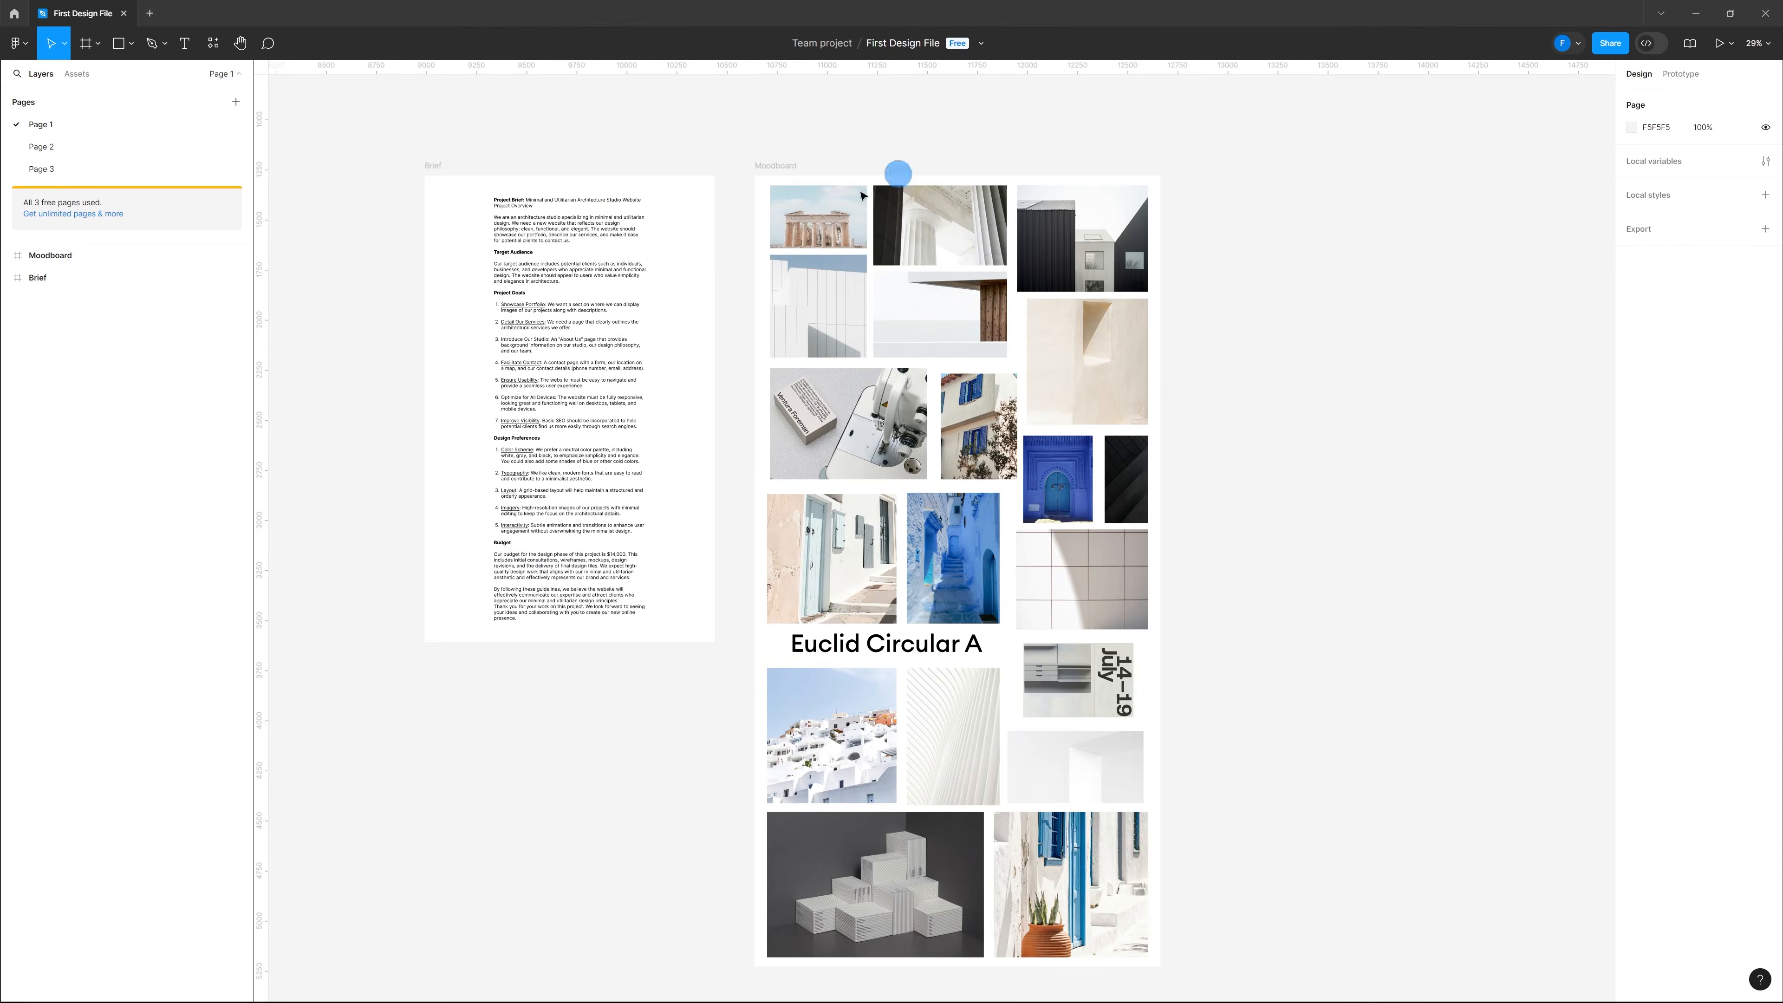
Step: Examine the temple, column and white facade photos in the upper part of the Moodboard frame
click(927, 239)
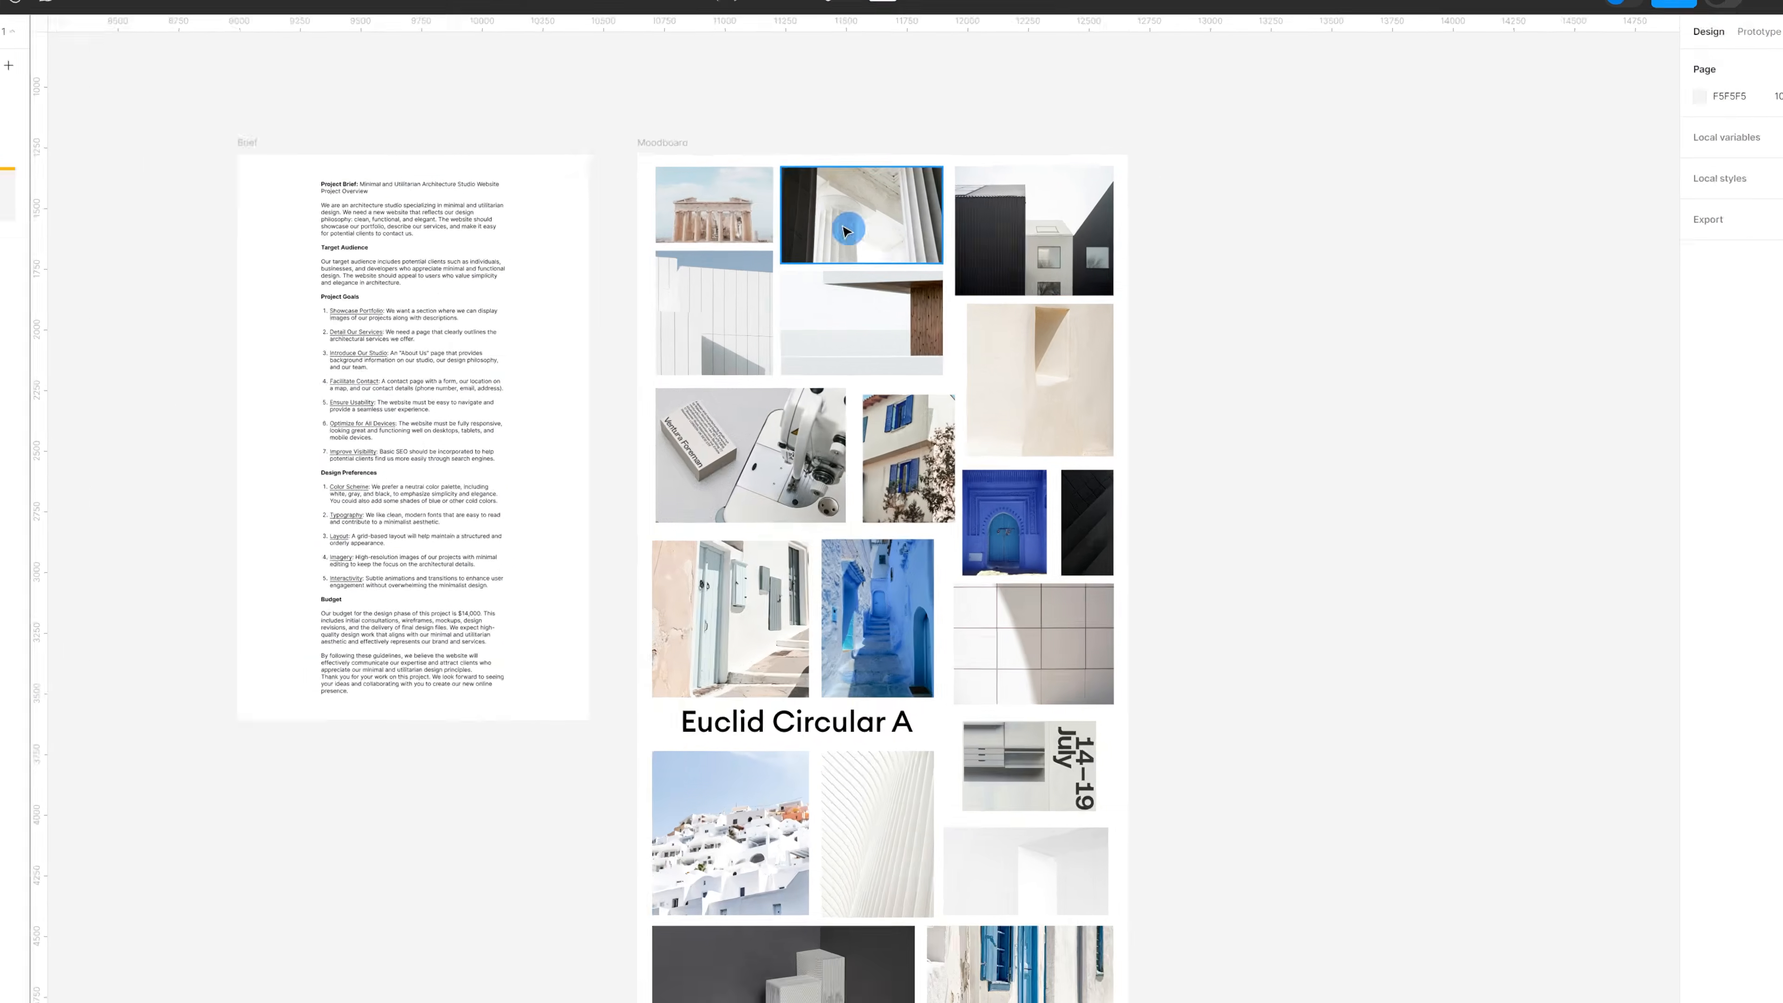
click(705, 184)
click(733, 324)
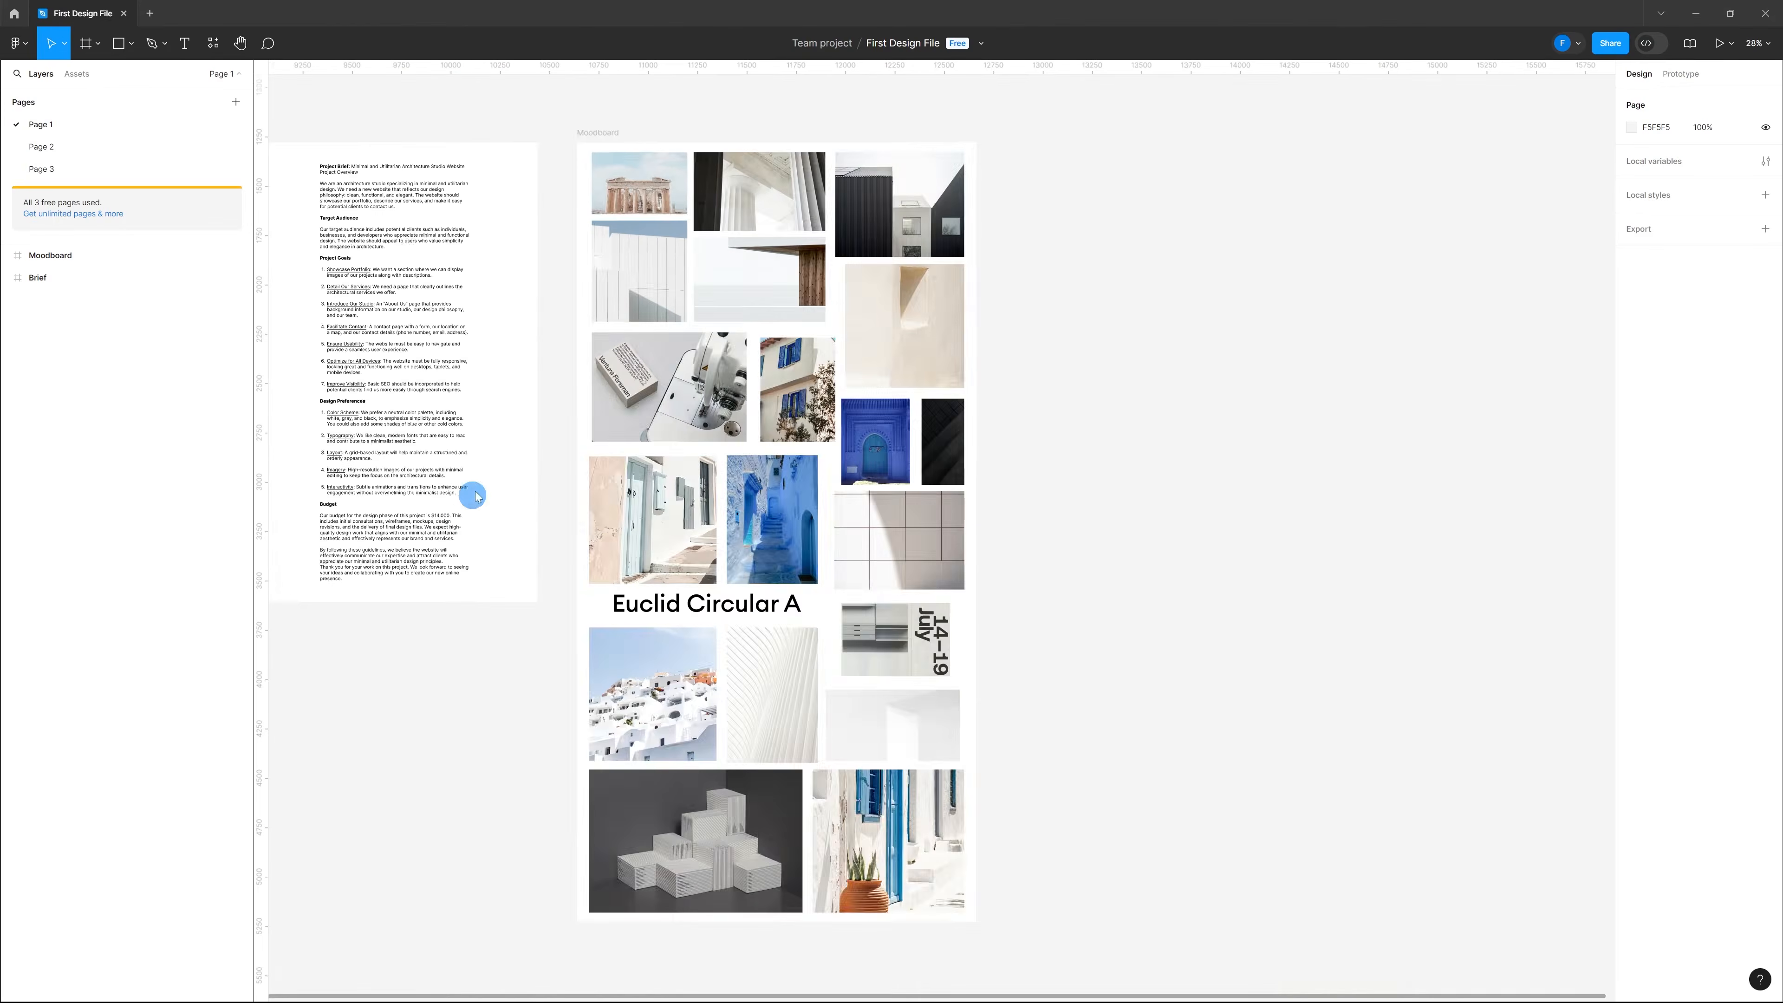
scroll(604, 161, up, 10)
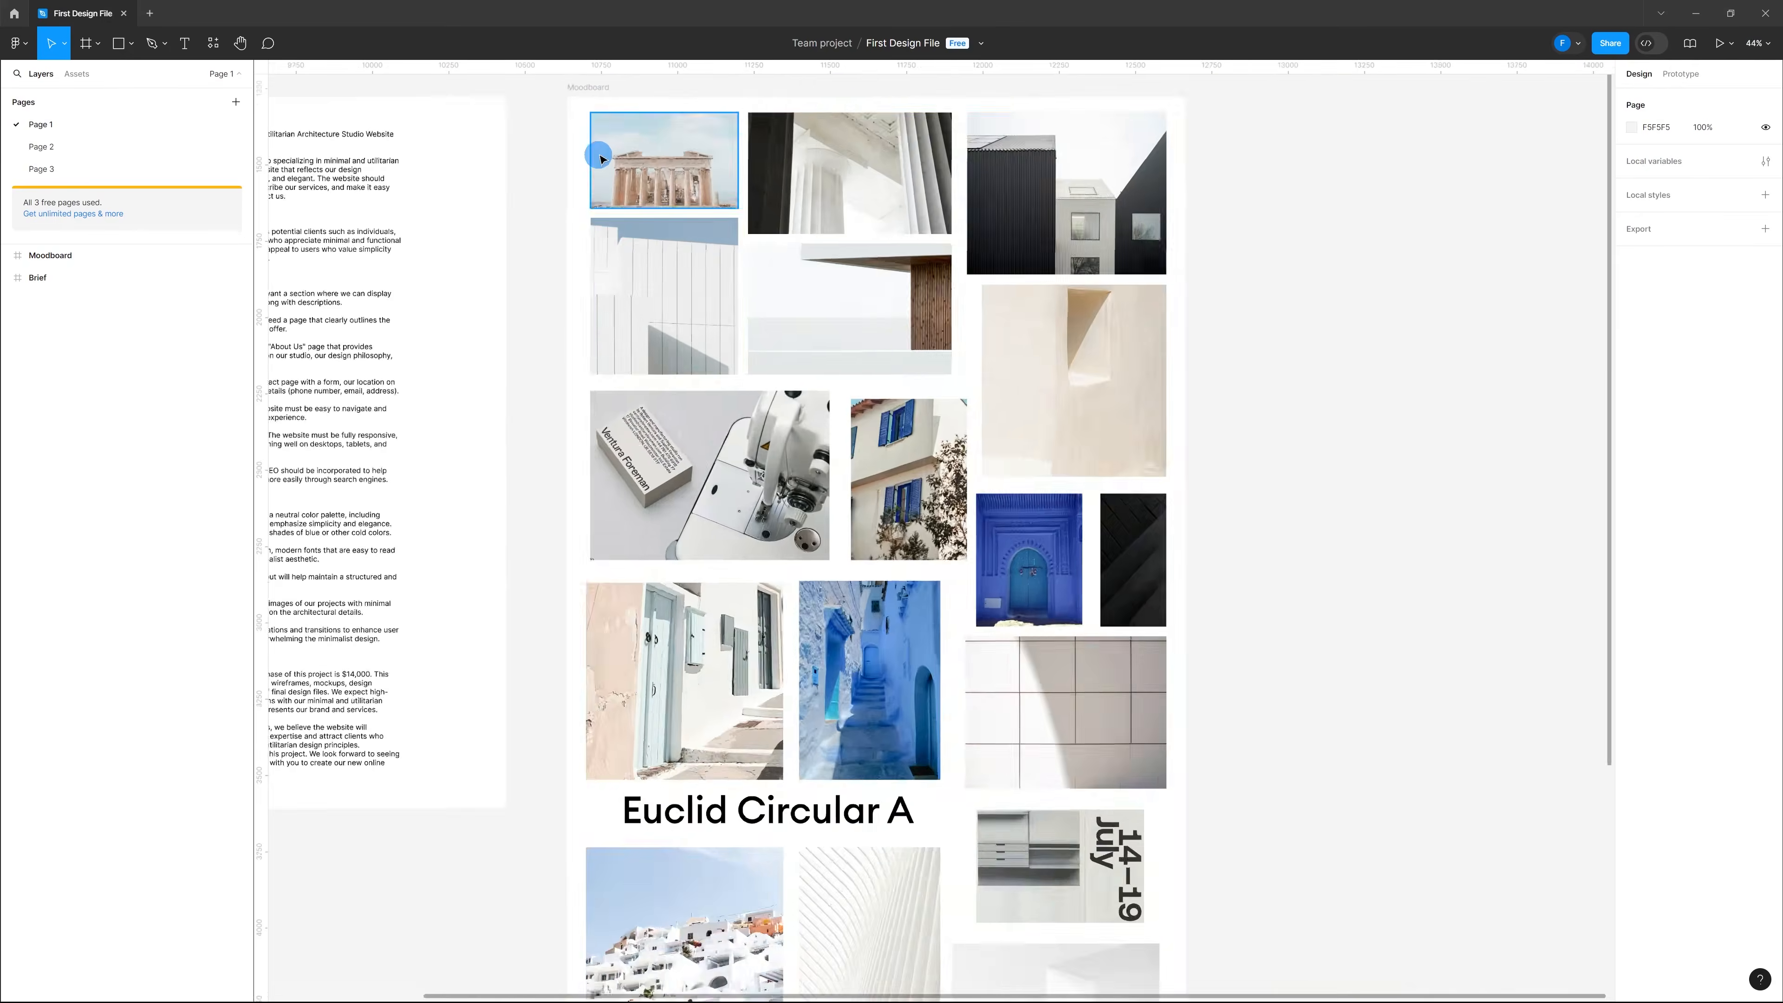
scroll(906, 309, down, 3)
scroll(886, 281, up, 3)
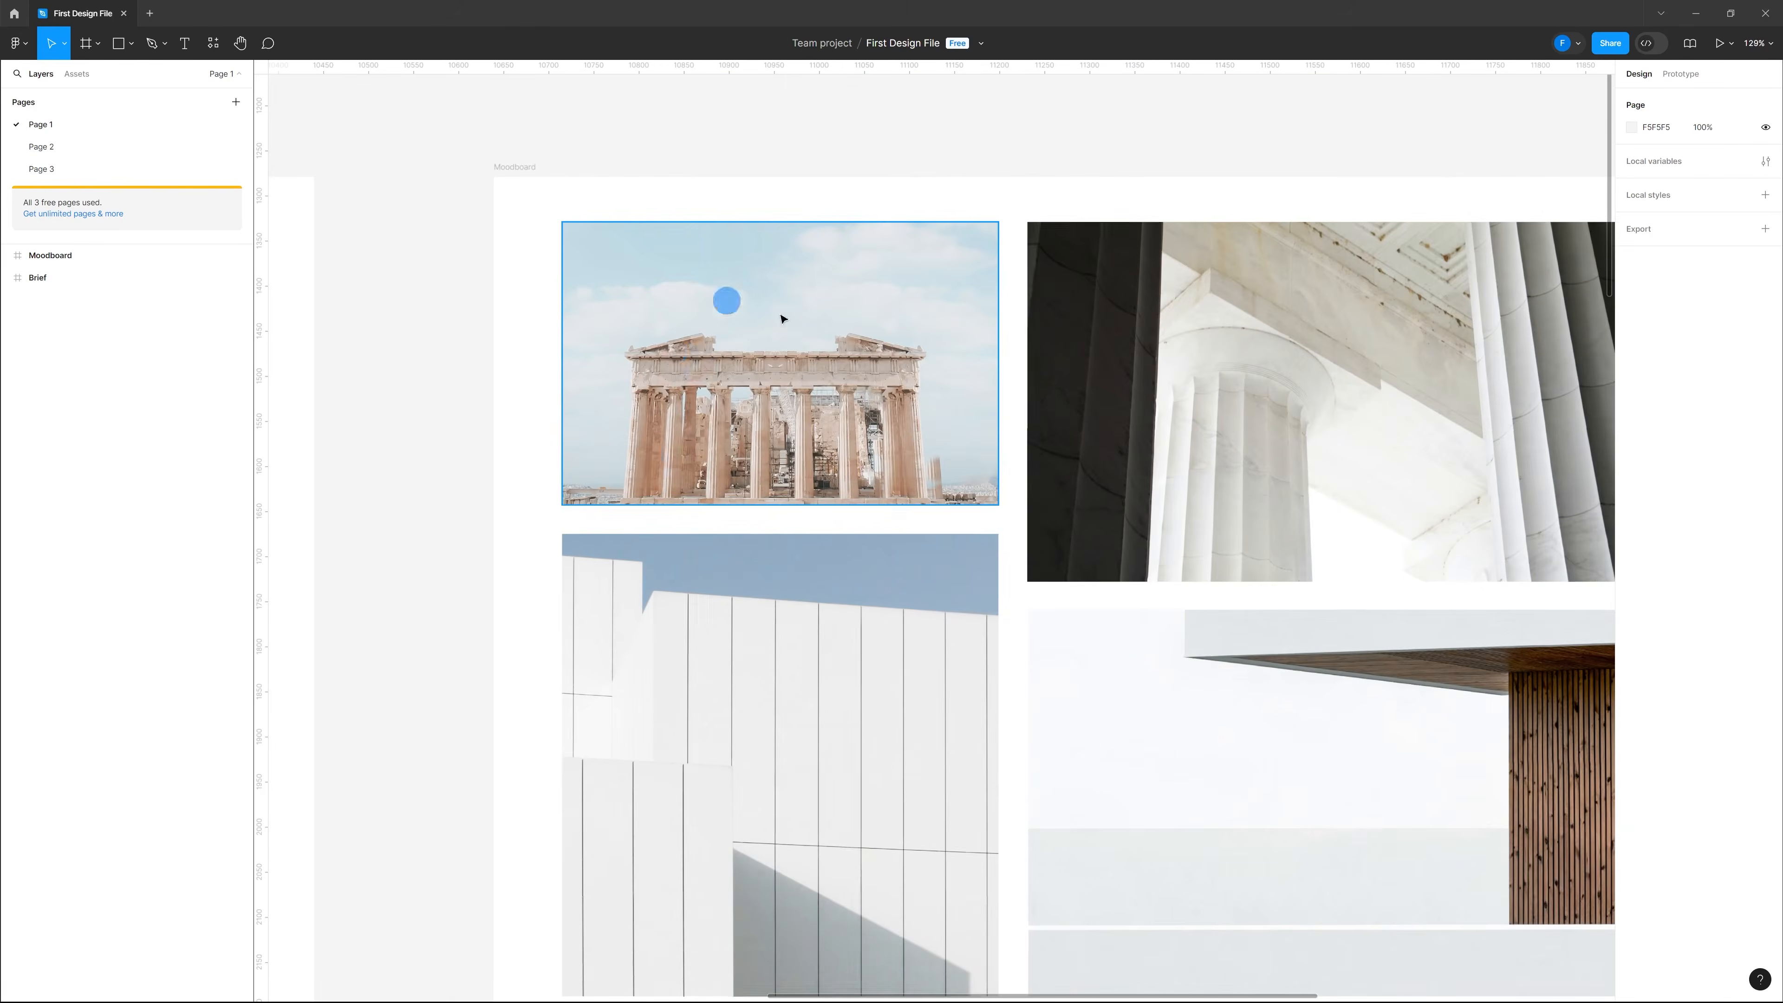
scroll(812, 399, down, 4)
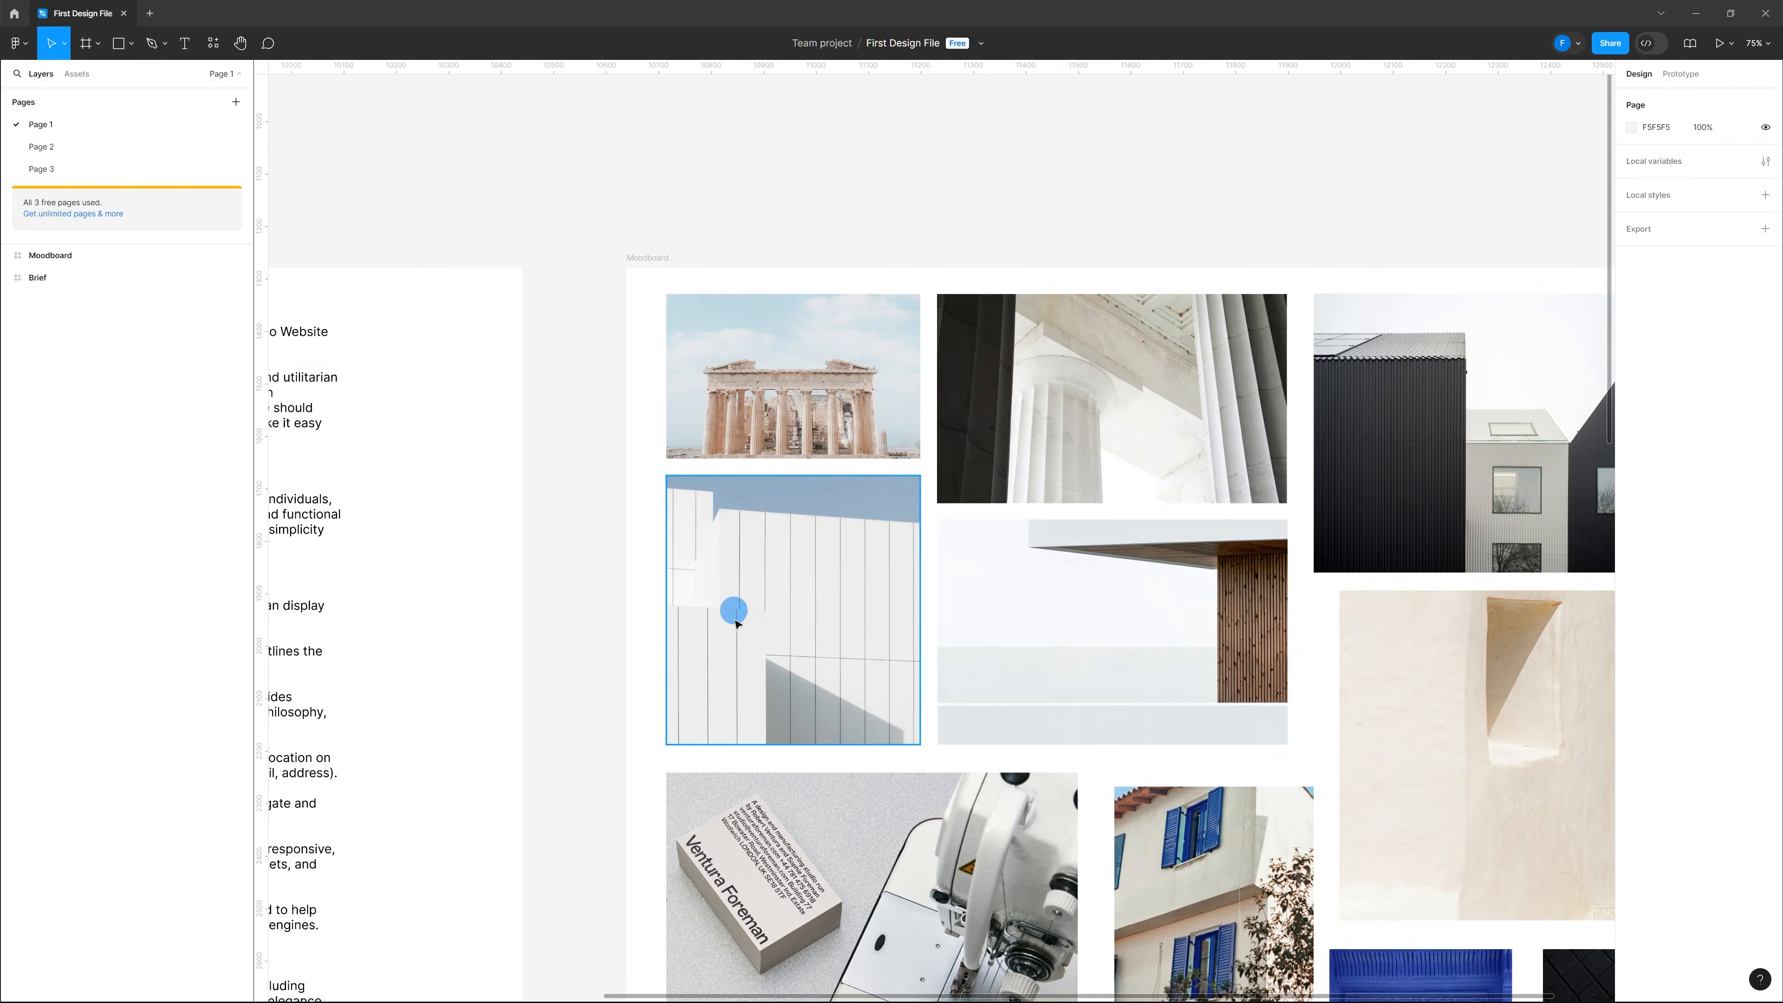
scroll(1003, 549, down, 5)
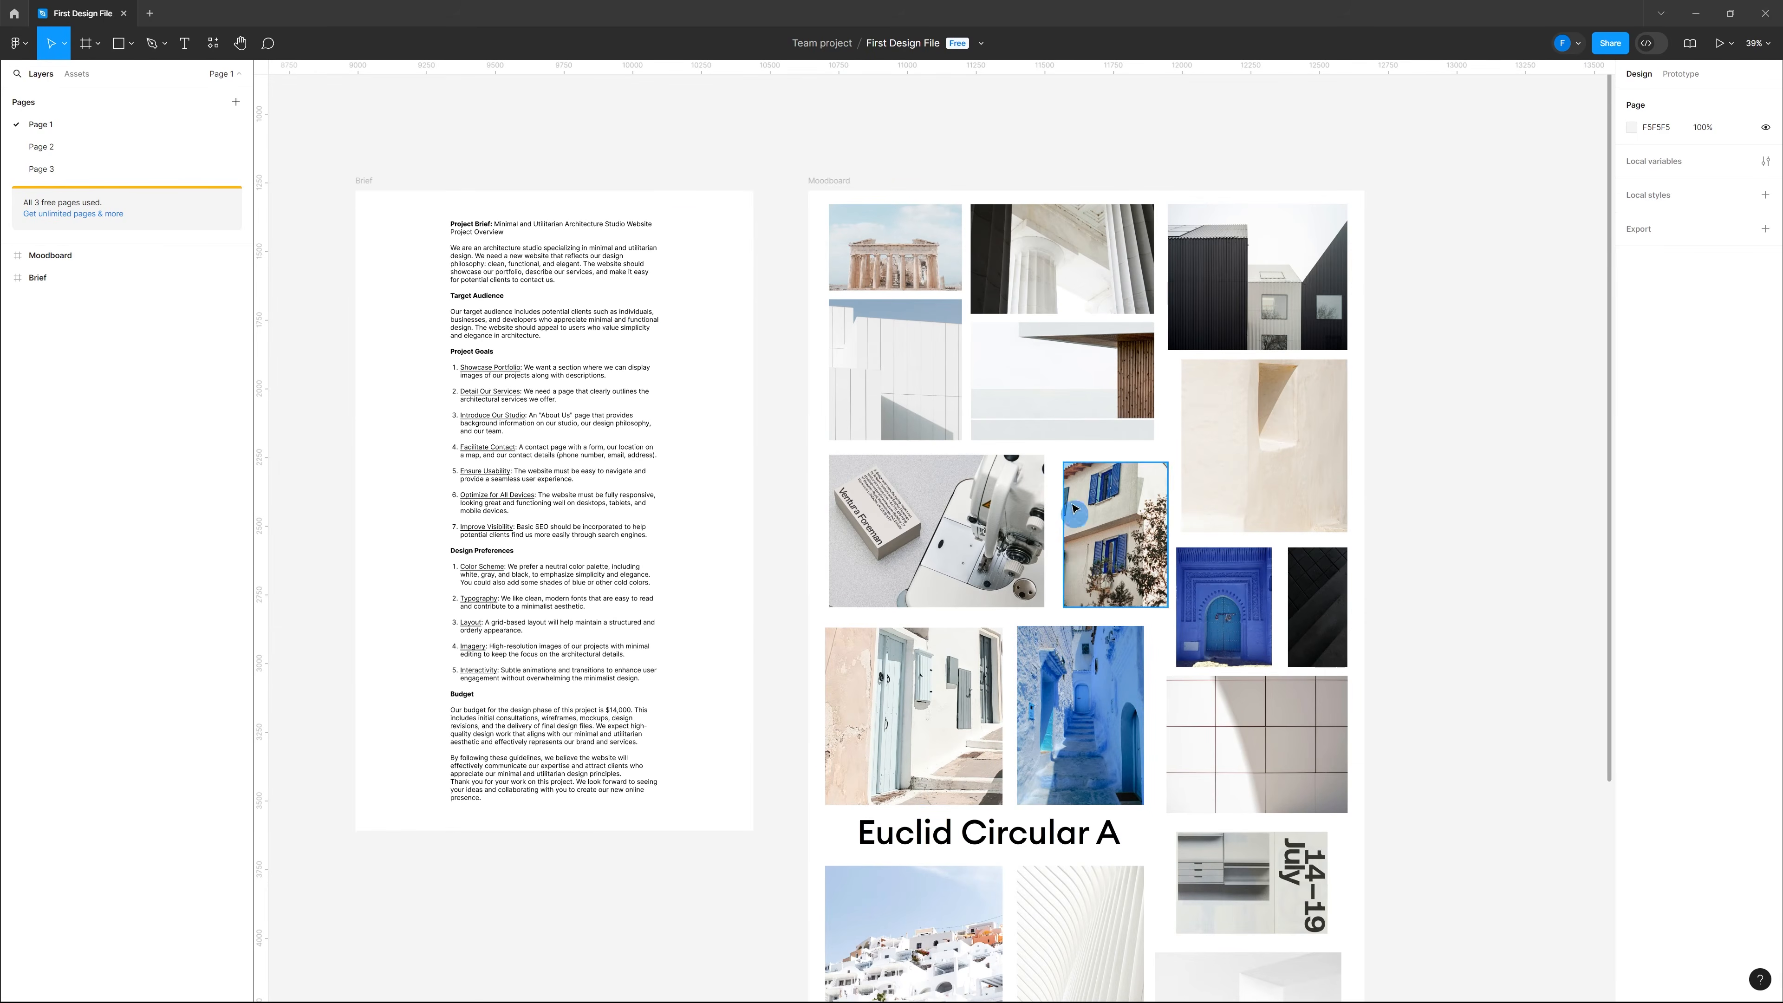
scroll(1024, 242, up, 8)
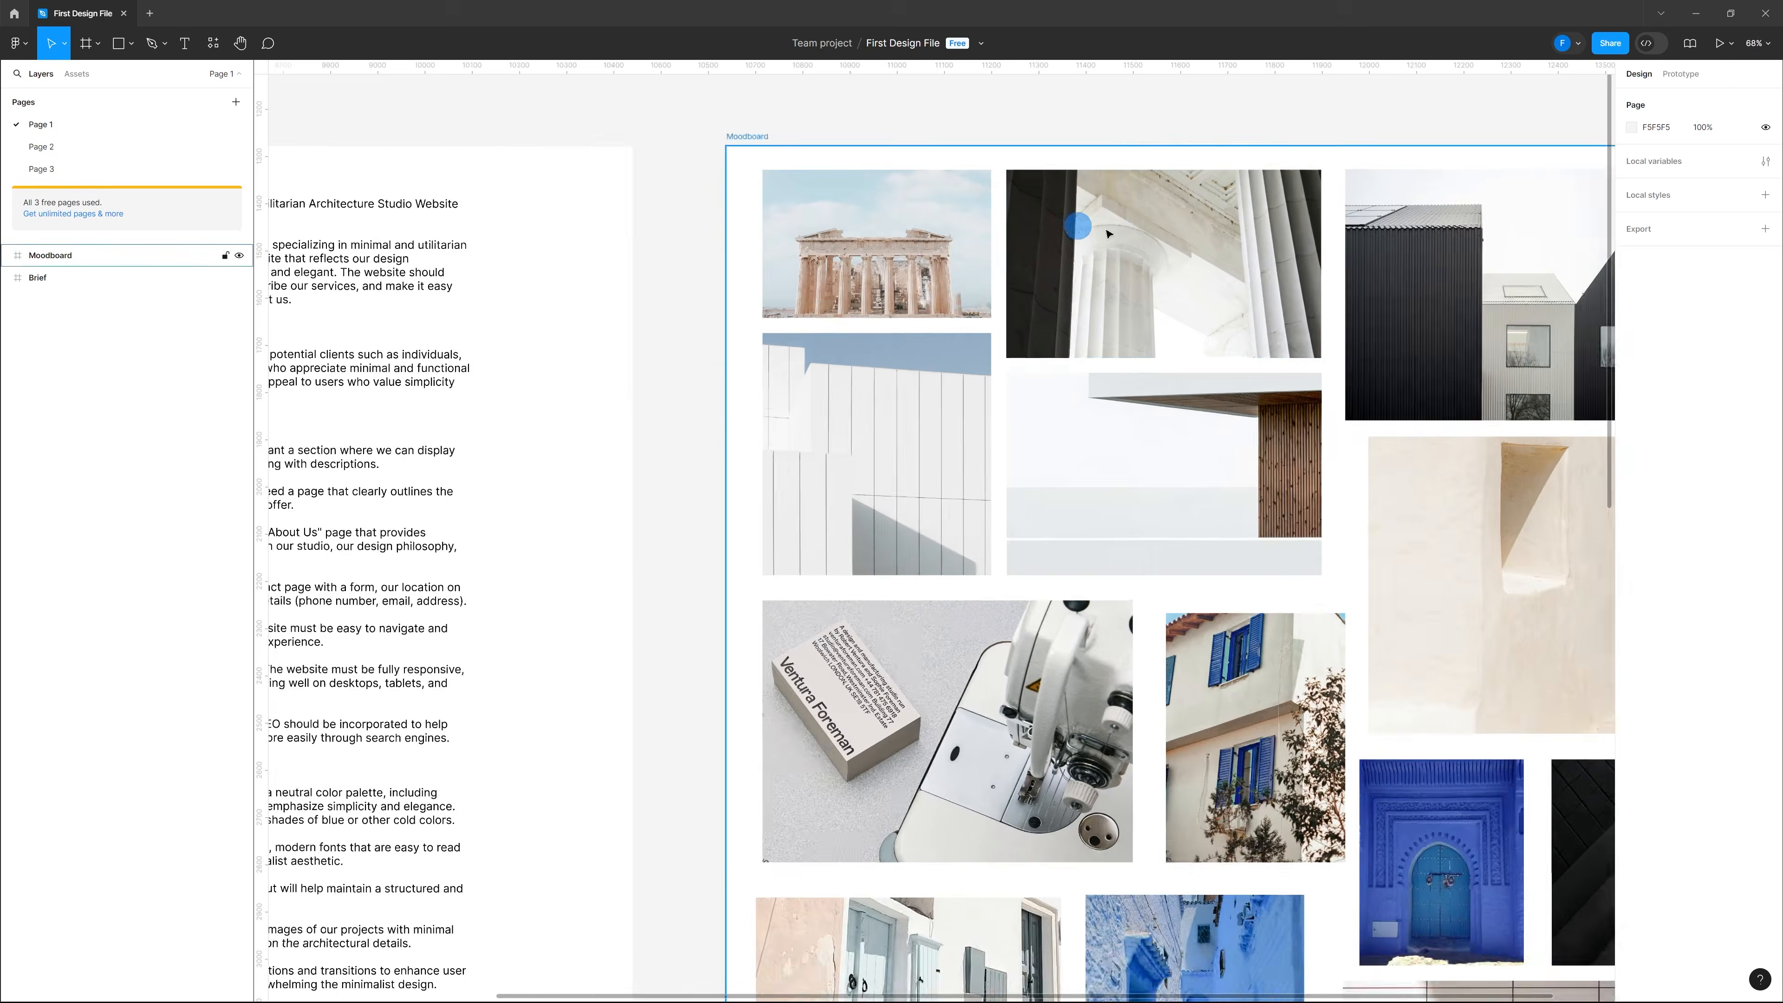
scroll(1232, 284, down, 2)
scroll(695, 211, up, 3)
scroll(790, 215, up, 3)
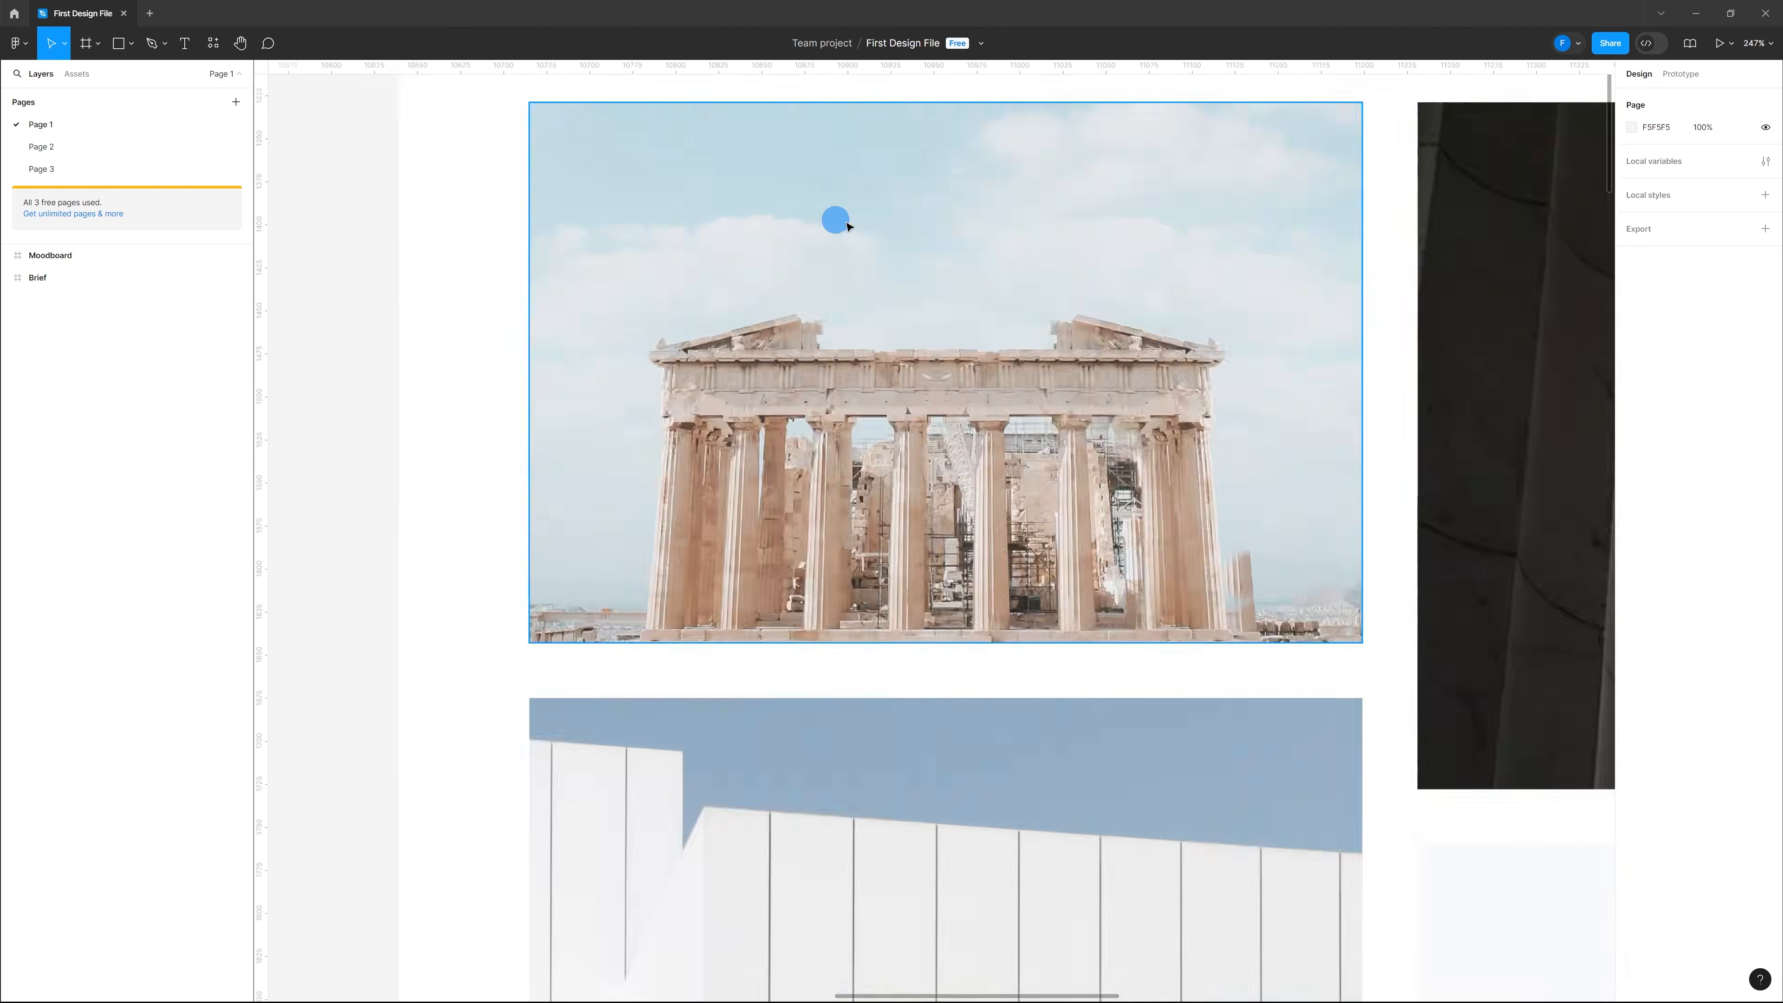
Step: Examine the blue and white house photos in the middle of the moodboard, around the Euclid Circular A sample
scroll(832, 226, down, 6)
scroll(1017, 390, down, 4)
scroll(1017, 391, down, 3)
scroll(1018, 391, down, 5)
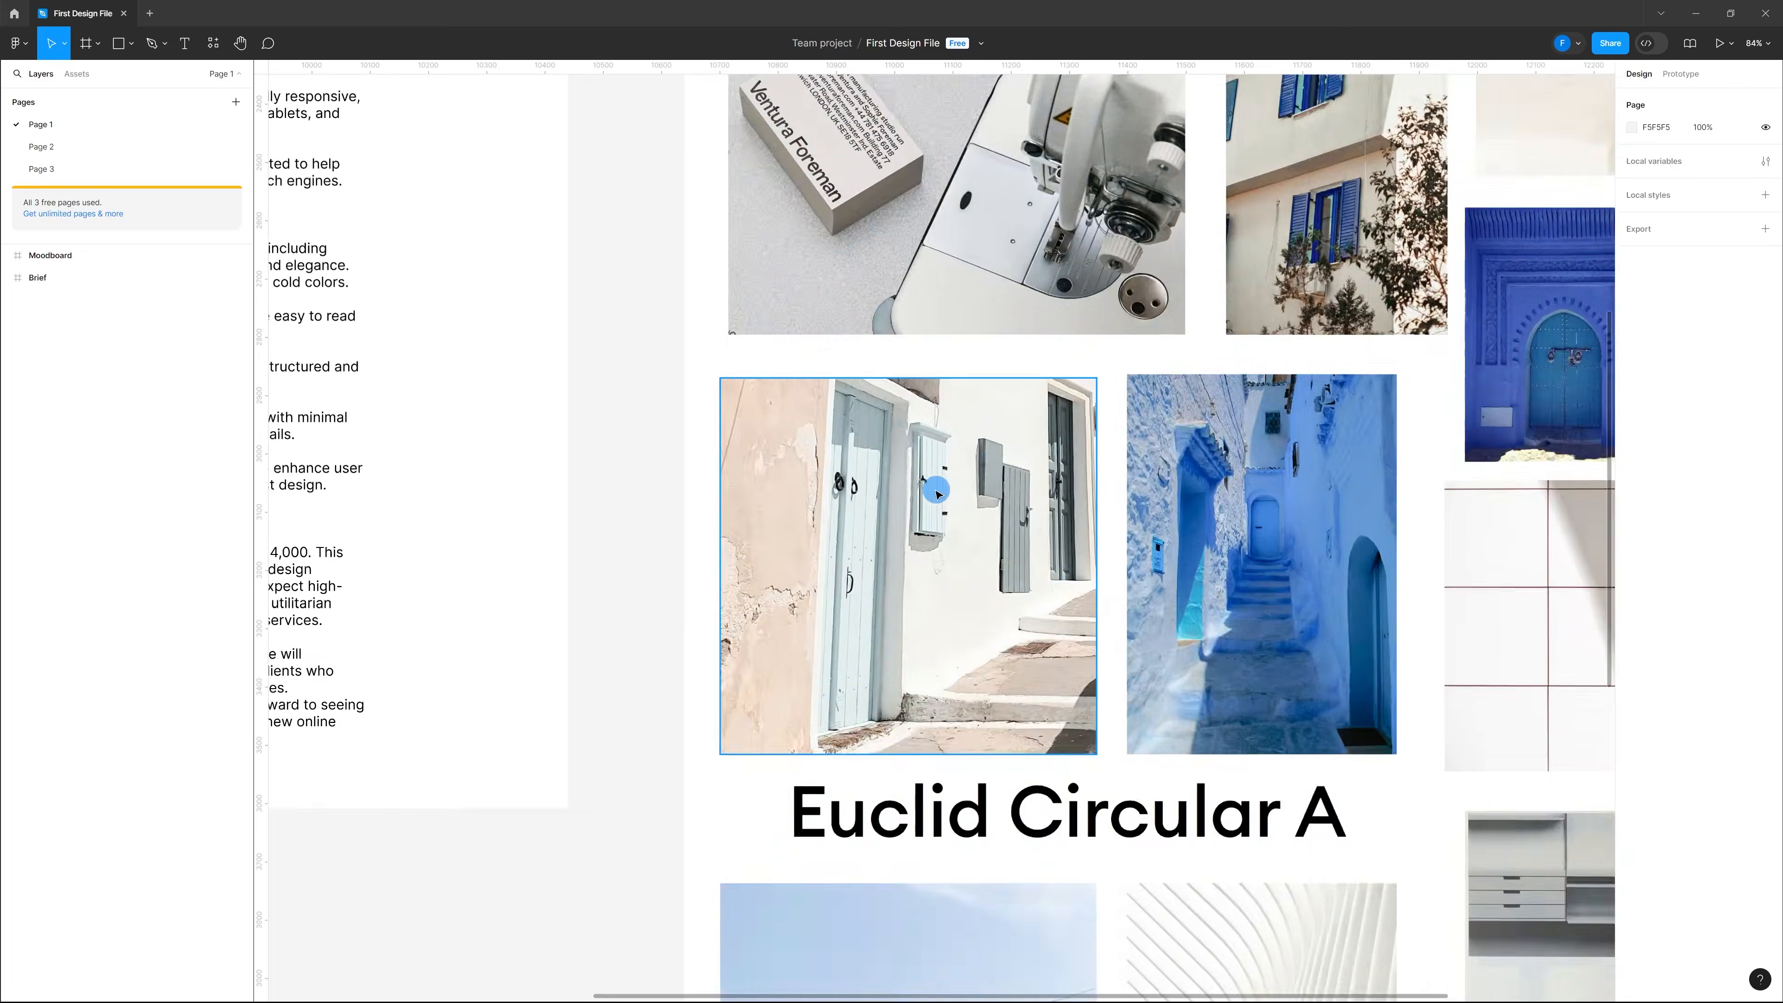
scroll(842, 422, up, 5)
scroll(1348, 261, down, 6)
scroll(1341, 270, up, 4)
scroll(1288, 437, up, 5)
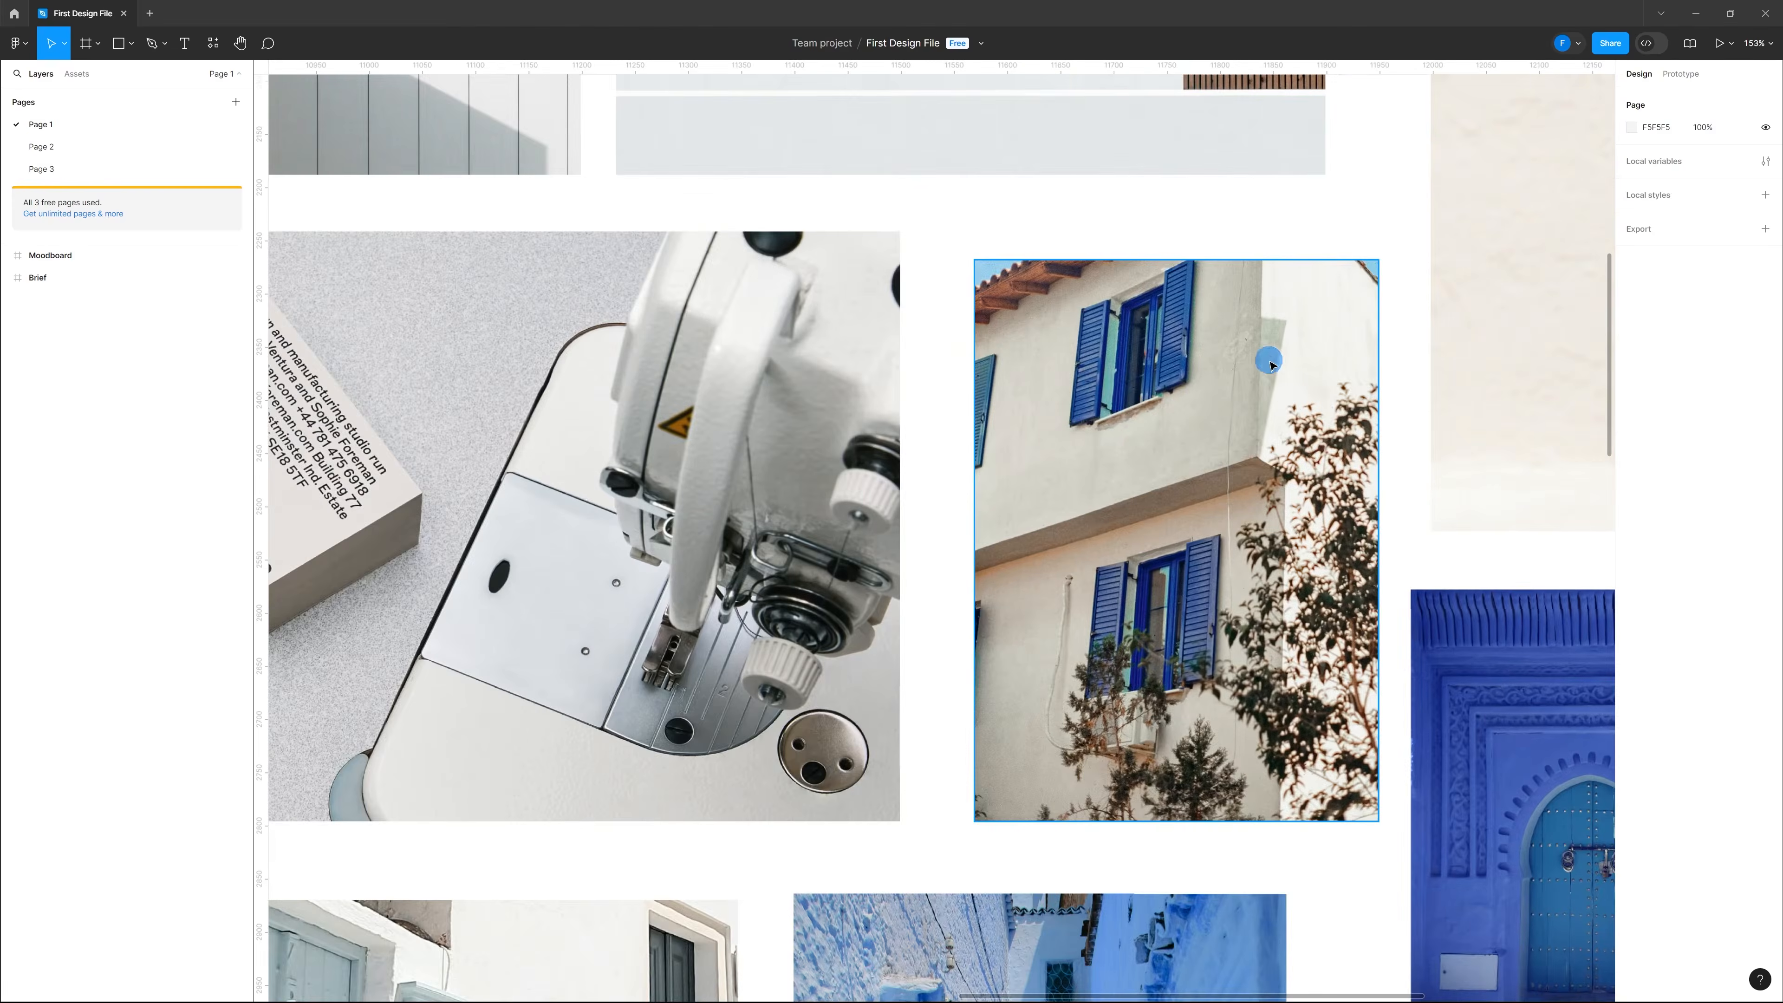
scroll(1098, 657, down, 5)
scroll(843, 449, down, 6)
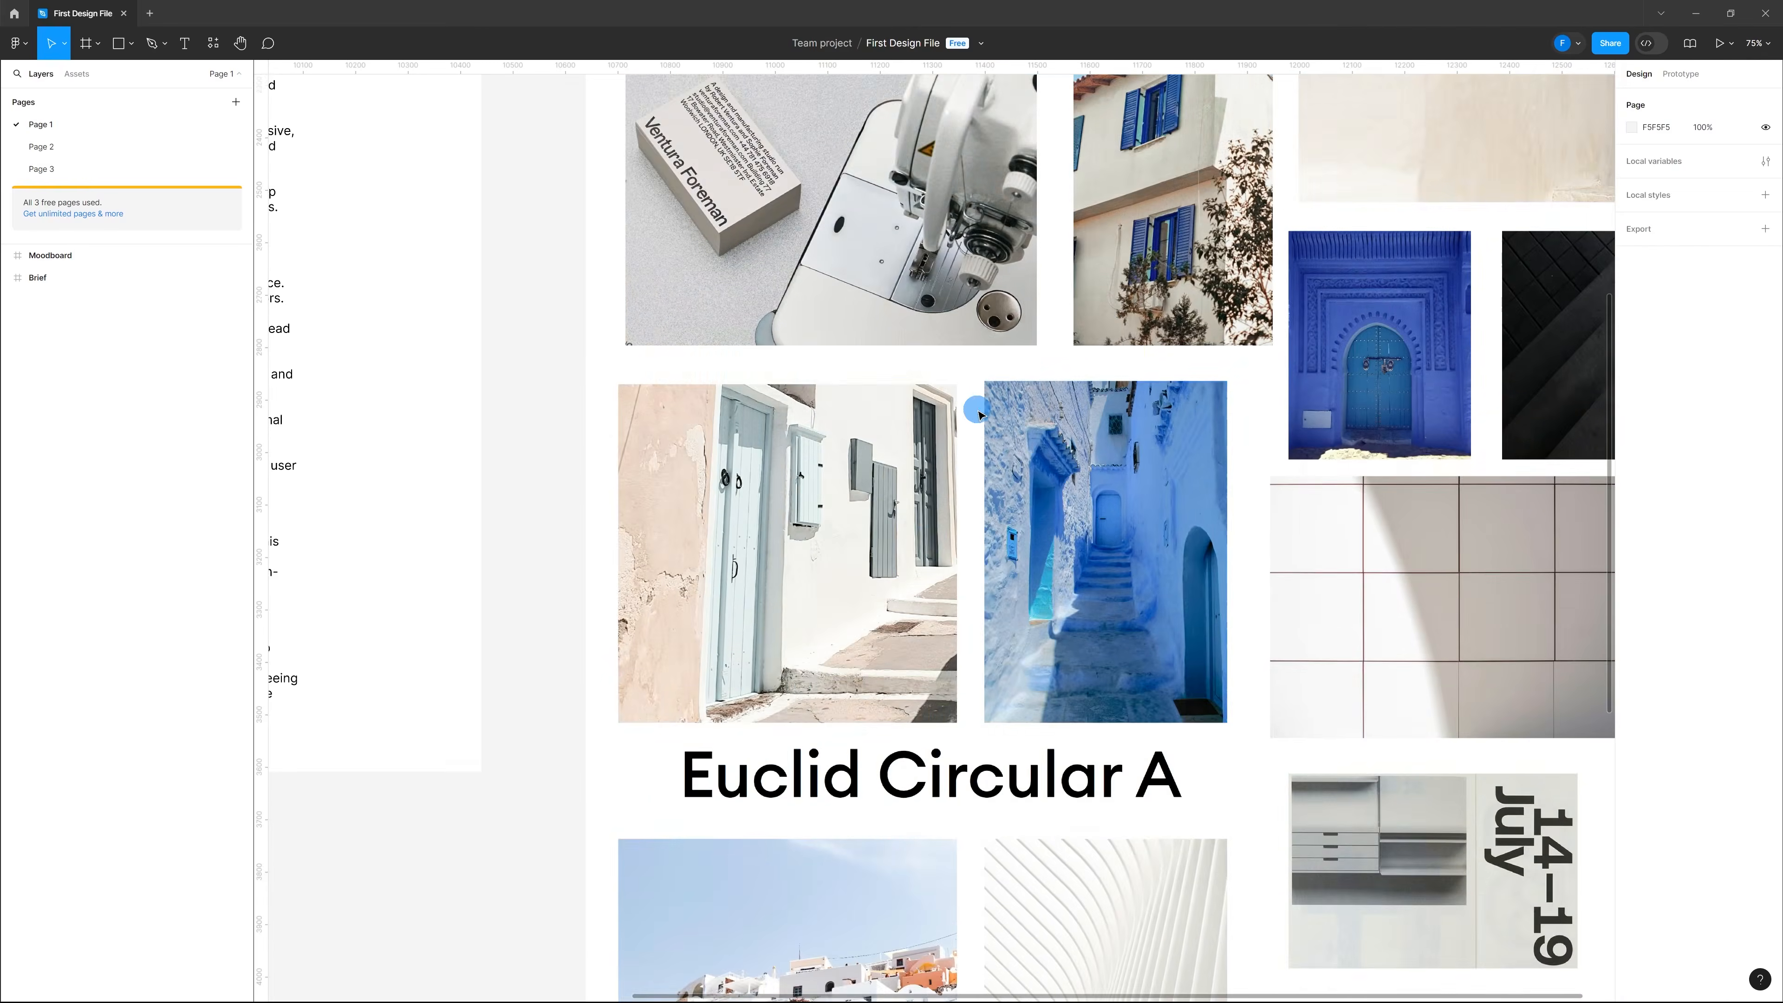
Step: Examine the white hillside village and ribbed white facade photos below the Euclid Circular A sample
scroll(680, 454, up, 4)
scroll(680, 453, up, 4)
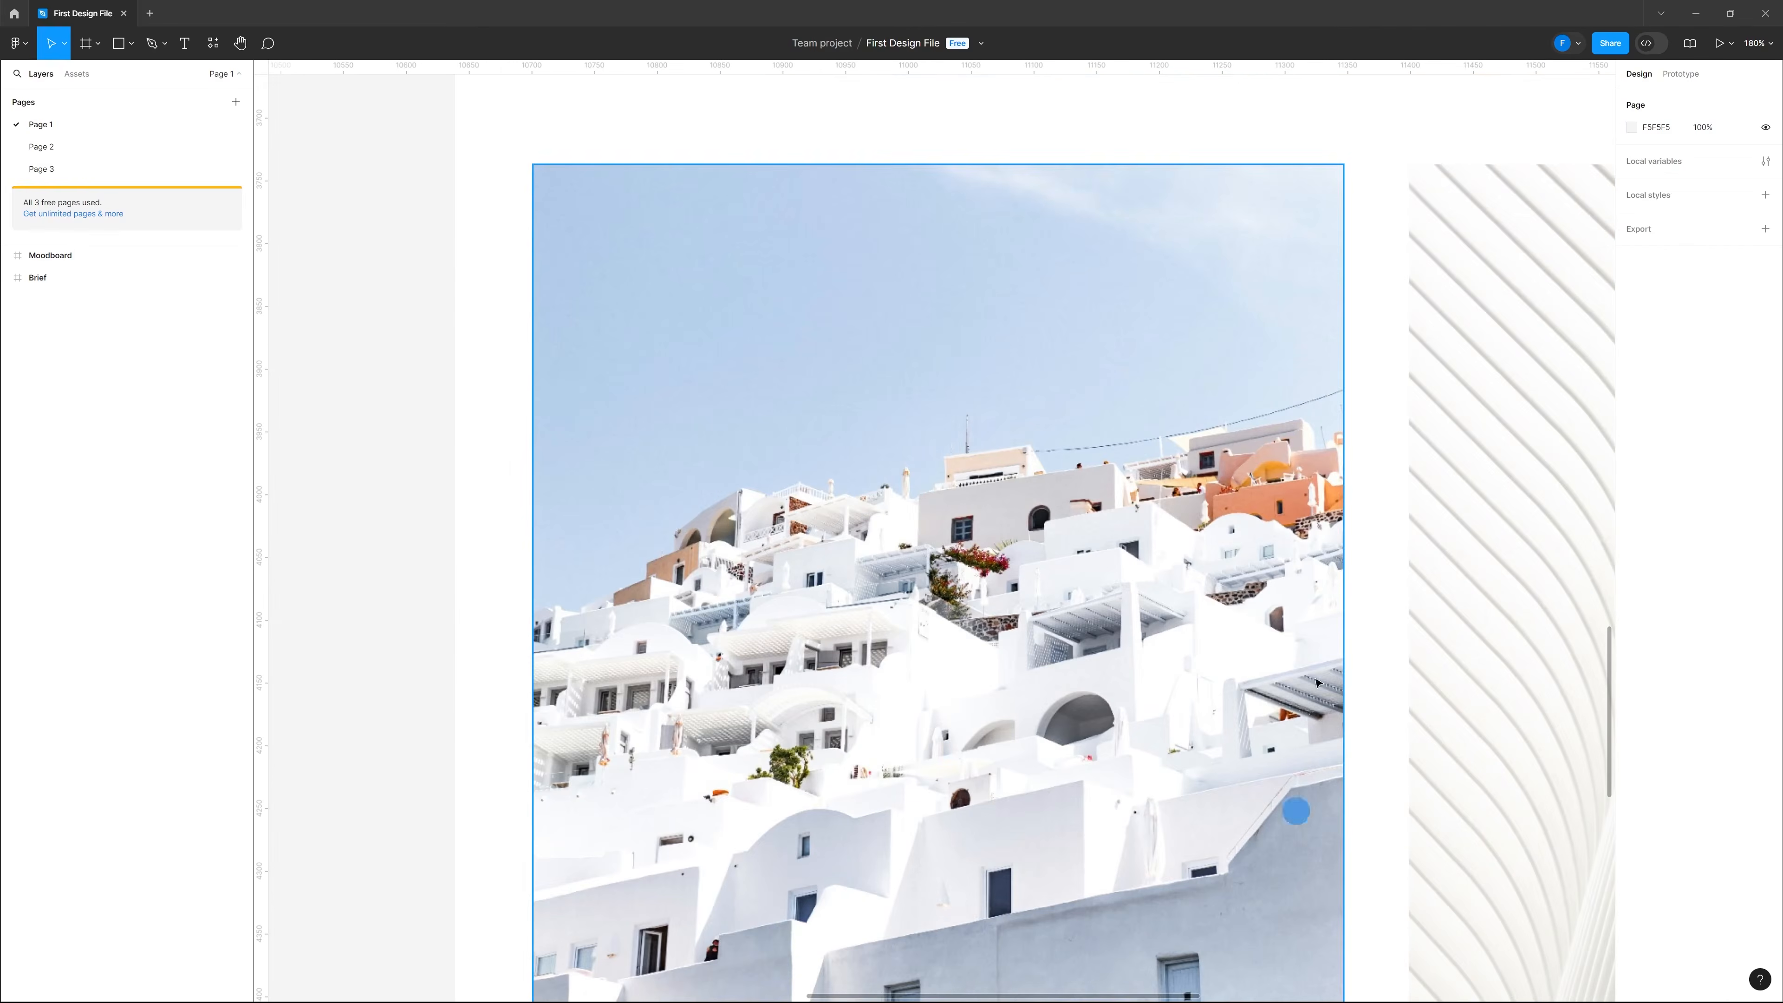
scroll(926, 419, down, 3)
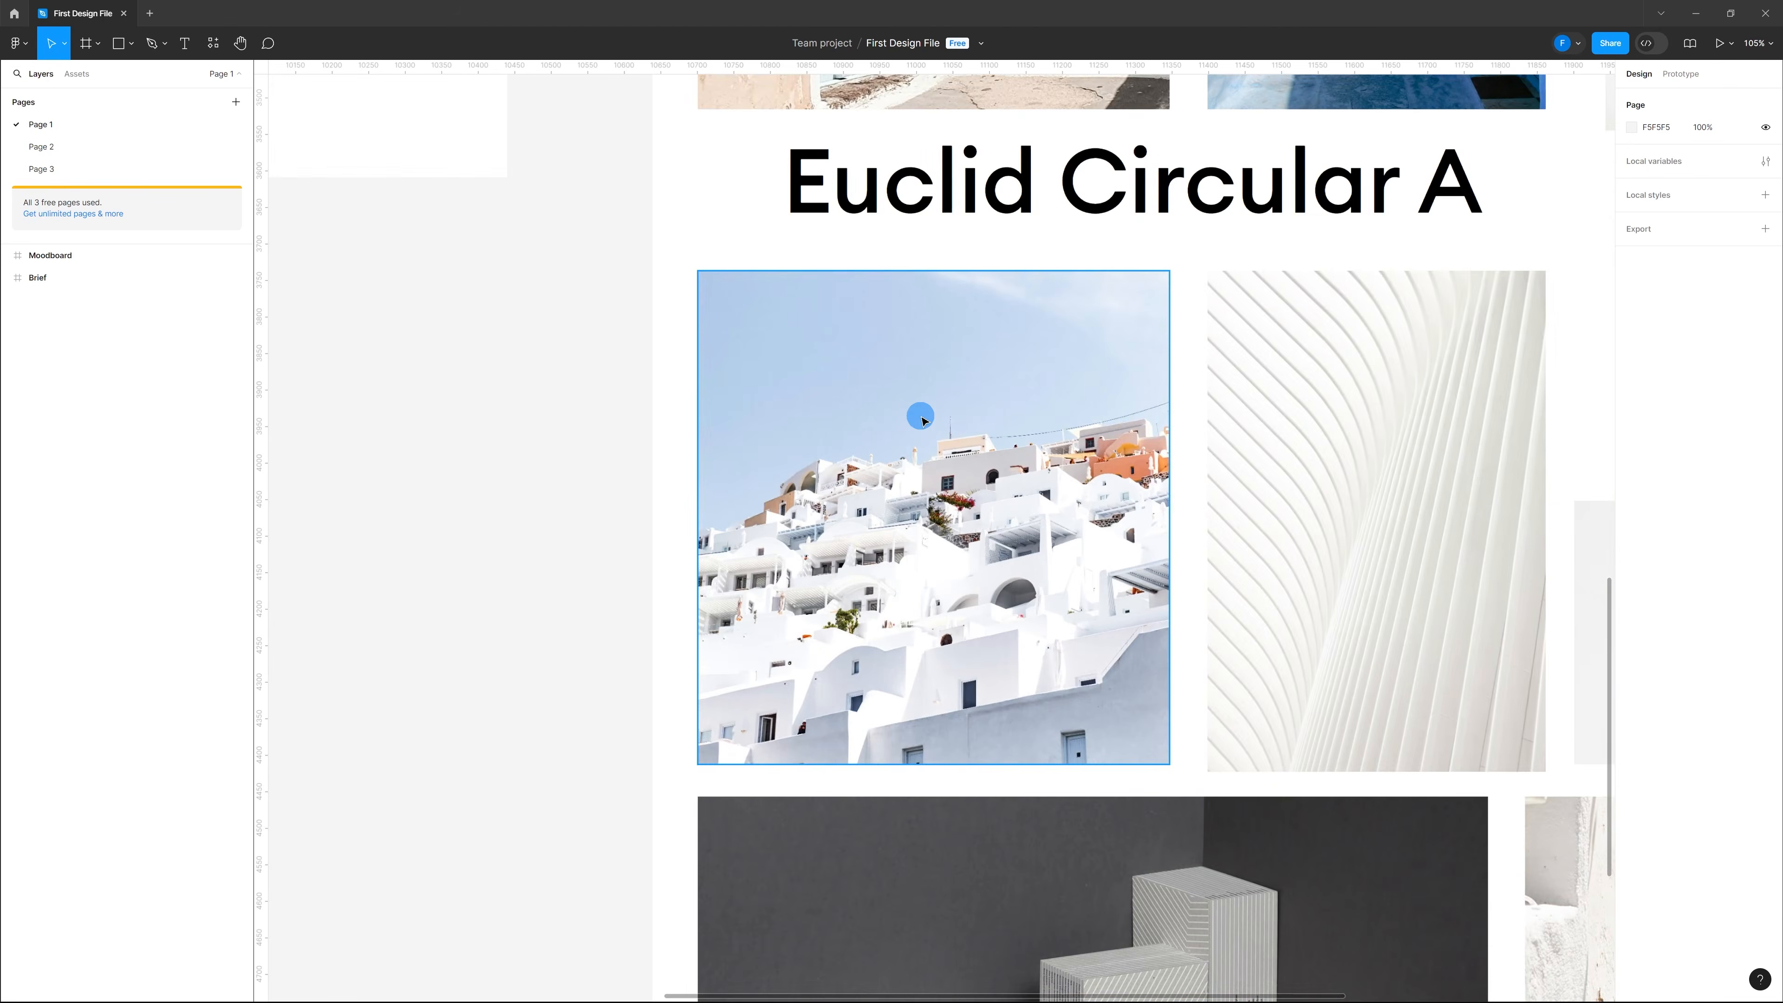
scroll(814, 392, down, 5)
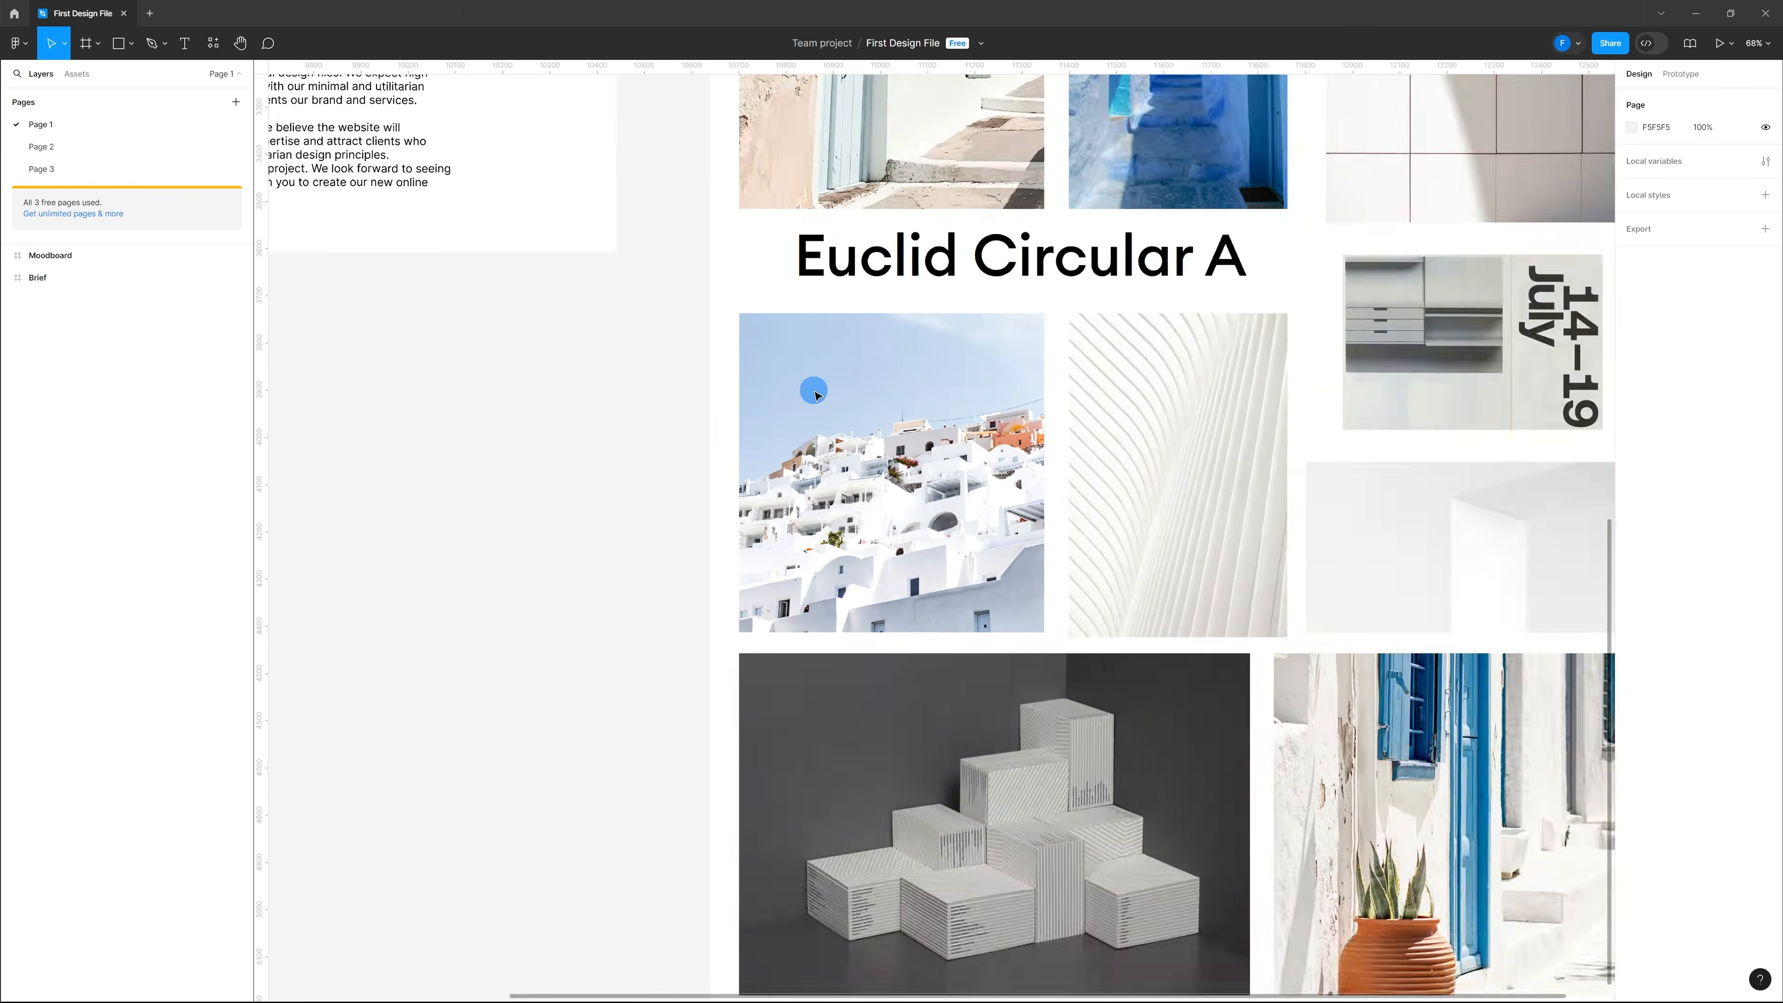
scroll(1236, 773, up, 3)
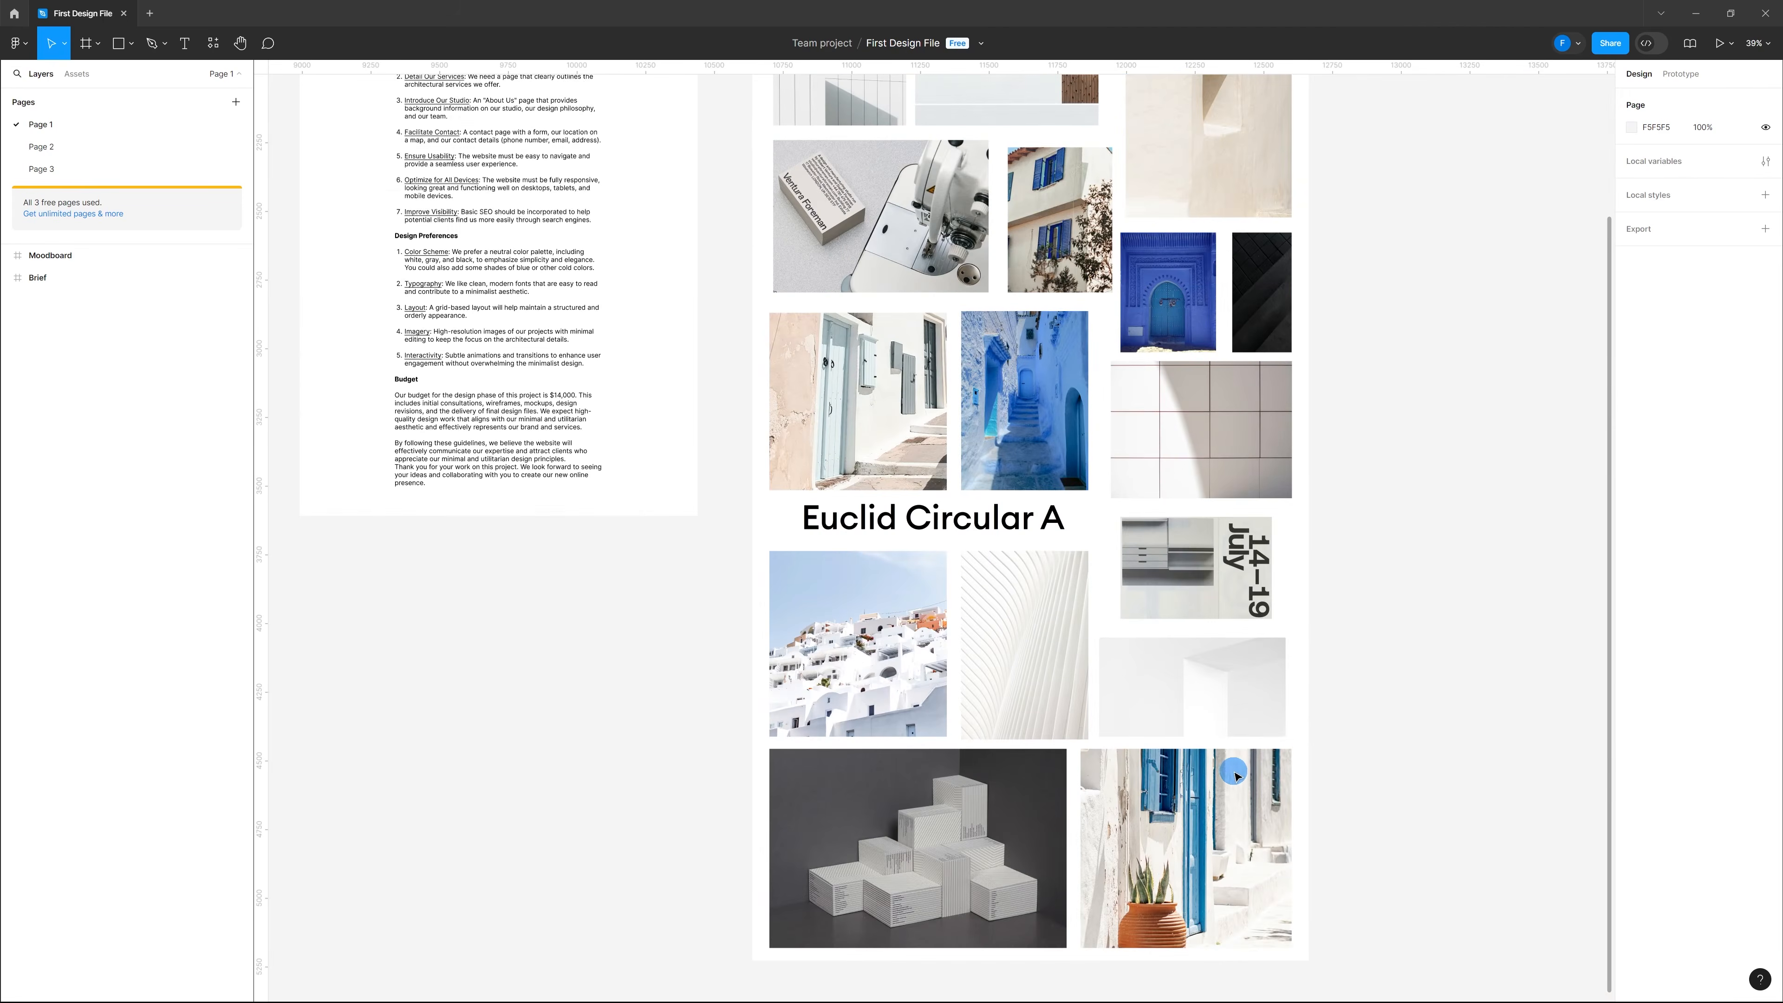
scroll(997, 526, up, 1)
scroll(1039, 415, up, 6)
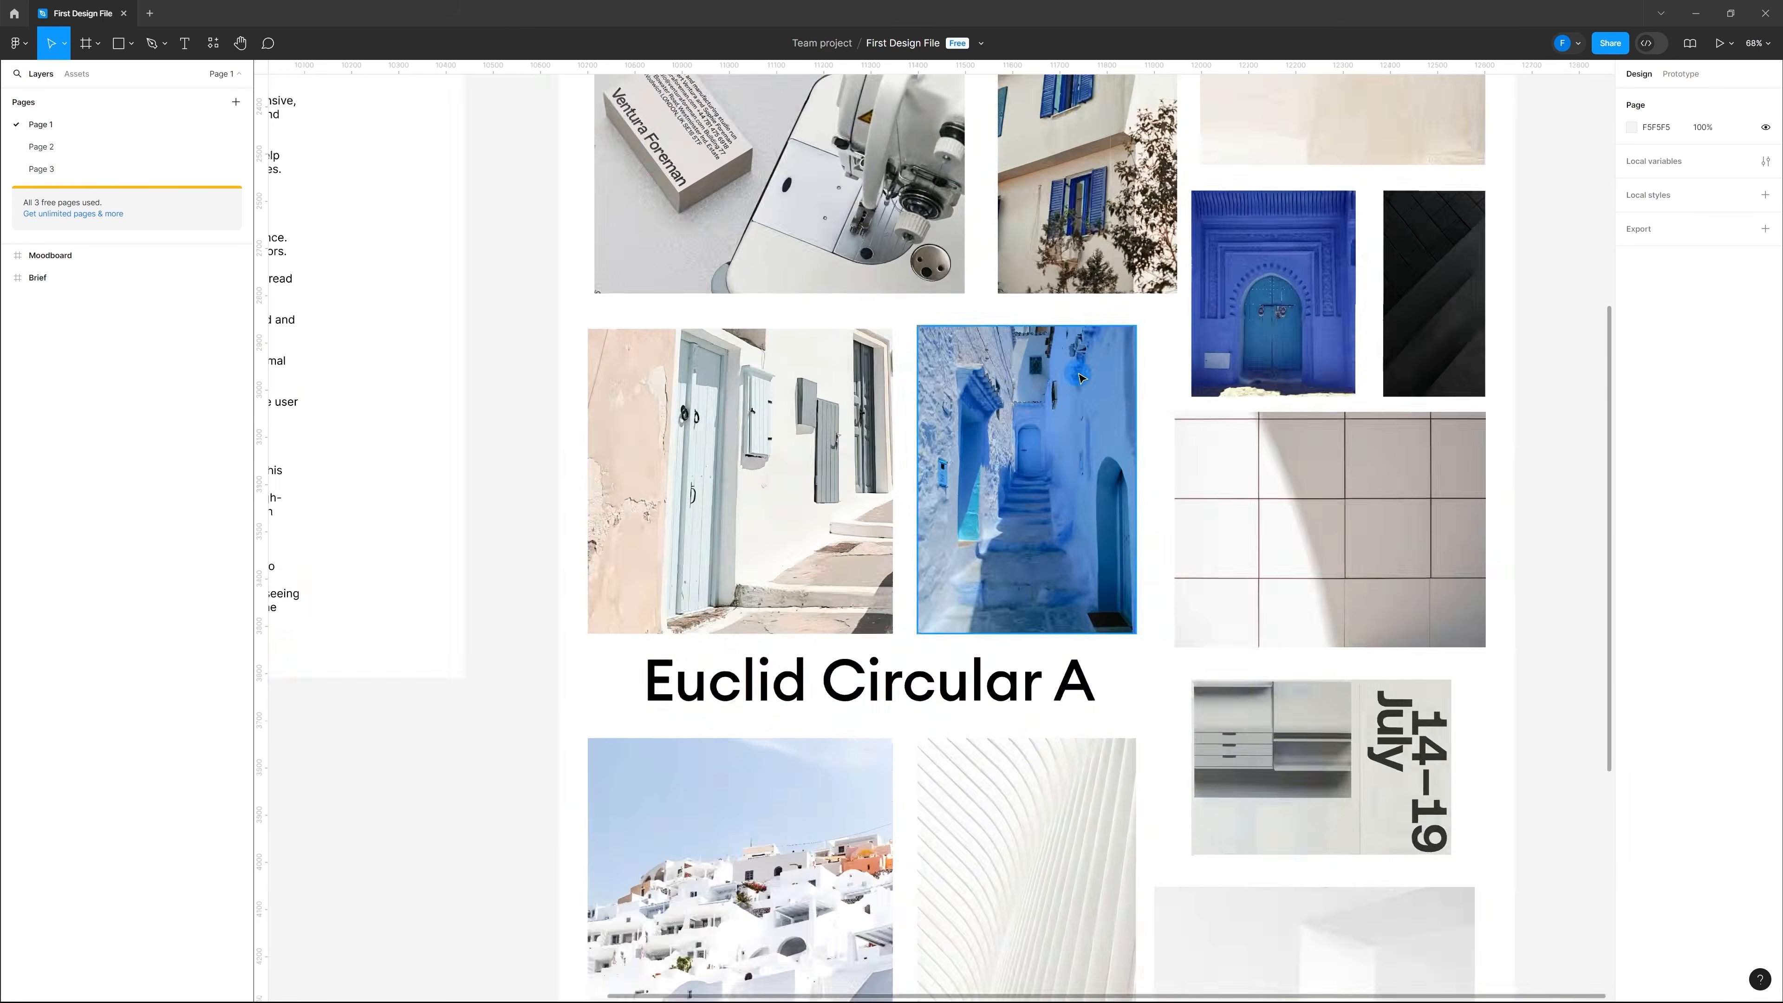
Step: Examine the ornate blue doorway and blue stairway alley photos in the middle of the moodboard
scroll(994, 362, down, 4)
scroll(1221, 291, up, 4)
scroll(1222, 291, up, 3)
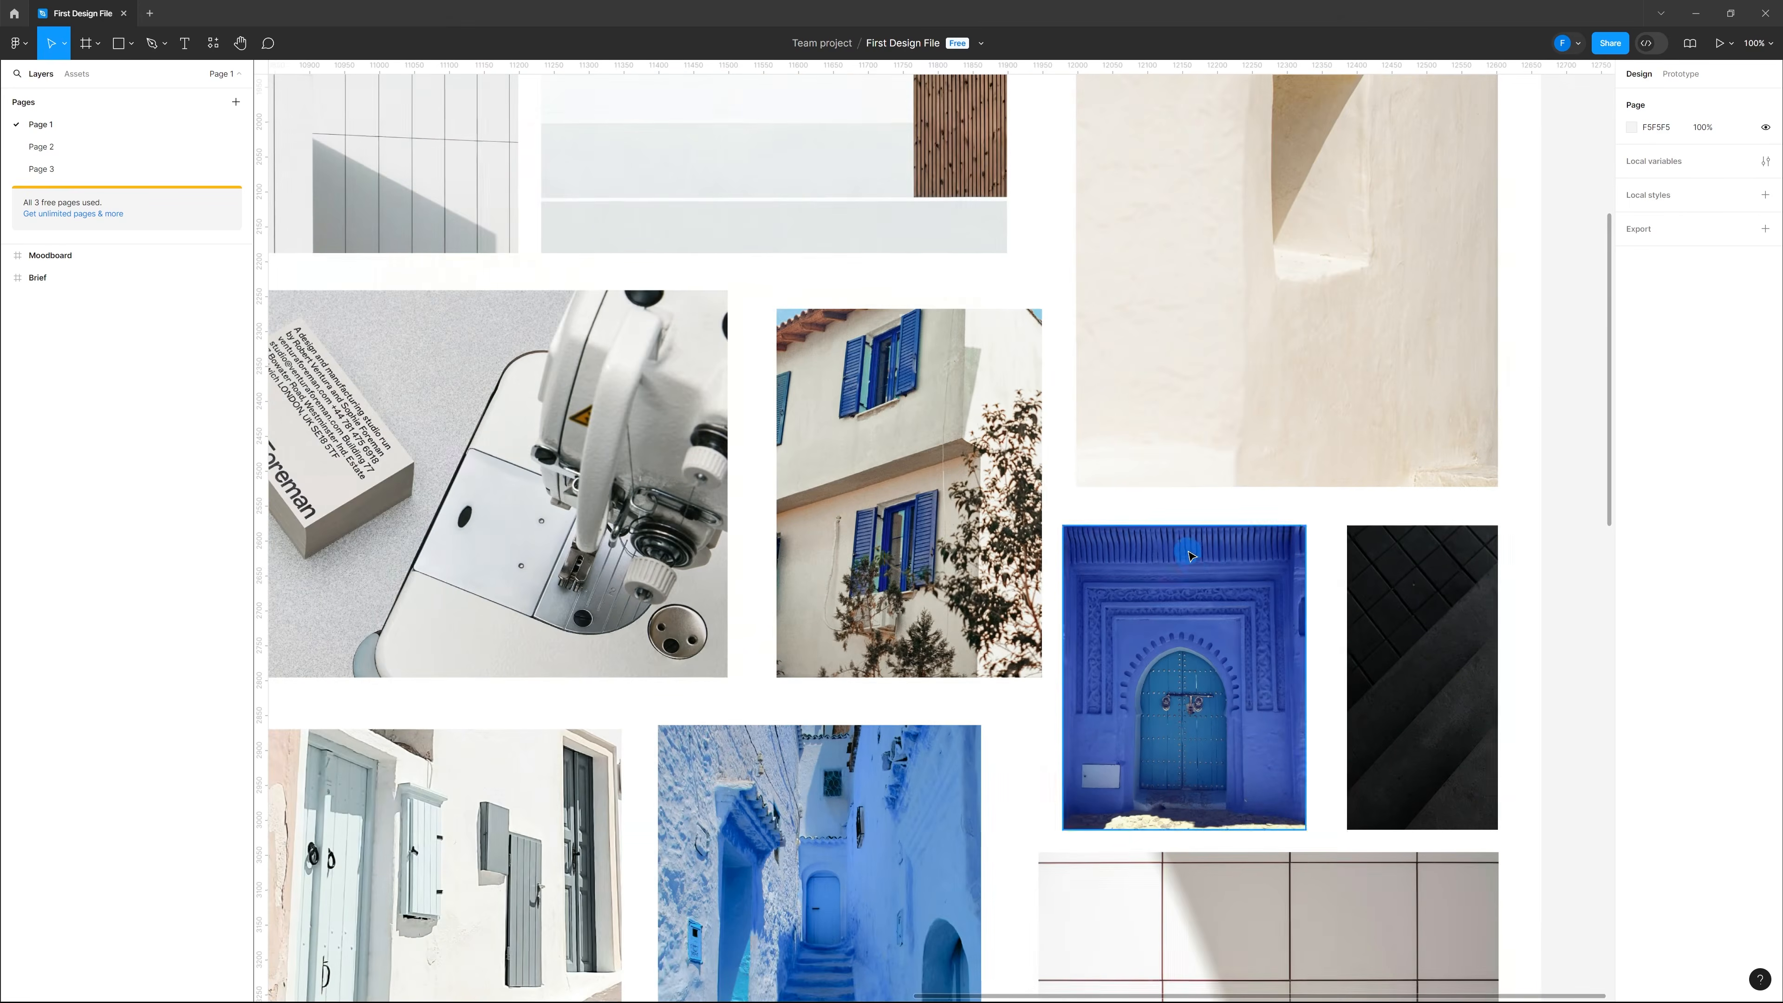
scroll(1196, 566, down, 3)
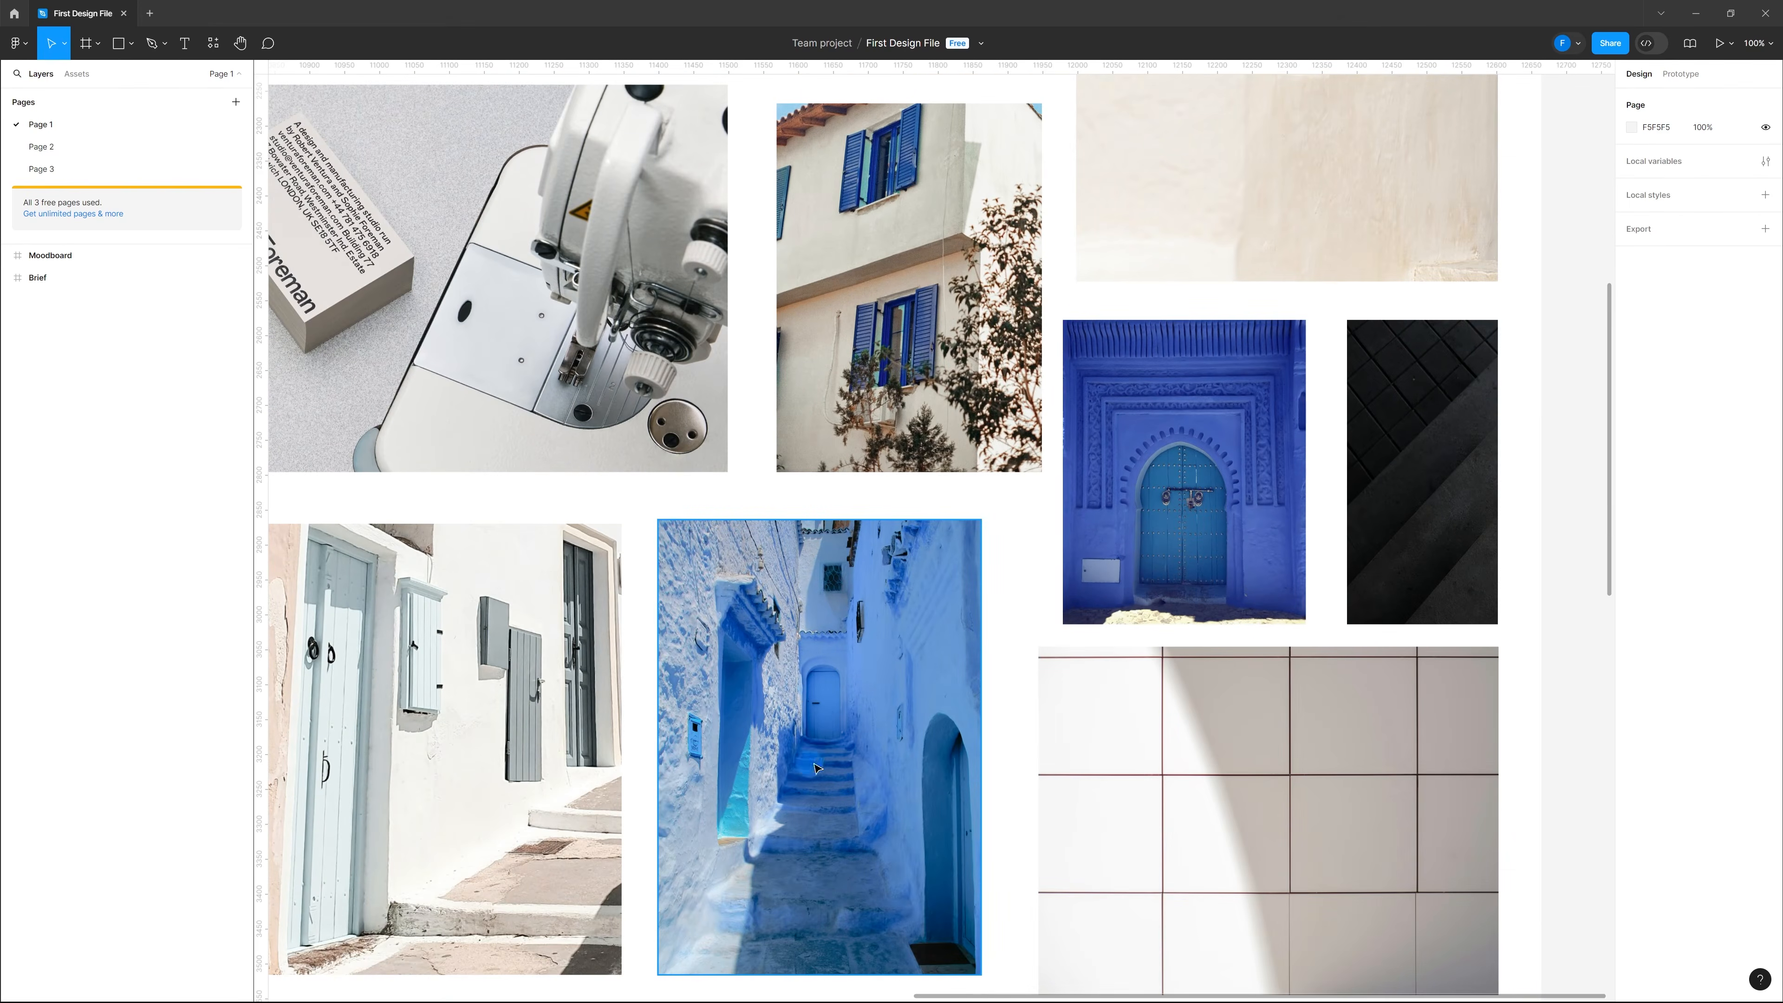
scroll(934, 639, down, 4)
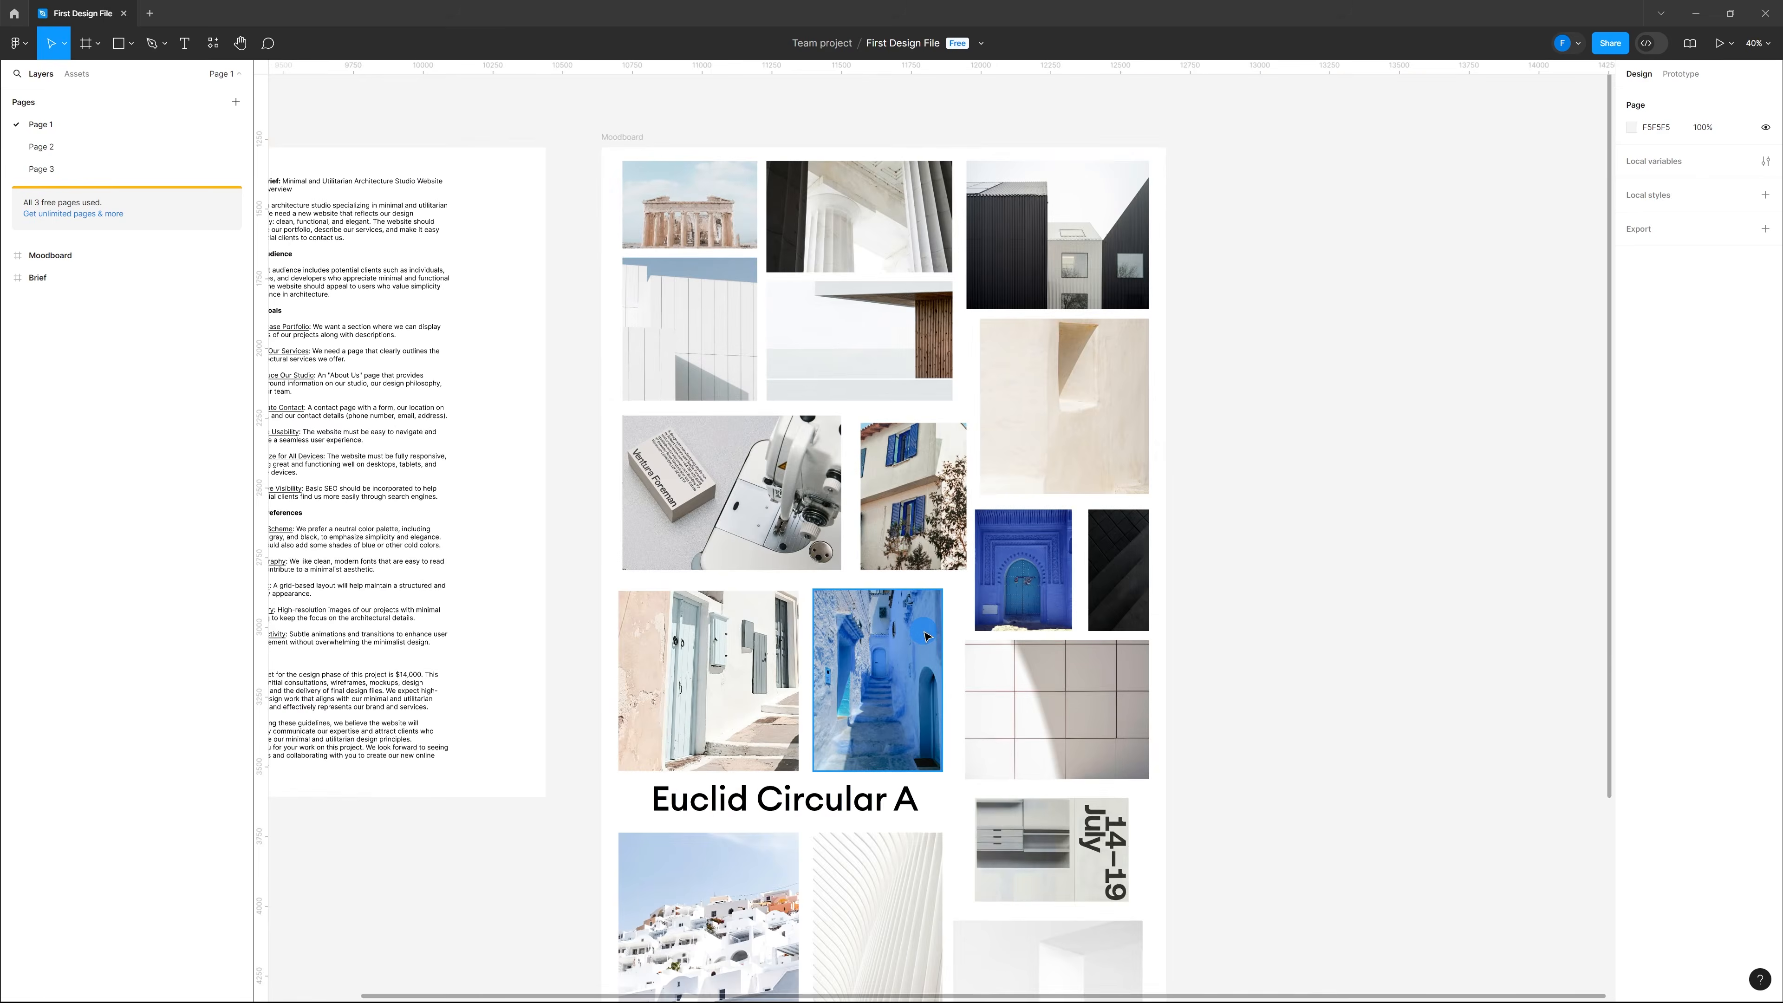
scroll(772, 594, down, 5)
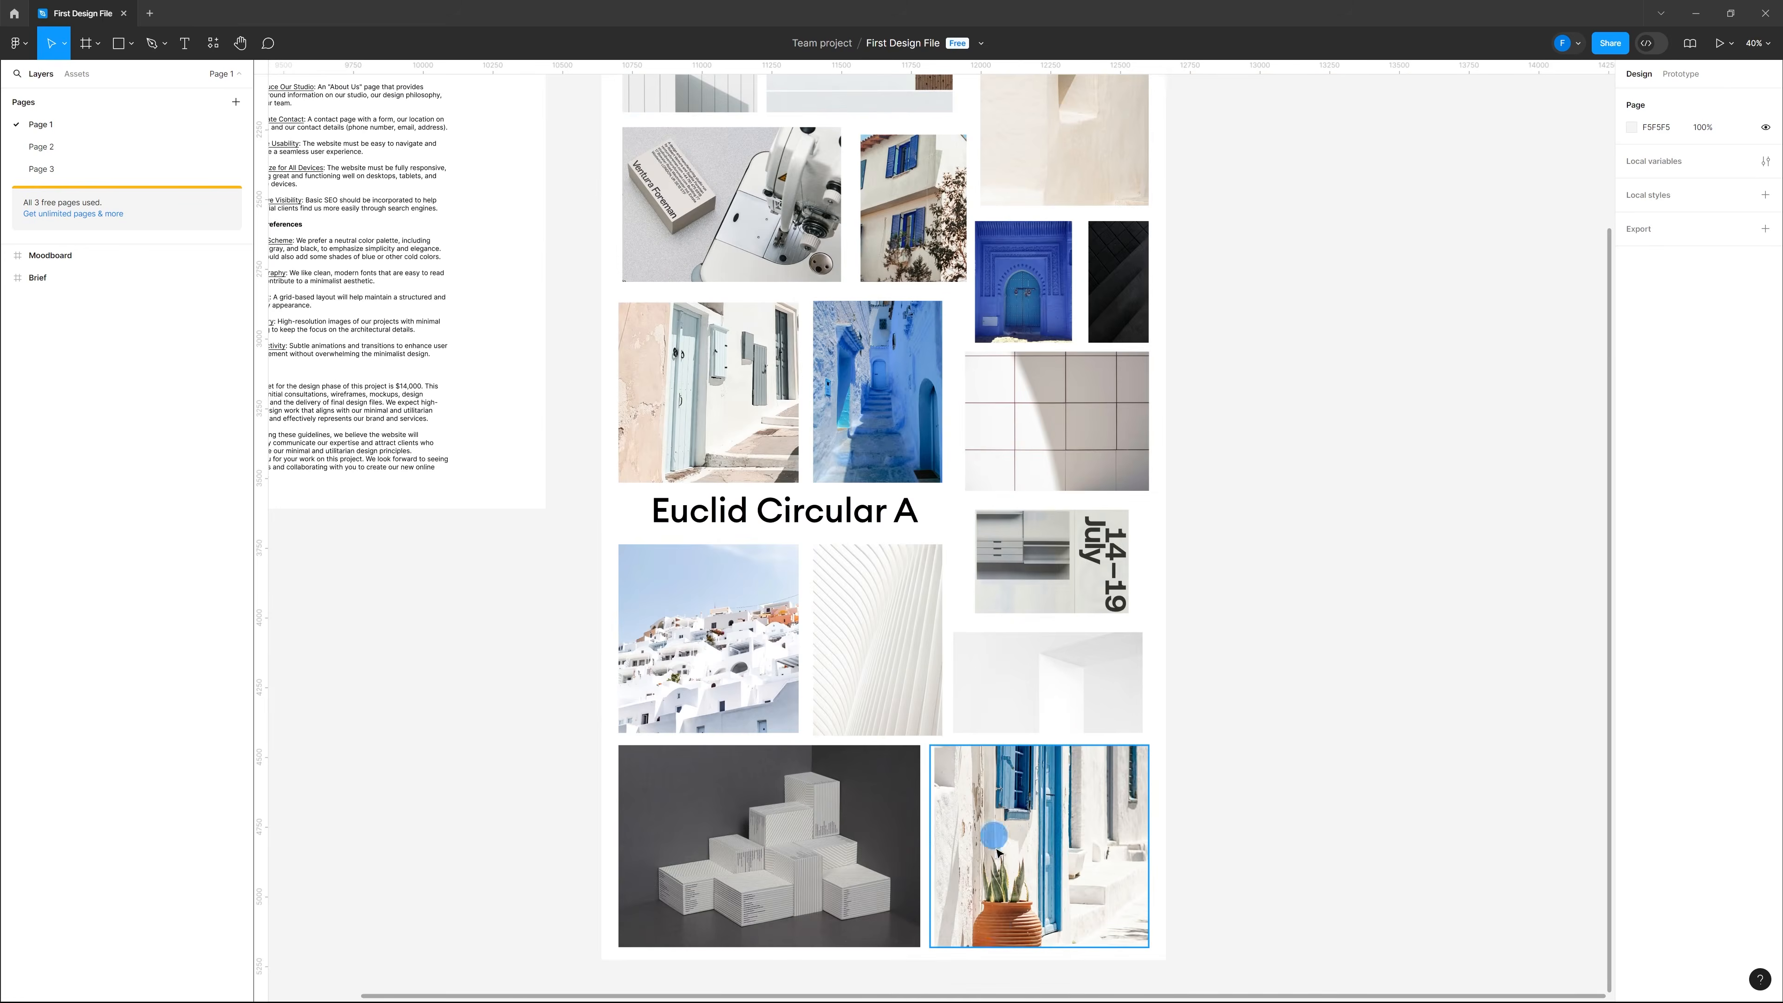
Step: Examine the terracotta pot, stacked grey boxes and white village photos in the lower part of the moodboard
scroll(999, 926, up, 5)
scroll(1038, 829, down, 3)
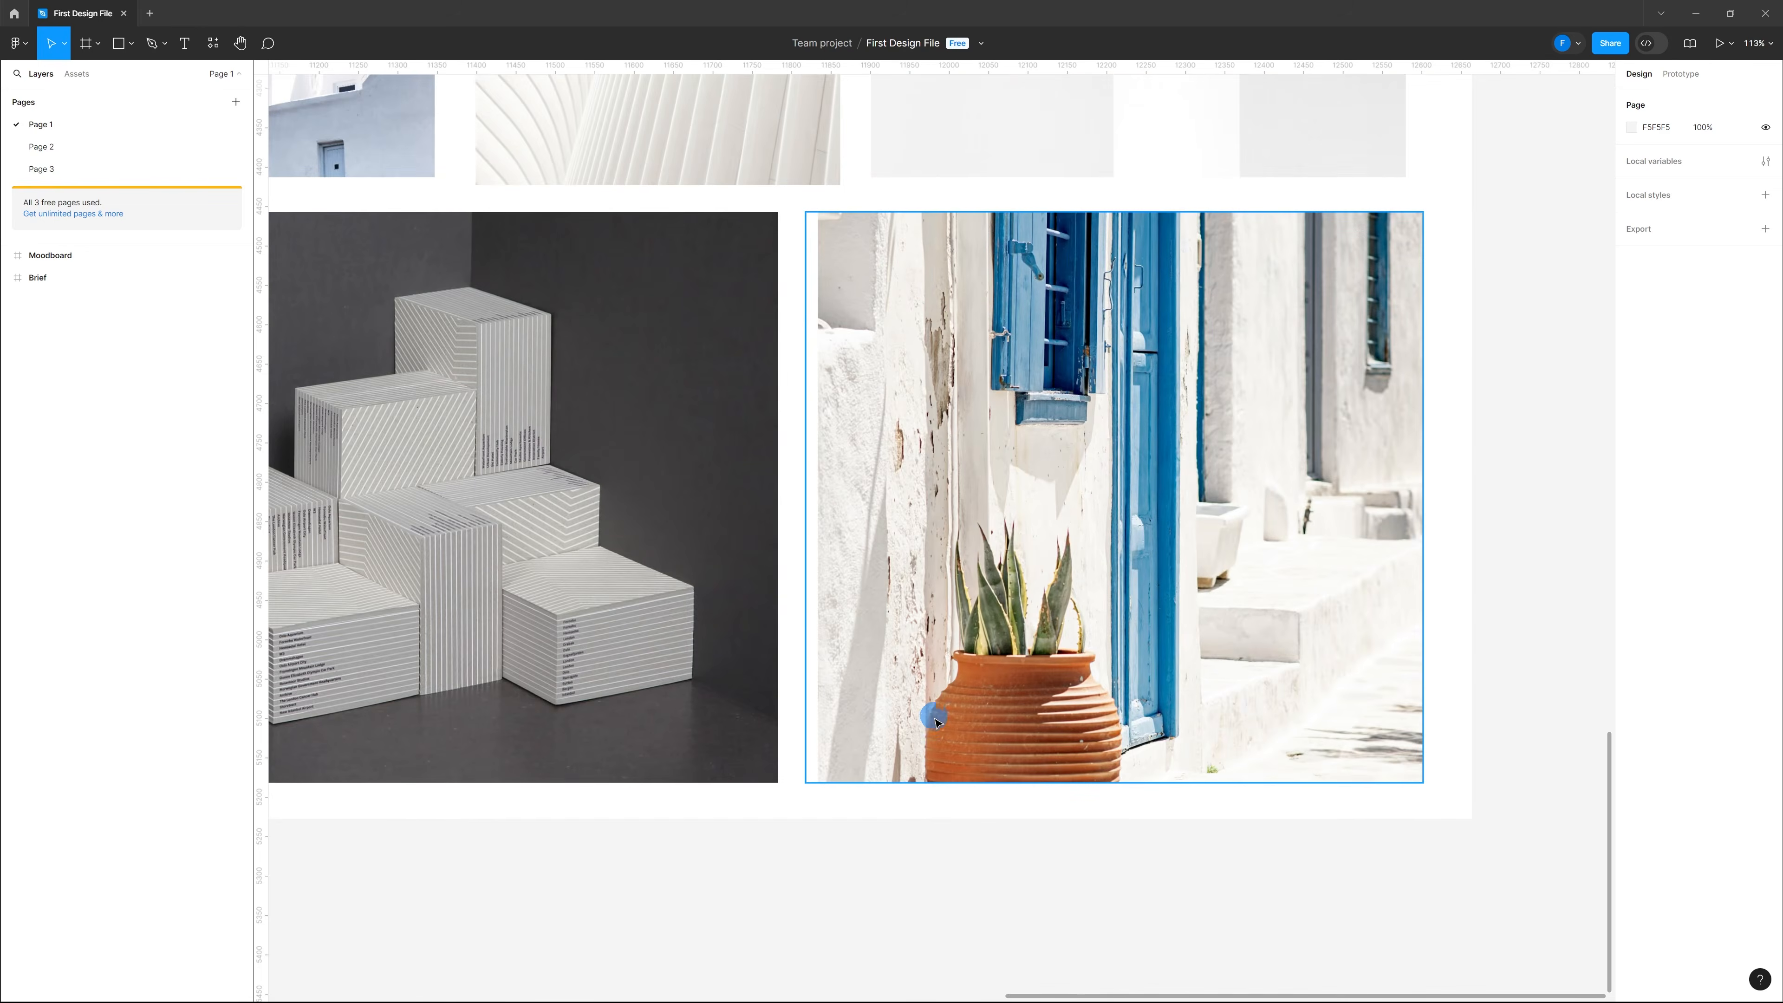
key(shift+1)
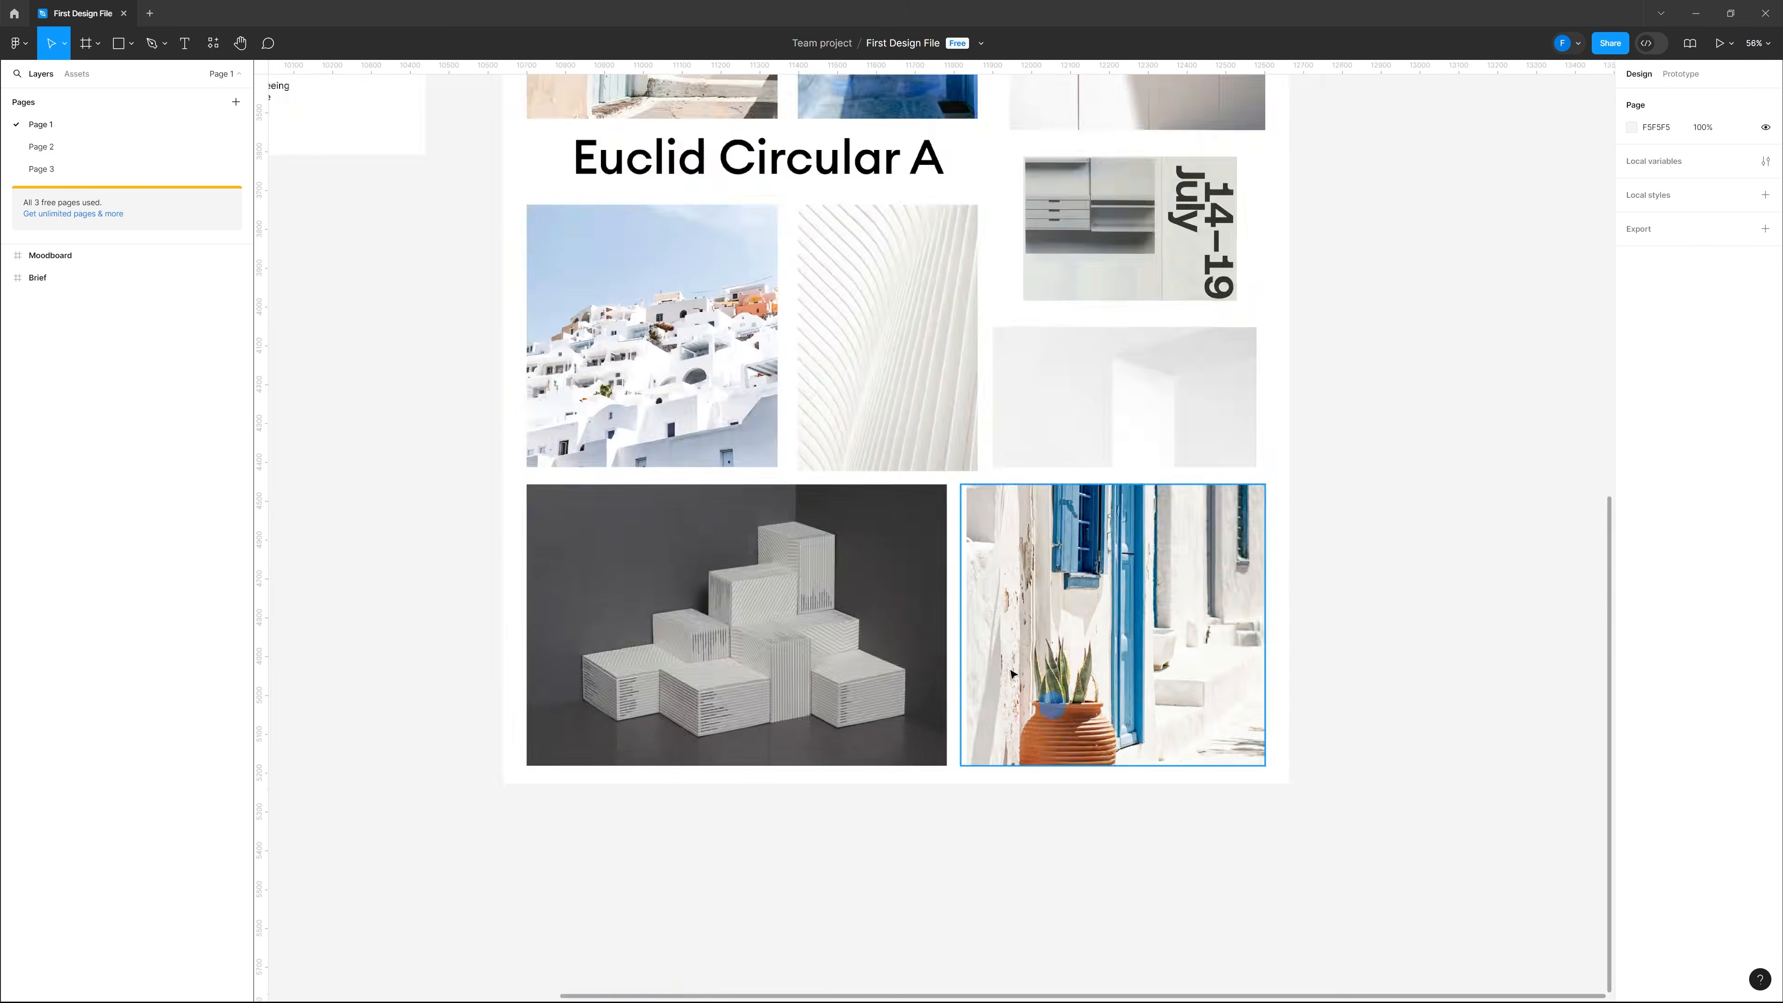
scroll(708, 287, up, 10)
scroll(858, 281, down, 7)
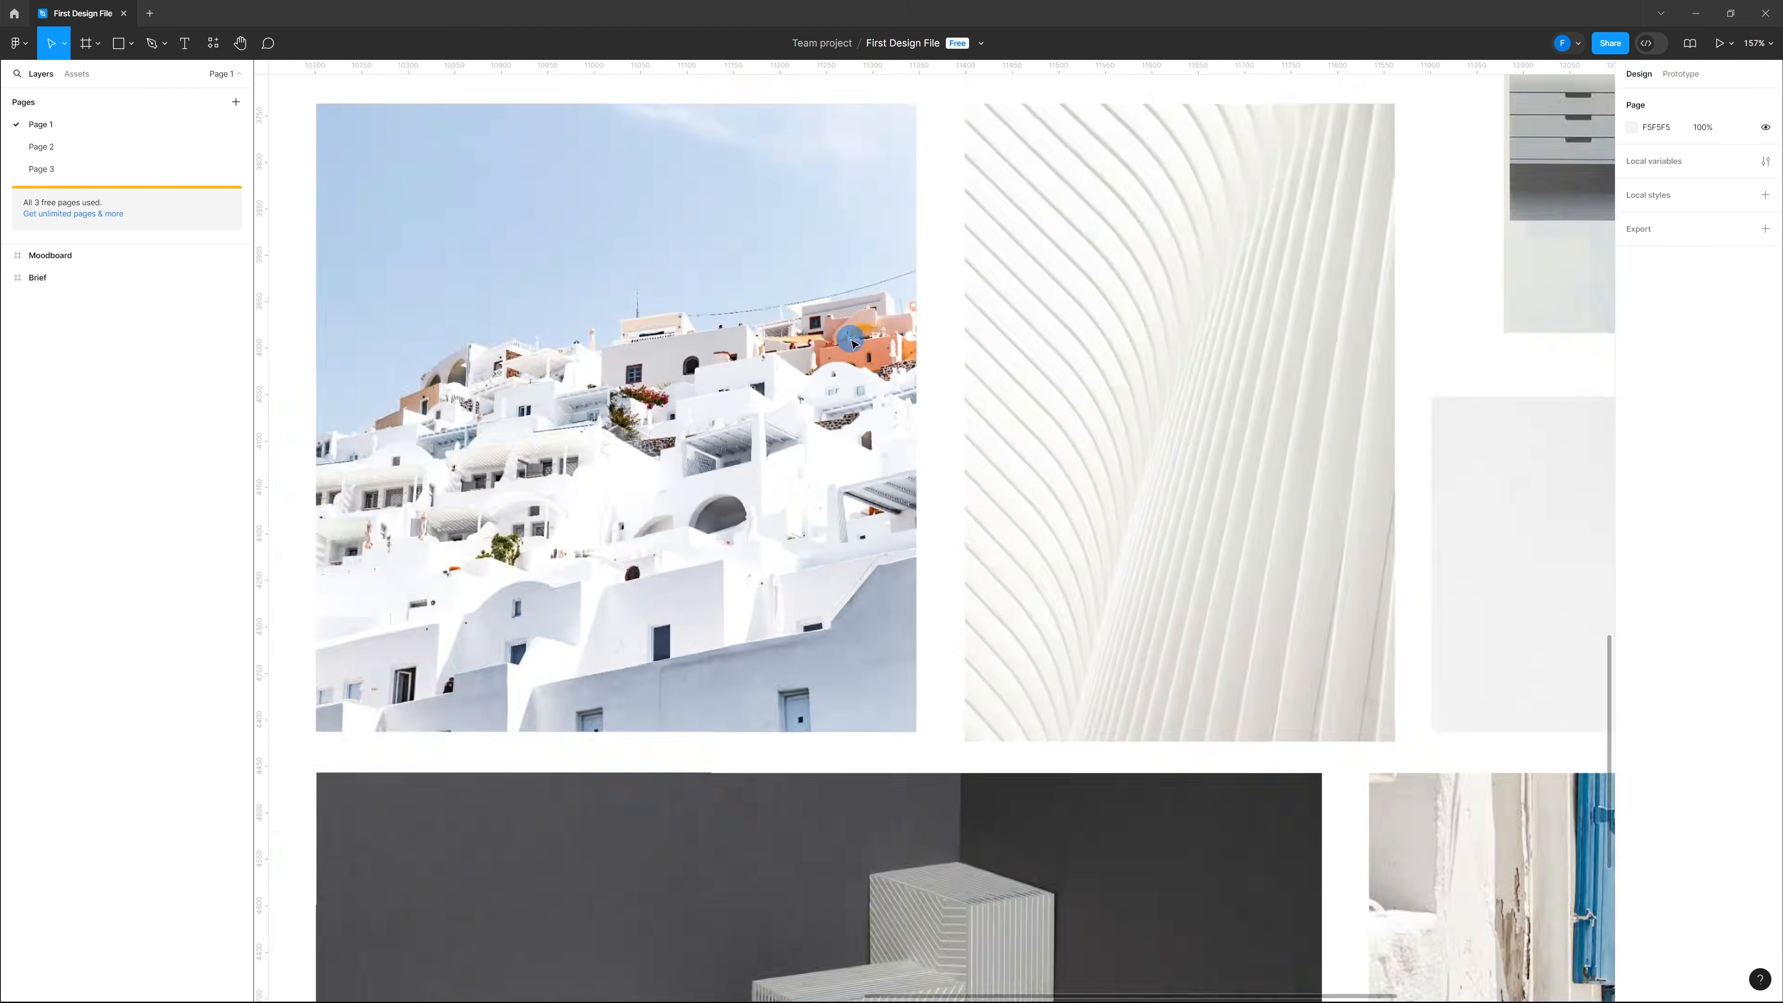
scroll(1166, 465, down, 3)
scroll(1276, 566, up, 5)
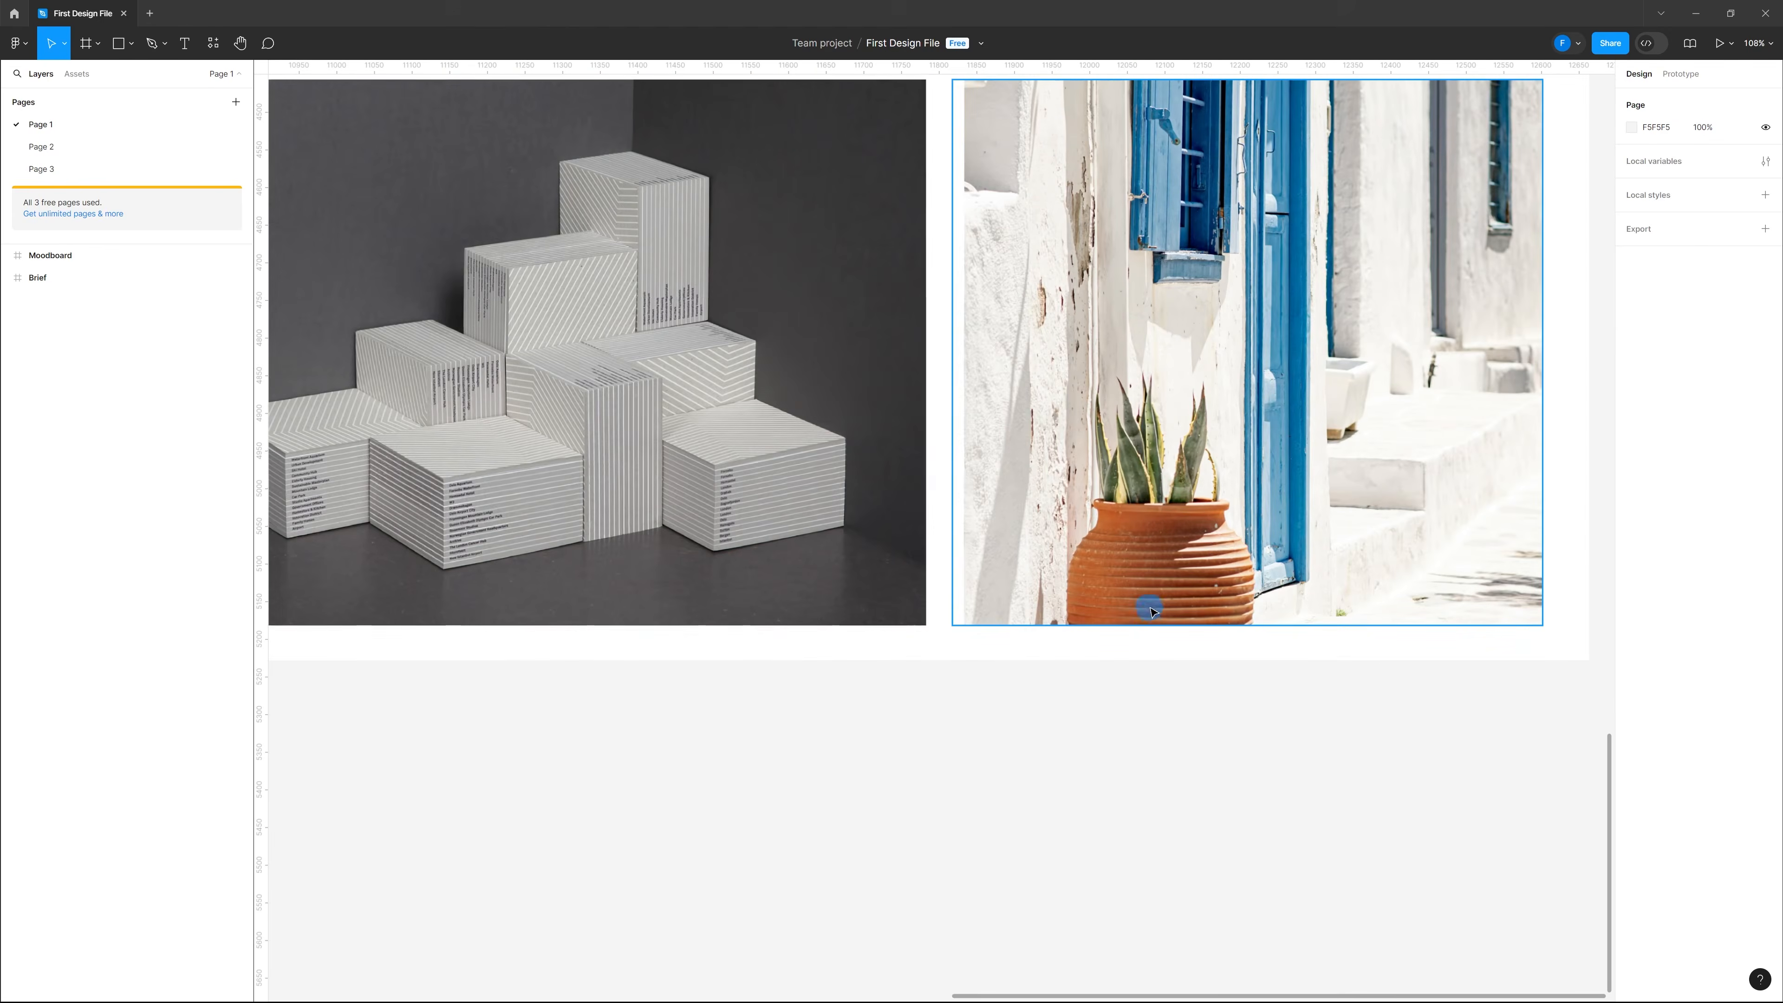
Step: Review the whole Moodboard frame side by side with the Brief frame
scroll(1152, 610, down, 6)
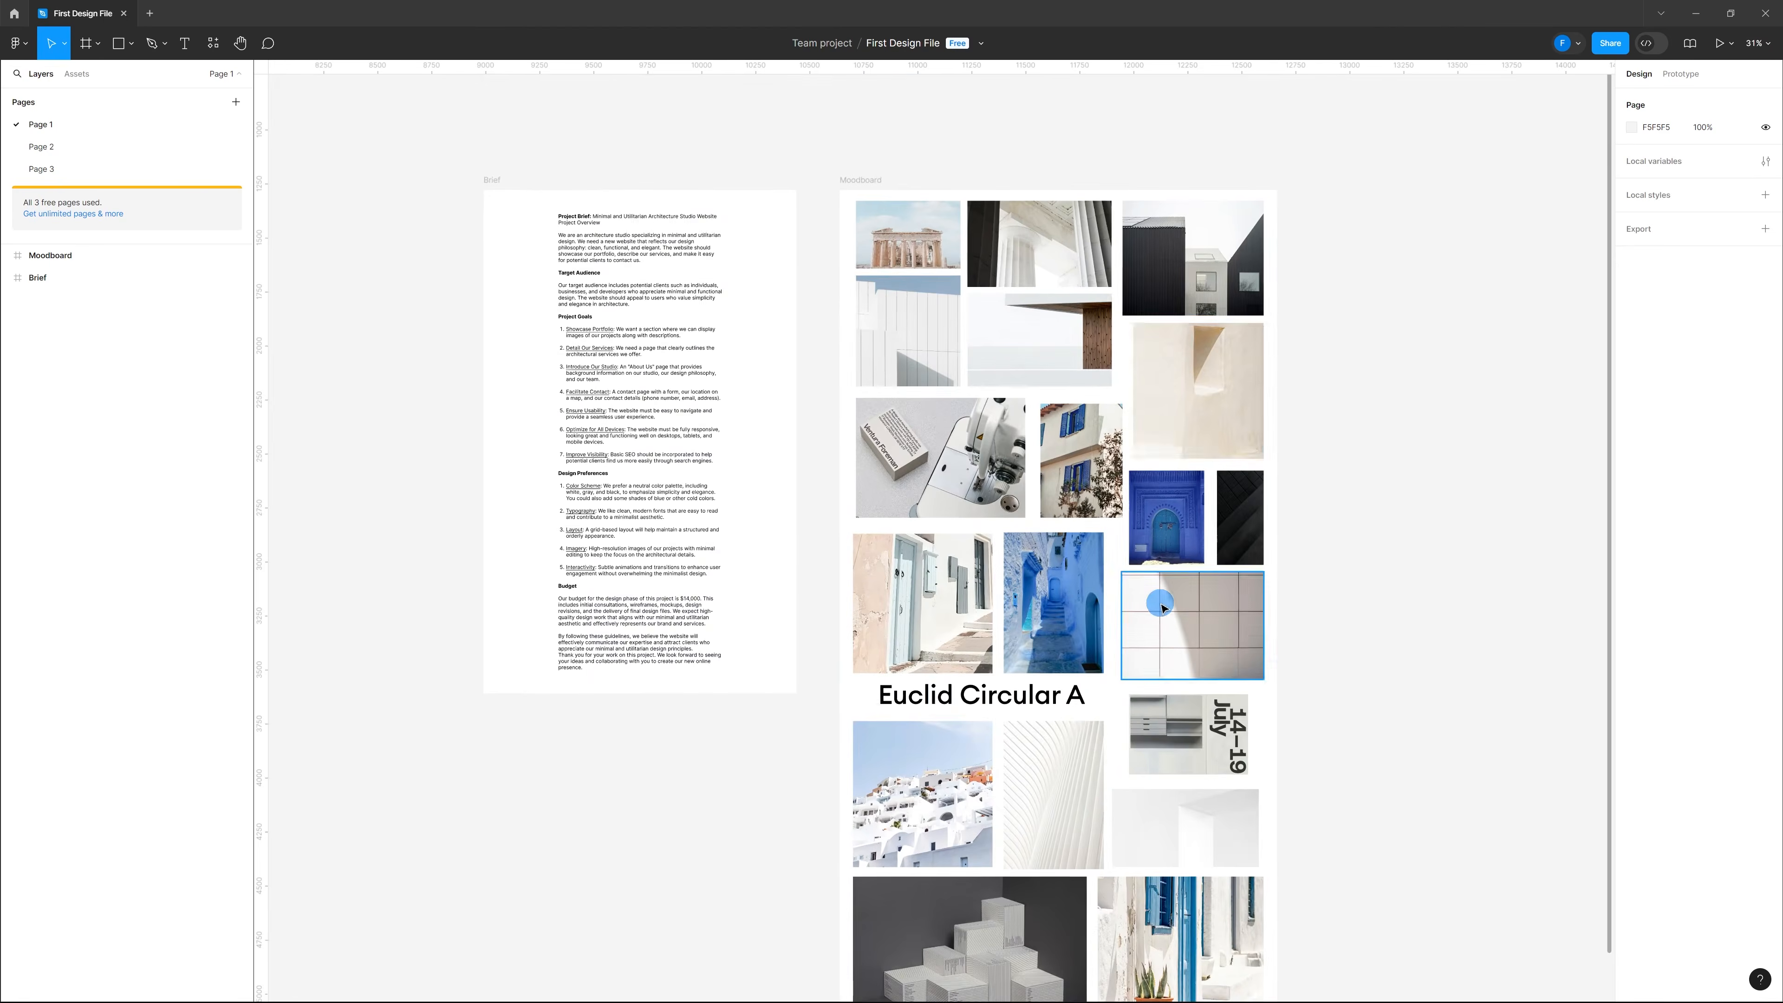
scroll(1018, 398, down, 1)
scroll(1100, 543, up, 1)
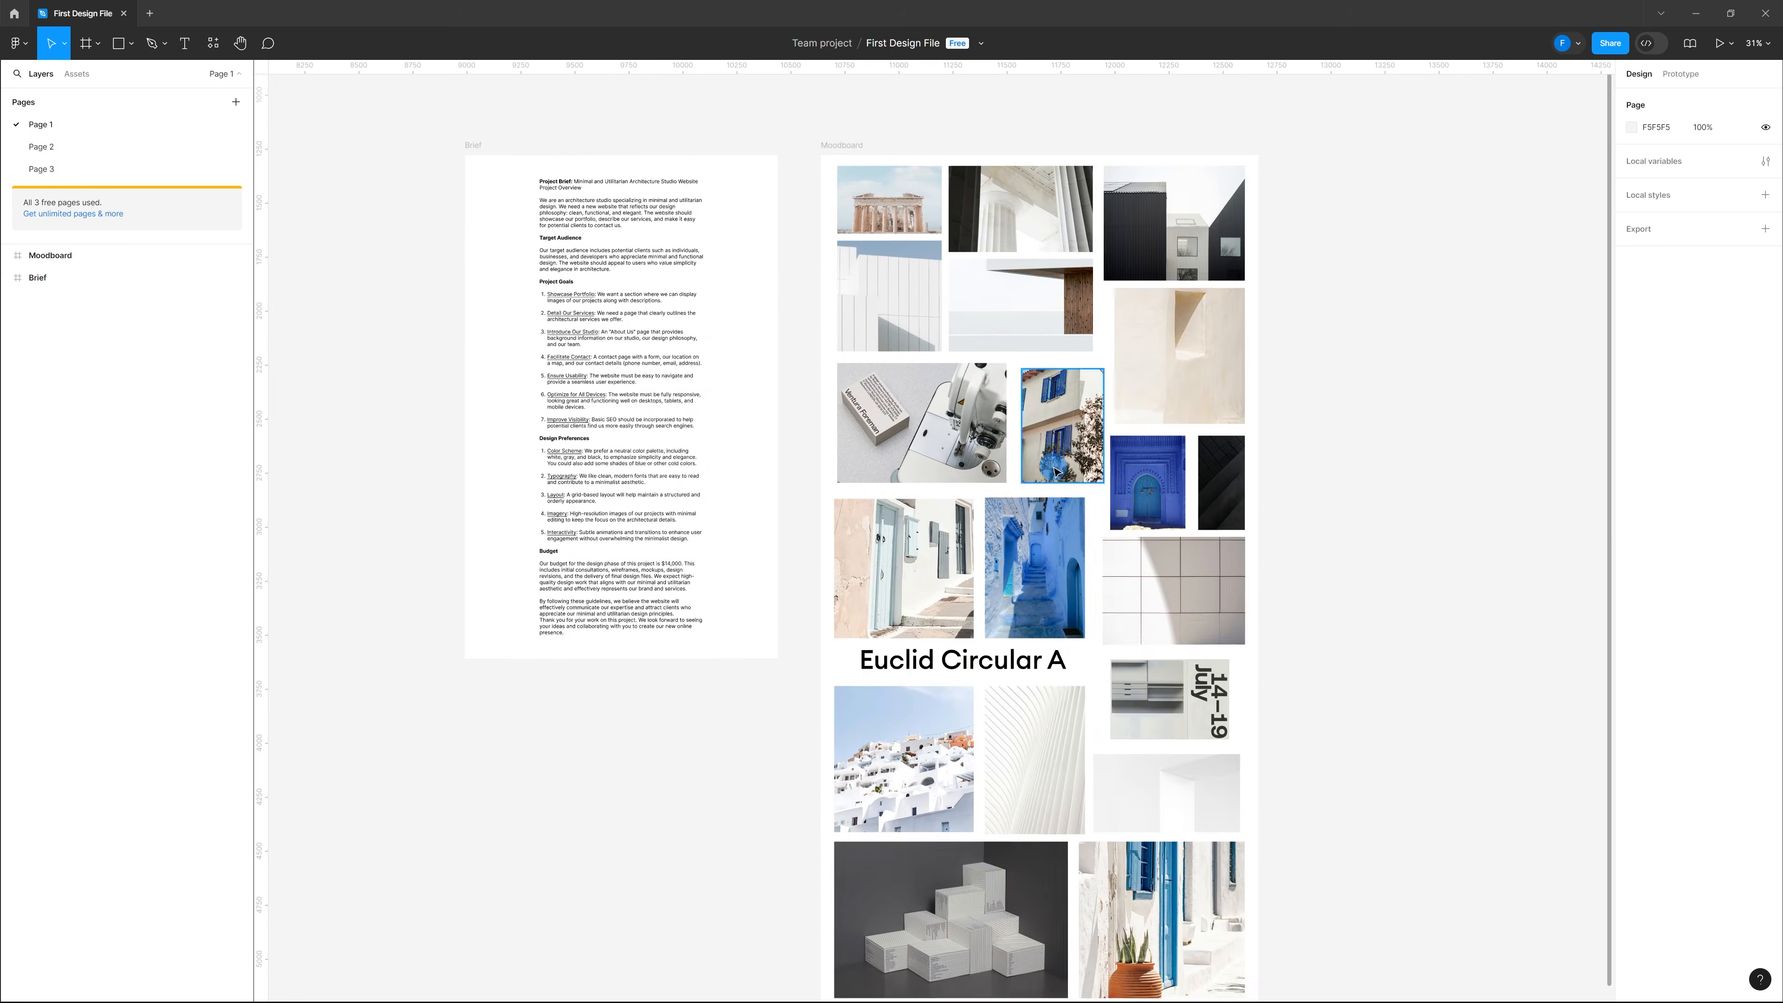
scroll(1057, 472, down, 1)
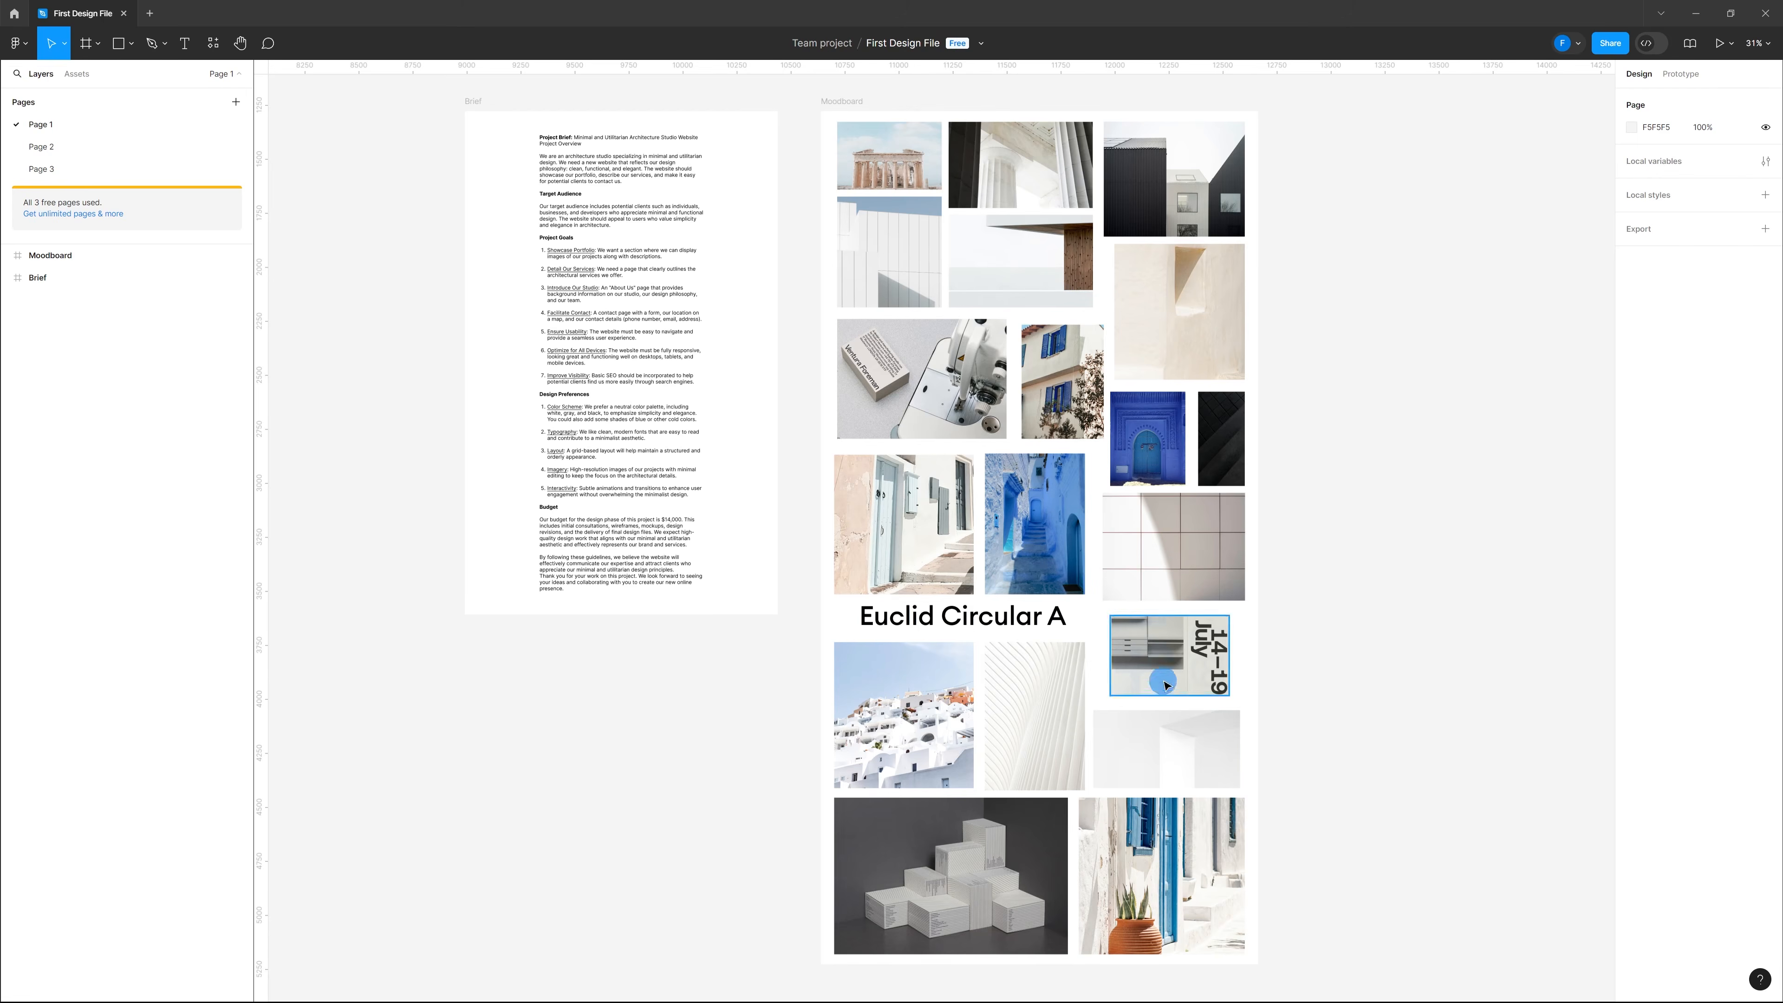
Step: Examine the typography references in the moodboard: the Euclid Circular A sample and the rotated "14–19 July" poster
ctrl+scroll(1066, 643, up, 3)
ctrl+scroll(855, 591, up, 2)
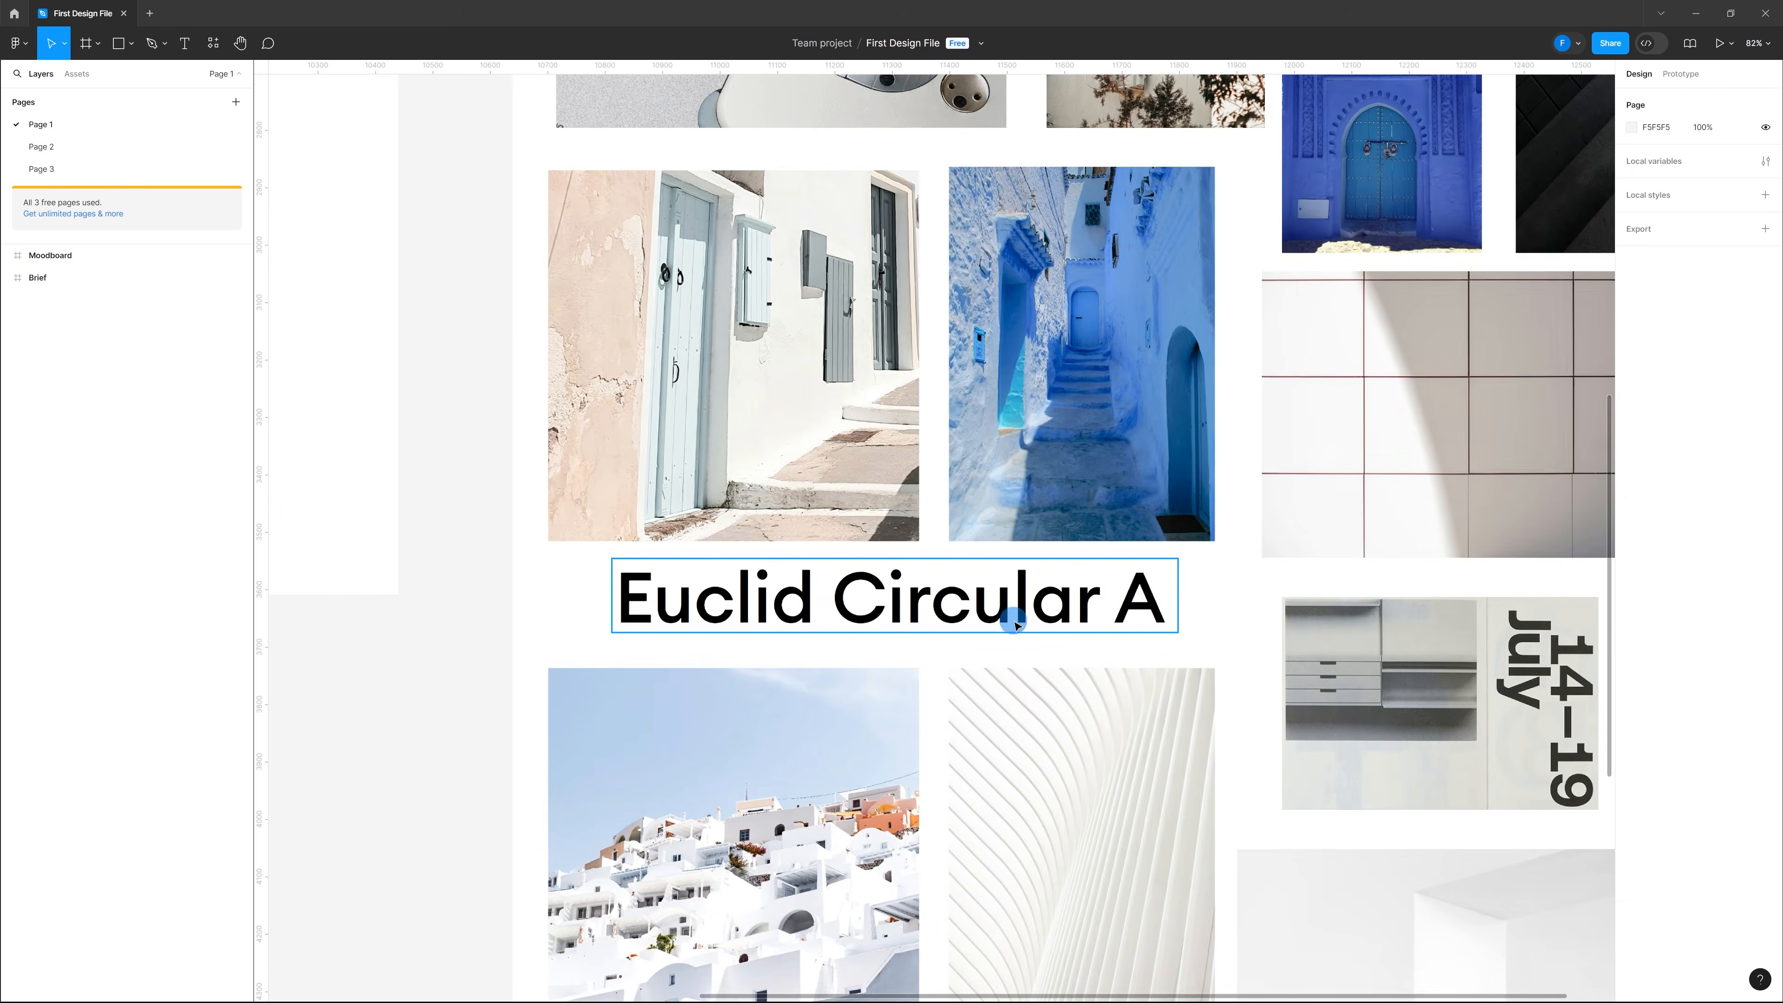
ctrl+scroll(927, 623, down, 2)
ctrl+scroll(895, 637, down, 3)
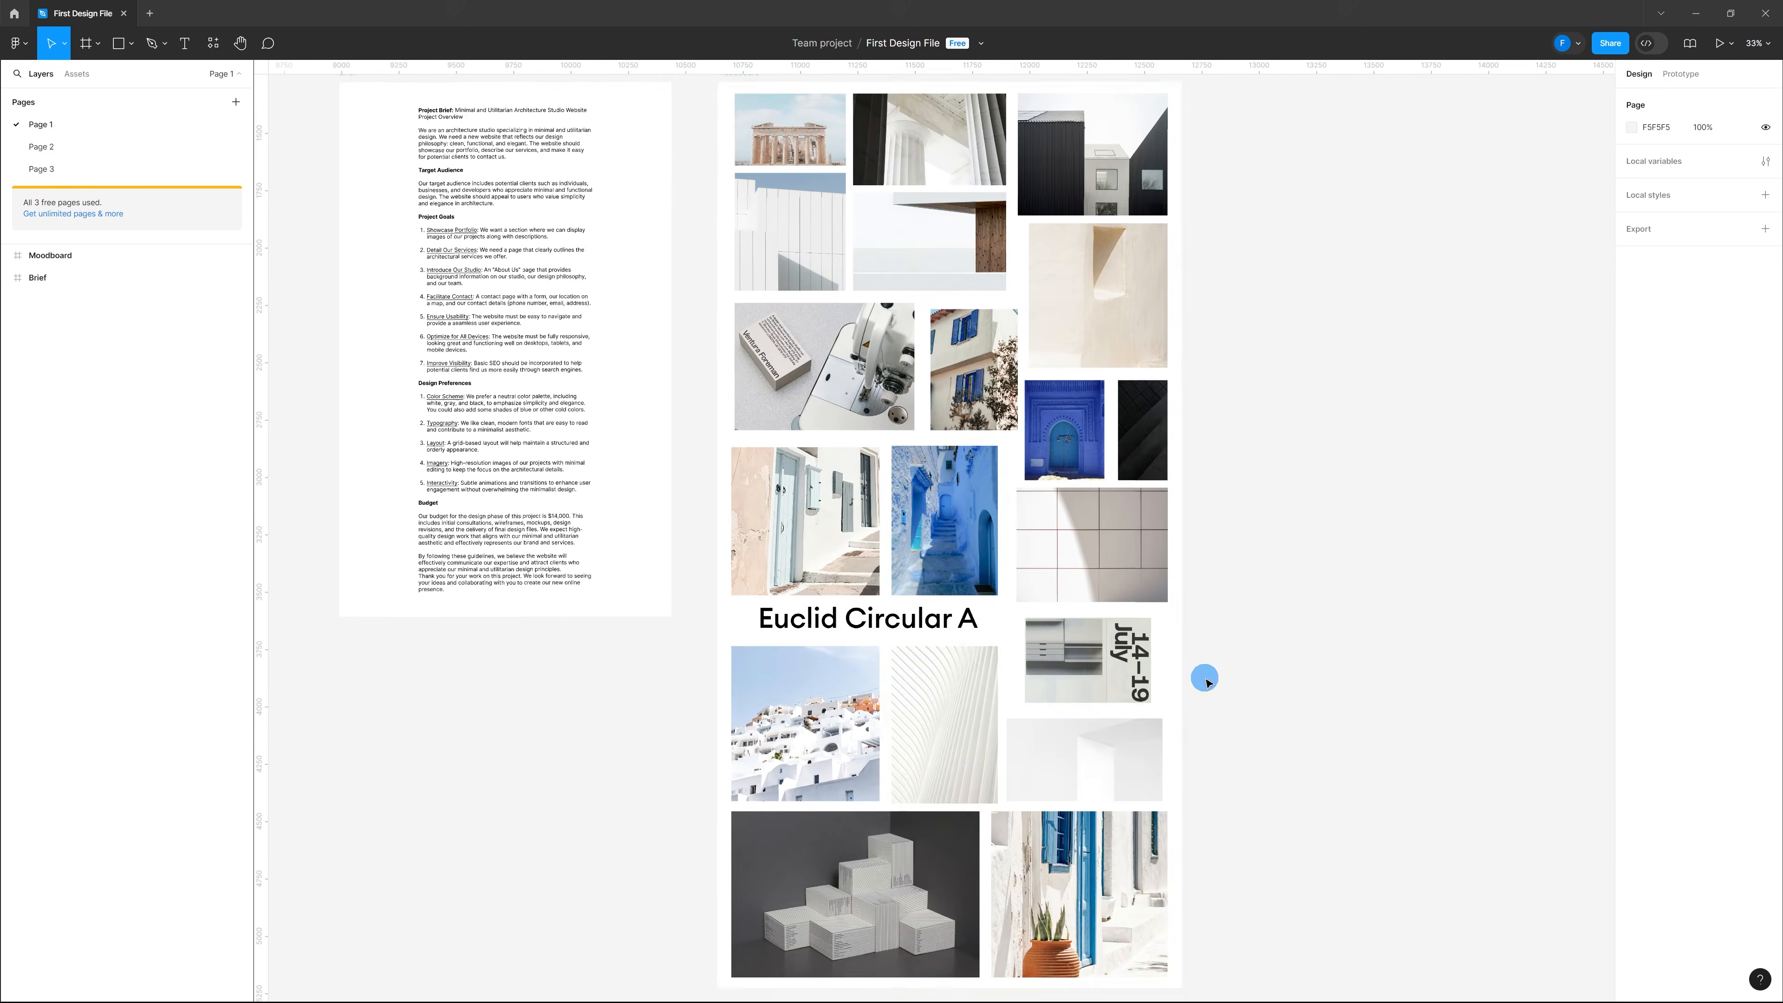
ctrl+scroll(1202, 677, up, 5)
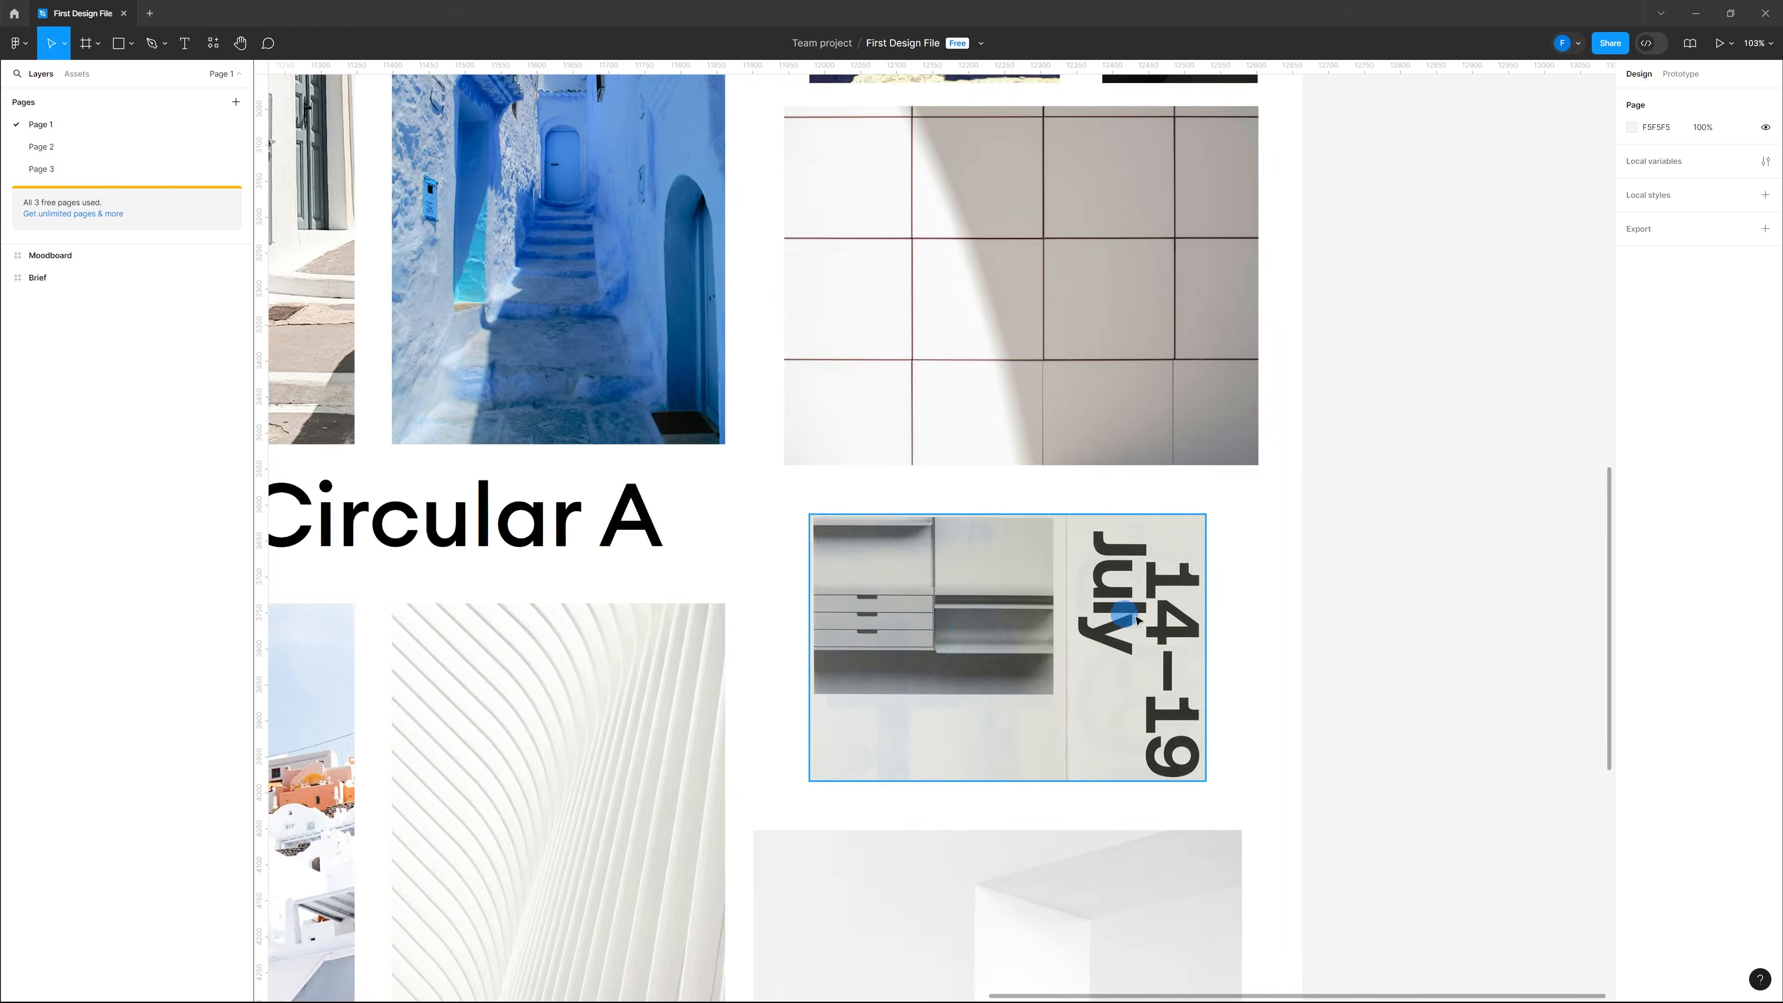
ctrl+scroll(1054, 618, down, 4)
ctrl+scroll(1062, 627, up, 3)
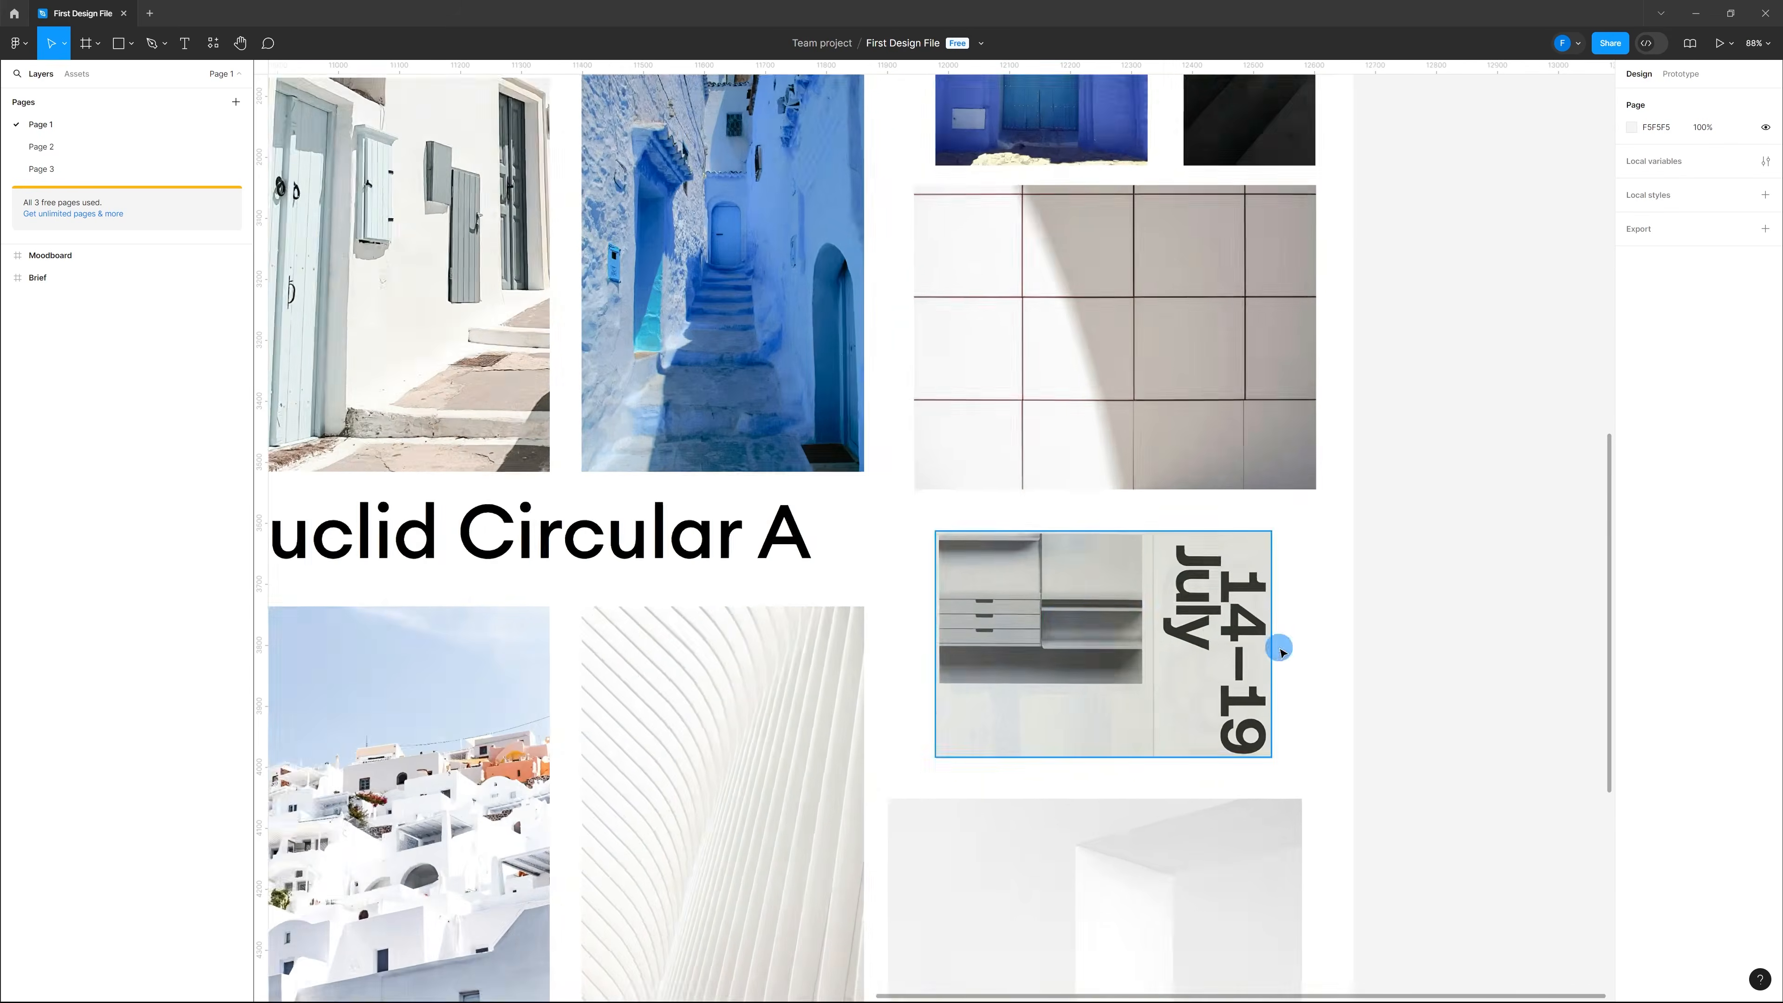
ctrl+scroll(1282, 649, down, 4)
ctrl+scroll(931, 717, up, 3)
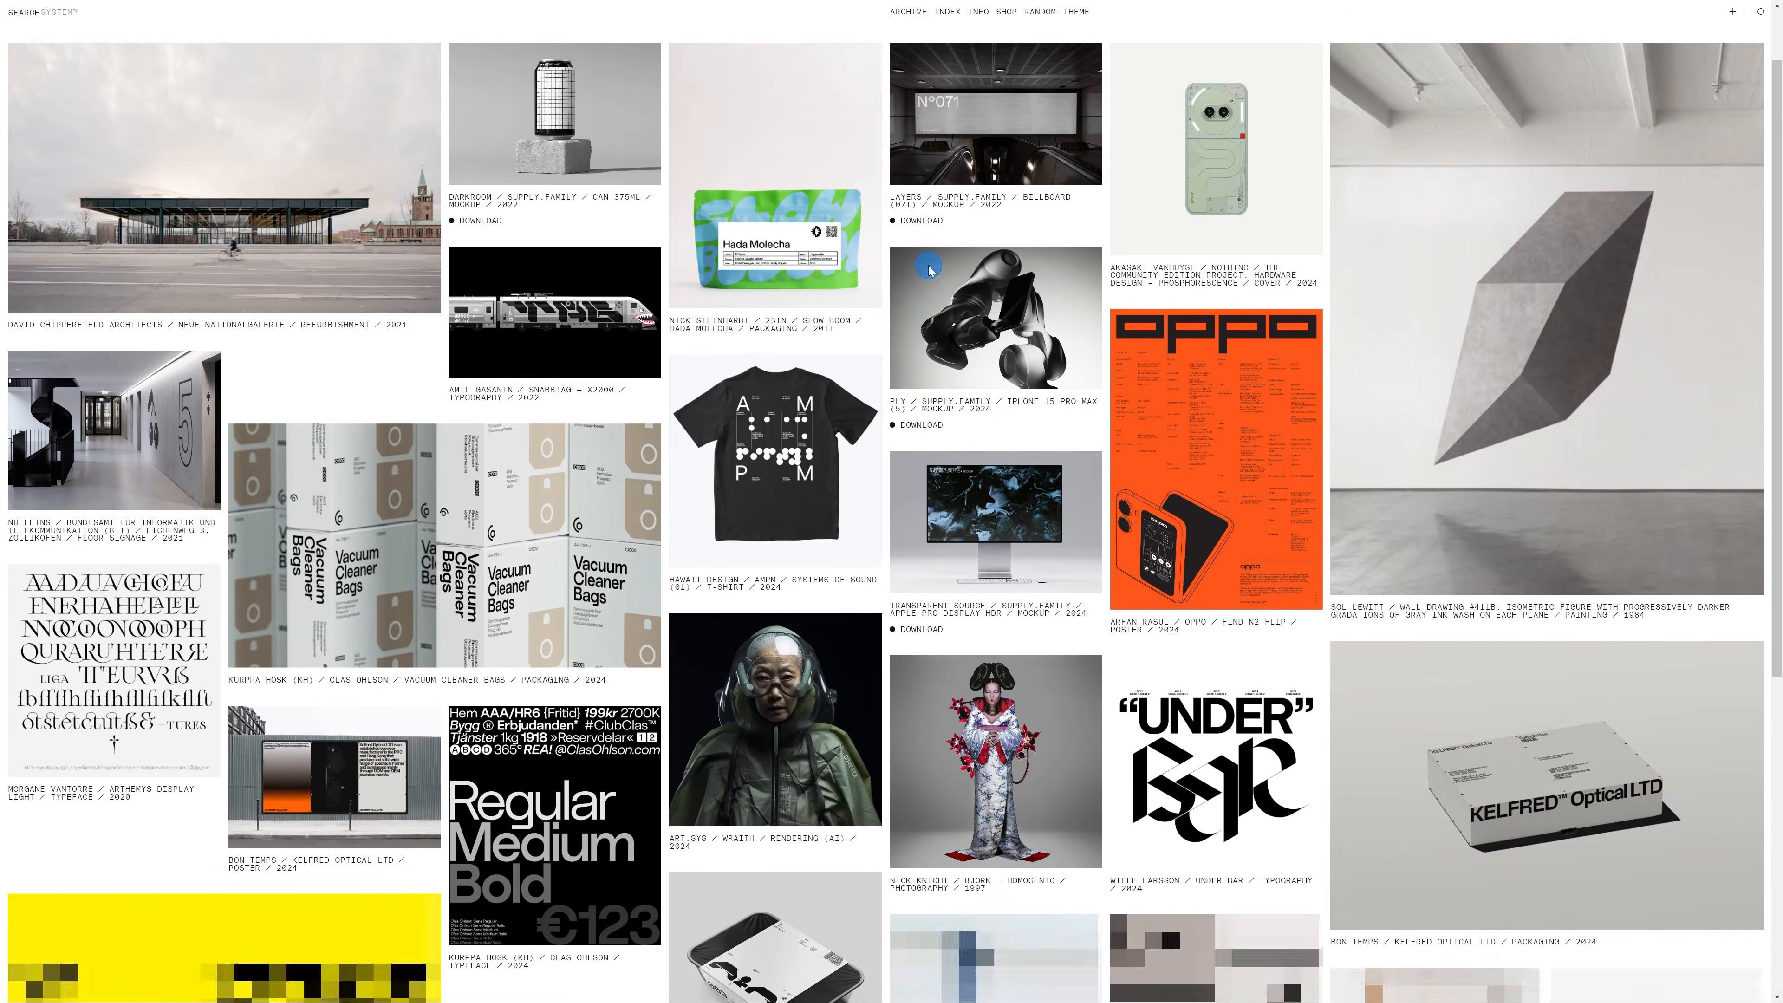
Step: Switch to the Searchsystem website and browse its Archive of design projects for inspiration
scroll(929, 271, down, 5)
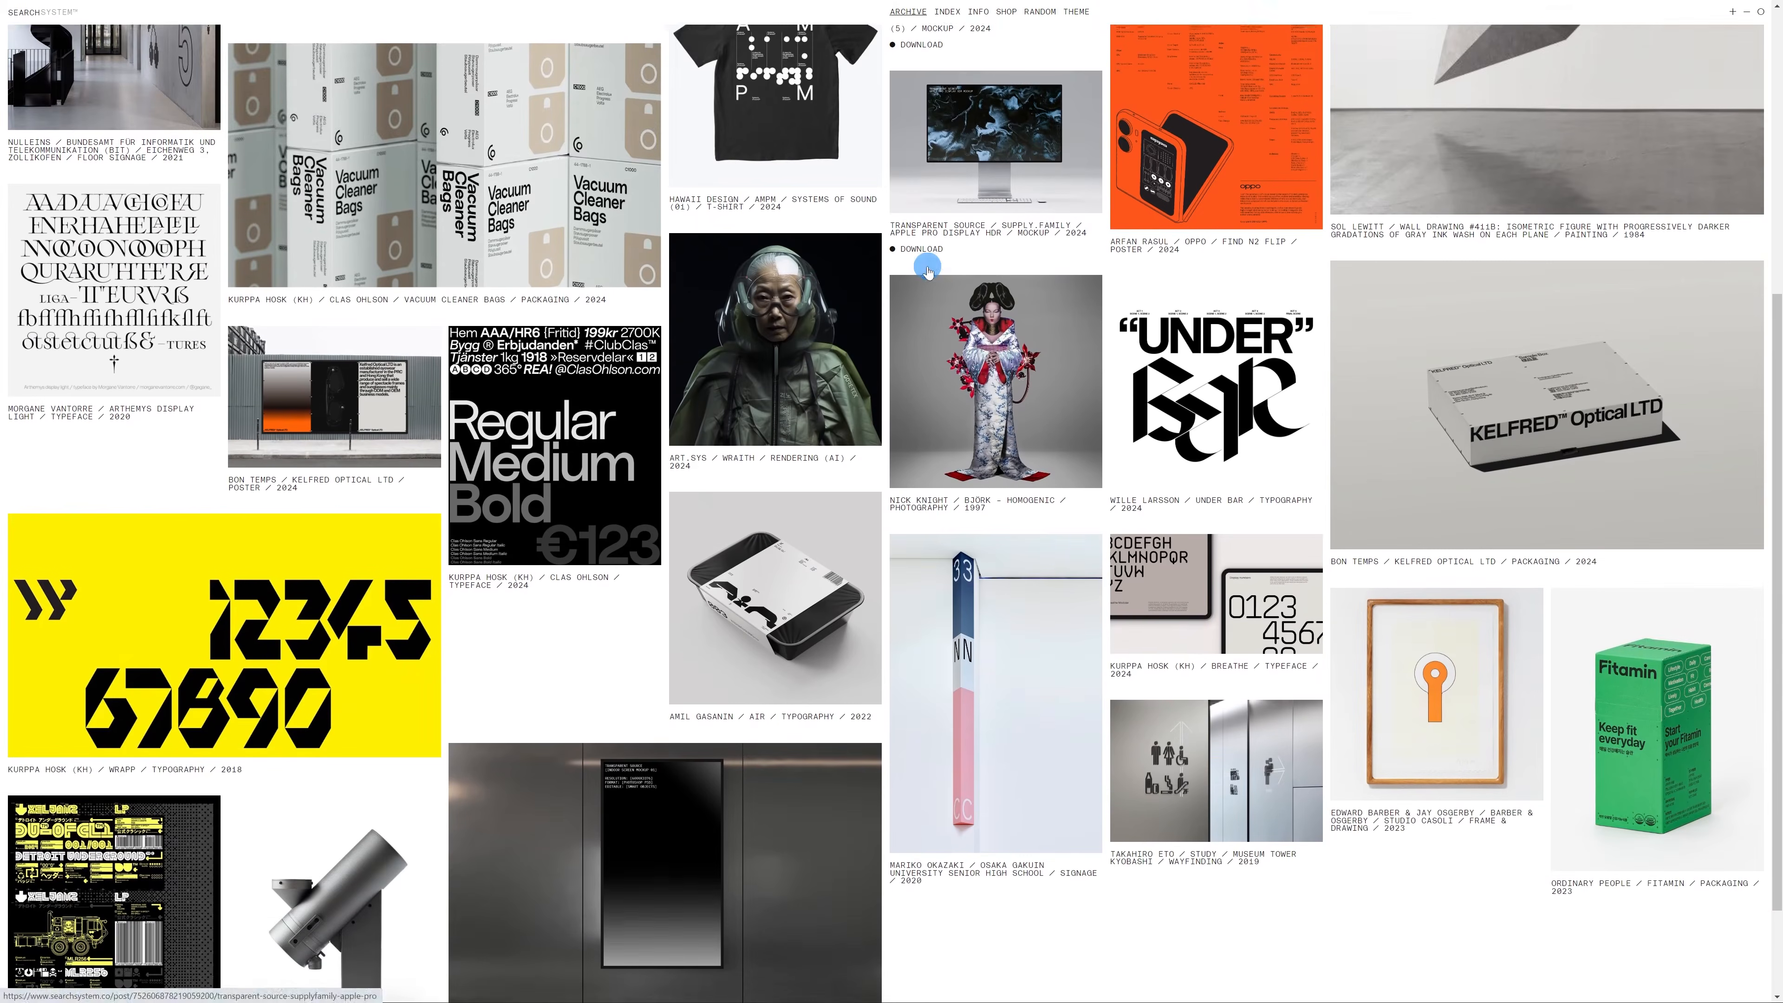
scroll(928, 271, down, 6)
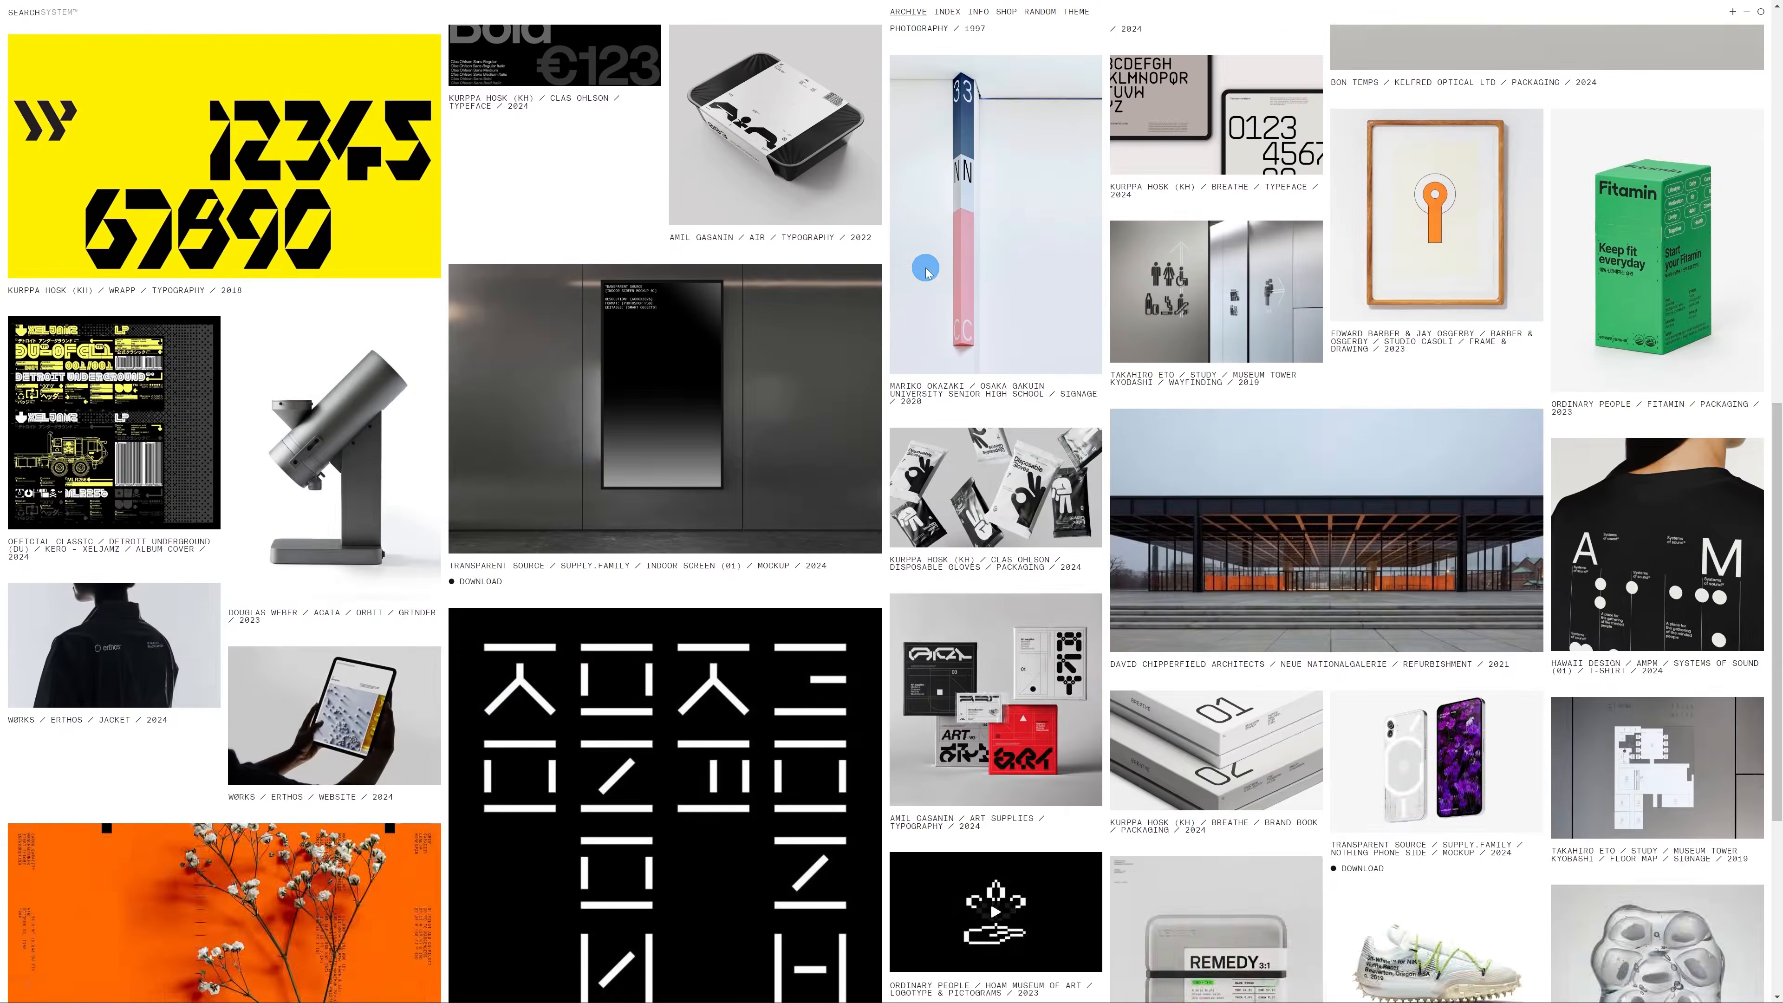
scroll(926, 271, down, 15)
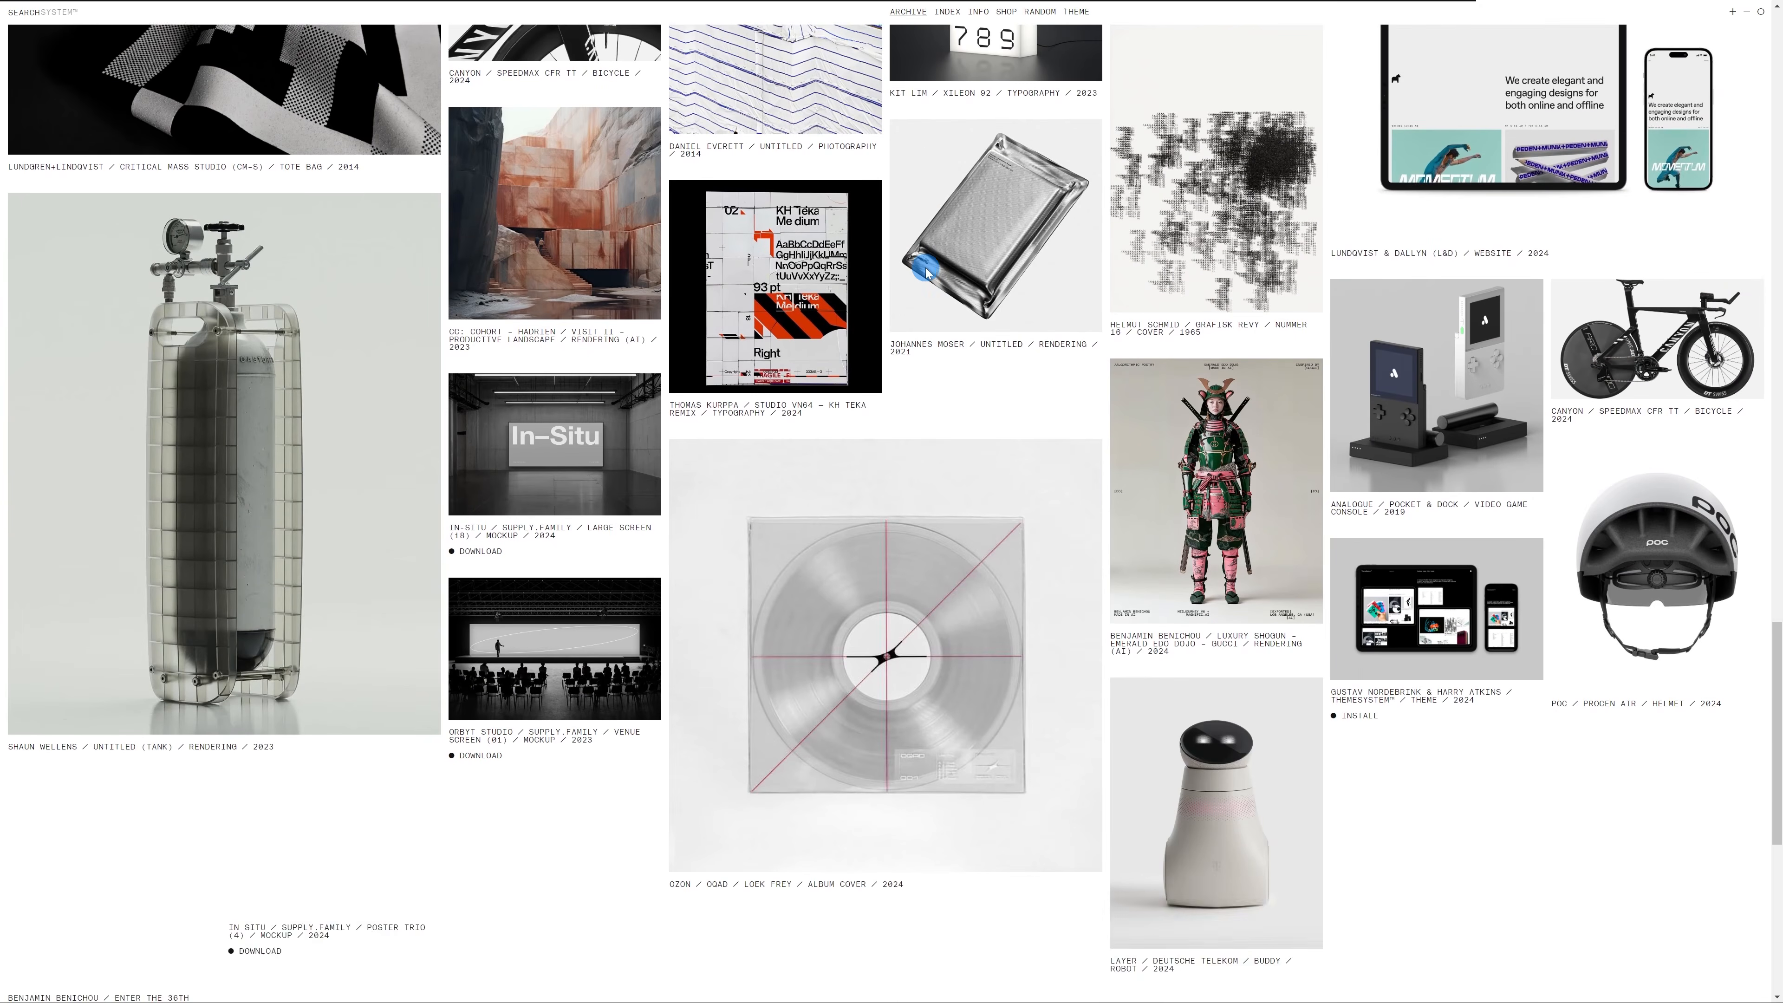
scroll(926, 271, down, 6)
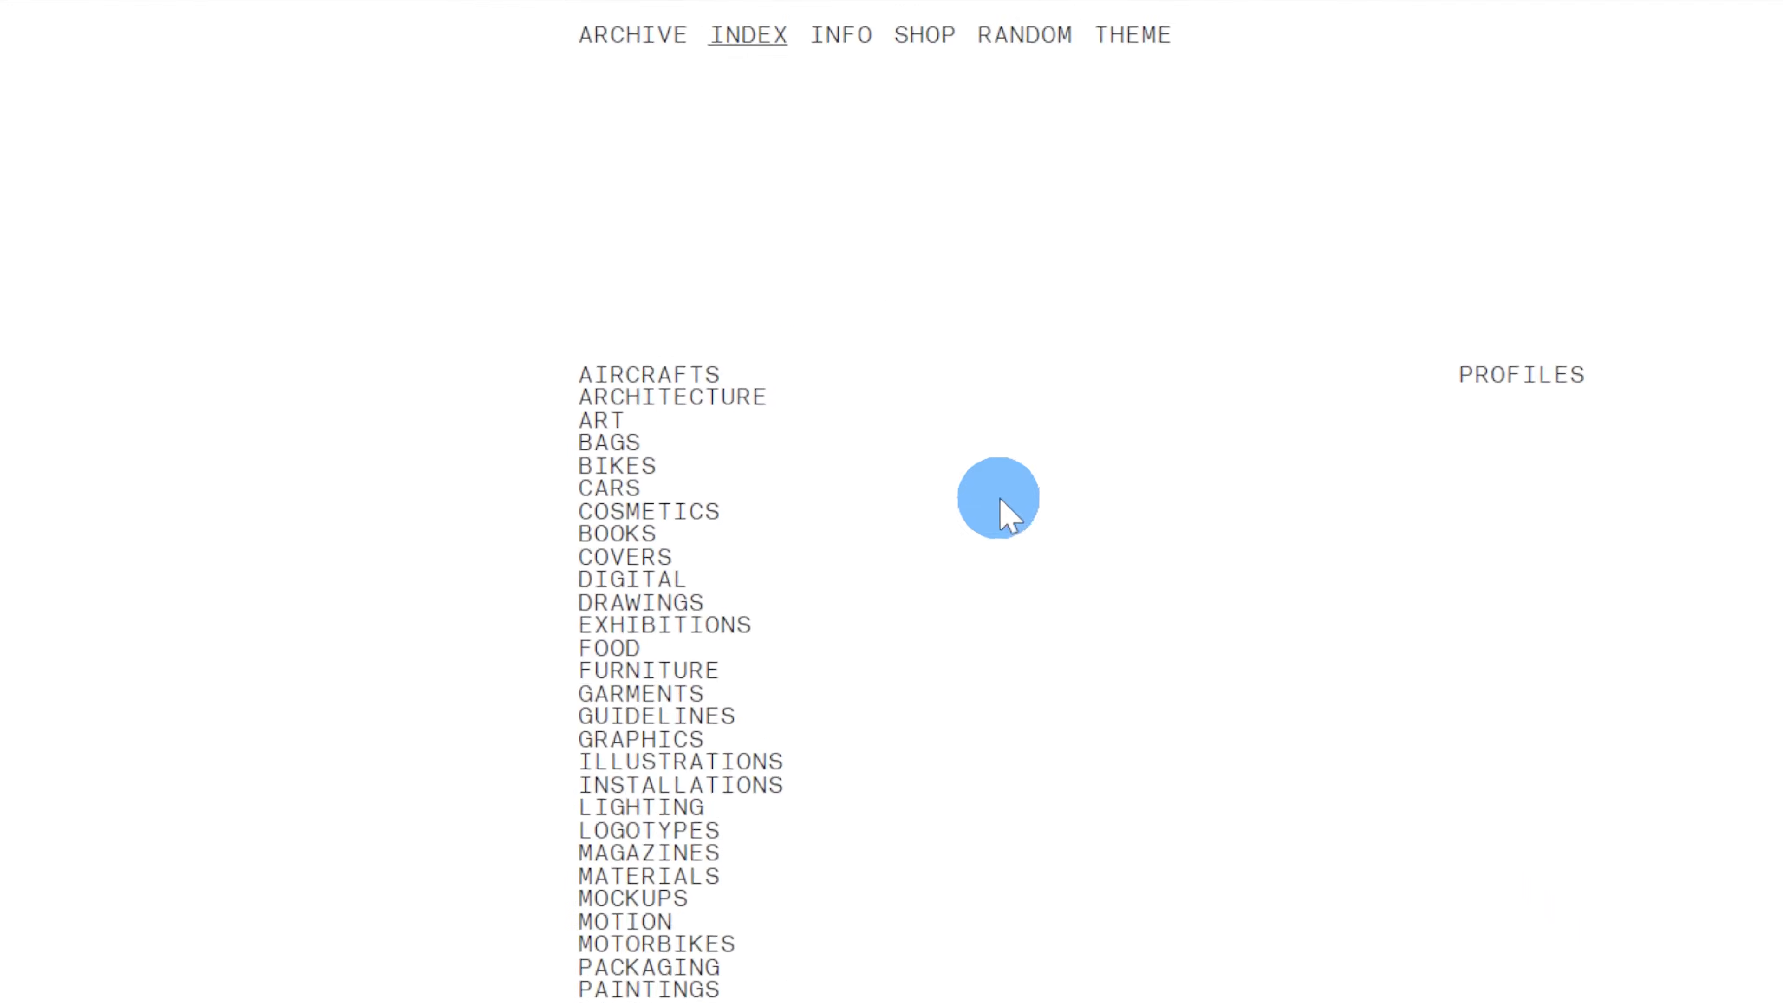
Step: Open the Searchsystem Index and look through its categories and list of studio profiles
scroll(998, 801, down, 5)
scroll(1004, 980, down, 5)
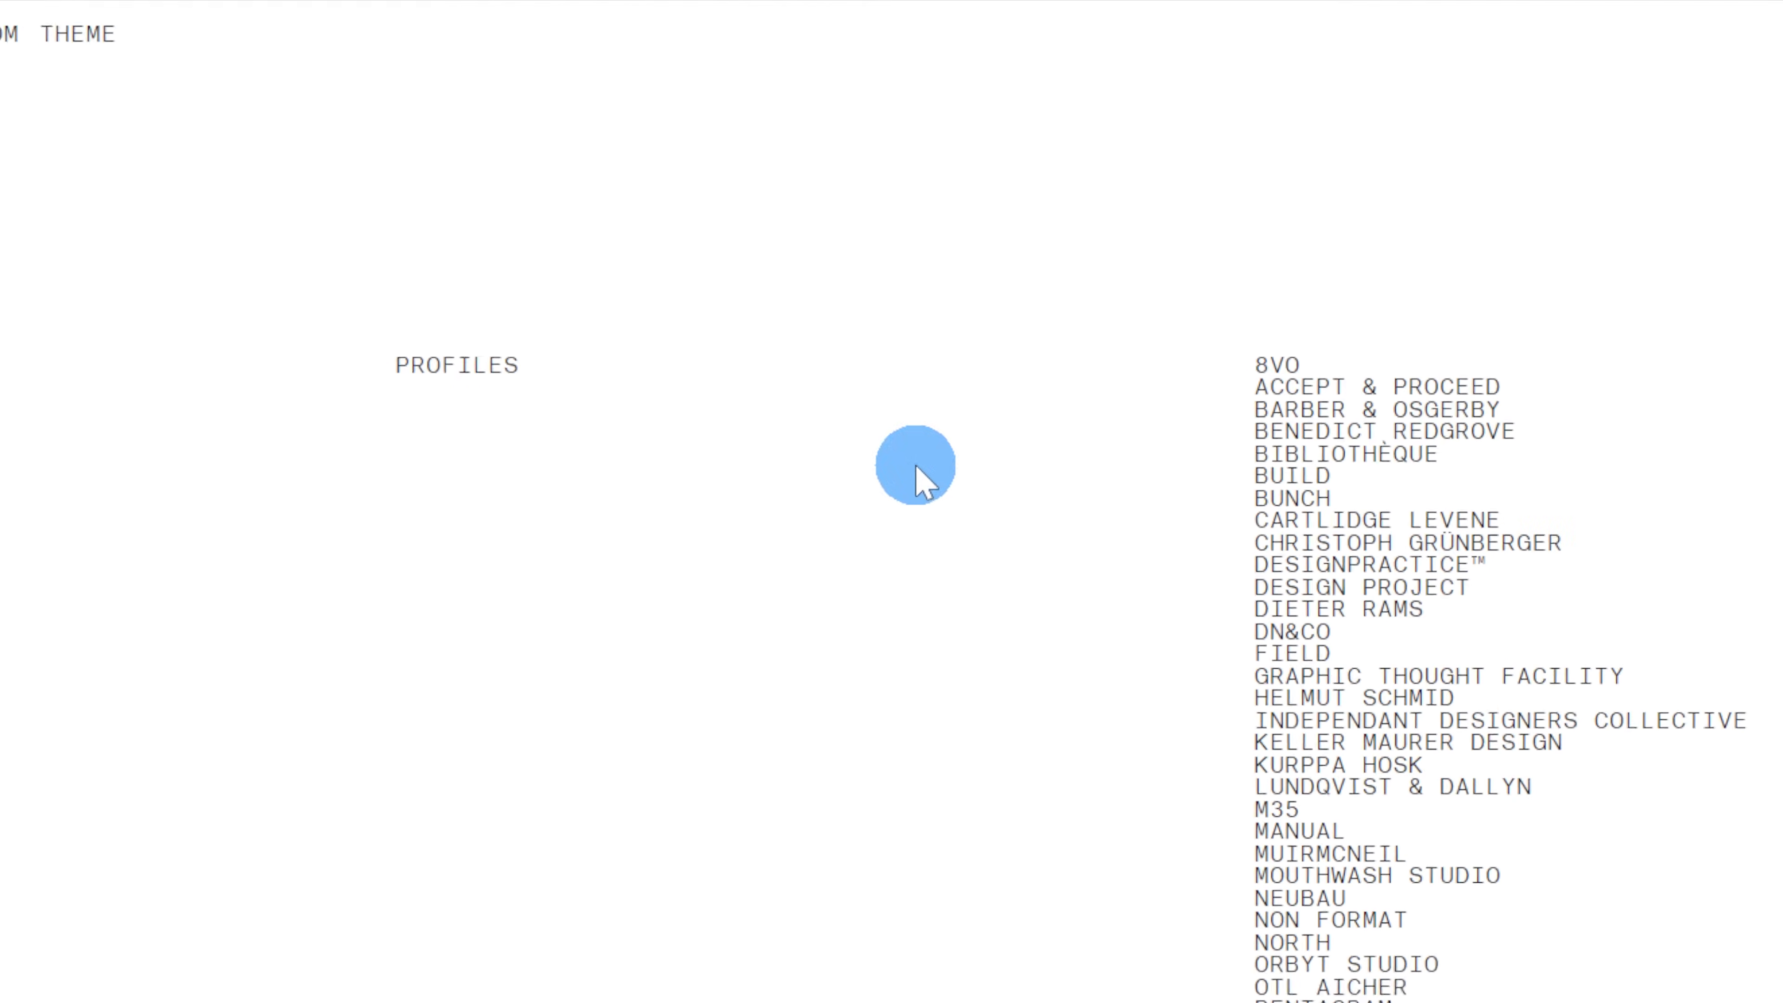
scroll(1011, 937, down, 7)
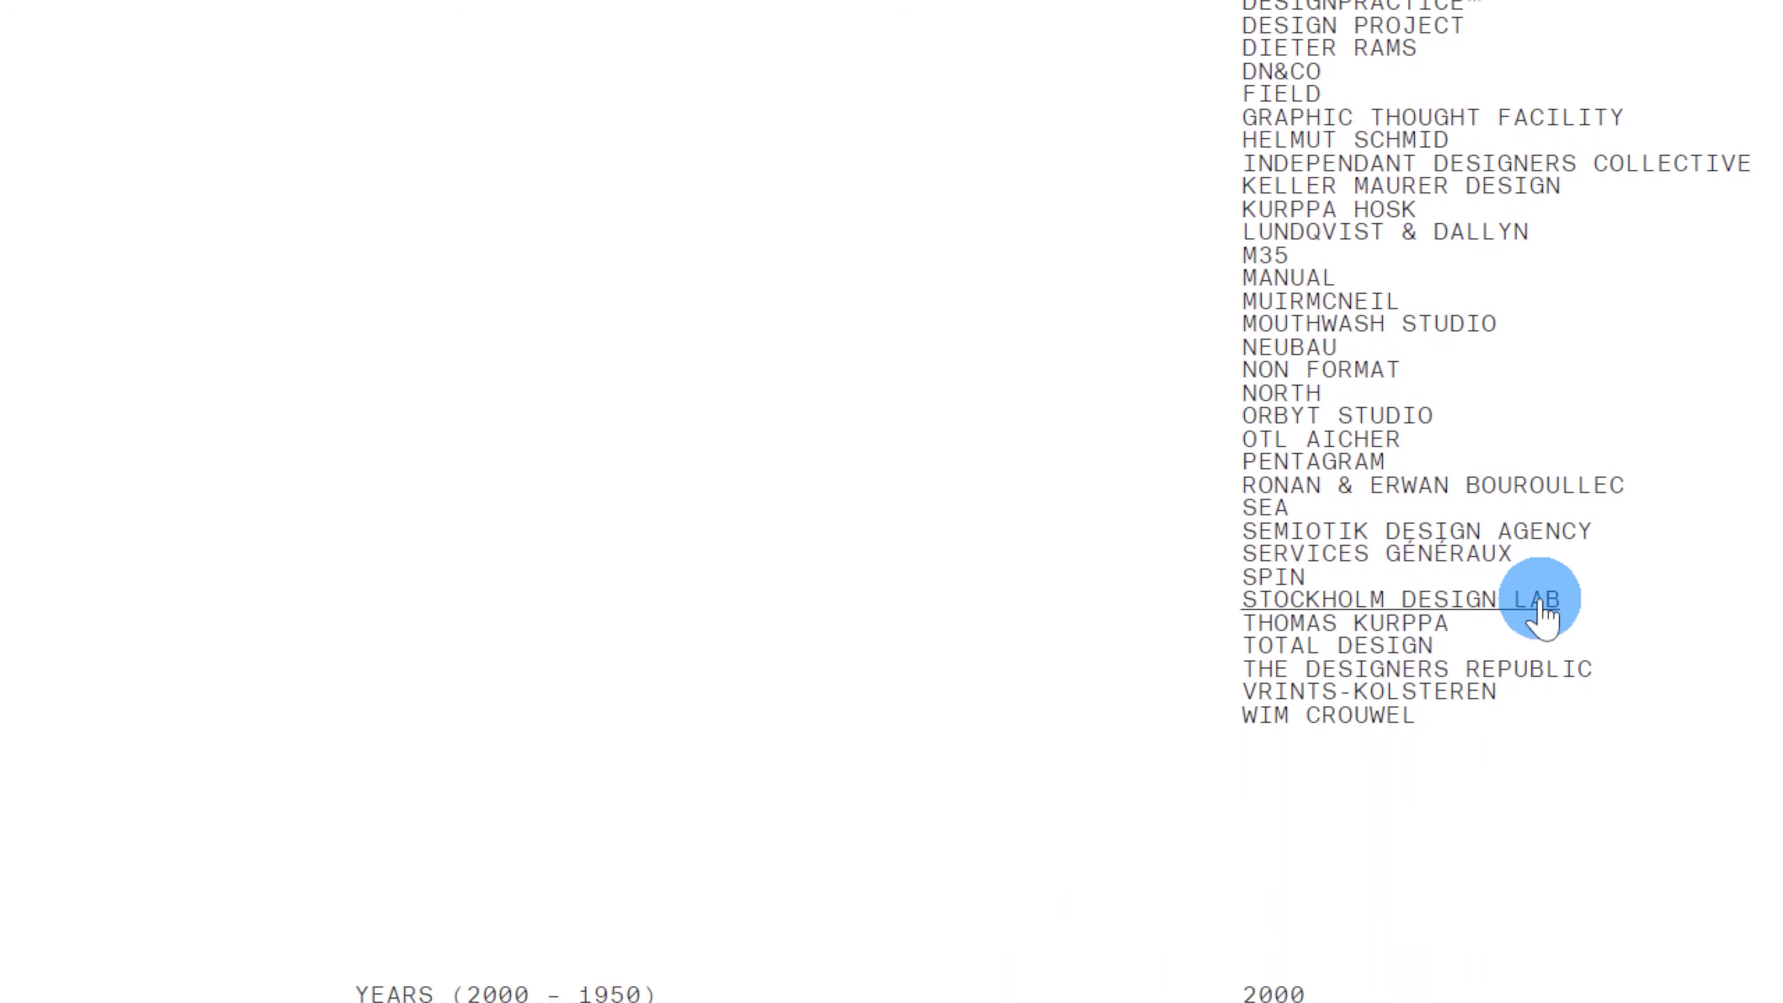
Step: Open the Stockholm Design Lab profile and browse the studio's projects
click(1544, 596)
scroll(954, 281, down, 3)
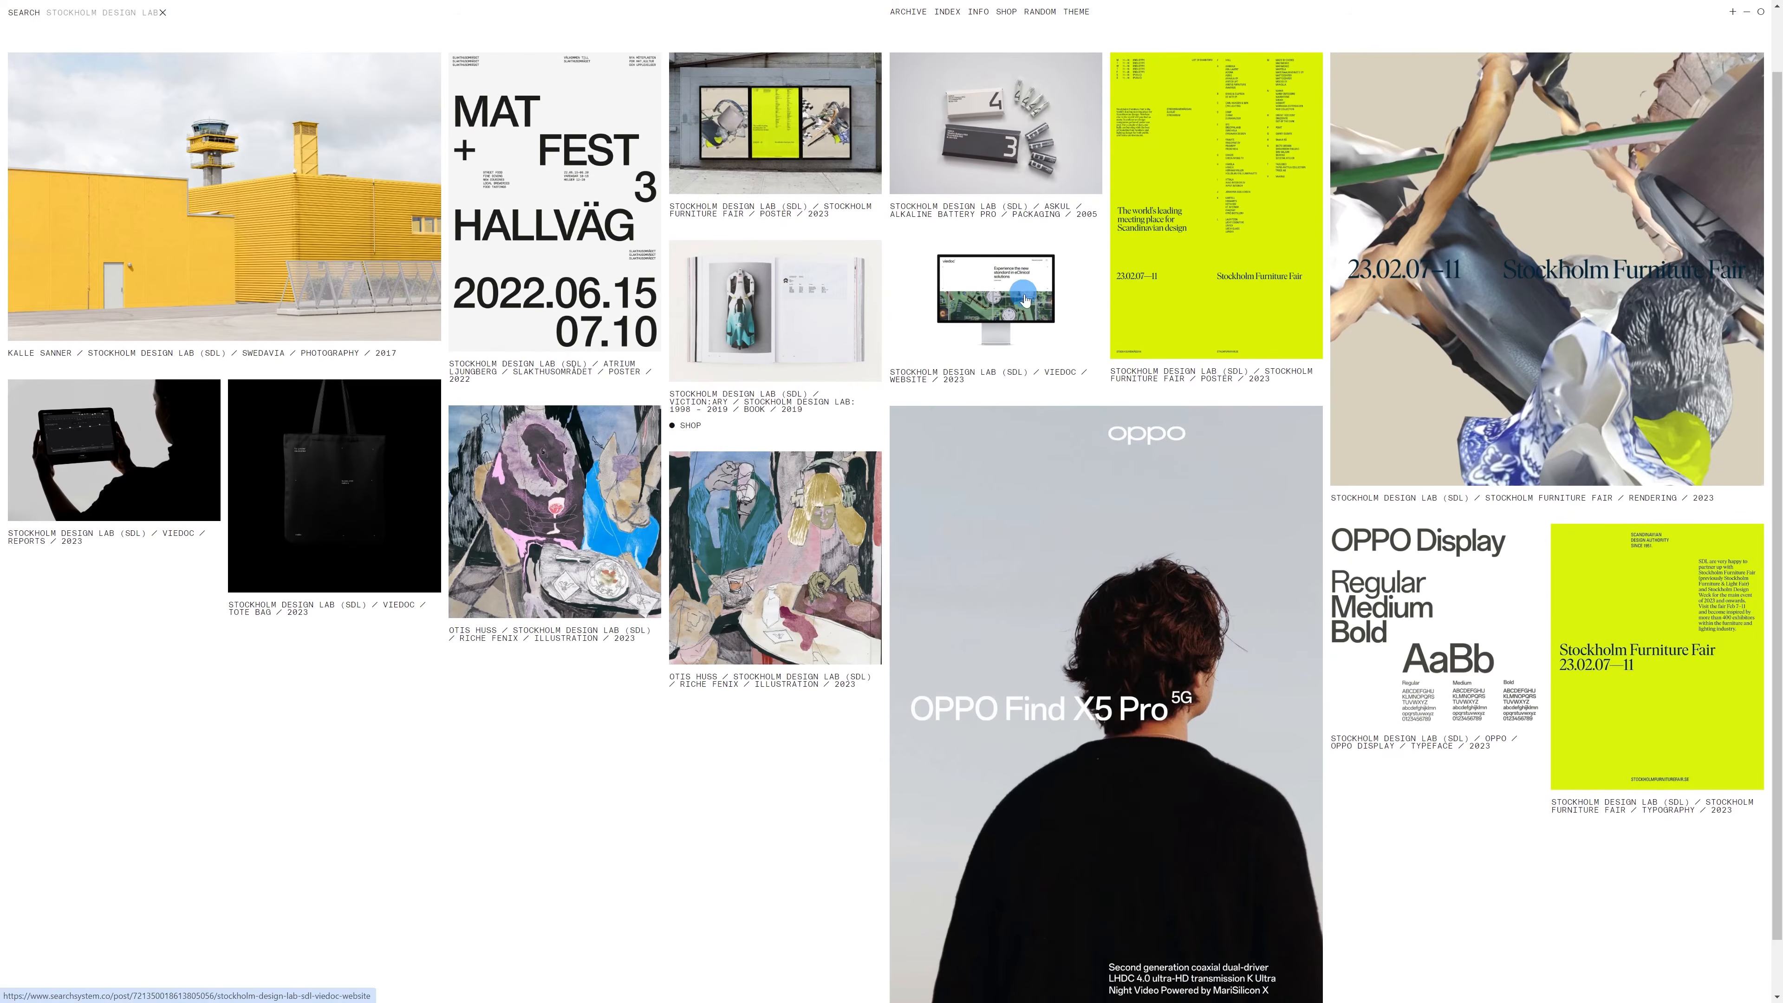
scroll(936, 328, down, 8)
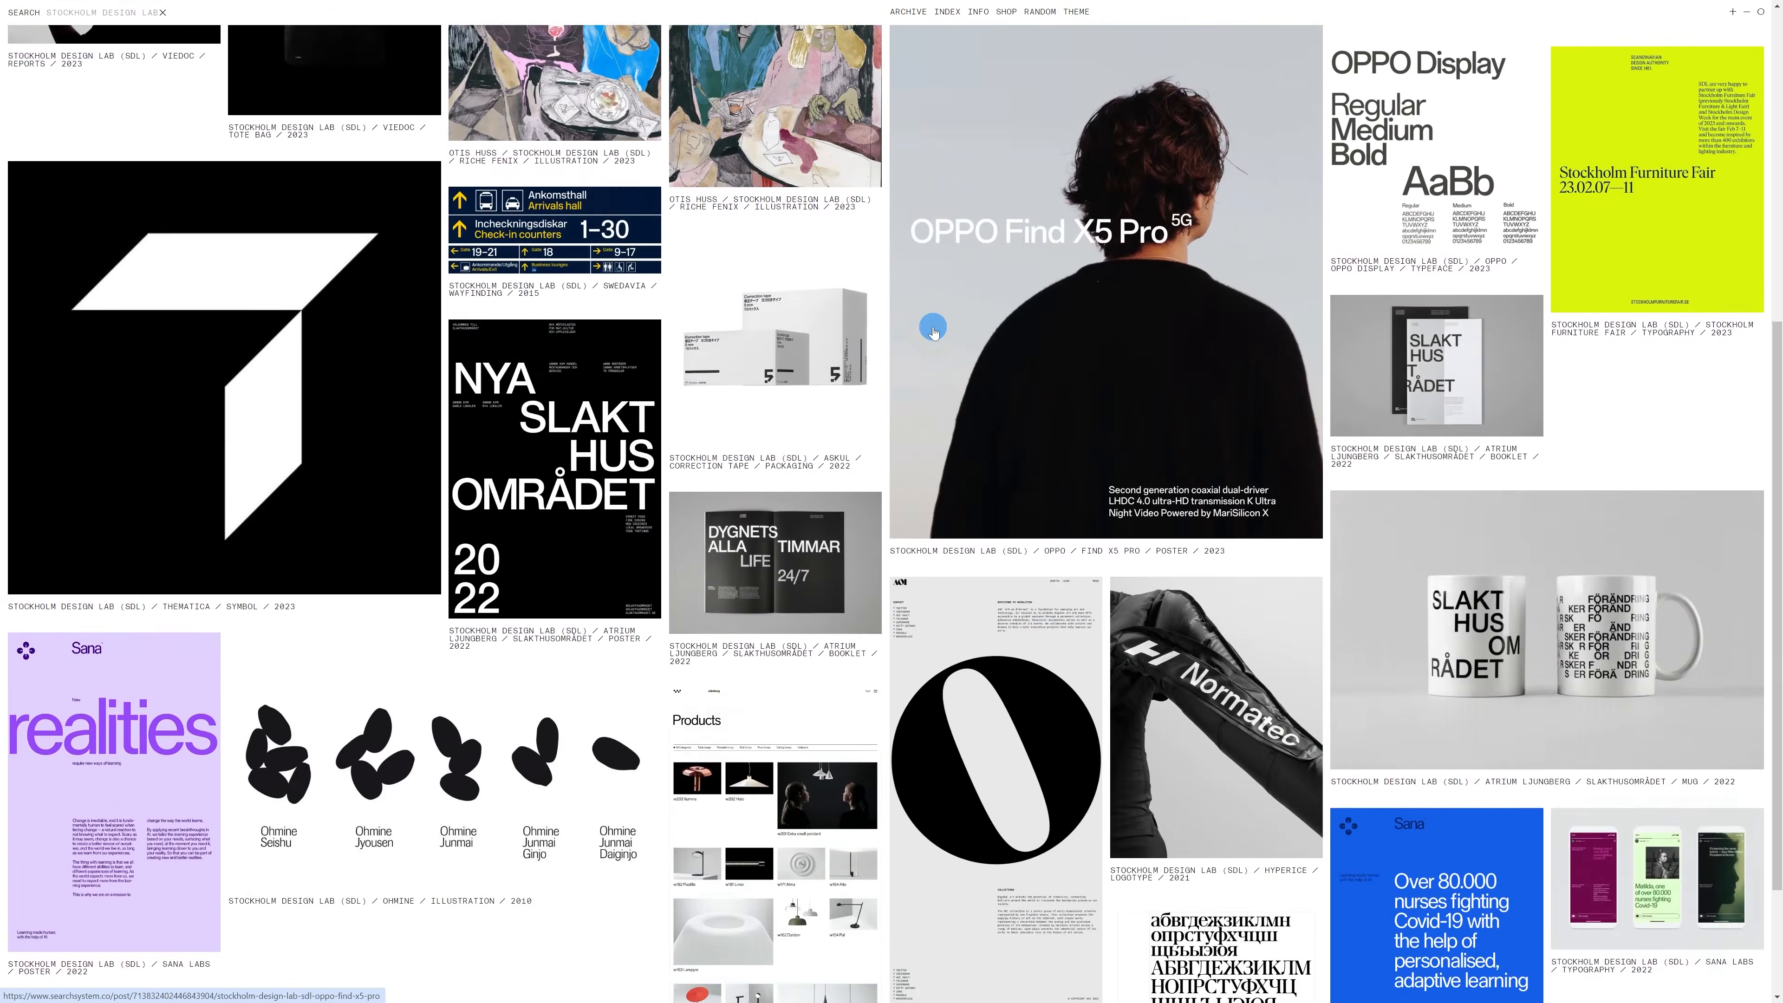
scroll(930, 321, down, 4)
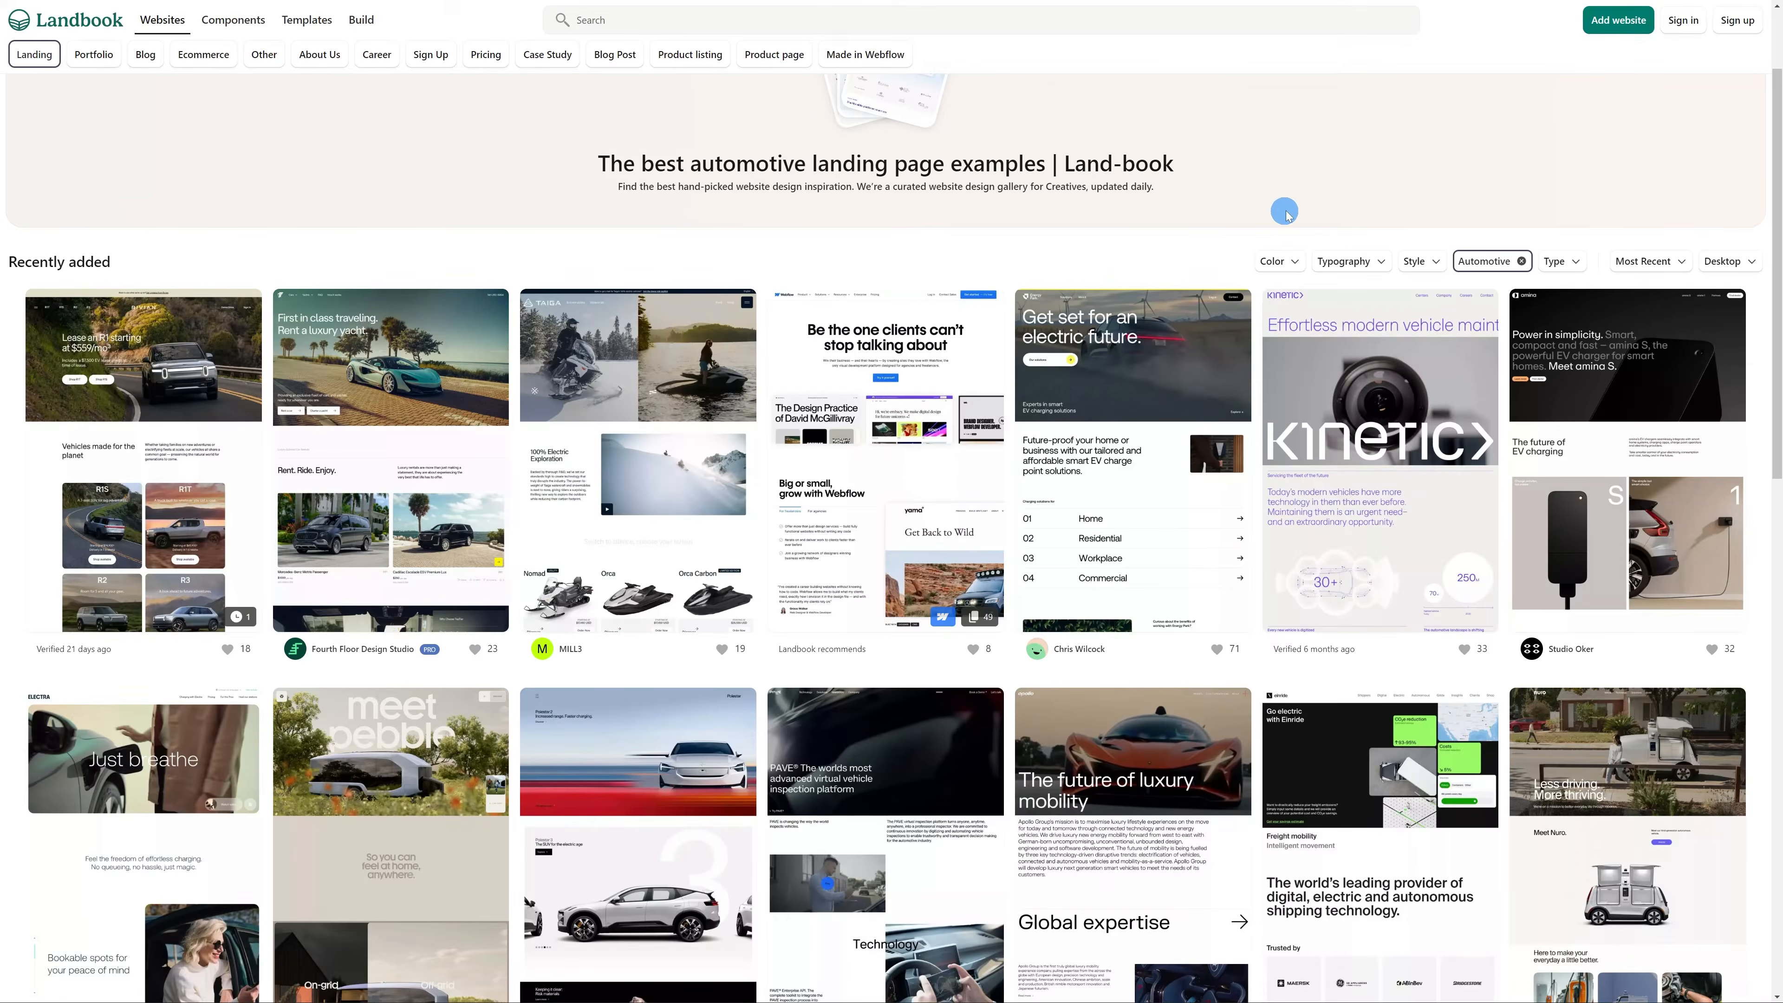
Step: Browse the automotive landing pages on Landbook, open the Polestar – Electric cars example and review its page down to the footer
scroll(1298, 184, down, 3)
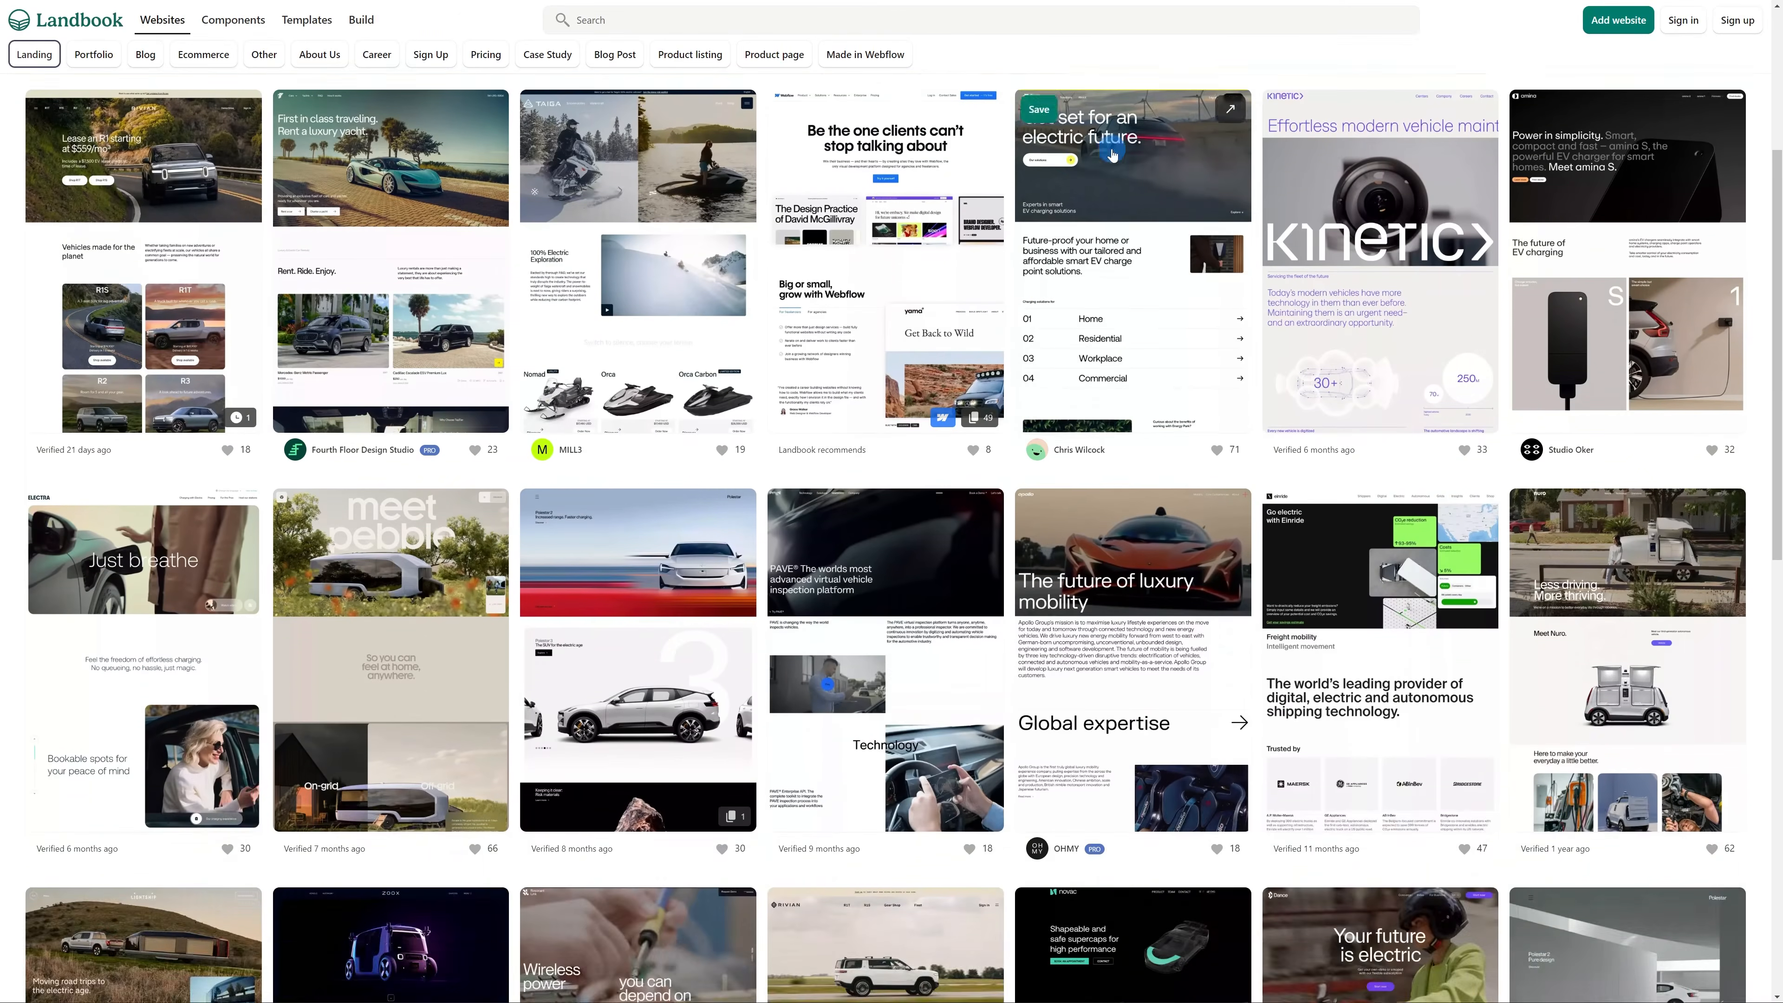
scroll(1113, 155, down, 5)
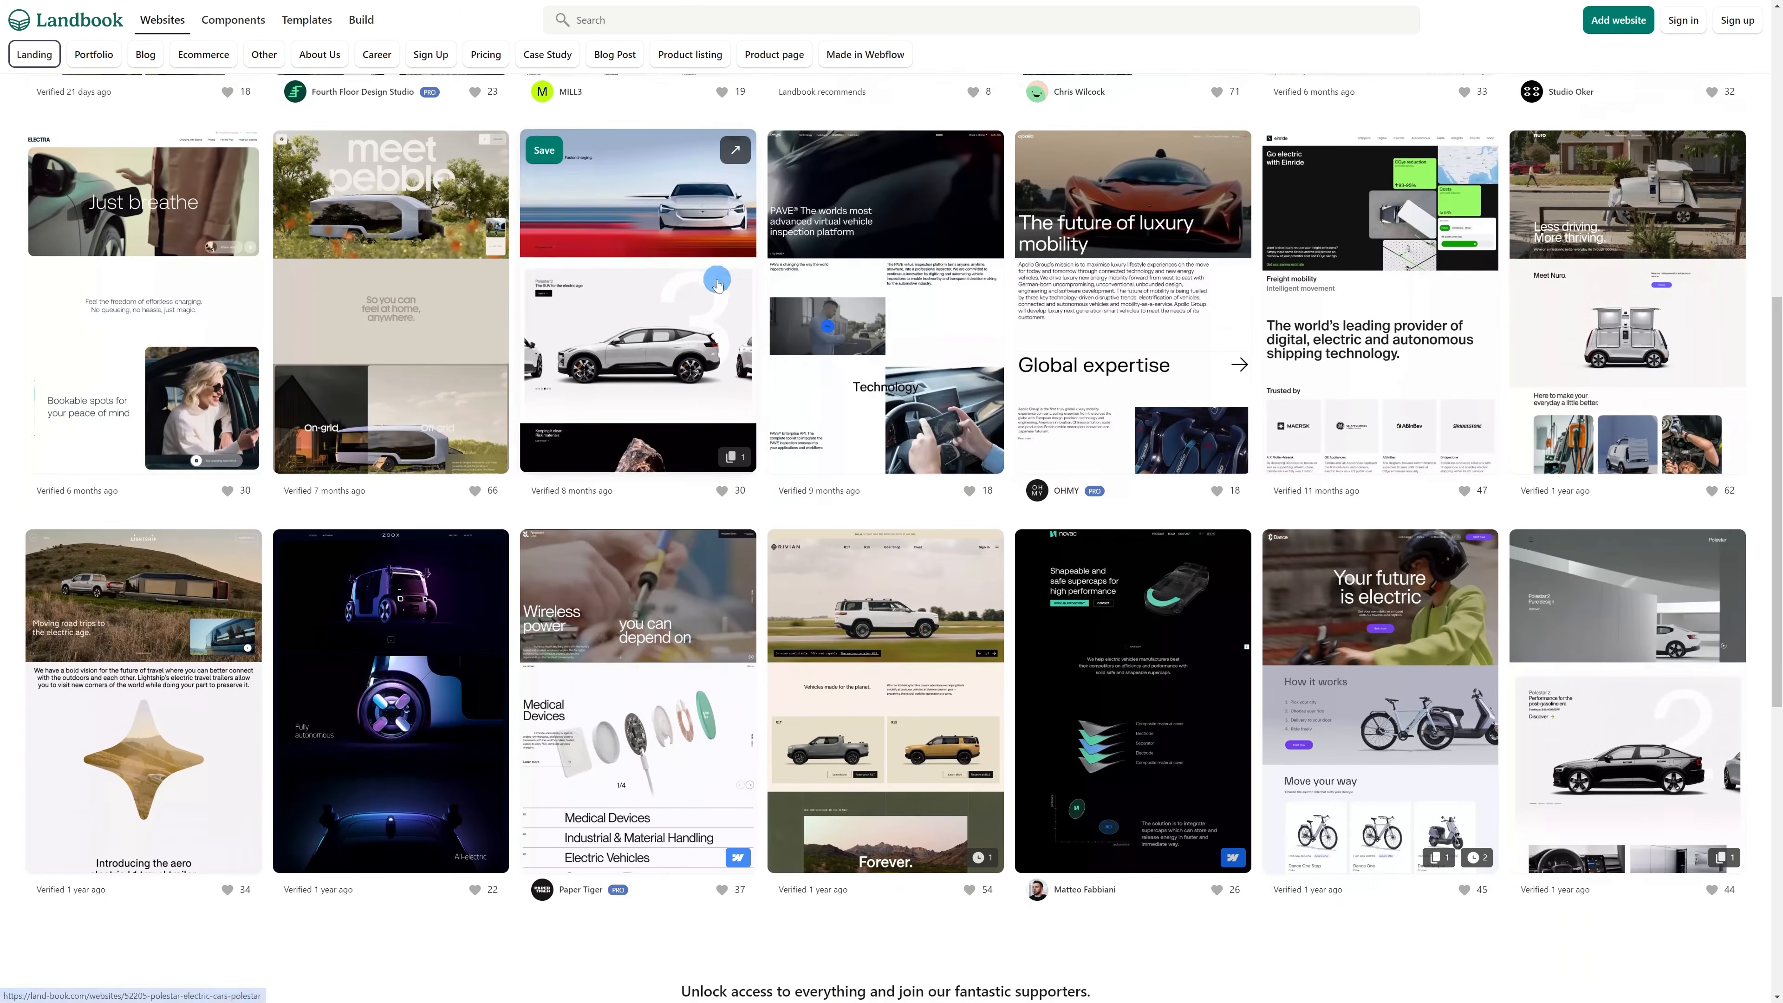
click(717, 284)
scroll(1321, 243, down, 5)
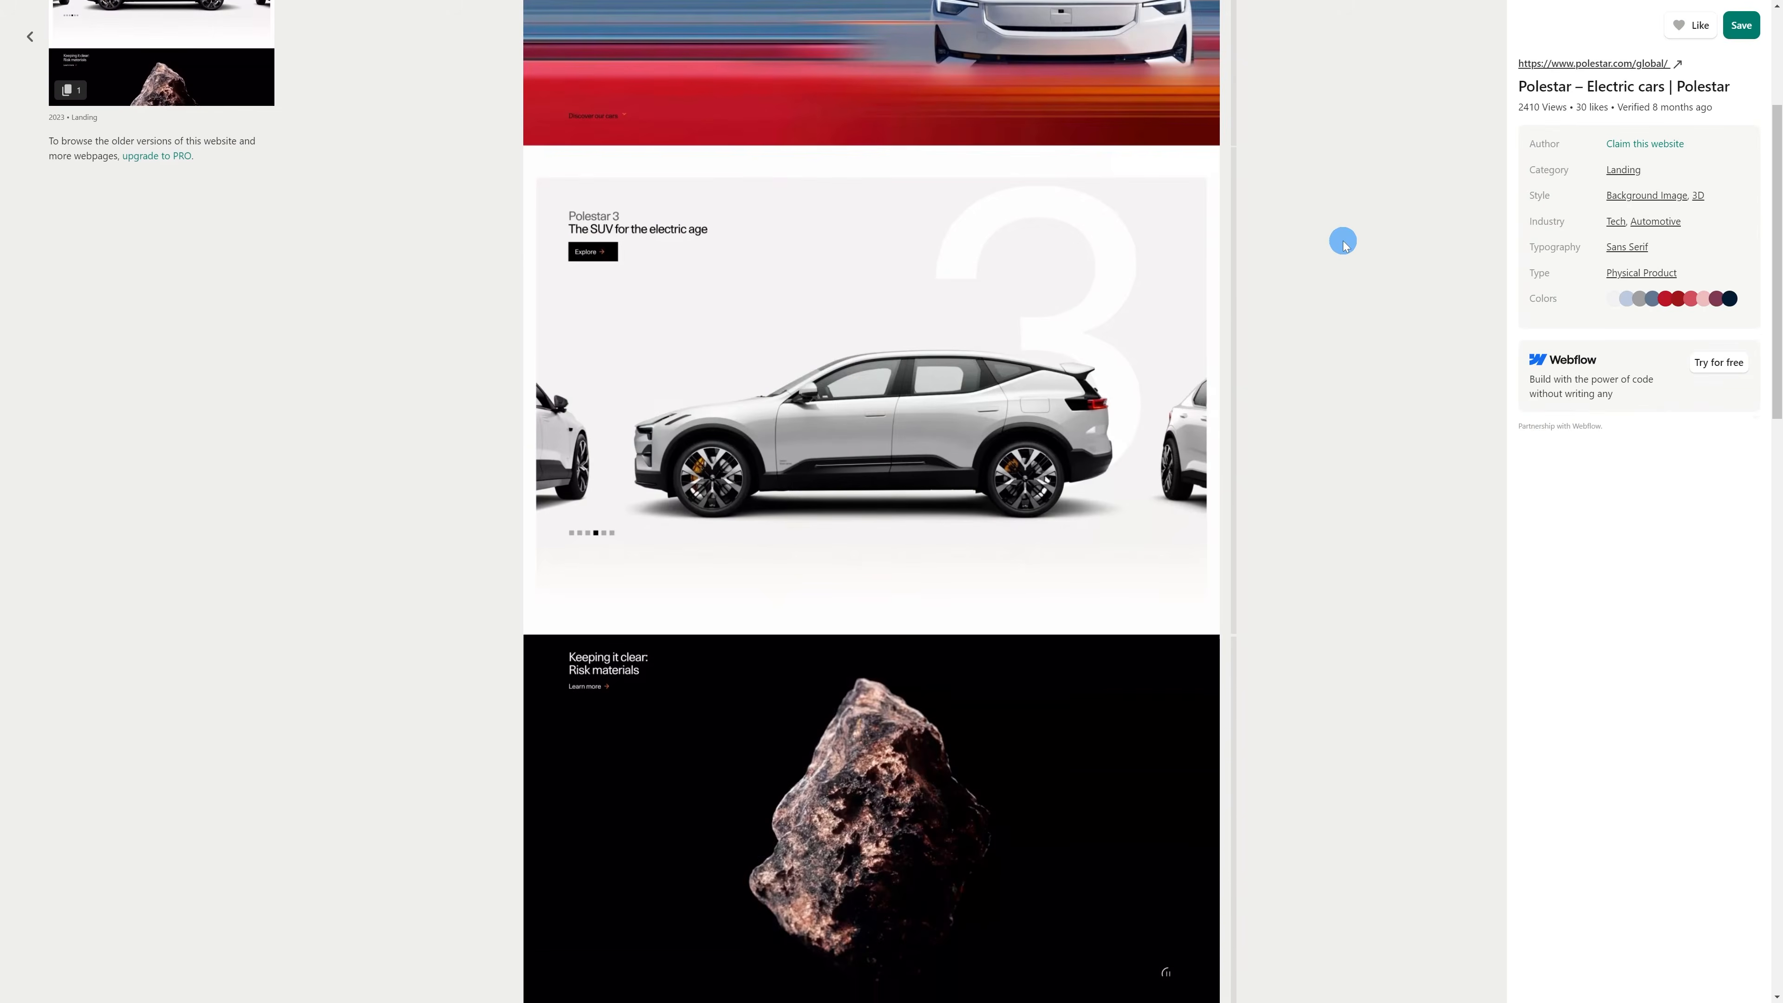
scroll(1343, 244, down, 15)
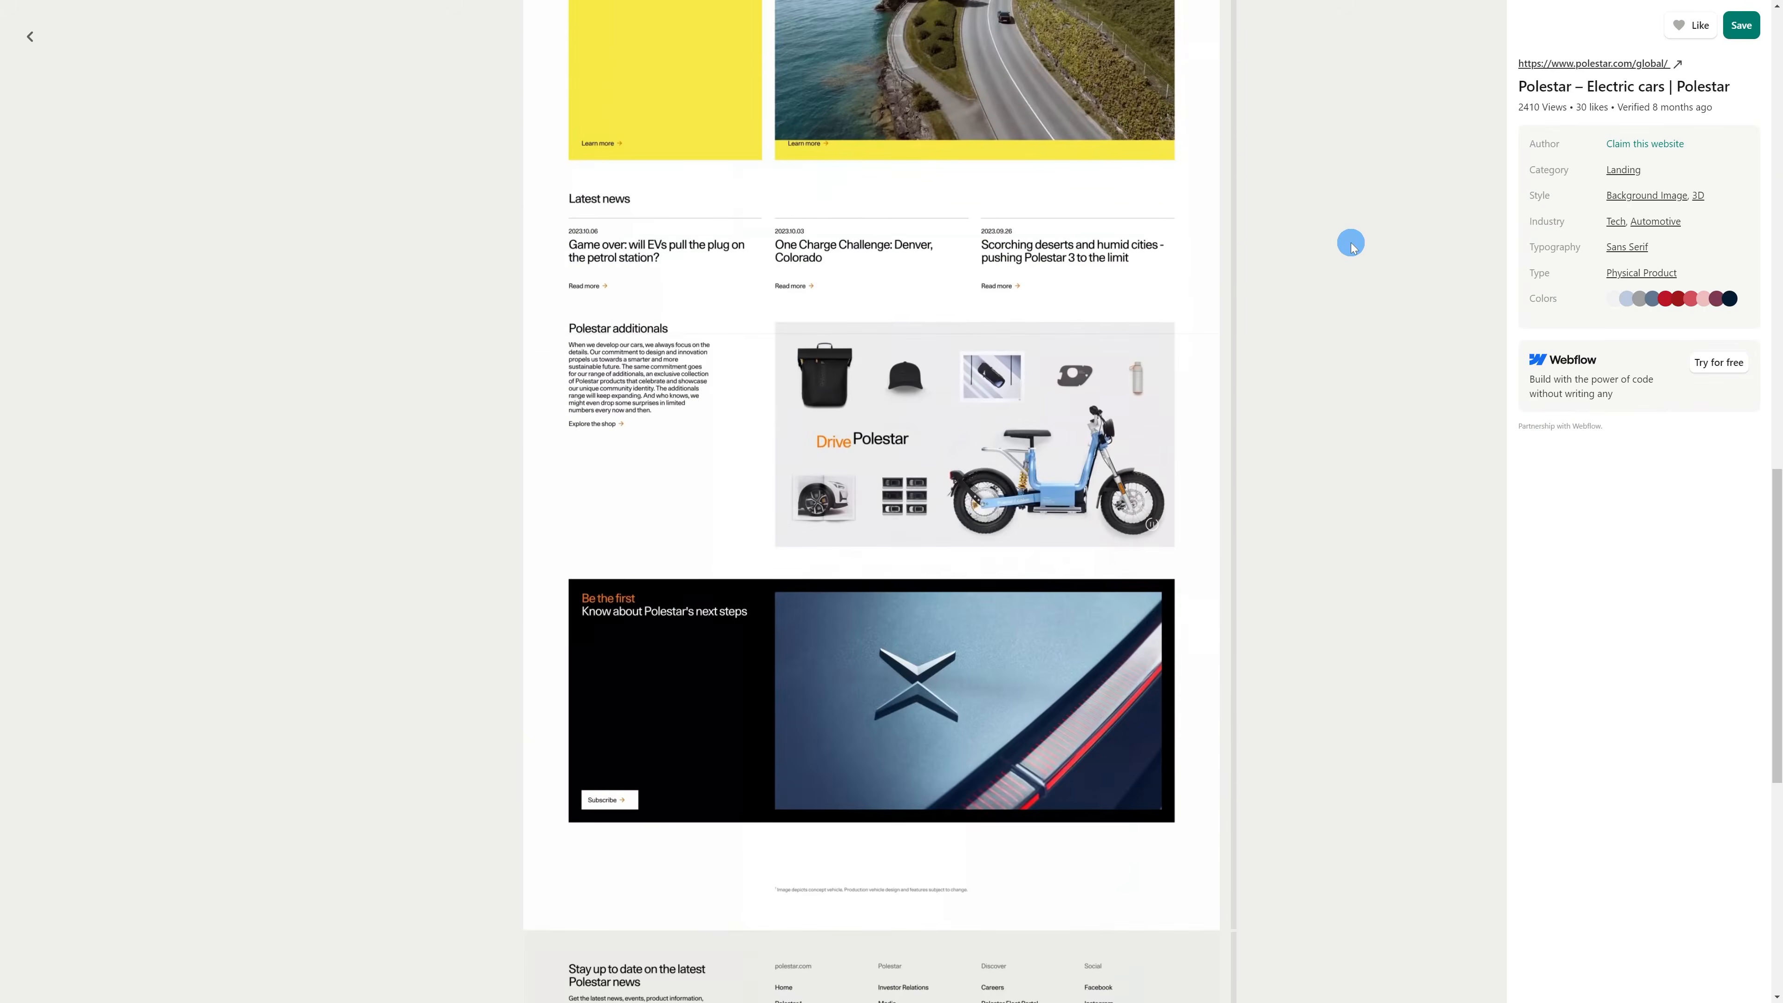
scroll(1351, 246, down, 10)
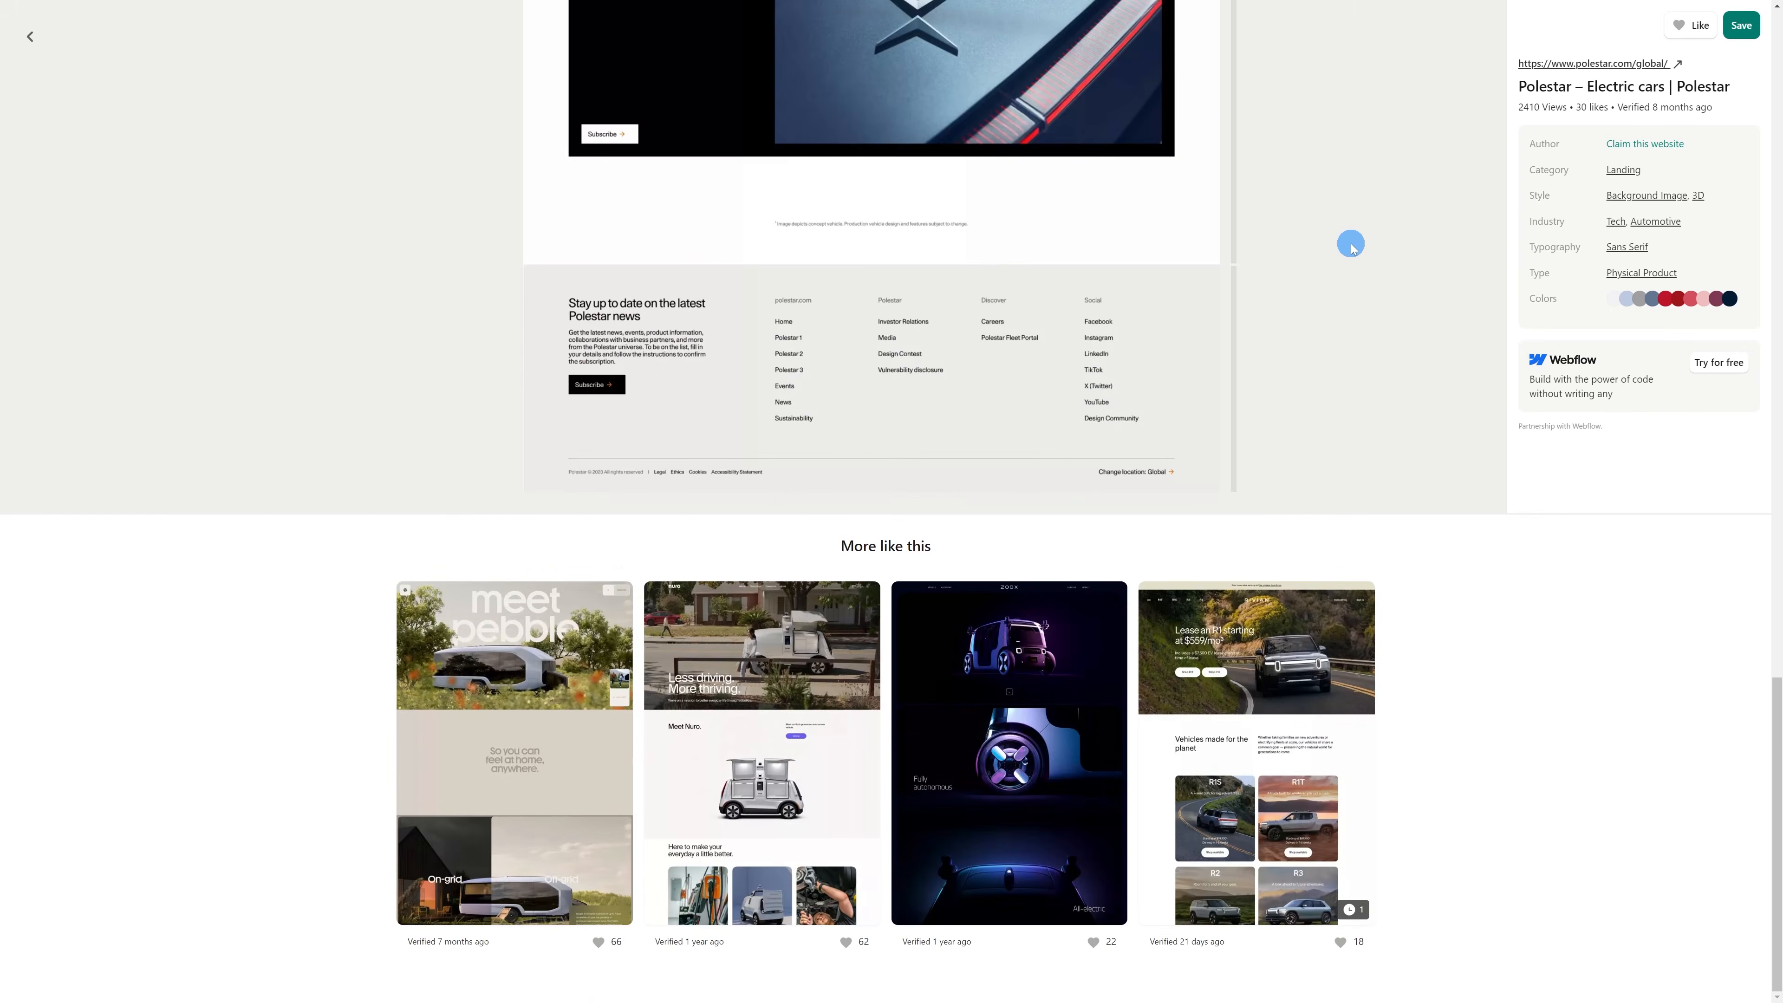
Step: Switch to the Made in Webflow showcase and browse its popular community websites for inspiration
scroll(1352, 246, up, 15)
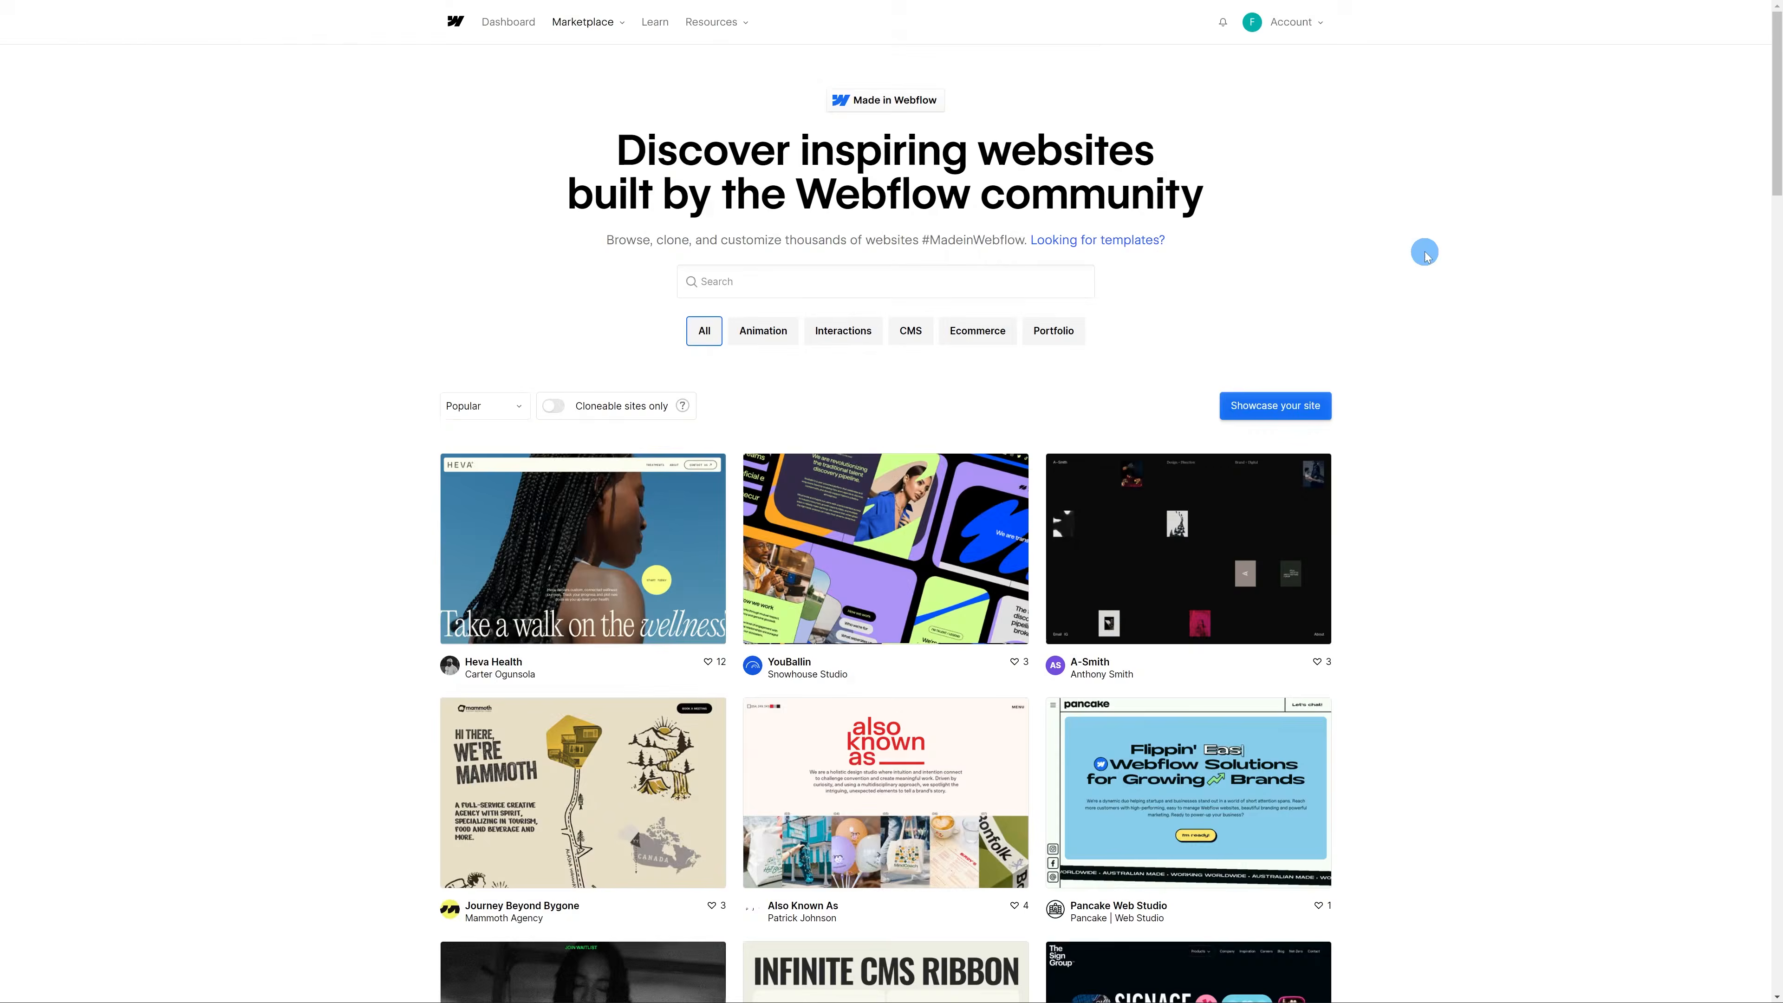
scroll(1421, 251, down, 5)
scroll(1162, 213, down, 10)
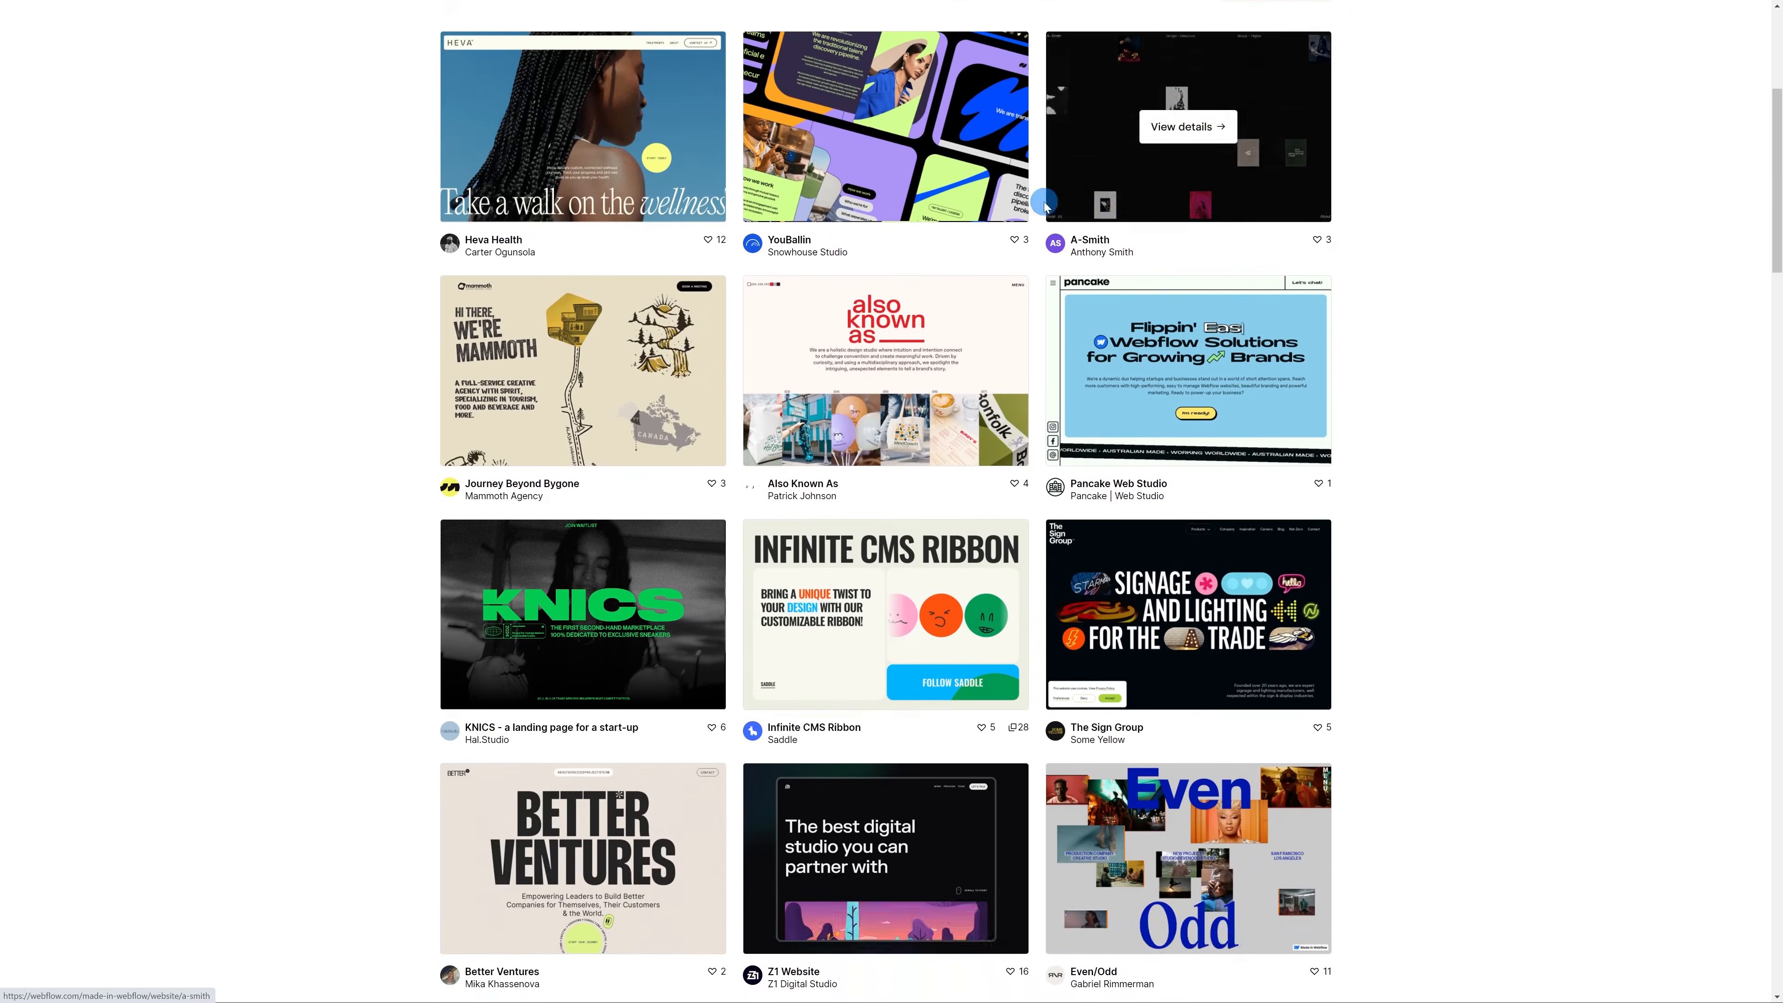
scroll(1066, 318, down, 13)
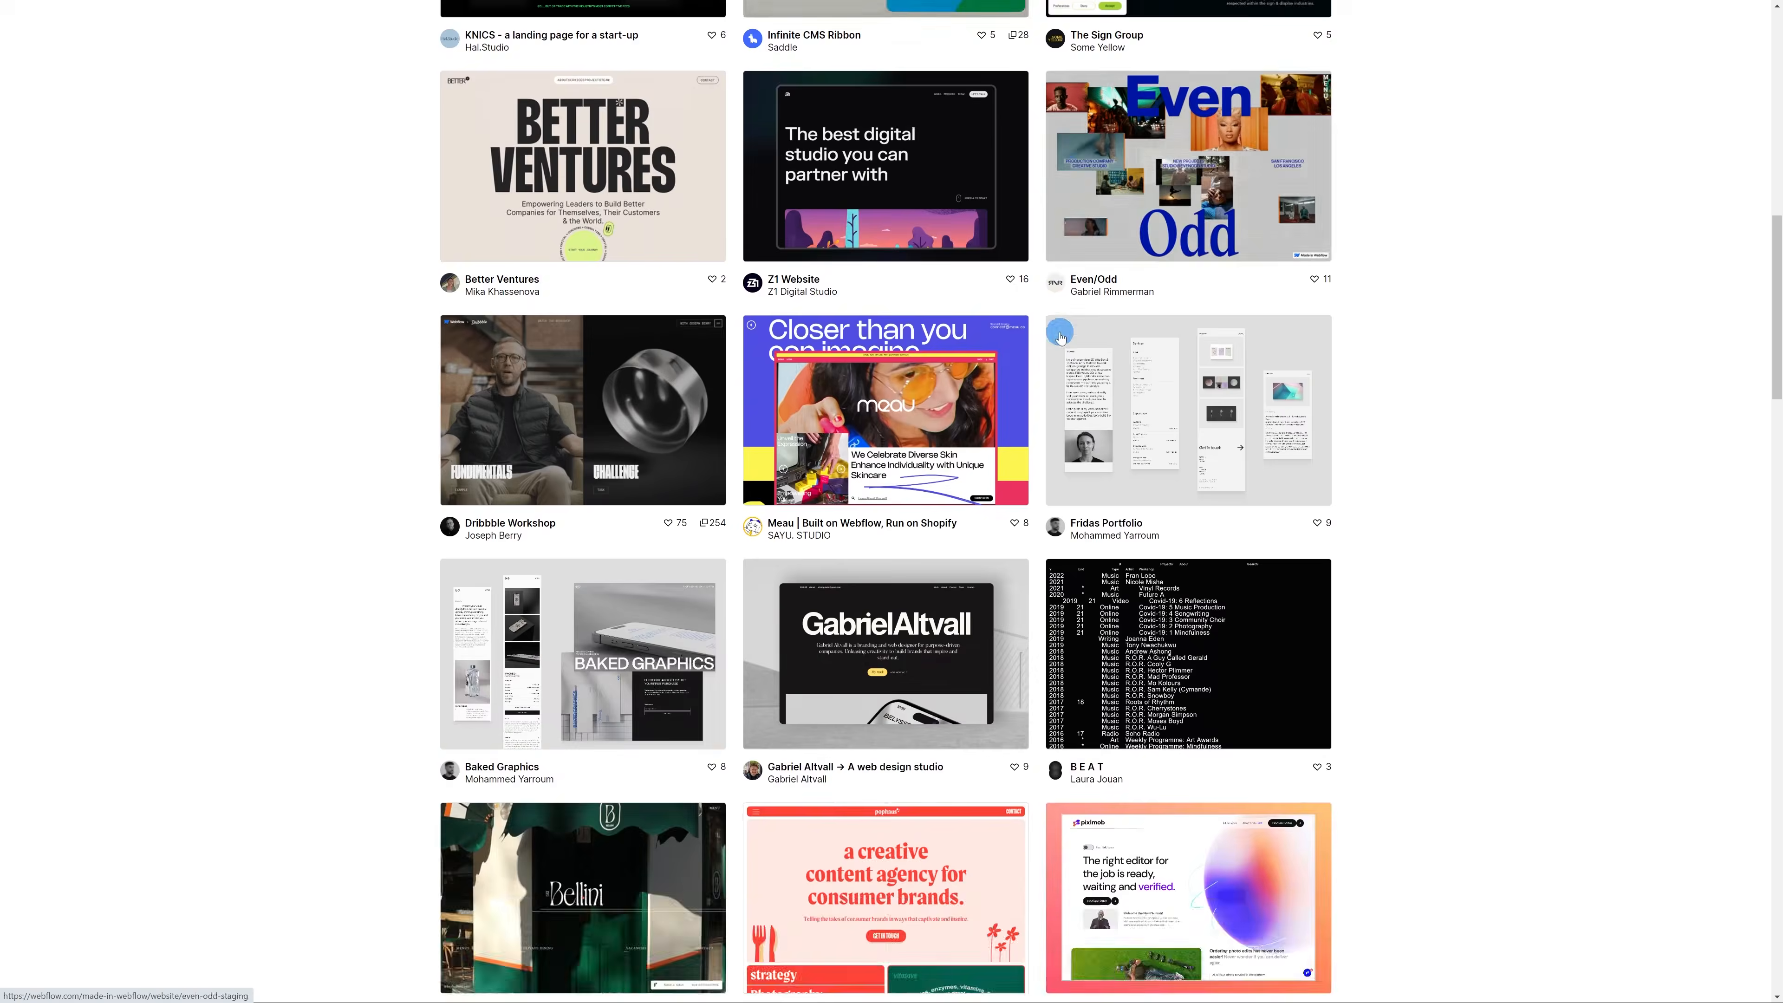
scroll(1060, 330, down, 10)
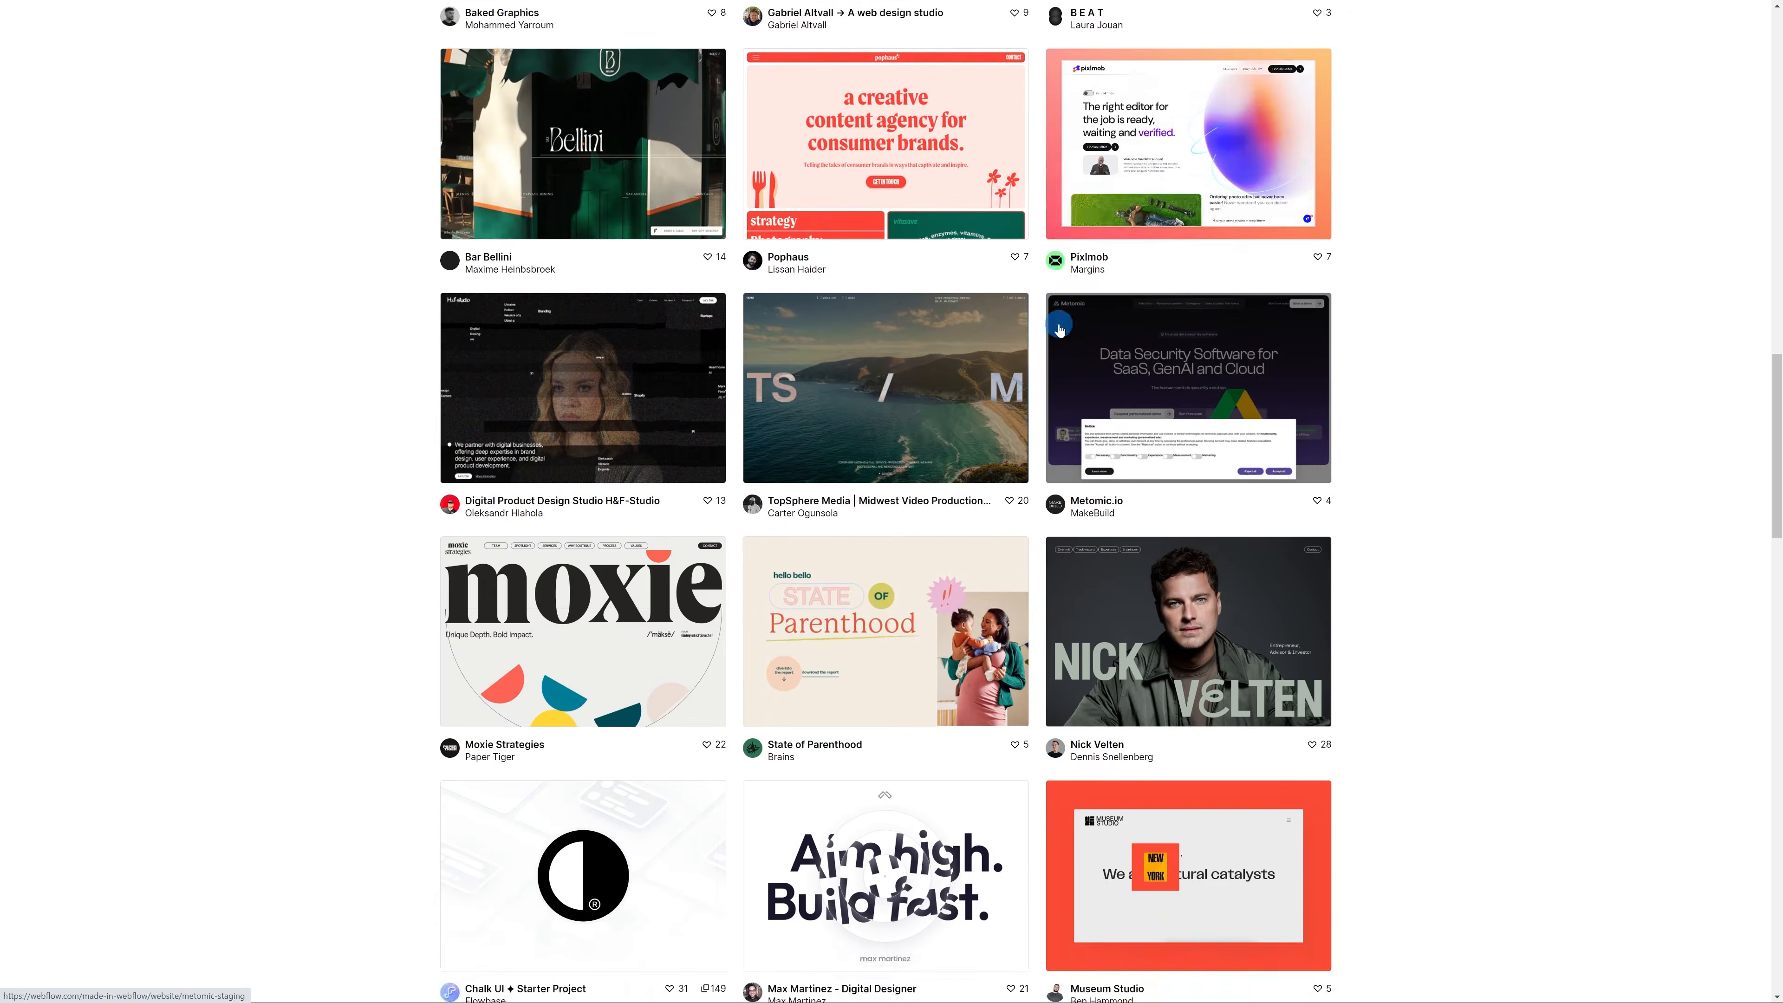
scroll(1038, 328, down, 13)
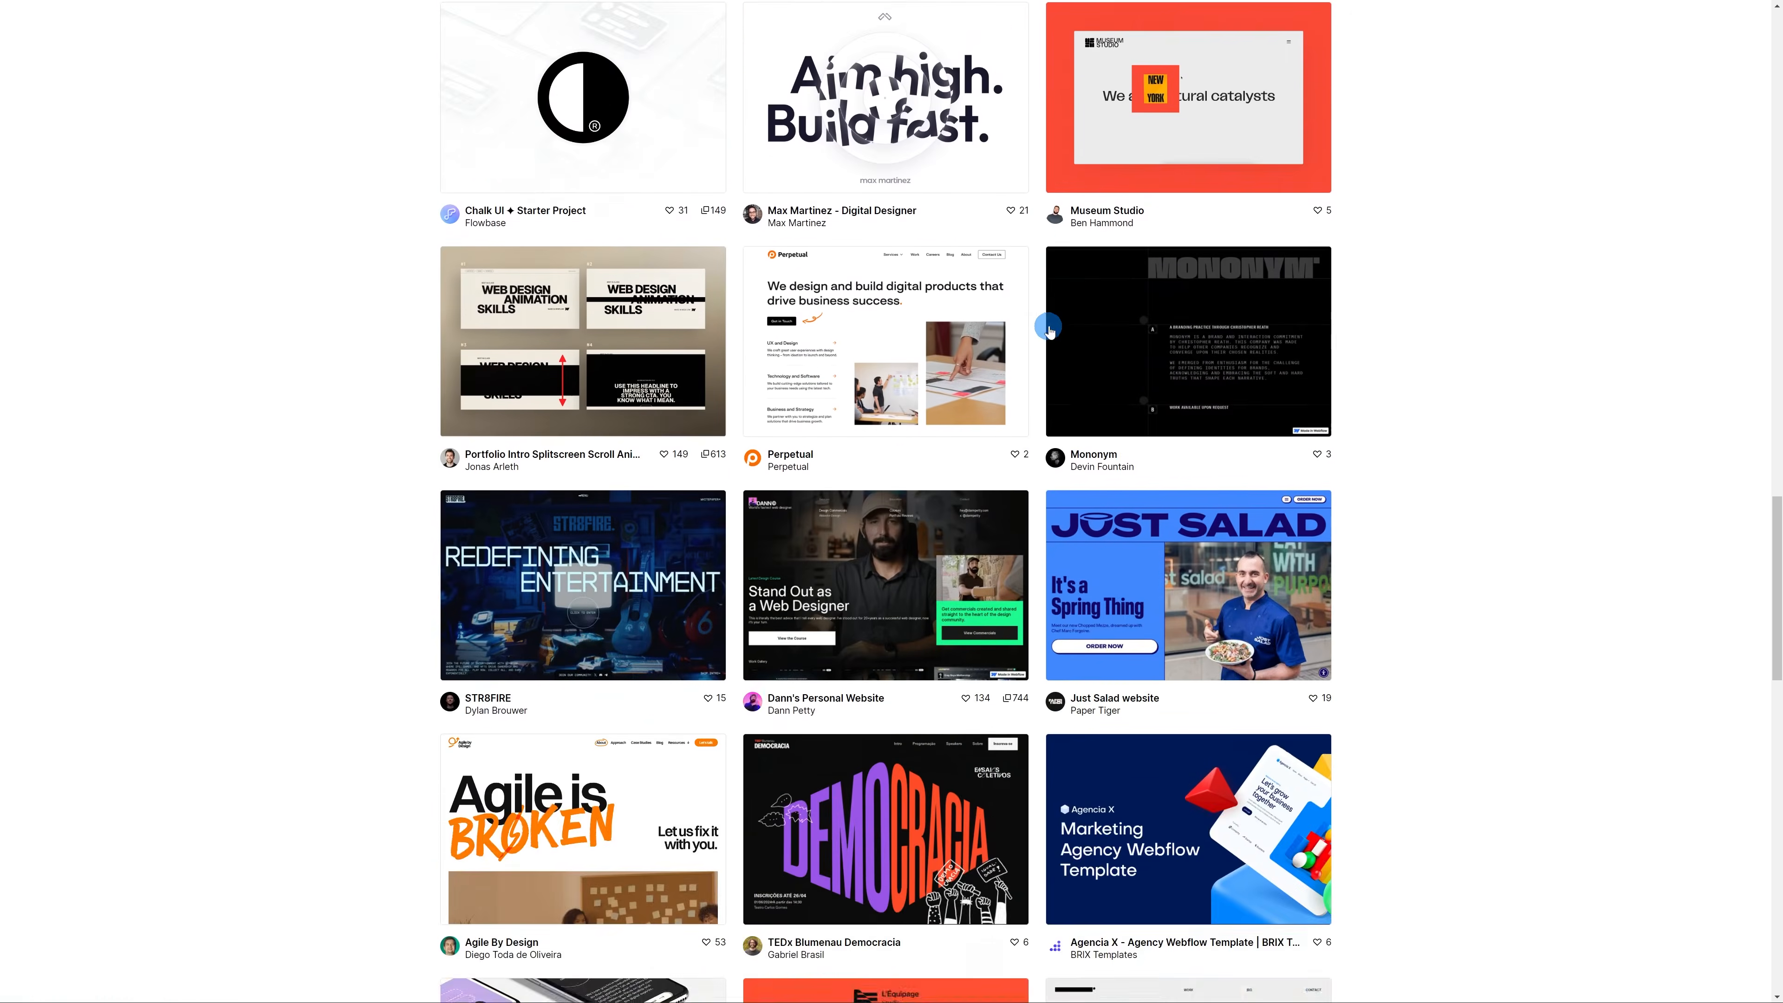
scroll(1051, 330, down, 3)
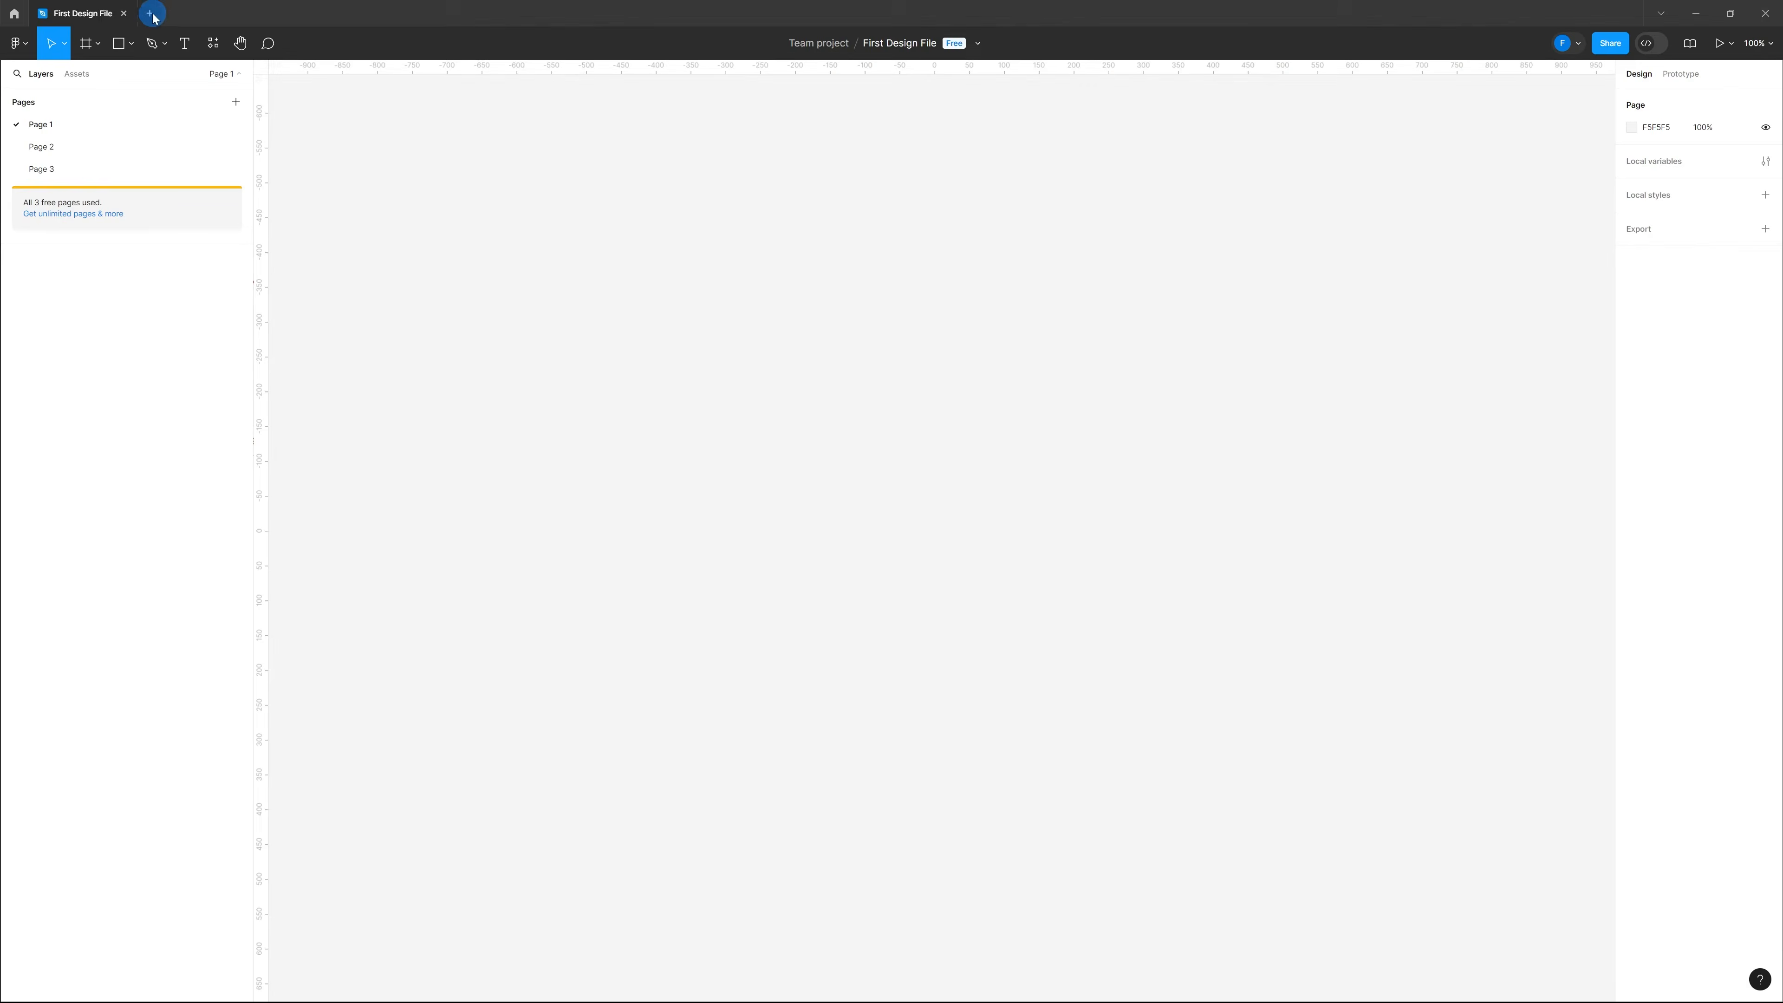
Step: Try to create a new design file in the team project
click(151, 14)
click(788, 285)
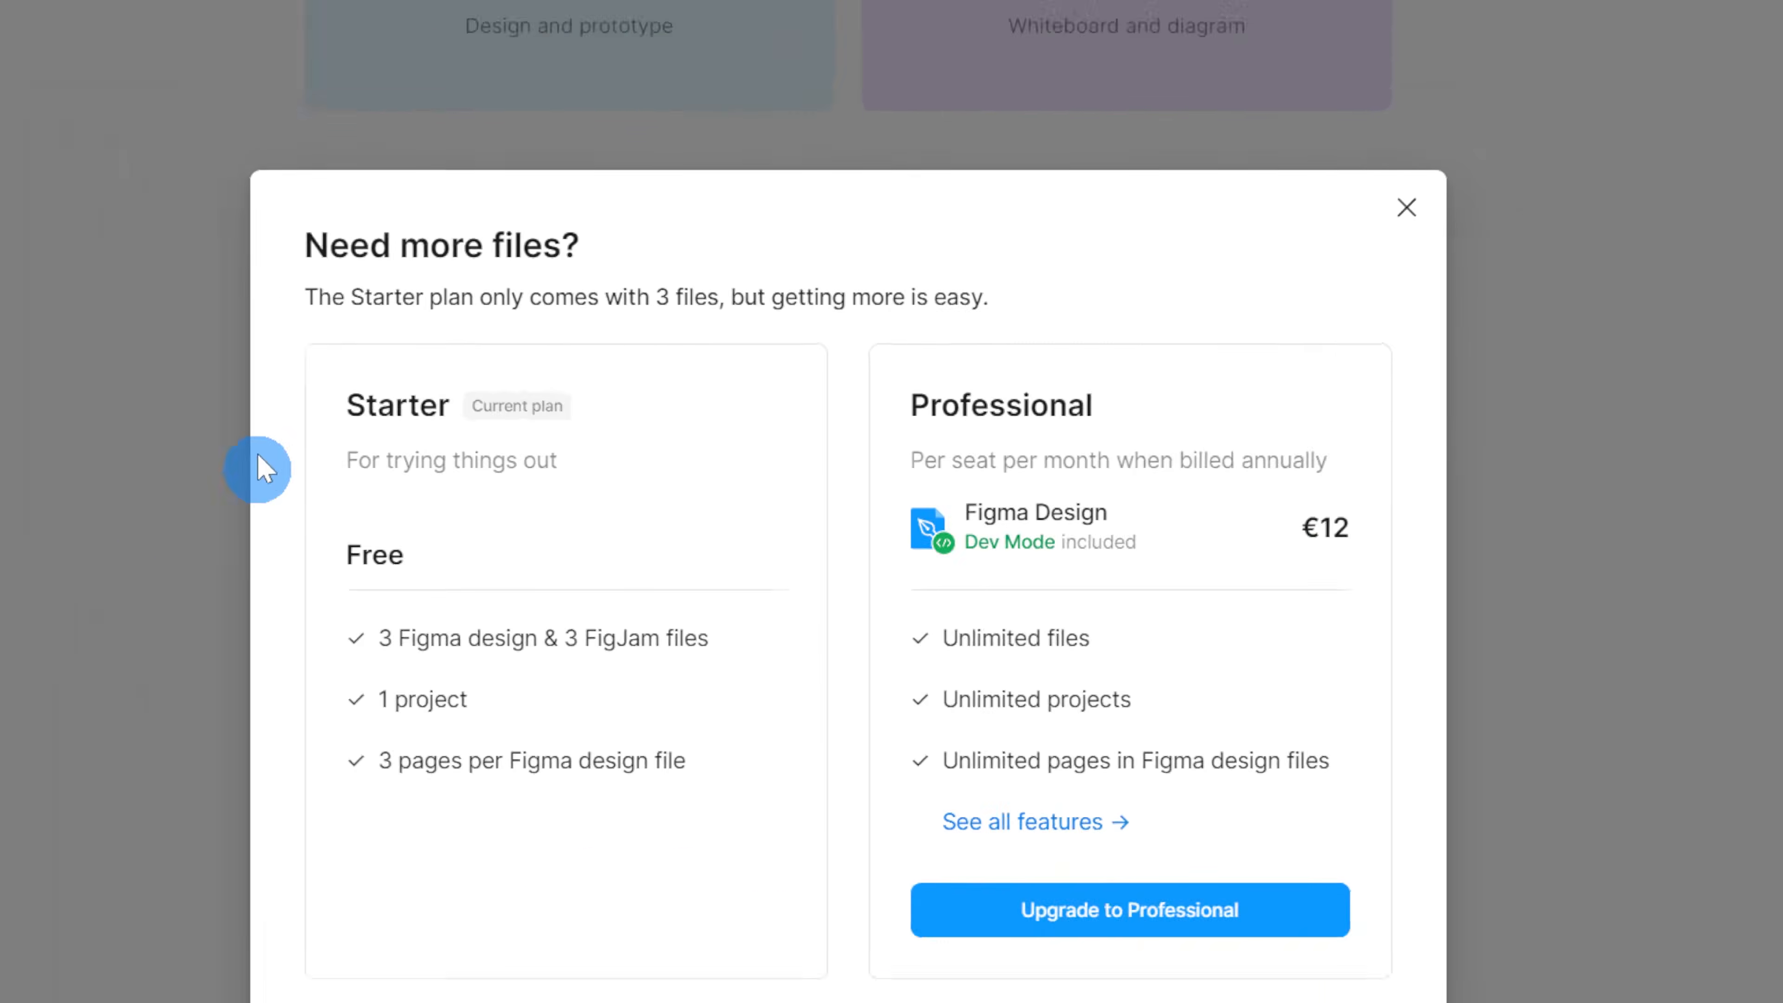
click(257, 463)
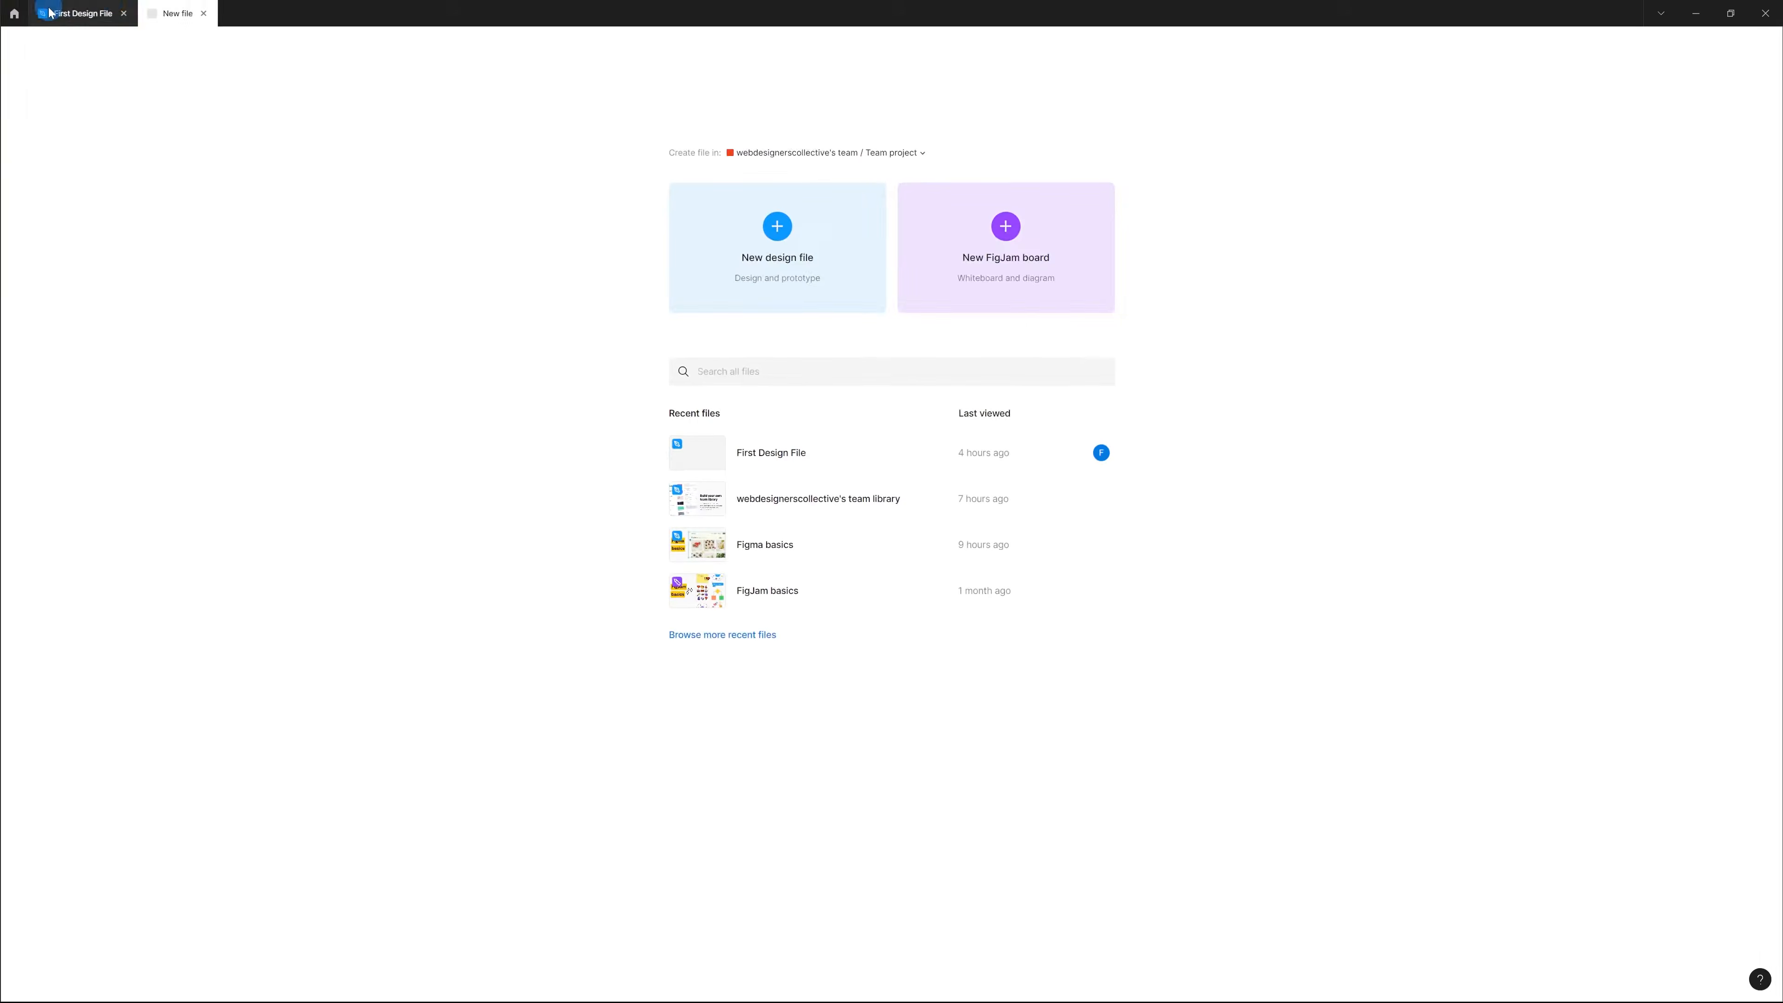
Step: Delete the Figma basics file from the recent files
click(760, 414)
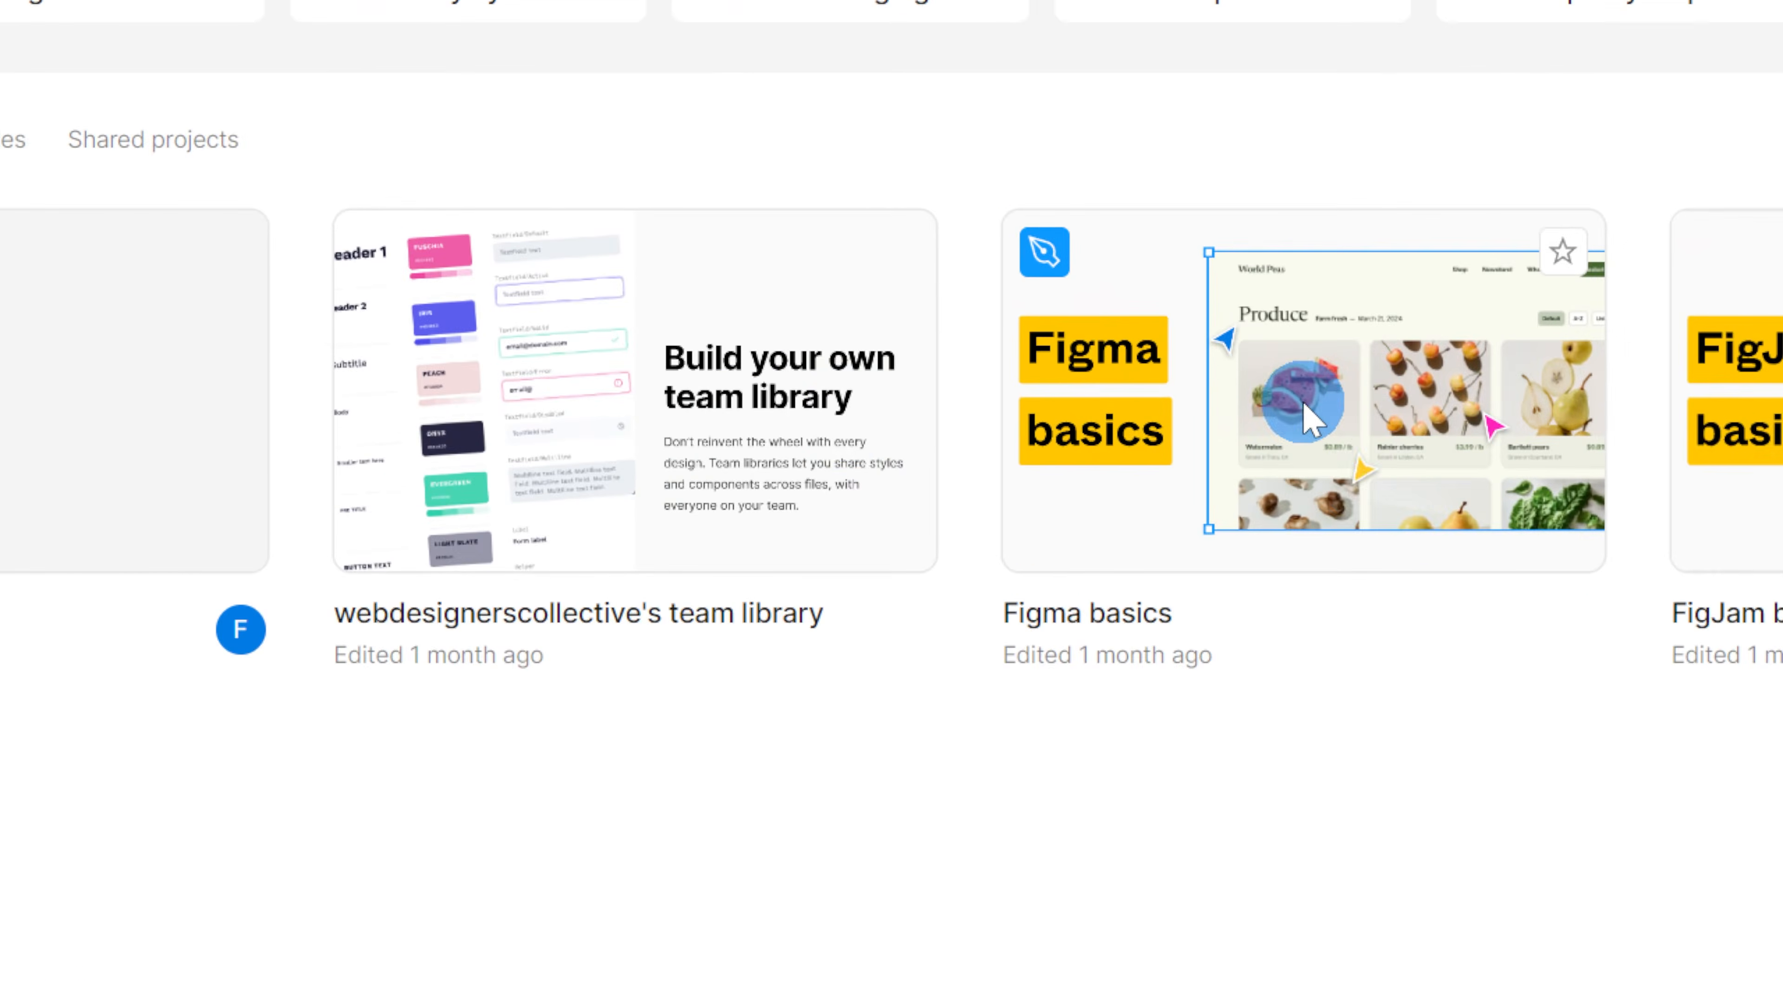
right_click(1272, 411)
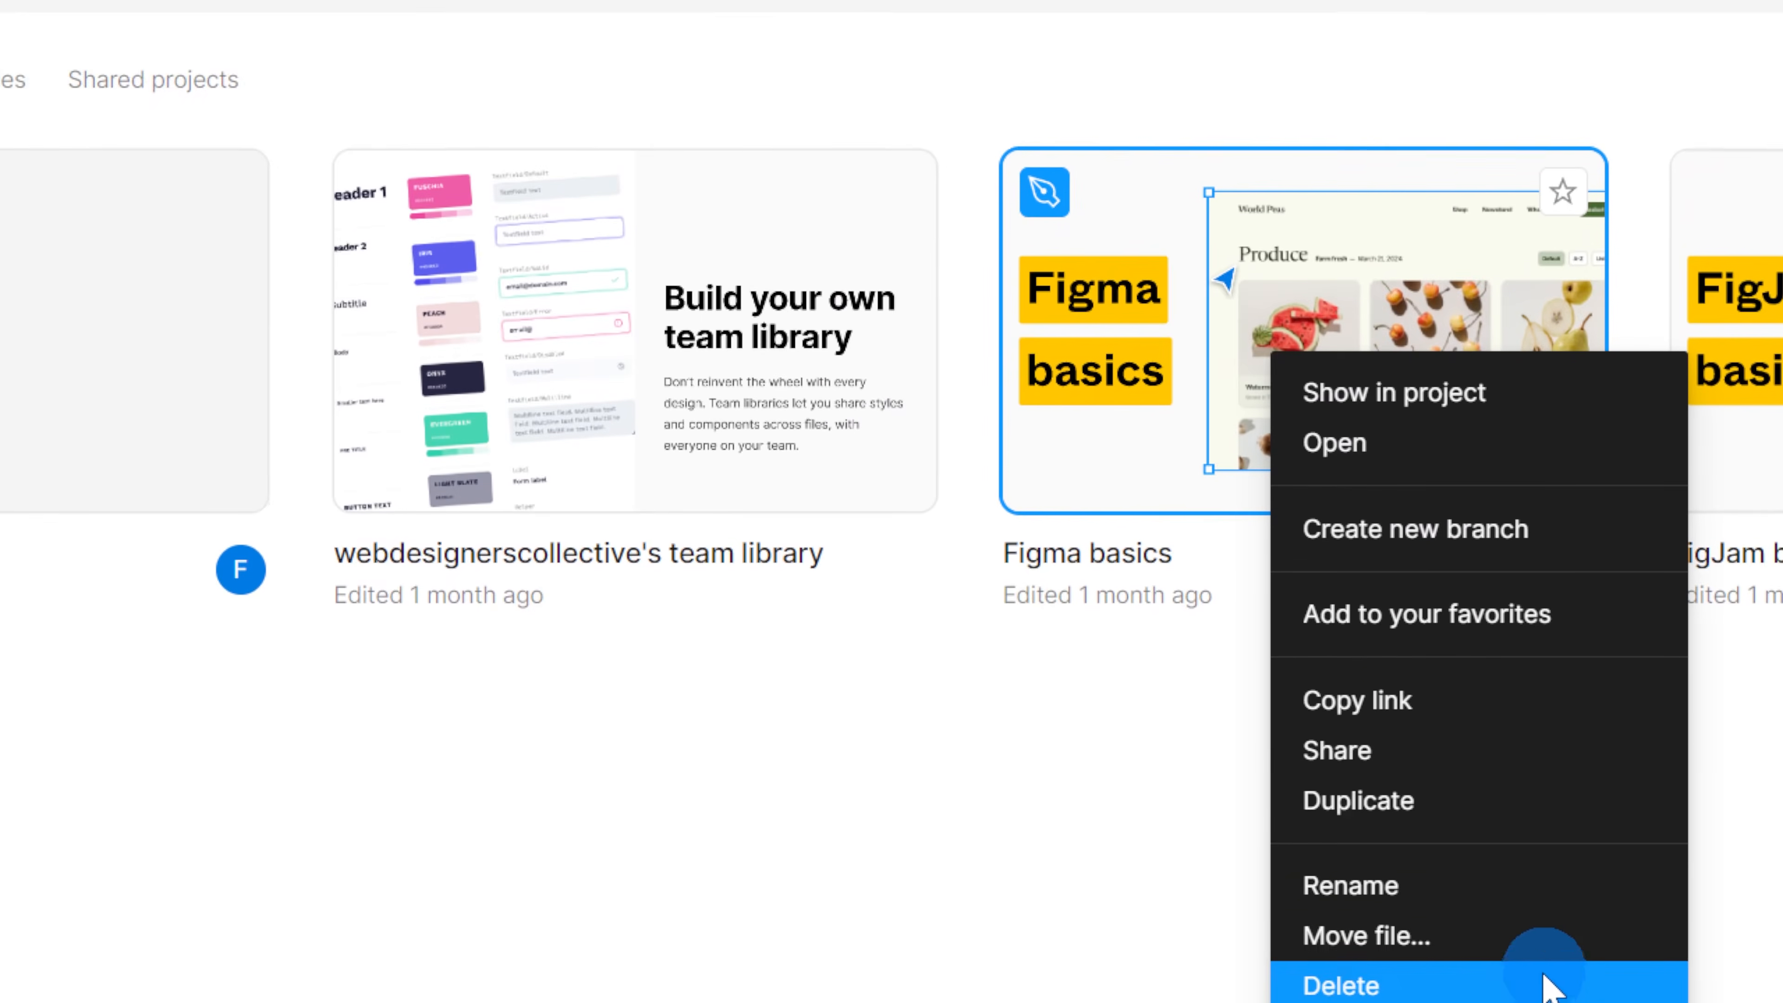
click(1547, 985)
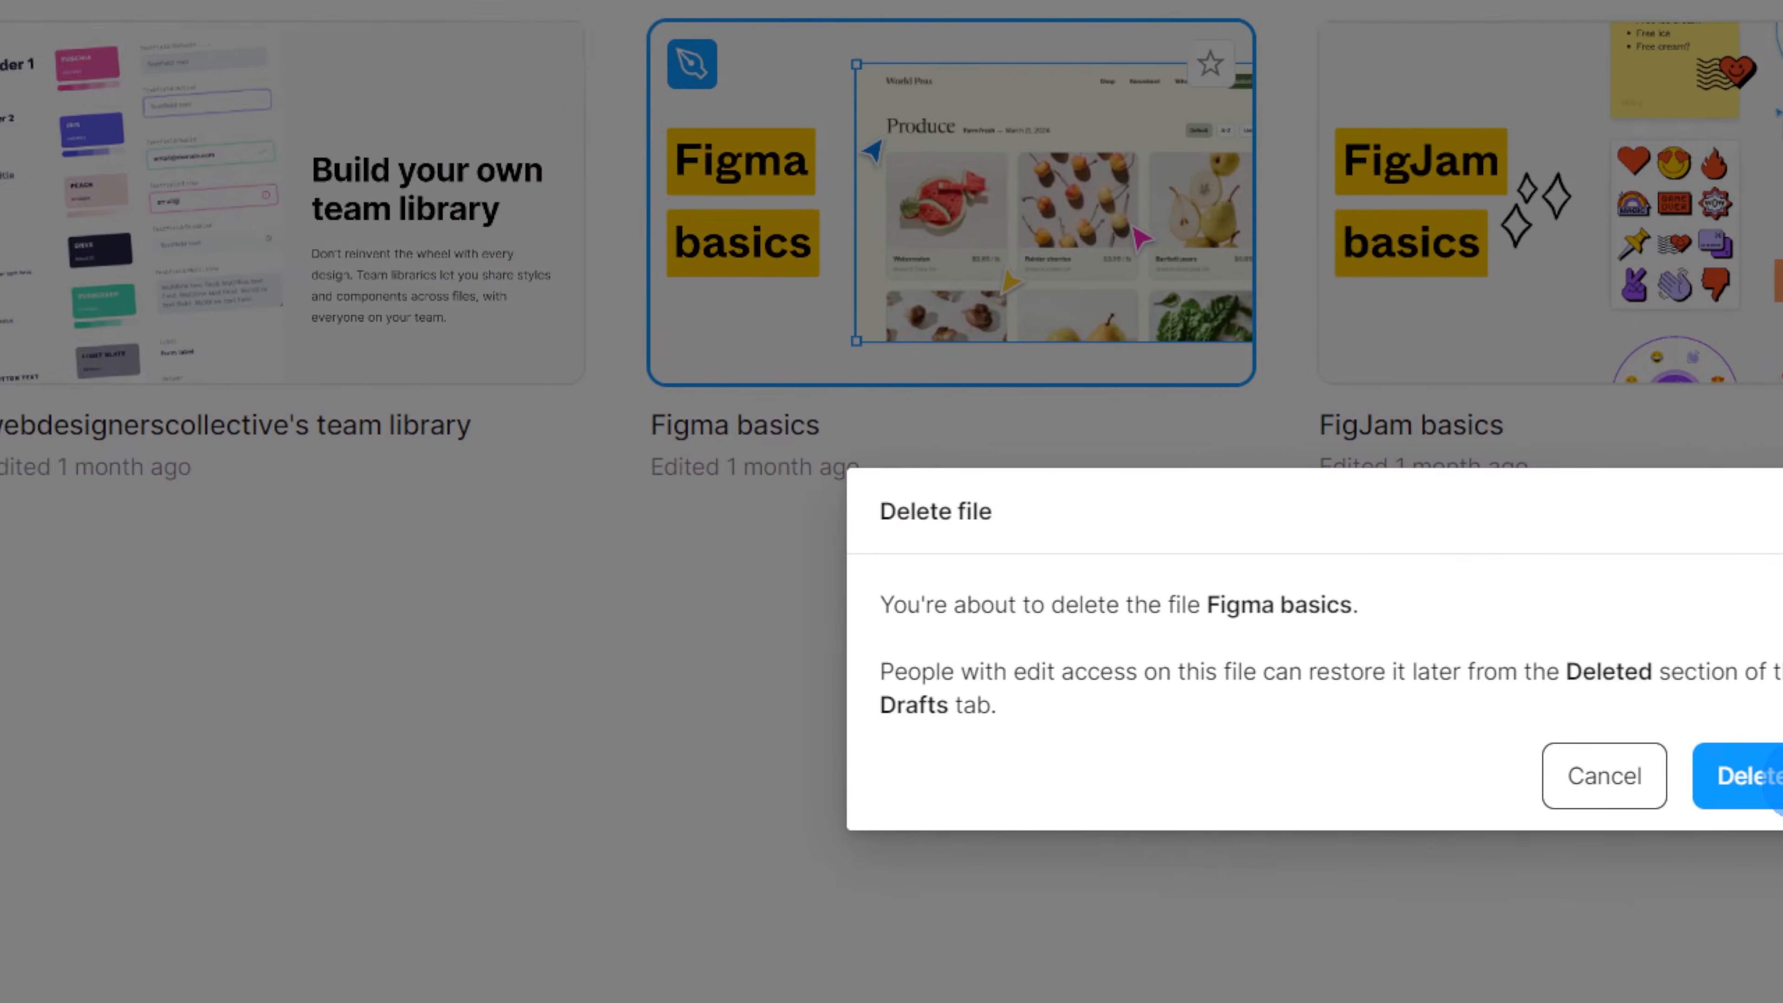
click(1756, 776)
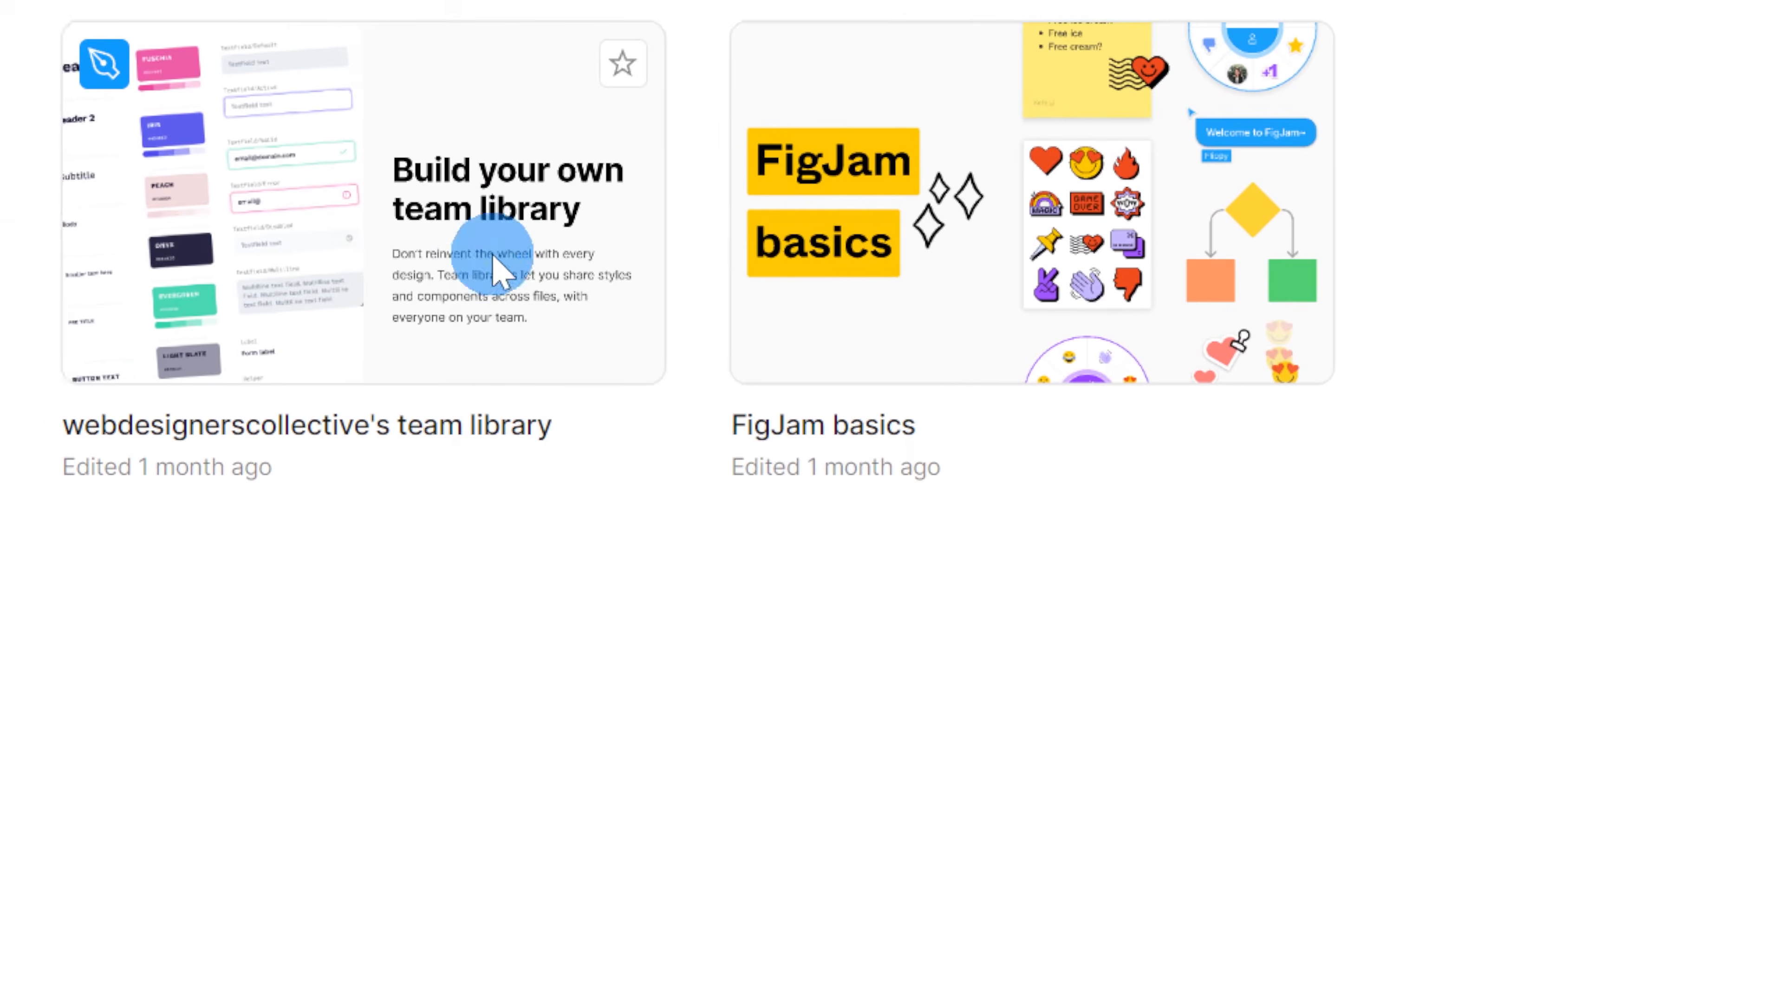
Step: Delete the webdesignerscollective's team library file from the recent files
right_click(230, 224)
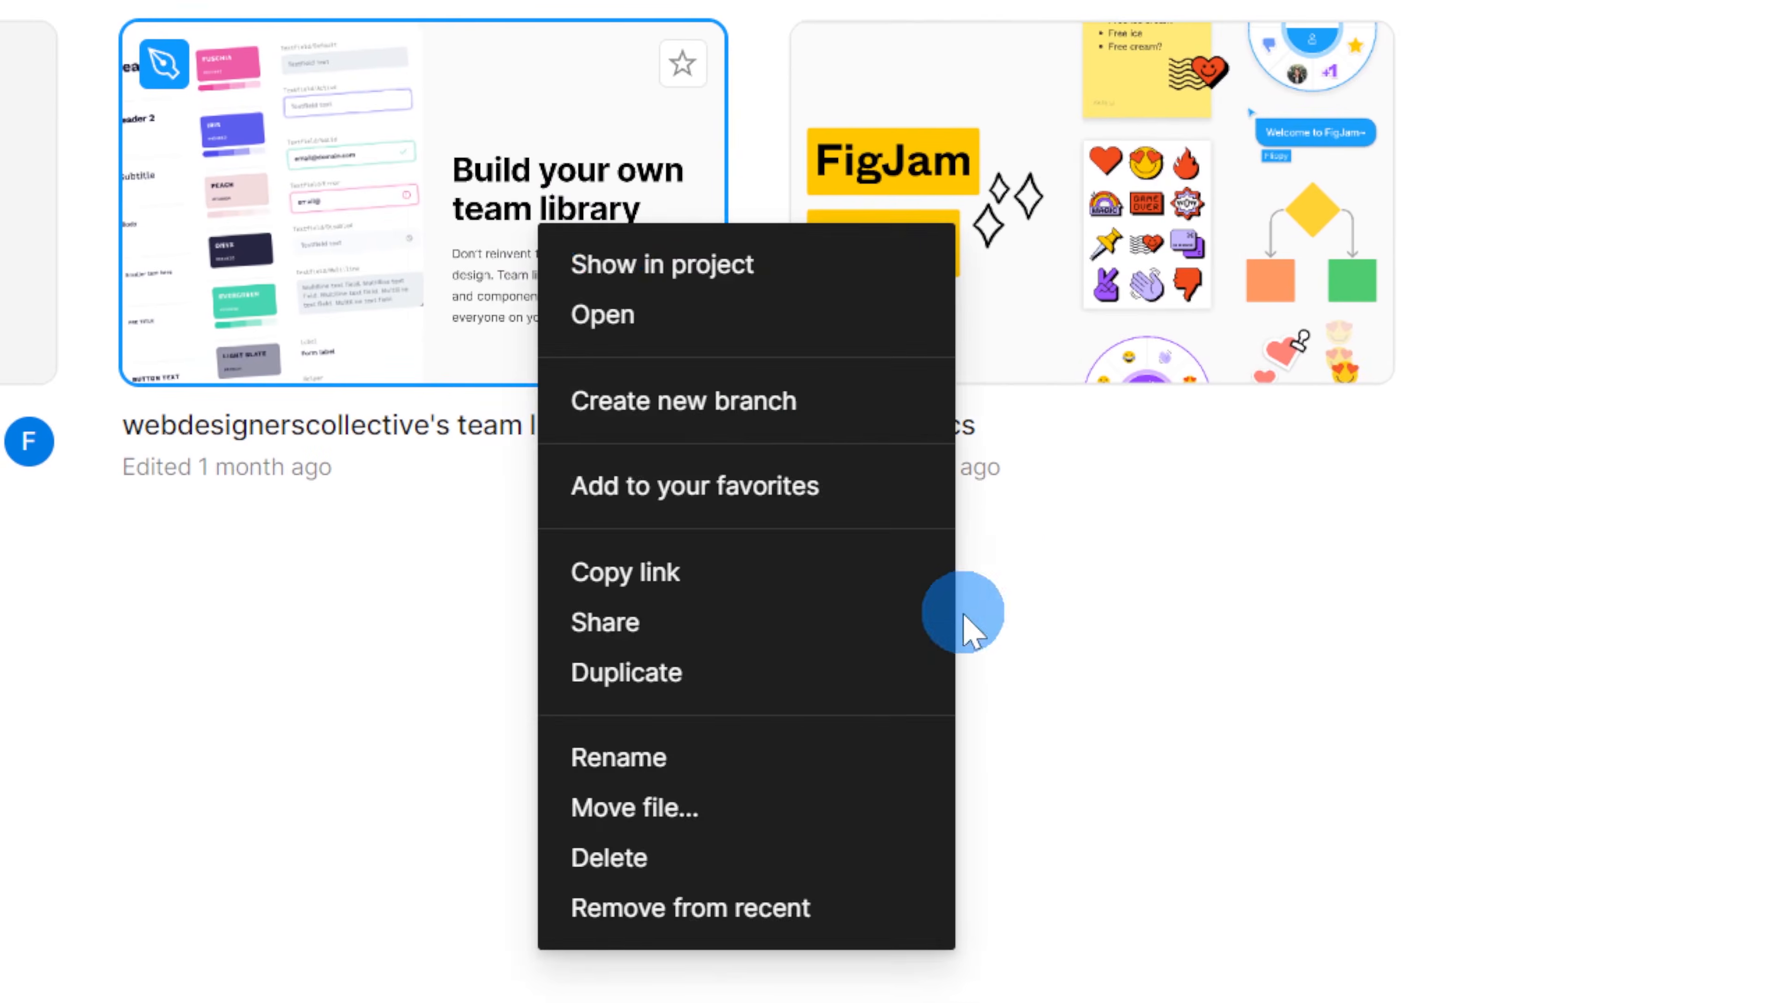
click(823, 869)
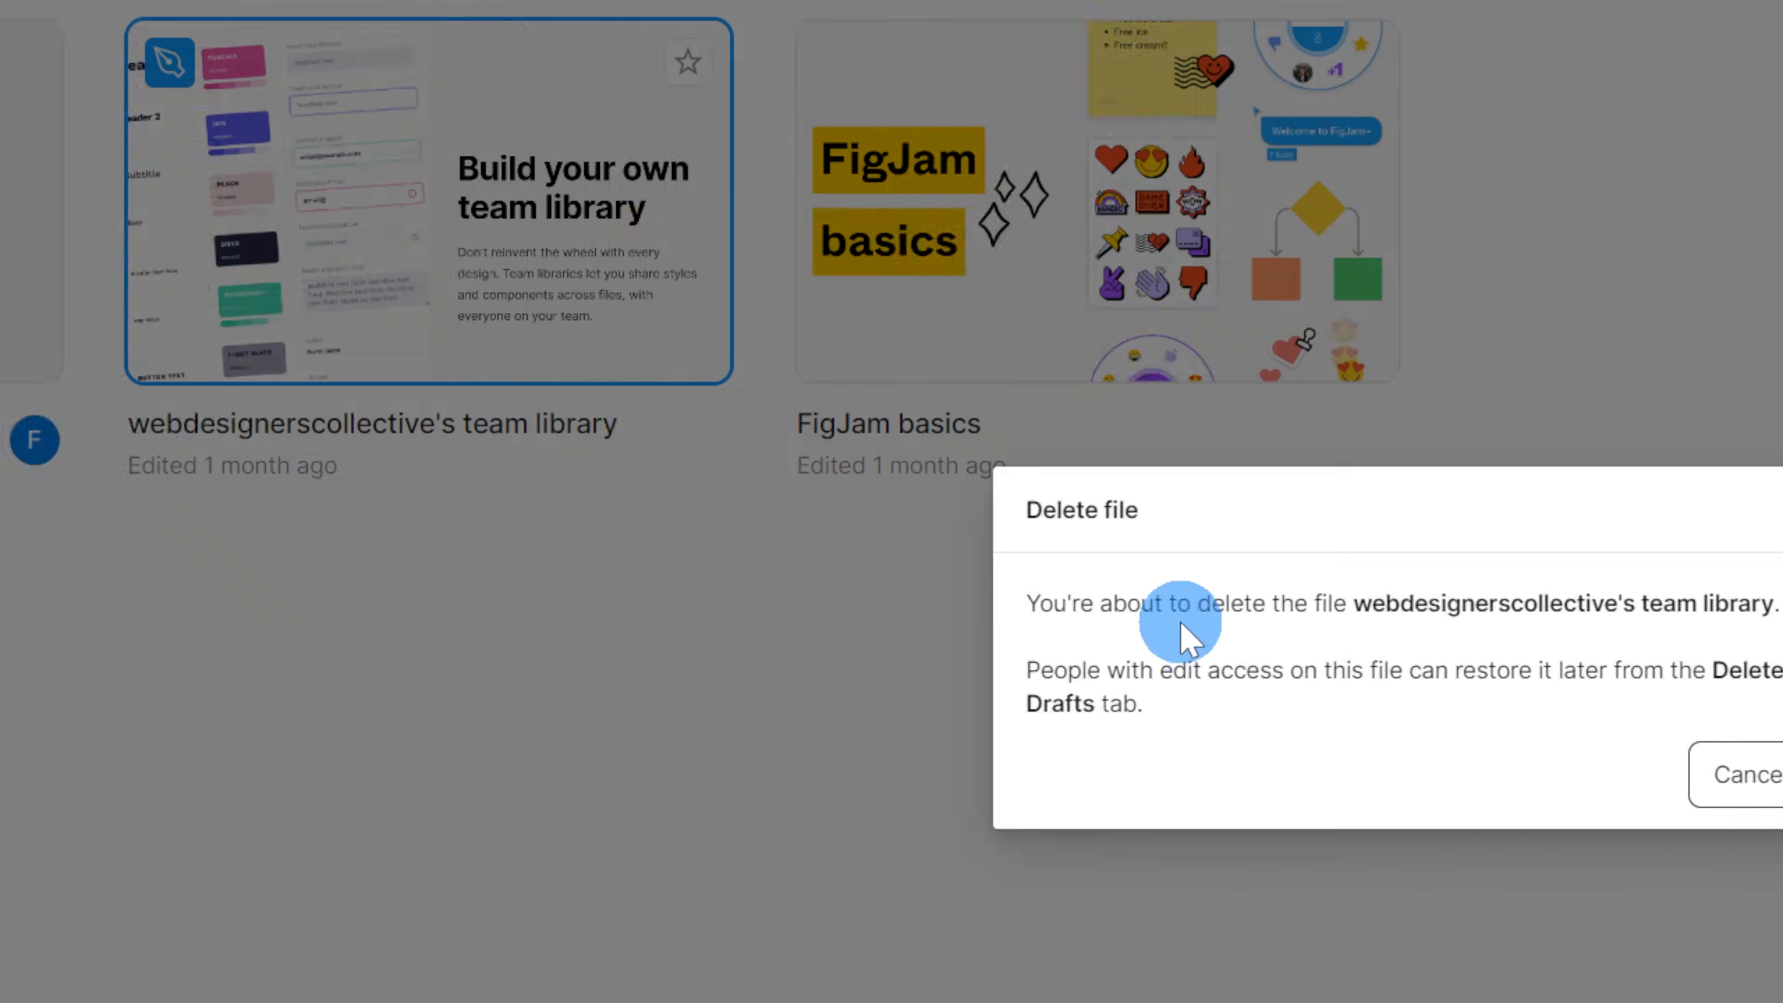
click(1649, 791)
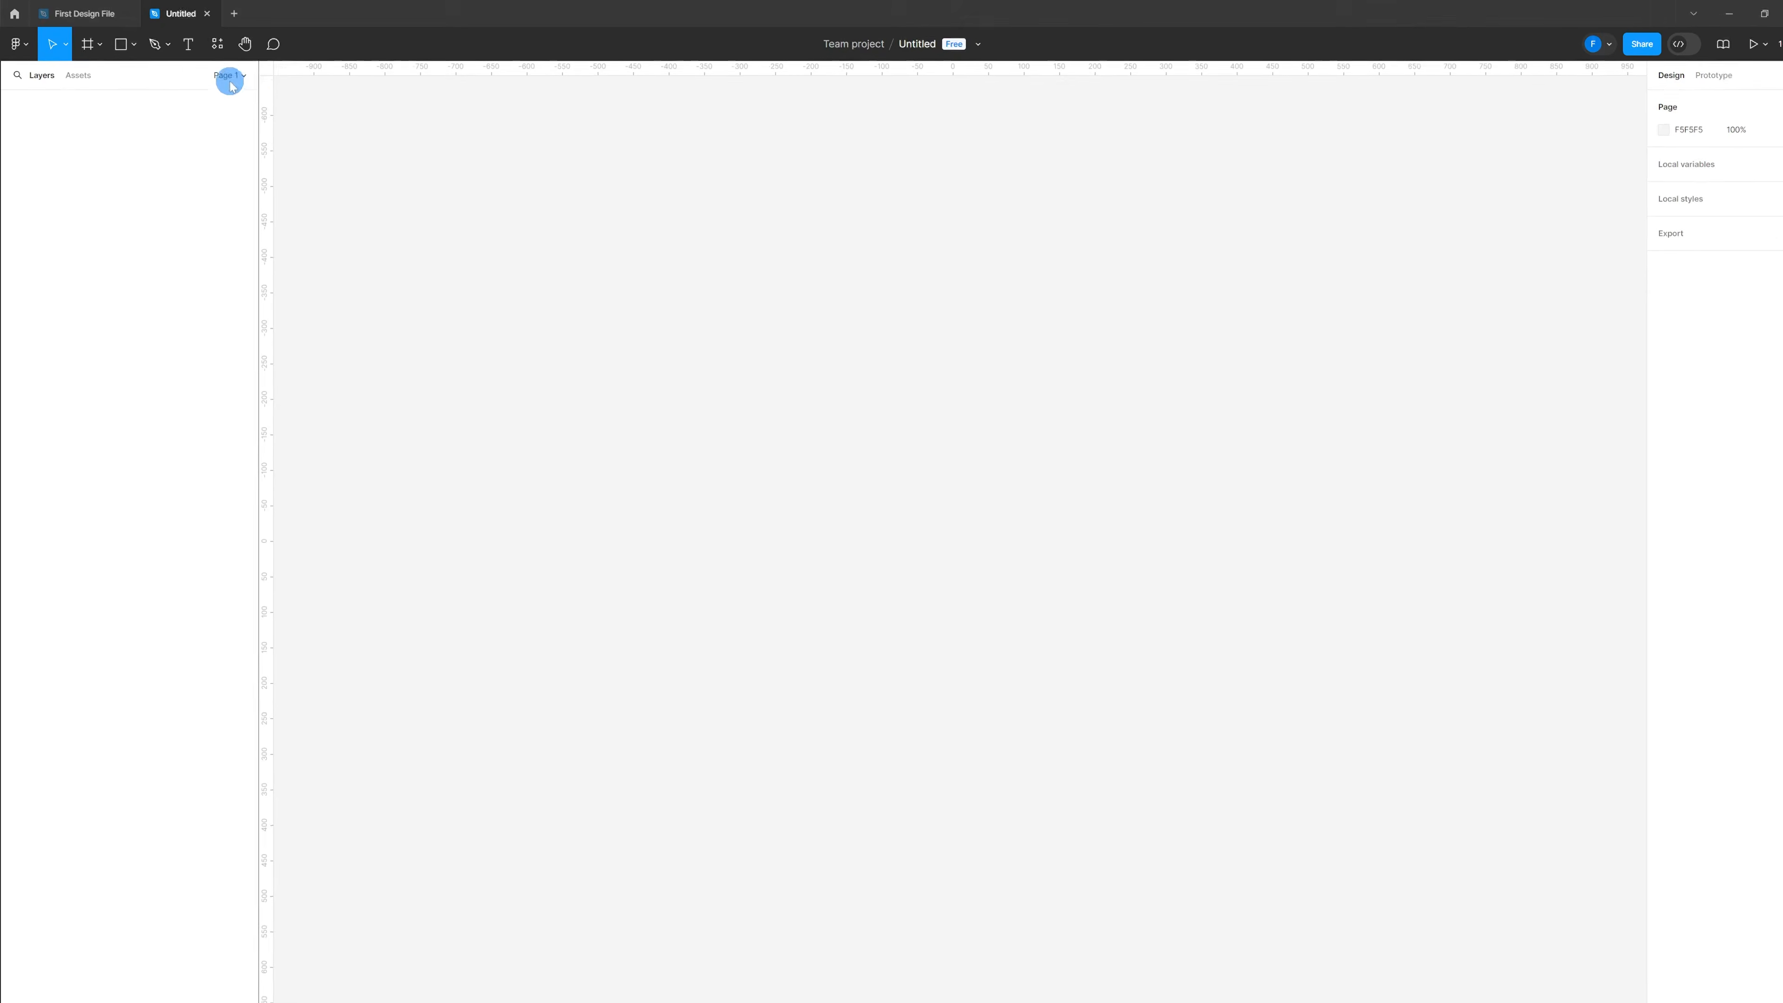
Step: Show the page list of the untitled design file and rename Page 1 as "Wireframes & Components"
click(675, 222)
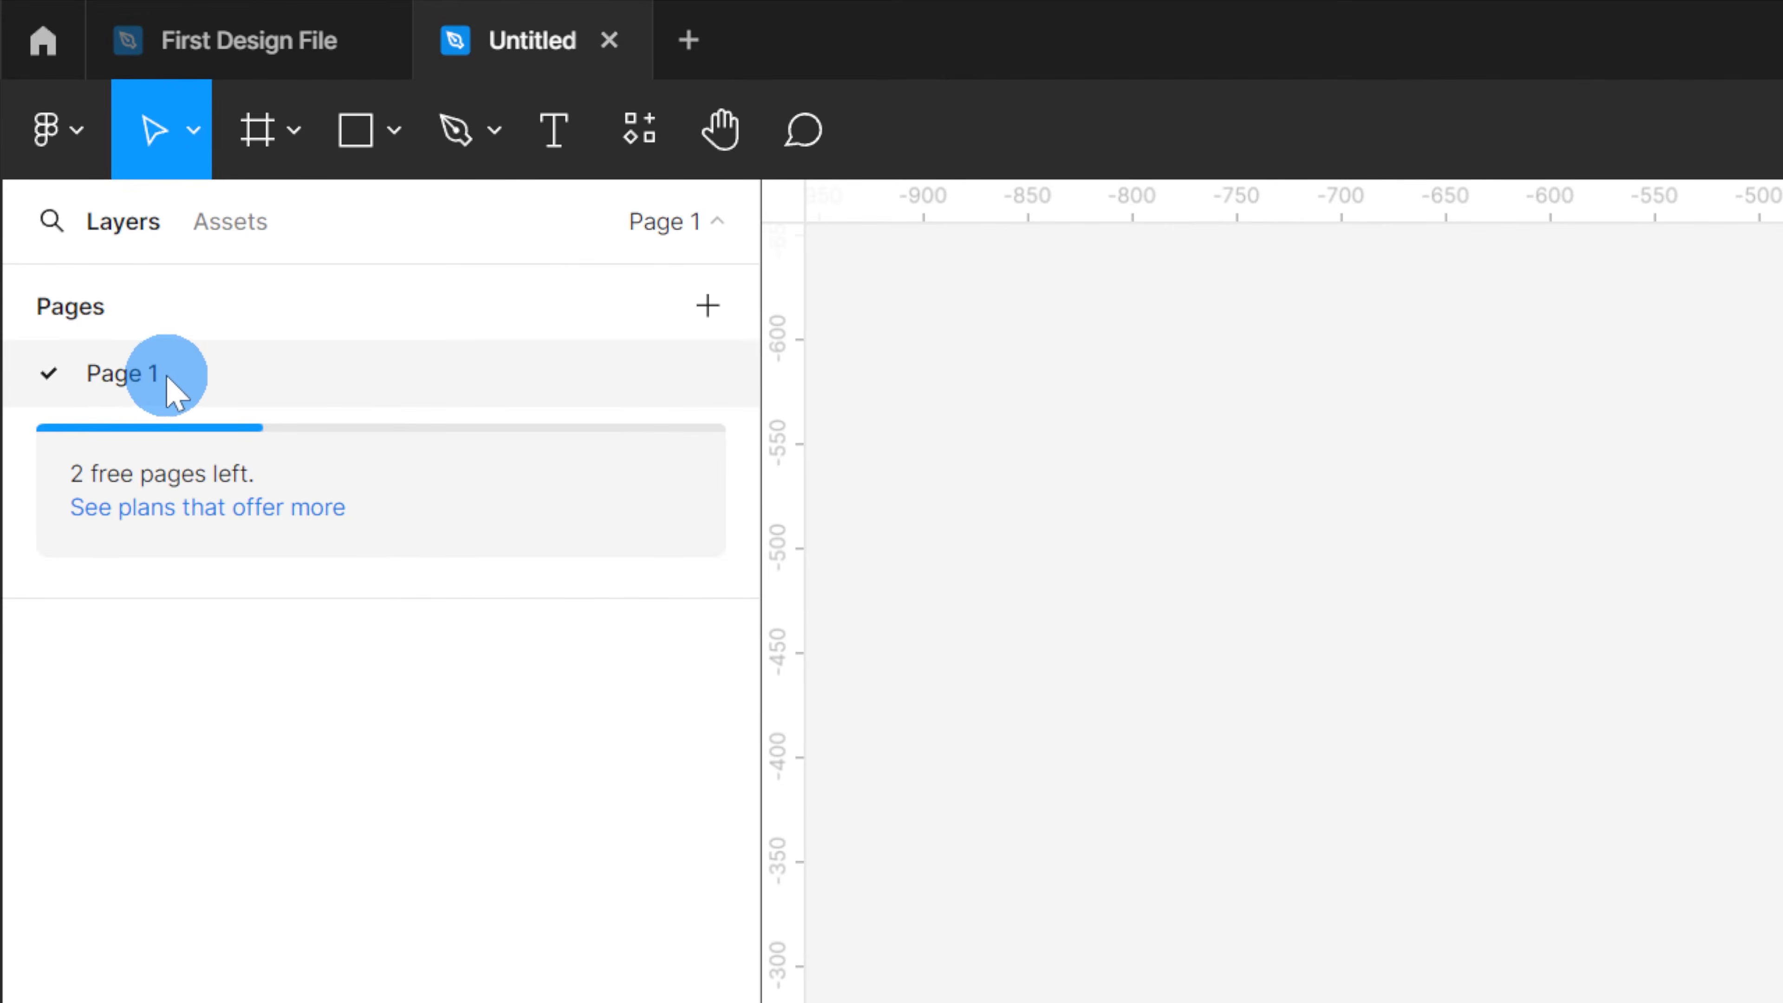
double_click(133, 375)
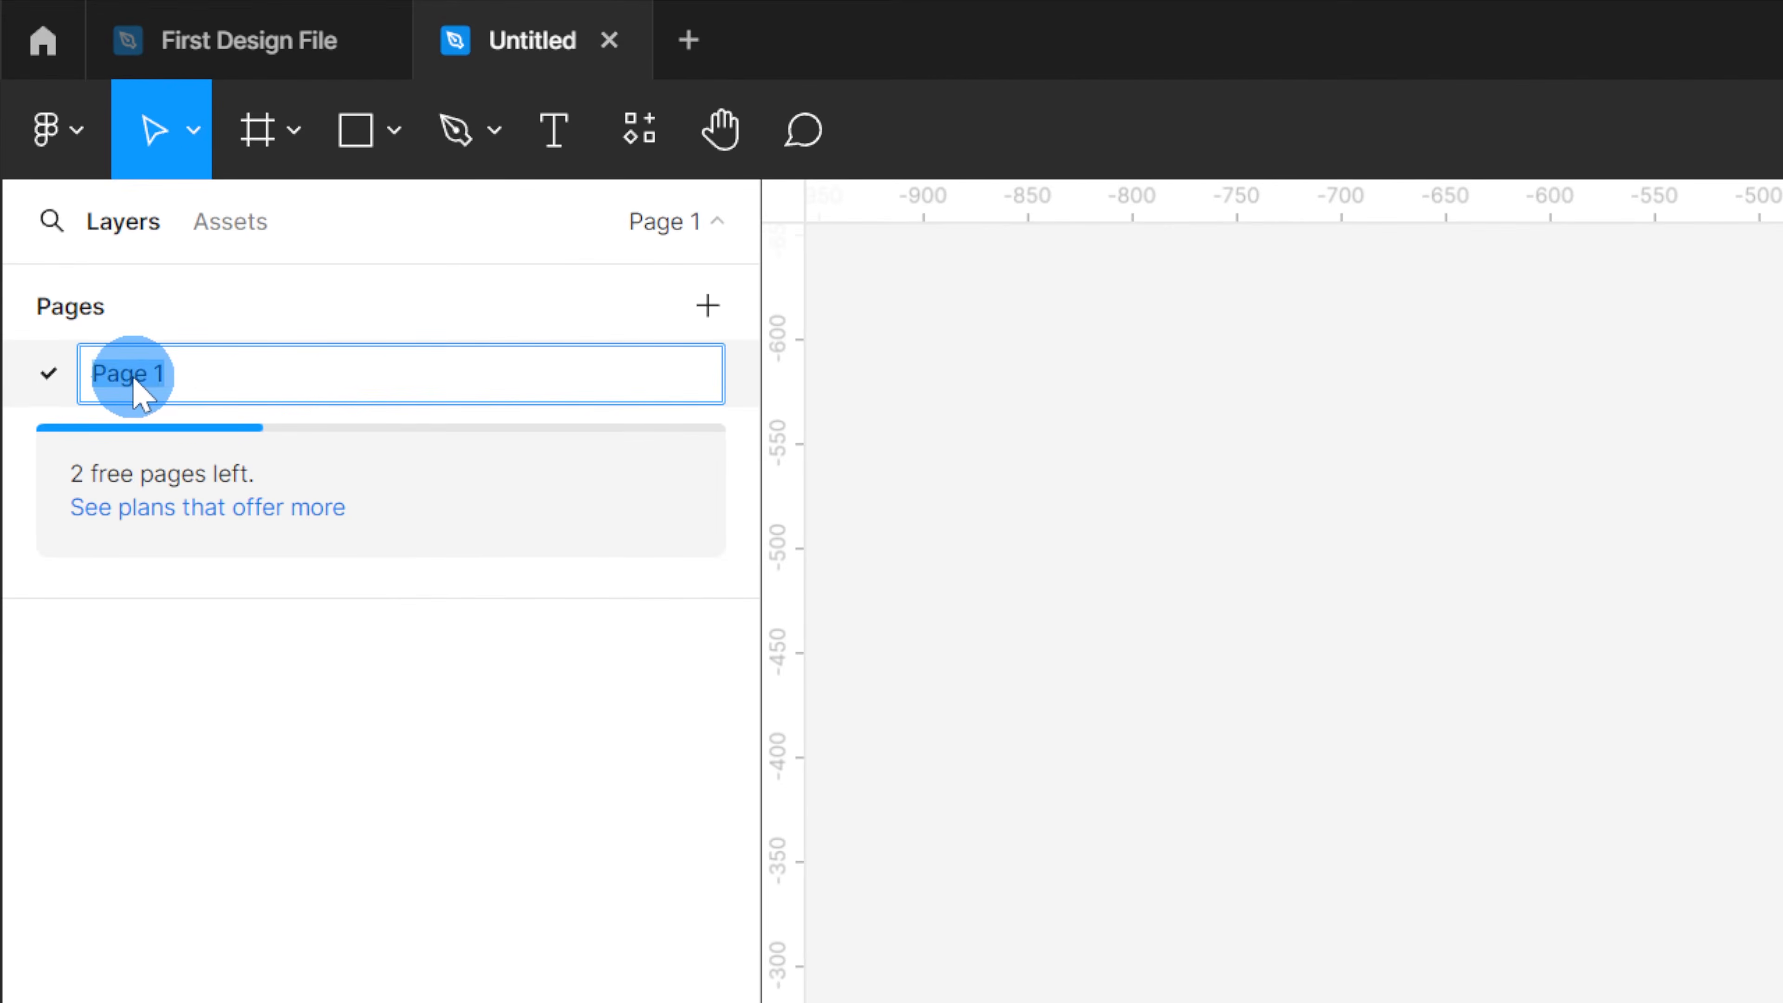
text(Wireframes & Components)
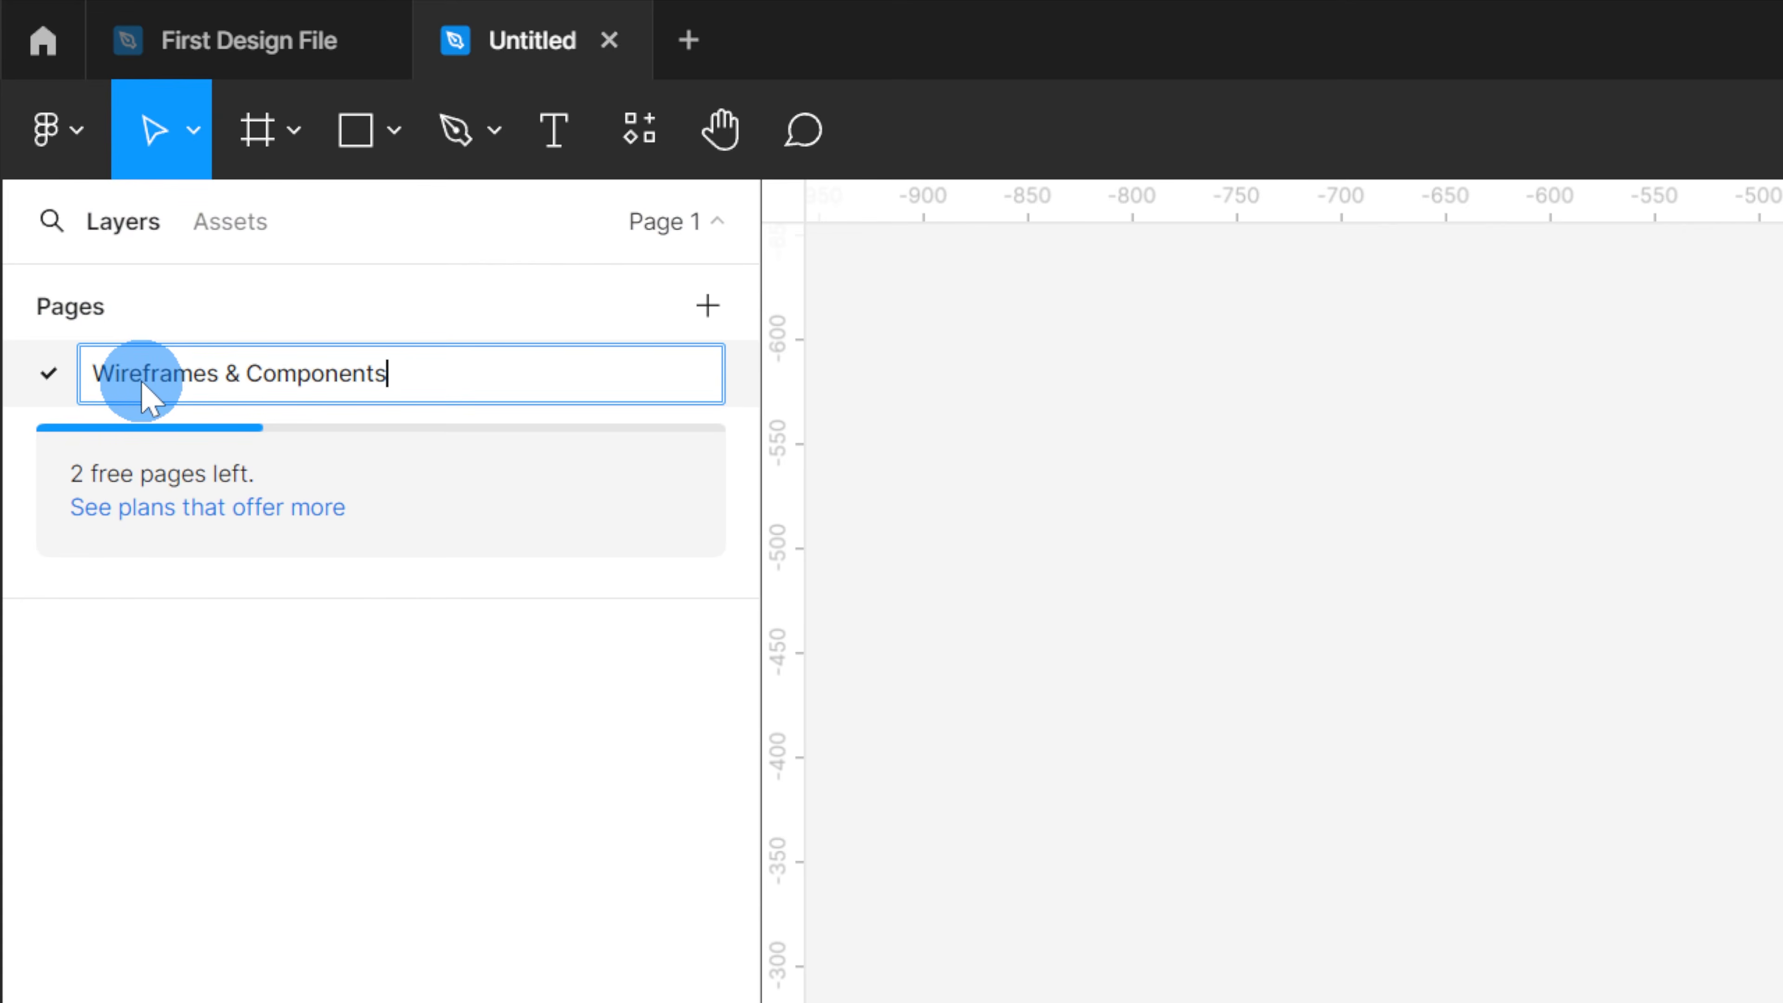
key(Return)
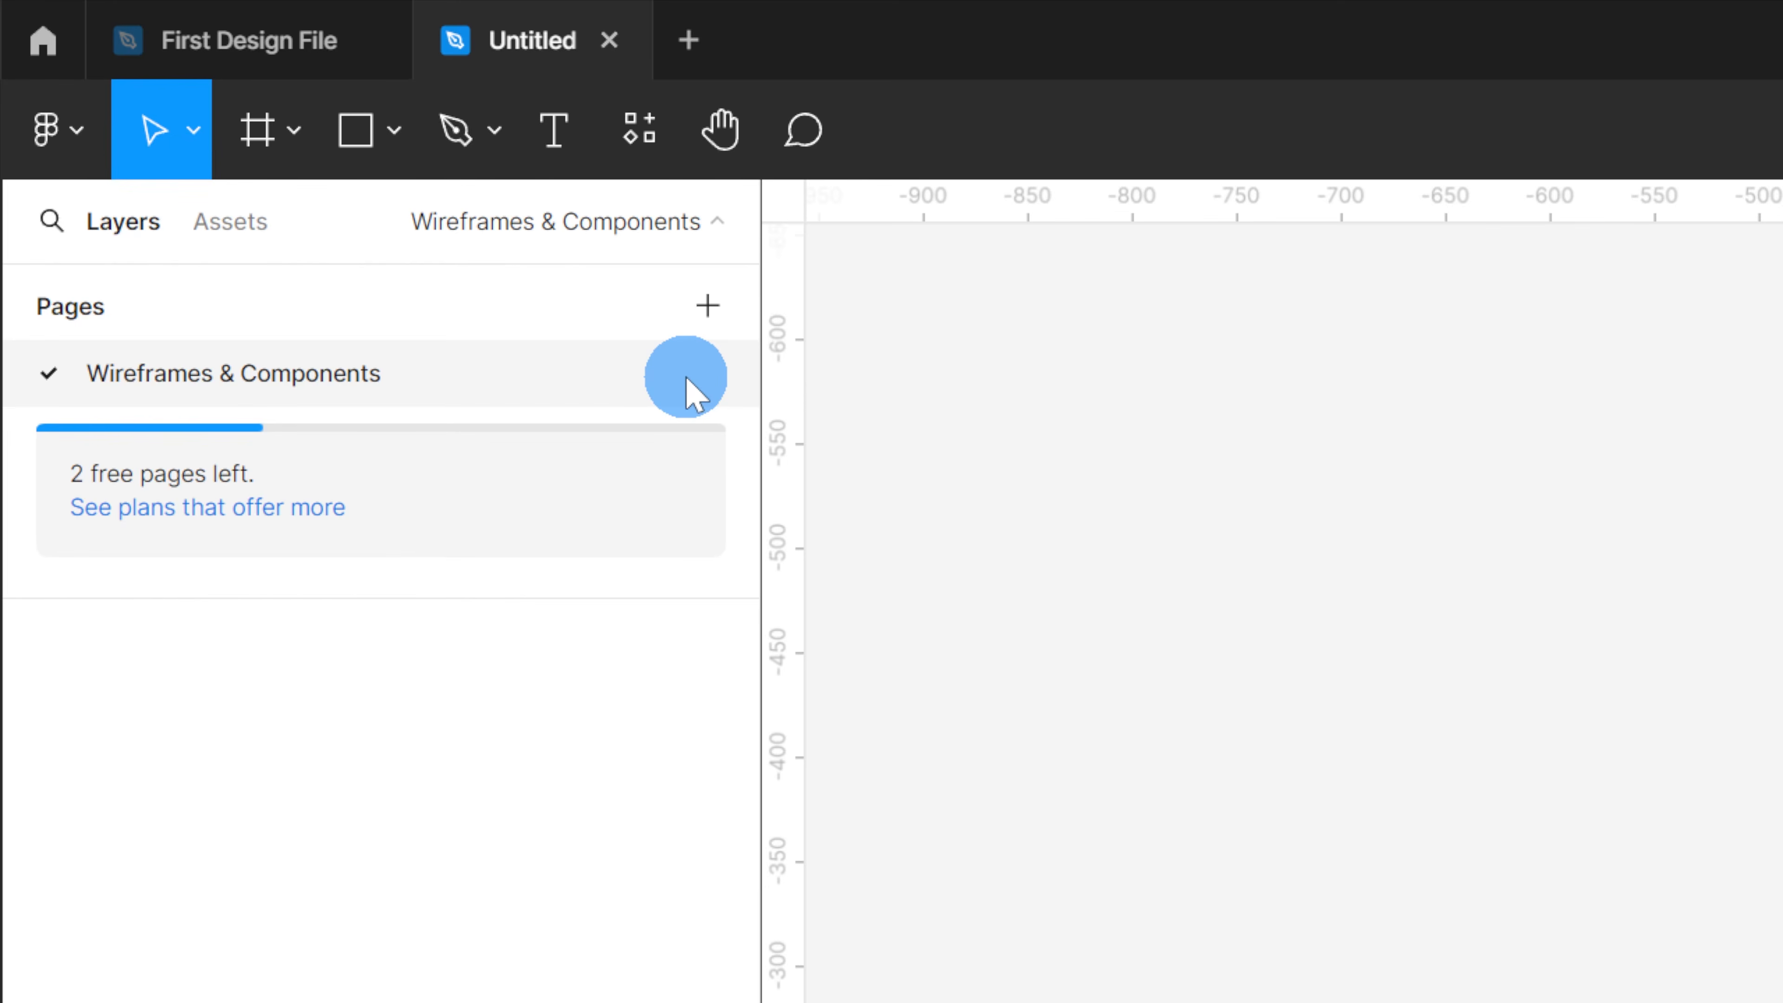
Step: Add two more pages to the file, naming them "Main Design" and "Bin"
click(708, 306)
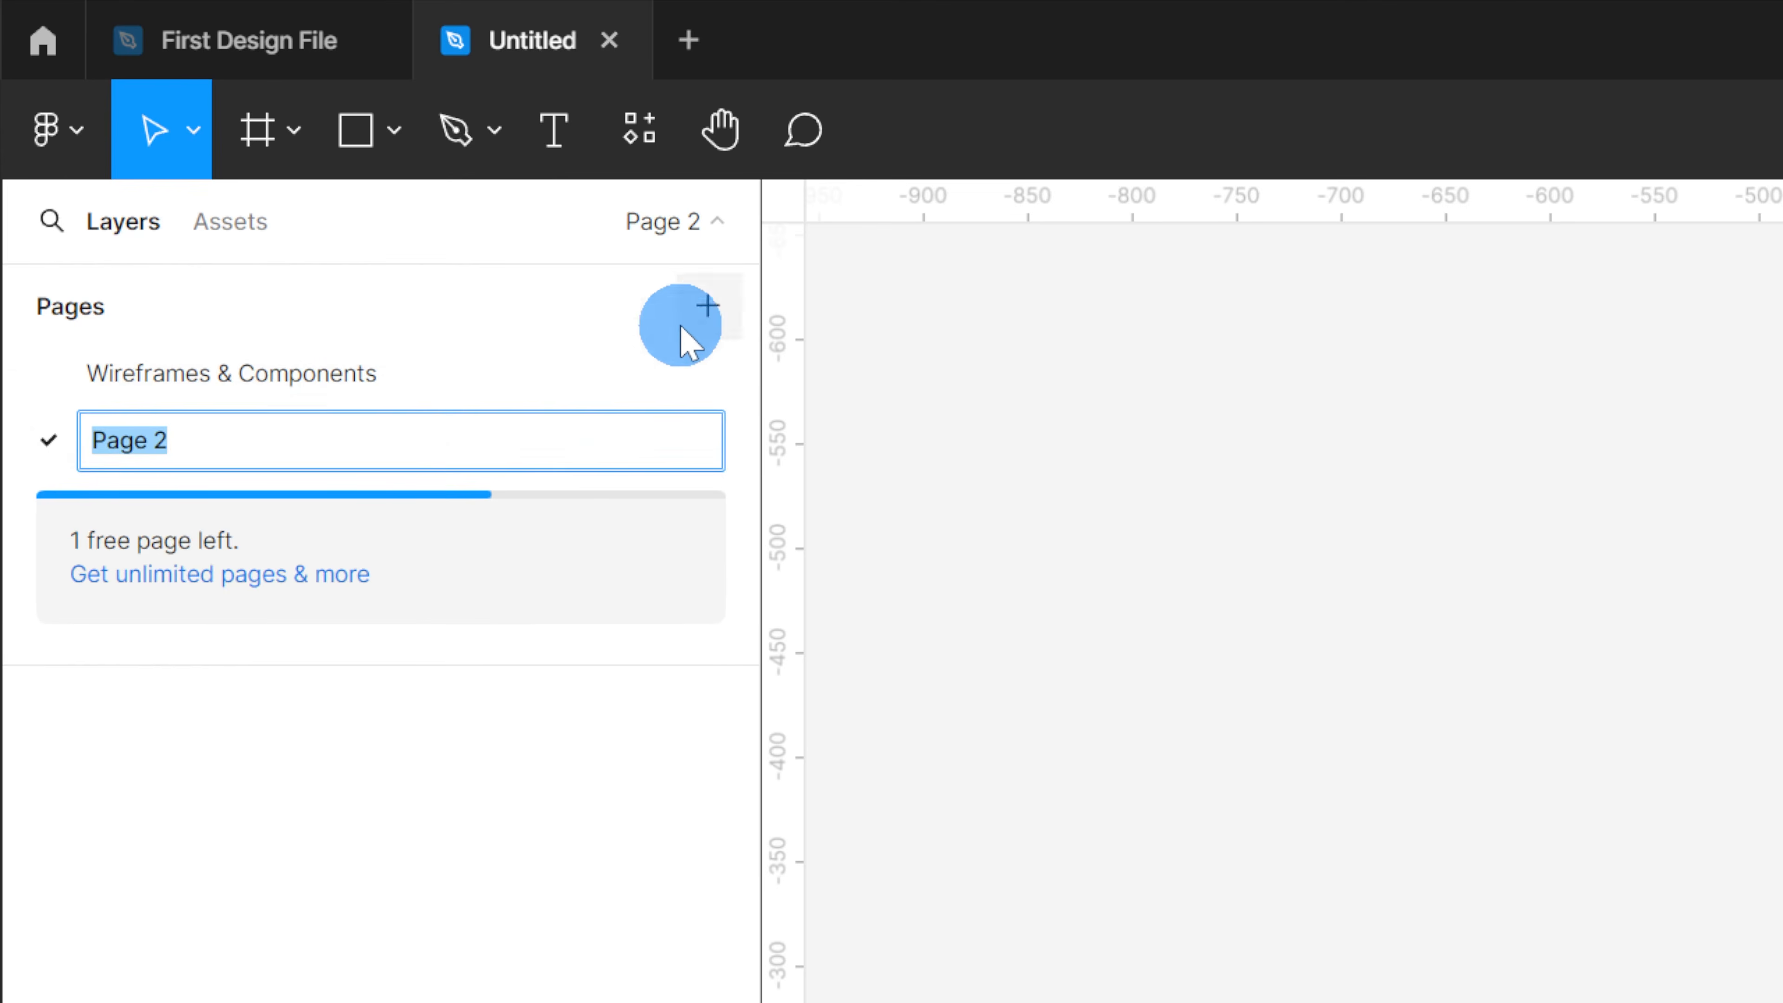
text(Main Design)
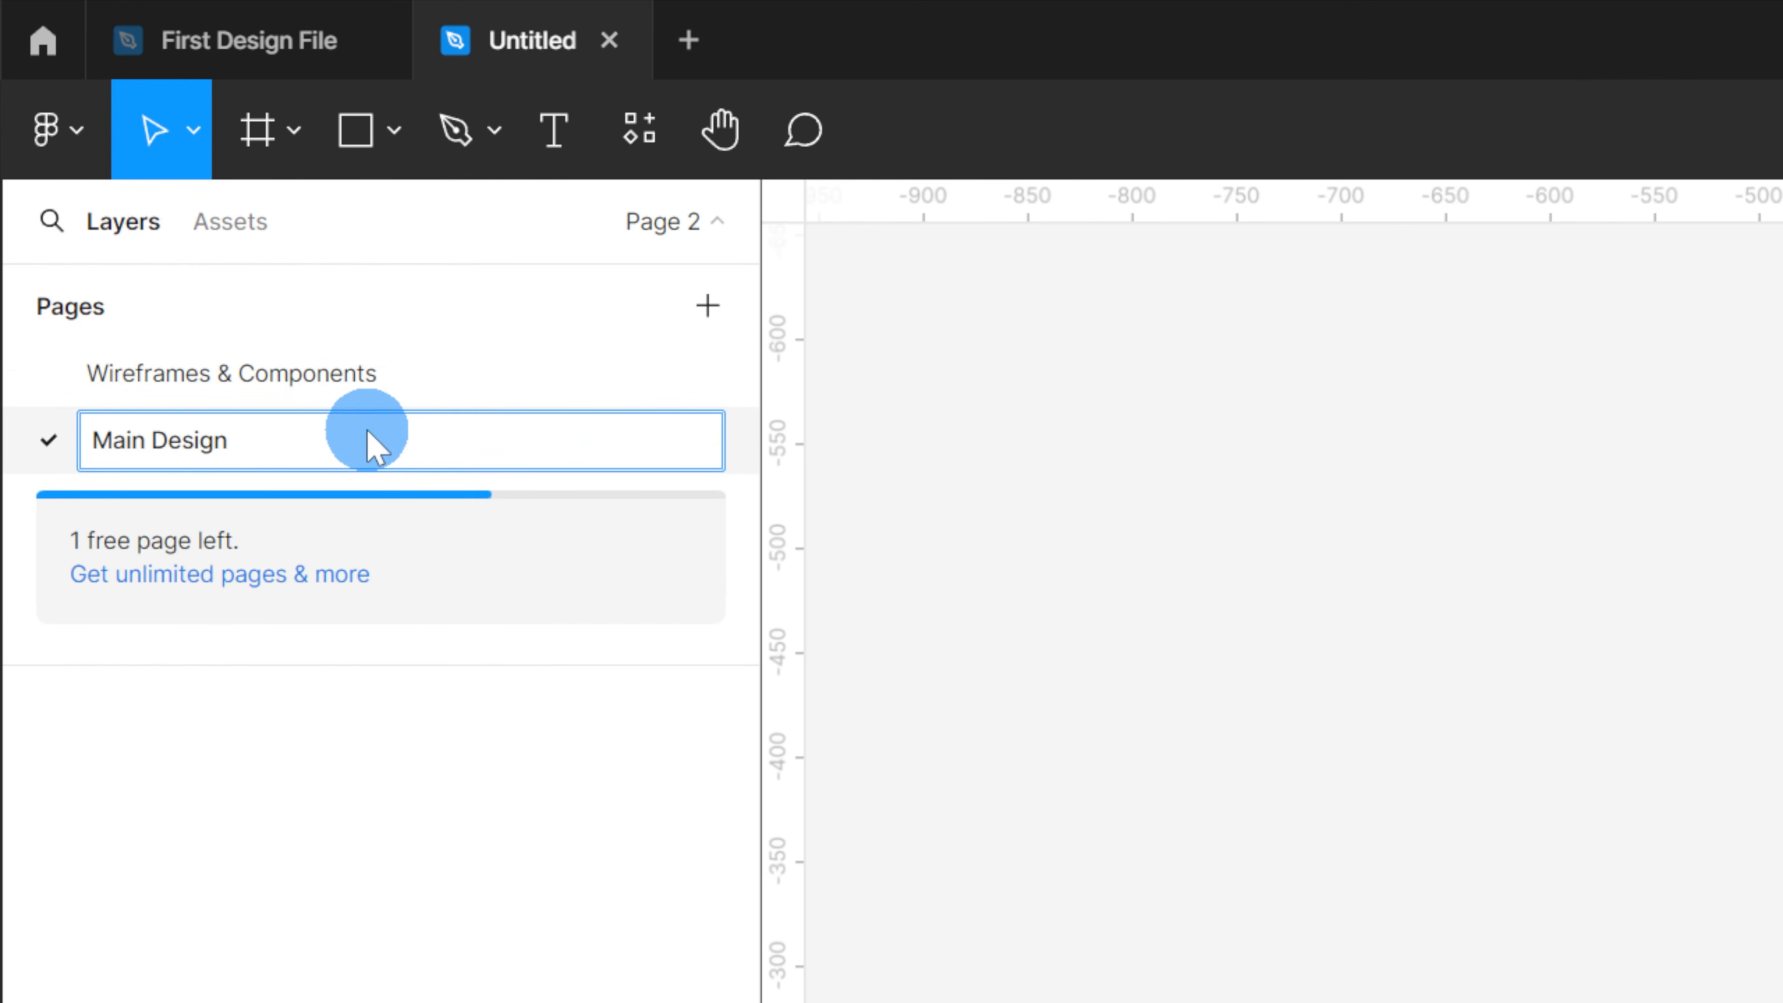
key(Return)
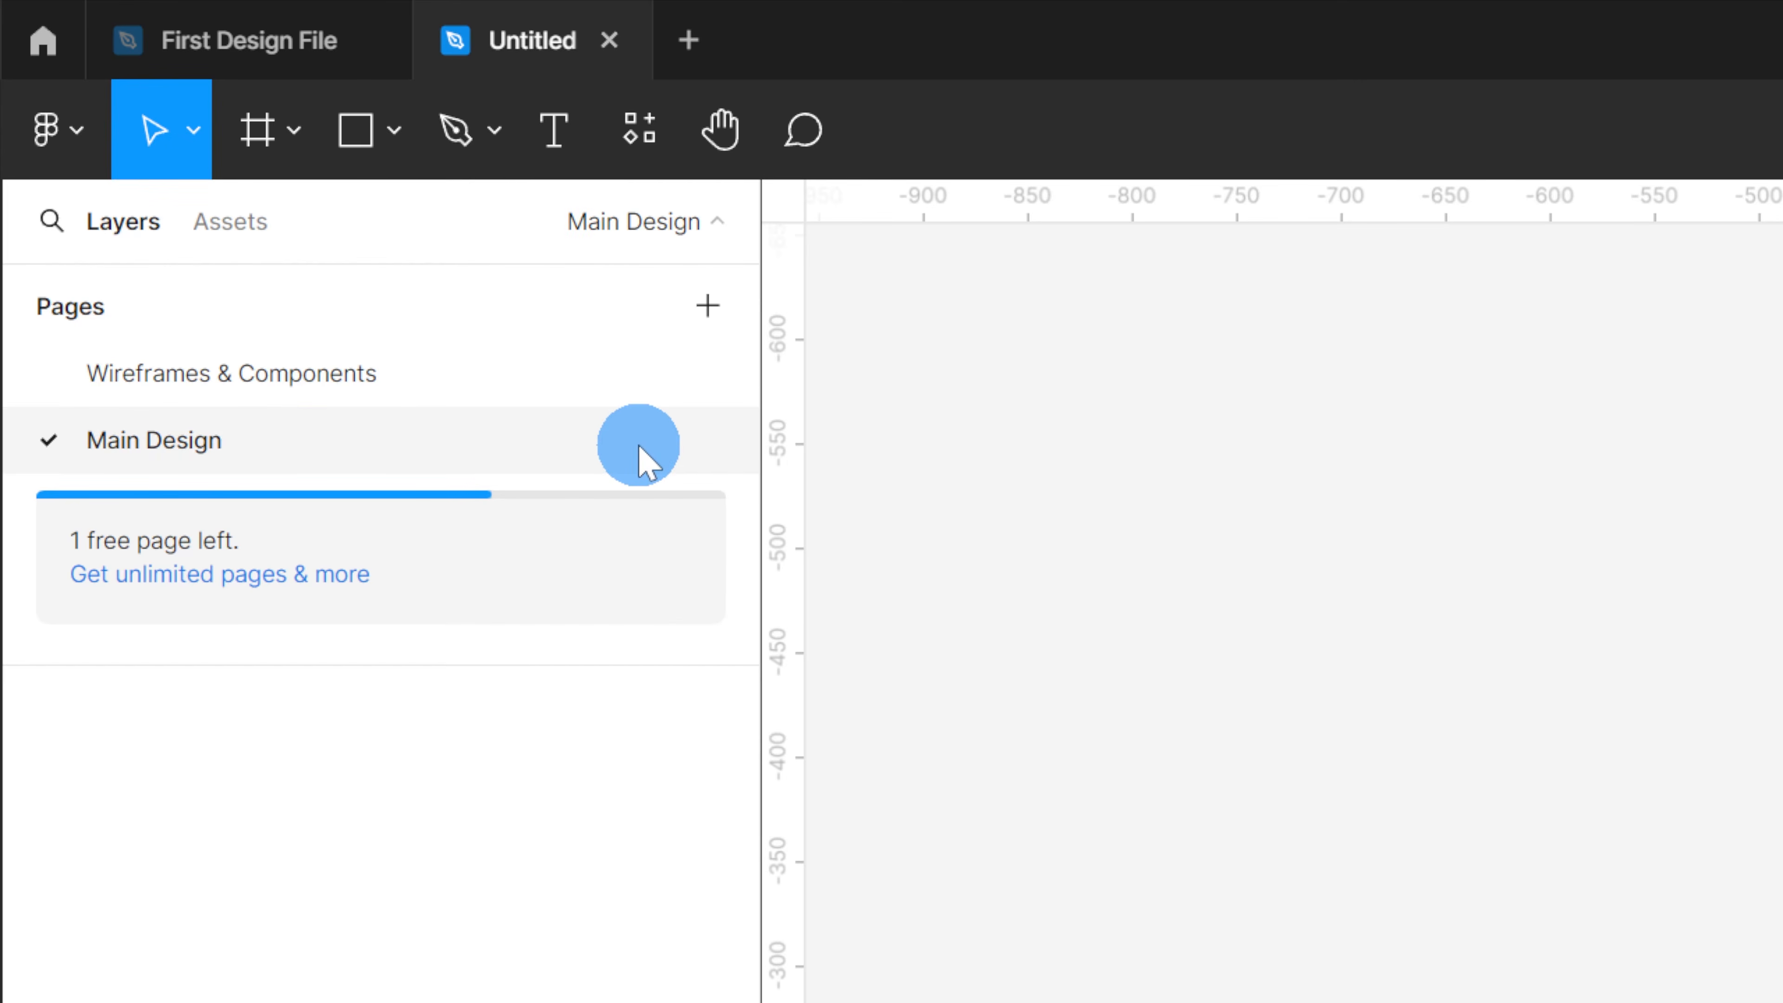
click(708, 306)
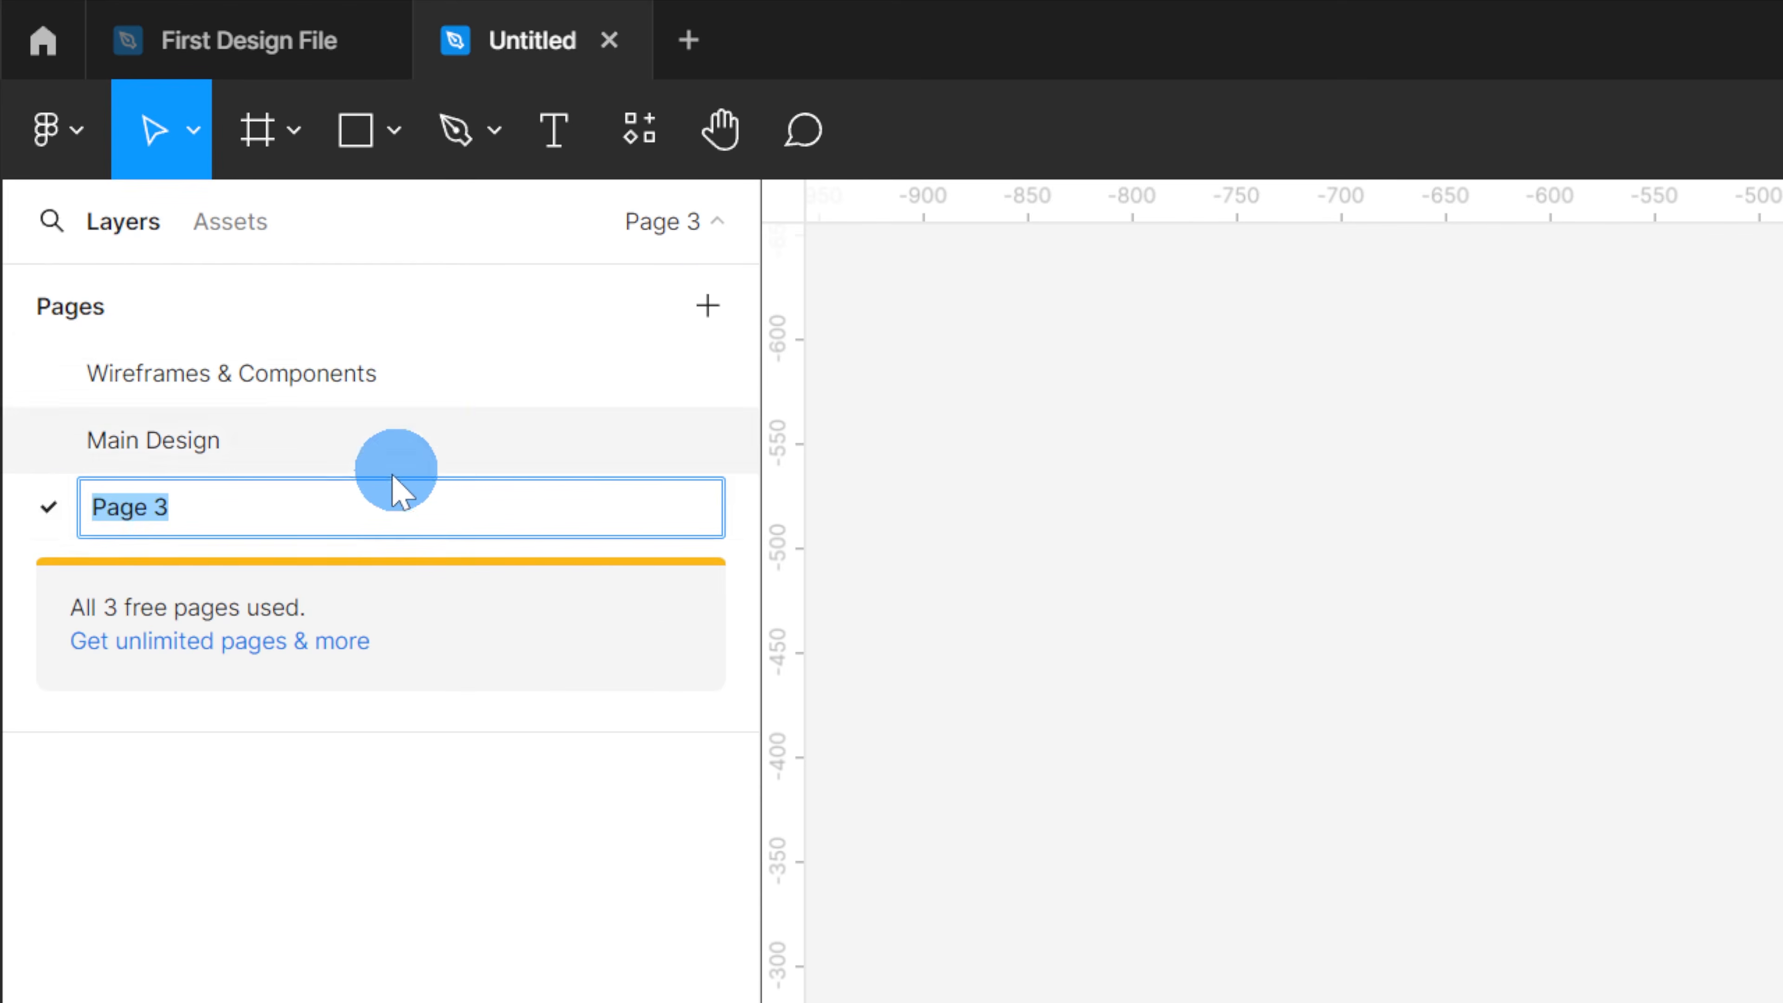
text(Bin)
key(Return)
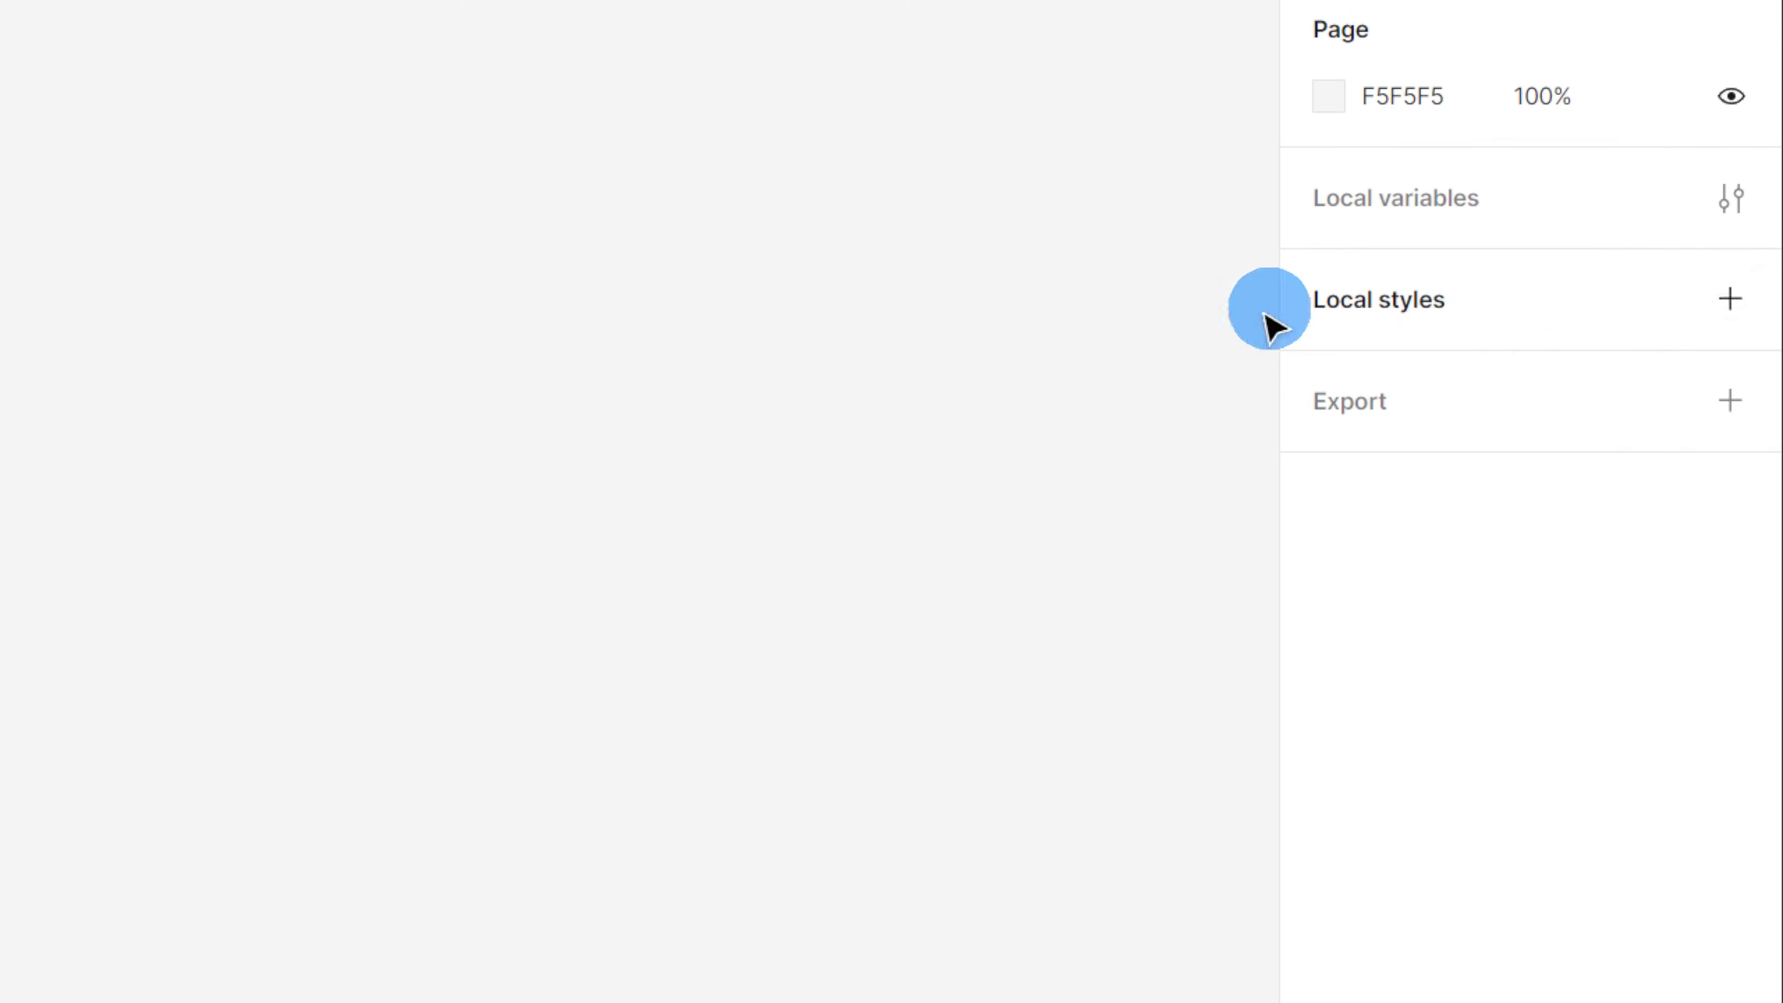
click(1729, 303)
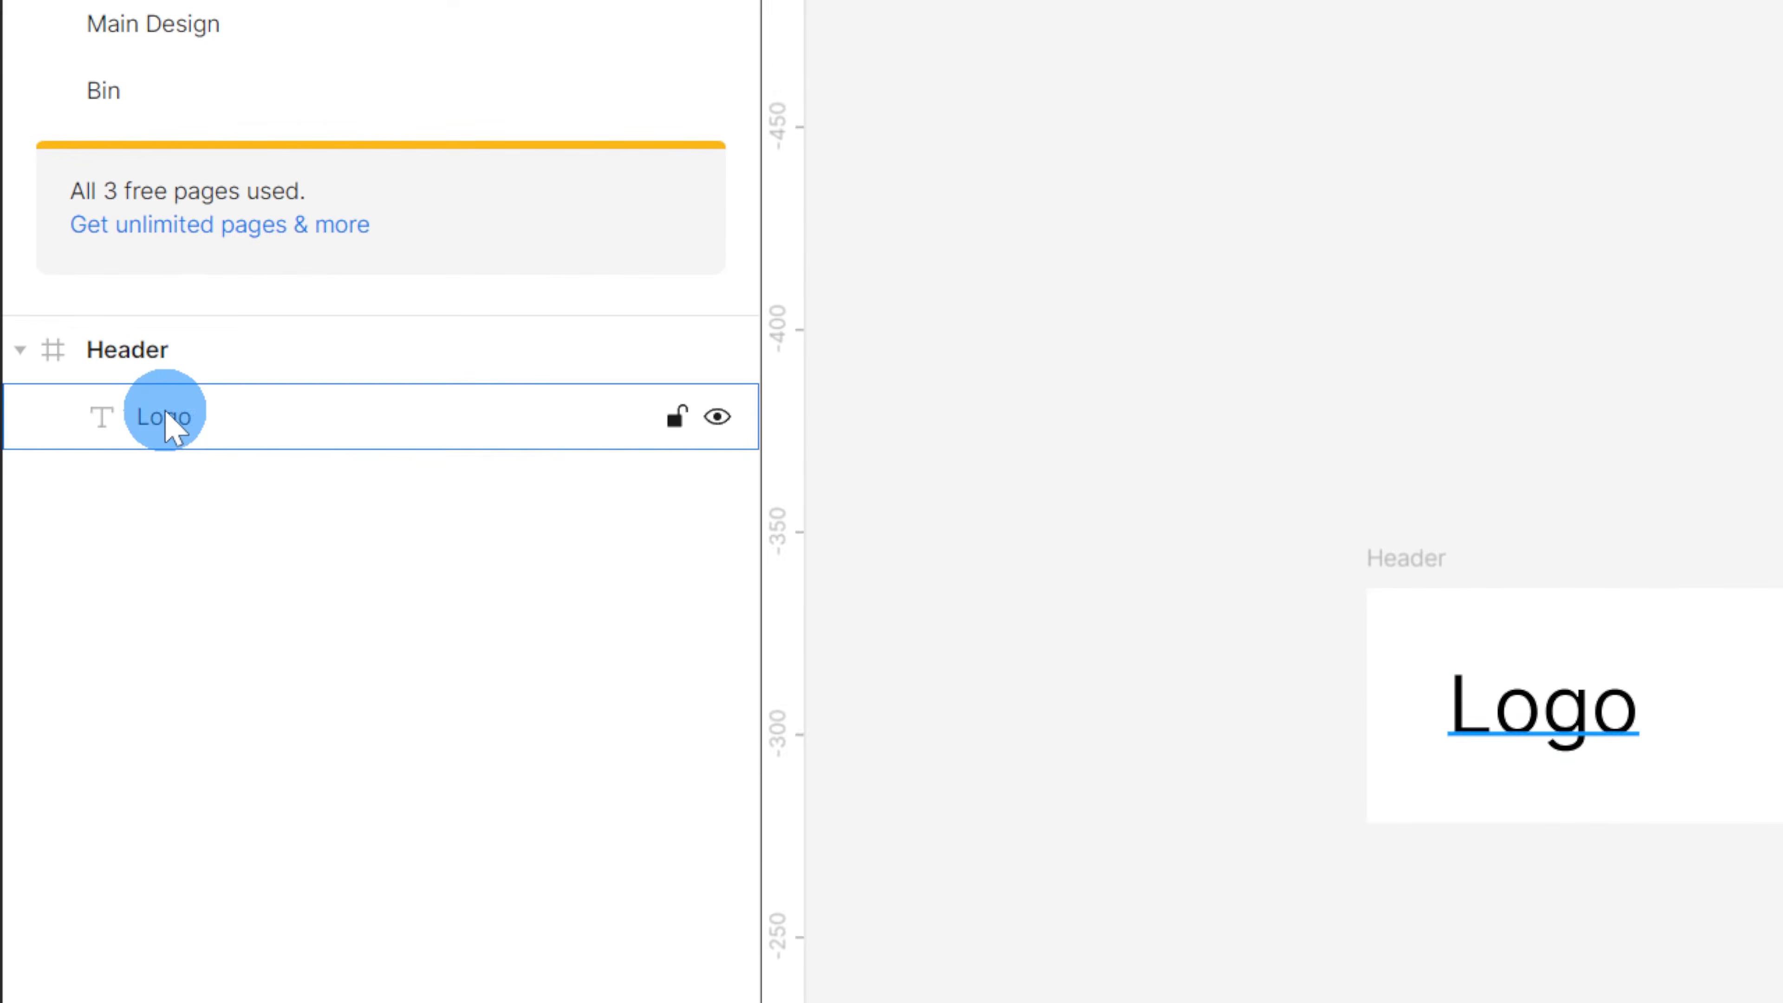
Step: Rename the Logo text layer inside the Header frame as "Header-Logo" and deselect it
click(168, 418)
click(168, 418)
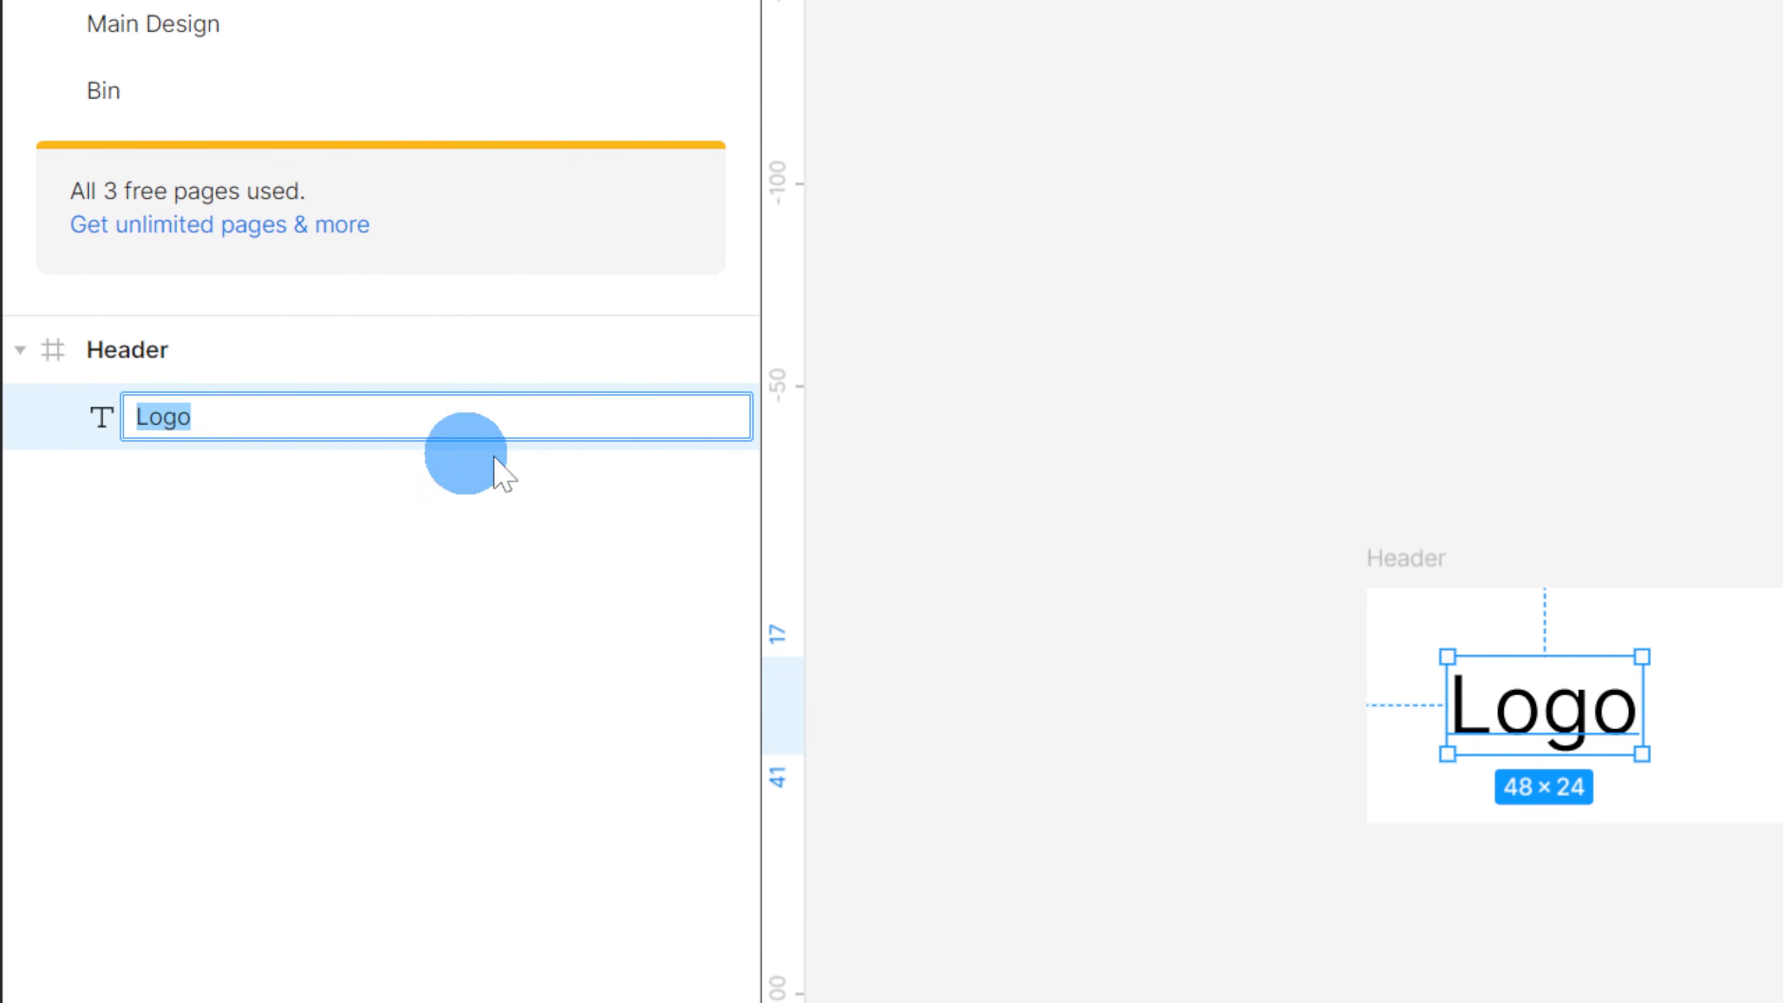
text(Header-Logo)
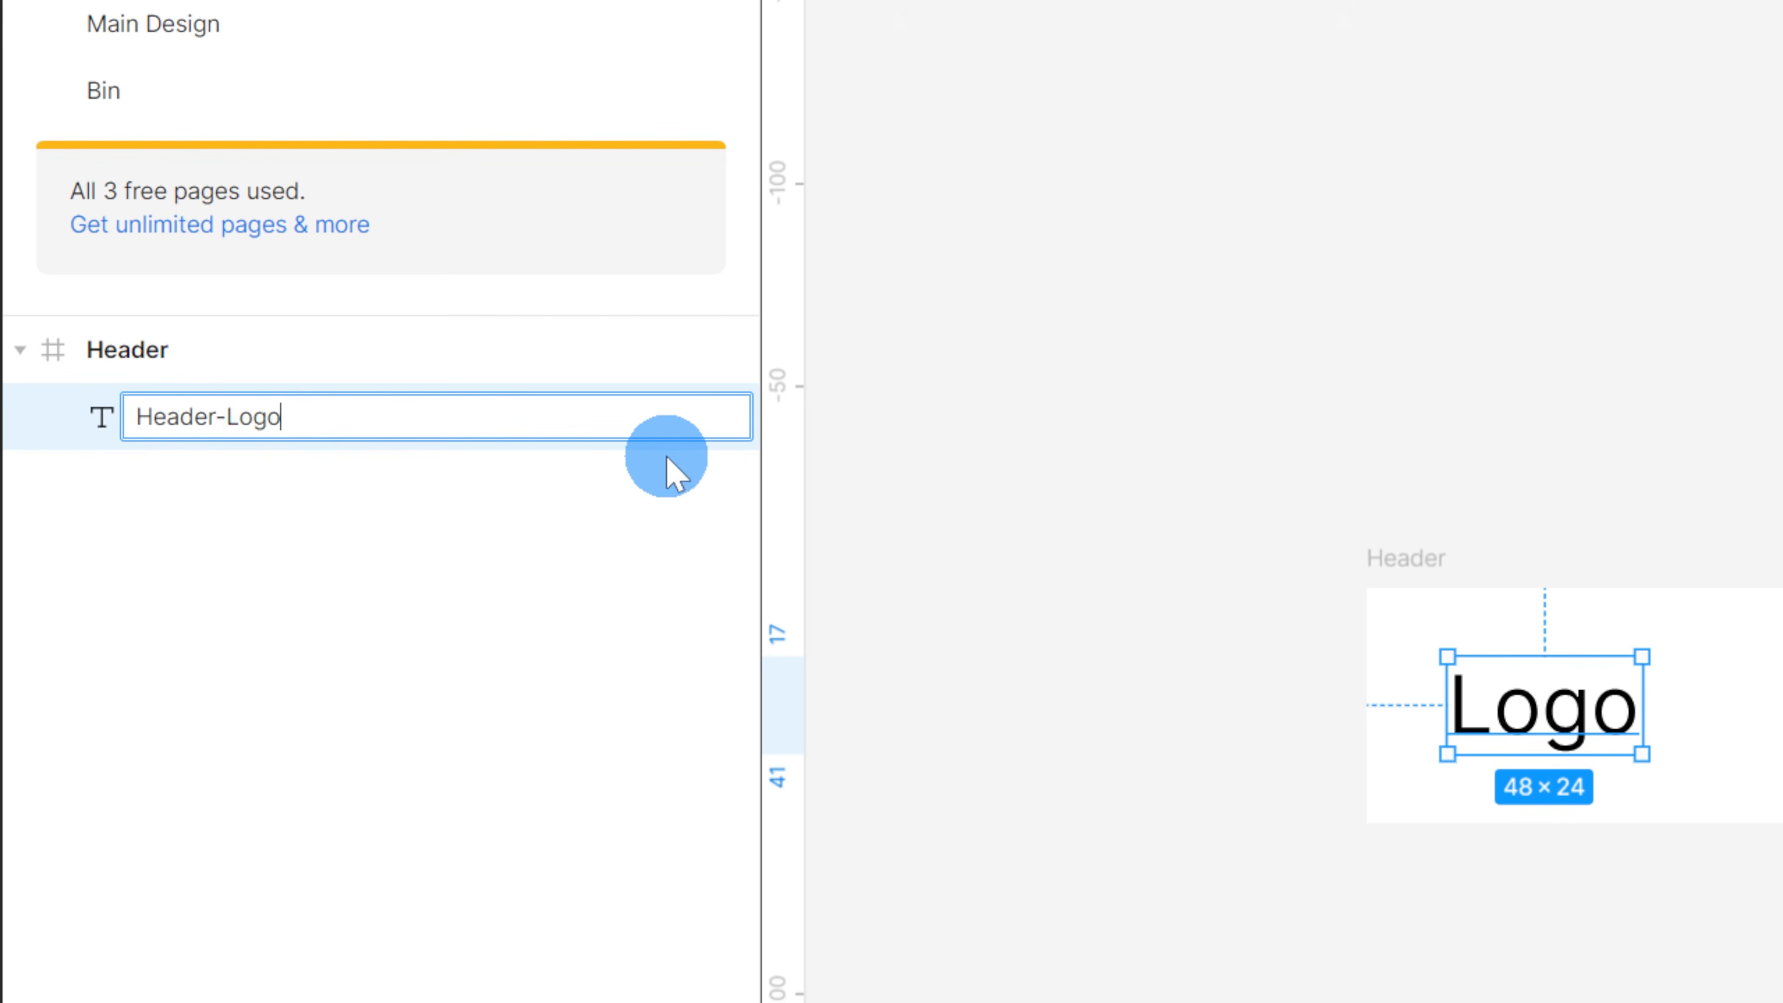
key(Return)
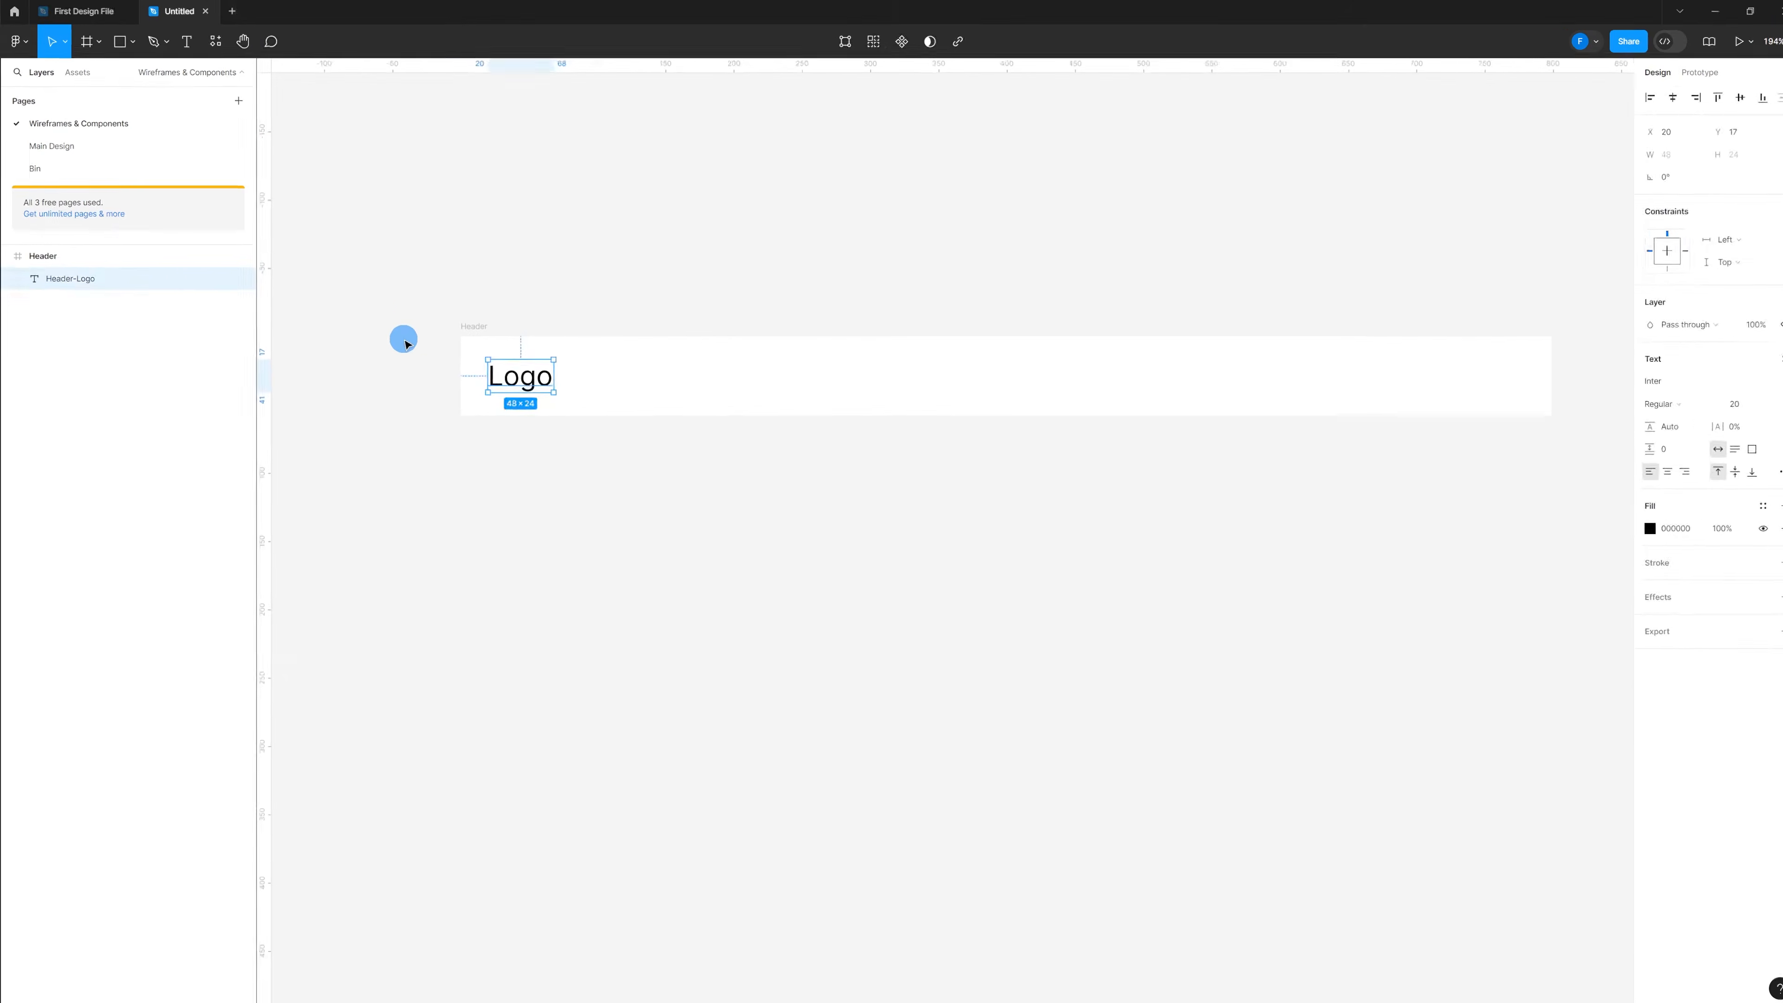
click(1244, 636)
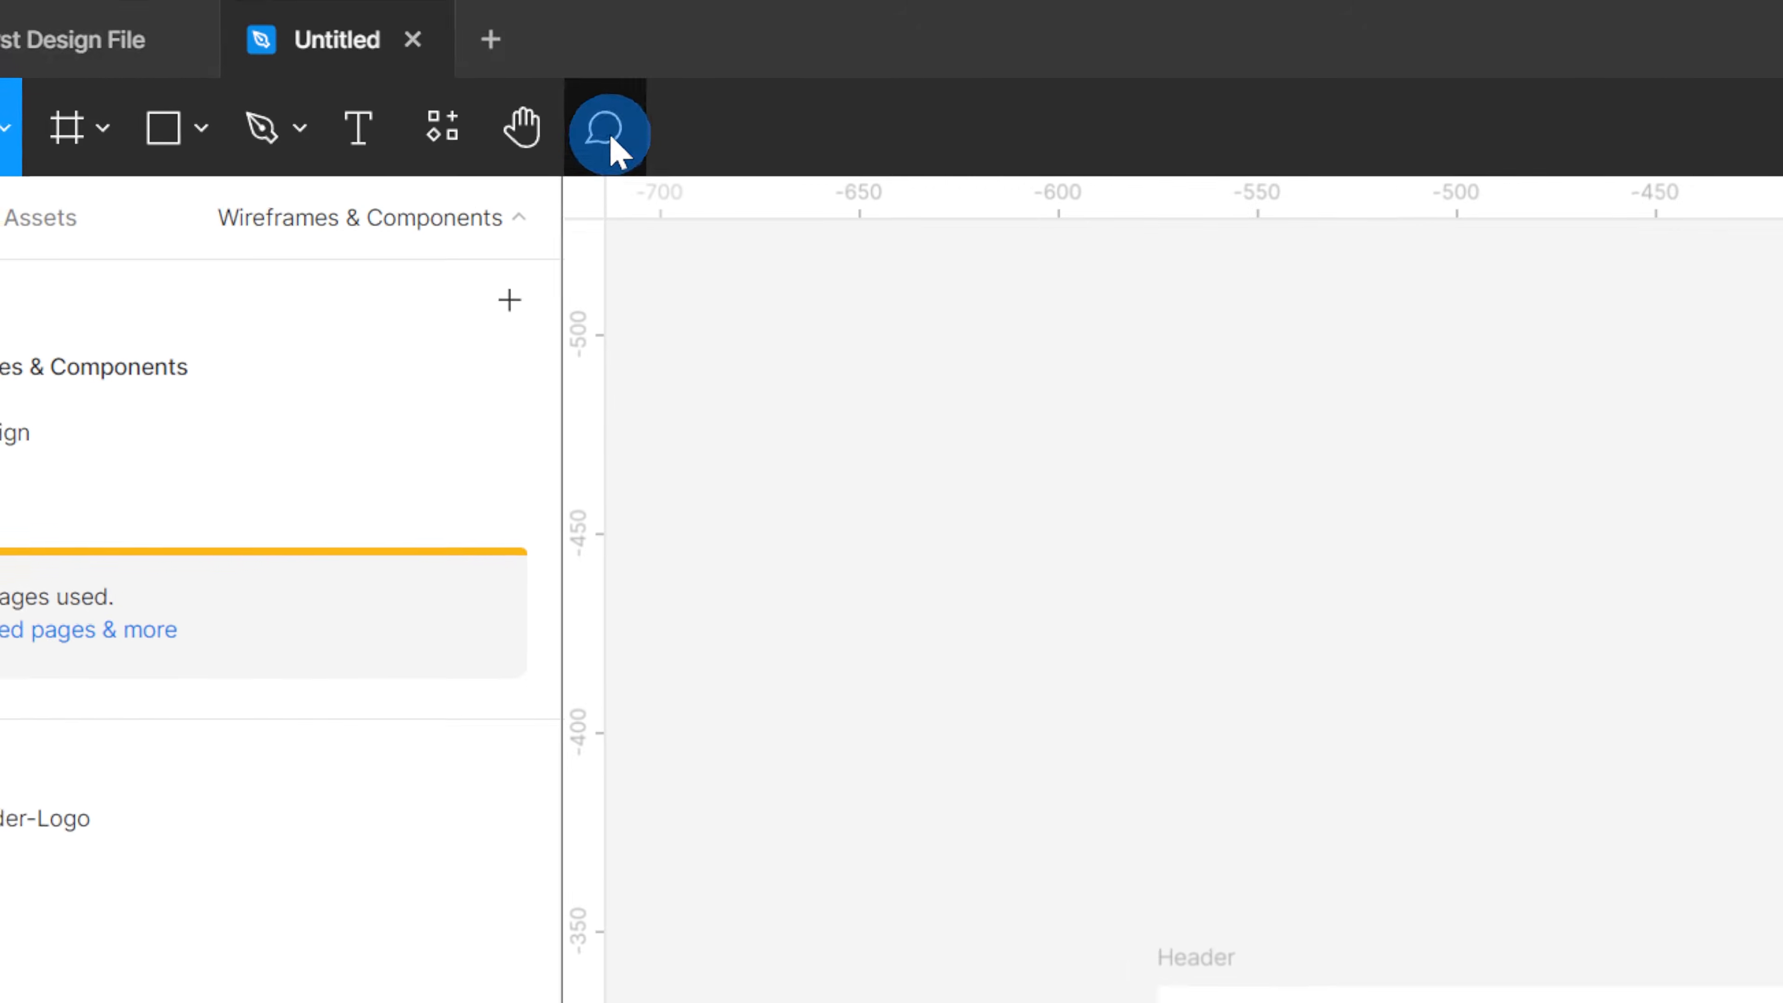
Step: Post the comment "Write a comment" on the Header frame just beside the Logo text
click(608, 137)
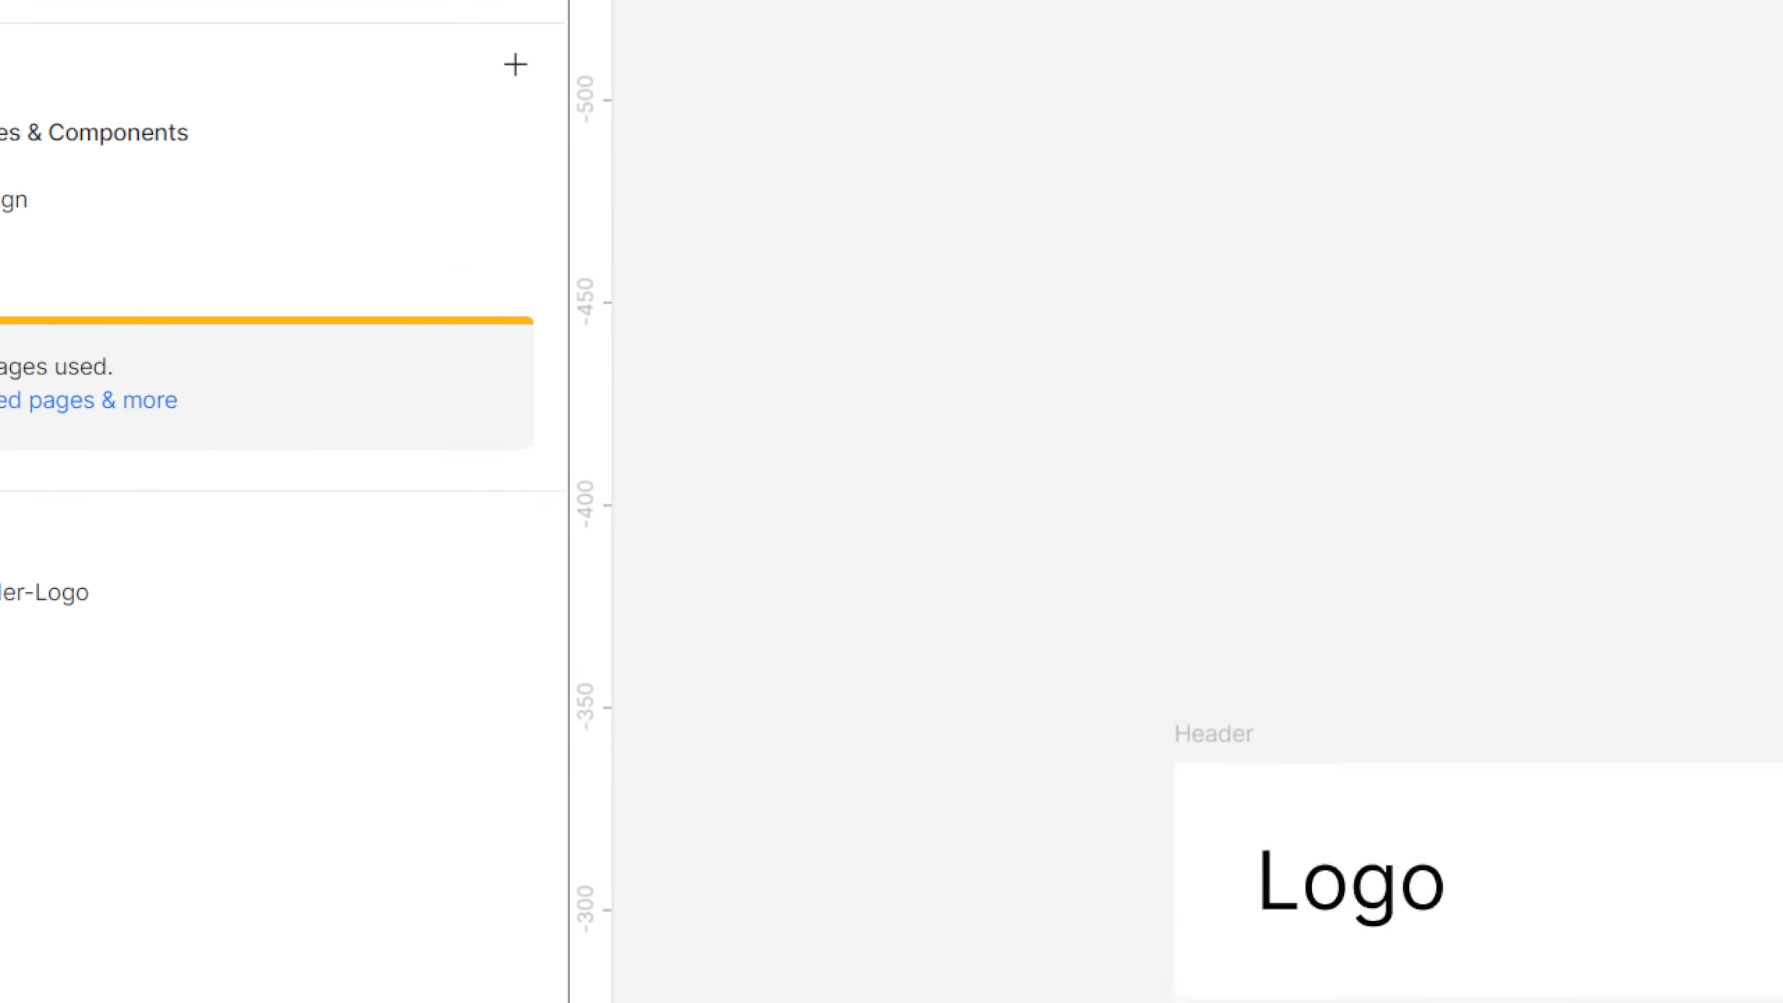
click(1403, 625)
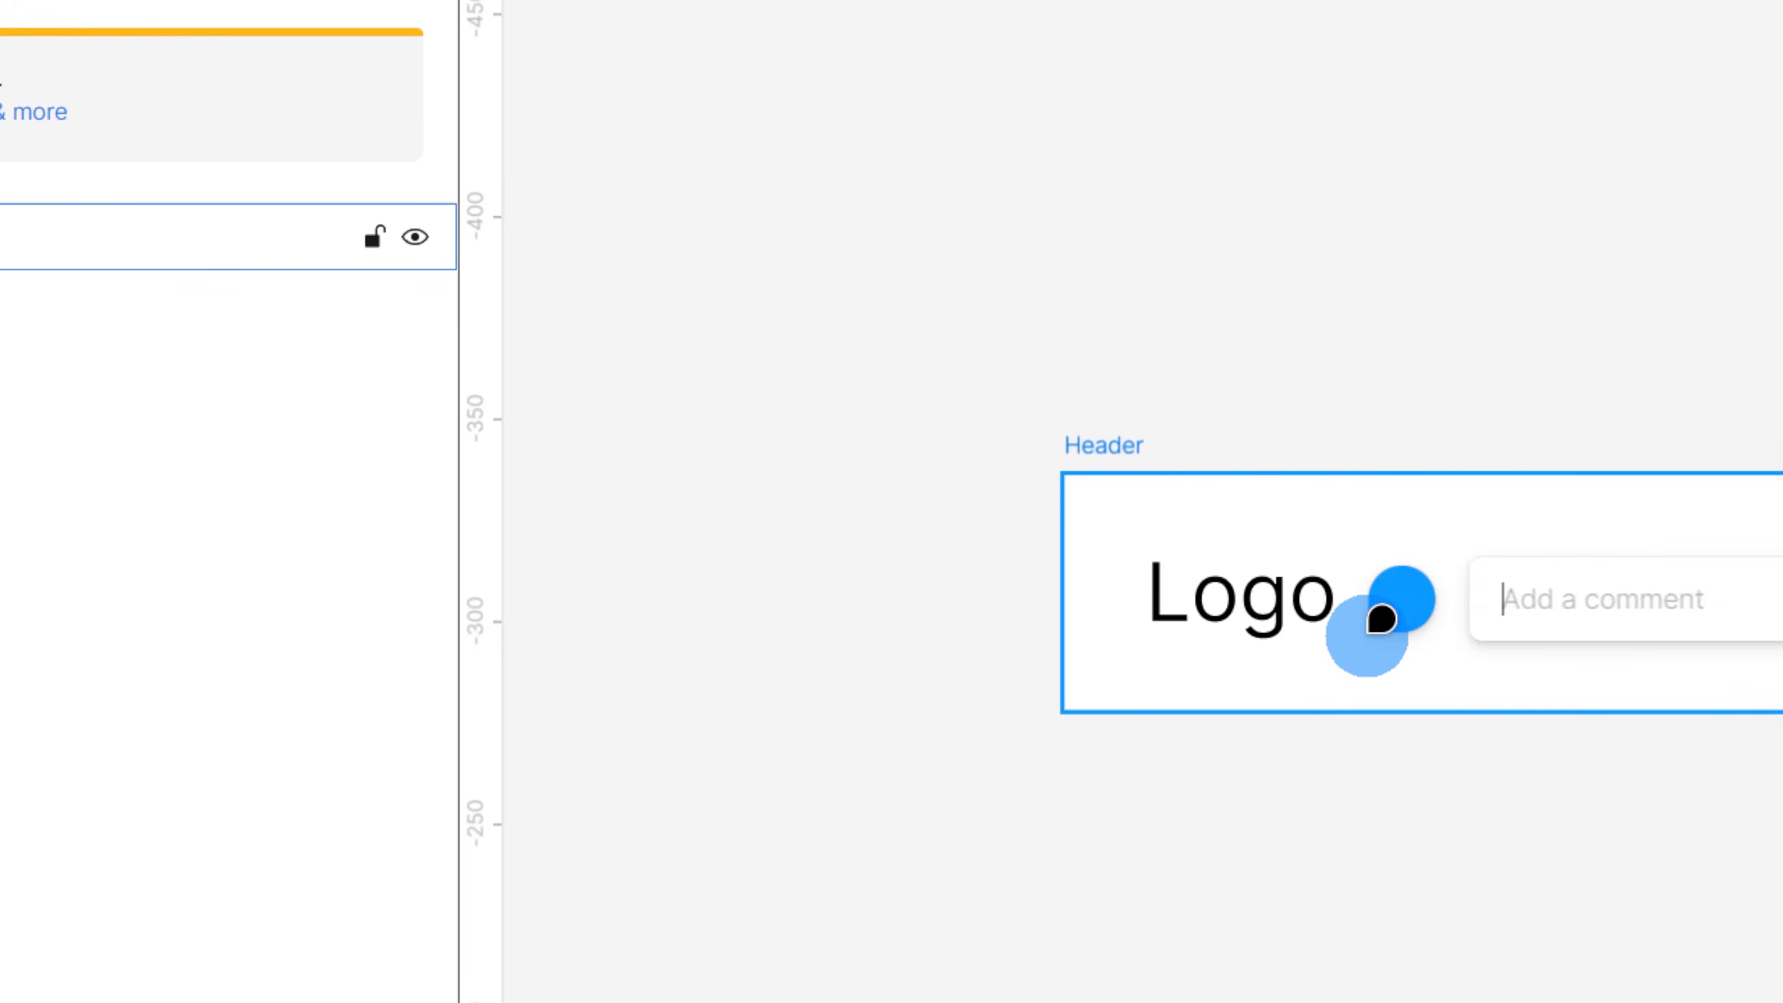
text(Wri)
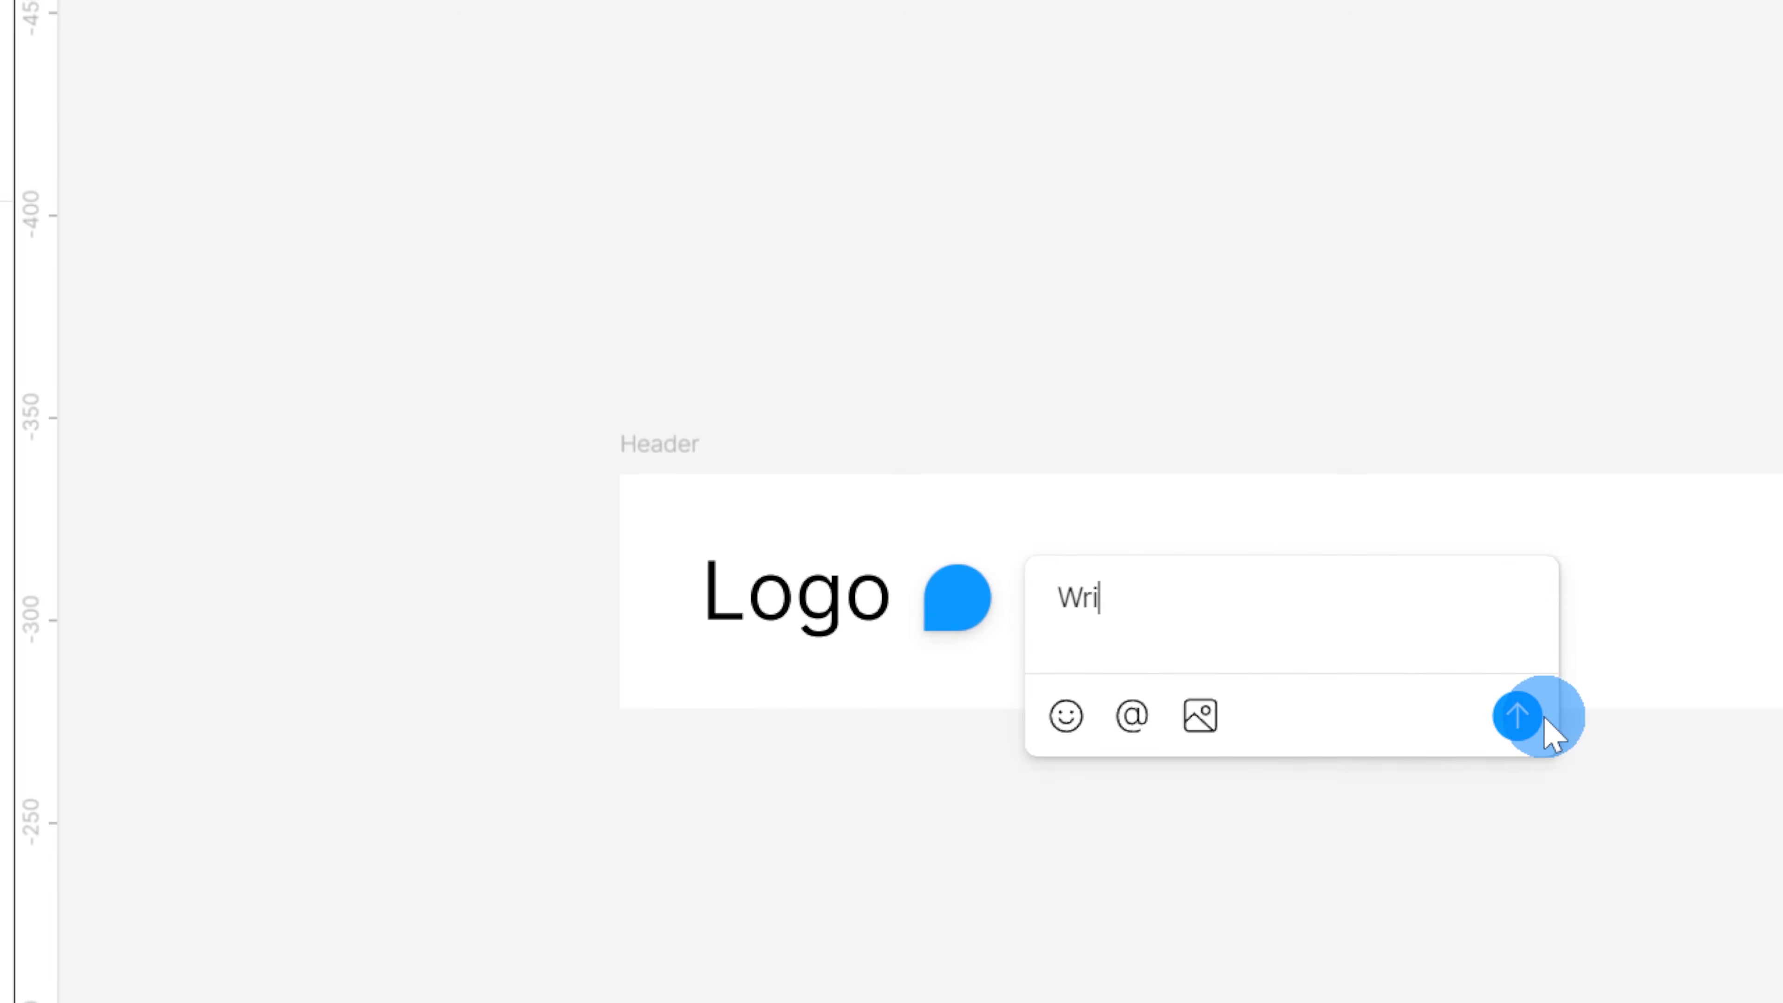
text(te a comment)
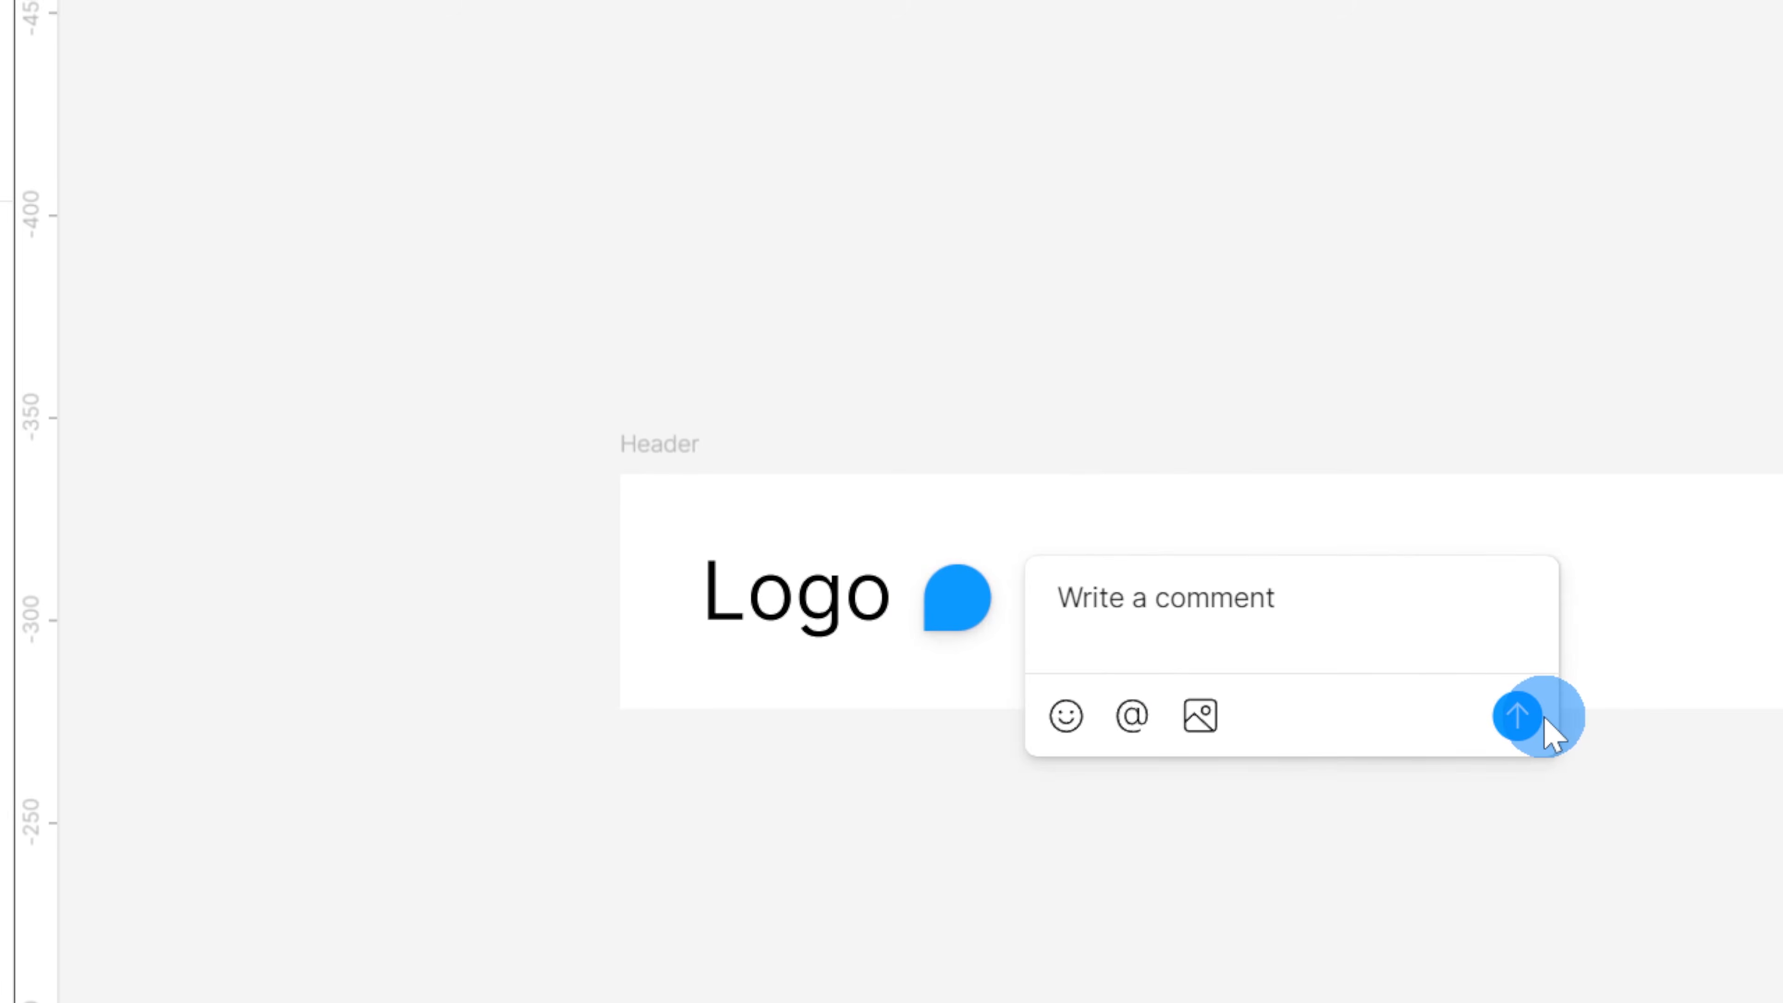
click(1541, 718)
mouse_move(931, 603)
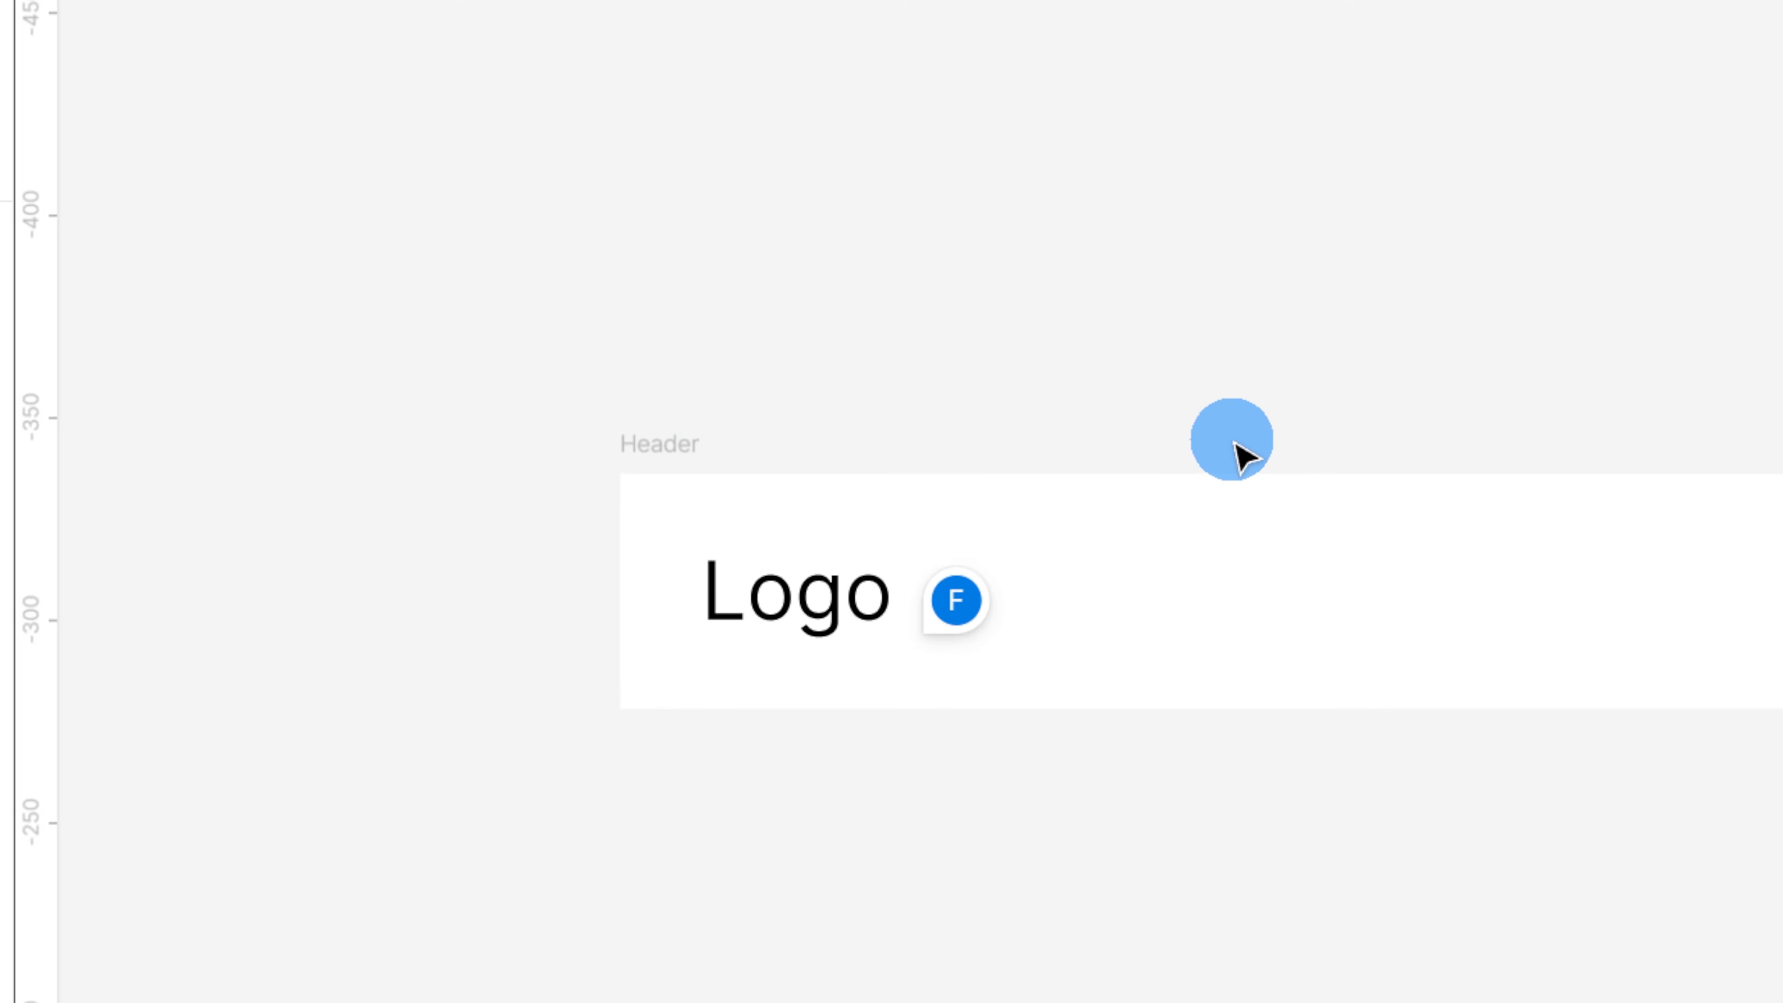
Step: Hide the comments on the canvas and switch their visibility on and off several times
right_click(1241, 457)
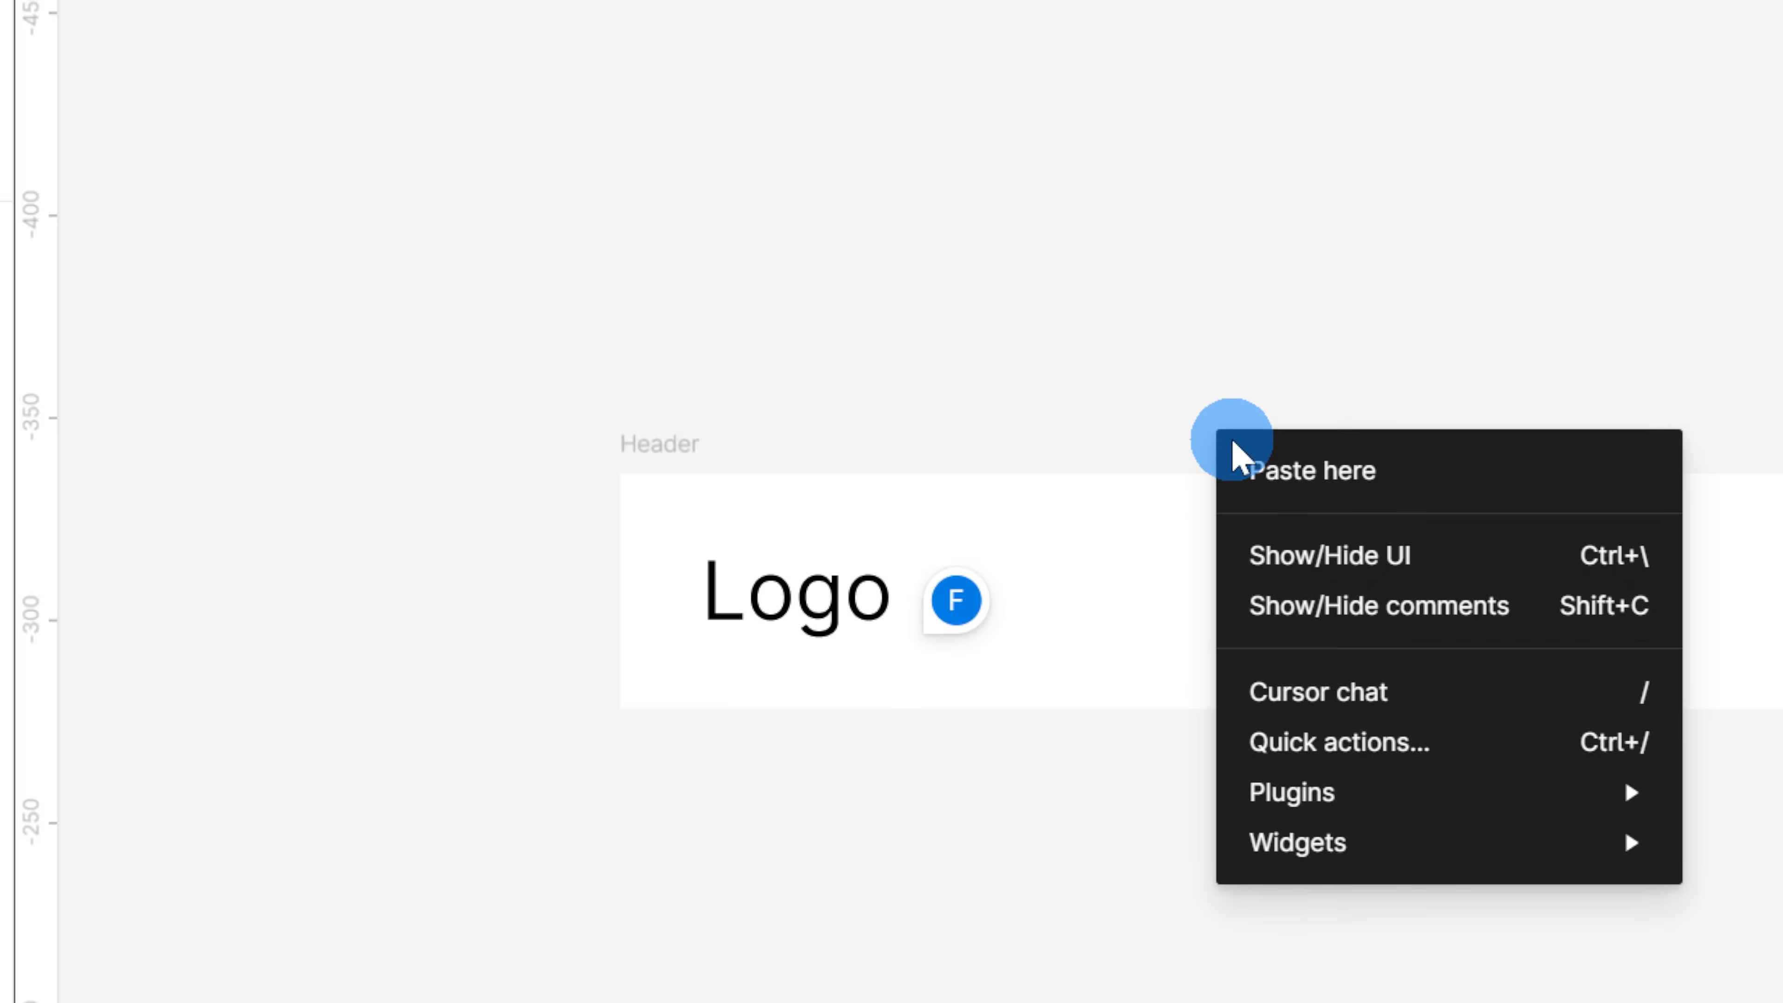
click(1402, 614)
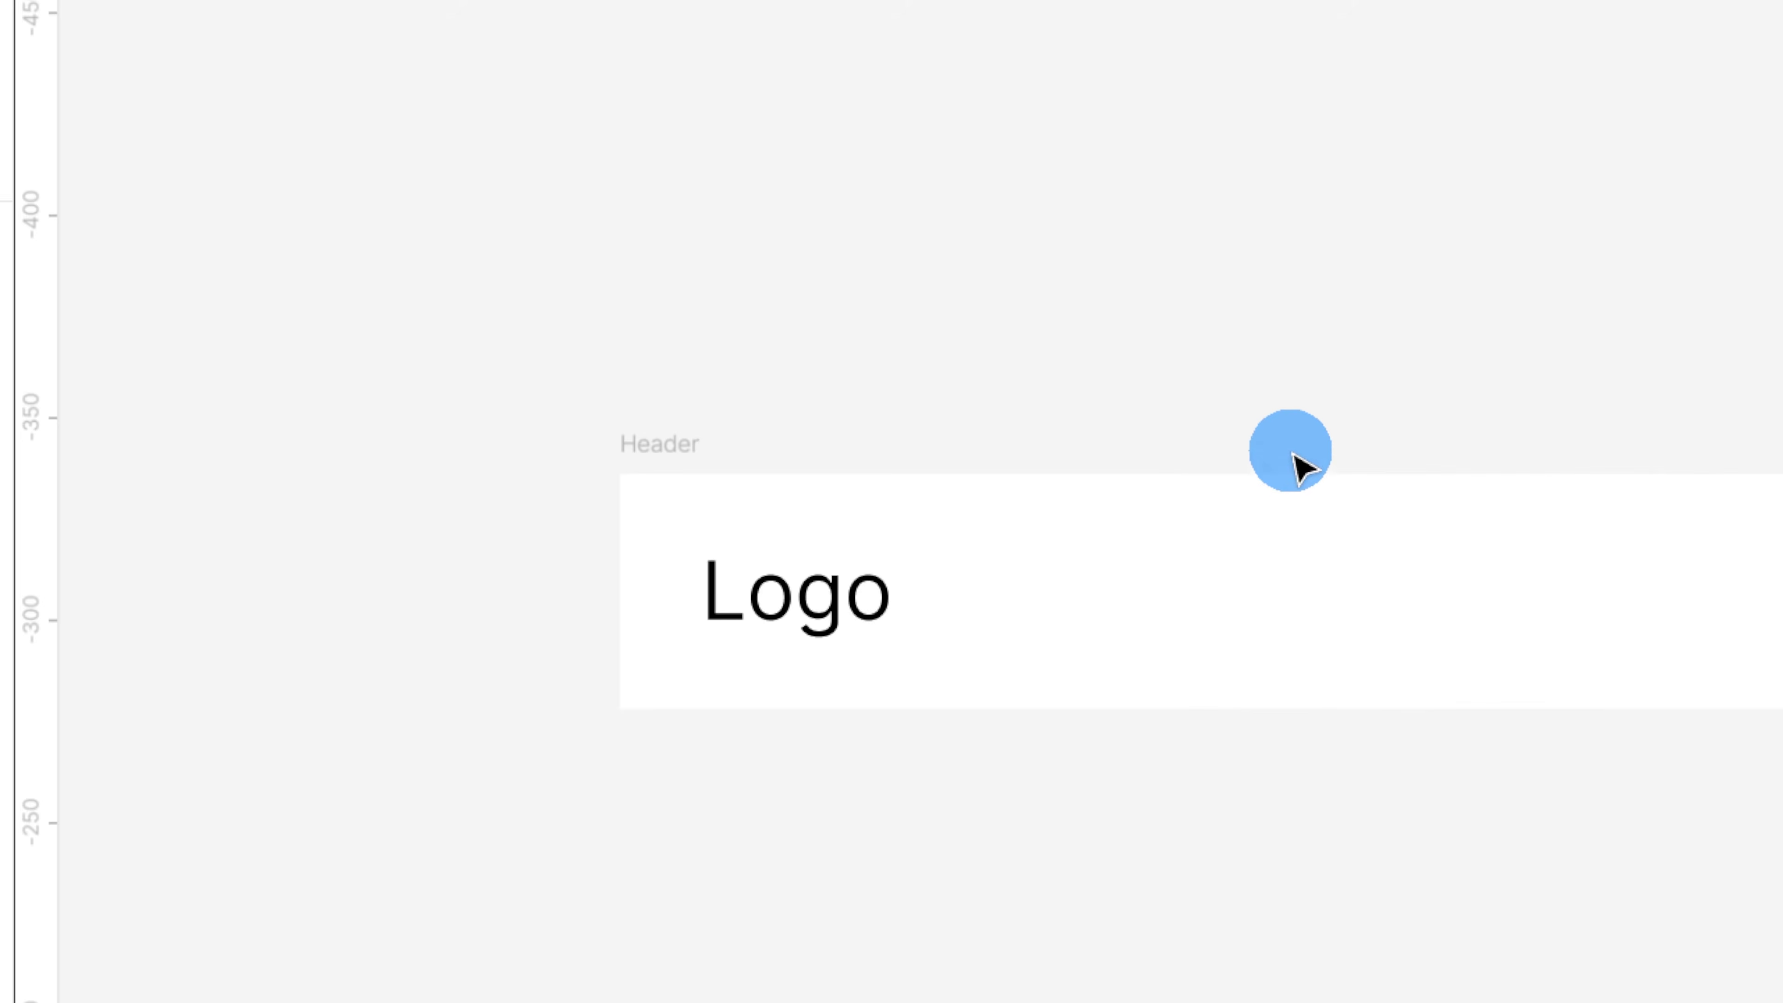
key(shift+c)
key(shift+c)
key(shift+c)
key(shift+c)
key(shift+c)
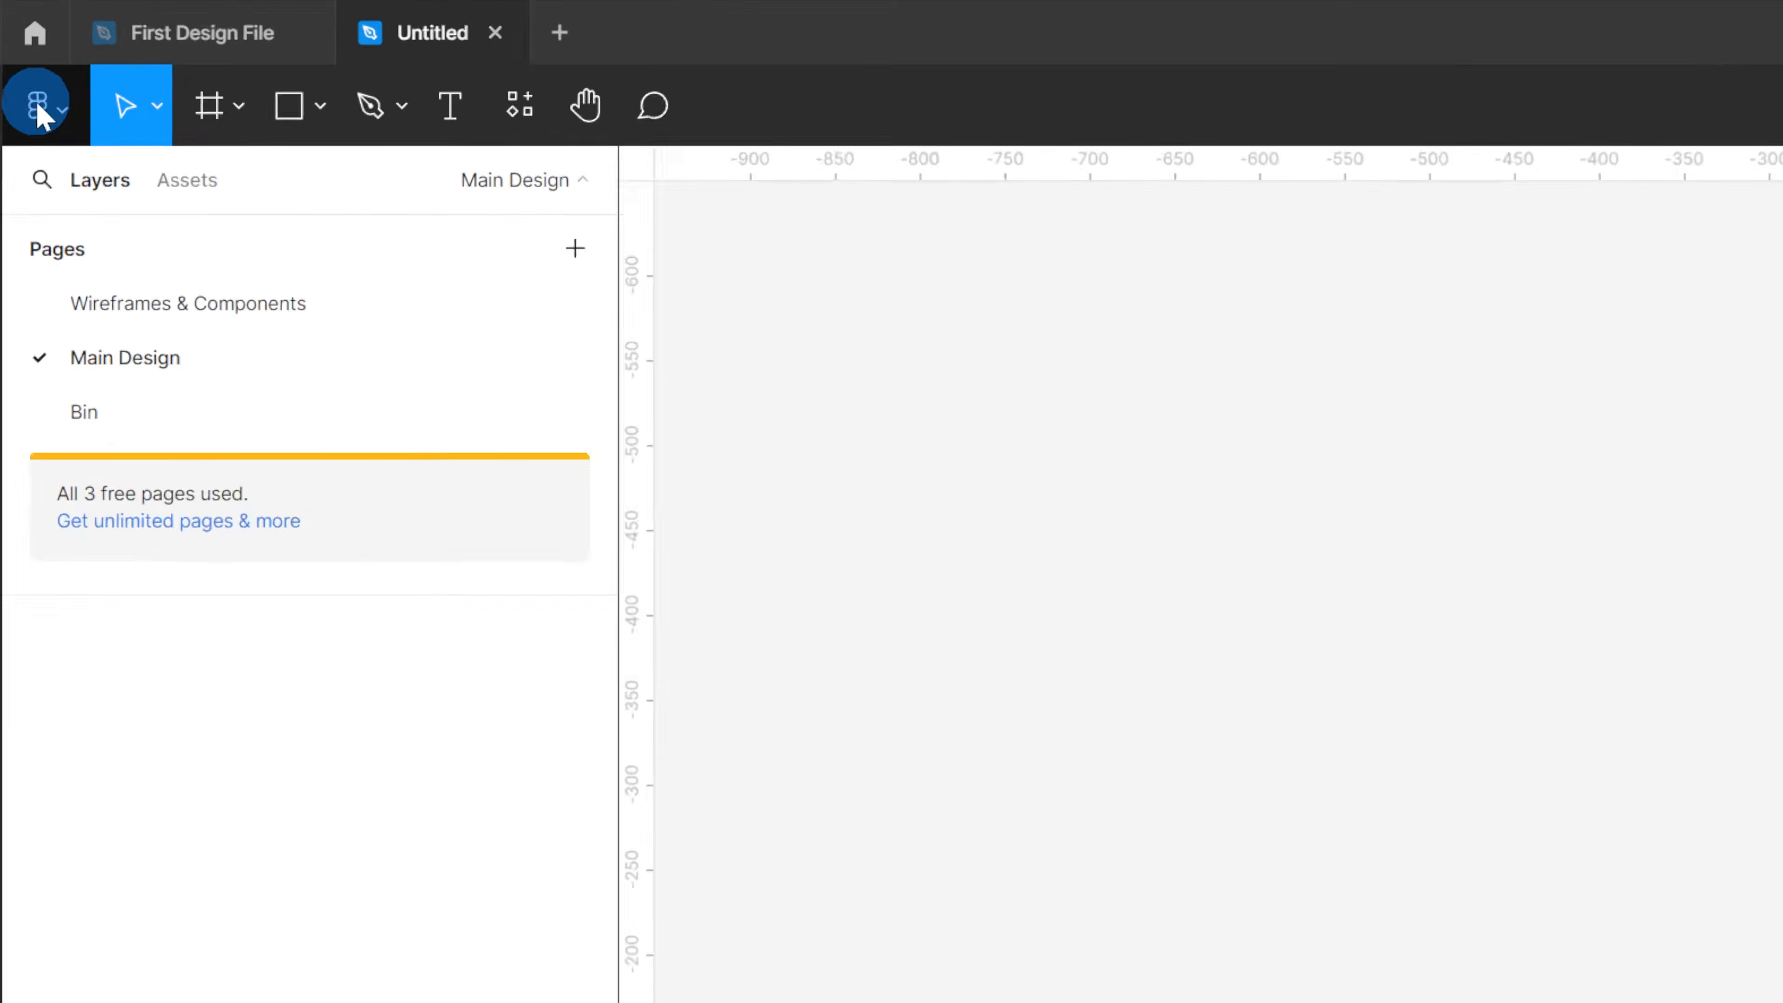
Step: Show the version history of the current untitled design file
click(60, 141)
mouse_move(72, 310)
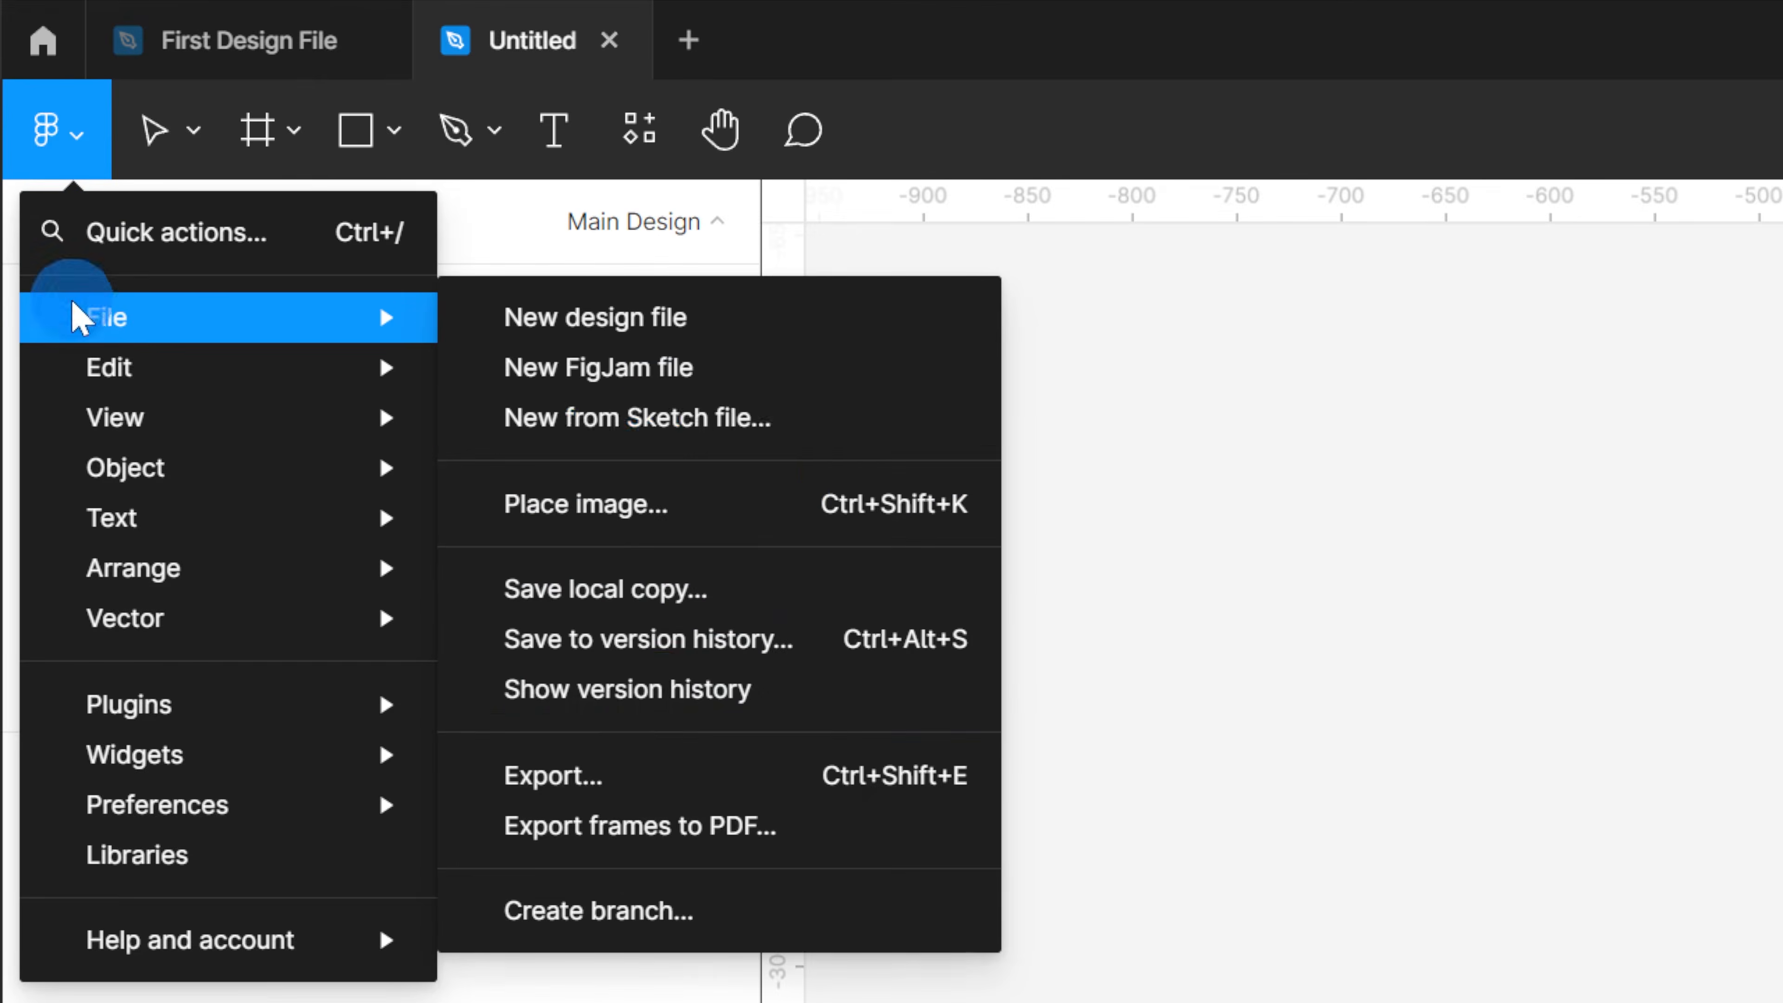
click(653, 692)
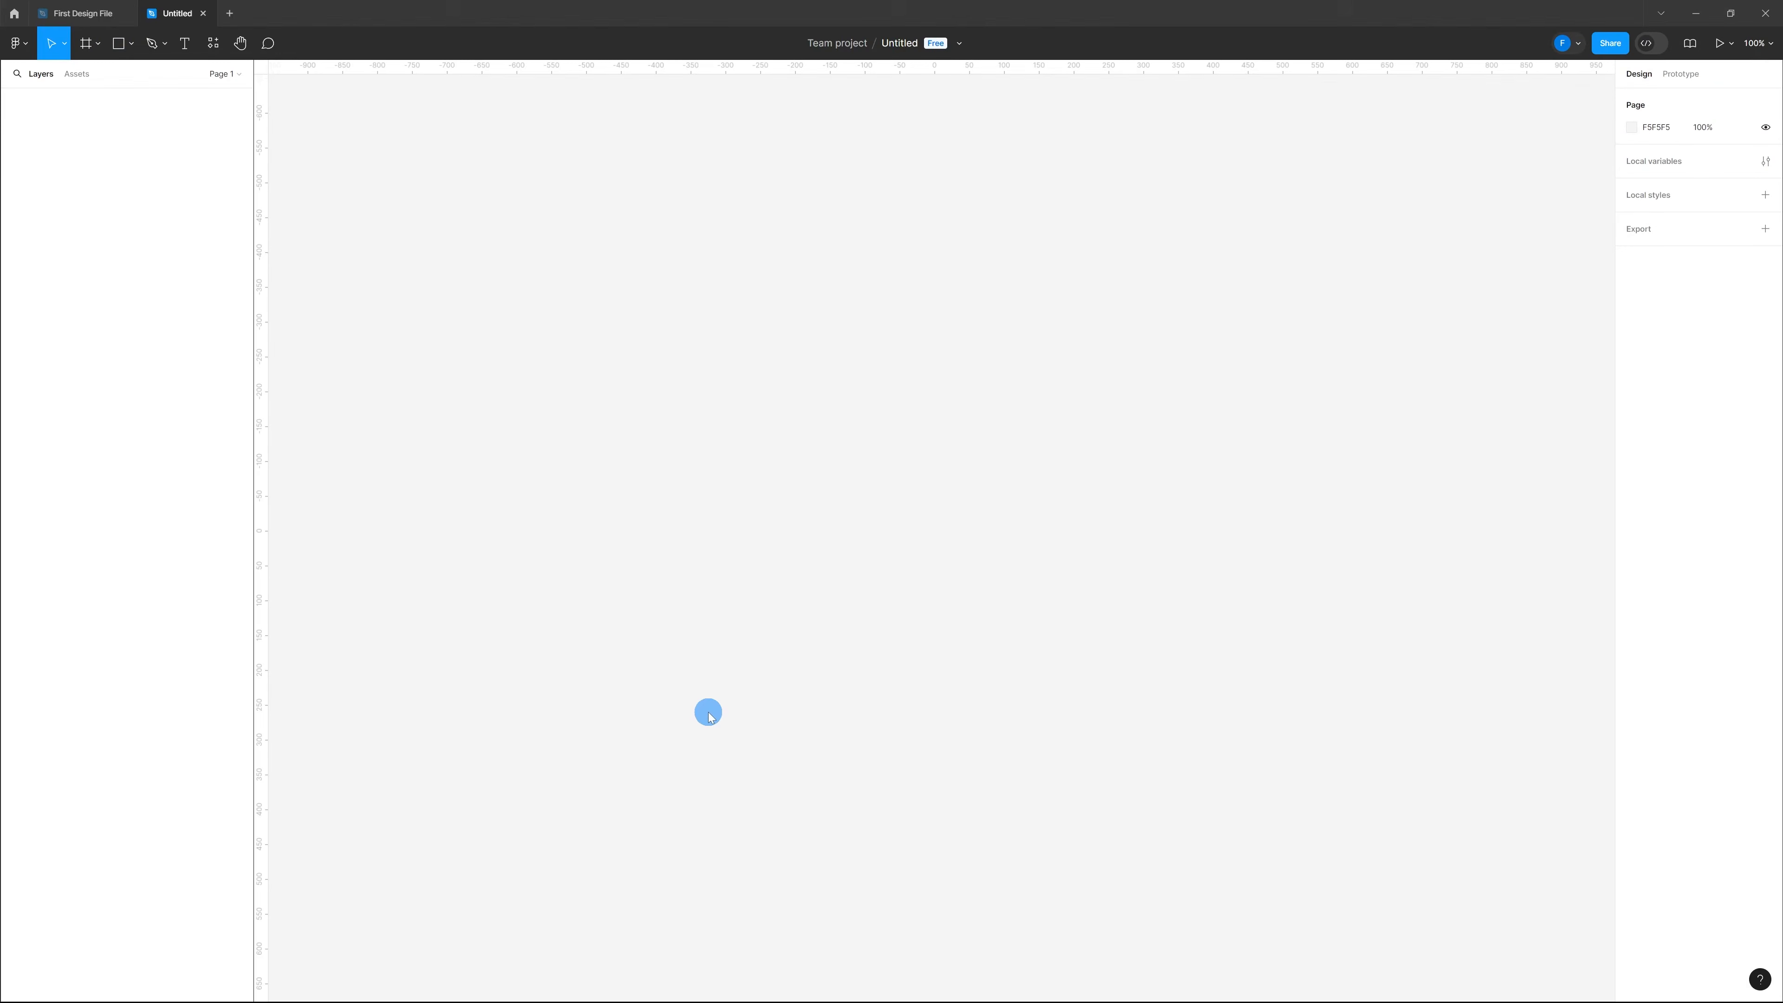
Step: Rename the new design file as "Architecture Studio" and confirm "Desktop-Homepage" as the frame's name
double_click(900, 43)
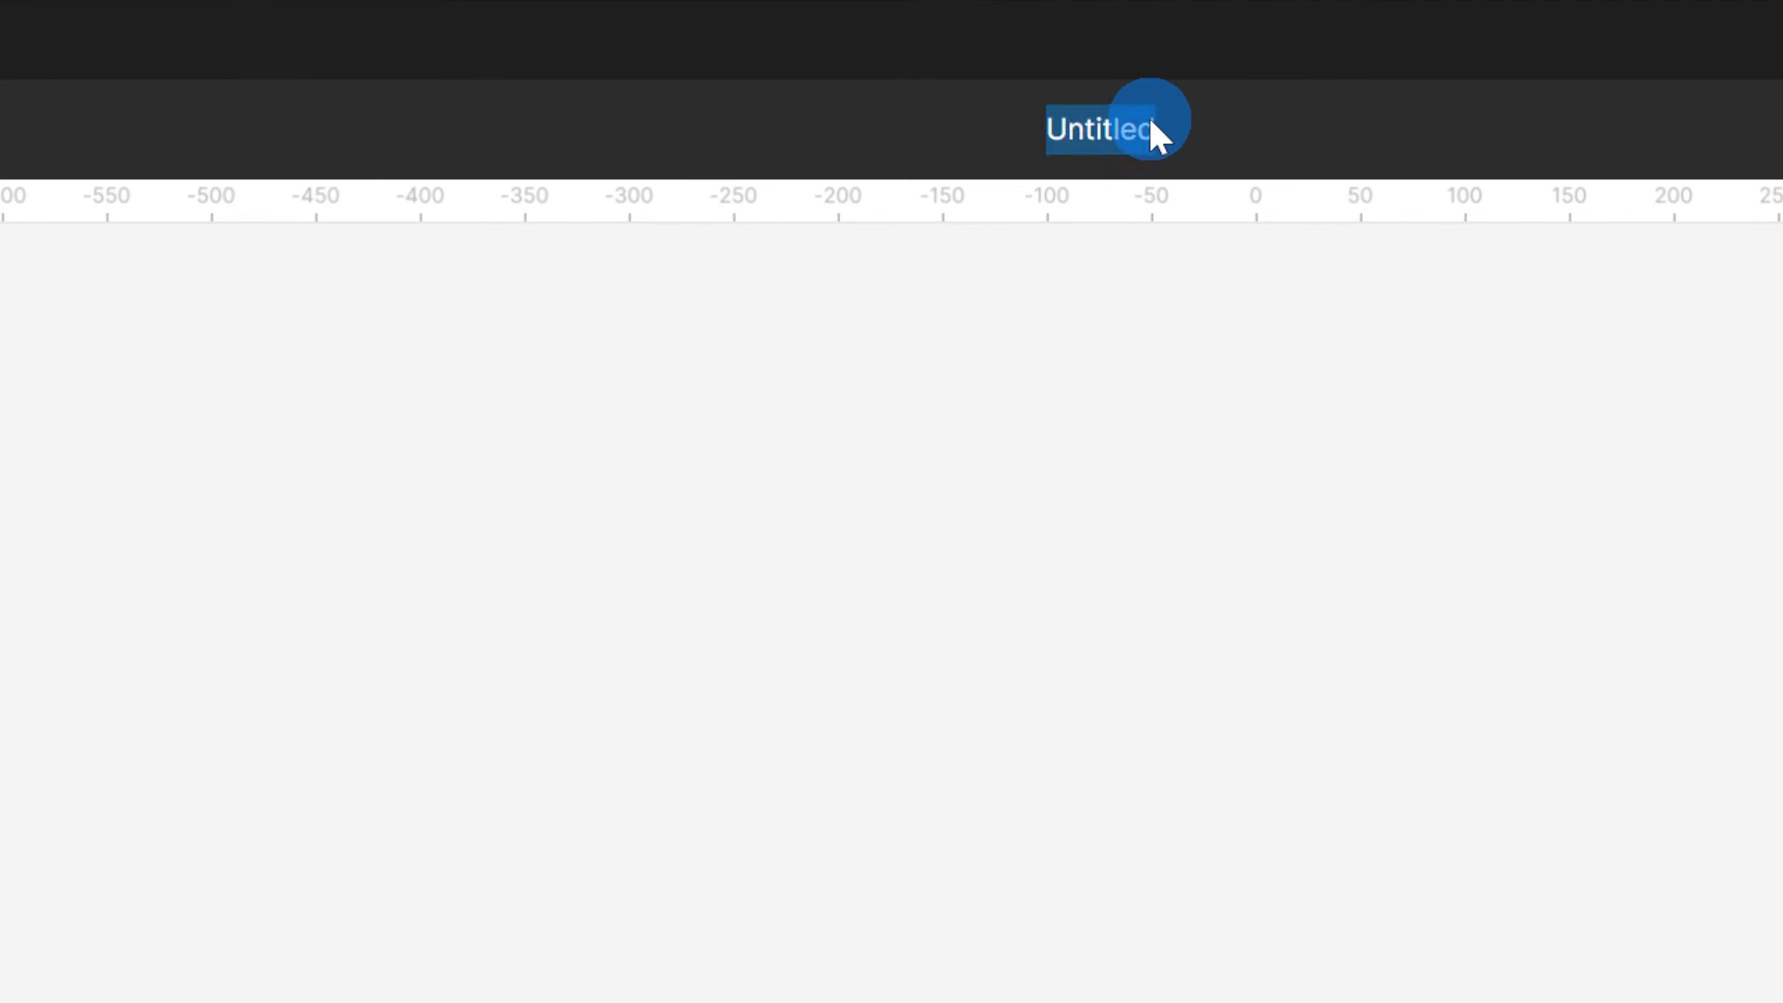
text(Architecture Studio)
key(Return)
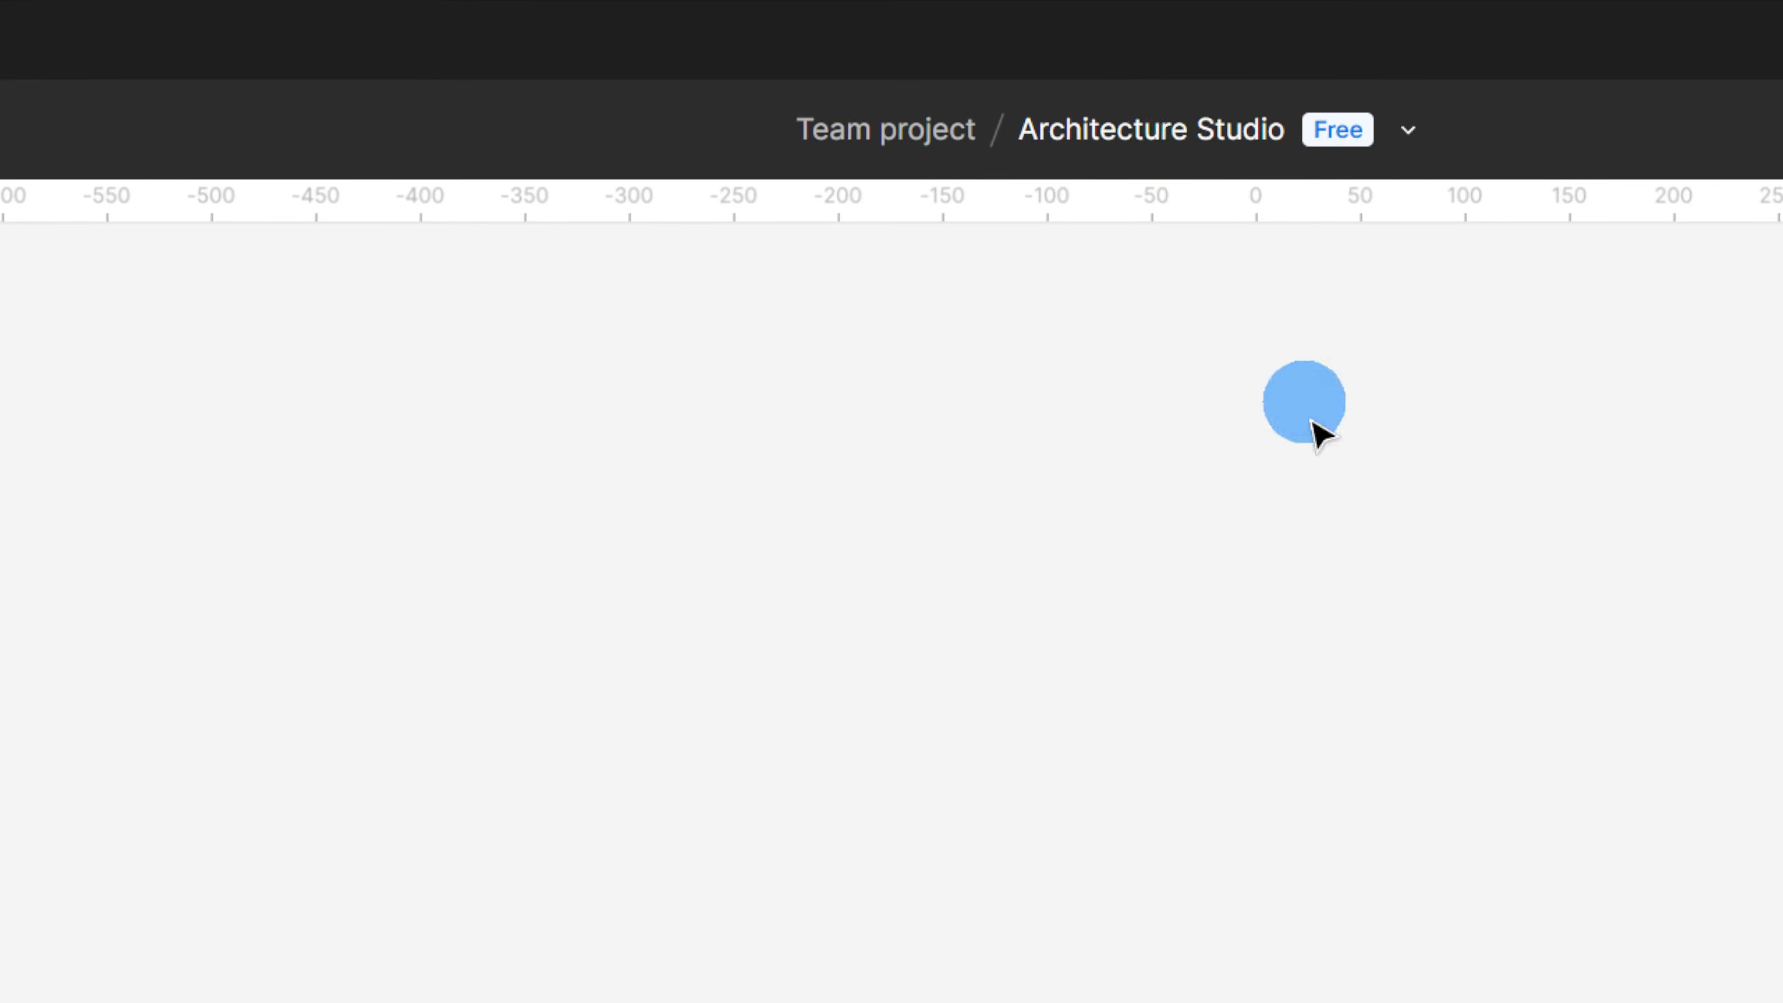
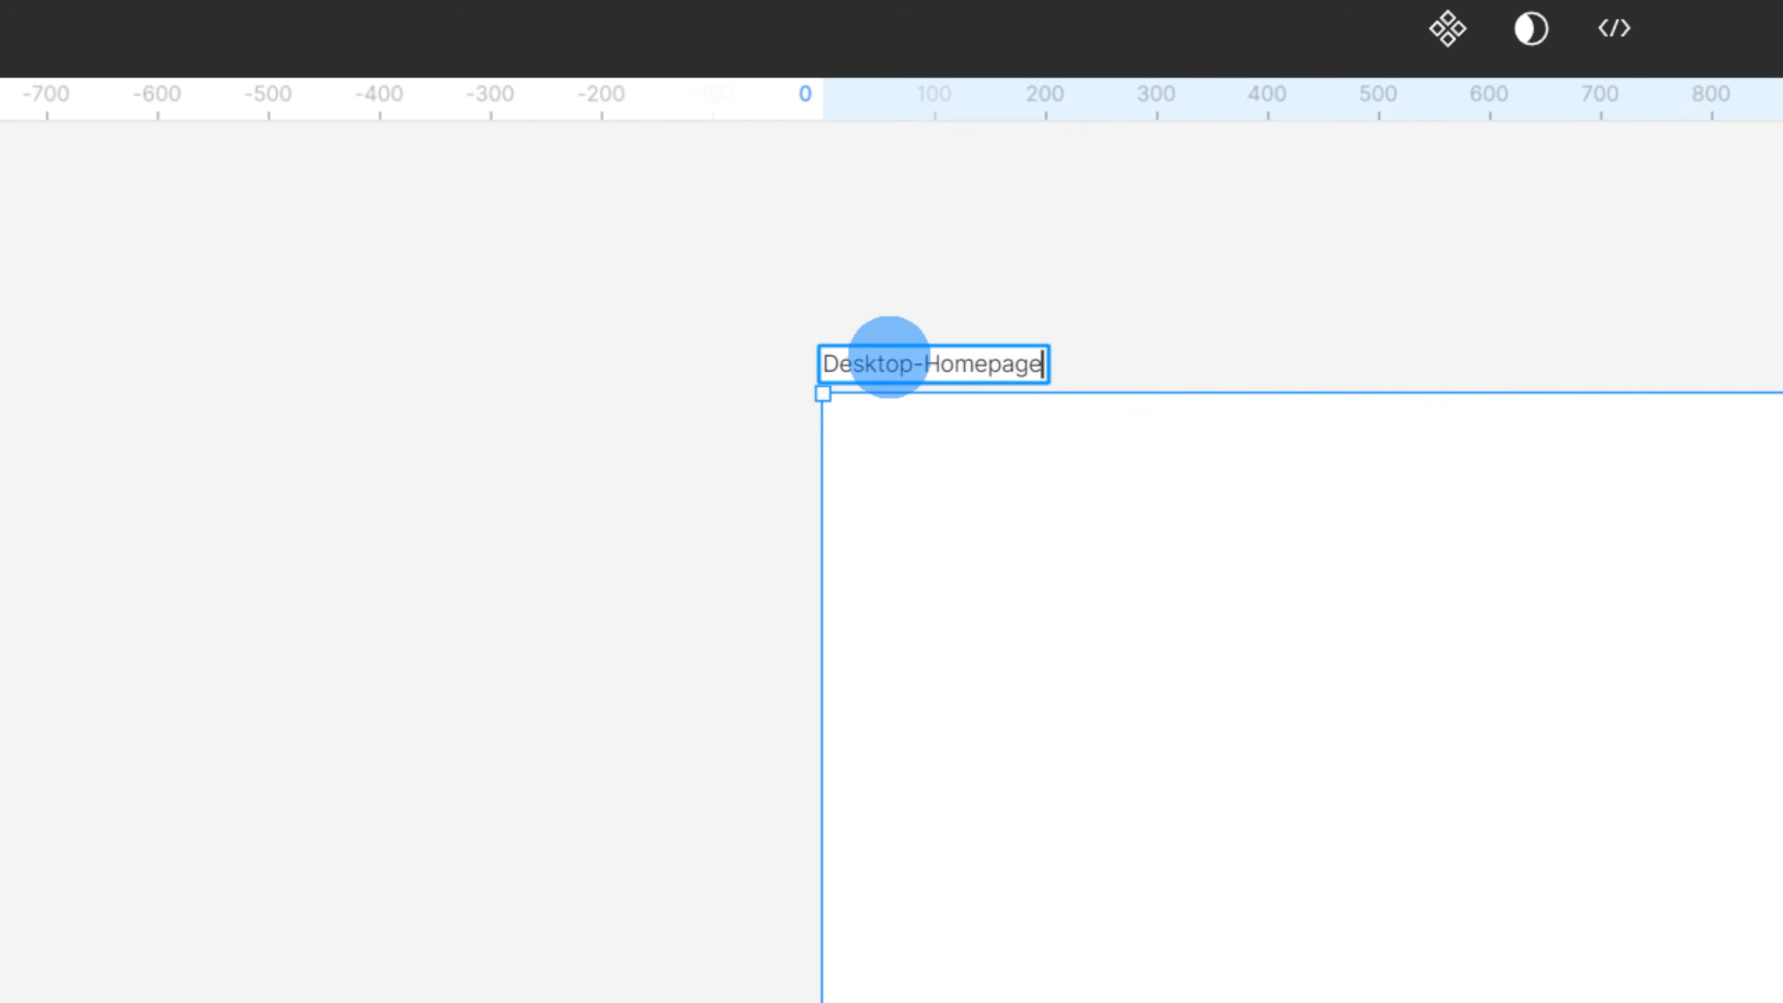
click(1512, 286)
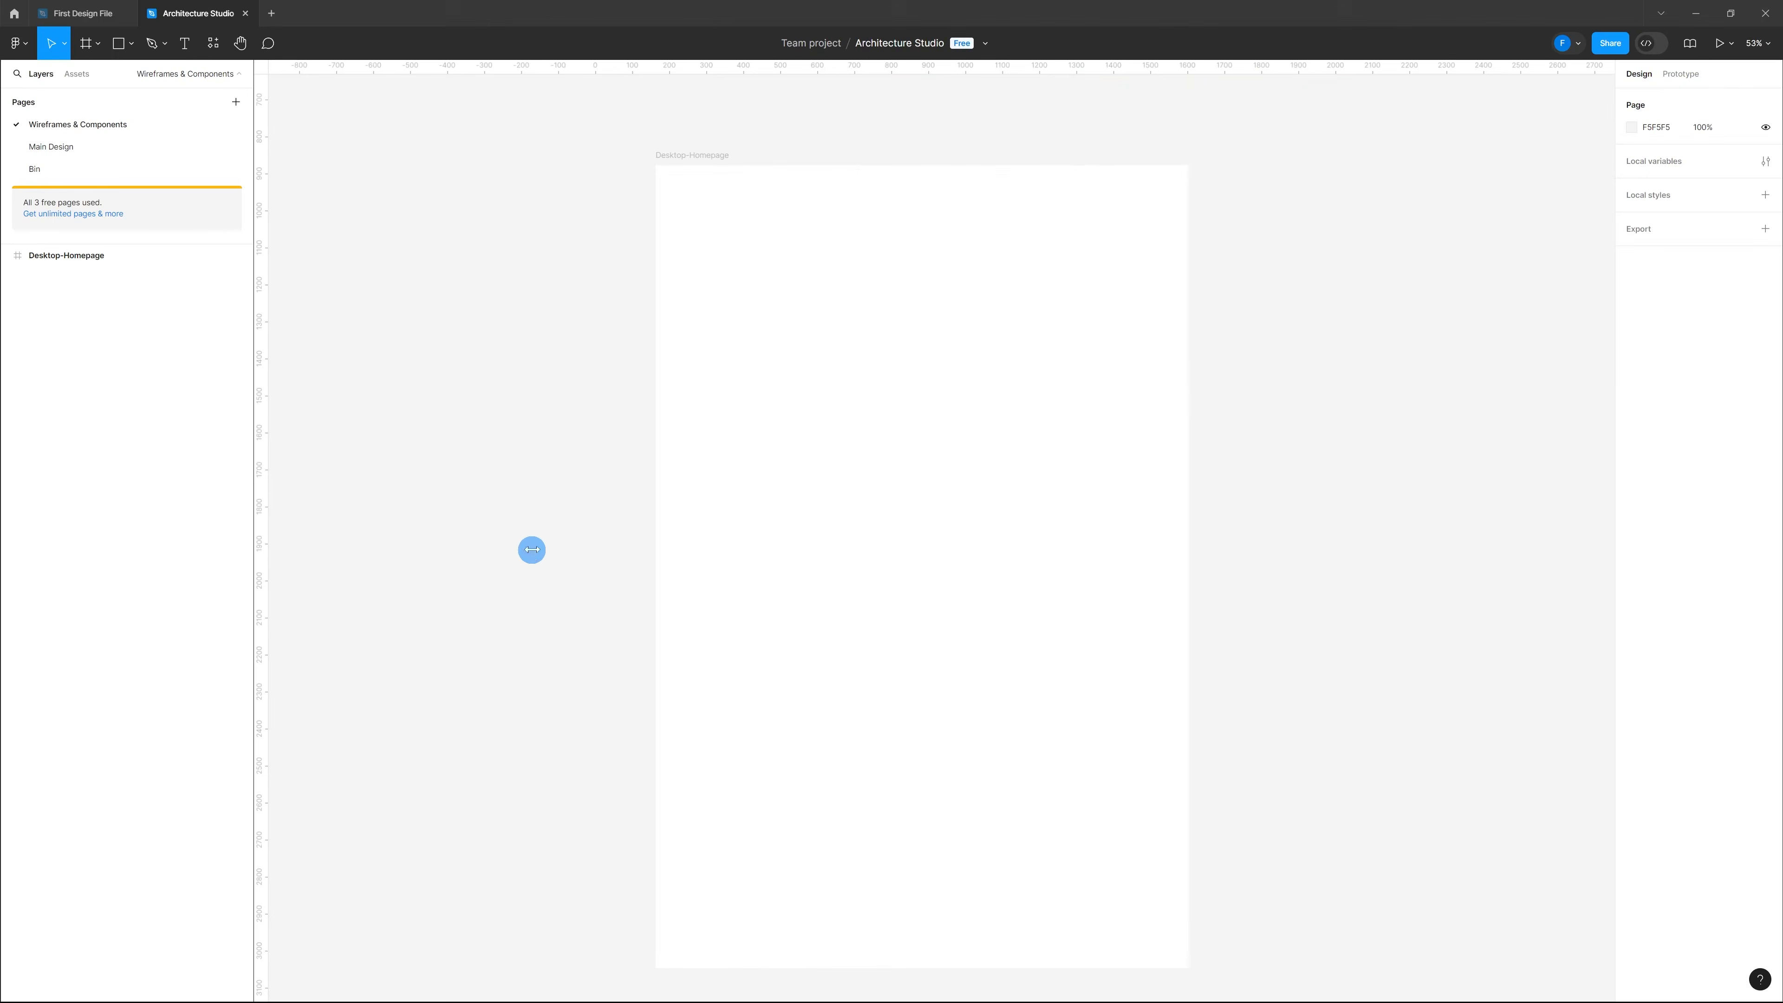
Step: Draw a navigation placeholder rectangle about 802 × 38 near the upper right of the Desktop-Homepage frame
click(712, 401)
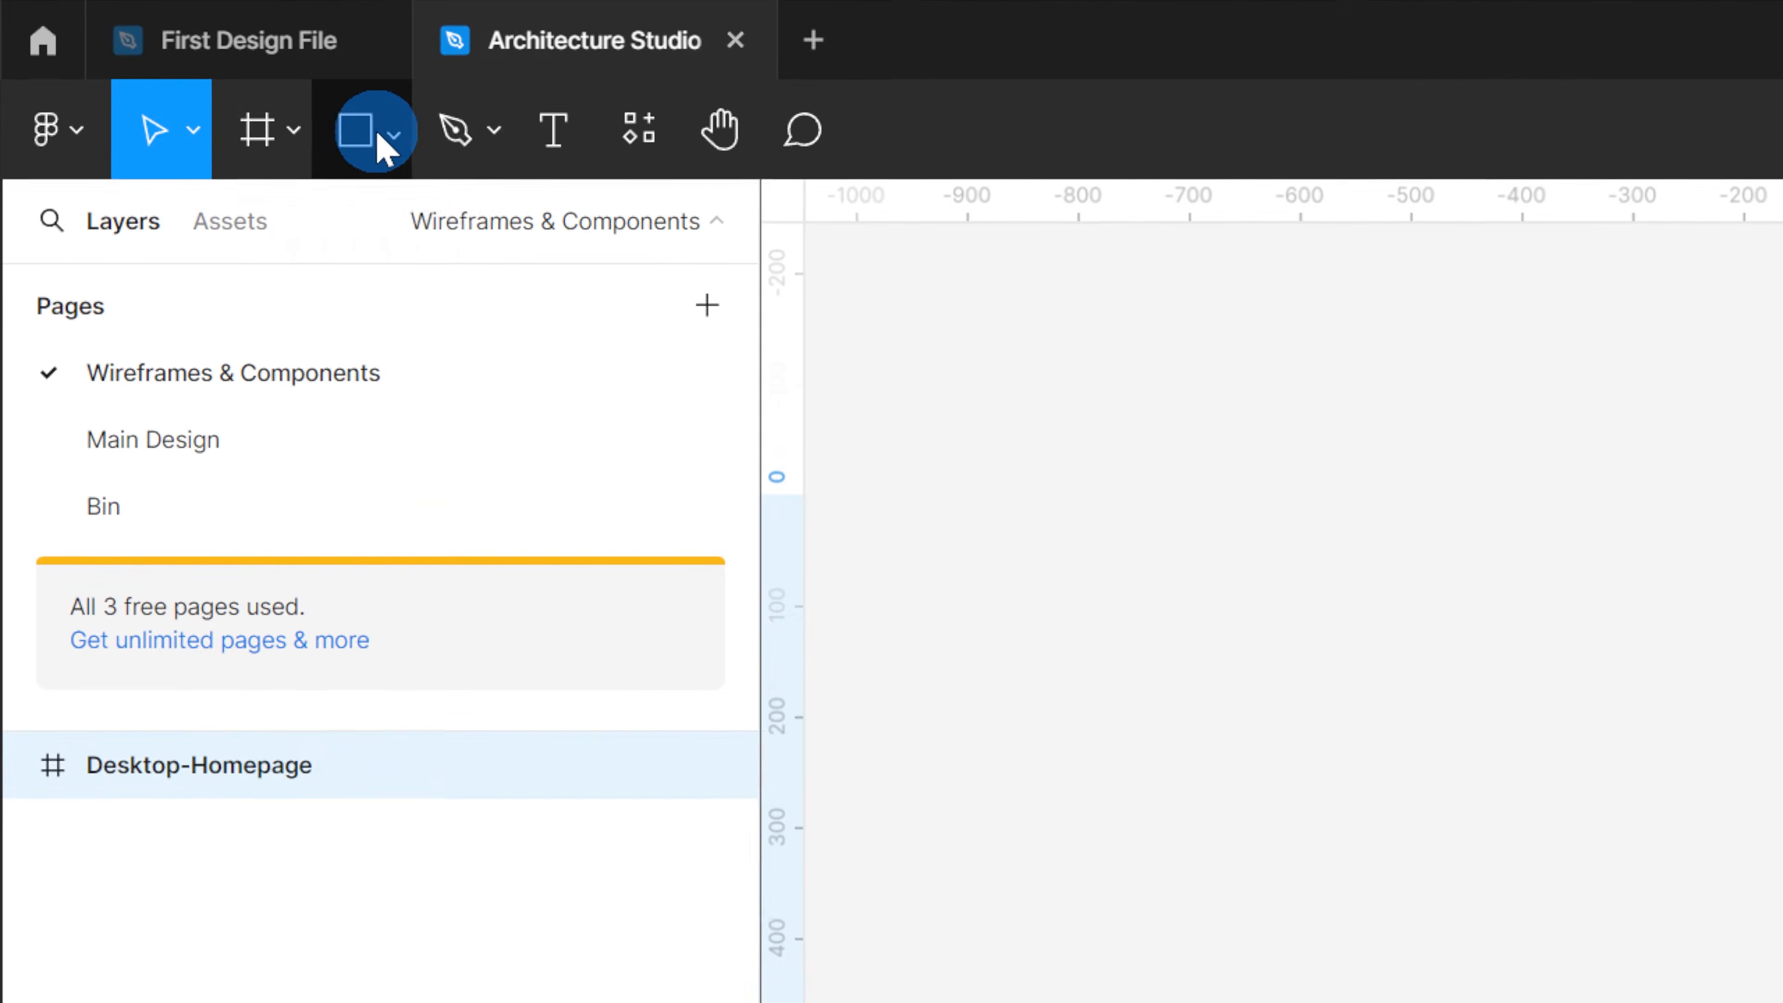
click(202, 75)
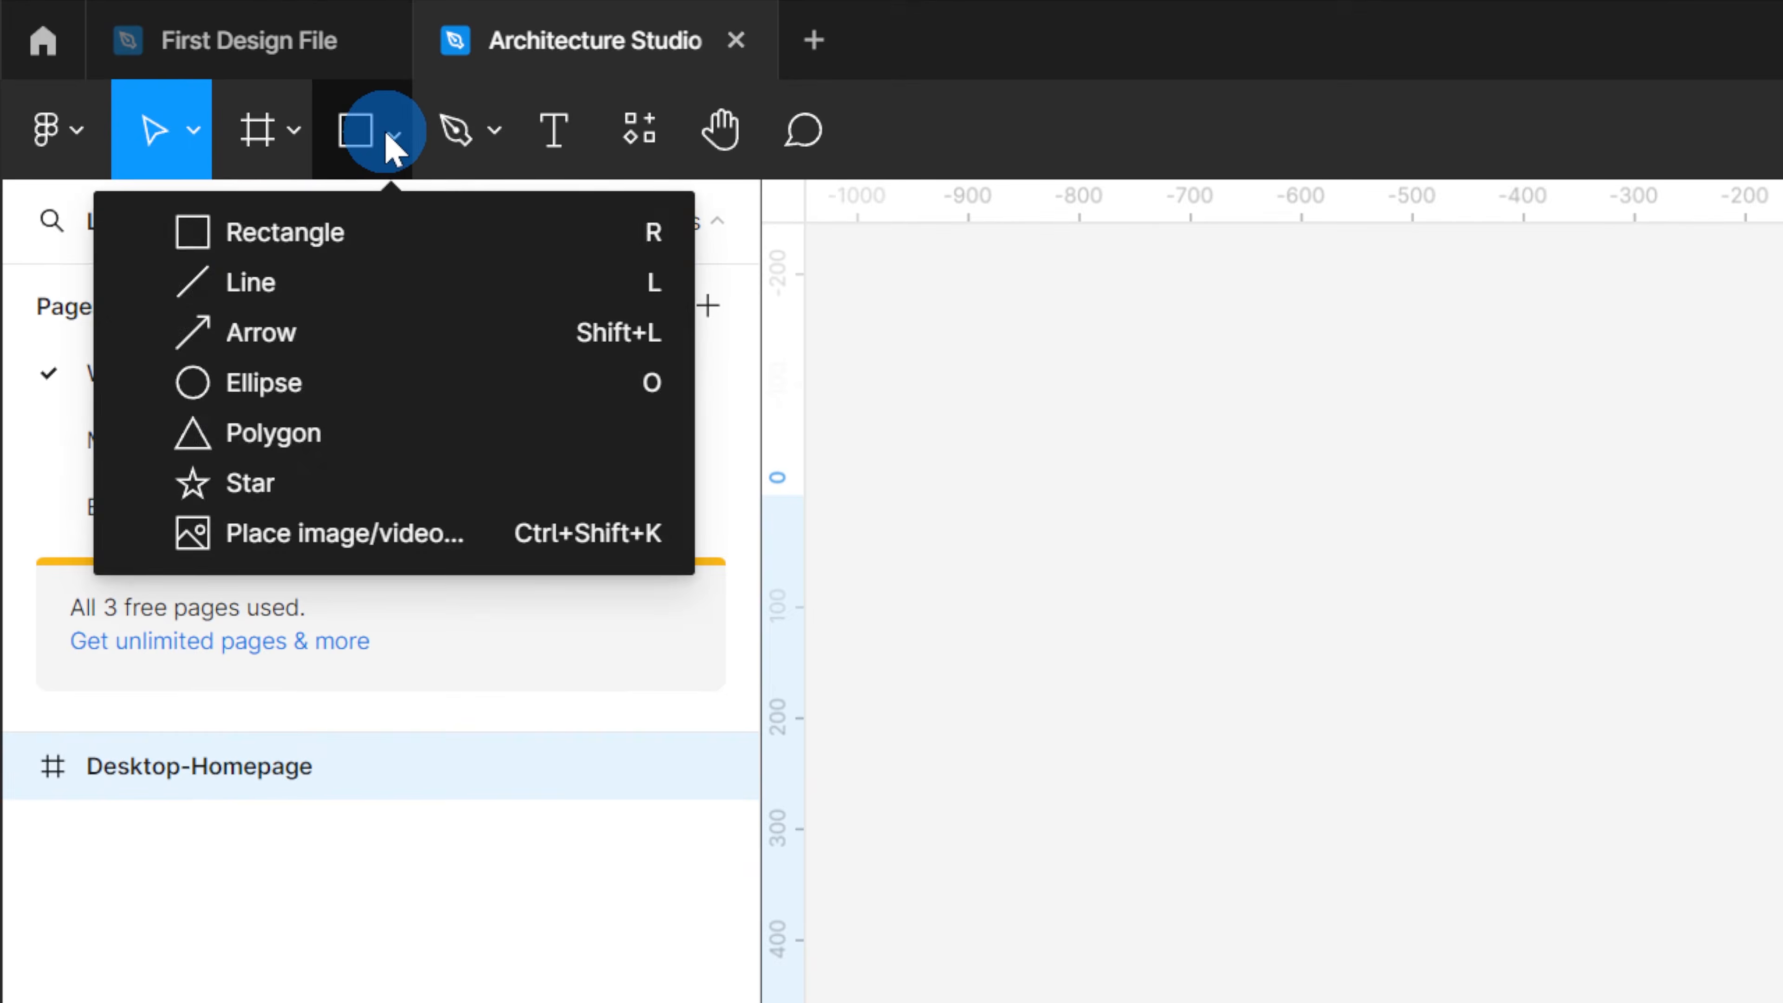
click(336, 235)
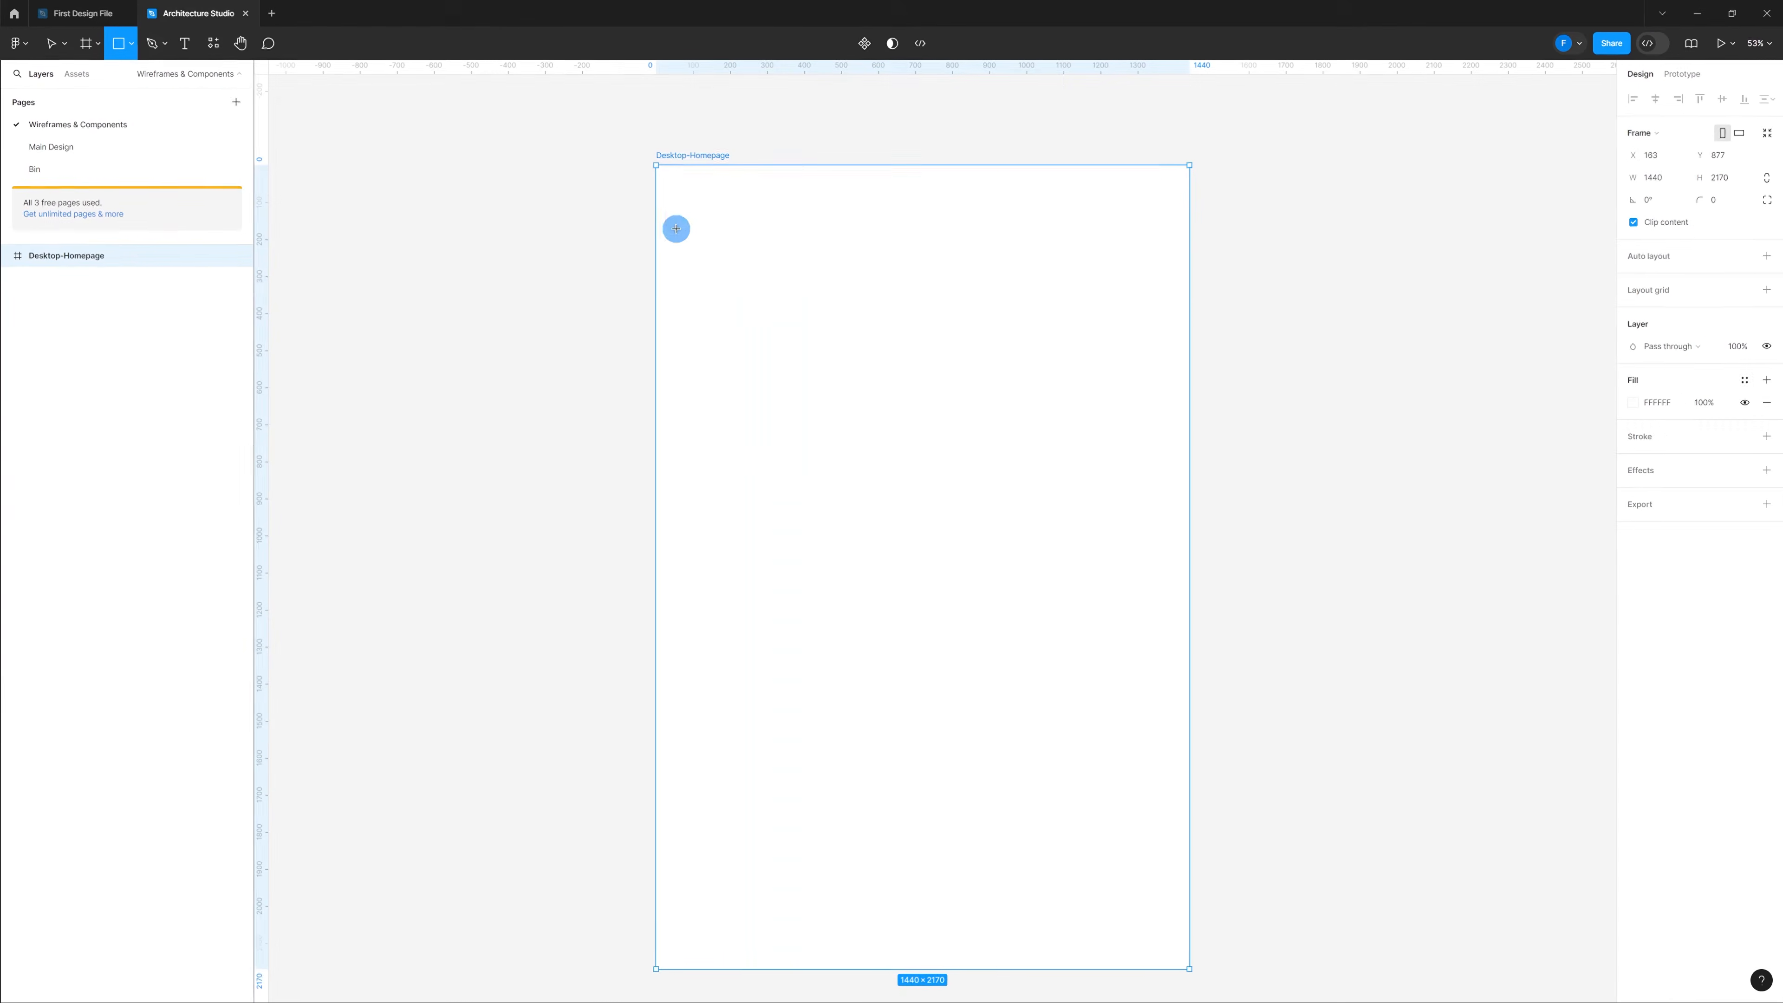
drag(842, 199, 1139, 212)
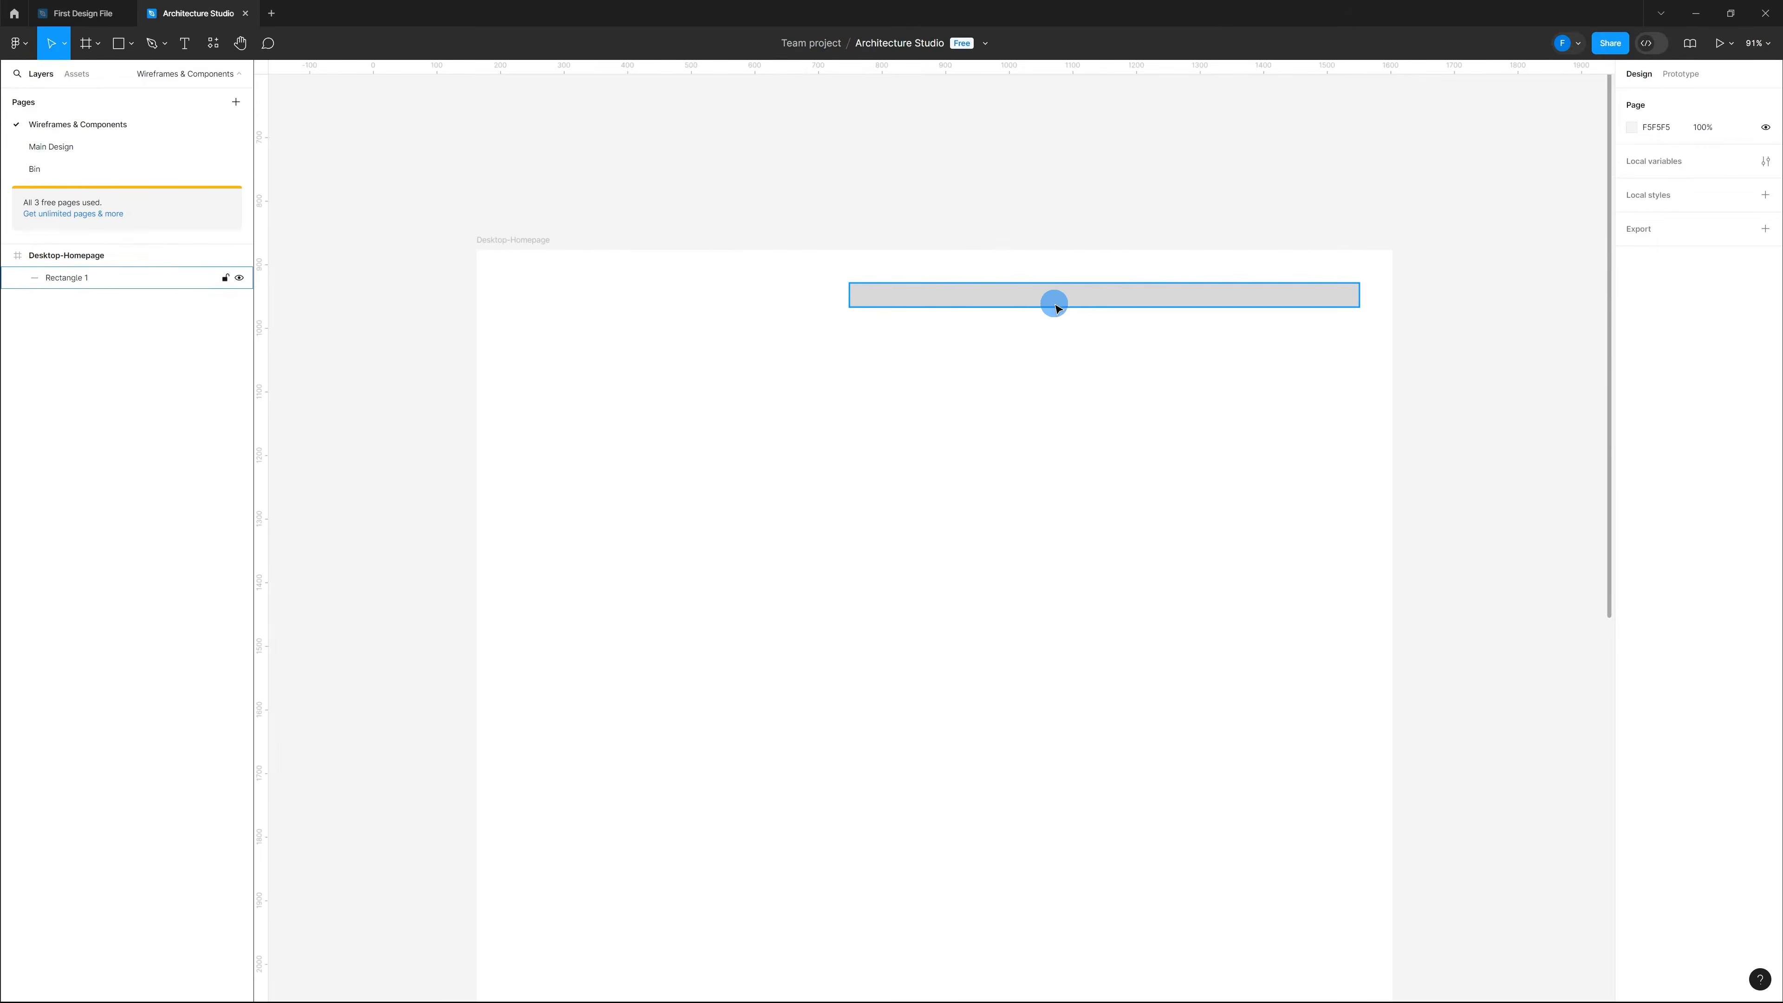
Step: Place a copy of the navigation bar, shortened to about 140 × 38, at the left end of the header row
click(1057, 308)
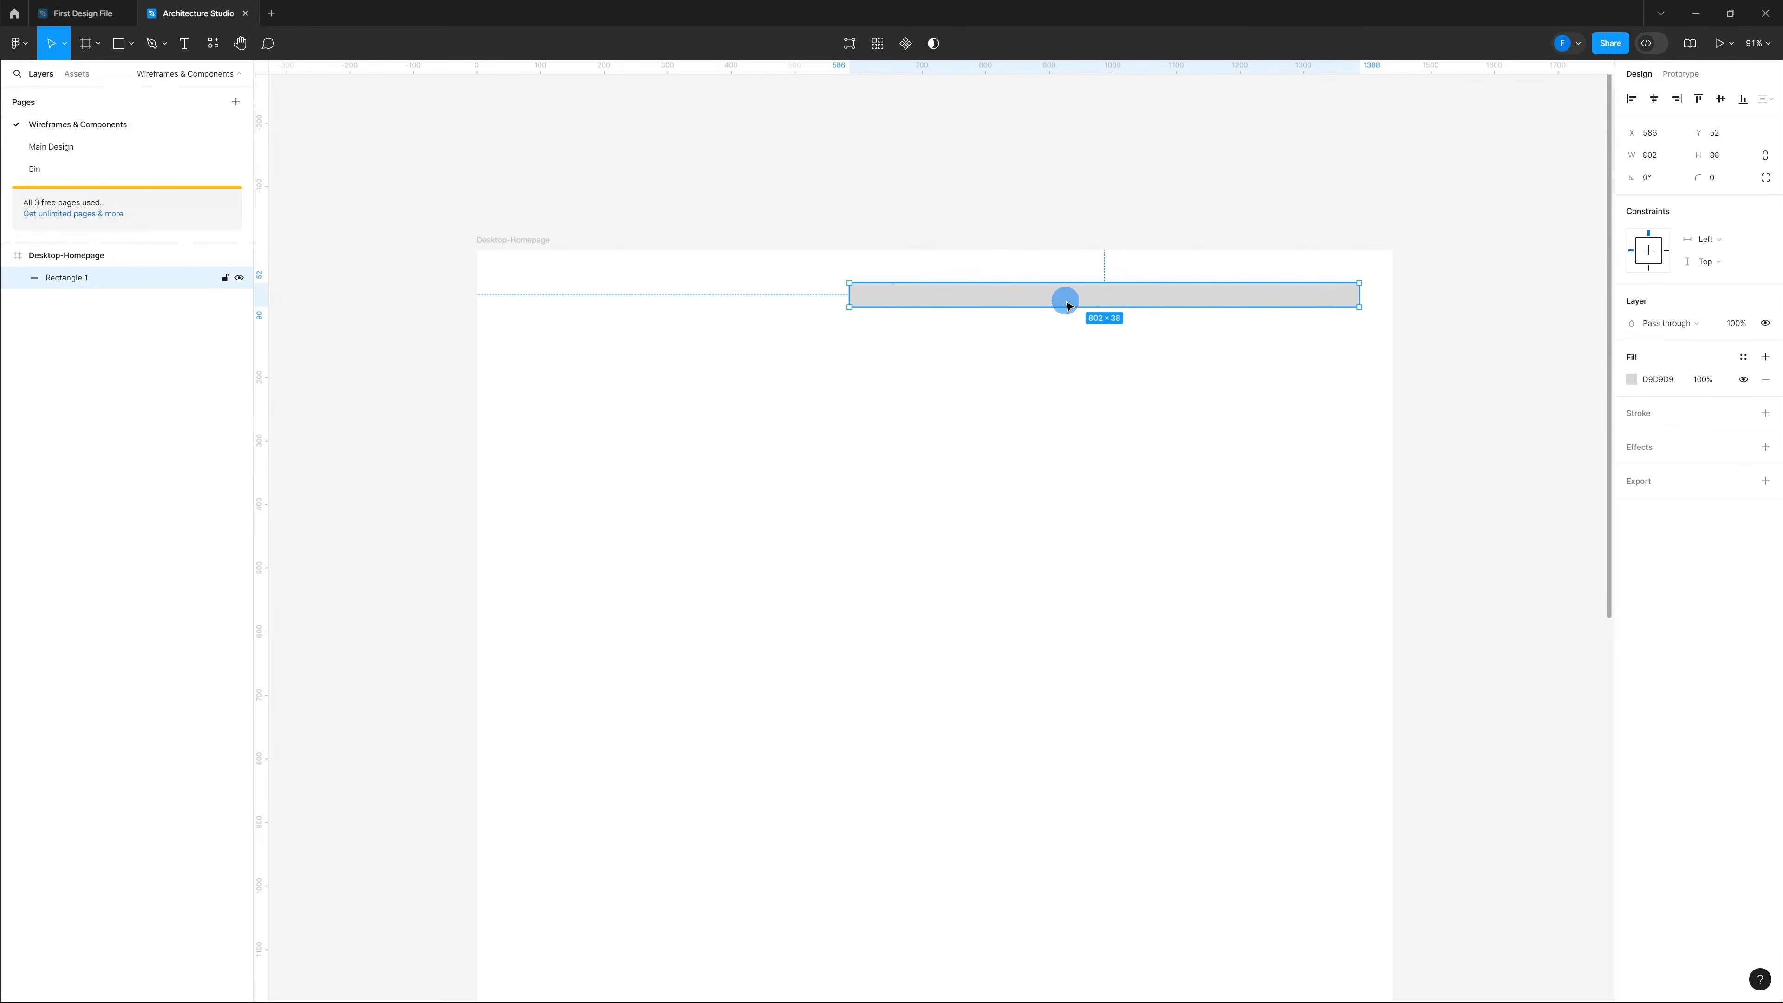
drag(1079, 297, 980, 379)
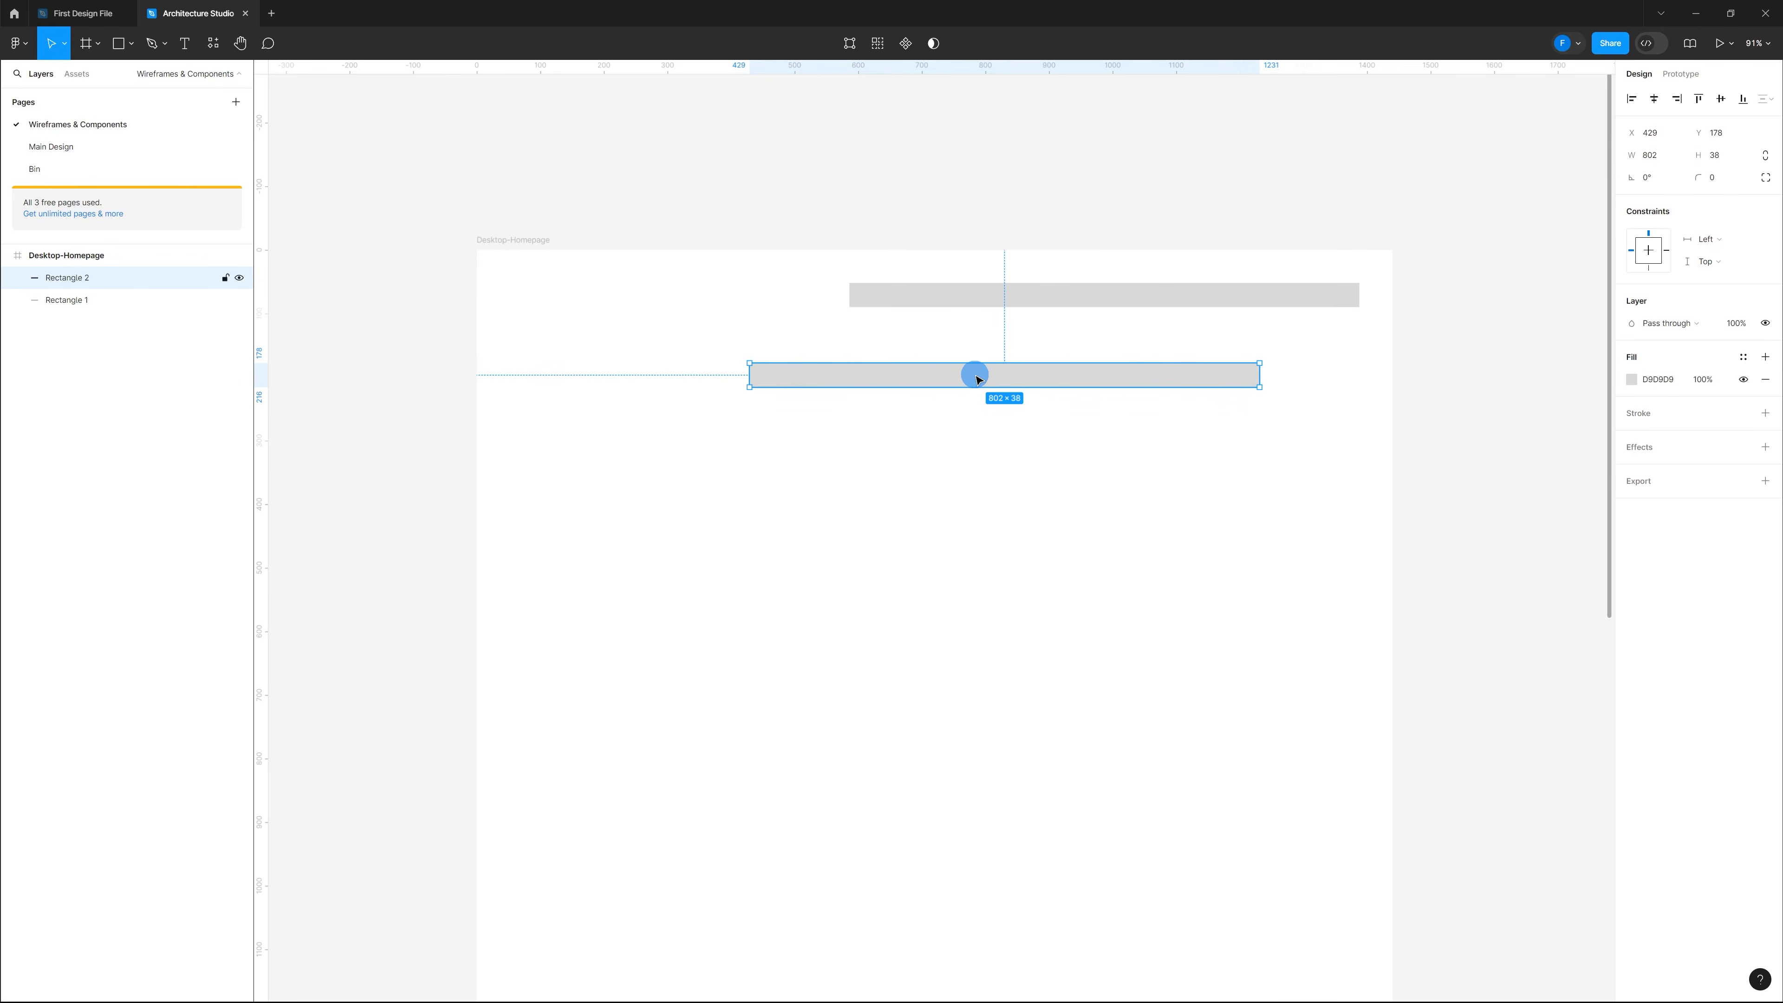
drag(1255, 375, 839, 382)
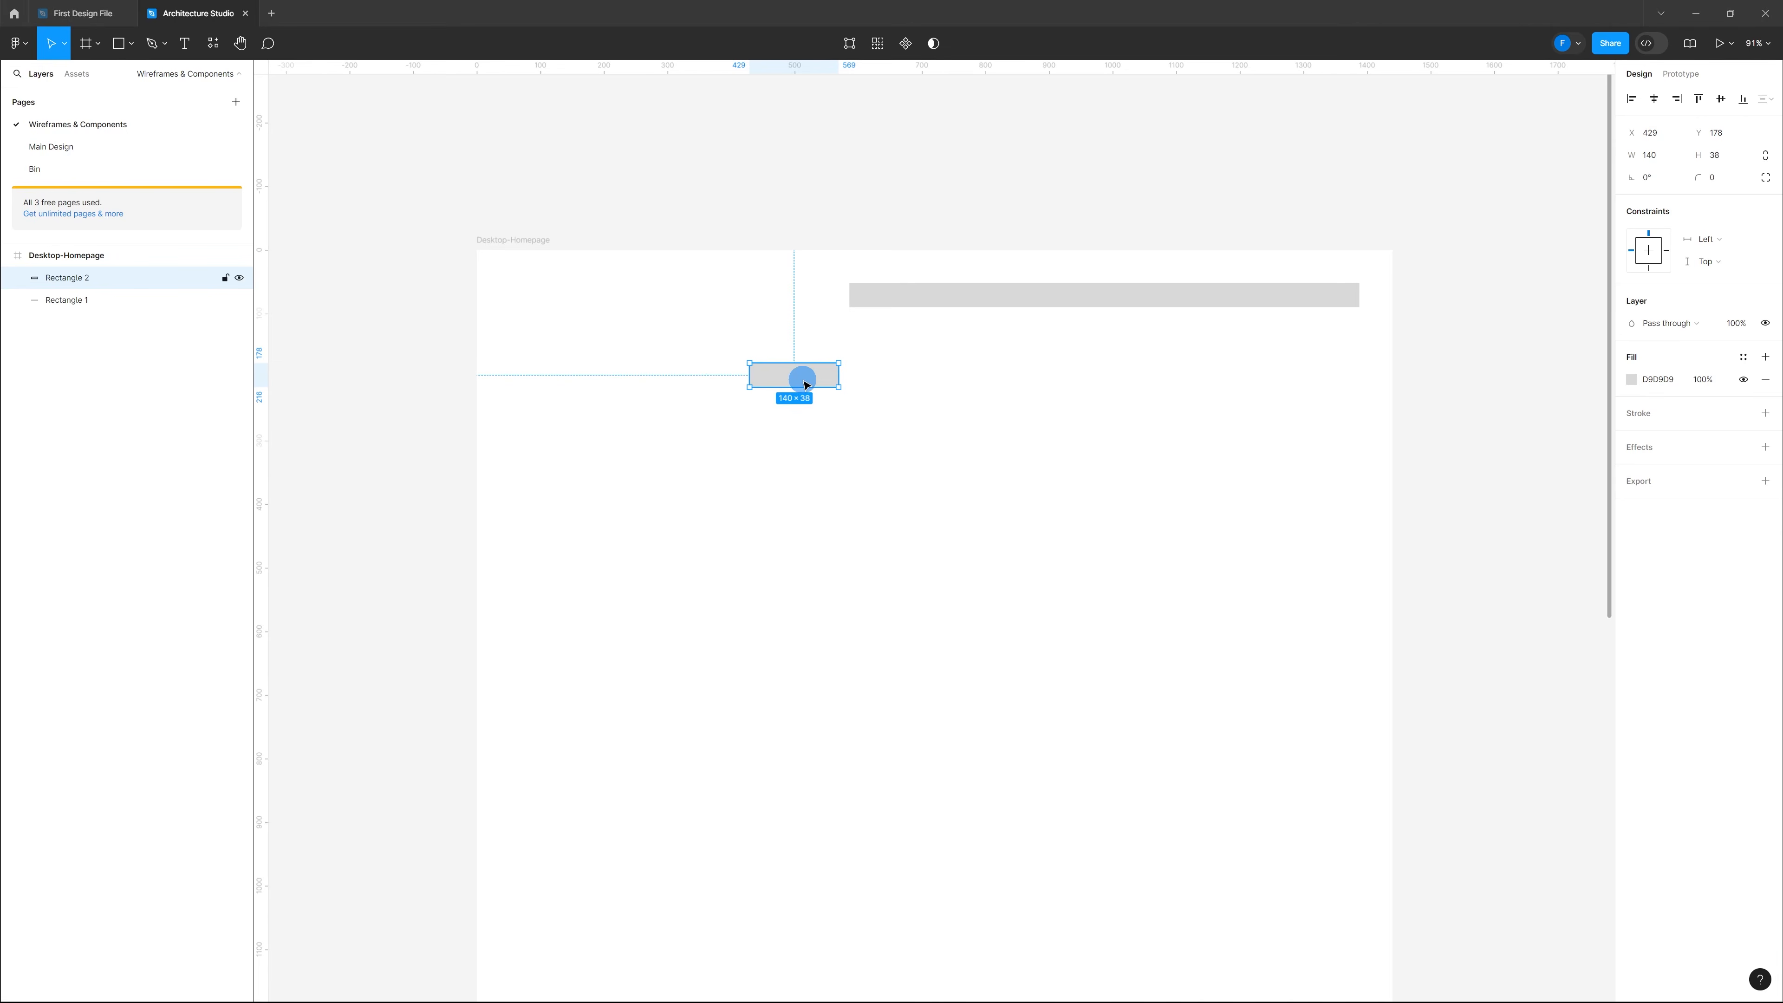
drag(806, 383, 566, 306)
click(655, 369)
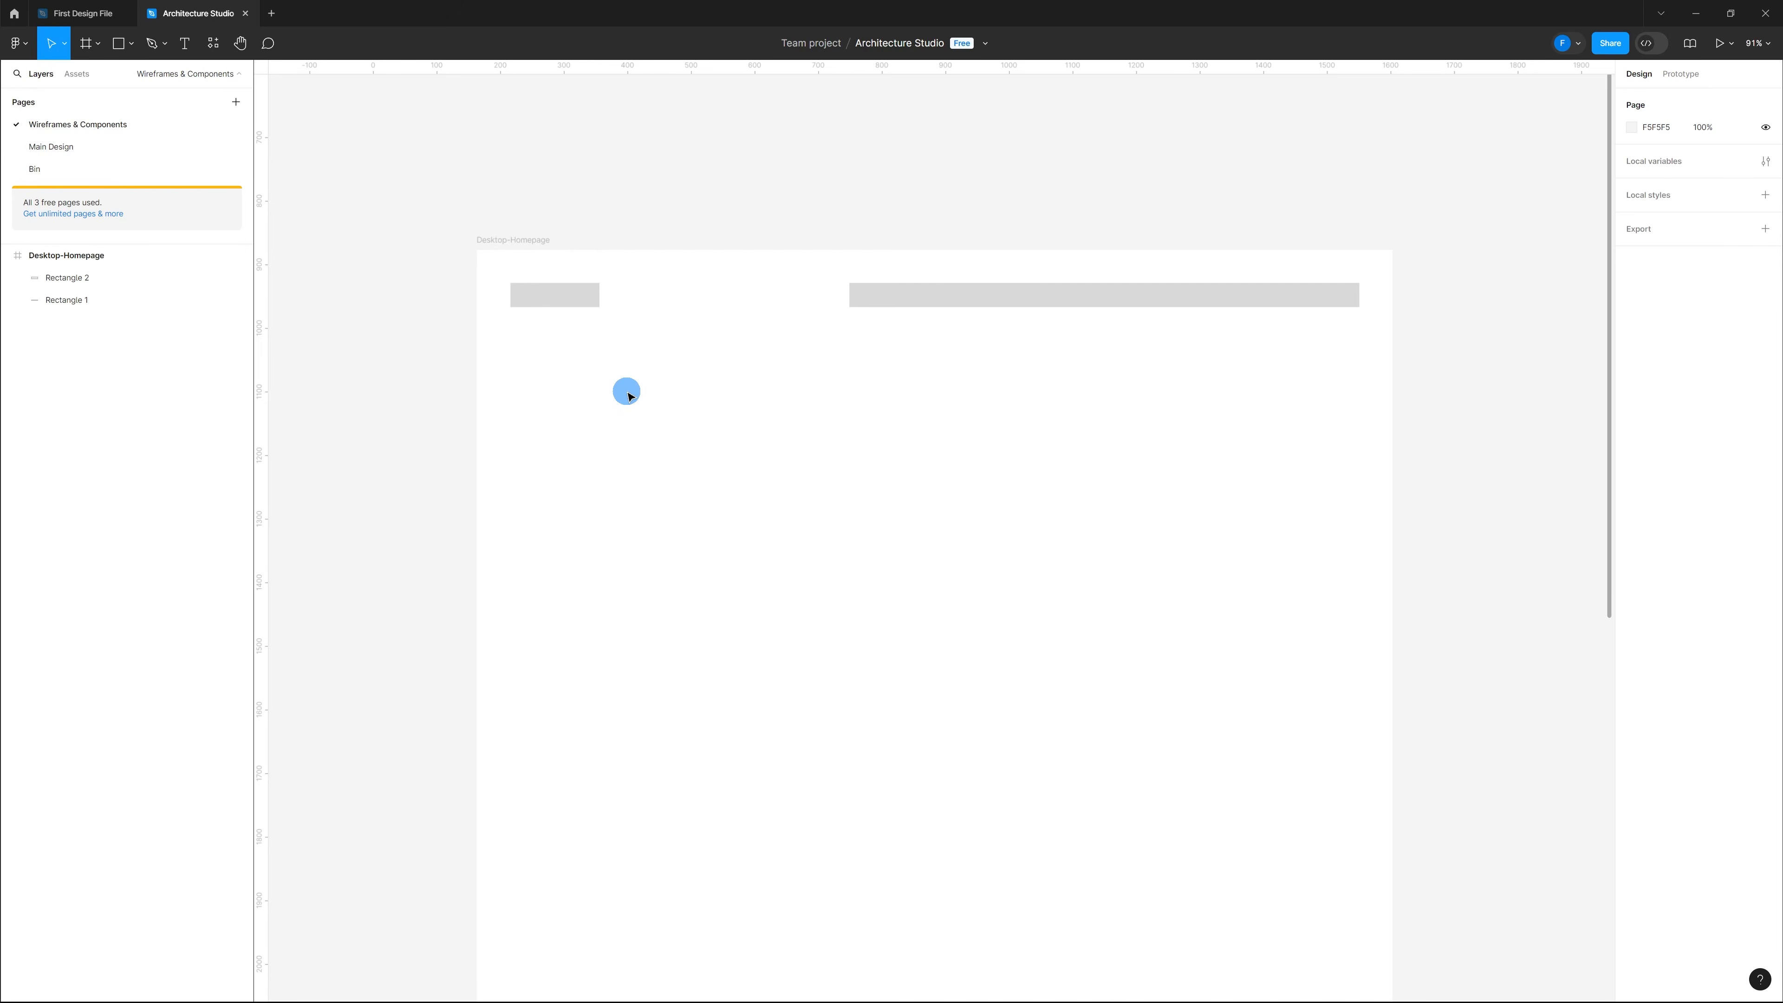
Step: Draw a thin rectangle about 910 × 14 below the header row and centre it horizontally in the frame
key(r)
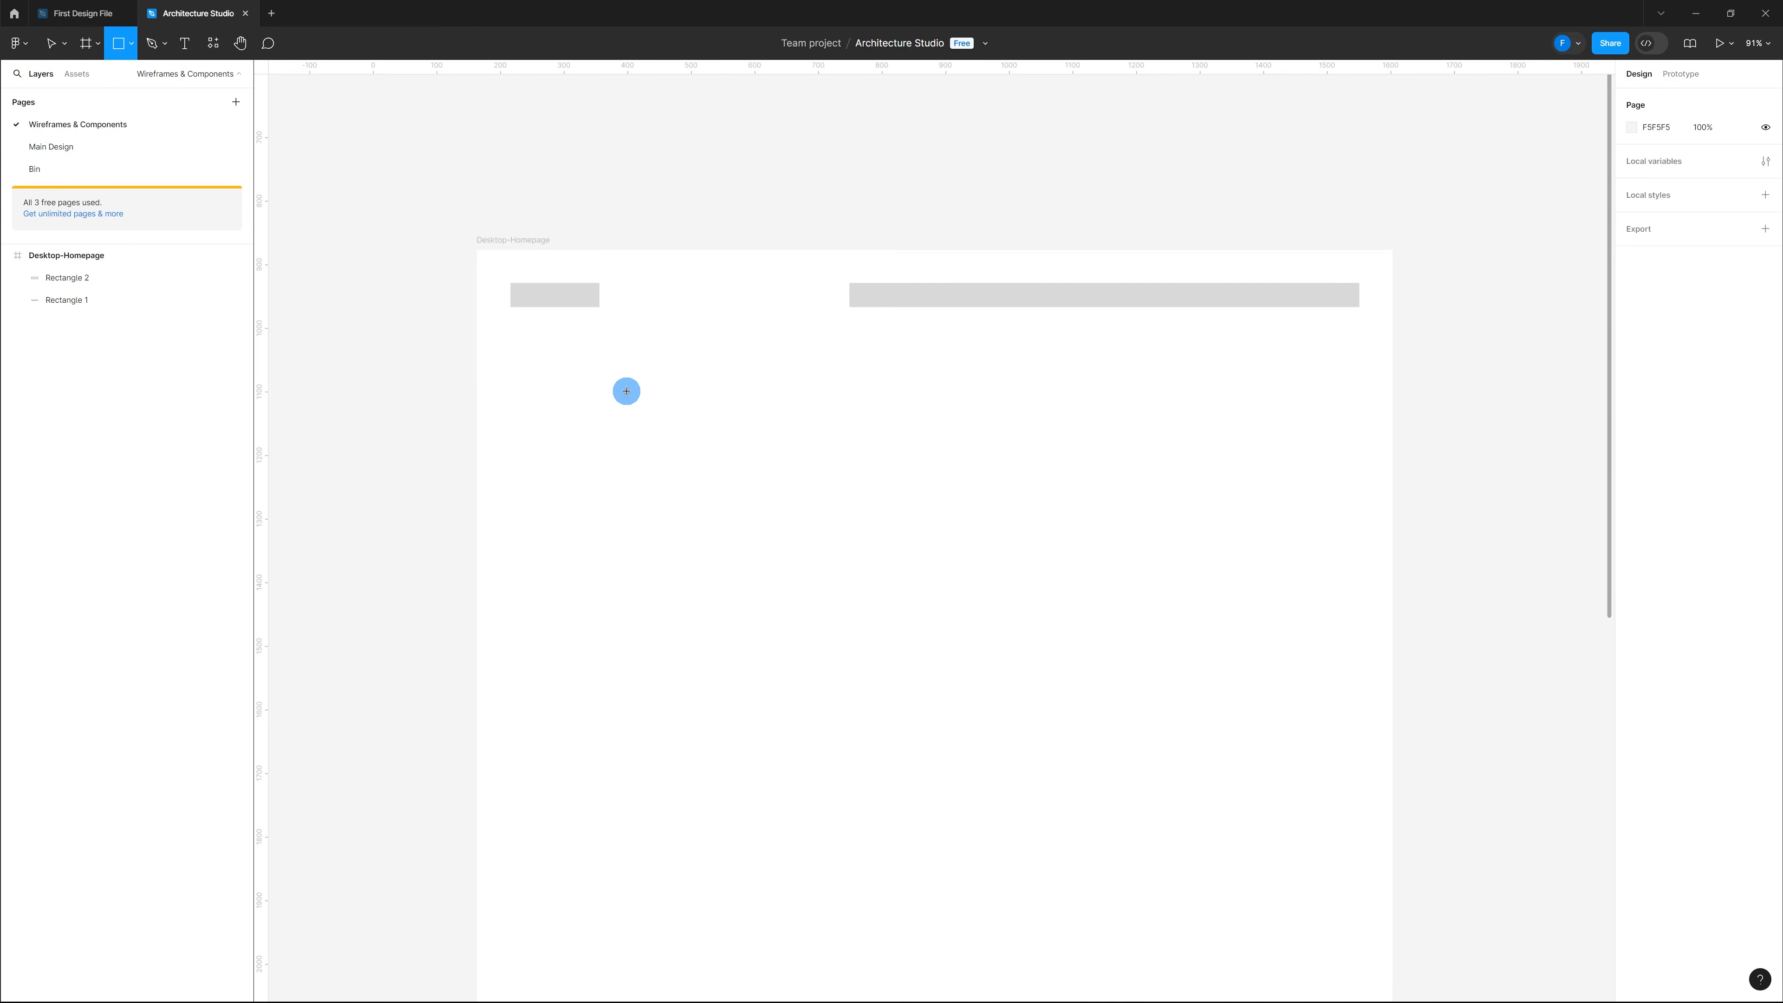
drag(626, 391, 1206, 402)
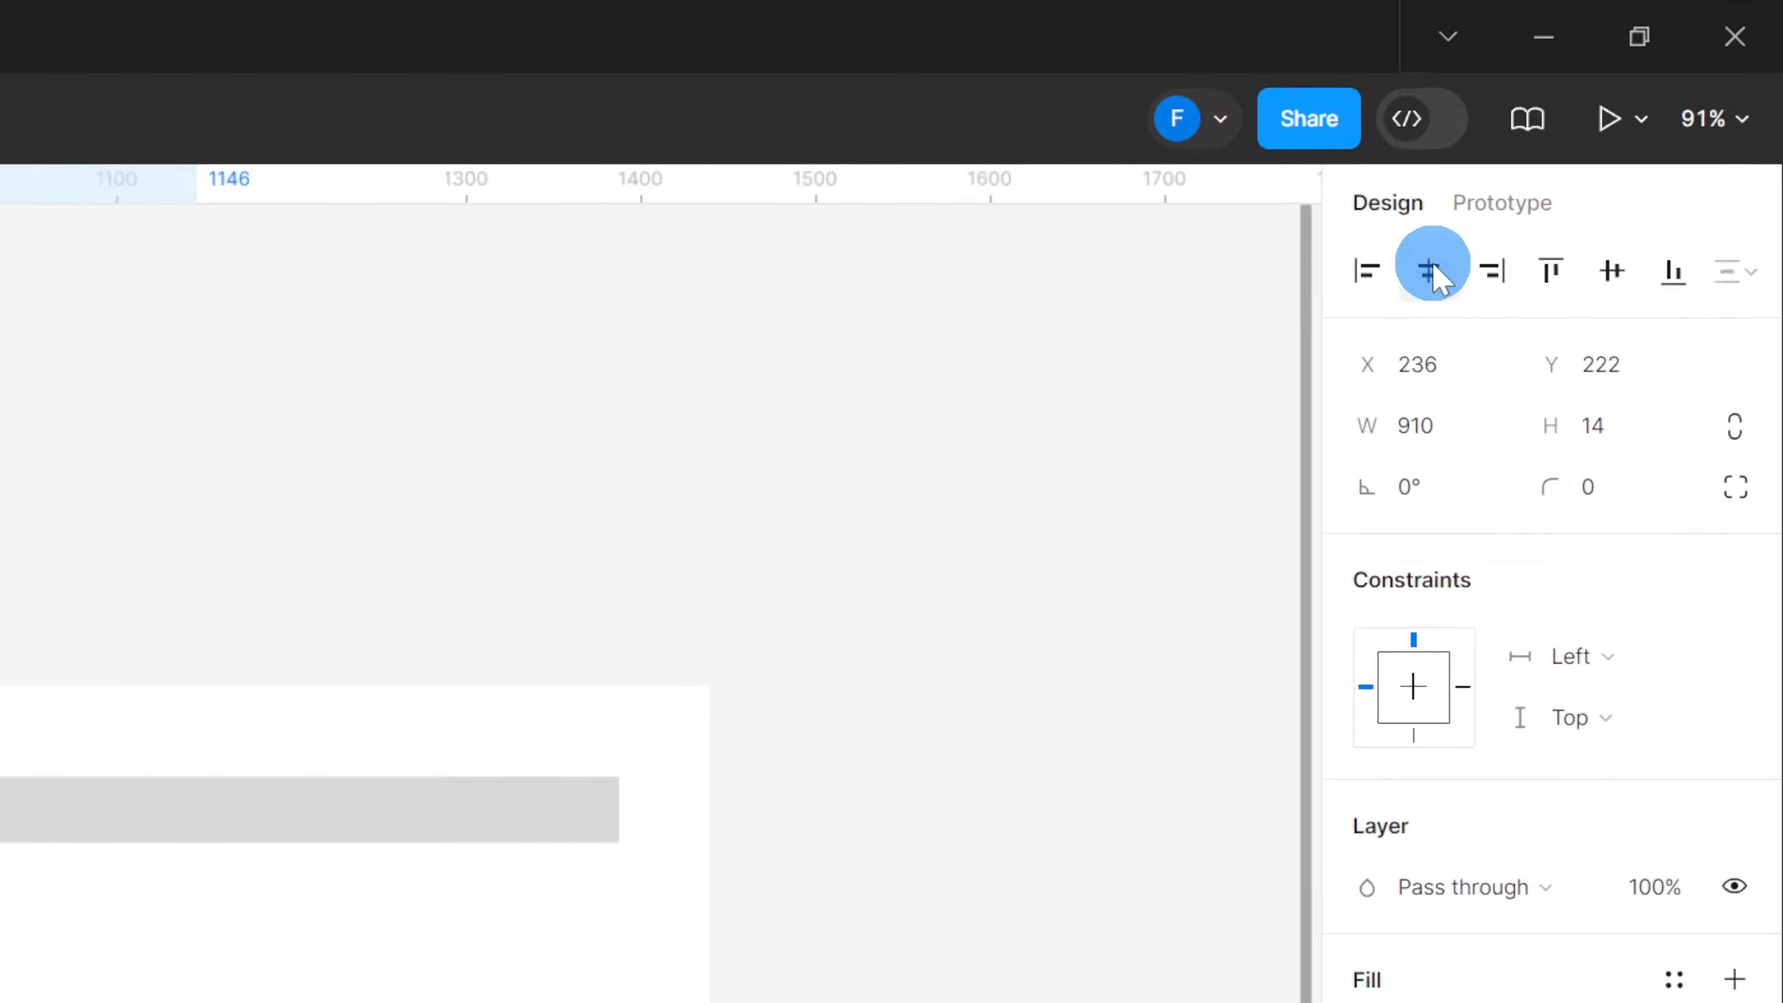
click(1432, 274)
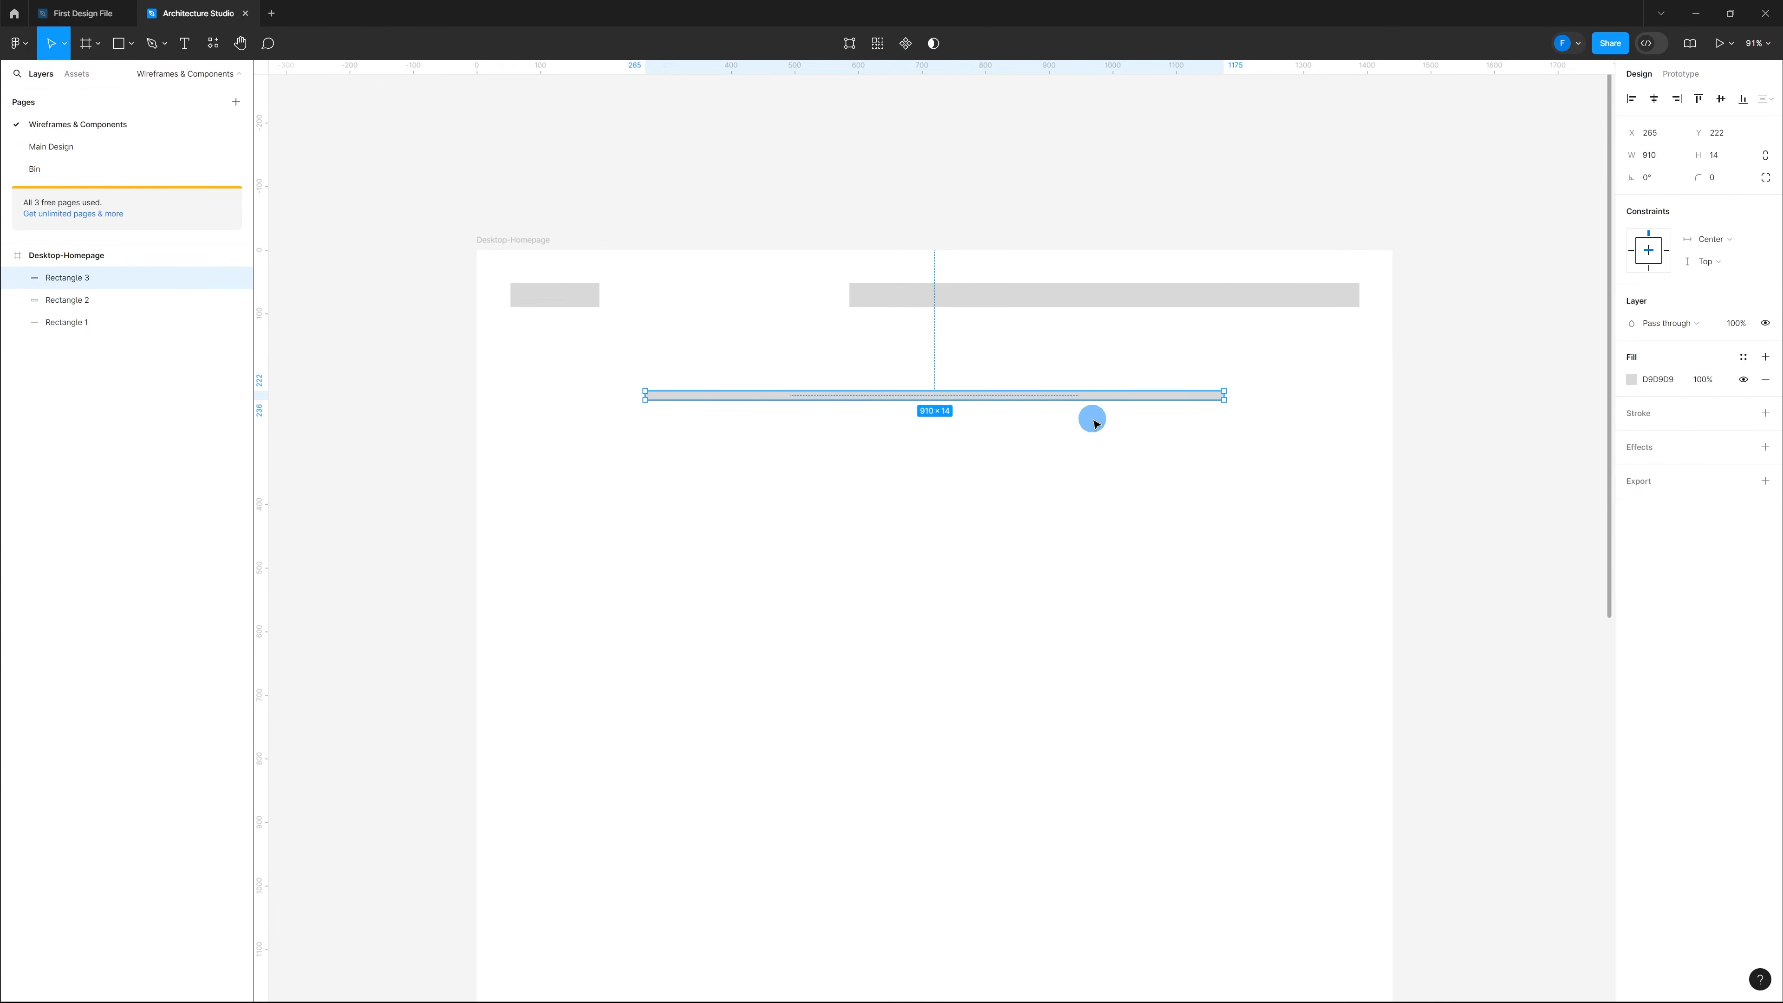
click(1094, 422)
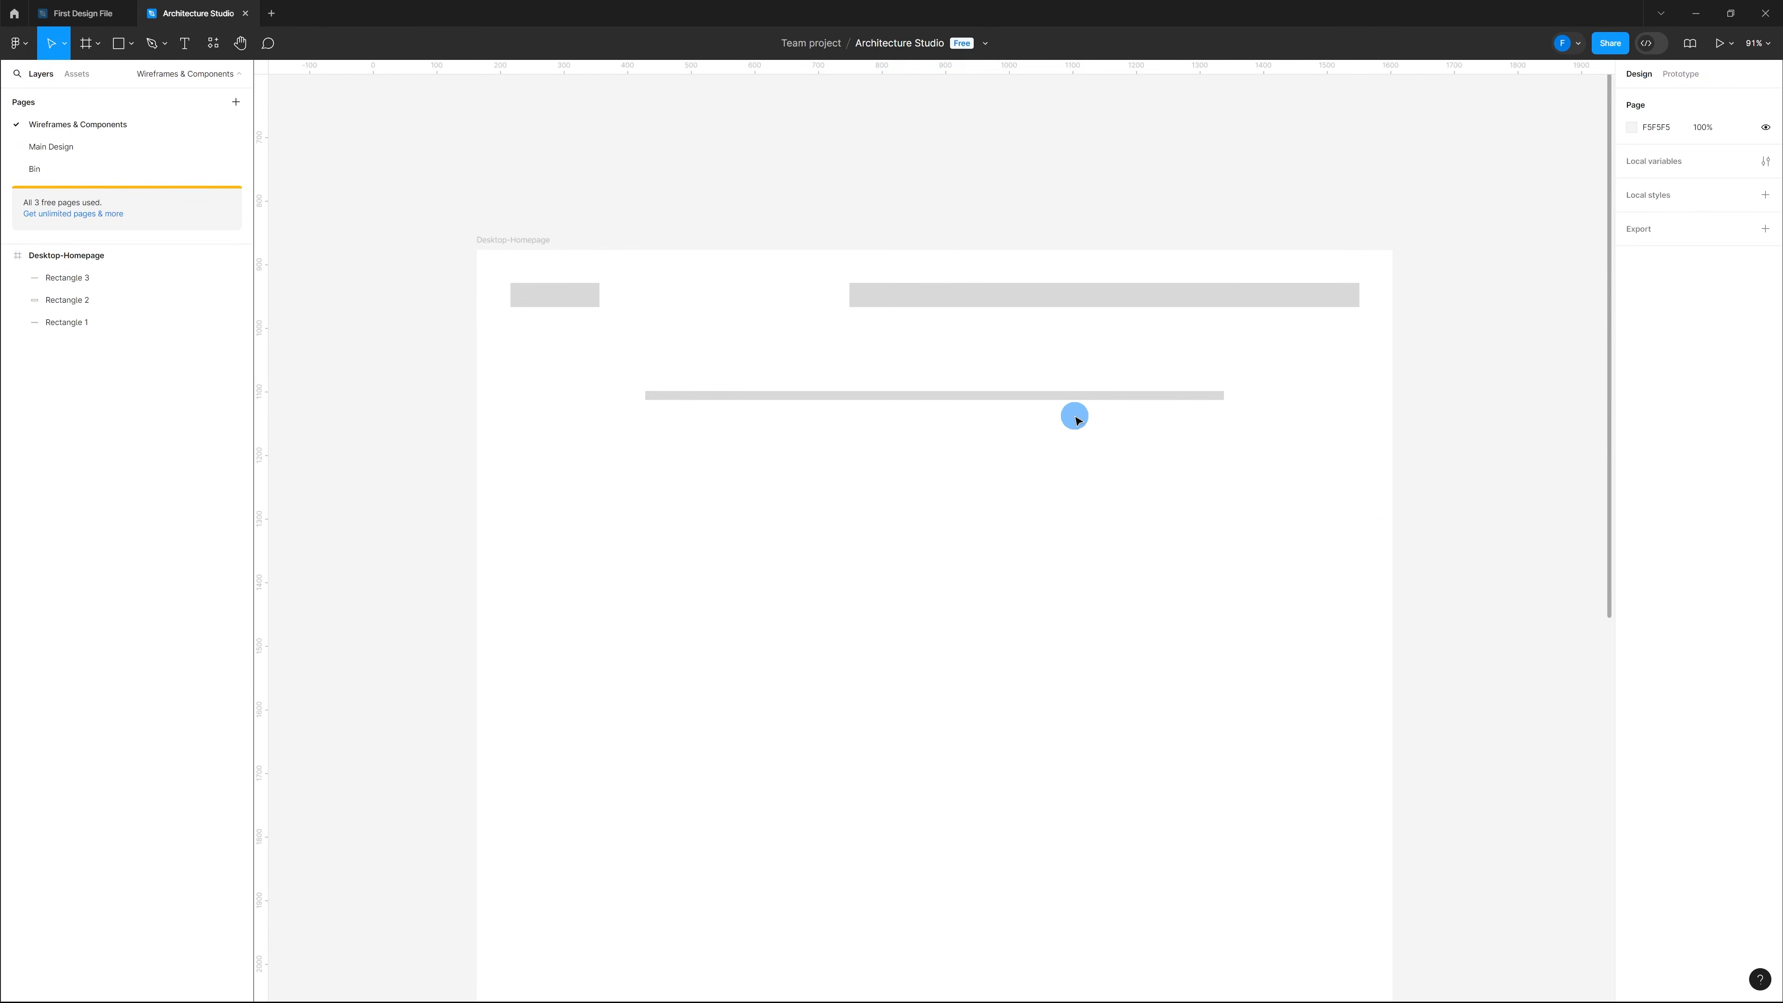
Step: Duplicate the thin bar downward to form a stack of four evenly spaced placeholder text lines
click(1072, 398)
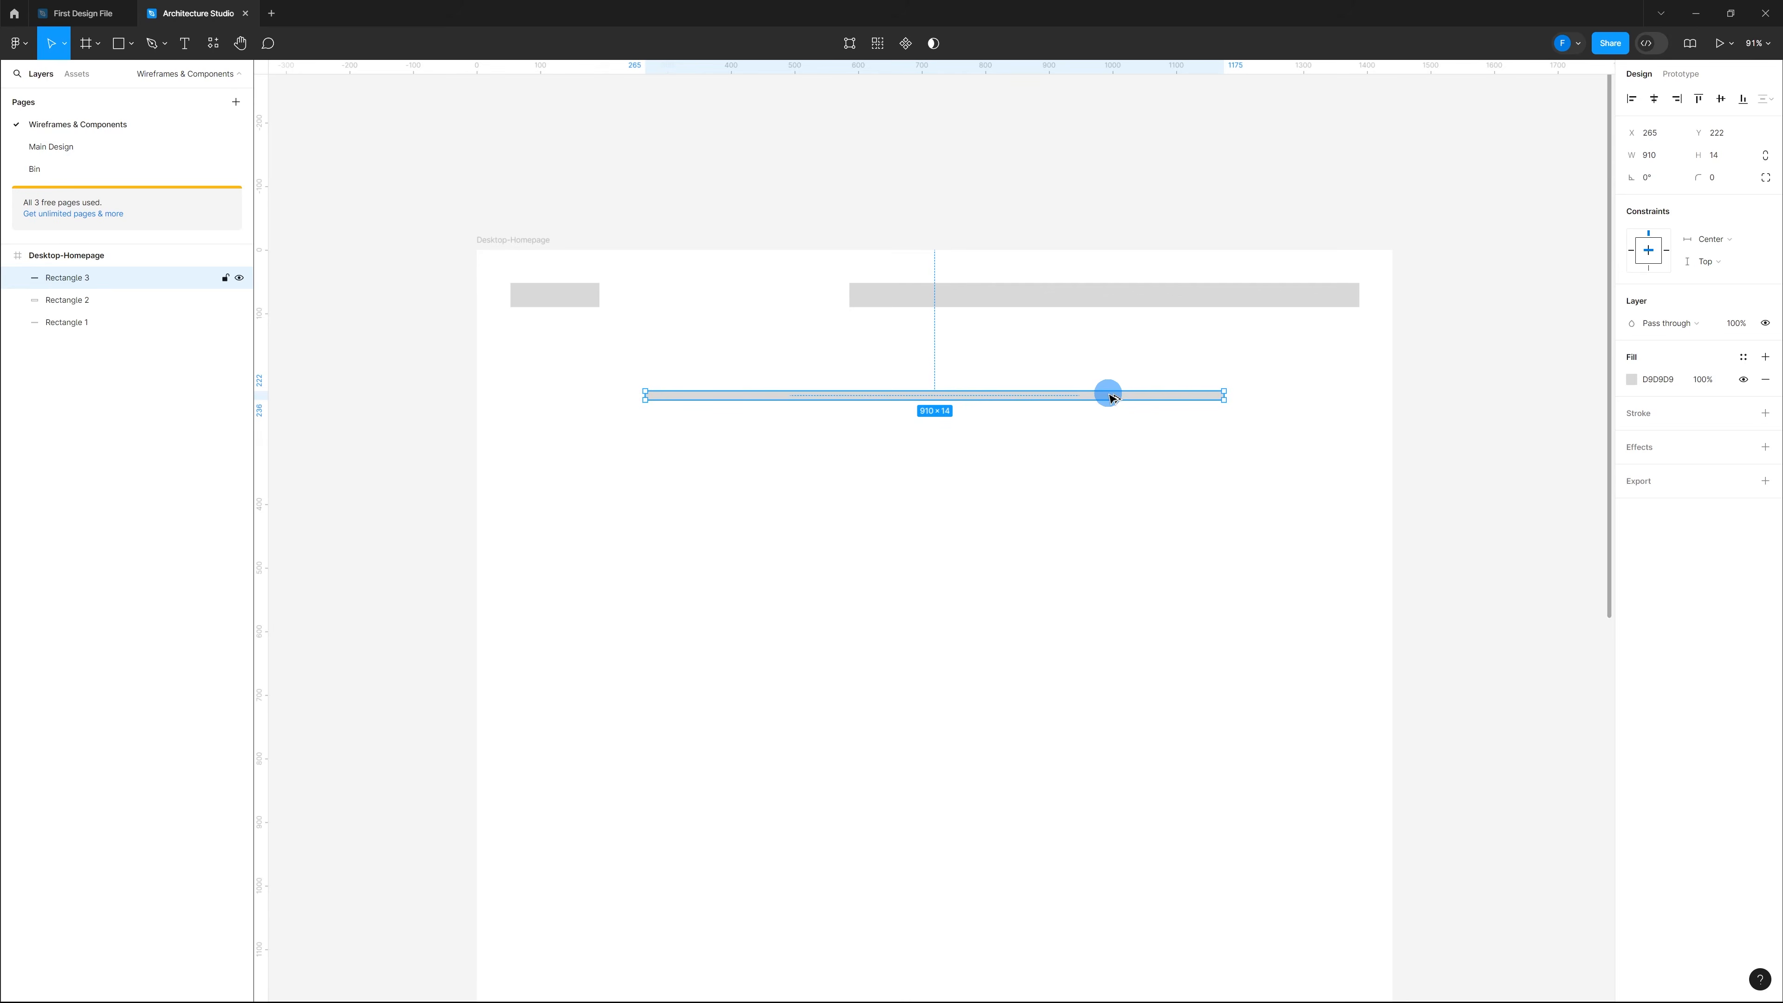
drag(1110, 398, 1107, 451)
click(1090, 504)
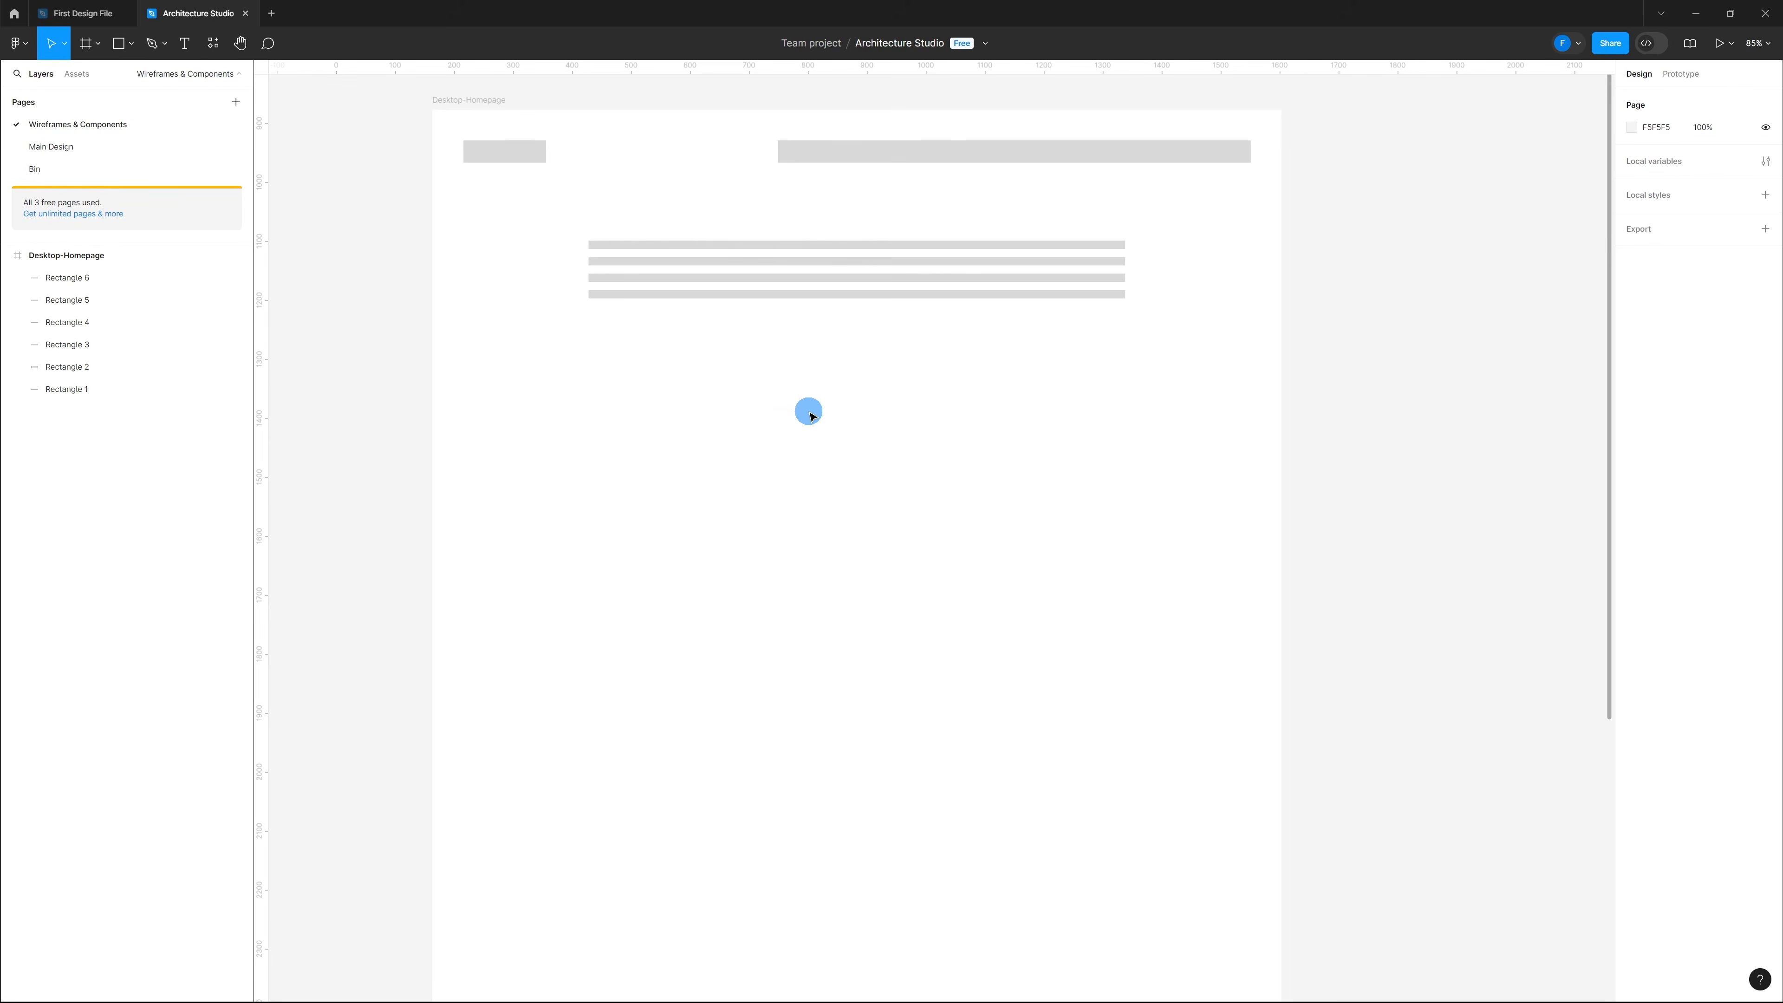
Step: Add a horizontally centred "Title" text at font size 200 below the stack of placeholder lines
key(t)
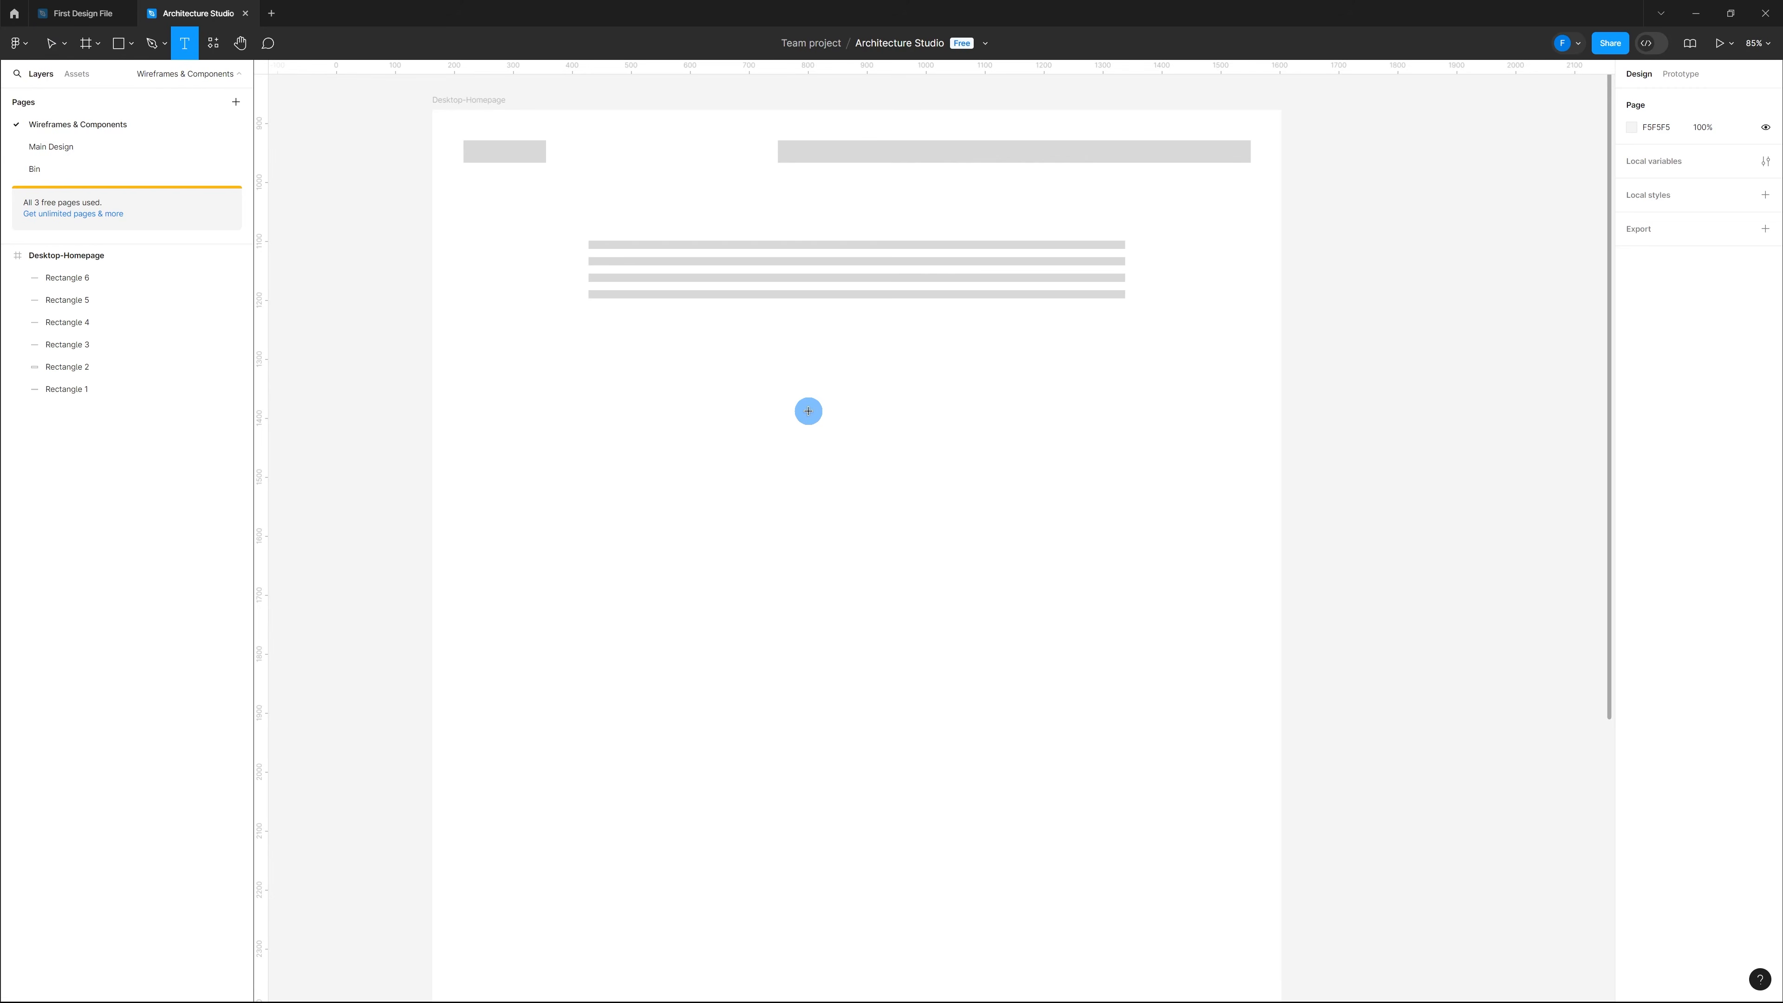
click(780, 409)
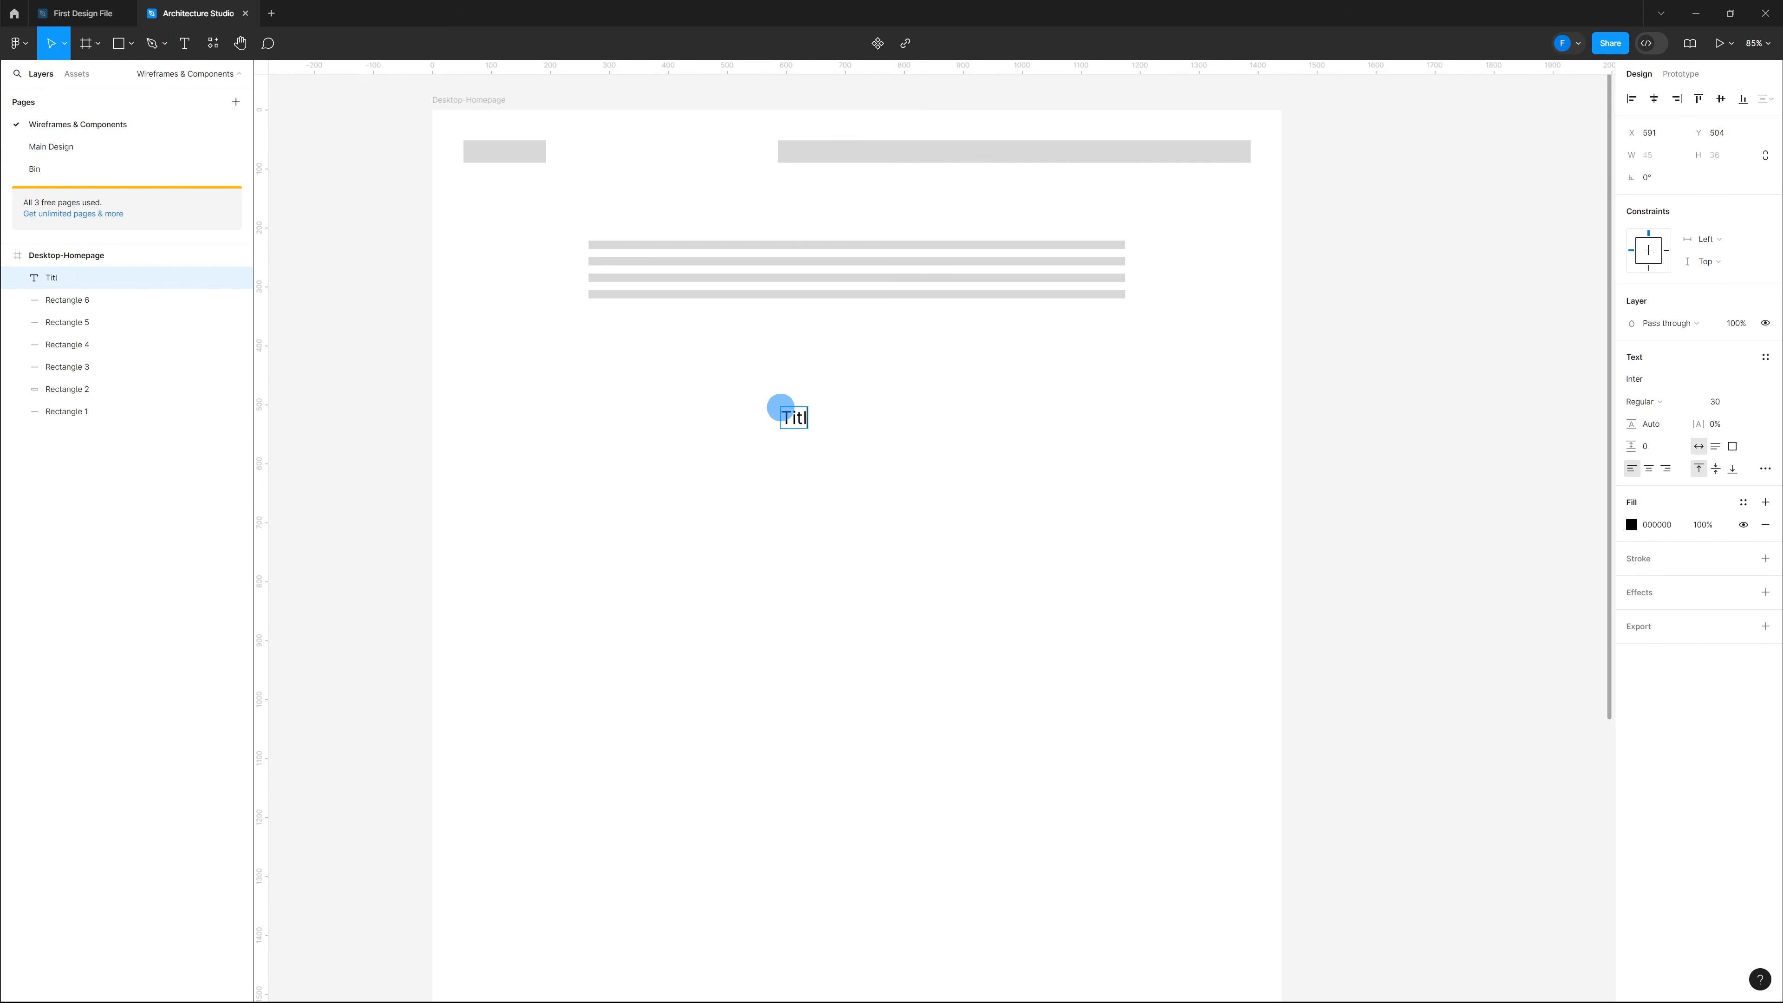
key(Escape)
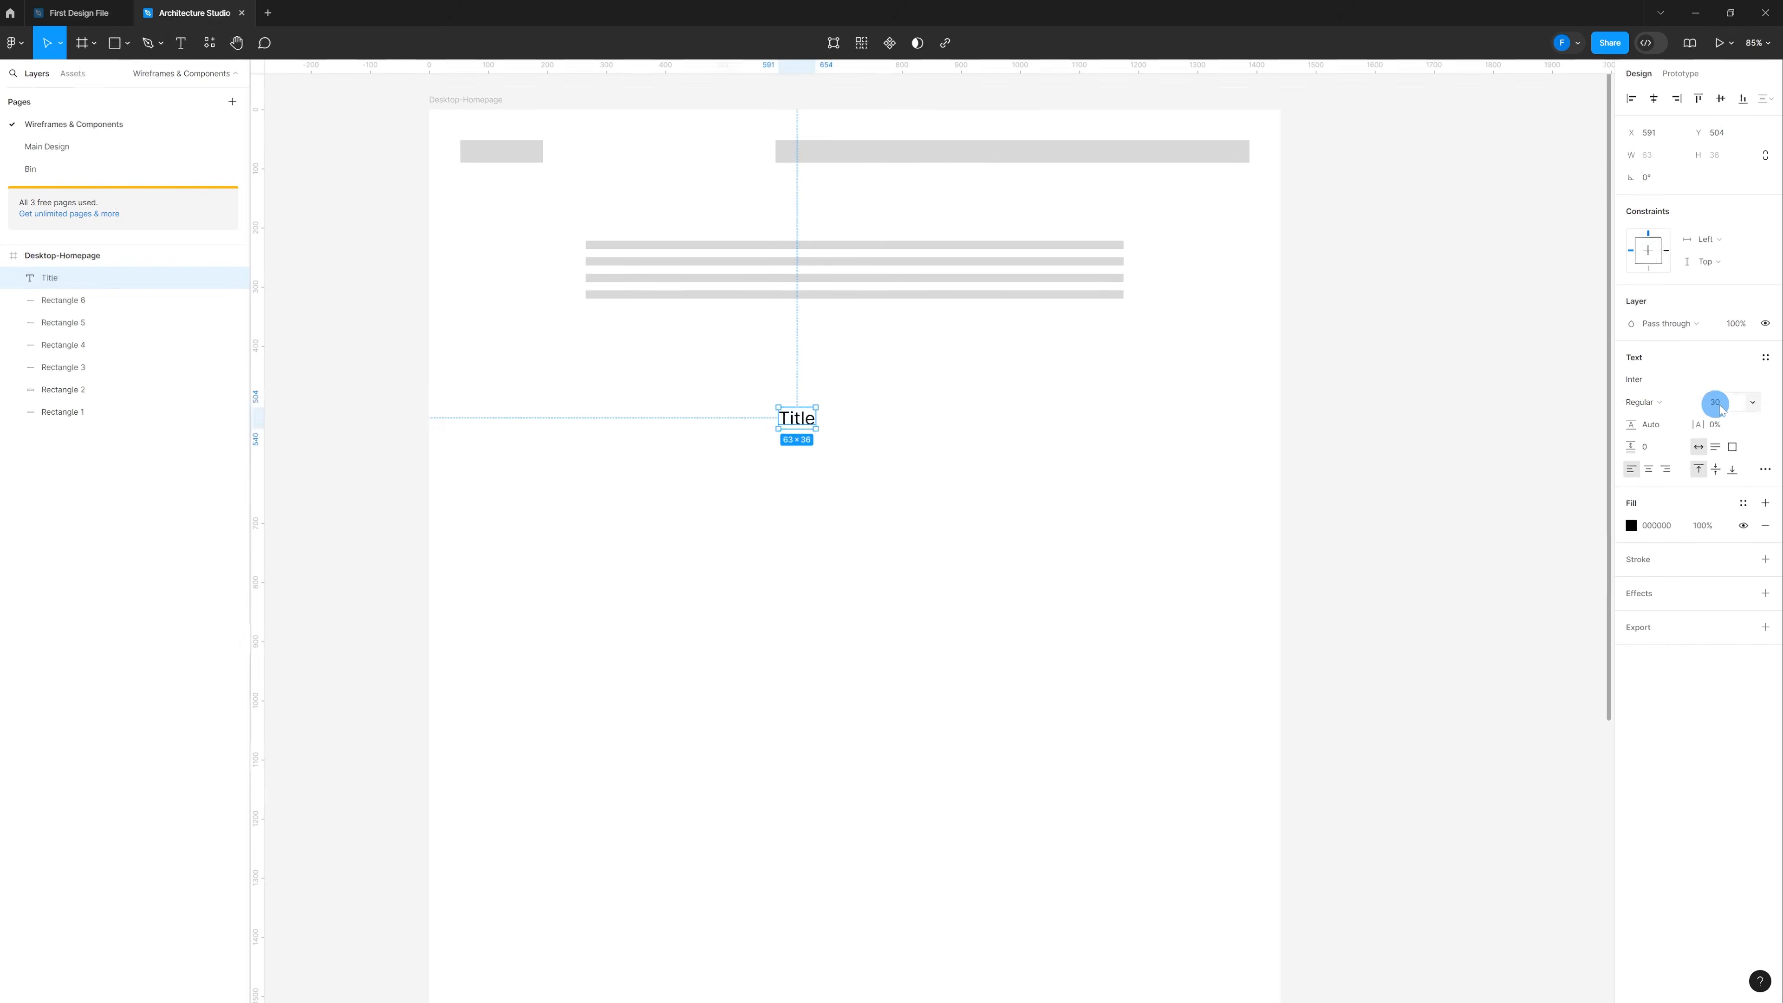
click(1720, 407)
text(200)
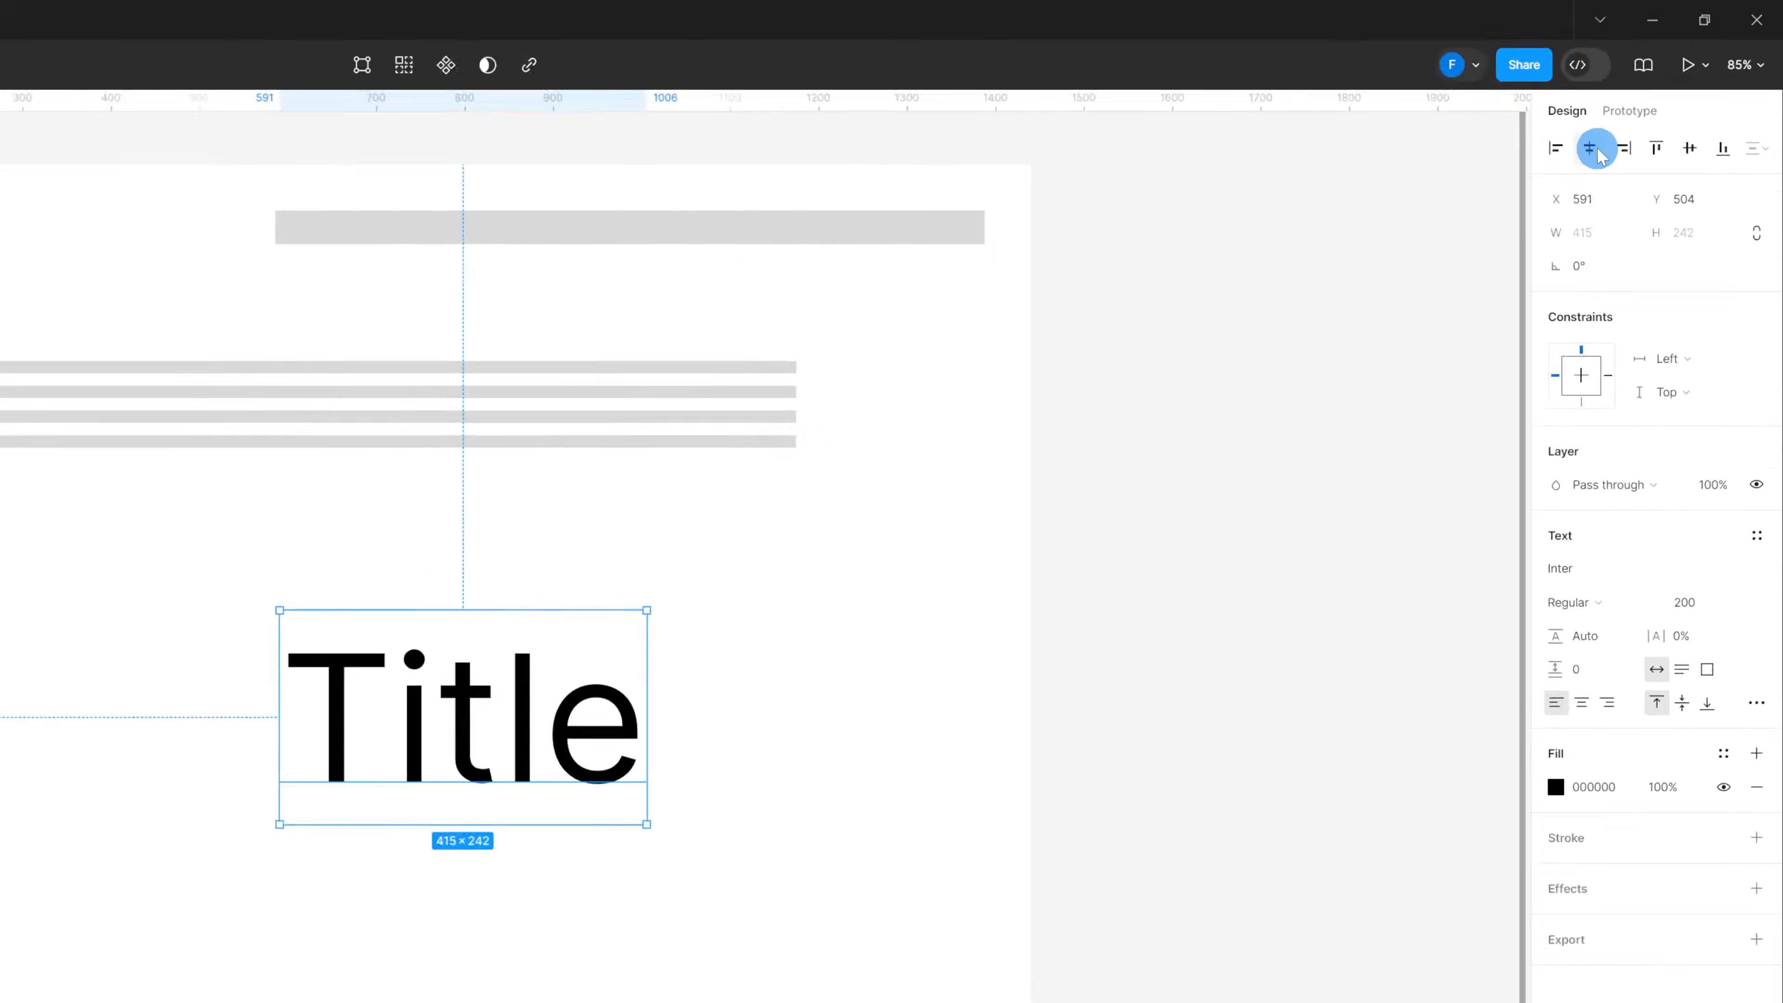
click(1593, 148)
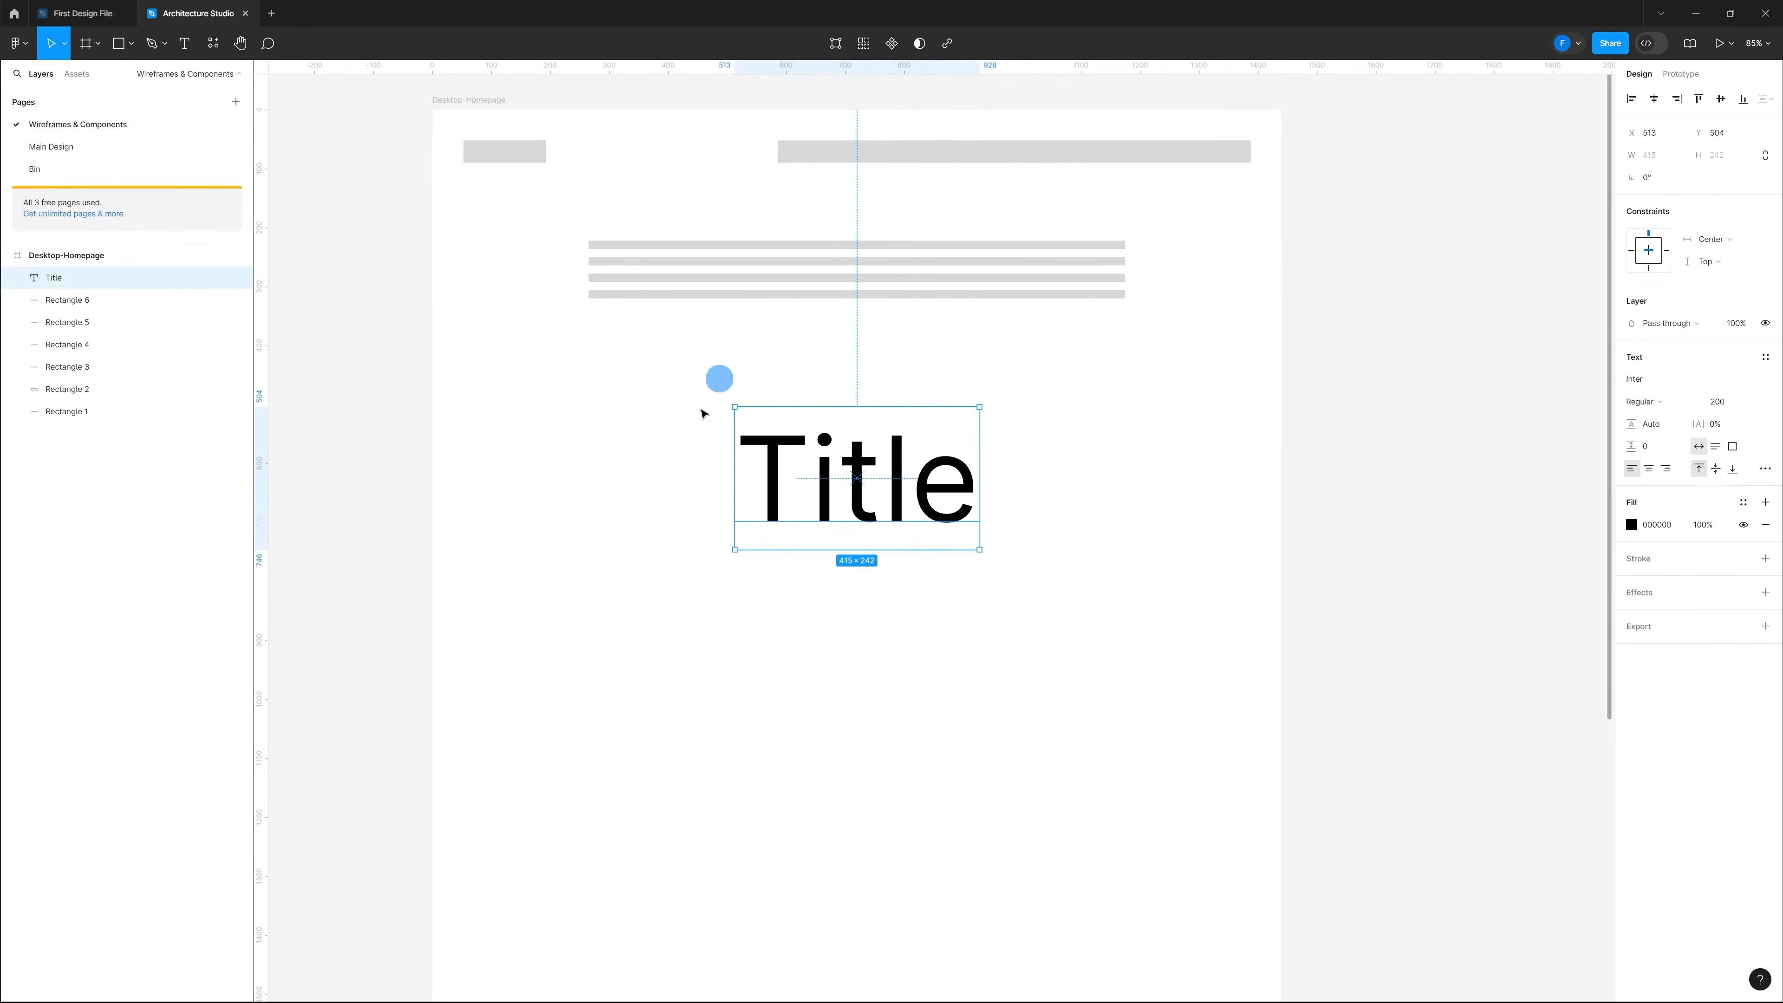
click(934, 623)
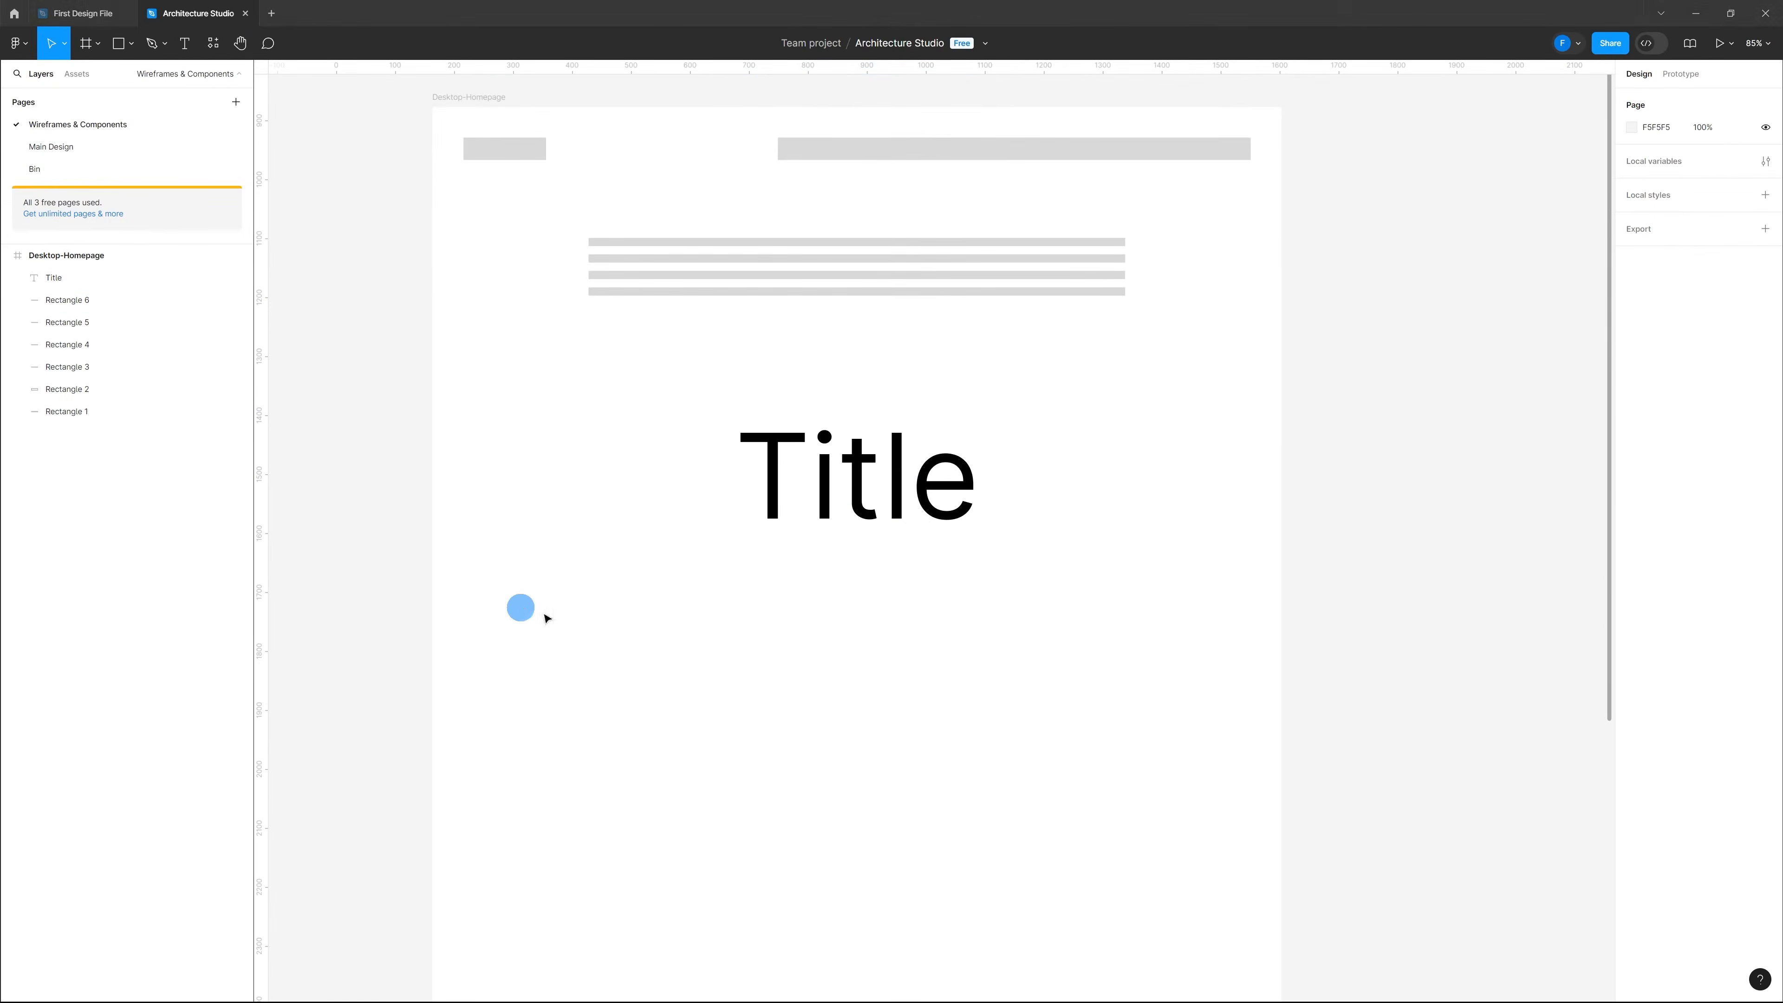
Step: Draw an image placeholder rectangle about 496 × 599 below the Title text on the left side of the frame
click(647, 642)
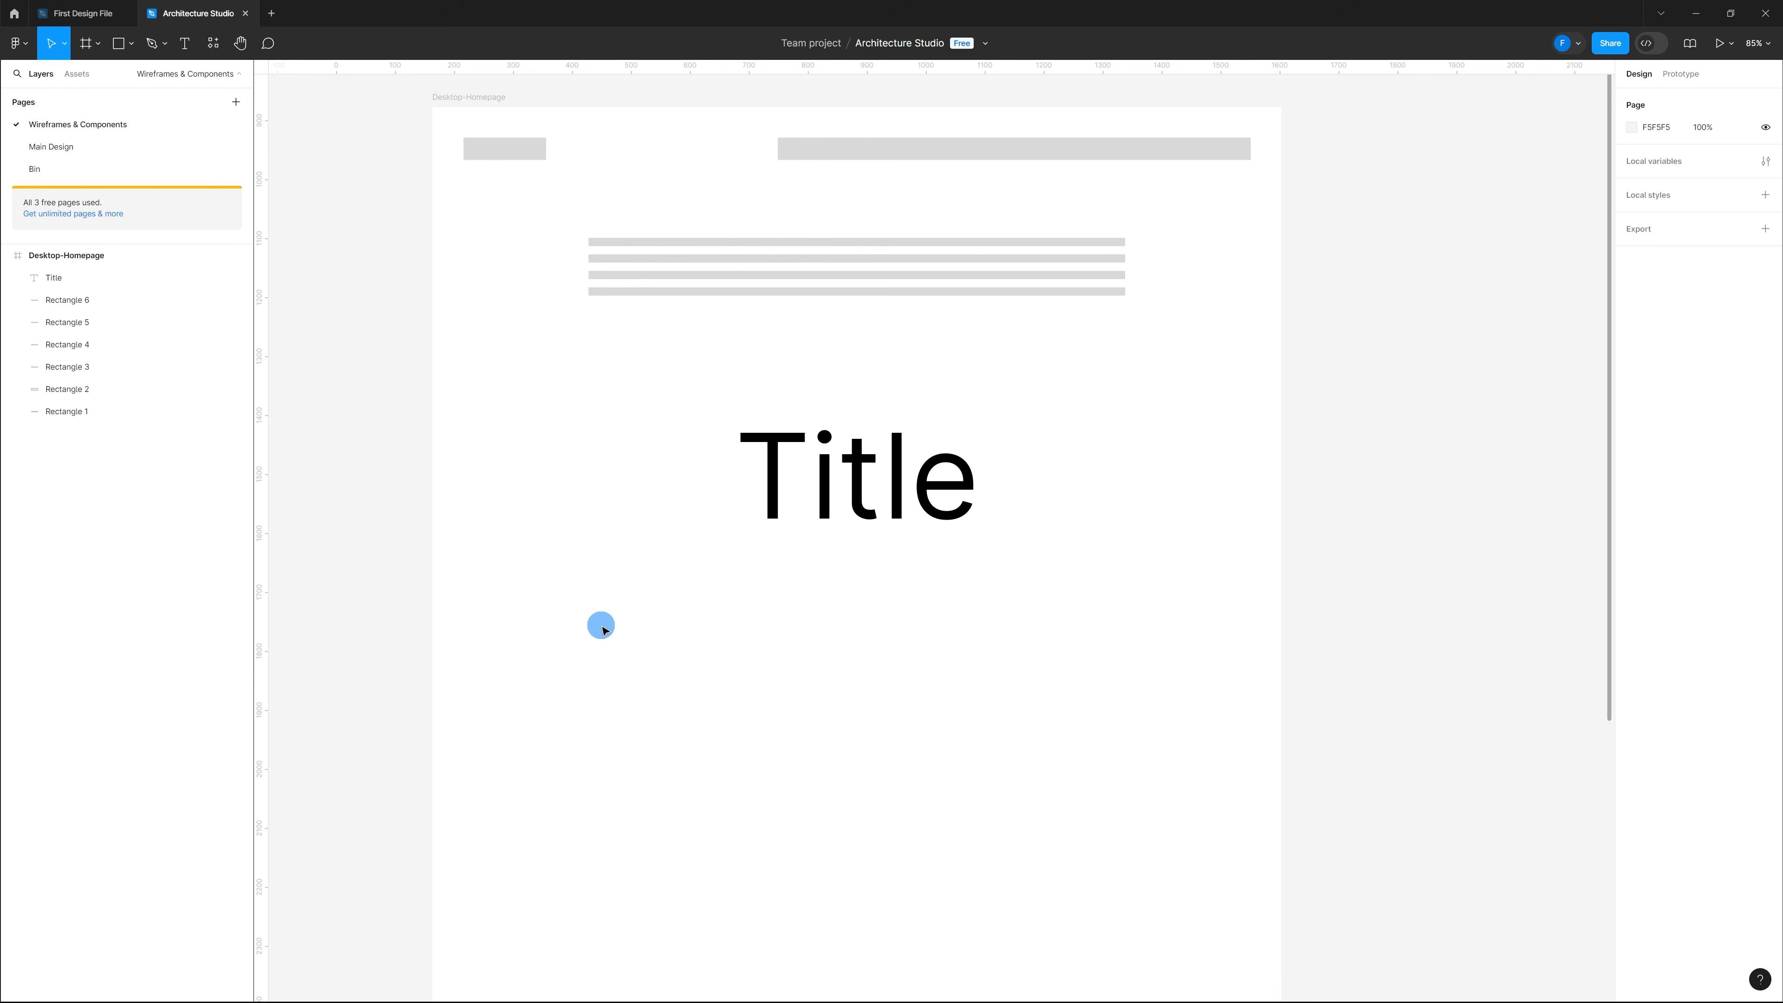
key(r)
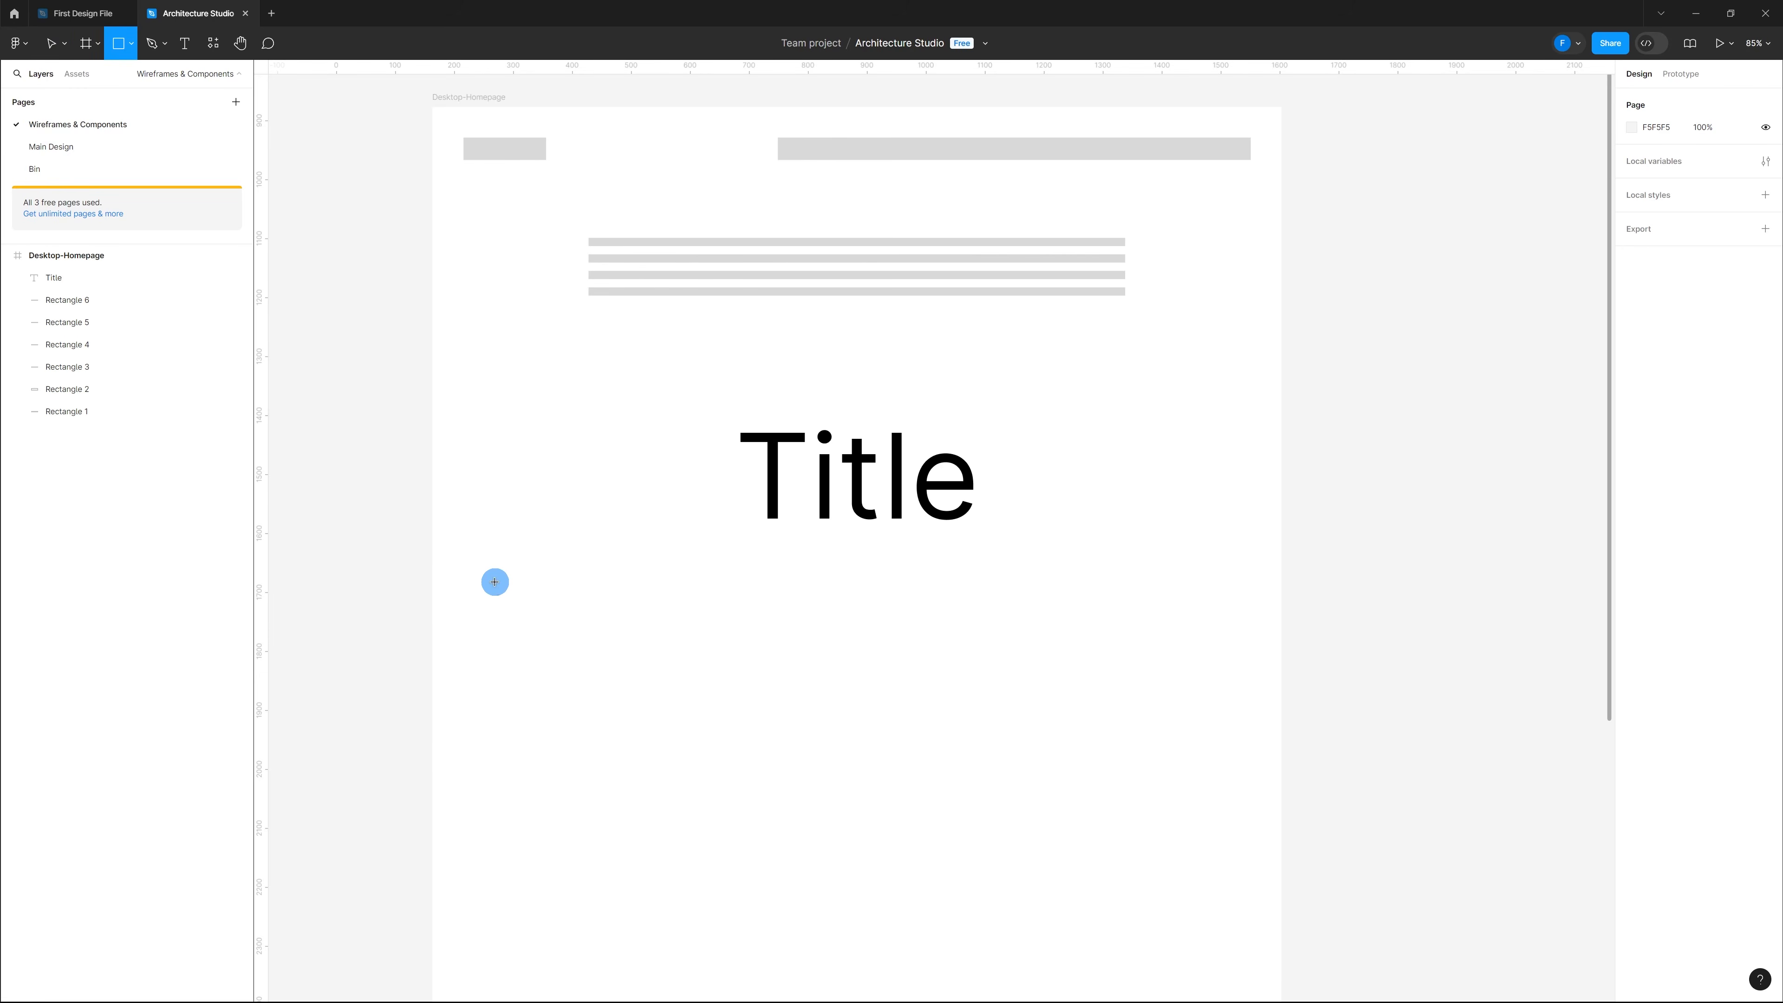
mouse_move(478, 576)
mouse_down()
mouse_move(685, 781)
mouse_move(701, 920)
mouse_move(771, 949)
mouse_move(769, 929)
mouse_up()
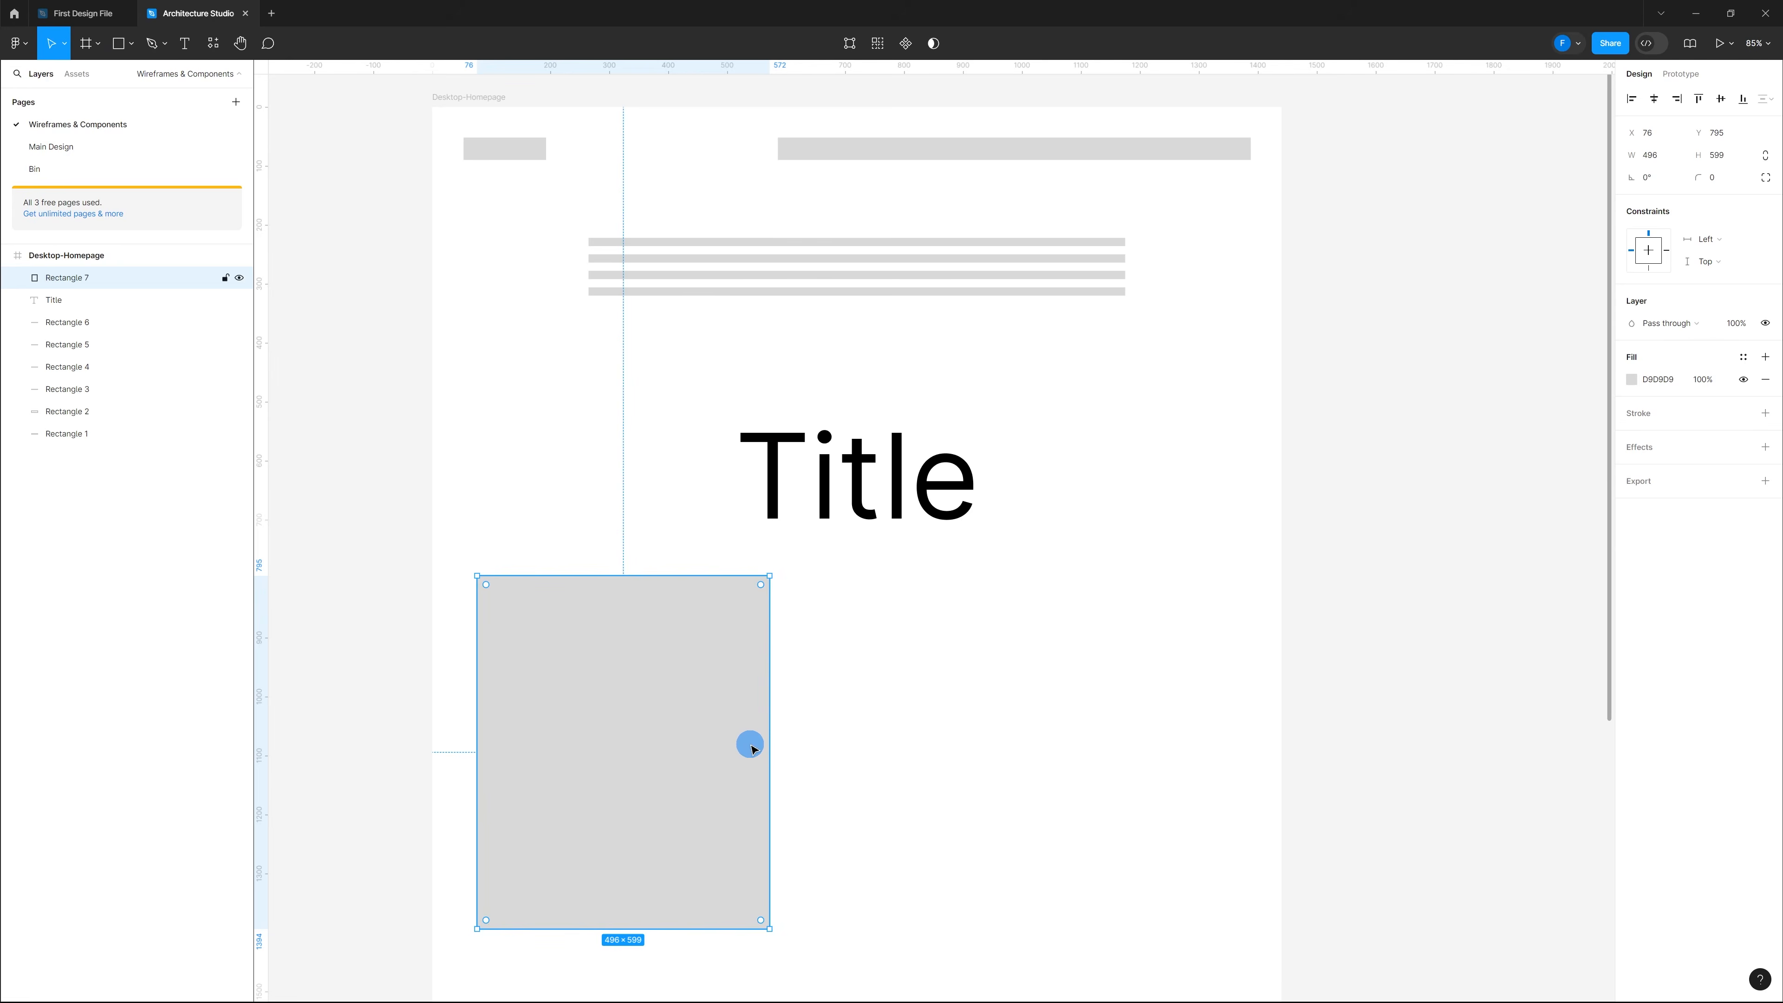
Step: Draw a caption bar about 264 × 21 just below the large image placeholder and select it
scroll(772, 734, down, 5)
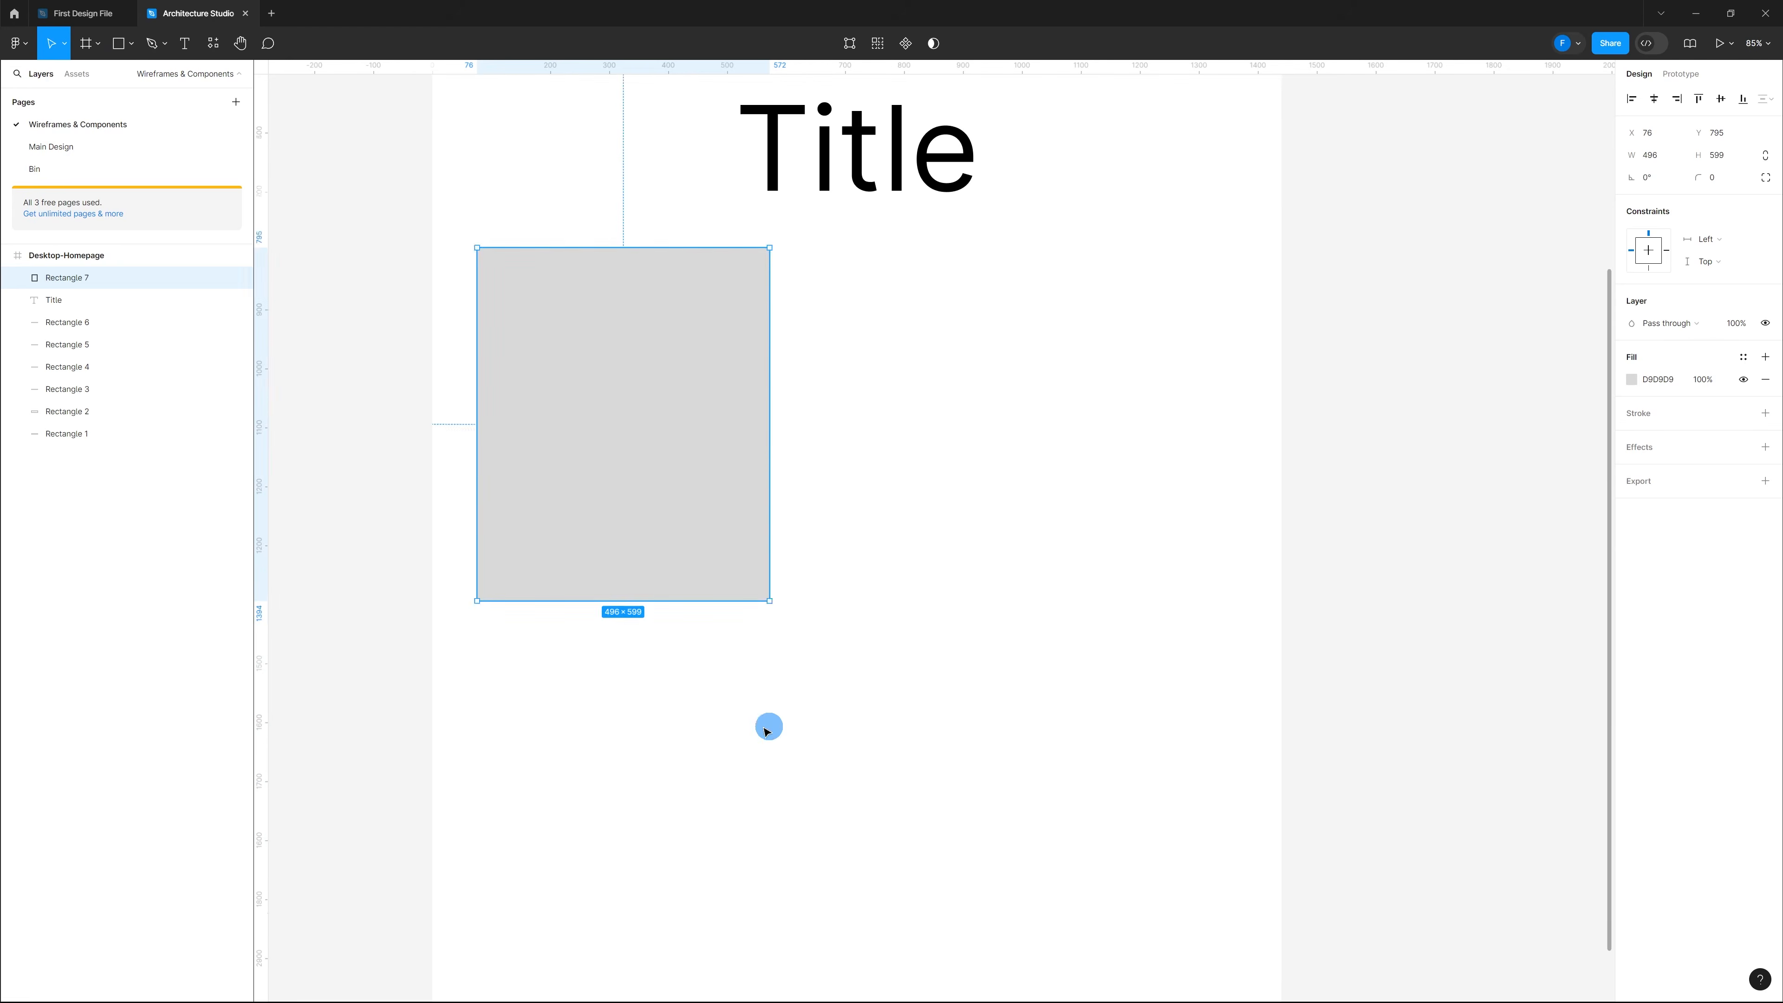
click(628, 711)
key(r)
drag(484, 622, 639, 635)
click(726, 643)
scroll(702, 737, up, 3)
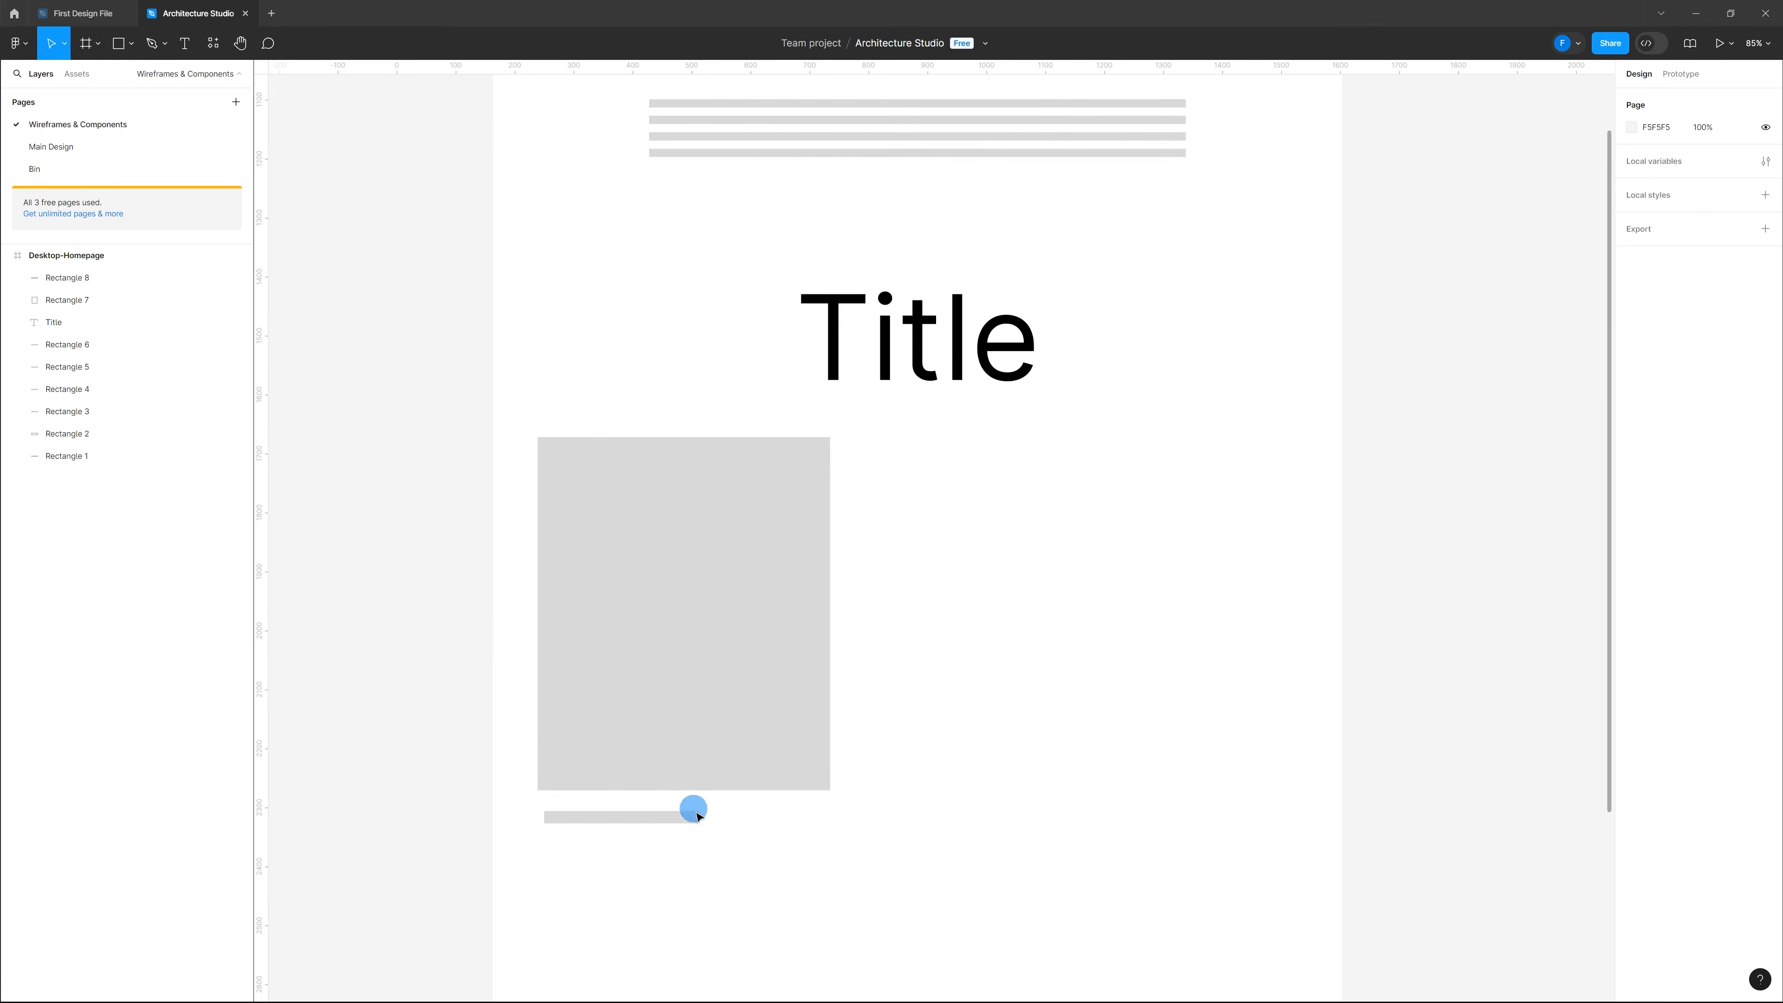
click(672, 818)
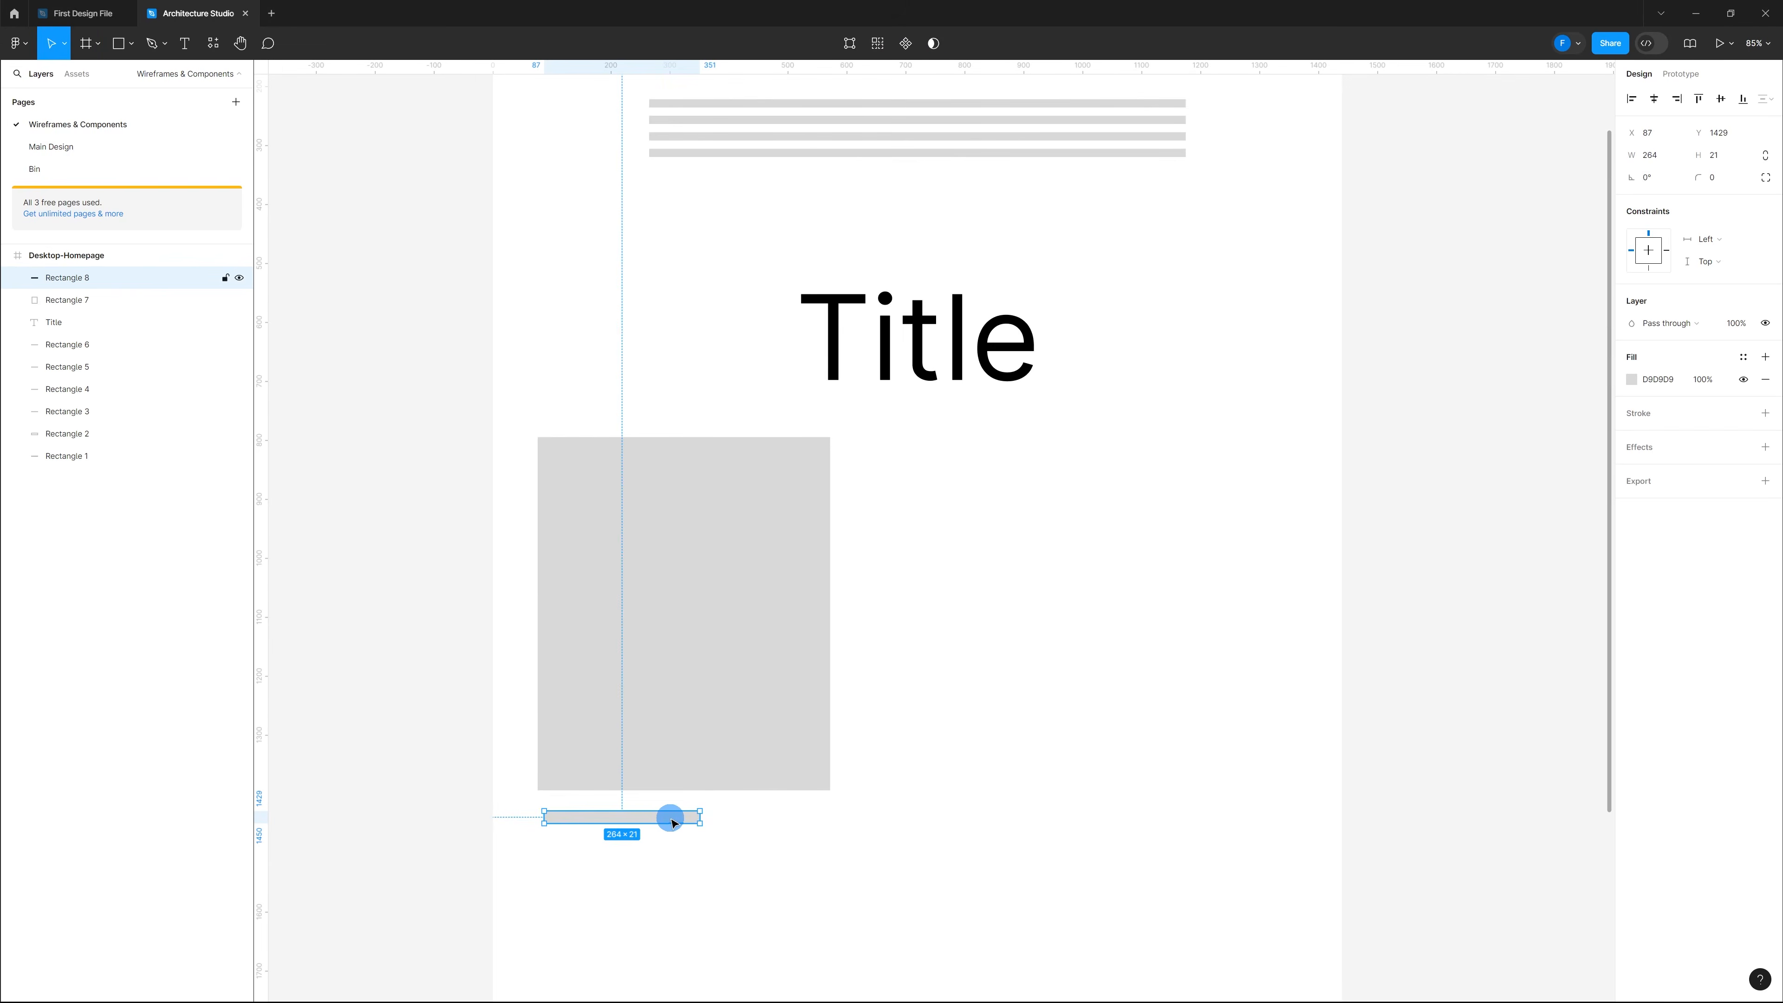
Step: Align the caption bar with the image placeholder's left edge and group the two rectangles together
drag(658, 821, 652, 819)
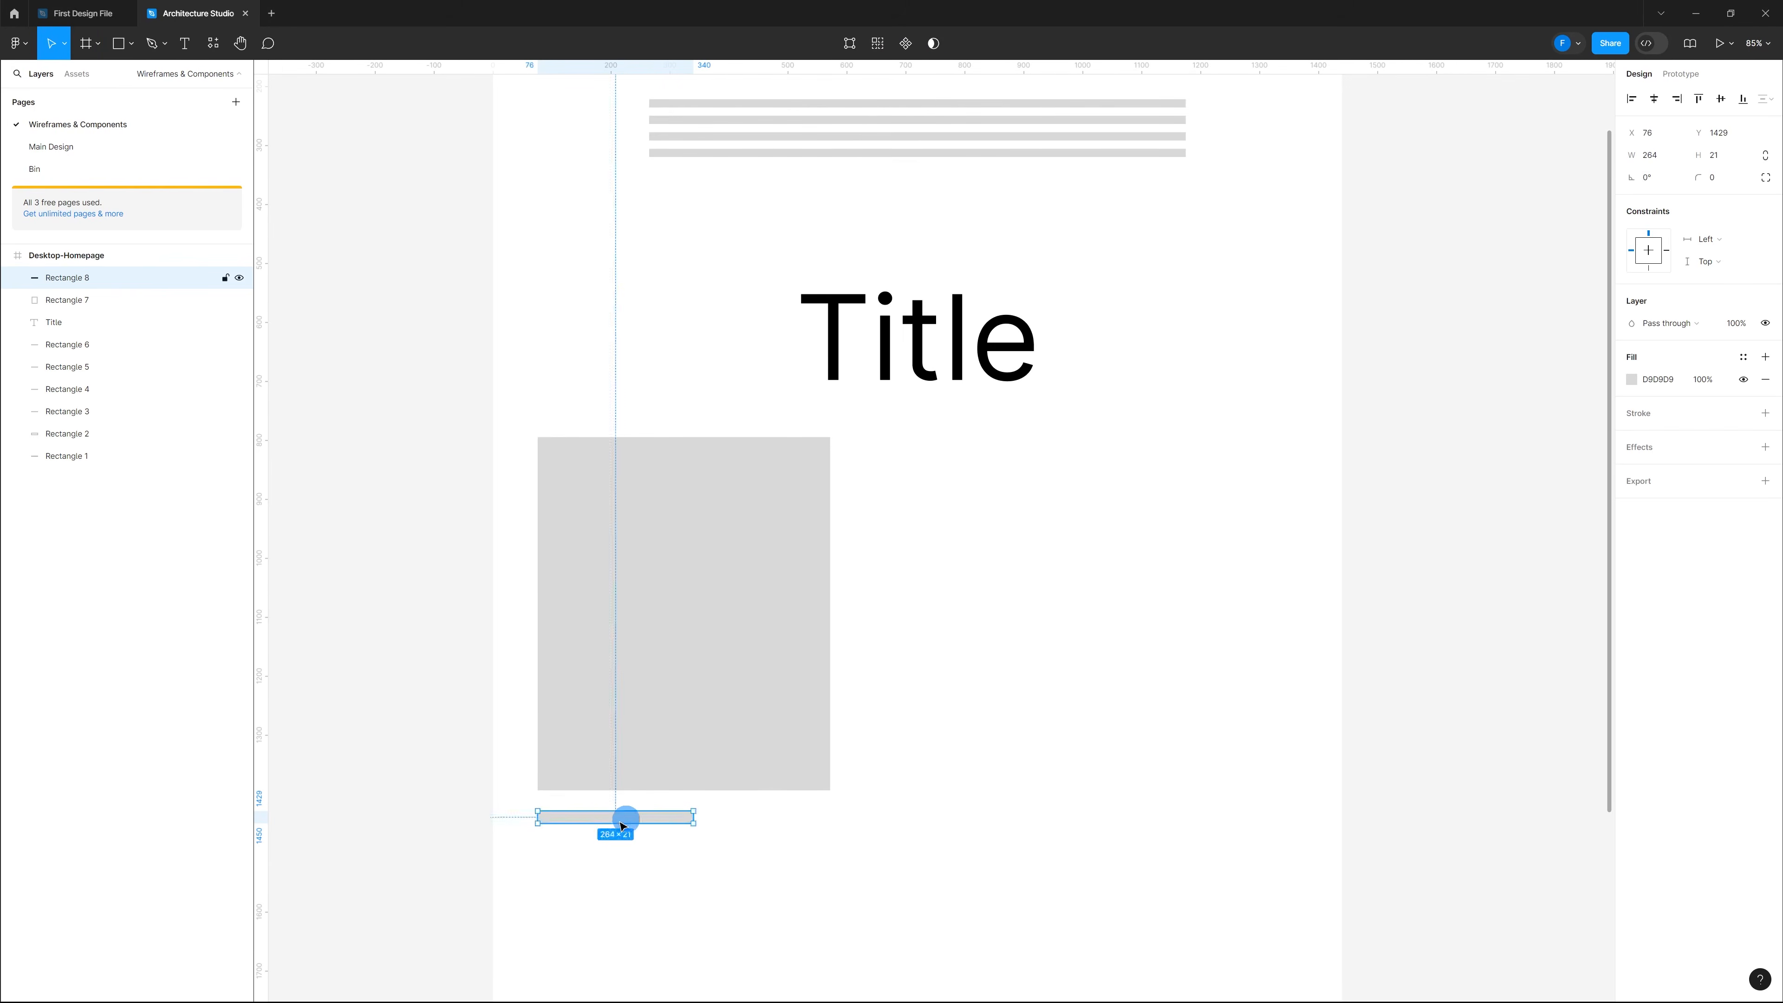
click(597, 857)
drag(844, 848, 617, 608)
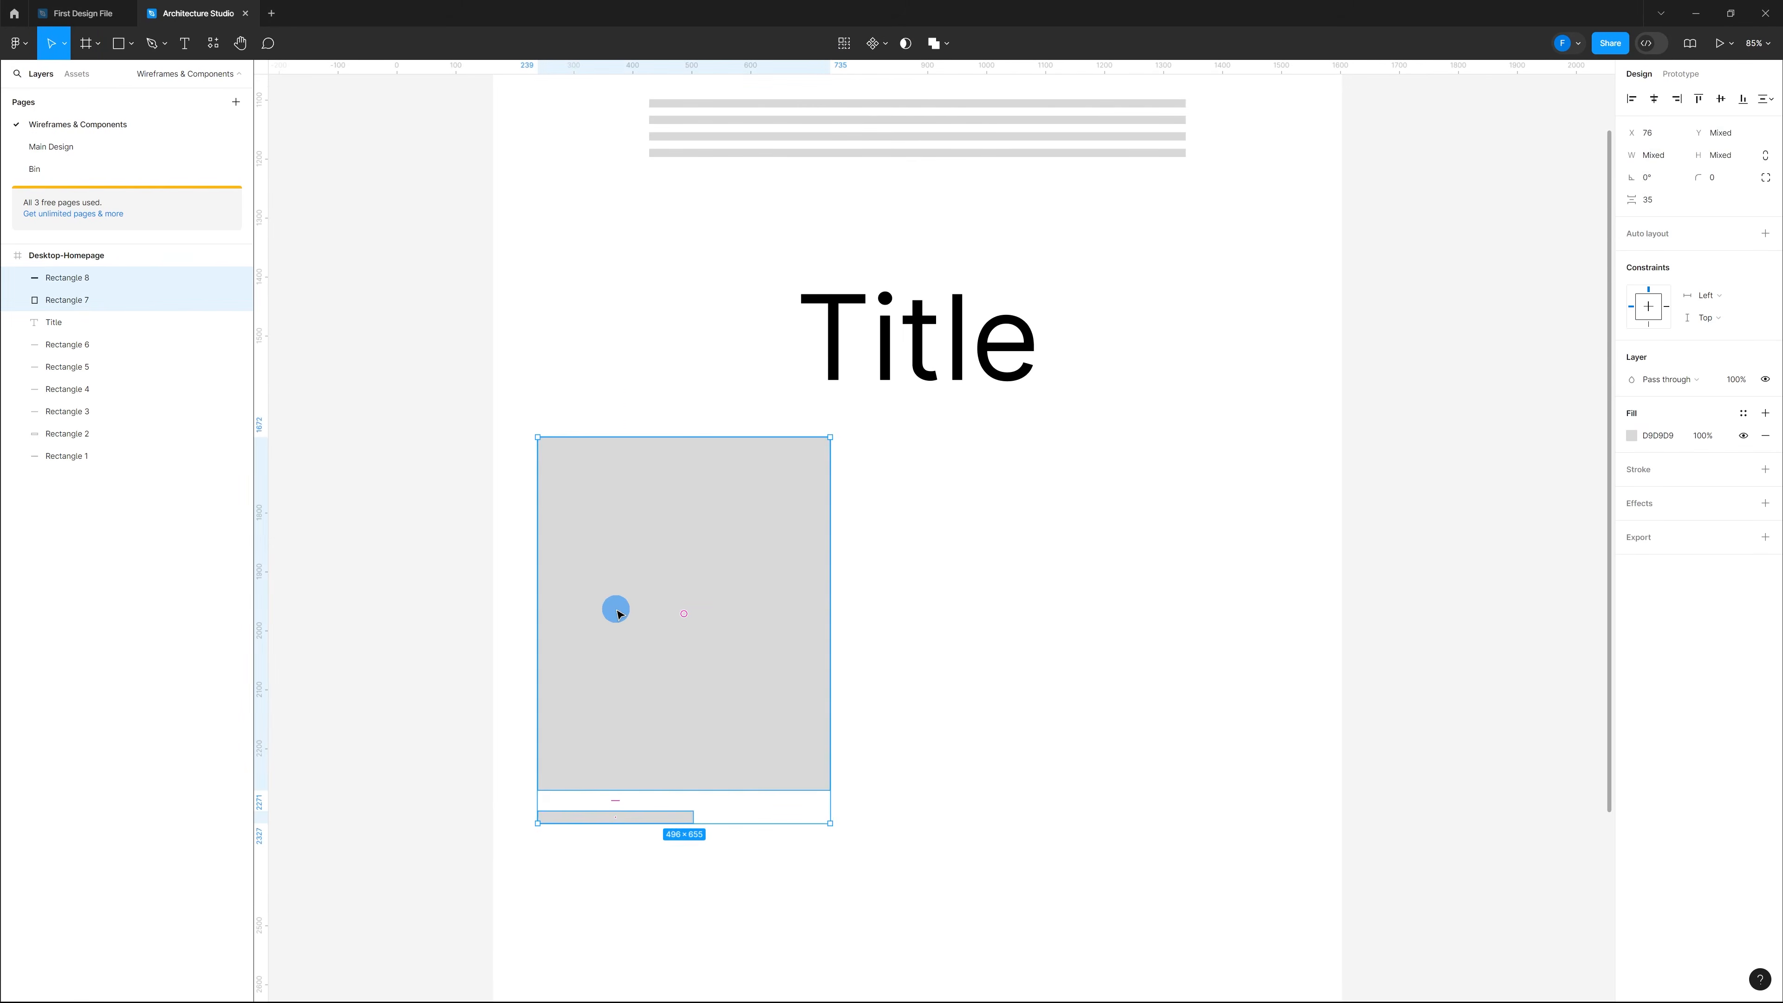
key(ctrl+g)
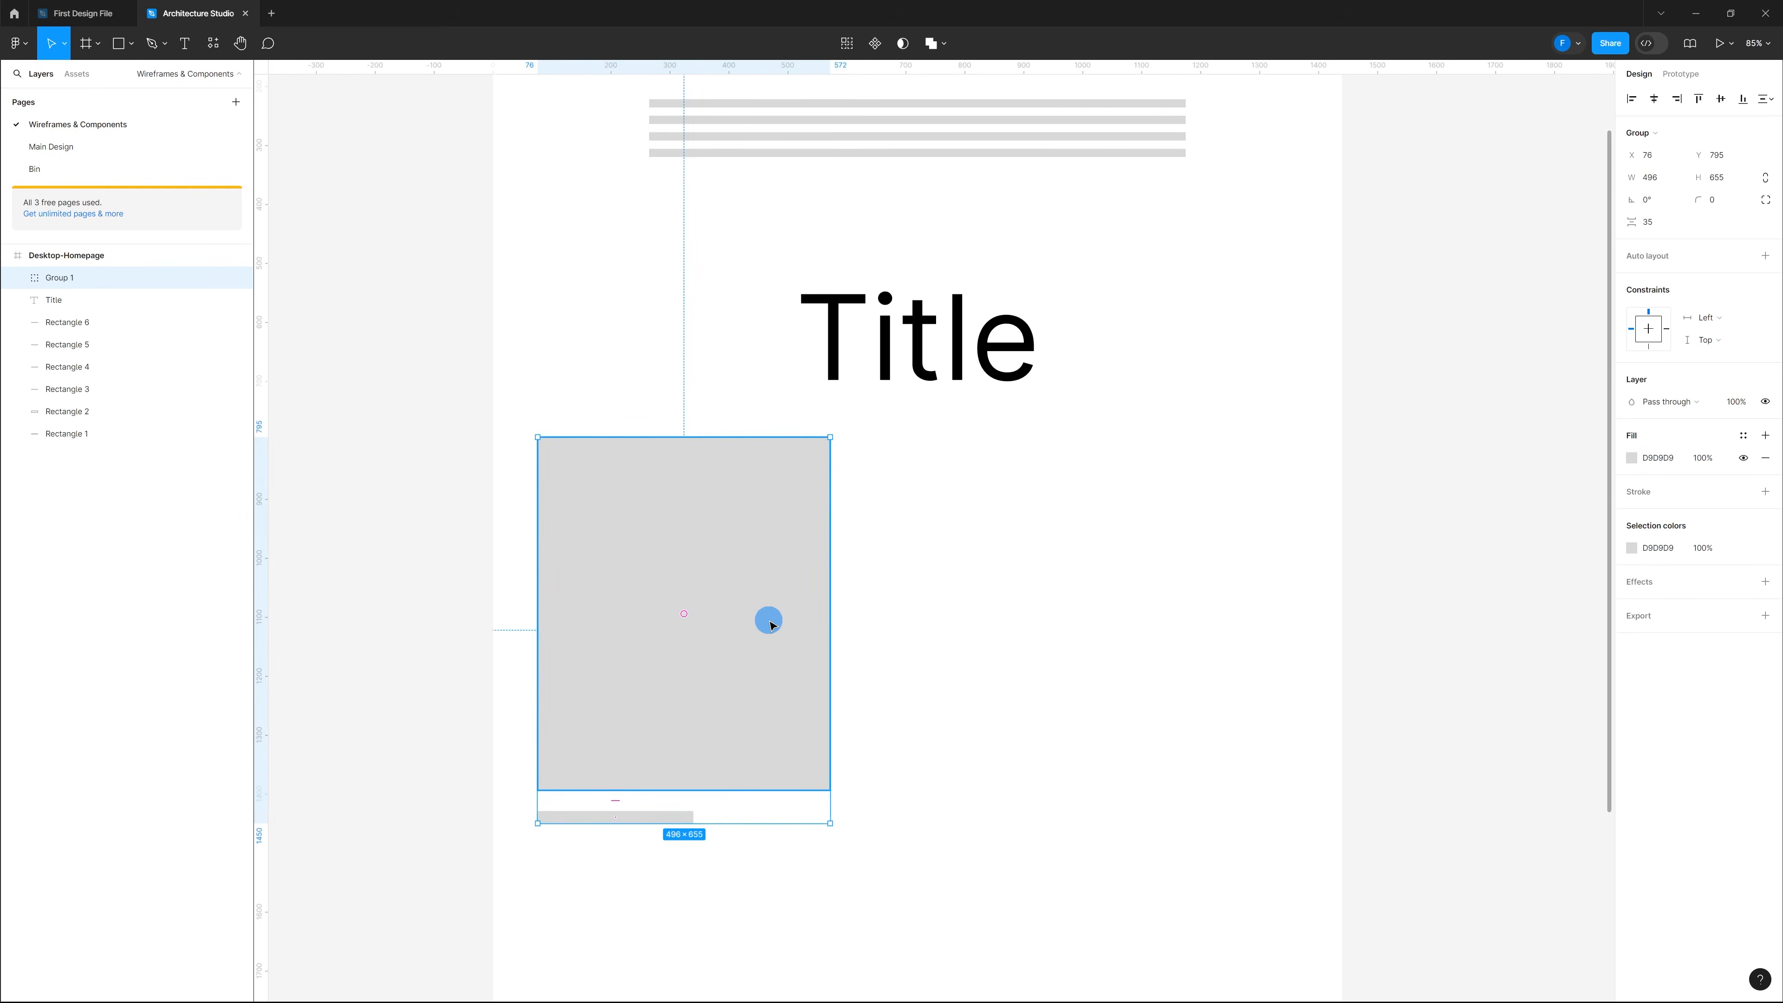
Step: Move the image card group slightly down to Y 816, undoing a trial move towards the frame's centre
scroll(744, 609, down, 4)
scroll(738, 609, down, 2)
click(836, 593)
click(740, 590)
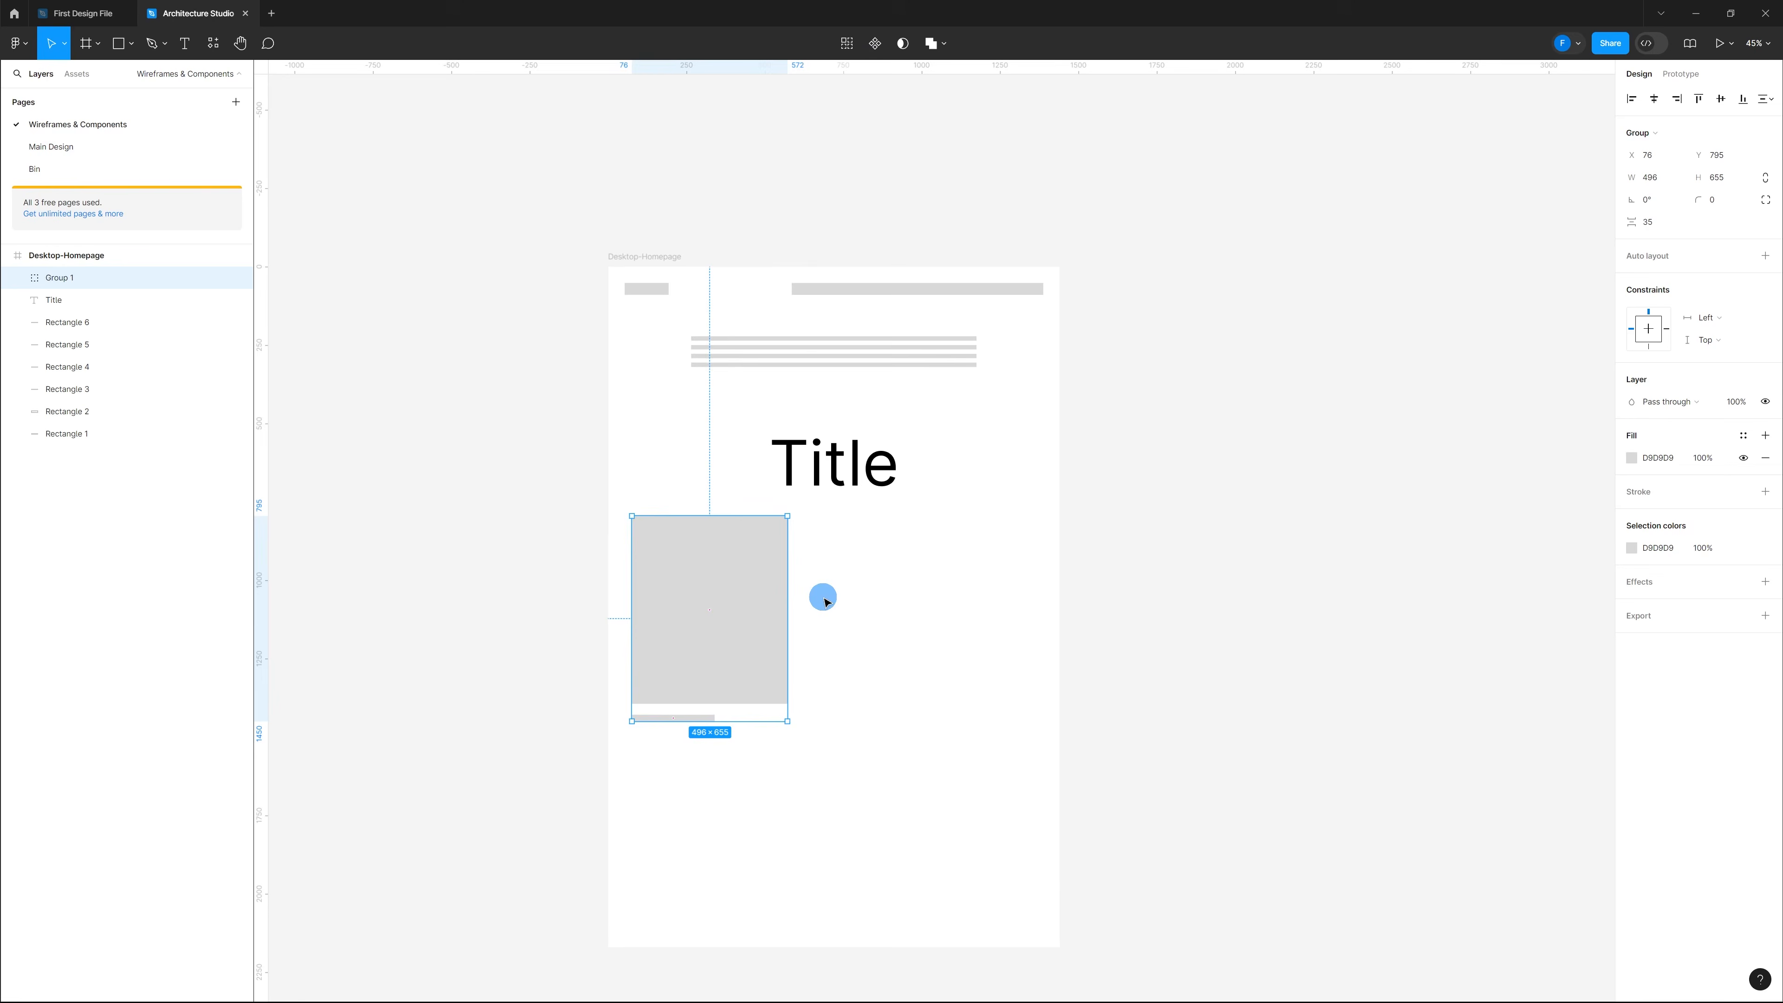
drag(744, 596, 845, 665)
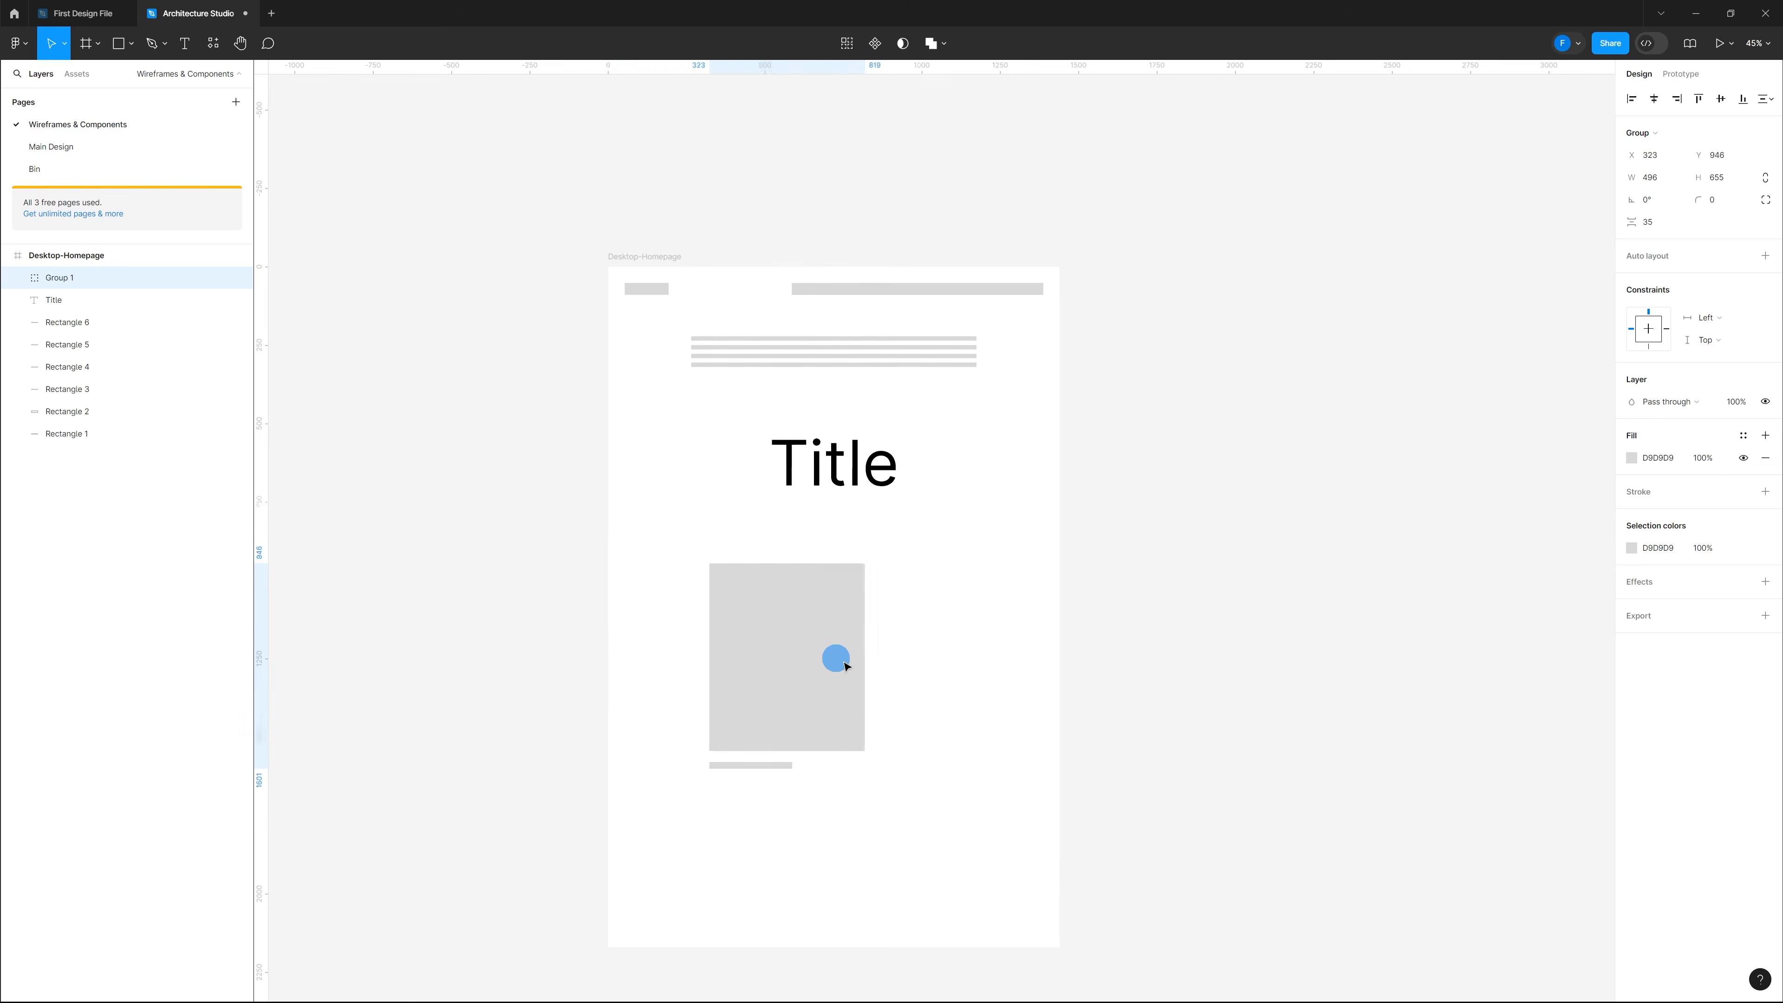
key(ctrl+z)
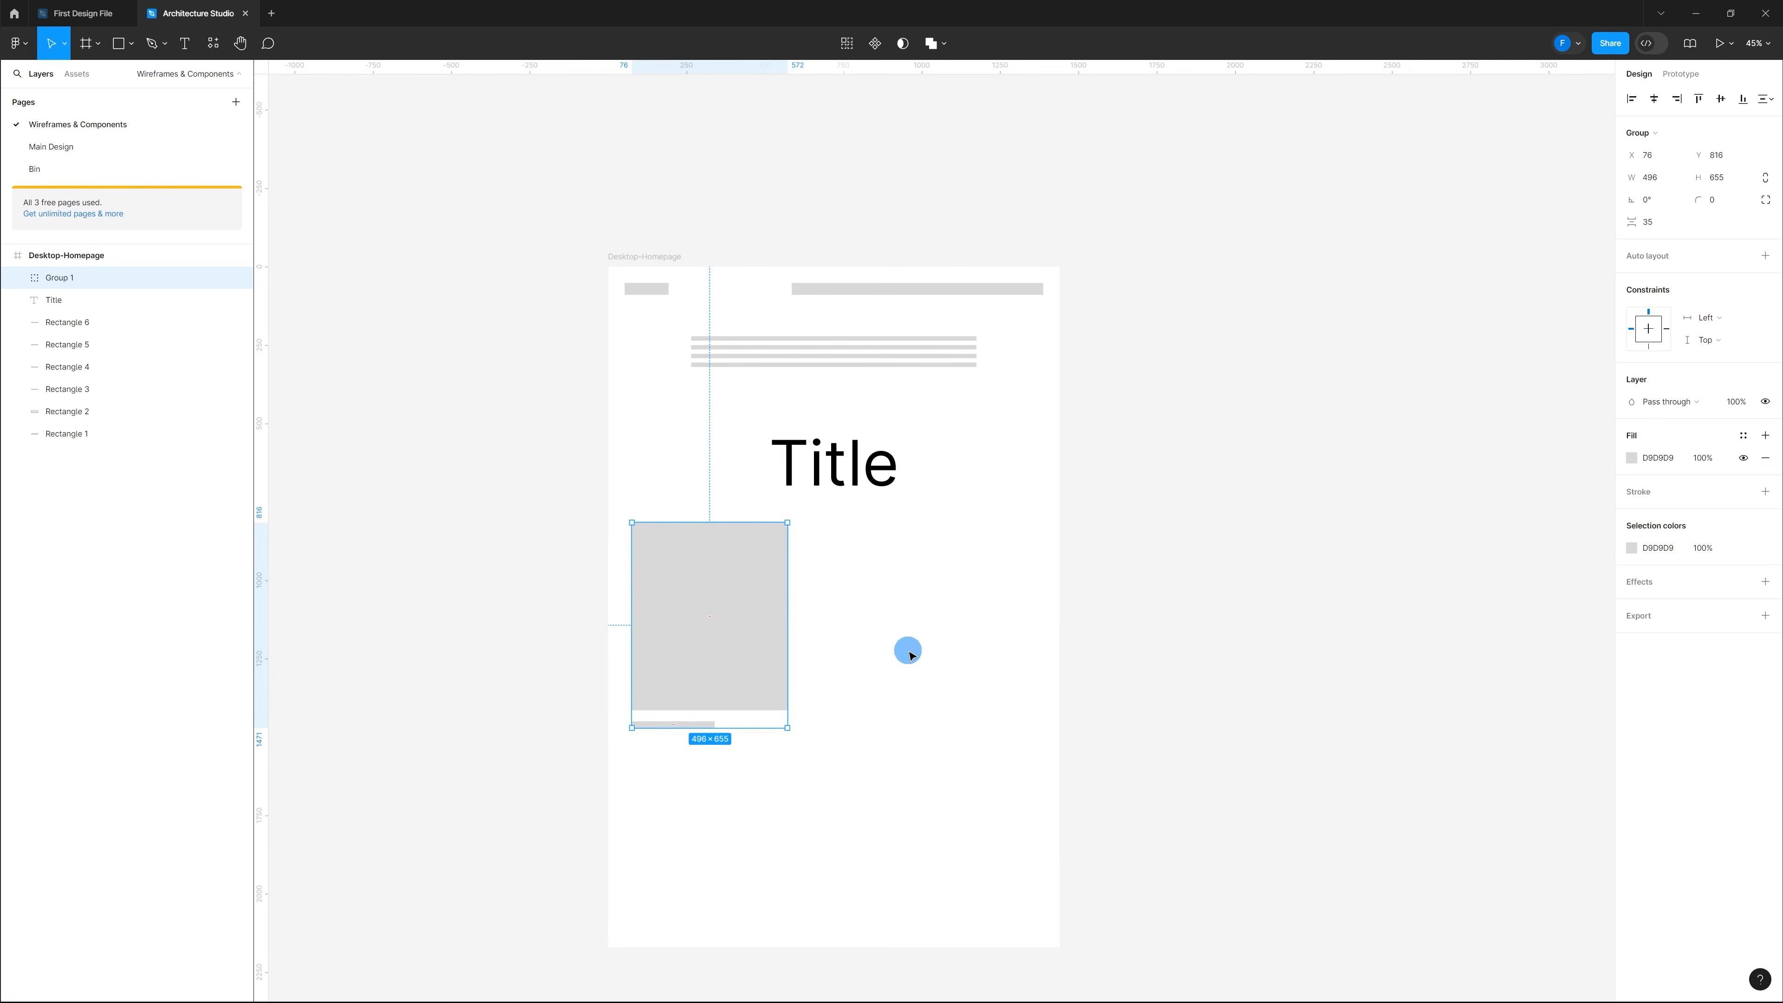
Step: Group the four placeholder text lines together, and group the two header bars separately
drag(996, 384, 569, 291)
key(ctrl+g)
click(735, 302)
key(ctrl+g)
click(1006, 475)
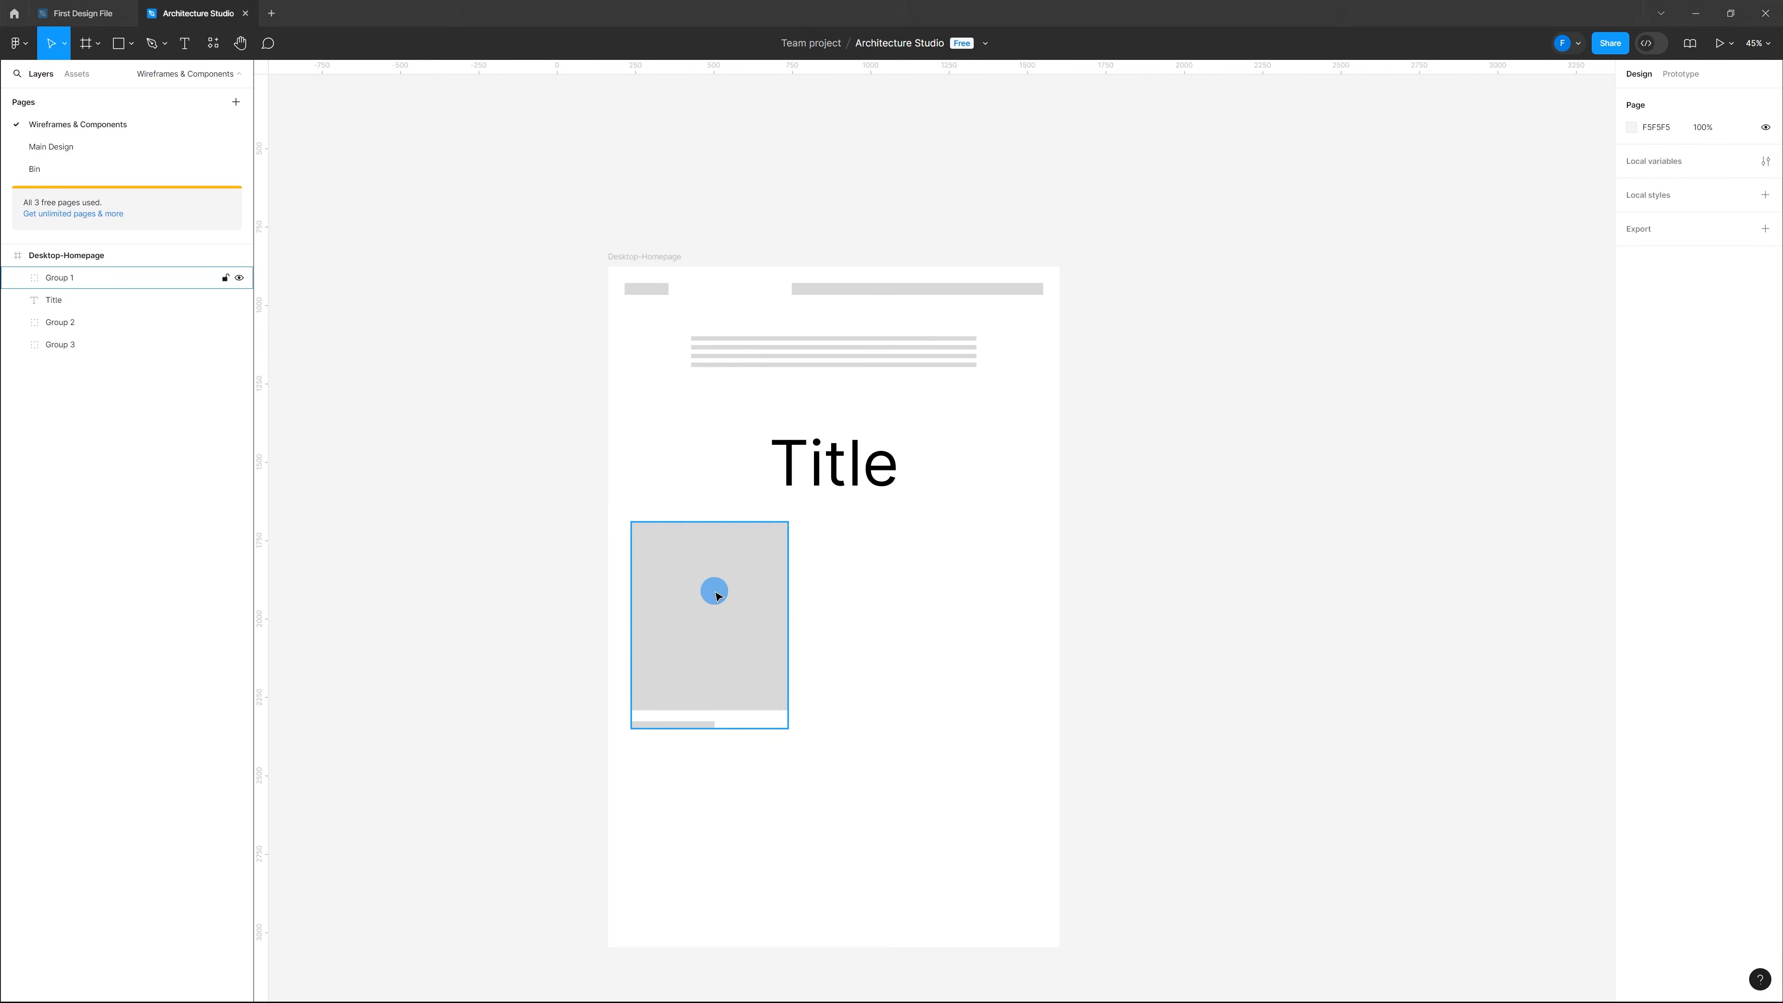
Step: Move the image card group to X 53 and duplicate it to the right at X 720, Y 816
drag(755, 588, 752, 591)
click(834, 606)
click(738, 605)
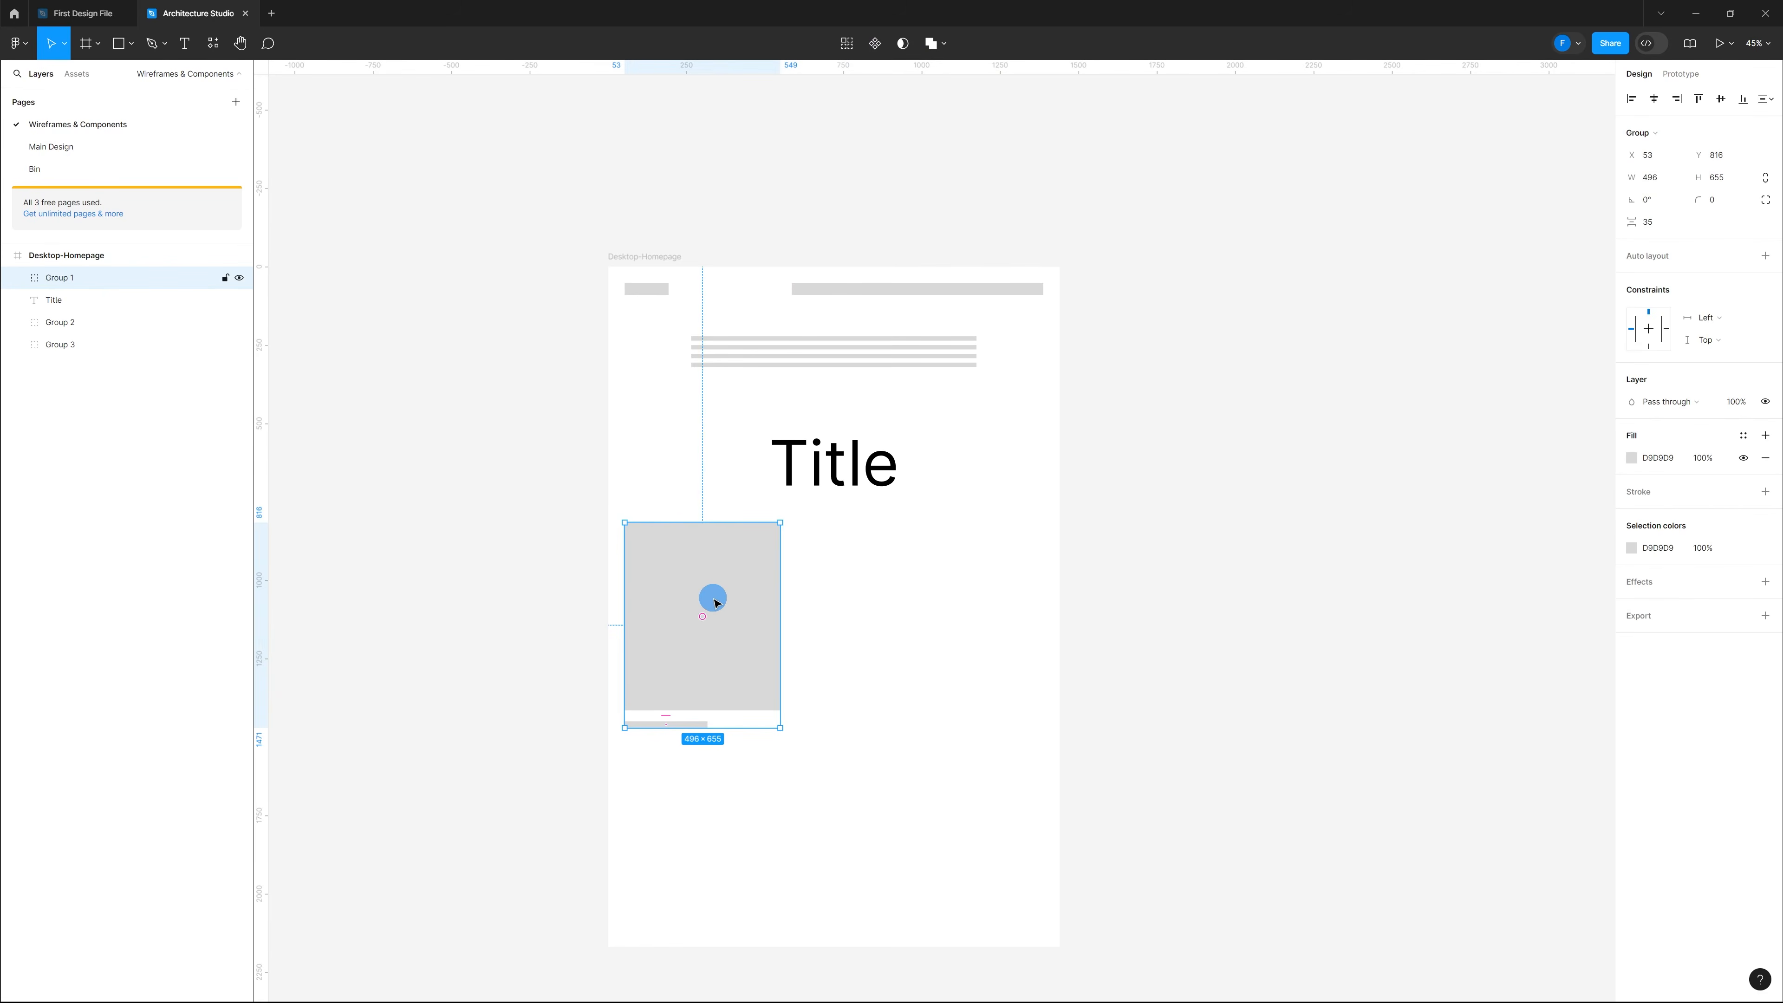
alt+drag(707, 575, 904, 570)
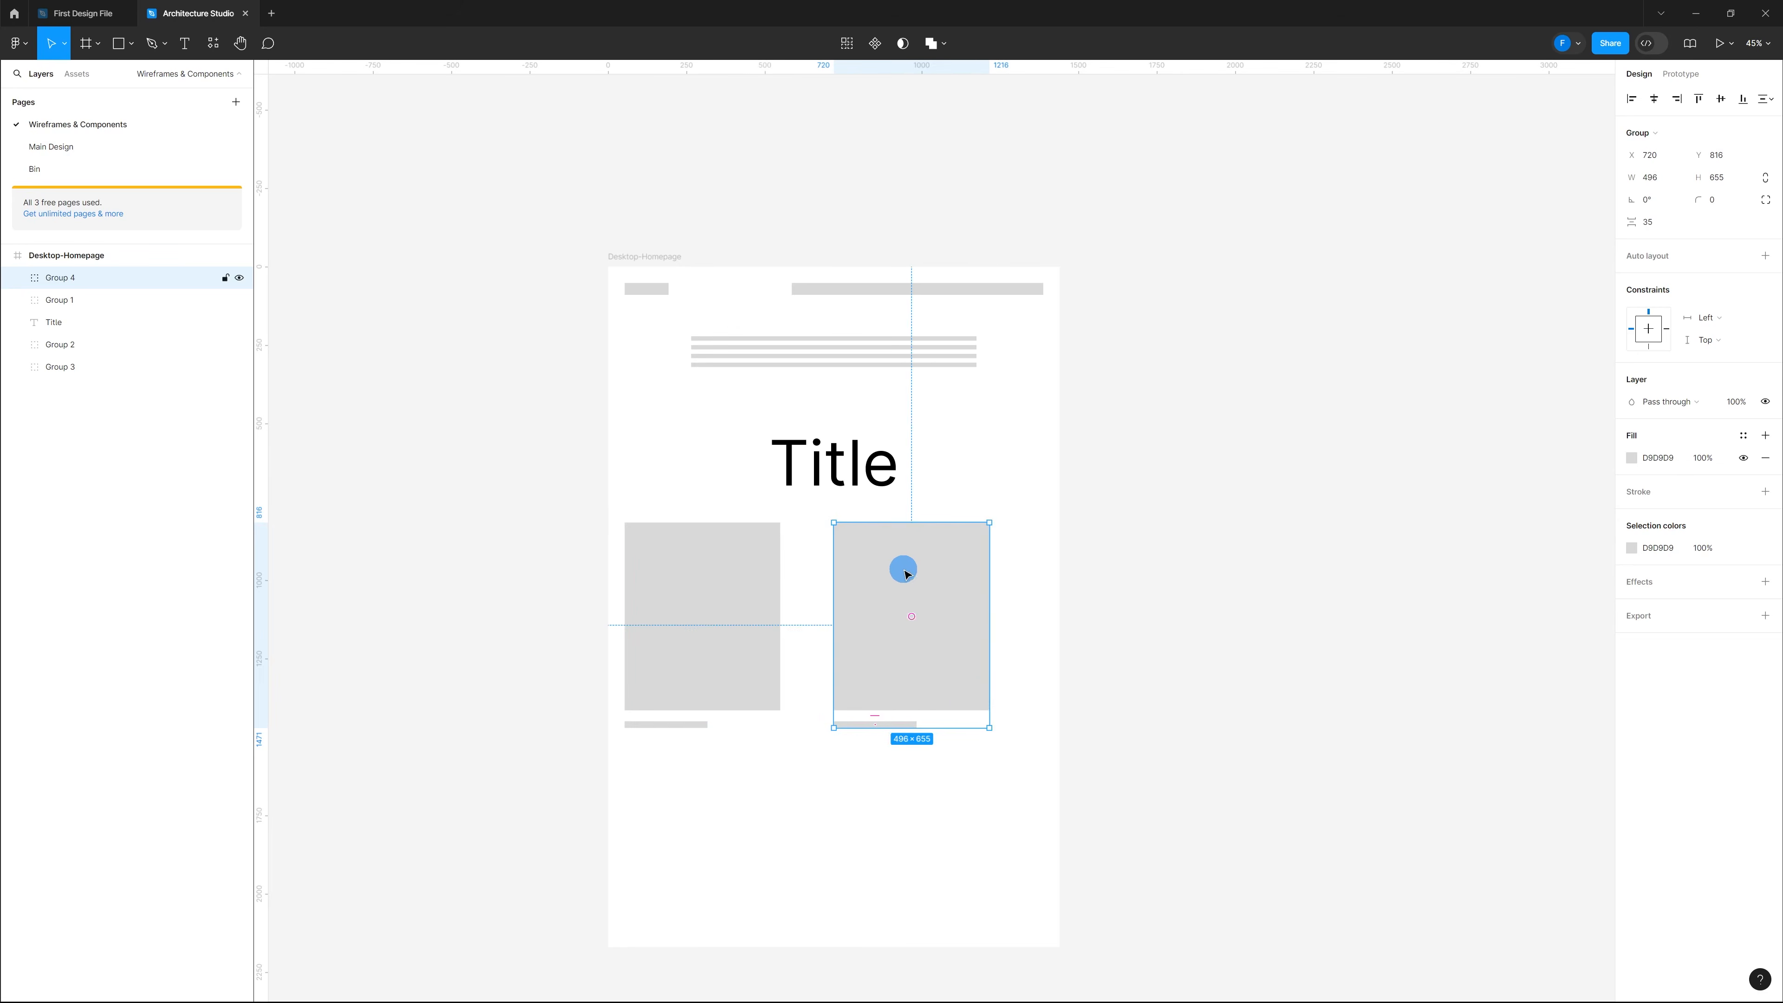
Step: Bring the duplicated card closer to the first and enlarge both cards together to about 1326.52 × 851 with a gap of 38
scroll(772, 745, up, 5)
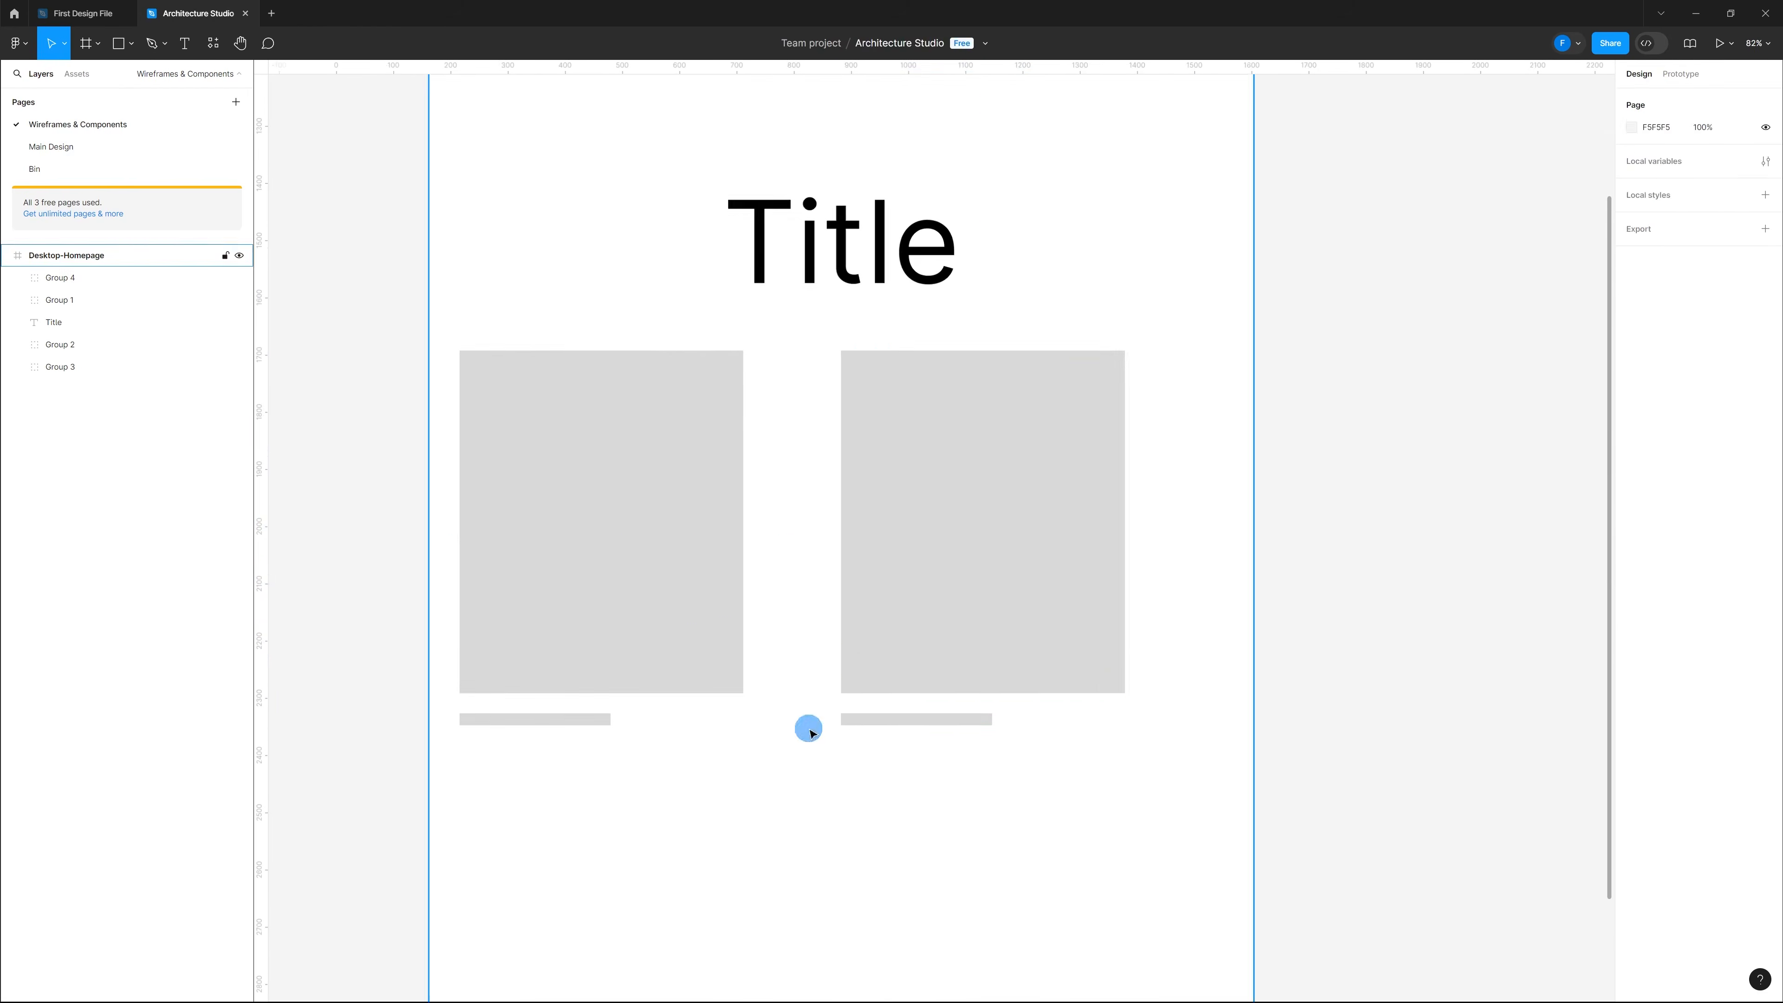
drag(989, 566, 908, 566)
drag(1062, 799, 656, 525)
drag(1041, 726, 1152, 842)
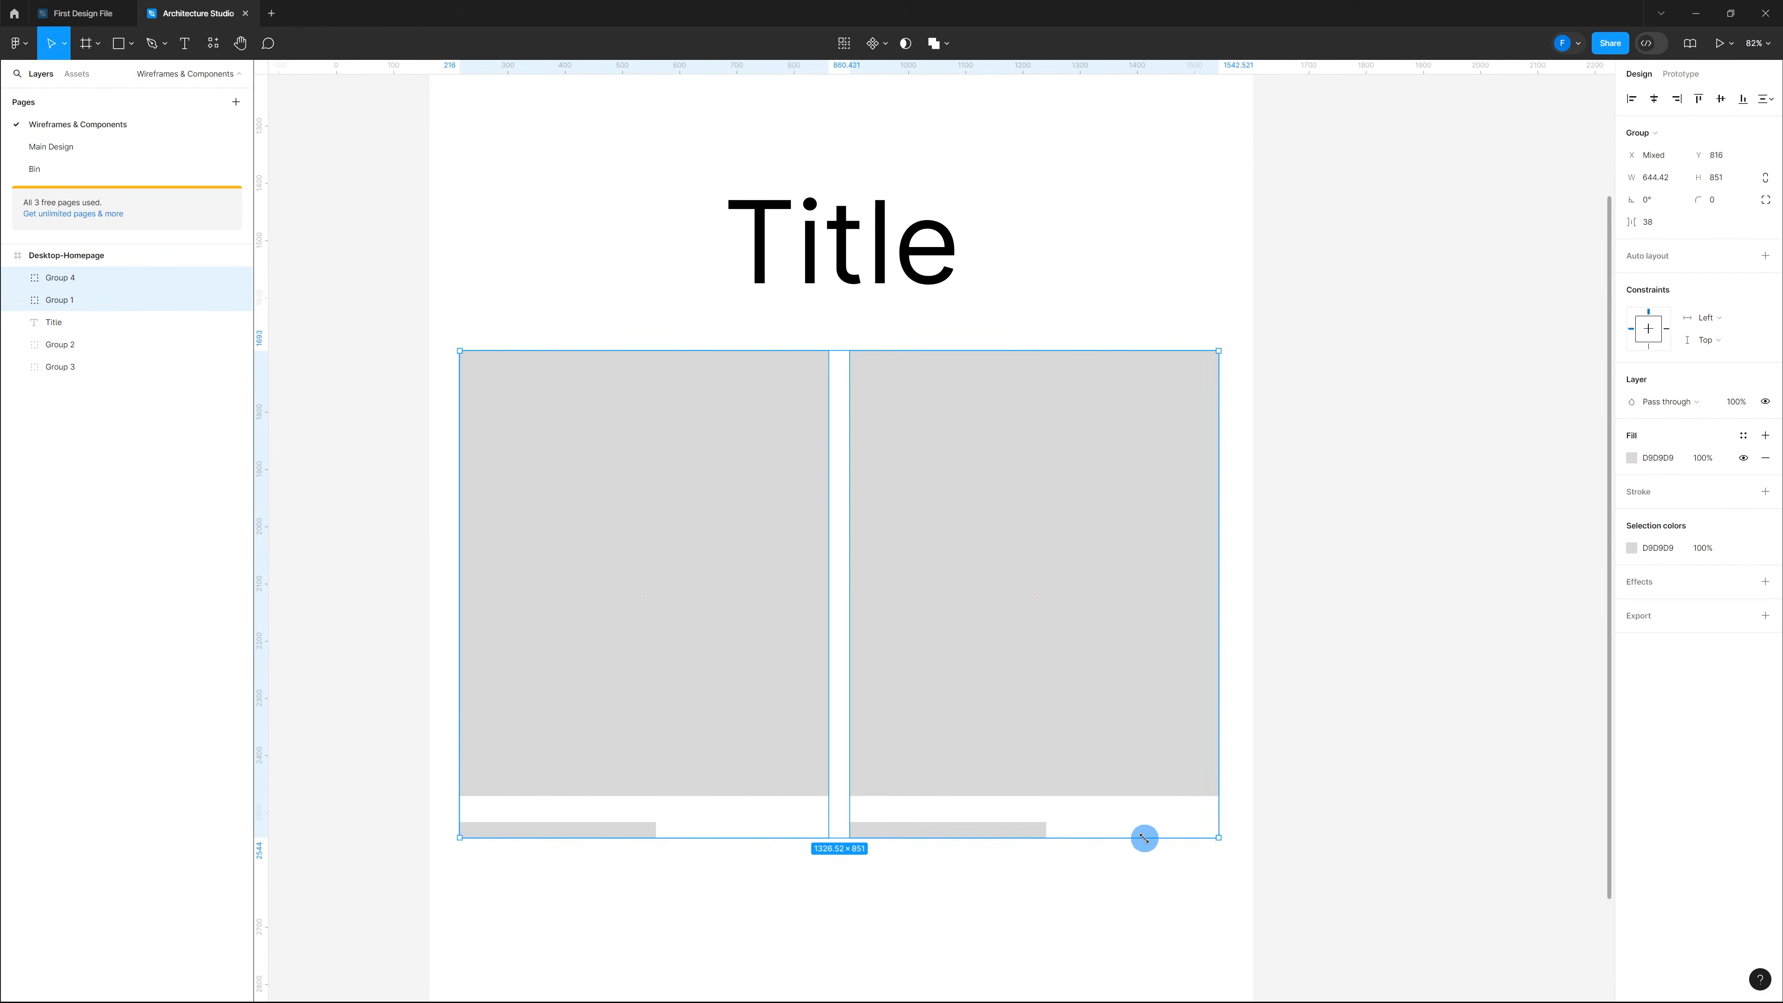
Step: Select both enlarged cards and shift them slightly right to about X 61 so the pair is nearly centred in the frame
scroll(1123, 813, down, 5)
scroll(1022, 672, up, 2)
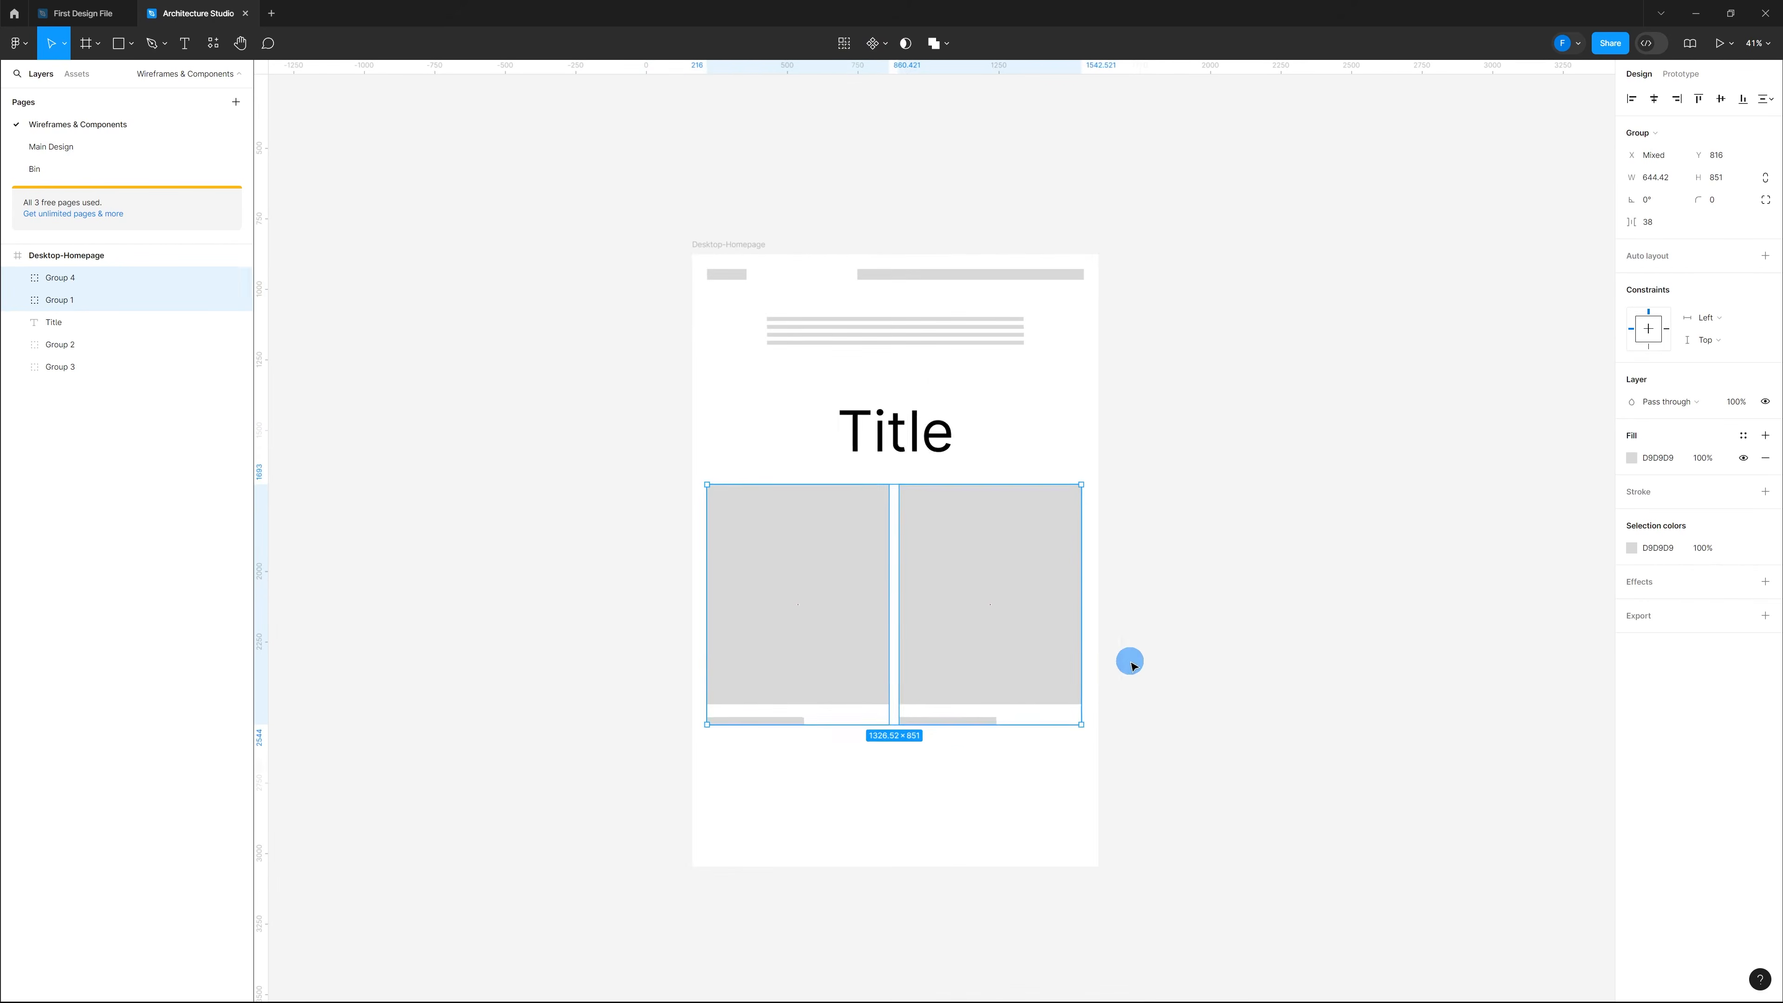
click(1129, 661)
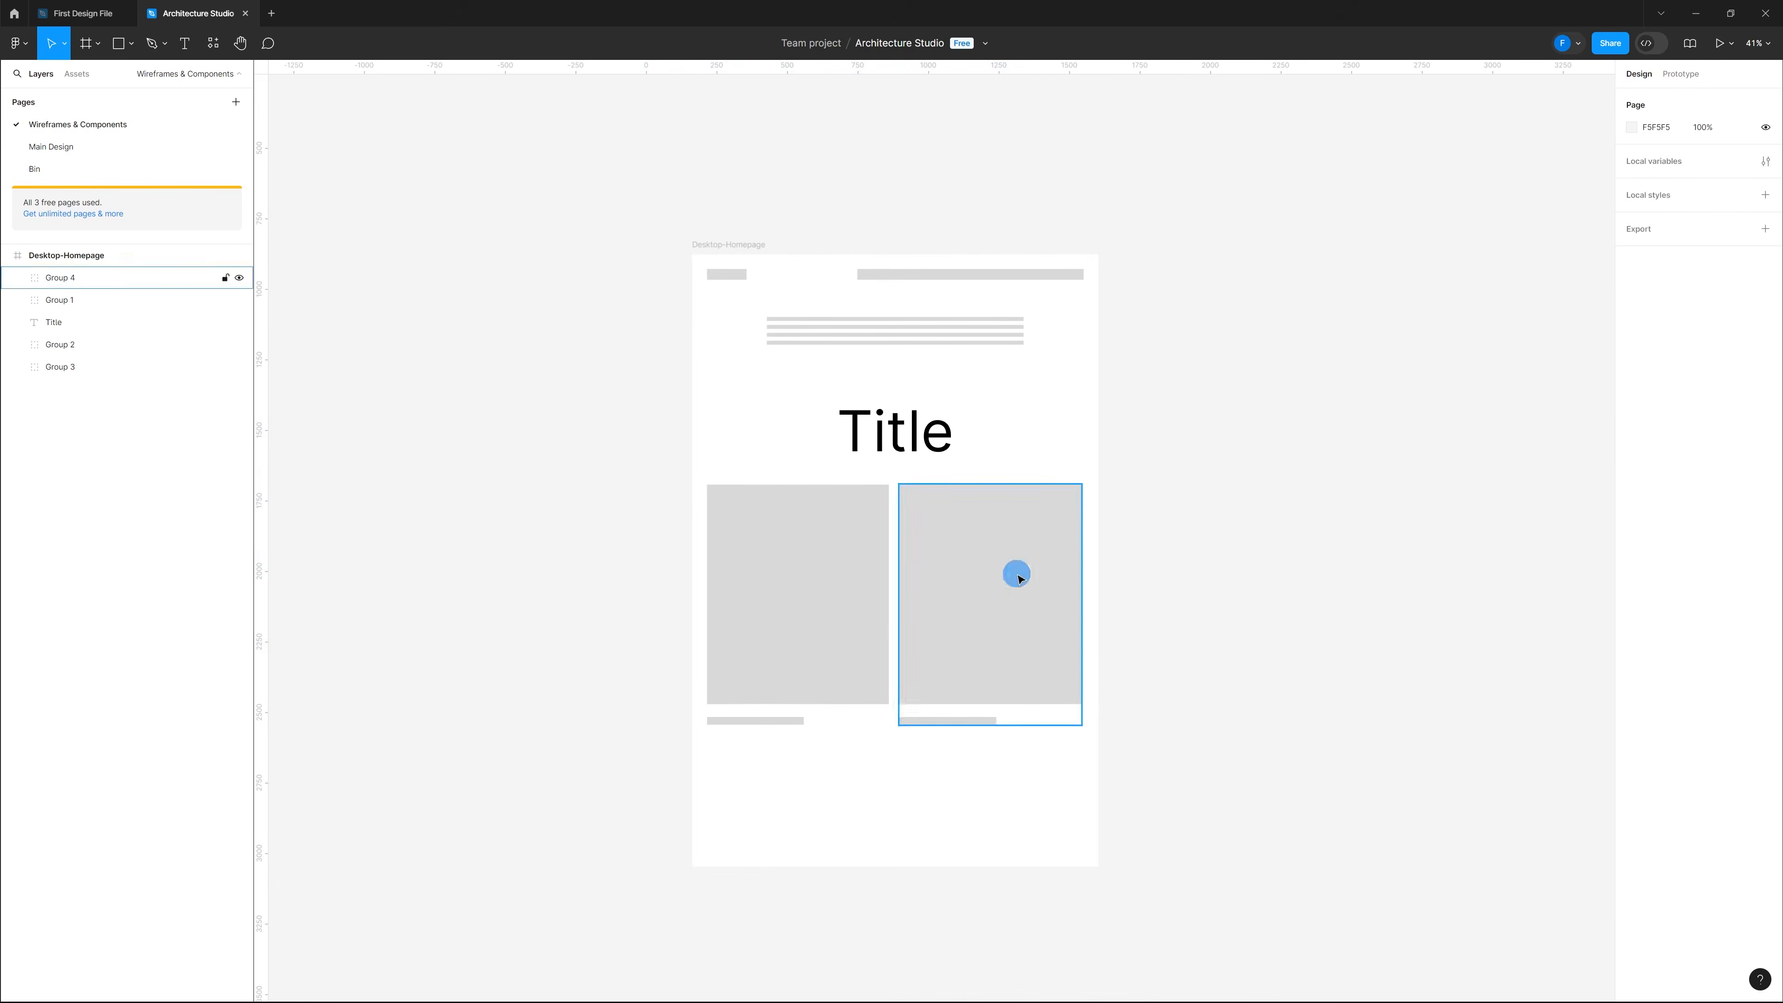
drag(994, 801, 830, 589)
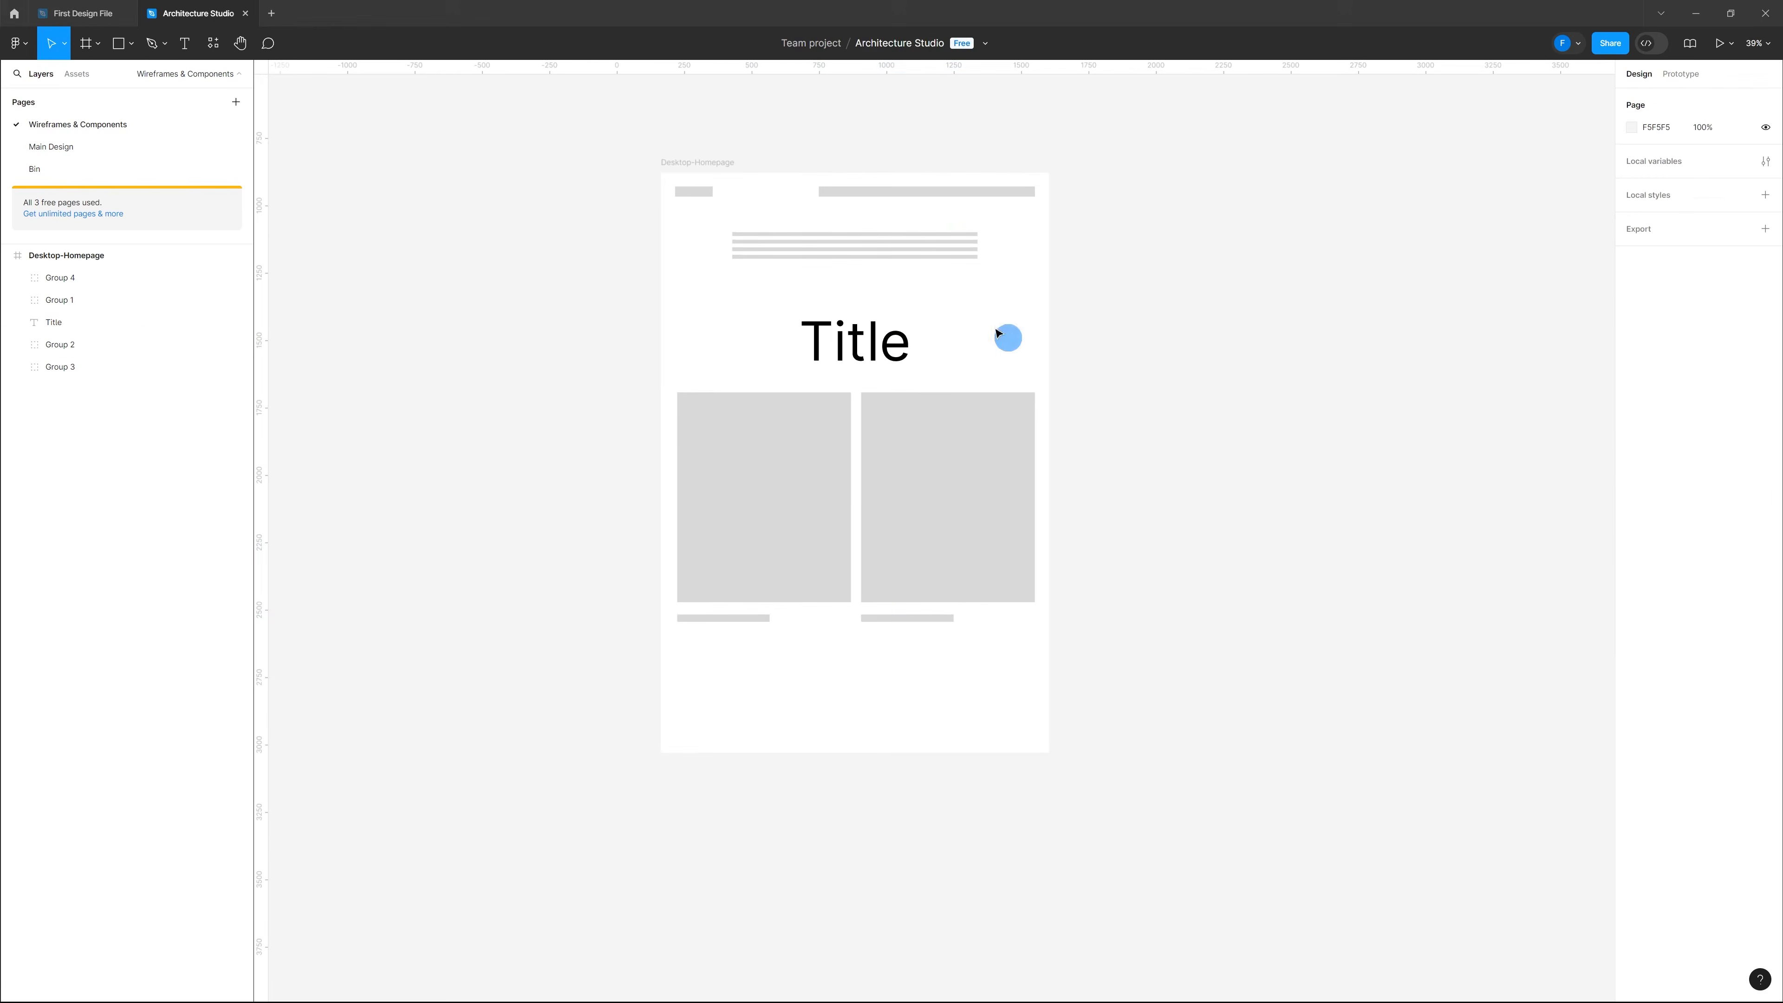
Step: Extend the Desktop-Homepage frame downward to a height of about 4202
click(688, 163)
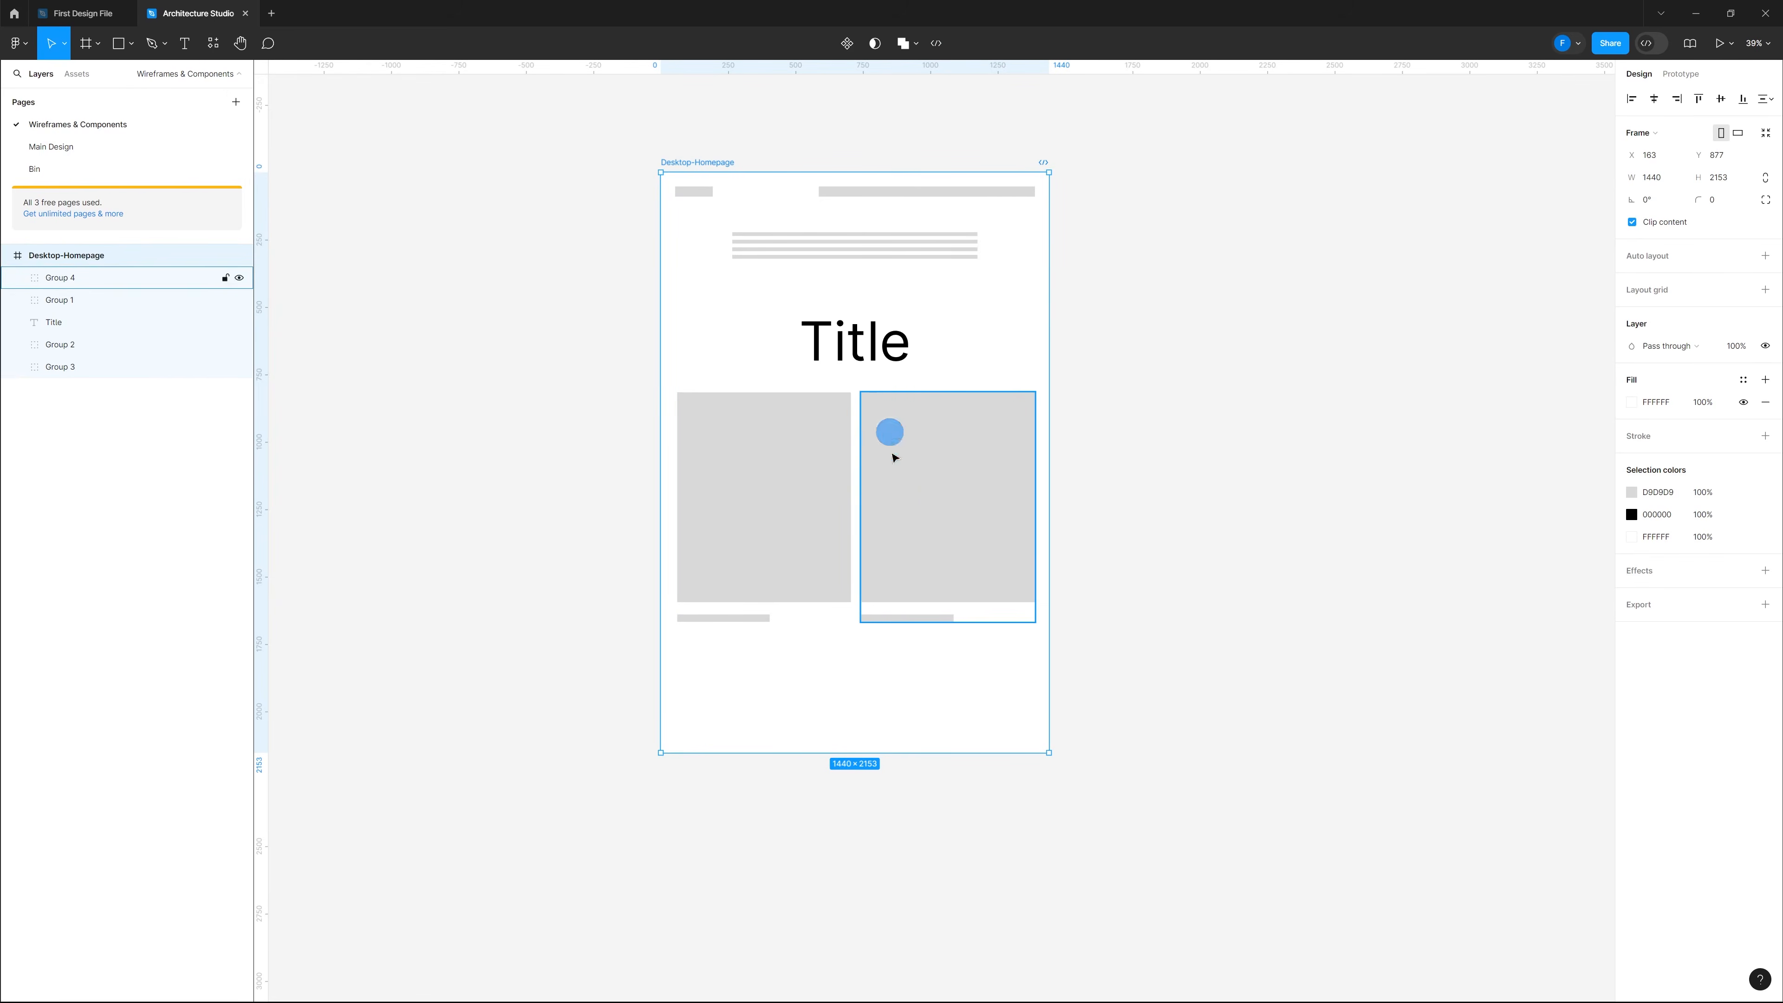
drag(912, 753, 910, 920)
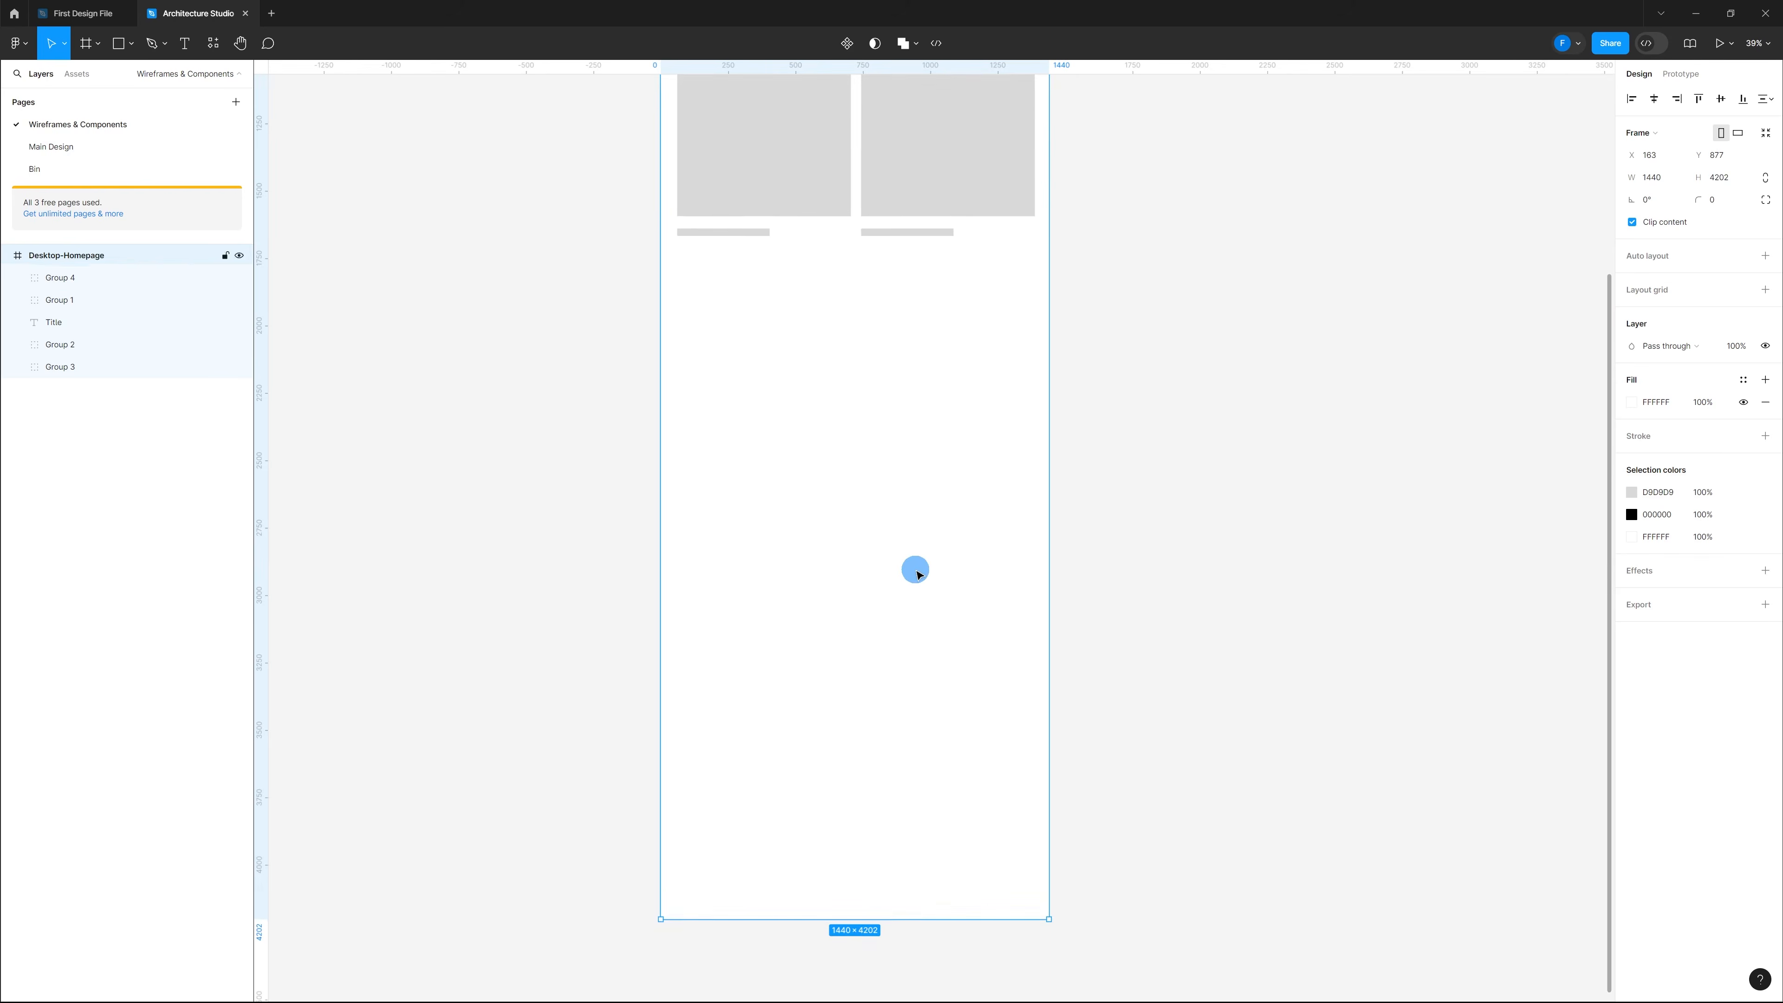
scroll(903, 565, down, 5)
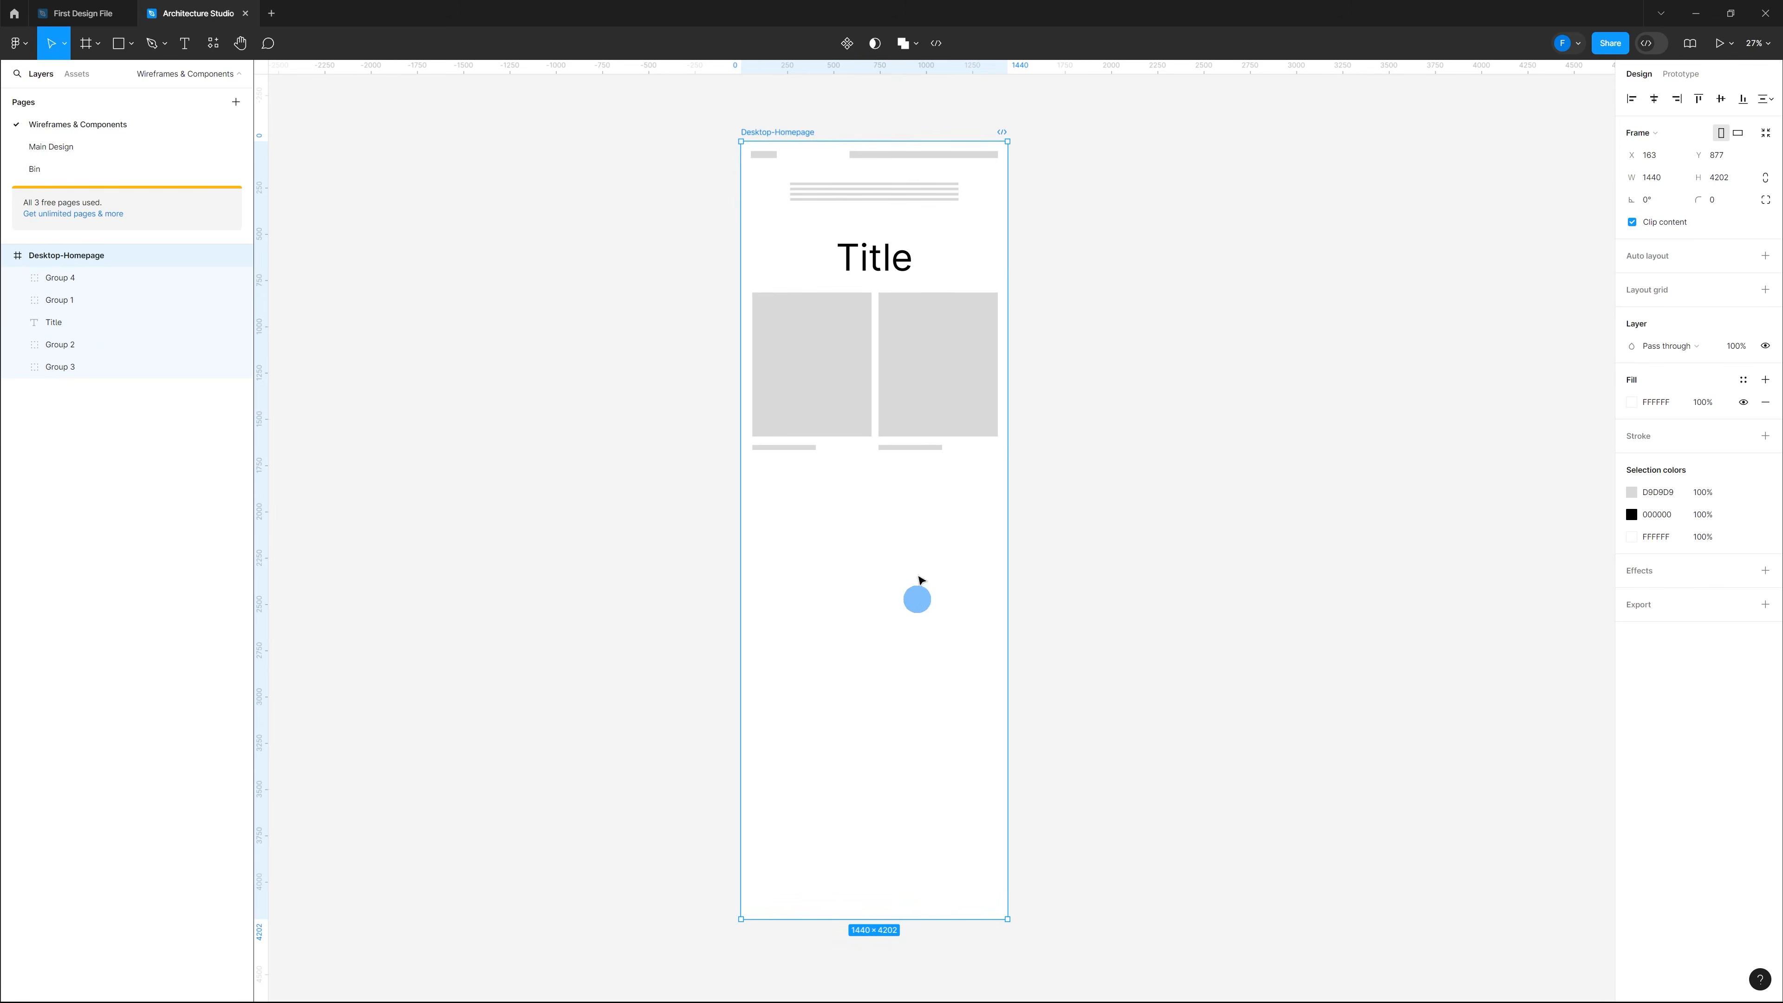
Step: Select both image cards and group them into a single row
scroll(882, 394, up, 3)
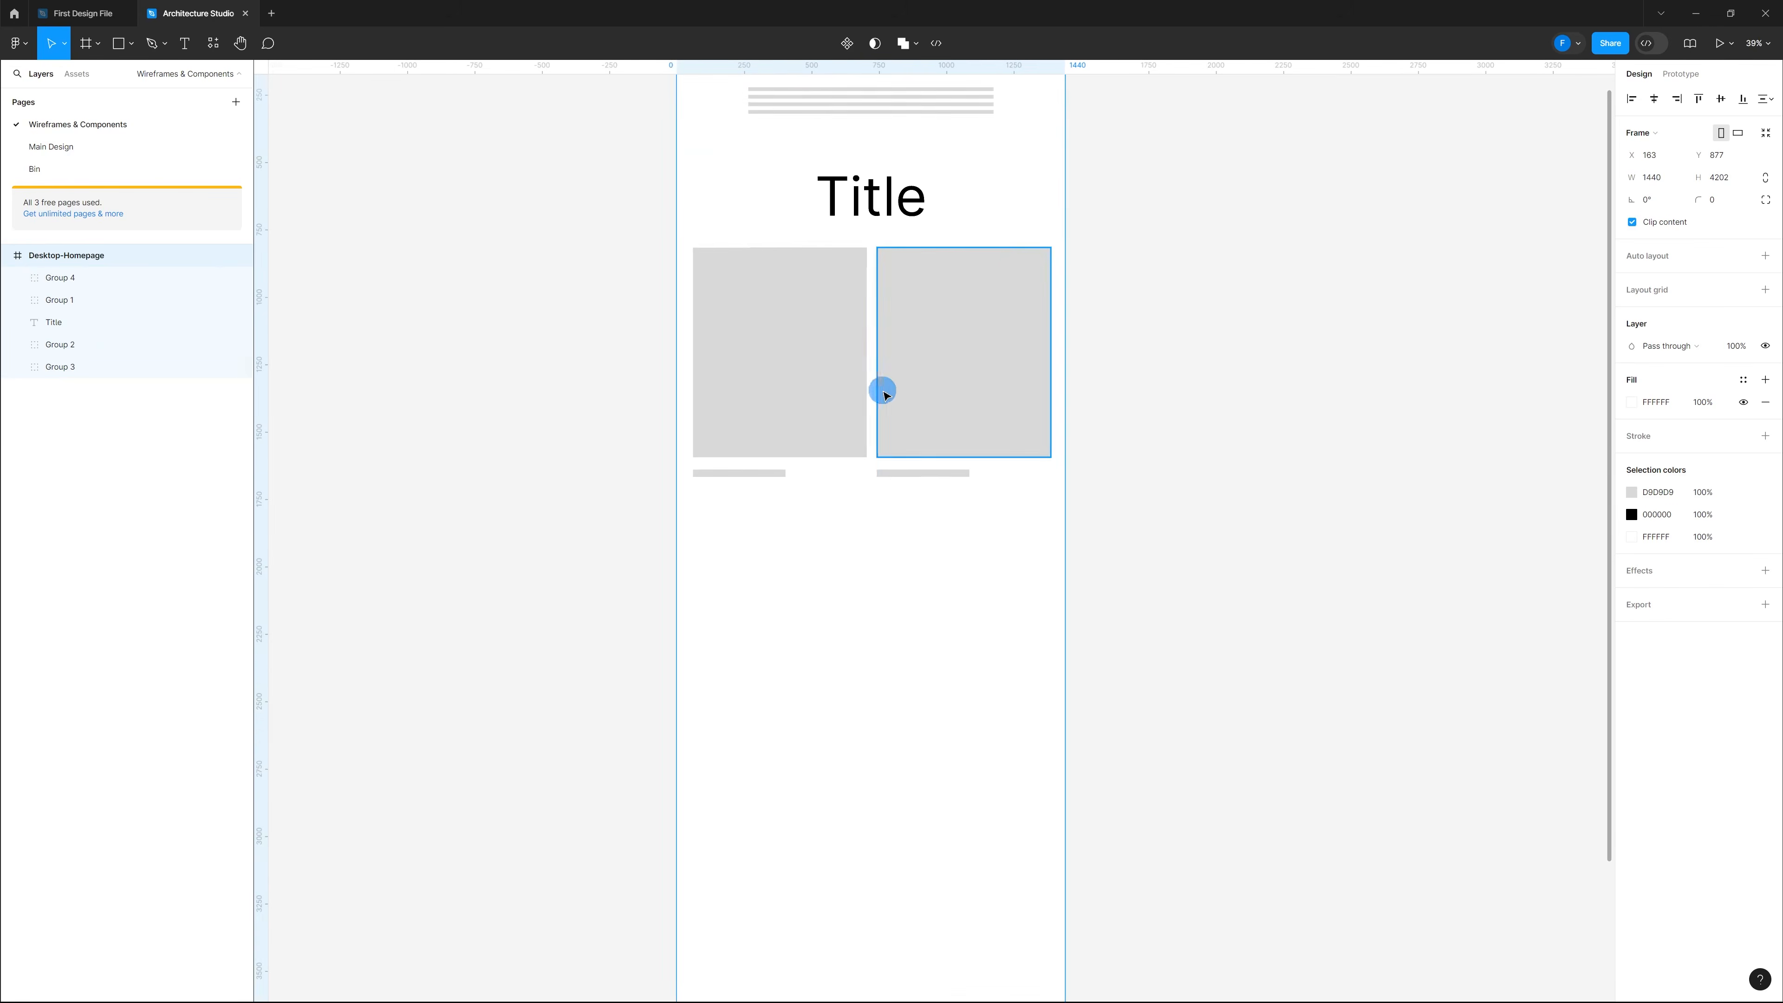
click(1003, 379)
shift+click(842, 360)
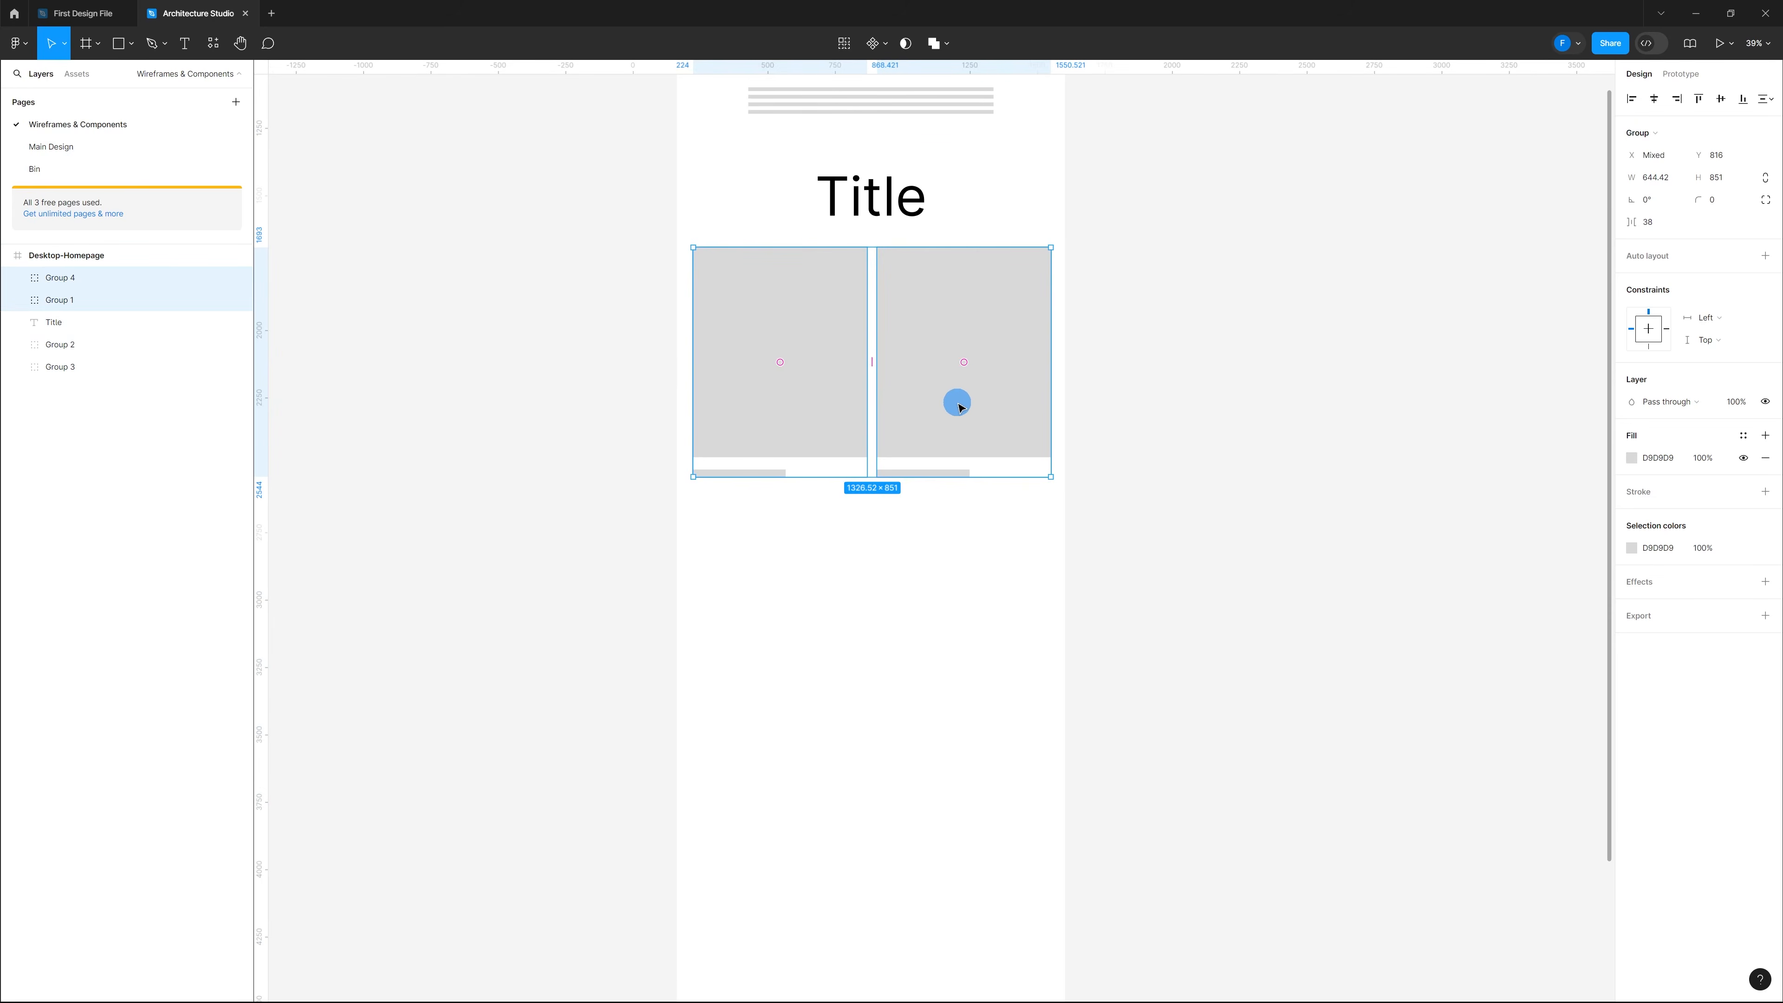
key(ctrl+g)
click(953, 520)
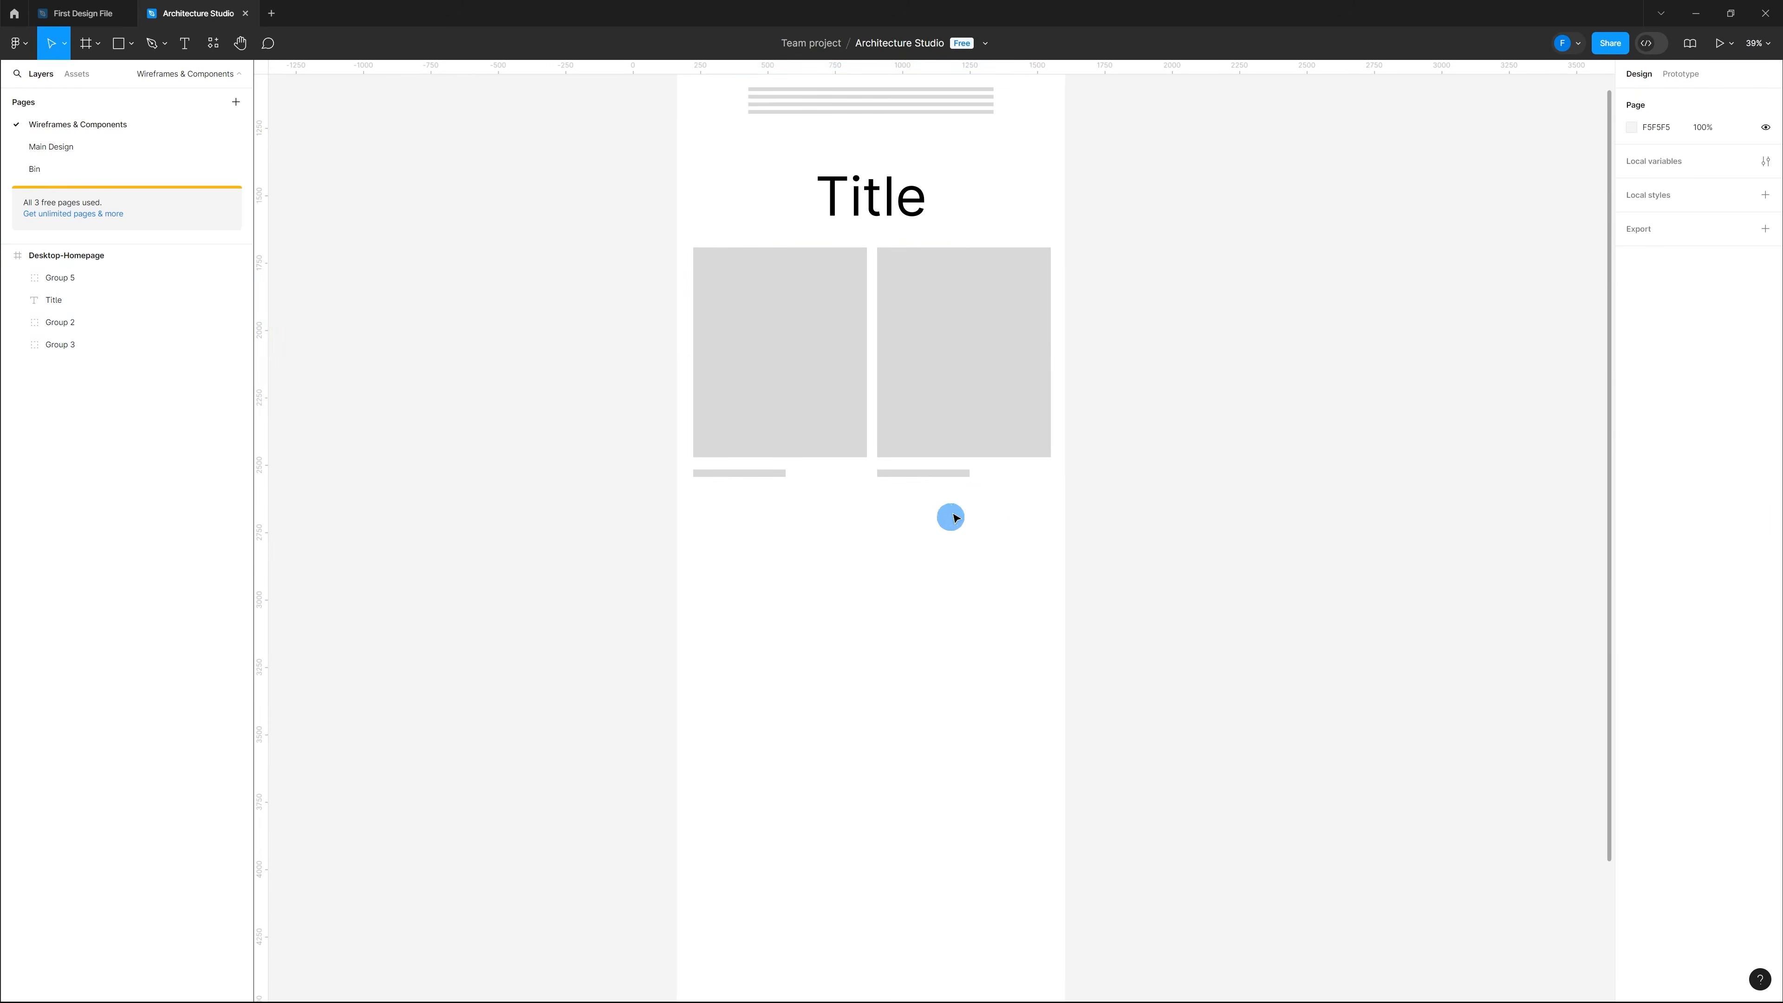
Step: Duplicate the grouped card row twice downward to form three evenly spaced rows of two cards
scroll(955, 518, down, 2)
click(920, 435)
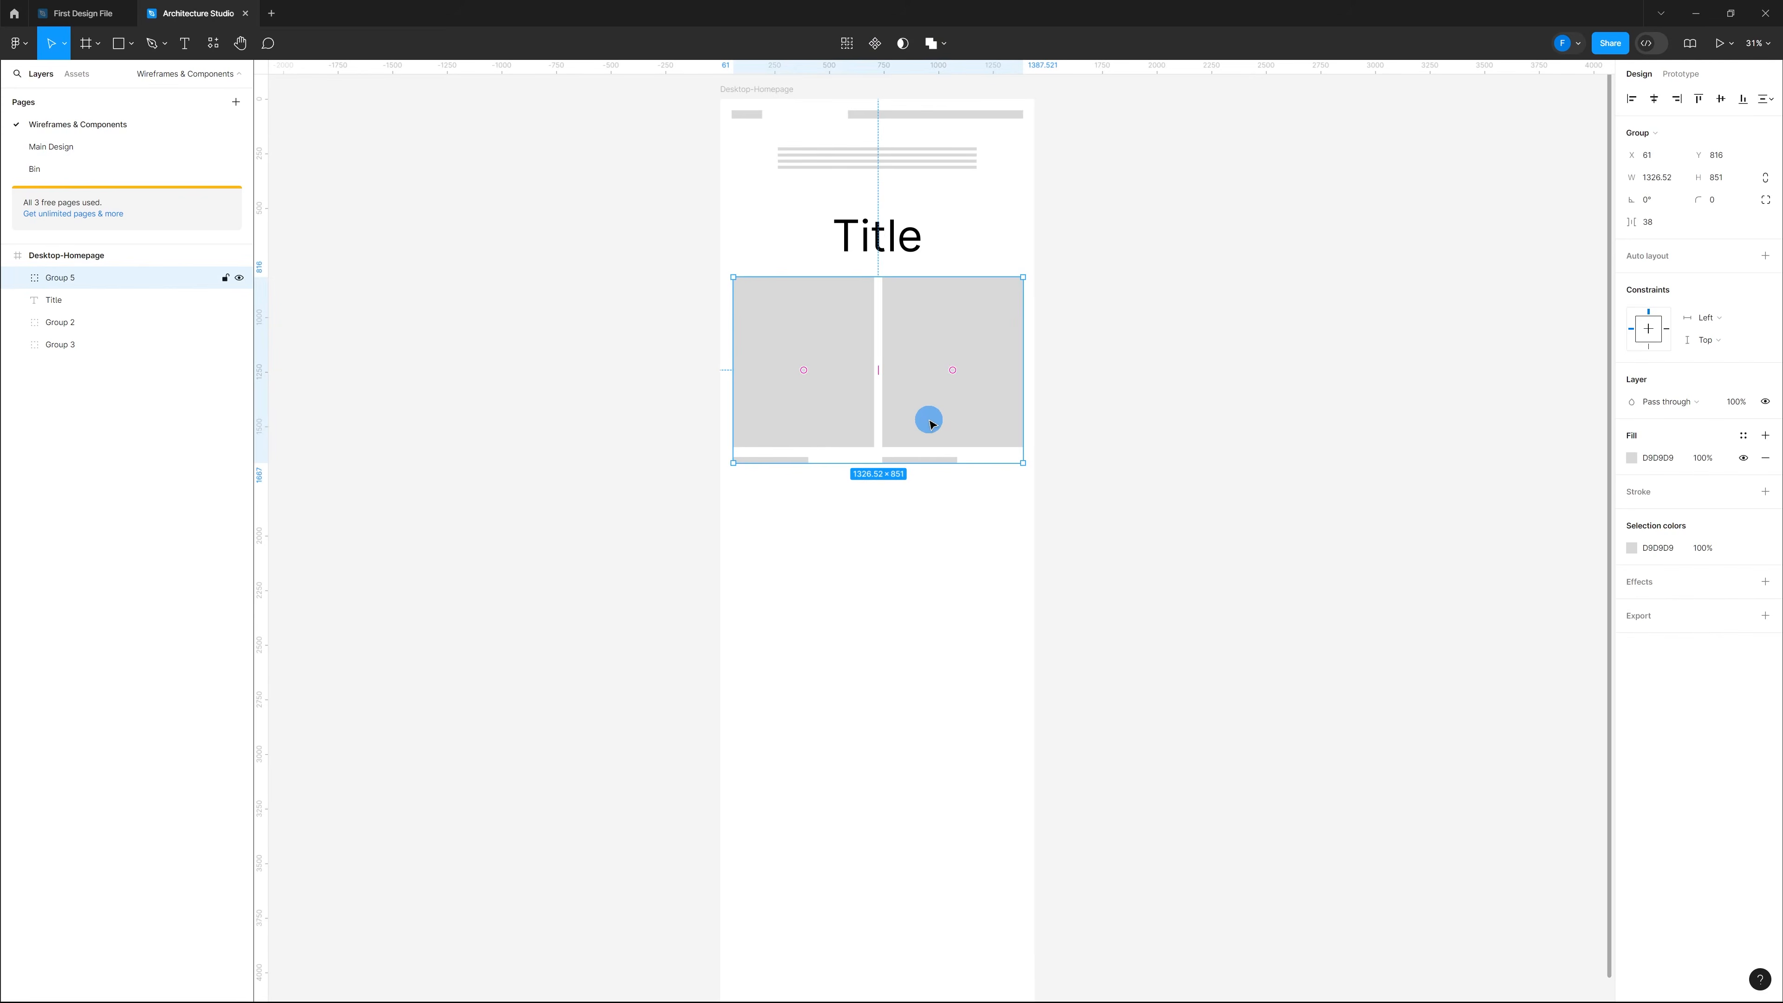
drag(911, 336, 938, 726)
click(1102, 633)
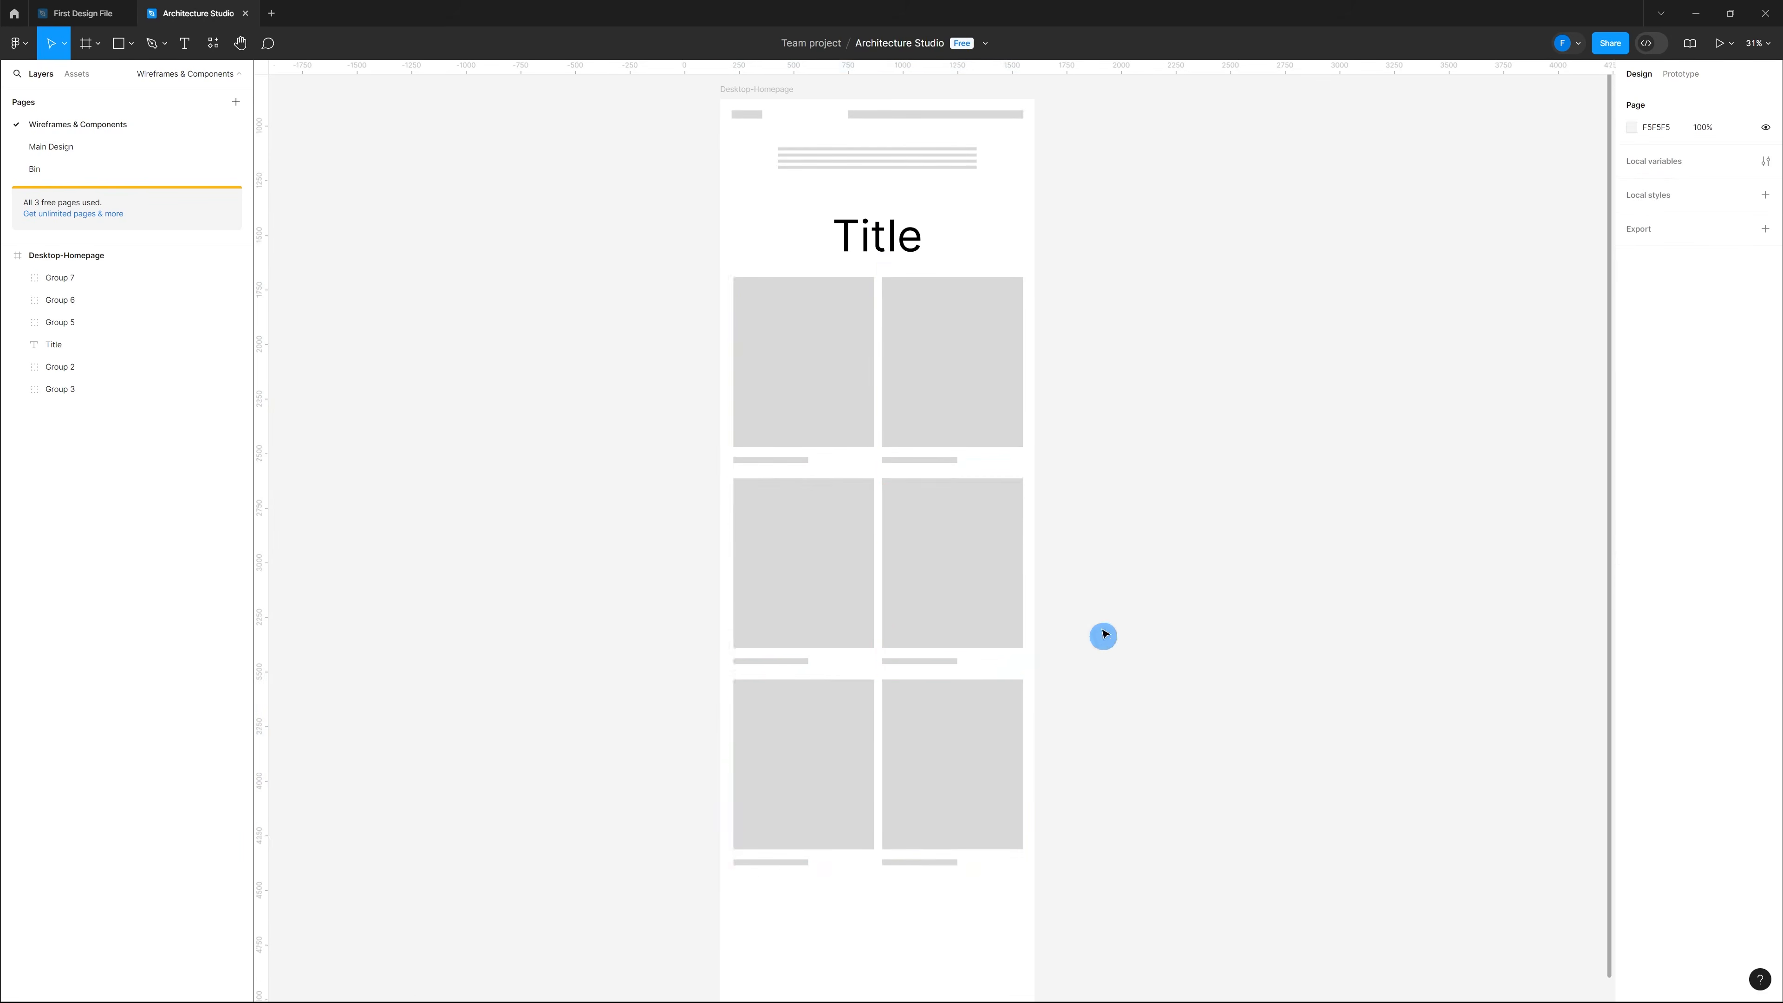
Step: Examine the overall homepage wireframe, from the header bars down to the empty area below the last card row
scroll(860, 327, down, 5)
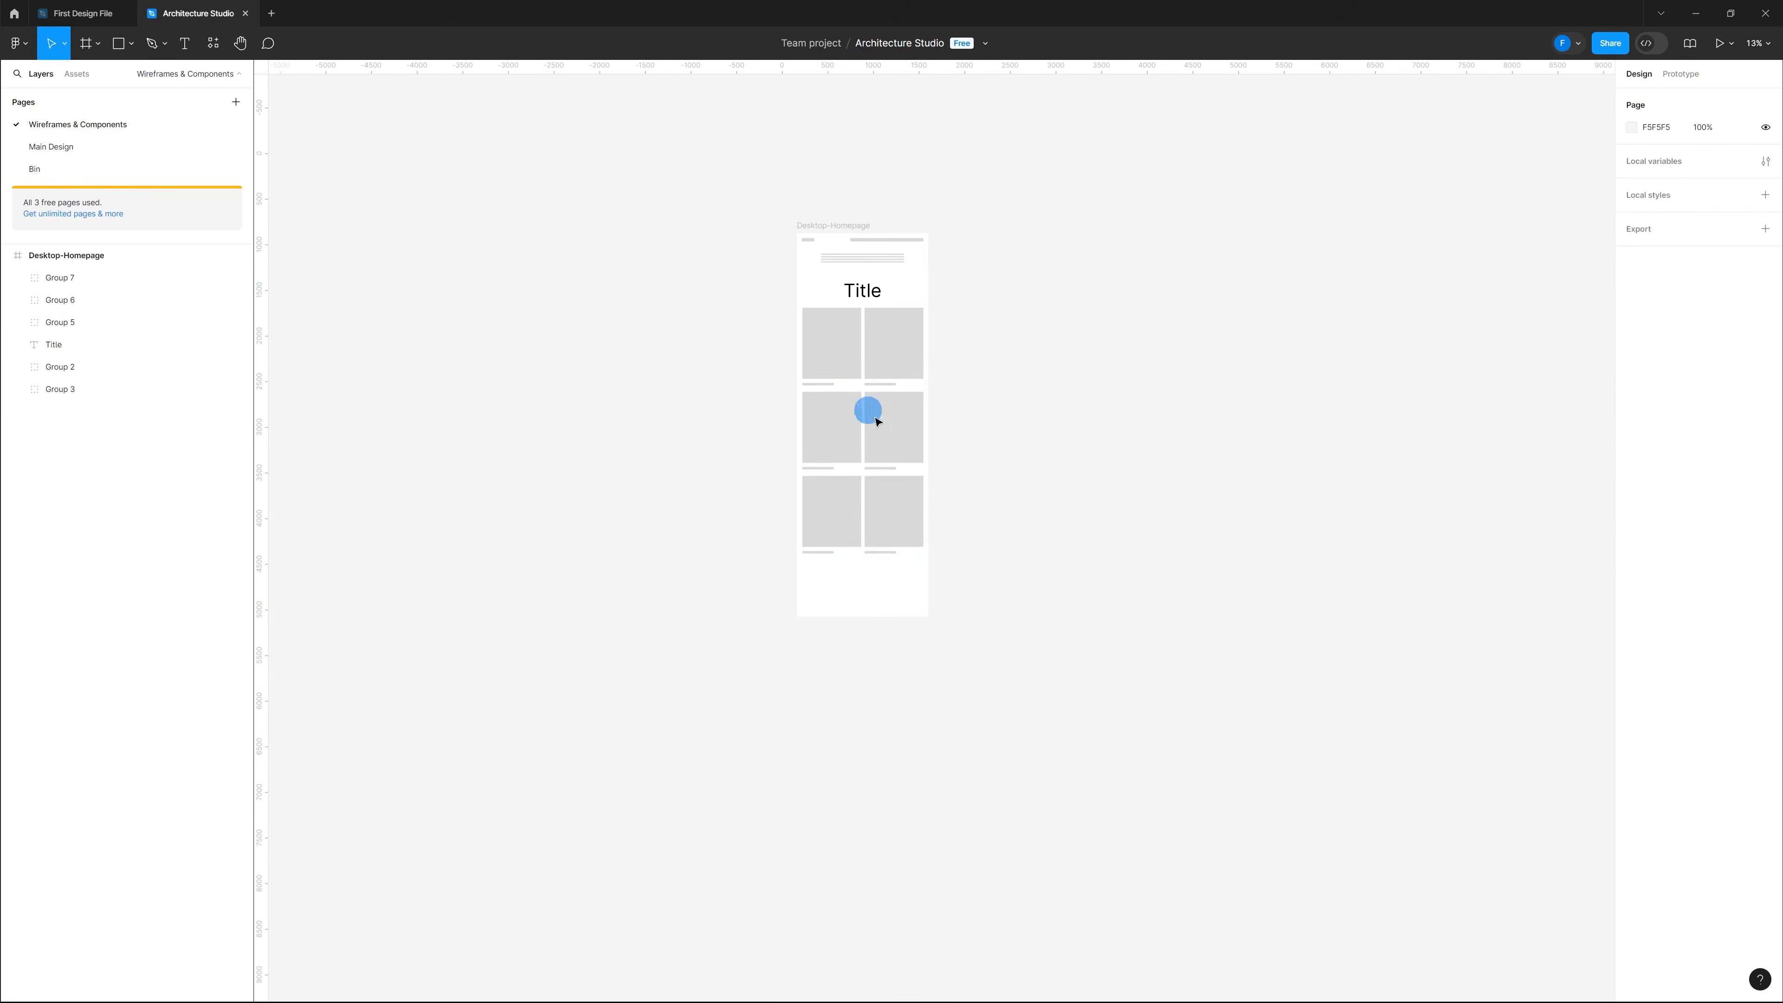
scroll(876, 314, up, 4)
scroll(777, 243, down, 2)
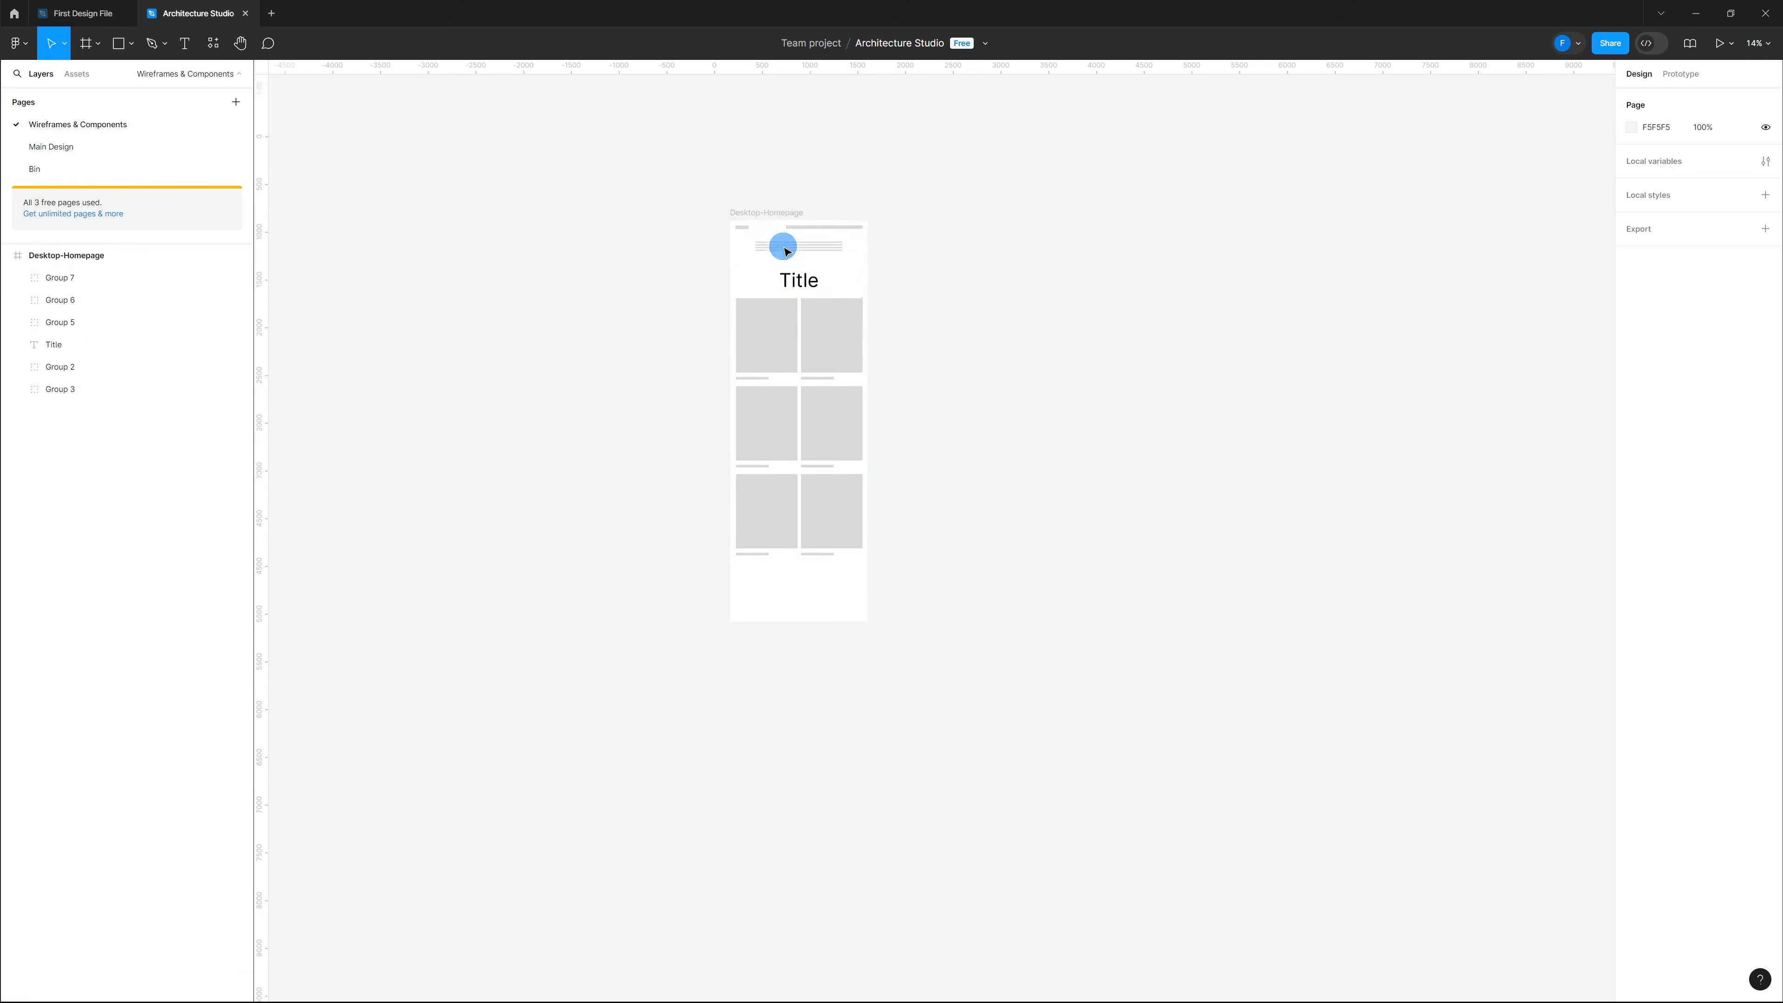
scroll(745, 337, up, 3)
scroll(653, 660, up, 2)
scroll(1081, 510, down, 3)
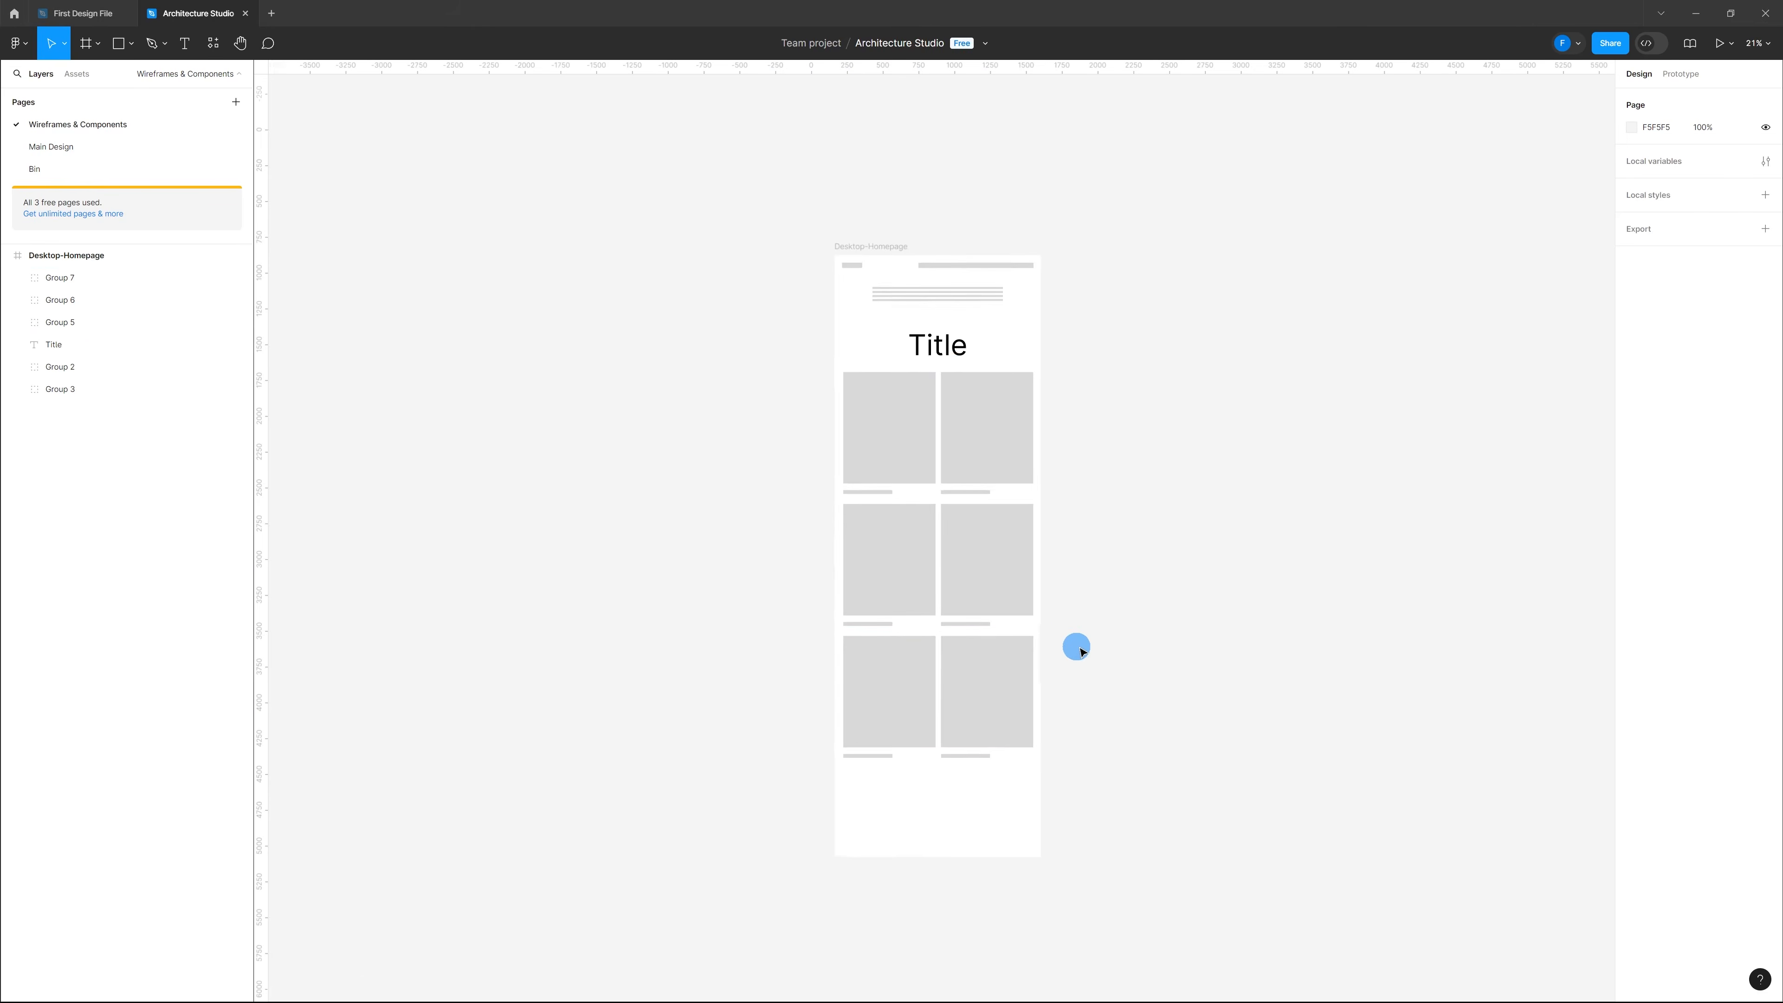
scroll(1068, 637, up, 2)
scroll(777, 768, up, 2)
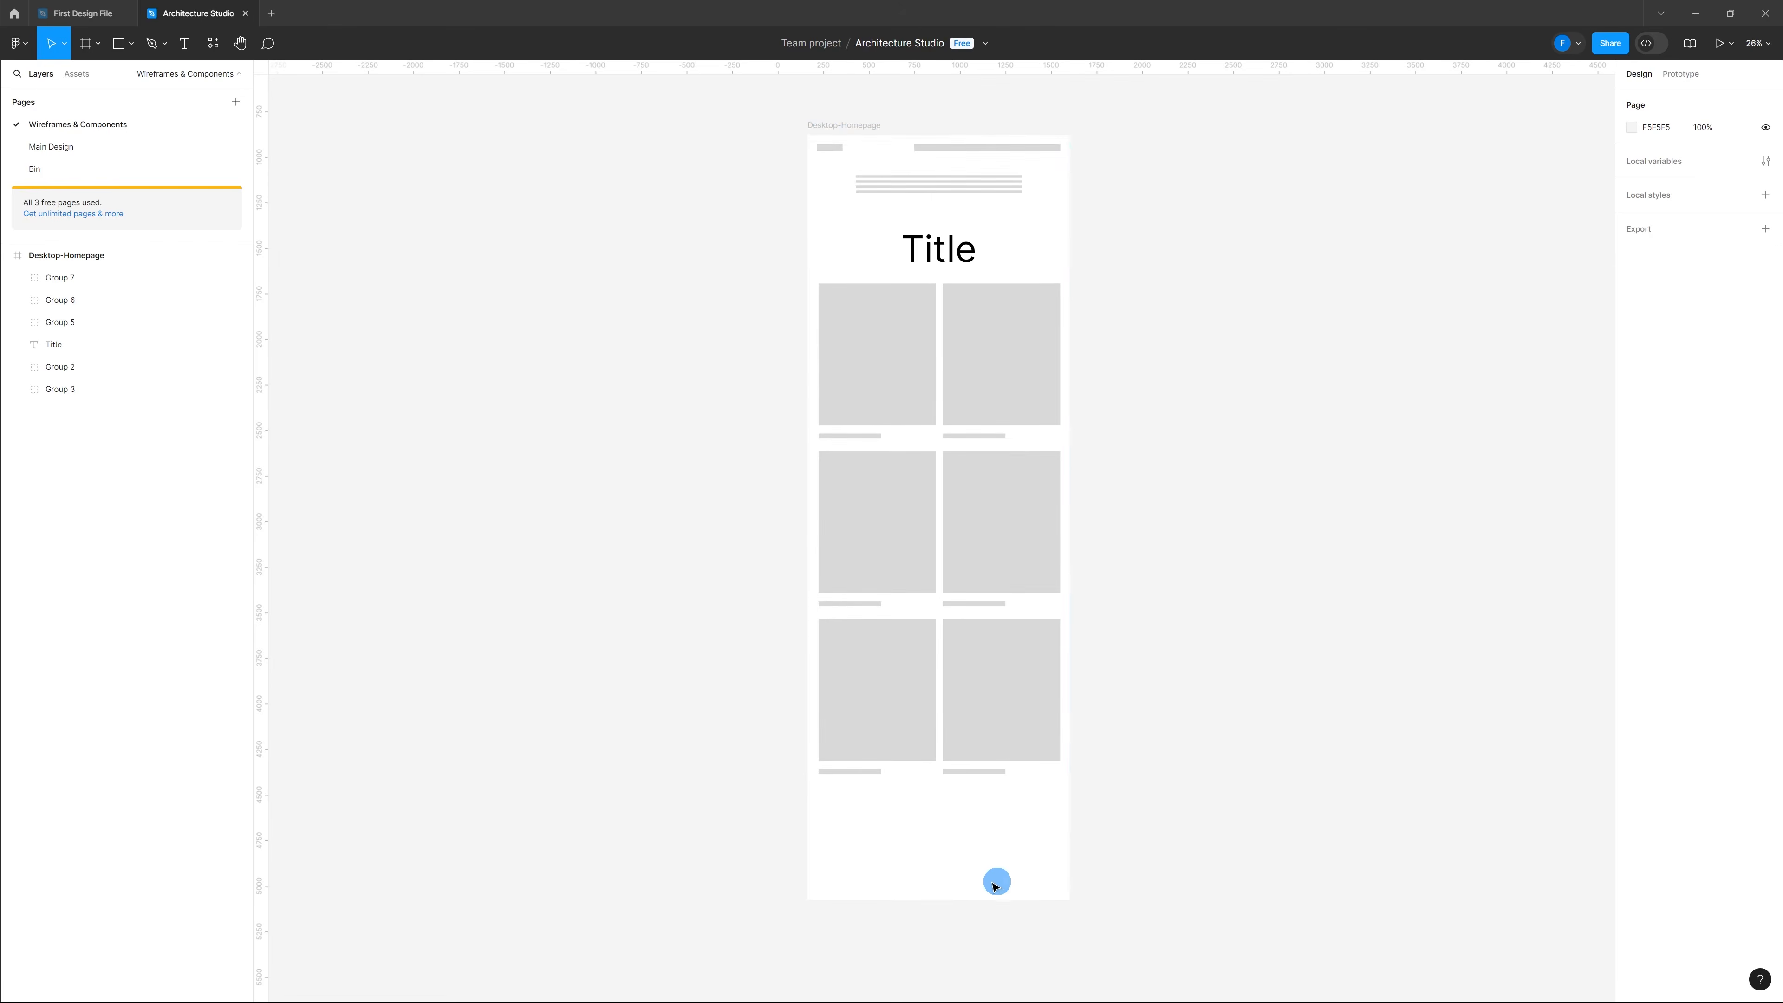
Step: Add a "CTA" text below the last row of cards and centre it horizontally in the frame
scroll(956, 869, up, 10)
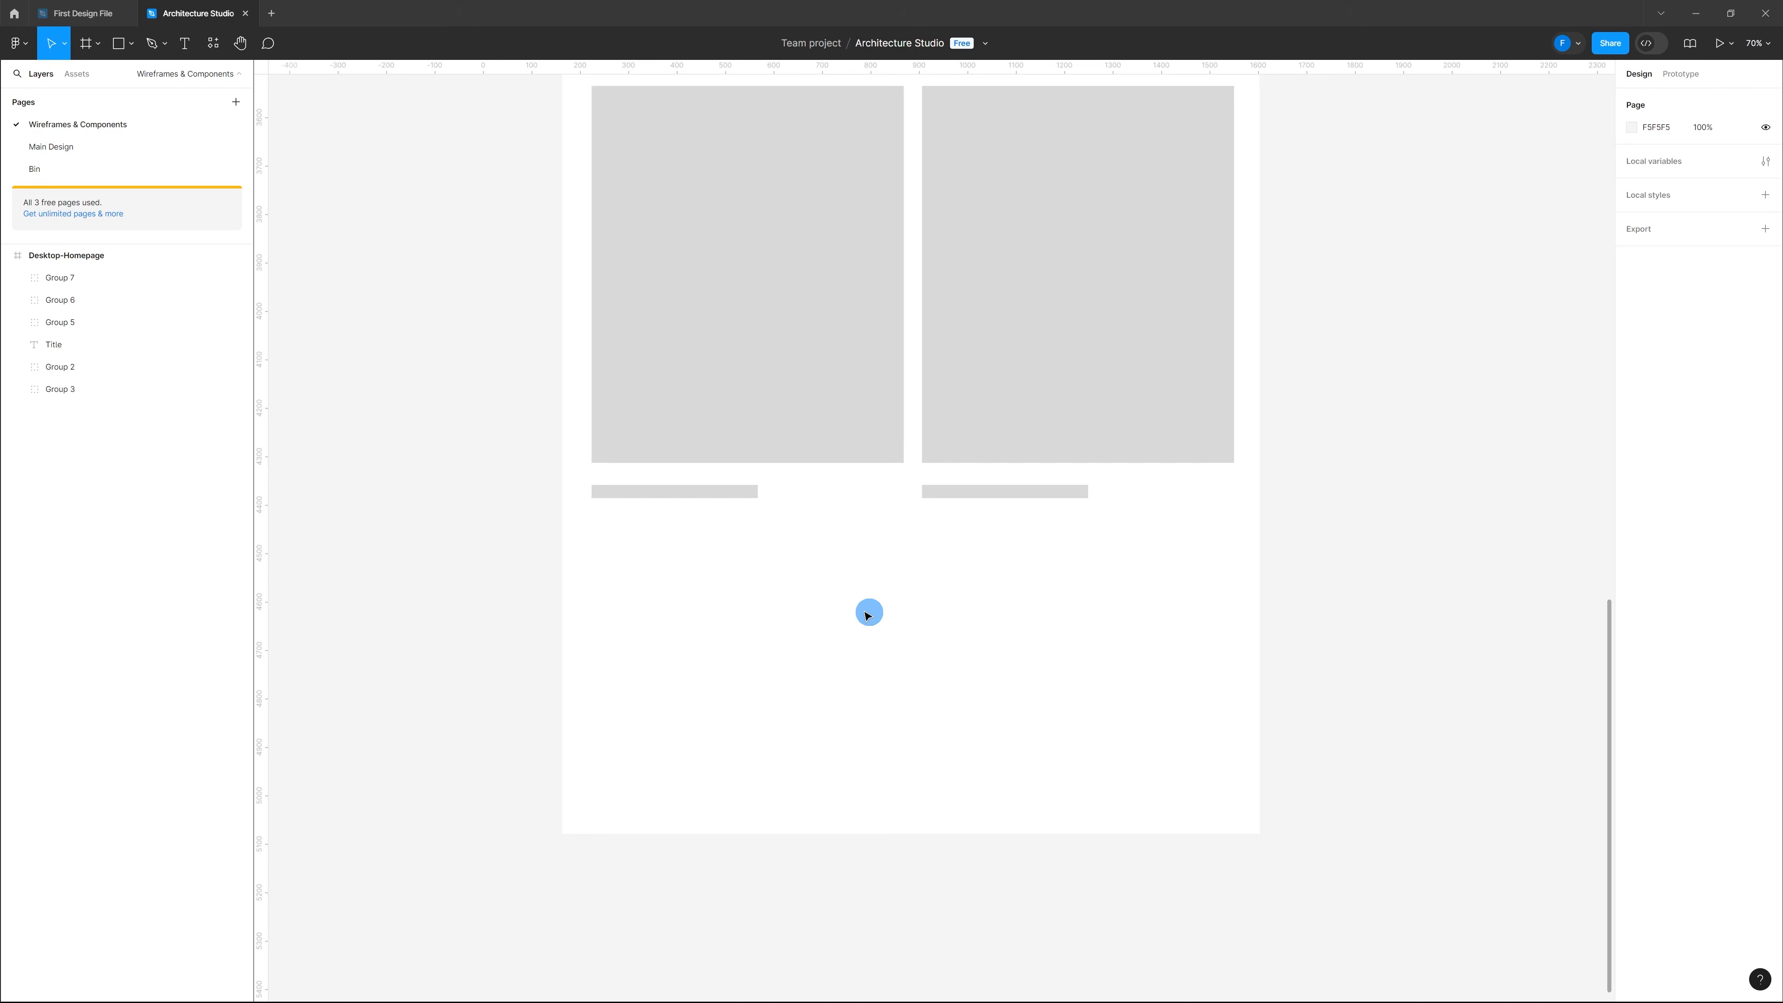
key(t)
click(823, 606)
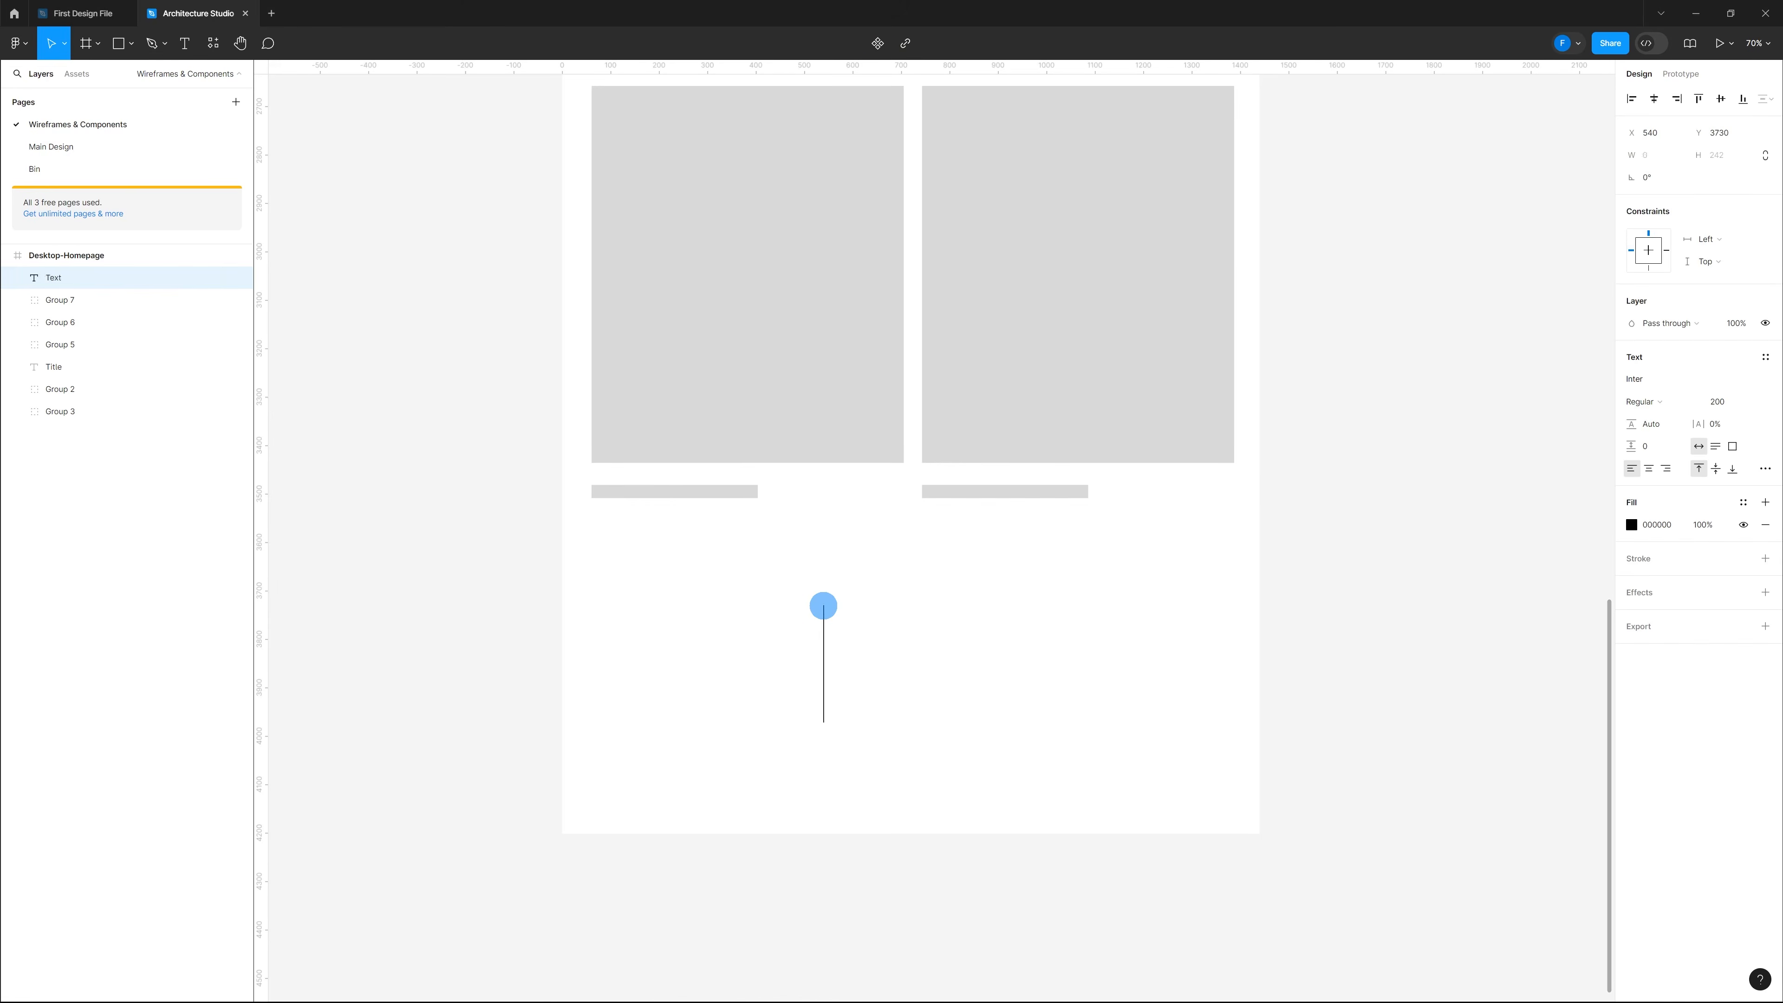
text(CTA)
key(Escape)
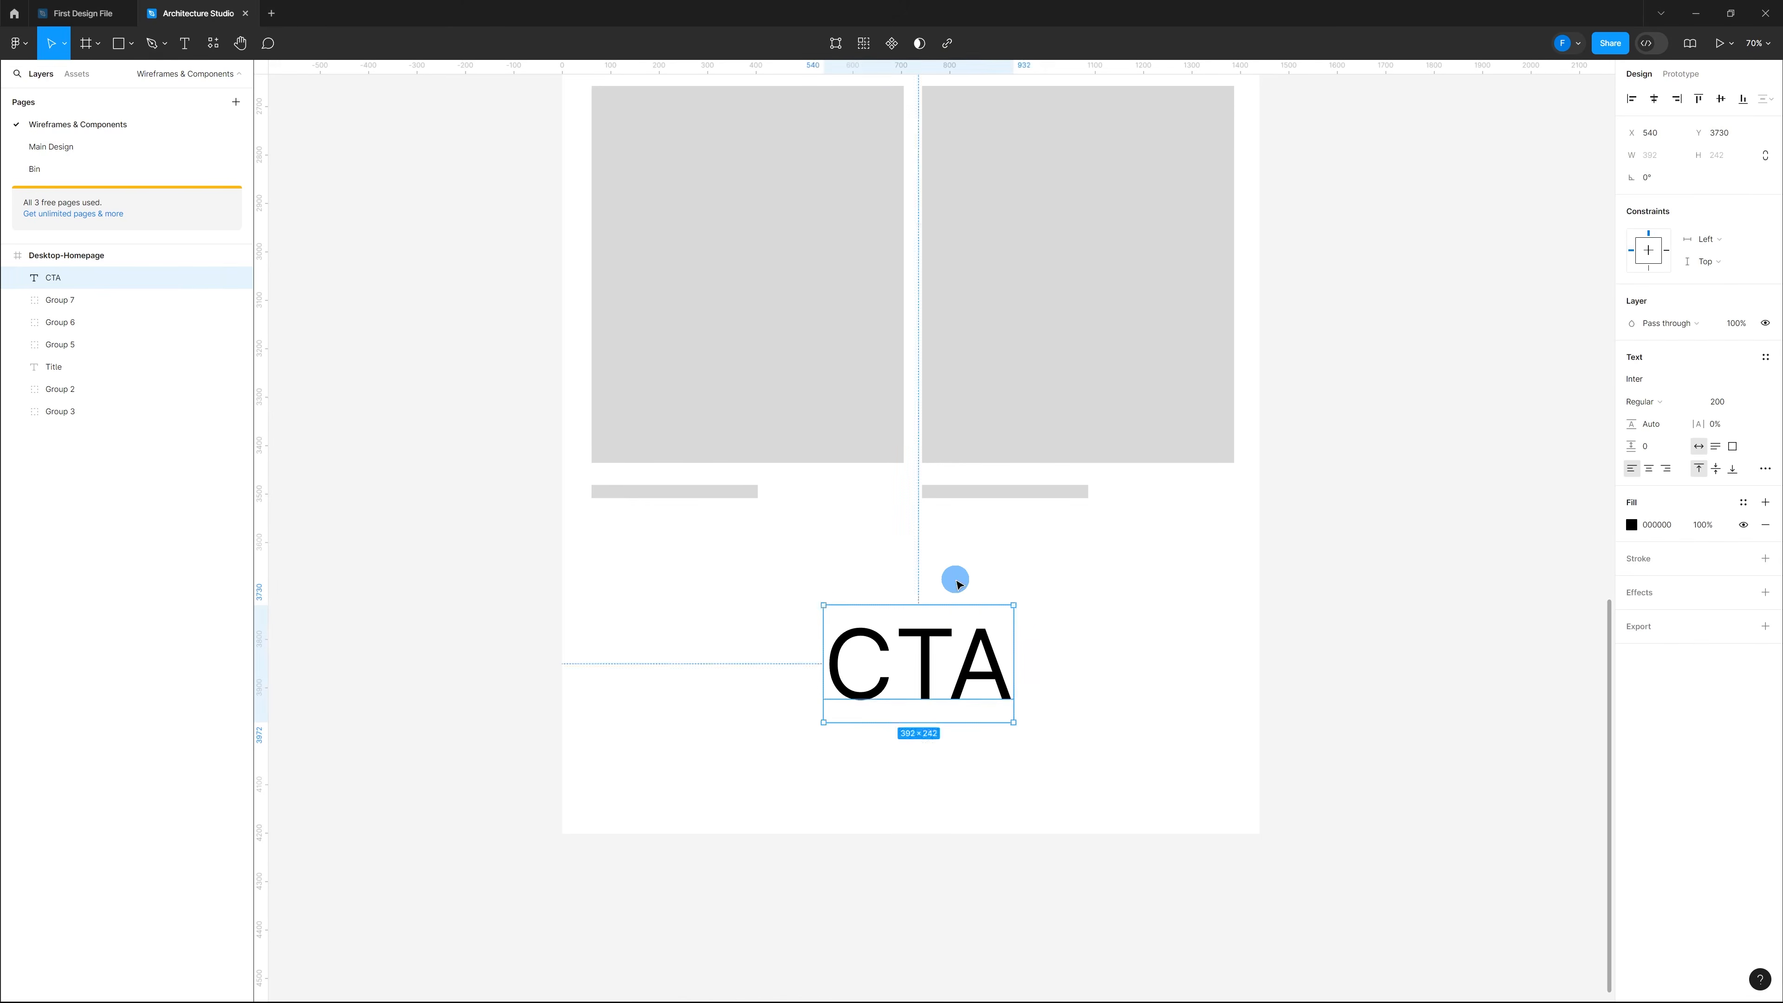
drag(980, 662, 974, 663)
drag(975, 663, 974, 646)
click(1090, 612)
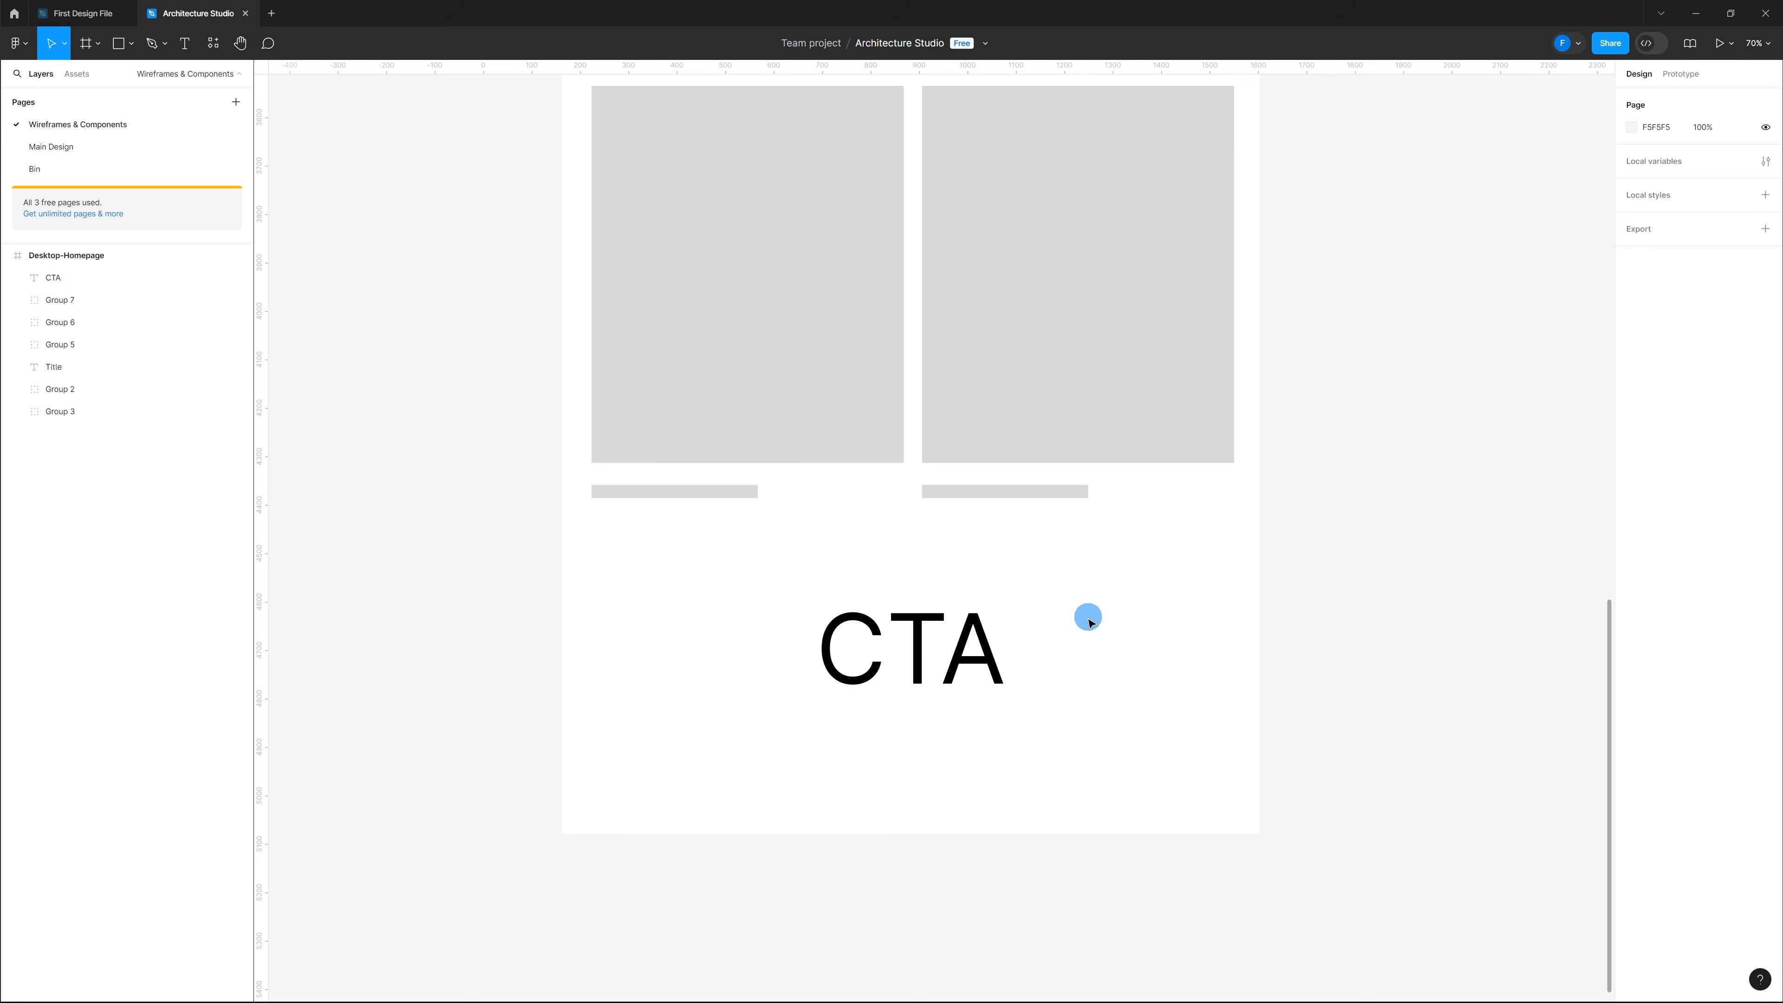
Step: Set the CTA text's font size to 100 and centre it horizontally in the frame again
click(975, 664)
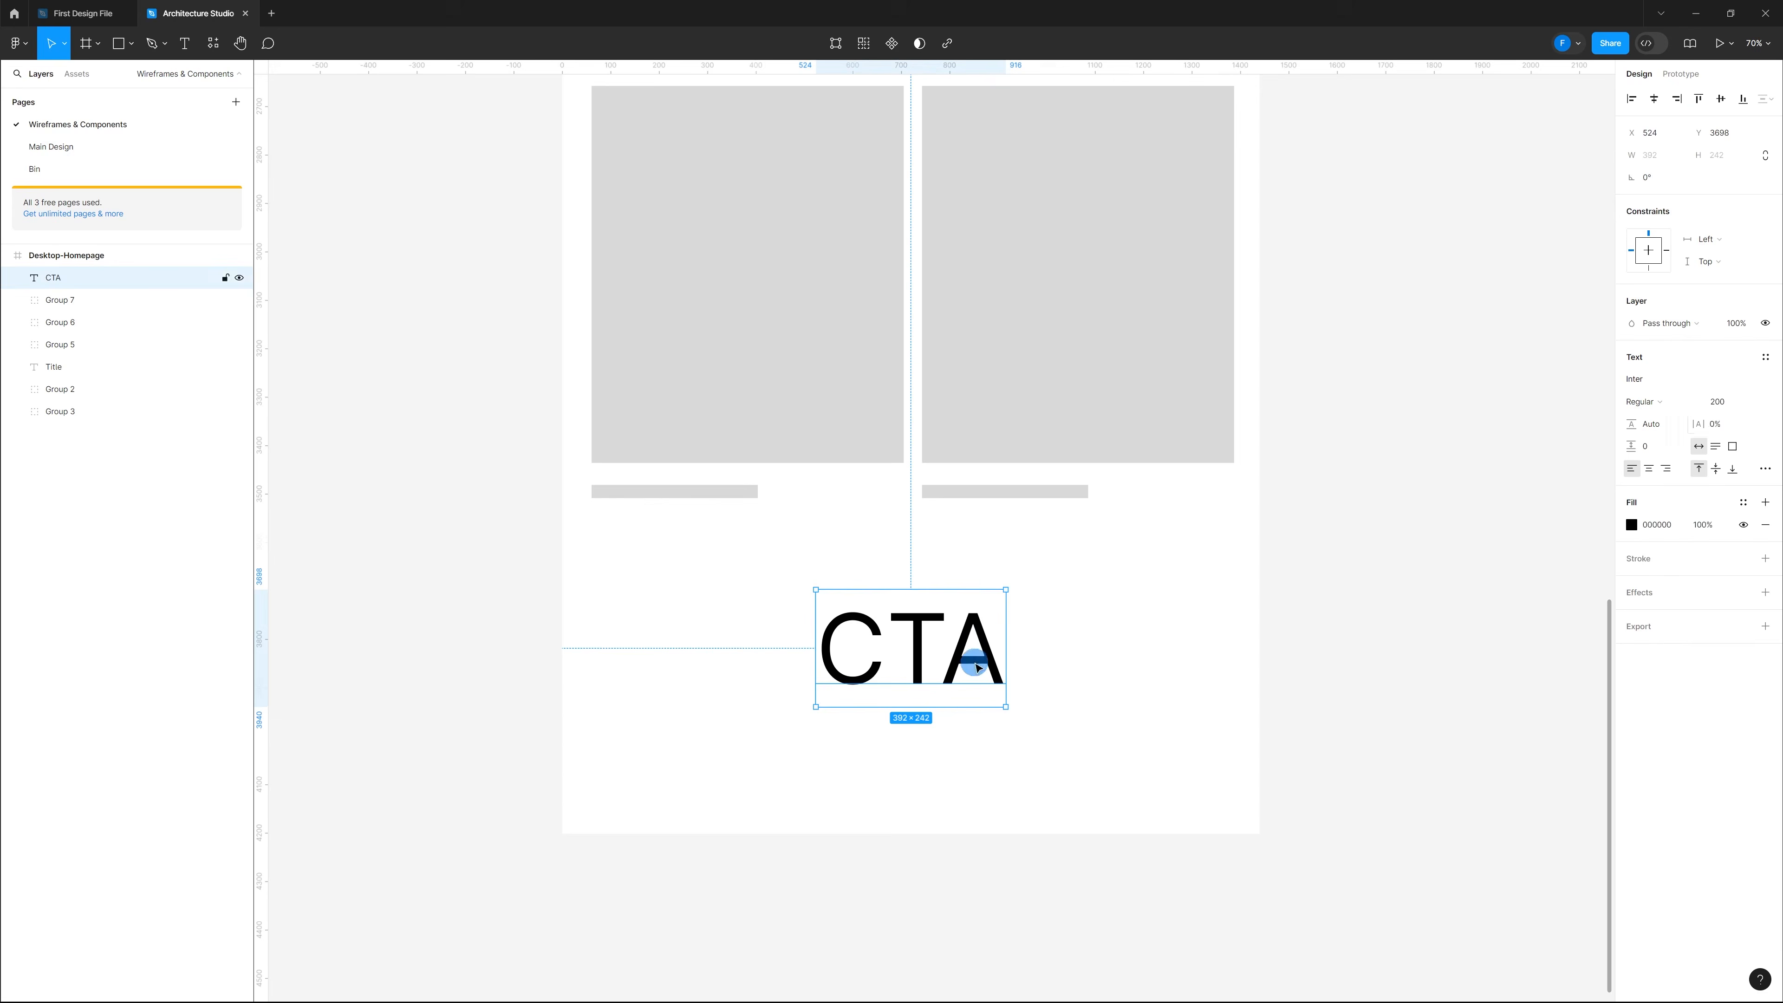
click(1726, 403)
text(100)
key(Return)
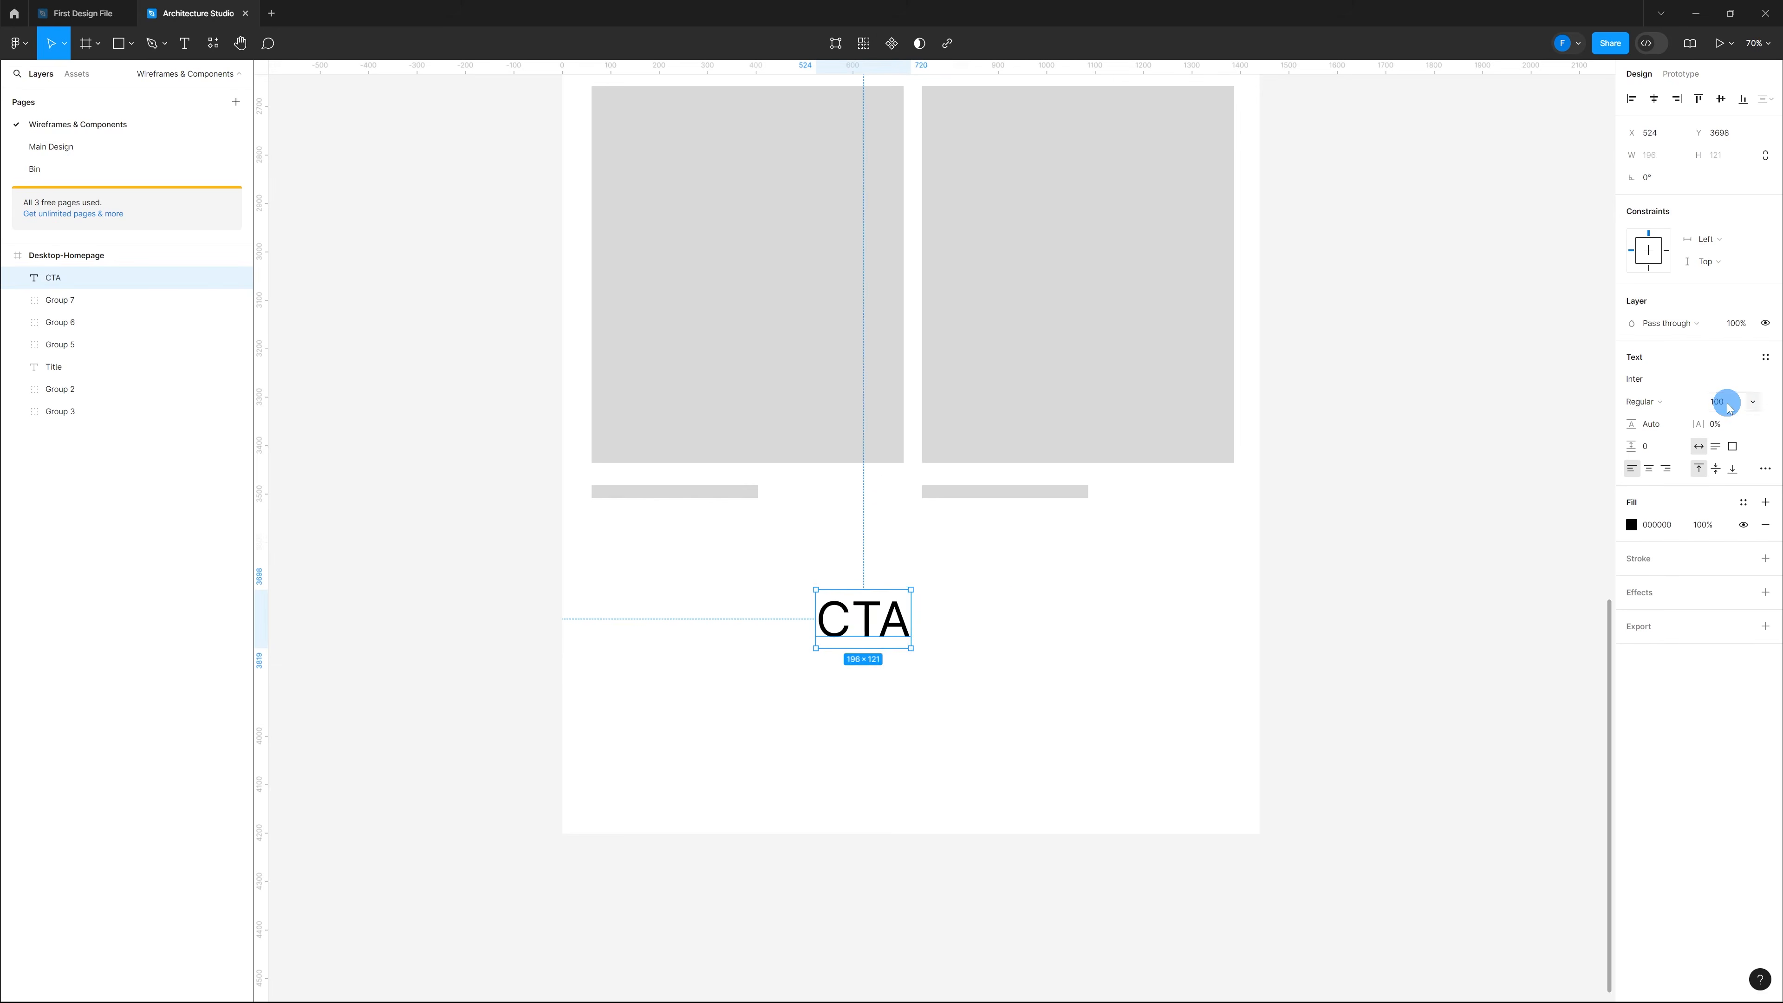
drag(862, 624, 911, 618)
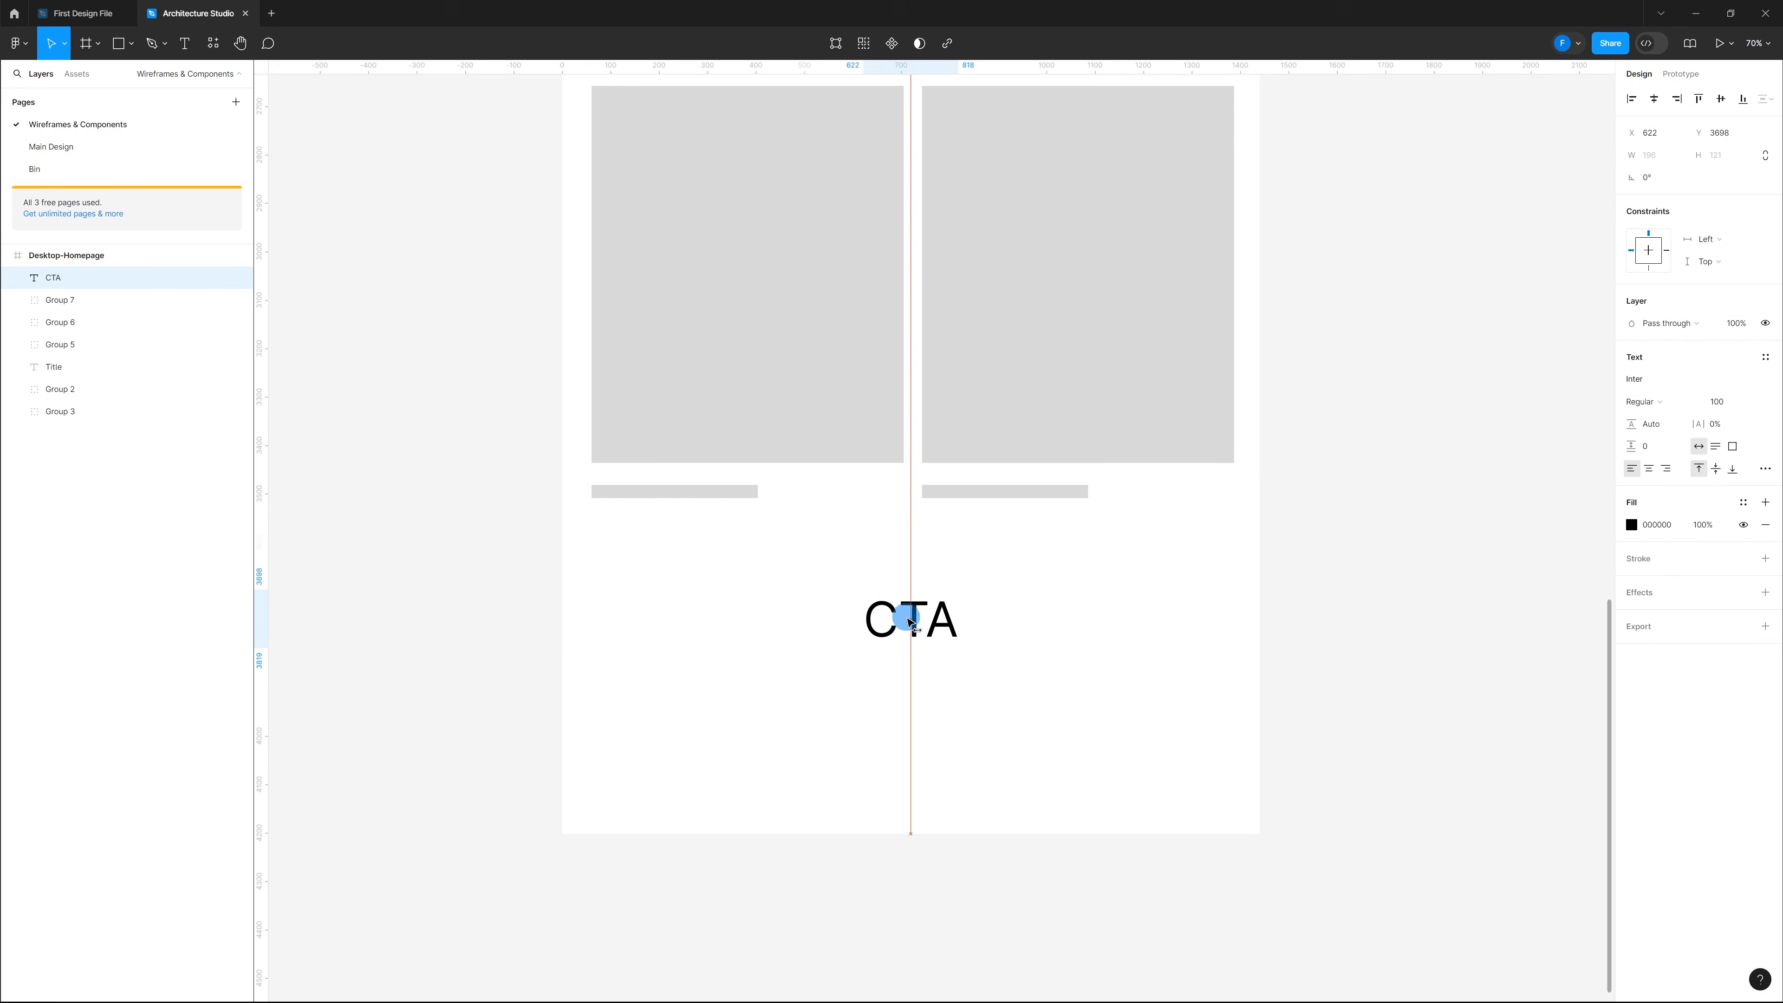
click(1039, 629)
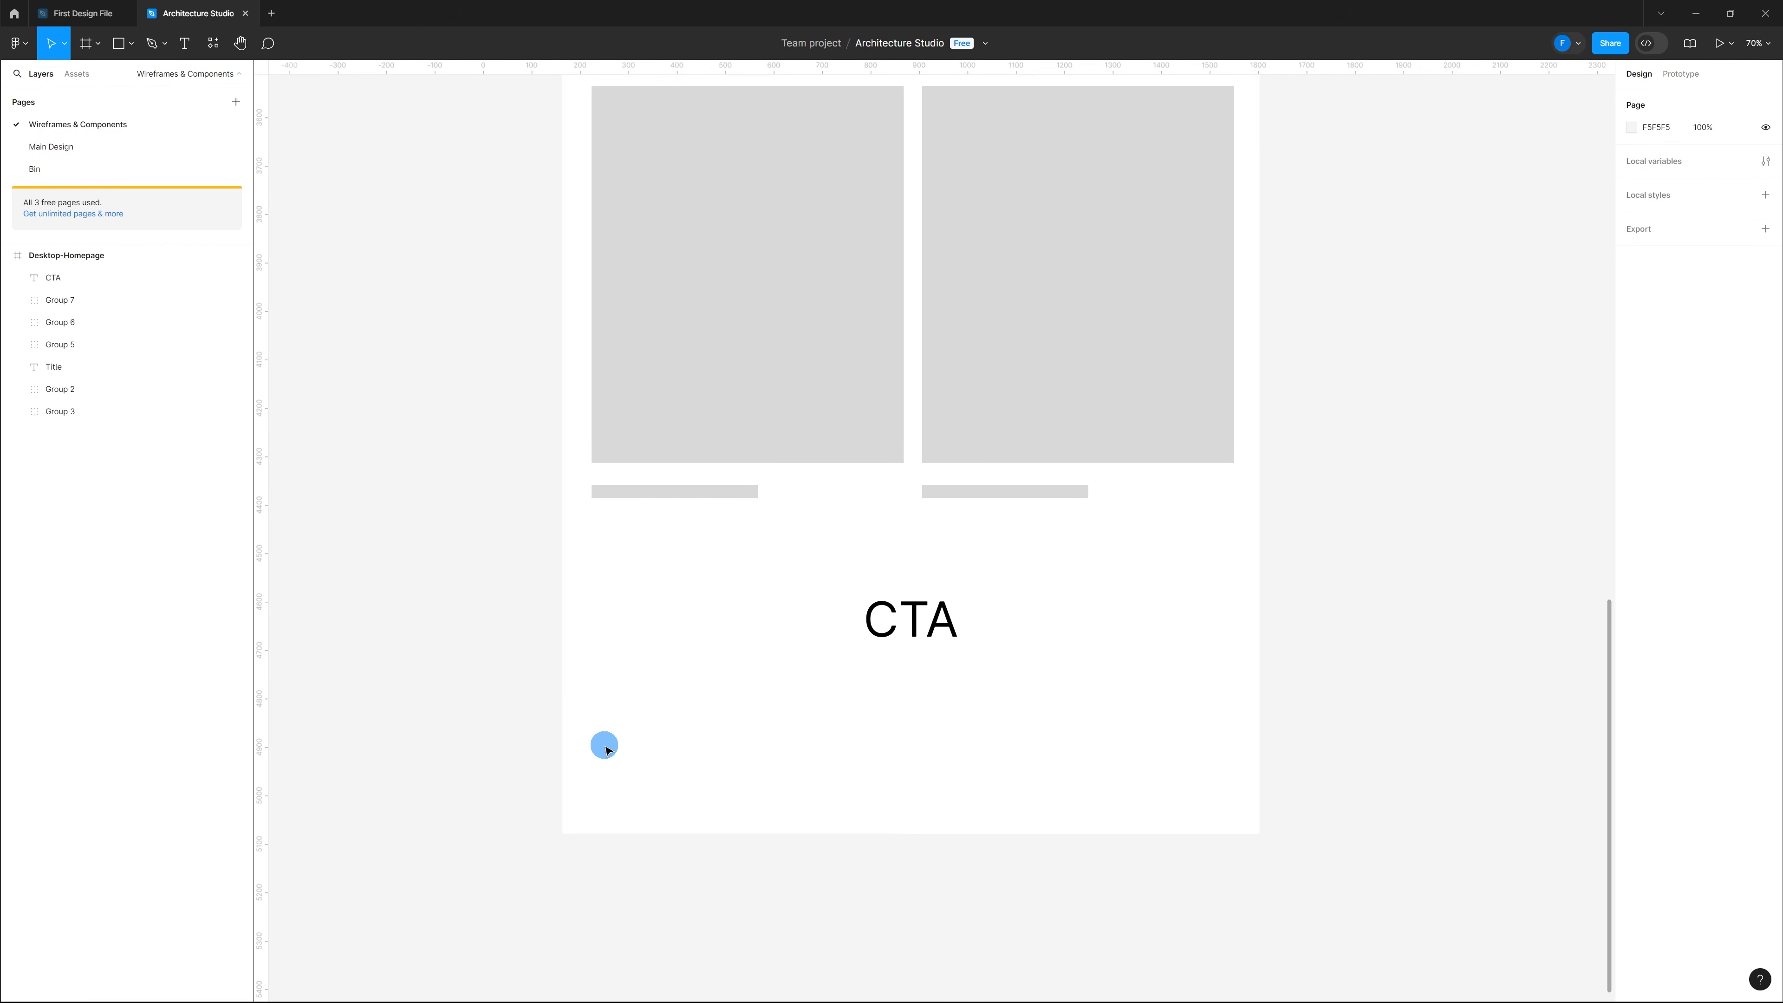
Step: Draw a wide footer placeholder rectangle about 1308 × 181 below the CTA text near the frame's lower edge
key(r)
drag(601, 730, 1235, 818)
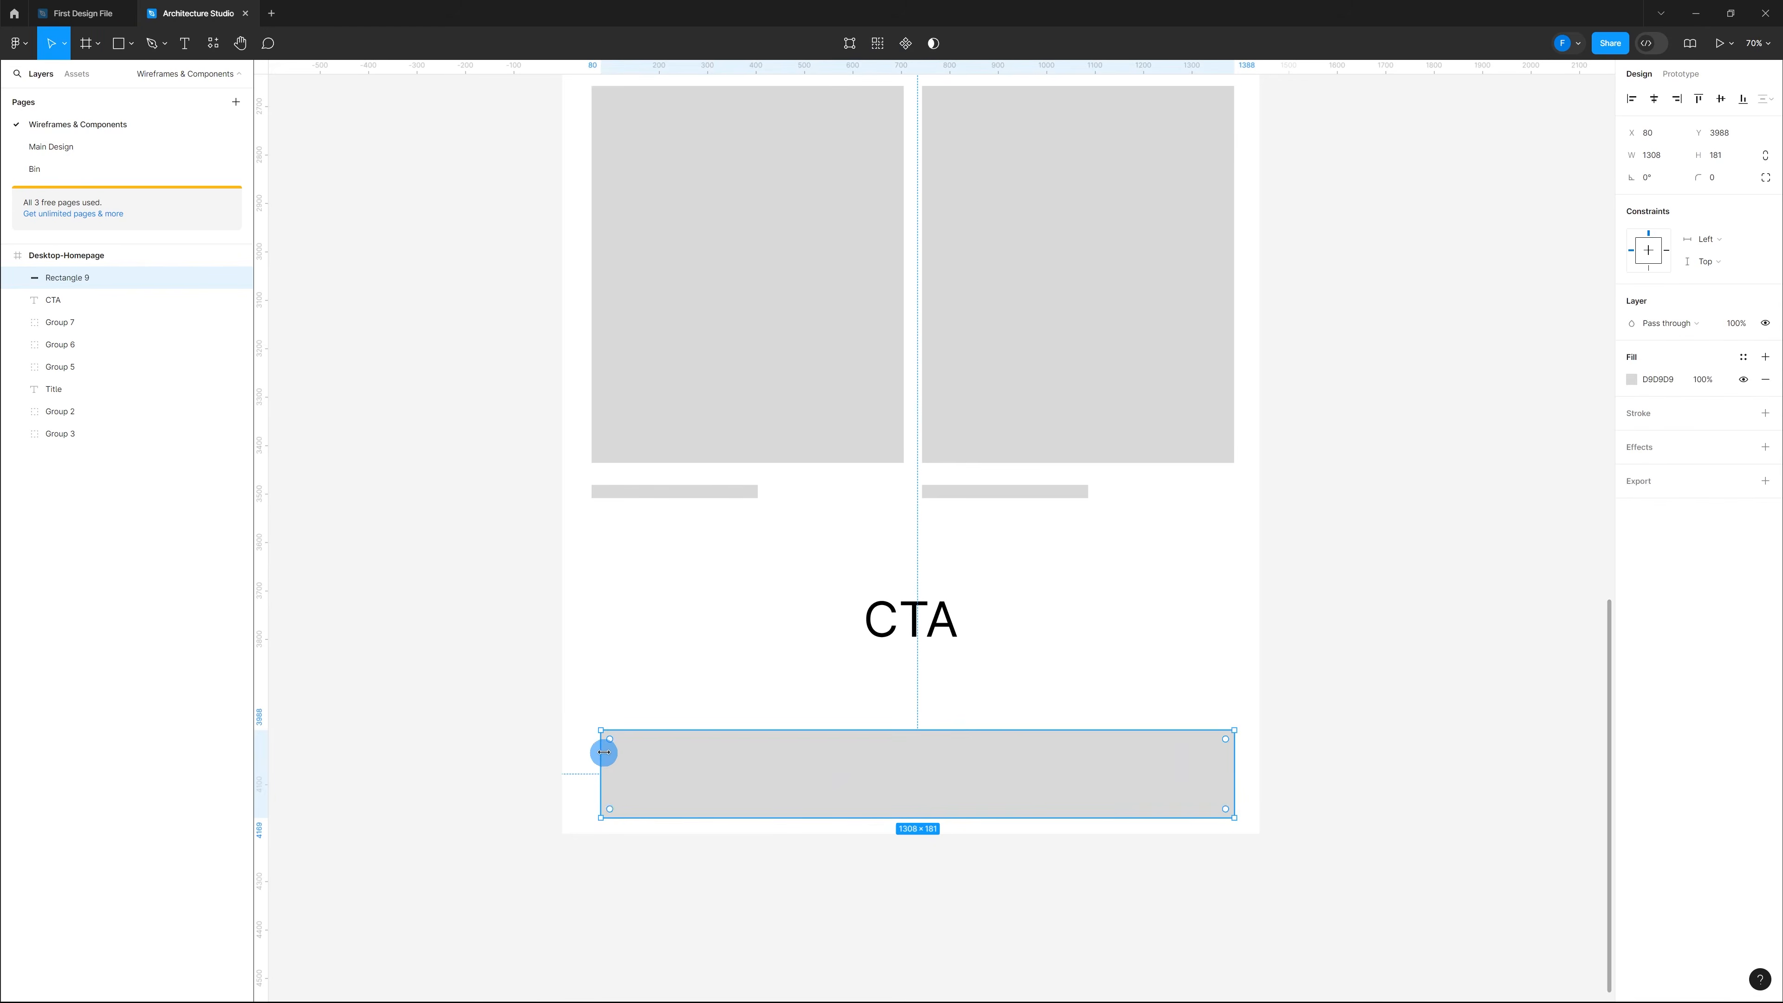
Step: Extend the footer rectangle's left edge to X 61, widening it to 1327 so it aligns with the cards above
drag(598, 752, 591, 752)
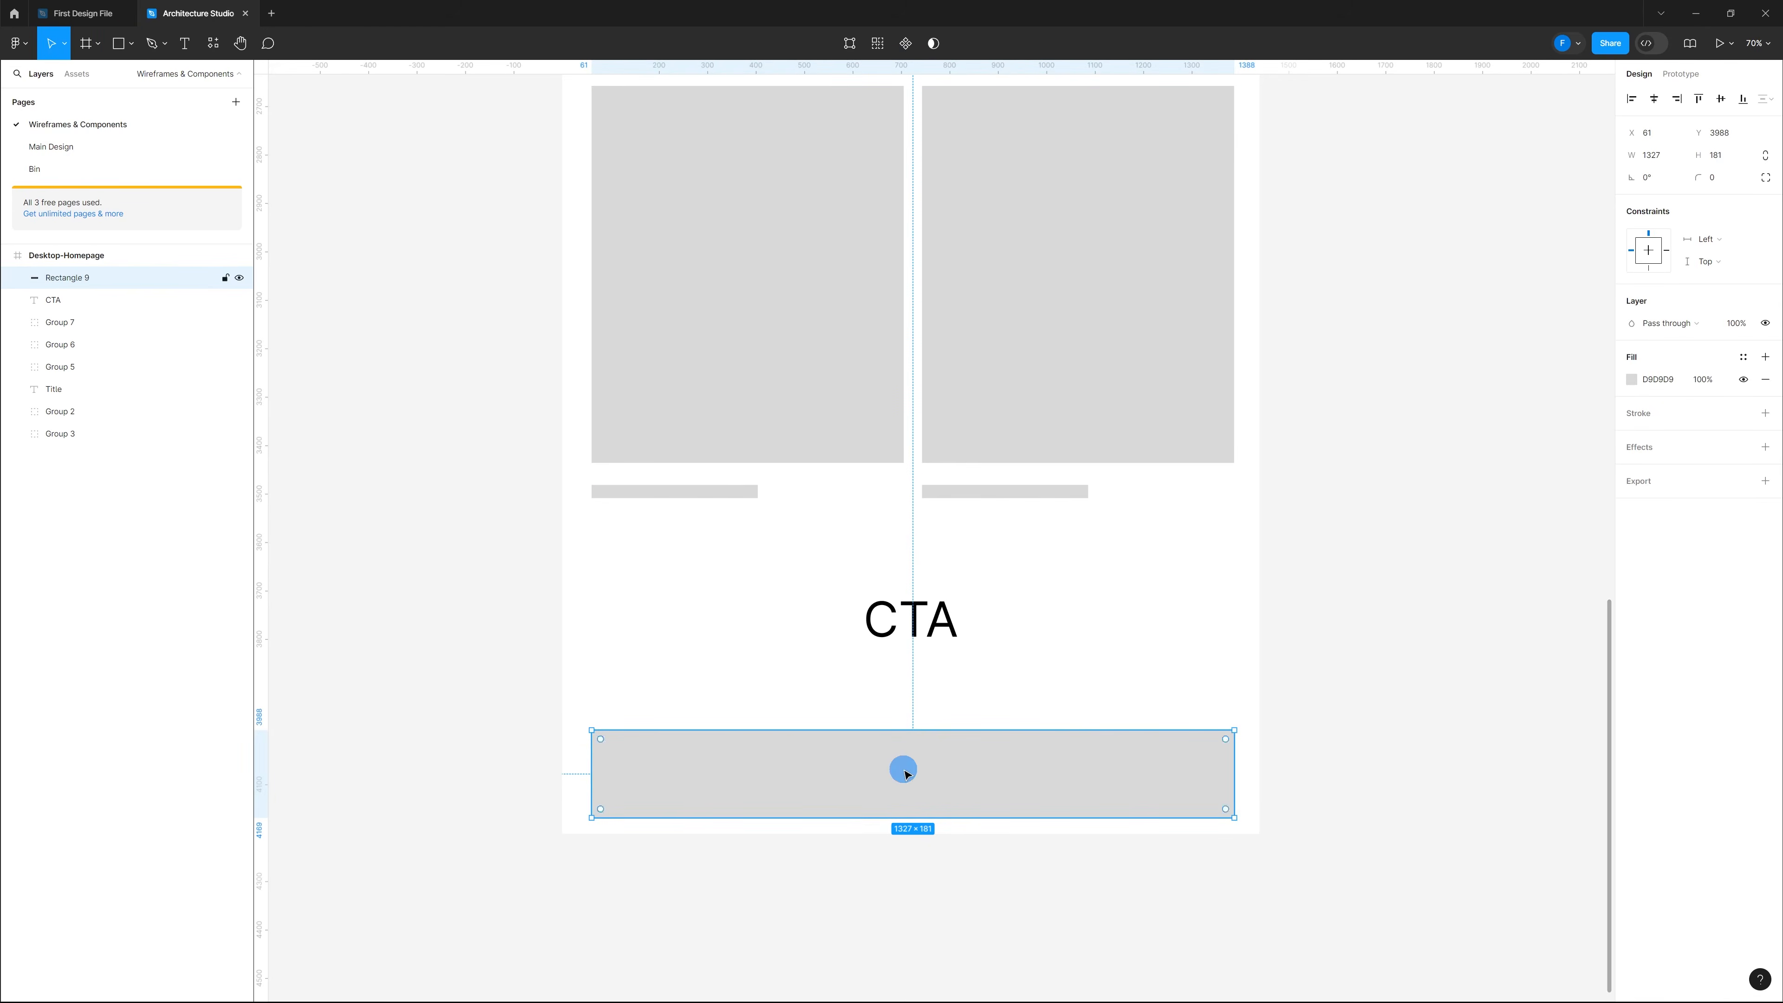
click(1244, 690)
scroll(1043, 554, down, 5)
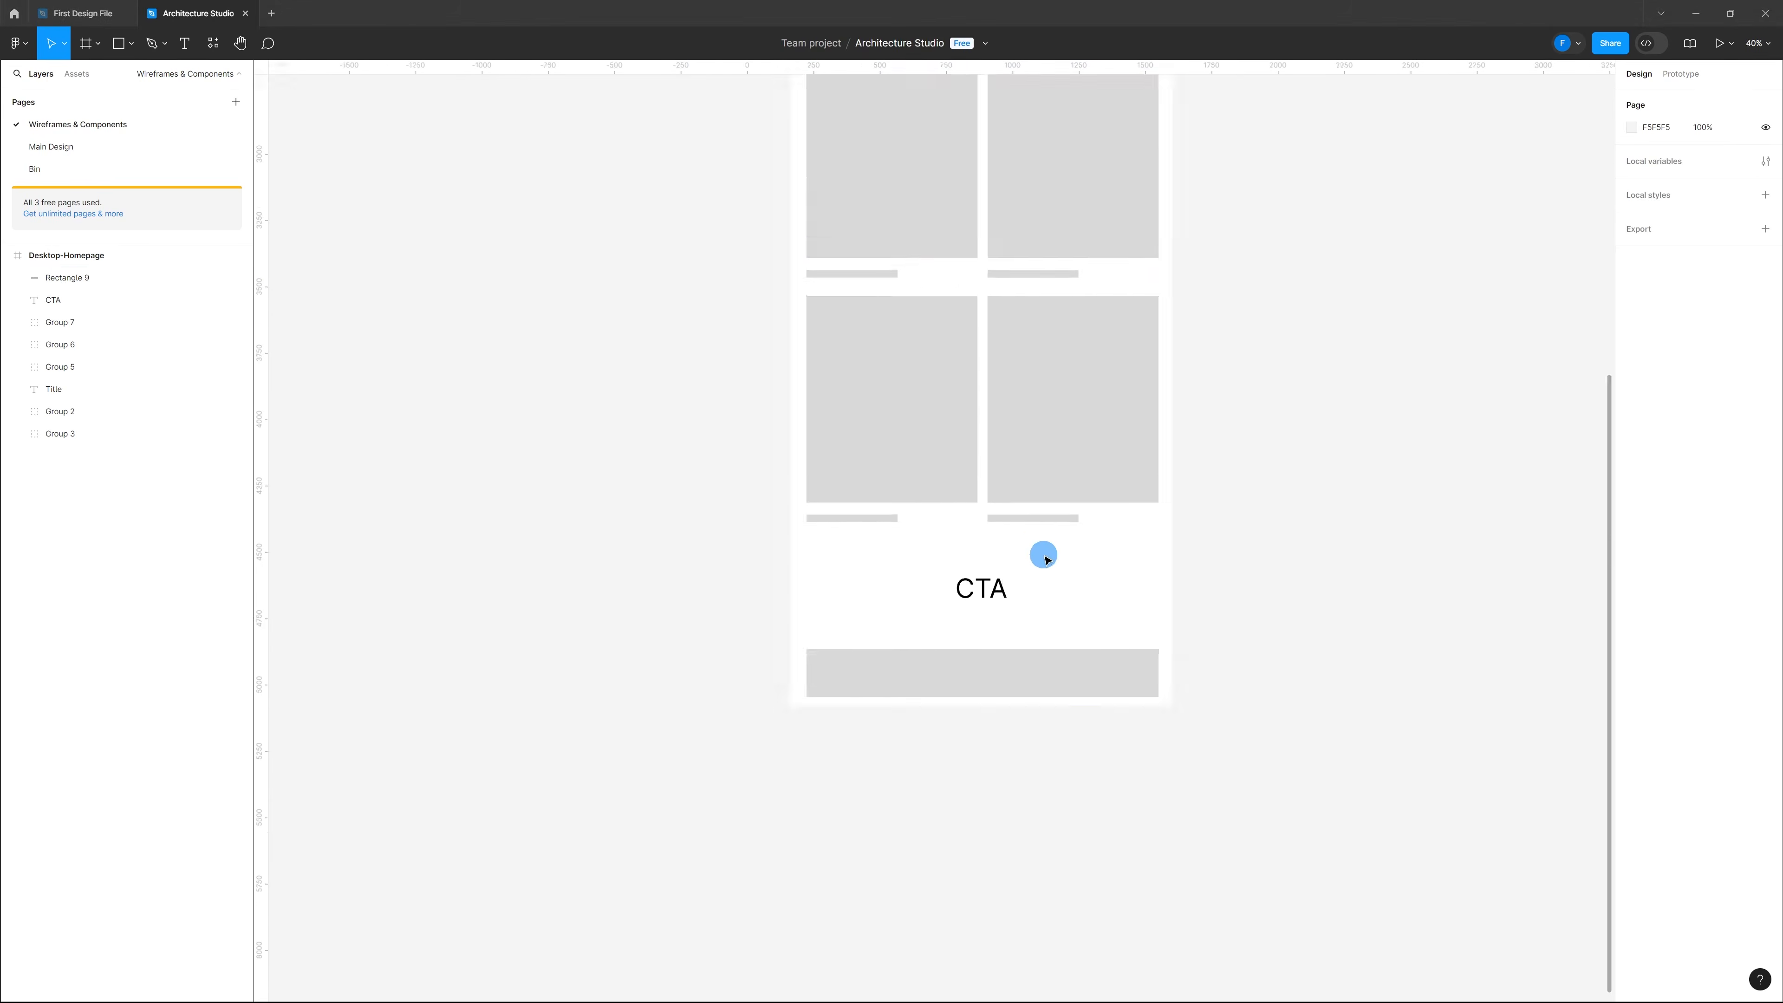
scroll(1194, 476, up, 4)
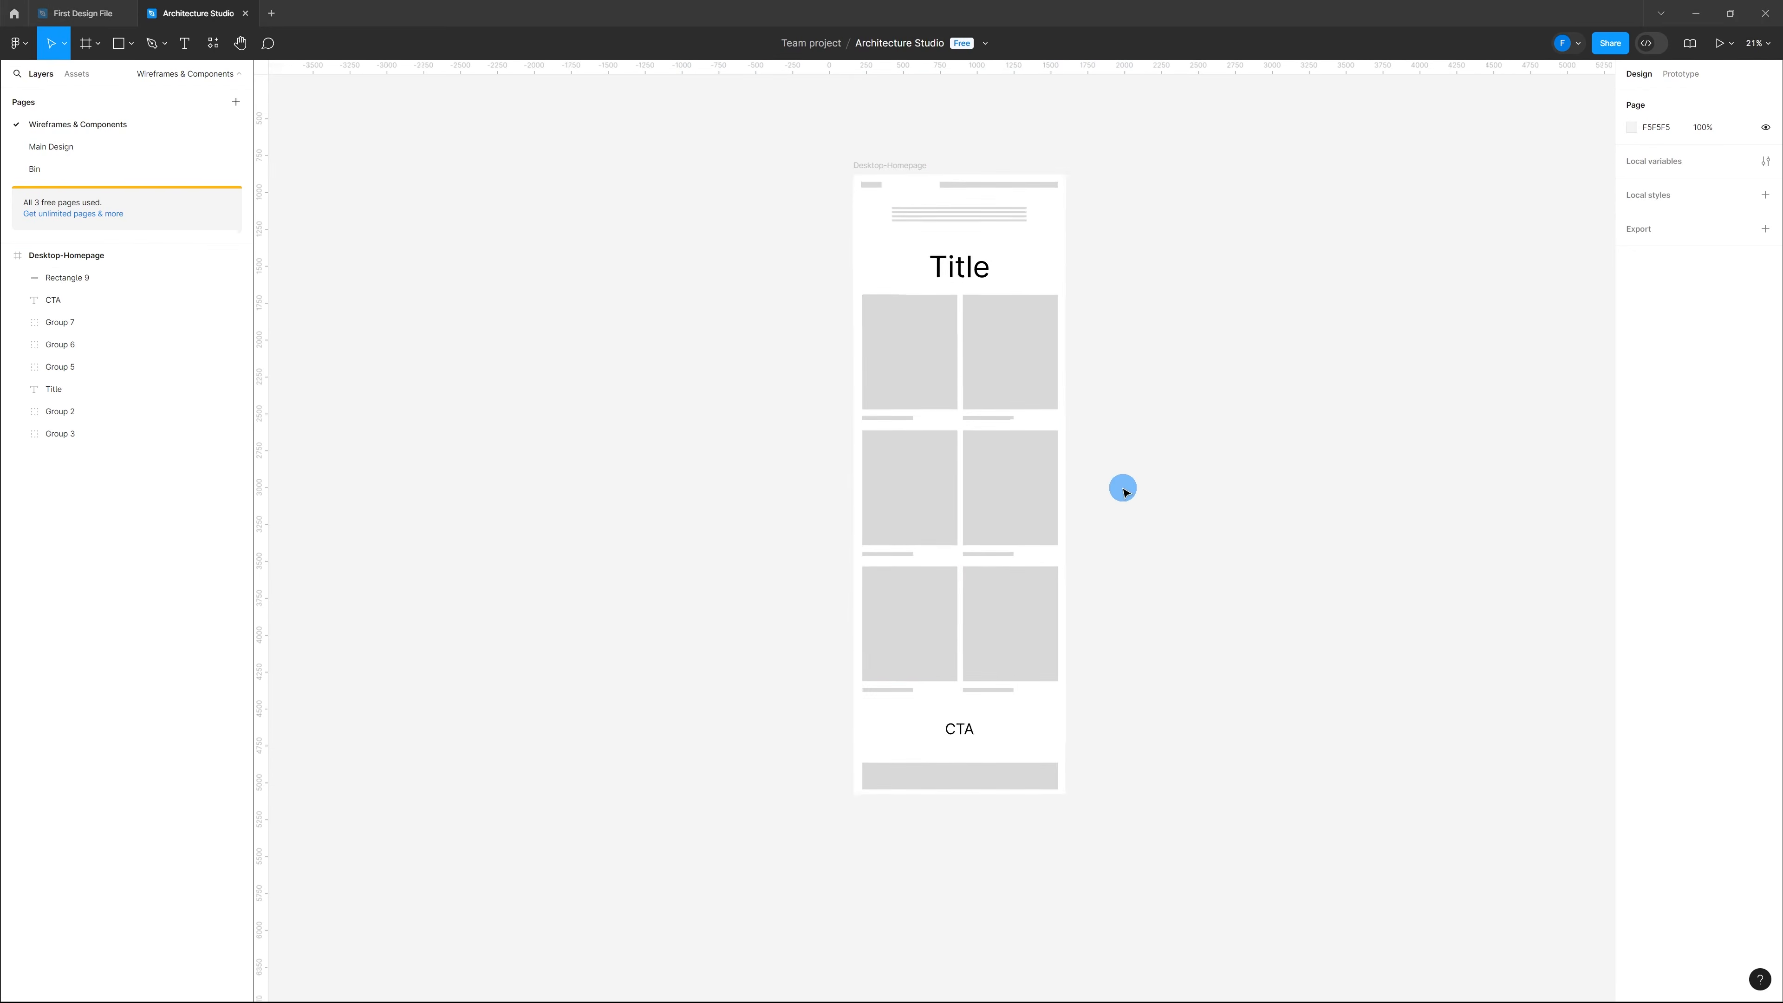
scroll(1104, 485, up, 1)
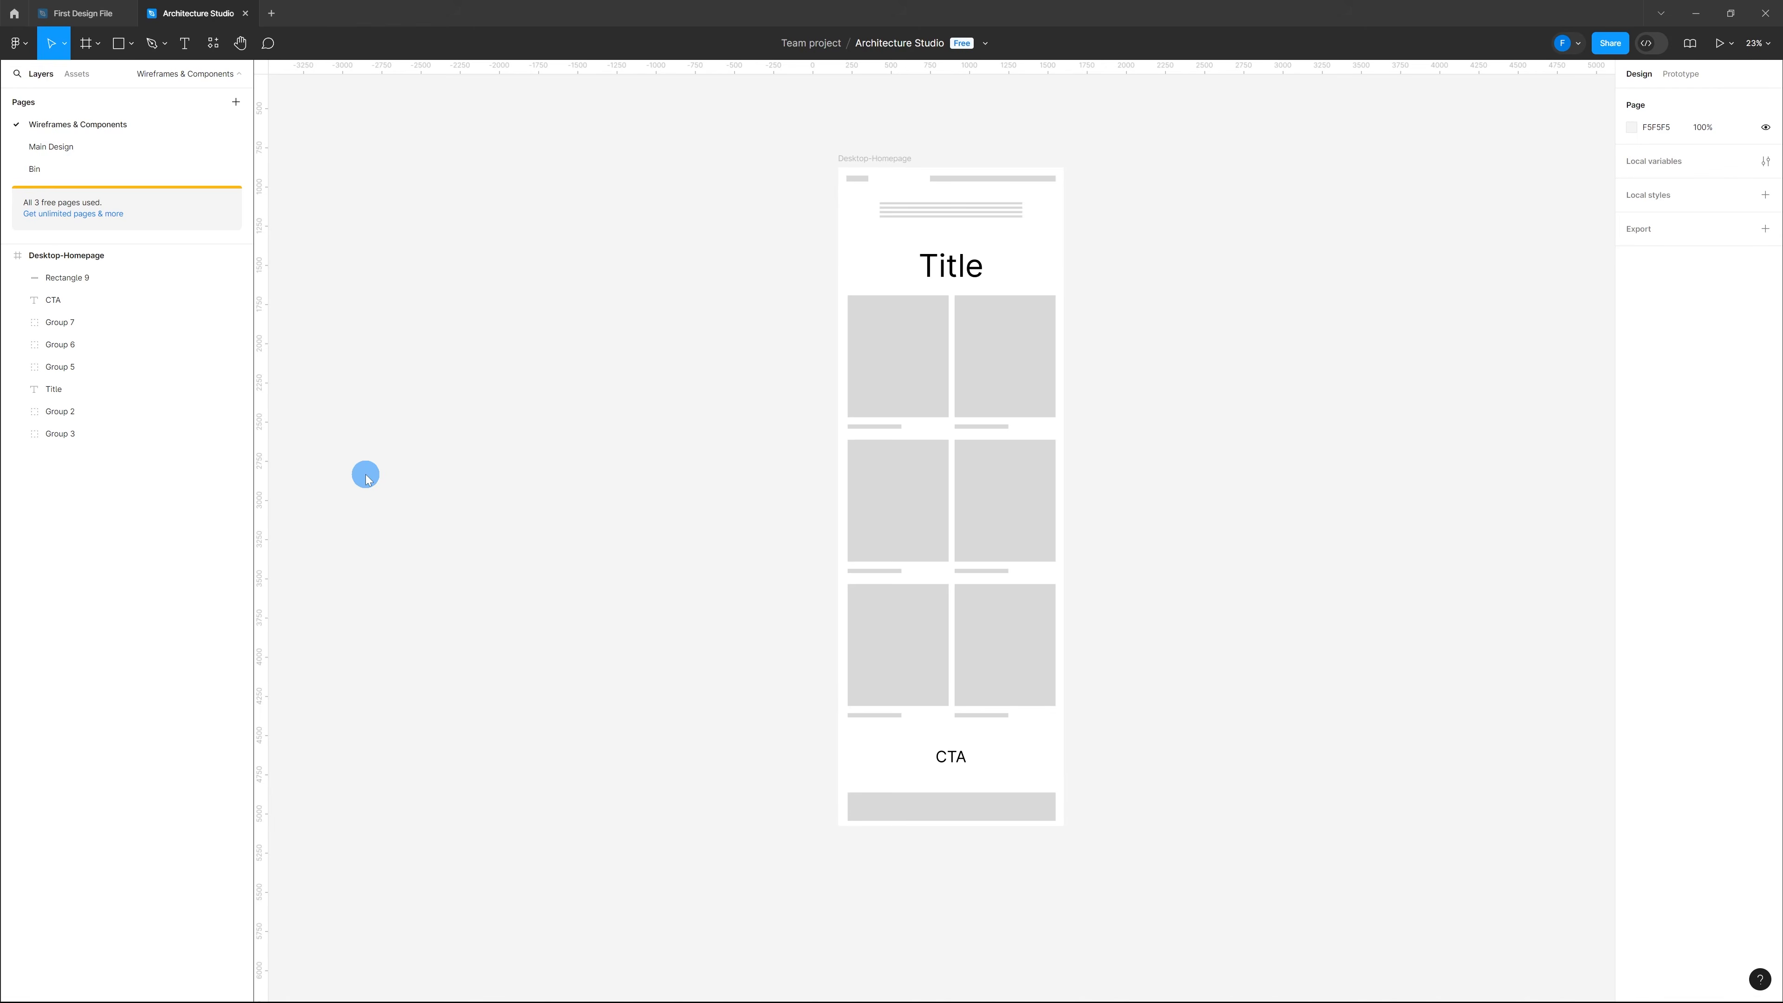
Step: Duplicate the Desktop-Homepage frame and place the copy beside the original at X 1733, Y 877
scroll(637, 454, down, 2)
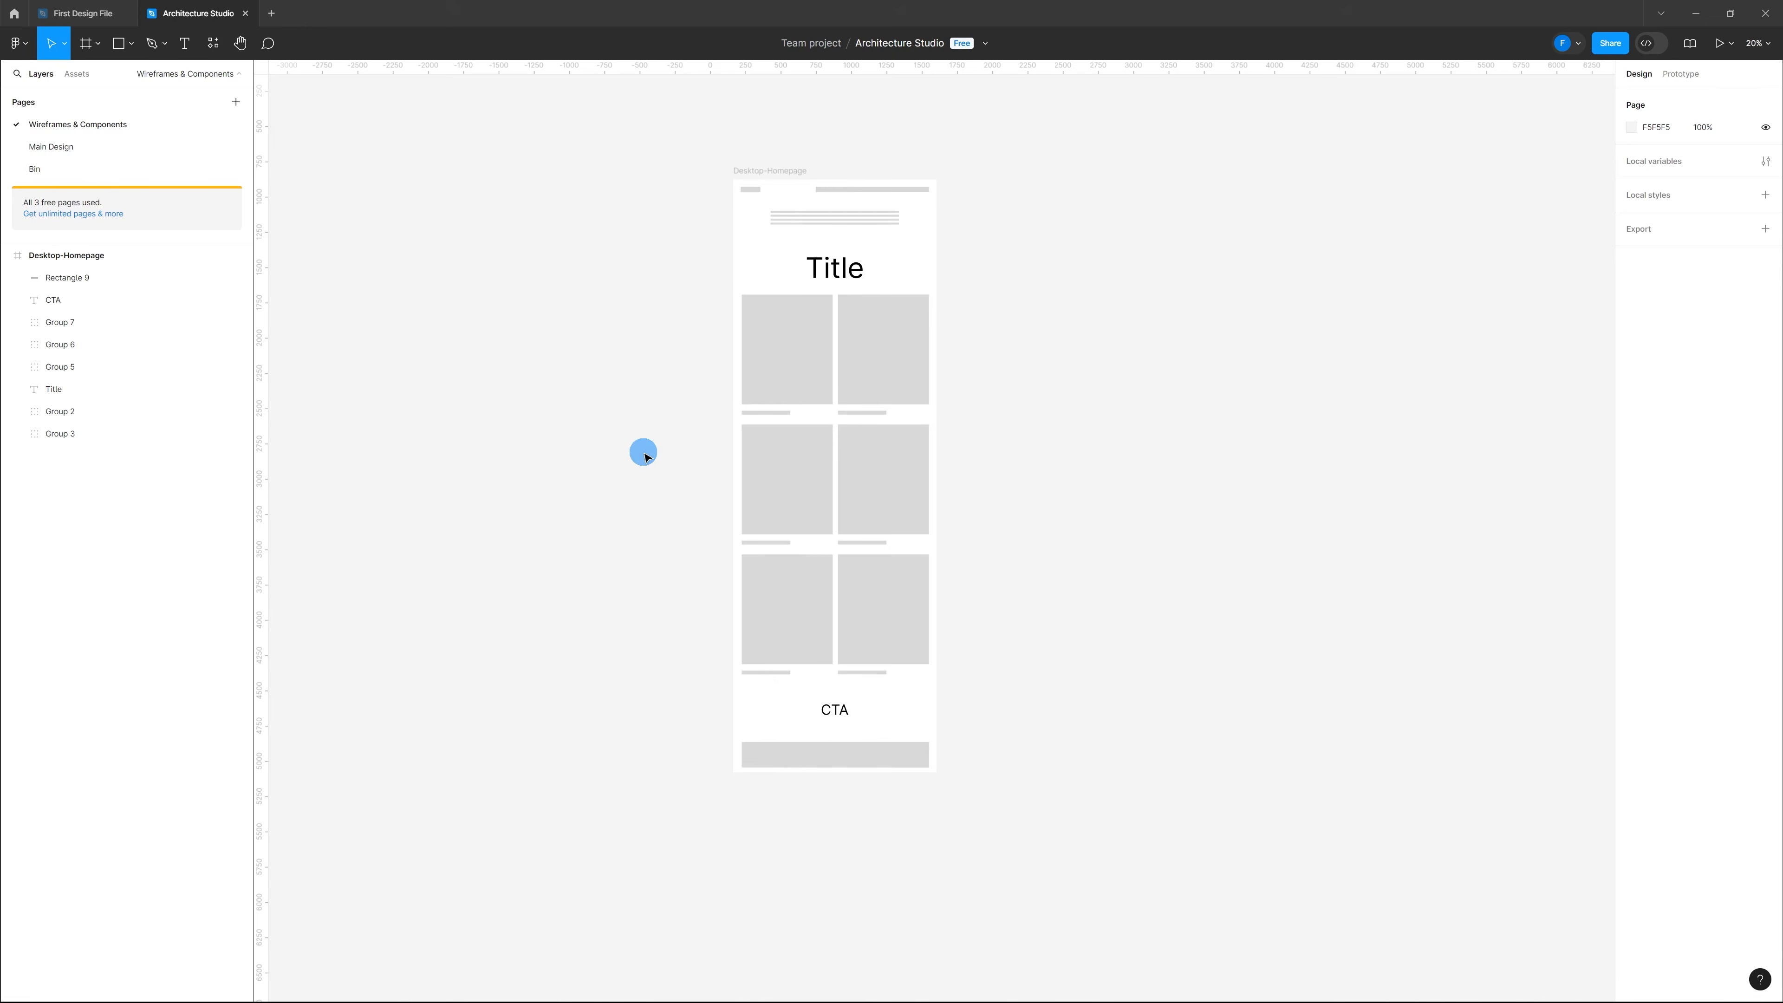
click(766, 179)
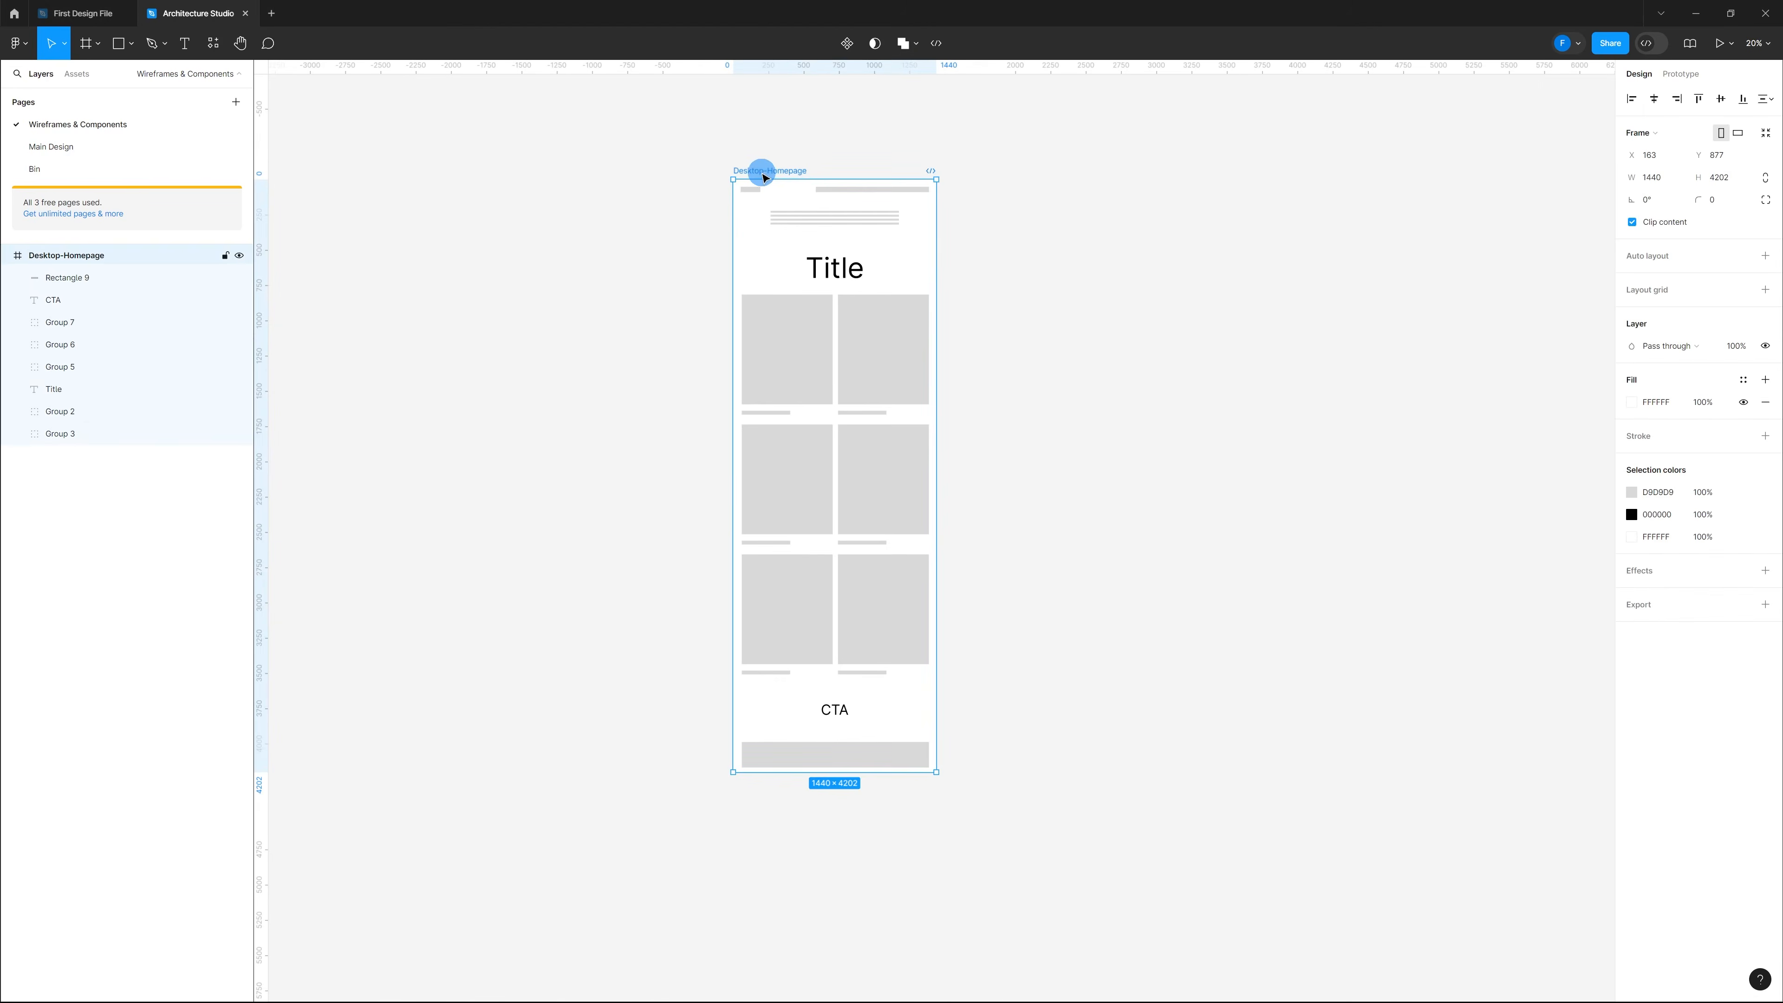
drag(784, 172, 979, 174)
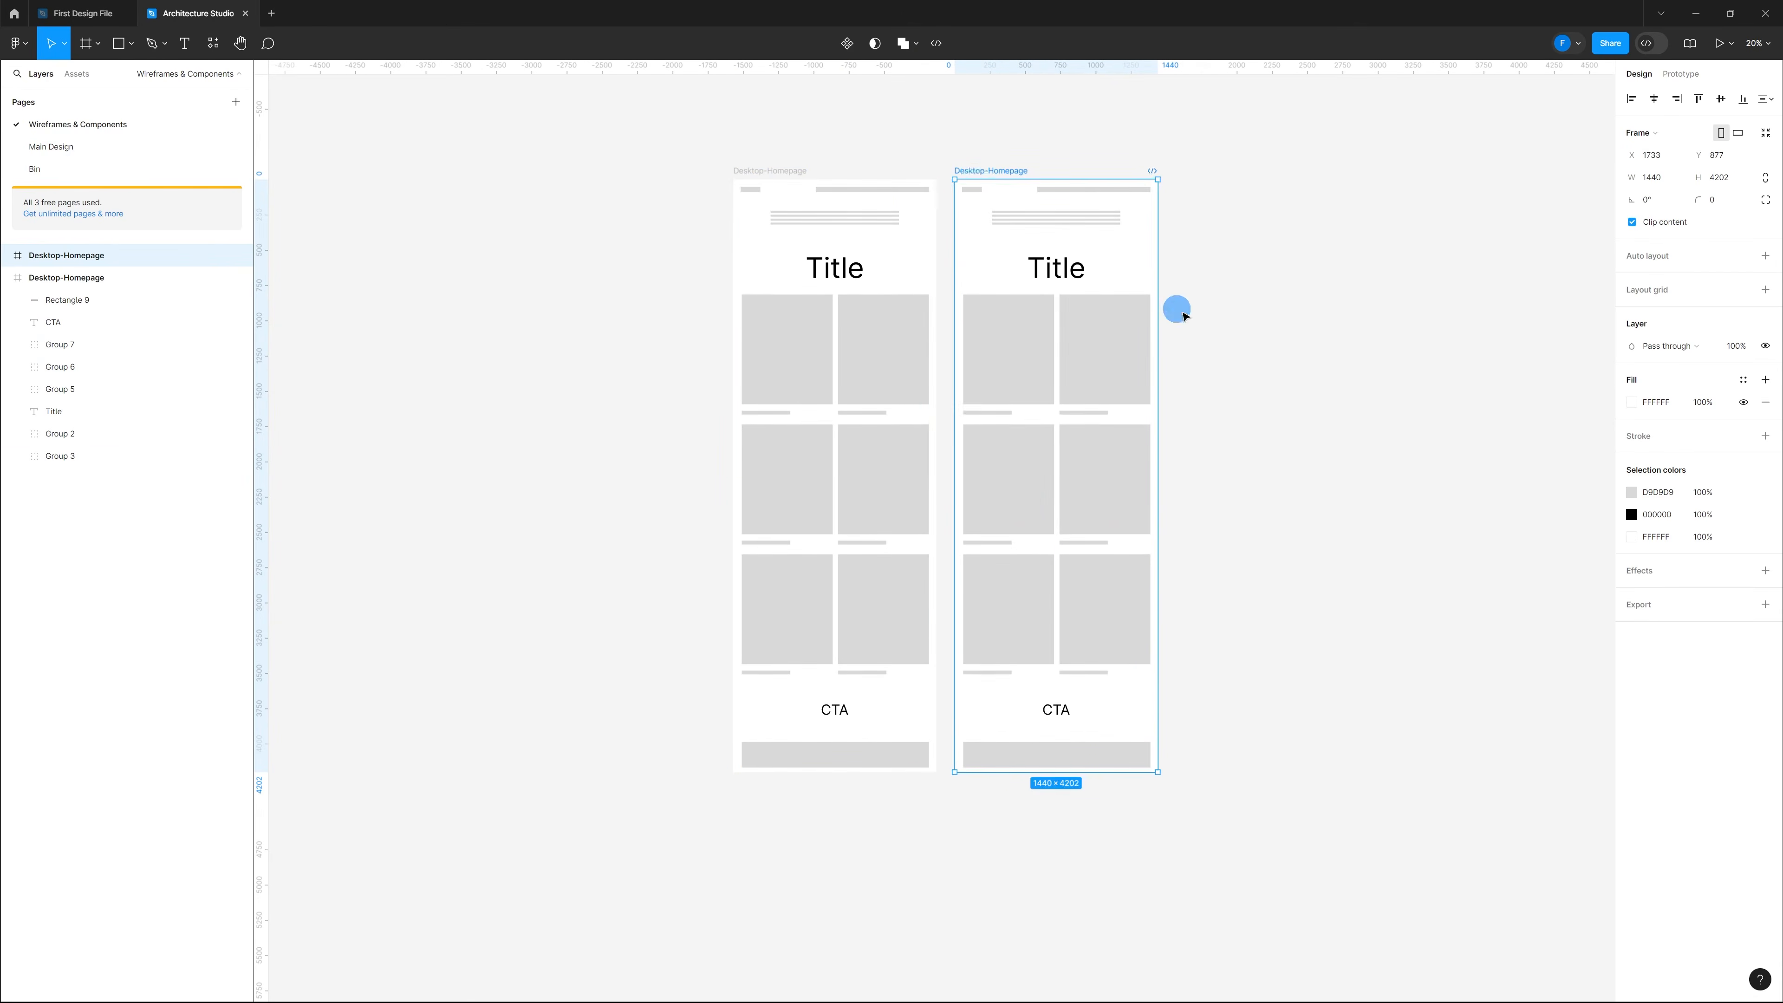
click(1234, 356)
Step: Lengthen the duplicated frame downward and move its cards, CTA and footer down to leave an empty area below the title
click(1020, 177)
drag(1075, 772, 1067, 970)
click(1234, 846)
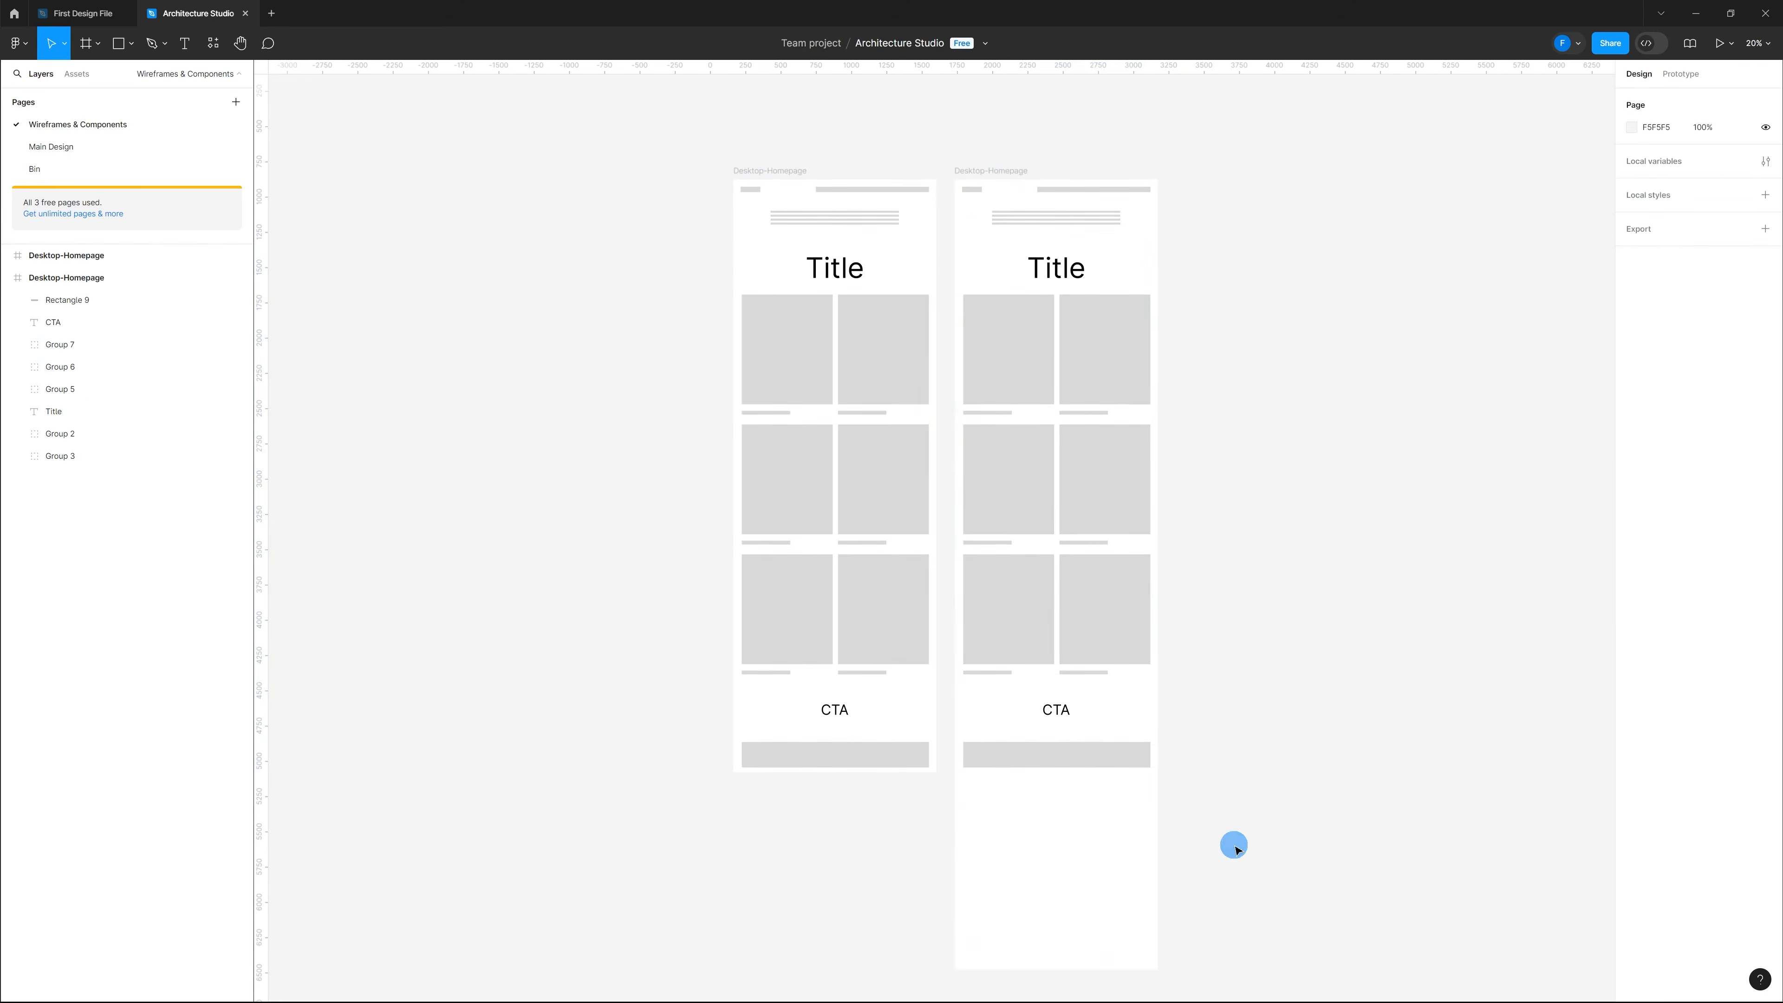
drag(1118, 827, 1022, 514)
click(1023, 406)
Step: Copy the first card outside its group, place it below the duplicated frame's title and stretch it to 1327 wide
click(1007, 516)
click(1007, 516)
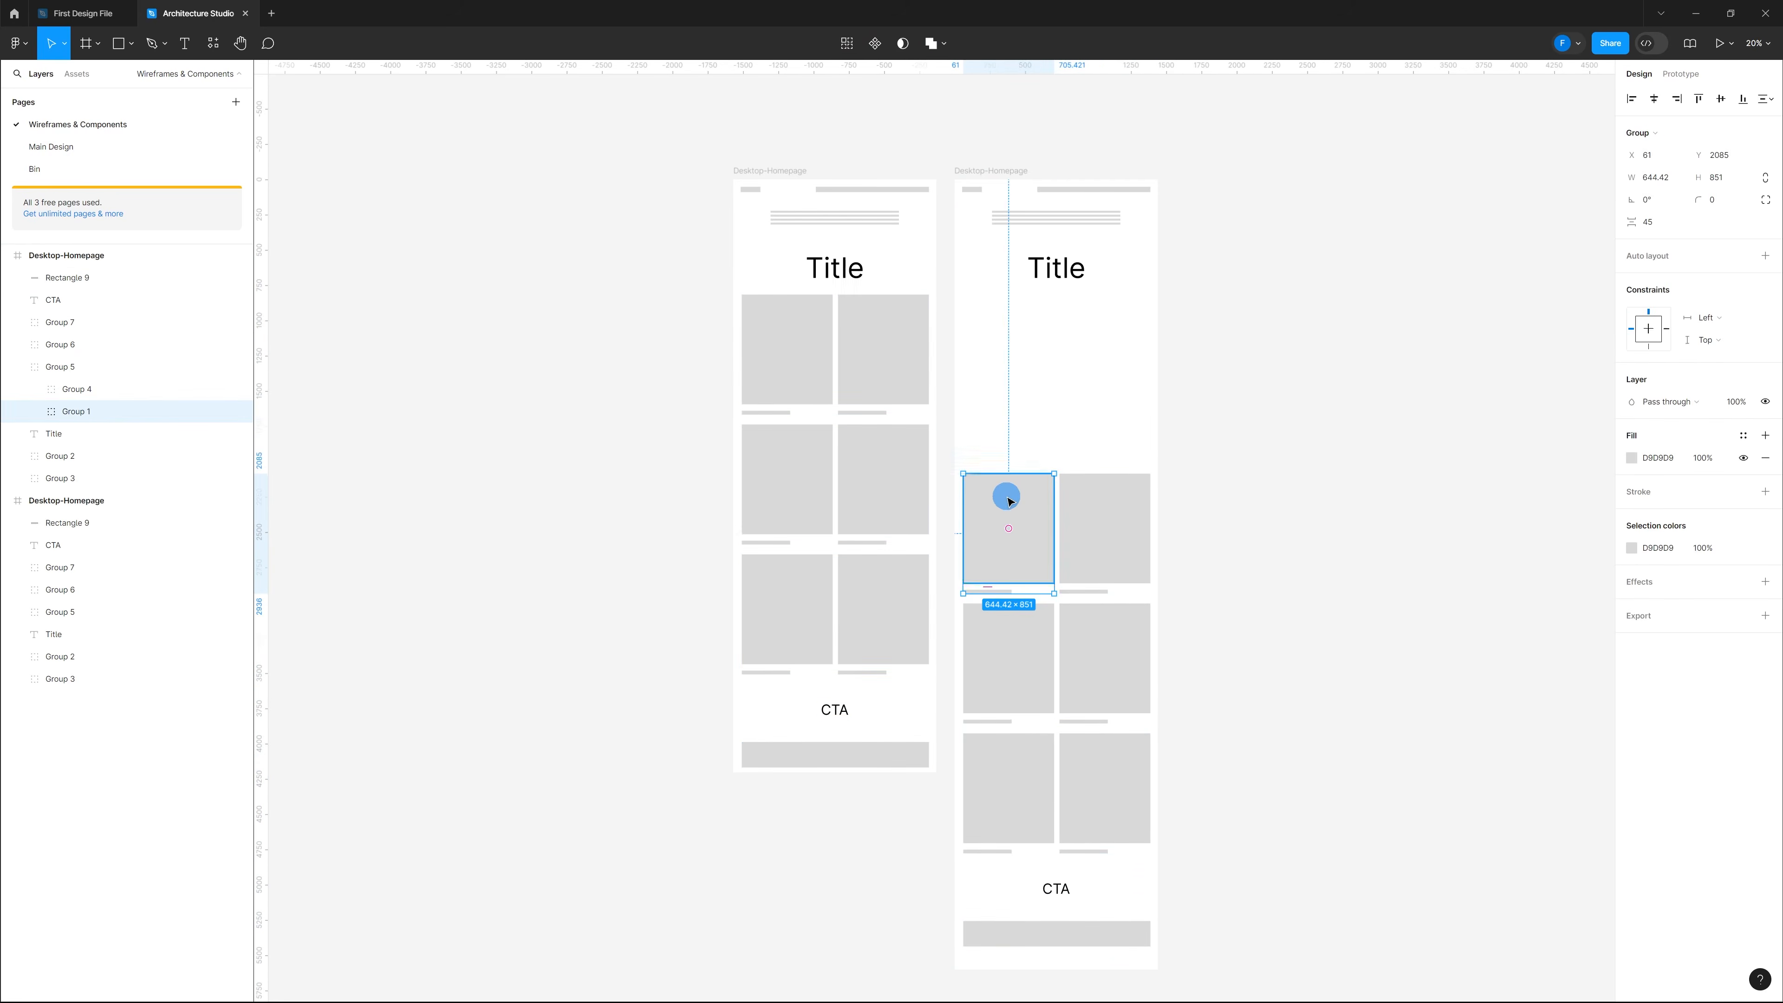
click(1016, 418)
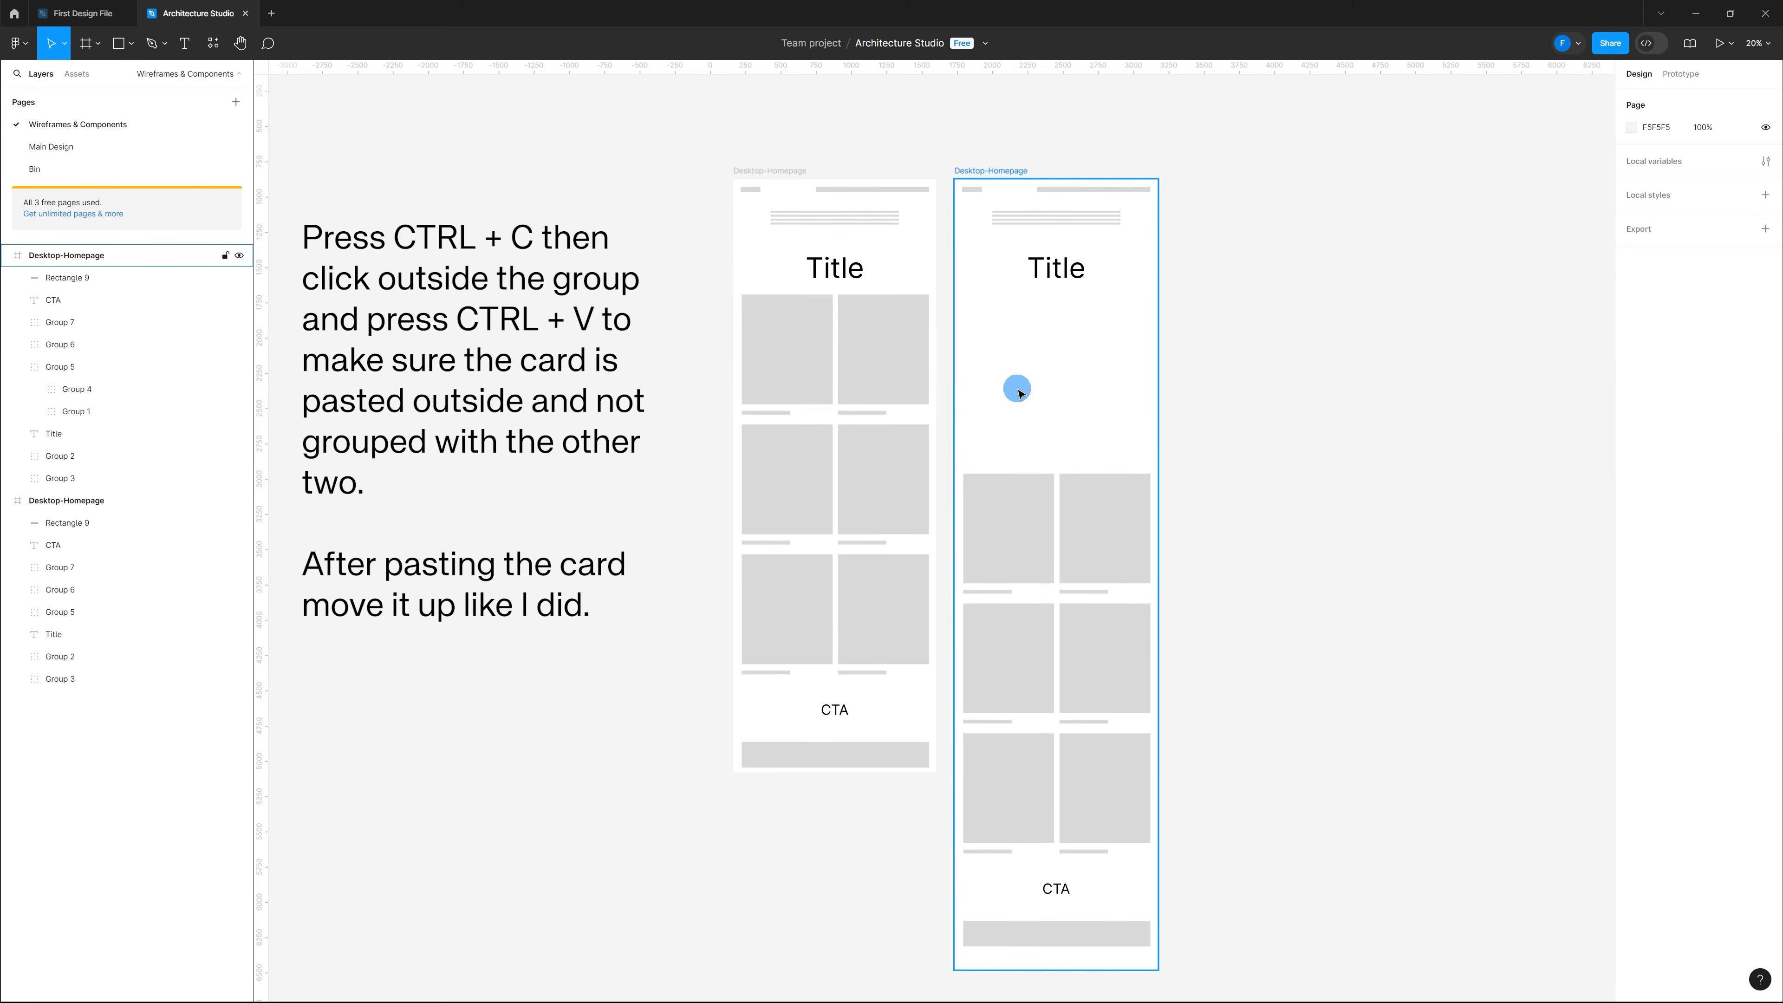
key(ctrl+v)
drag(1025, 521, 1146, 362)
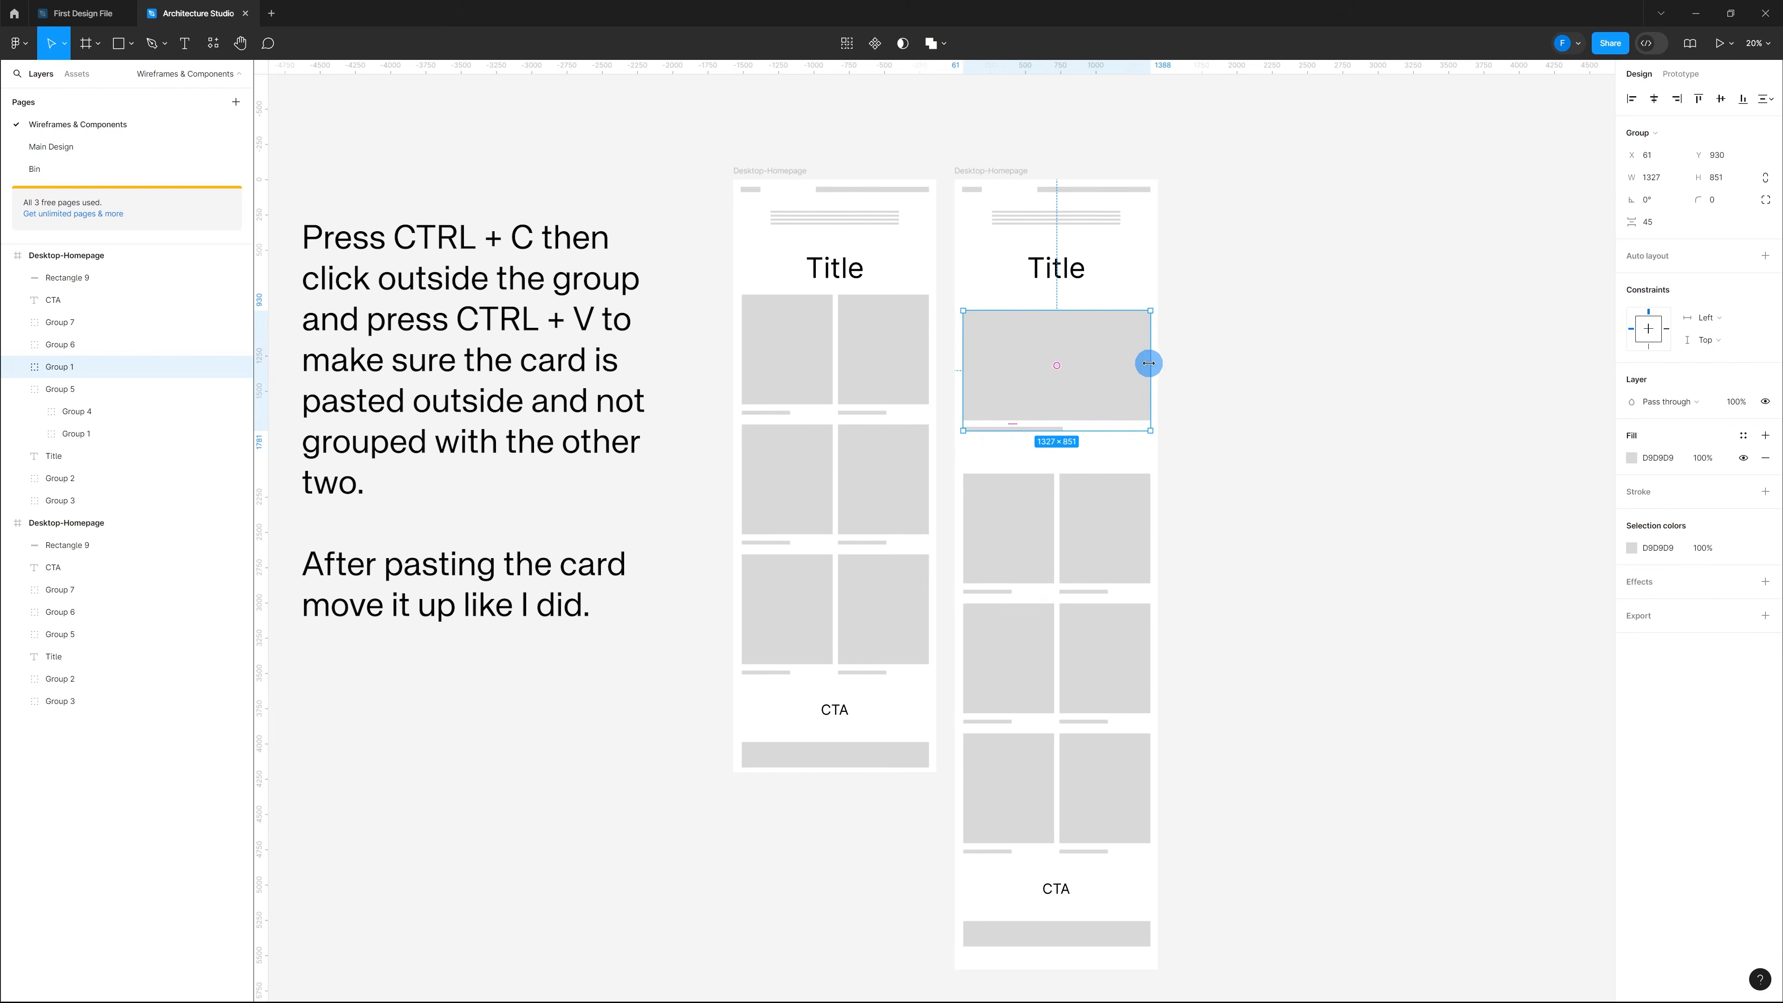
click(1226, 410)
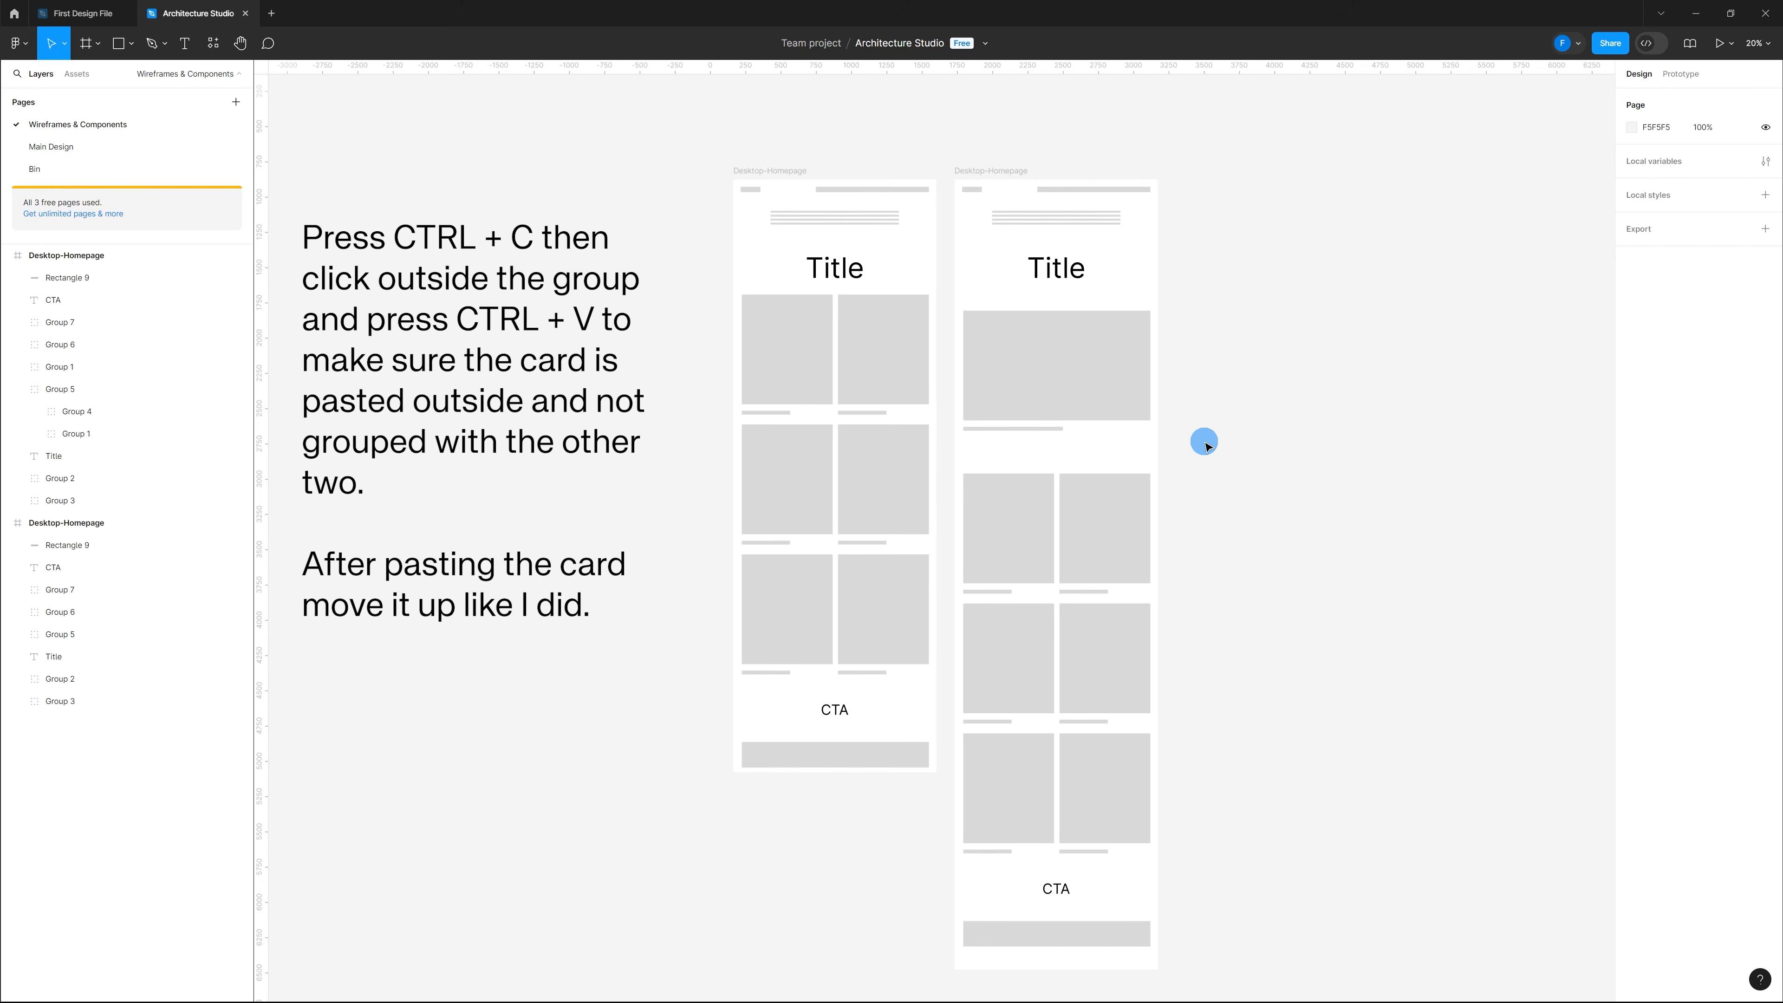
Step: Shorten the caption bar under the wide card in the duplicated frame from its right end
scroll(1015, 430, up, 5)
double_click(1063, 422)
drag(1140, 420, 1051, 420)
click(1086, 445)
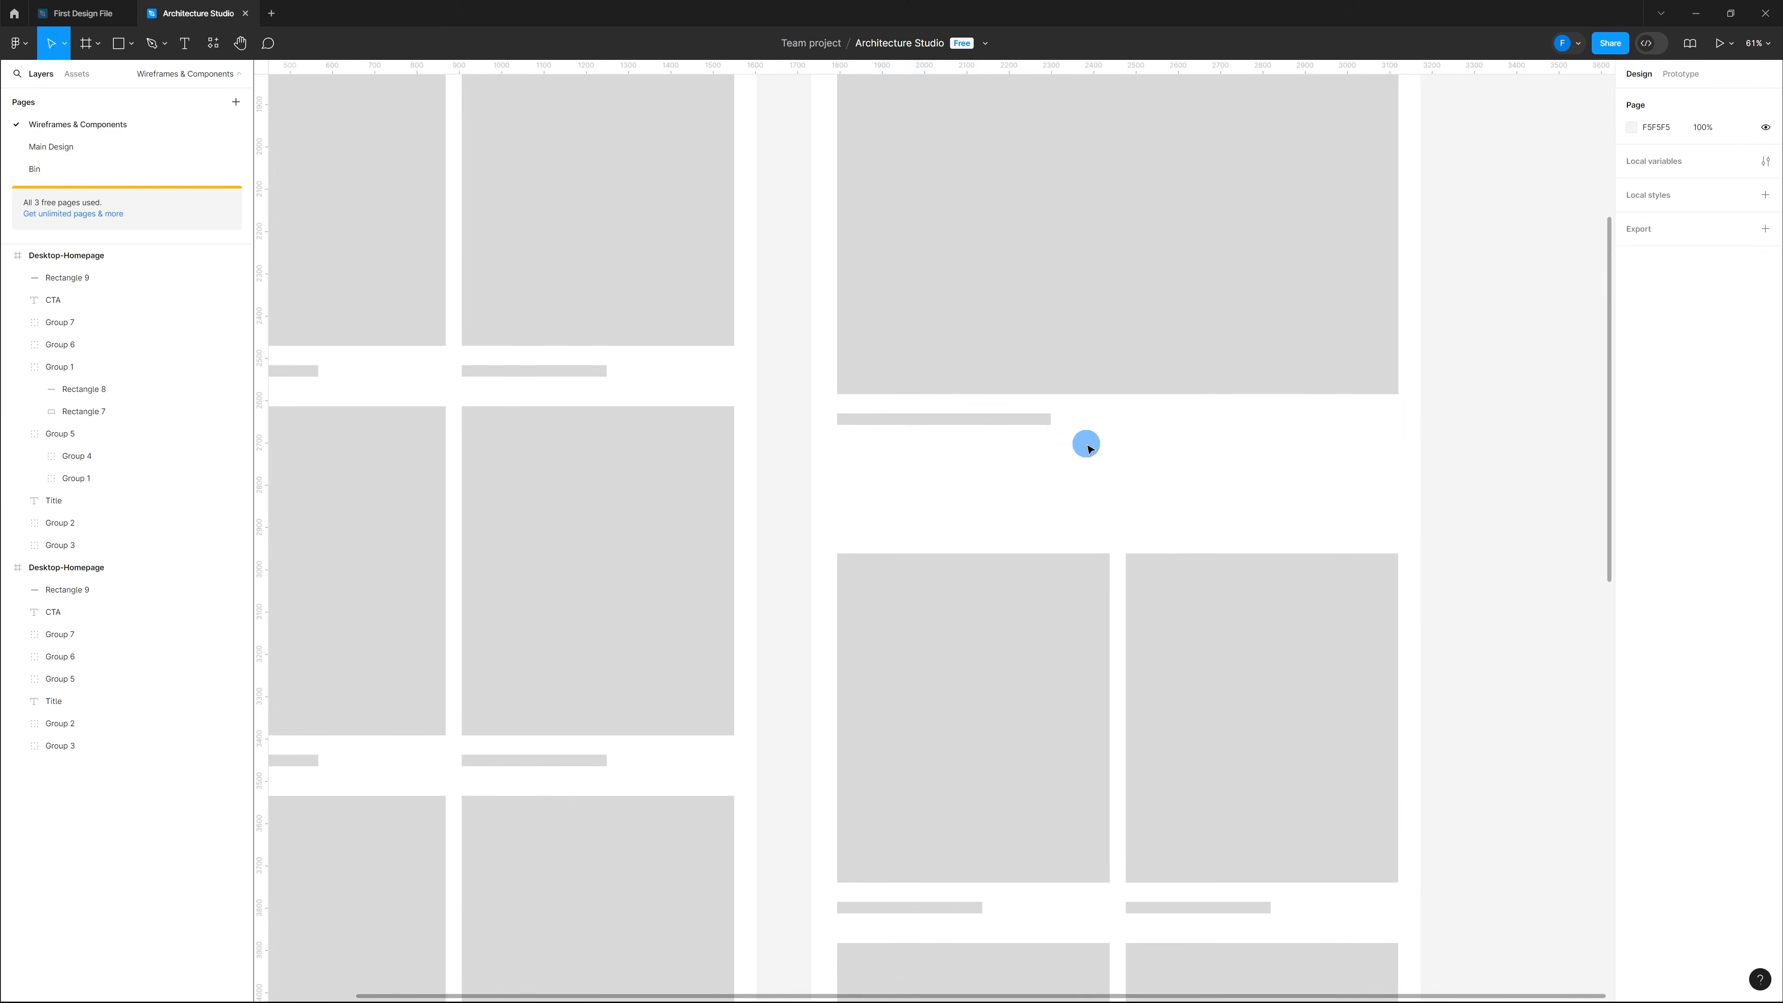
Step: Move the card rows, CTA and footer in the duplicated frame up closer to the wide card
scroll(913, 416, down, 5)
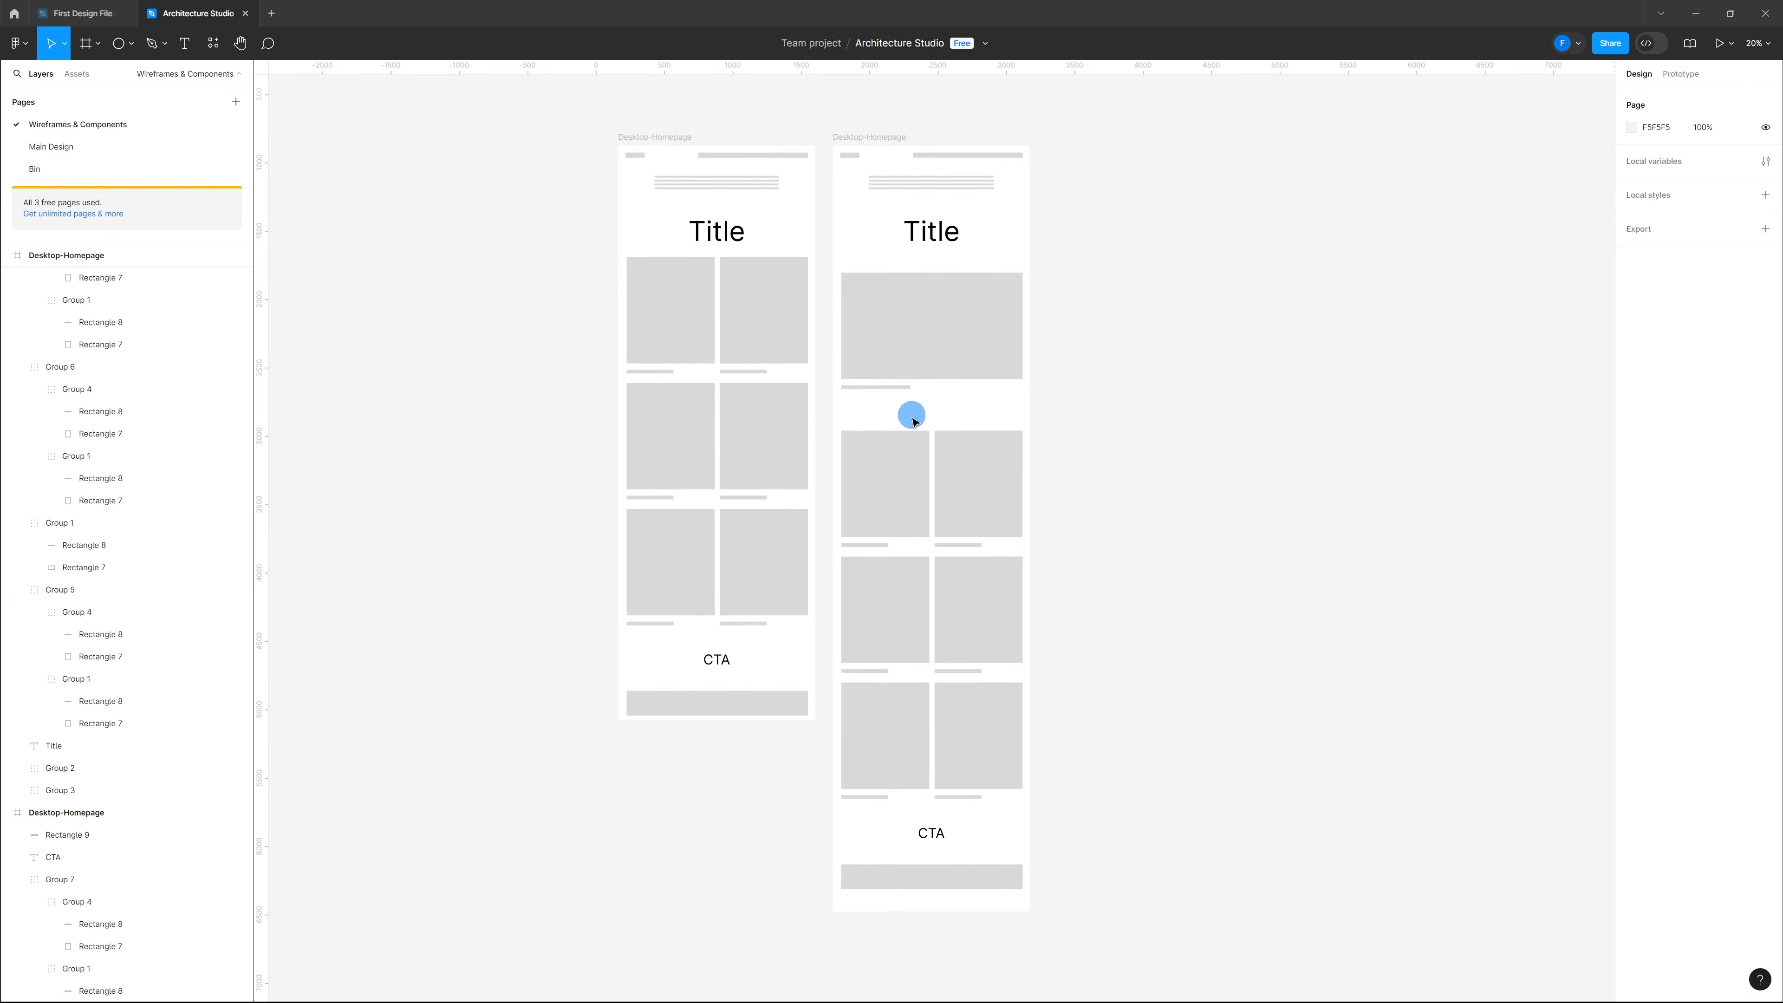
drag(1019, 908, 912, 487)
click(1106, 486)
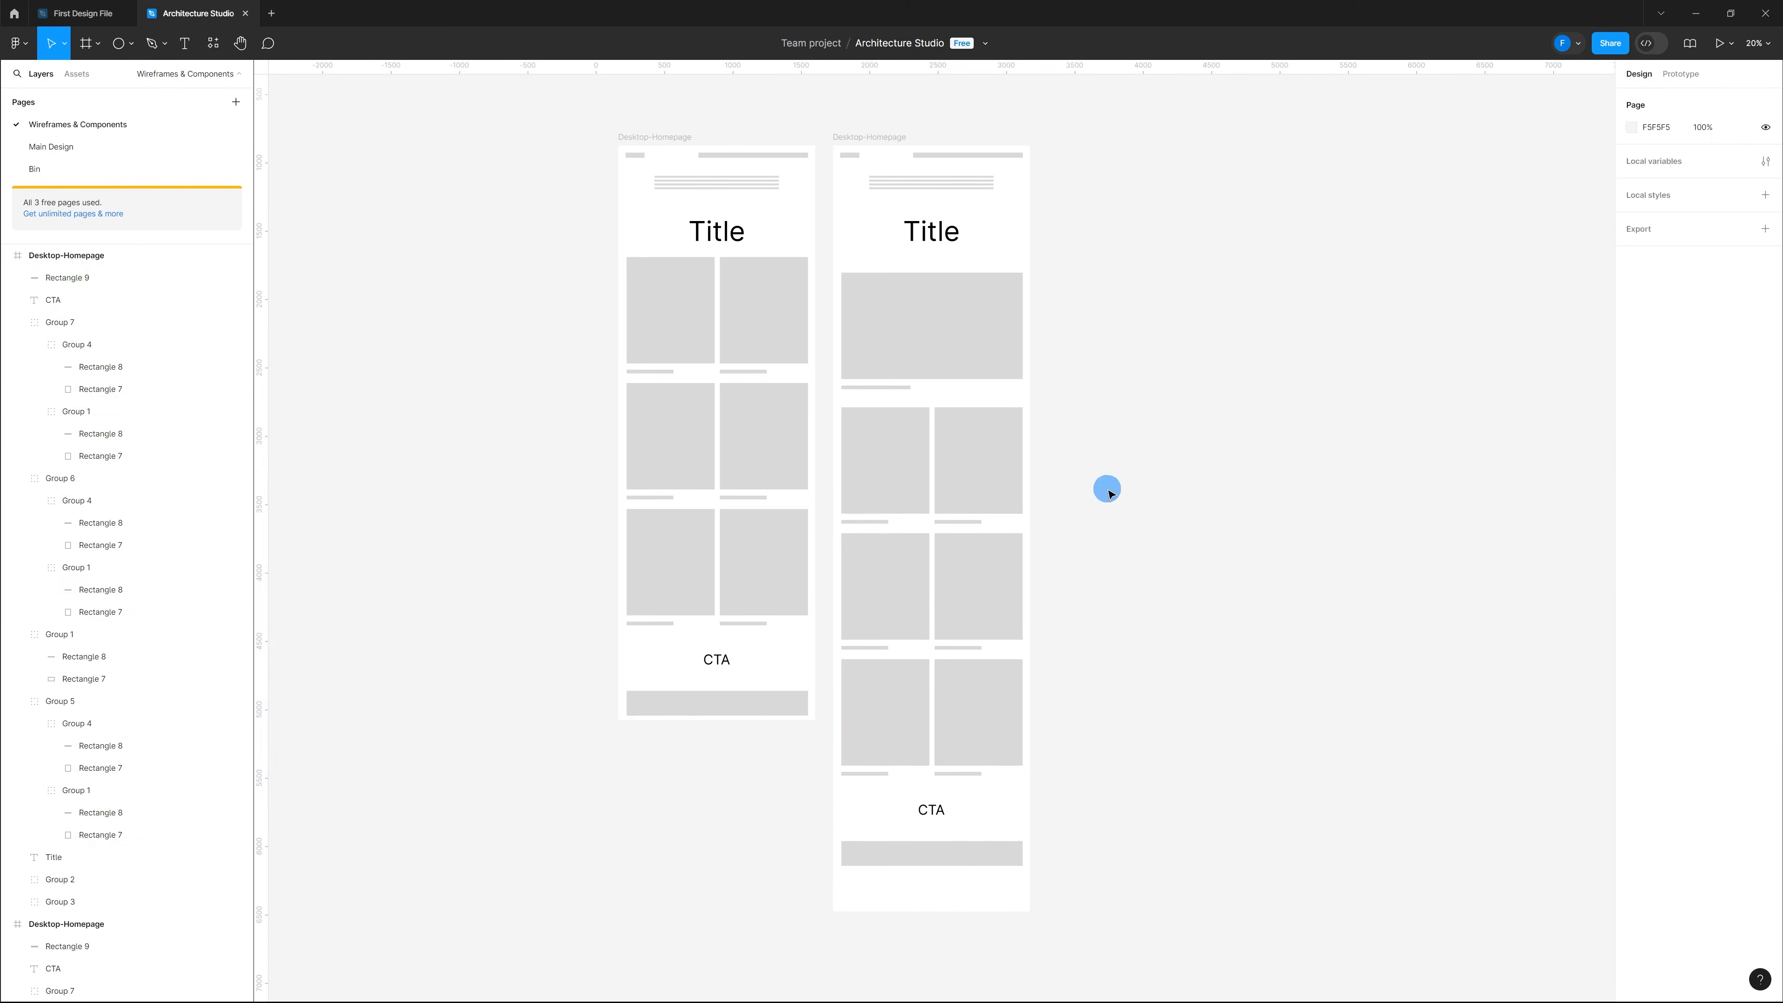
Step: Trim the duplicated frame's lower edge to just below its footer and fine-tune the original frame's lower edge
click(915, 159)
drag(944, 911, 946, 879)
click(780, 782)
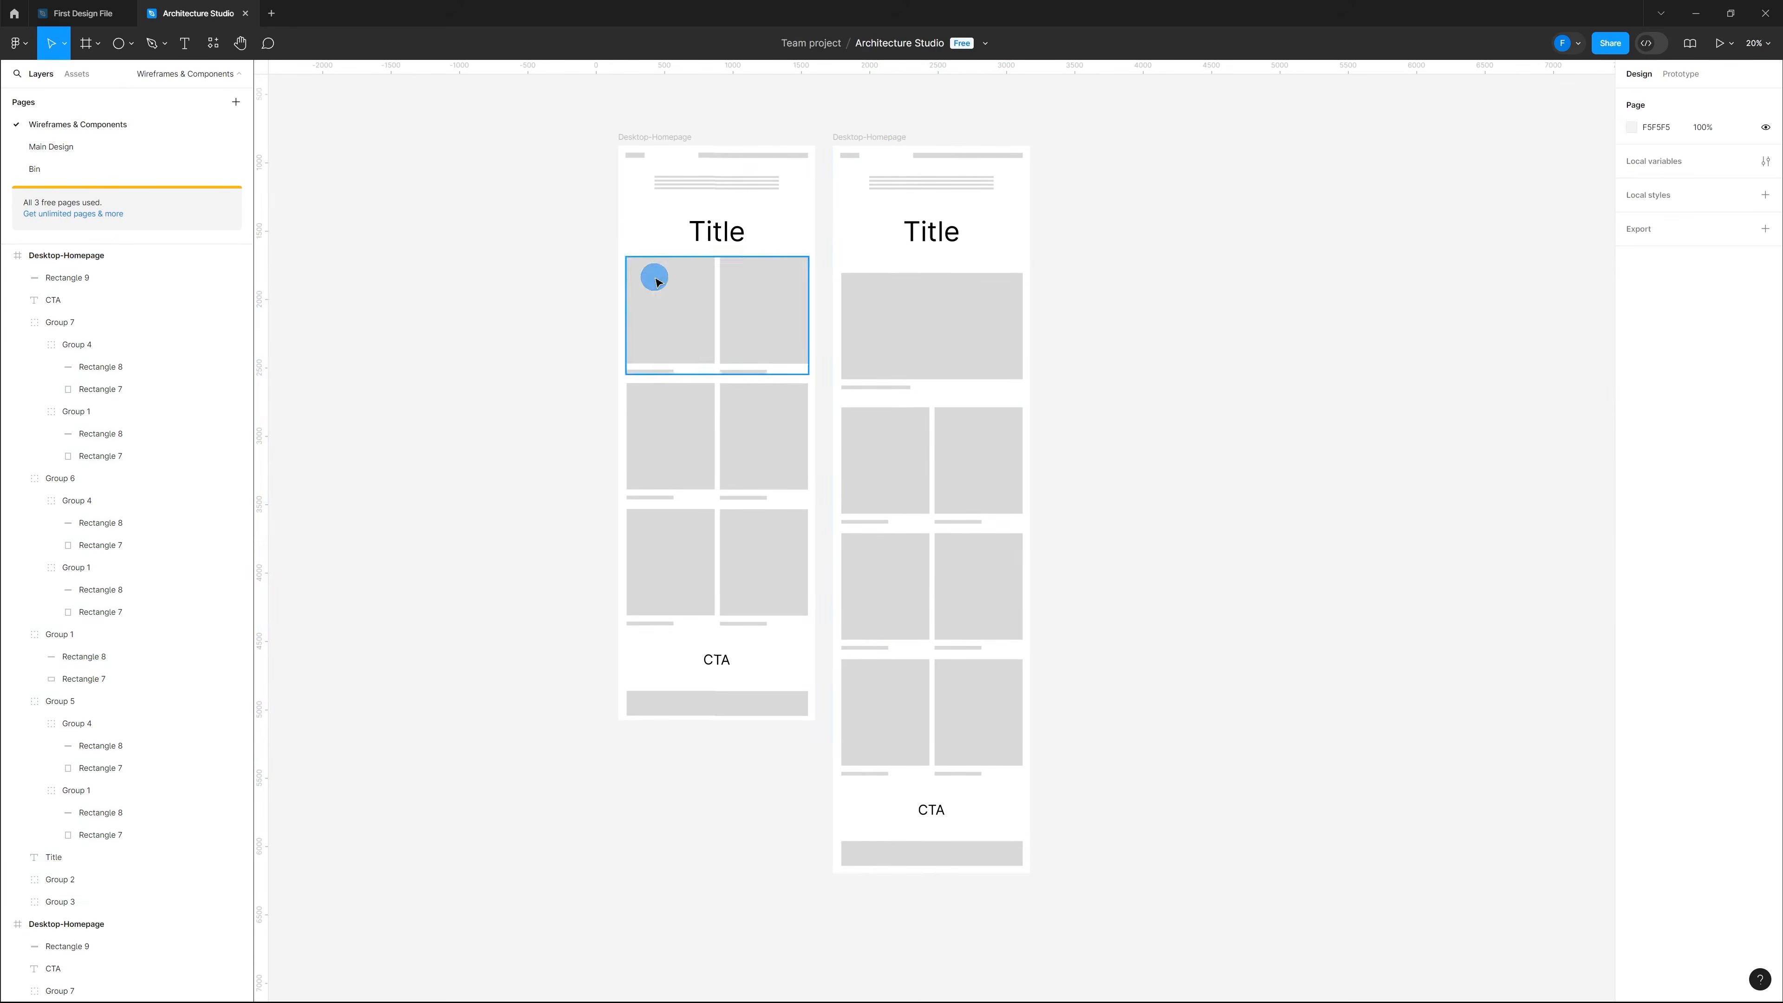
click(647, 139)
drag(750, 721, 756, 723)
click(779, 778)
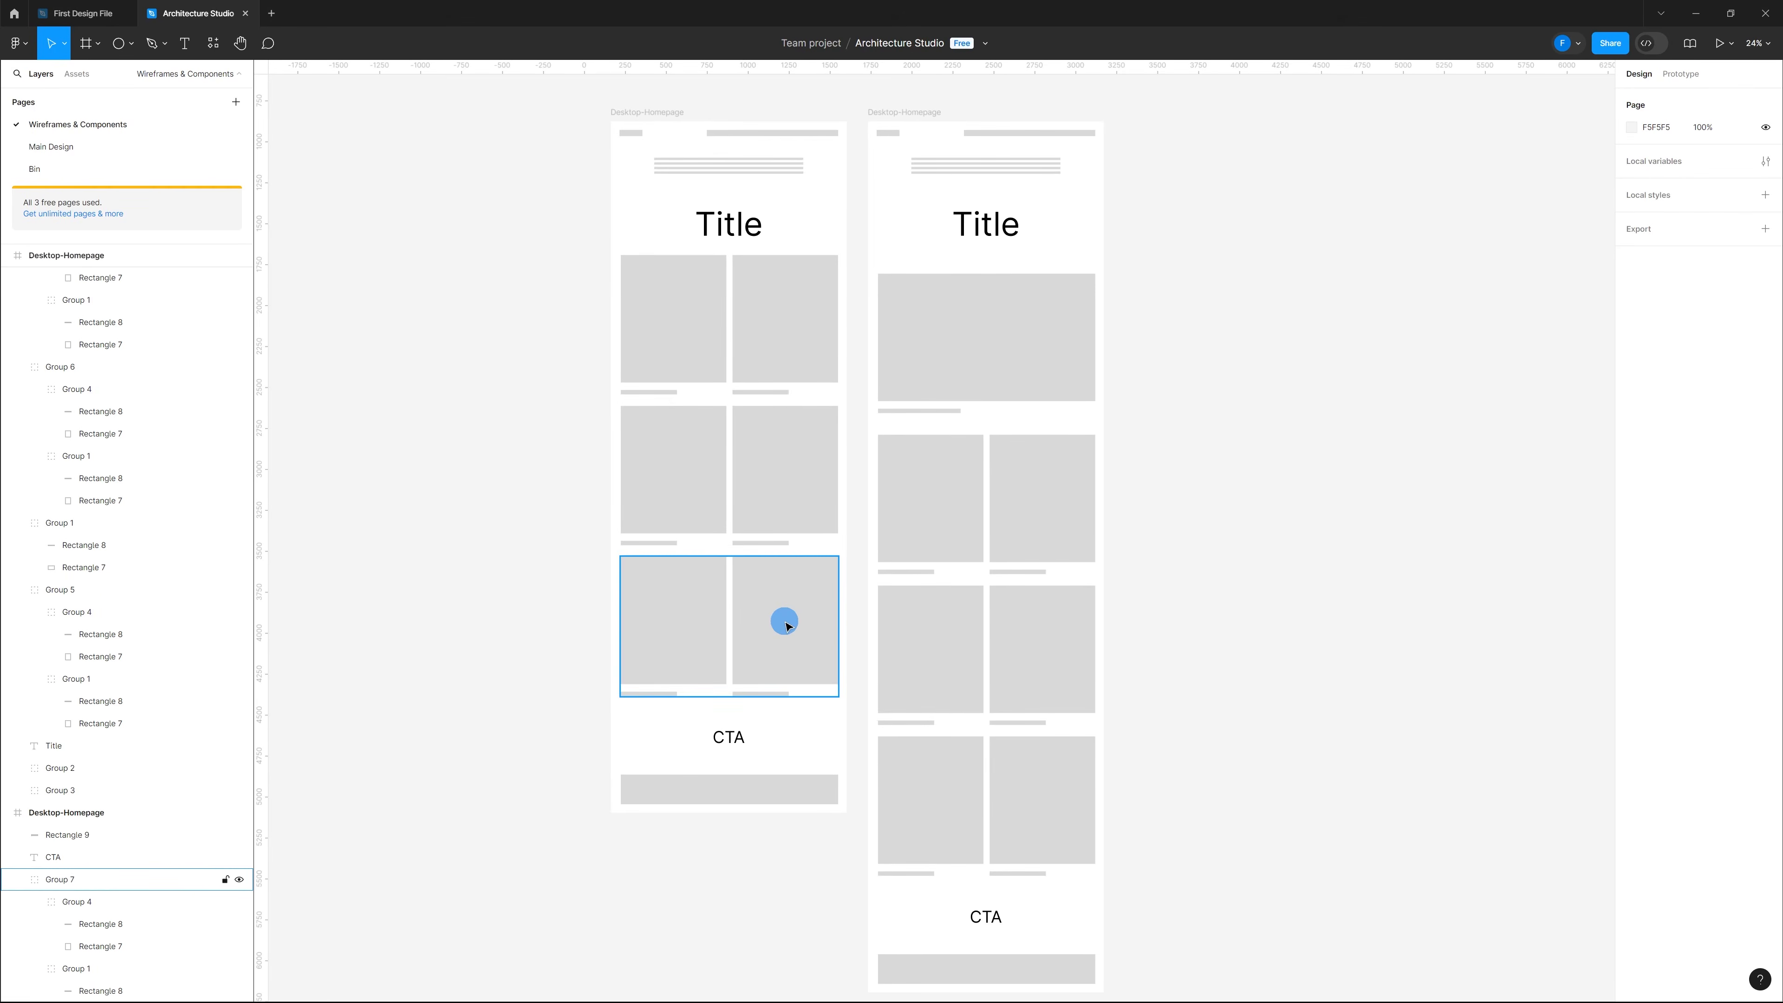
ctrl+click(786, 623)
ctrl+shift+click(696, 610)
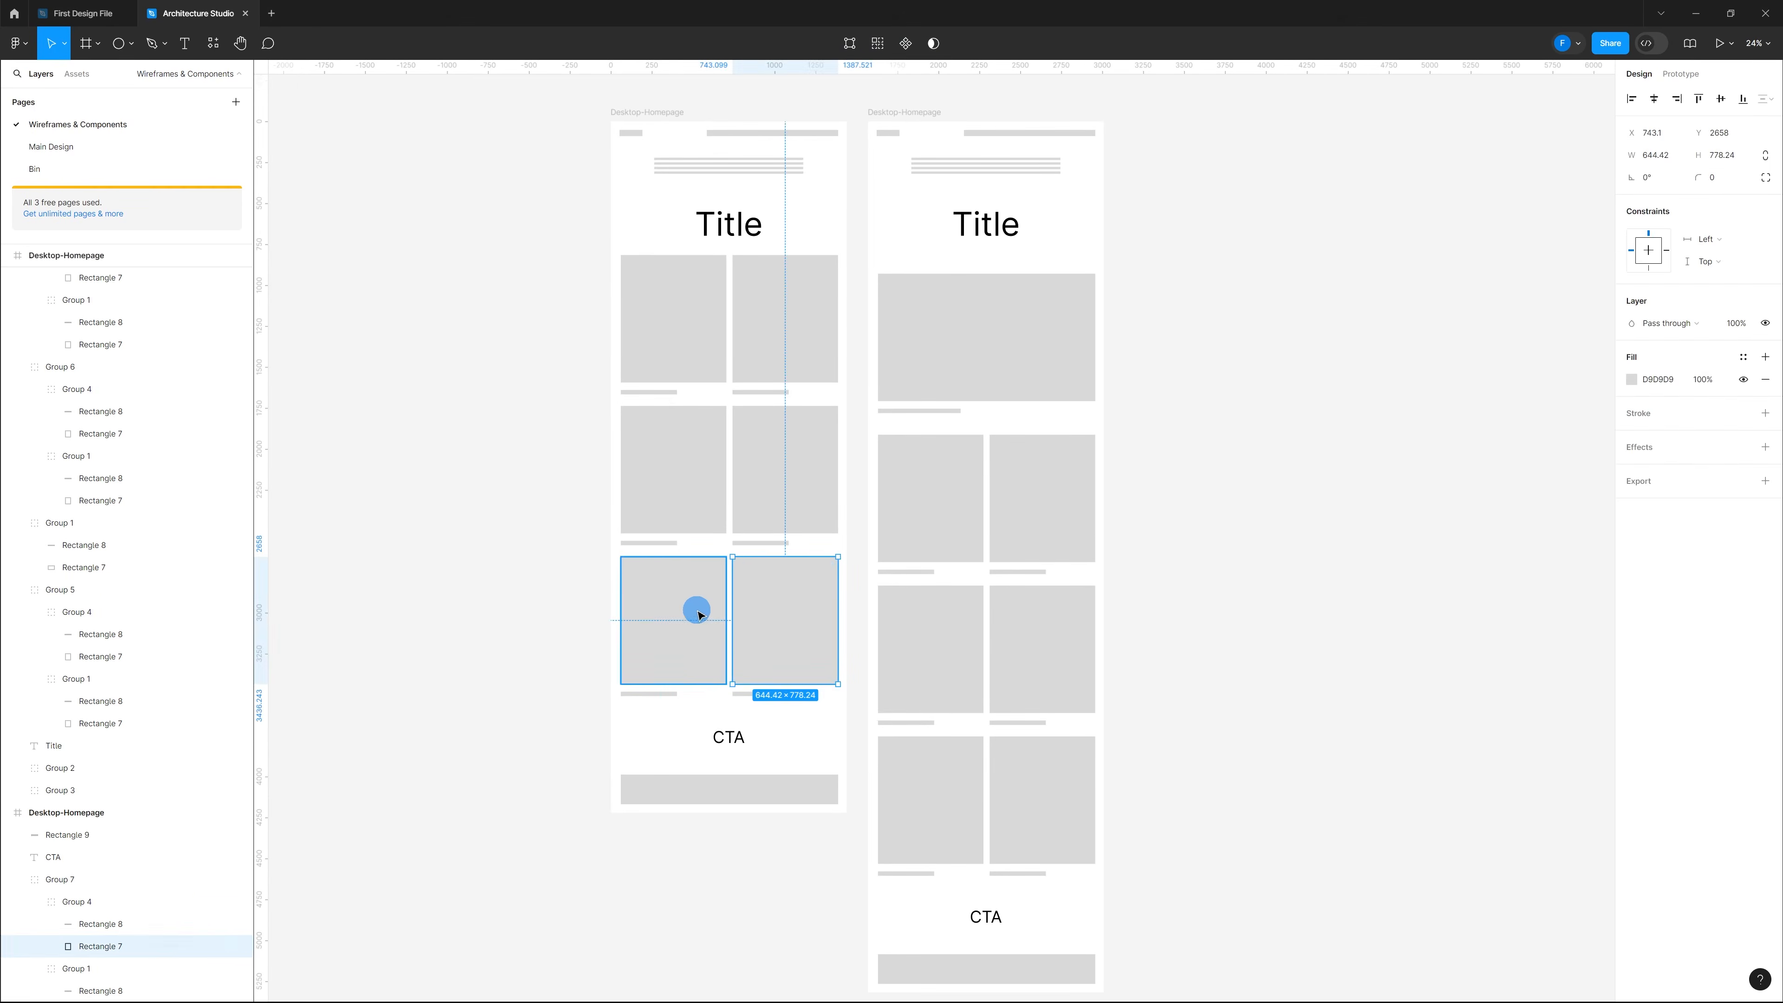
ctrl+shift+click(697, 493)
ctrl+shift+click(800, 458)
ctrl+shift+click(800, 351)
ctrl+shift+click(697, 342)
ctrl+shift+click(936, 350)
ctrl+shift+click(947, 486)
ctrl+shift+click(1038, 501)
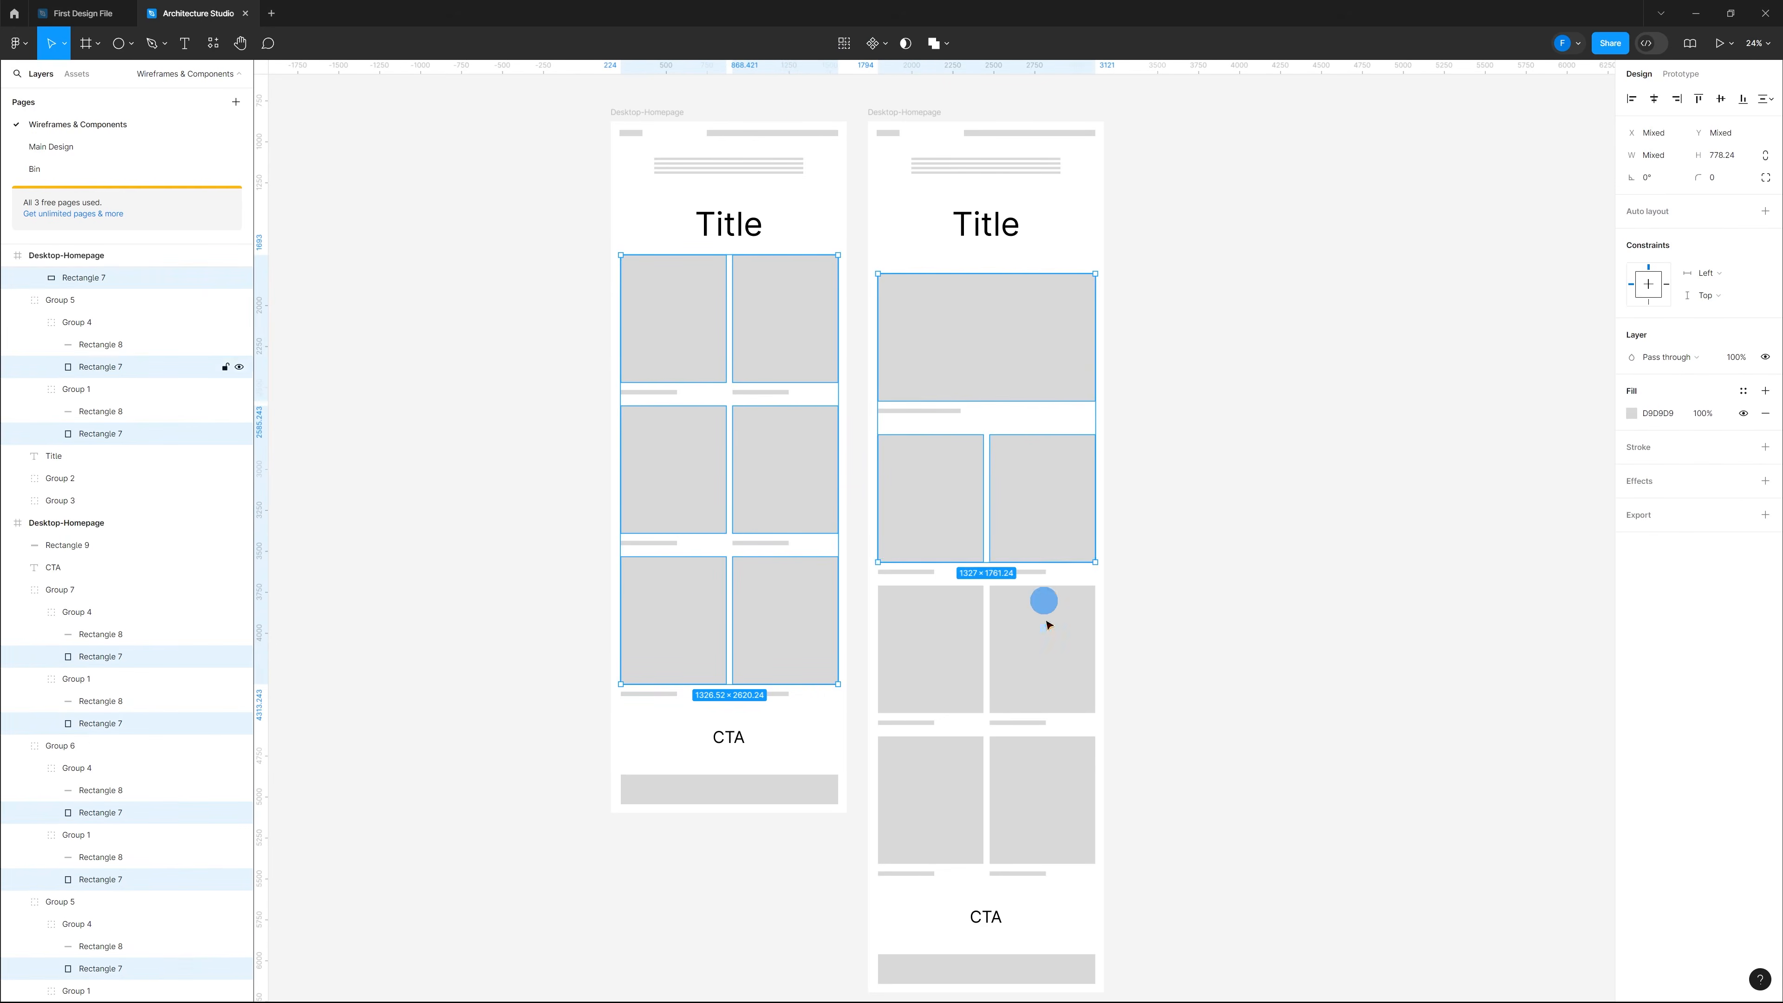
ctrl+shift+click(1047, 621)
ctrl+shift+click(939, 668)
ctrl+shift+click(947, 785)
ctrl+shift+click(1055, 795)
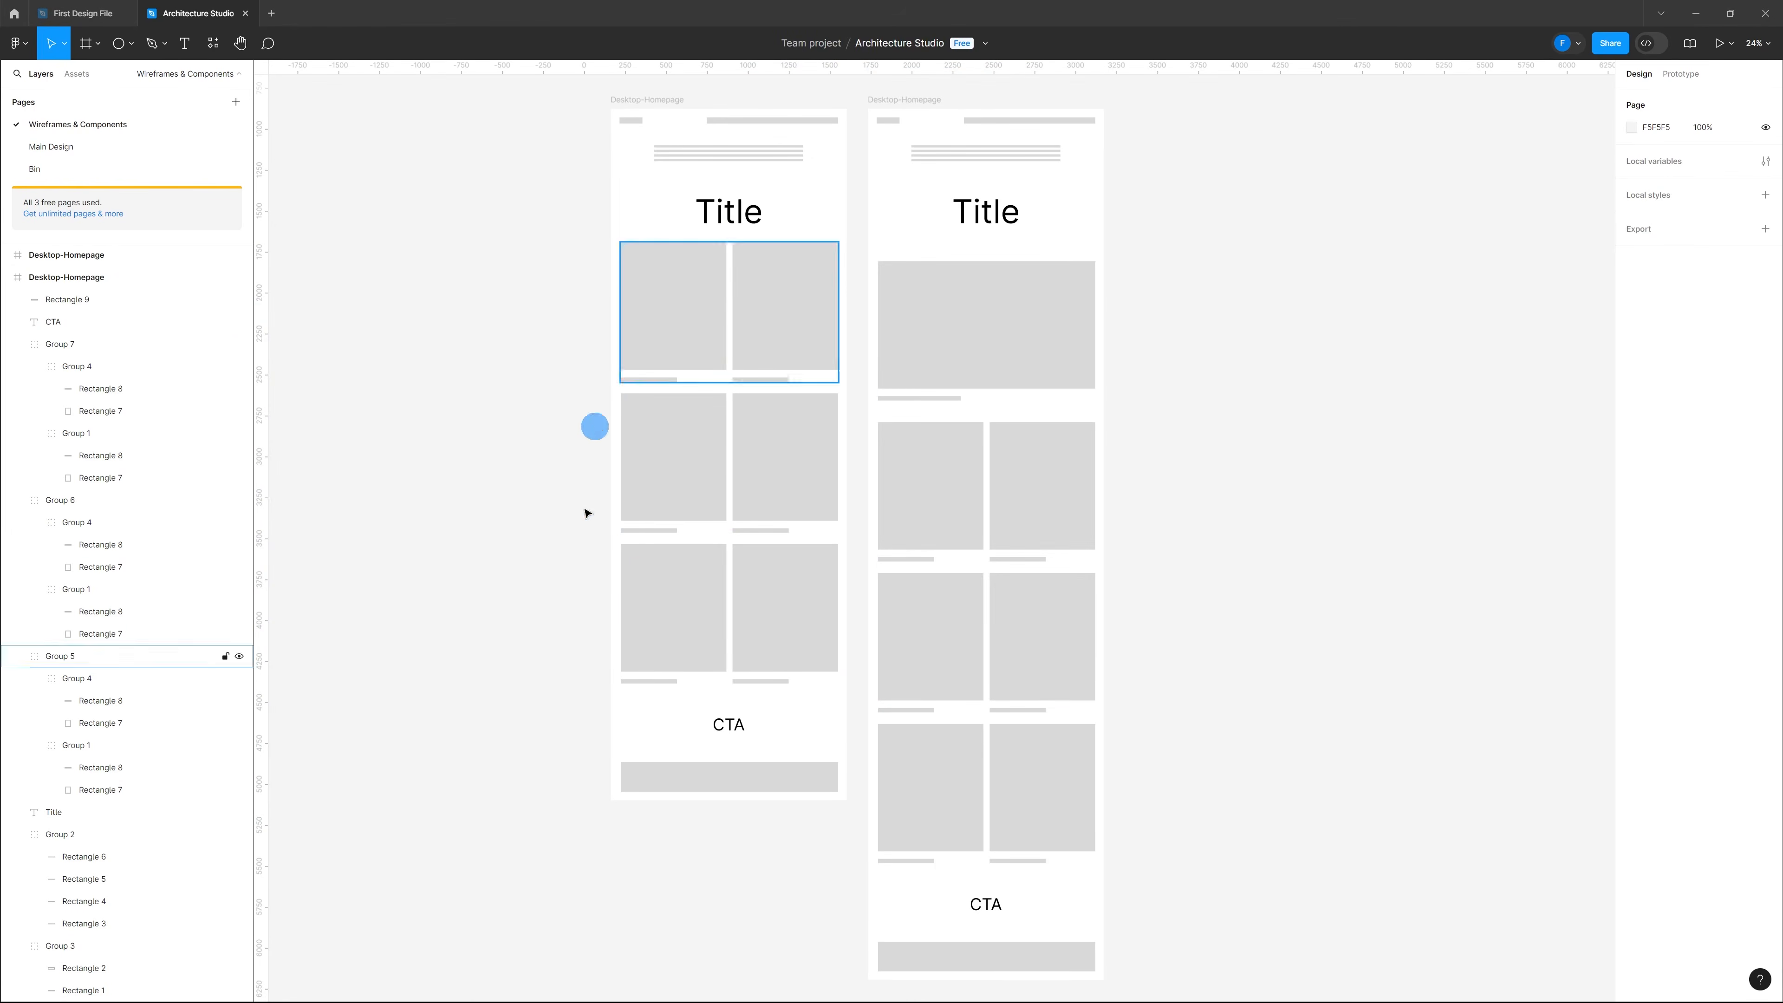
Step: Find the "Select Similar" plugin among the plugins and run it
right_click(527, 323)
mouse_move(561, 443)
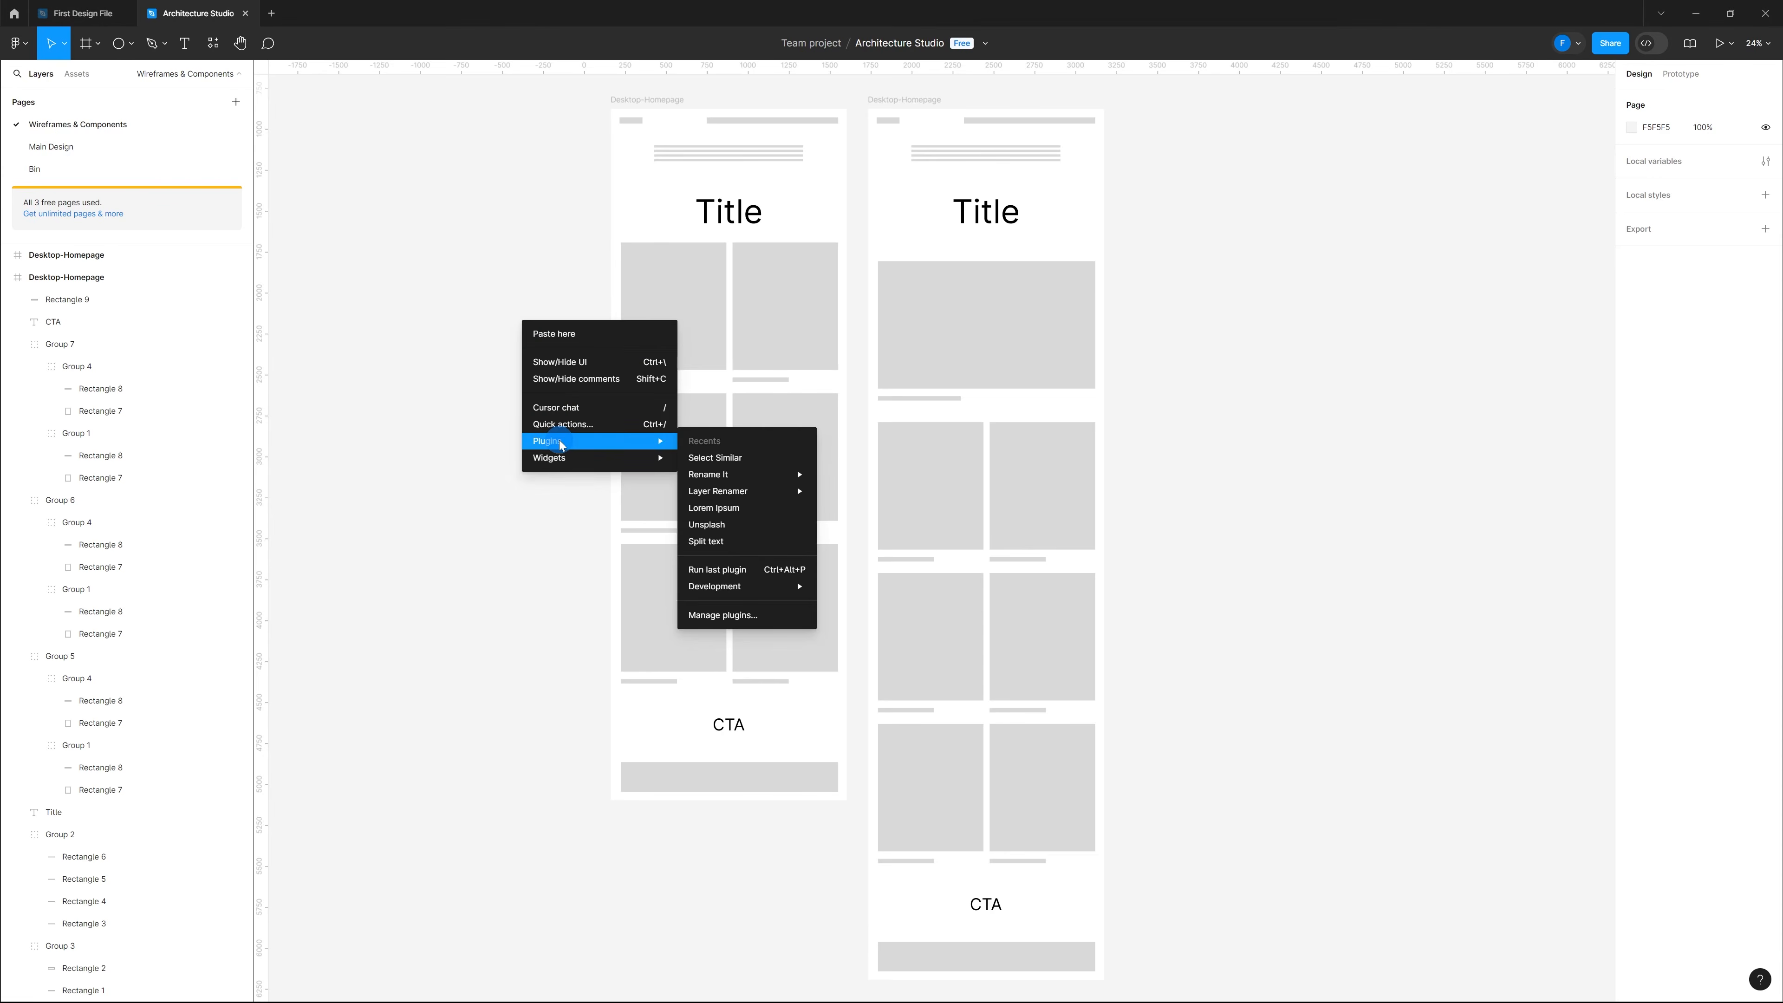
click(726, 616)
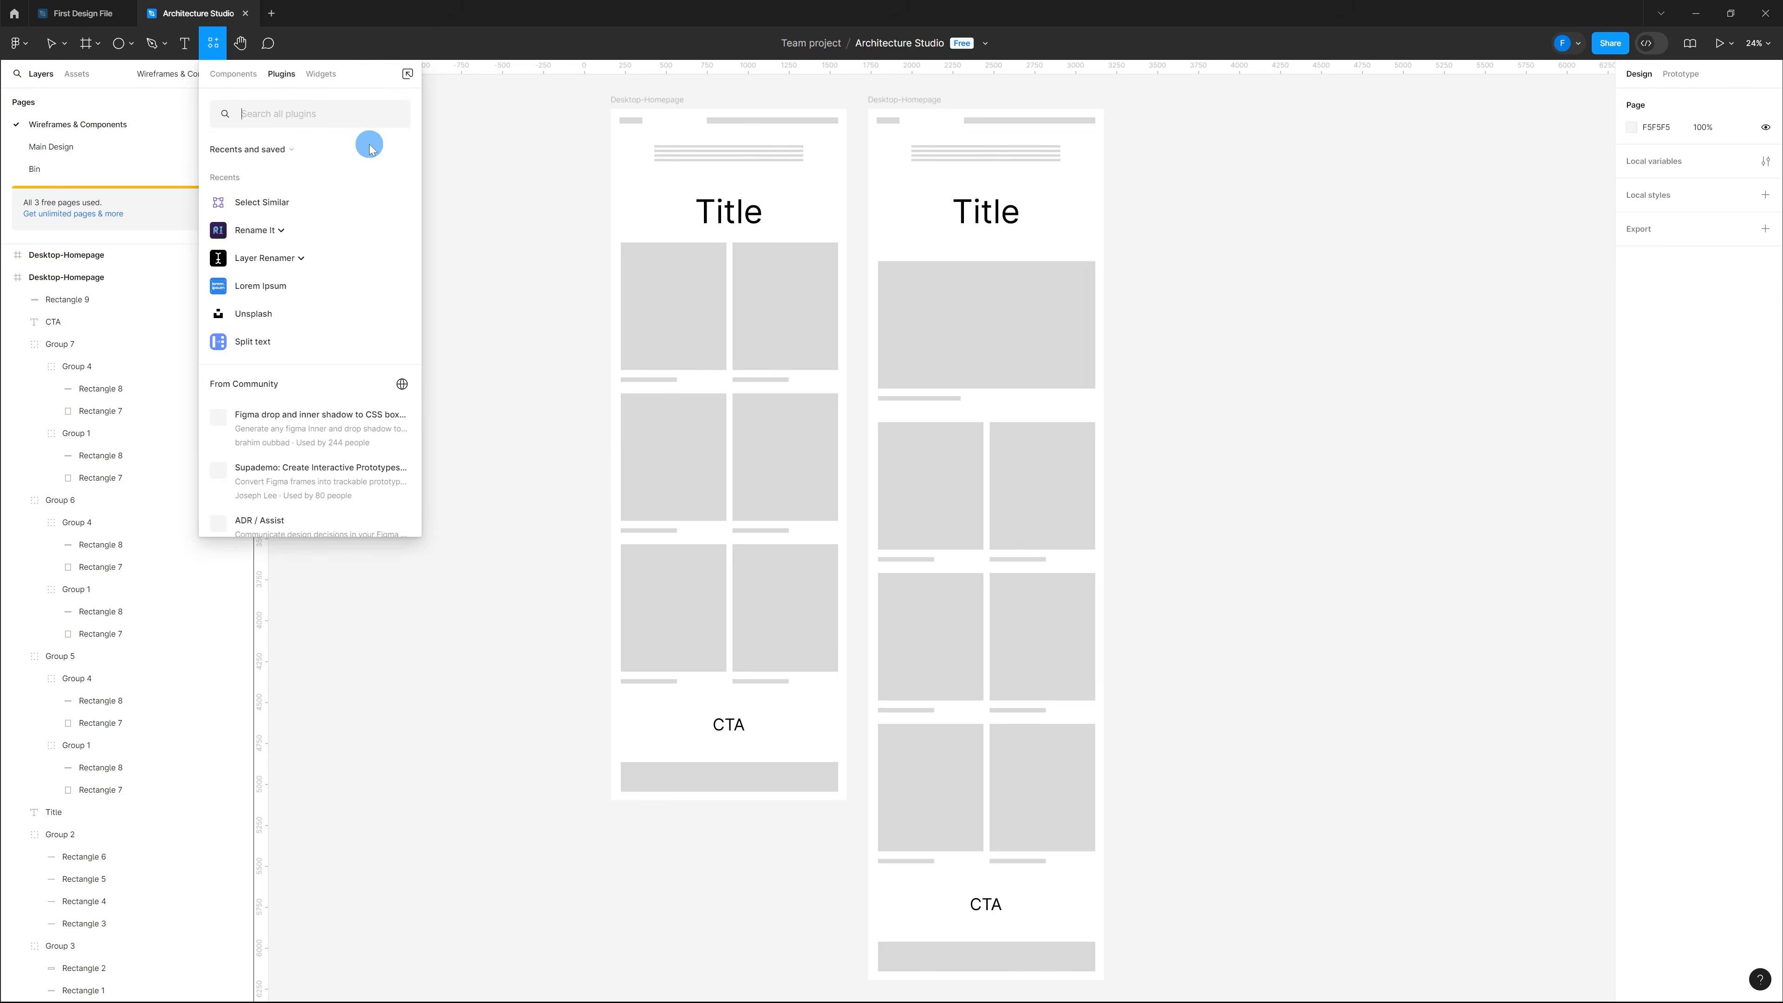
text(Select Similar)
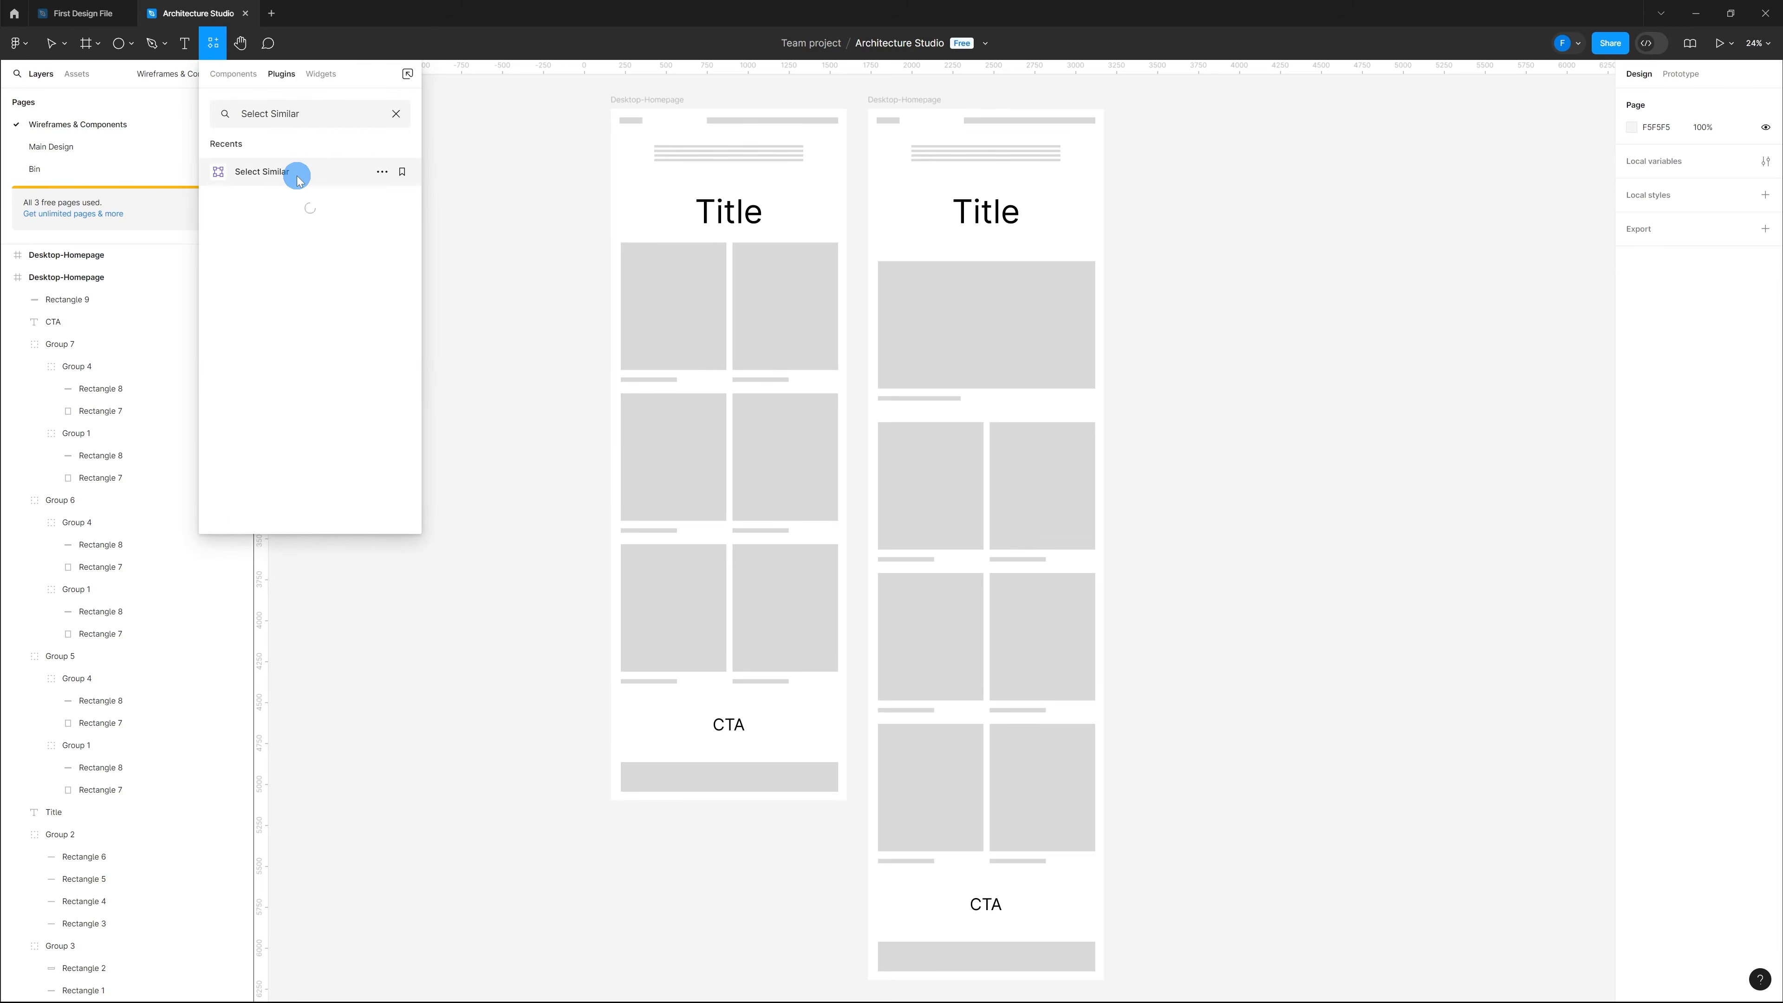
click(296, 175)
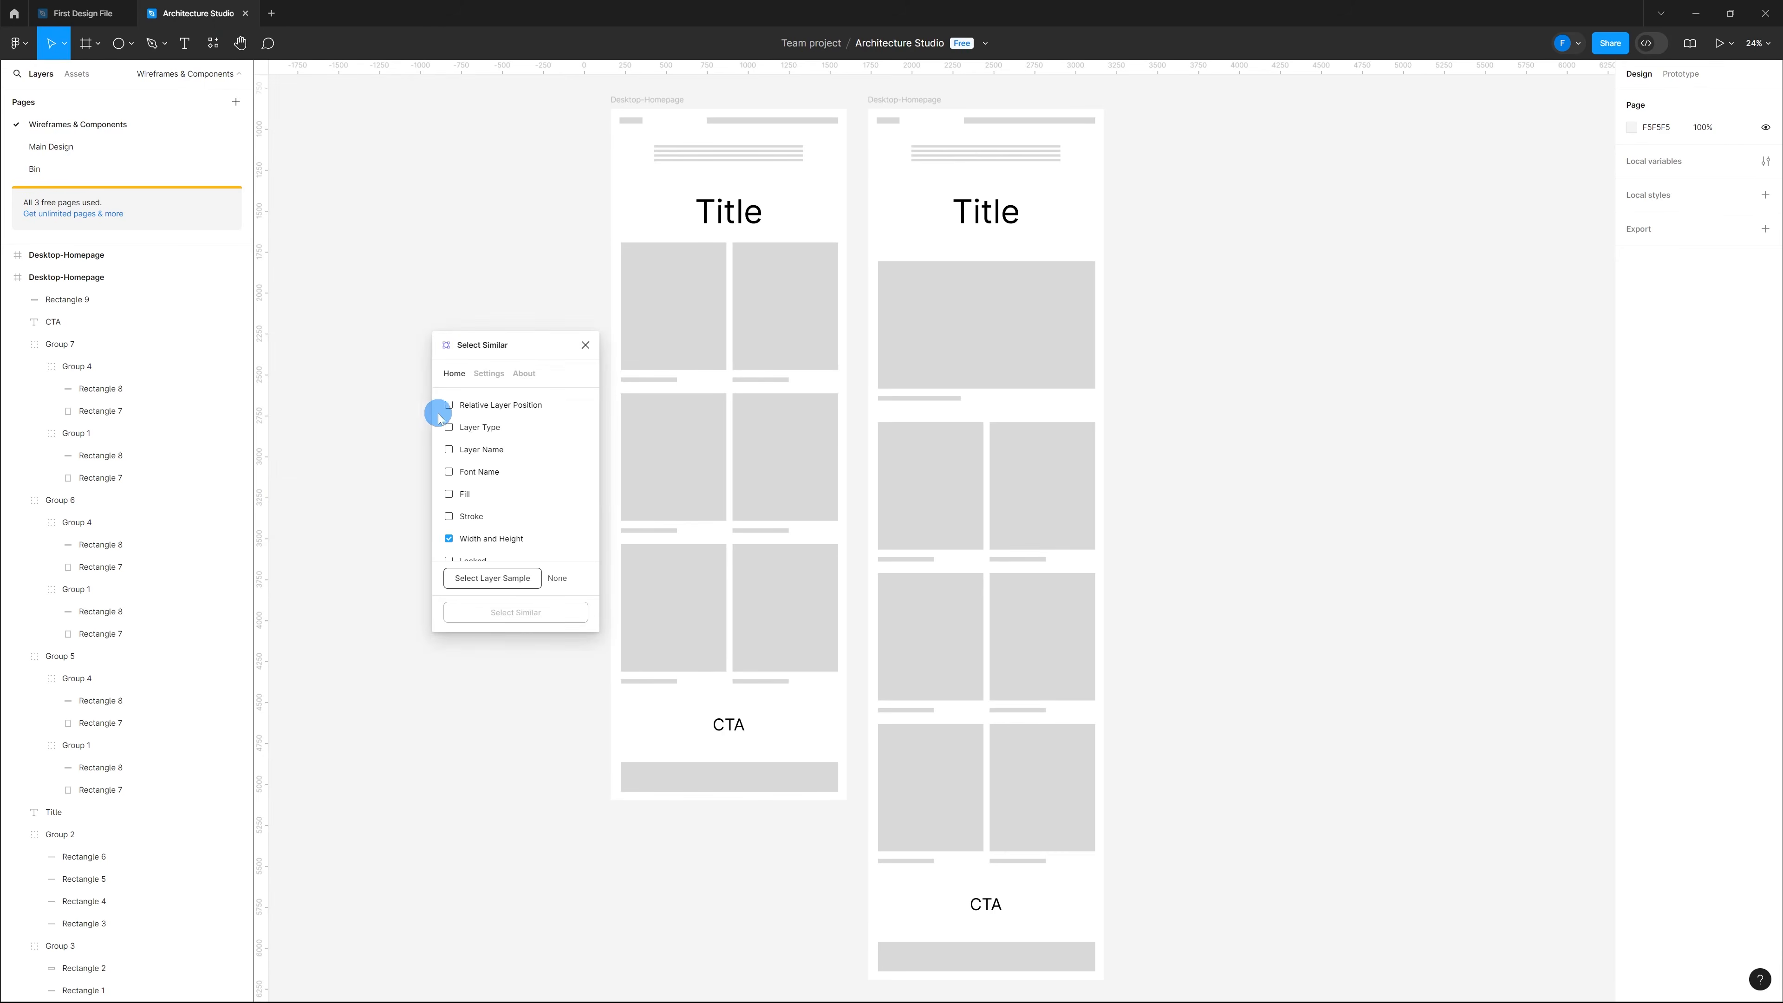
Step: Use the first card's image rectangle as the layer sample and select all layers with matching width and height
click(677, 352)
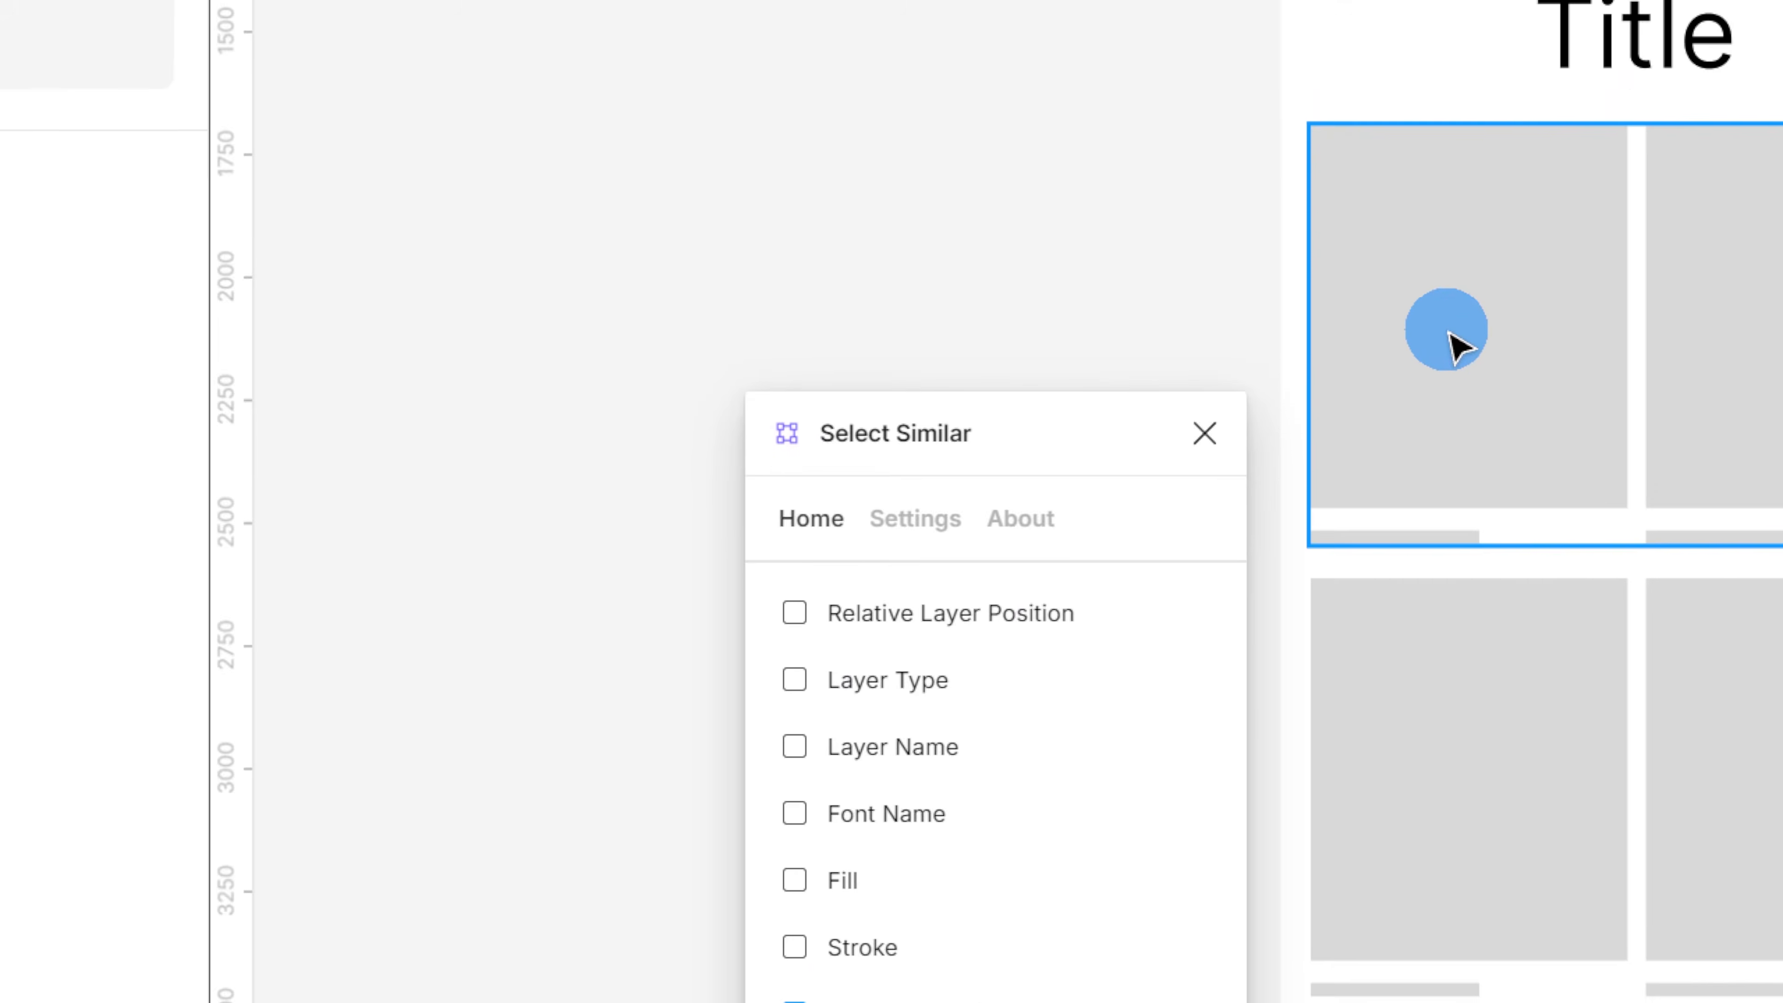
double_click(1479, 281)
click(1436, 368)
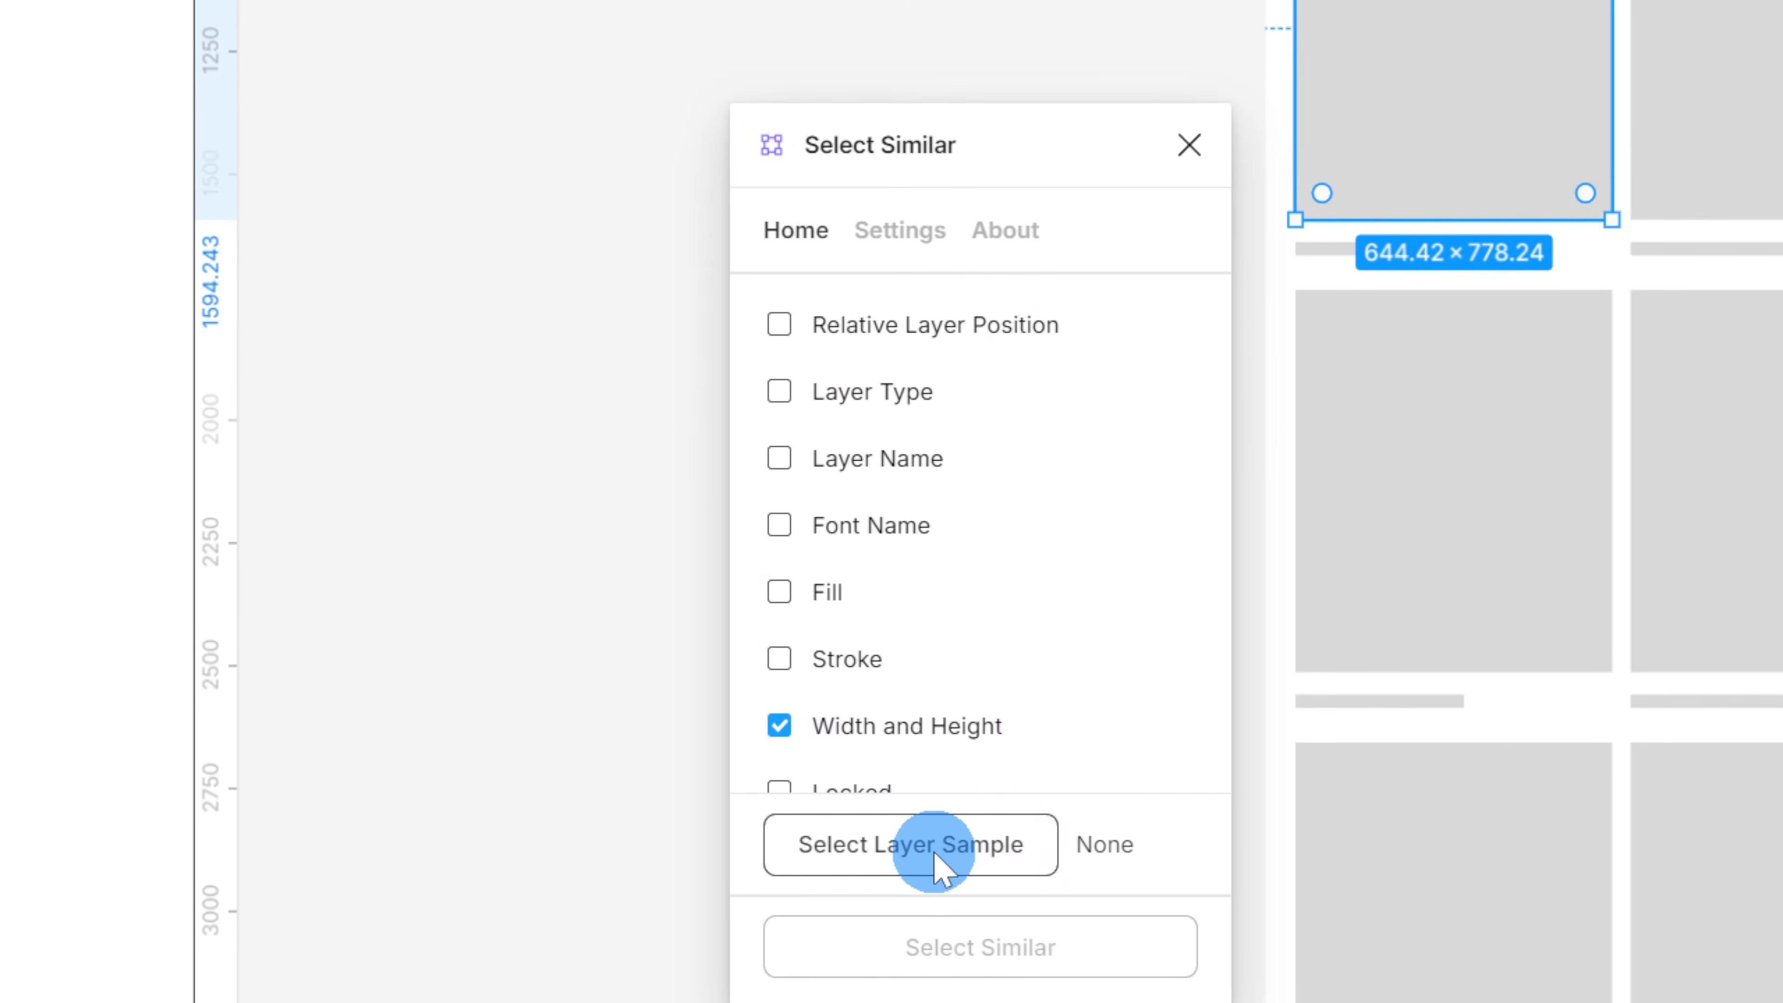
click(935, 851)
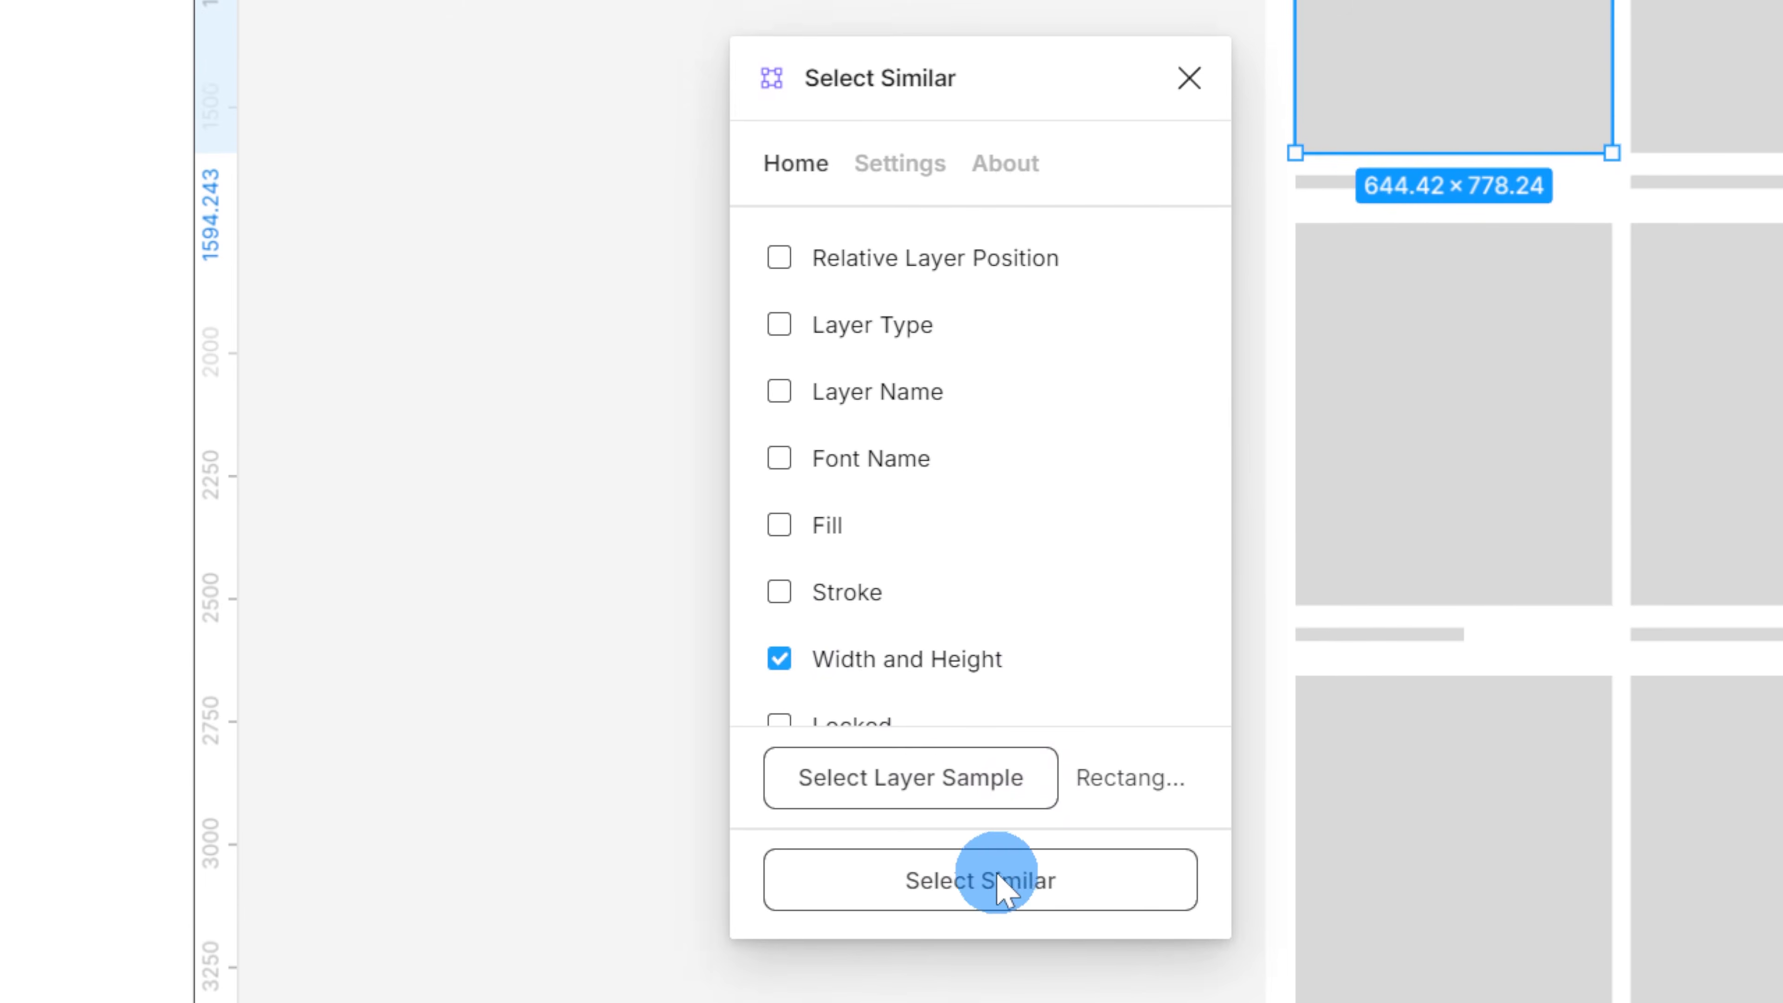
click(958, 856)
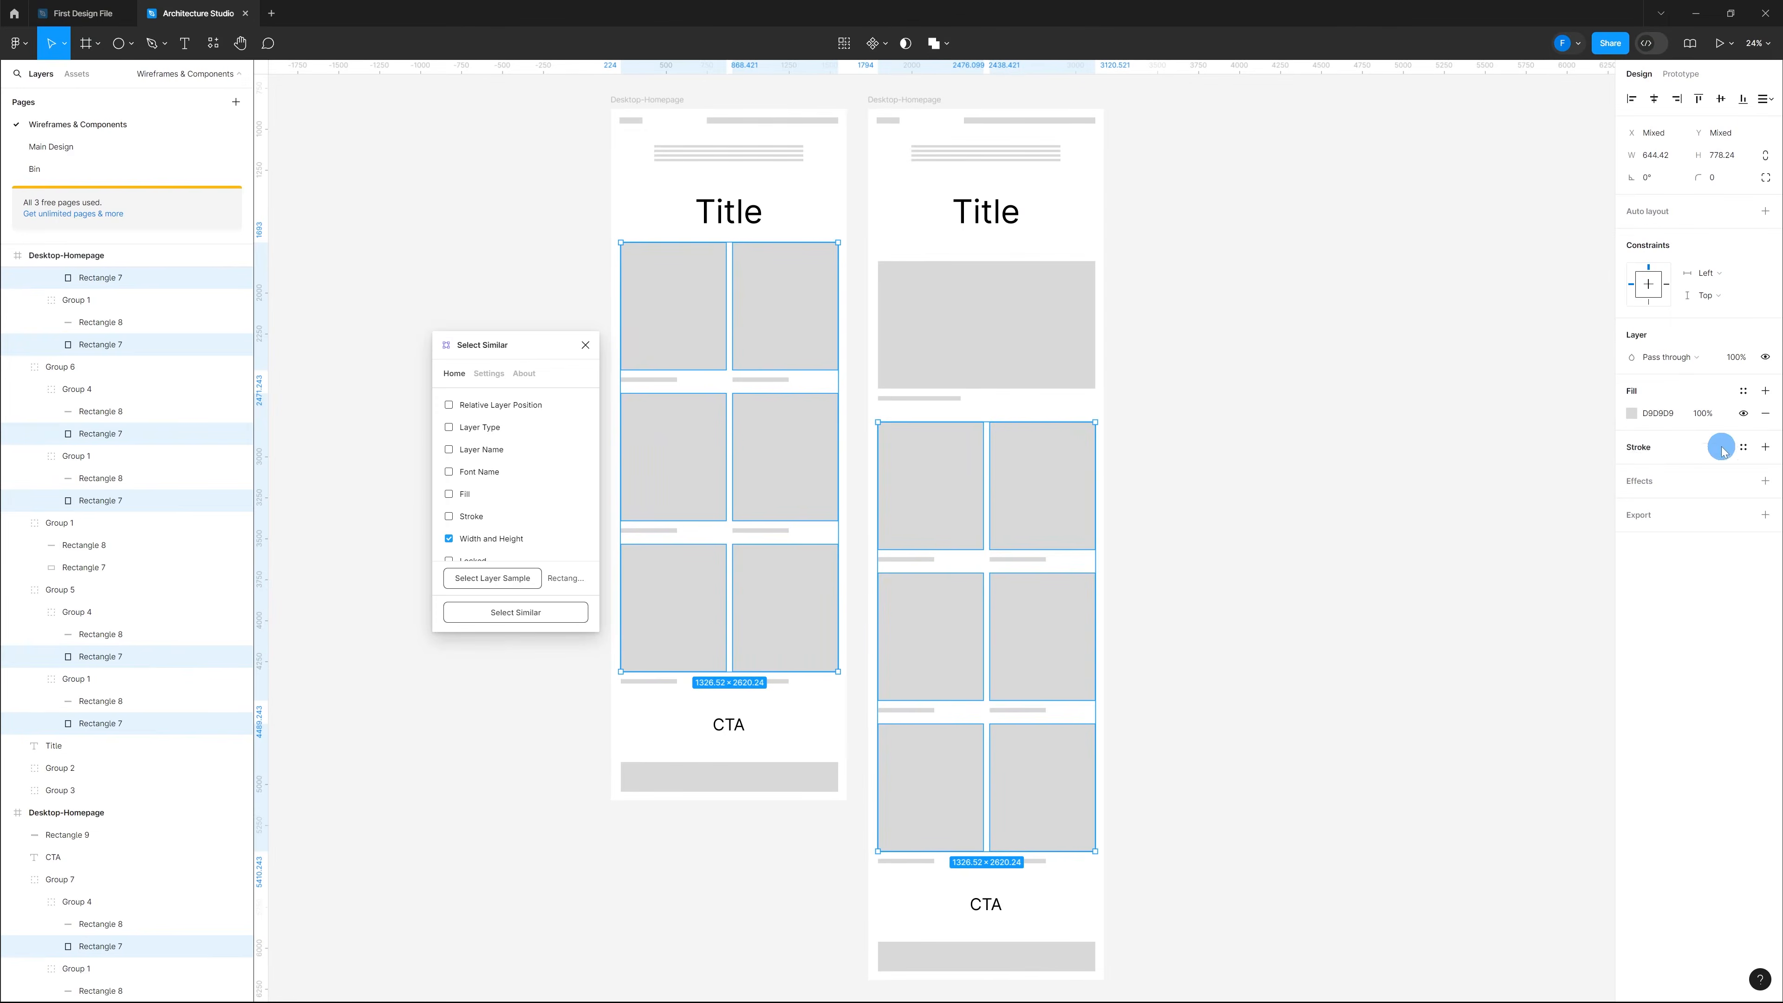
Step: Set the fill of the selected card image rectangles to 909090
click(1630, 414)
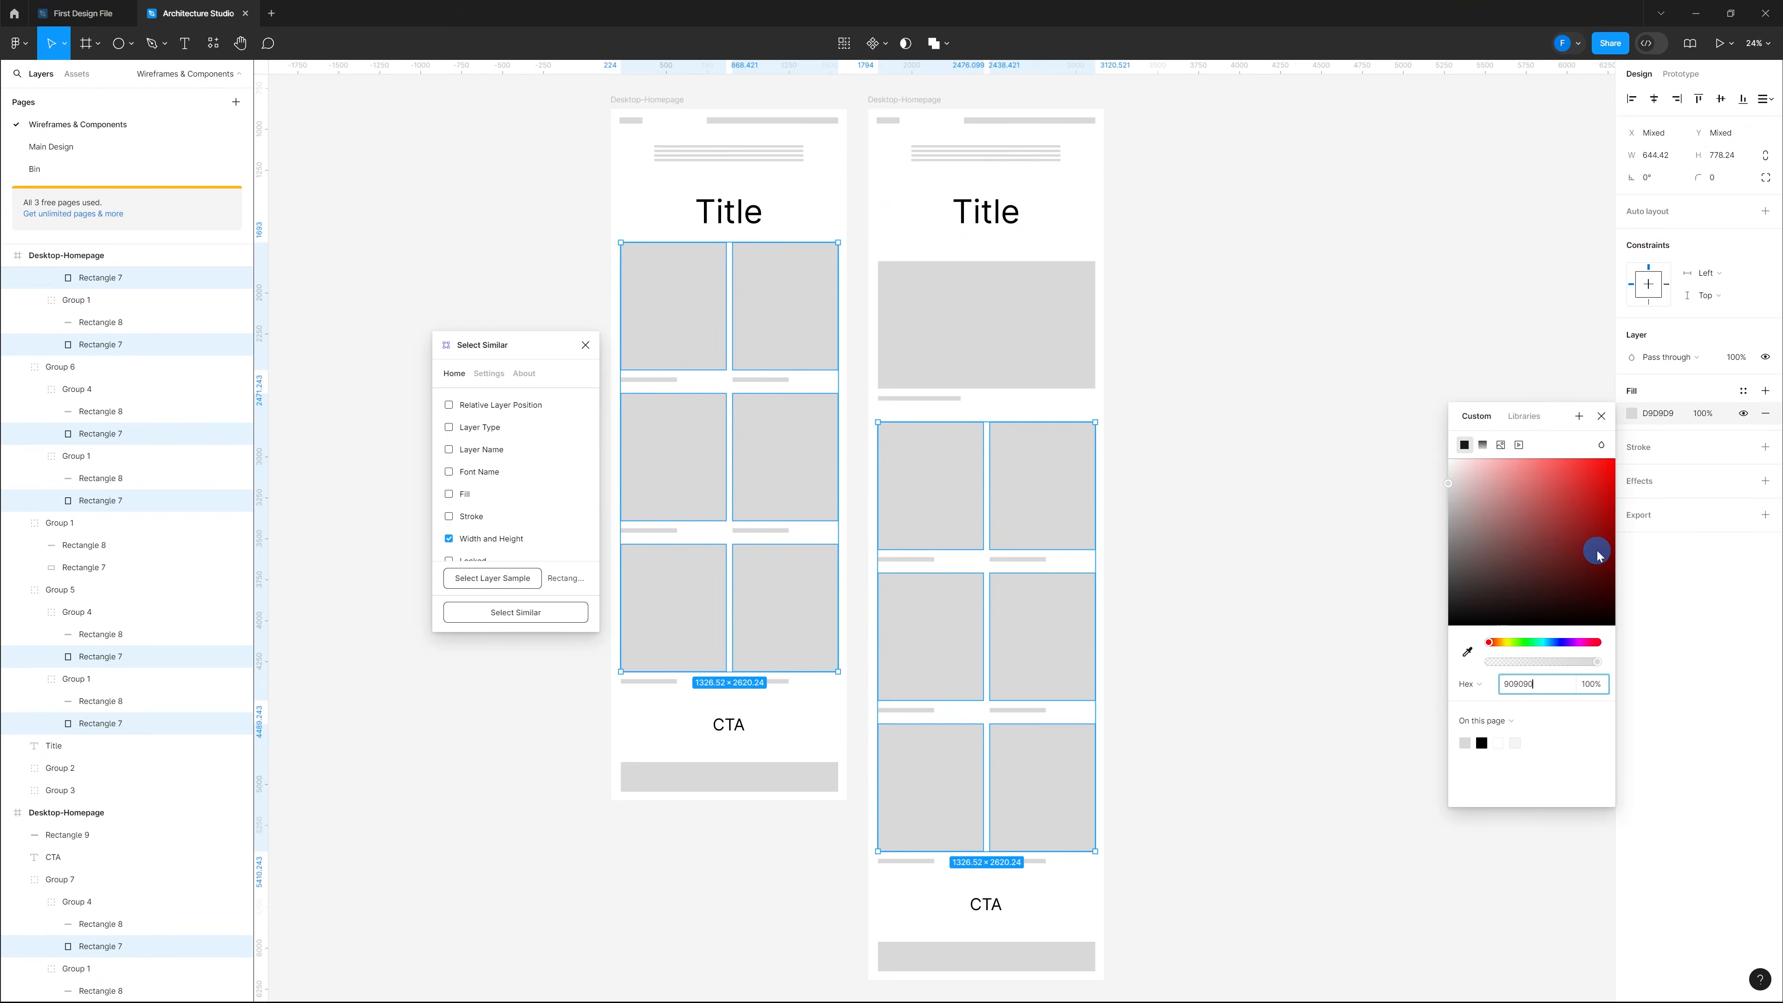
text(909090)
key(Return)
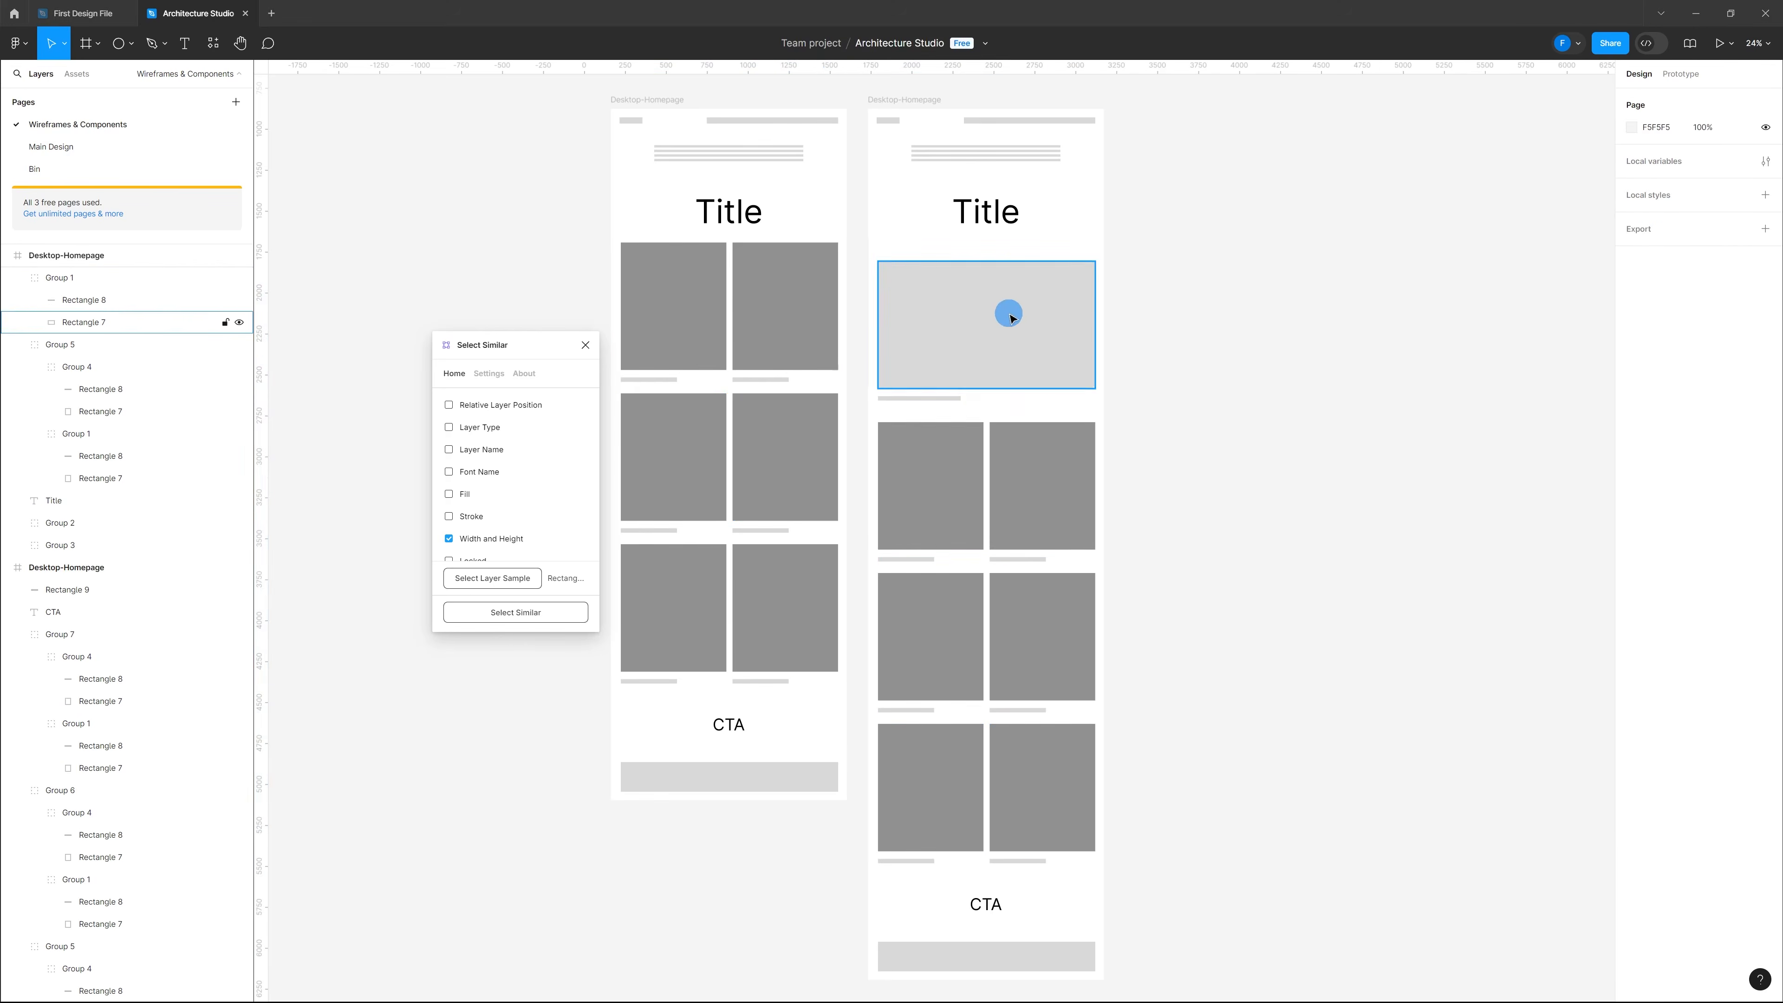
Step: Set the fill of the wide card's image rectangle in the second frame to 909090
click(1009, 314)
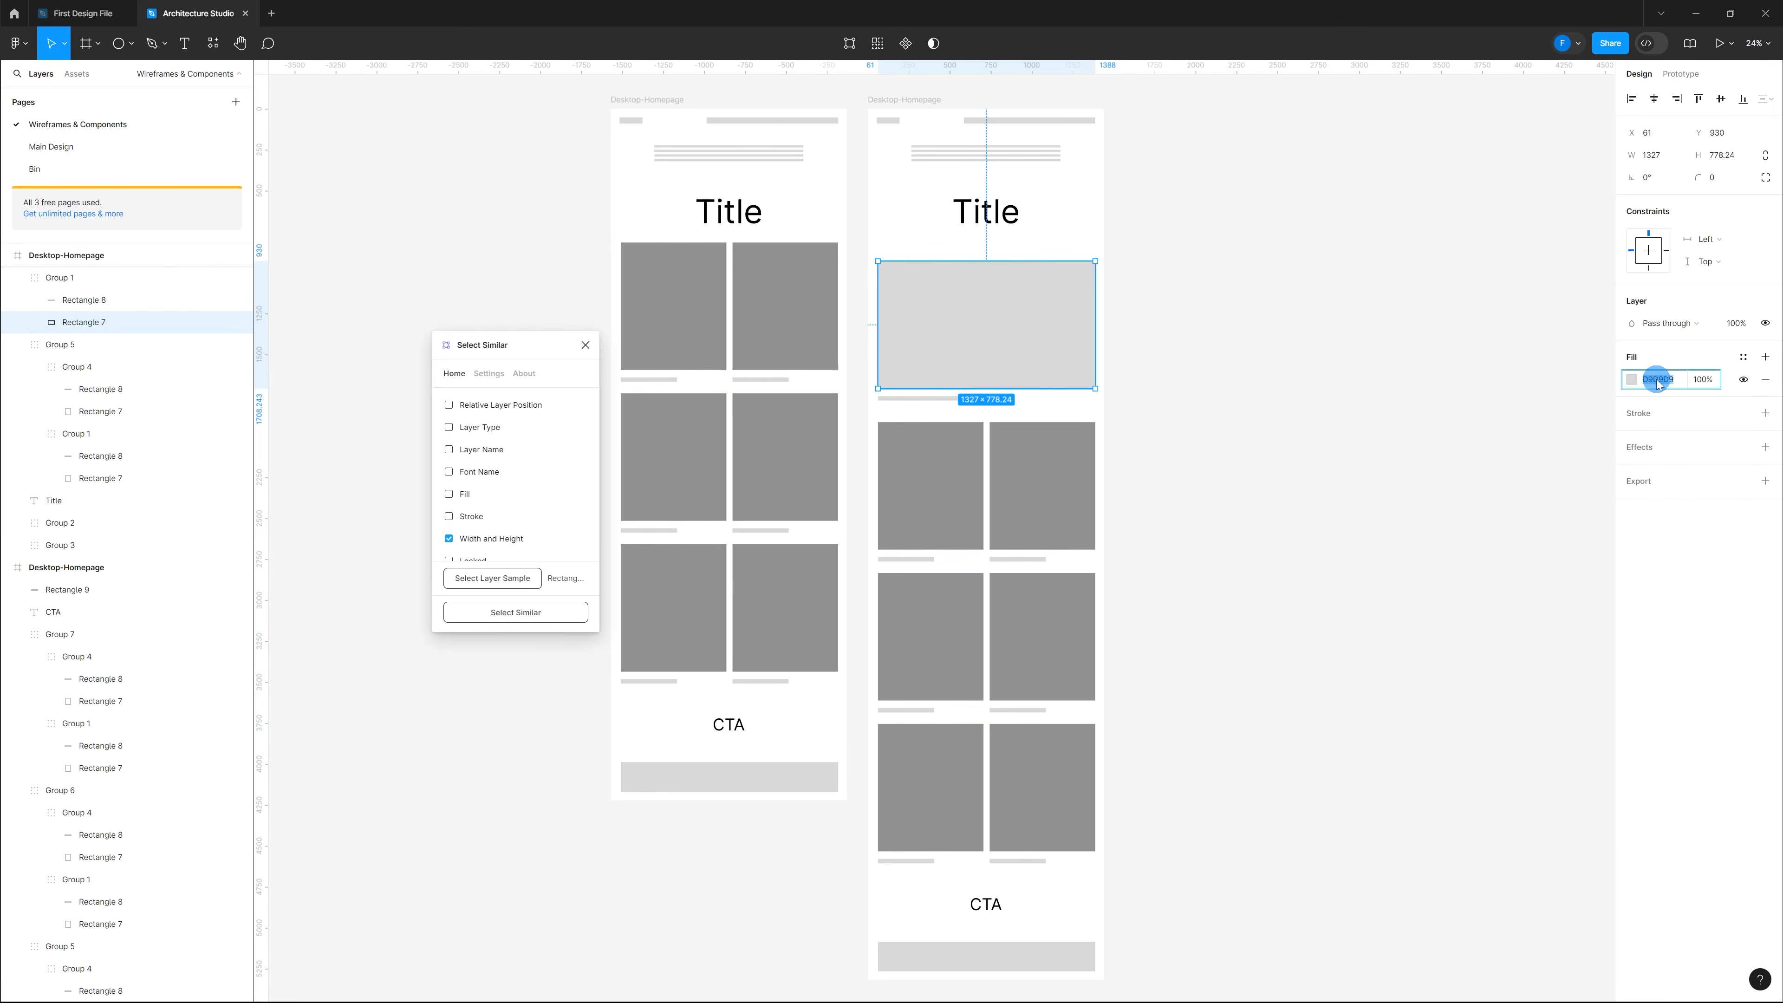
key(Return)
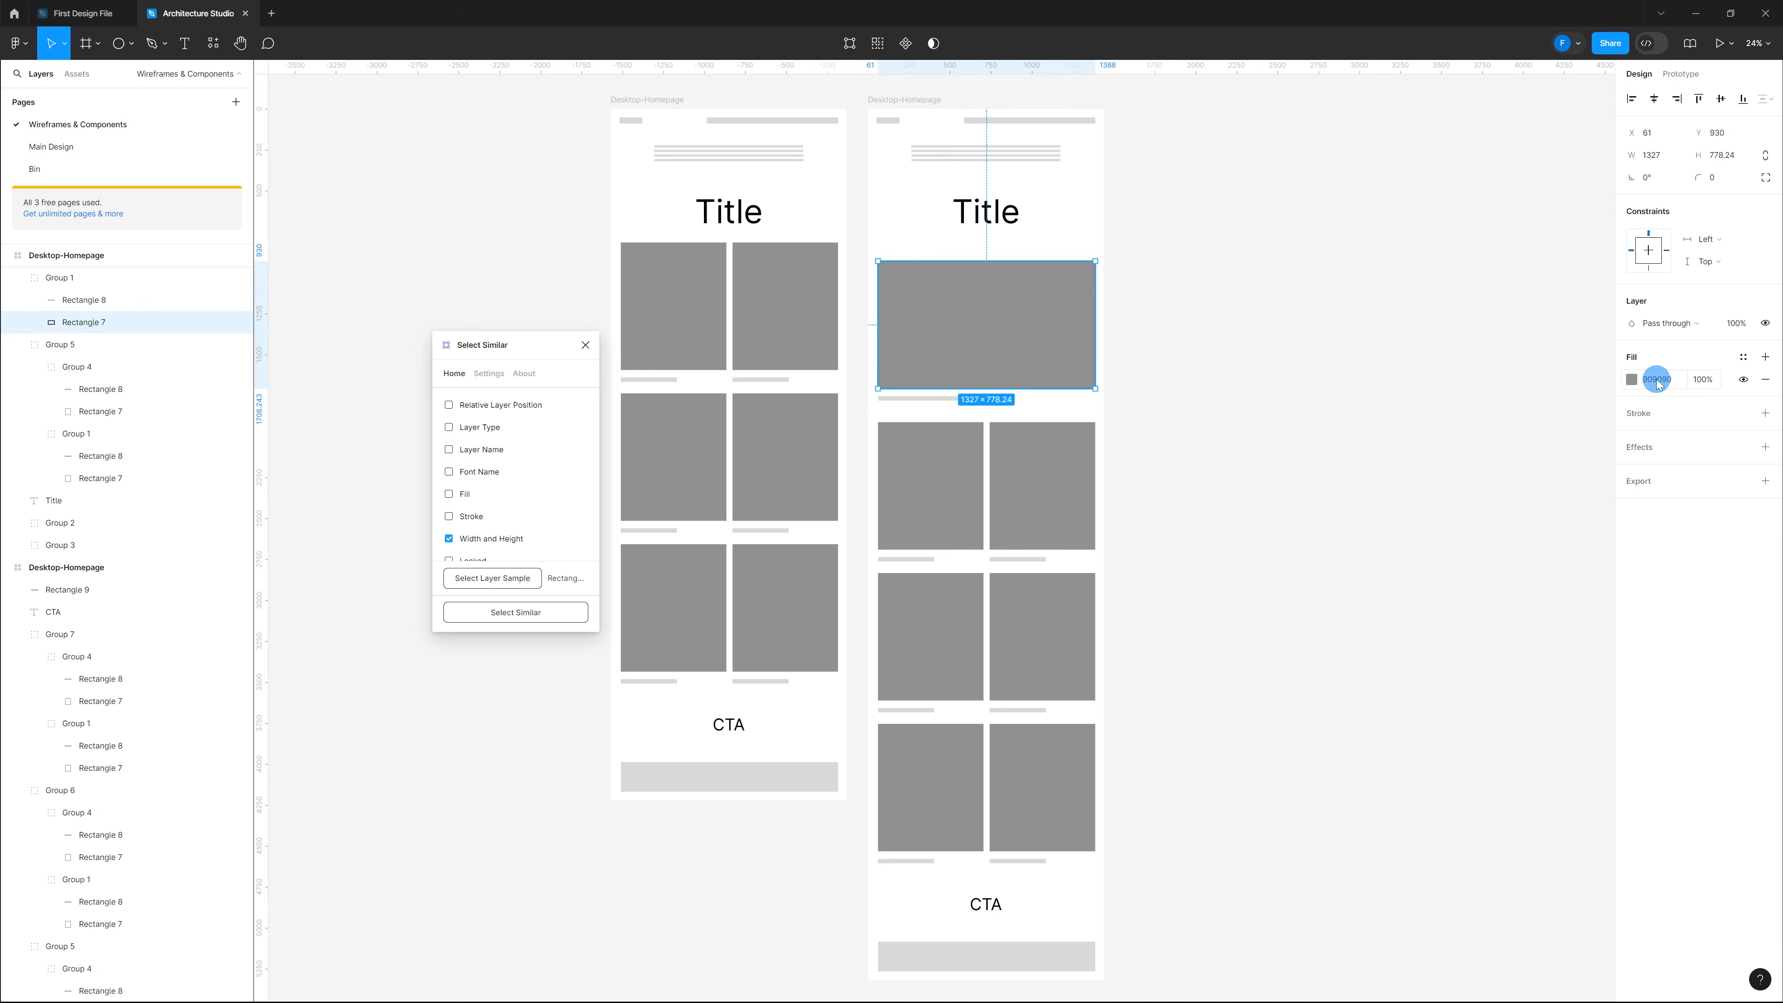
click(1228, 456)
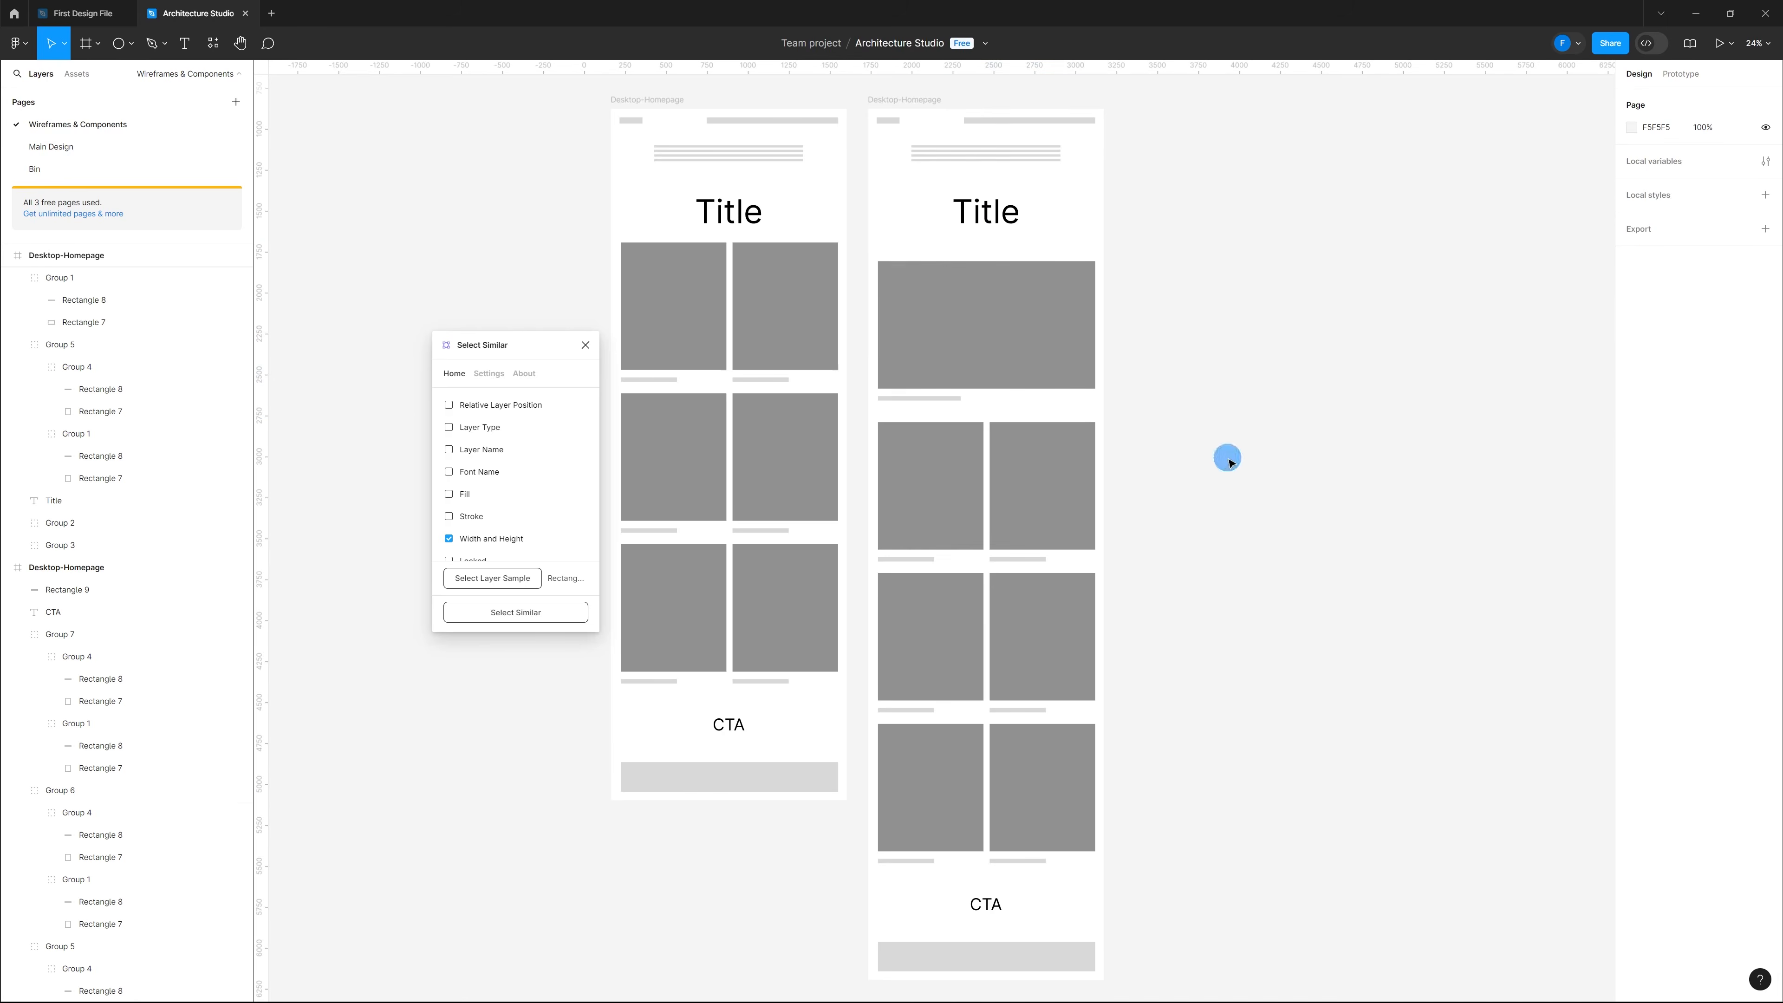
Step: Select all similar caption bars under the two-column cards with the plugin and set their fill to 000000
ctrl+click(663, 381)
click(539, 617)
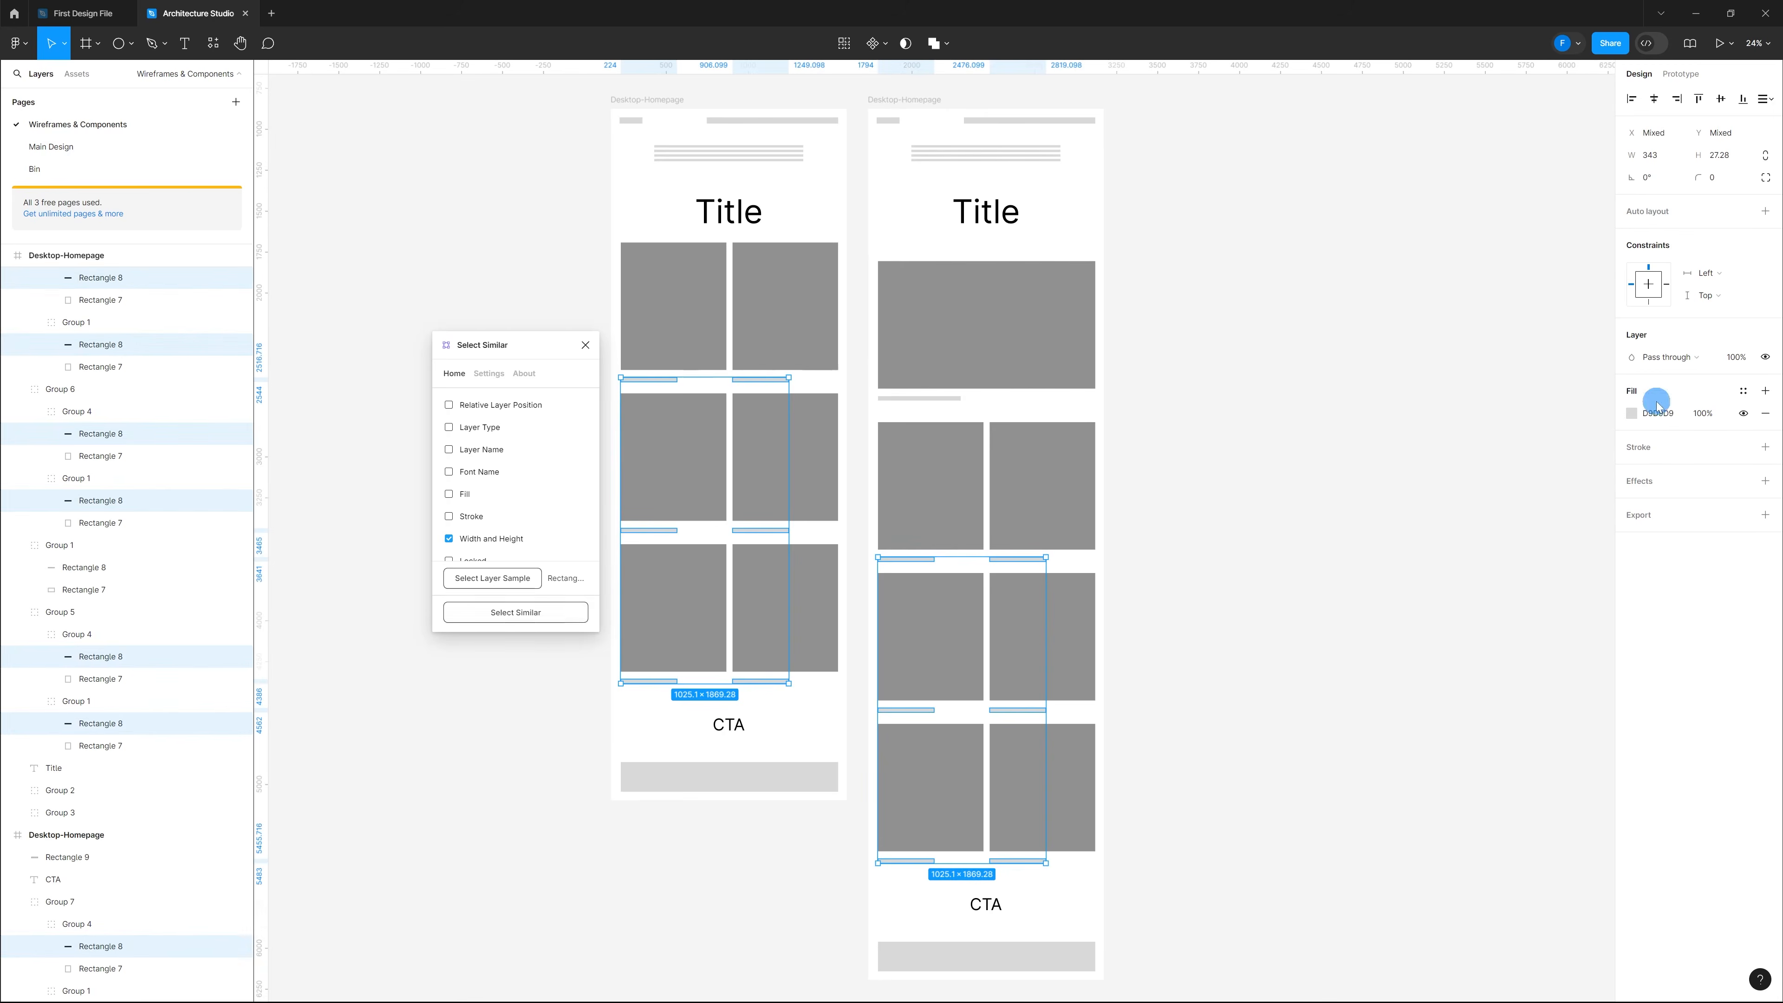
click(1632, 414)
drag(1498, 528, 1449, 634)
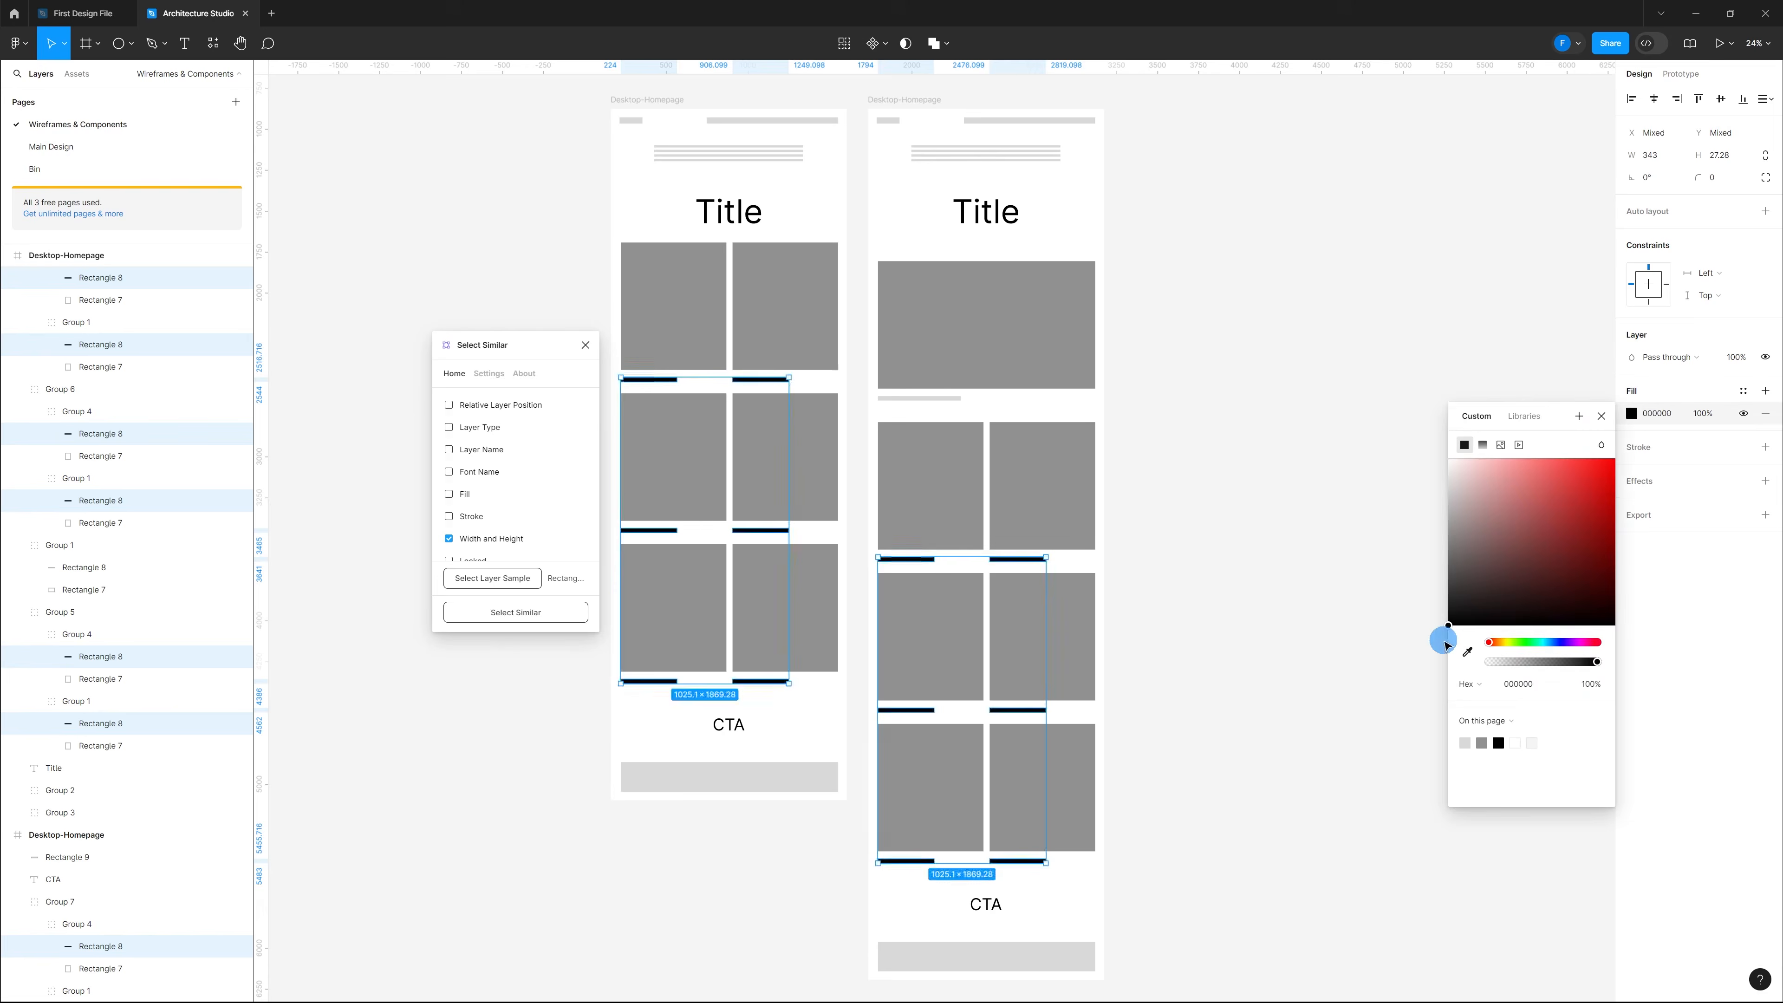
Step: Set the fill of the caption bar under the wide card in the second frame to 000000
click(1274, 556)
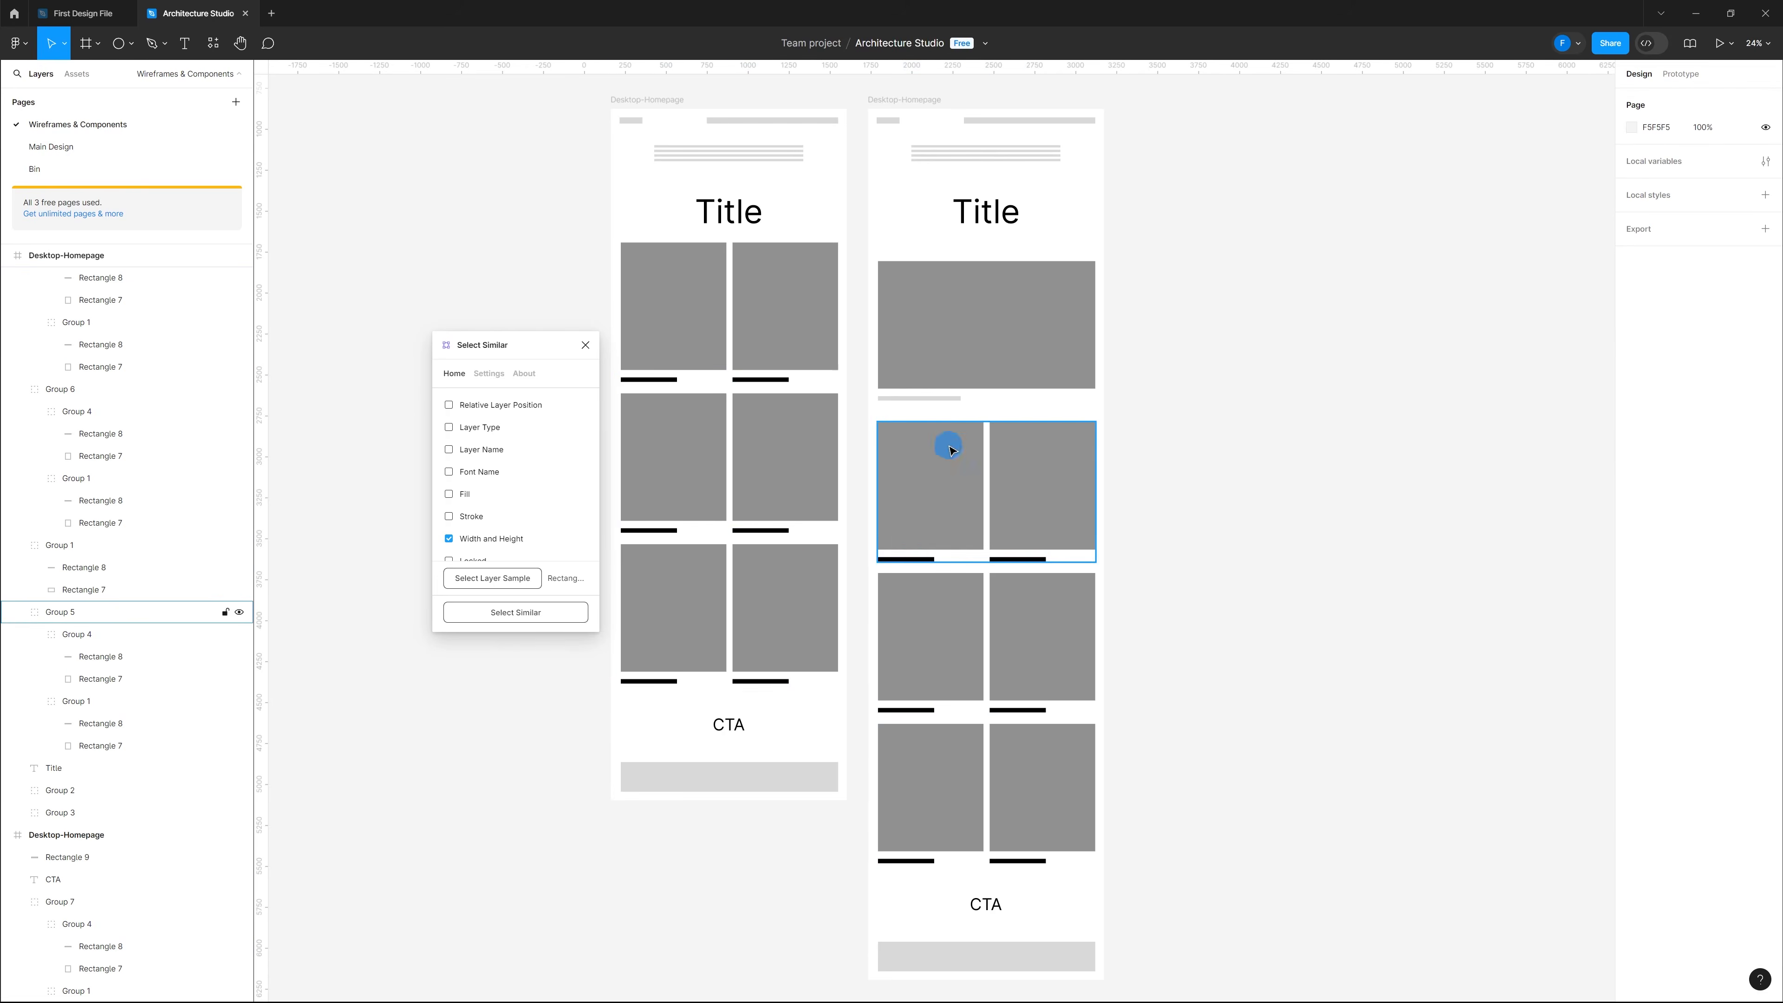
click(945, 399)
click(1629, 380)
drag(1488, 541, 1436, 606)
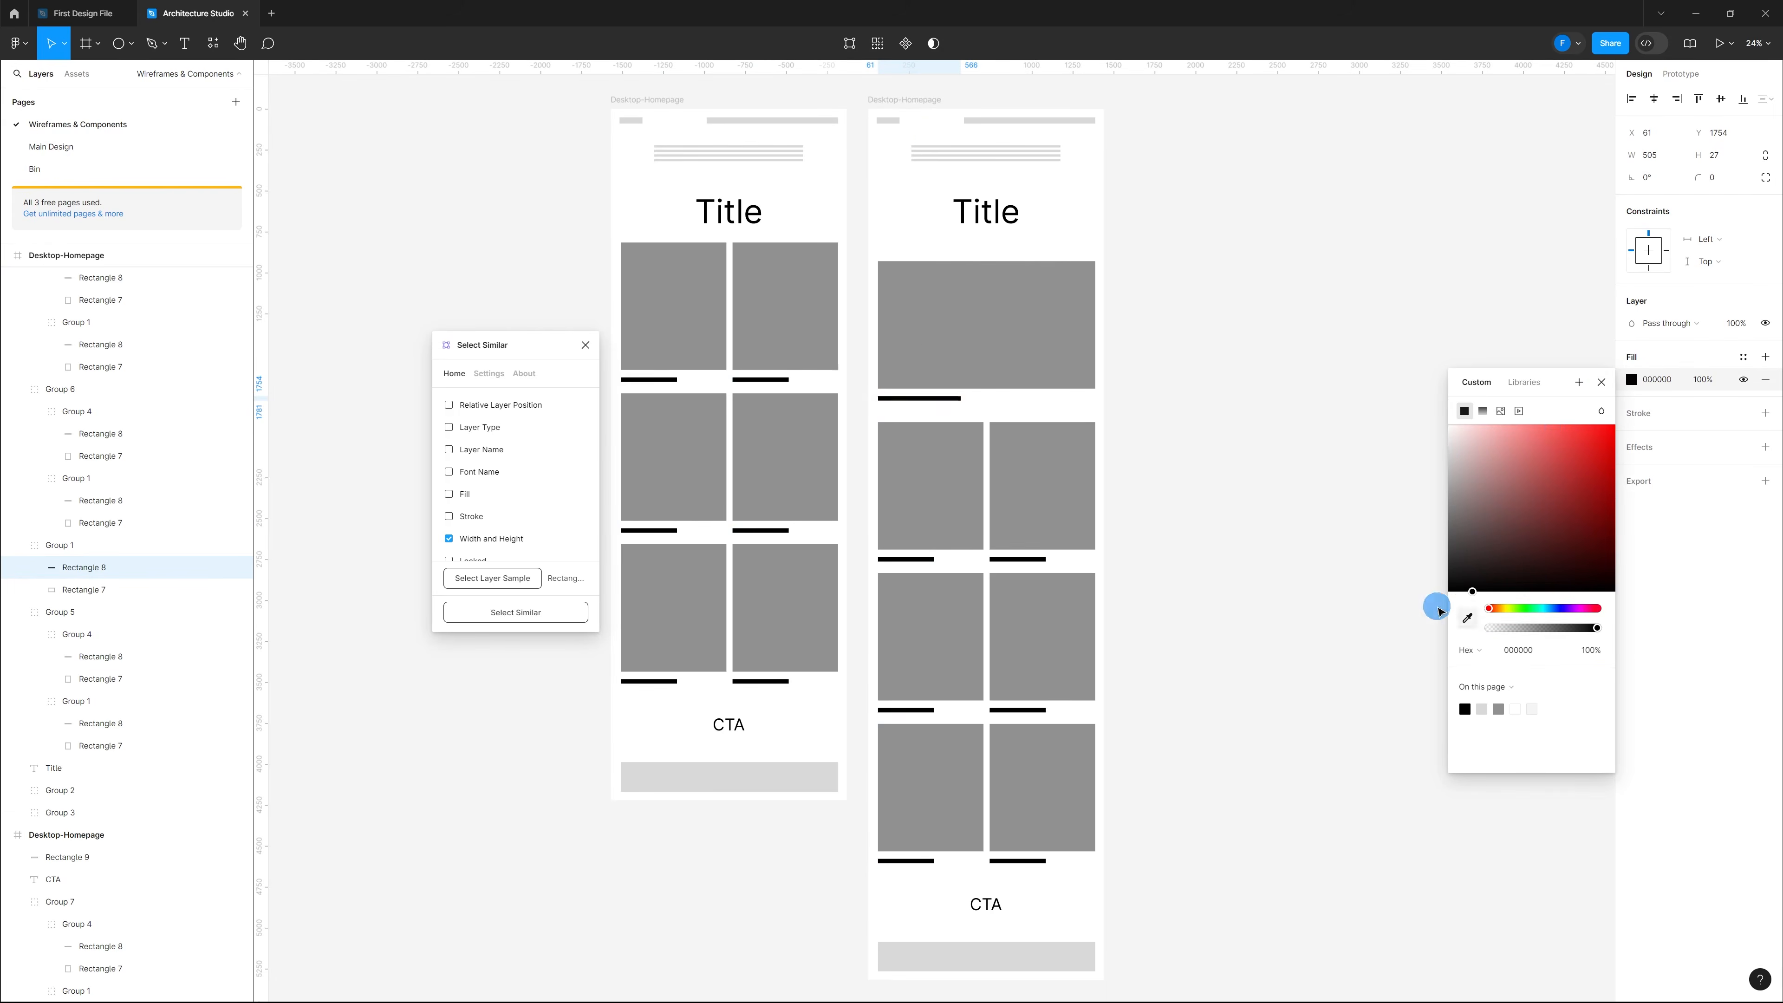
Step: Set the fill of the header and intro line groups in the first frame to 000000
click(1217, 480)
drag(835, 173, 631, 116)
click(1632, 460)
drag(1509, 598, 1460, 671)
Step: Set the fill of the header and intro line groups in the second frame to 000000
click(1256, 351)
drag(1089, 171, 874, 111)
click(1631, 458)
drag(1552, 575, 1546, 765)
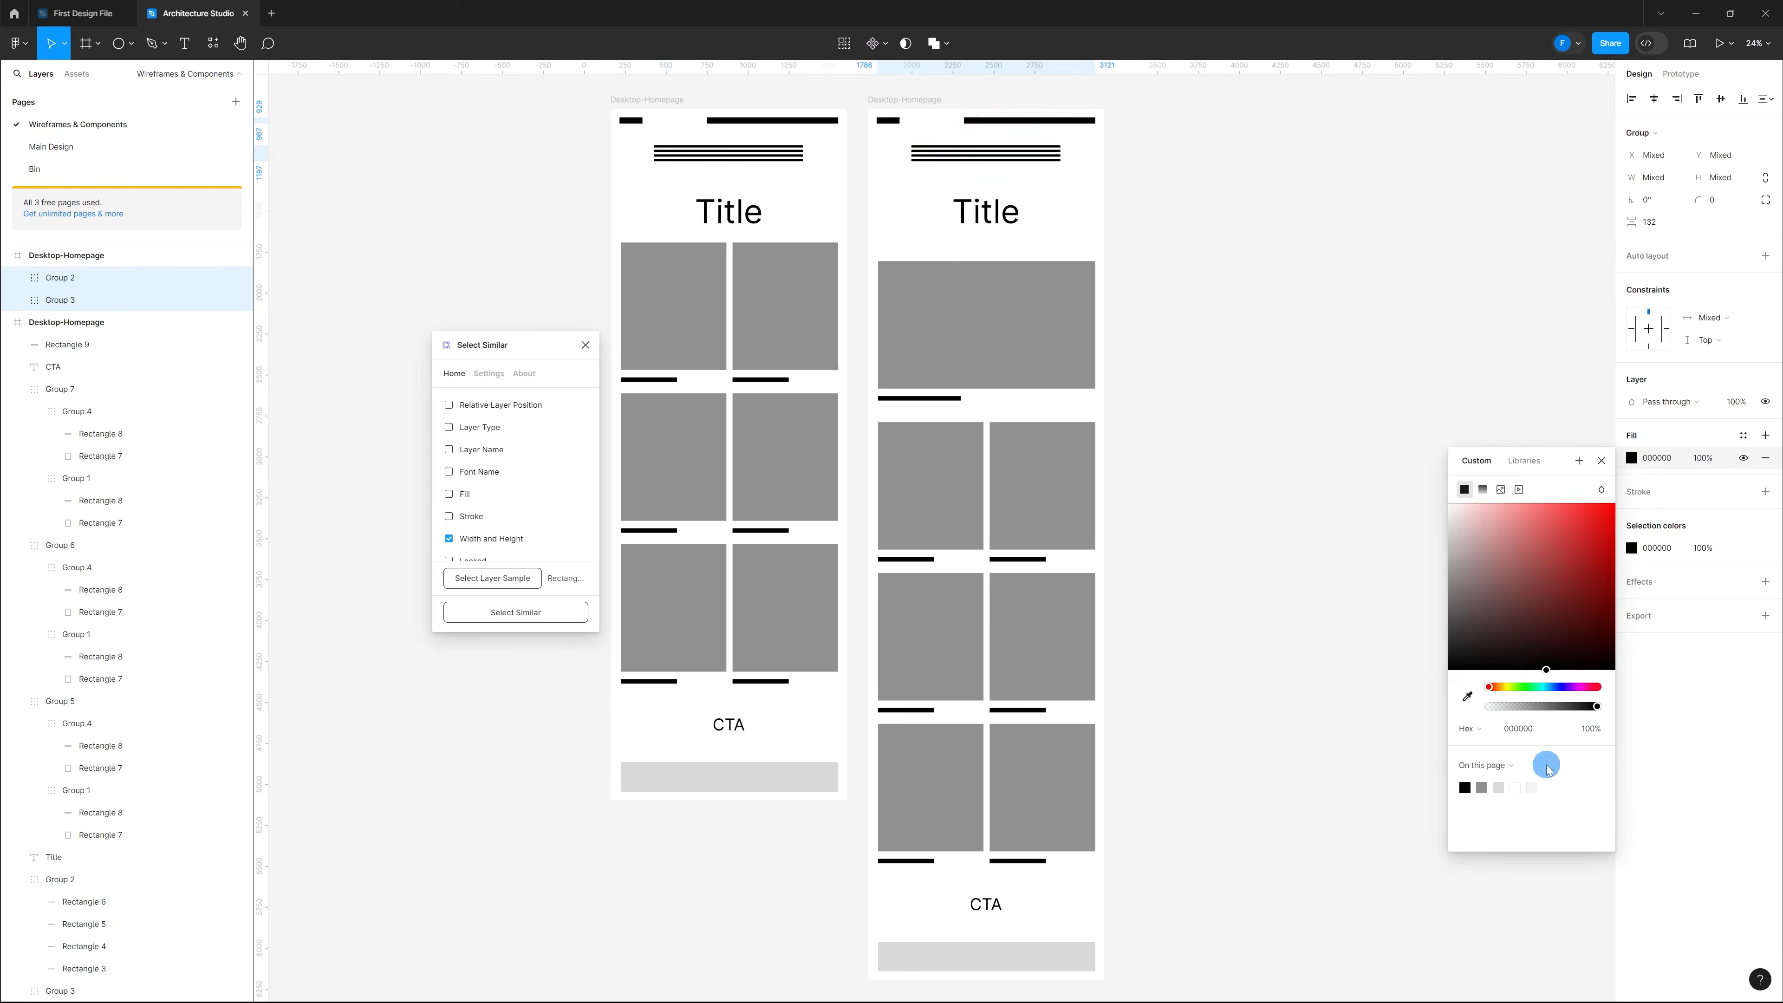
click(1293, 510)
Step: Rename the second frame, the one with the wide card, as Desktop-Homepage Option 2
scroll(1139, 410, down, 2)
scroll(1300, 348, up, 2)
scroll(980, 347, down, 3)
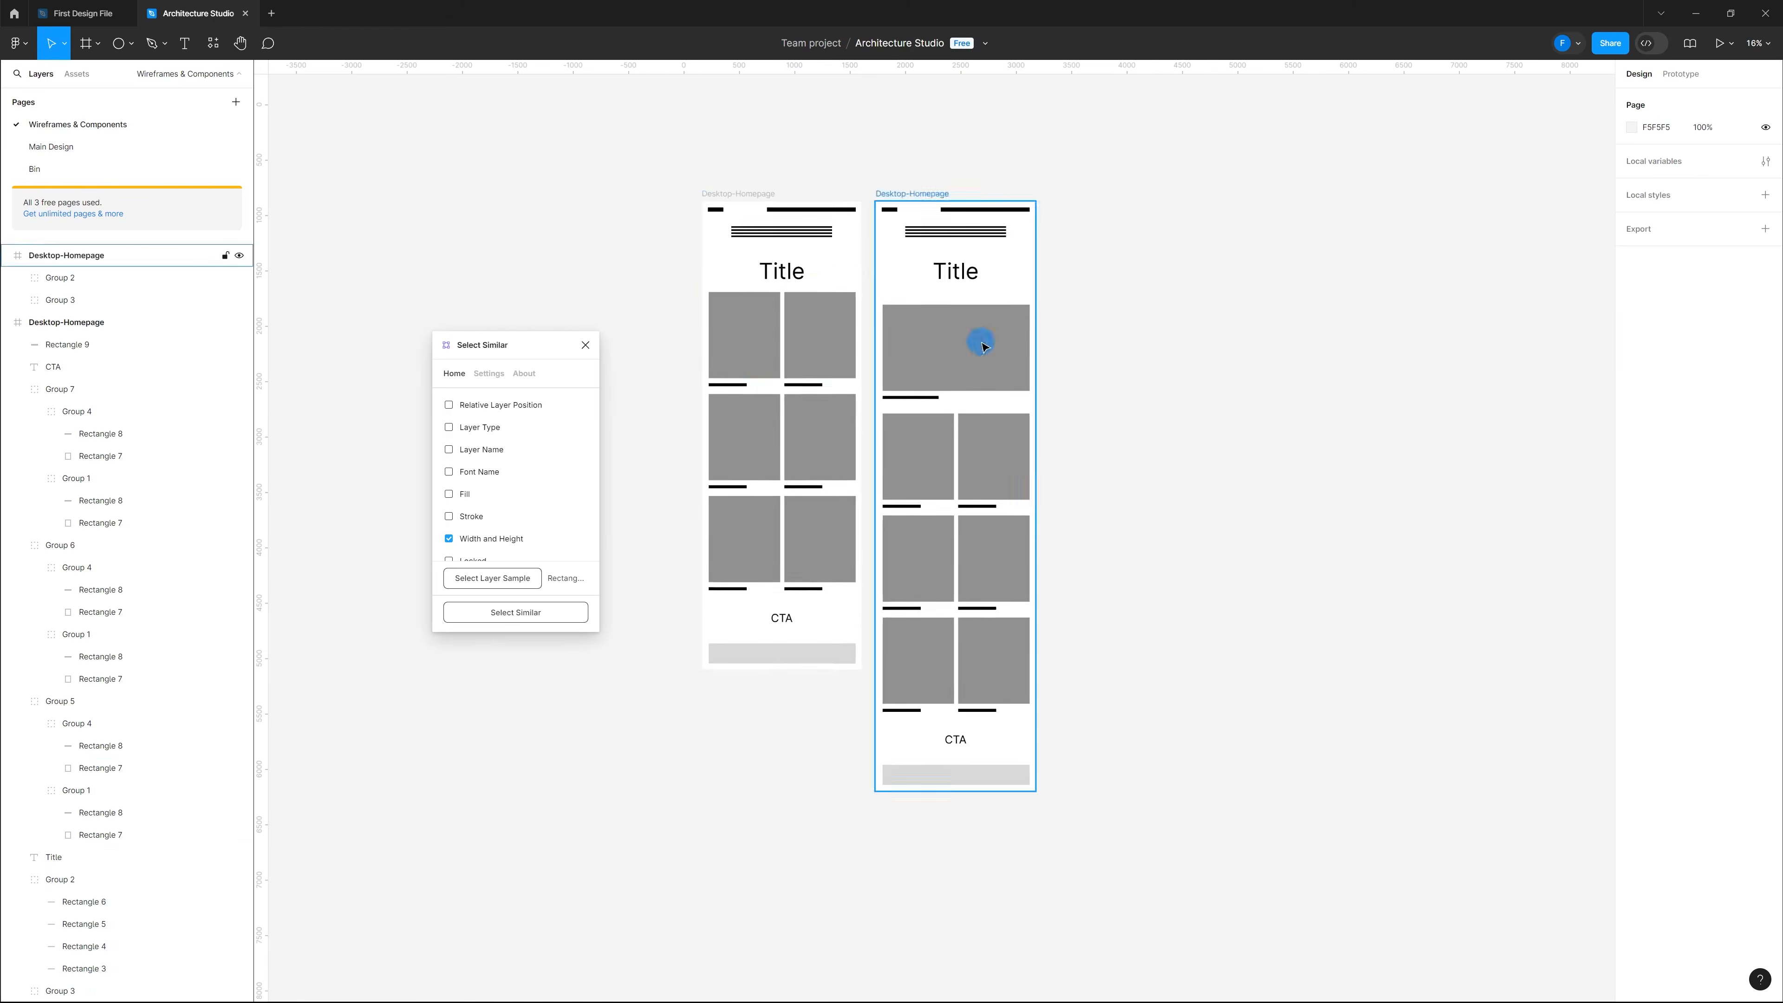
scroll(636, 319, up, 2)
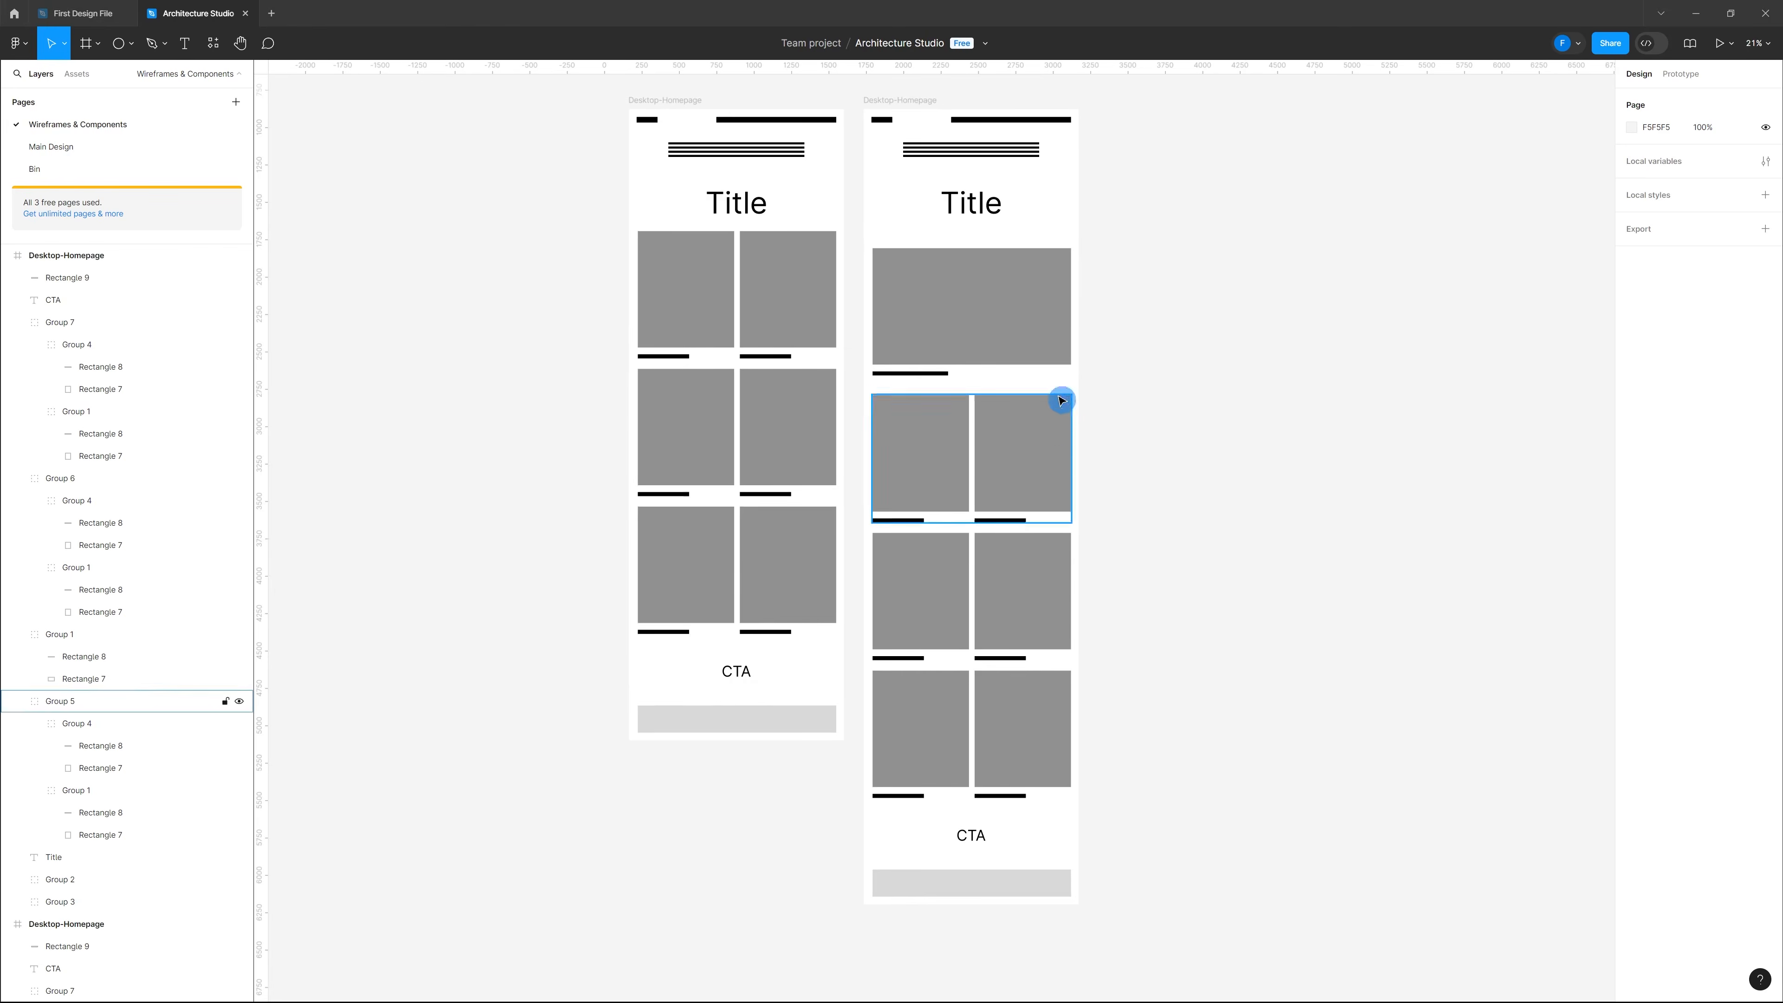
scroll(927, 466, up, 1)
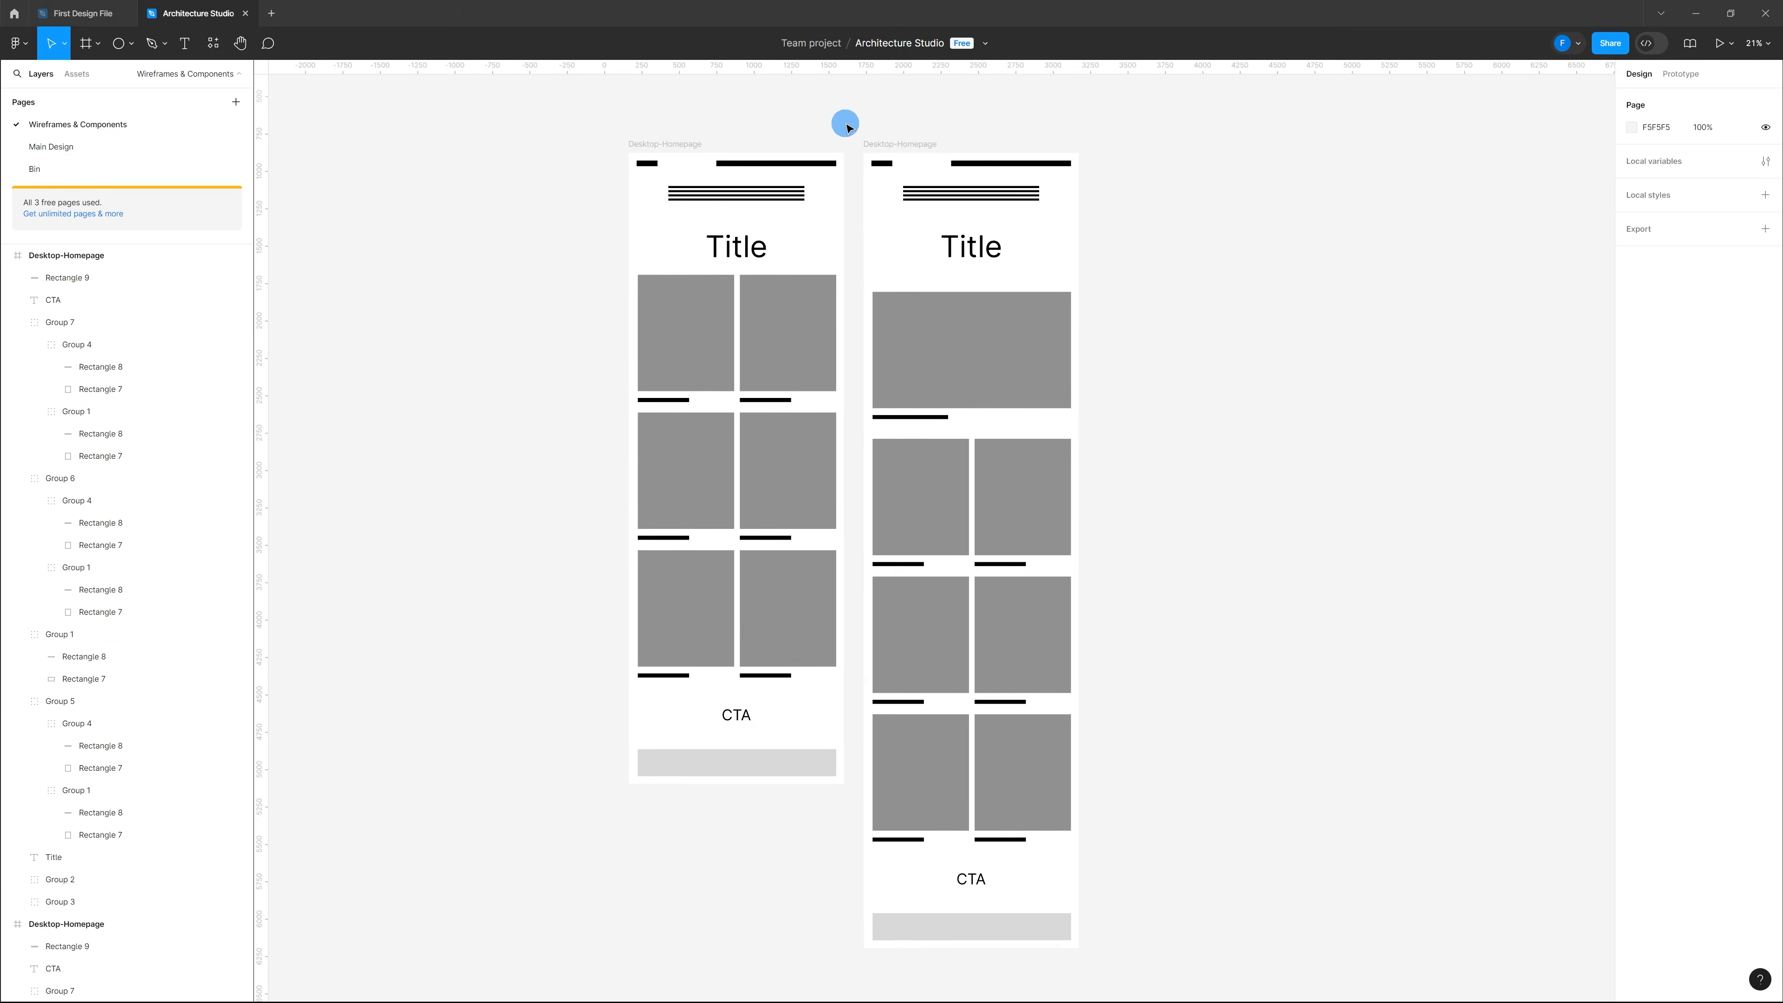
scroll(853, 113, up, 2)
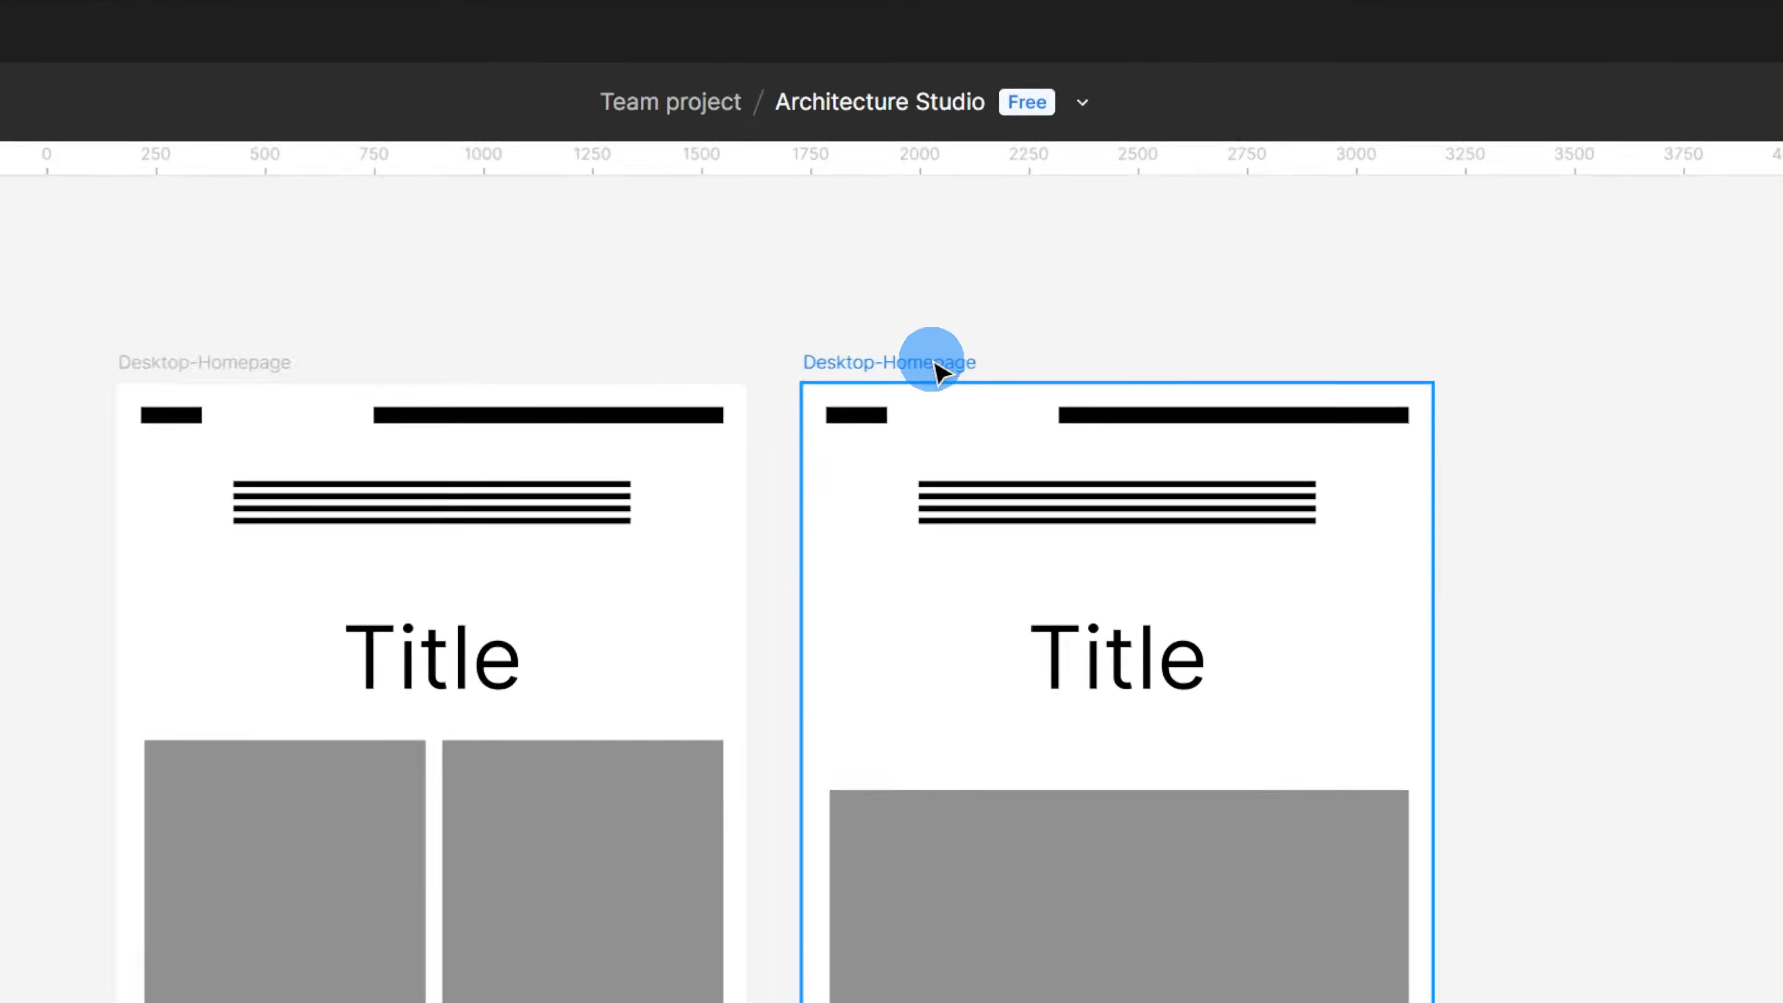
double_click(926, 154)
click(986, 461)
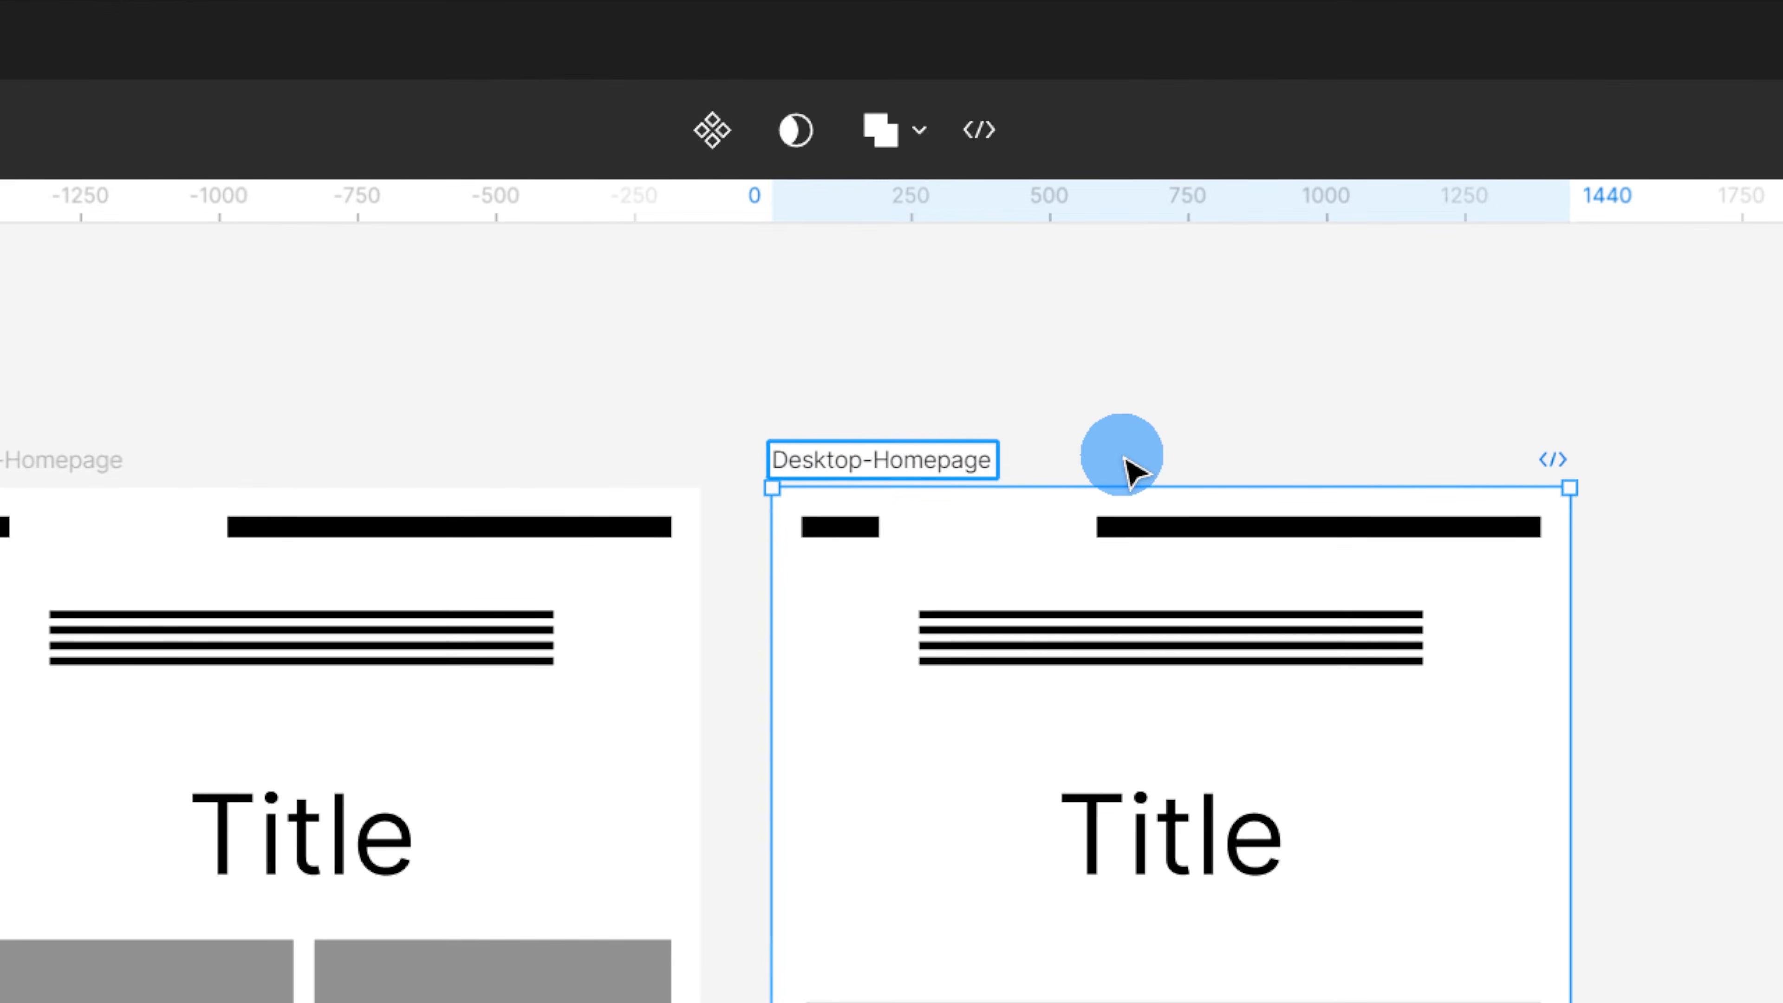
text(Option 2)
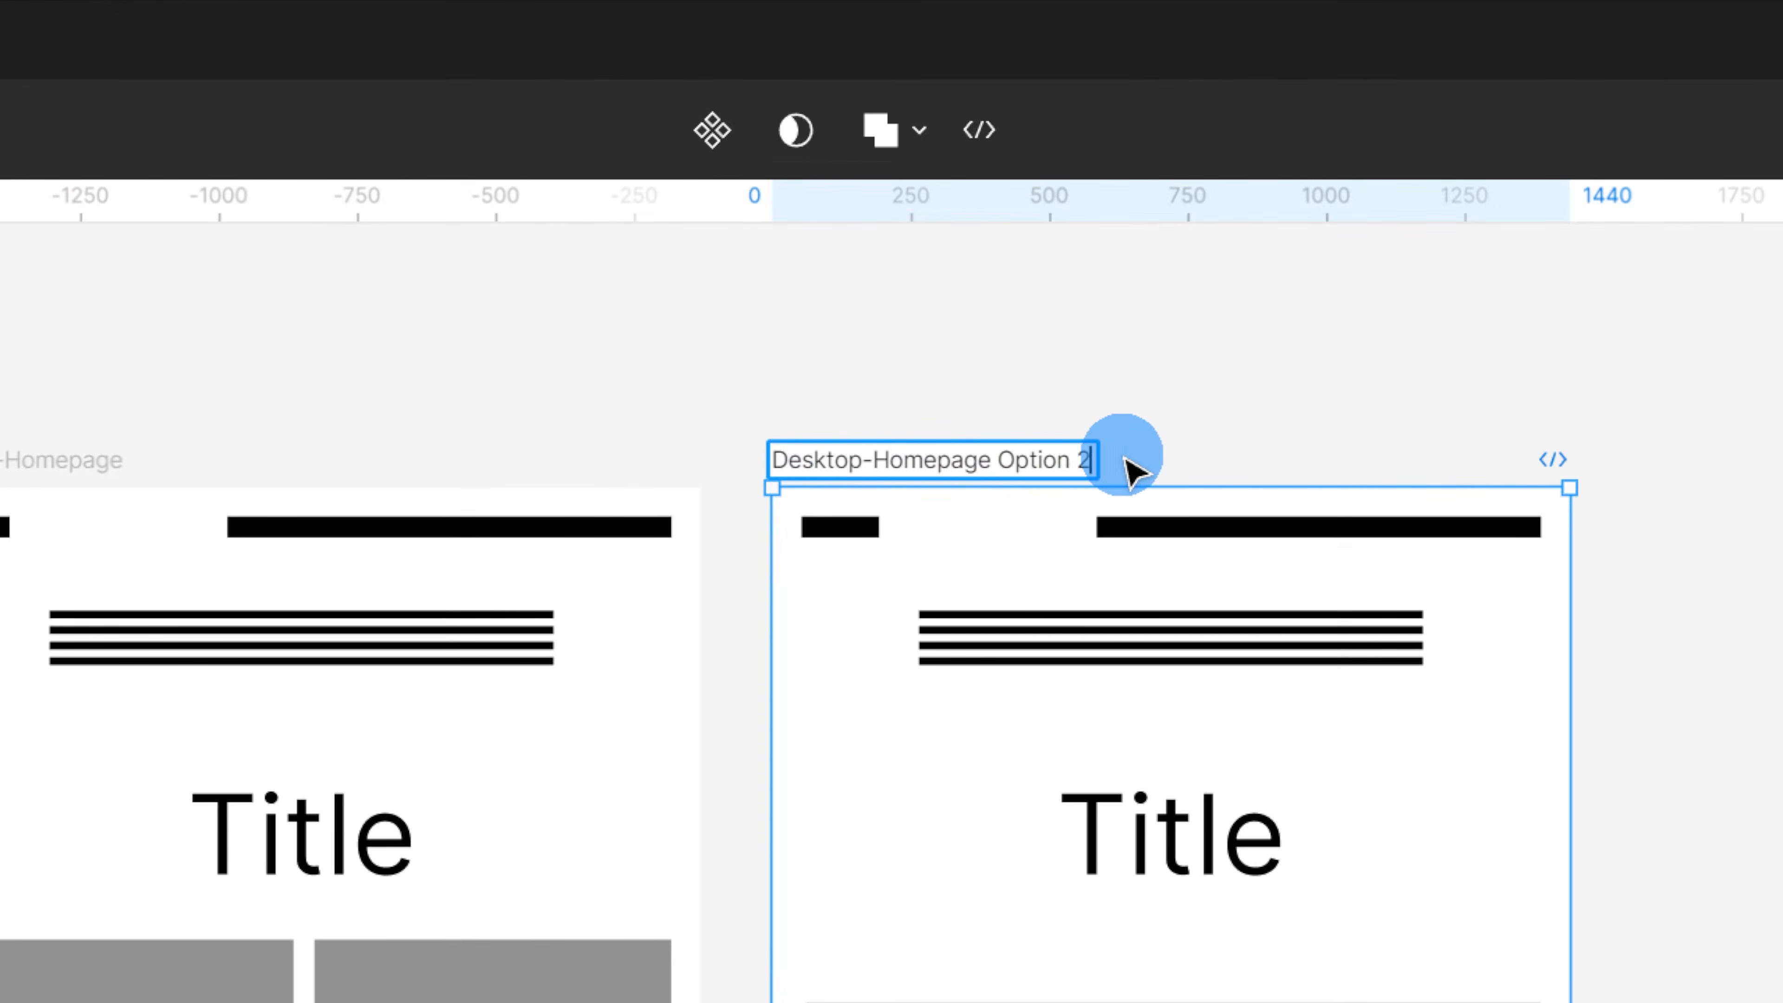
key(Return)
Step: Rename the first frame, the one without the wide card, as Desktop-Homepage Option 1
double_click(118, 456)
click(161, 455)
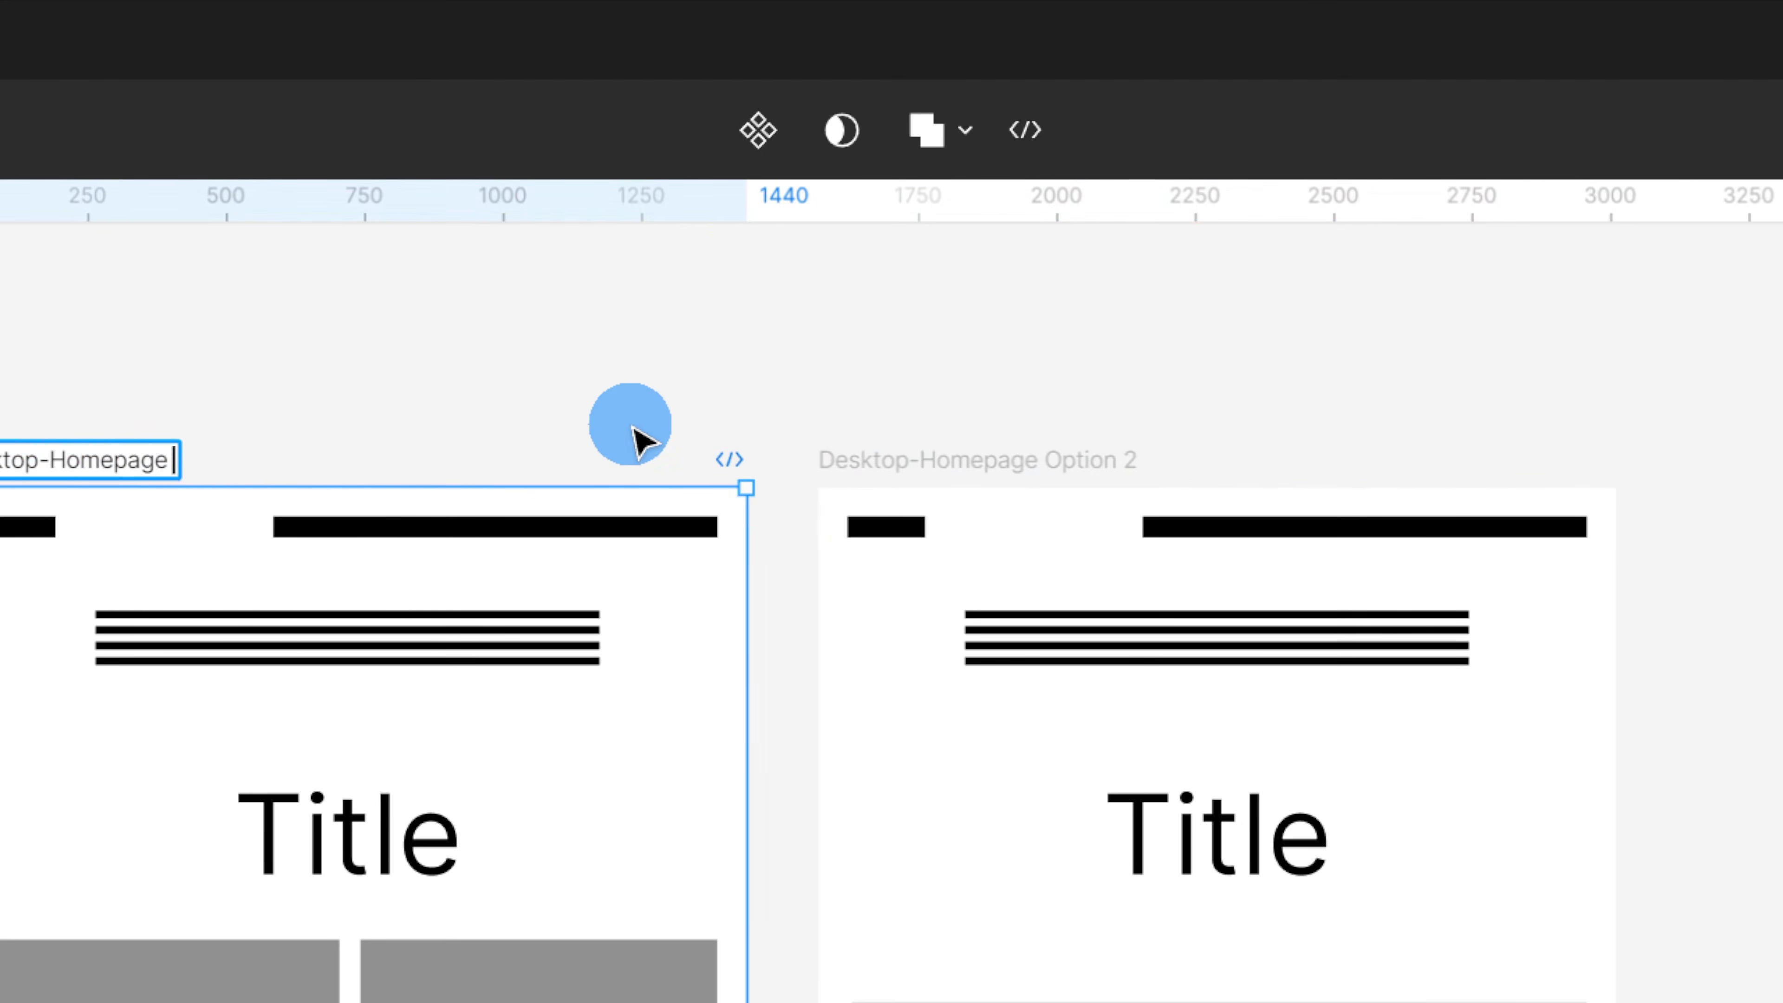
text(Option 1)
key(Return)
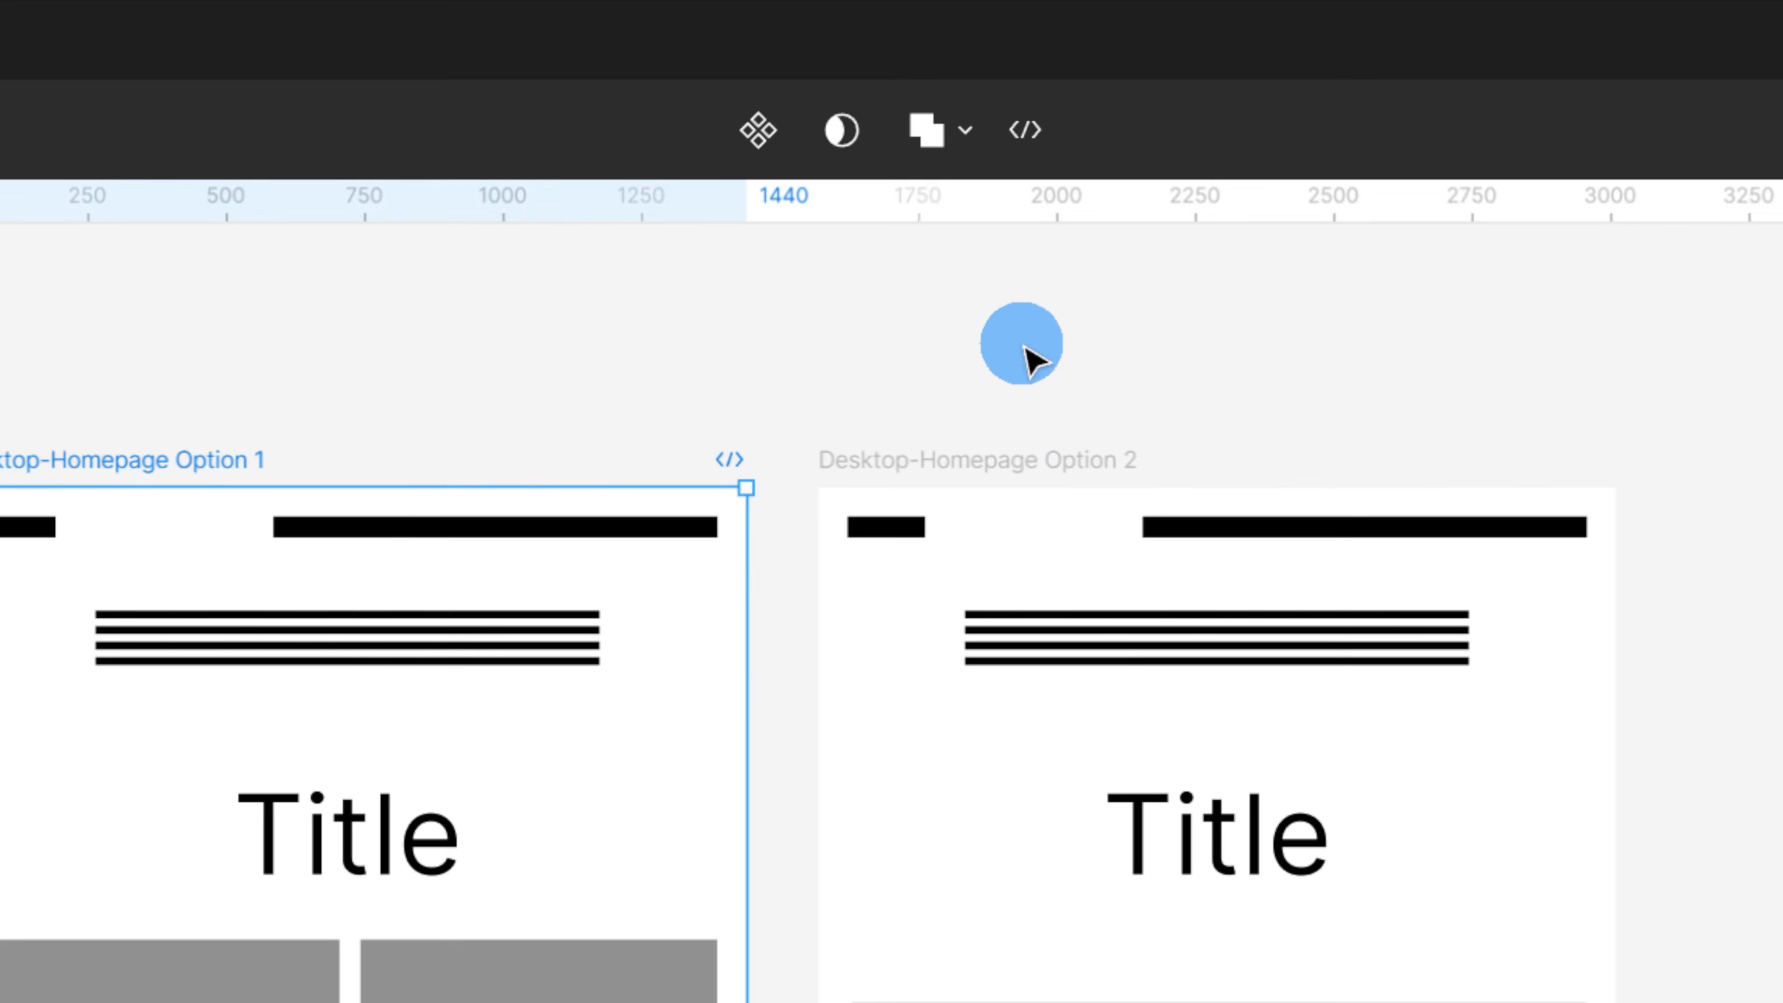
click(851, 410)
Step: Move both desktop frames further left on the canvas, keeping their tops aligned and leaving a wide gap between them
scroll(849, 407, down, 2)
scroll(851, 408, down, 2)
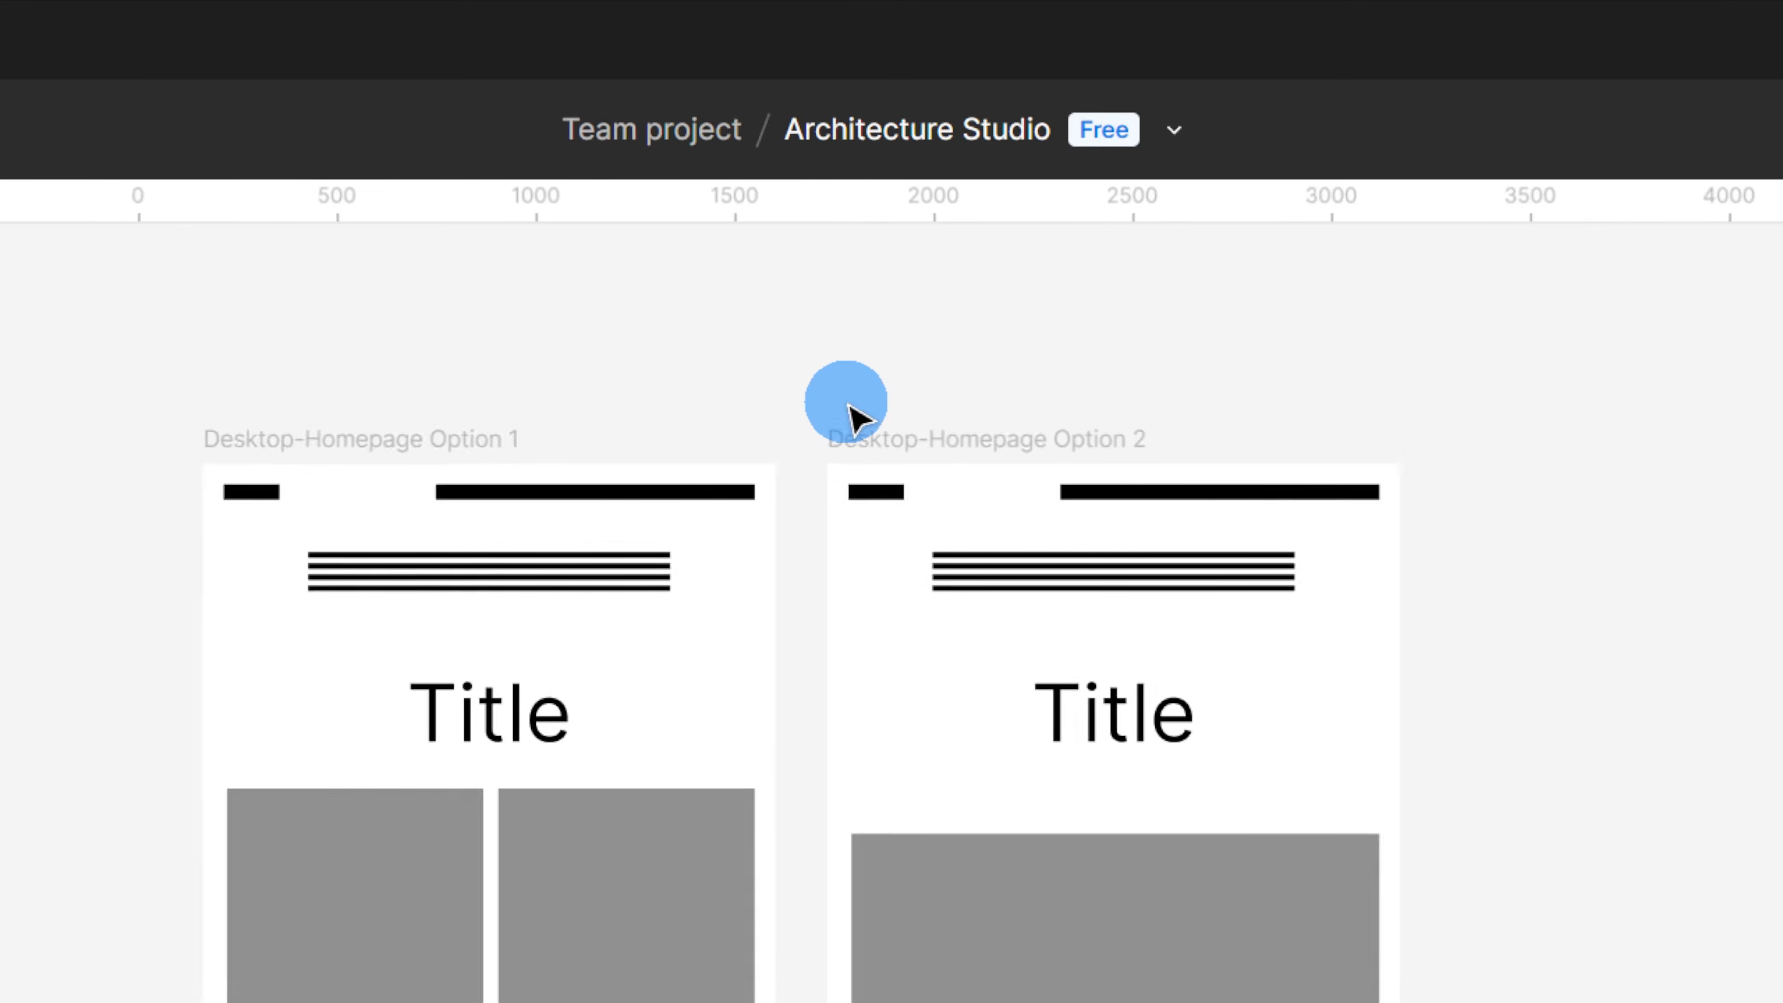
scroll(864, 141, down, 1)
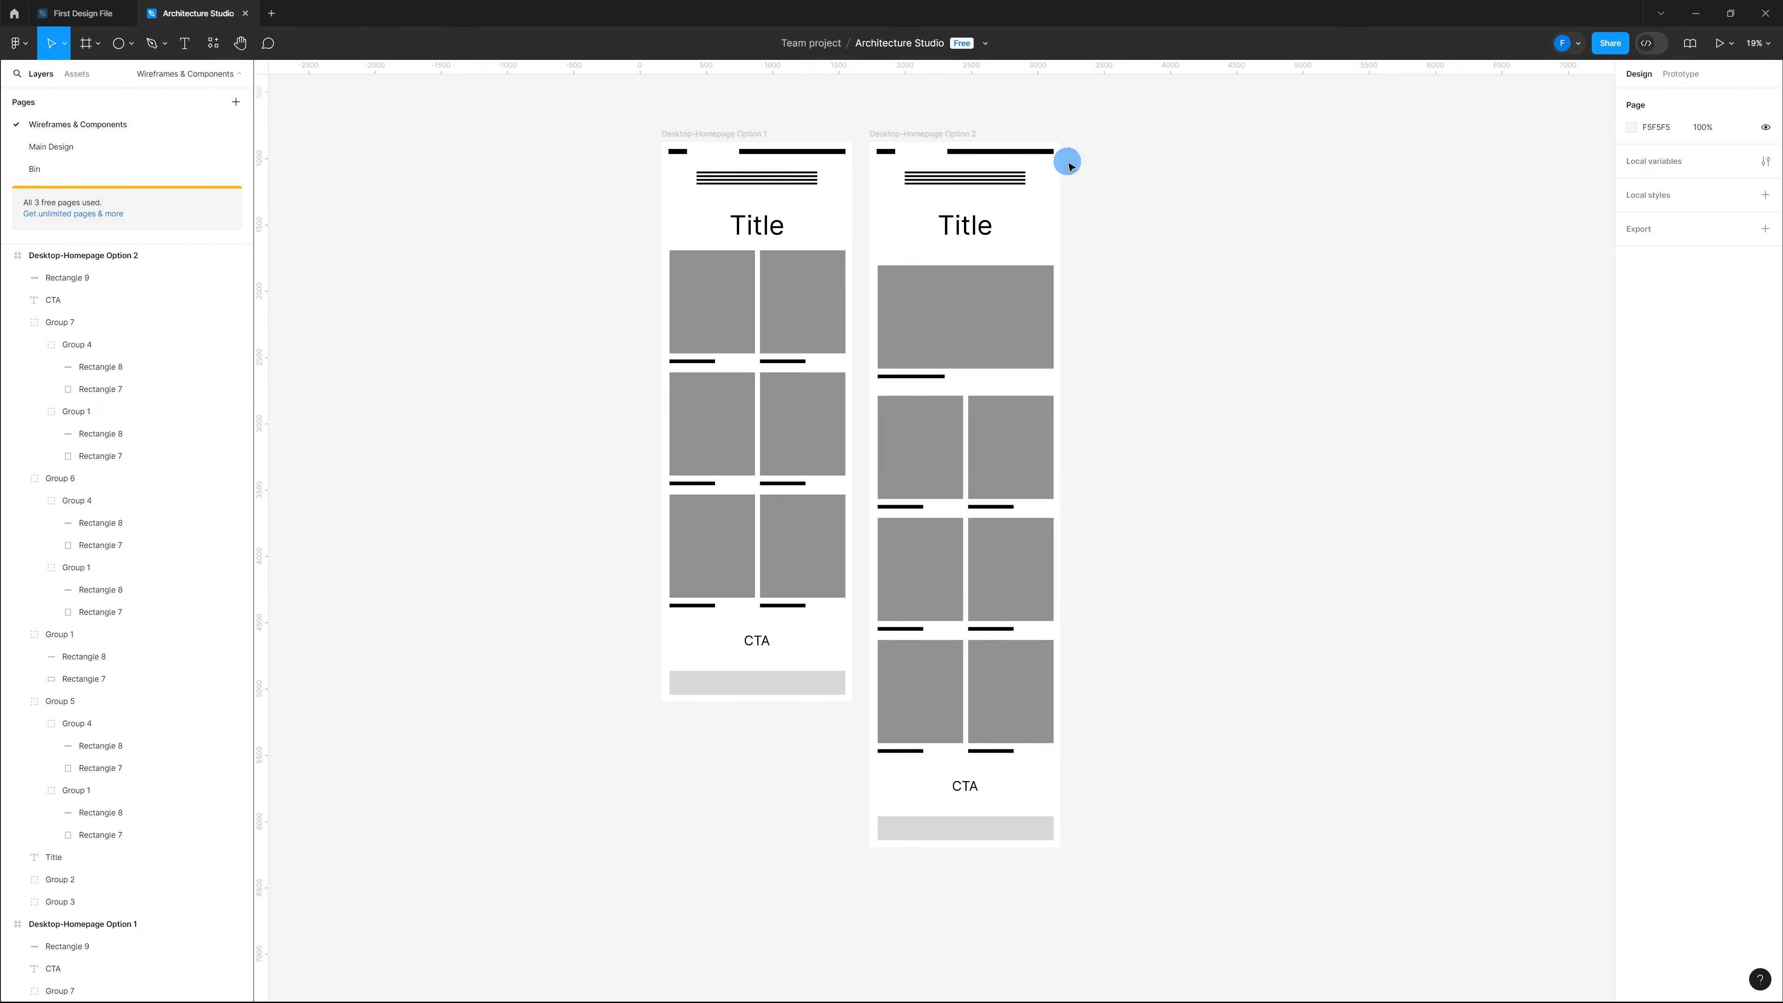
click(764, 133)
drag(764, 133, 484, 132)
drag(888, 130, 800, 134)
drag(457, 134, 431, 133)
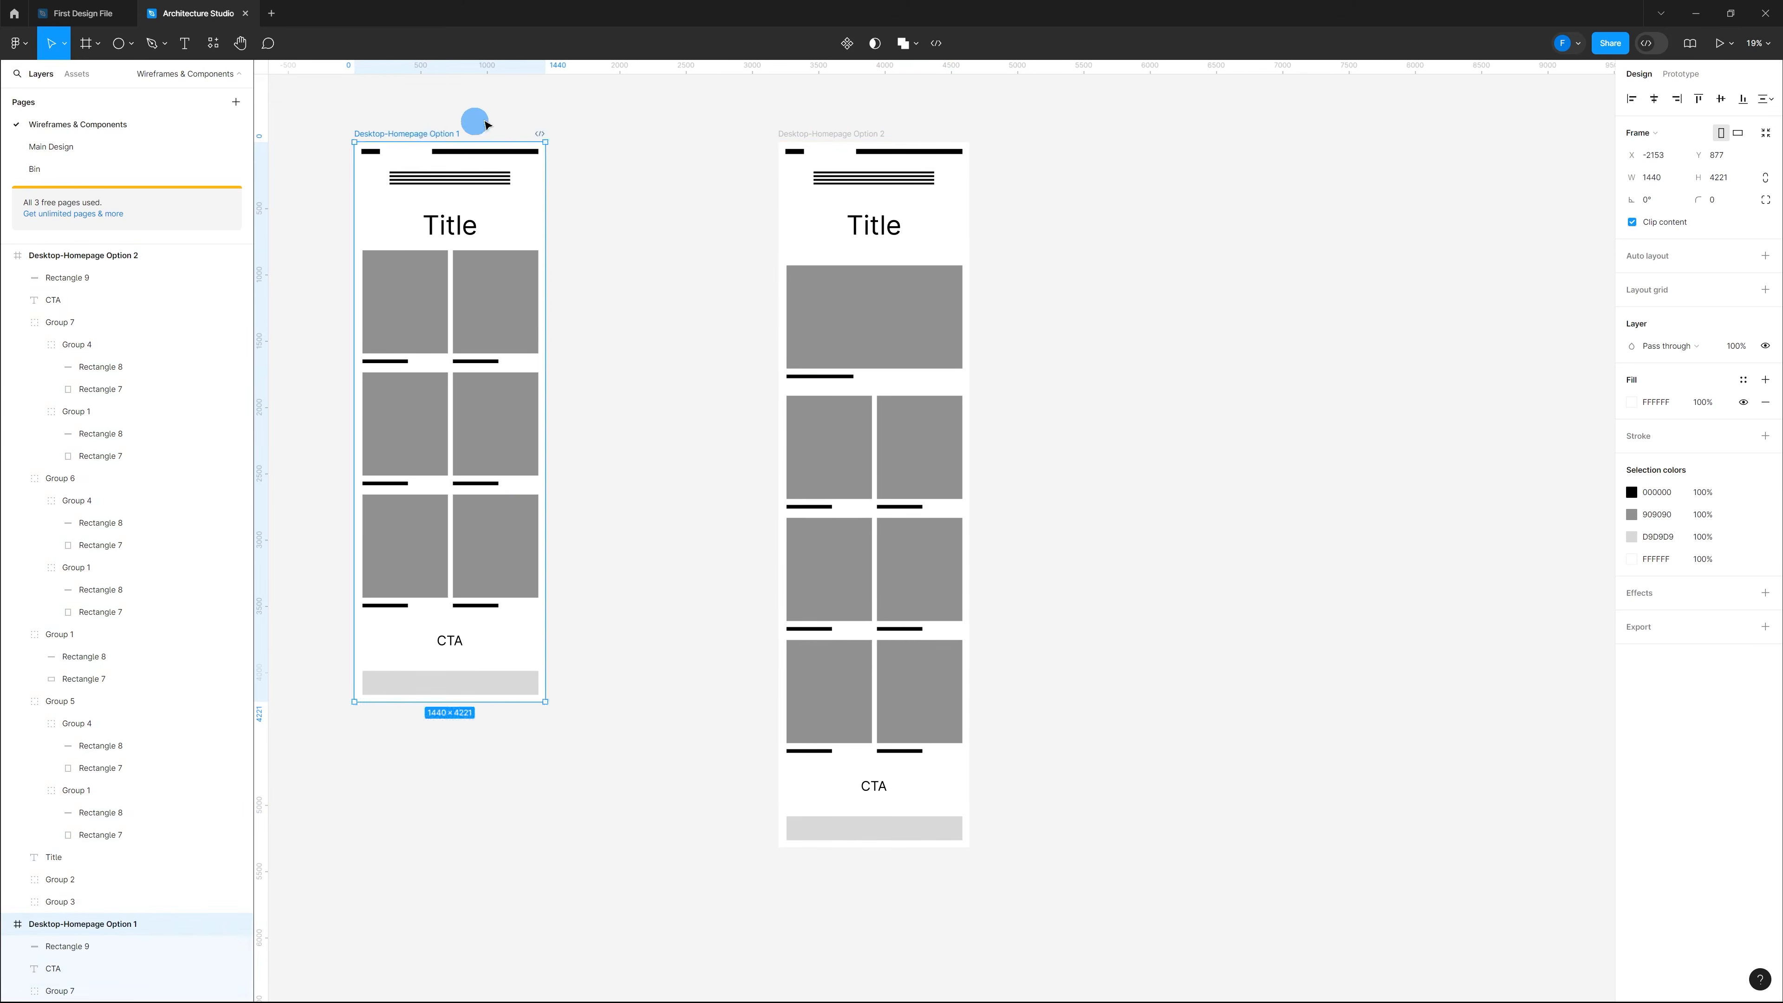
click(396, 112)
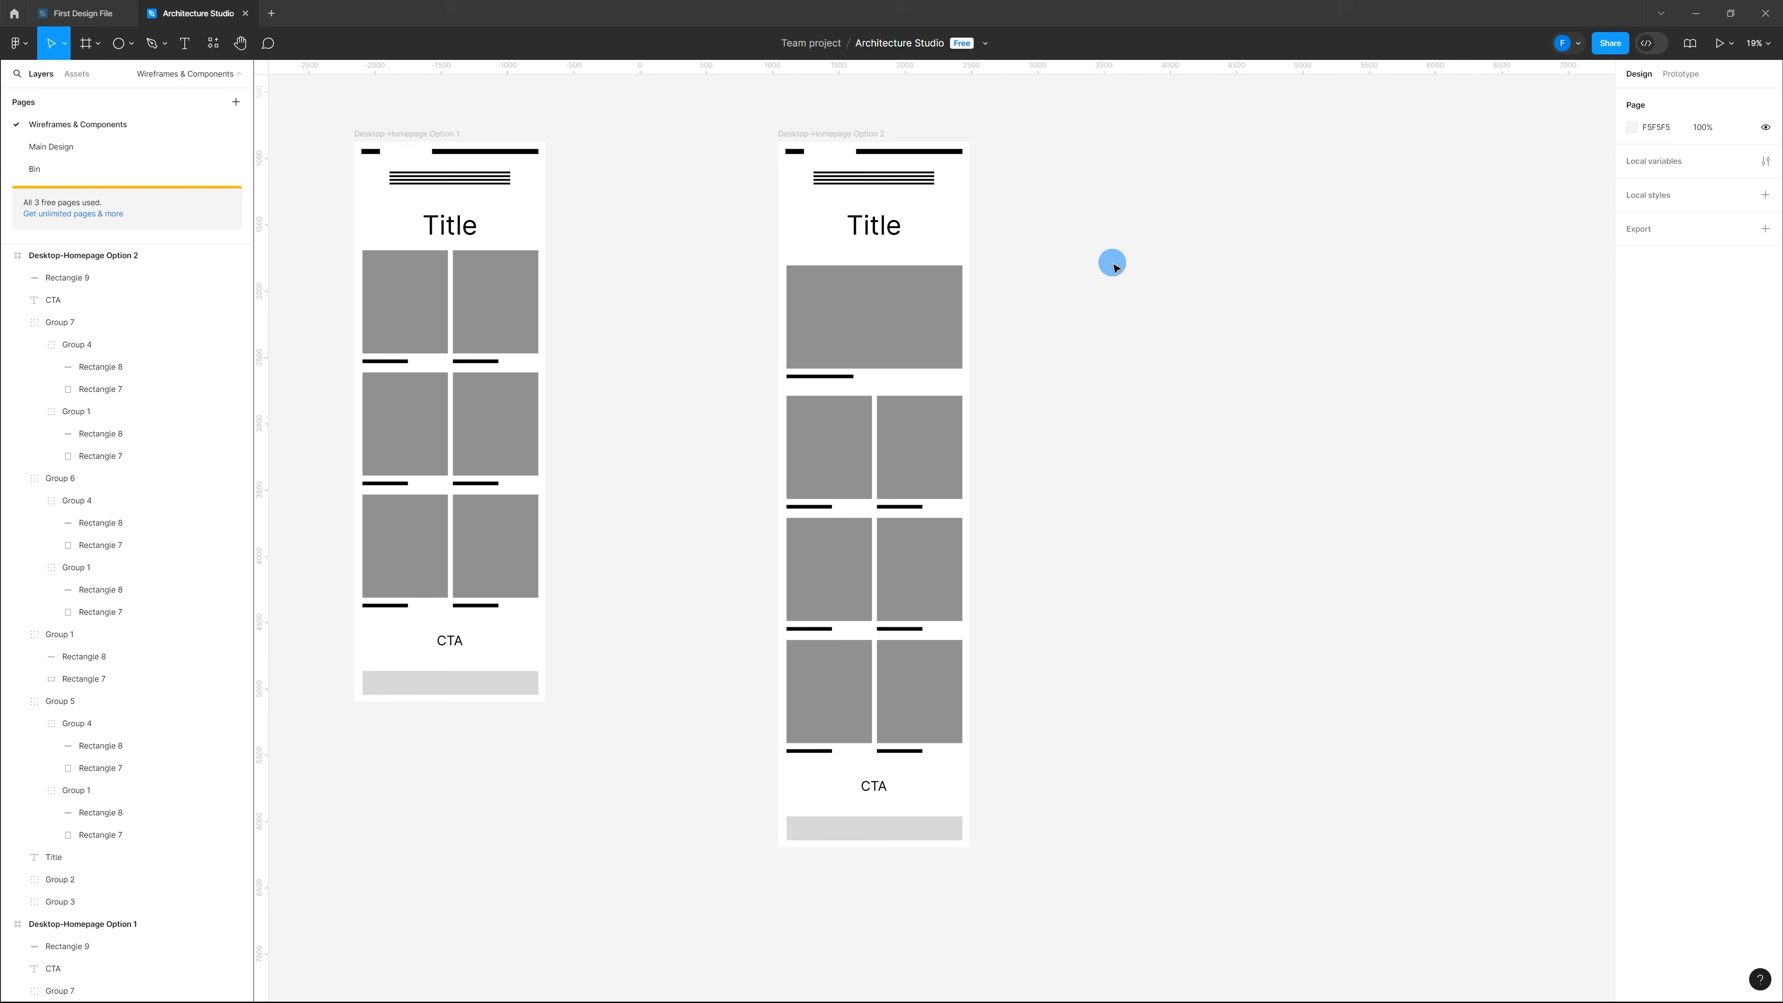
Step: Add an iPad Pro 11" frame beside Desktop-Homepage Option 2, align their tops and extend its height to 5318
key(f)
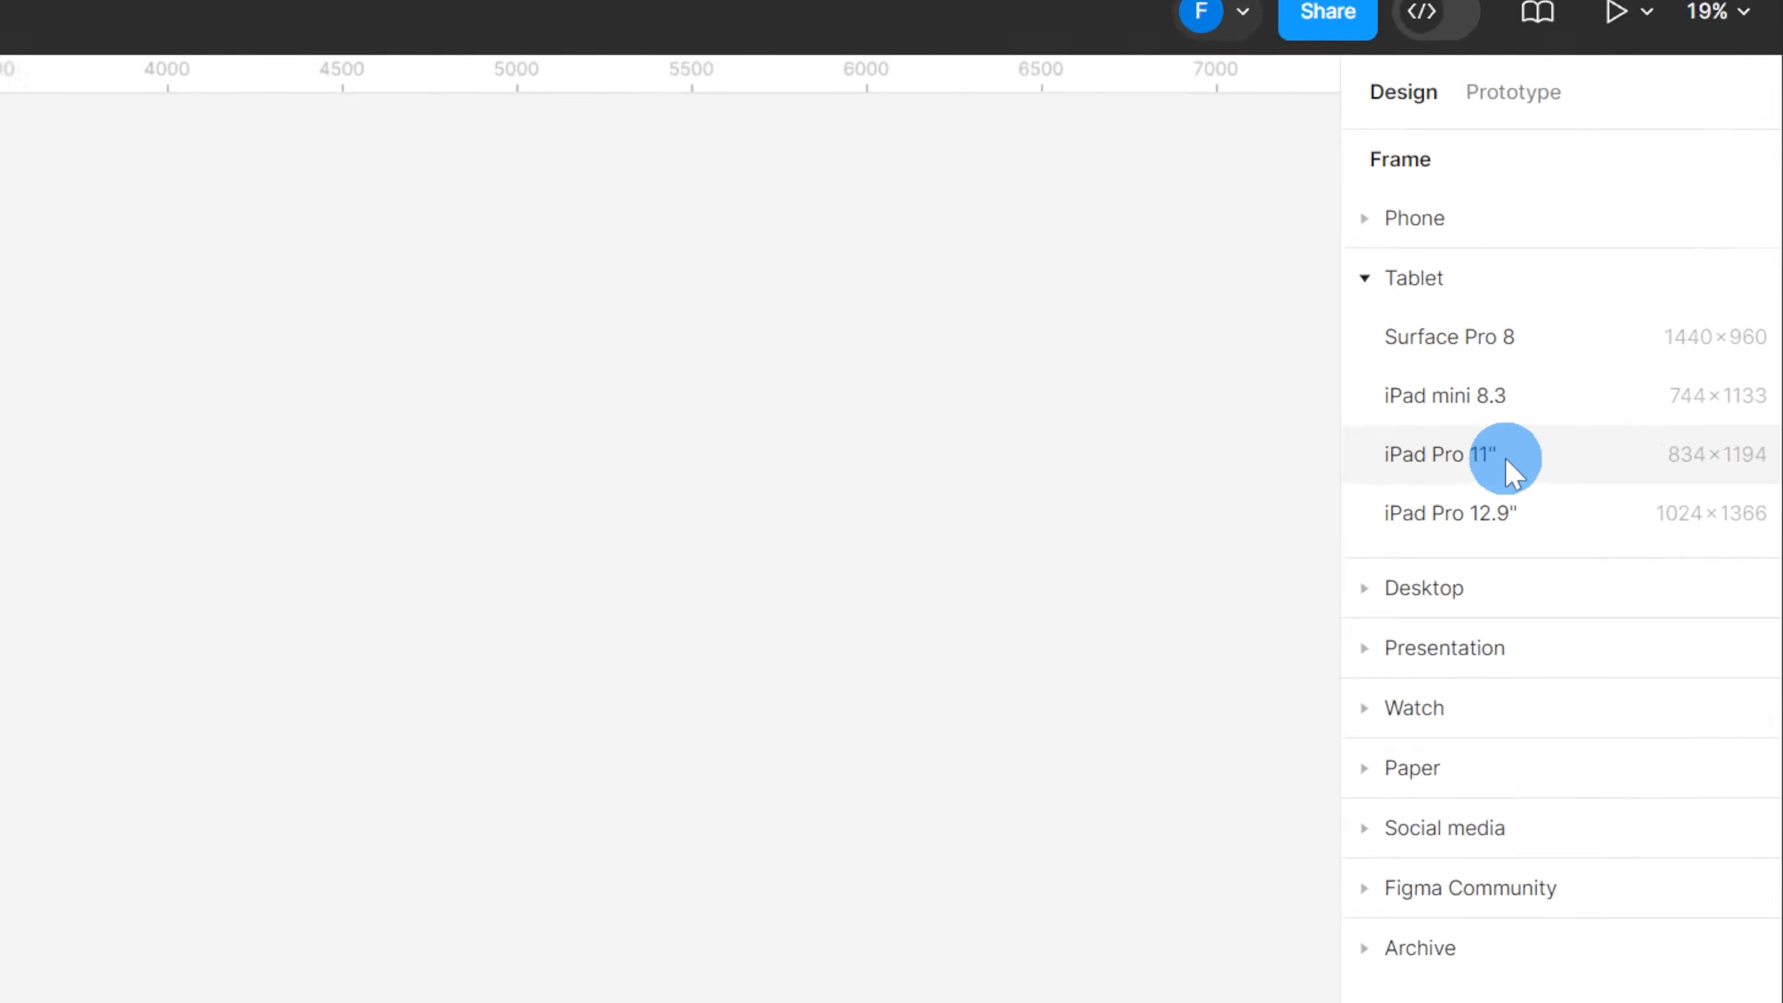
click(1400, 516)
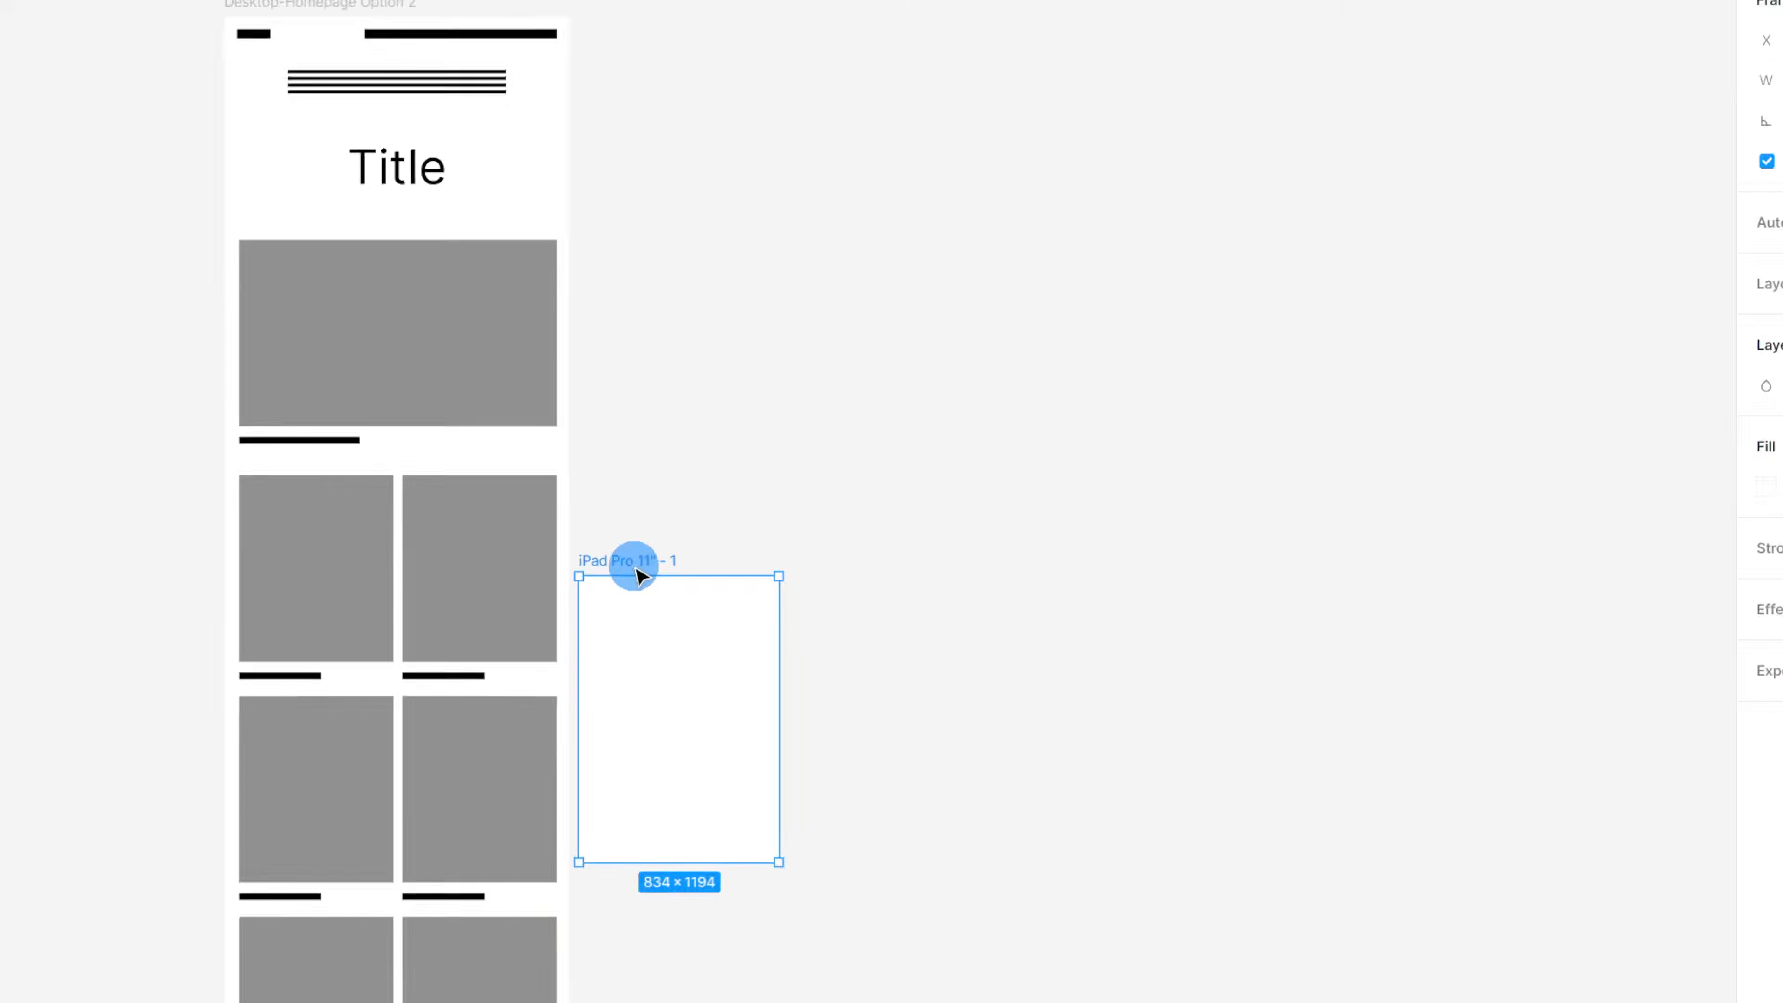
drag(87, 743, 1034, 138)
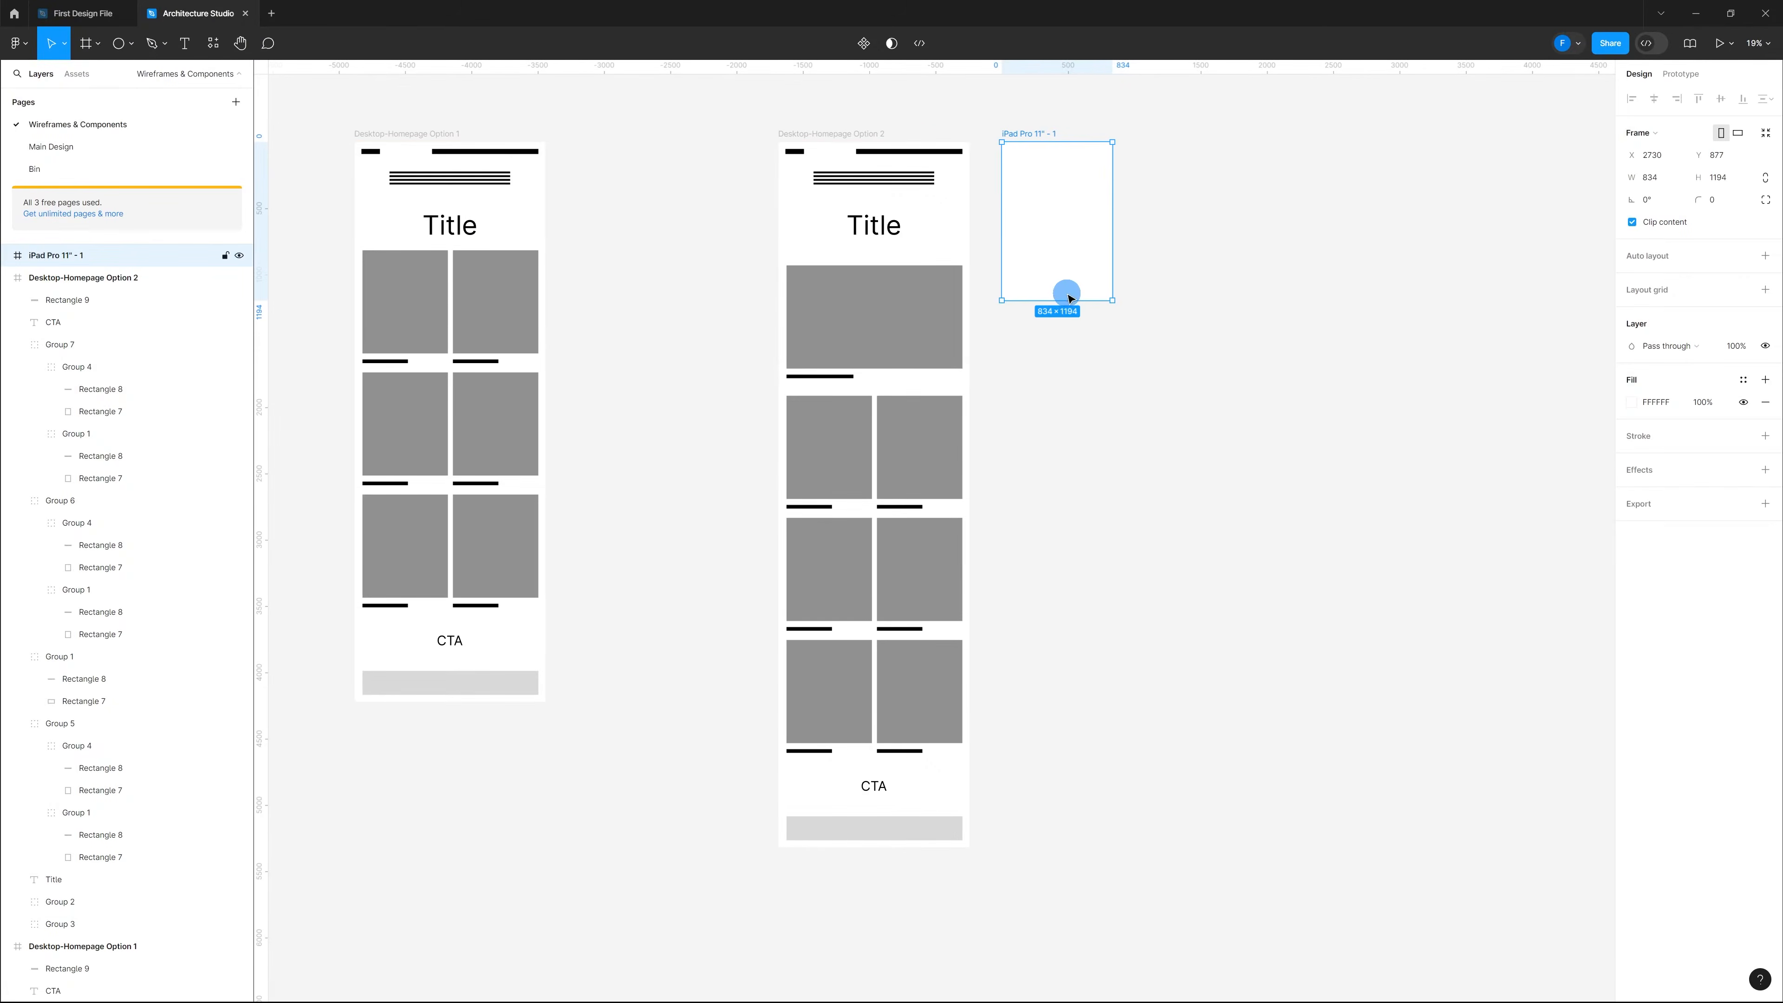
drag(1066, 296, 1069, 846)
click(1202, 657)
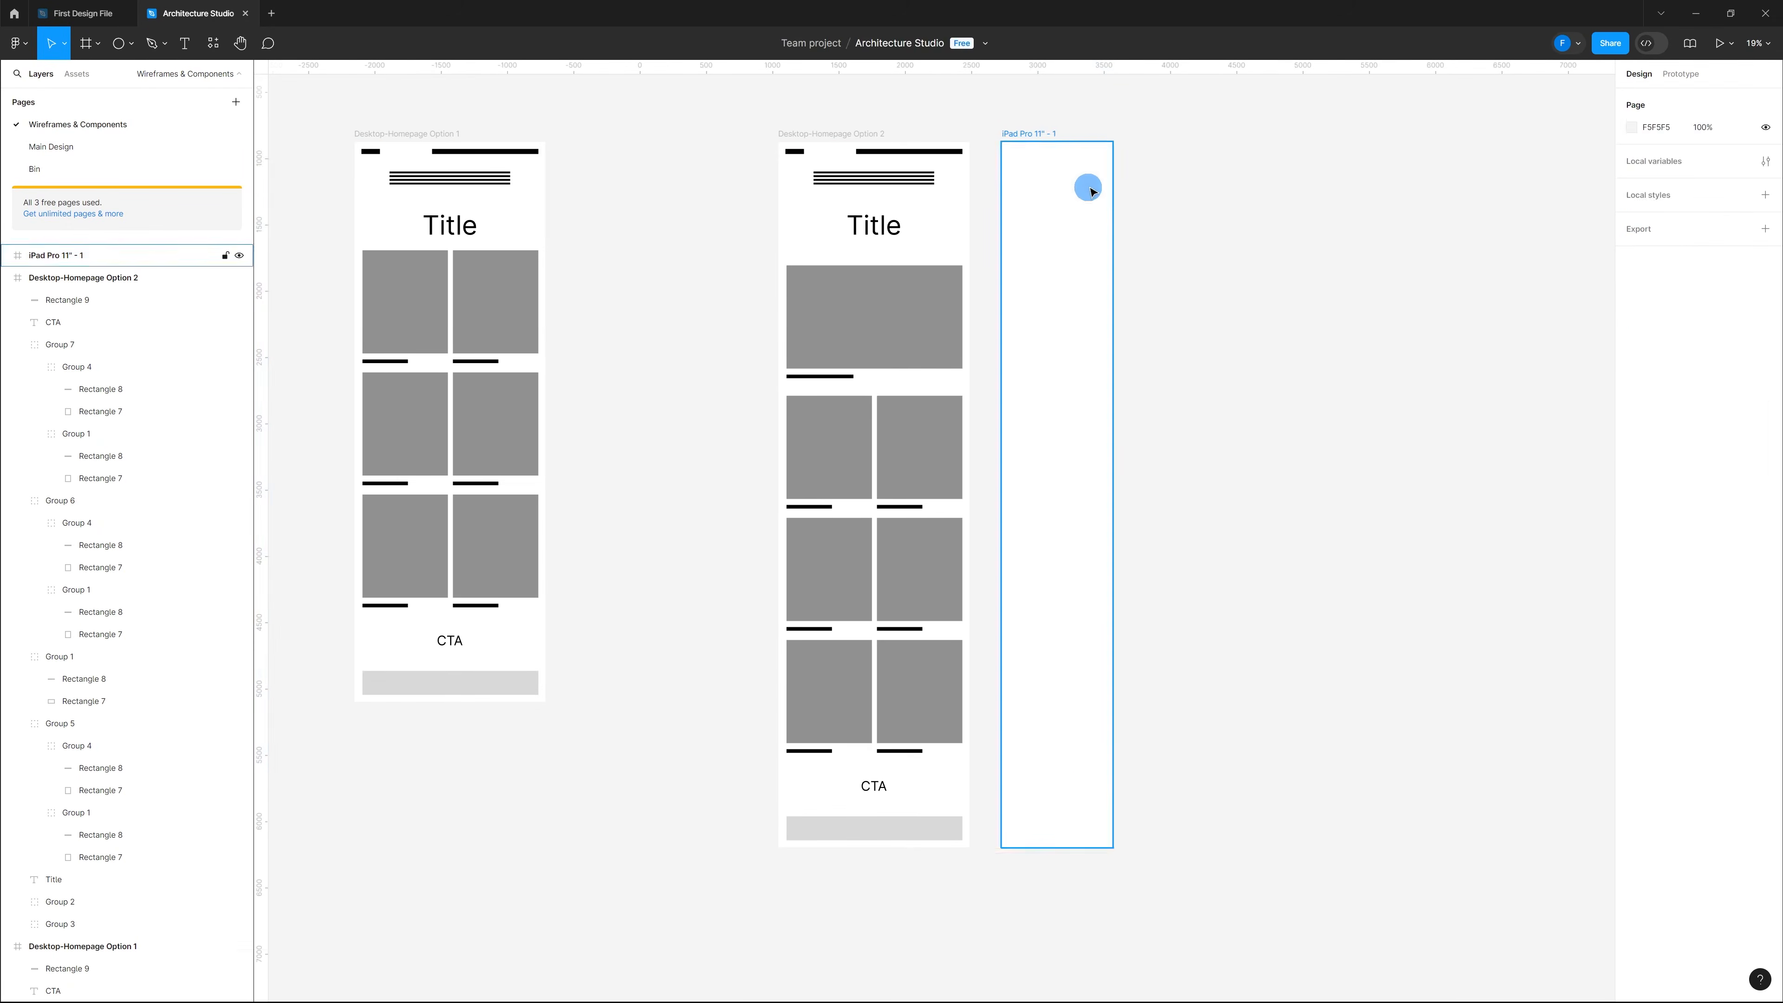
Step: Rename the new tablet frame as Tablet-Homepage
double_click(1036, 132)
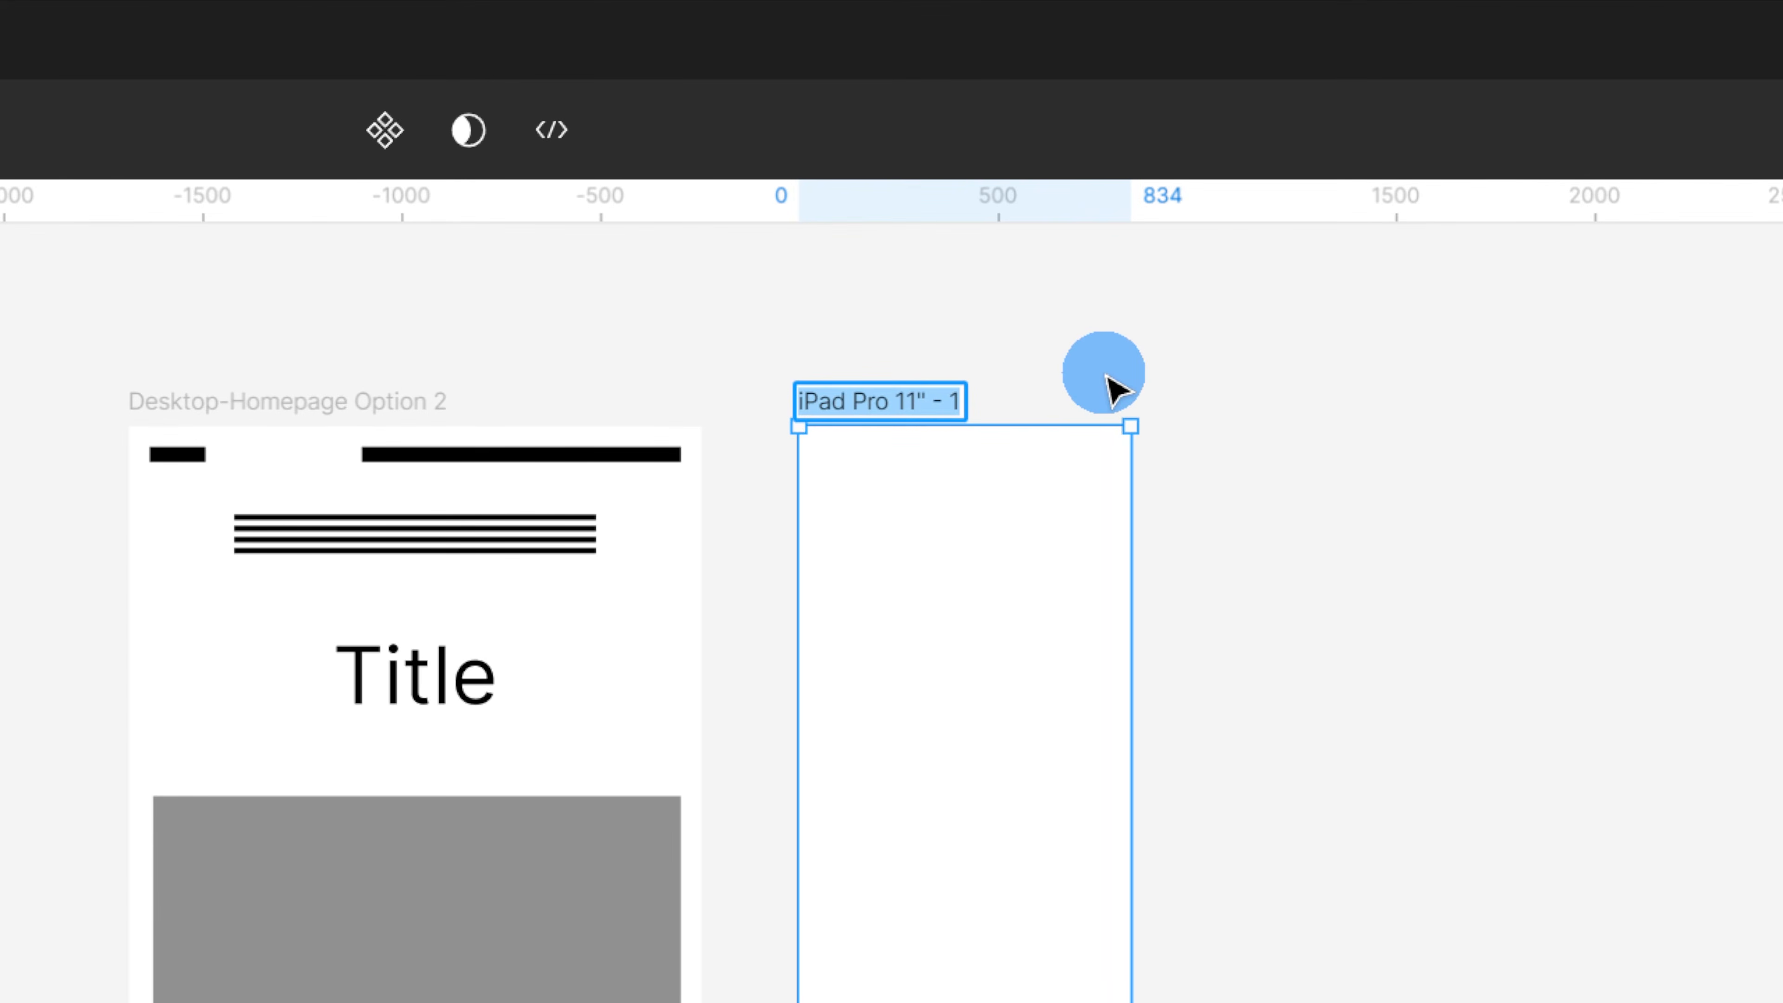
text(Ta)
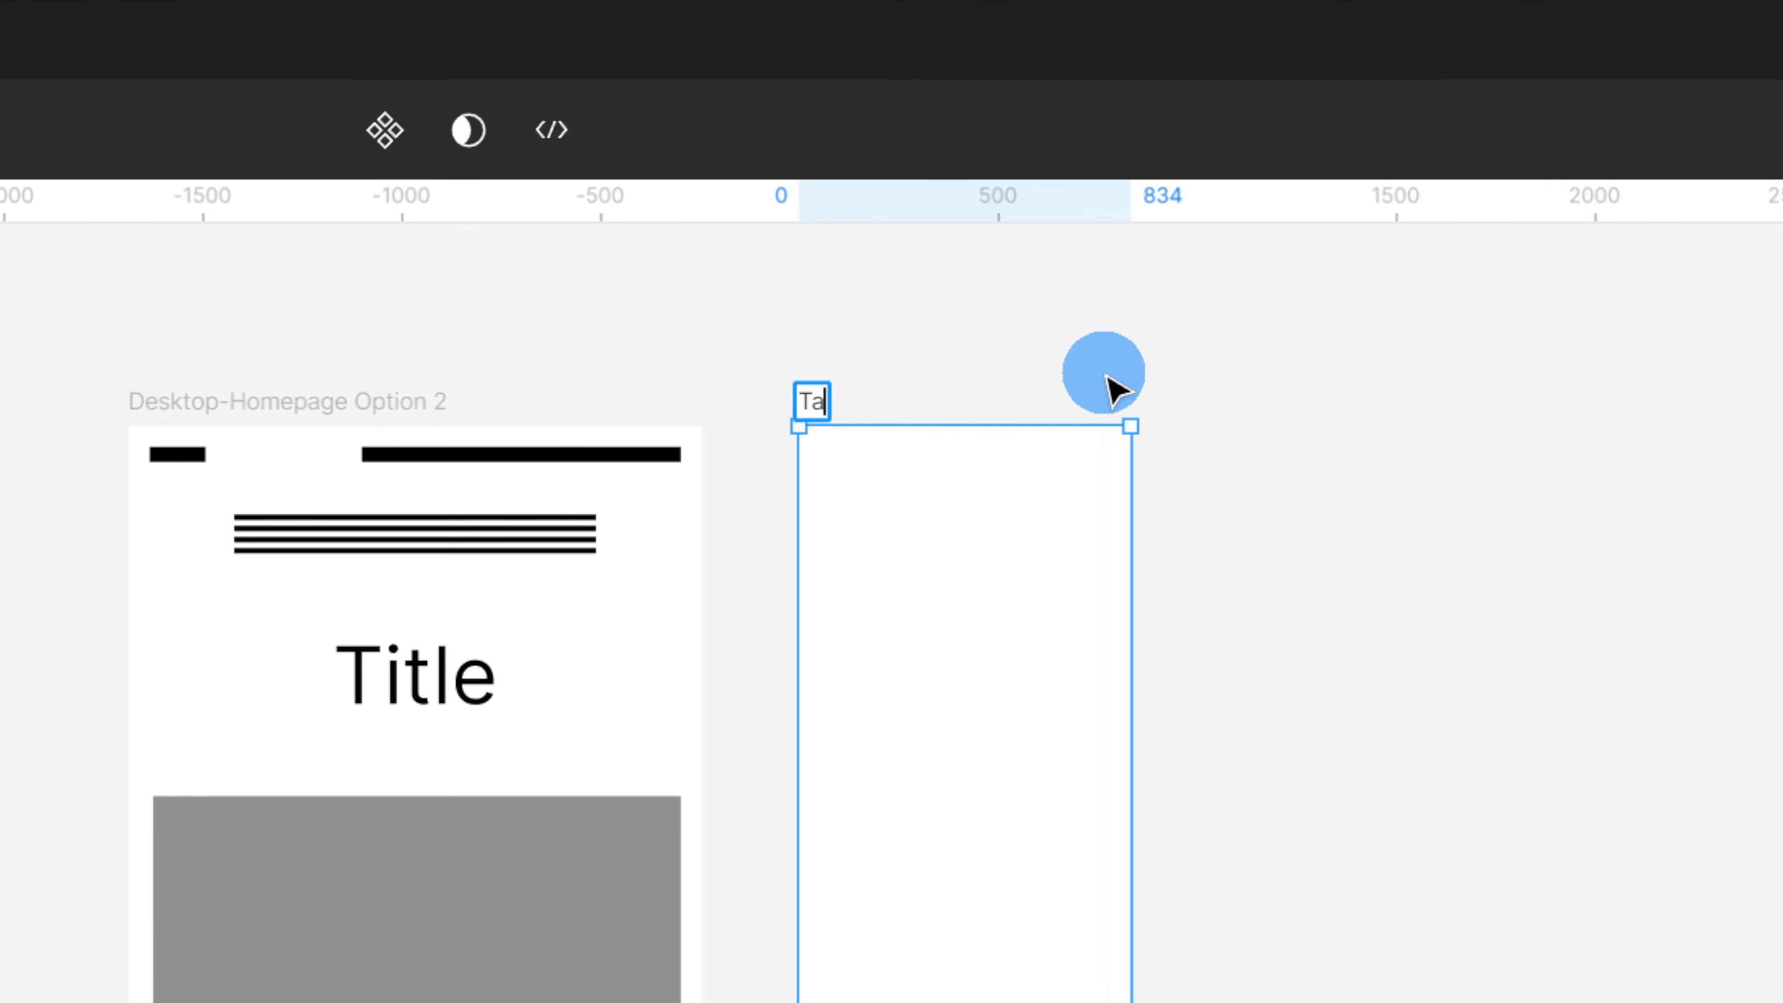
text(blet-Homepage)
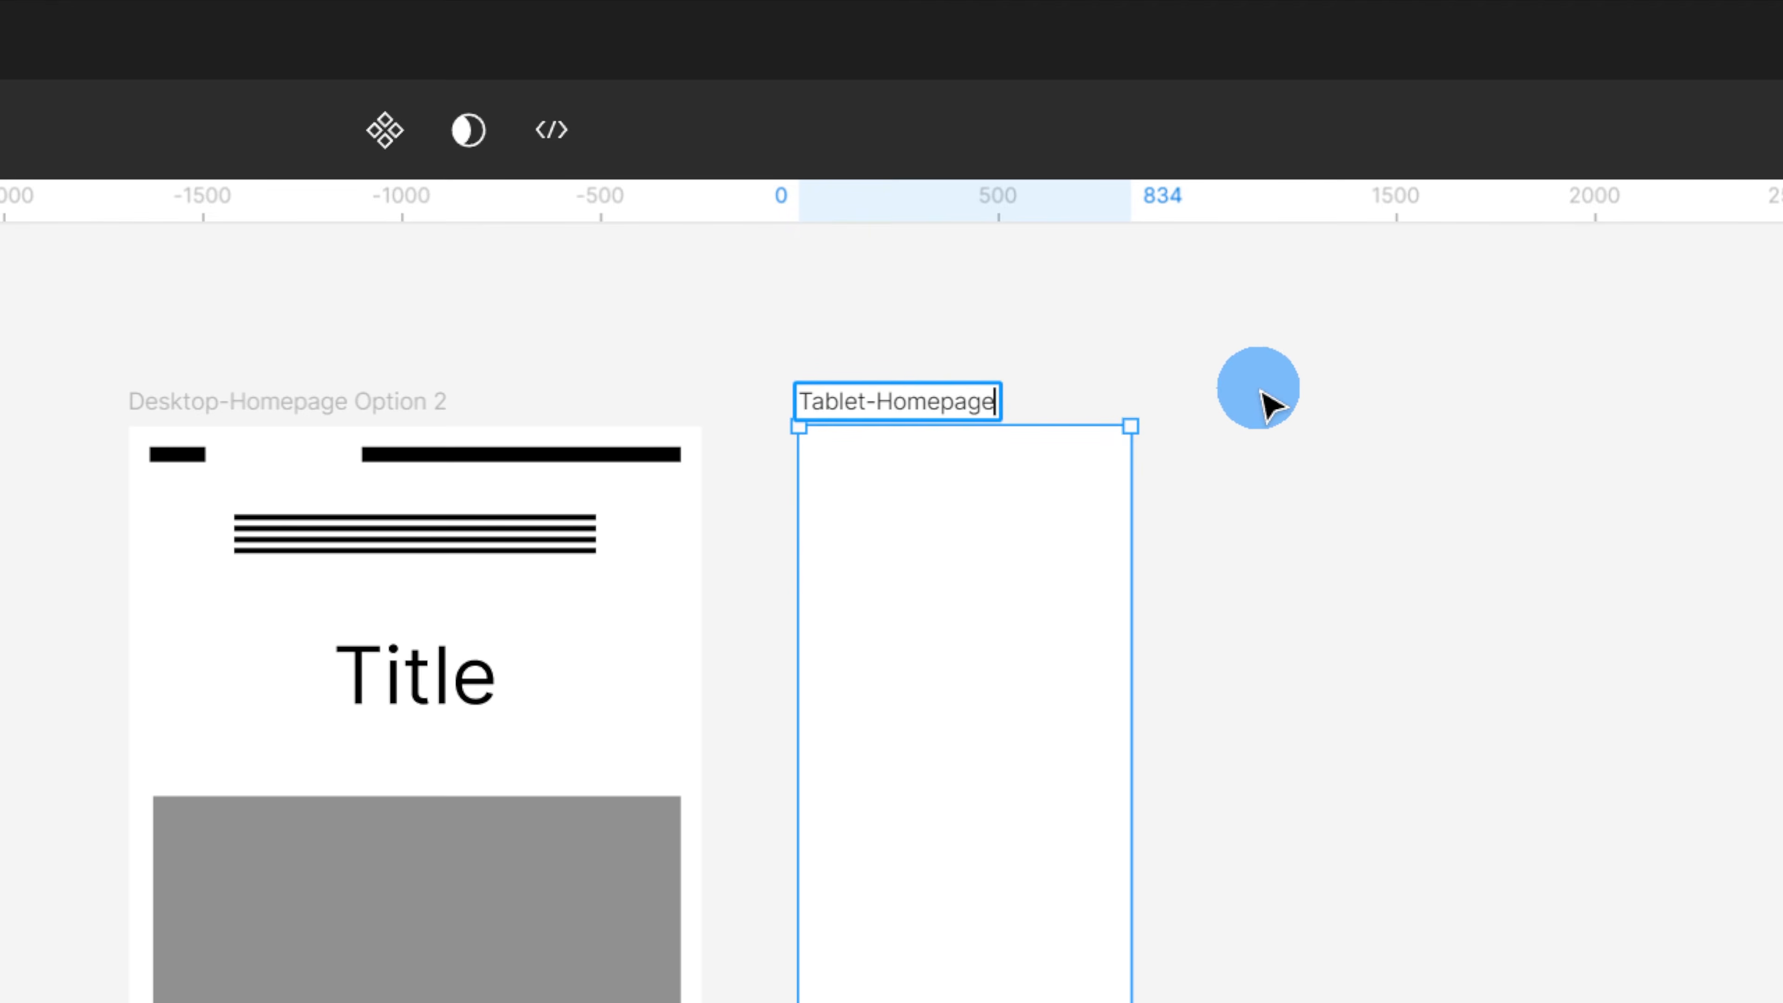
click(1257, 397)
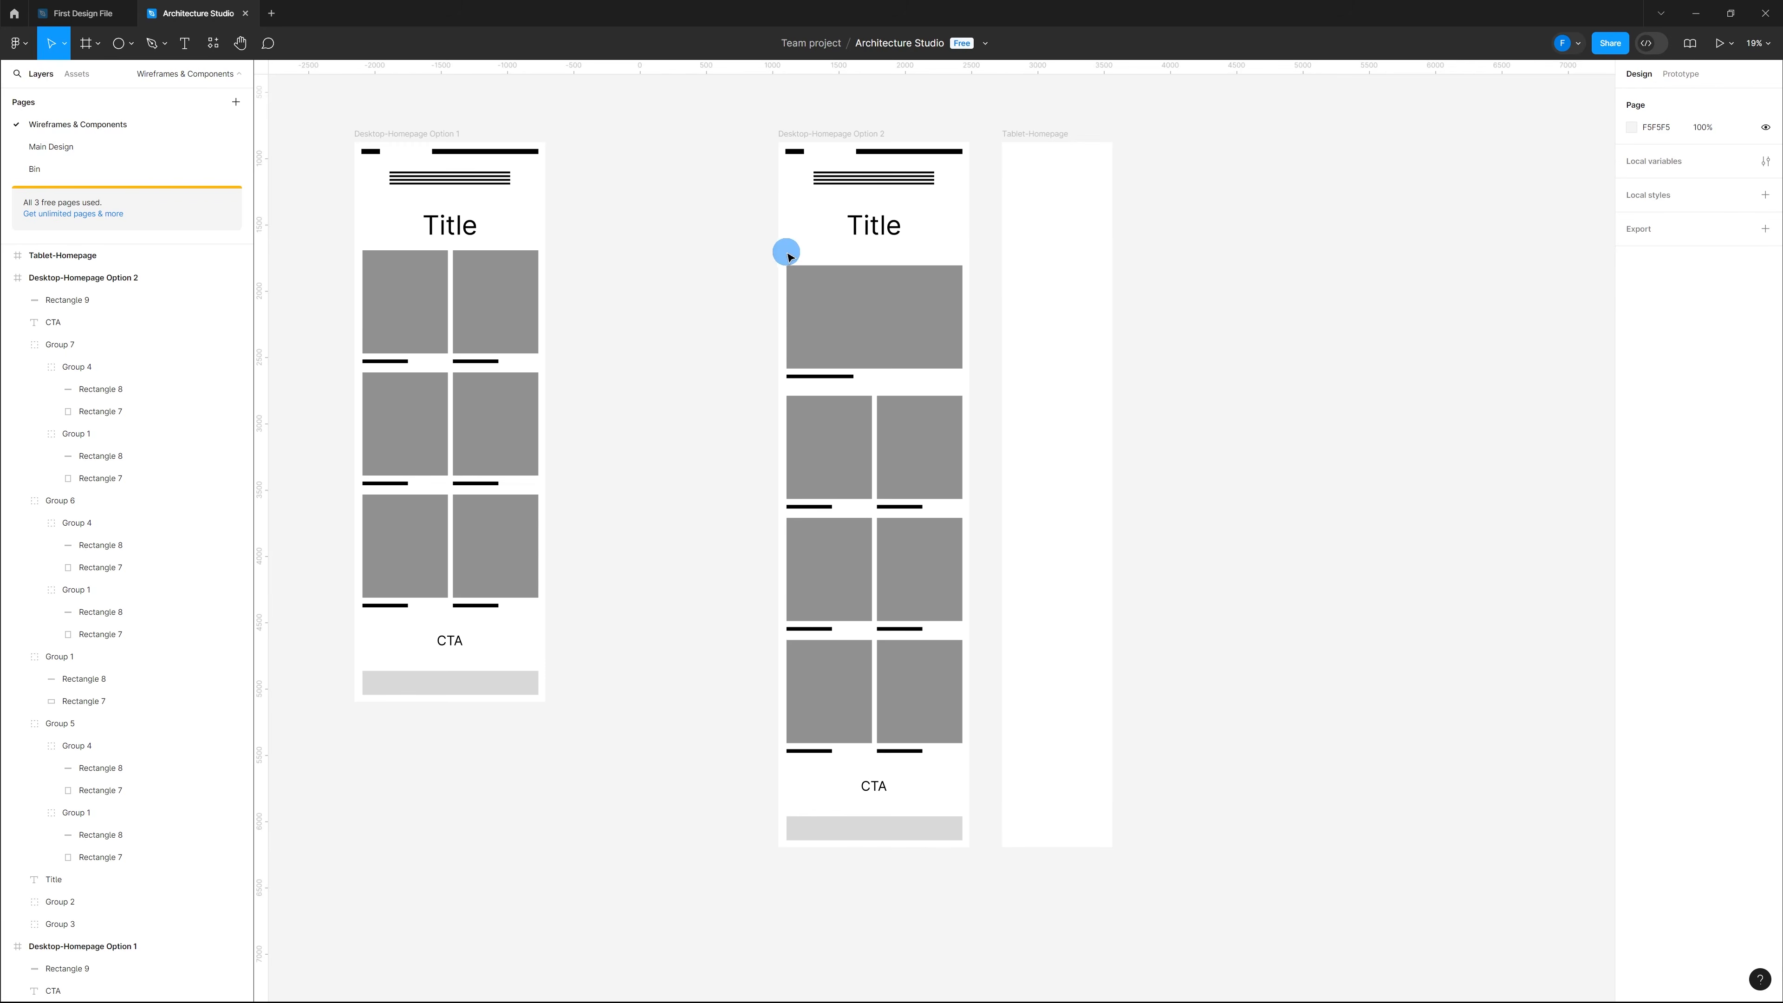
Step: Copy the header and intro line groups from Desktop-Homepage Option 2 into Tablet-Homepage and narrow them to about 742 wide overall
drag(946, 186, 784, 151)
click(1017, 144)
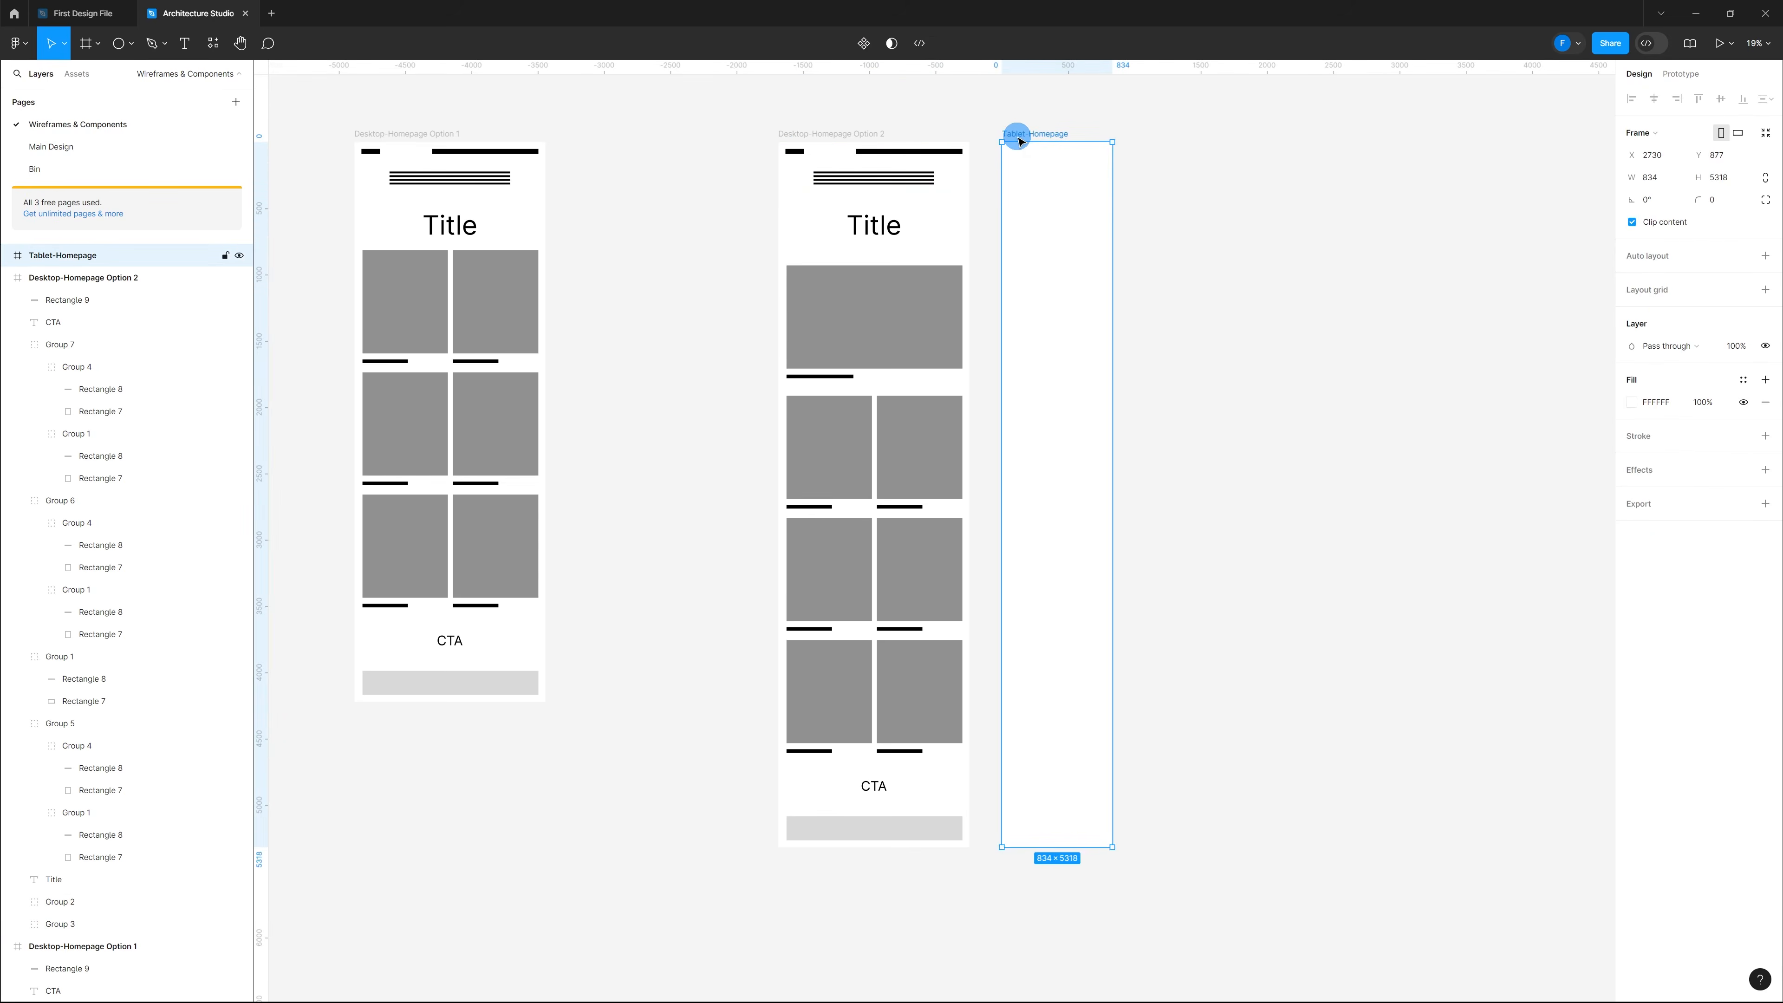
key(ctrl+v)
scroll(1105, 138, up, 3)
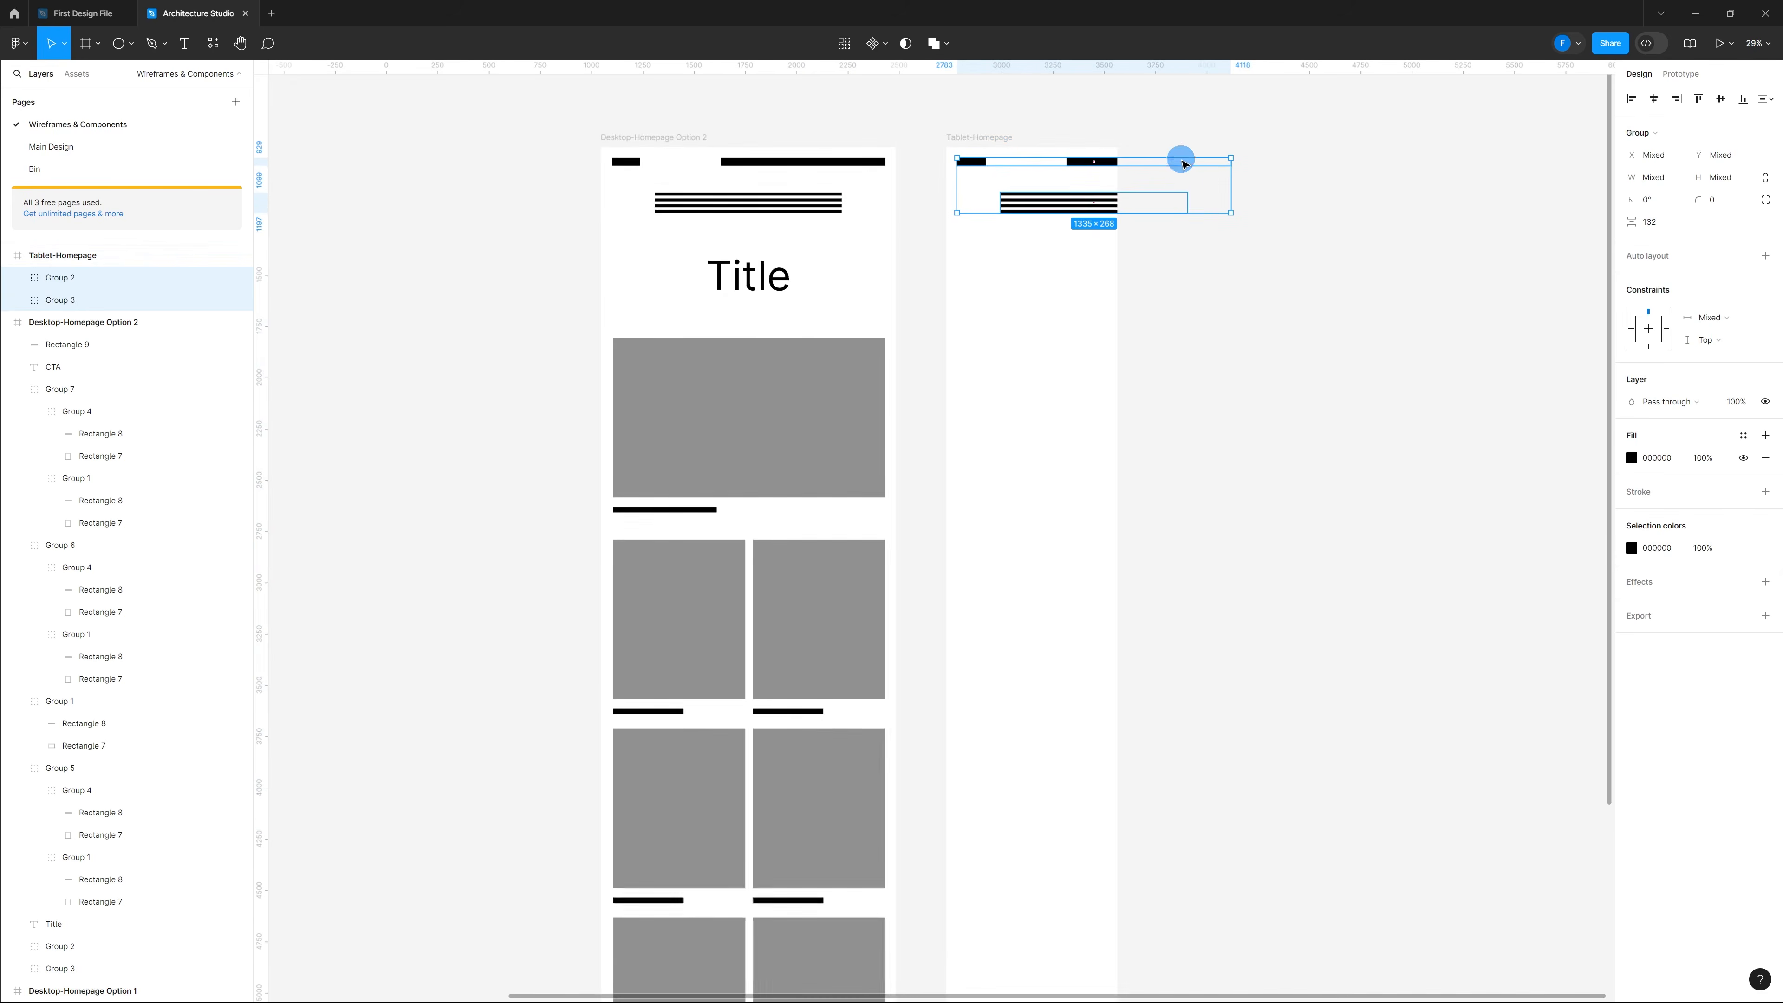
drag(1225, 172, 1108, 179)
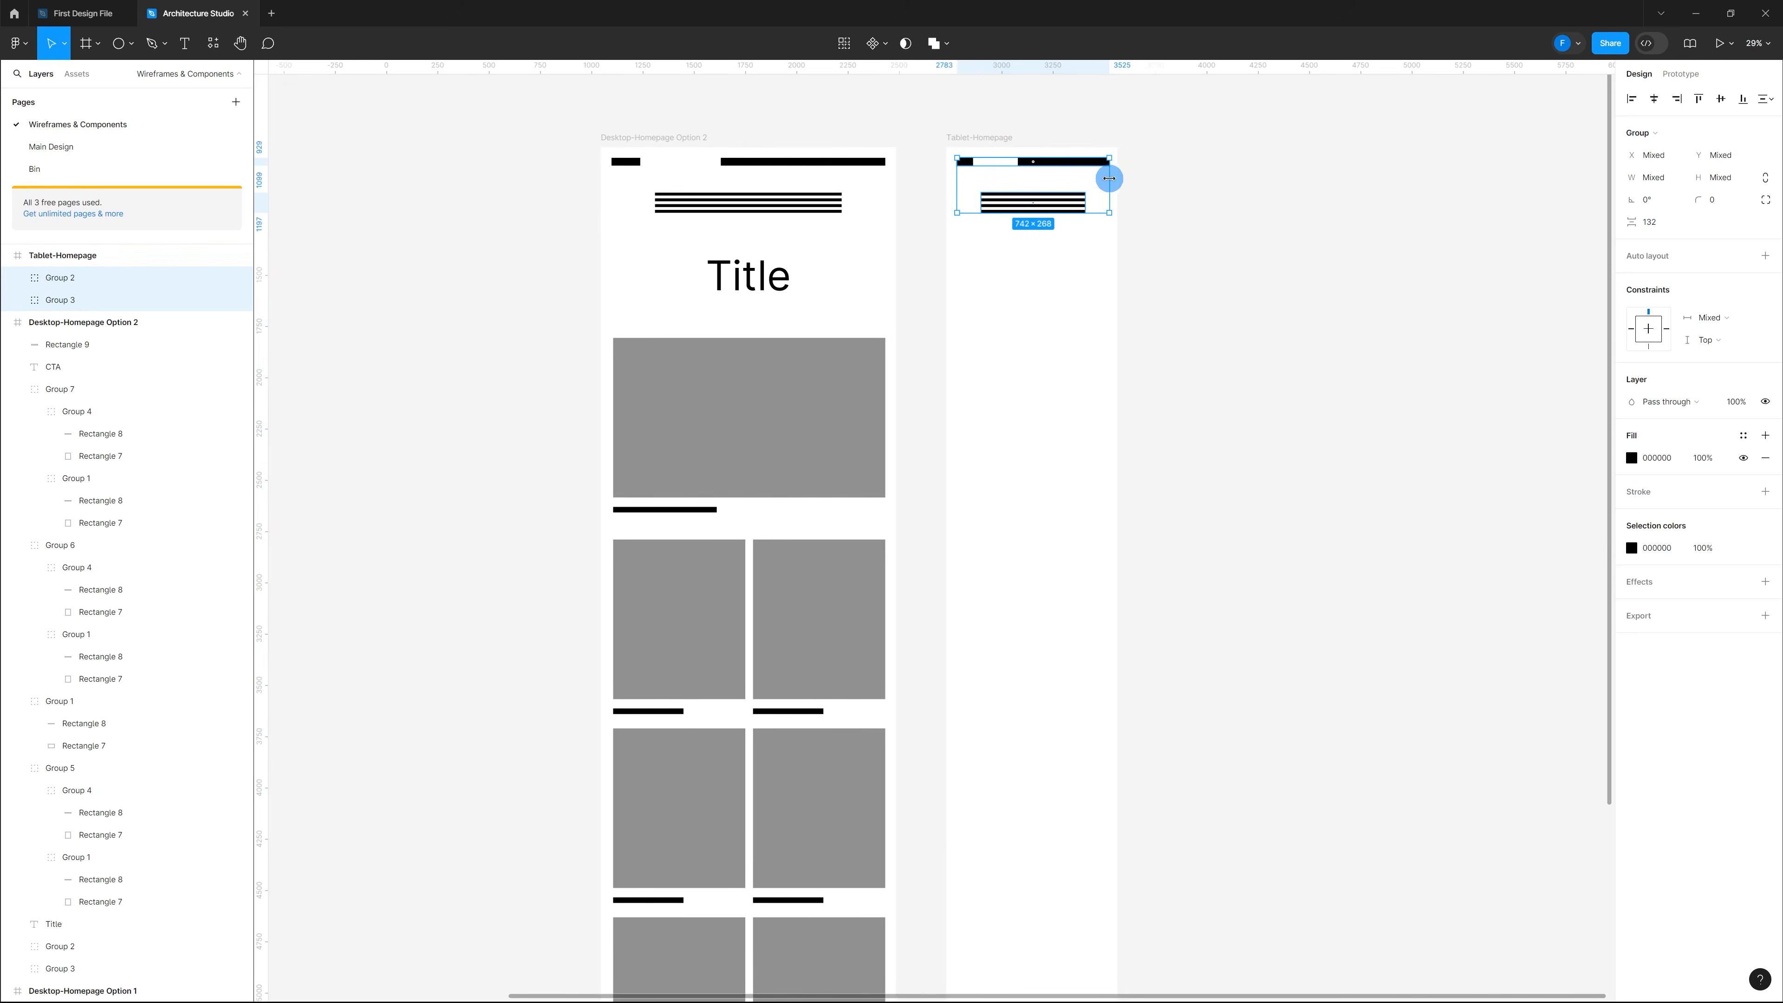
click(1177, 179)
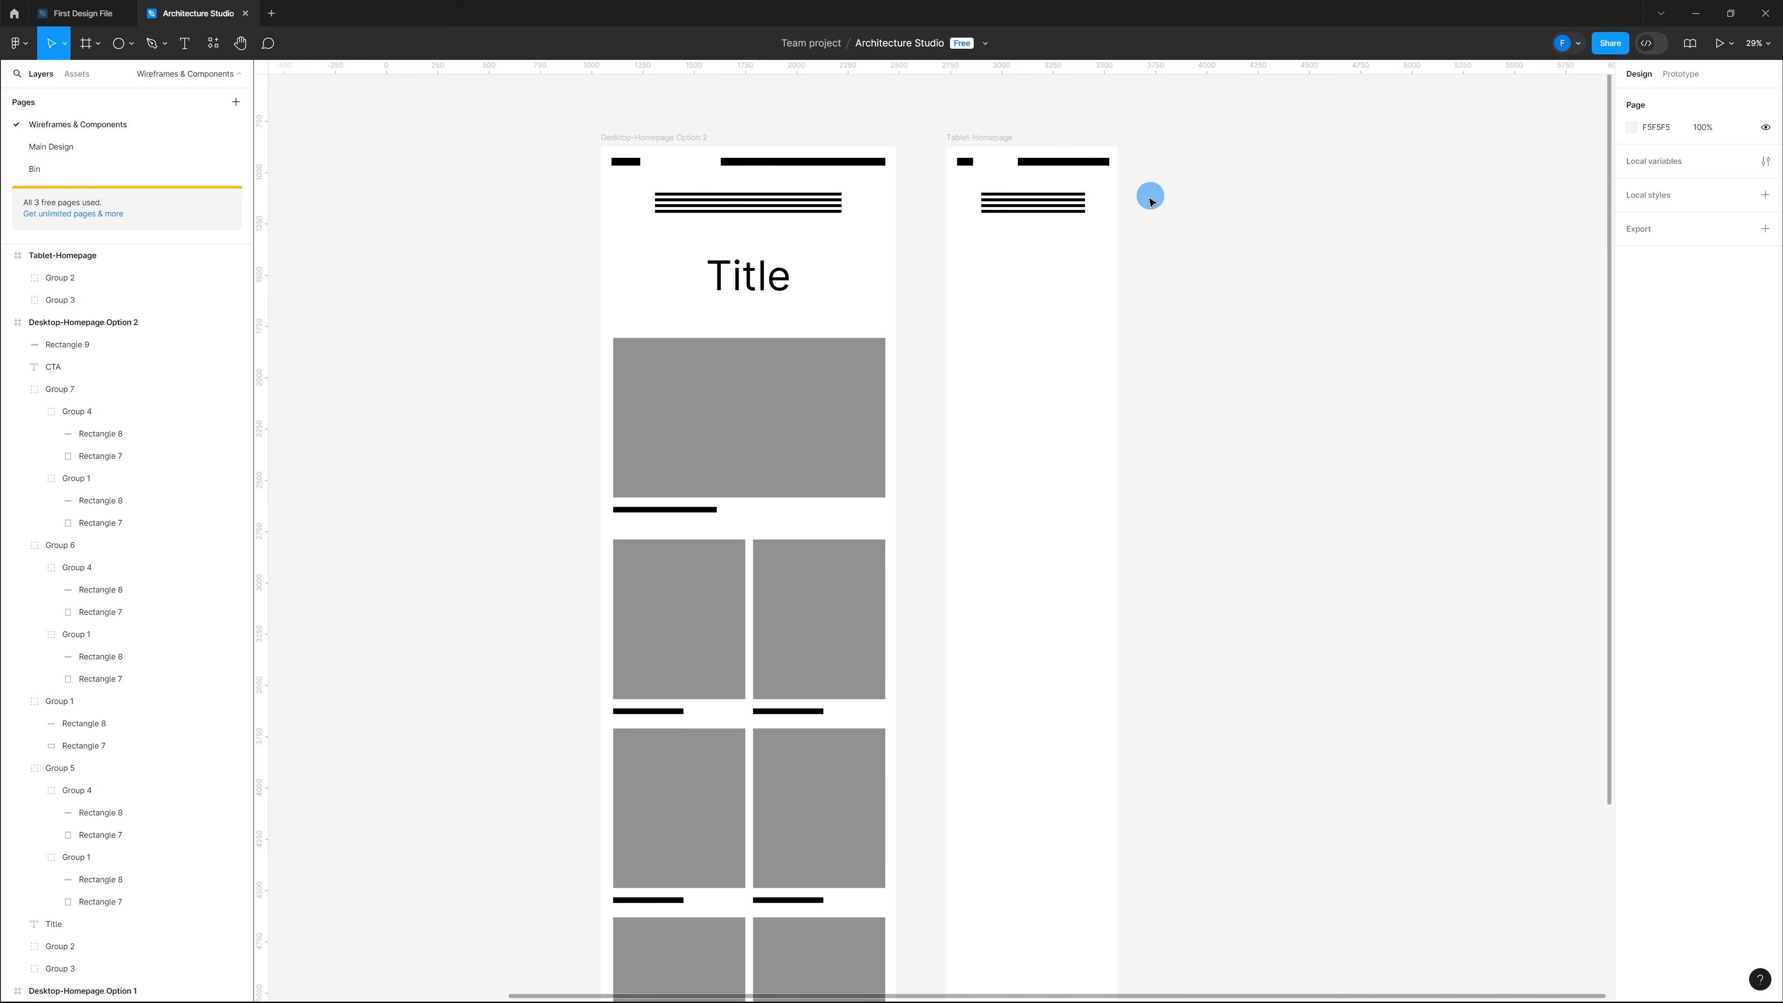
Step: Duplicate the Tablet-Homepage frame to its right and delete the long navigation bar from the copy's header
scroll(1150, 201, up, 3)
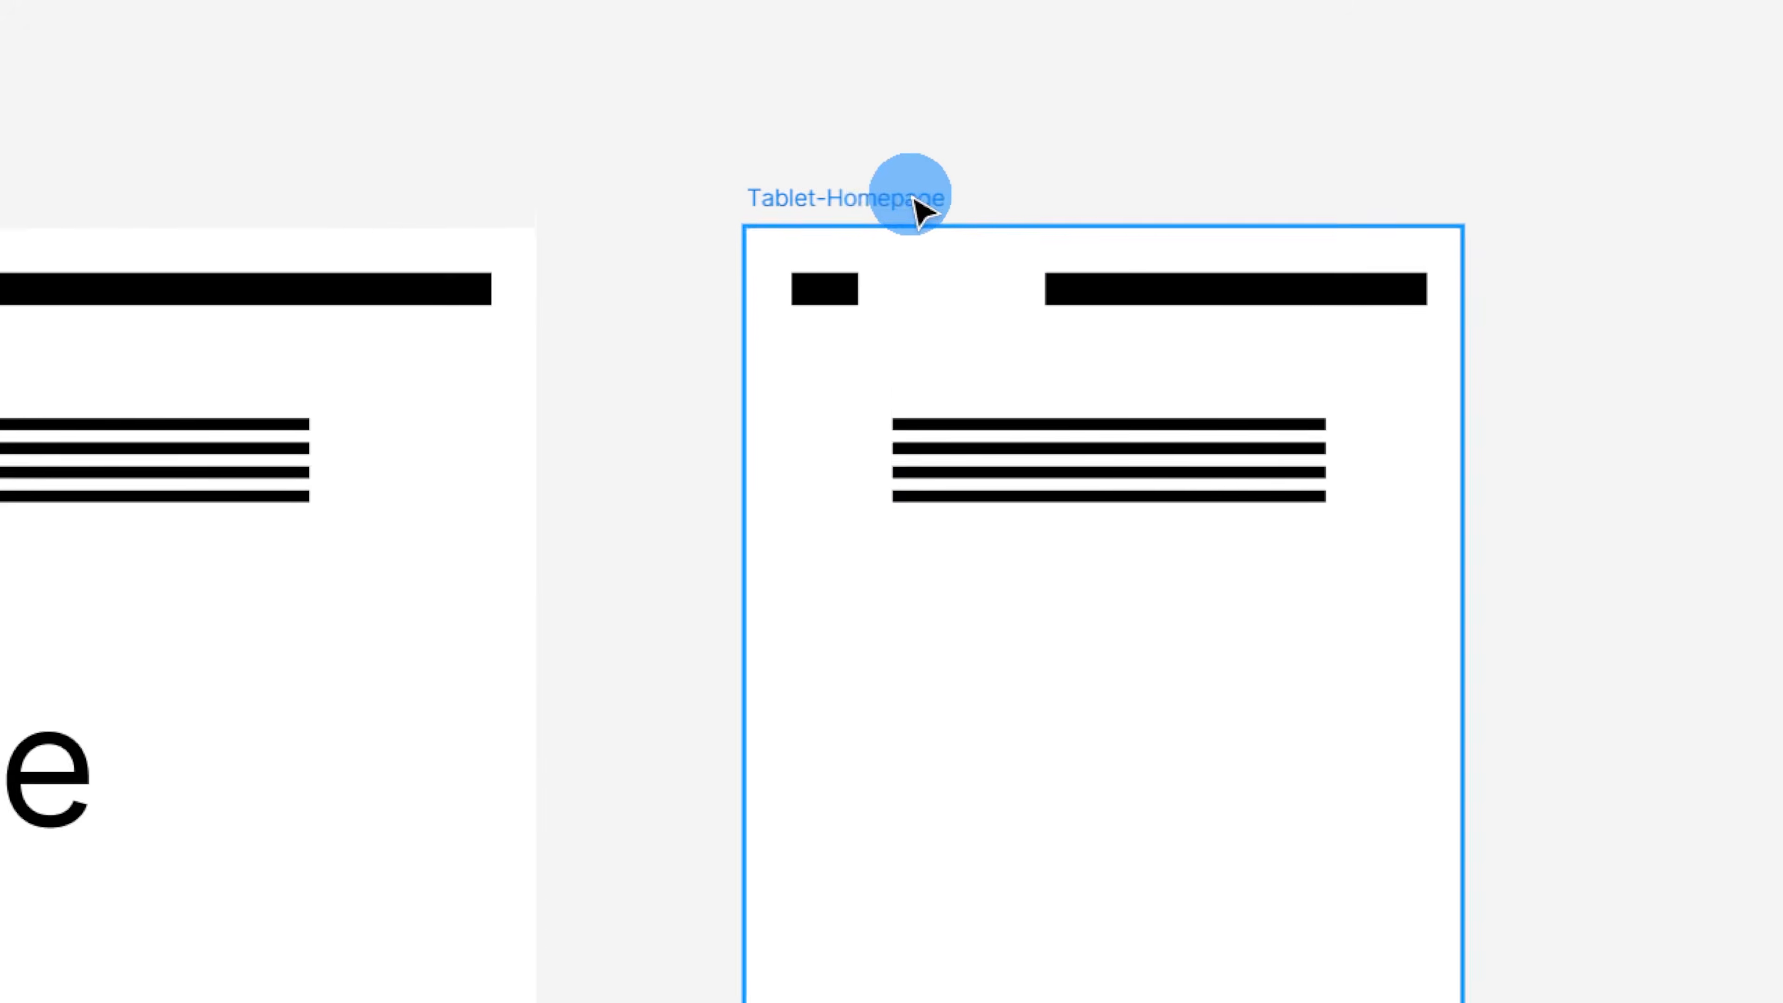
drag(921, 204, 1668, 253)
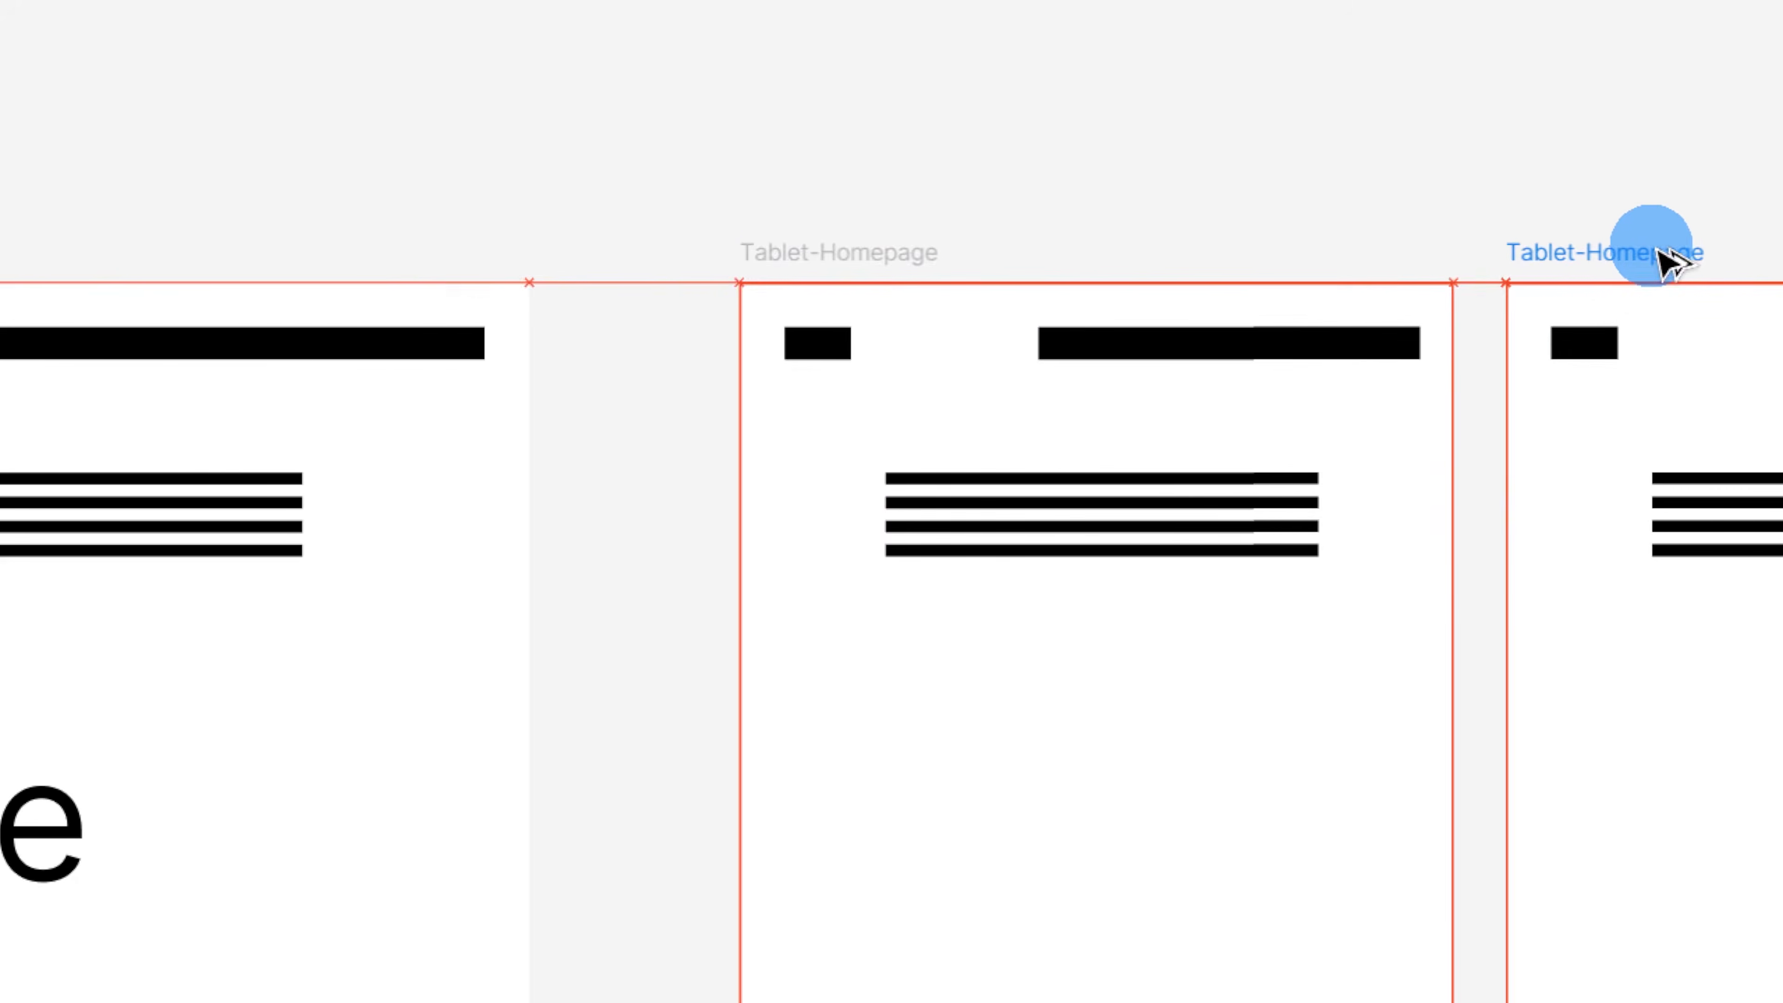
double_click(1606, 350)
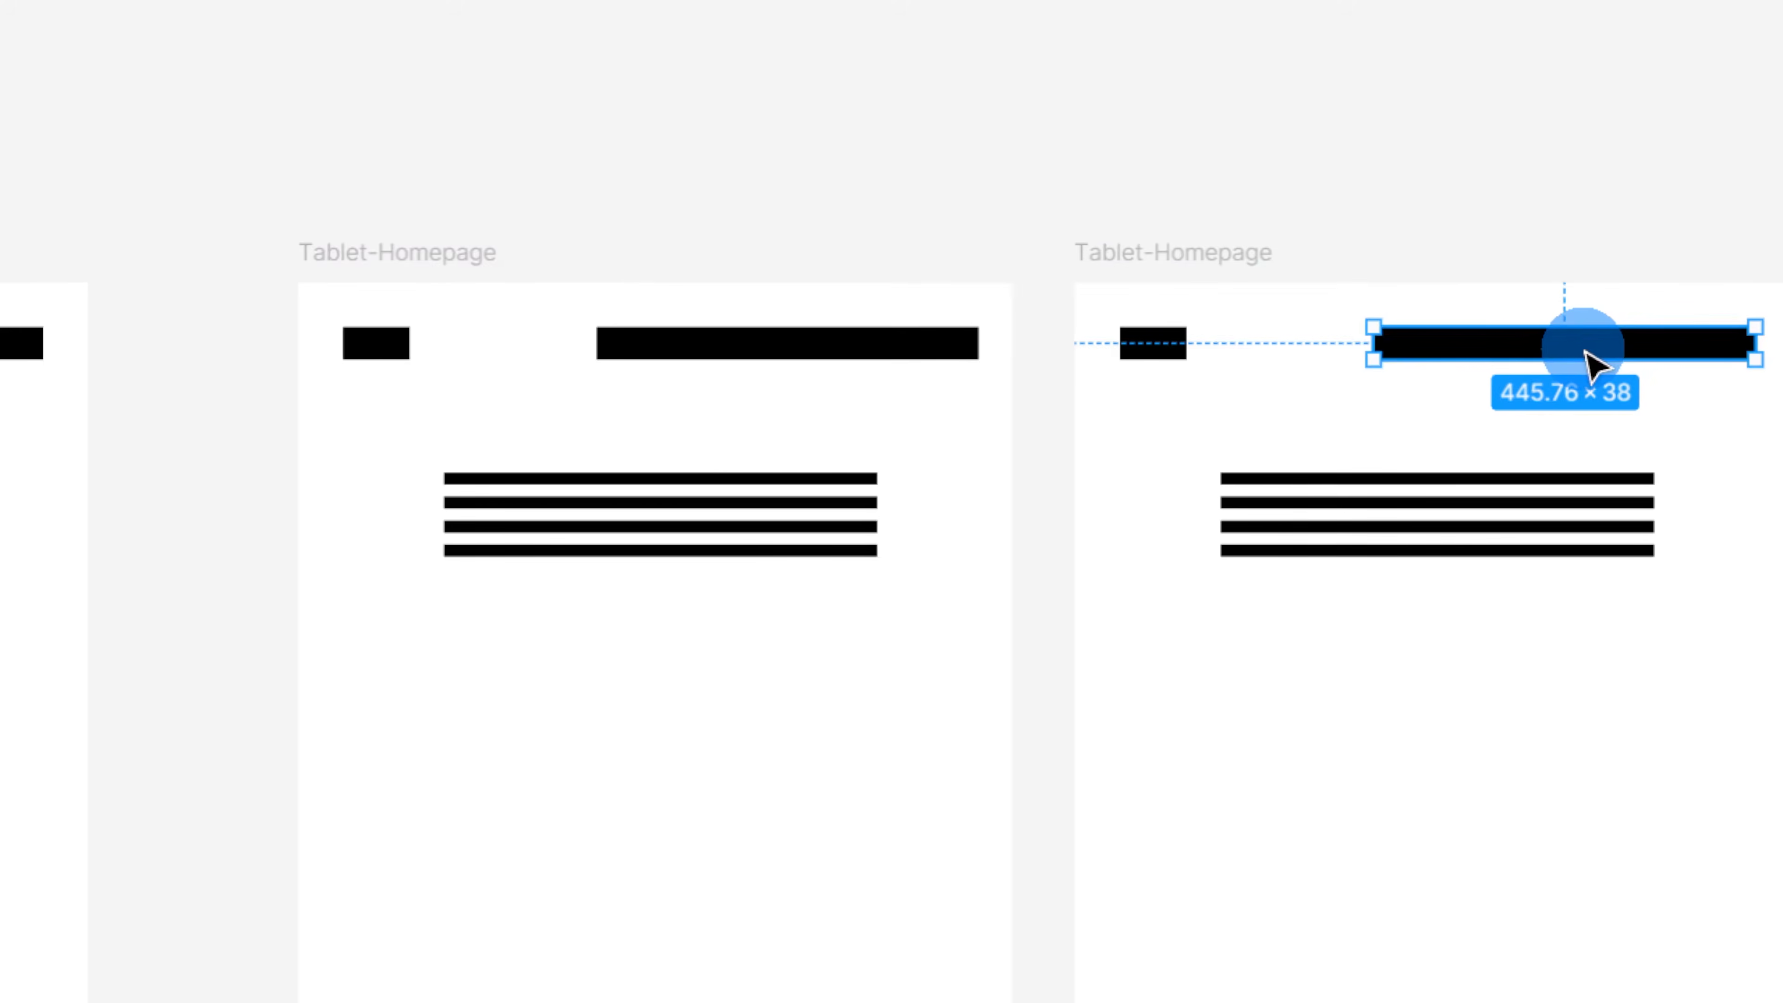
key(Delete)
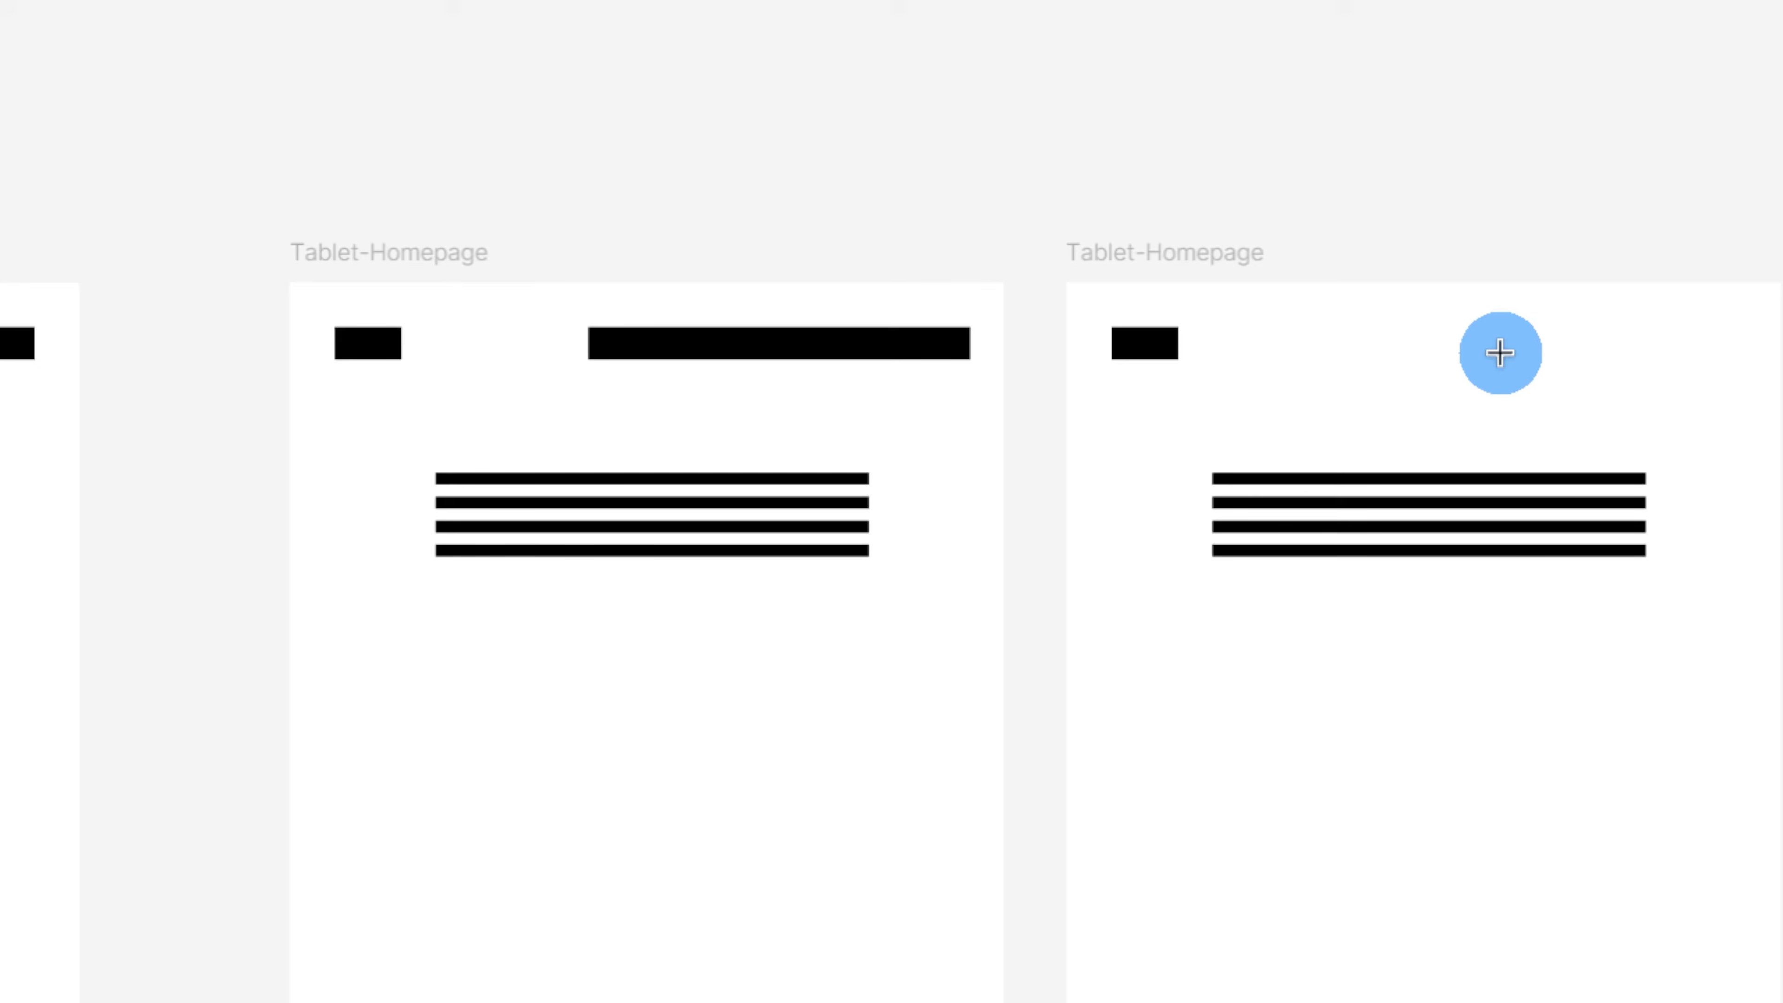
Step: Add the text "Menu" in the duplicated tablet frame's header where the navigation bar was
click(1520, 352)
text(Men)
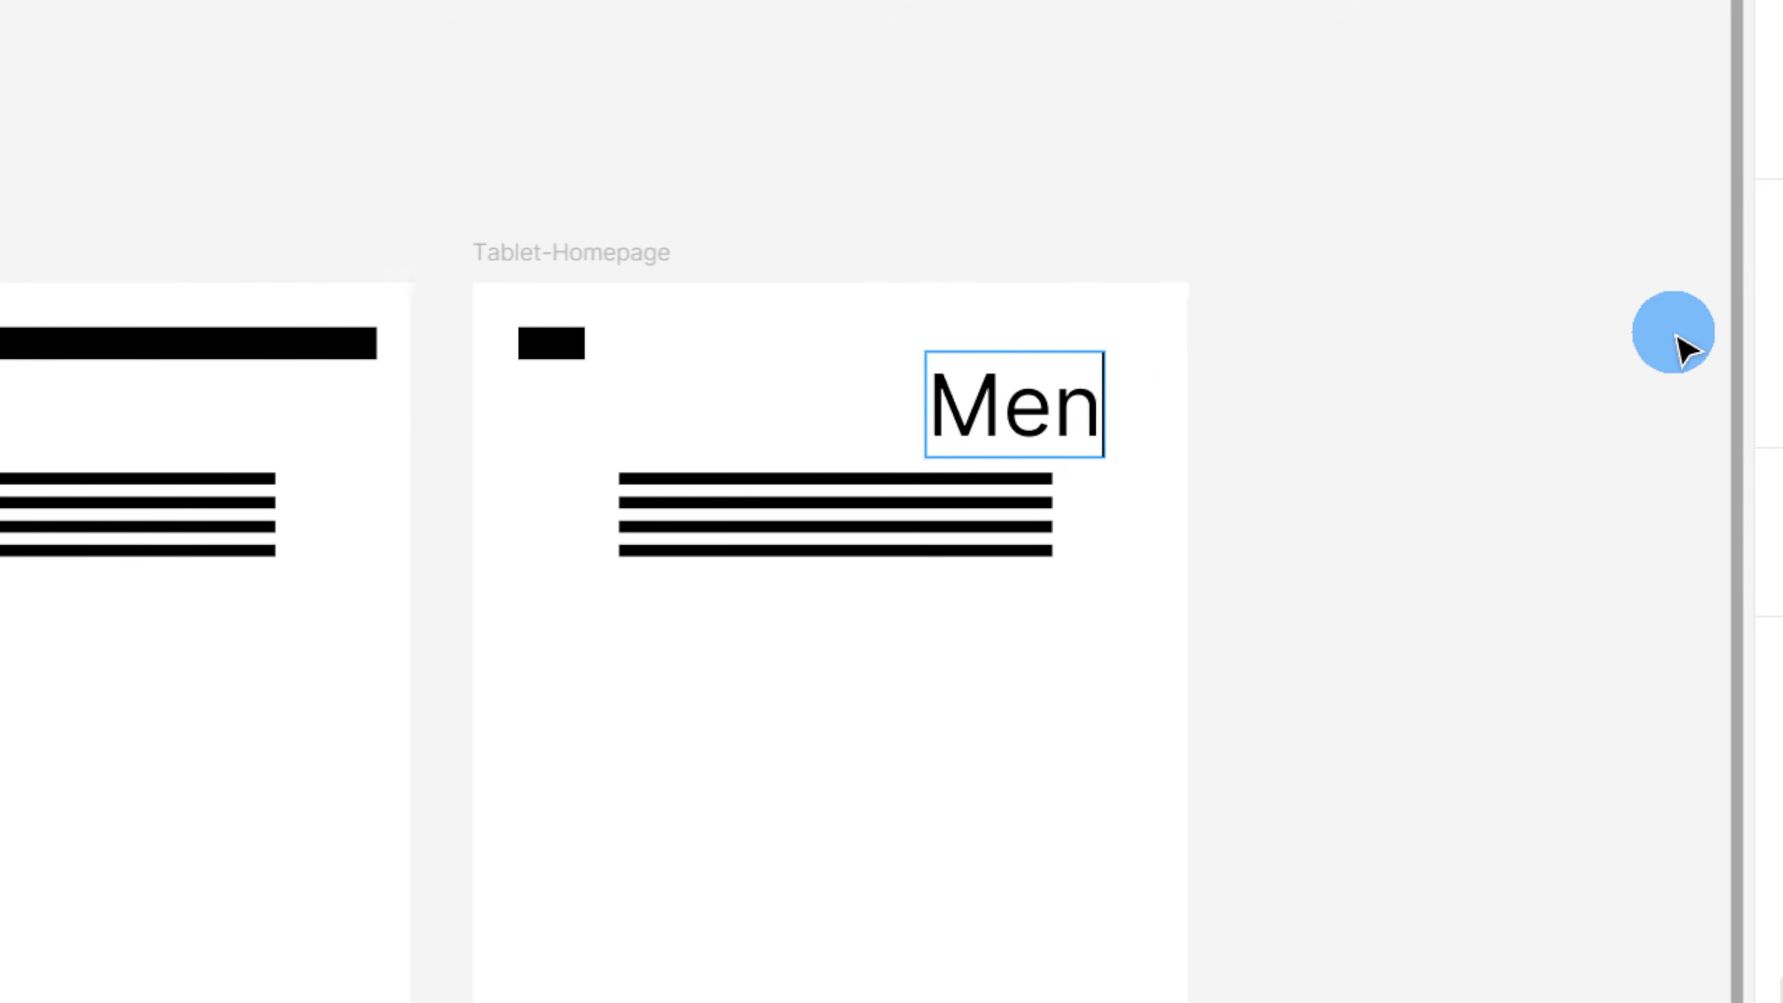
text(u)
key(Escape)
Step: Set the Menu text's font size to 40 and move it to the header's right end, level with the logo block
click(1782, 783)
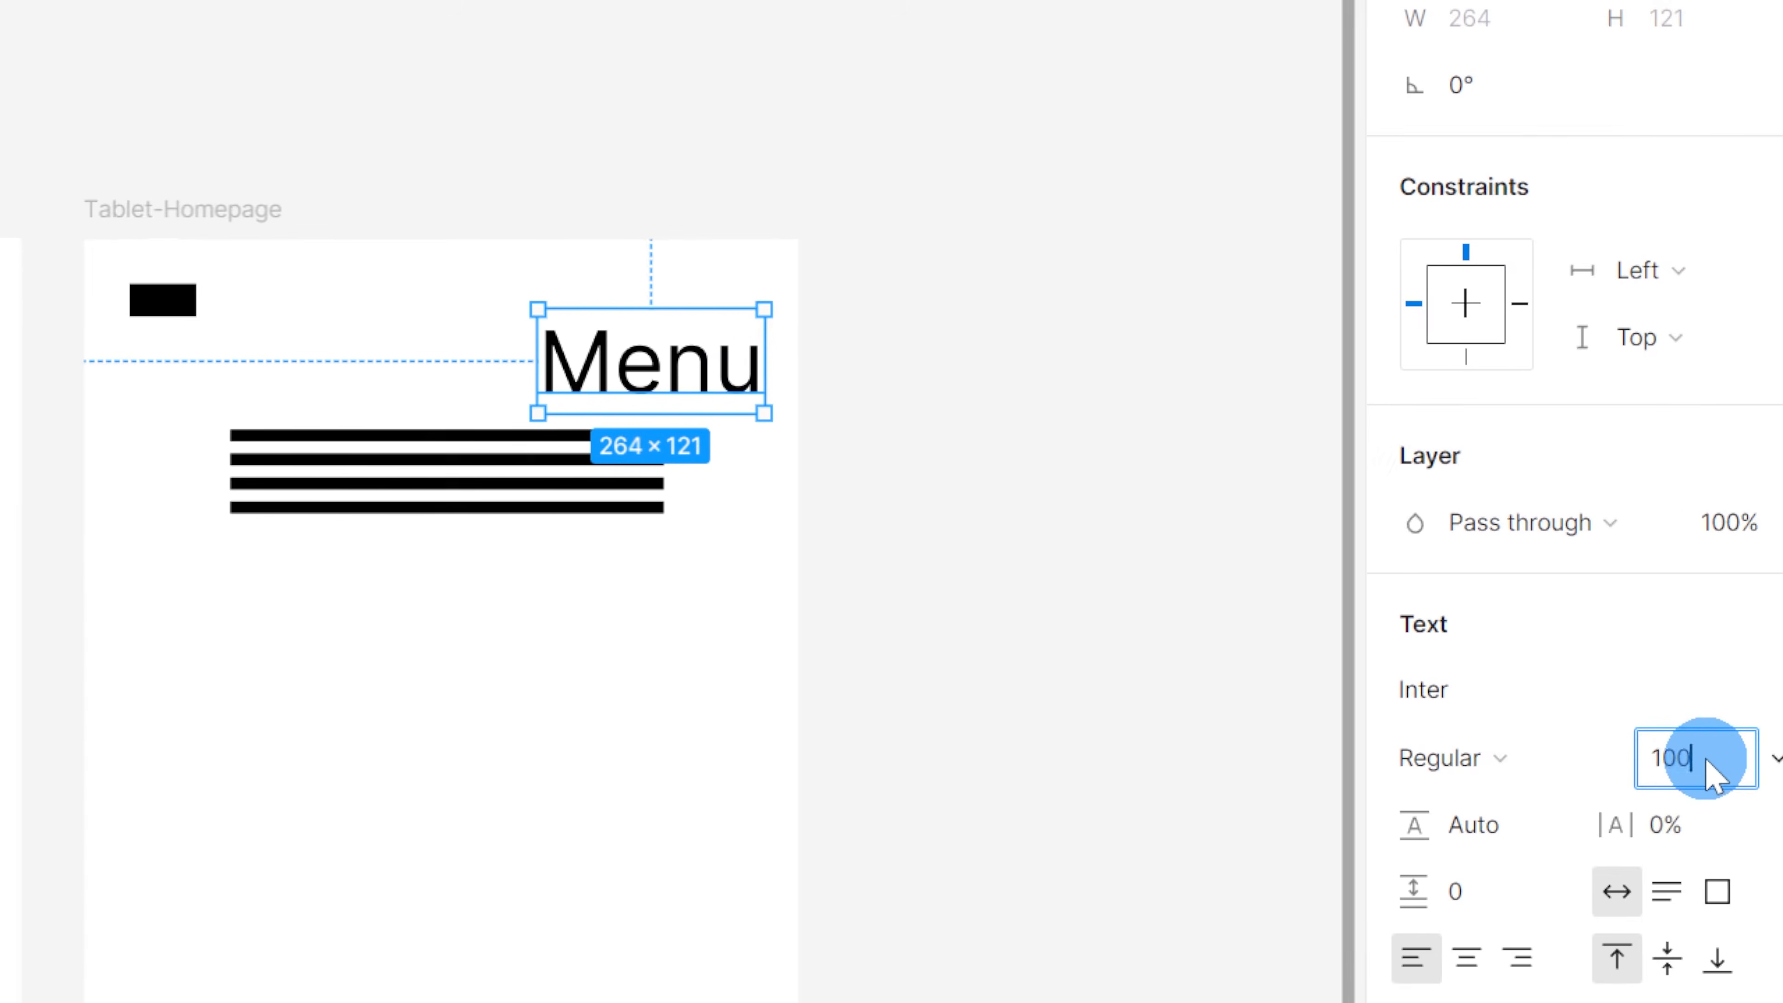
text(40)
key(Return)
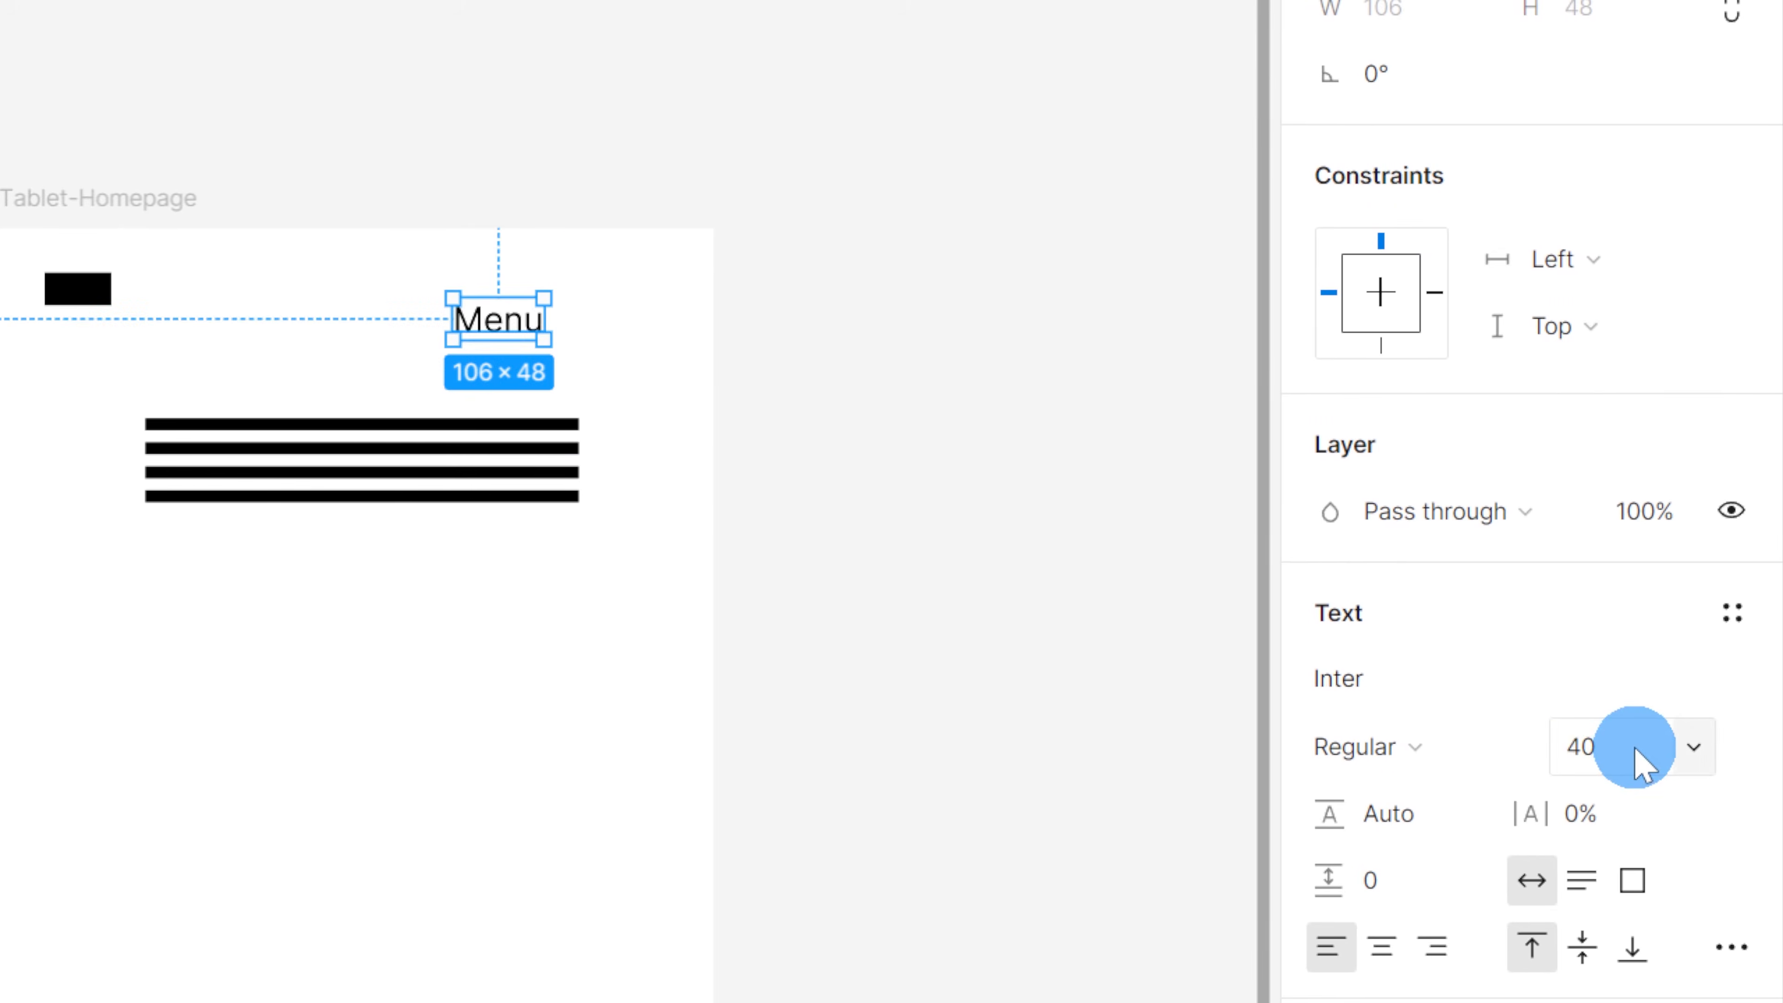
drag(529, 319, 613, 311)
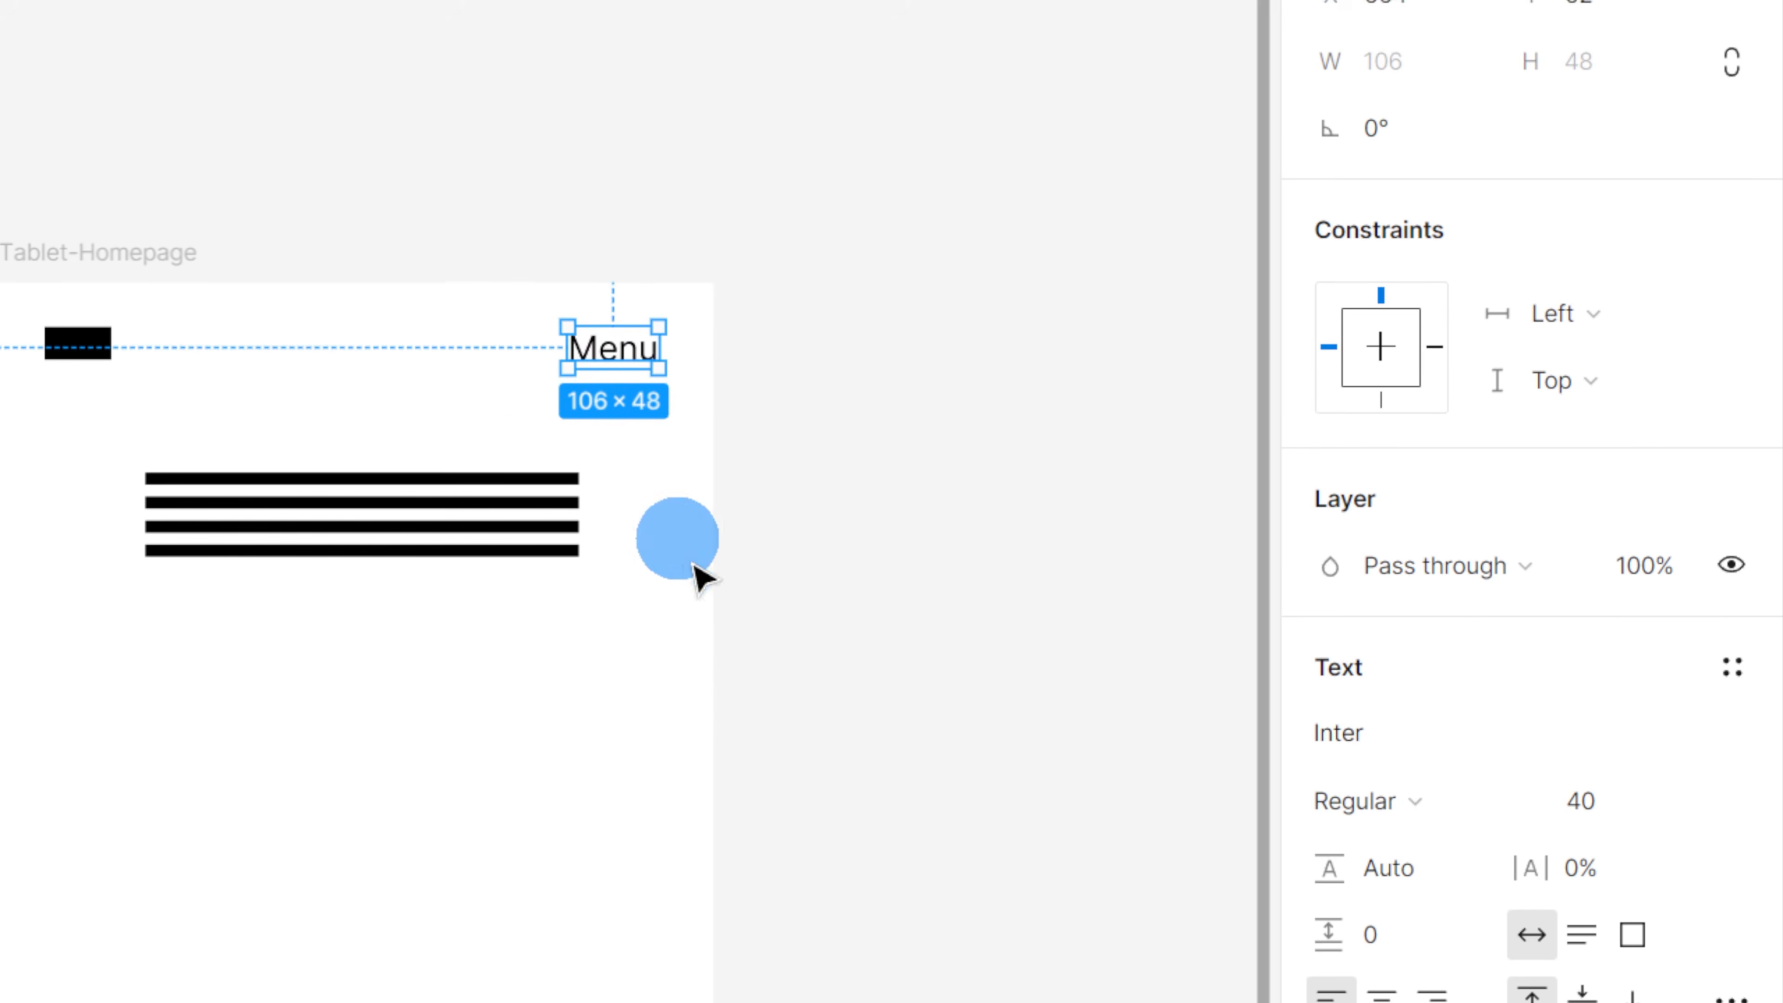
Step: Delete the duplicated tablet frame that has the Menu text in its header
click(752, 667)
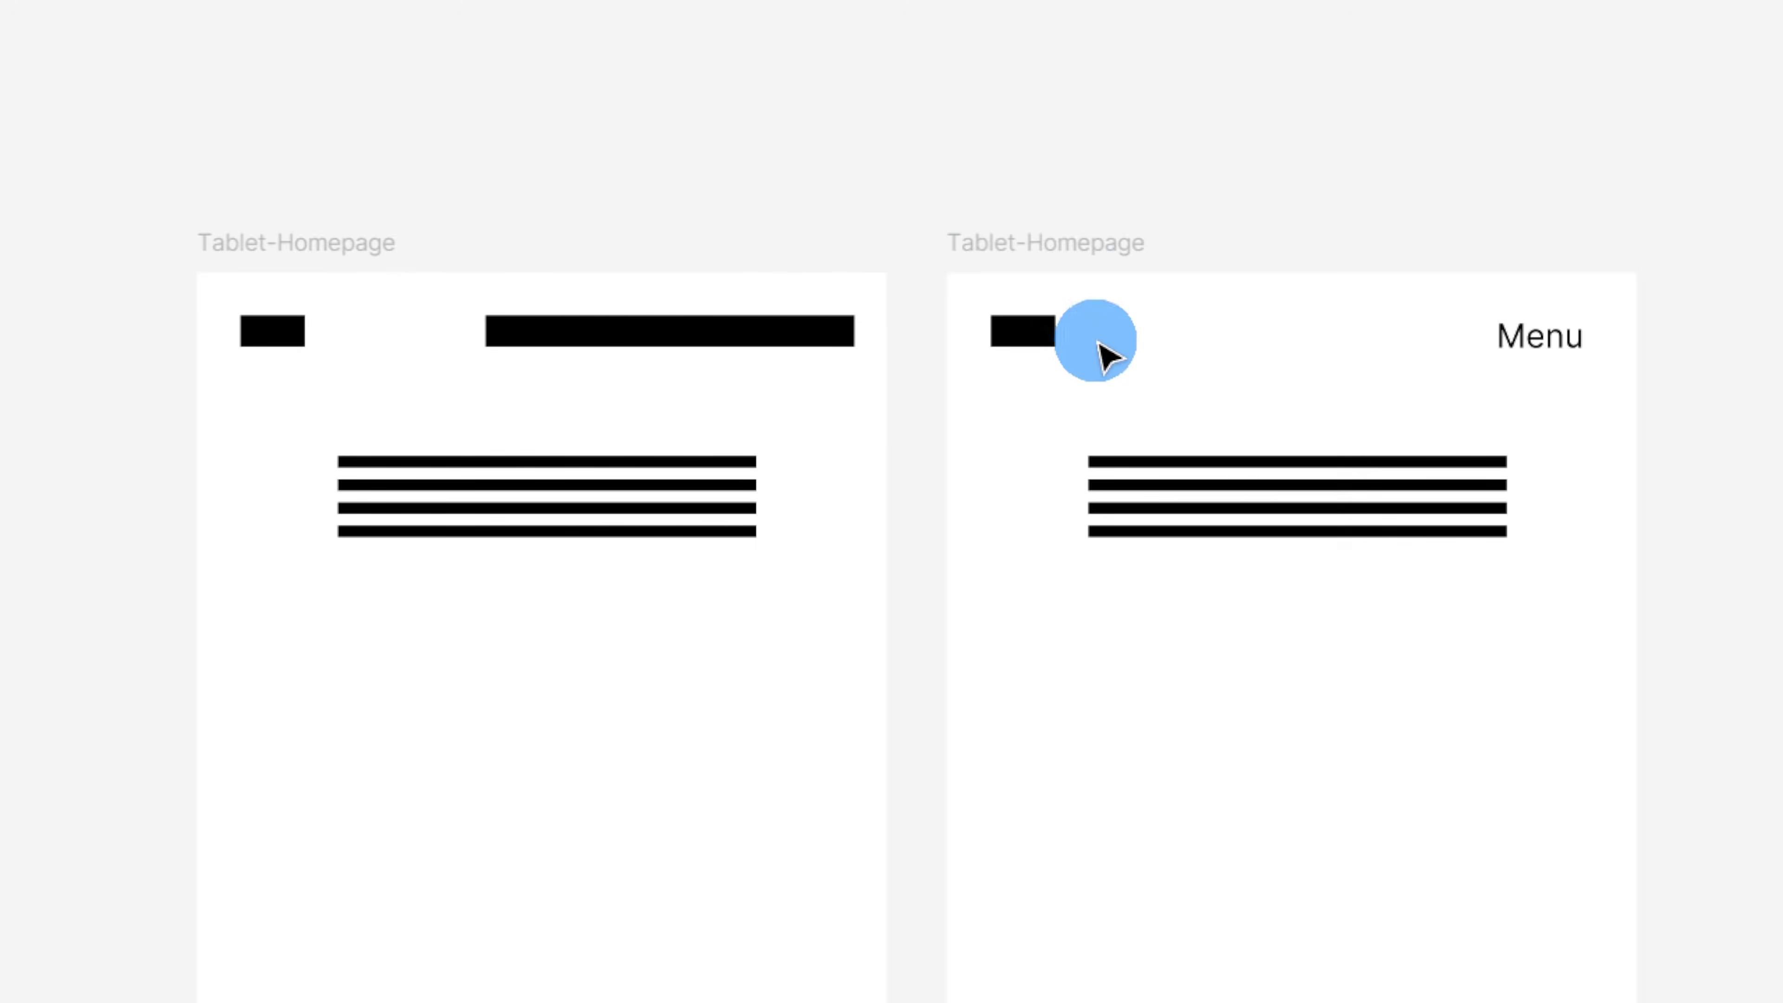
click(212, 163)
key(Delete)
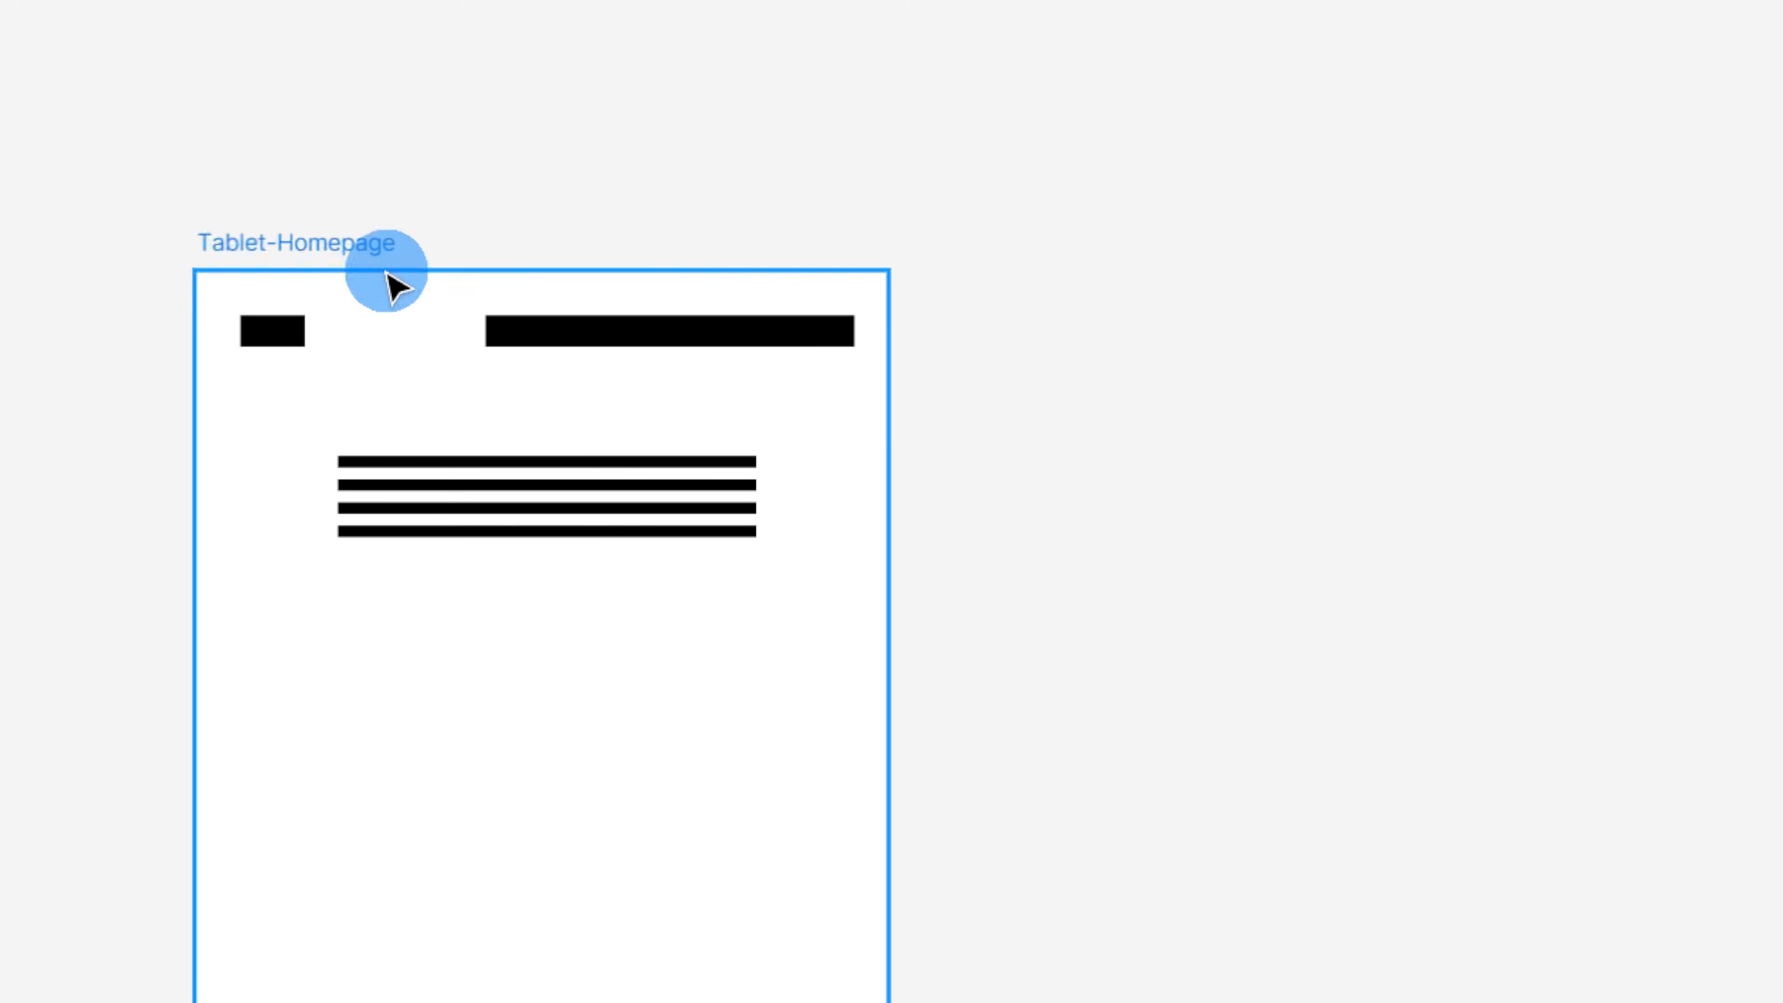
Step: Shorten the navigation bar in the remaining Tablet-Homepage header to a small block at its right end
double_click(551, 338)
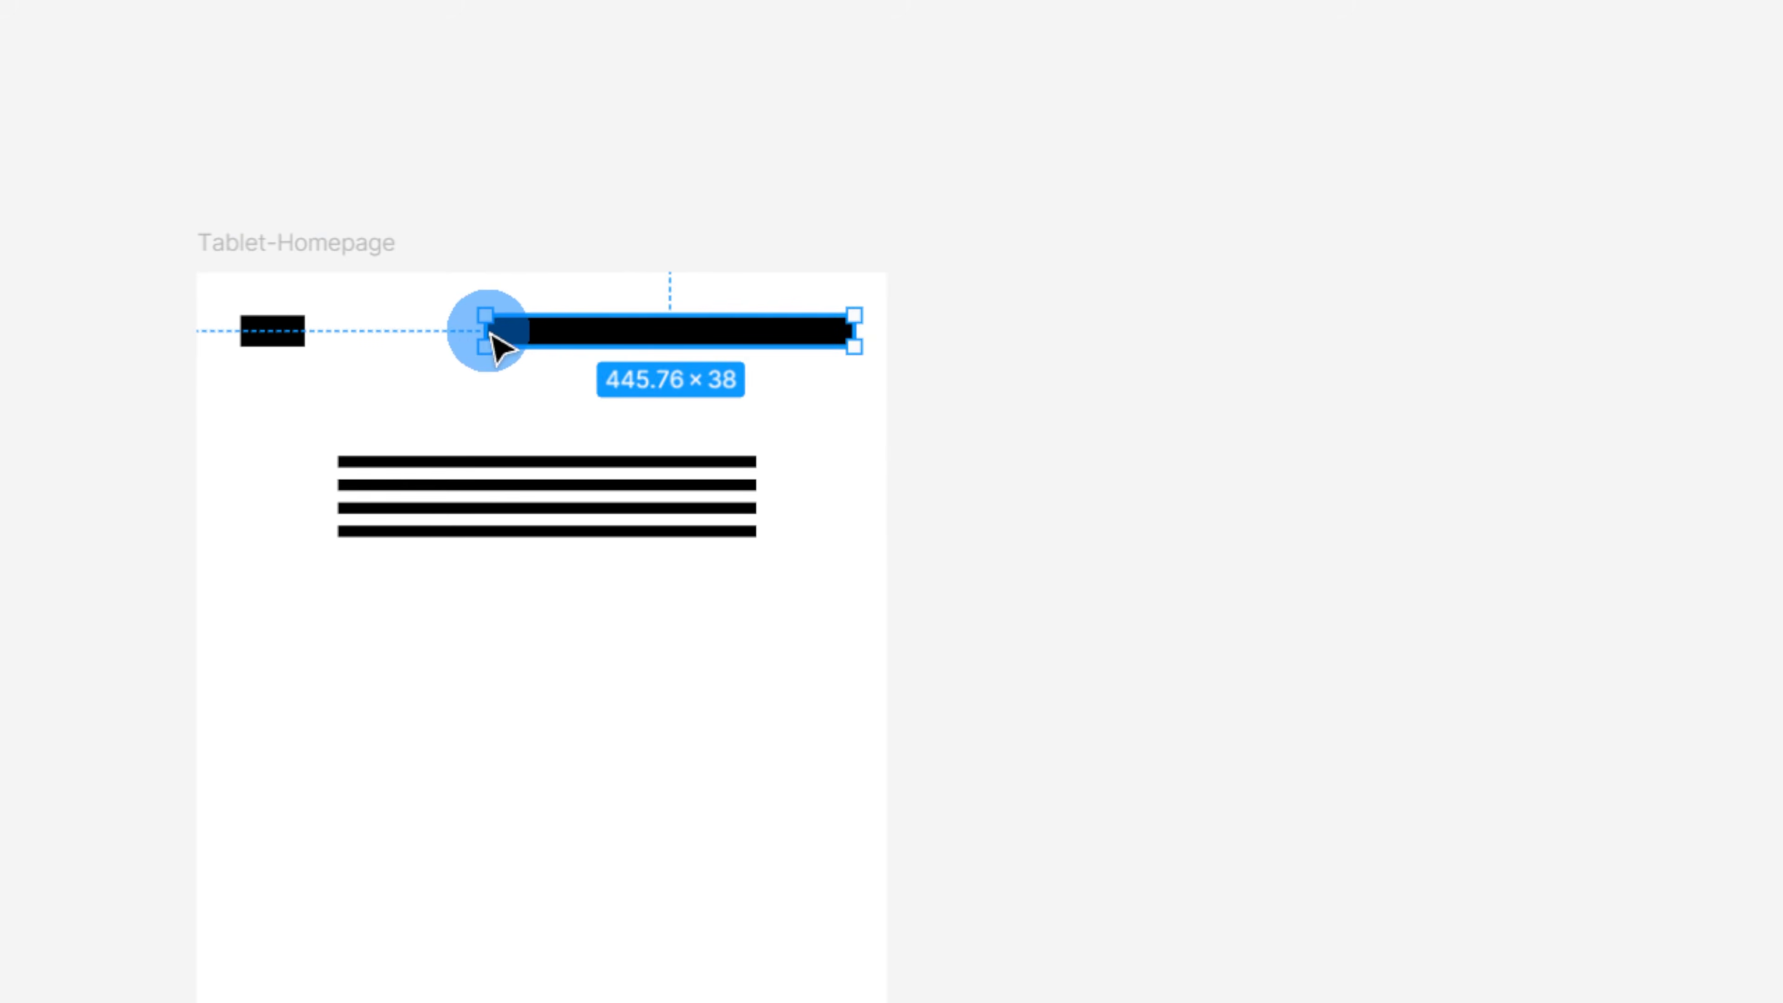
drag(482, 329, 756, 327)
click(781, 757)
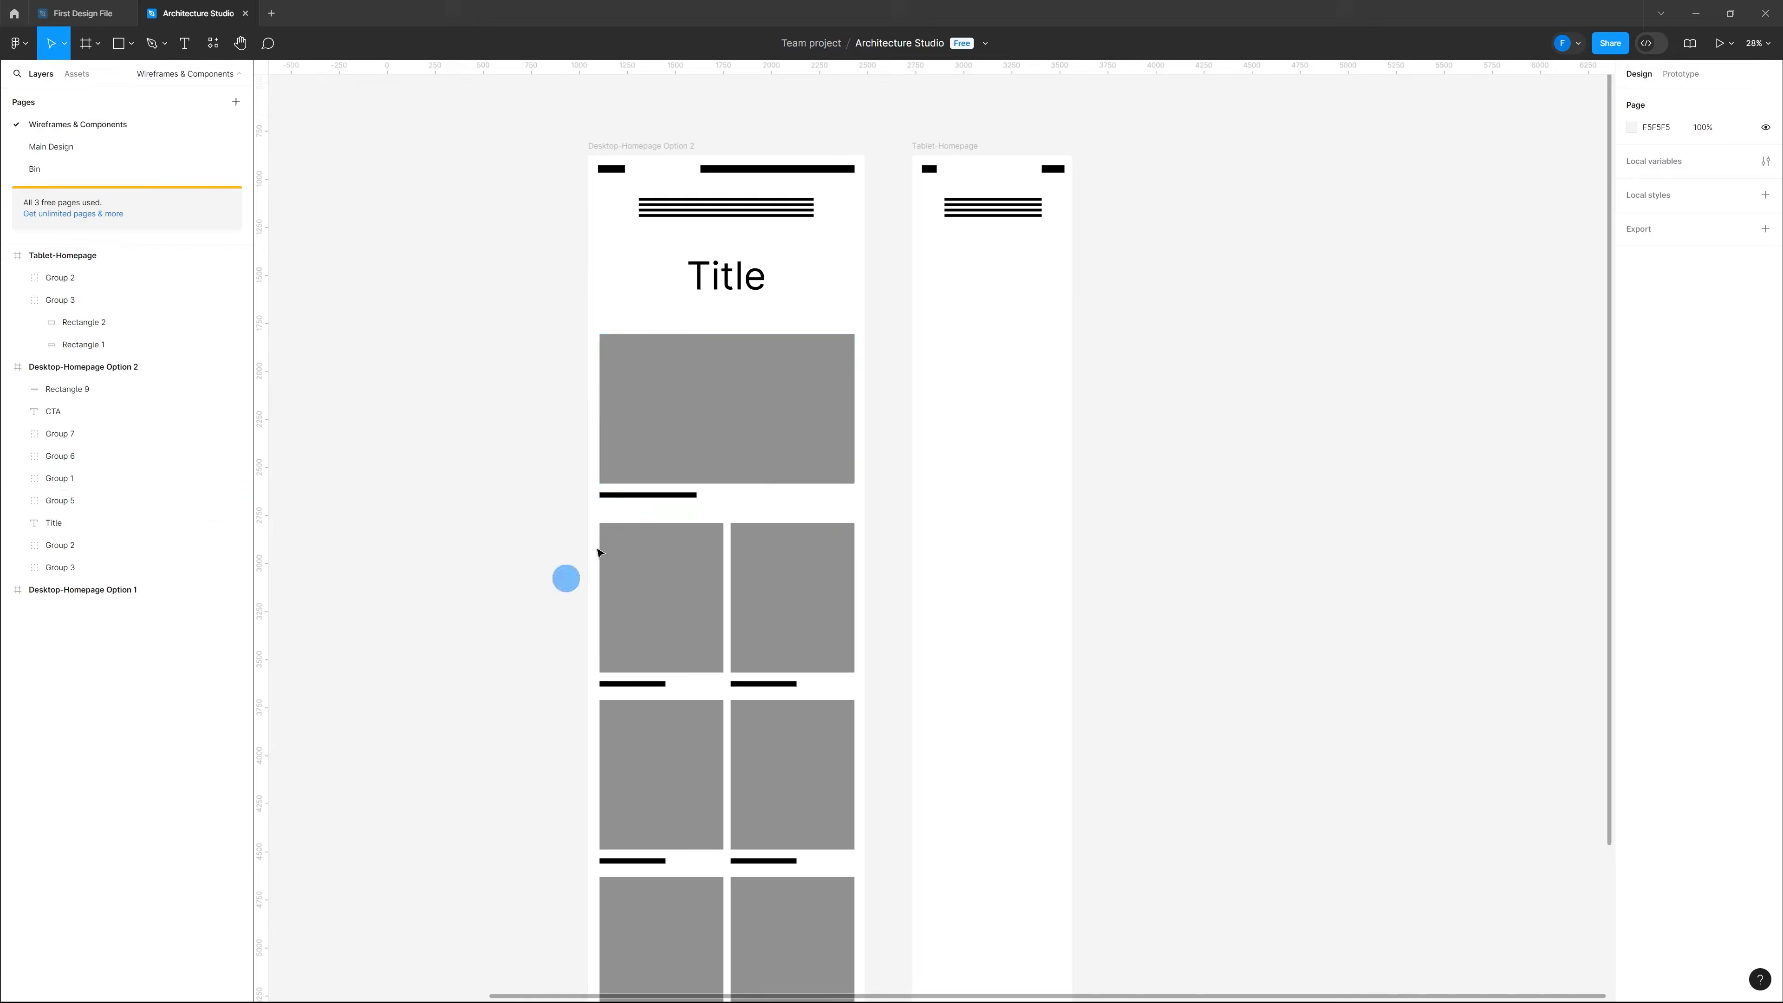
Step: Copy the Title text from Desktop-Homepage Option 2 into Tablet-Homepage and center it horizontally in the frame
click(744, 284)
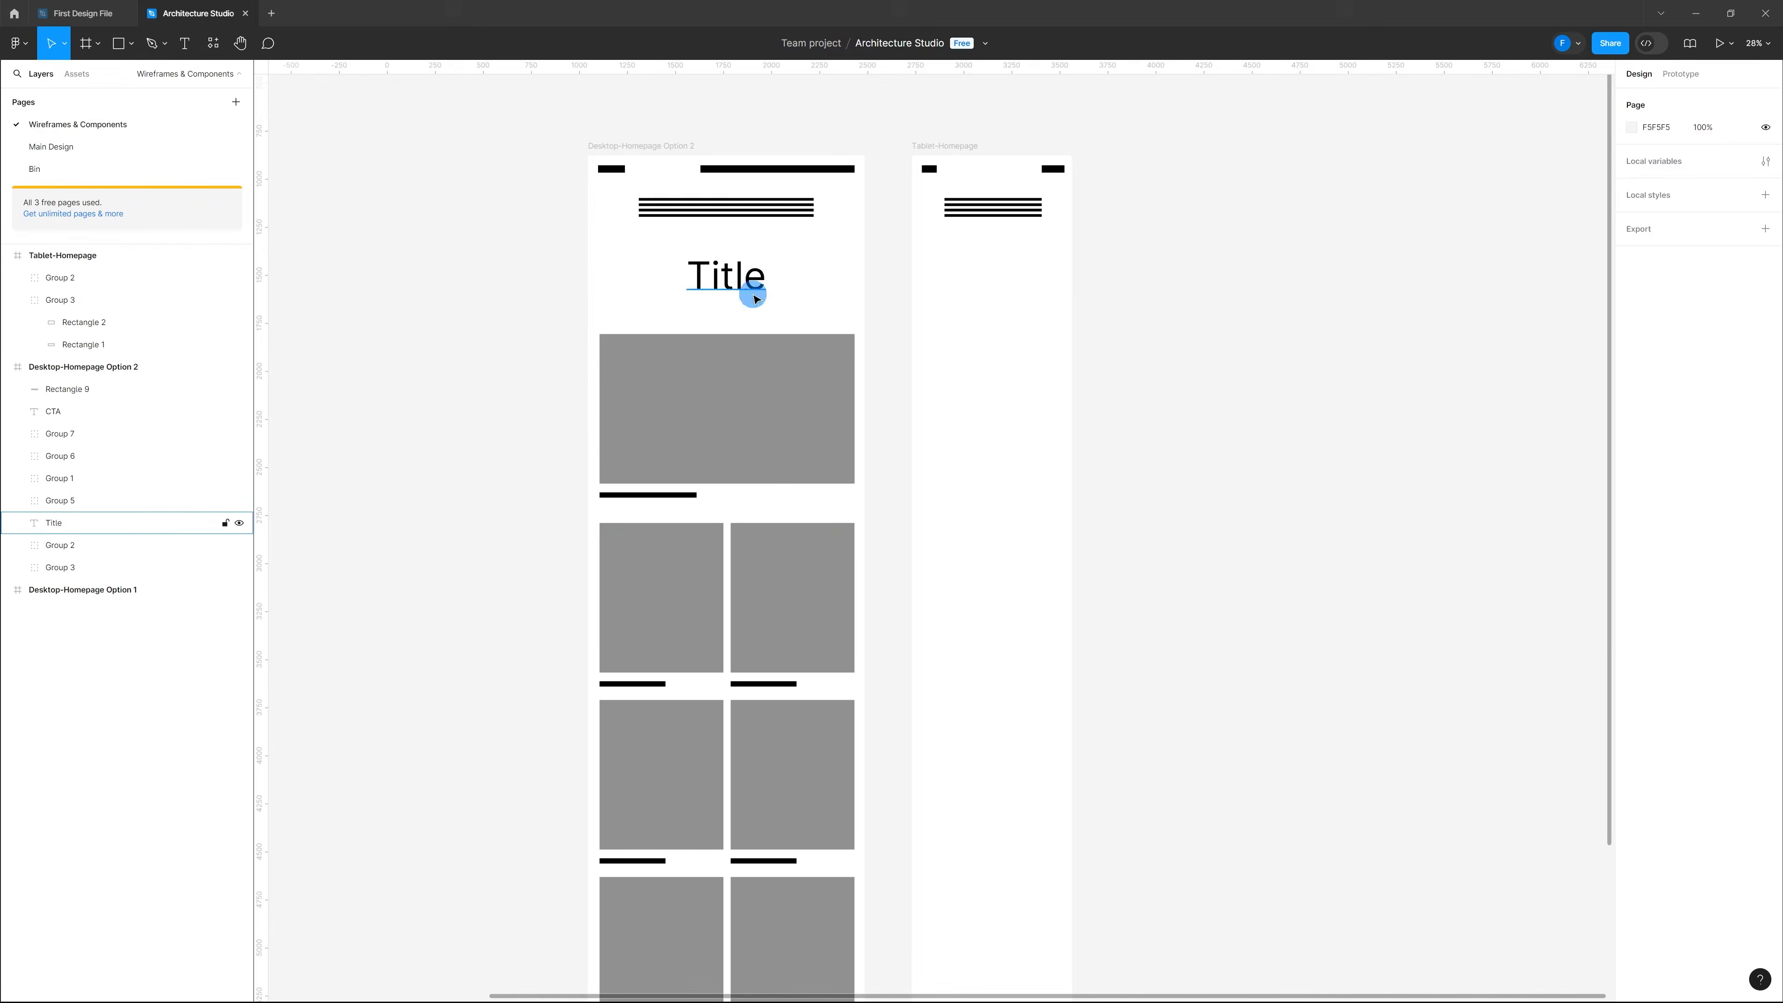
key(ctrl+c)
click(952, 146)
key(ctrl+v)
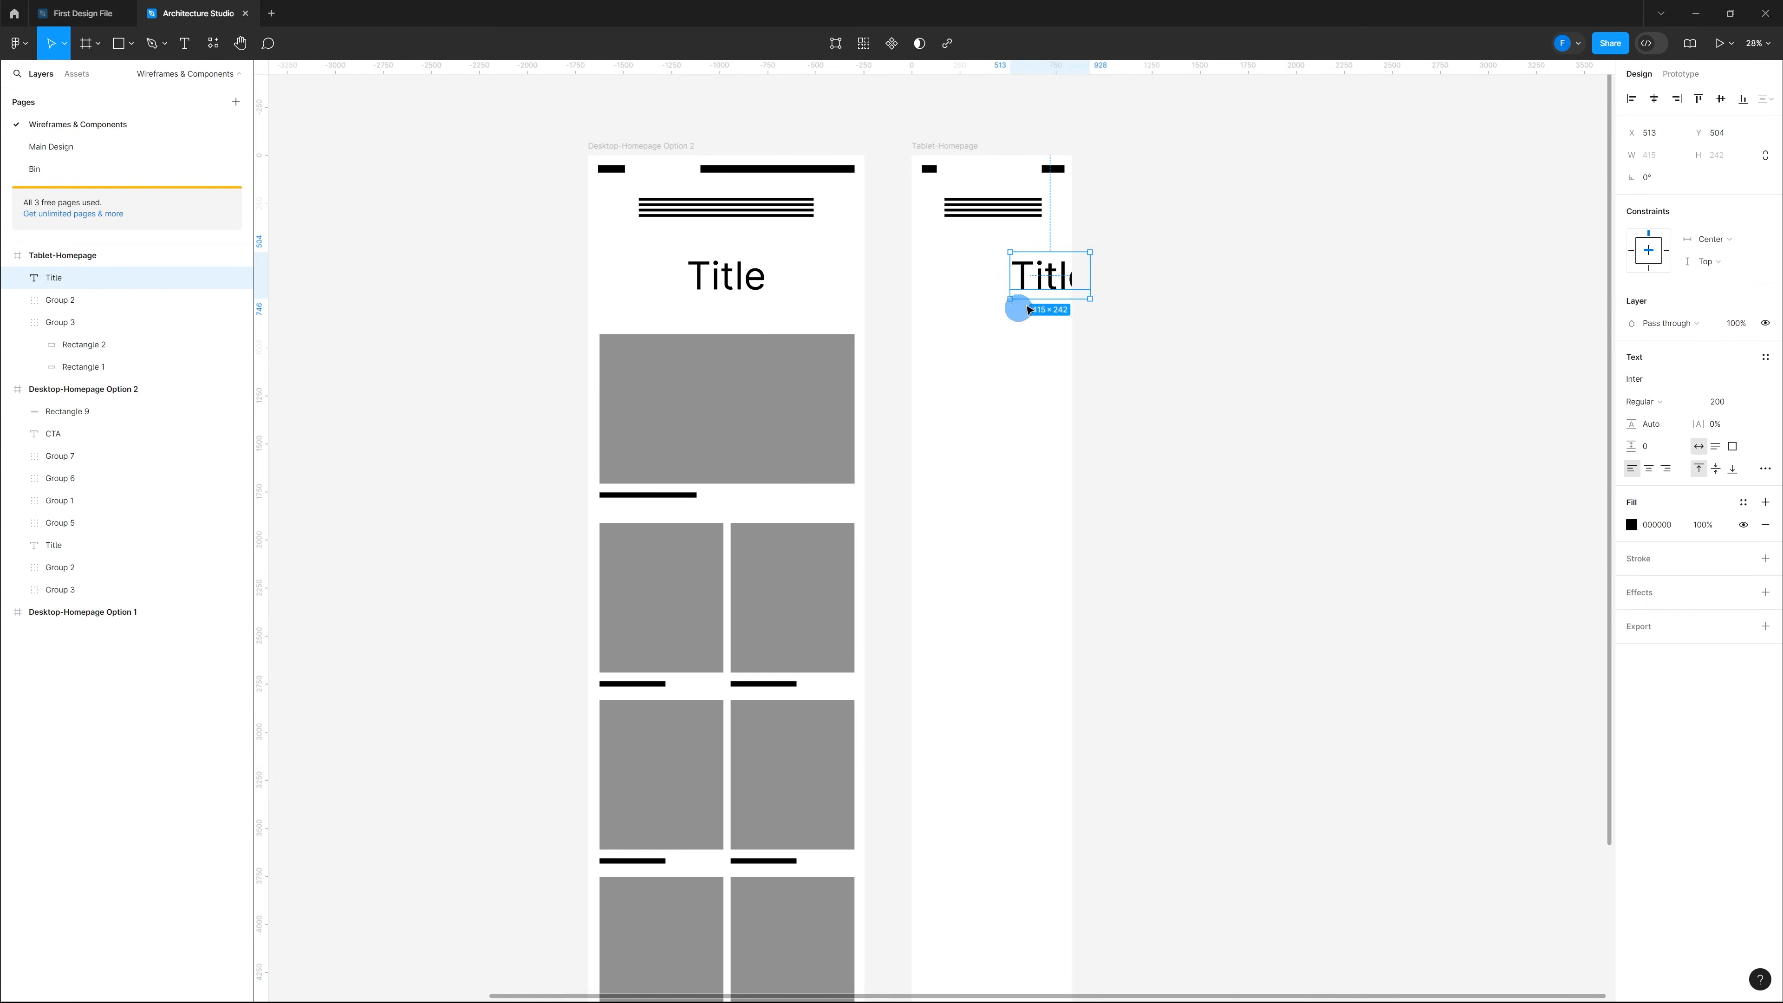
click(1654, 99)
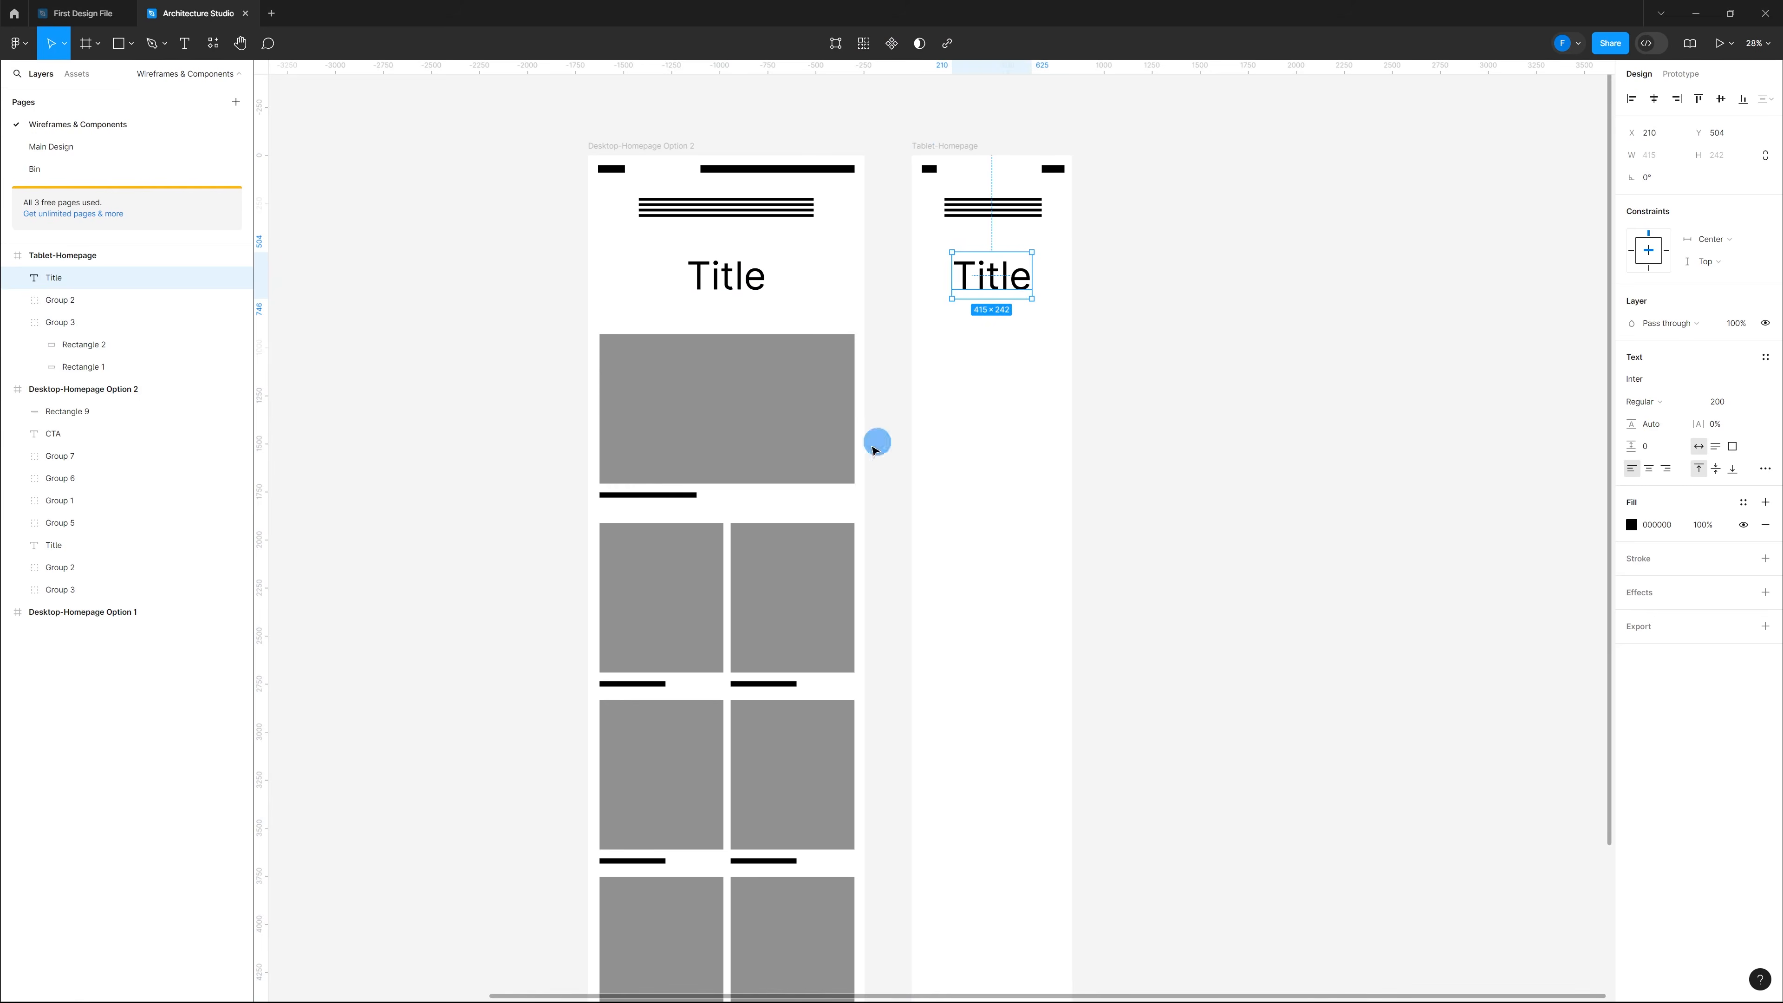
Step: Copy the large image and caption group from Desktop-Homepage Option 2 into Tablet-Homepage and narrow it to 714 wide
click(818, 412)
key(ctrl+c)
click(955, 145)
key(ctrl+v)
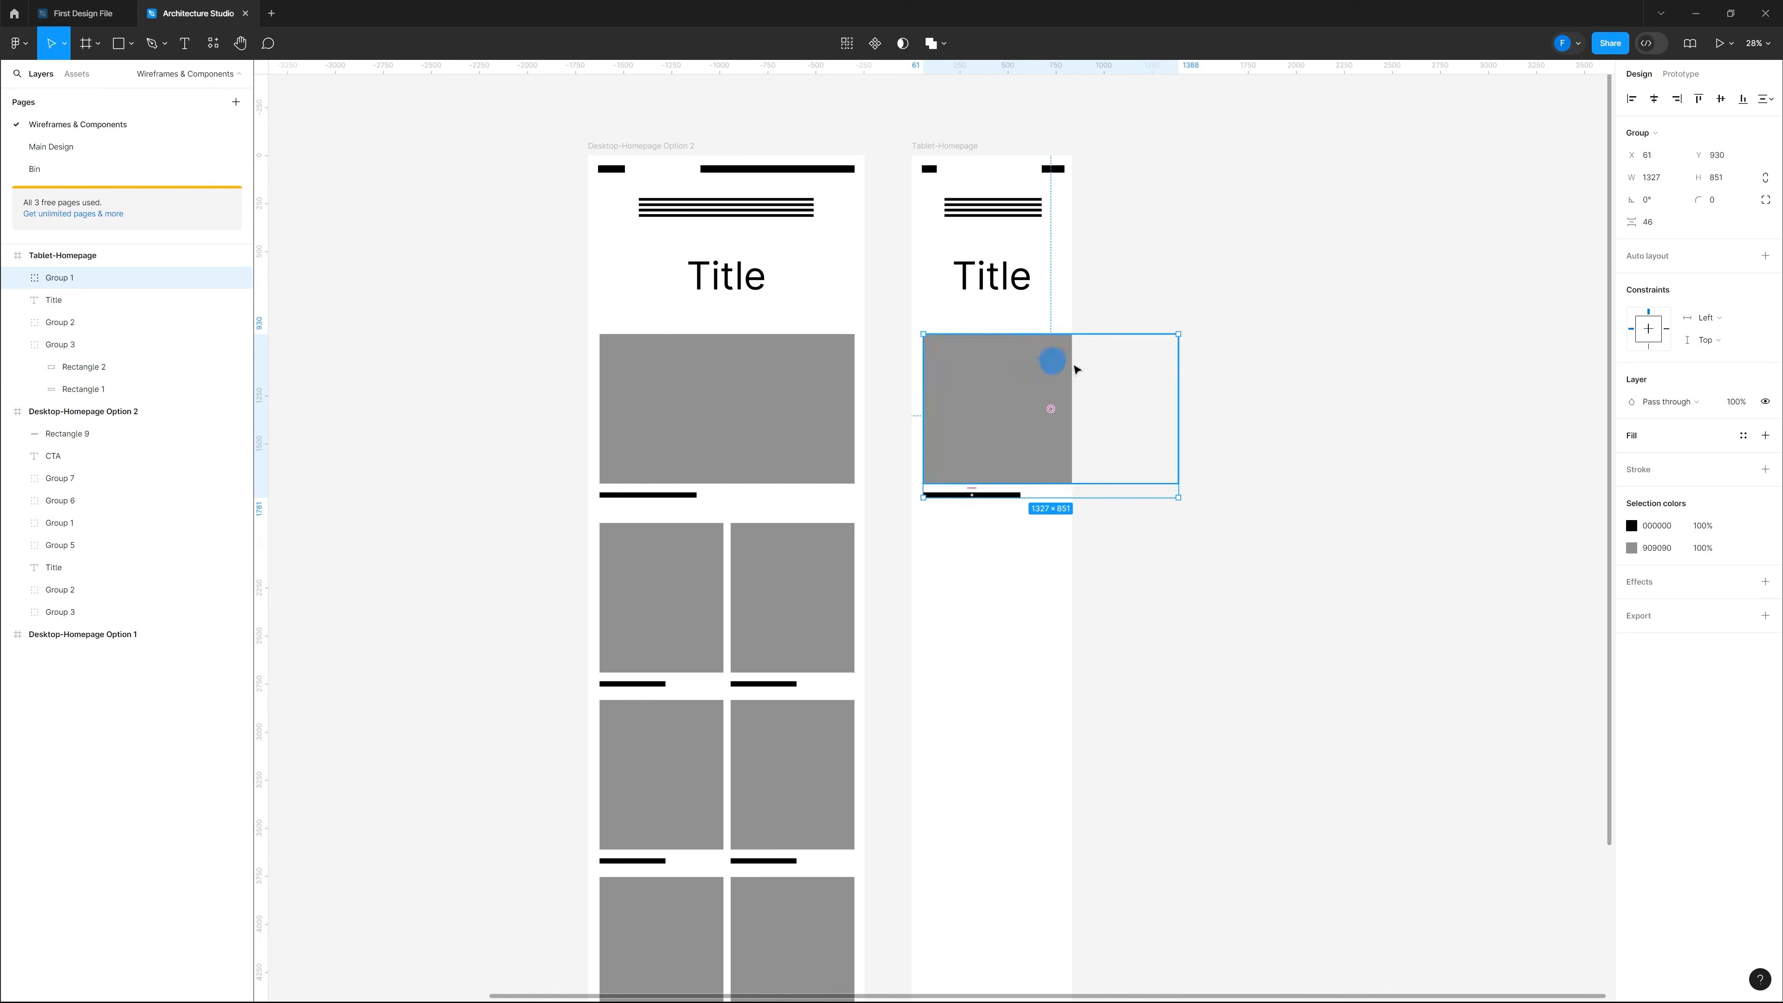
drag(1180, 375, 1060, 373)
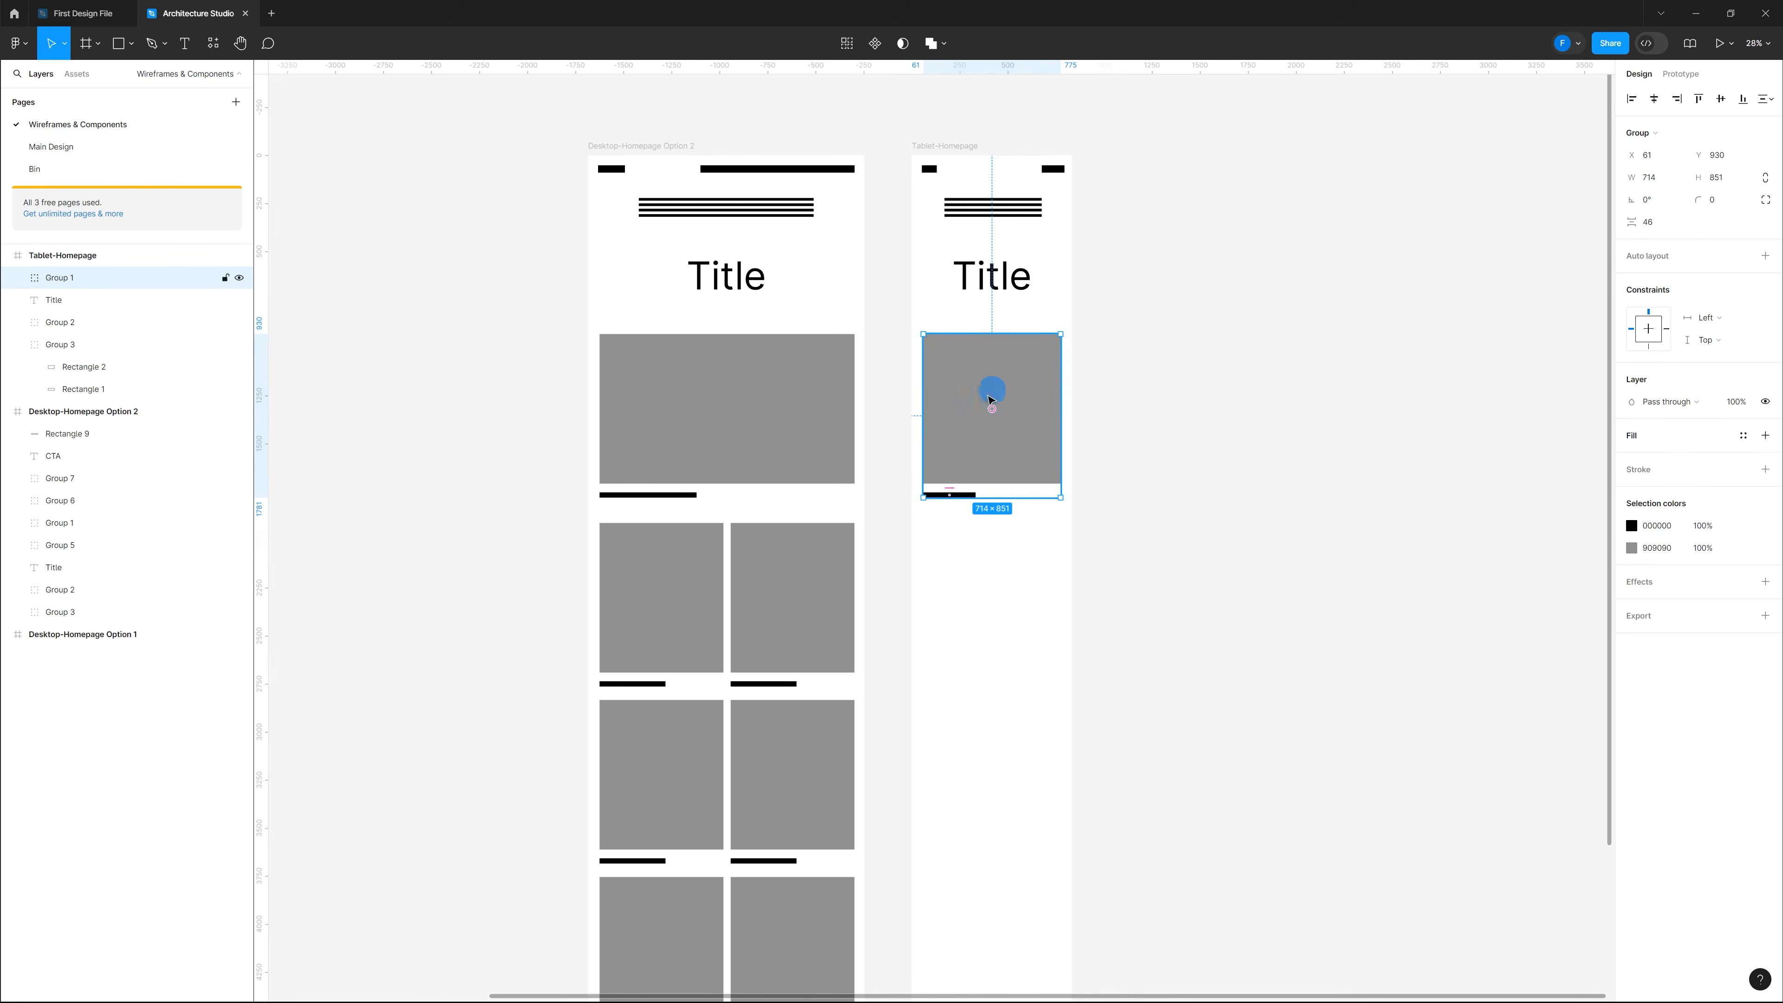
click(1005, 572)
Step: Copy the three two-column image rows from Desktop-Homepage Option 2 into Tablet-Homepage
scroll(968, 577, down, 5)
drag(579, 366, 853, 871)
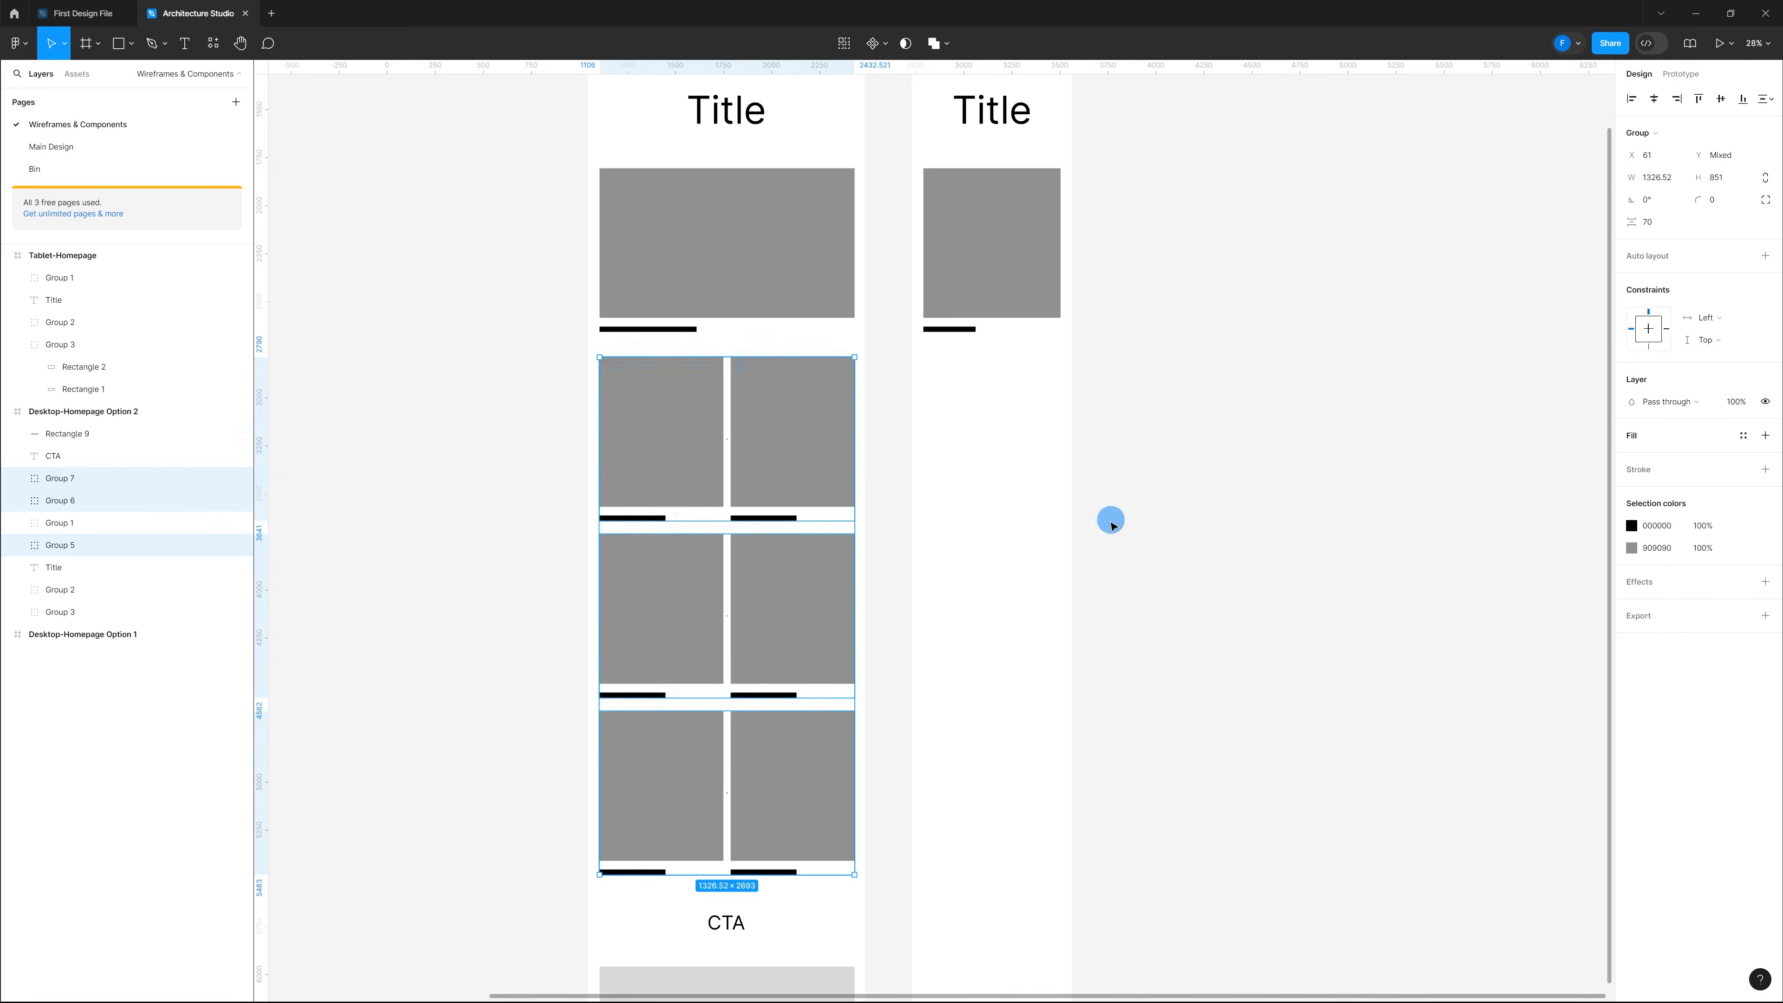
scroll(1111, 519, up, 4)
click(946, 104)
key(ctrl+v)
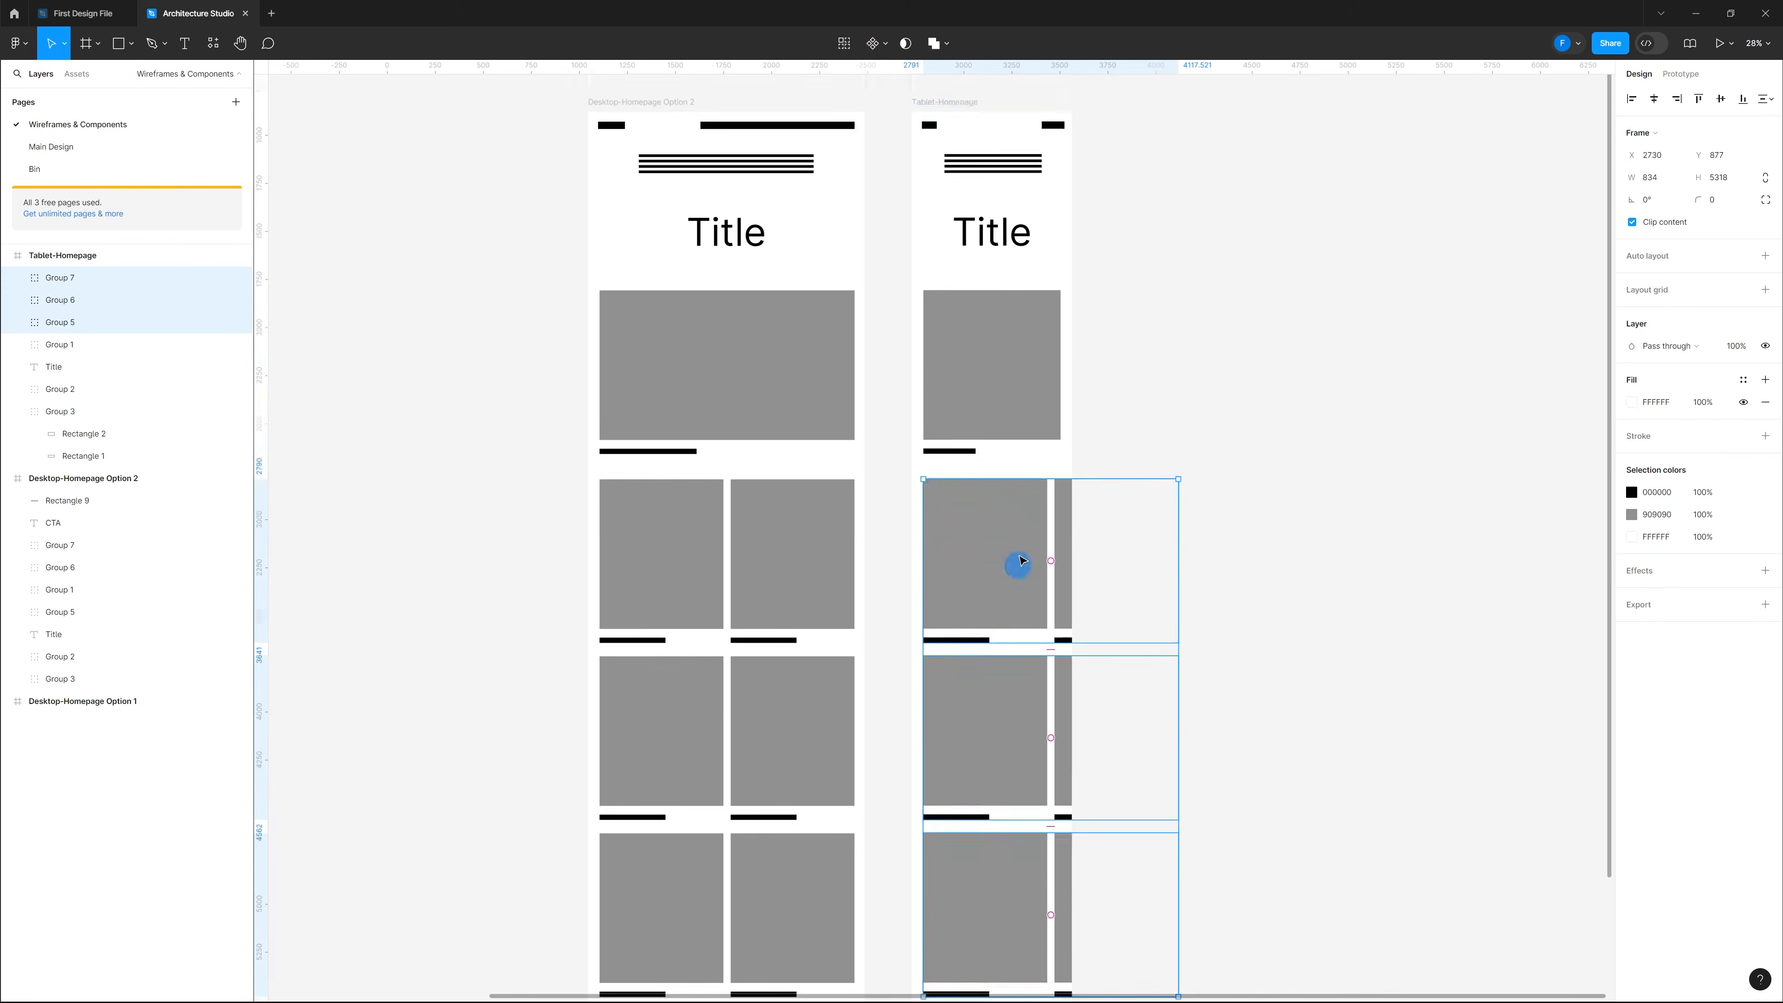
Step: Resize the three copied image rows in Tablet-Homepage to 714 wide and about 503 high each
scroll(1056, 505, down, 4)
drag(1181, 491, 1061, 490)
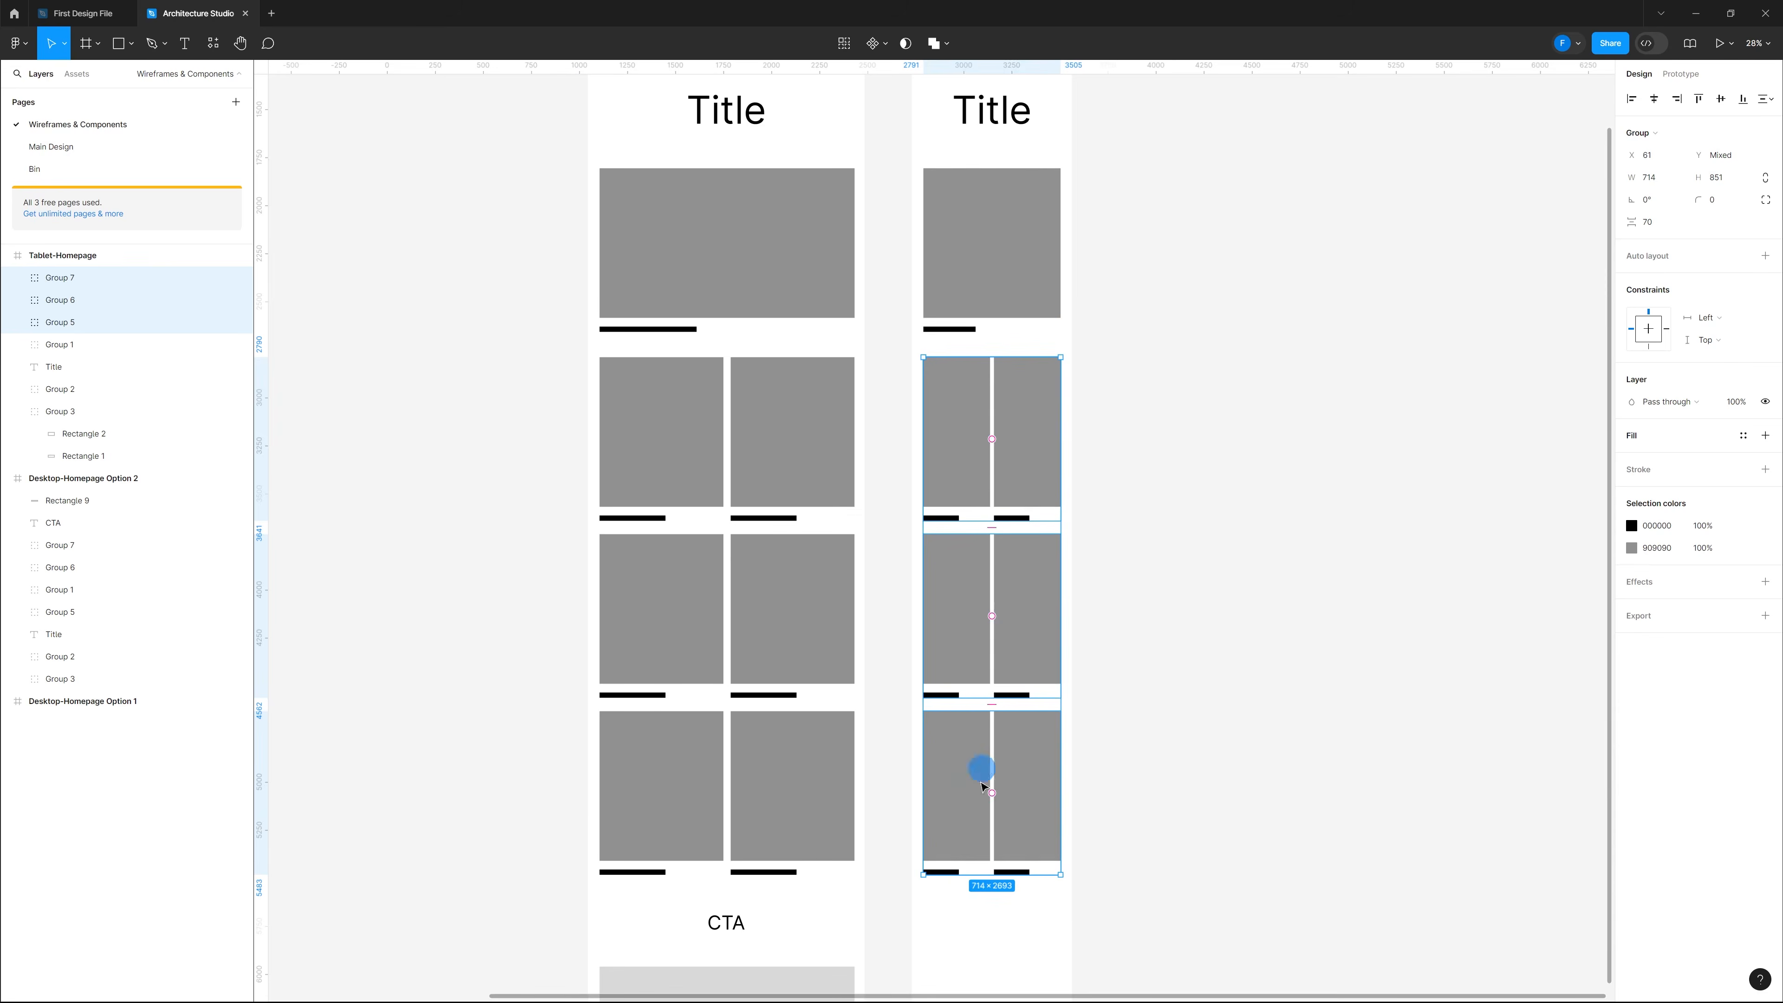
drag(1002, 875, 1034, 663)
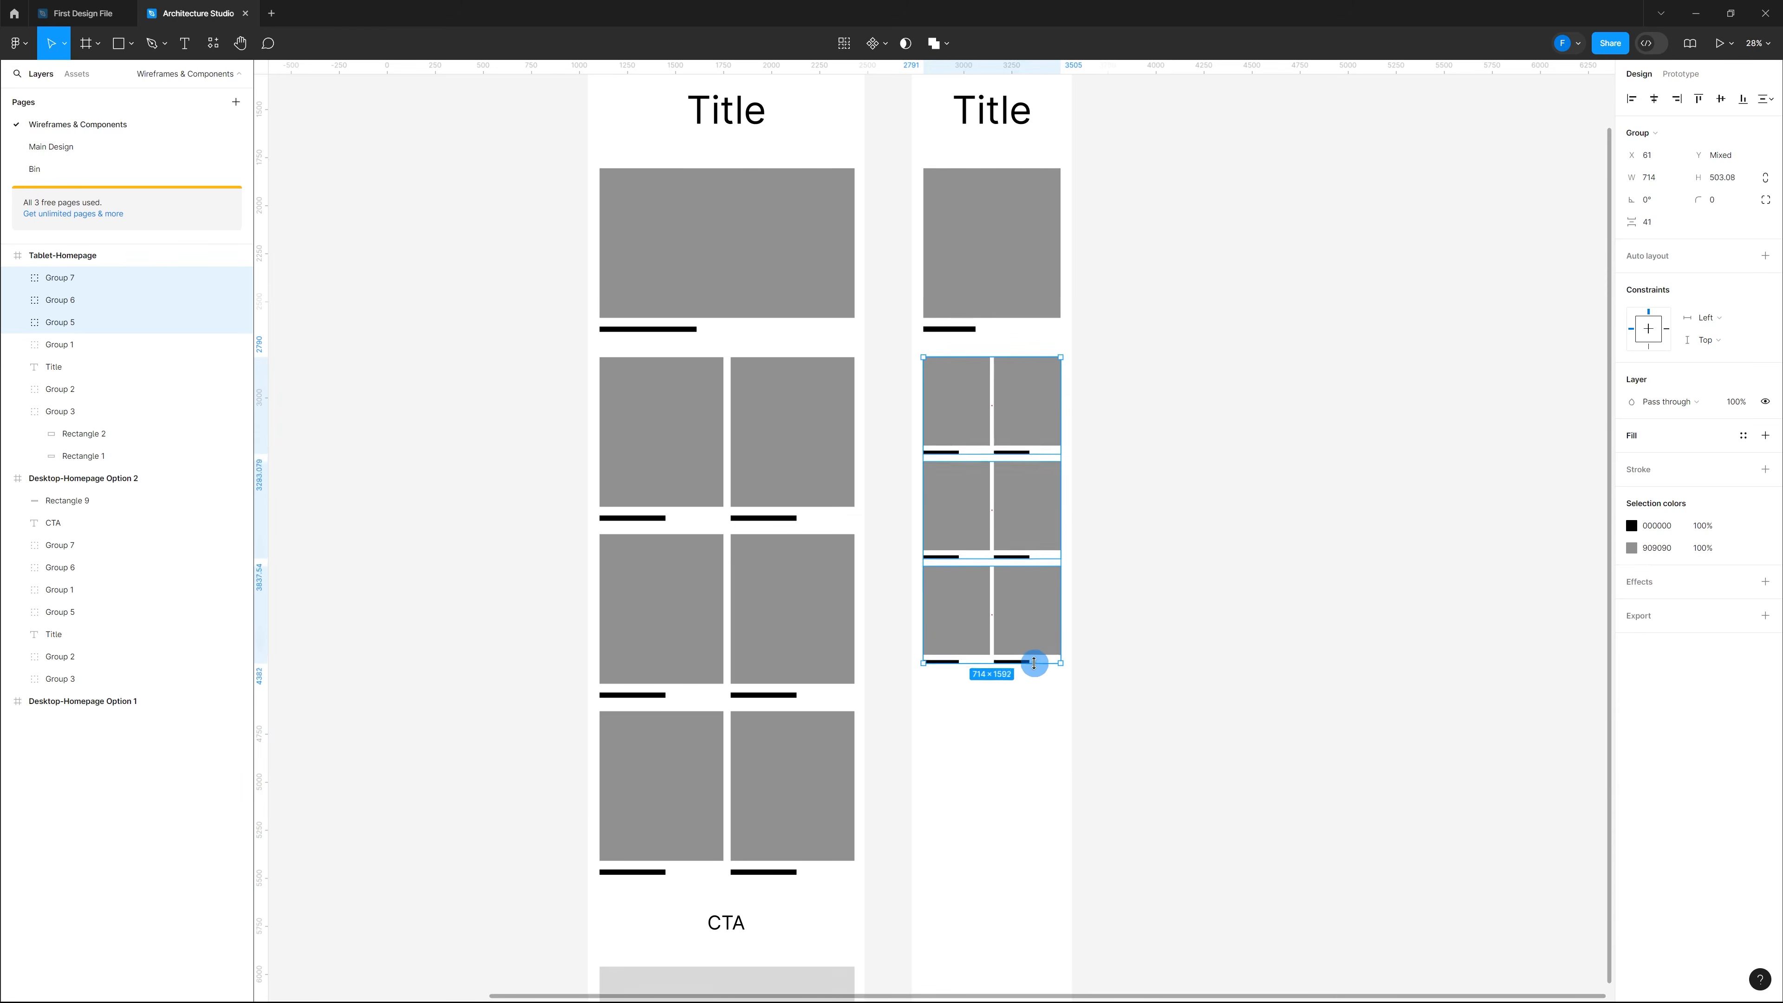
click(1132, 665)
Step: Copy the CTA text from Desktop-Homepage Option 2 into Tablet-Homepage and place it below the last image row
scroll(1128, 665, down, 5)
scroll(1107, 679, up, 3)
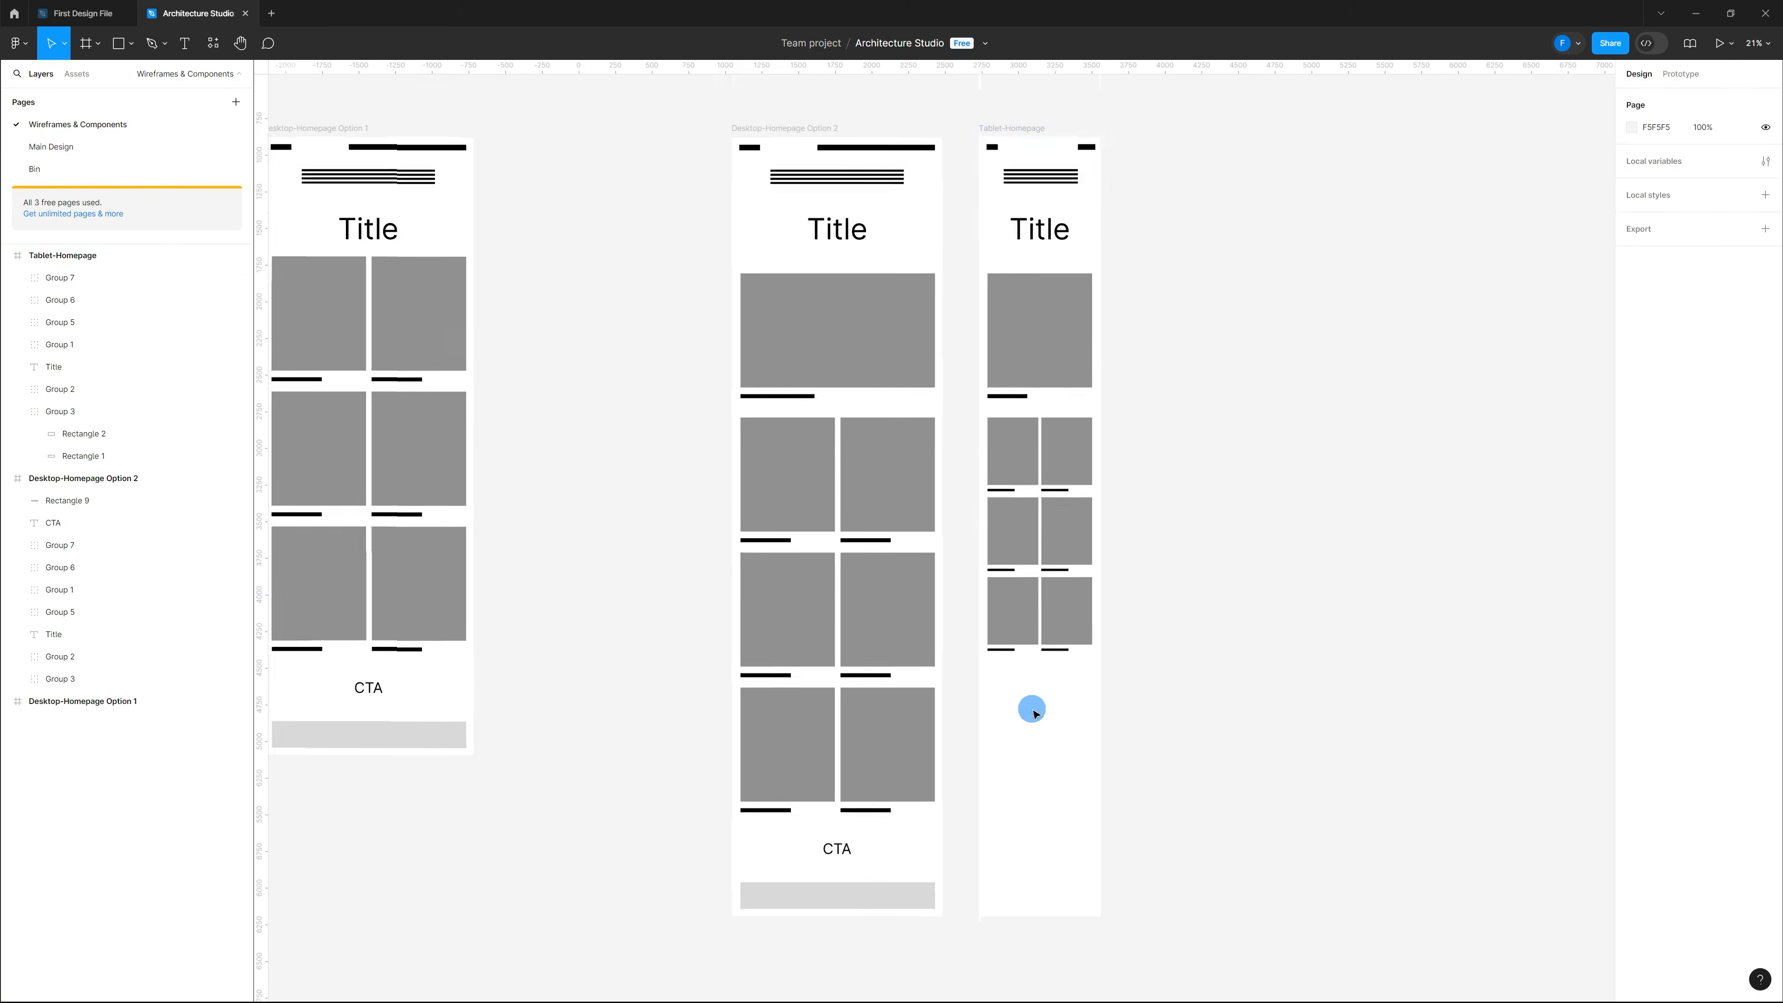
scroll(1032, 711, down, 3)
click(837, 714)
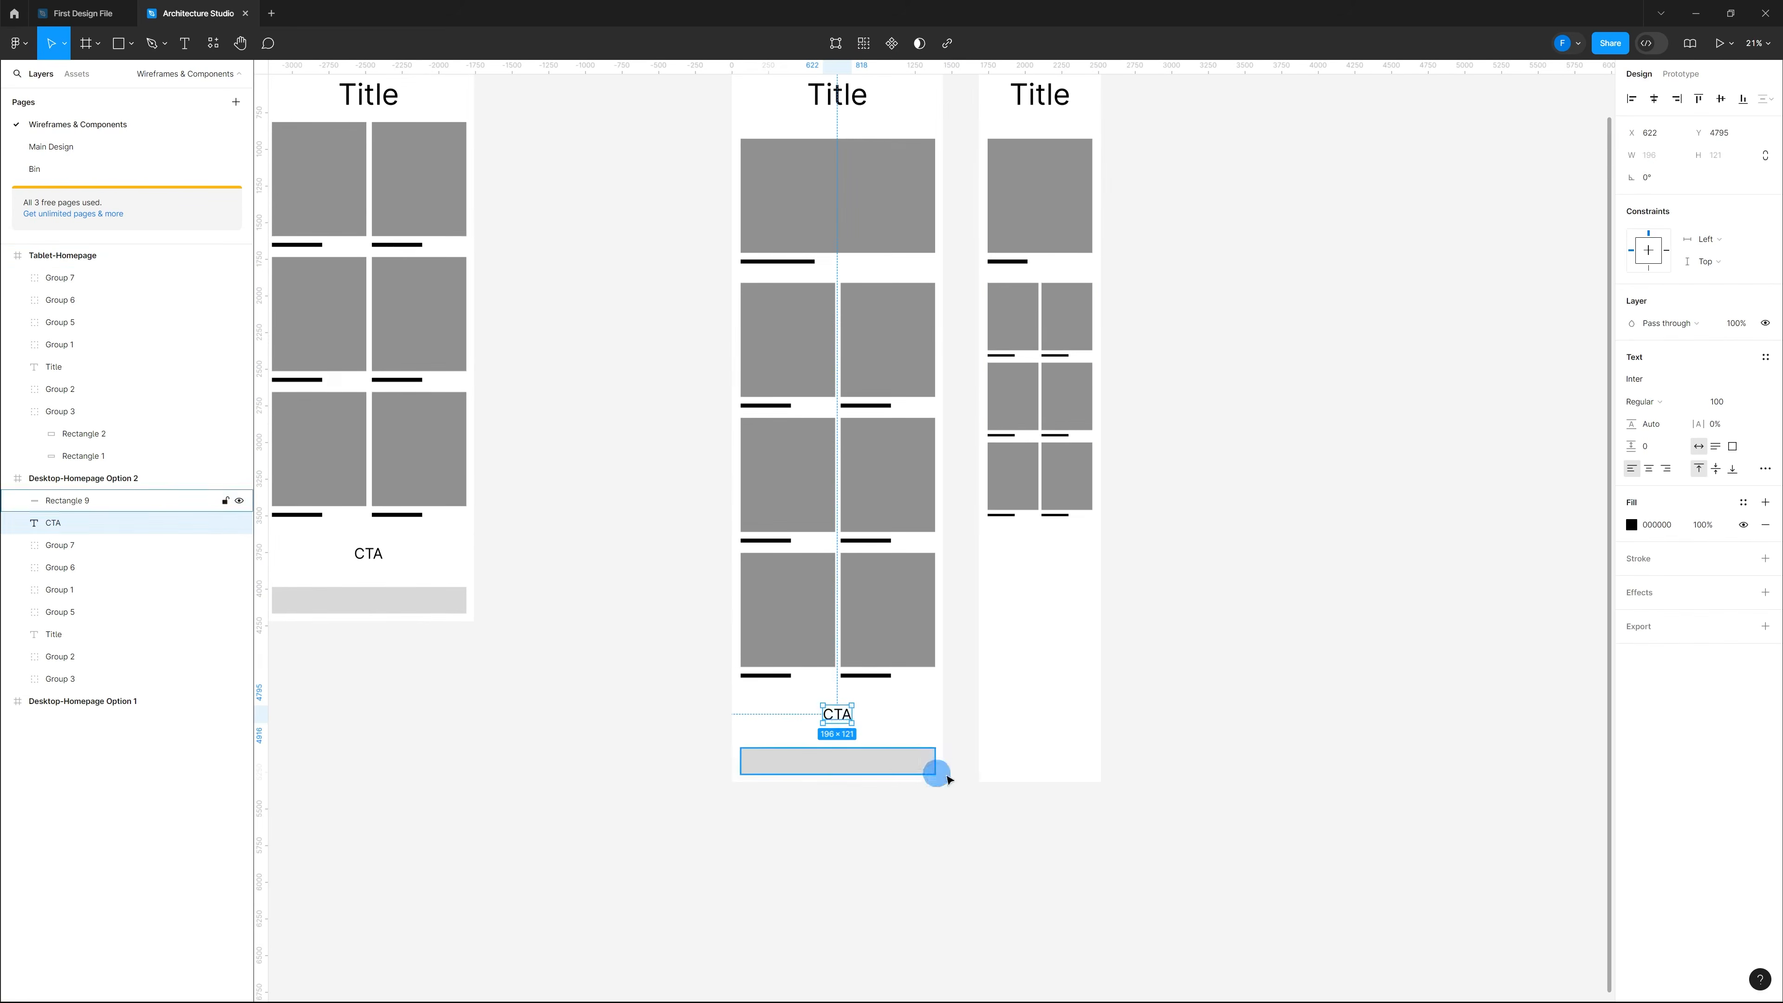
scroll(947, 777, down, 2)
scroll(1080, 149, down, 3)
click(1052, 97)
key(ctrl+v)
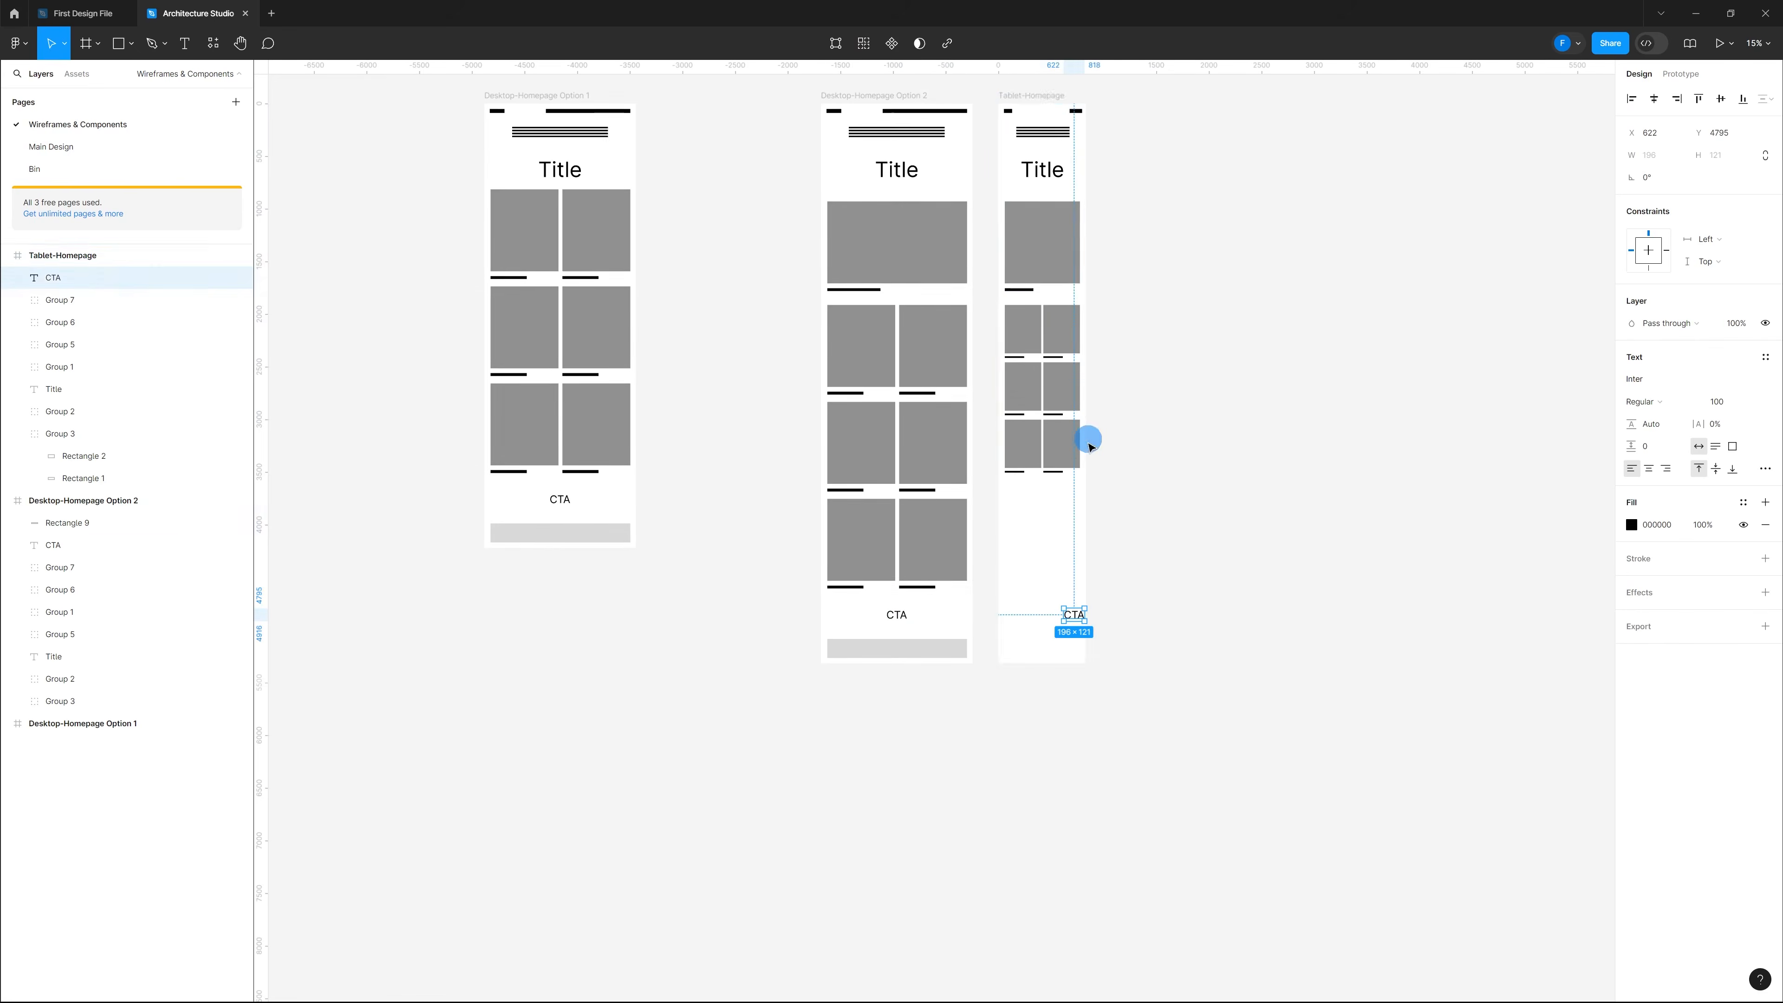
scroll(1067, 499, up, 2)
drag(1083, 669, 1042, 493)
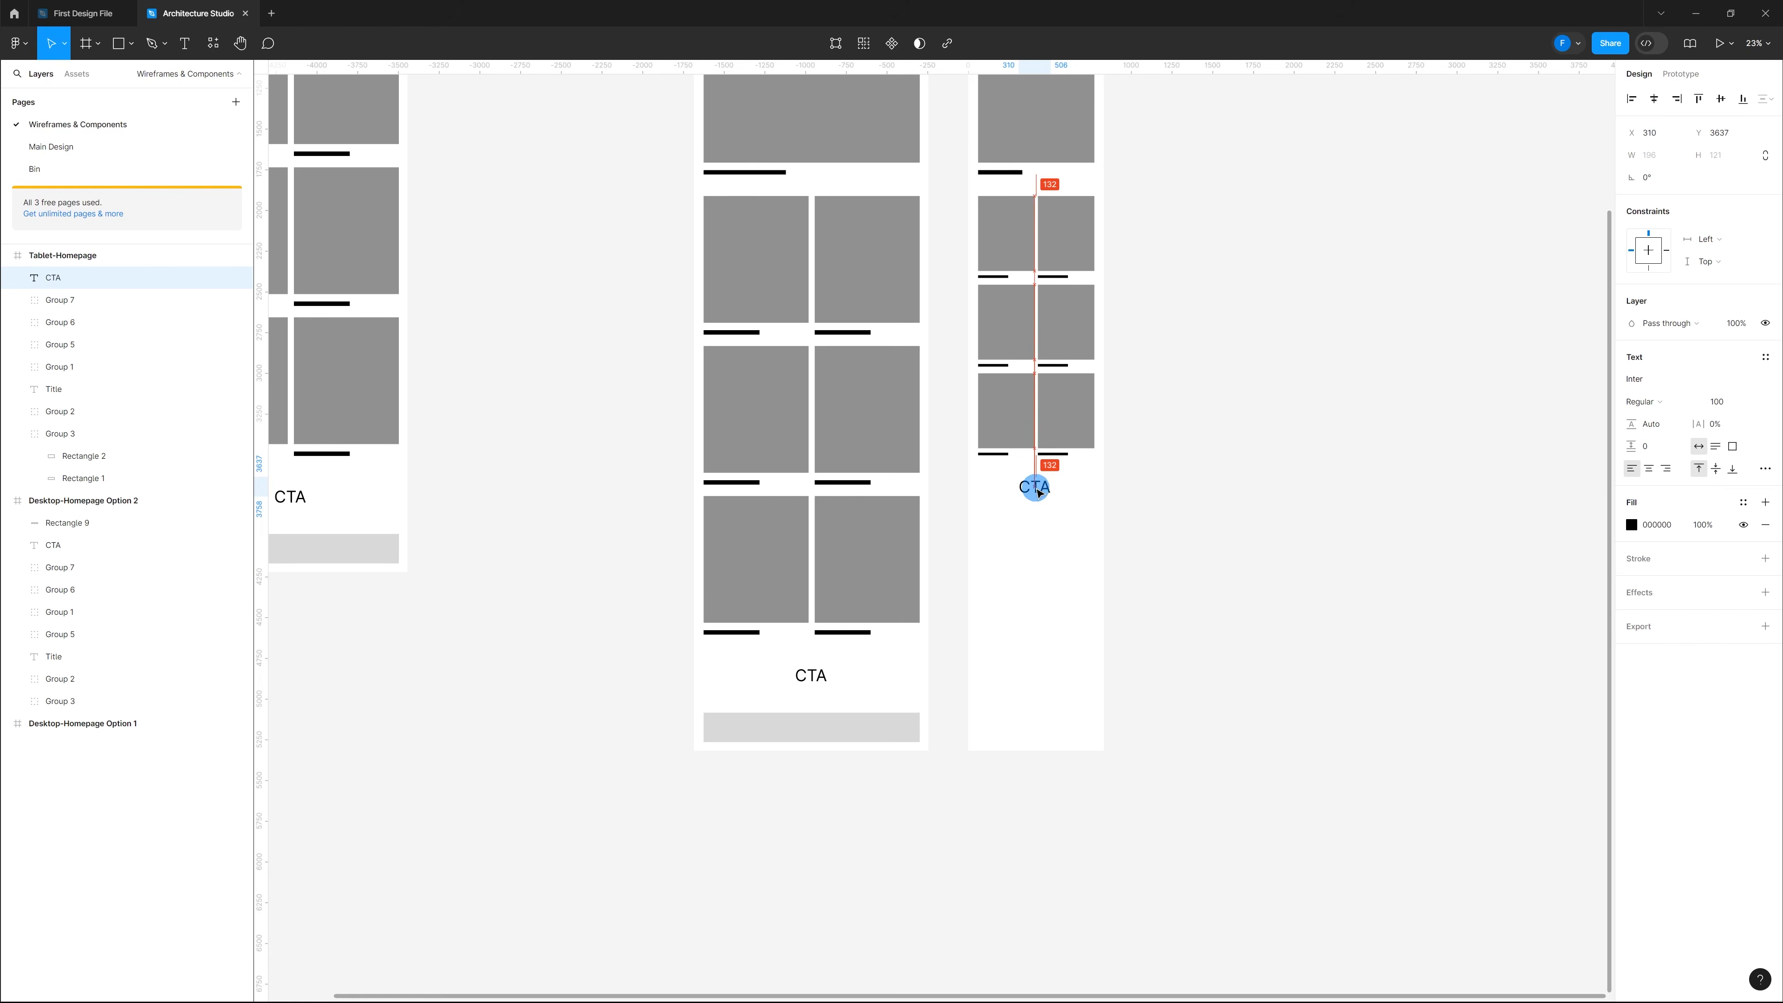
drag(1040, 493, 1040, 493)
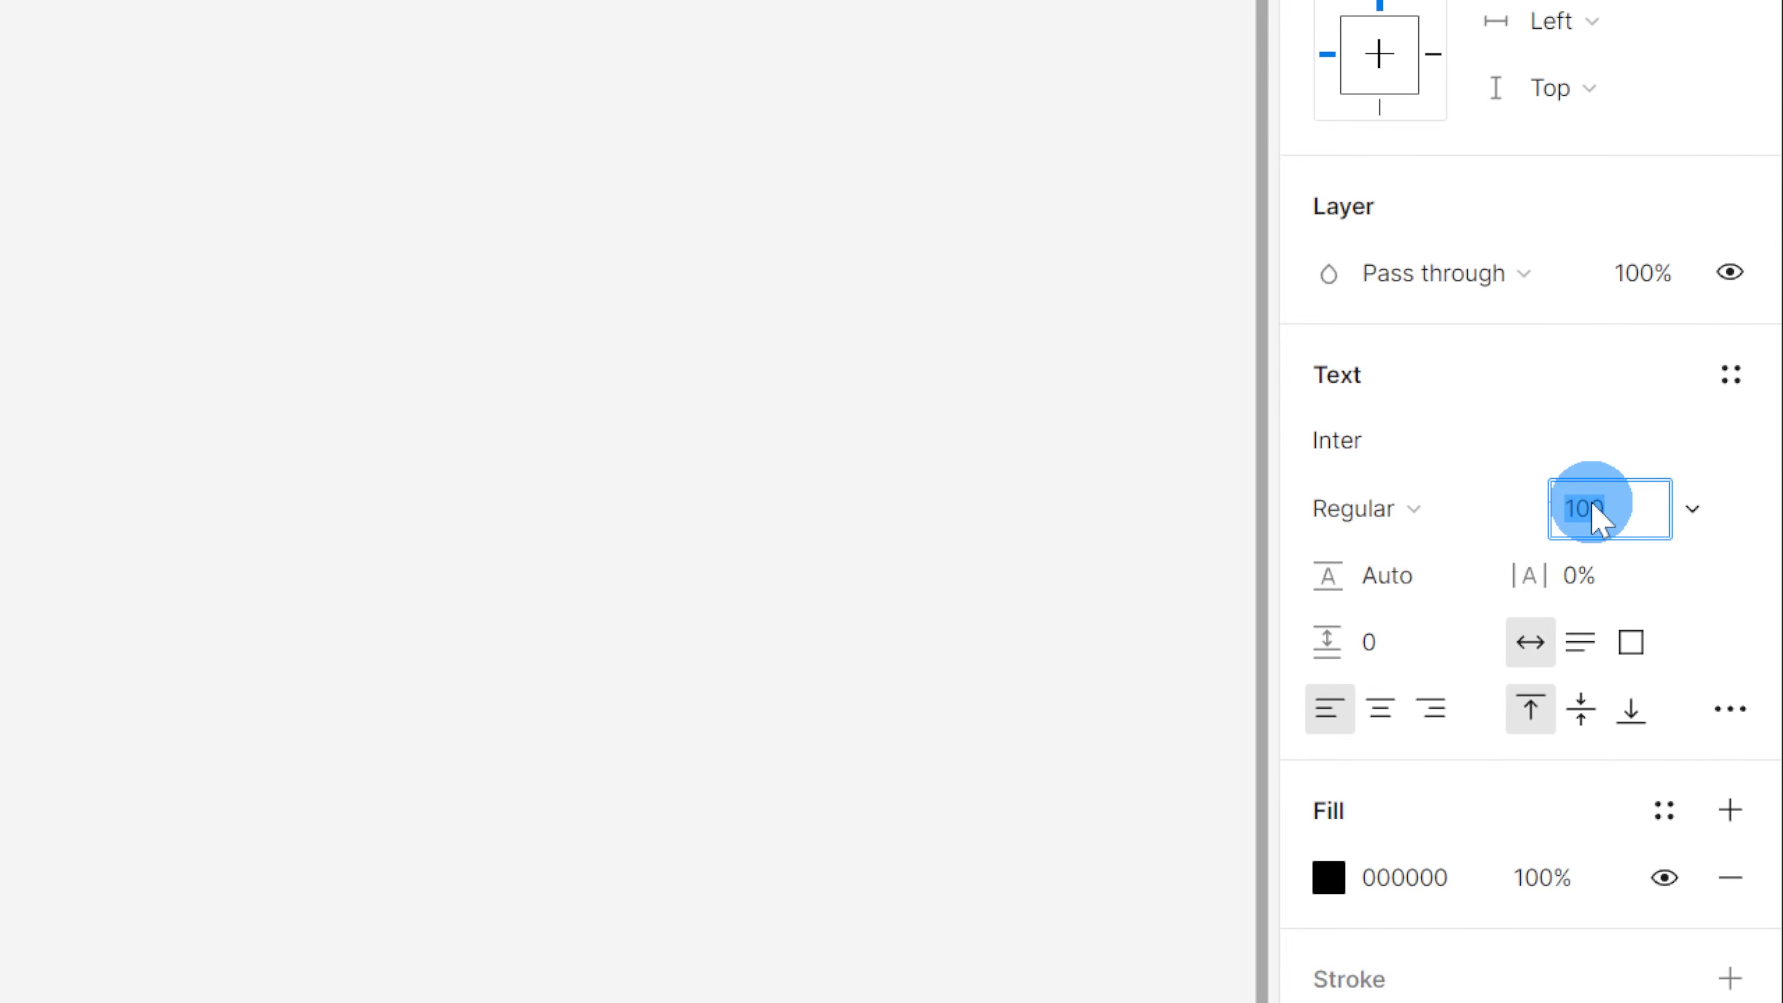
Step: Set the tablet CTA text's font size to 70 and center it horizontally in the frame
text(70)
key(Return)
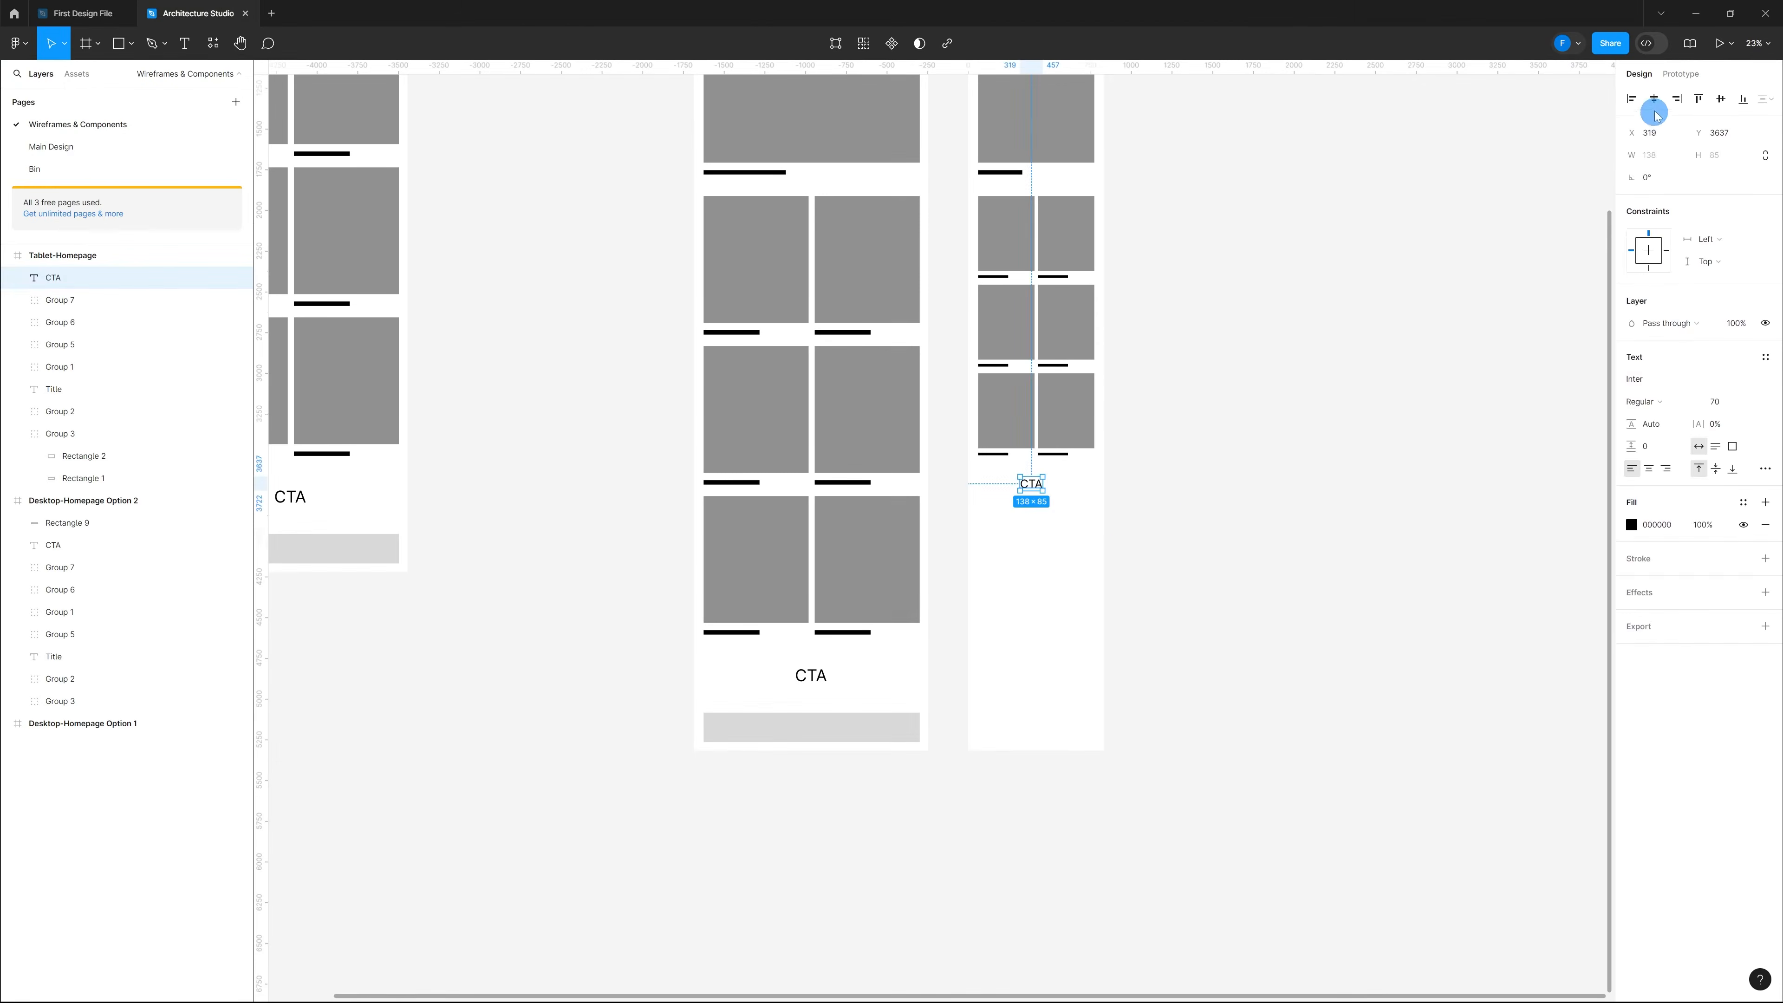
click(1655, 110)
click(1151, 485)
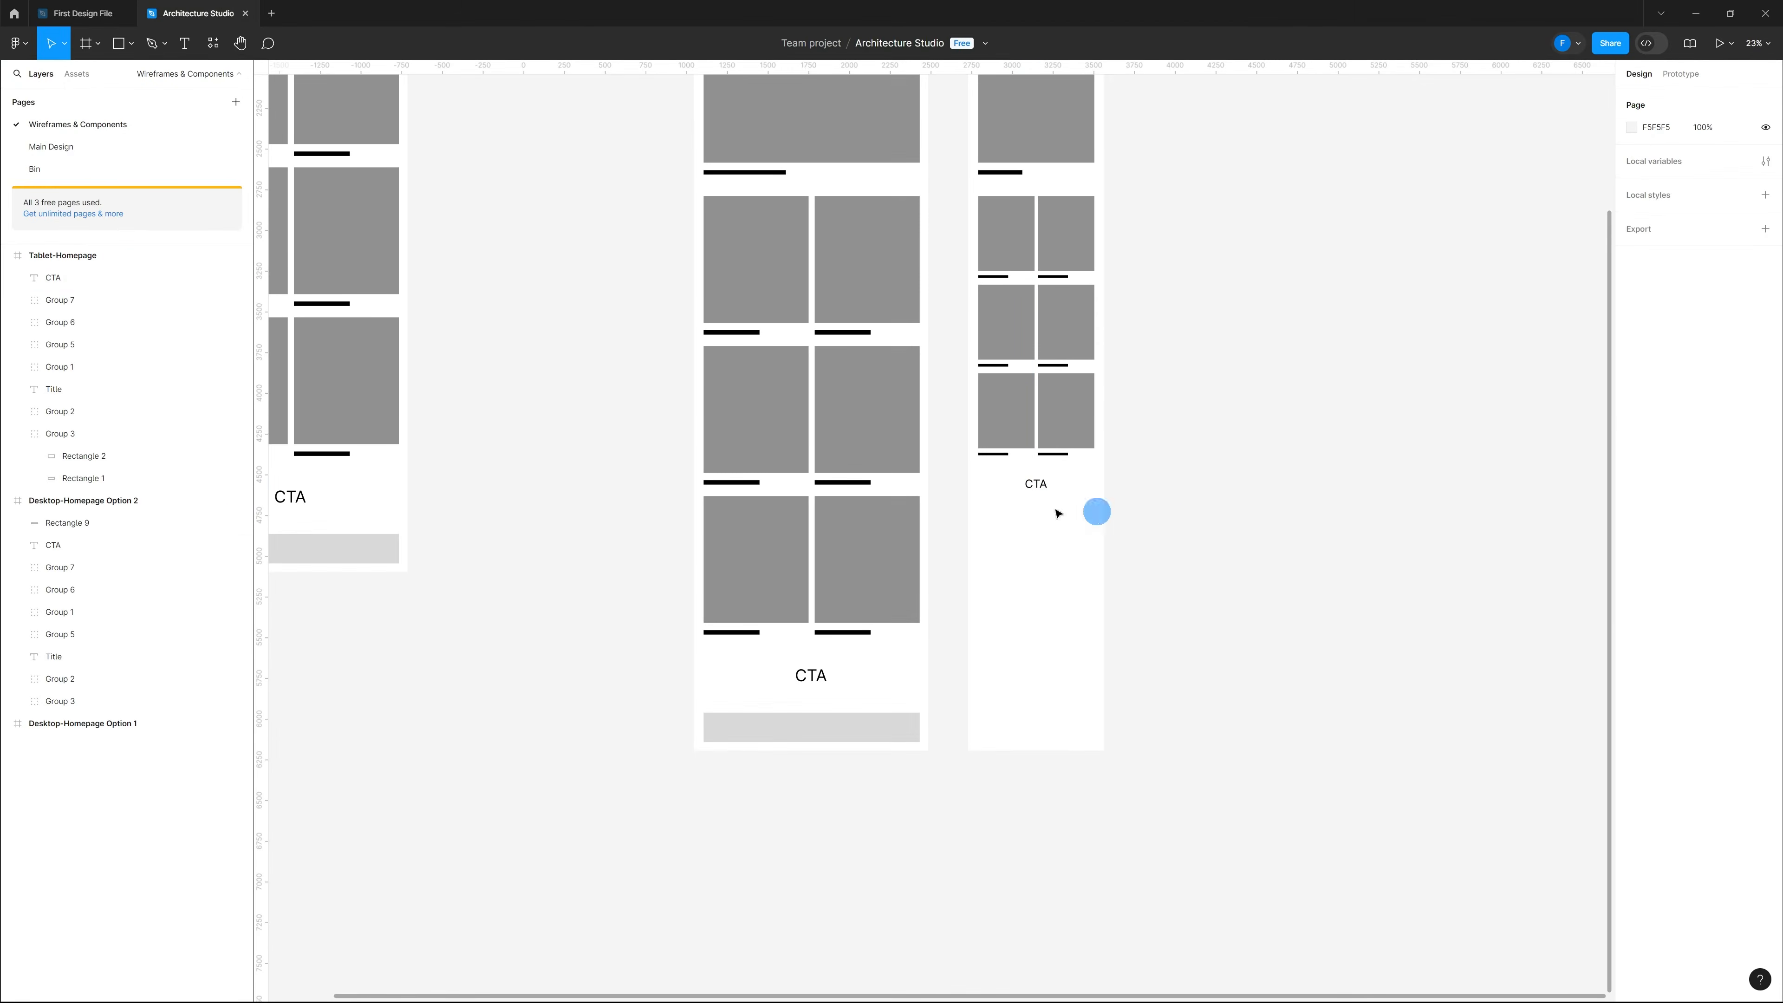
Step: Copy the light gray footer rectangle into Tablet-Homepage, place it below the CTA, and narrow it to about 744 wide
click(845, 743)
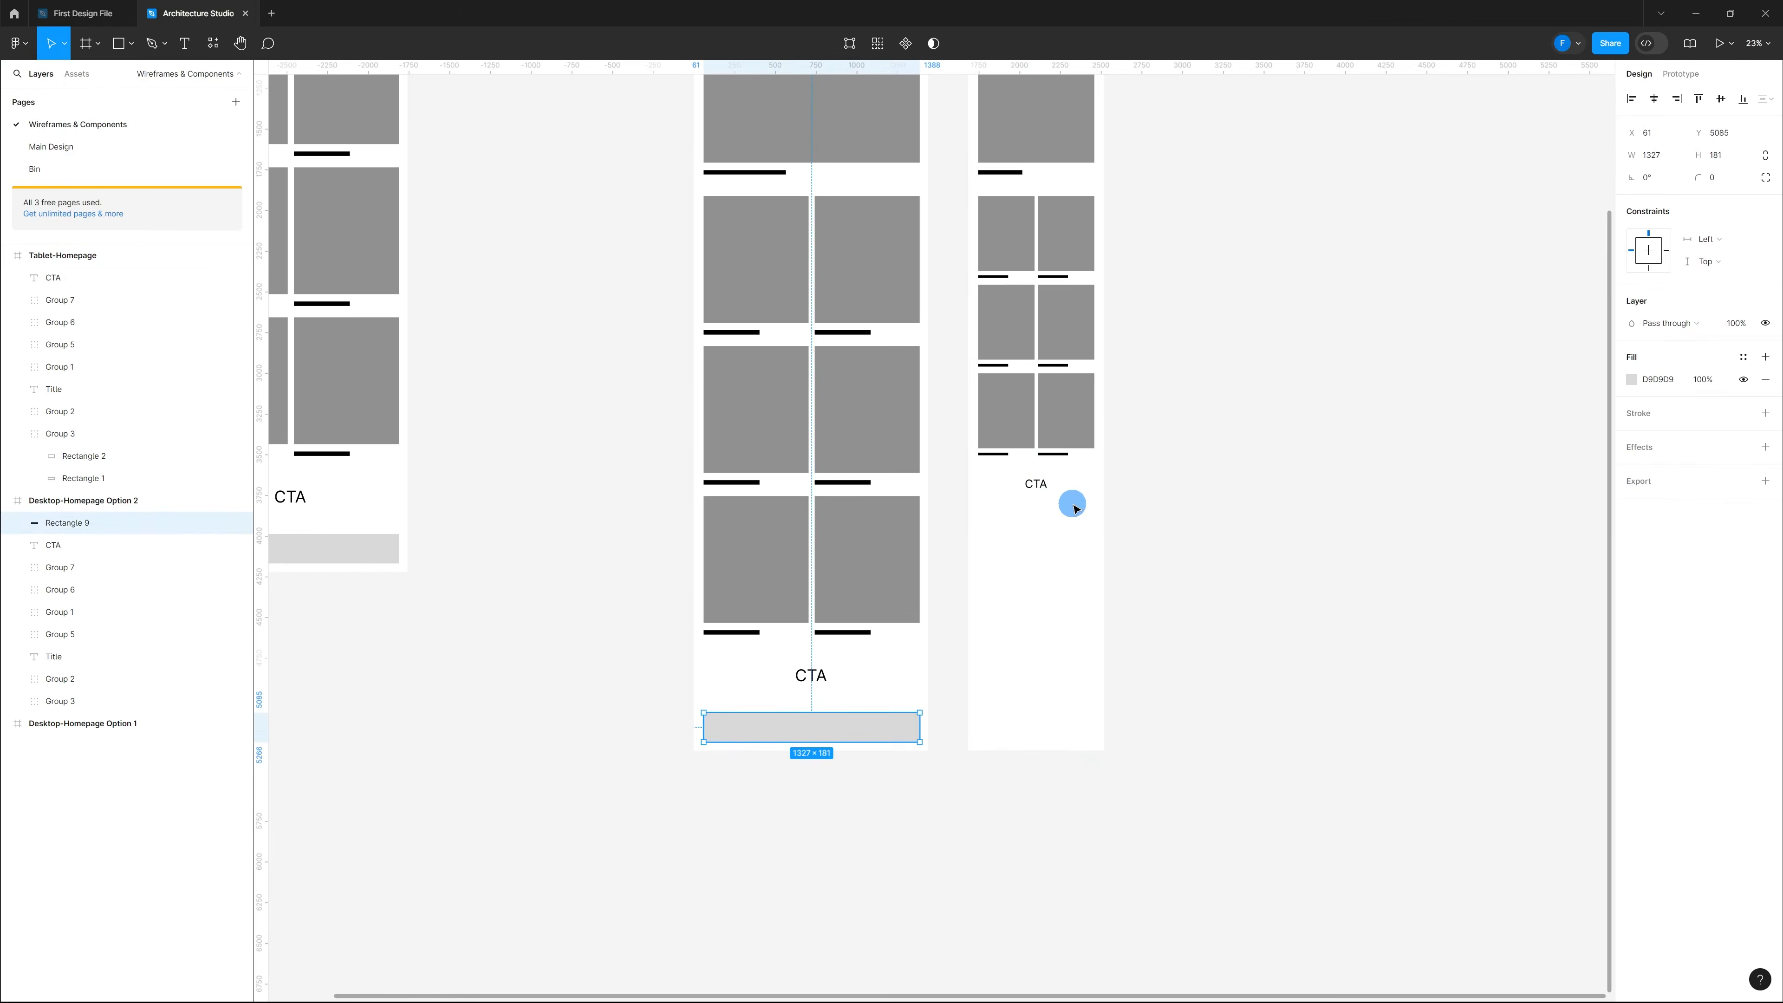
click(1105, 487)
scroll(1086, 483, down, 3)
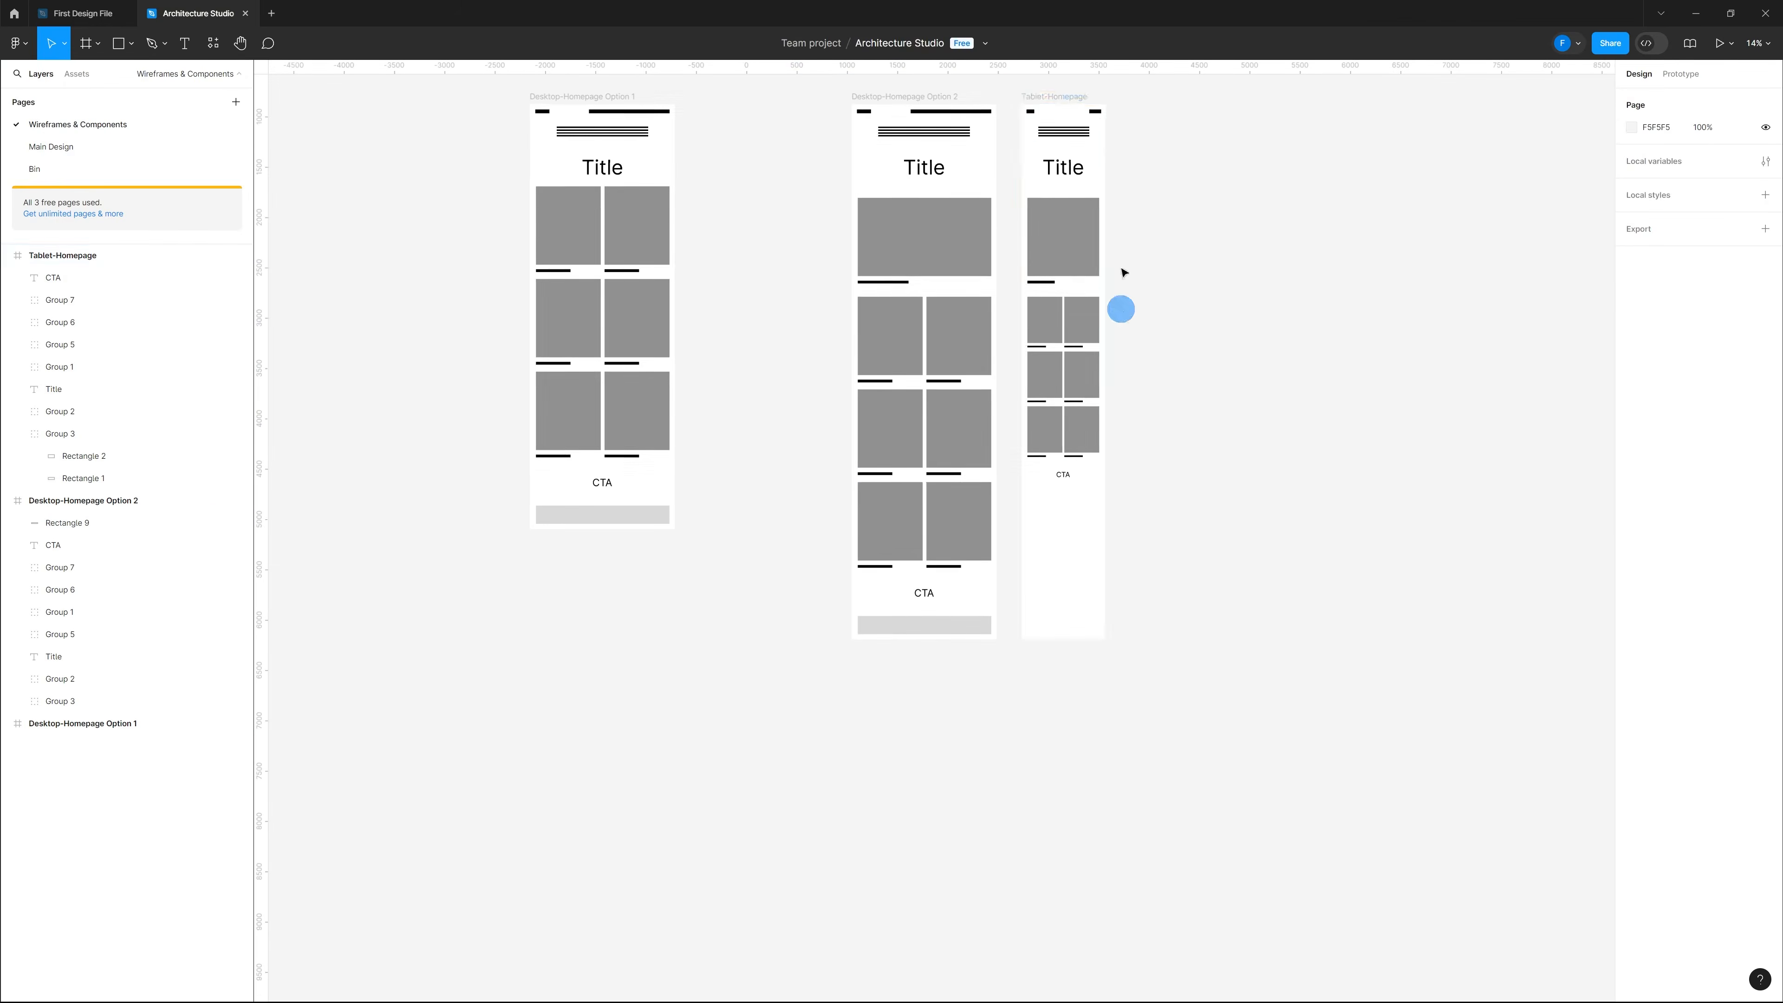
click(1081, 107)
key(ctrl+v)
scroll(1079, 542, up, 4)
drag(1082, 721, 1084, 505)
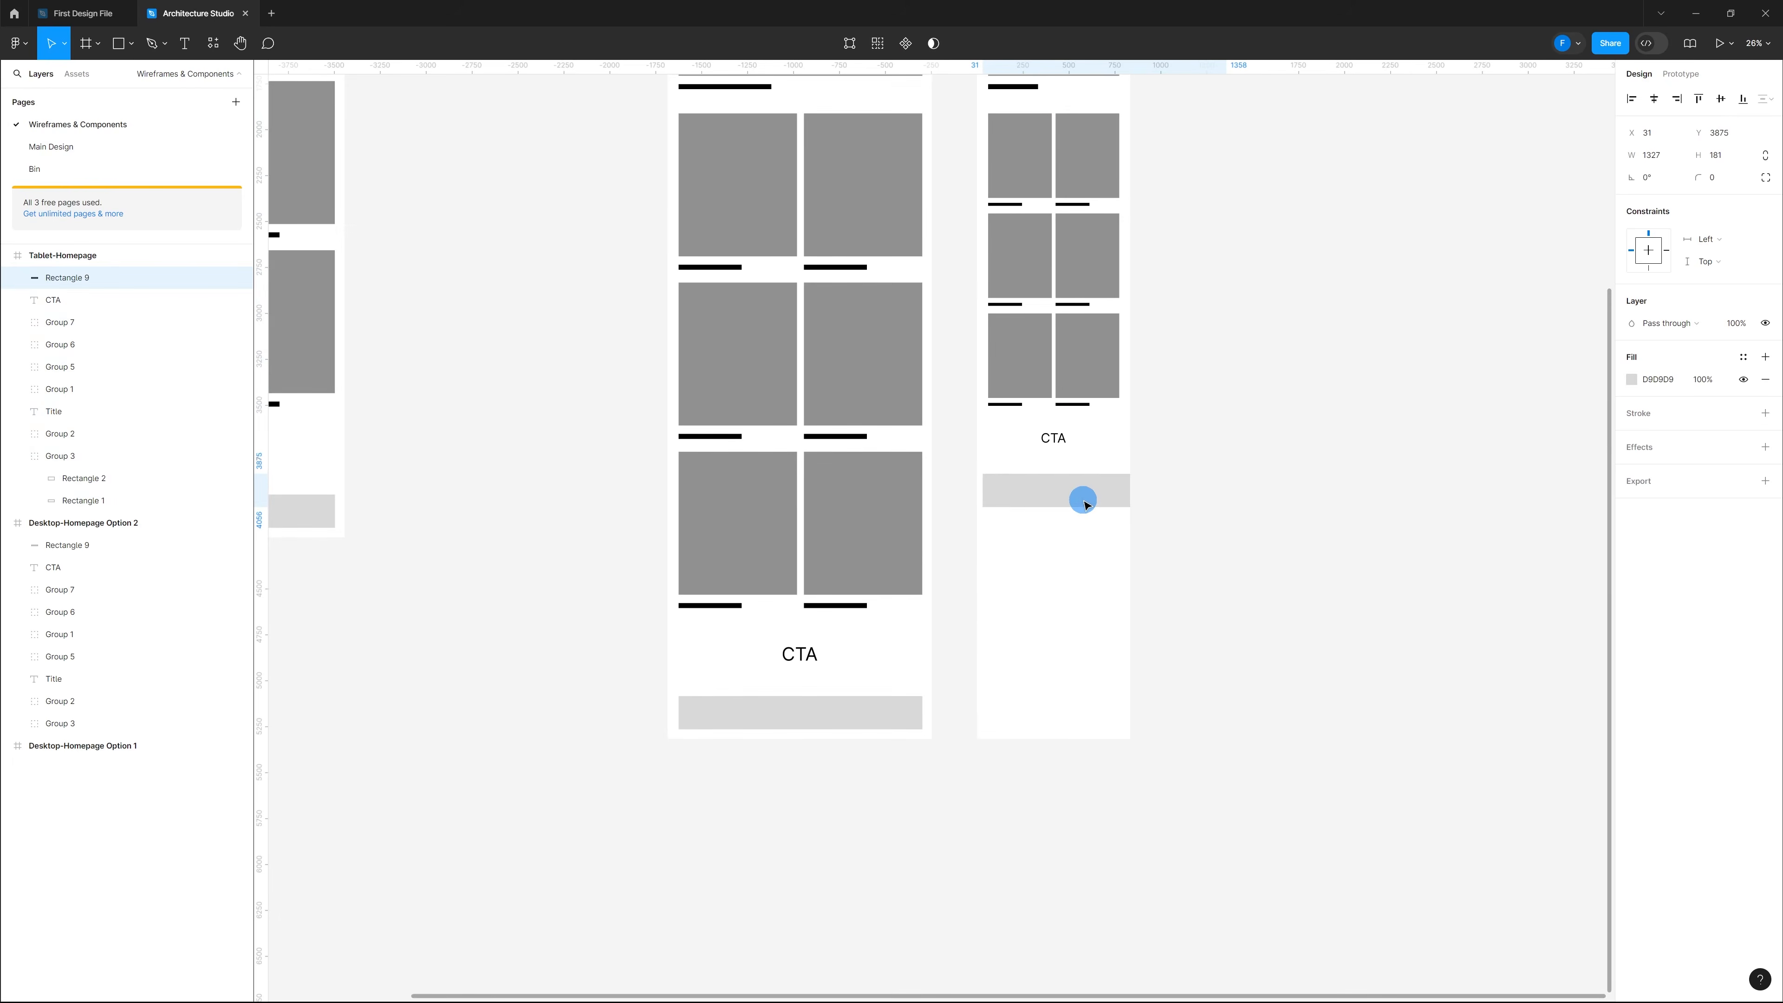
drag(1210, 490, 1123, 493)
click(1154, 509)
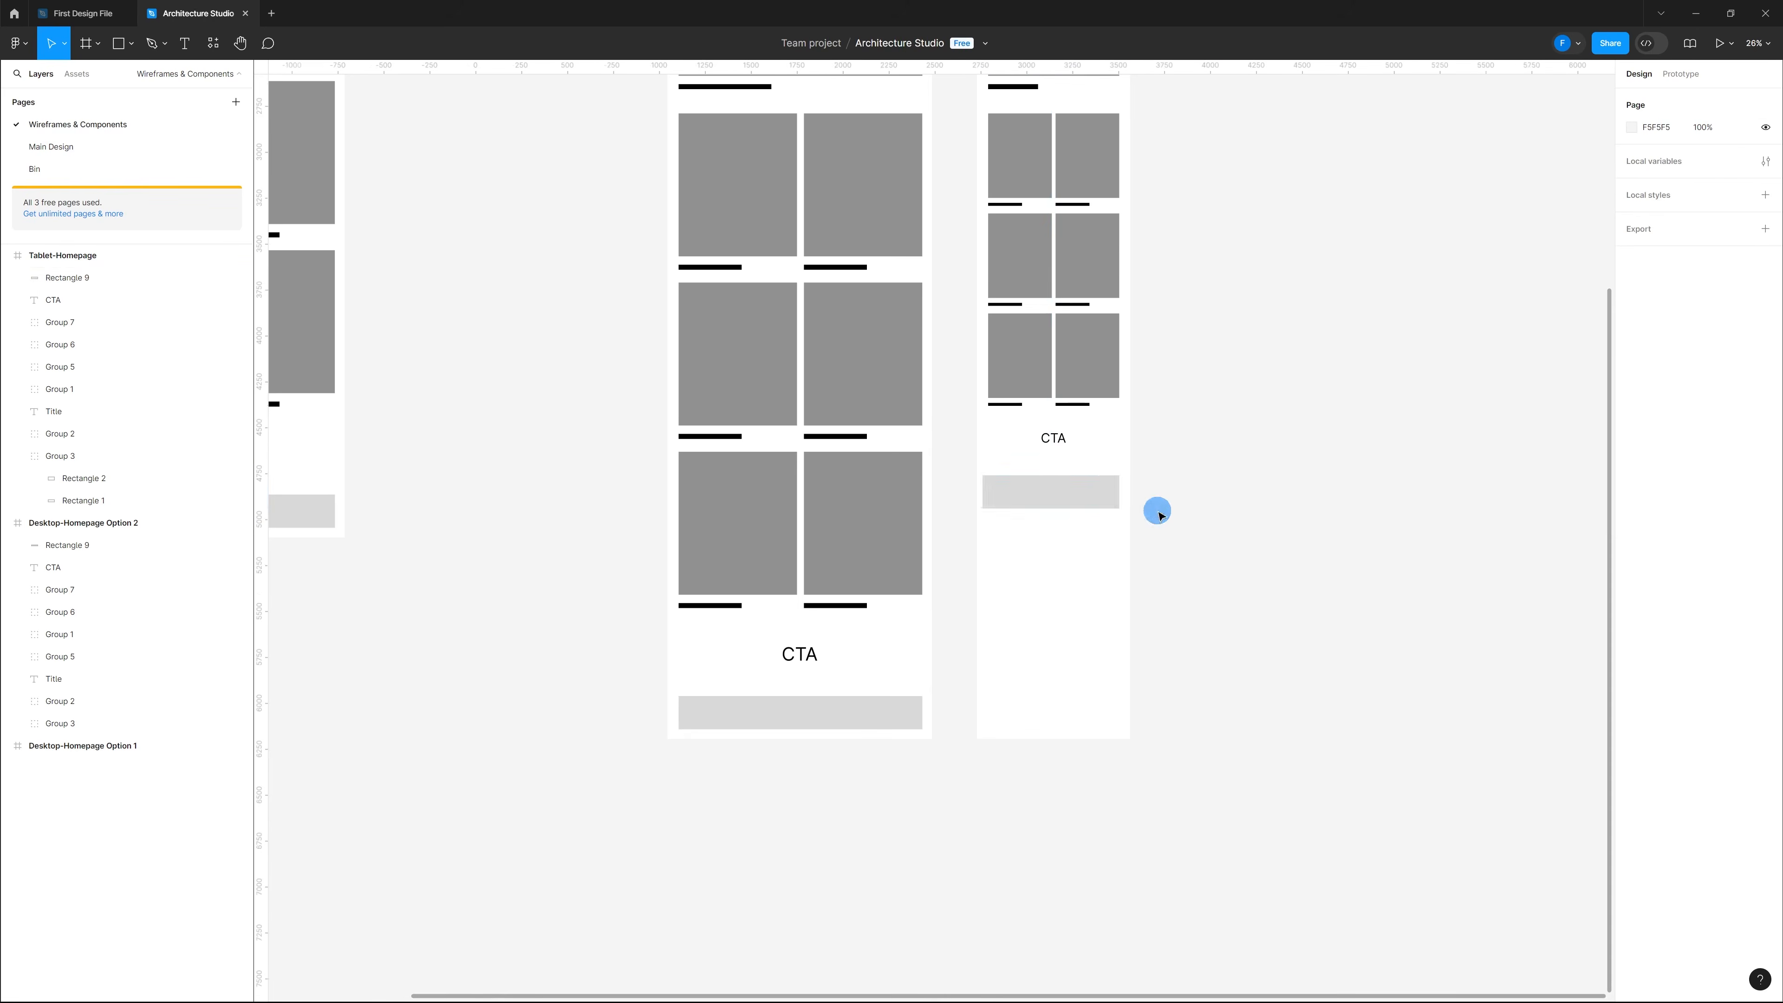
Step: Shorten the Tablet-Homepage frame to about 4118 high so it ends just below the footer rectangle
scroll(1063, 498, down, 5)
click(1063, 186)
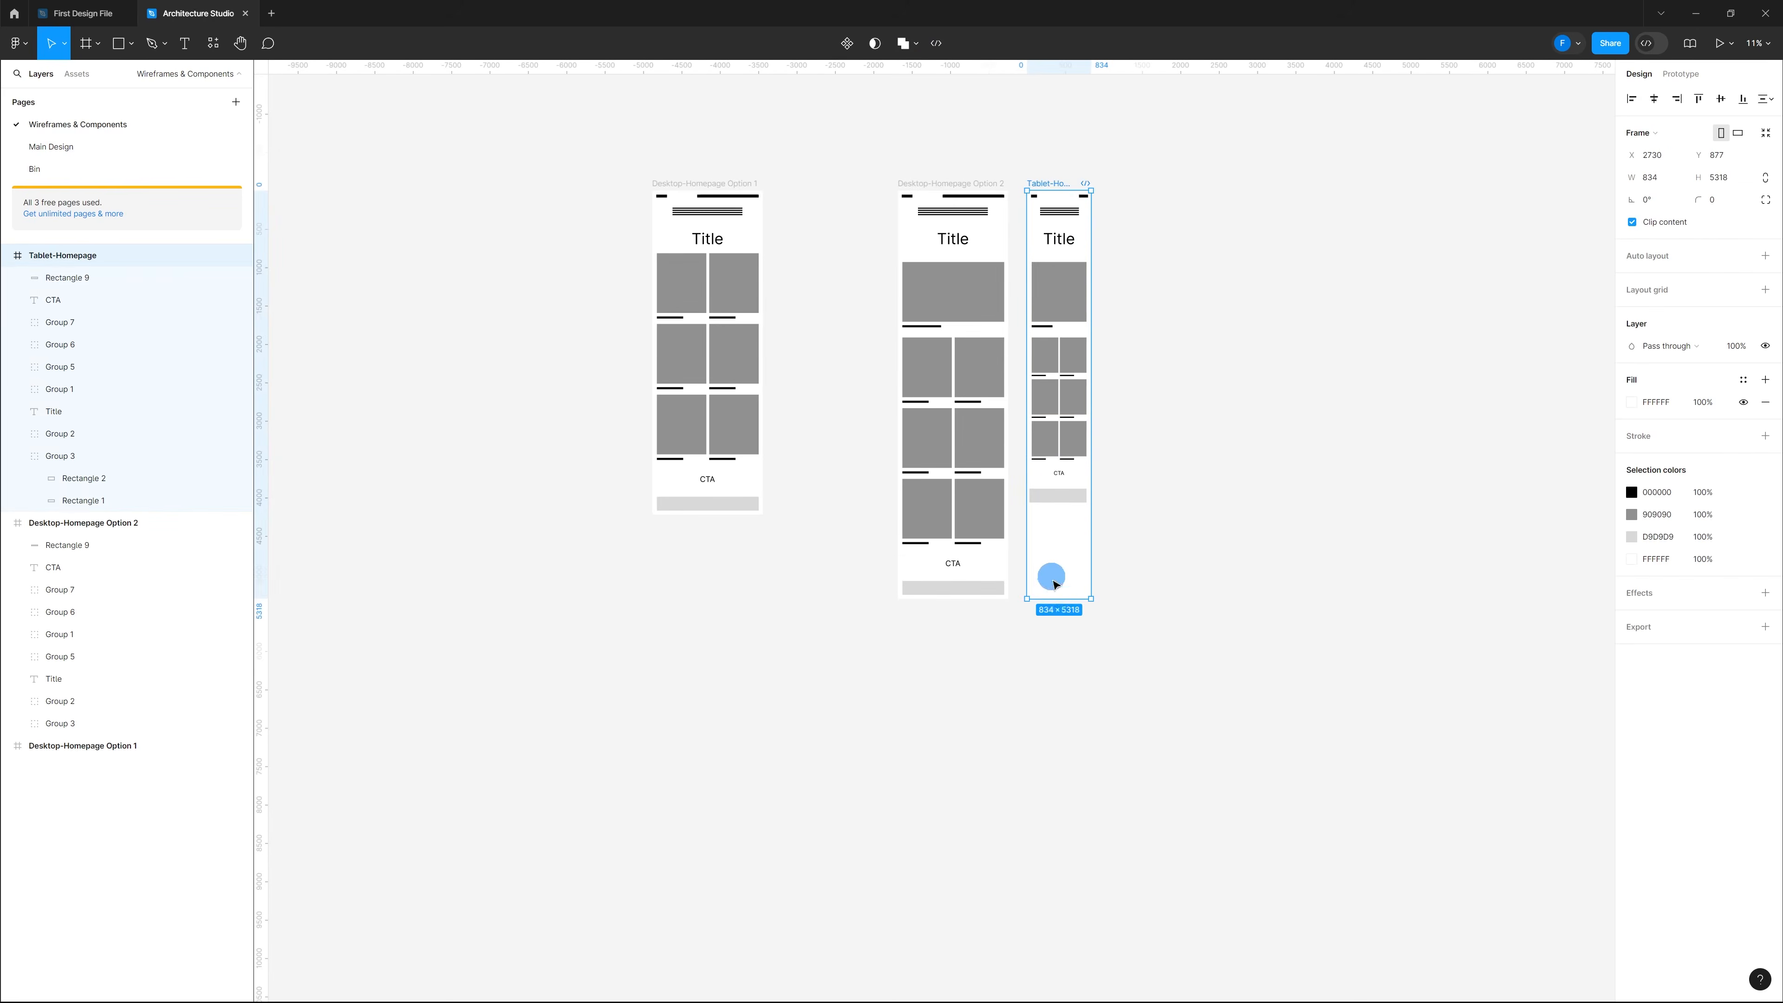
drag(1058, 600, 1056, 513)
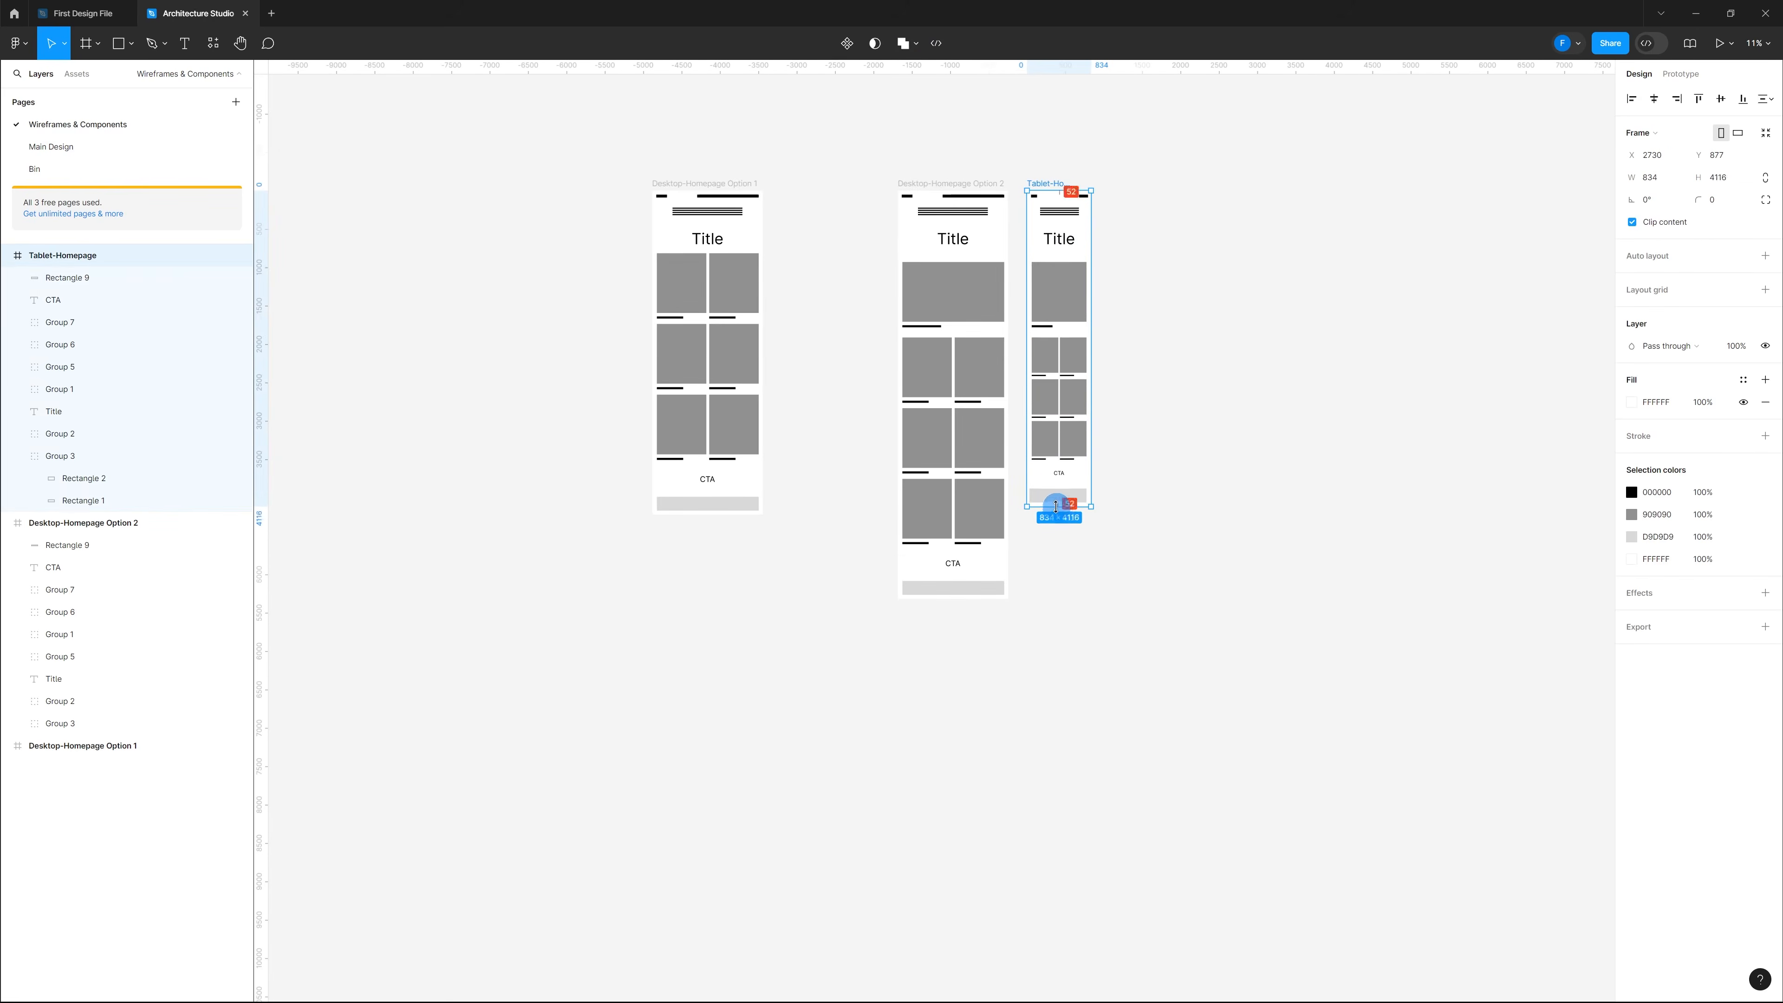
click(1164, 502)
Step: Move the image groups, CTA and footer rectangle up closer to the title in both Desktop-Homepage Option 2 and Tablet-Homepage
scroll(1109, 292, up, 4)
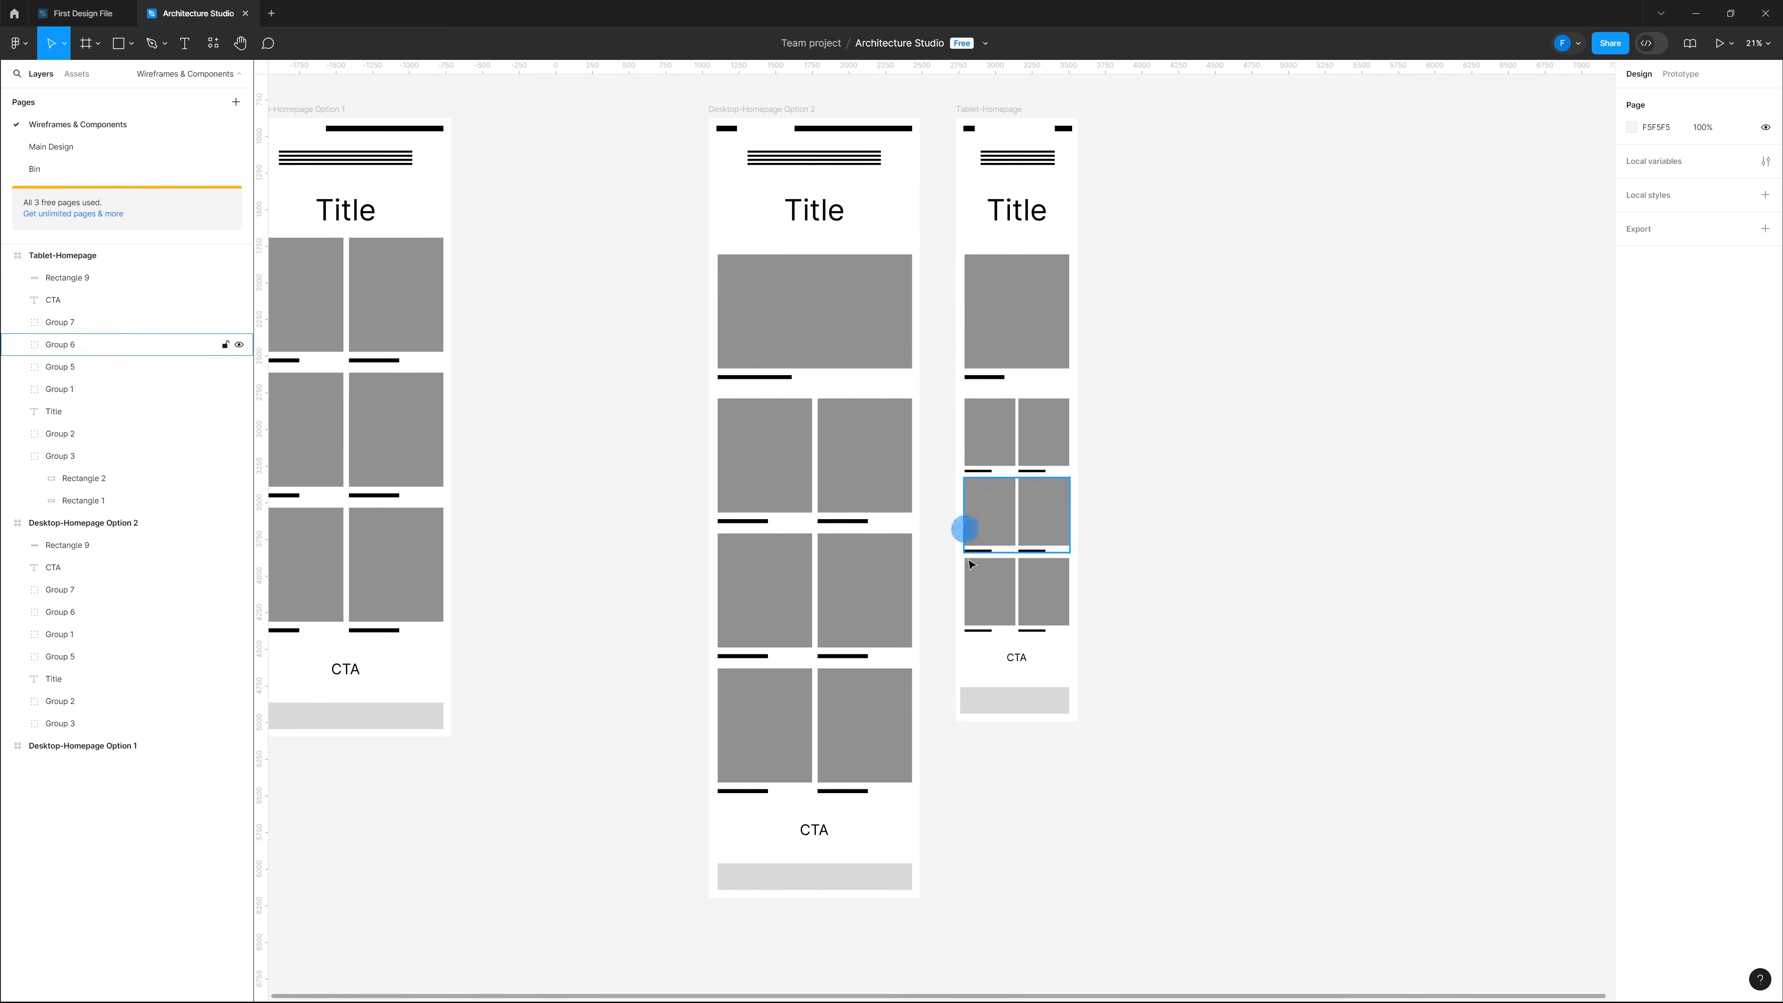
scroll(1013, 435, up, 4)
scroll(1014, 434, down, 5)
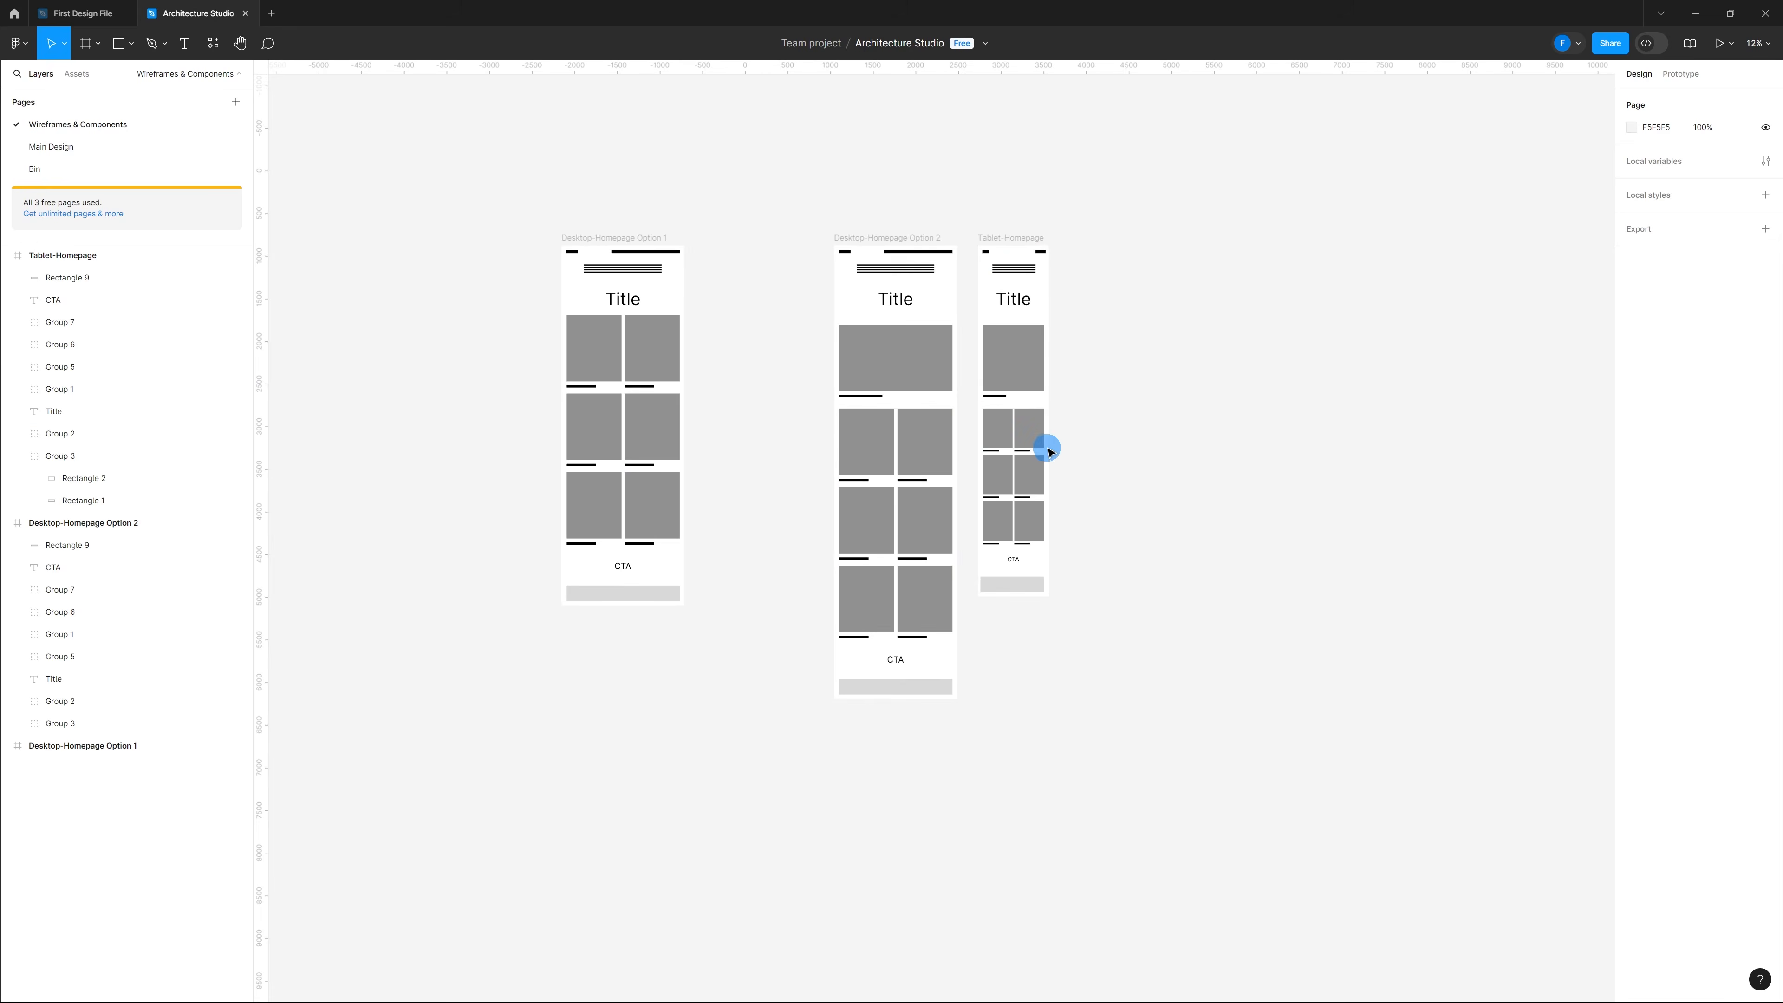
scroll(1075, 414, up, 2)
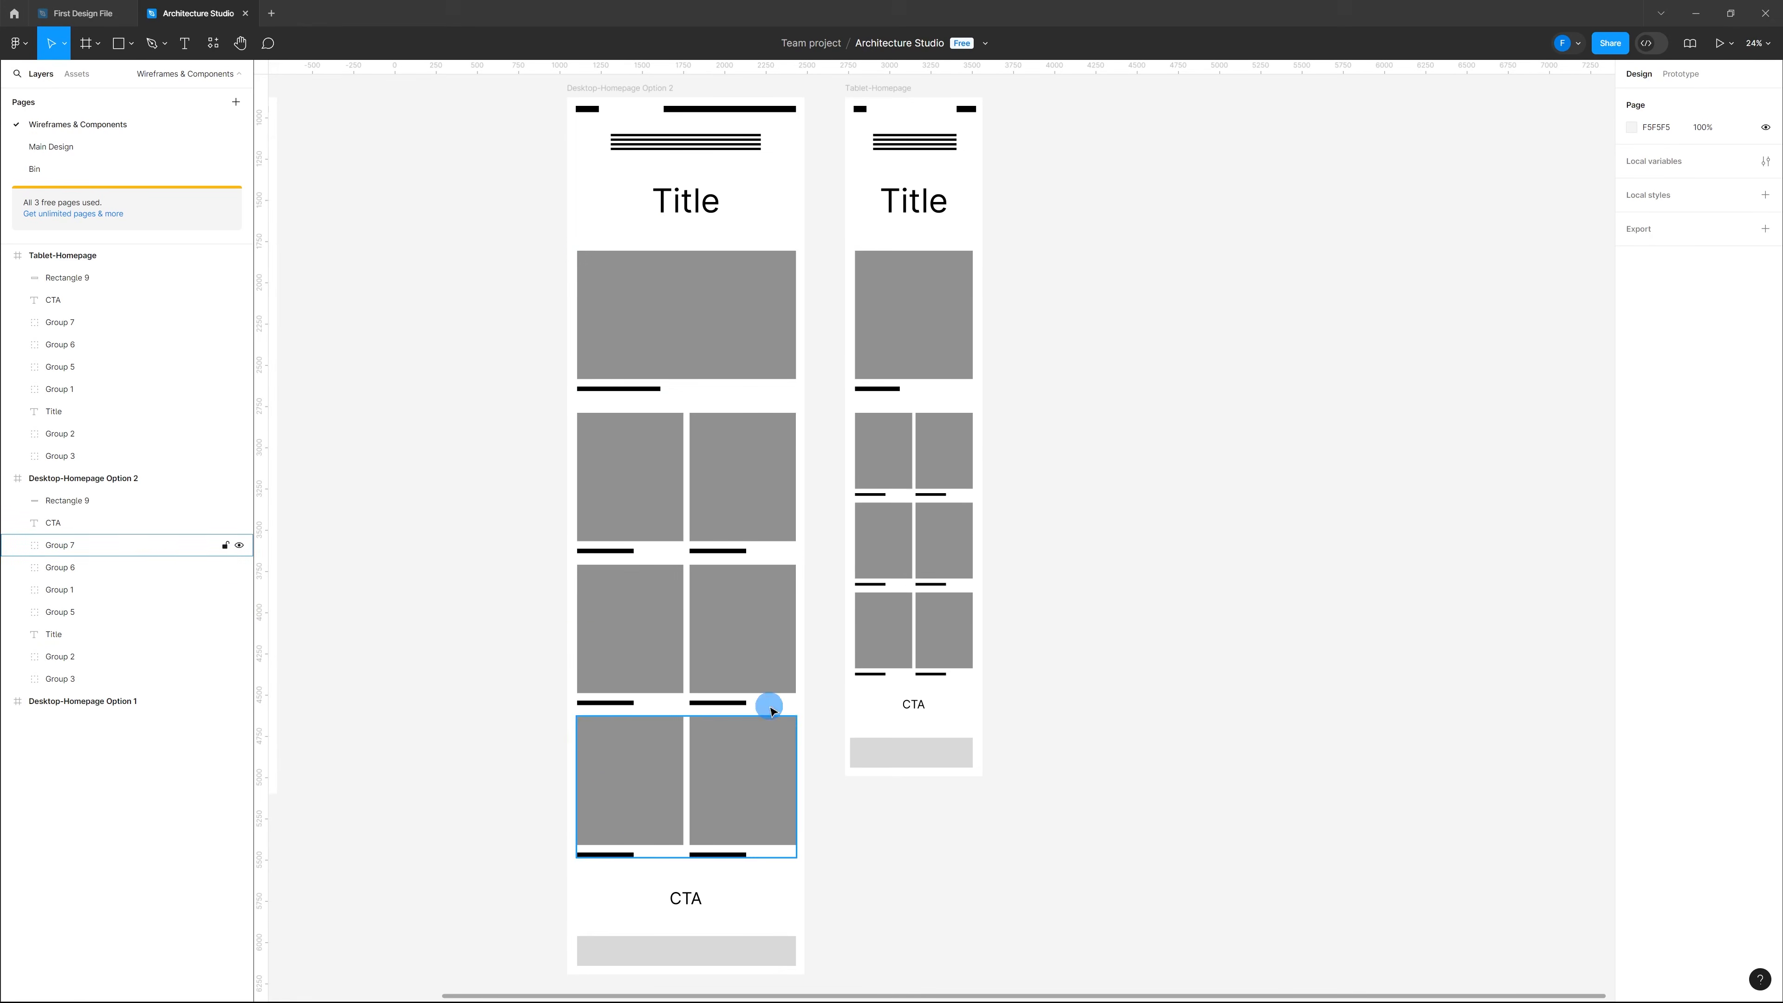
drag(810, 971, 645, 335)
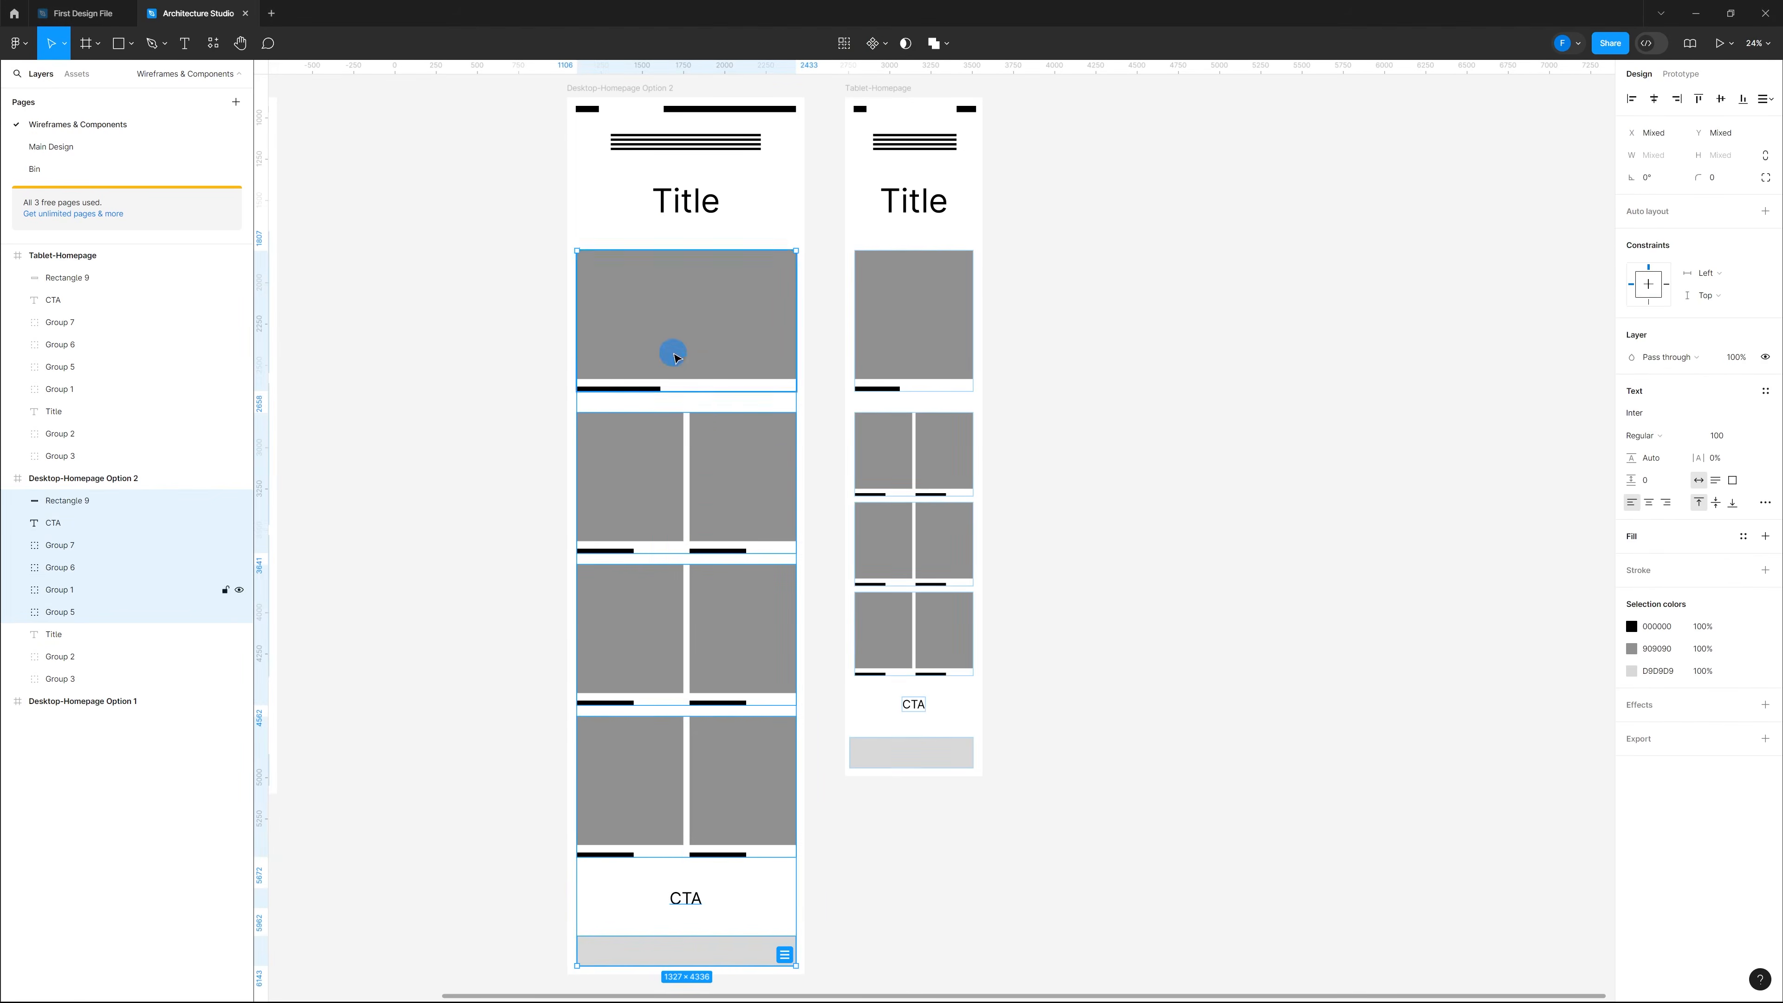
drag(720, 385, 719, 364)
click(1038, 411)
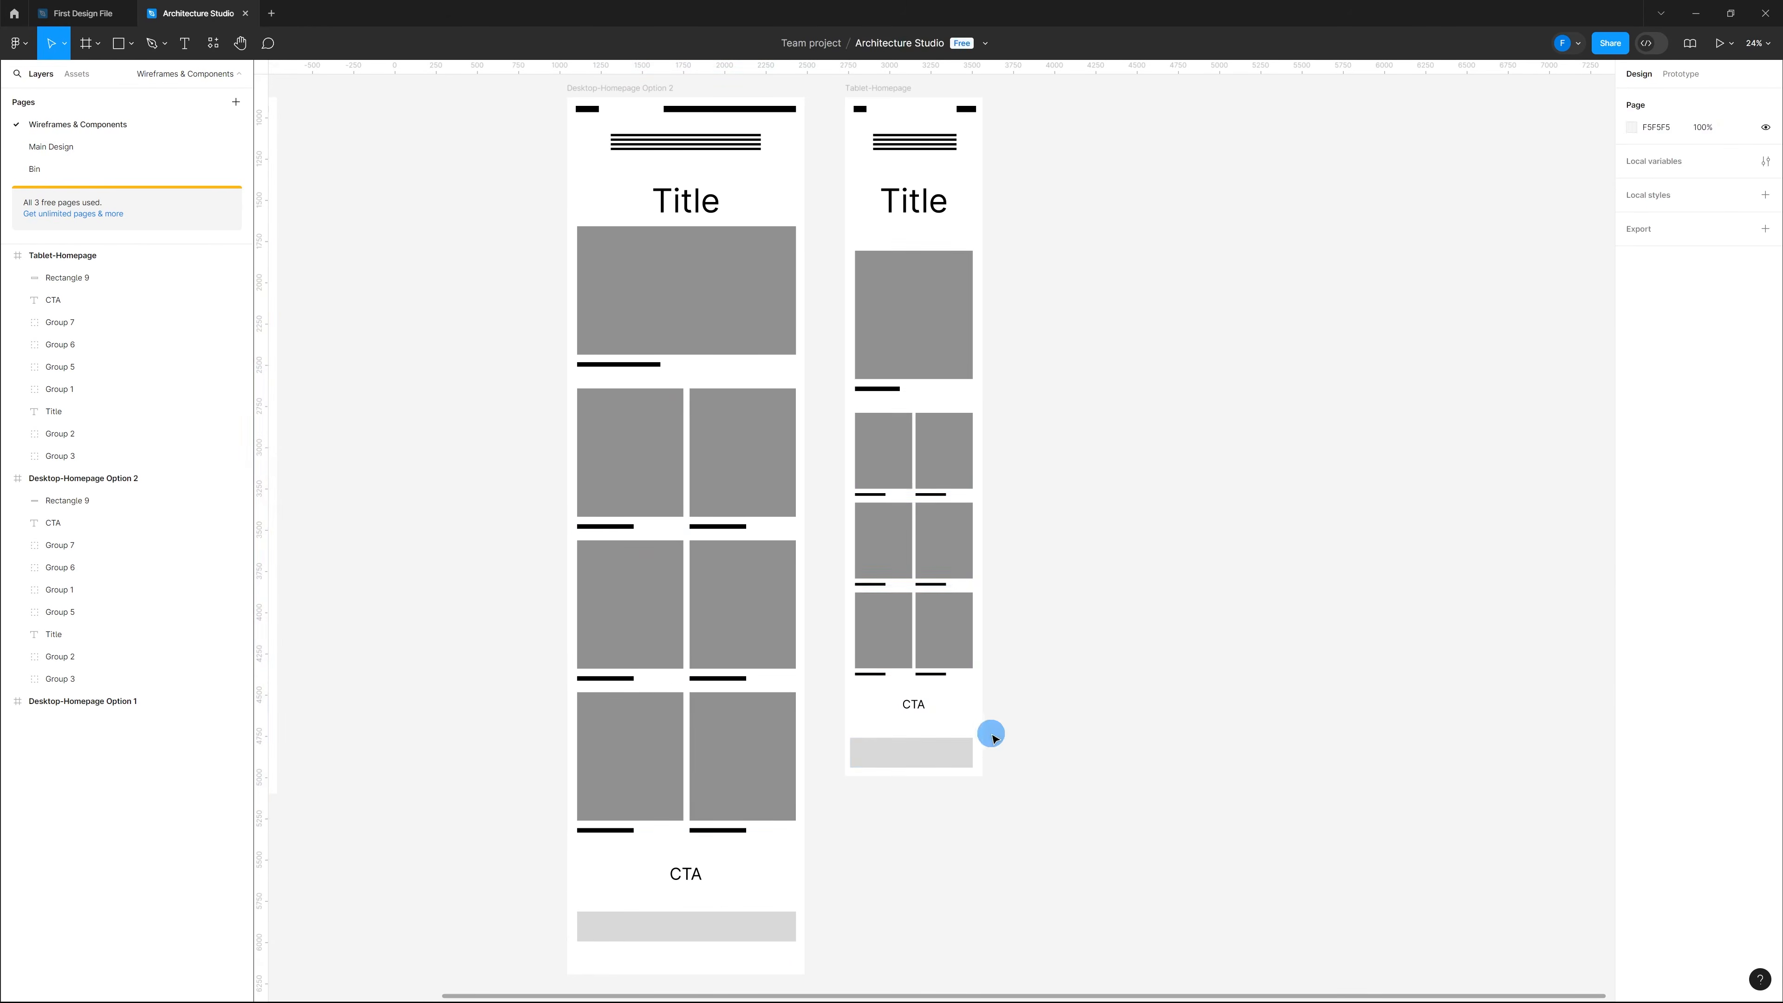
drag(990, 777, 934, 312)
click(1042, 606)
Step: Narrow the tablet footer rectangle to 714 wide, aligning its left edge with the image groups
click(889, 745)
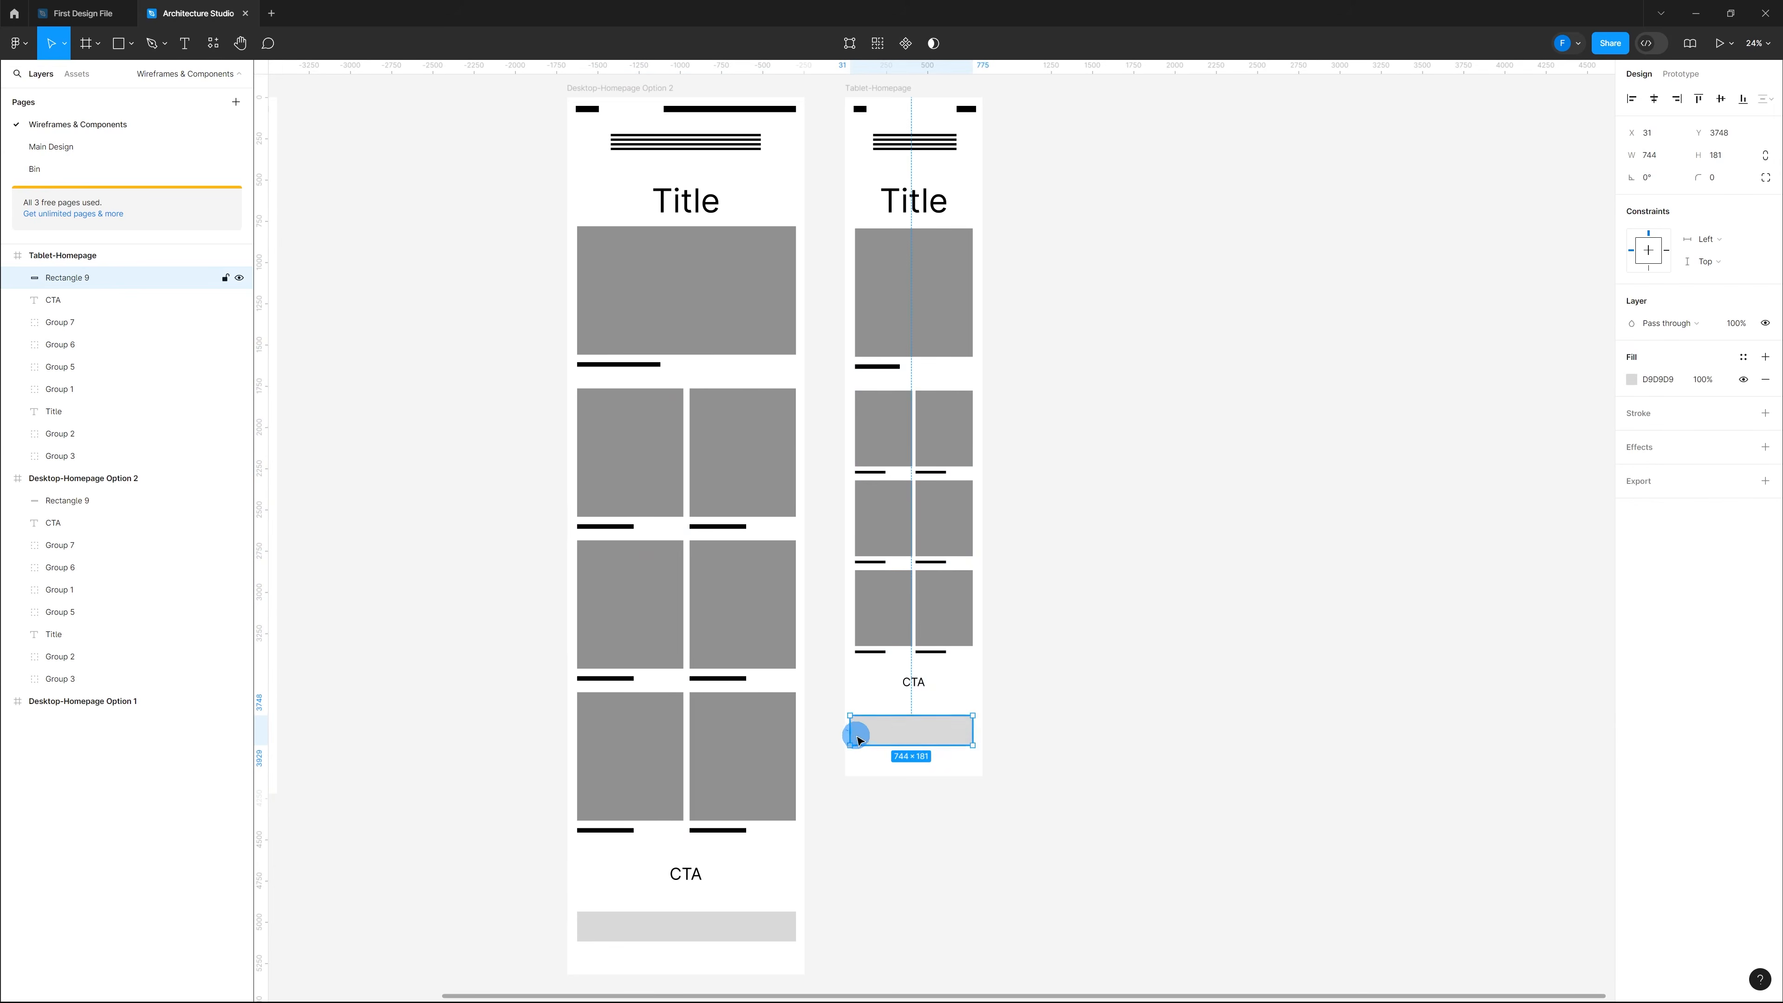
drag(879, 738, 883, 735)
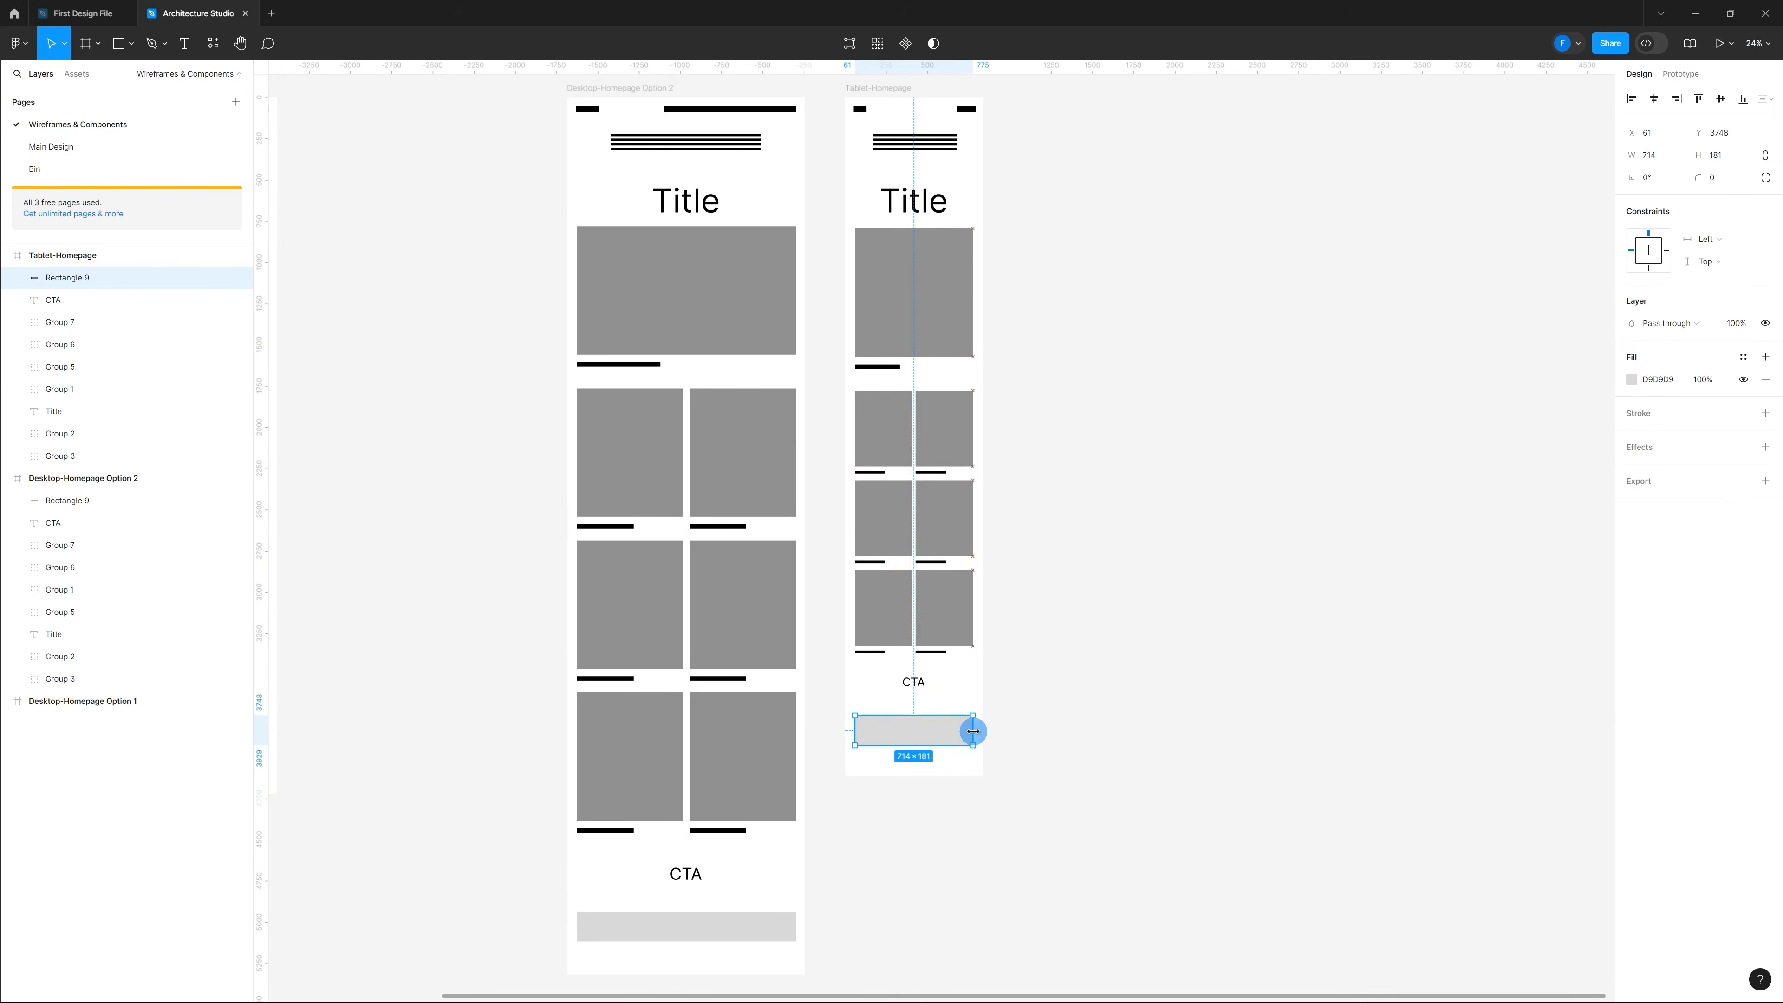
click(1016, 737)
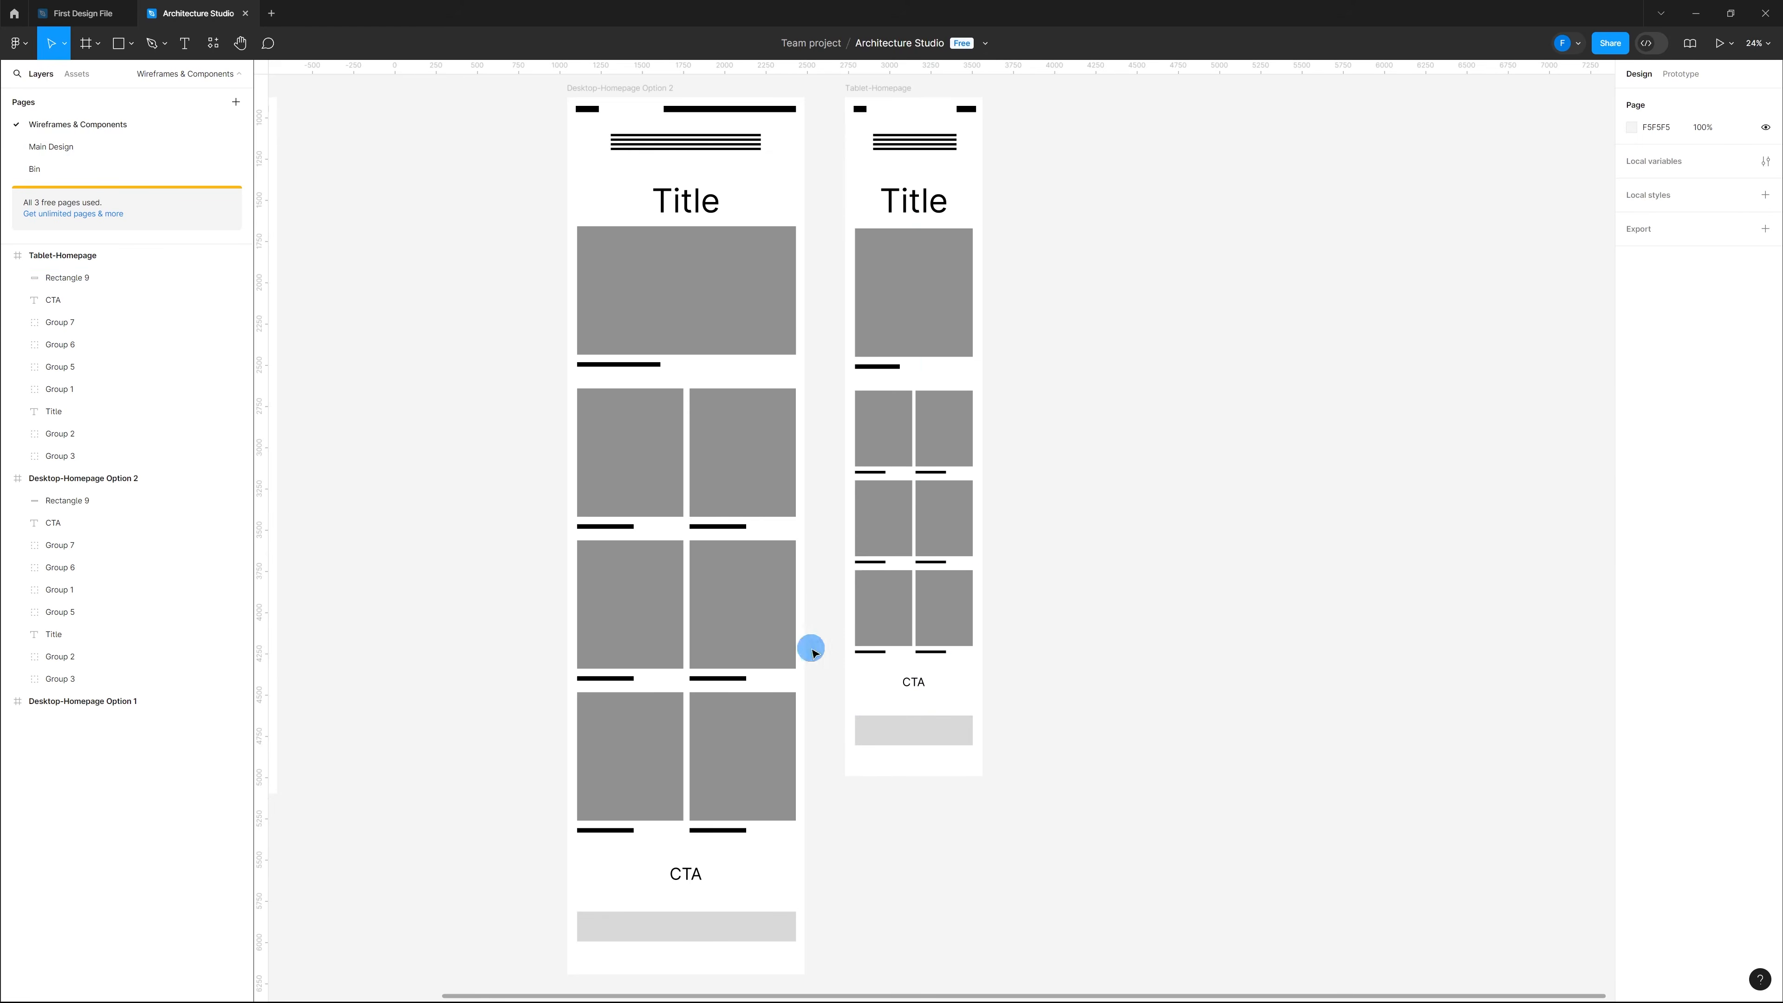
Step: Shorten the Tablet-Homepage and Desktop-Homepage Option 2 frames so each ends just below its light gray footer rectangle
click(886, 89)
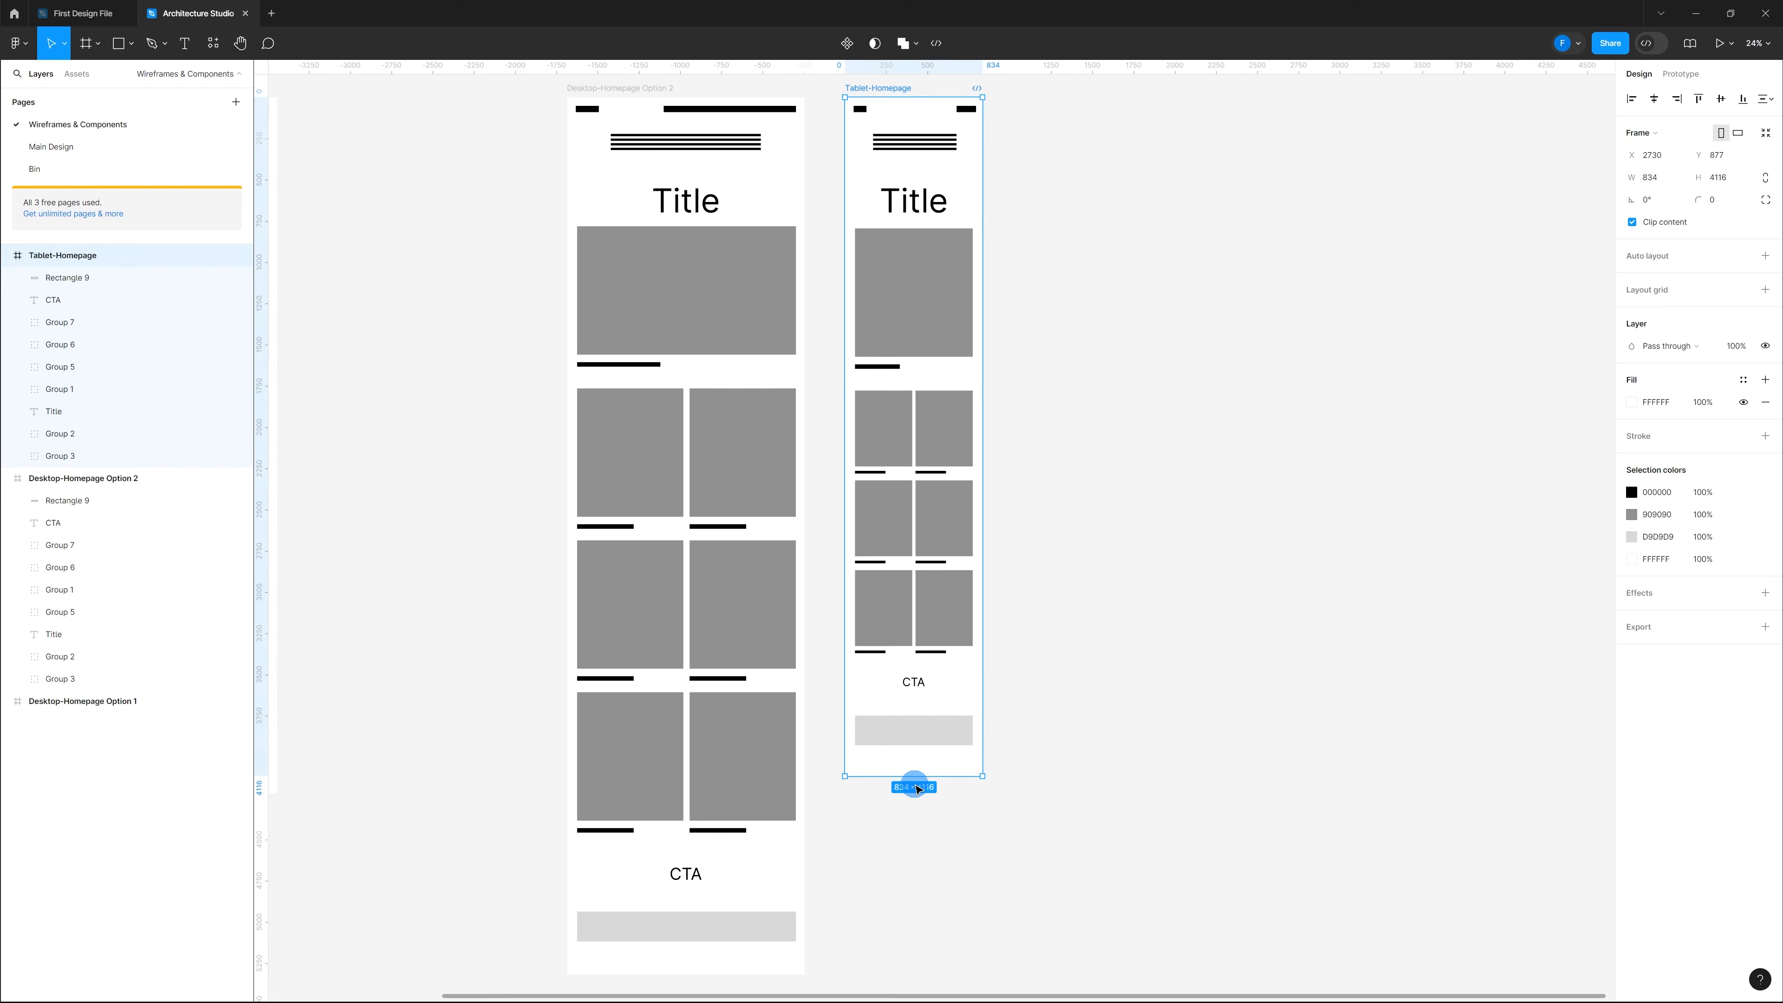
drag(918, 779, 918, 754)
click(999, 748)
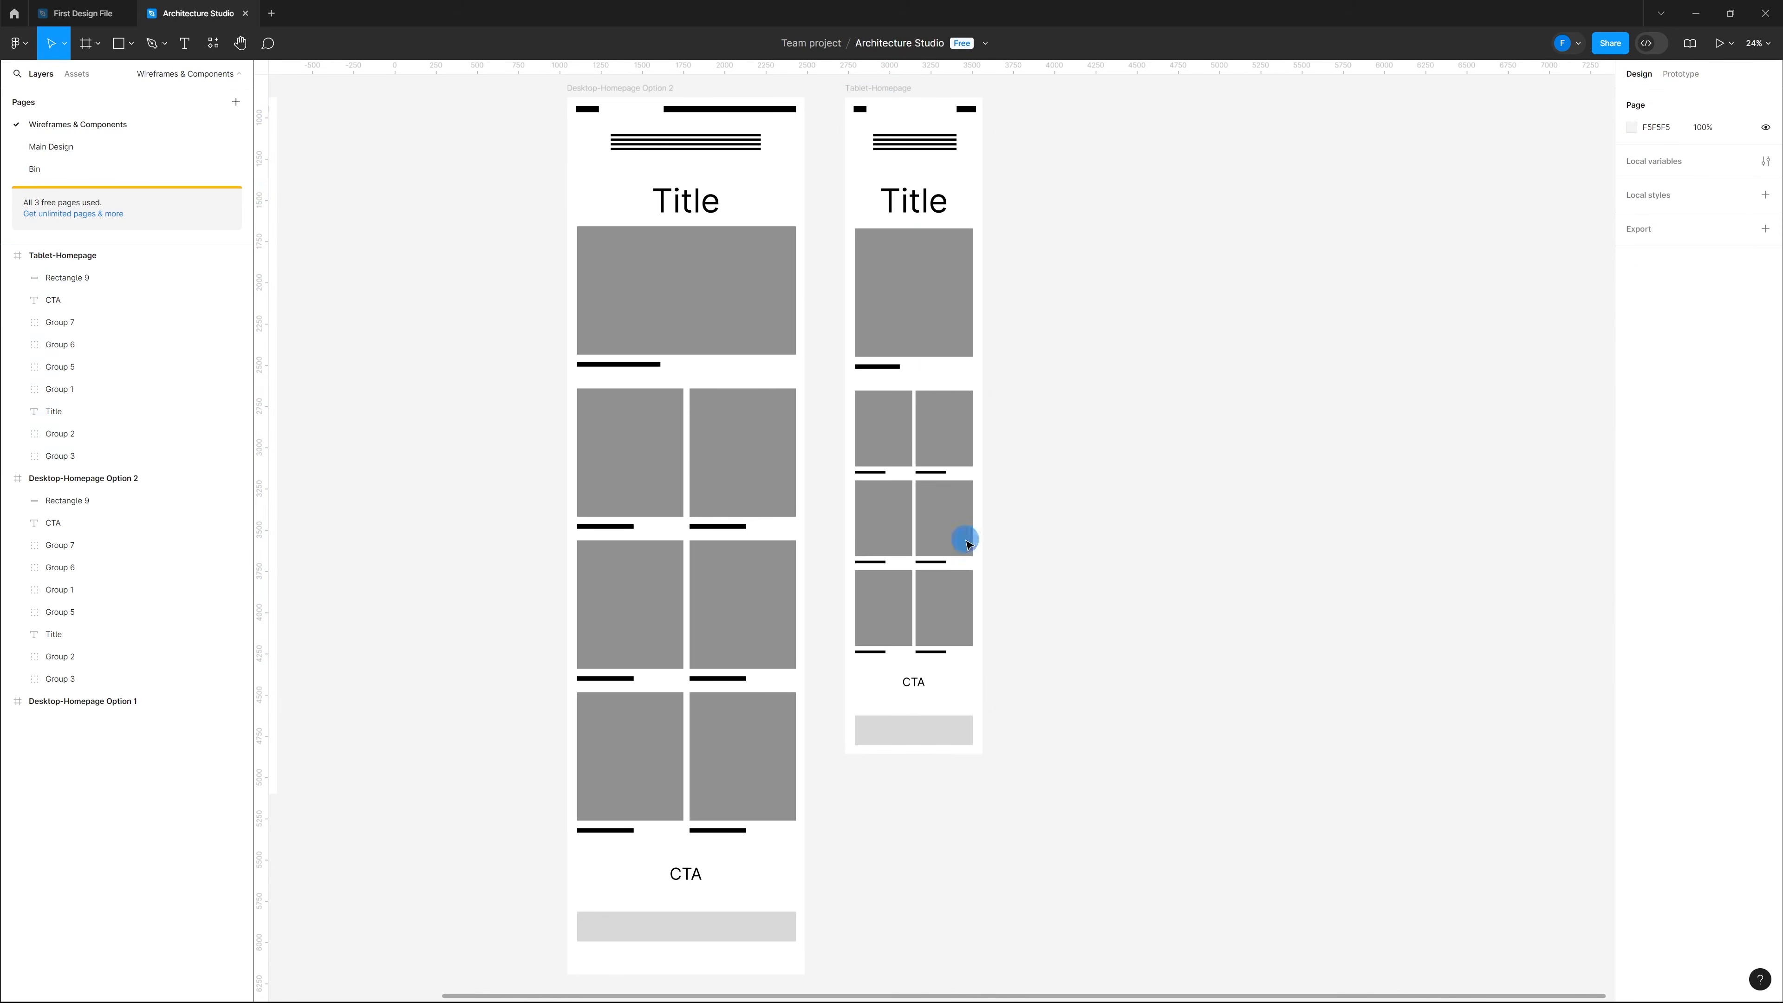
click(593, 102)
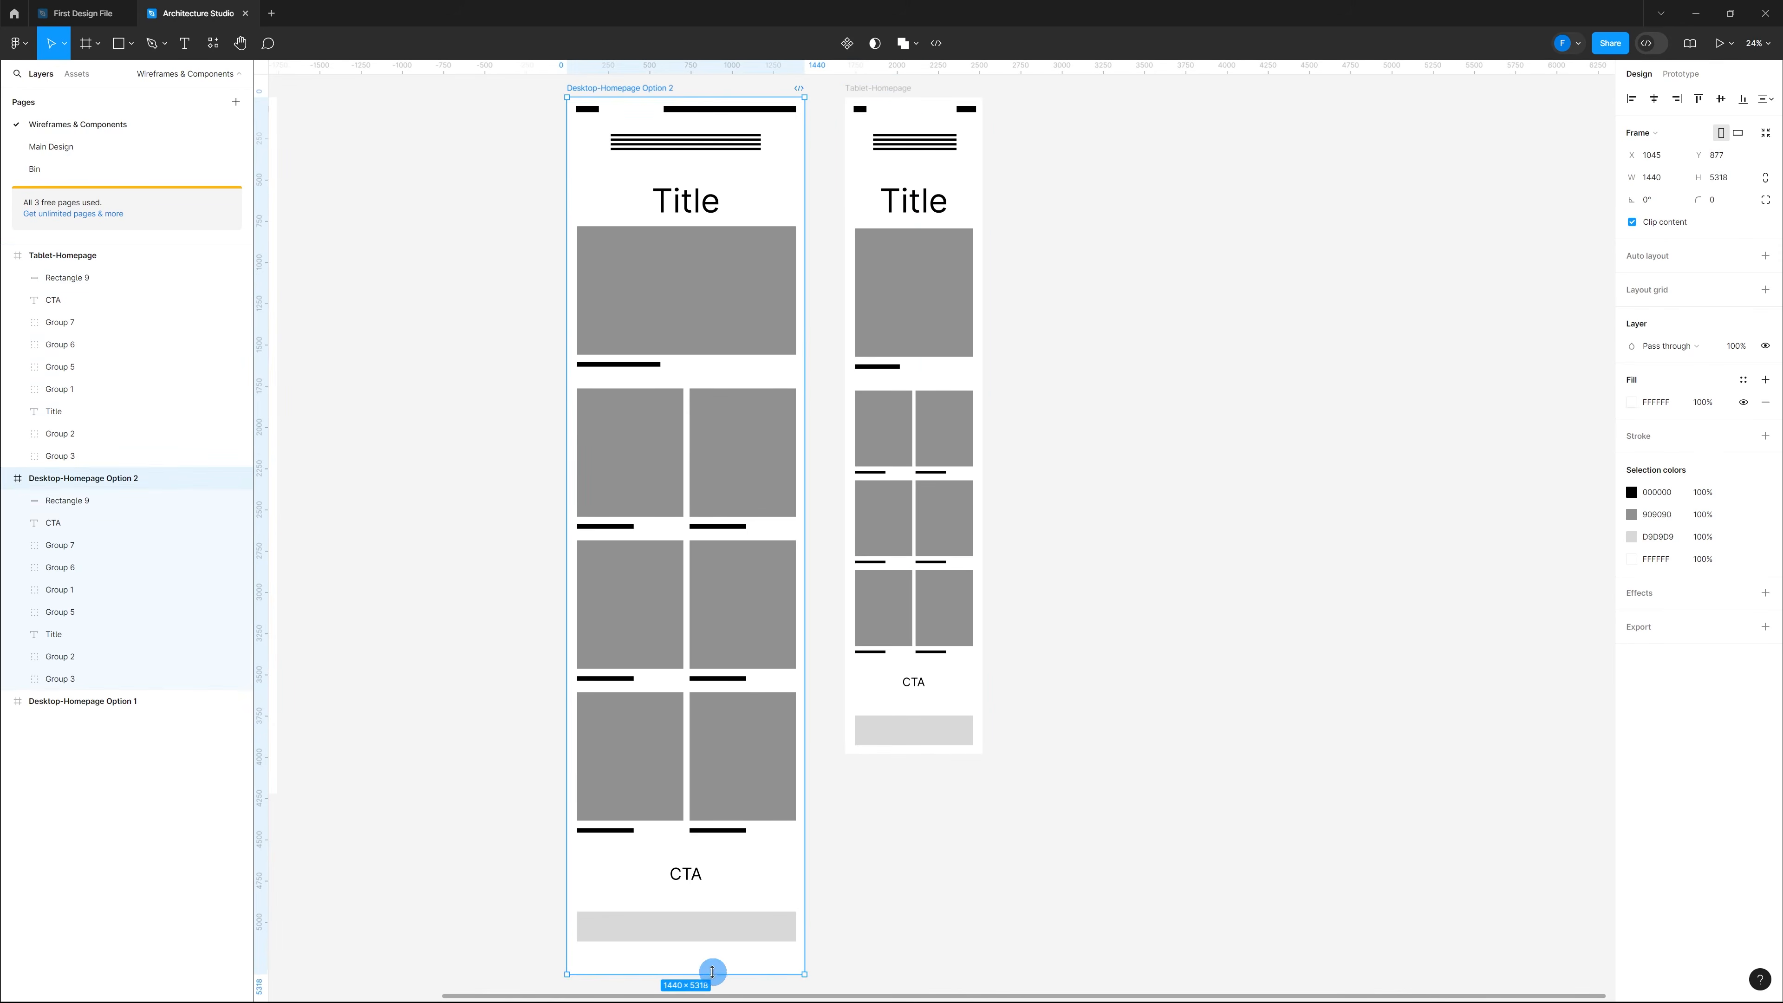
drag(712, 972, 715, 950)
click(925, 892)
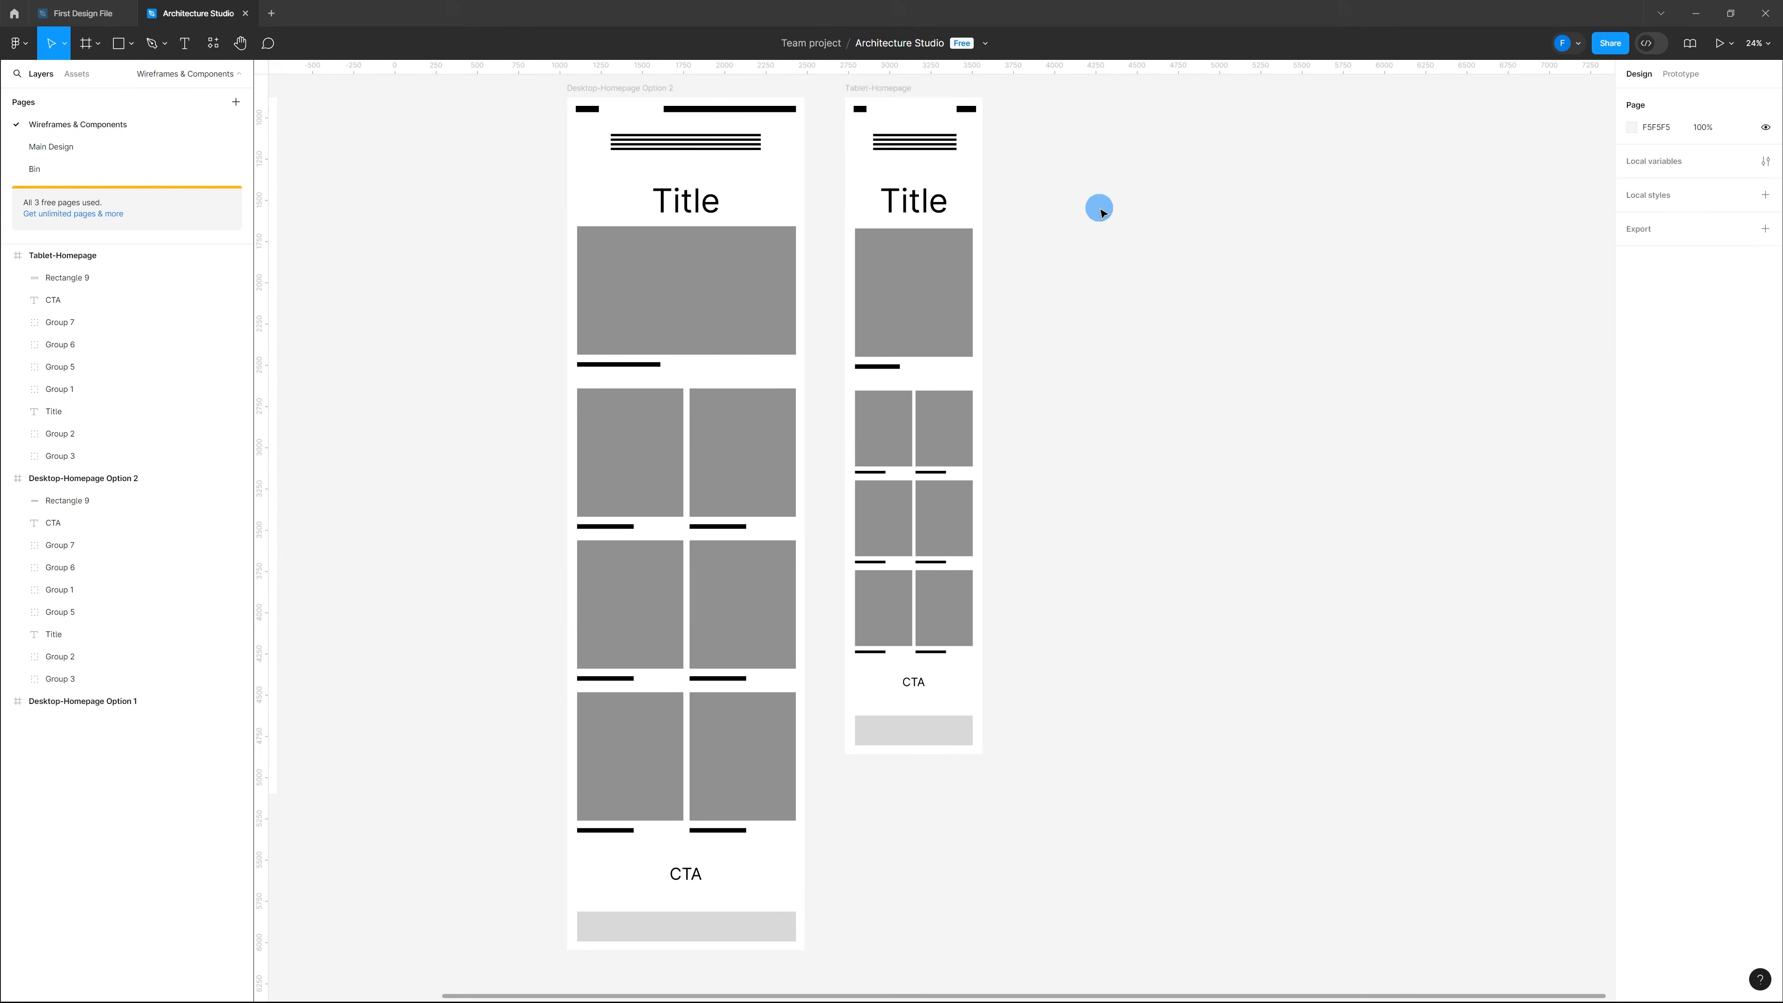
Step: Add an iPhone 8 frame beside Tablet-Homepage, align their top edges, and extend its height to about 3981
key(f)
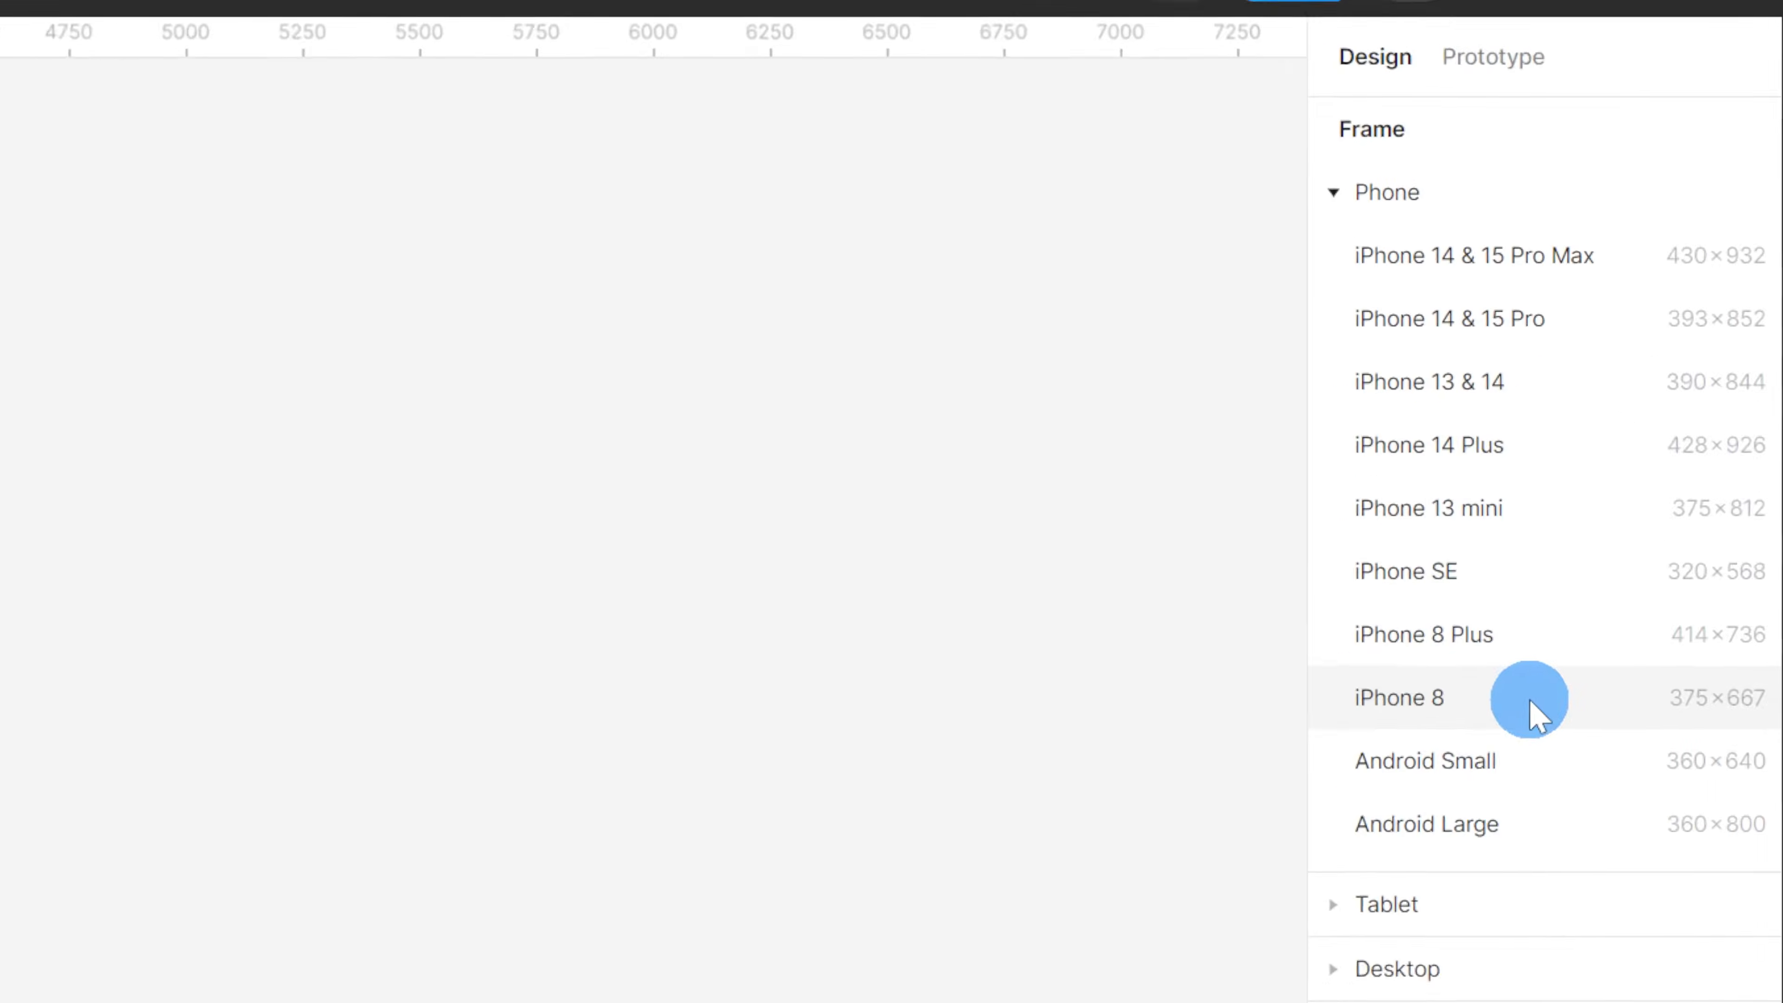
click(1696, 302)
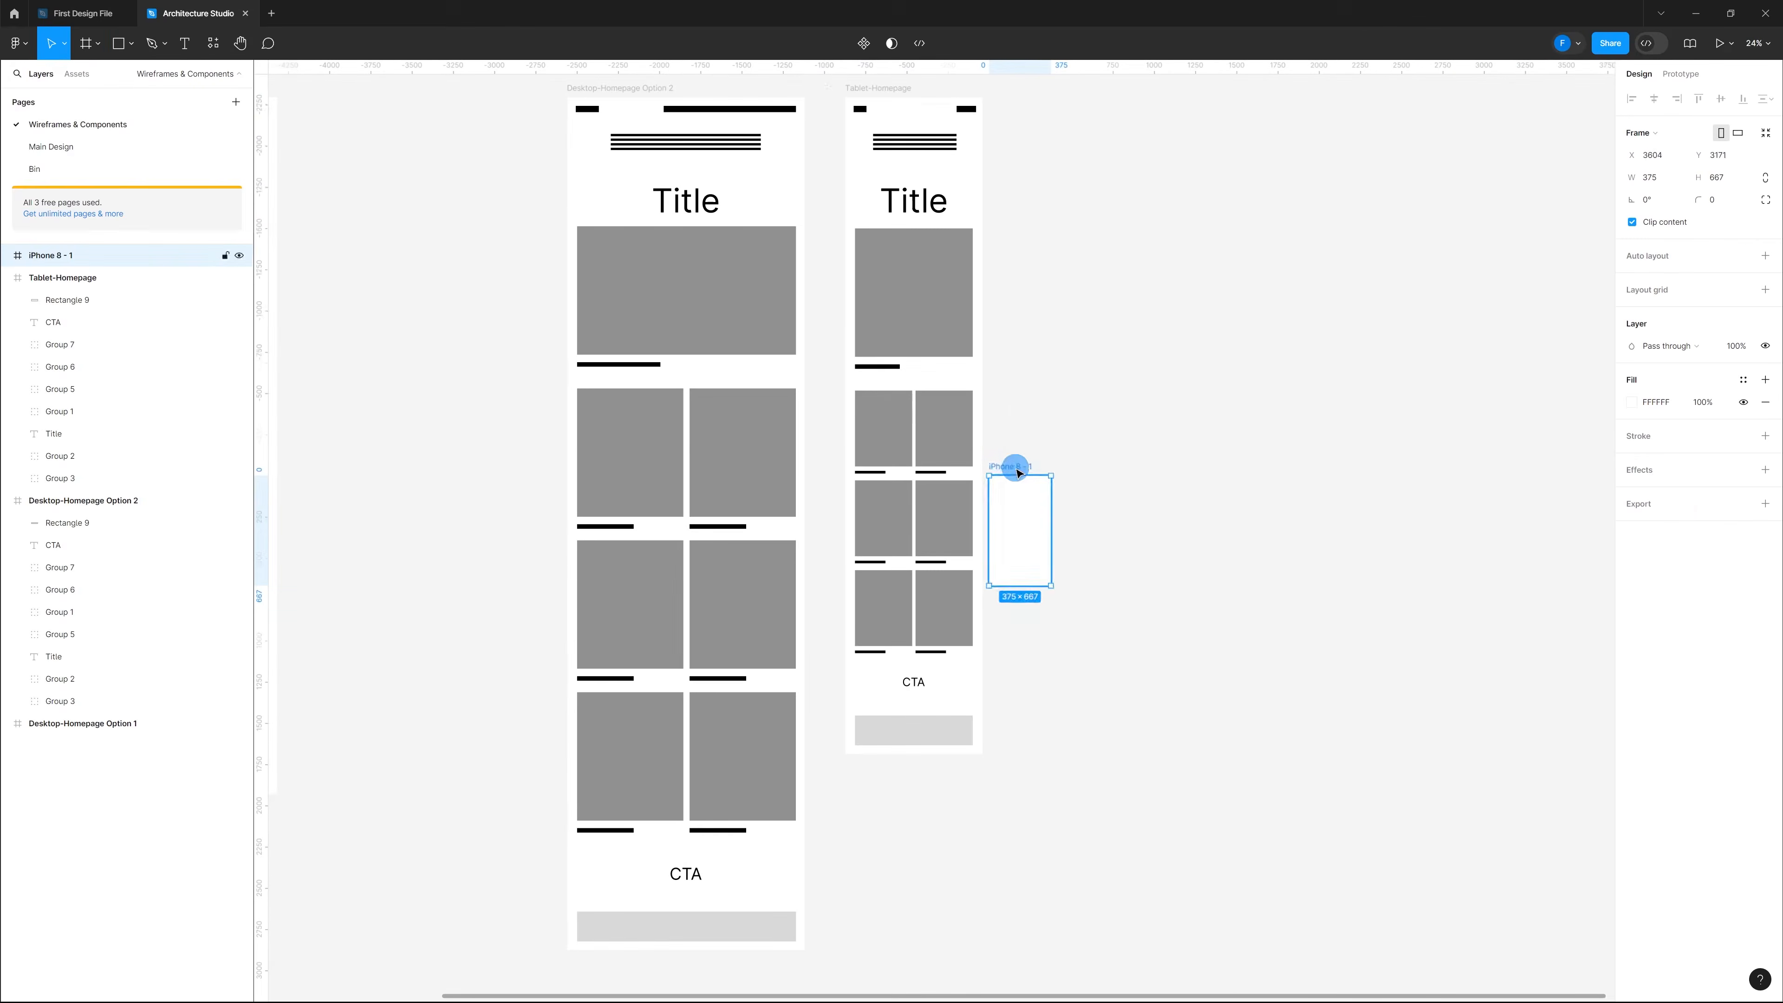
drag(1015, 466, 1028, 92)
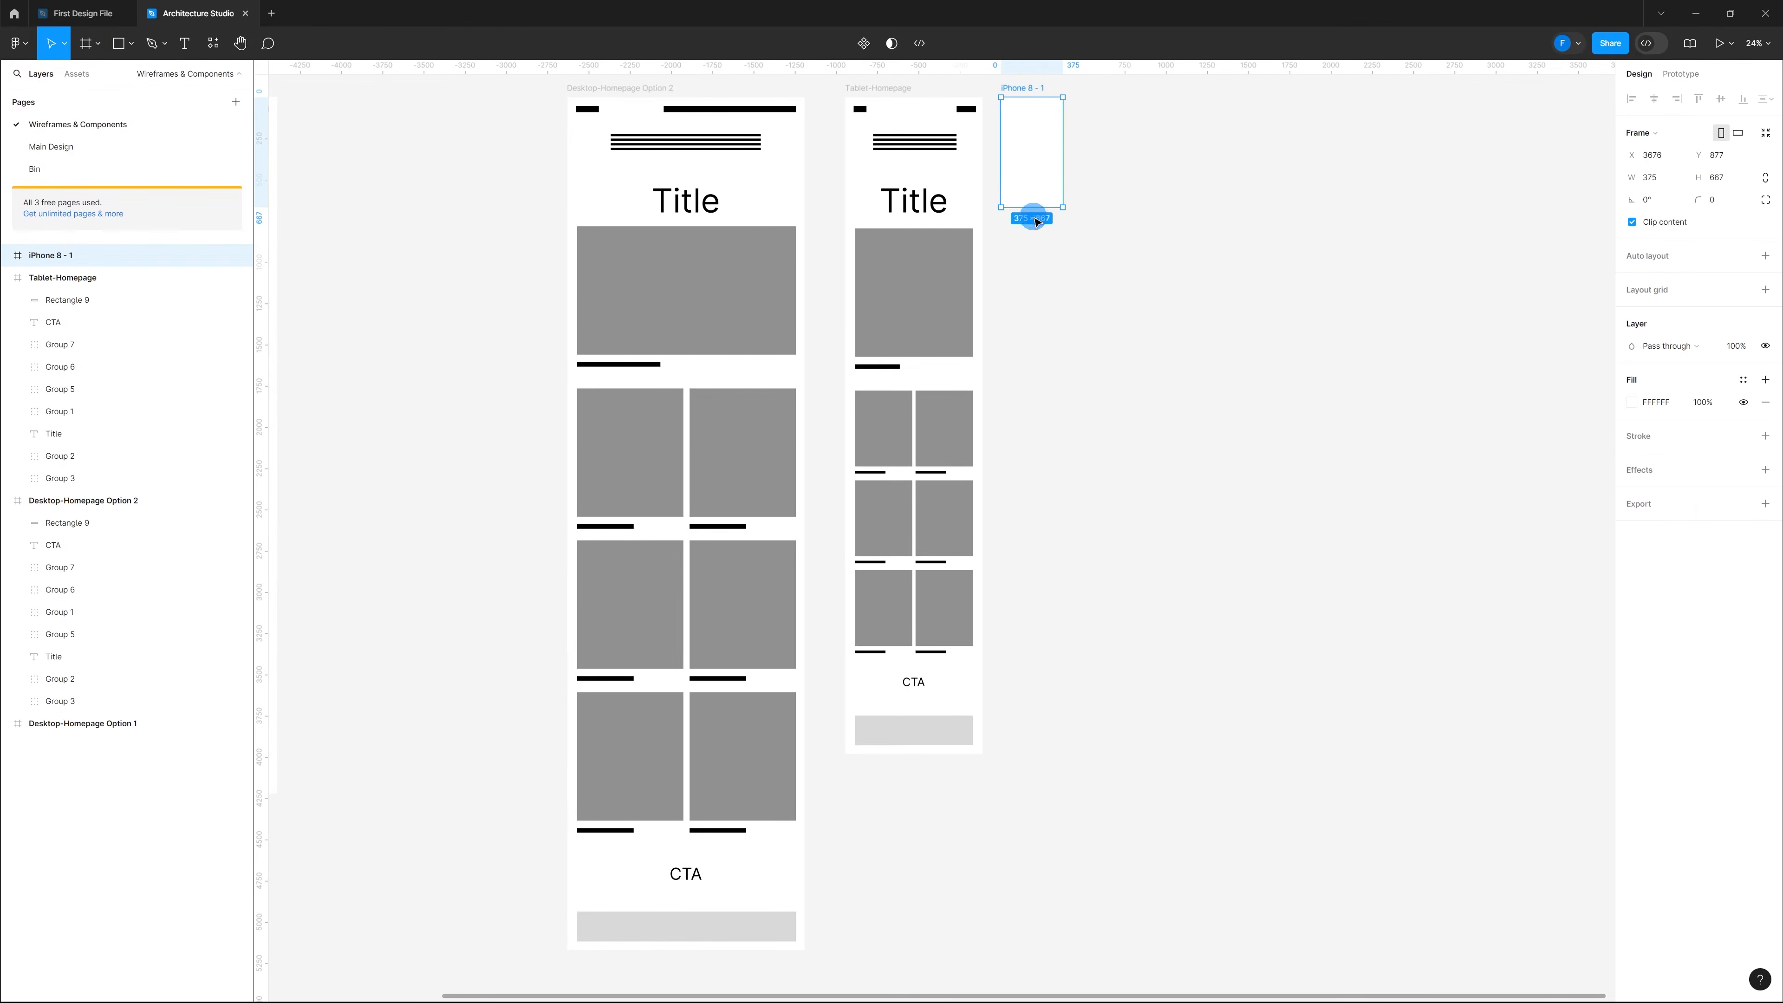
drag(1033, 208, 1042, 736)
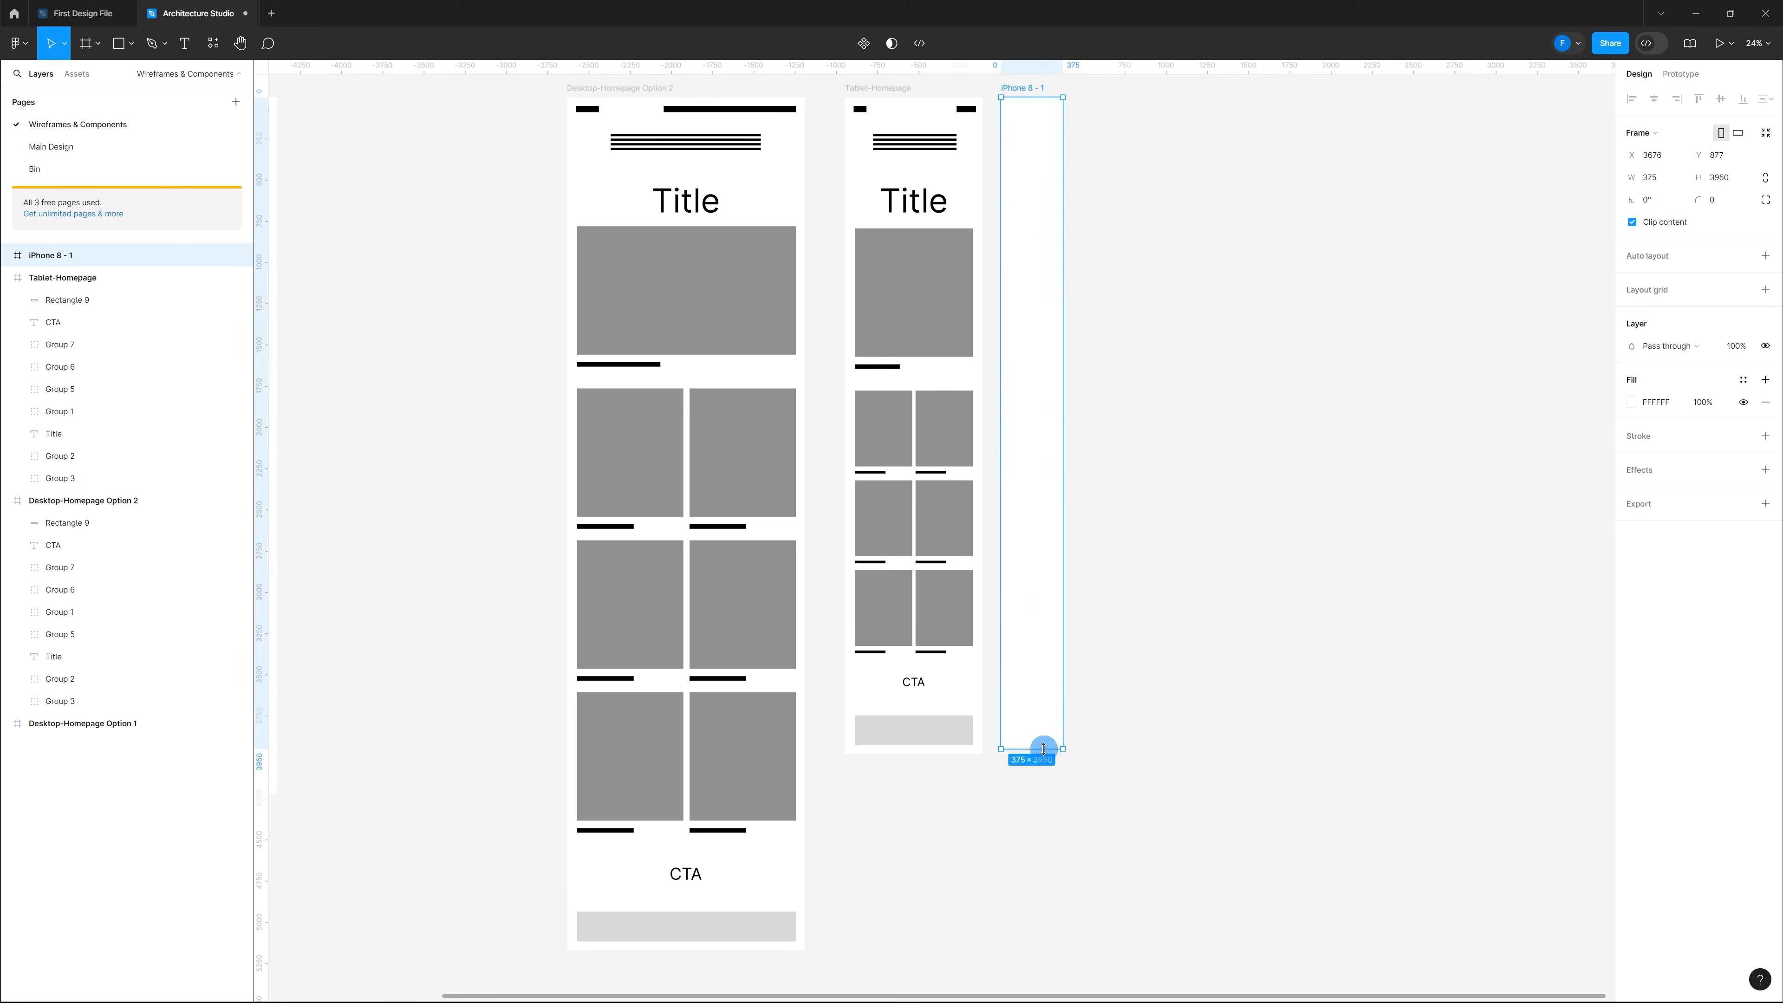
click(1153, 616)
Step: Copy the header bar and text-line groups from Tablet-Homepage into the iPhone 8 frame and narrow them to about 324 wide
scroll(1067, 106, up, 5)
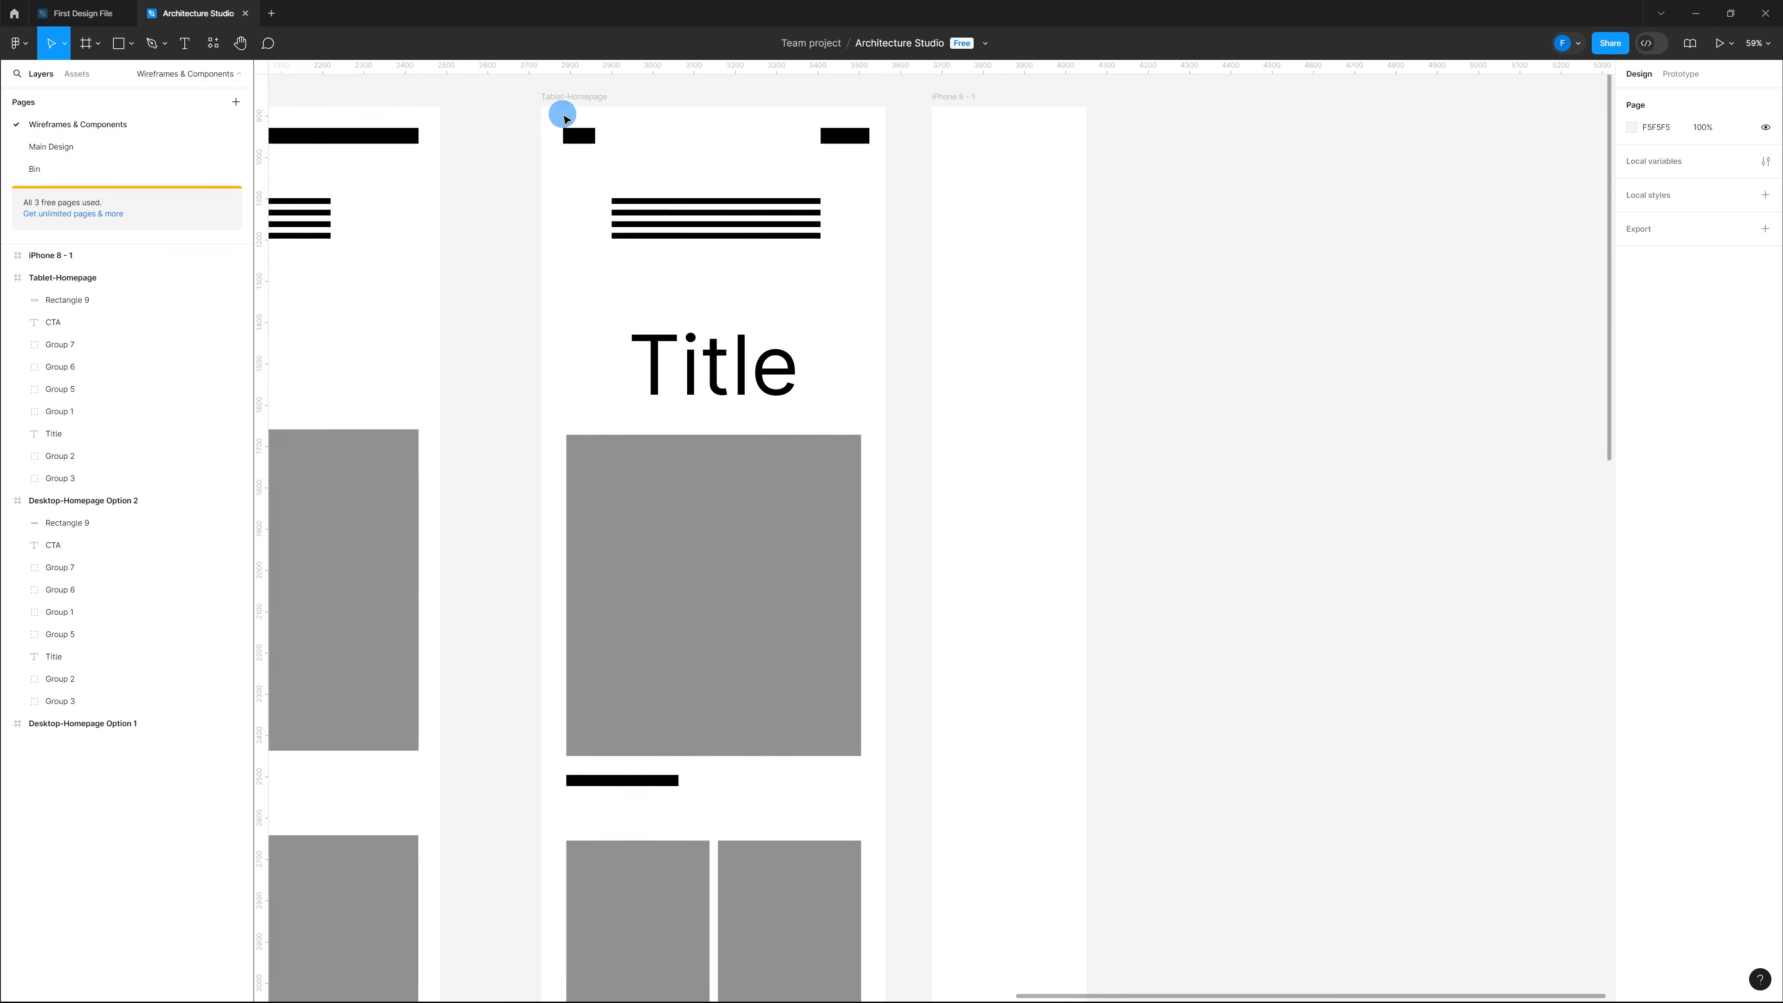
drag(558, 115, 872, 261)
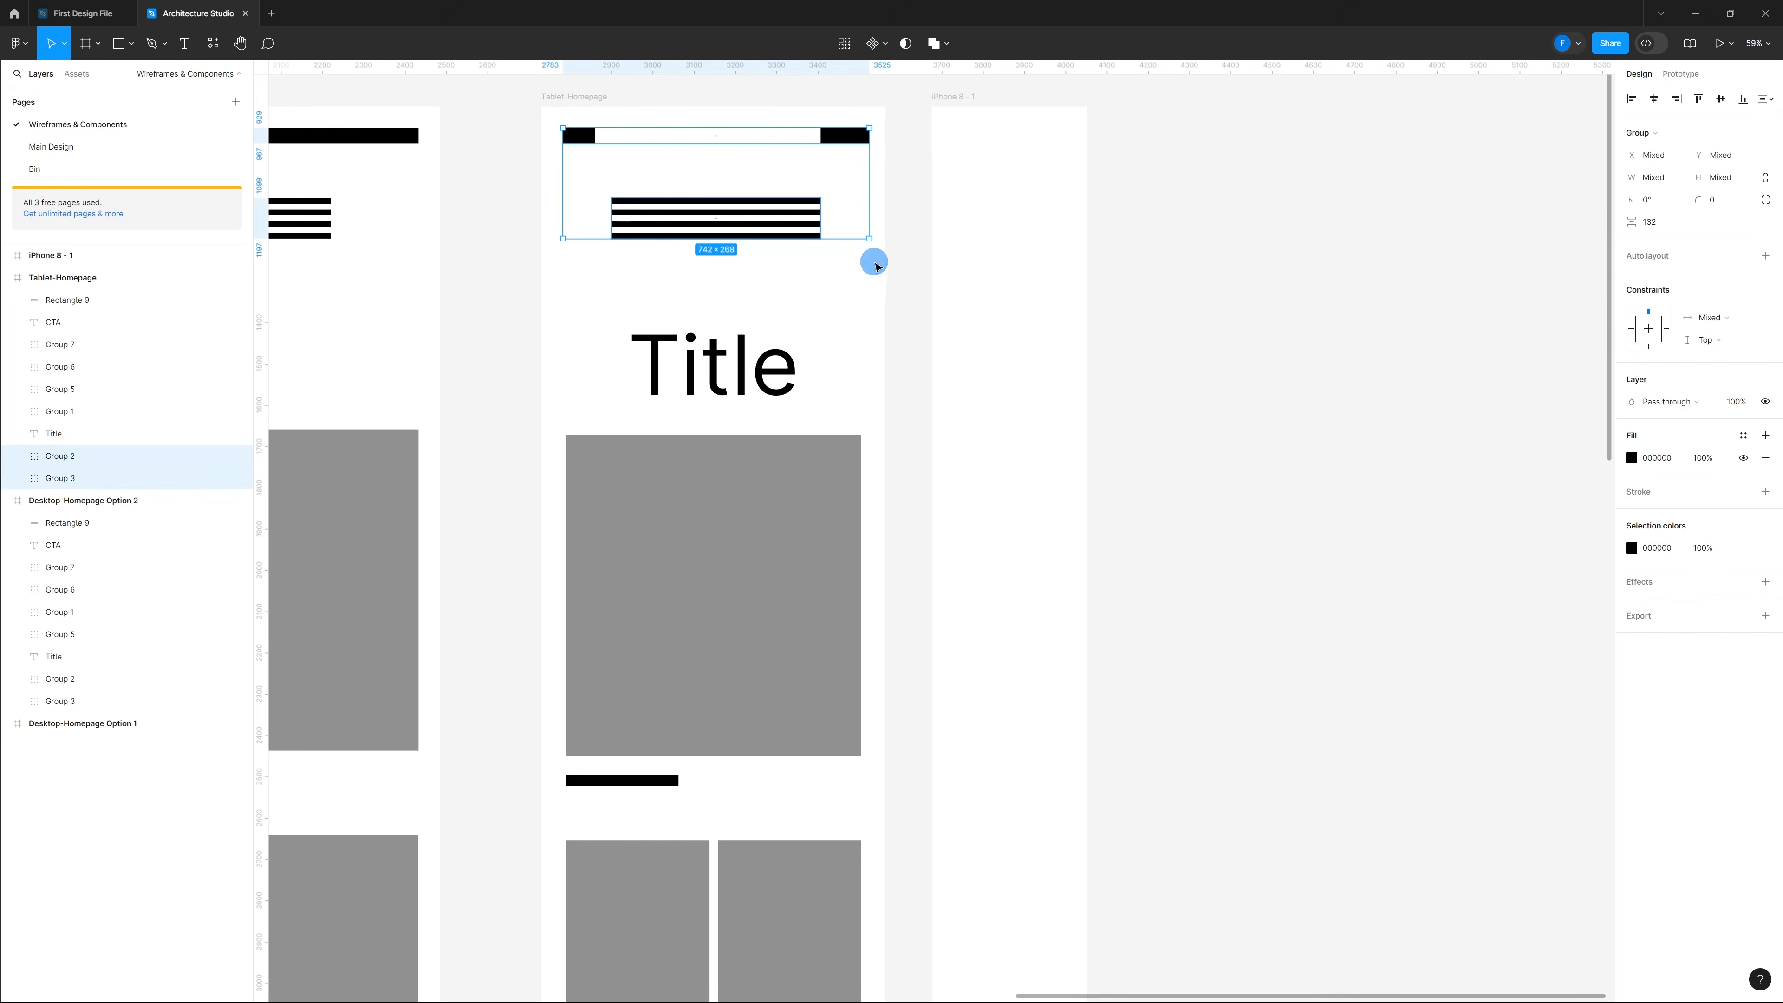
click(958, 107)
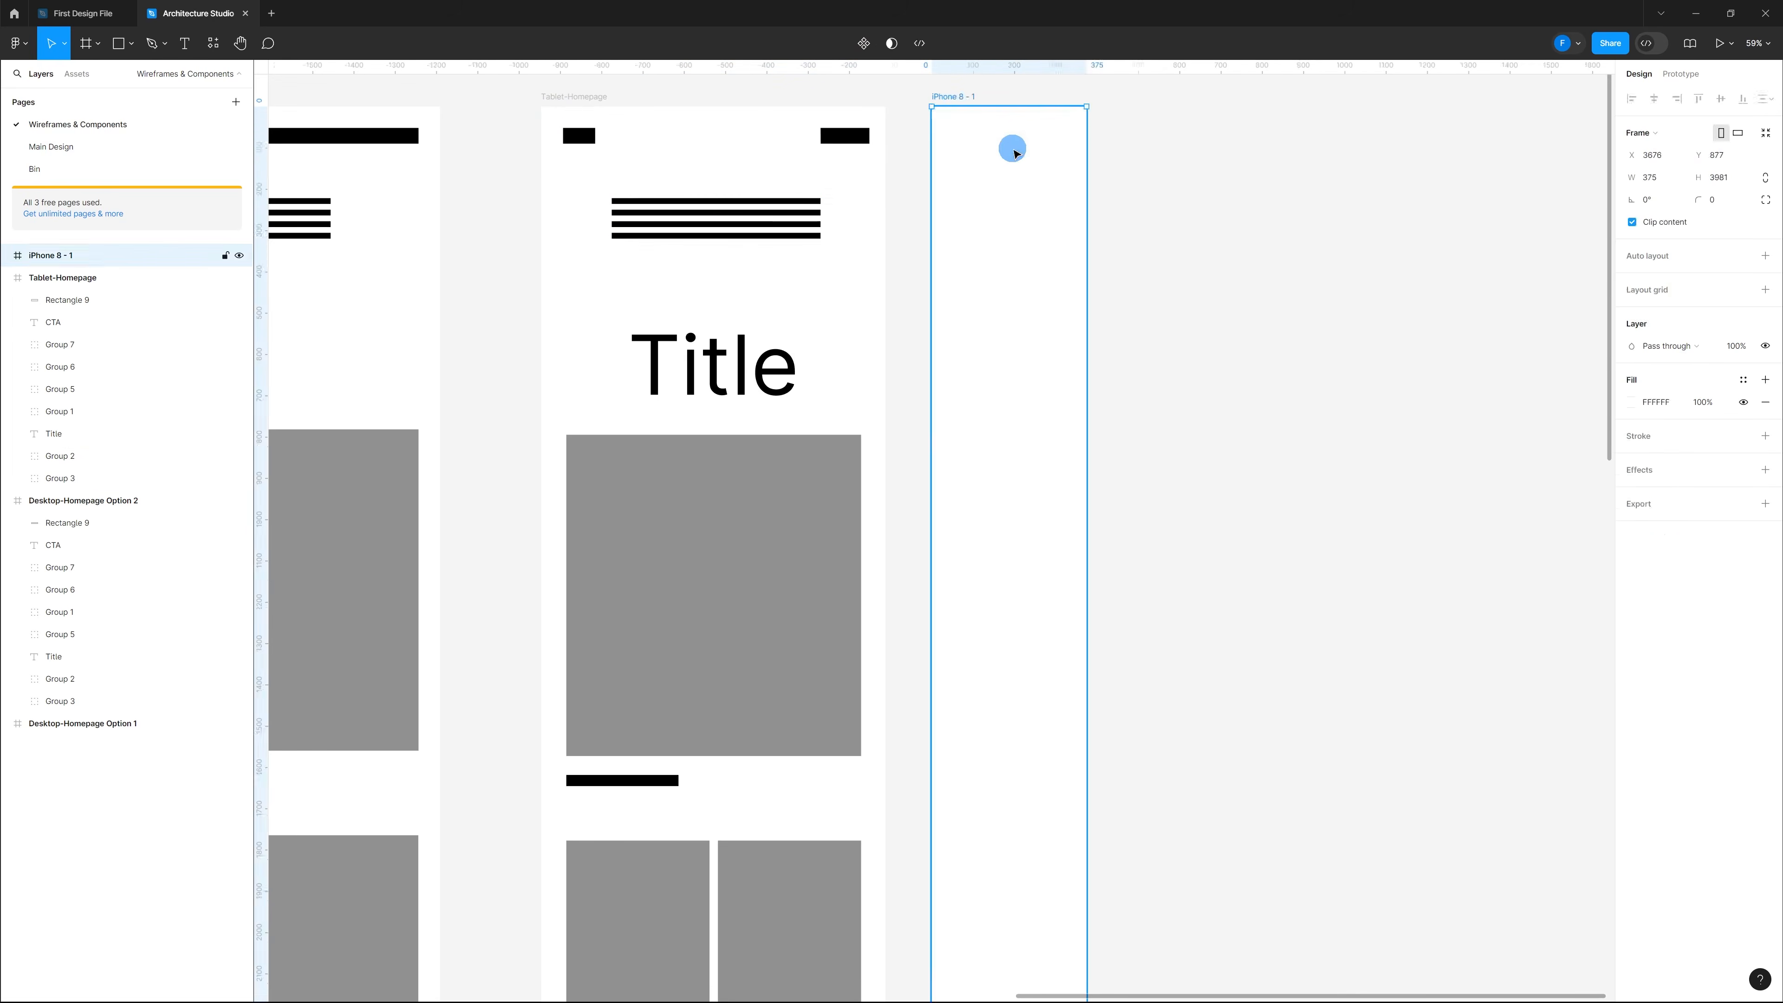
key(ctrl+v)
drag(1261, 175, 1077, 173)
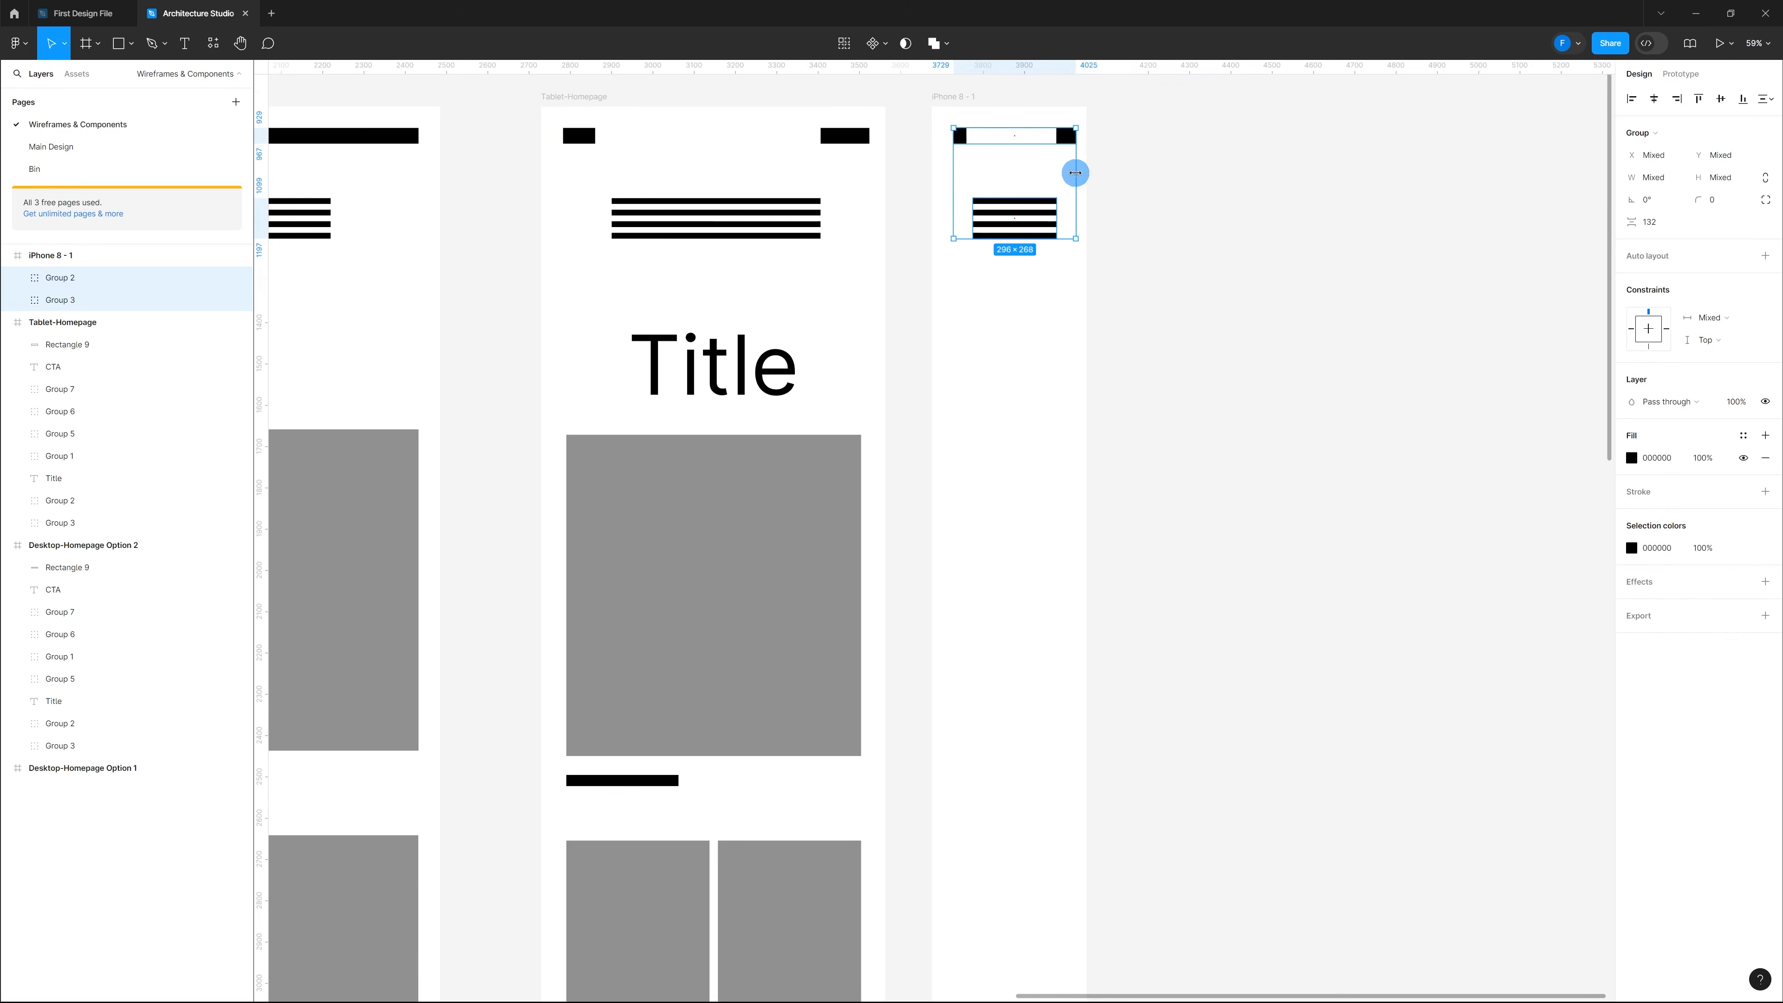
drag(951, 165, 942, 165)
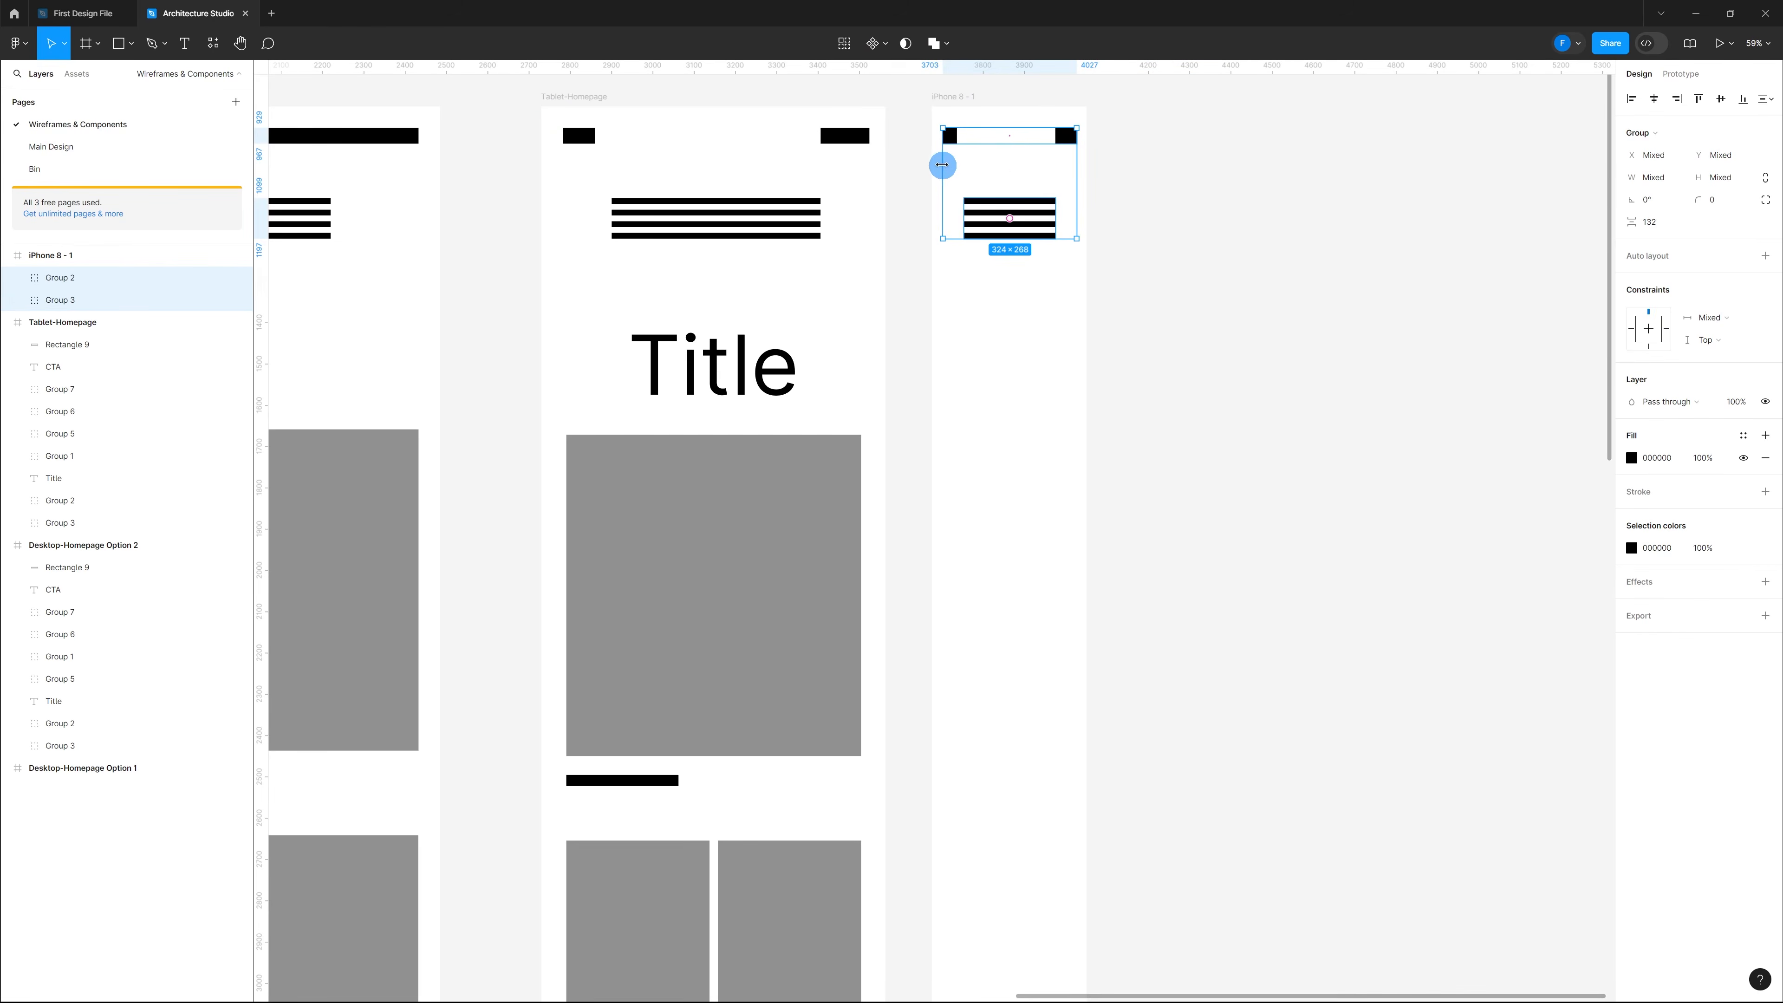
click(1095, 195)
Step: Widen the text-line group in the iPhone 8 frame to about 250, centering it in the frame
click(1059, 214)
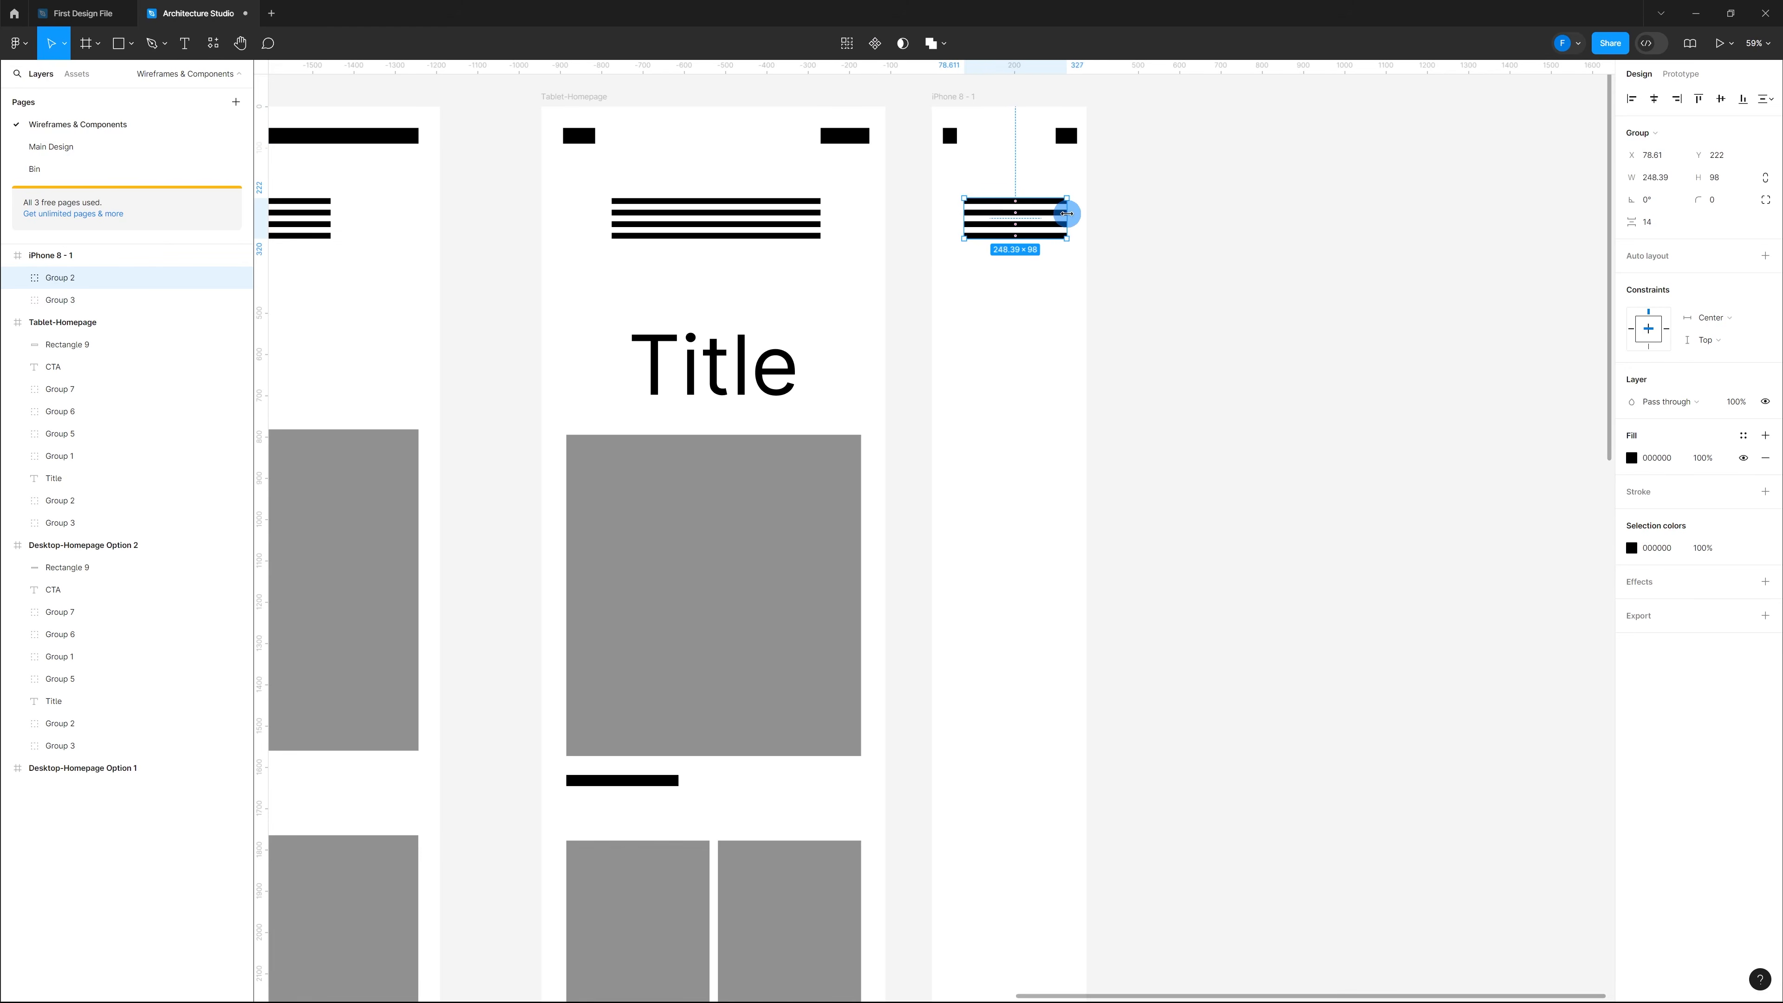
drag(1052, 214, 1046, 214)
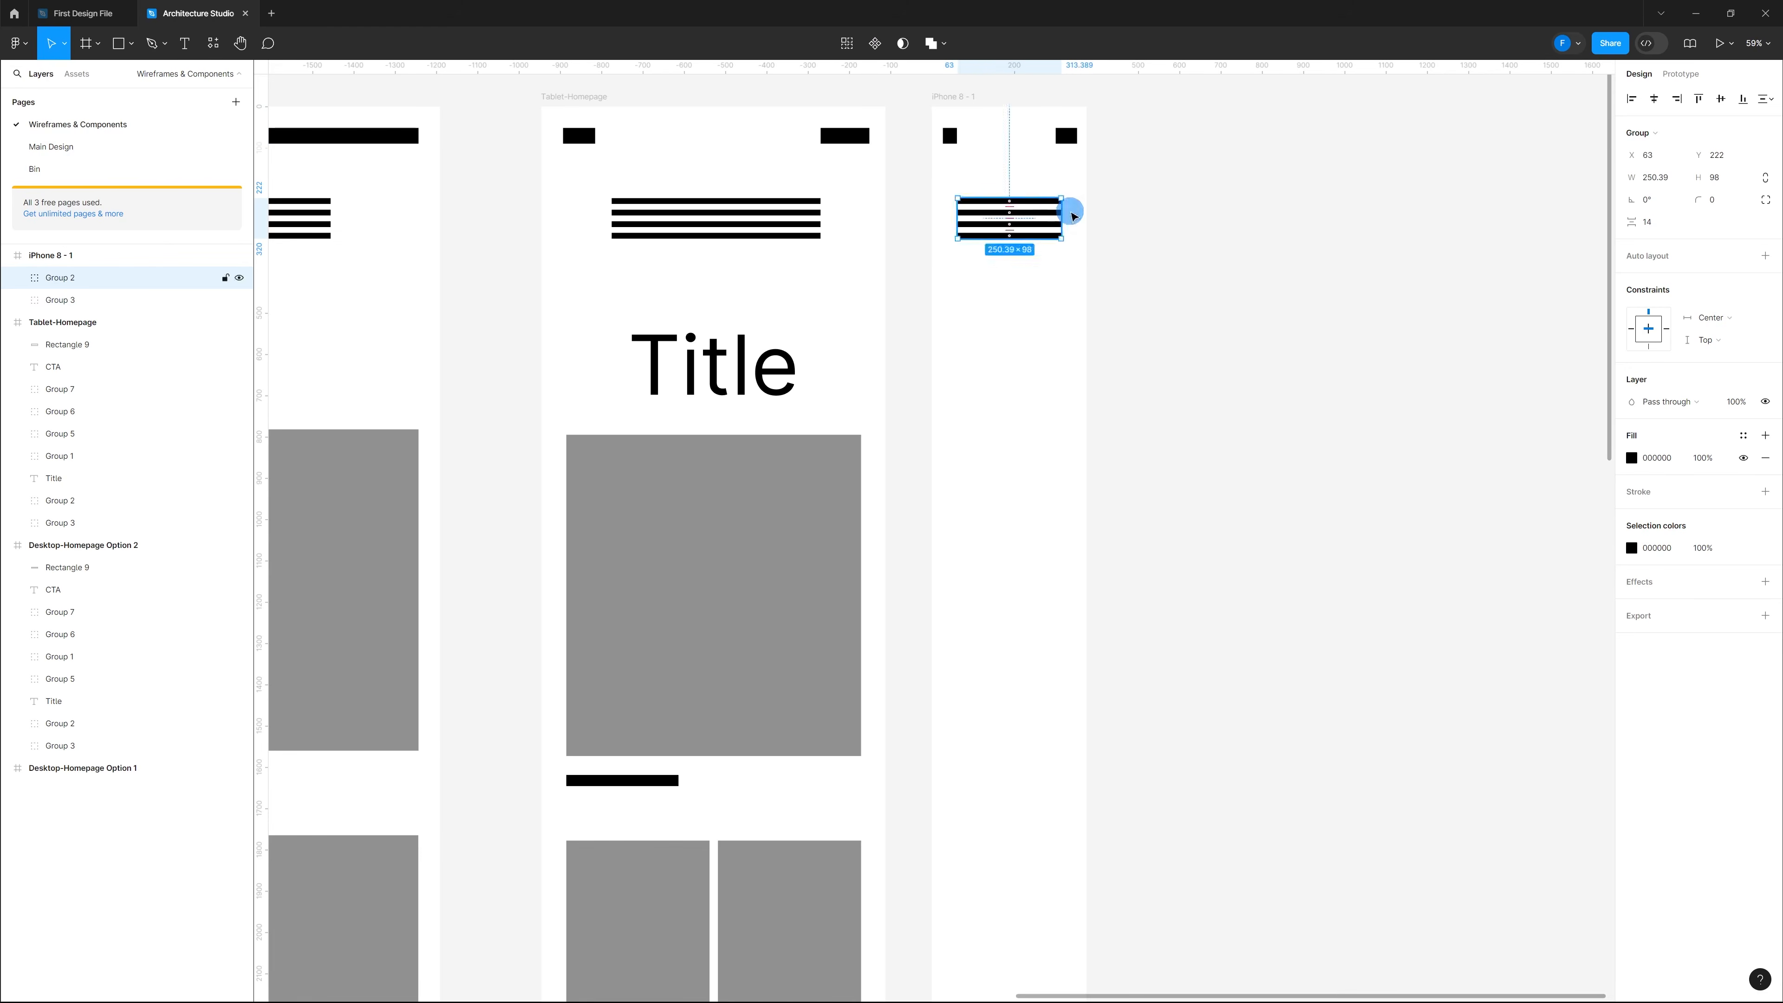
click(1130, 199)
Step: Widen the logo rectangle at the left of the phone header to 76
click(953, 139)
double_click(955, 142)
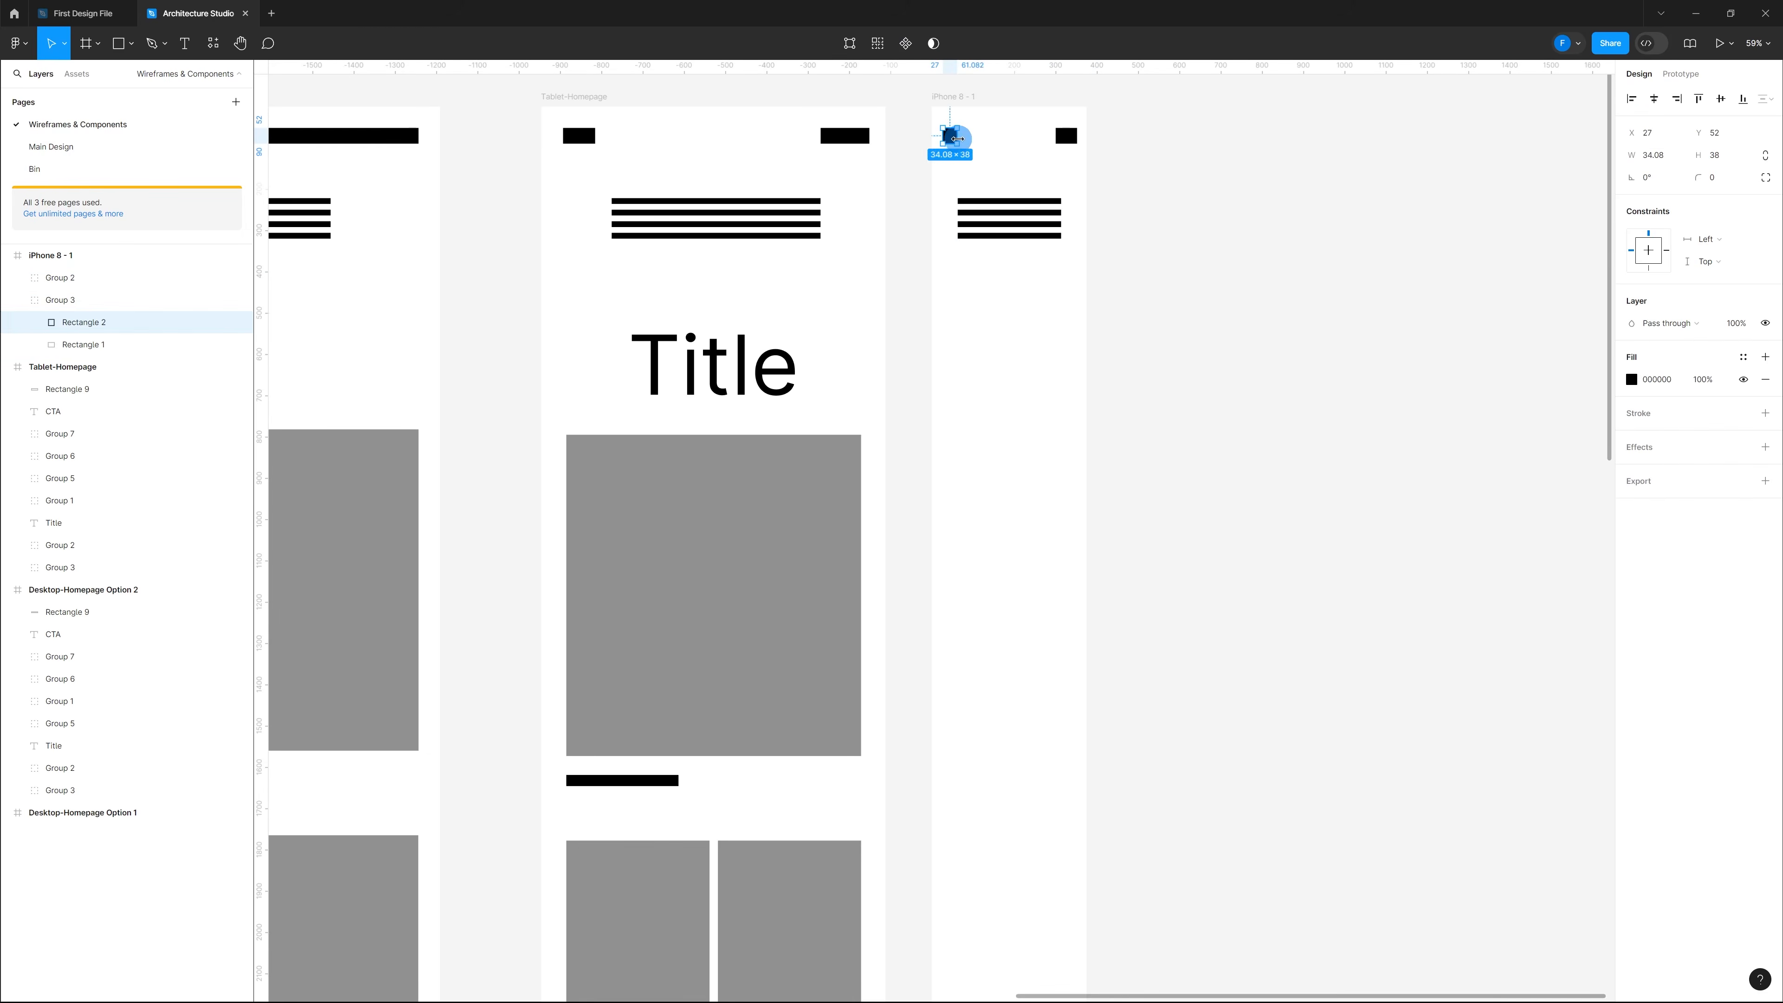
click(1070, 141)
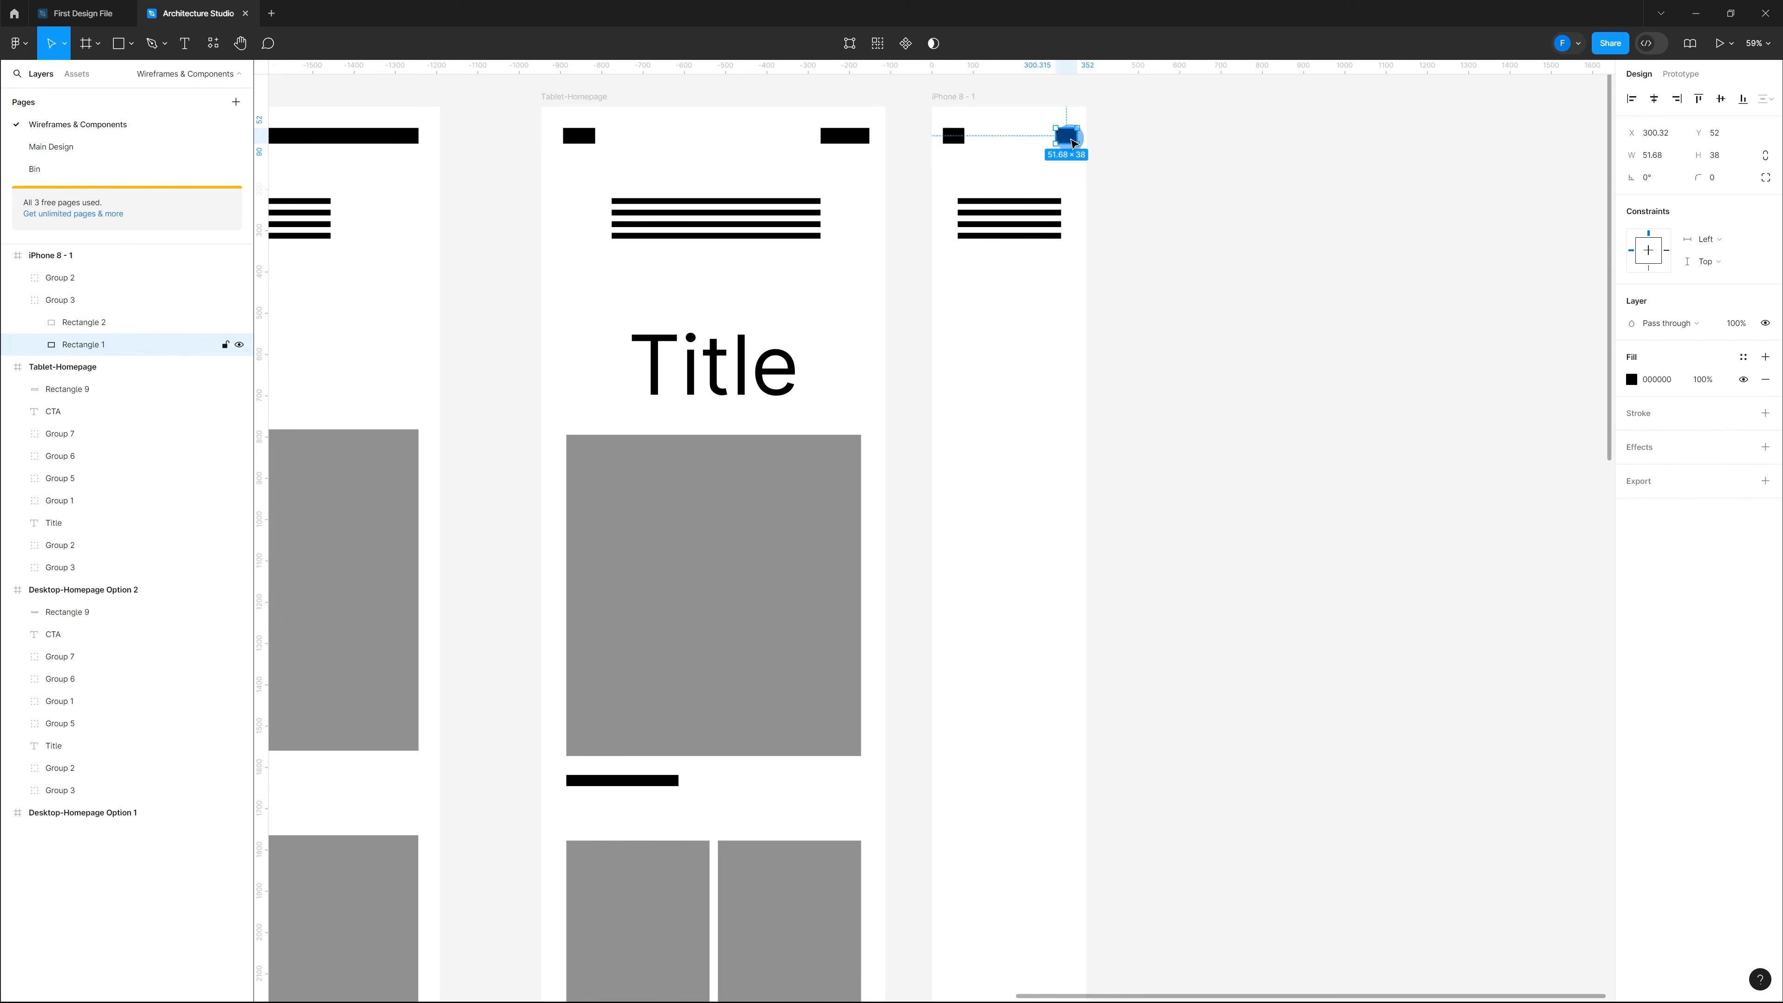
click(958, 139)
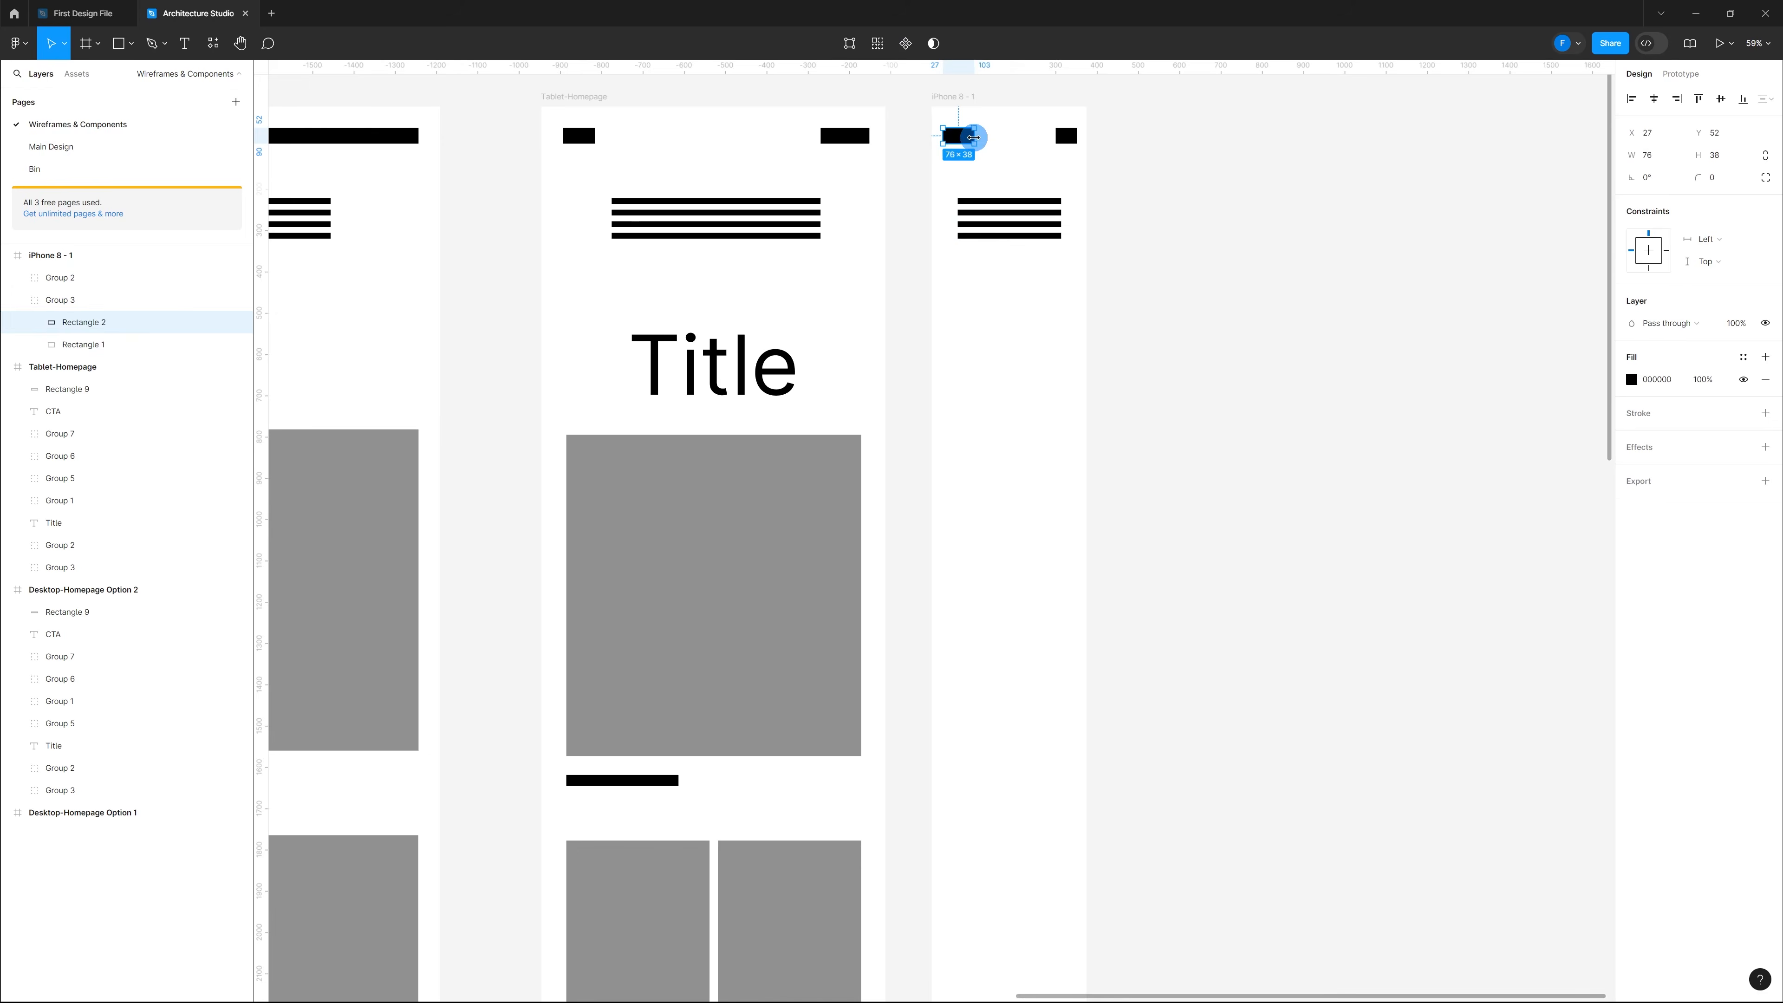
click(1051, 173)
Step: Copy the Title text from Tablet-Homepage into the iPhone 8 frame and place it below the text lines
scroll(1099, 182, down, 3)
scroll(1087, 179, up, 3)
scroll(1024, 181, up, 1)
click(721, 388)
click(948, 97)
key(ctrl+v)
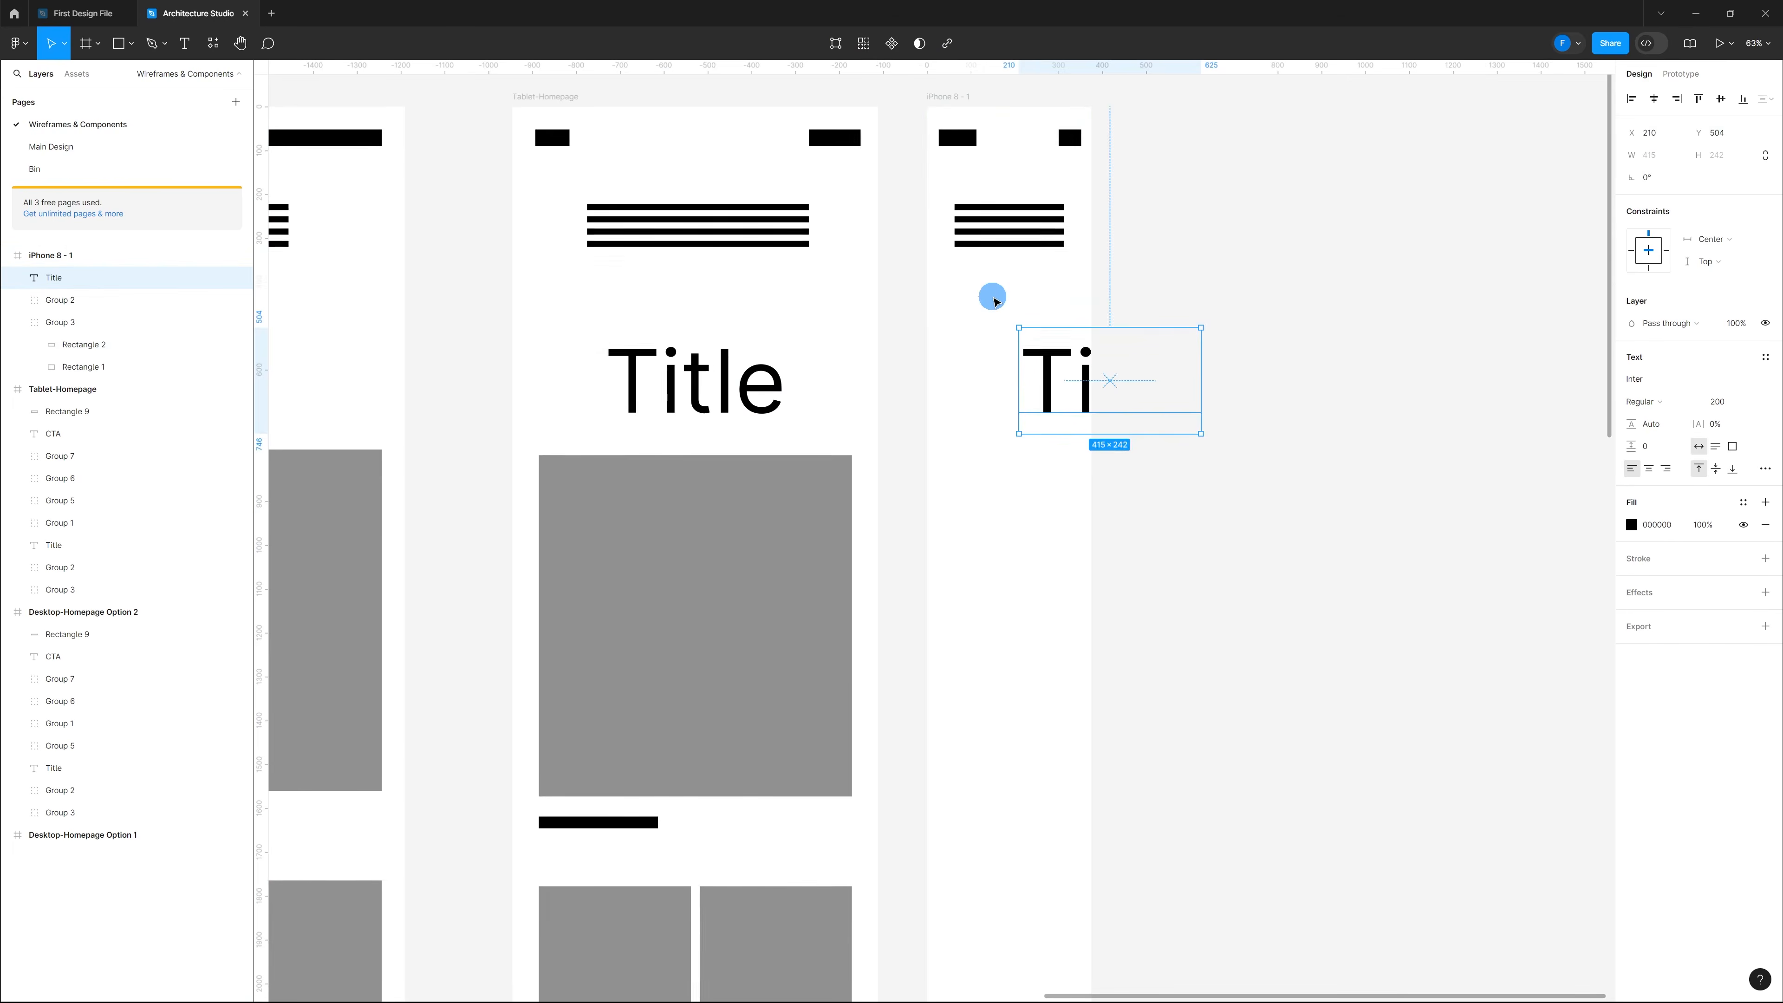
drag(1118, 387, 1020, 359)
Step: Set the phone Title's font size to 100 and center it horizontally in the frame
click(1717, 403)
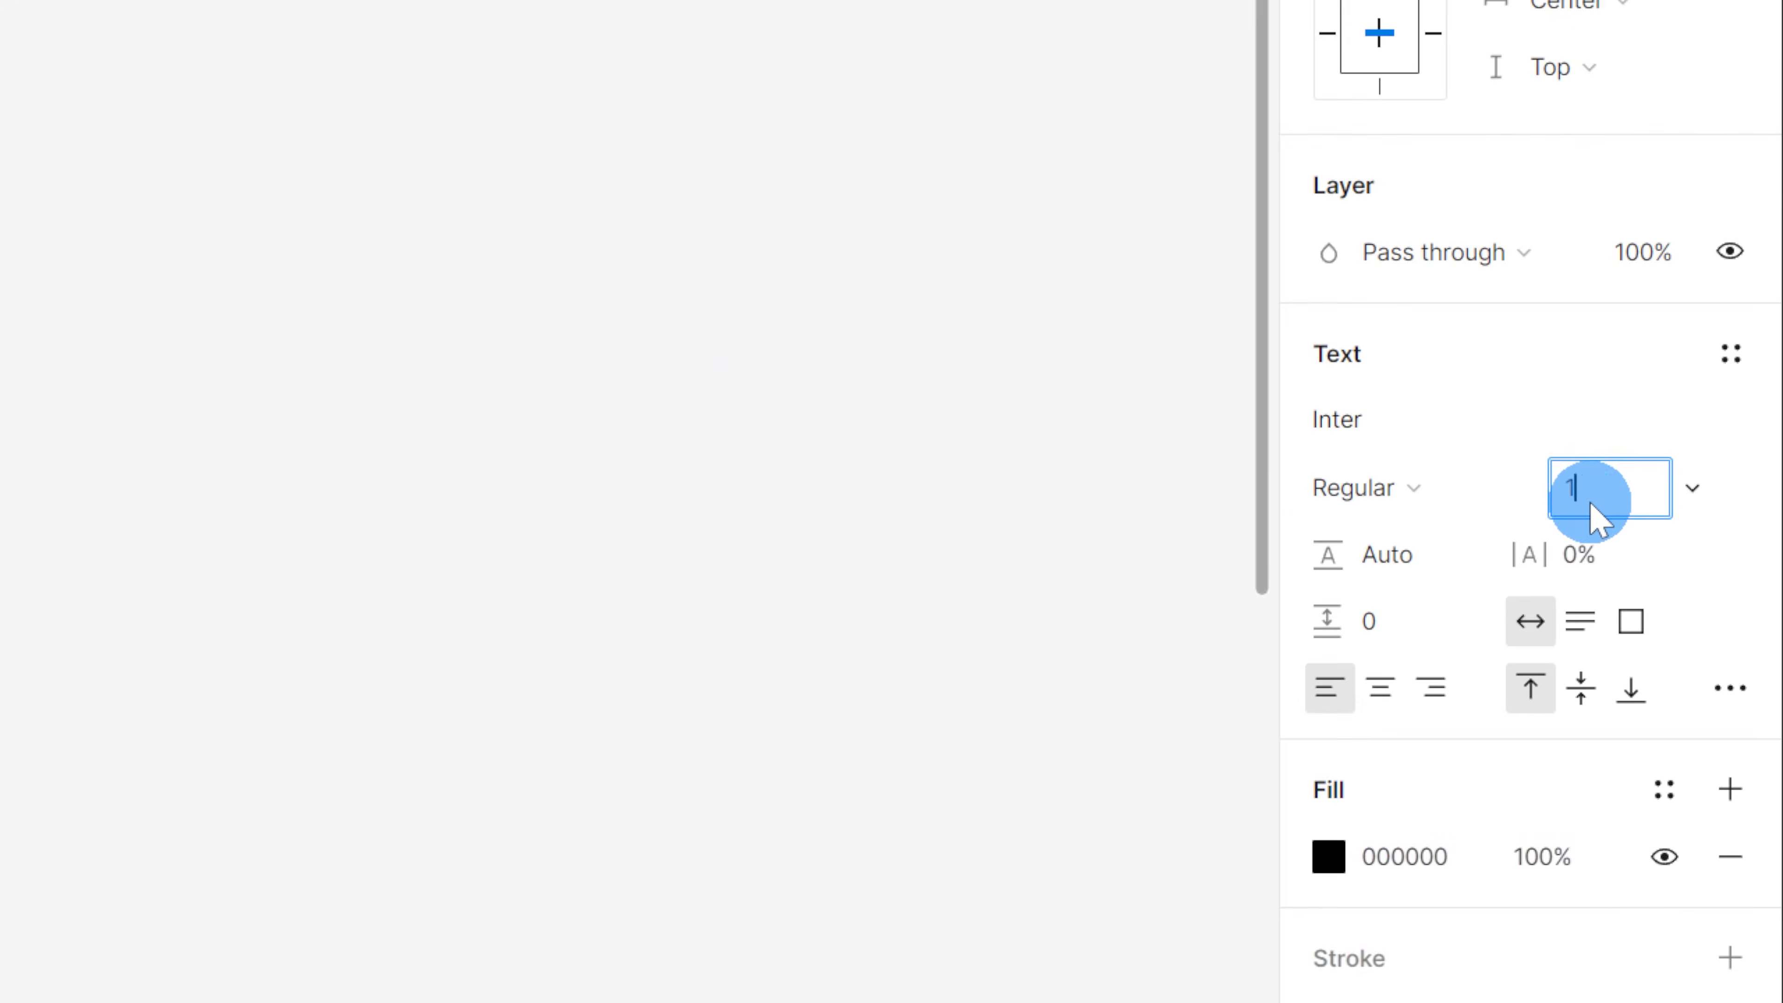
key(Return)
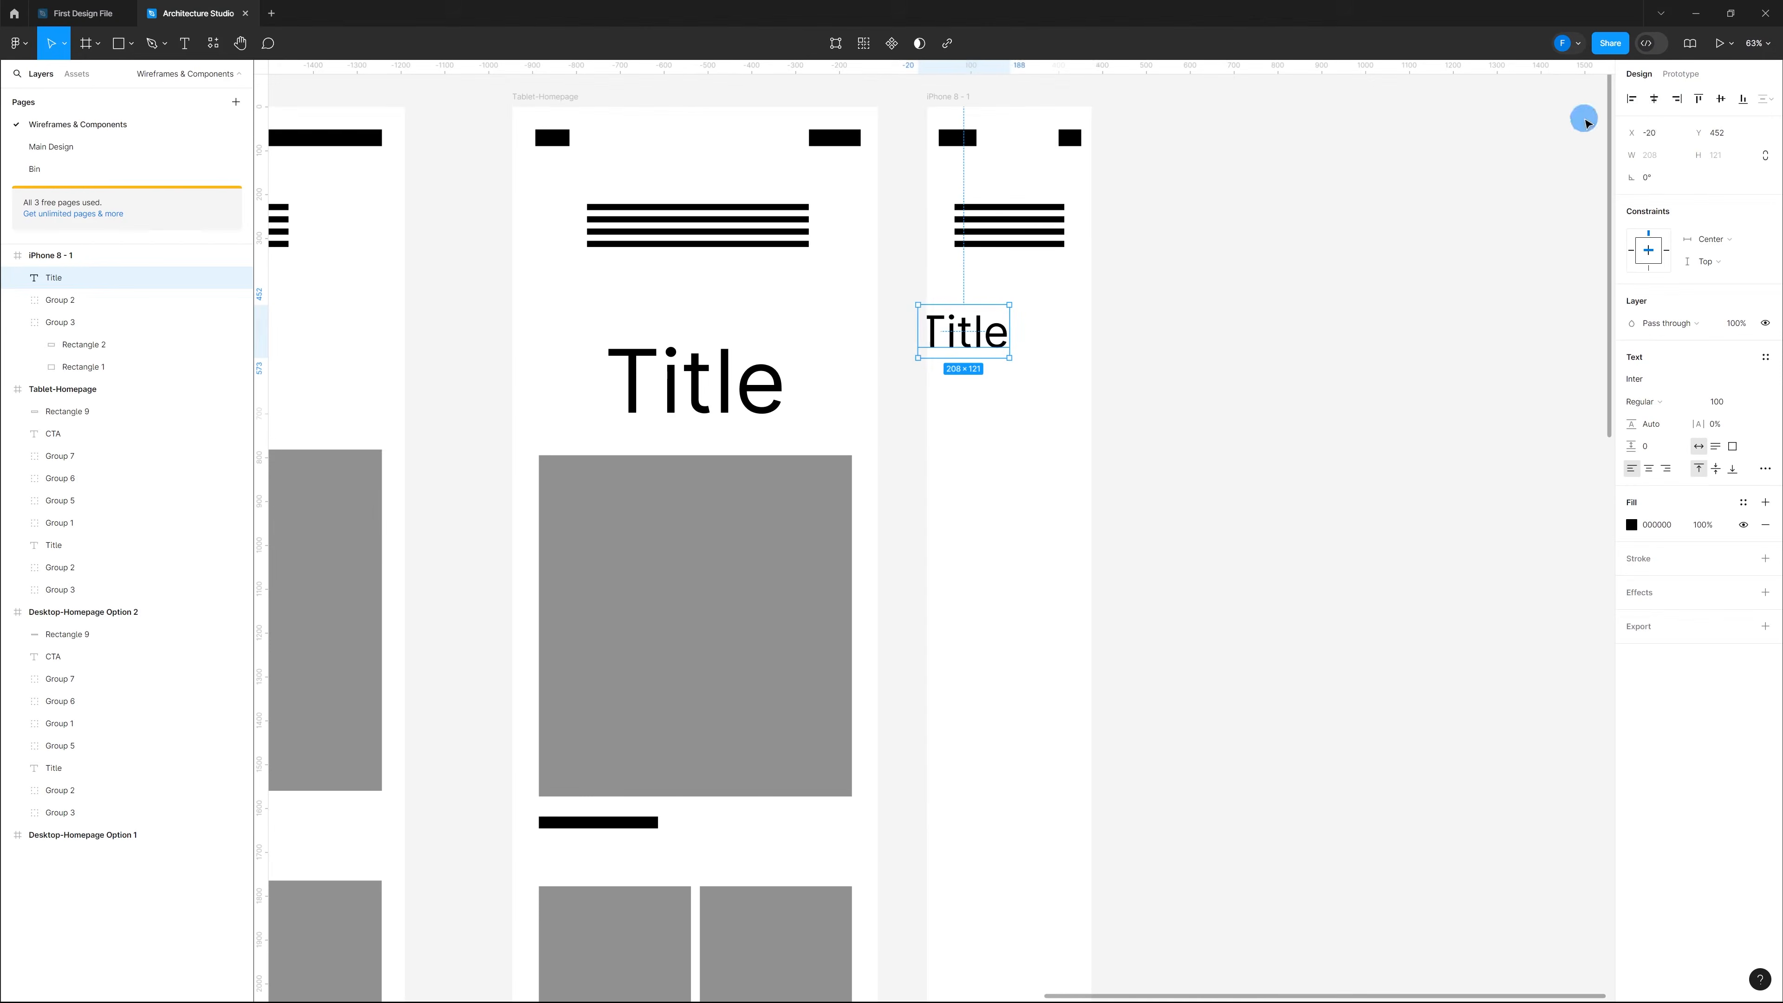
click(1656, 99)
click(1258, 303)
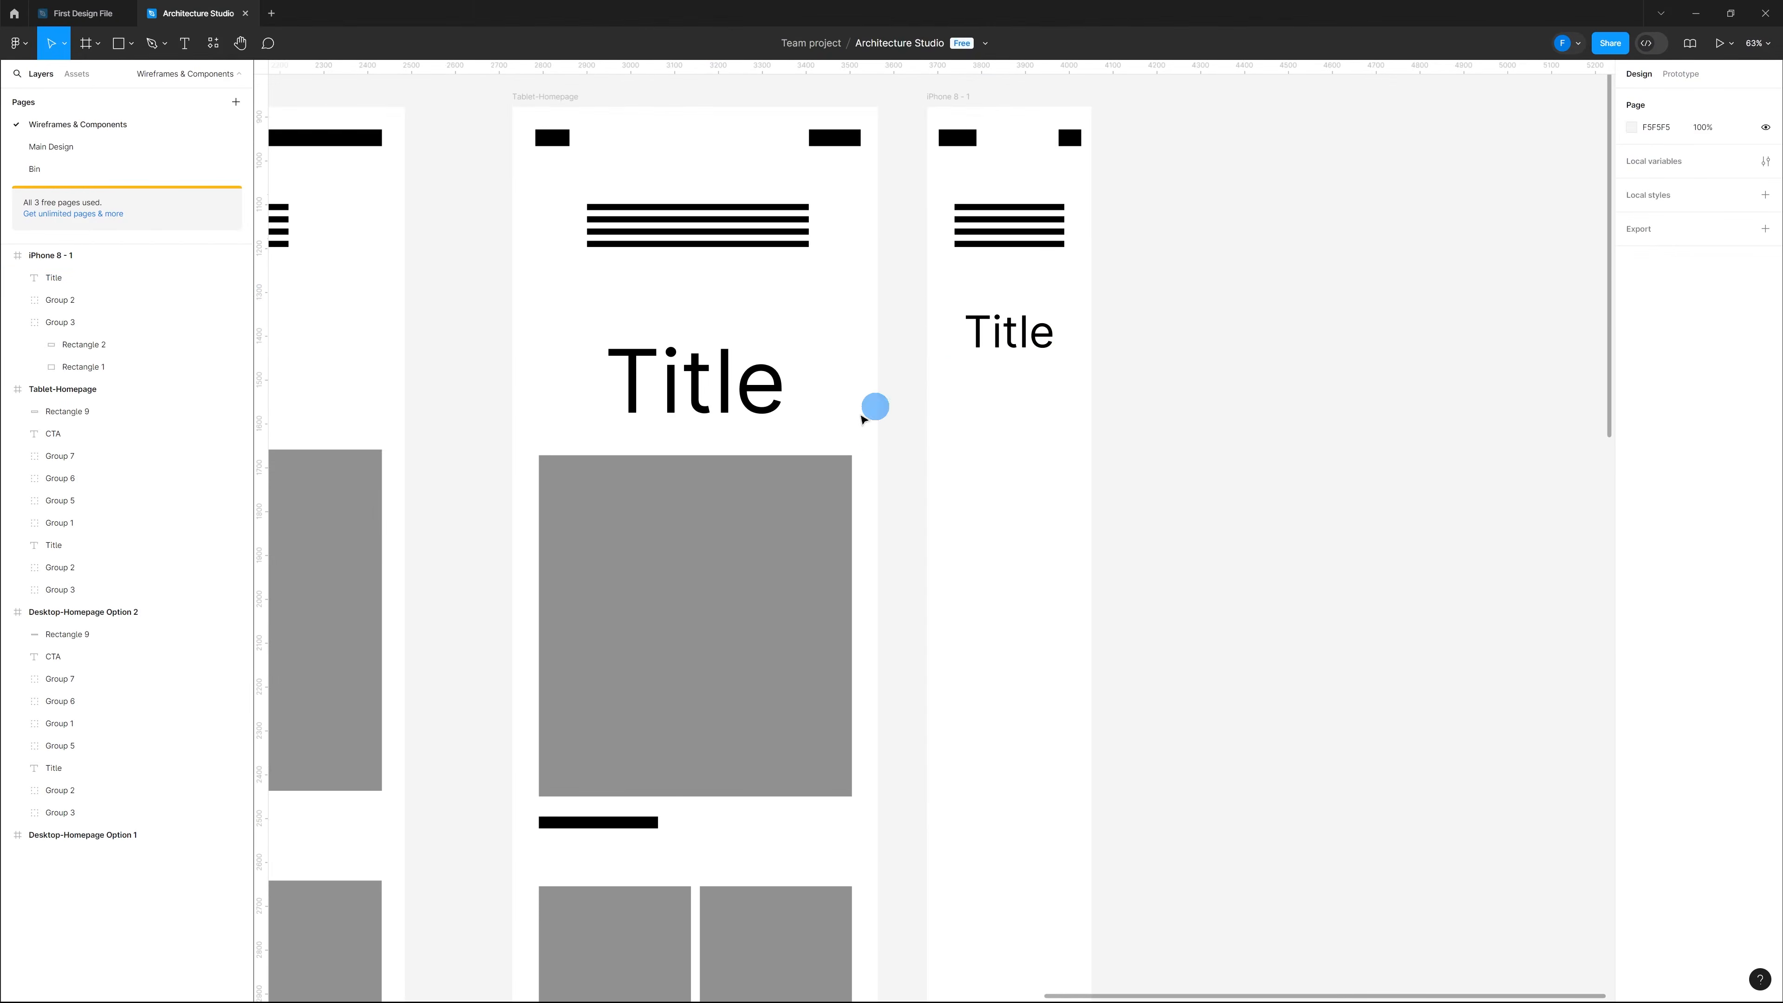
Step: Copy the large image group from Tablet-Homepage below the phone Title and resize it to about 325 × 459
click(759, 496)
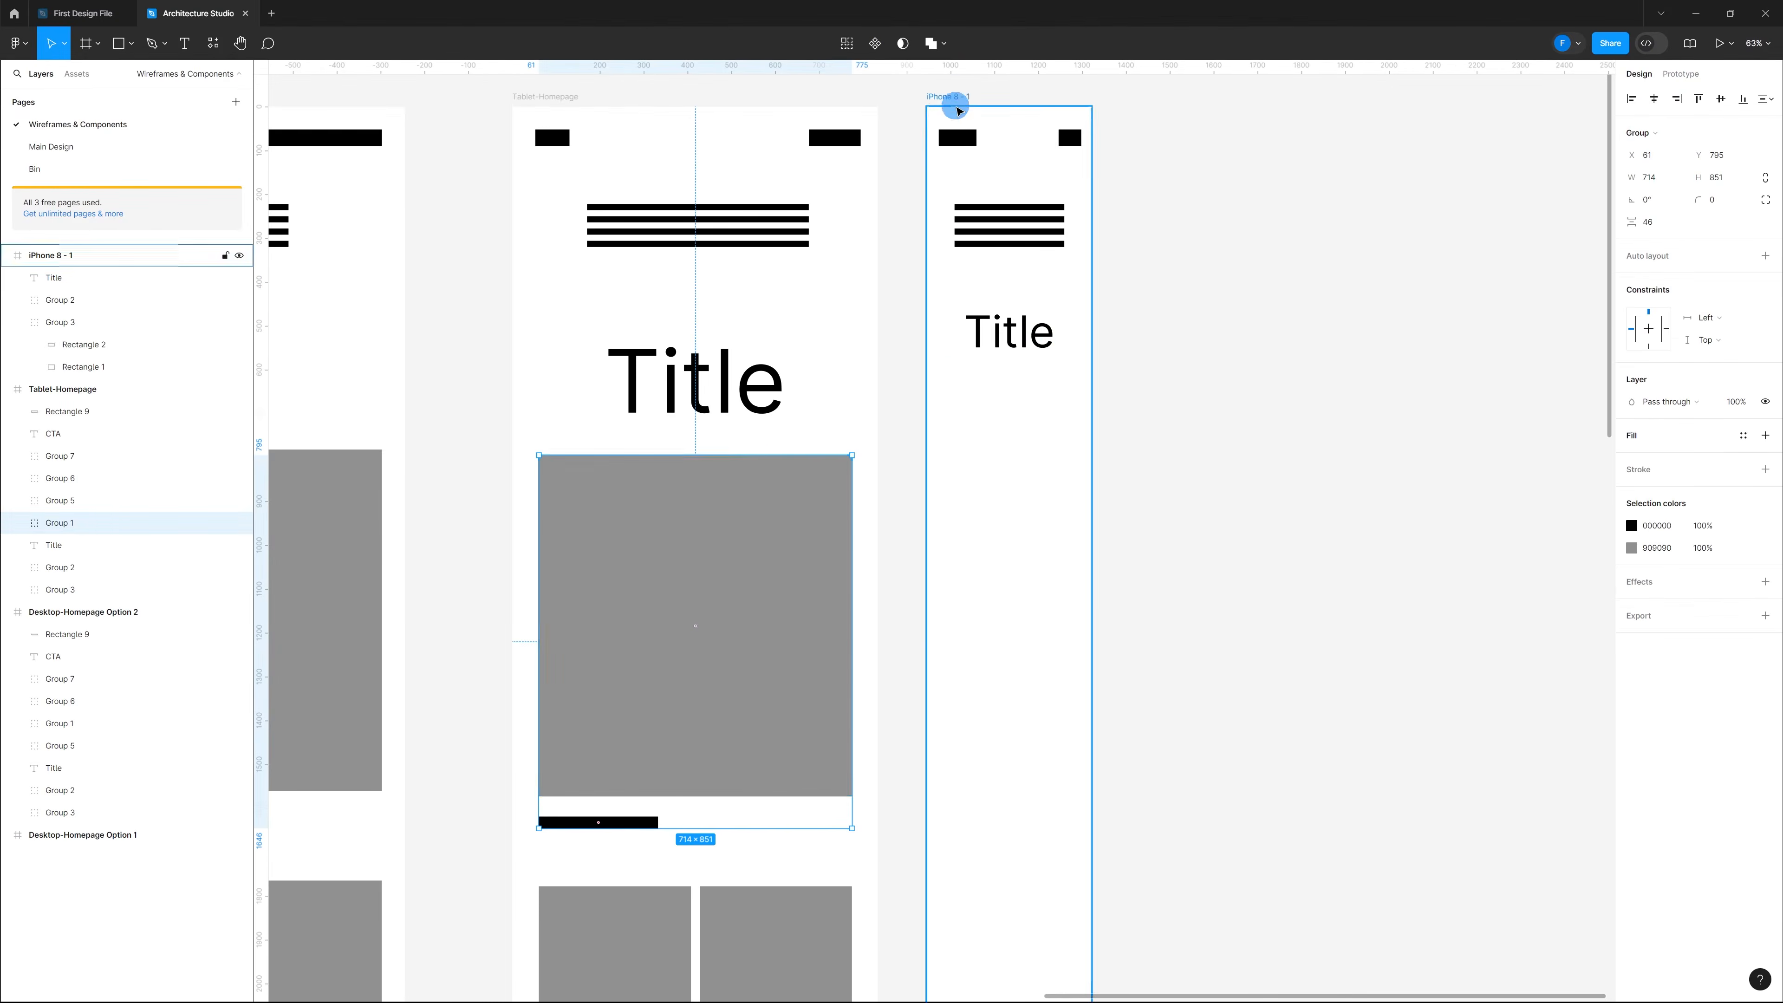
click(951, 98)
key(ctrl+v)
drag(1059, 522, 1042, 462)
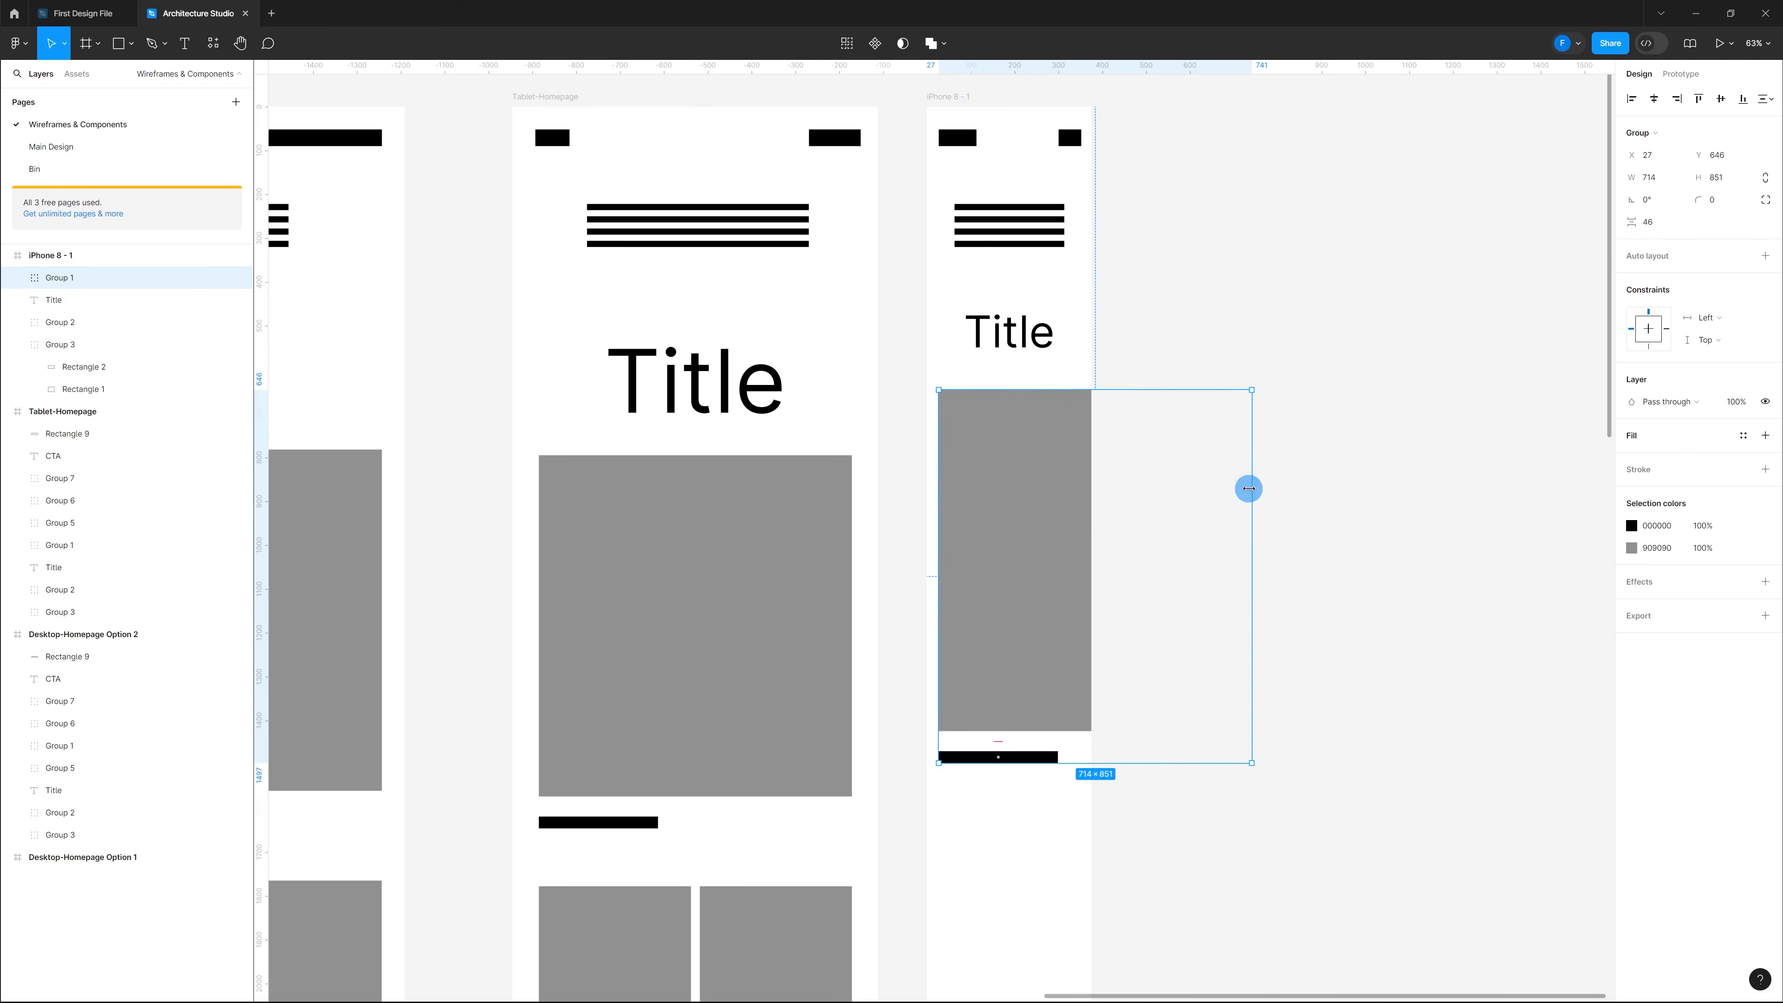
drag(1250, 486, 1080, 486)
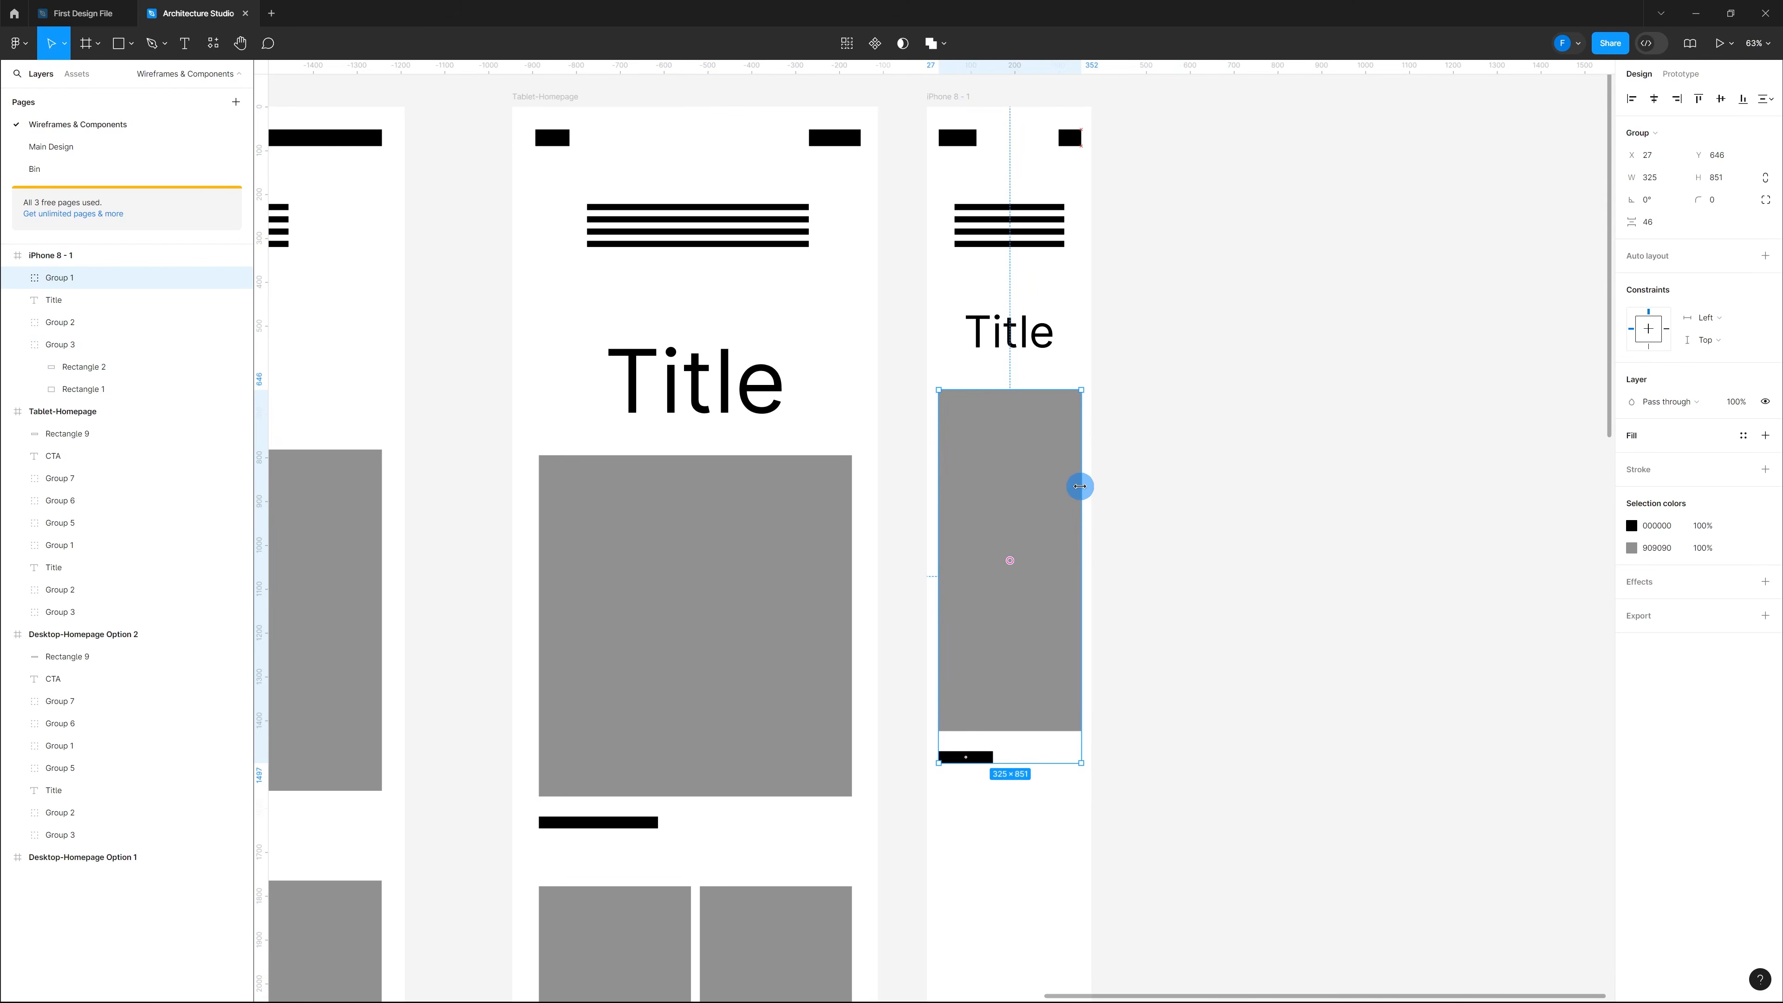
drag(1043, 765, 1055, 589)
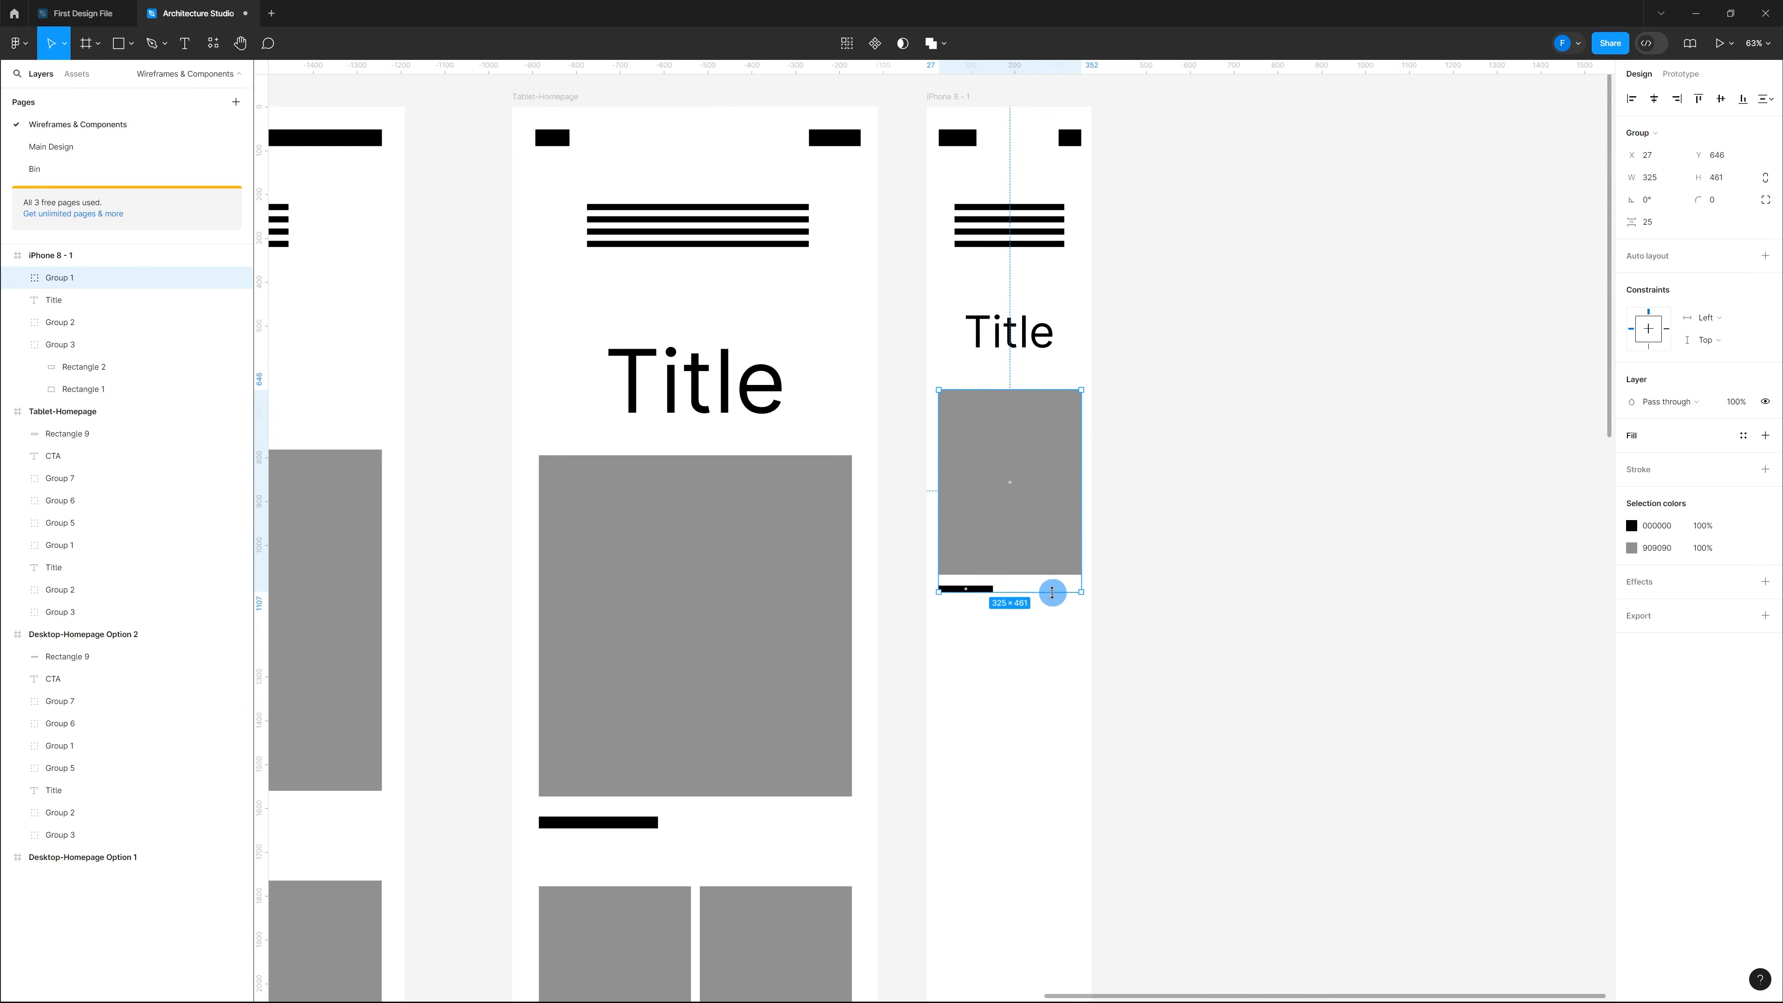
key(Escape)
Step: Duplicate the phone image group four times, stacking the copies in a single column below the original
scroll(1025, 485, down, 5)
scroll(1067, 537, down, 3)
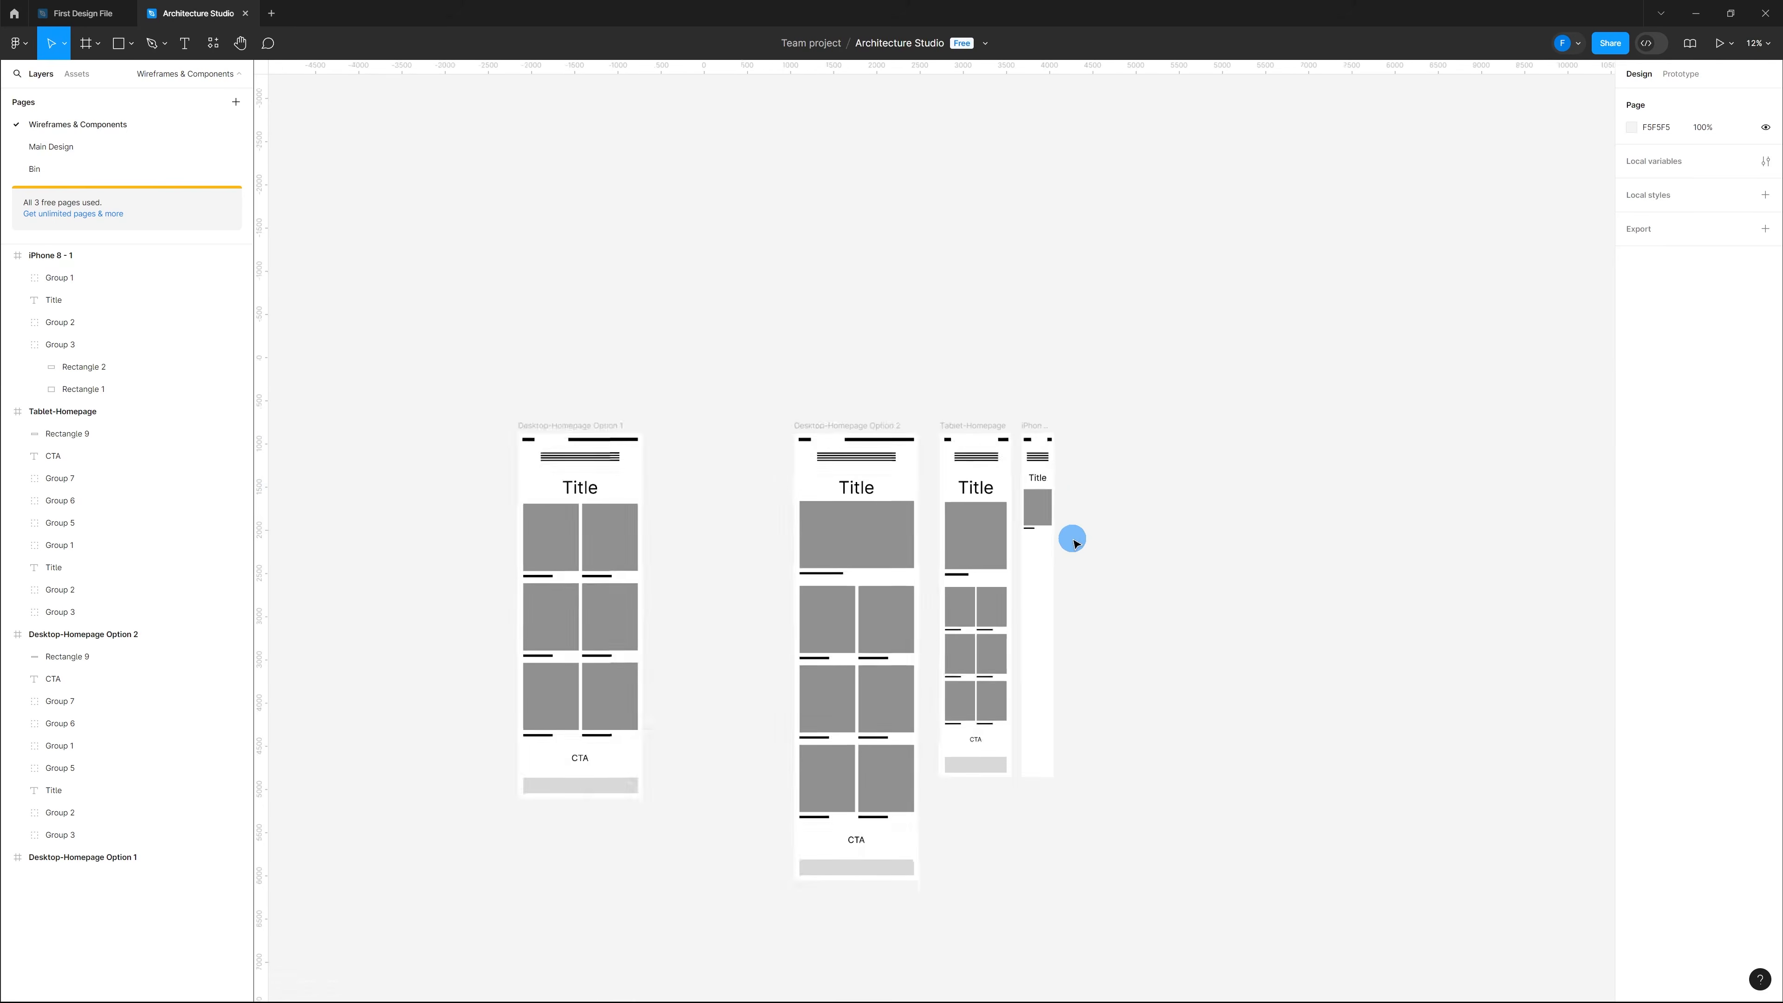
scroll(1046, 535, up, 5)
click(1024, 485)
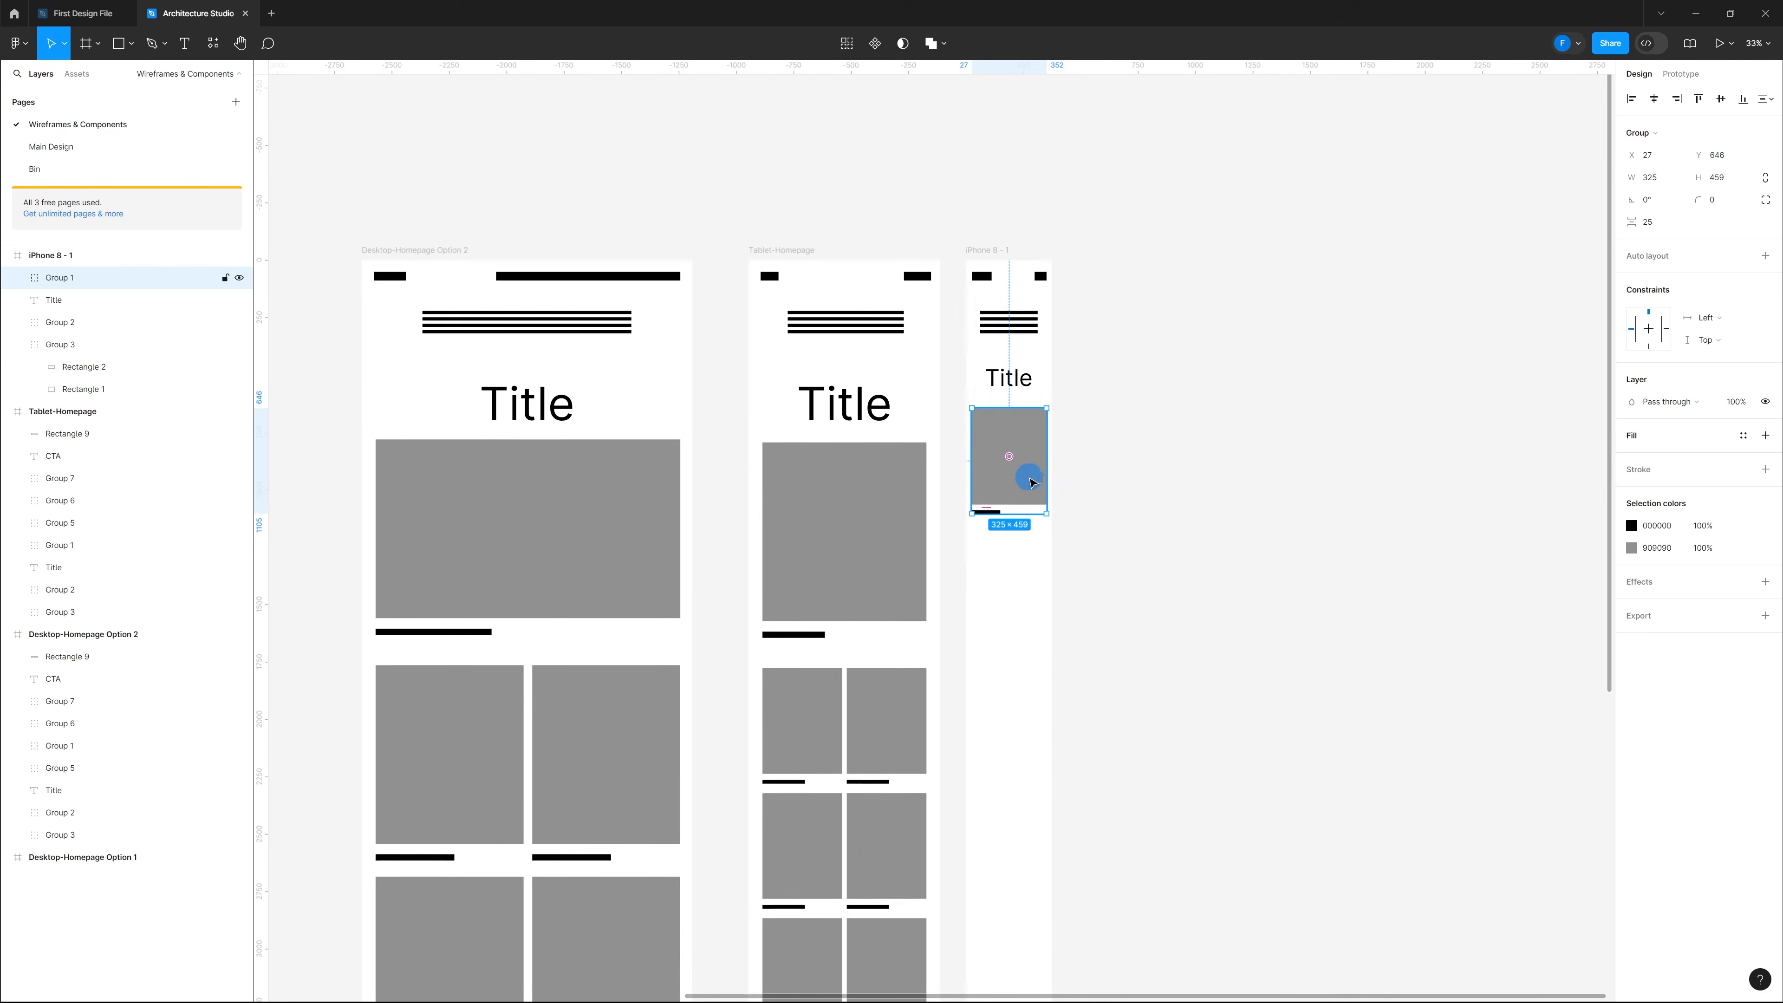
scroll(1036, 464, down, 3)
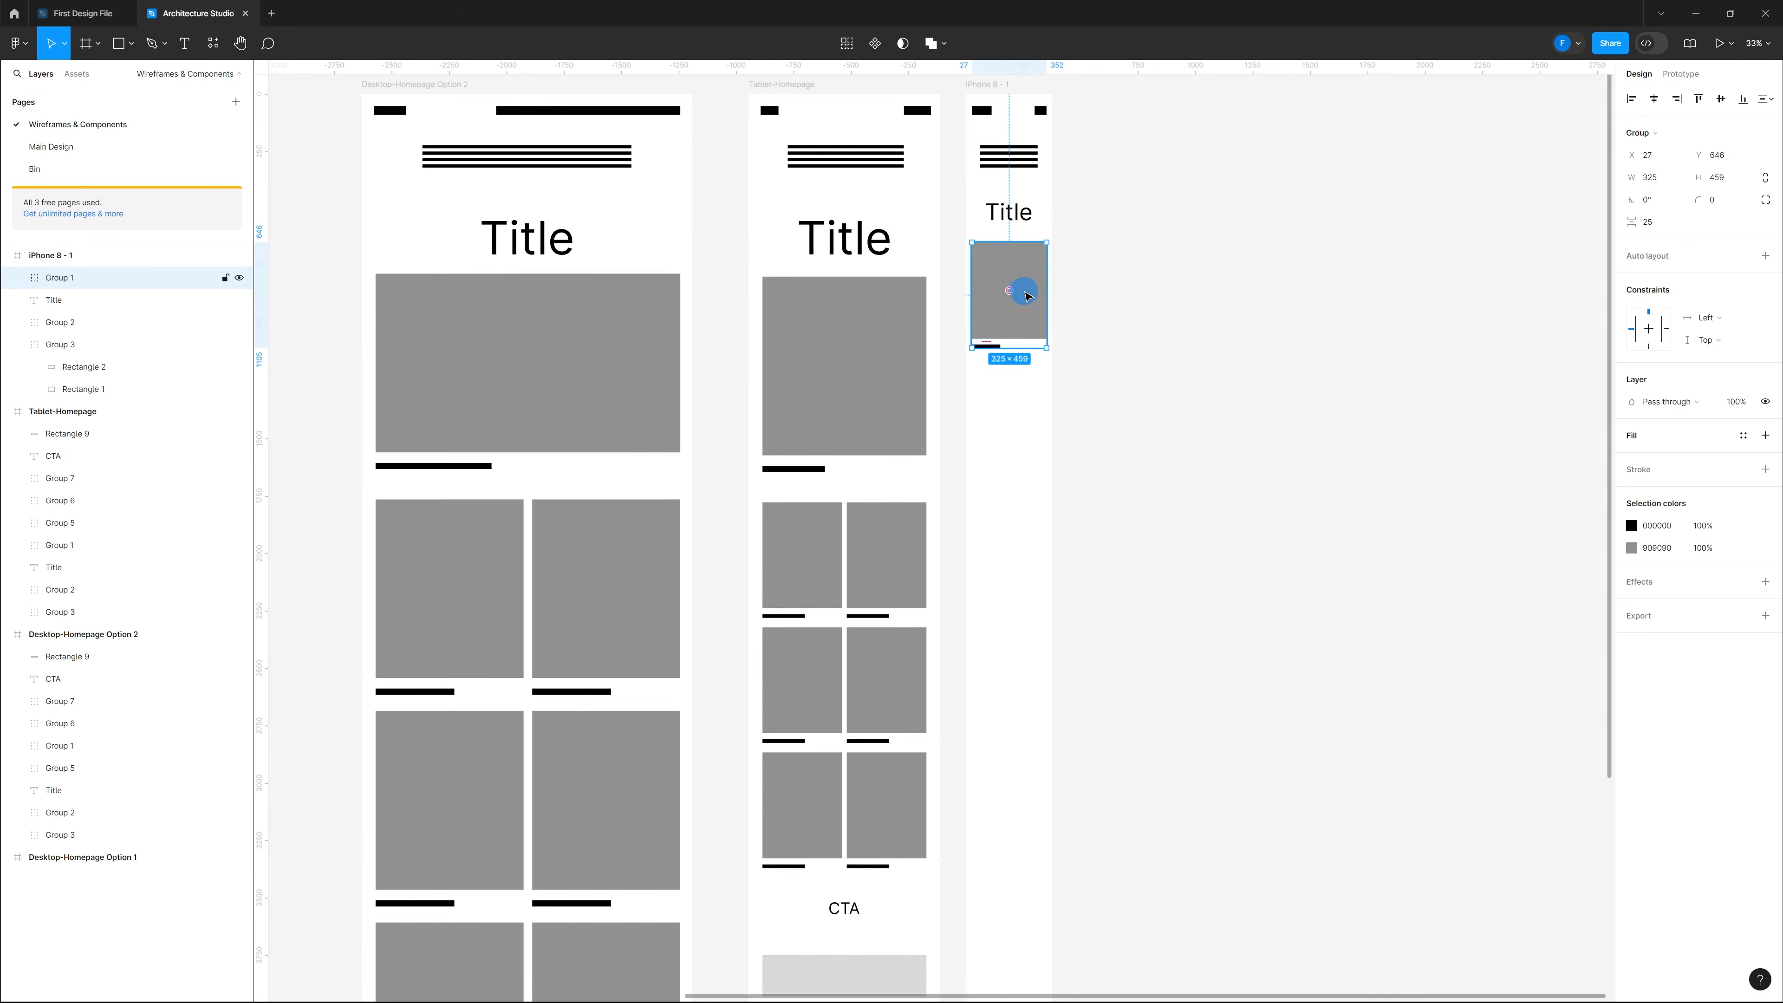
drag(1025, 274, 1032, 441)
key(ctrl+d)
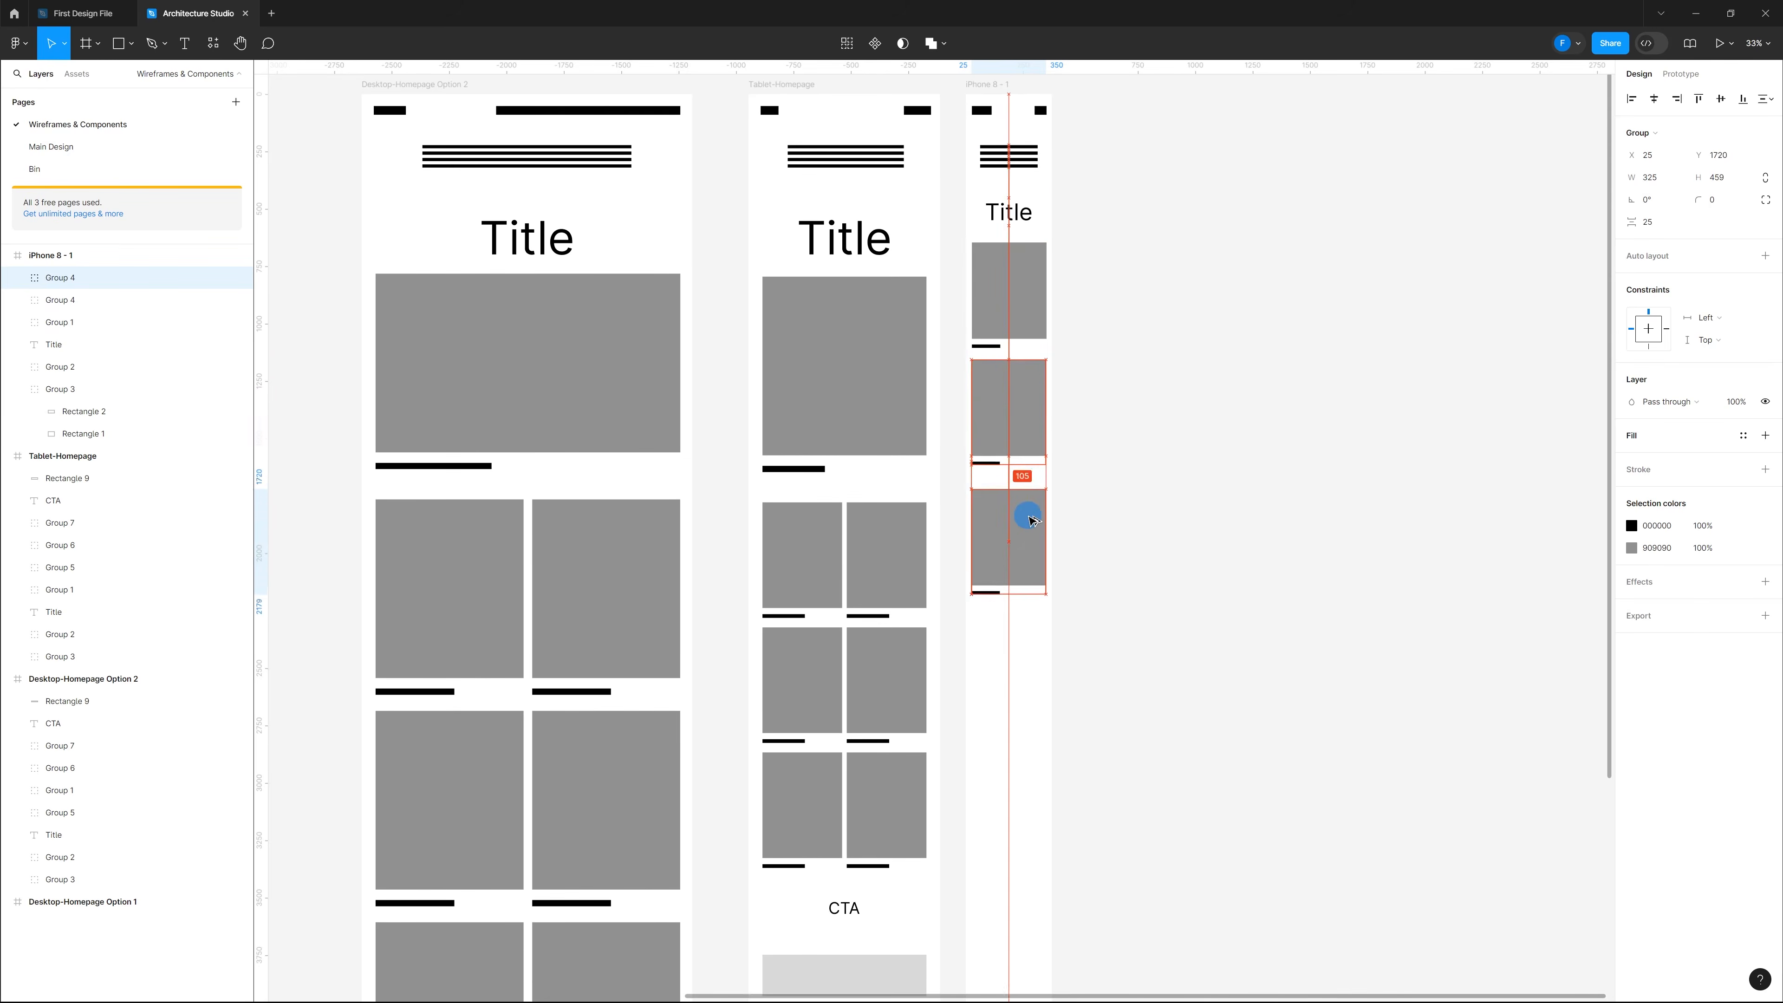
drag(1023, 505, 1027, 625)
scroll(1021, 478, down, 6)
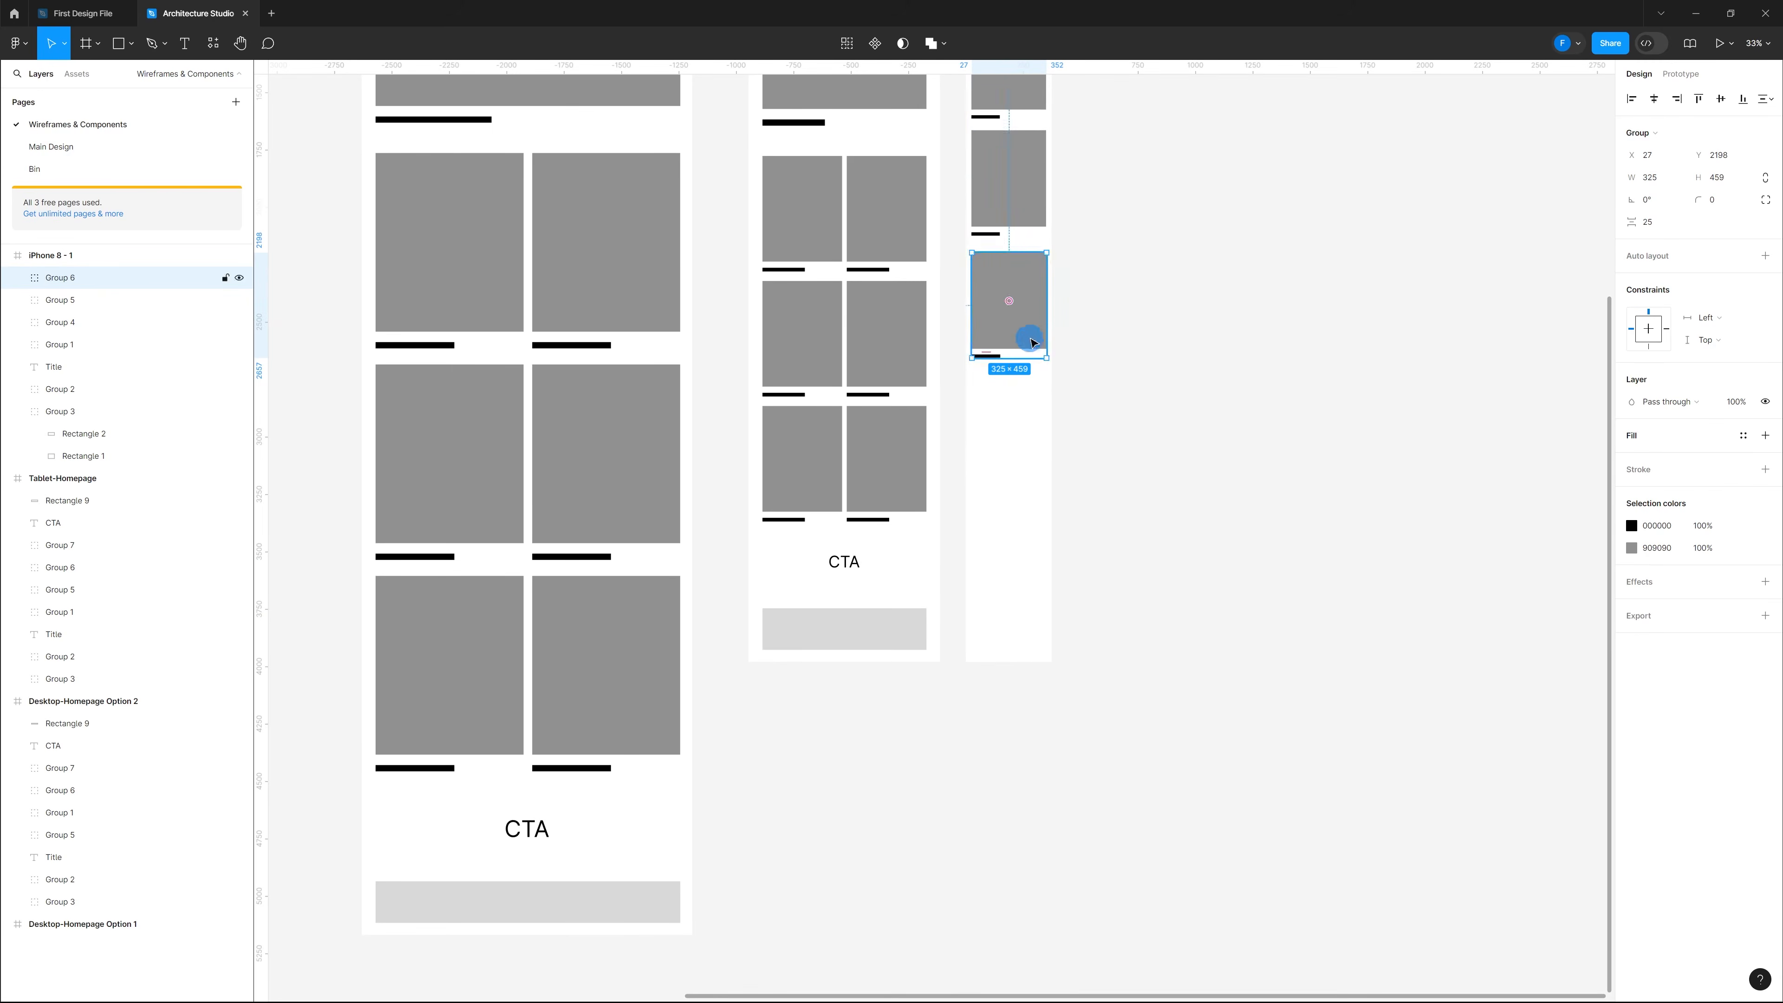
key(ctrl+d)
drag(1031, 453, 1032, 448)
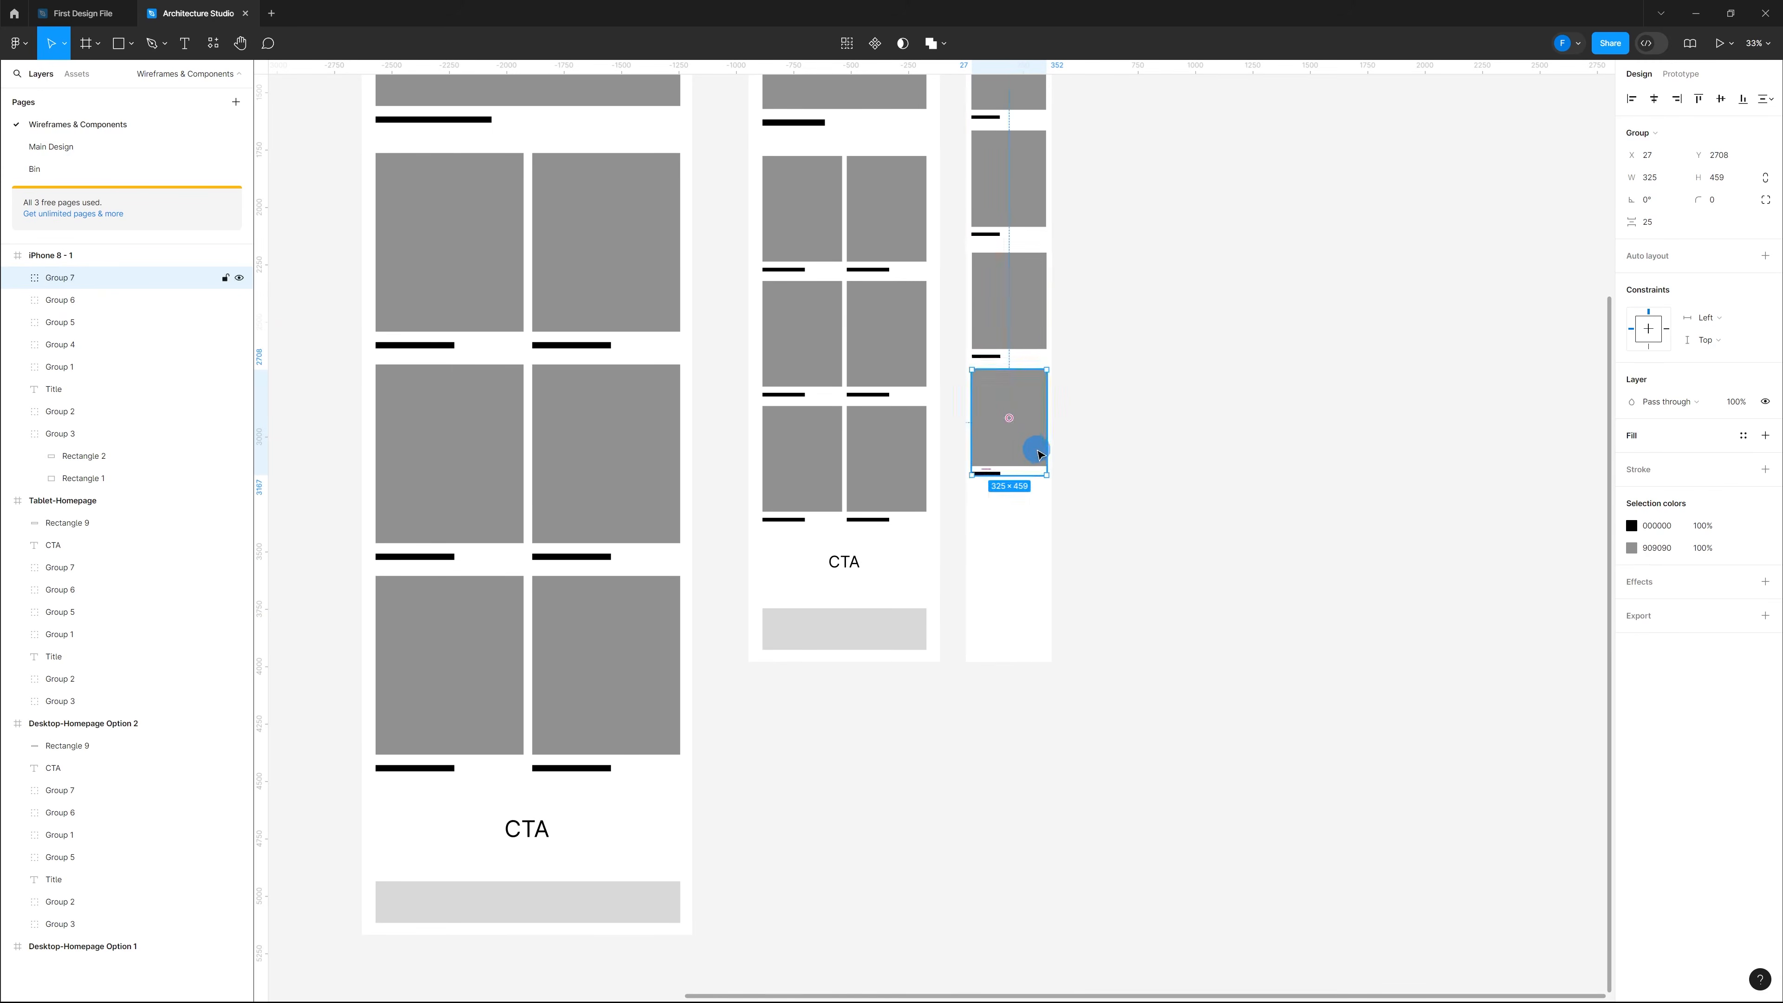
Step: Extend the iPhone 8 frame downward until its bottom edge aligns with Desktop-Homepage Option 2
scroll(1025, 446, down, 4)
click(1009, 113)
drag(1017, 546, 1030, 672)
click(1087, 506)
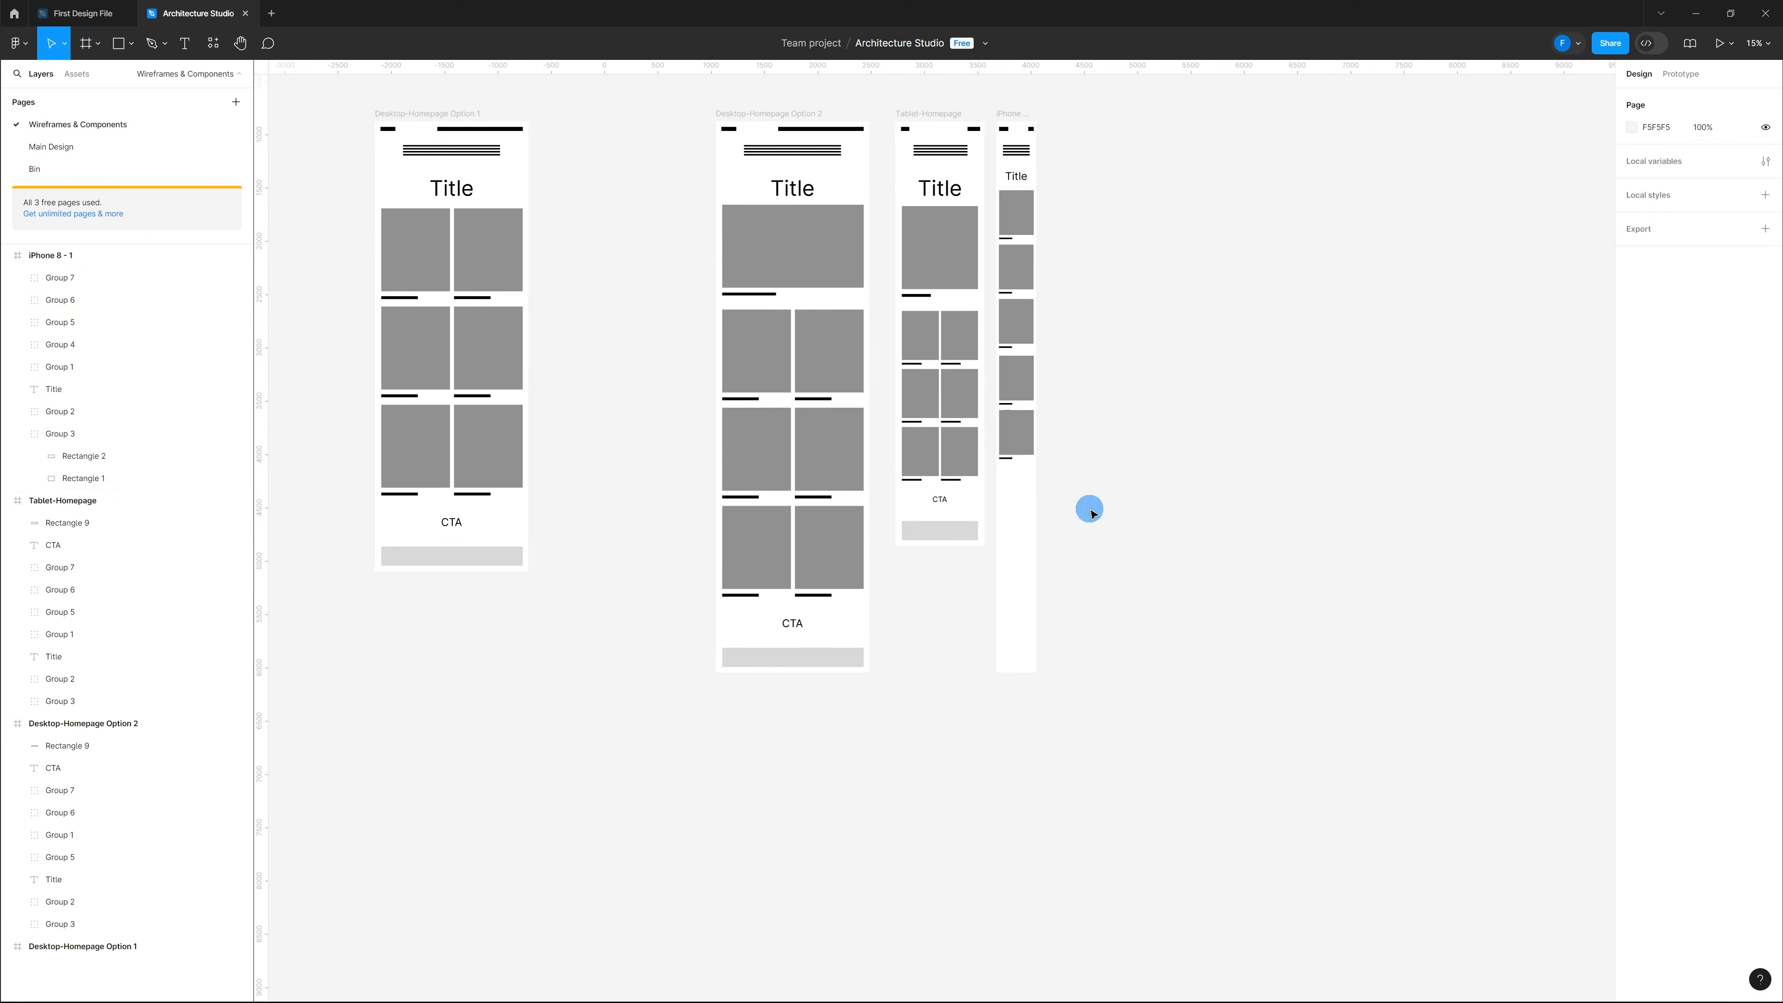
Step: Add two more copies of the image group below the phone column, making seven image groups
click(1025, 443)
drag(1023, 434, 1026, 546)
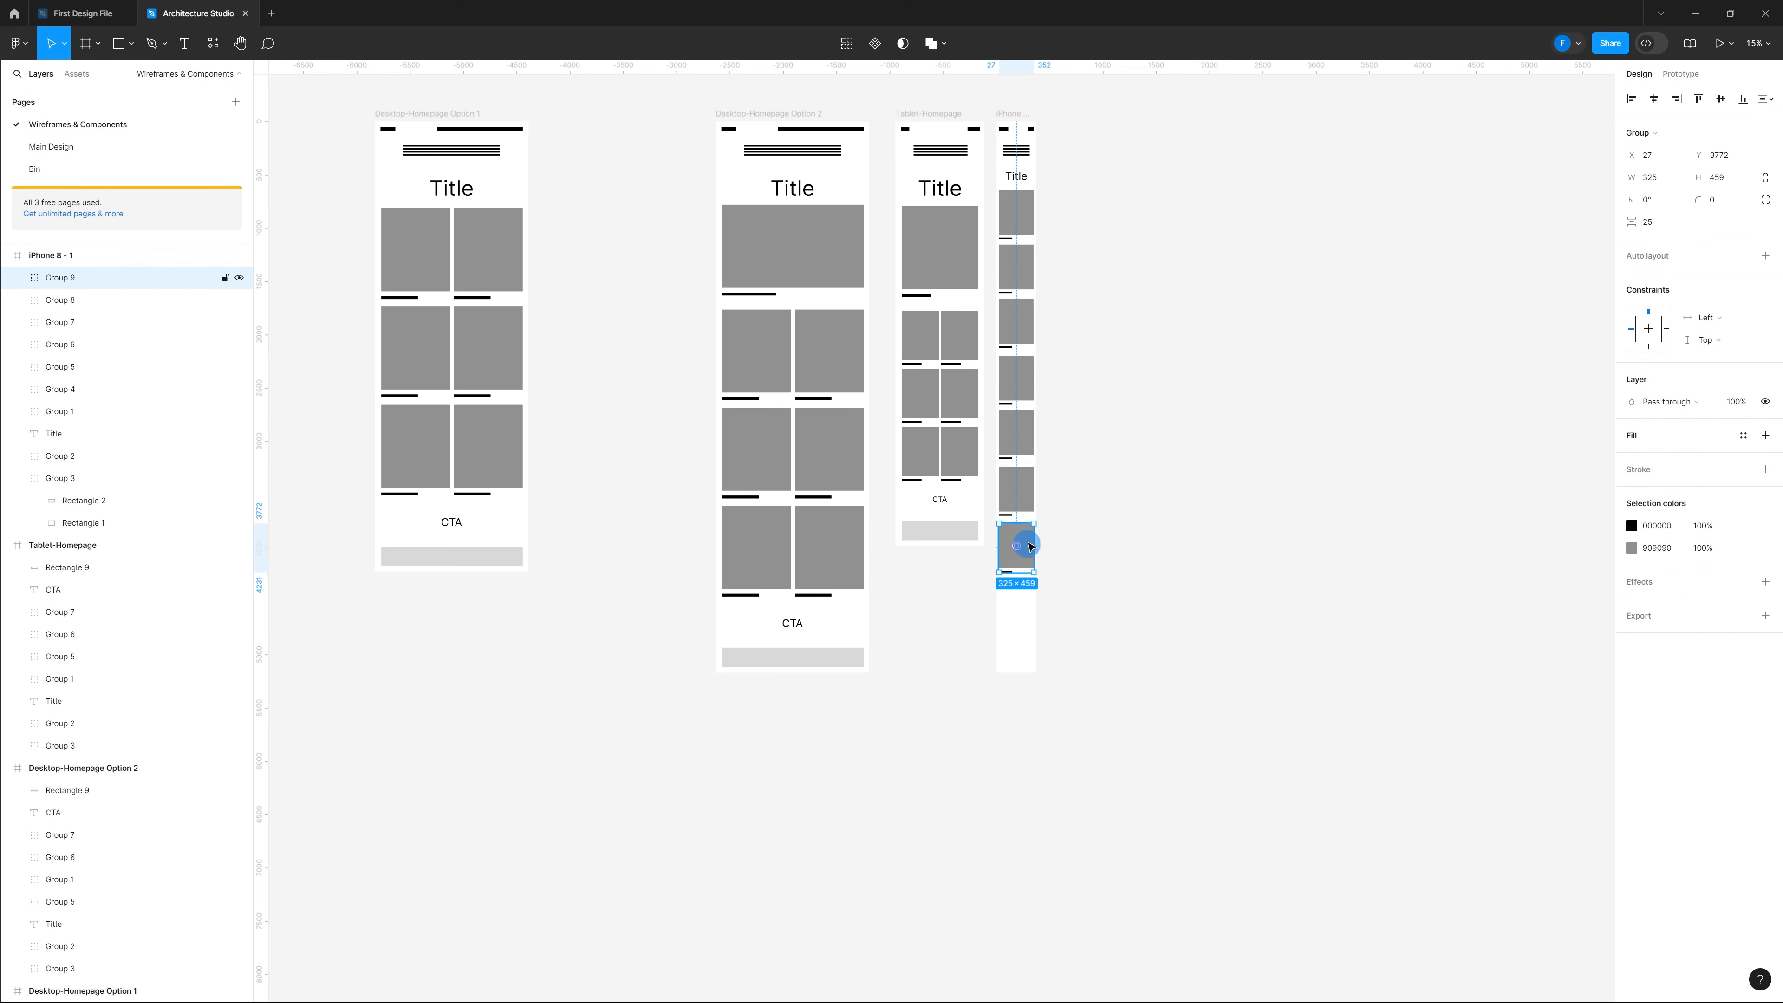
click(1066, 352)
Step: Copy the CTA text from Tablet-Homepage into the iPhone 8 frame, placing it below the last image group
click(1034, 125)
click(941, 500)
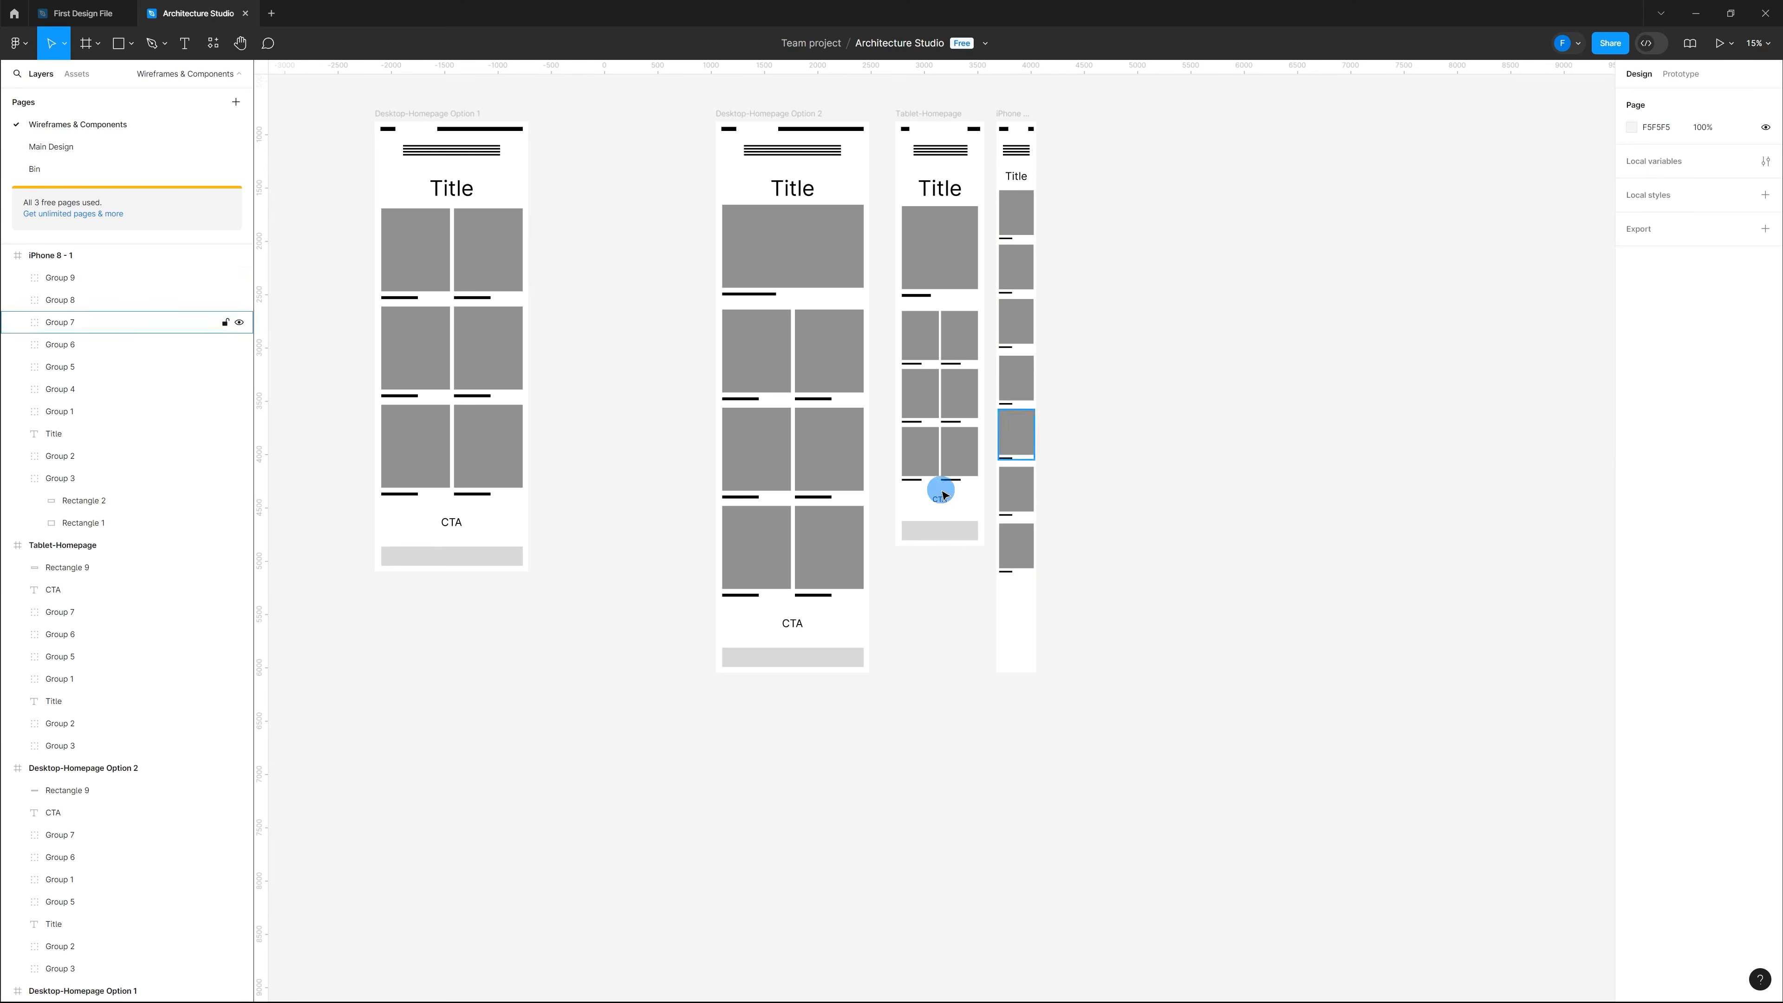
drag(1022, 129, 1019, 590)
click(1057, 601)
scroll(1030, 608, up, 5)
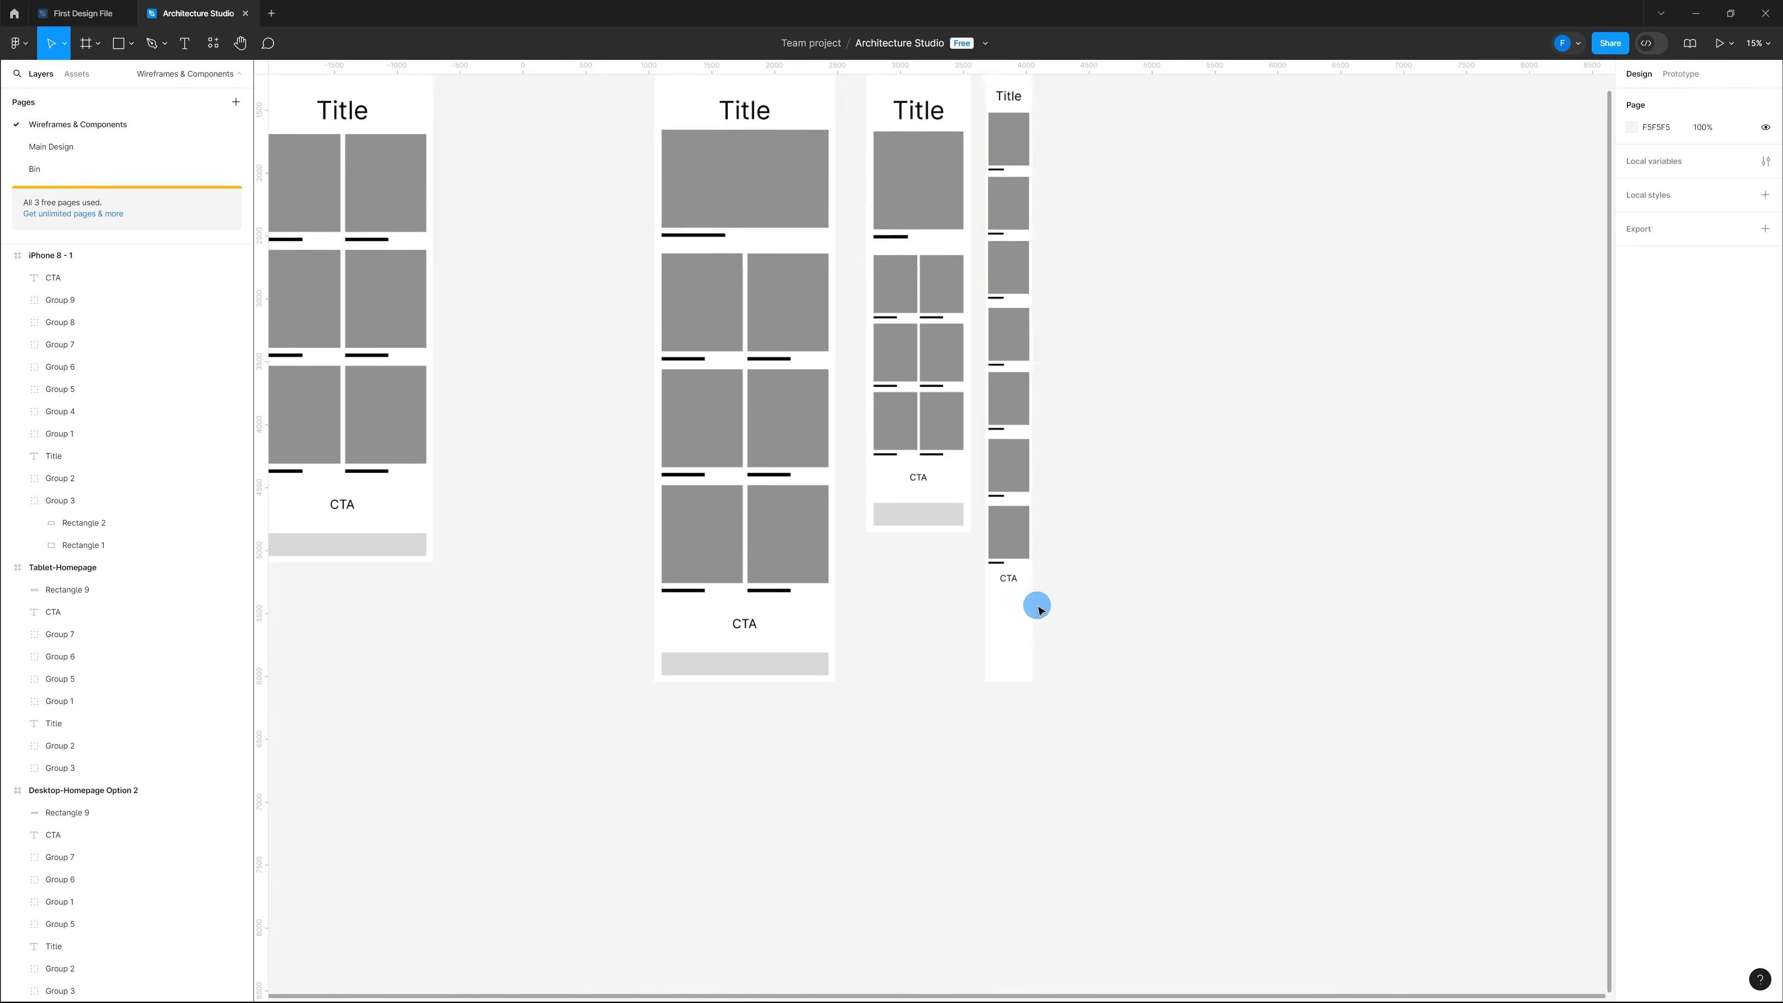
Step: Copy the light grey footer rectangle from Tablet-Homepage and paste it into the iPhone 8 frame
scroll(1026, 611, up, 3)
click(848, 425)
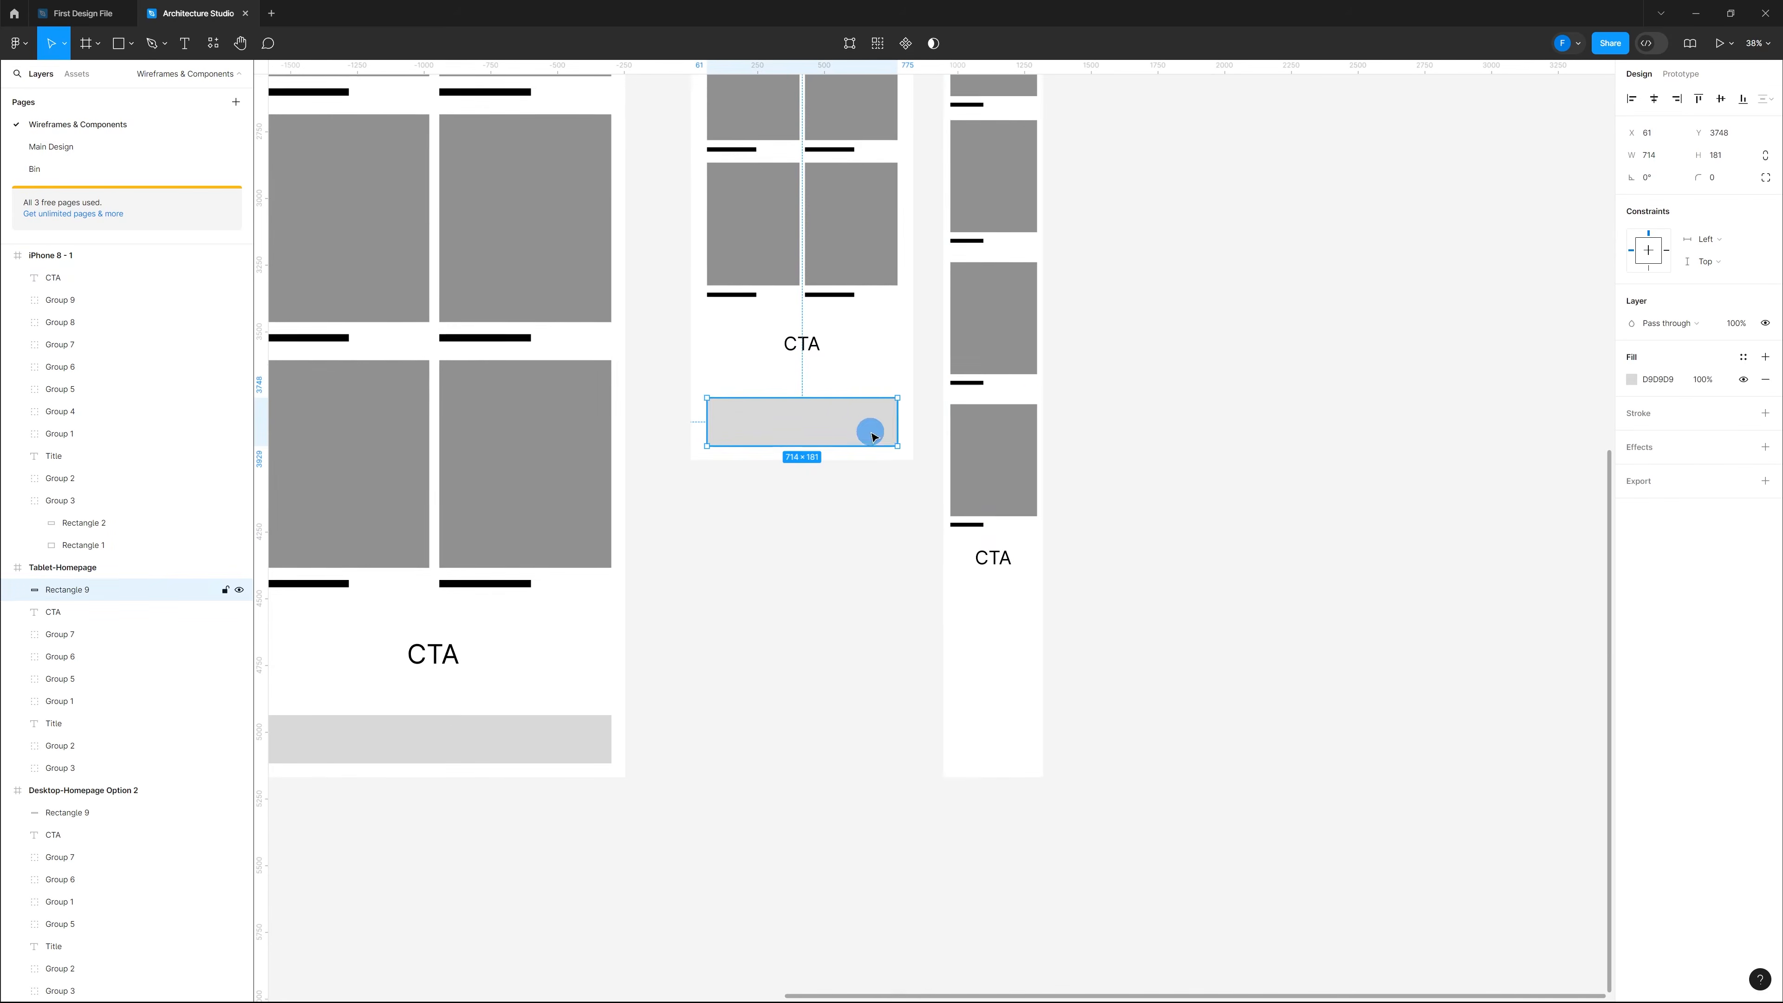
scroll(1086, 570, down, 10)
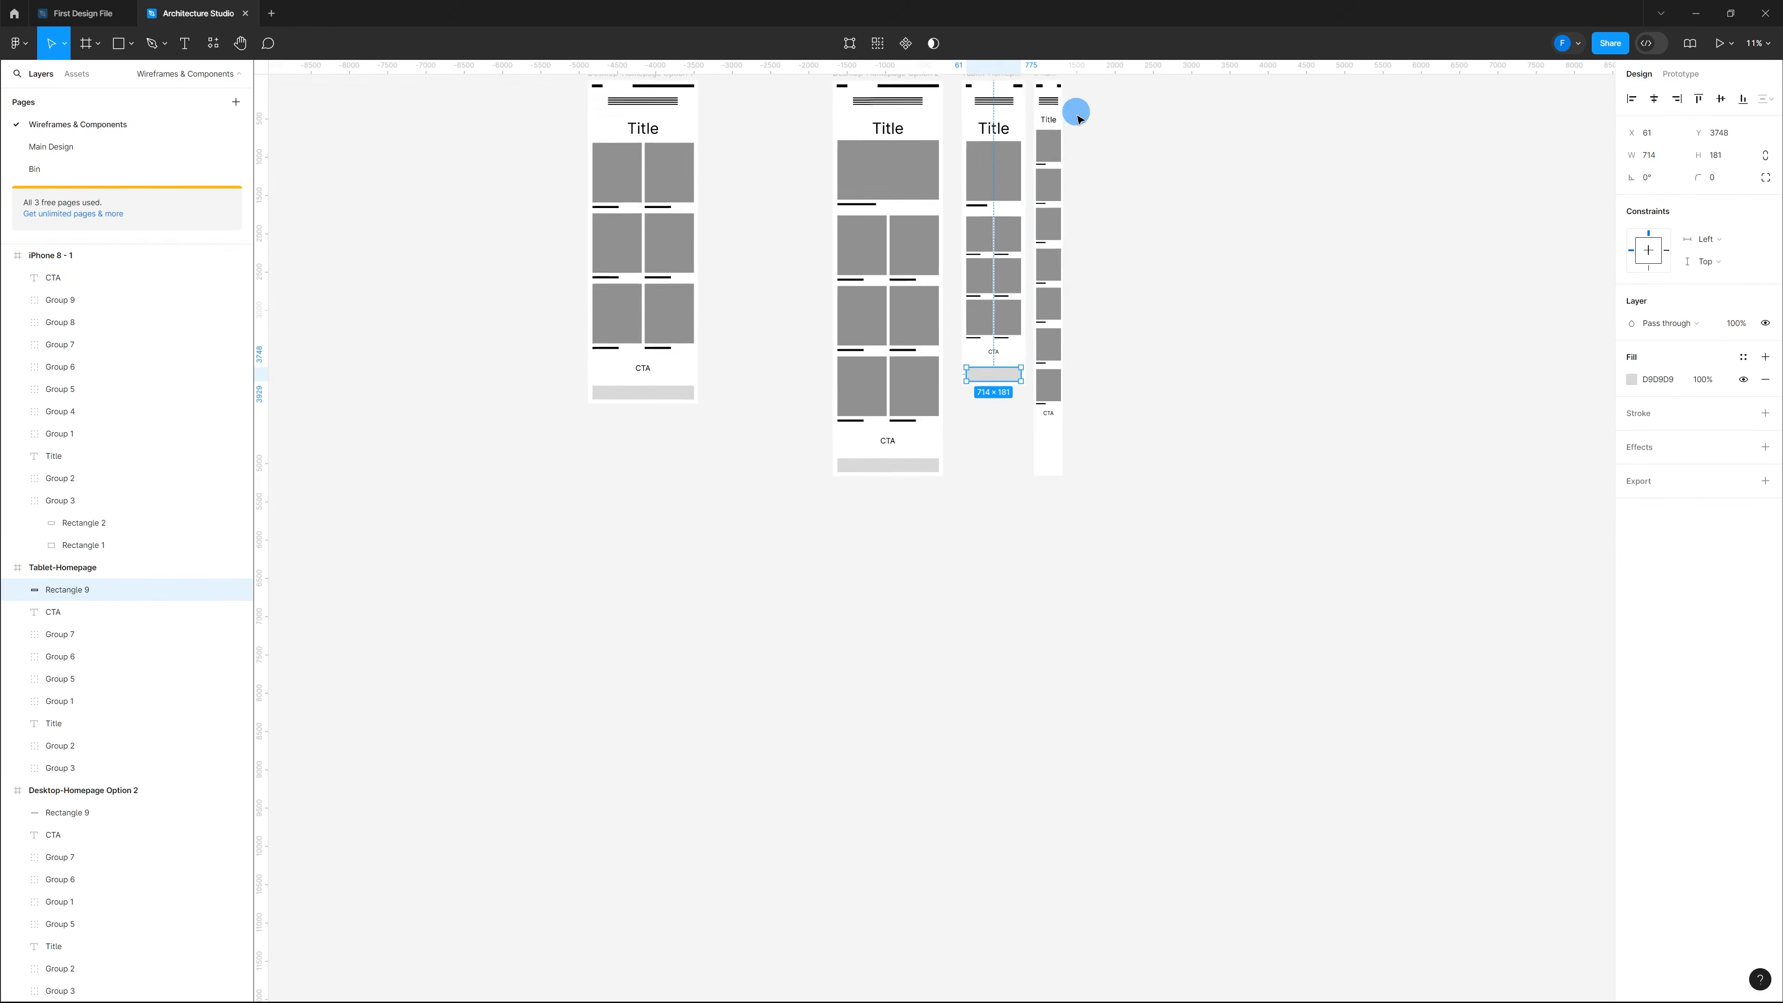
scroll(1075, 116, up, 1)
click(1048, 128)
key(ctrl+v)
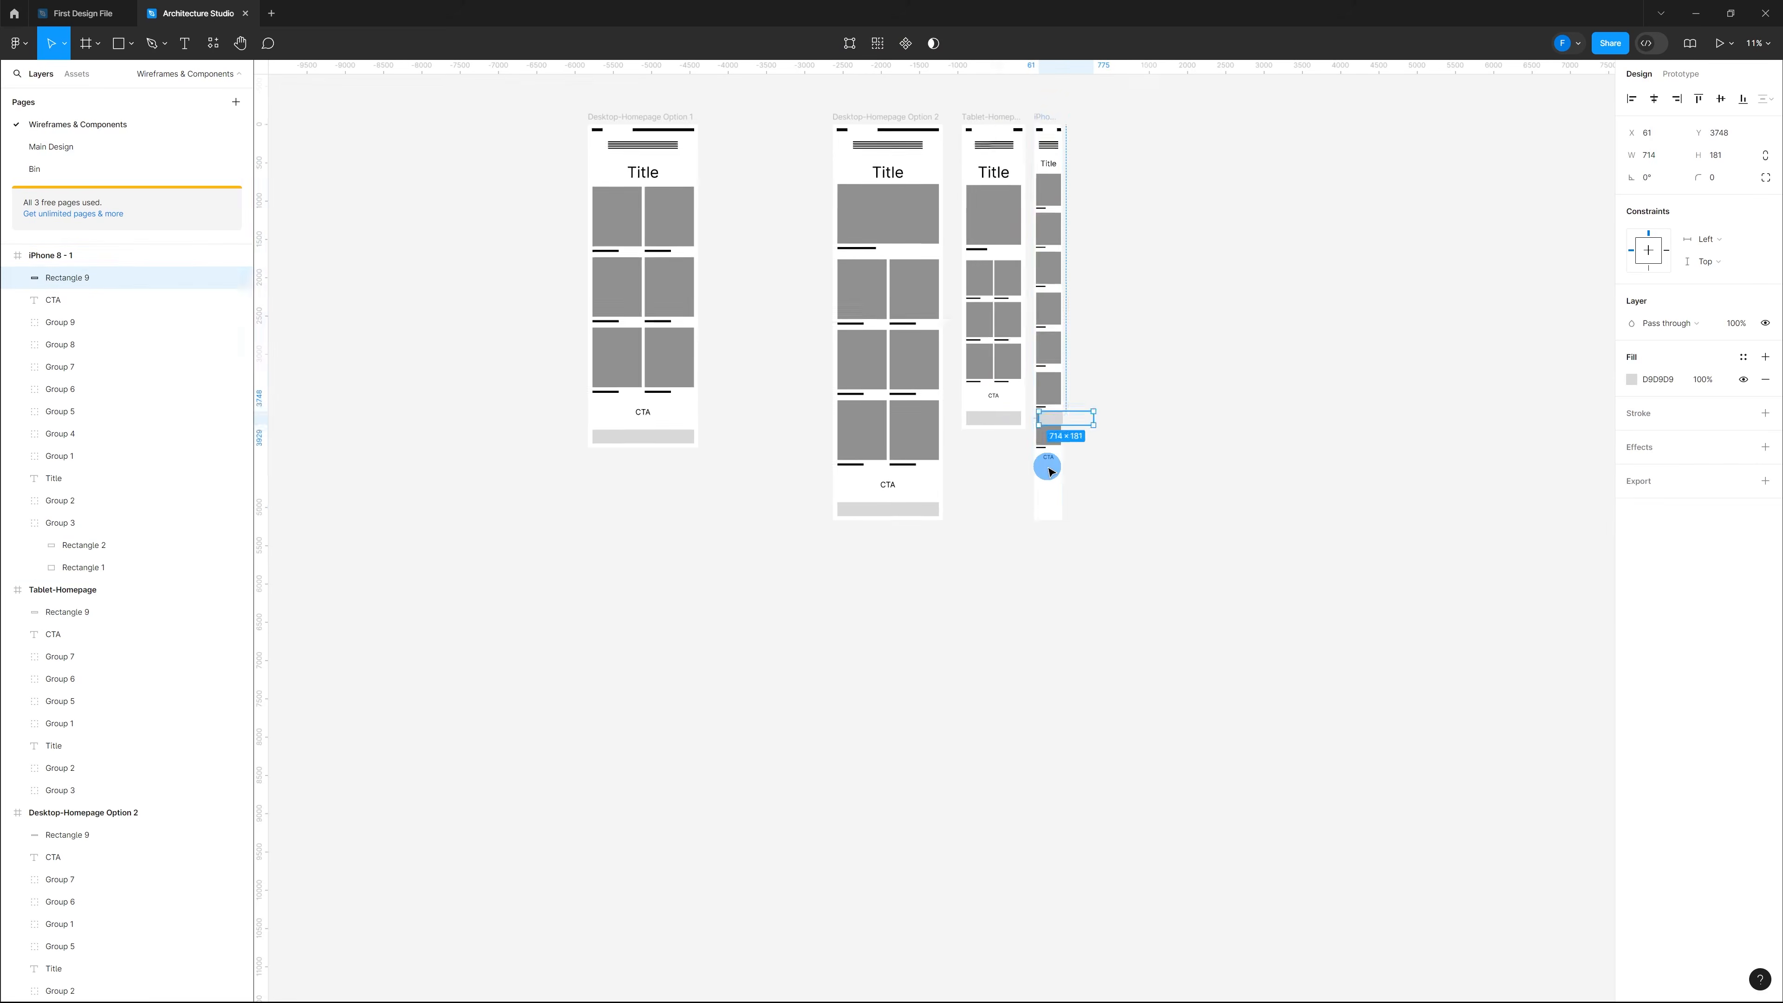
Step: Place the pasted footer rectangle below the phone CTA at X 27 and narrow it to the image column's width
scroll(1084, 486, up, 2)
scroll(1083, 487, up, 6)
drag(1032, 295, 1011, 508)
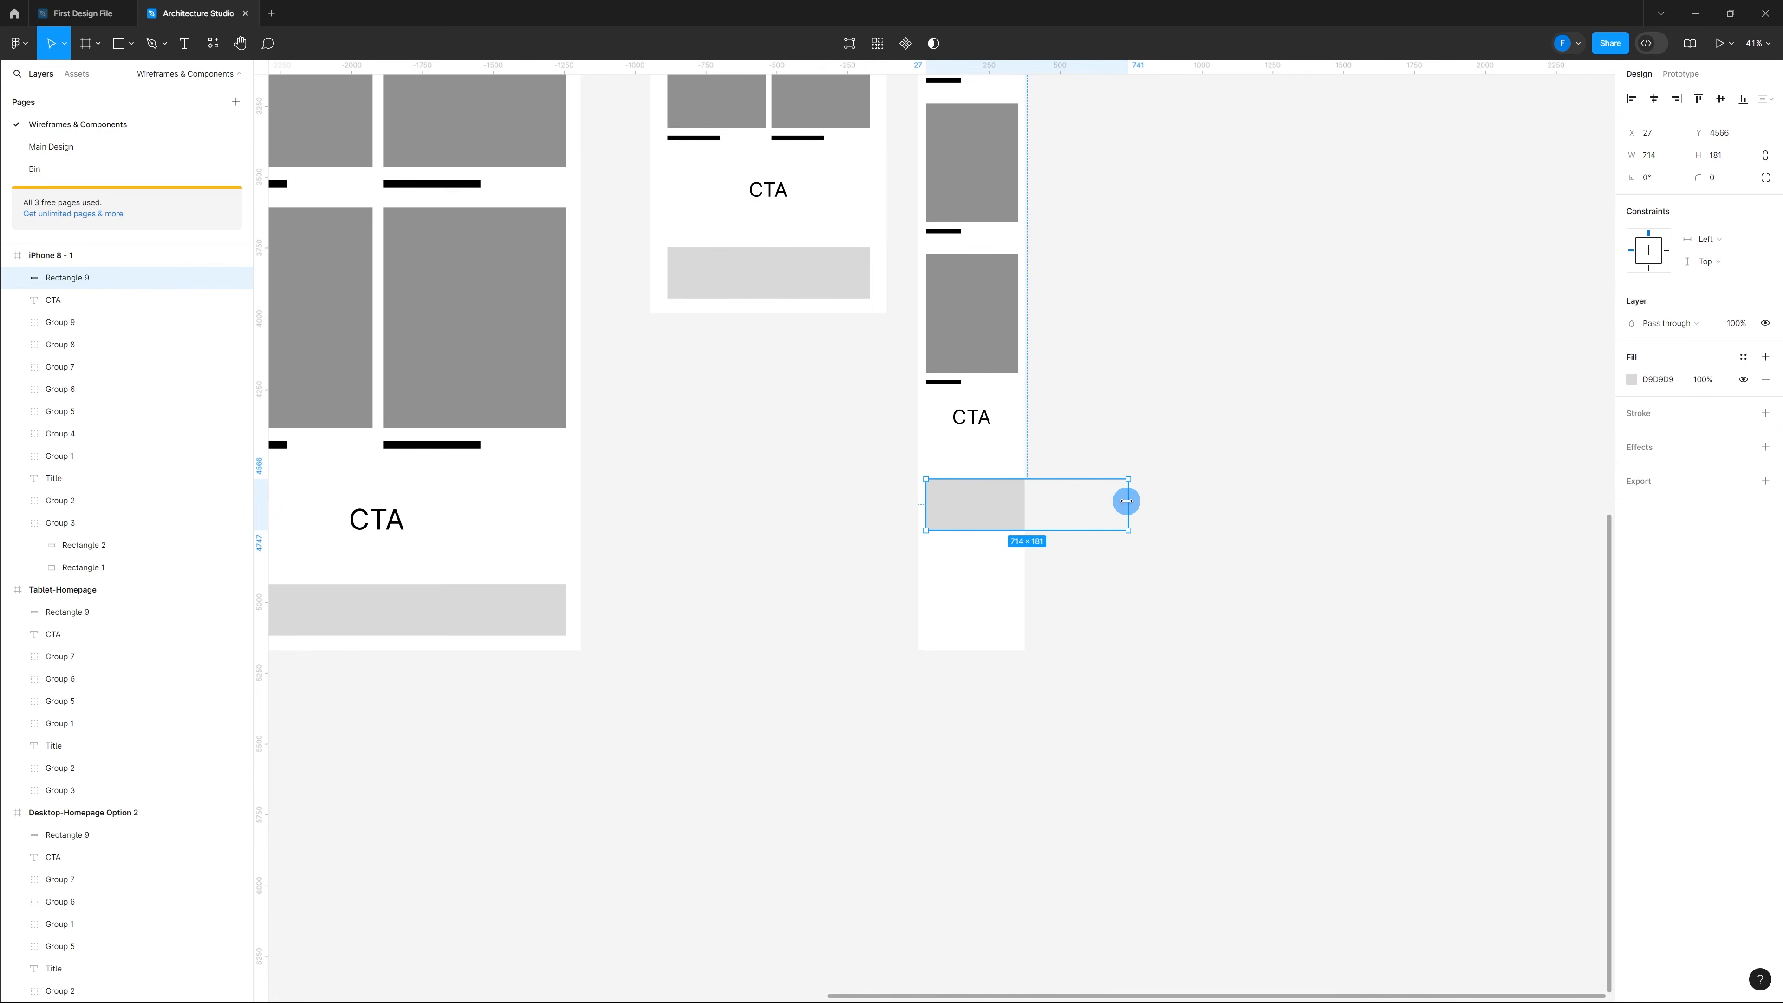
drag(1127, 500, 1020, 498)
click(1087, 511)
Step: Shorten the iPhone 8 frame so its bottom edge sits just below the footer rectangle
scroll(1086, 510, down, 10)
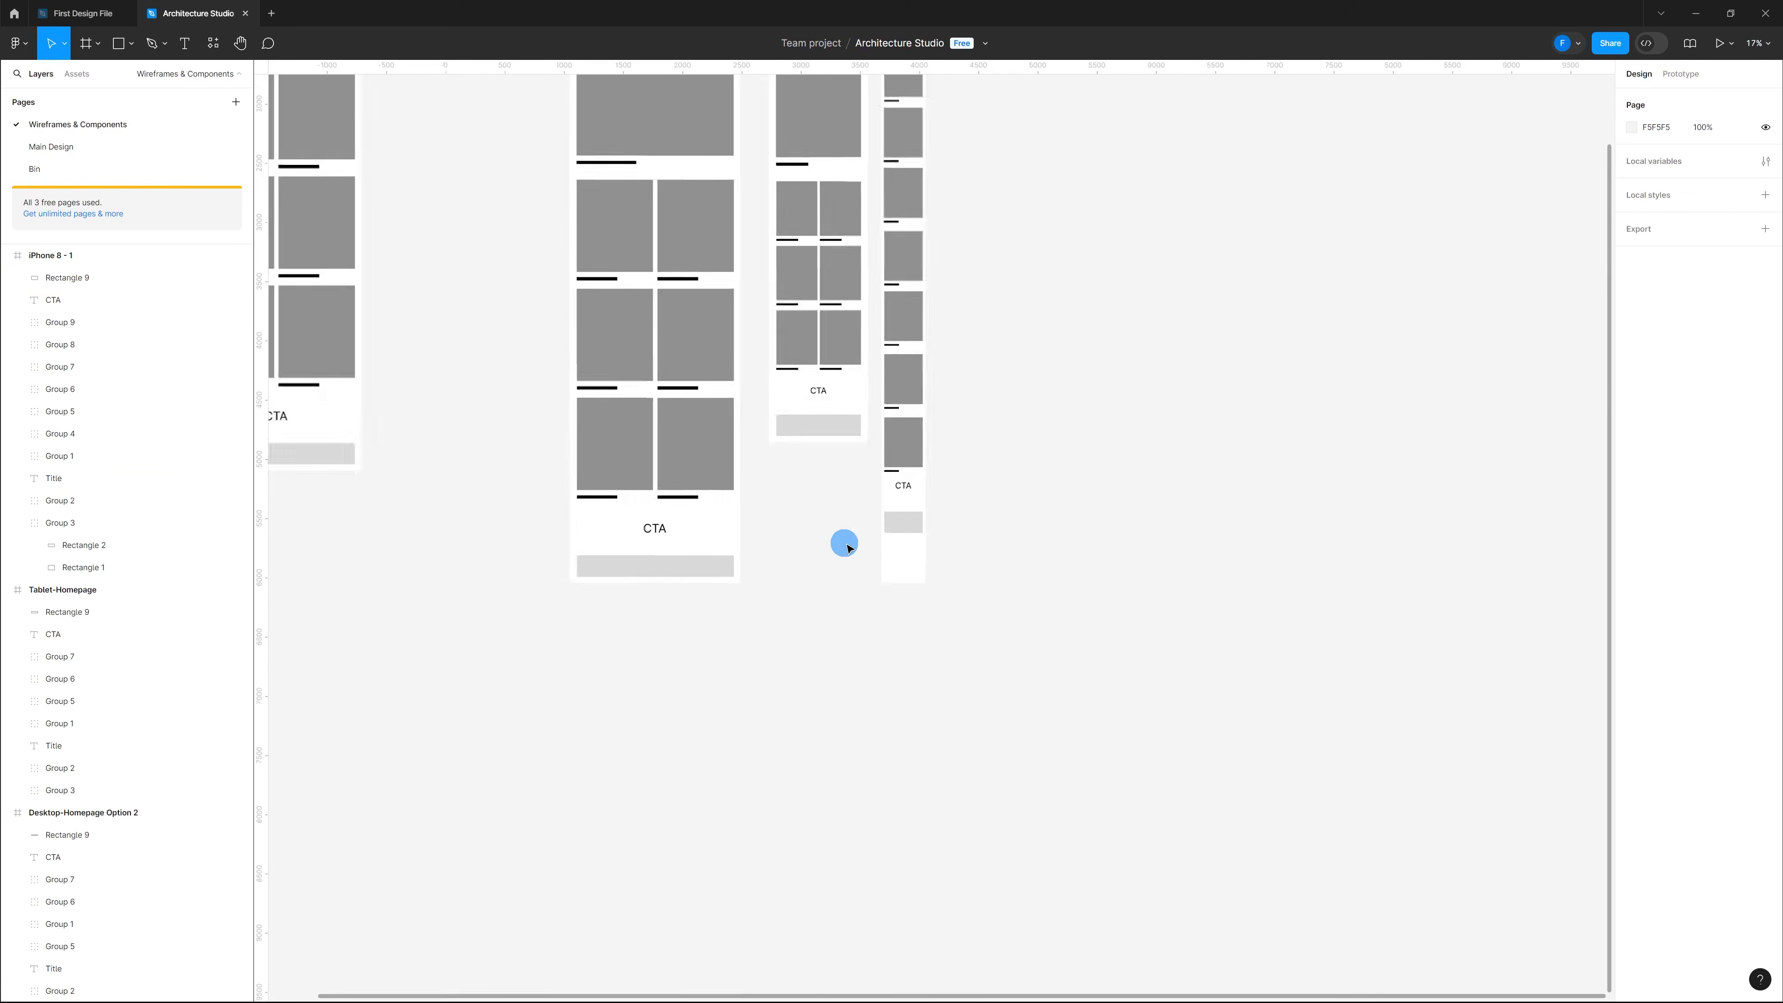
click(898, 307)
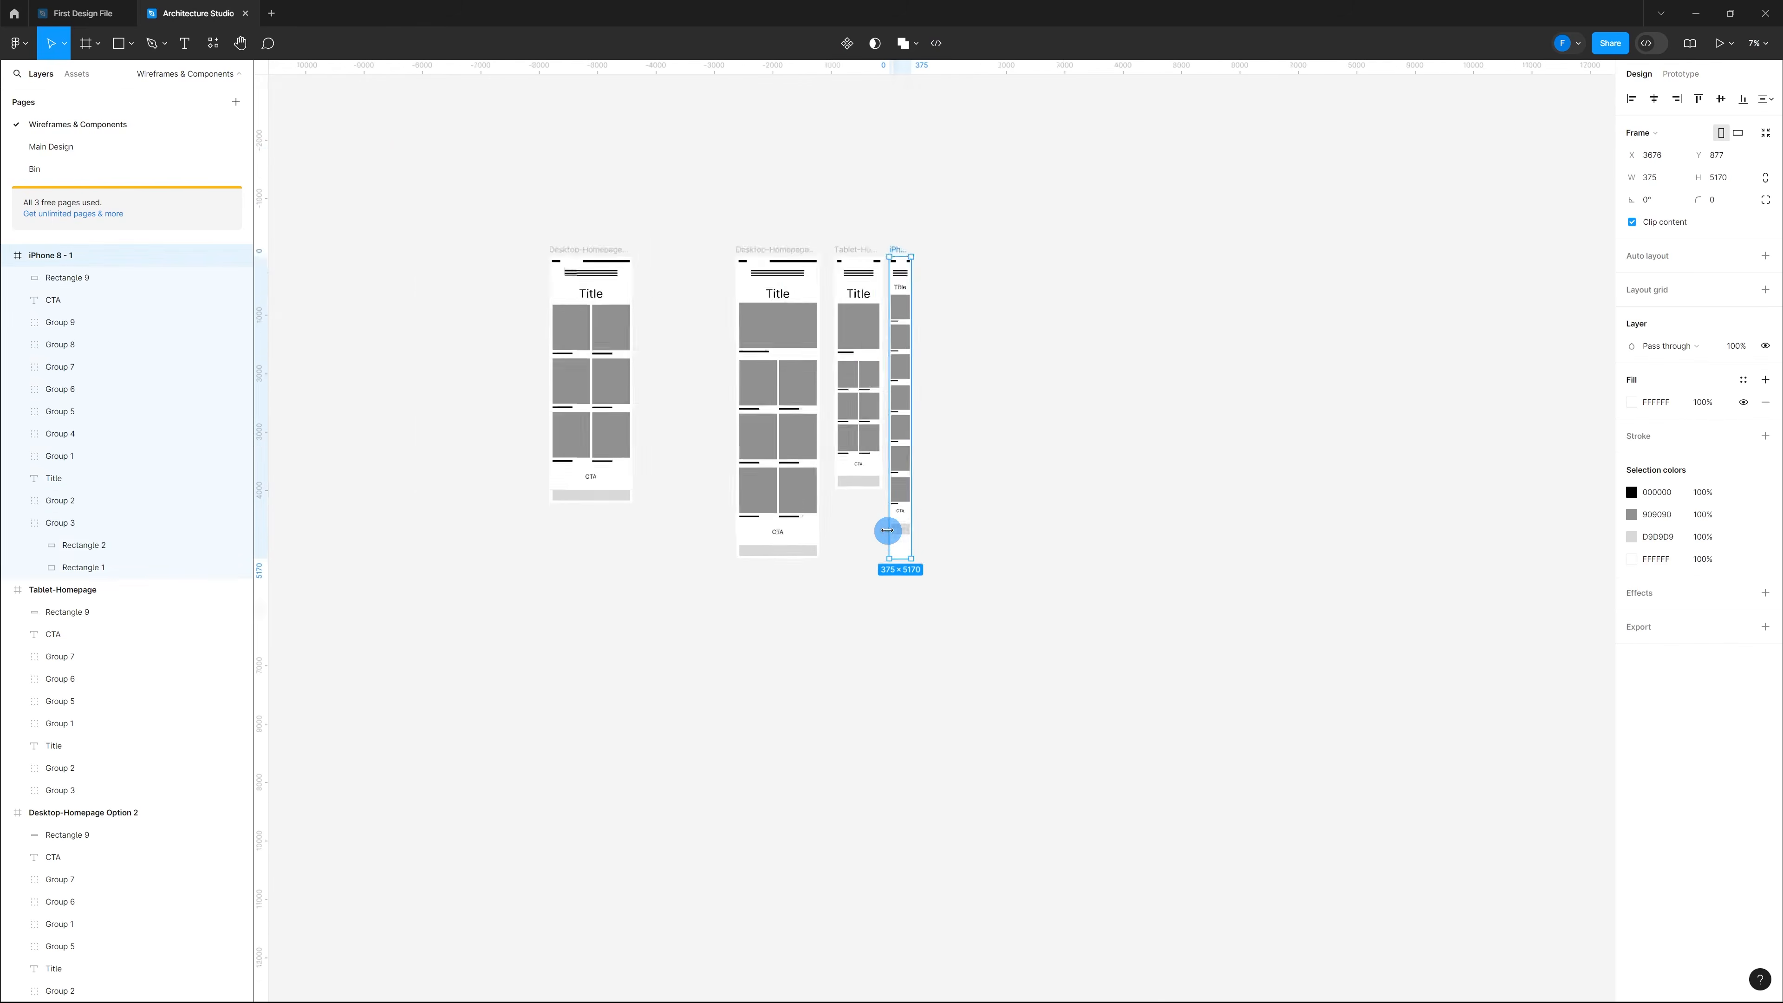
scroll(898, 534, up, 5)
drag(912, 602, 912, 518)
click(990, 519)
Step: Rename the iPhone 8 - 1 frame as Mobile-Homepage
scroll(990, 530, down, 4)
scroll(990, 534, up, 5)
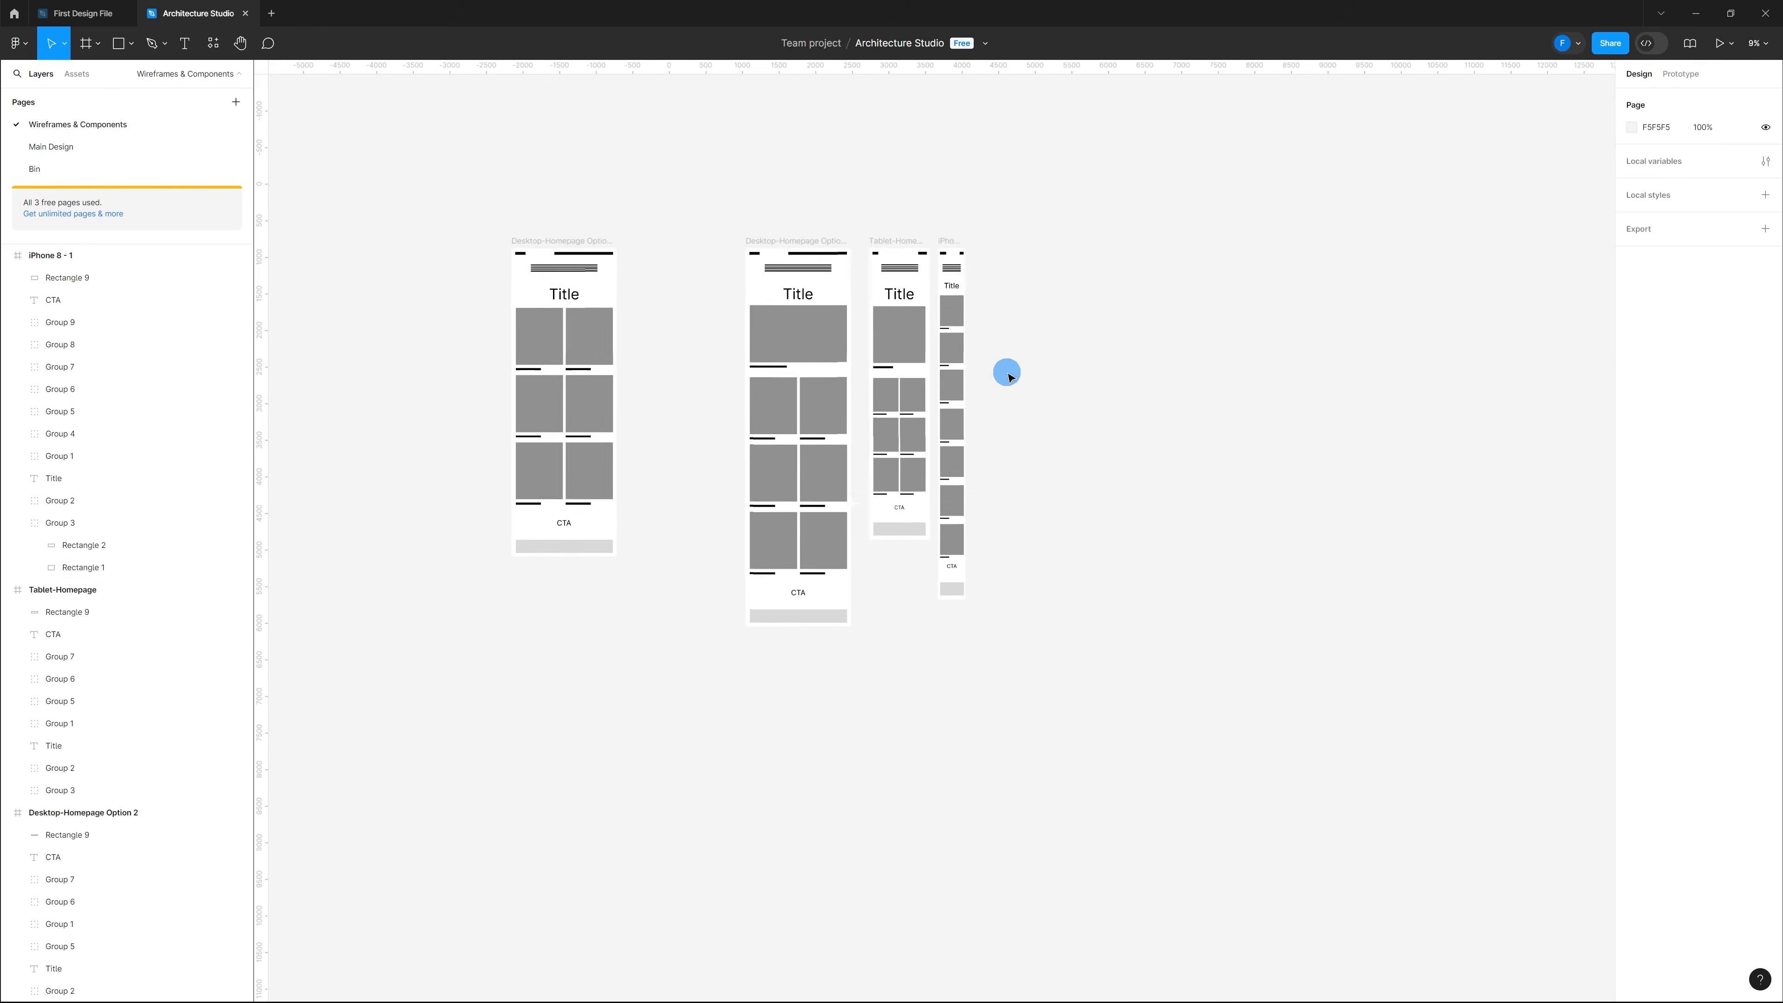
scroll(1209, 398, up, 1)
scroll(950, 393, down, 3)
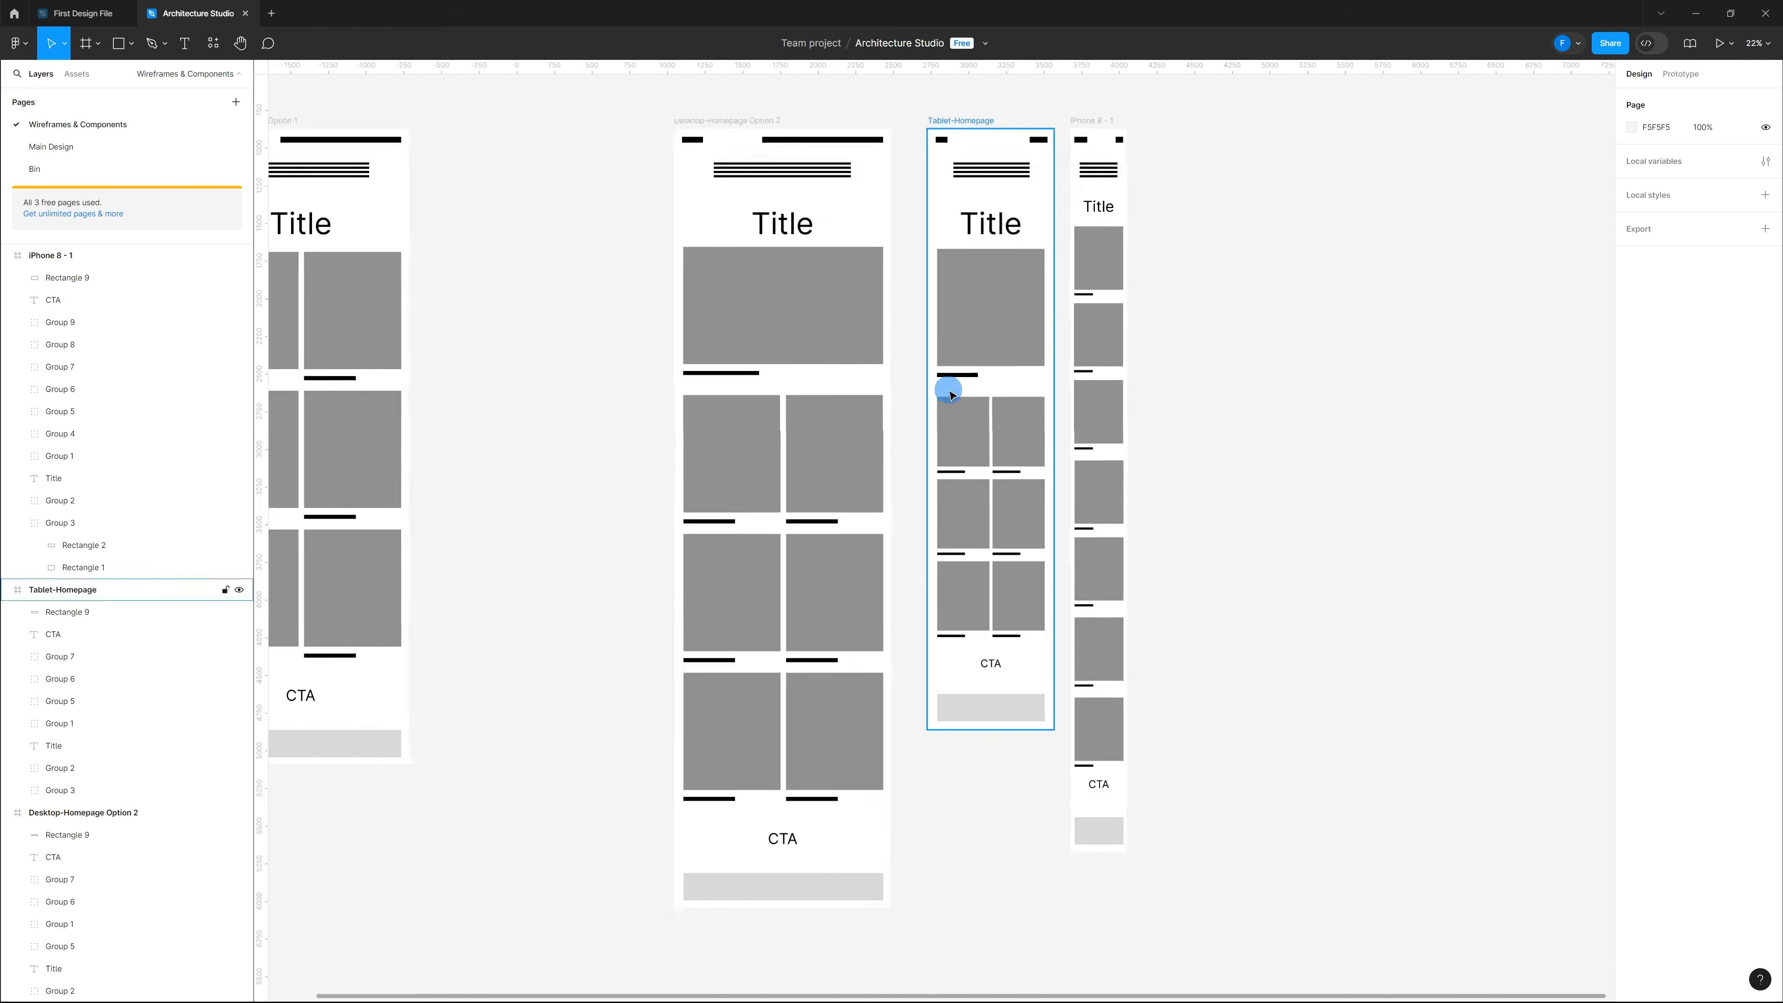
scroll(1187, 388, up, 2)
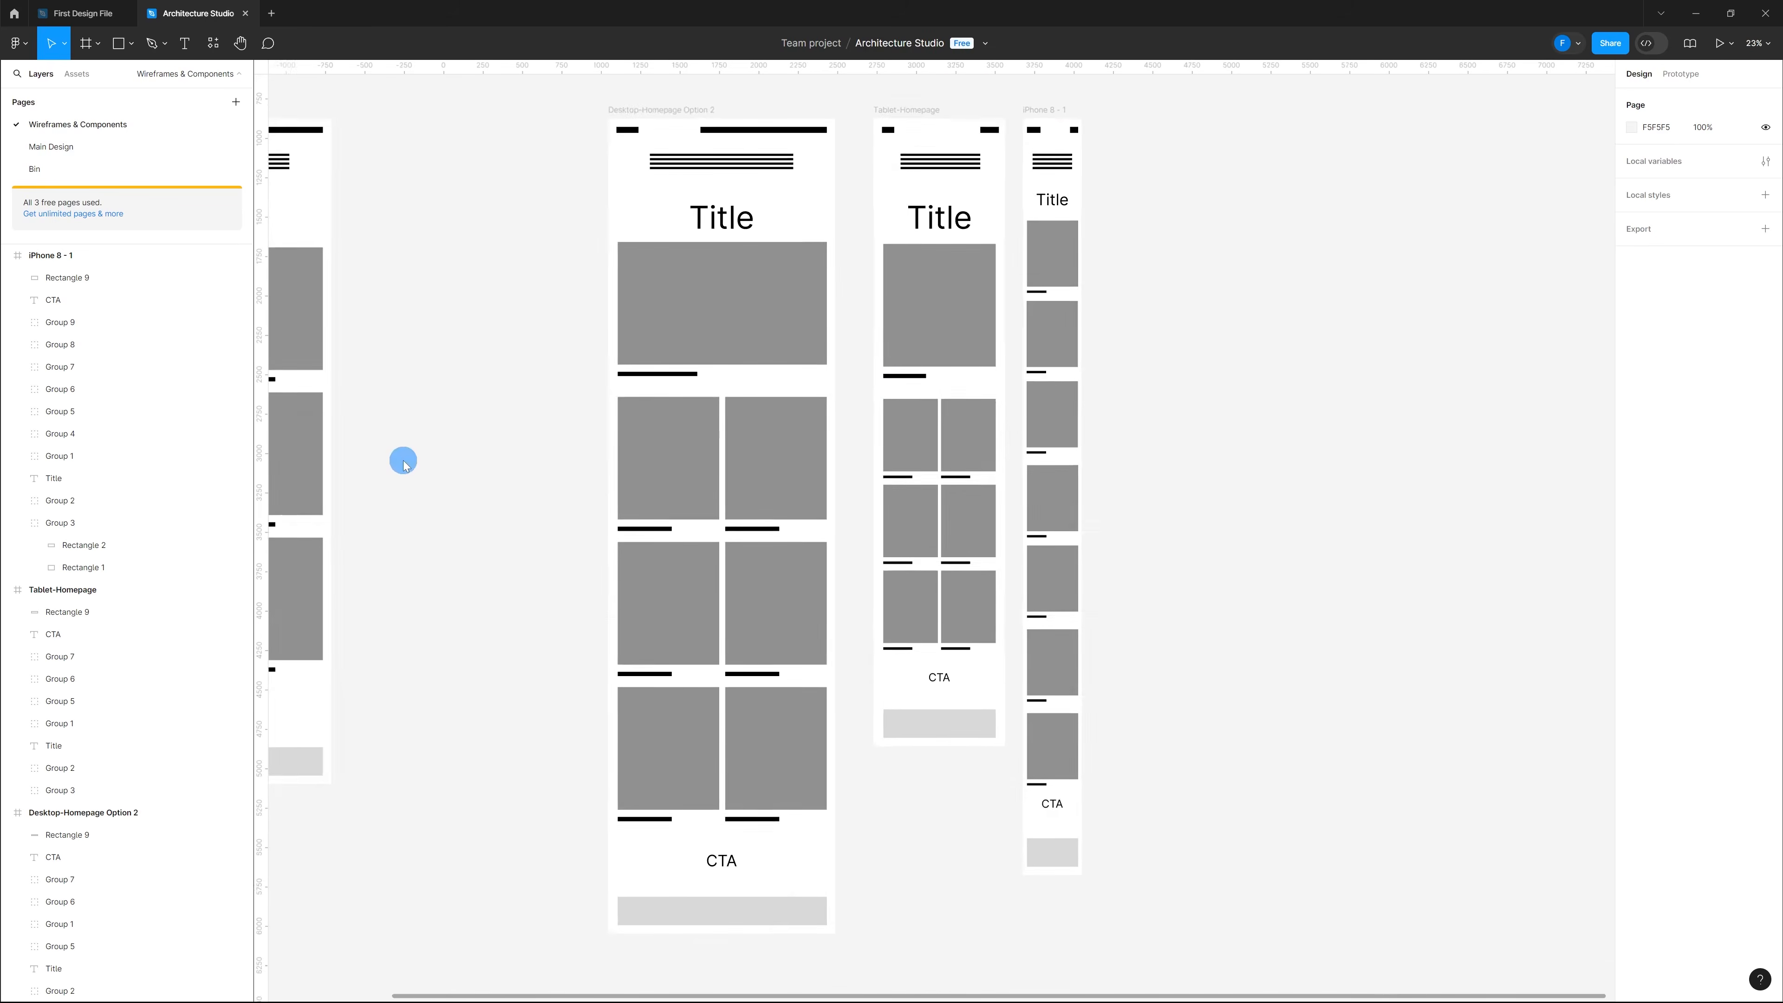
click(1059, 110)
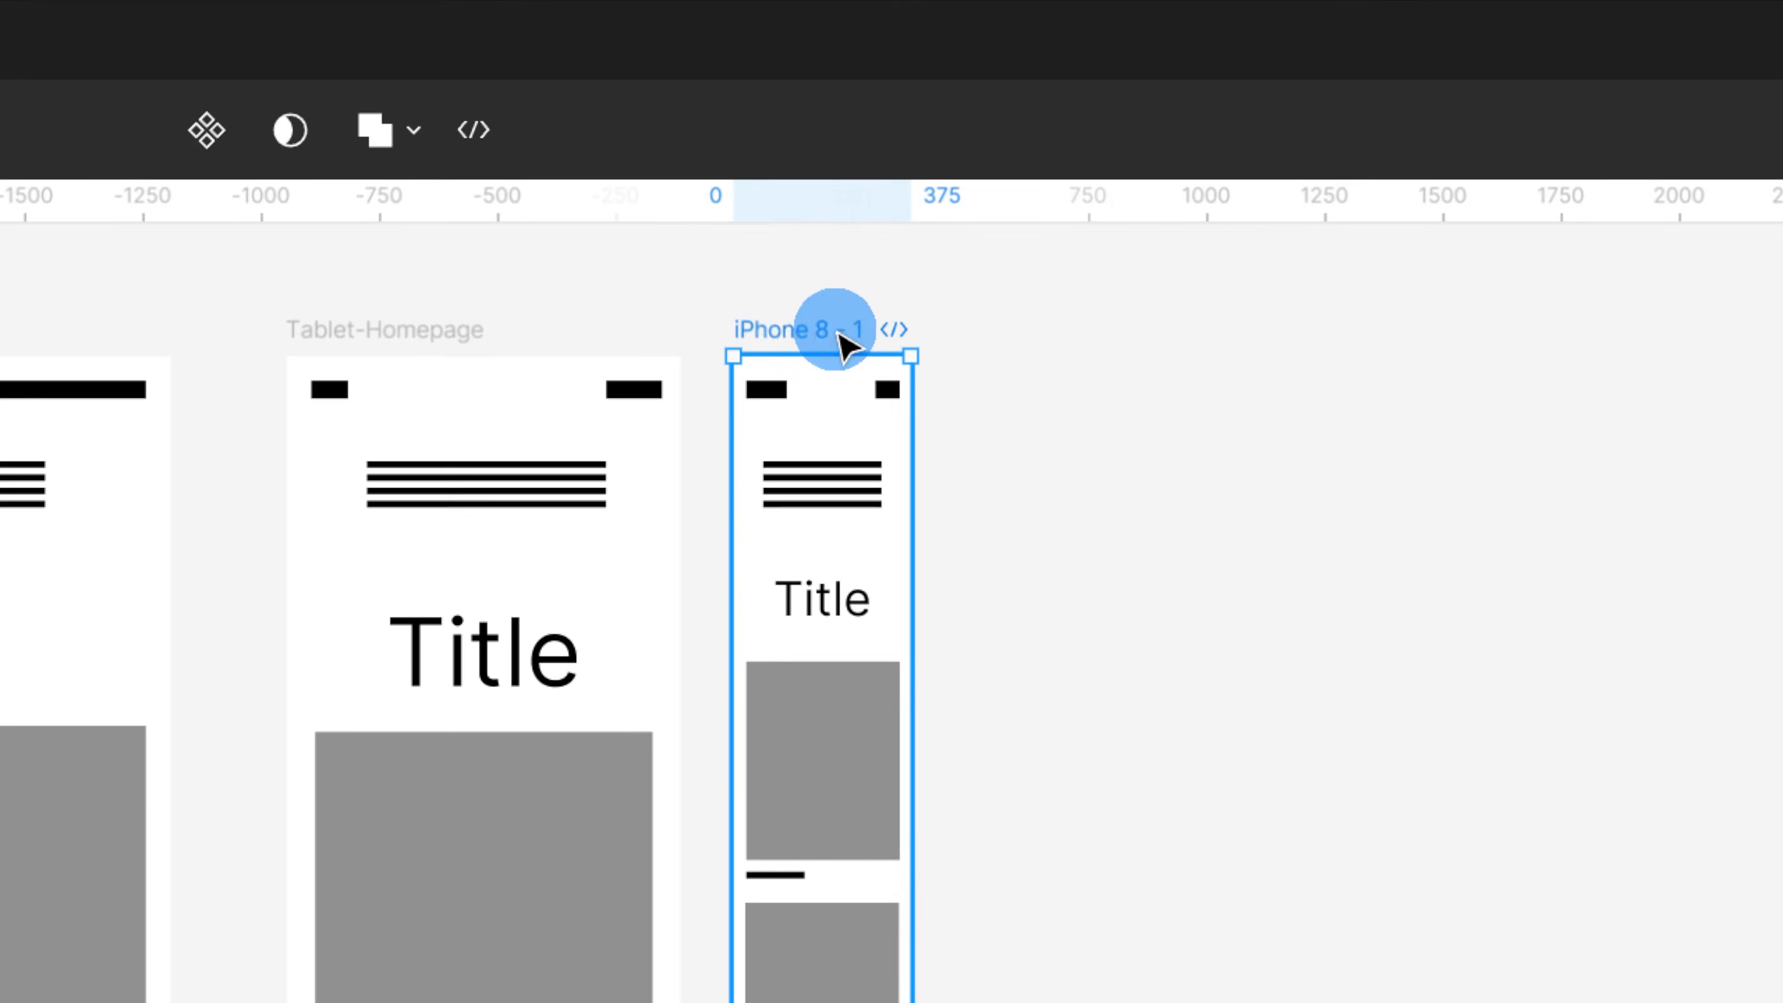
double_click(806, 334)
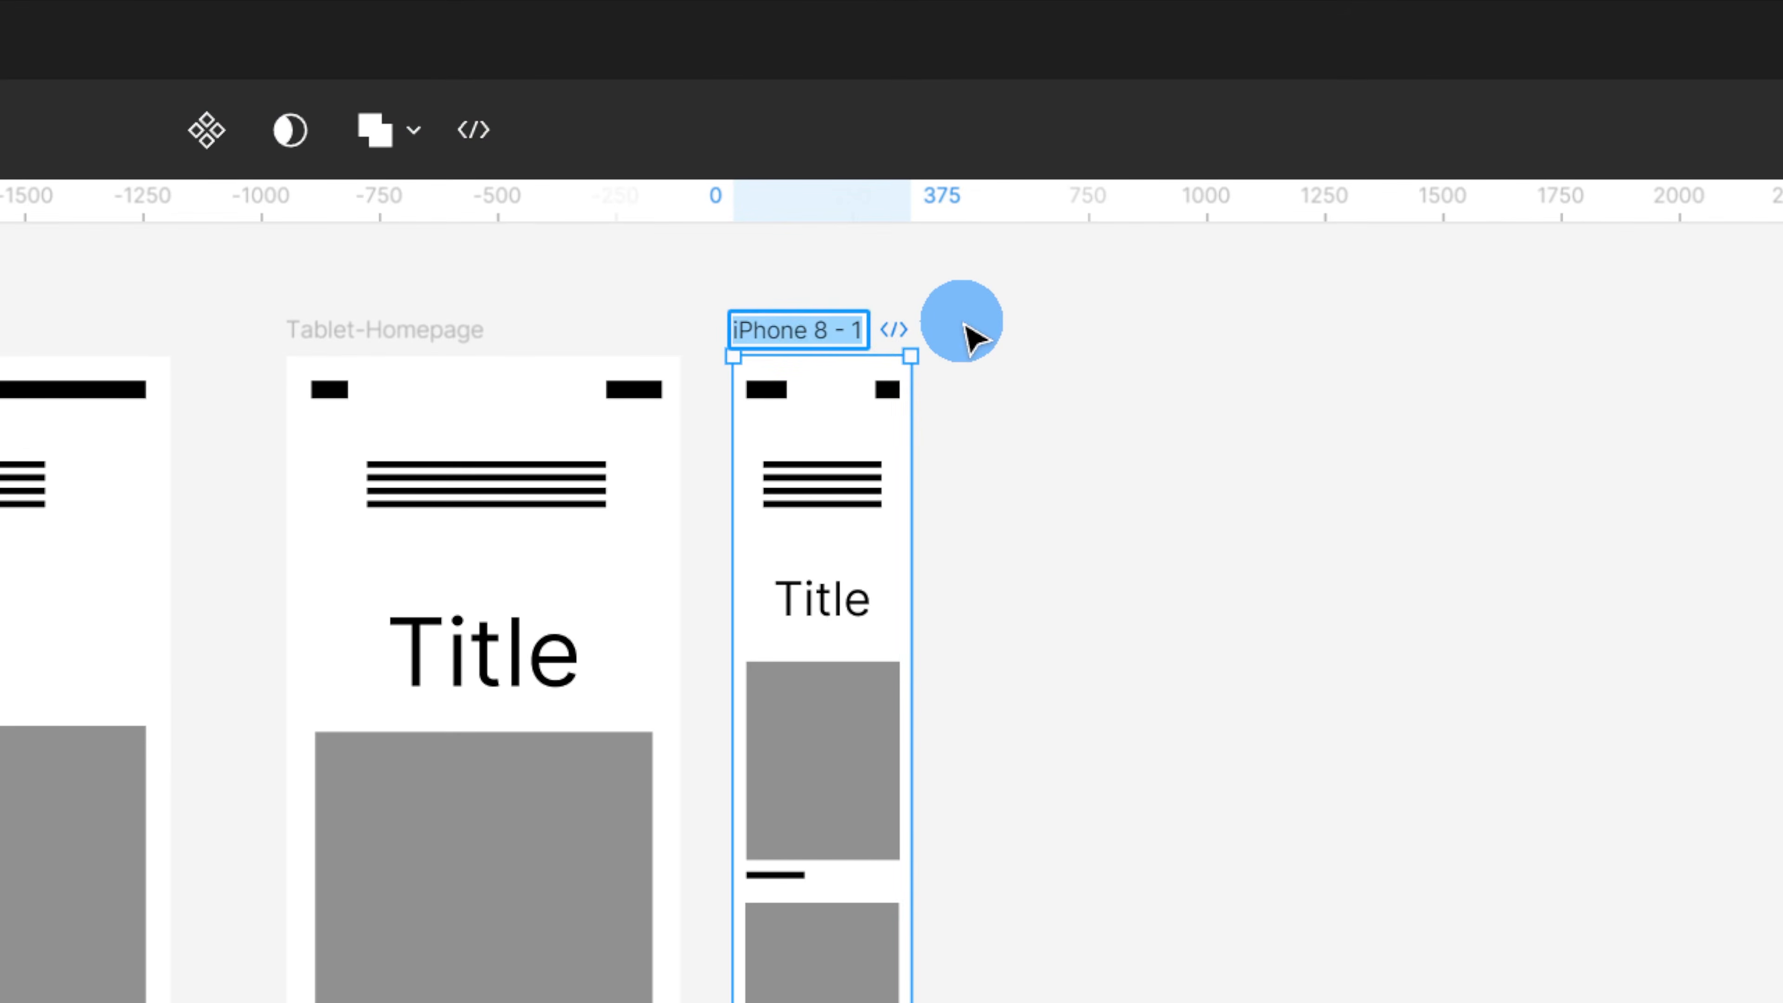
text(Mobile-Homepage)
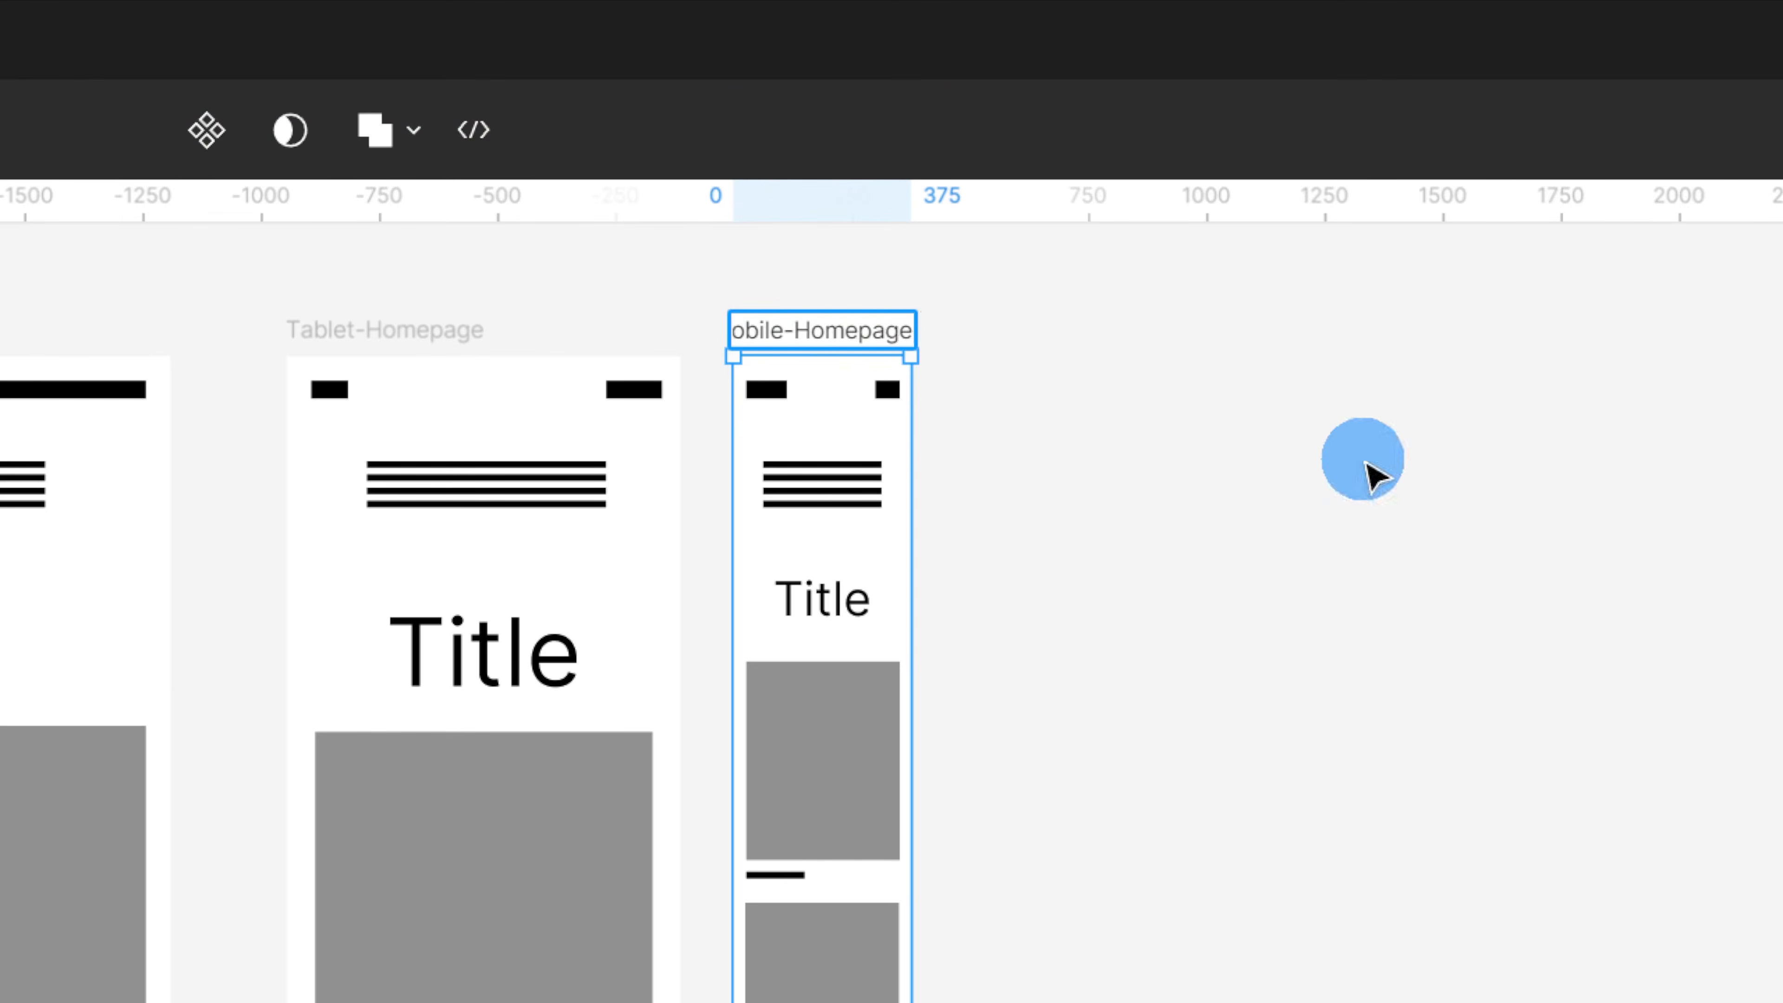
click(1375, 478)
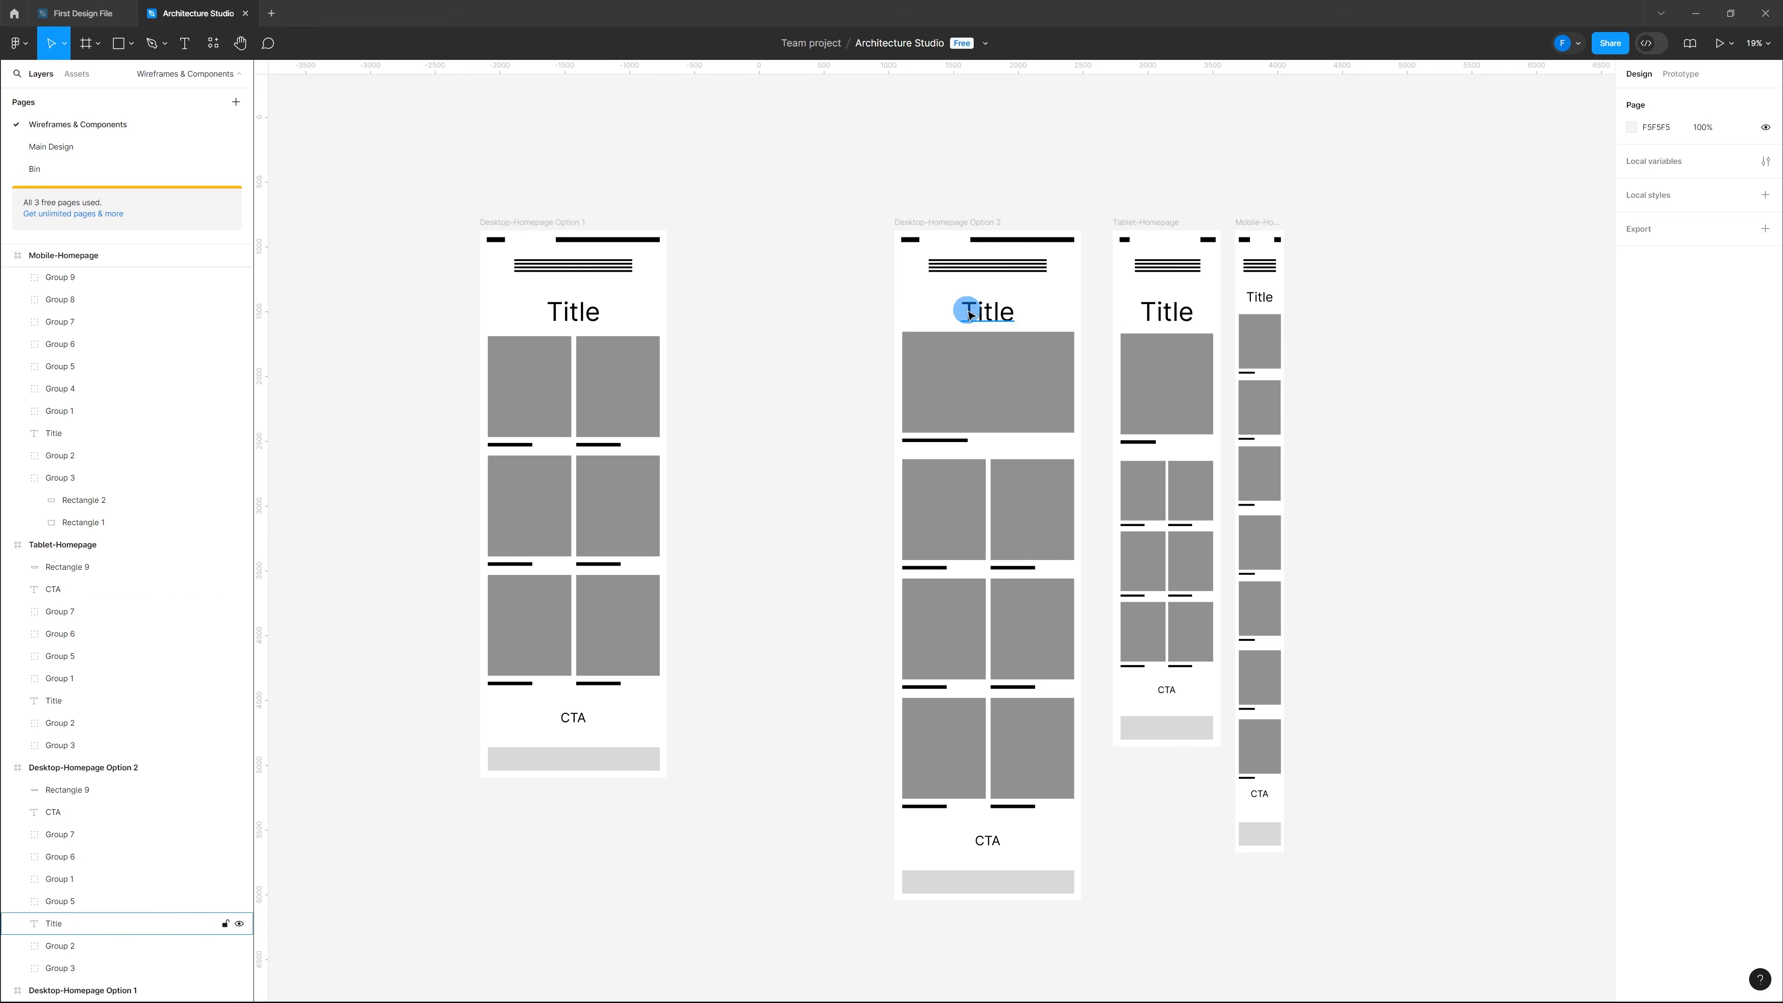
Step: Move the Desktop-Homepage Option 1 frame to the Bin page and return to the Wireframes & Components page
click(564, 214)
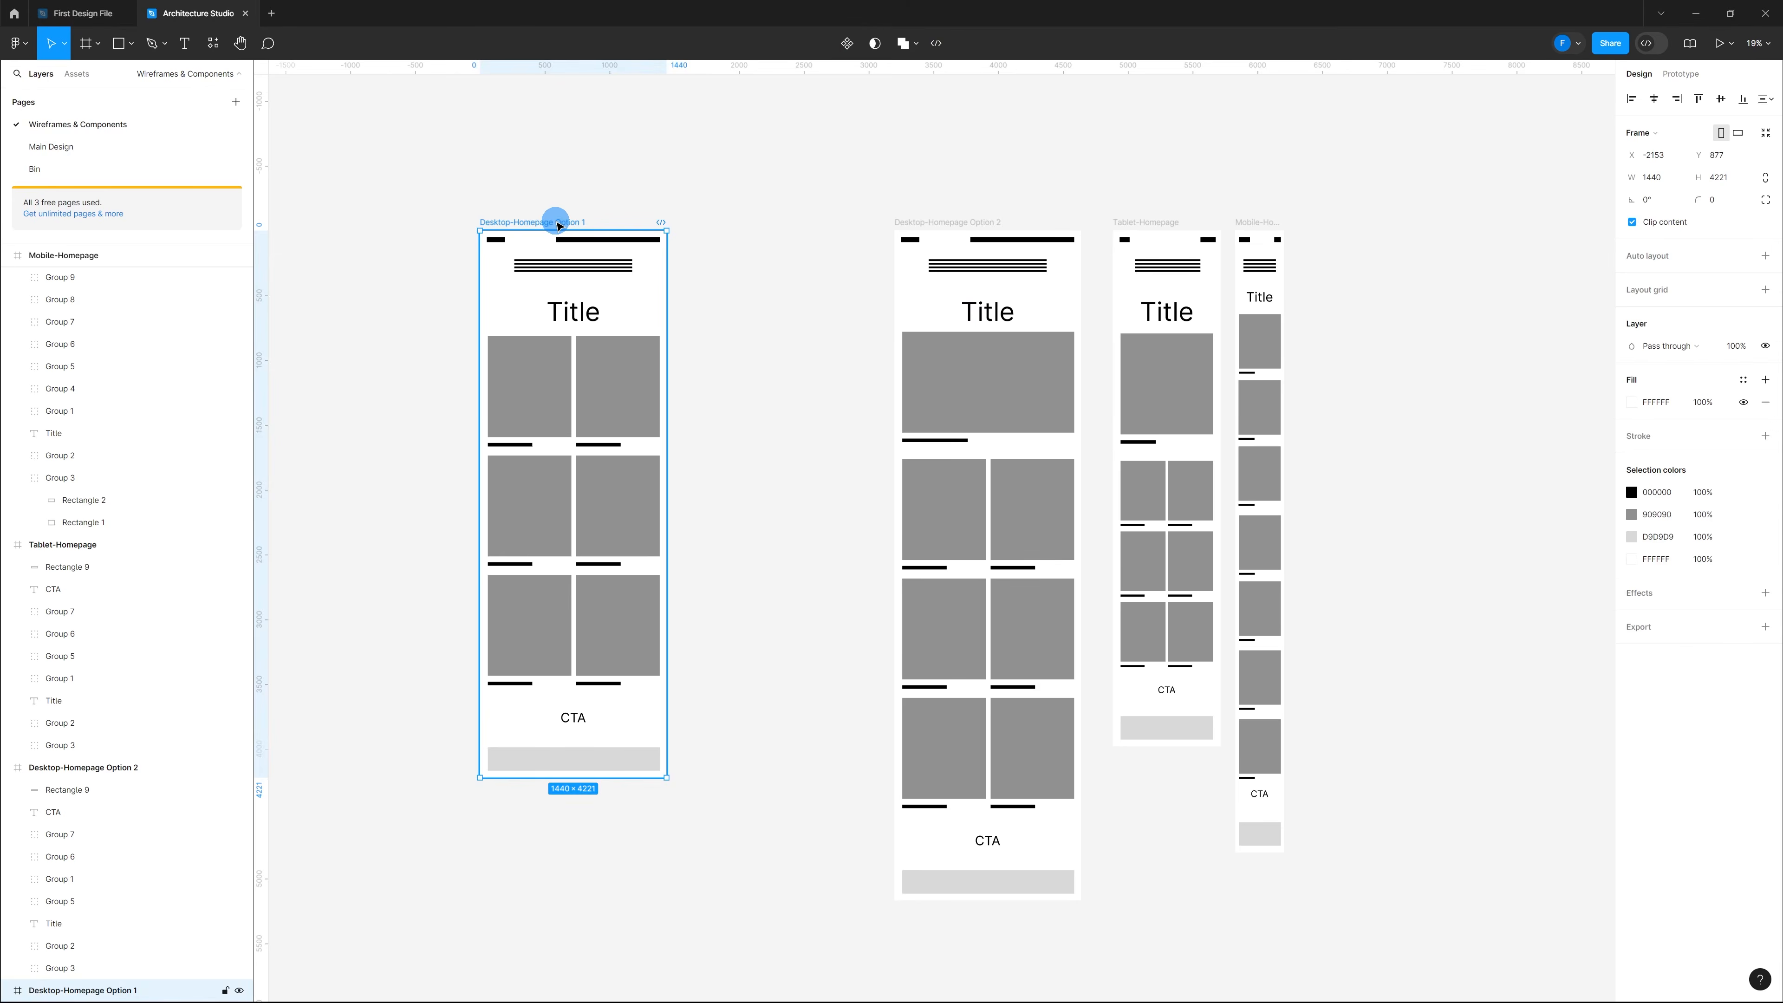
key(Delete)
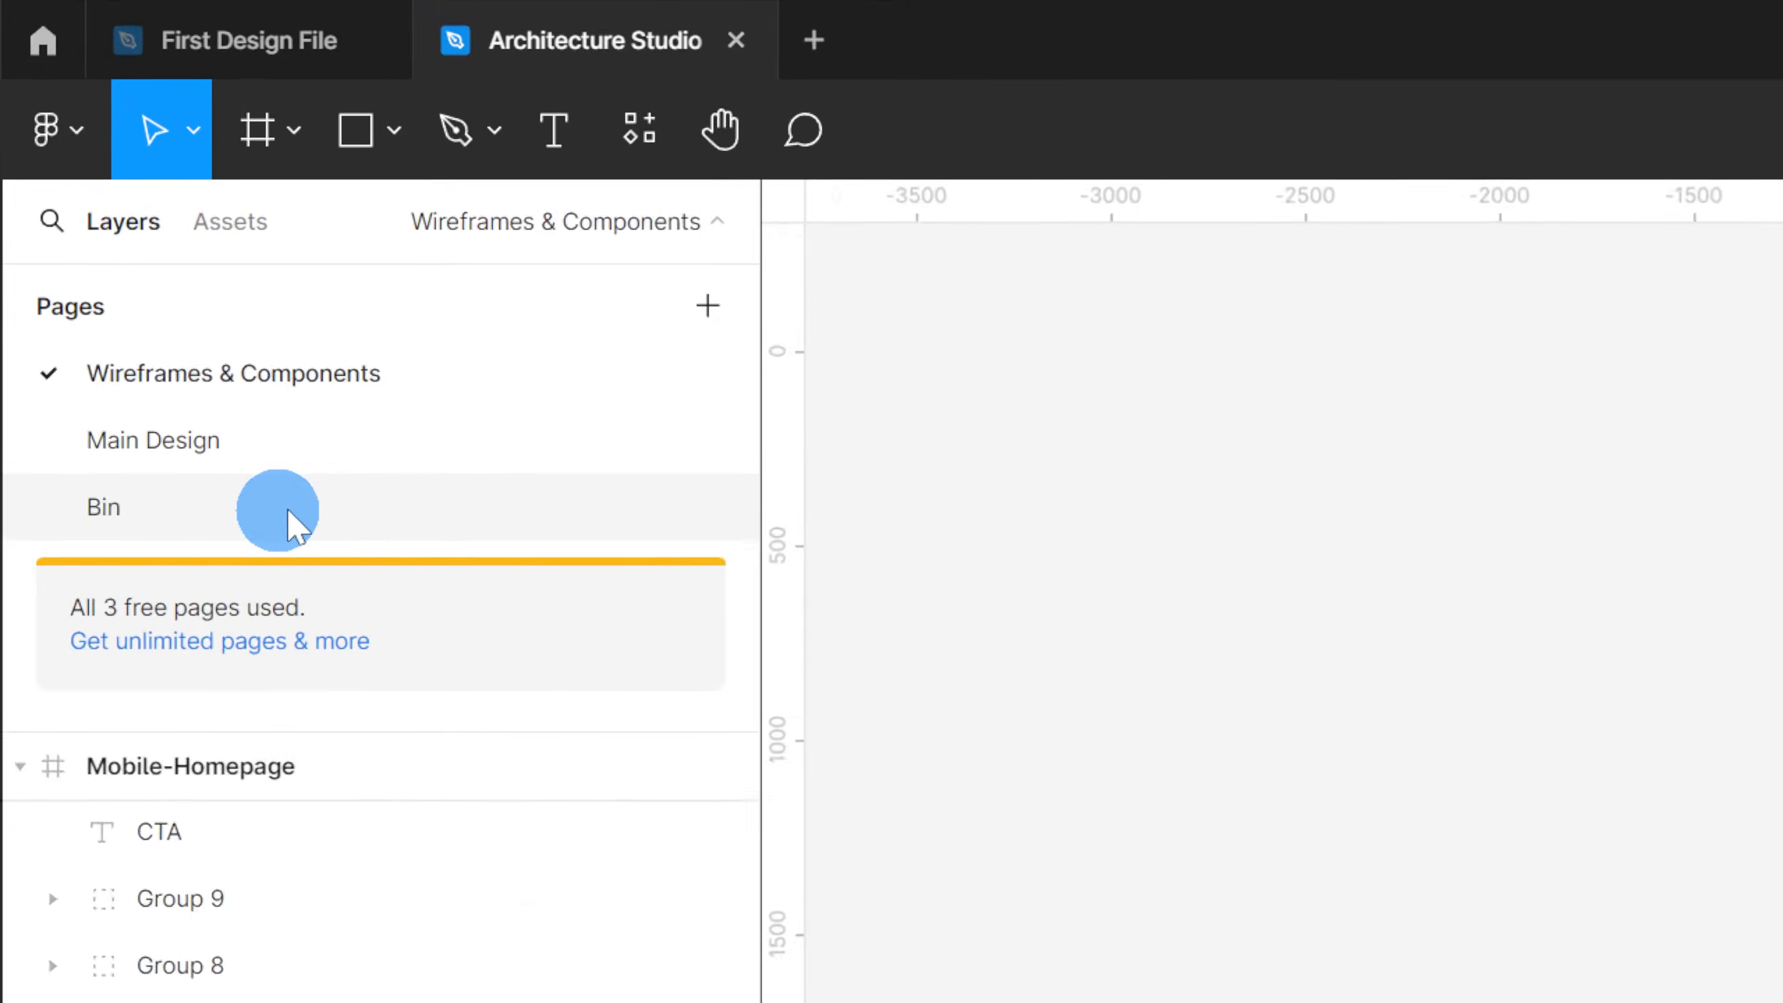
click(105, 170)
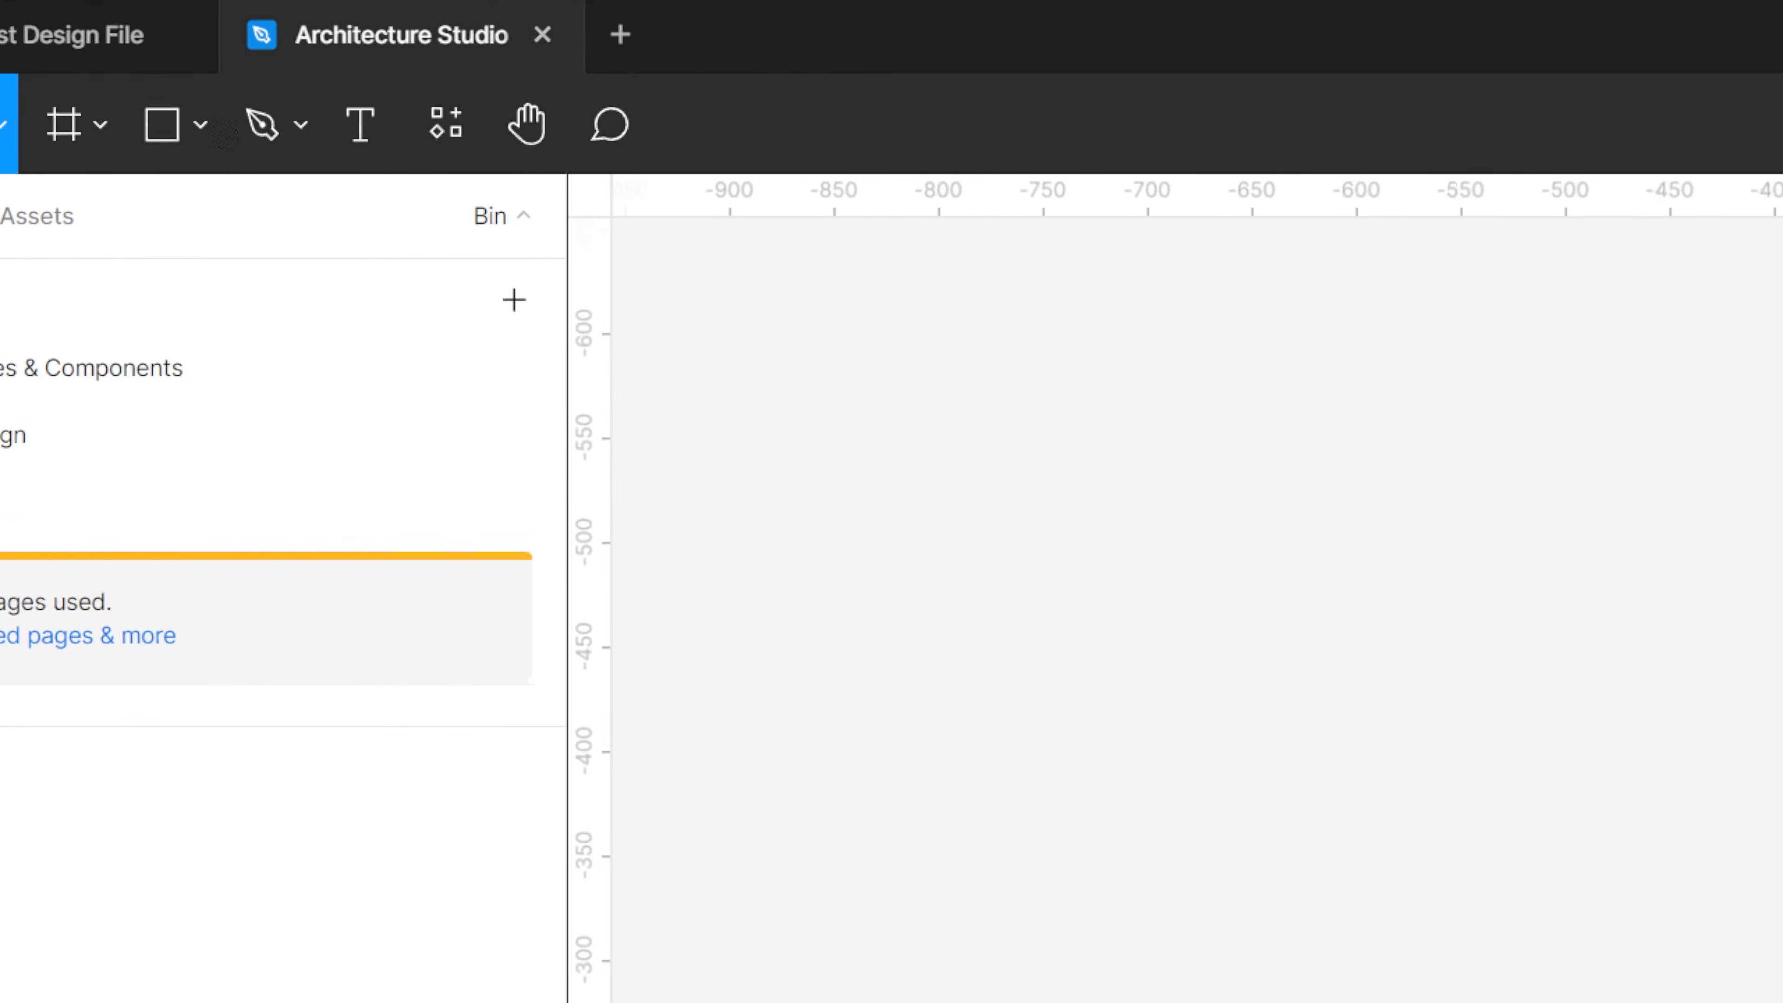
key(ctrl+v)
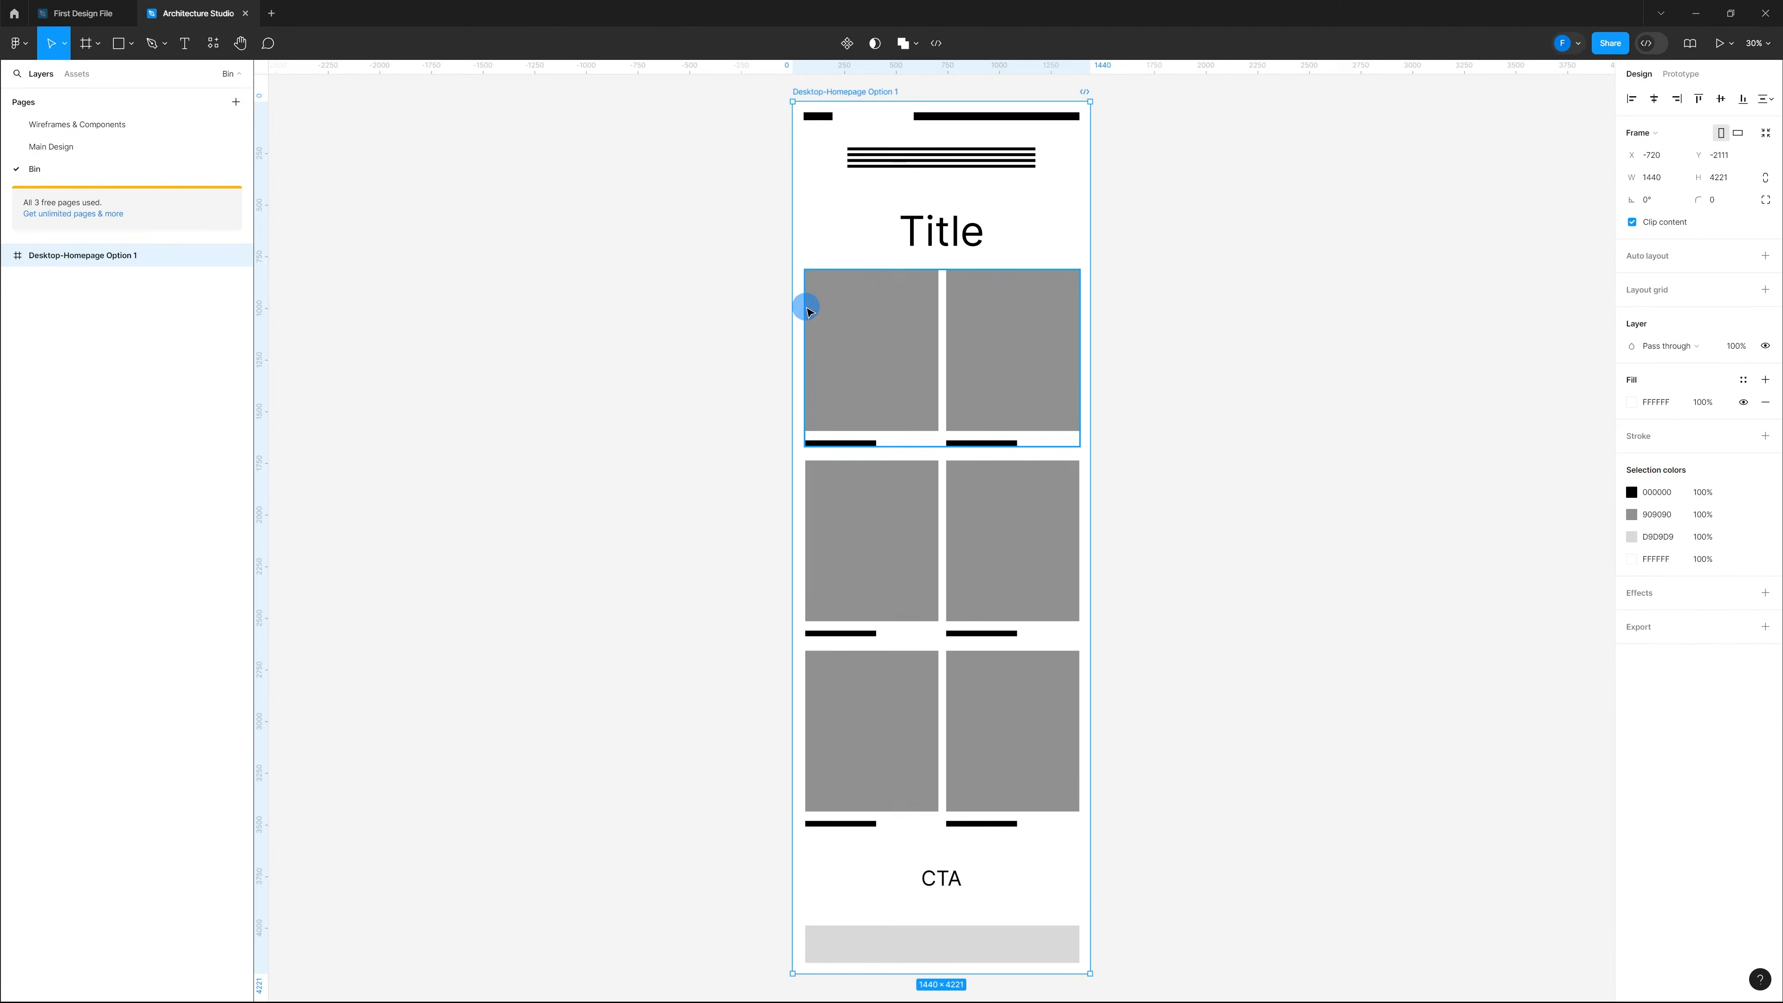
click(137, 127)
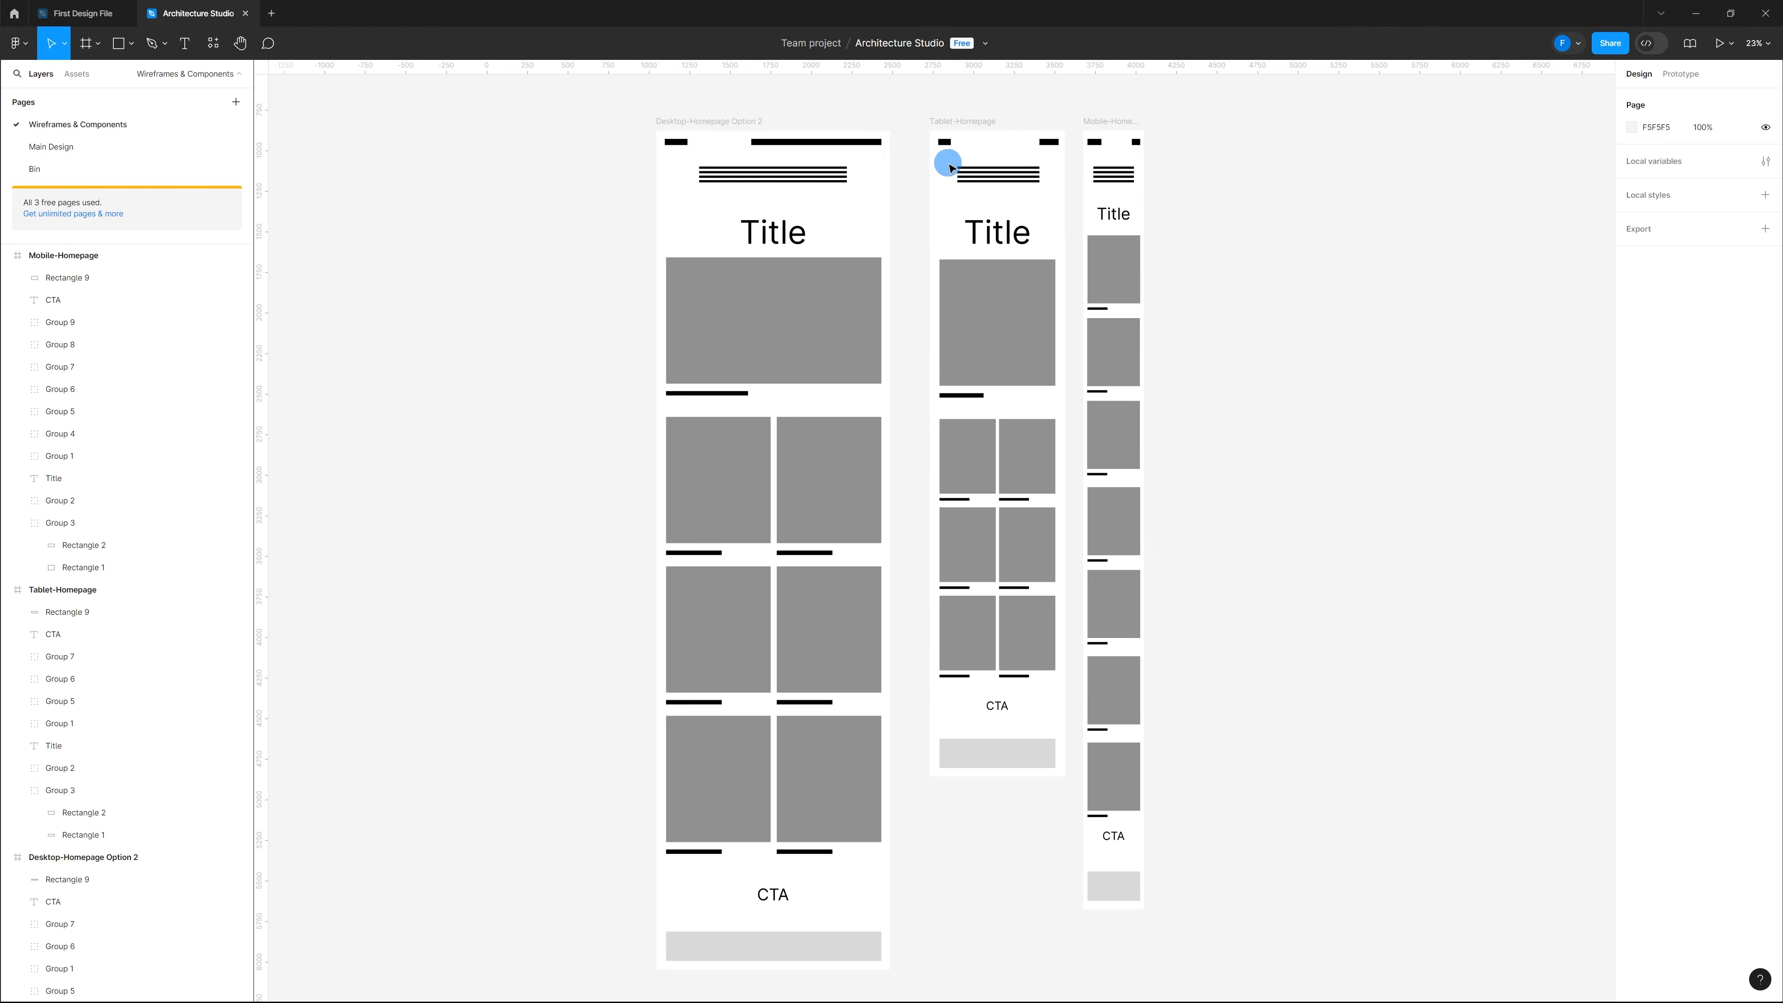
Step: Move Mobile-Homepage away from Tablet-Homepage to make room, and duplicate both frames beside their originals
drag(1106, 120, 1334, 116)
click(1123, 126)
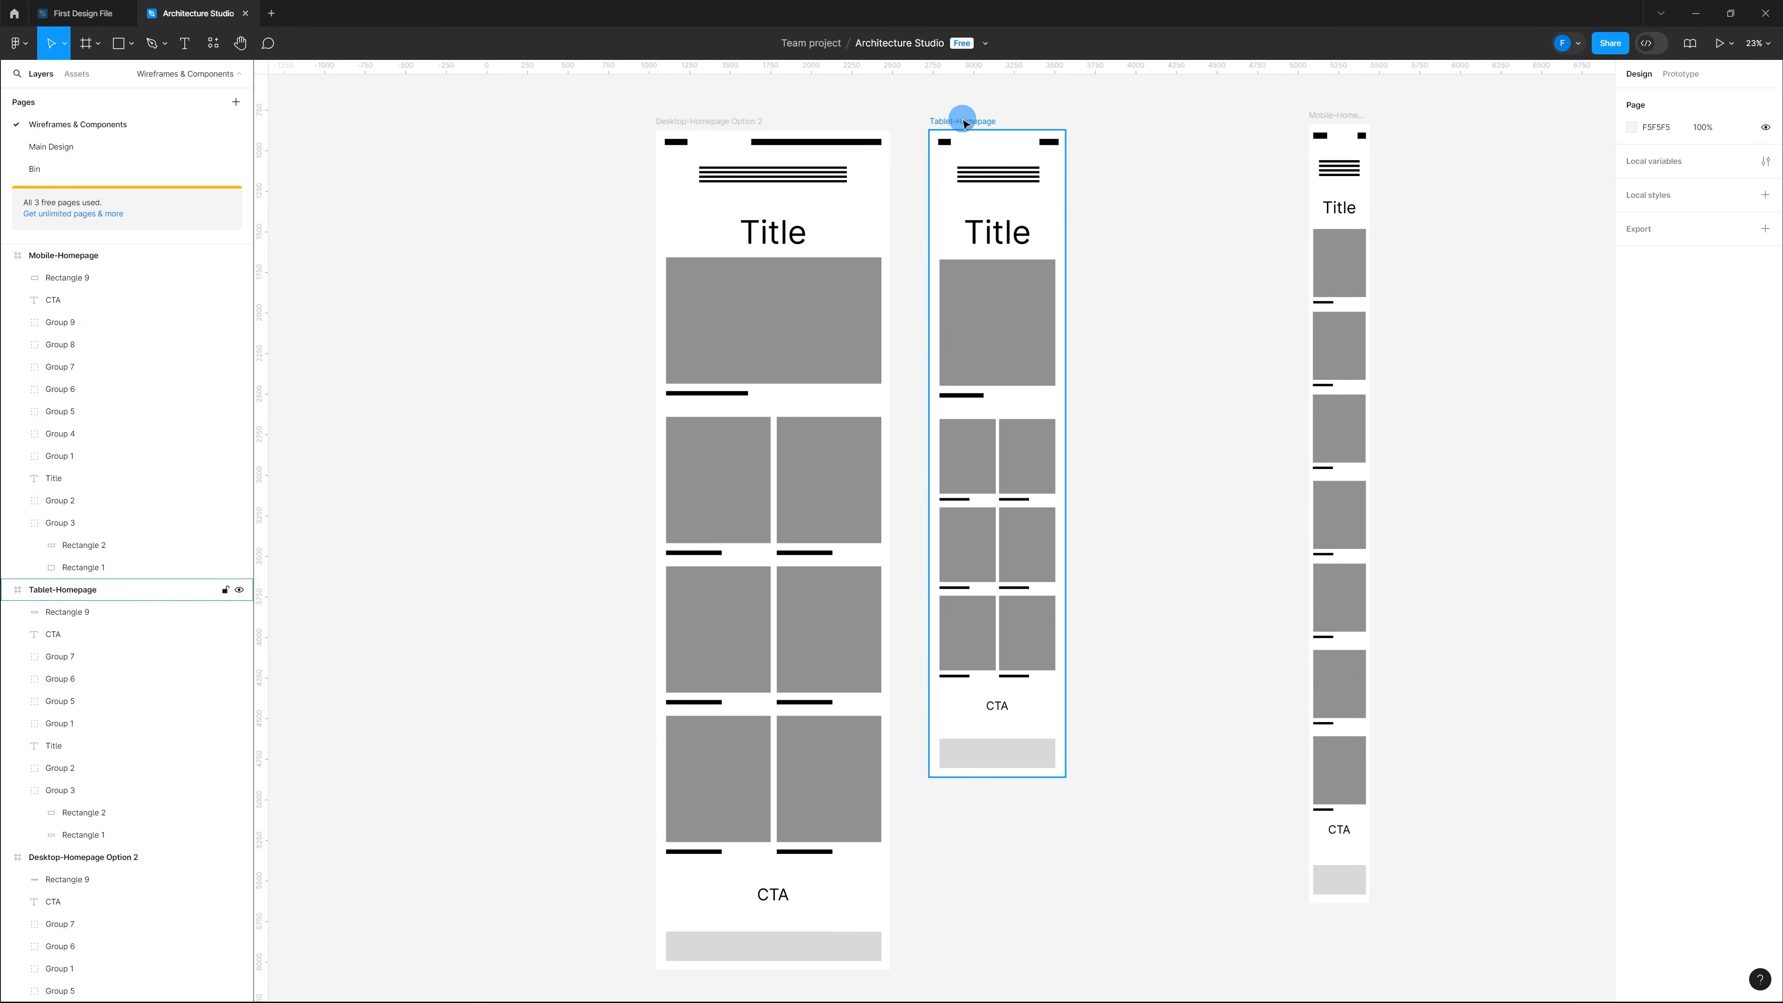
drag(962, 124, 1122, 120)
click(1333, 116)
drag(1348, 116, 1428, 115)
click(1250, 73)
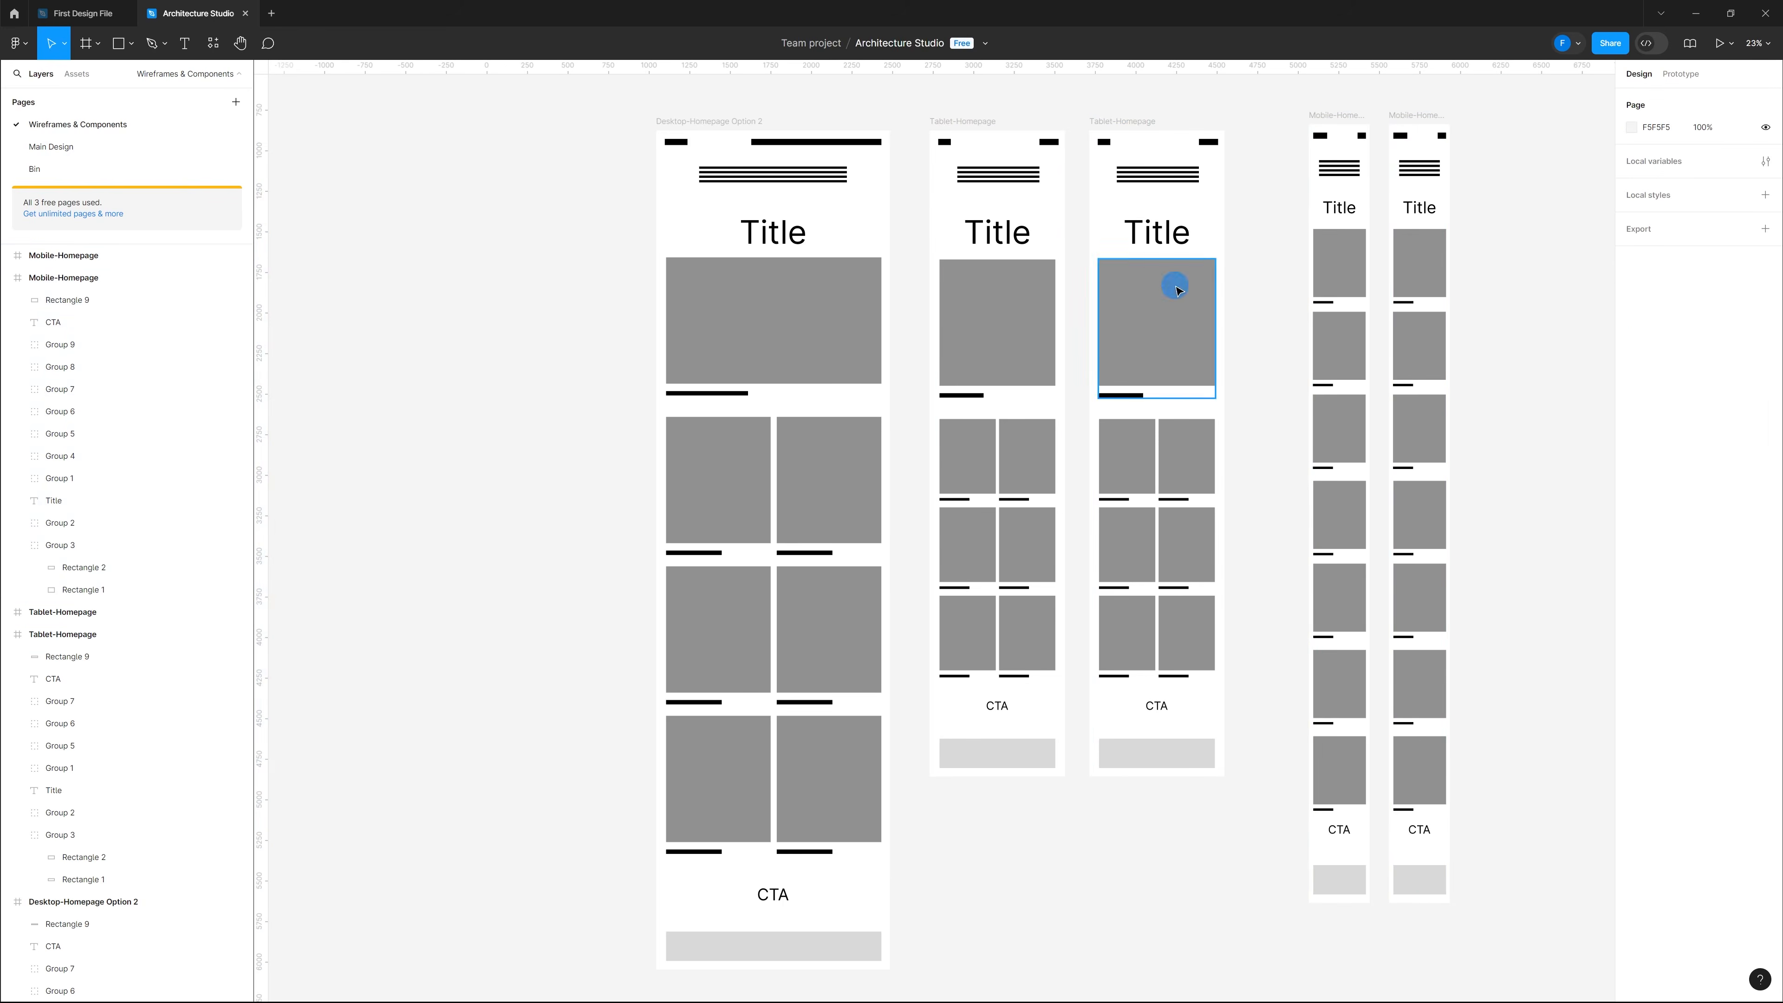
Step: Clear the duplicate Tablet-Homepage frame, keeping only the black header bar near its upper-right corner
drag(1106, 173, 1213, 738)
key(Delete)
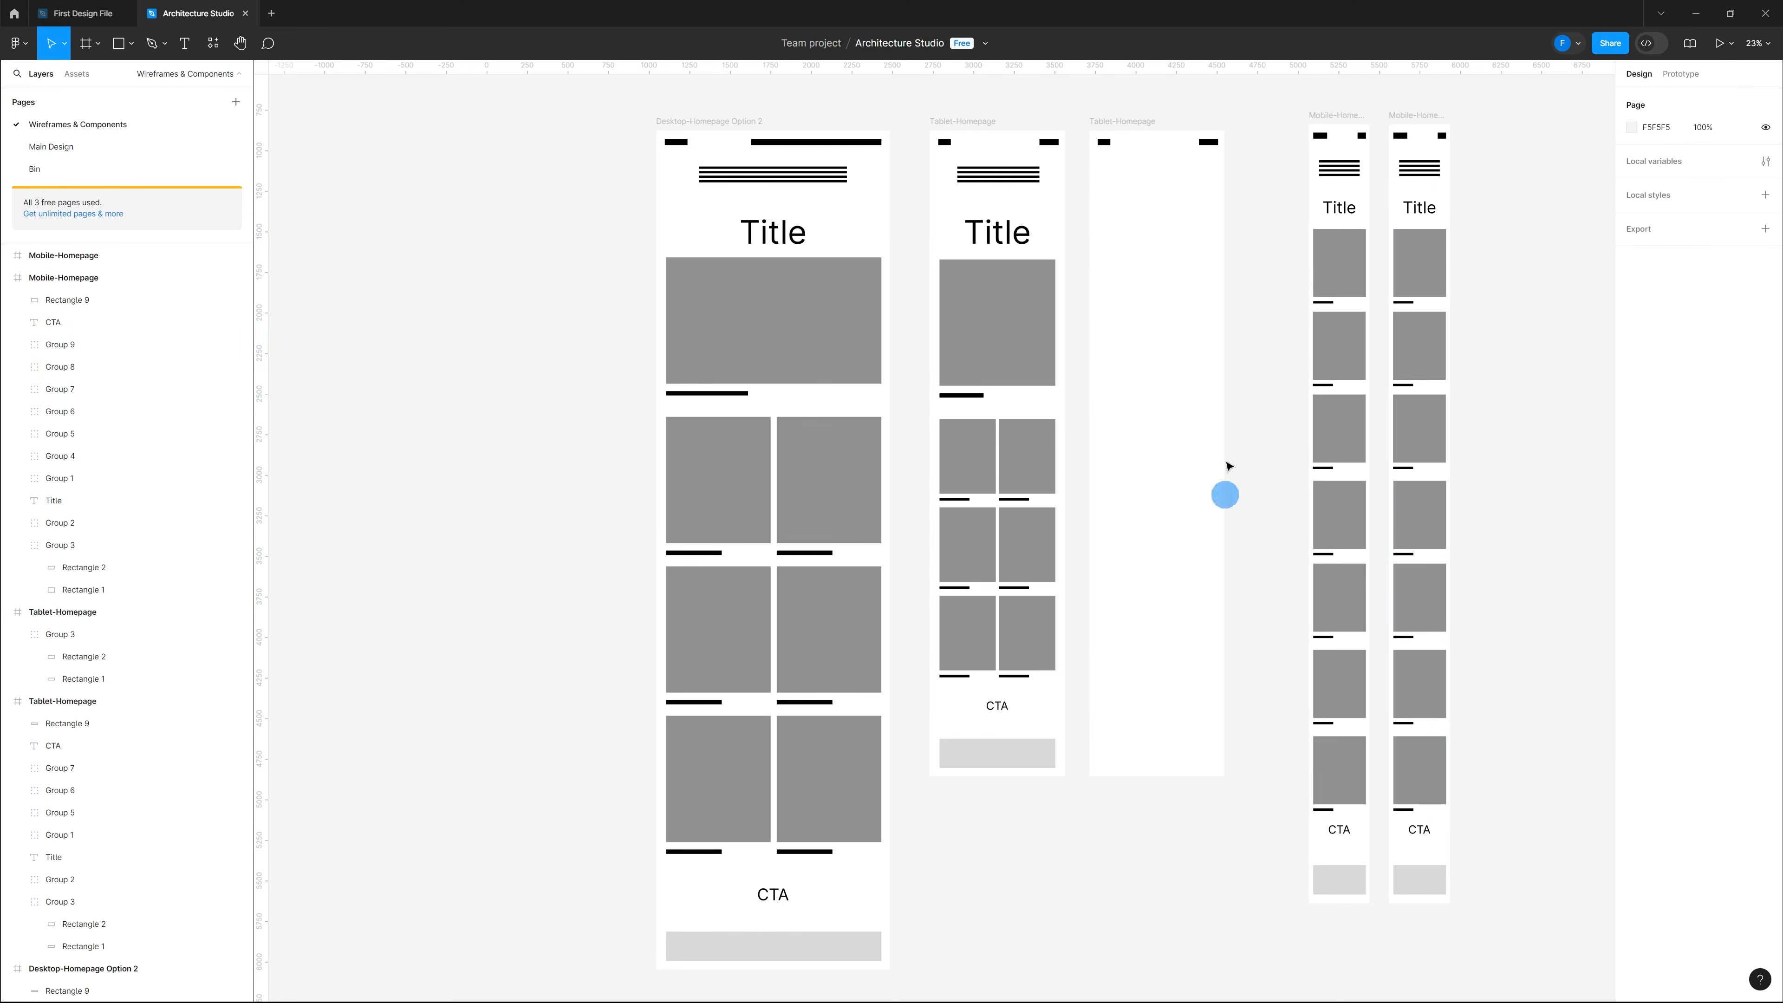
click(1206, 142)
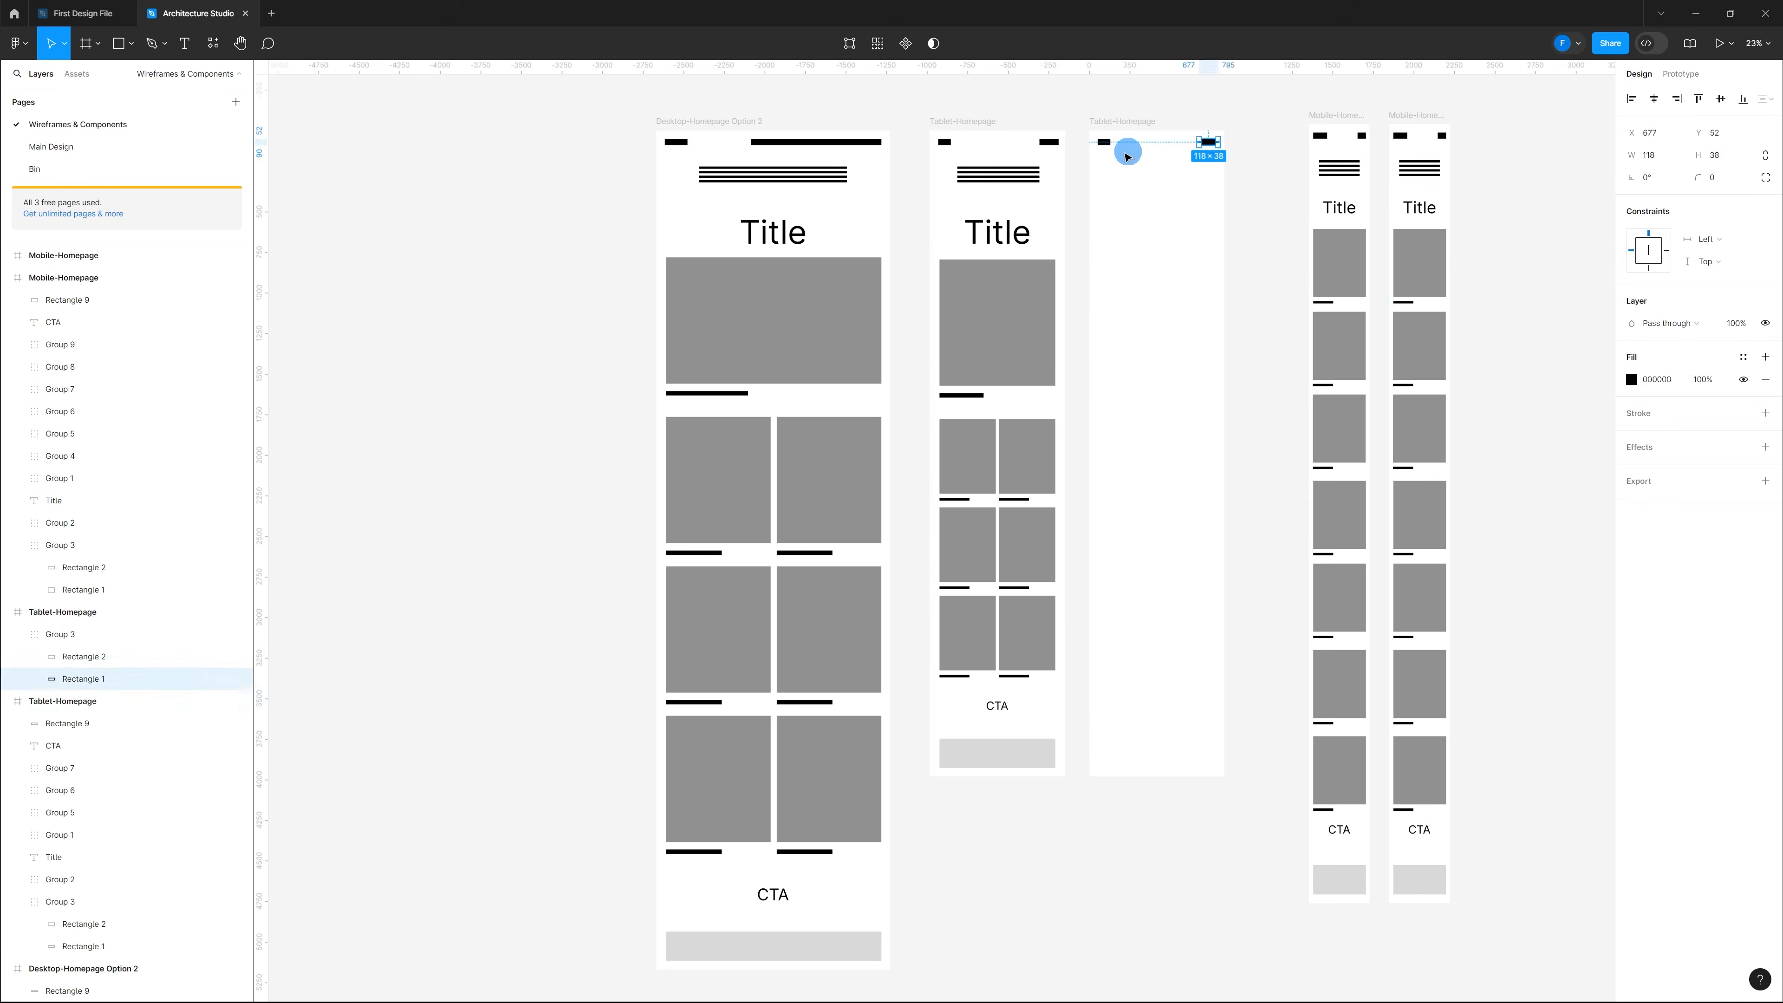
click(1106, 144)
key(Delete)
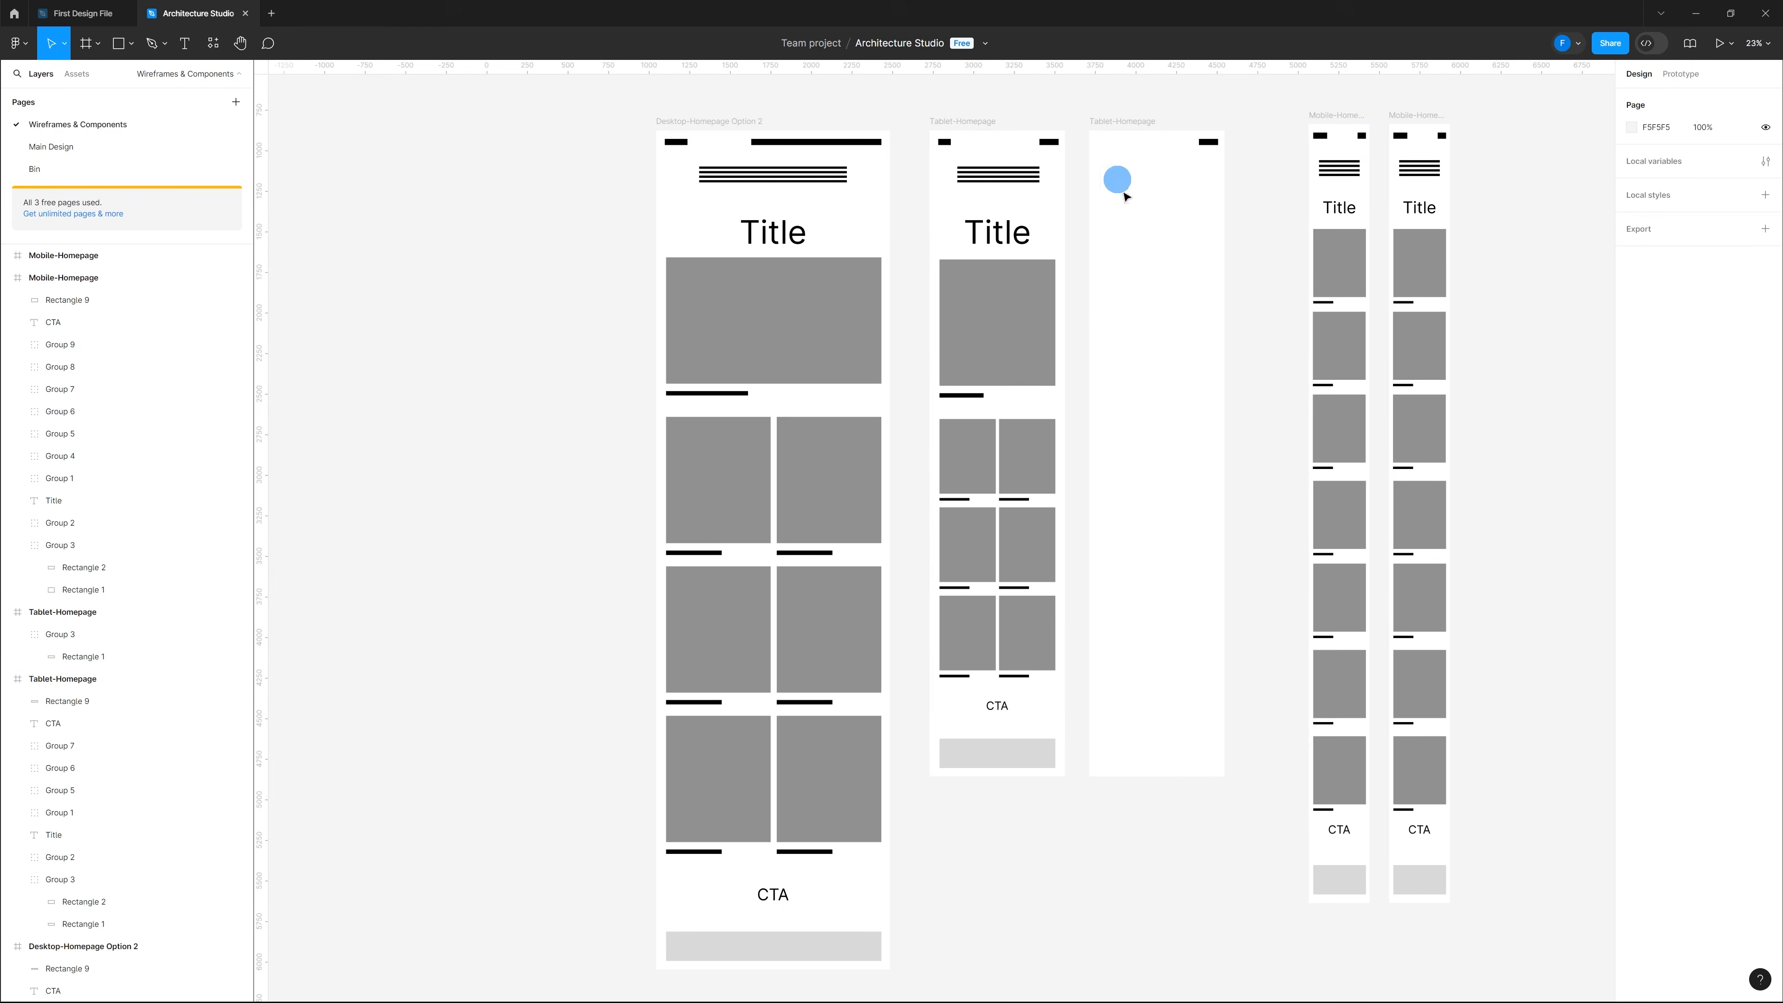
Step: Clear the duplicate Mobile-Homepage frame, keeping only the small black header bar near its upper-right corner
drag(1396, 156, 1457, 891)
key(Delete)
click(1401, 137)
key(Delete)
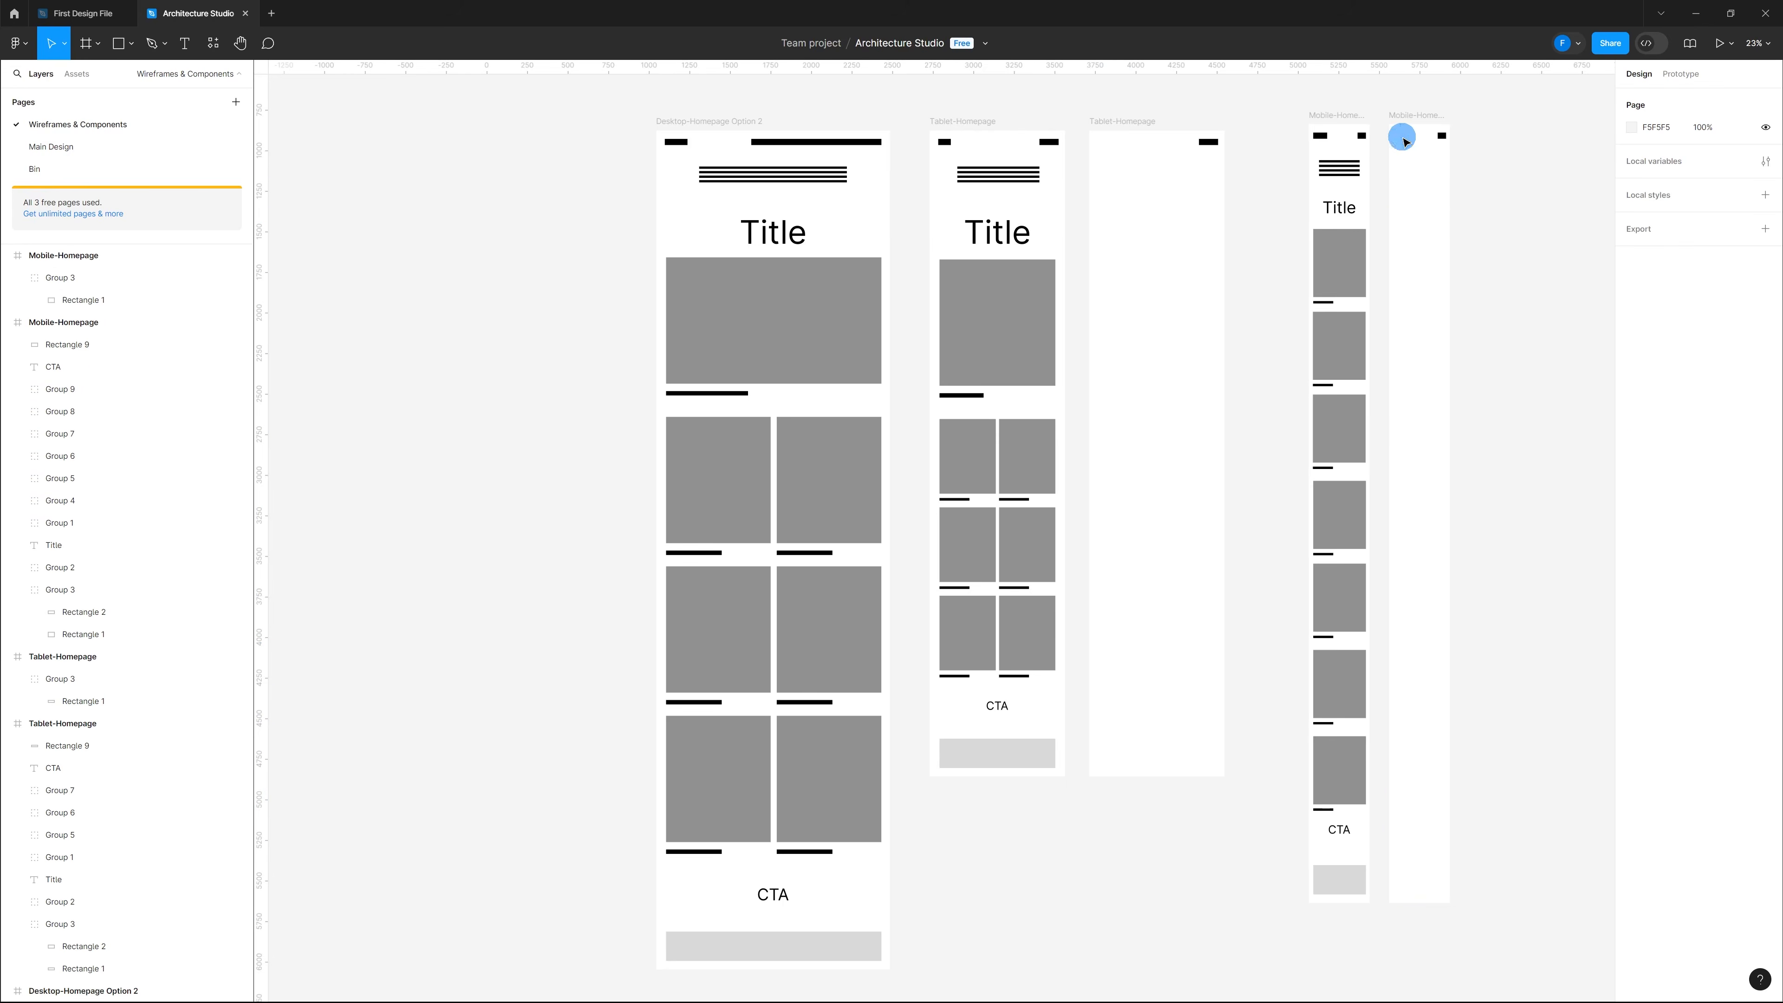
scroll(1571, 174, up, 4)
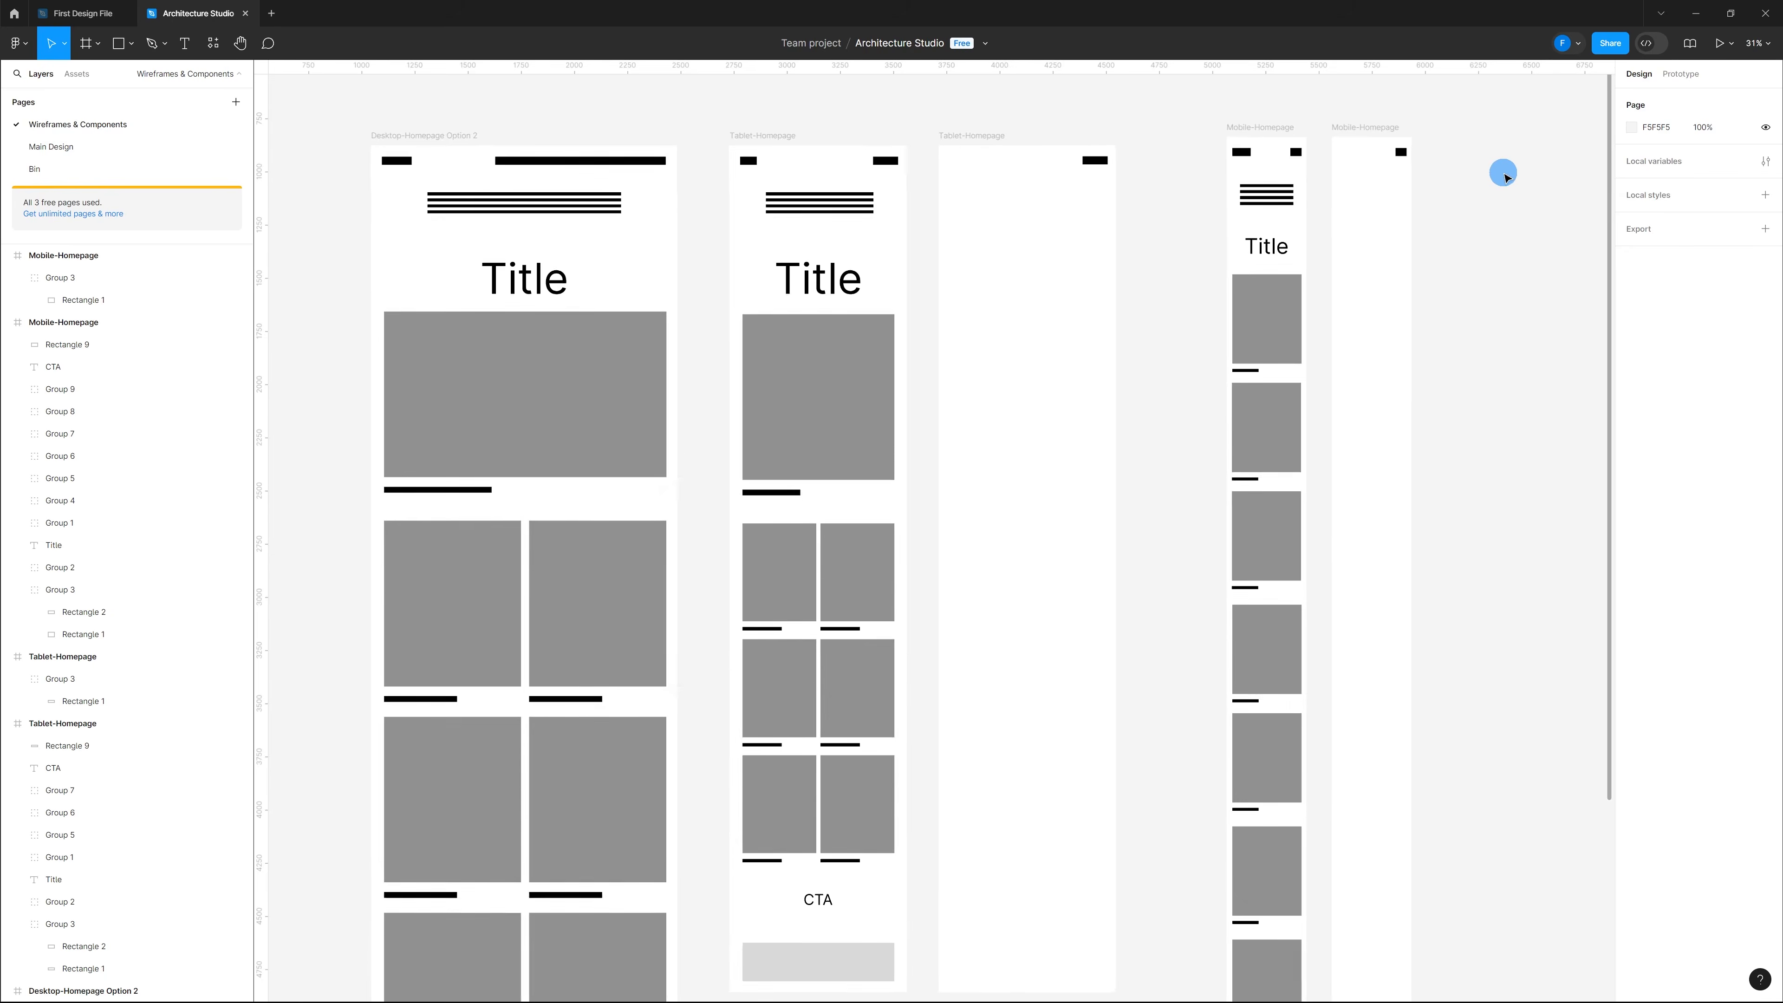
scroll(525, 831, up, 1)
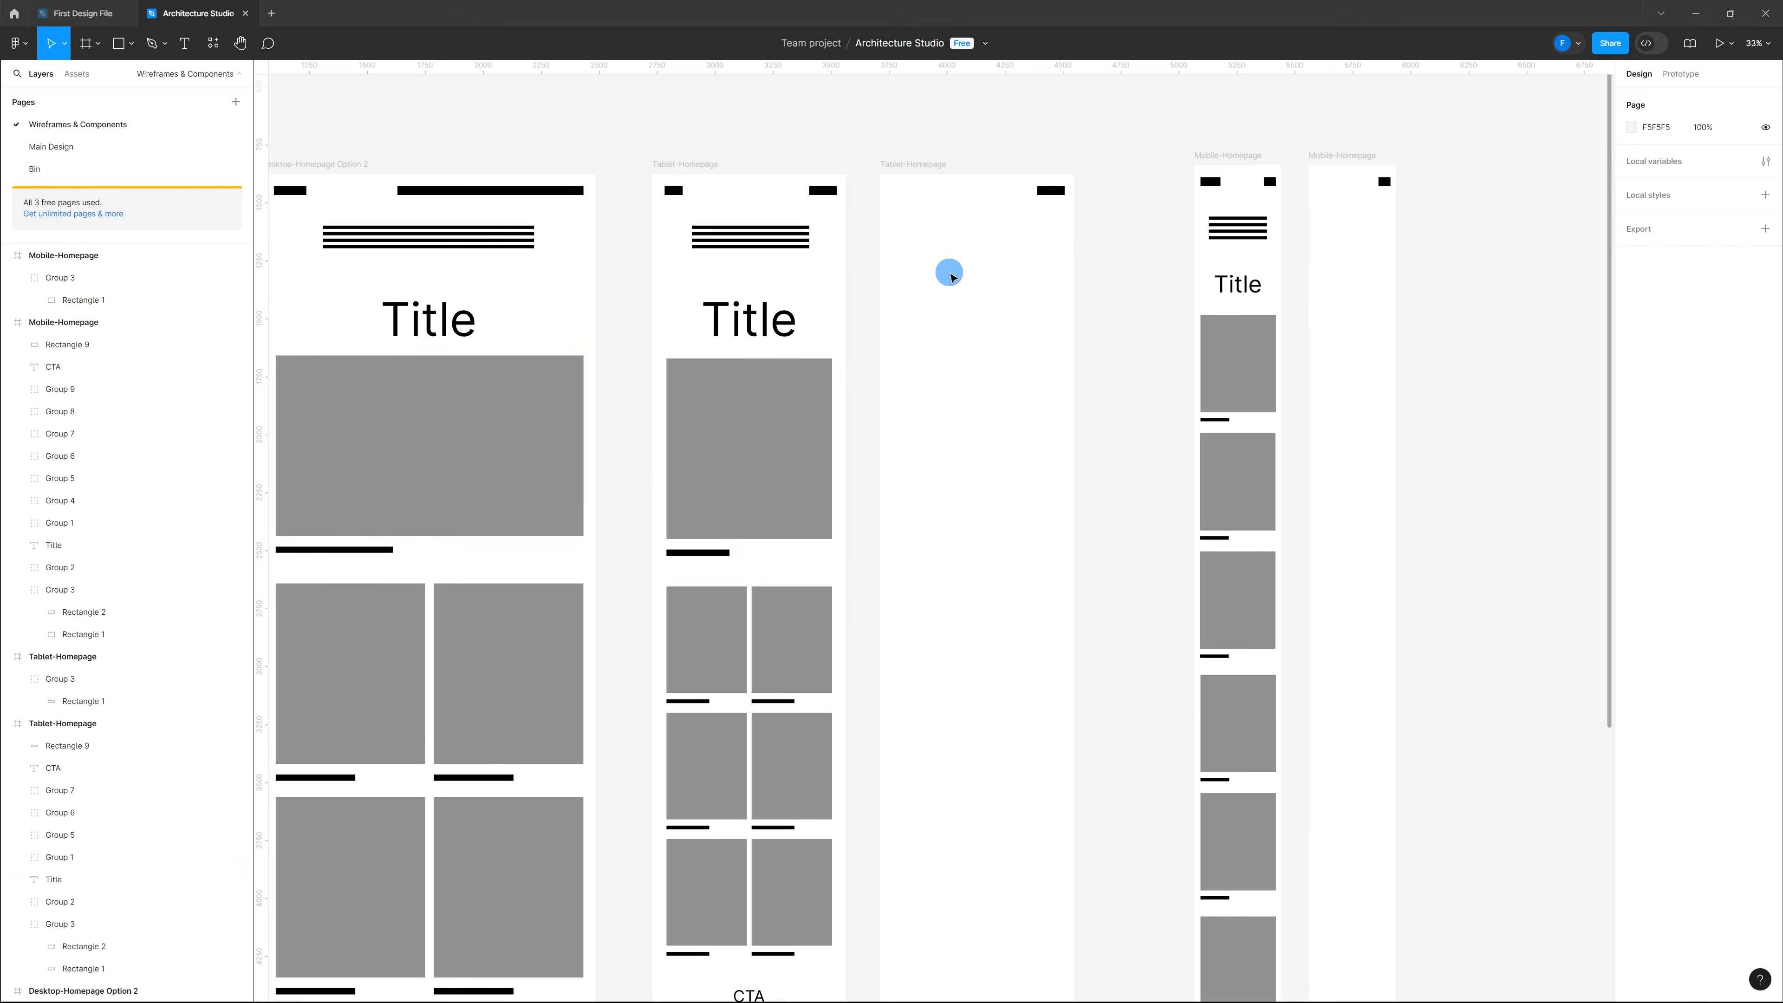
Step: Add a column of six menu bars, each 454 wide and 30 high with 66 spacing, to the empty Tablet-Homepage frame
key(r)
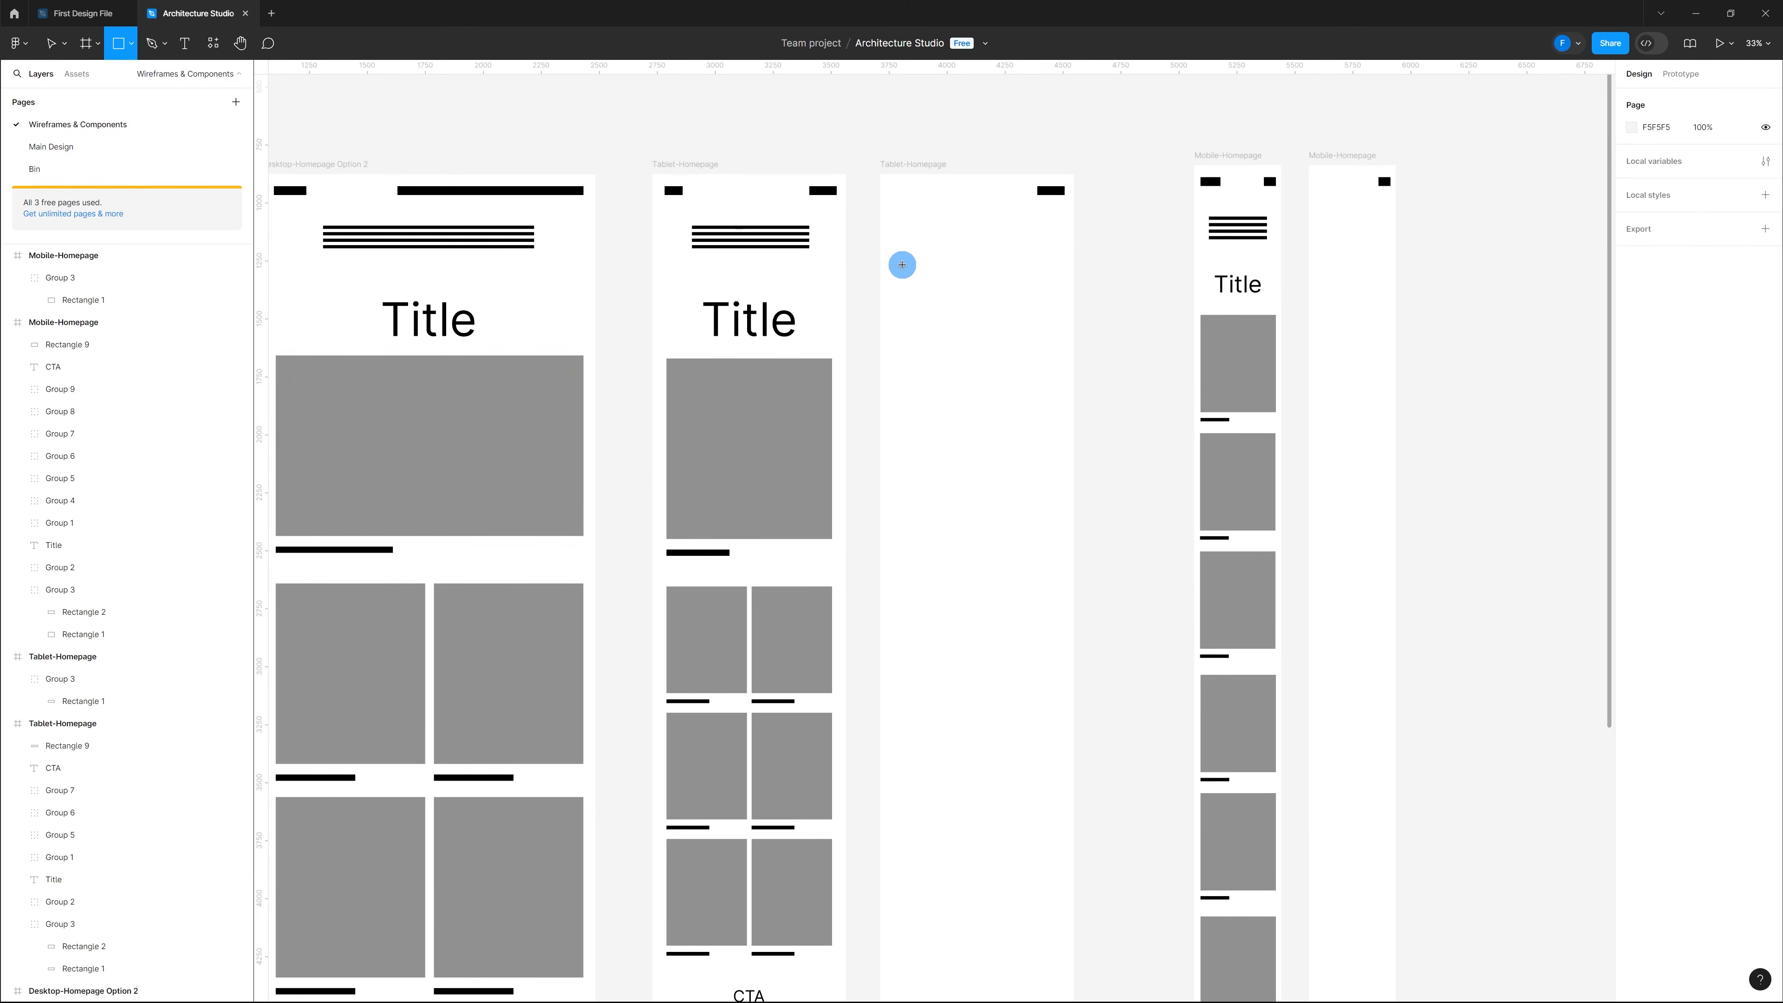
drag(896, 259, 973, 375)
click(1041, 410)
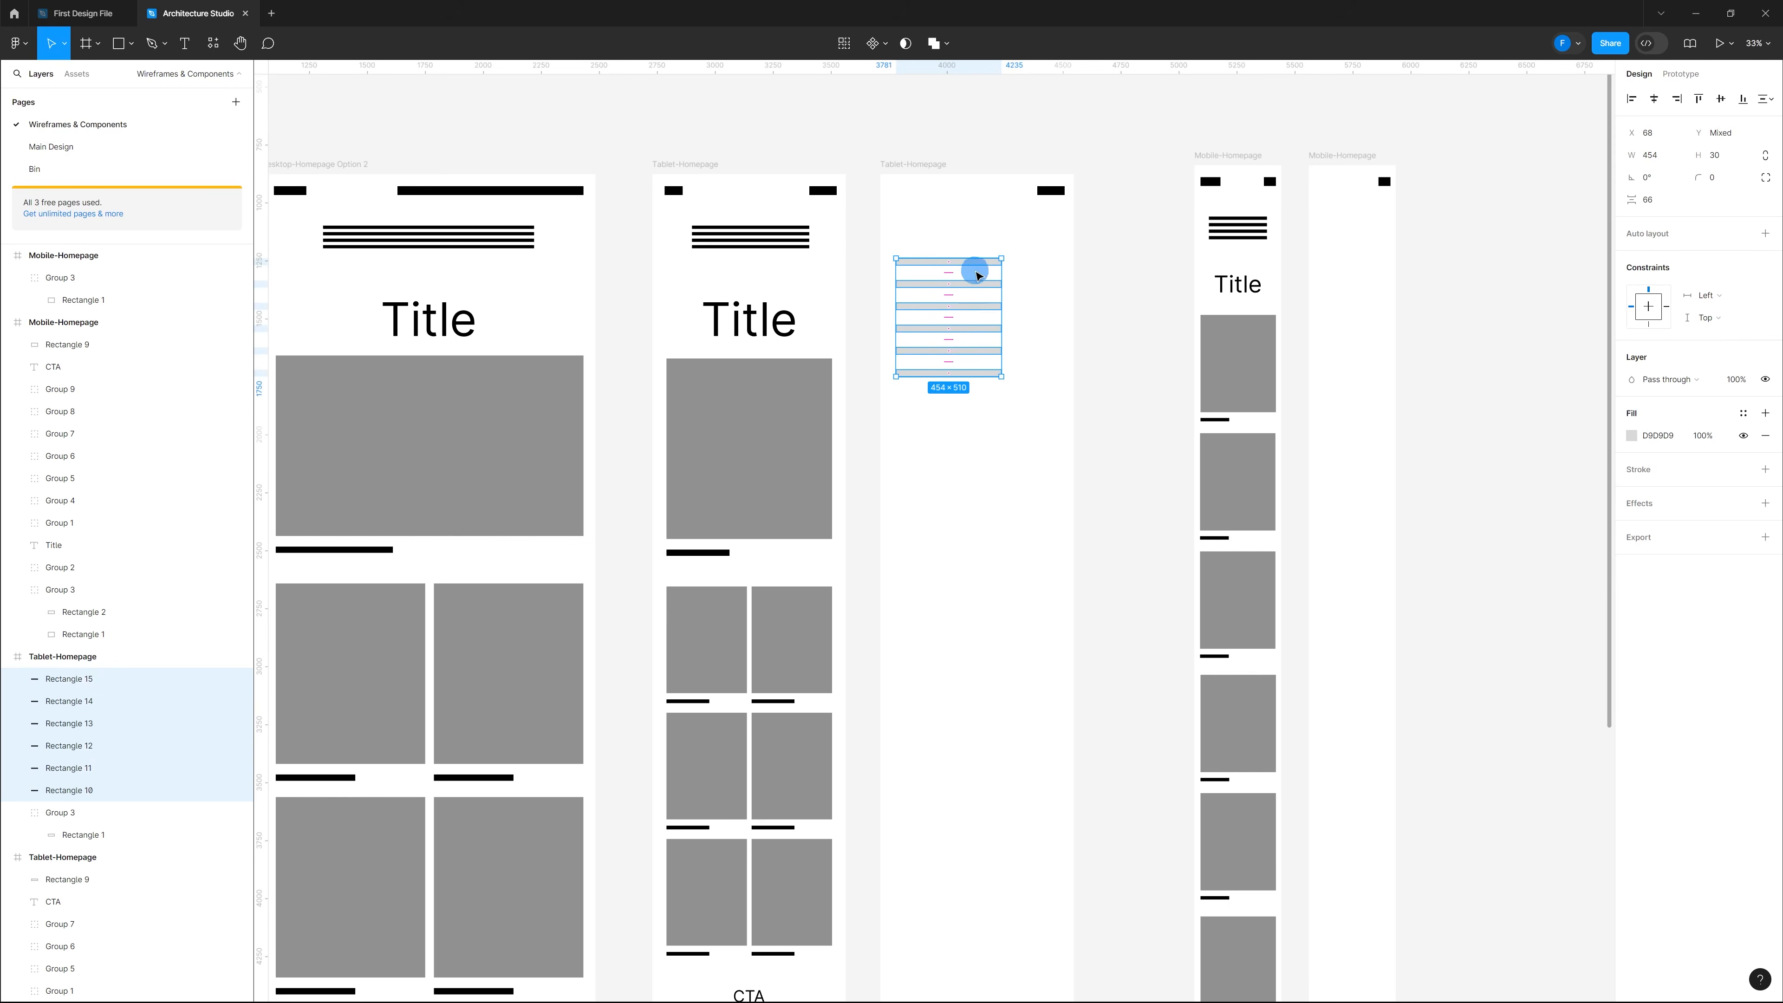
Step: Copy the six menu bars into the empty Mobile-Homepage frame, sized 232 wide and spaced 90 apart
click(1343, 180)
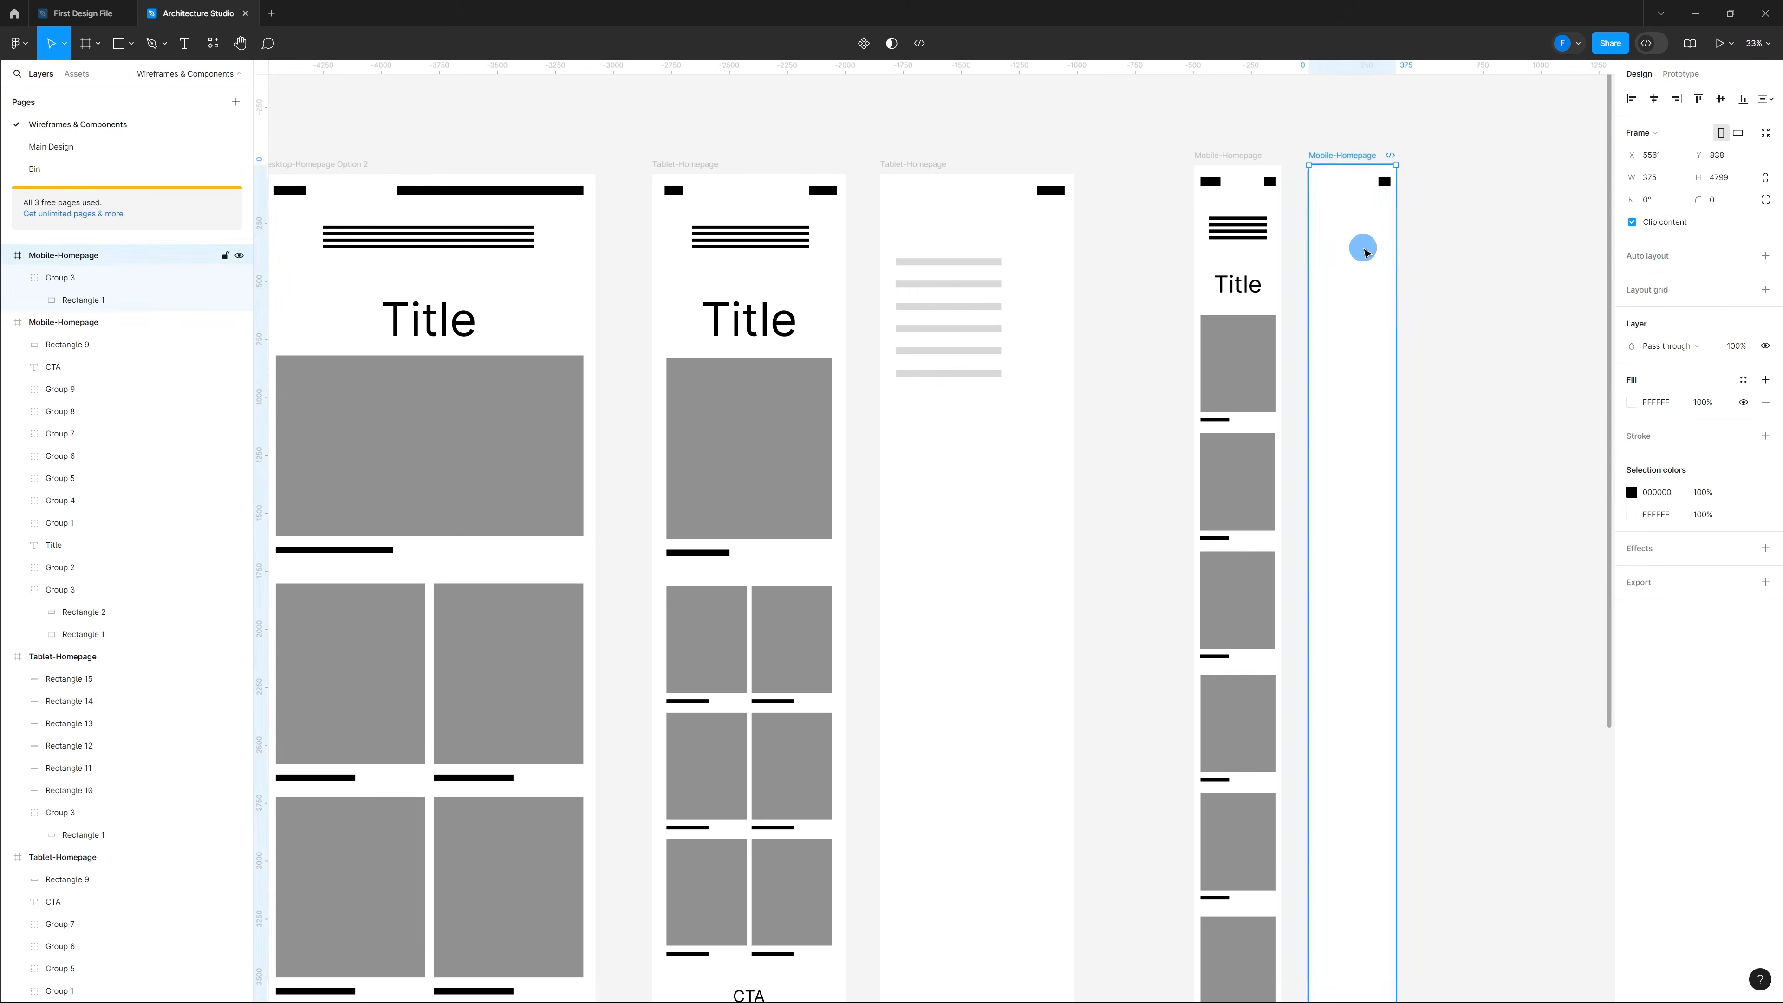
key(ctrl+v)
drag(1433, 290, 1358, 290)
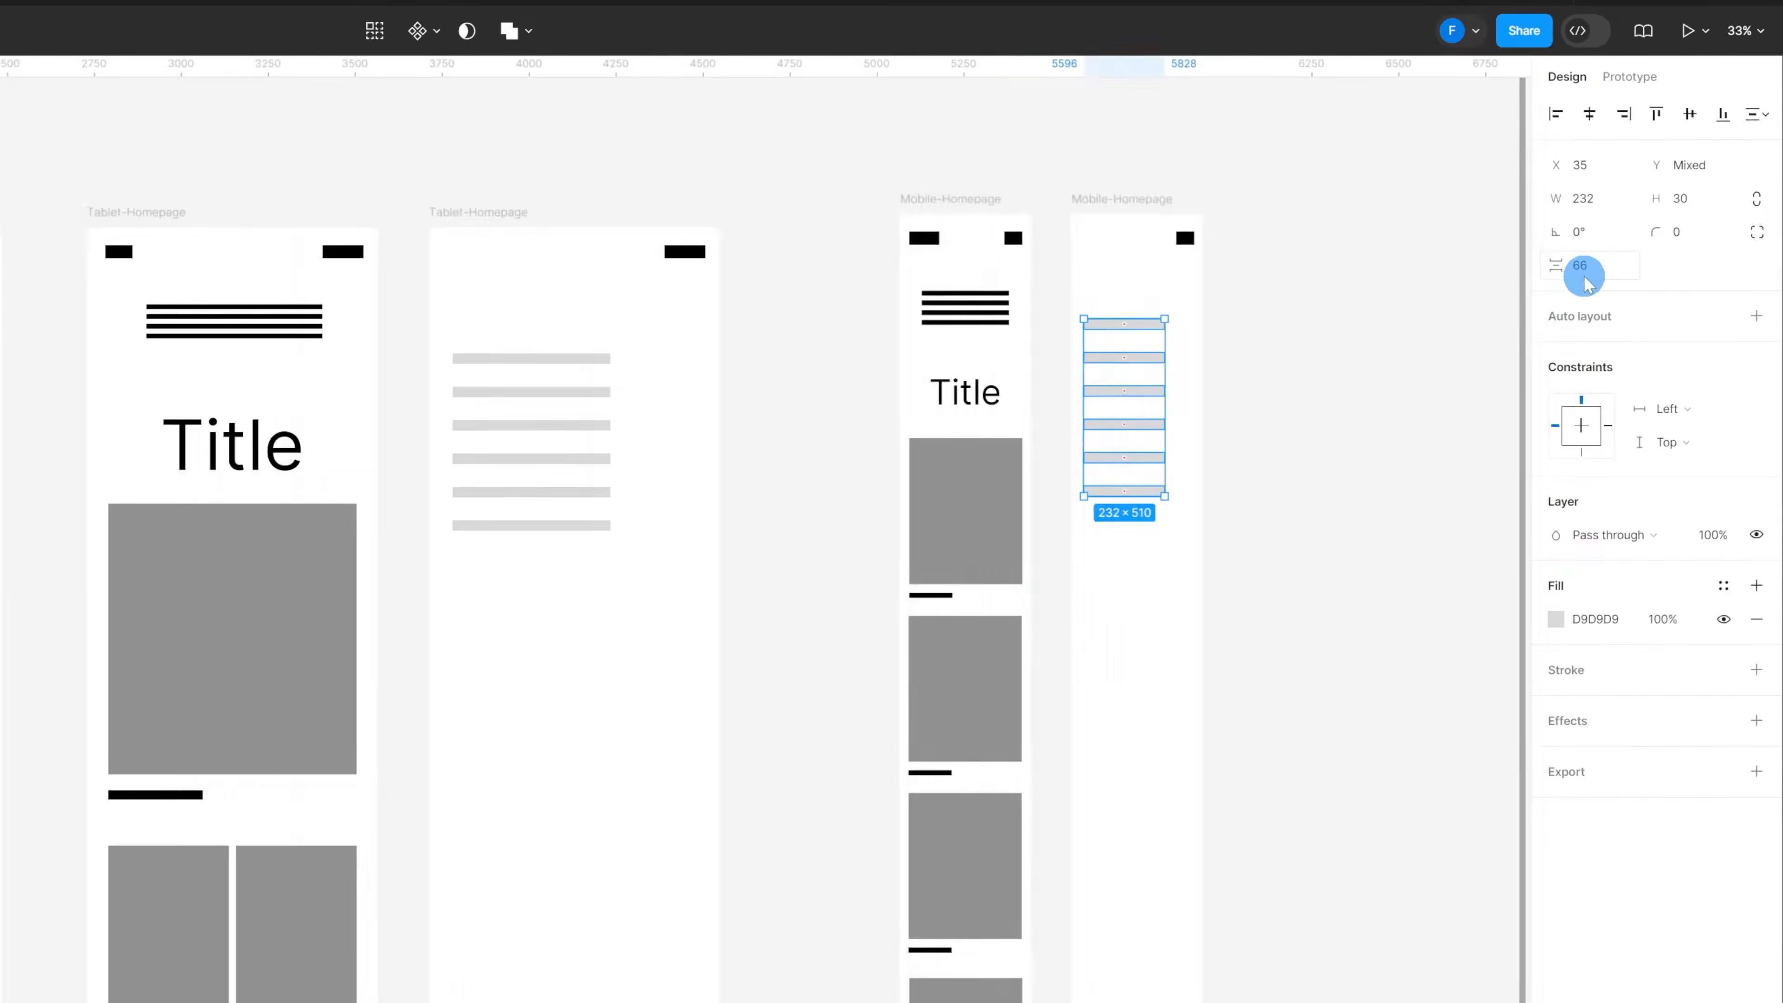
click(1587, 278)
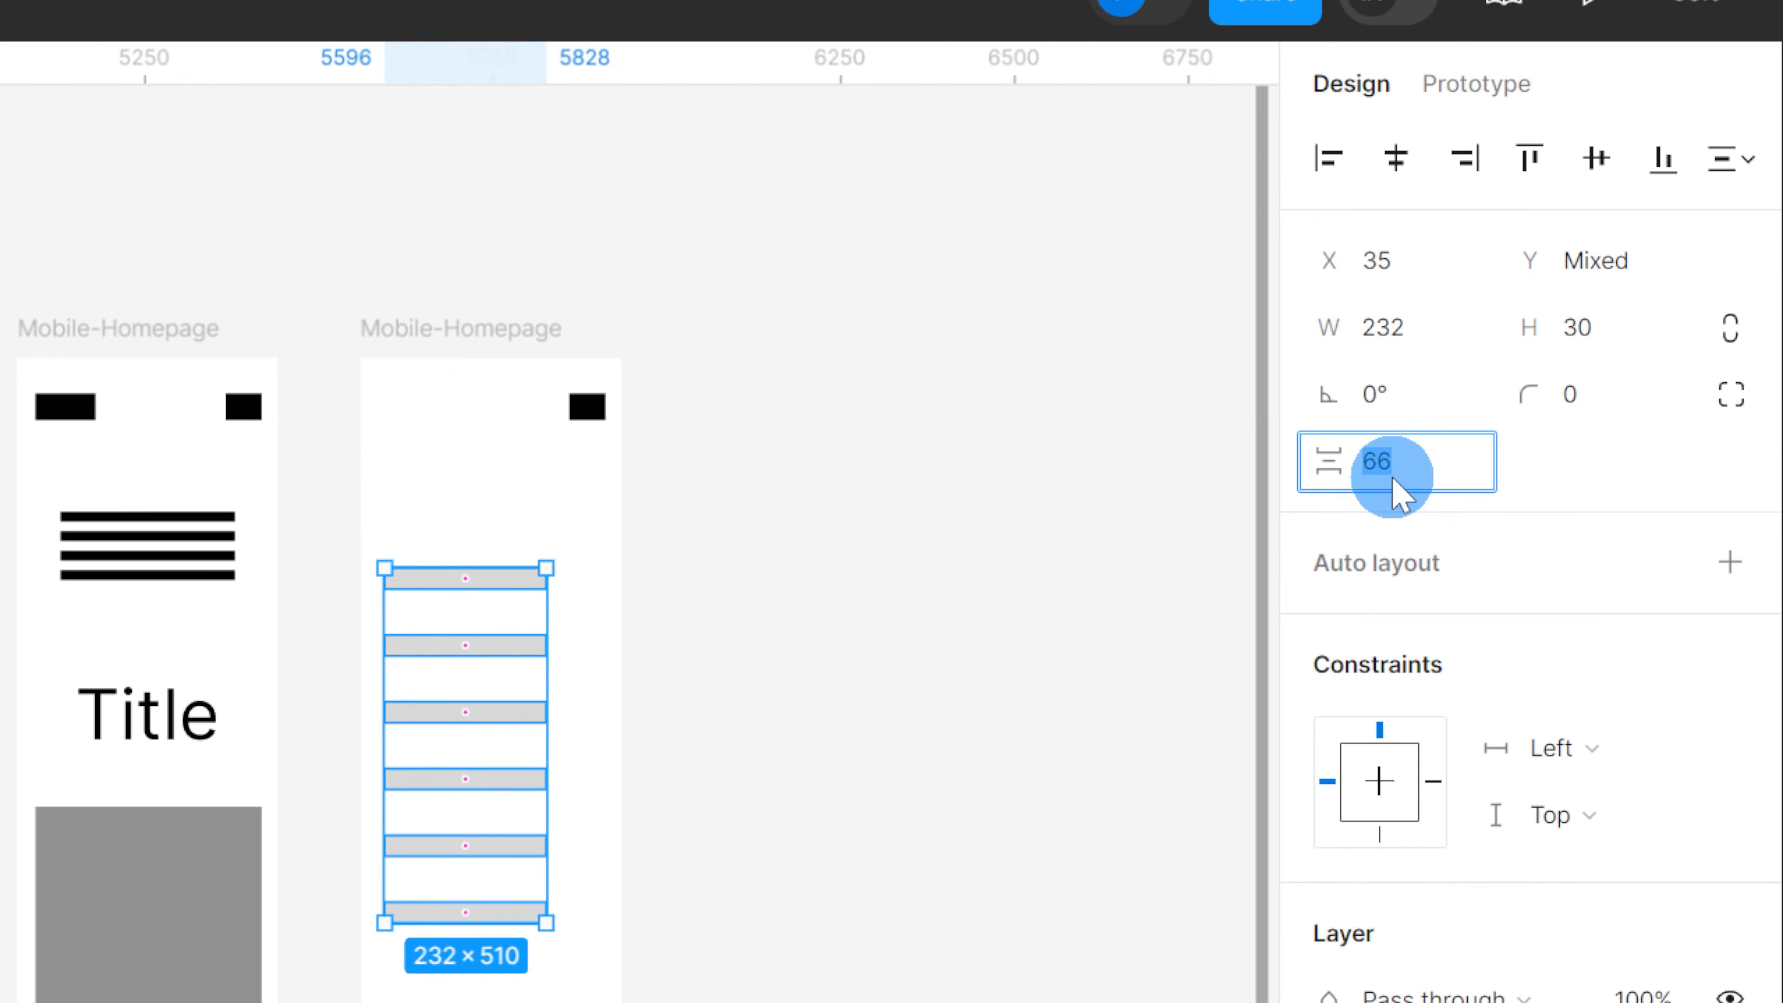
text(90)
key(Return)
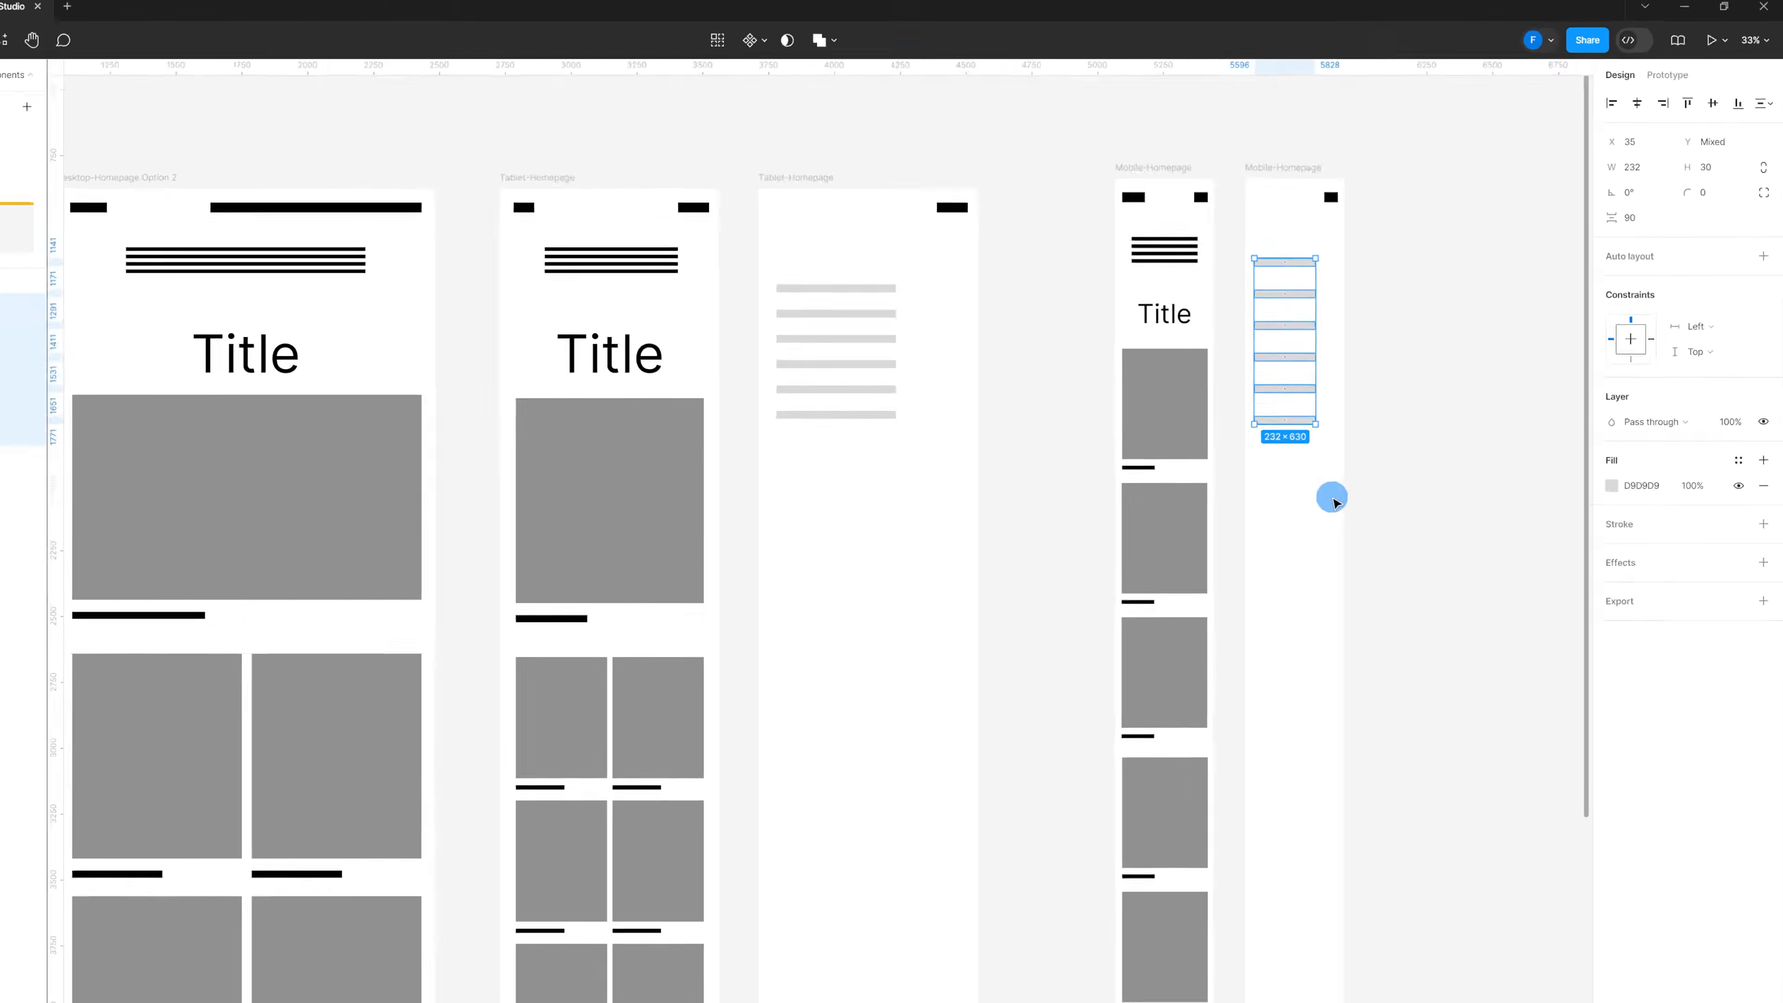
click(1332, 500)
Step: Fill the menu bars in both the tablet and mobile frames with black and move the tablet bars closer to its header
drag(1060, 433, 941, 247)
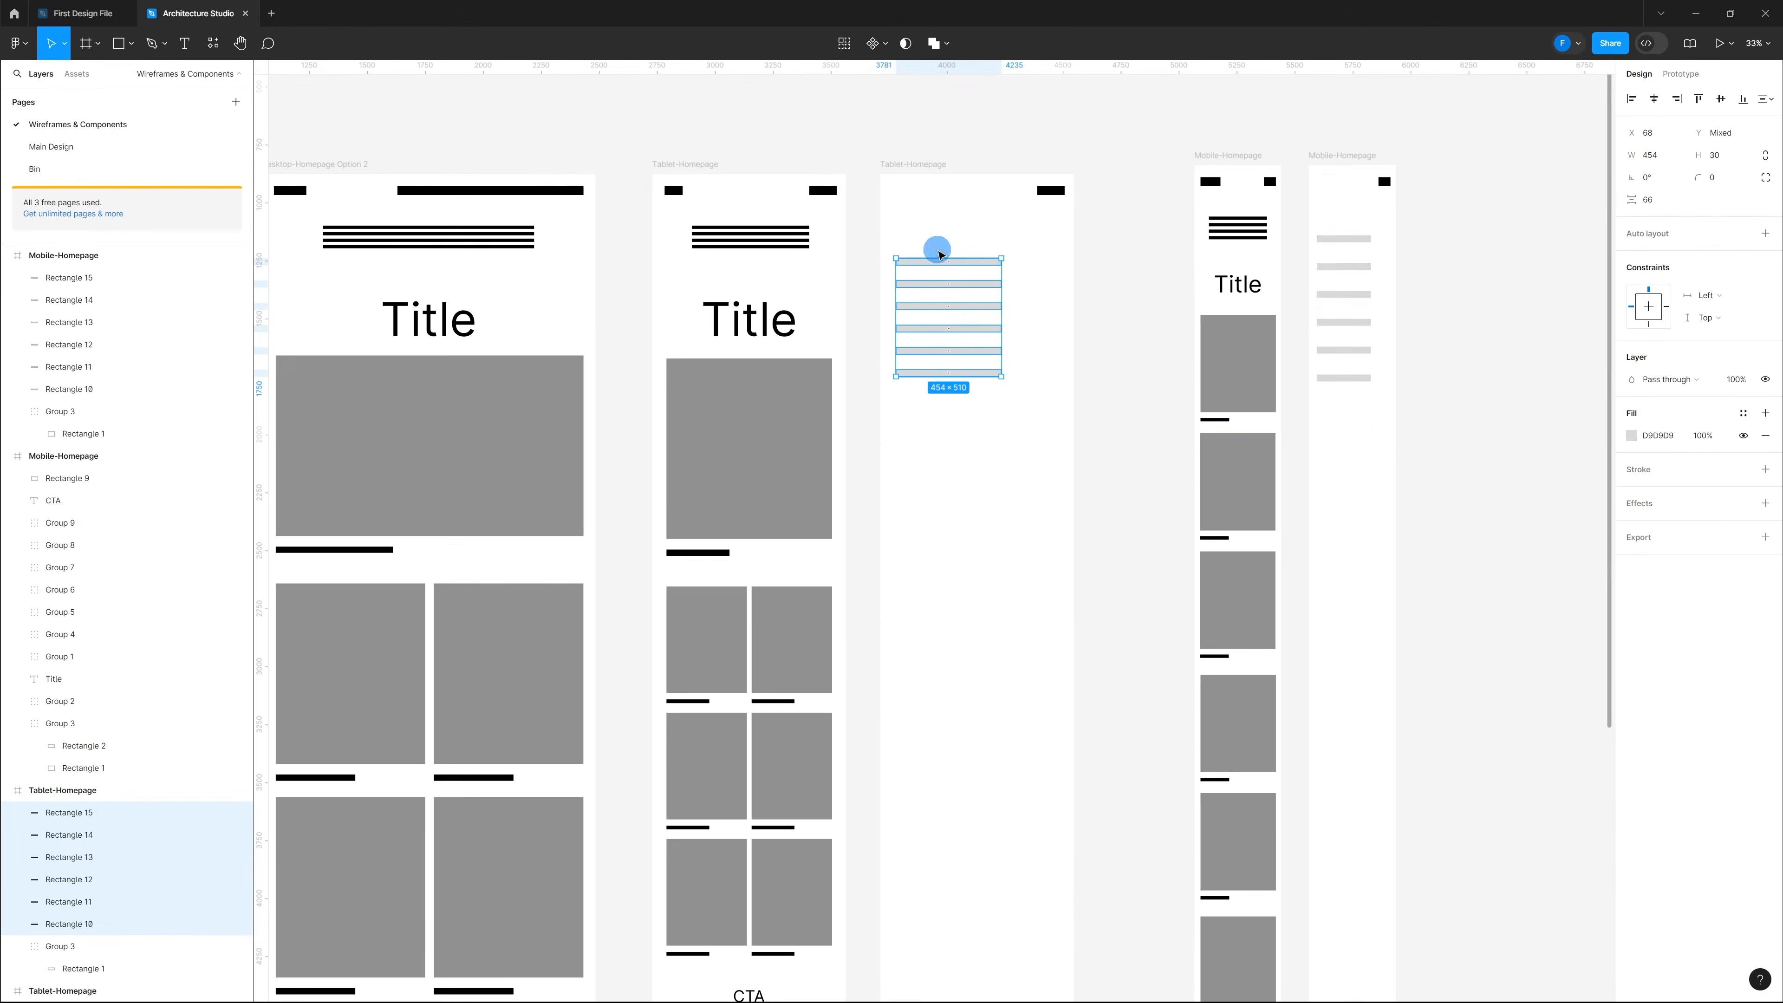
drag(1400, 423, 1331, 233)
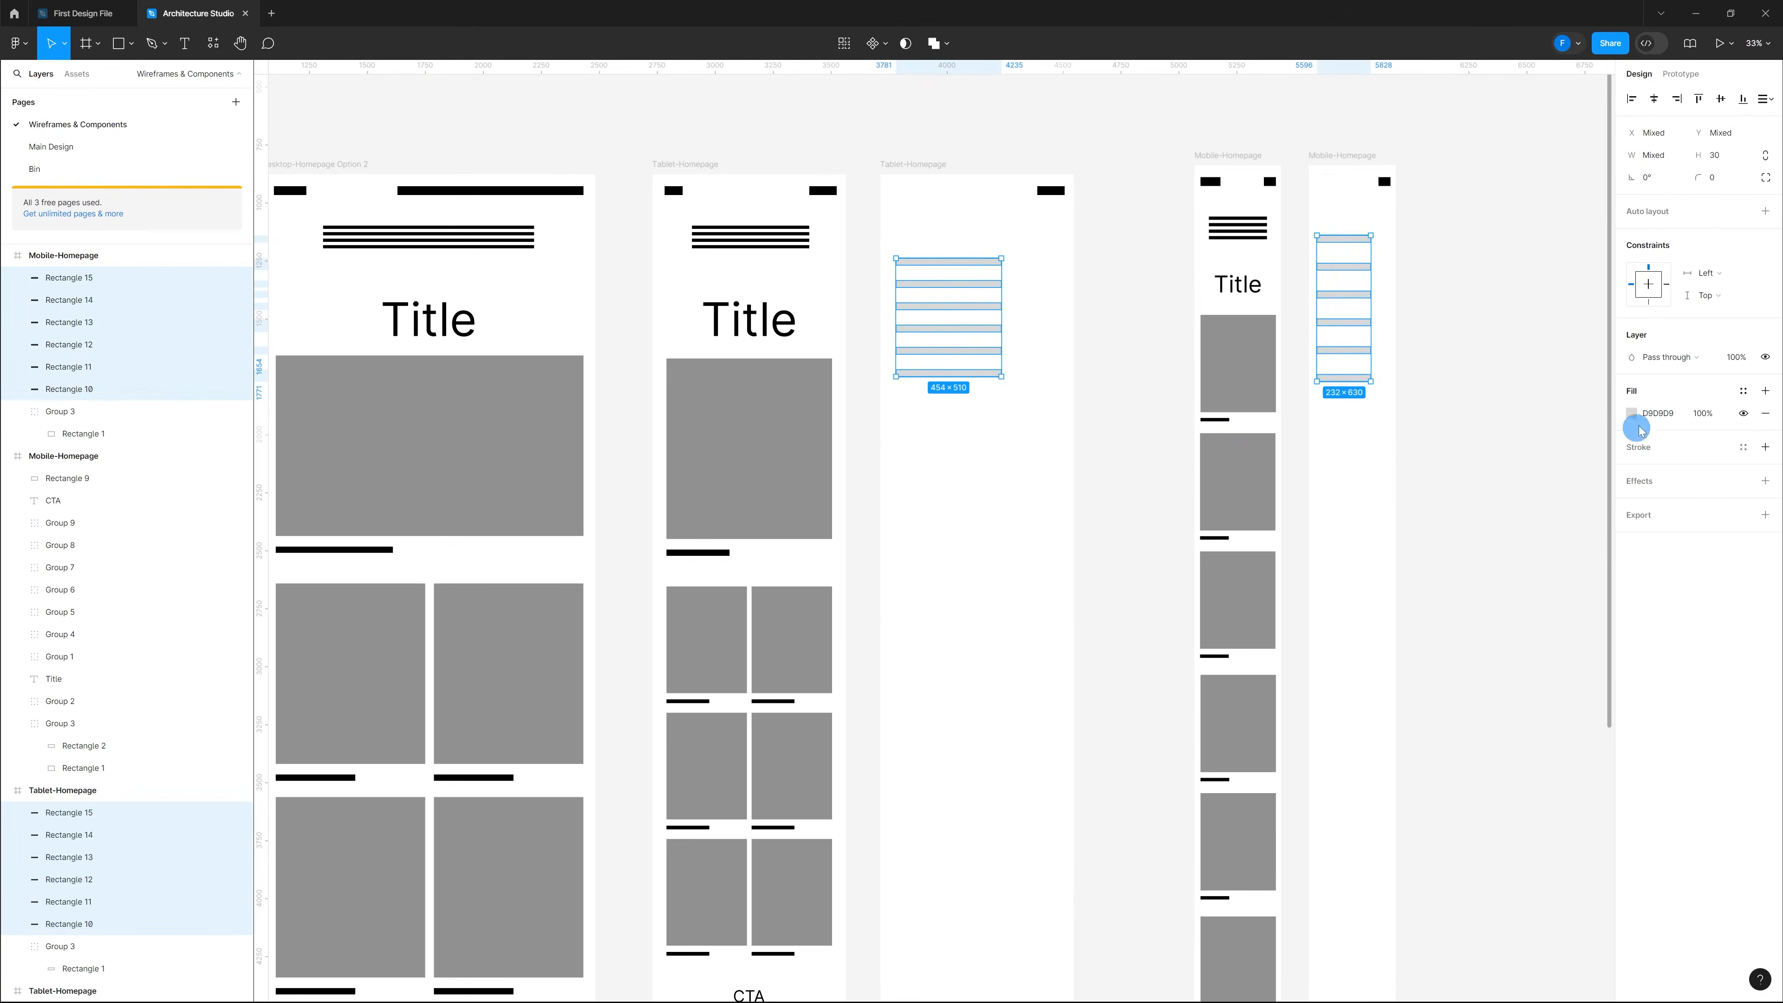
click(1632, 413)
drag(1461, 611, 1438, 677)
click(1416, 548)
drag(980, 454, 977, 264)
click(1452, 443)
Step: Move both Mobile-Homepage frames together closer to the tablet frames
scroll(1095, 393, down, 3)
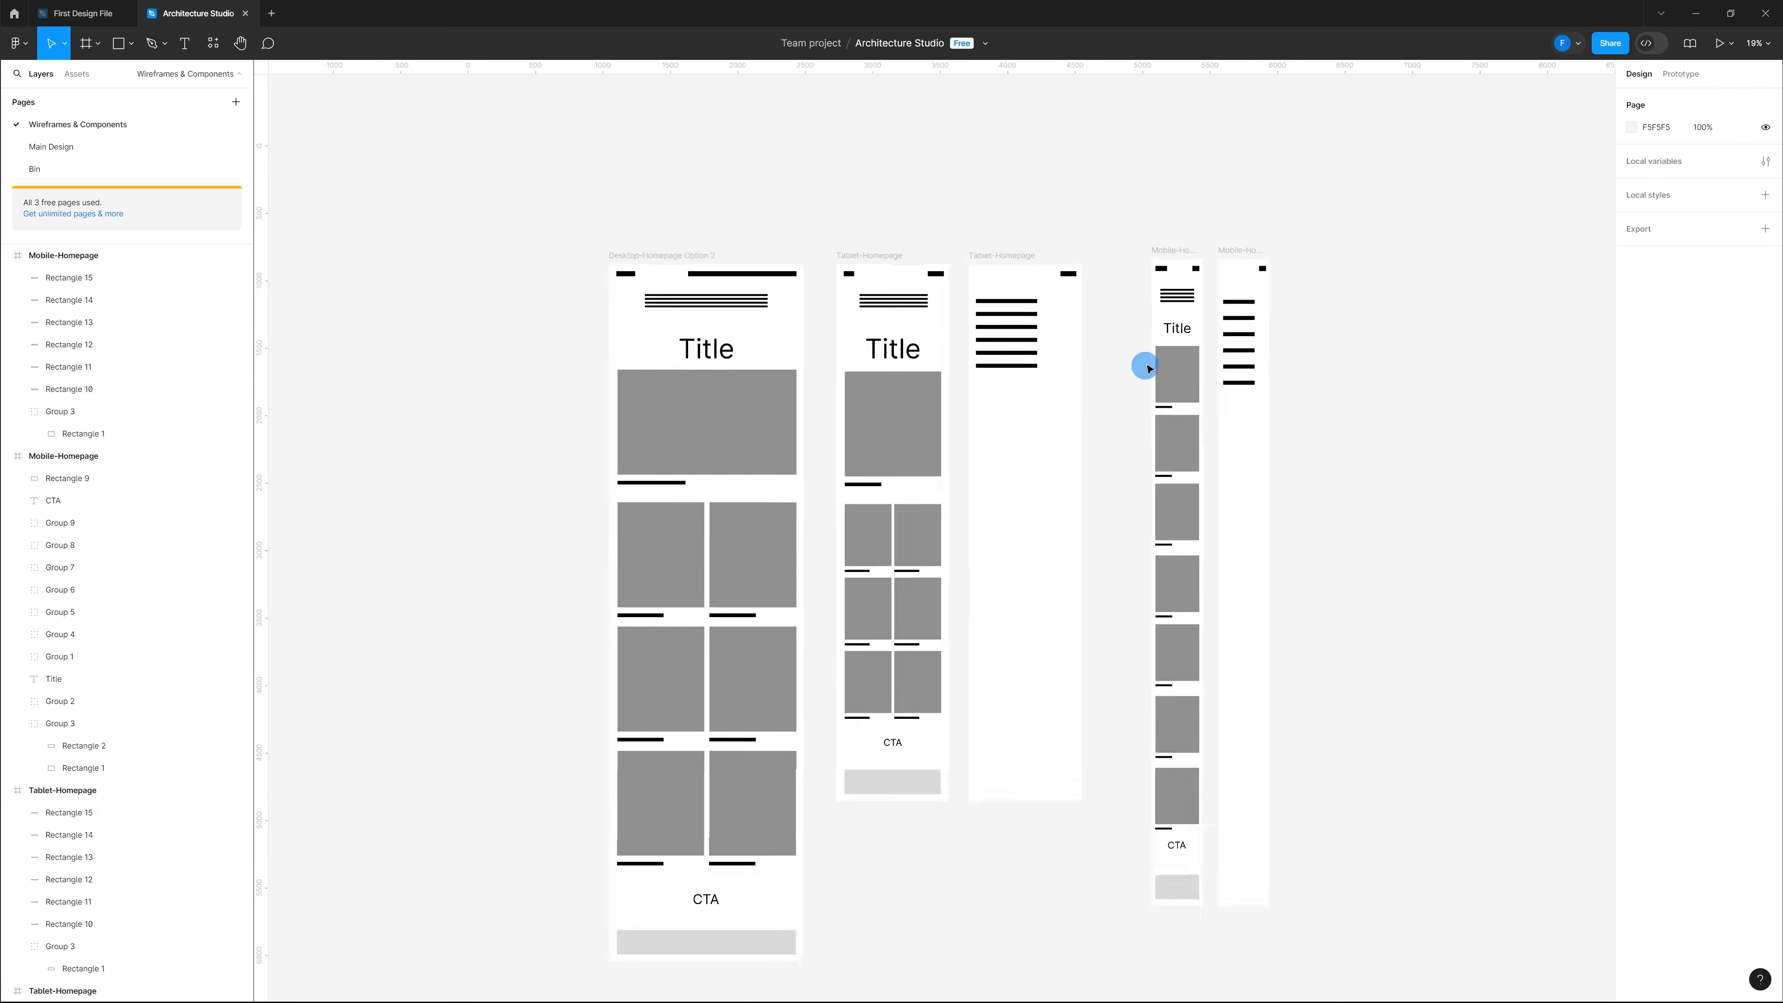
scroll(1266, 351, up, 4)
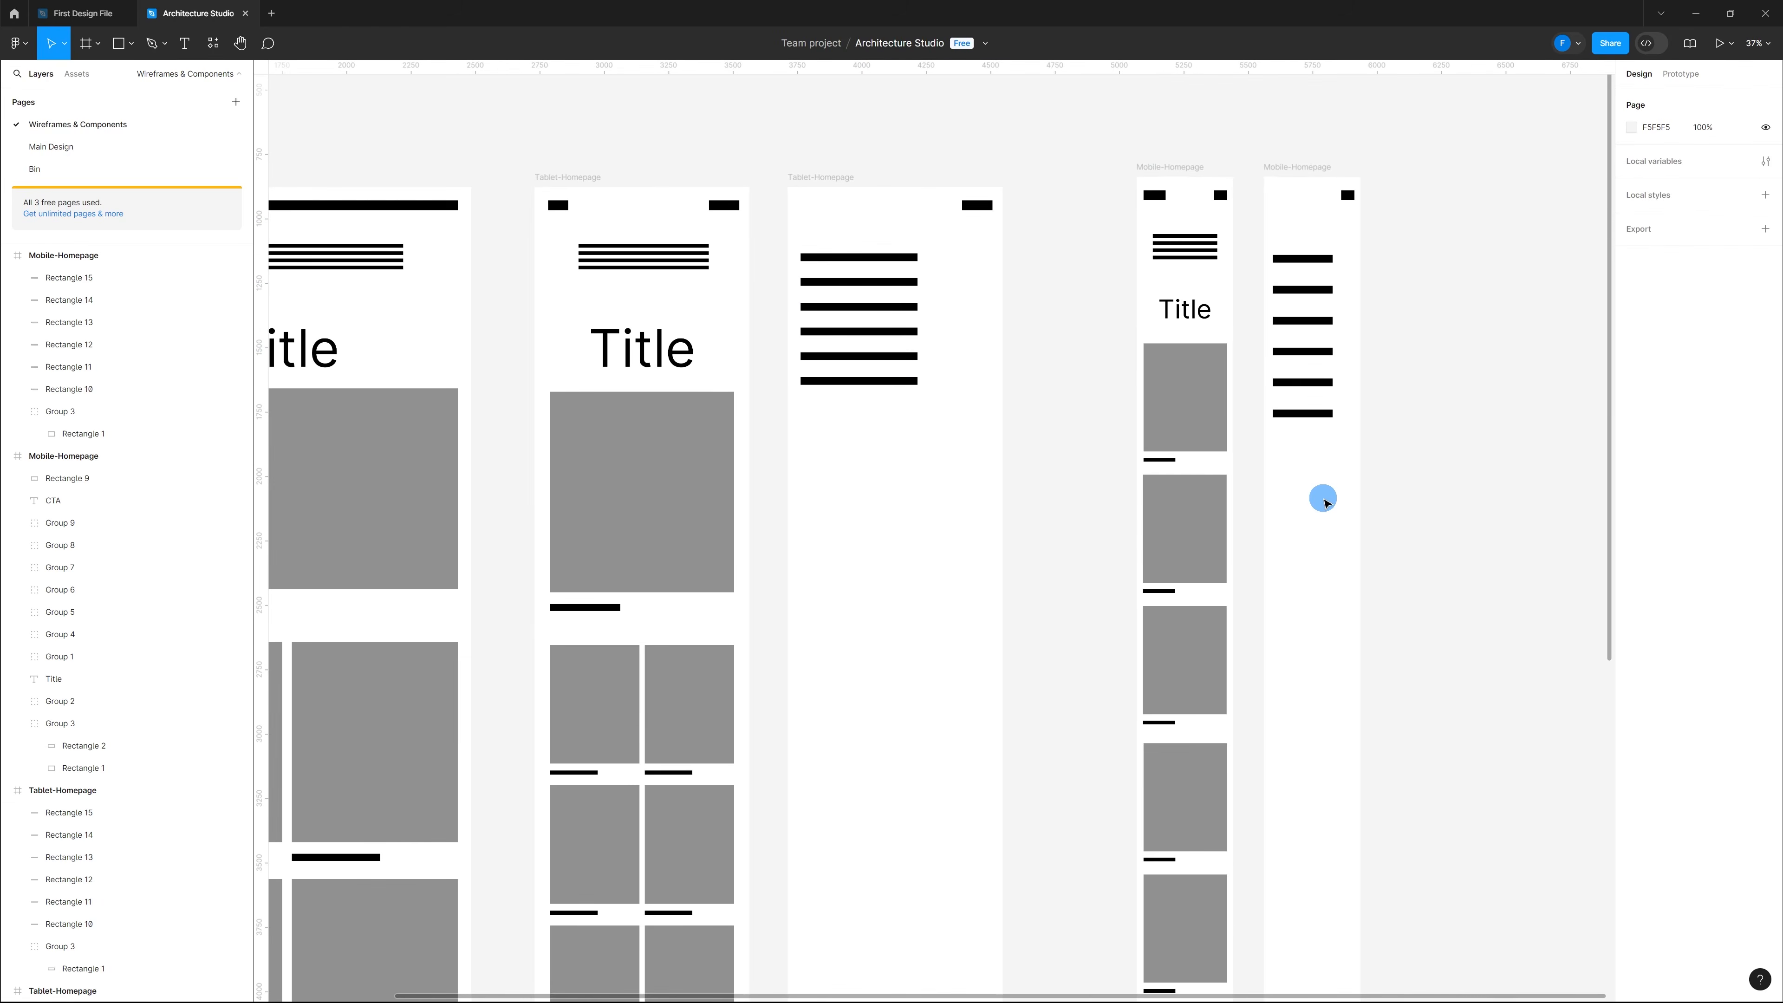
scroll(1030, 267, down, 3)
click(1115, 150)
shift+click(1167, 149)
drag(1176, 150, 1126, 154)
click(1254, 237)
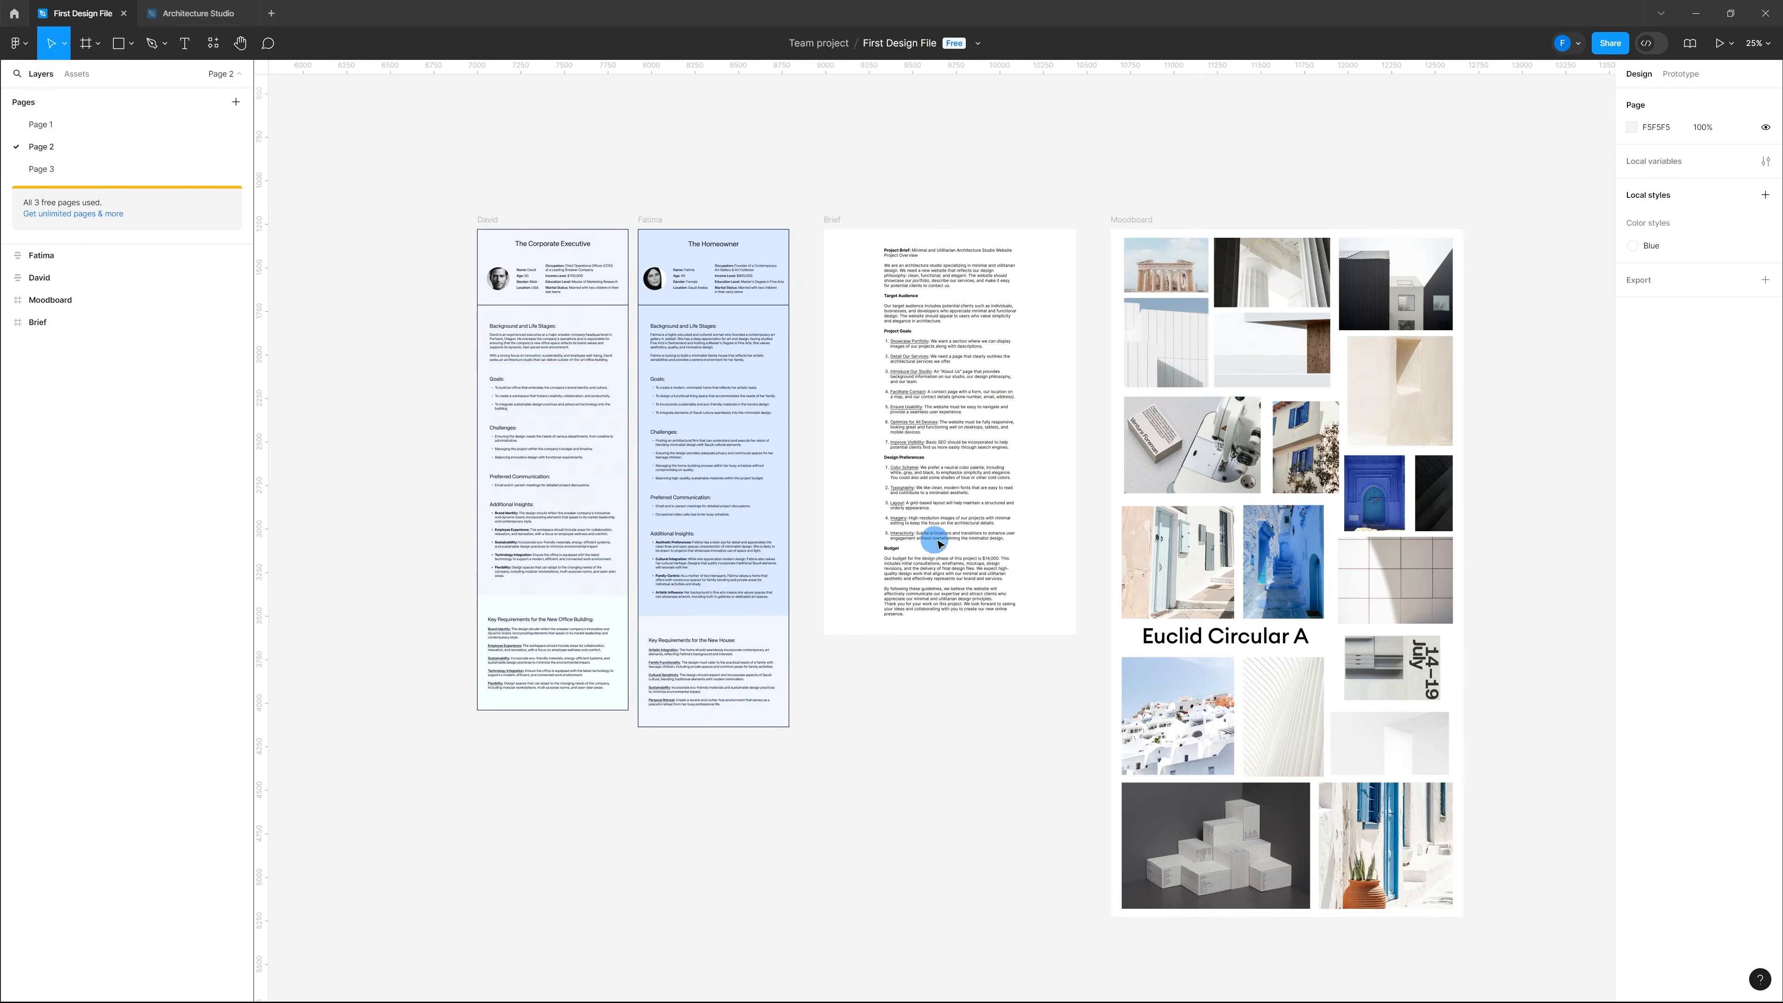
Step: Read the project goals in the Brief on Page 2 of First Design File
scroll(924, 350, up, 5)
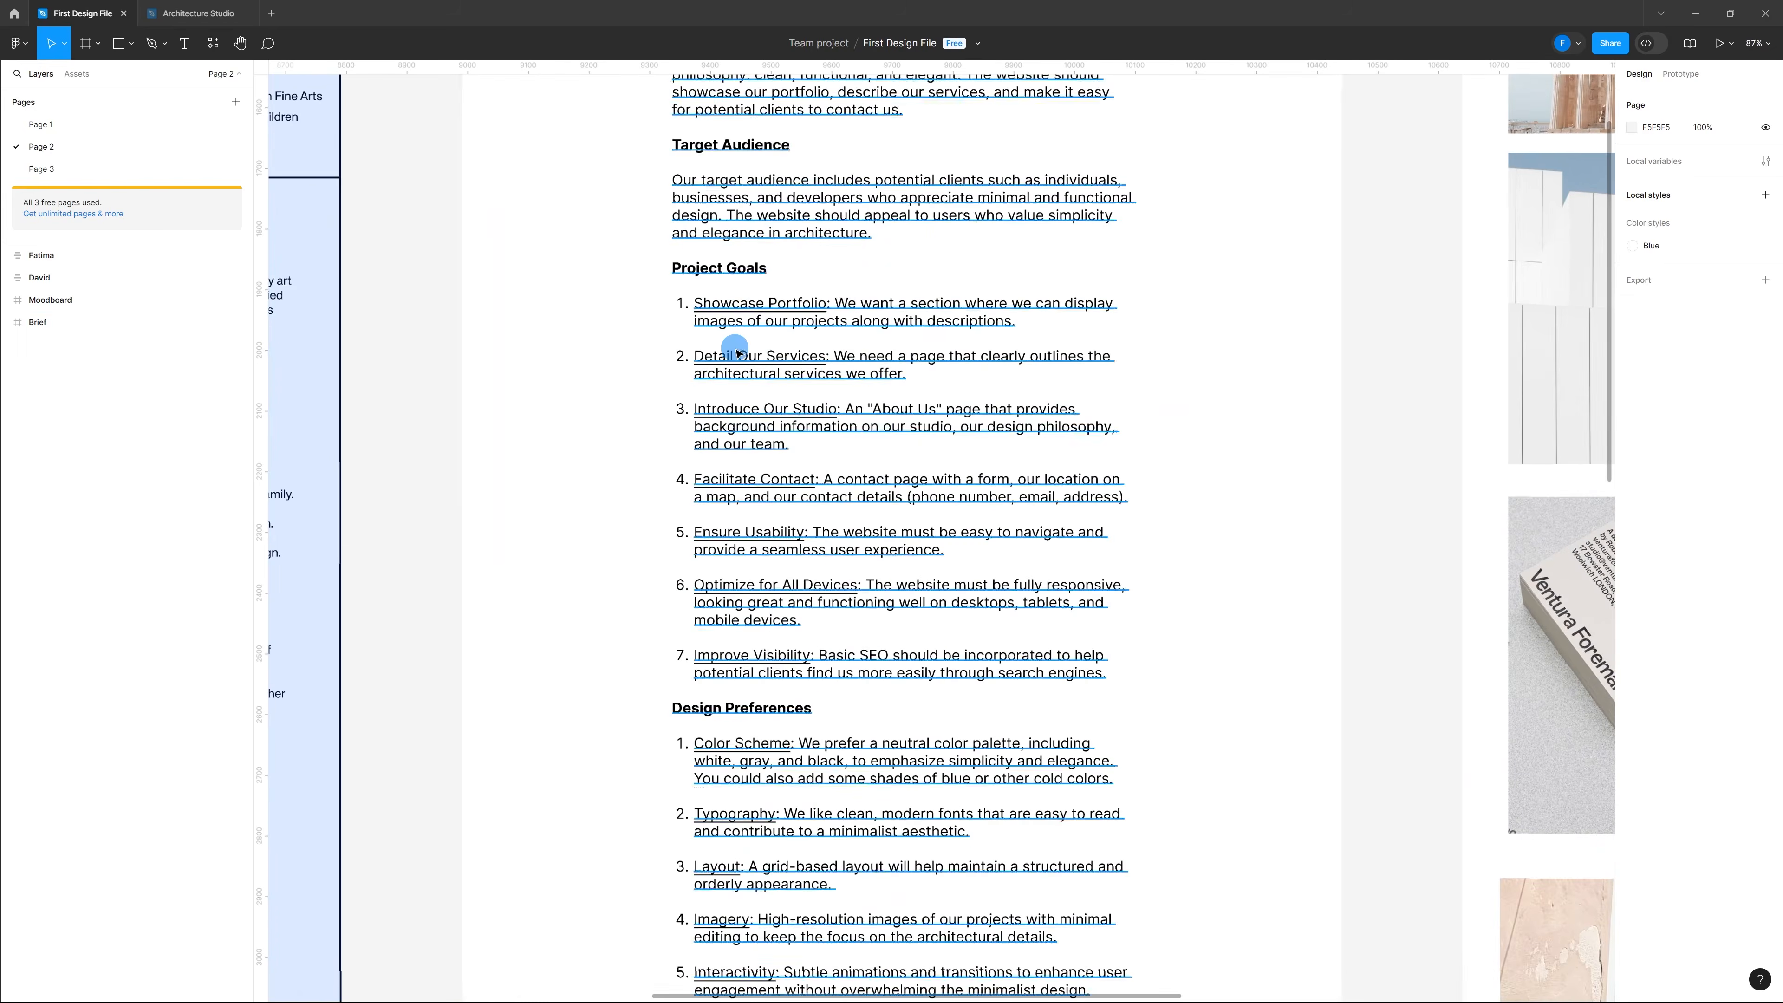
scroll(735, 349, up, 3)
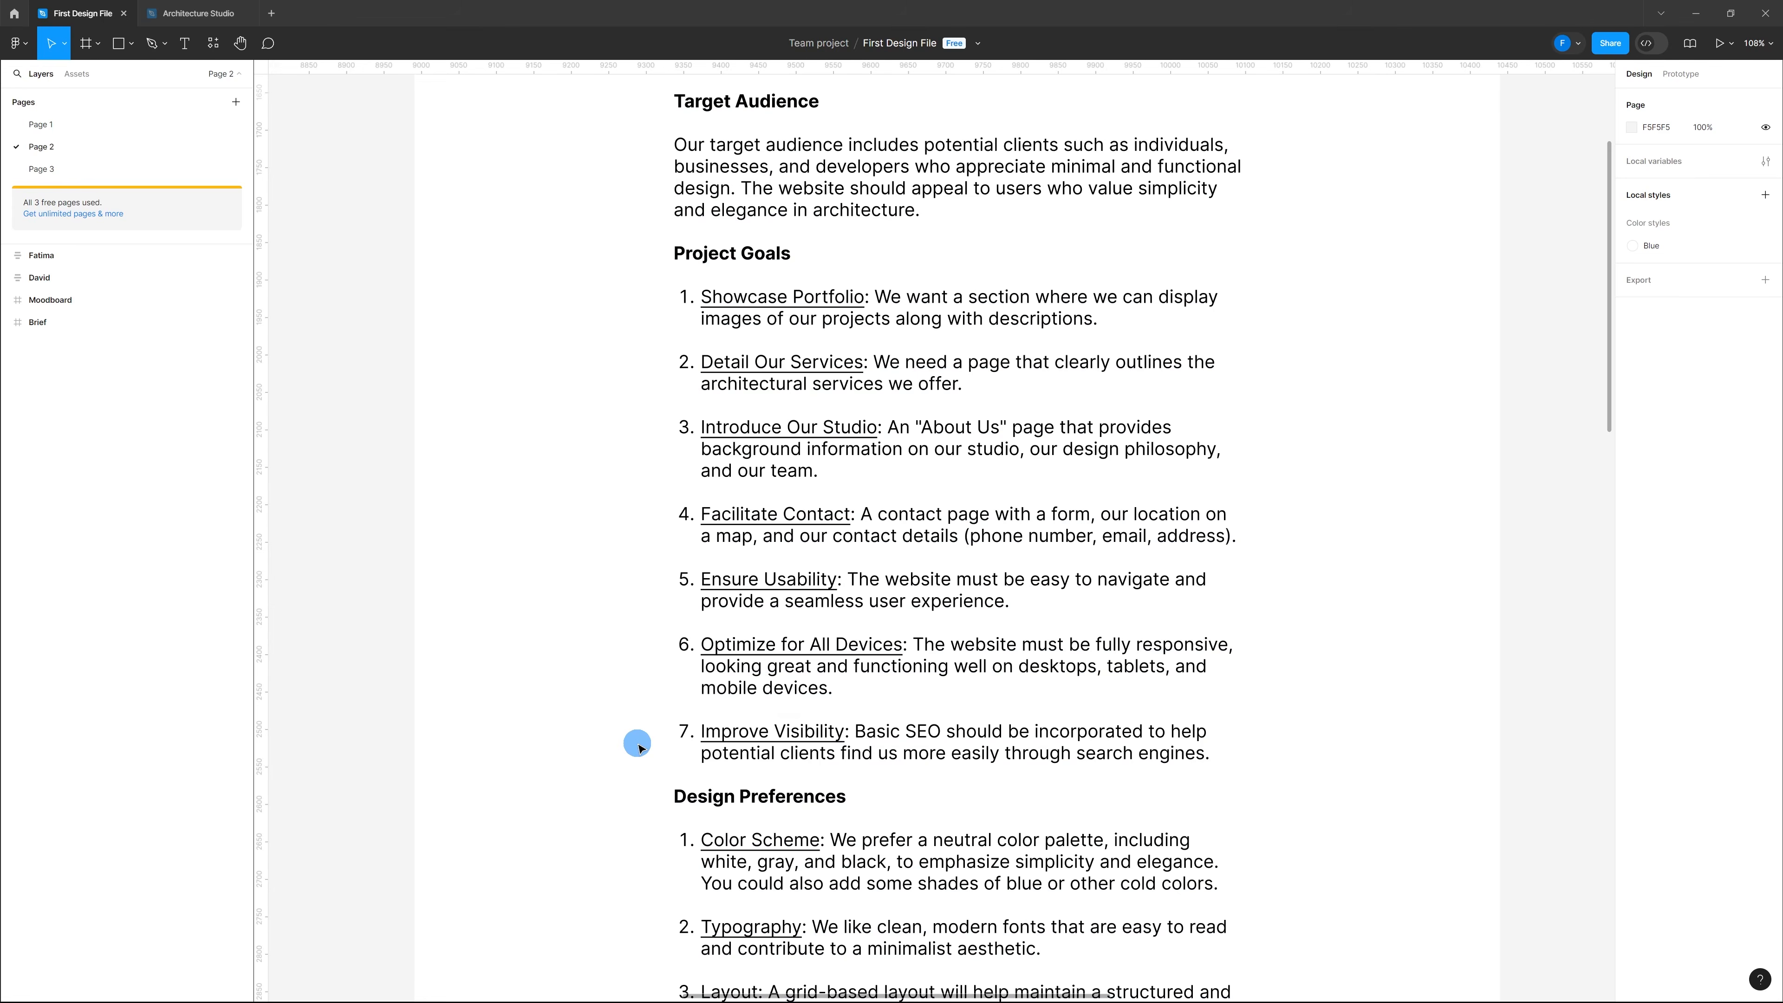
Step: Switch to the Architecture Studio file and look over the desktop, tablet and mobile wireframe sections of every page
key(ctrl+Tab)
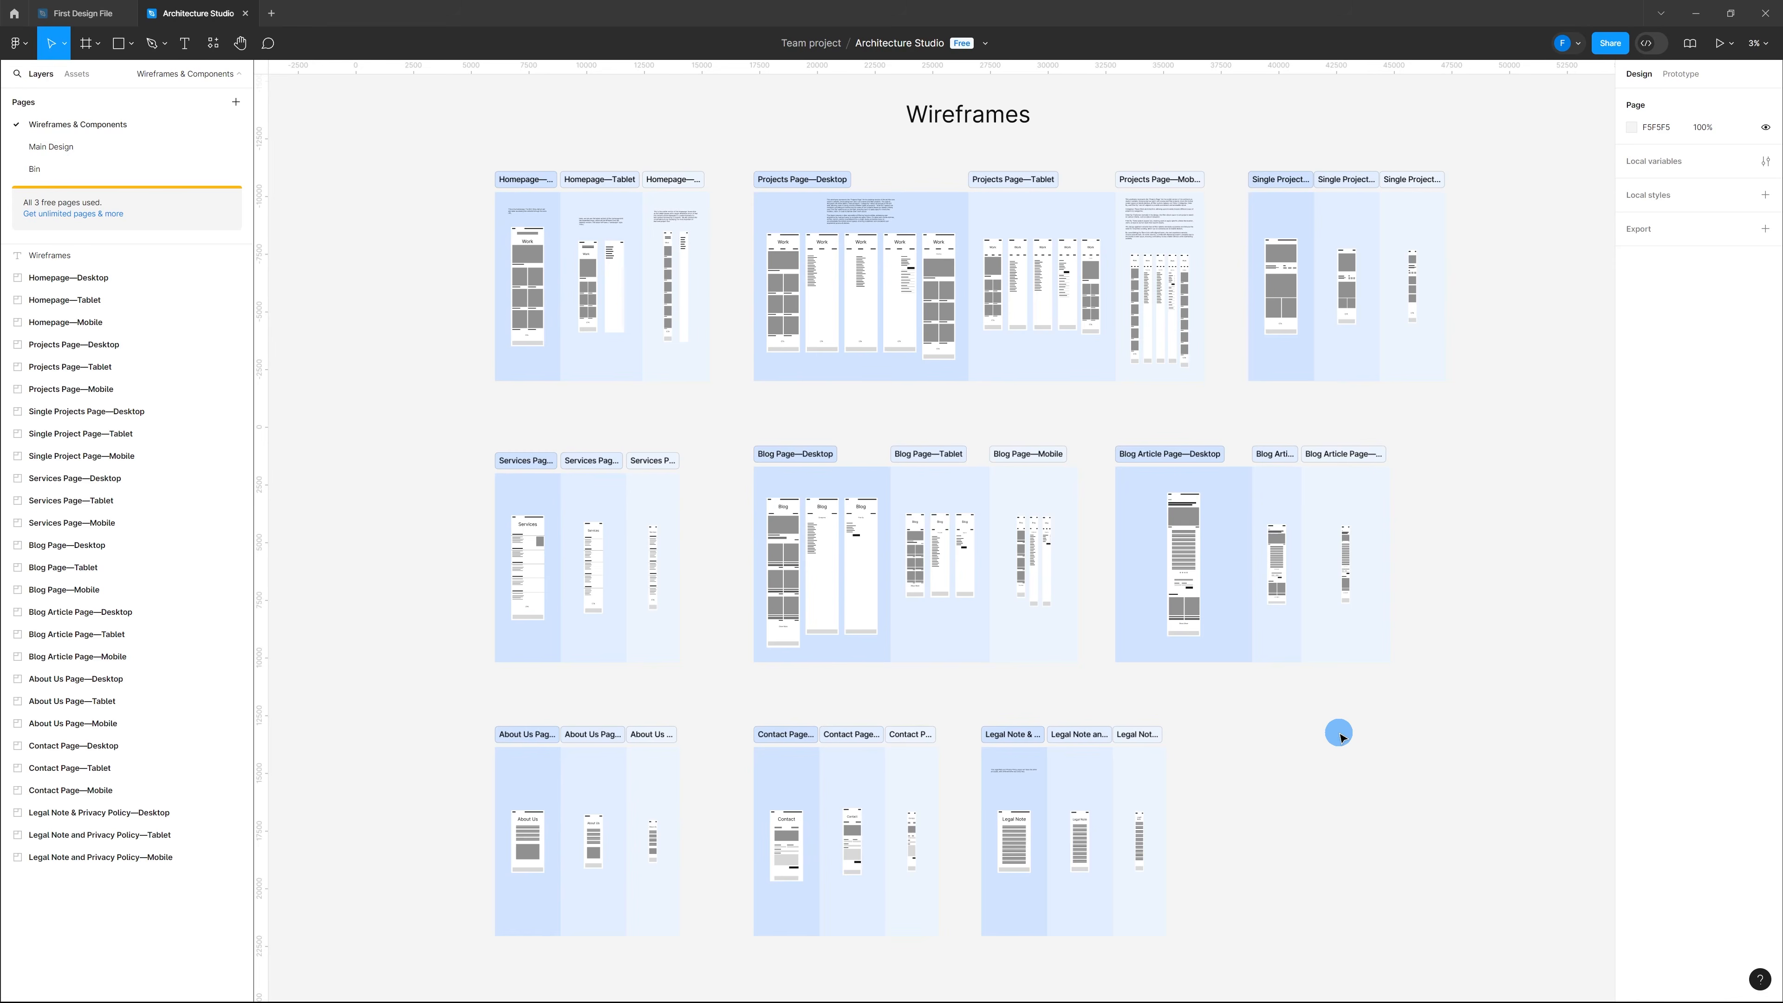
scroll(1137, 618, down, 1)
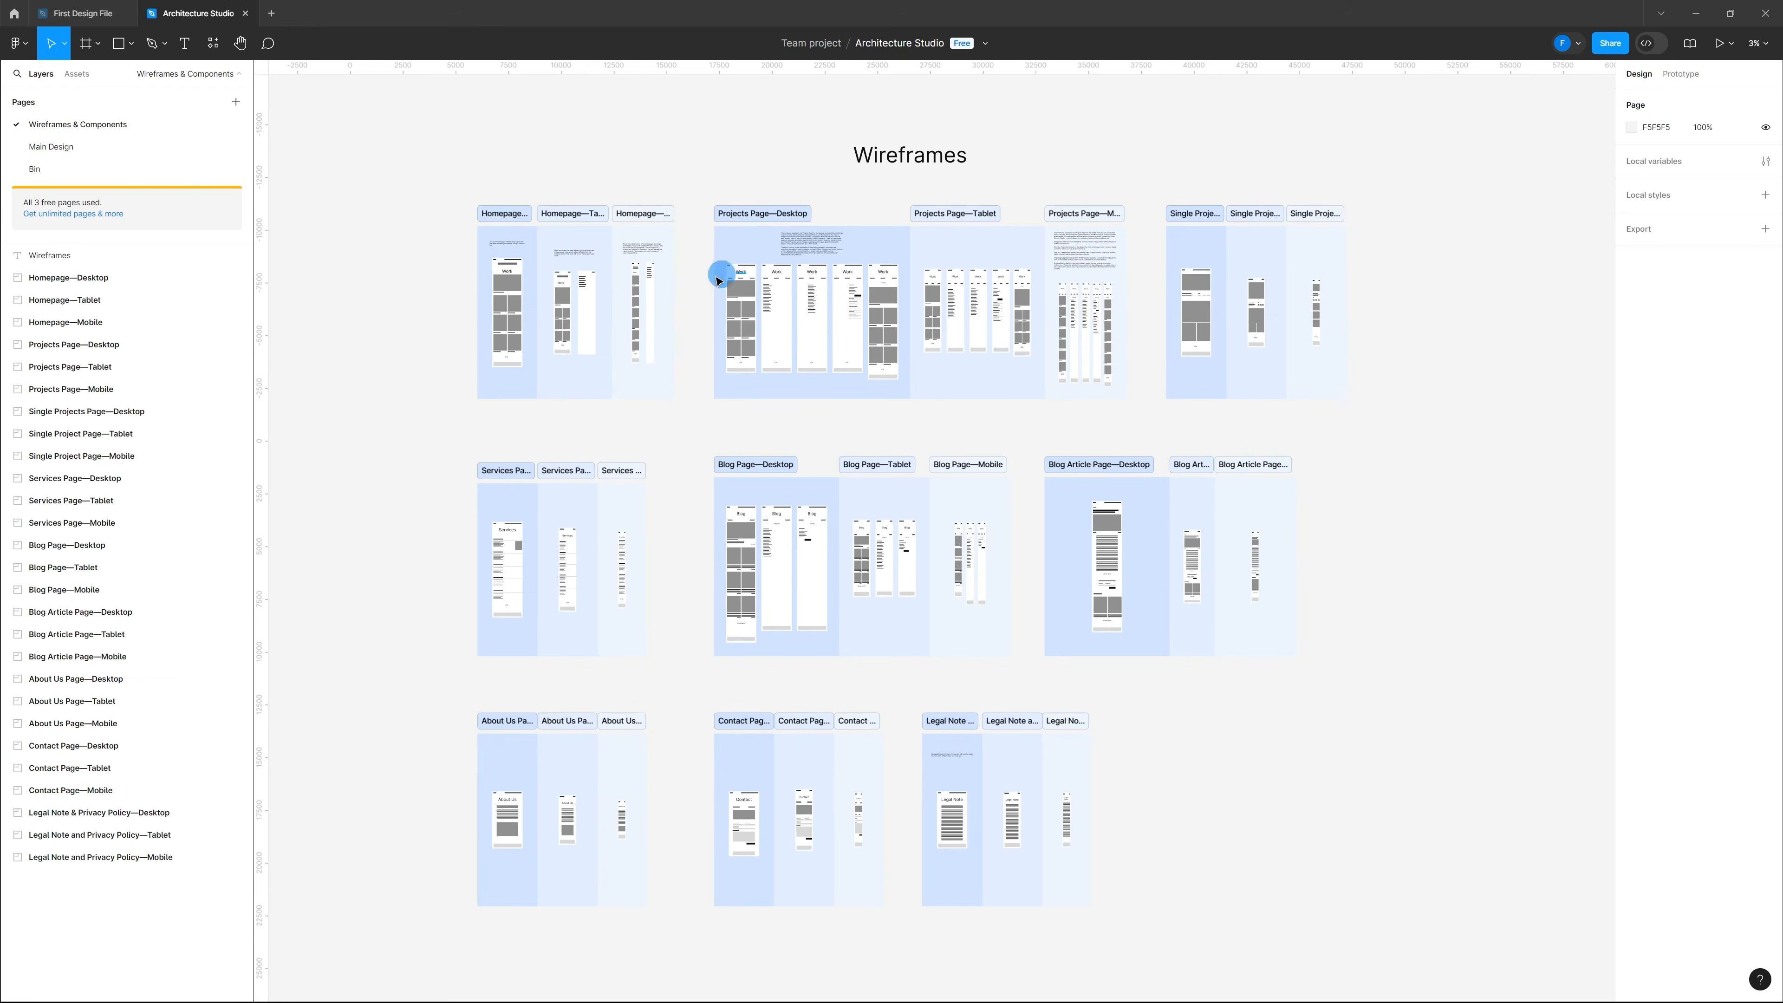
scroll(526, 204, up, 2)
scroll(484, 194, up, 4)
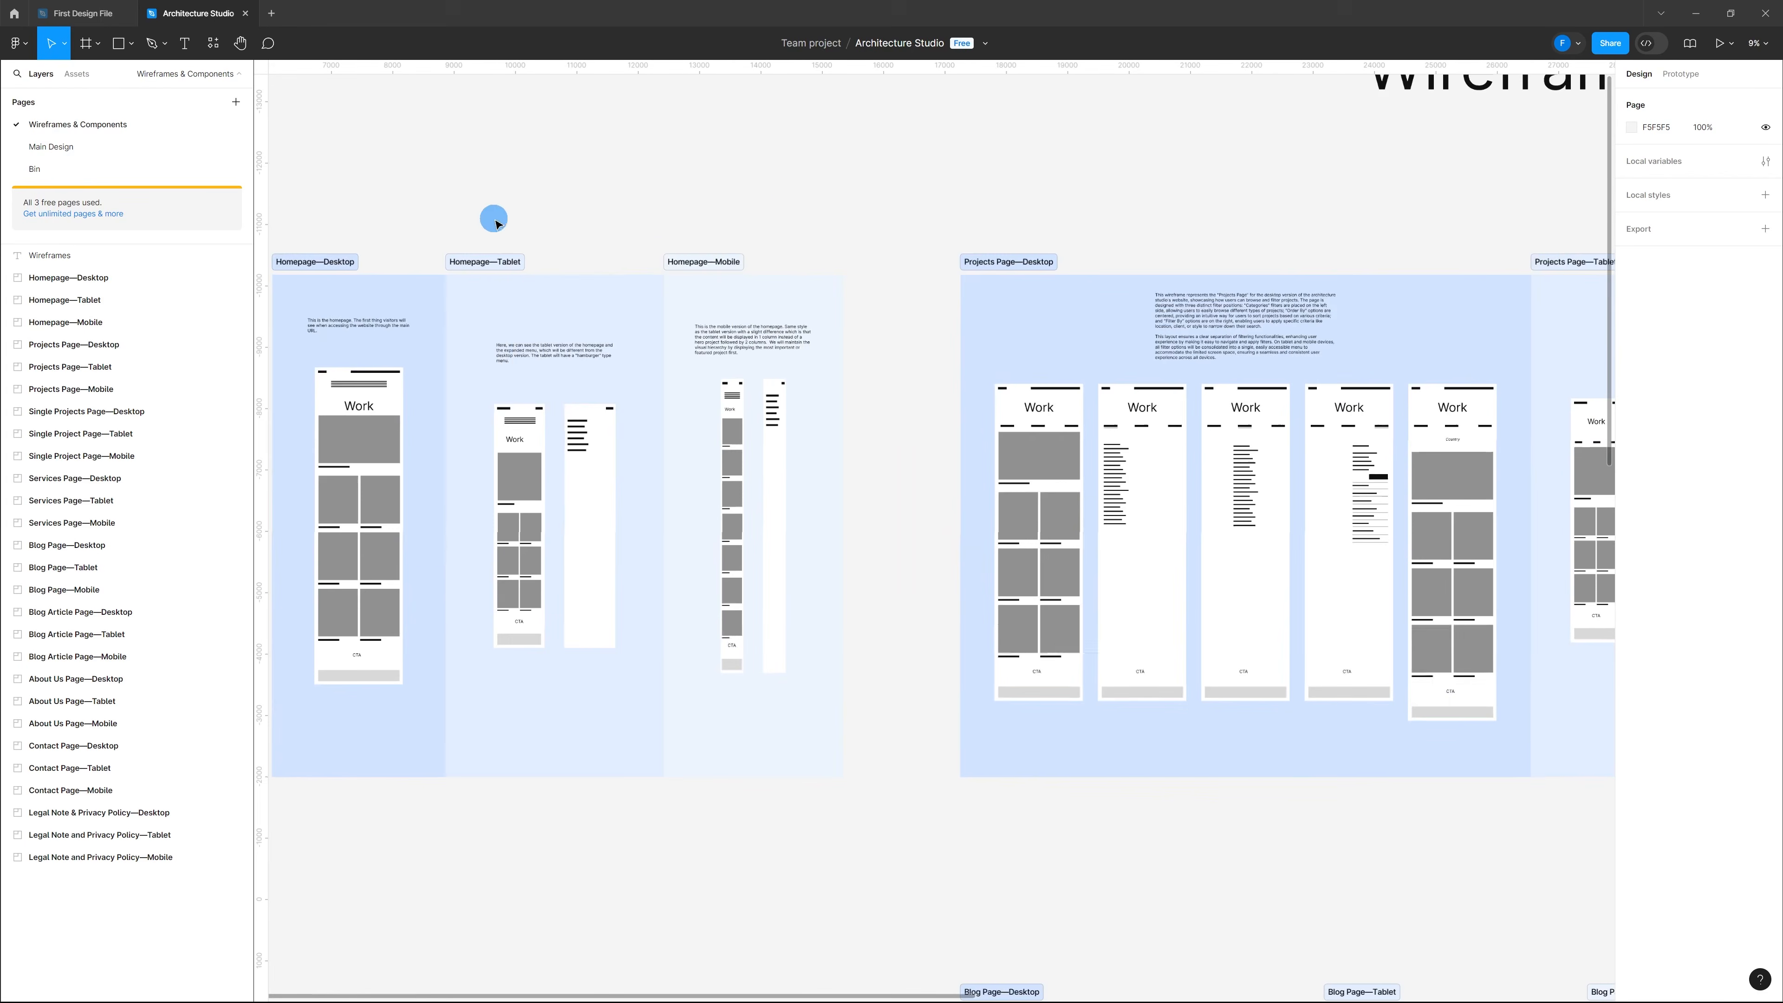
scroll(913, 316, down, 3)
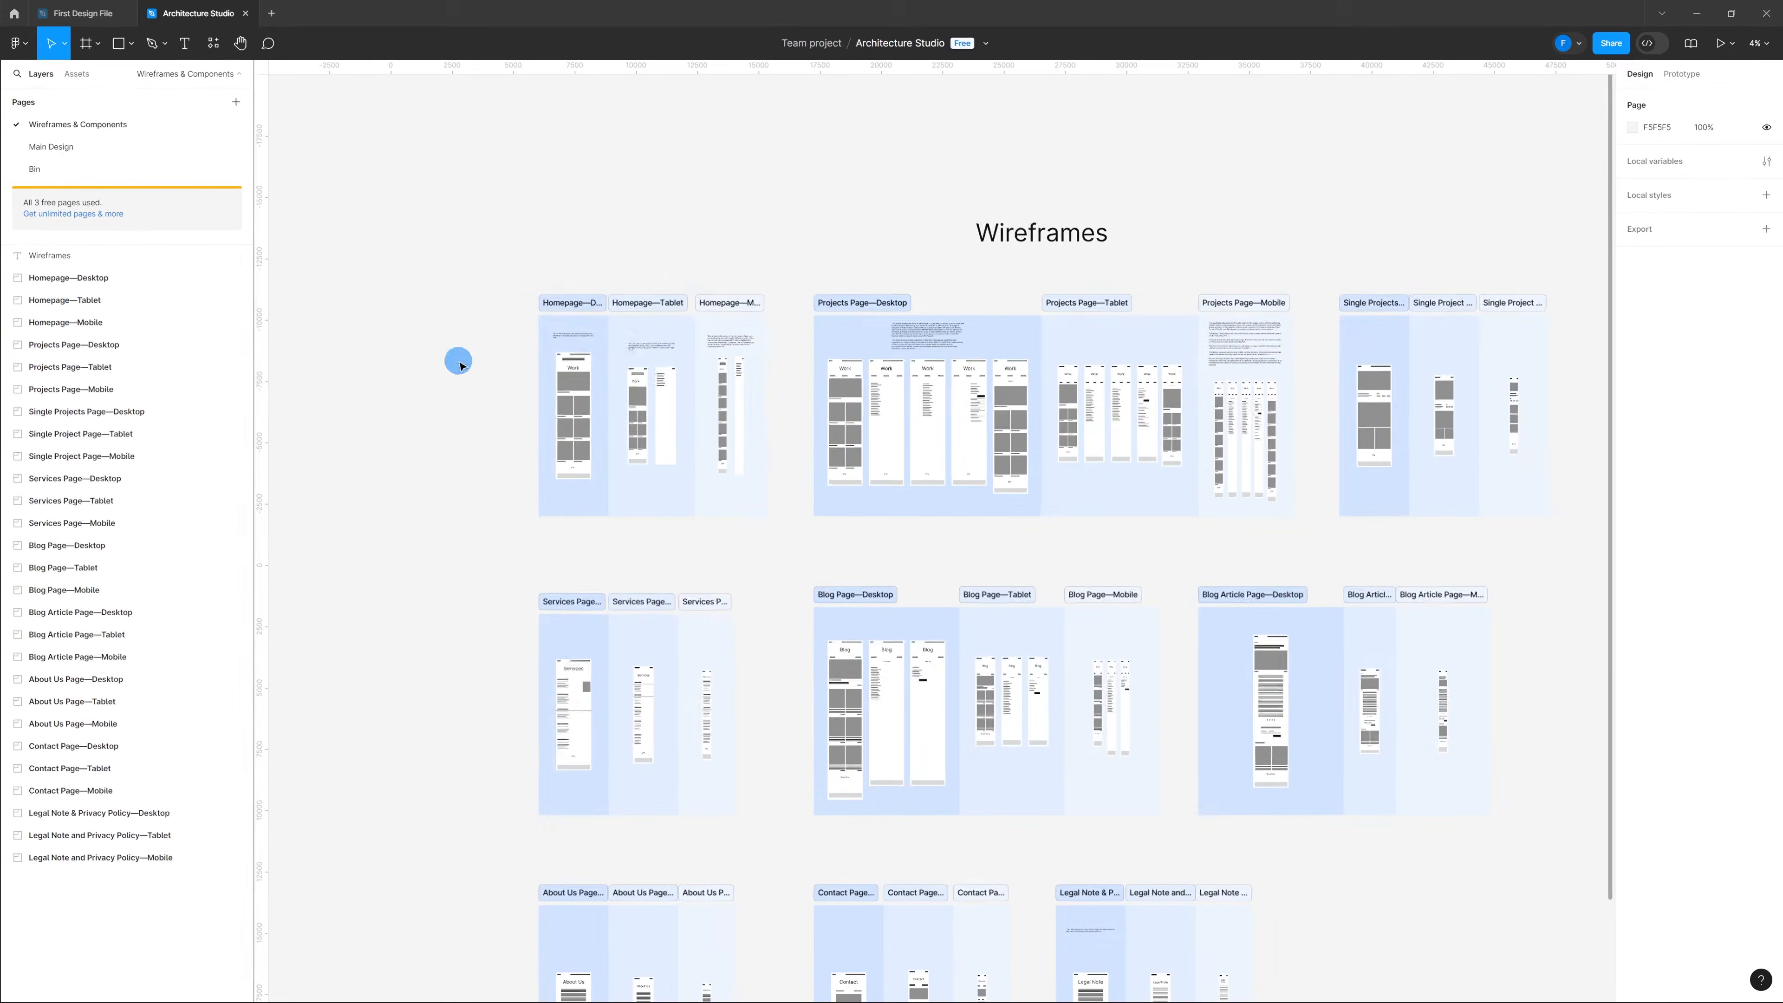
scroll(875, 437, up, 2)
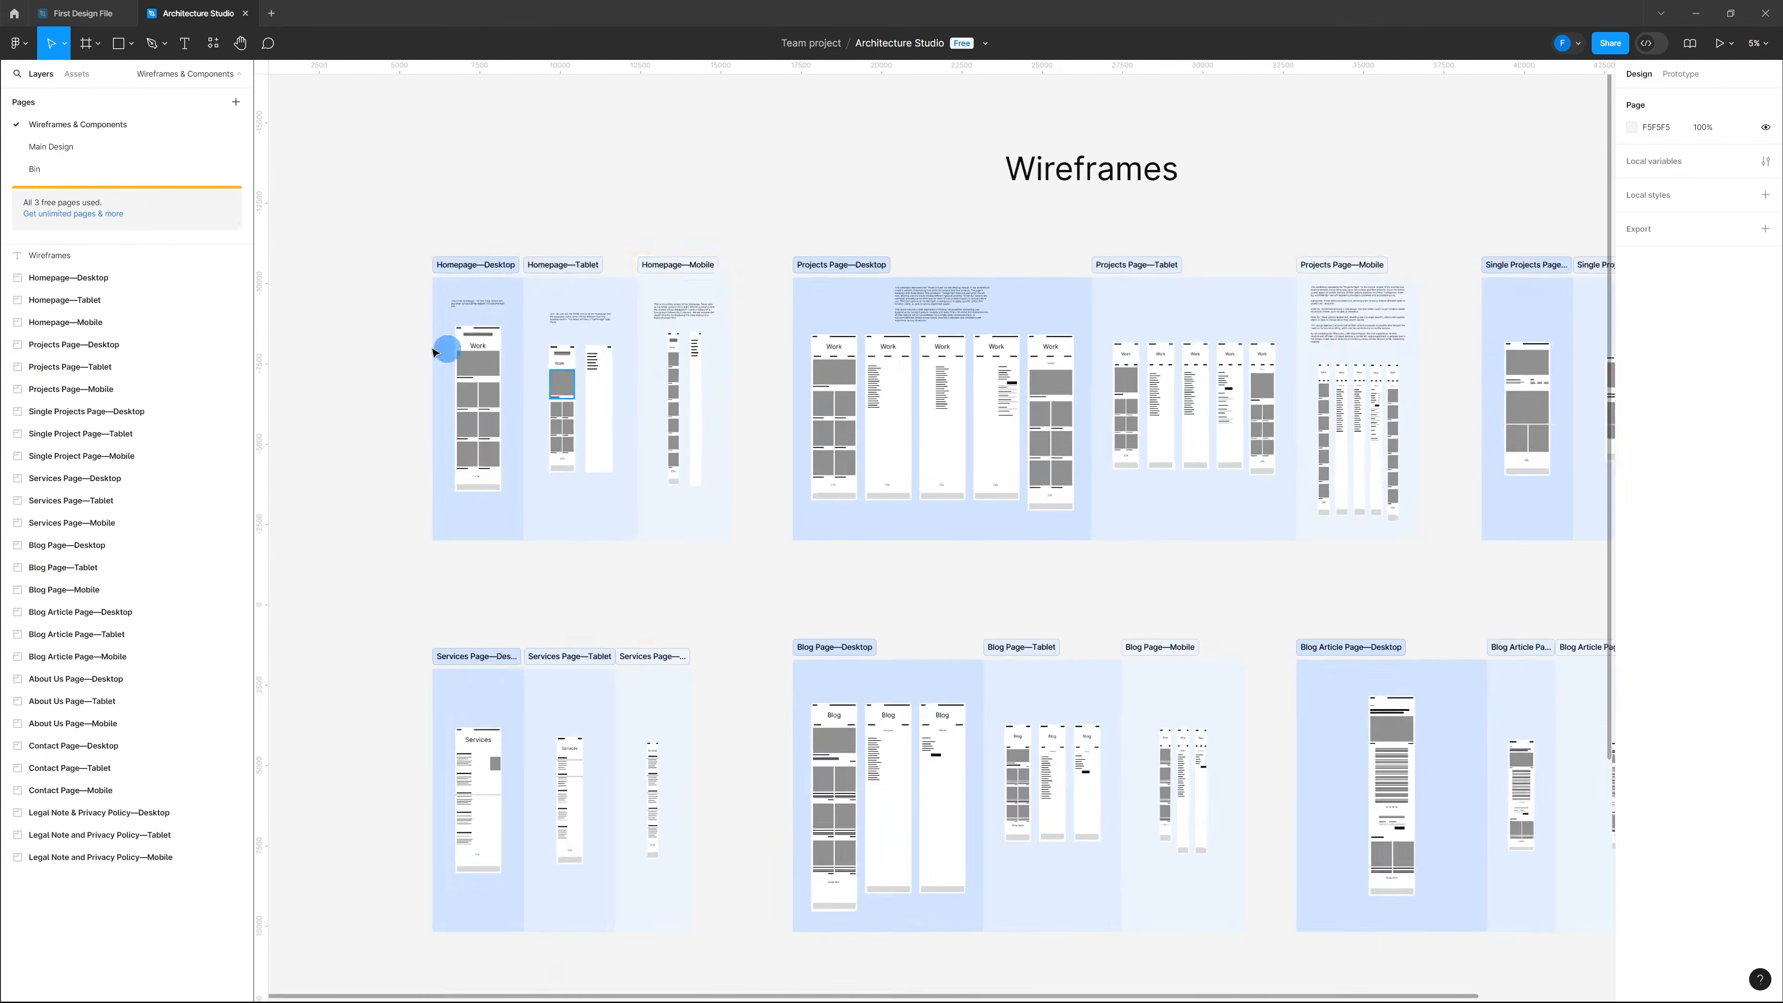
scroll(836, 436, down, 4)
scroll(306, 403, up, 3)
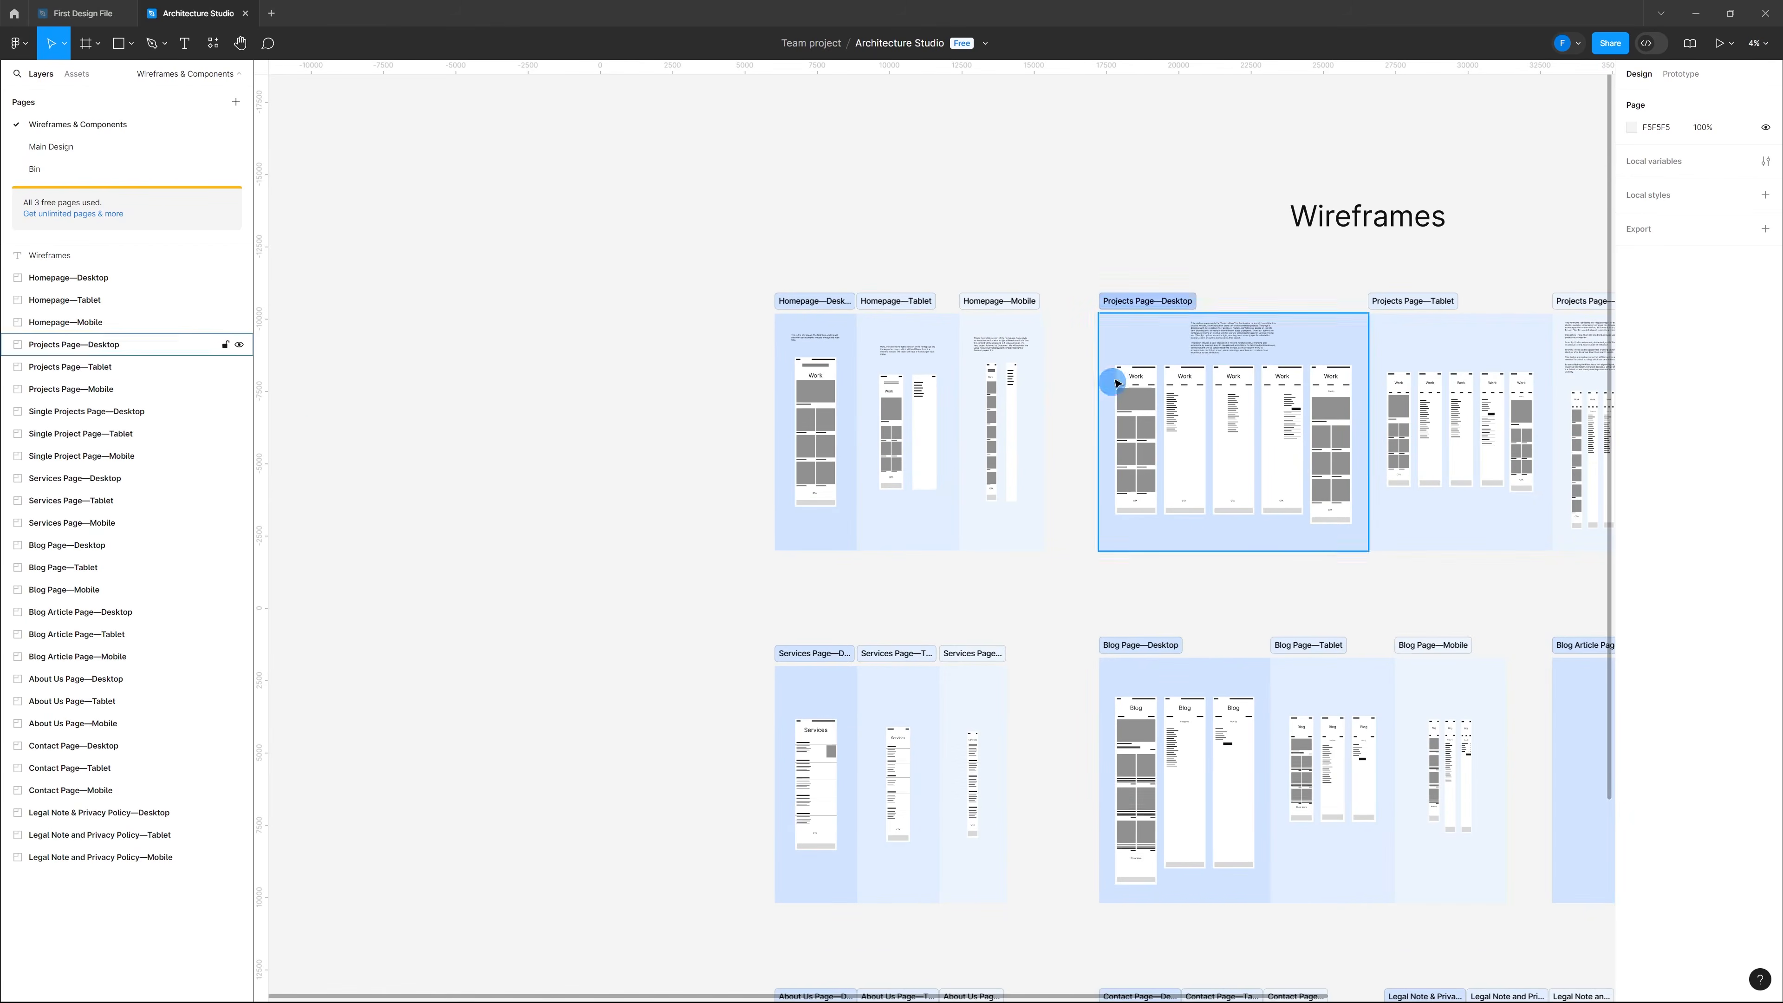
scroll(732, 397, down, 2)
scroll(732, 397, down, 3)
scroll(1286, 342, up, 4)
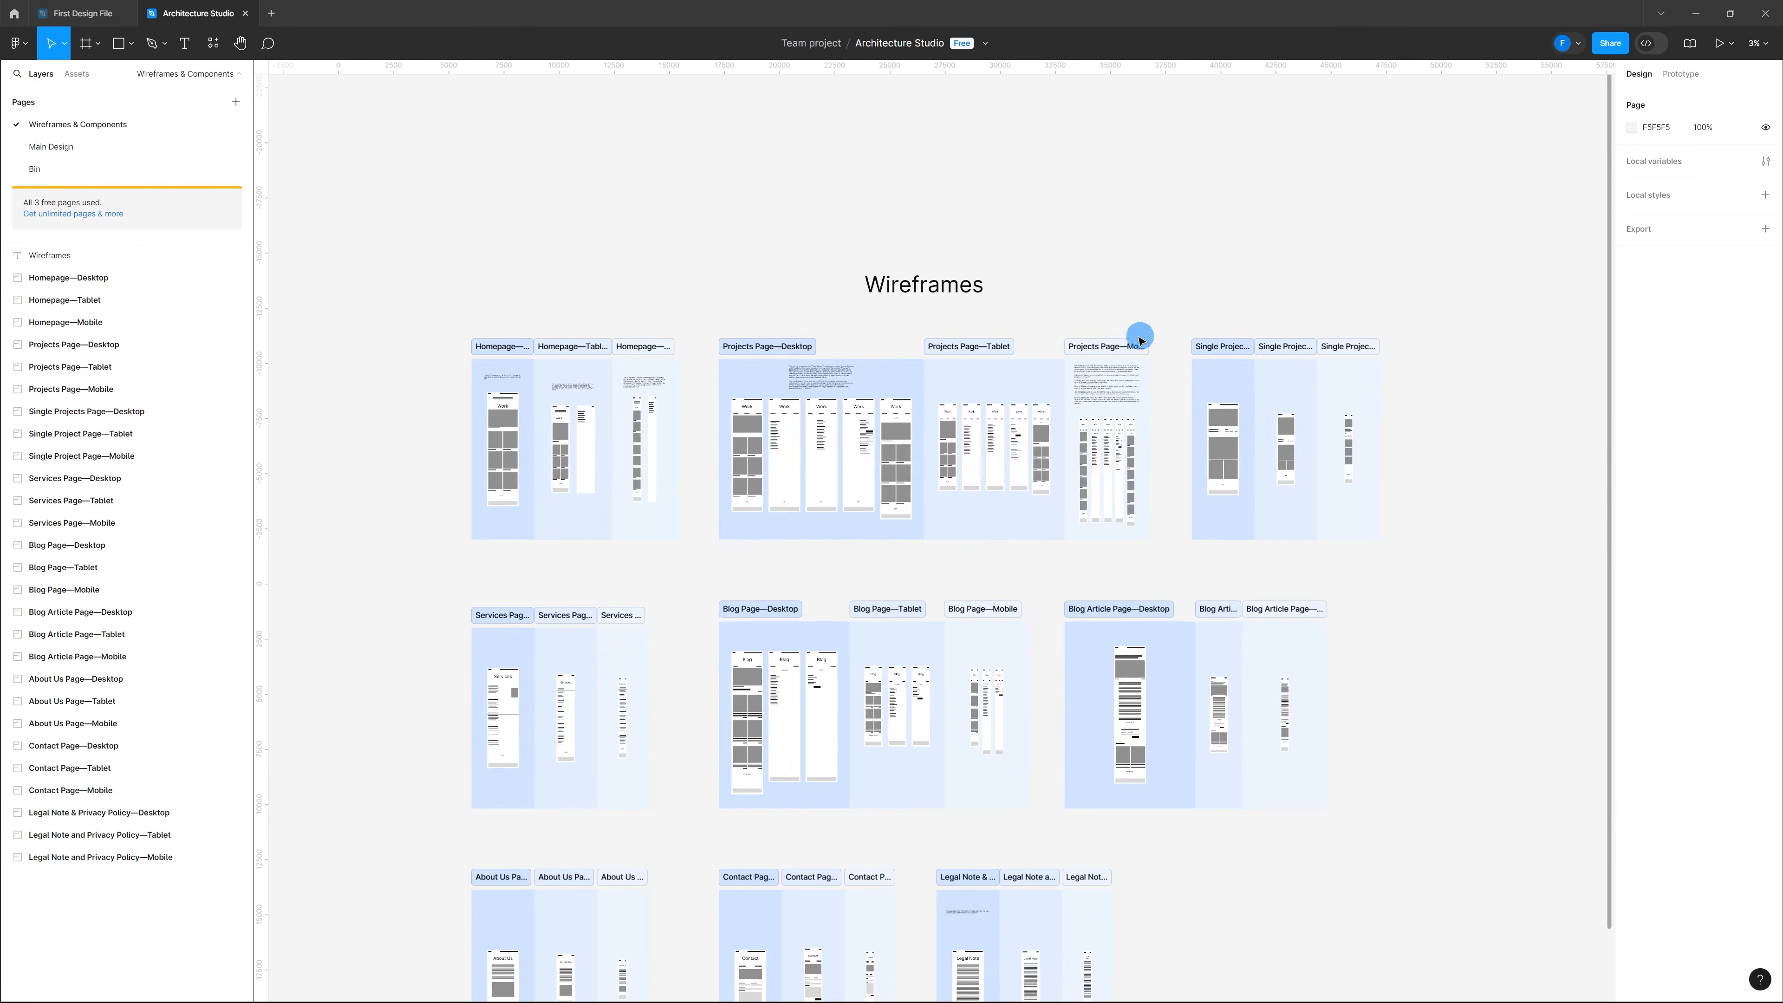
scroll(390, 422, down, 3)
scroll(382, 462, up, 2)
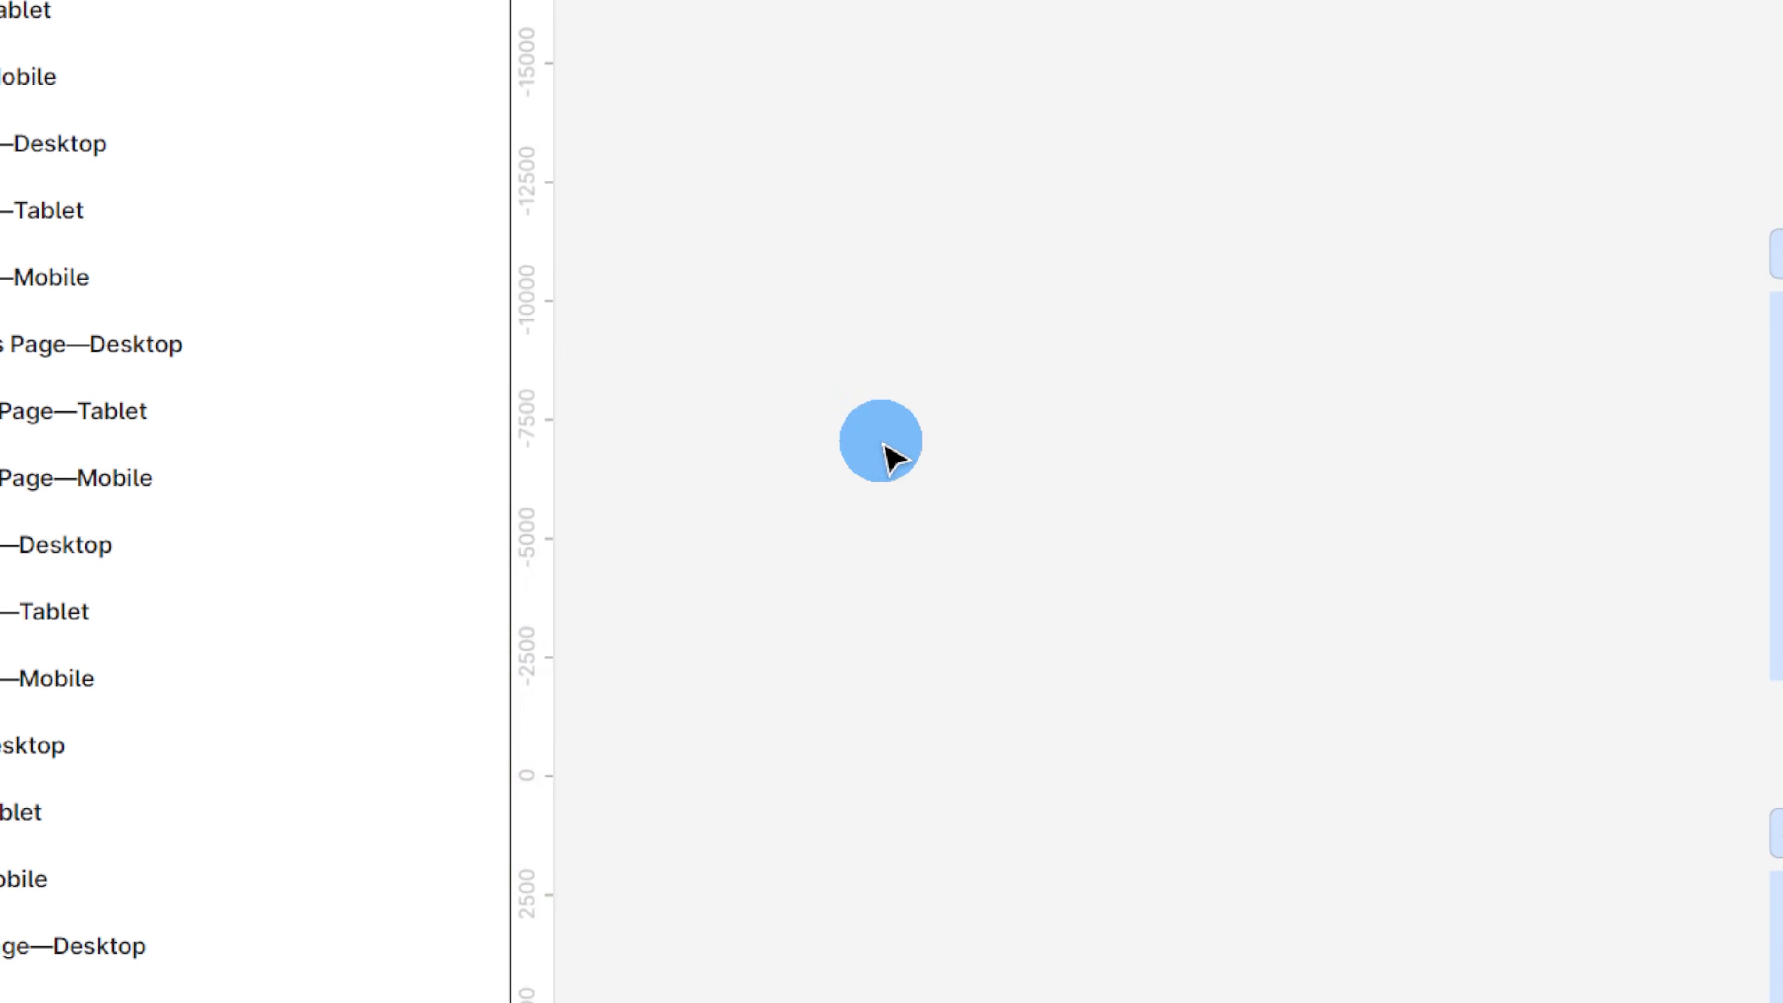
Step: Draw a frame about 10244 wide and 11783 high on the empty canvas beside the wireframes and convert it to a section
key(f)
drag(880, 377, 1360, 934)
right_click(1132, 544)
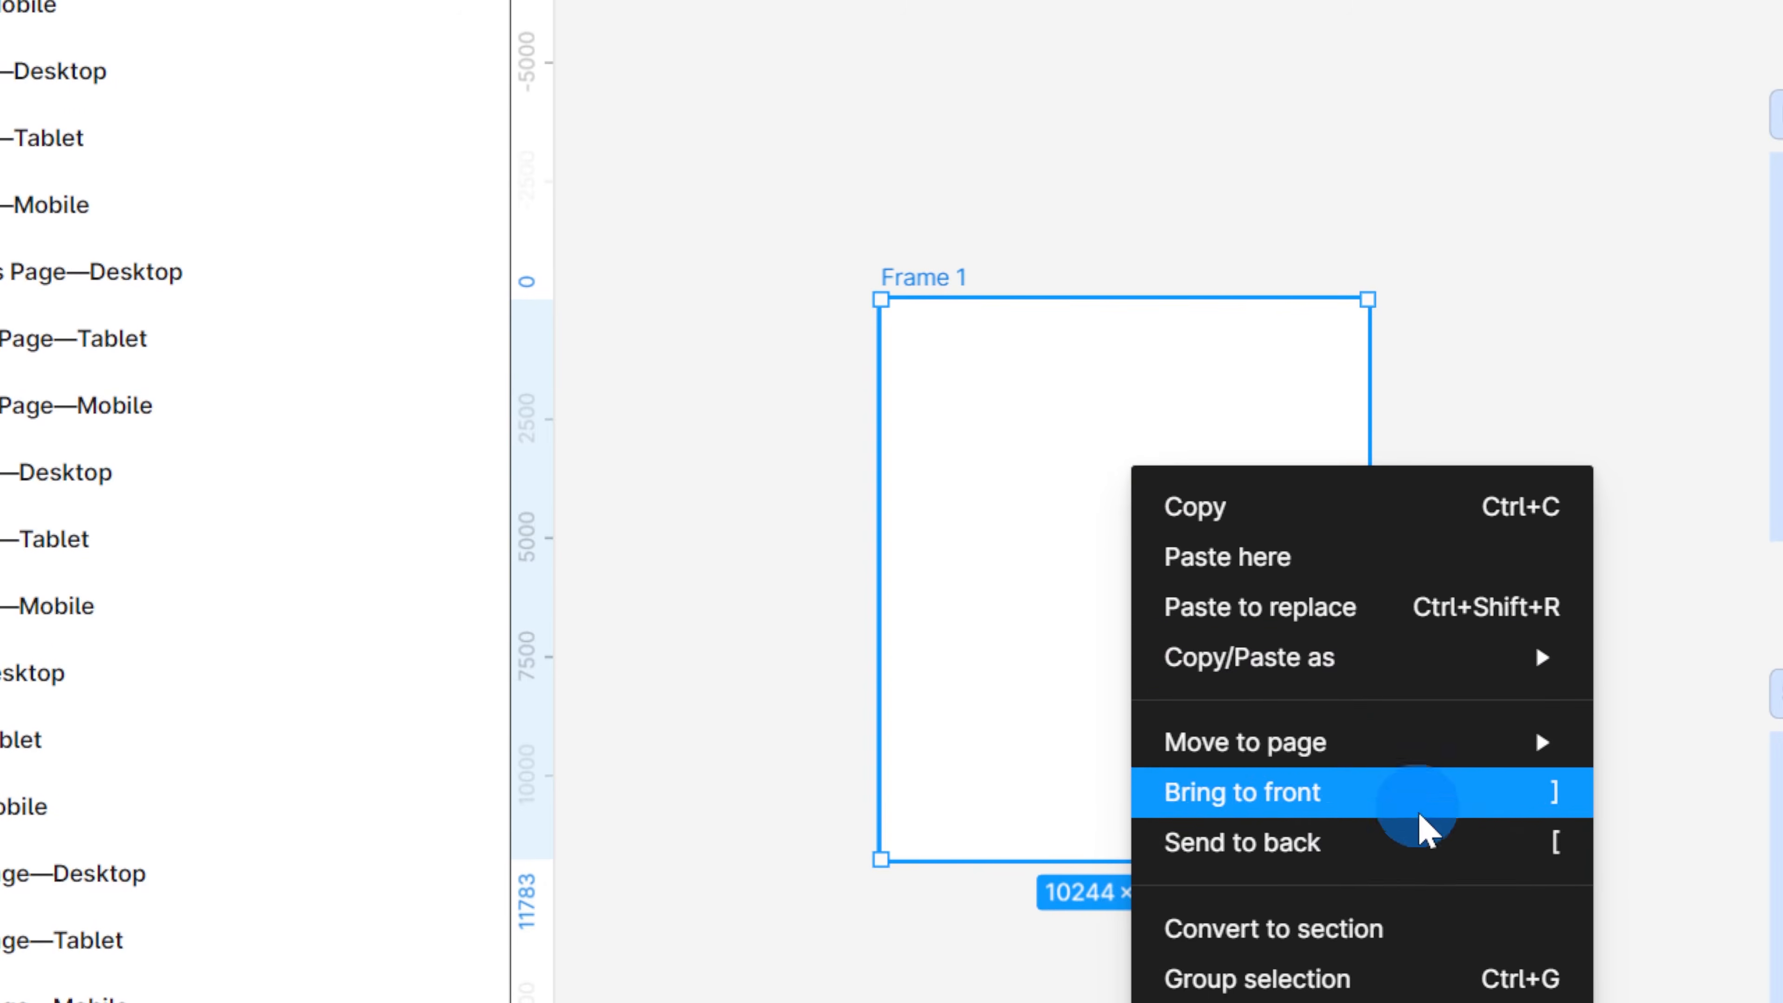
click(1418, 927)
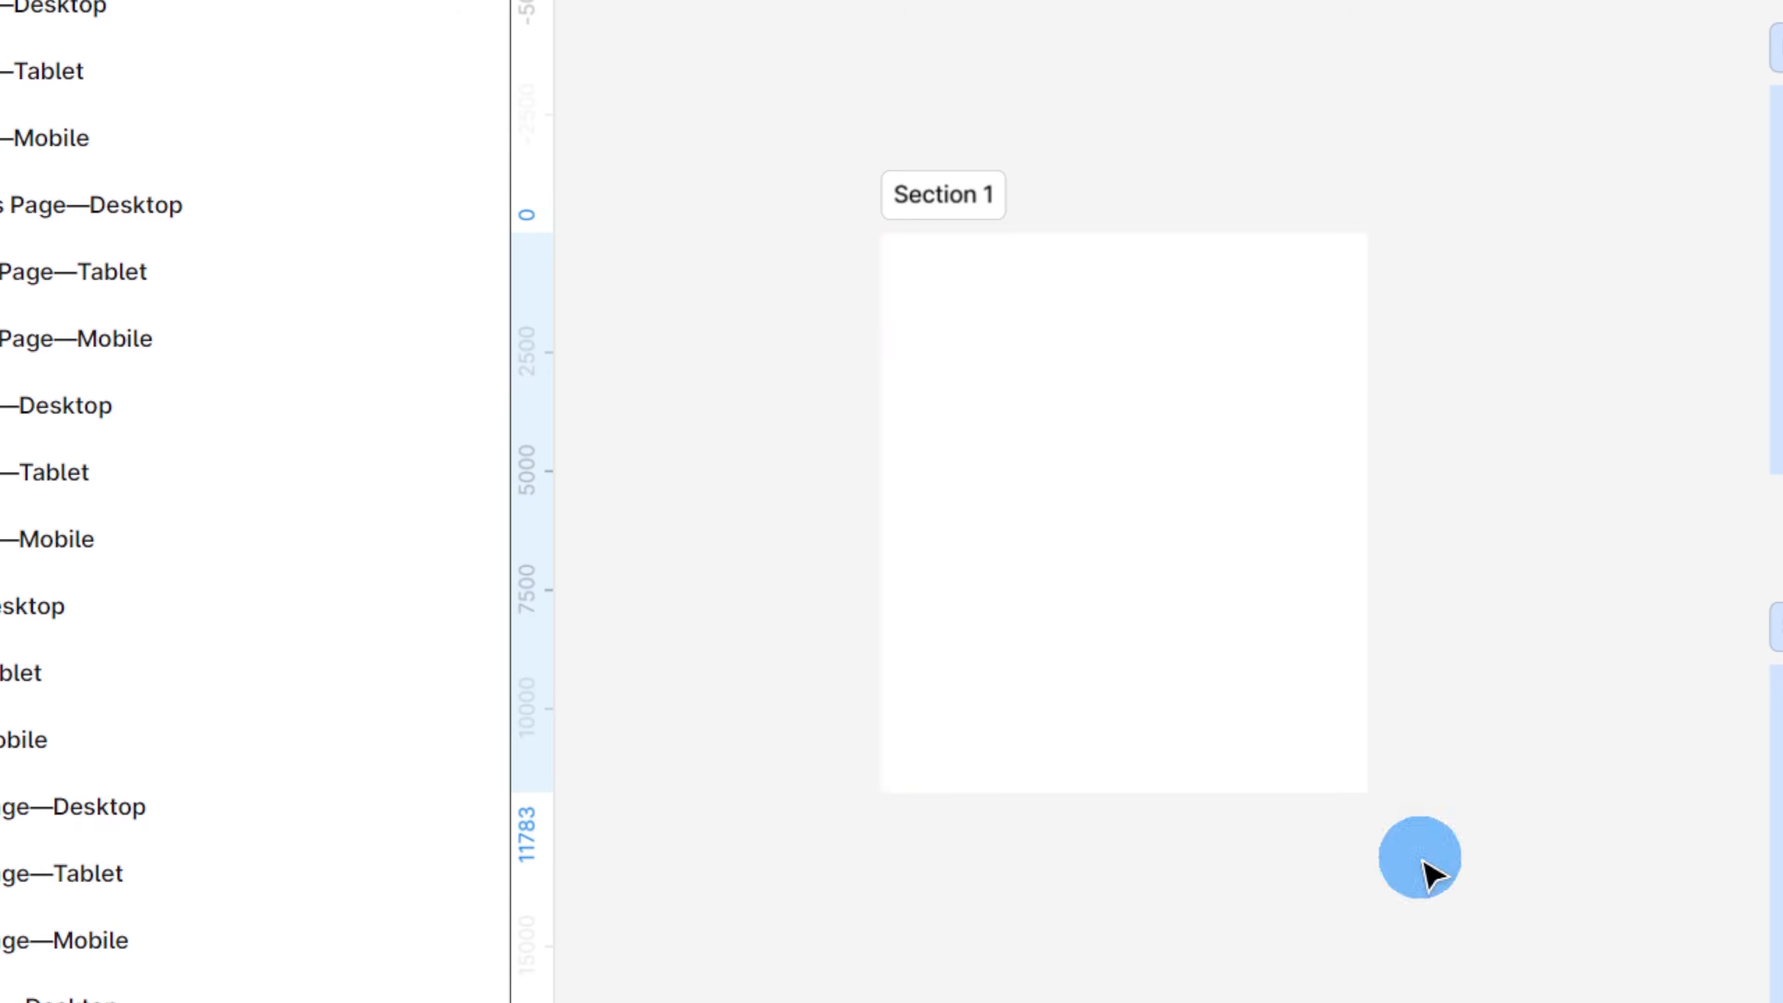
click(1555, 556)
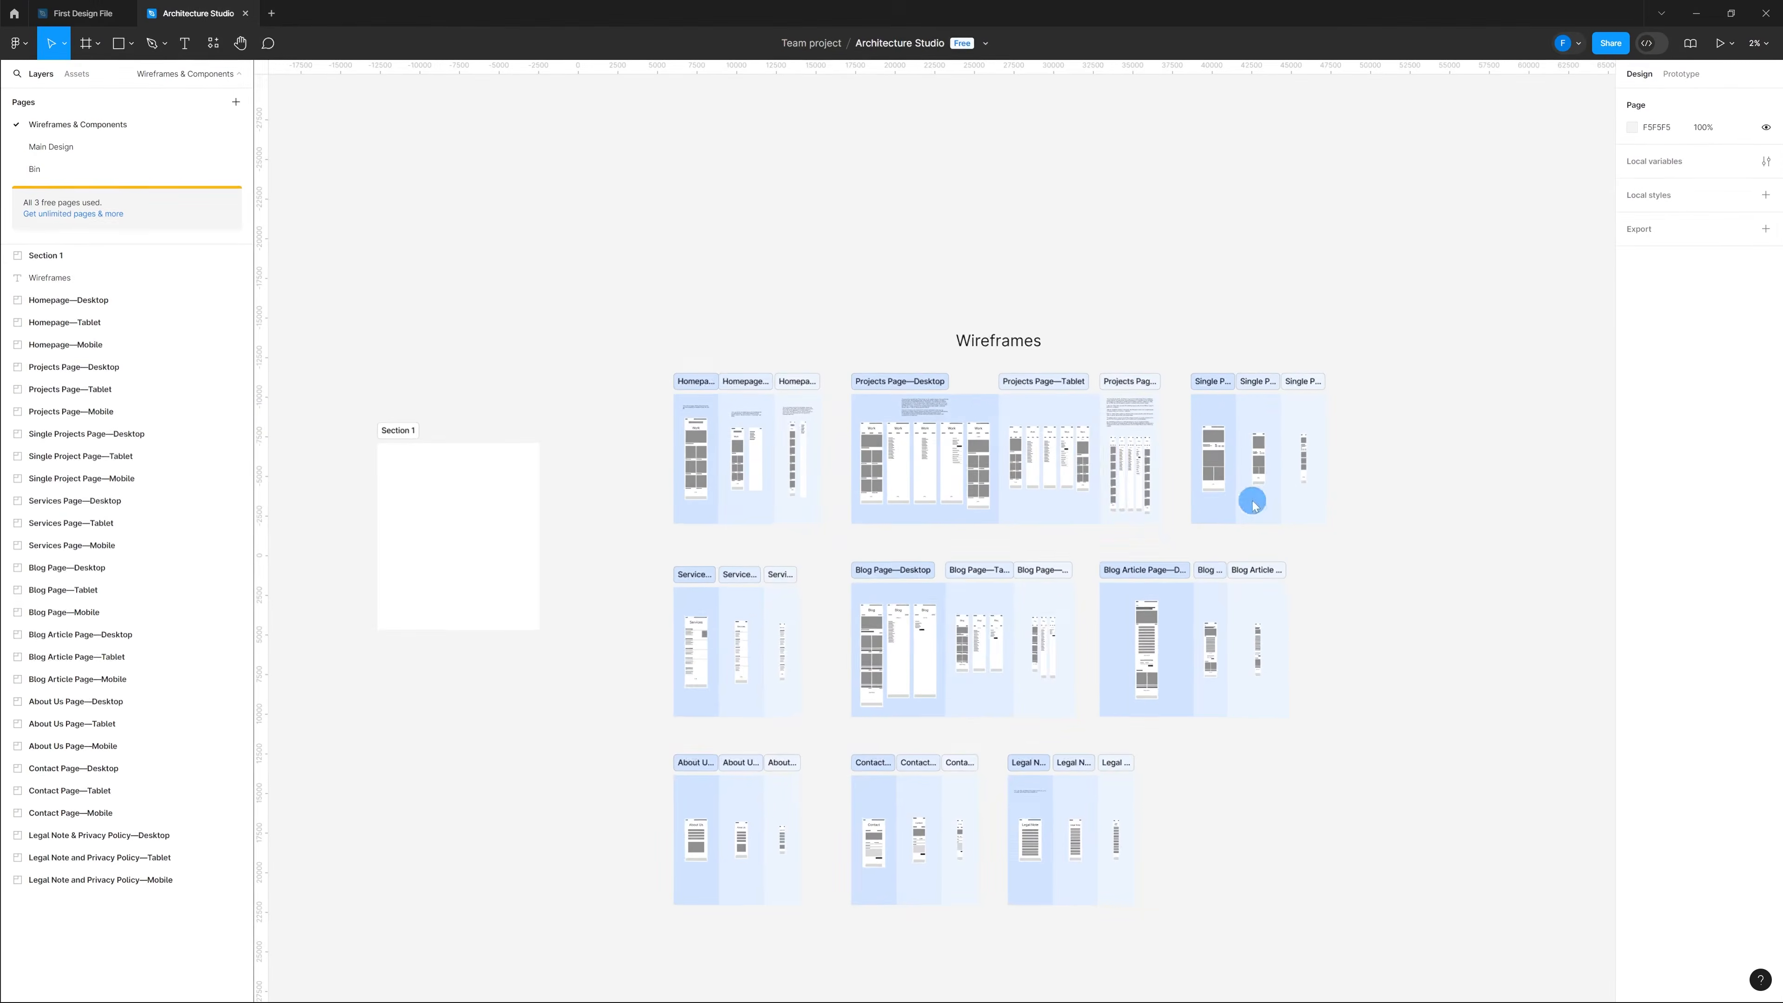
Step: Delete the blank Section 1 beside the wireframes
scroll(943, 573, up, 6)
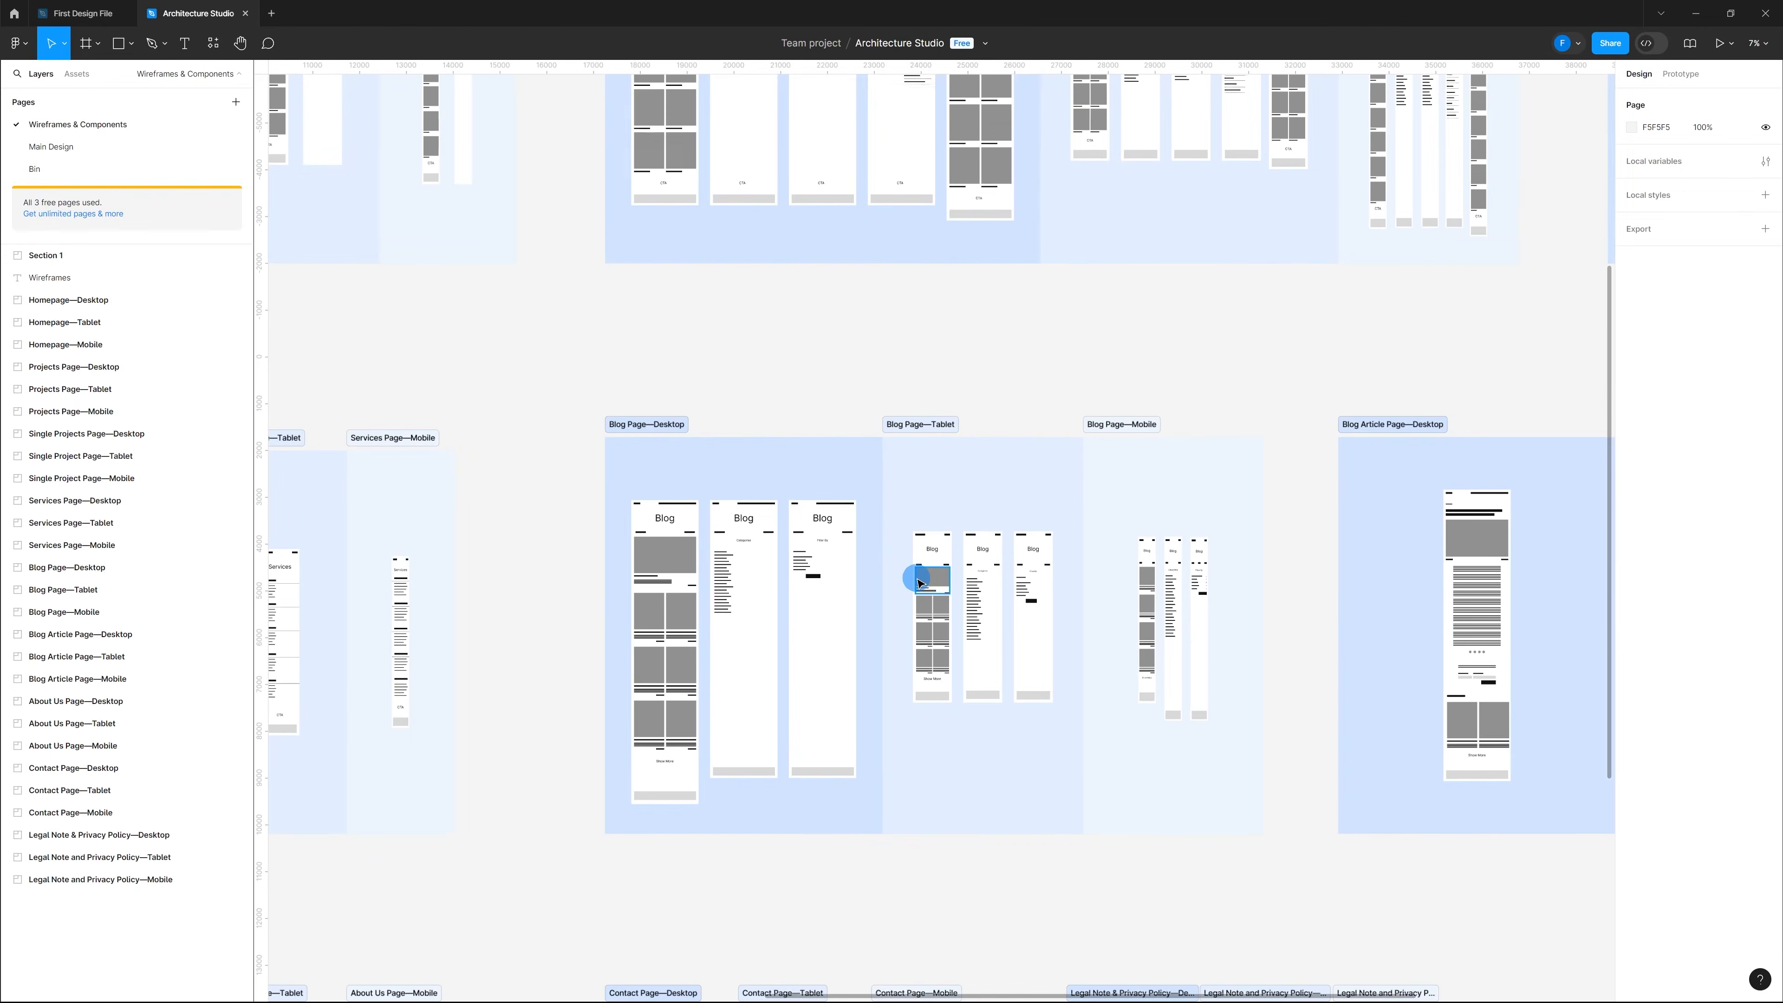
scroll(919, 581, down, 2)
scroll(918, 581, down, 3)
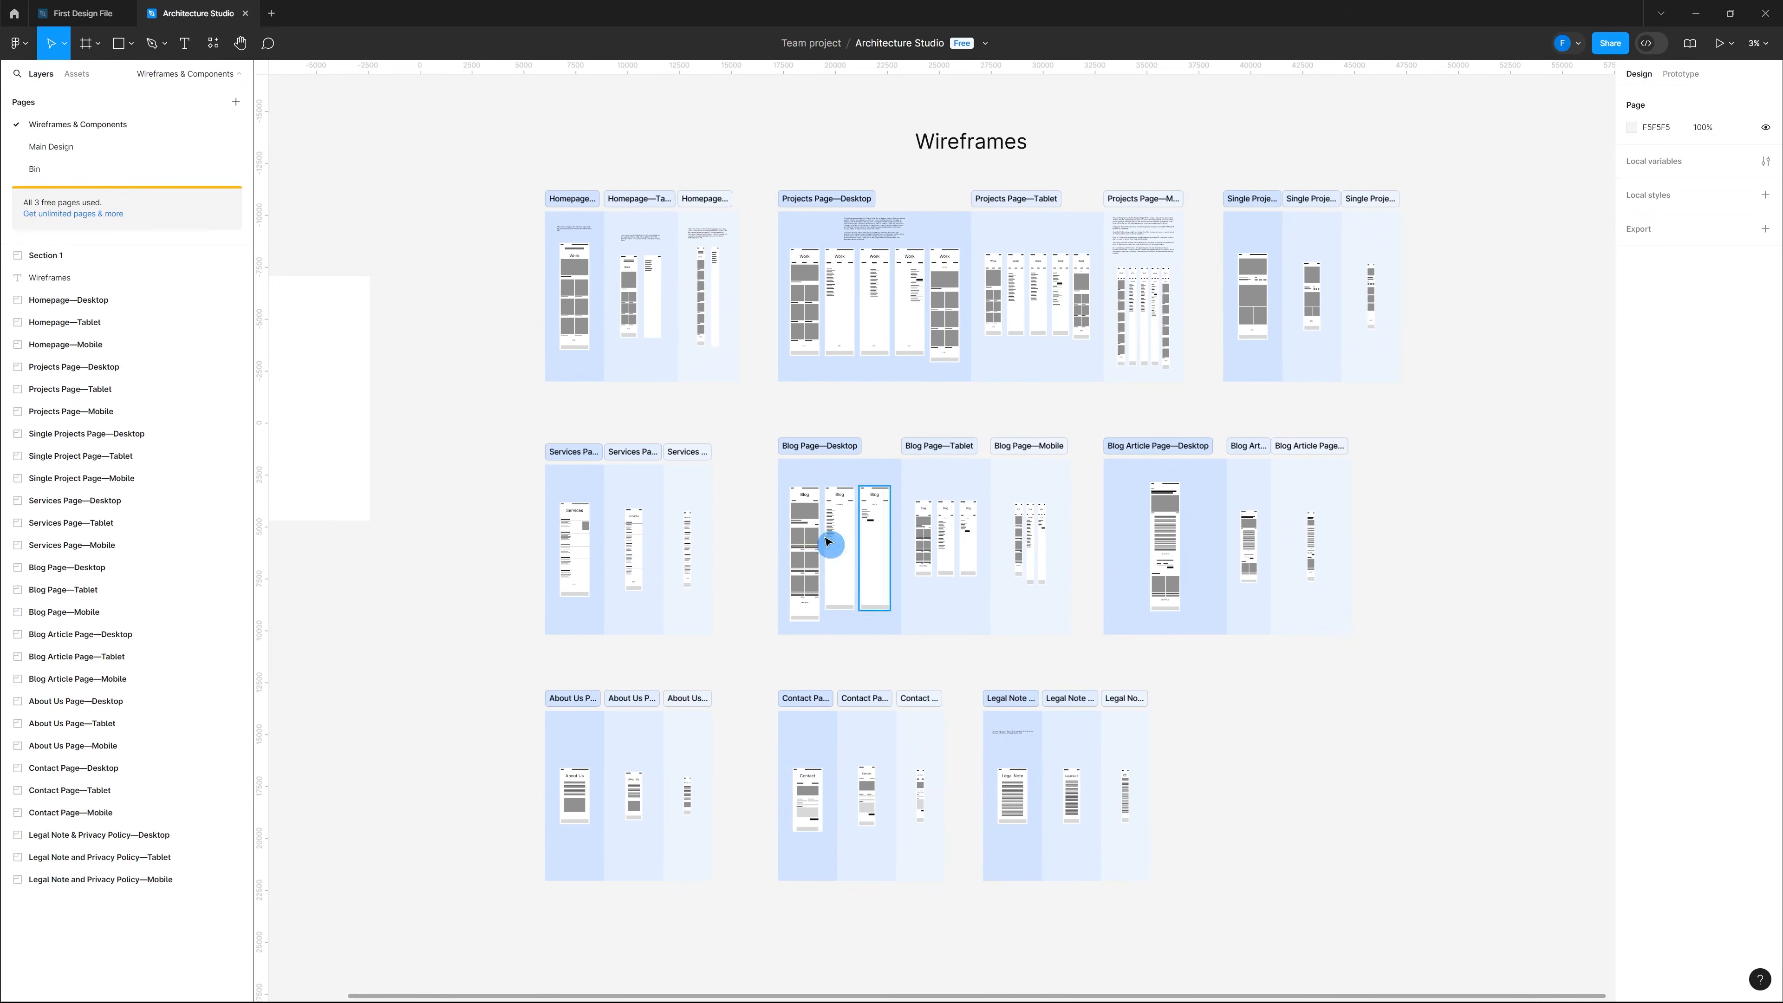
click(346, 380)
key(Delete)
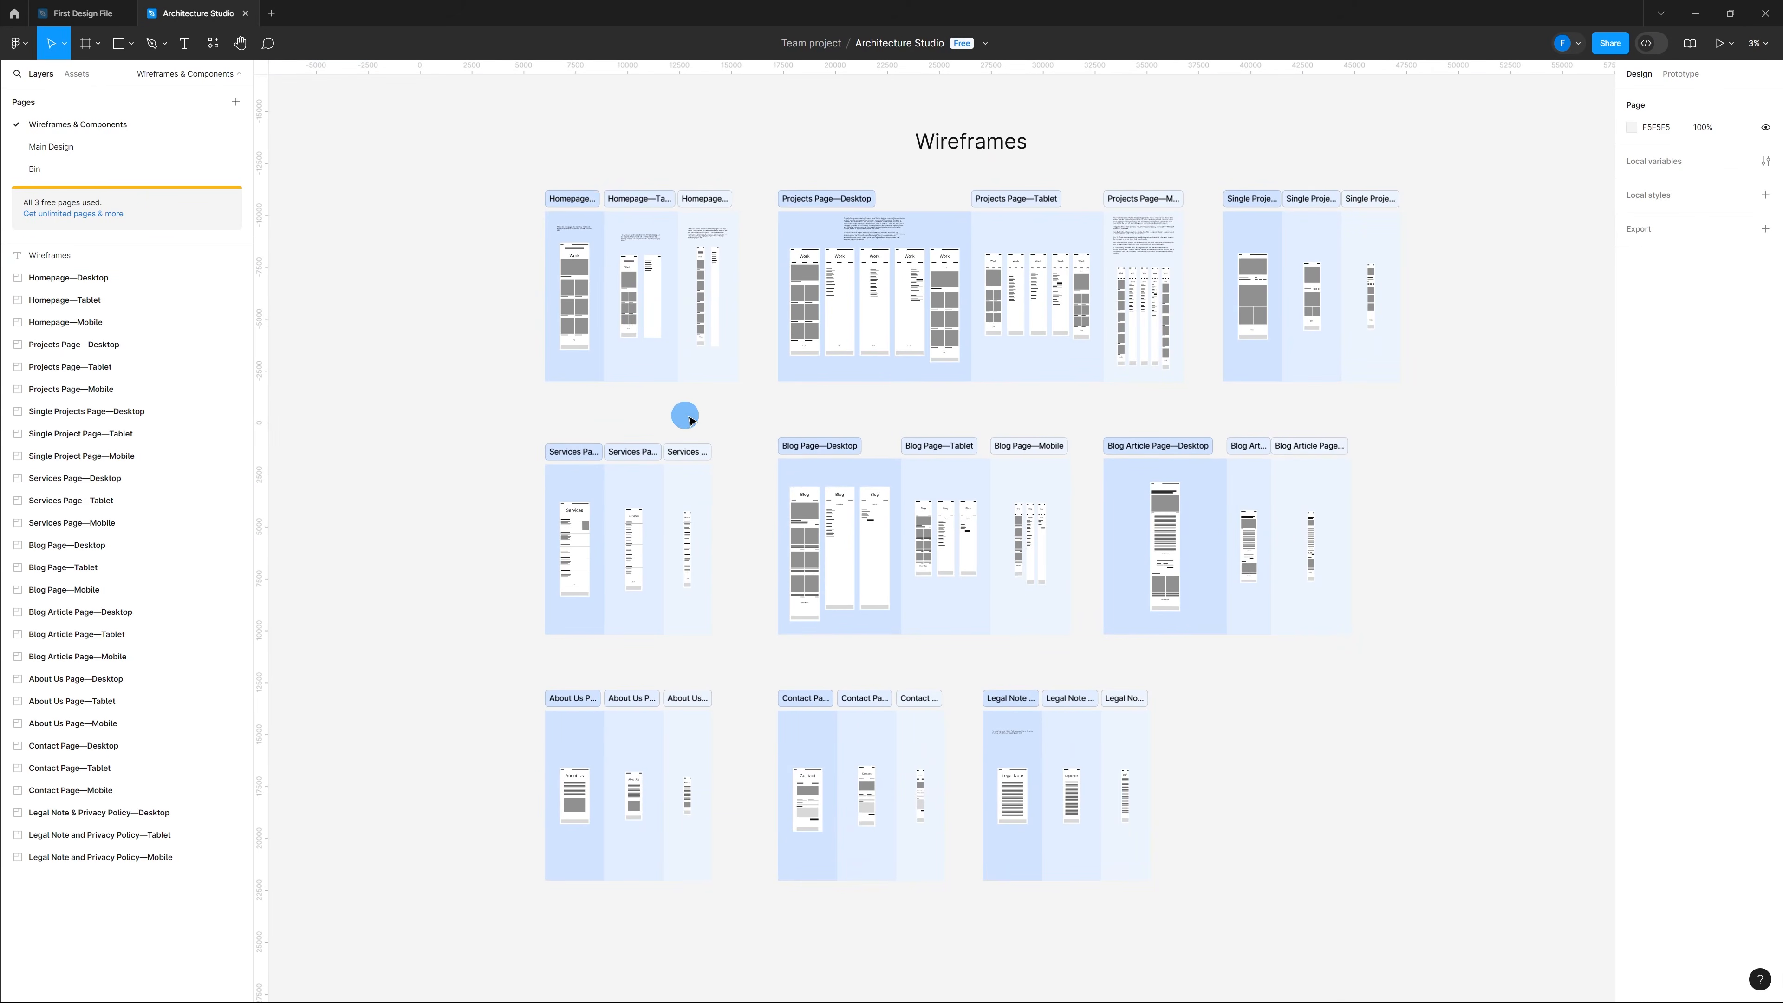
Step: Show the comments on the Homepage wireframe sections
scroll(858, 416, up, 1)
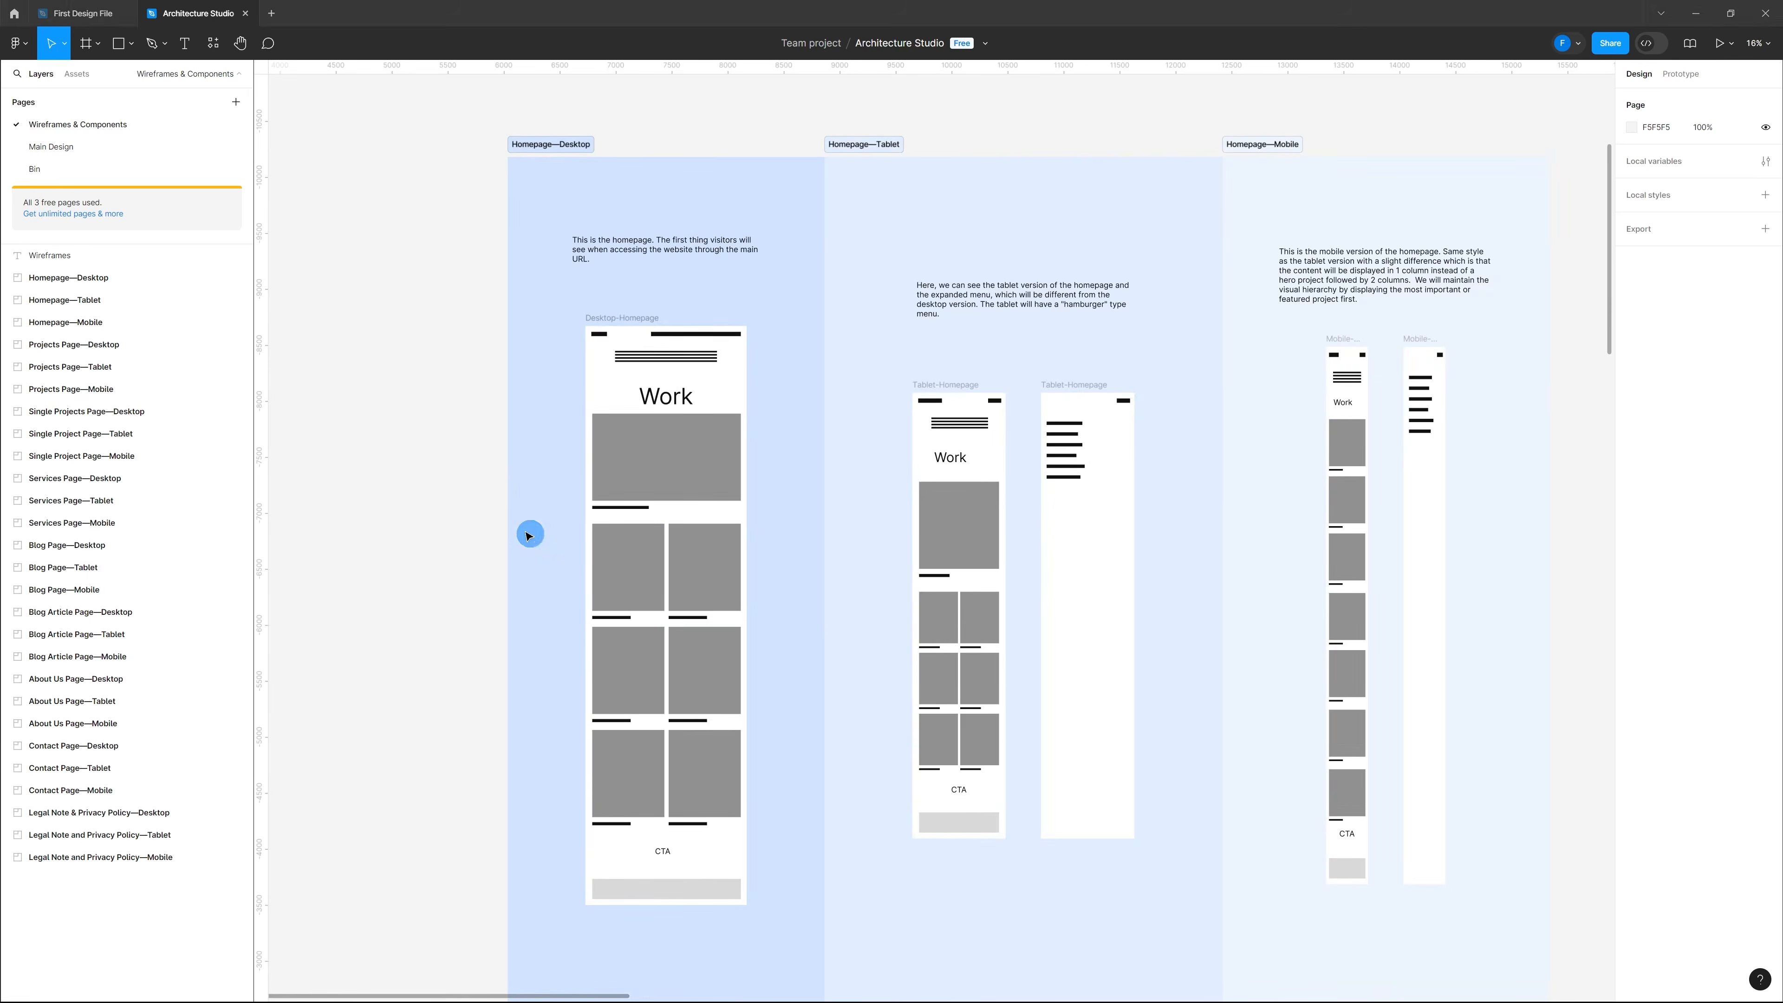
click(494, 522)
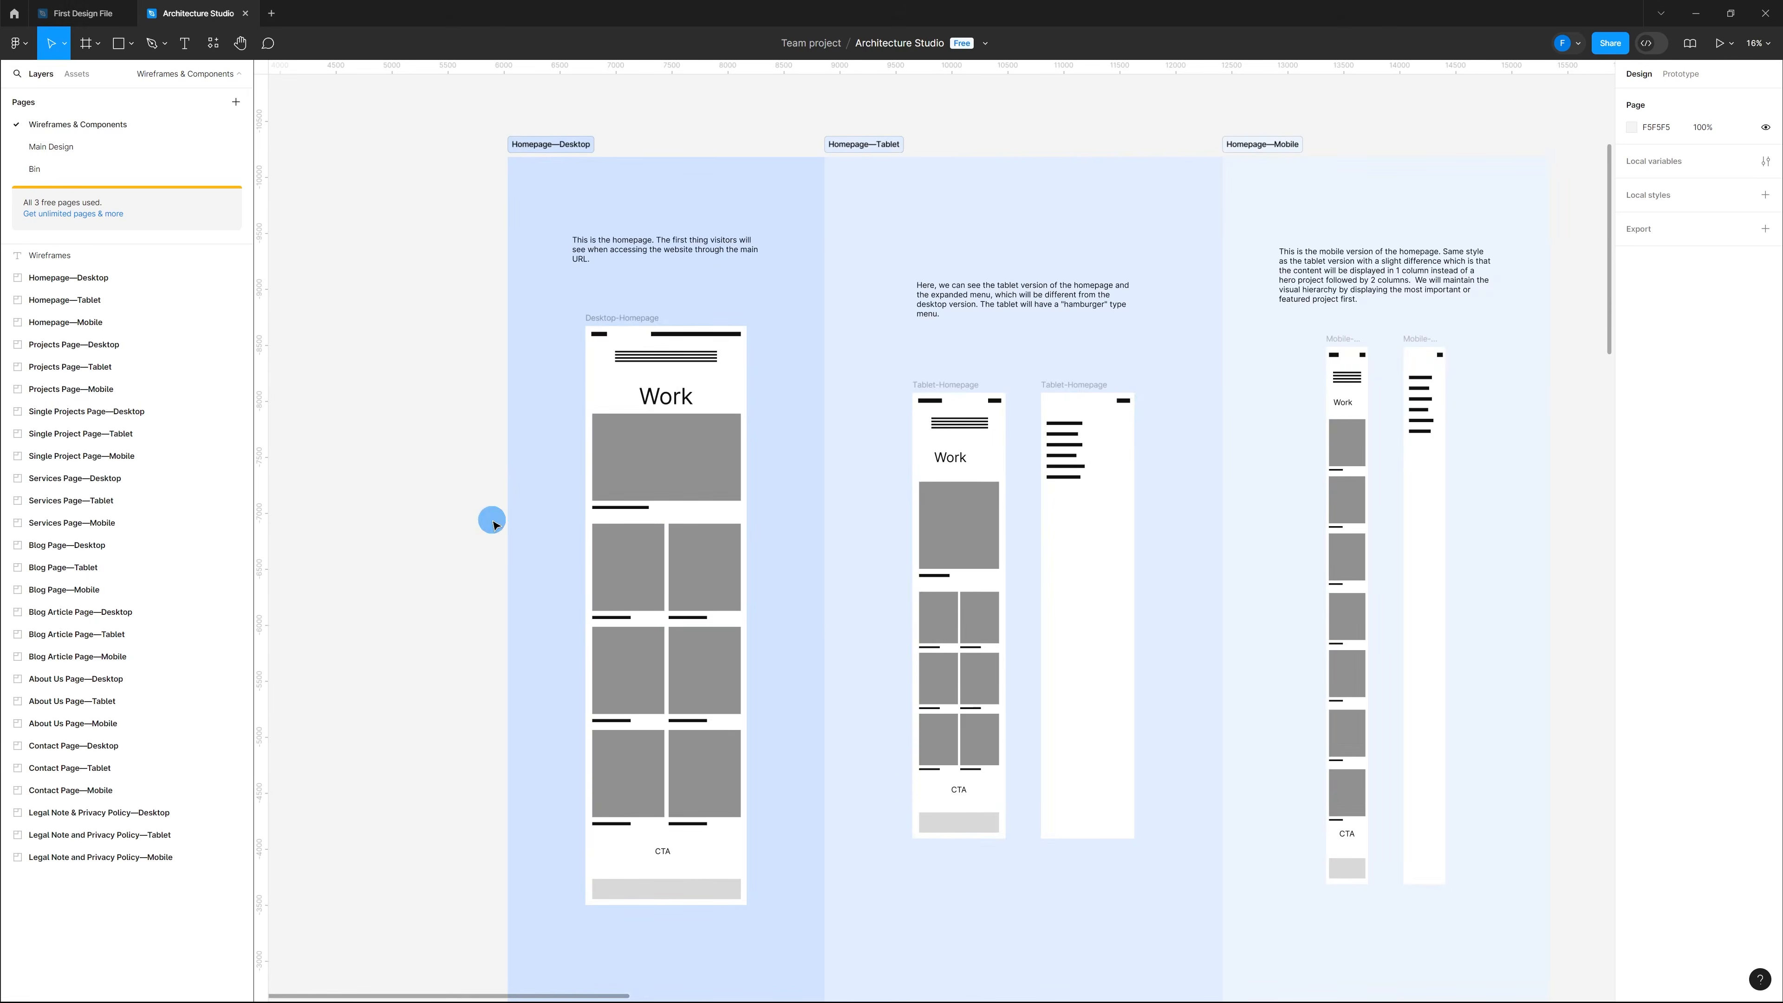
key(shift+c)
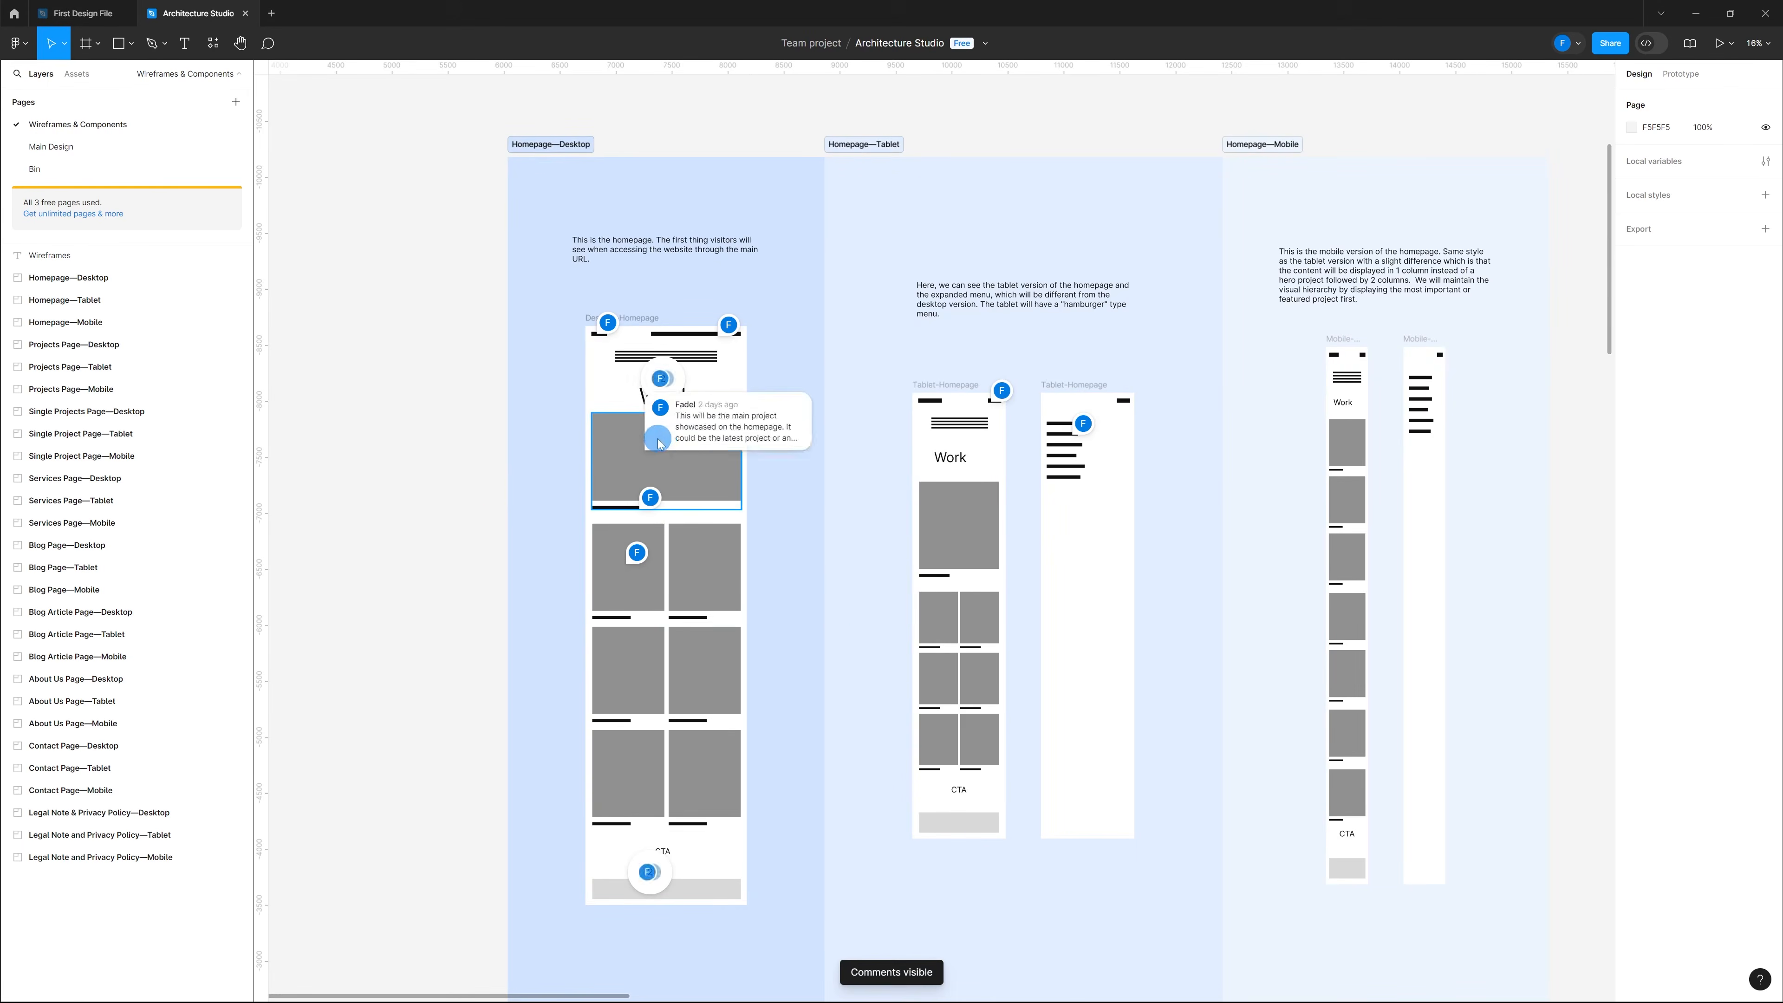
Step: Read the comments attached to the main project image, the header menu and the logo of the Desktop-Homepage wireframe
click(706, 429)
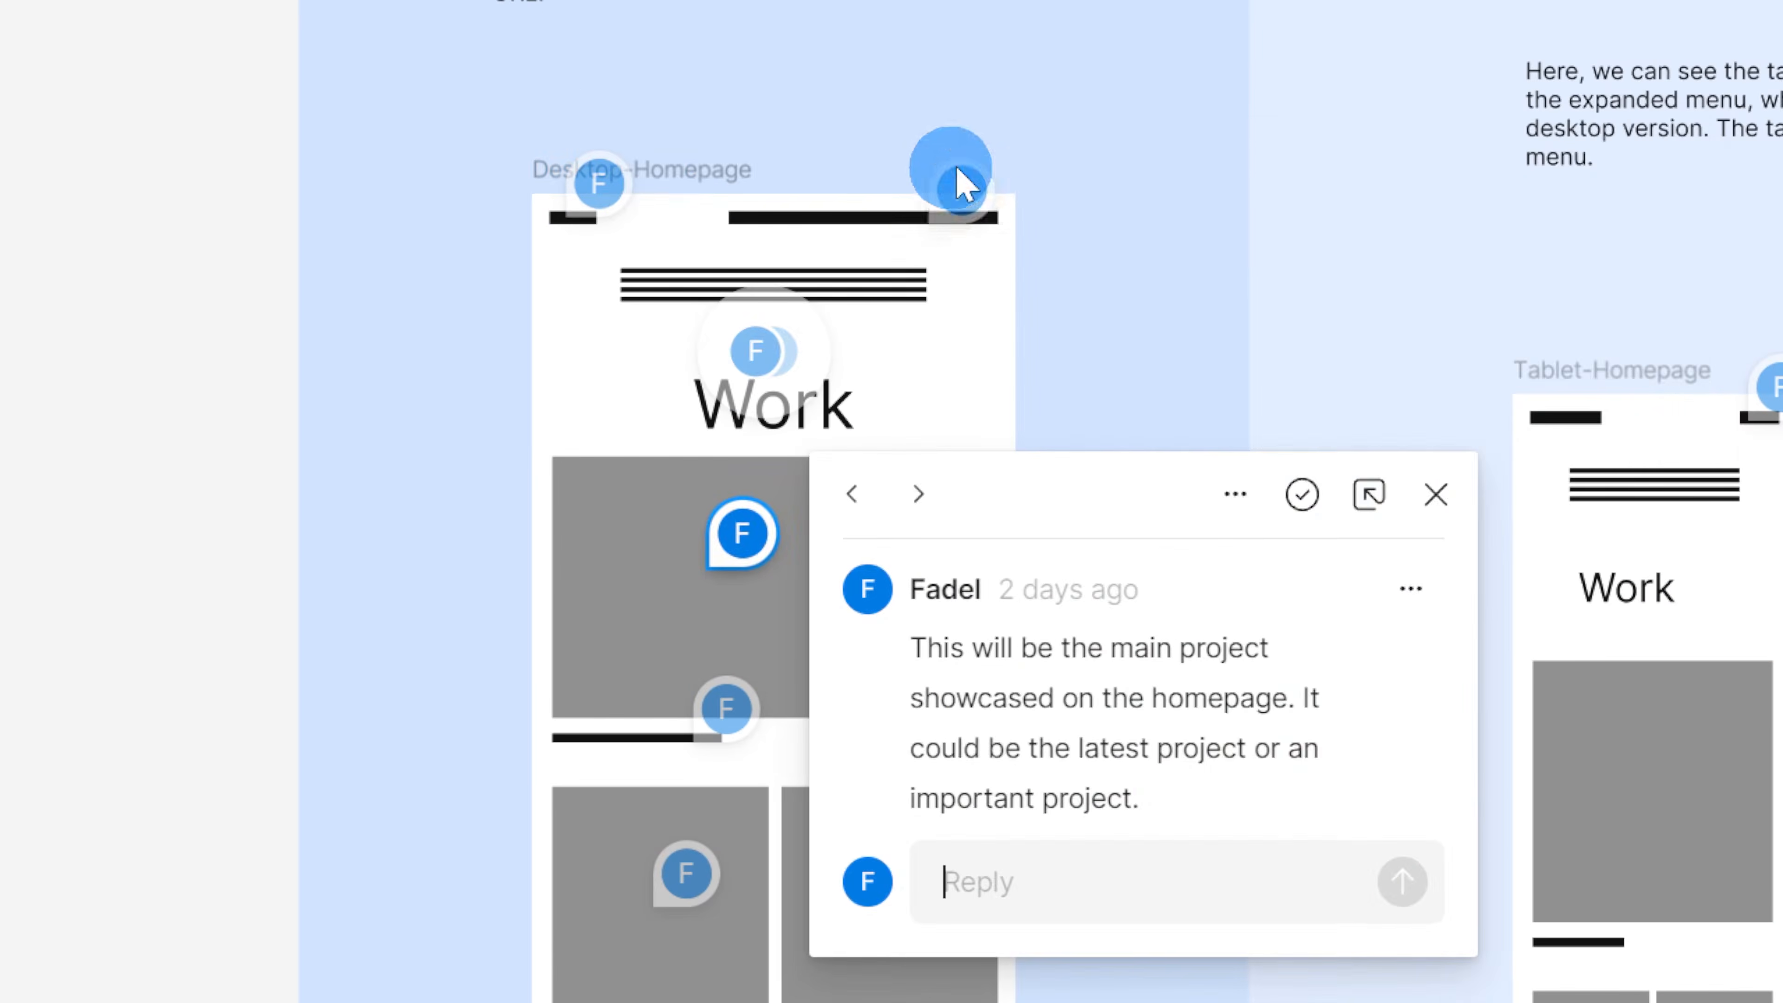
mouse_move(729, 324)
click(967, 181)
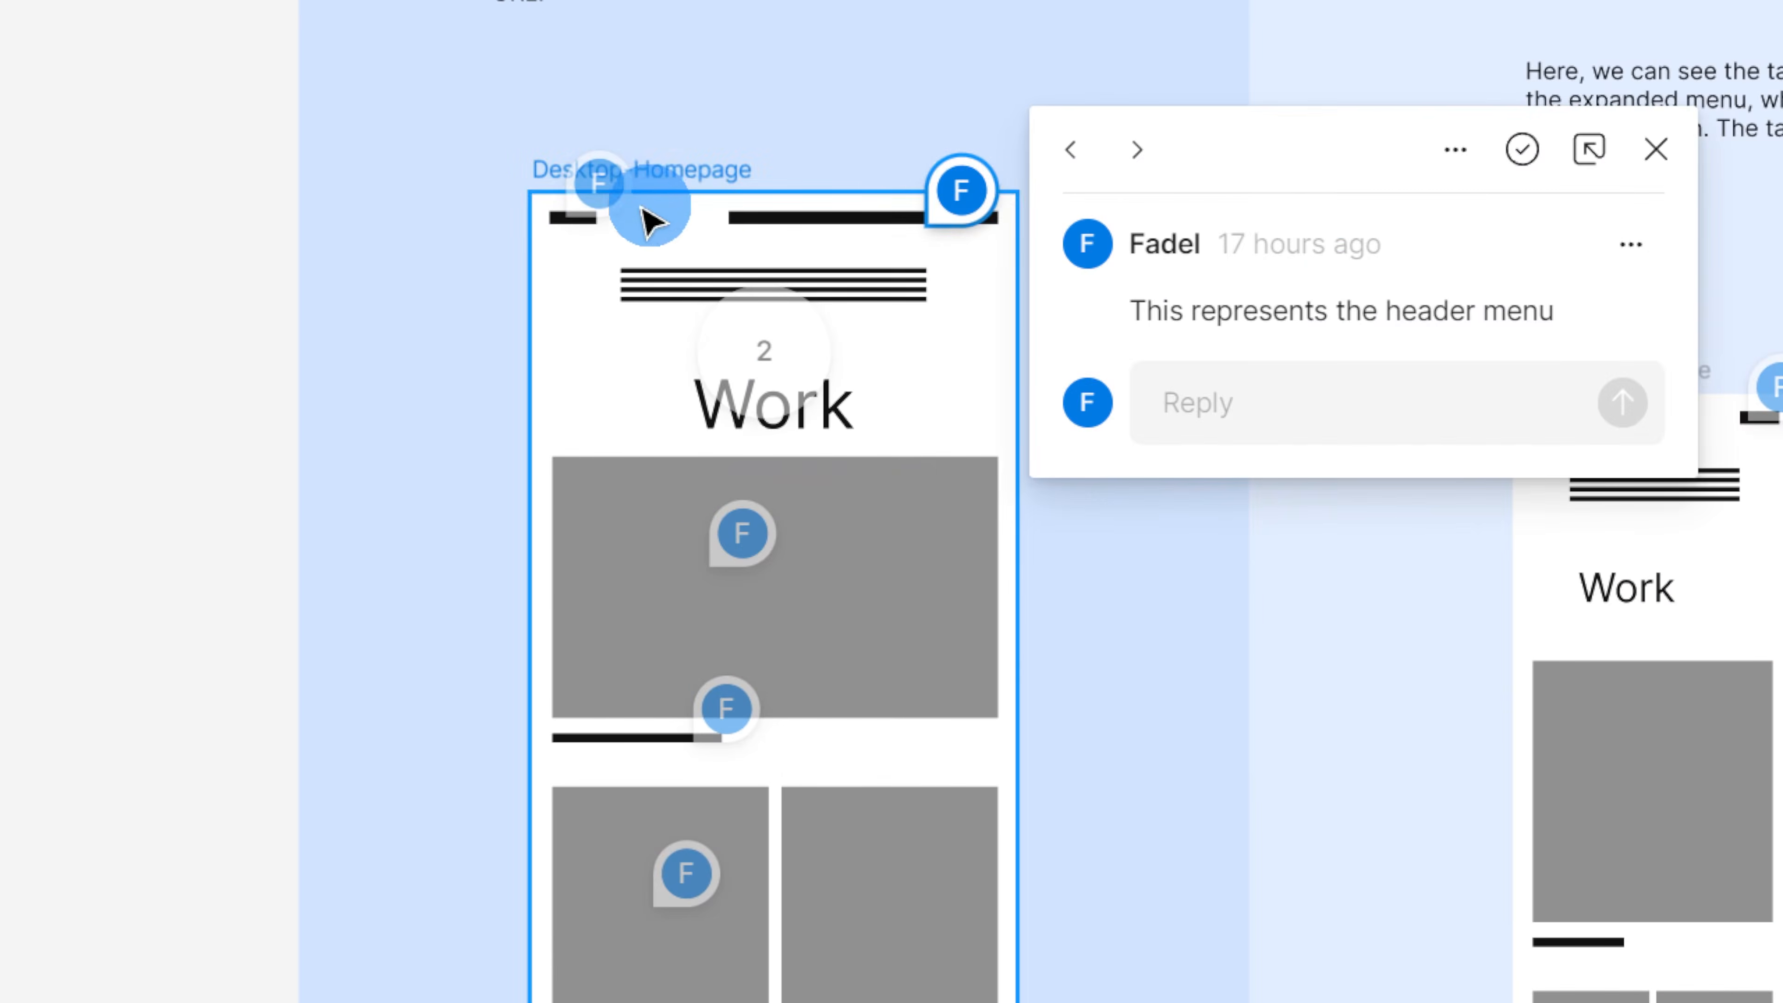
click(599, 184)
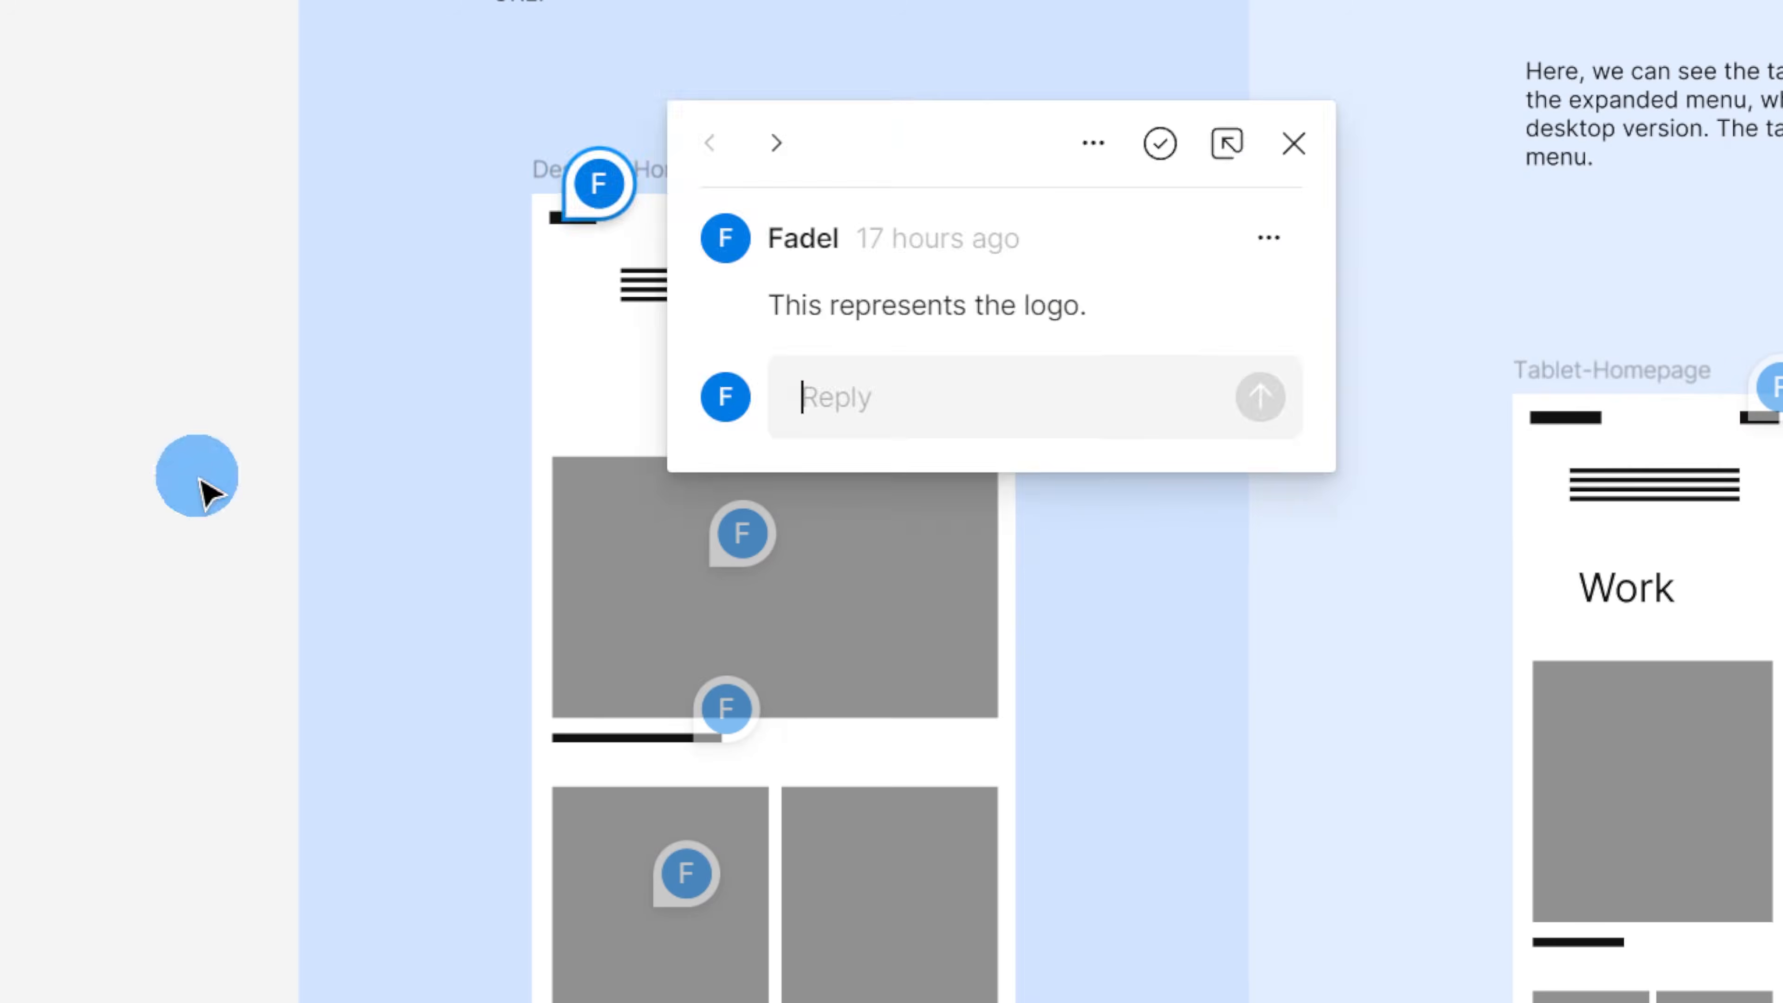
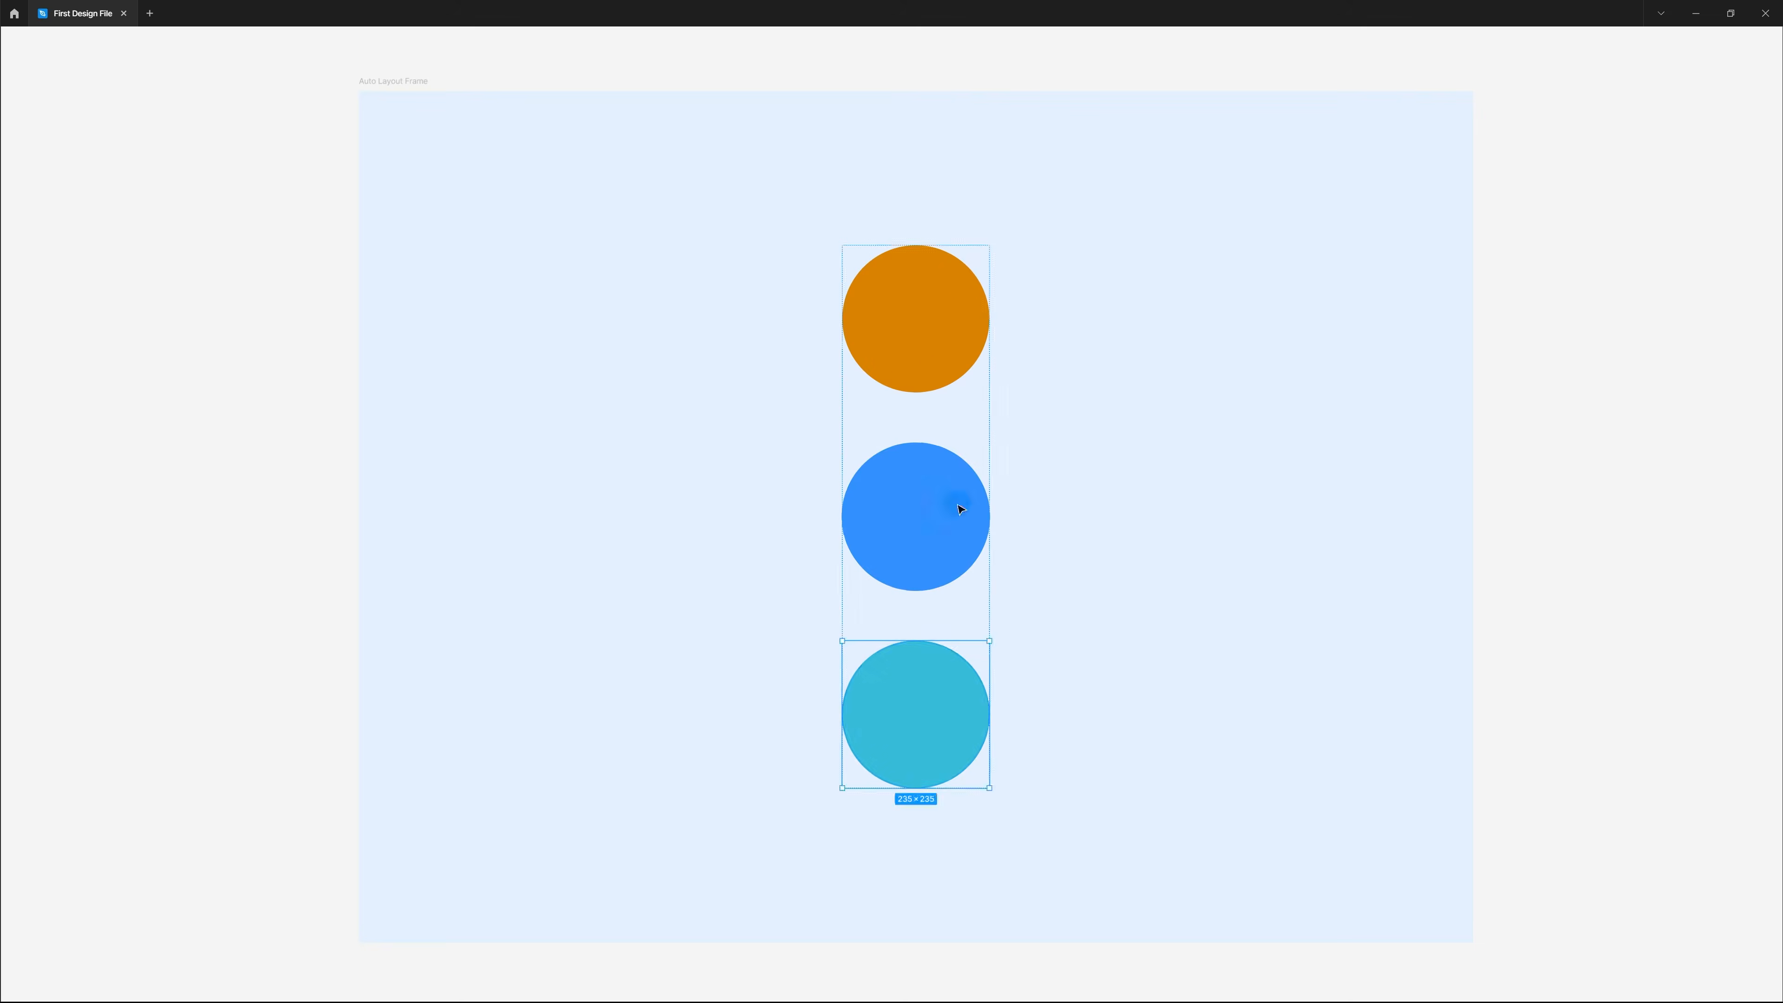
click(1301, 450)
click(1553, 460)
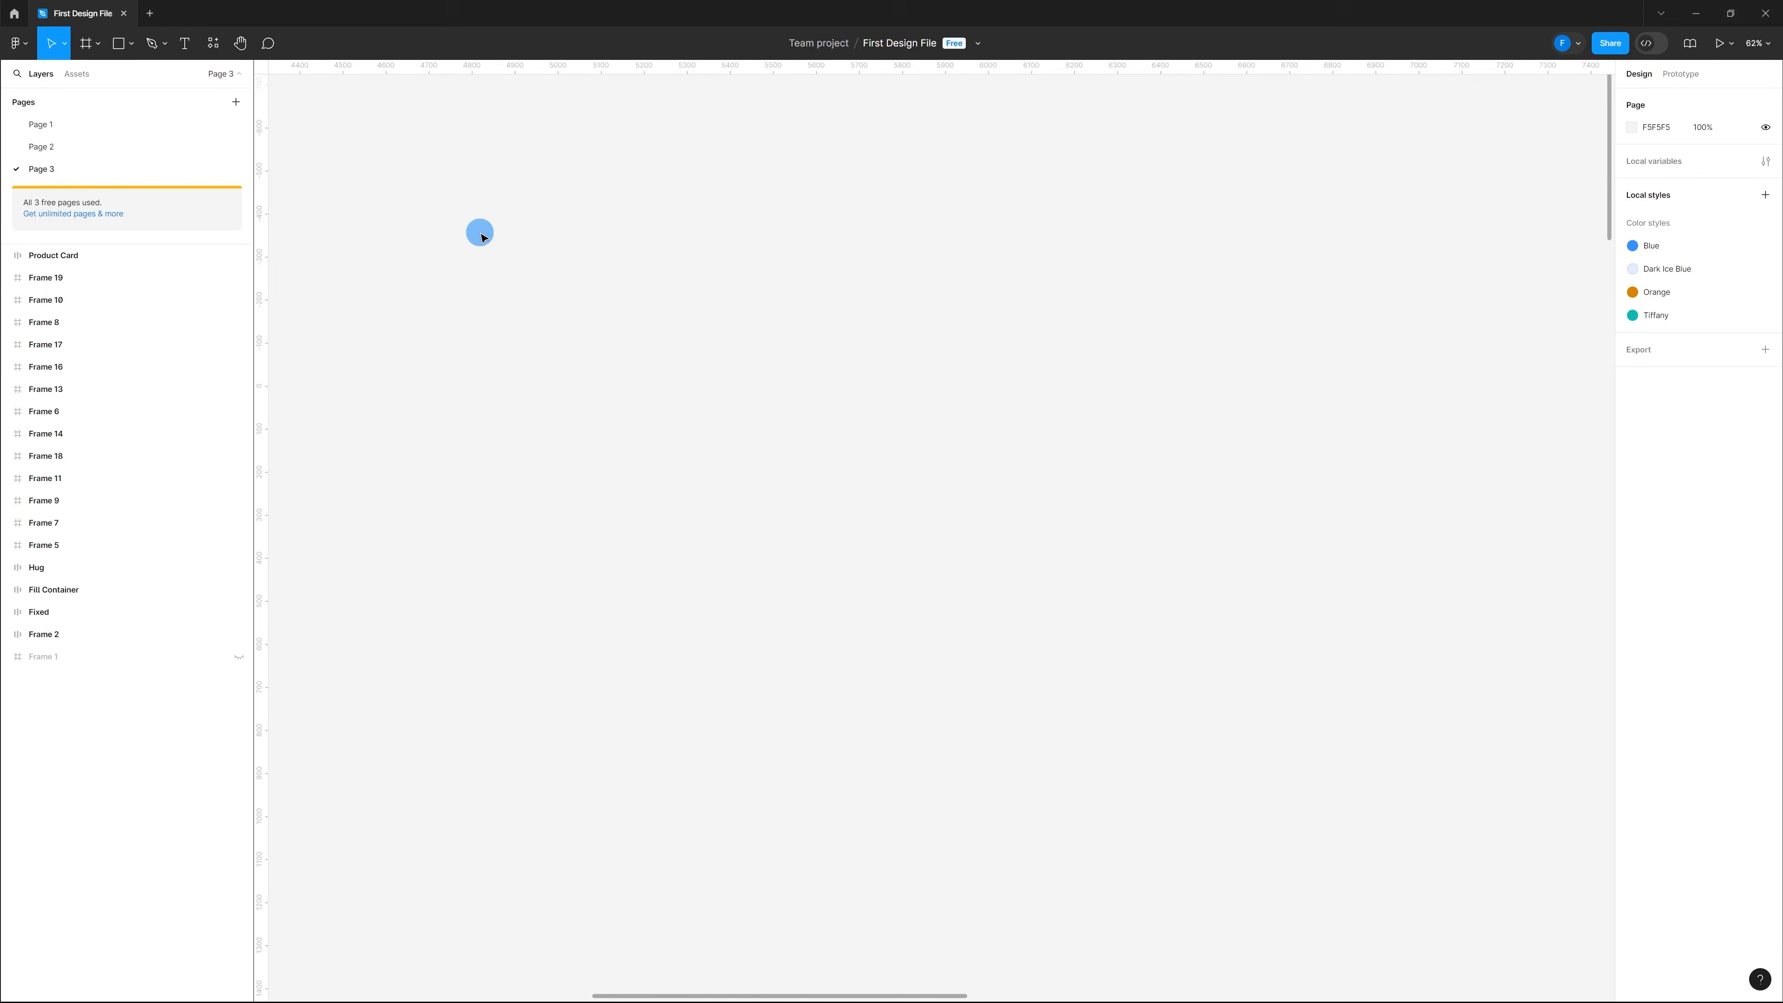
Step: Draw a frame about 2320 wide and 1725 high on the empty canvas of Page 3
click(97, 44)
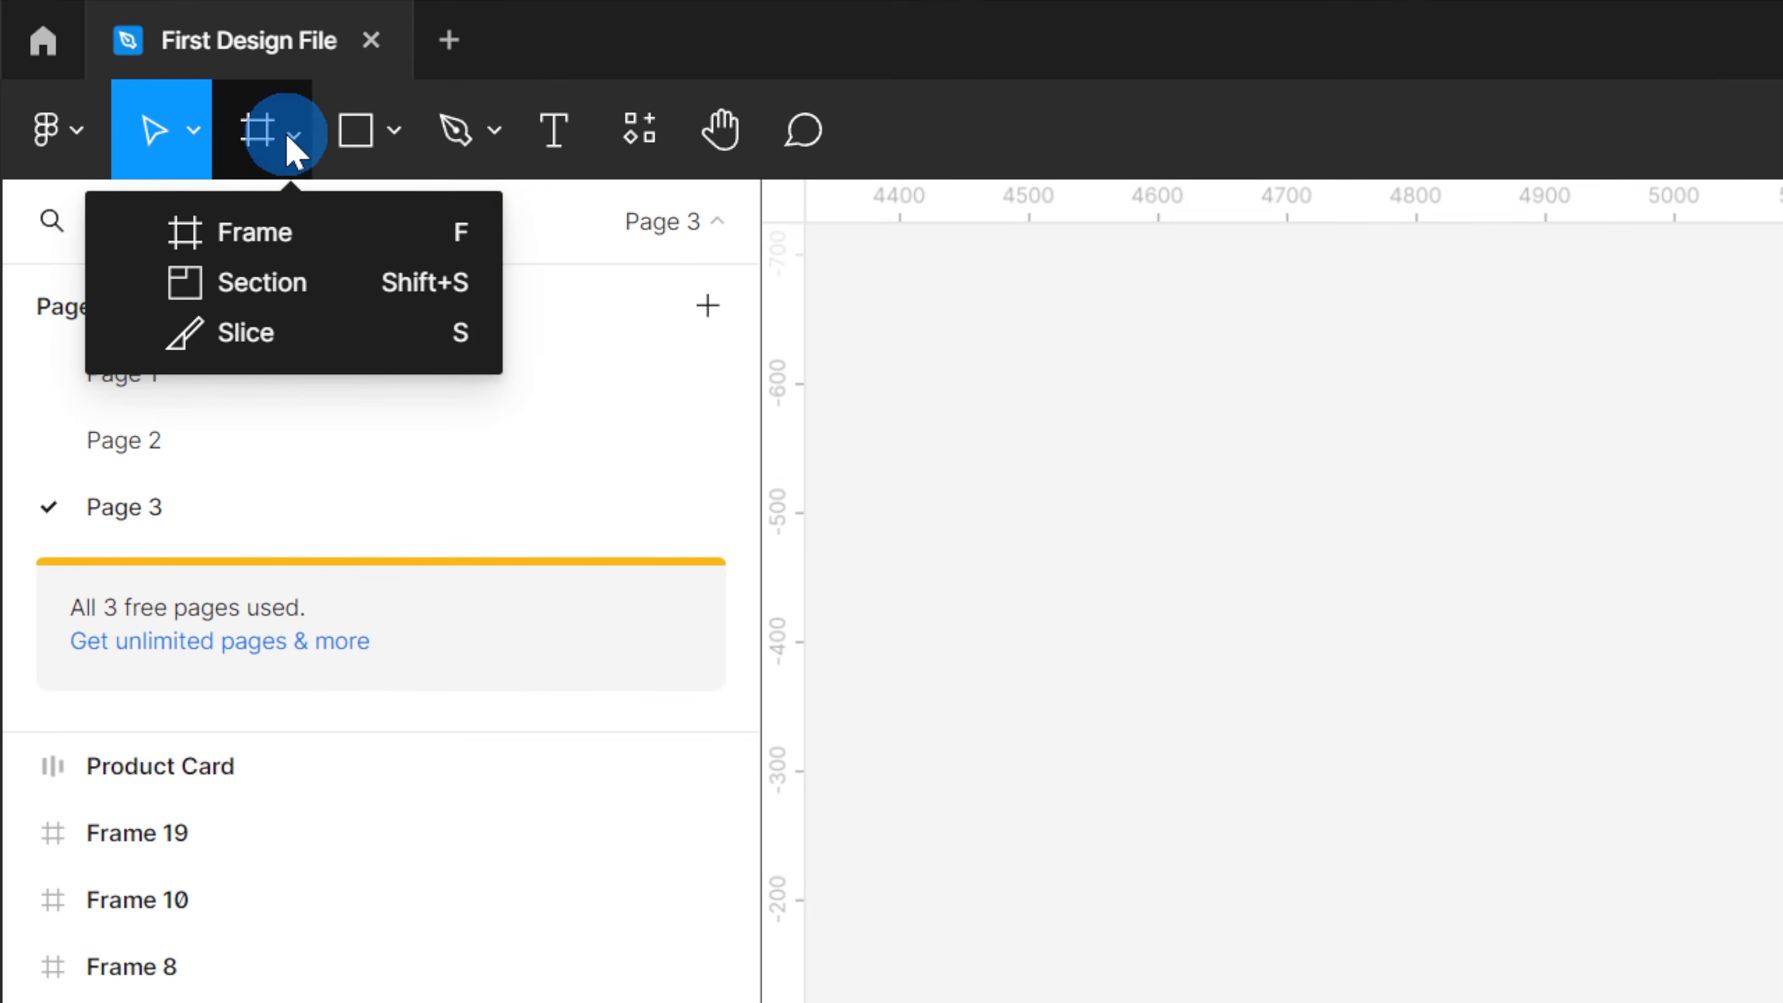
click(271, 234)
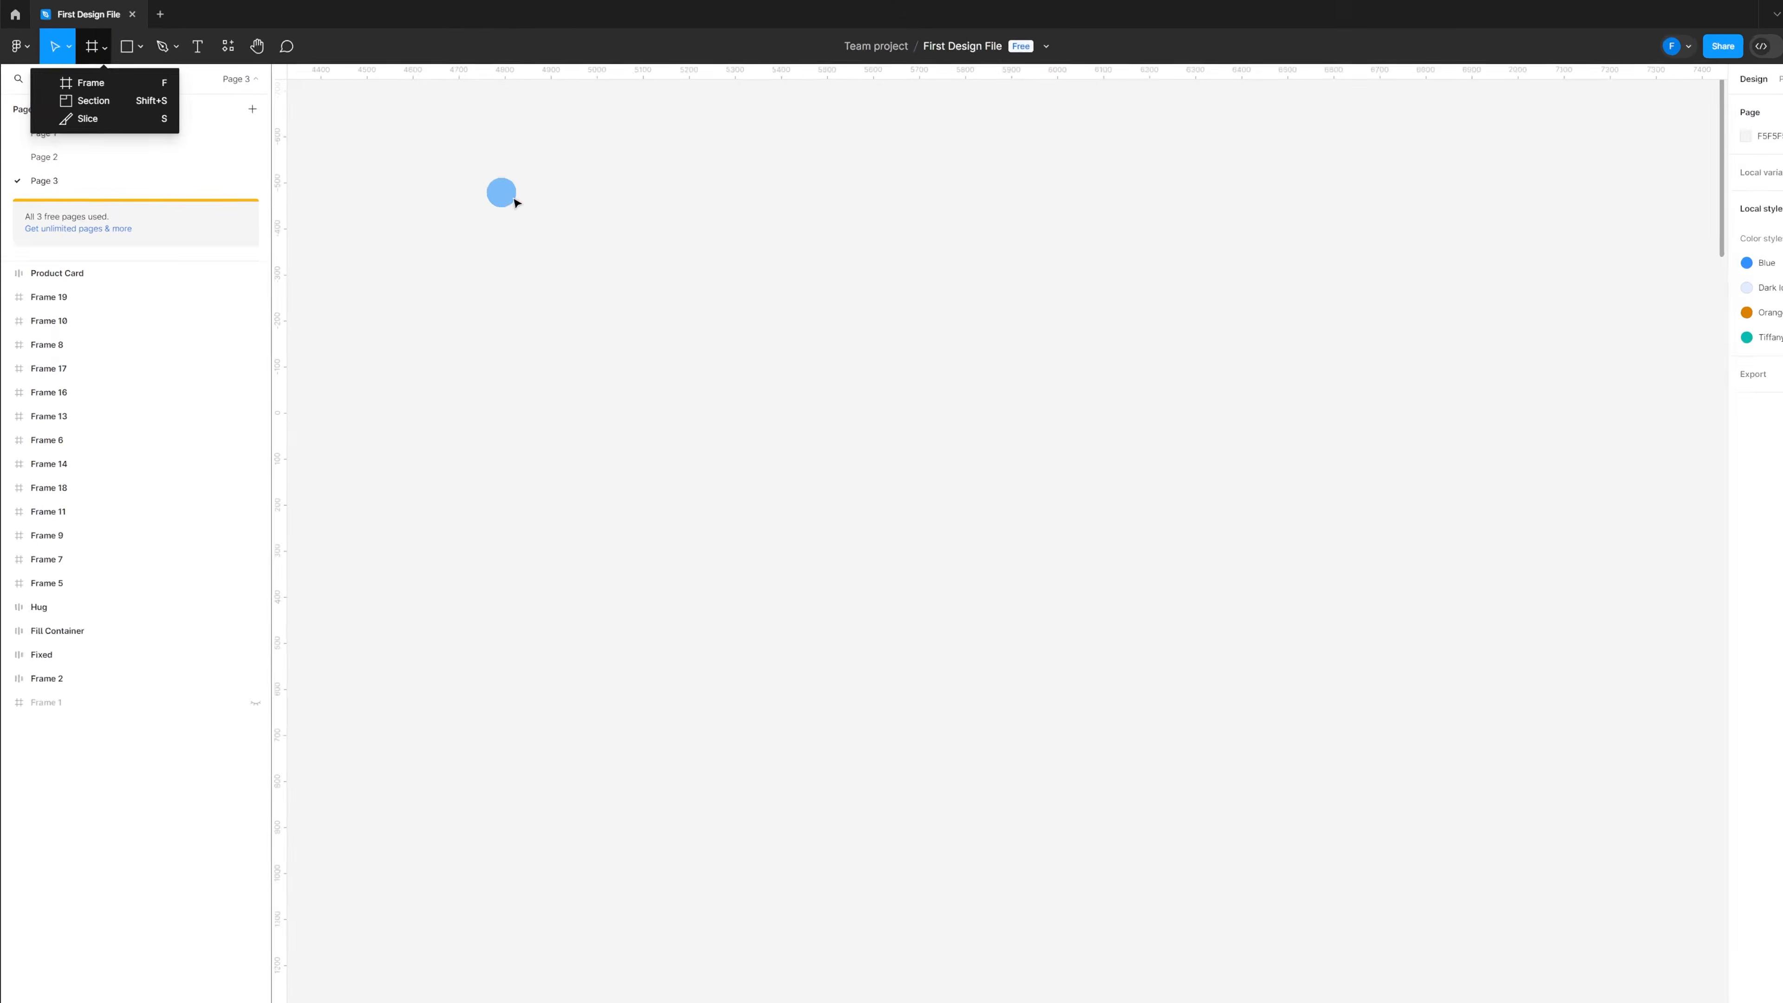
click(626, 329)
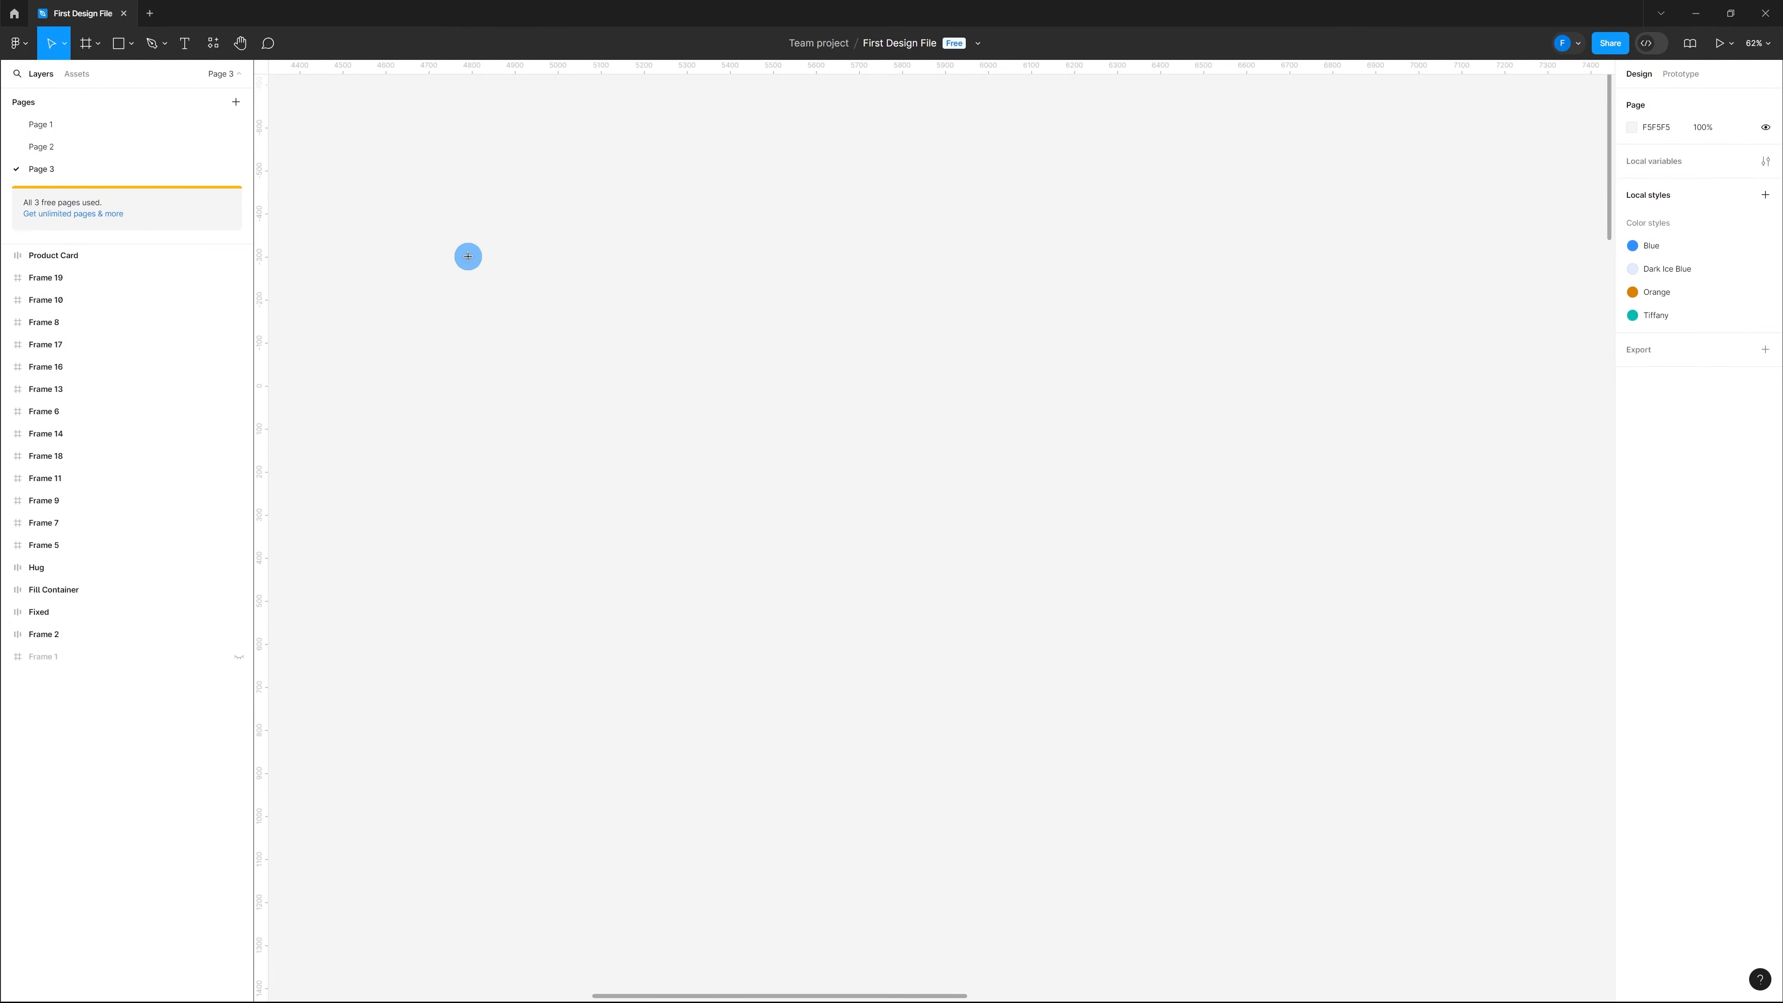
key(f)
drag(424, 179, 1422, 921)
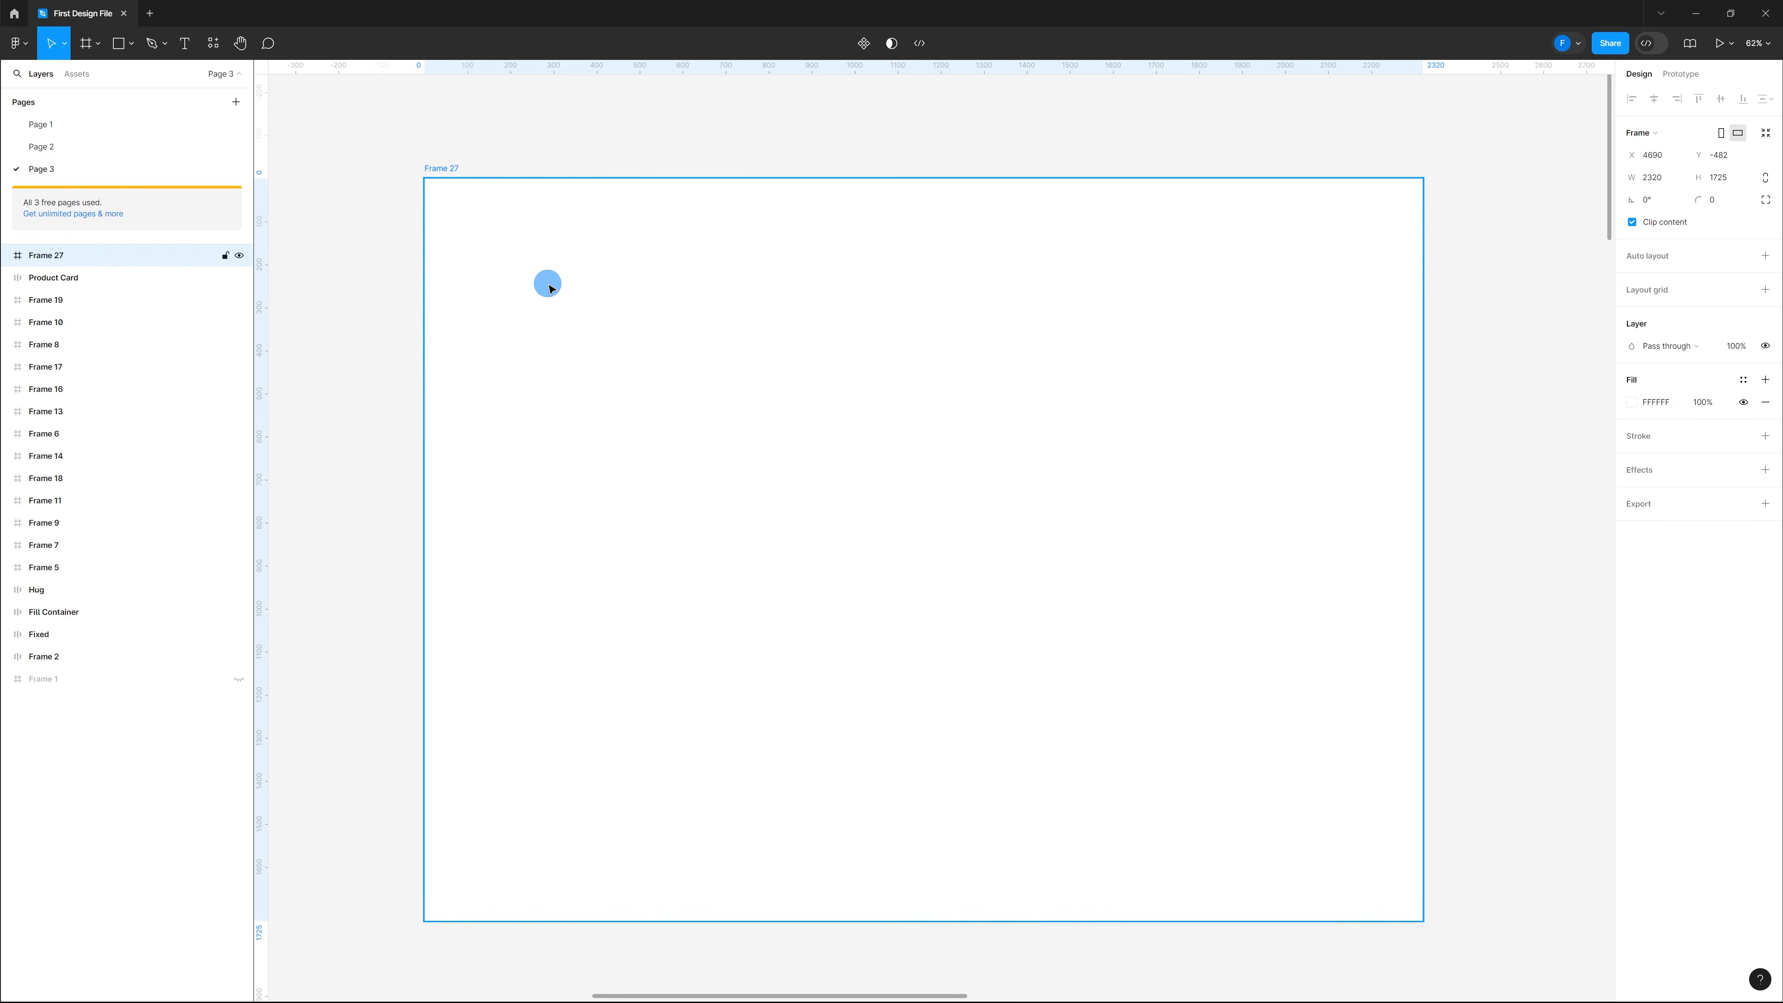
Step: Draw a row of three evenly spaced rectangles, each about 479 by 182, across the upper part of the new frame
key(r)
drag(547, 282, 1062, 345)
click(1086, 434)
Step: Apply the Orange colour style to the first rectangle and the Tiffany style to the middle one
click(728, 315)
click(1625, 379)
click(1524, 378)
click(1485, 510)
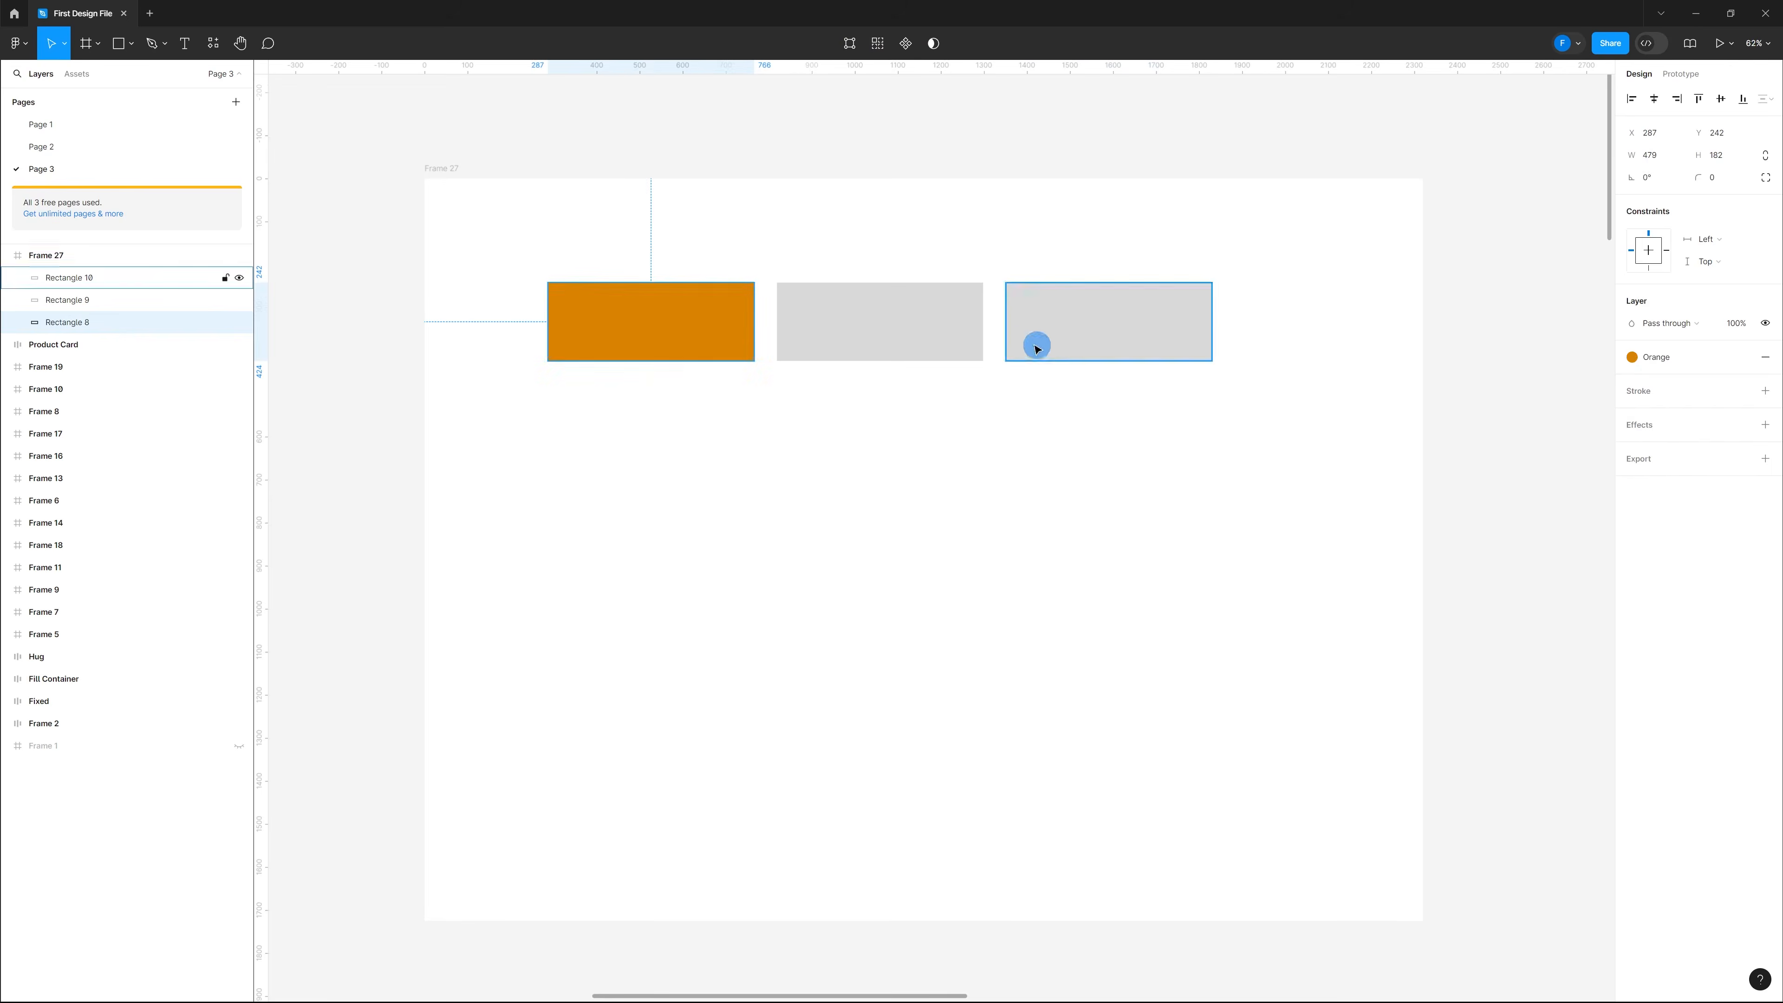
click(947, 330)
click(1630, 380)
click(1525, 382)
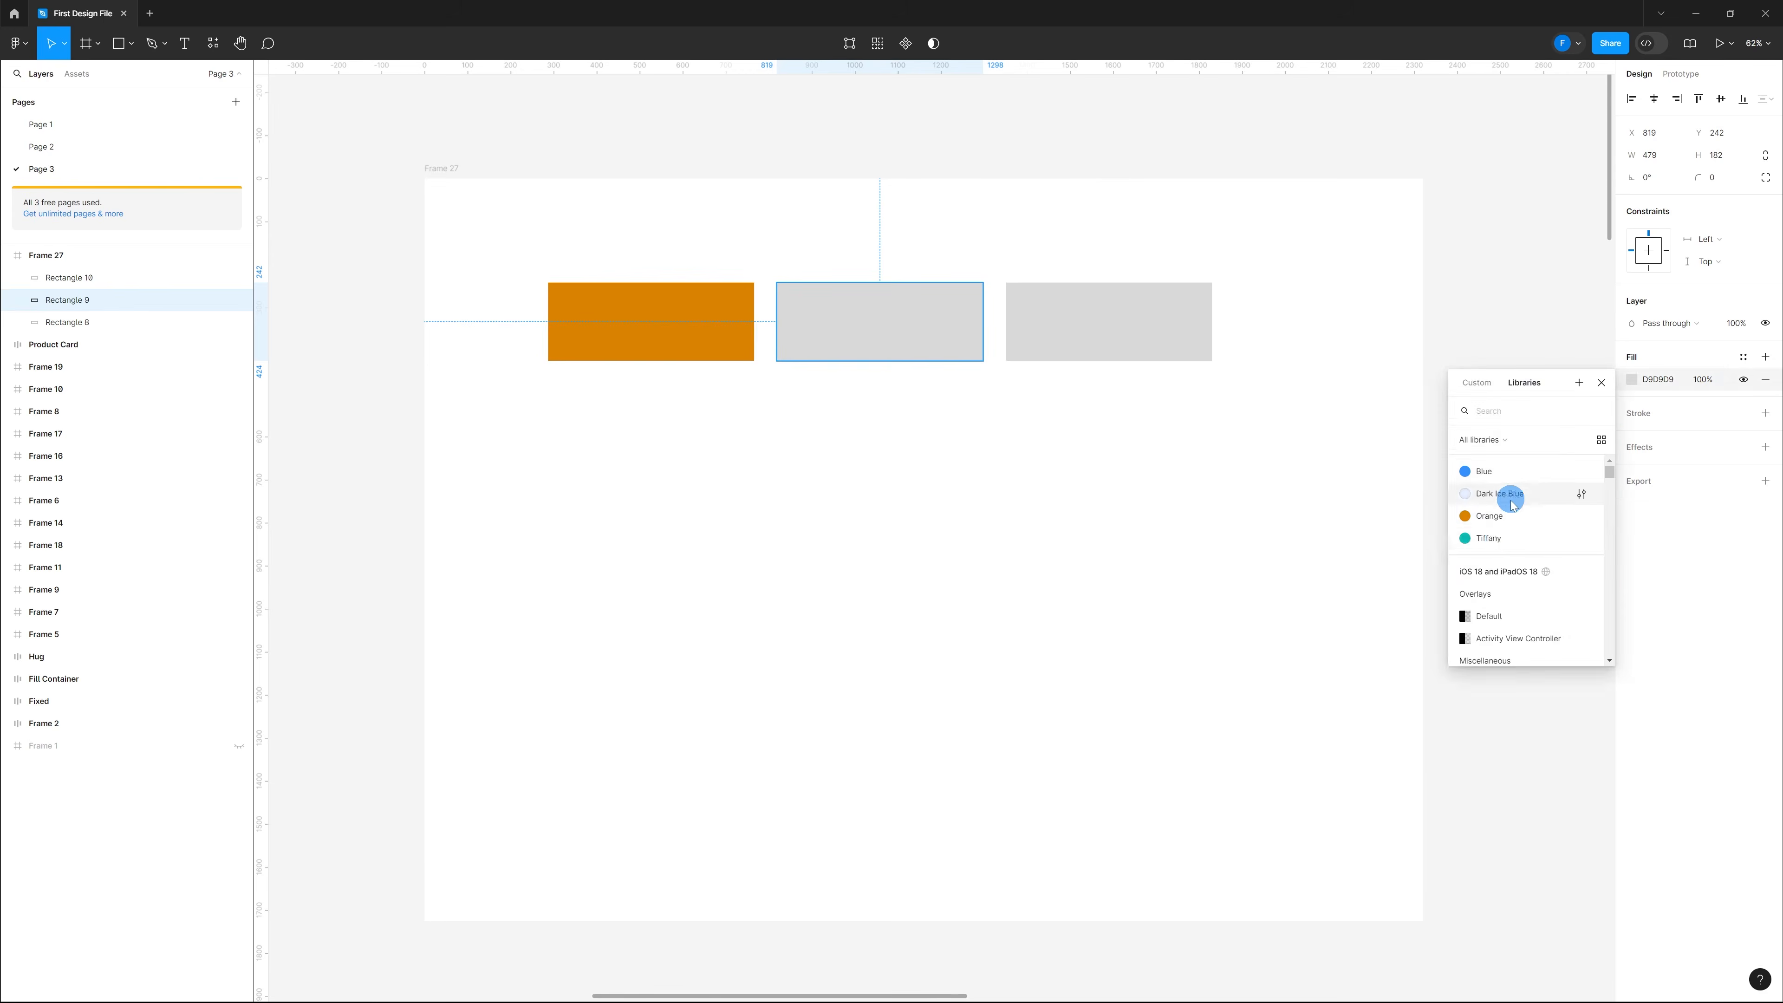
click(1489, 539)
Step: Apply the Blue colour style to the third rectangle in the row
click(1204, 355)
click(1633, 379)
click(1524, 383)
click(1482, 460)
click(1238, 460)
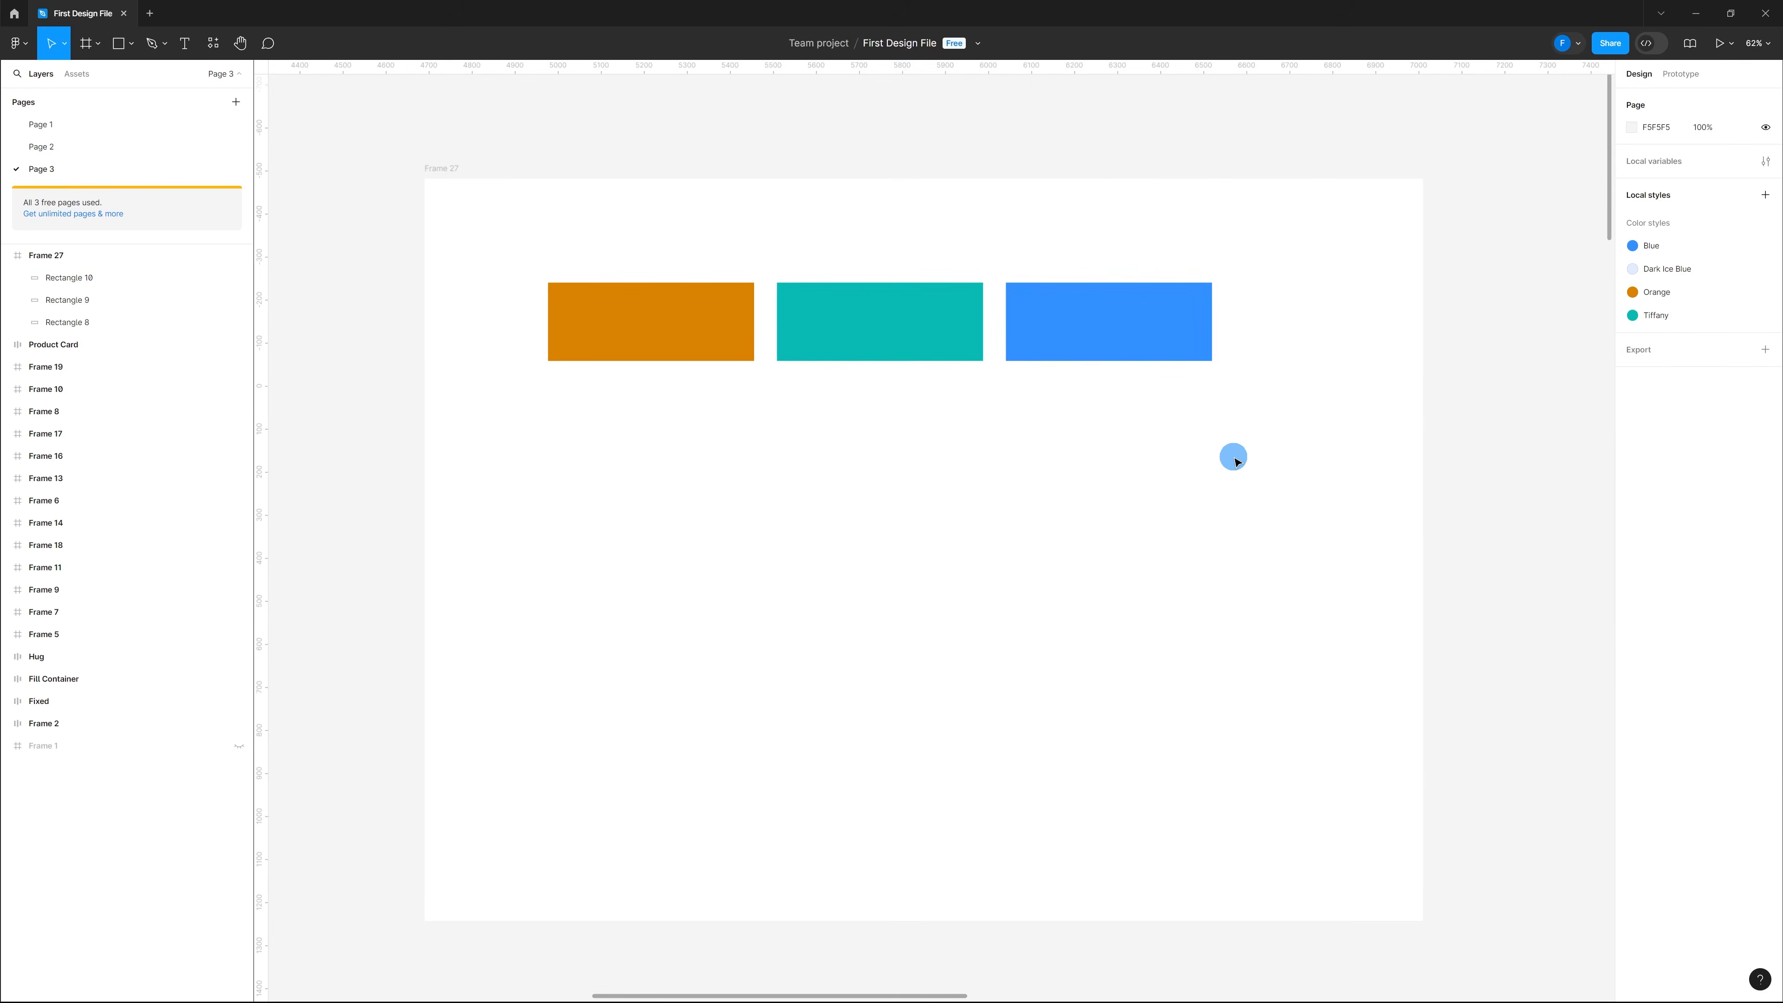
Step: Fill the frame behind the three rectangles with the Dark Ice Blue colour style
click(445, 169)
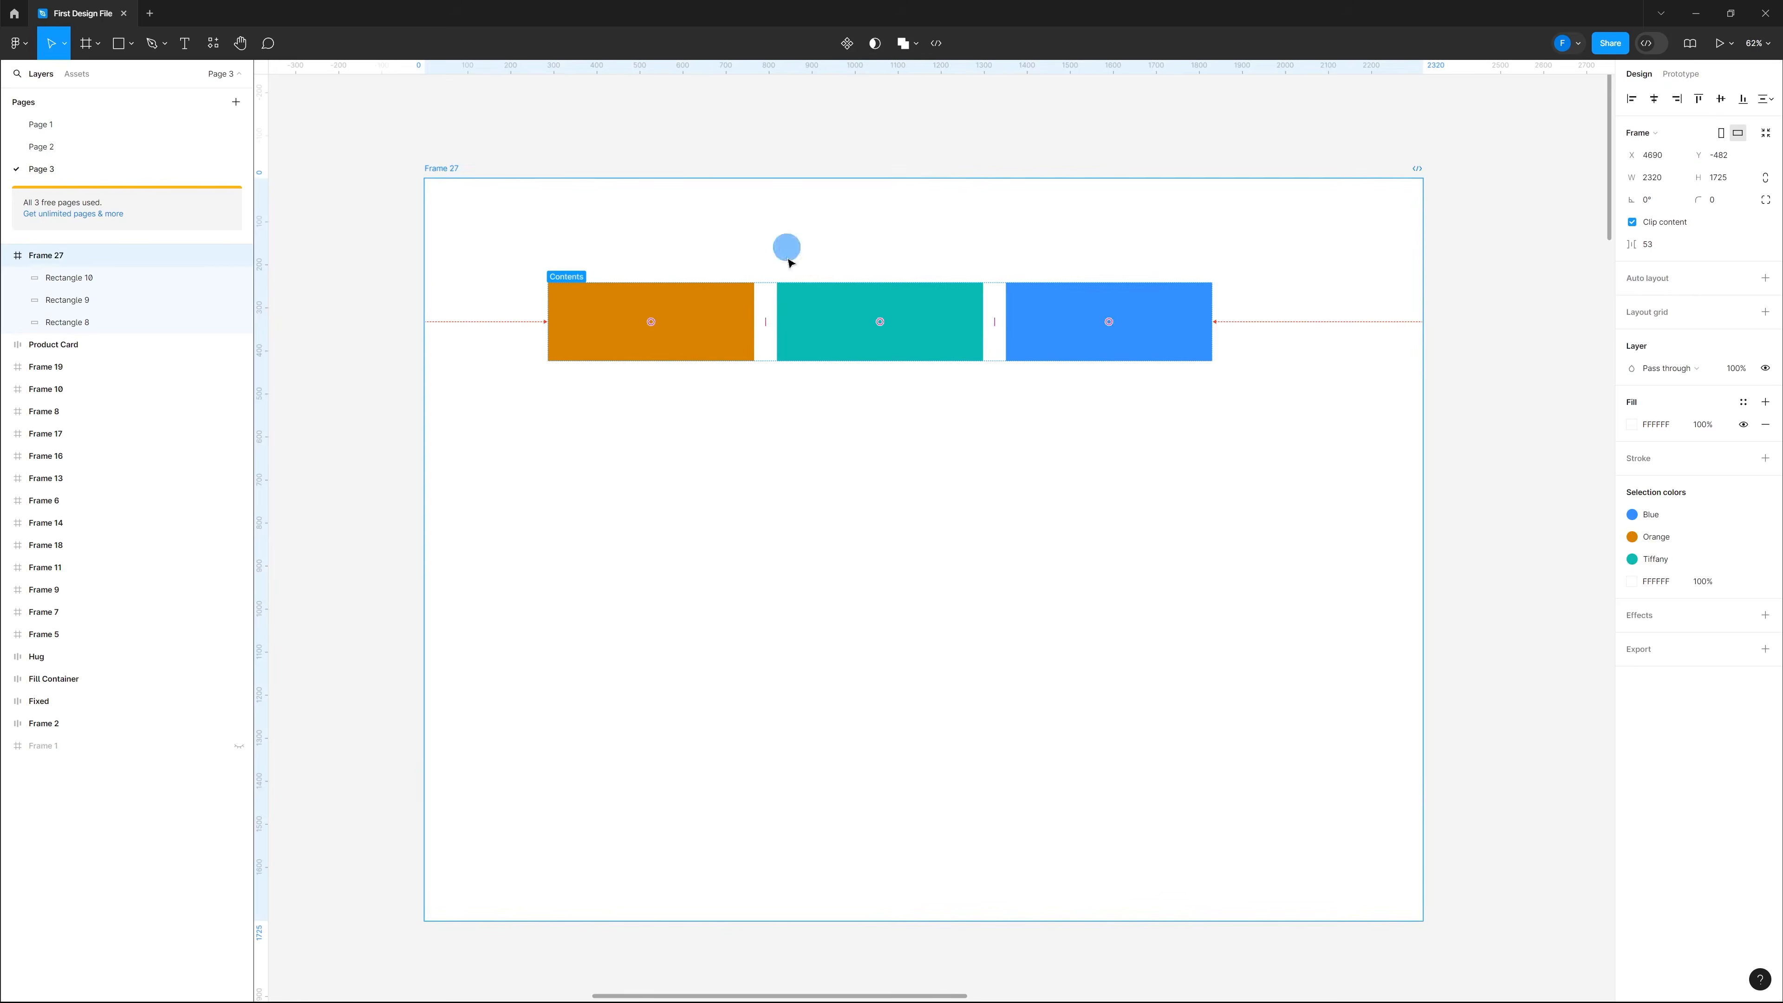
click(1633, 426)
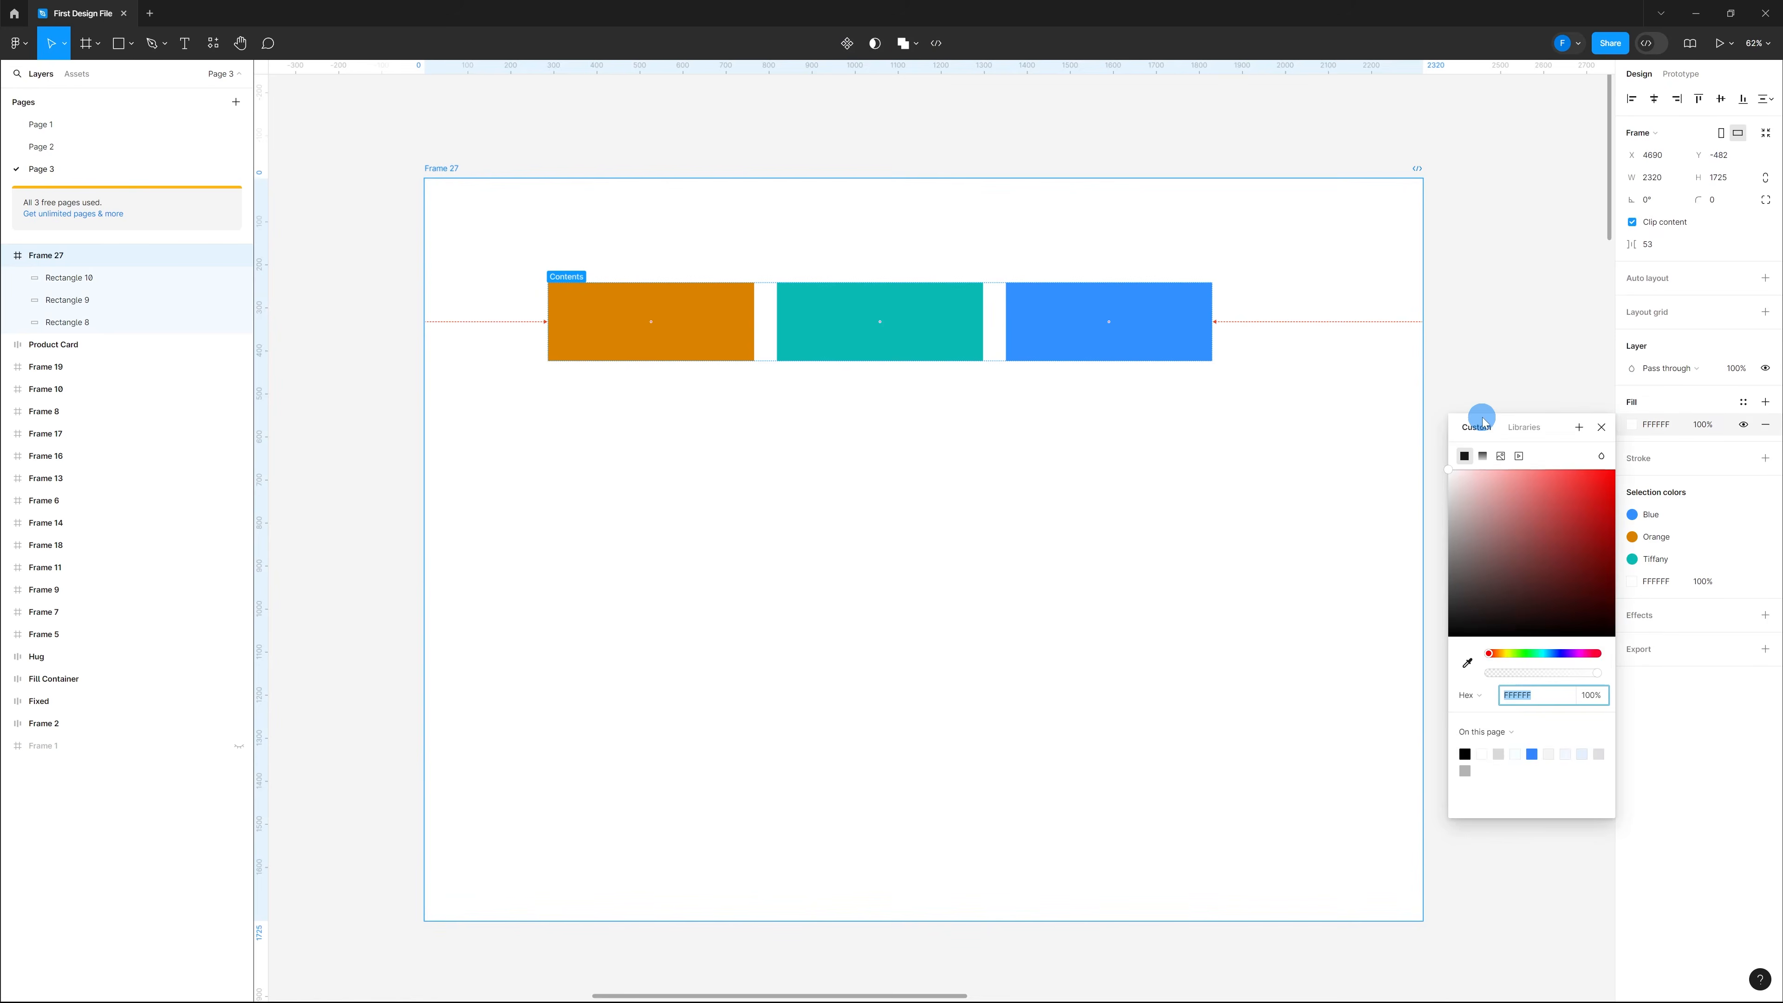
click(1525, 426)
click(1496, 544)
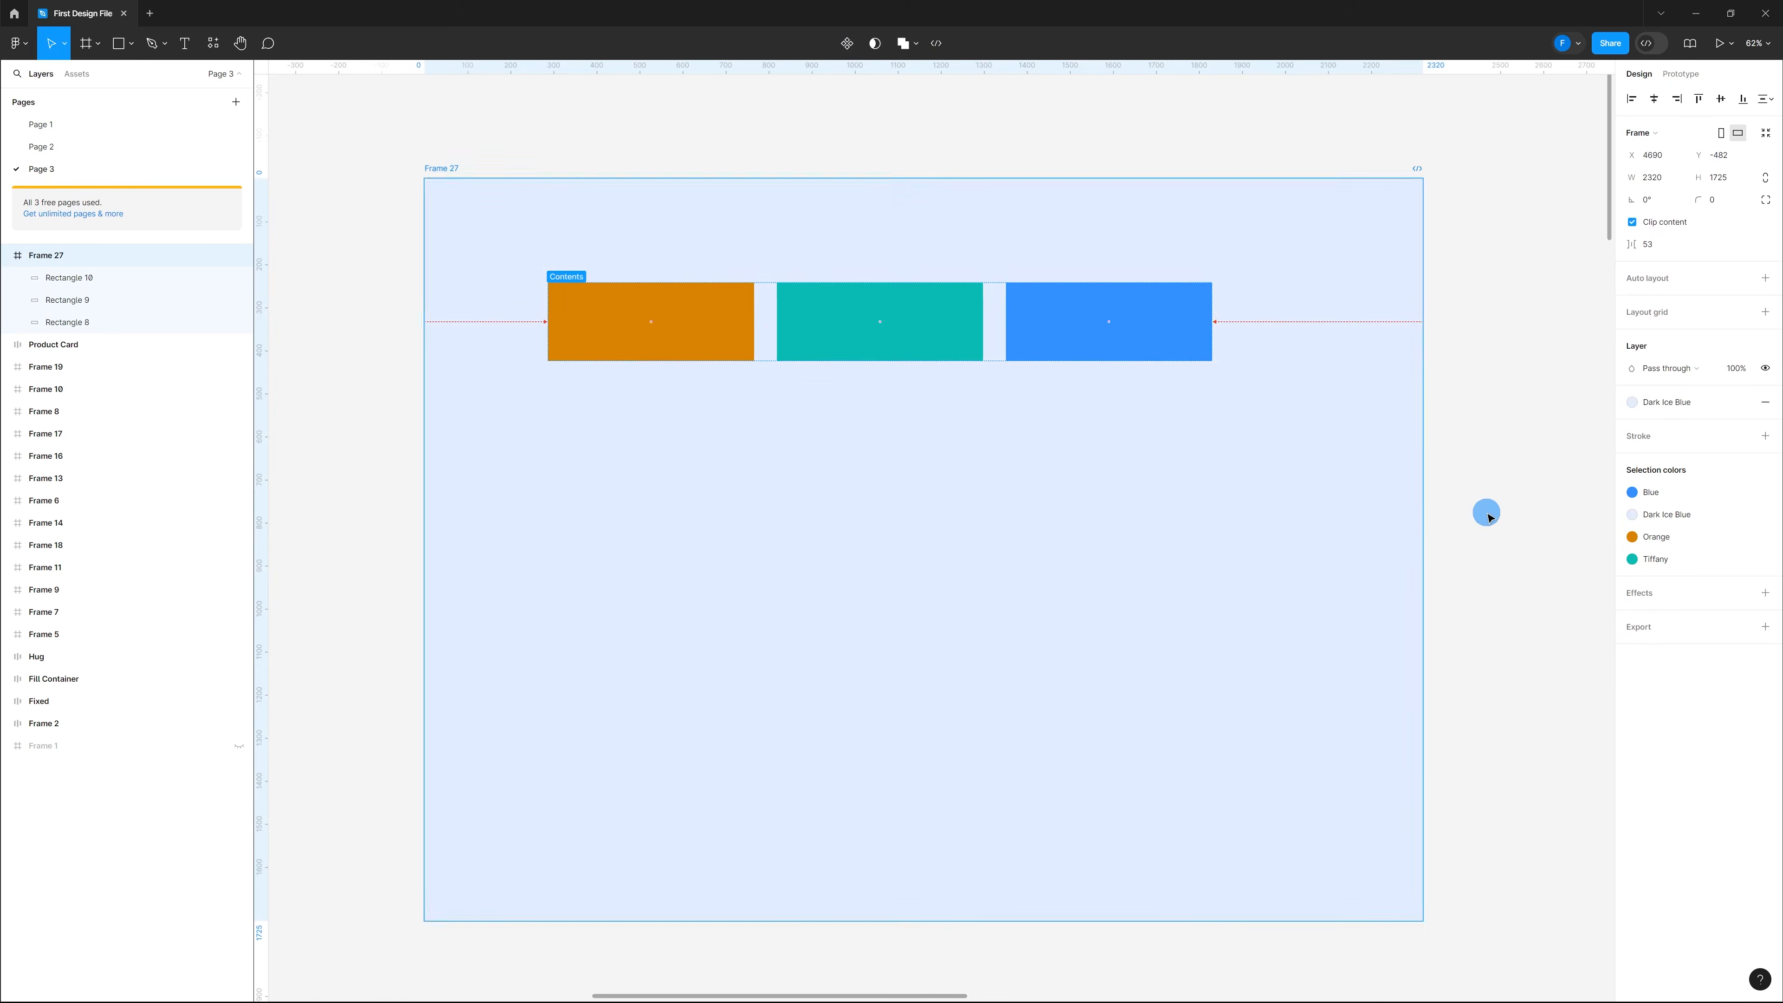
click(1487, 515)
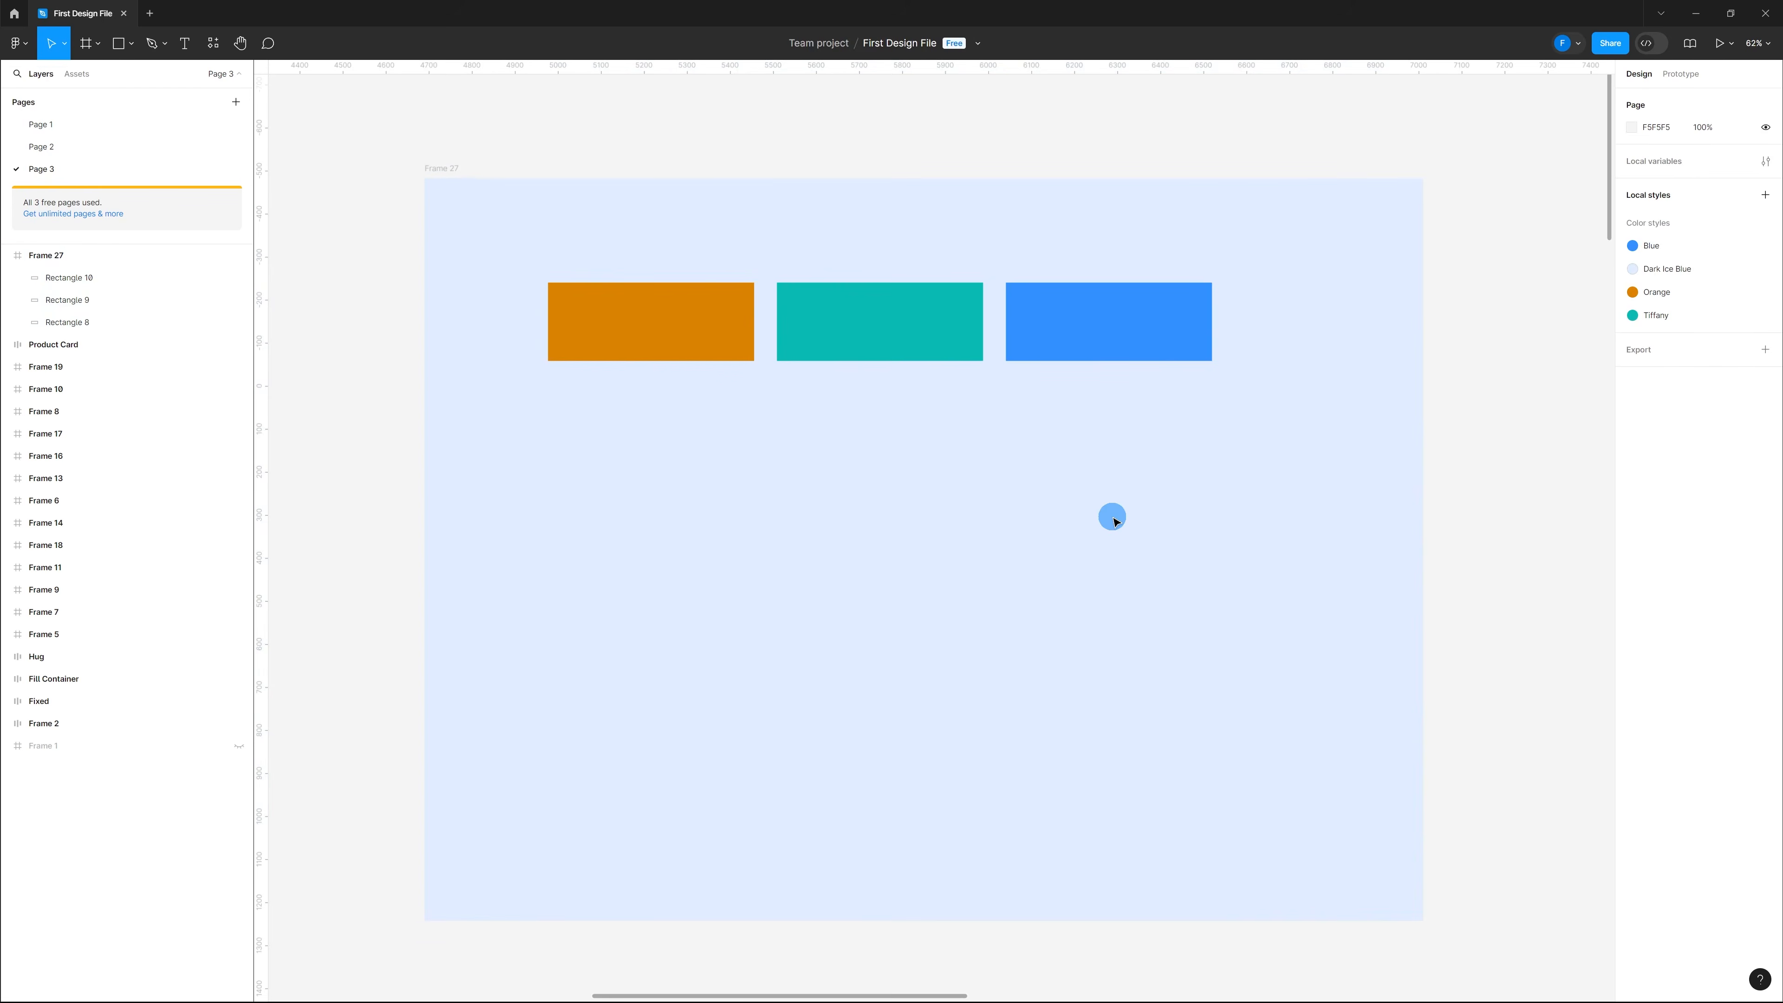
Step: Add auto layout to the frame containing the three rectangles
click(442, 170)
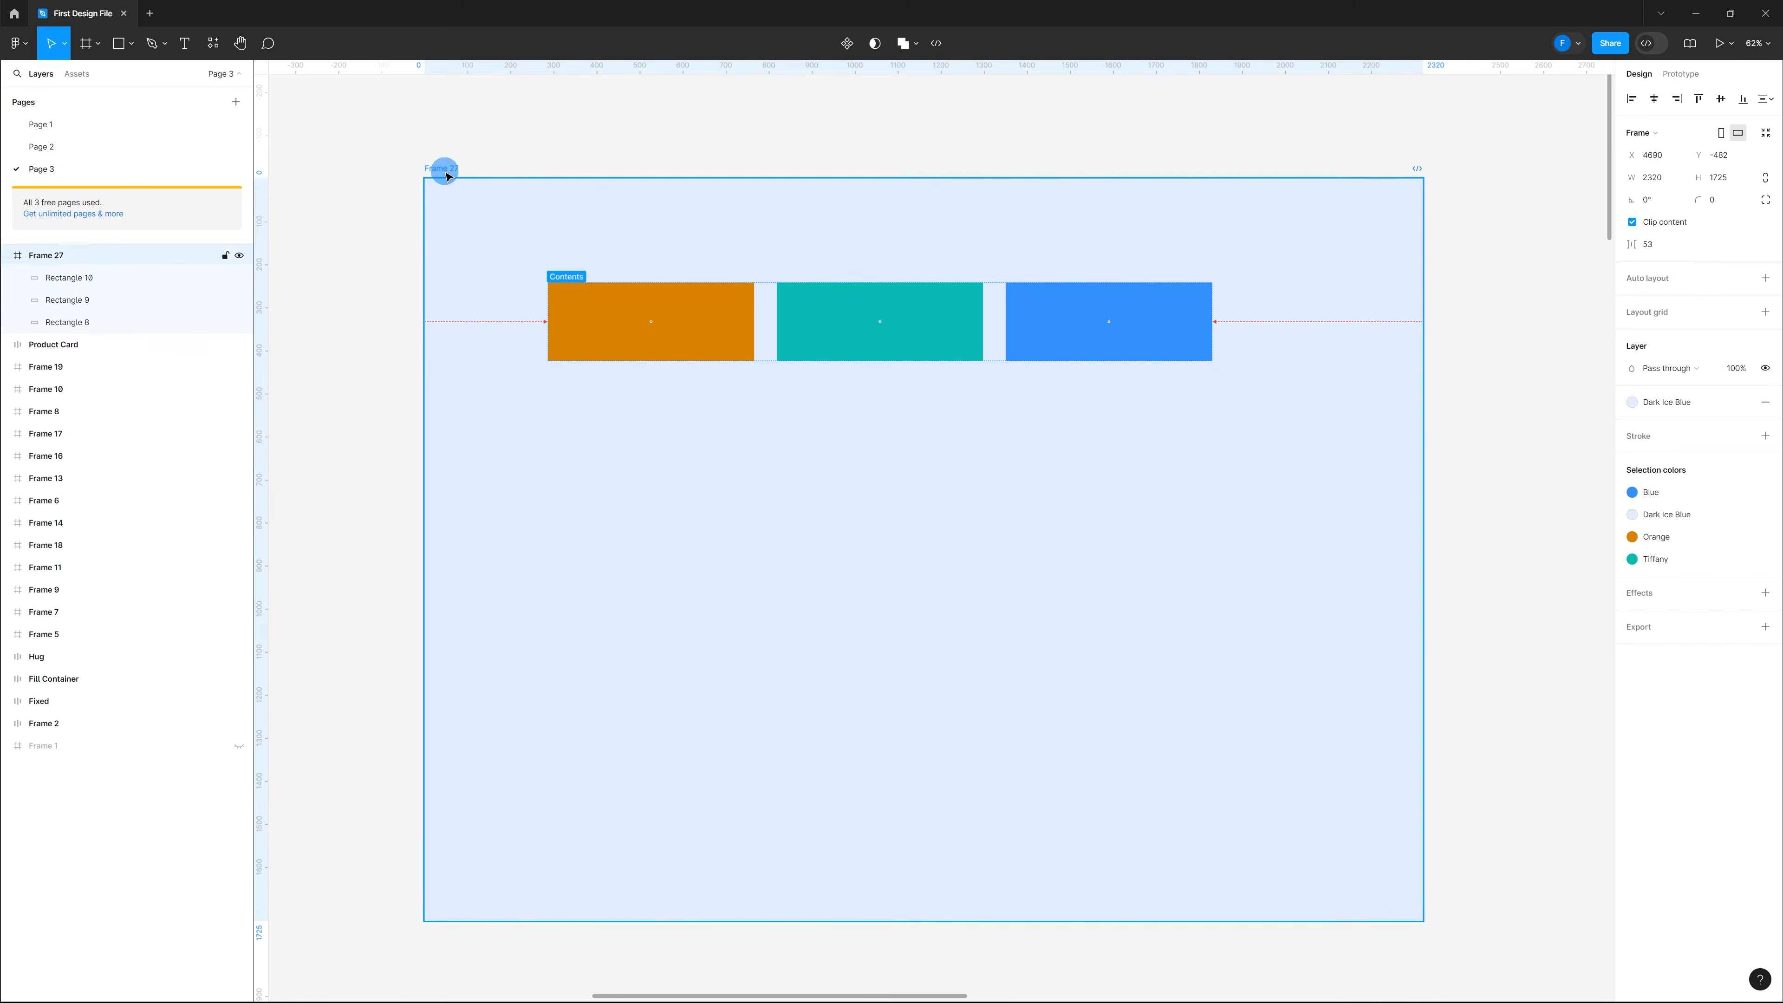
right_click(816, 515)
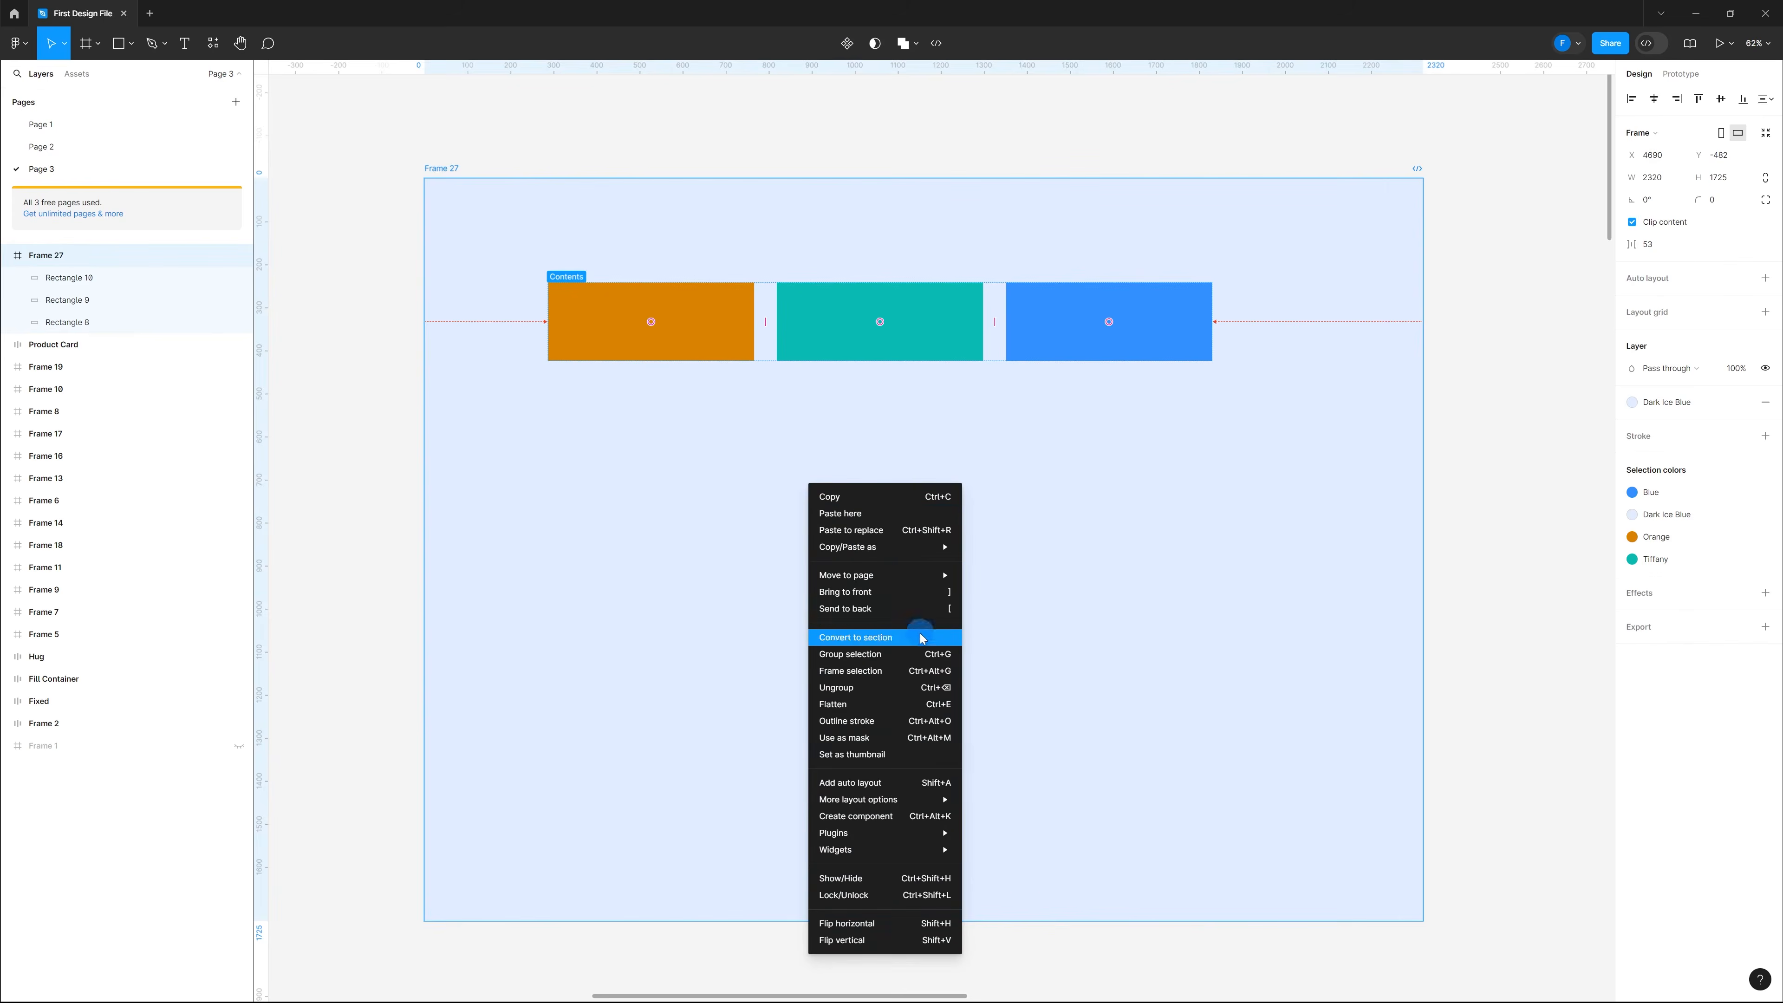
click(898, 784)
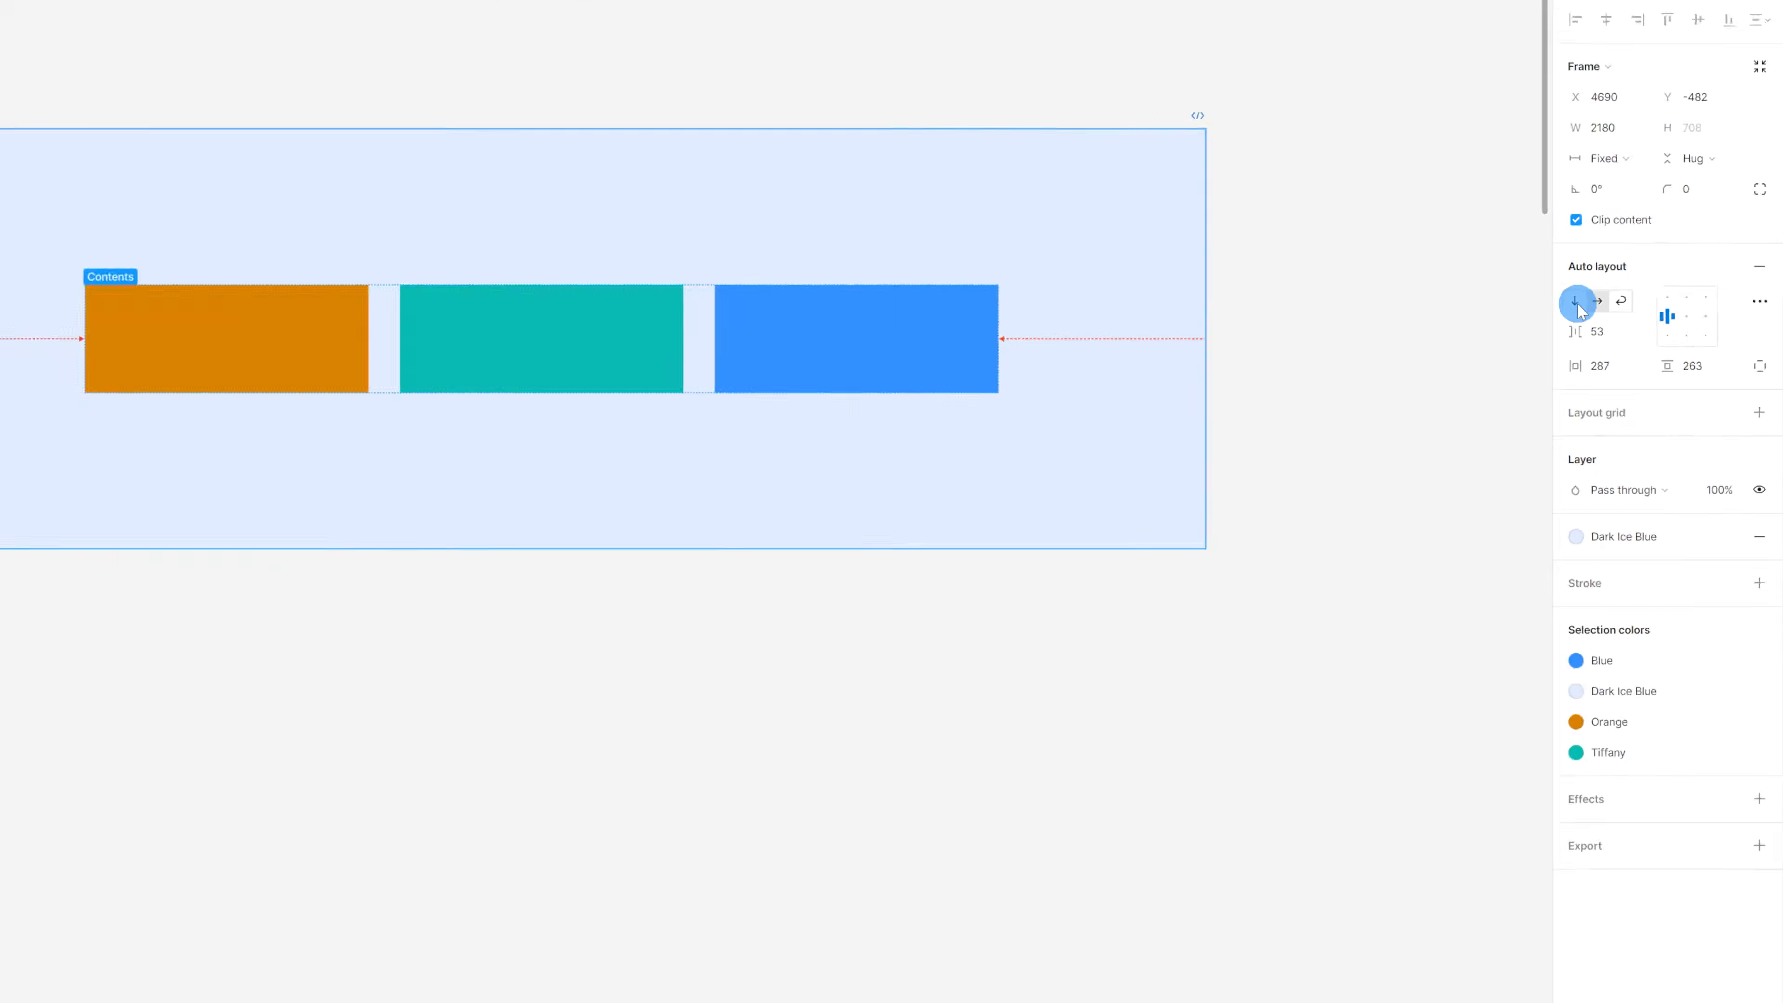
Step: Try the vertical, horizontal and wrap directions of the frame's auto layout, narrowing the frame to test wrapping
click(1577, 303)
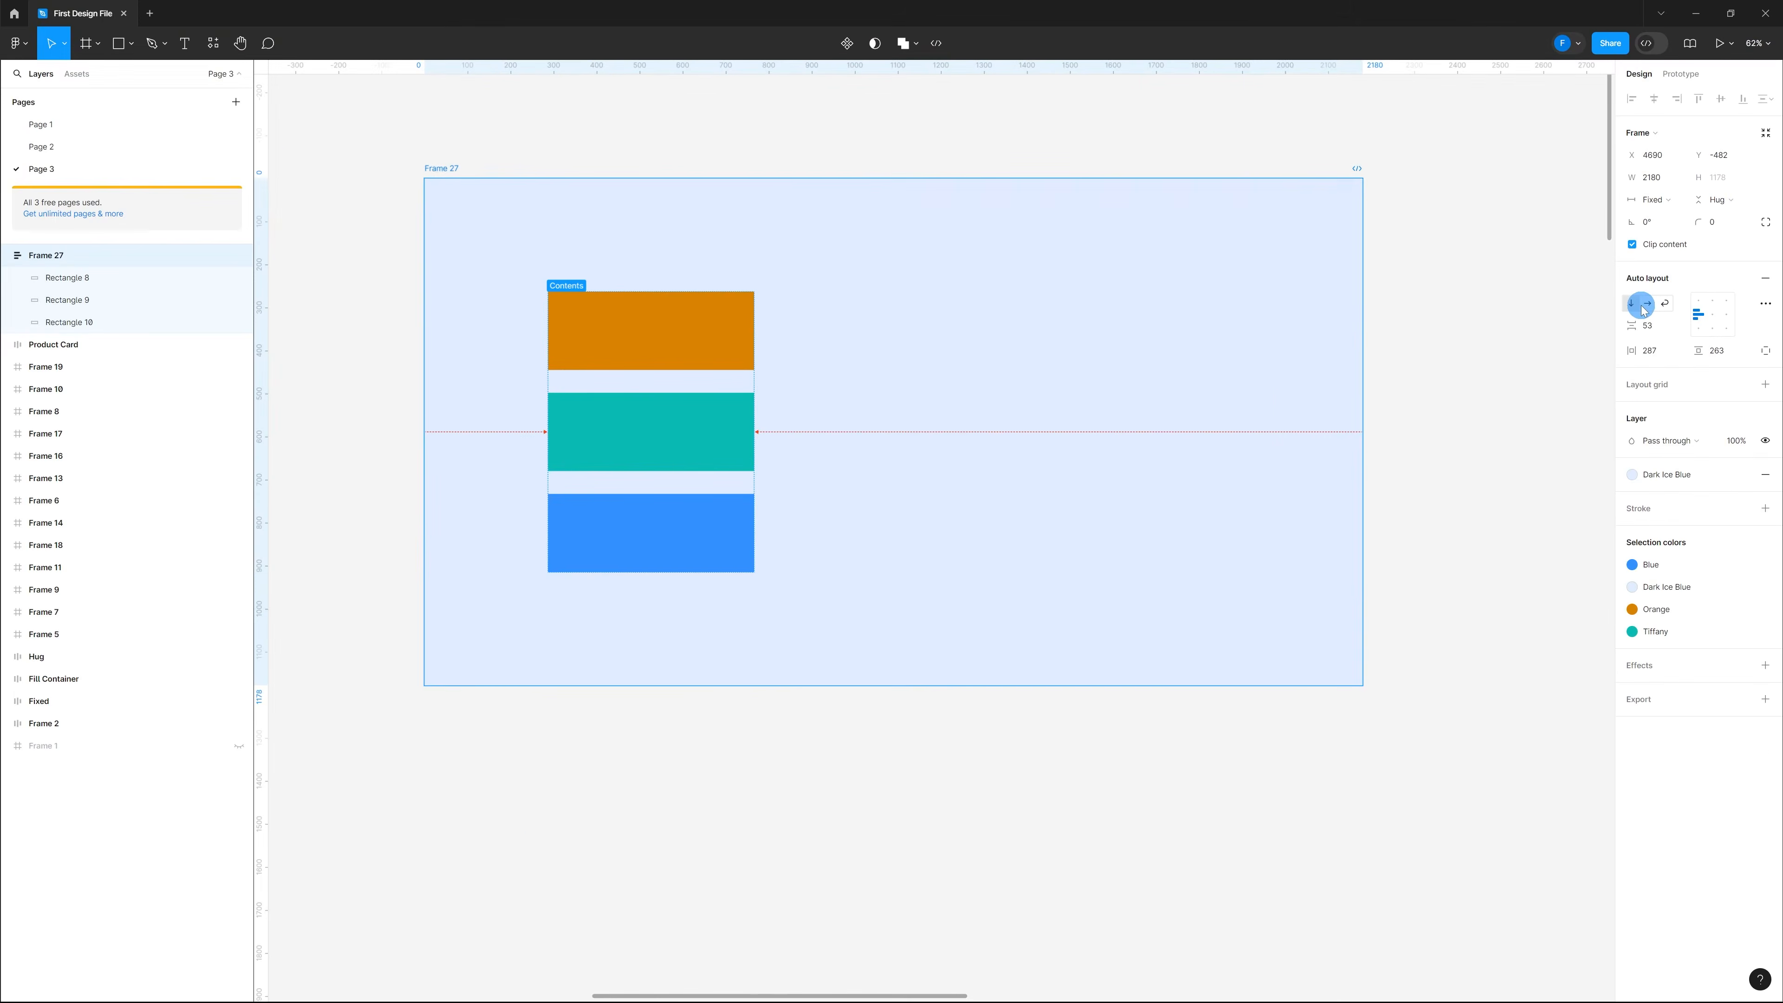
click(1650, 305)
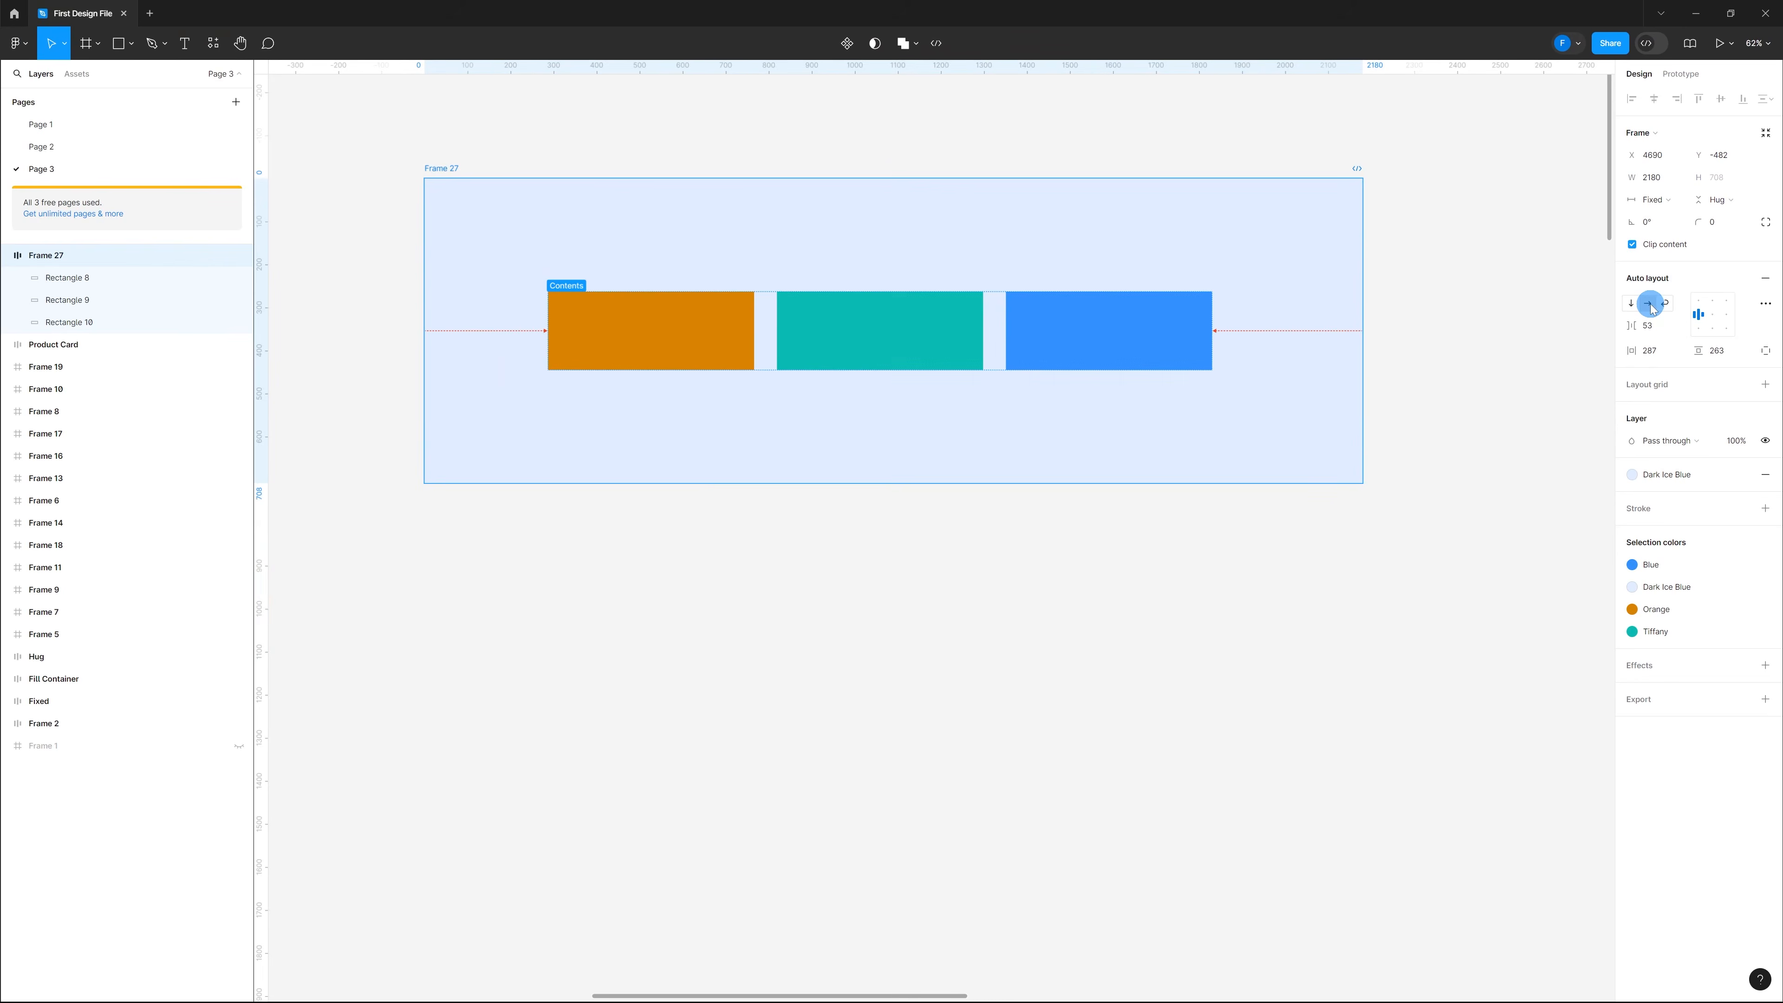
click(1665, 303)
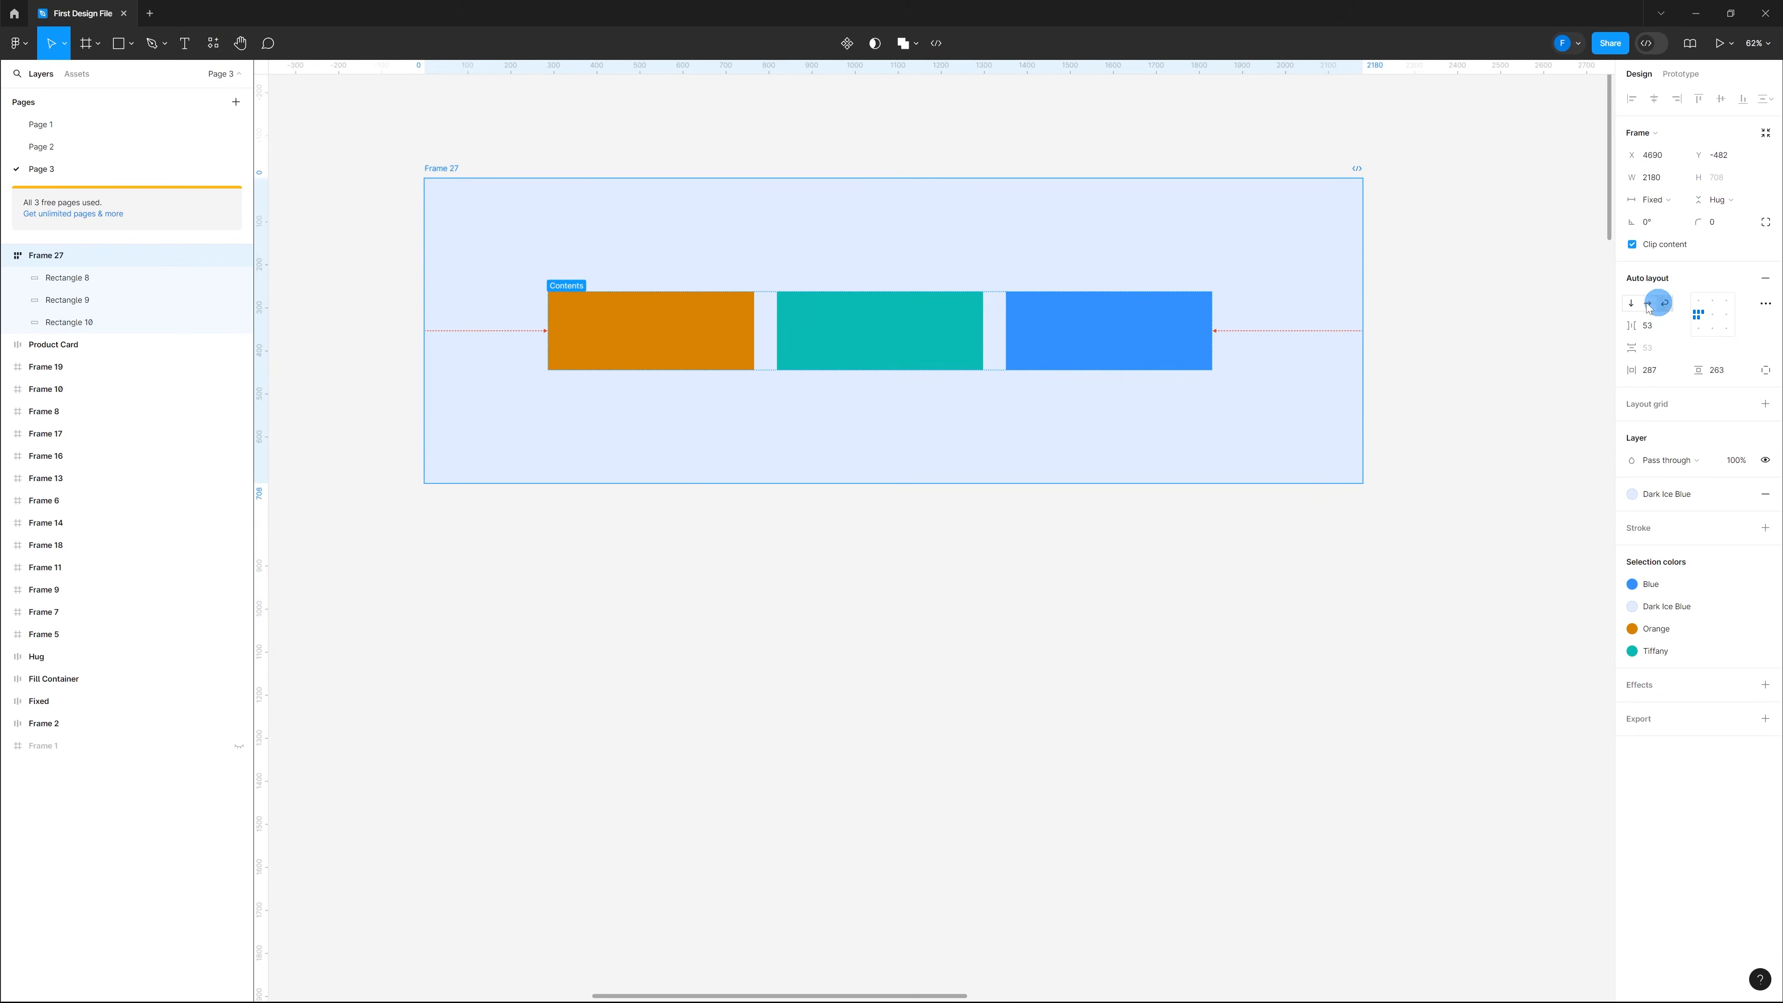
drag(1360, 295, 1251, 318)
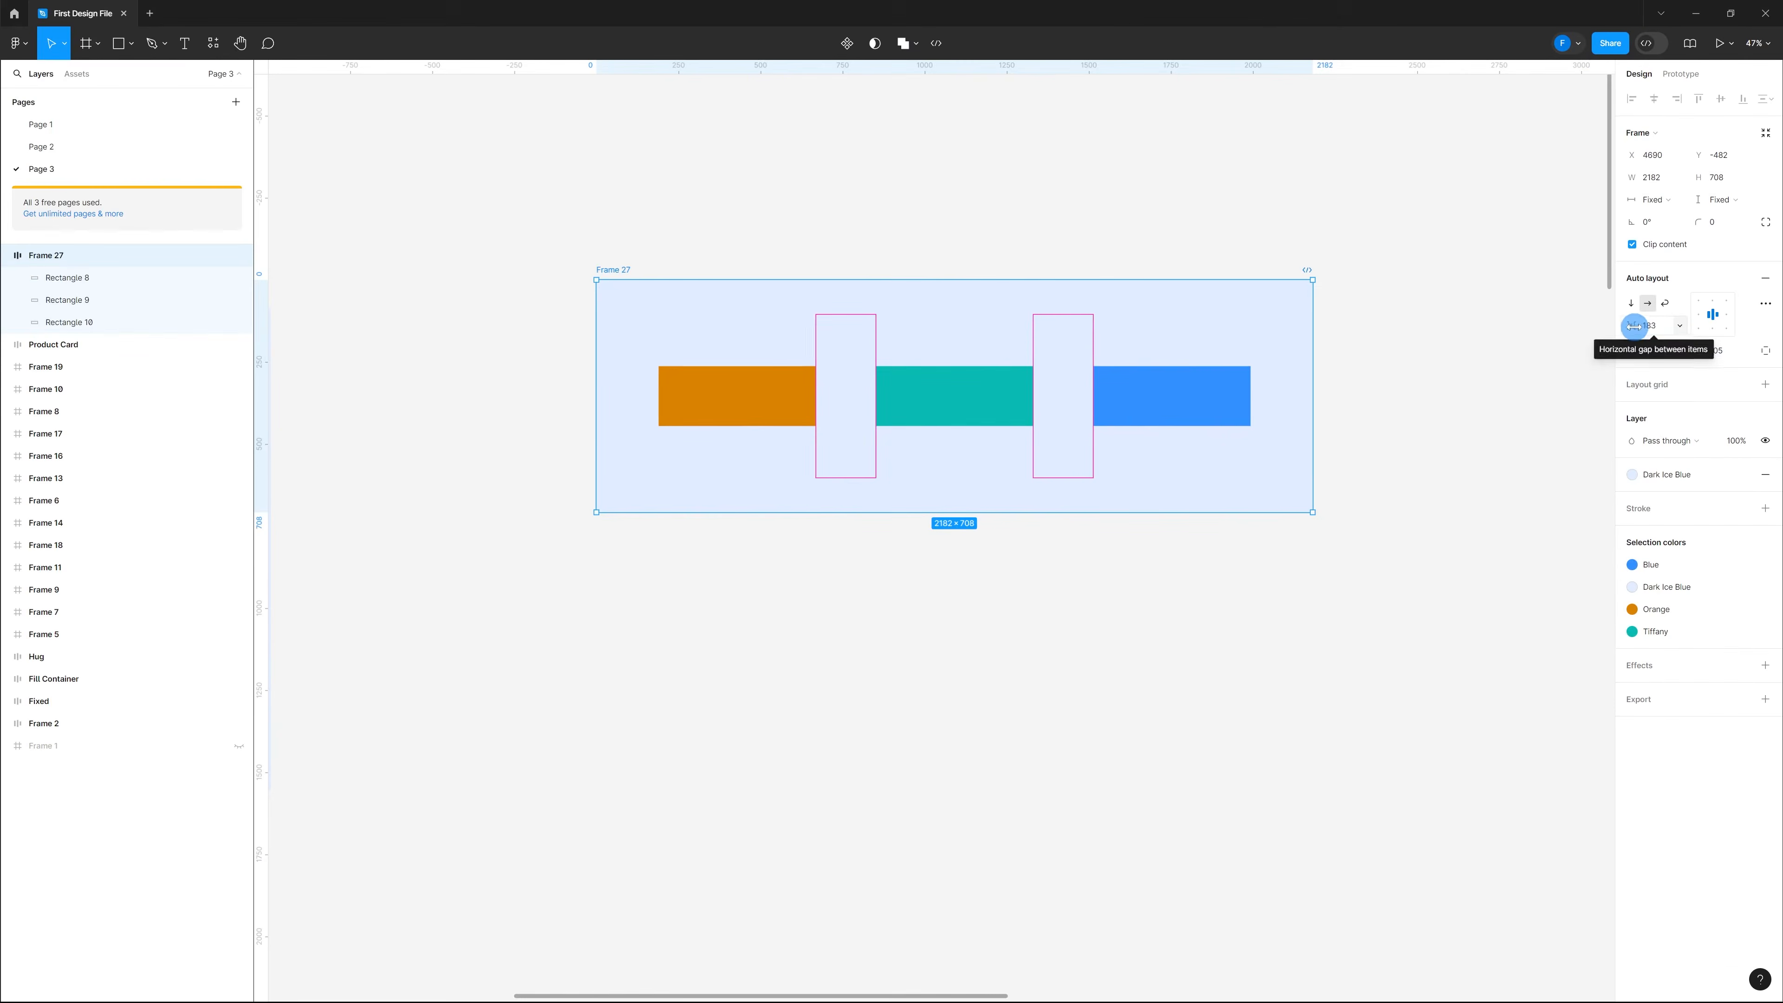
Step: Widen the horizontal gap between the rectangles to 251 and try different content alignments, ending with centre
mouse_move(1646, 327)
mouse_down()
mouse_move(1717, 329)
mouse_move(1601, 330)
mouse_move(1680, 334)
mouse_up()
click(489, 732)
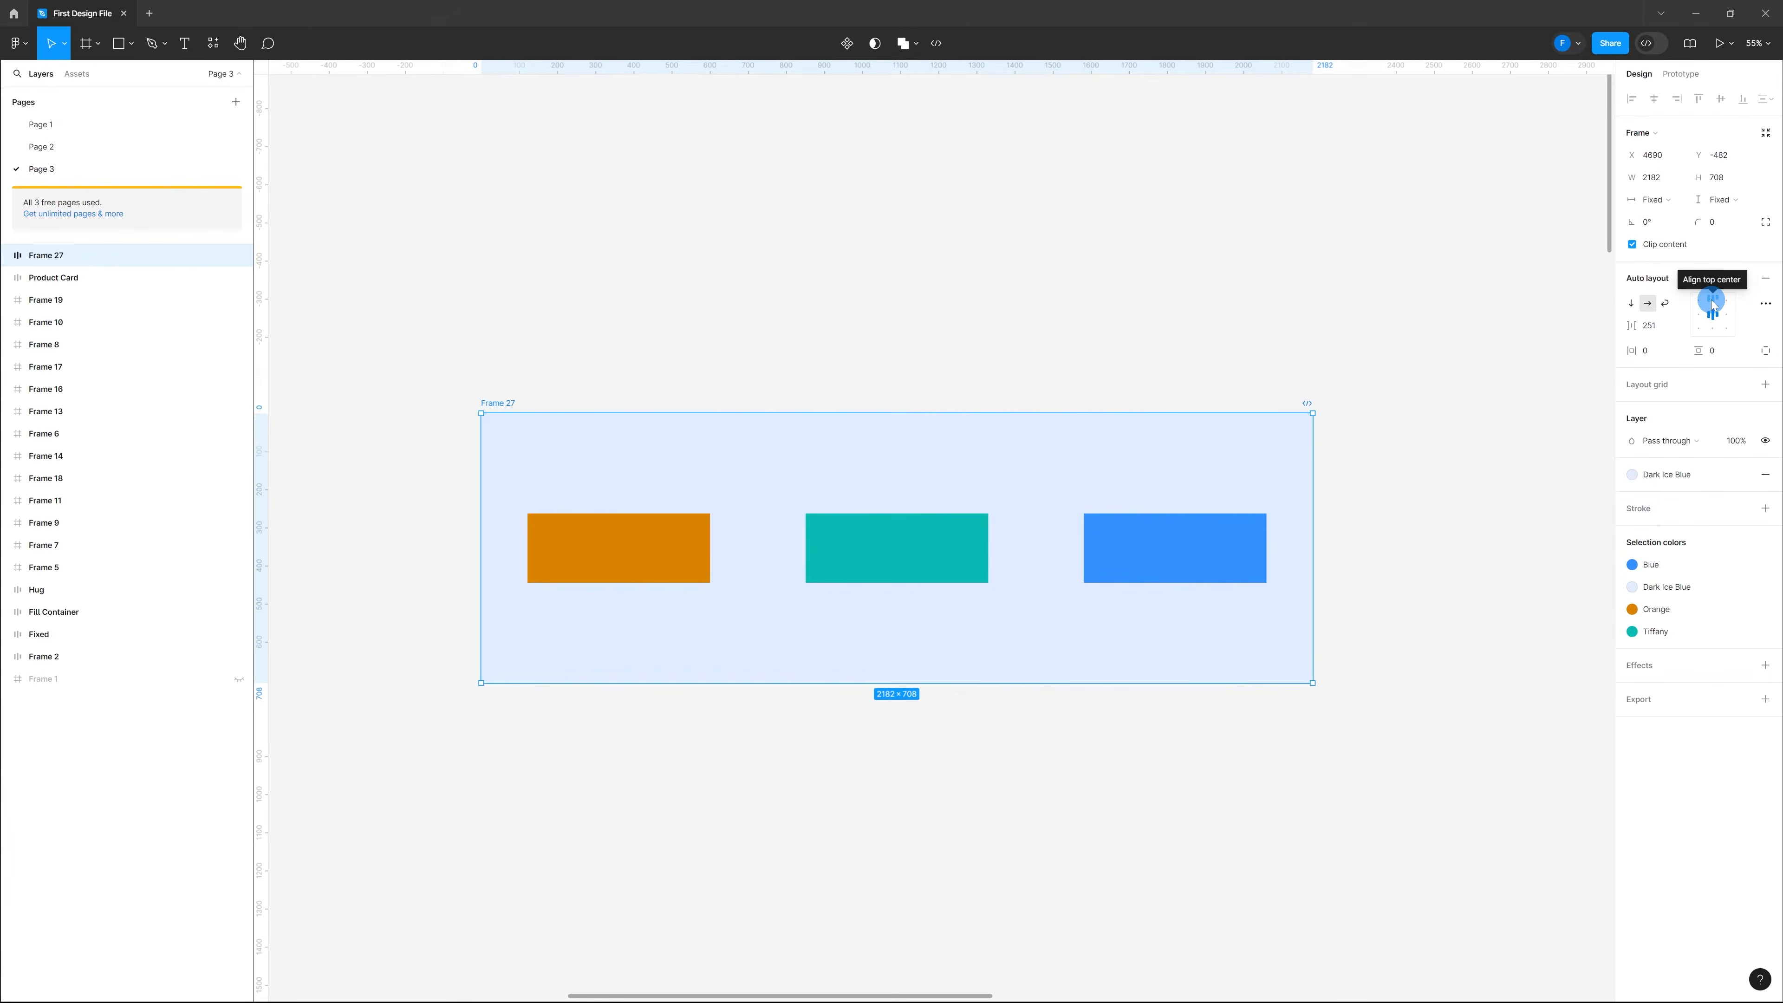
click(1714, 302)
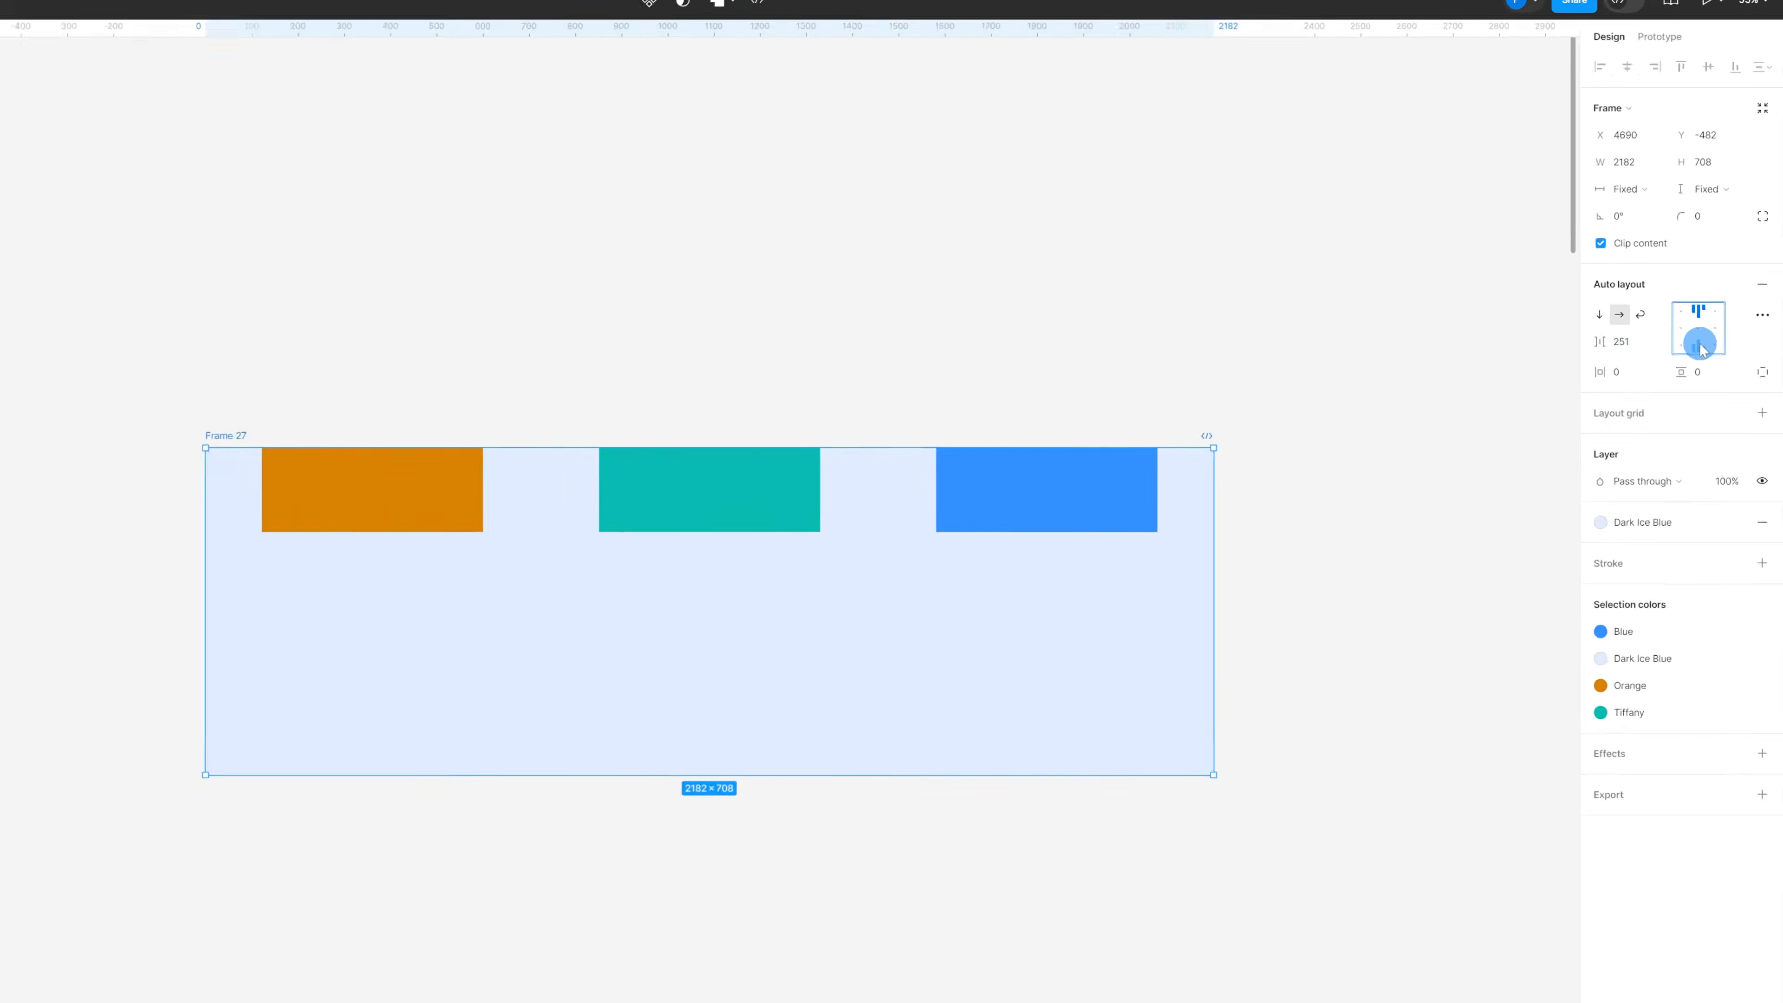
click(1605, 453)
click(1699, 316)
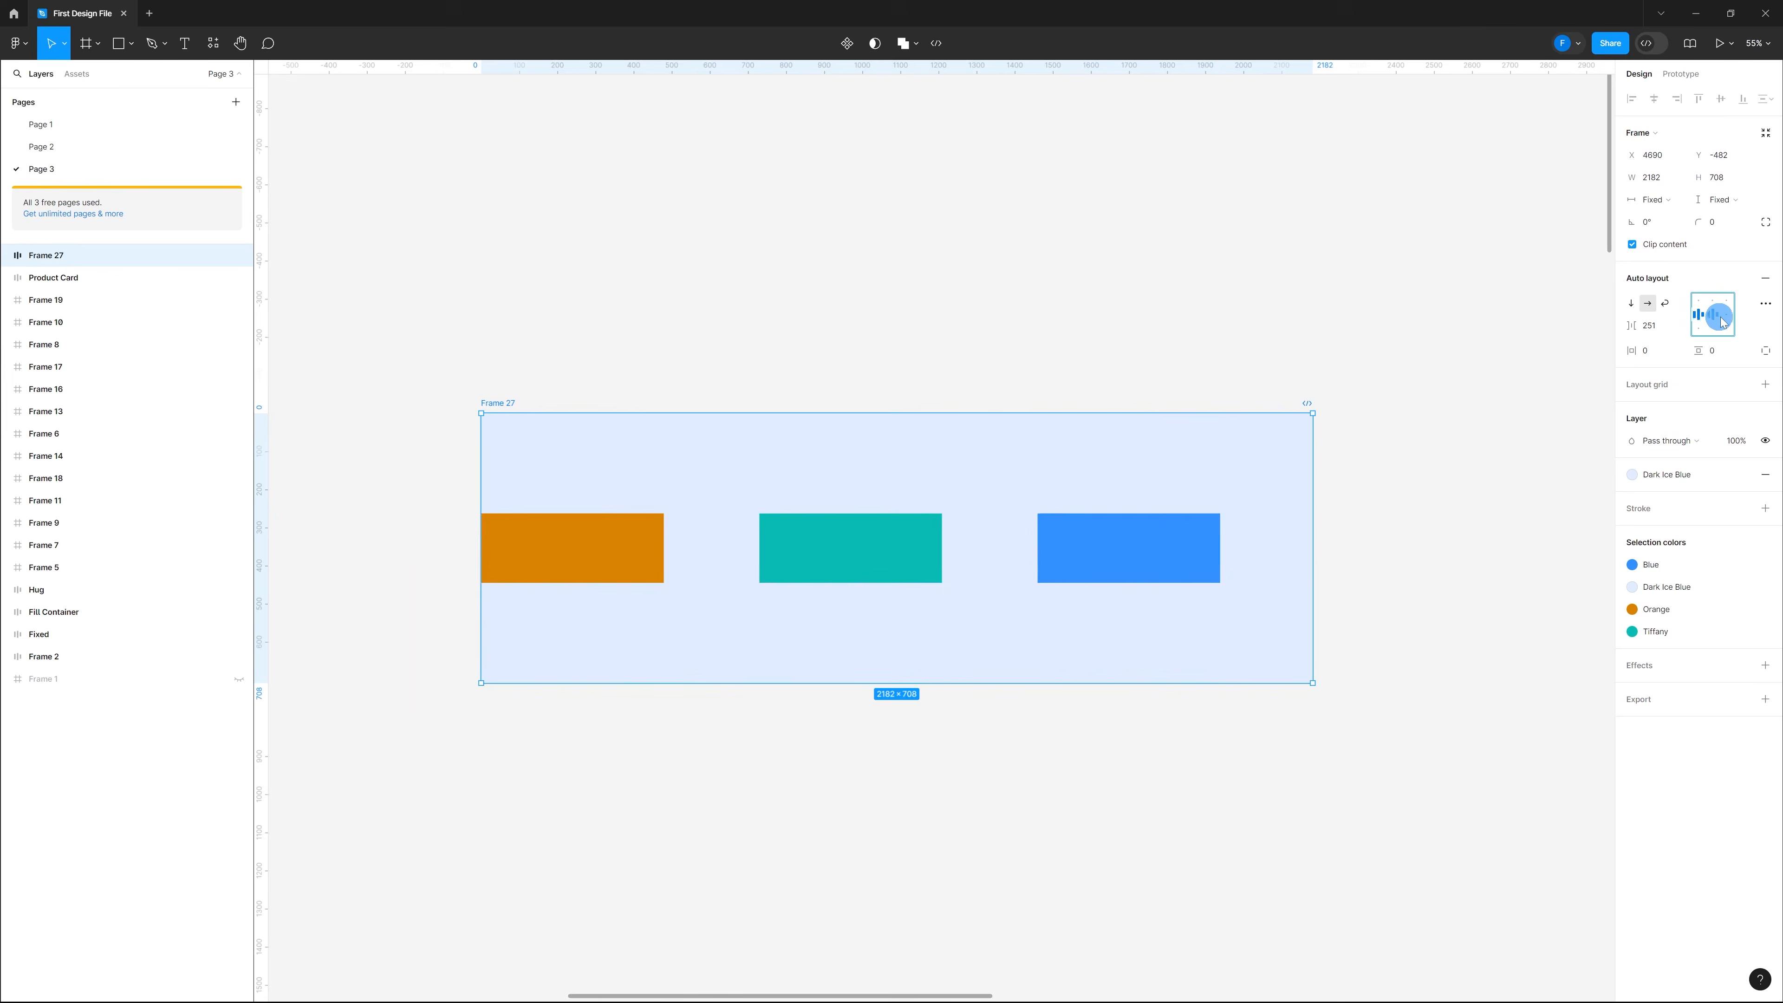
click(1727, 315)
click(1718, 320)
click(717, 624)
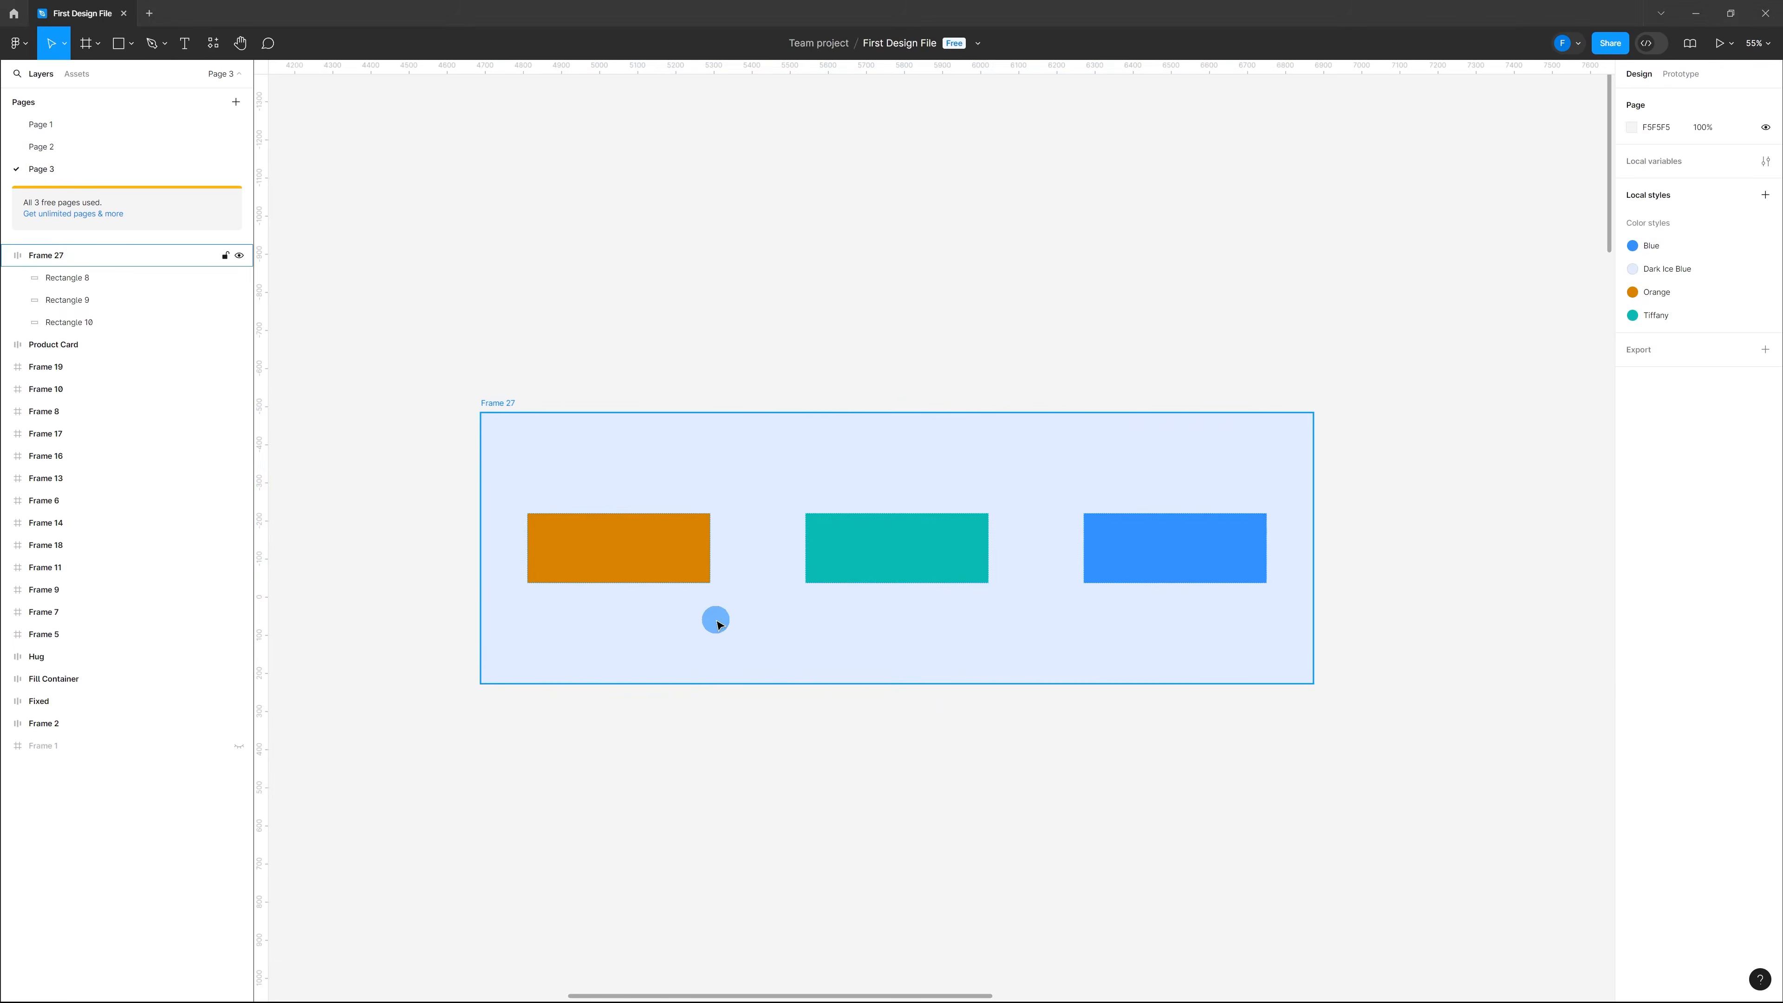
Step: Set the gap between the frame's rectangles to Auto and test the spacing in the vertical and horizontal directions
click(769, 636)
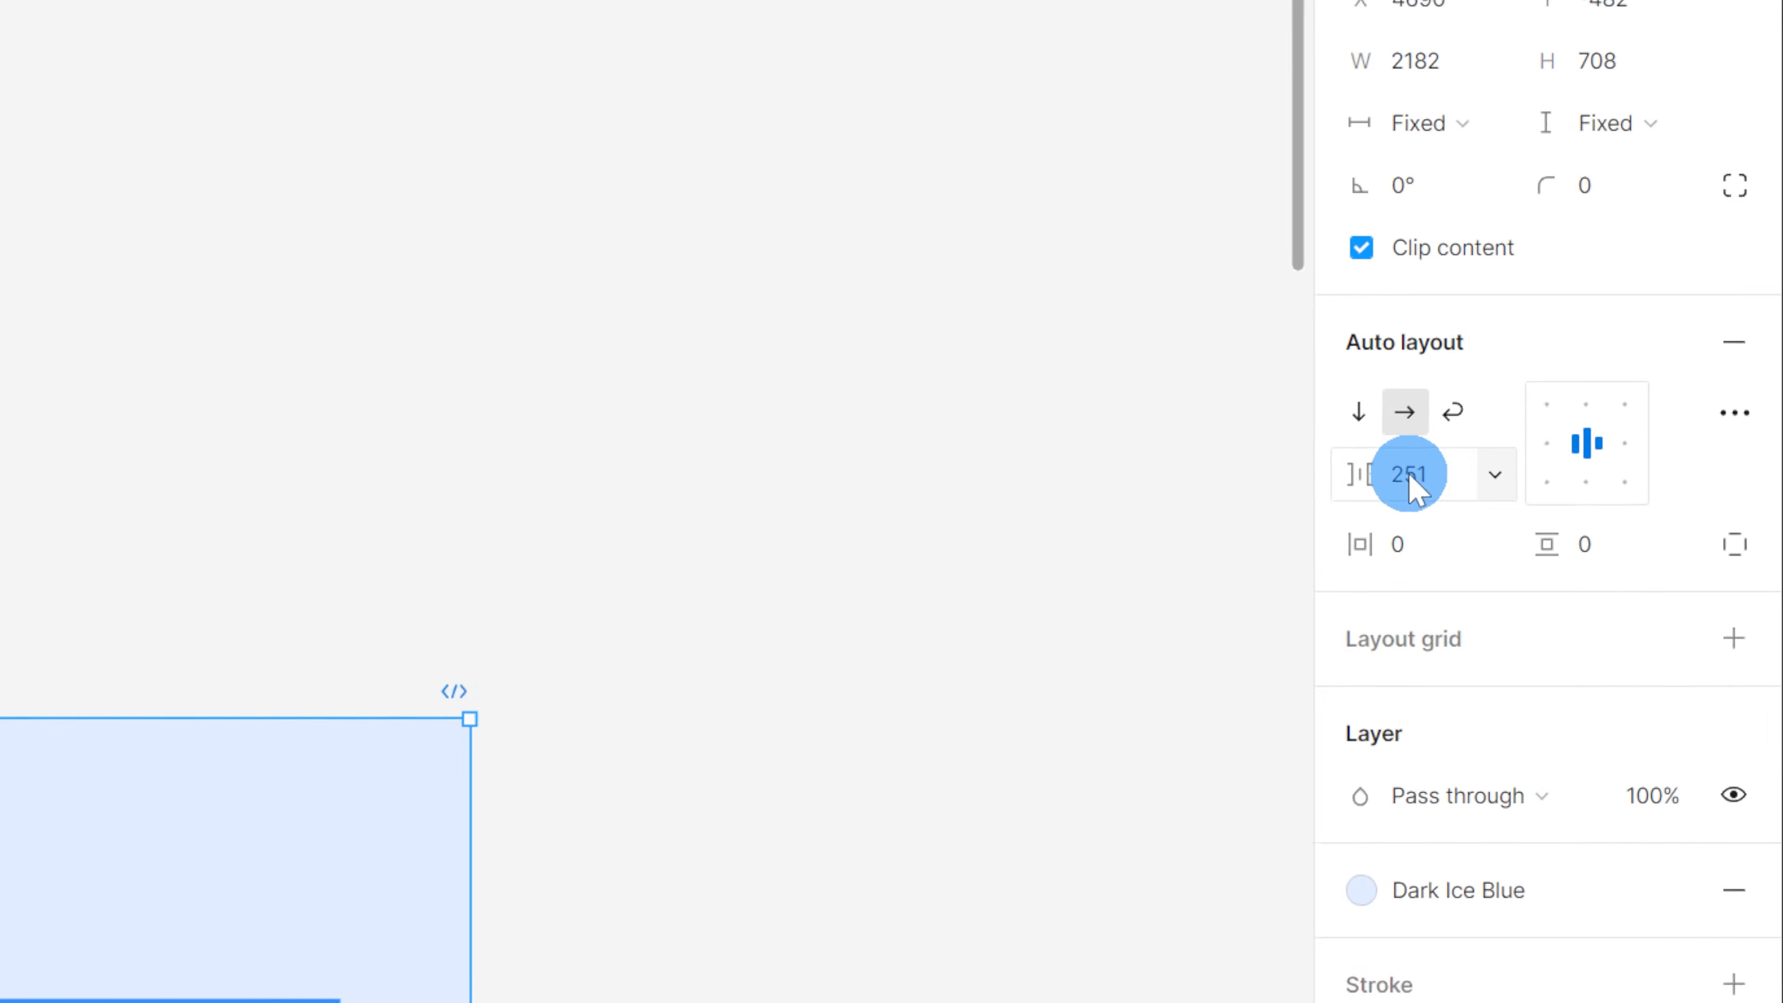
click(1651, 329)
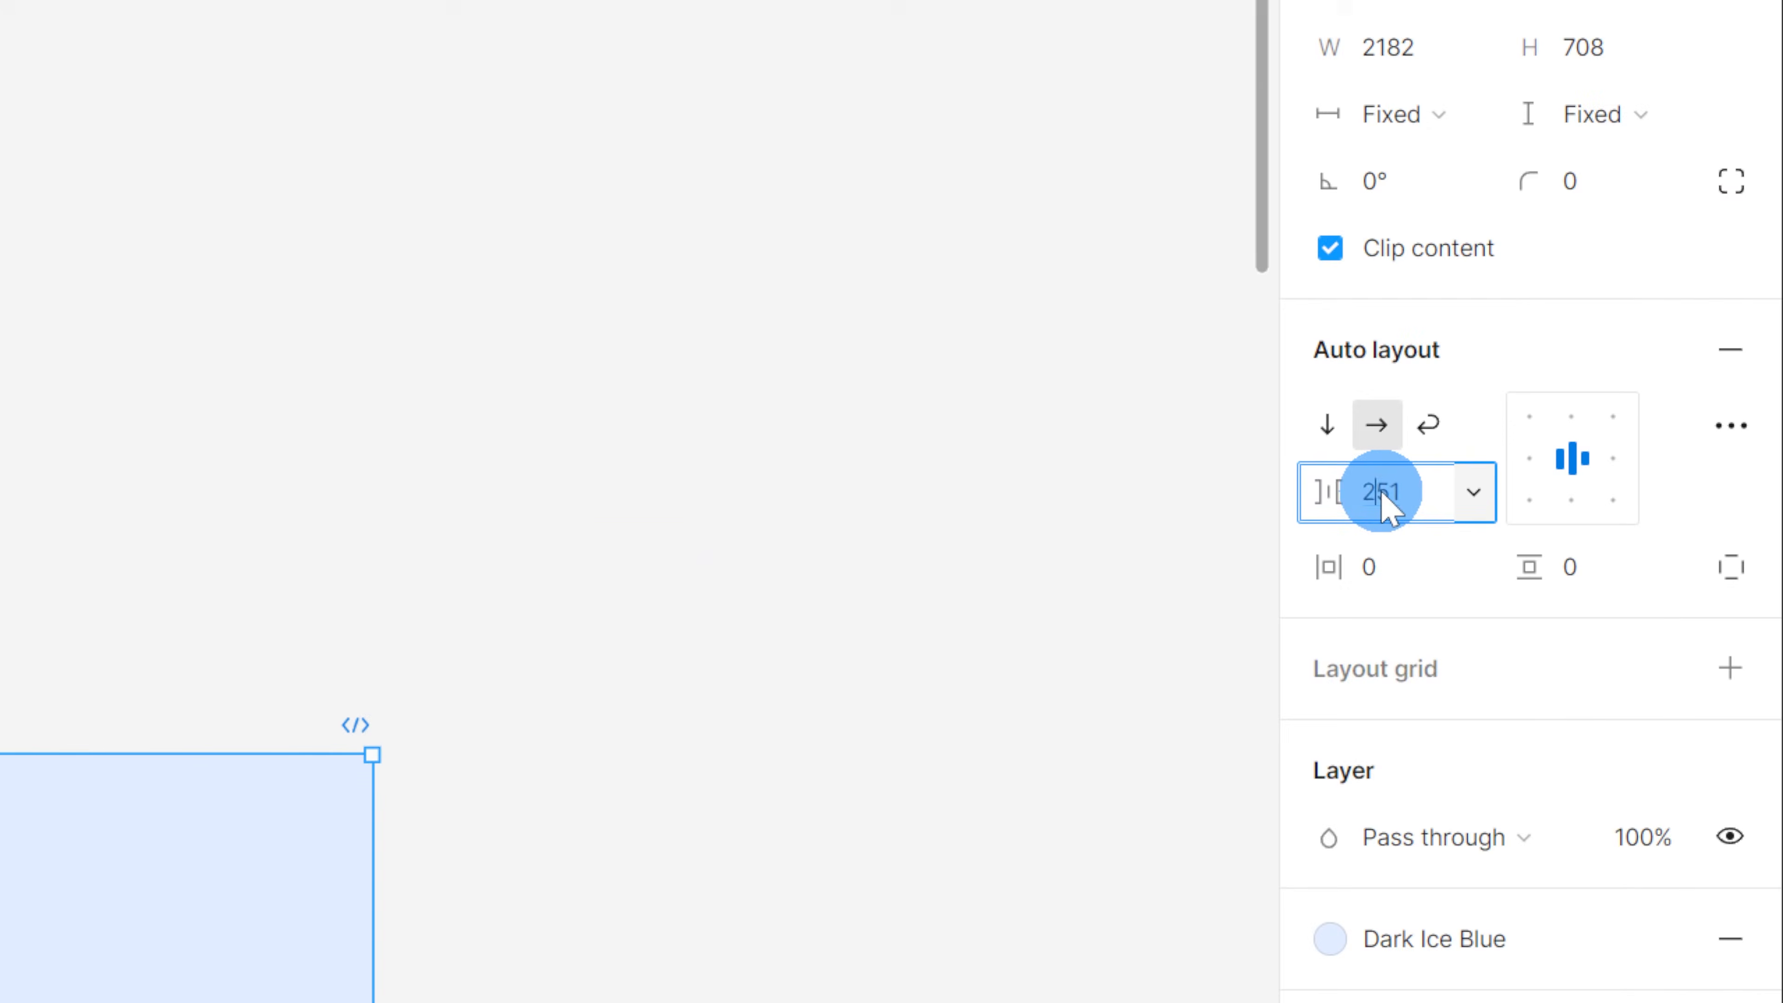
text(aut)
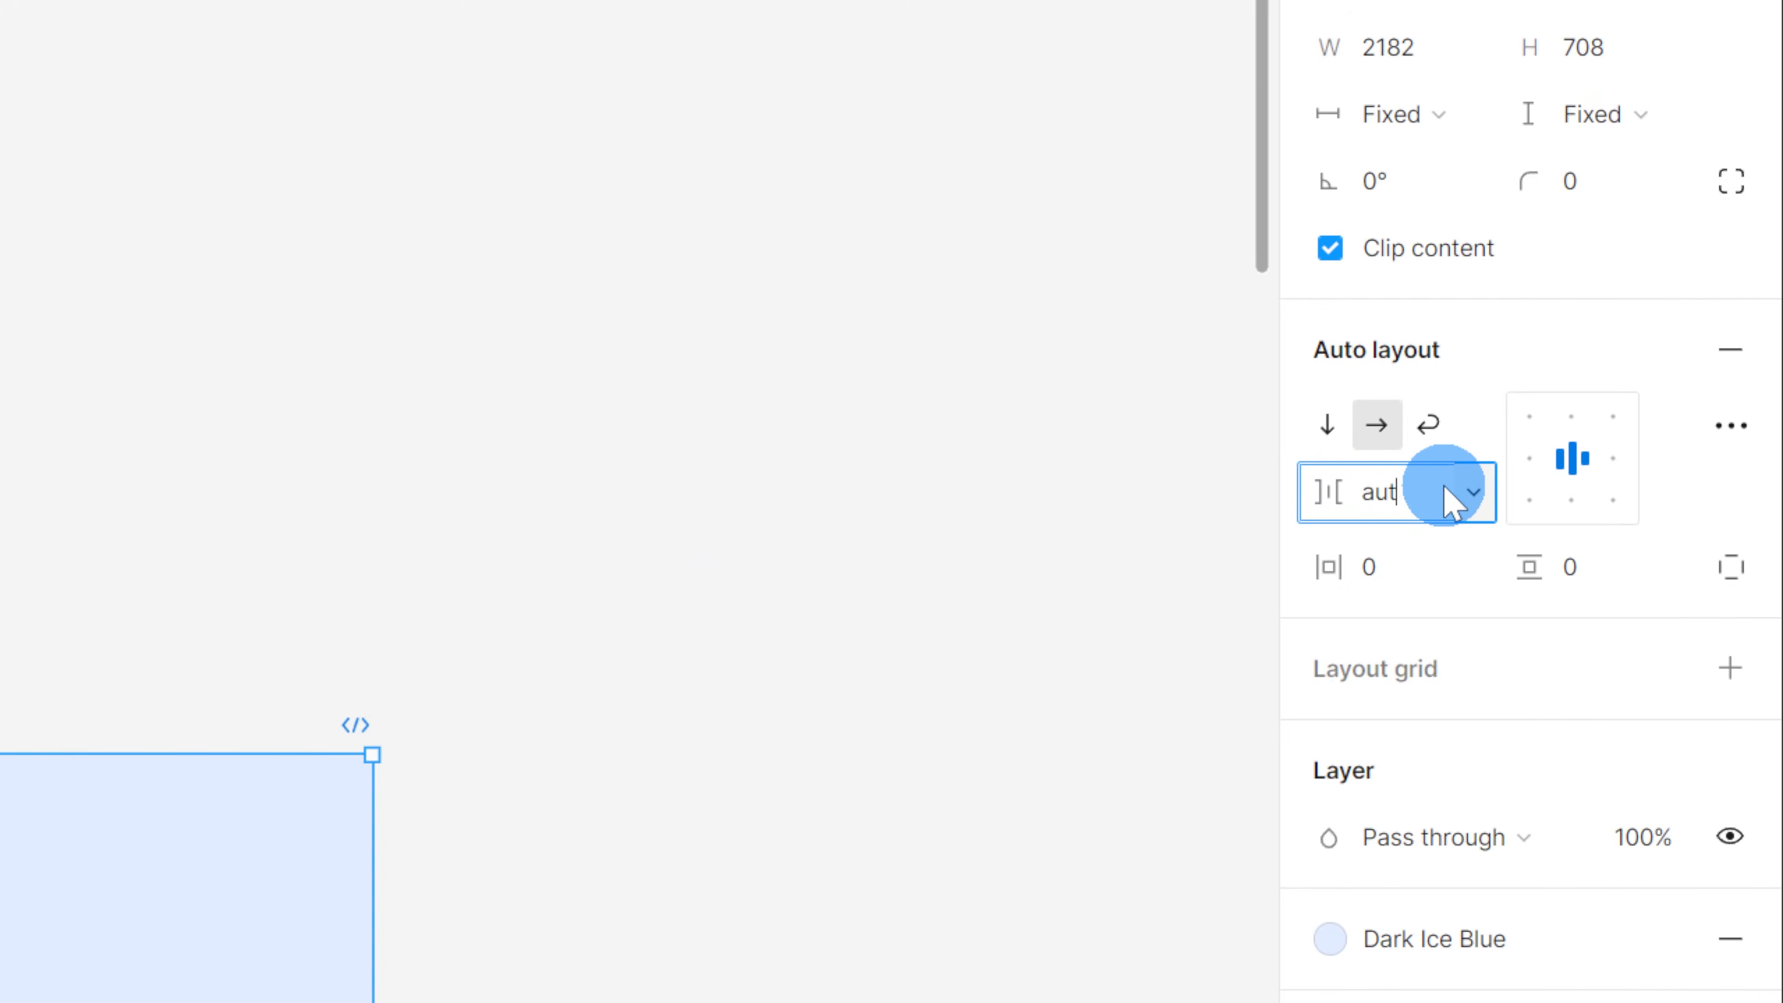
text(o)
key(Return)
double_click(1578, 459)
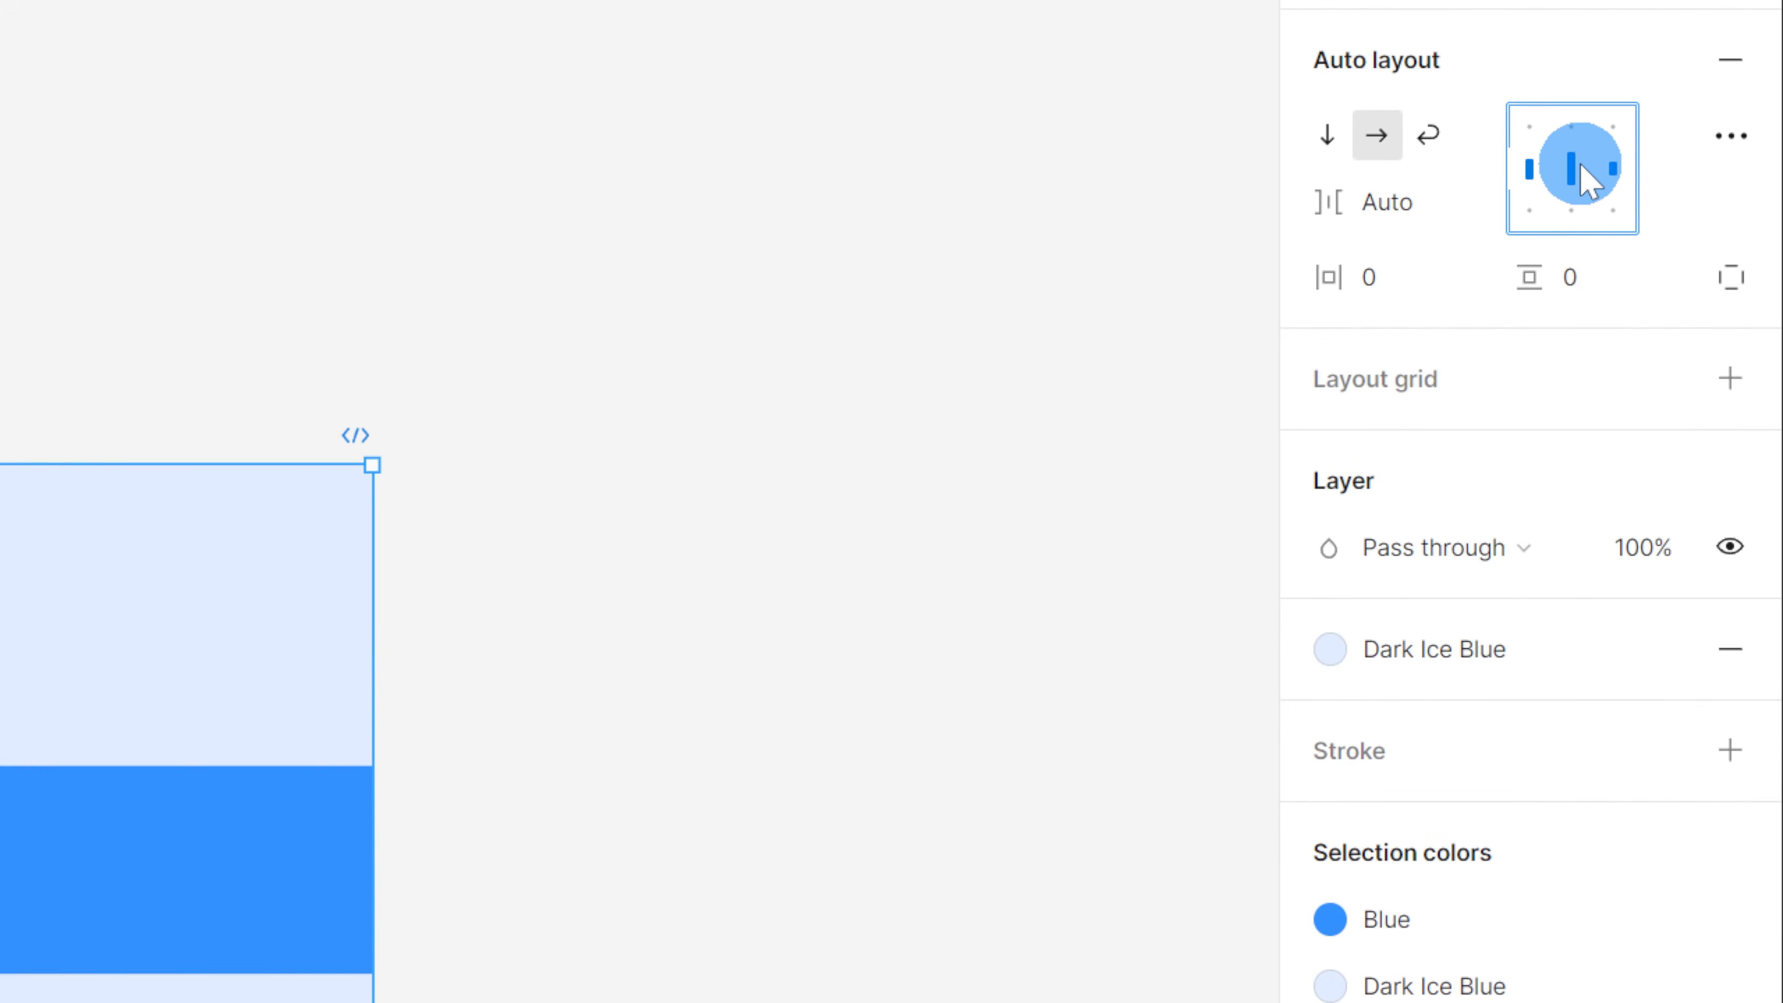
double_click(1576, 459)
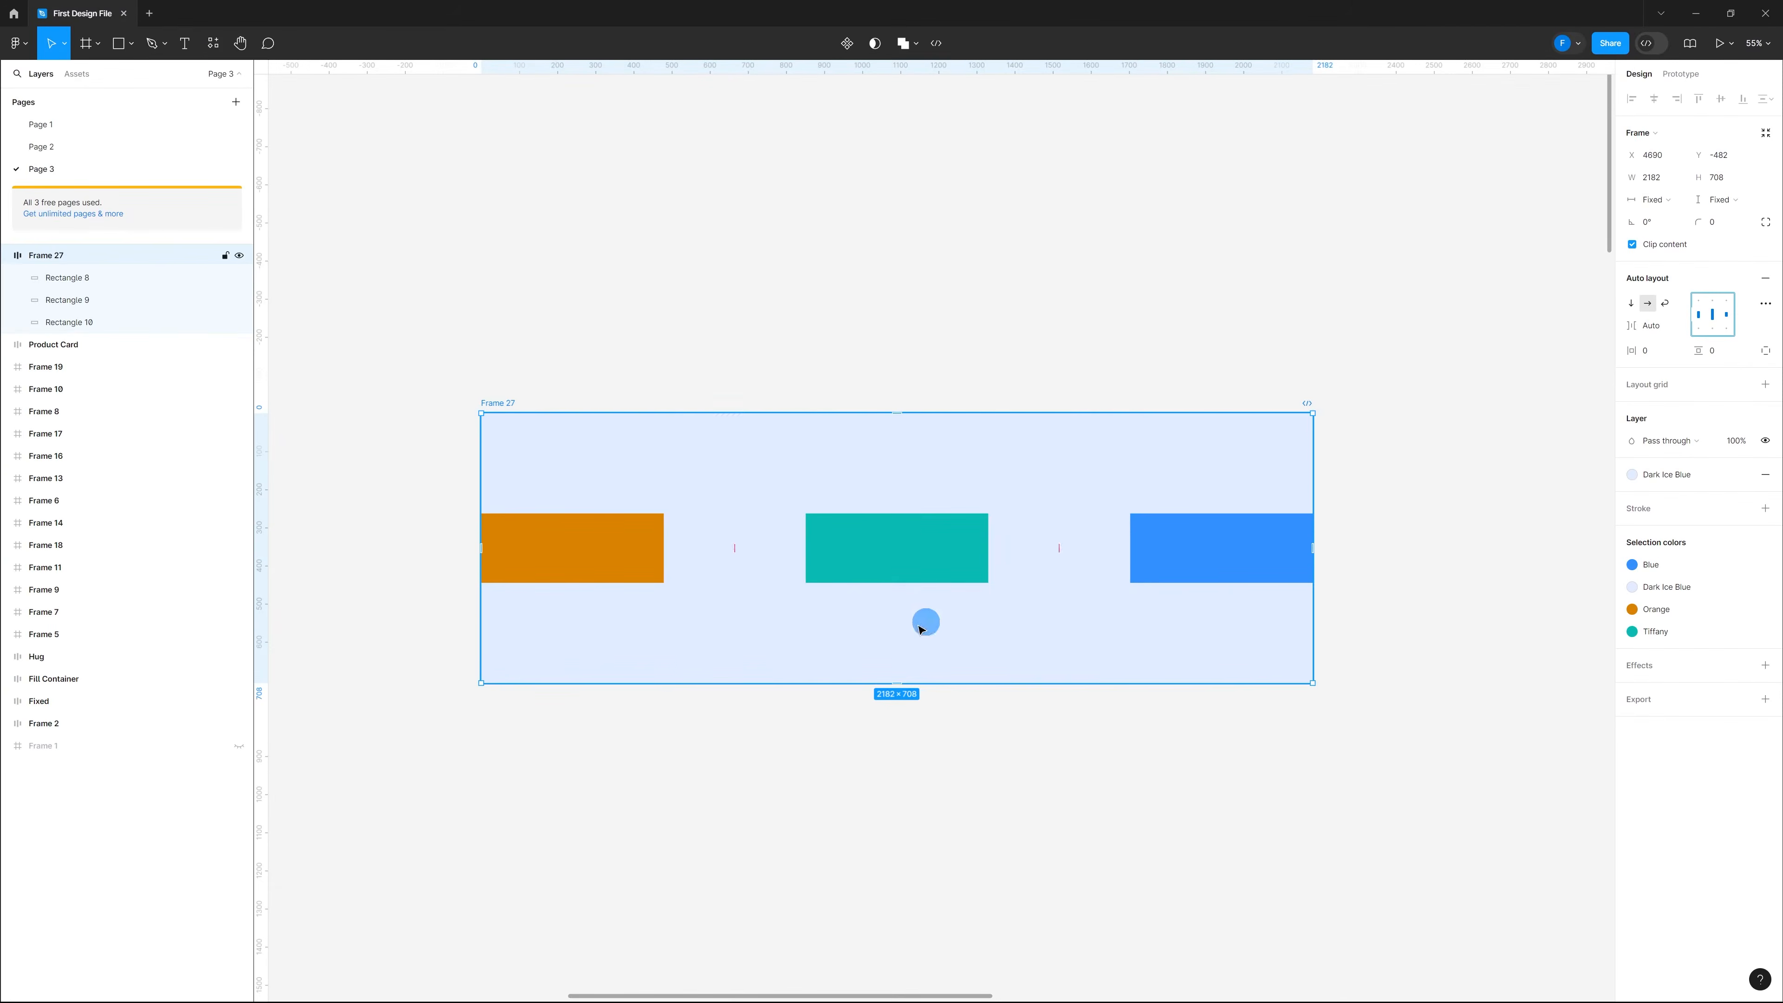
click(1633, 304)
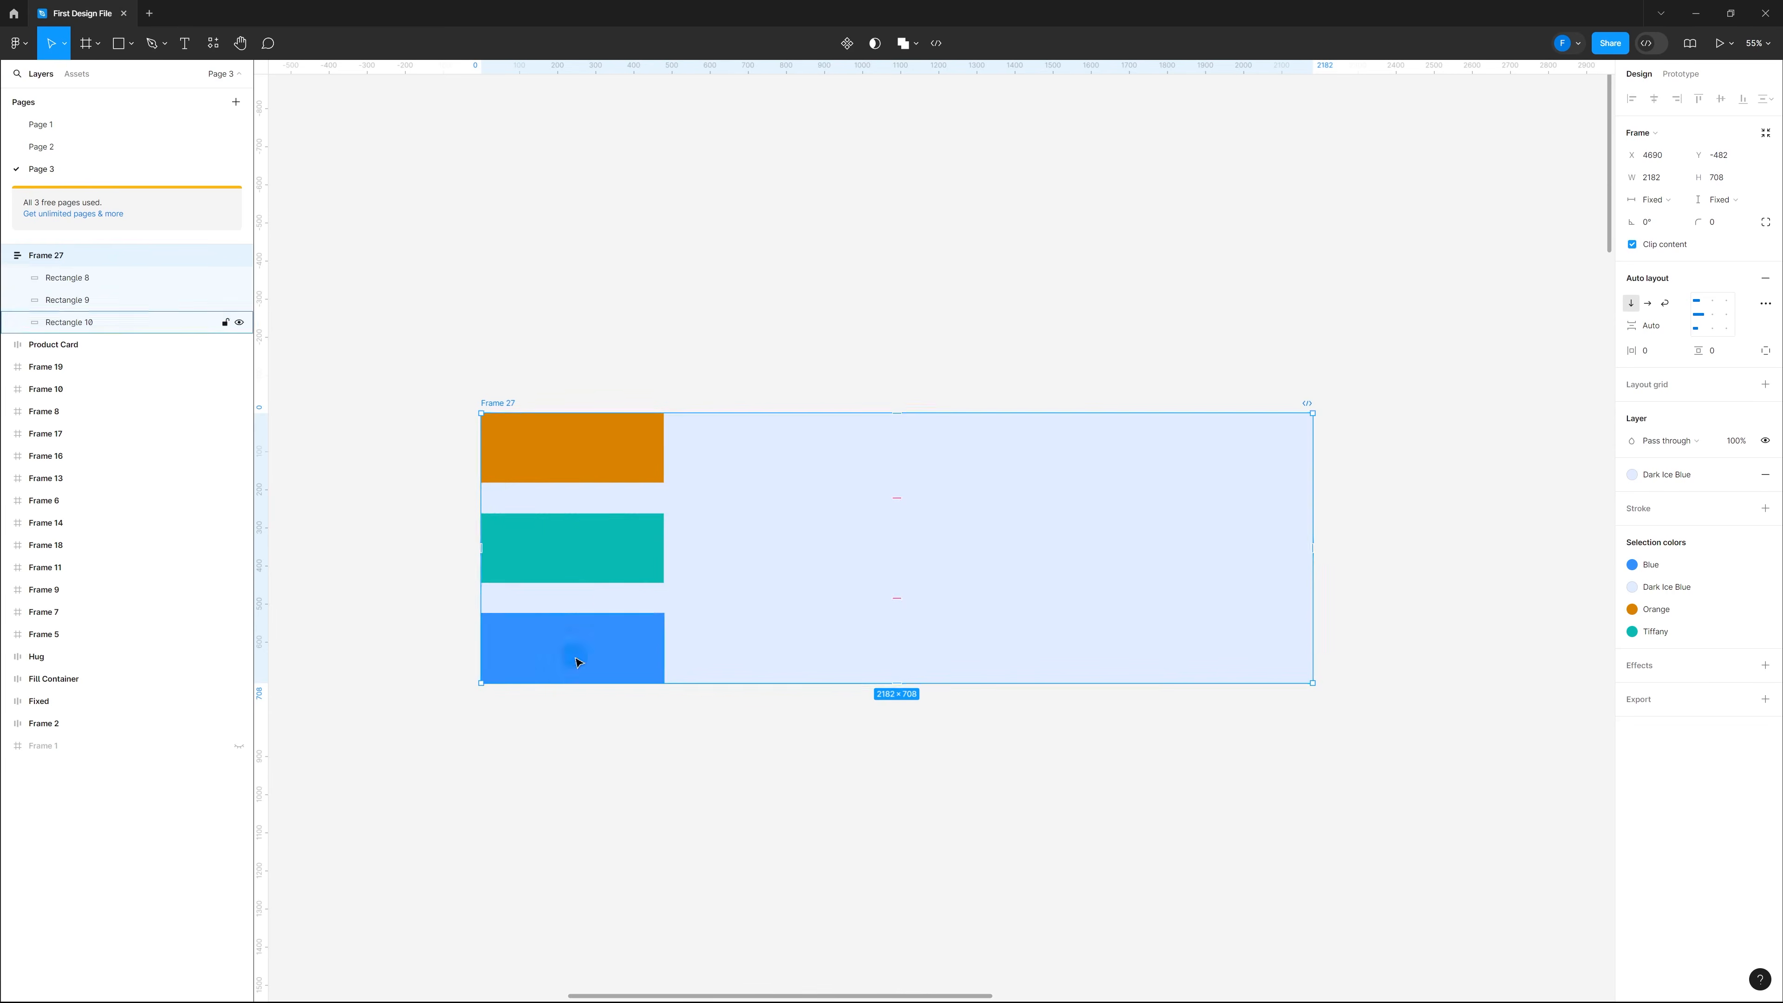
click(1648, 304)
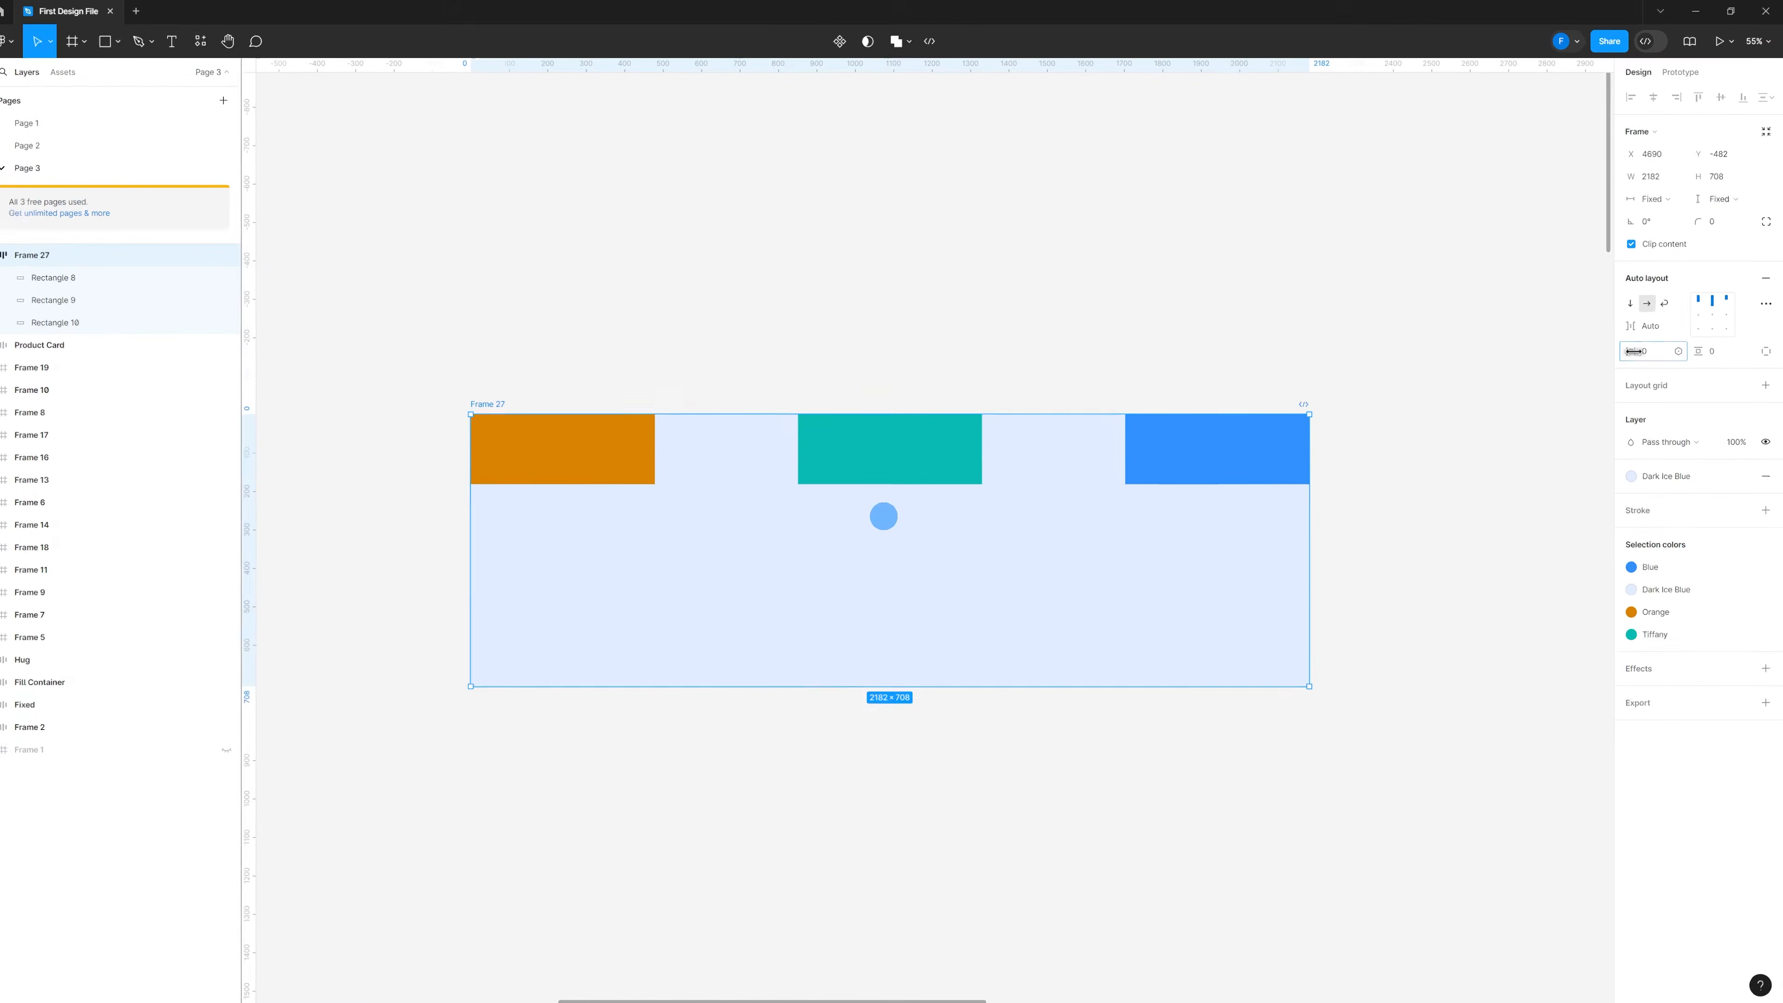
Step: Adjust the frame's side padding on the canvas to 47 on the left and 164 on the right
drag(1490, 403, 1700, 357)
click(1303, 543)
drag(1303, 543, 1244, 563)
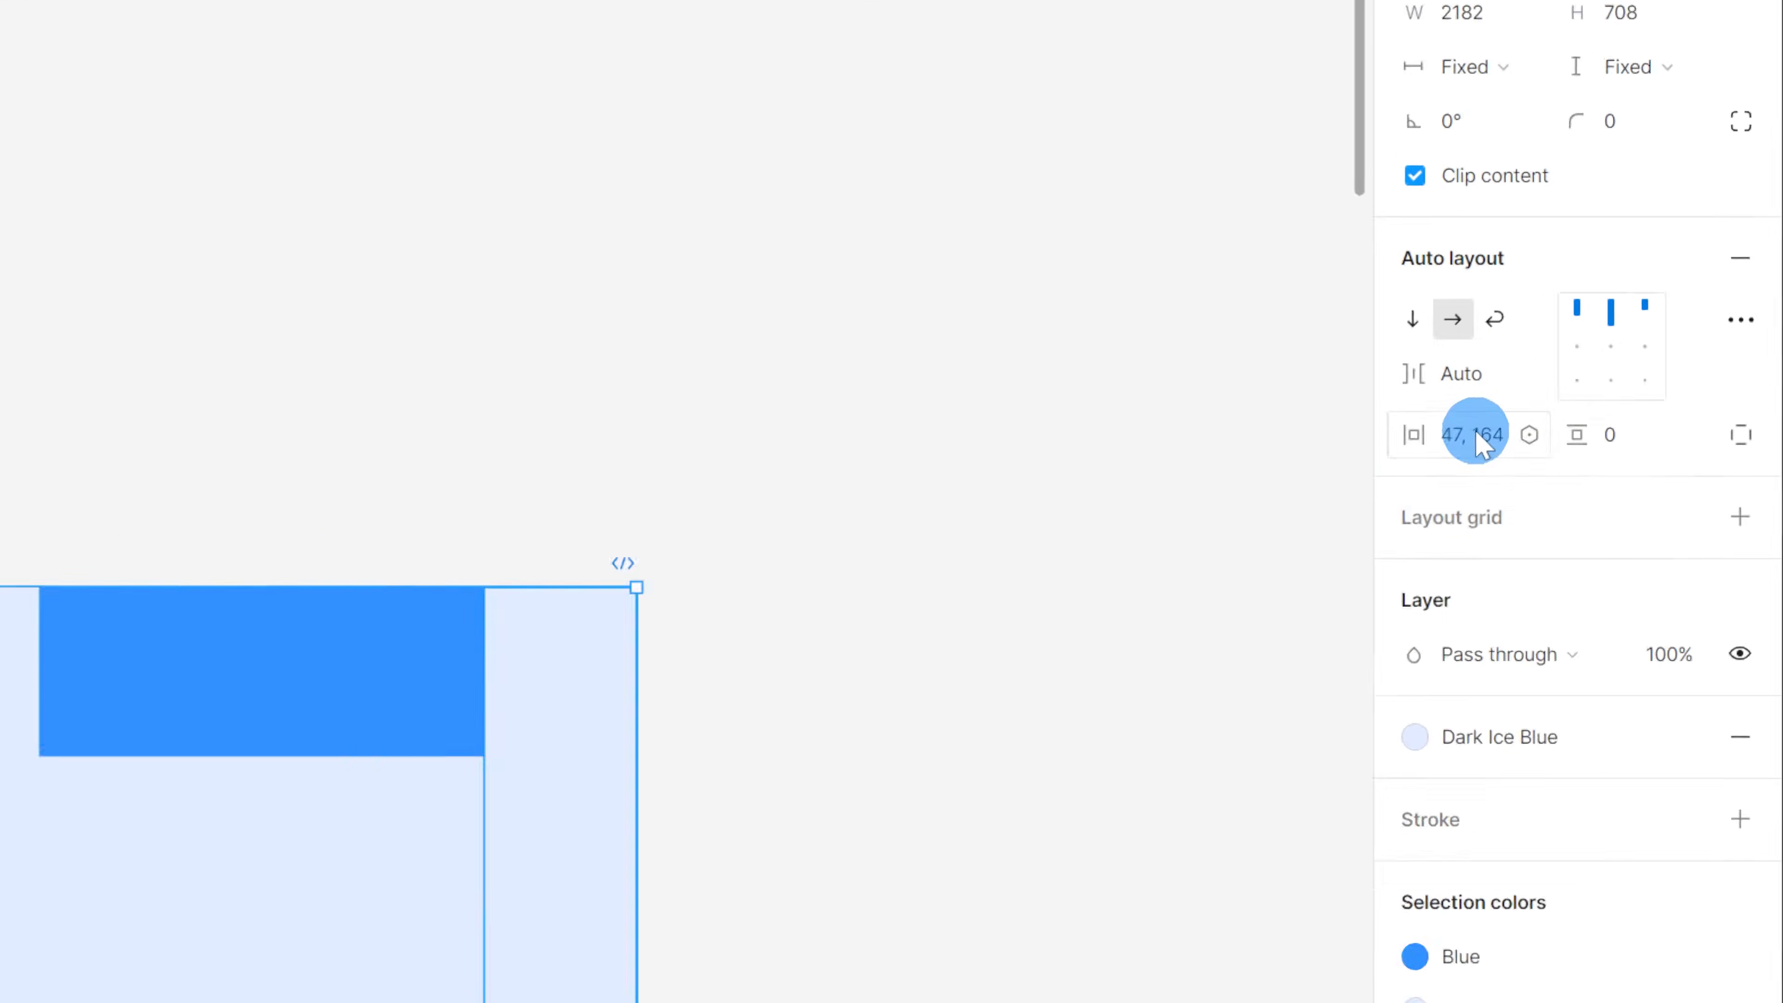
Step: Reset the frame's horizontal padding to 0
click(1474, 436)
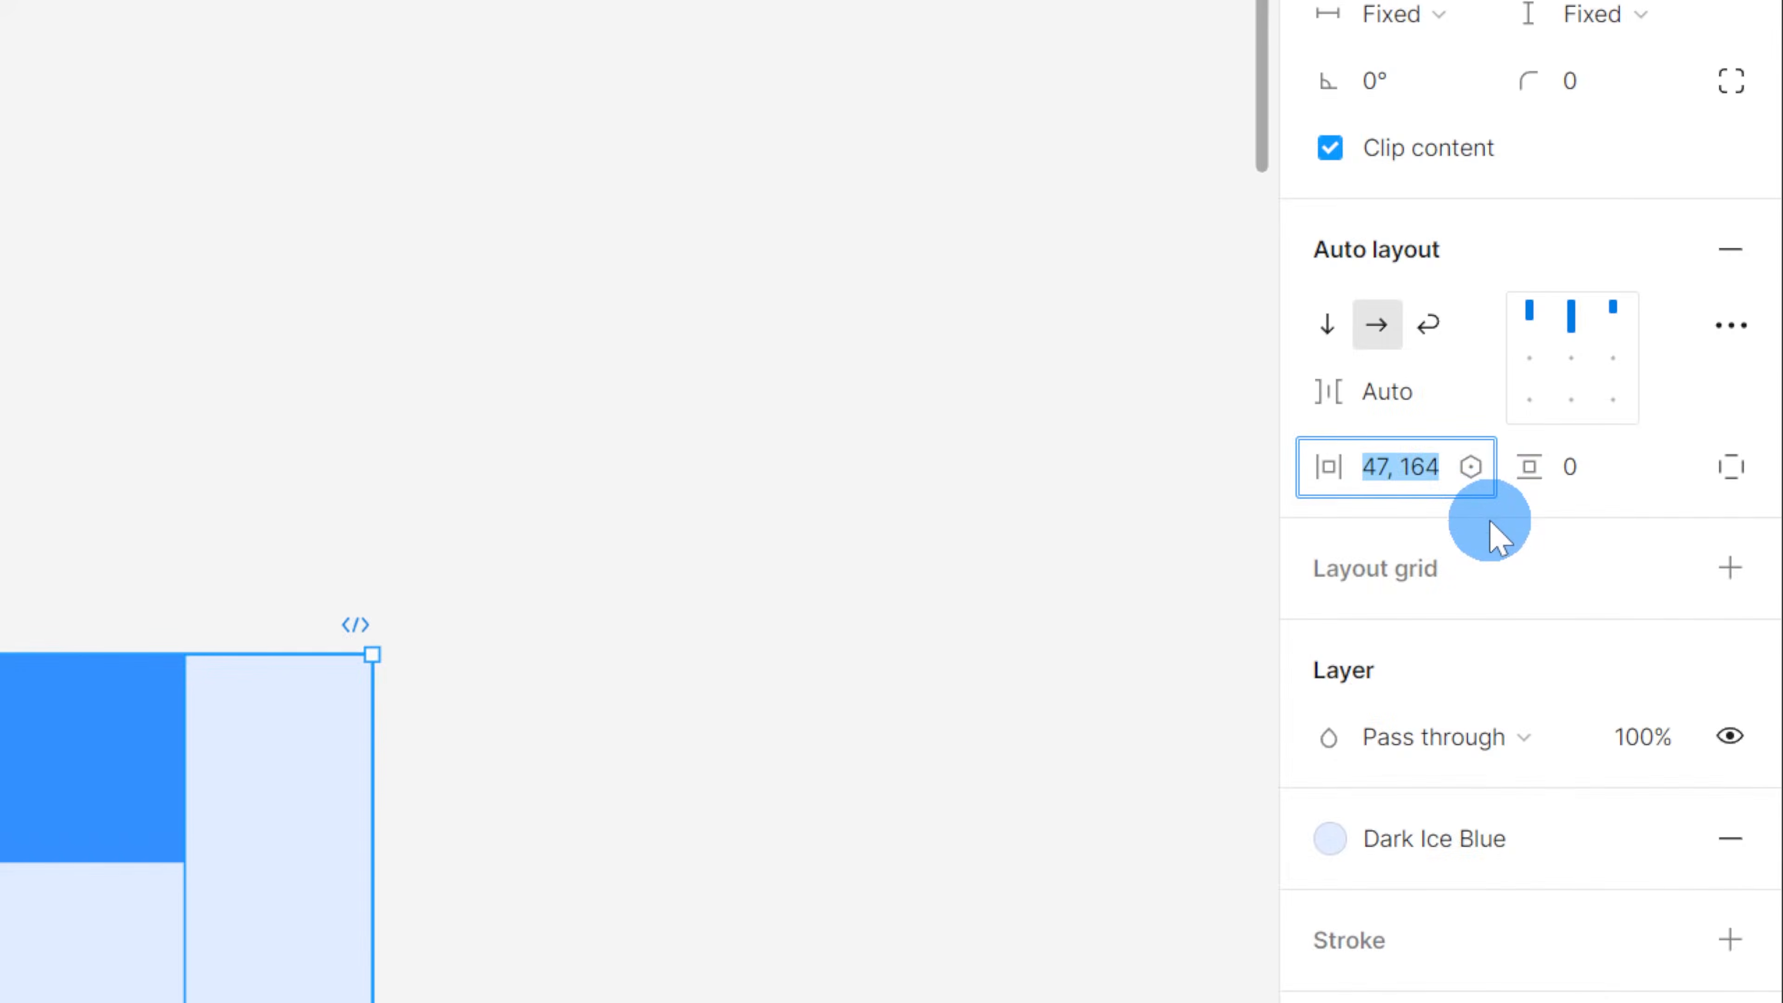
text(0)
key(Return)
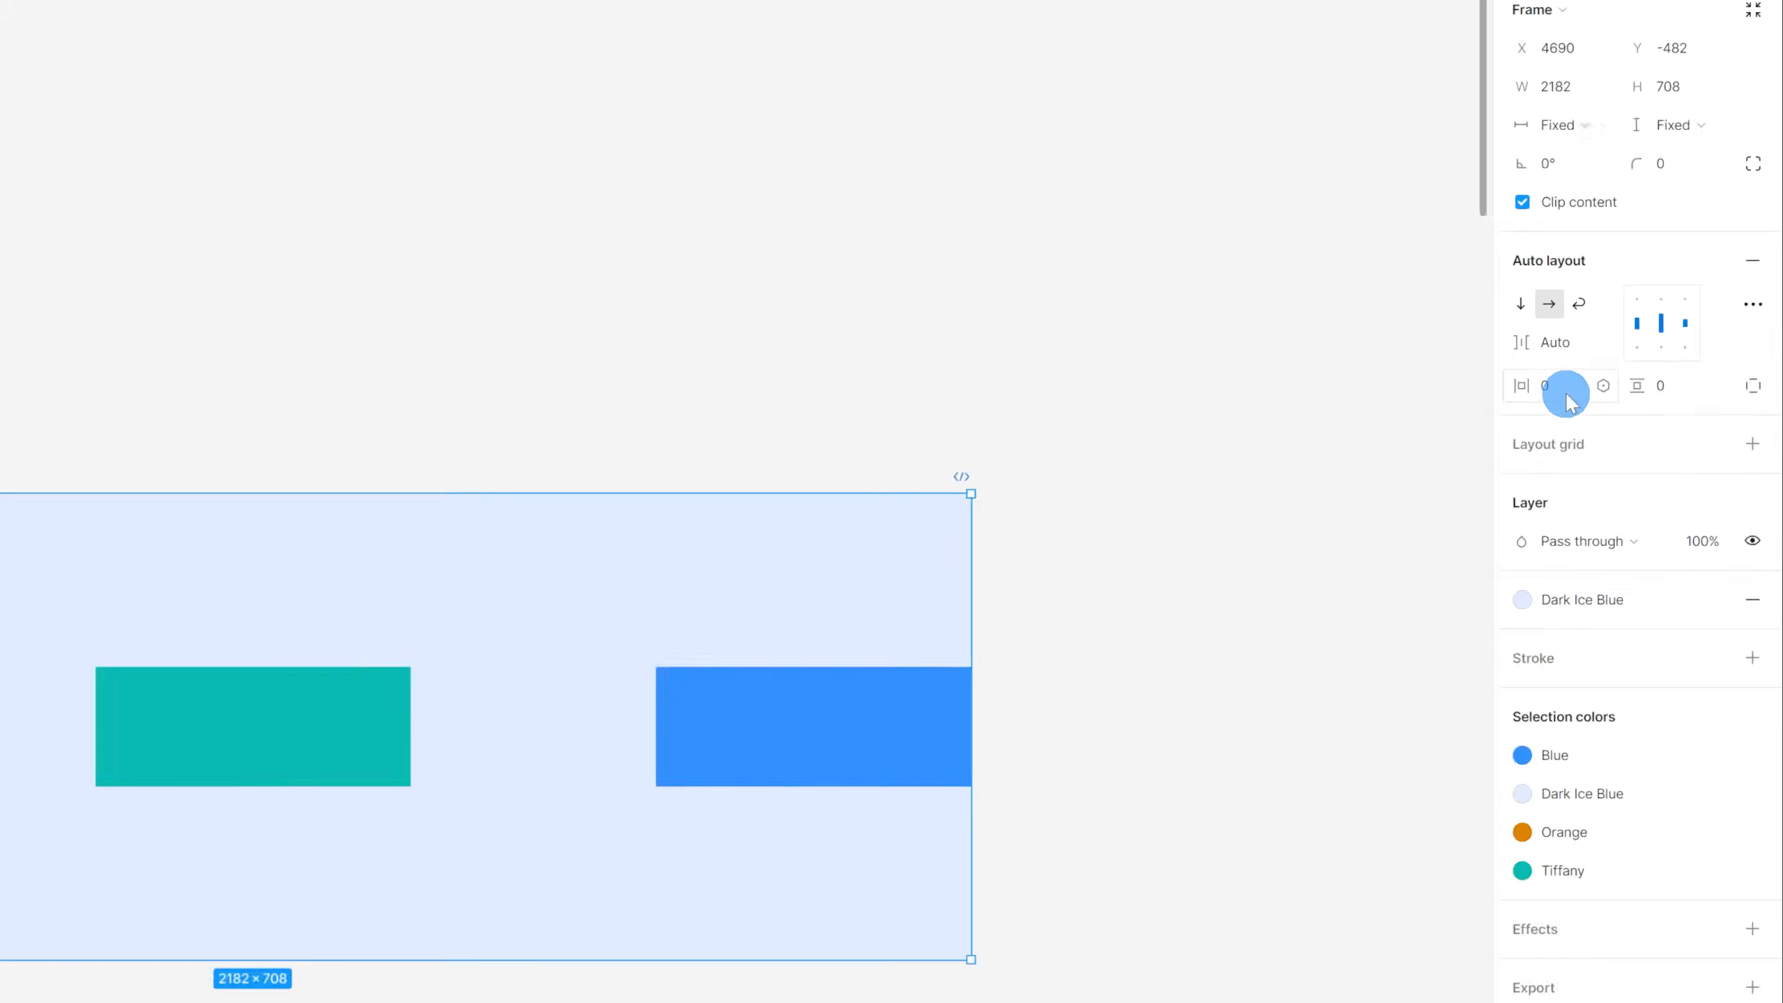
Step: Set the frame's horizontal padding to 200
click(1652, 351)
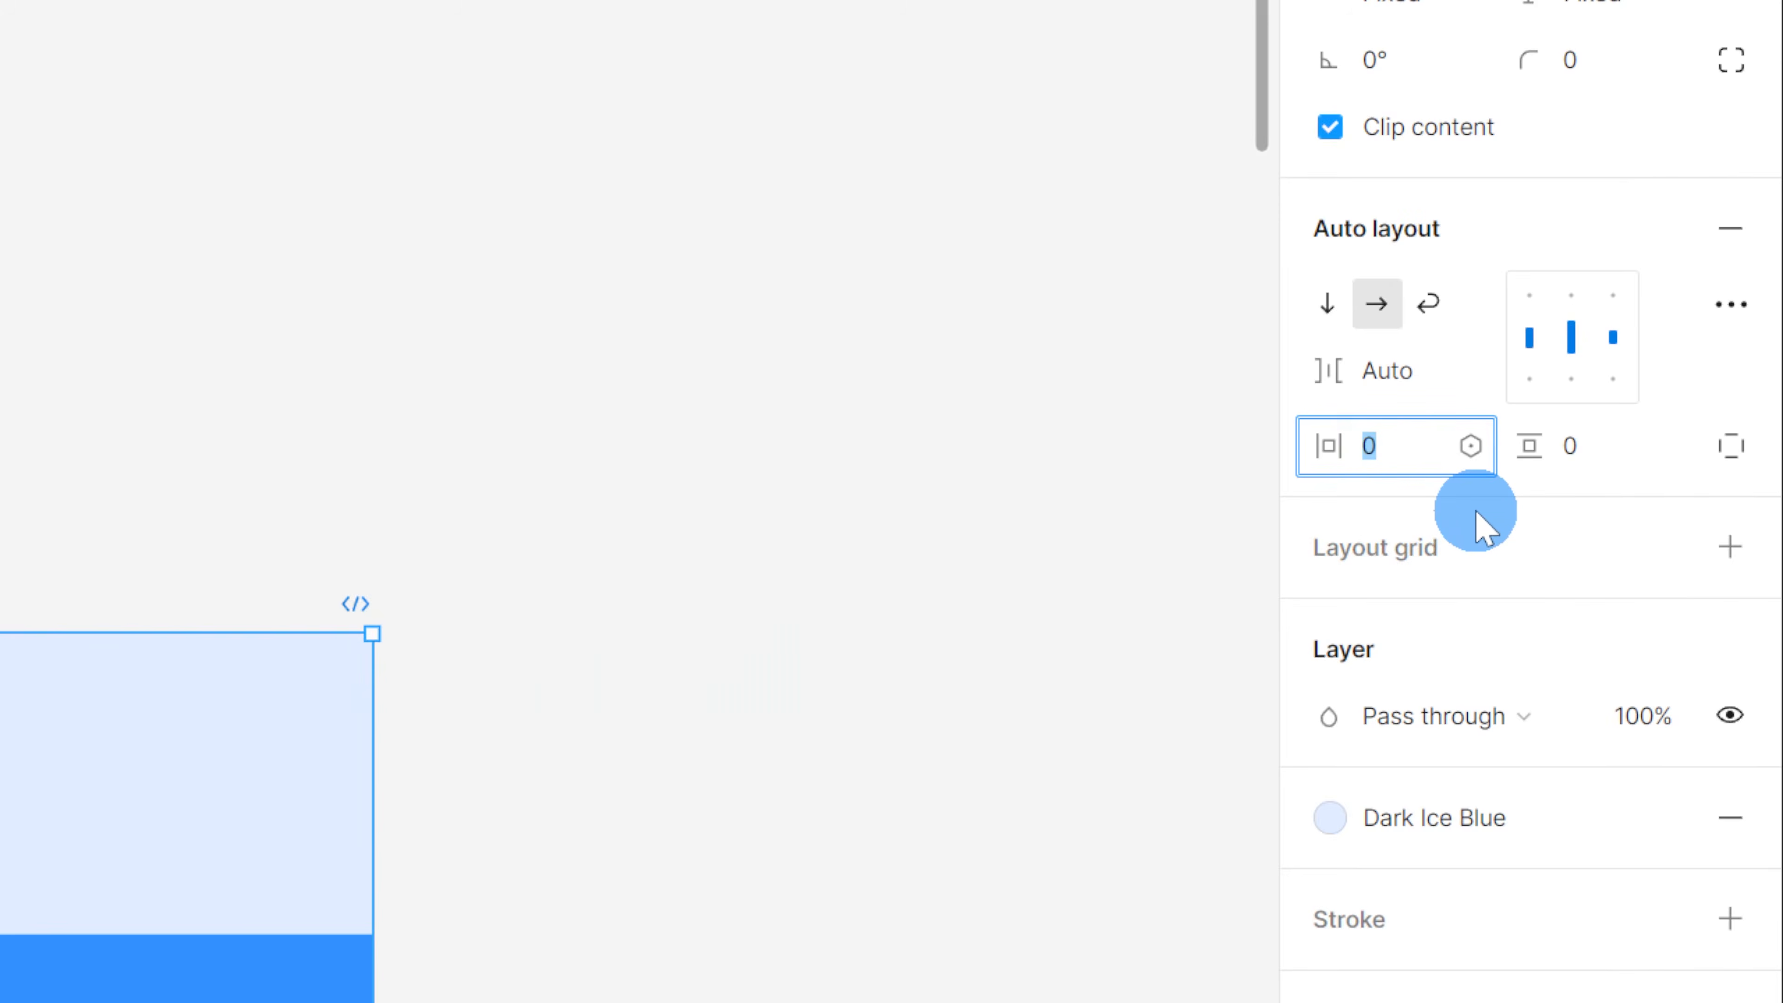
text(00)
key(Return)
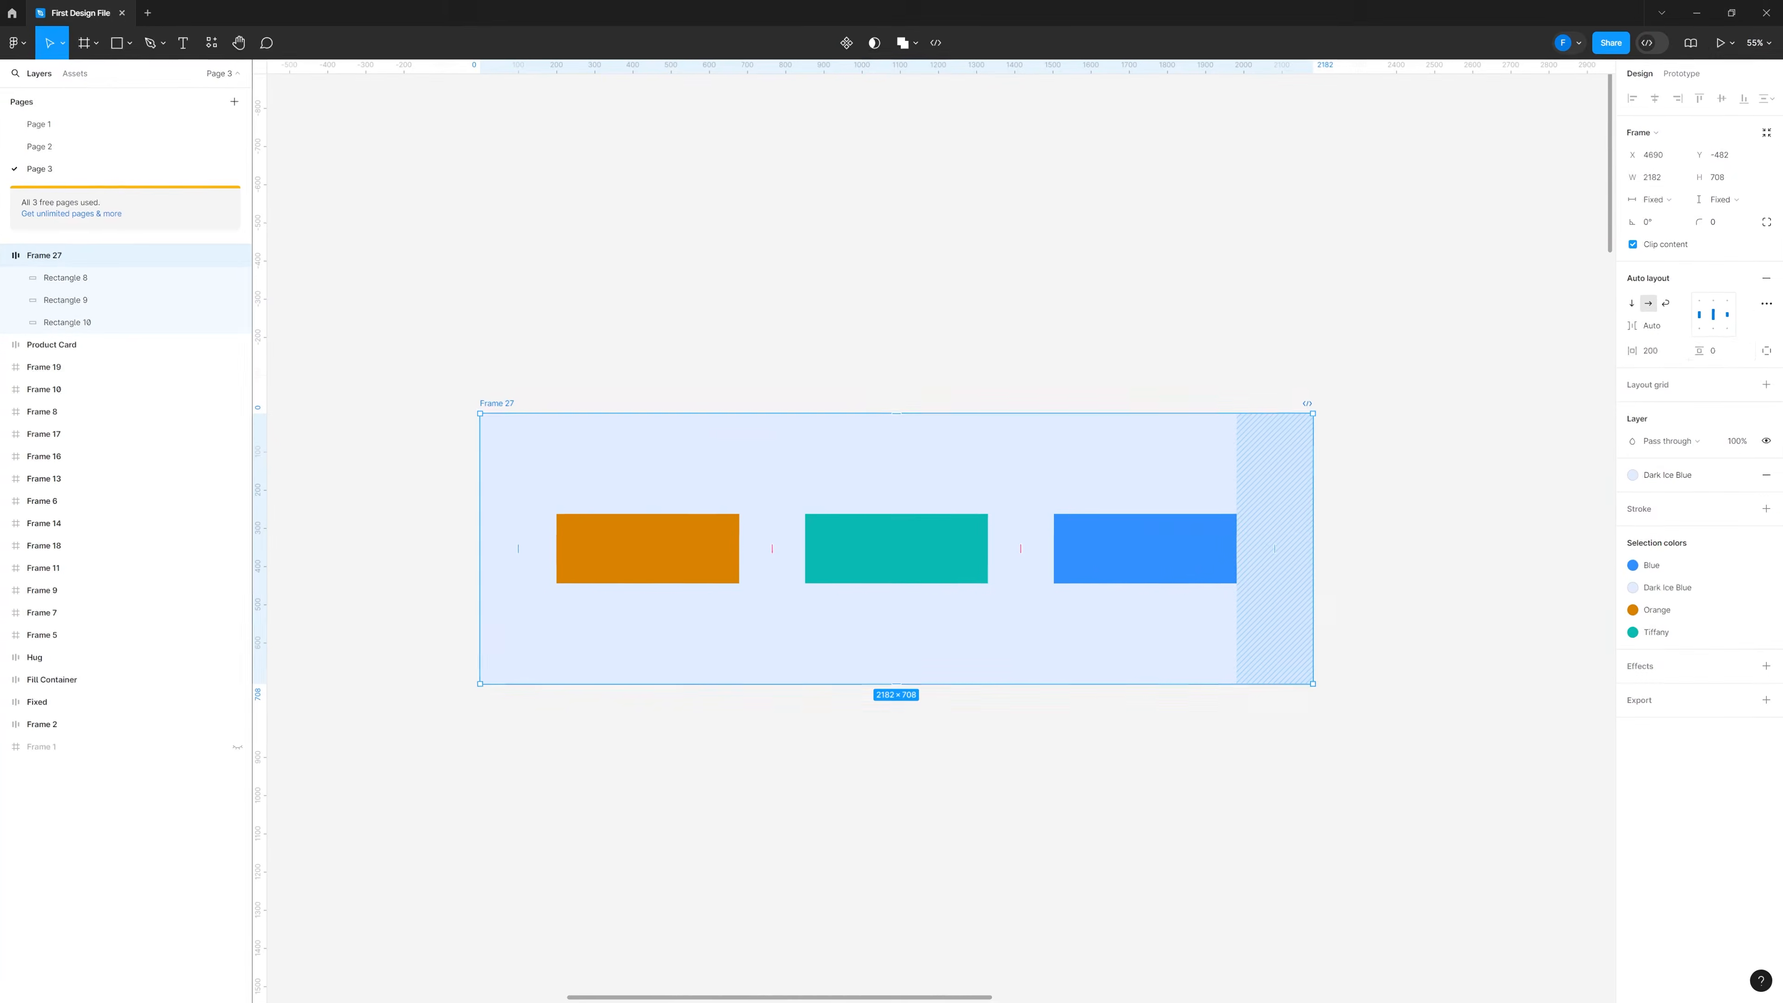
click(1714, 351)
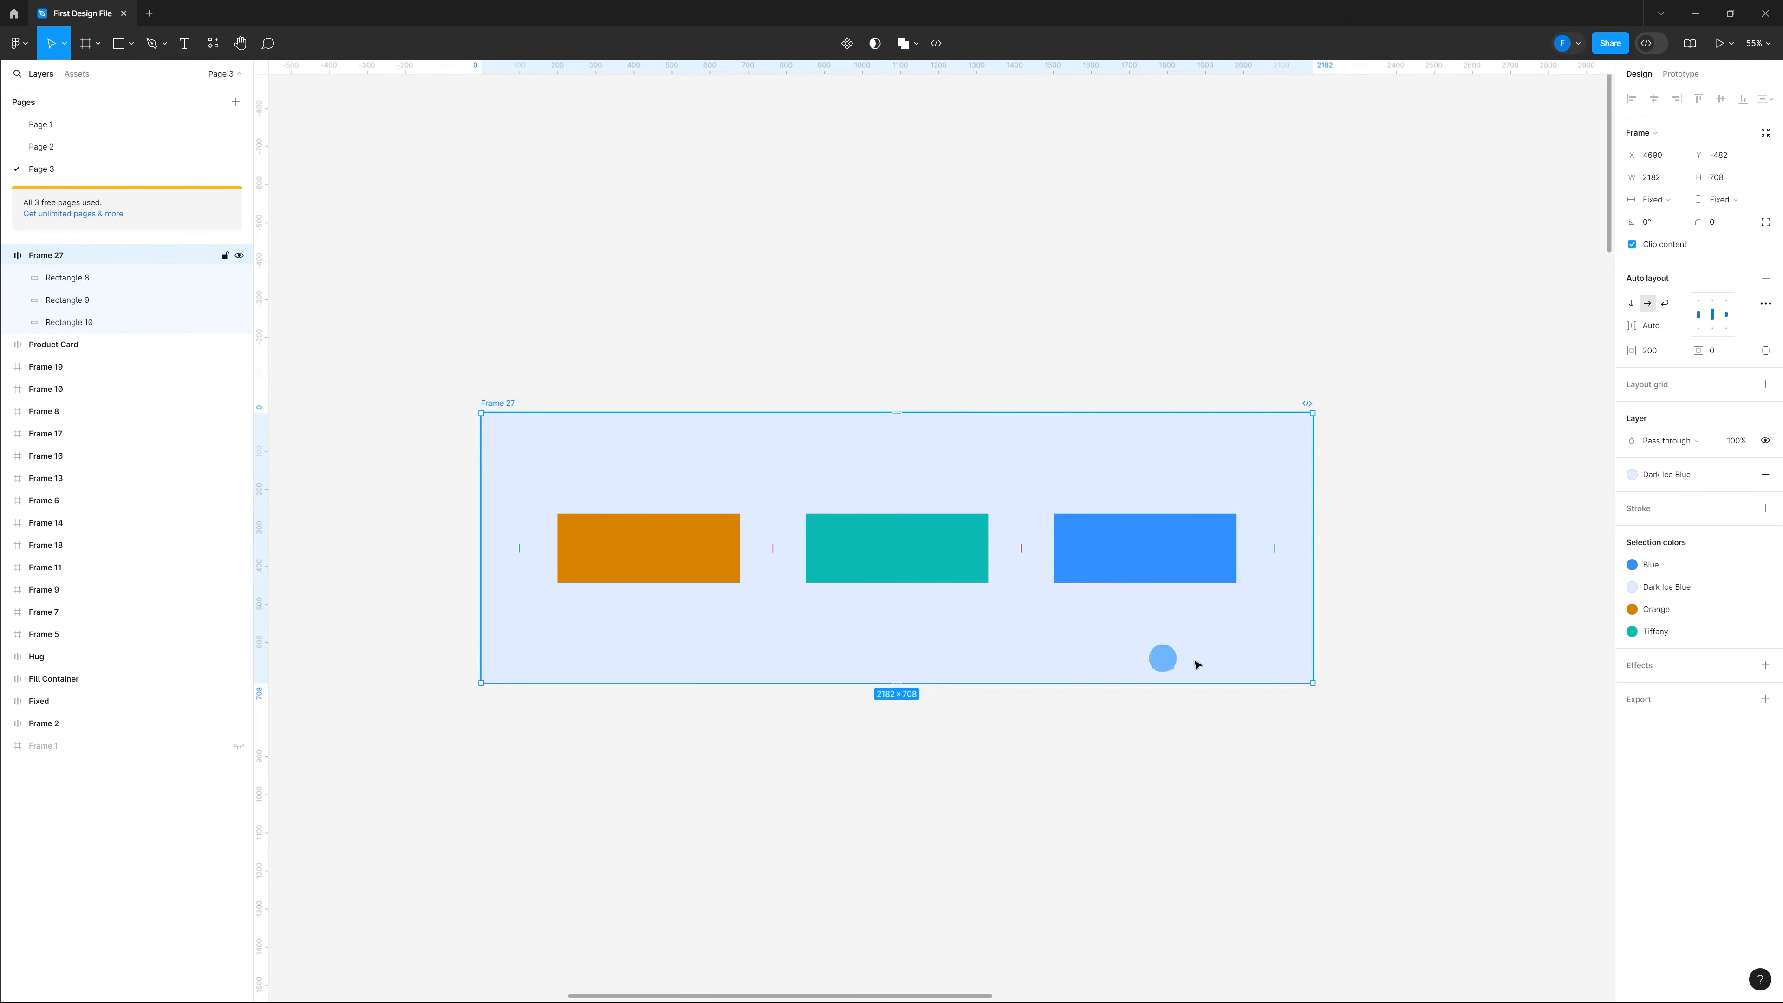
Step: Set the frame's padding to 50 on all sides in one entry
click(1651, 351)
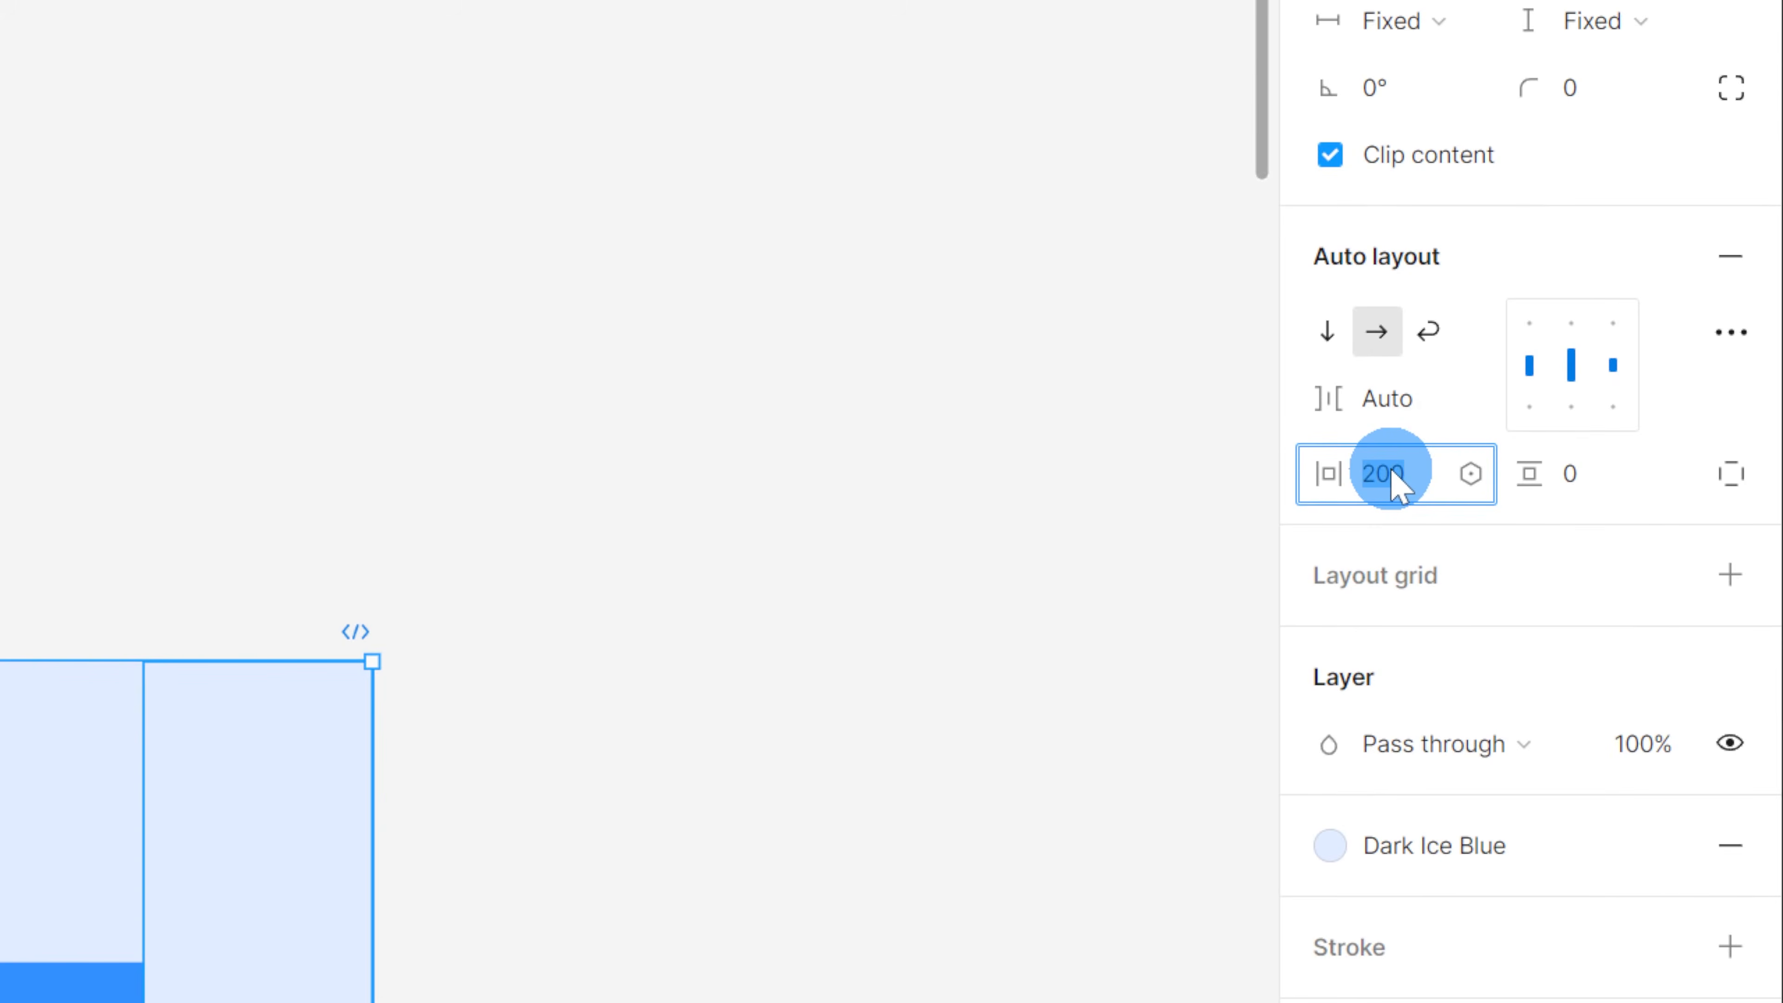
ctrl+click(1390, 467)
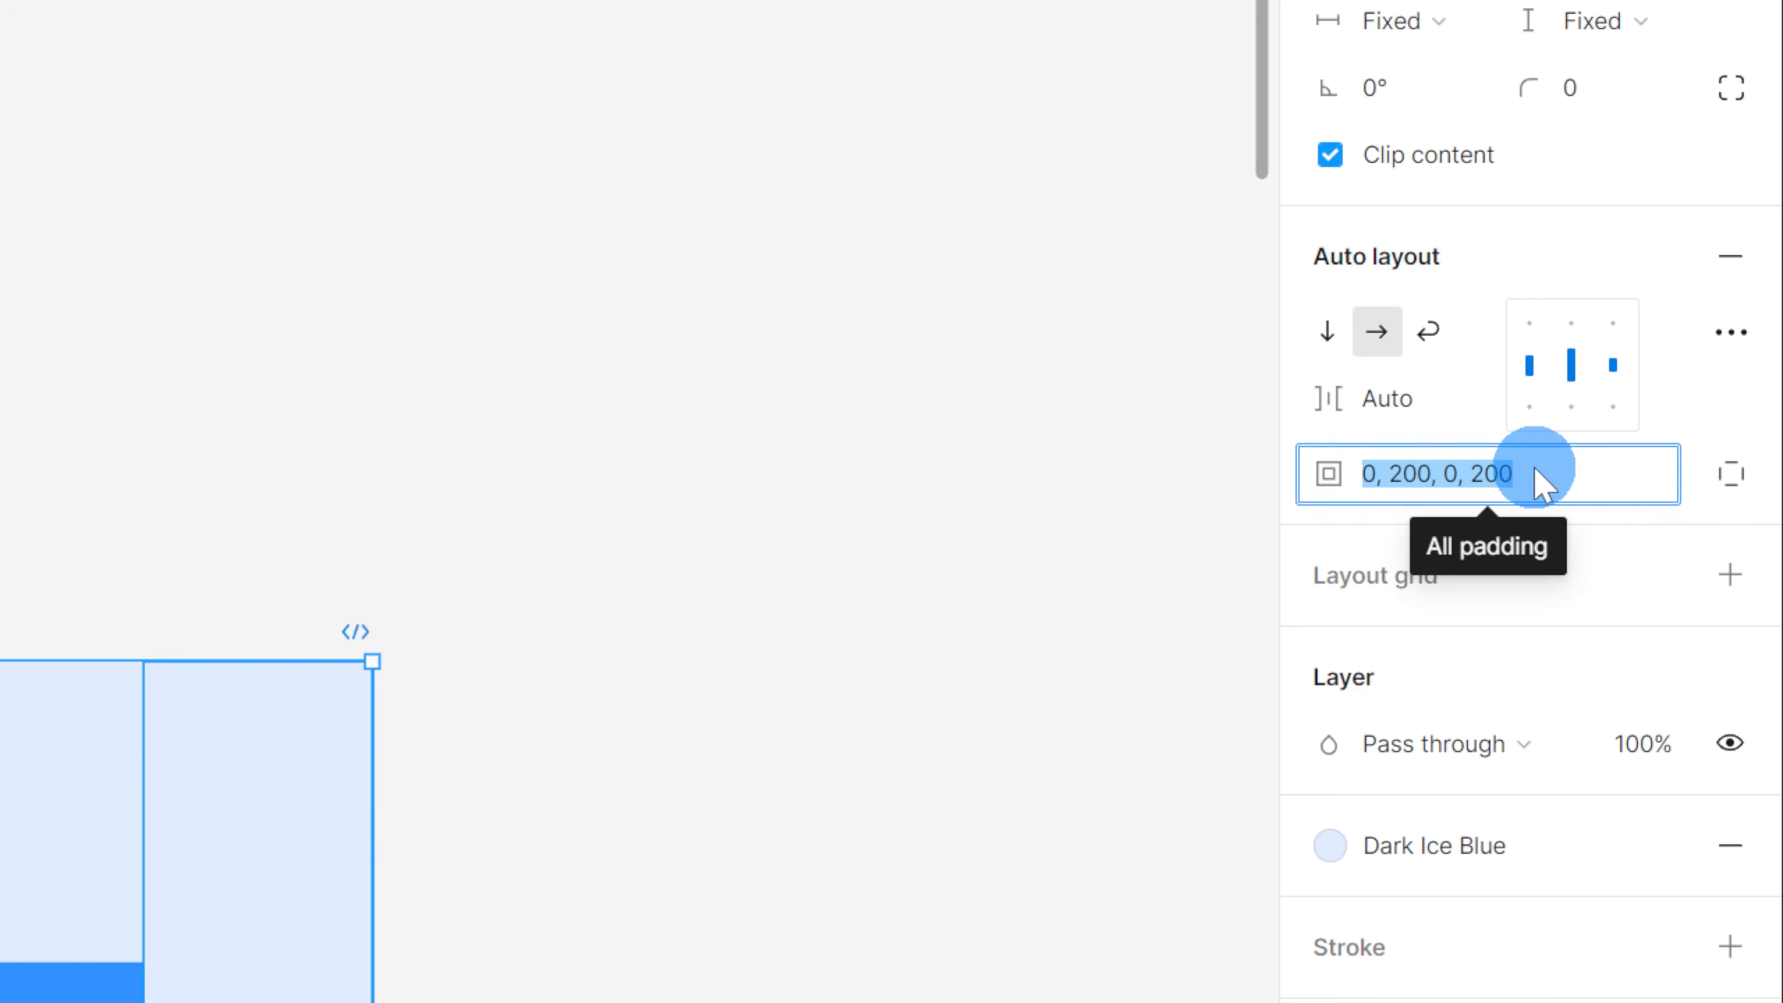
text(300)
key(Return)
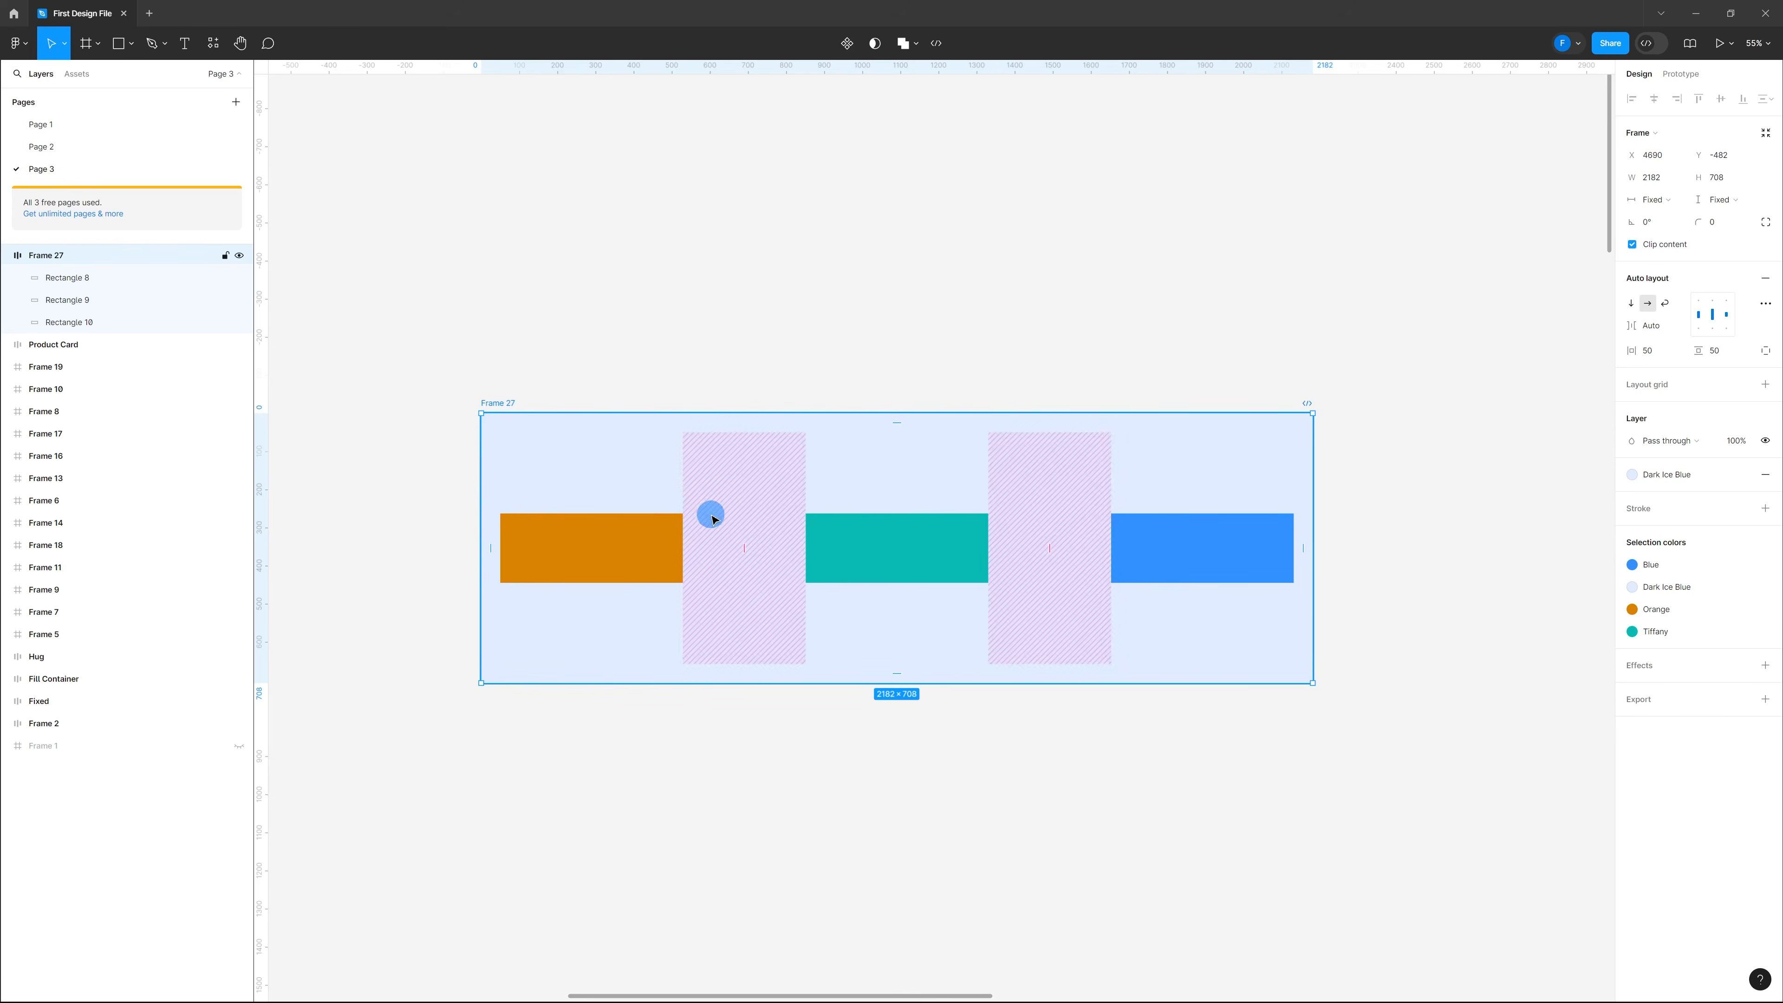
Step: Draw a grey rectangle between the frame's orange and teal rectangles and enlarge it to about 499 × 182
key(r)
drag(723, 500, 897, 563)
click(963, 619)
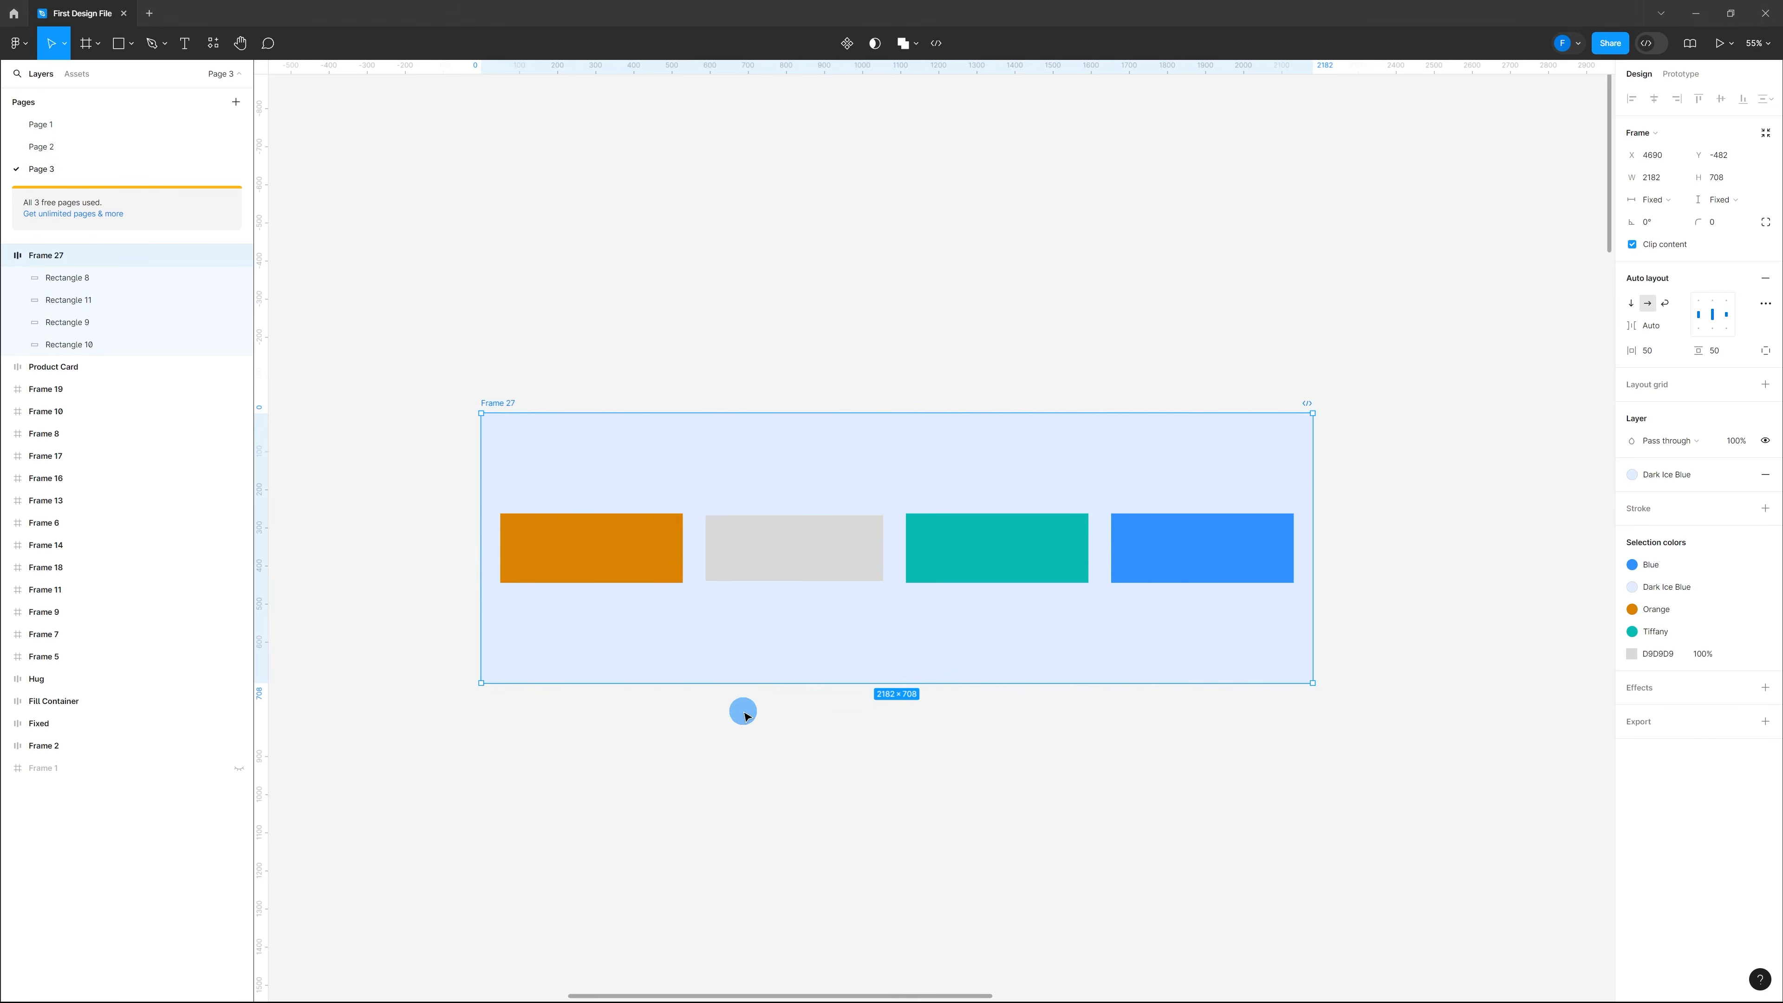
click(830, 551)
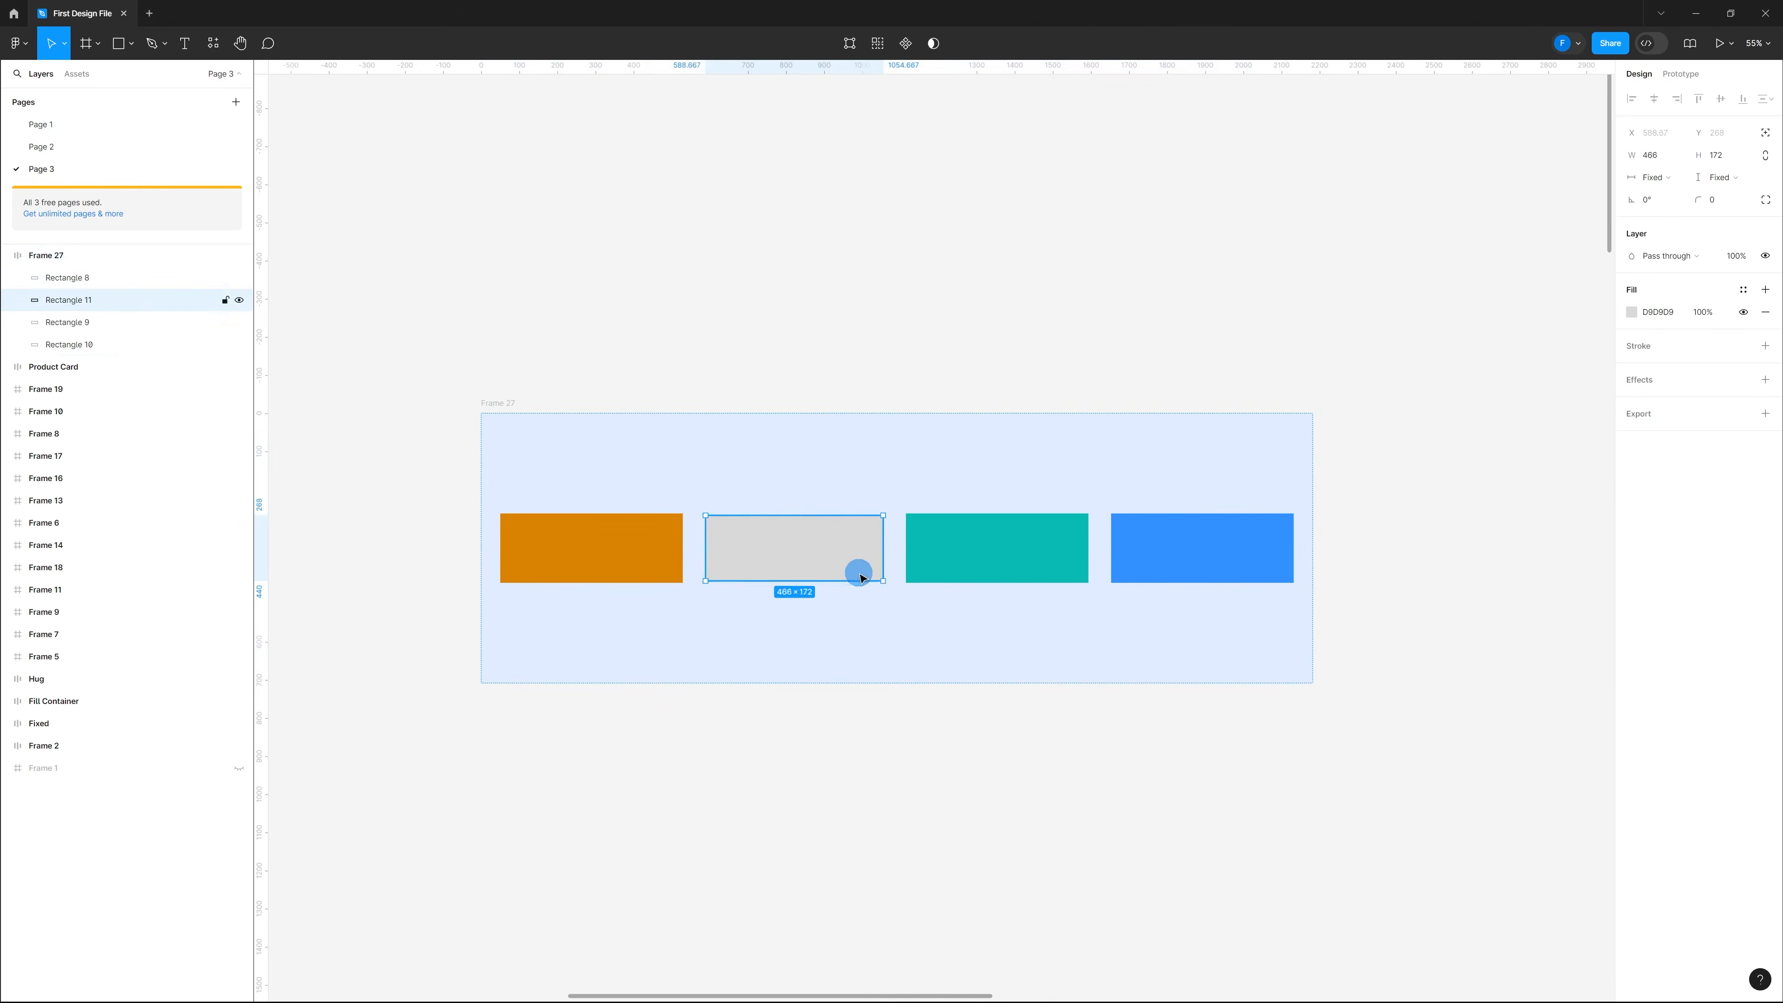
drag(884, 582, 888, 582)
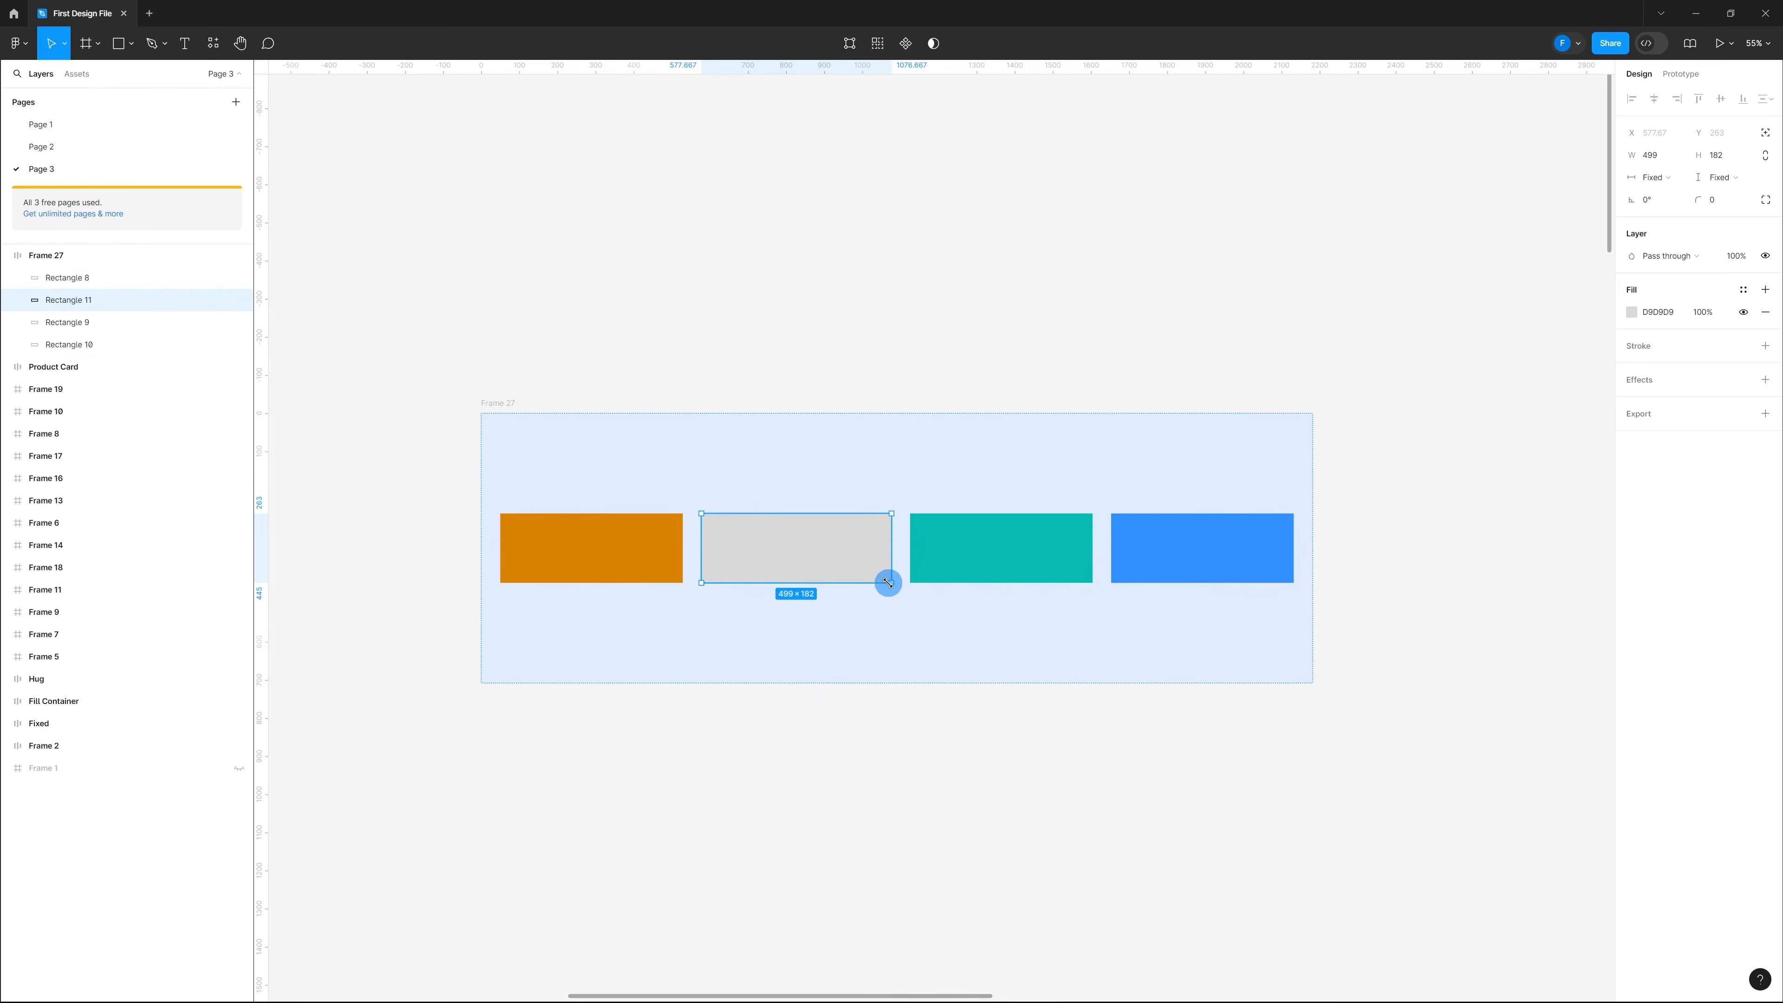
mouse_move(848, 562)
mouse_down()
mouse_move(1053, 558)
mouse_move(692, 558)
mouse_move(676, 583)
mouse_move(816, 554)
mouse_move(824, 582)
mouse_up()
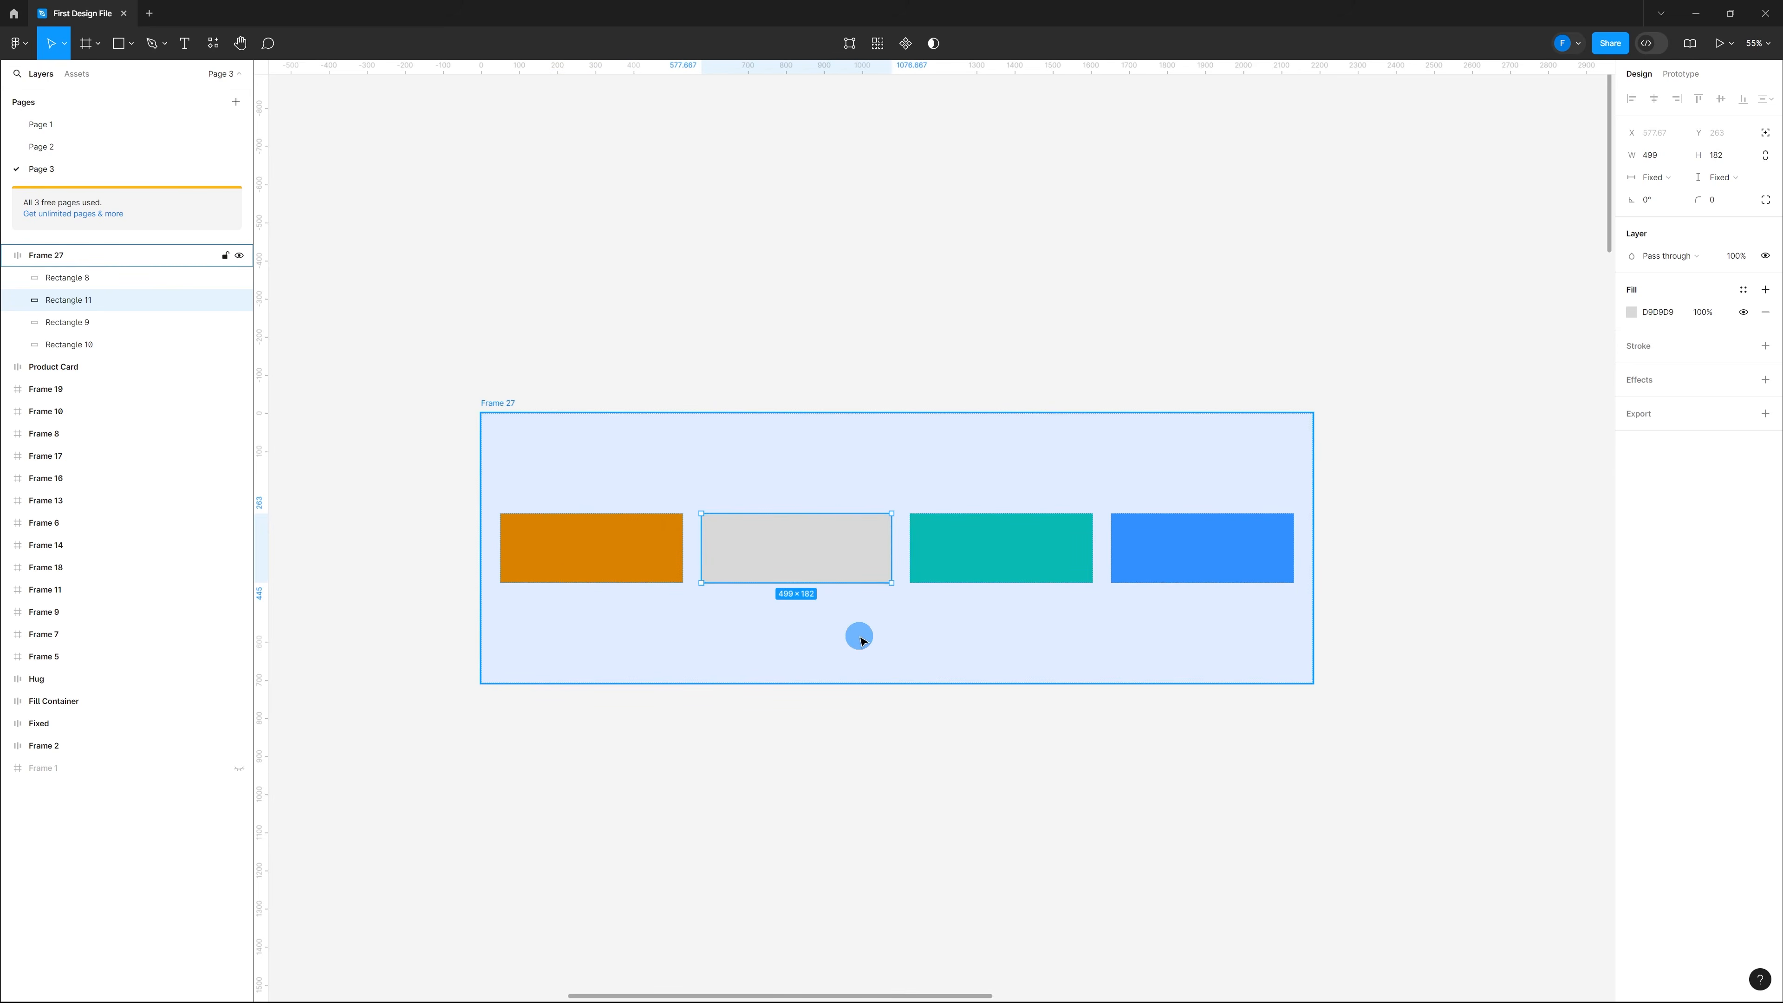
Step: Shift the grey rectangle back and forth through the row's order, ending with it last after the blue rectangle
key(Right)
key(Left)
key(Left)
key(Right)
key(Right)
key(Right)
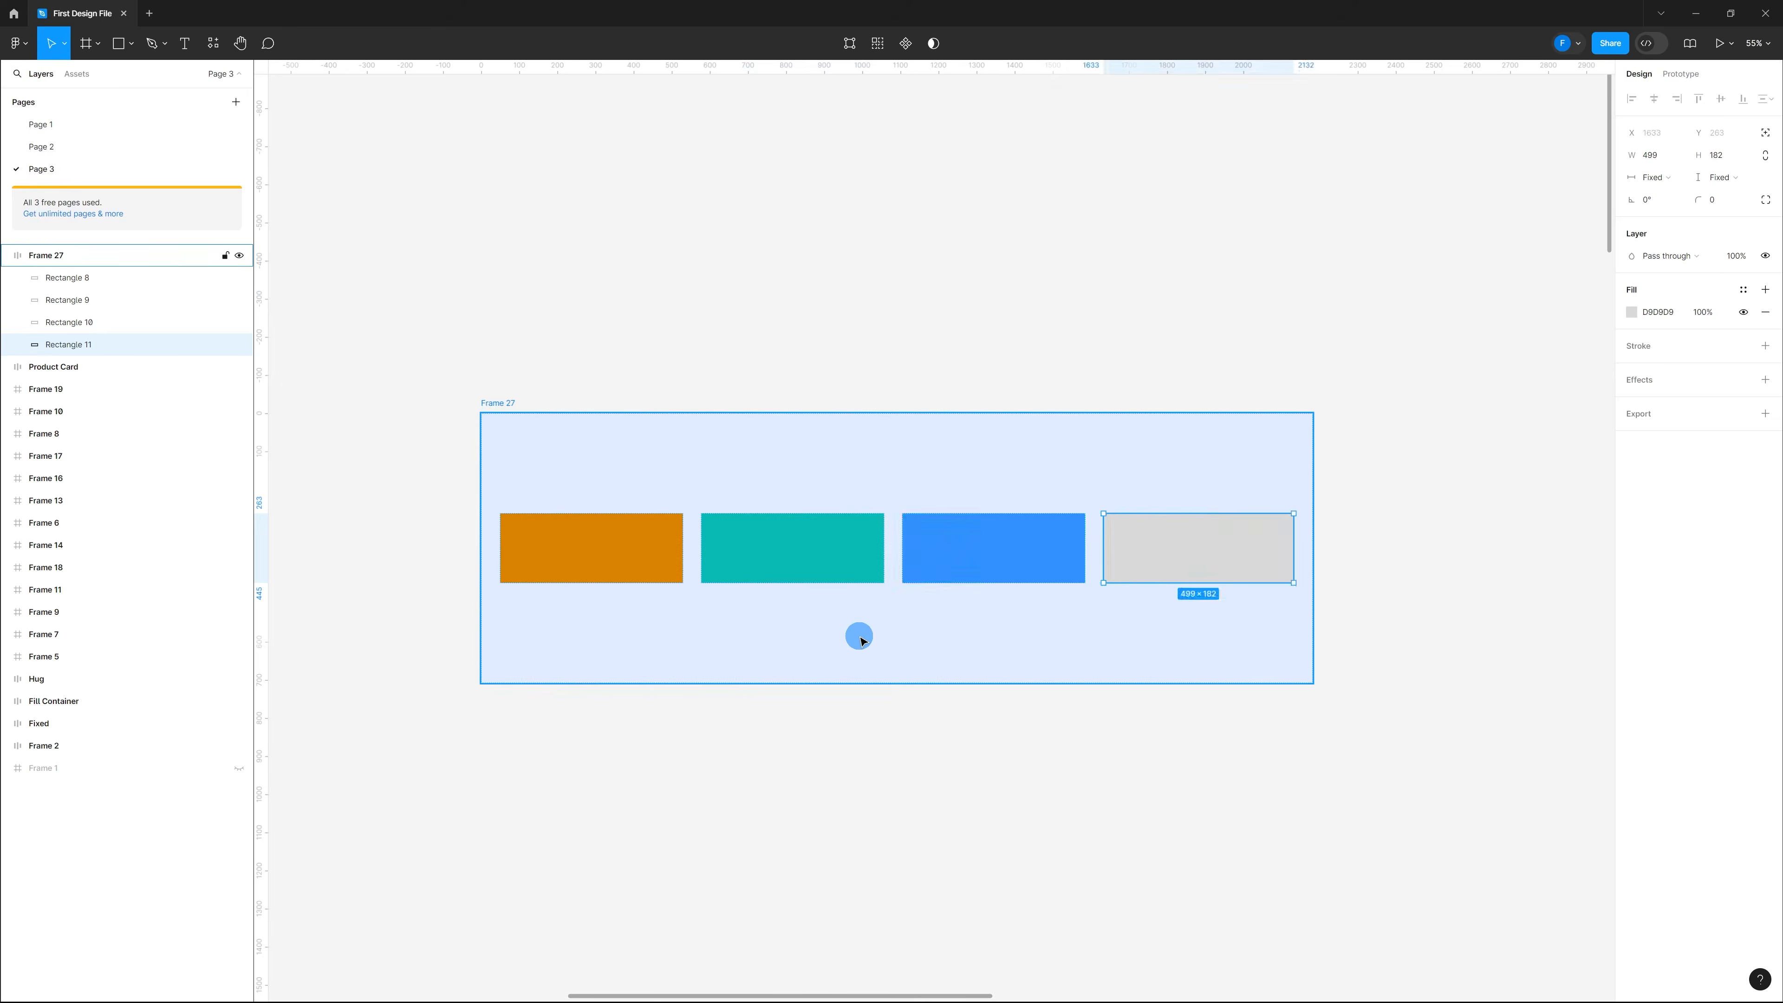
key(Left)
key(Left)
key(Left)
key(Right)
key(Right)
key(Left)
key(Left)
key(Right)
key(Right)
key(Right)
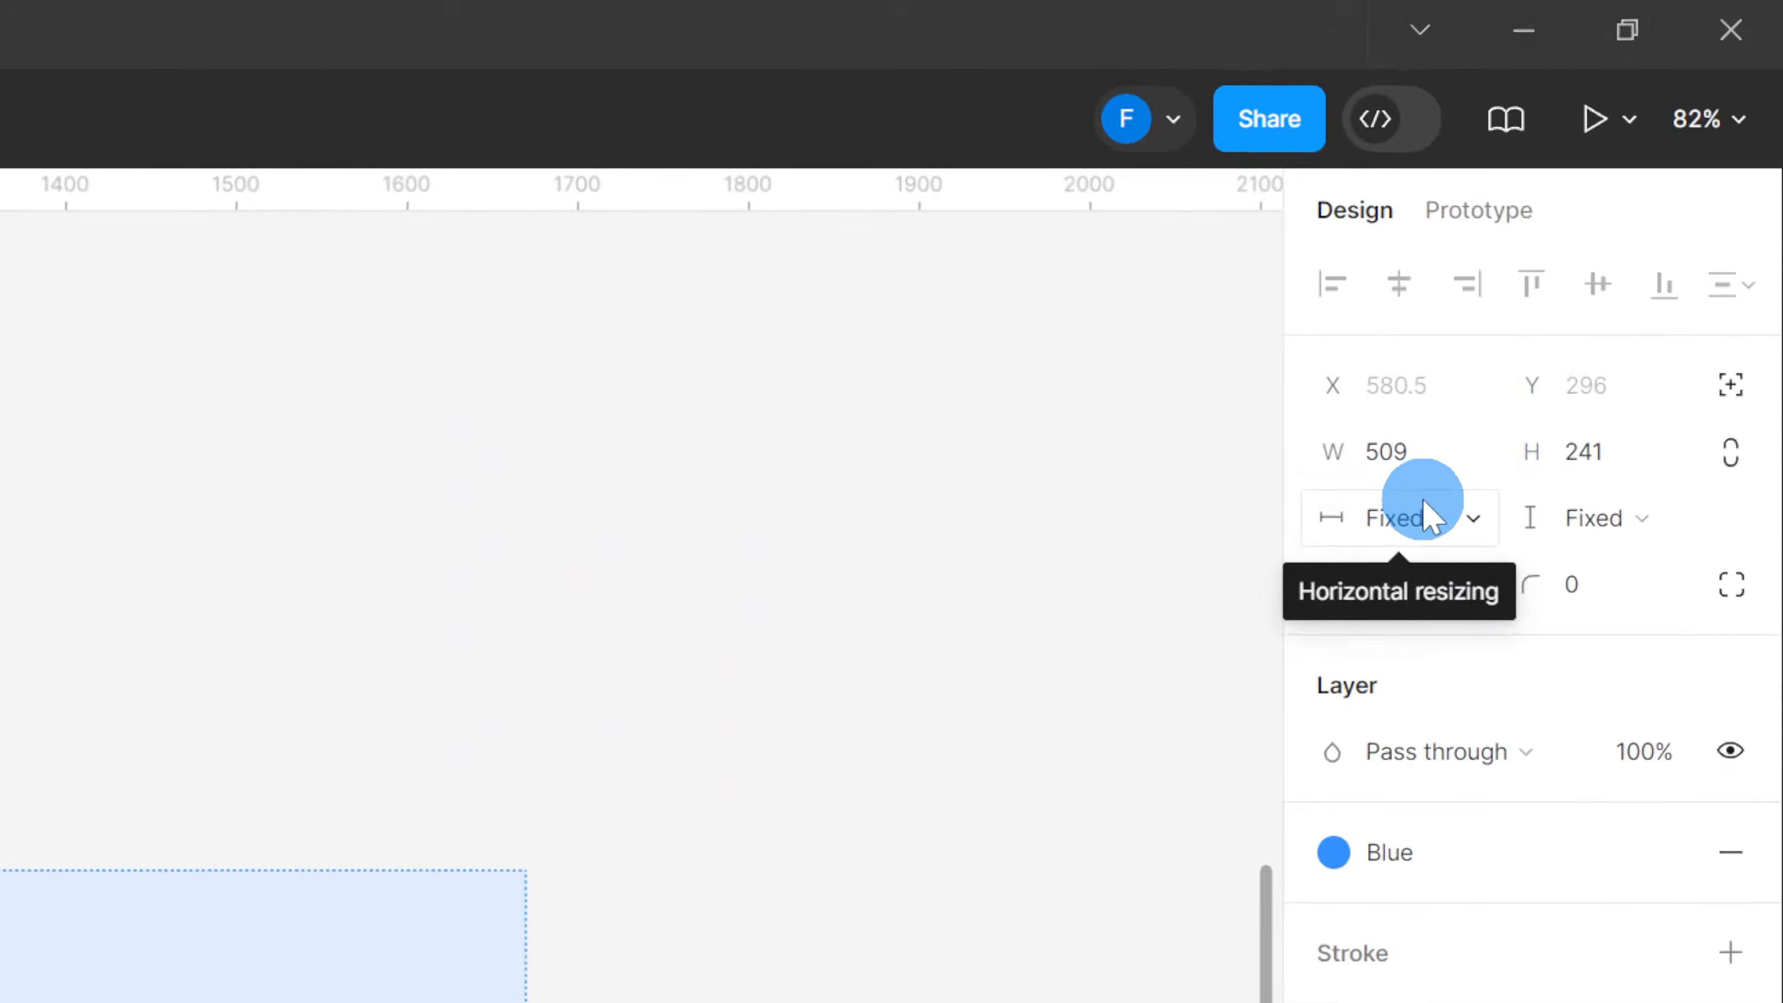
Step: Set the Fill Container frame's blue rectangle to Fill container in width and height, and resize the parent frame to test it
click(1423, 497)
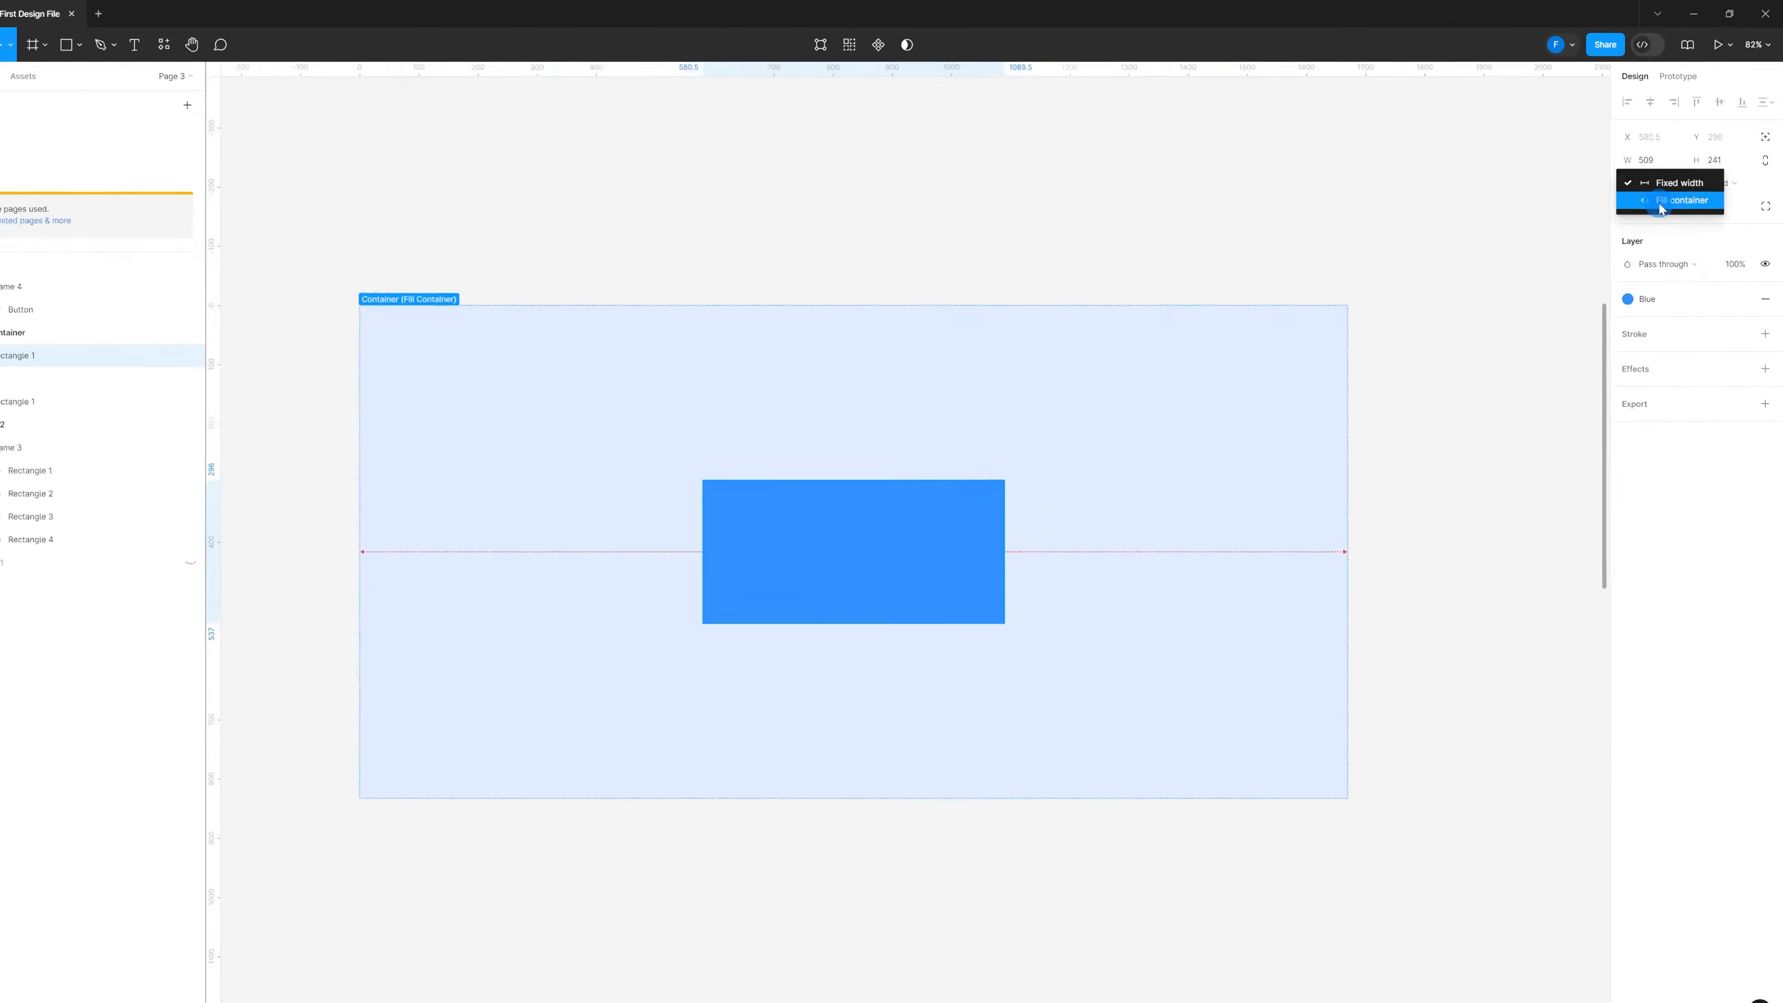
click(1659, 202)
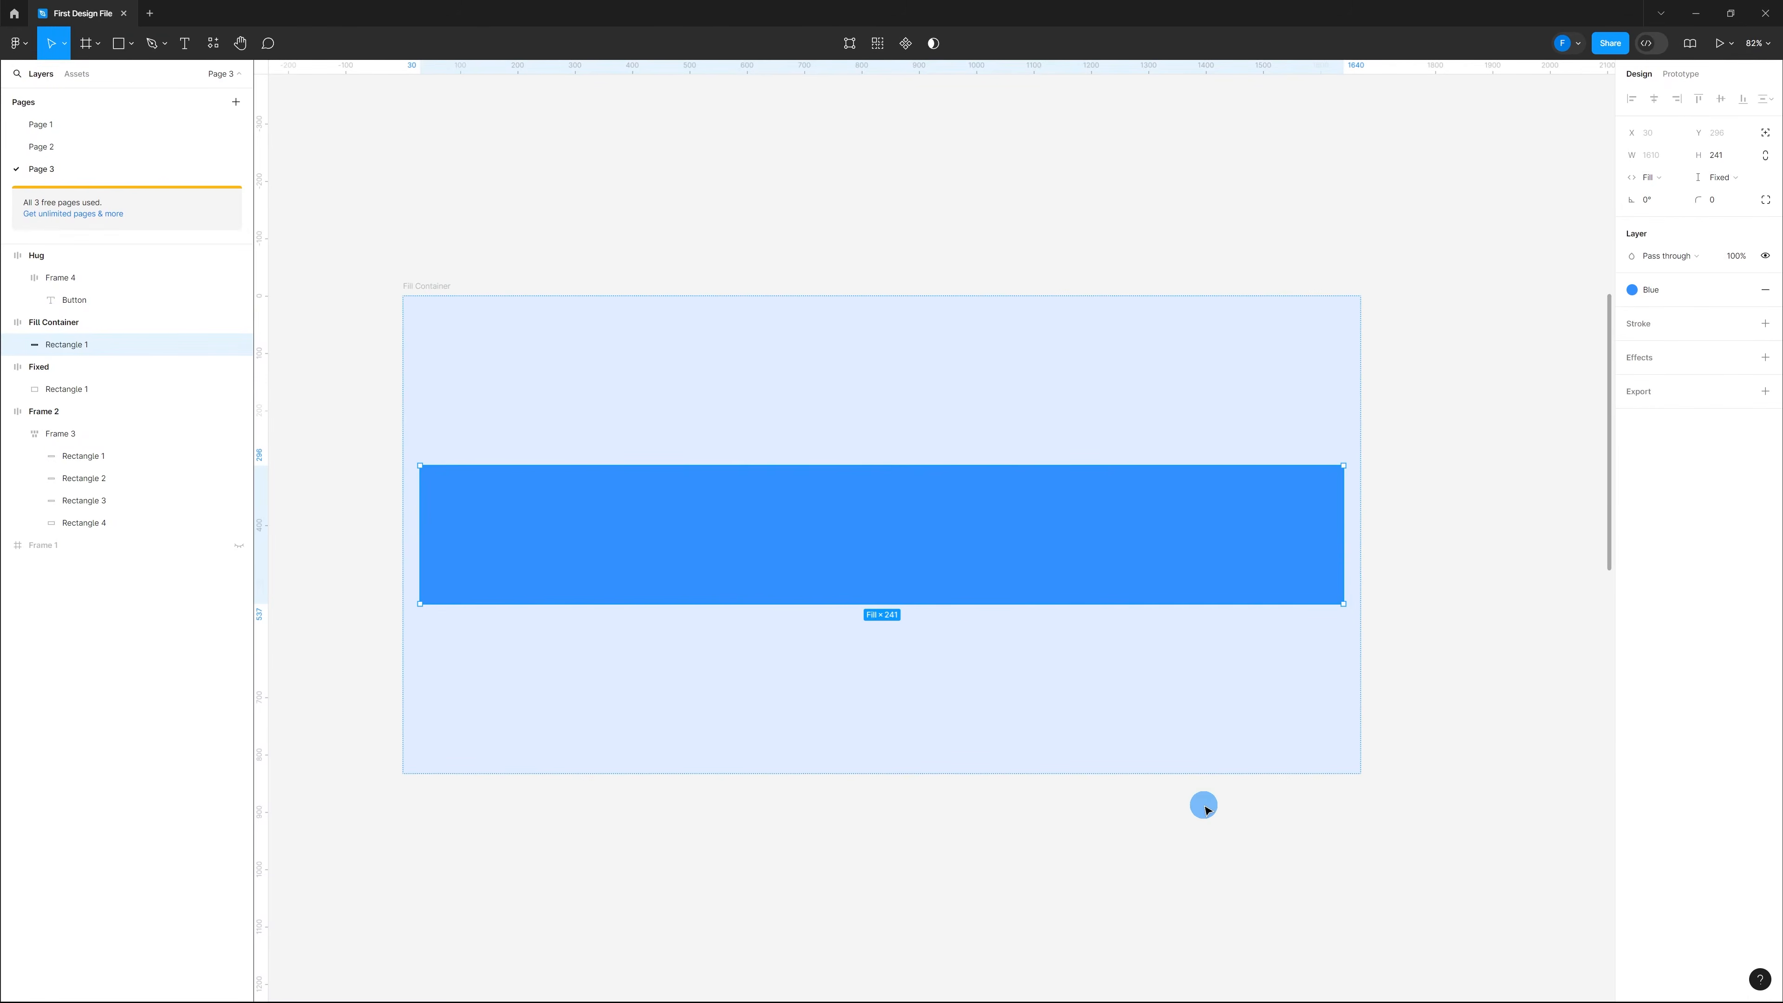
click(1204, 807)
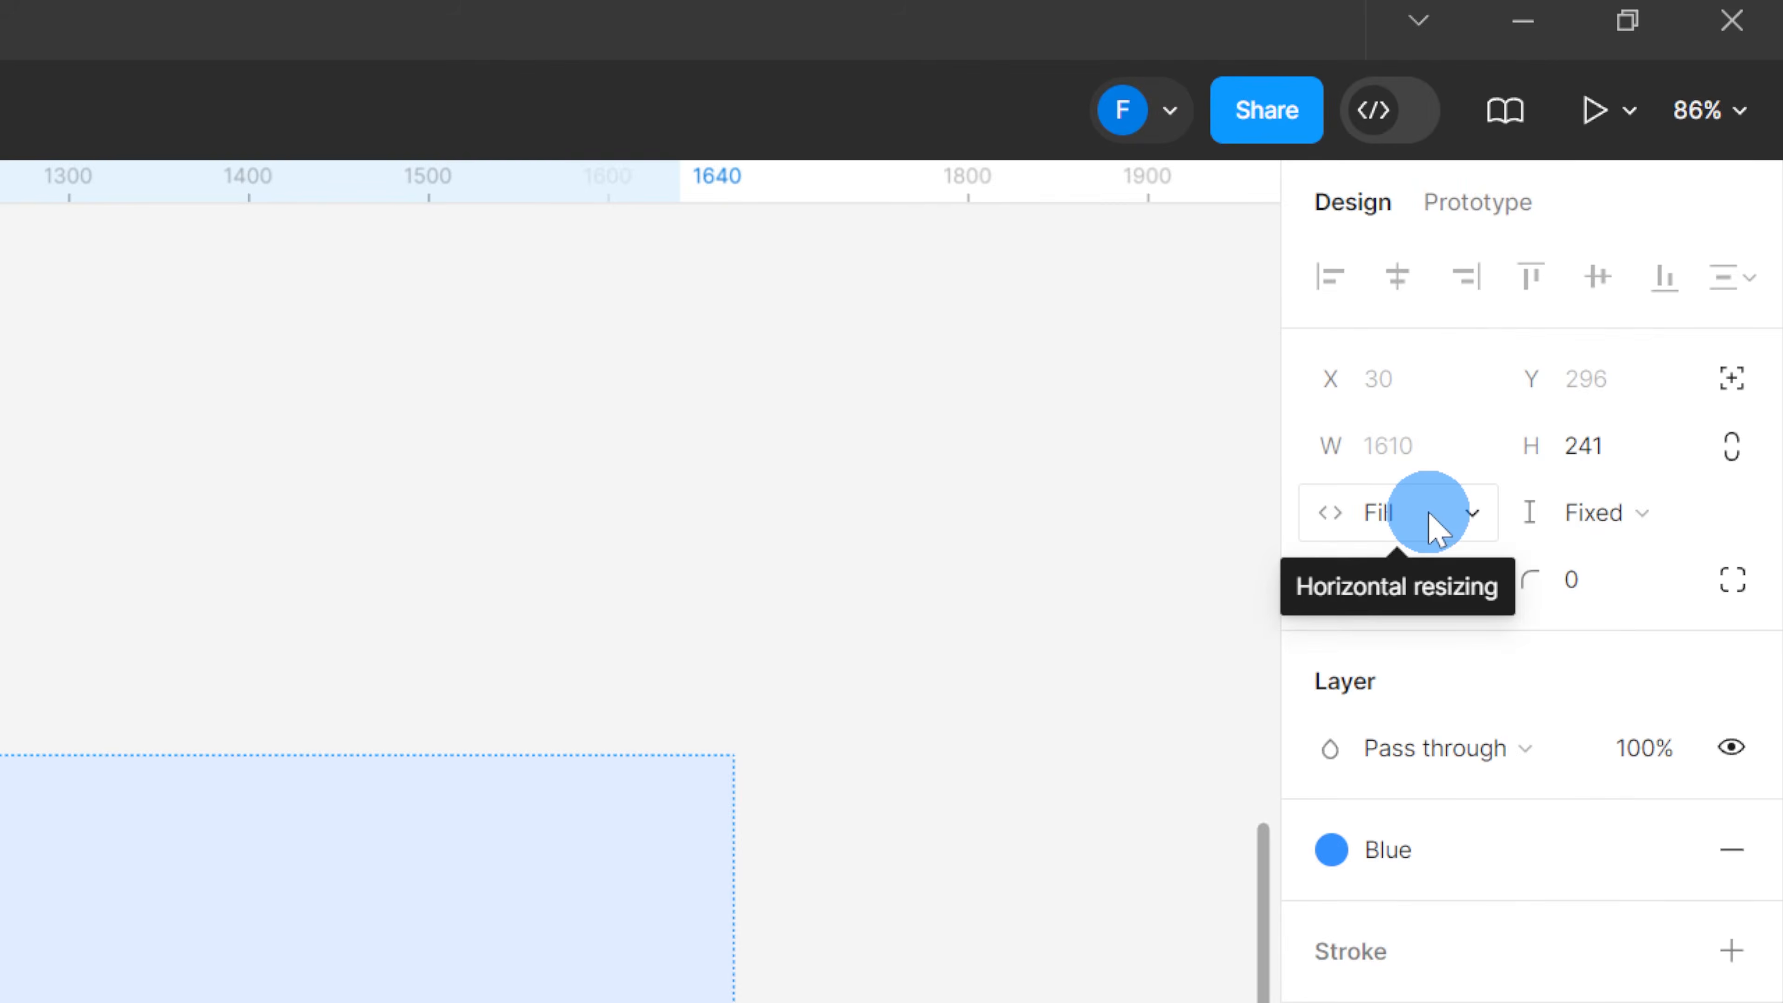
click(1604, 511)
click(1604, 565)
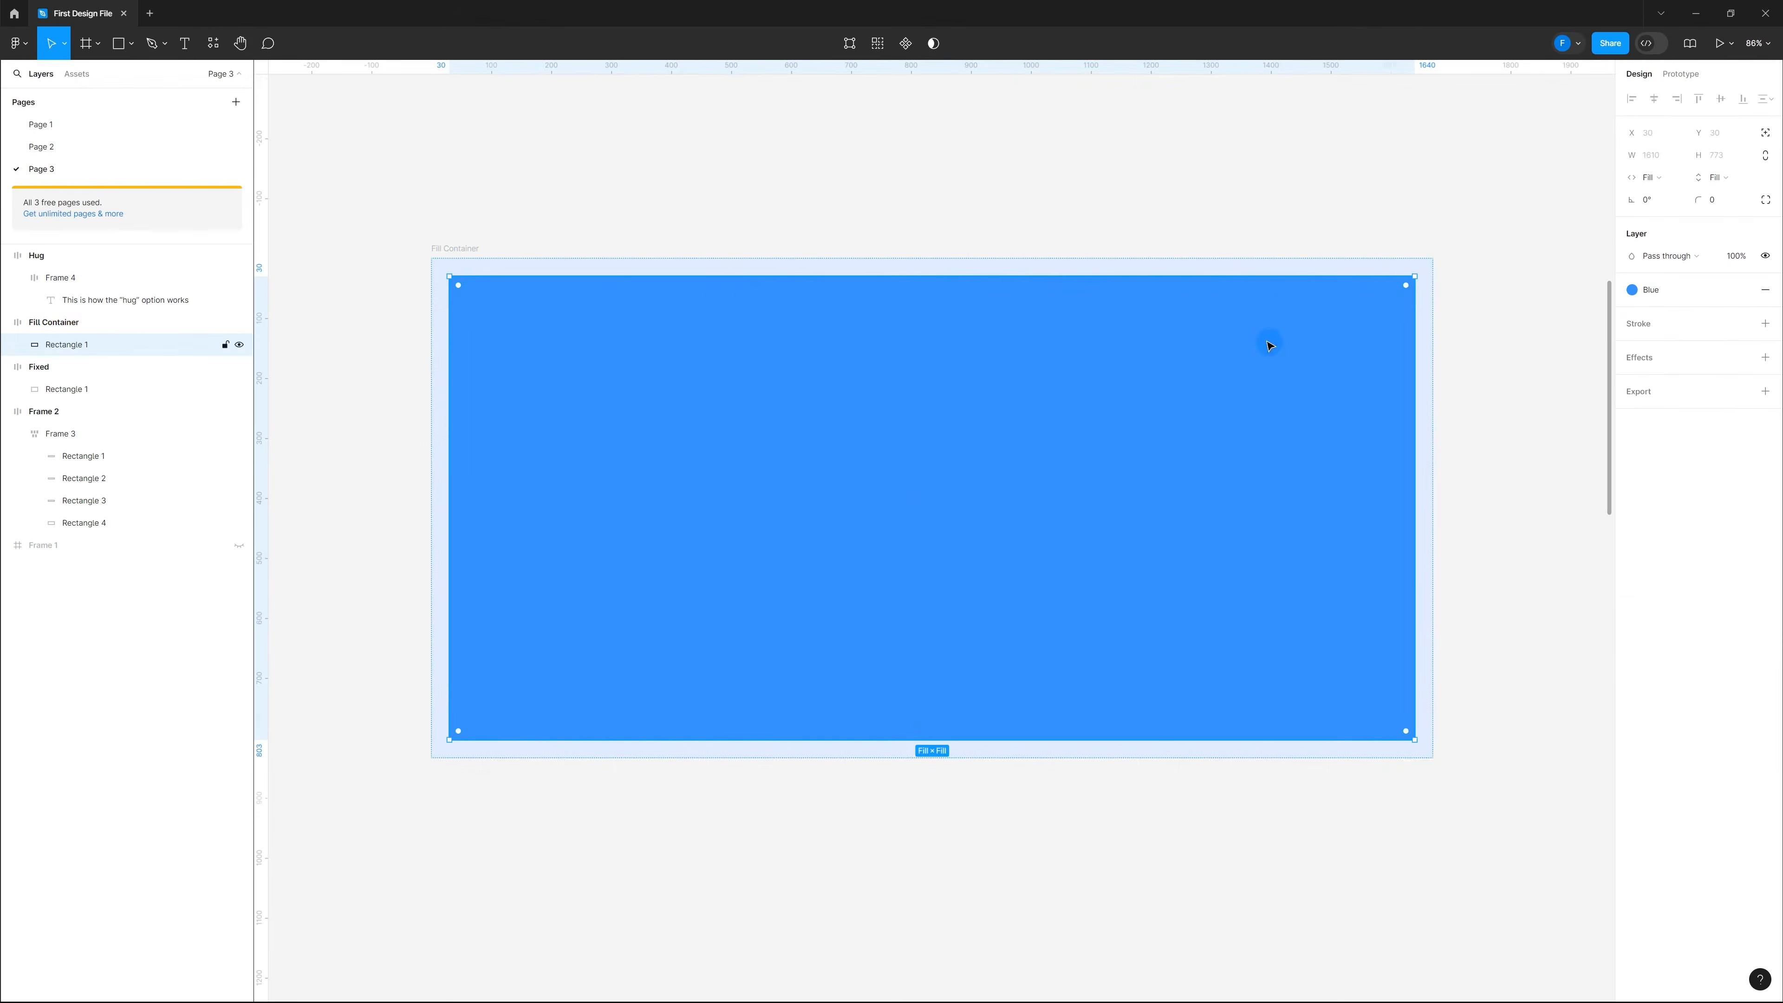
click(730, 770)
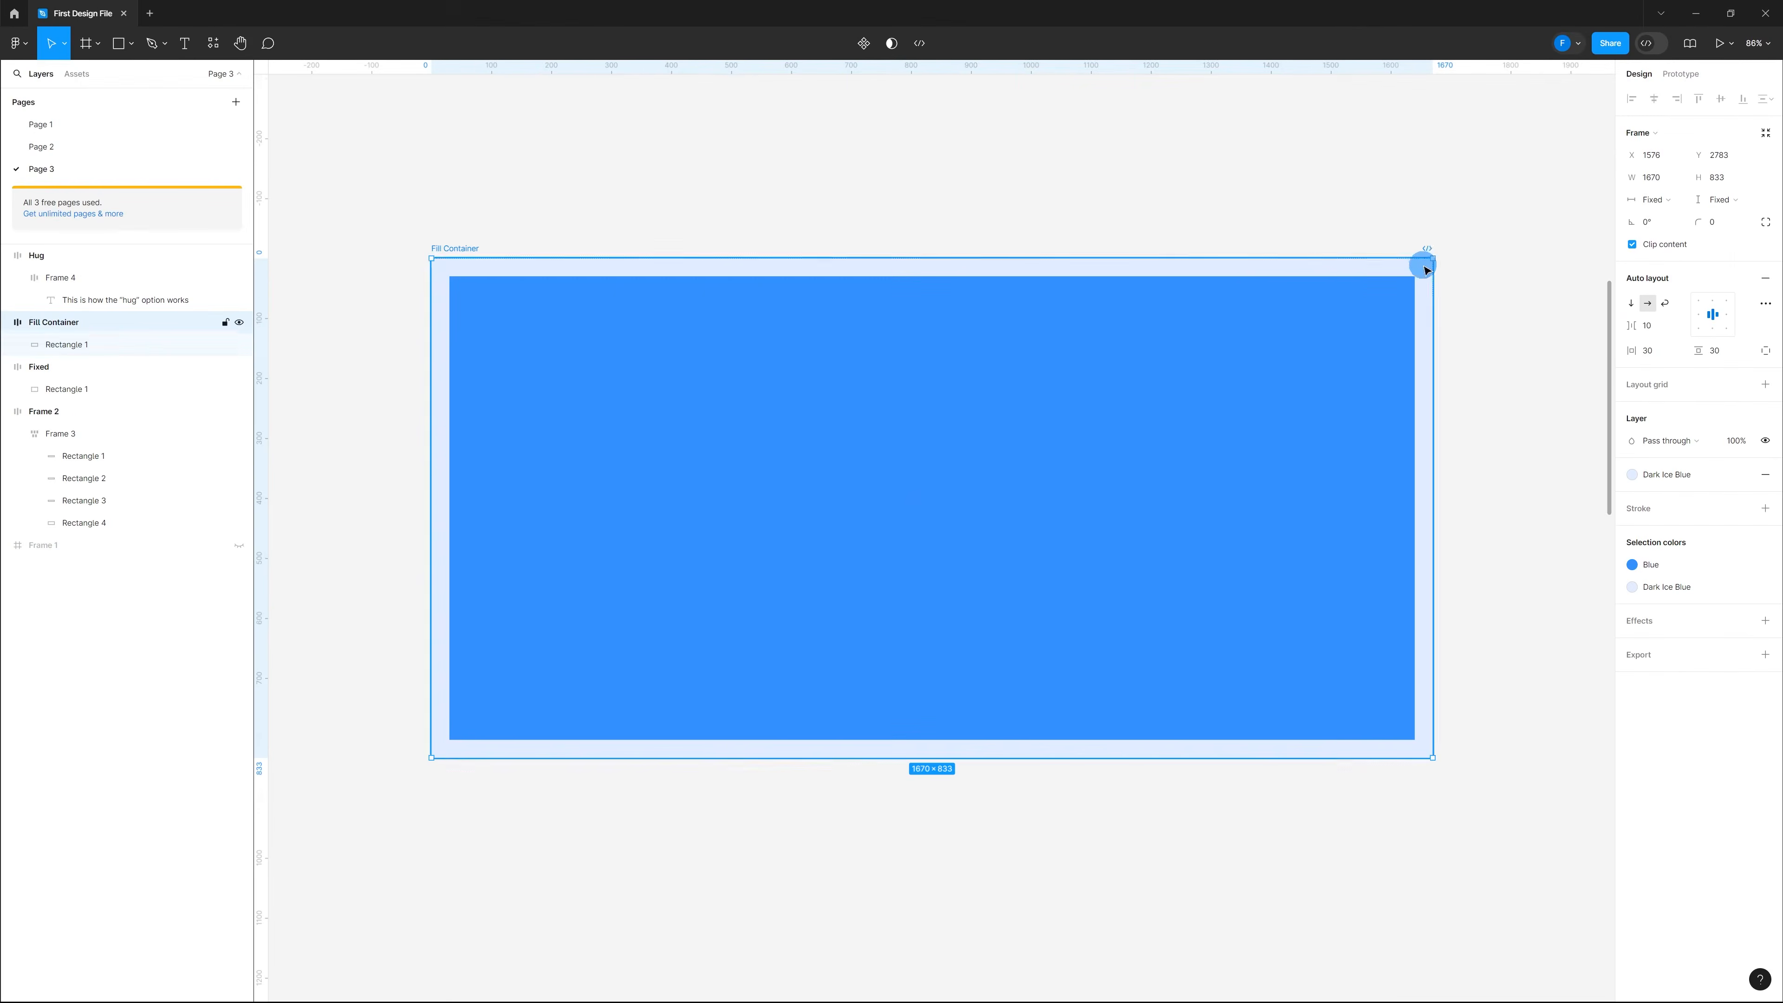
drag(1436, 258, 1374, 271)
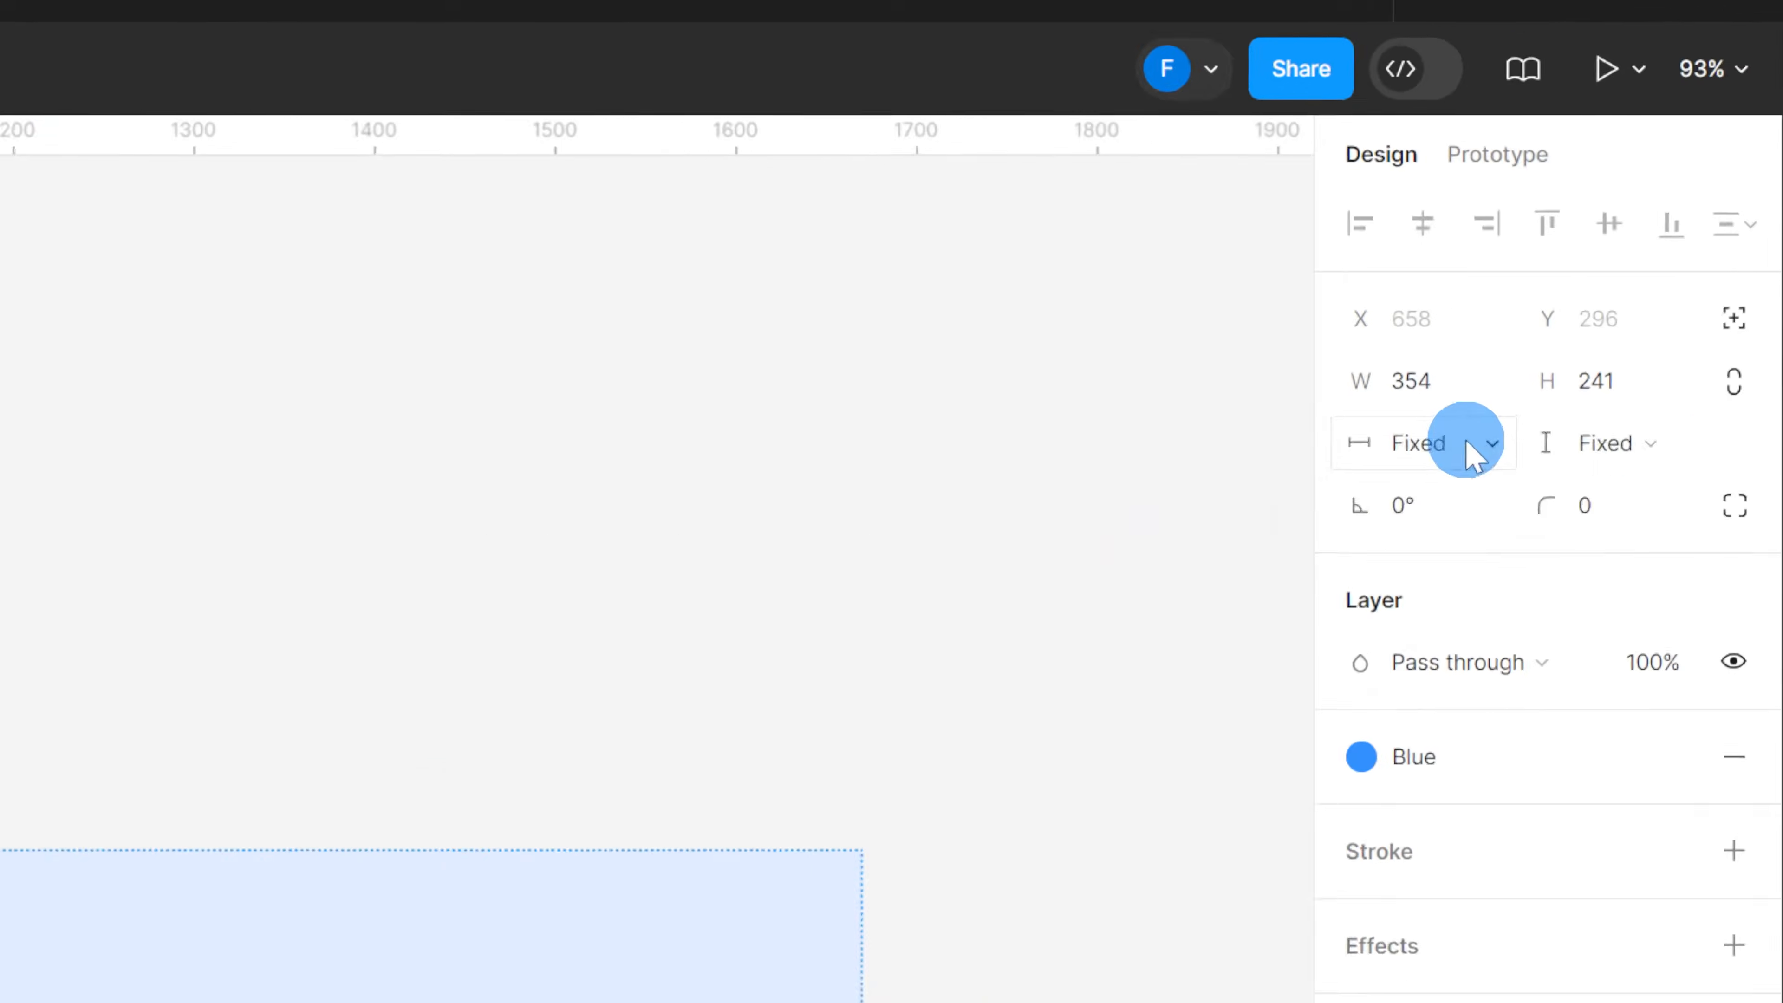
Step: Check the horizontal resizing options of the Fixed frame's blue rectangle, keeping Fixed width, and try resizing the parent frame
click(1669, 178)
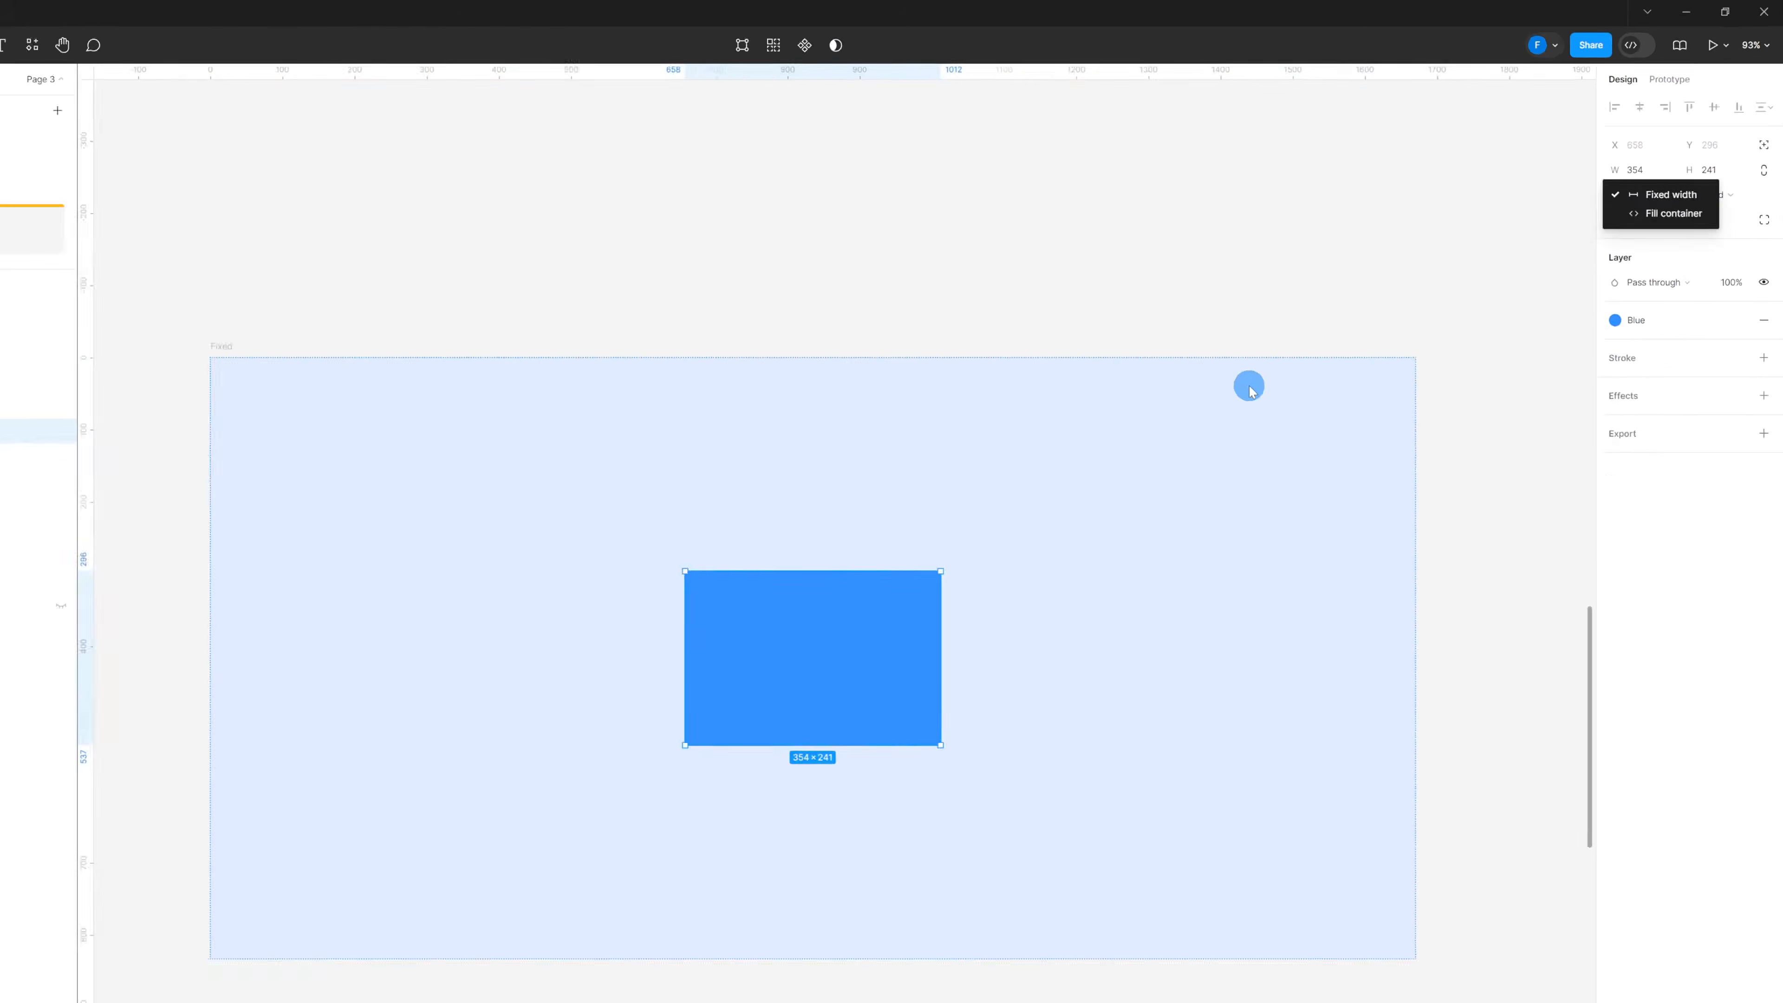
click(1457, 895)
click(1450, 856)
drag(1451, 860, 1445, 911)
click(1369, 967)
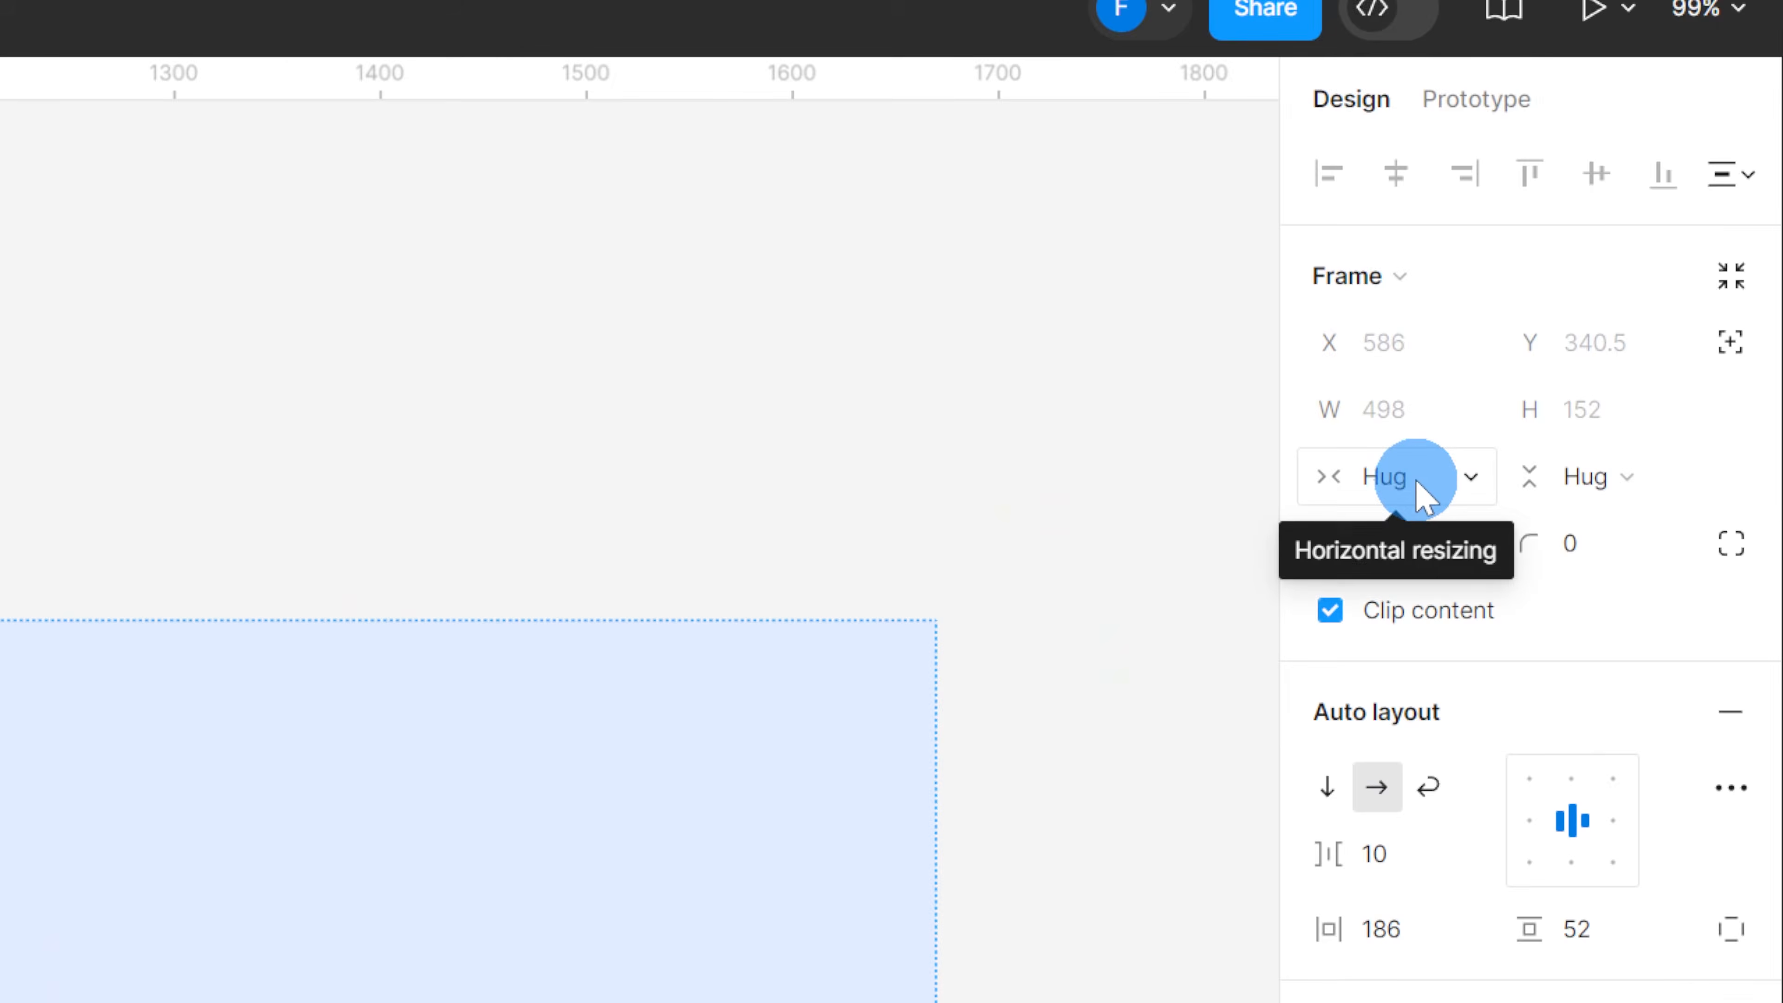
Step: Keep the blue button frame in the Hug frame on Hug contents and replace its text with "This is how the “hug” option works"
click(1627, 240)
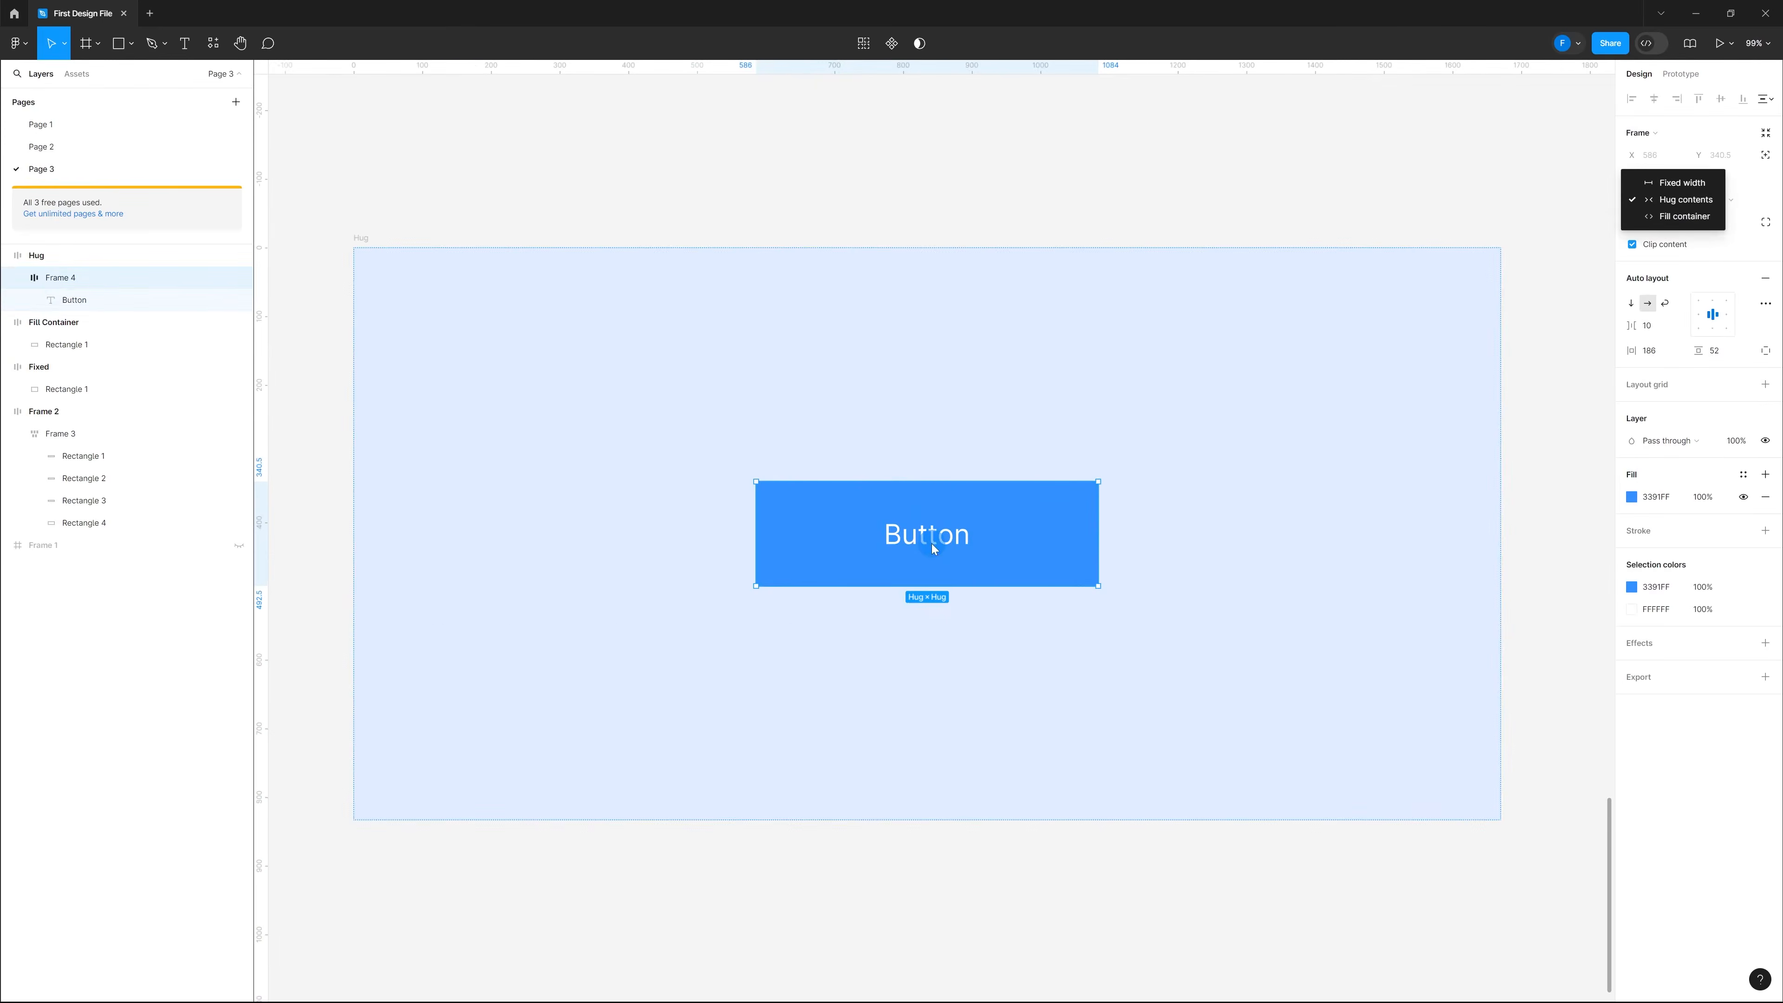
click(933, 544)
double_click(939, 537)
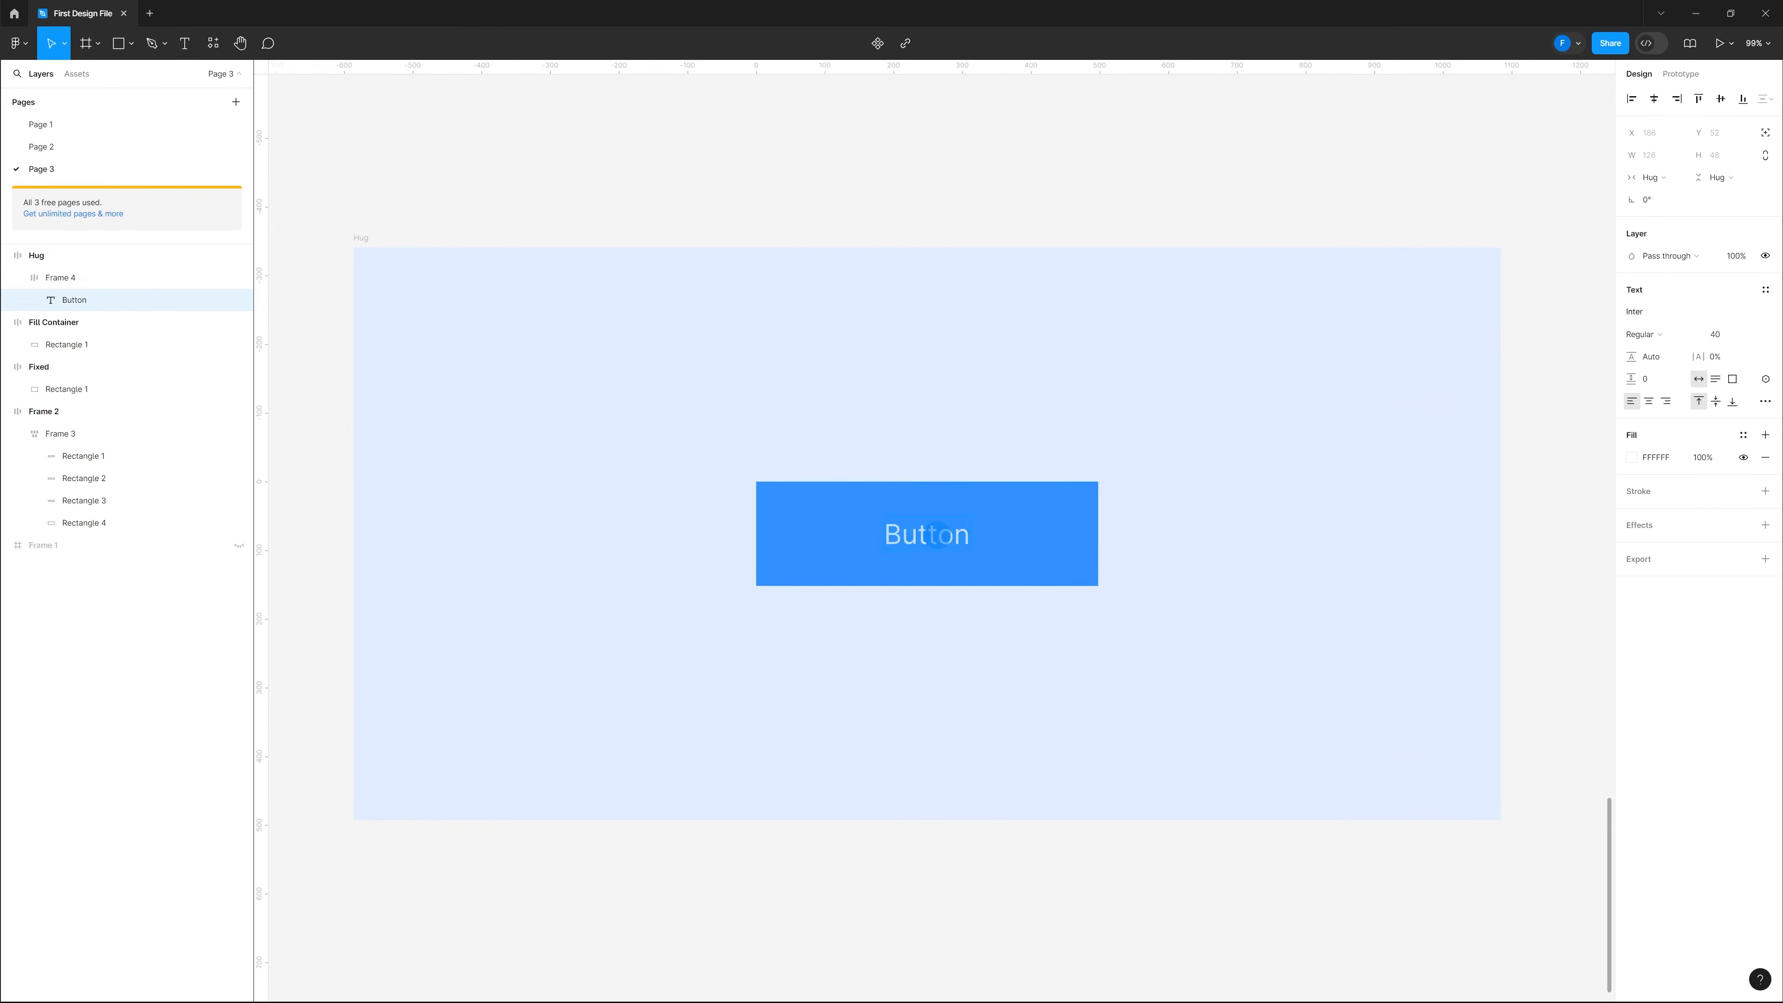
text(This is )
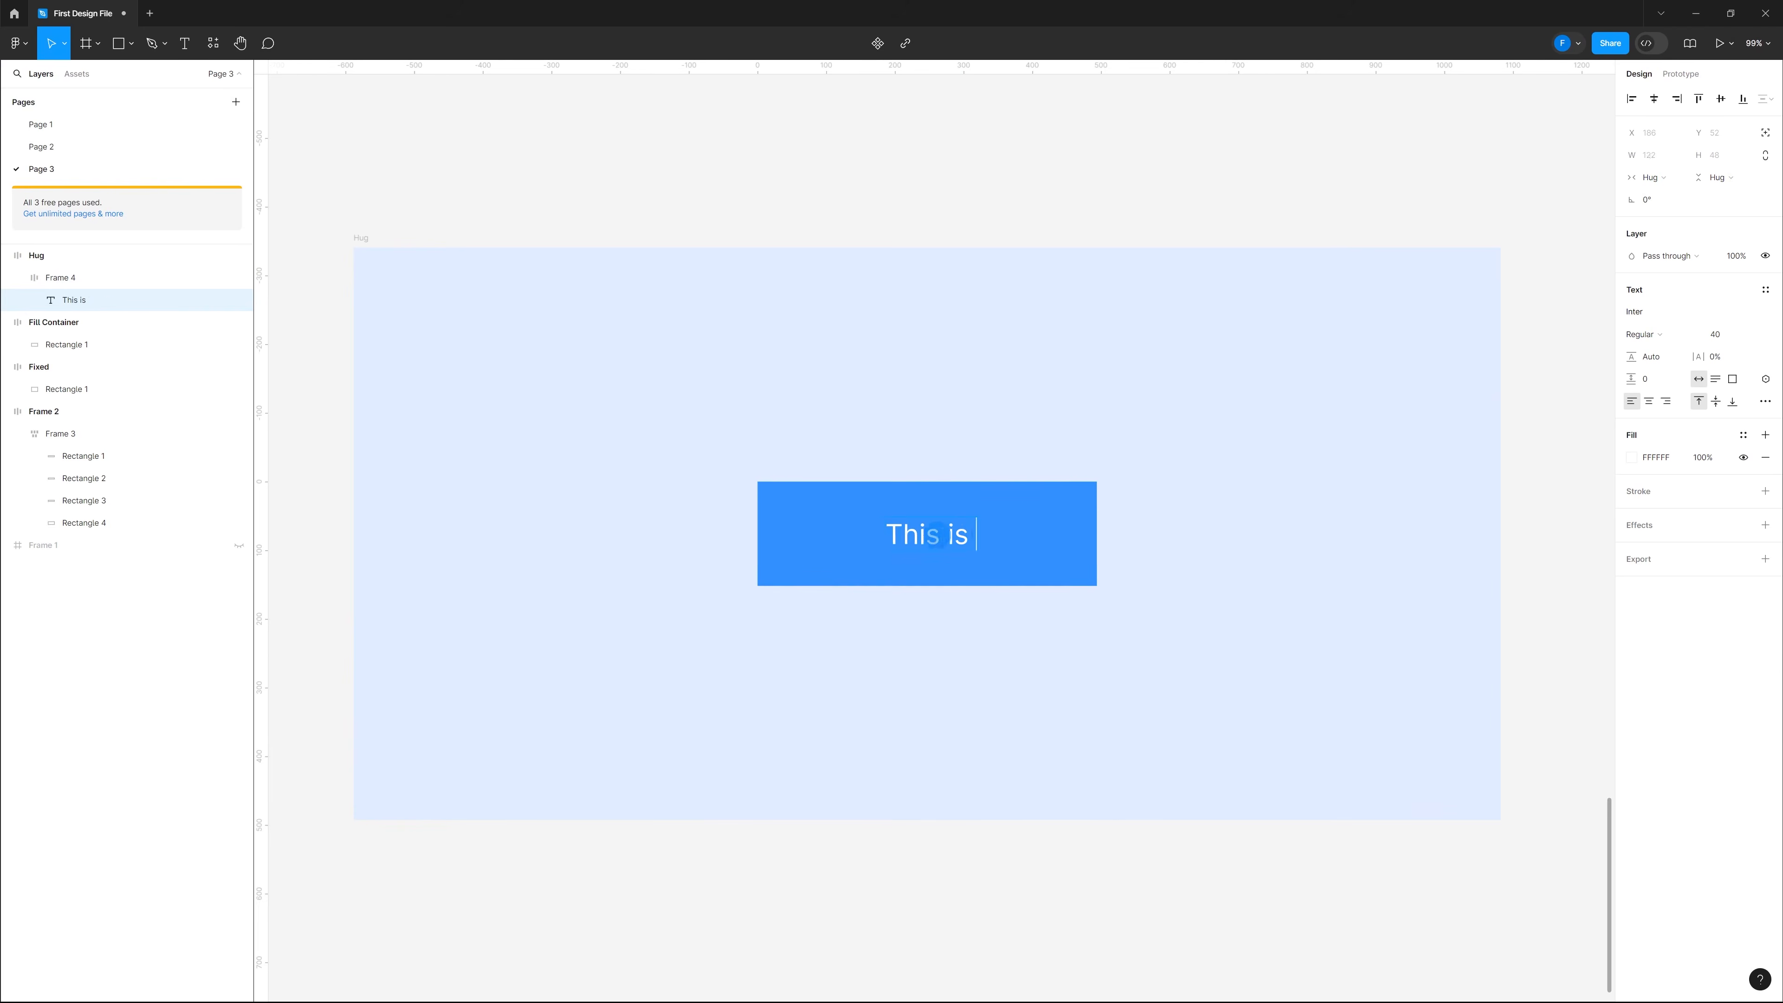
text(how the "hug)
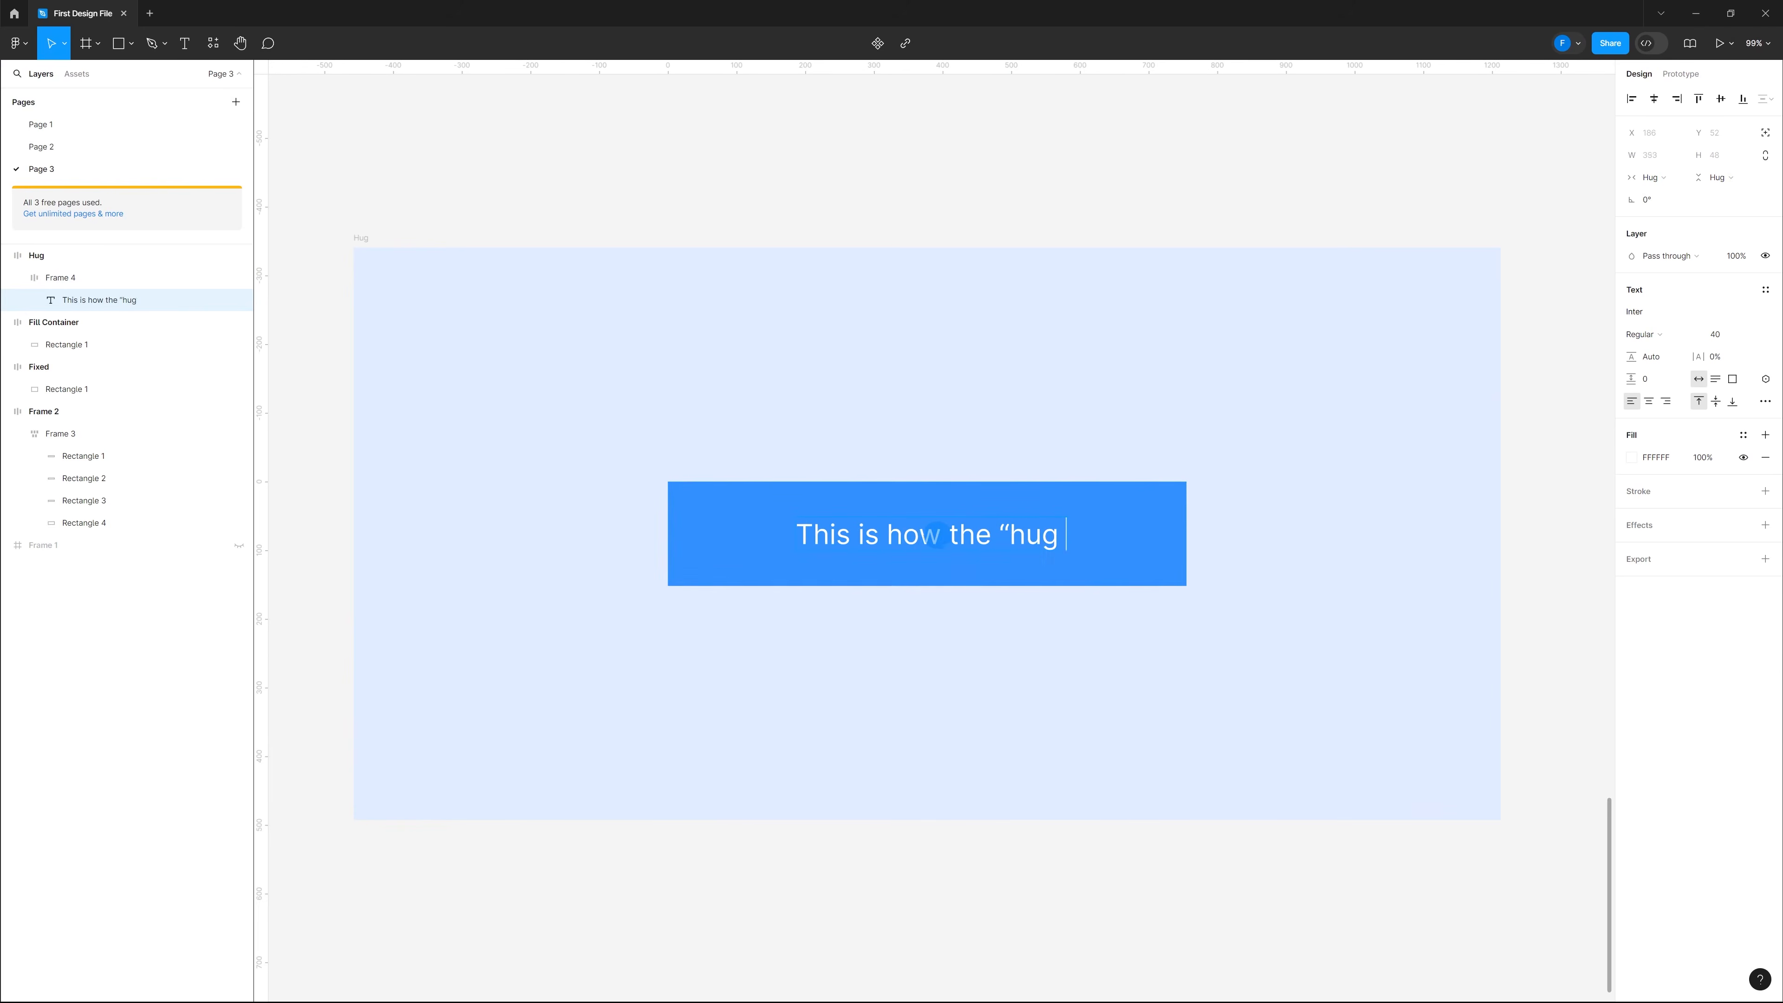
text(" option works)
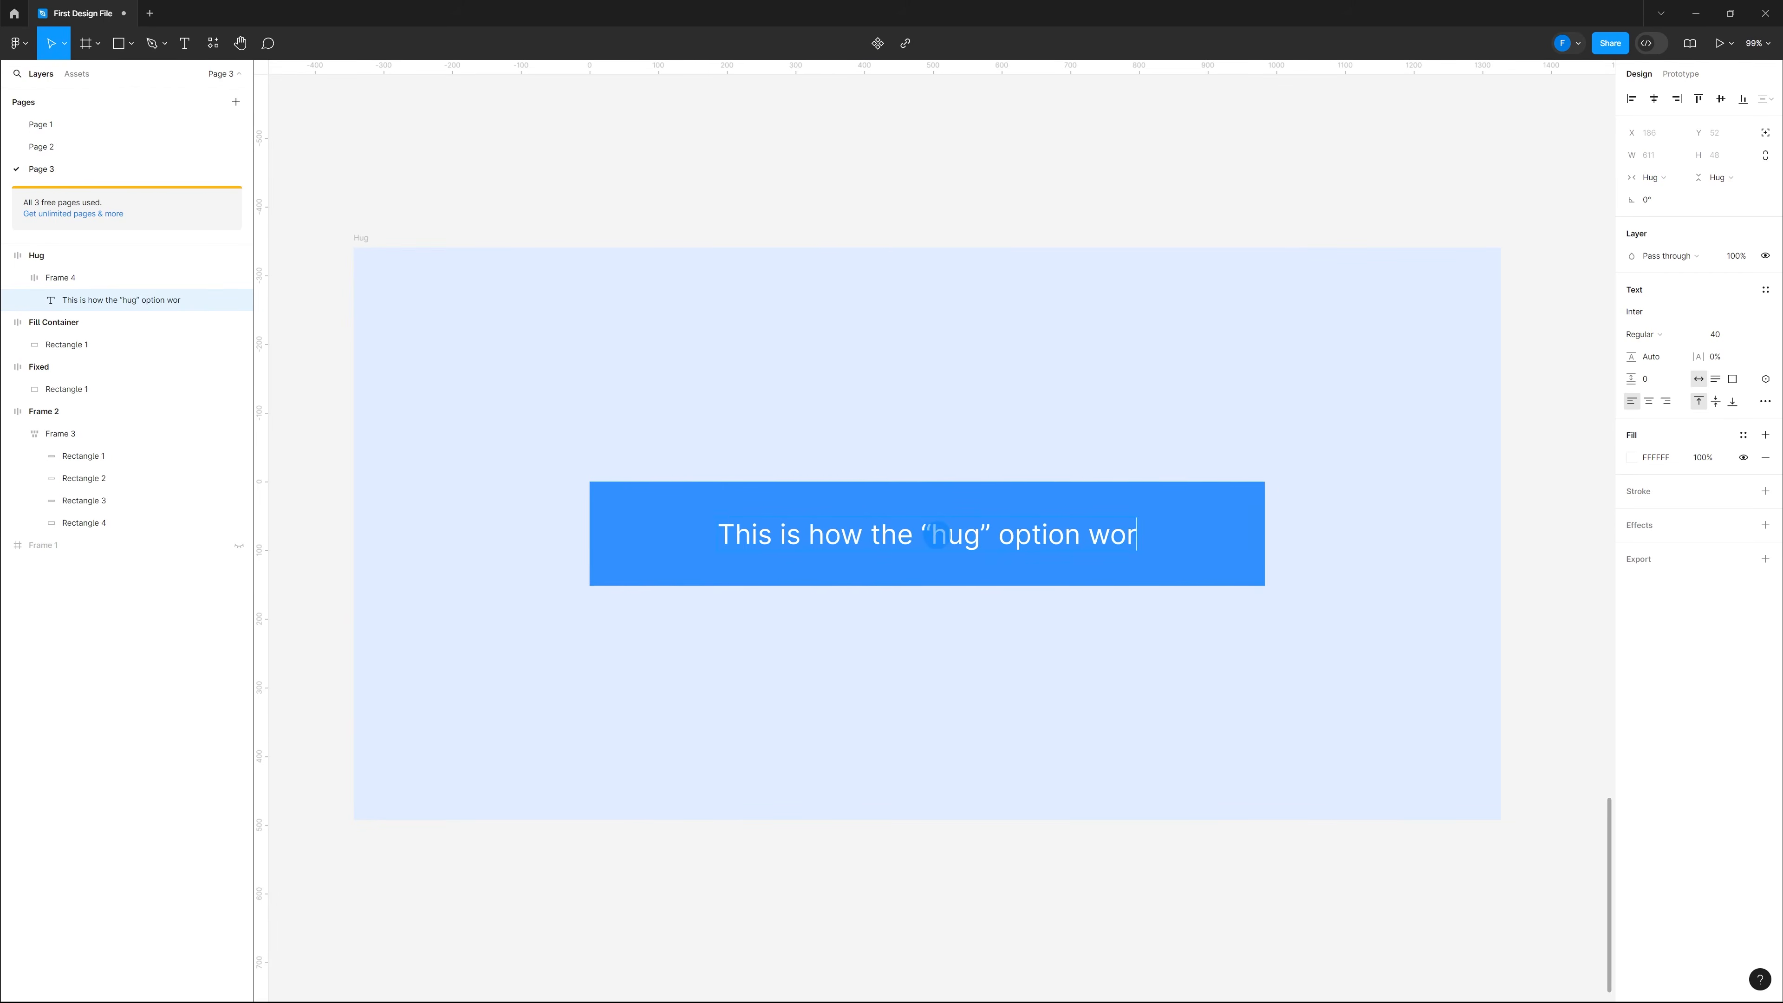
click(1071, 853)
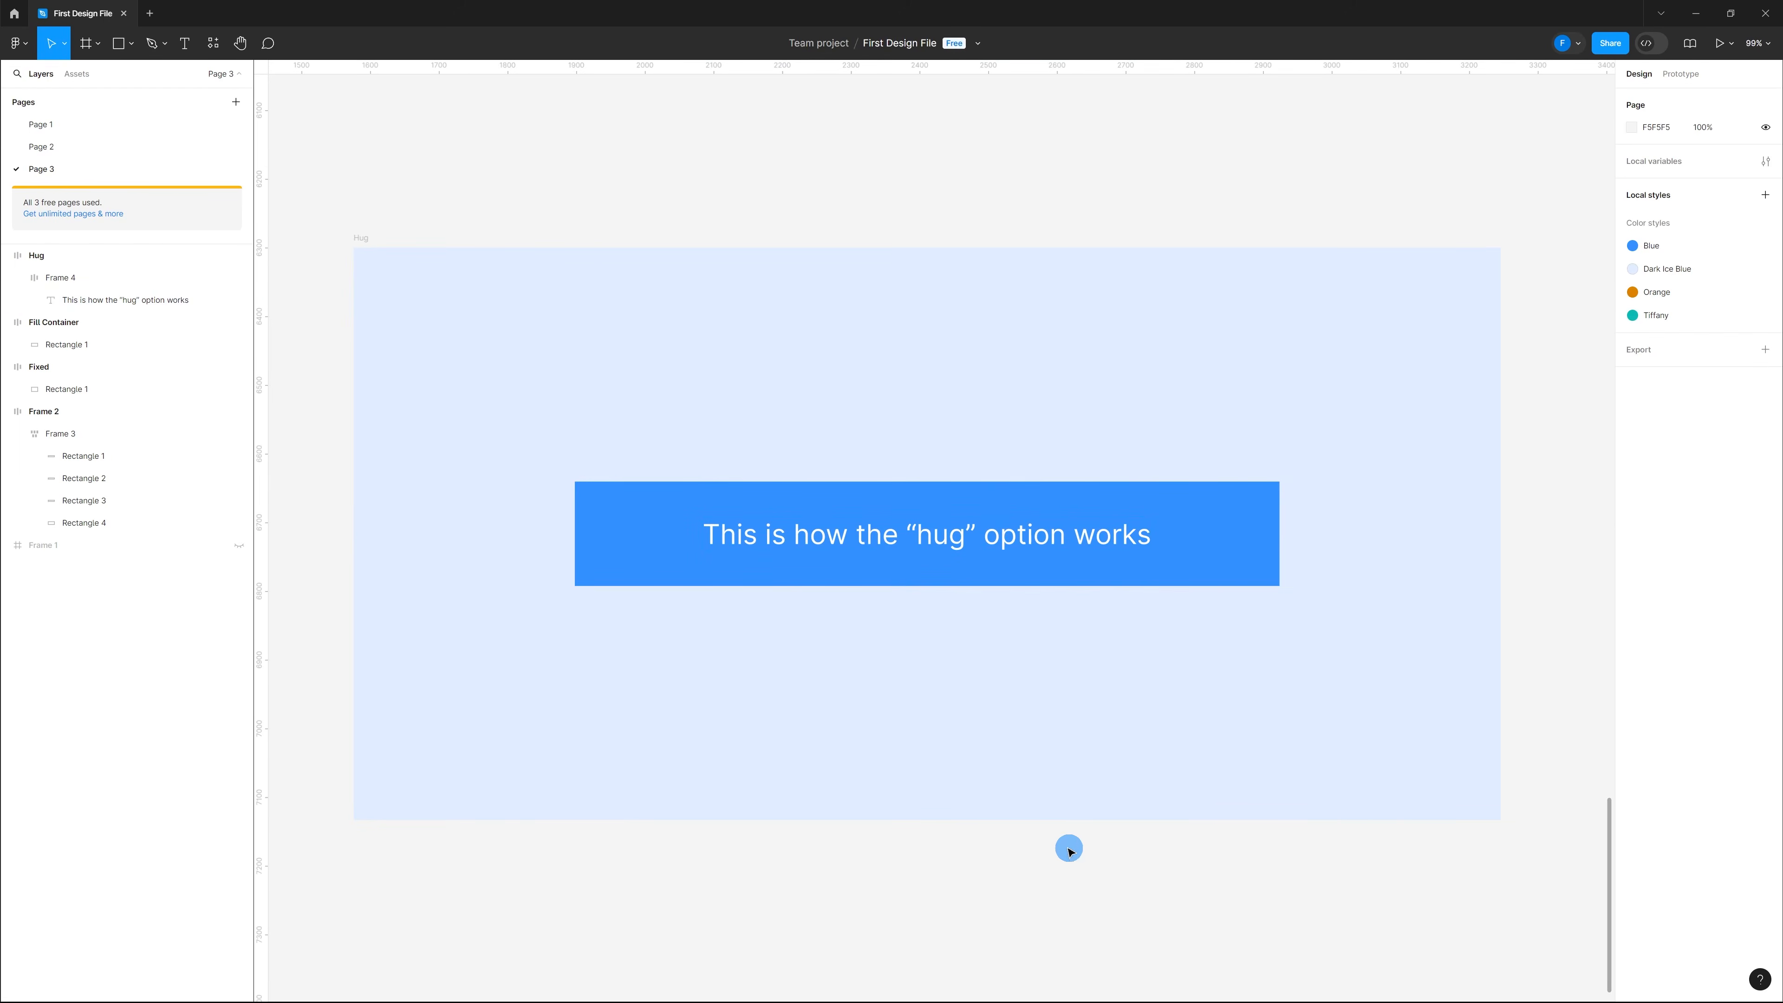
Step: Review the horizontal and vertical resizing options of the blue button frame inside the Hug frame
click(1200, 536)
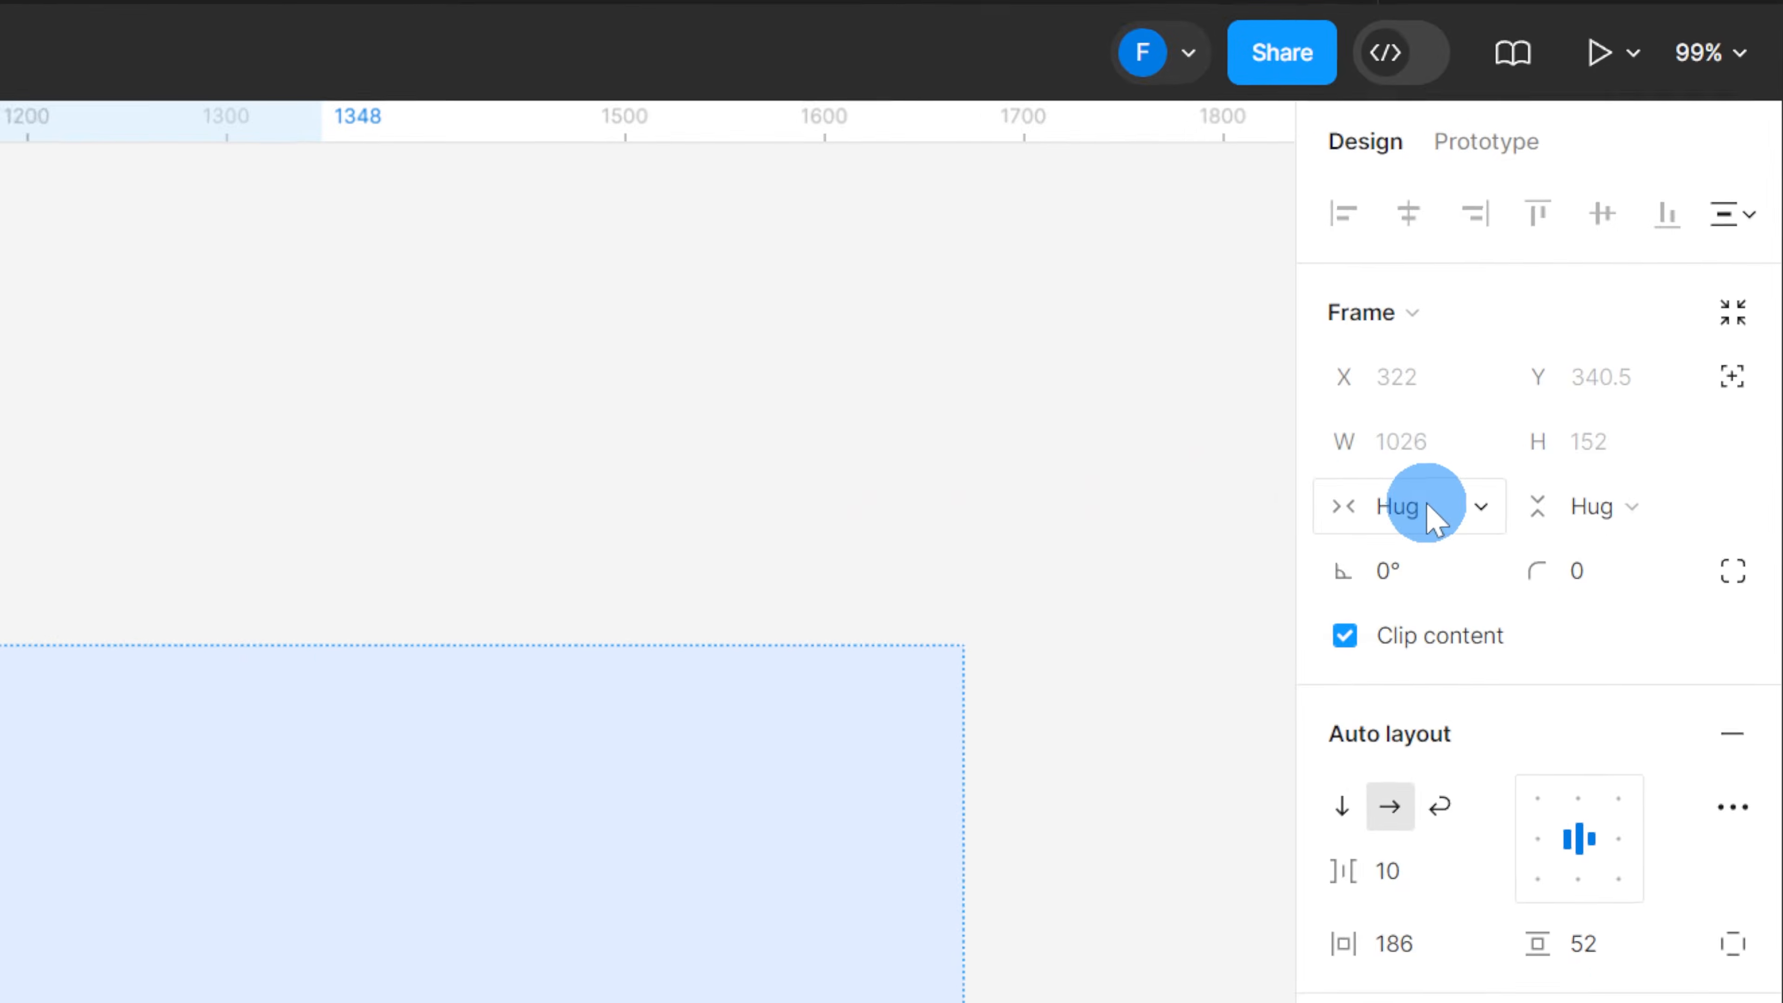
click(1426, 517)
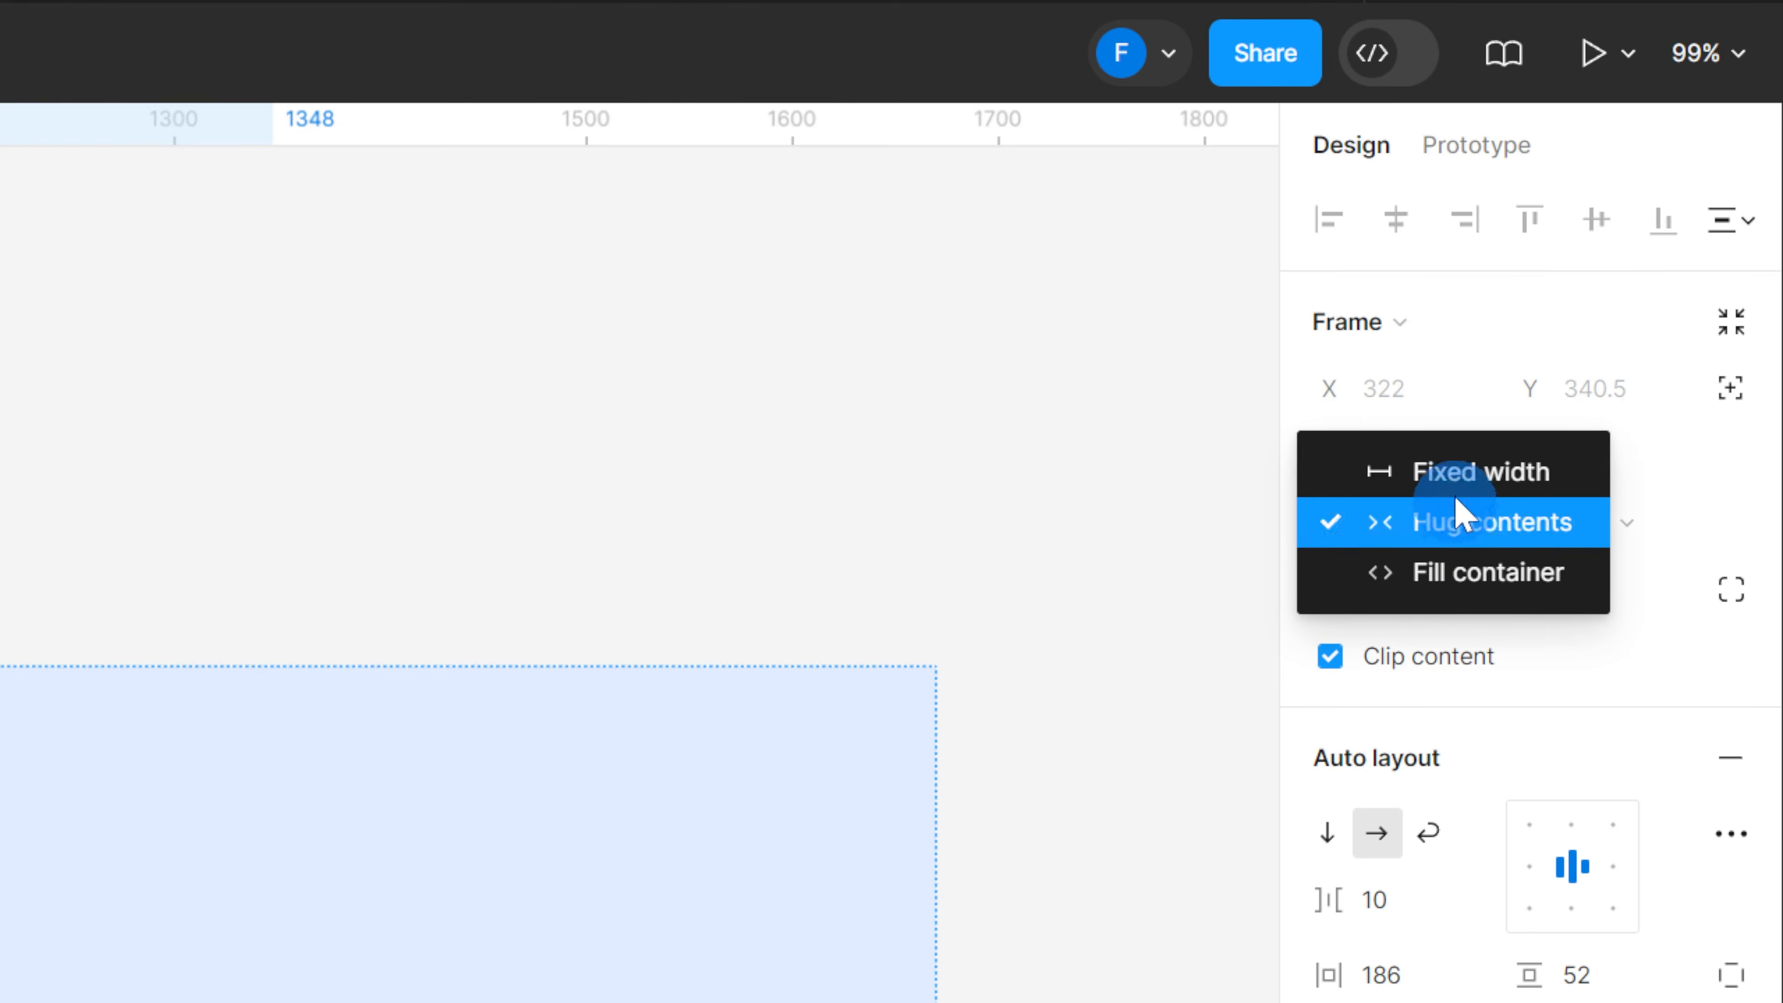
click(1671, 521)
click(1662, 526)
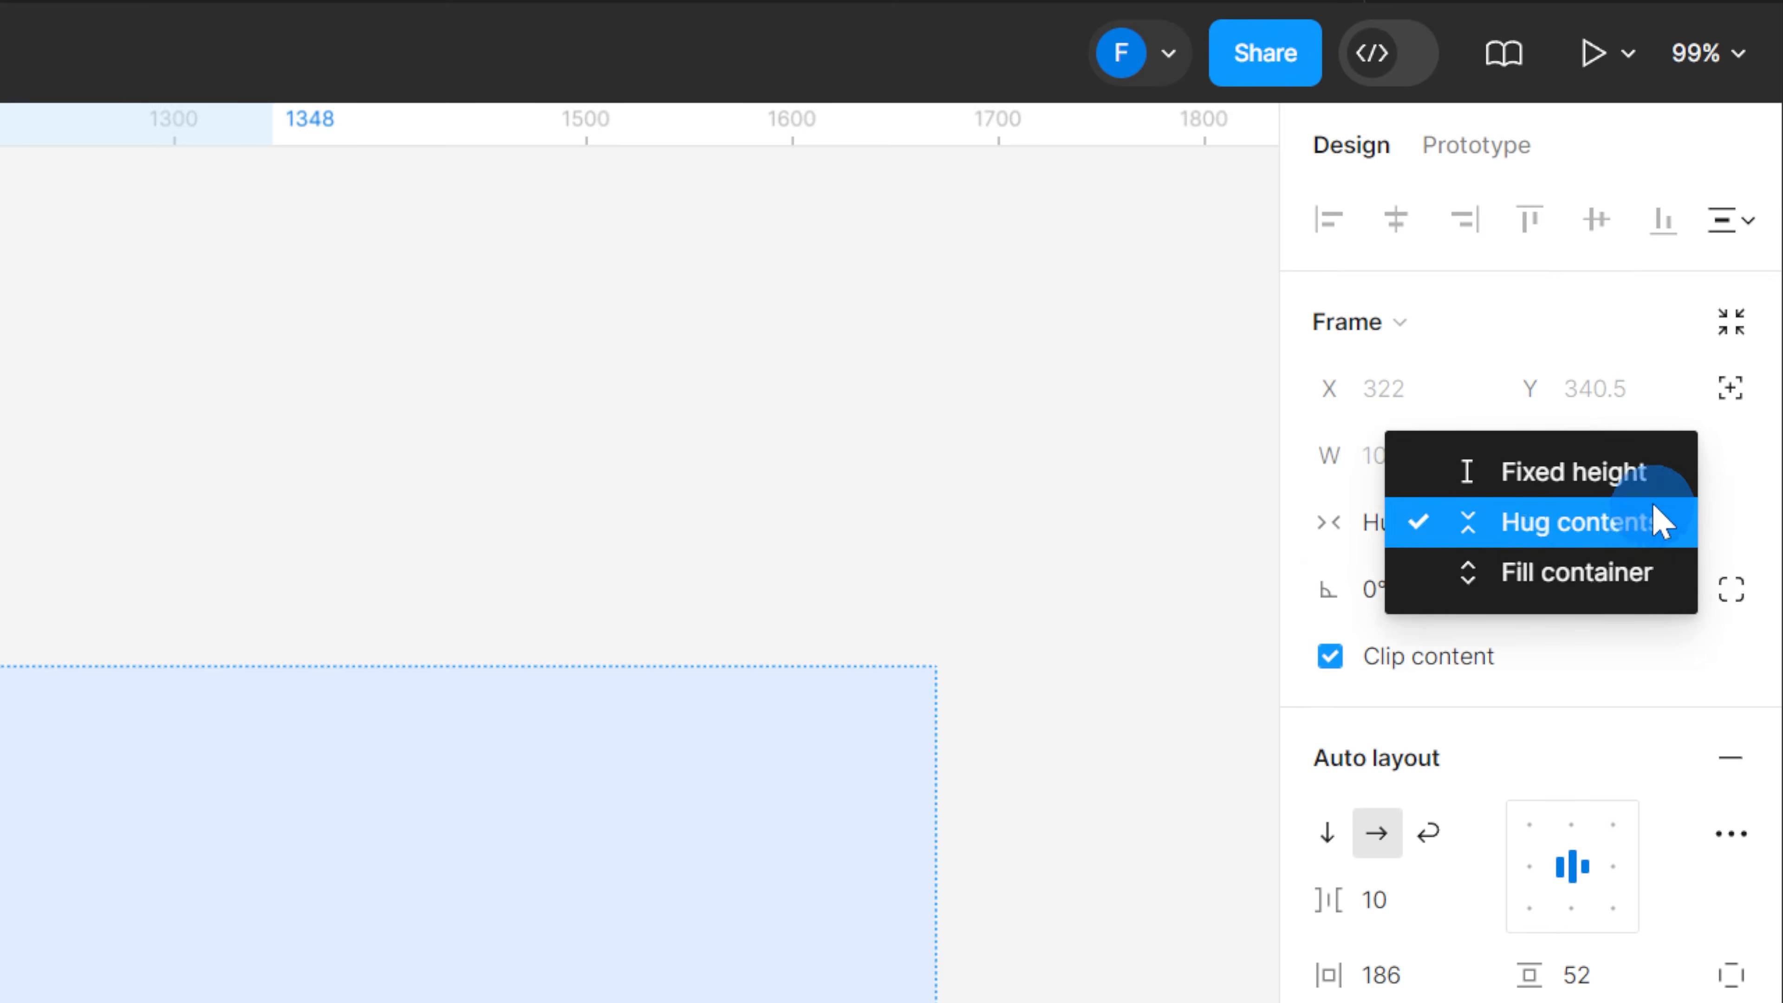
click(1733, 512)
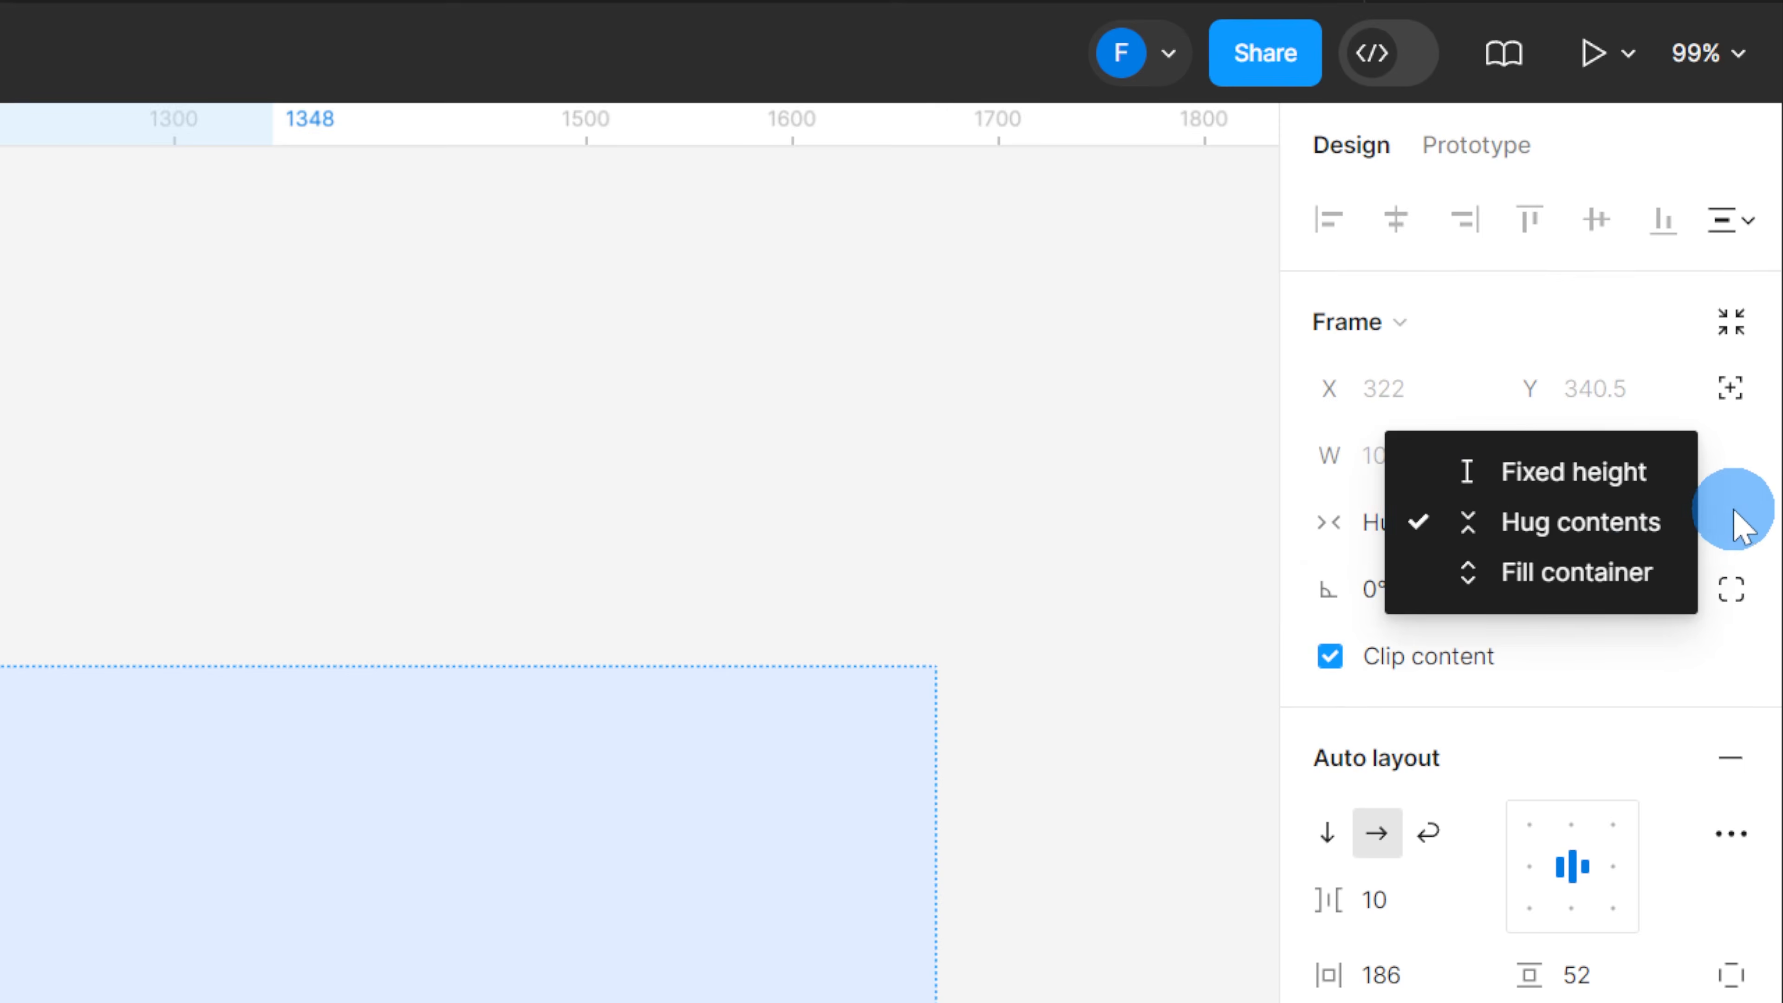
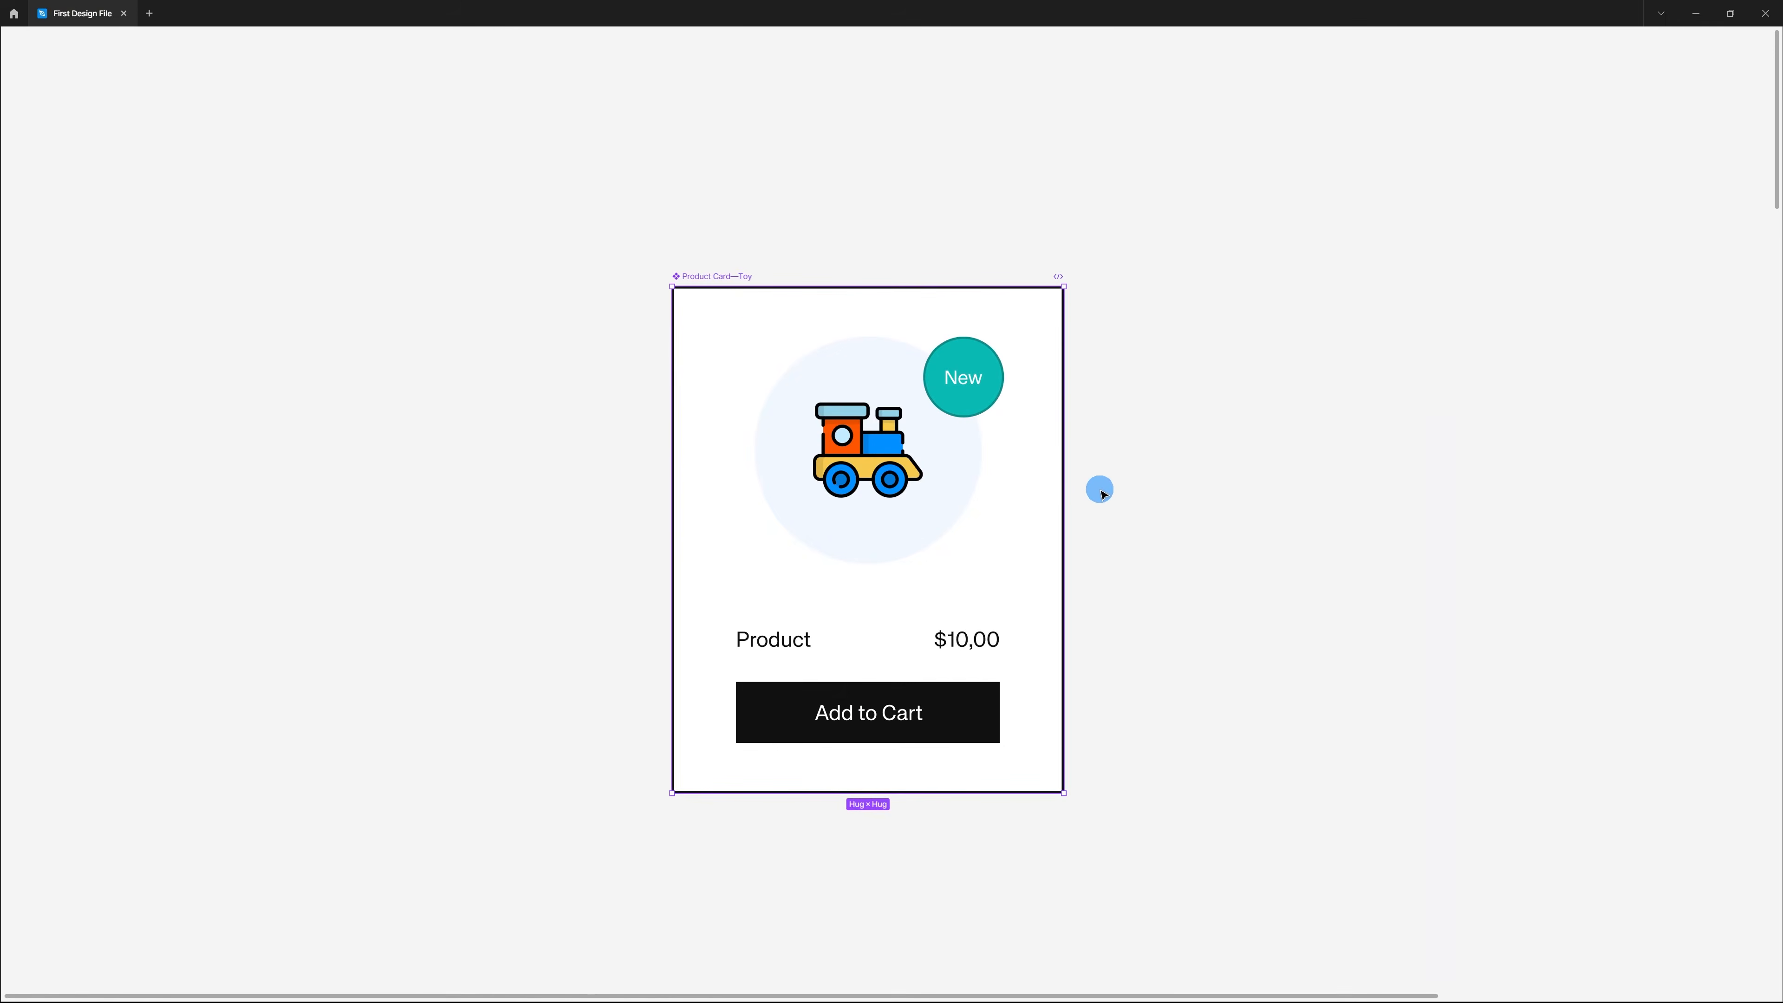
Step: Show the interface and duplicate the Product Card—Toy component into two instances, evenly spaced in a row to its right
key(ctrl+backslash)
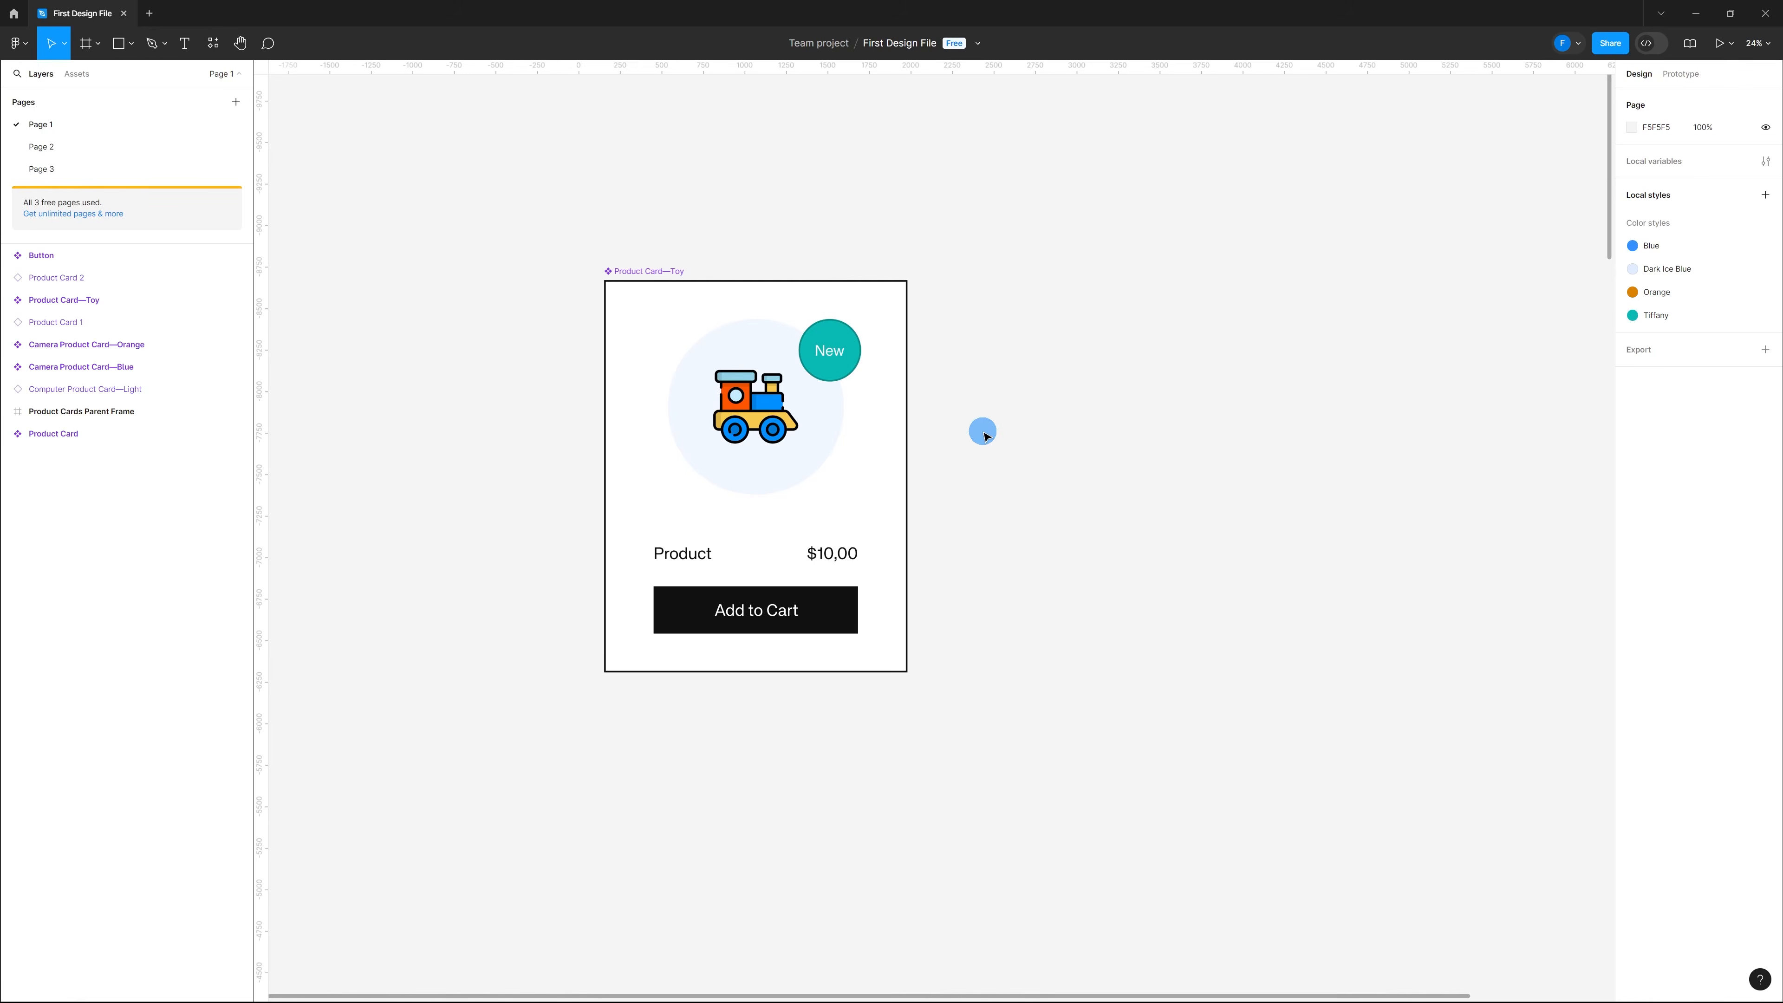
click(661, 273)
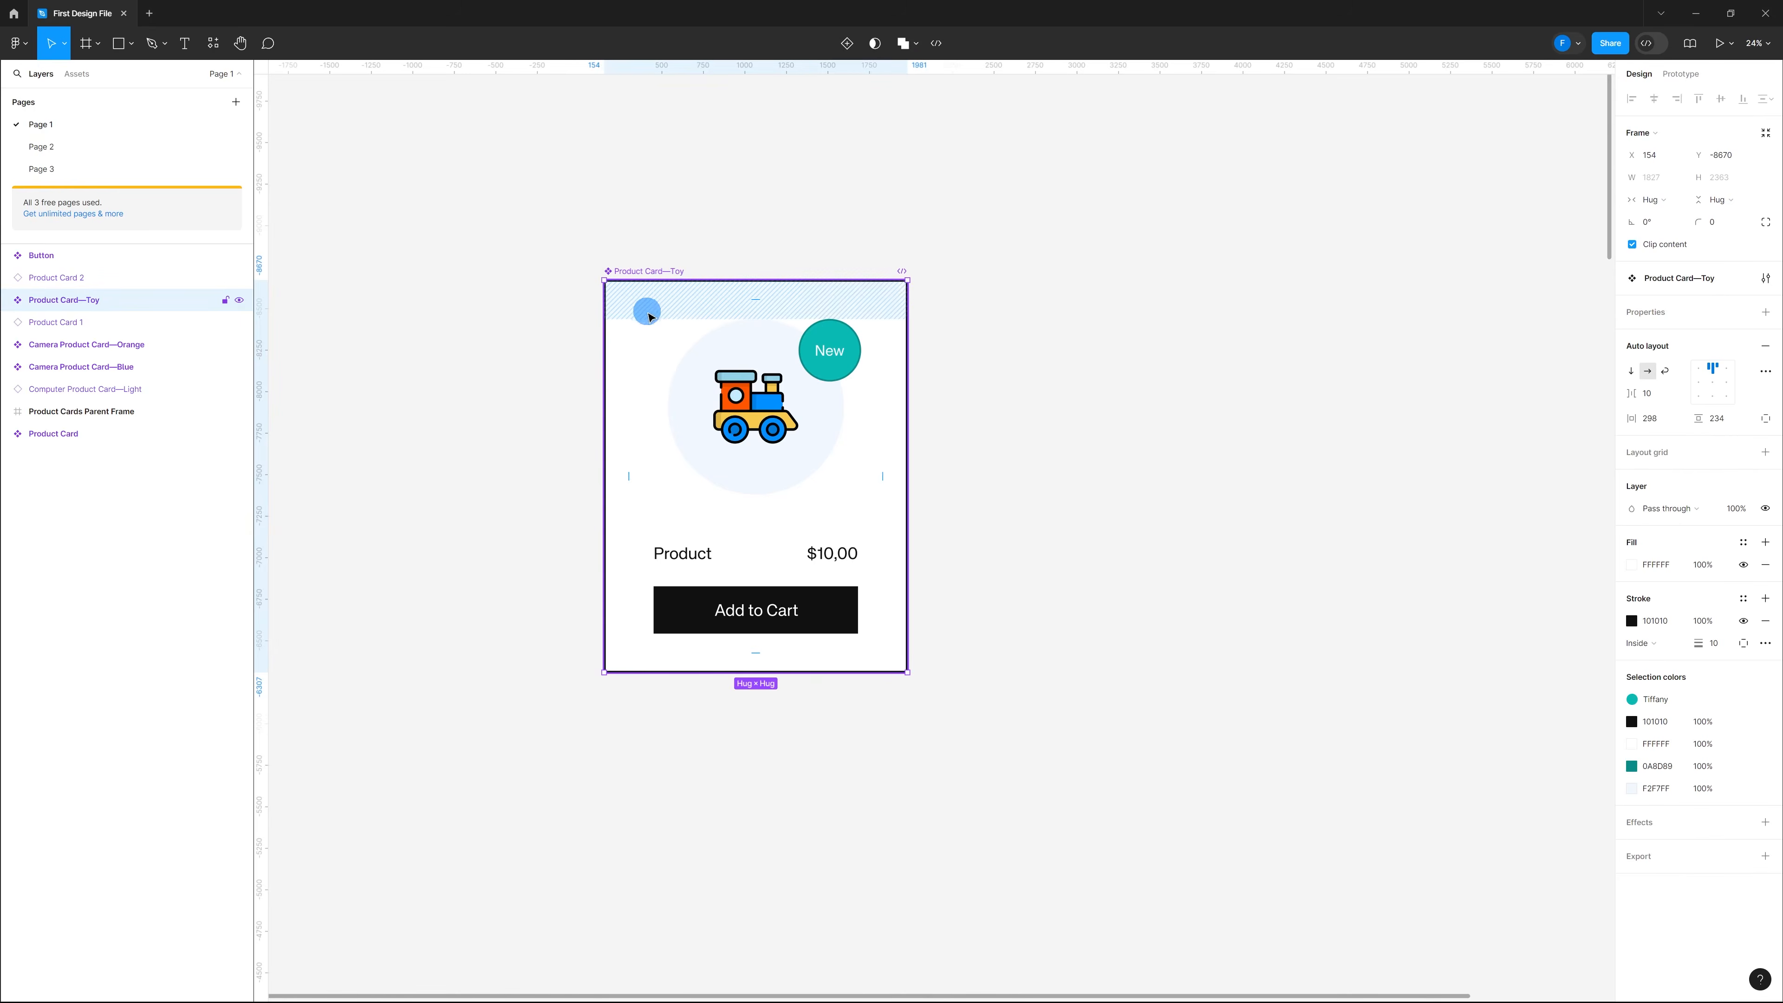
drag(649, 327, 1337, 327)
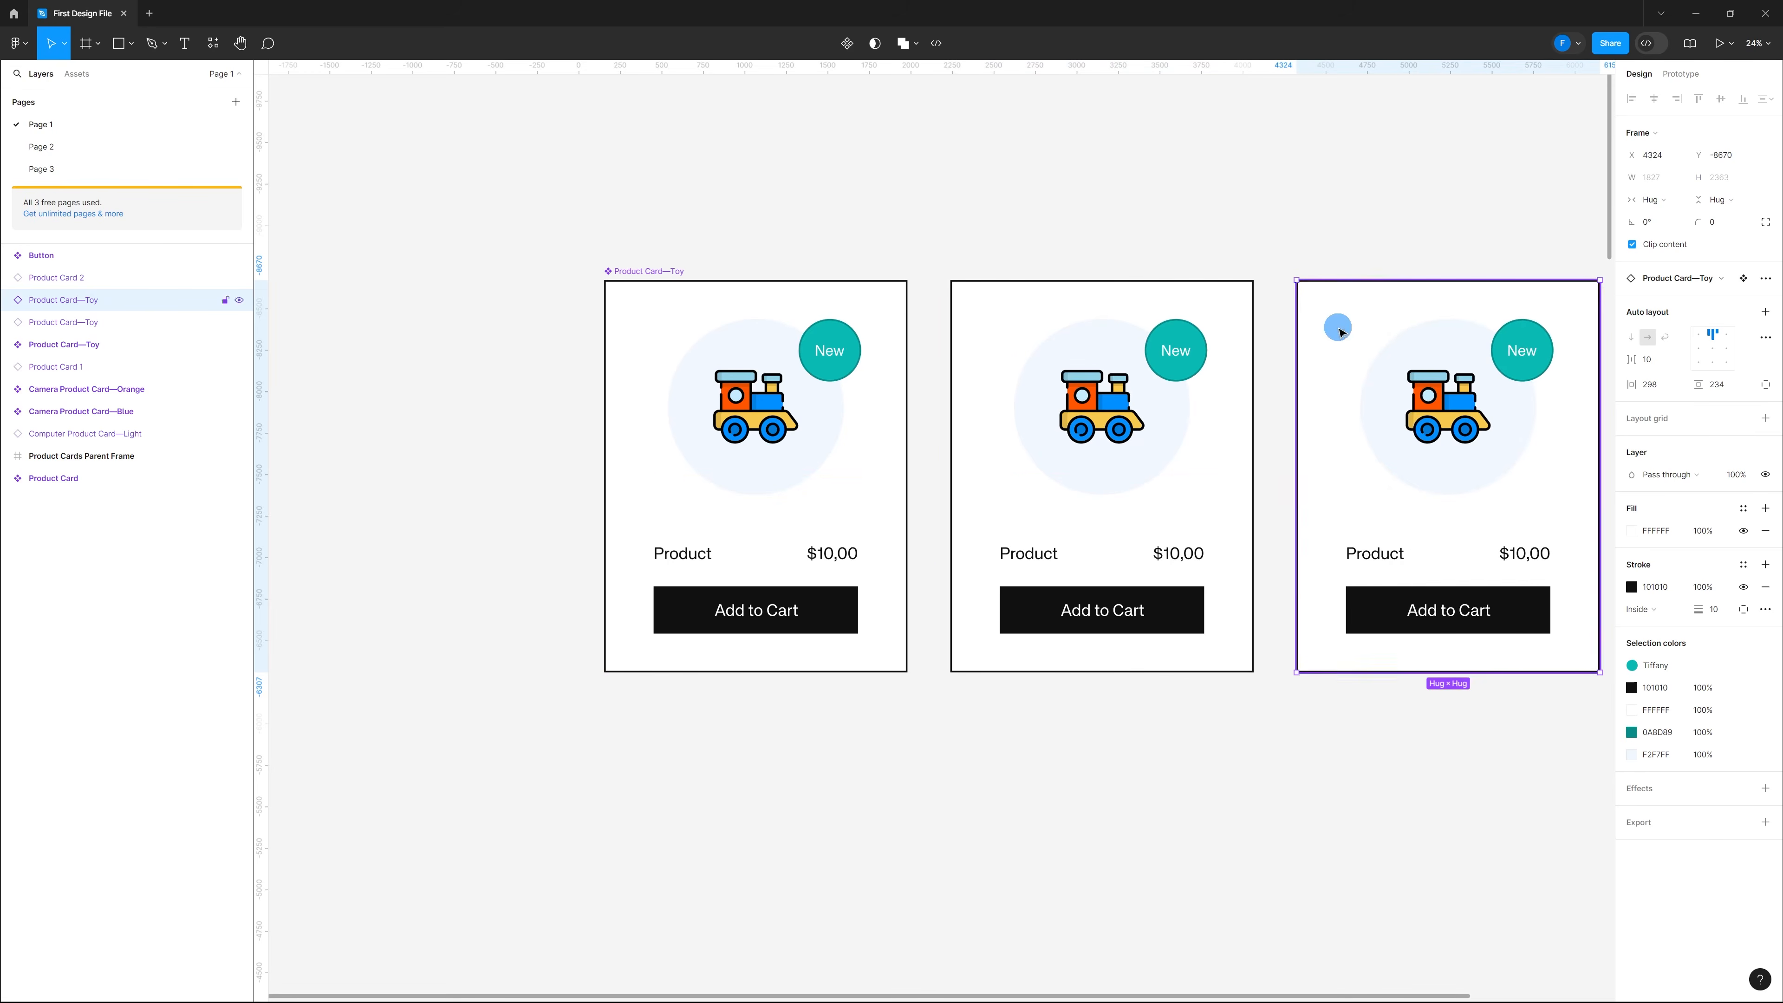
click(1207, 706)
scroll(1207, 706, down, 5)
scroll(934, 681, up, 3)
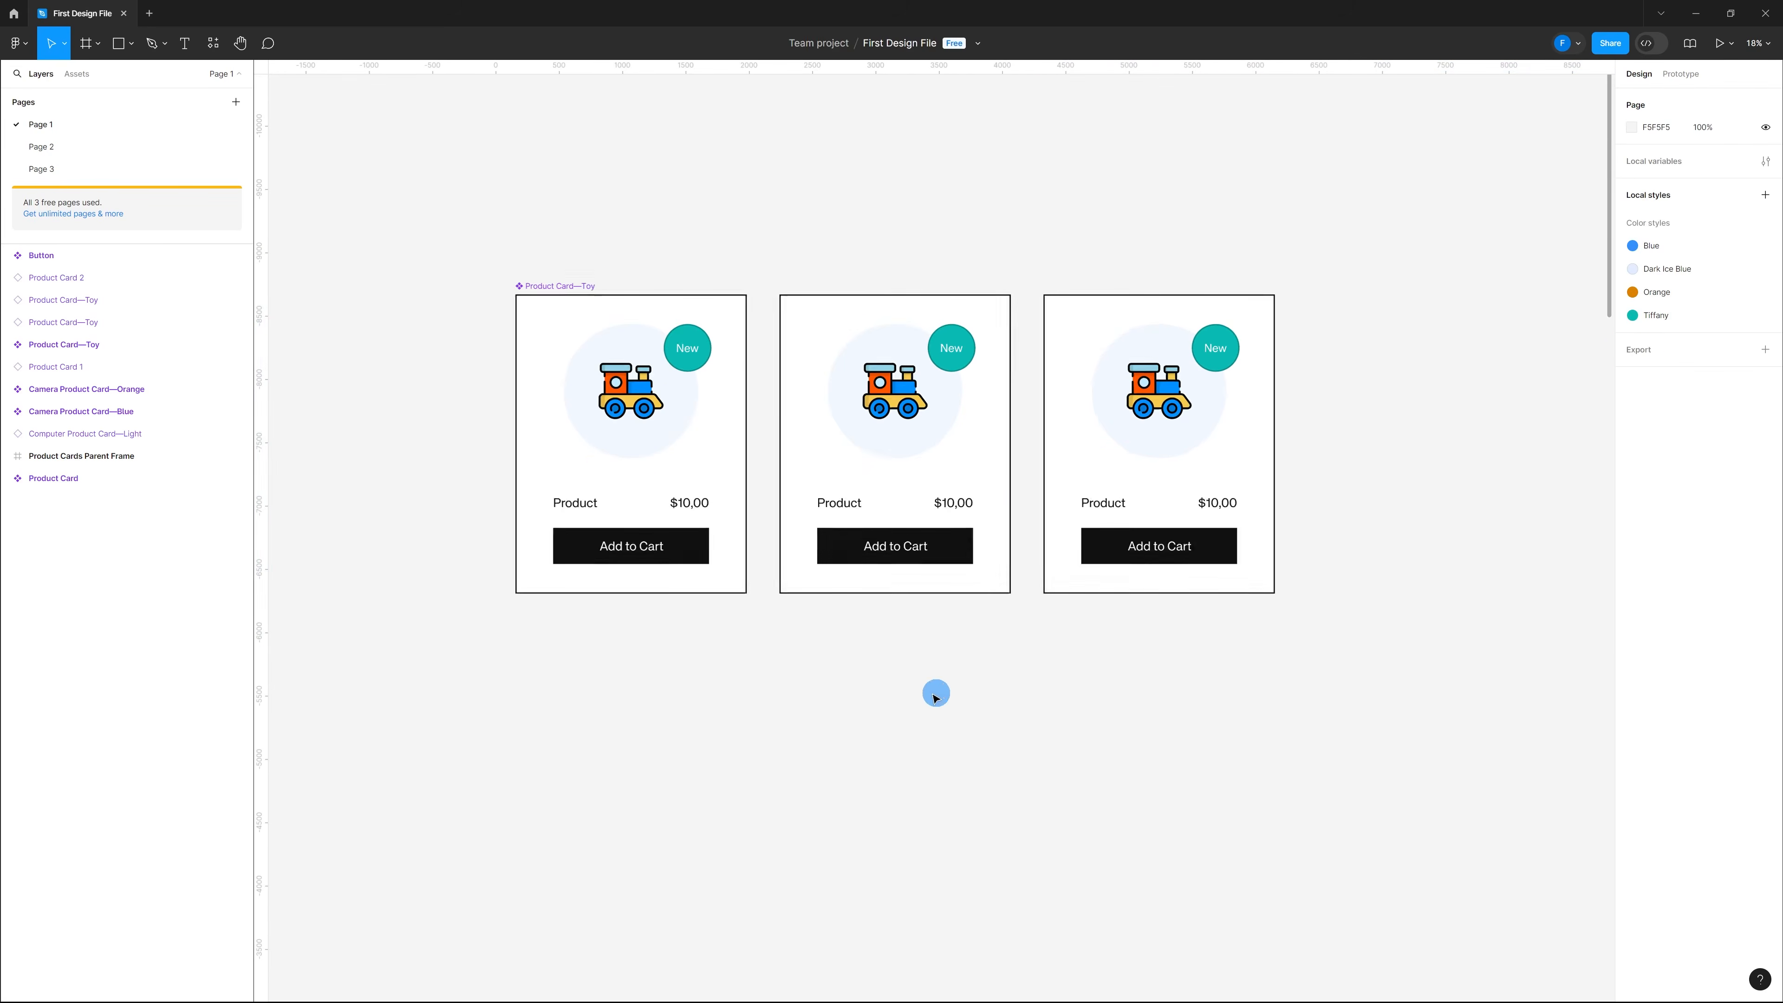
scroll(956, 694, down, 1)
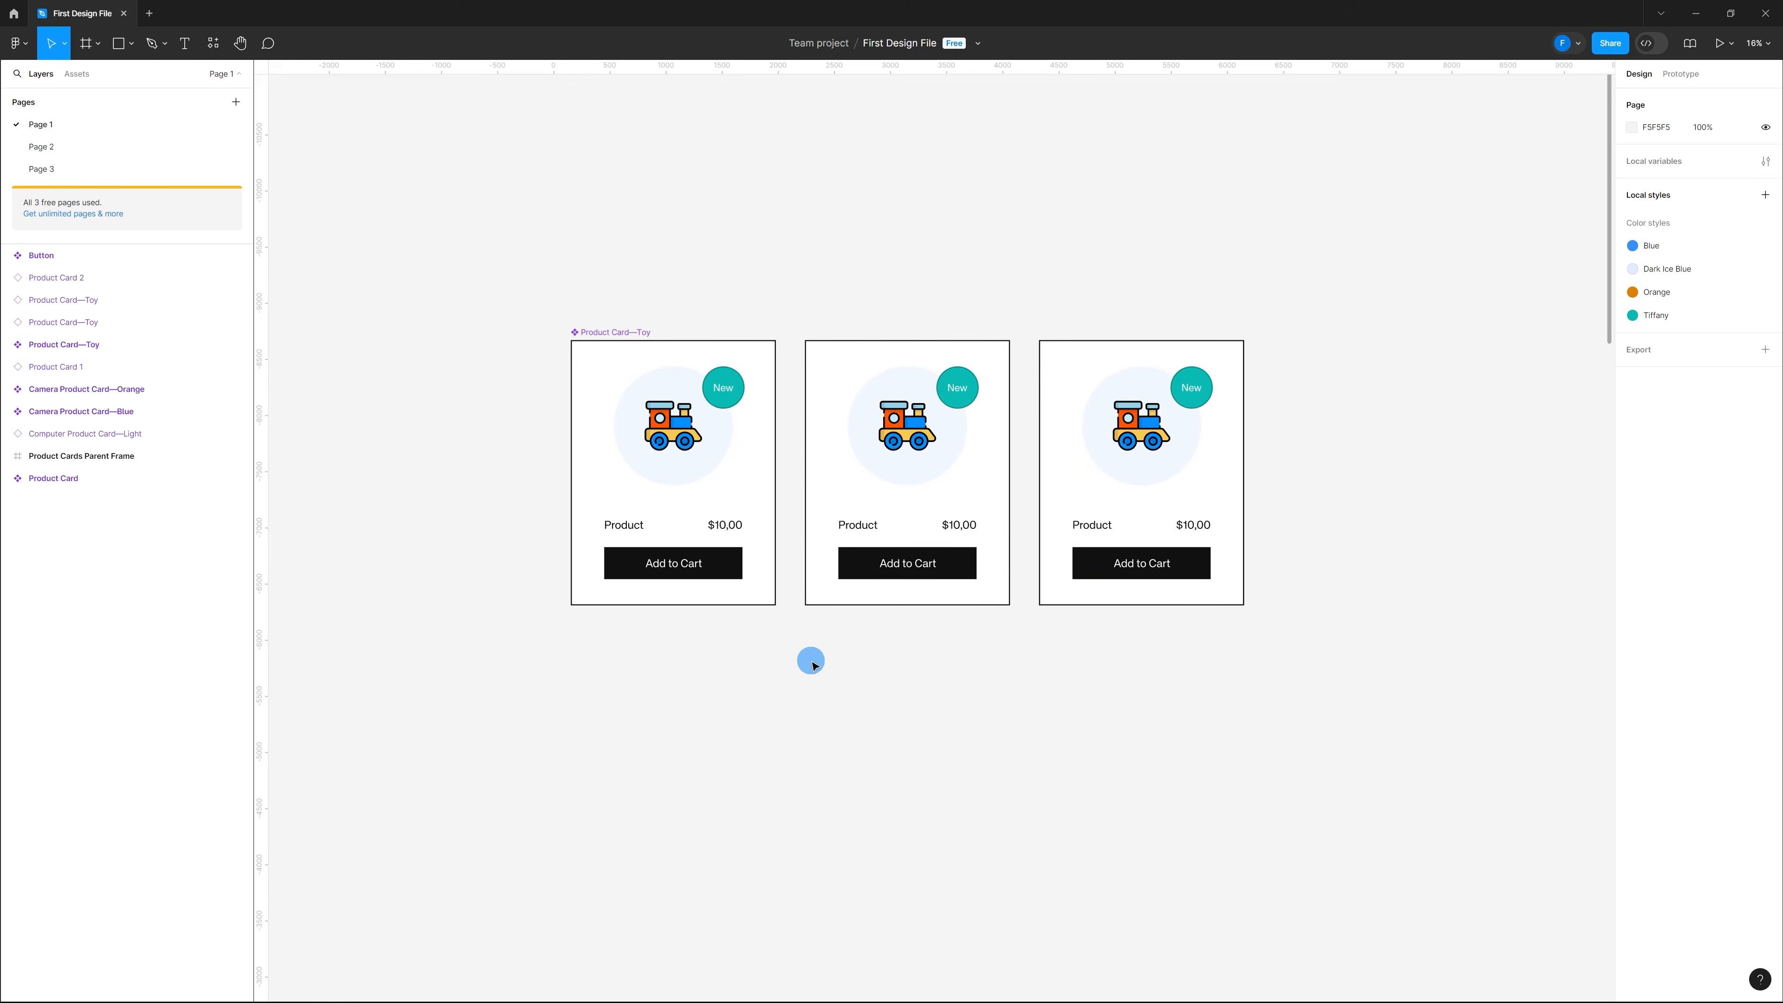
Step: Change the fill of the main Product Card—Toy component to light blue CAE3F5
click(610, 333)
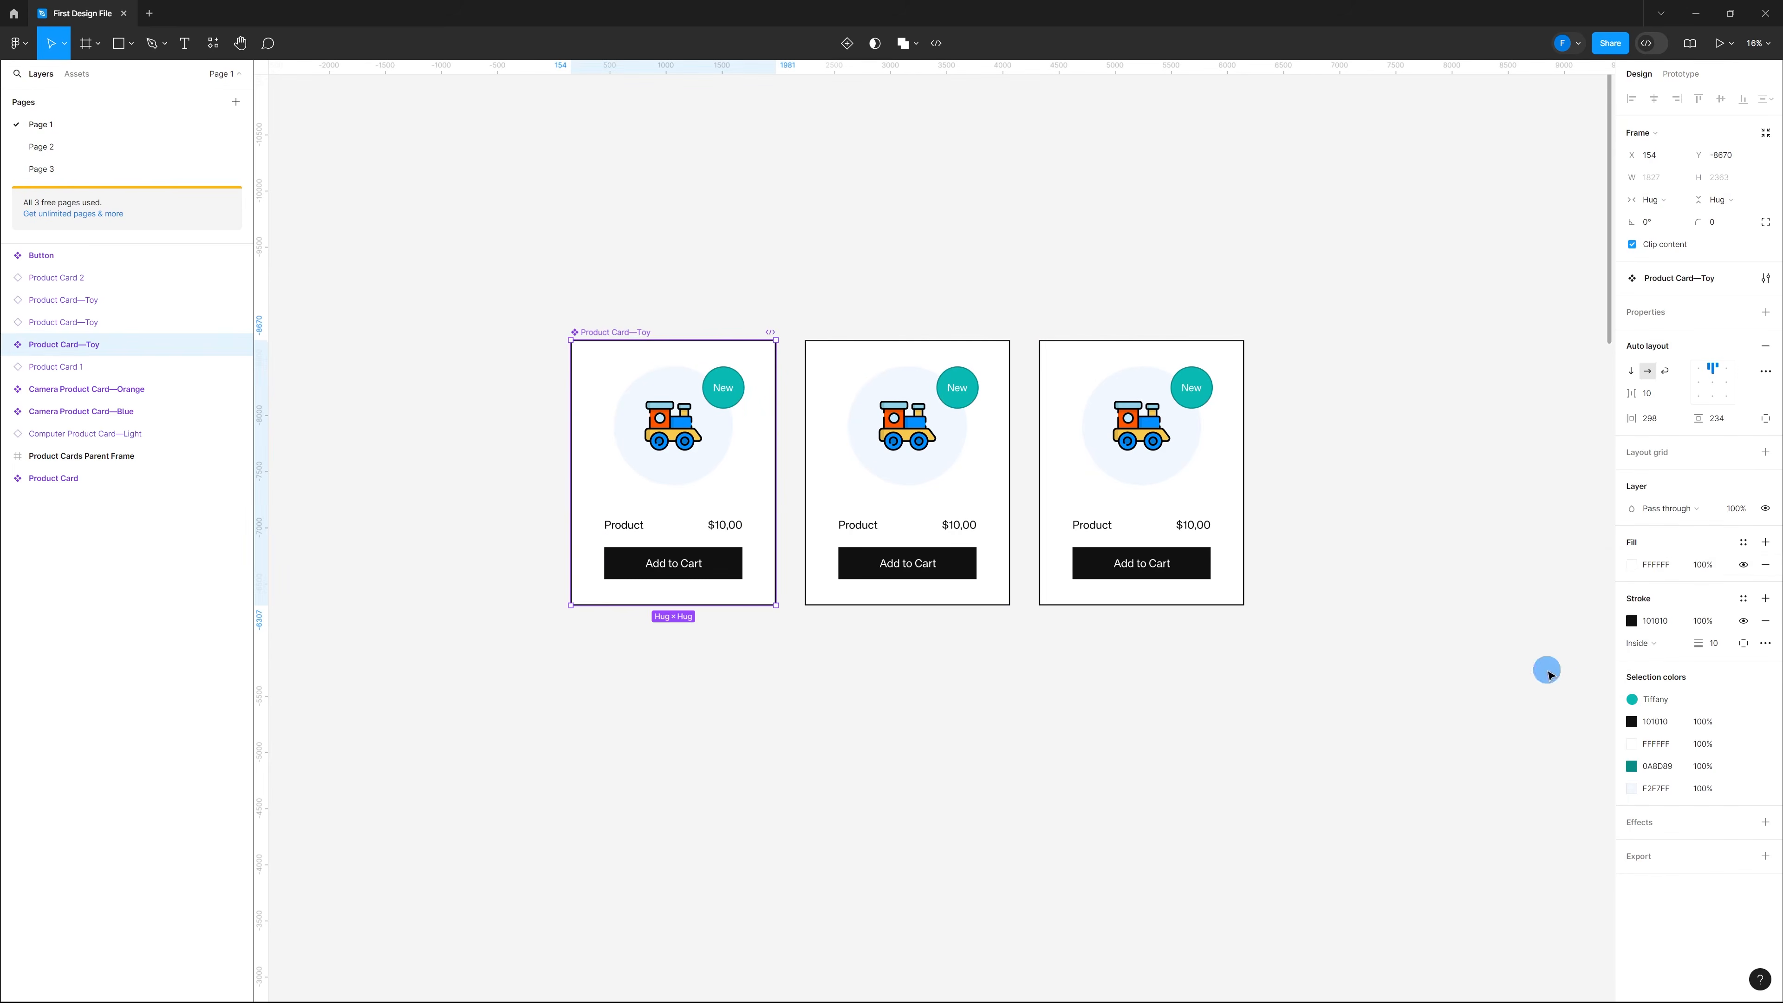
click(1632, 564)
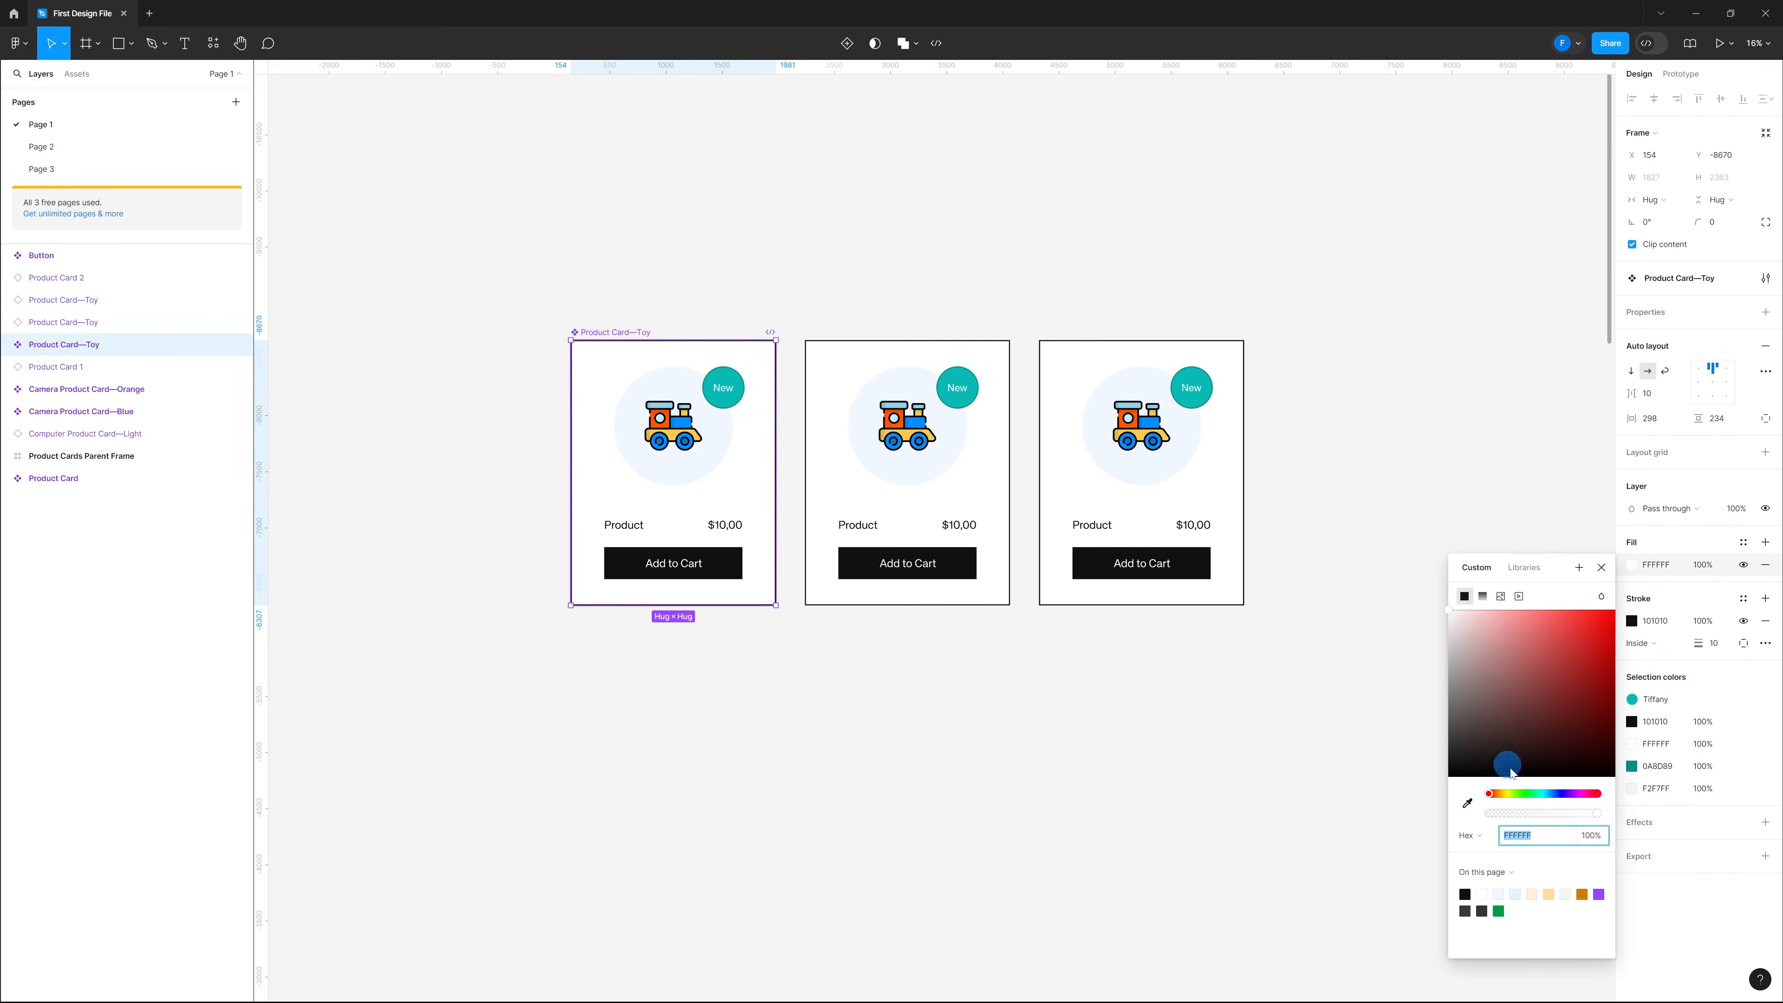
click(1515, 894)
click(1478, 622)
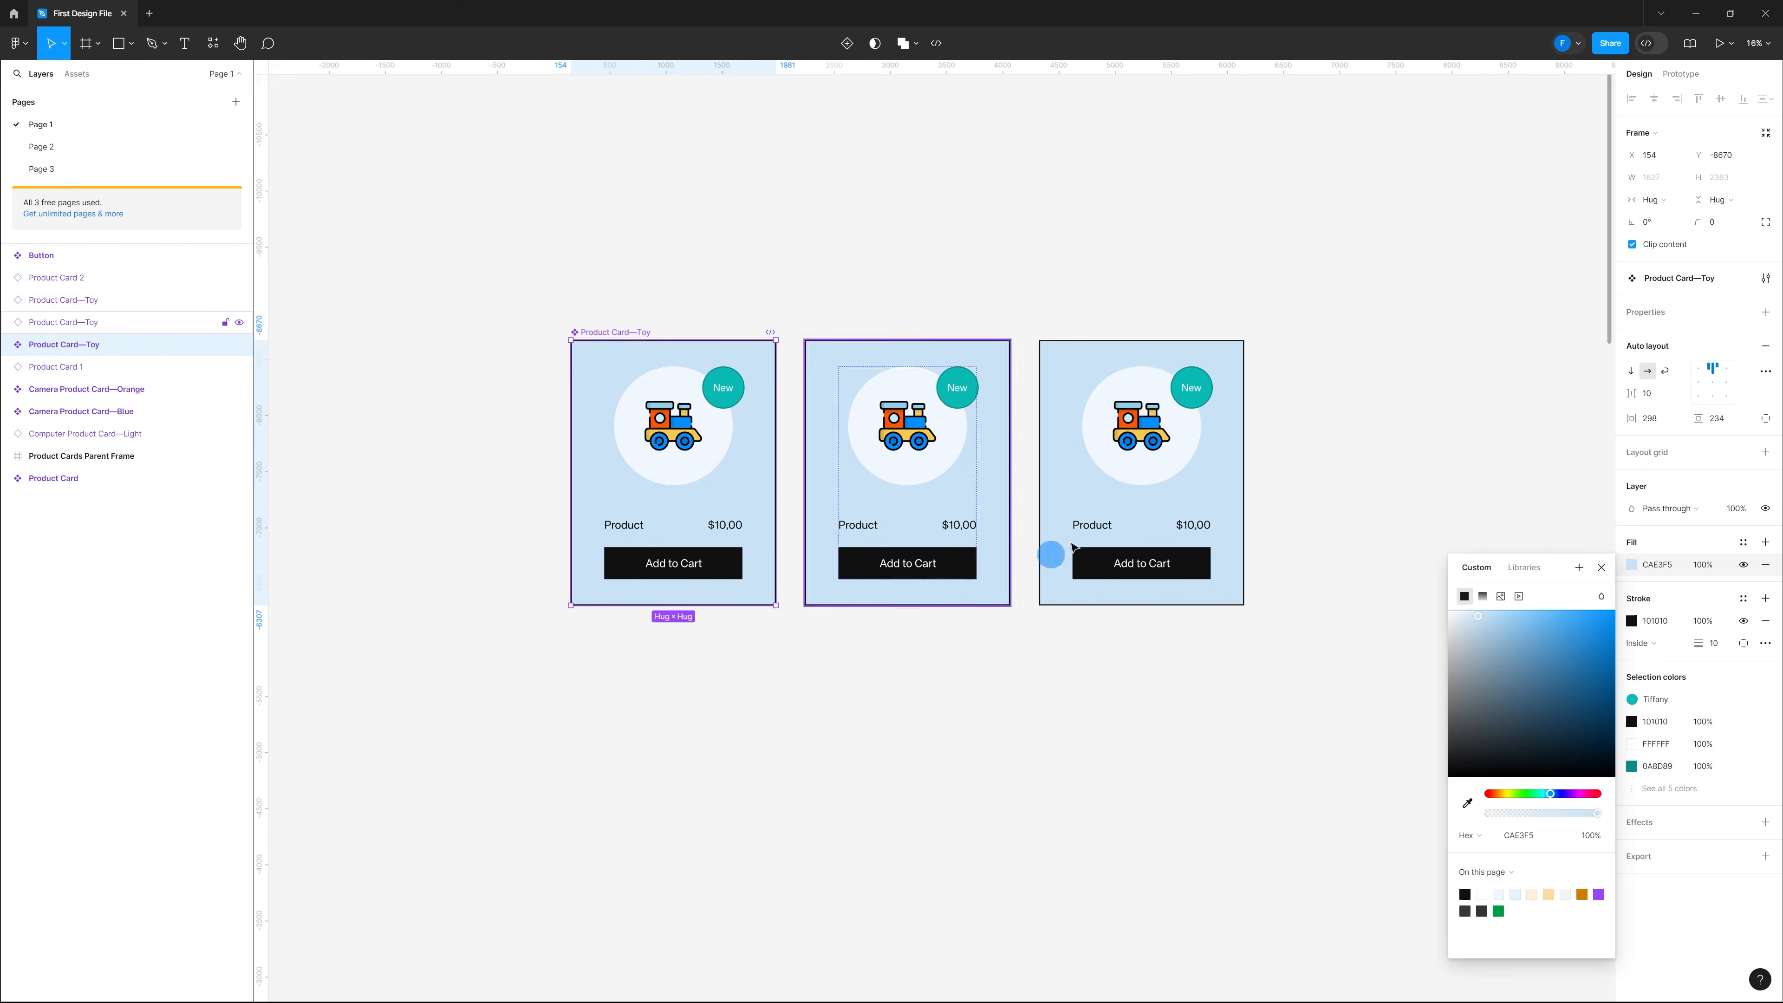
click(1242, 680)
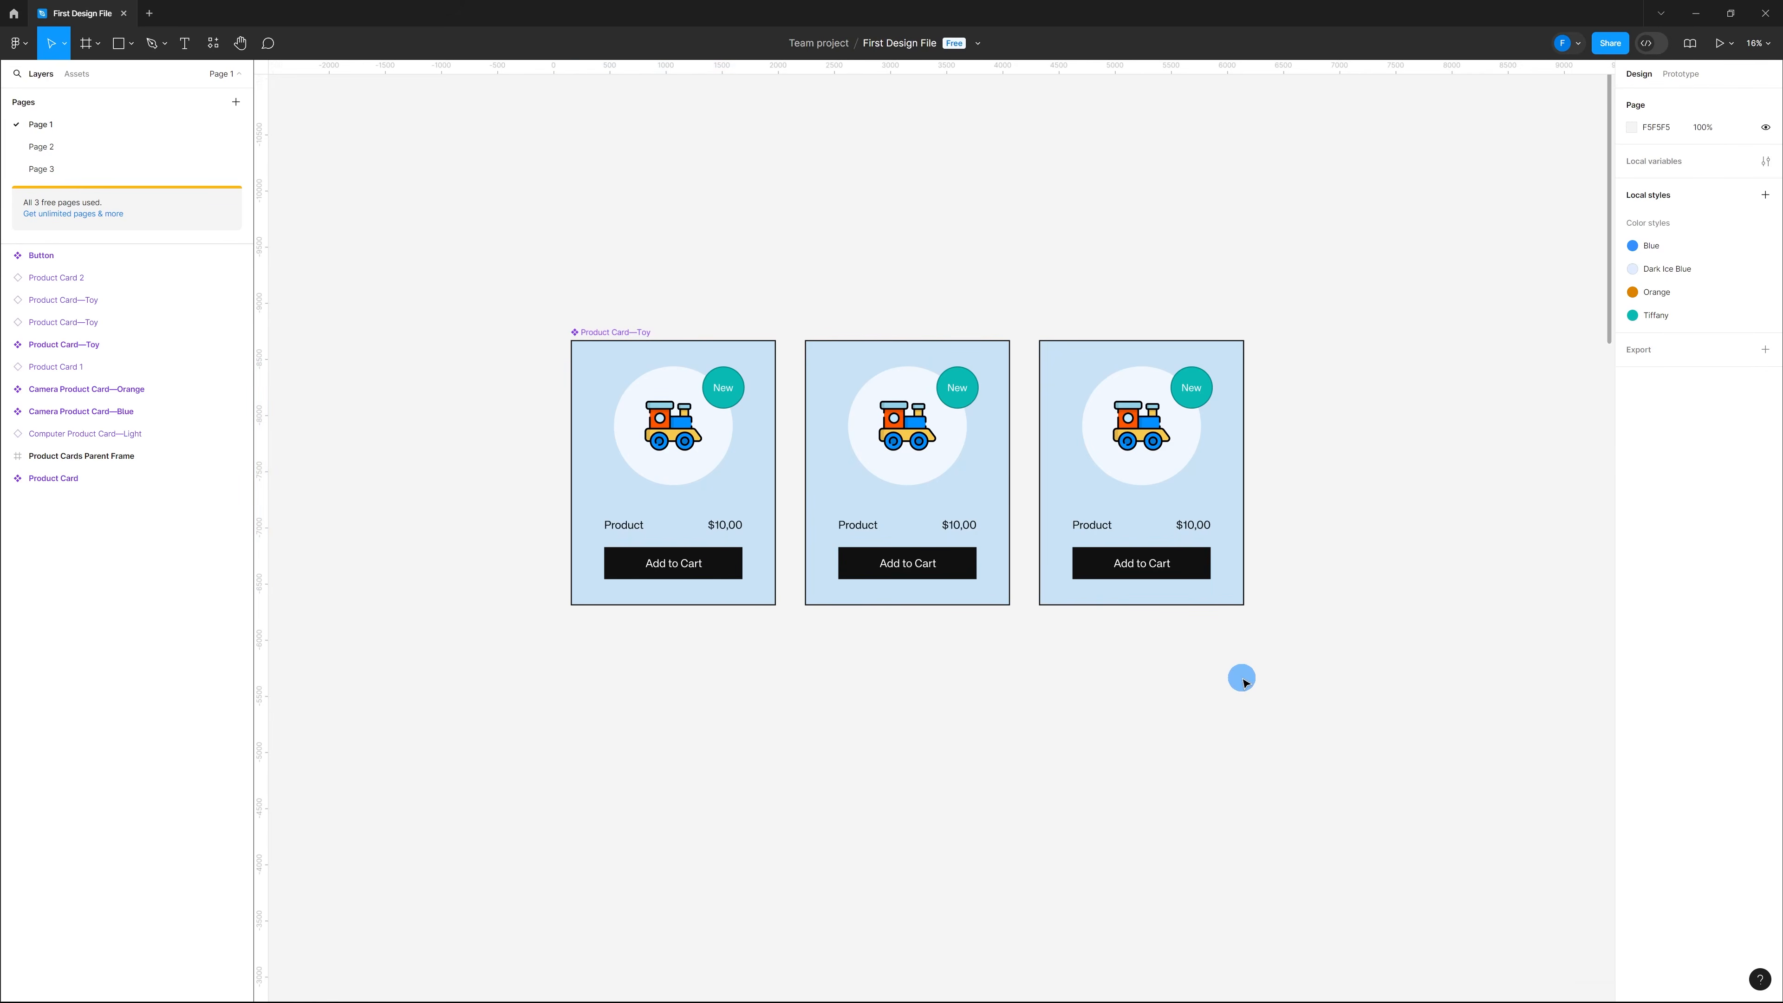
Step: Set the main Product Card—Toy component's fill to white FFFFFF
click(610, 332)
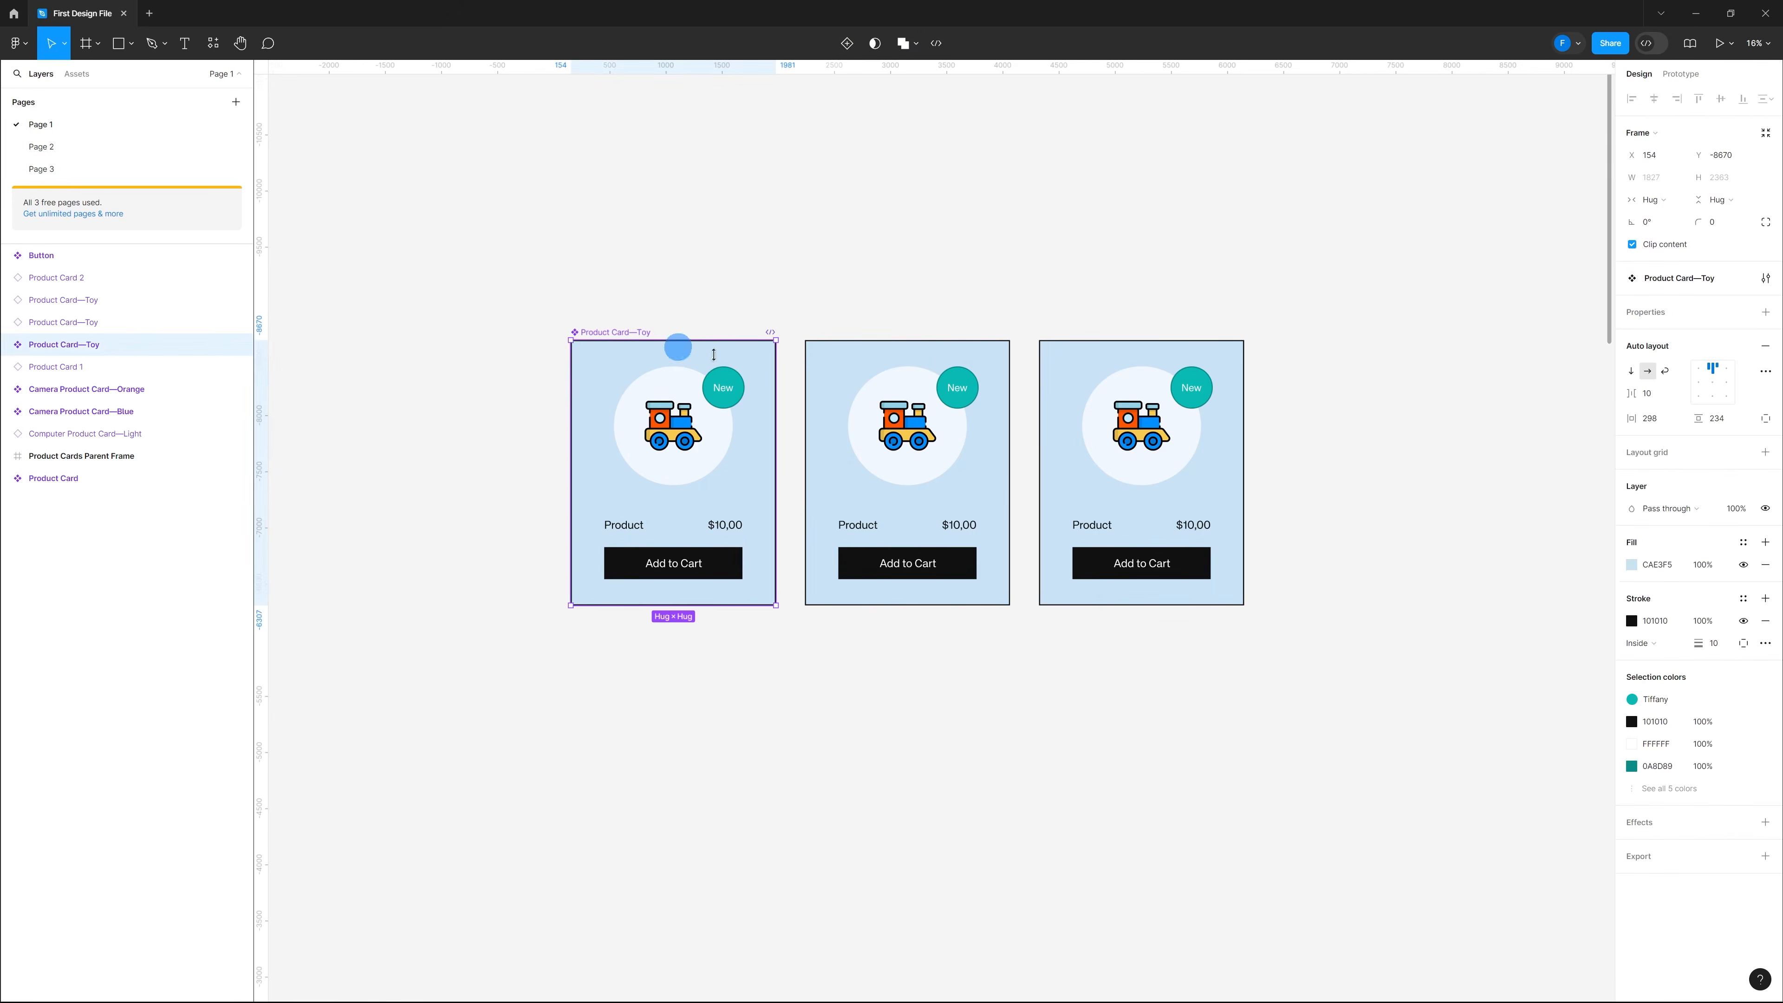
click(1631, 568)
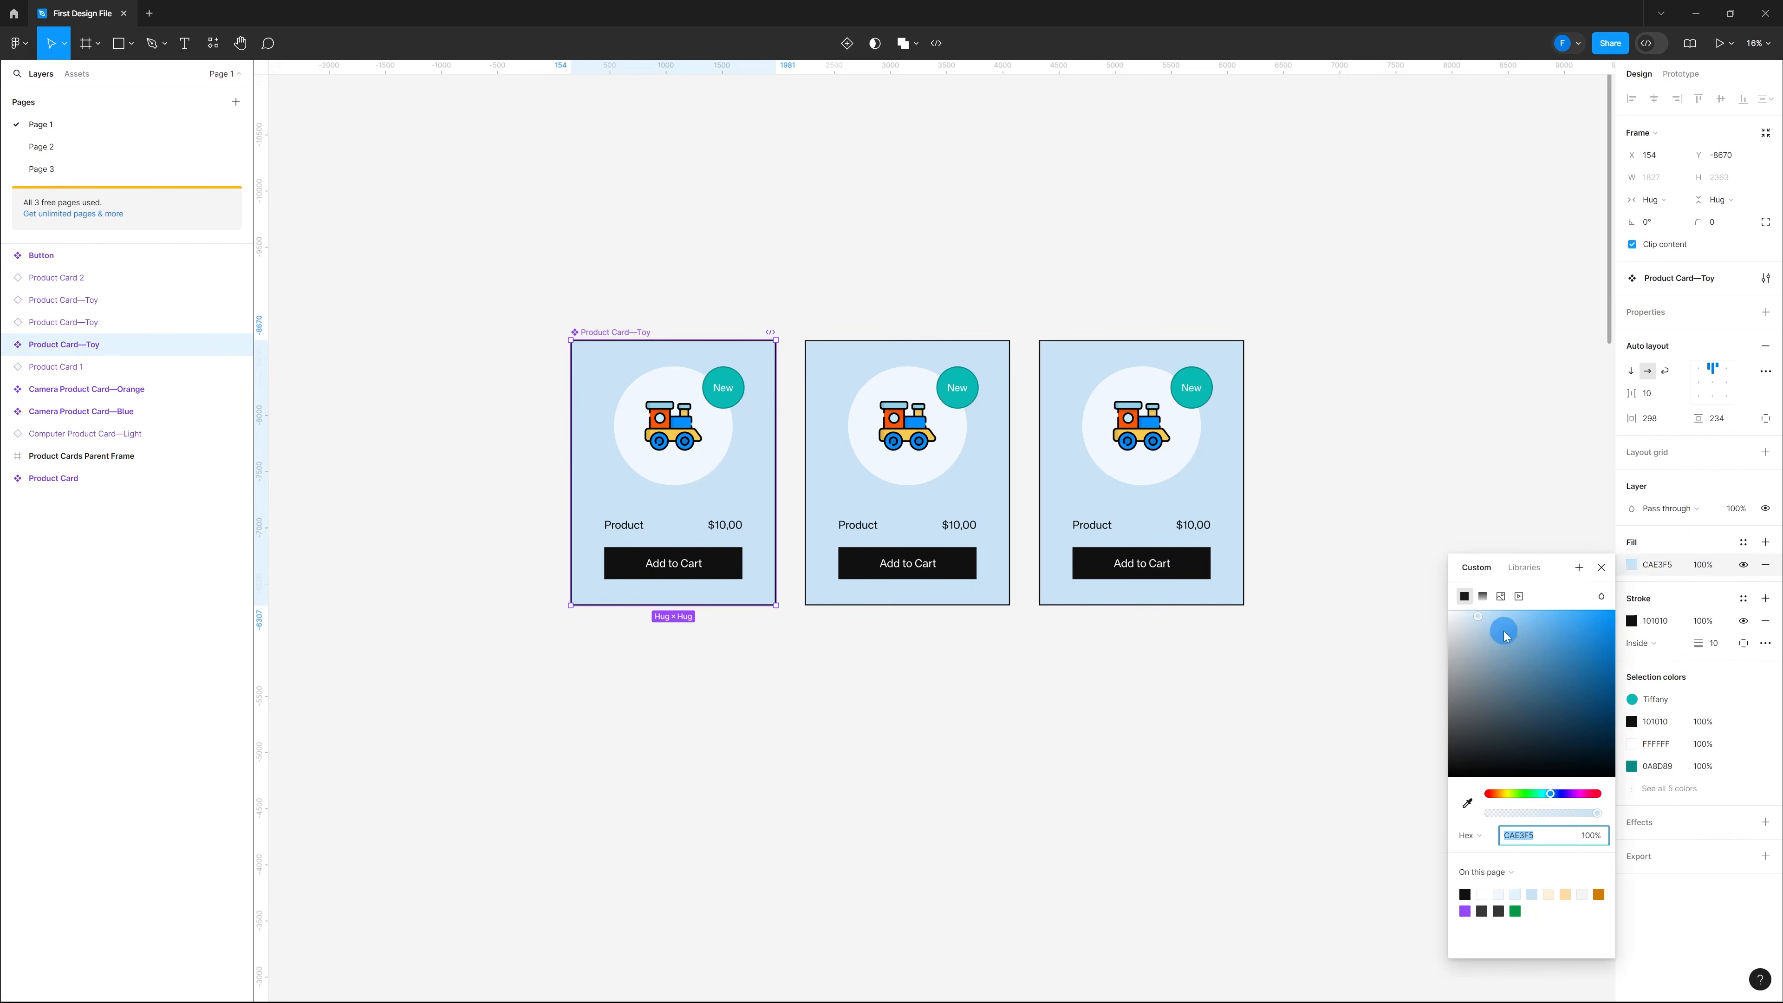
click(1456, 612)
drag(1456, 612, 1321, 570)
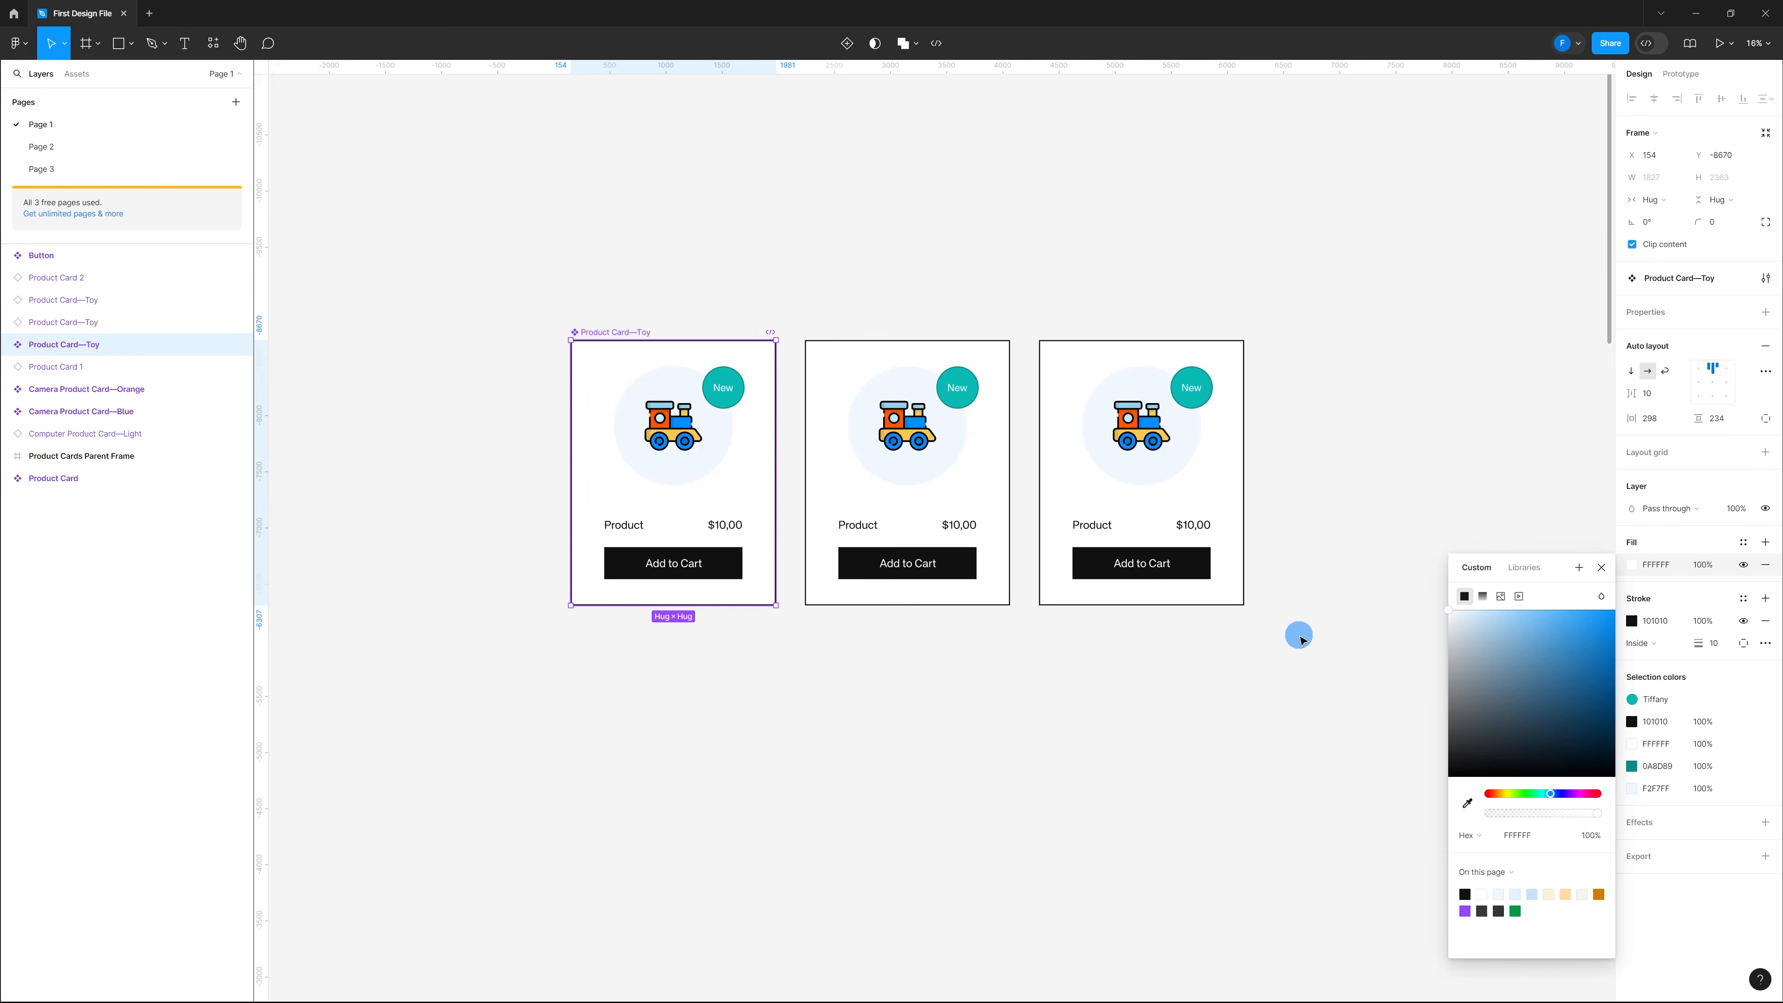
click(1300, 638)
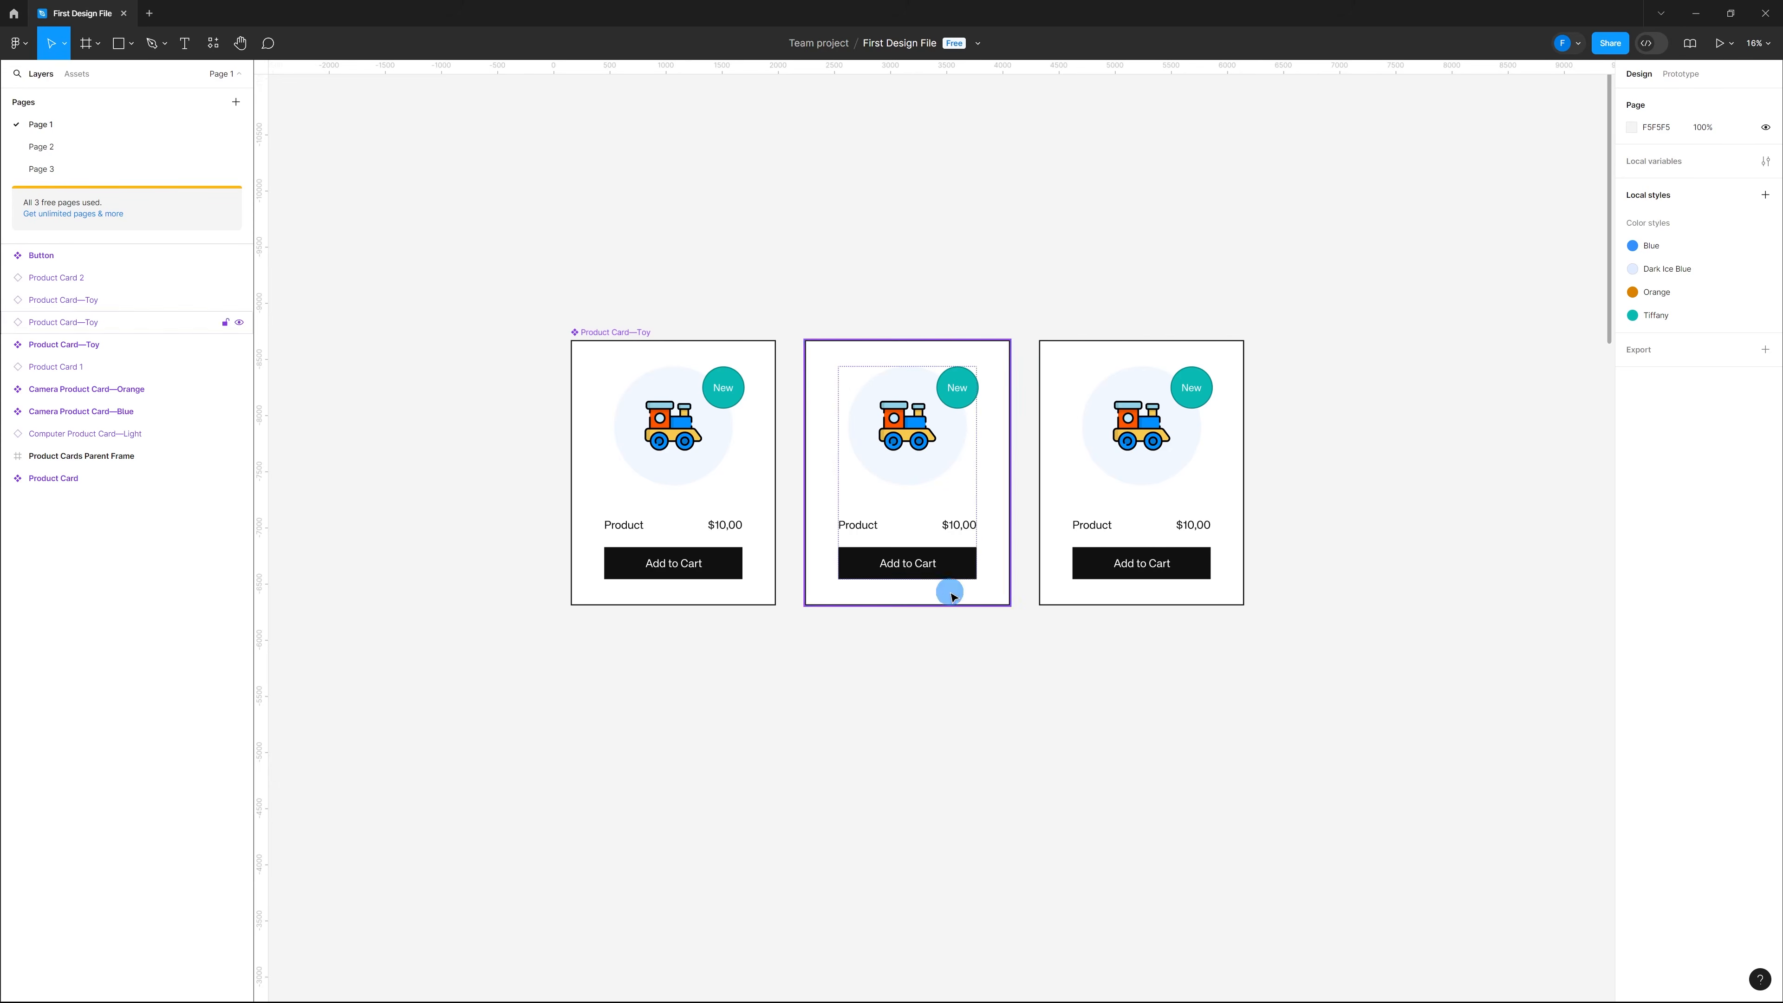
Step: Override the Add to Cart button's fill in the middle card instance with the dark orange used on this page
ctrl+click(959, 564)
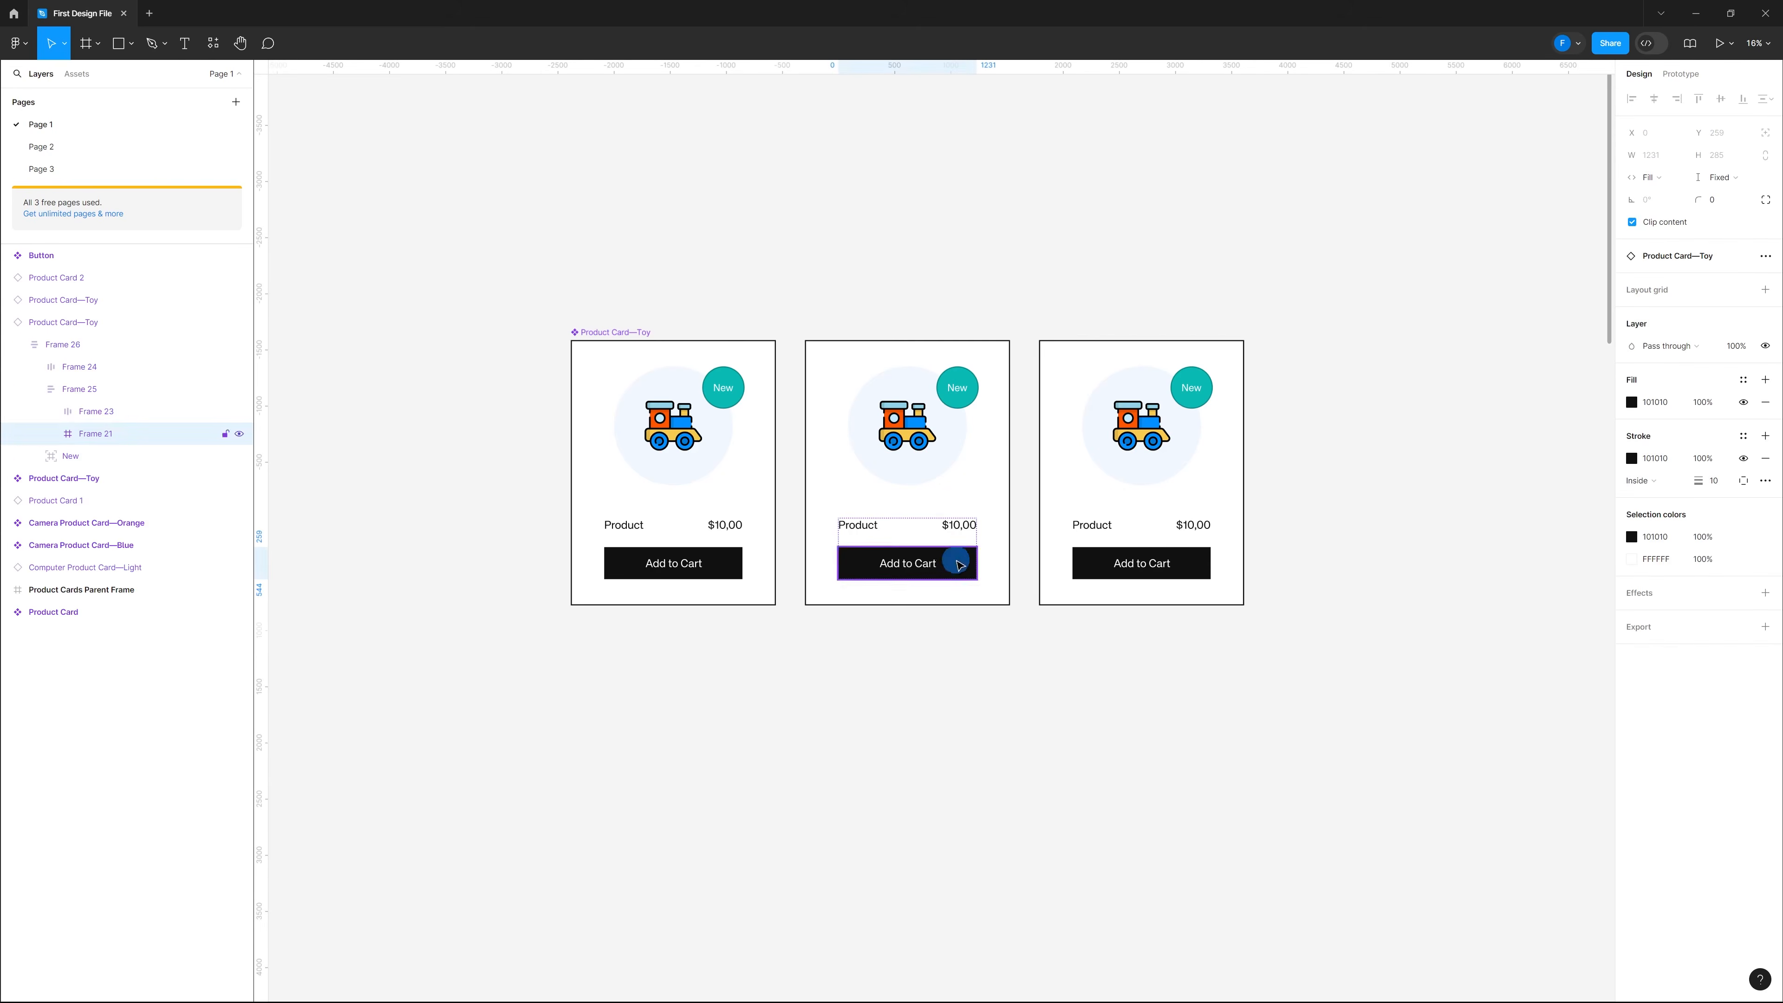
click(1631, 402)
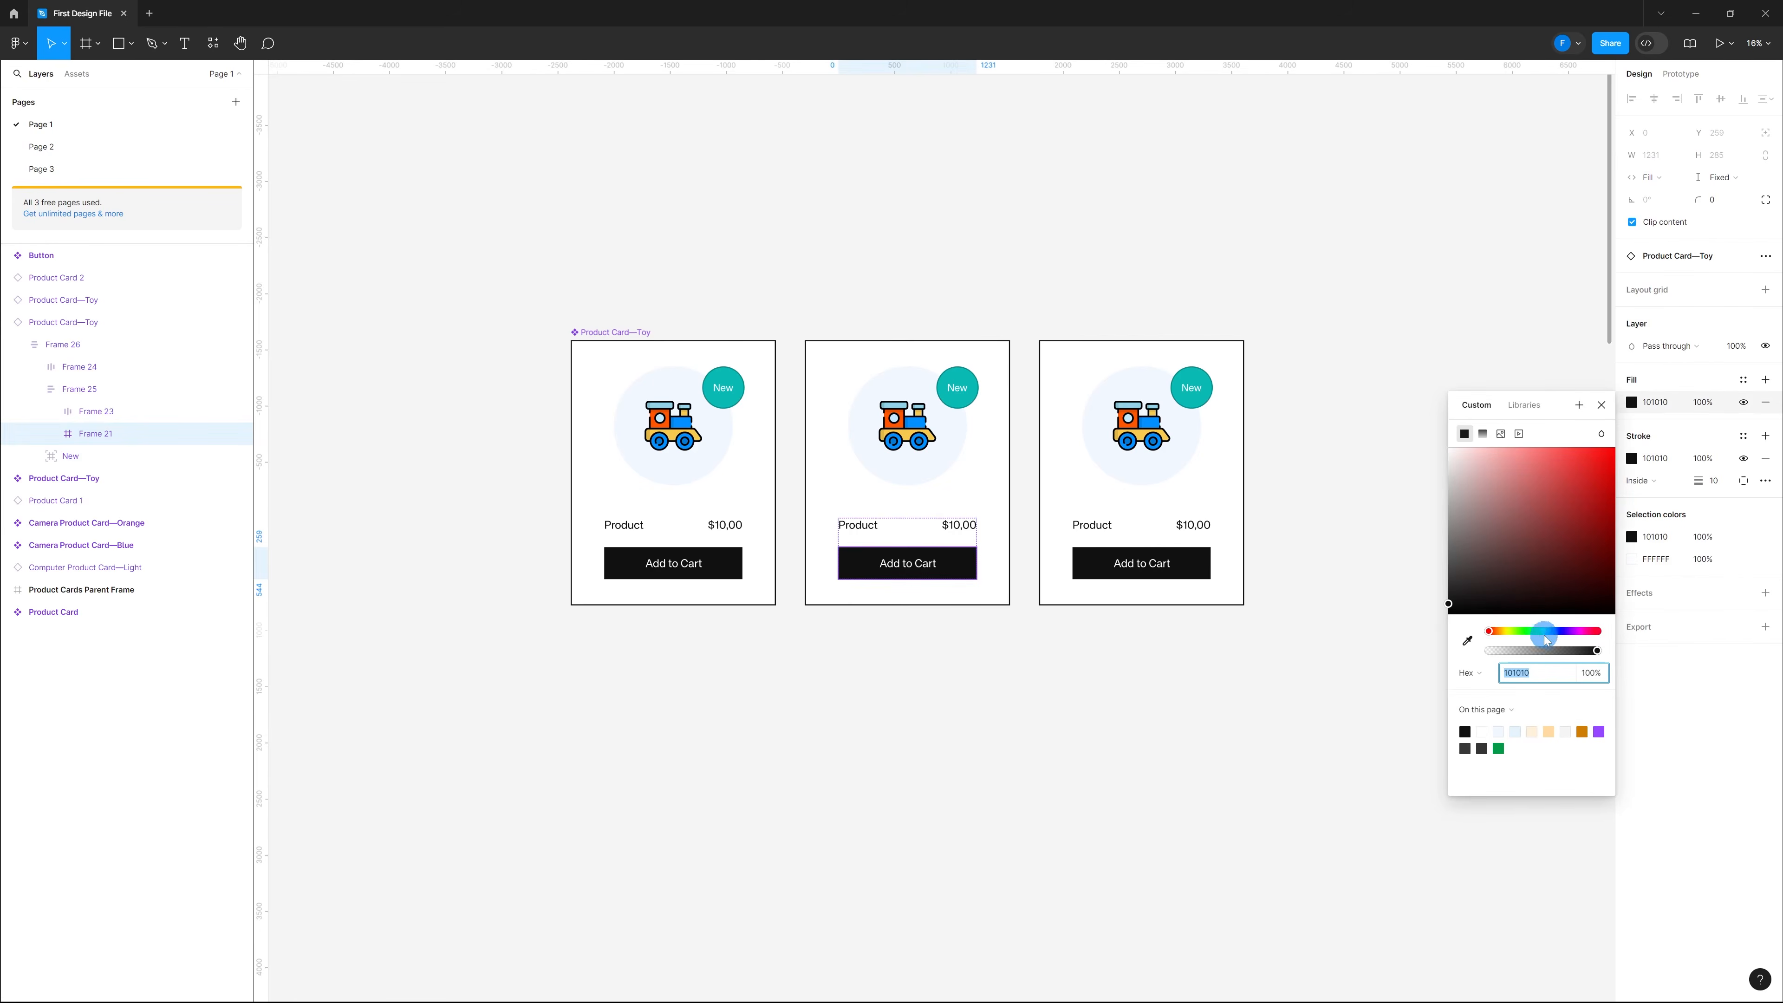
click(1584, 730)
click(1266, 671)
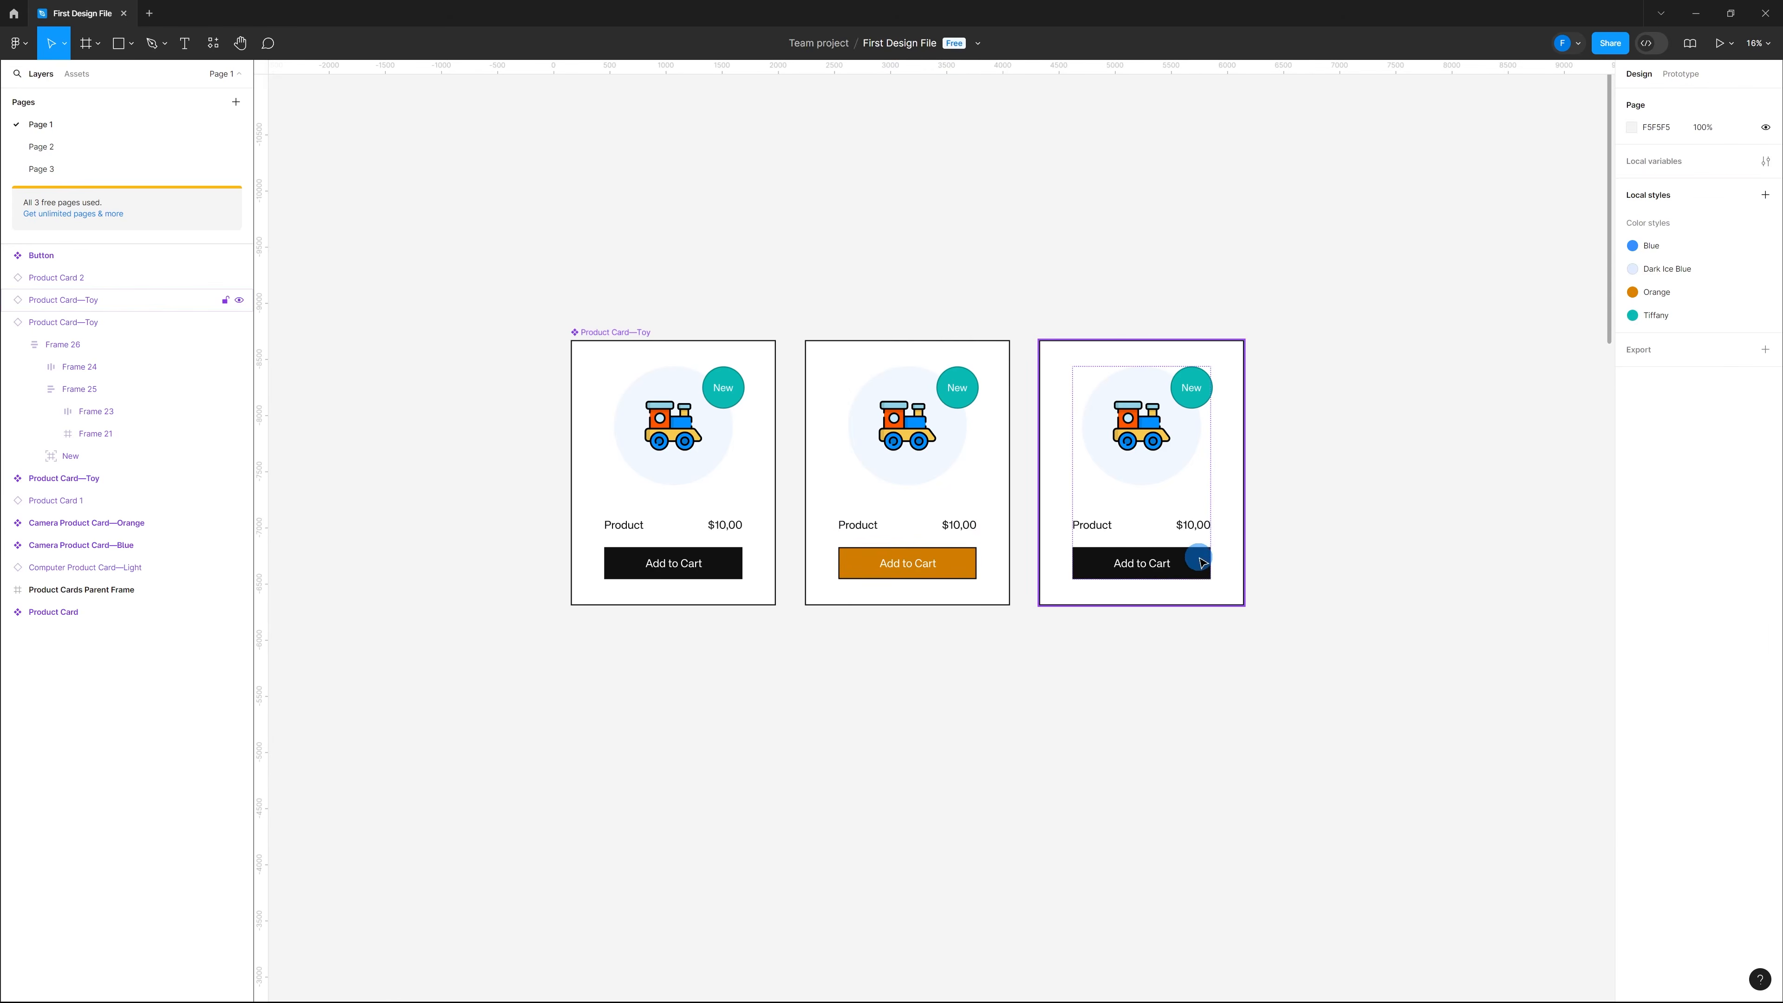
Step: Override the Add to Cart button's fill in the third card instance with the green used on this page
ctrl+click(1219, 560)
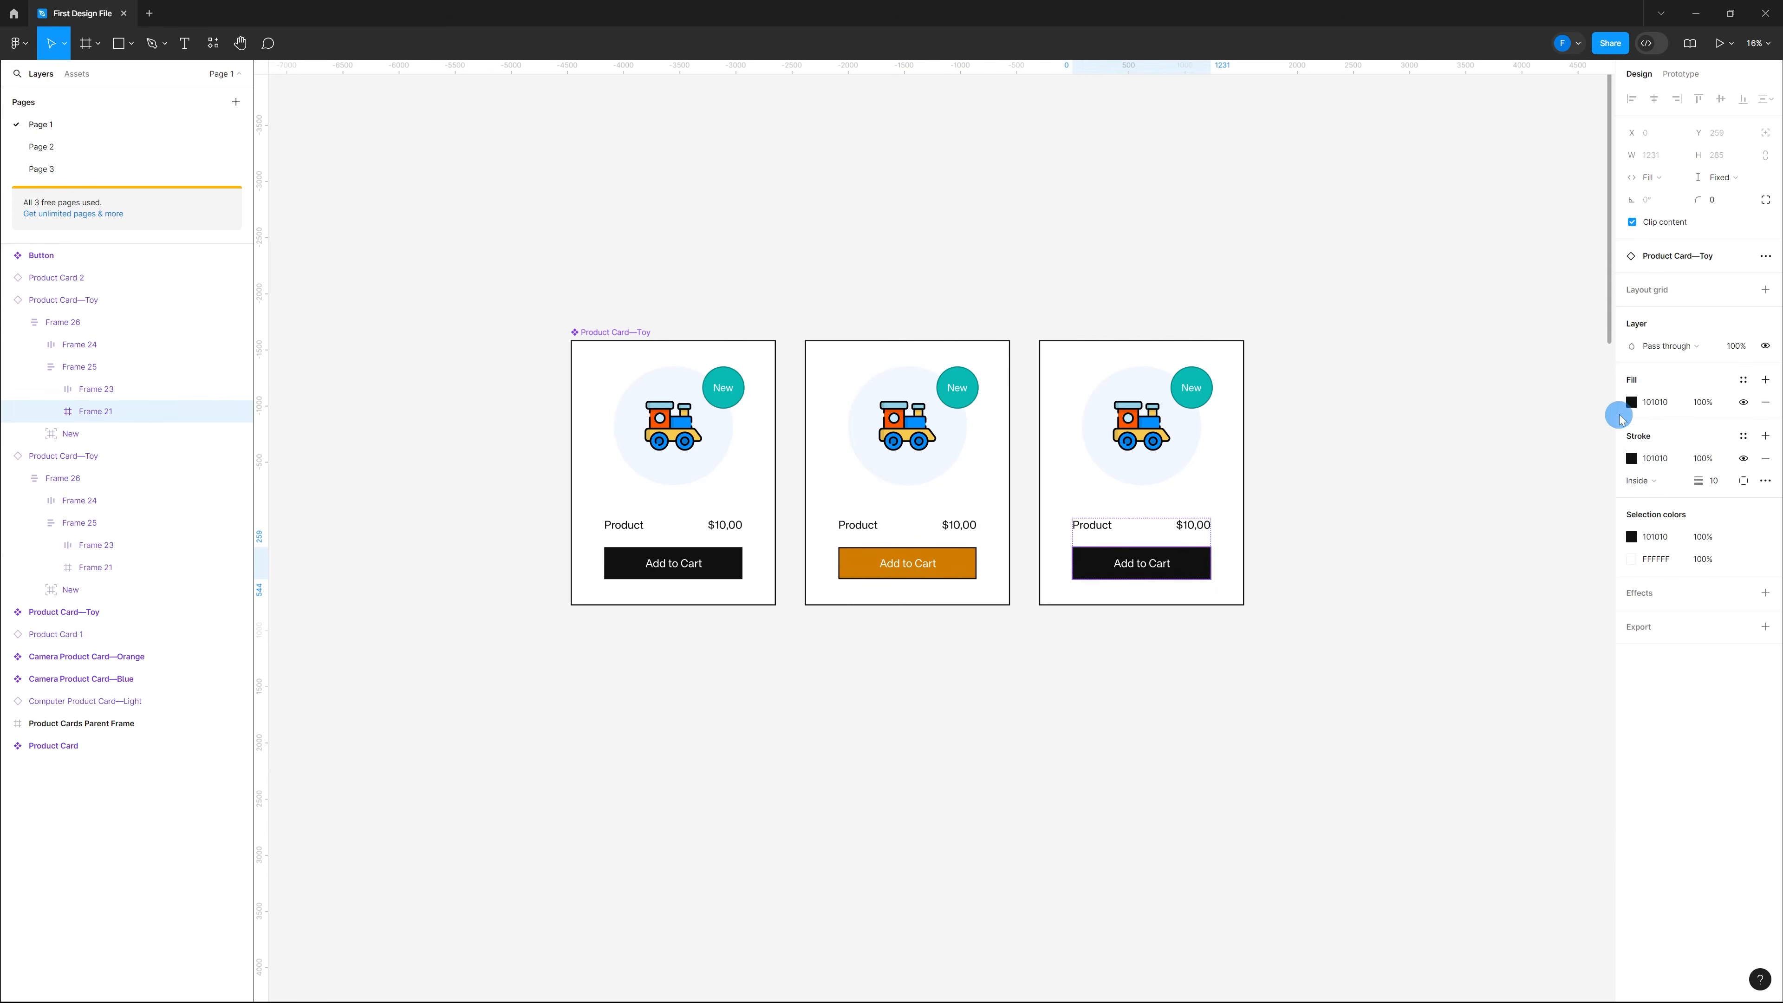
click(1632, 401)
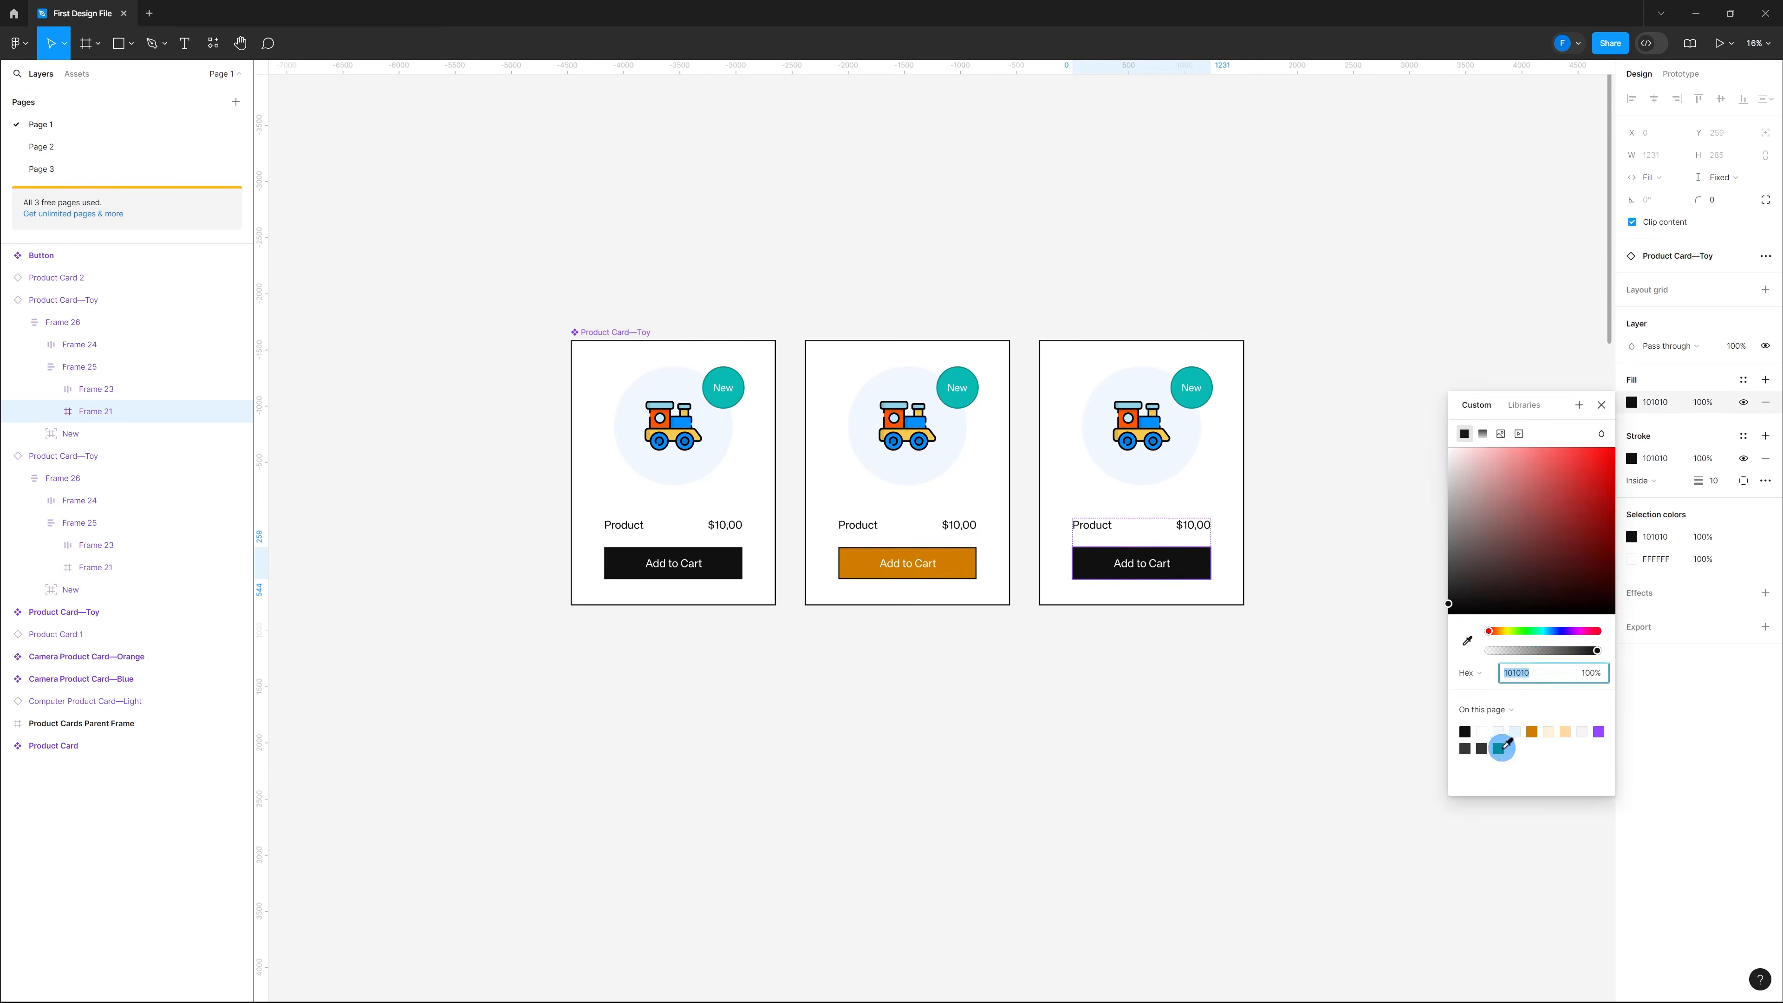
click(1498, 748)
click(1202, 723)
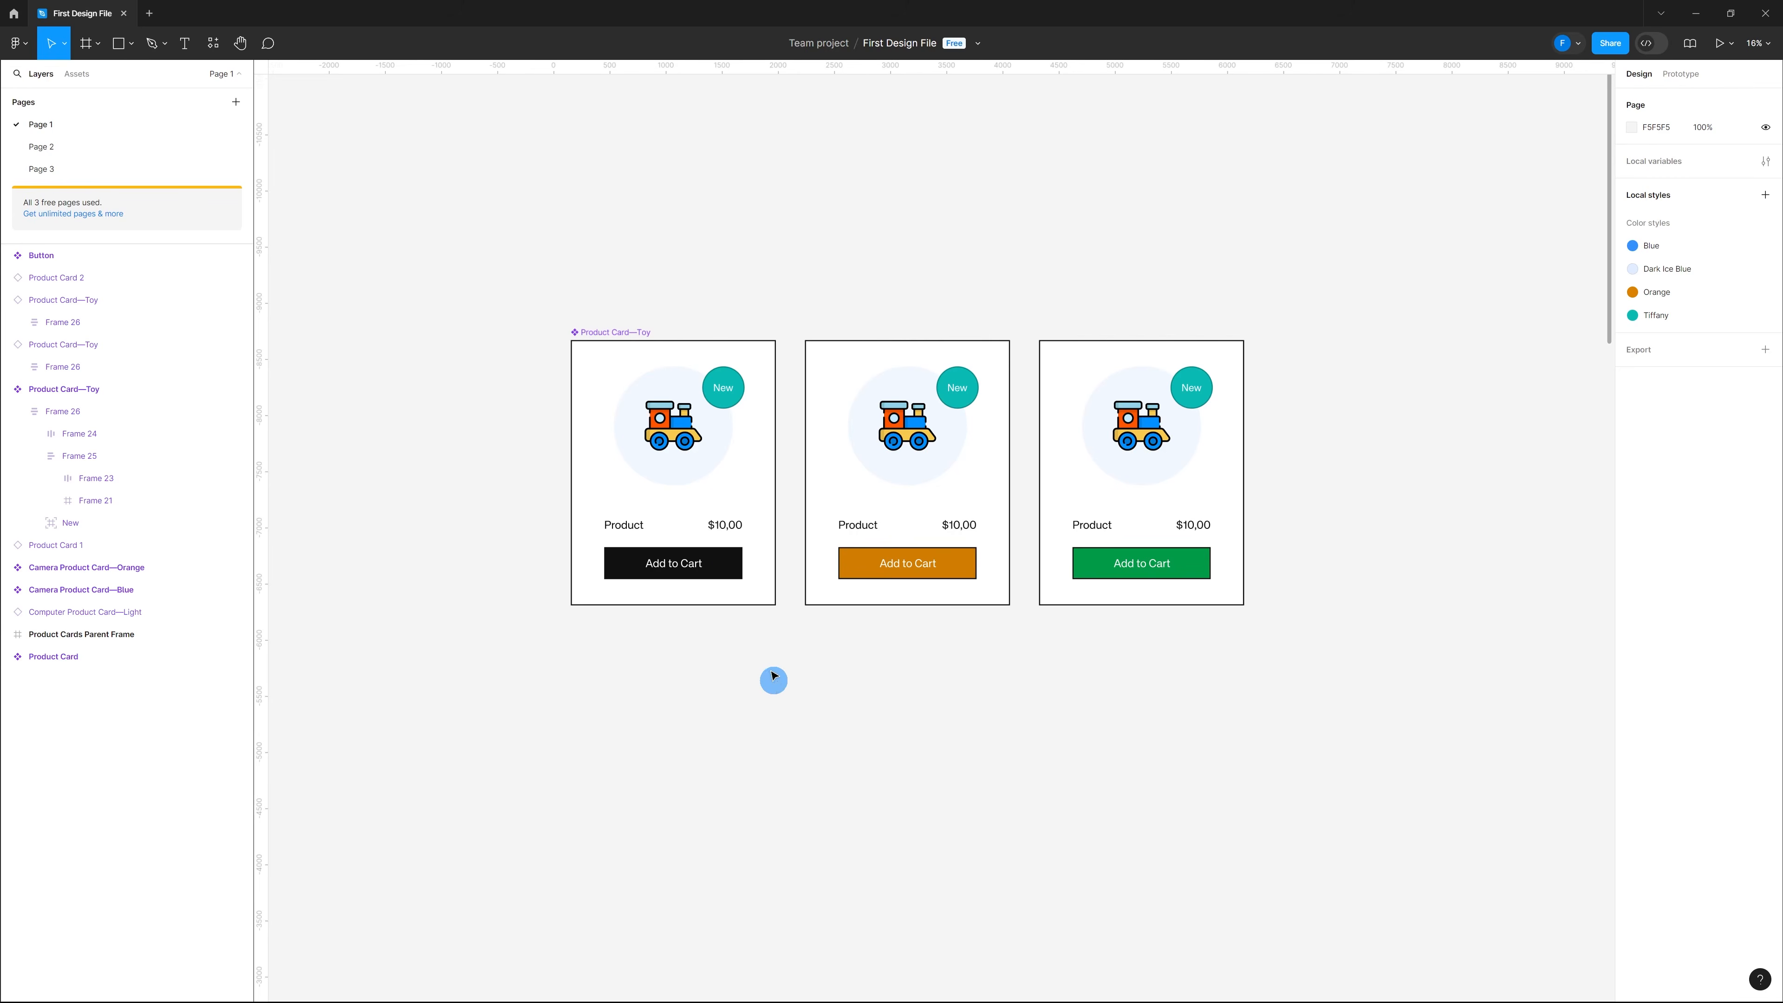
Step: Try several page colors on the main Product Card—Toy component's fill and settle on light blue E4F4FF
click(618, 332)
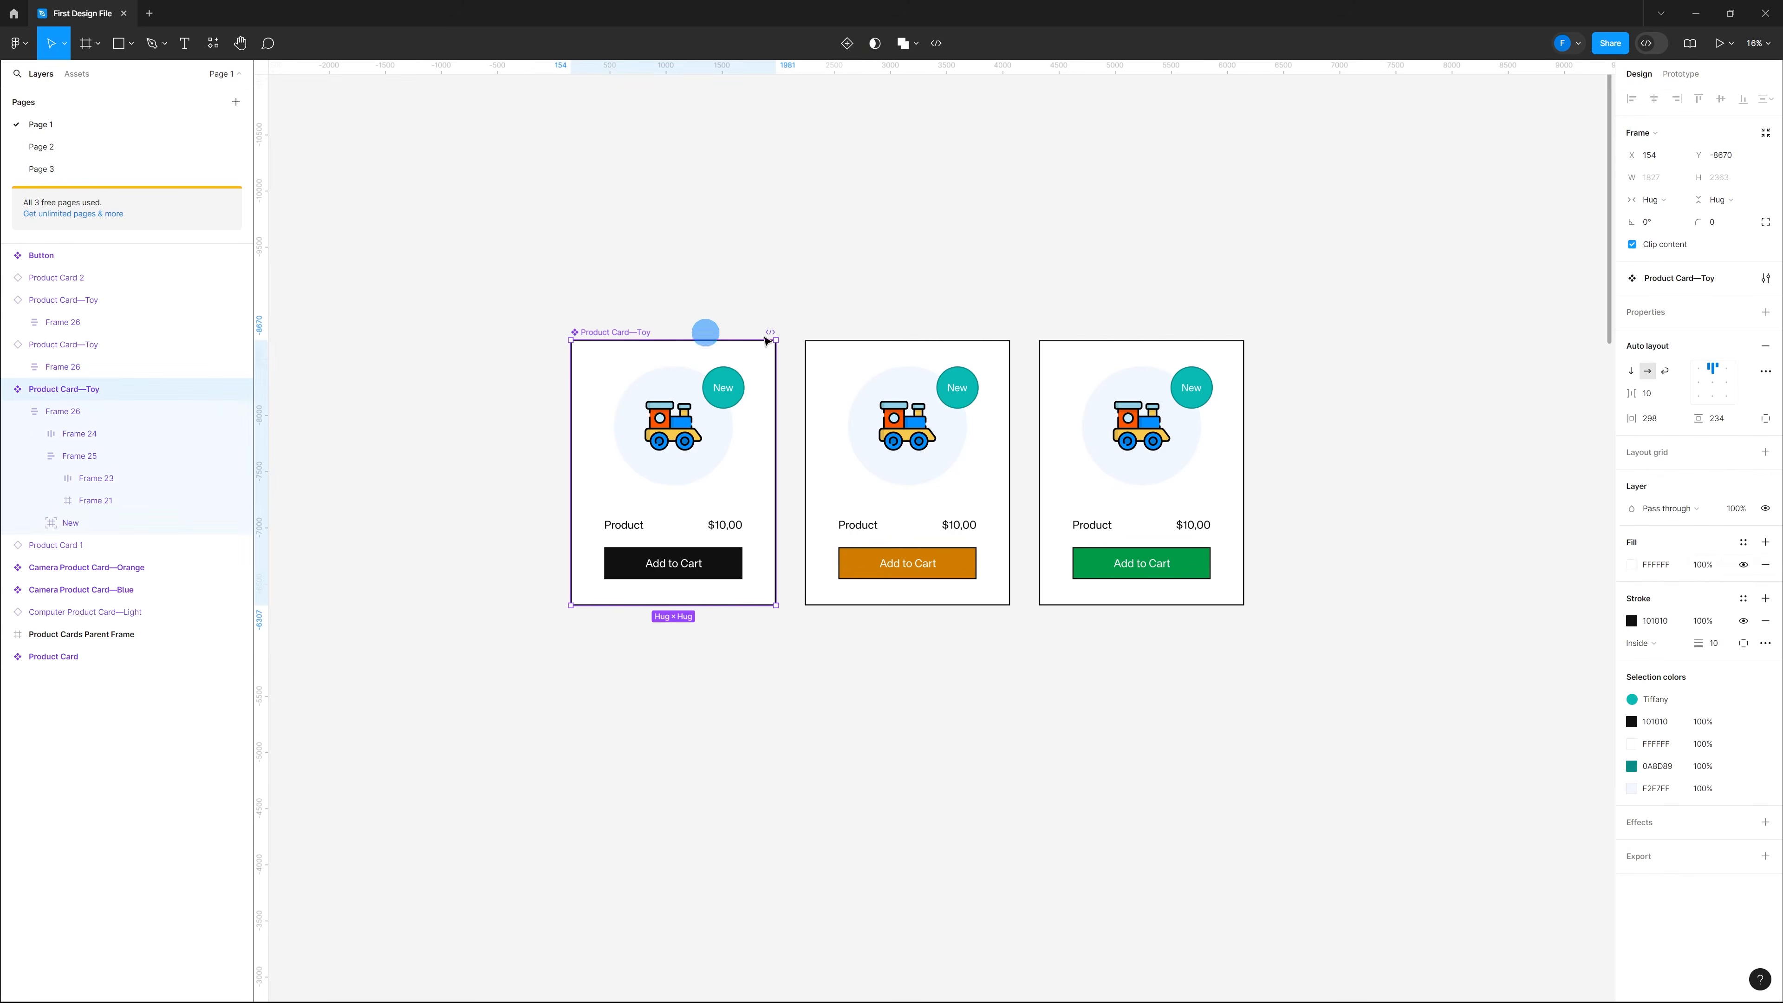
click(1631, 565)
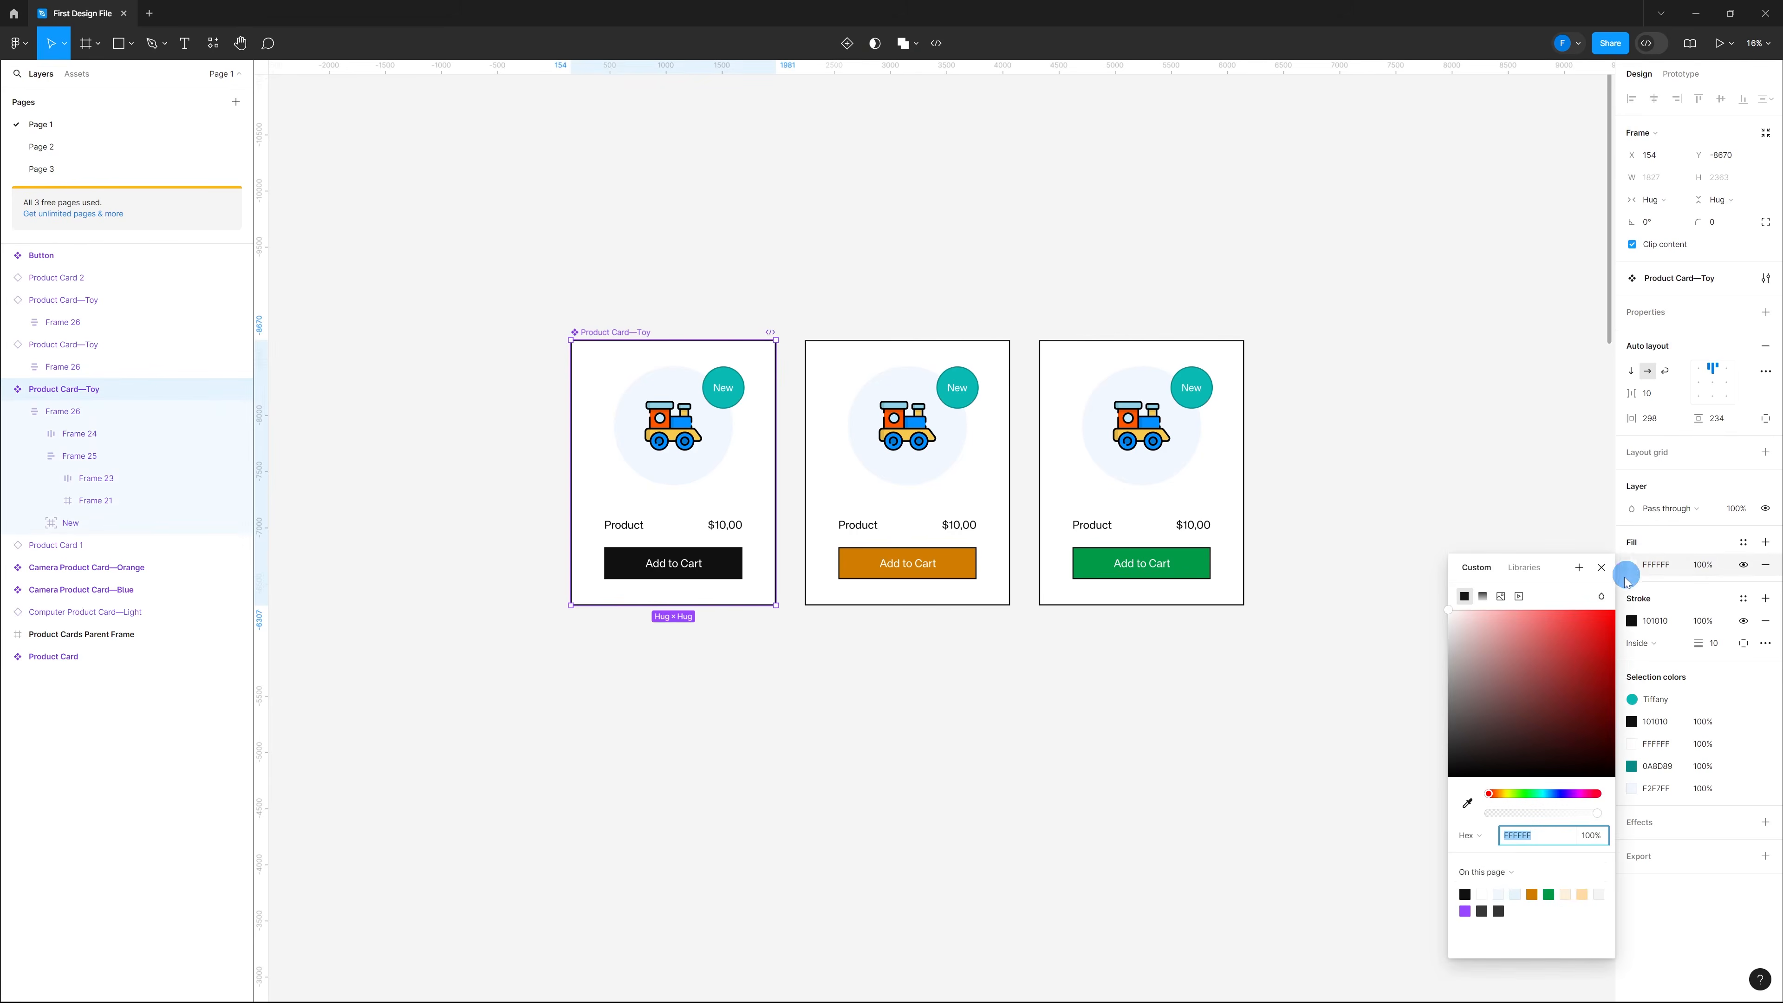
click(1509, 895)
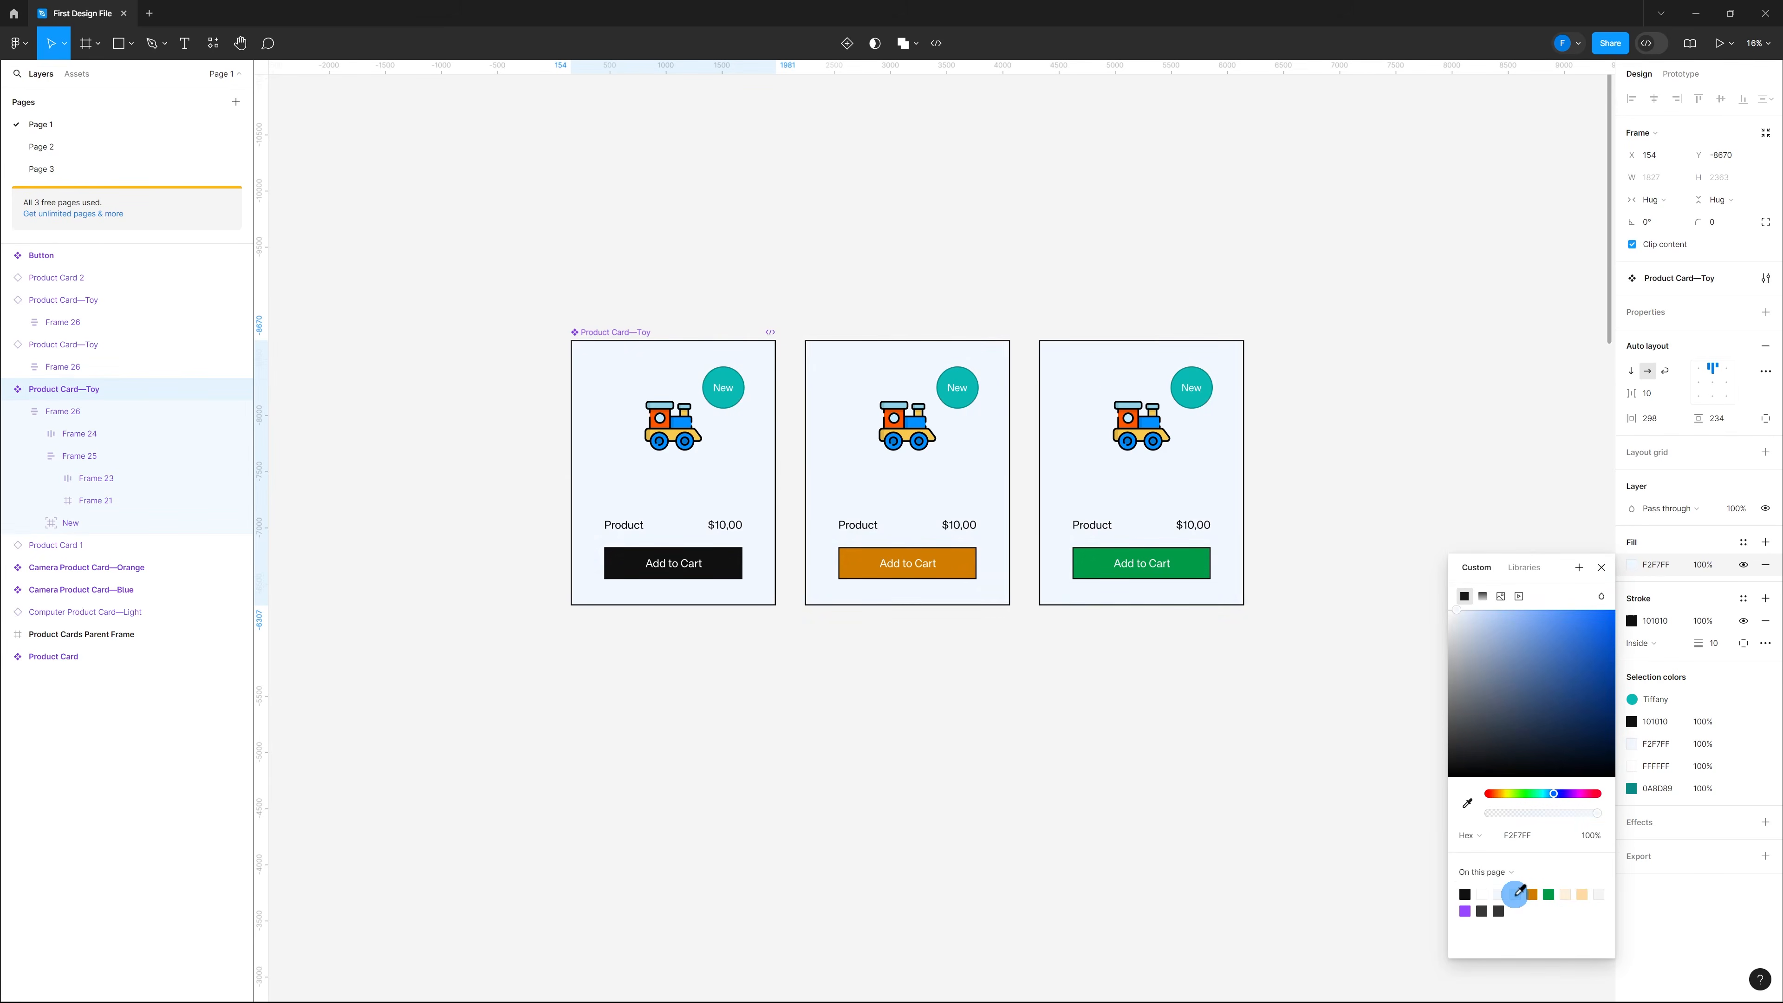
click(1516, 893)
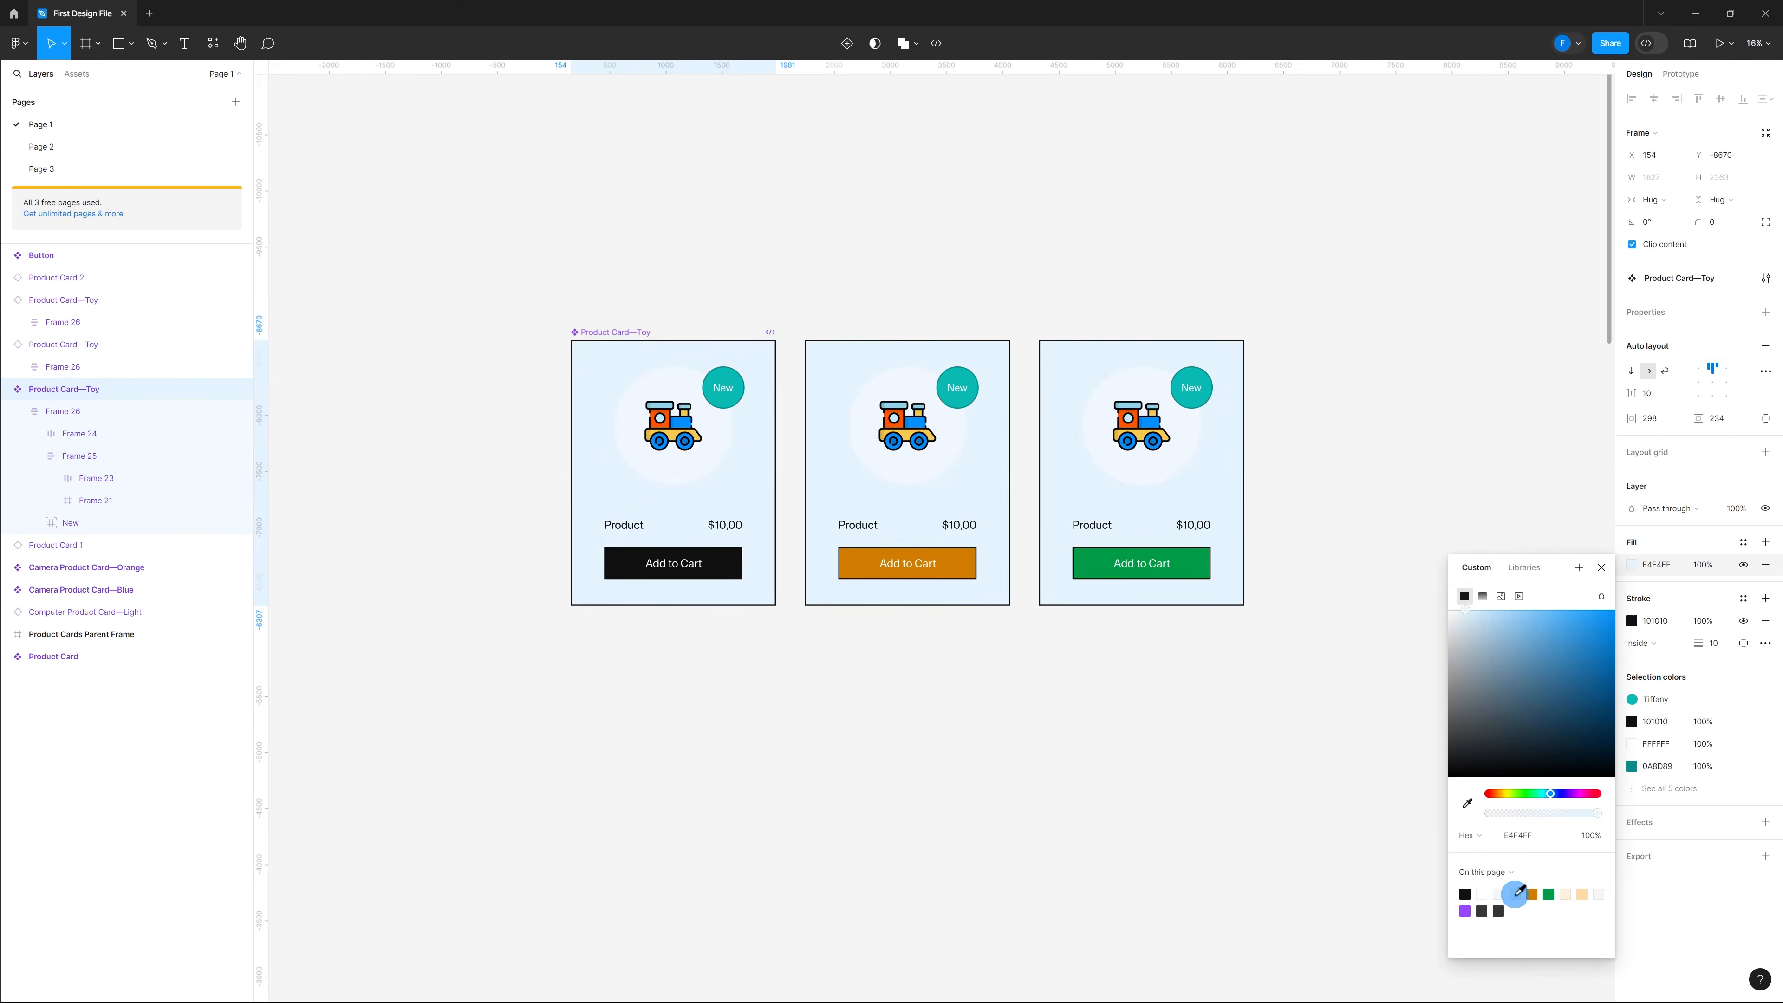
click(1565, 893)
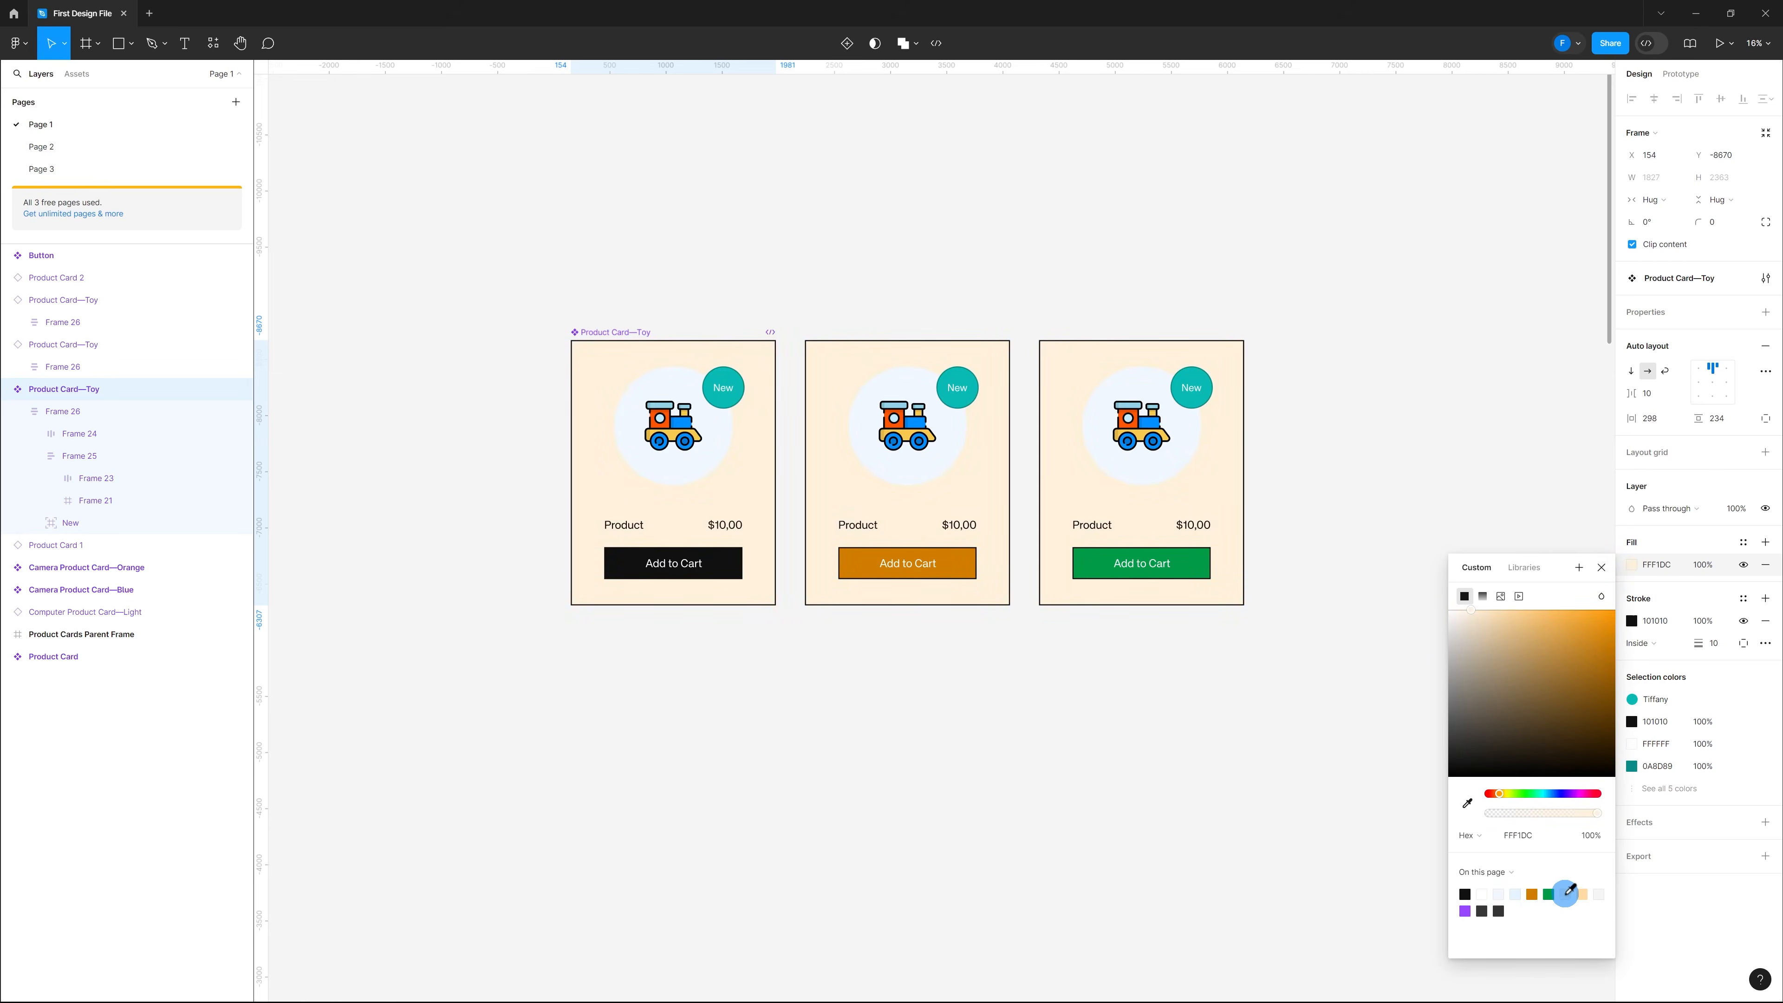
click(1517, 894)
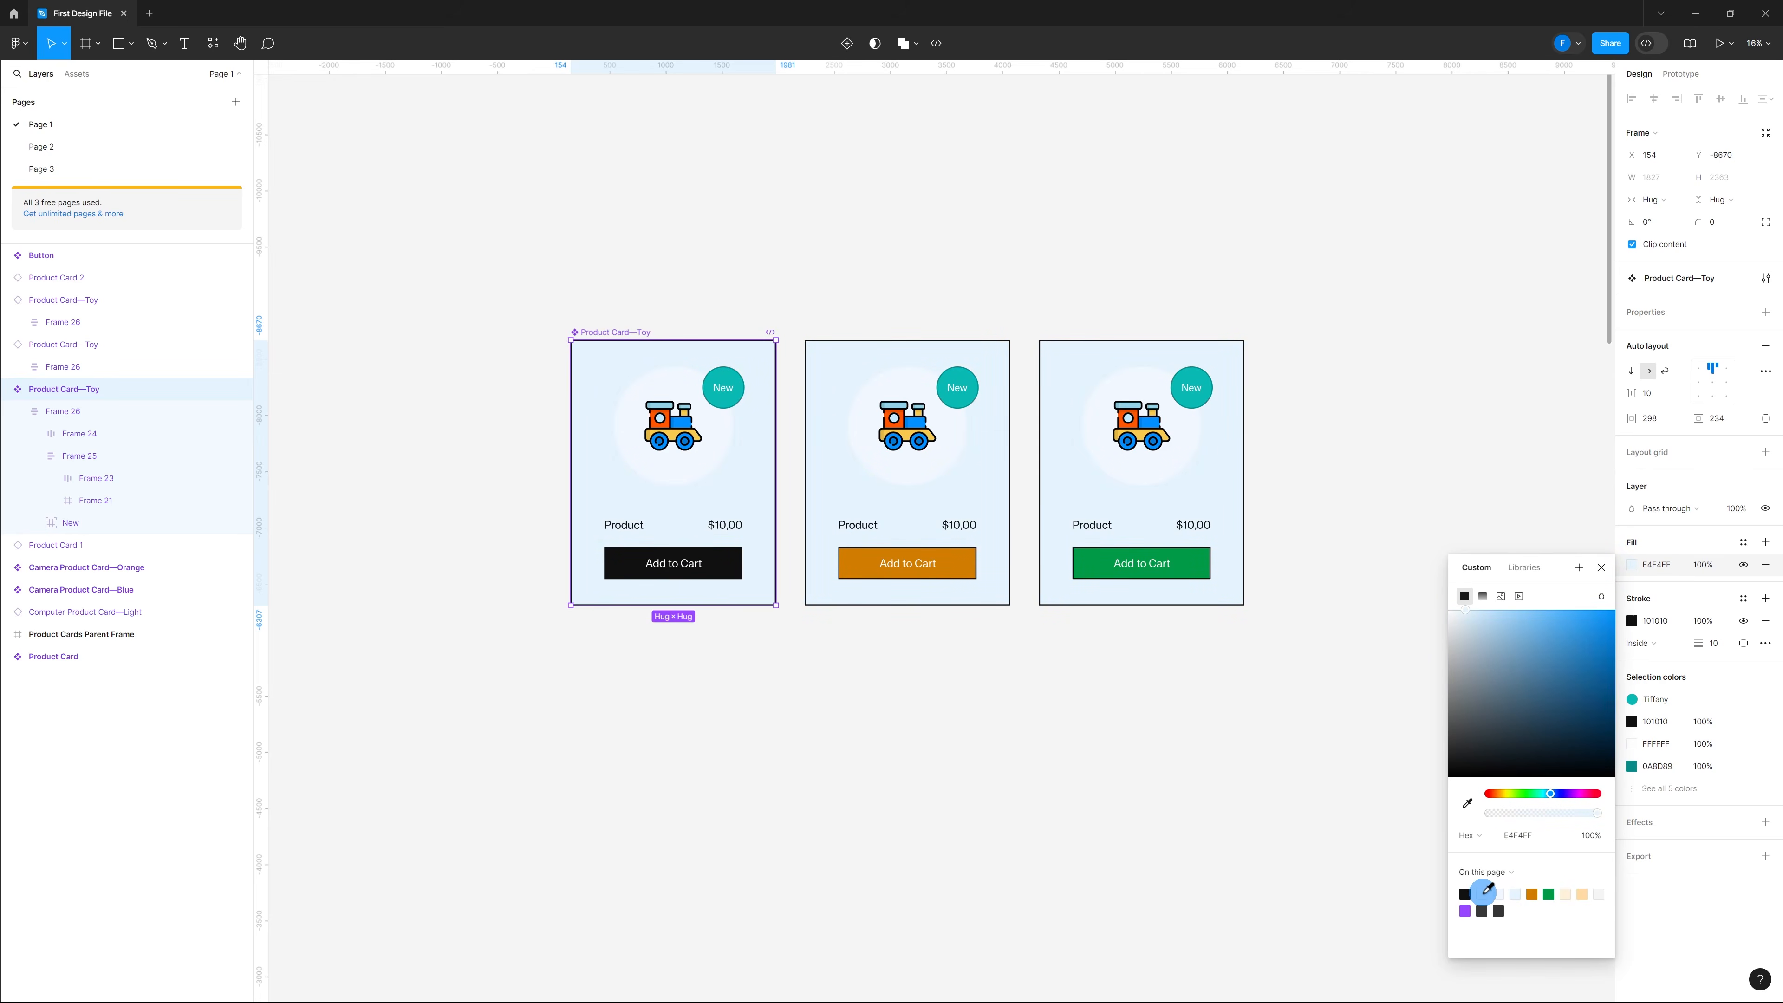
click(960, 682)
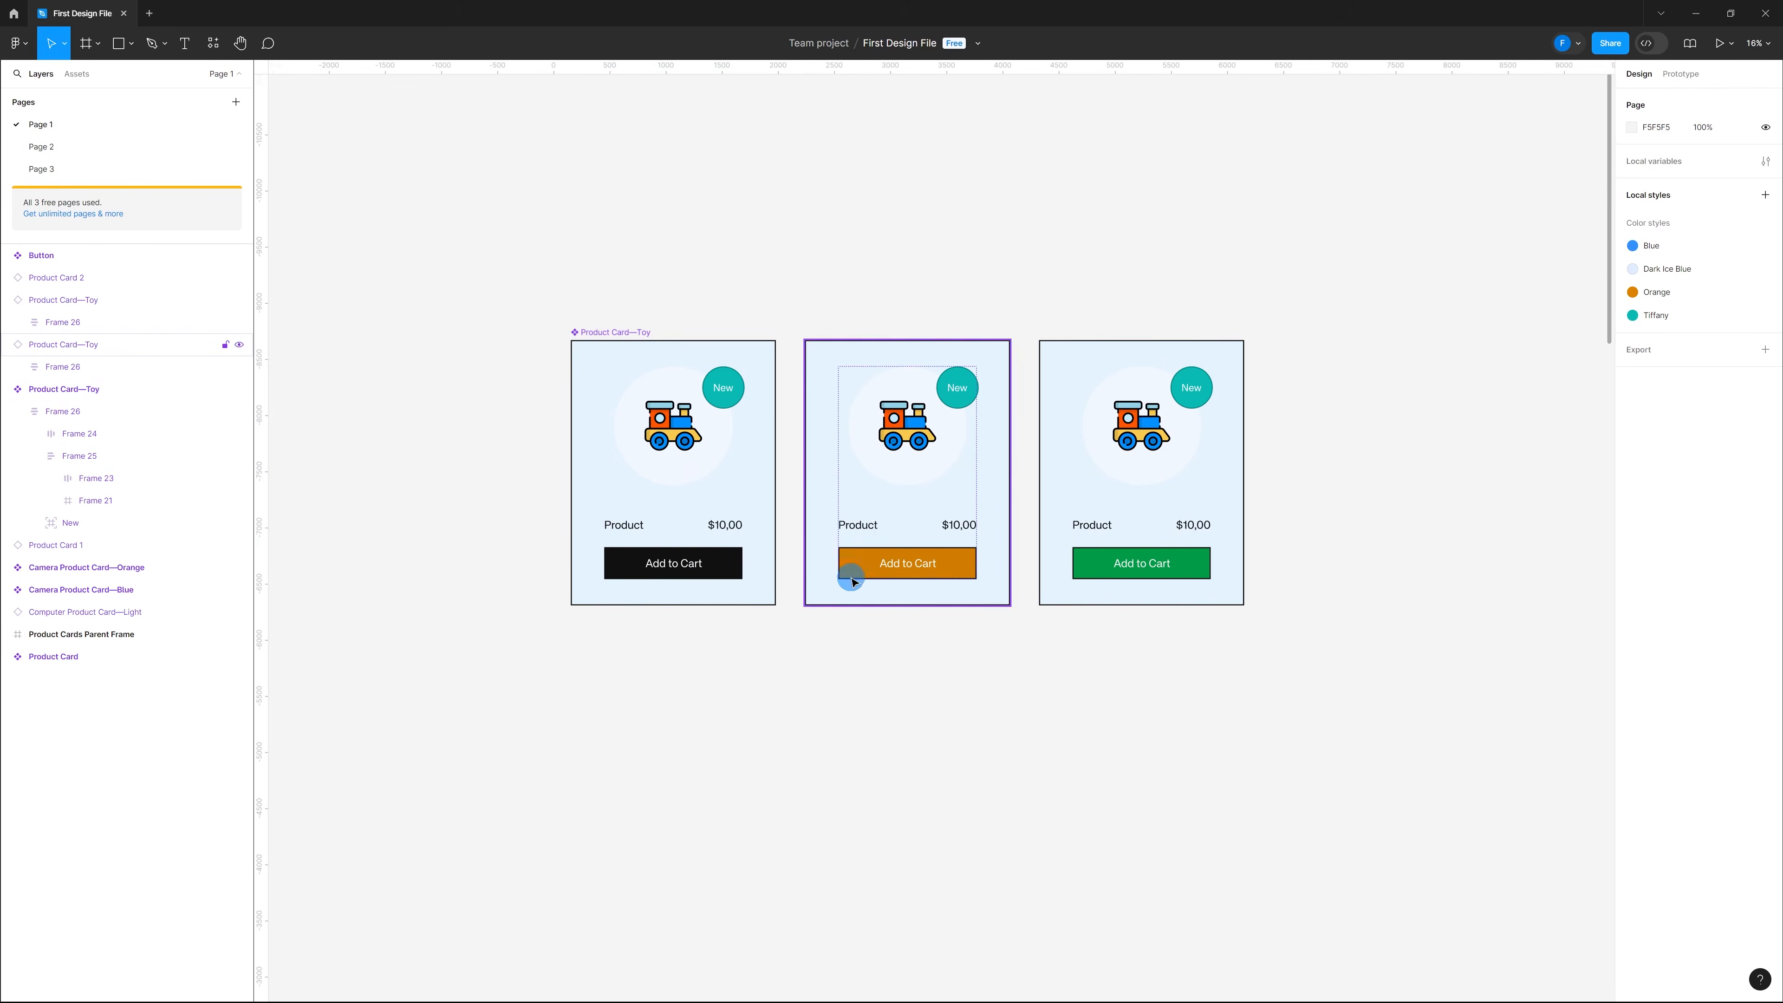
Step: Try the fills E4F4FF and FFDBA5 on the main component's Add to Cart button and restore it to 101010
click(734, 566)
click(1631, 481)
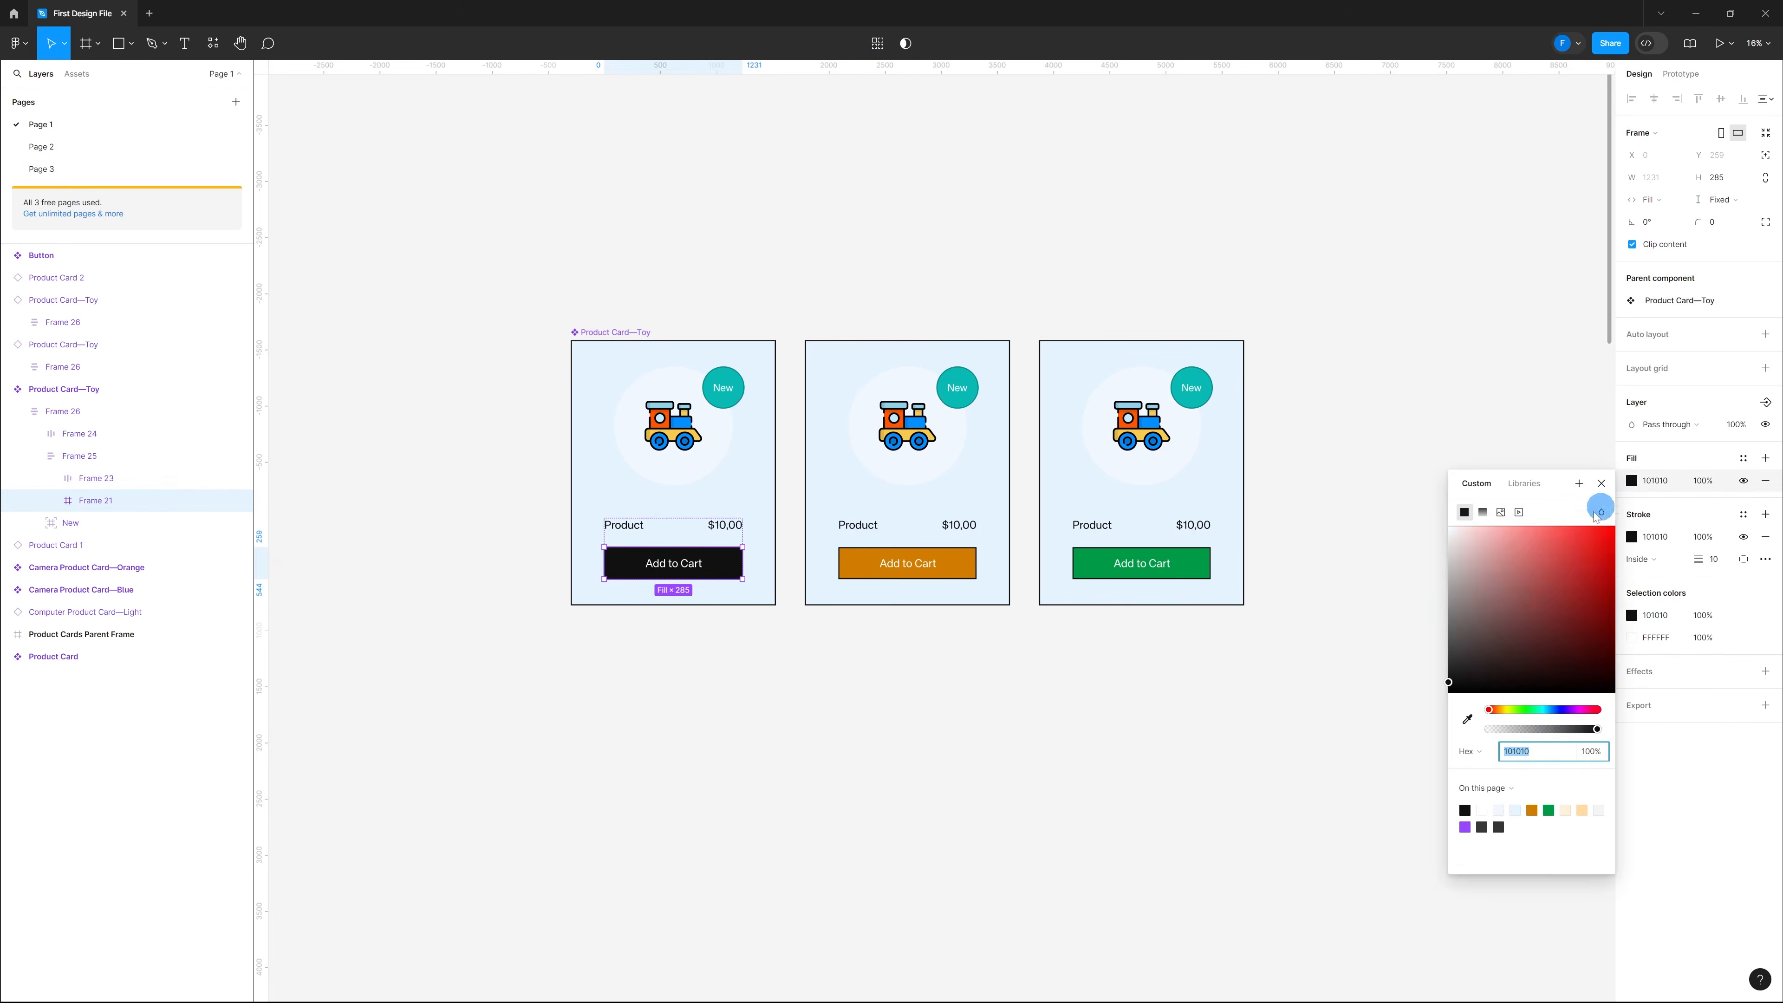
click(1499, 810)
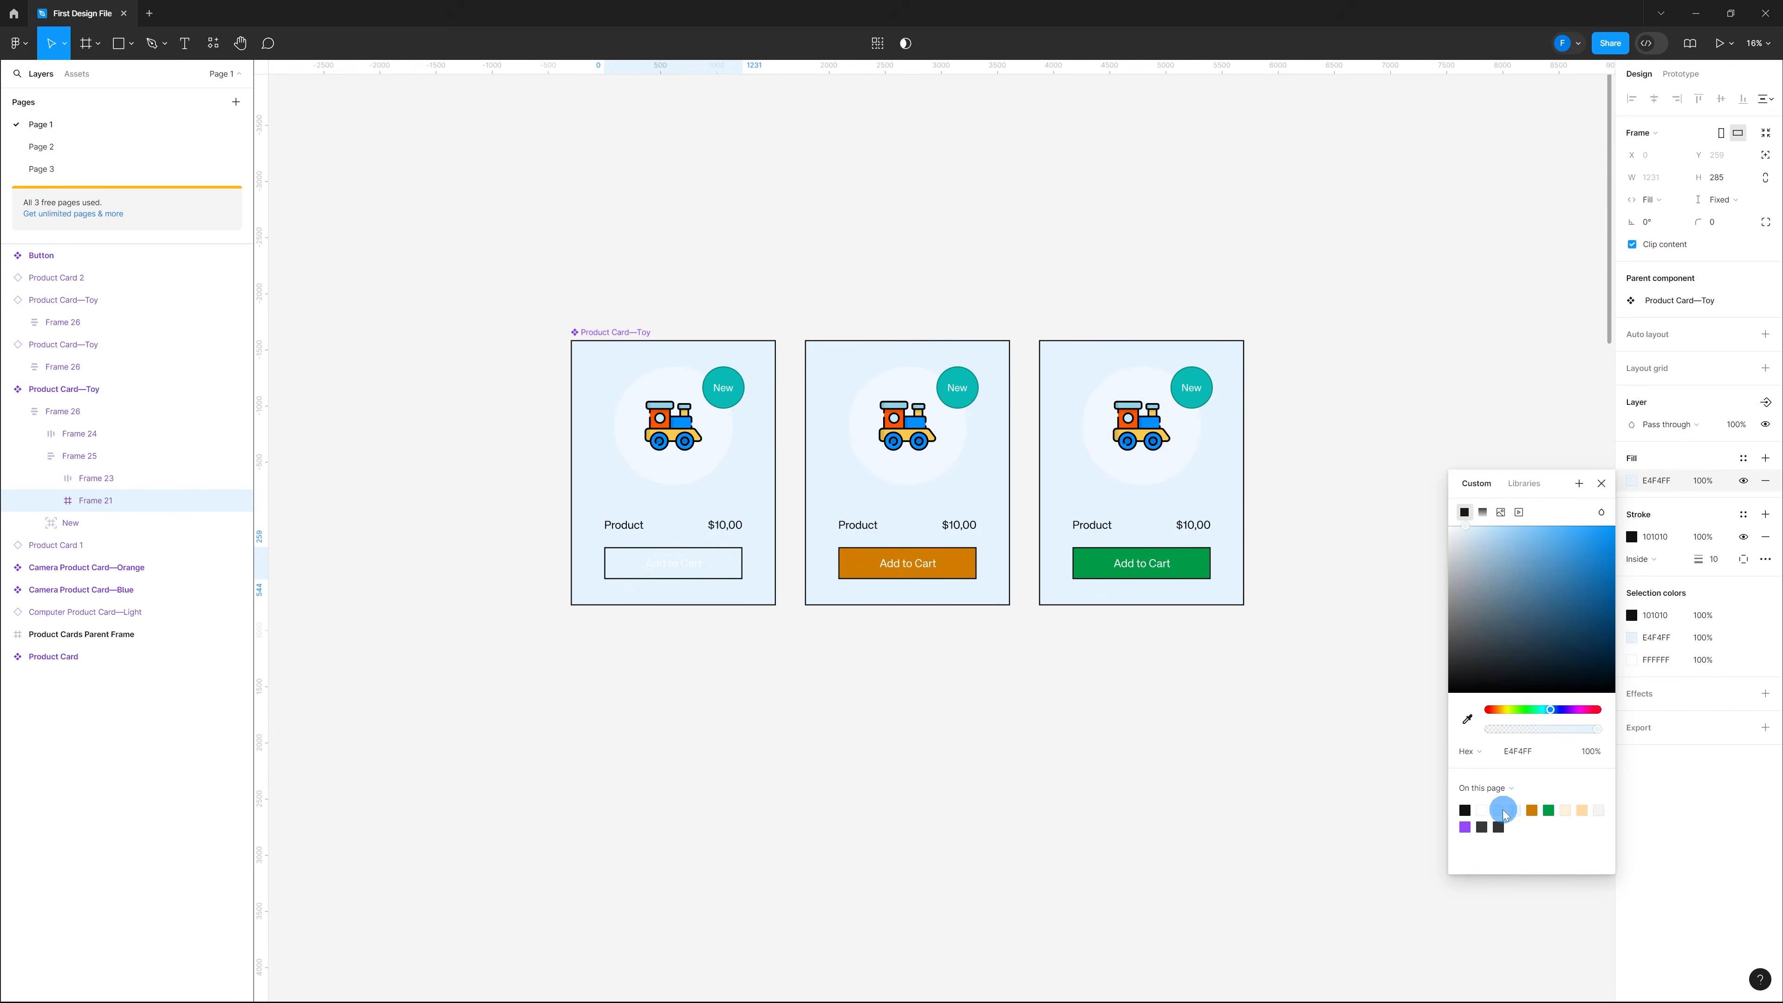
click(1565, 810)
click(1582, 810)
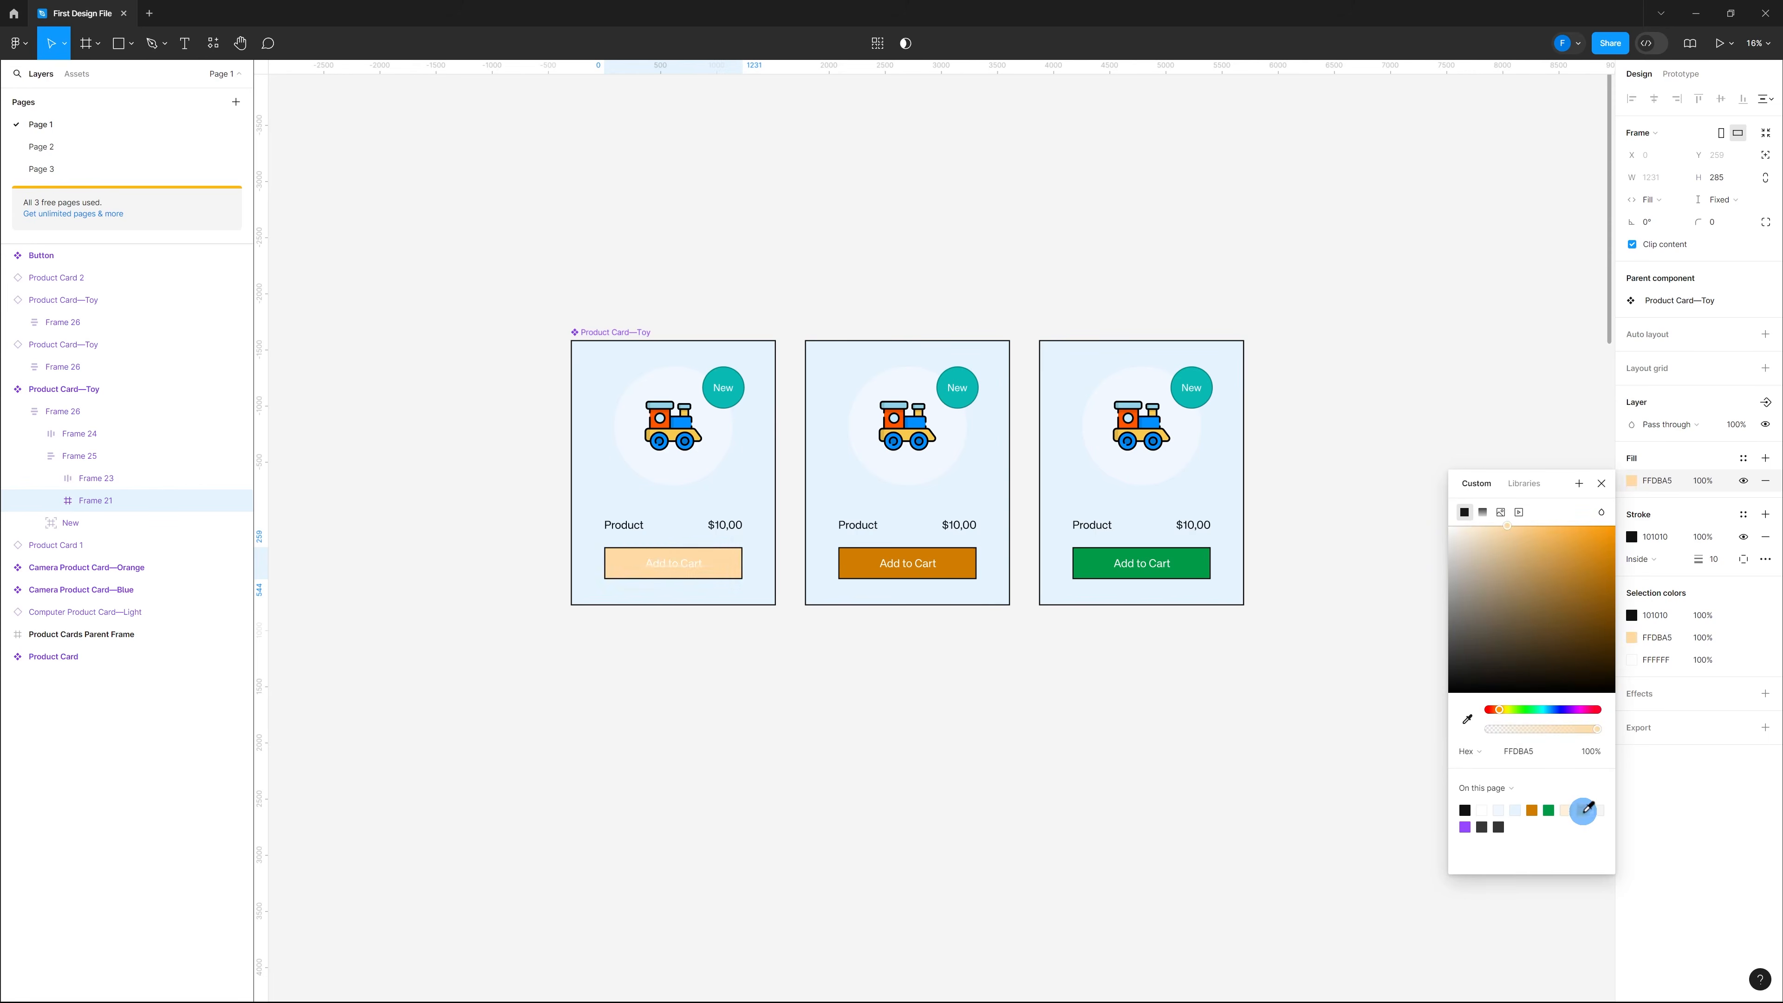
click(1482, 824)
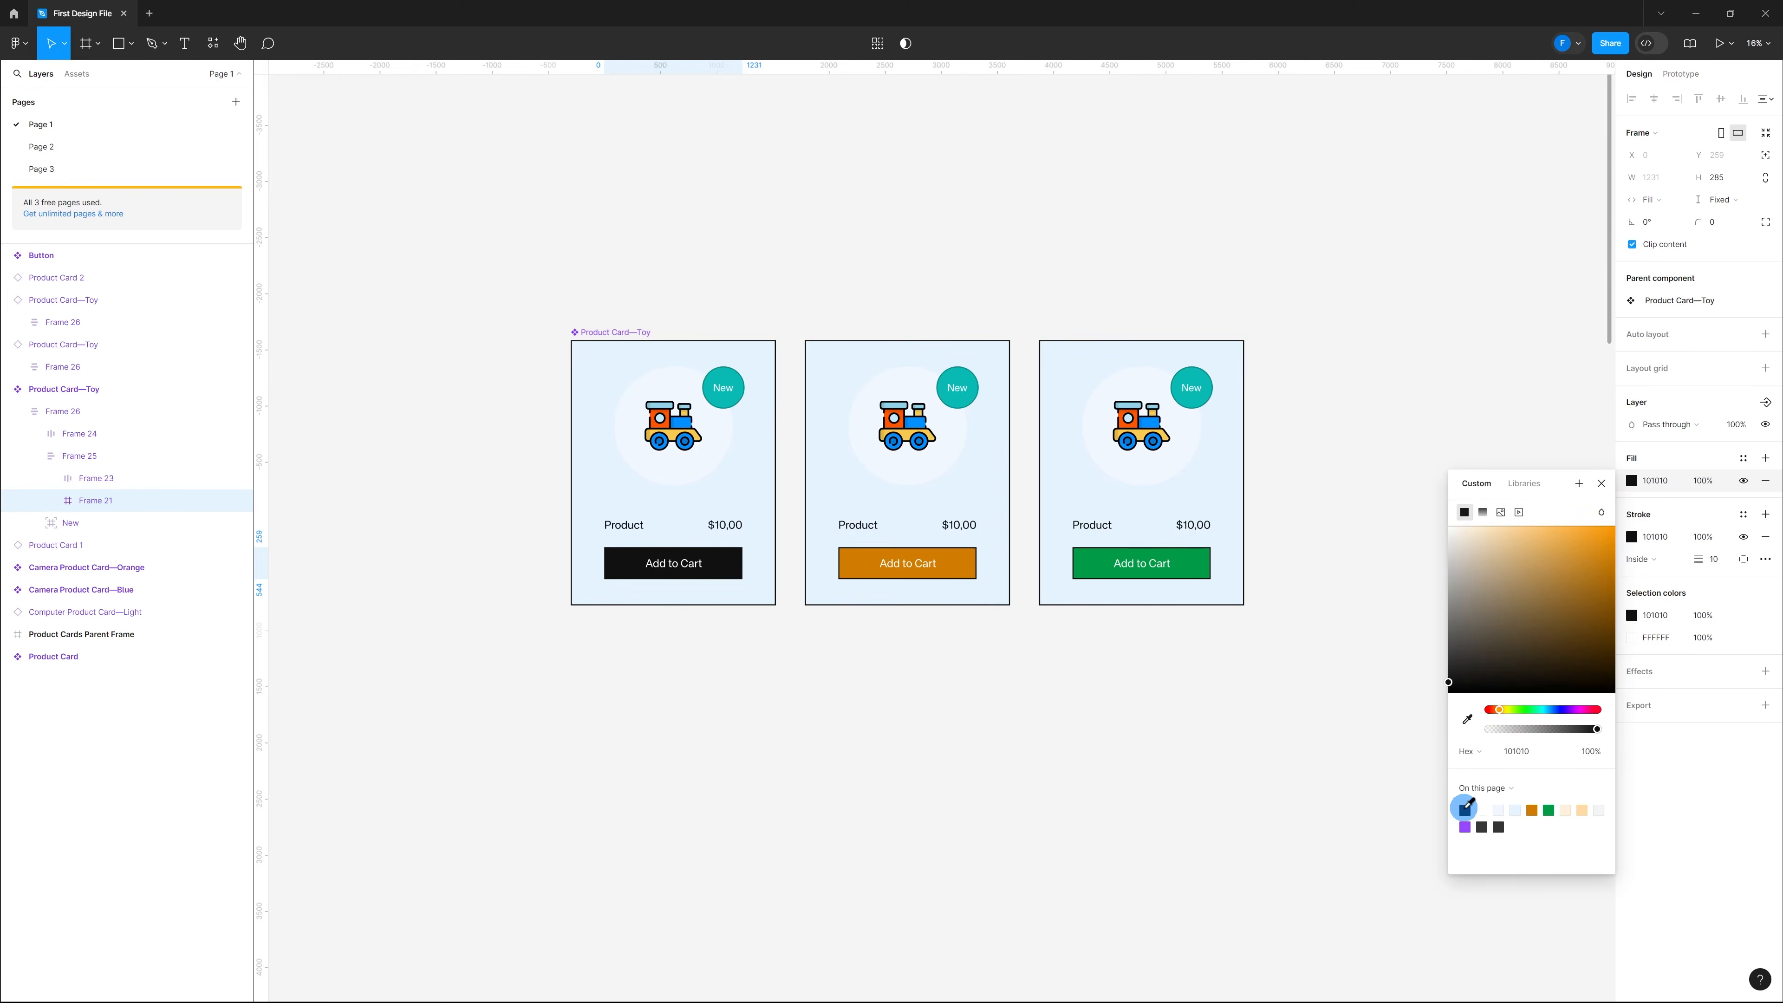
click(1032, 725)
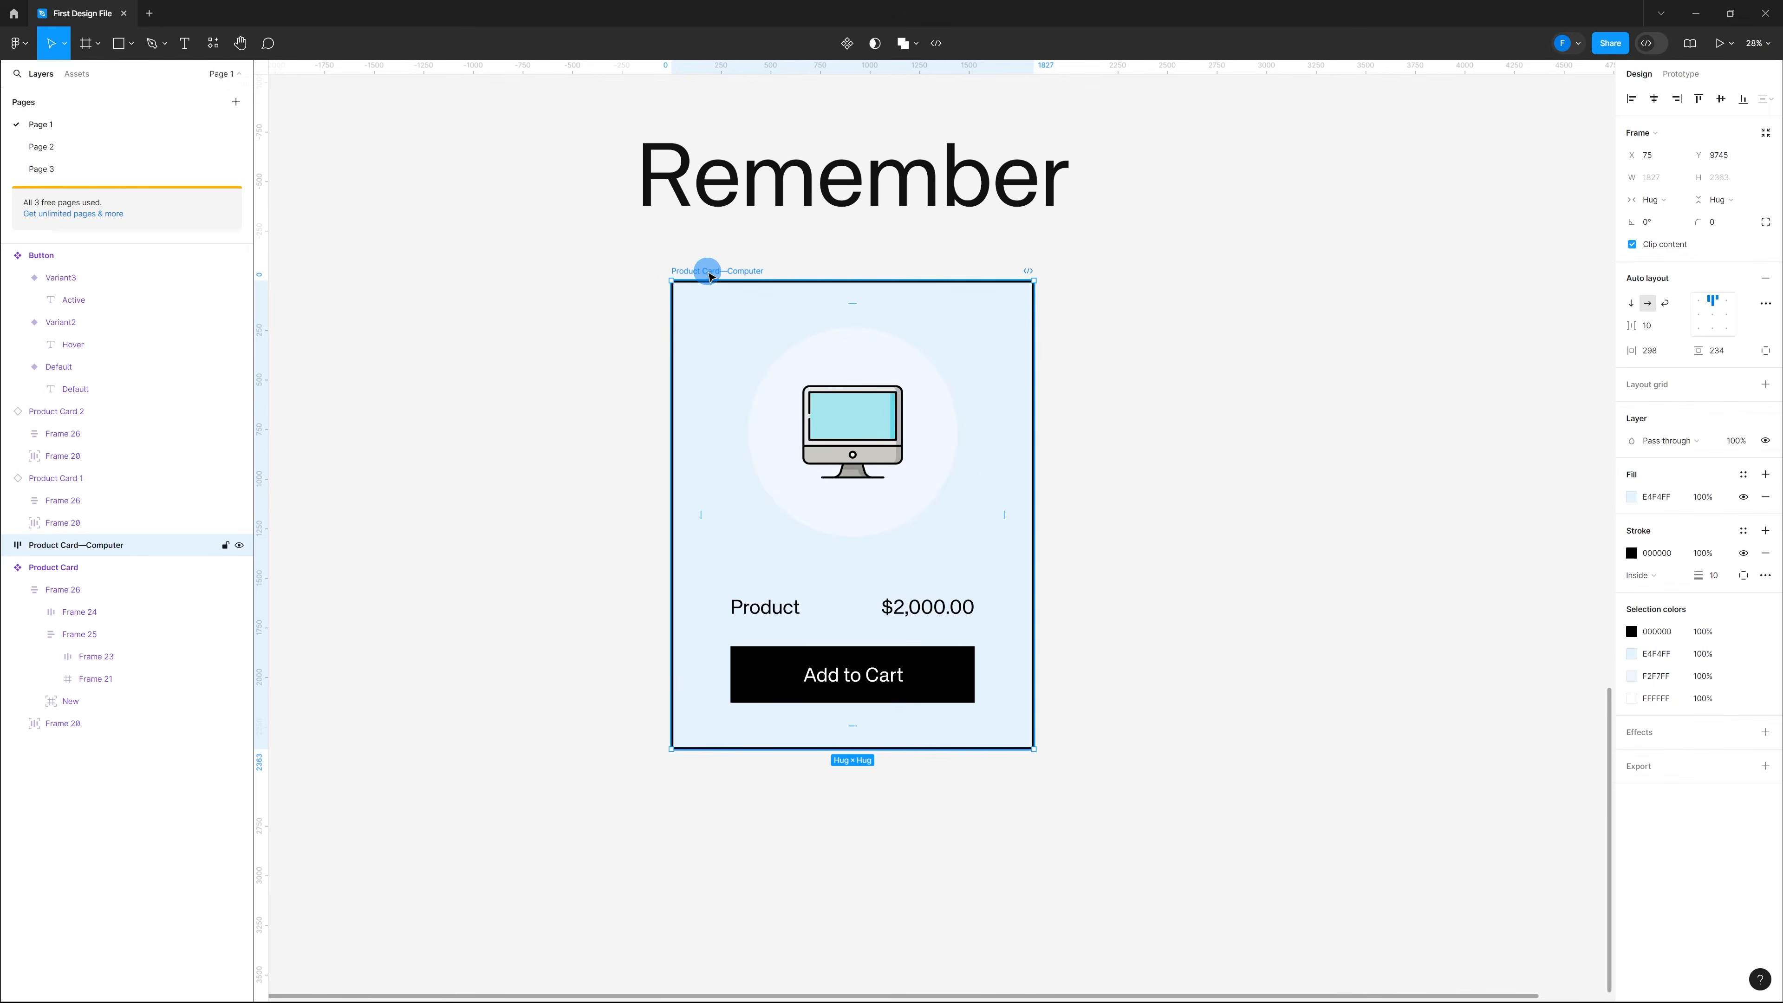
Step: Create a component from the Product Card—Computer frame
right_click(710, 373)
mouse_move(790, 743)
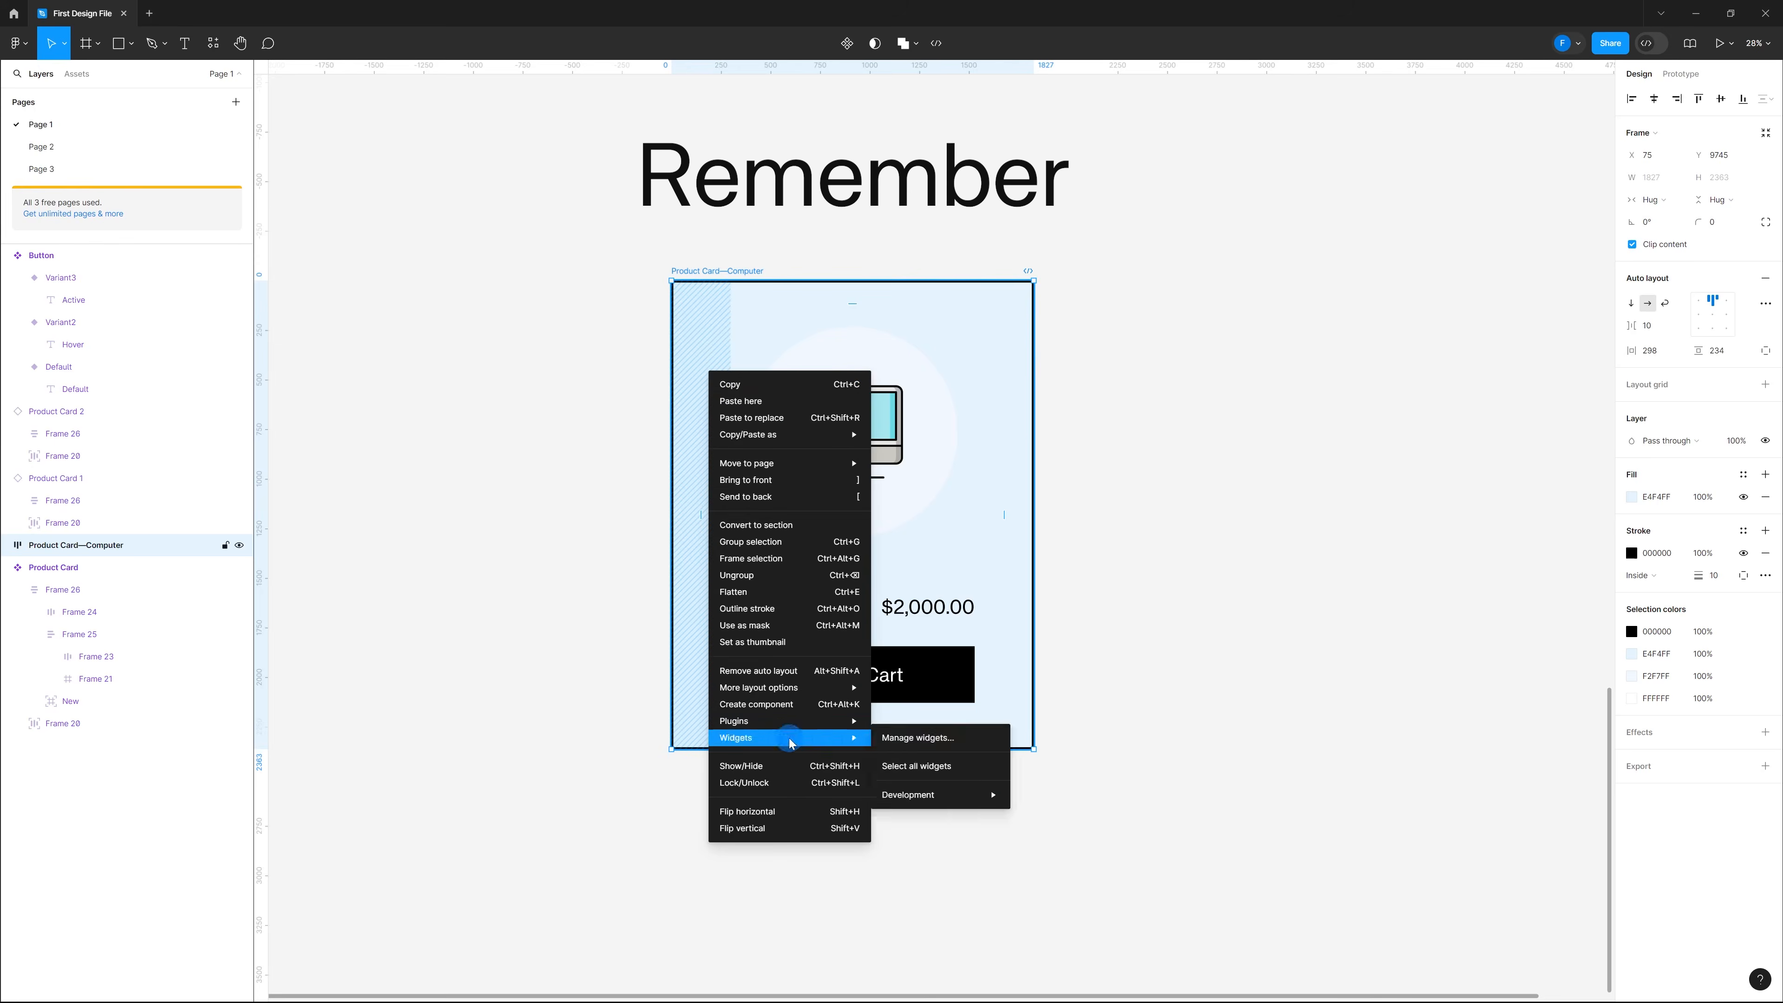
click(791, 704)
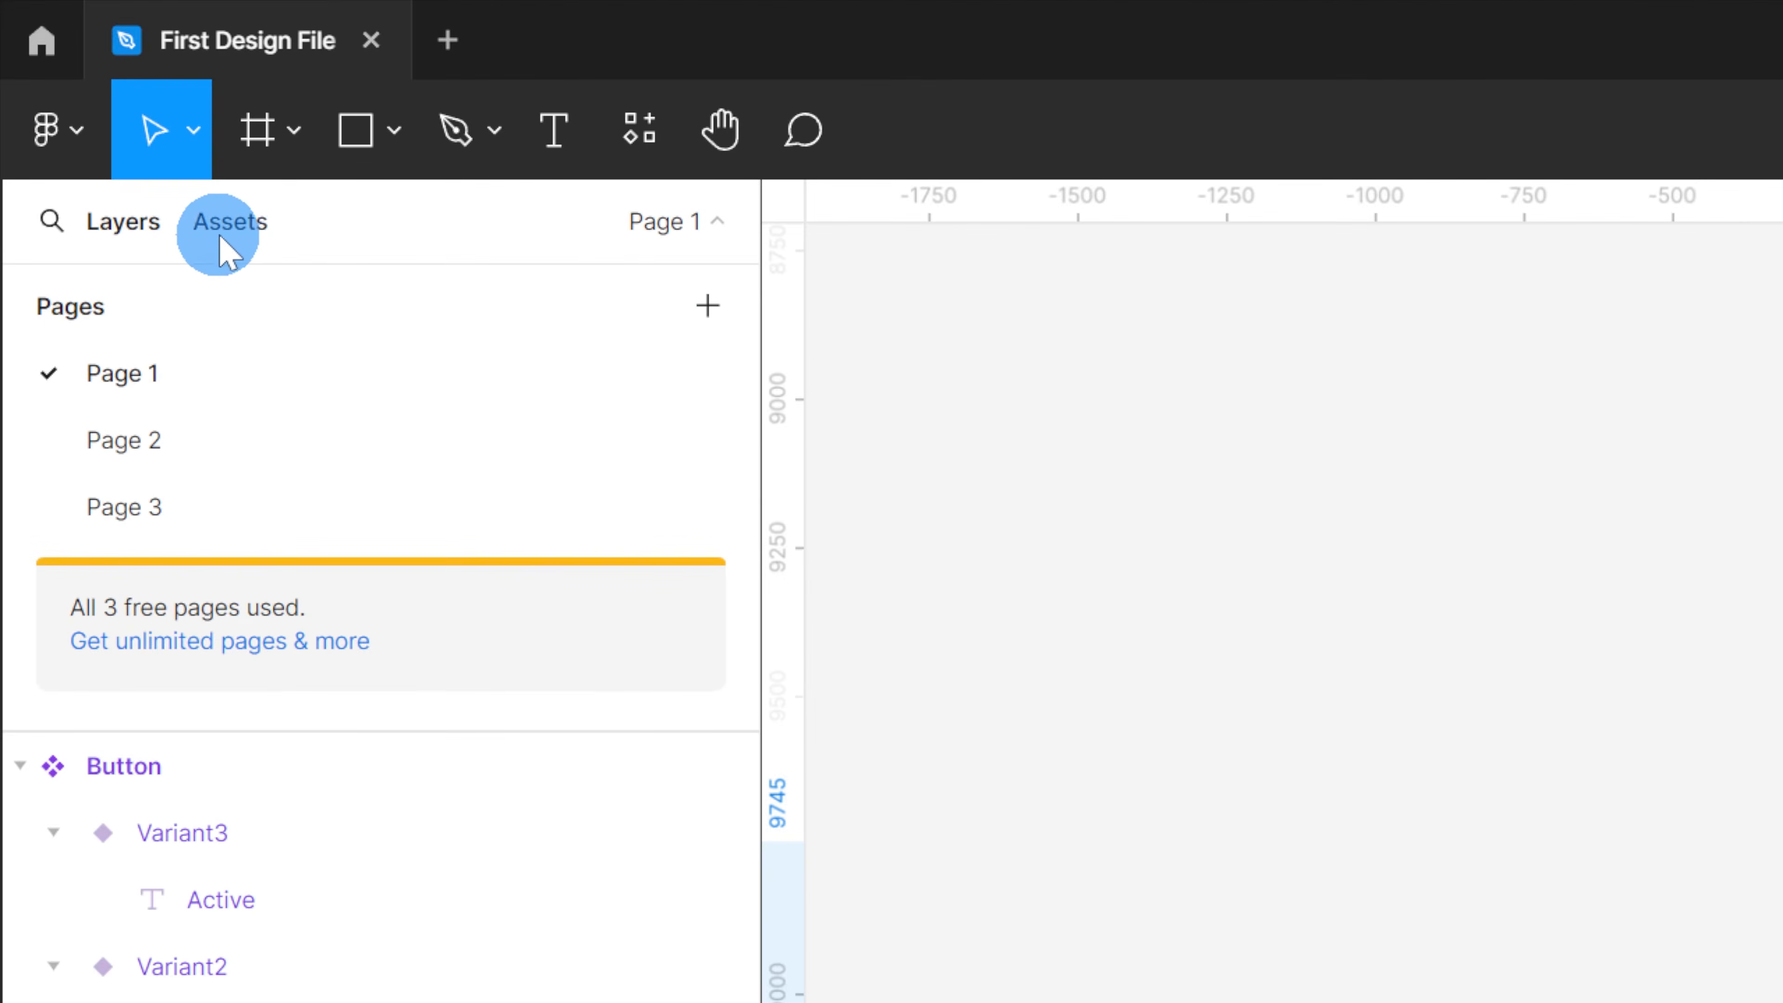
Step: Insert an instance of the local component Product Card—Computer and place it to the right of the main component
click(230, 232)
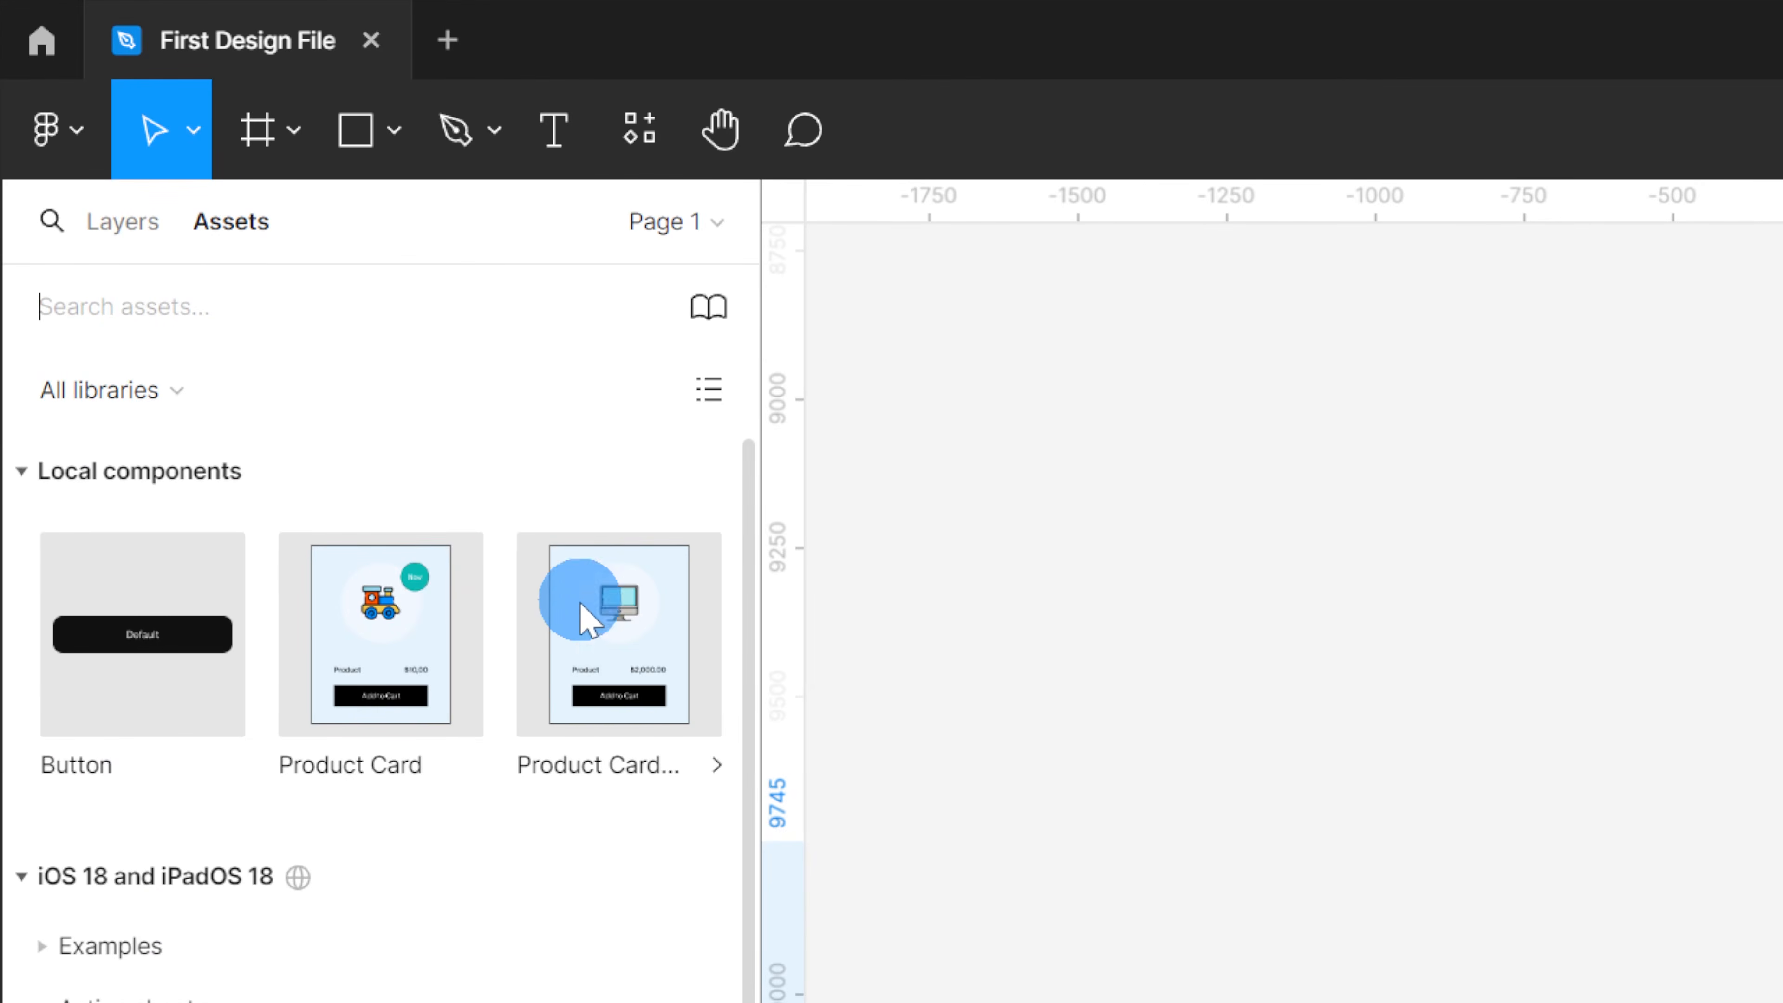
click(596, 706)
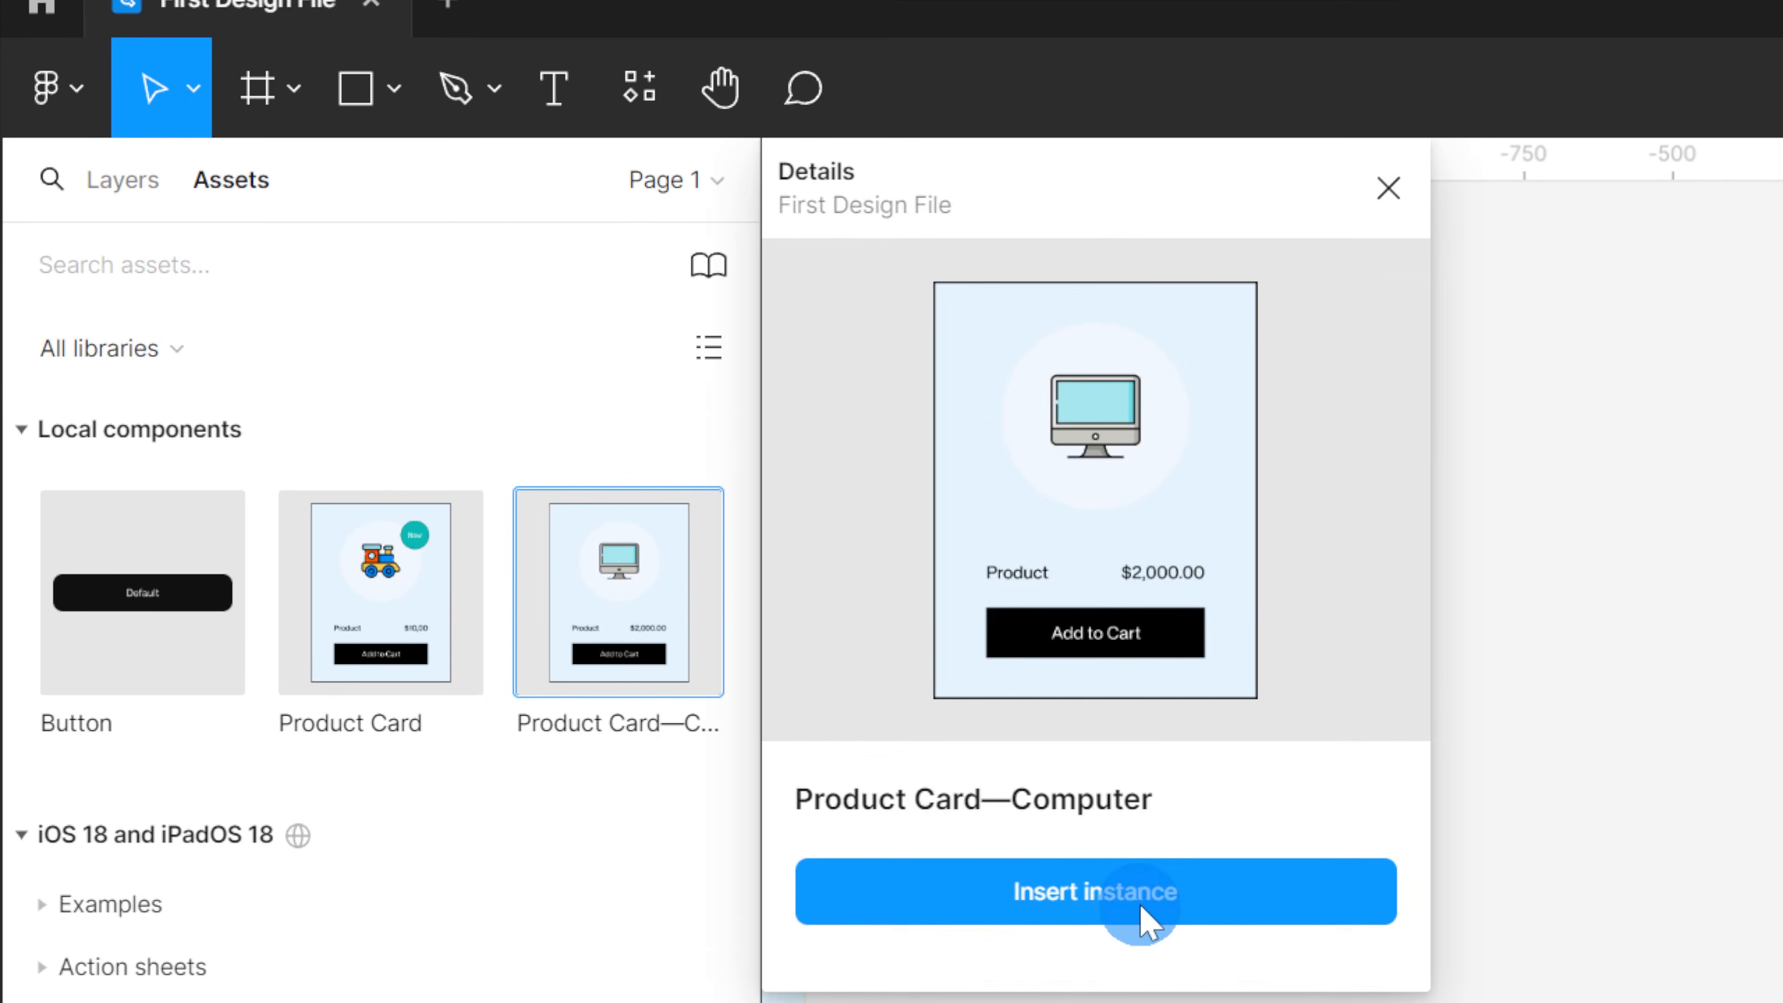
click(1138, 873)
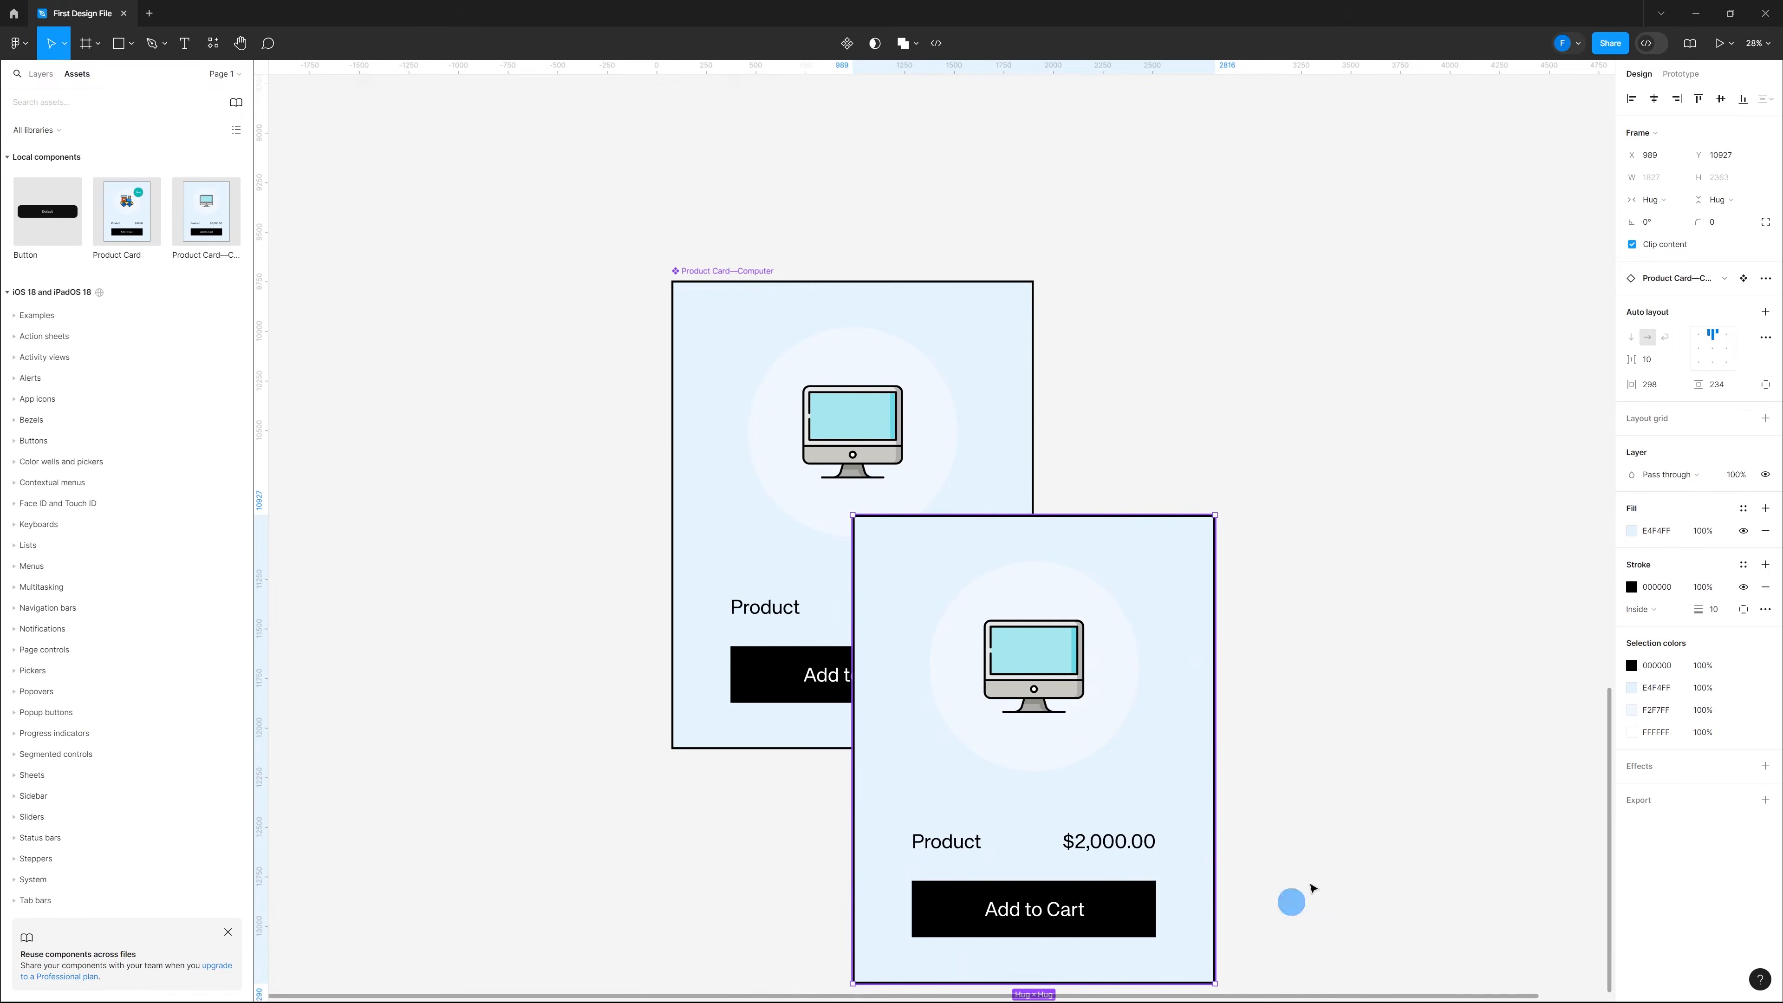
drag(1109, 735, 1324, 491)
click(1311, 906)
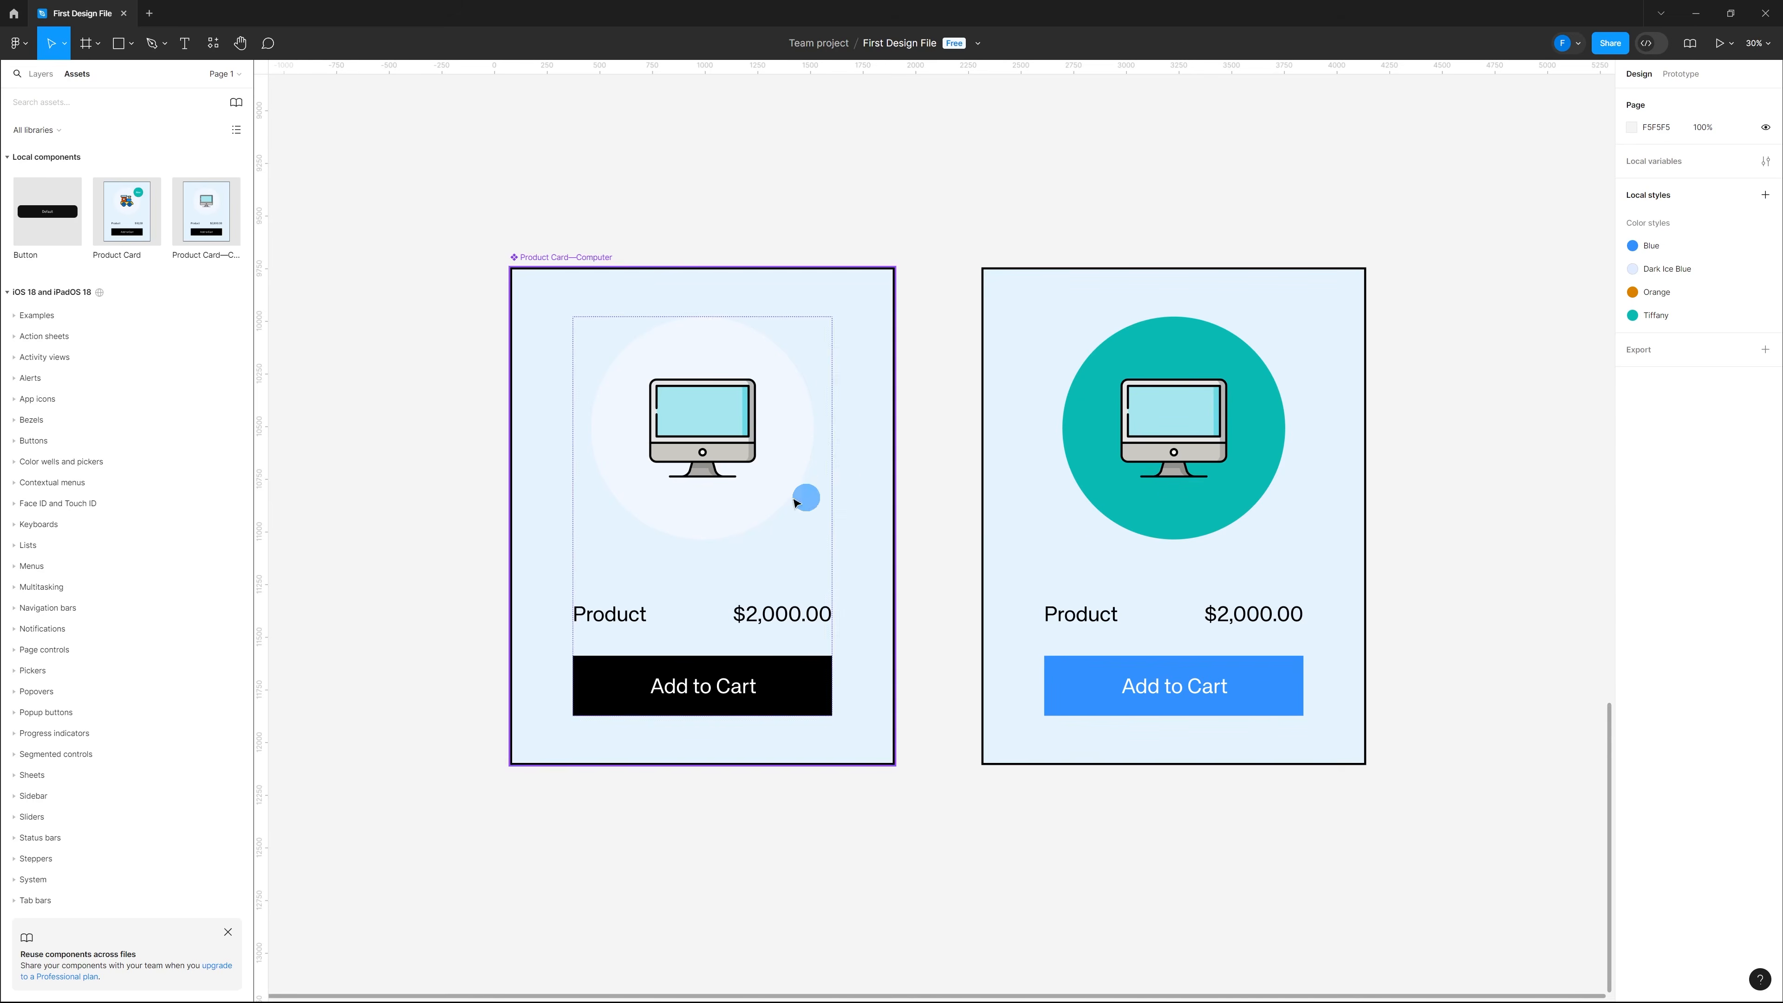
Step: Reset all changes on the Product Card—Computer instance with the teal circle and blue button
click(1028, 516)
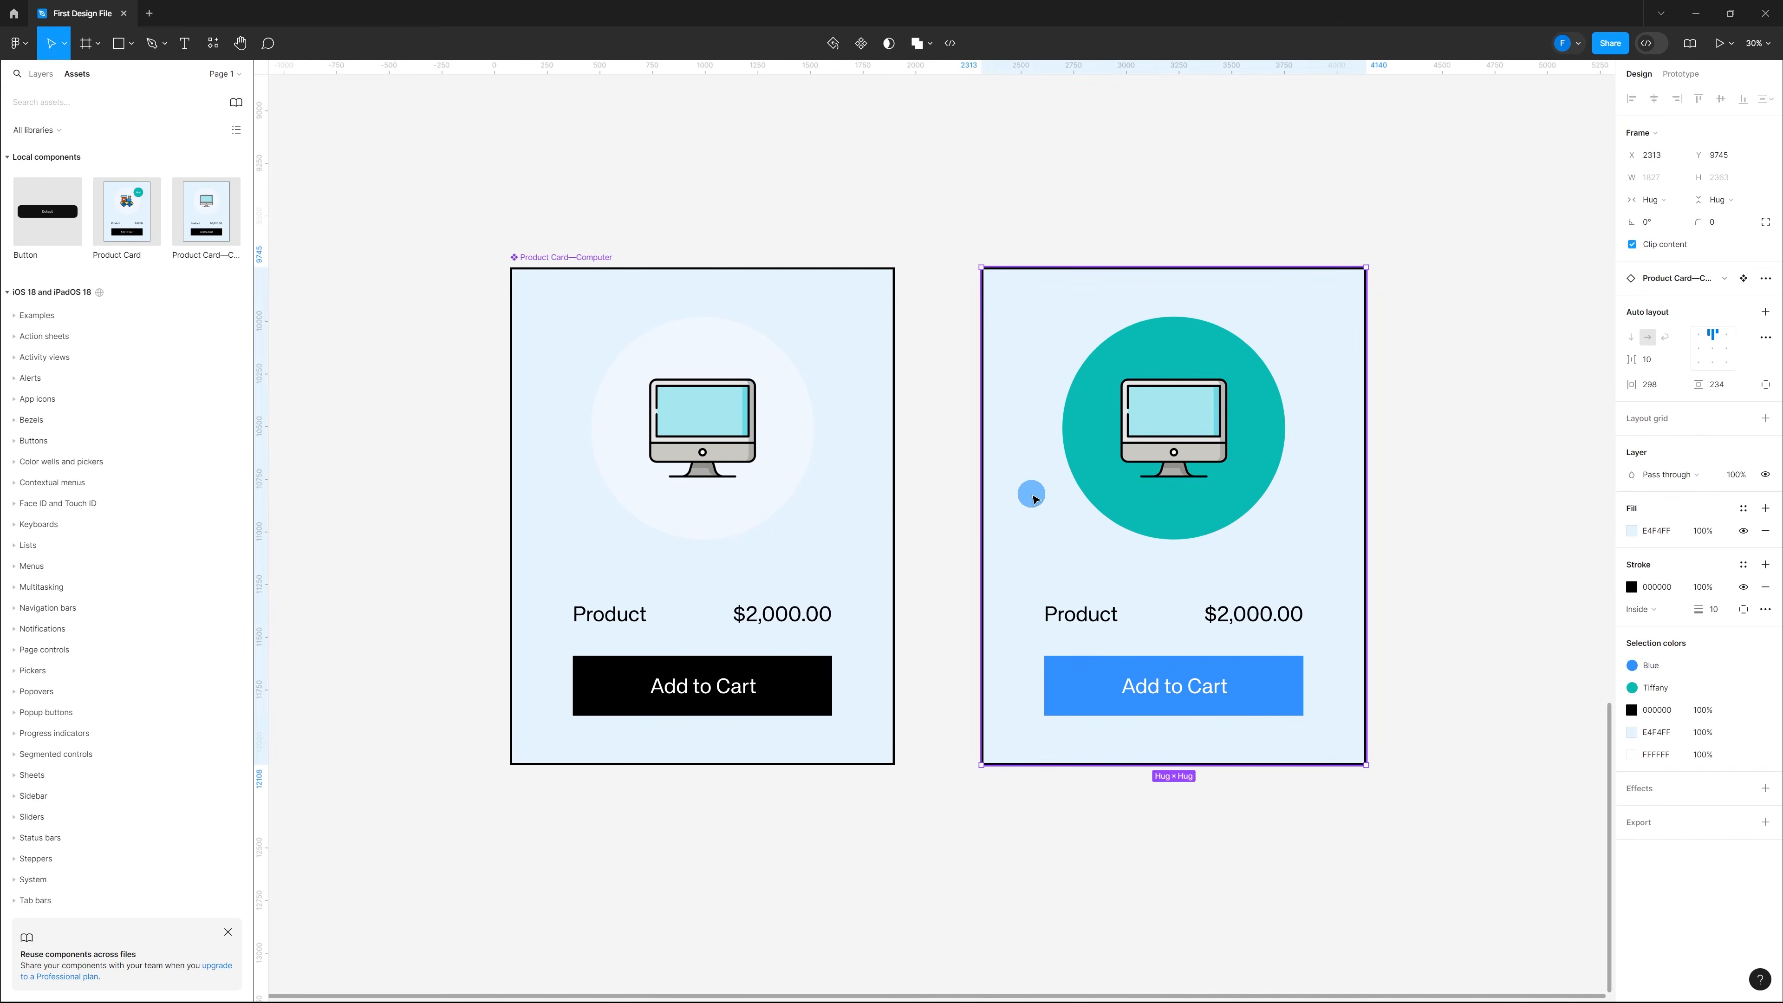
right_click(1029, 493)
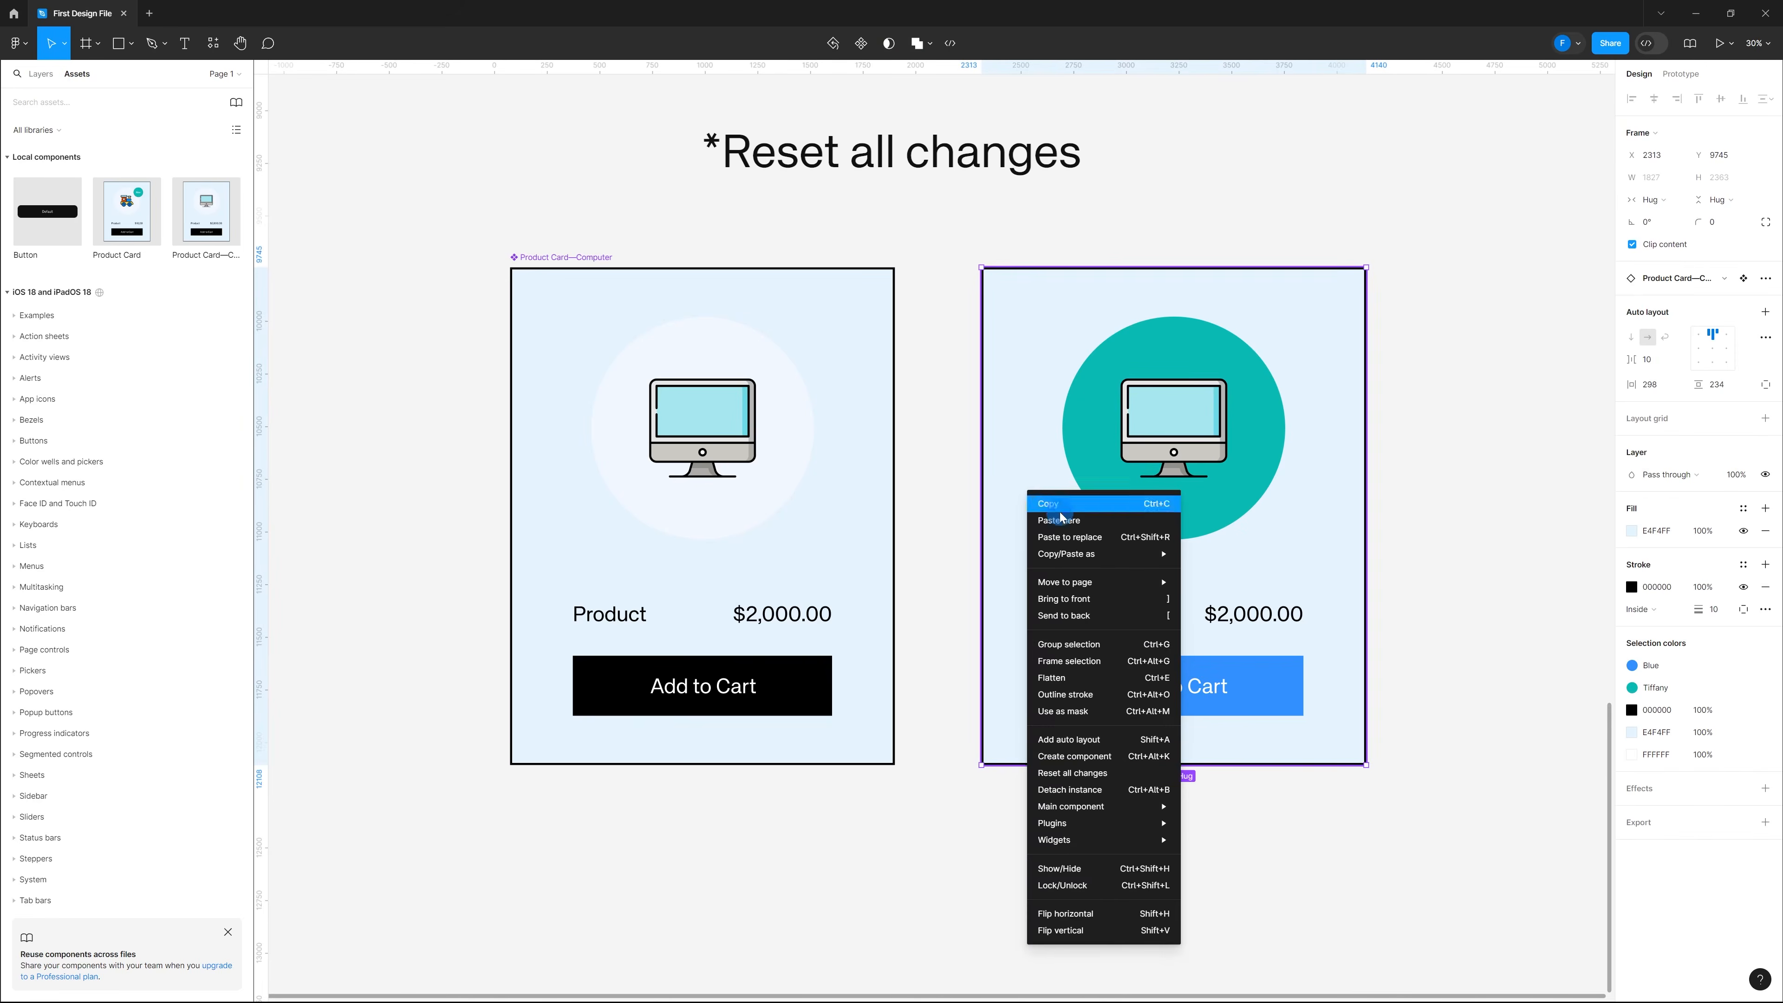
click(1099, 774)
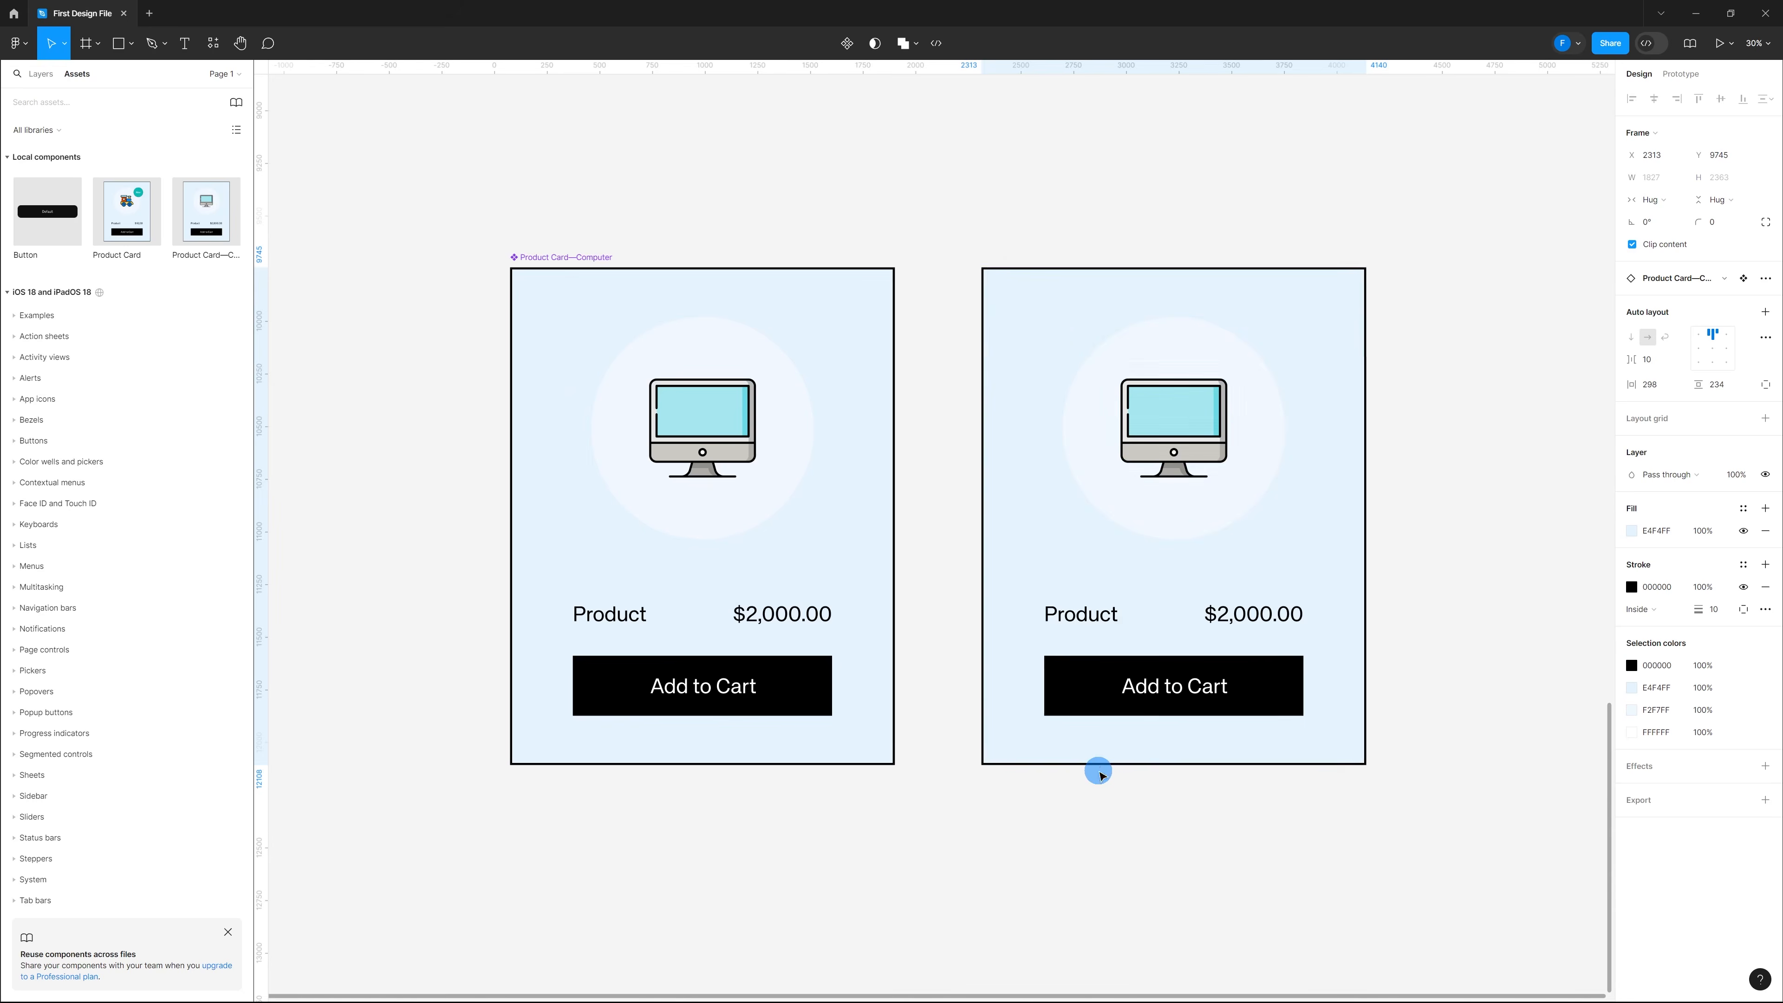
click(1097, 808)
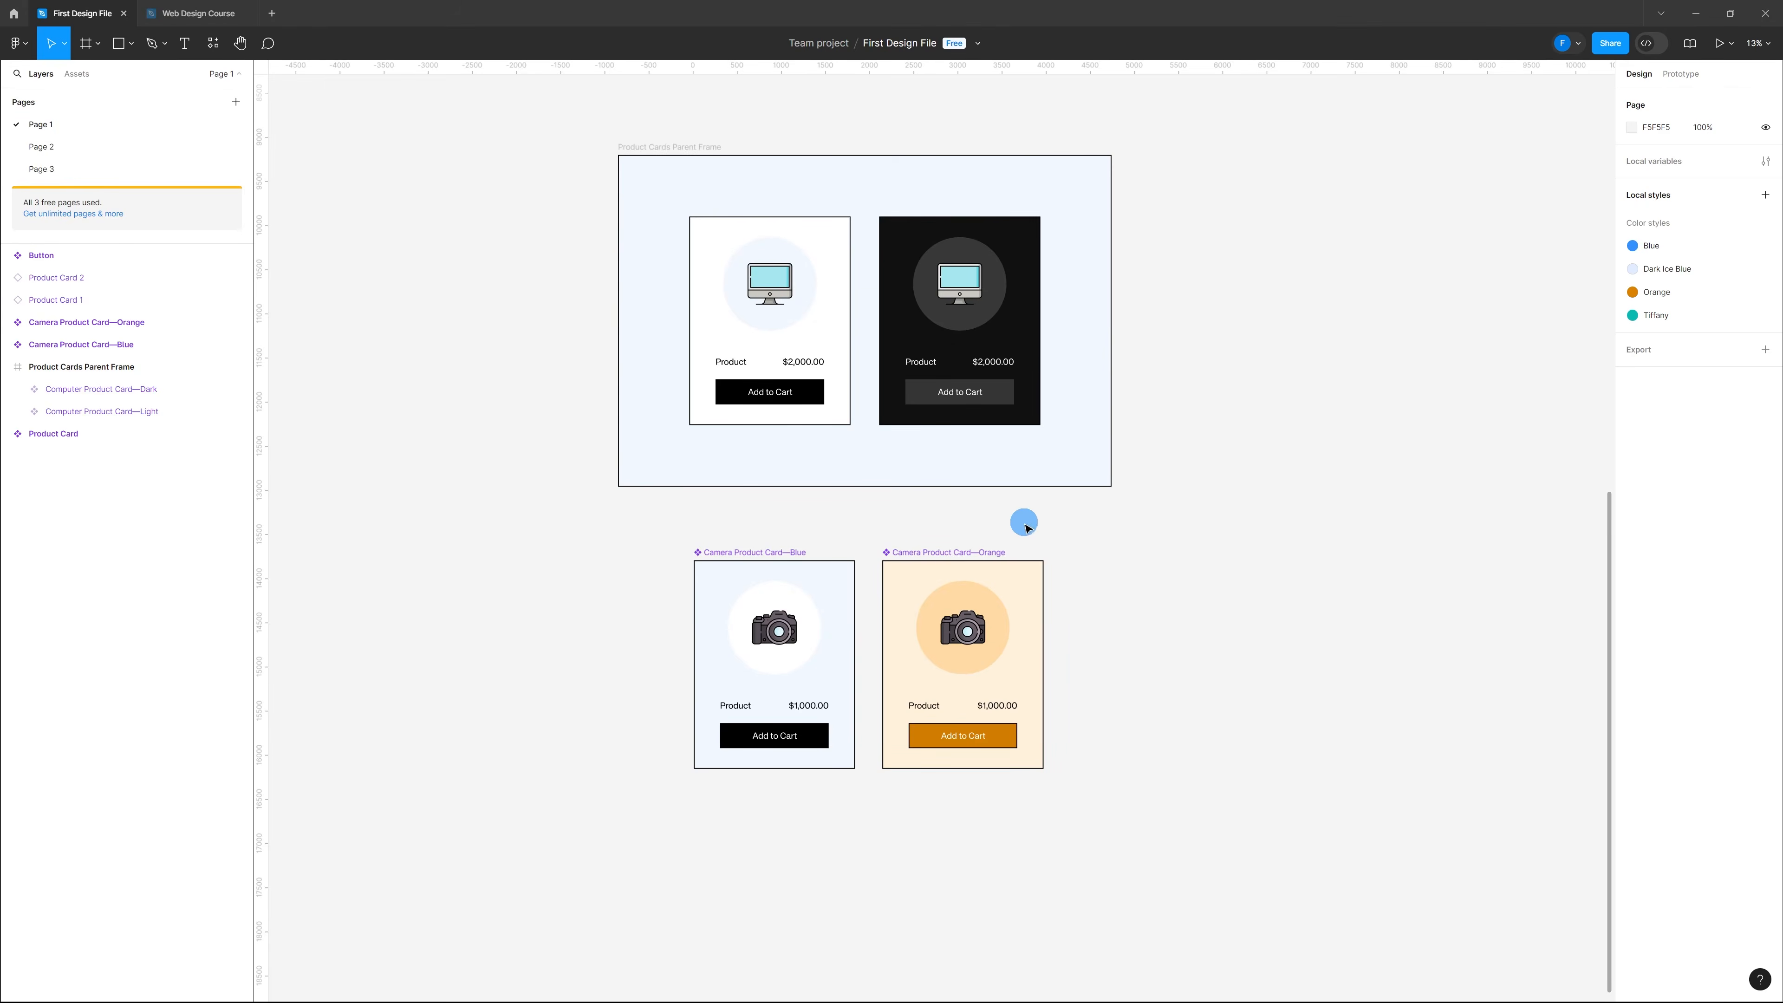
scroll(1162, 525, up, 2)
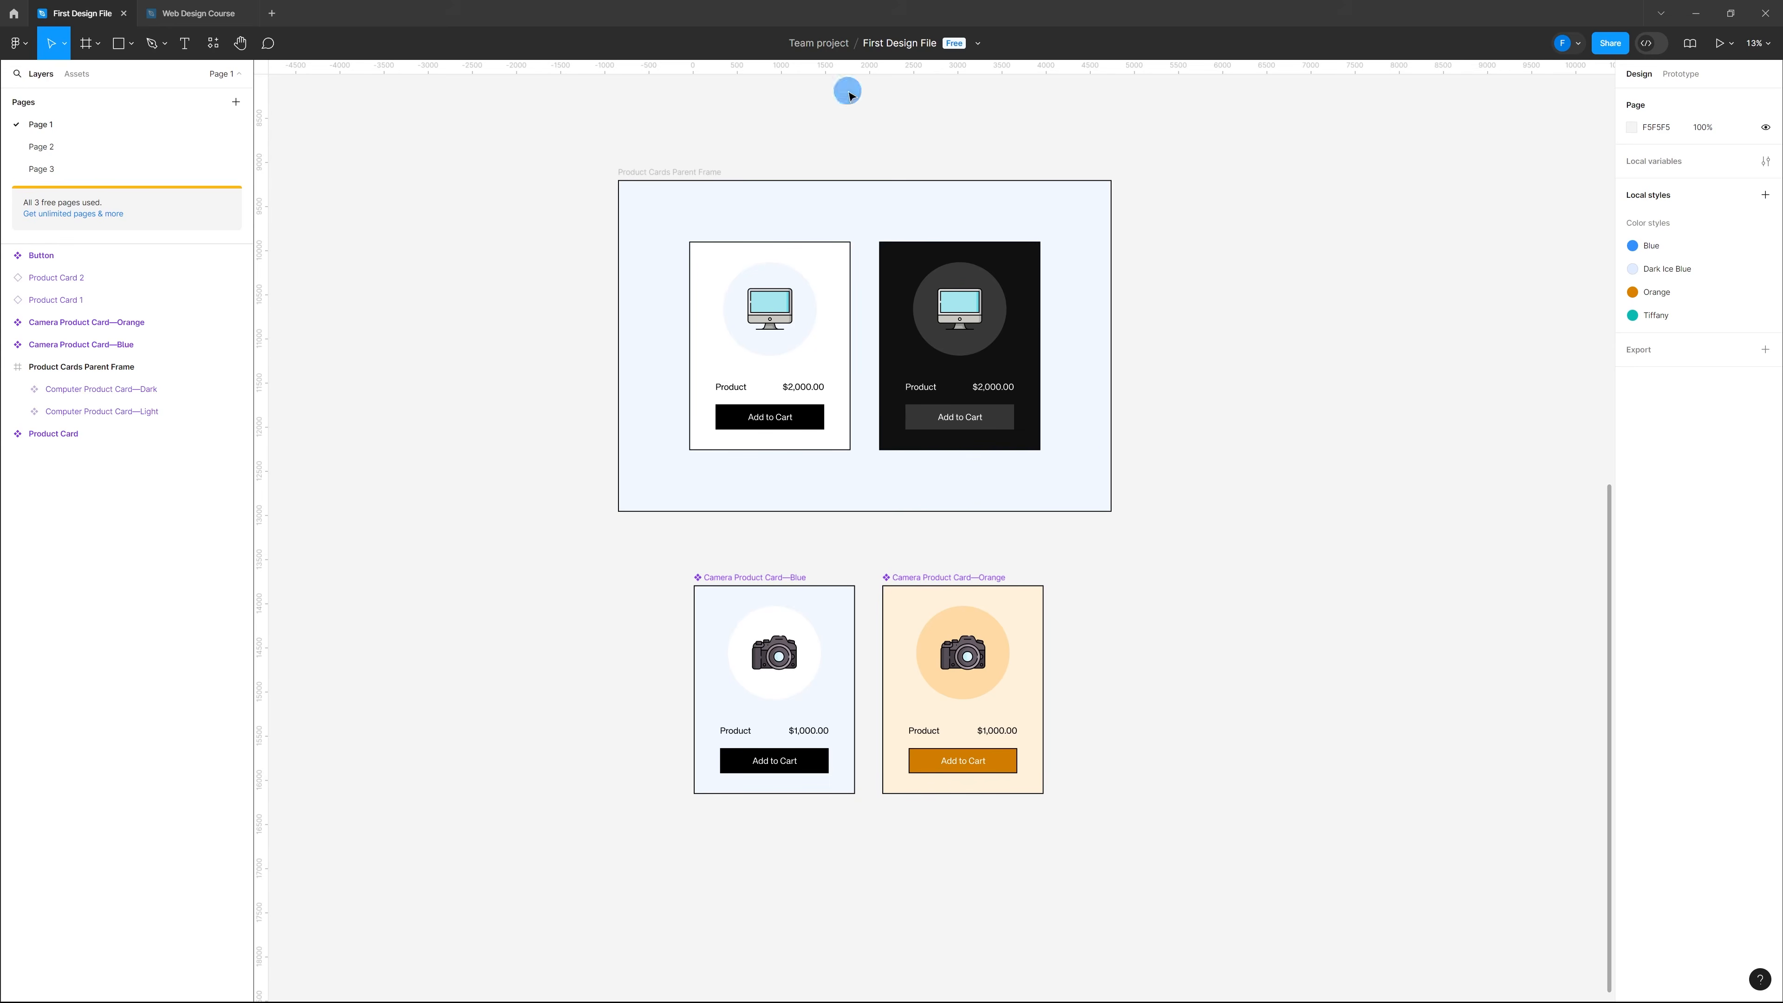
click(688, 184)
click(747, 255)
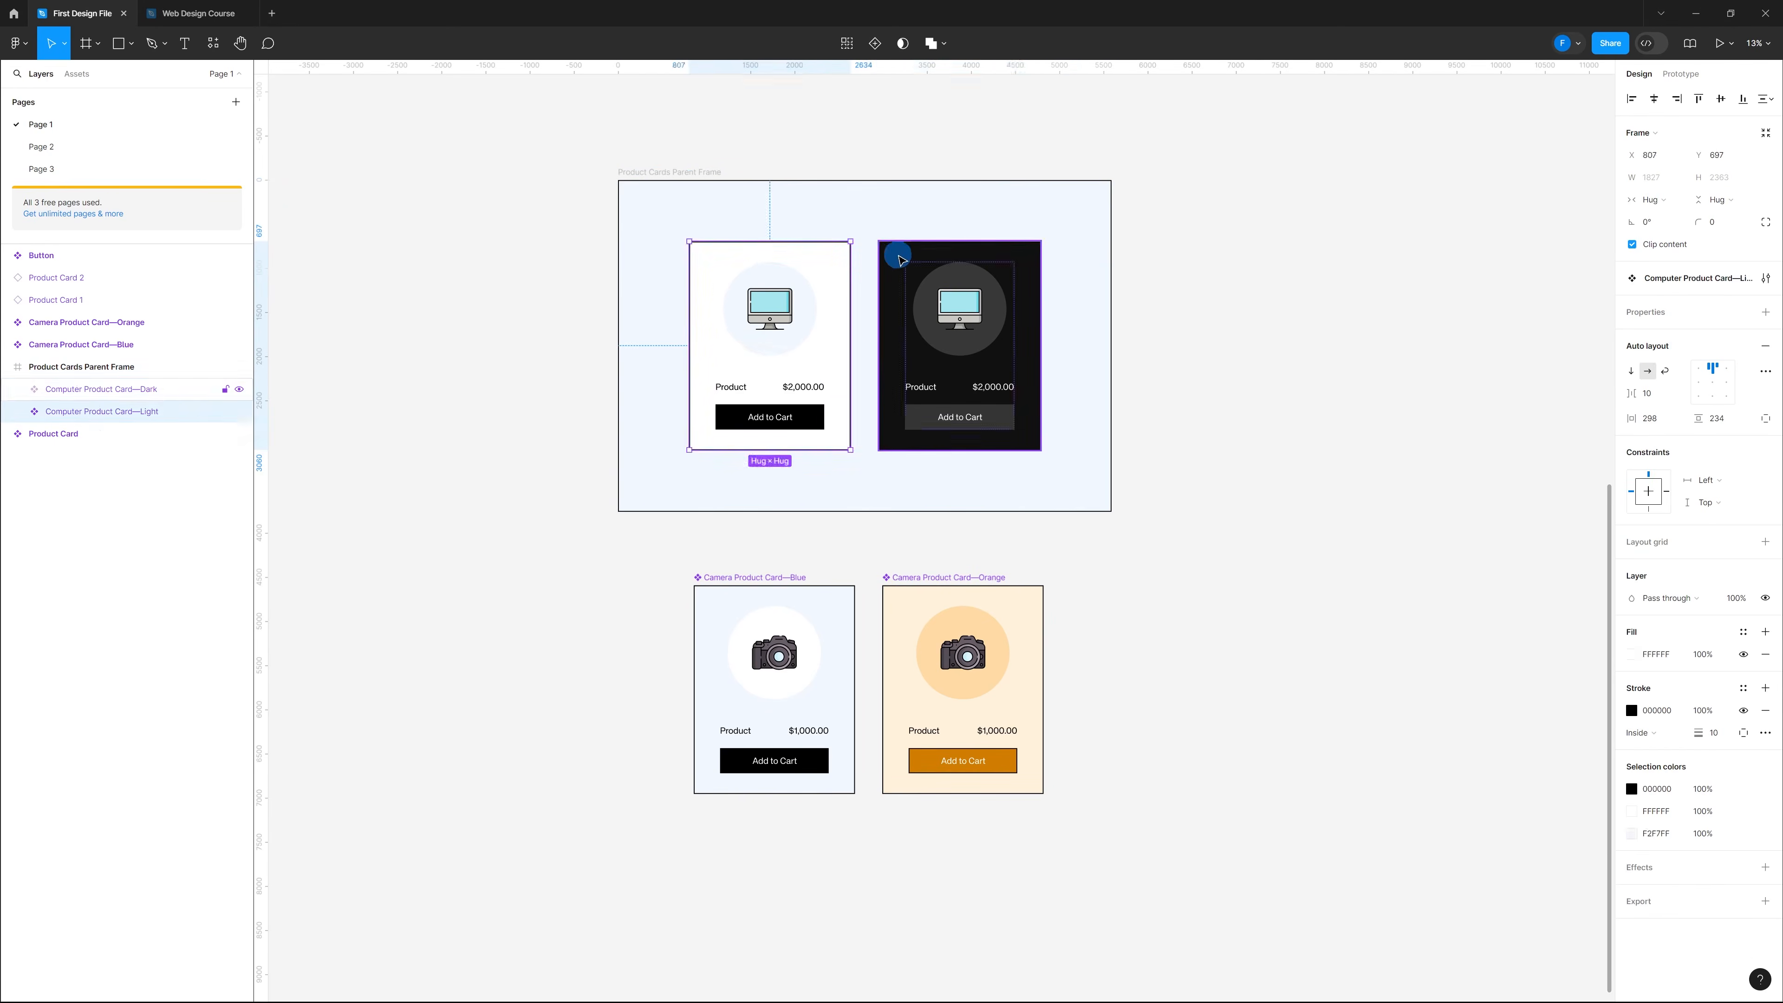
click(933, 281)
click(1082, 489)
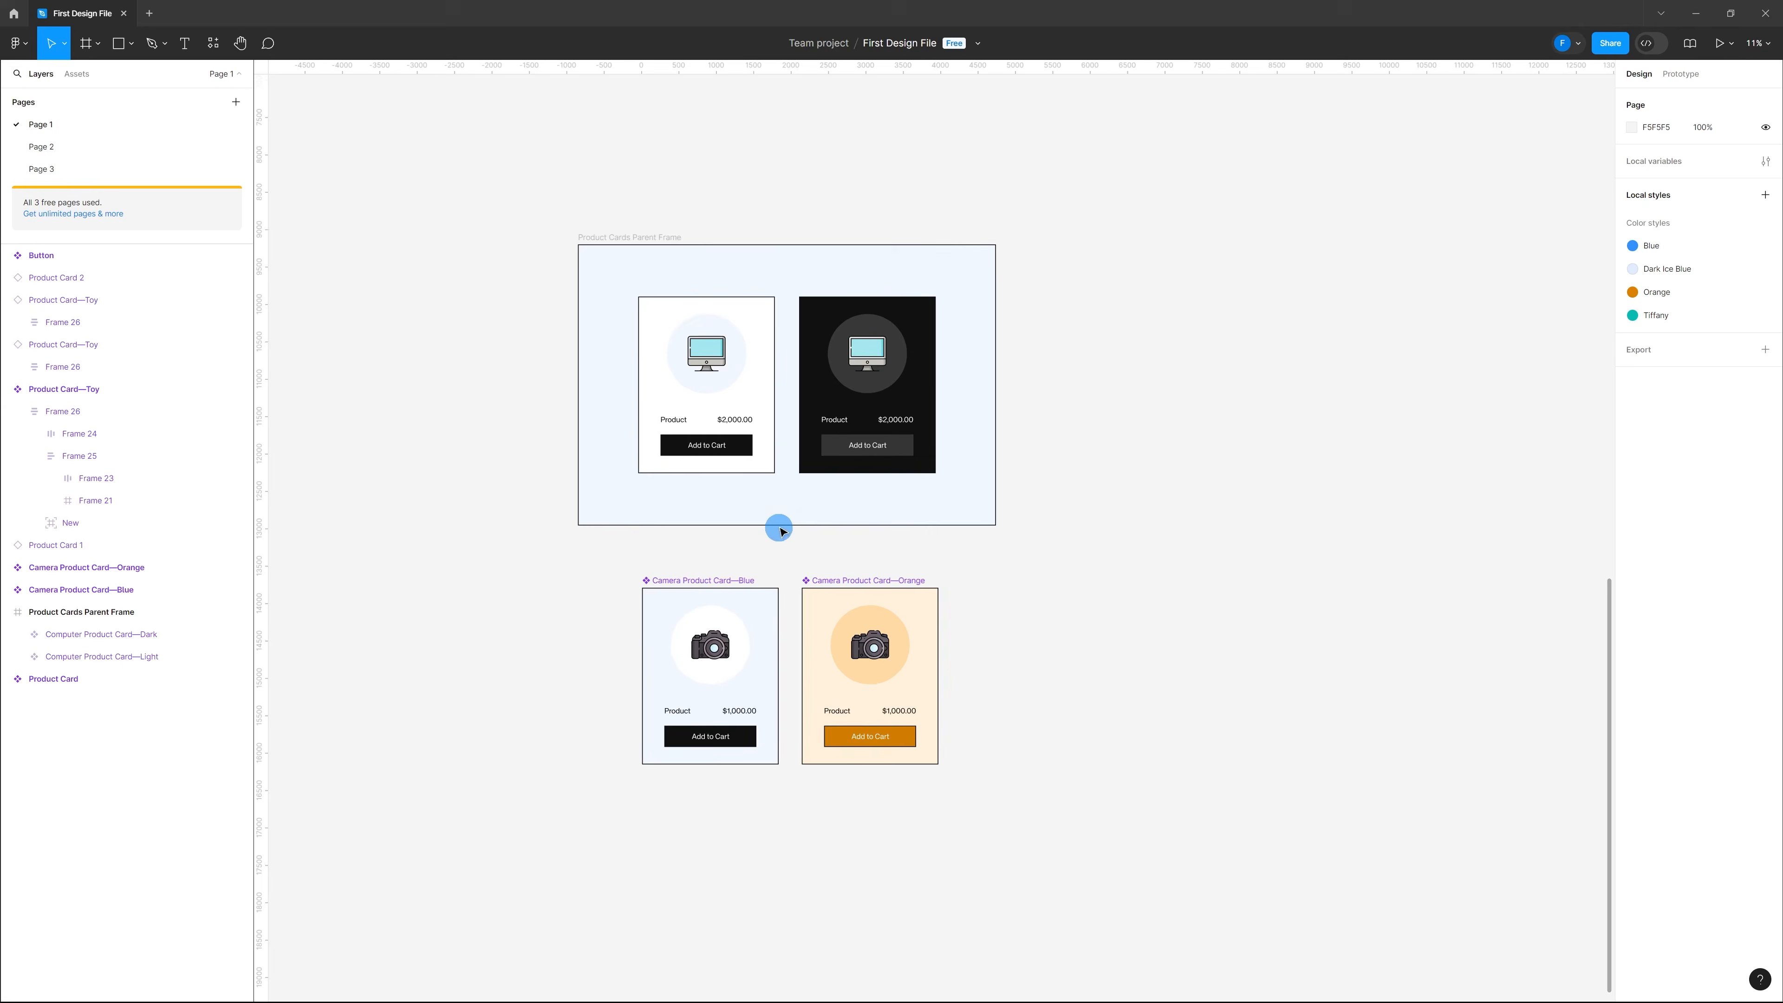
Step: Place an instance of Computer Product Card—Light beside the Product Cards Parent Frame and swap it to Computer Product Card—Dark
drag(756, 410, 1150, 398)
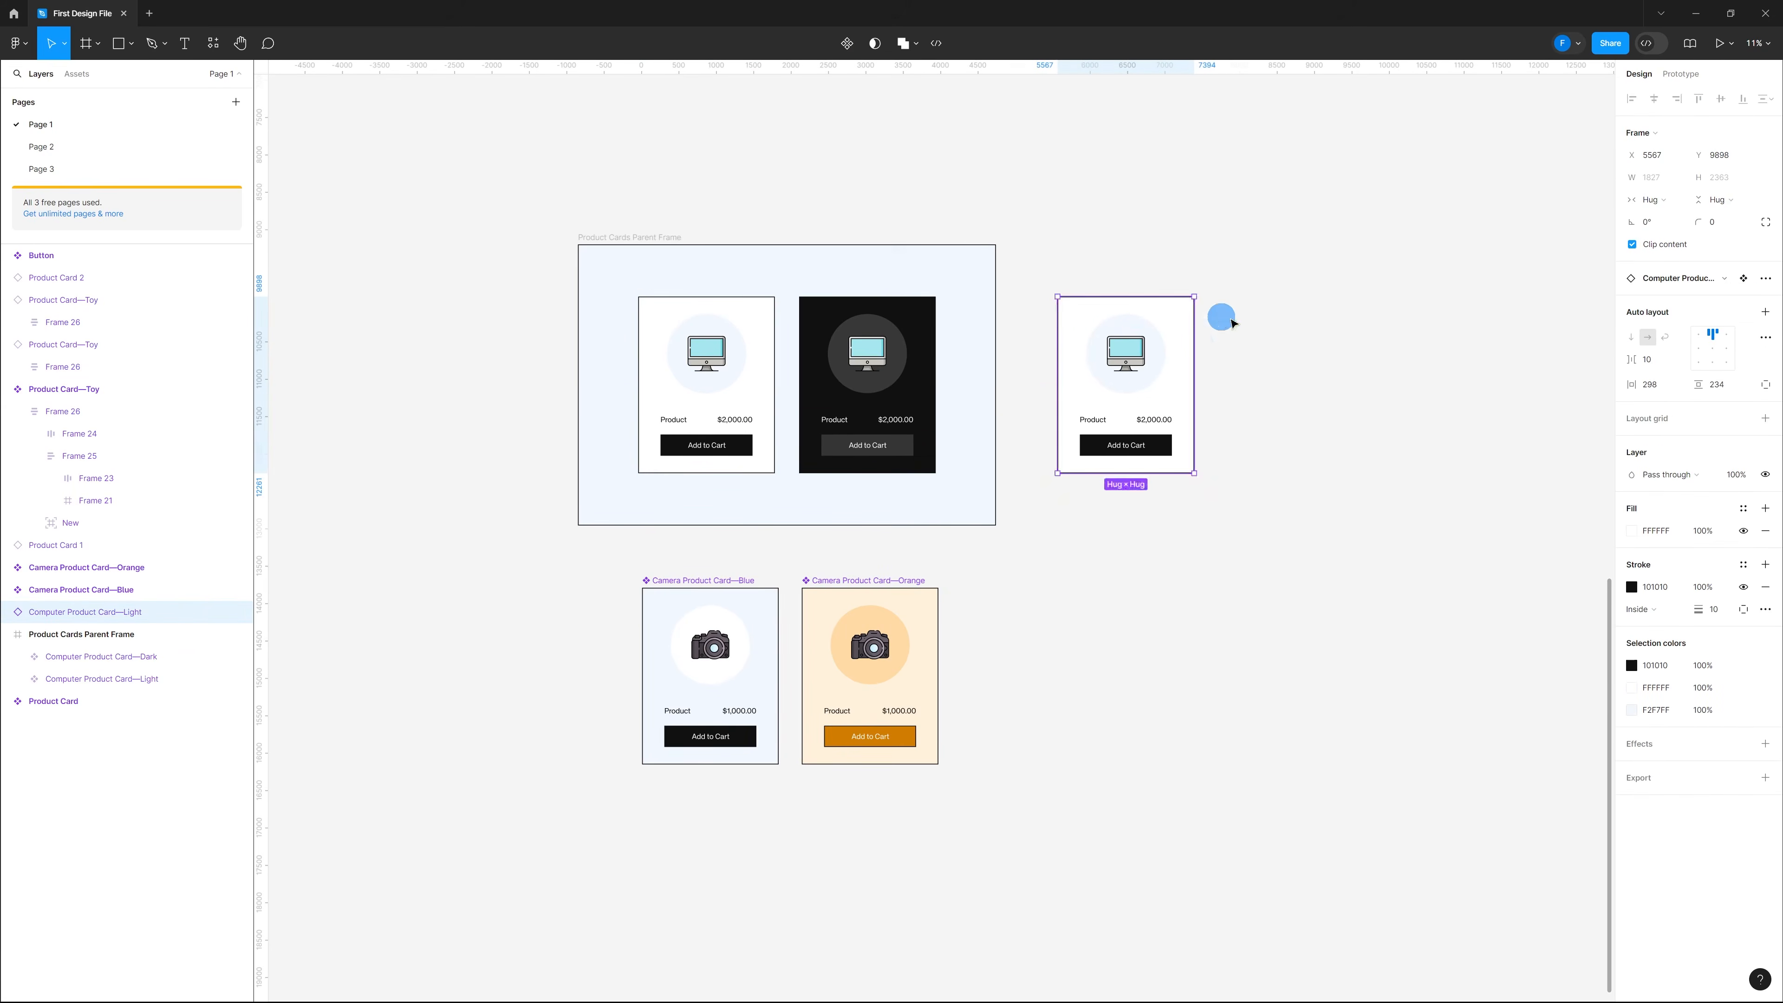
click(1262, 330)
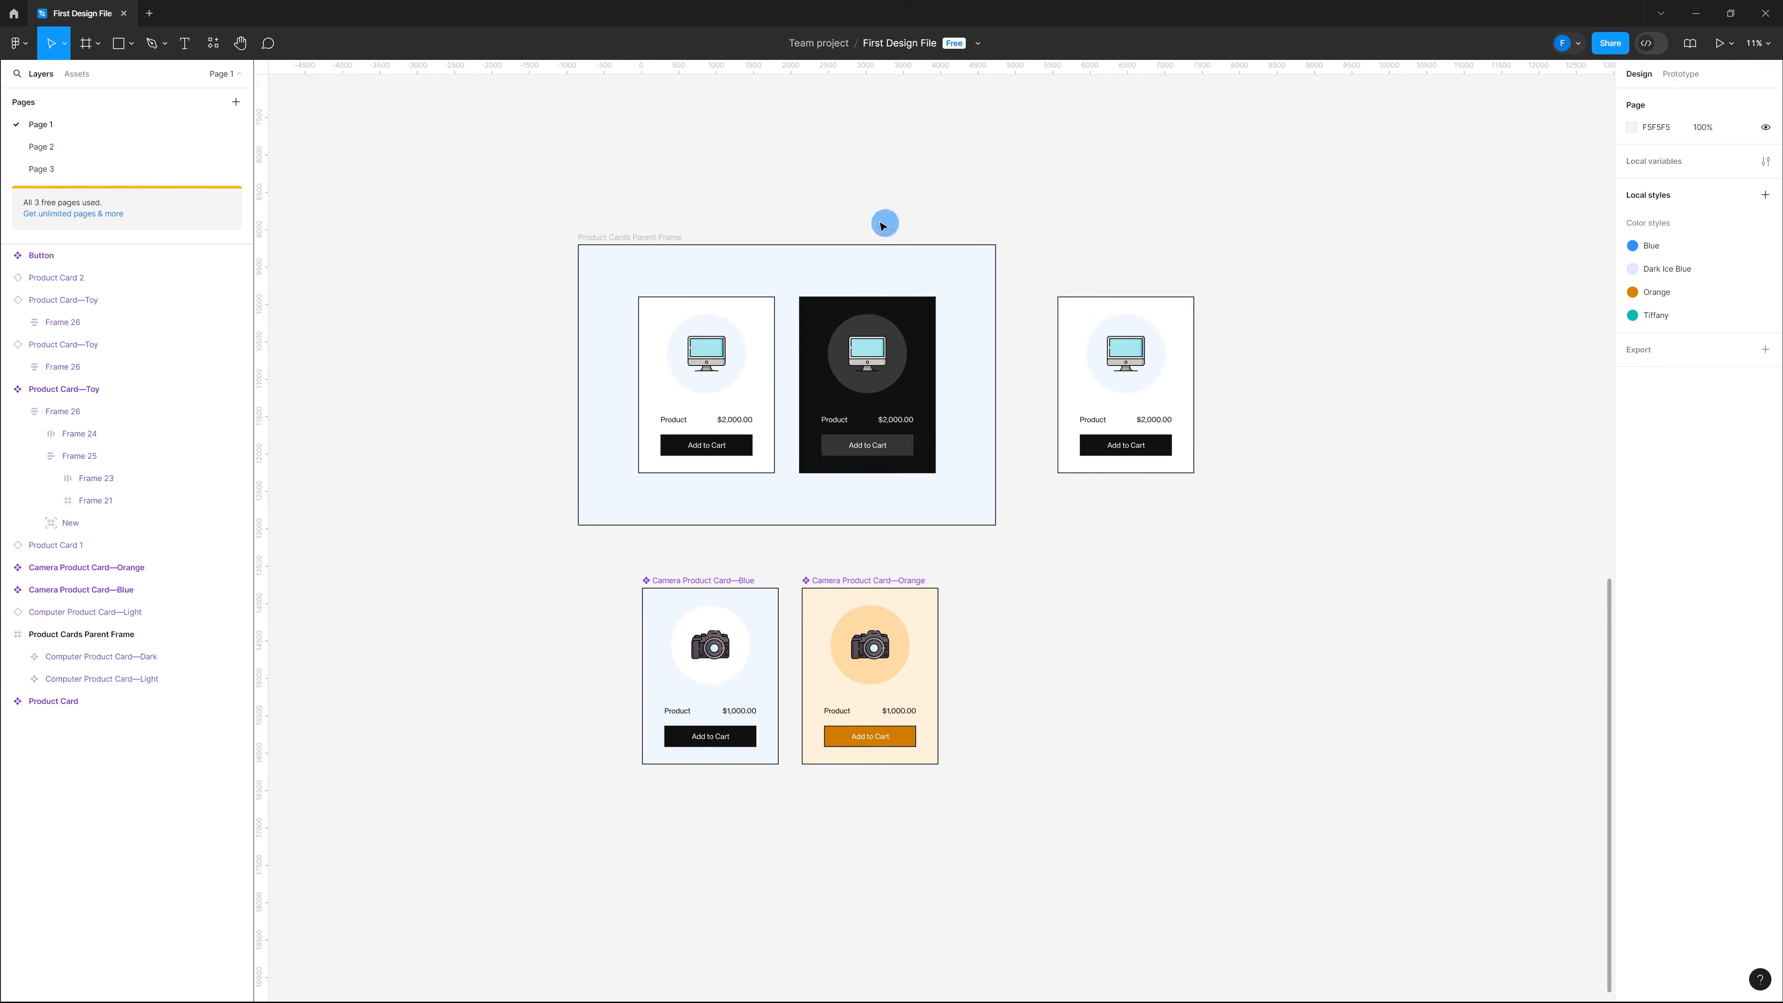
click(1184, 383)
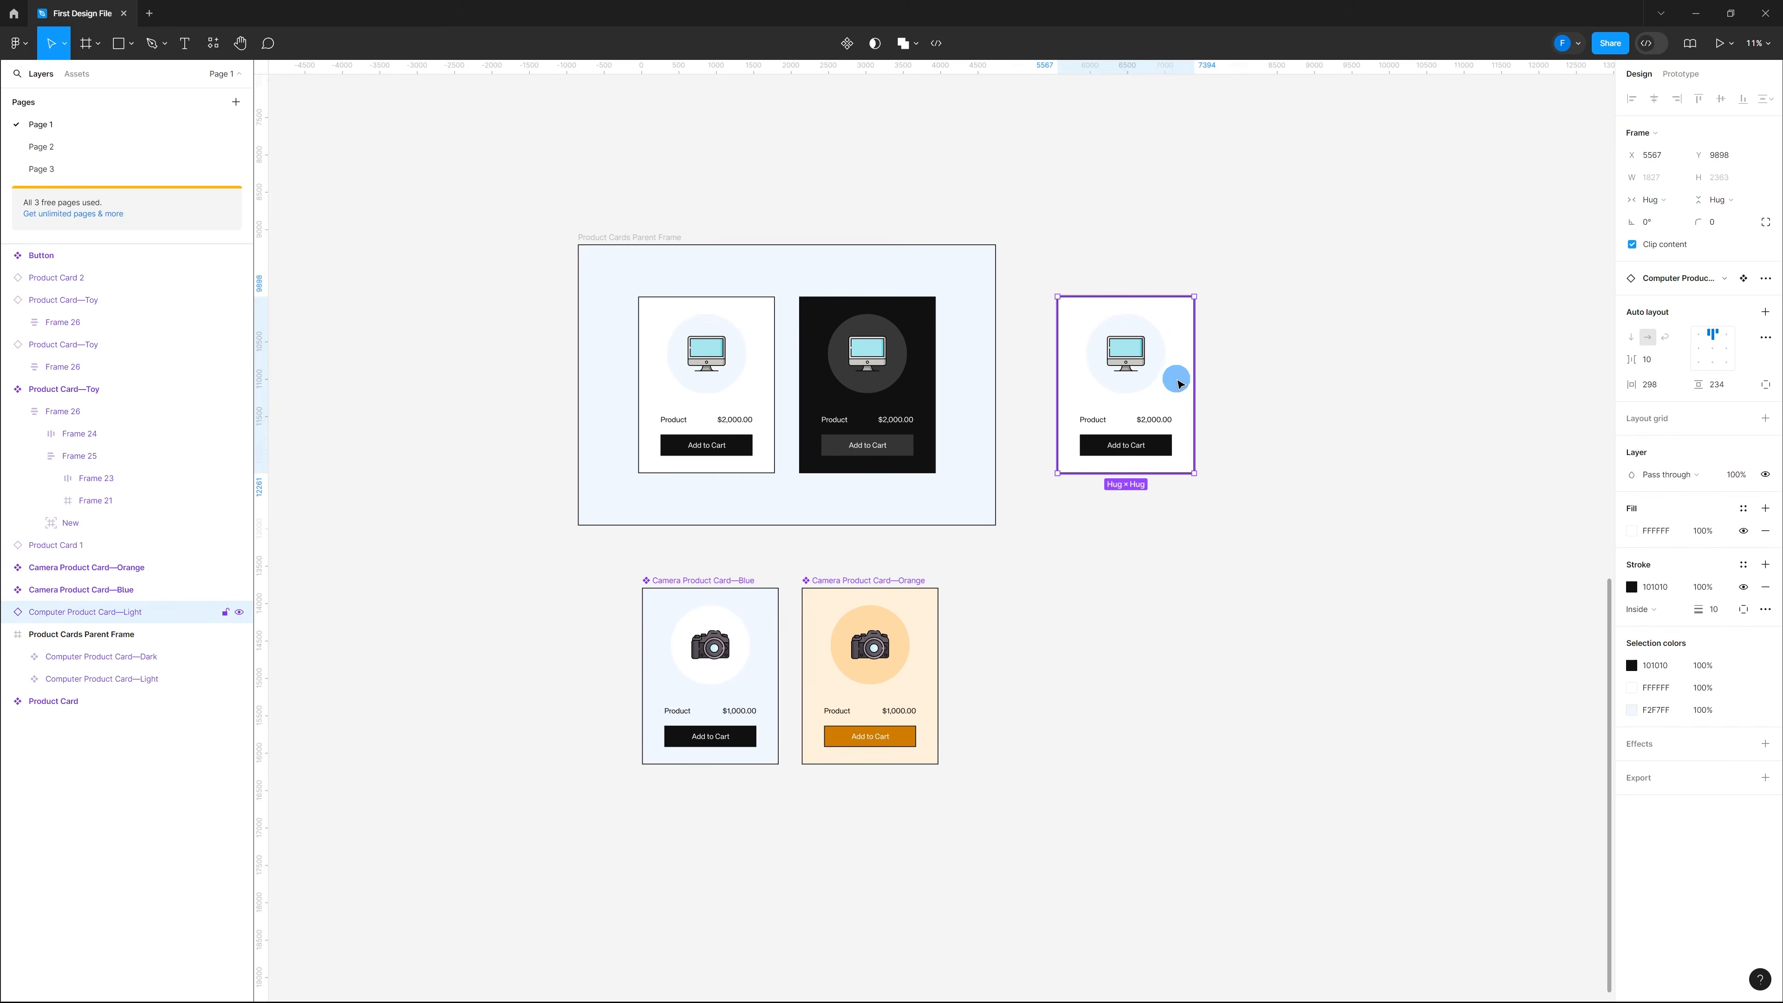
right_click(1178, 382)
mouse_move(1204, 661)
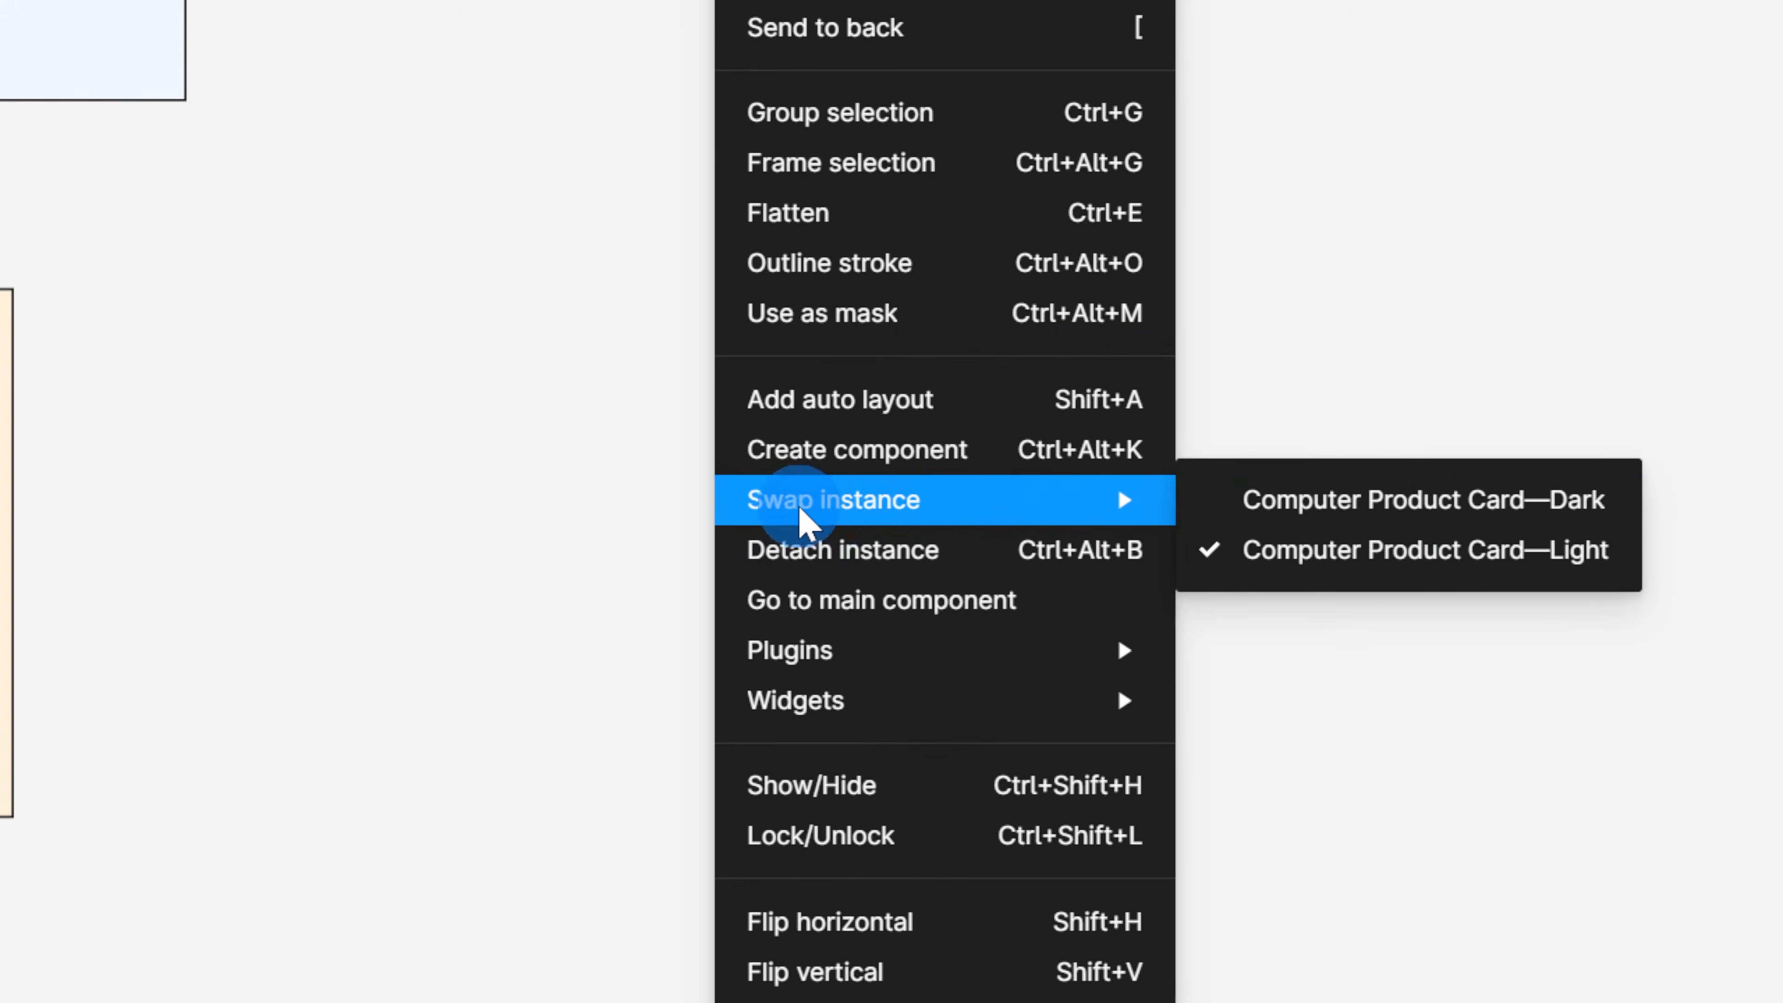
click(1382, 503)
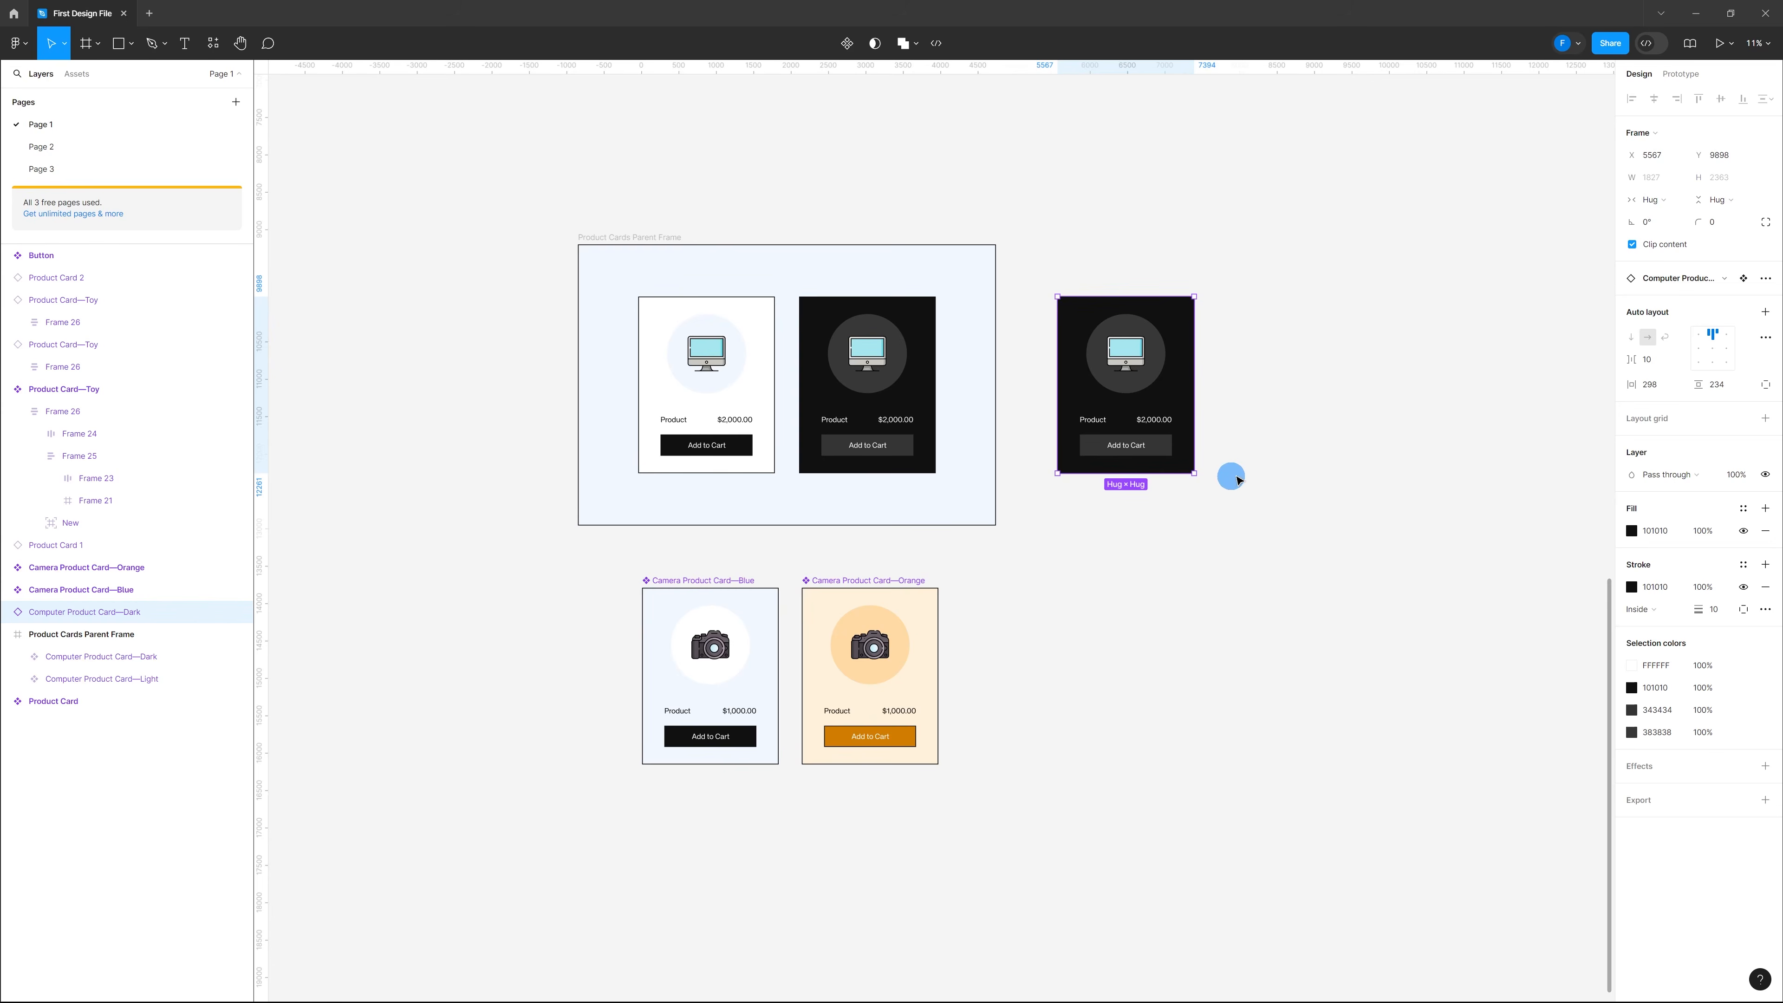
Step: Copy the dark computer card instance outside the parent frame and paste it onto Page 2
click(1176, 386)
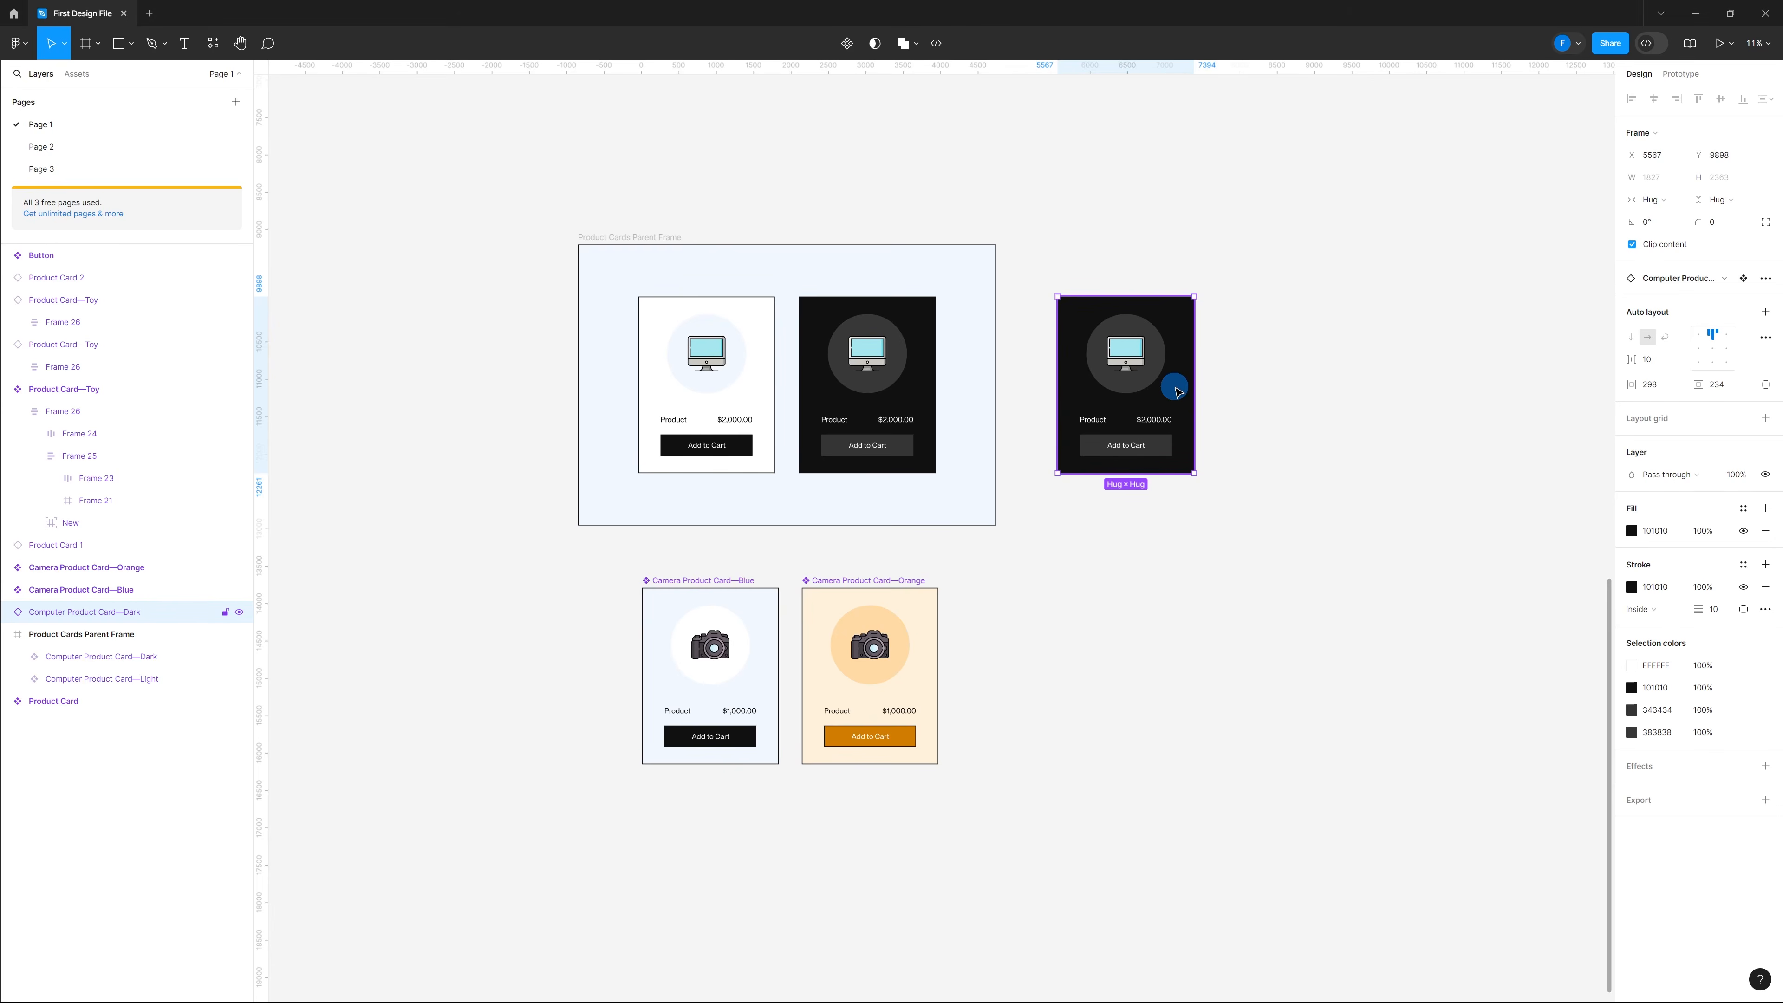
click(65, 149)
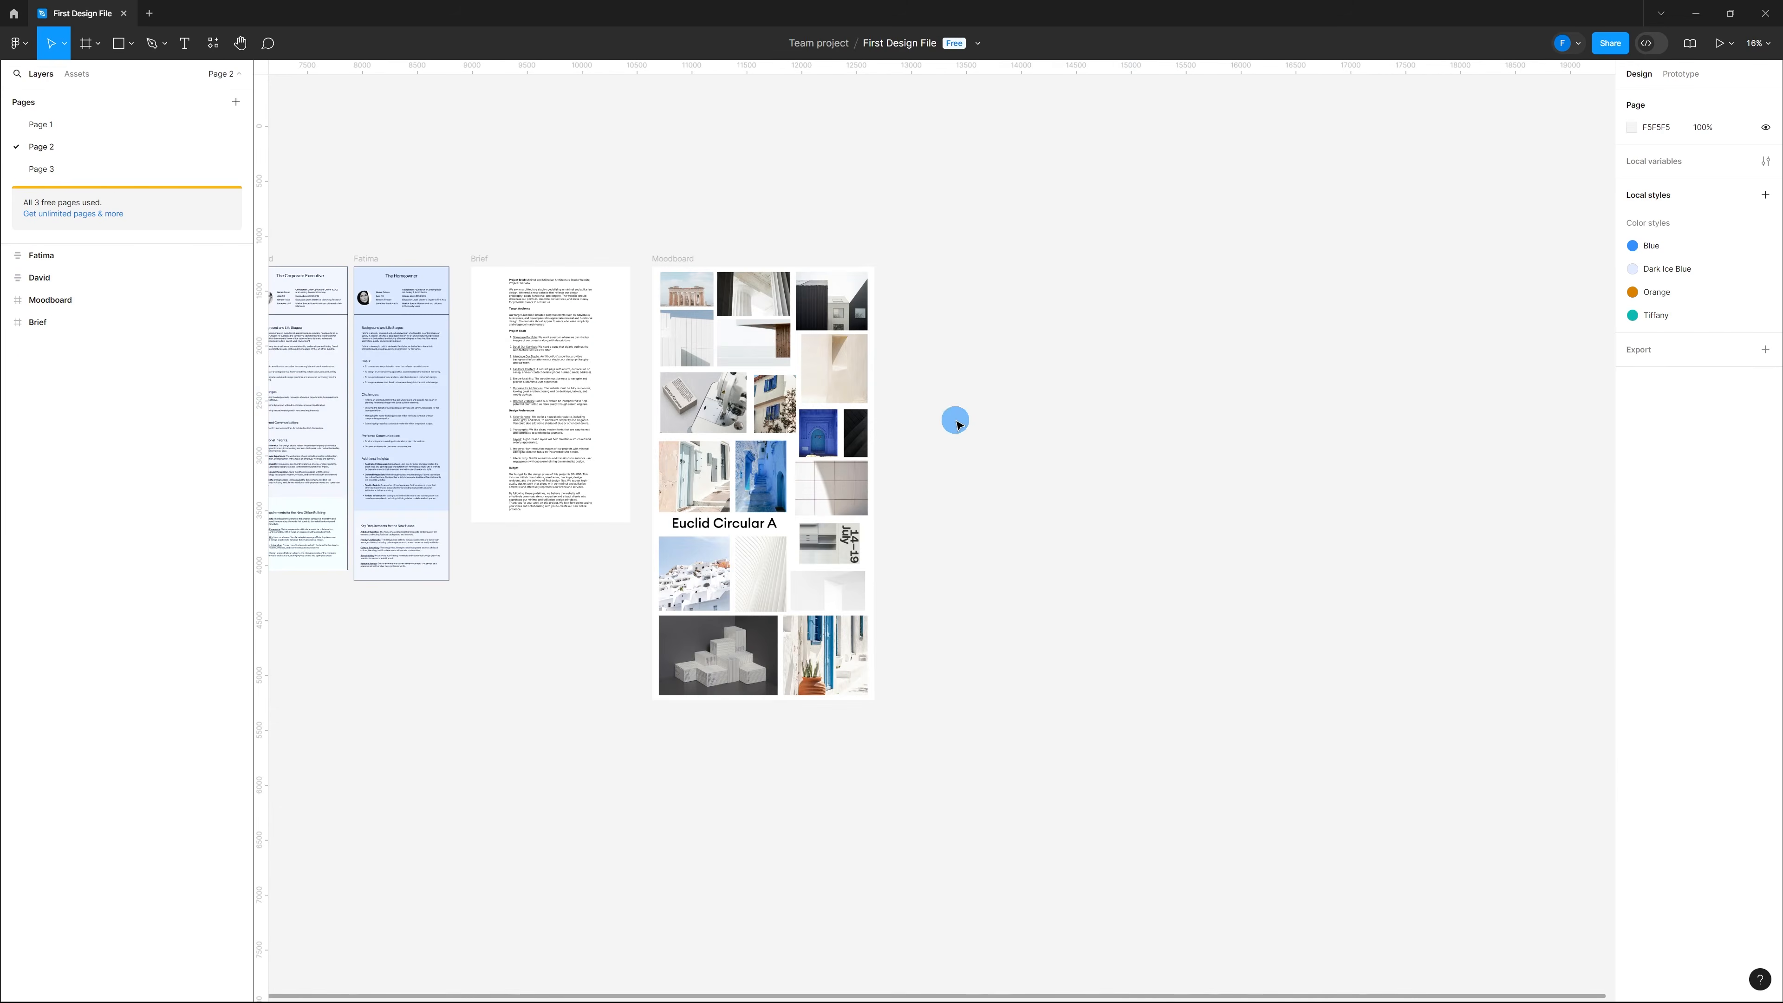
key(ctrl+v)
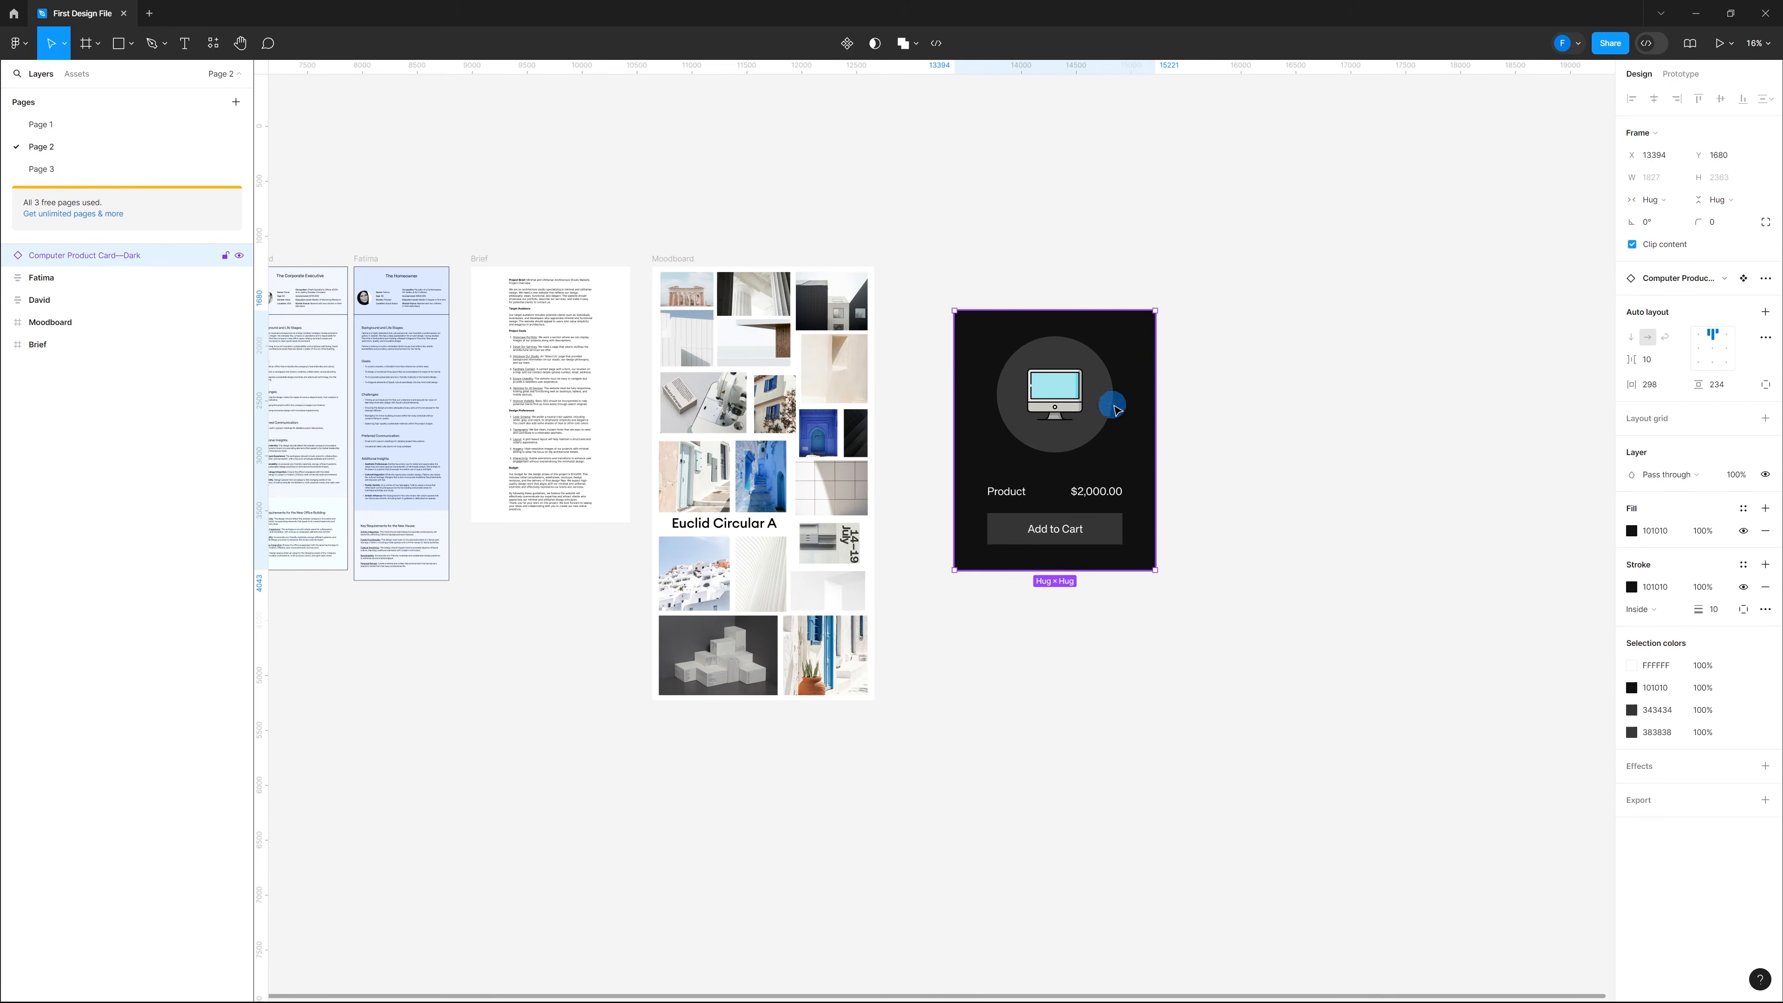
Step: Swap the pasted card instance on Page 2 to Computer Product Card—Light
right_click(1125, 411)
mouse_move(1232, 696)
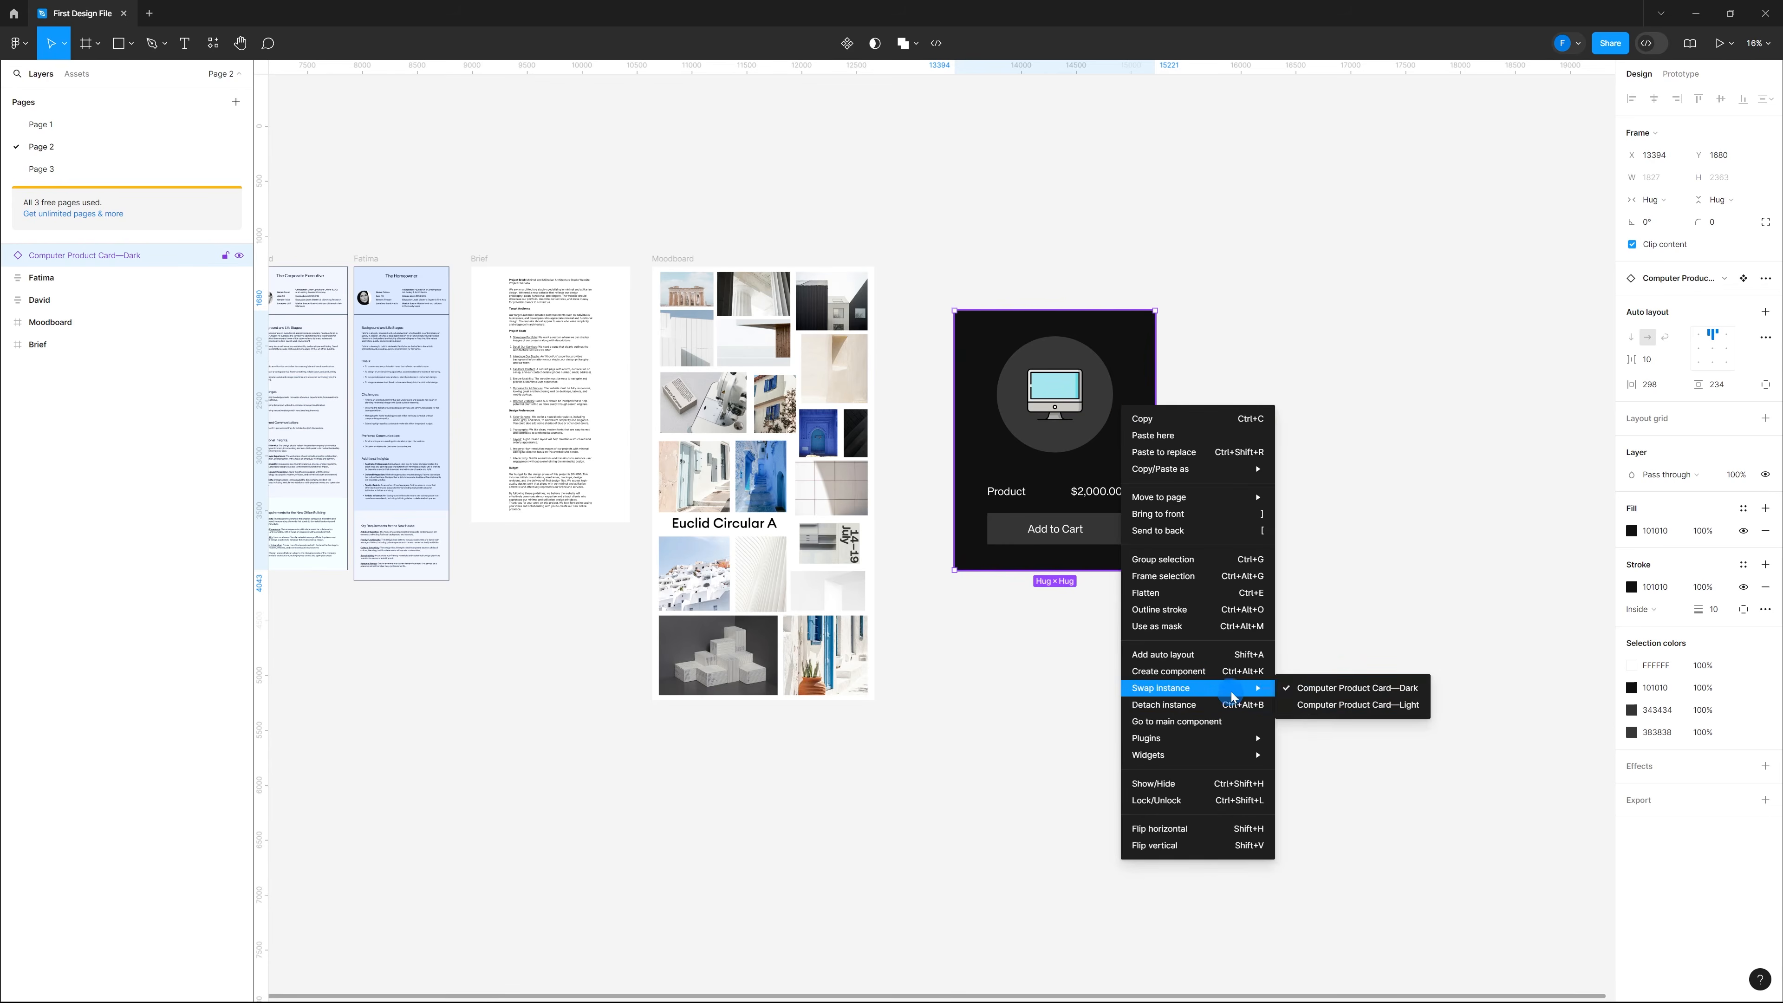
click(1306, 704)
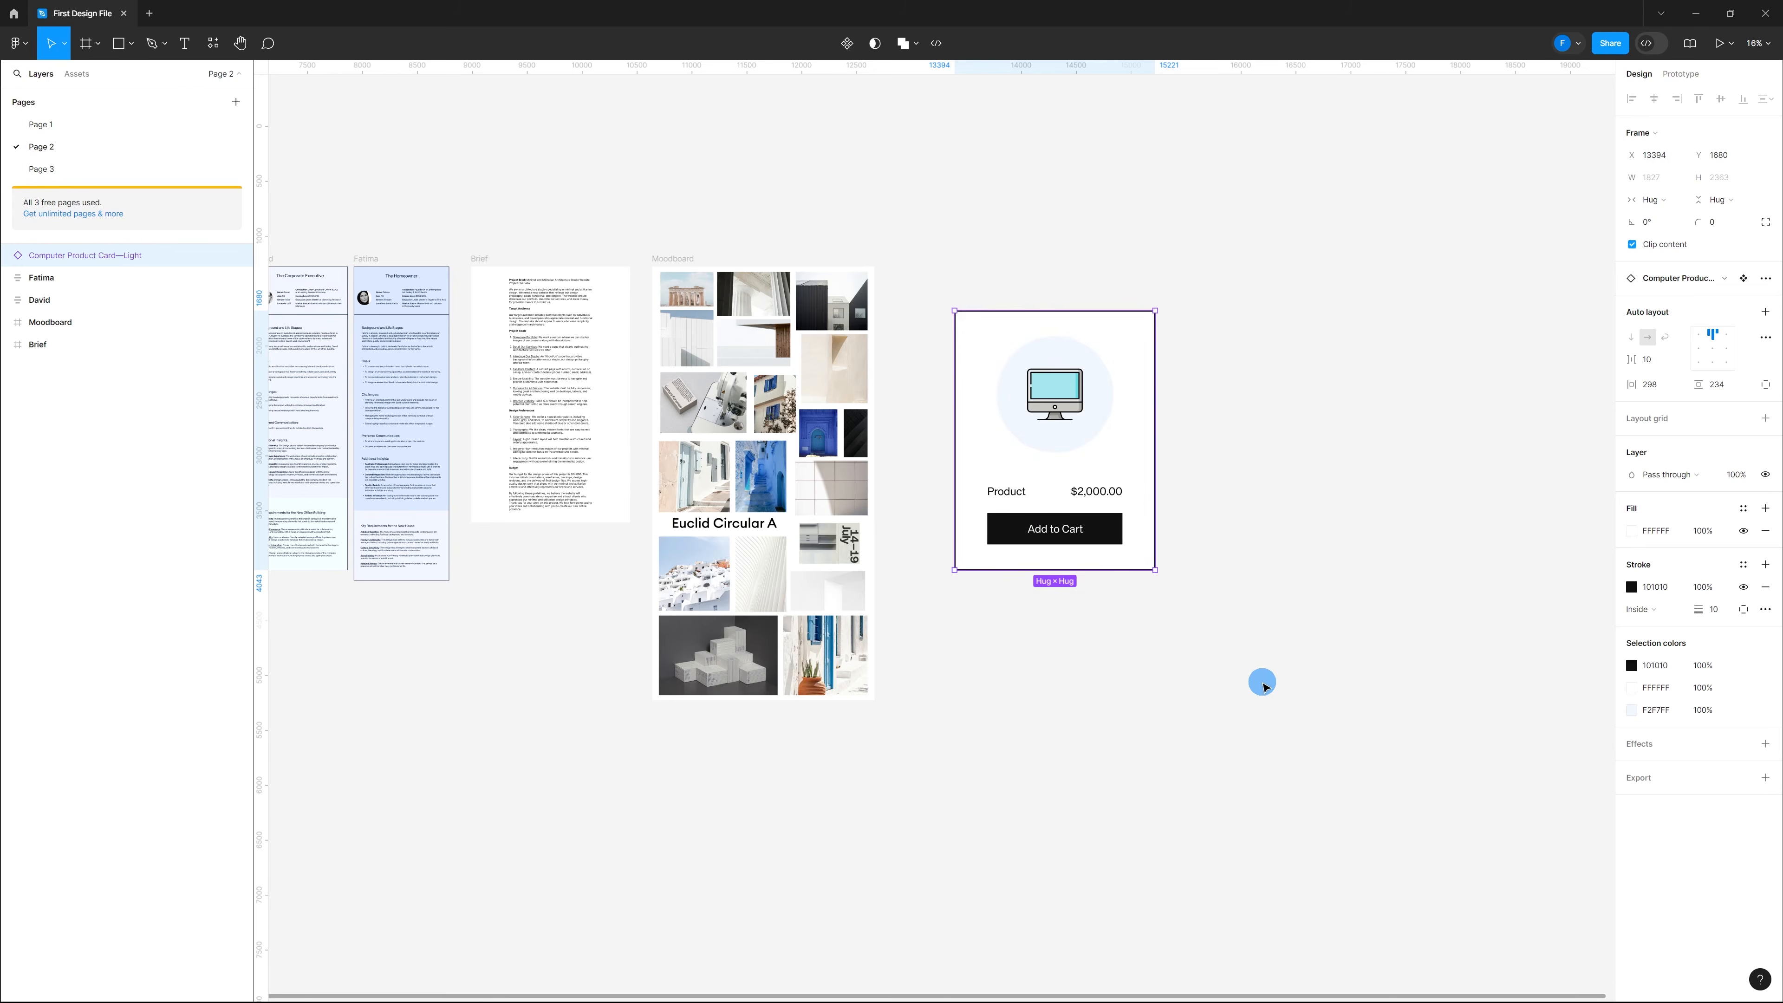
click(1292, 528)
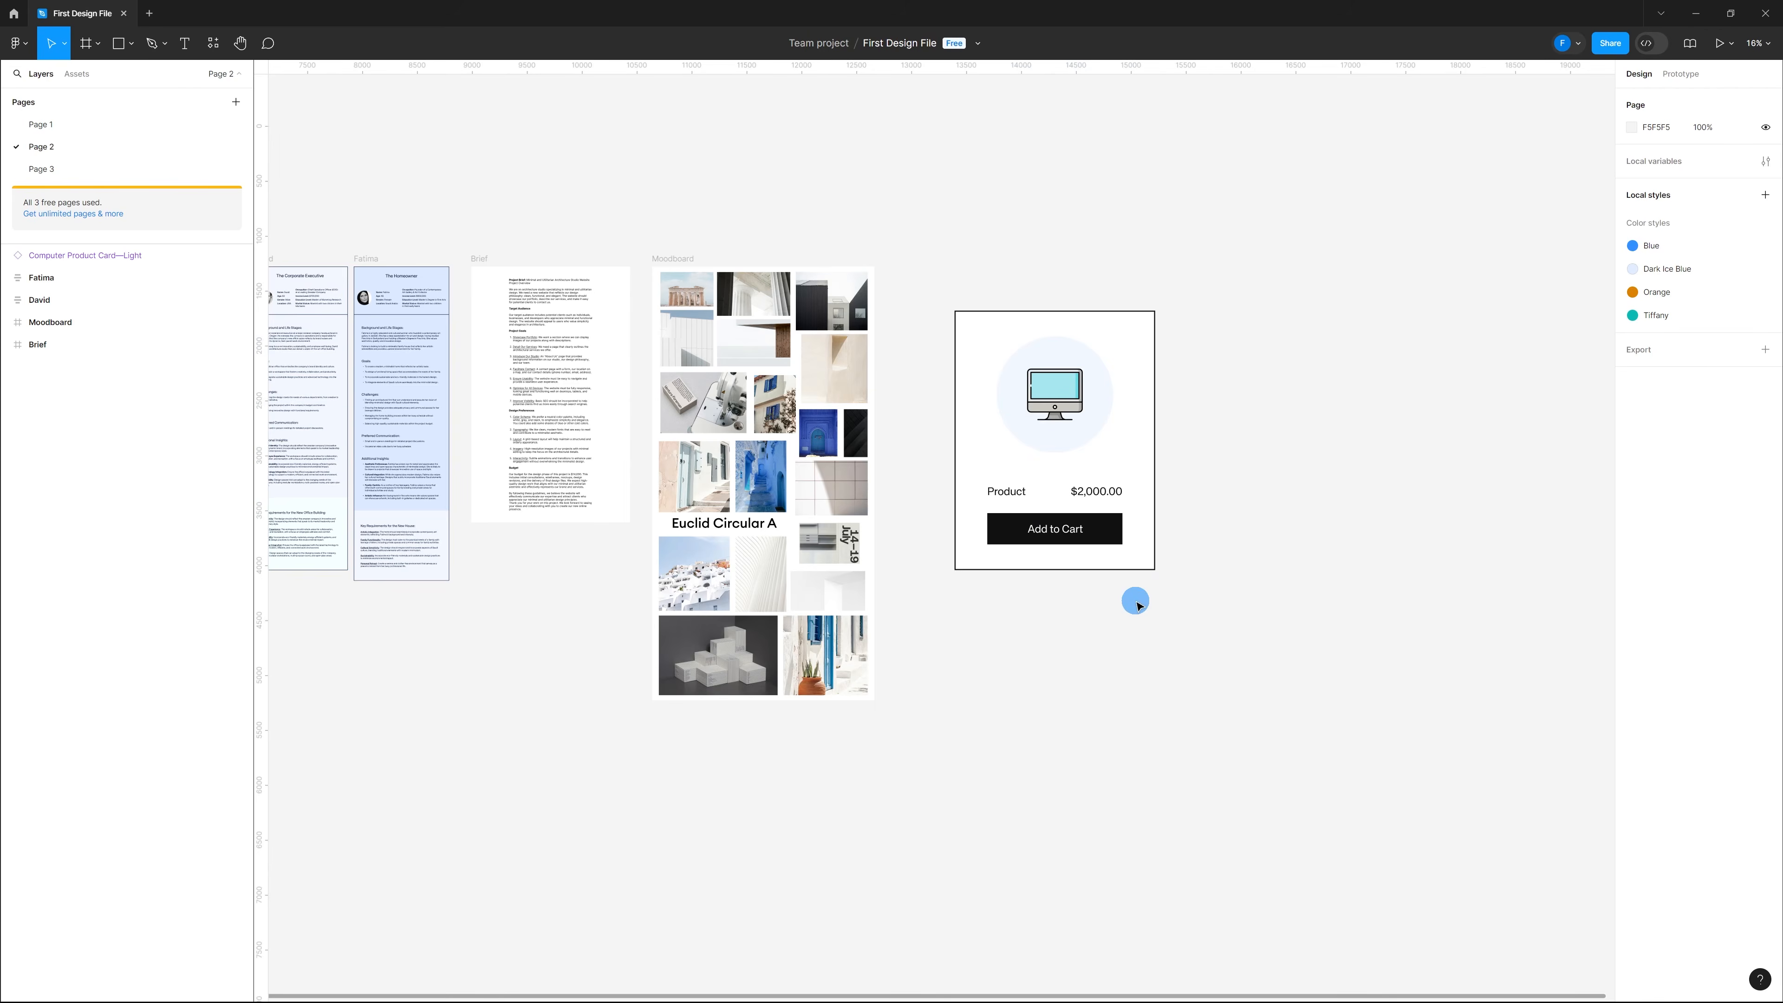
Step: Cut the light computer card instance from Page 2 and return to the product cards on Page 1
click(1142, 448)
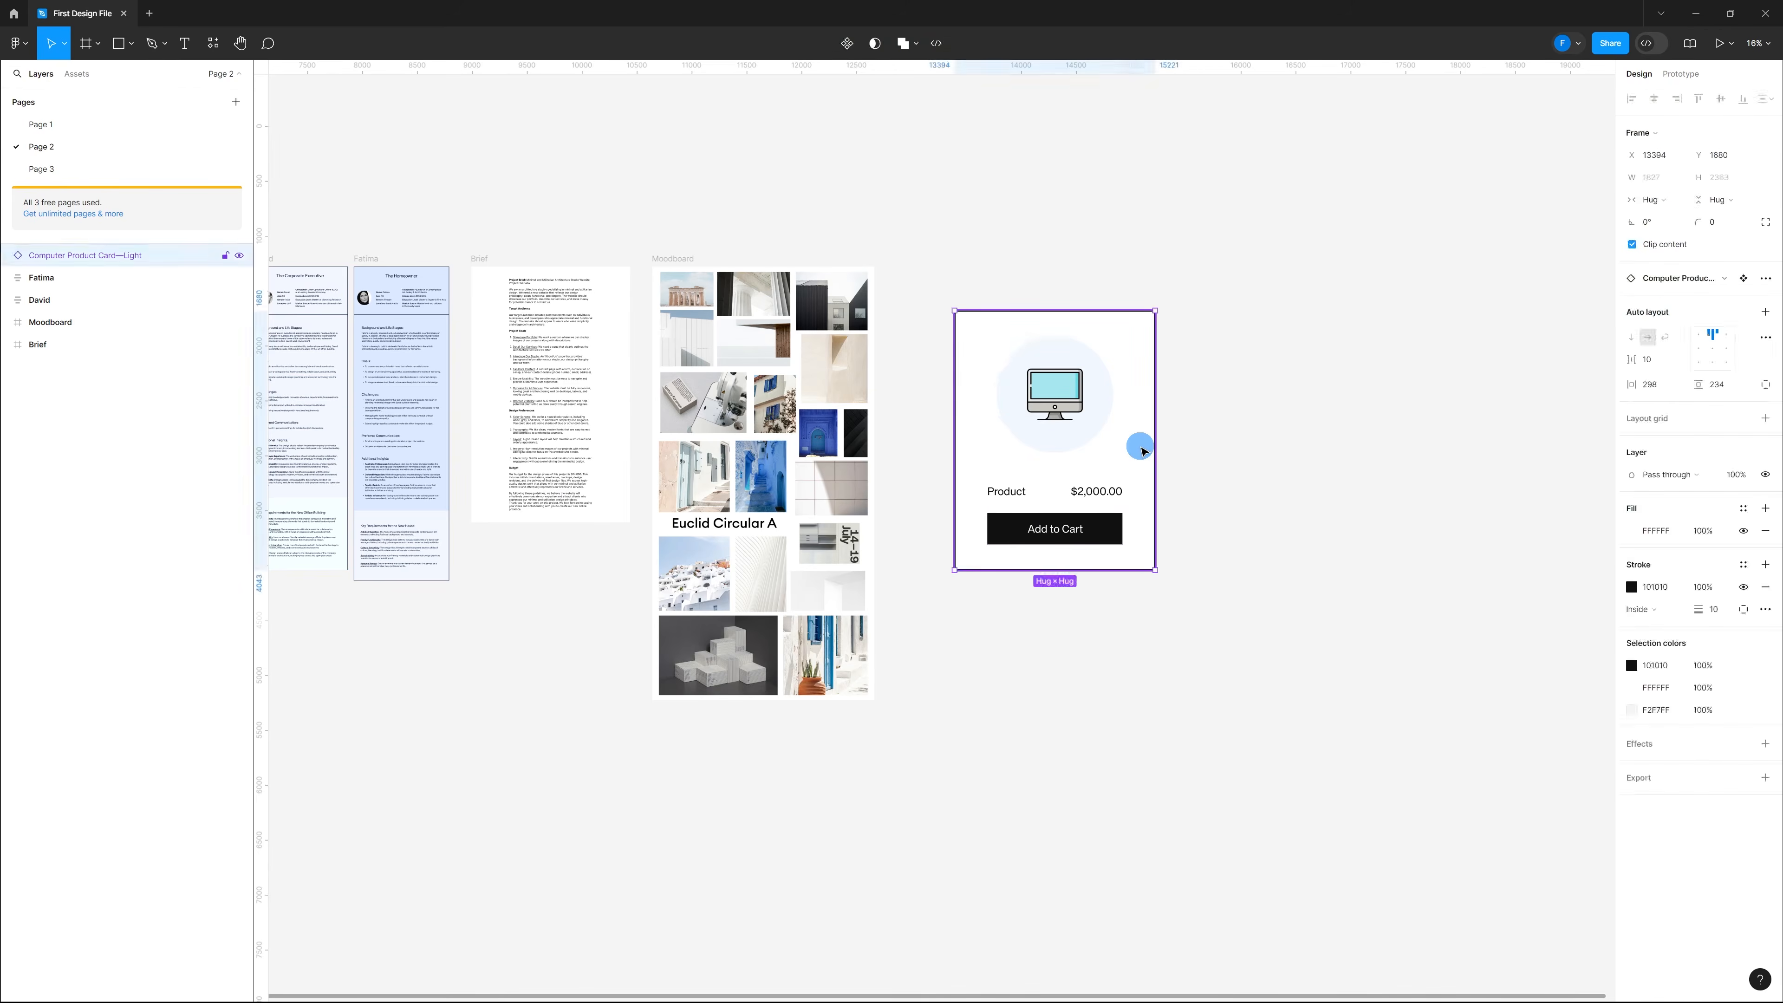
key(ctrl+x)
click(96, 126)
click(1135, 539)
scroll(1024, 507, down, 2)
scroll(828, 495, up, 1)
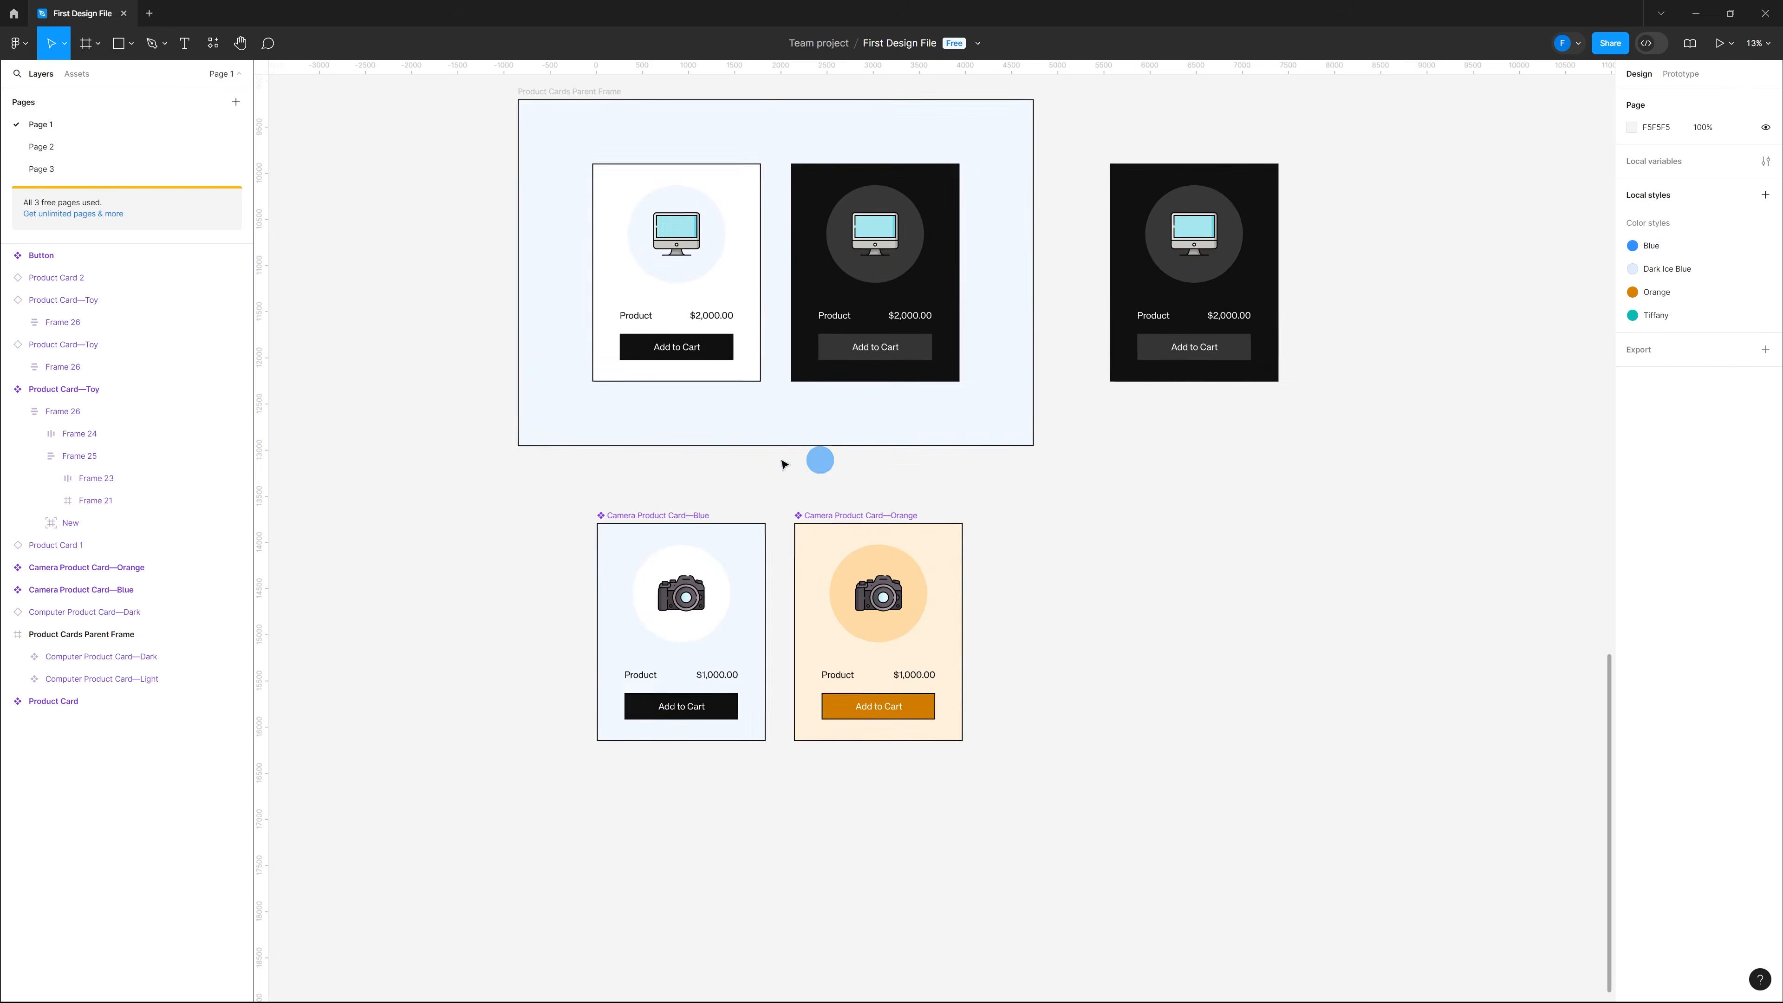
Step: Place an instance of Camera Product Card—Orange below the dark computer instance and check whether its context options include swapping
drag(848, 520, 1137, 517)
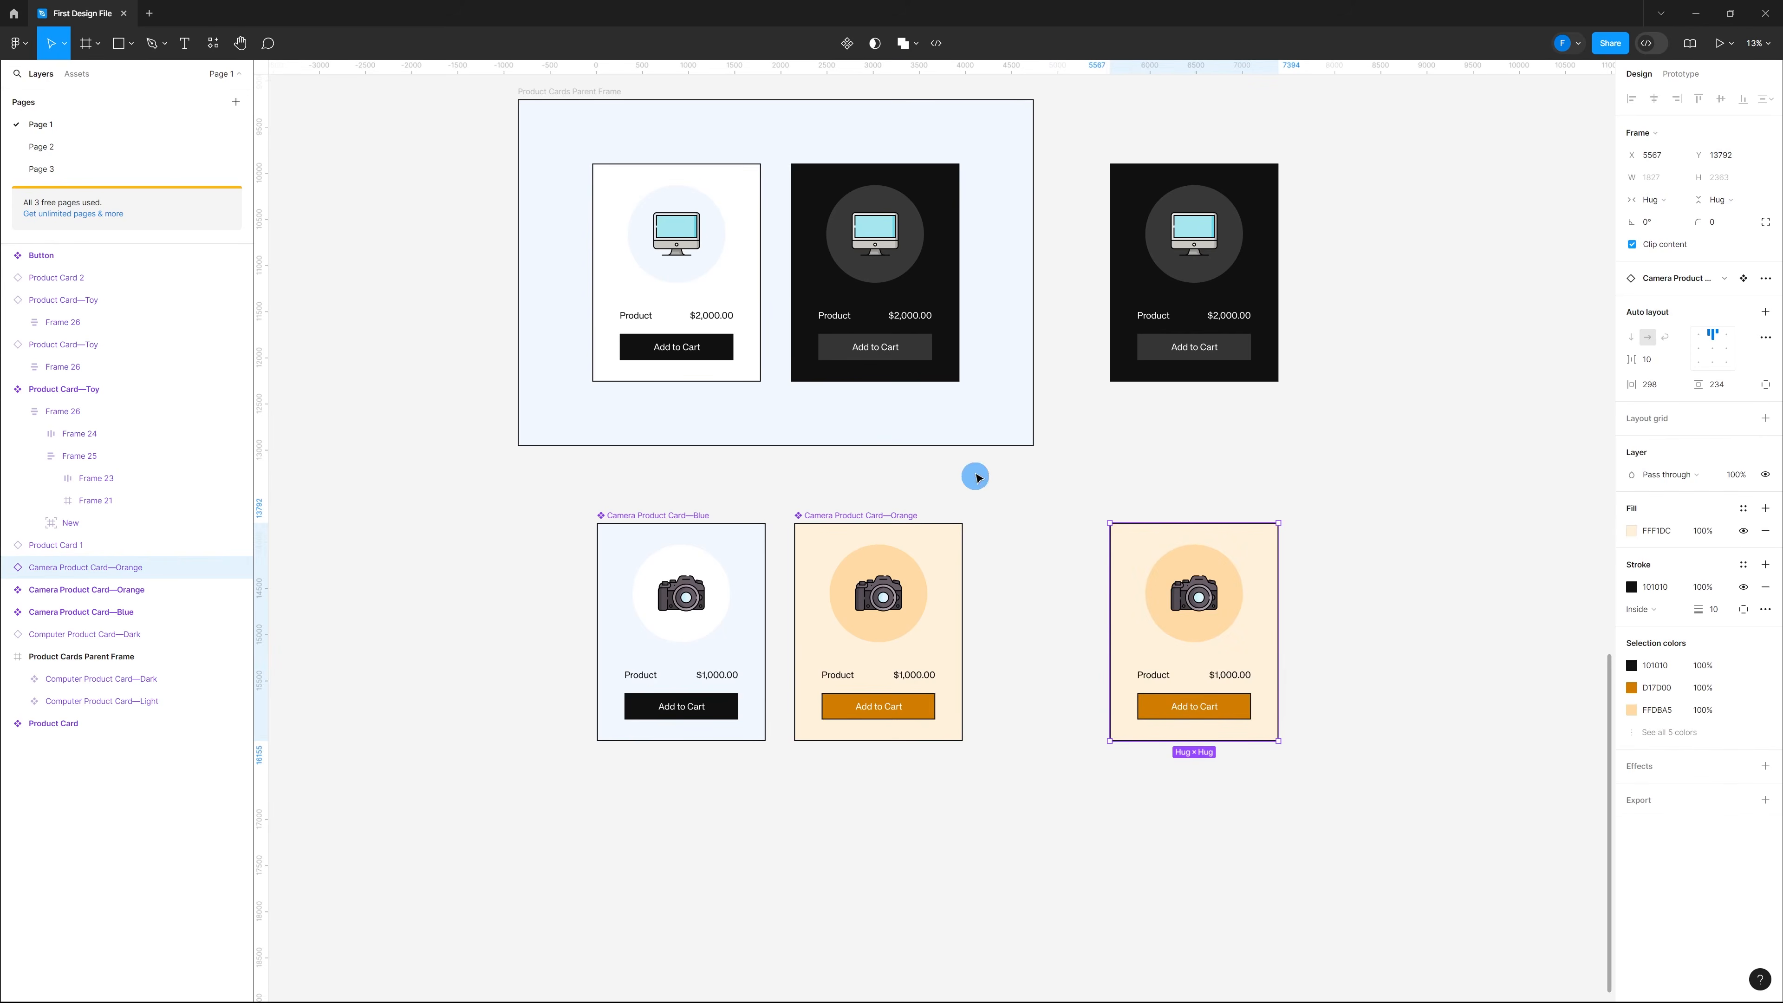
click(1038, 476)
click(1155, 528)
right_click(1152, 524)
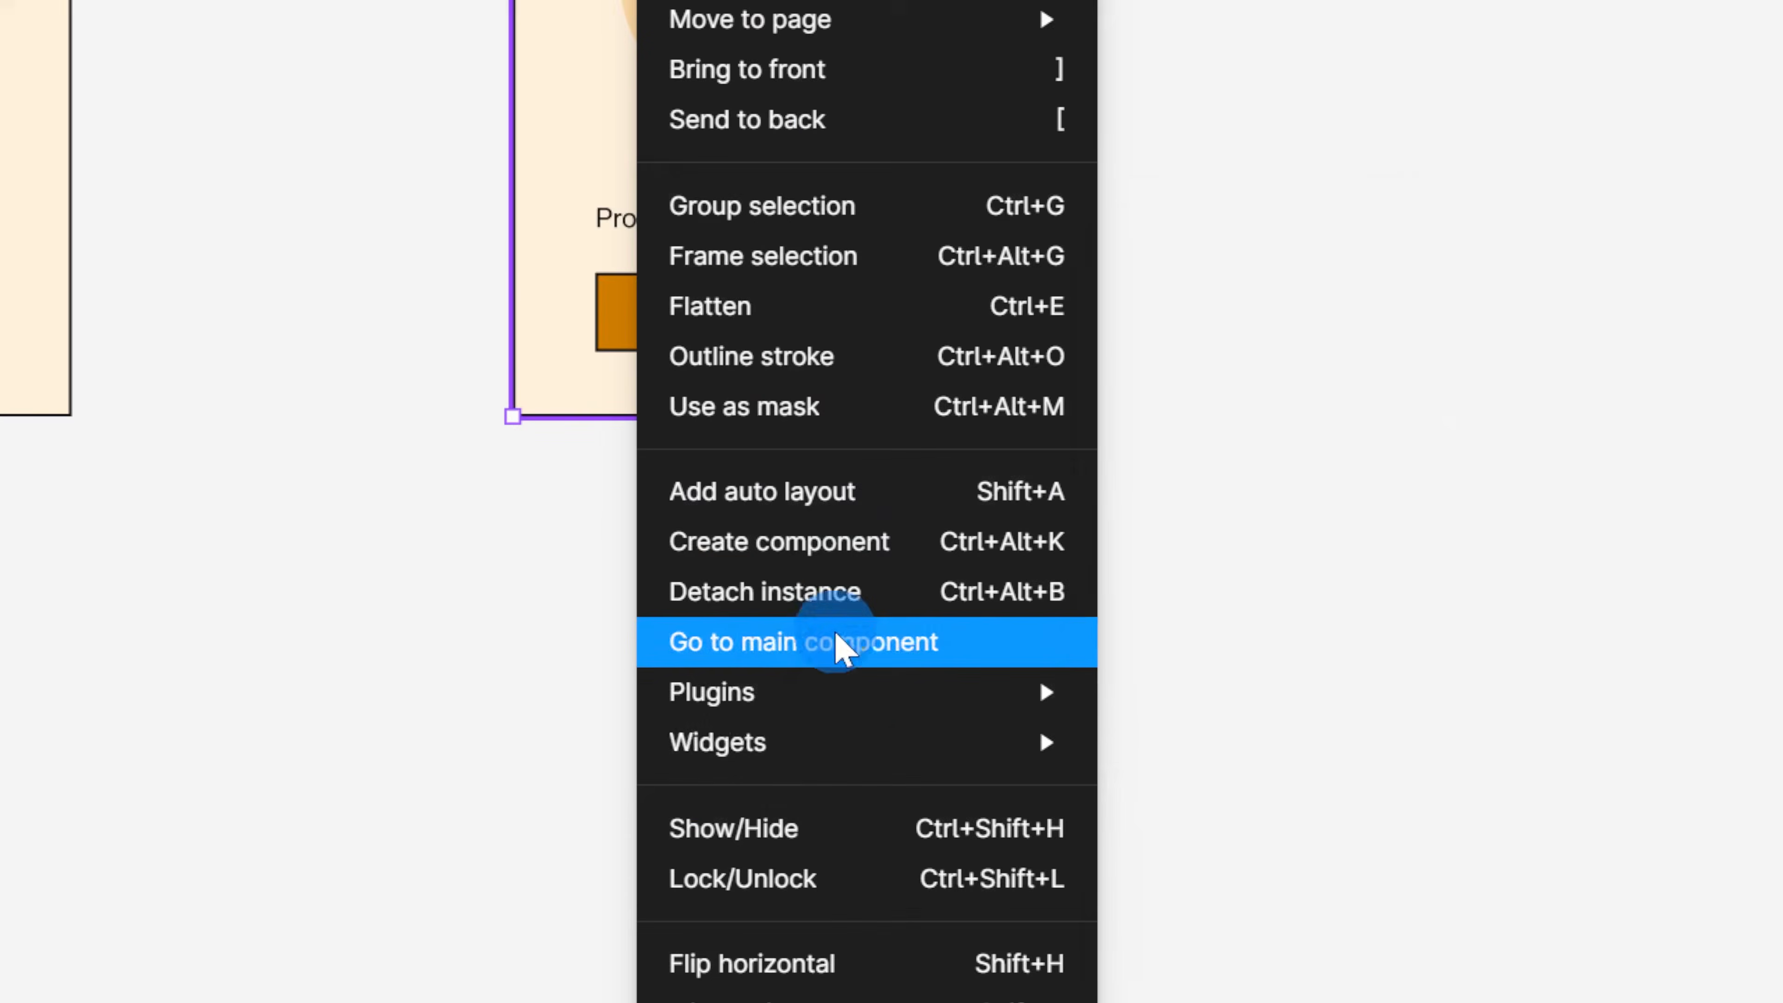
click(361, 518)
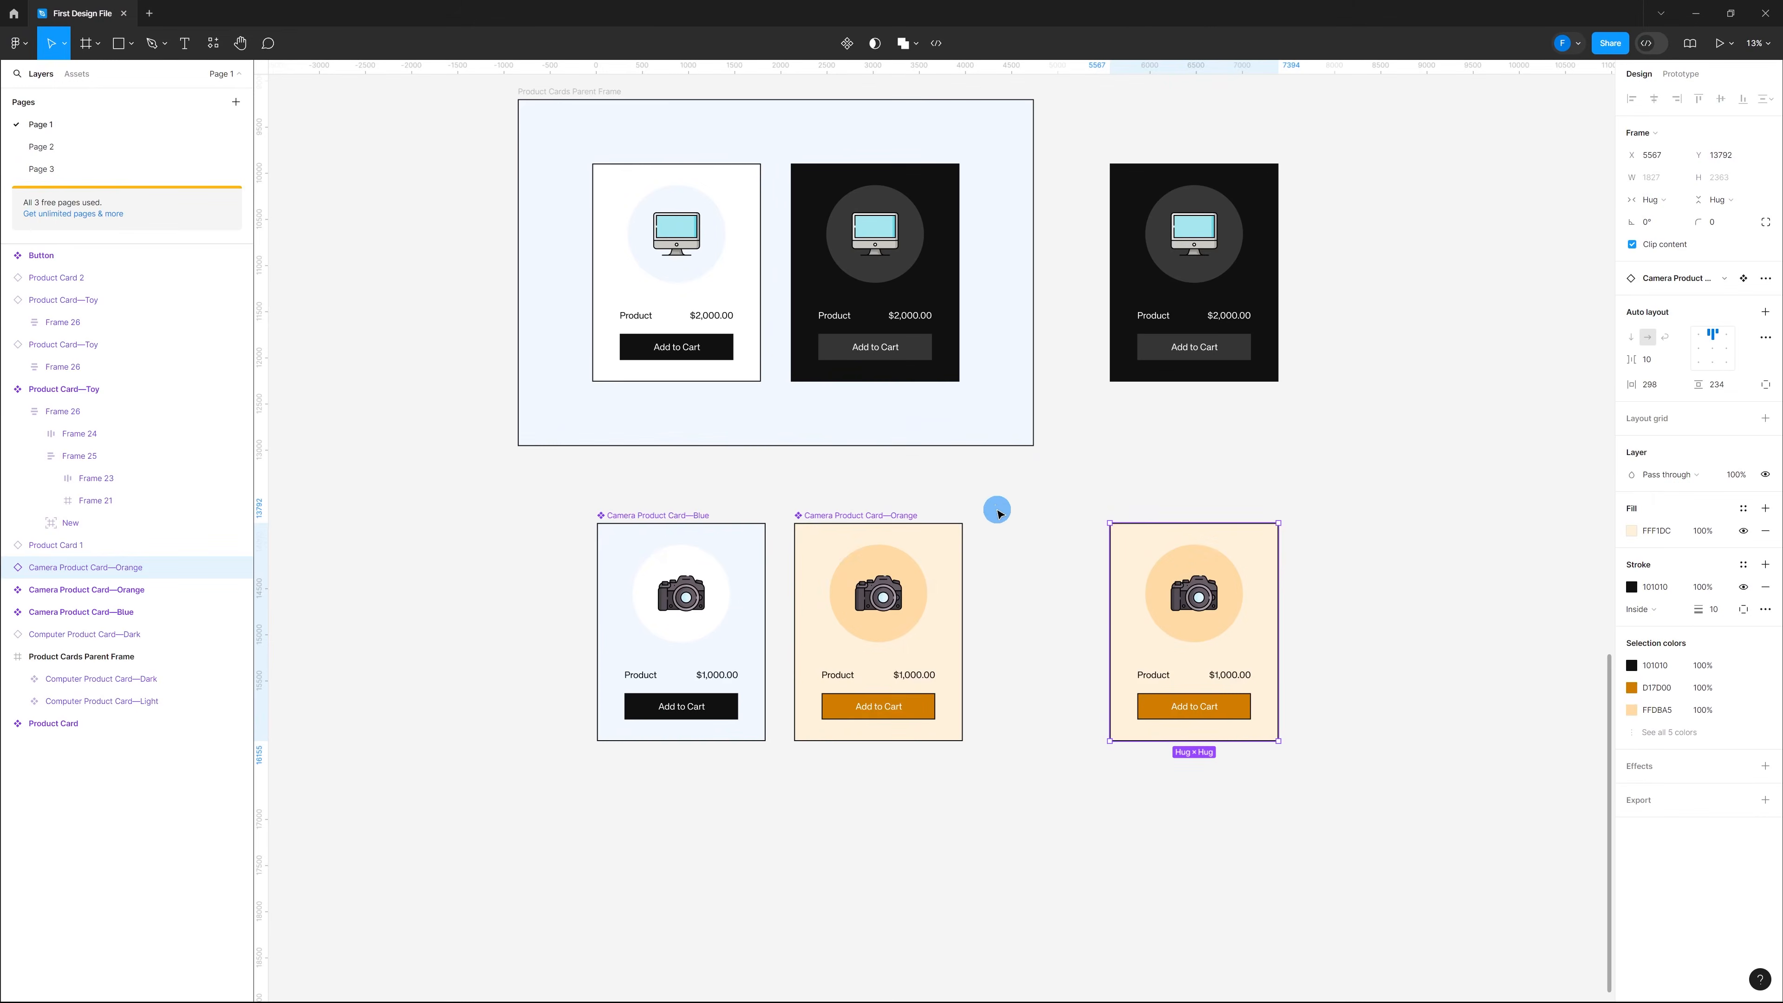
drag(597, 481, 554, 474)
click(636, 500)
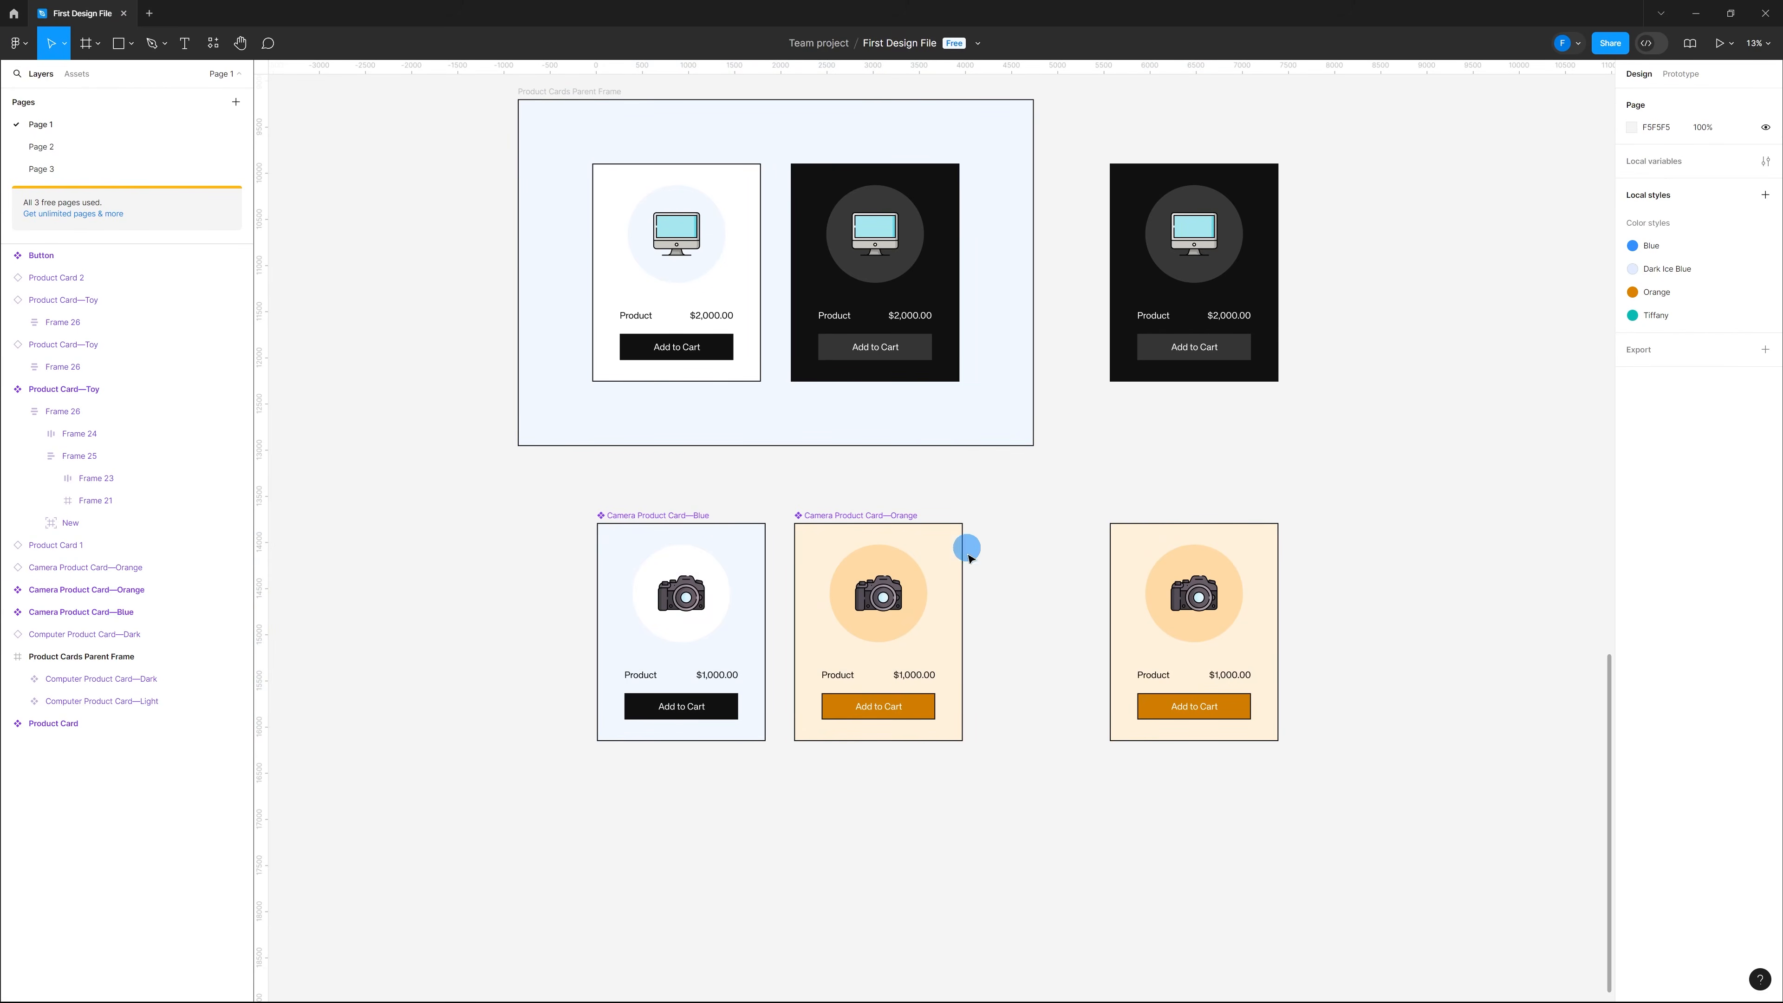
Step: Group the main components Camera Product Card—Blue and Camera Product Card—Orange and add auto layout to the group
drag(997, 495, 603, 751)
right_click(759, 600)
mouse_move(761, 601)
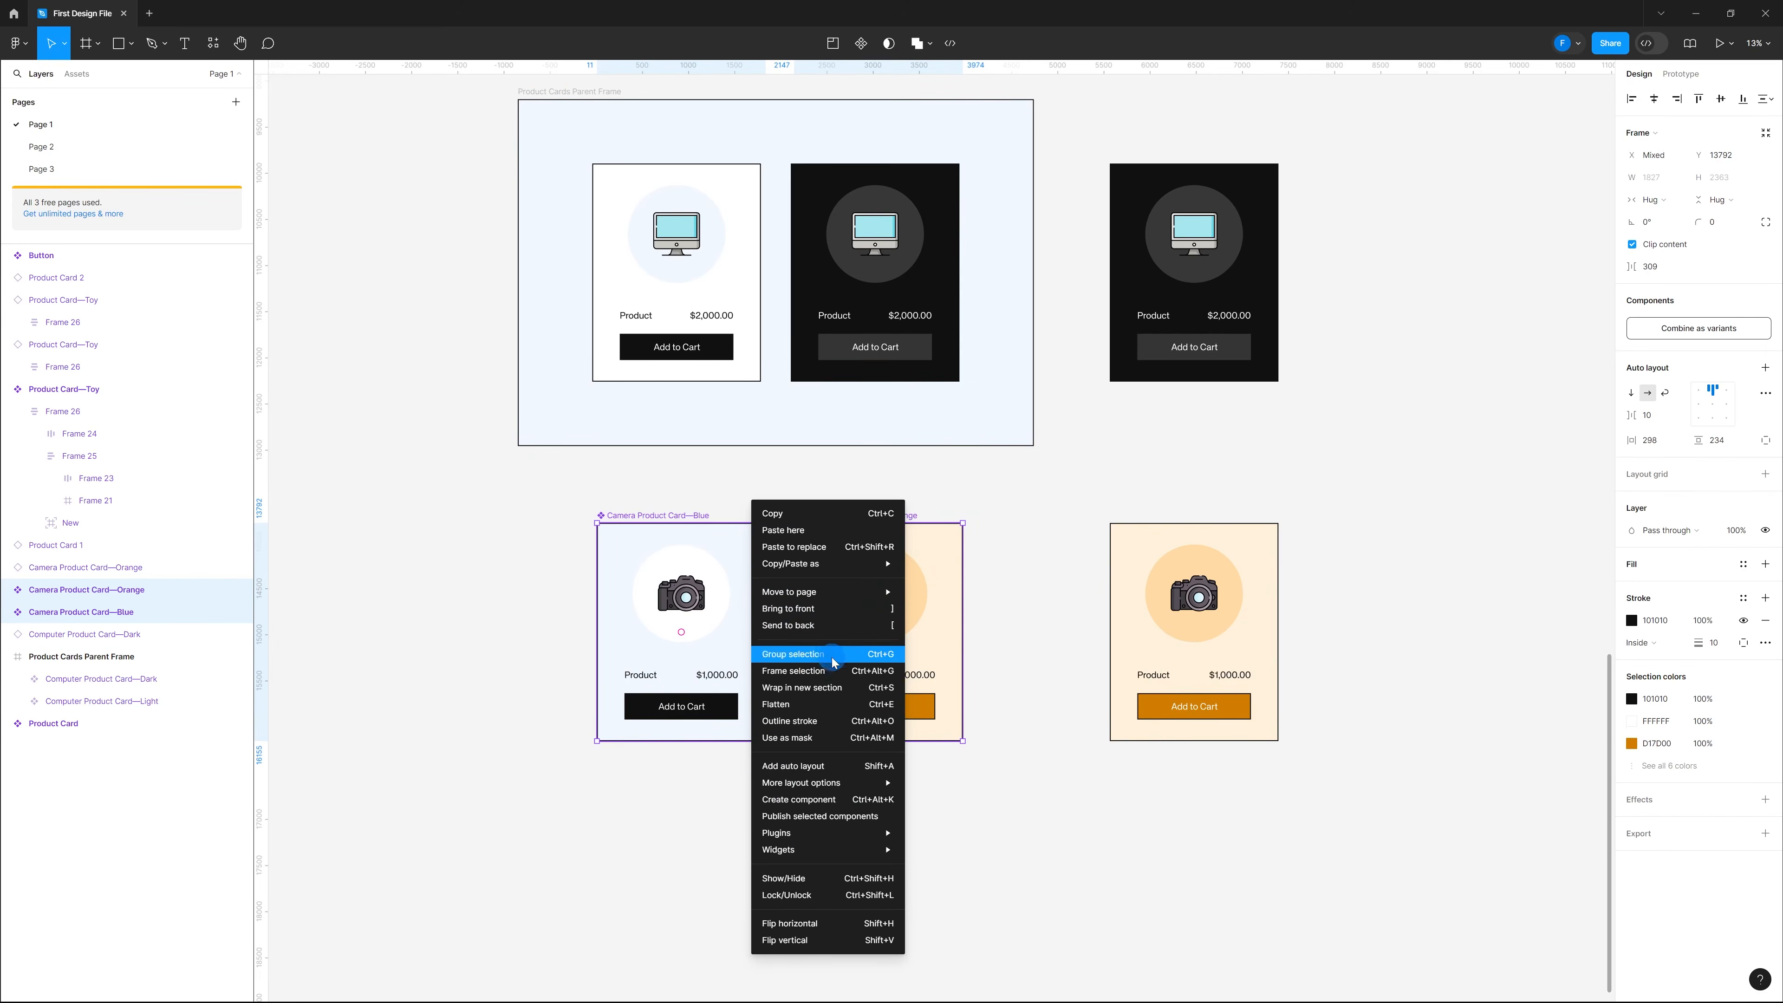
click(793, 654)
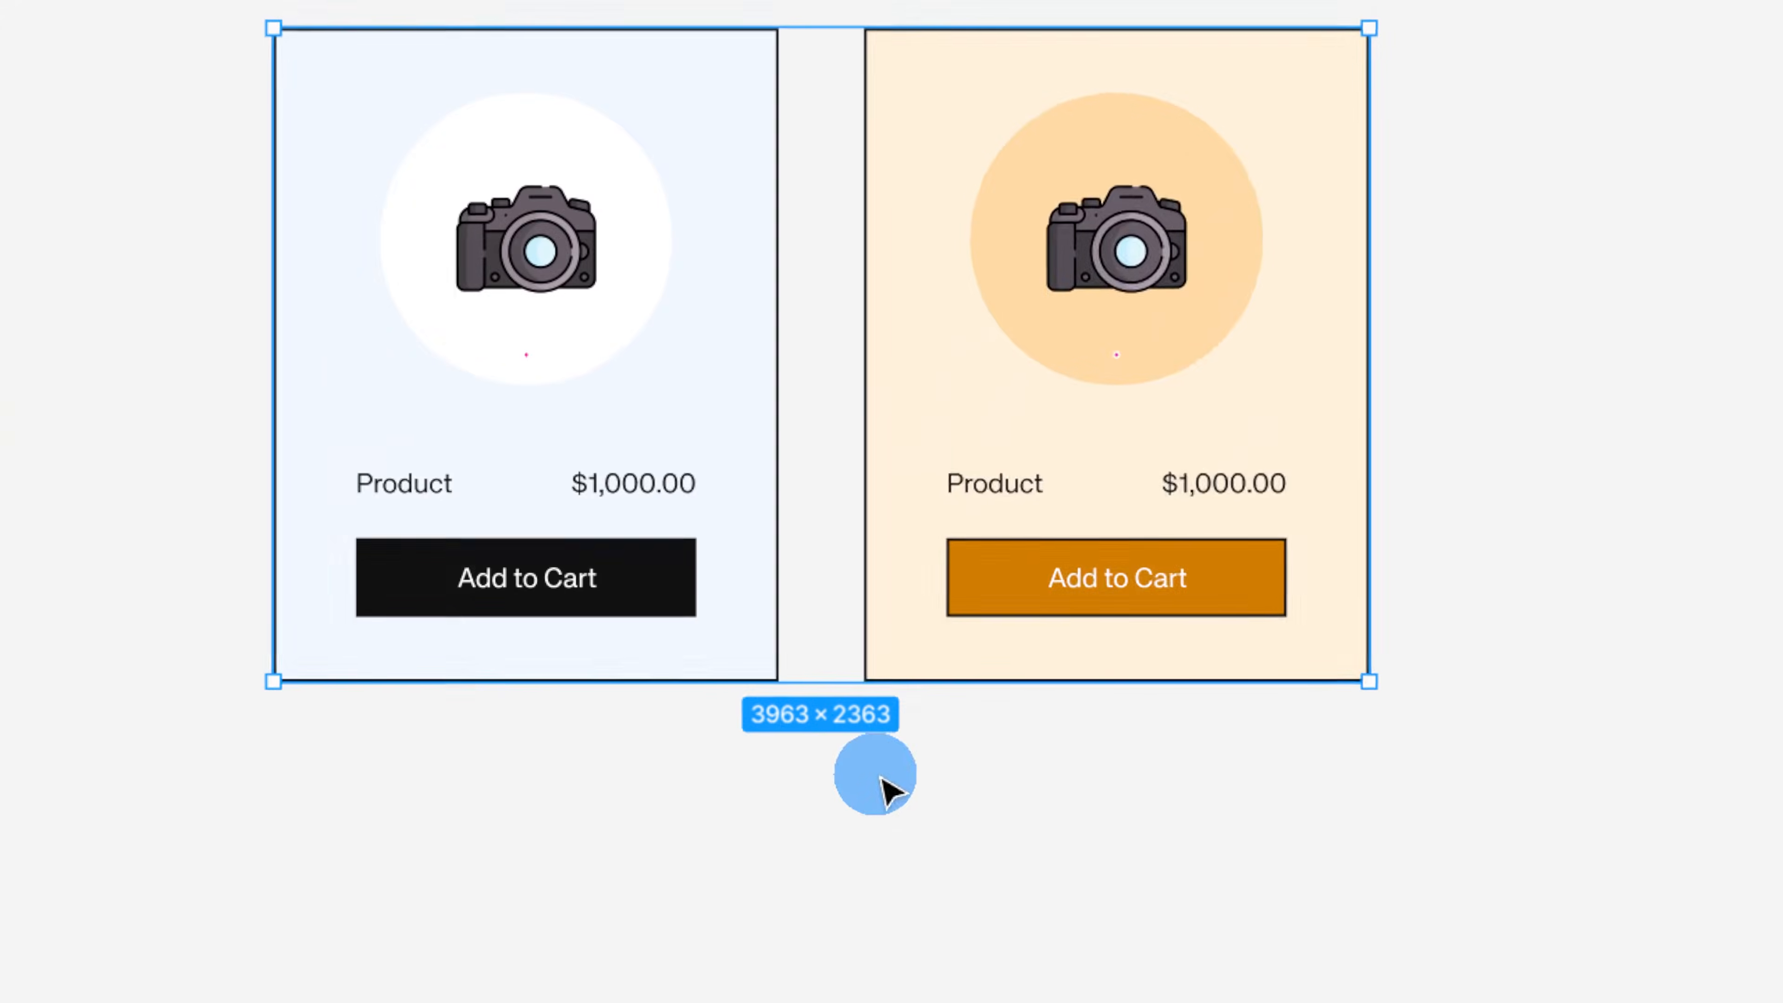
right_click(803, 637)
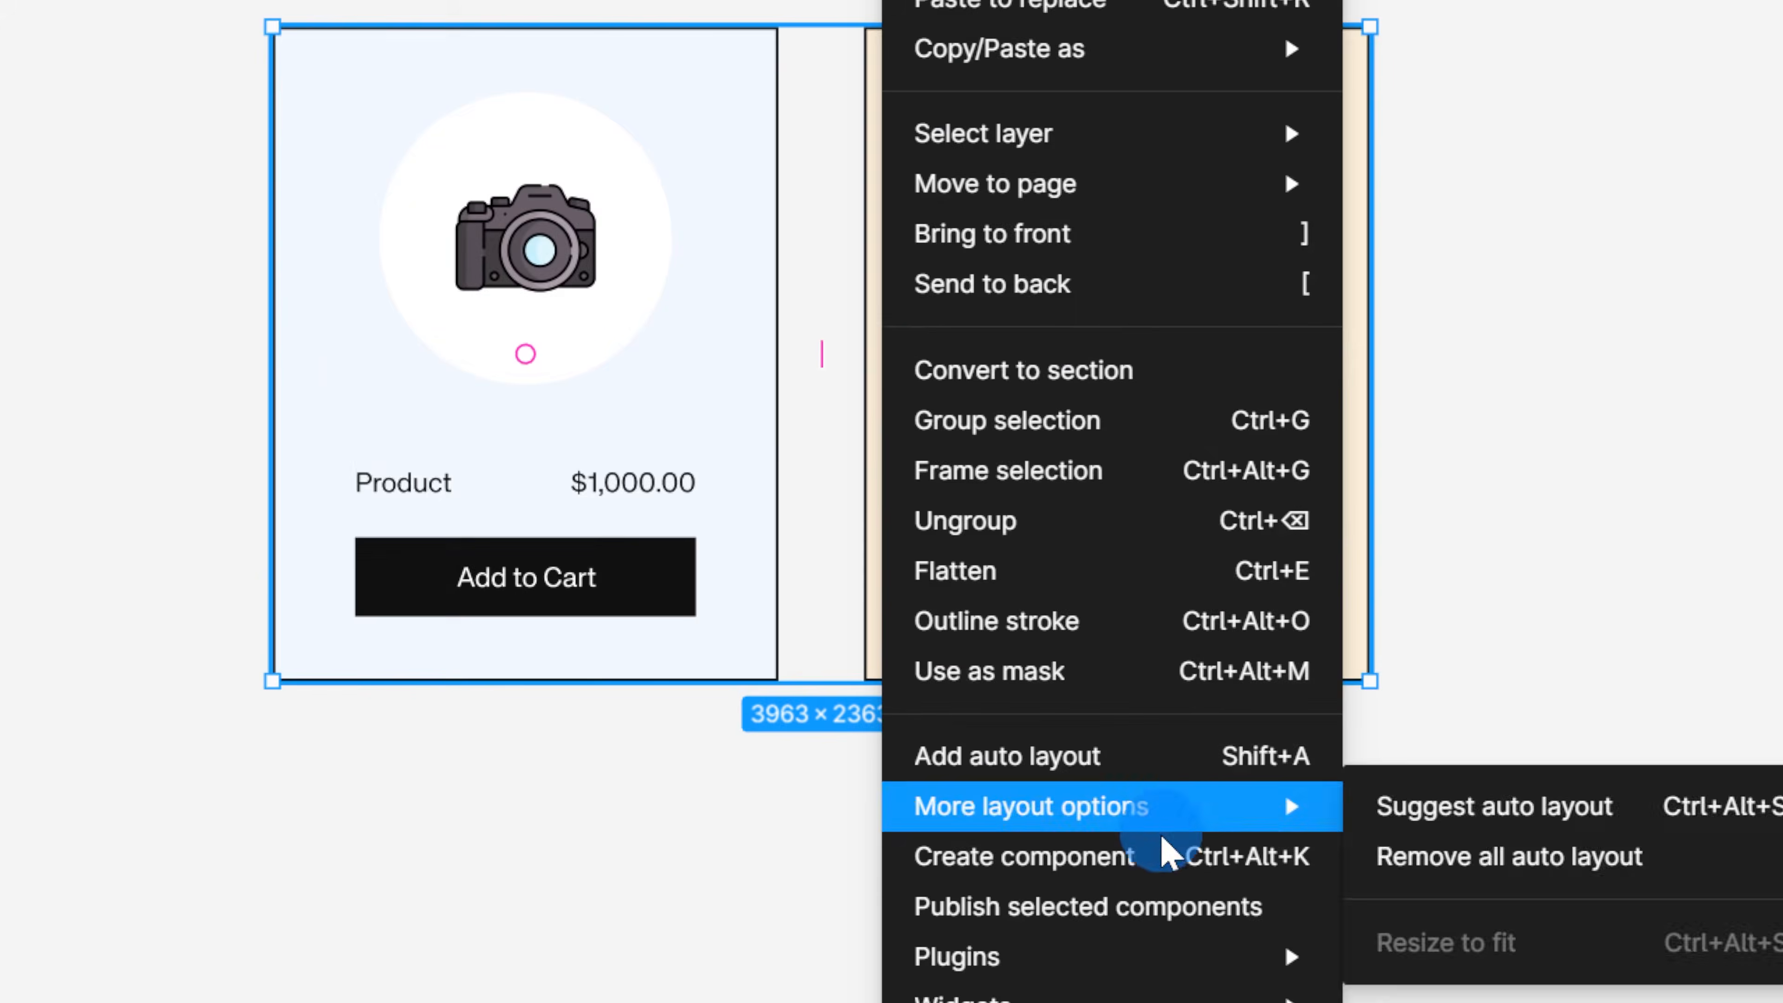
click(1116, 765)
click(732, 787)
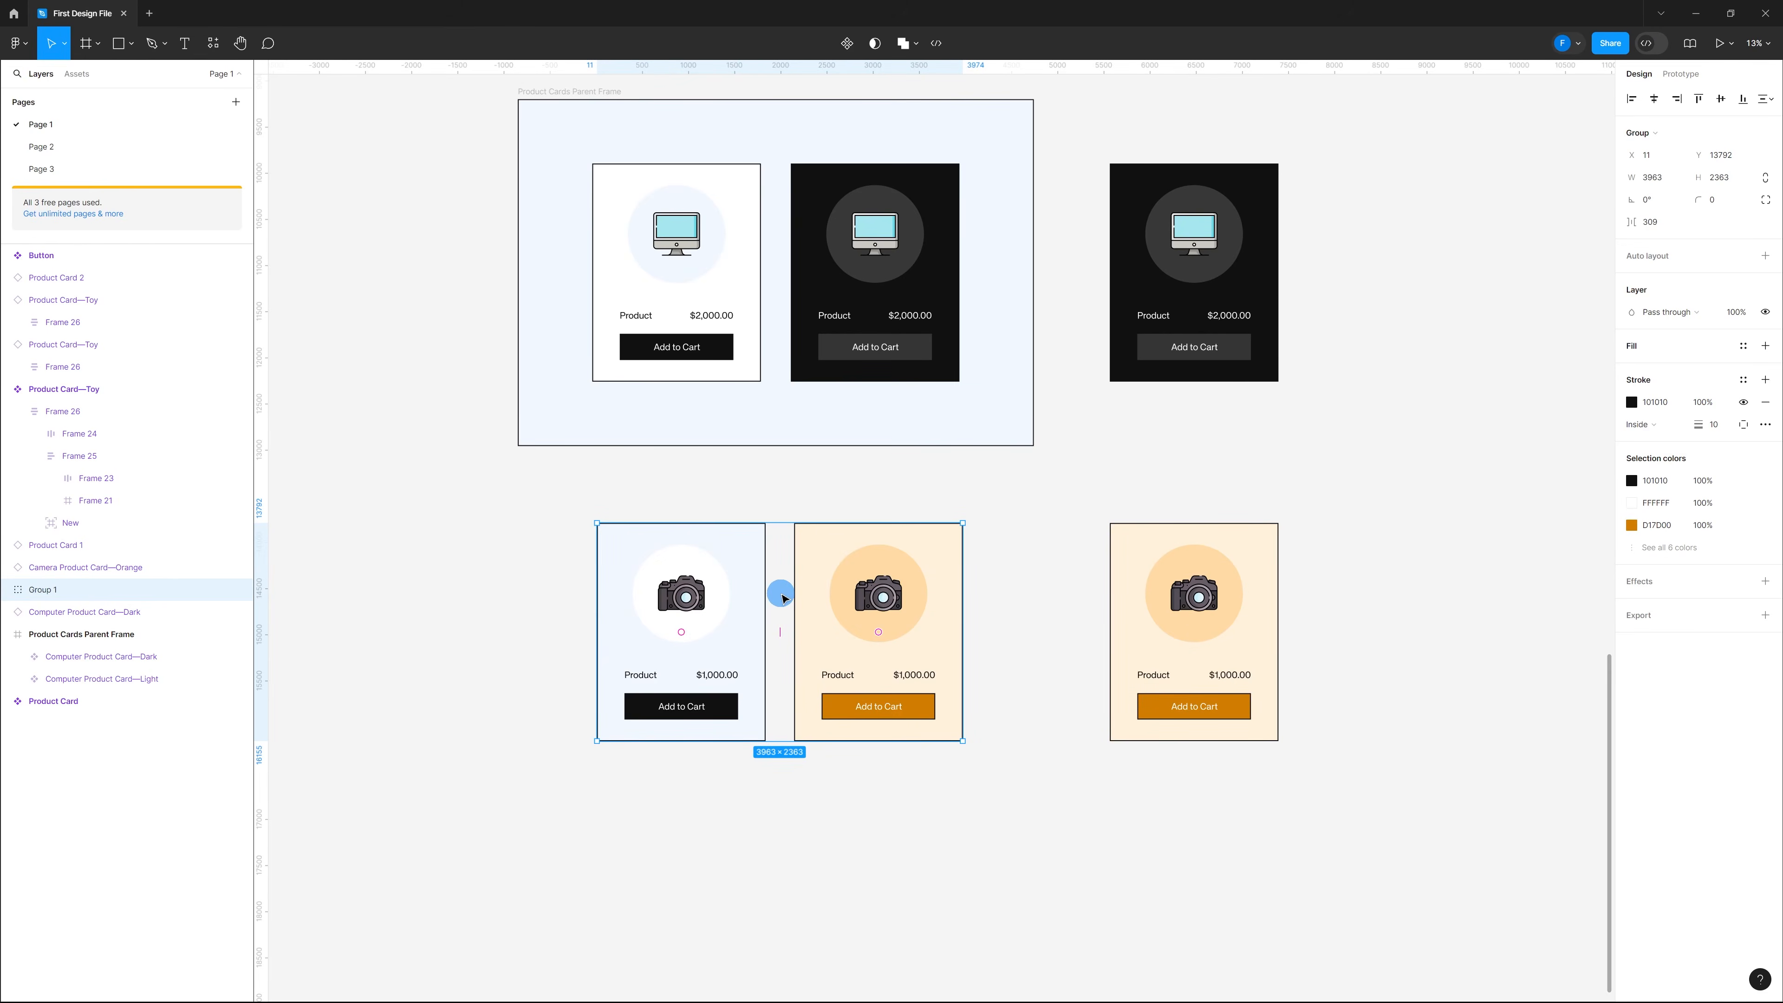
key(shift+a)
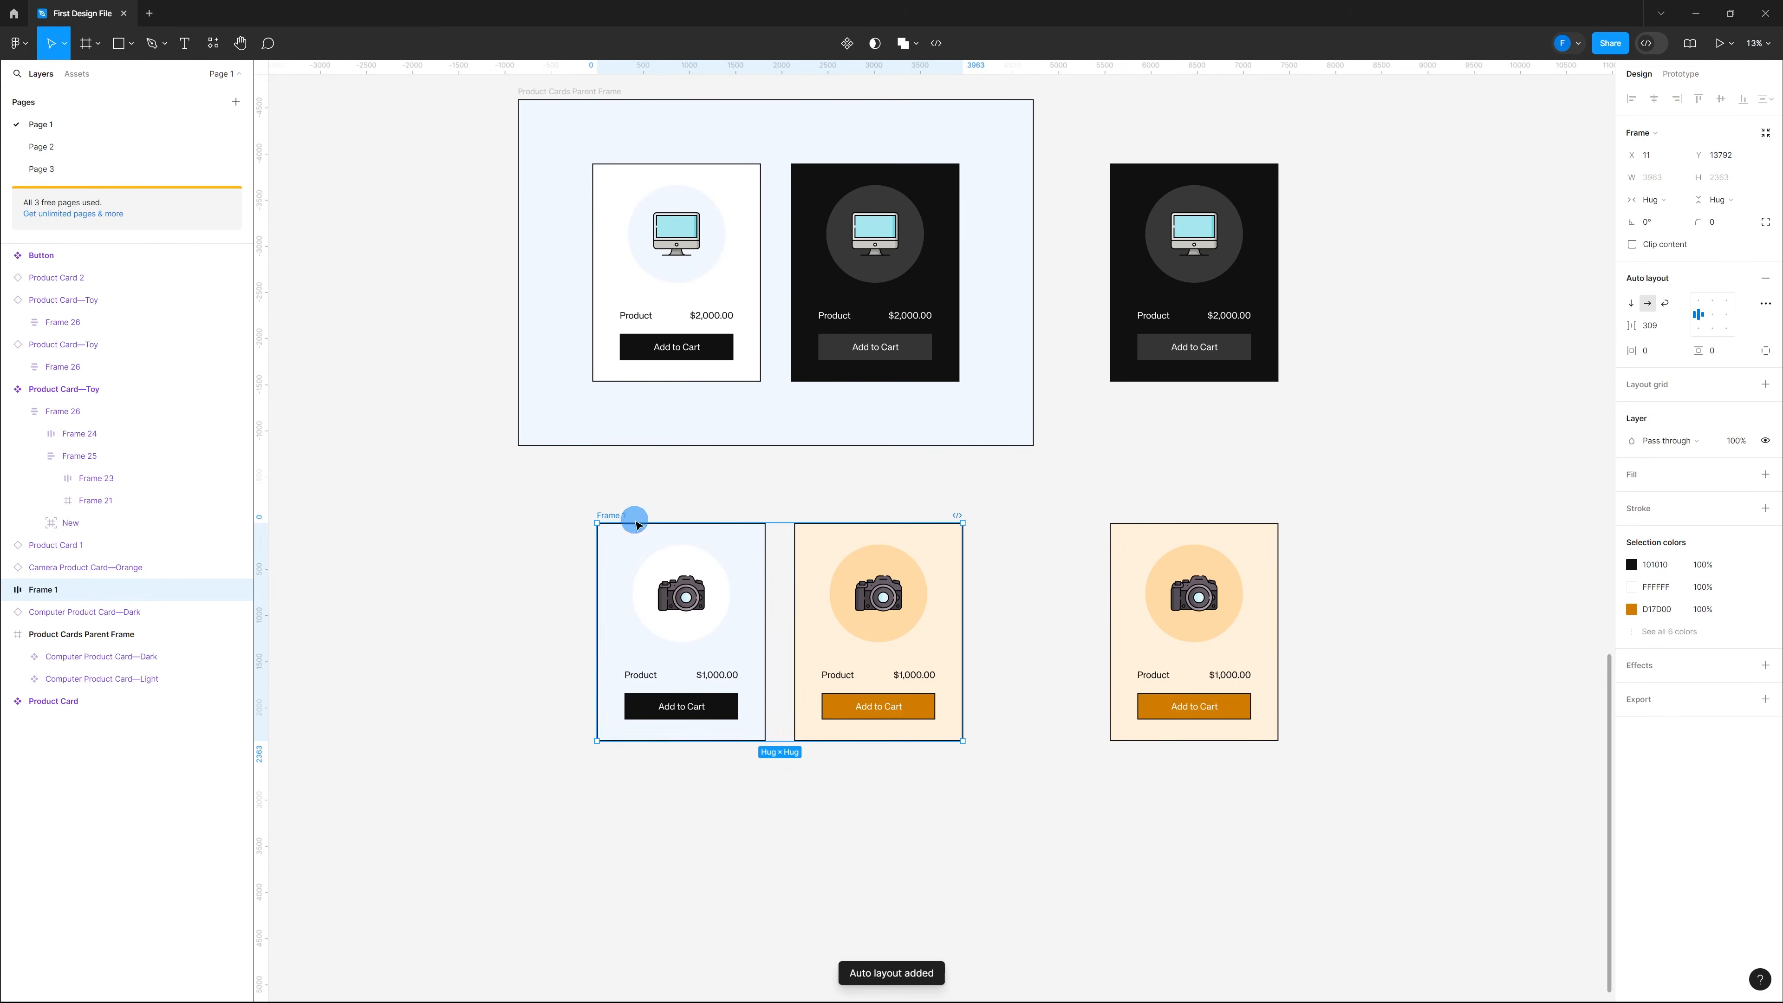
Step: Swap the separate orange camera card instance to Camera Product Card—Blue
click(1229, 551)
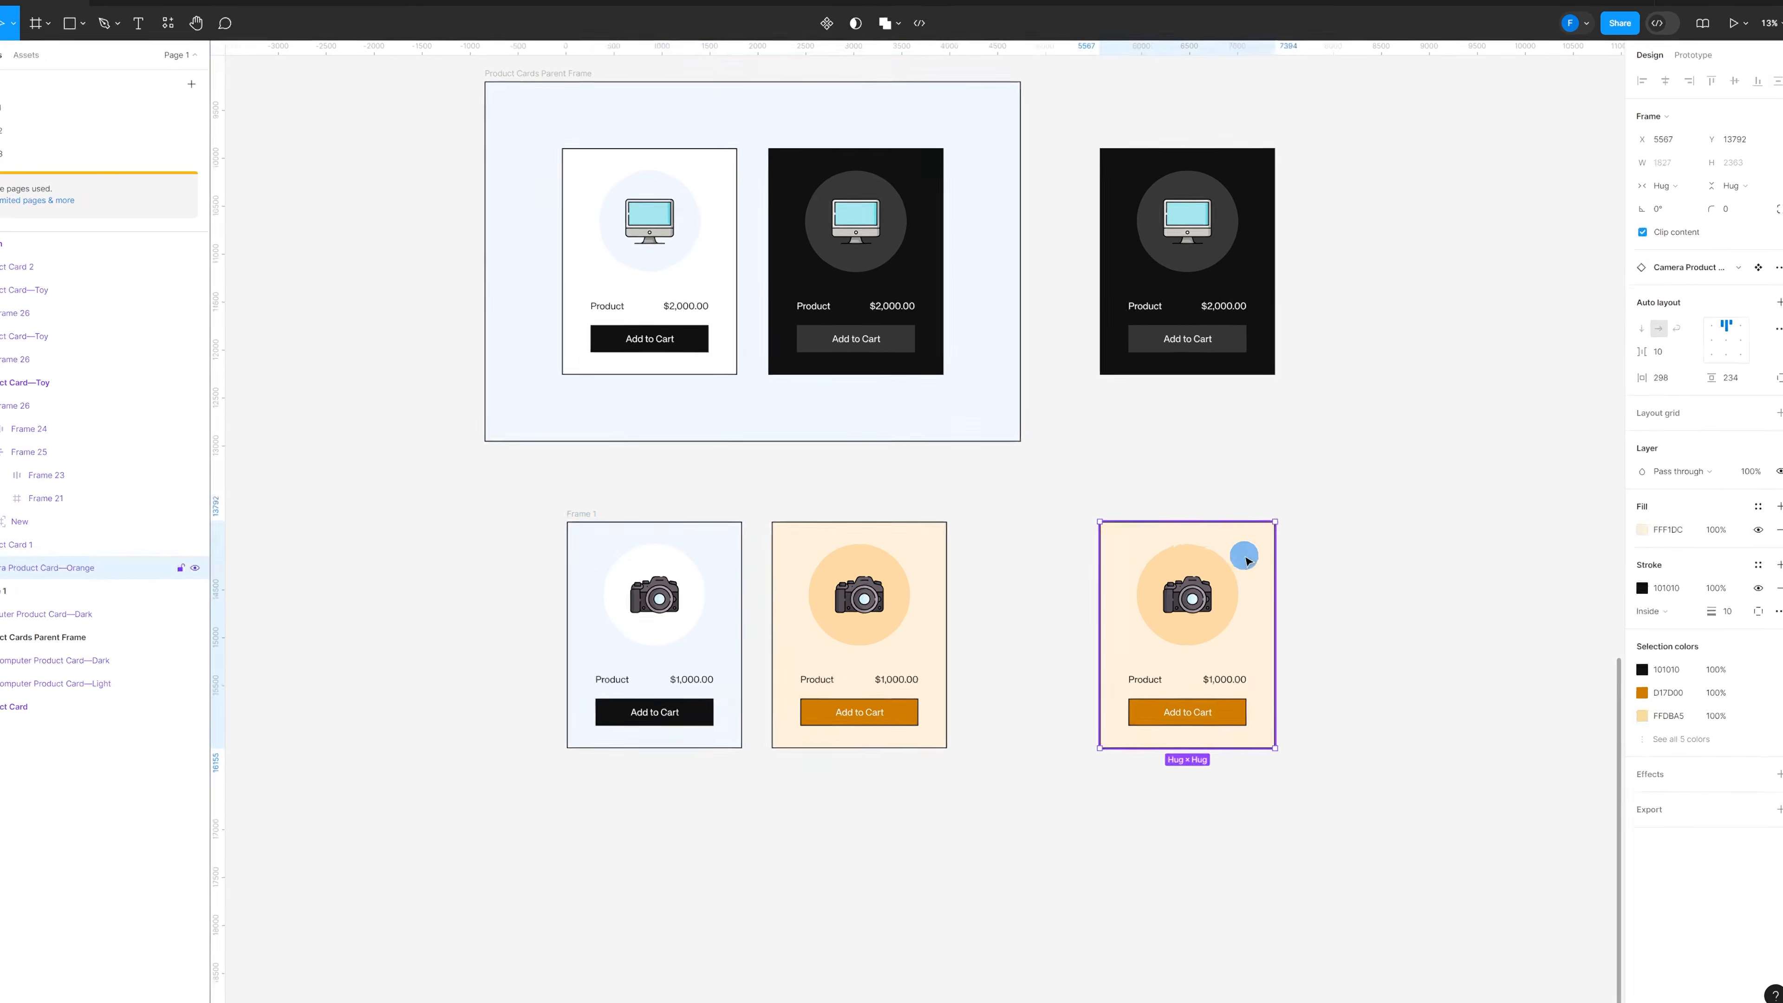
right_click(1237, 595)
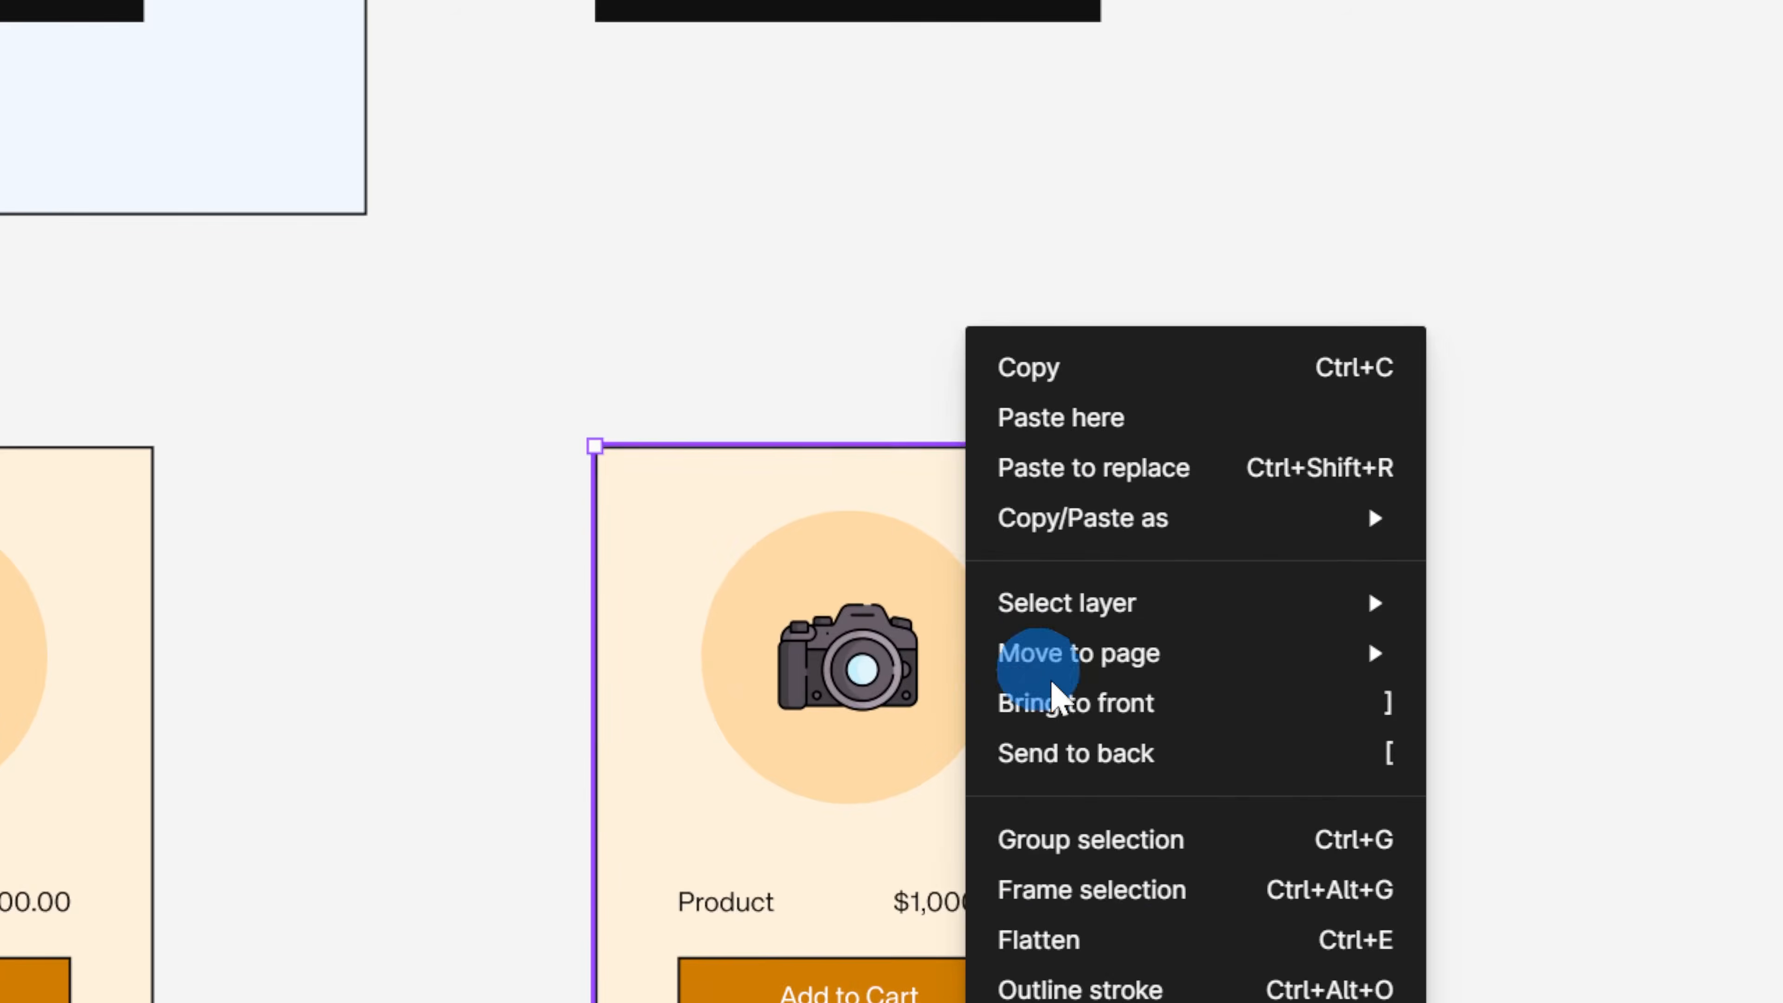
mouse_move(1180, 916)
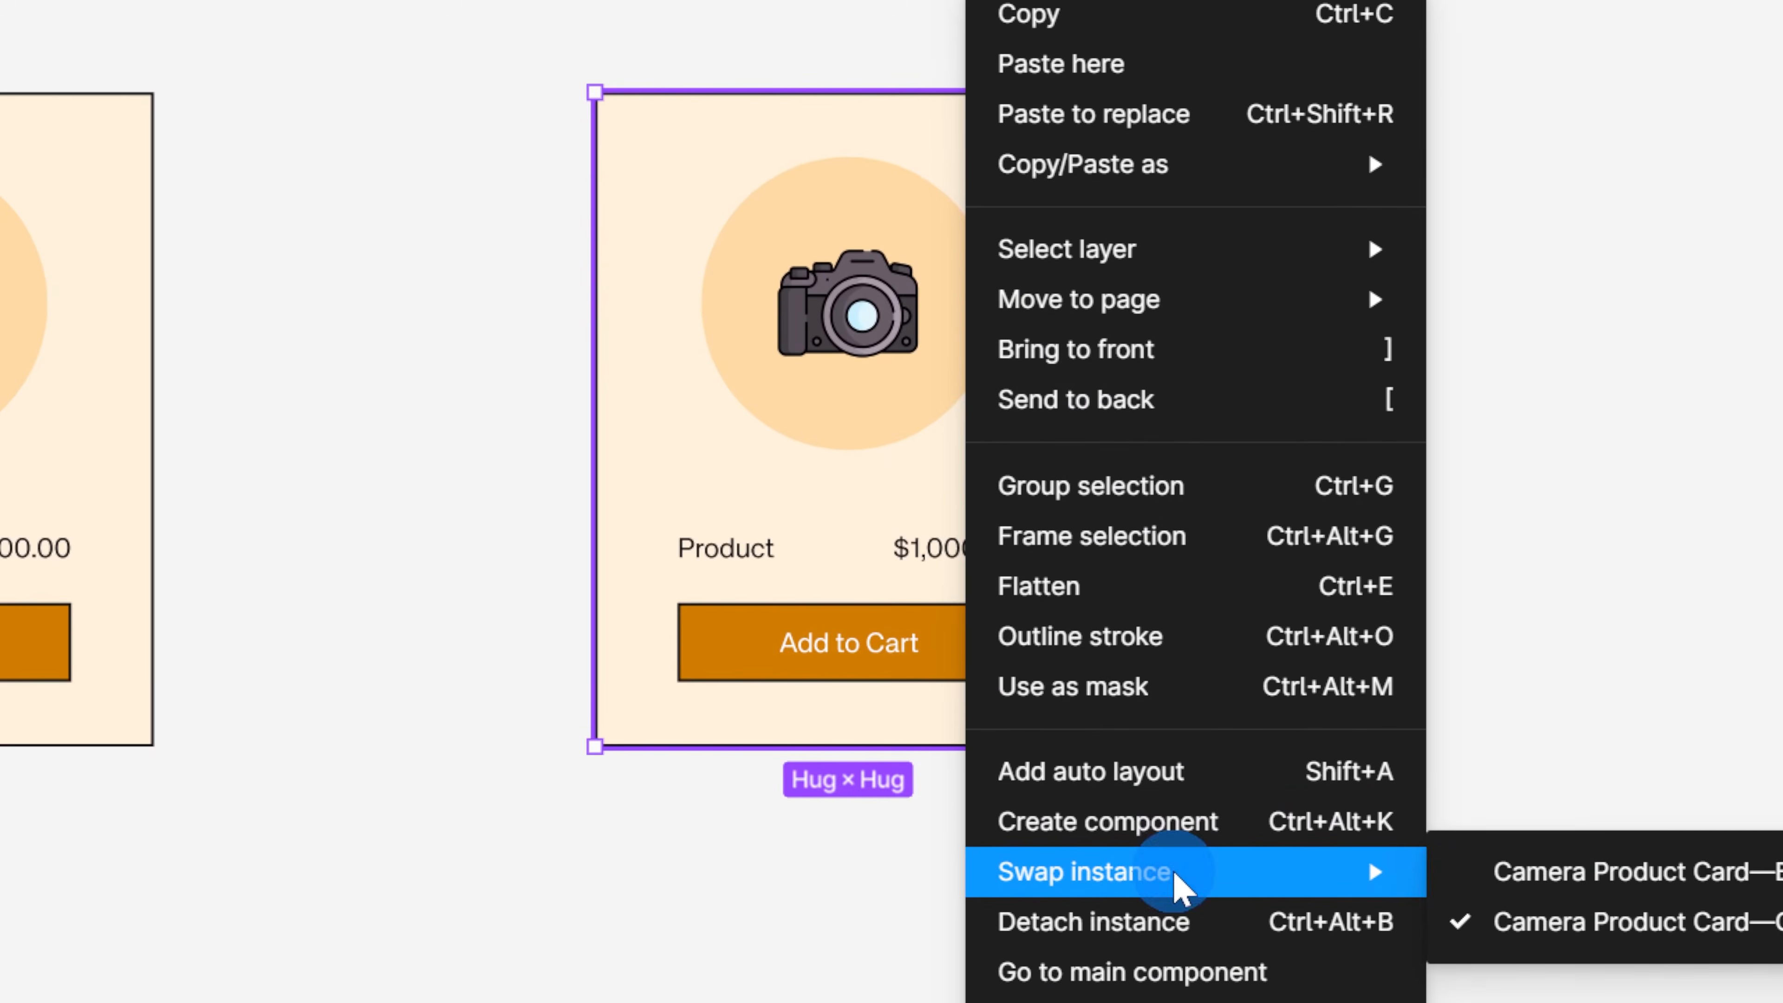
click(1601, 877)
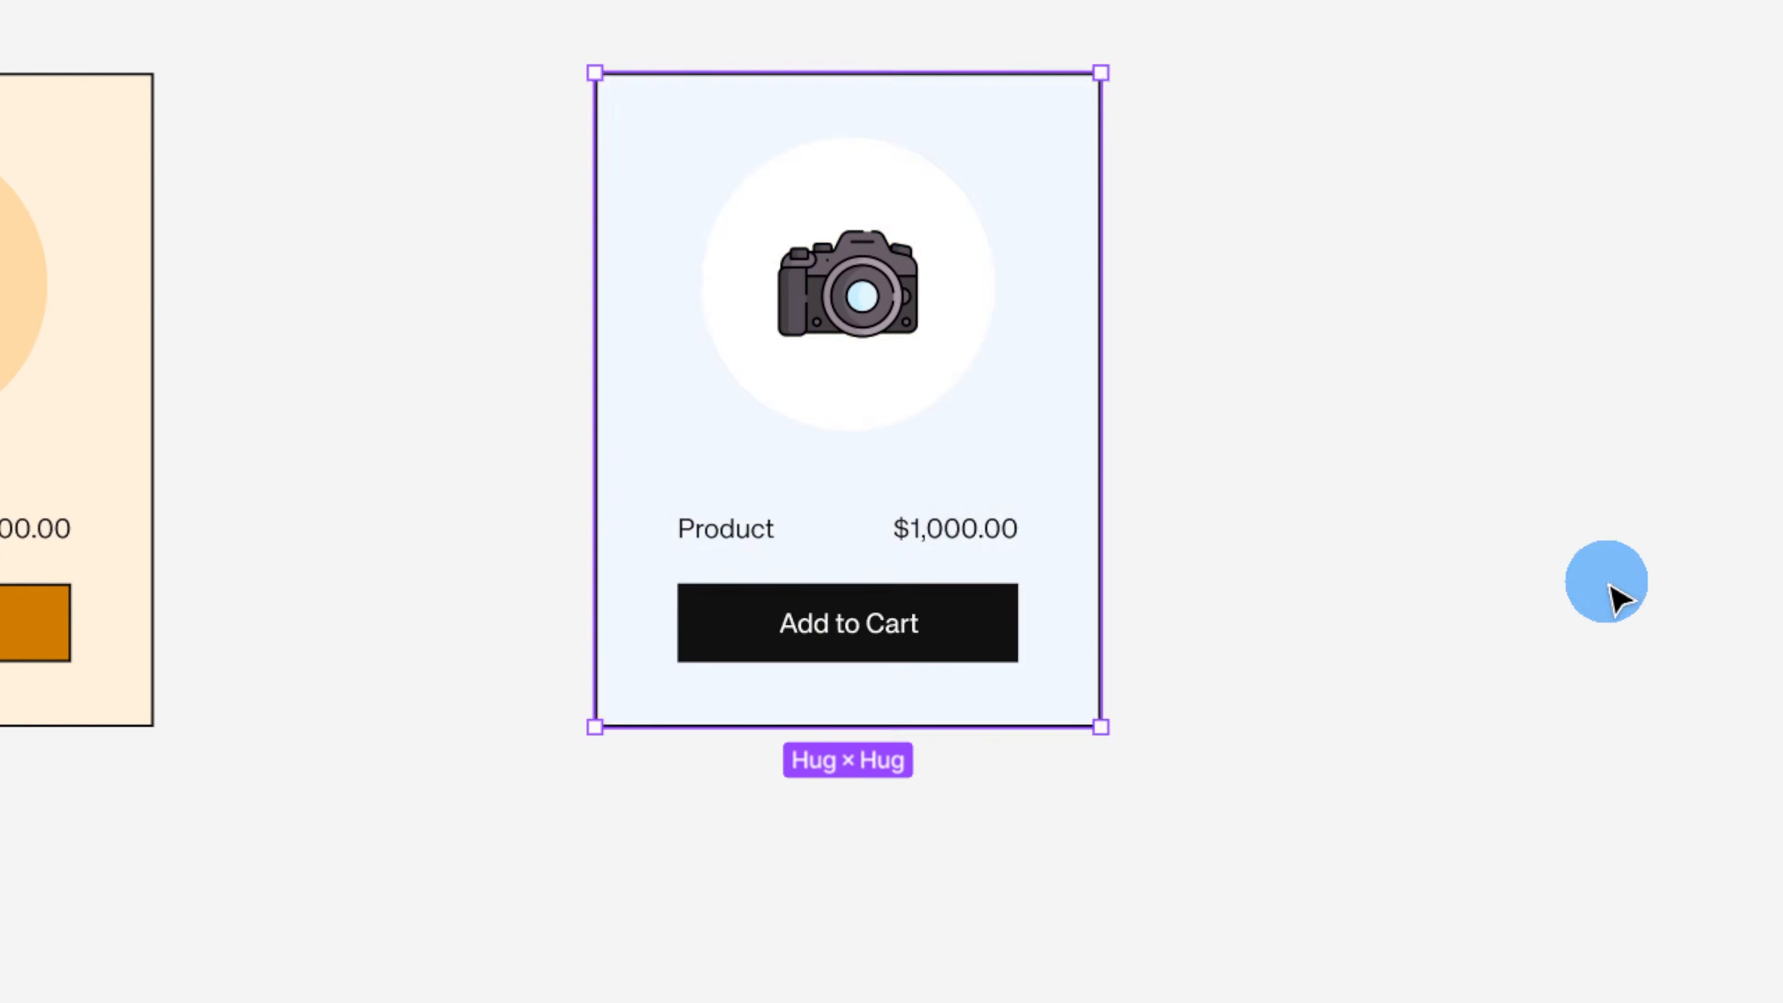
click(1612, 590)
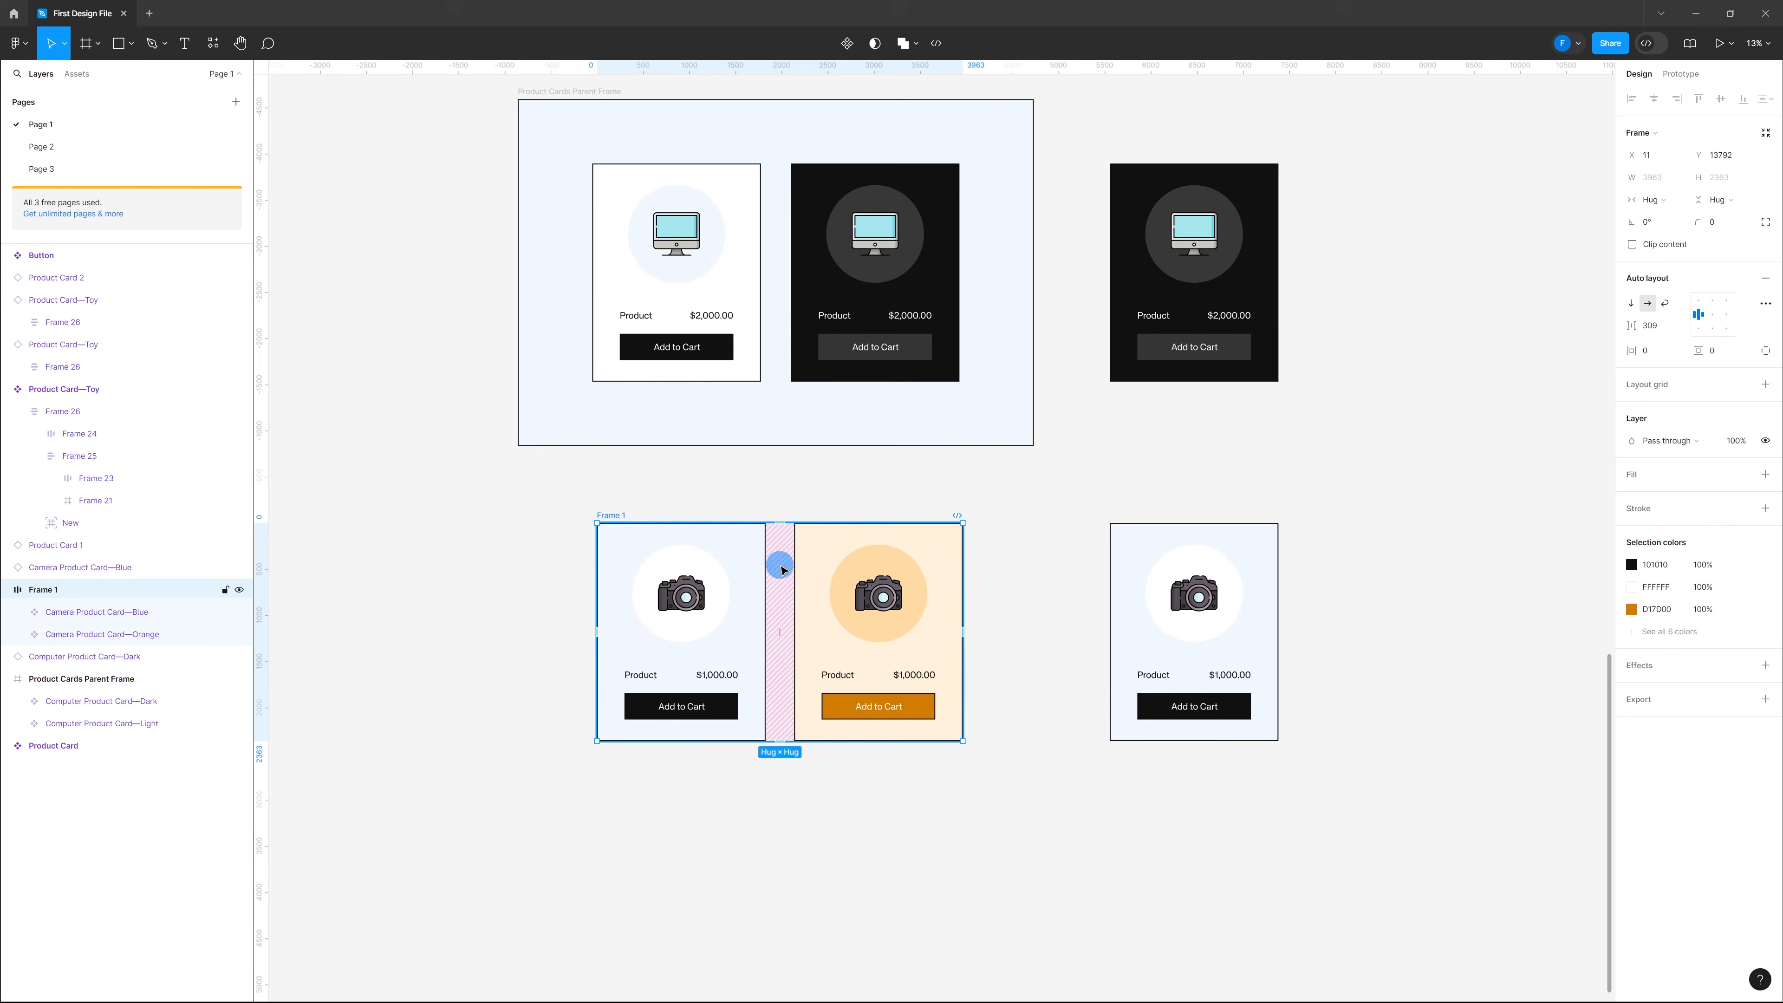
Step: Ungroup the auto layout frame holding the blue and orange camera components
right_click(760, 560)
mouse_move(763, 561)
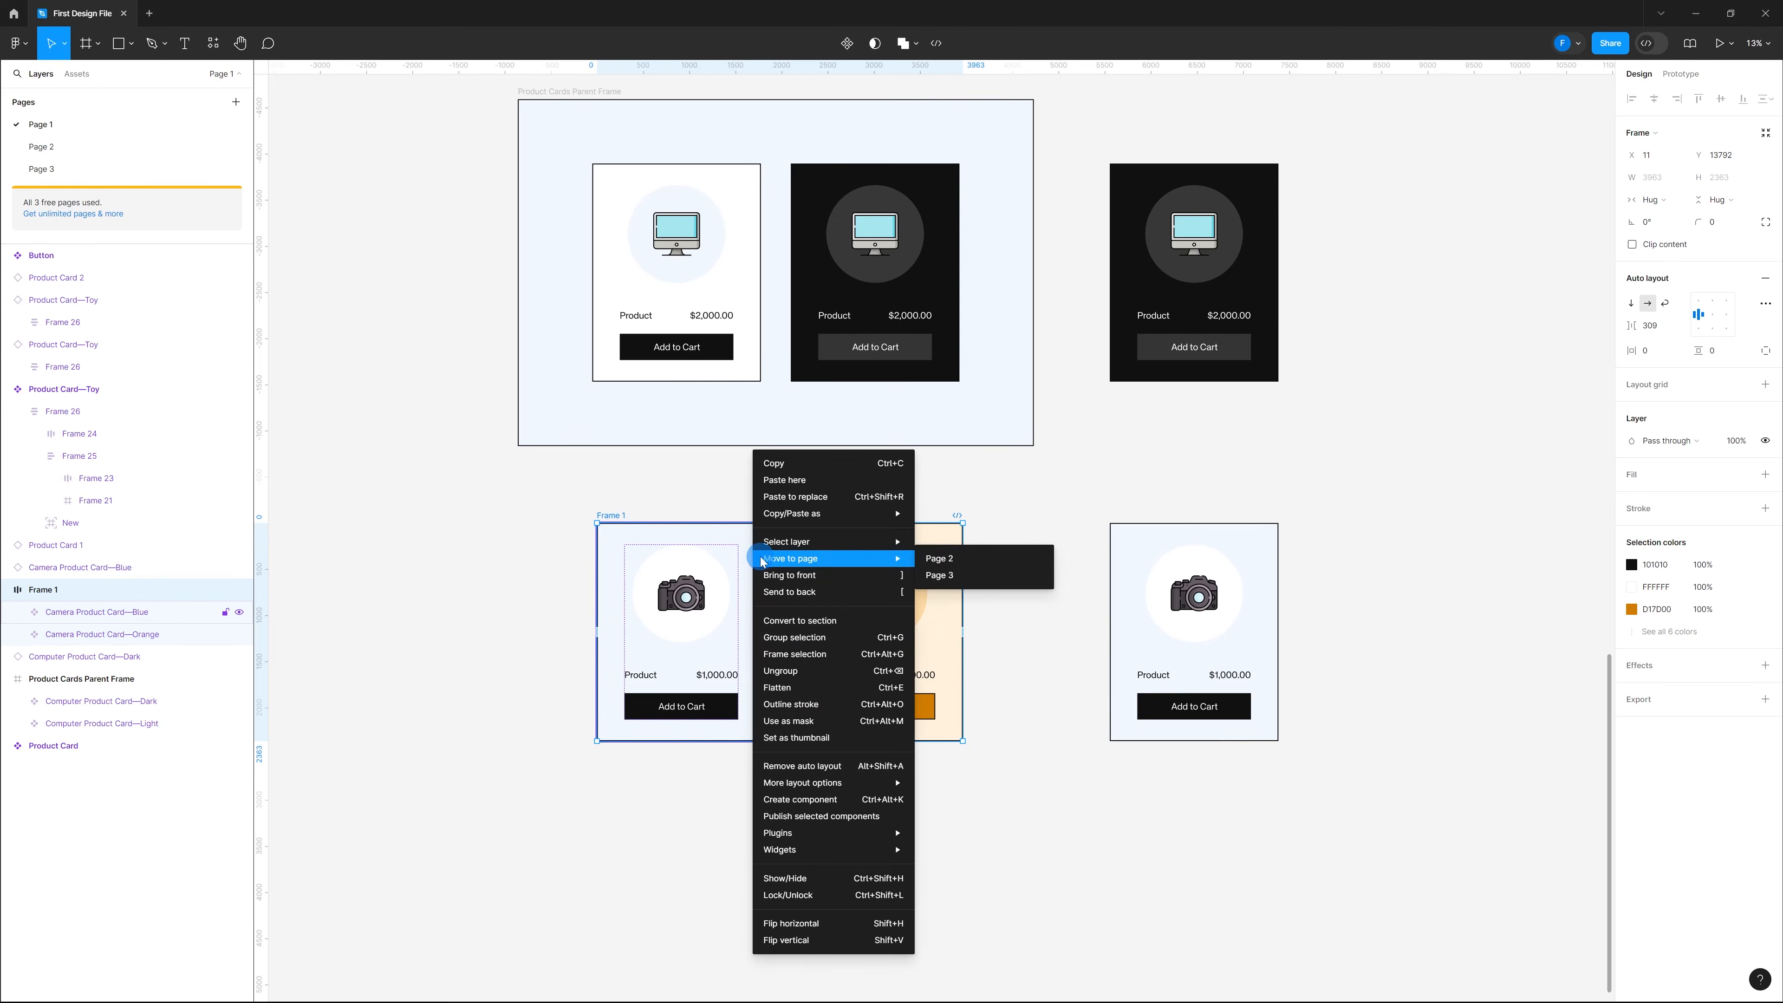
click(839, 672)
click(1025, 616)
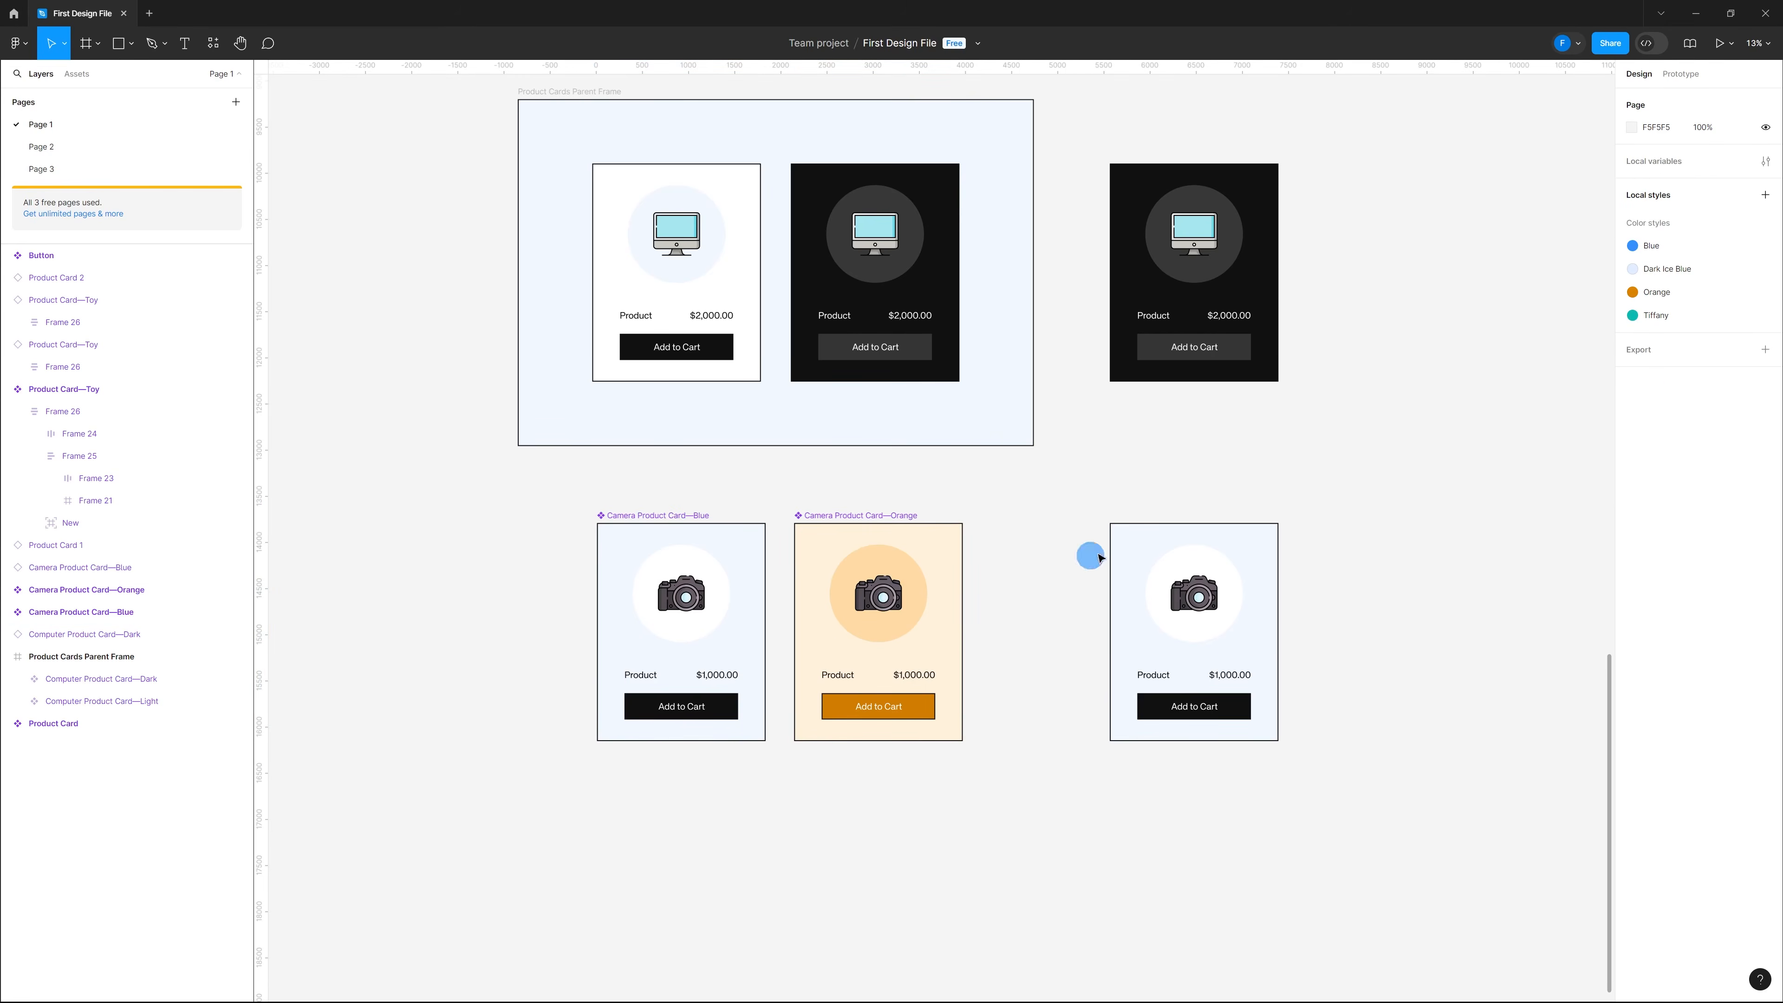
Step: Check the context options of the blue camera card instance for a swap option
click(1248, 538)
right_click(1254, 543)
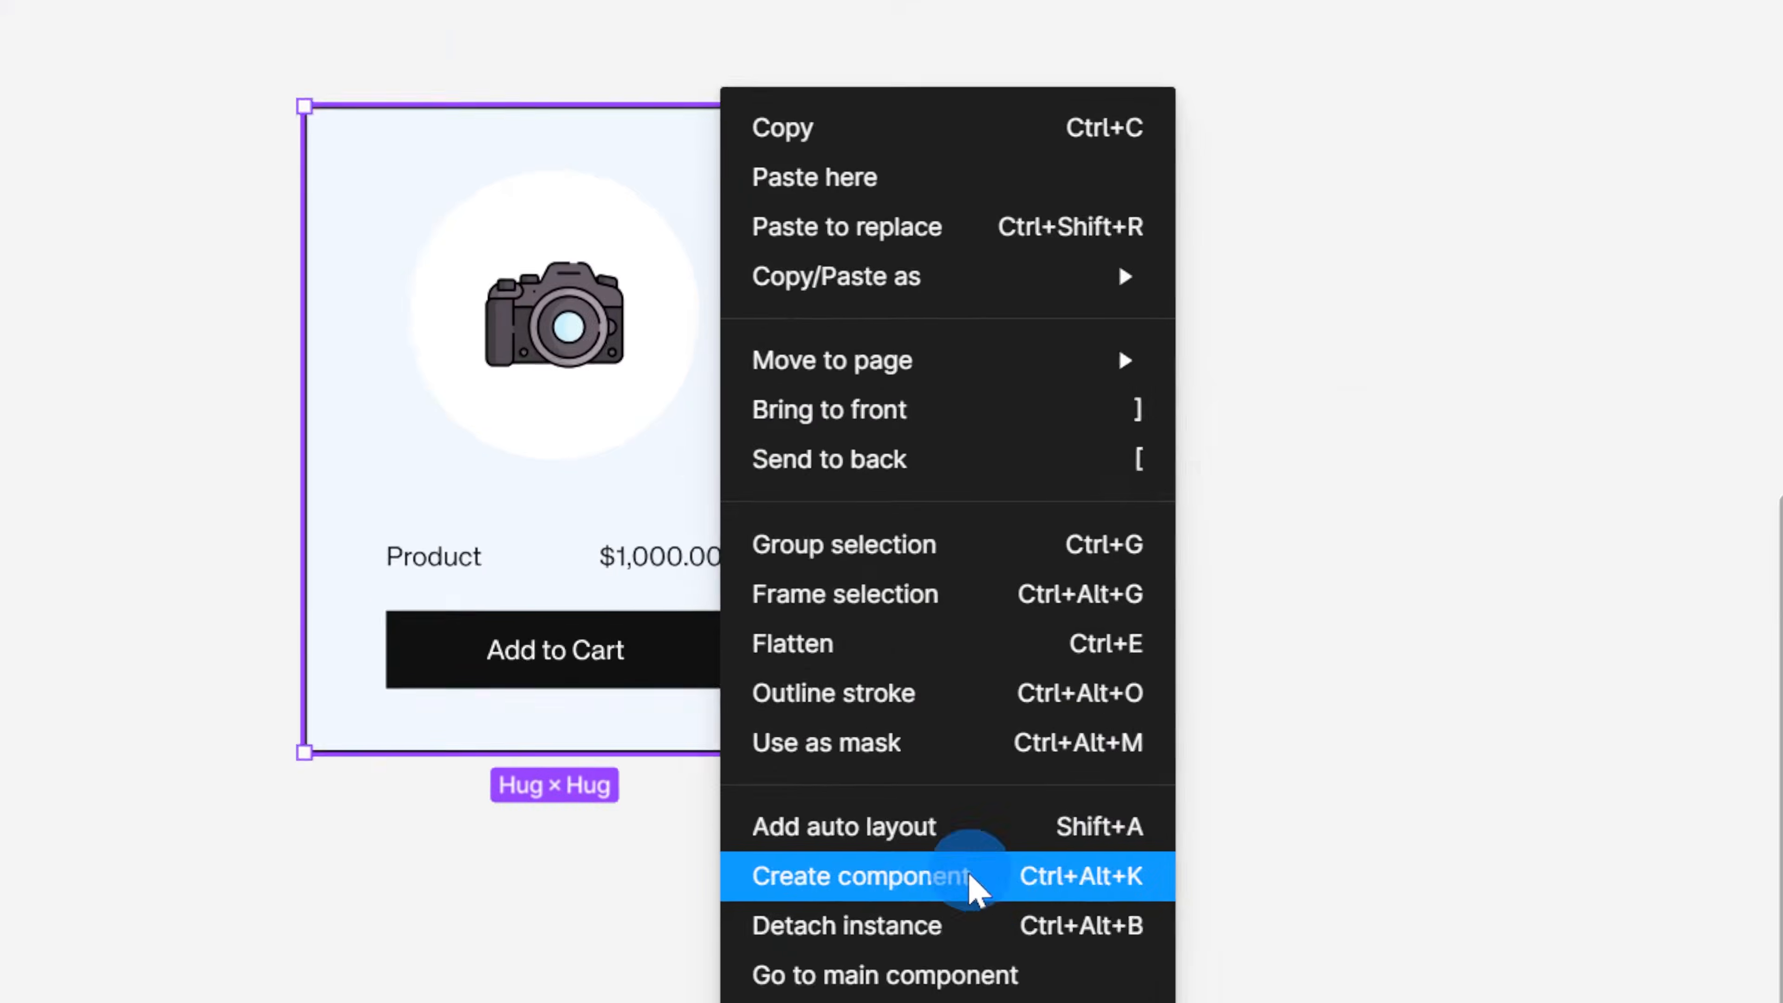
mouse_move(941, 786)
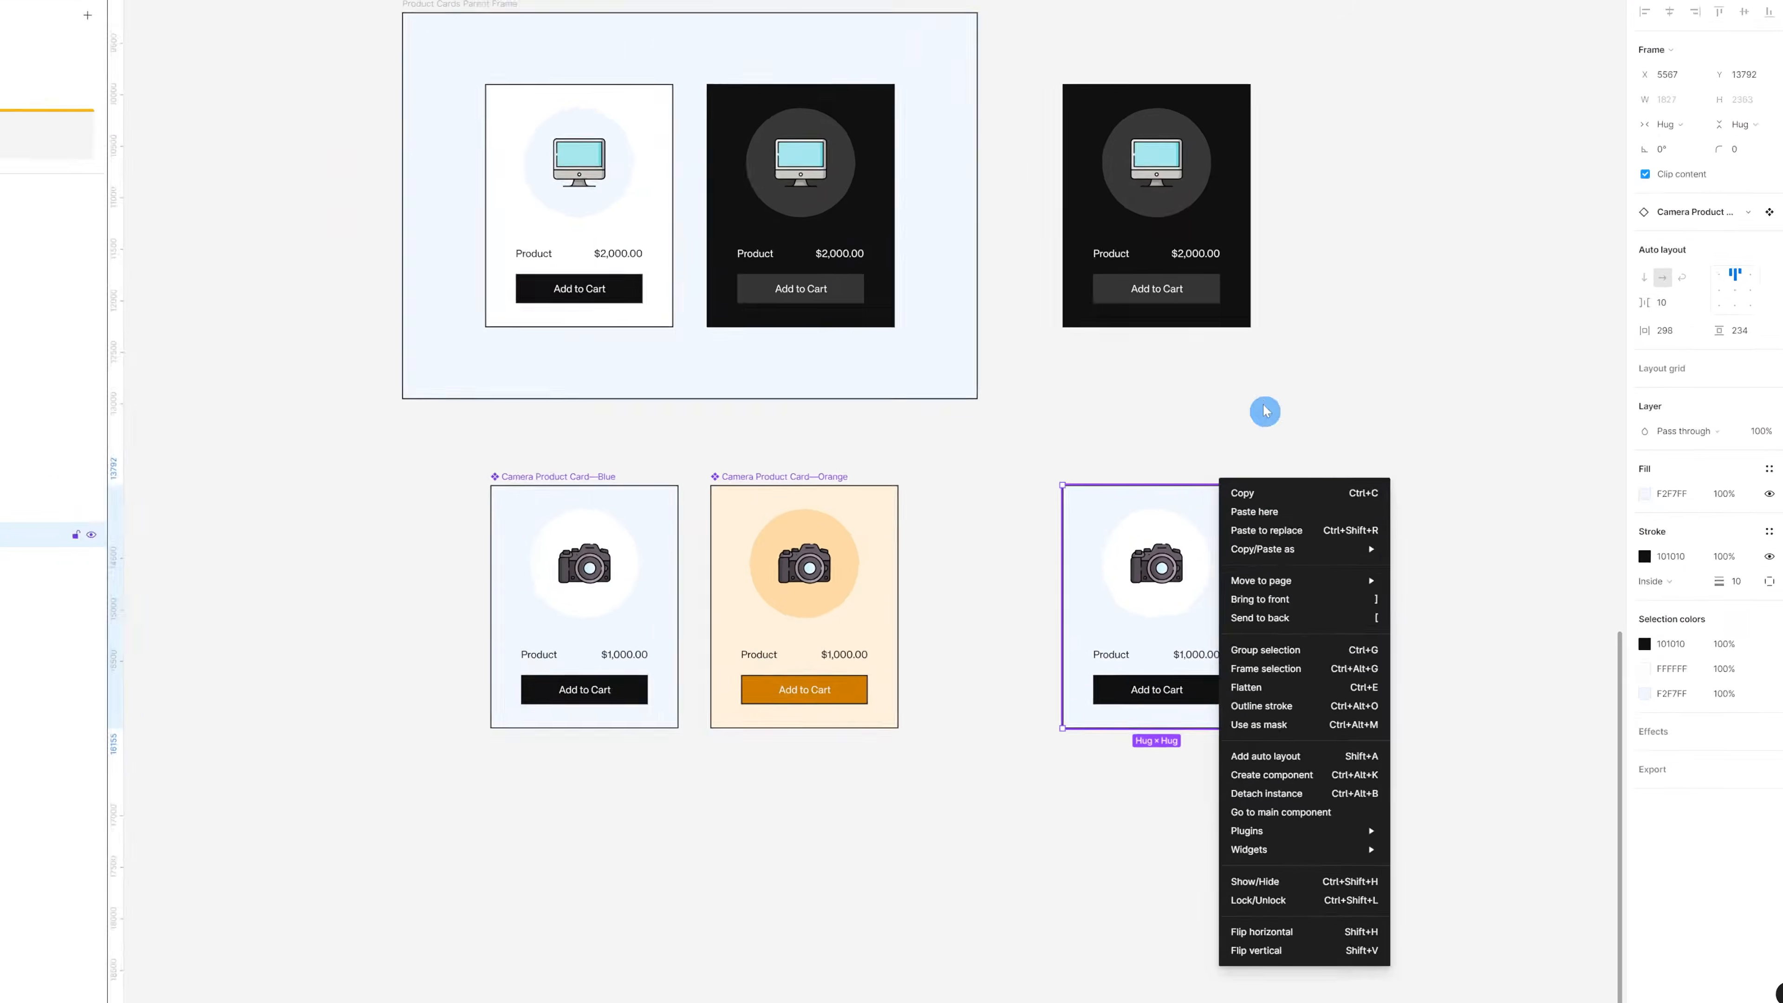
Step: Swap the separate blue camera card instance to Camera Product Card—Orange
click(1266, 411)
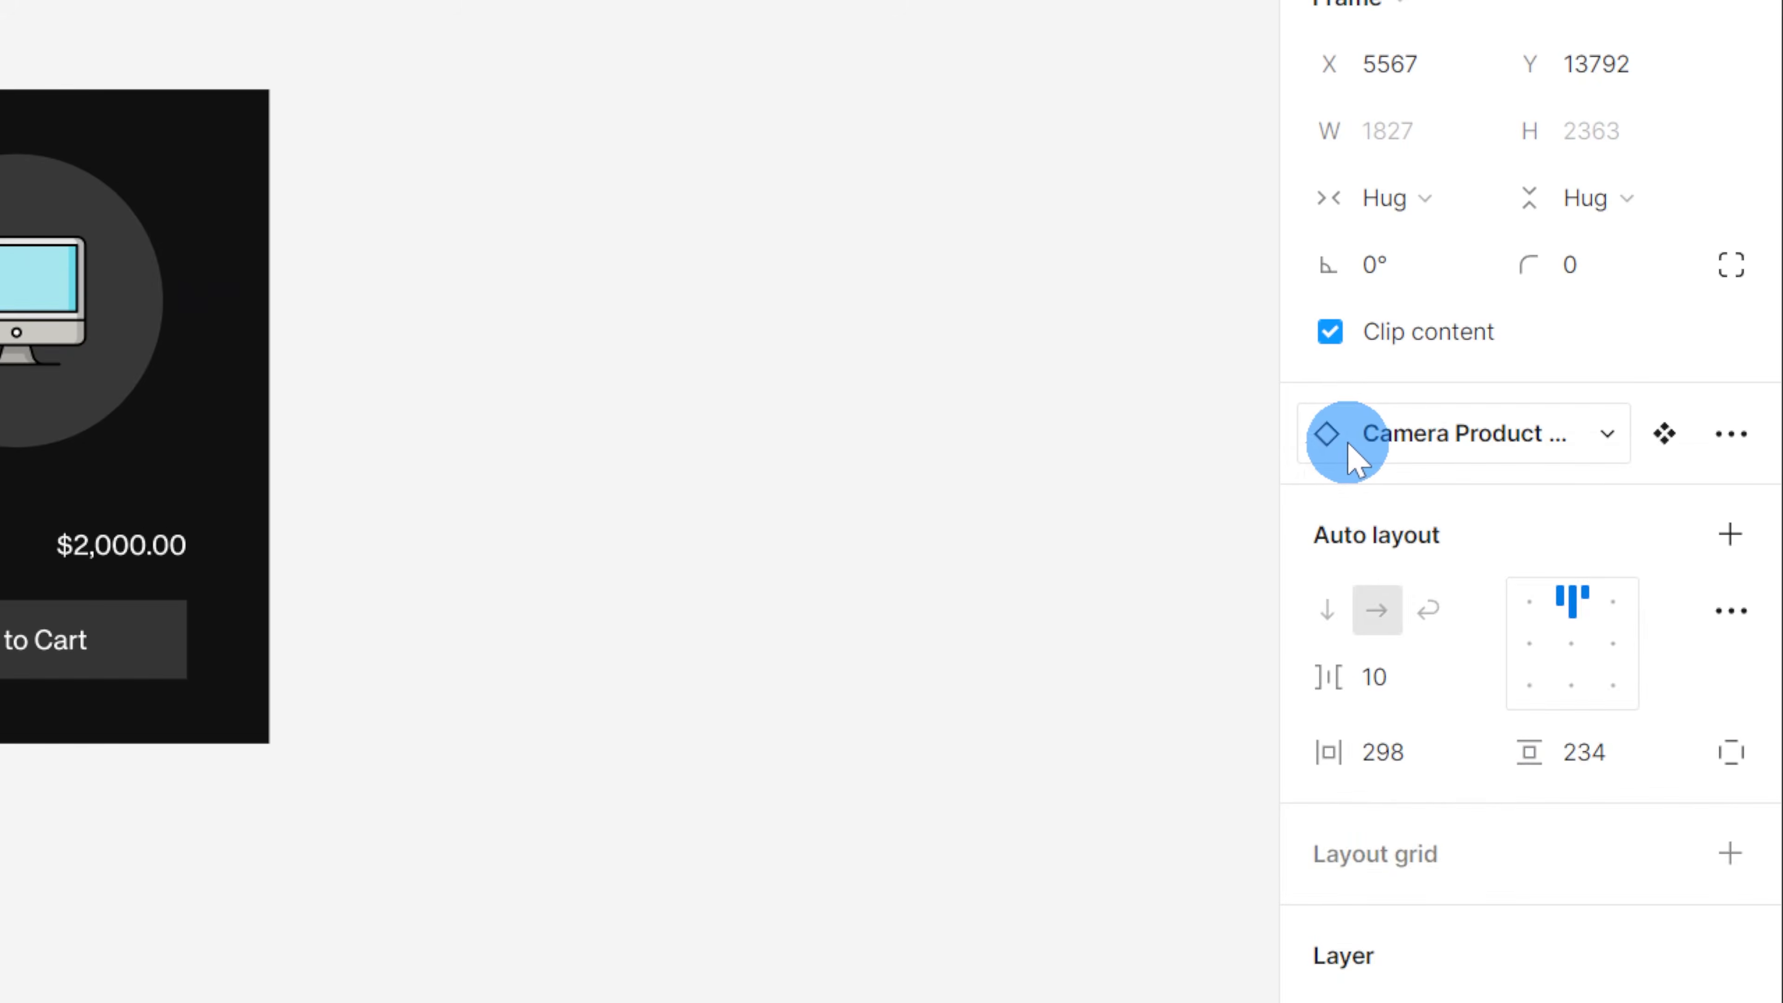
click(1350, 448)
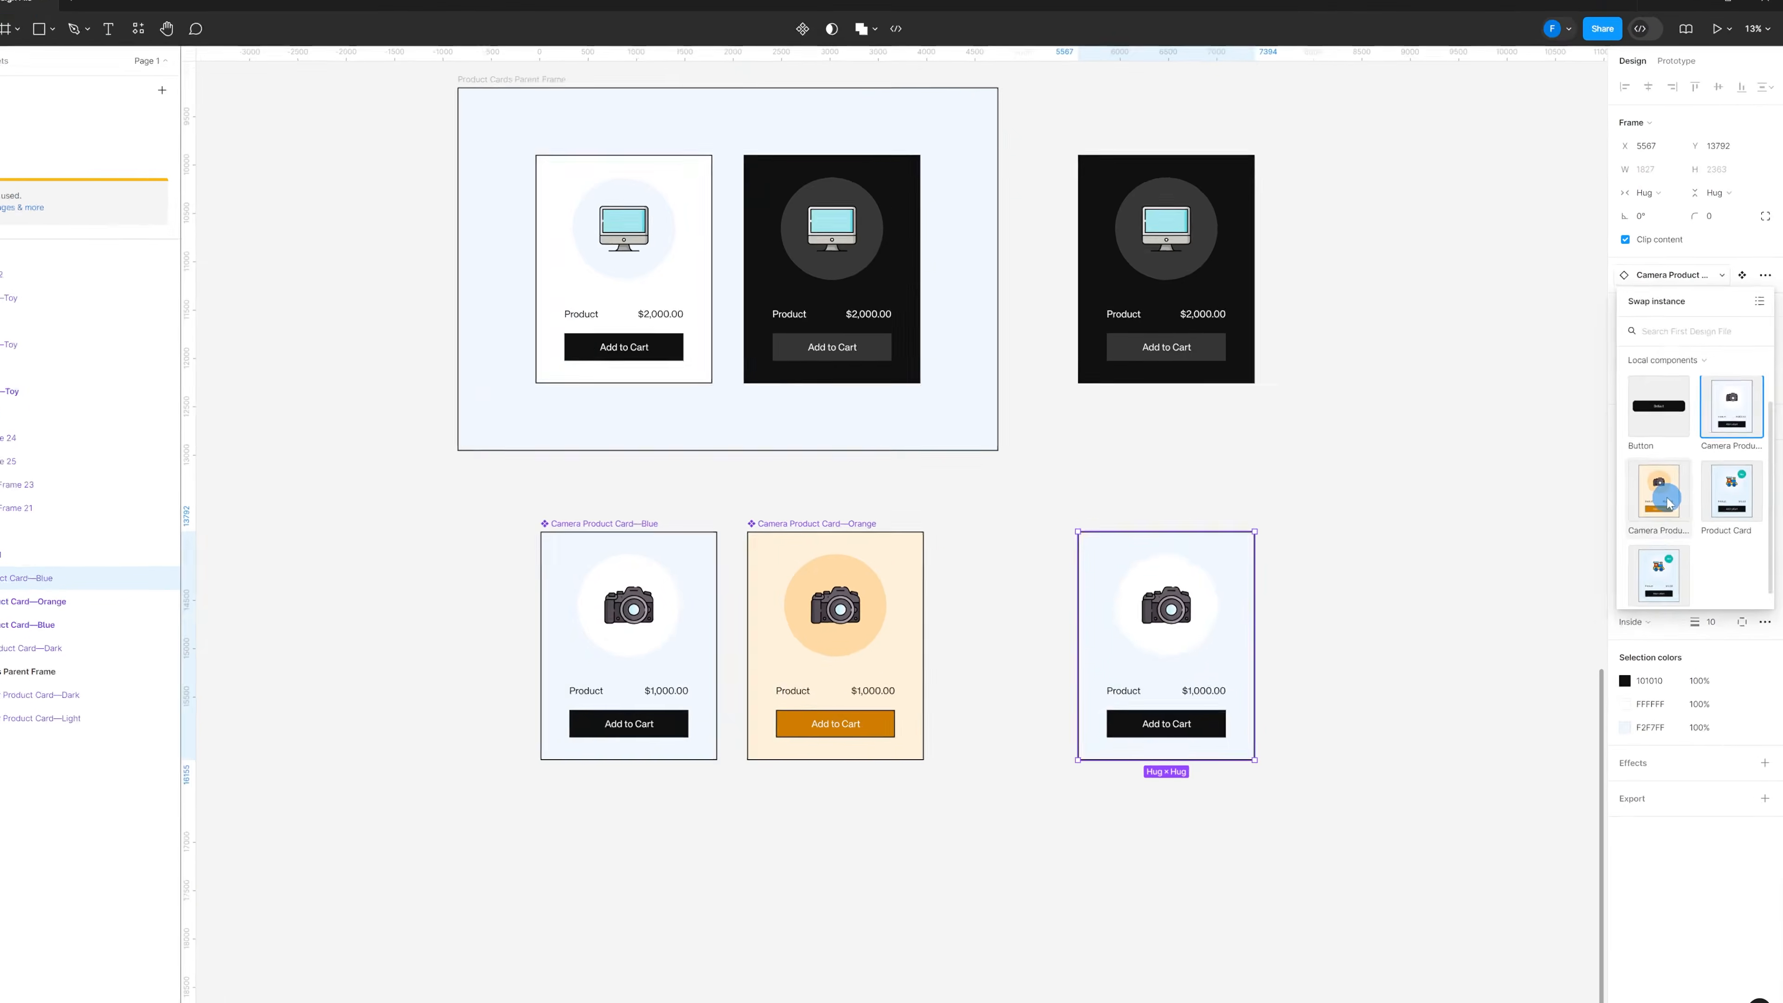
click(1487, 755)
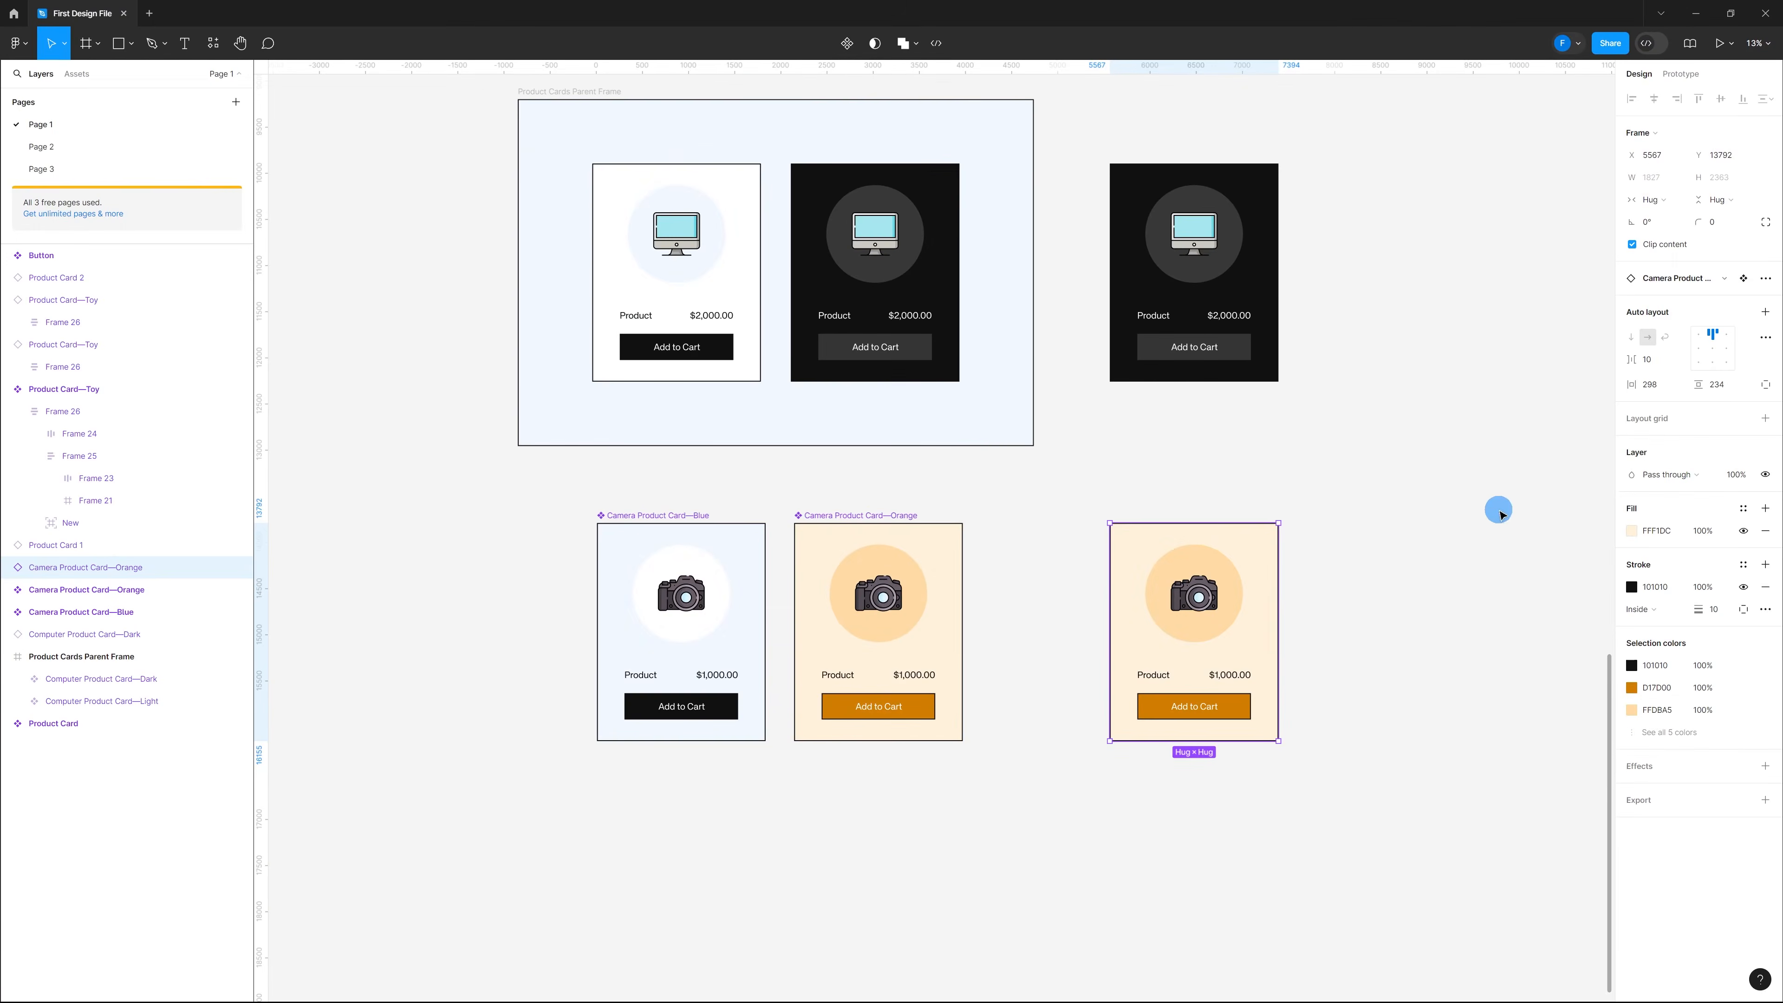
click(1498, 512)
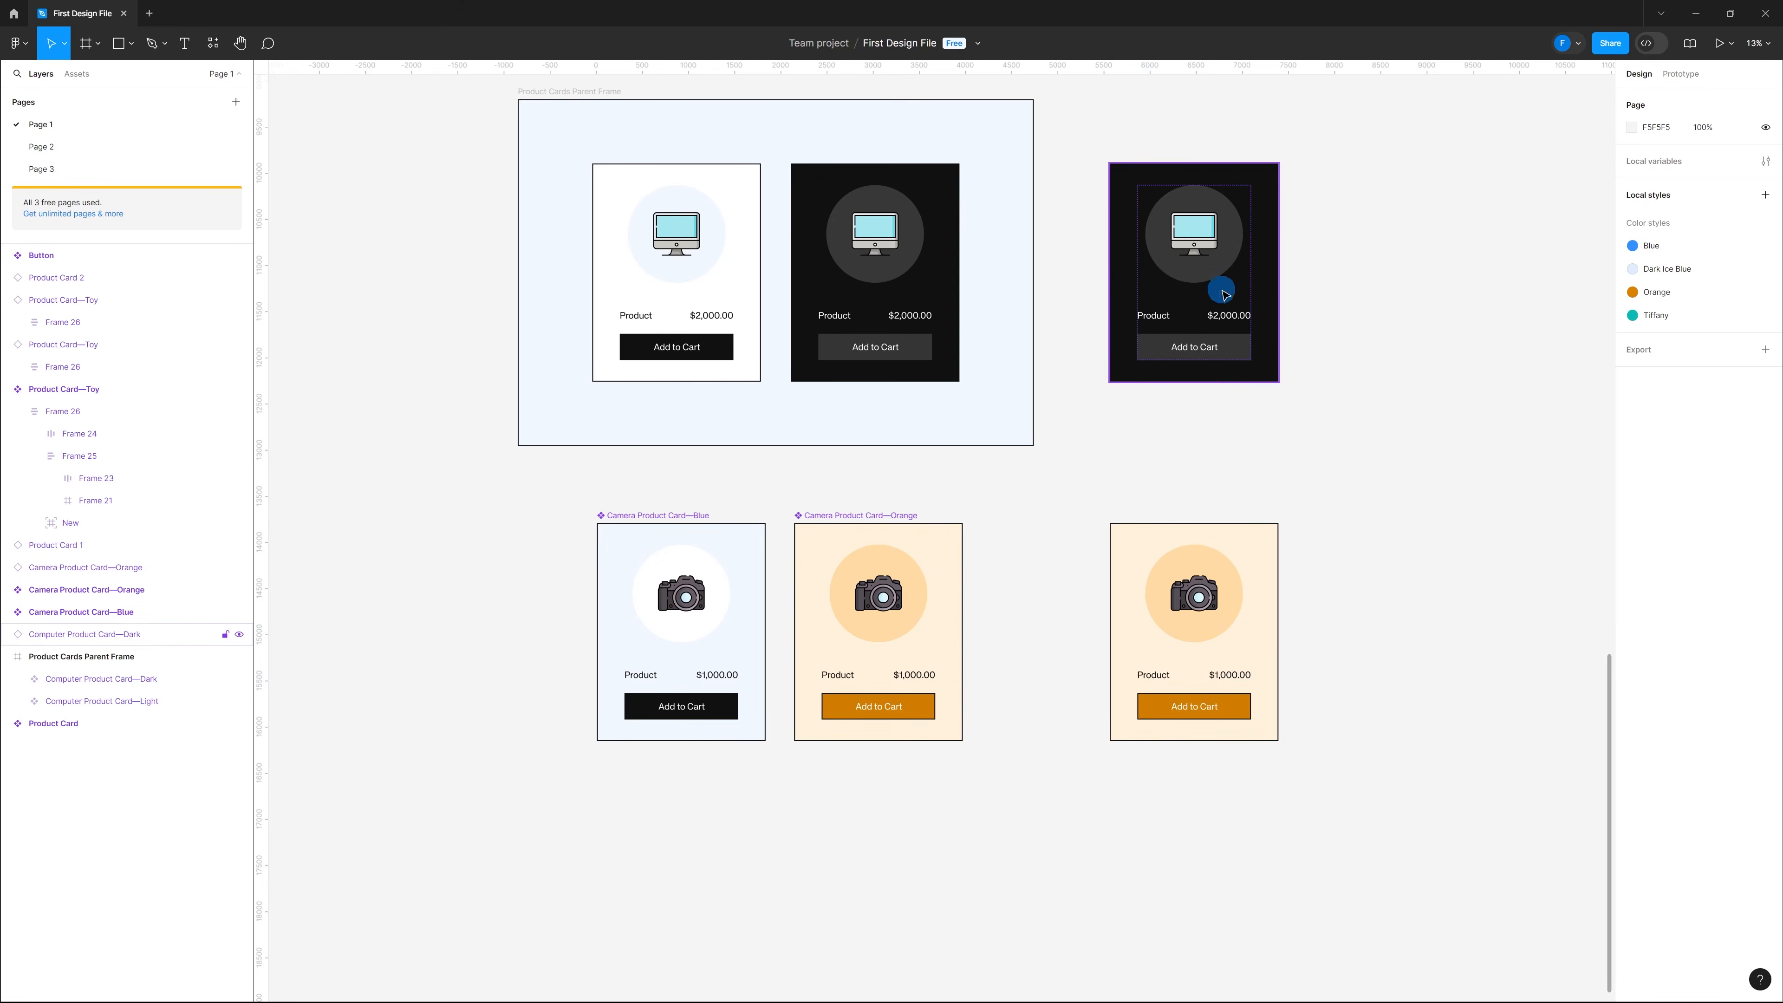
Step: Compare the swap options offered for the separate dark computer card instance and the separate orange camera card instance
right_click(1262, 276)
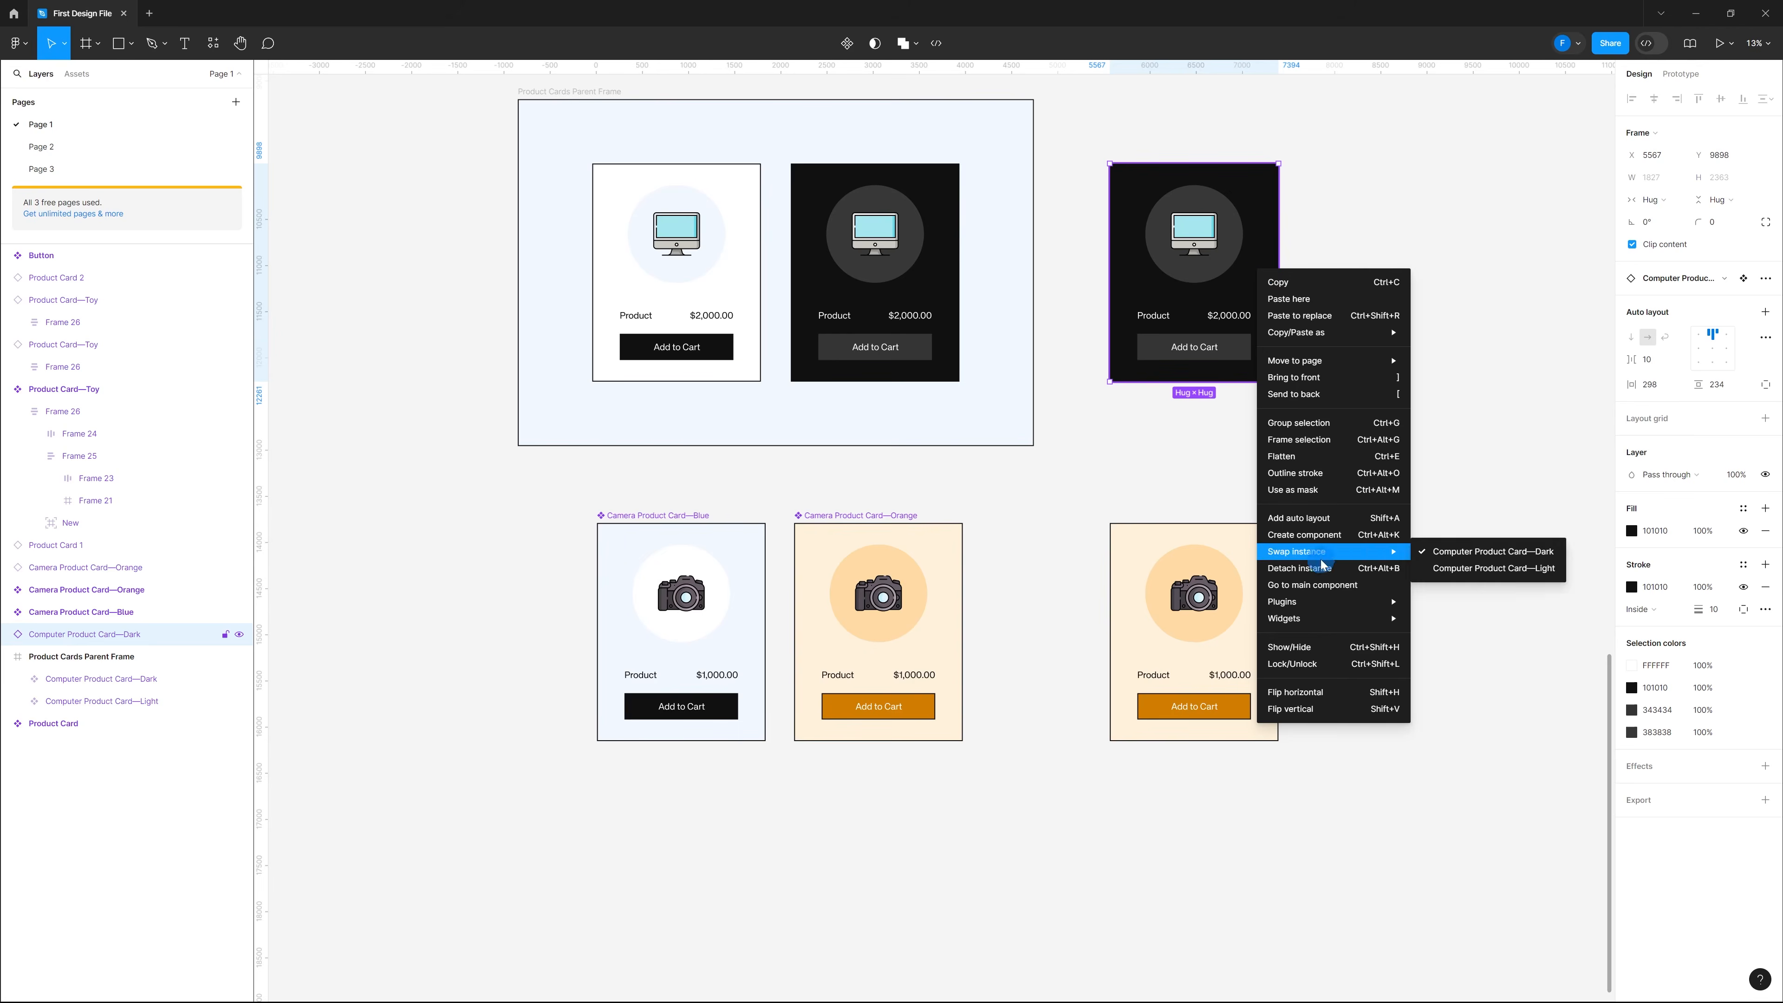
click(1173, 473)
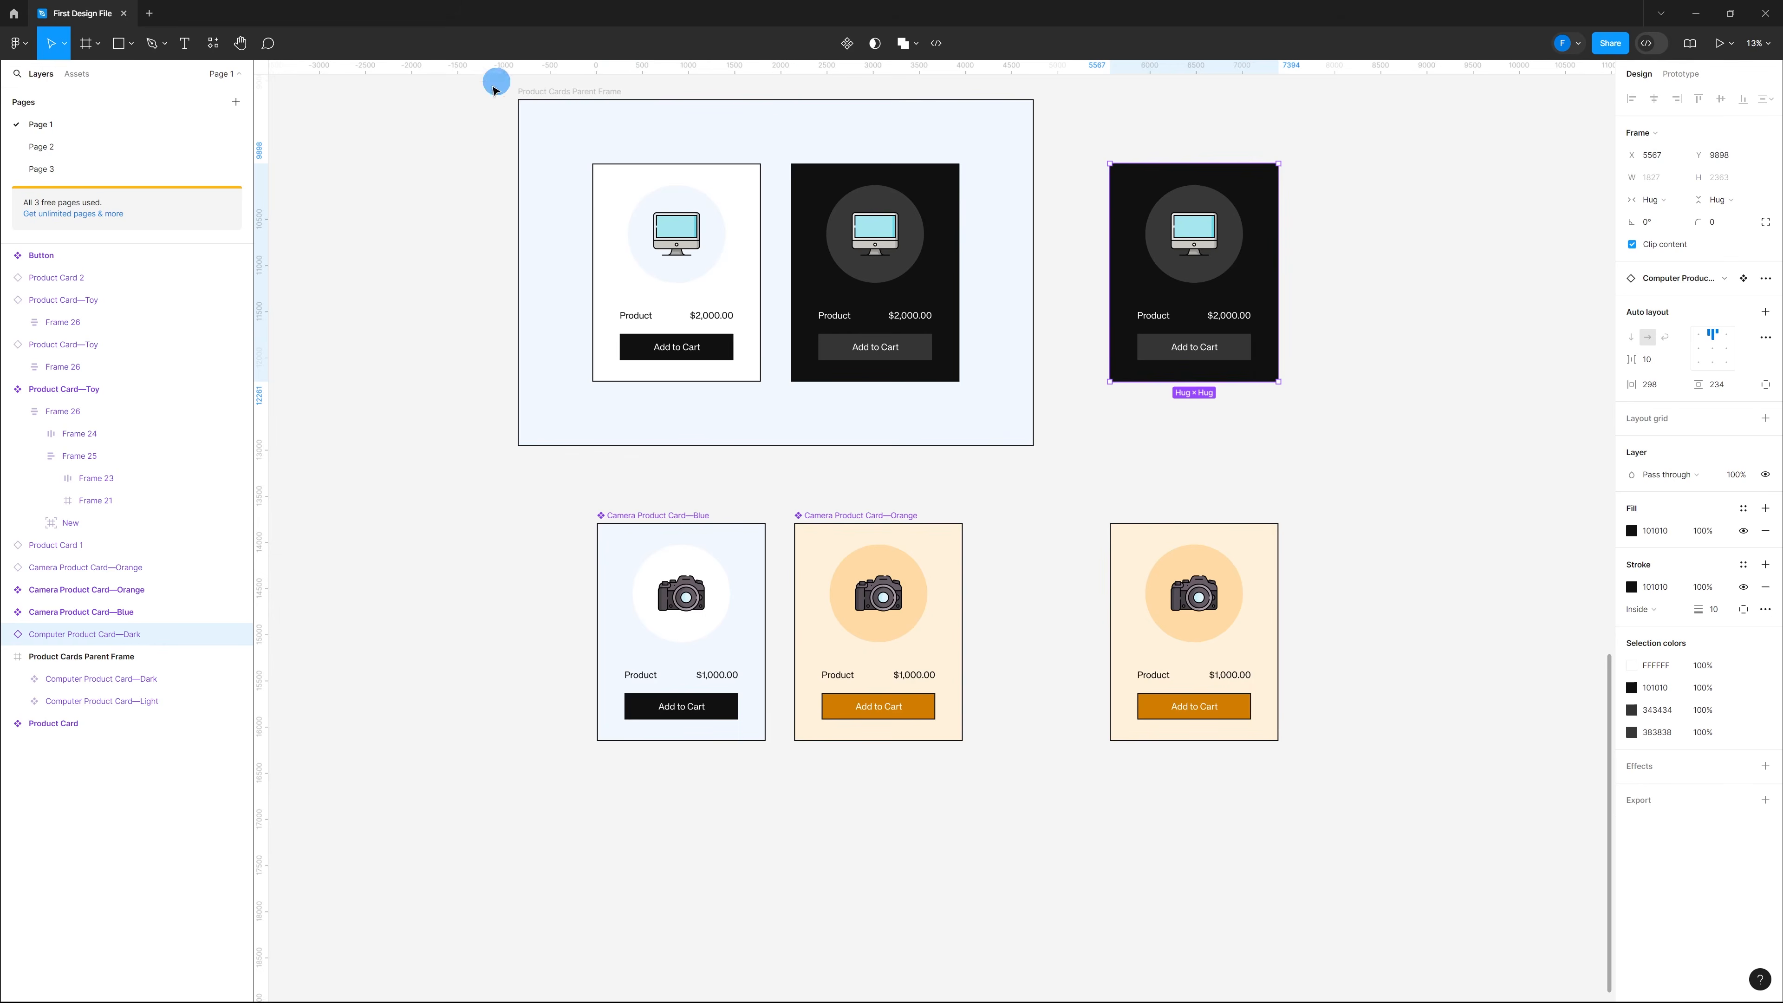
click(1097, 472)
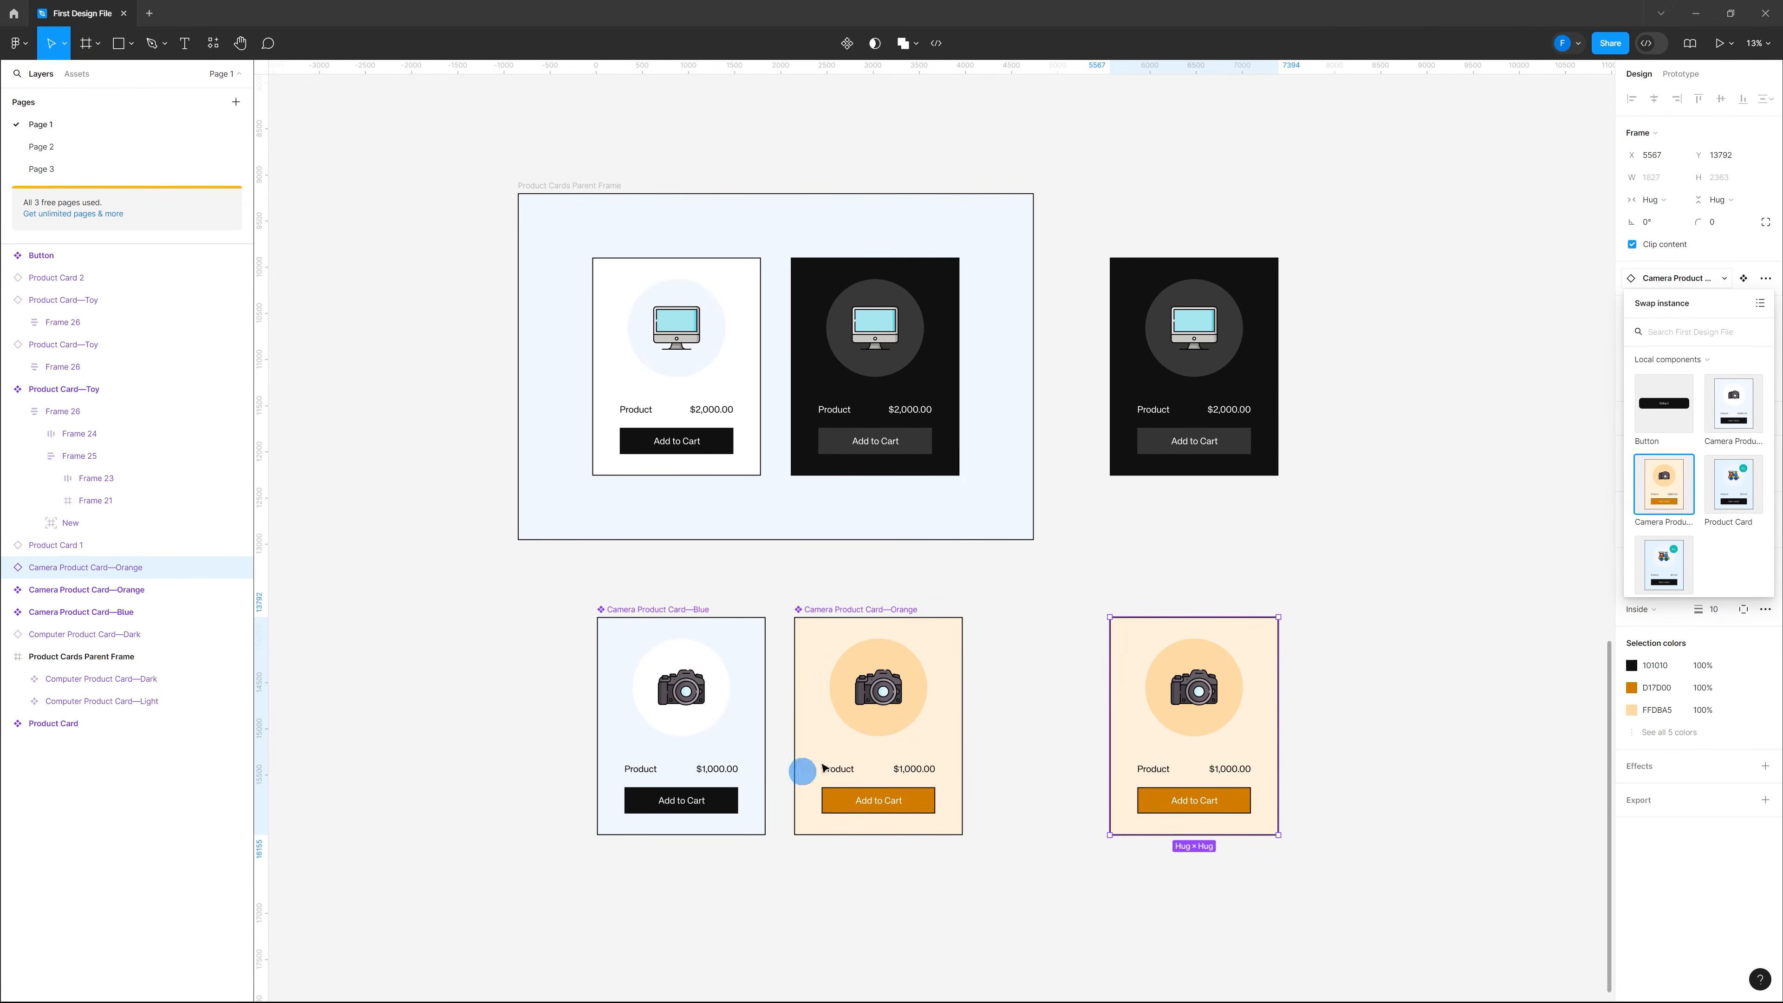
click(1254, 300)
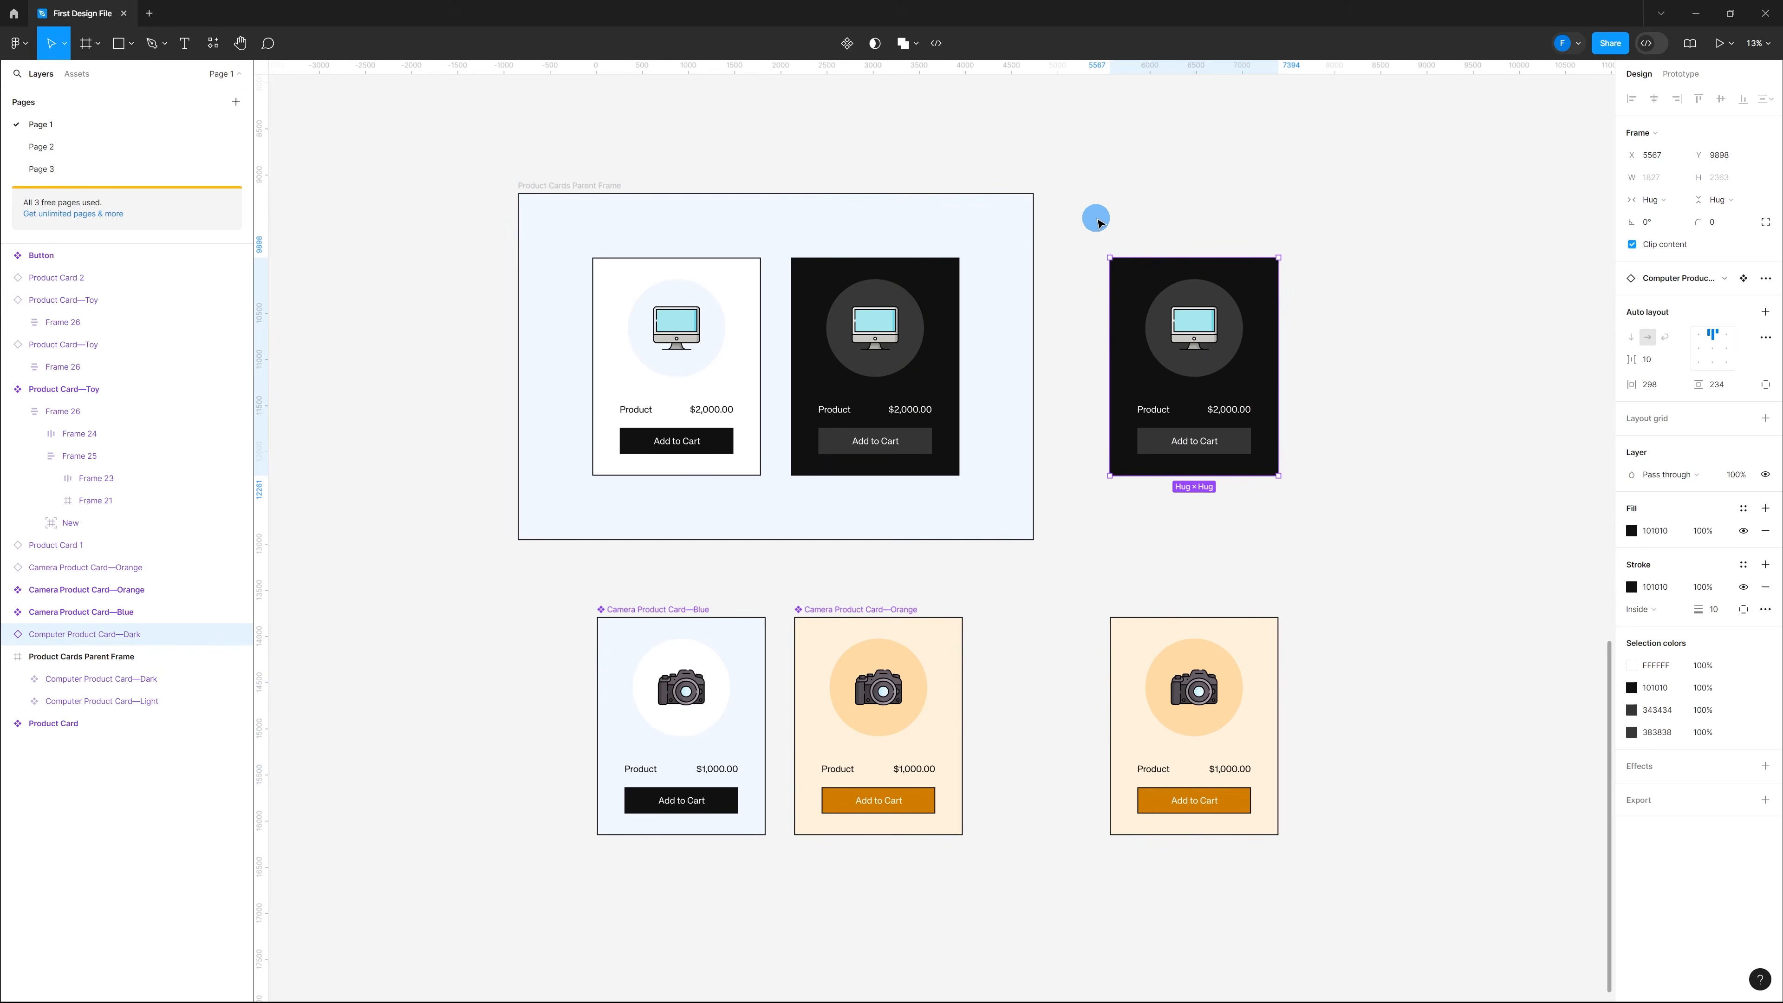
click(493, 485)
click(1000, 600)
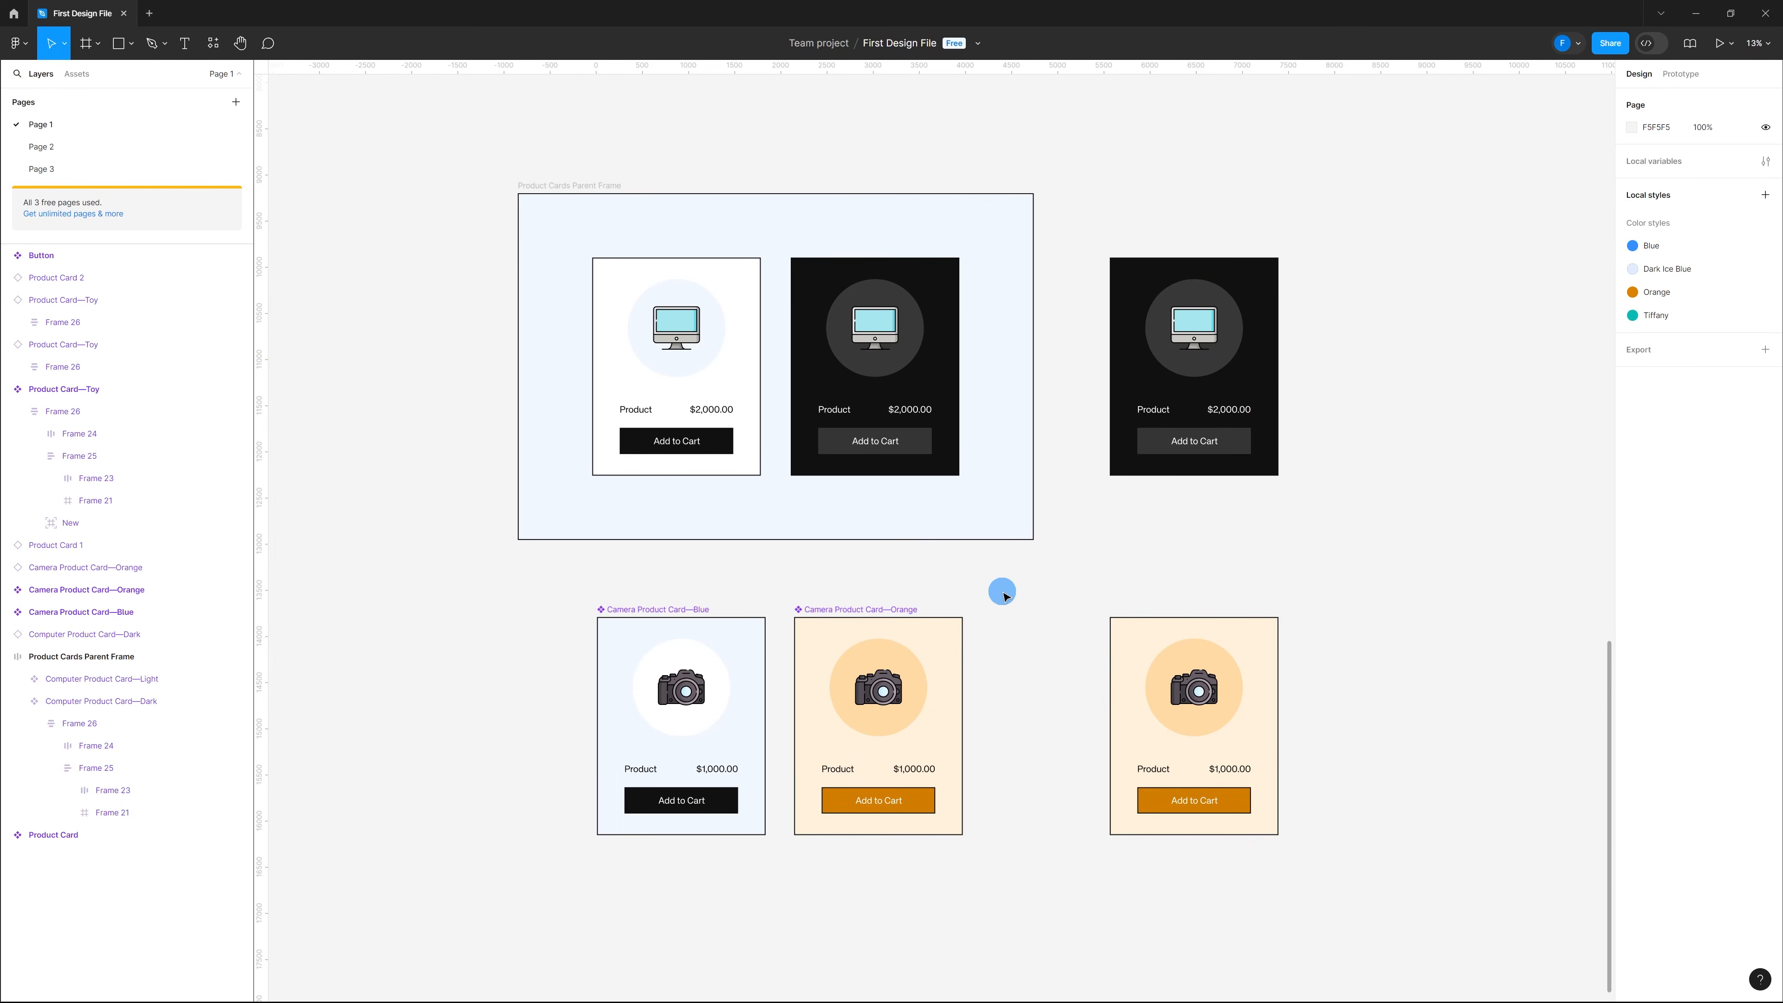
Step: Draw a frame about 1064 × 702 above the gap beside the orange camera component and fill it with the Blue colour style
key(f)
drag(983, 578, 1081, 644)
click(1144, 567)
click(1009, 571)
click(1631, 403)
click(1521, 405)
click(1487, 493)
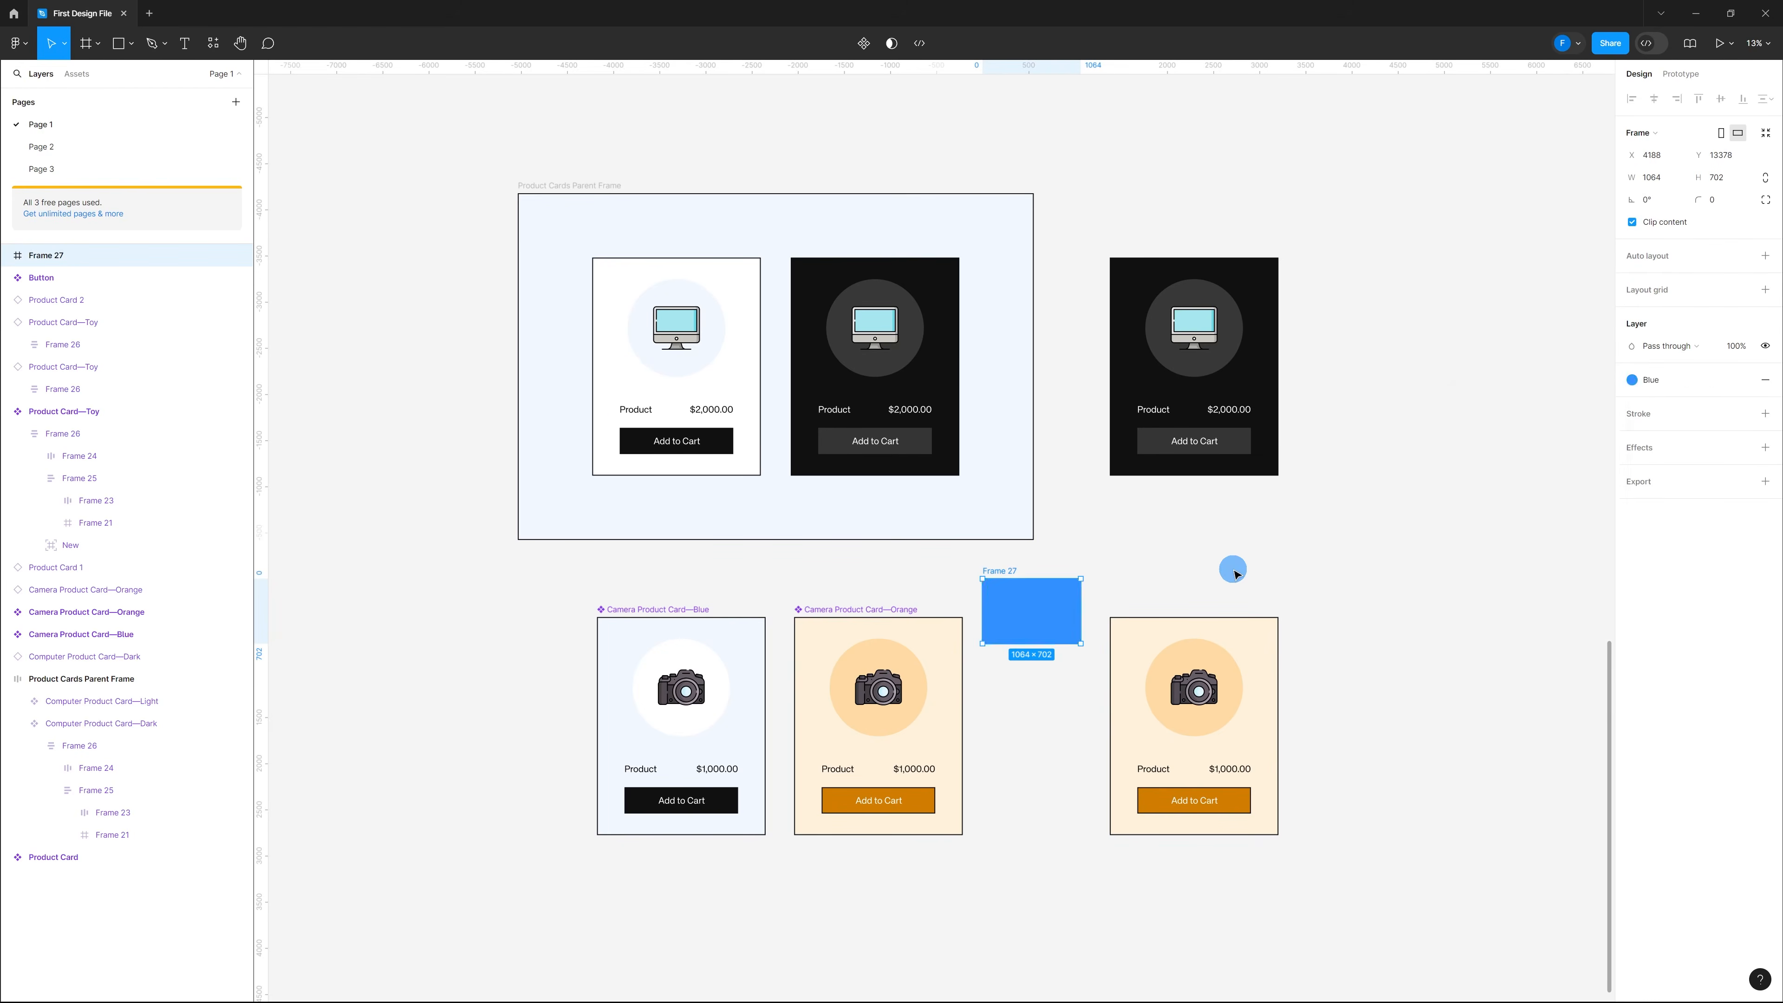
click(1233, 570)
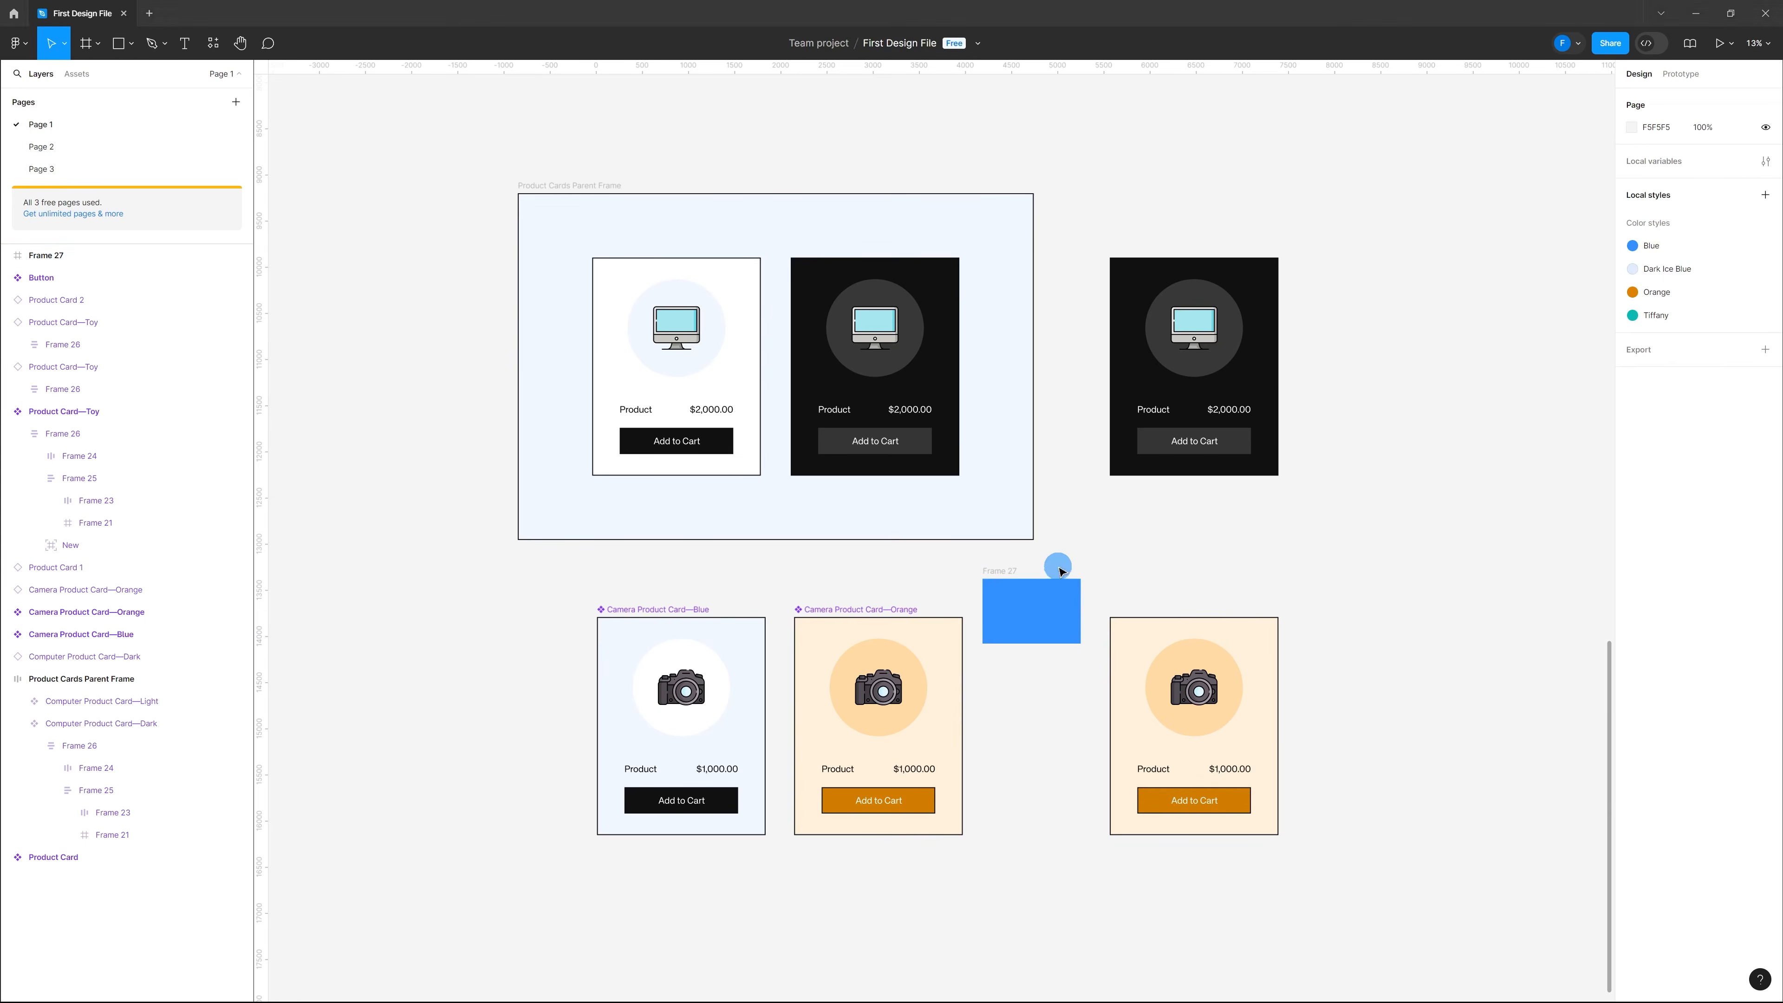
Step: Turn the blue frame into a component and move it to the left of Camera Product Card—Blue
click(1008, 573)
click(1014, 573)
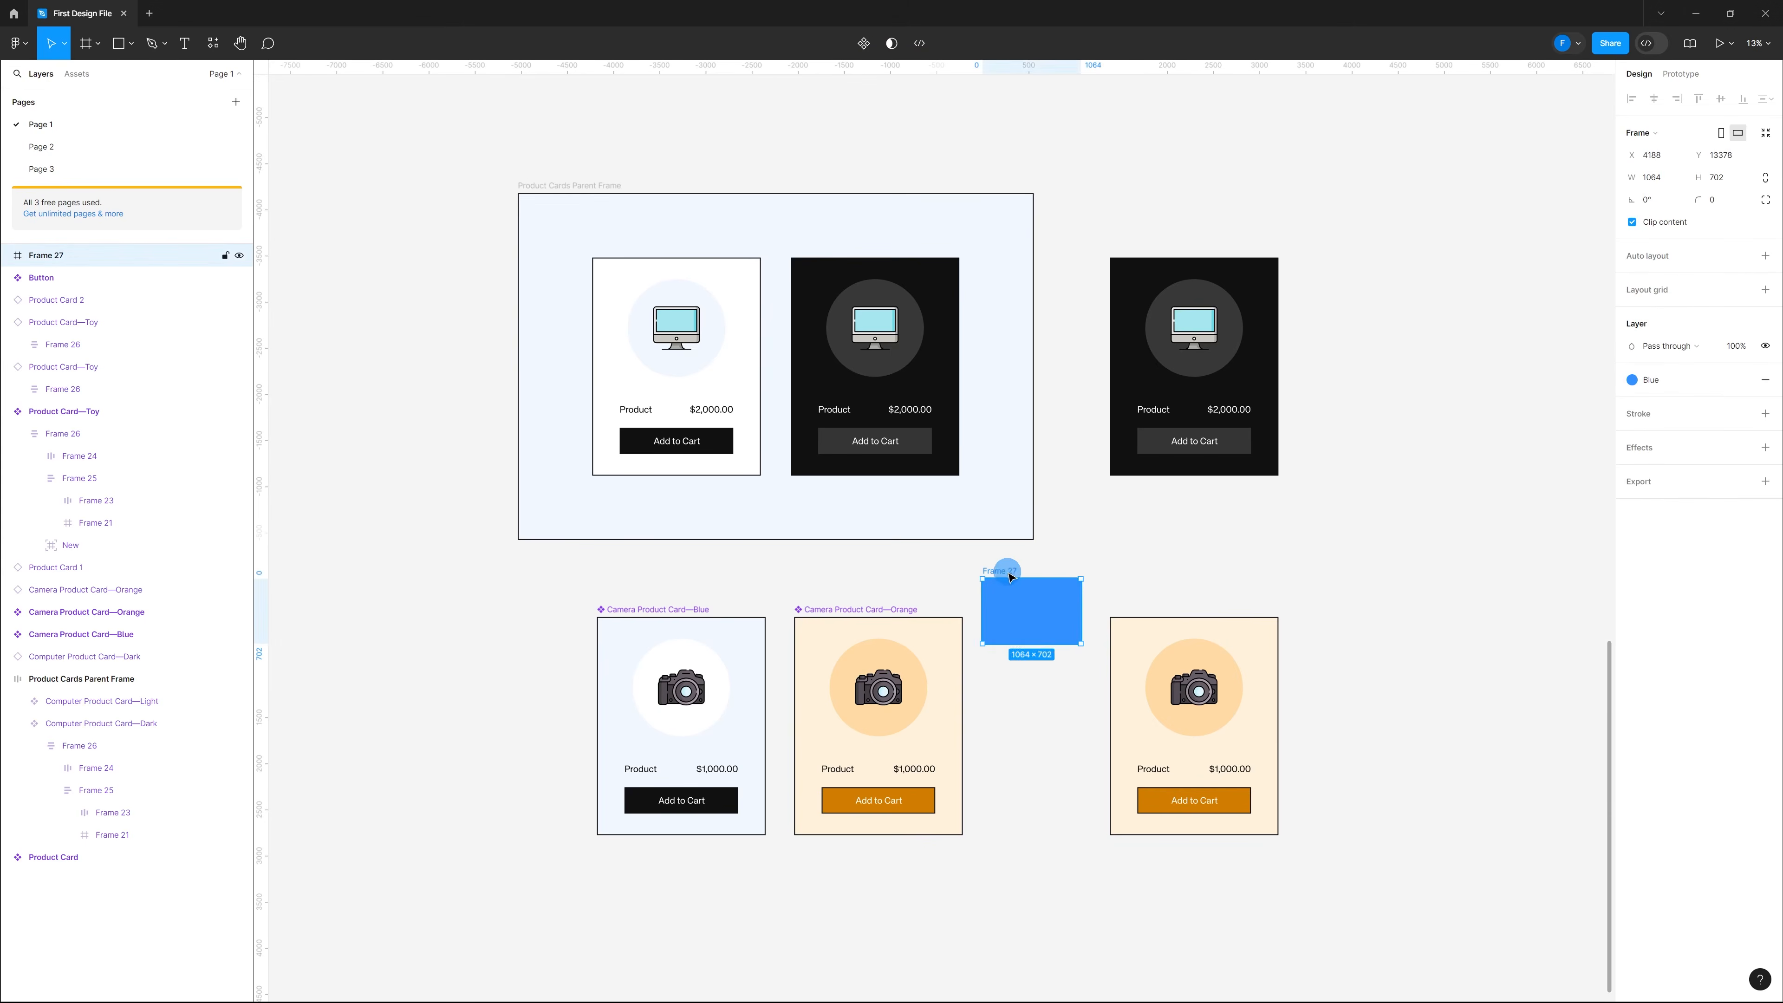
right_click(1011, 577)
click(1053, 808)
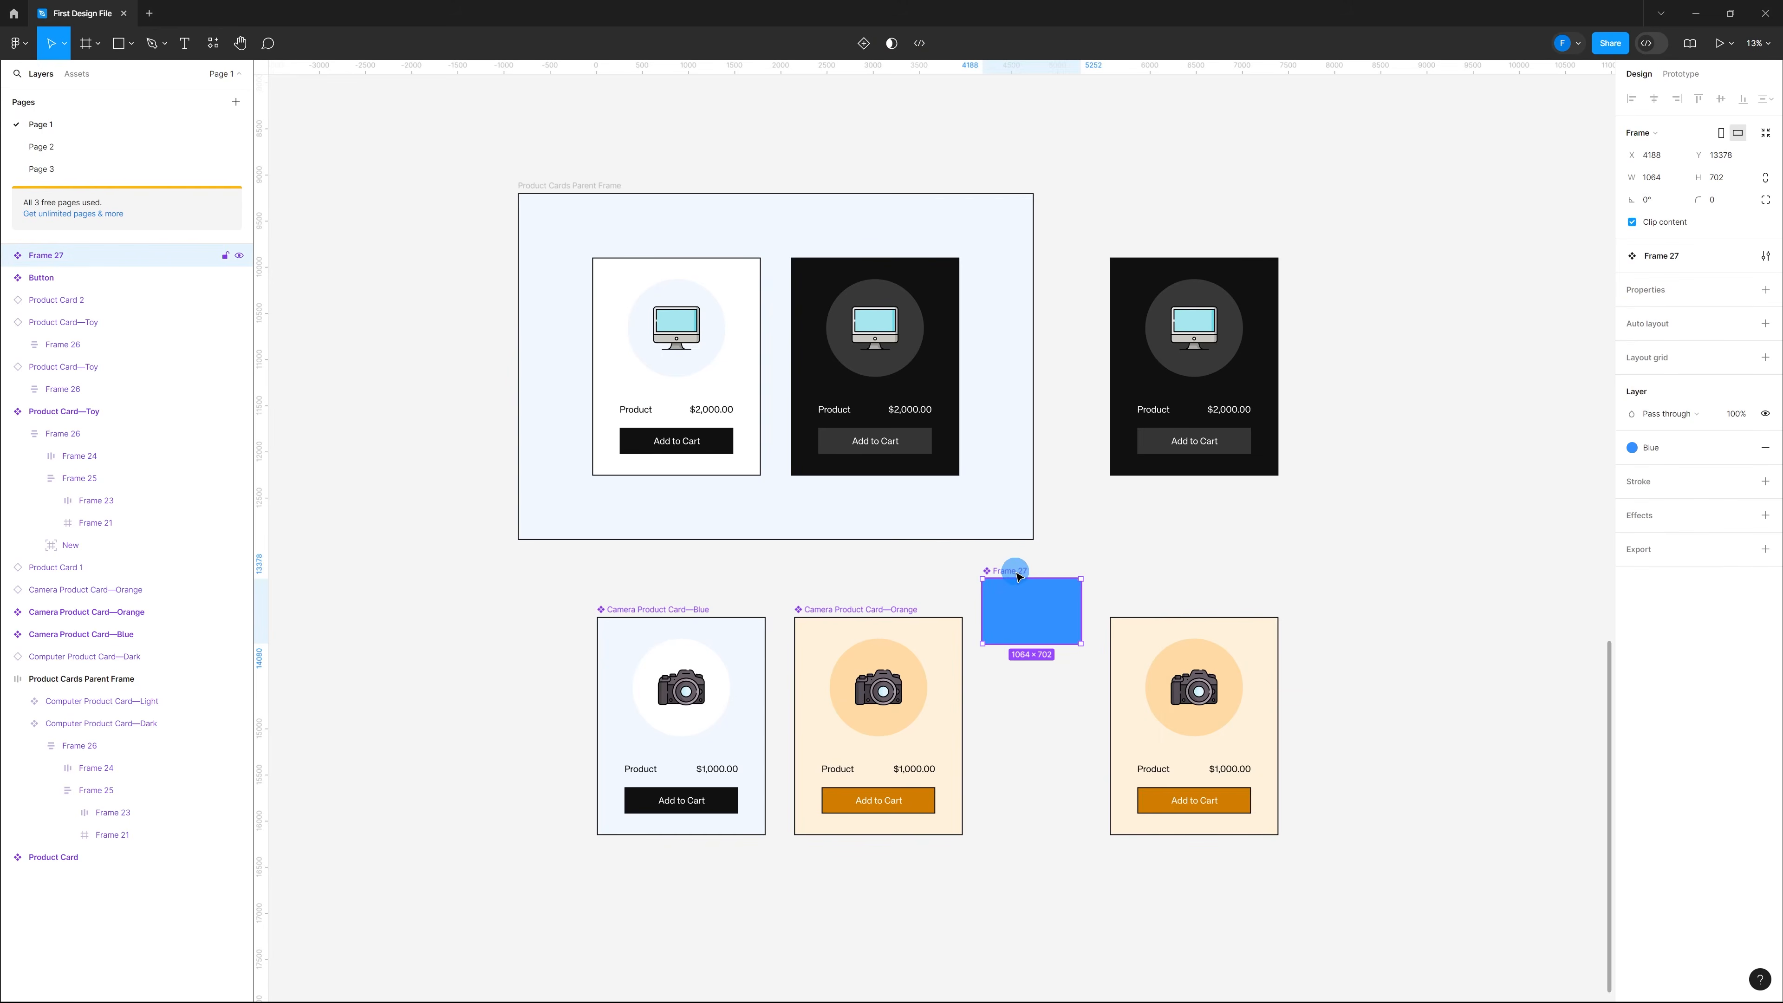
mouse_move(1020, 575)
mouse_down()
mouse_move(1003, 618)
mouse_move(1058, 549)
mouse_move(1059, 581)
mouse_move(1023, 618)
mouse_move(1019, 577)
mouse_up()
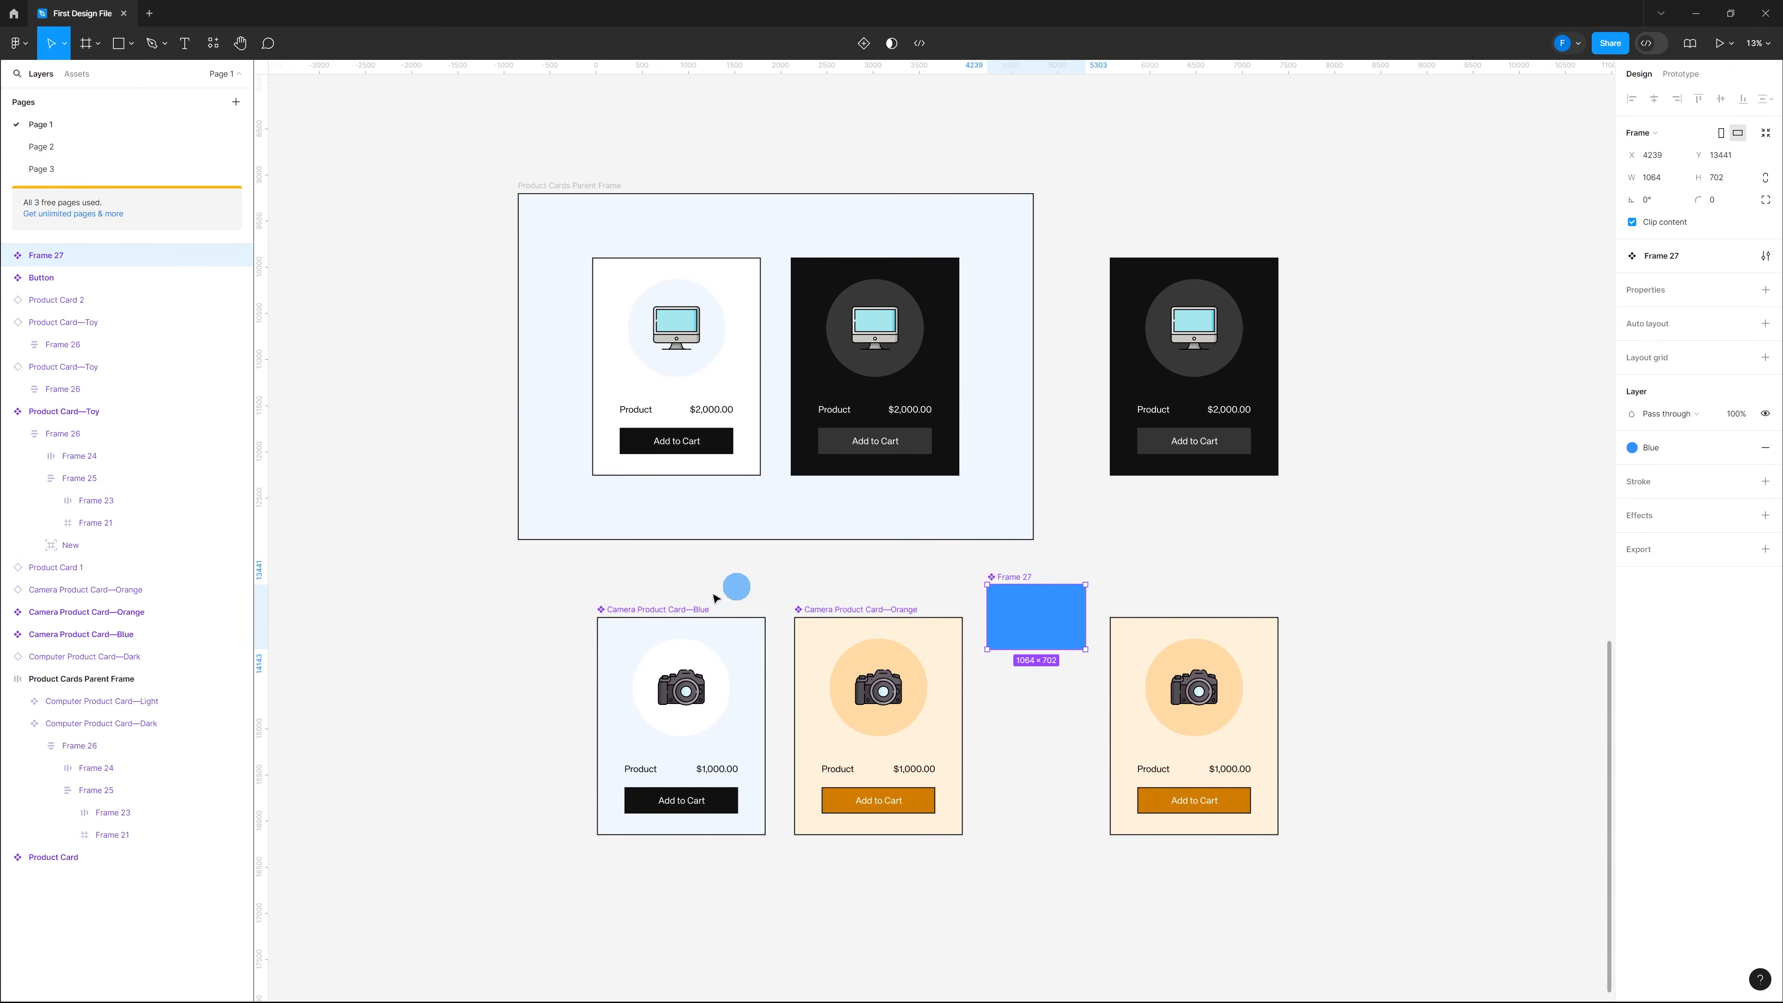
drag(1023, 578, 547, 605)
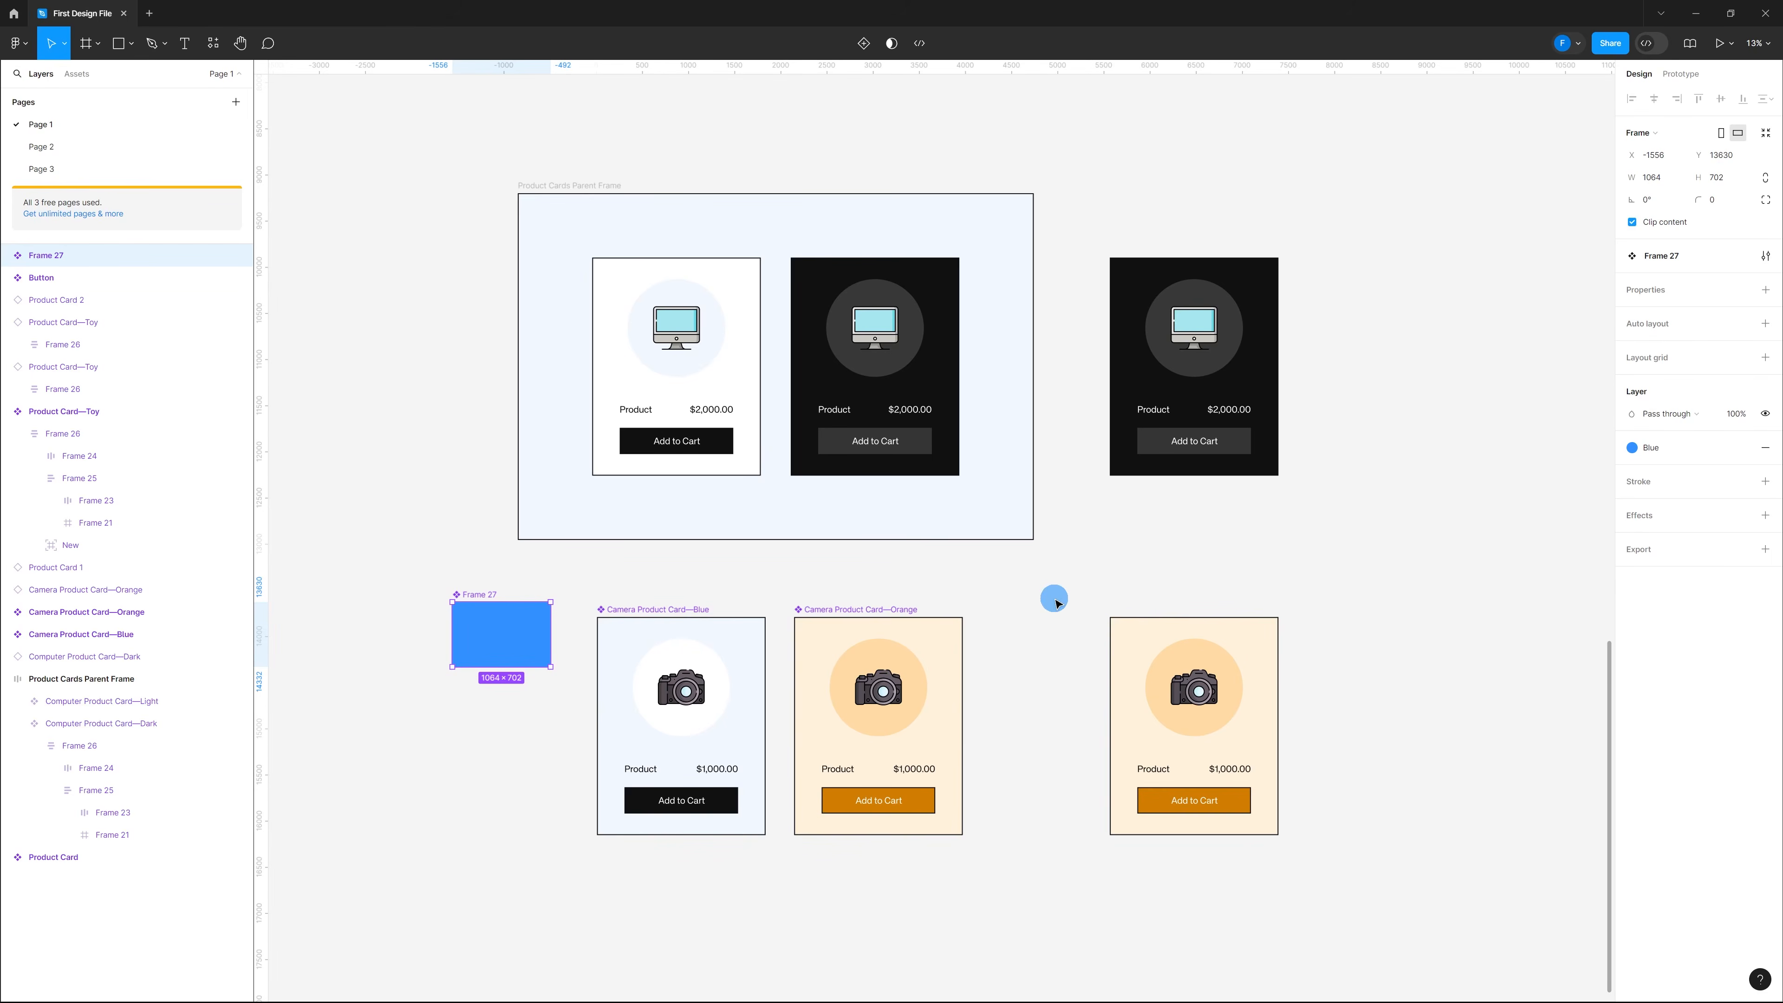
Step: Check which local components are available for swapping the separate orange camera card instance
click(1266, 635)
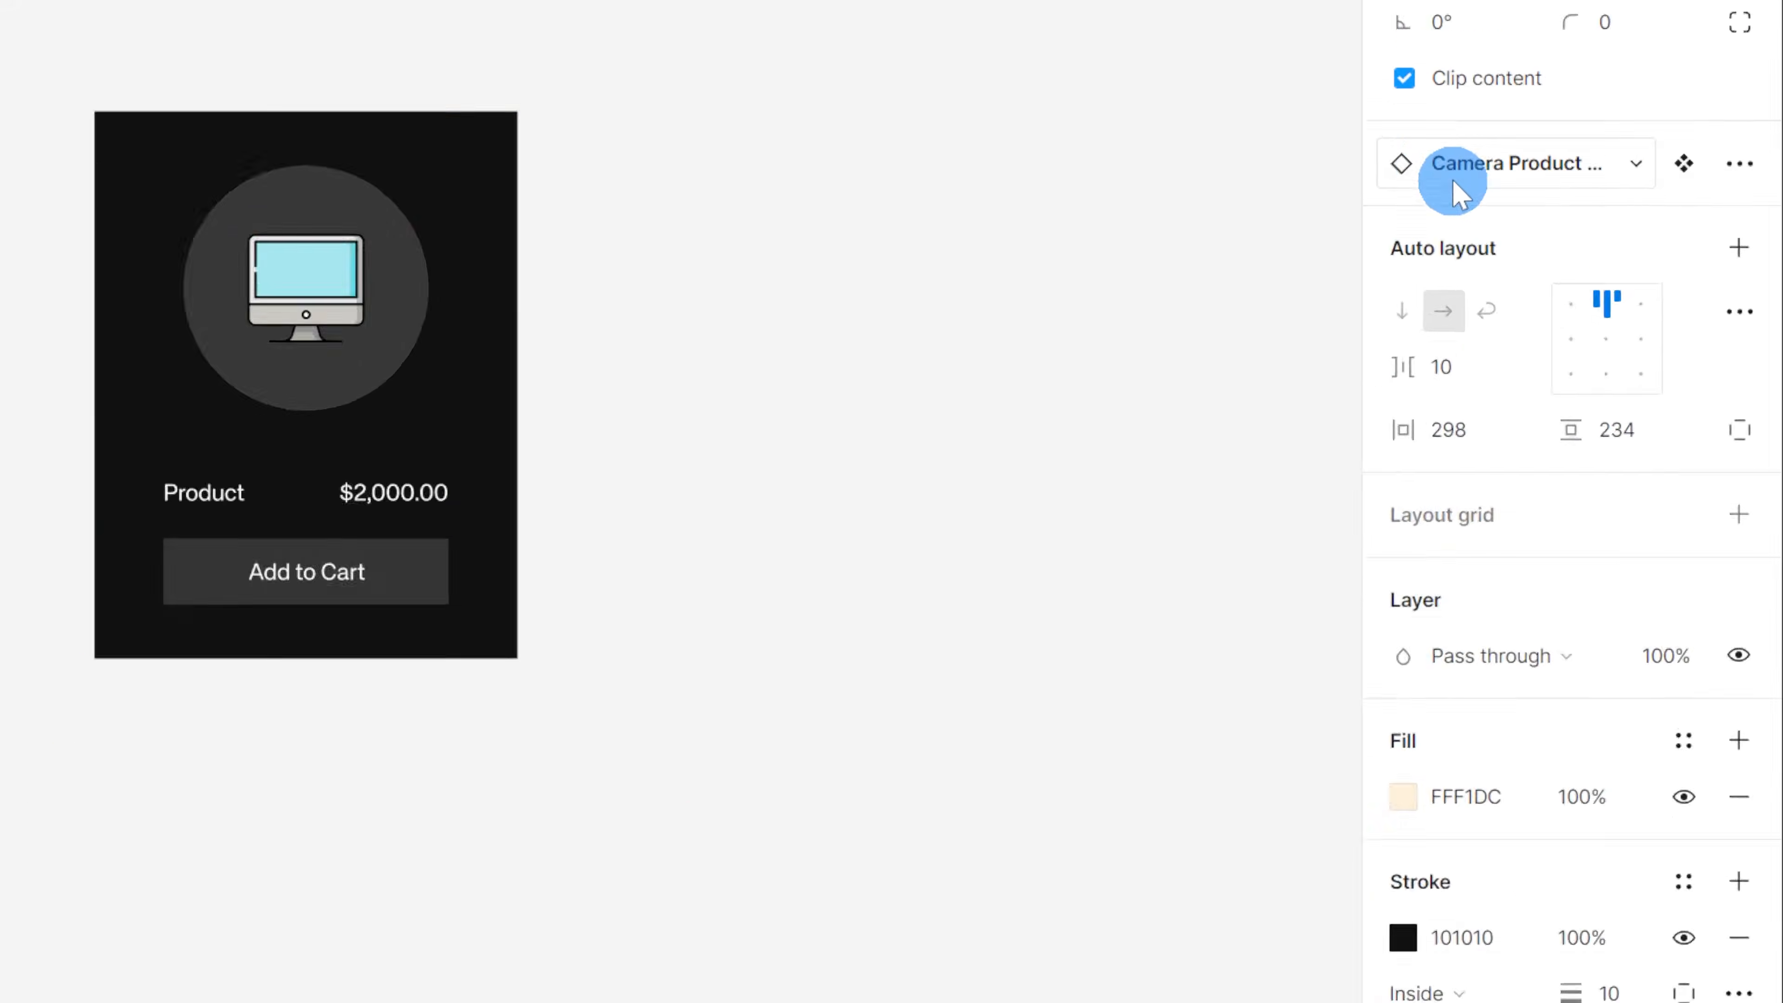
click(1646, 279)
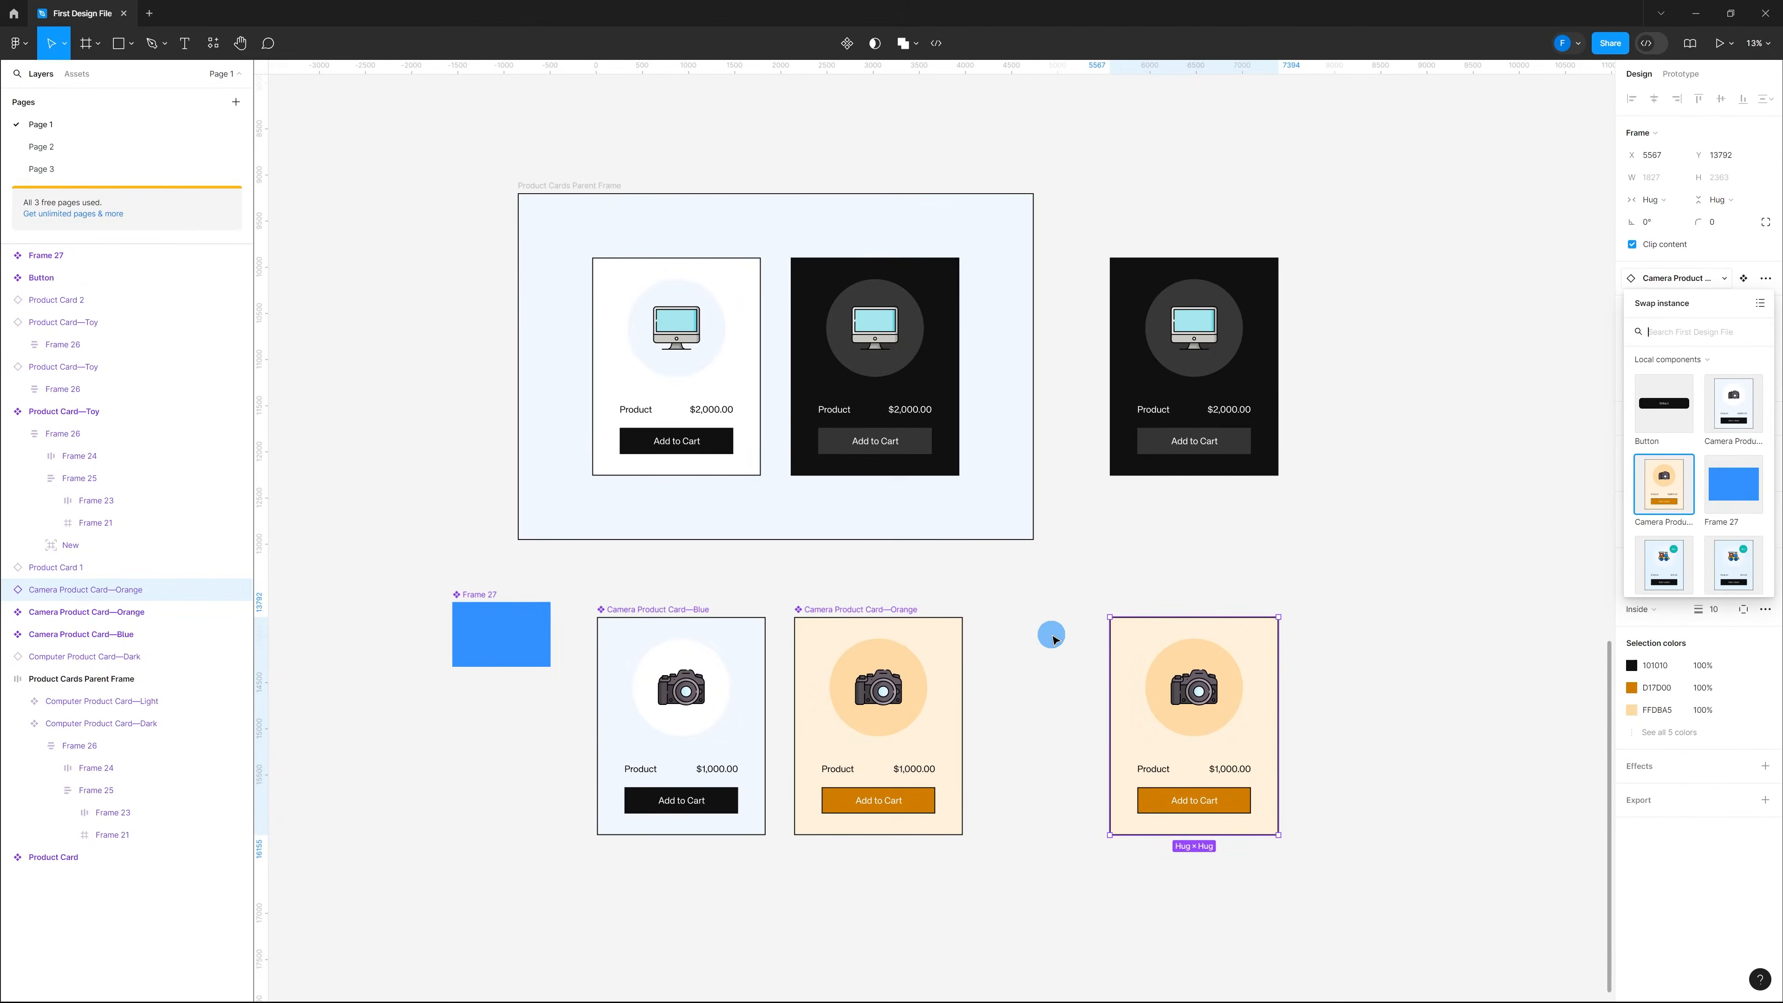
click(533, 330)
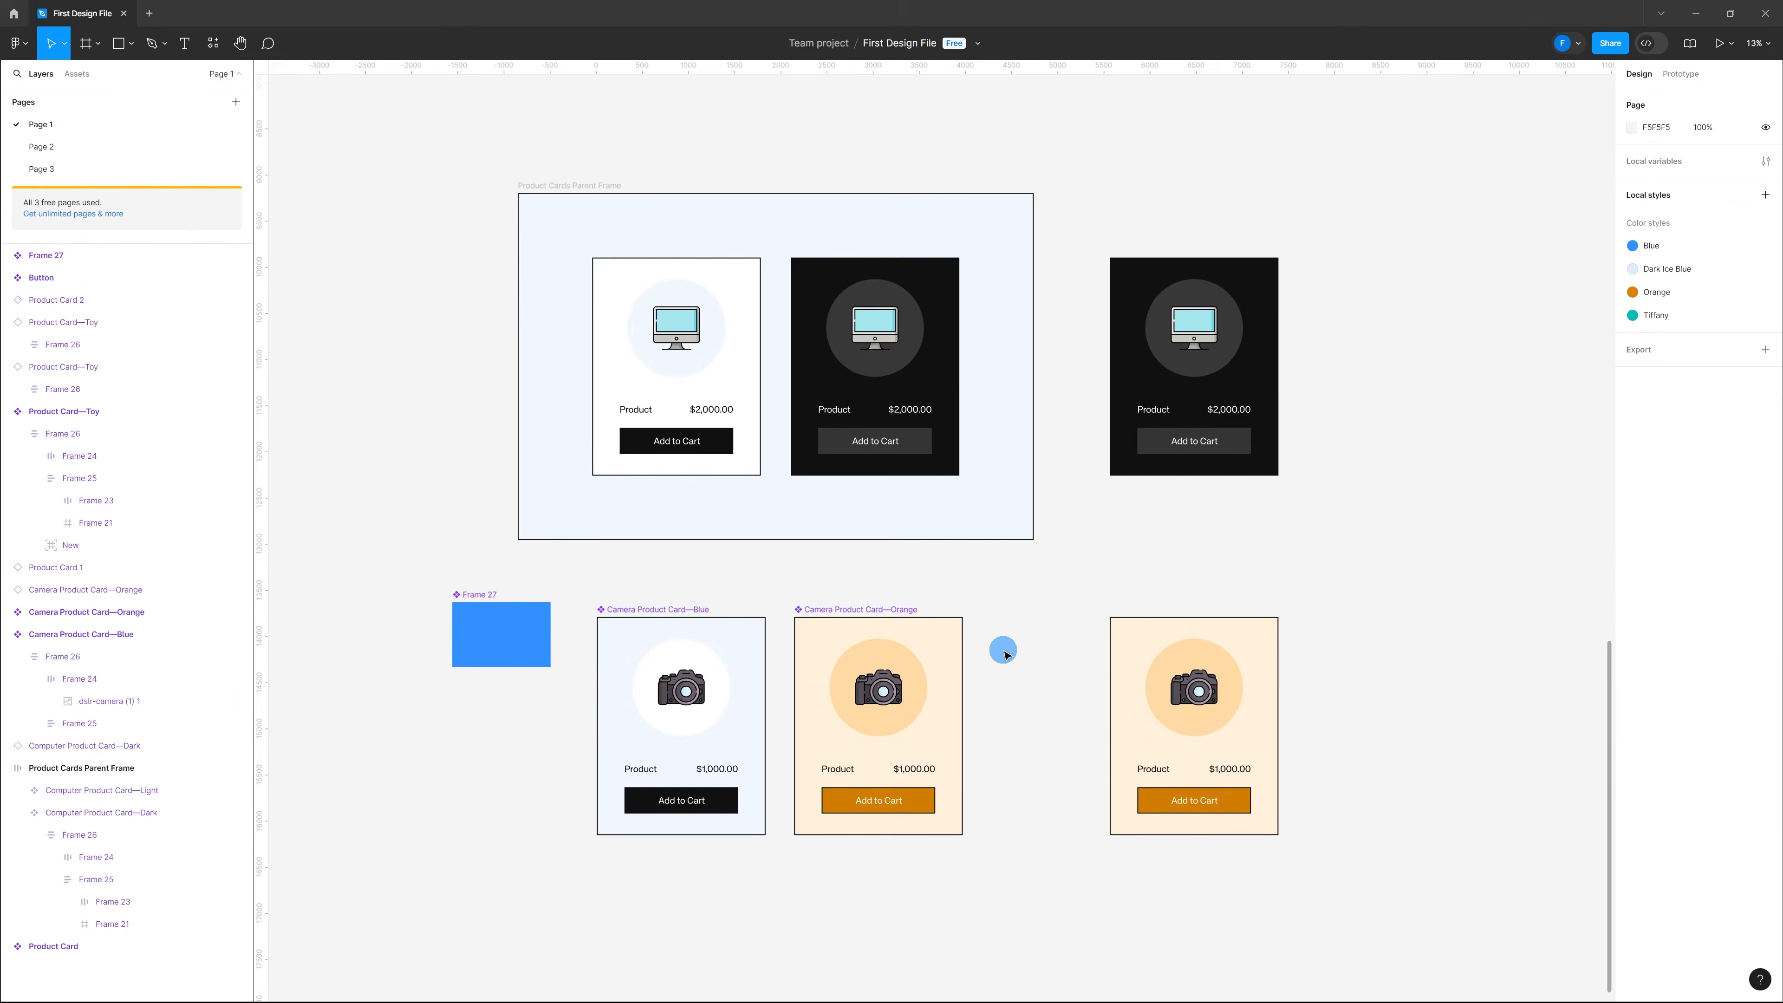
Step: Swap the separate orange camera card instance to the Frame 27 component and undo the swap
click(1116, 629)
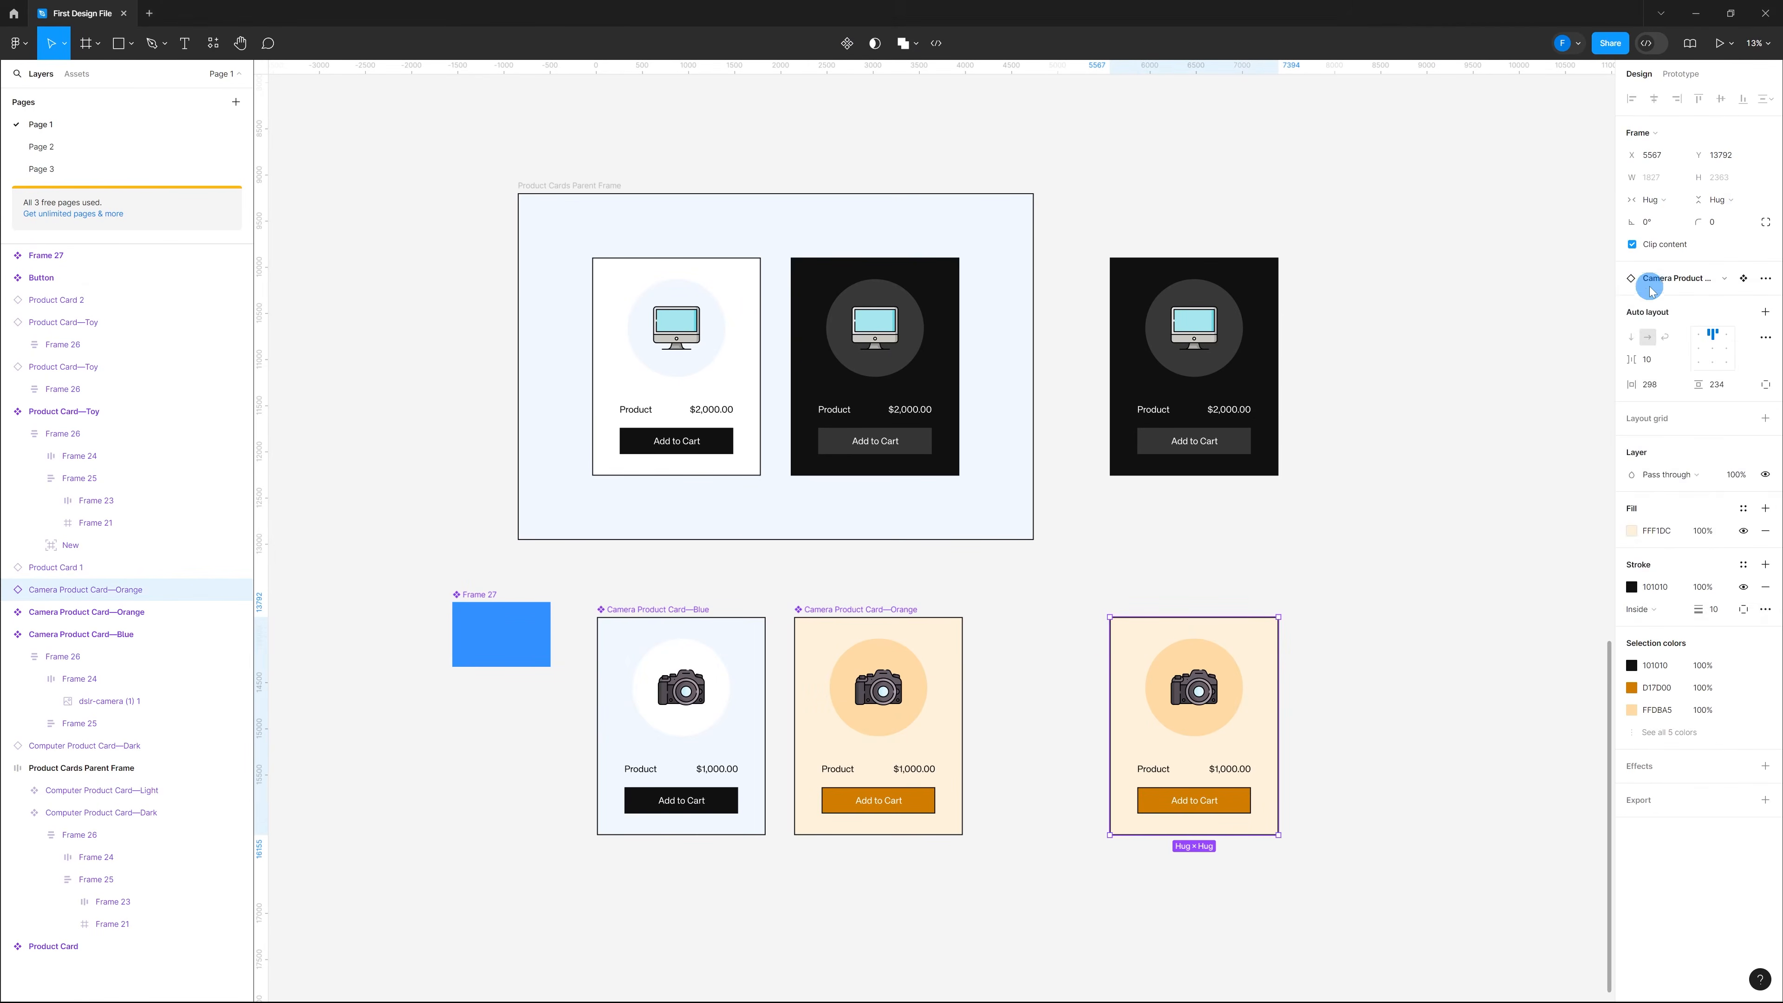
click(1650, 294)
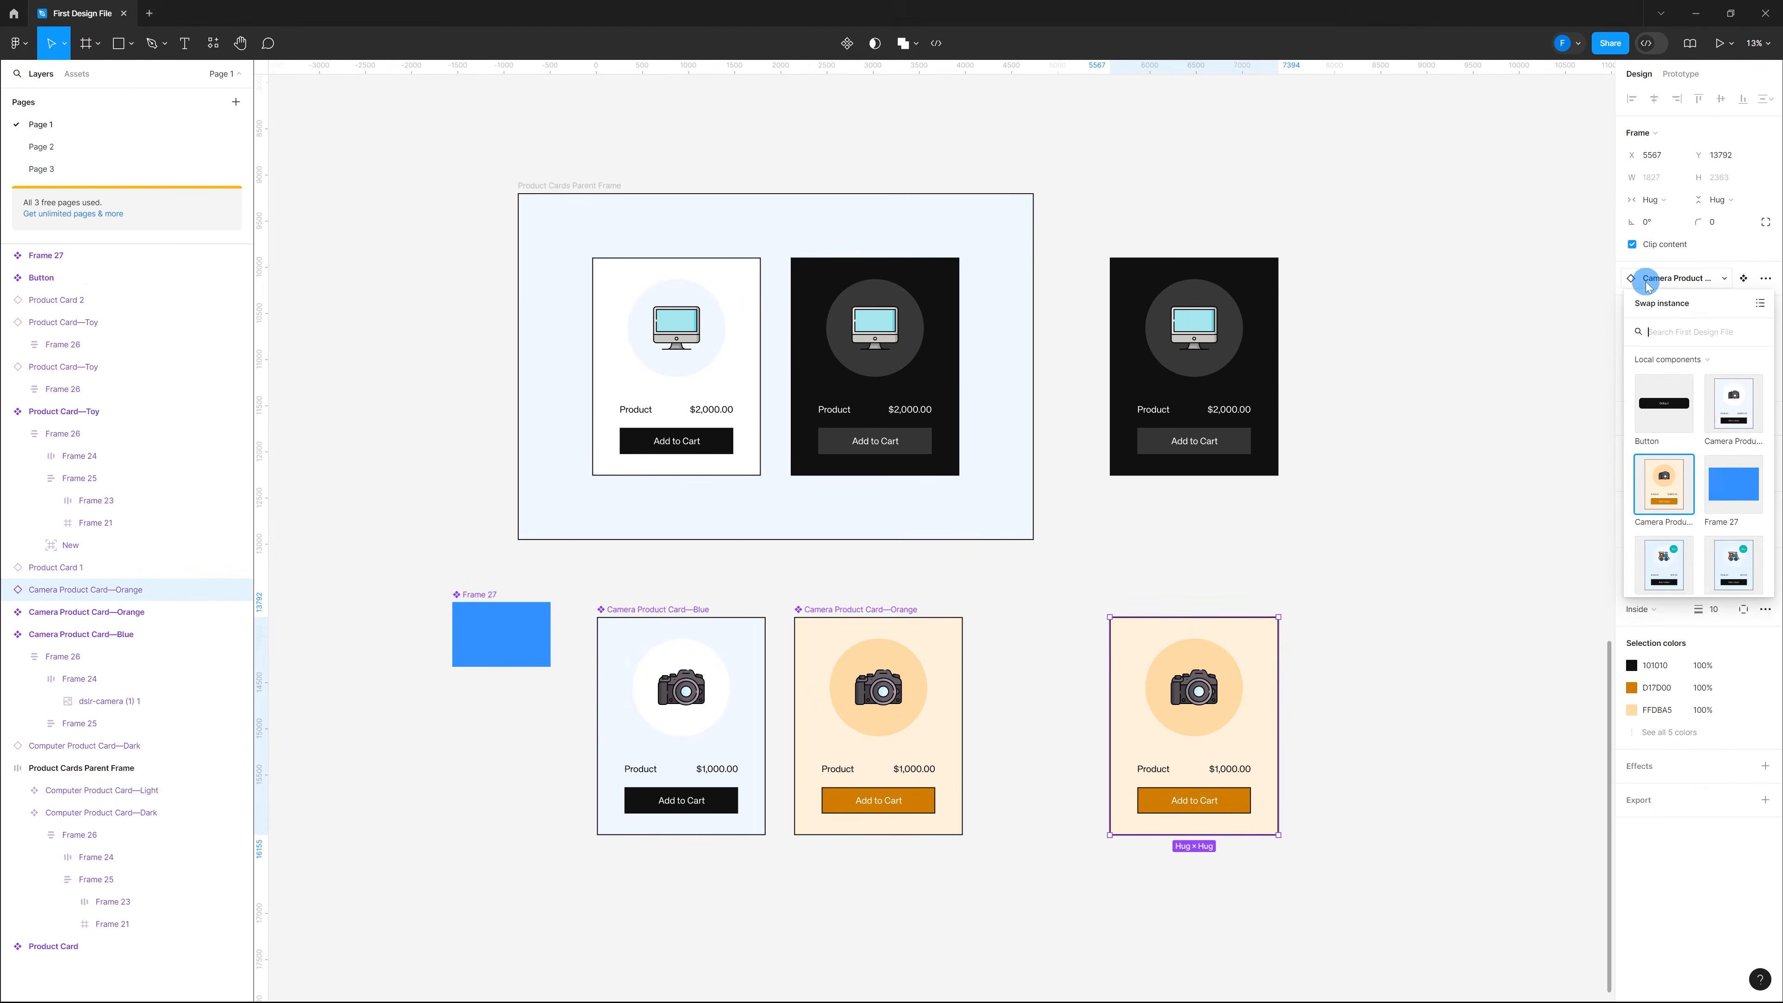
click(1729, 498)
click(1425, 595)
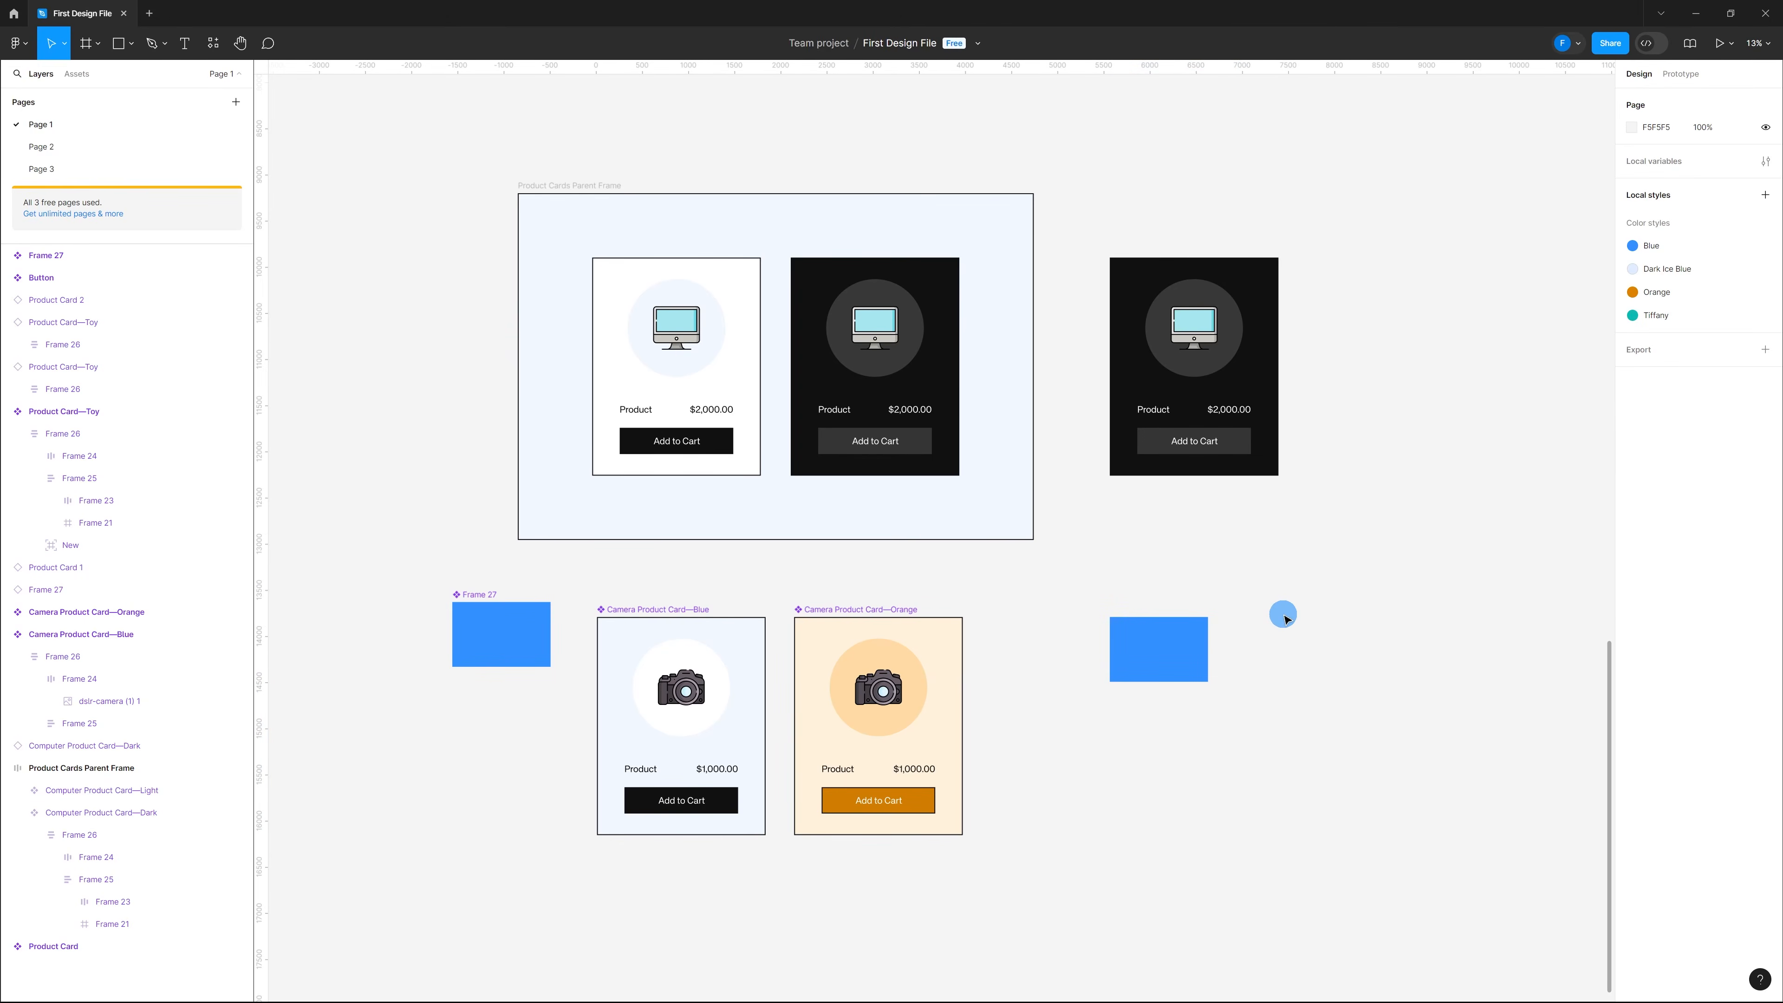
key(ctrl+z)
key(ctrl+z)
click(1248, 570)
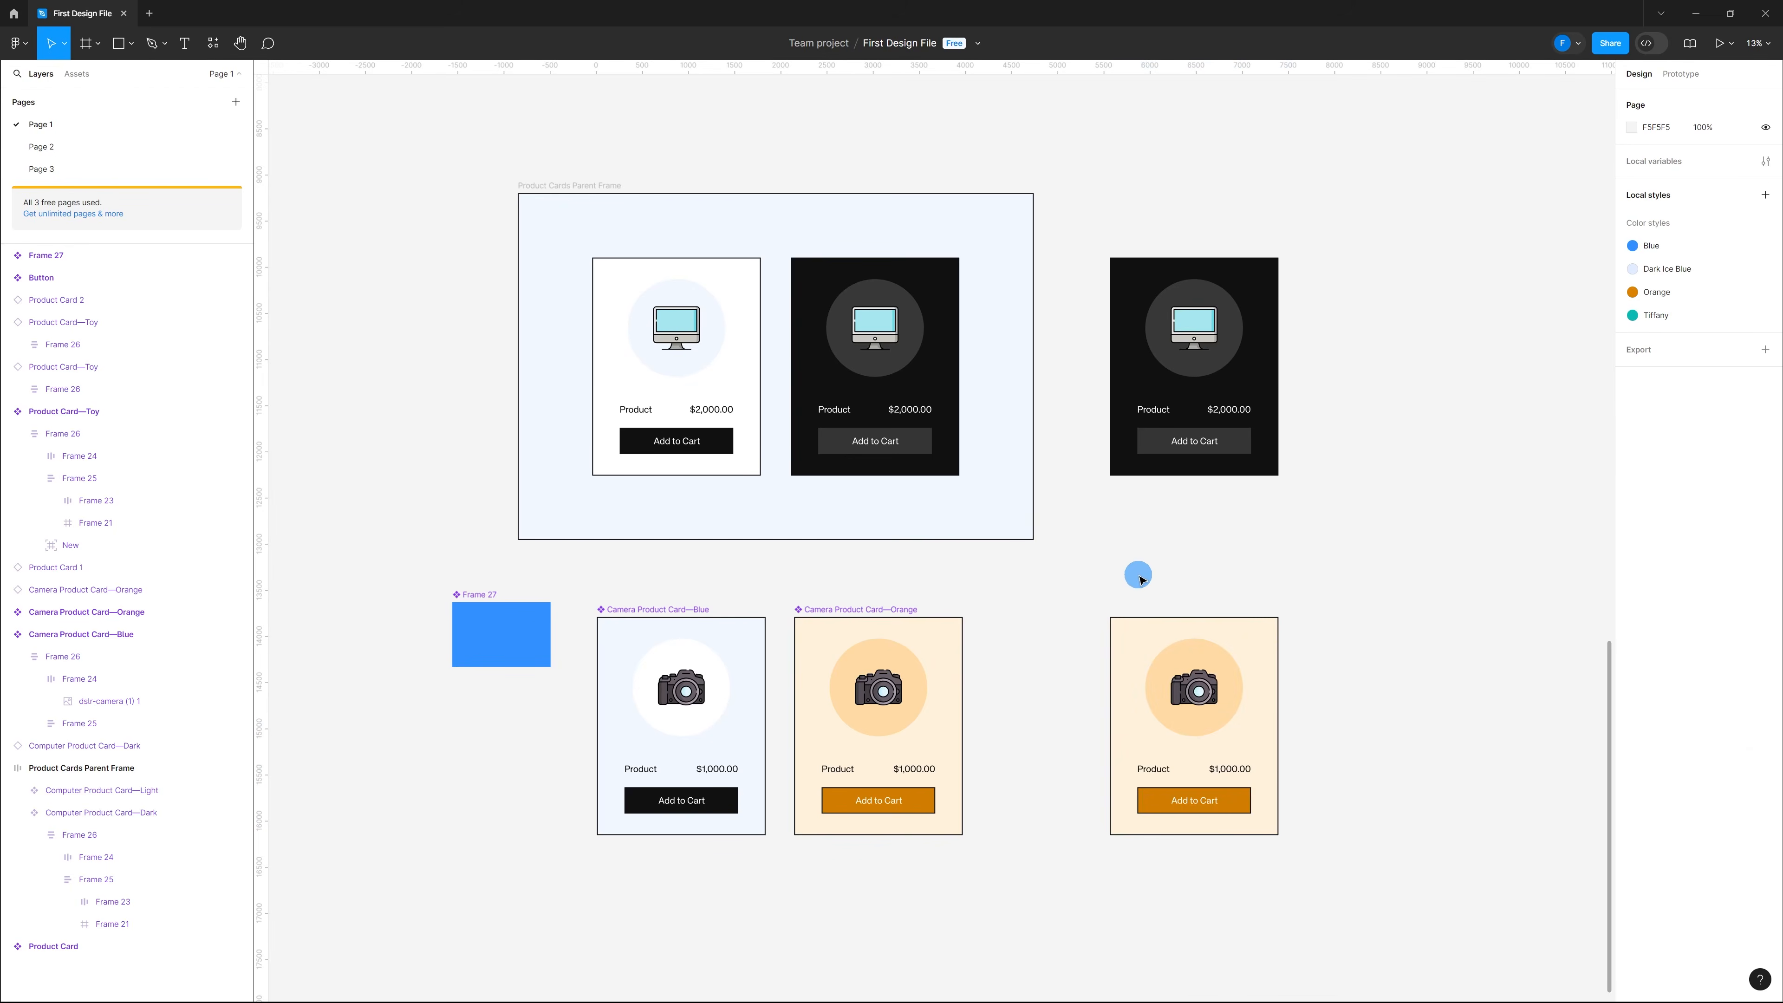
Step: Check which components the separate dark computer card instance can be swapped with
click(1257, 334)
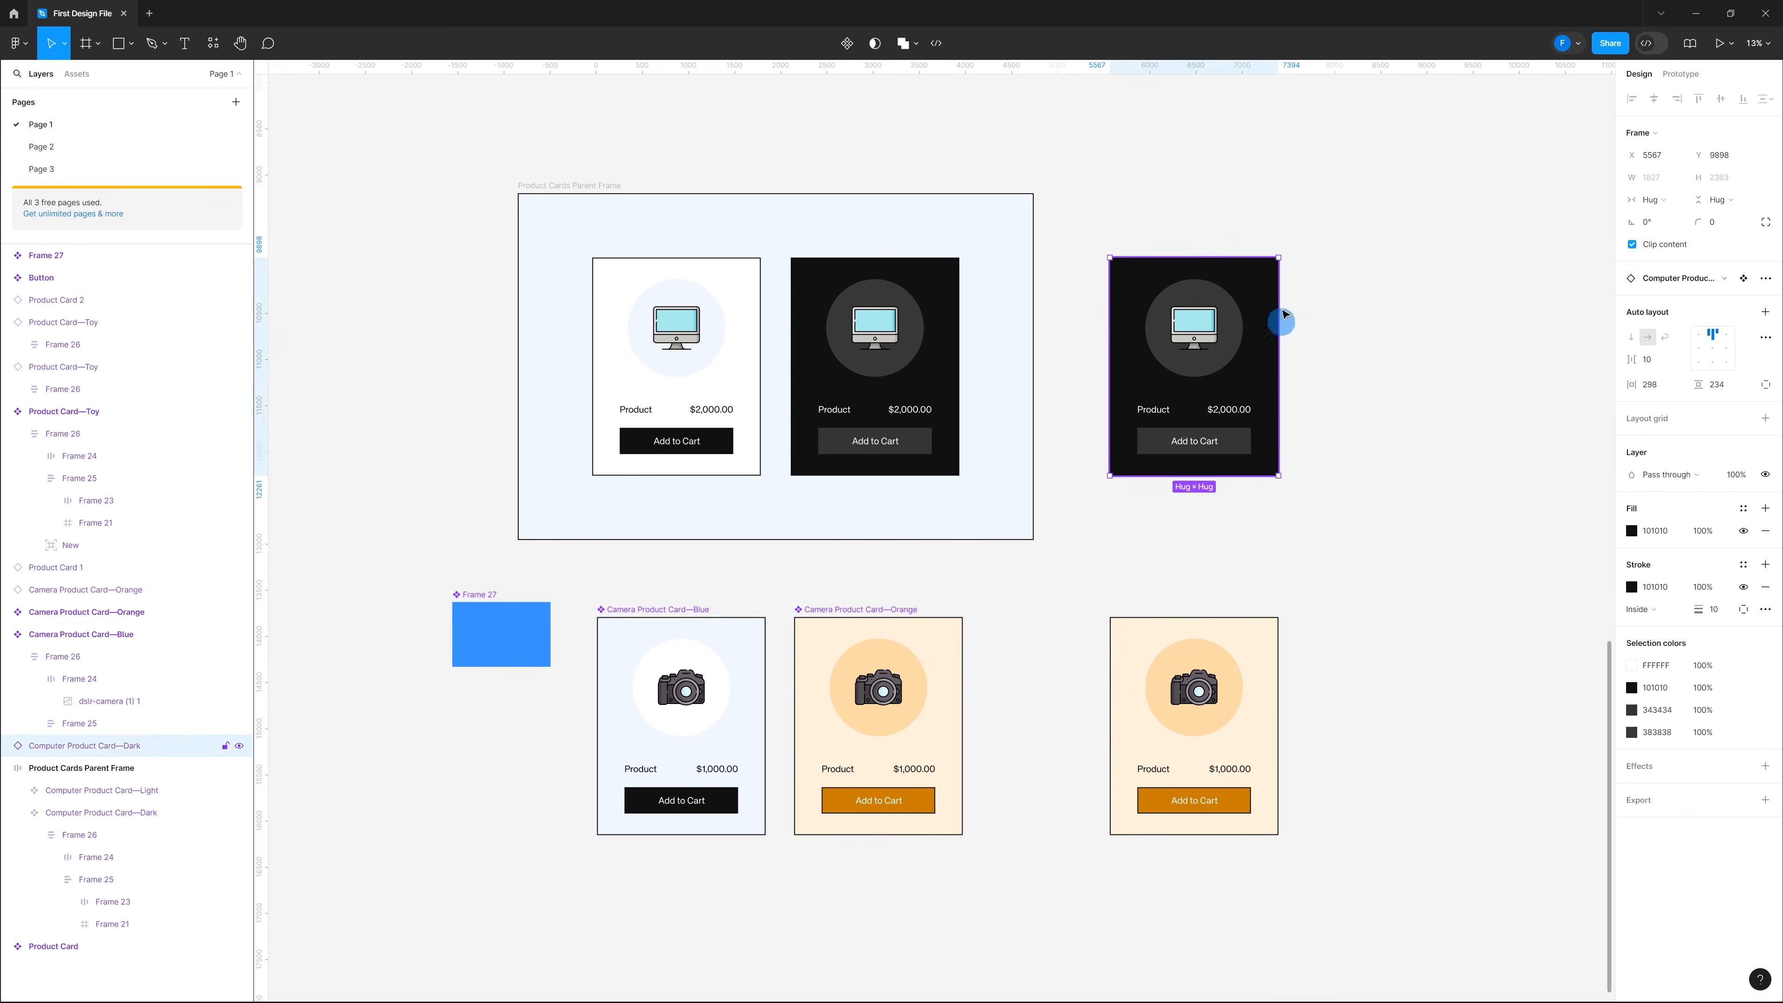
click(1649, 277)
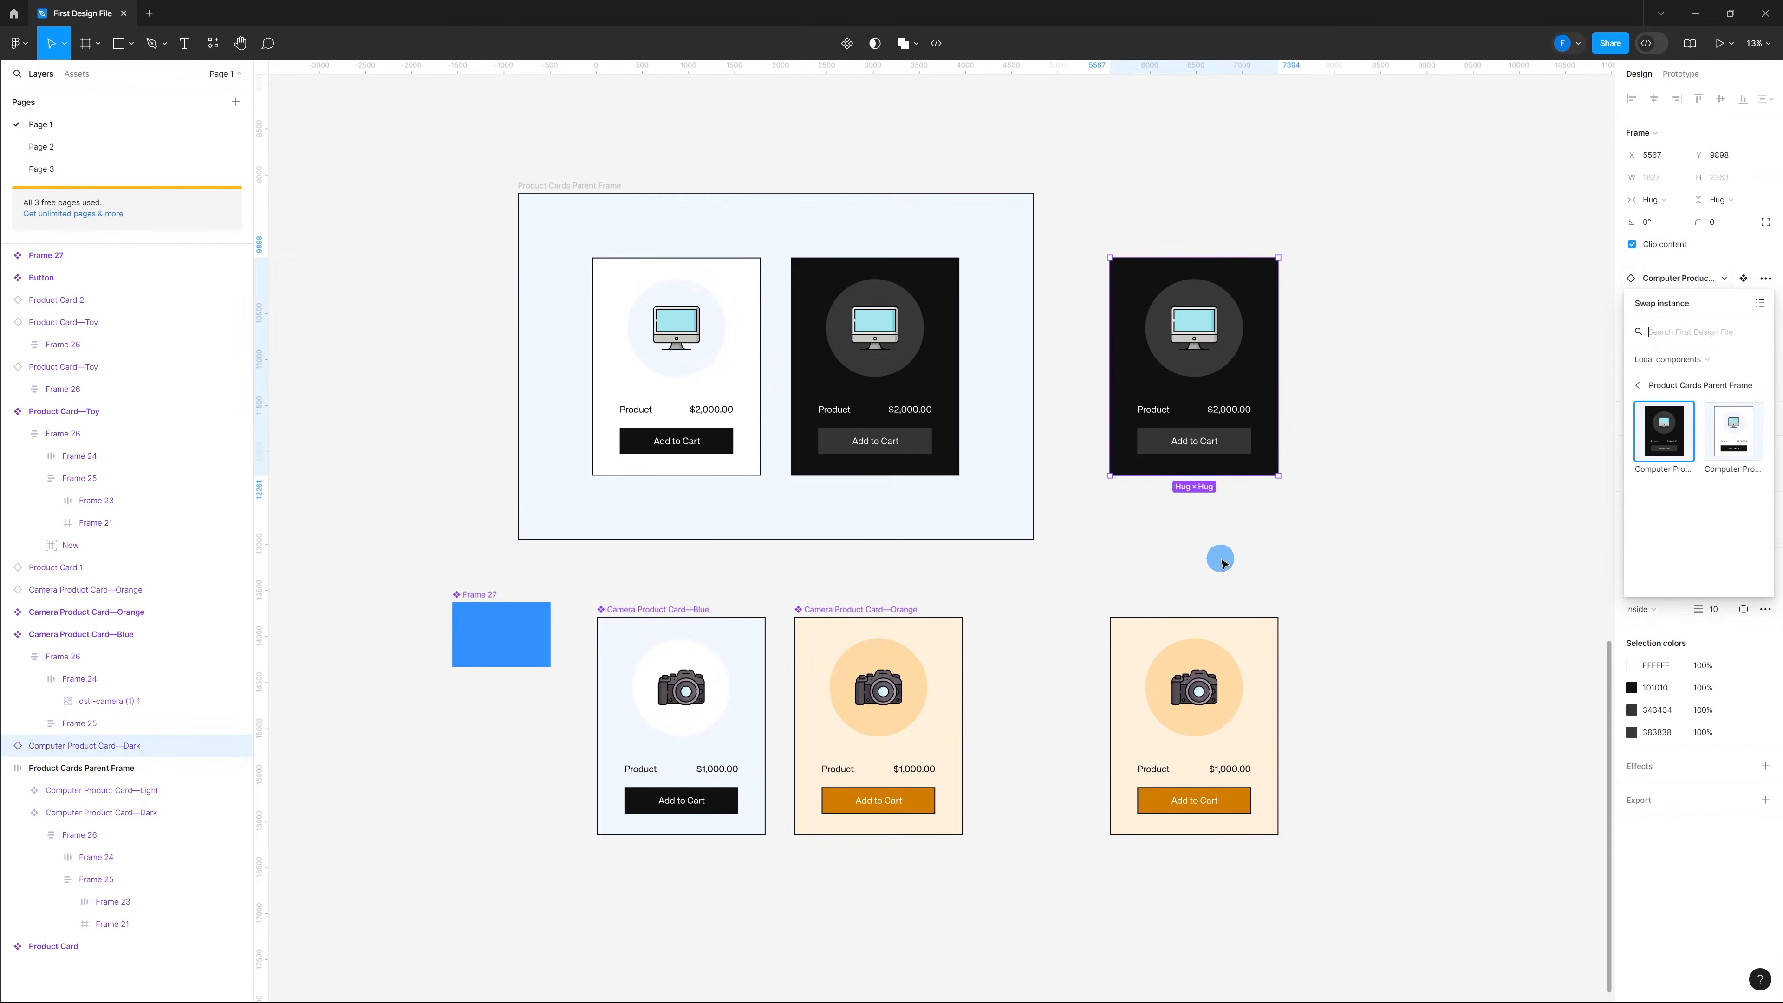
click(1223, 562)
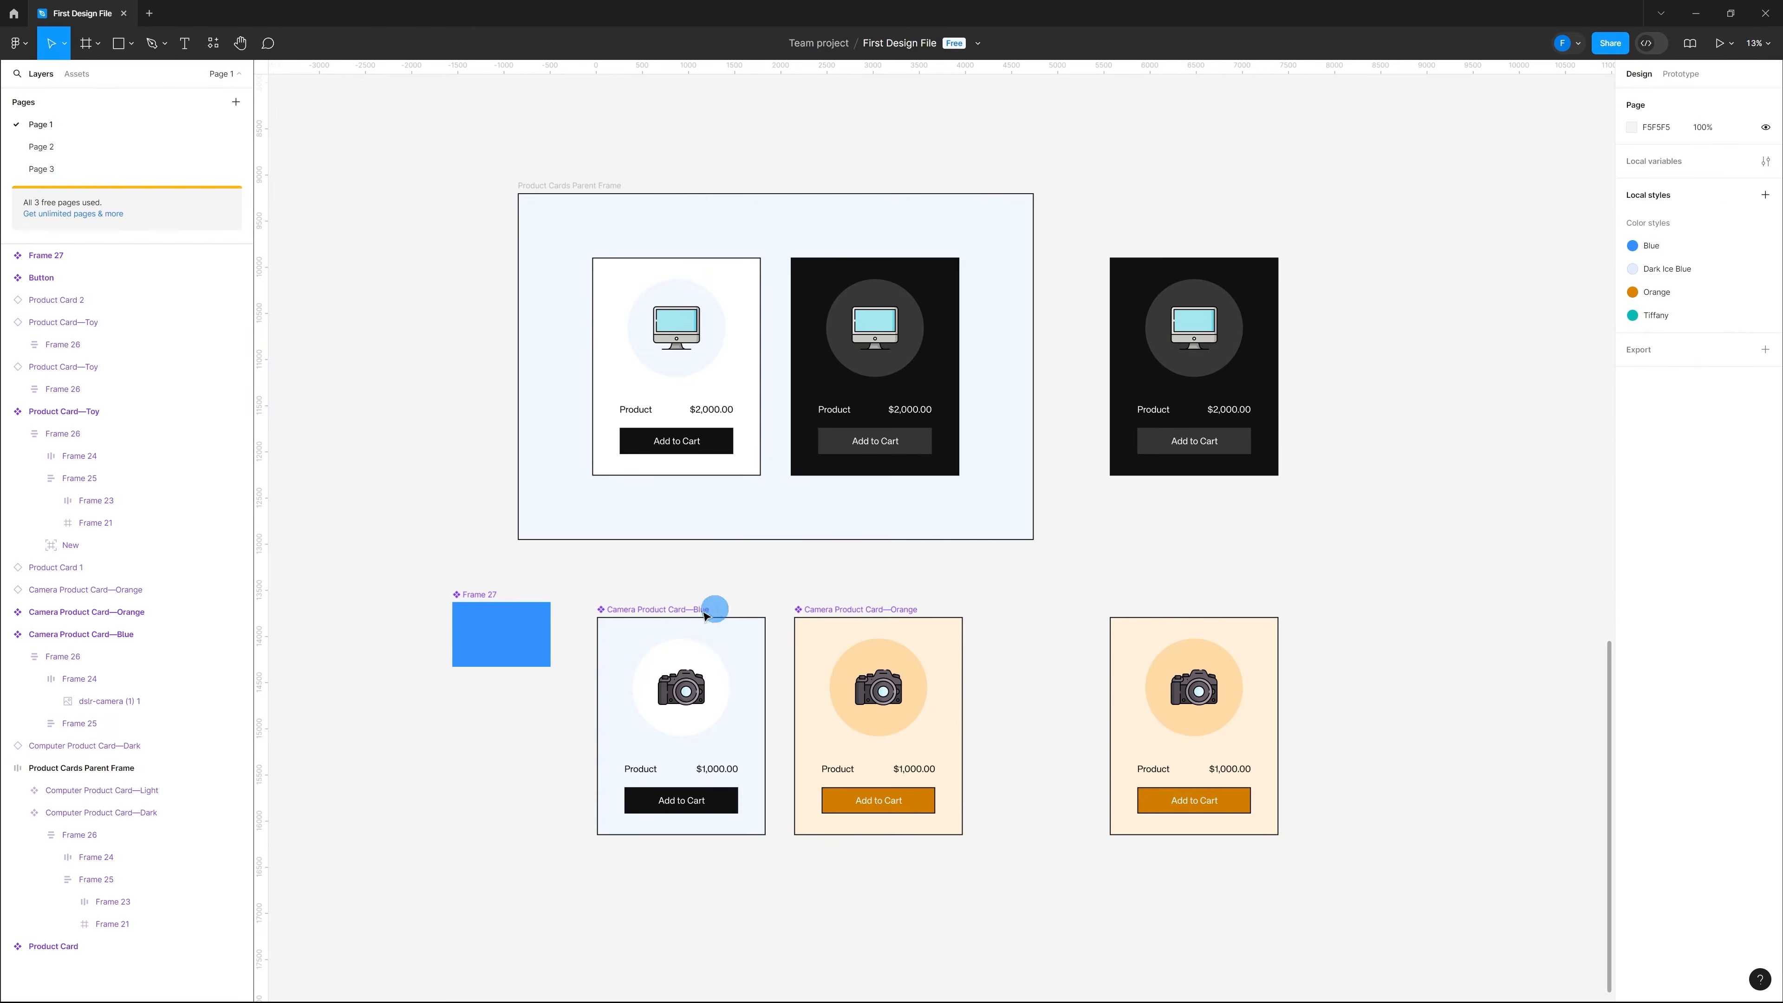
Step: Move the Frame 27 component between the two computer cards in Product Cards Parent Frame and shift that frame left
click(487, 598)
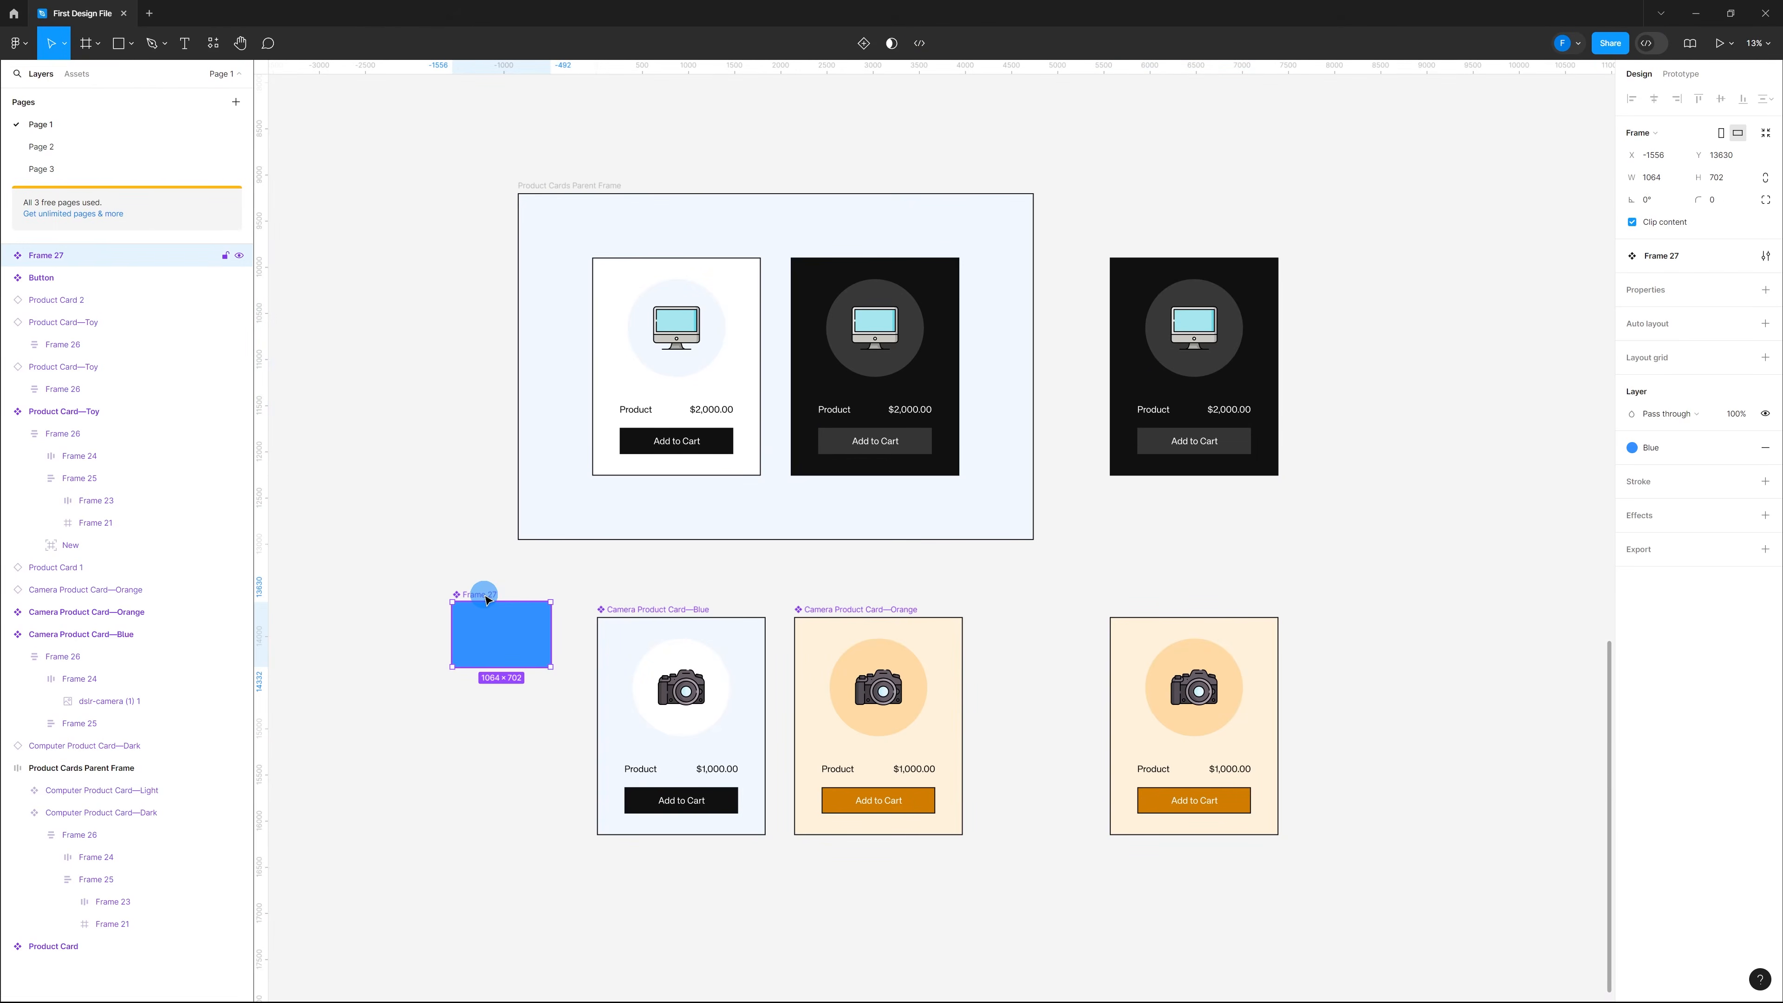
drag(487, 598, 766, 351)
click(977, 203)
drag(978, 203, 876, 202)
click(1186, 248)
Step: Check the swap list of the separate dark computer card instance for the Frame 27 component
click(1237, 263)
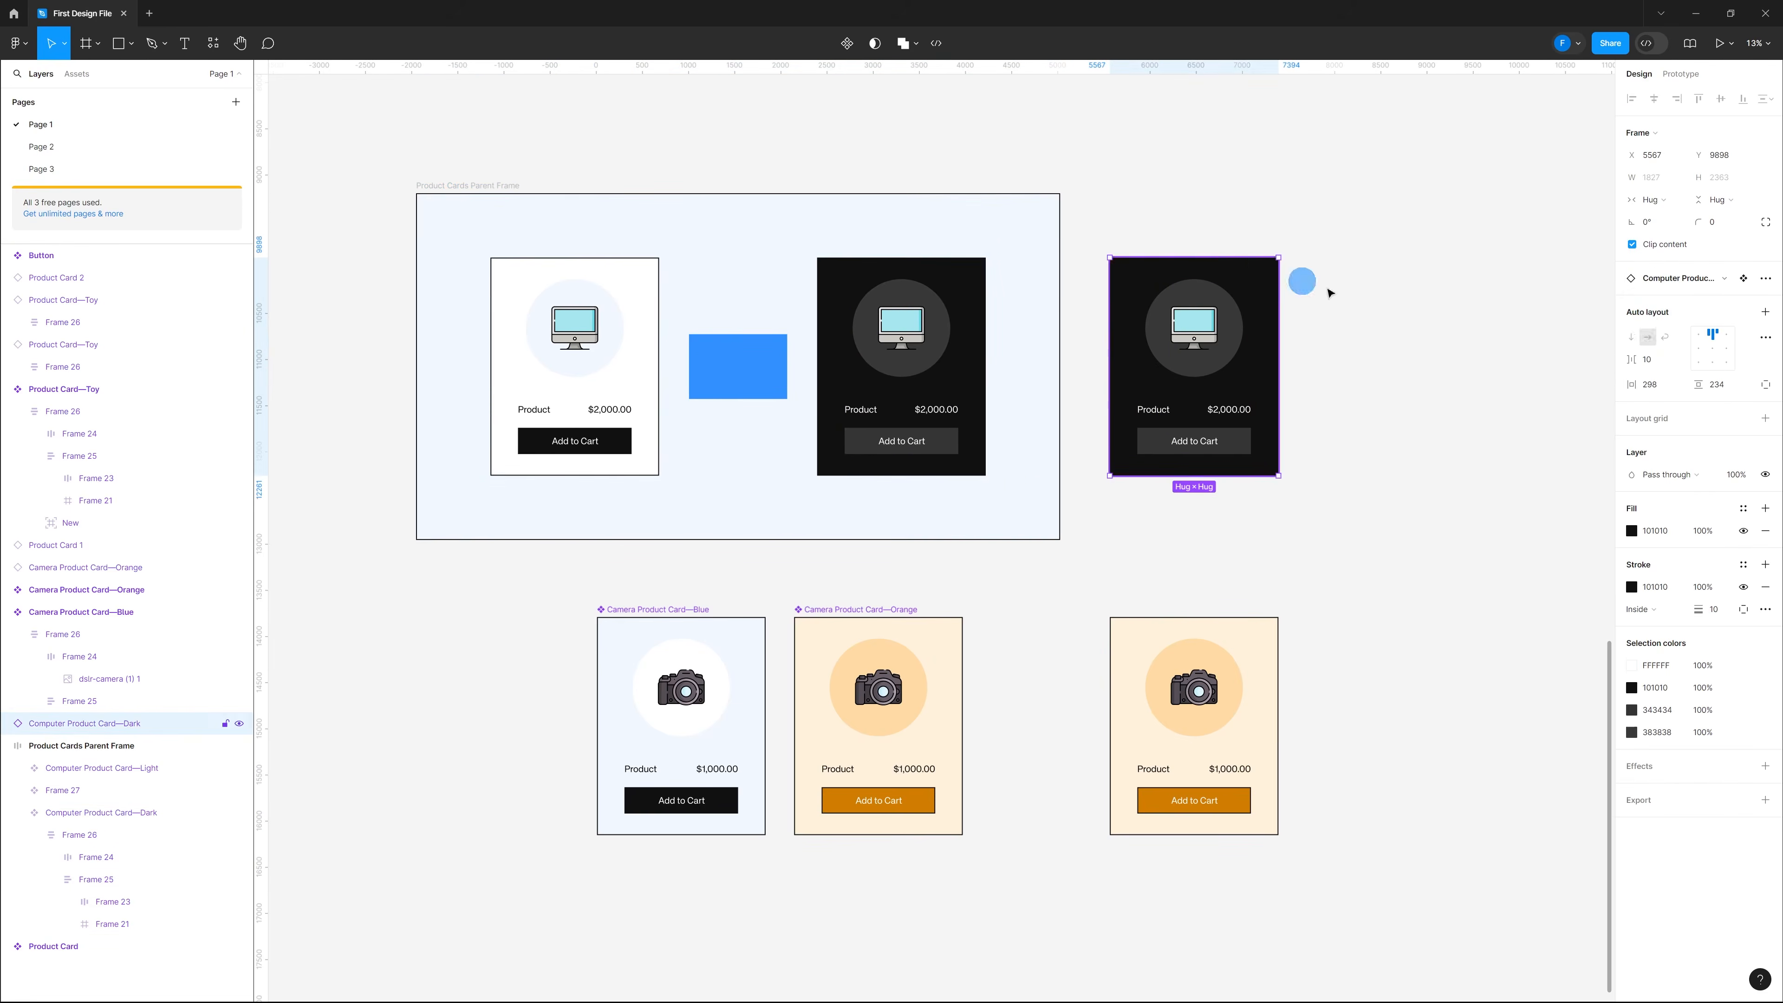
click(1658, 281)
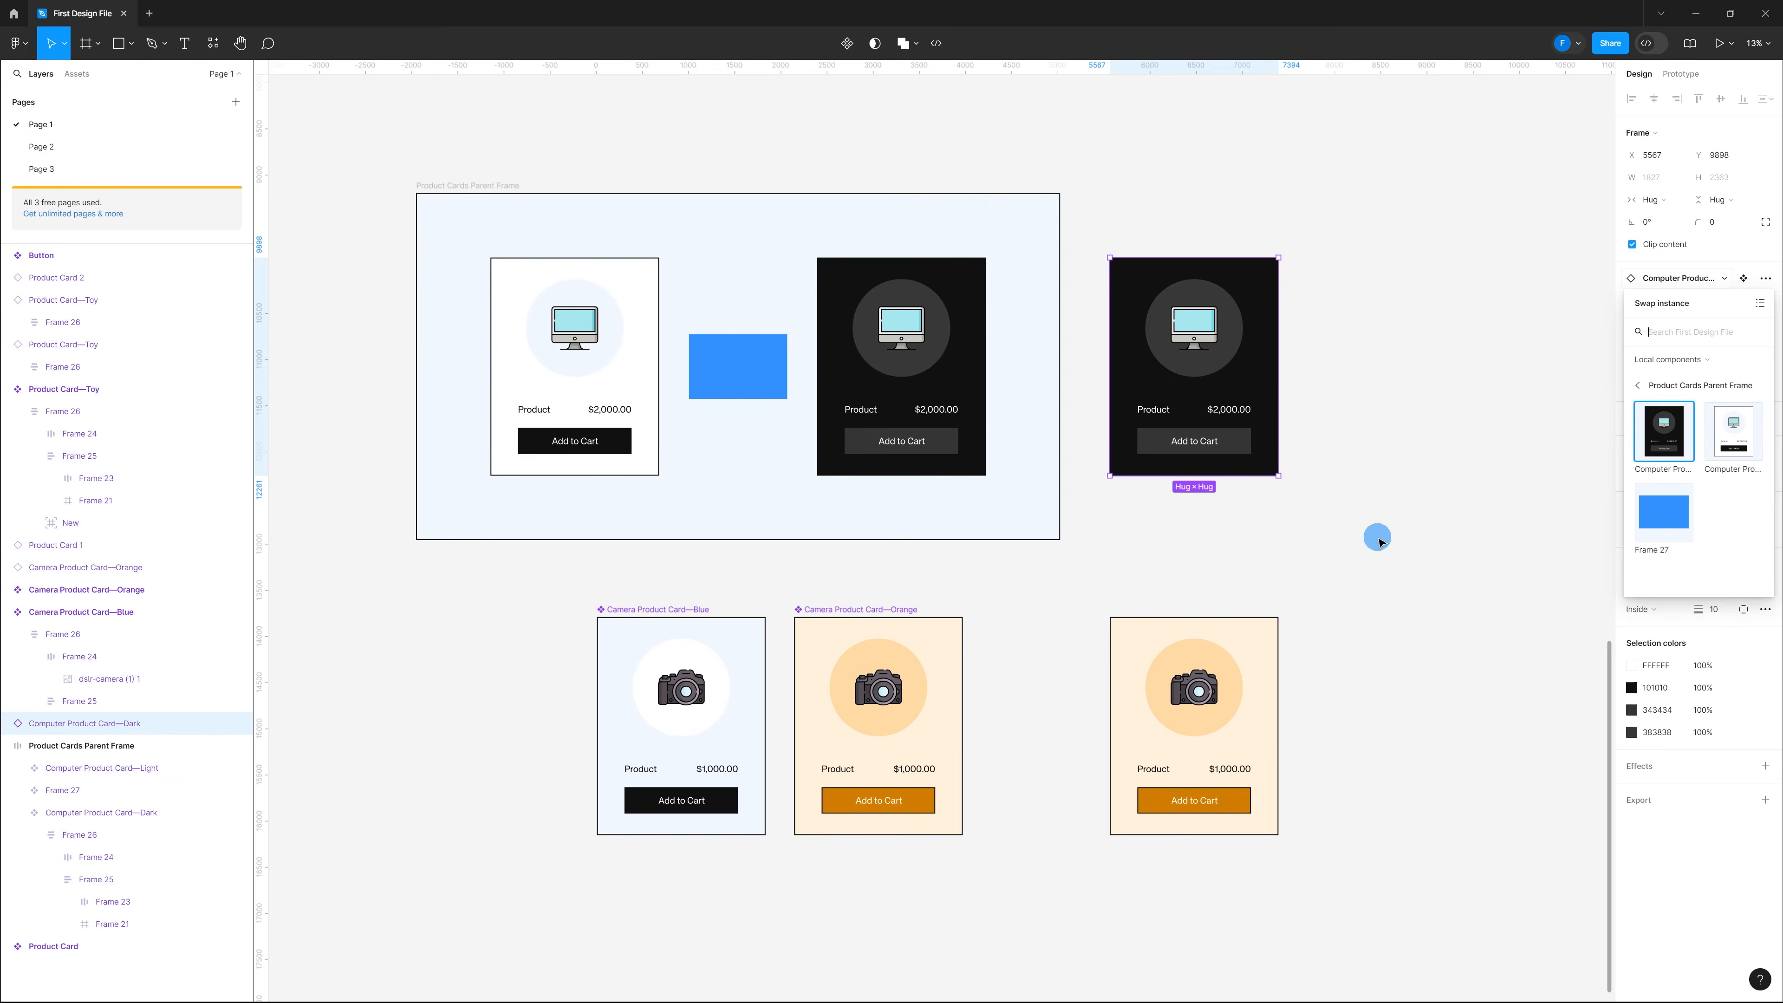
click(1378, 541)
click(378, 545)
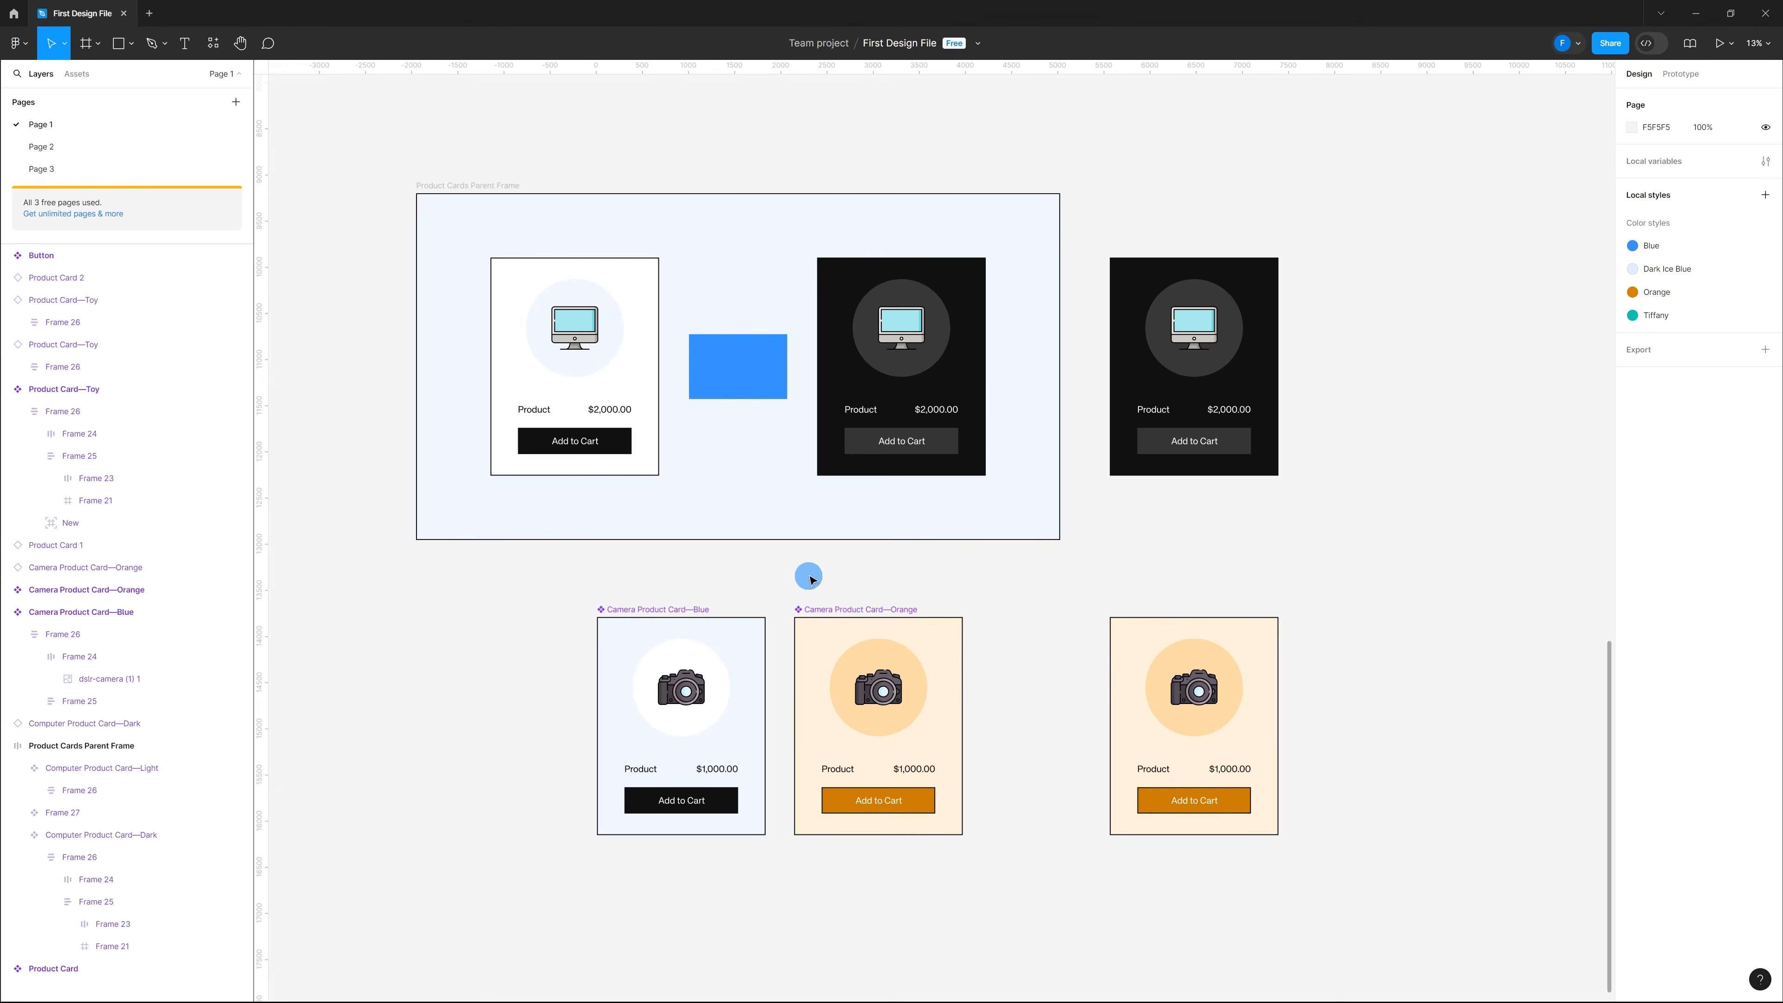
Step: Duplicate Frame 27 beside itself in the parent frame, and space that frame and the separate dark card instance apart
click(731, 369)
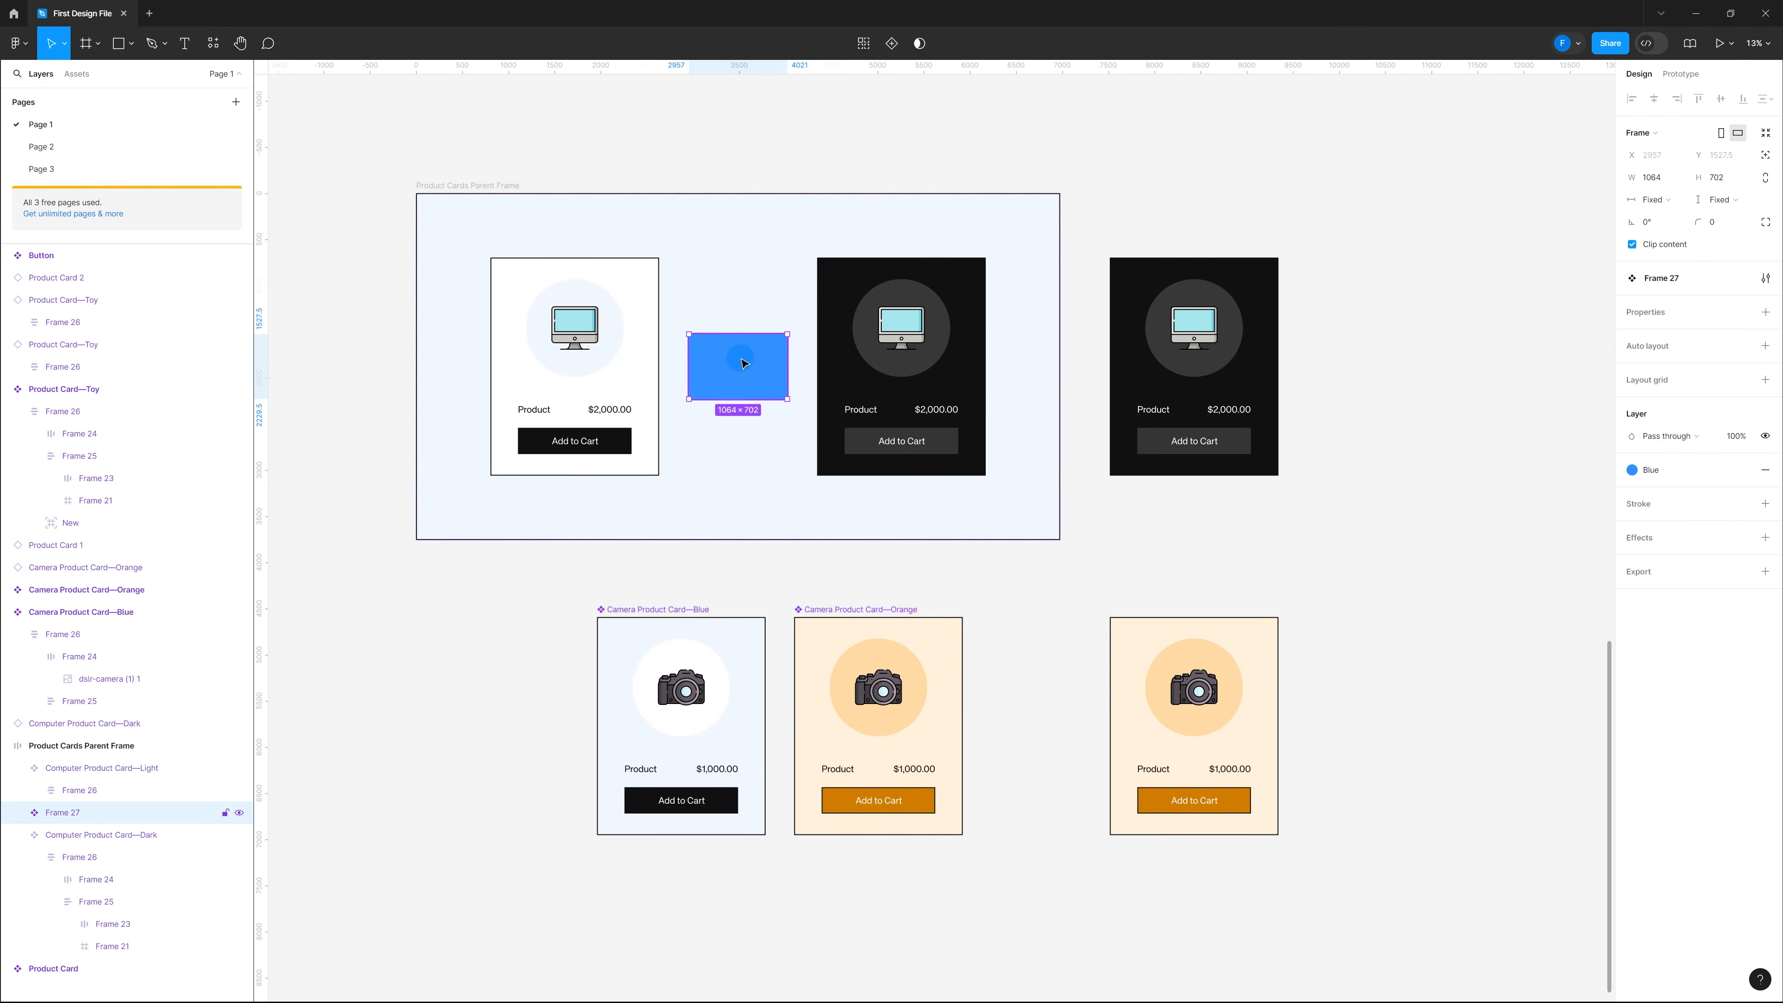
drag(746, 363, 865, 411)
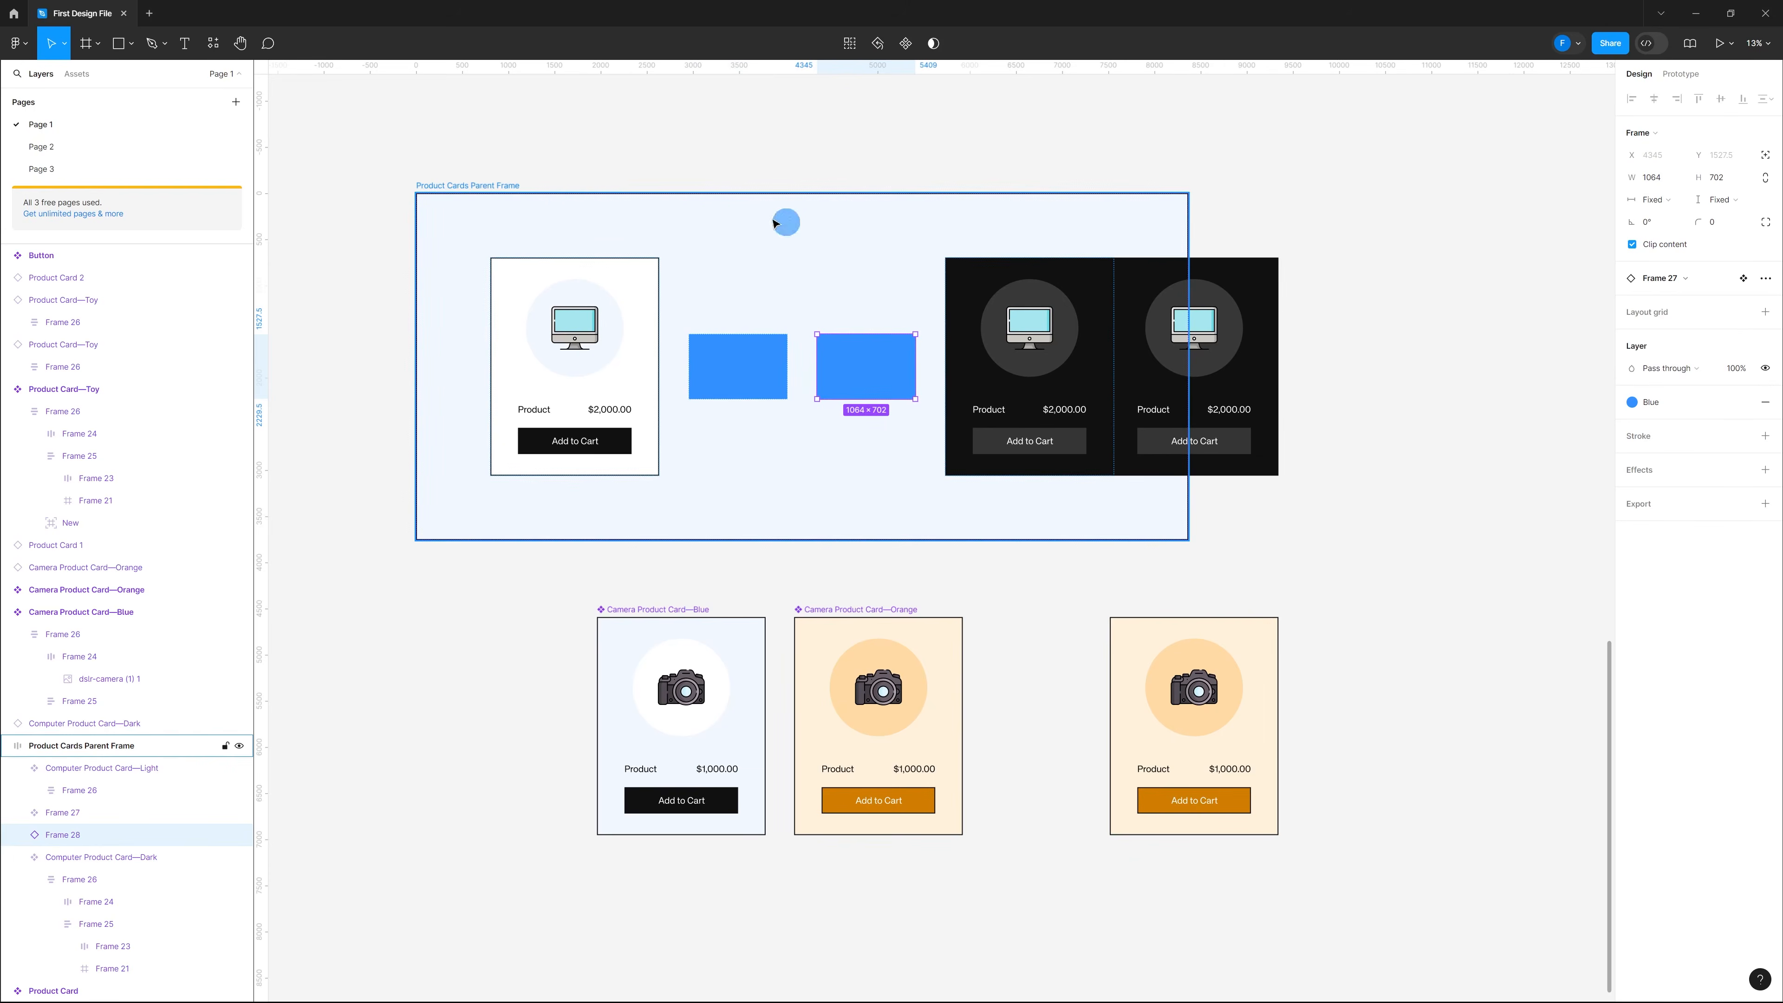
drag(493, 193, 377, 194)
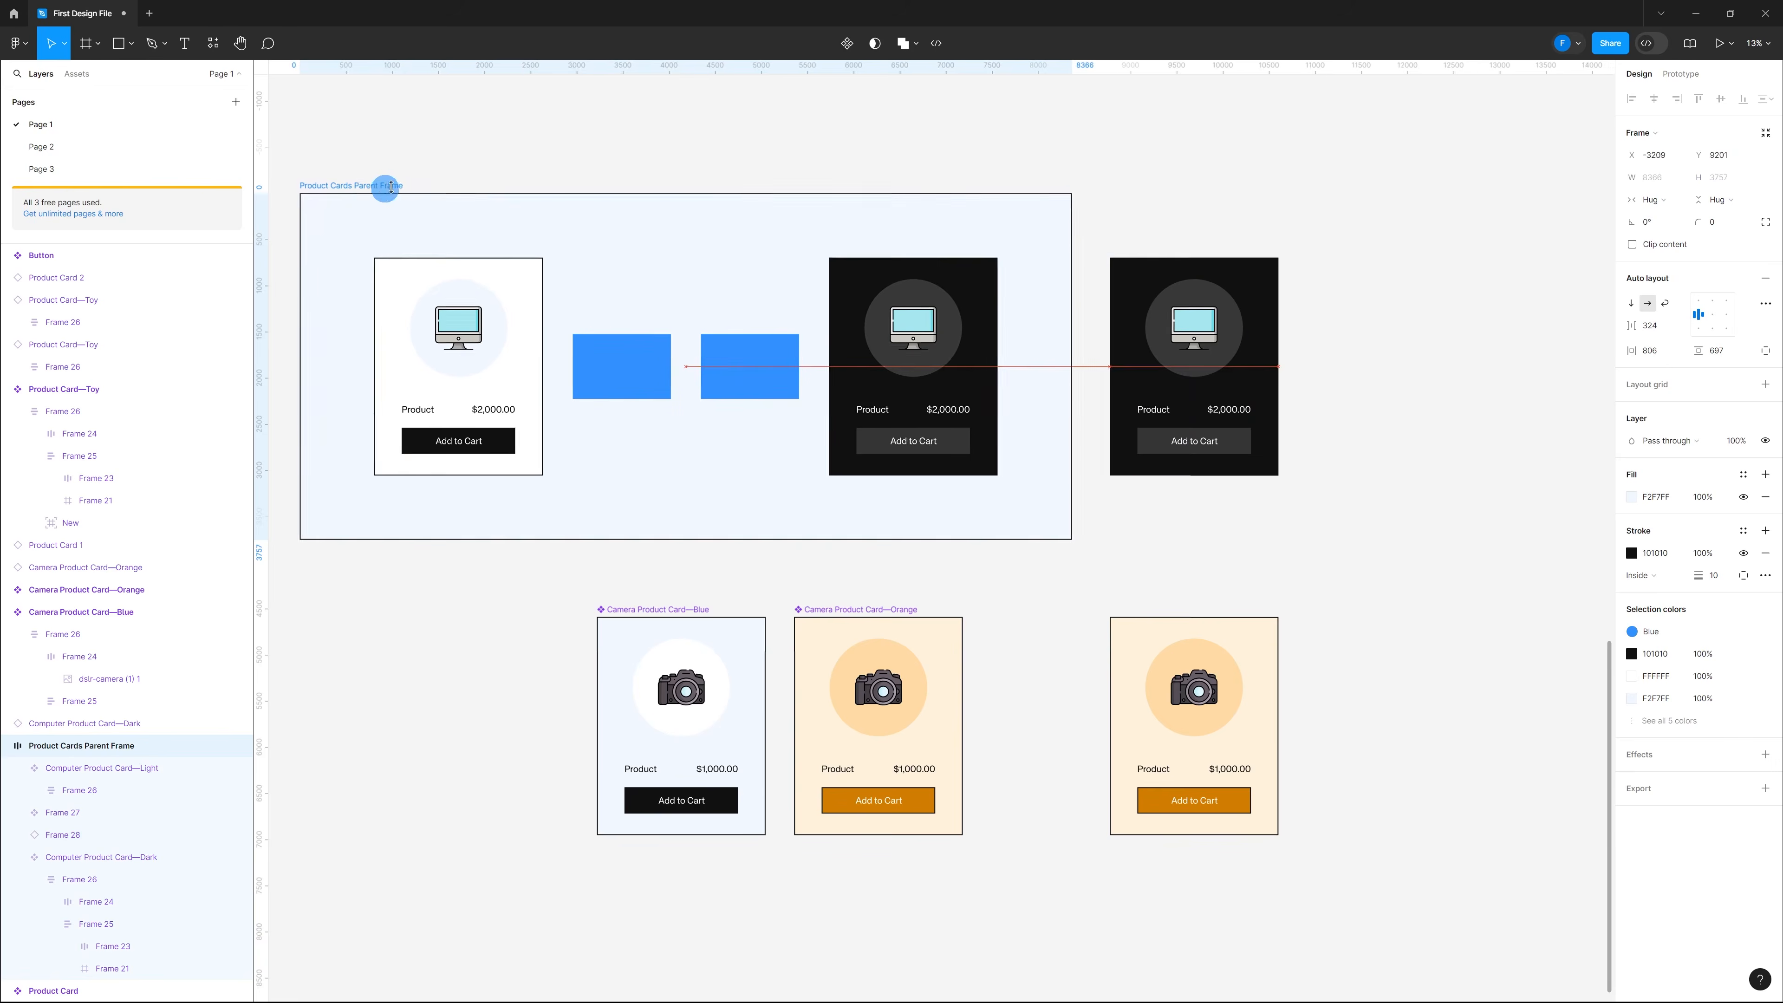
click(1061, 125)
drag(1132, 271, 1153, 272)
click(1192, 221)
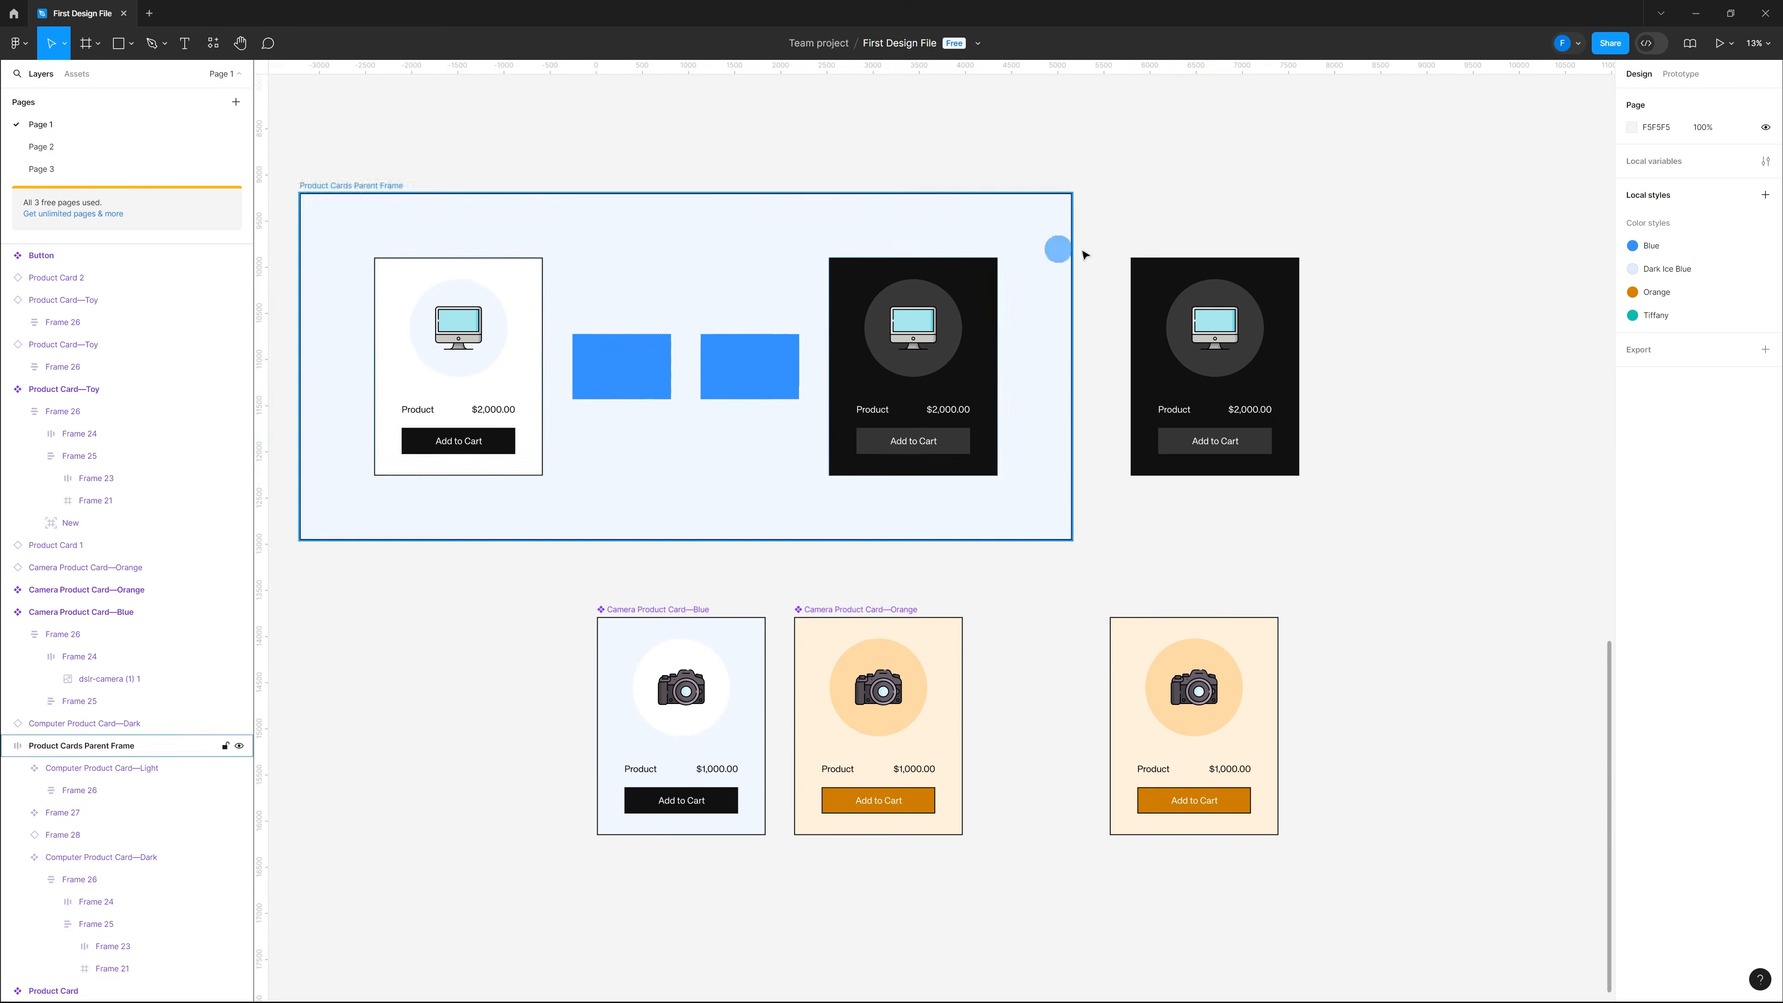
Step: Apply the Tiffany color style to the duplicated blue frame beside Frame 27 in Product Cards Parent Frame
click(738, 369)
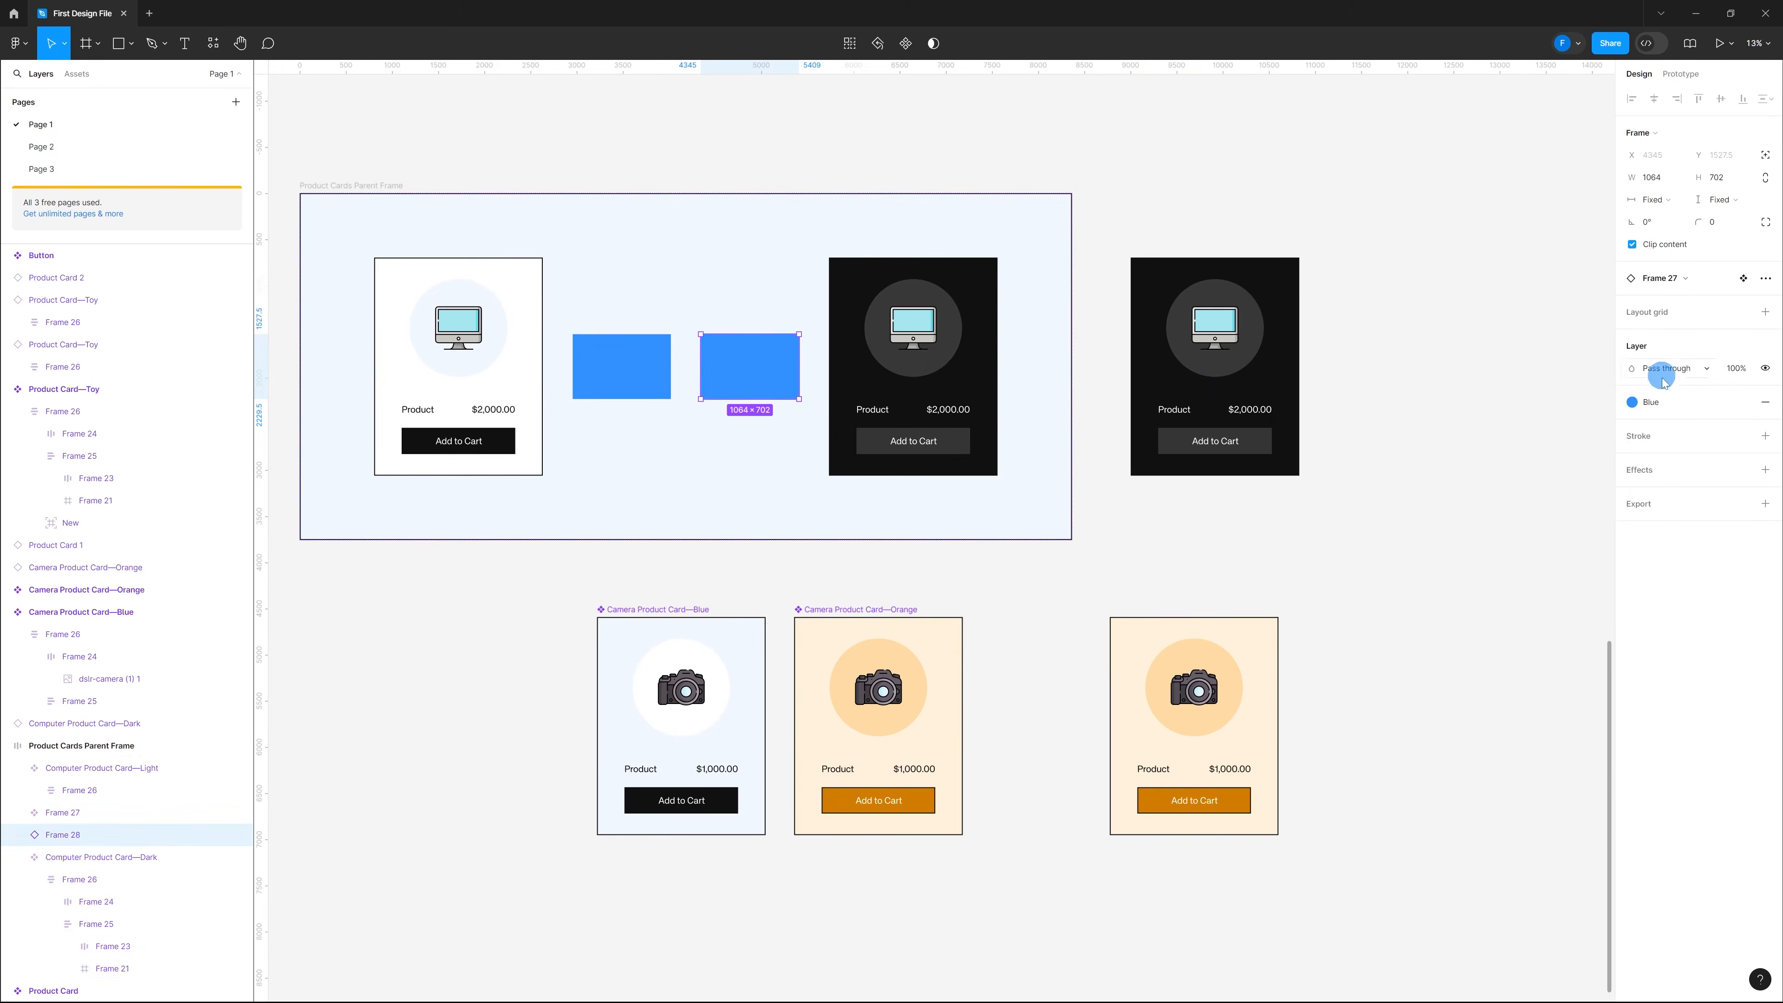
click(1632, 402)
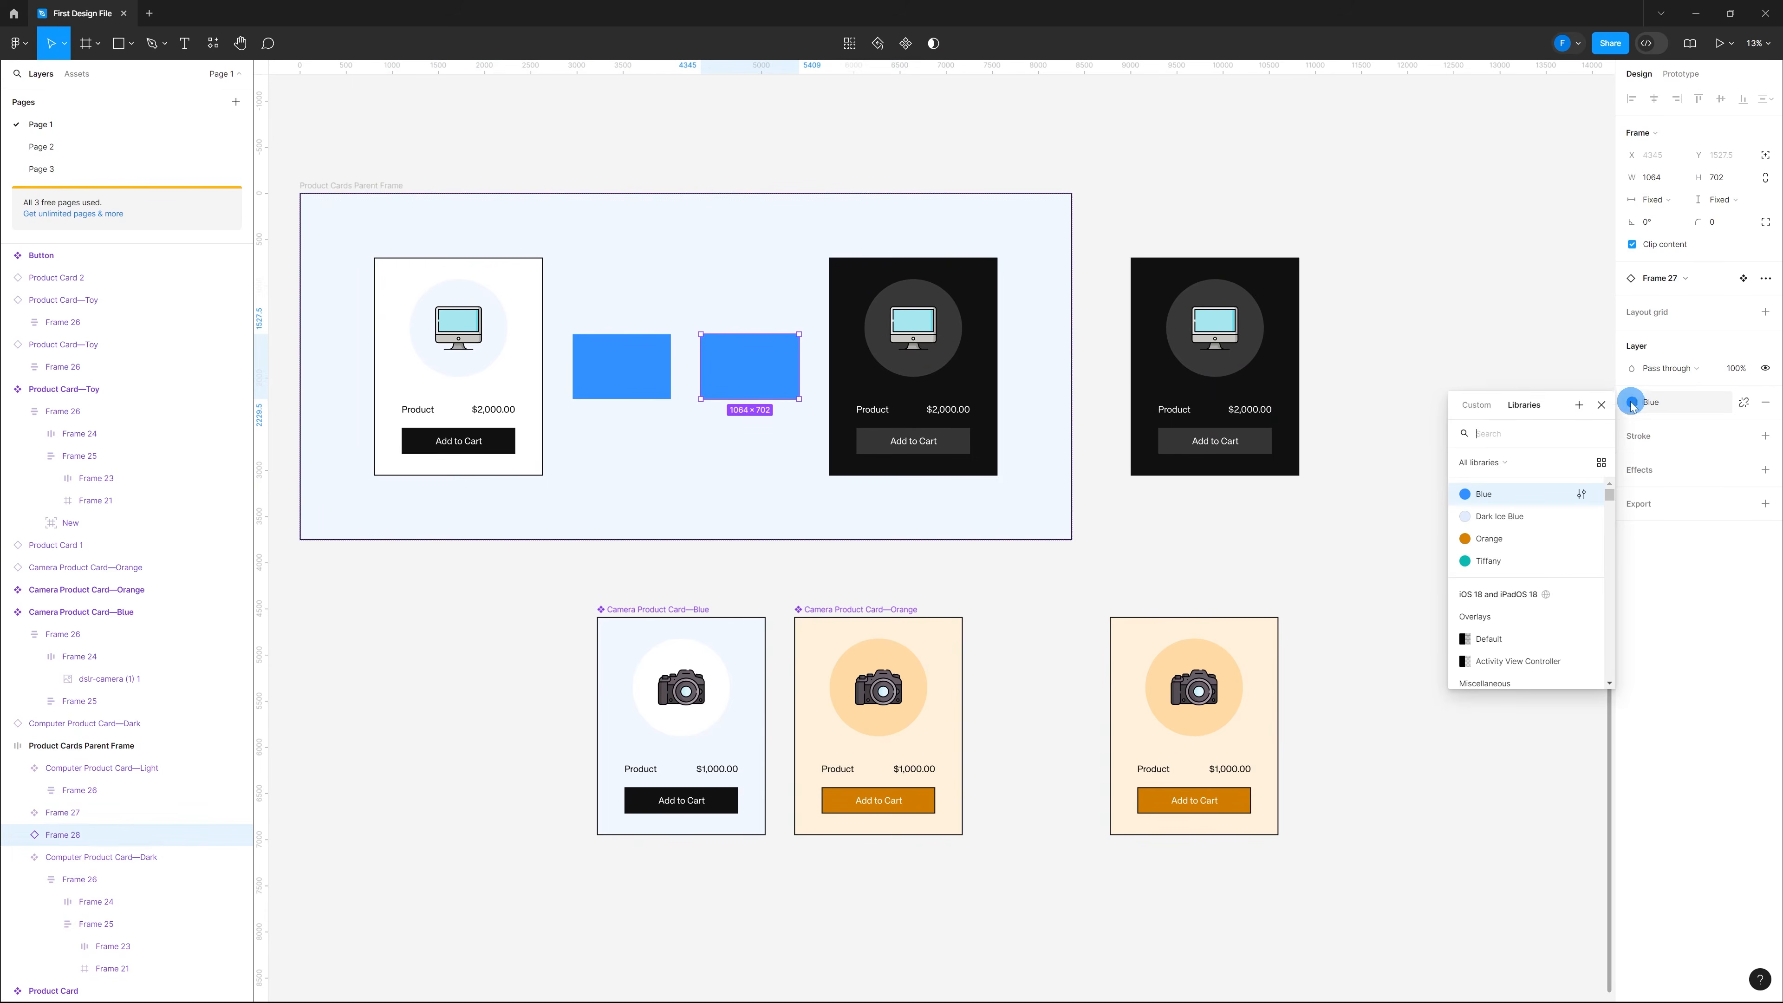
click(1550, 567)
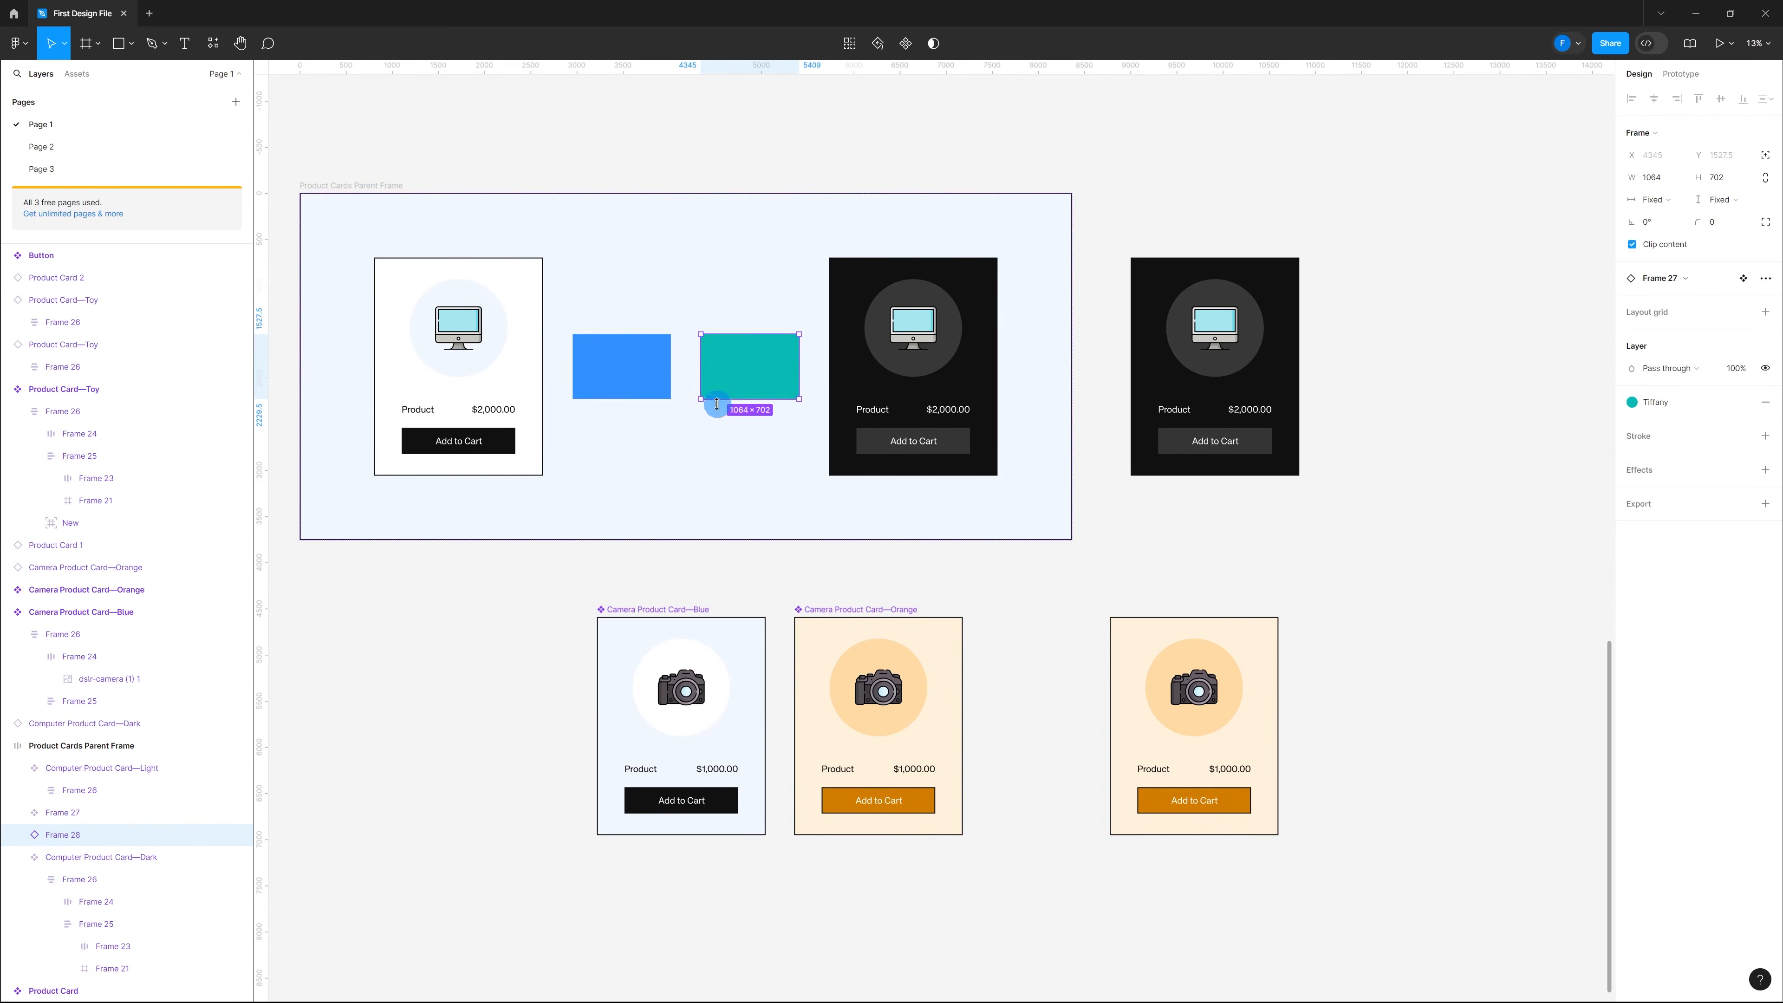
click(760, 587)
Step: Compare the blue Frame 27 component with its teal duplicate to tell the main component from the instance
click(633, 357)
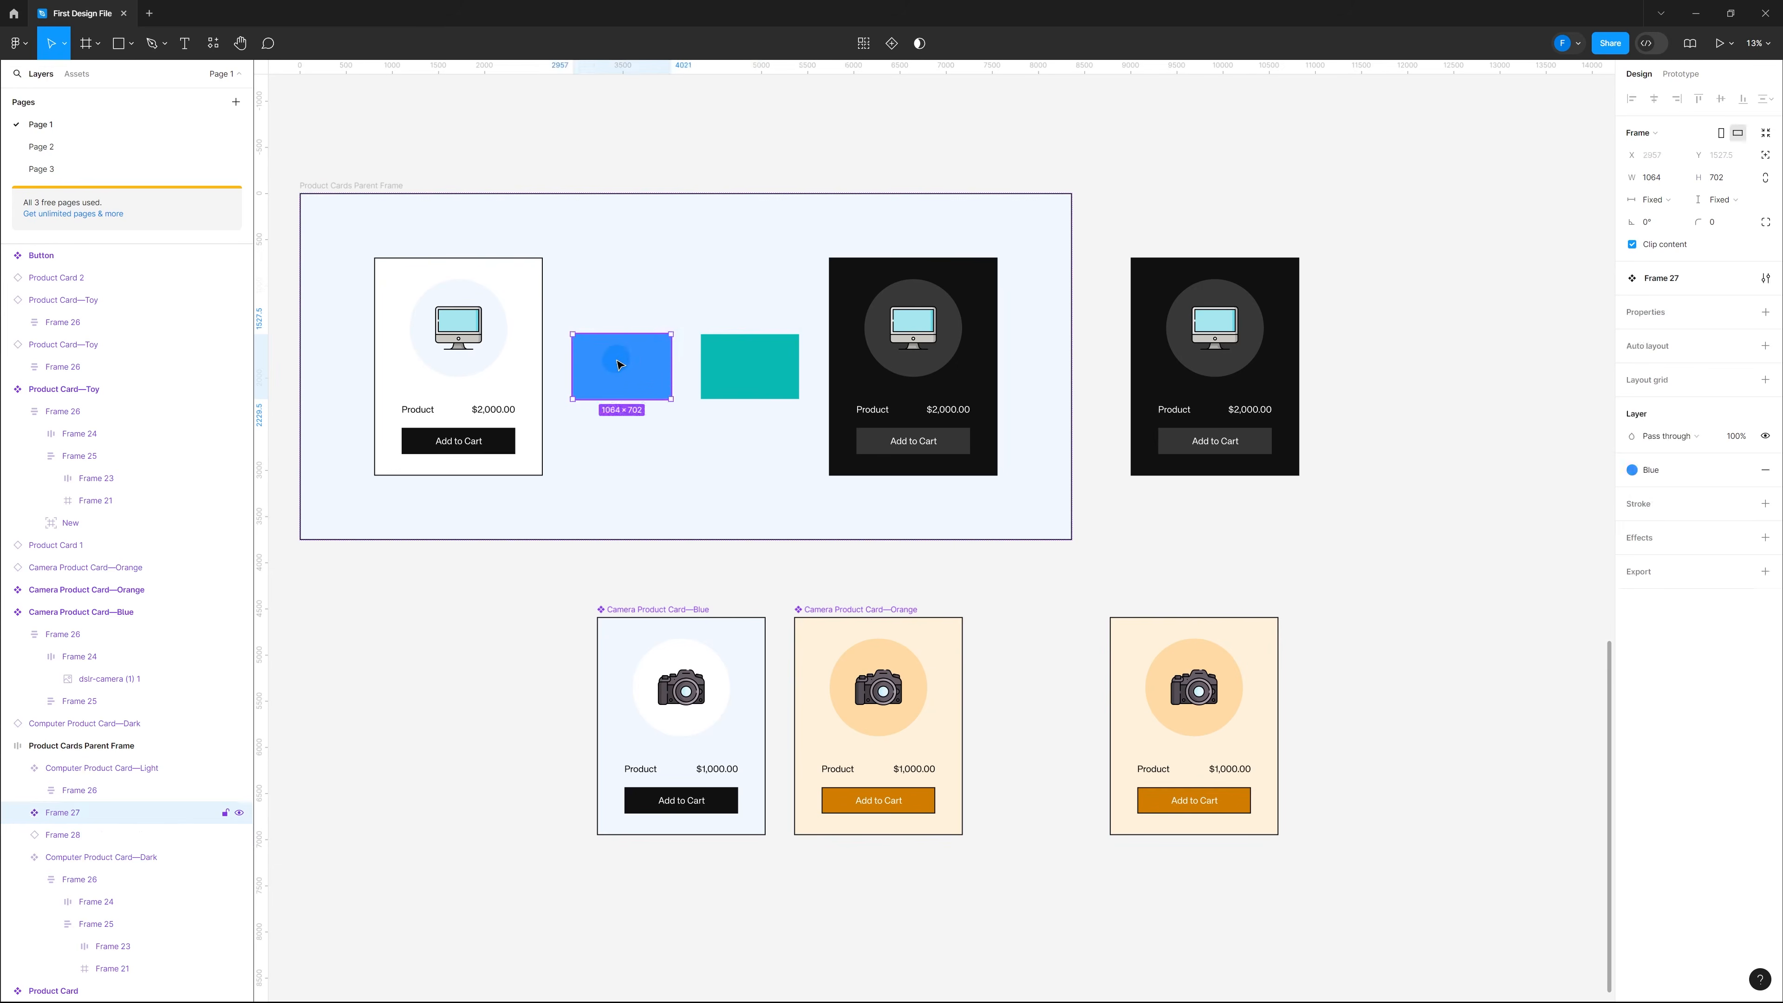
click(737, 369)
click(658, 382)
click(730, 374)
click(625, 373)
click(736, 371)
click(628, 373)
click(737, 371)
click(634, 368)
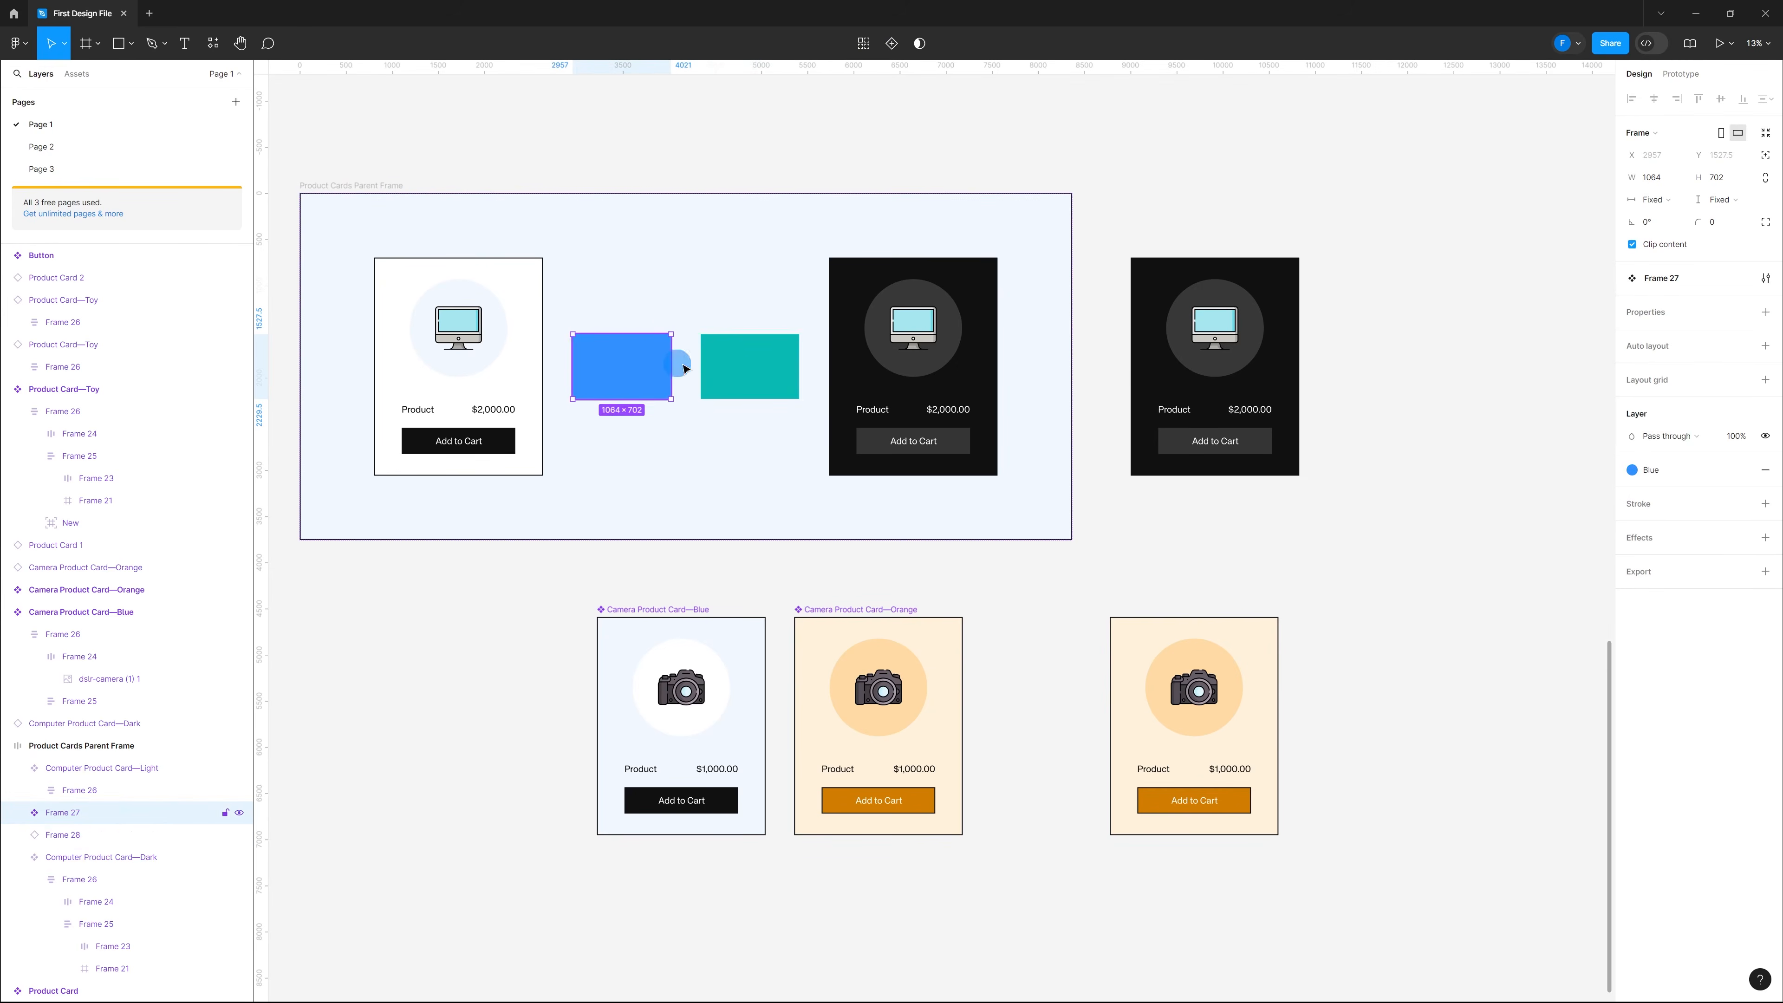
click(737, 370)
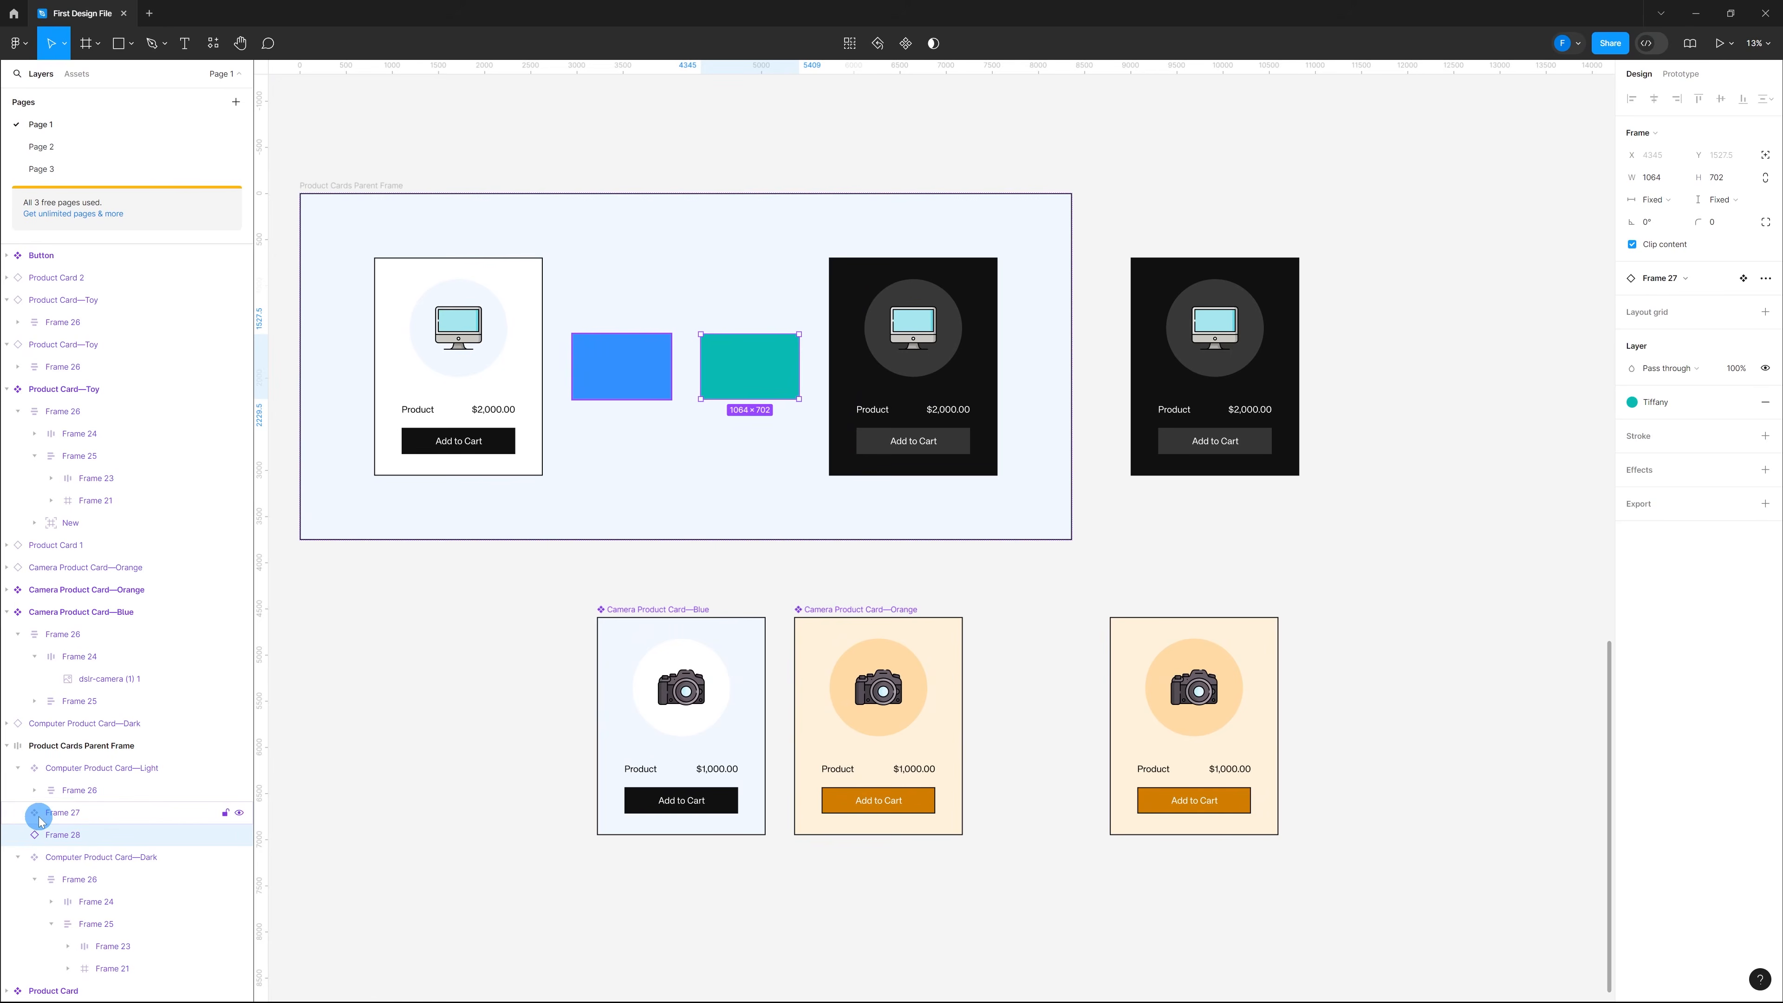
click(631, 570)
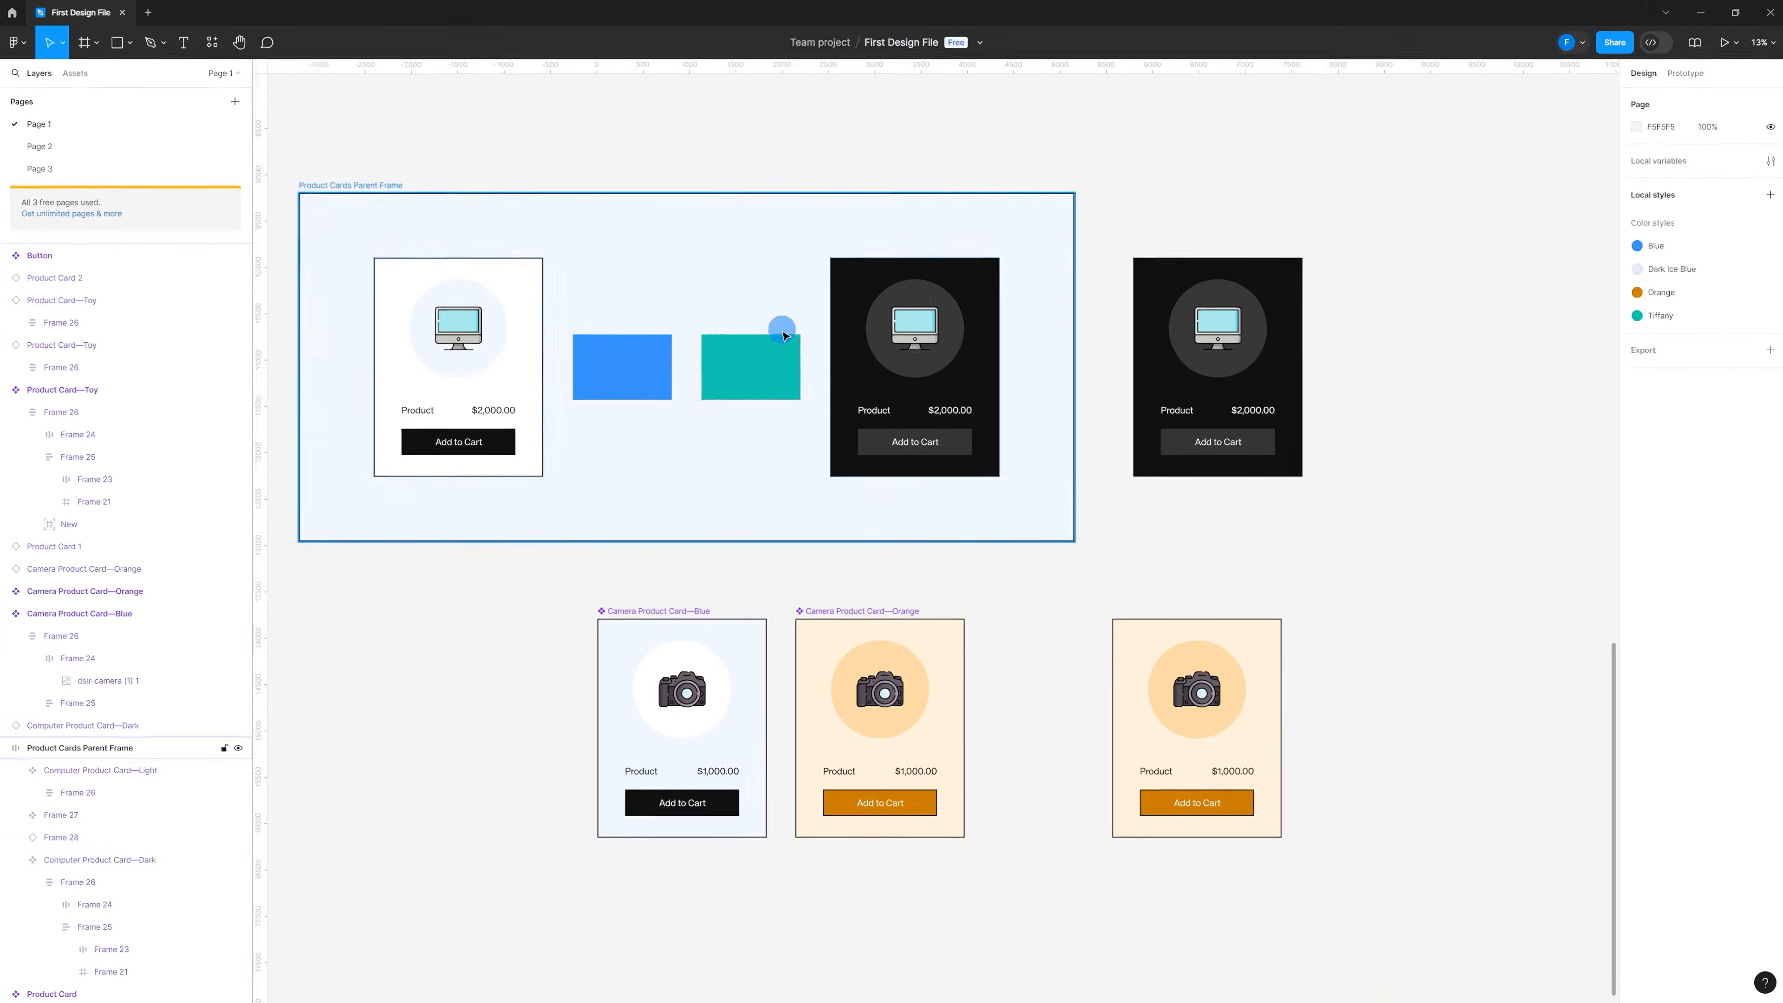
Step: Check the swap list of the separate dark computer card instance for the teal duplicate of Frame 27
click(763, 371)
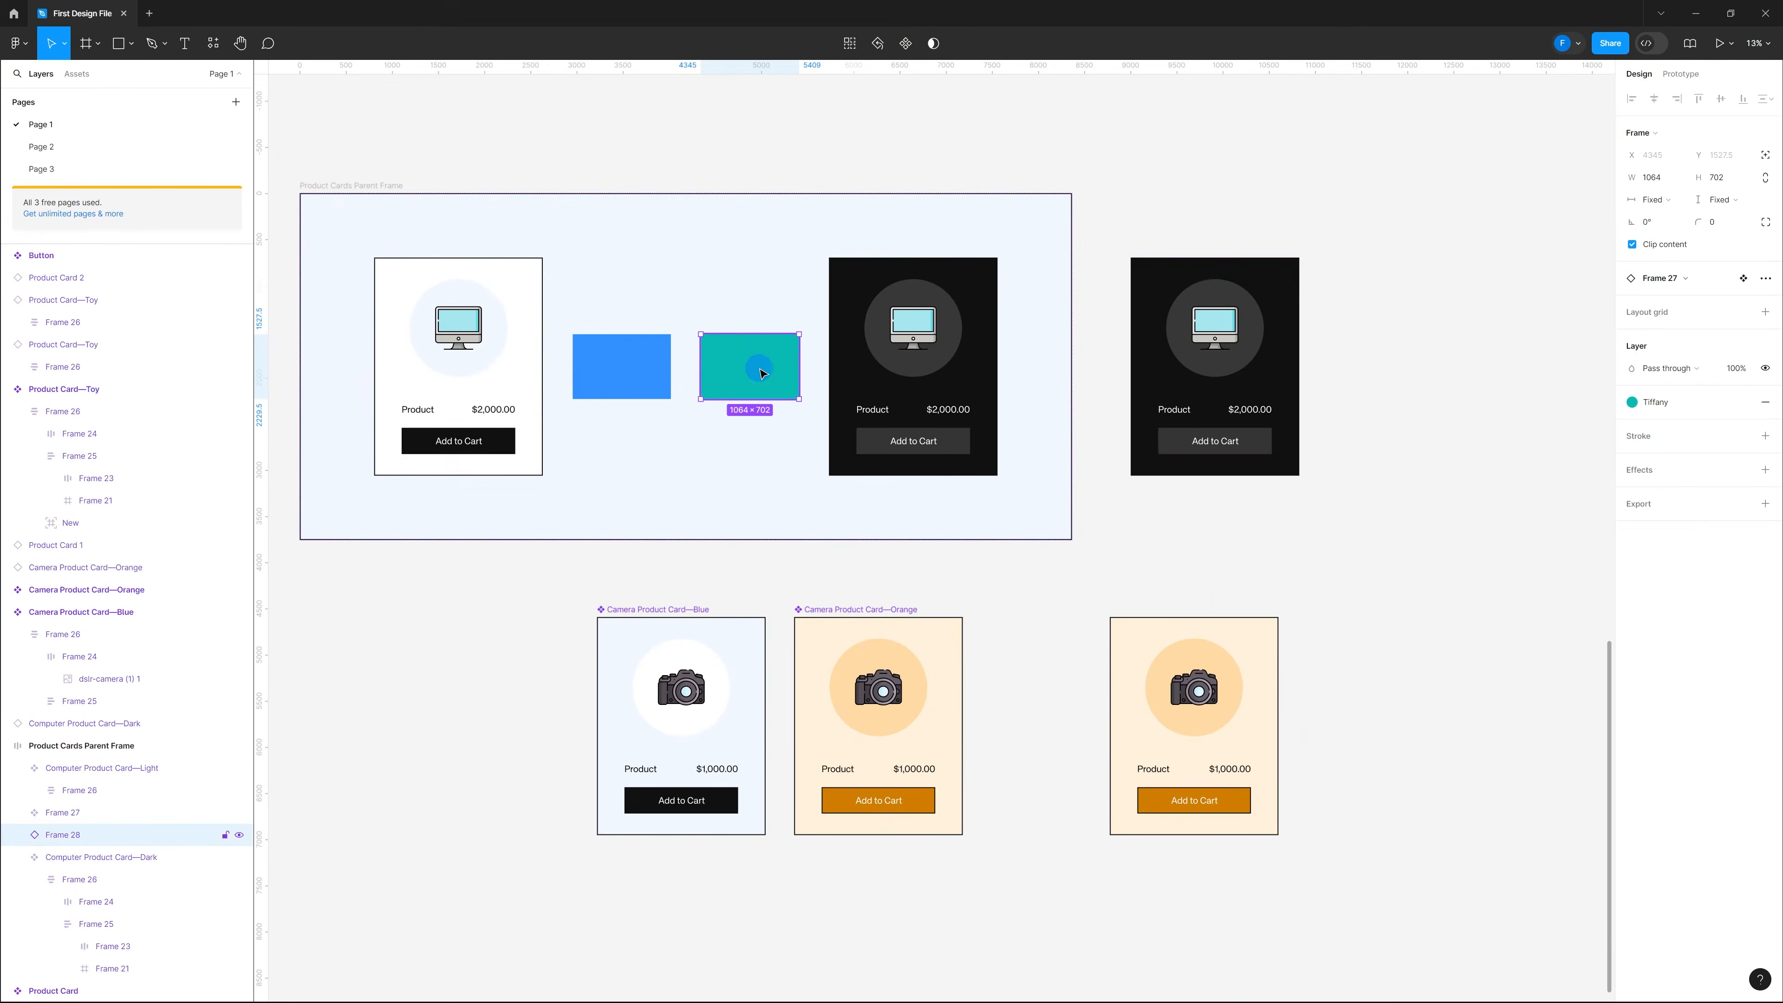
click(1219, 287)
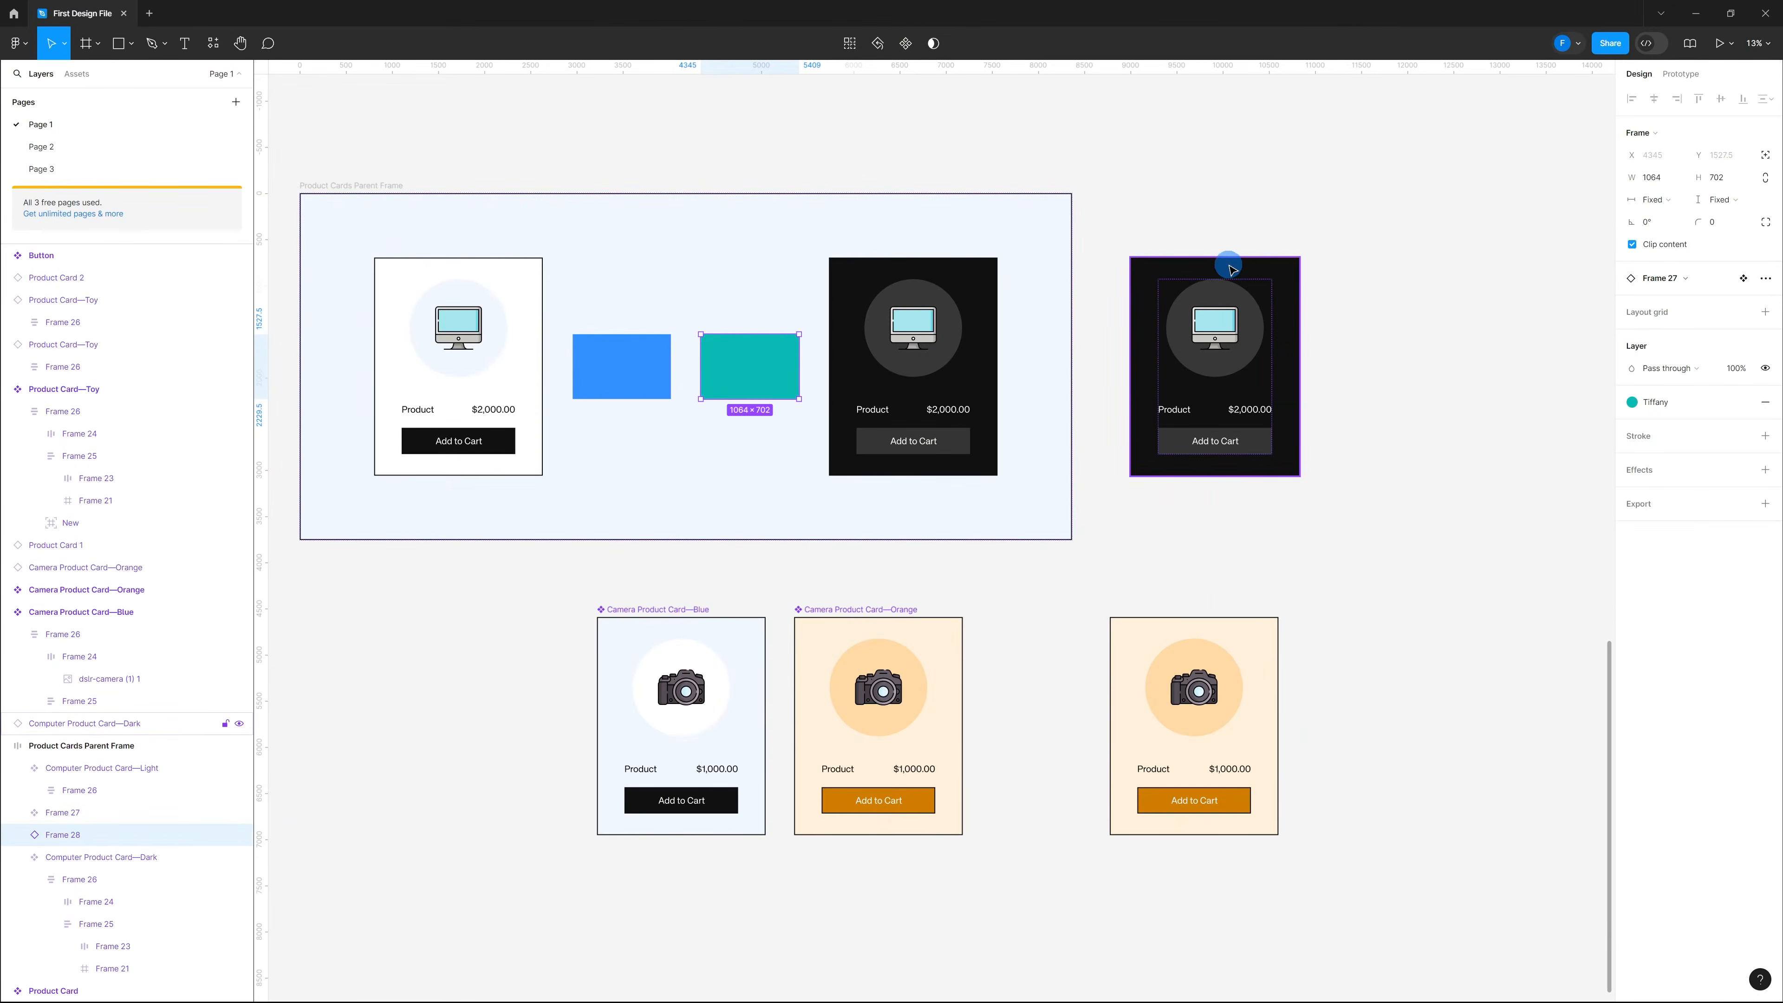
click(1232, 269)
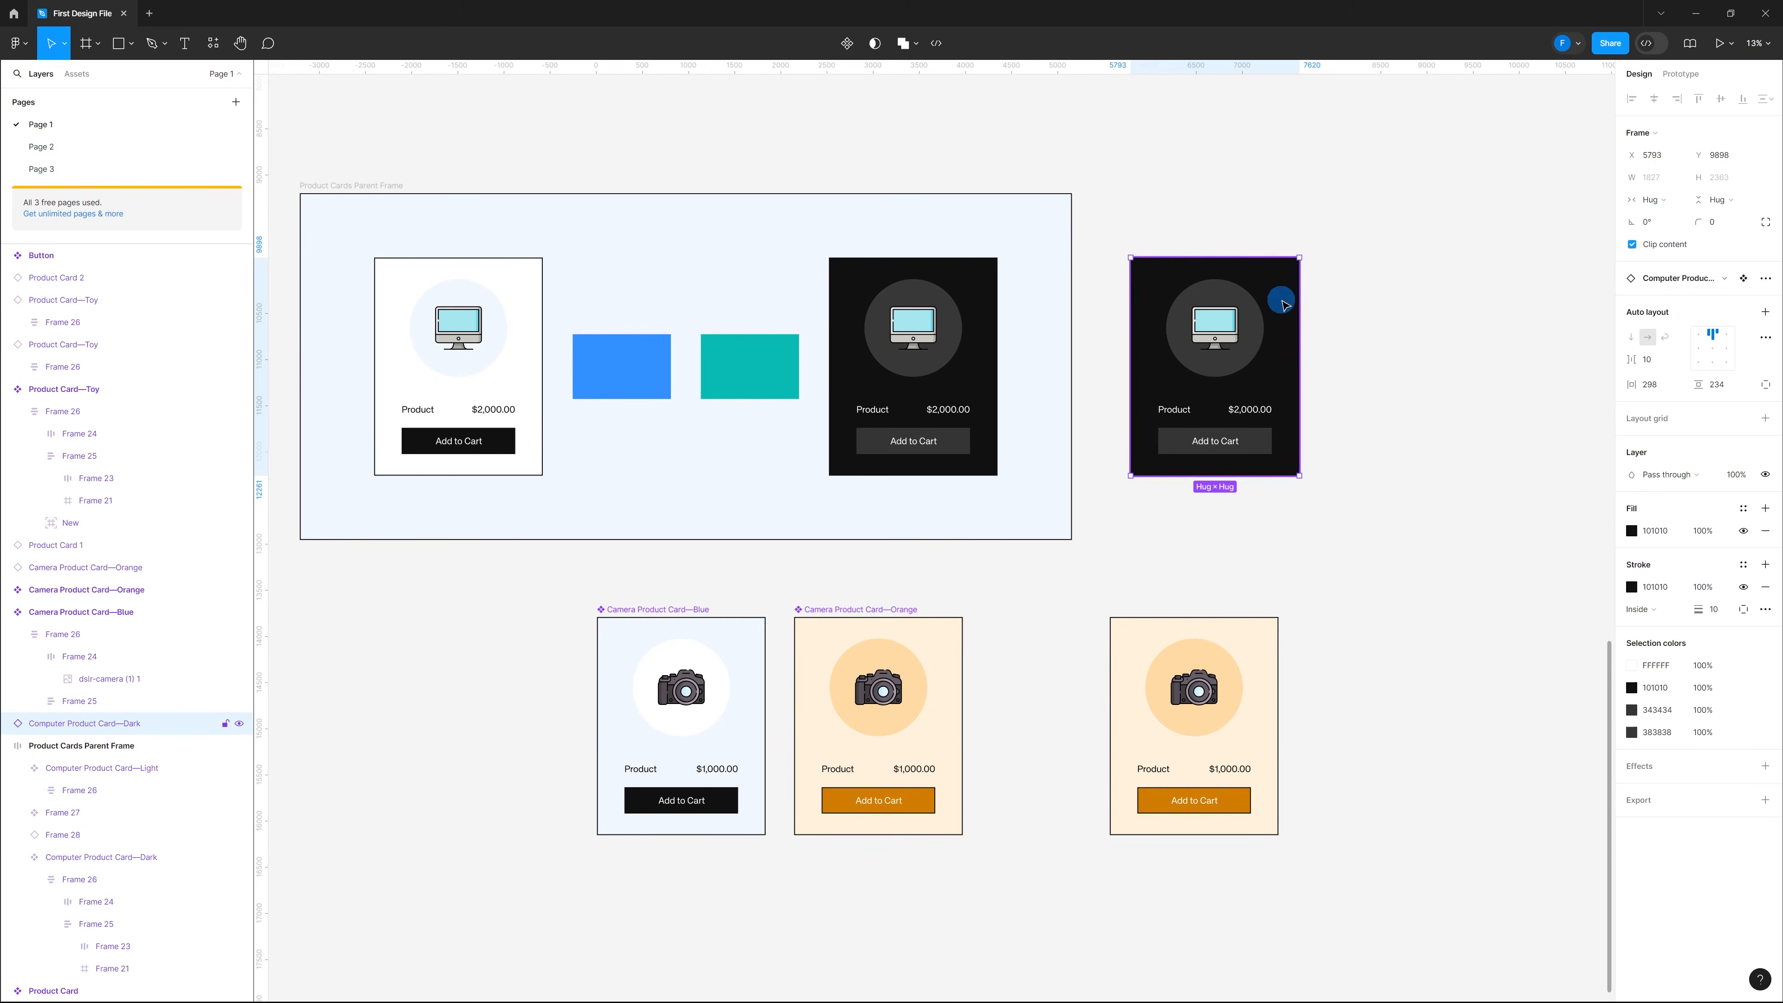
click(1652, 281)
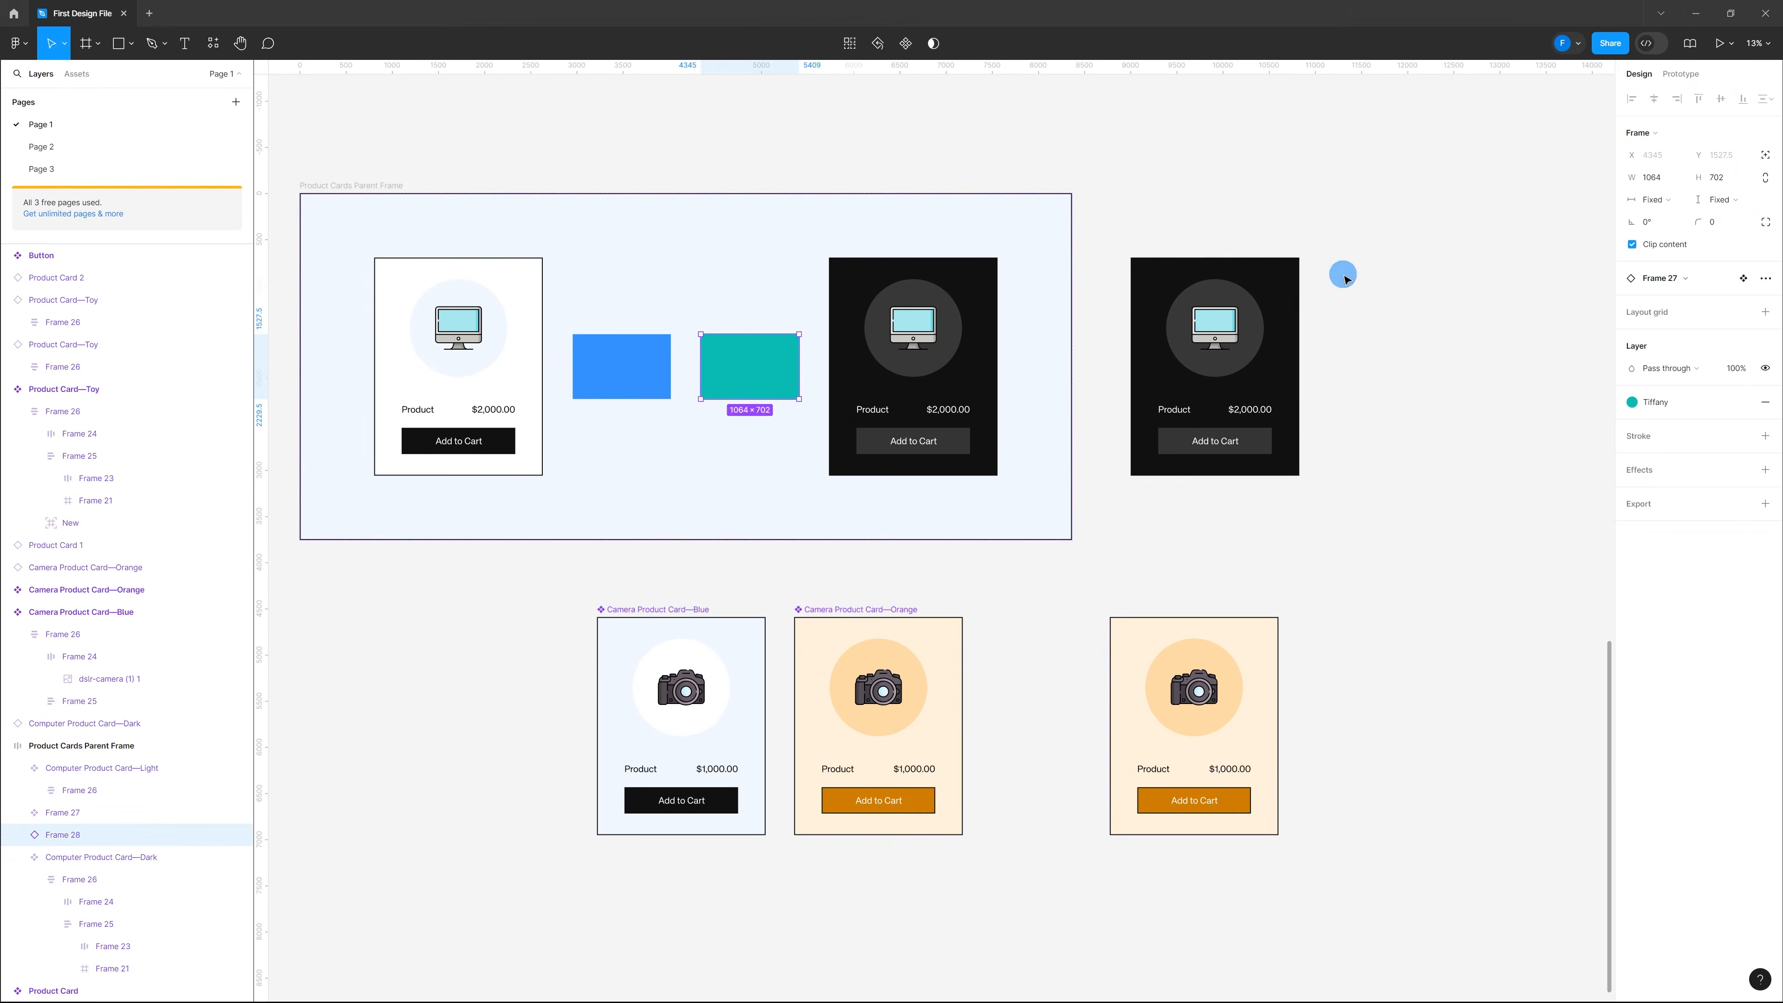
click(1285, 264)
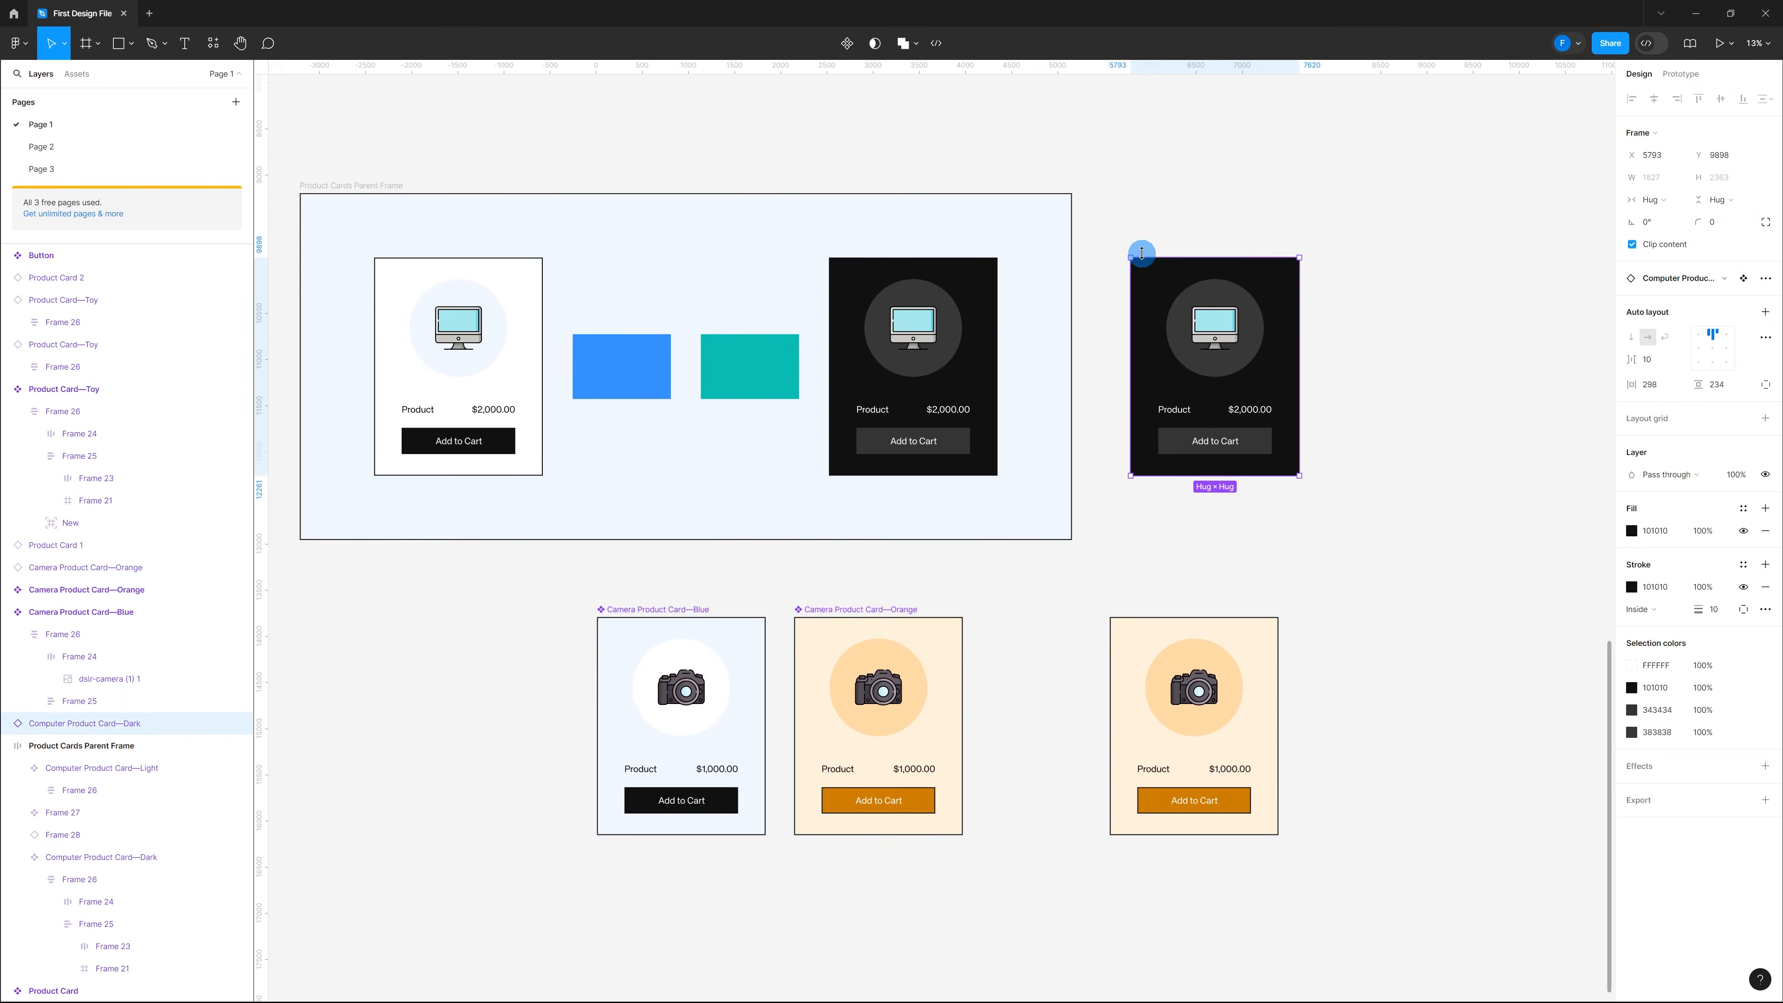
Step: Duplicate the light computer product card beside itself in Product Cards Parent Frame
scroll(1139, 253, down, 1)
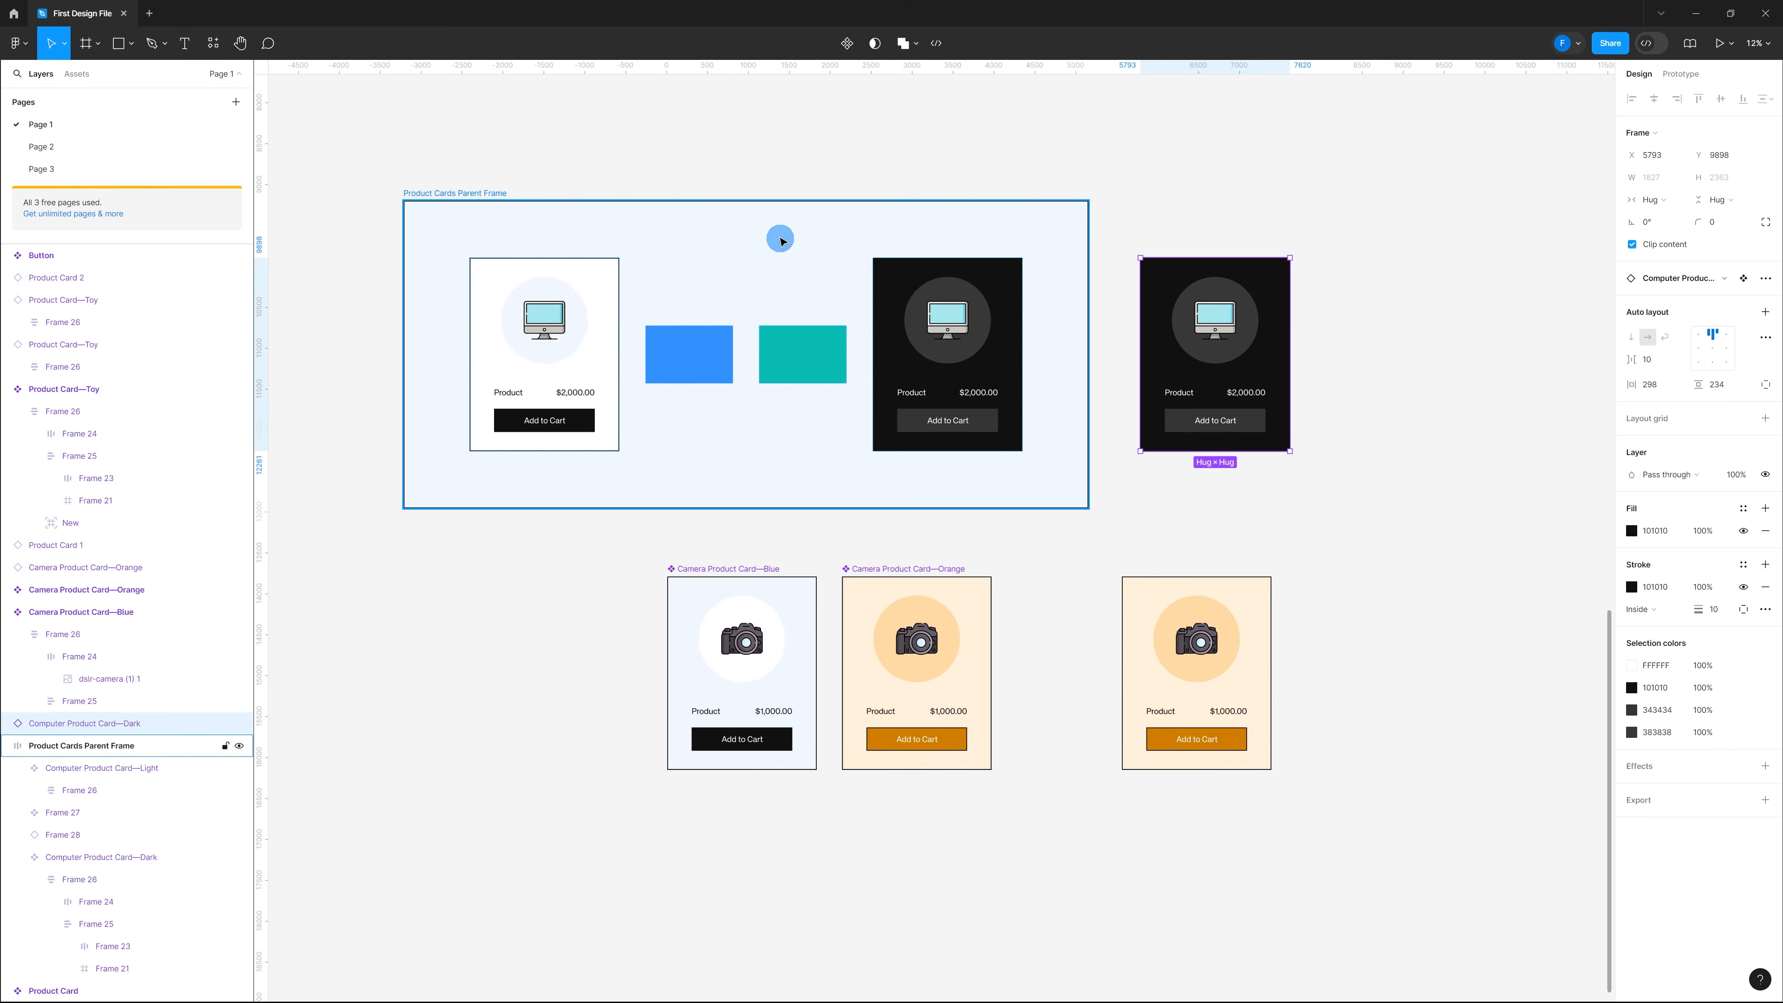
click(590, 276)
alt+drag(511, 284, 684, 309)
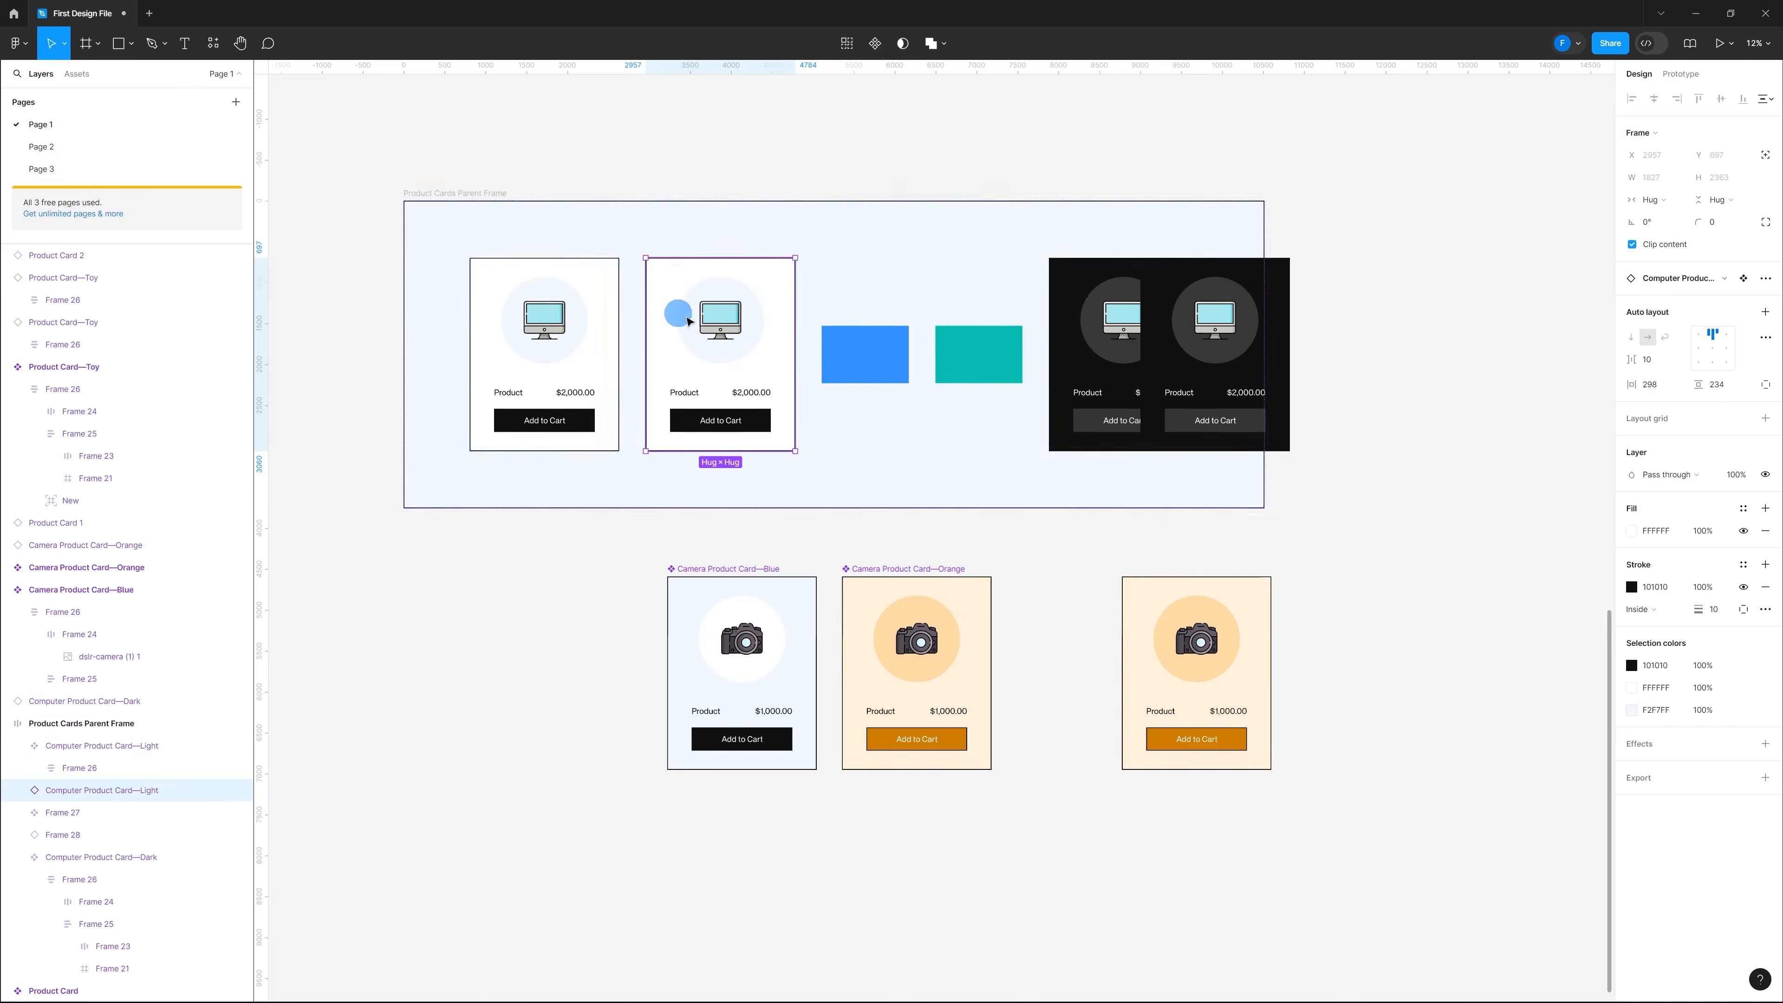
Step: Change the duplicated light computer card's fill to the light orange FFDBA5 used on this page
click(1632, 530)
click(1550, 812)
click(1565, 861)
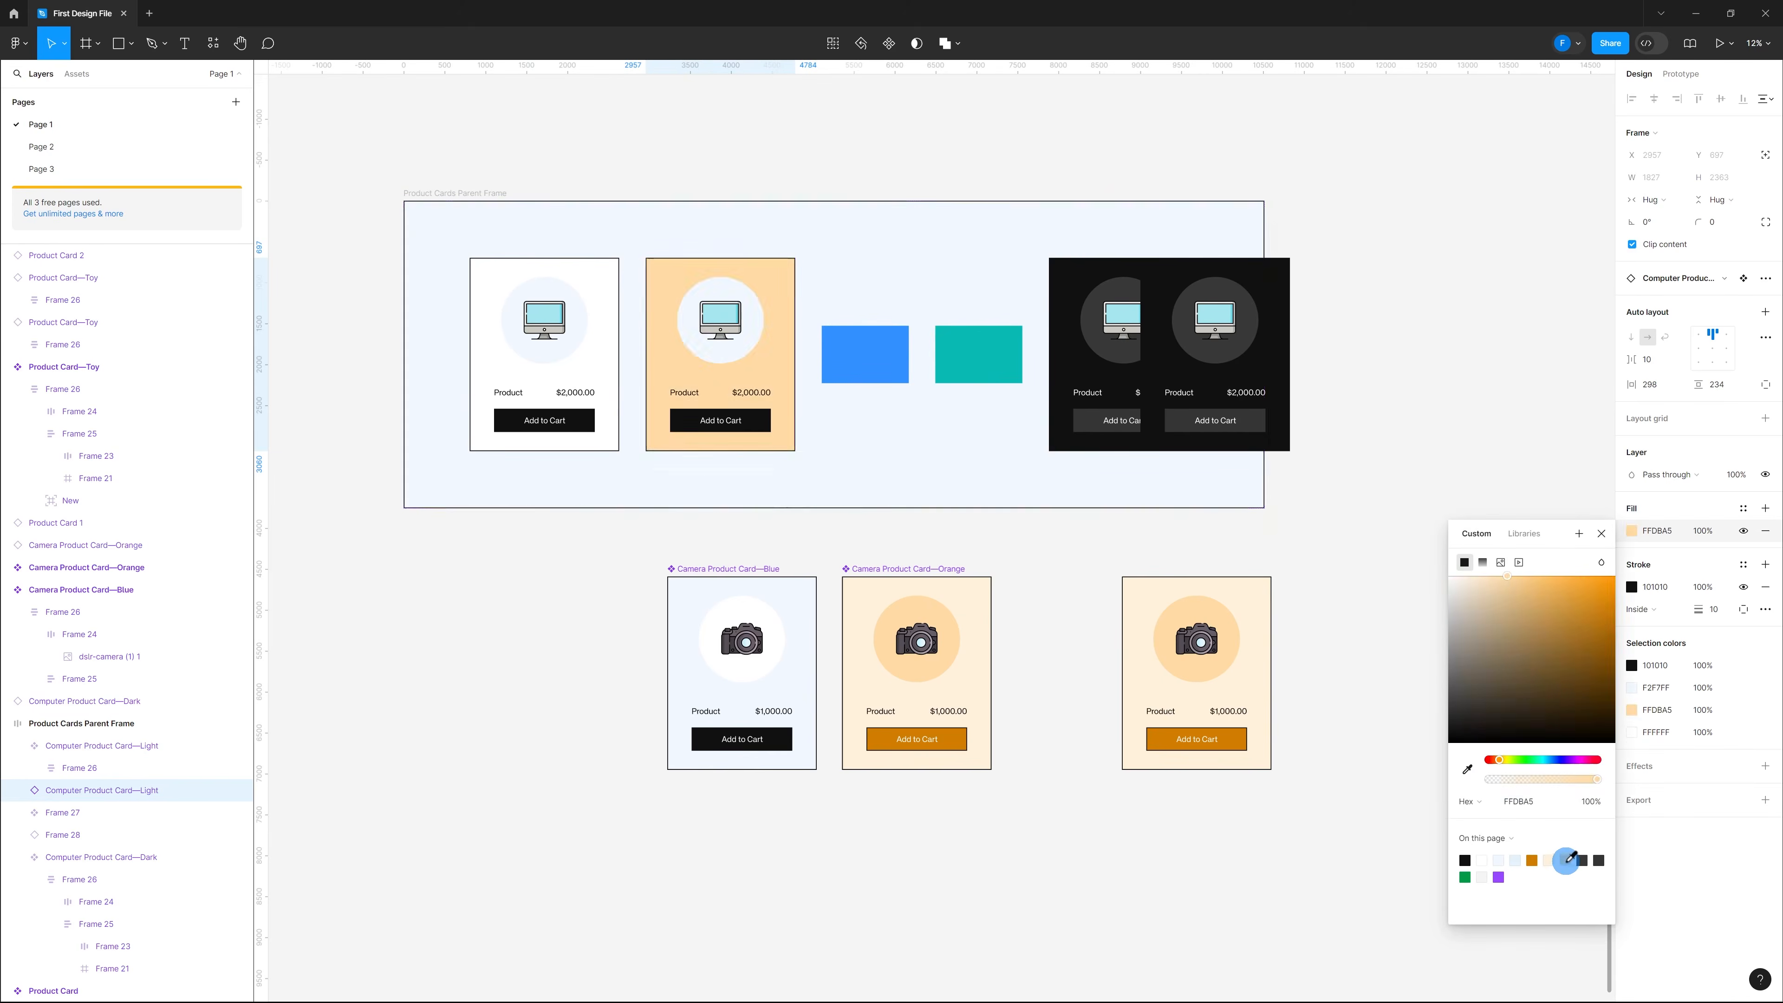
click(1321, 320)
Step: Move the separate dark computer card instance clear of the widened Product Cards Parent Frame
scroll(1125, 213, down, 2)
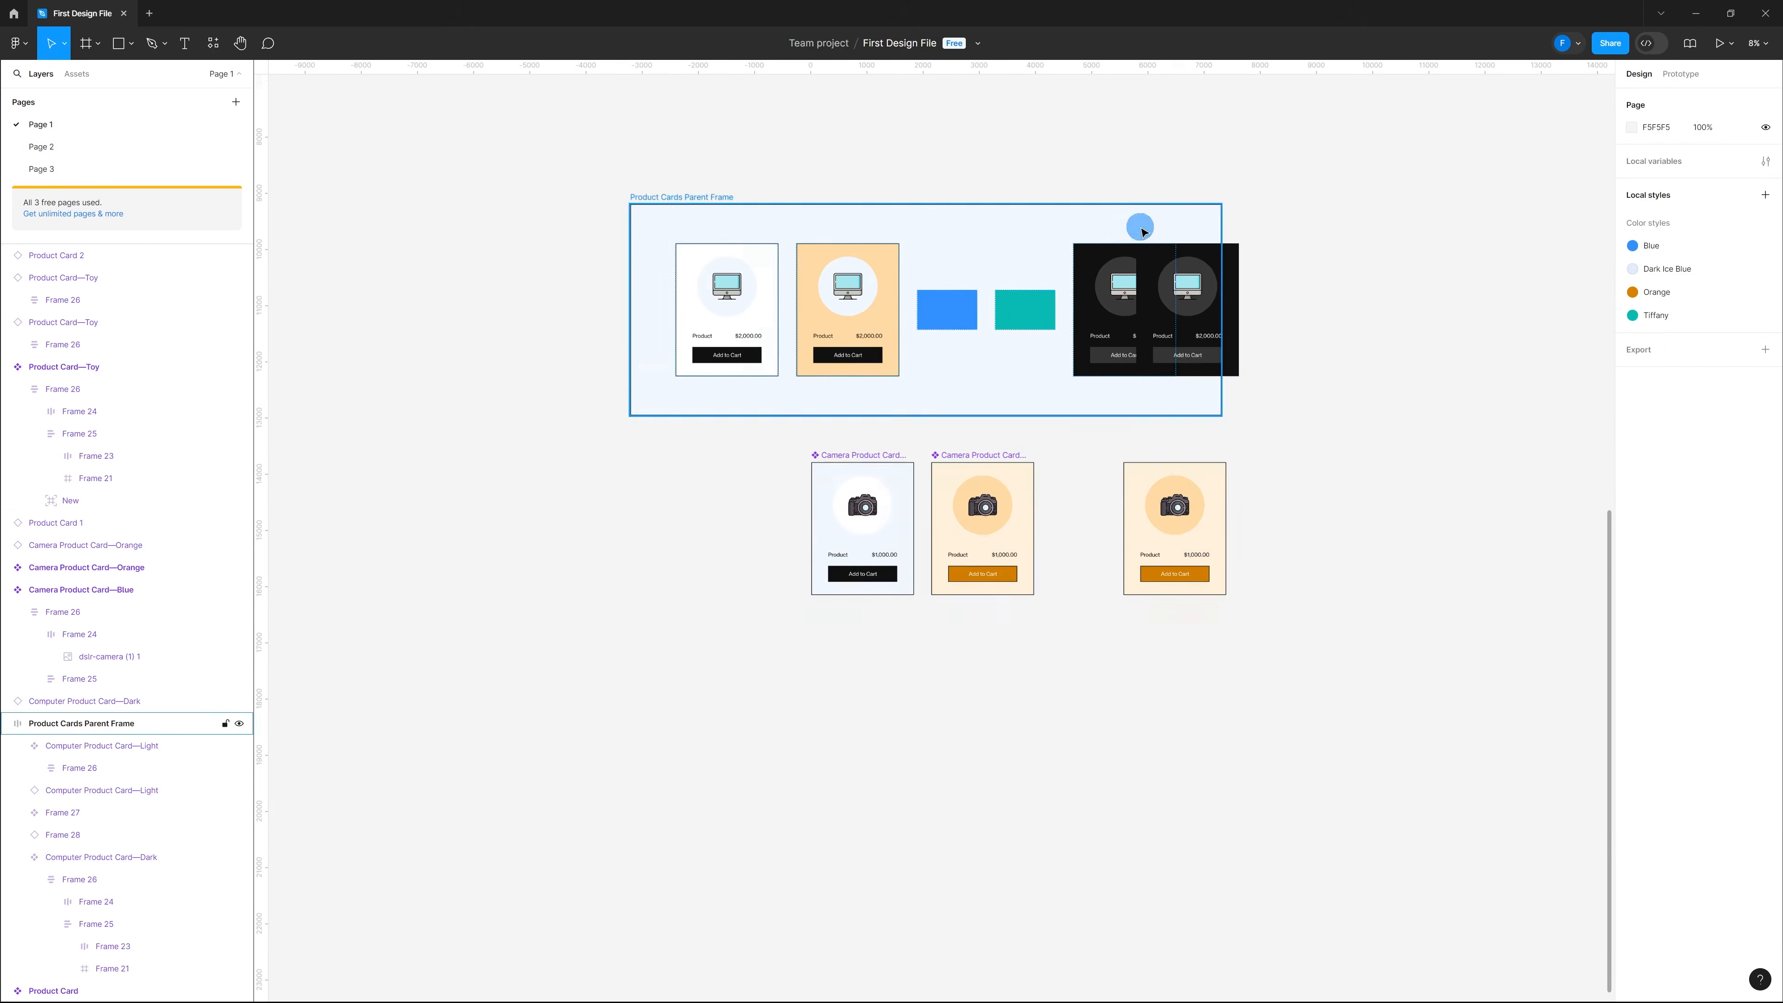
click(1231, 256)
drag(1205, 253, 1324, 257)
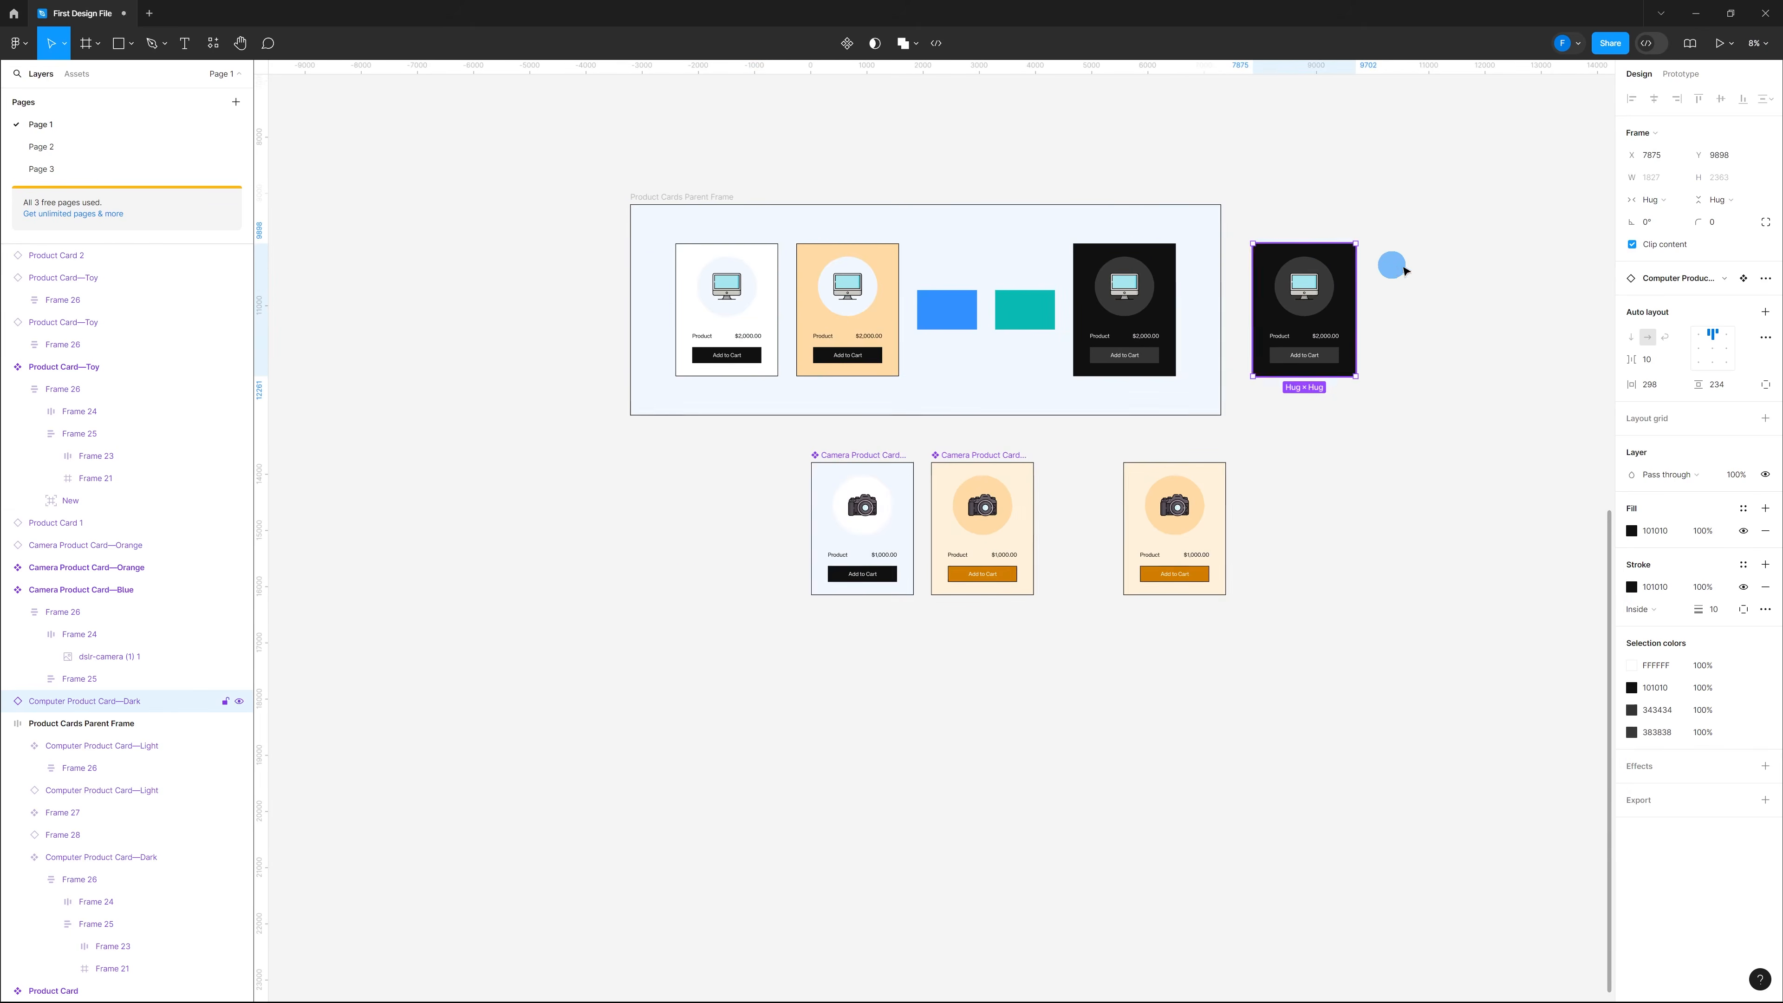
Step: Check the separate dark computer card's swap options for the orange card and teal frame instances
scroll(1357, 243, up, 2)
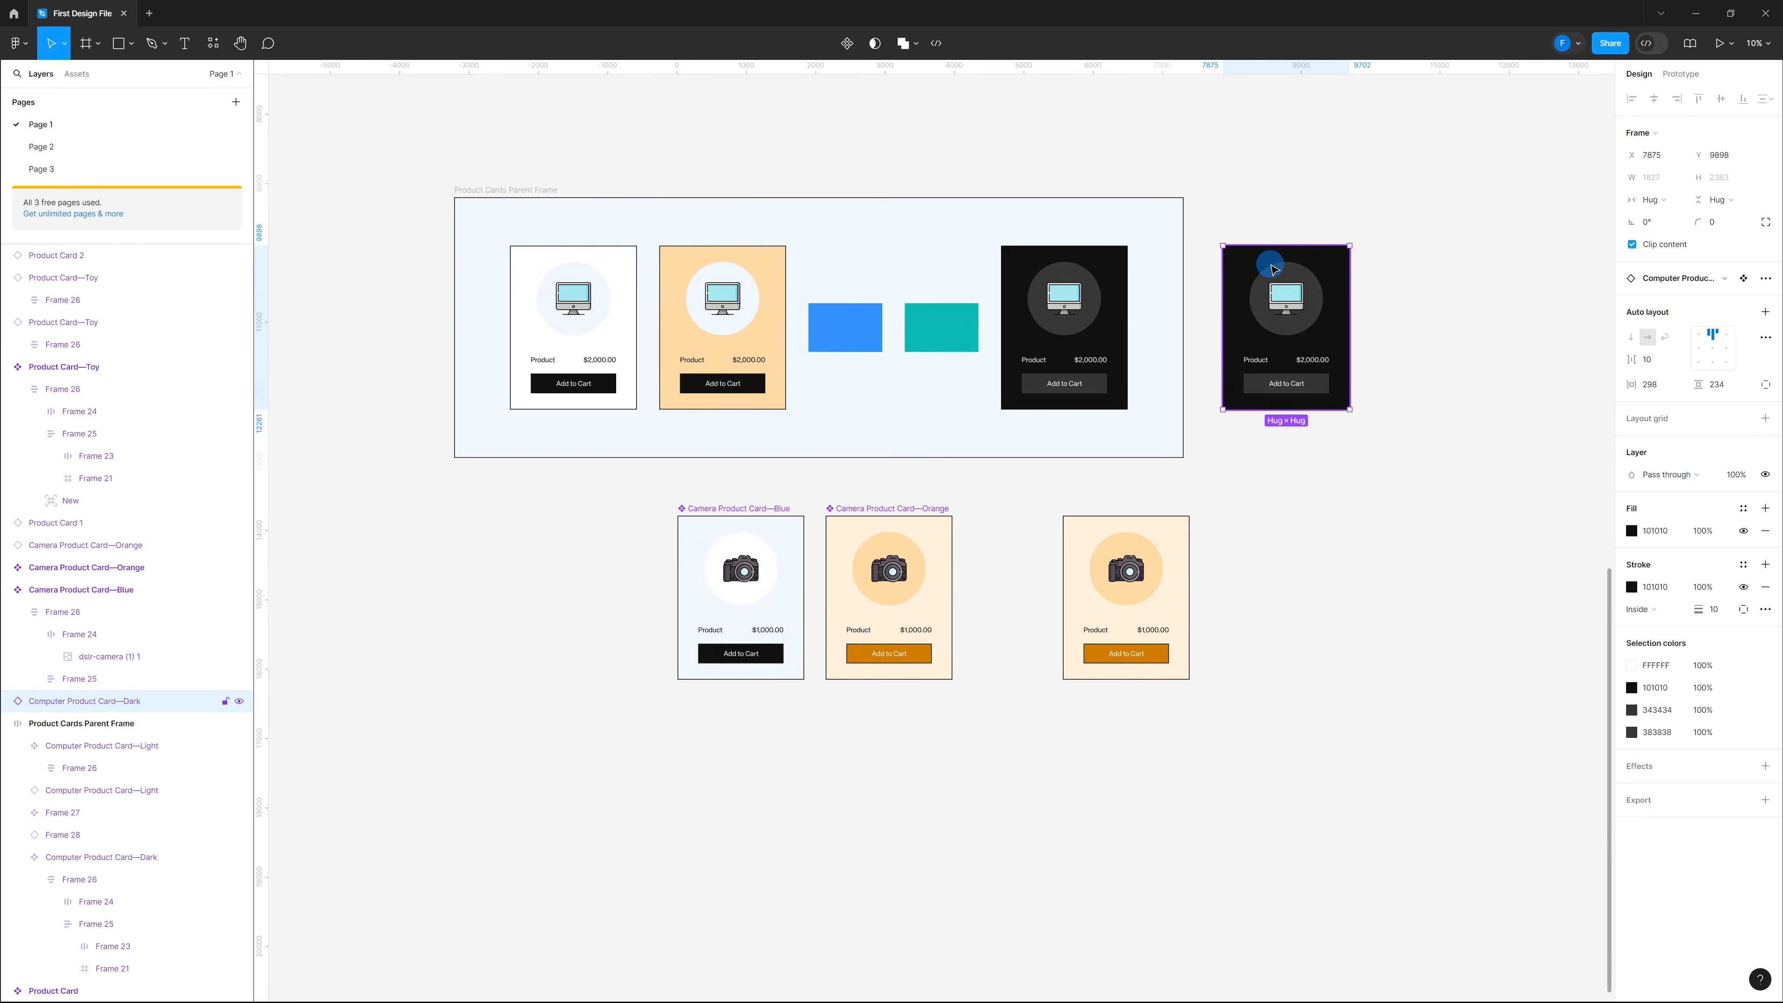
right_click(1302, 256)
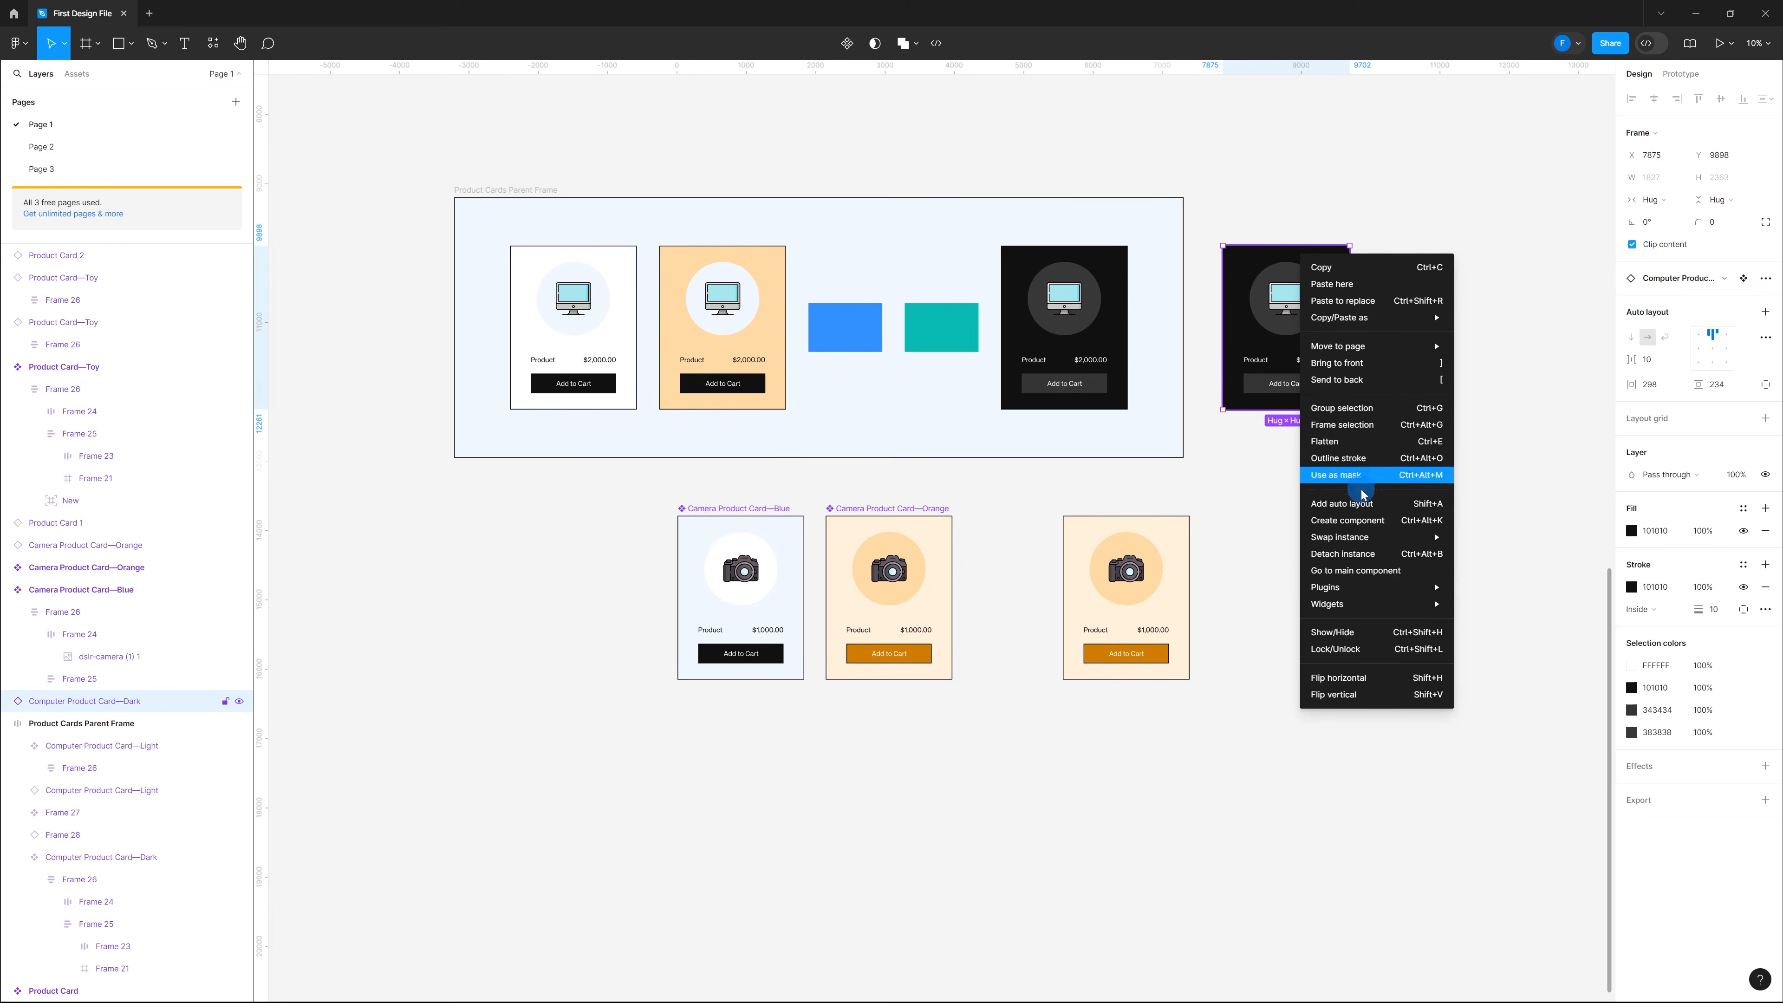
mouse_move(1359, 548)
click(723, 271)
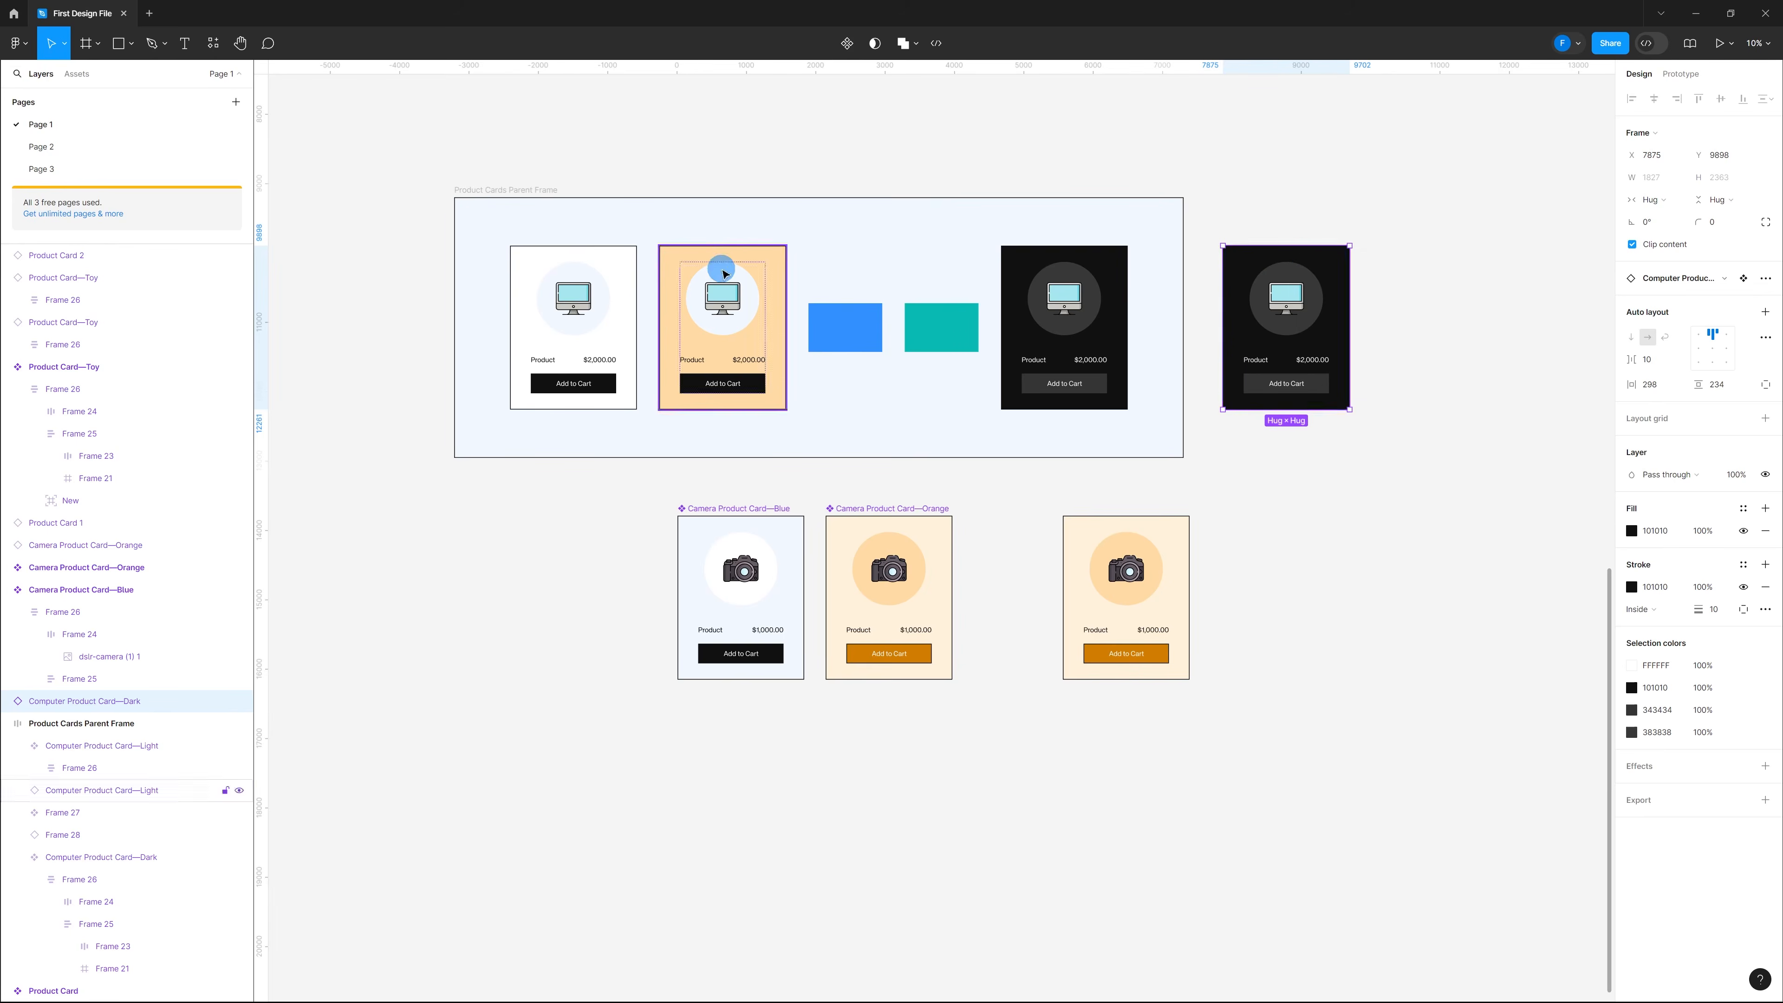
click(1638, 279)
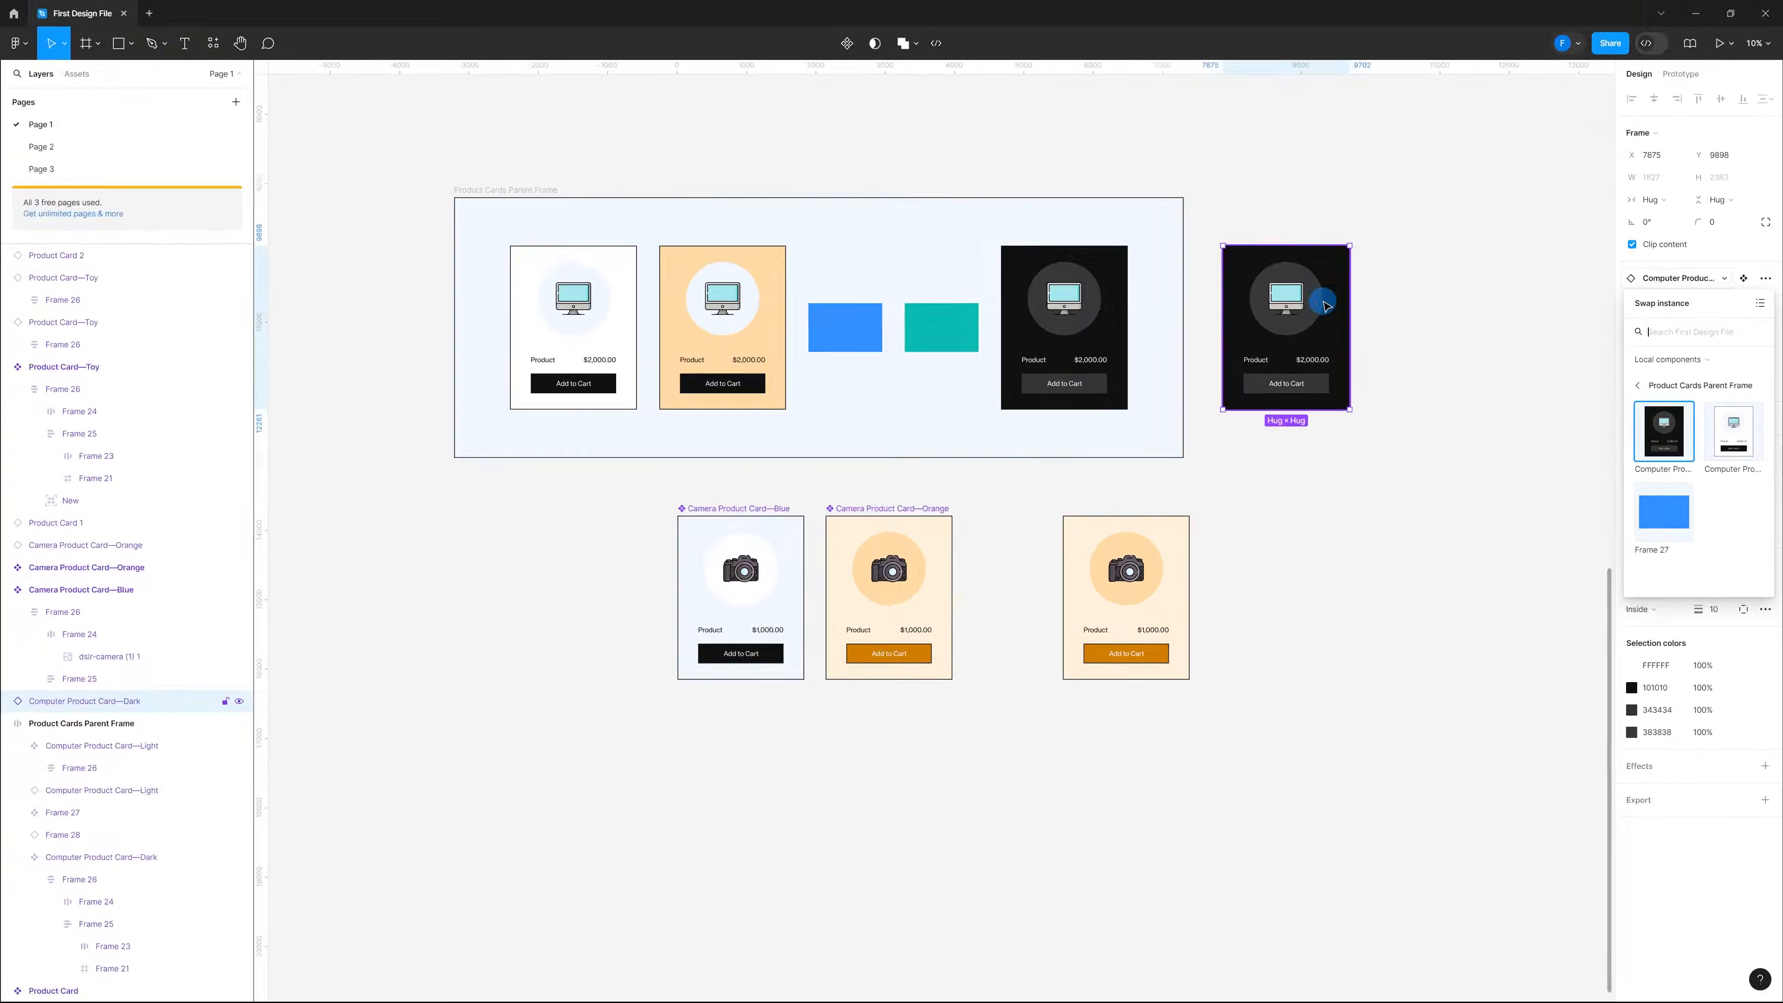
right_click(1321, 299)
mouse_move(929, 514)
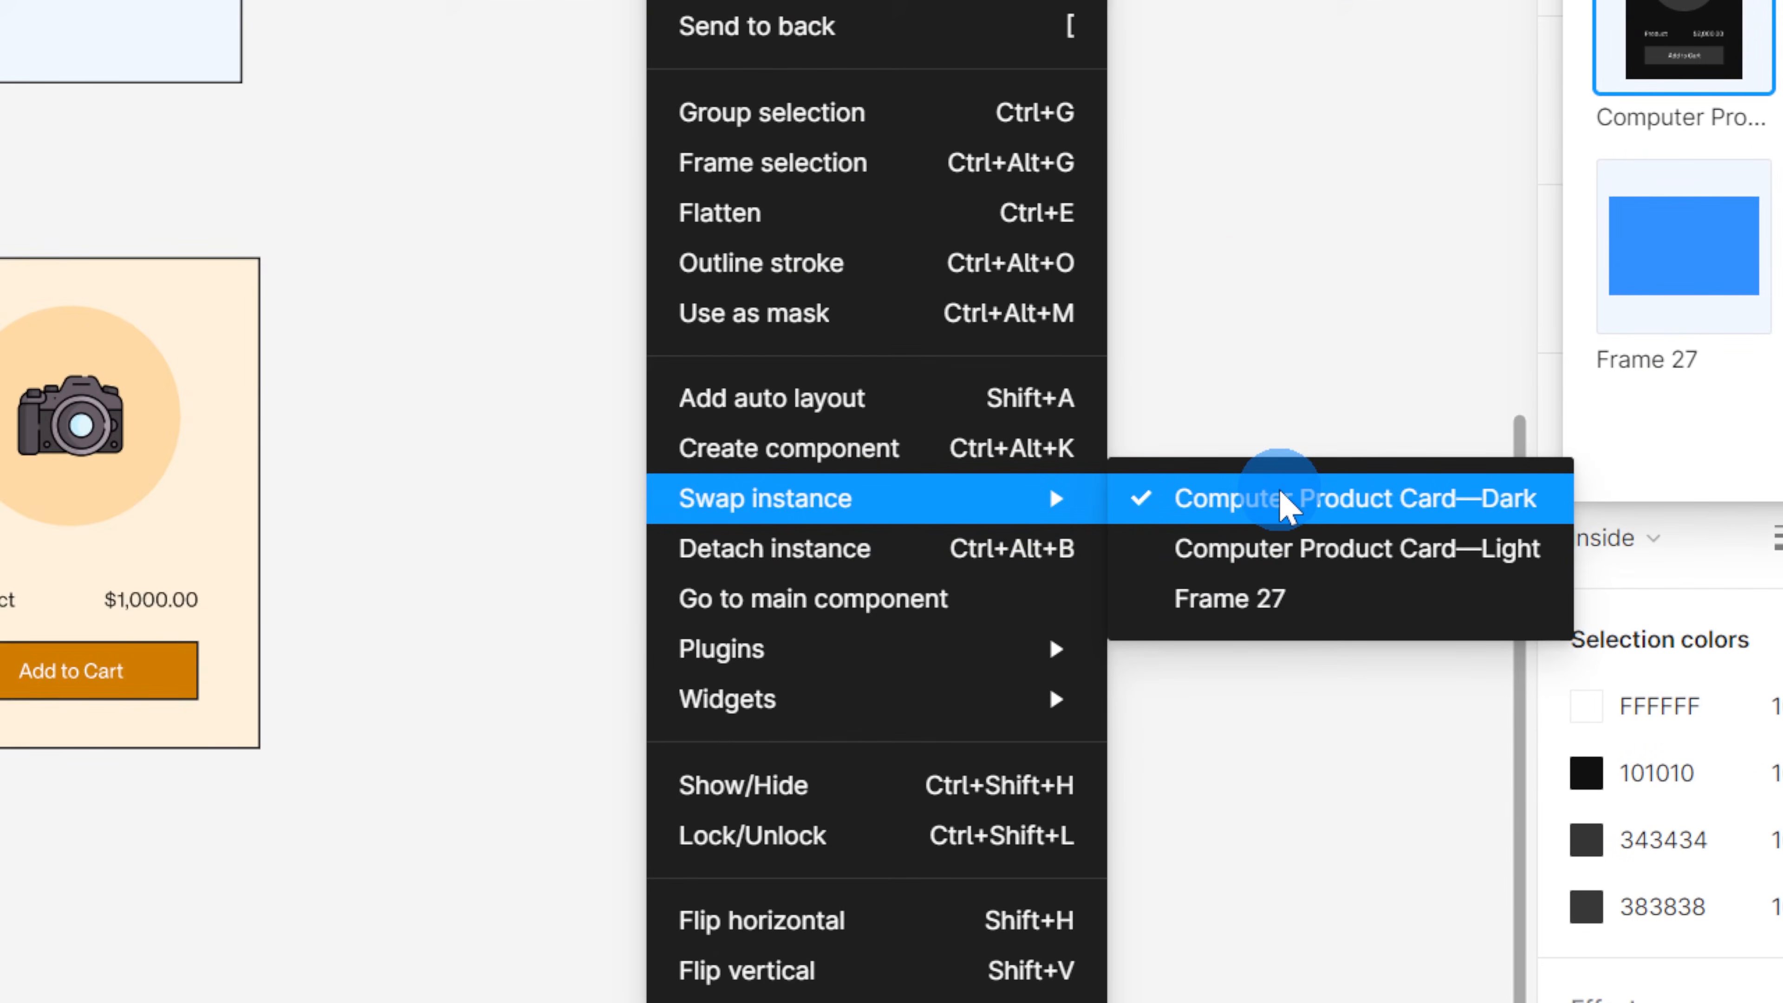
click(1282, 500)
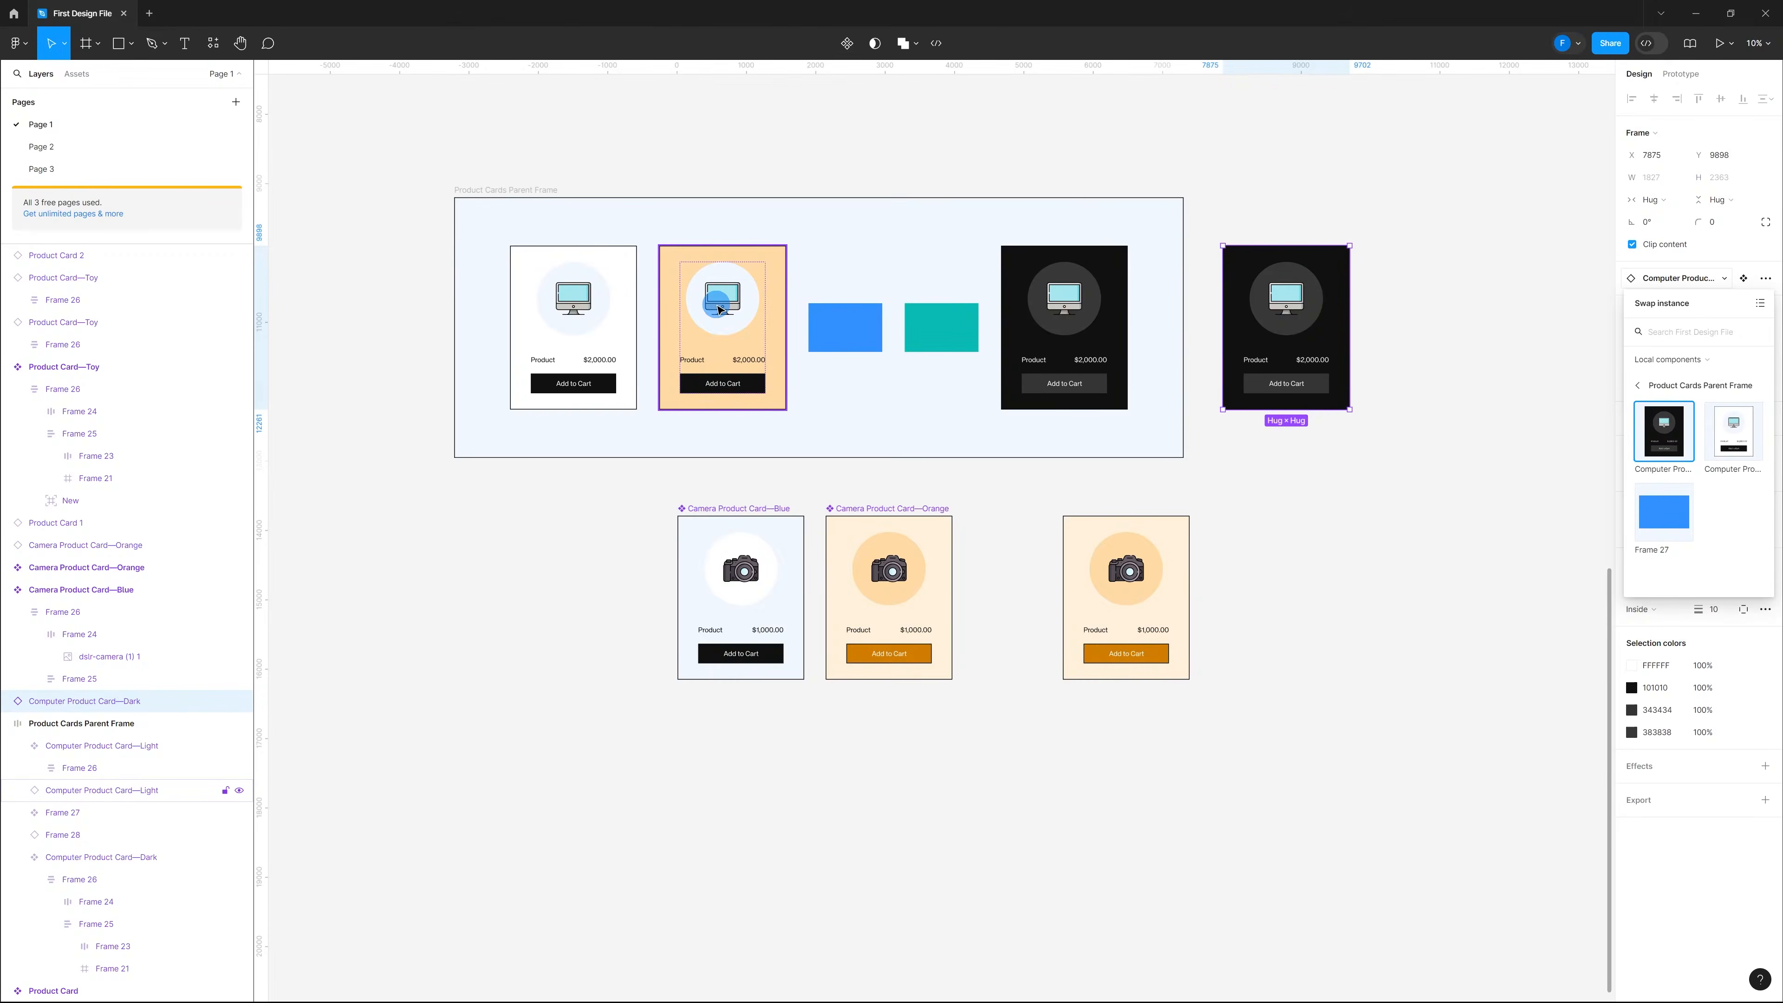
click(954, 332)
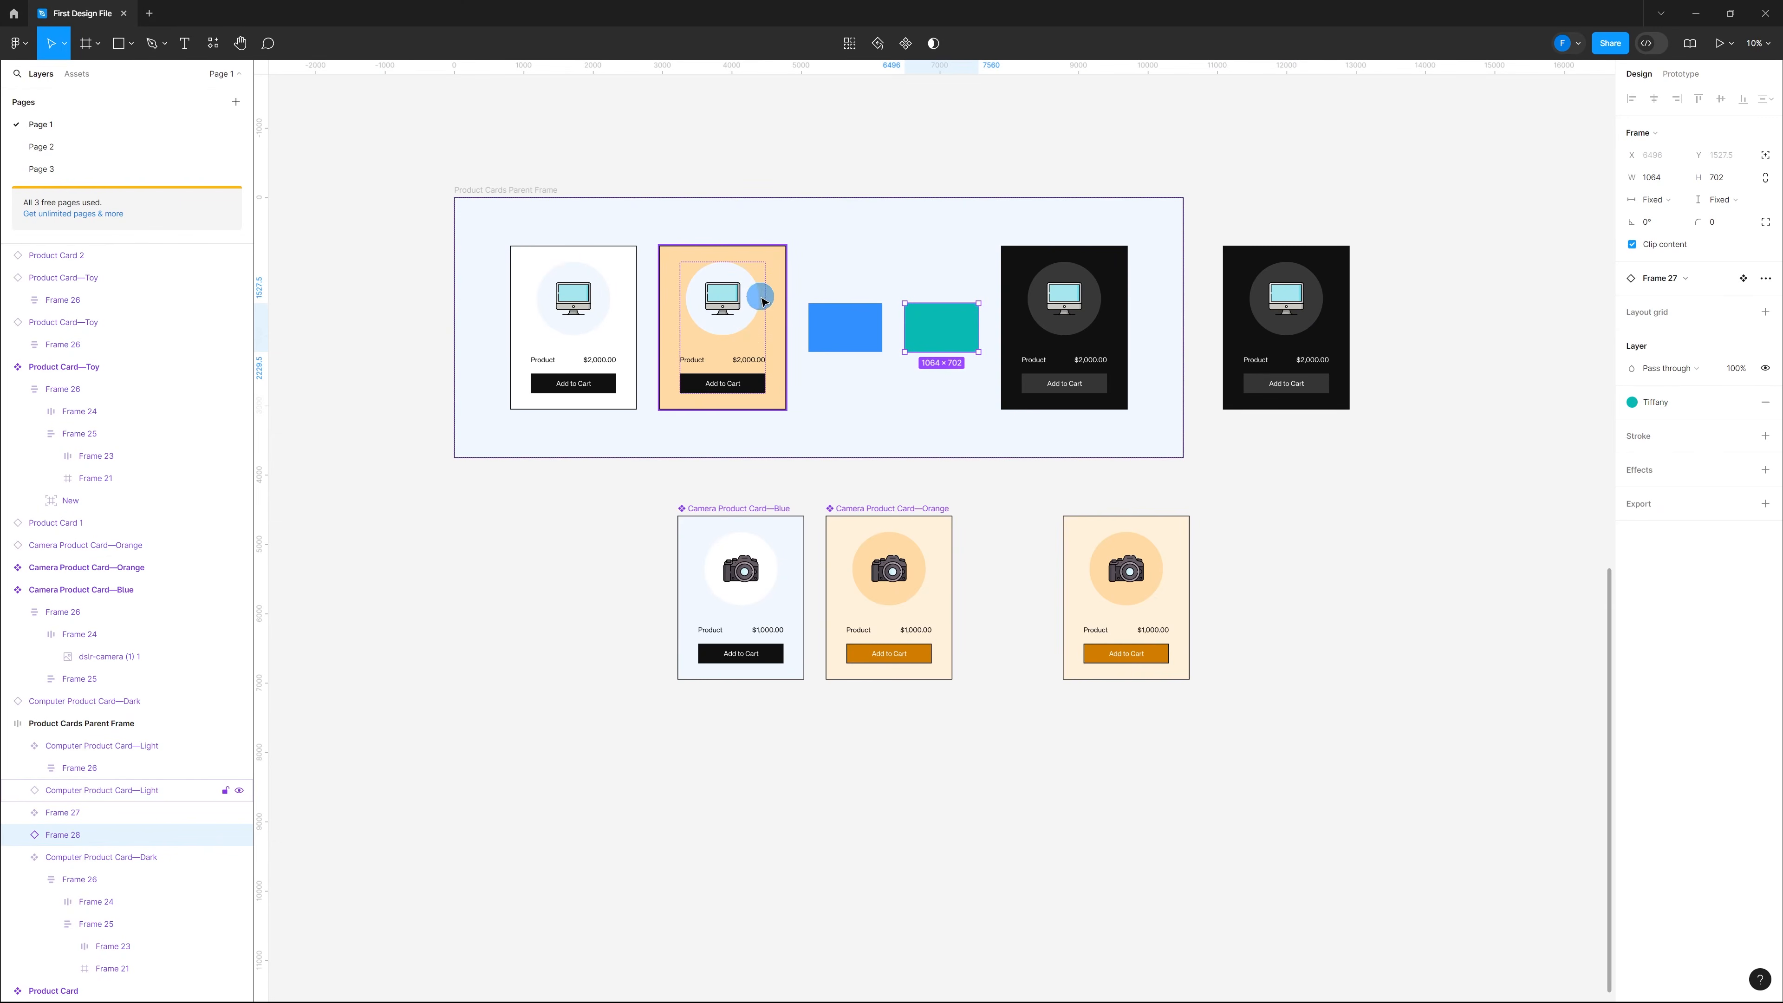
click(1321, 298)
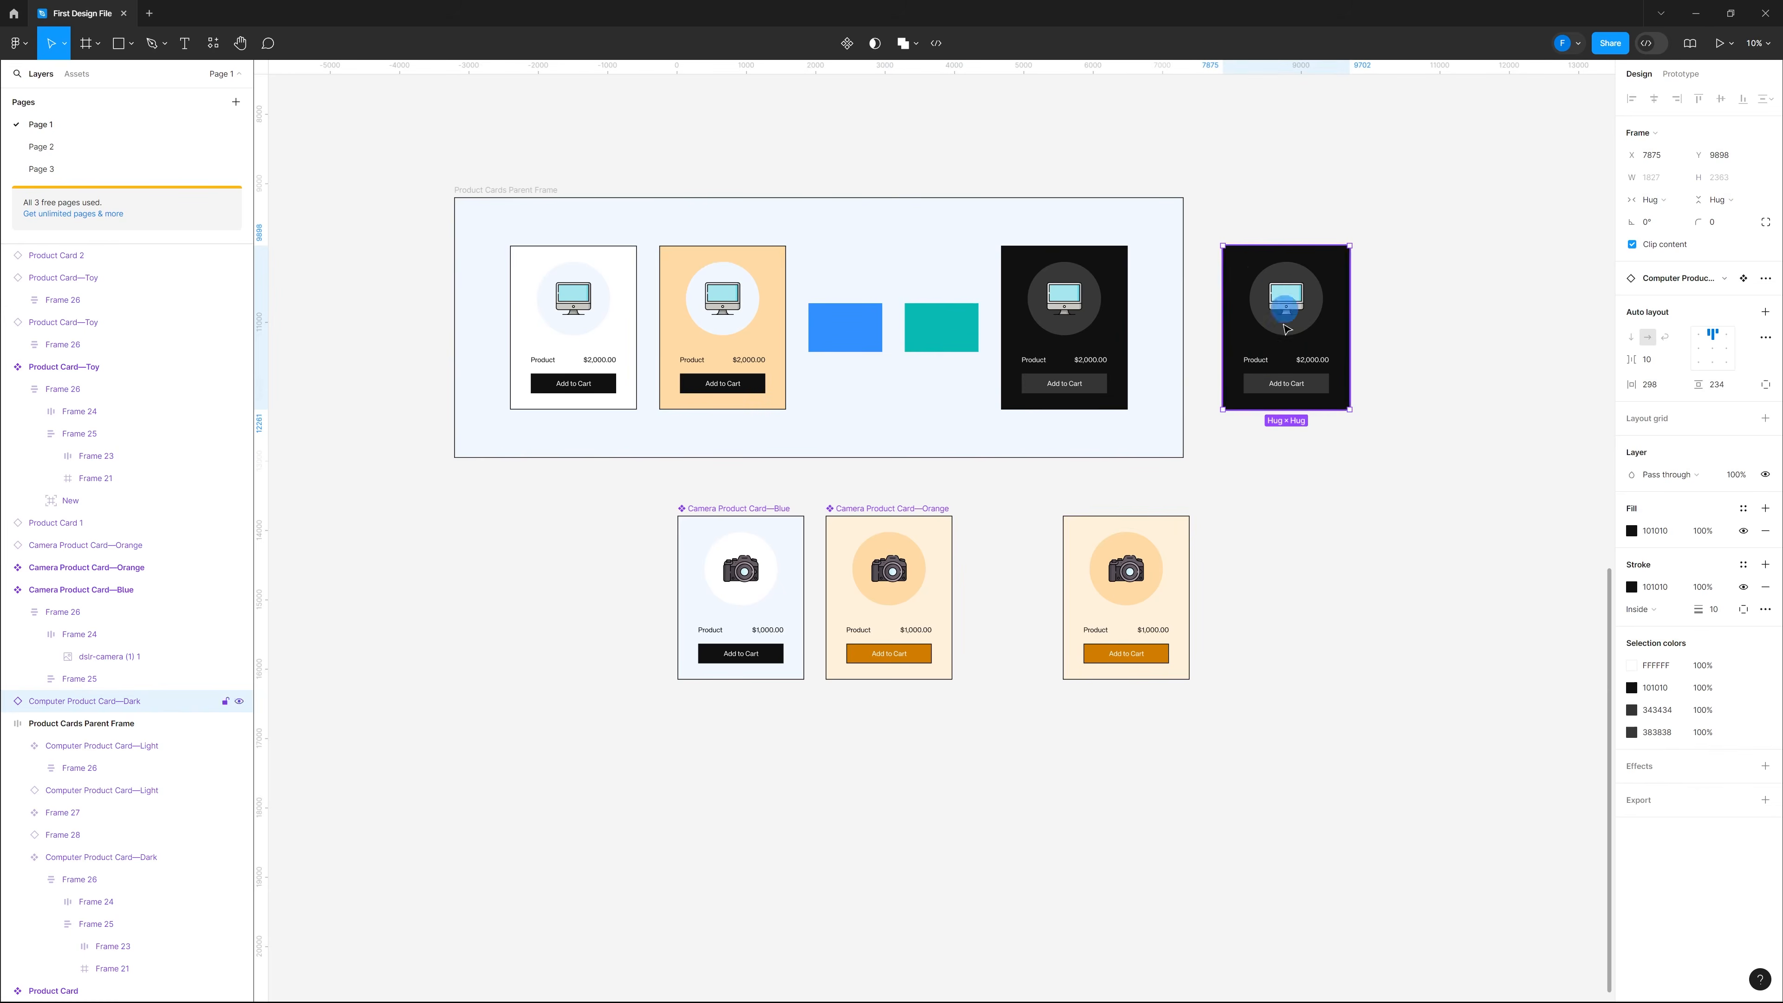
click(1336, 456)
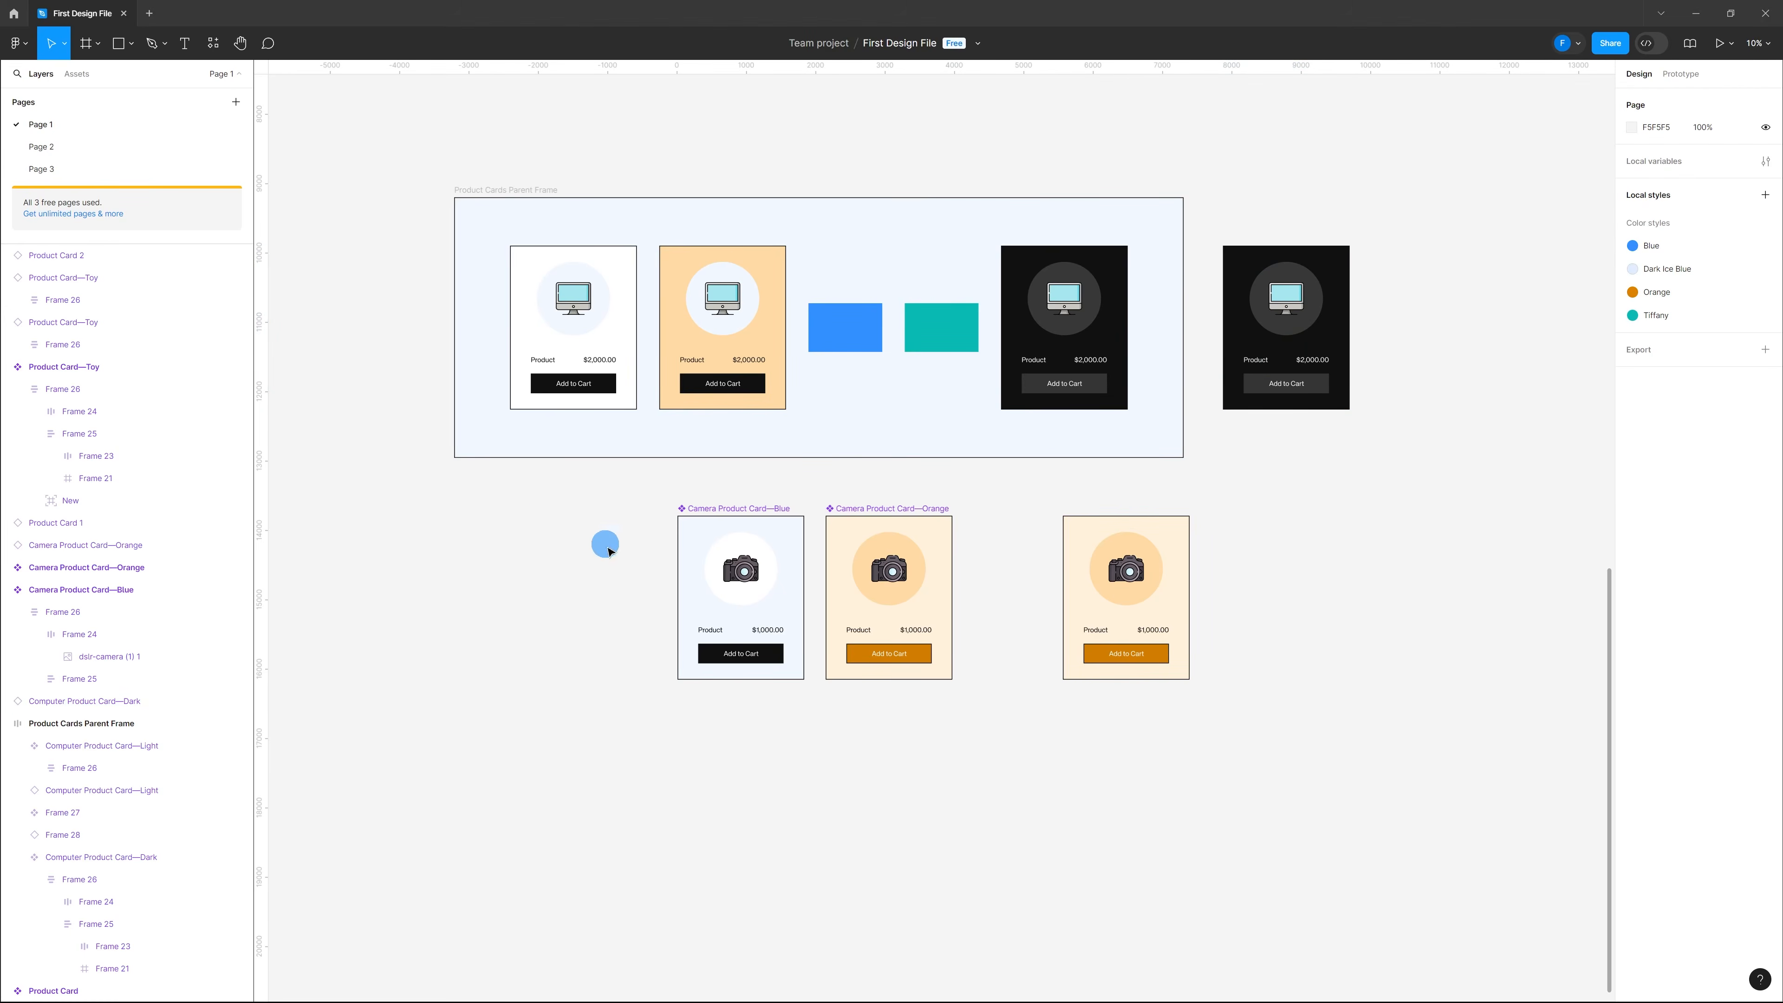
Step: Turn the orange computer card instance in the parent frame into a component of its own
click(775, 342)
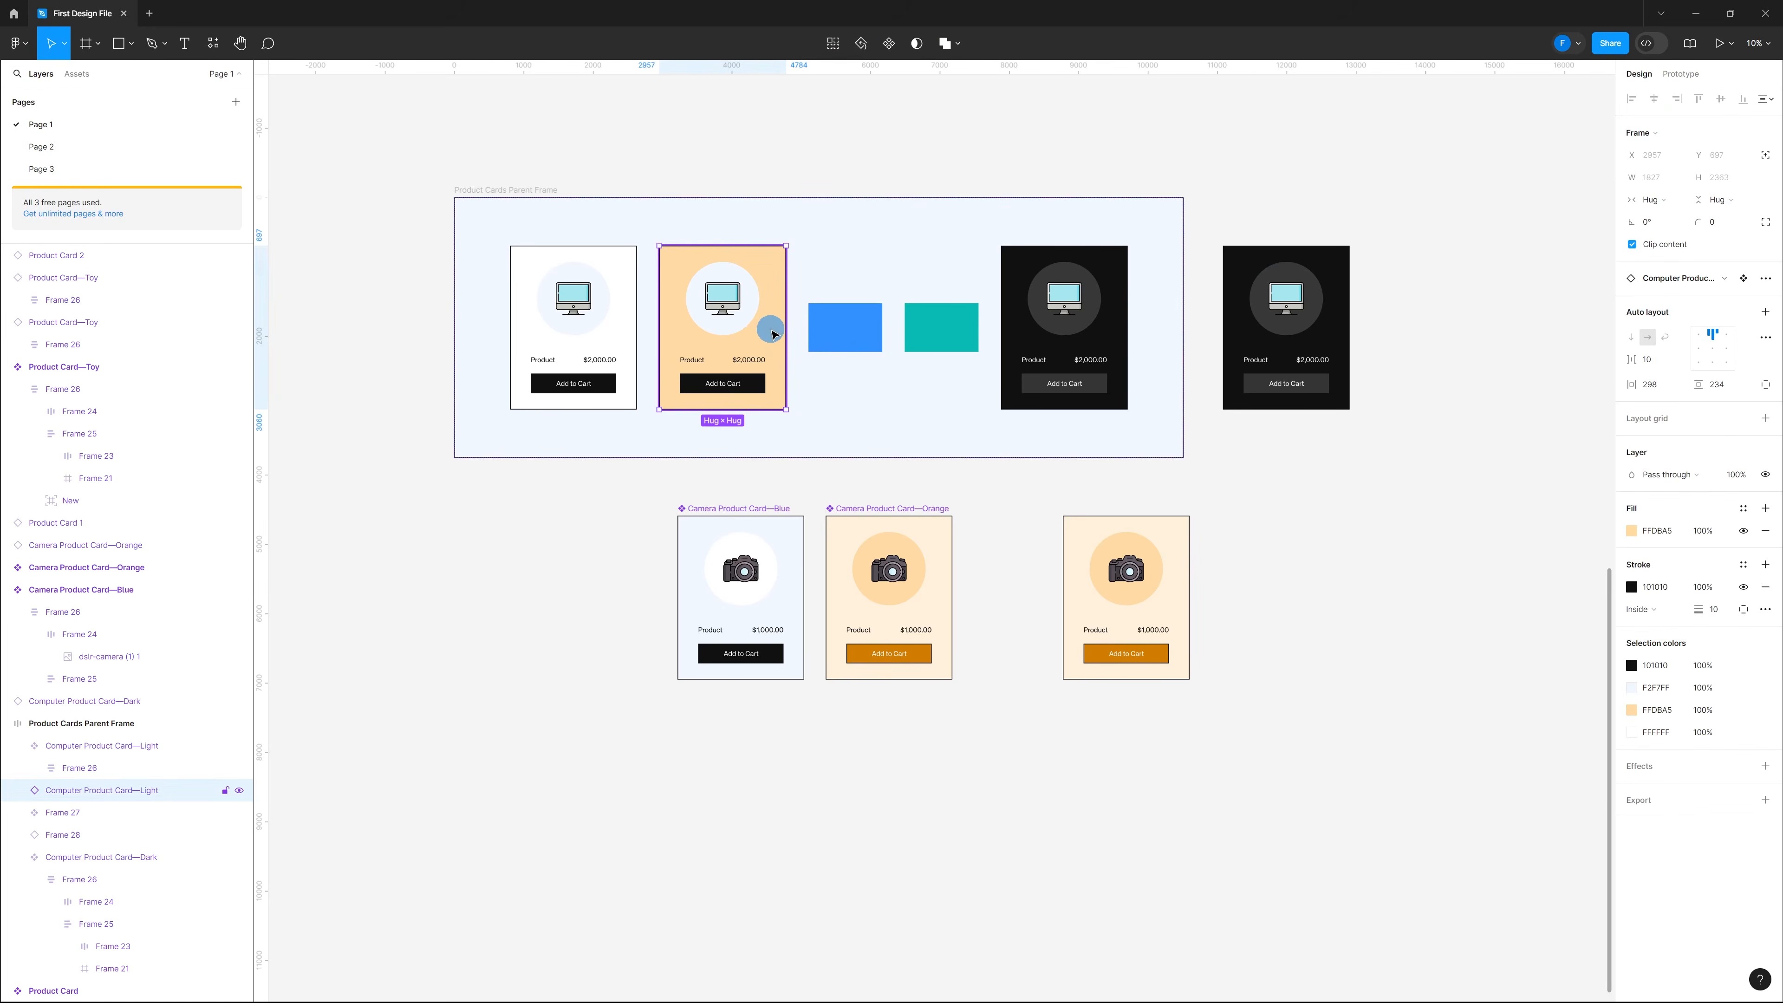
right_click(772, 334)
click(836, 609)
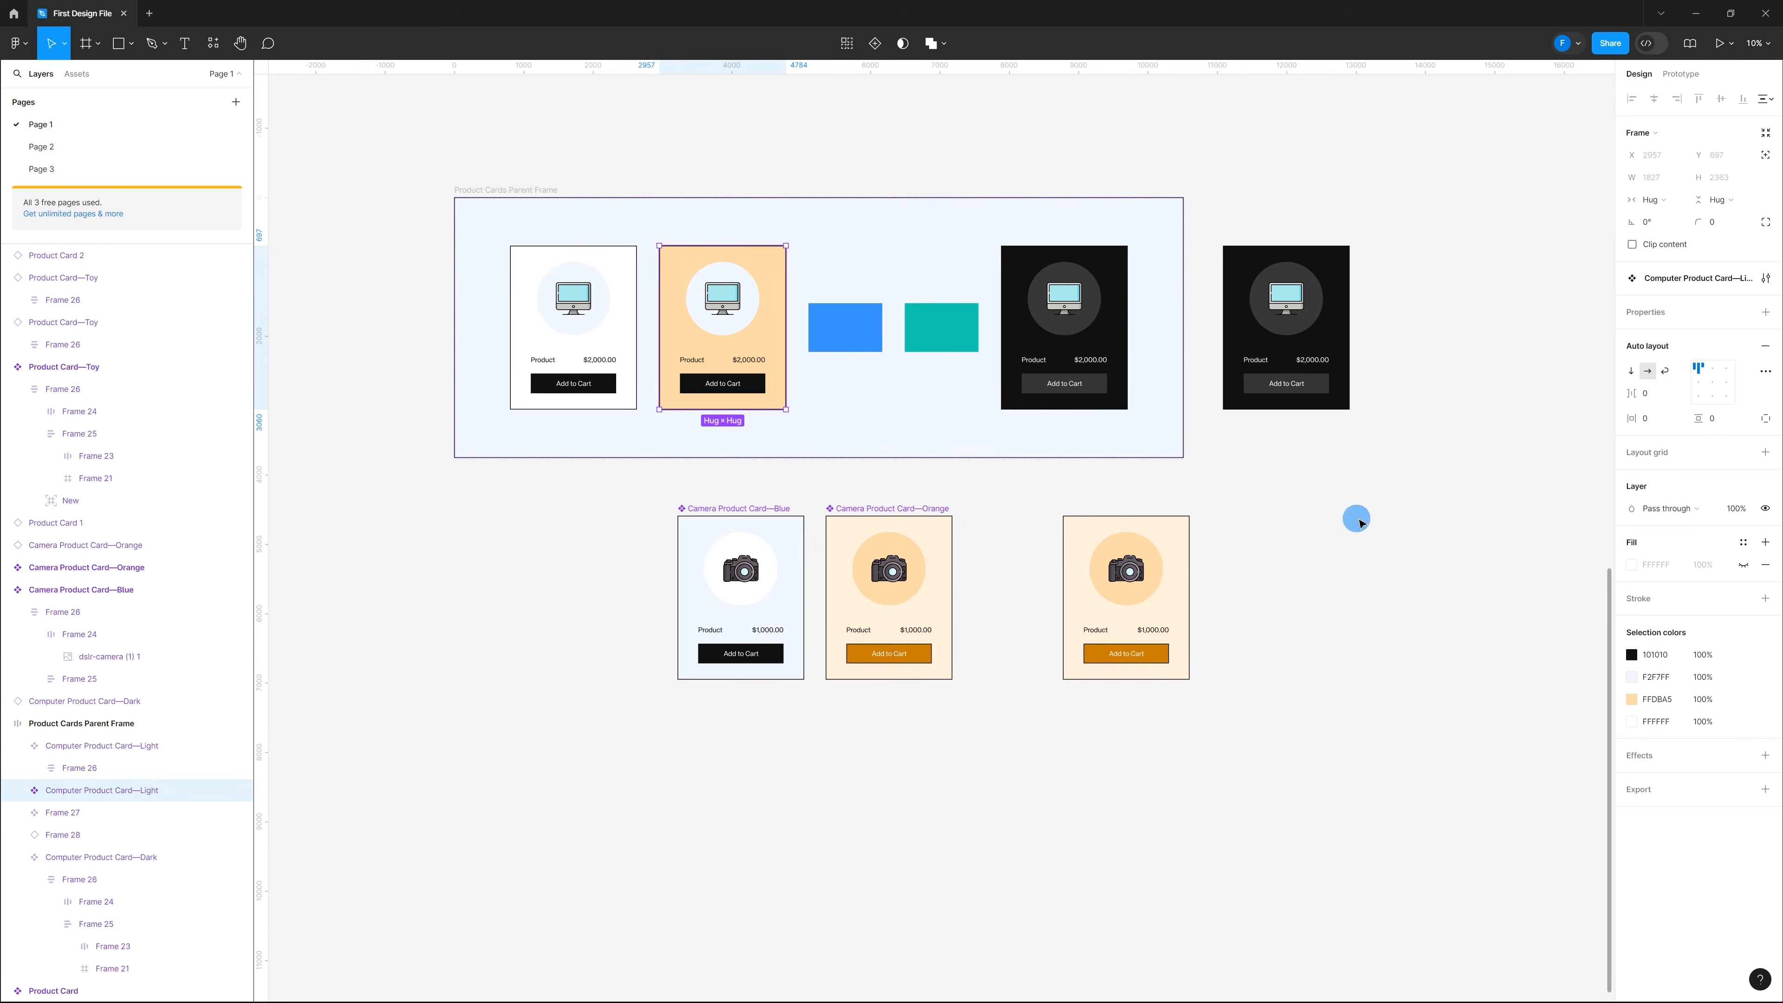
Step: Swap the separate dark computer card instance for the orange computer card component
click(1347, 338)
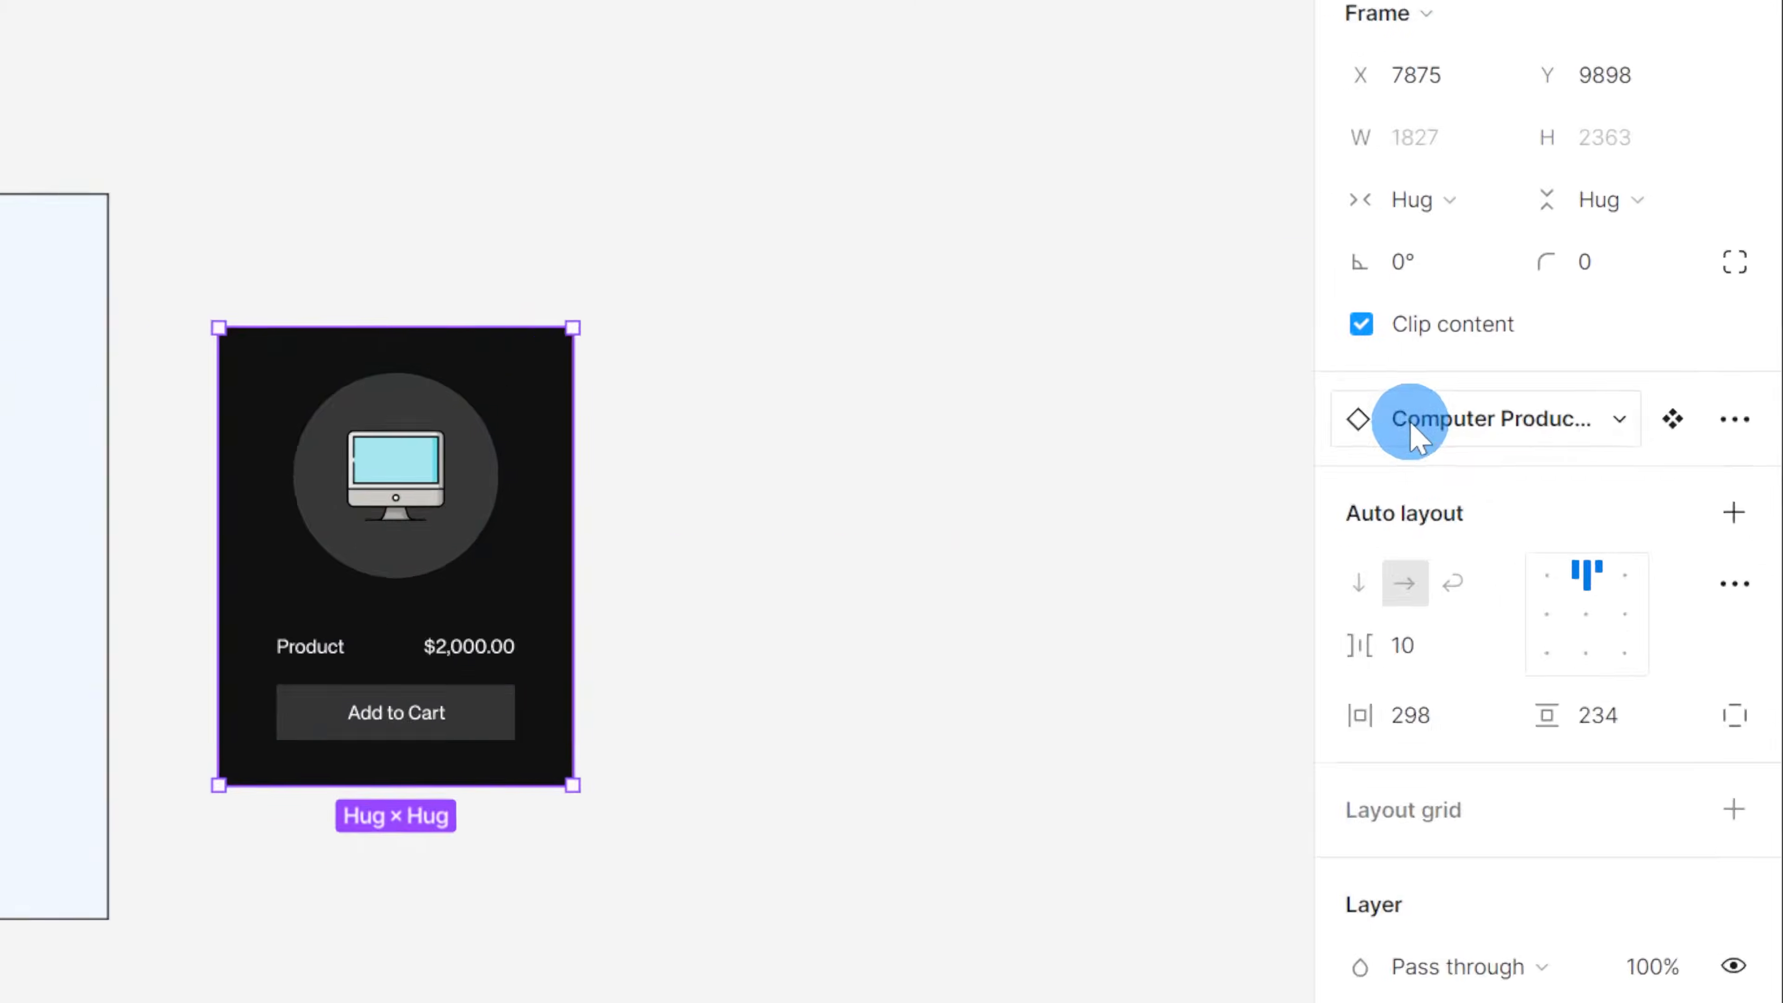
click(1640, 294)
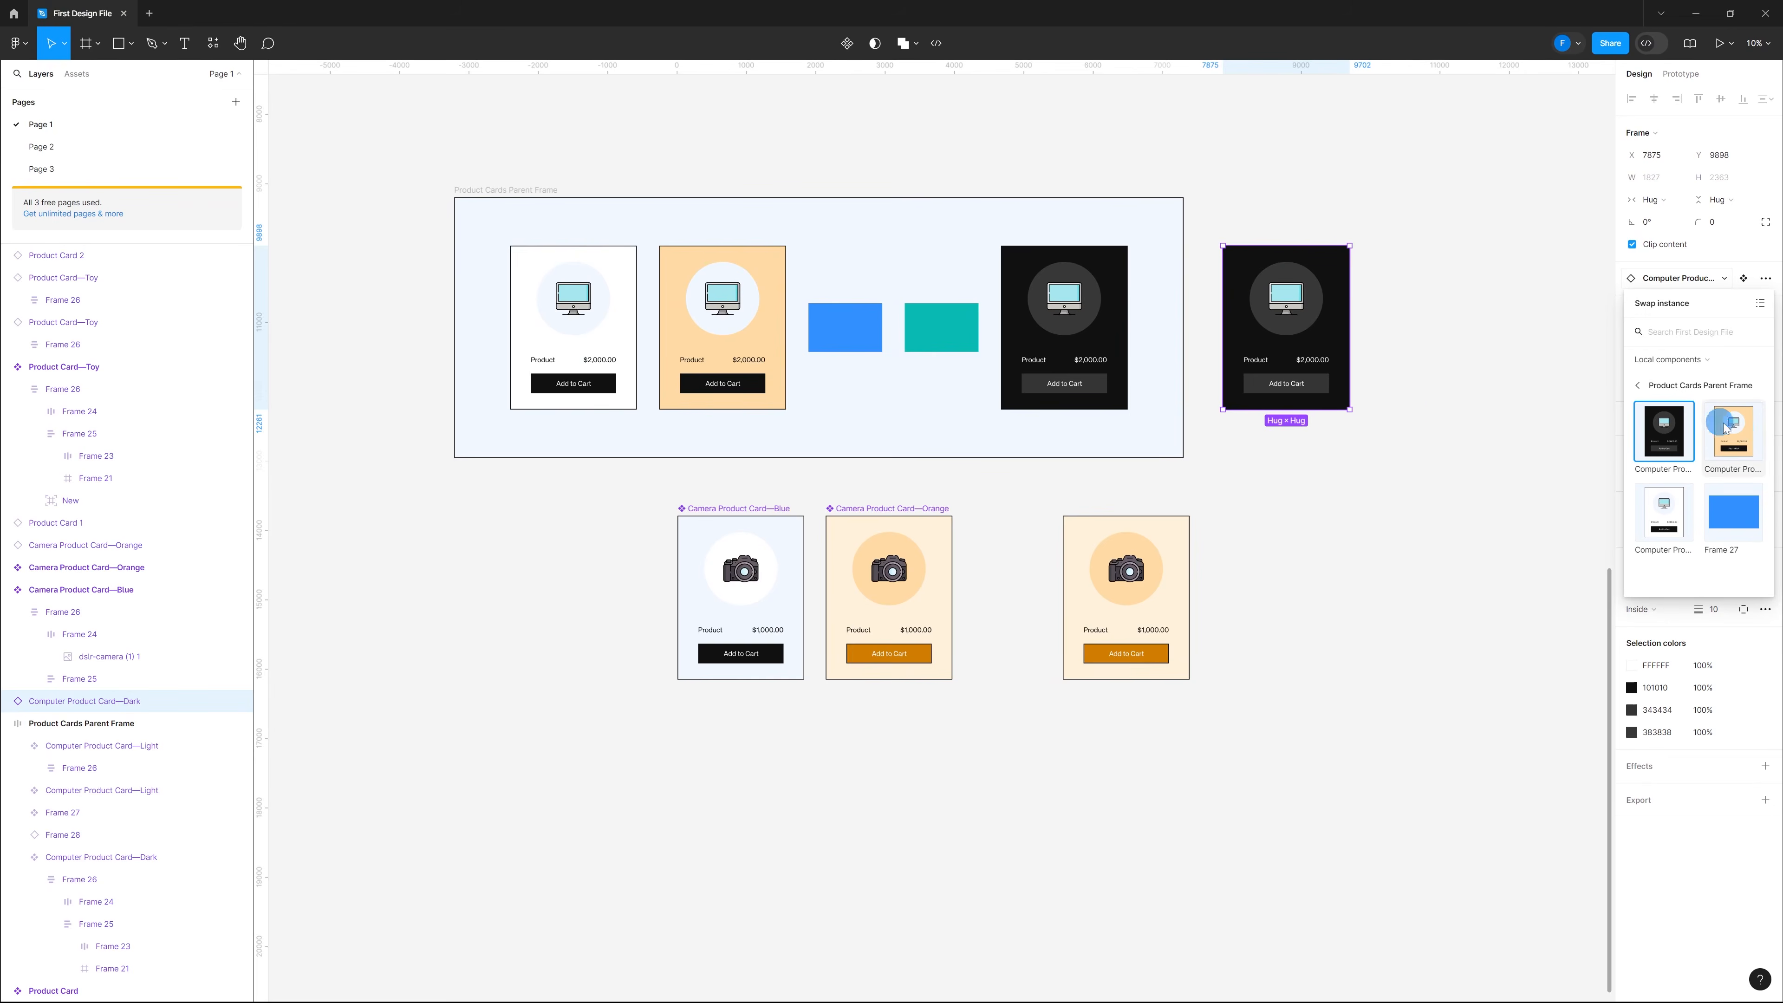
click(1741, 434)
click(1444, 385)
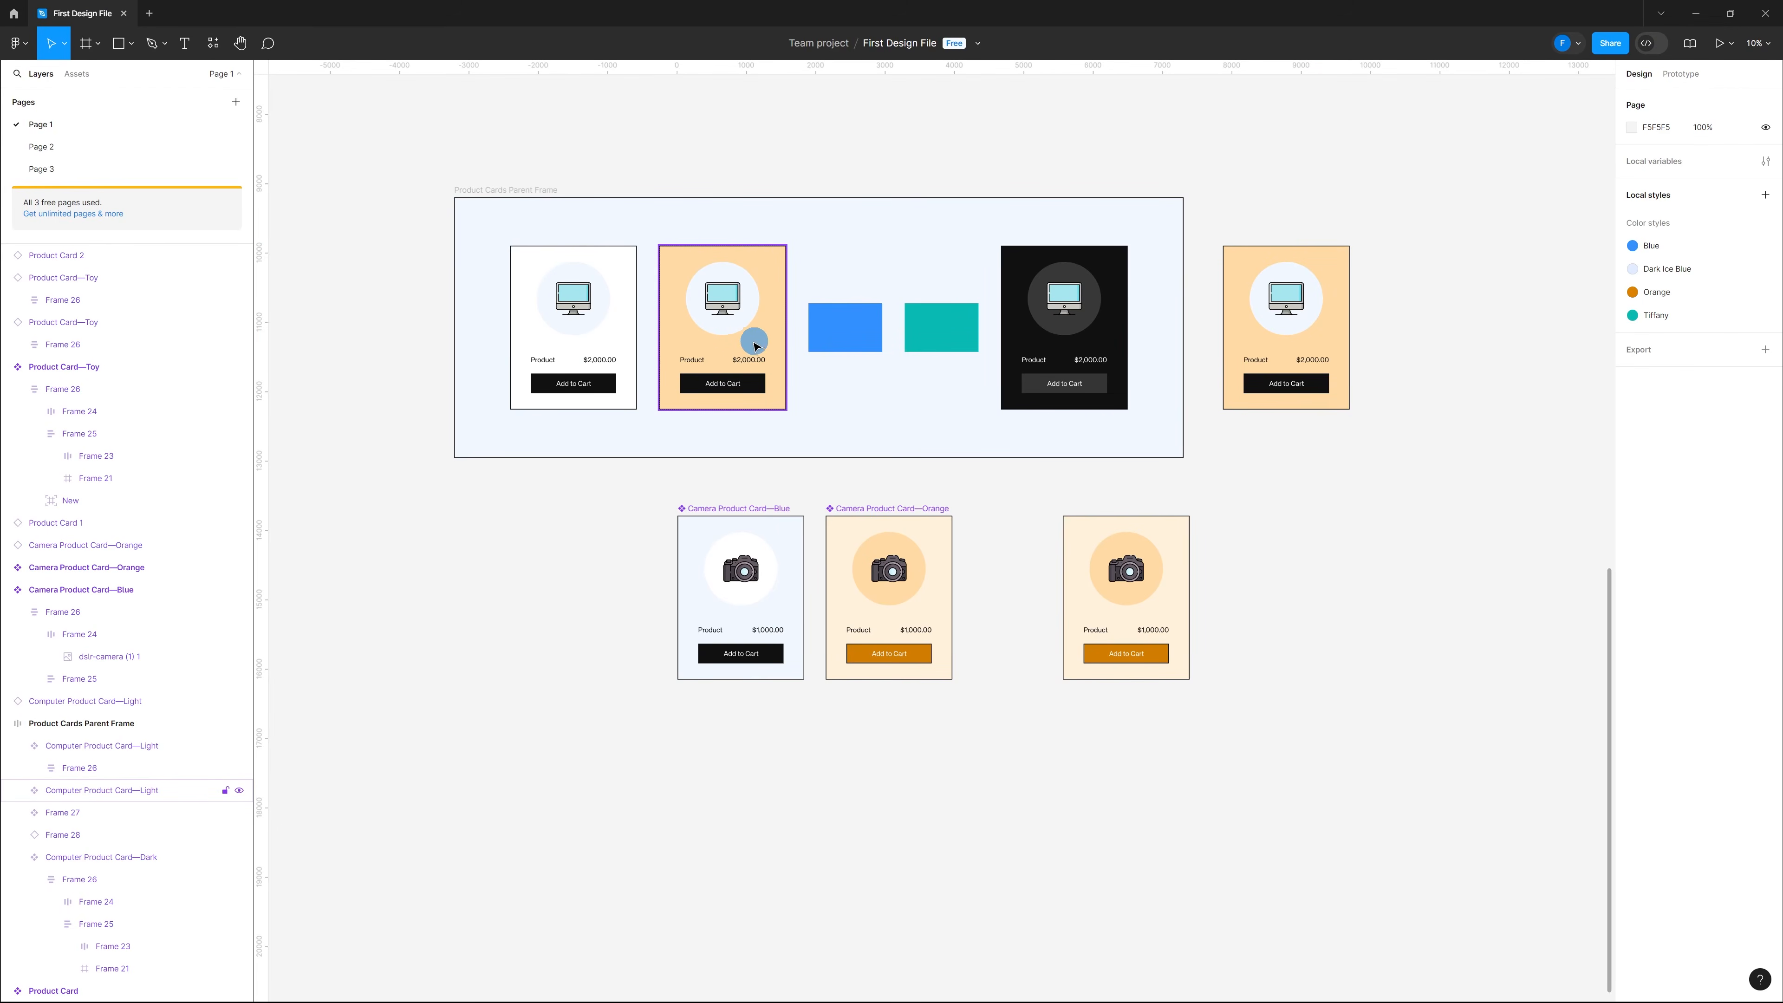
Step: Turn the teal duplicate of Frame 27 in the parent frame into a component of its own
click(941, 332)
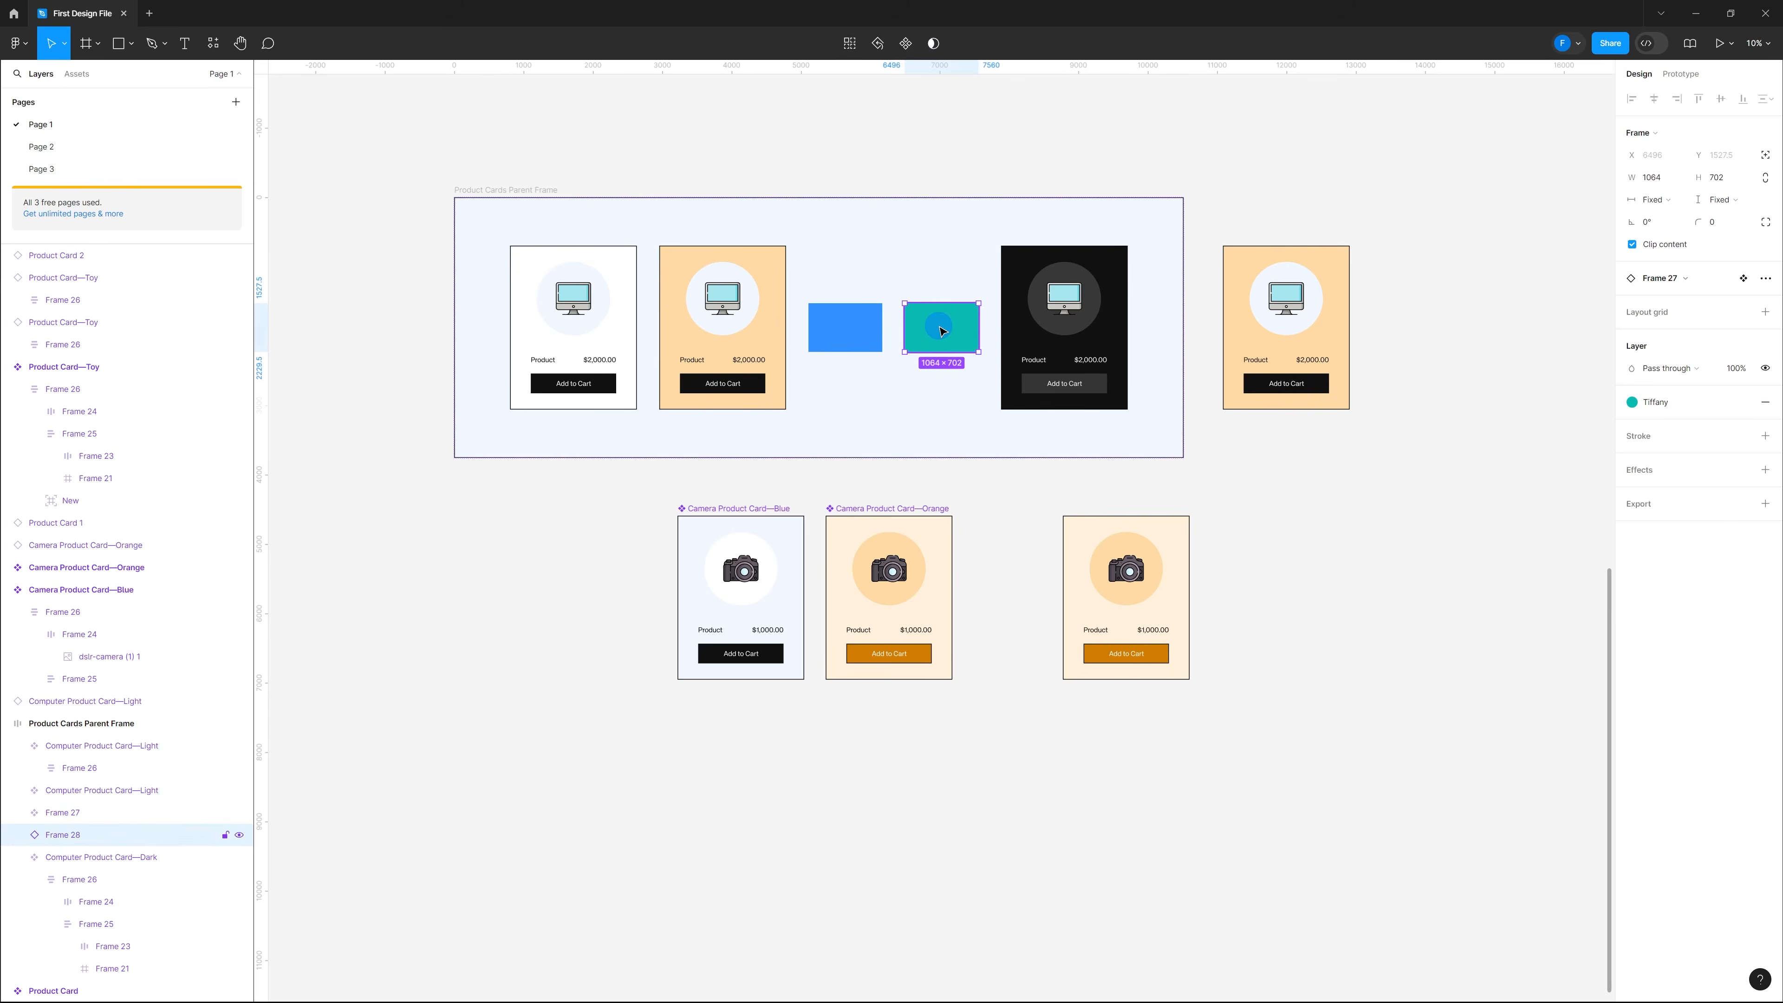
right_click(941, 332)
click(1021, 571)
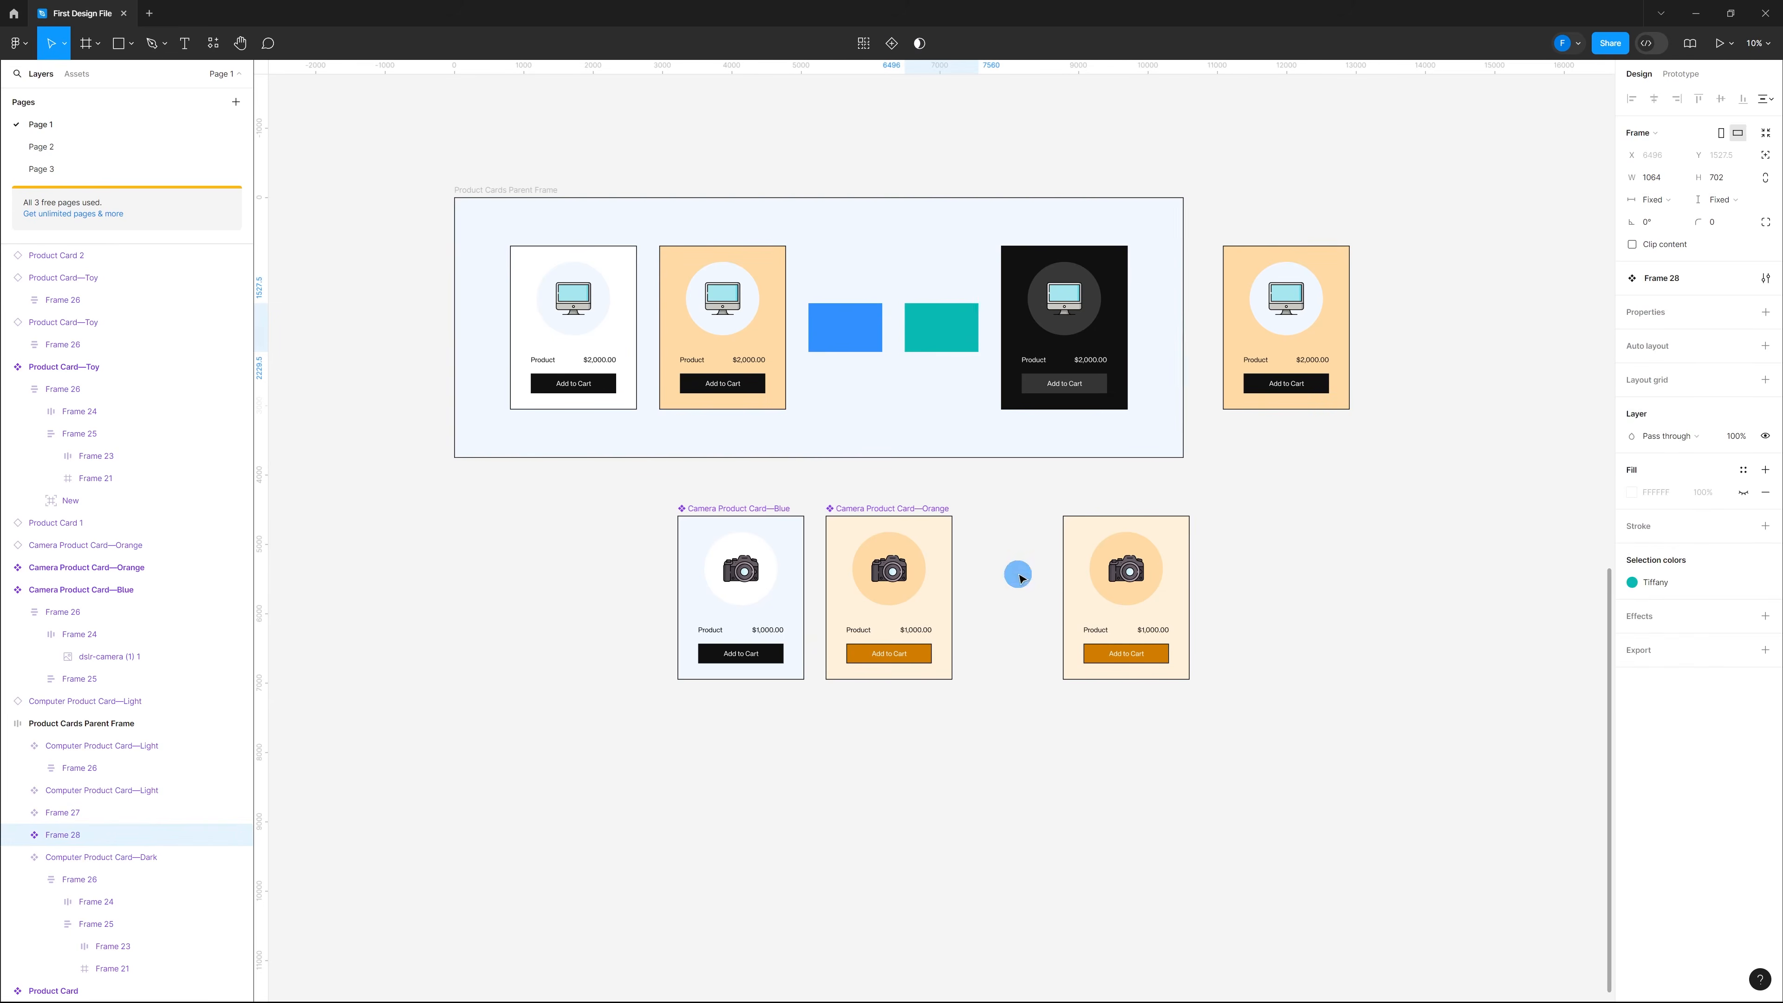
click(1233, 470)
Step: Check the swap list of the separate orange computer card instance for the teal frame component
click(1345, 285)
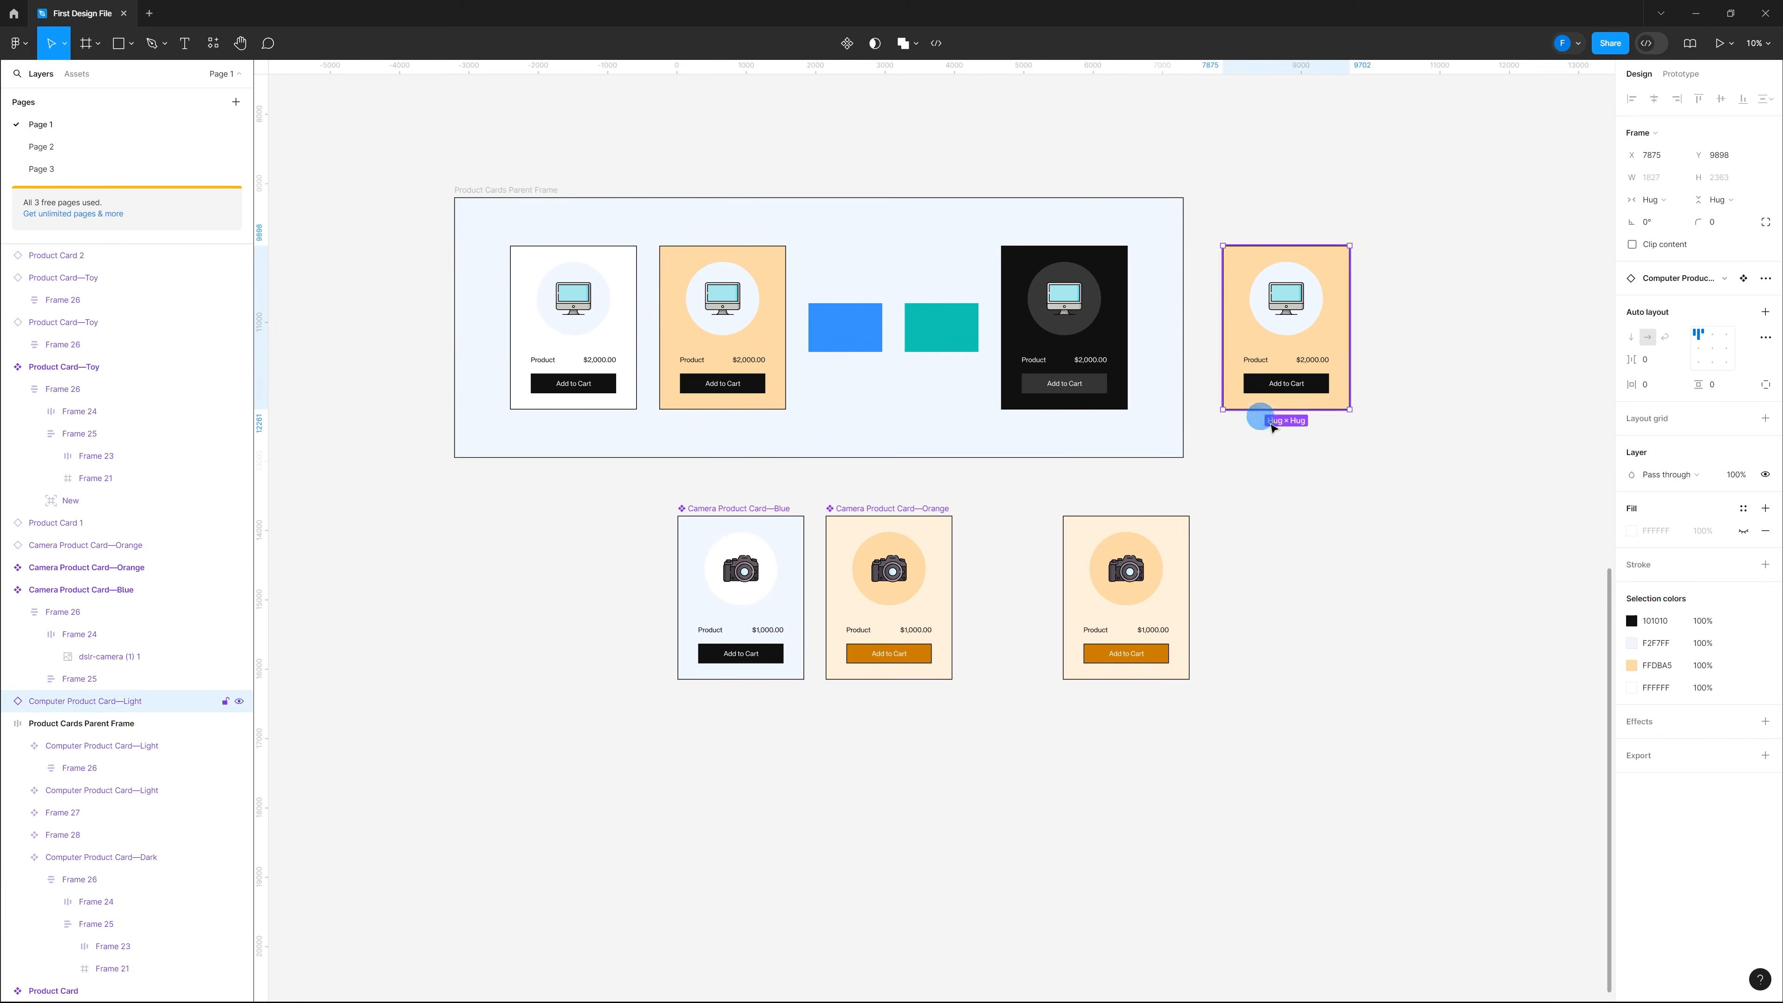
click(1647, 278)
scroll(1678, 492, down, 2)
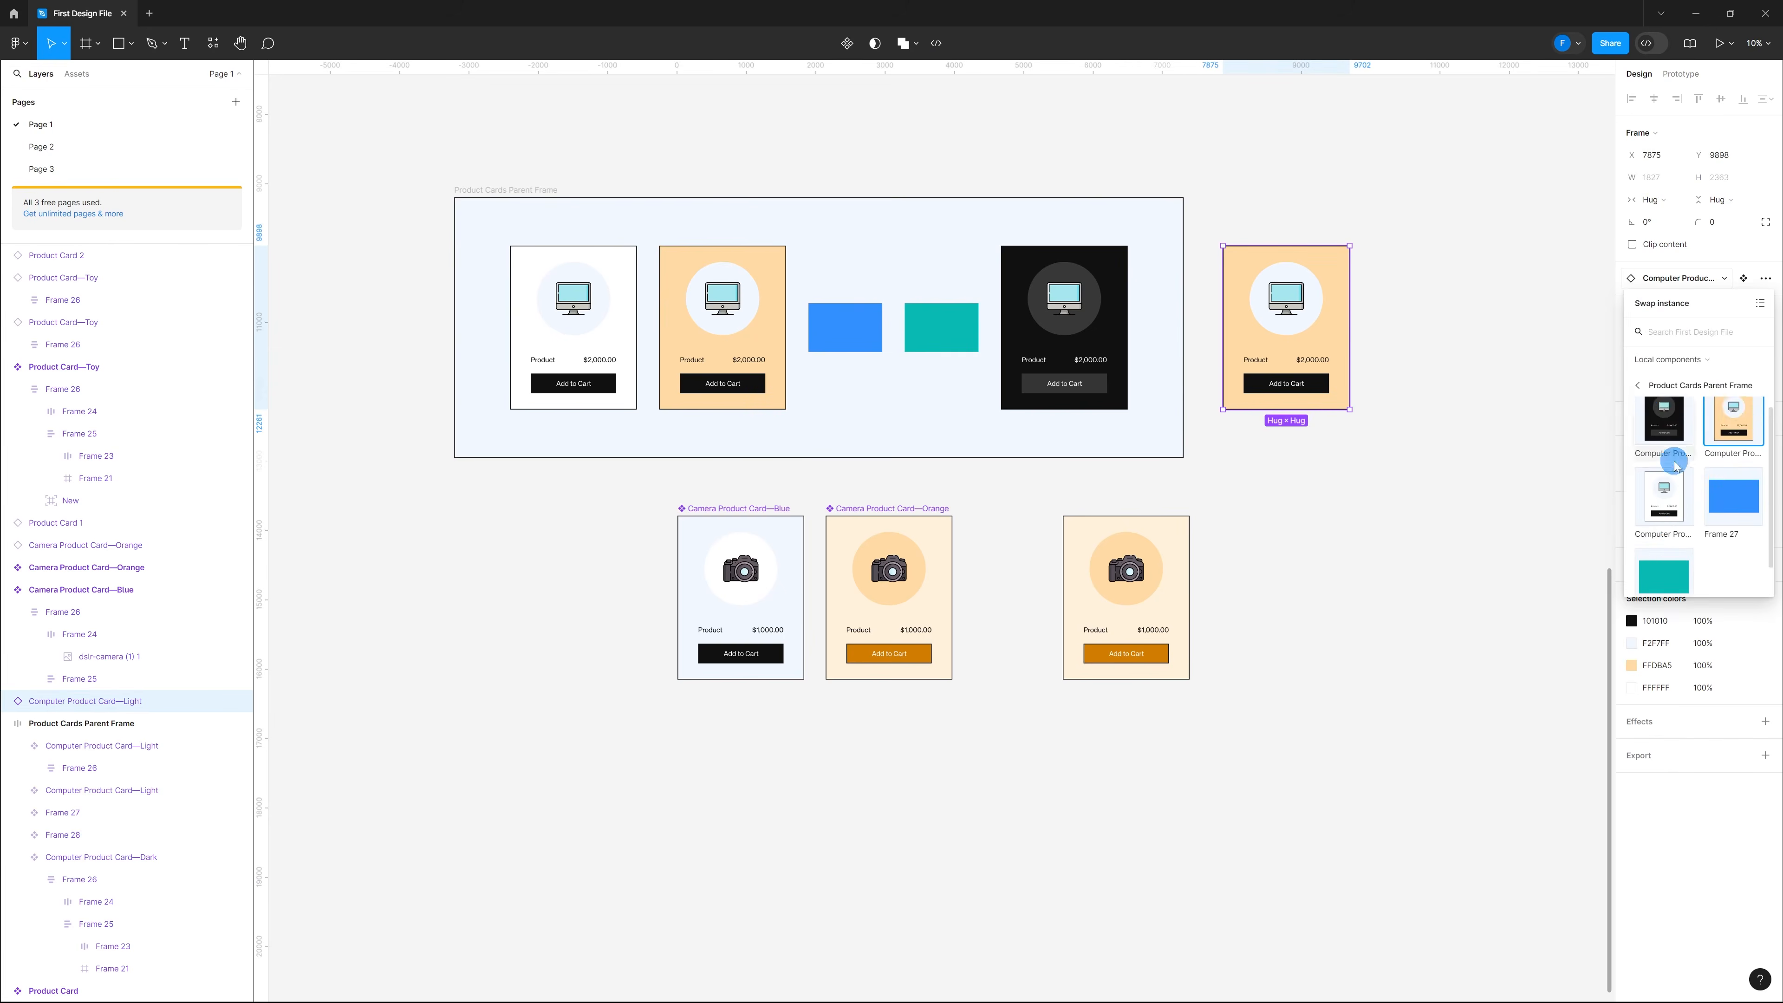
Step: Swap the separate orange computer card instance for the teal frame component from the Product Cards Parent Frame
click(1669, 555)
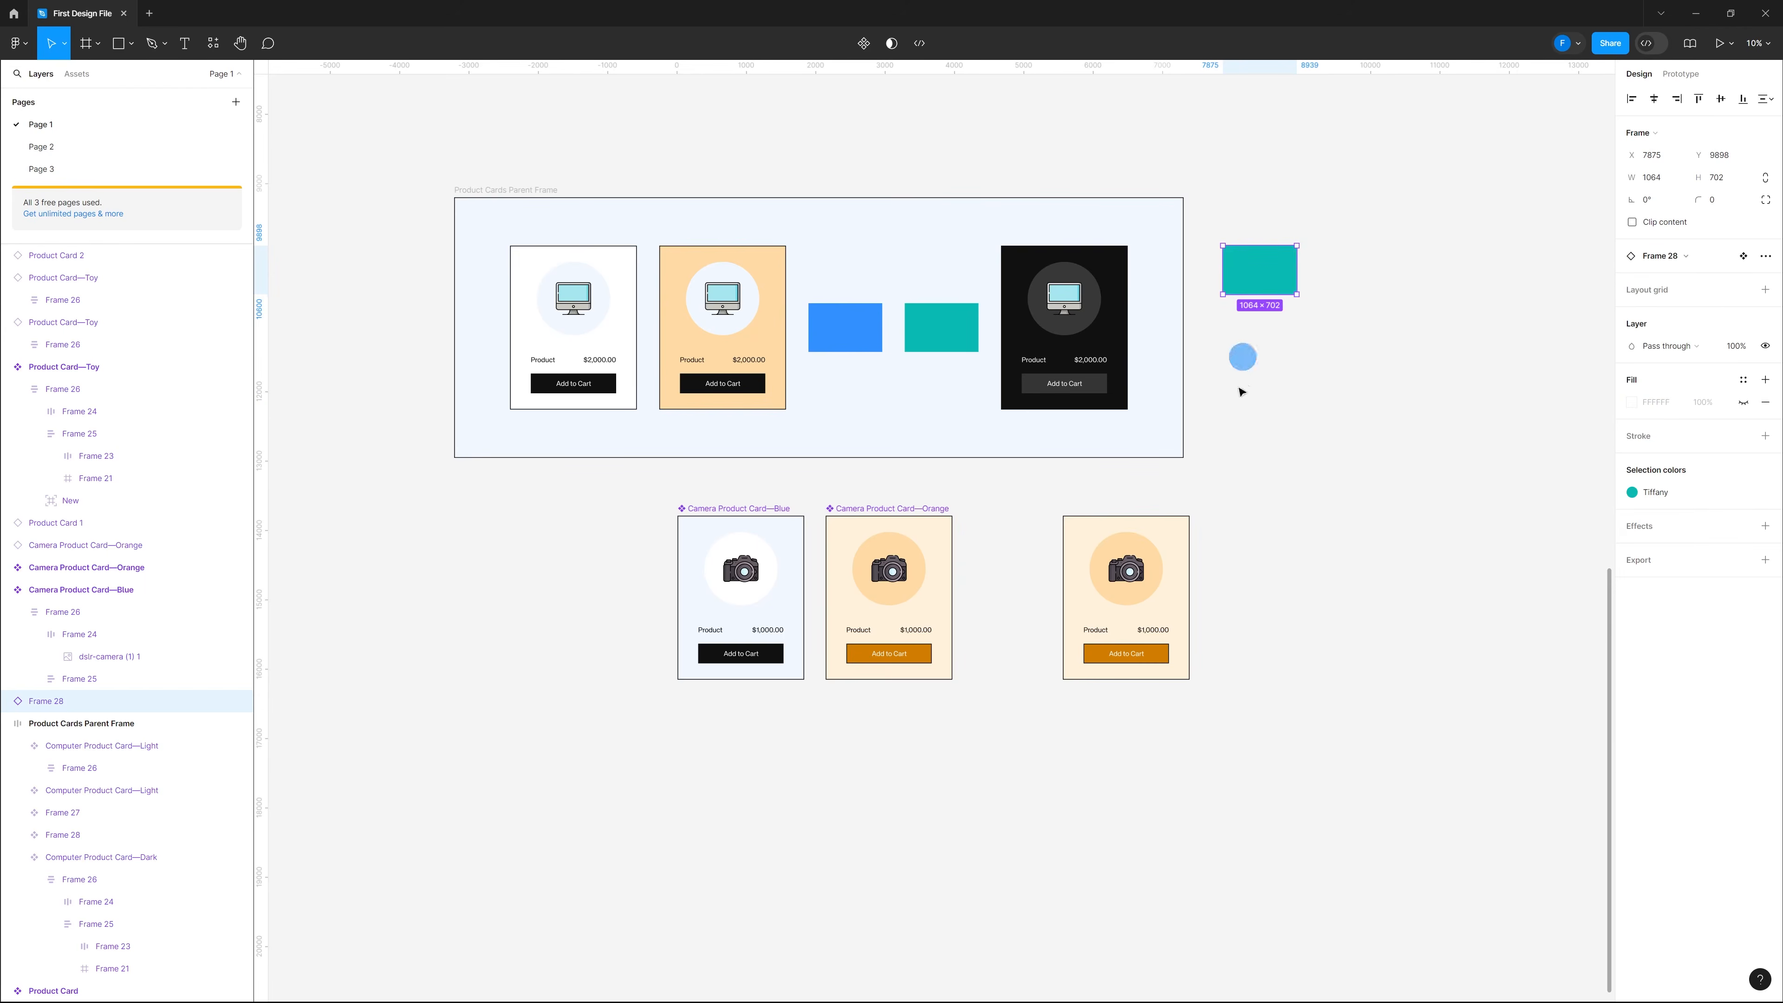
click(935, 335)
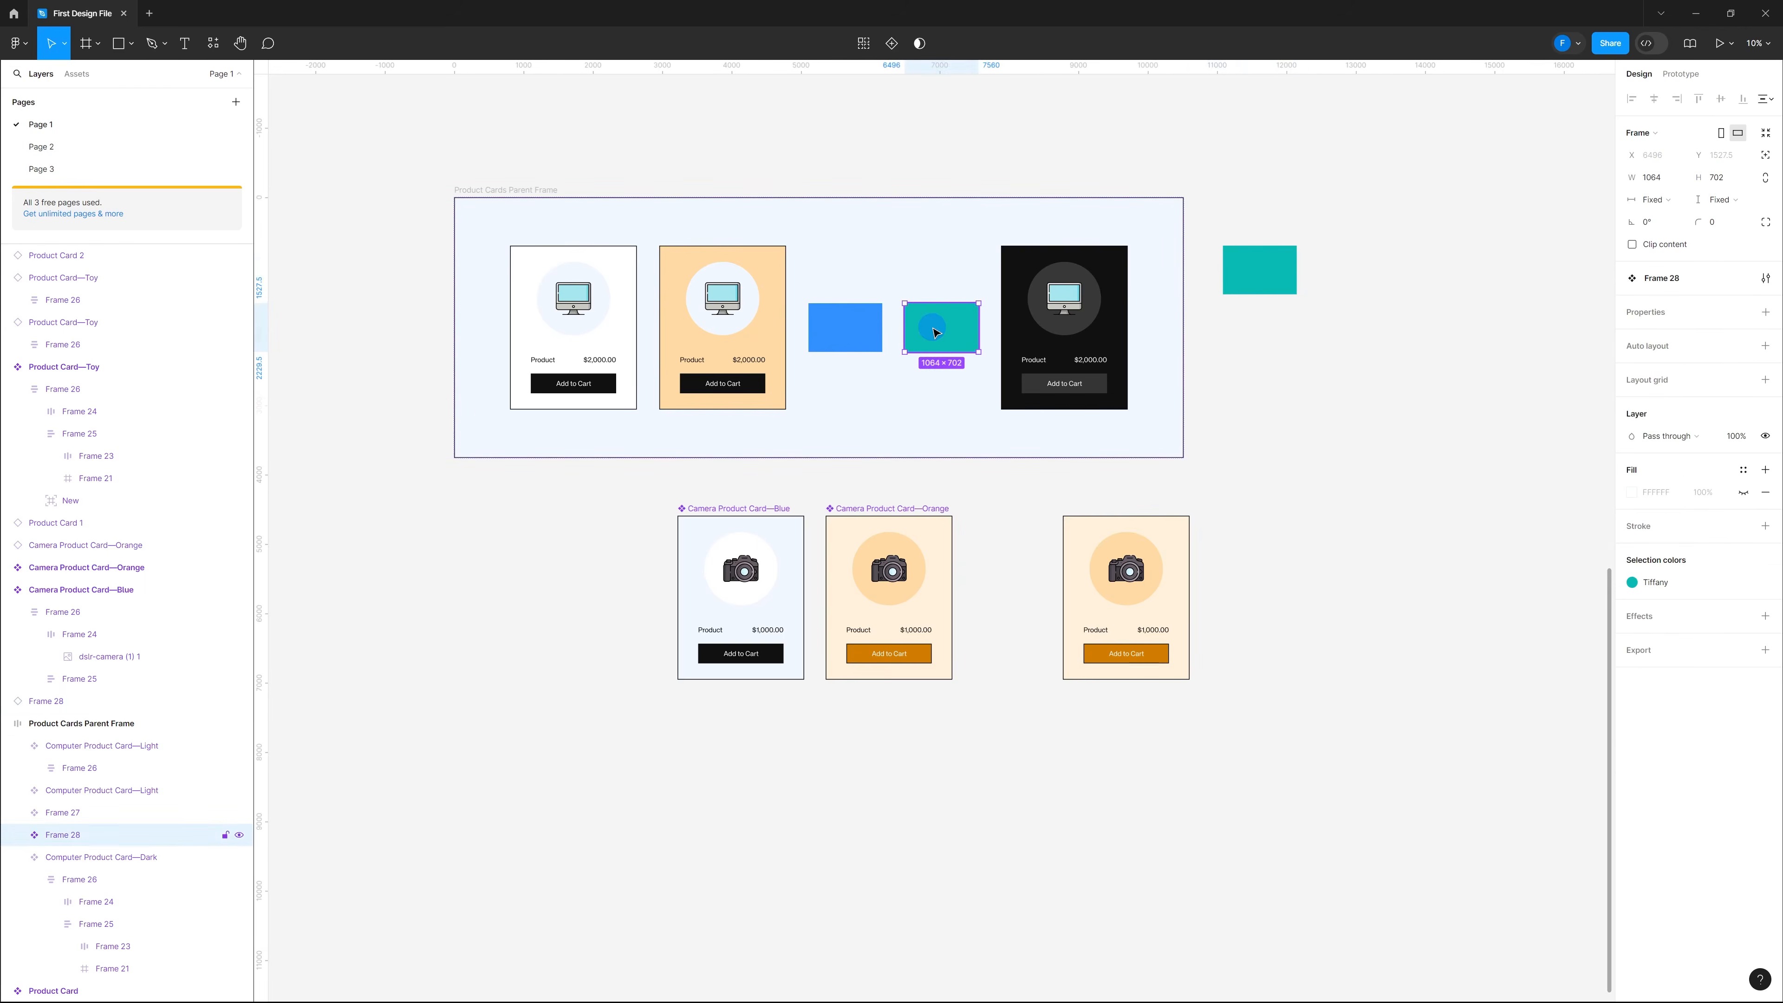
click(350, 399)
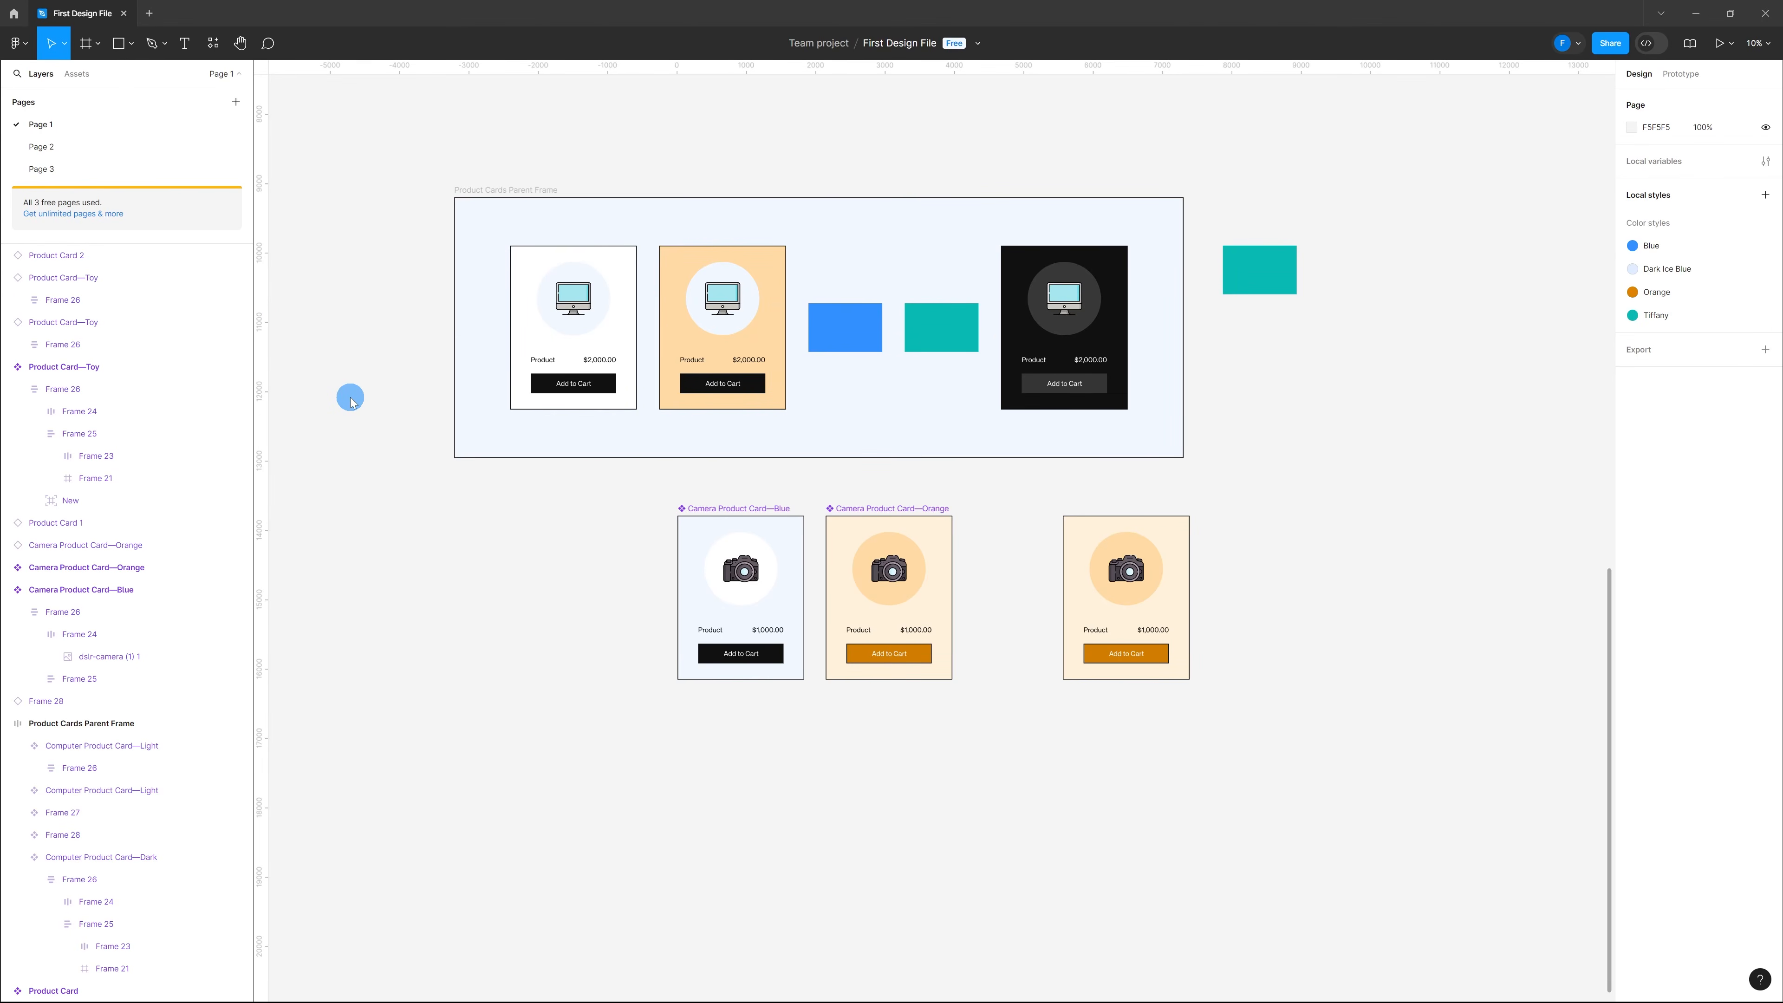
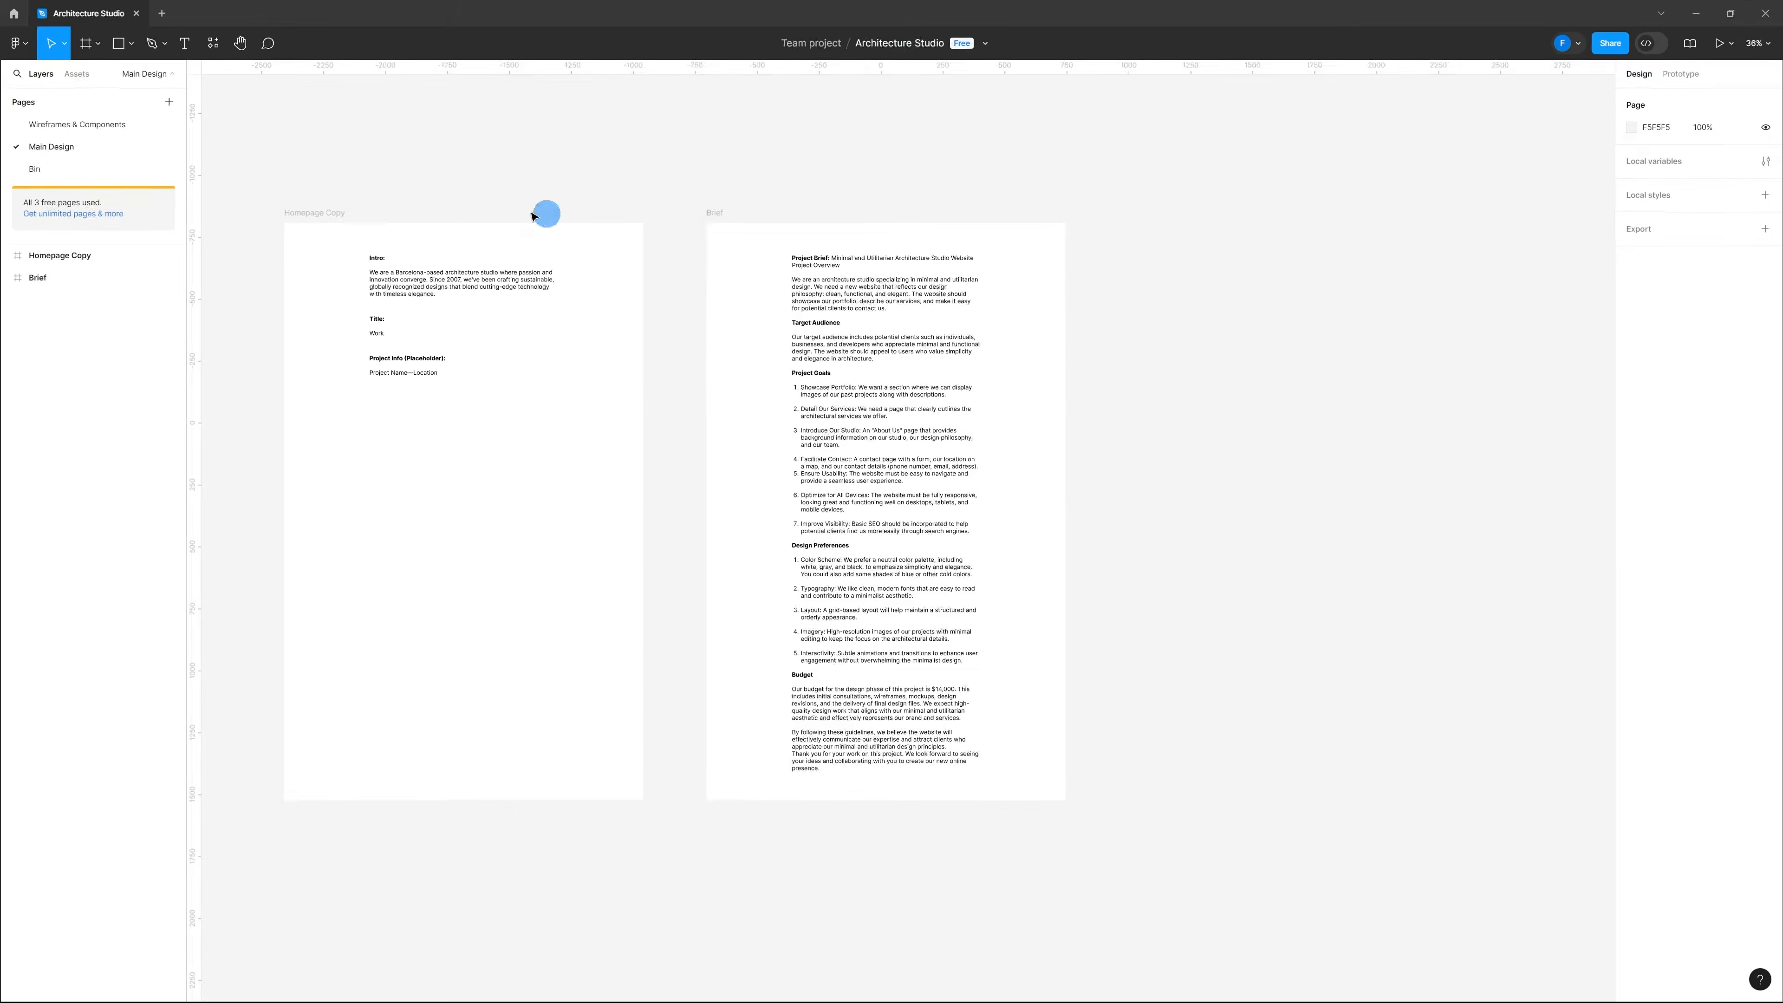
Step: Review the Homepage Copy and Brief frames on the Main Design page
click(1015, 639)
scroll(754, 306, up, 1)
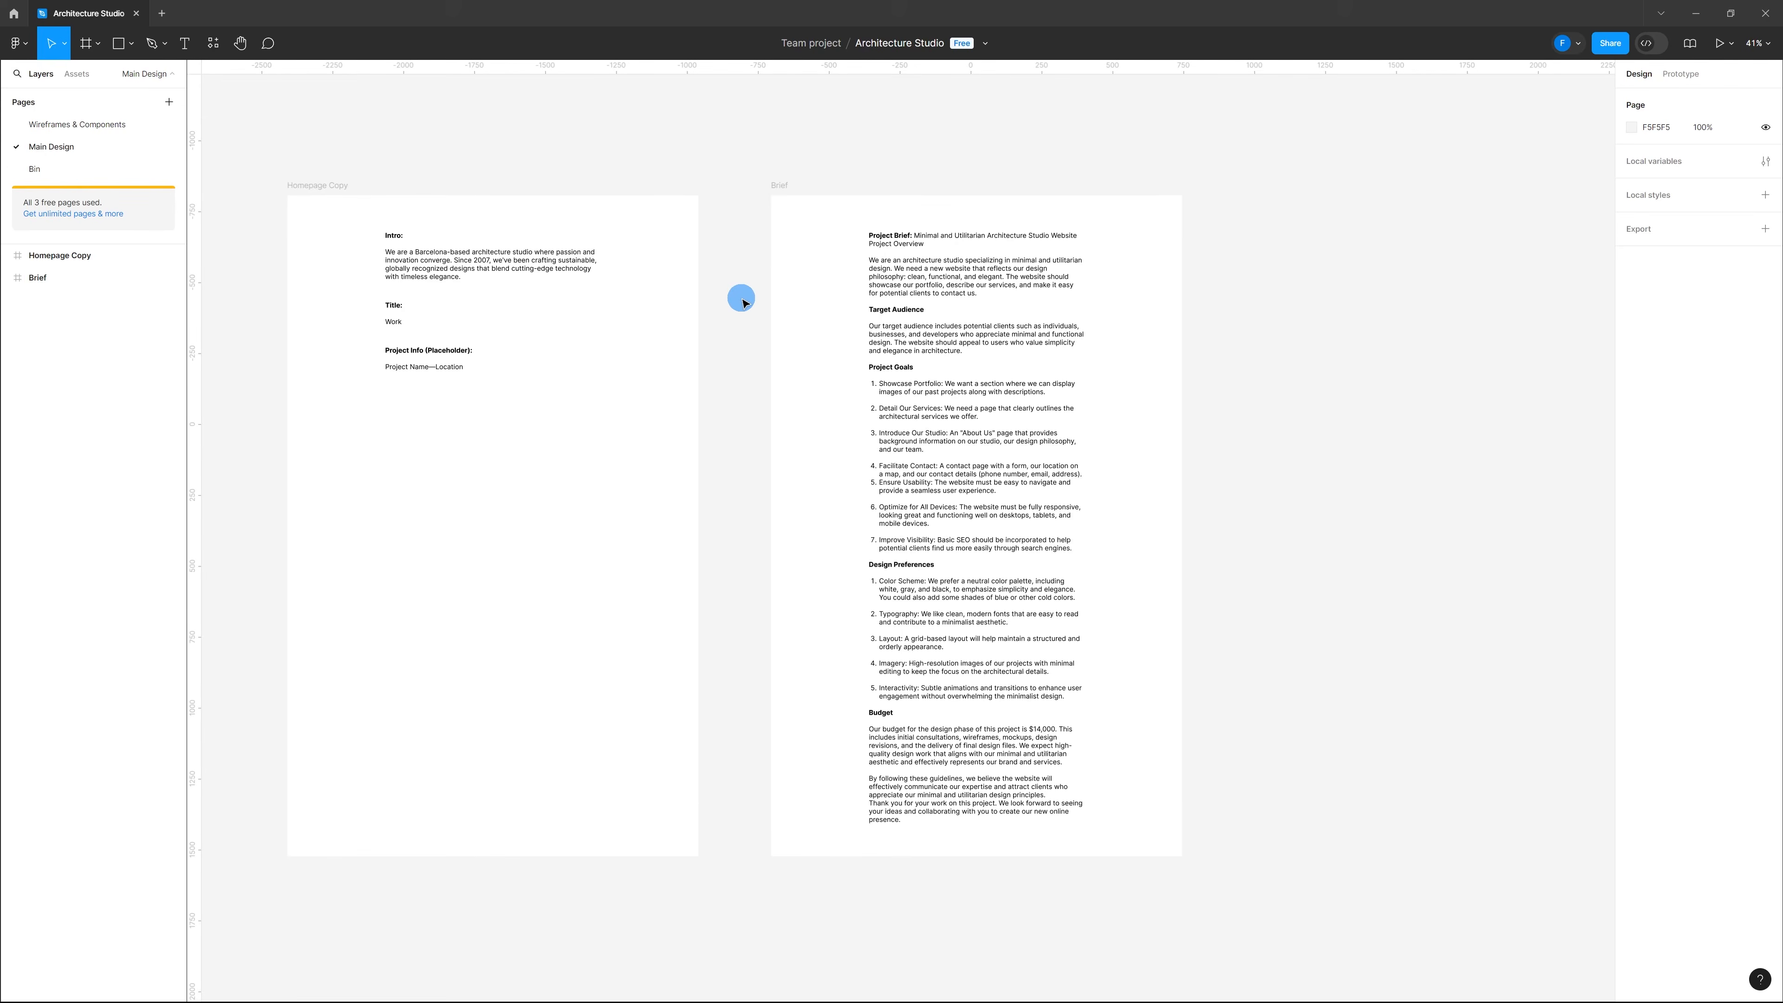
scroll(738, 299, down, 5)
scroll(1090, 271, up, 3)
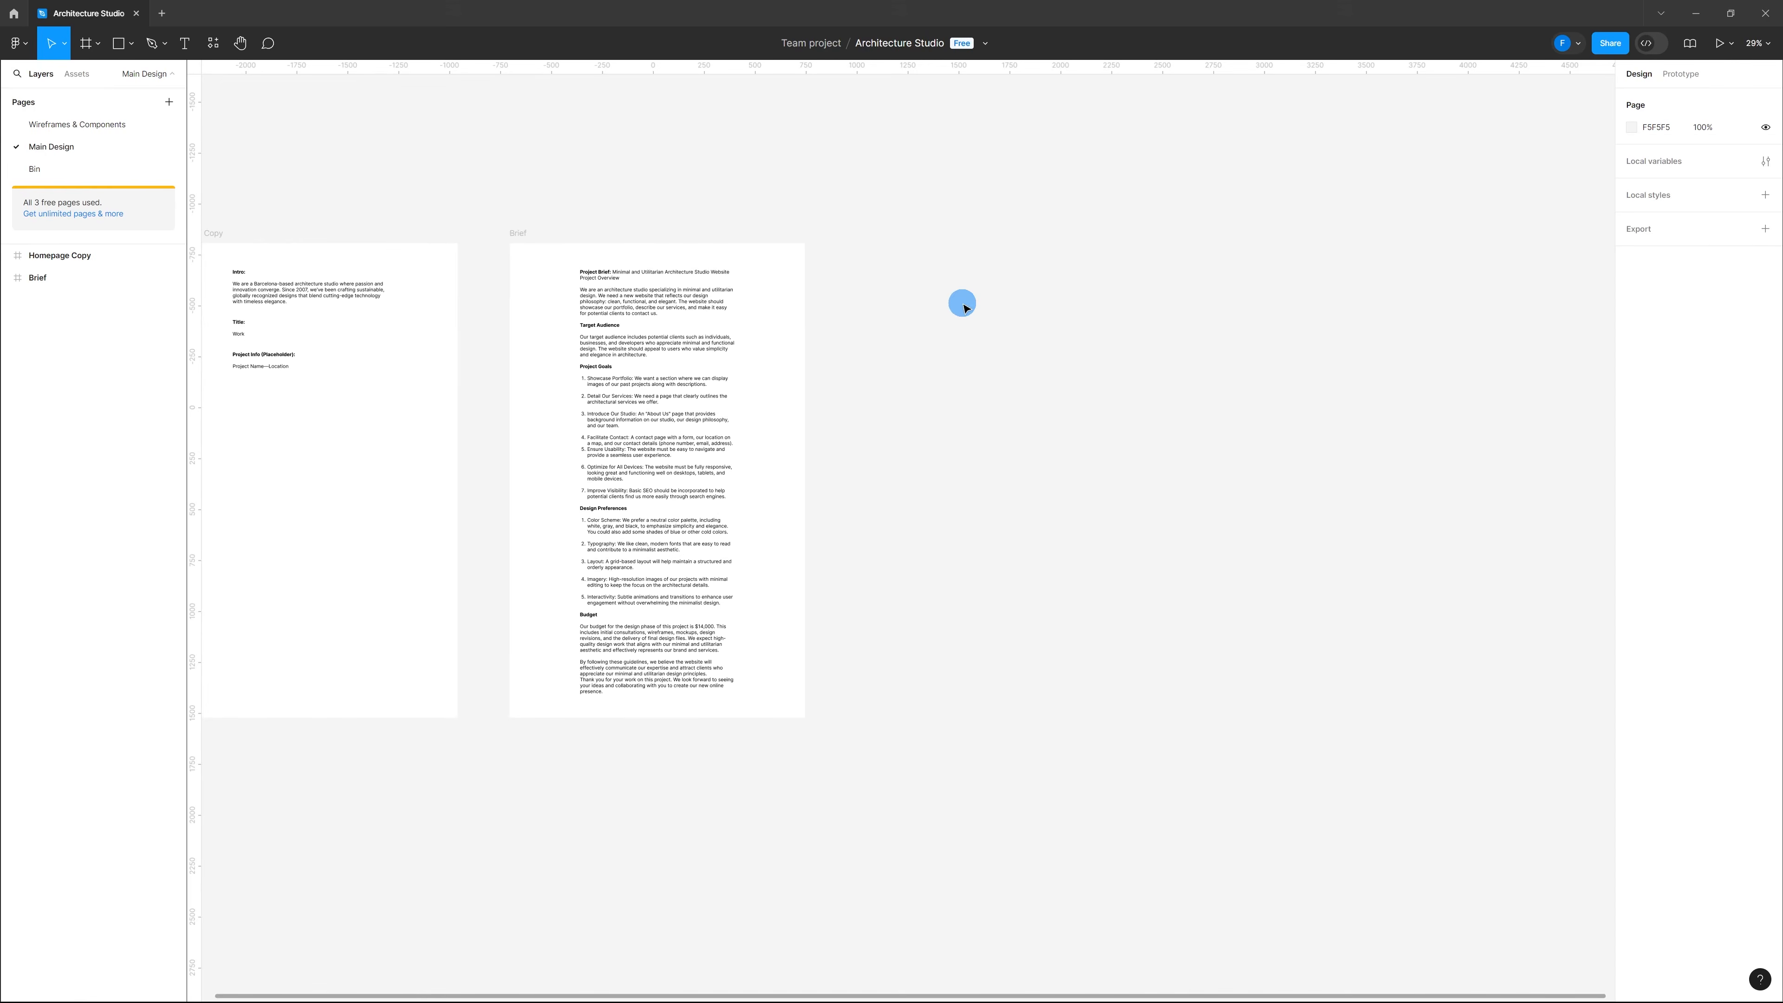
scroll(542, 179, down, 2)
scroll(554, 184, up, 1)
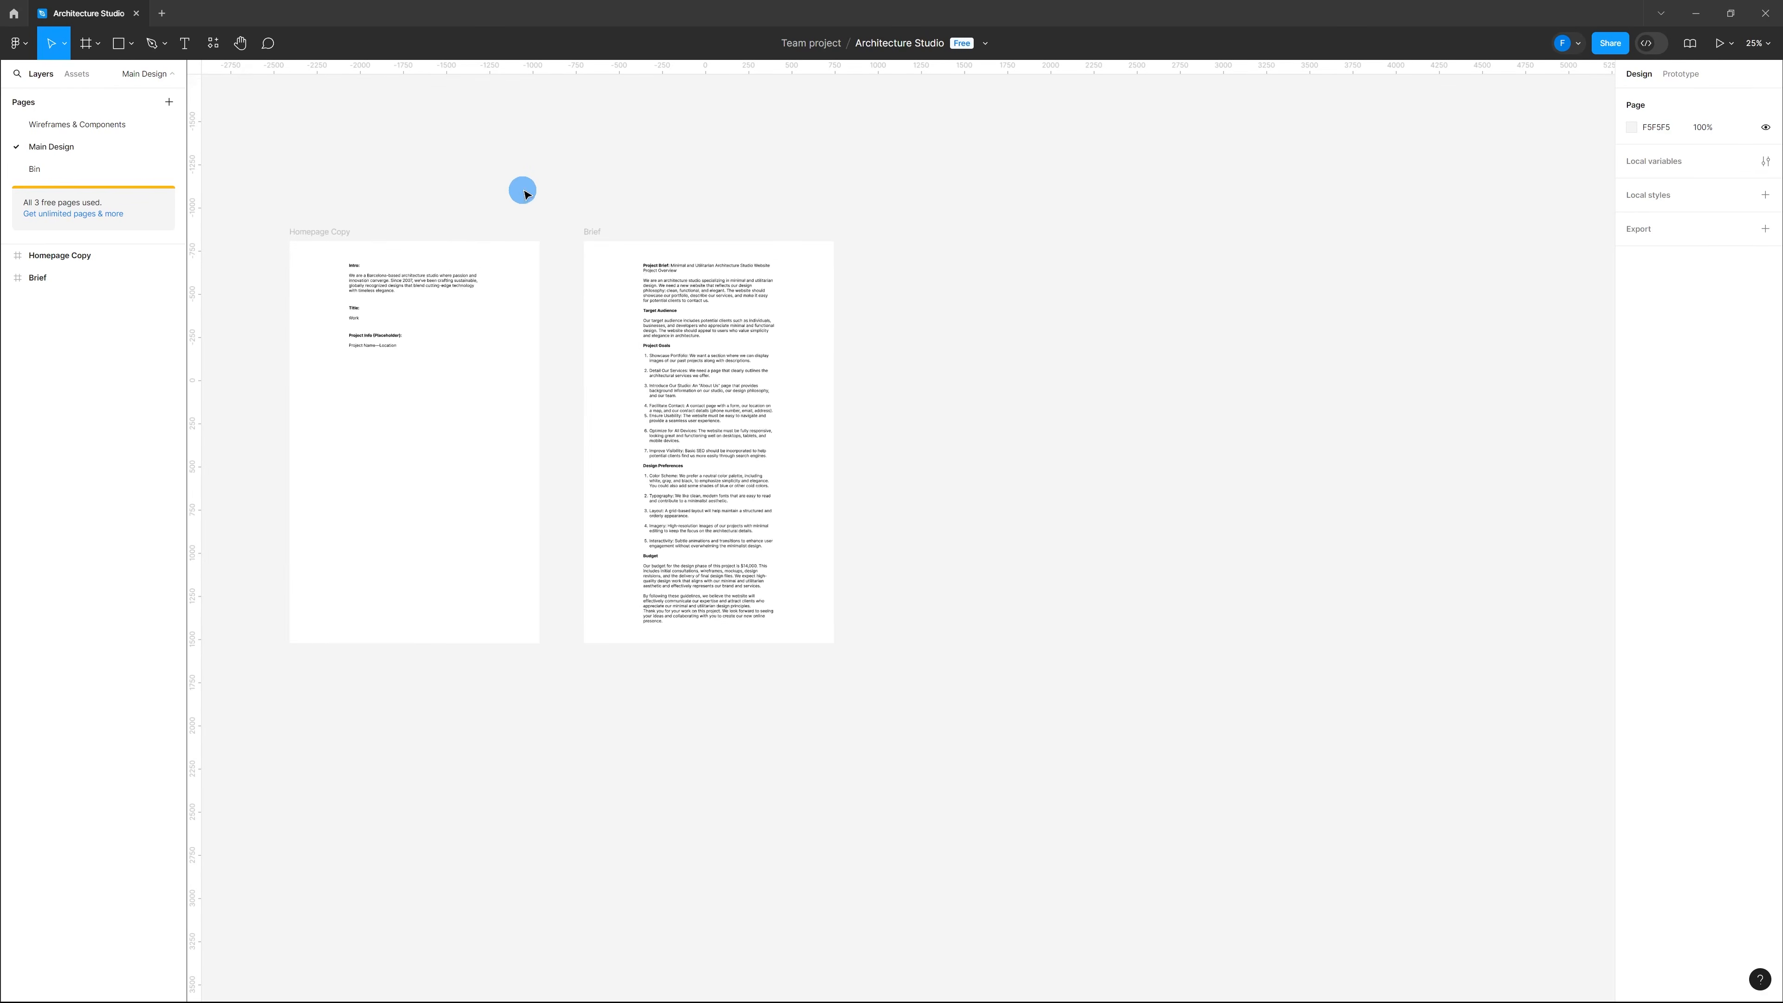
Step: Go to the Wireframes & Components page and hide the comments on the canvas
click(116, 128)
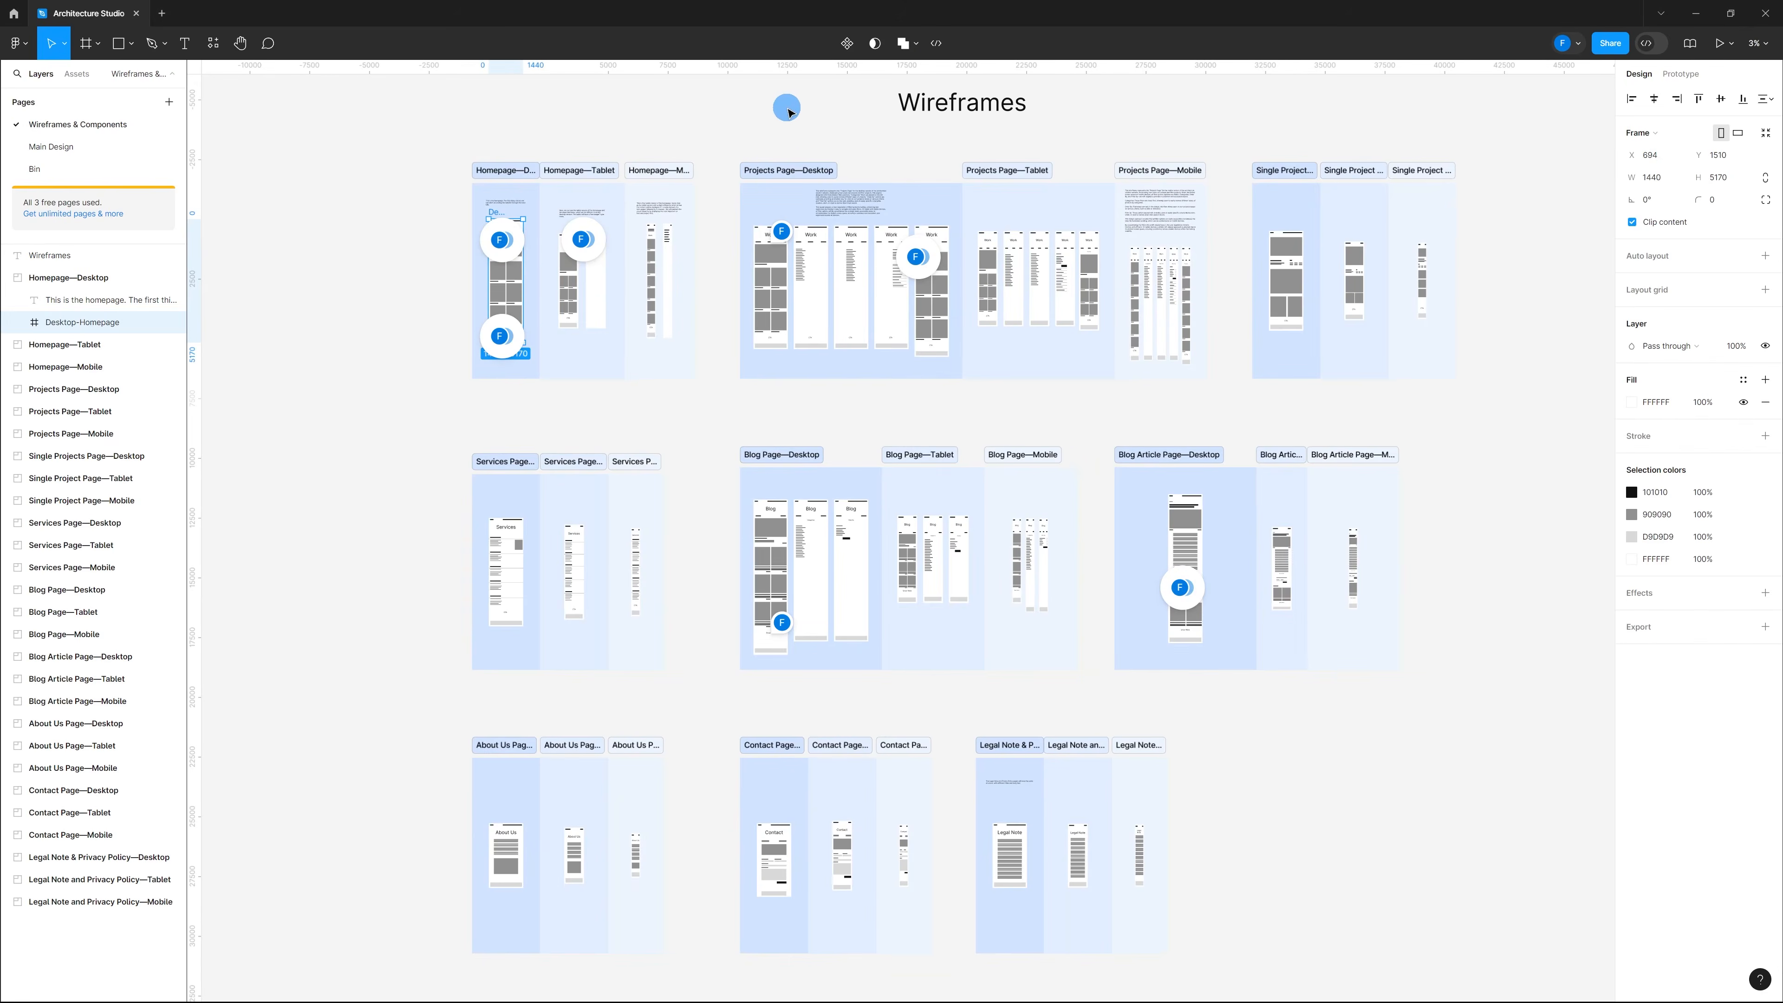
scroll(803, 113, up, 1)
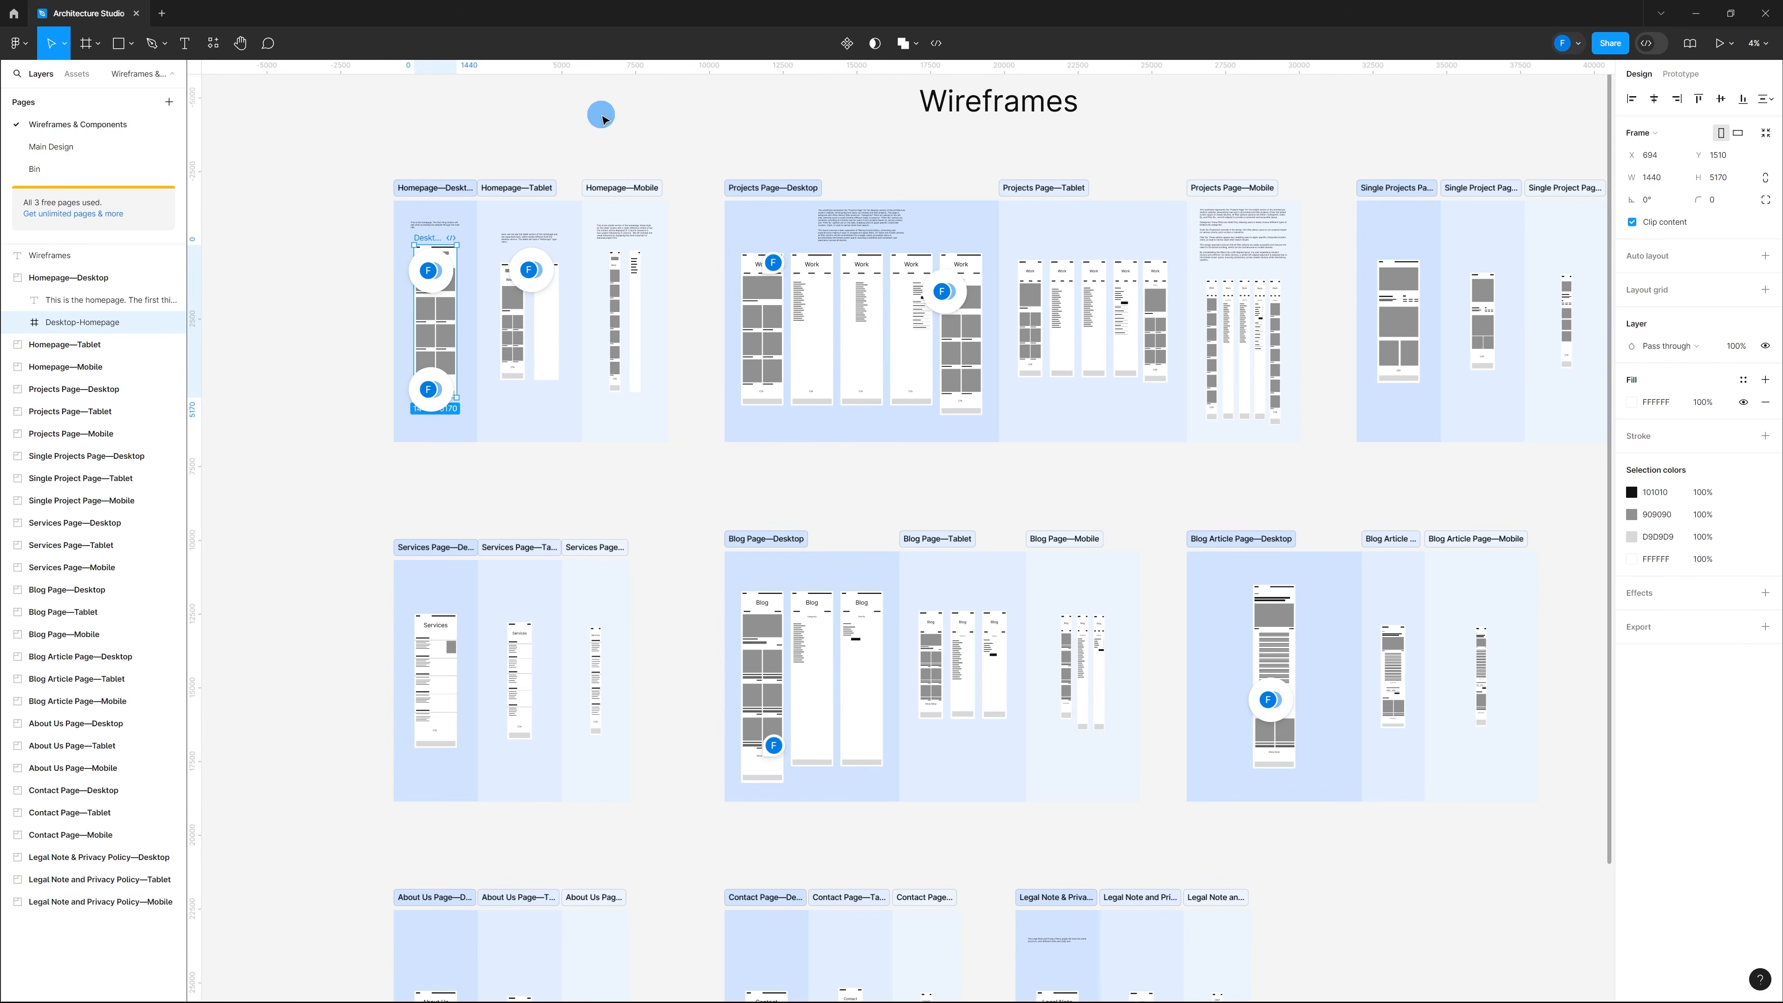
click(630, 120)
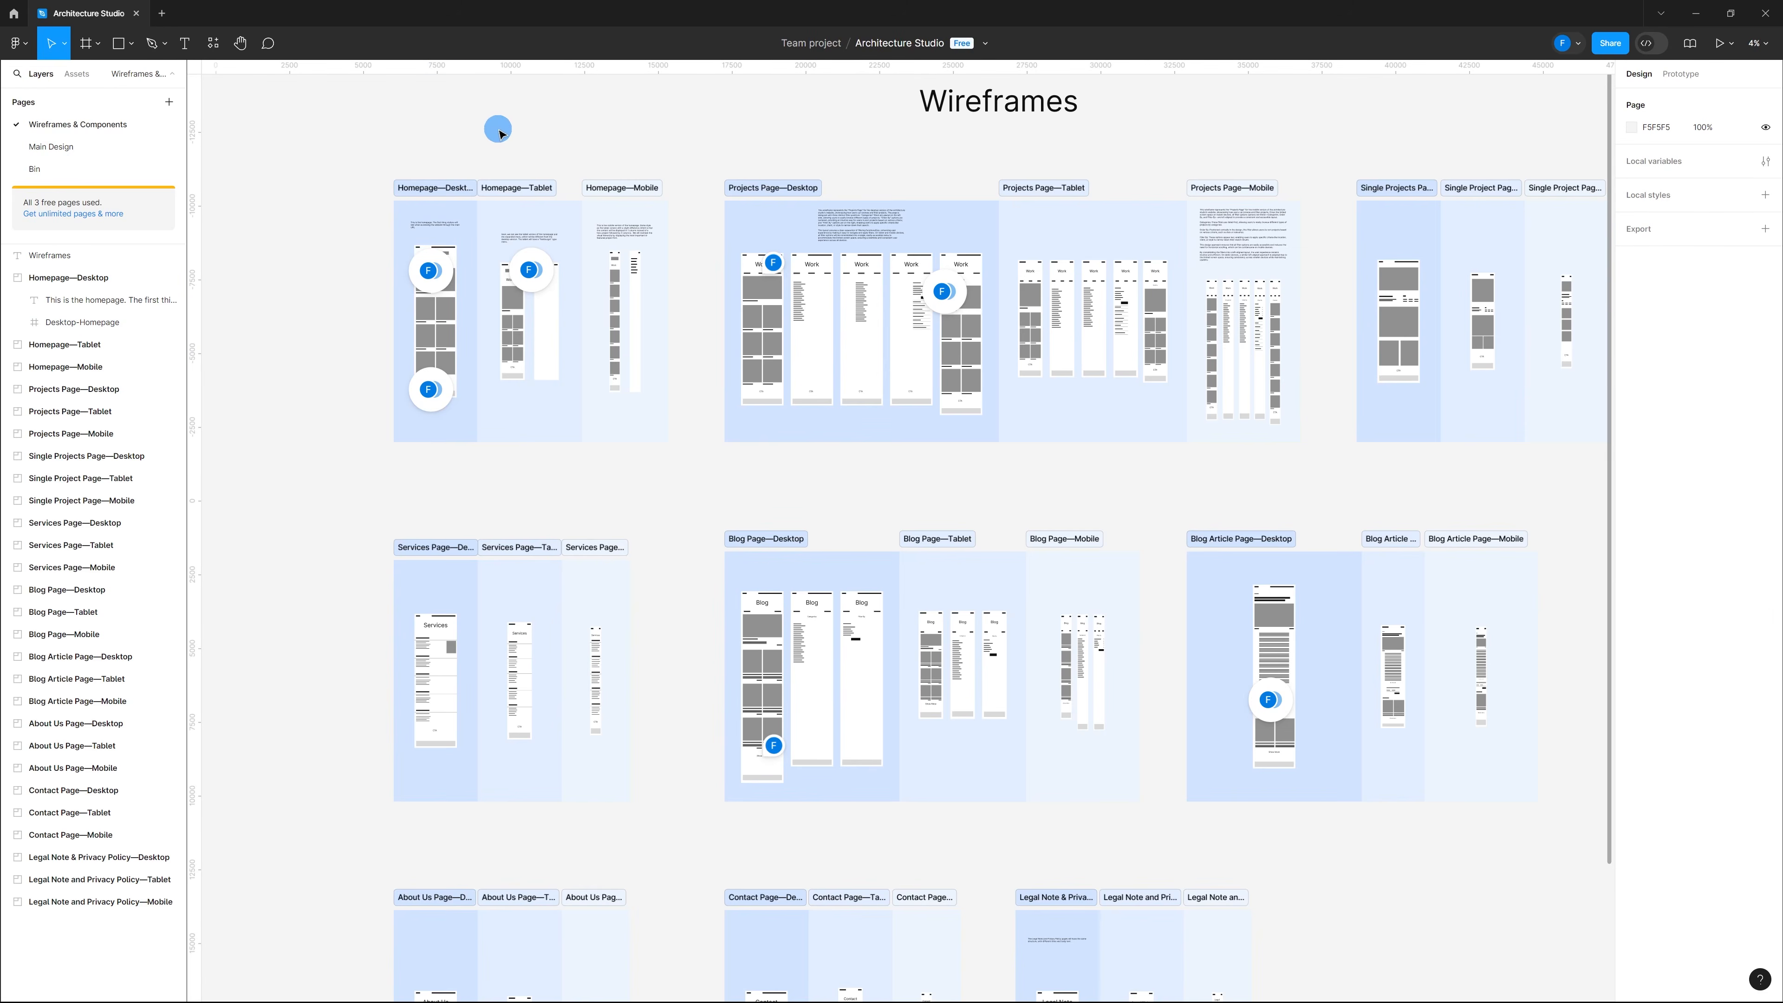
key(shift+c)
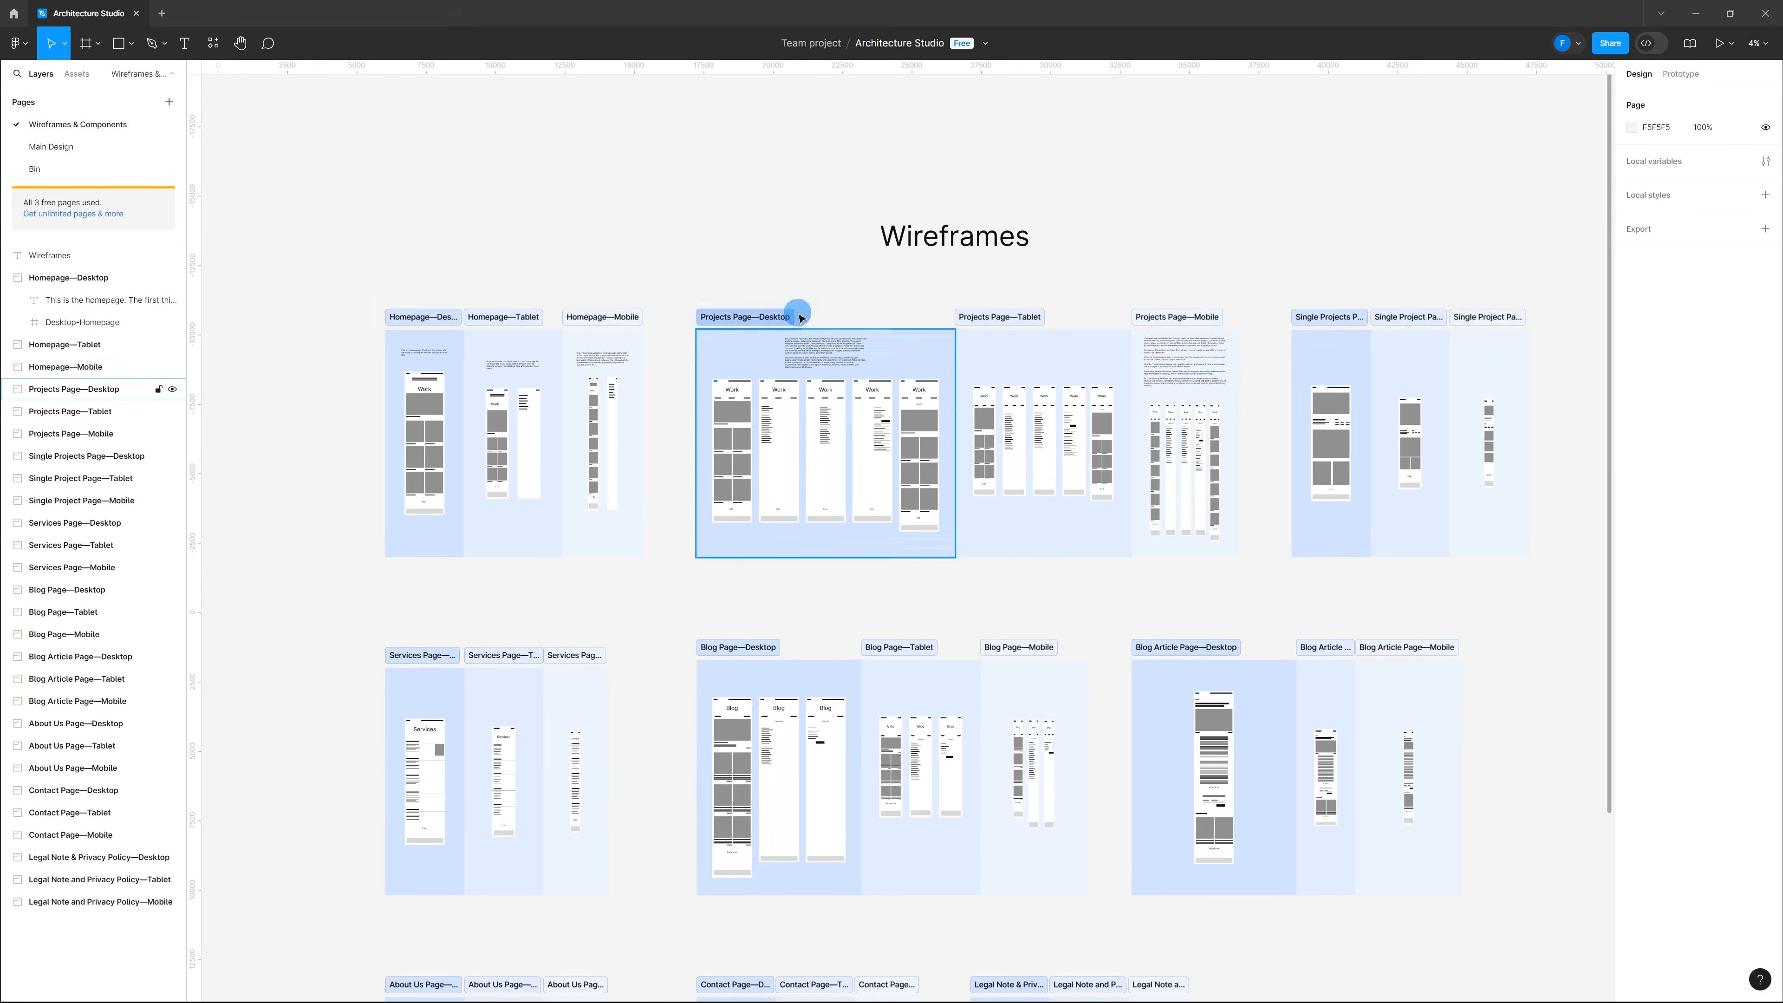
Step: Copy the Desktop-Homepage wireframe from the Homepage—Desktop section and paste it onto the Main Design page
scroll(390, 358, up, 10)
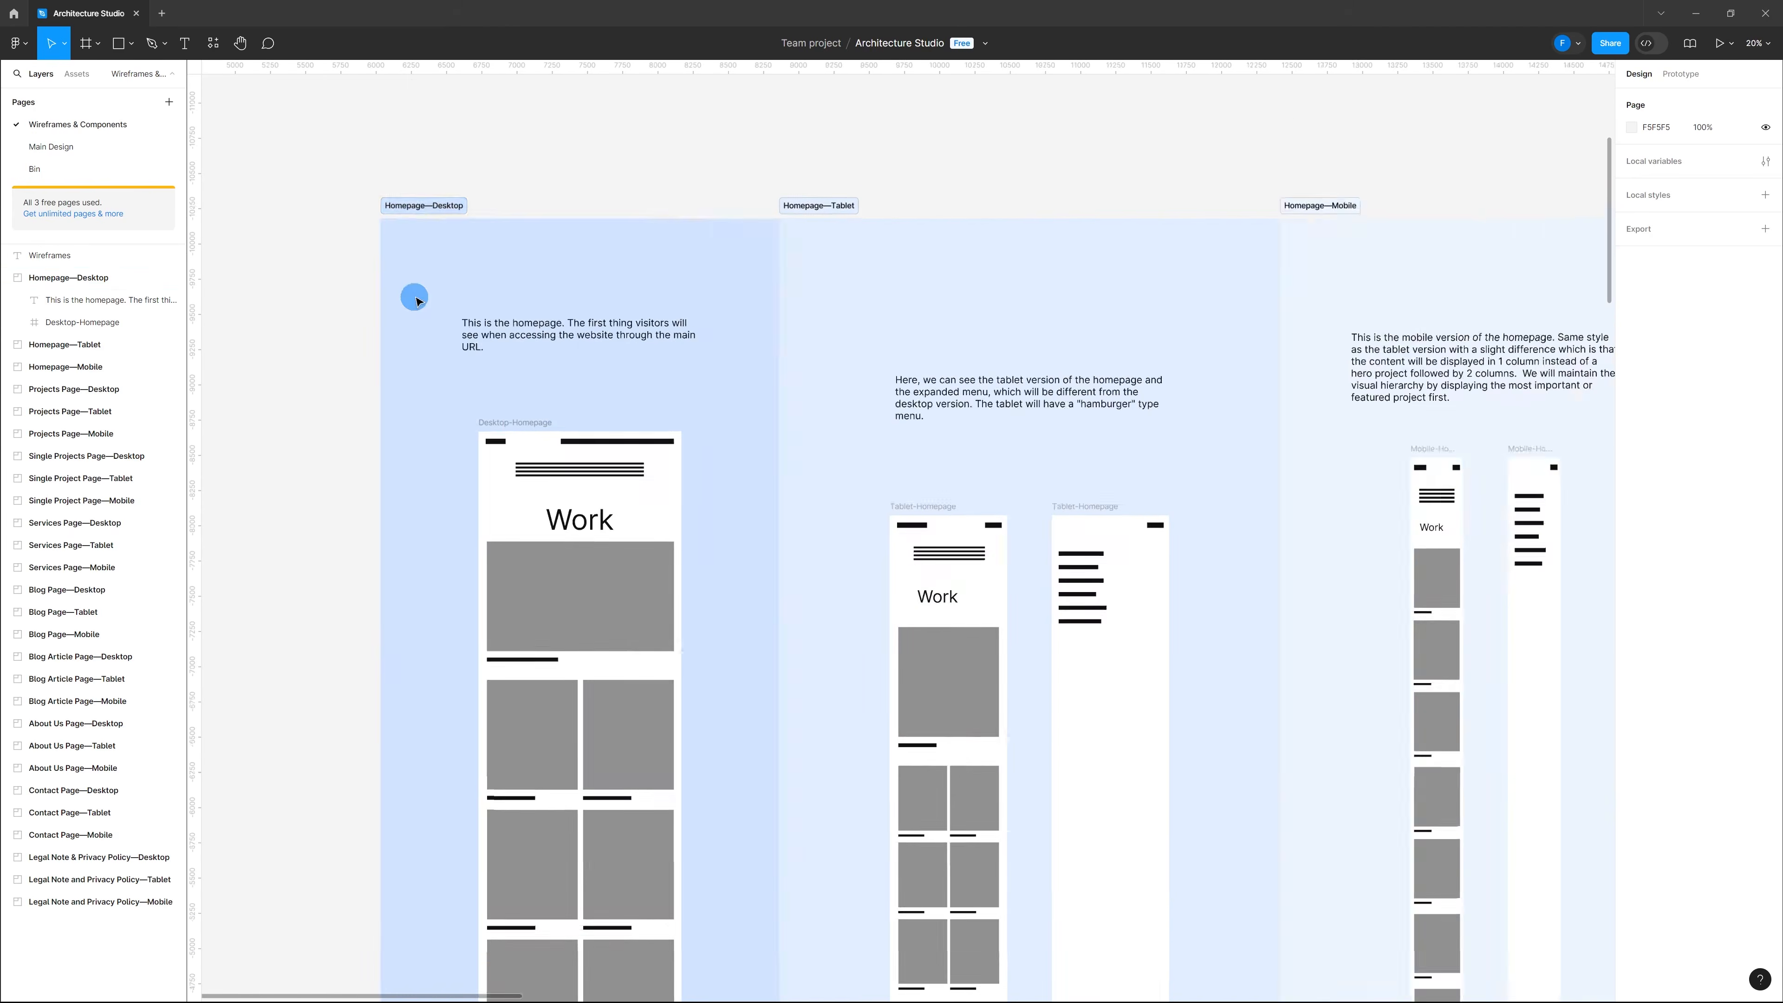
click(443, 193)
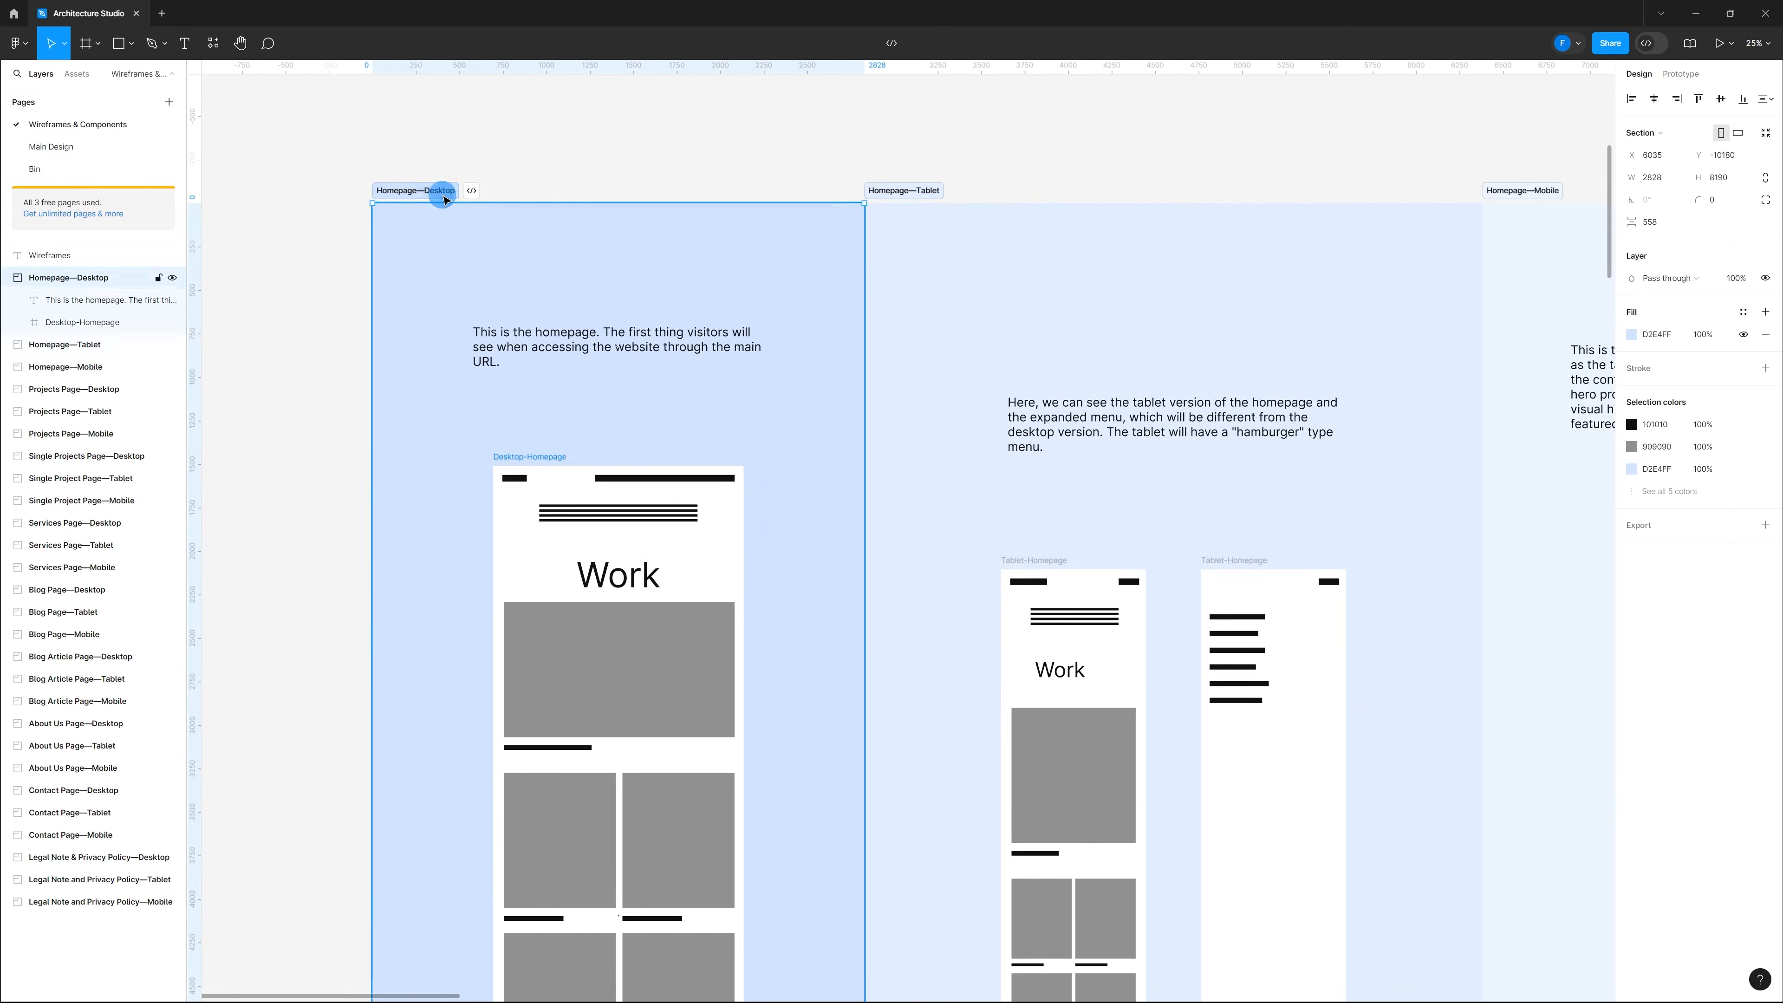
scroll(545, 530, up, 3)
click(526, 427)
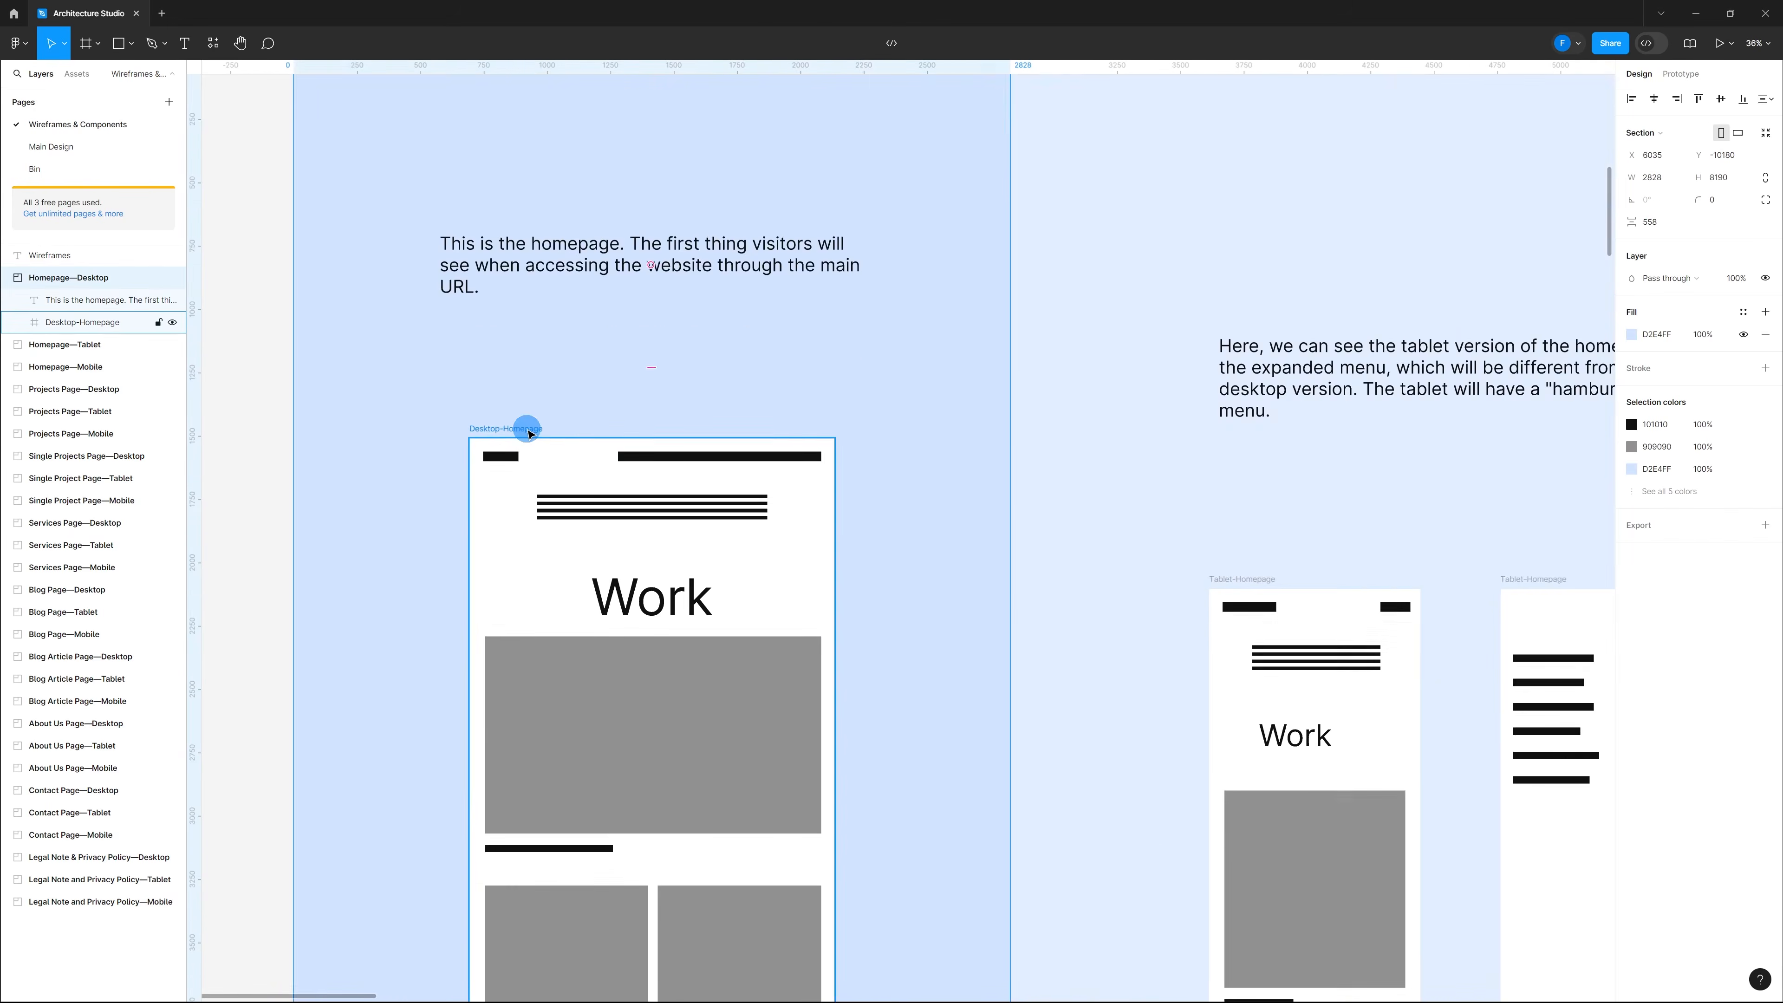
scroll(610, 429, down, 3)
scroll(617, 366, down, 5)
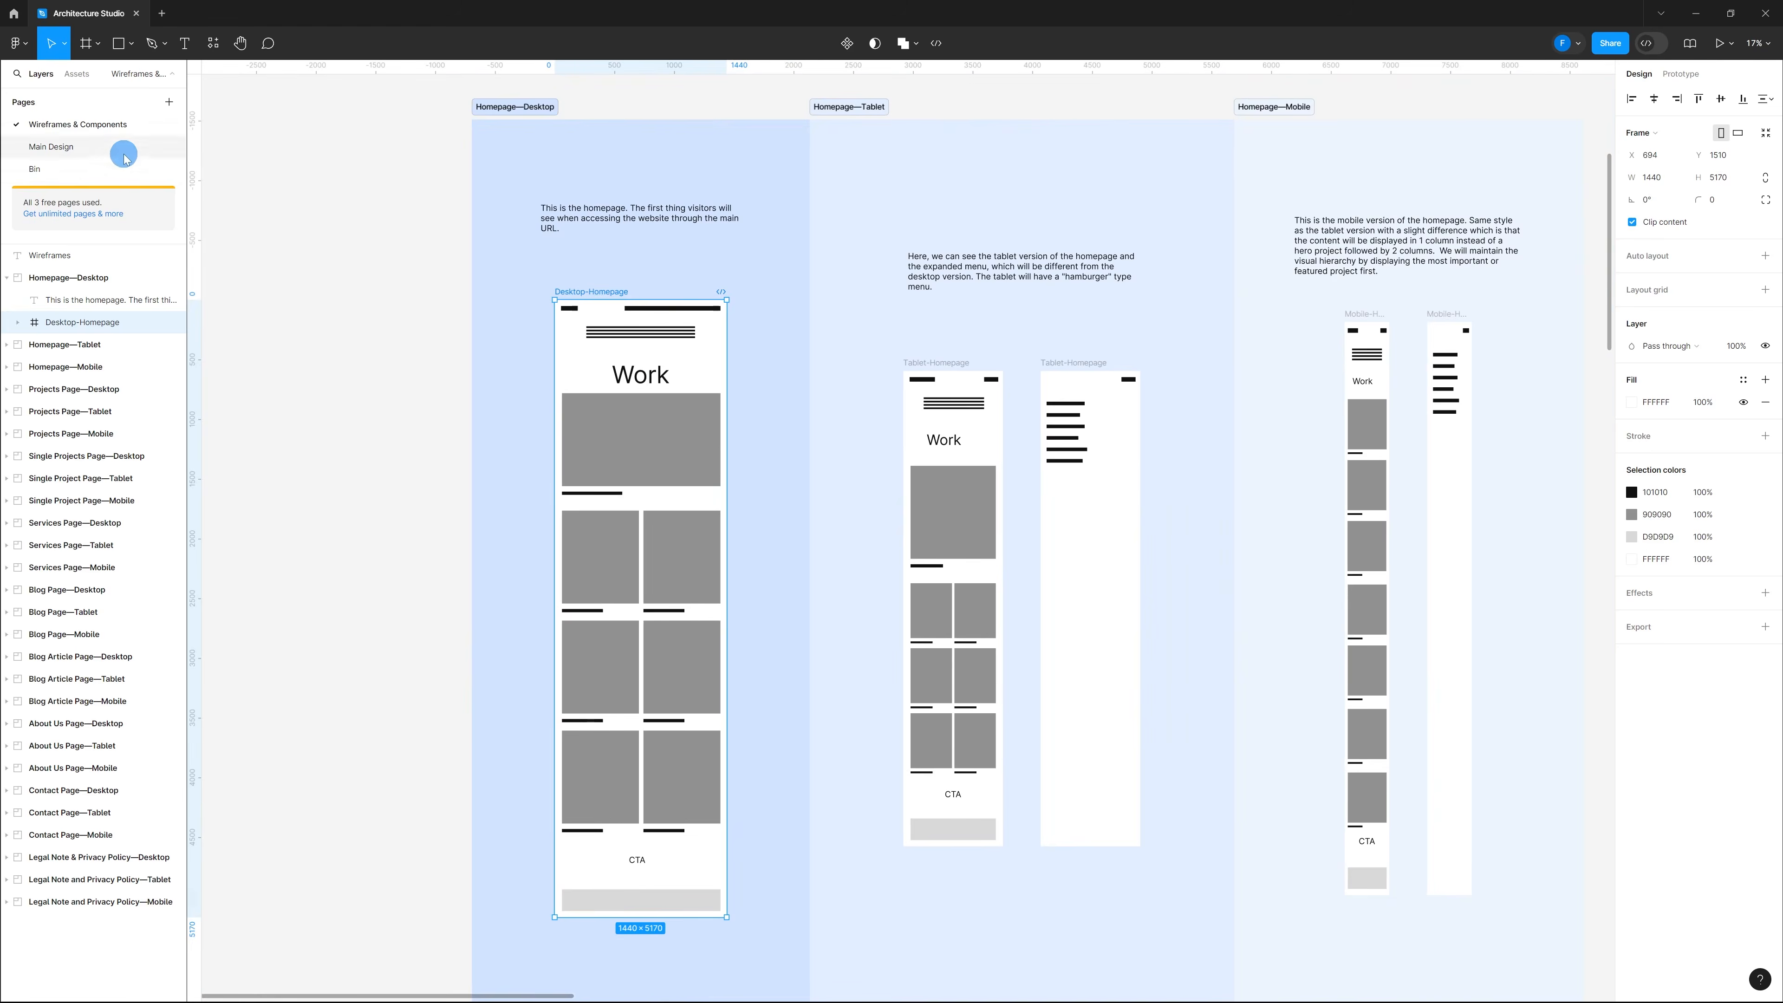
scroll(653, 351, down, 5)
scroll(773, 356, up, 5)
key(ctrl+v)
scroll(800, 428, down, 5)
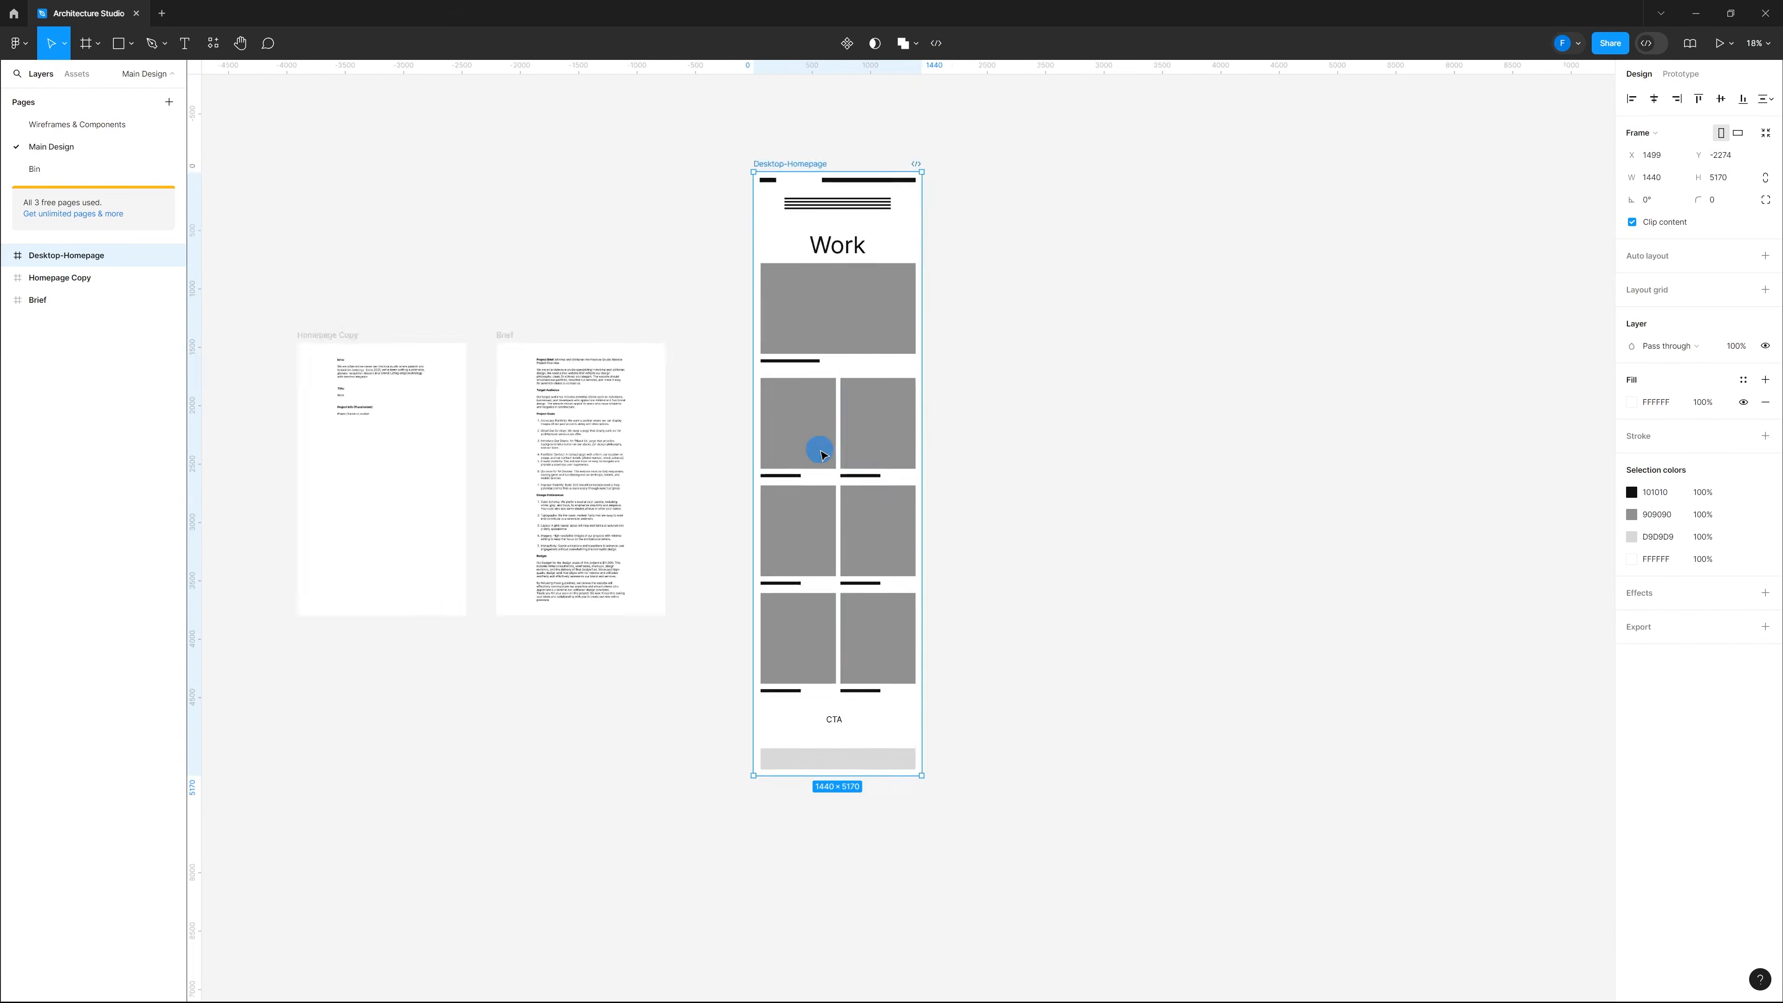
Step: Place the pasted Desktop-Homepage frame next to the Brief frame, aligned with its upper edge and evenly spaced
drag(806, 231, 764, 357)
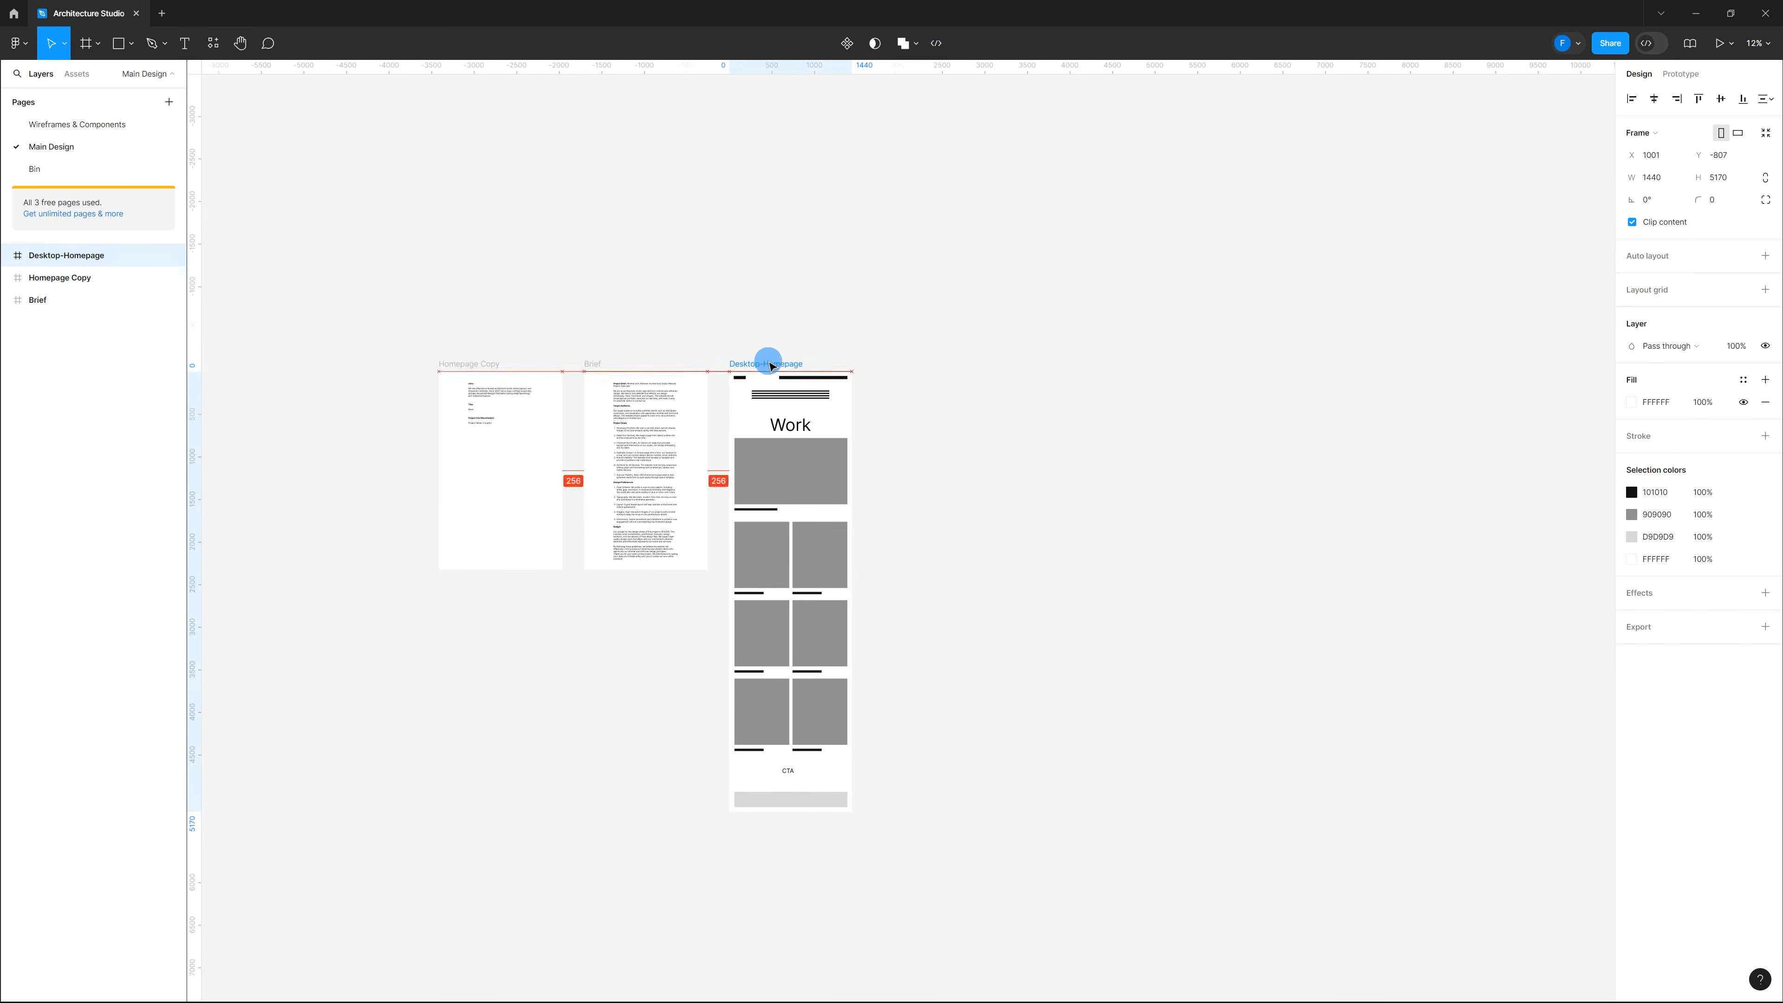
click(812, 295)
scroll(835, 594, up, 5)
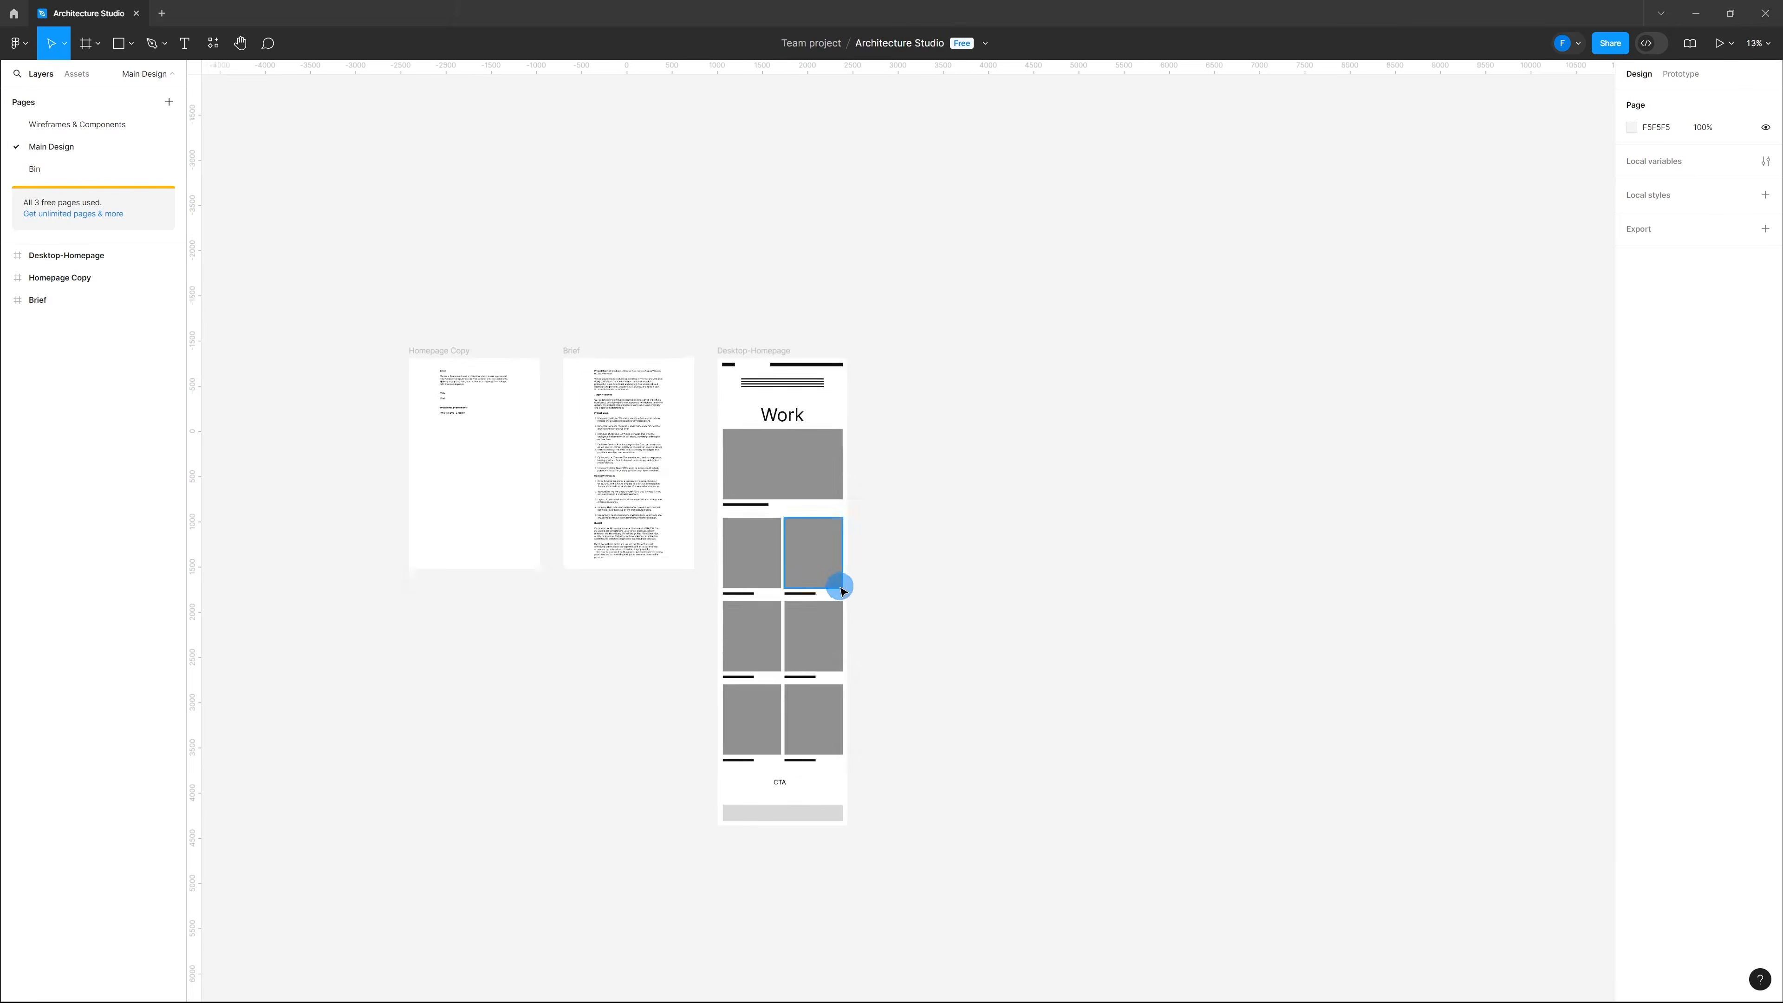
Step: Duplicate the Desktop-Homepage frame to the right of the original and delete all content inside the copy
scroll(720, 287, up, 3)
scroll(649, 232, up, 2)
click(630, 233)
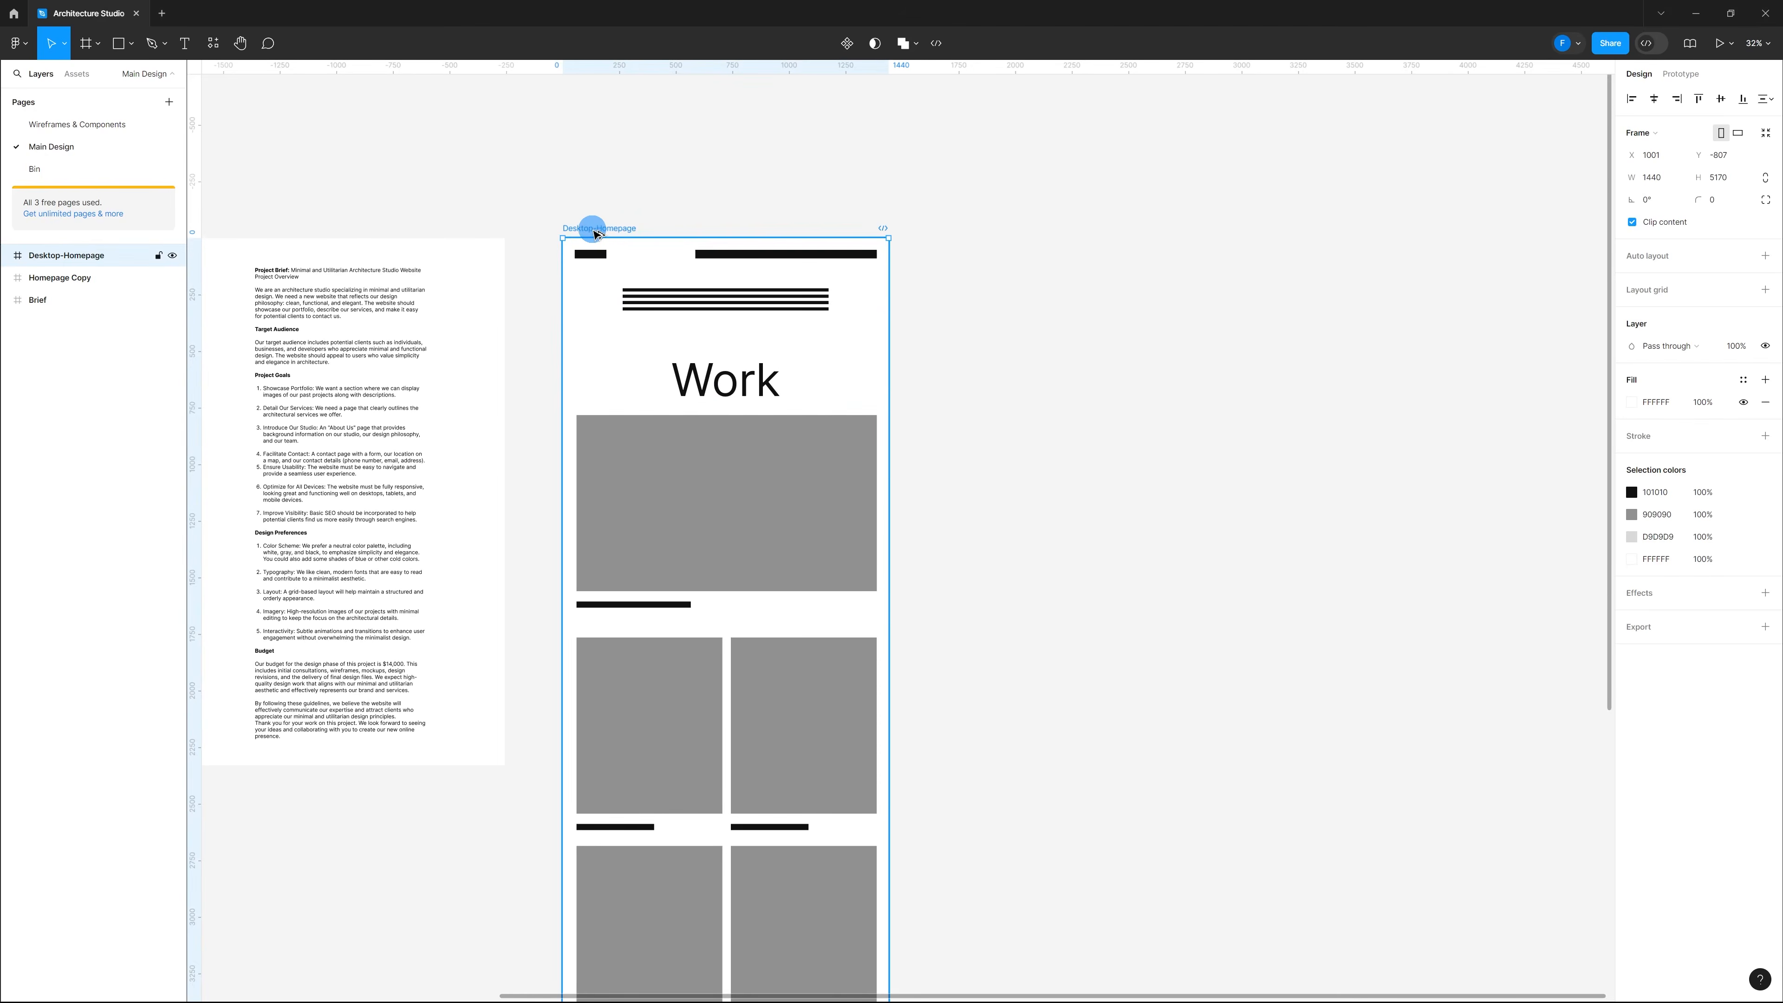
drag(594, 233, 976, 230)
click(1017, 168)
scroll(914, 206, down, 5)
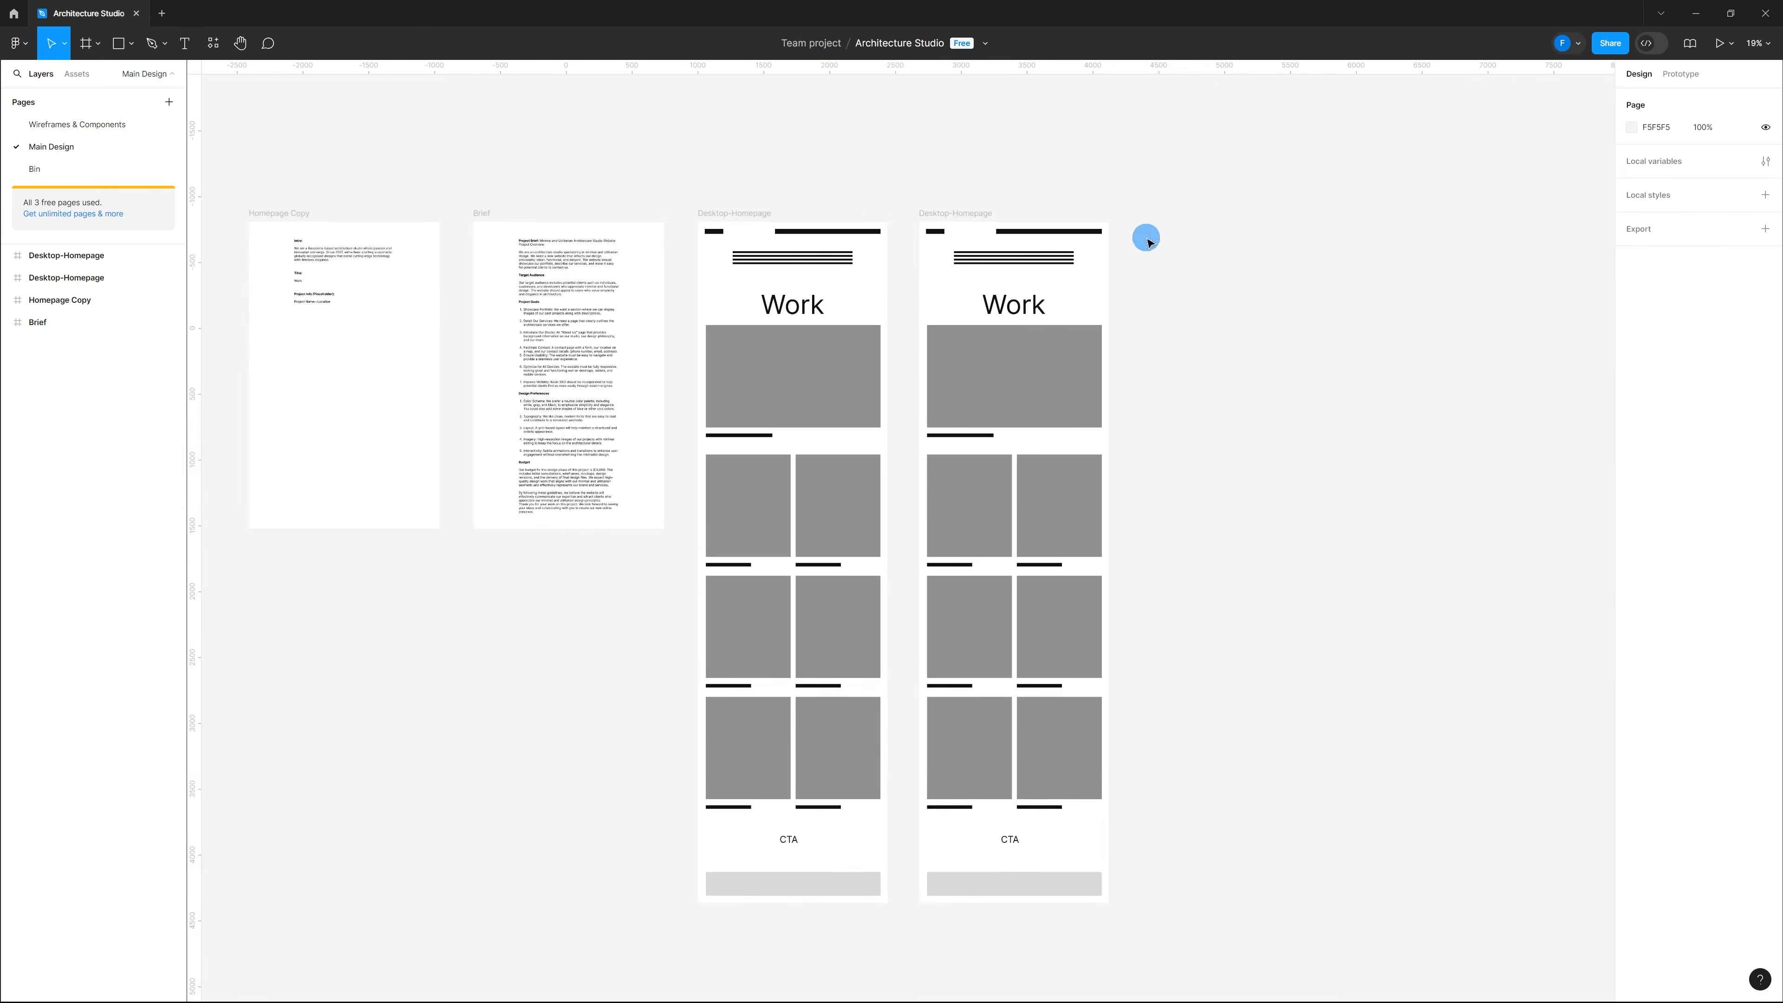
drag(1067, 737, 934, 225)
key(Delete)
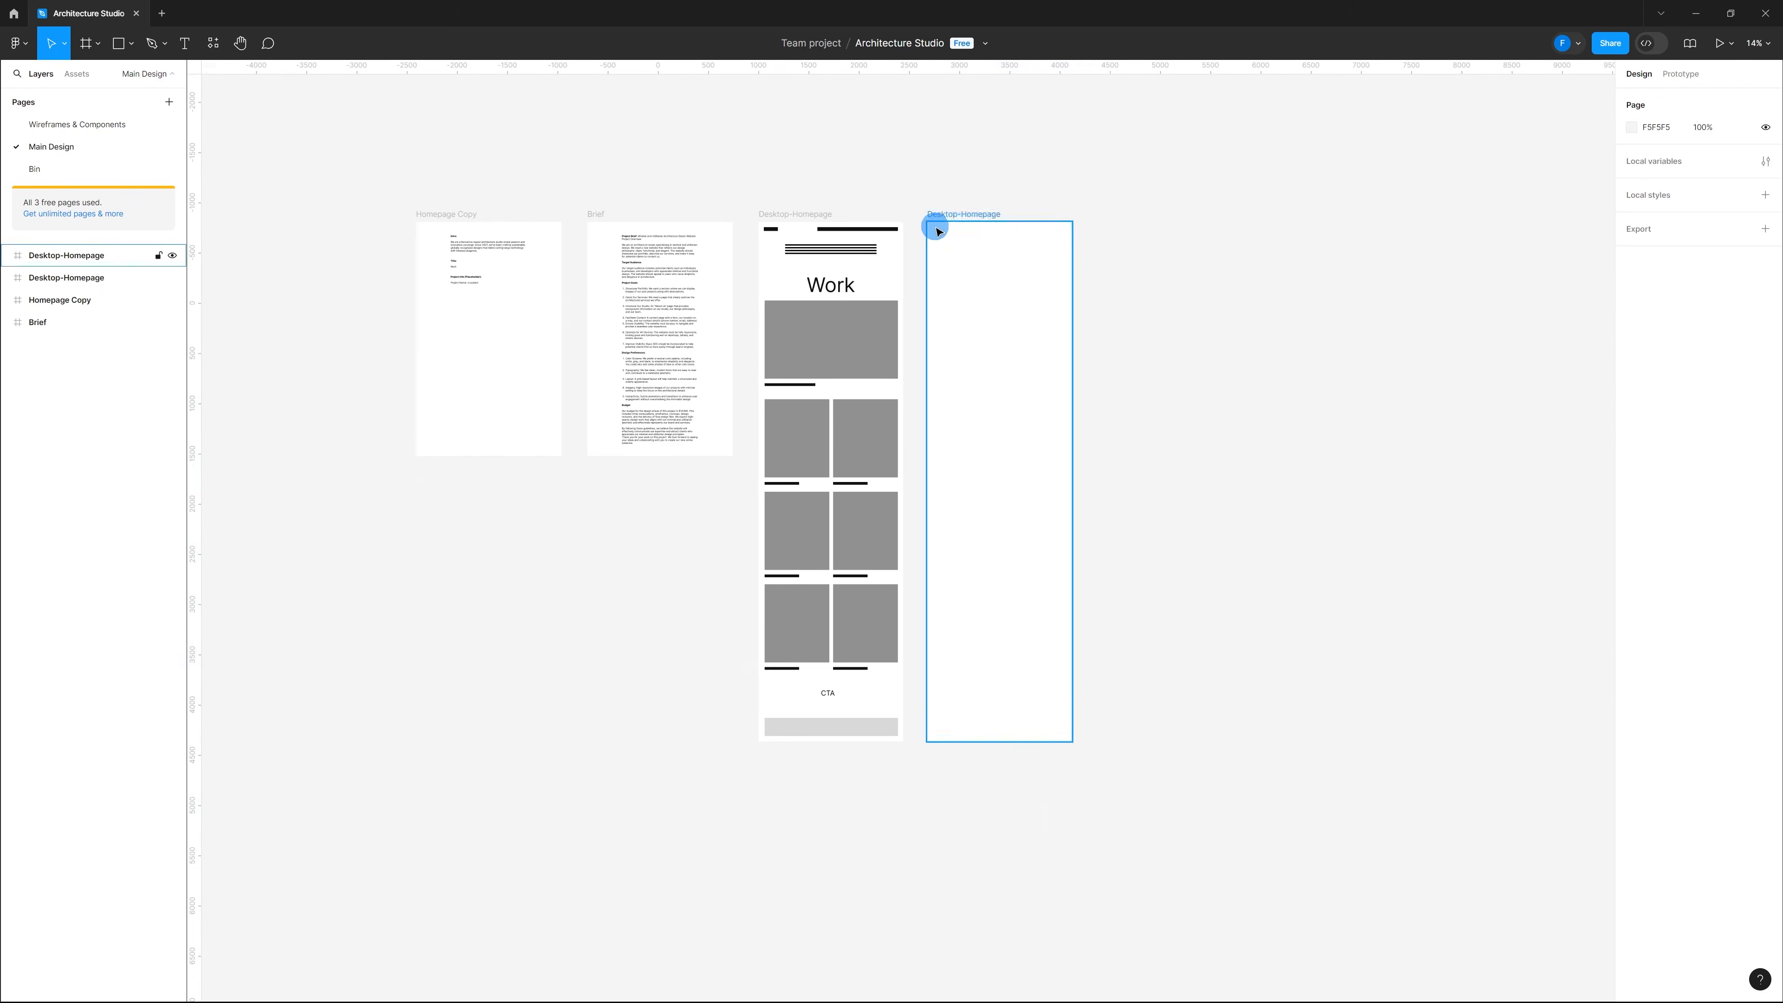
Step: Rename the original frame holding the wireframe content to Desktop-Homepage WIREFRAME
scroll(1042, 217, up, 3)
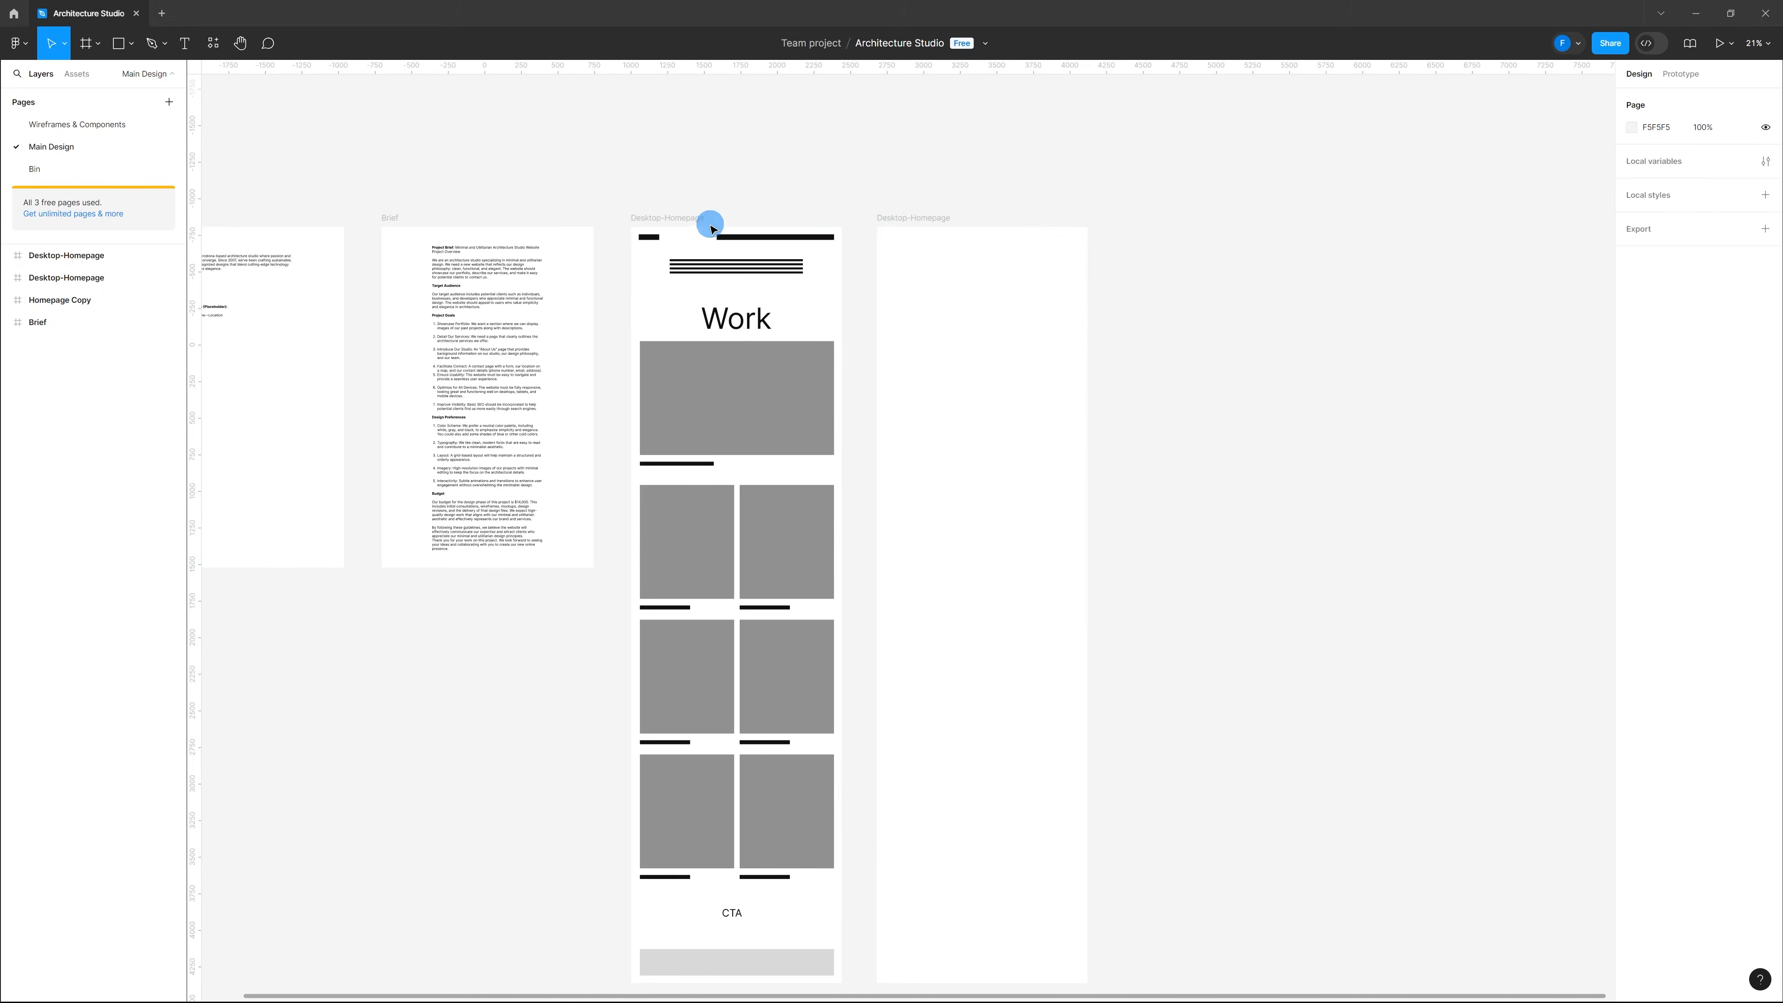
click(691, 223)
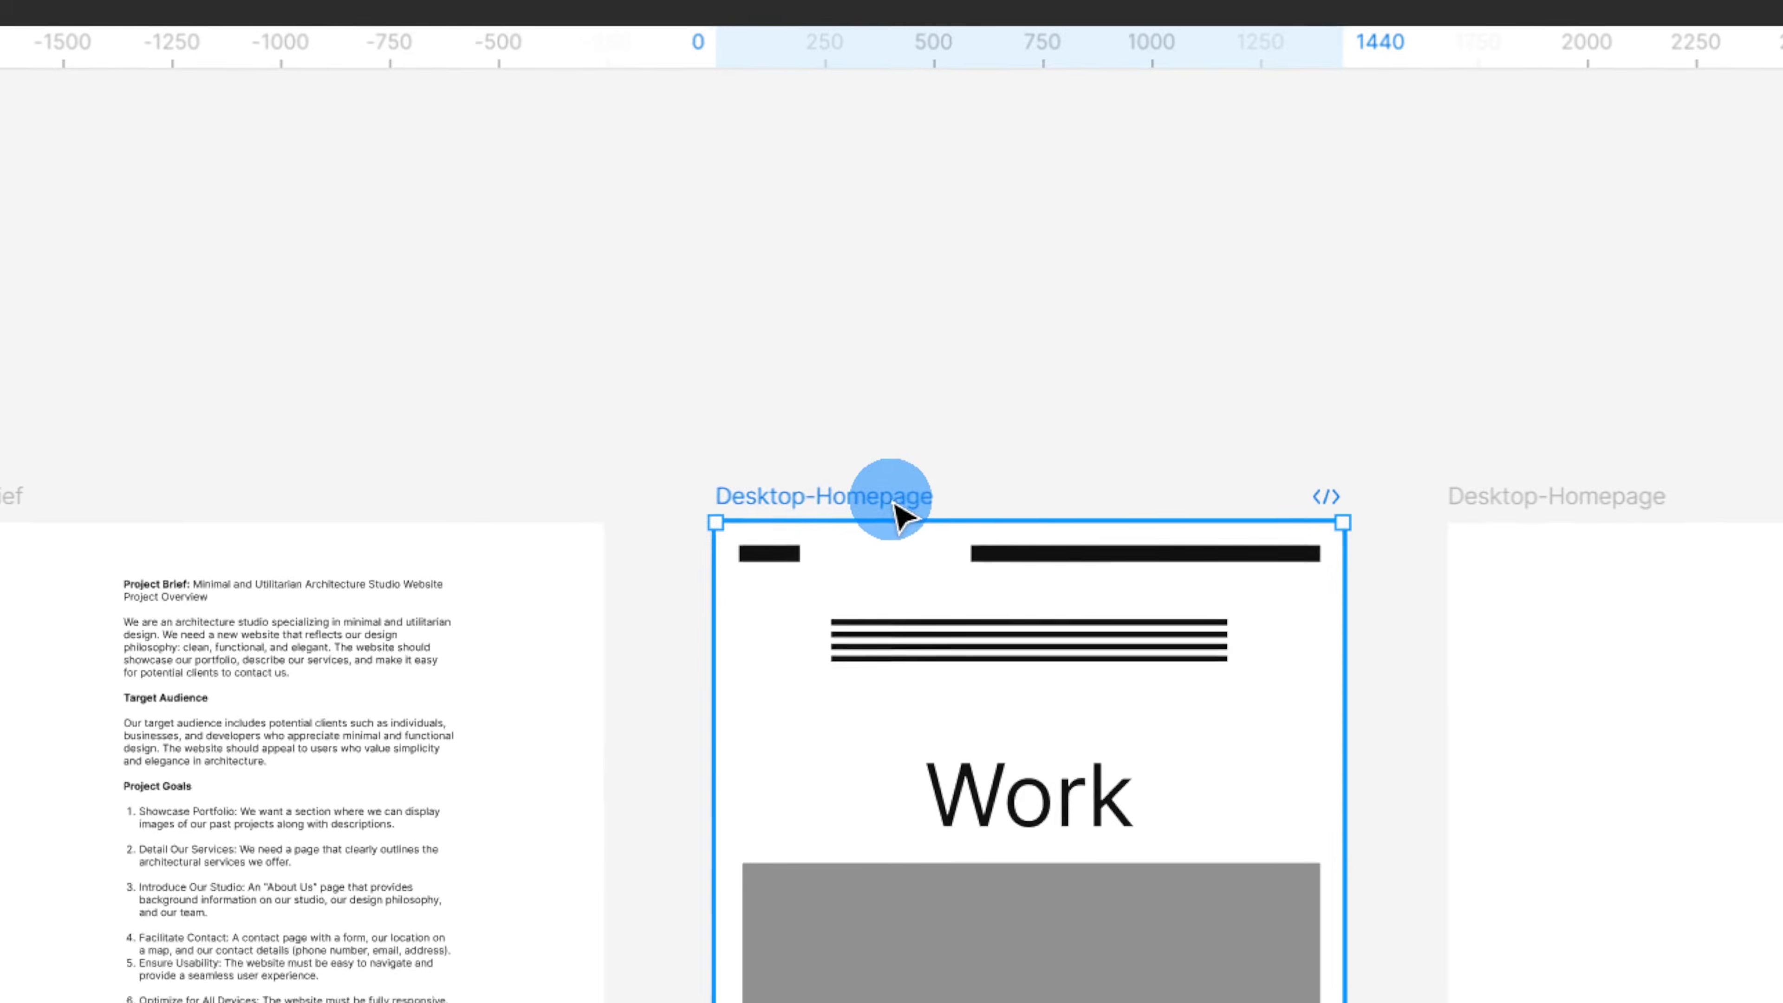
double_click(717, 259)
click(734, 258)
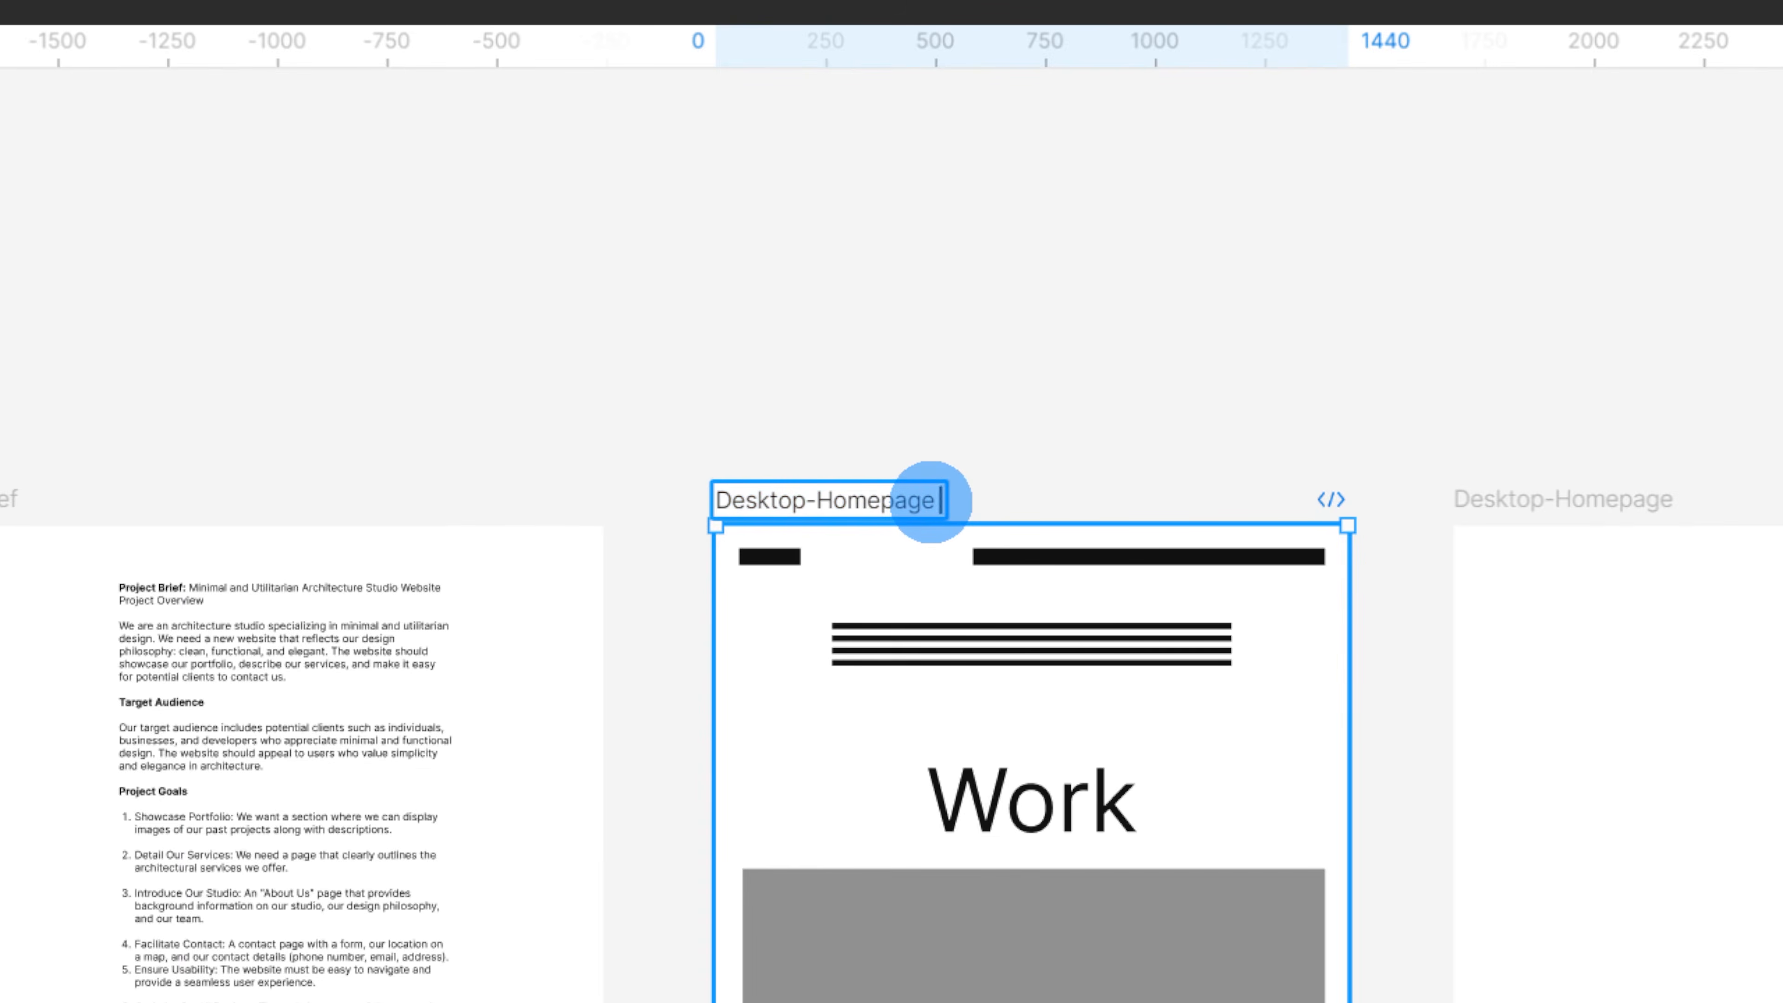
text(WIREFRAME)
click(1139, 422)
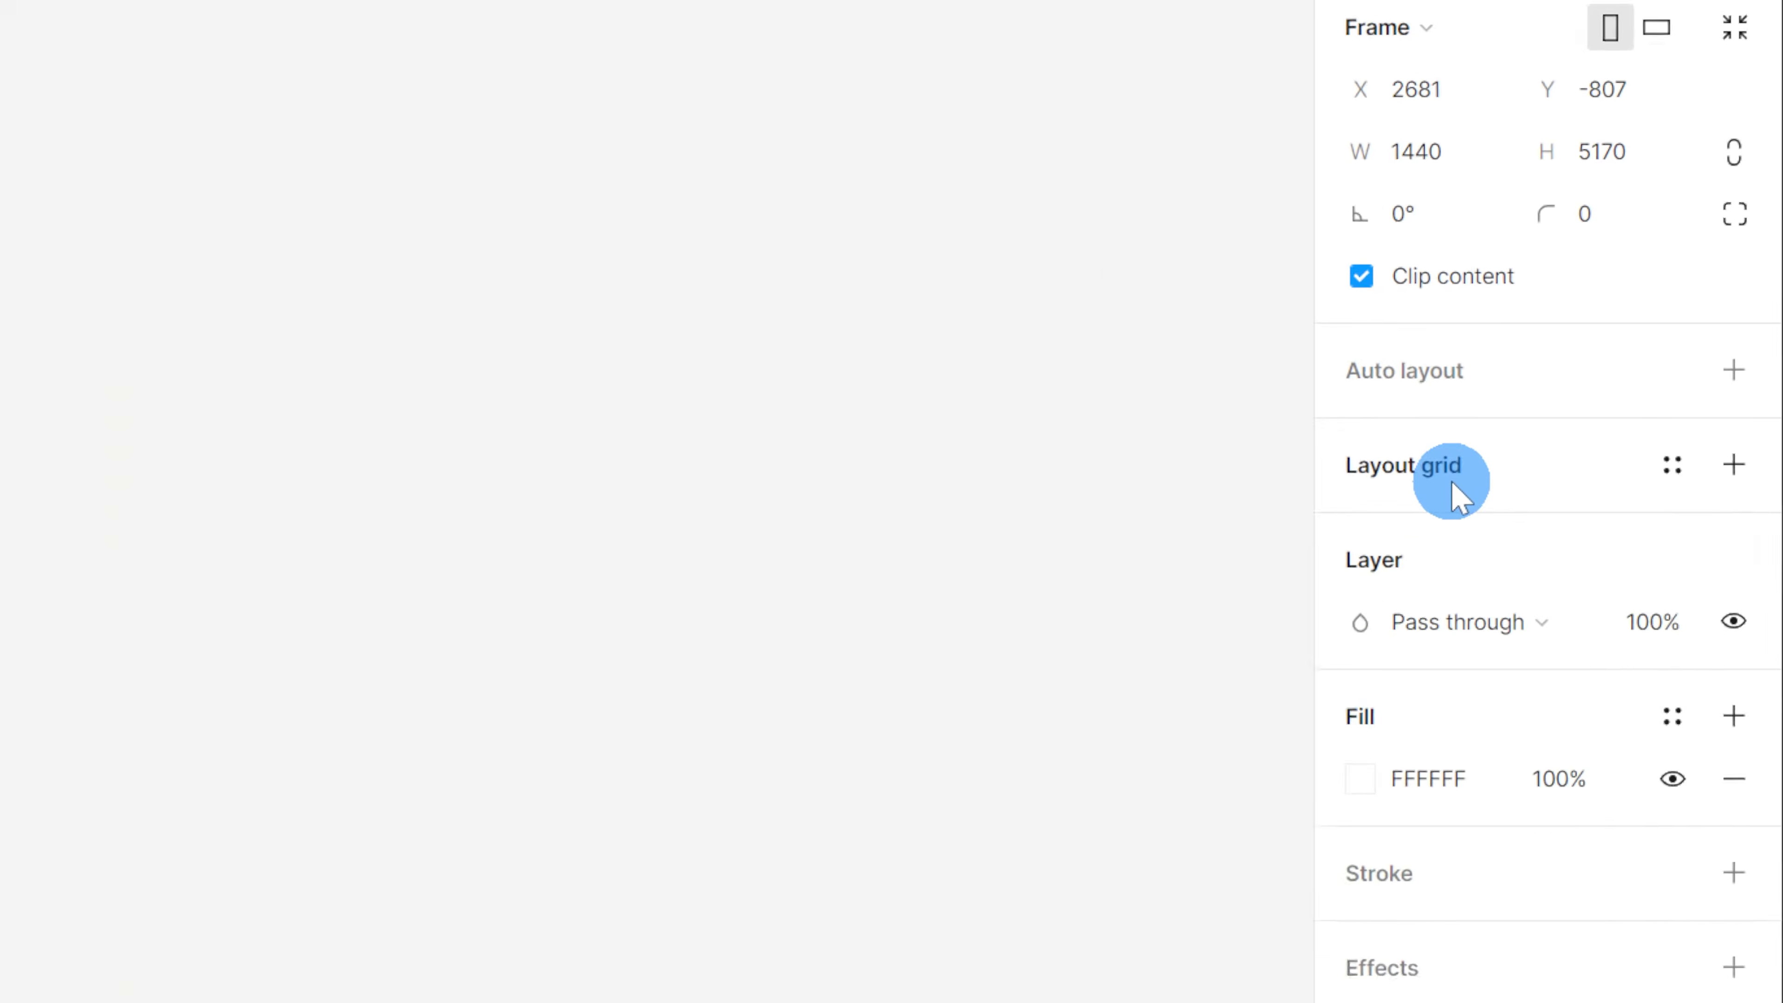
Step: Add a layout grid to the empty Desktop-Homepage frame and change it to 12 columns
click(1667, 296)
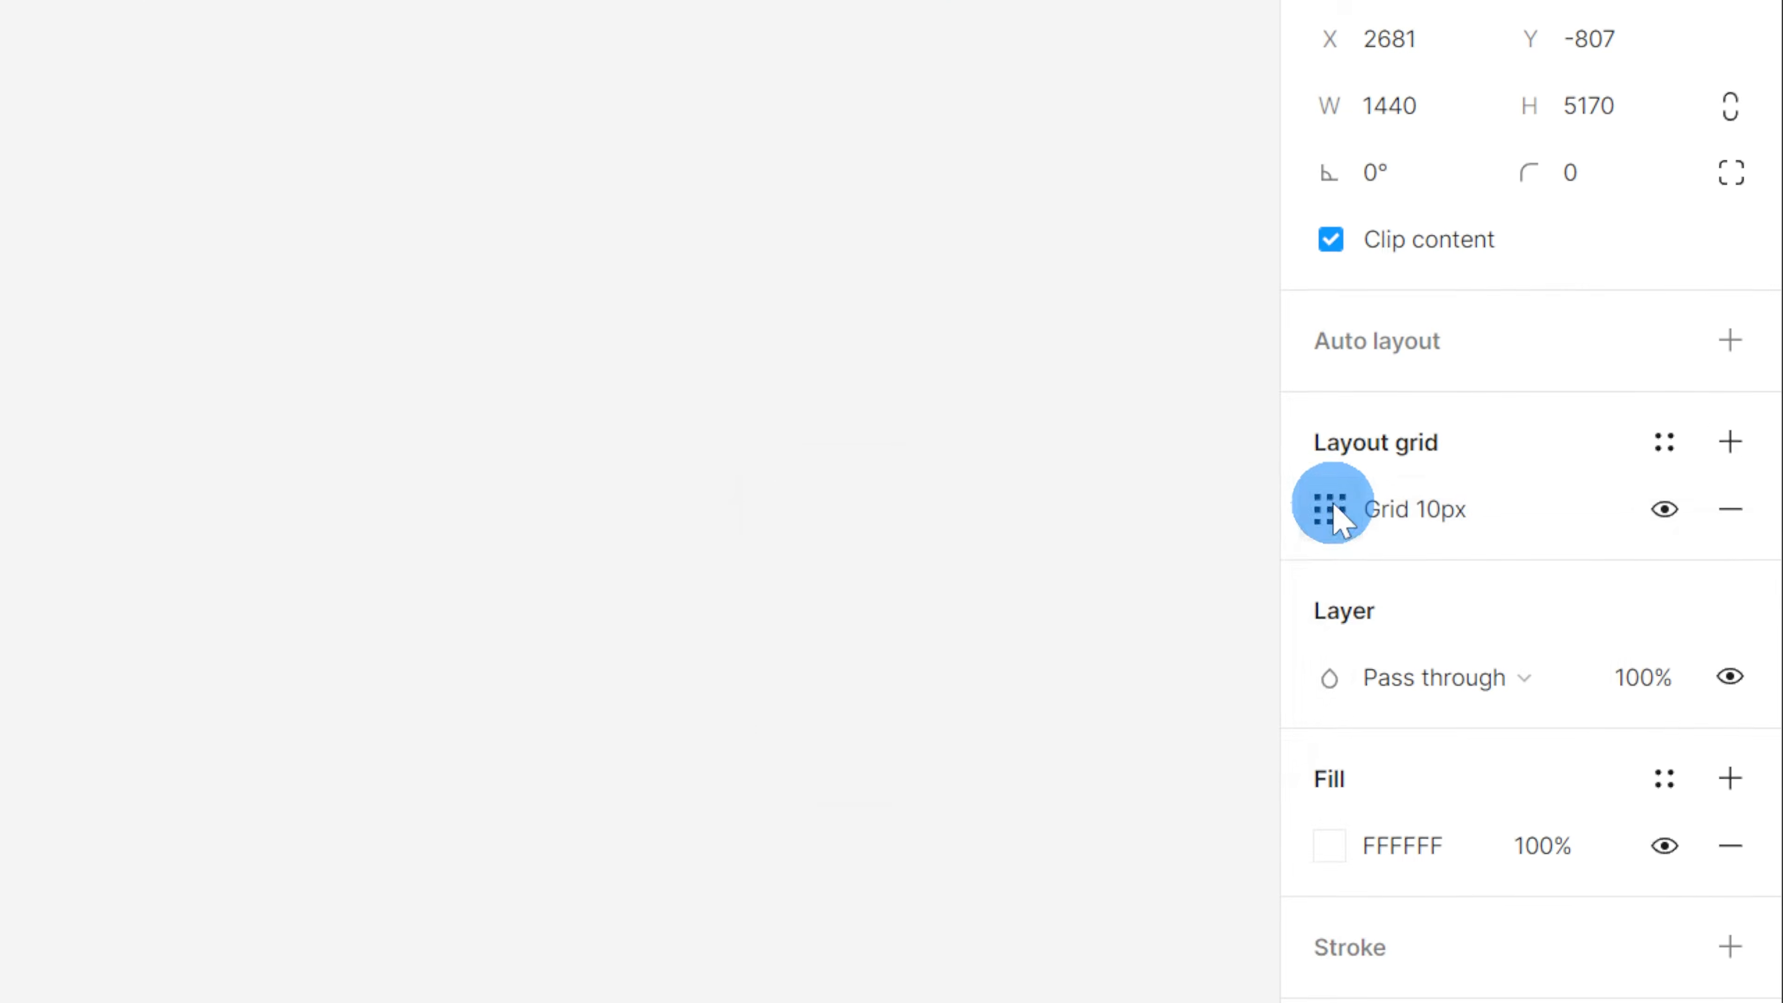
click(1633, 312)
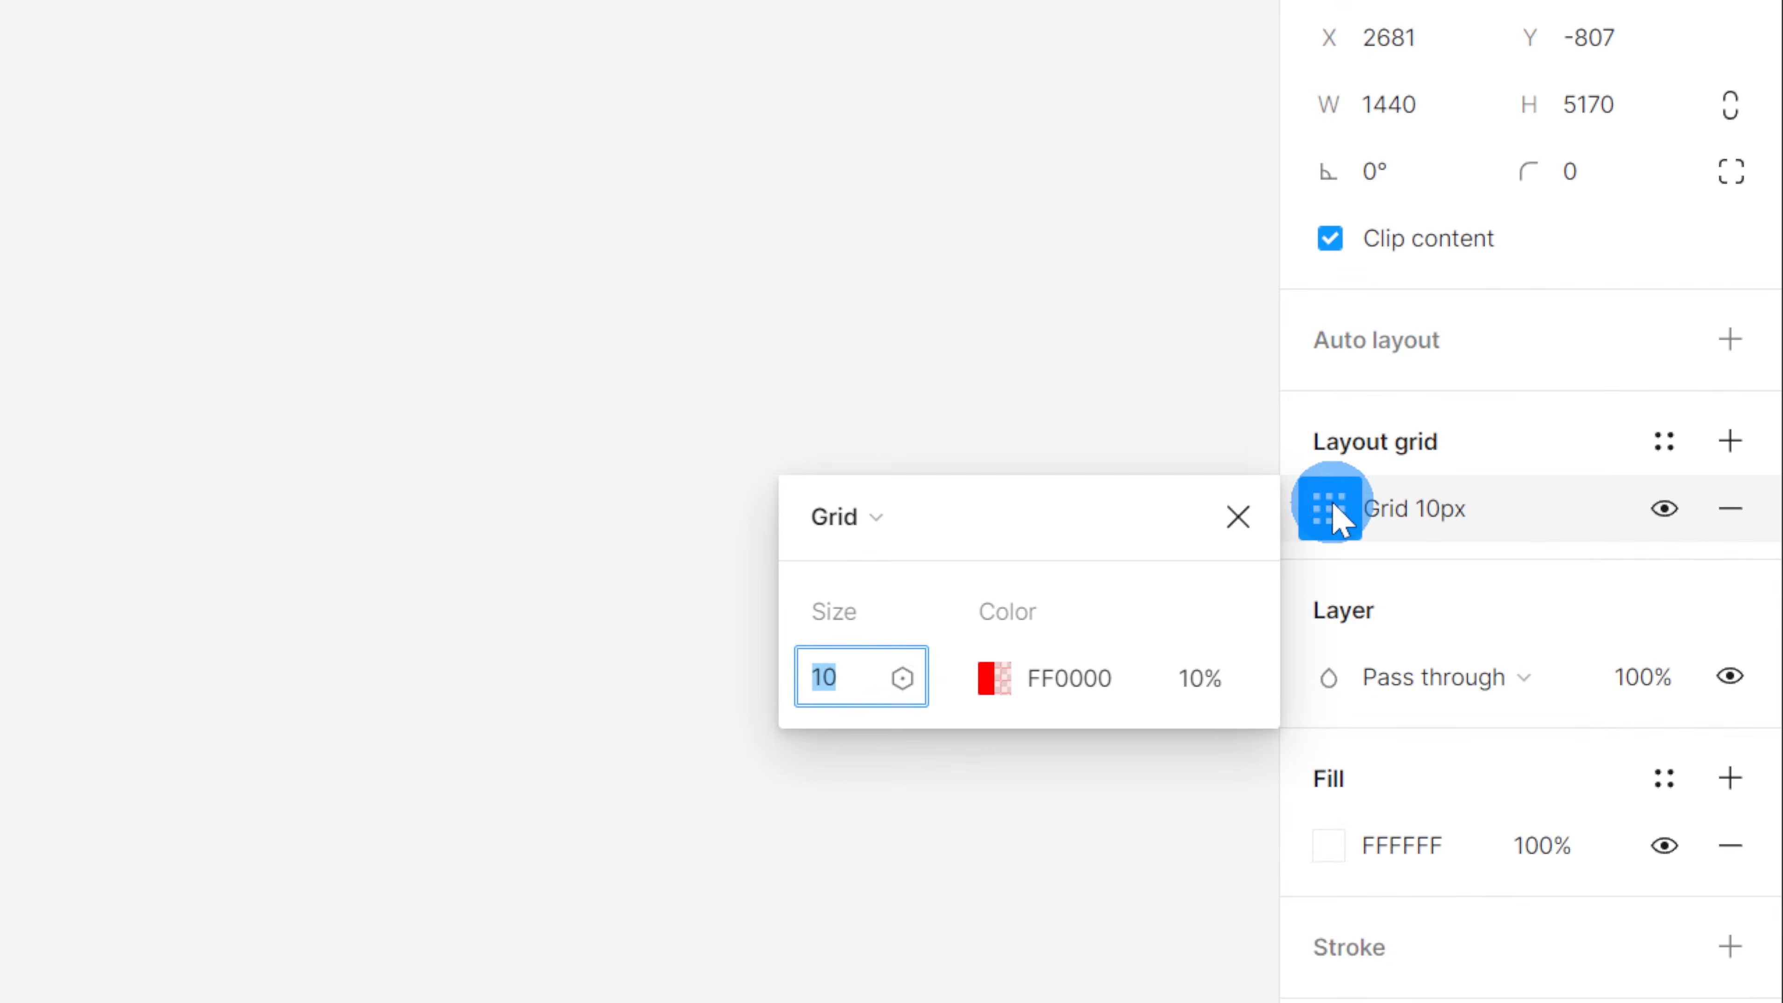
click(886, 526)
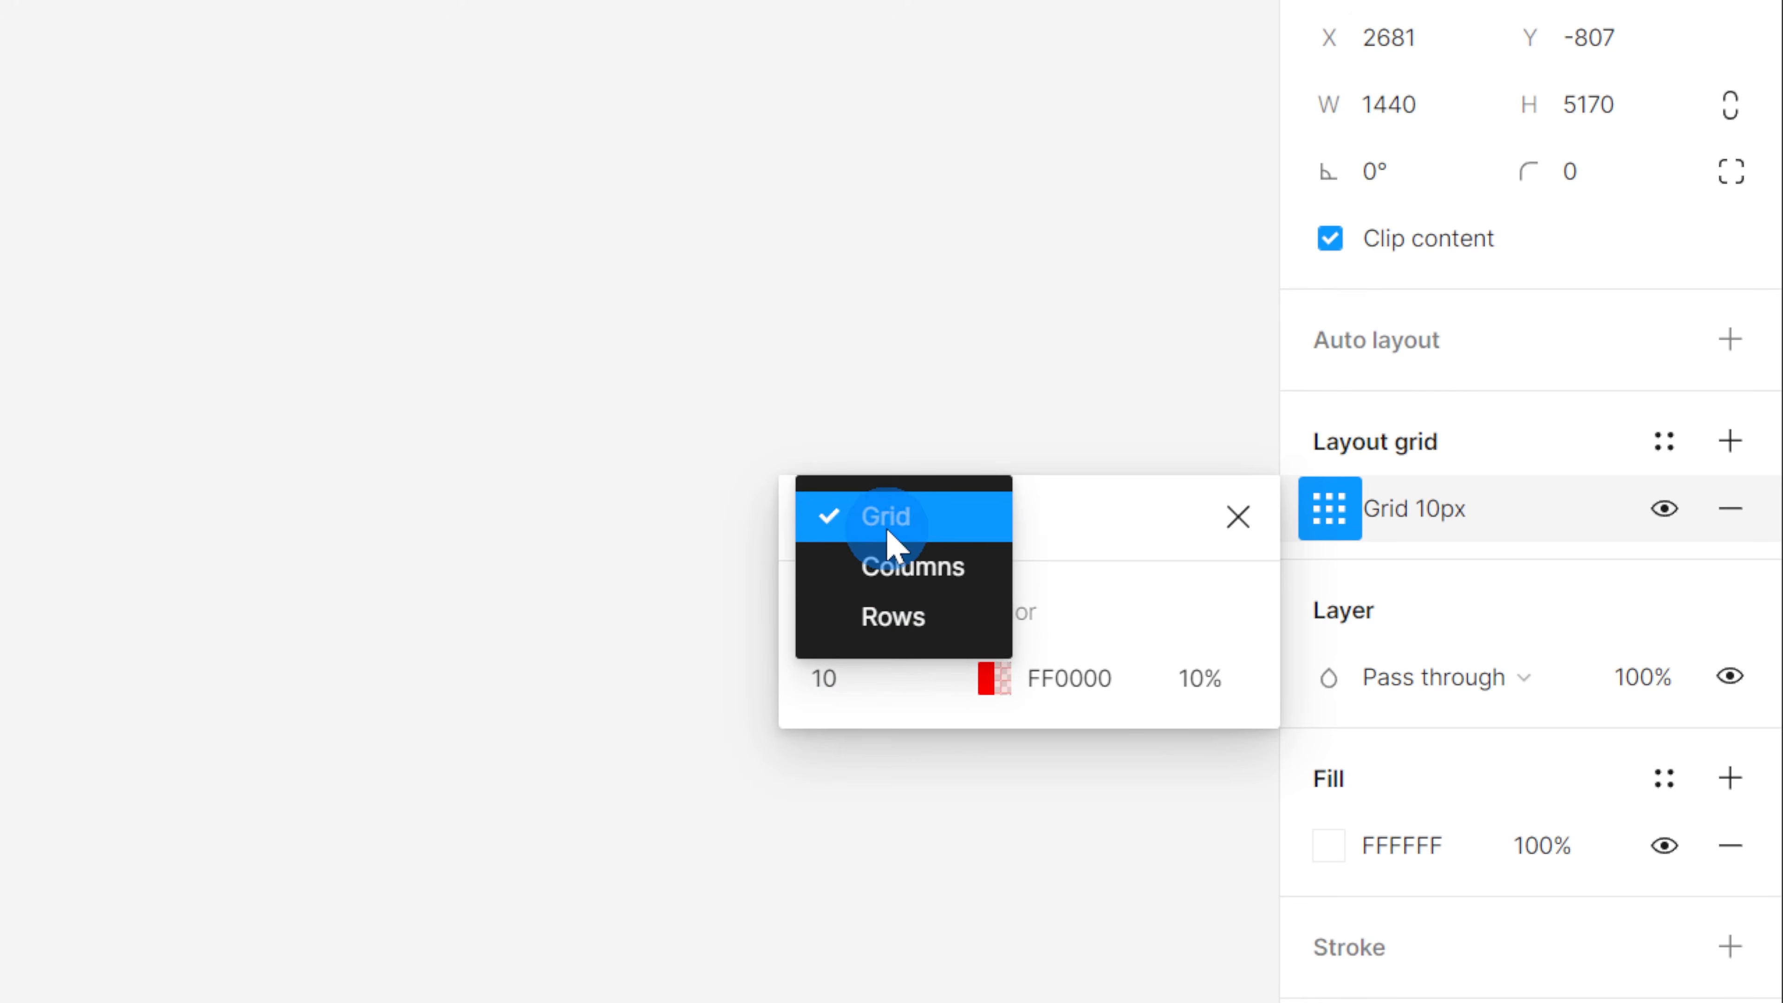
click(905, 567)
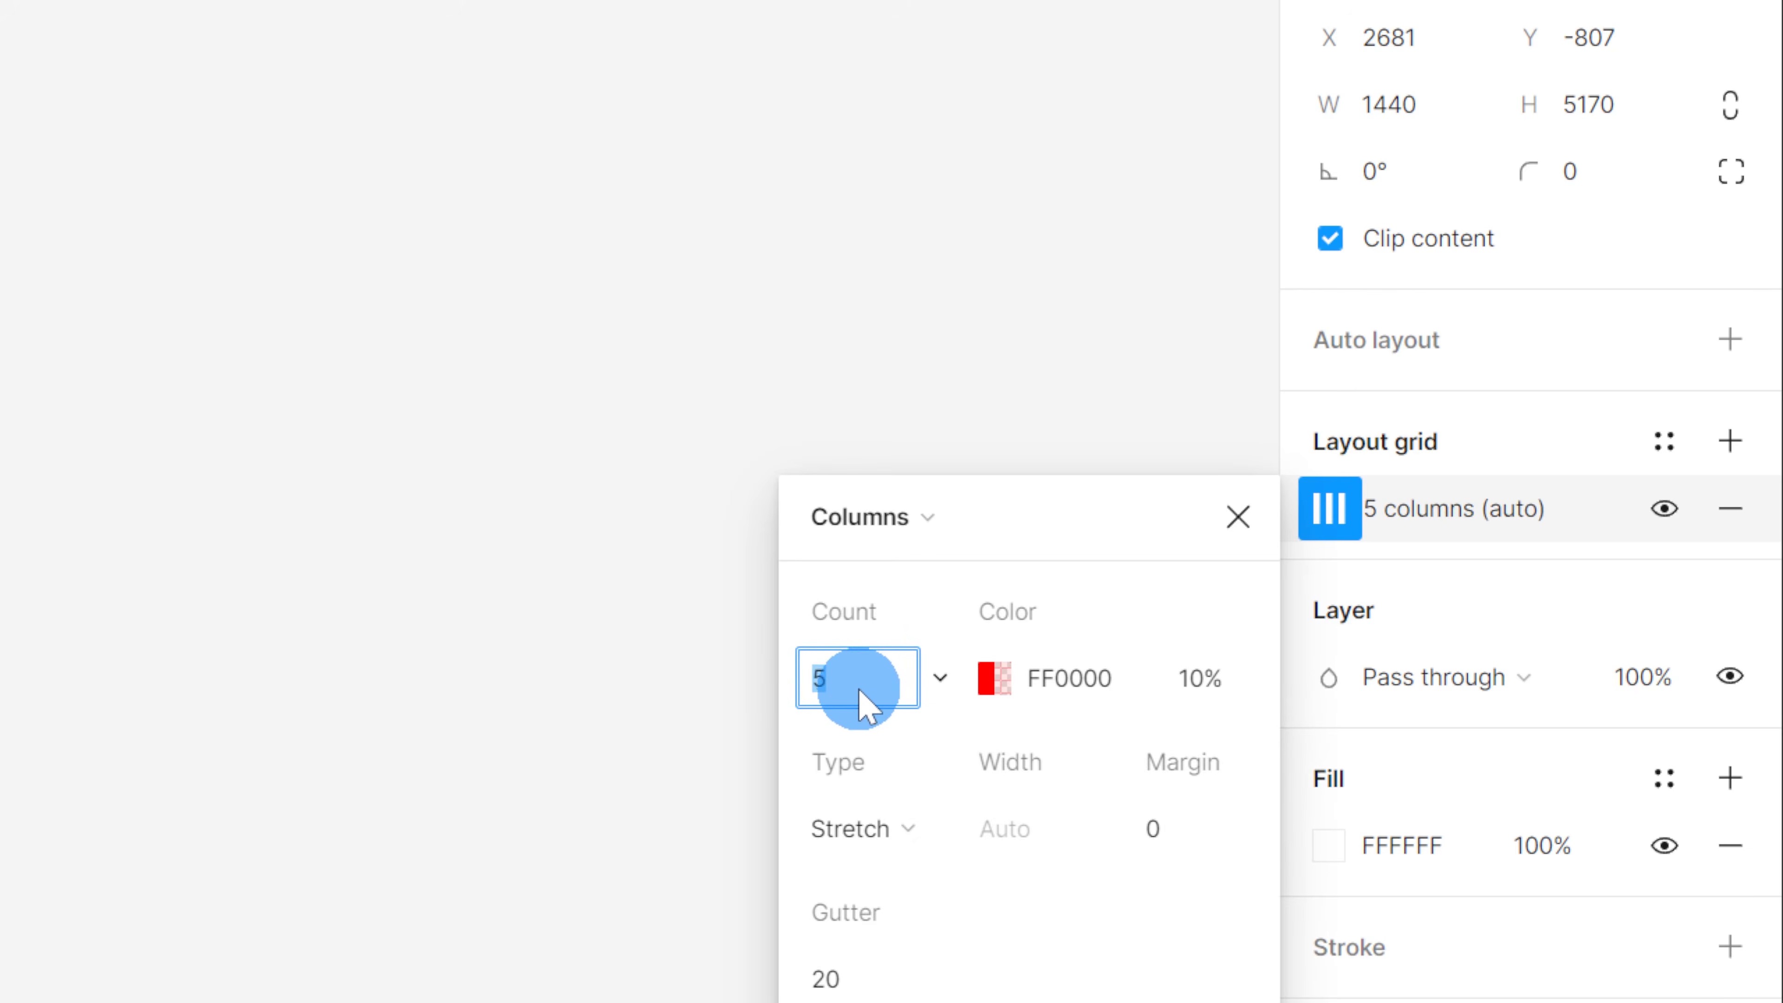
key(Return)
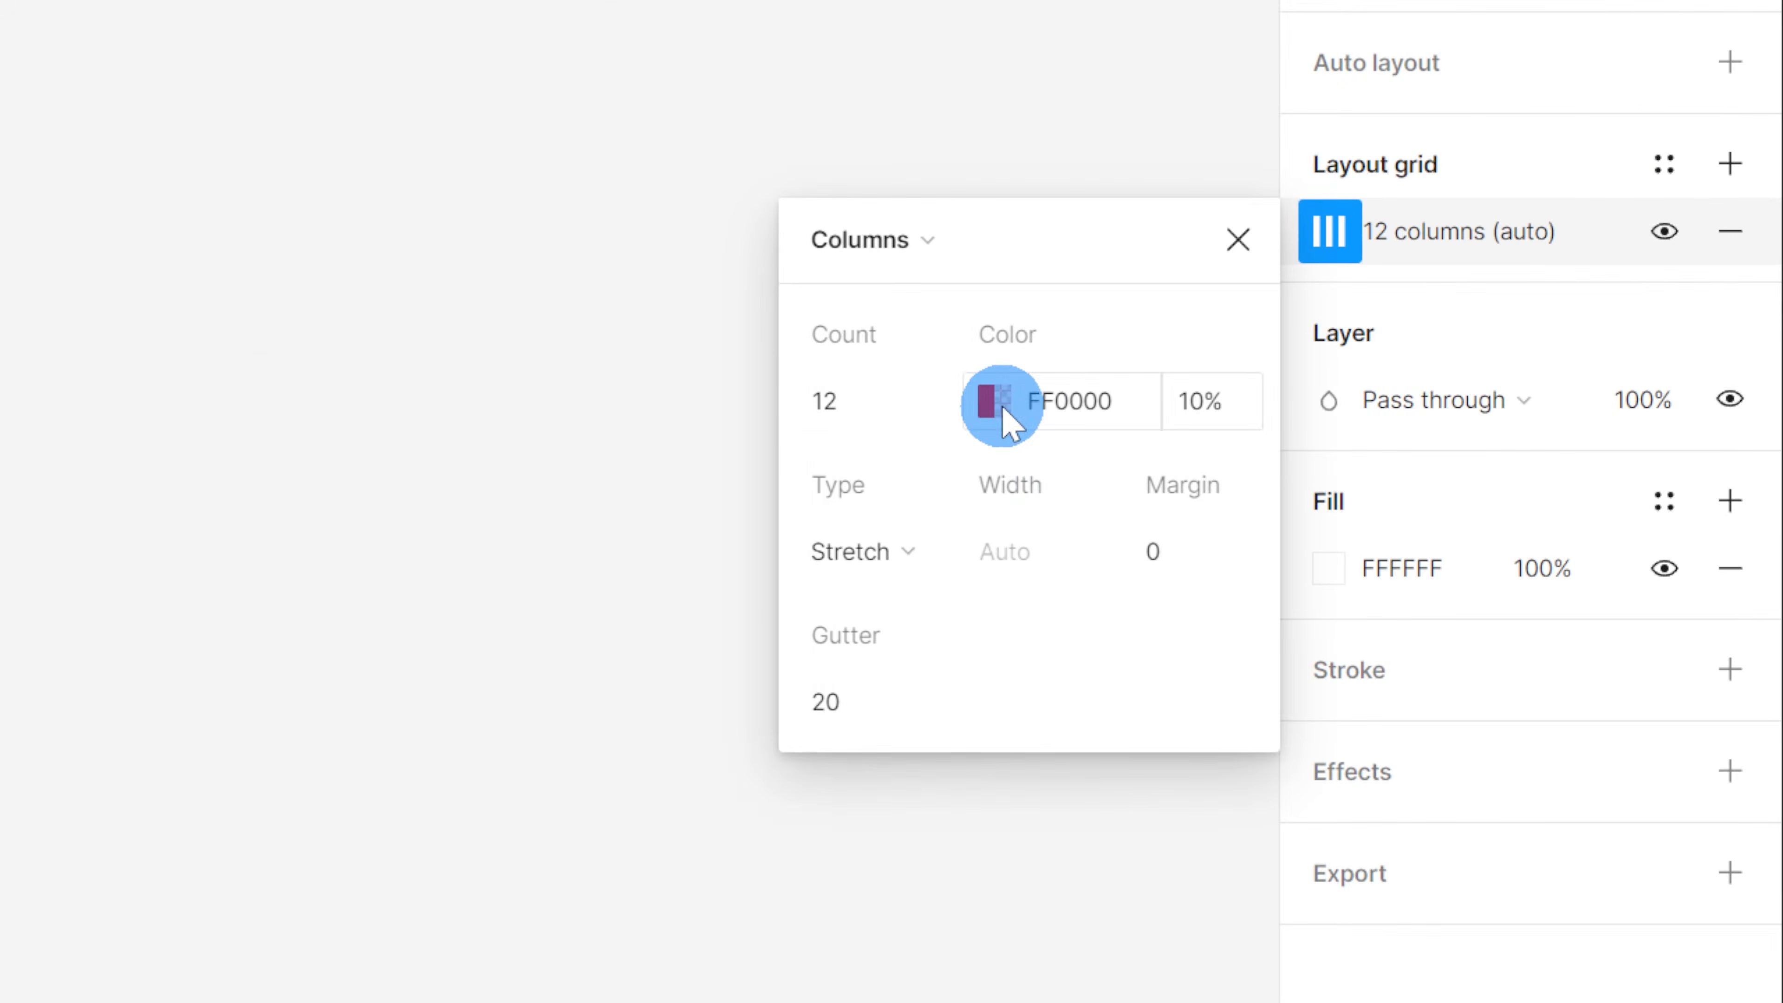
Step: Set the column grid's color to 0094FF and its margin to 40, and adjust its gutter
click(1003, 407)
click(583, 996)
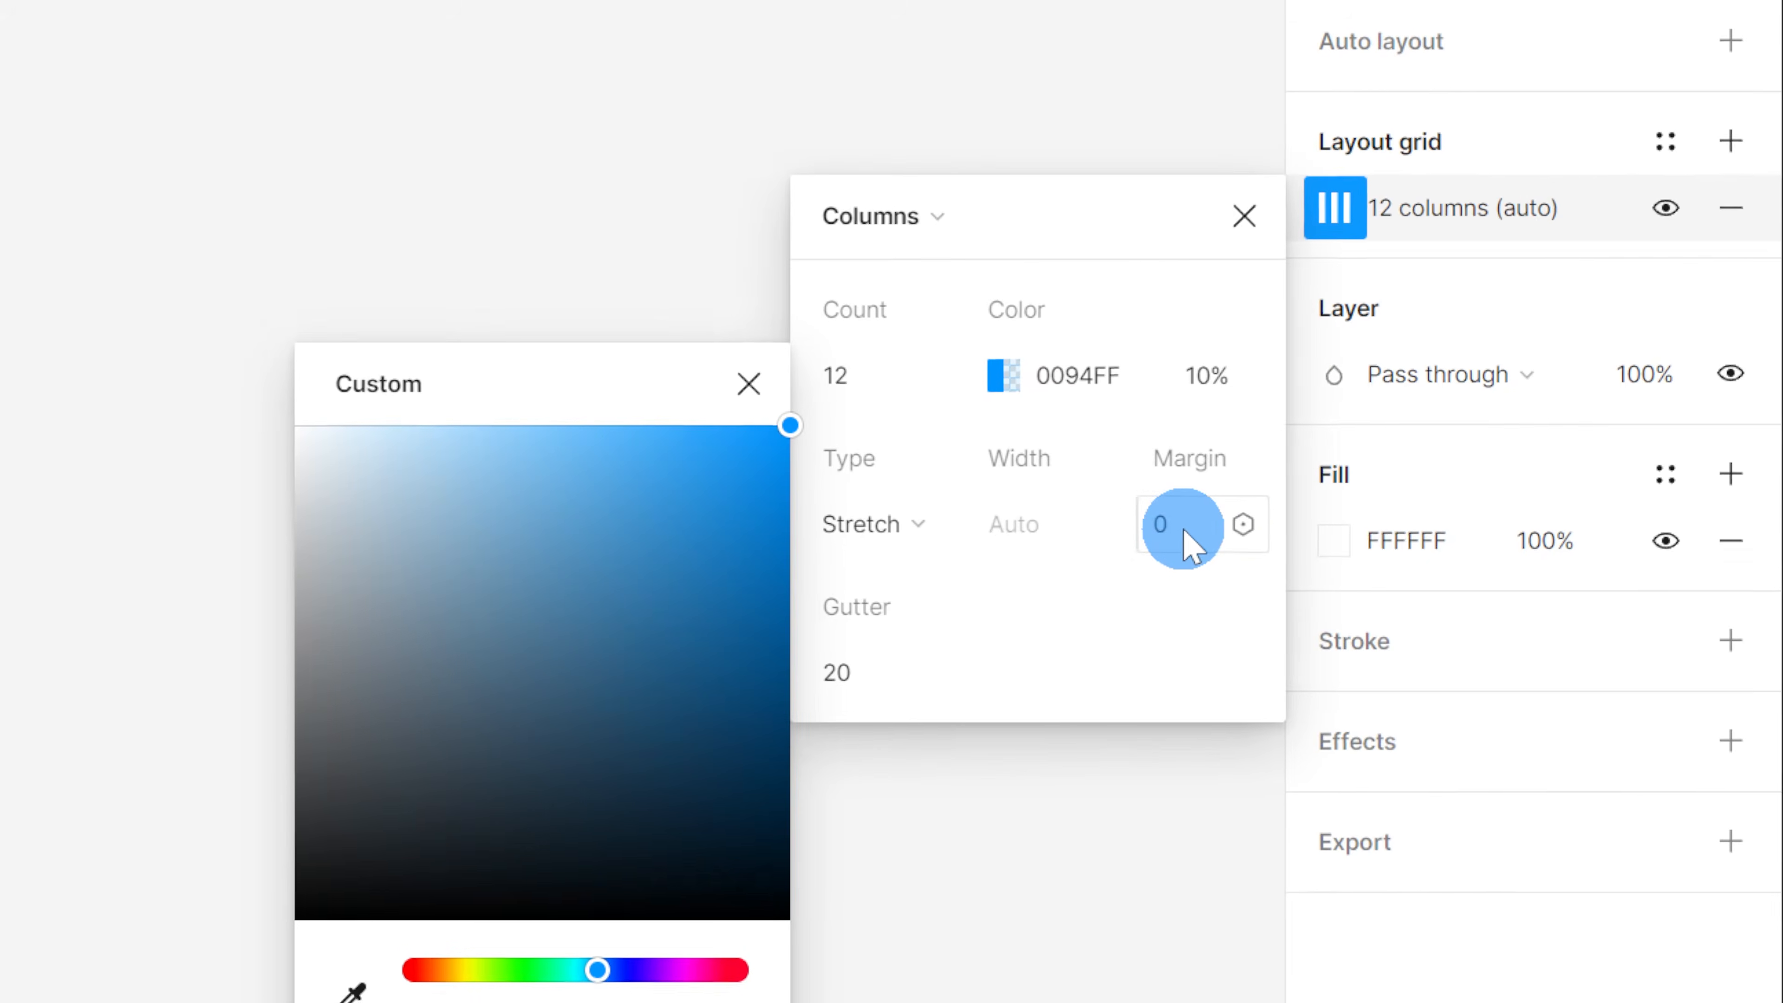
click(1179, 534)
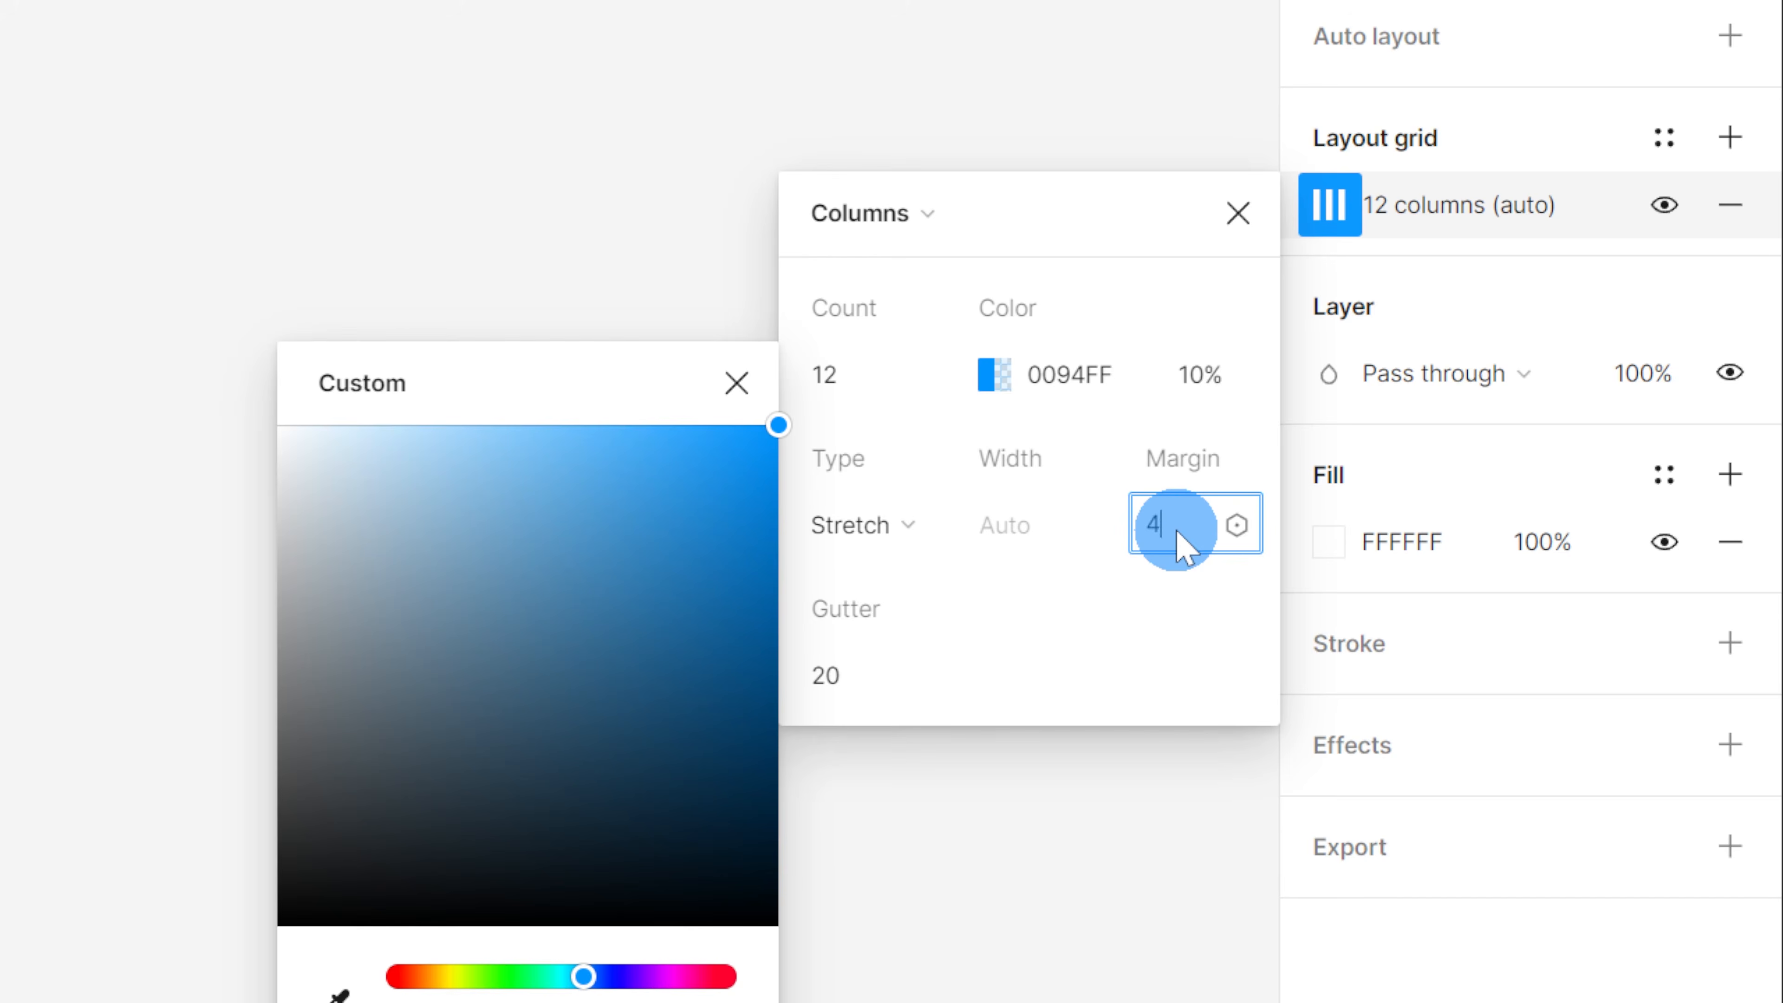
key(Return)
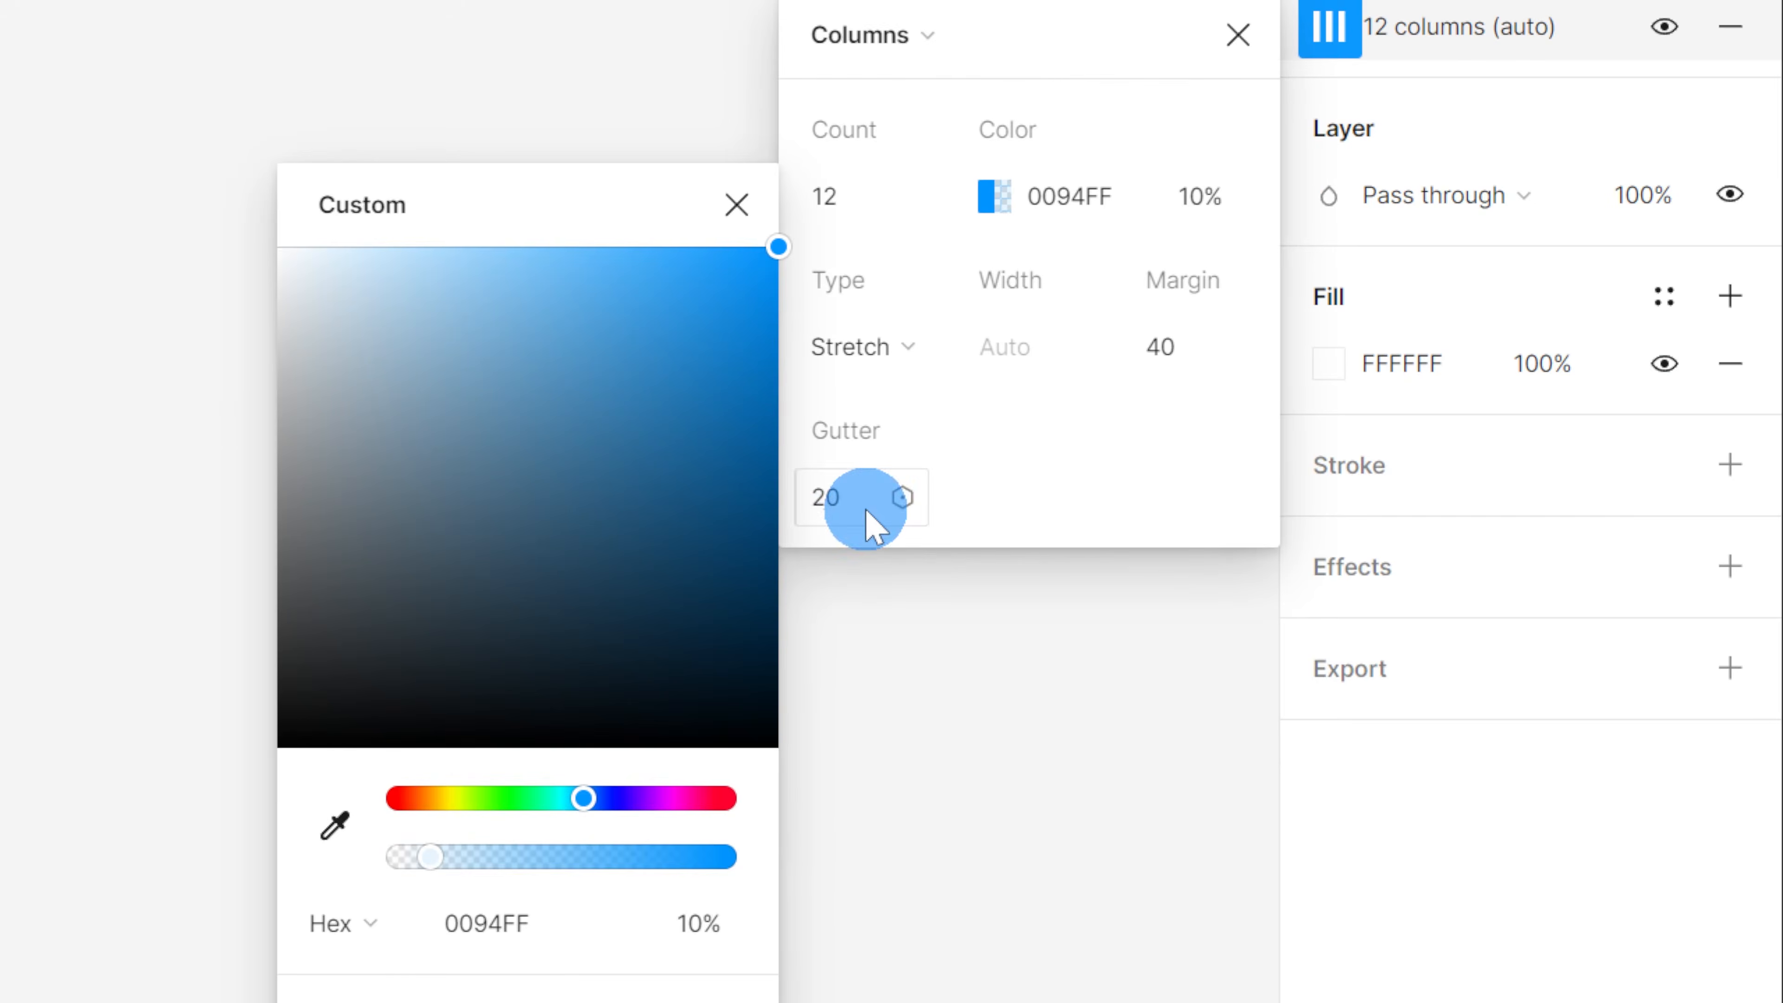
click(867, 512)
click(1106, 505)
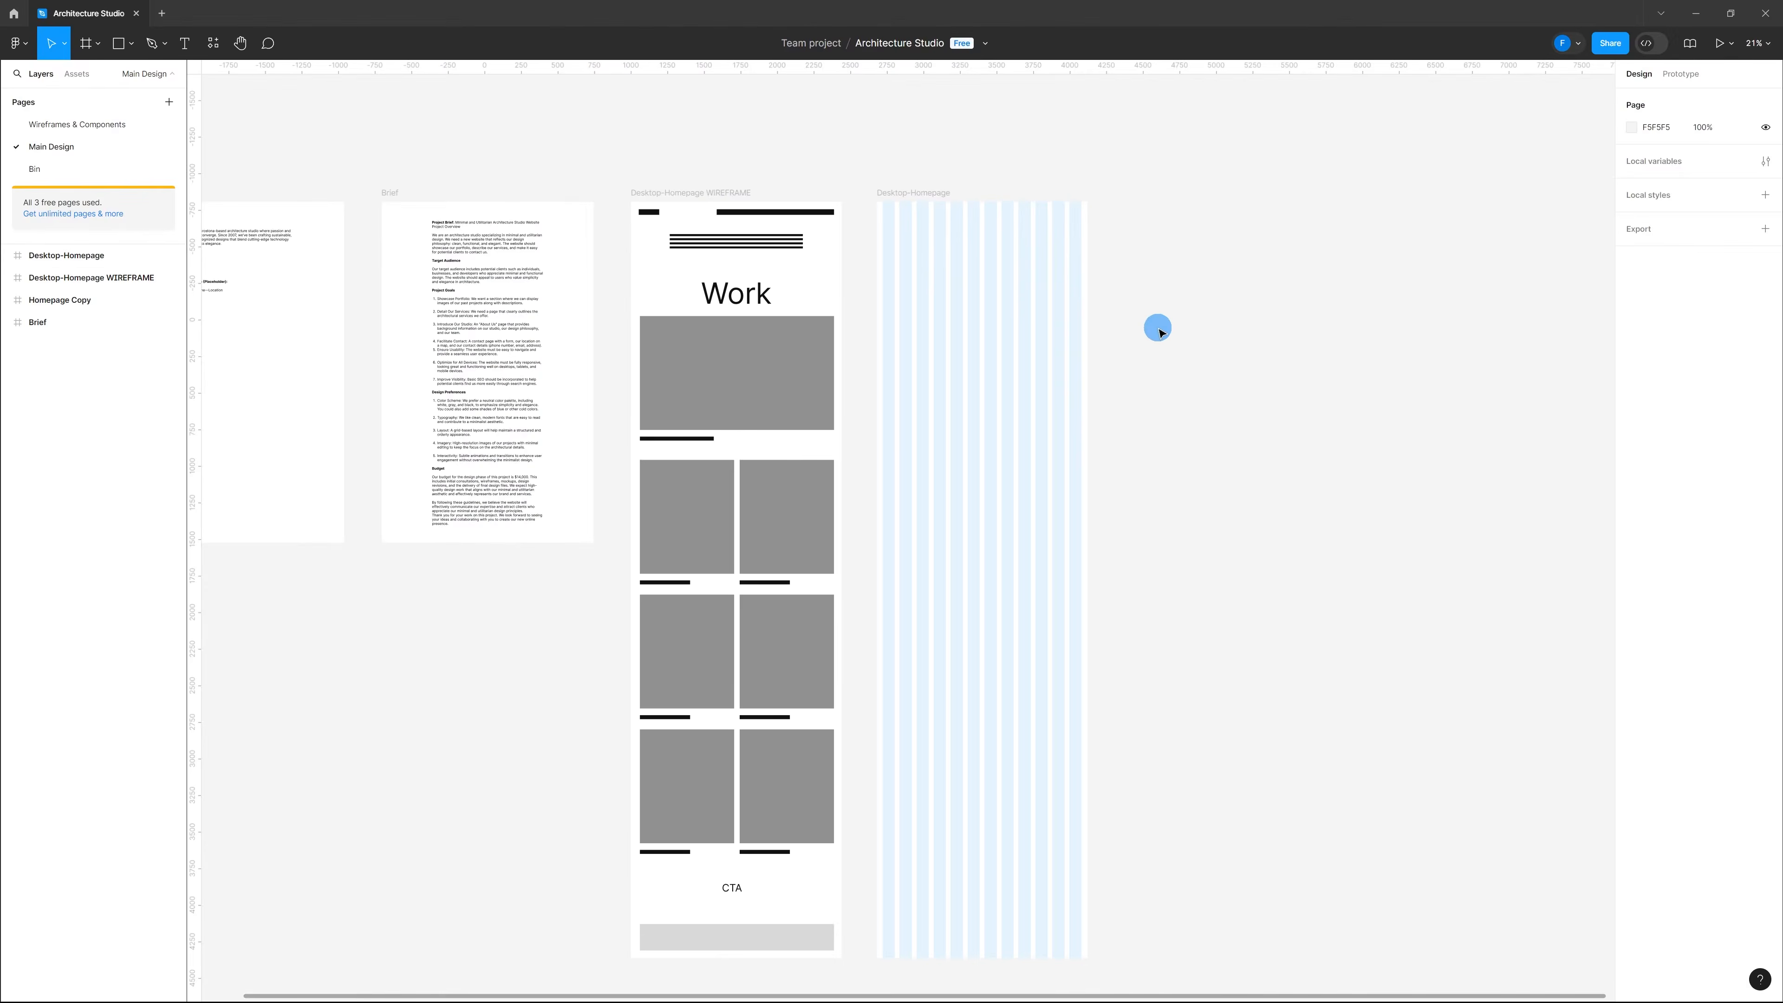
Step: Save the Desktop-Homepage frame's 12-column layout grid as a grid style named Desktop Grid
click(931, 200)
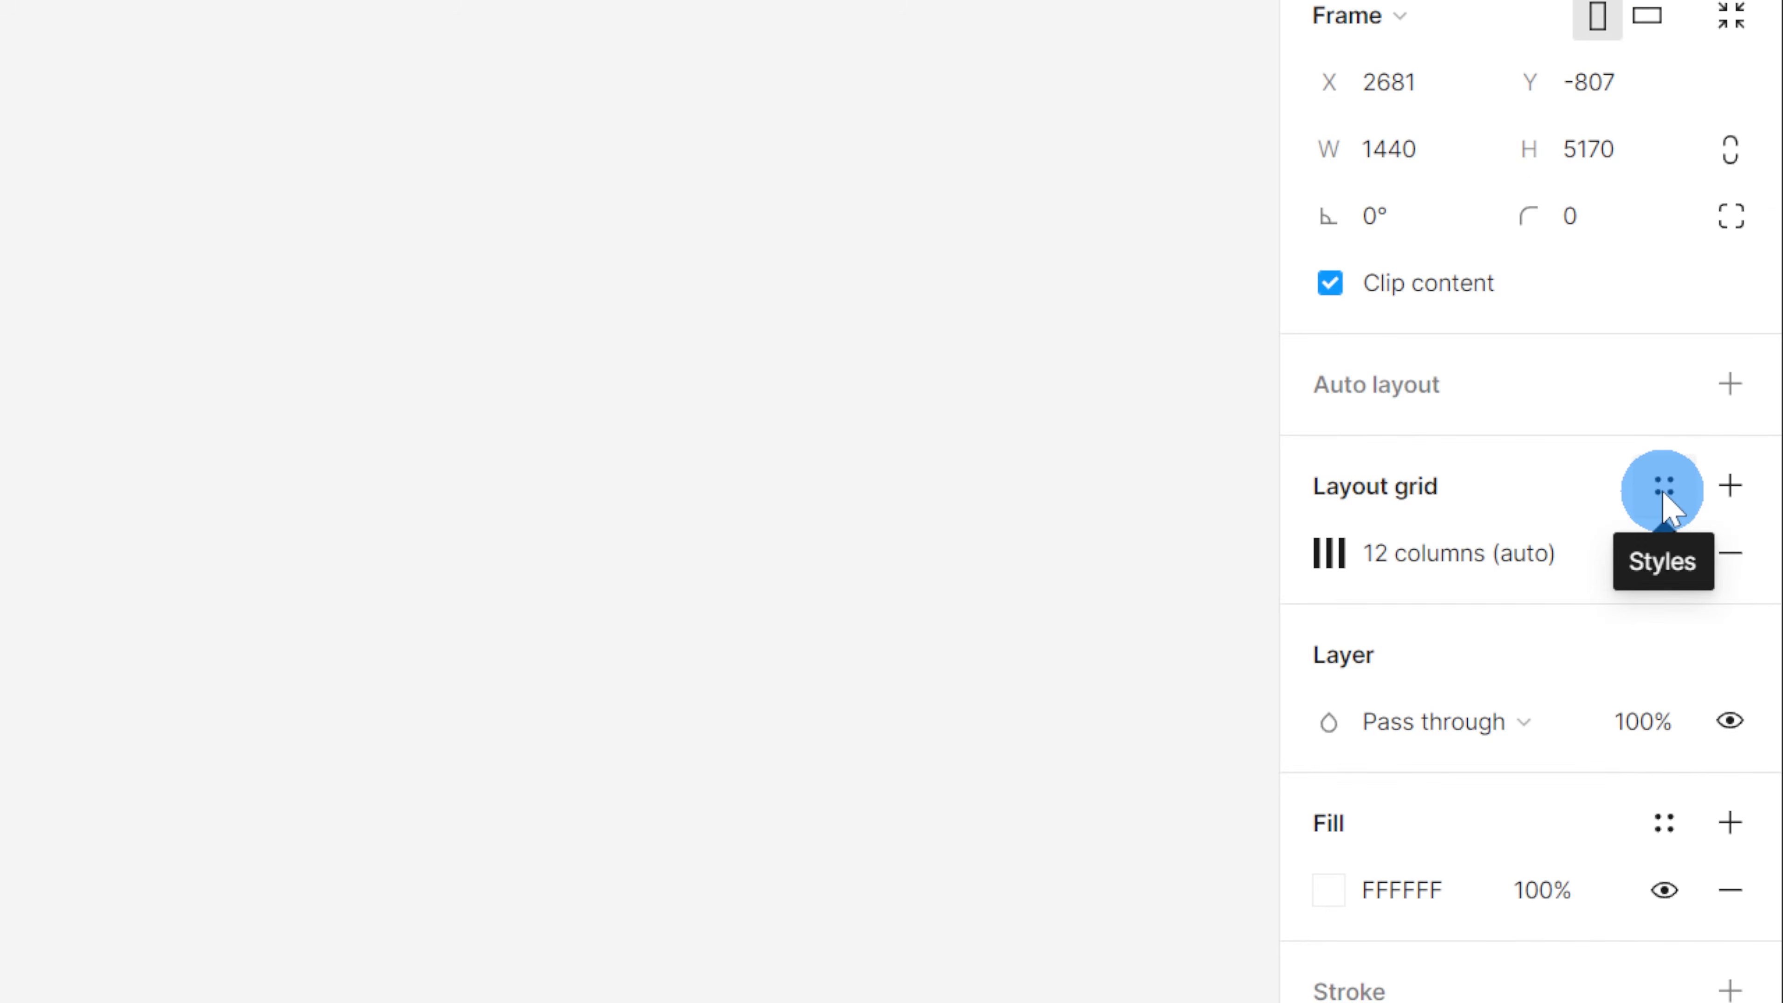
click(1665, 495)
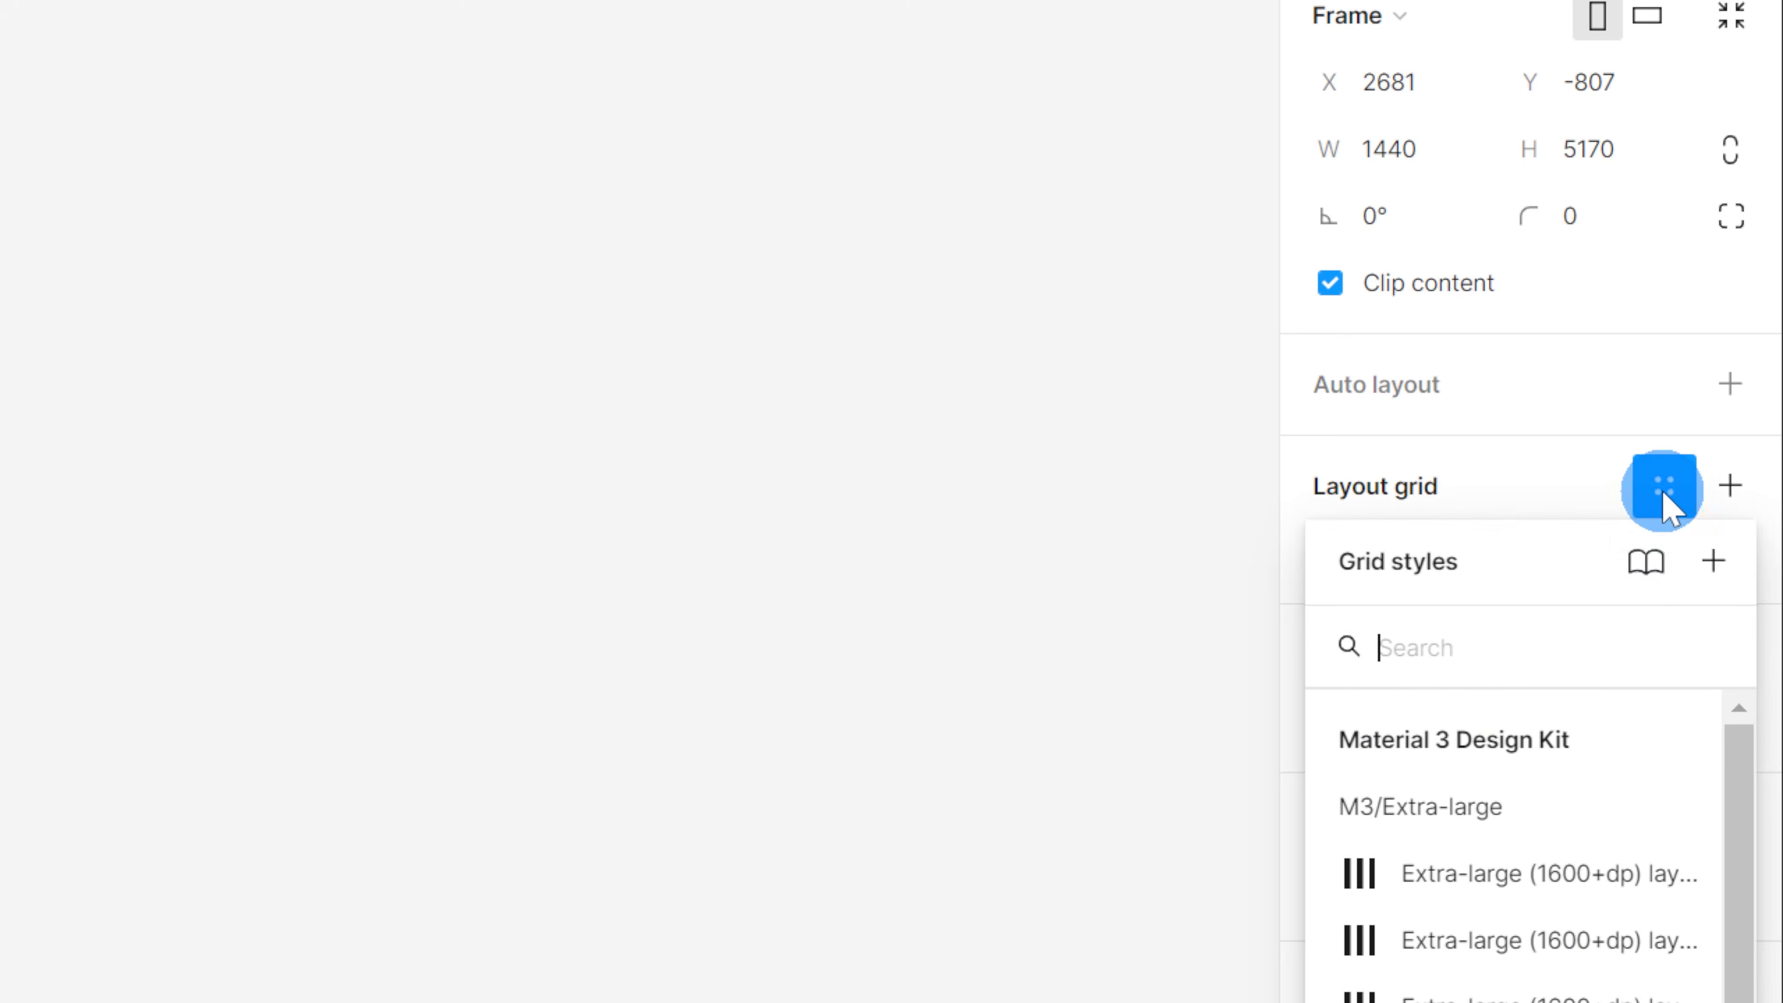
click(1714, 561)
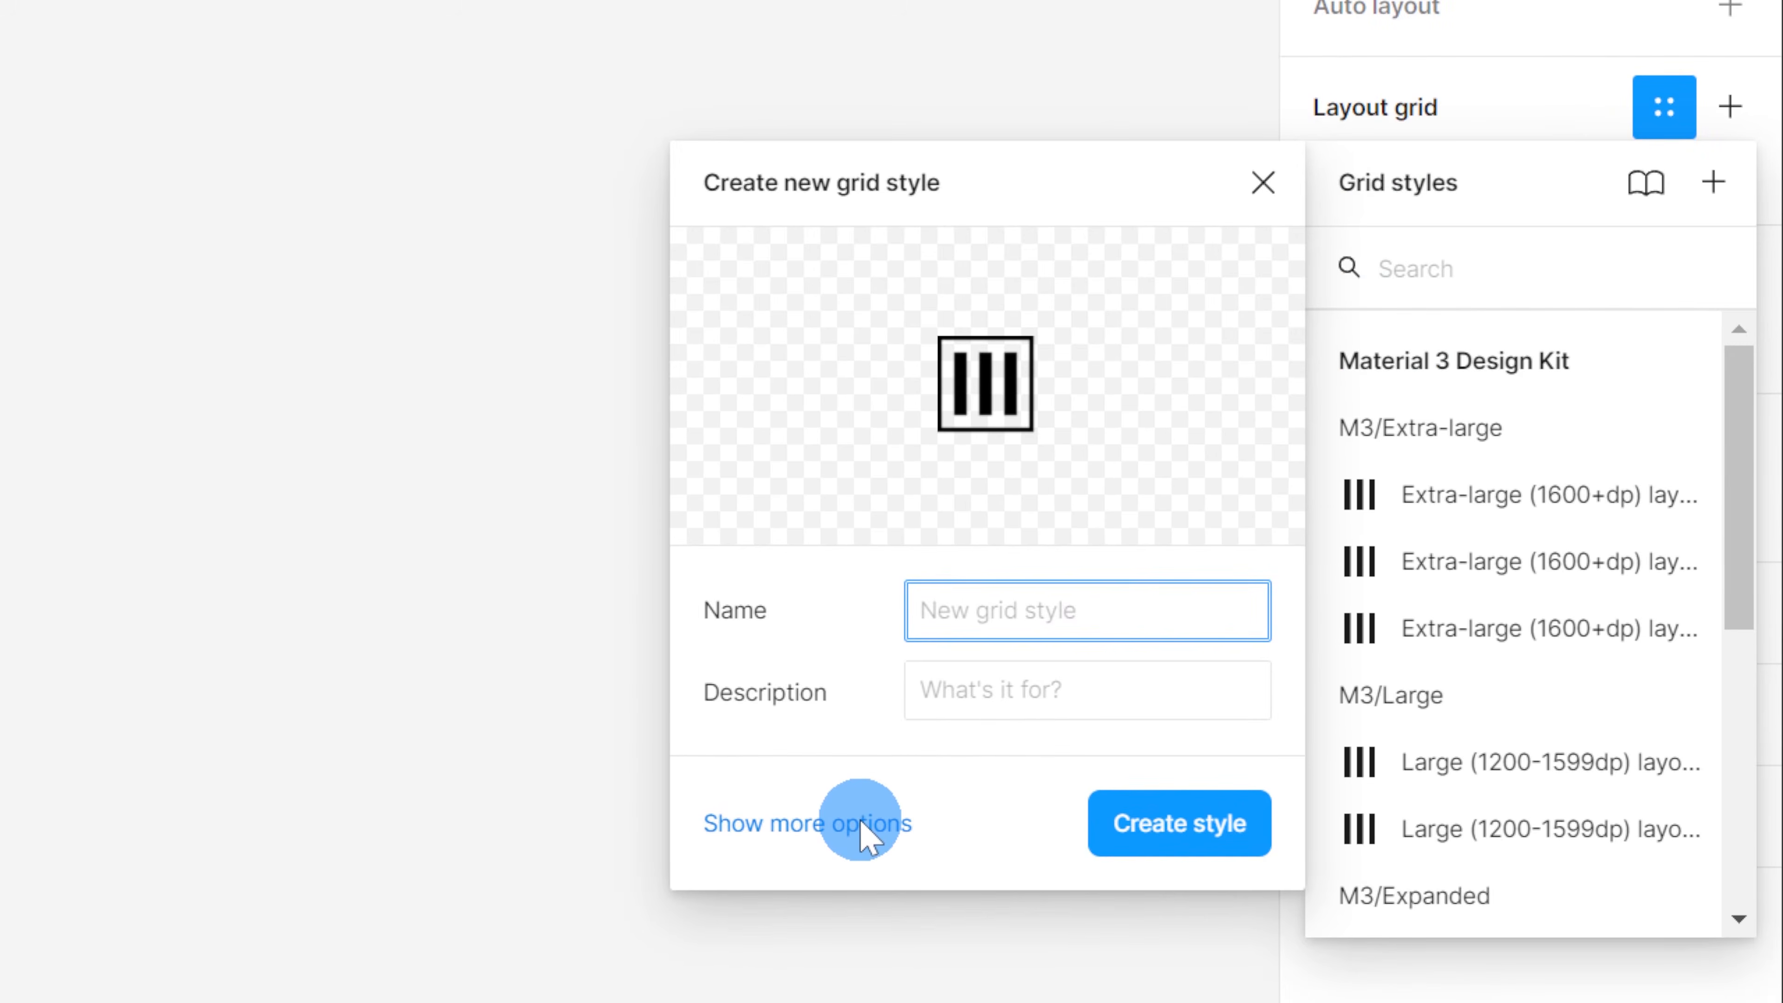
click(871, 824)
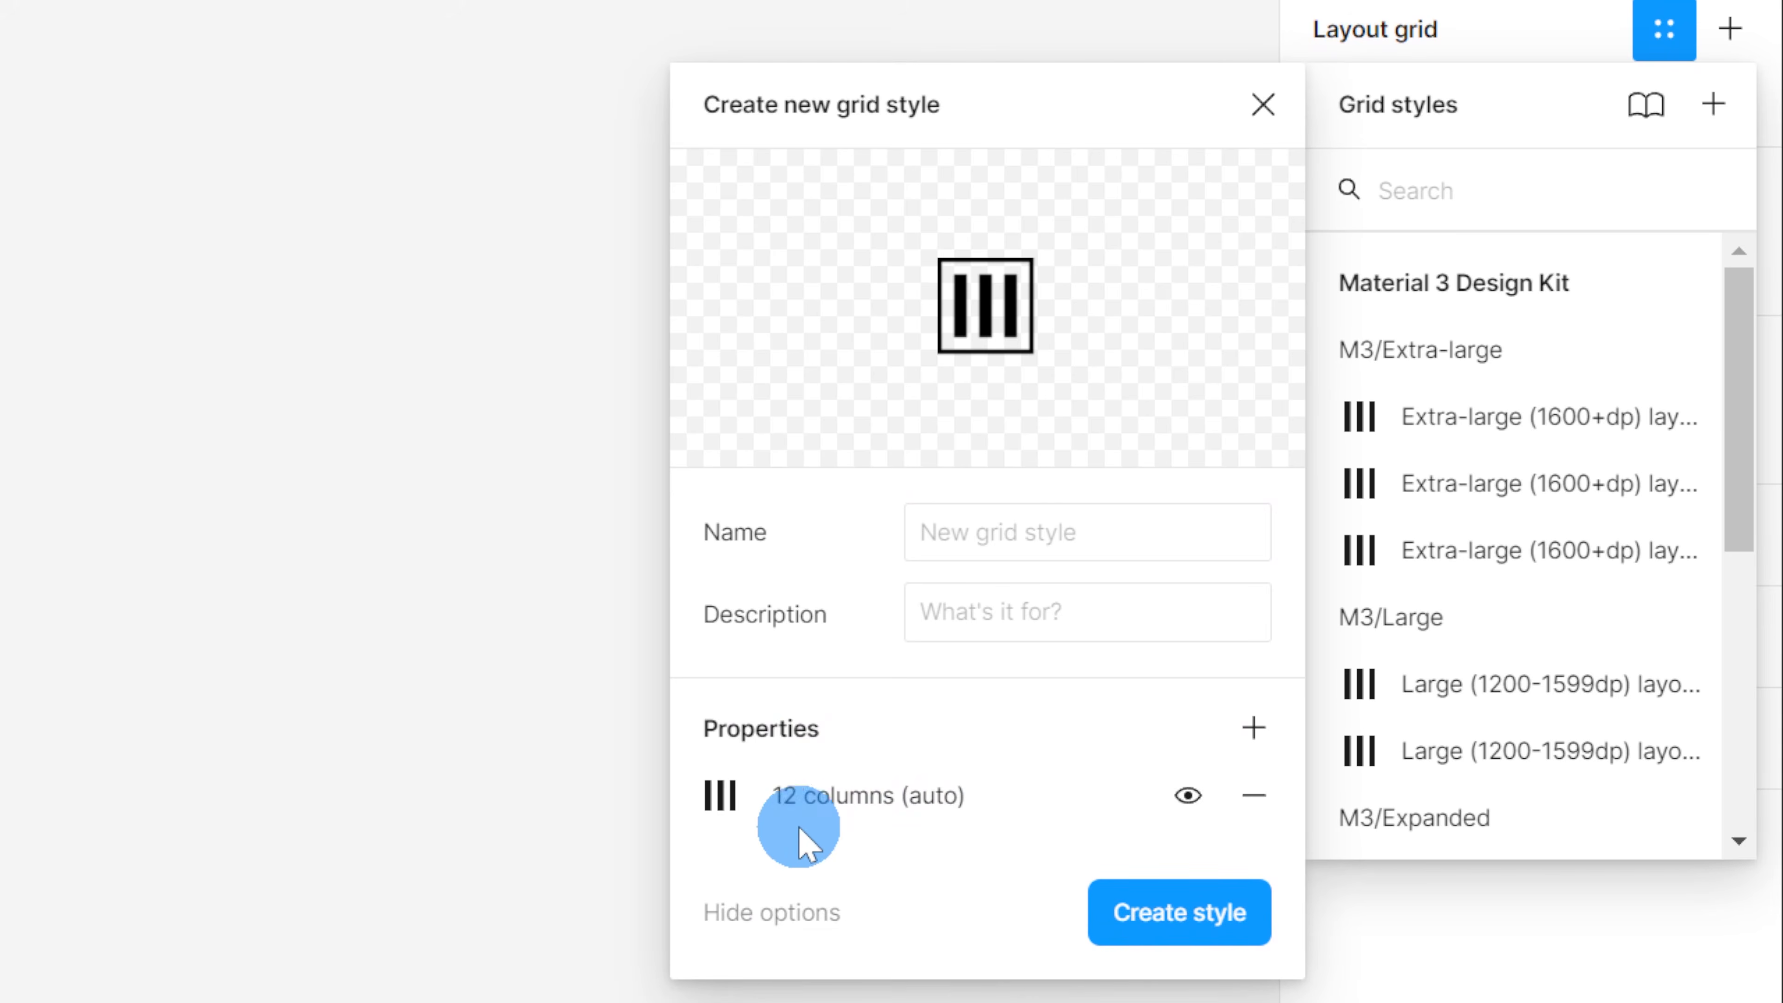
click(1016, 555)
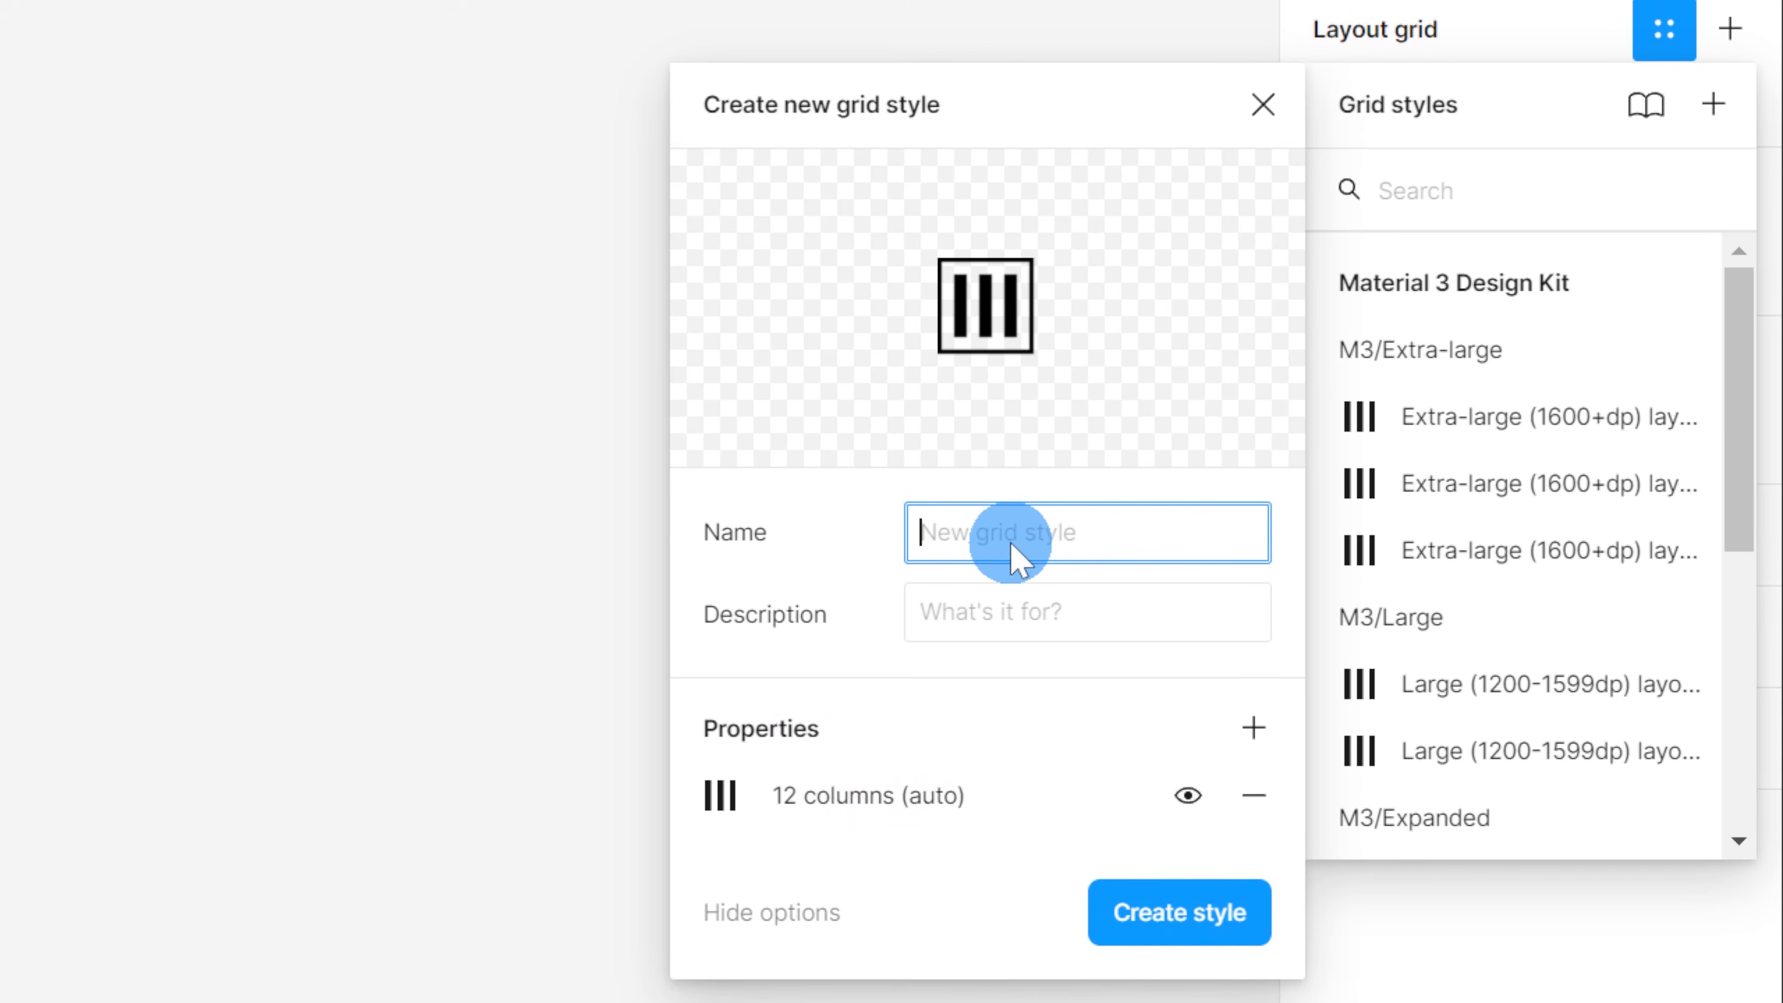
text(Desktop Grid)
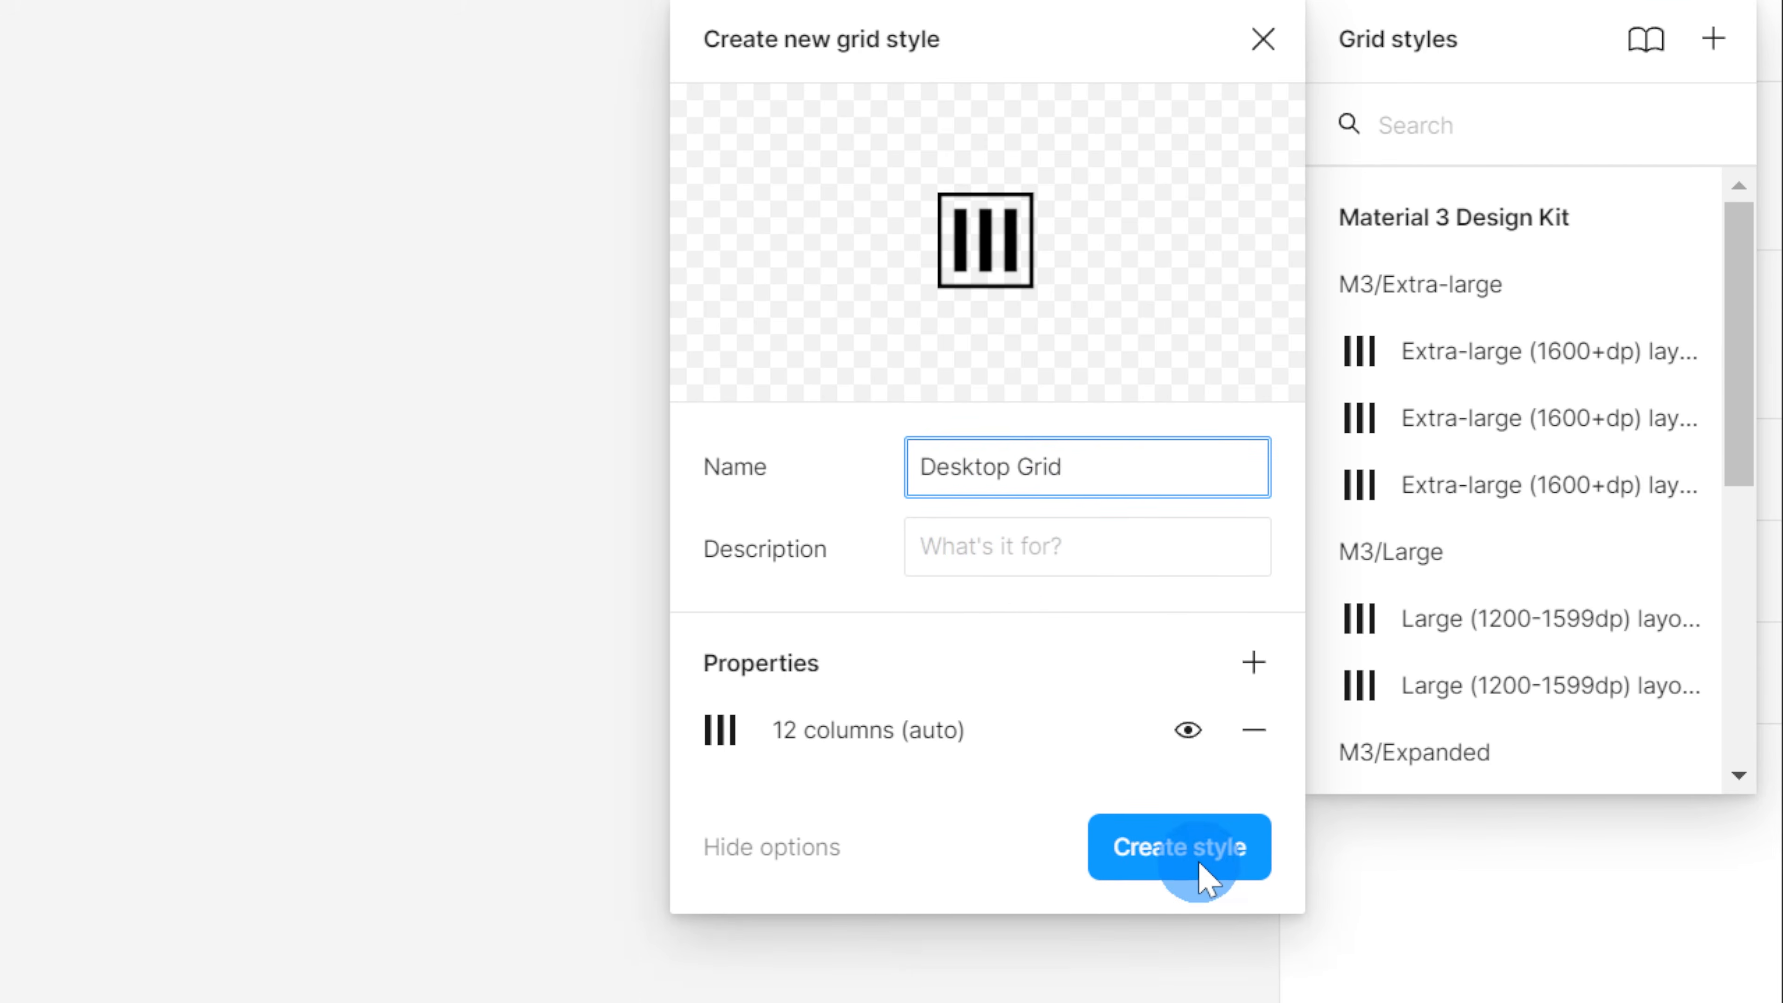
click(1200, 869)
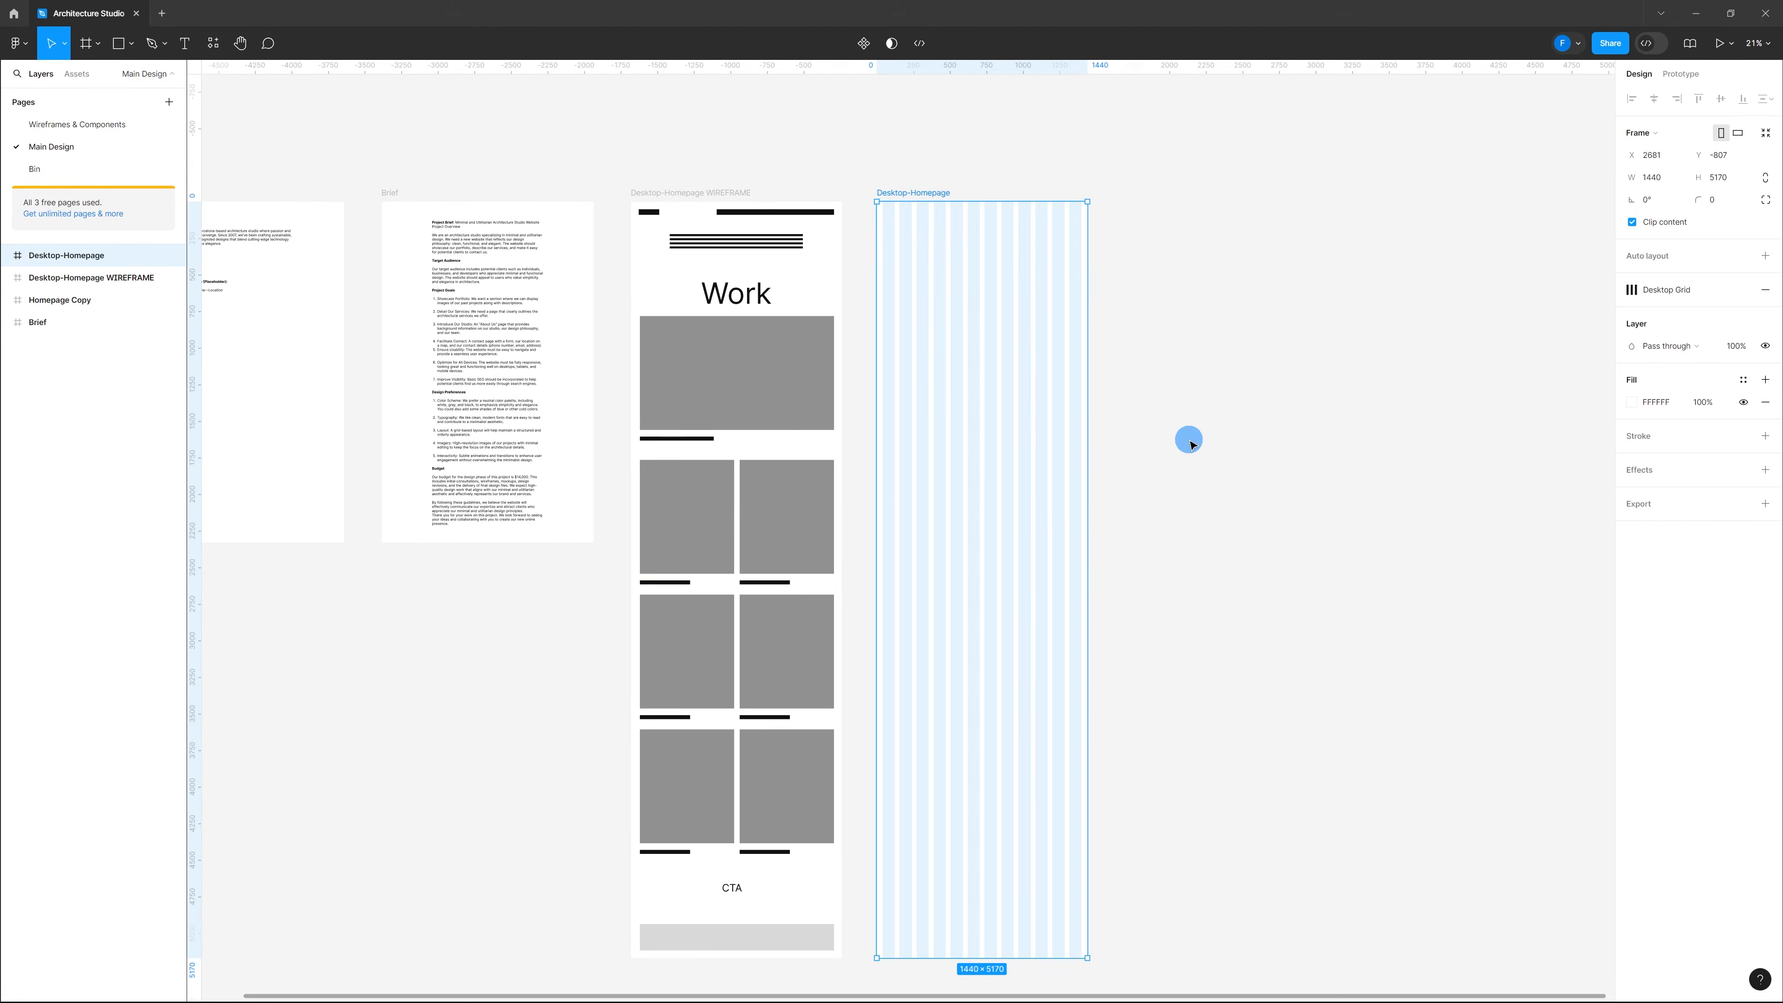
click(1190, 444)
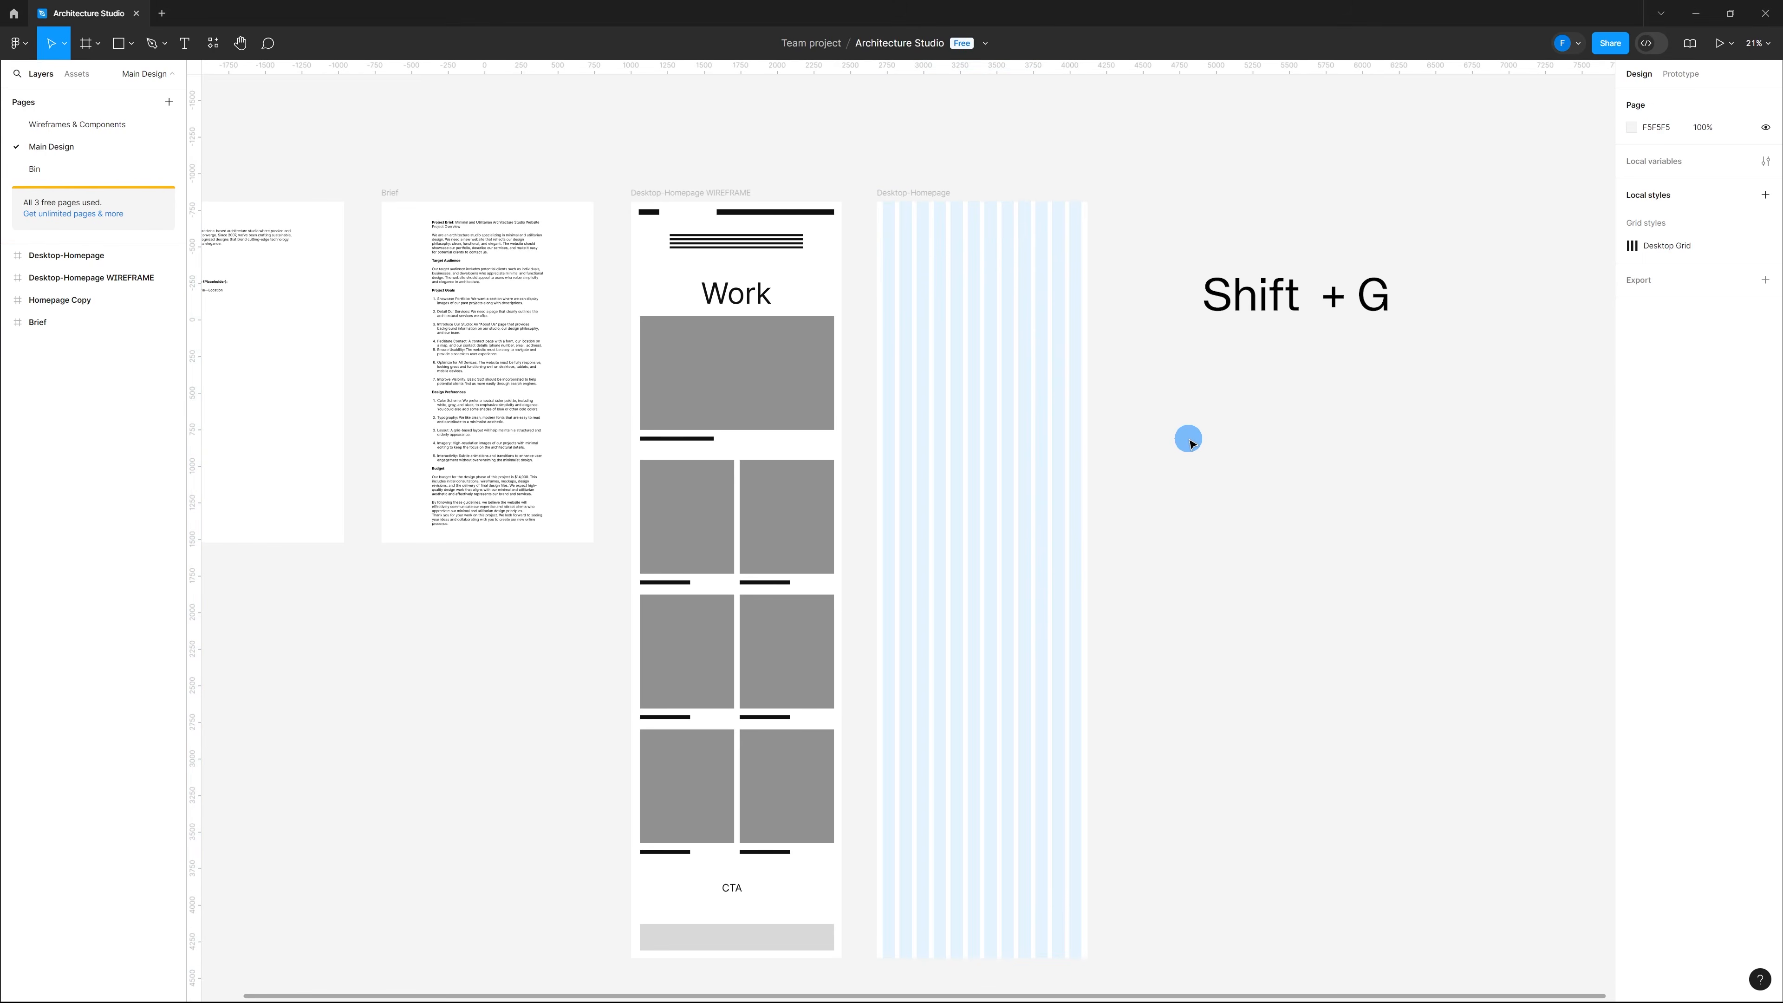
Step: Toggle the layout grids off and back on to compare the Desktop-Homepage frame with and without columns
key(shift+g)
key(shift+g)
key(shift+g)
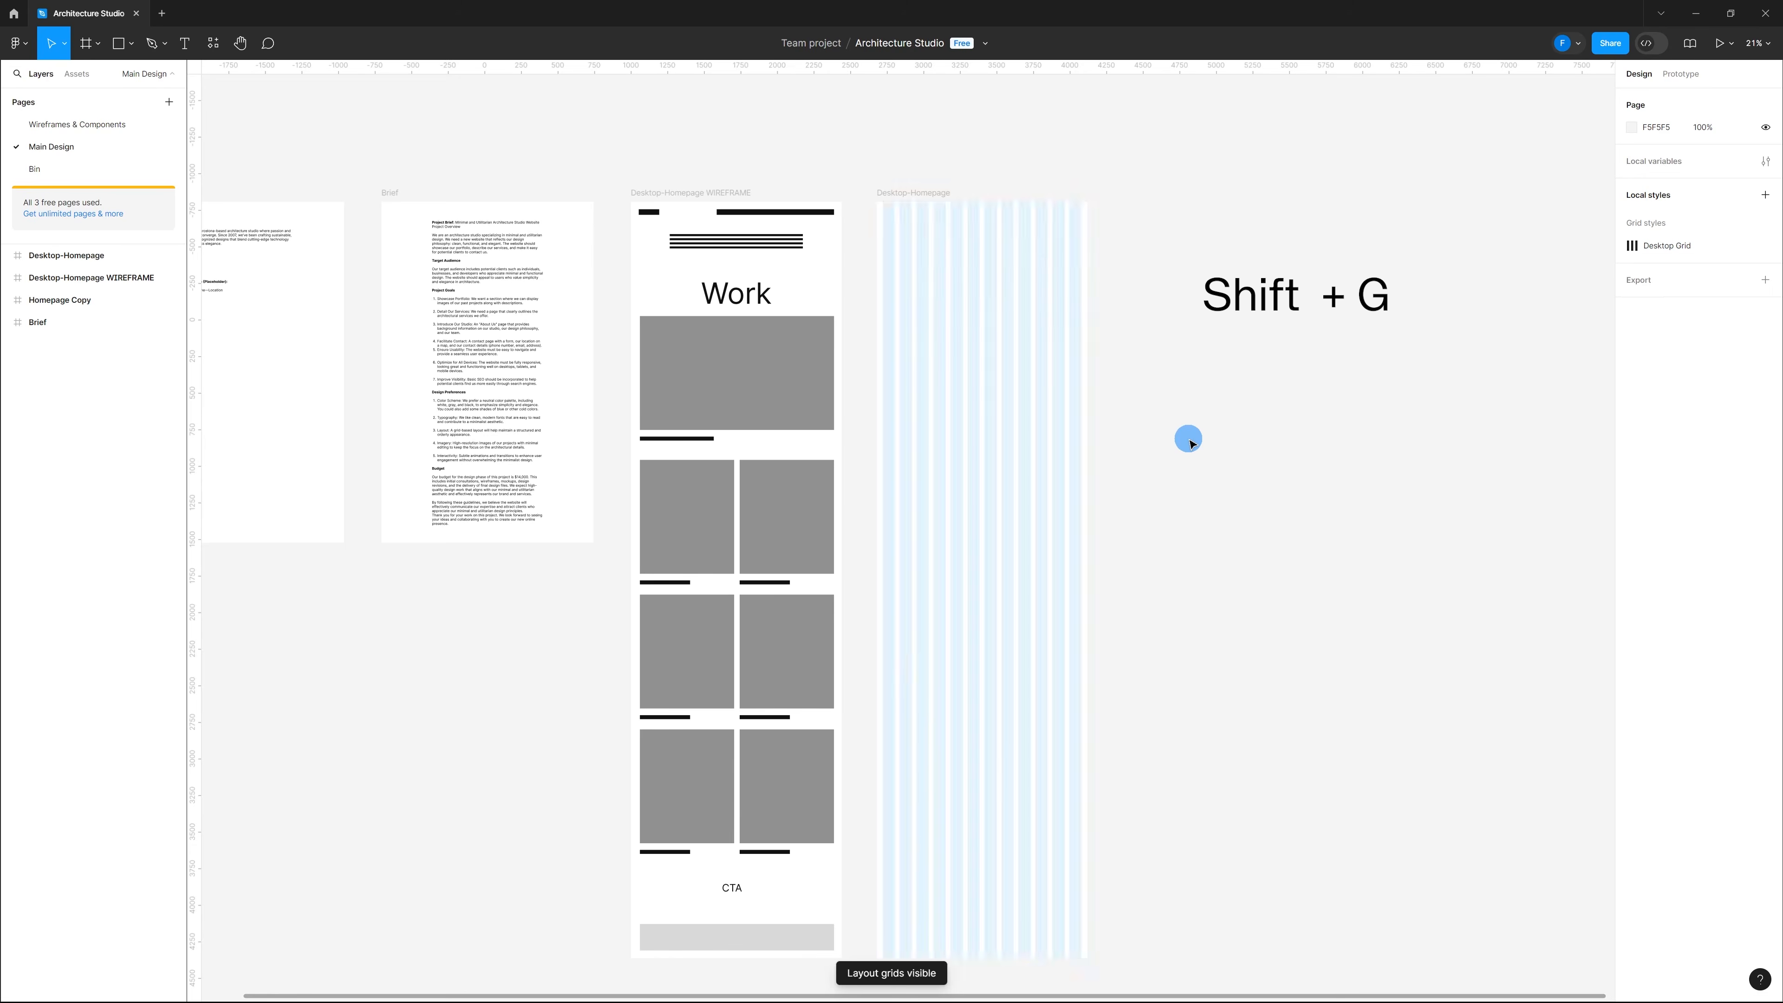
key(shift+g)
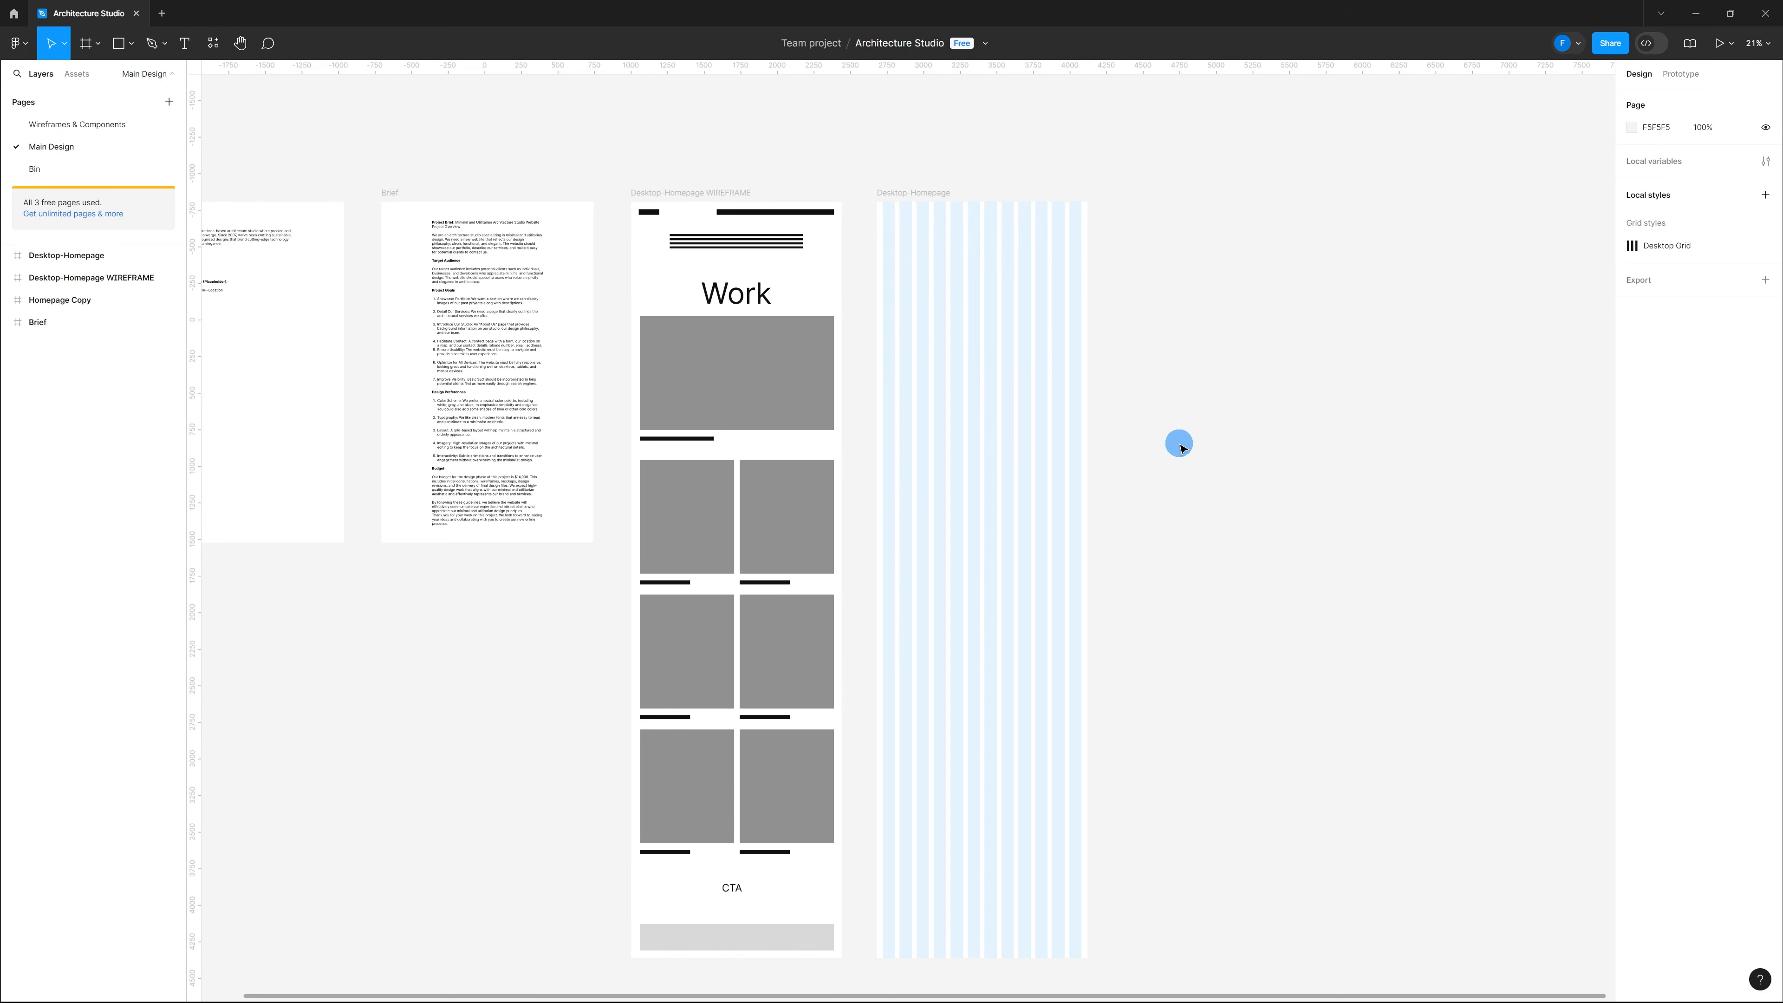
key(ctrl+shift+4)
key(ctrl+shift+4)
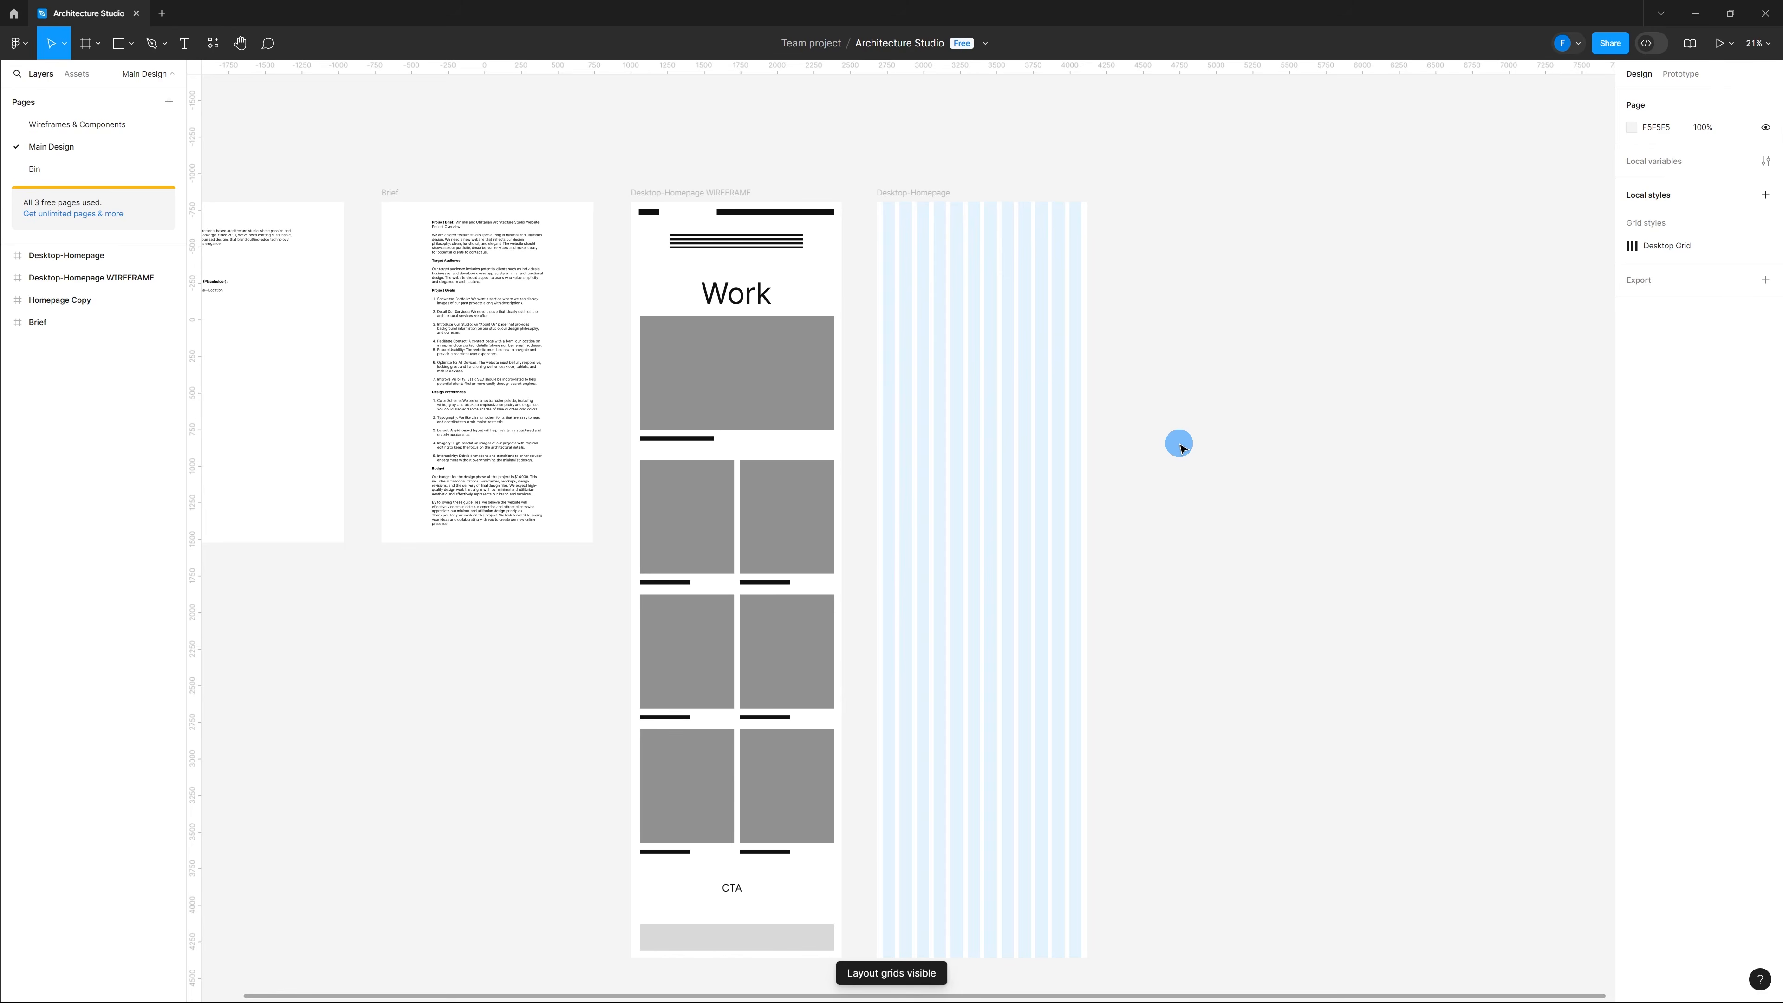
key(ctrl+shift+4)
key(ctrl+shift+4)
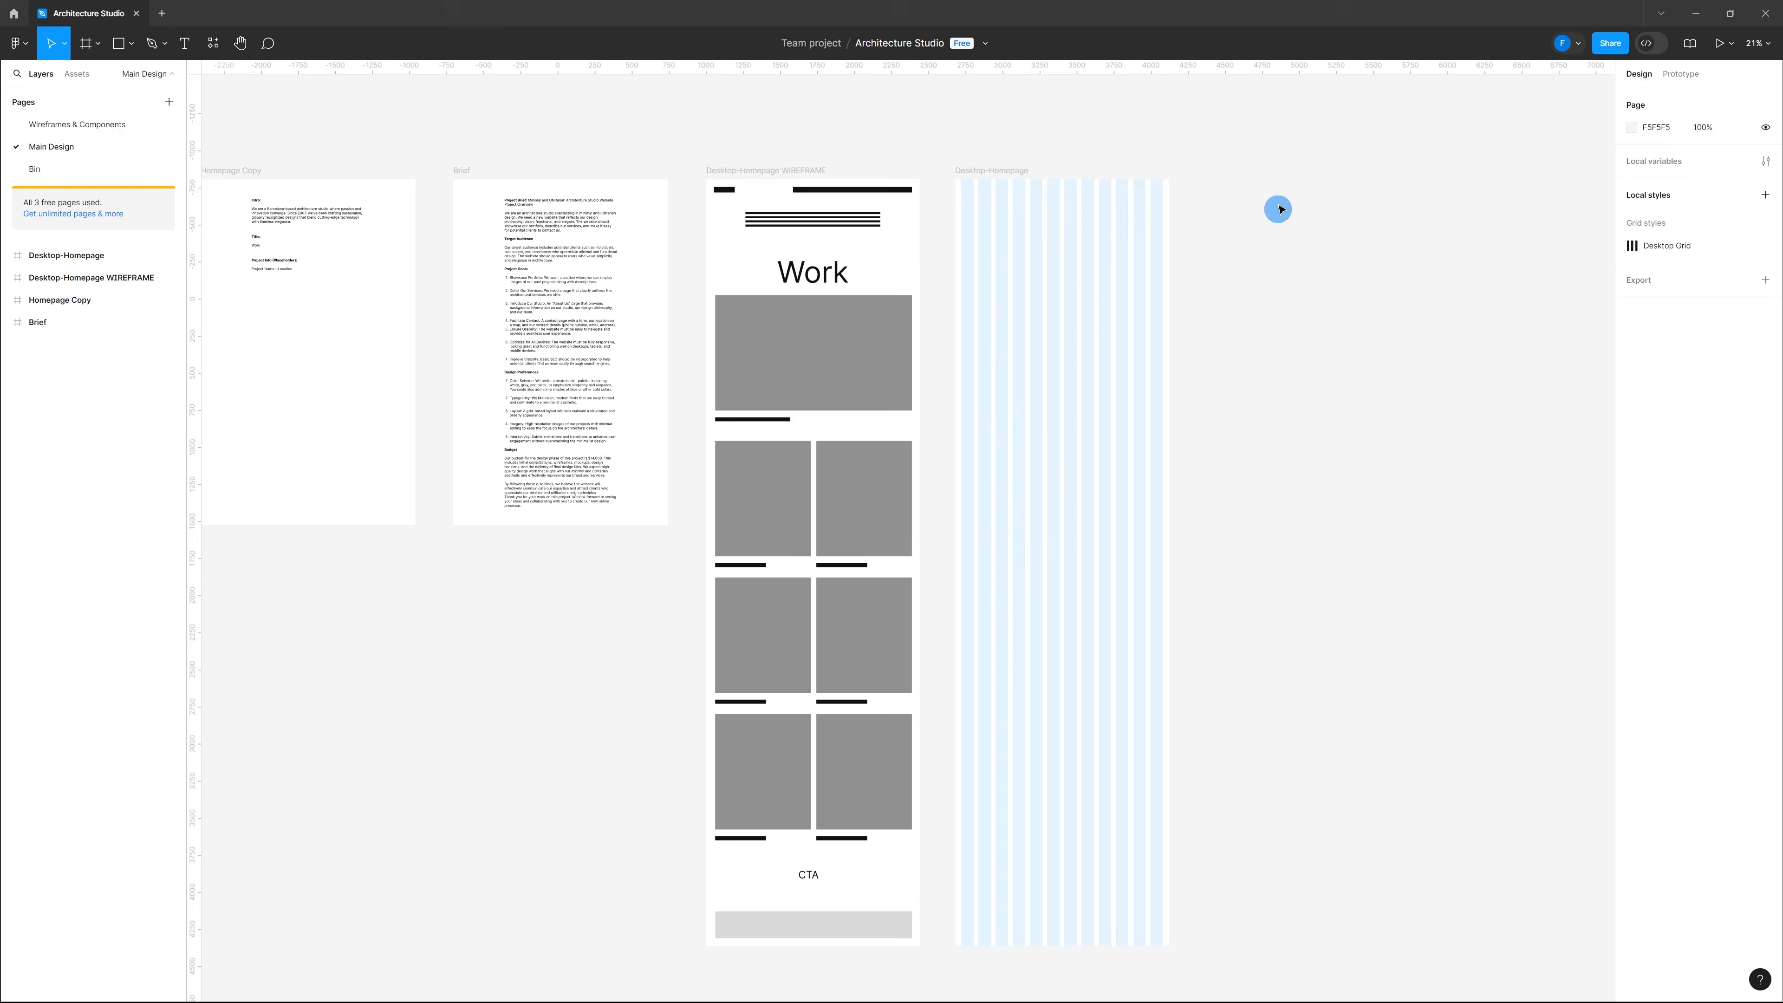
Step: Draw a frame about 1360 × 82 near the top of Desktop-Homepage, spanning all 12 grid columns
scroll(1095, 167, up, 5)
click(891, 181)
scroll(1011, 211, up, 6)
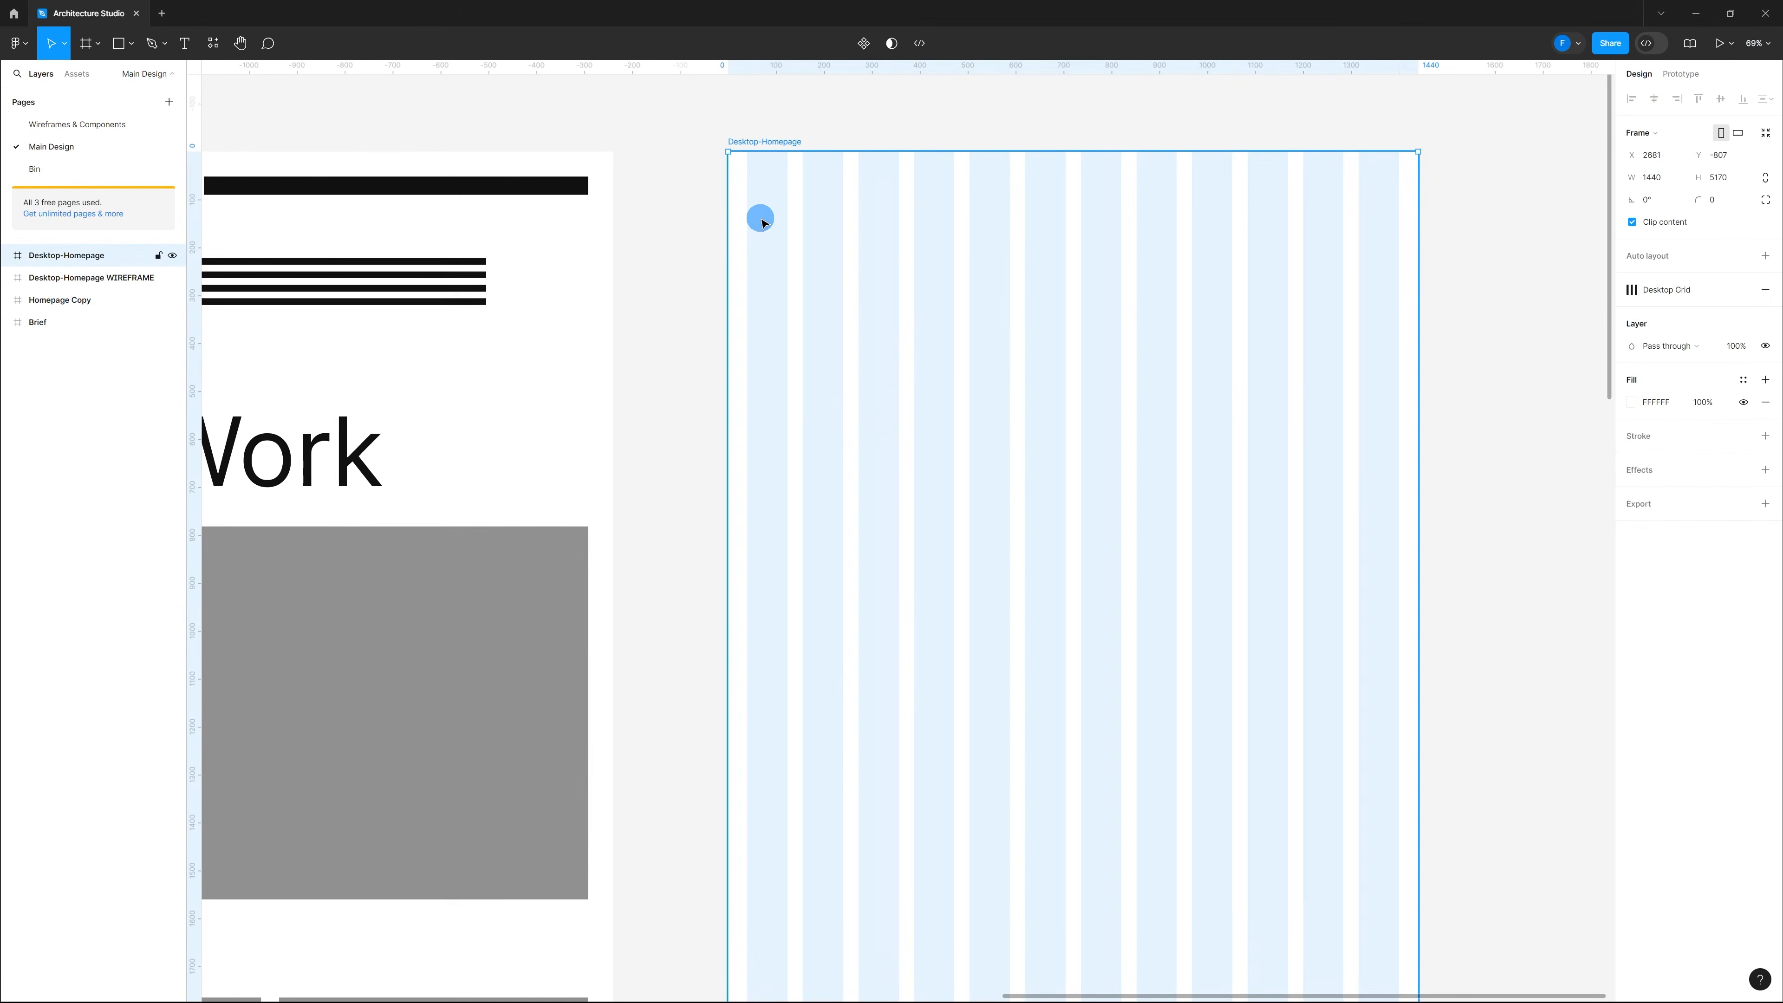
key(f)
drag(748, 211, 1398, 250)
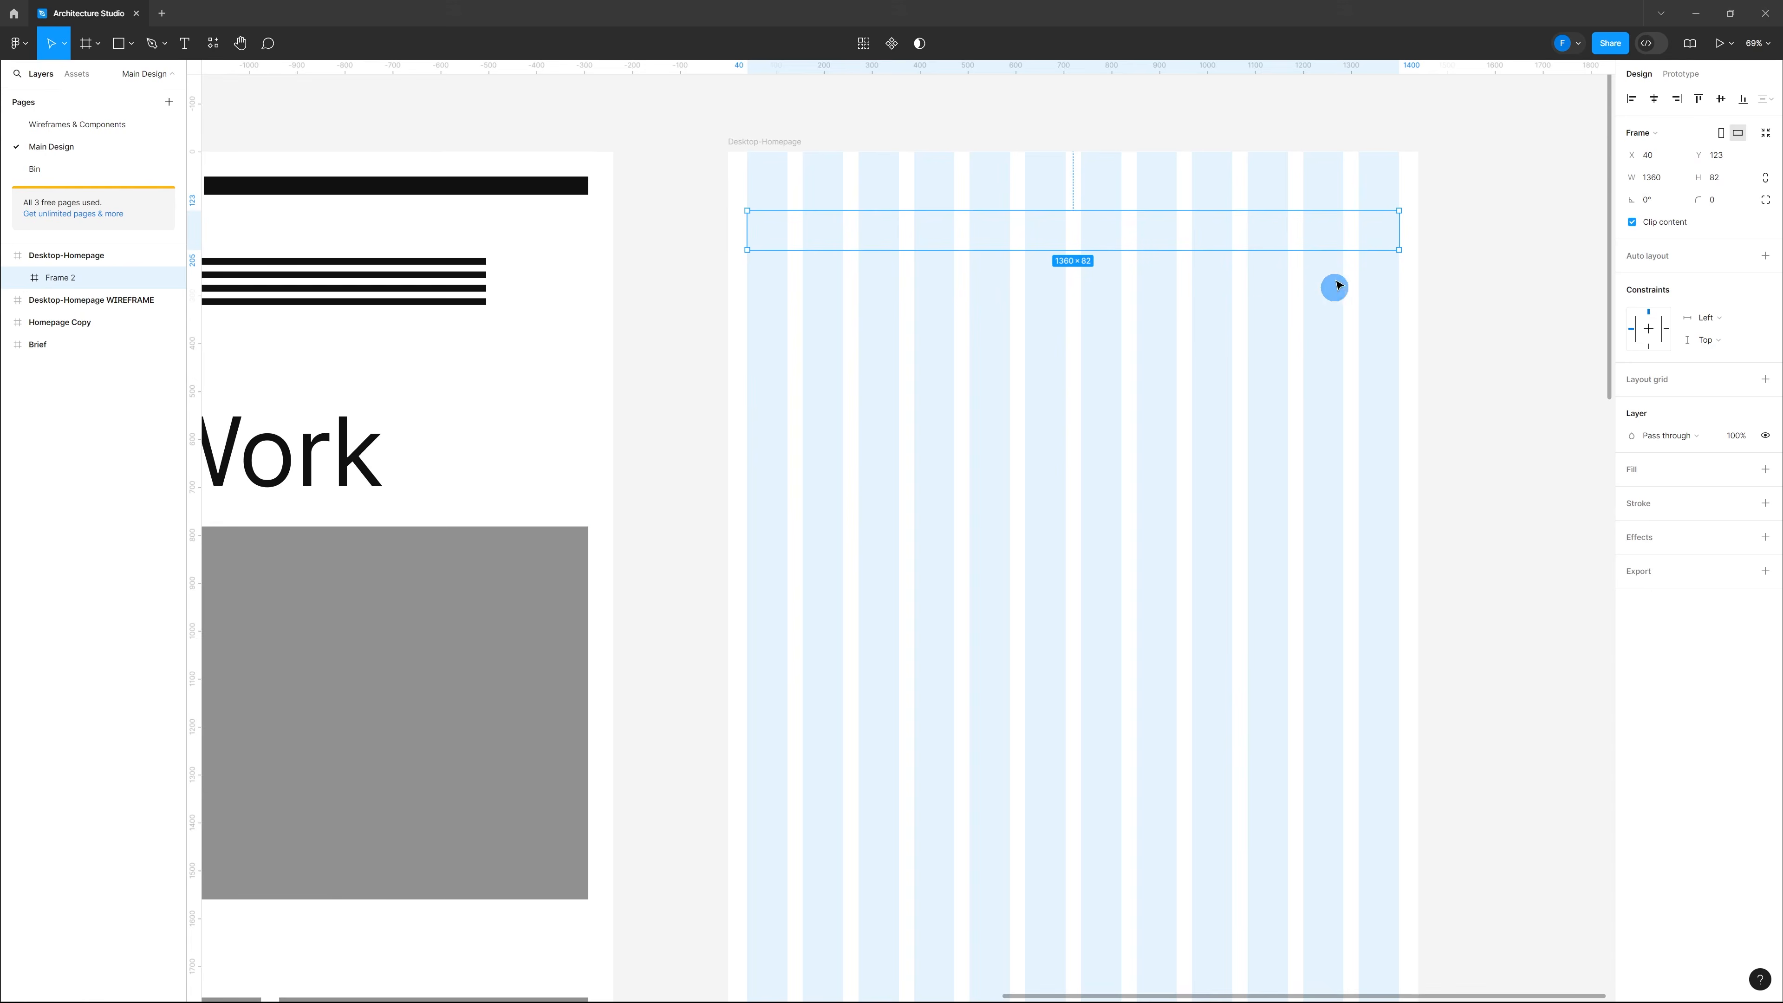
Step: Add a black 000000 inside stroke of weight 1 to the new frame spanning the columns
click(1168, 325)
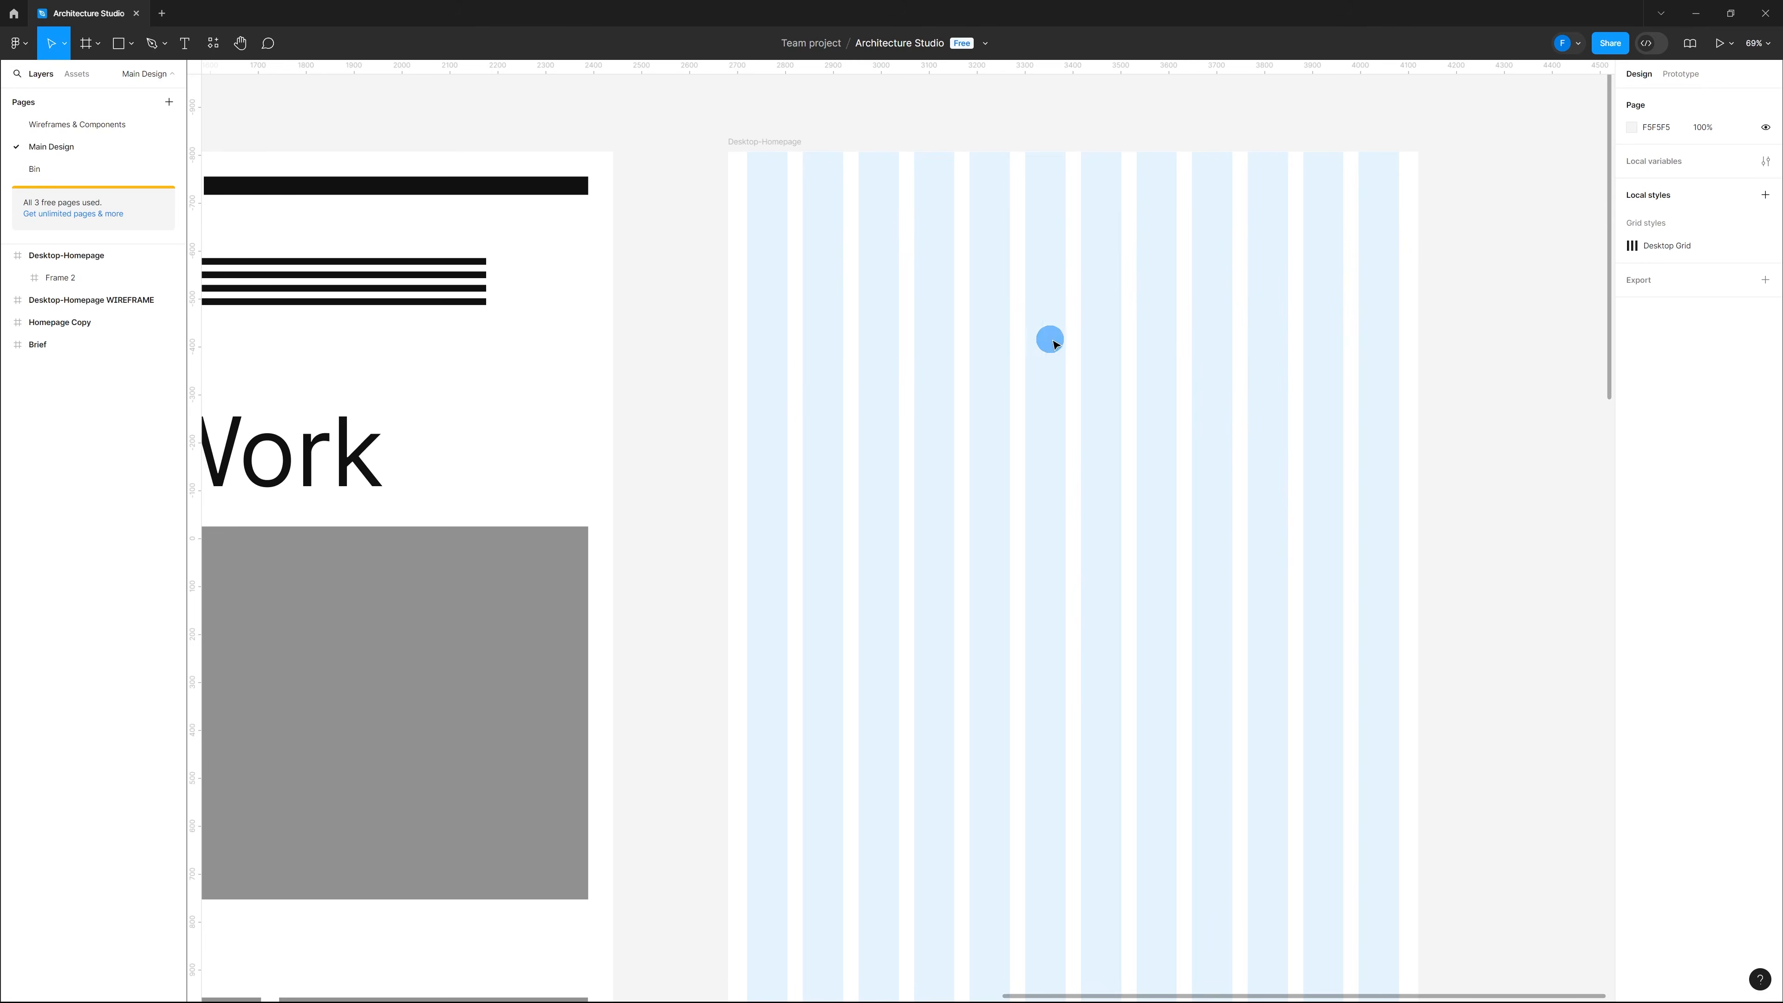
click(1217, 237)
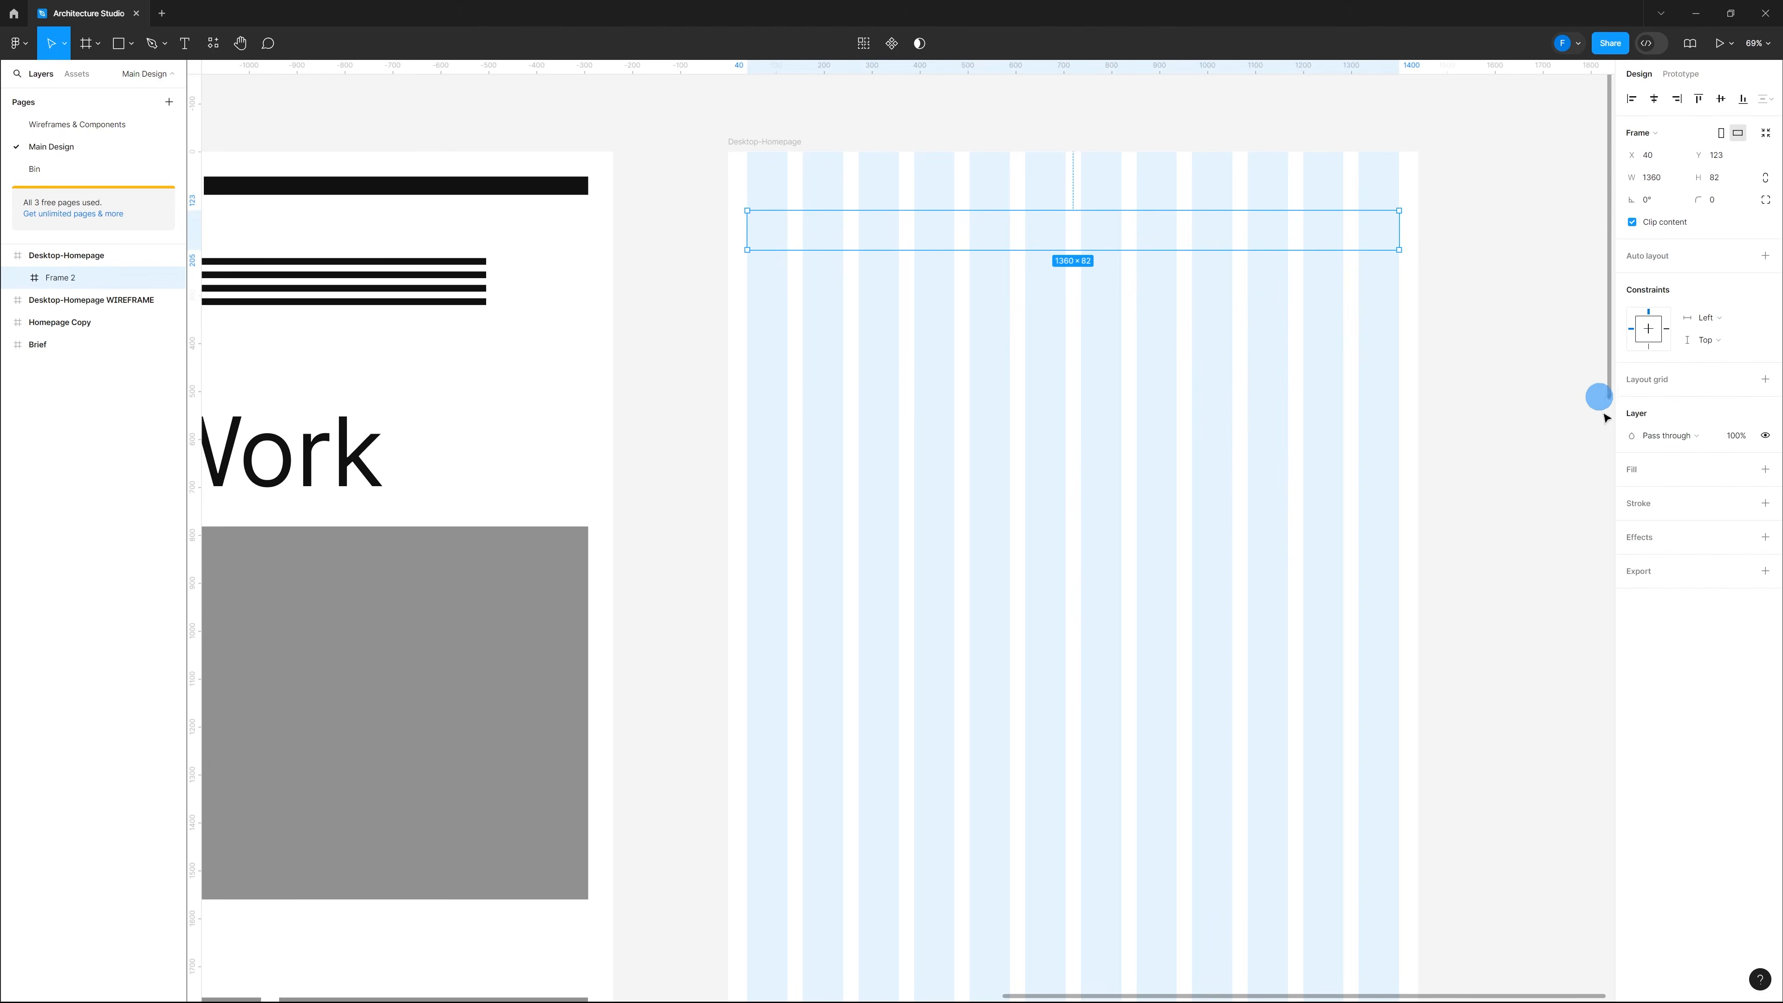
click(1663, 504)
click(1170, 347)
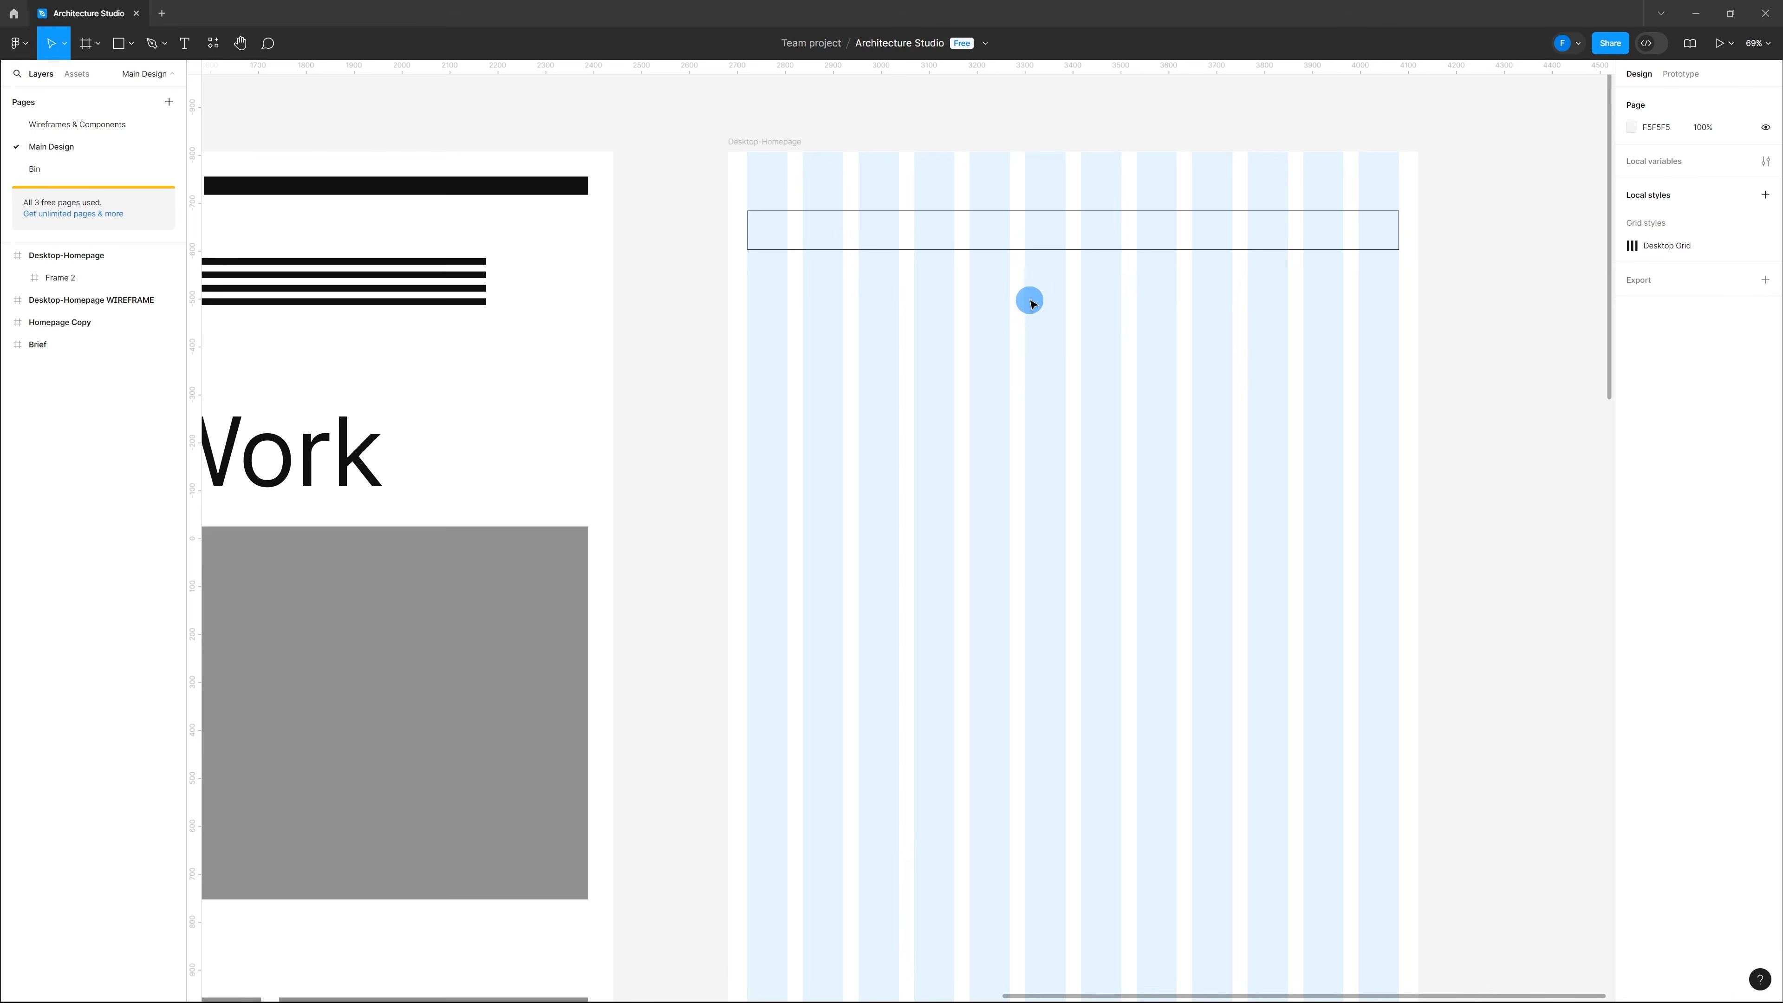
Step: Rename the outlined frame inside Desktop-Homepage to Header
click(997, 235)
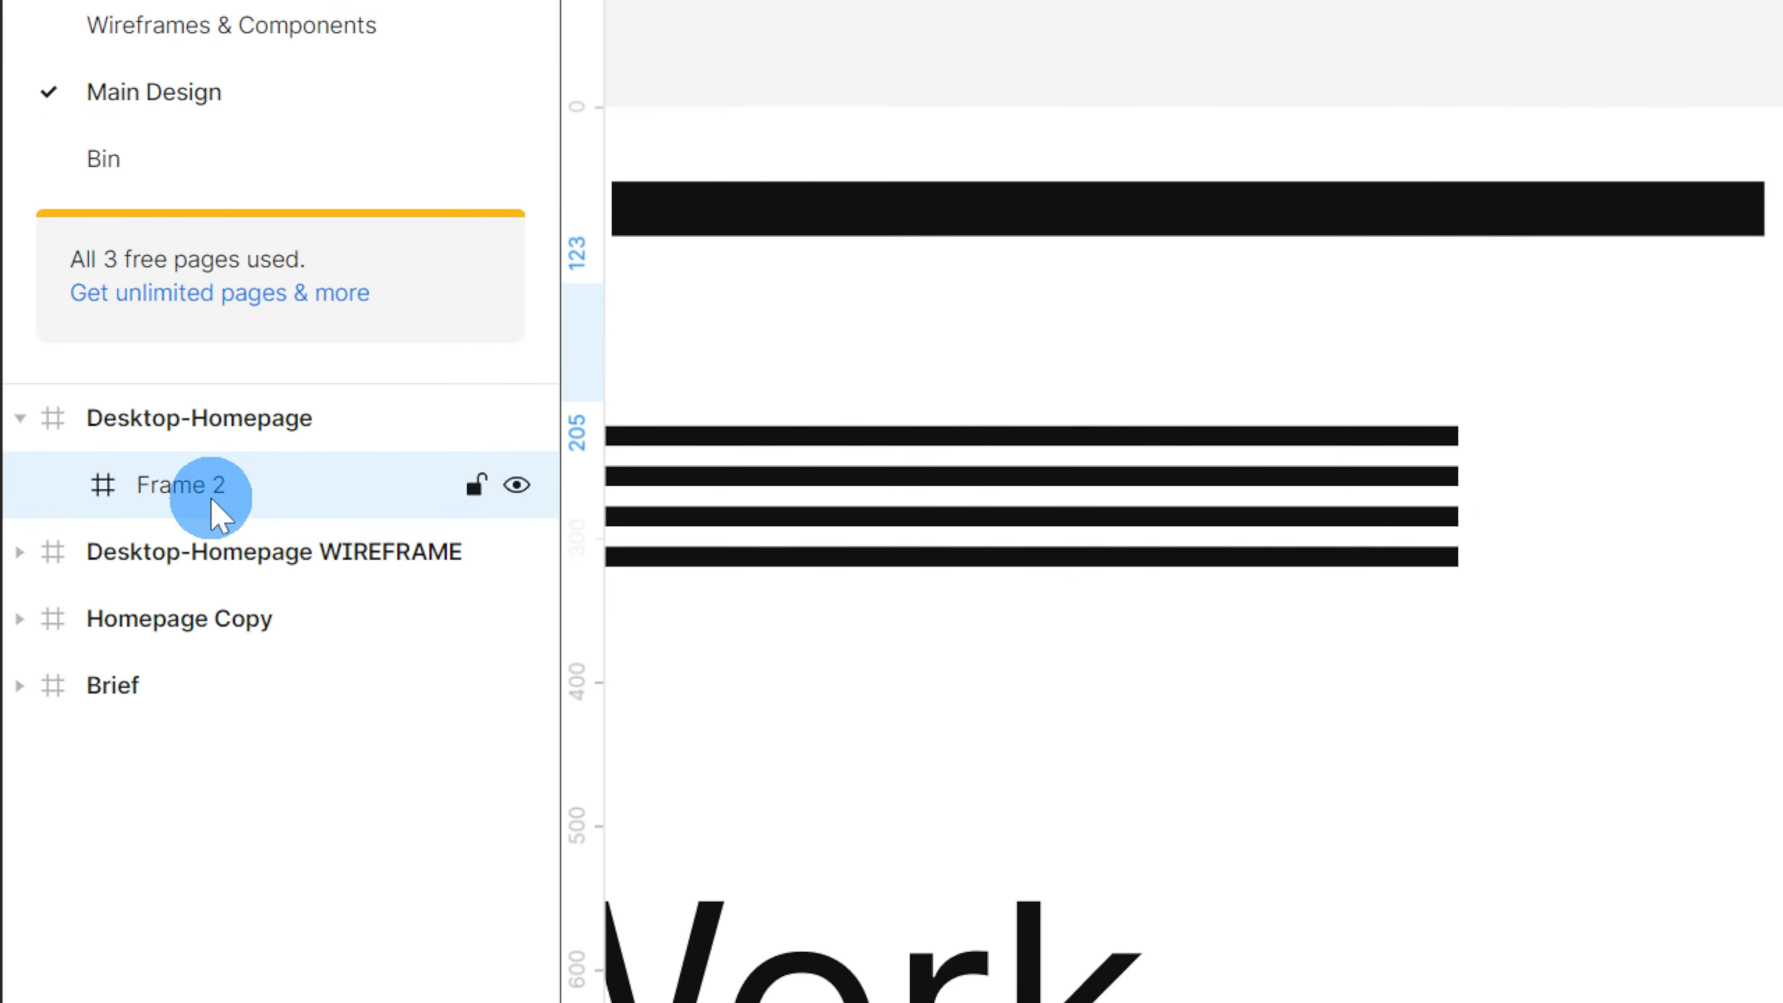
double_click(213, 500)
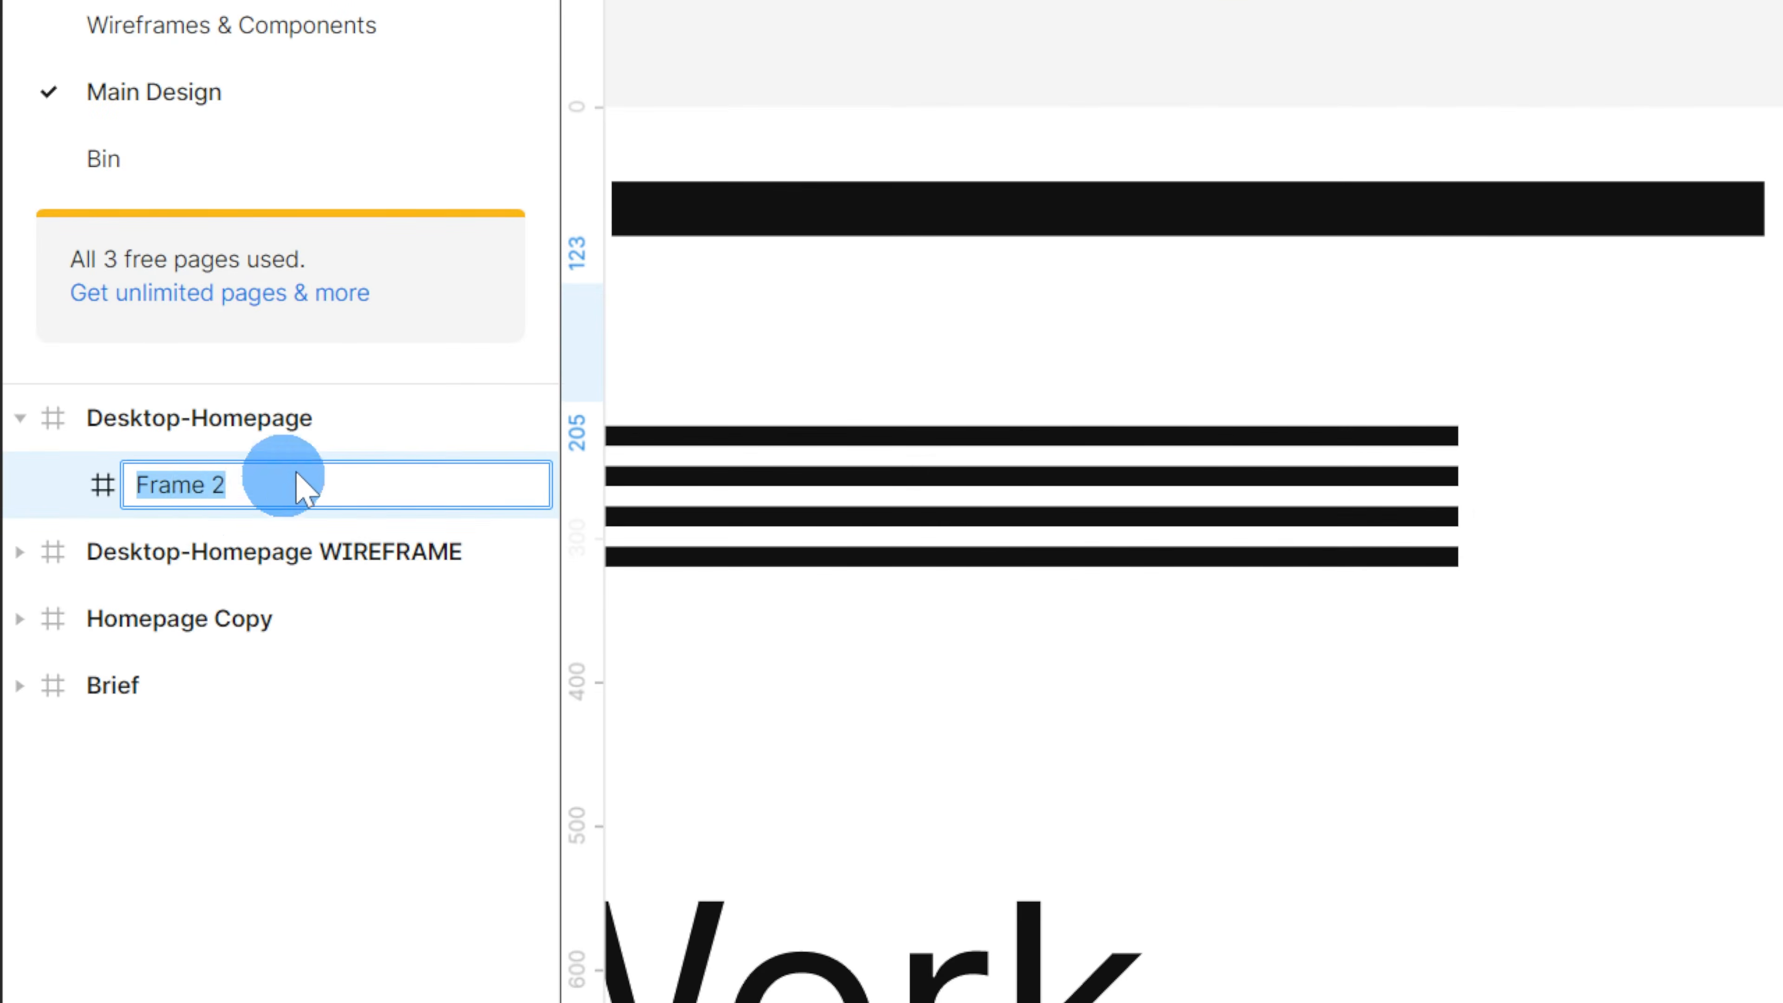
text(Header)
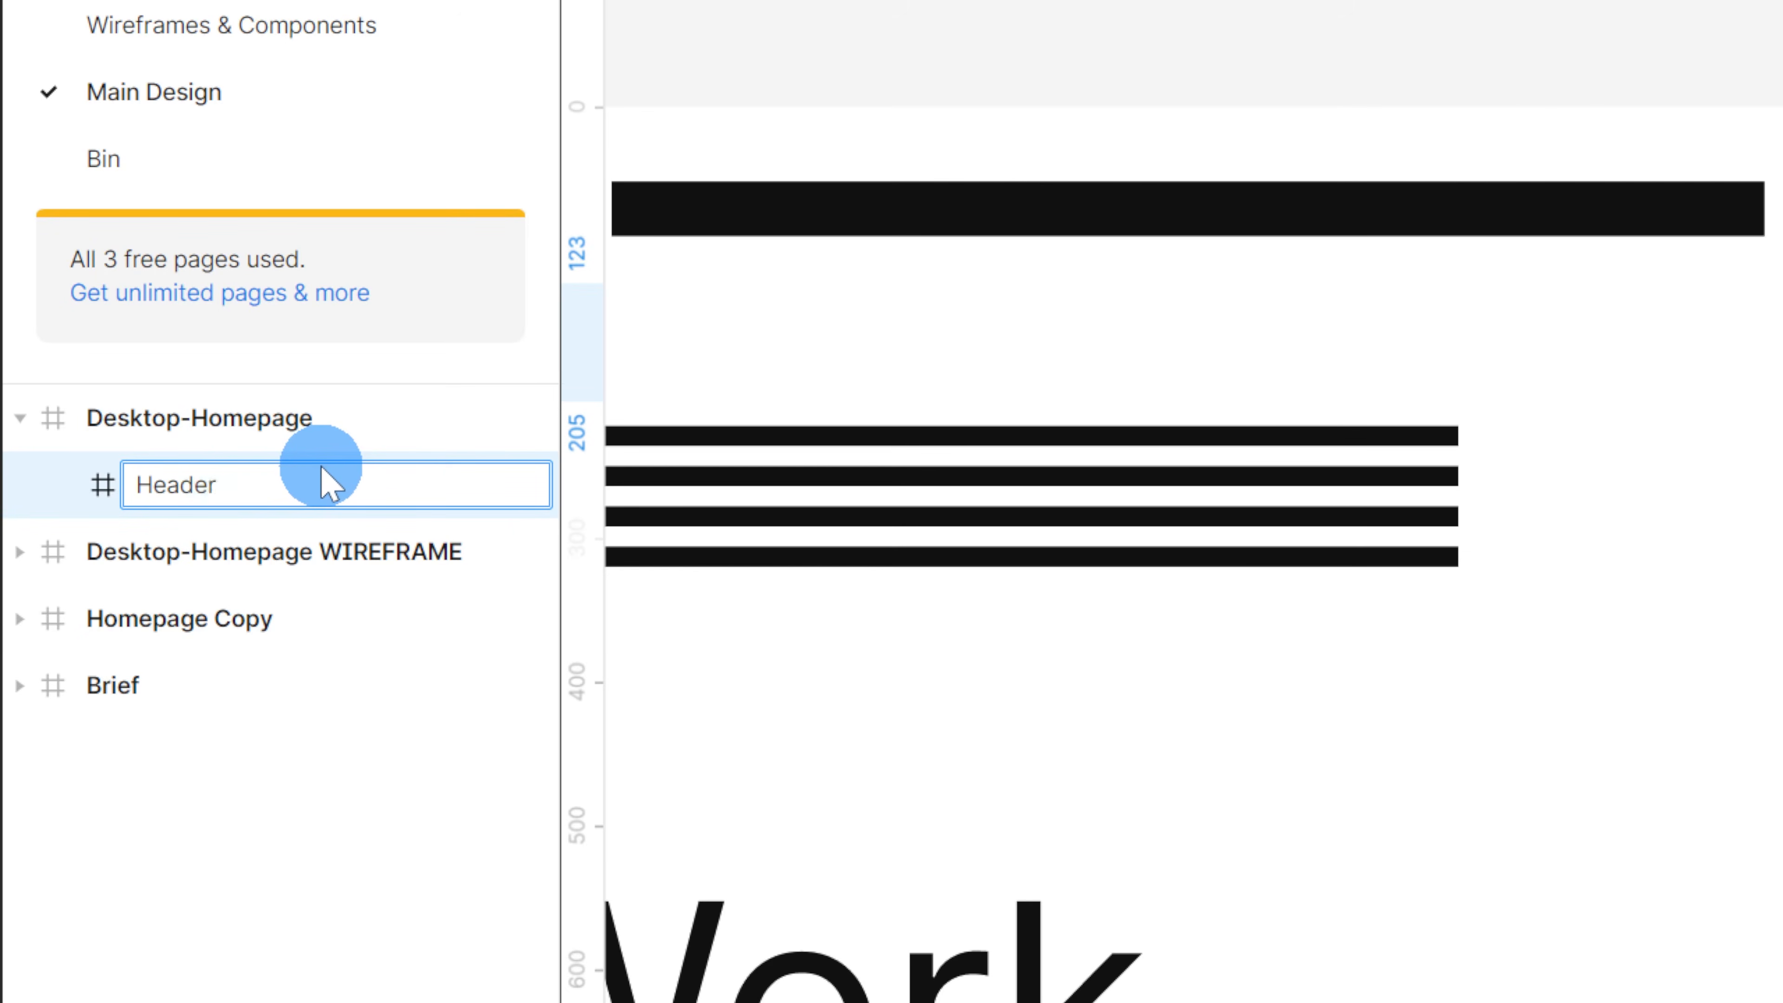
key(Return)
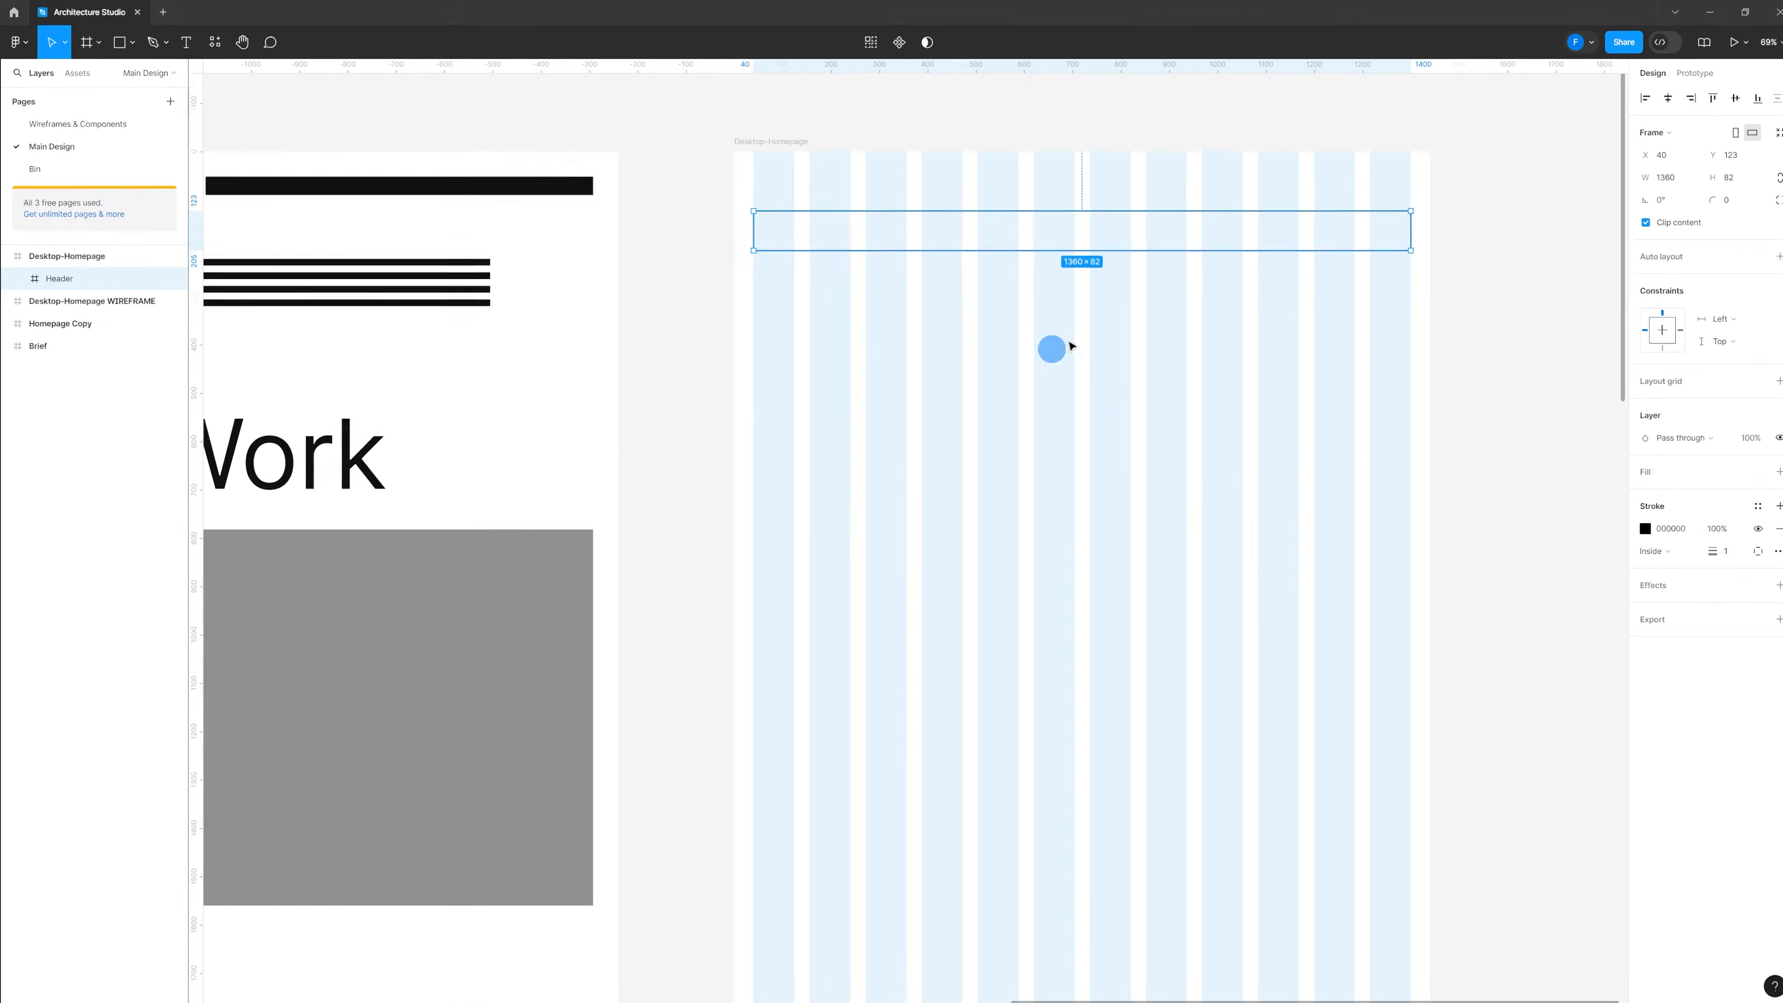
Step: Add the text "Architecture" inside the Header frame near its left end
scroll(1274, 210, up, 3)
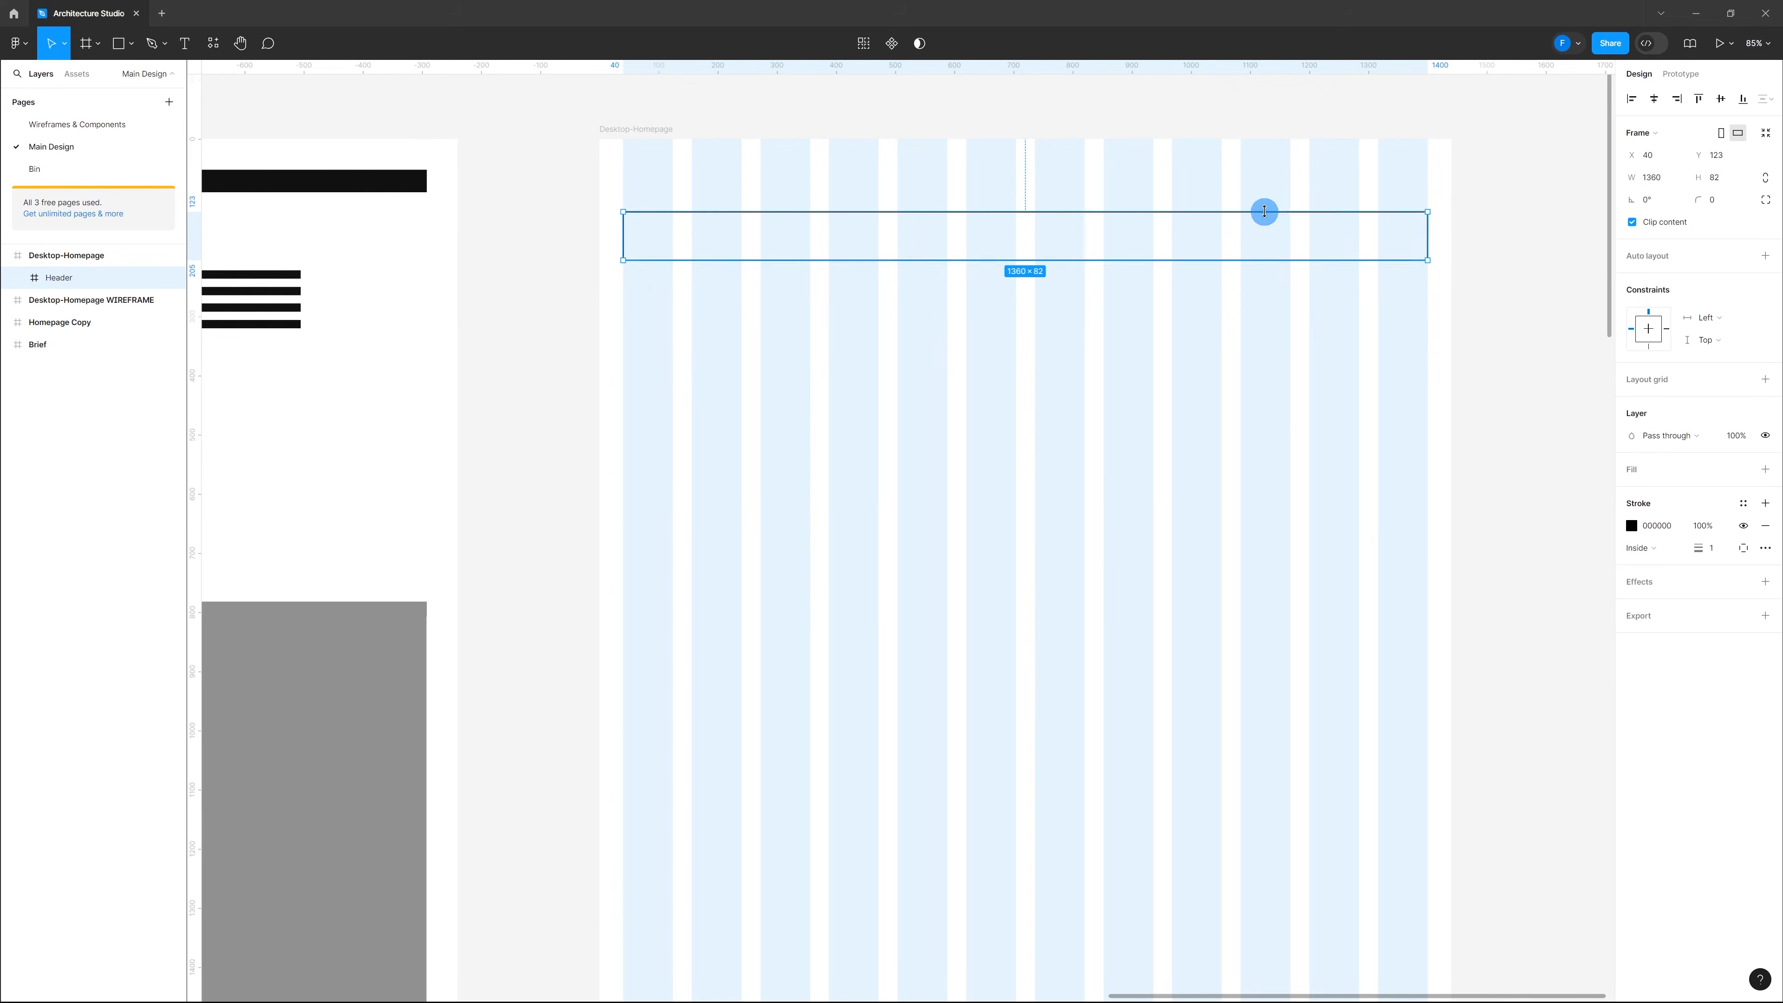
scroll(1265, 211, up, 2)
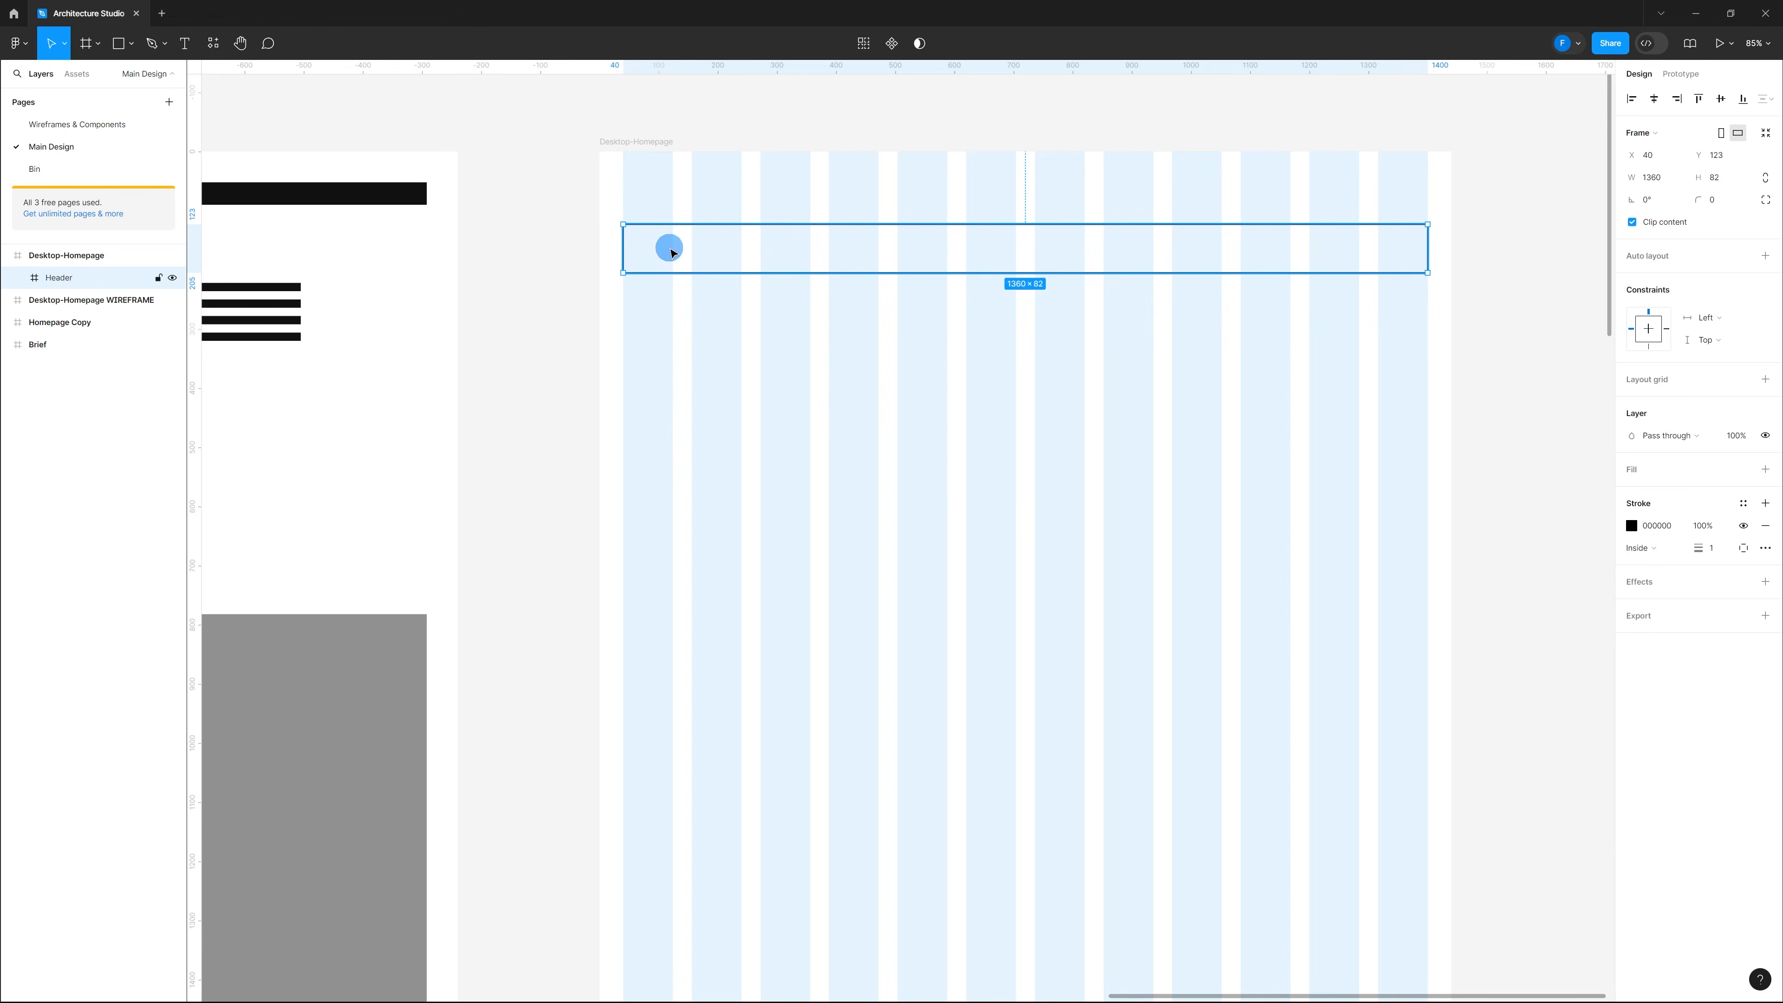
click(939, 537)
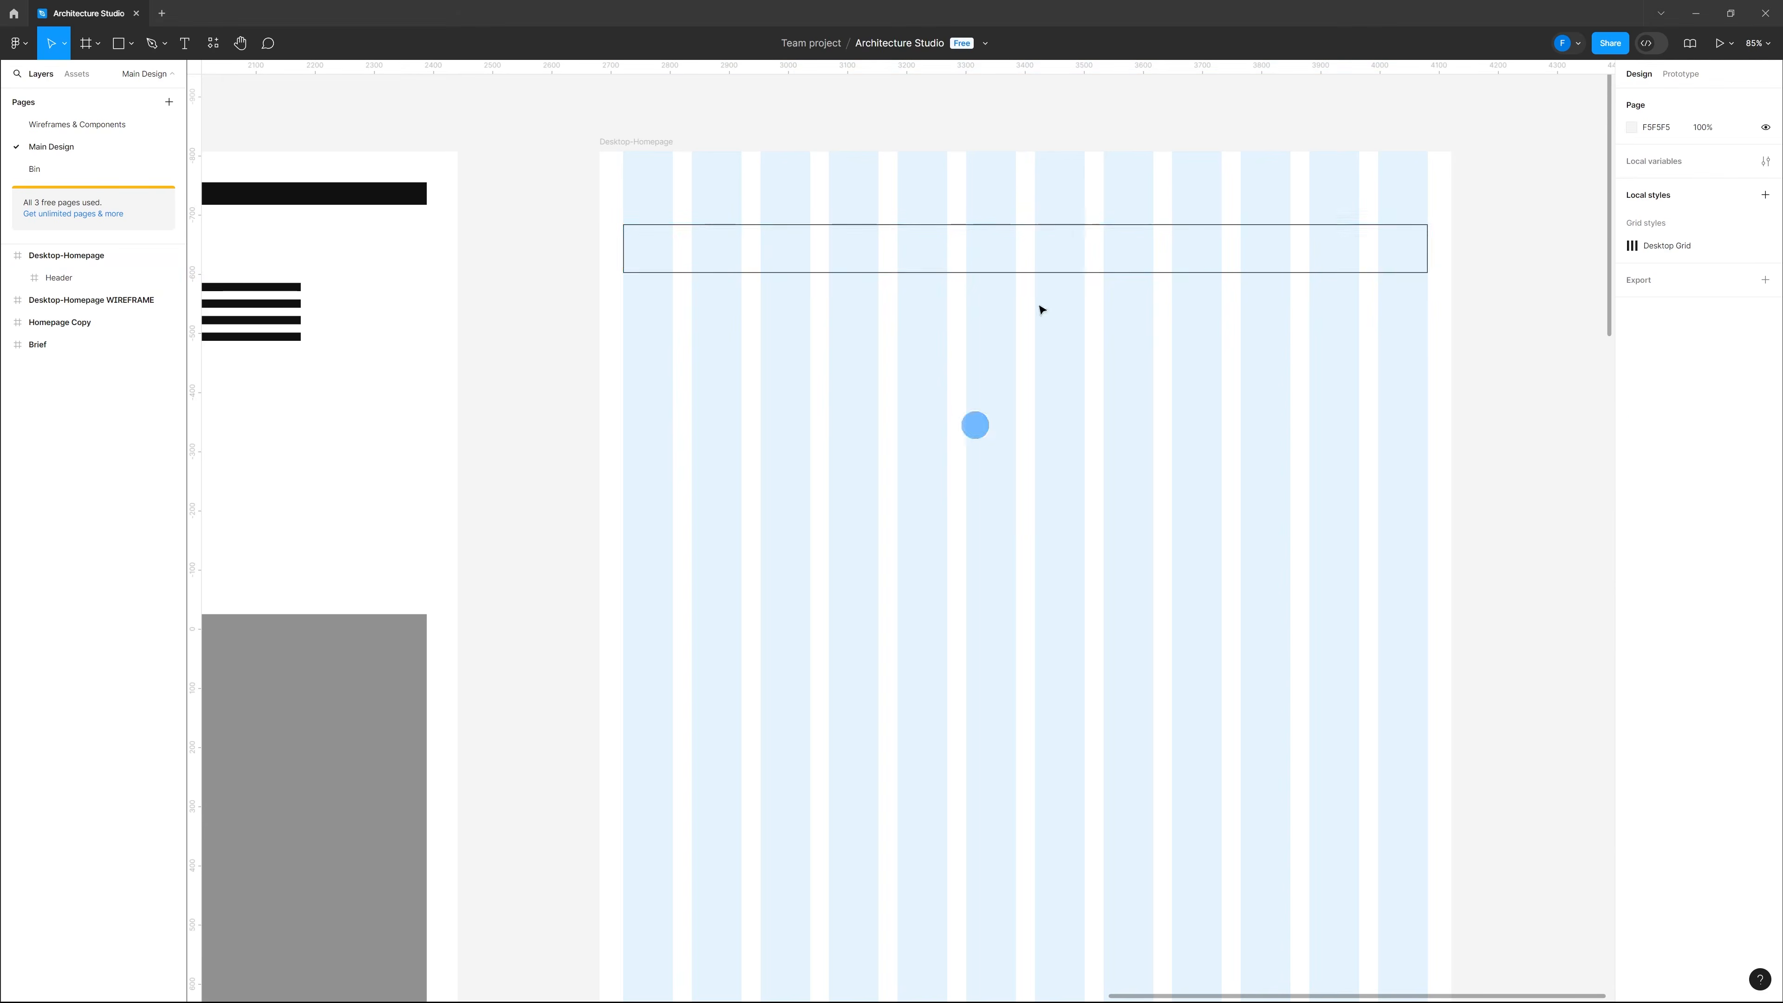
click(716, 247)
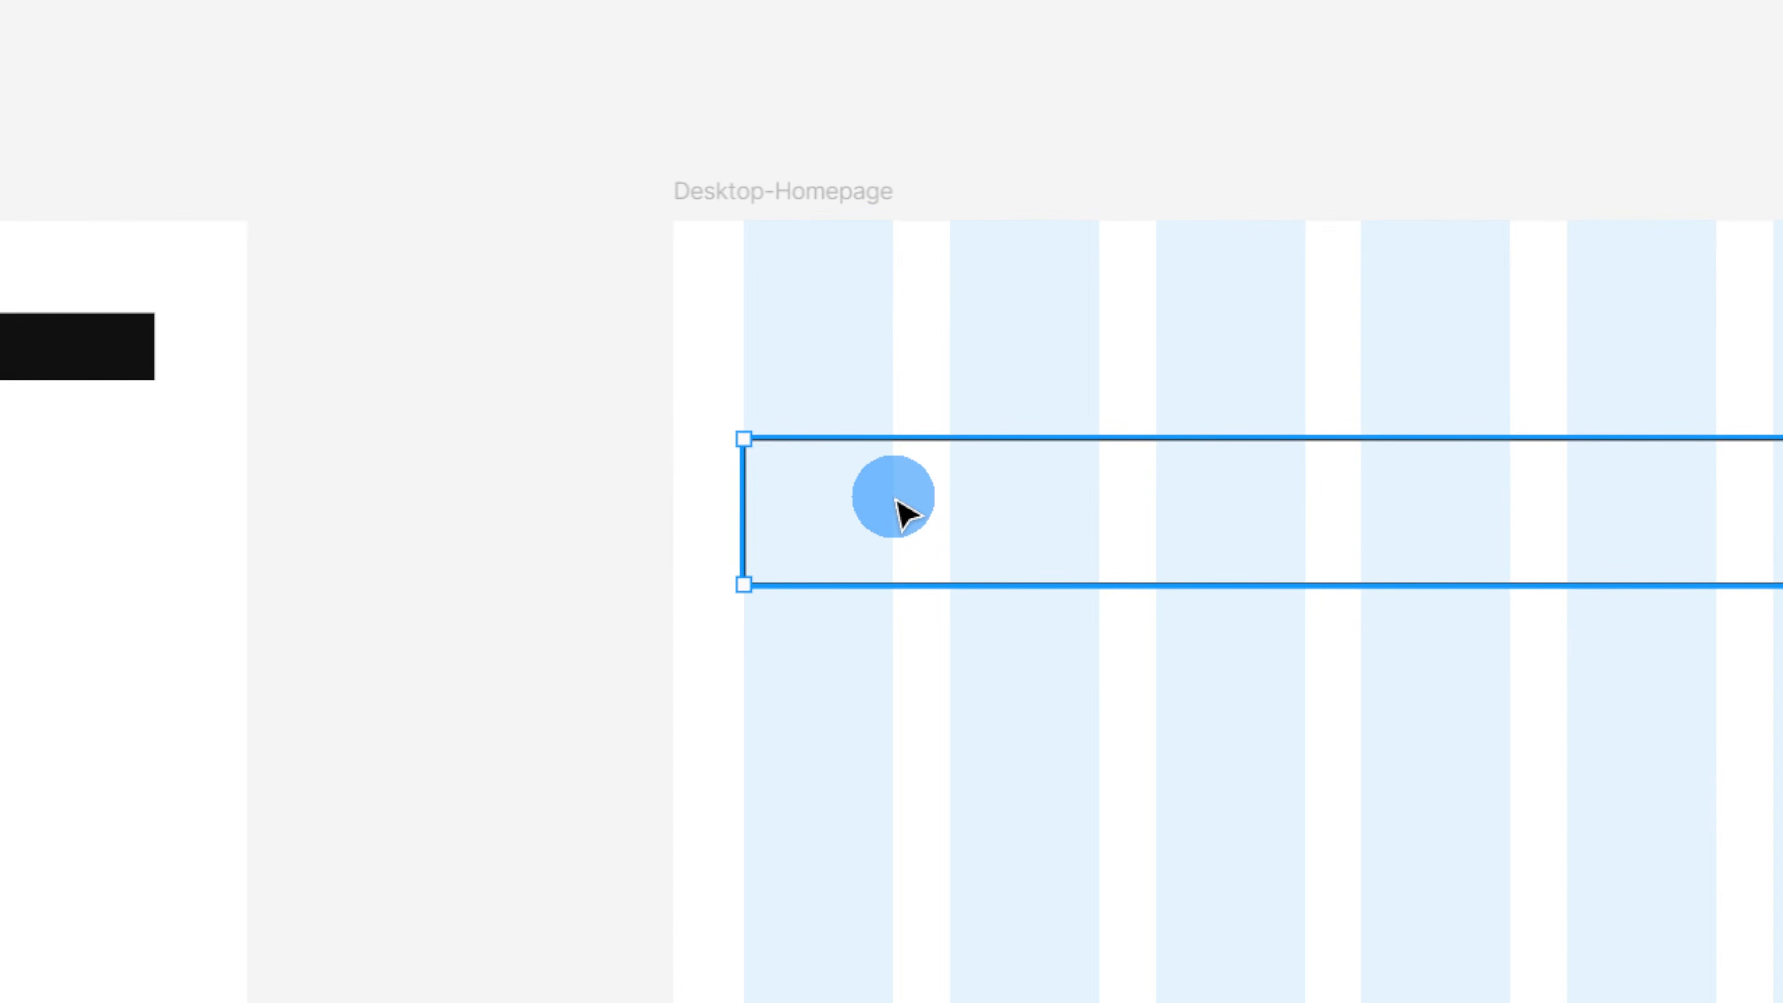
key(t)
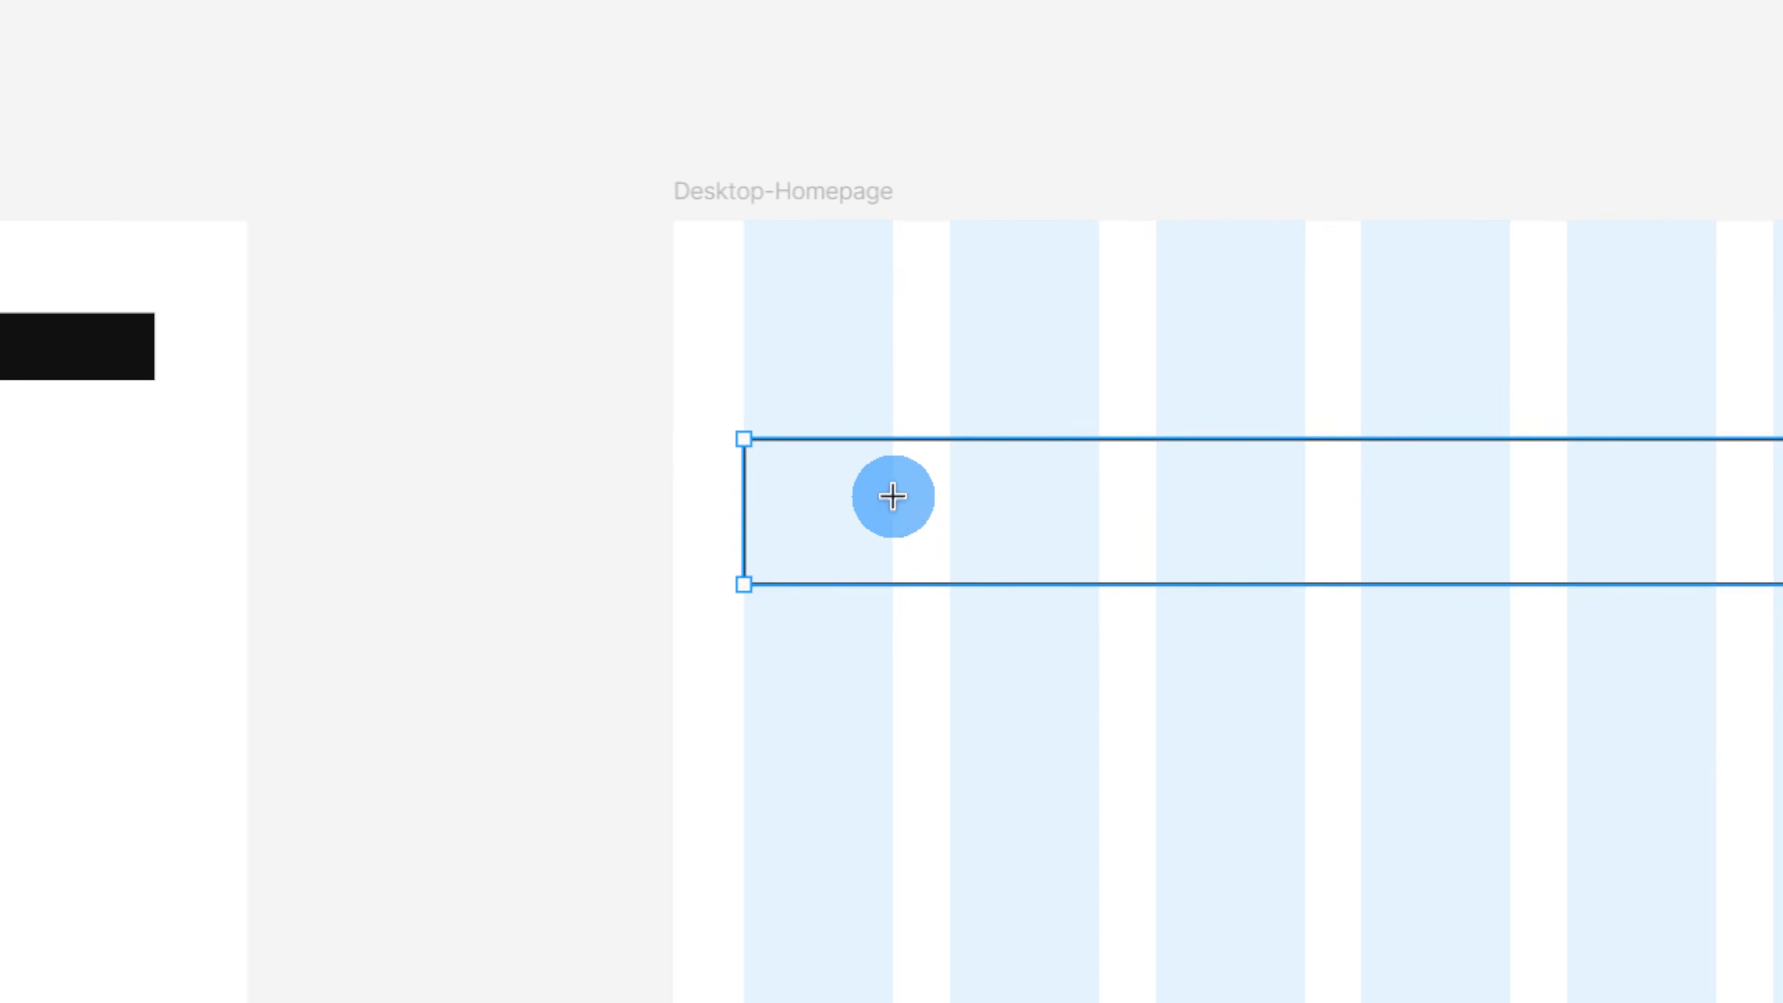
click(823, 502)
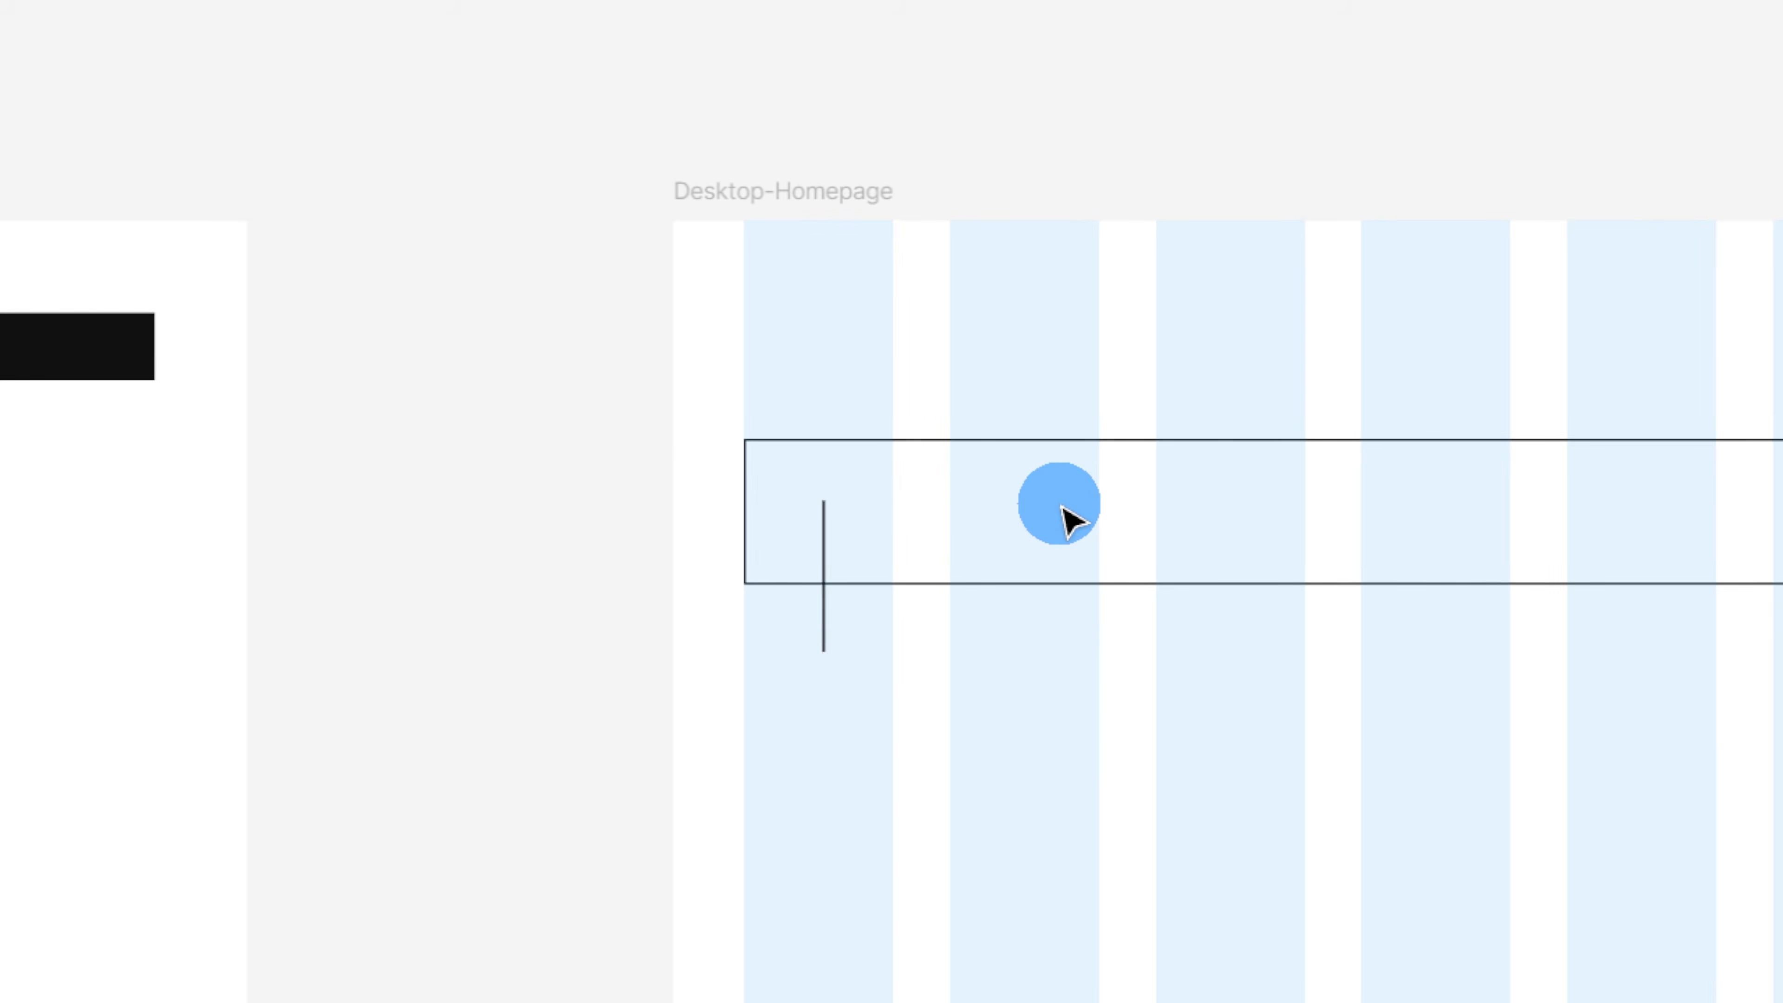
text(Architecture)
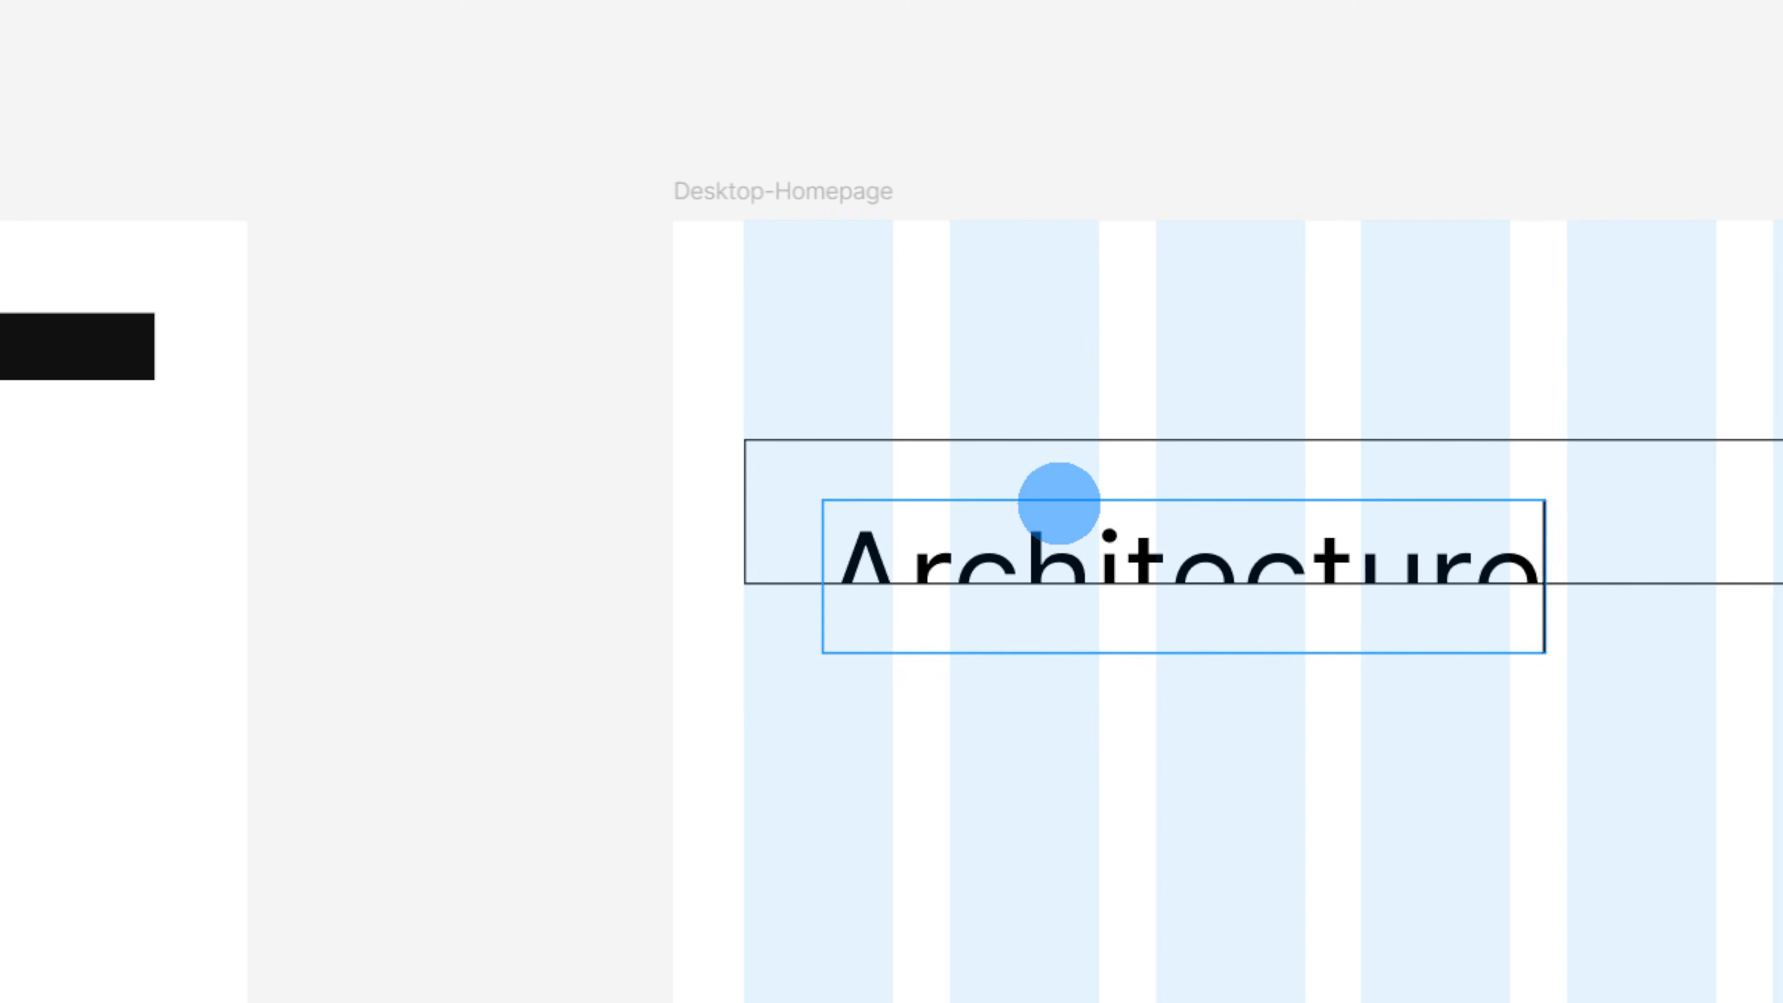
key(Escape)
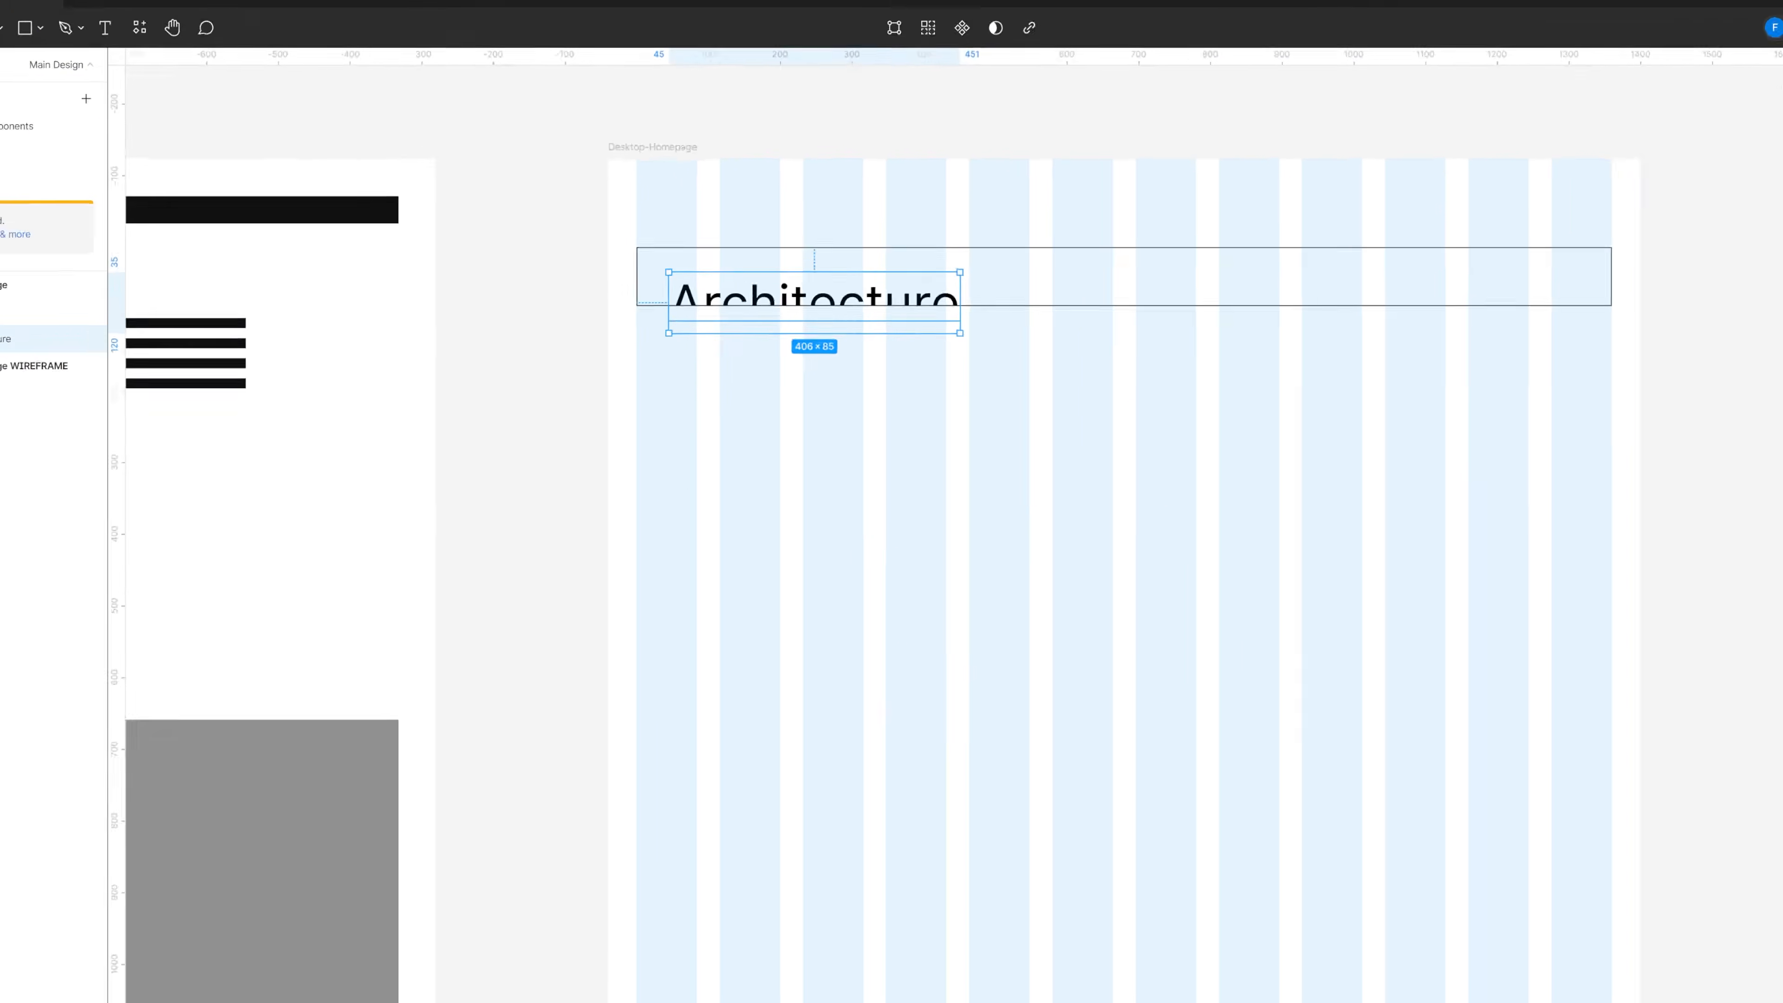
Step: Reduce the Architecture text's font size to fit the Header frame and move the text up to its vertical centre
click(1719, 406)
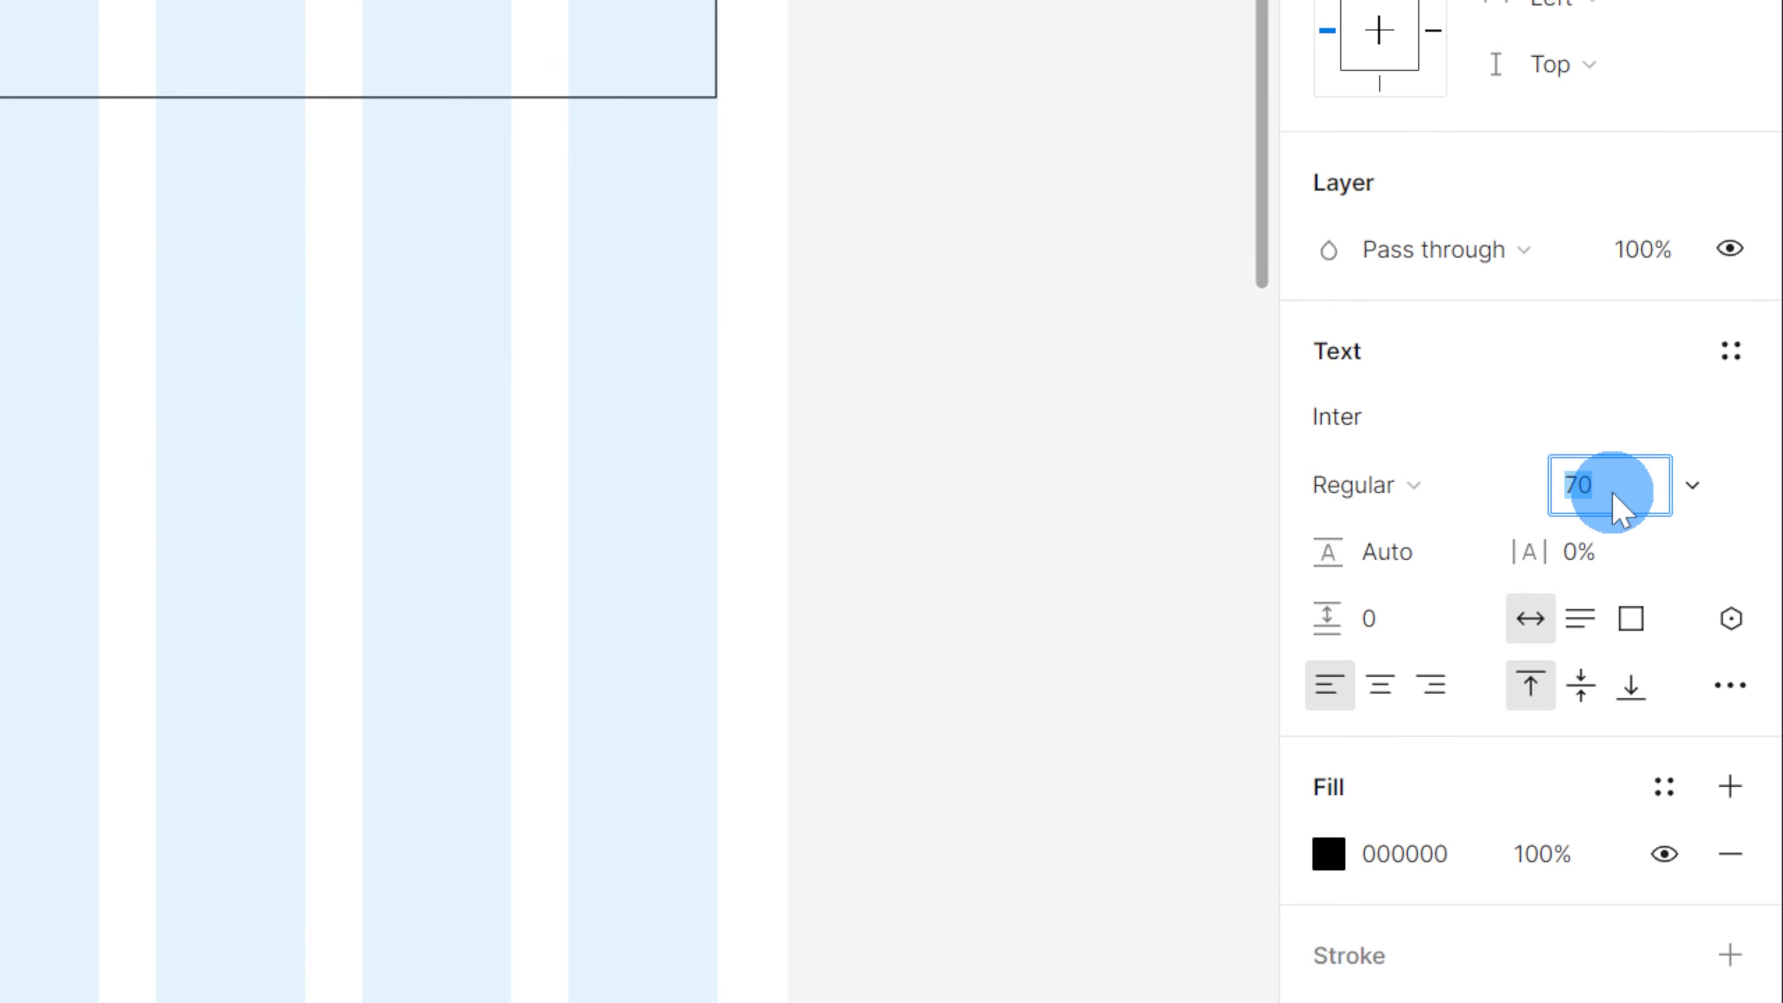
key(Return)
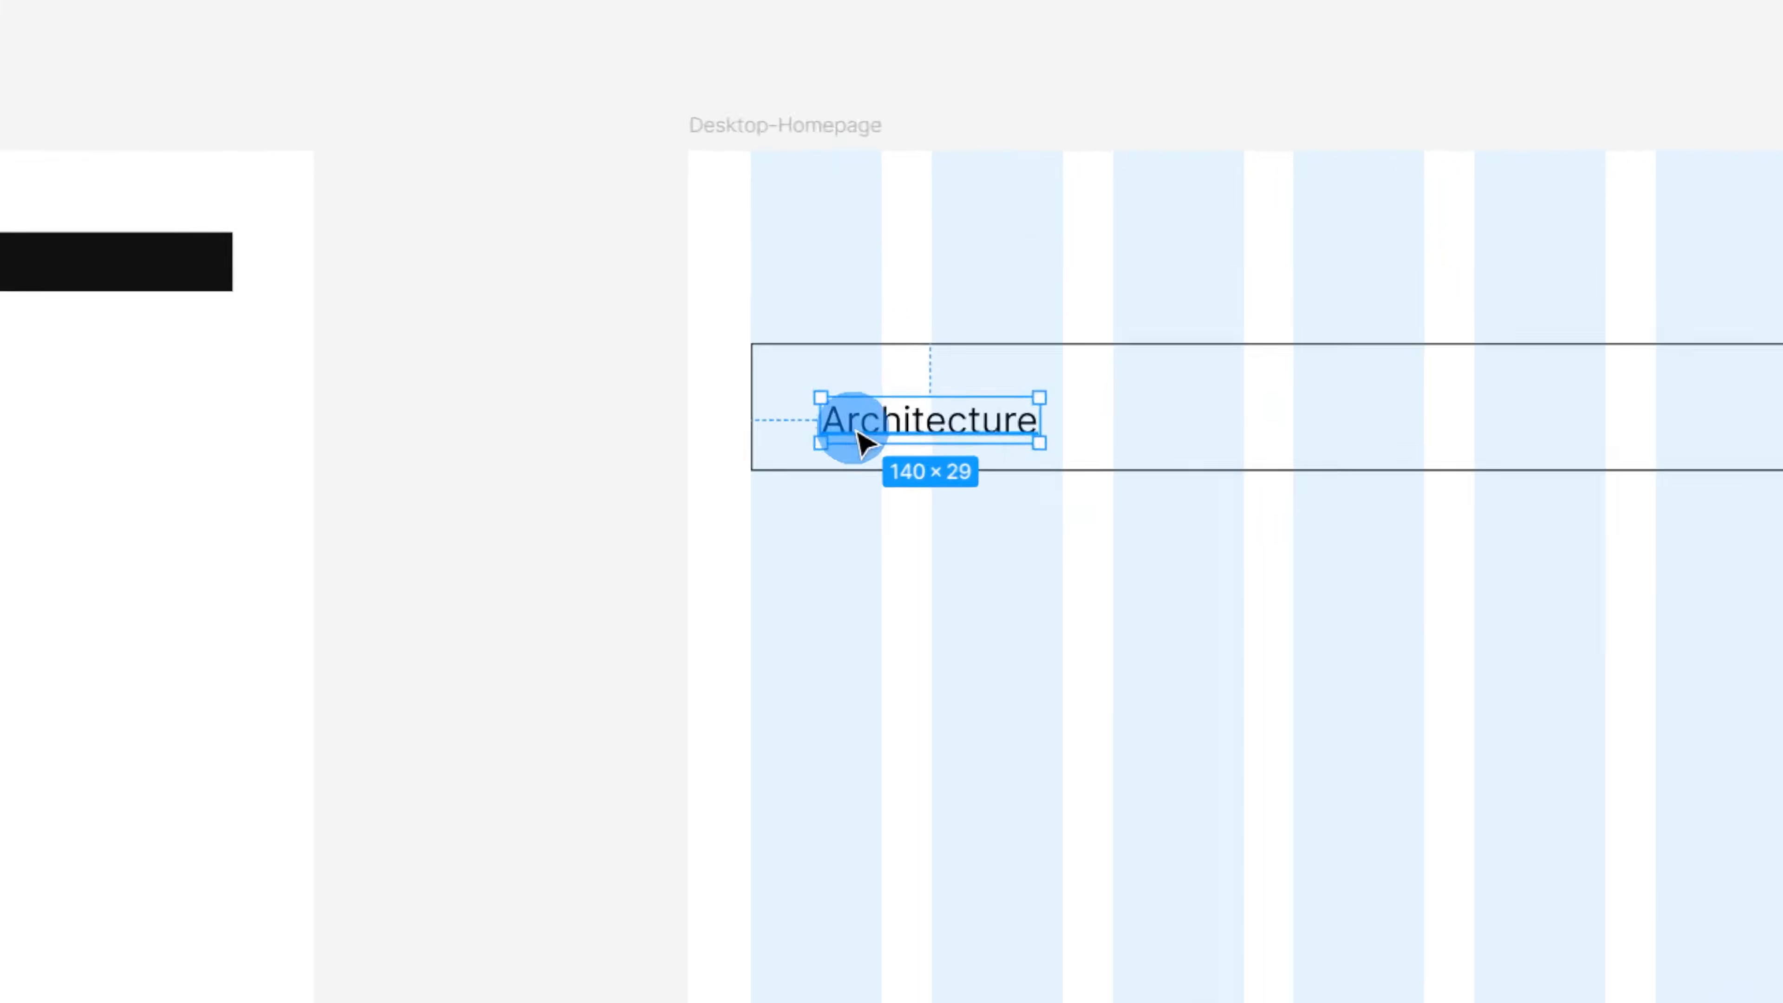
drag(886, 434, 886, 422)
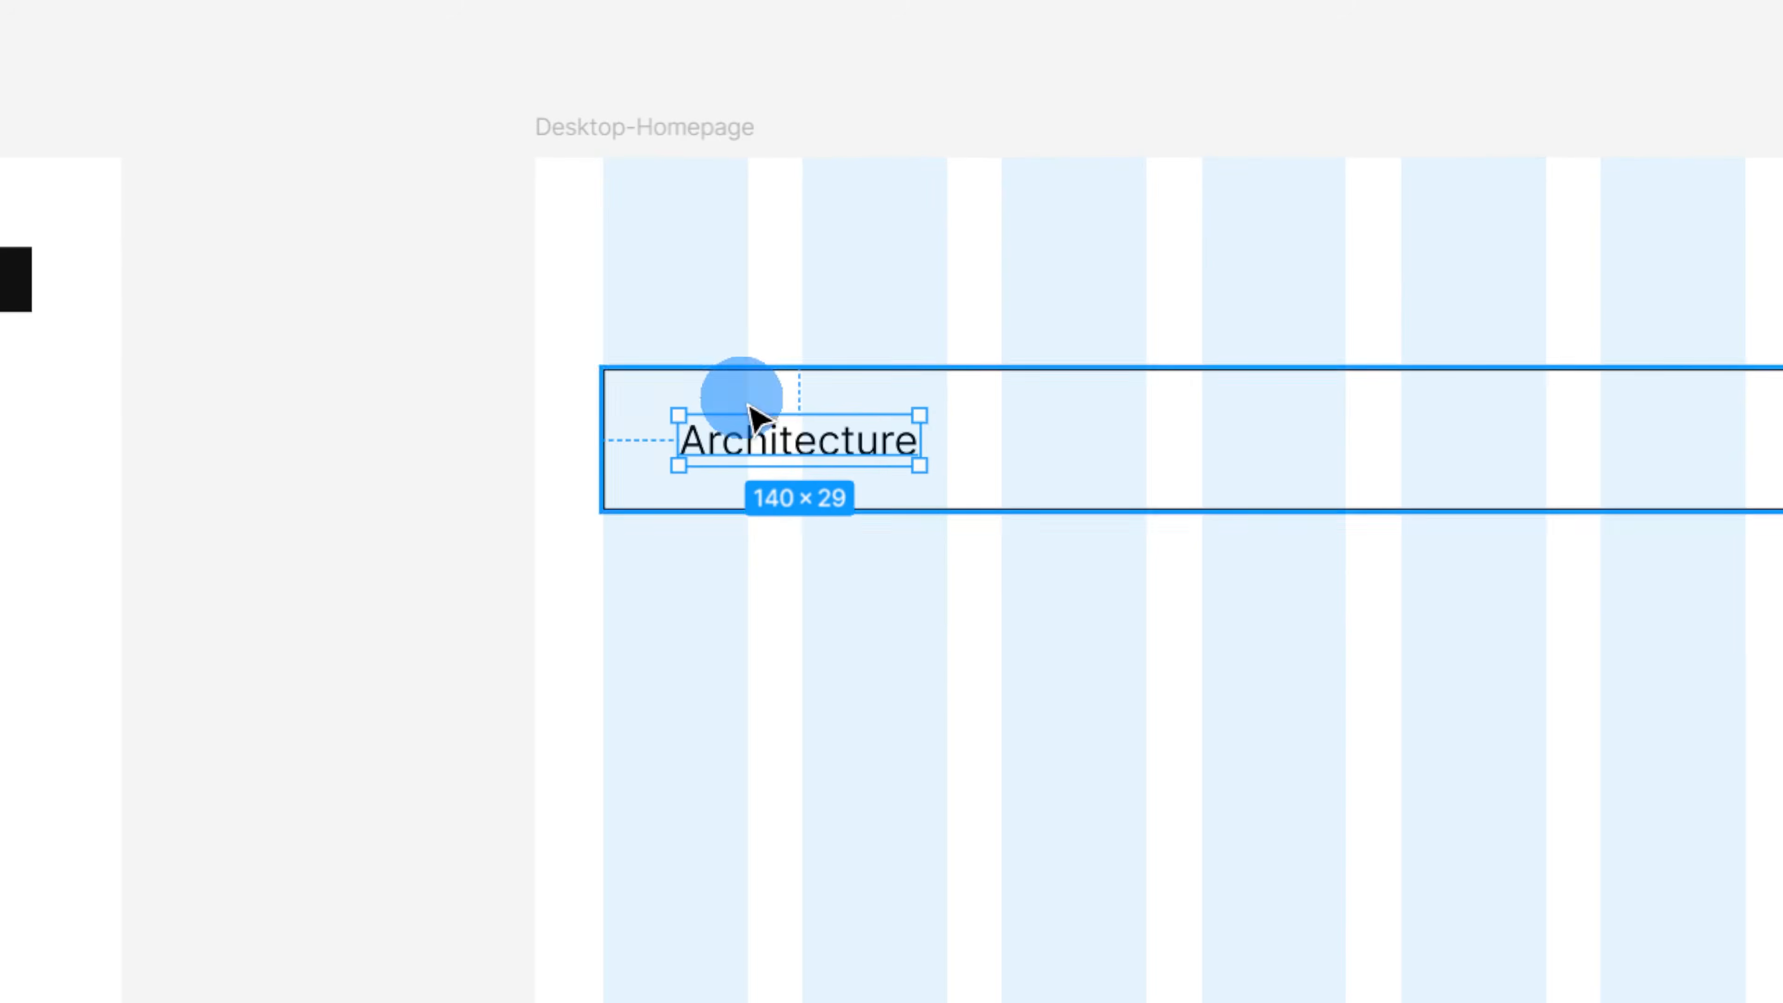
click(934, 637)
double_click(870, 454)
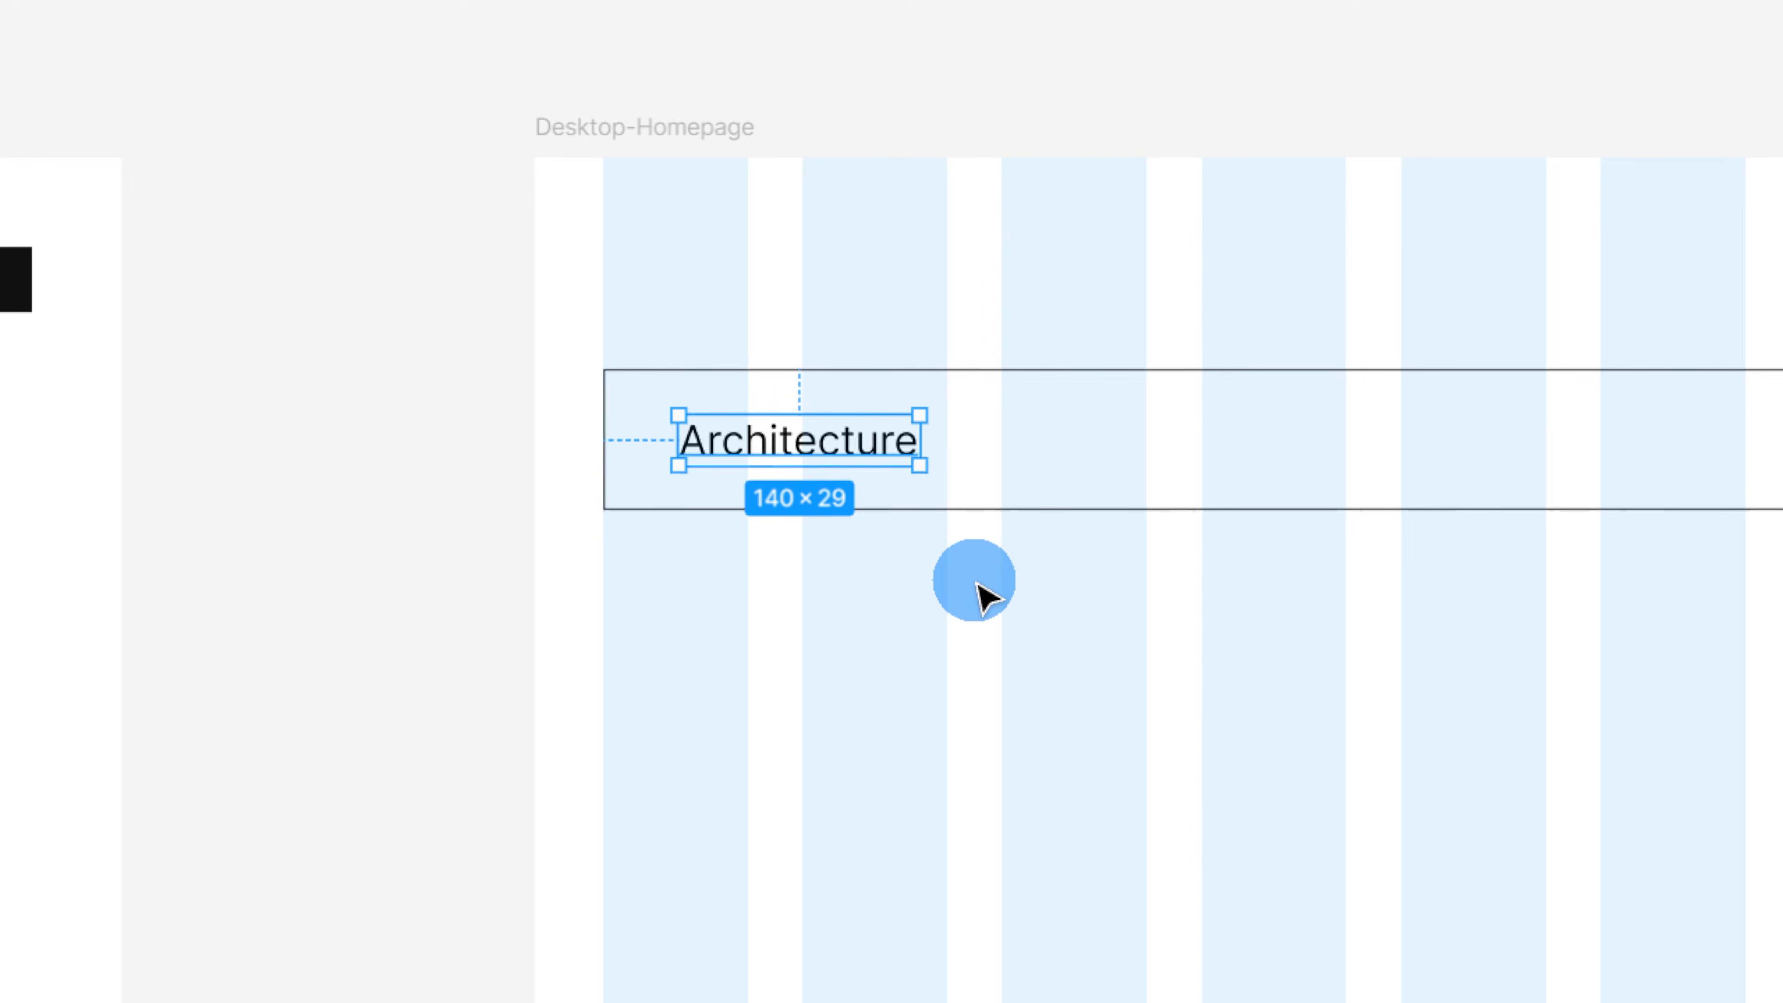
Step: Review the Project Goals in the Brief to identify which pages the header menu needs
scroll(1405, 575, down, 5)
scroll(1520, 555, down, 3)
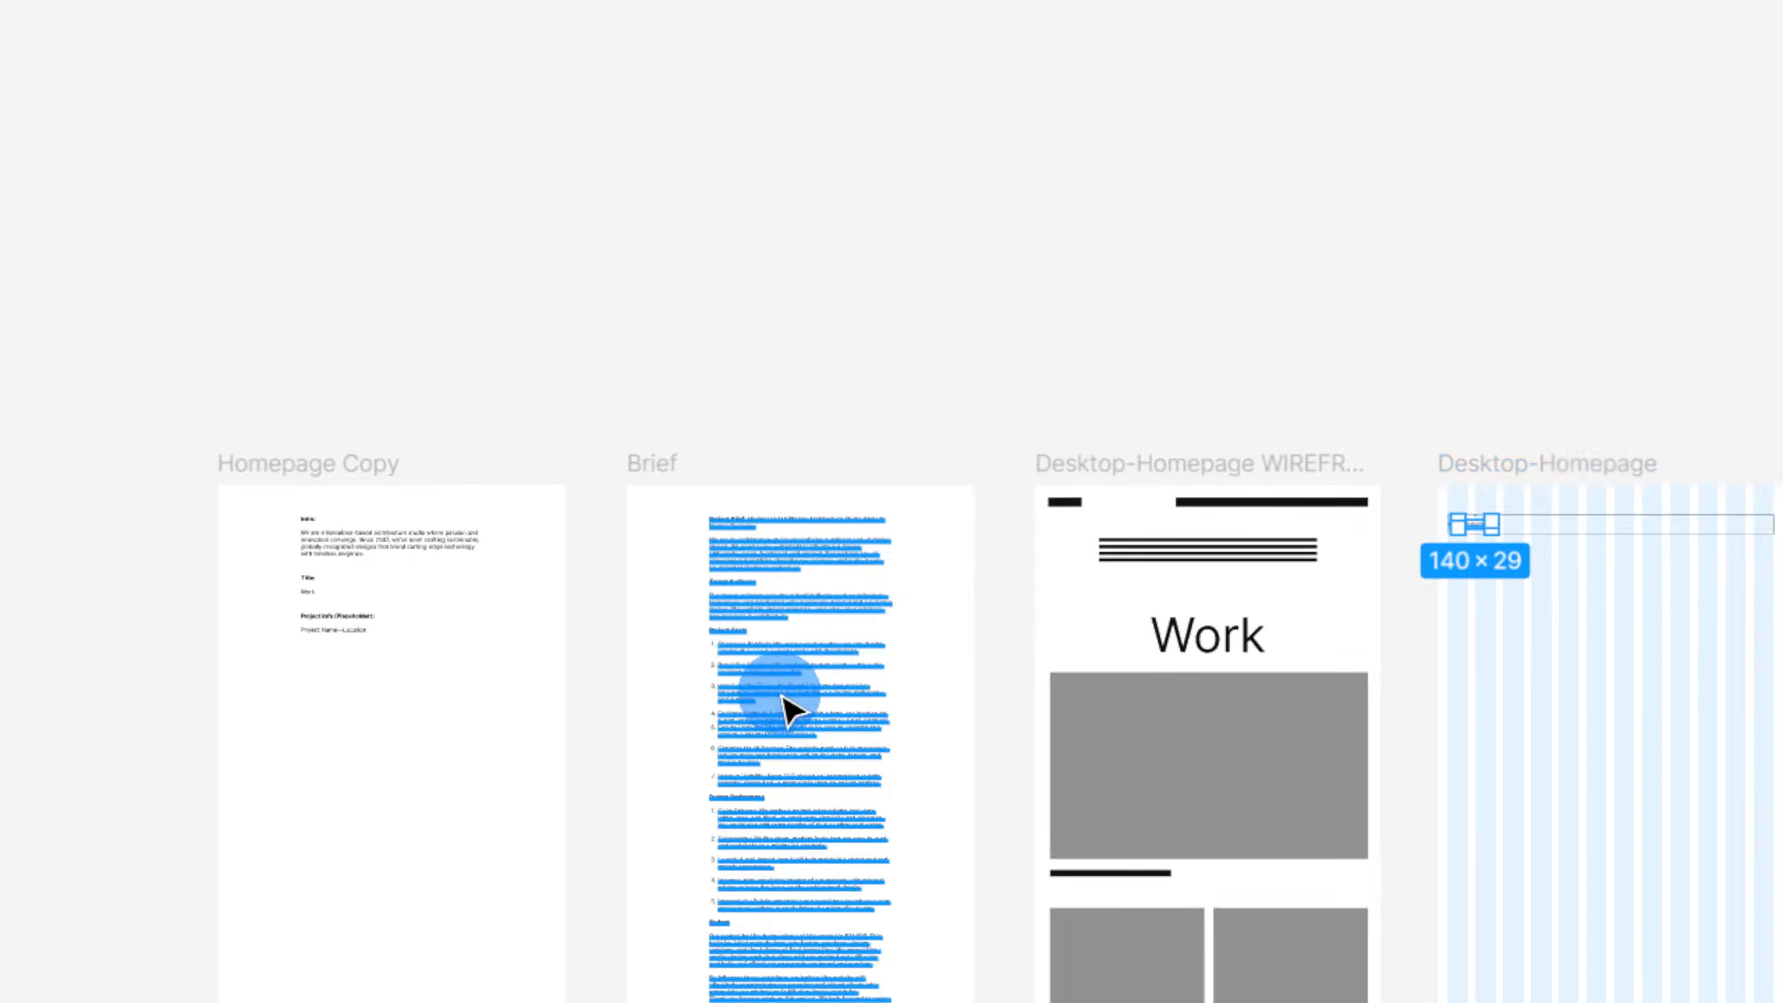
scroll(792, 709, up, 10)
scroll(712, 590, up, 3)
scroll(874, 618, down, 3)
scroll(866, 604, up, 1)
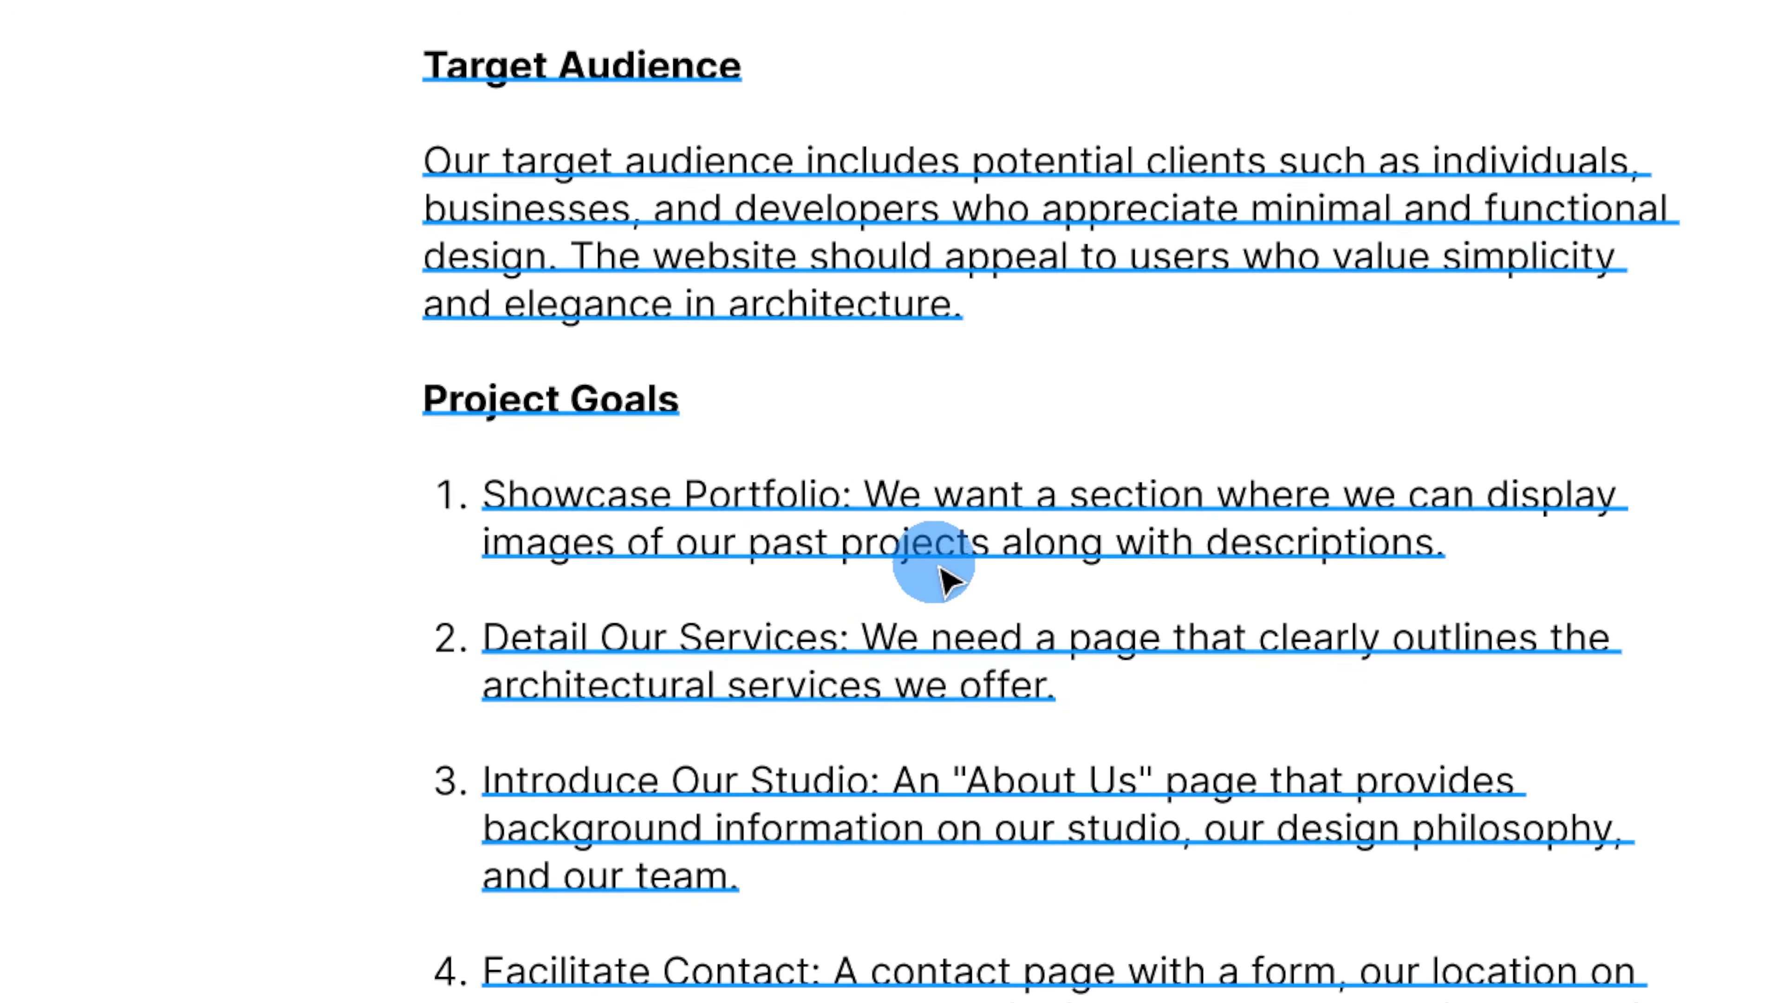
scroll(963, 612, down, 2)
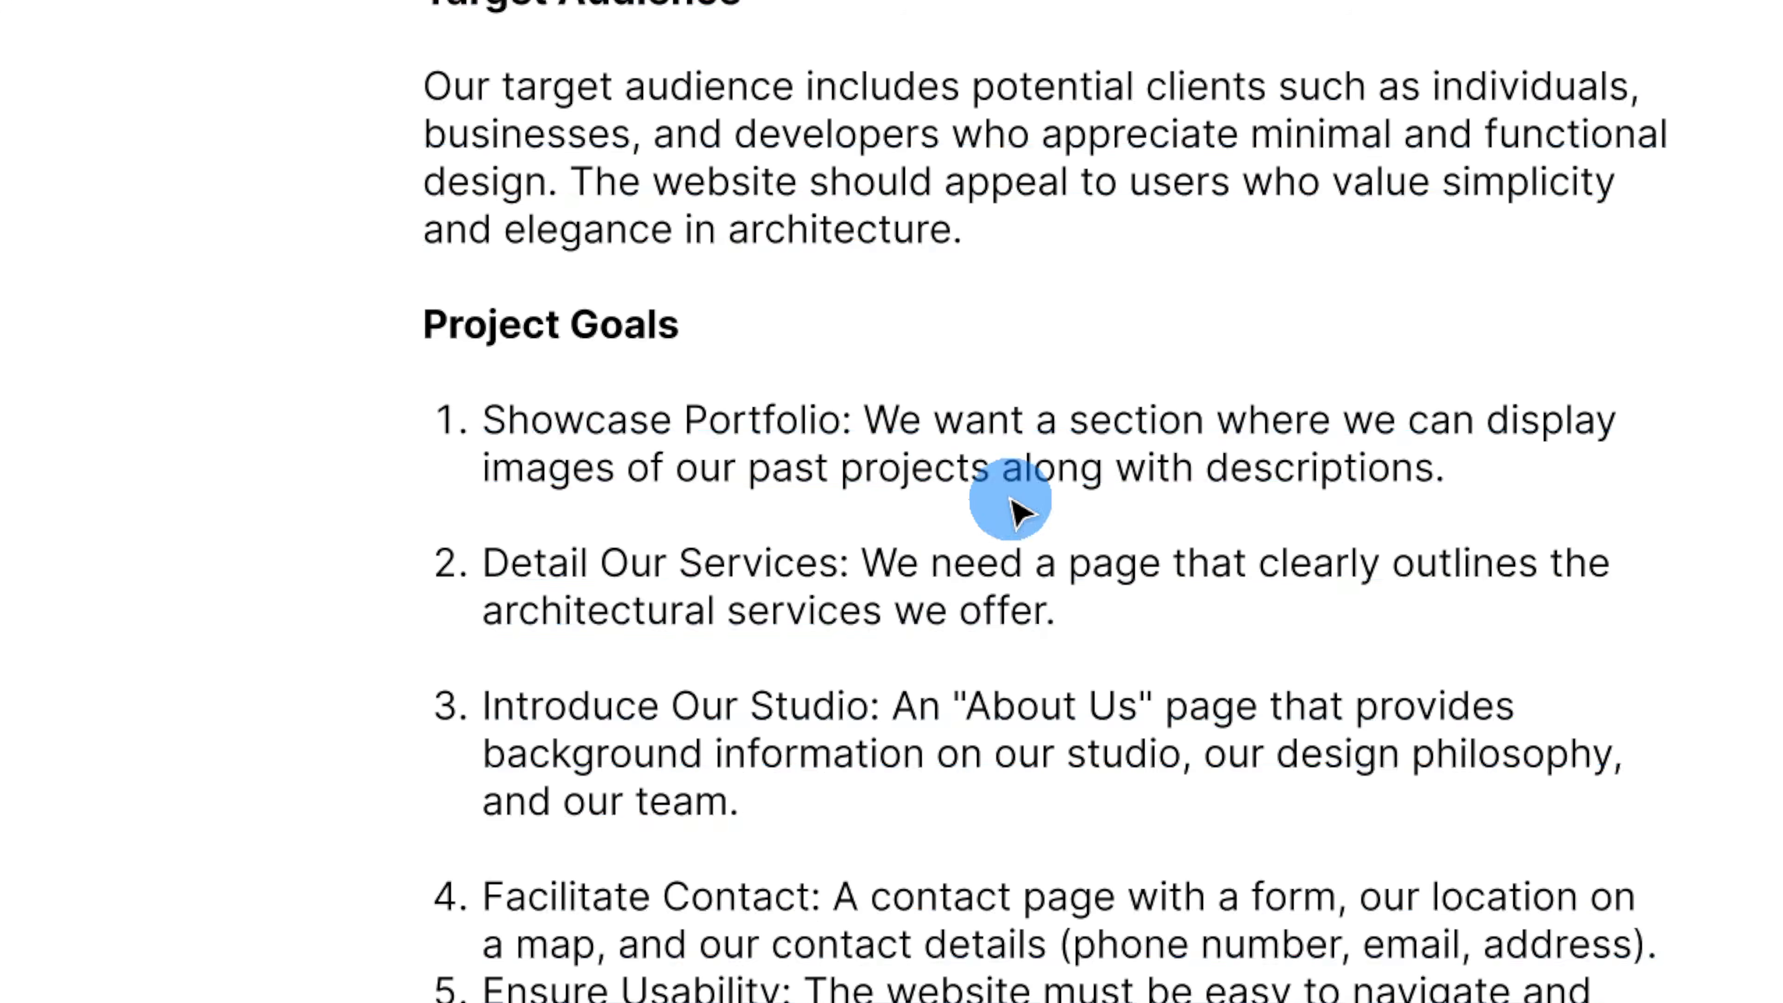
scroll(995, 458, down, 9)
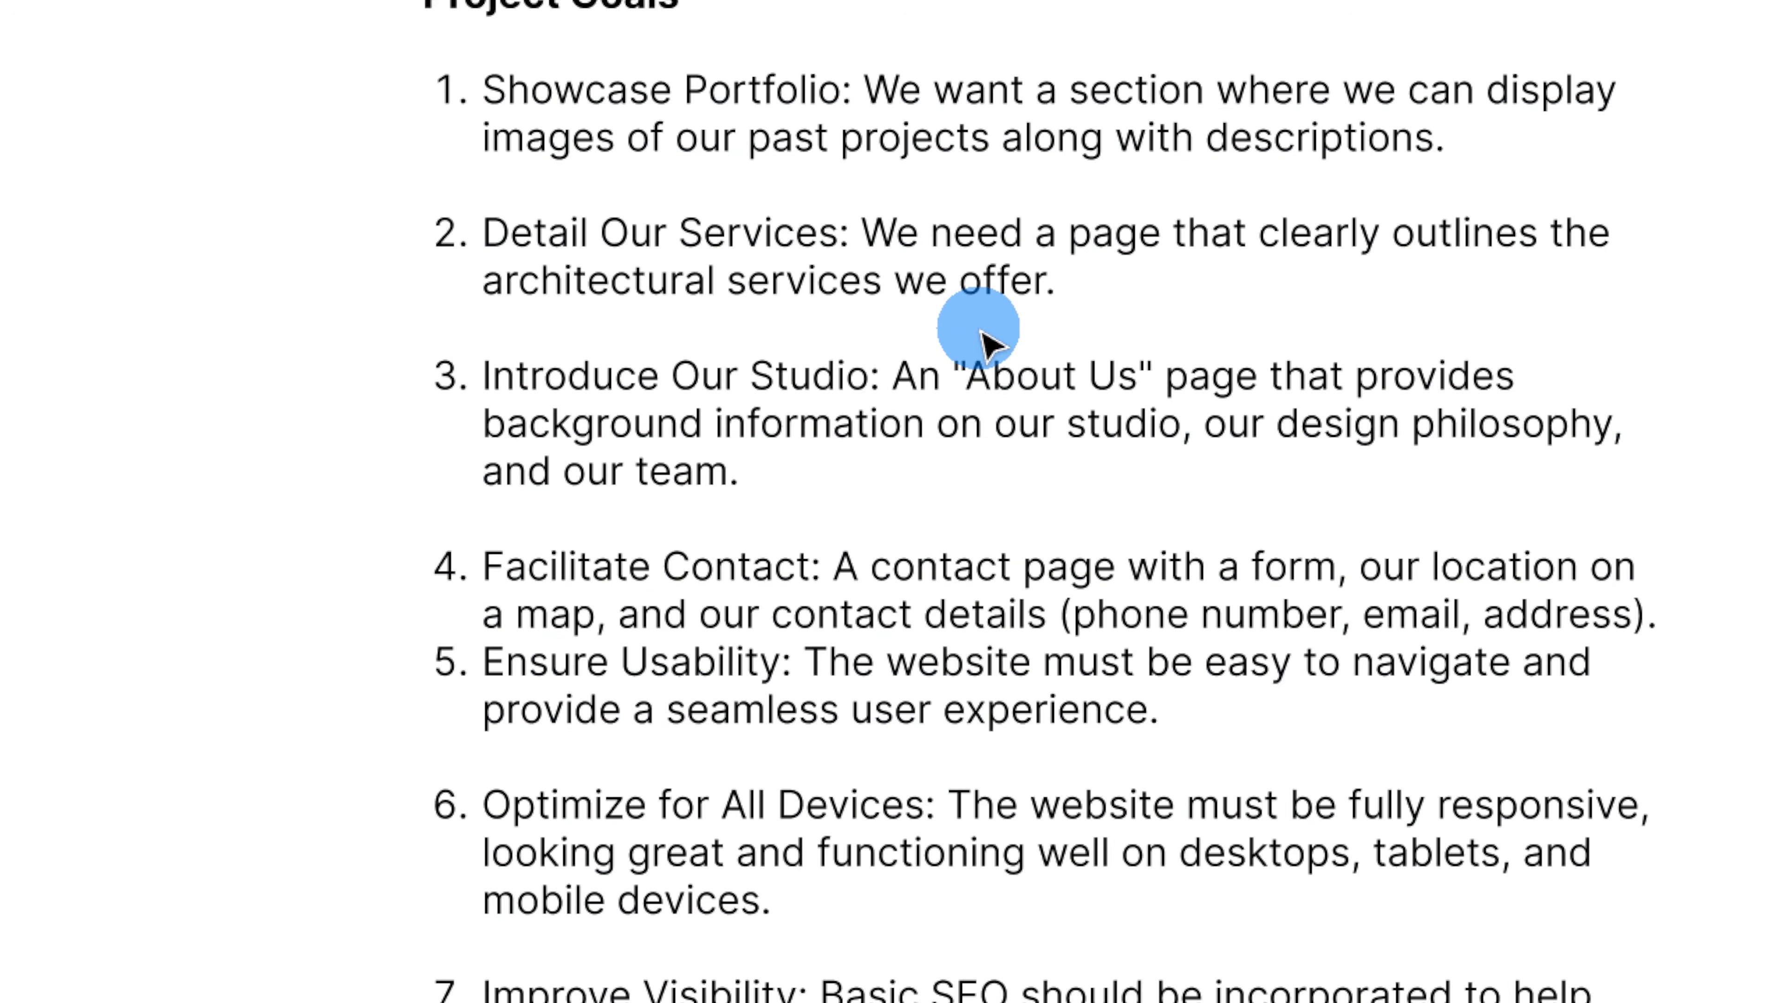
scroll(990, 342, up, 1)
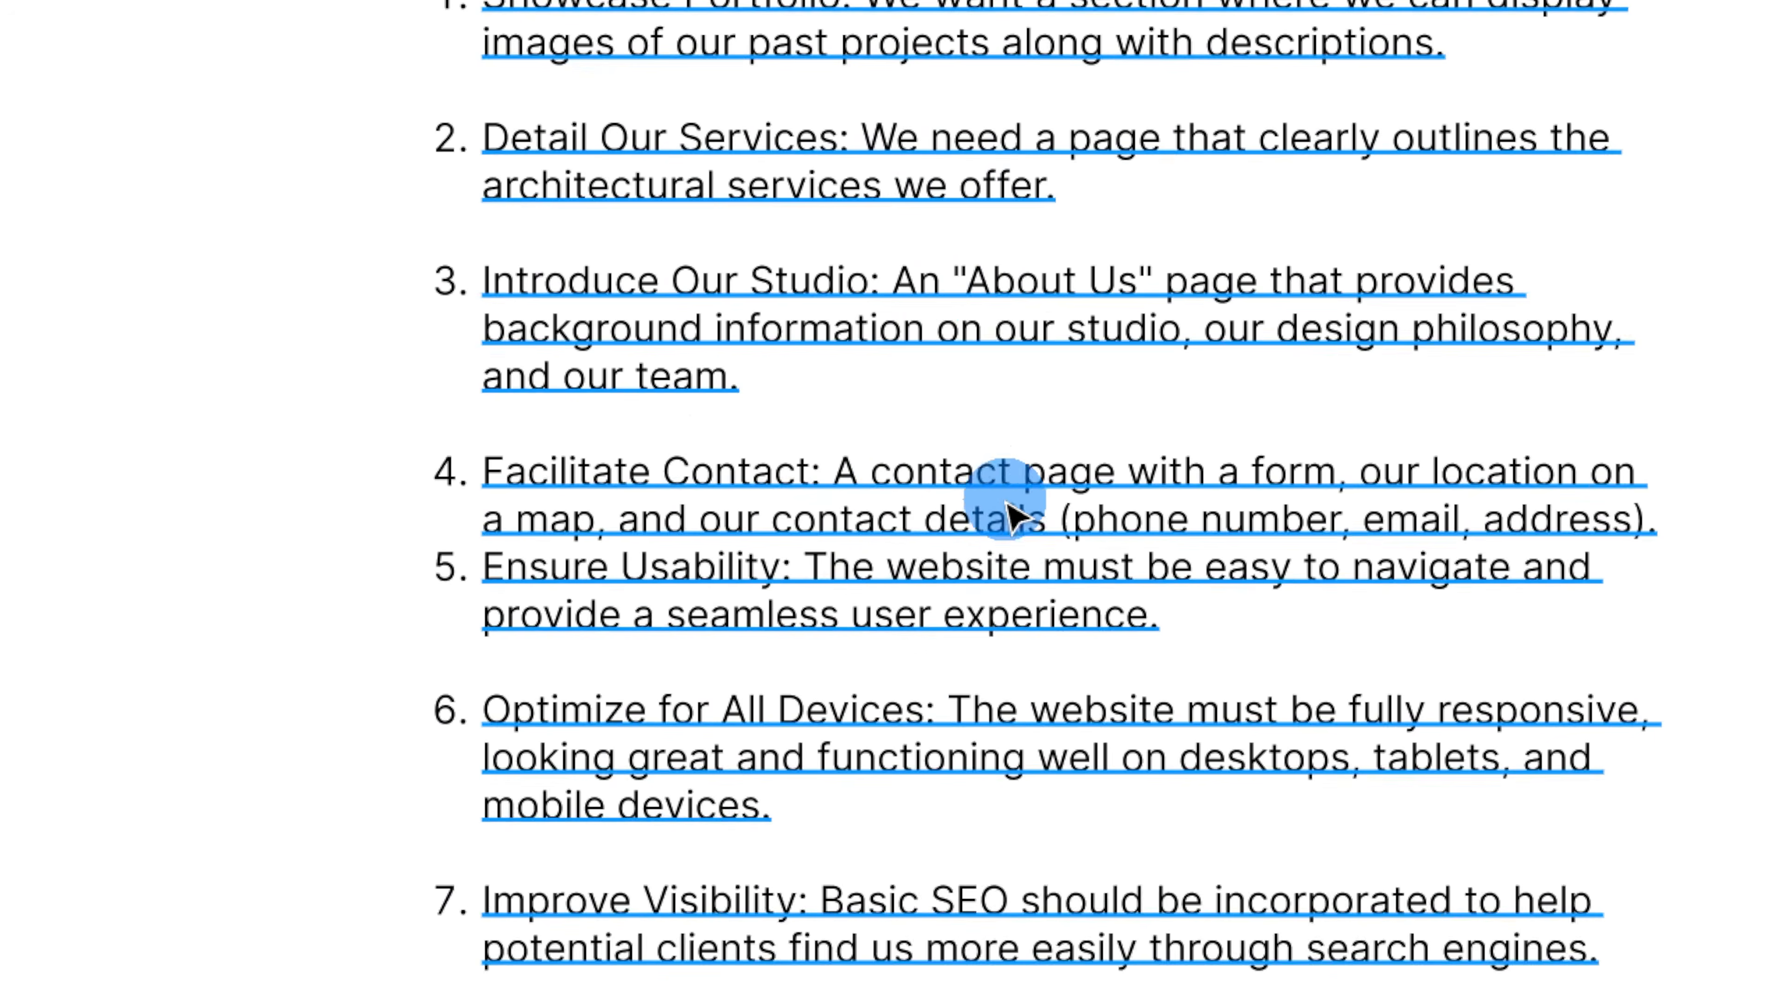
scroll(1011, 507, down, 3)
scroll(755, 351, down, 5)
scroll(750, 351, down, 5)
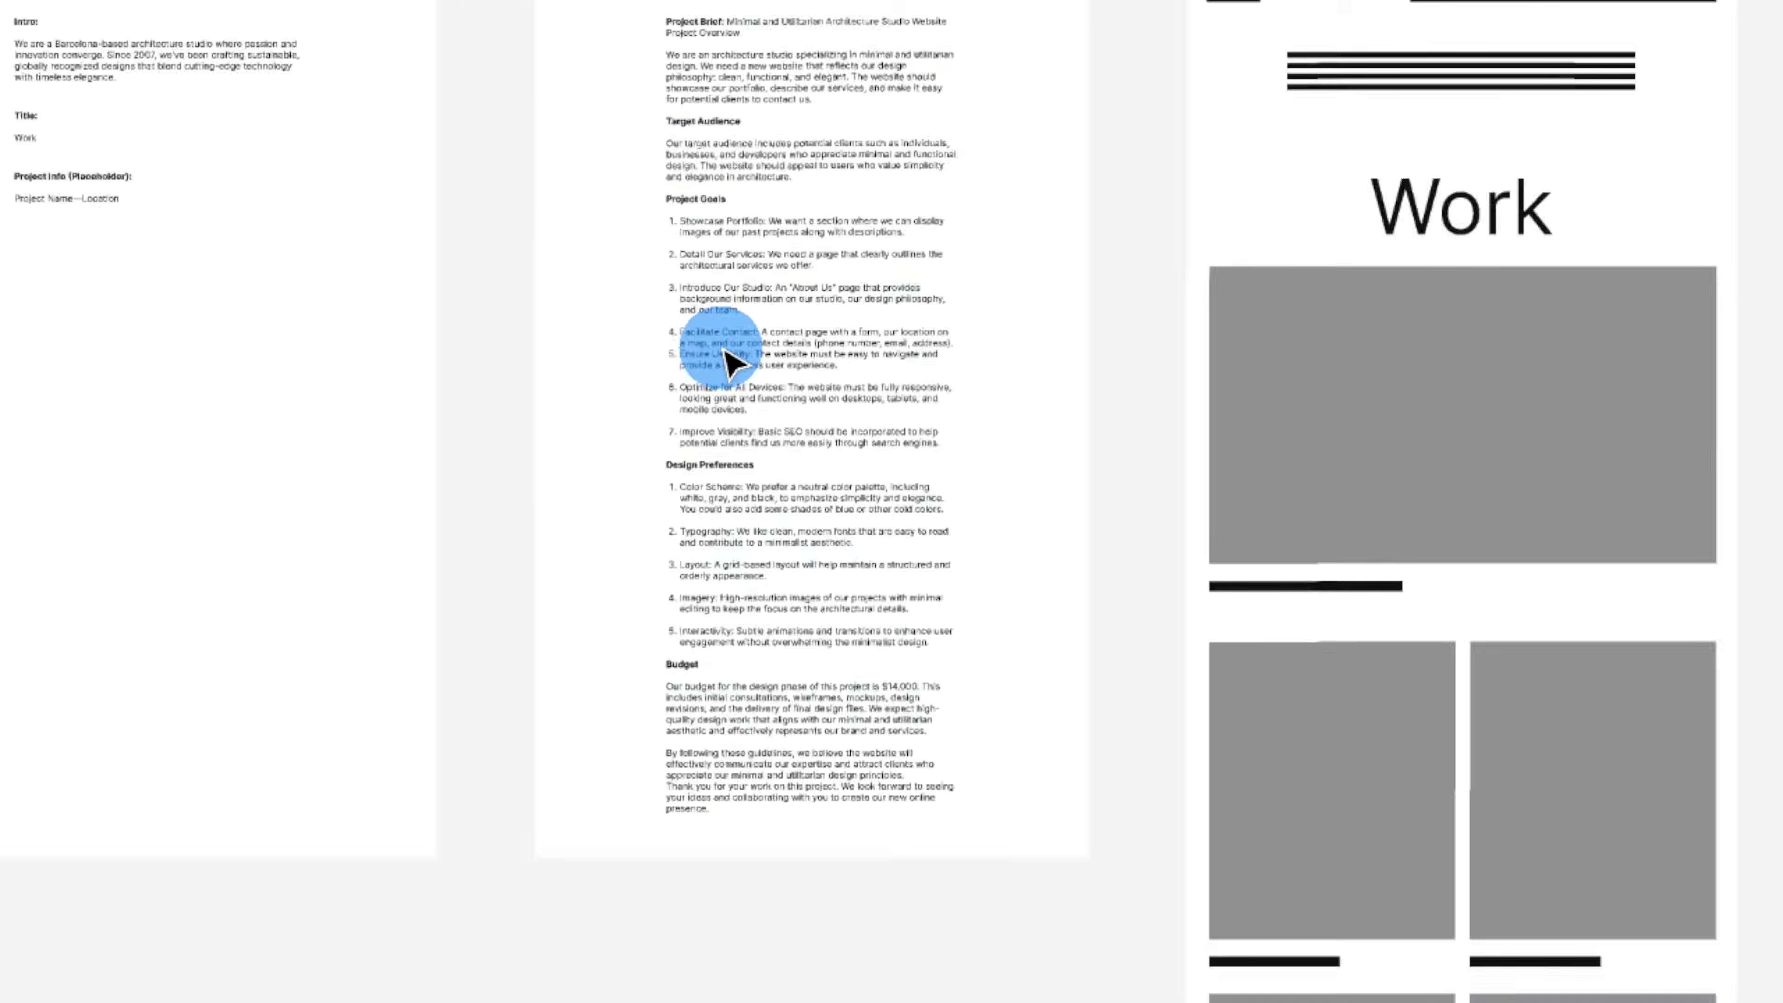
Step: Duplicate the Architecture text to its right inside the Header and change the copy's text to "Menu Items"
scroll(892, 502, up, 5)
scroll(891, 502, up, 5)
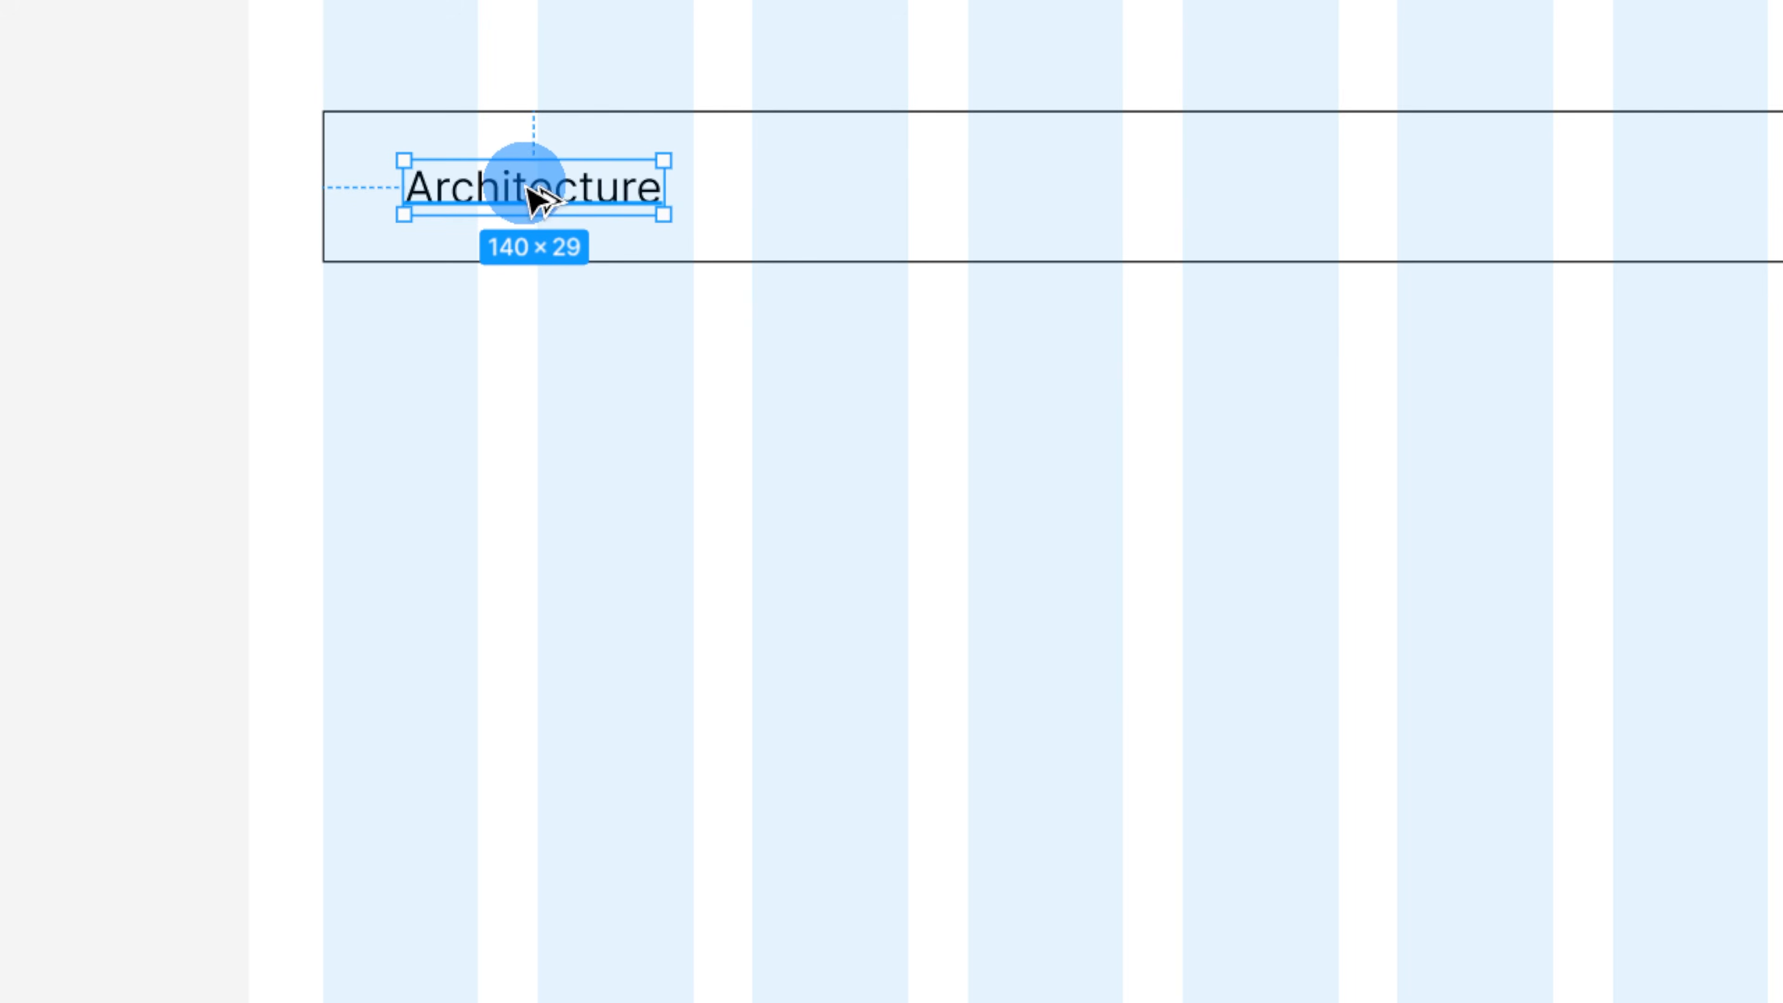
drag(530, 200, 860, 204)
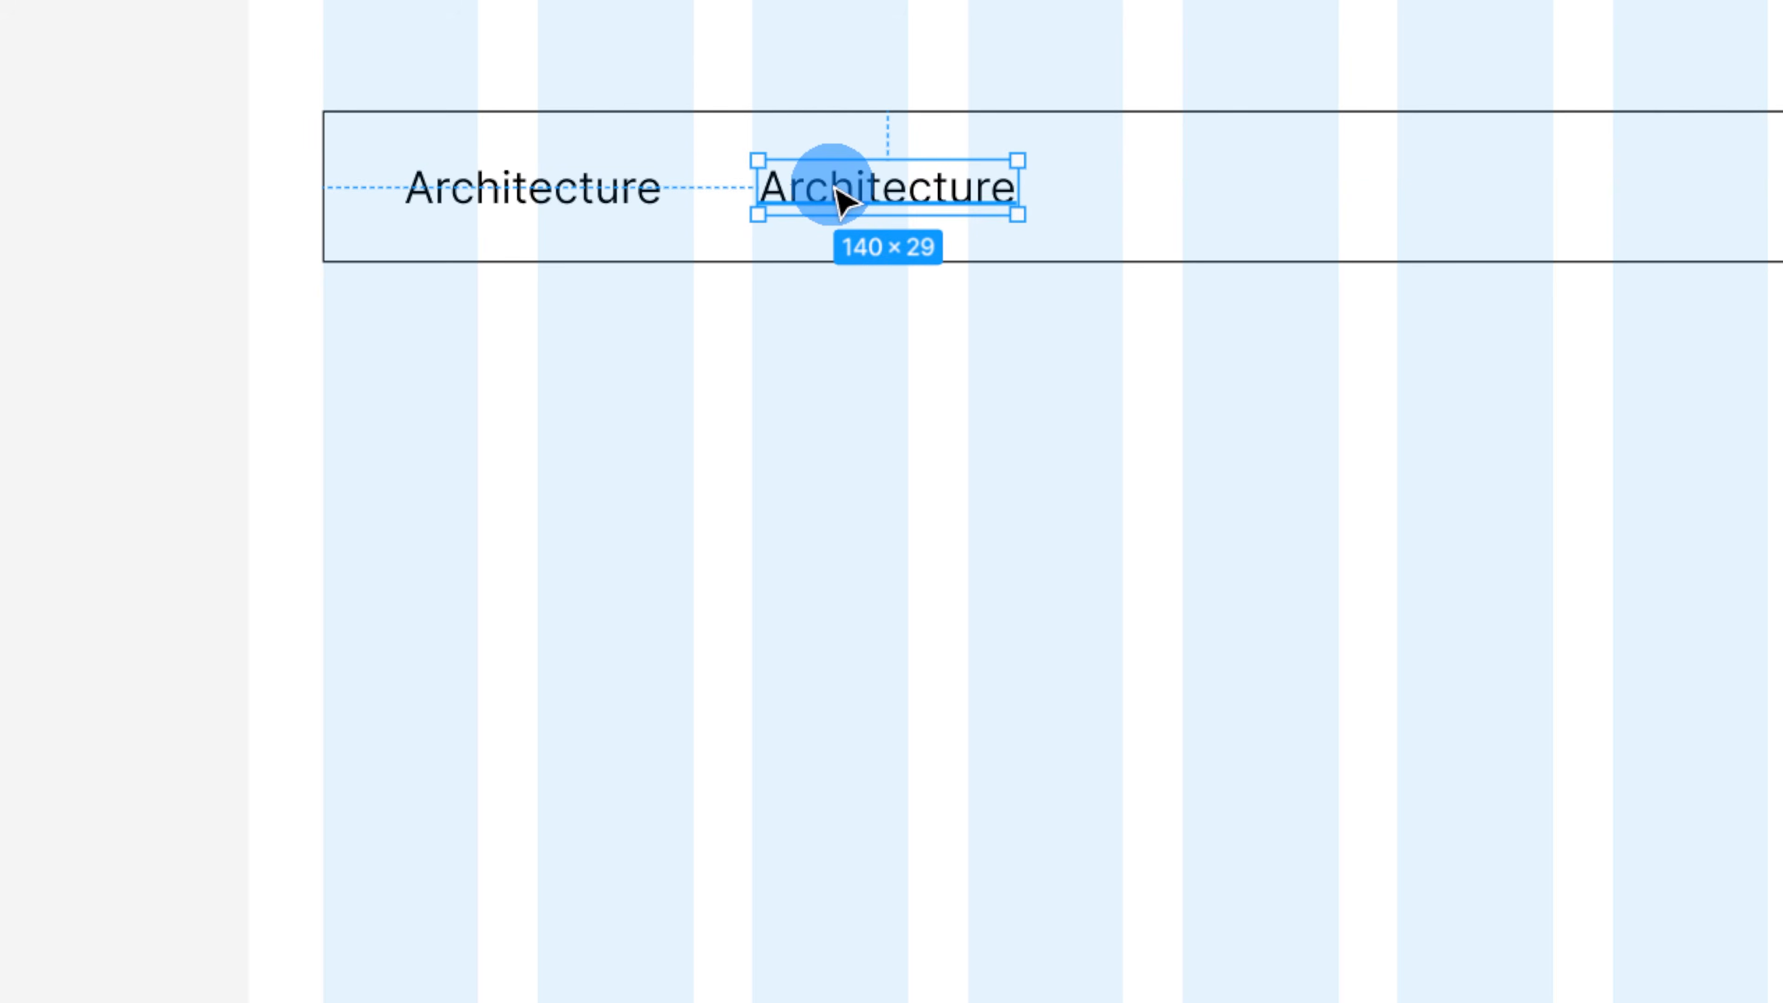
double_click(834, 188)
text(Menu Items)
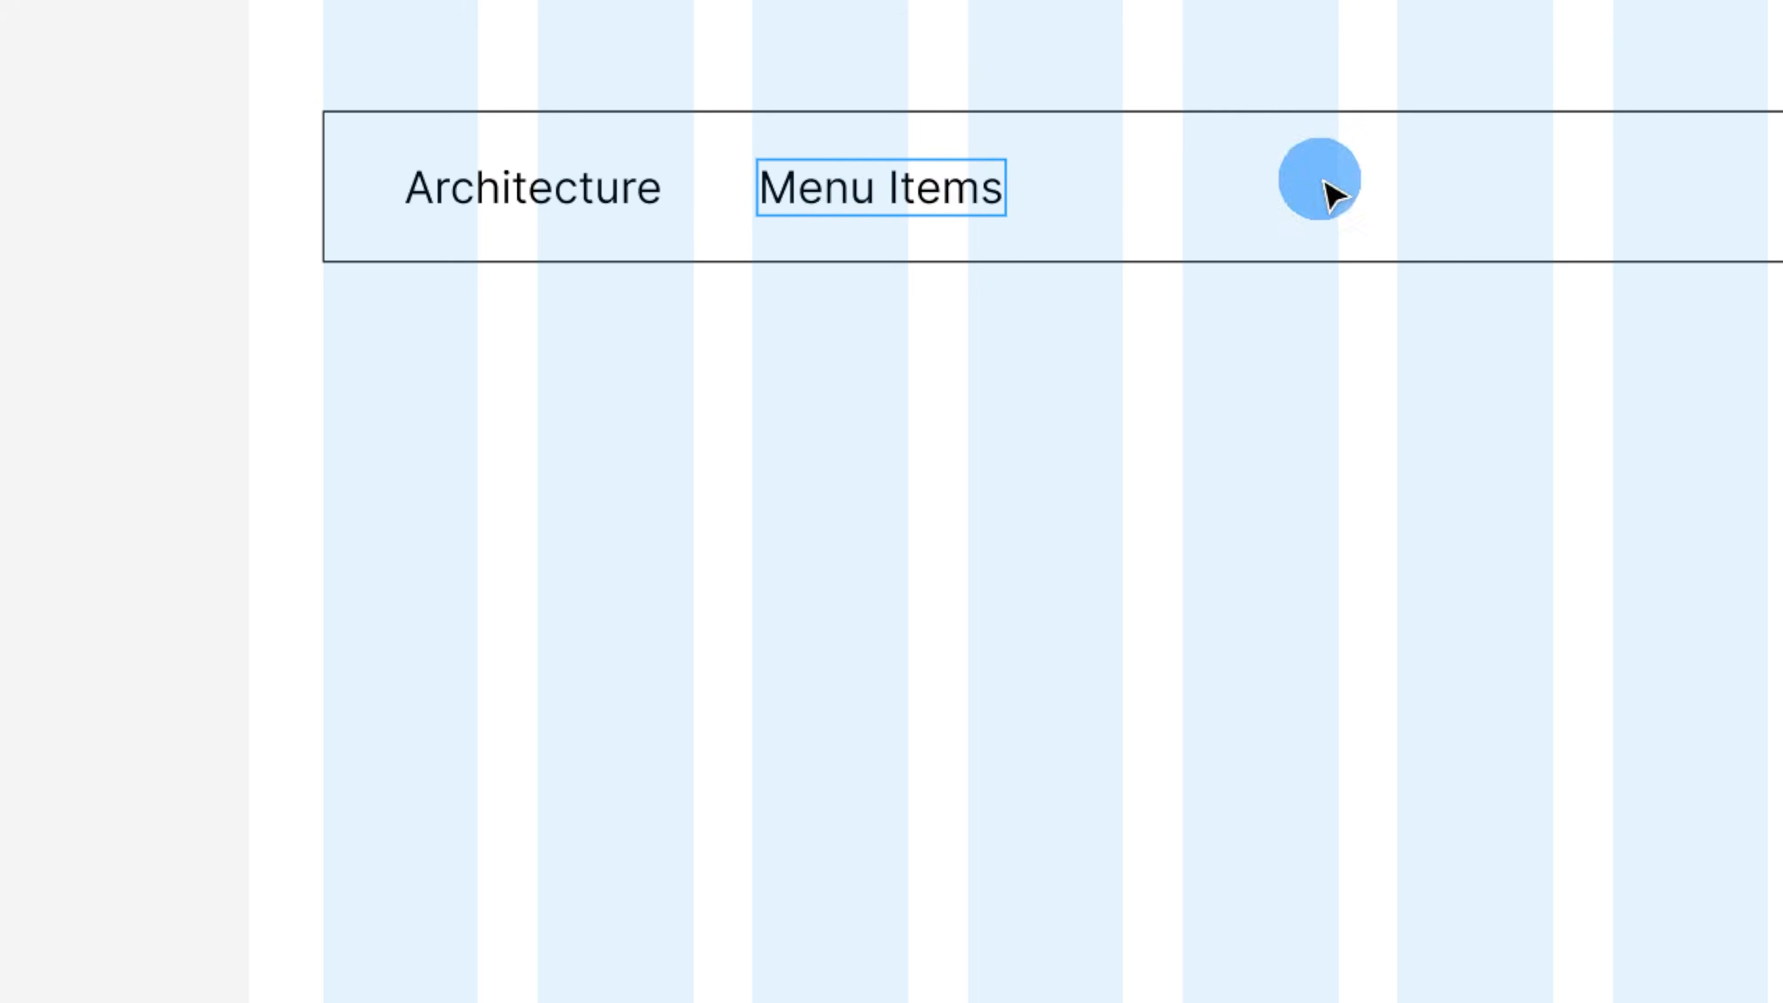
Step: Duplicate the "Menu Items" text along the Header to make a row of four evenly spaced items
key(Escape)
drag(939, 187, 1239, 193)
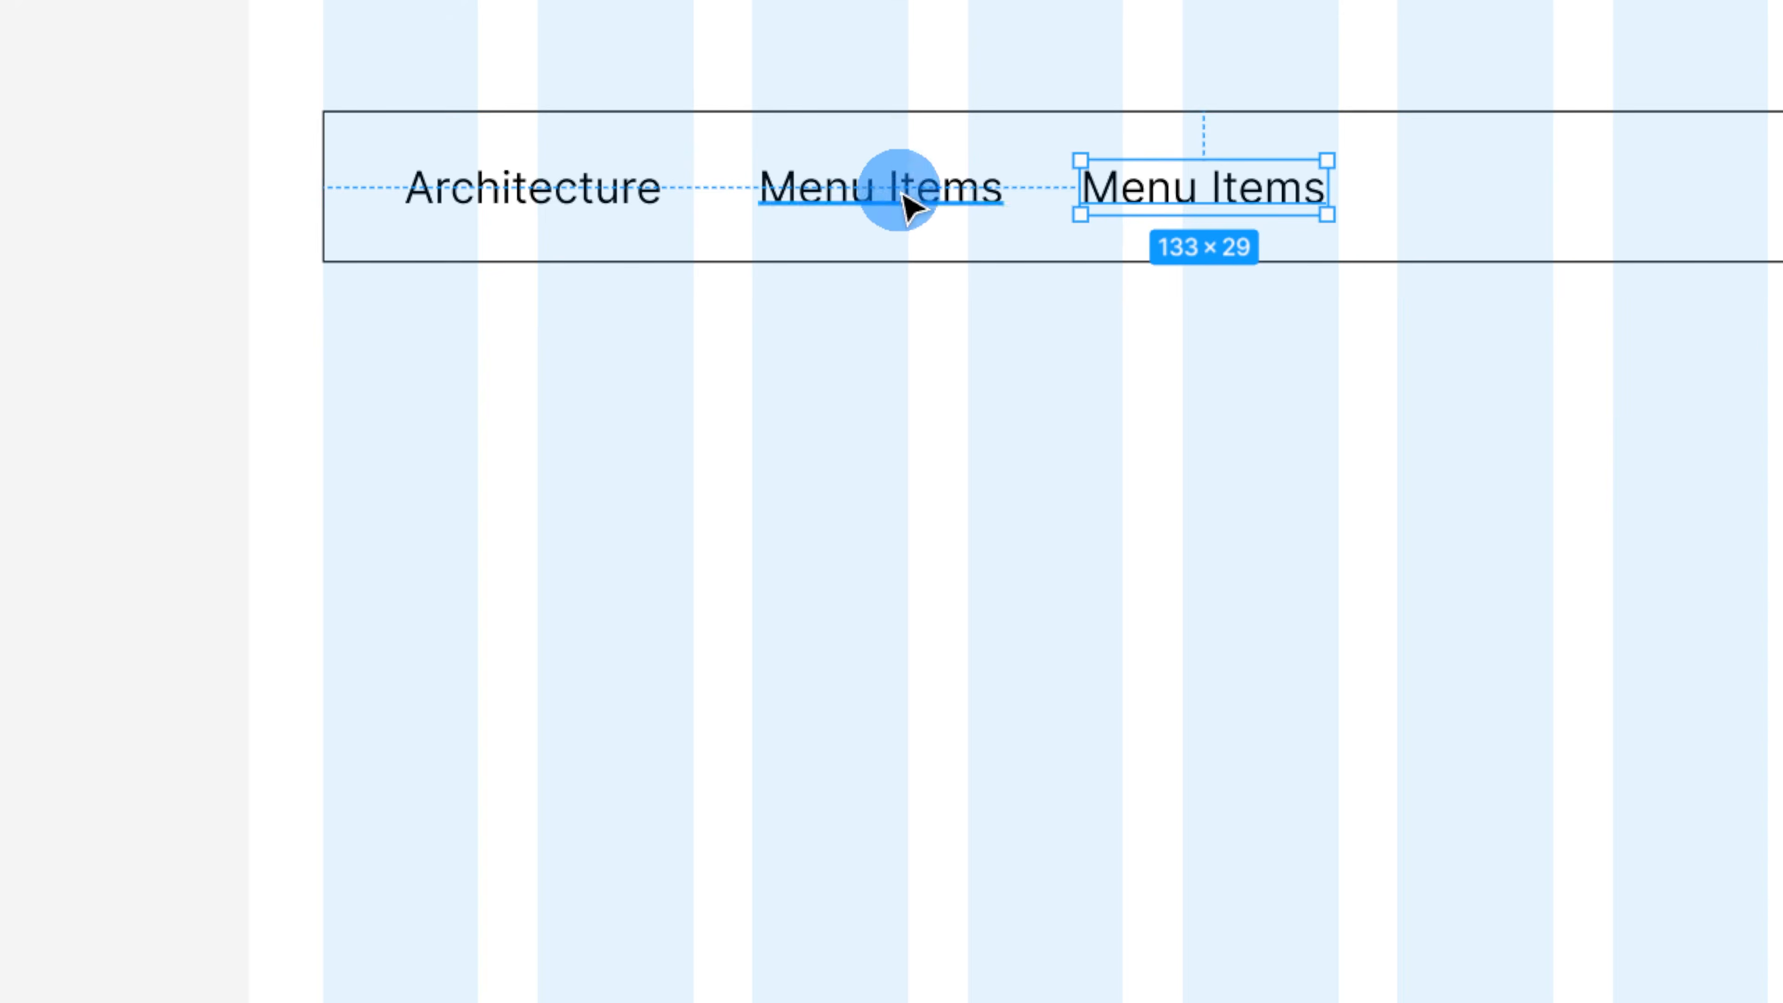
drag(1246, 199, 1780, 189)
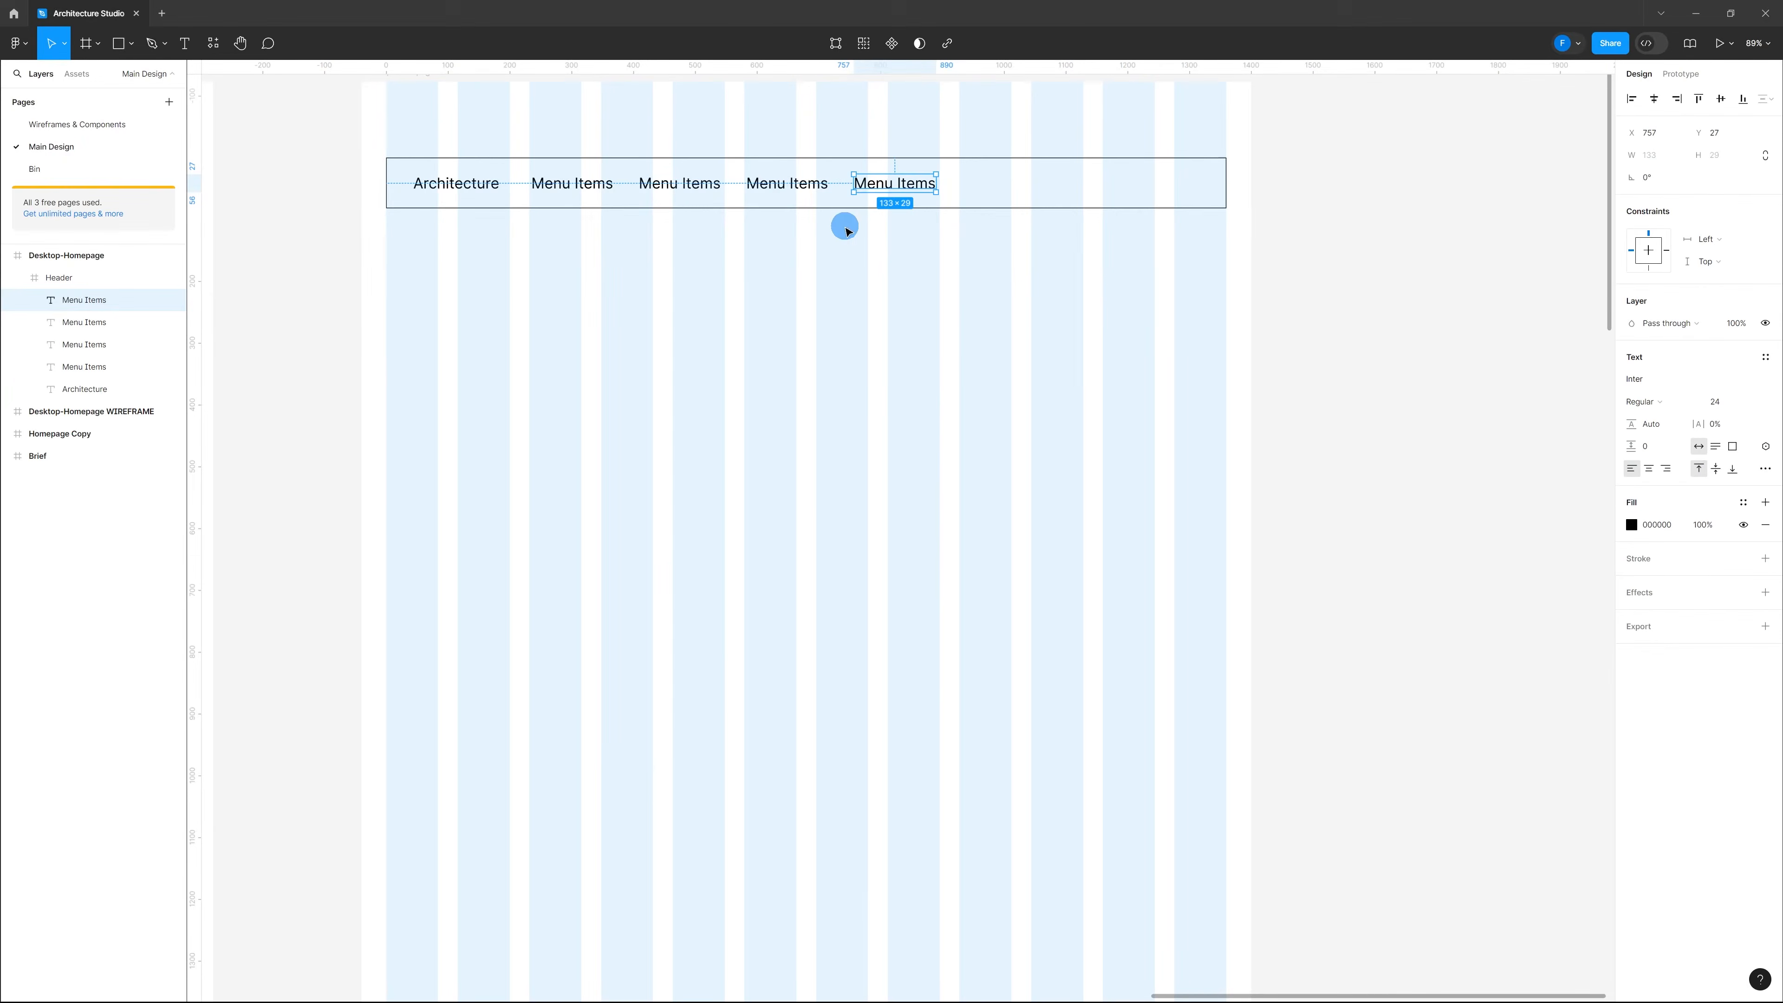
Step: Change the first two menu item texts in the Header to "Work" and "Services"
click(598, 188)
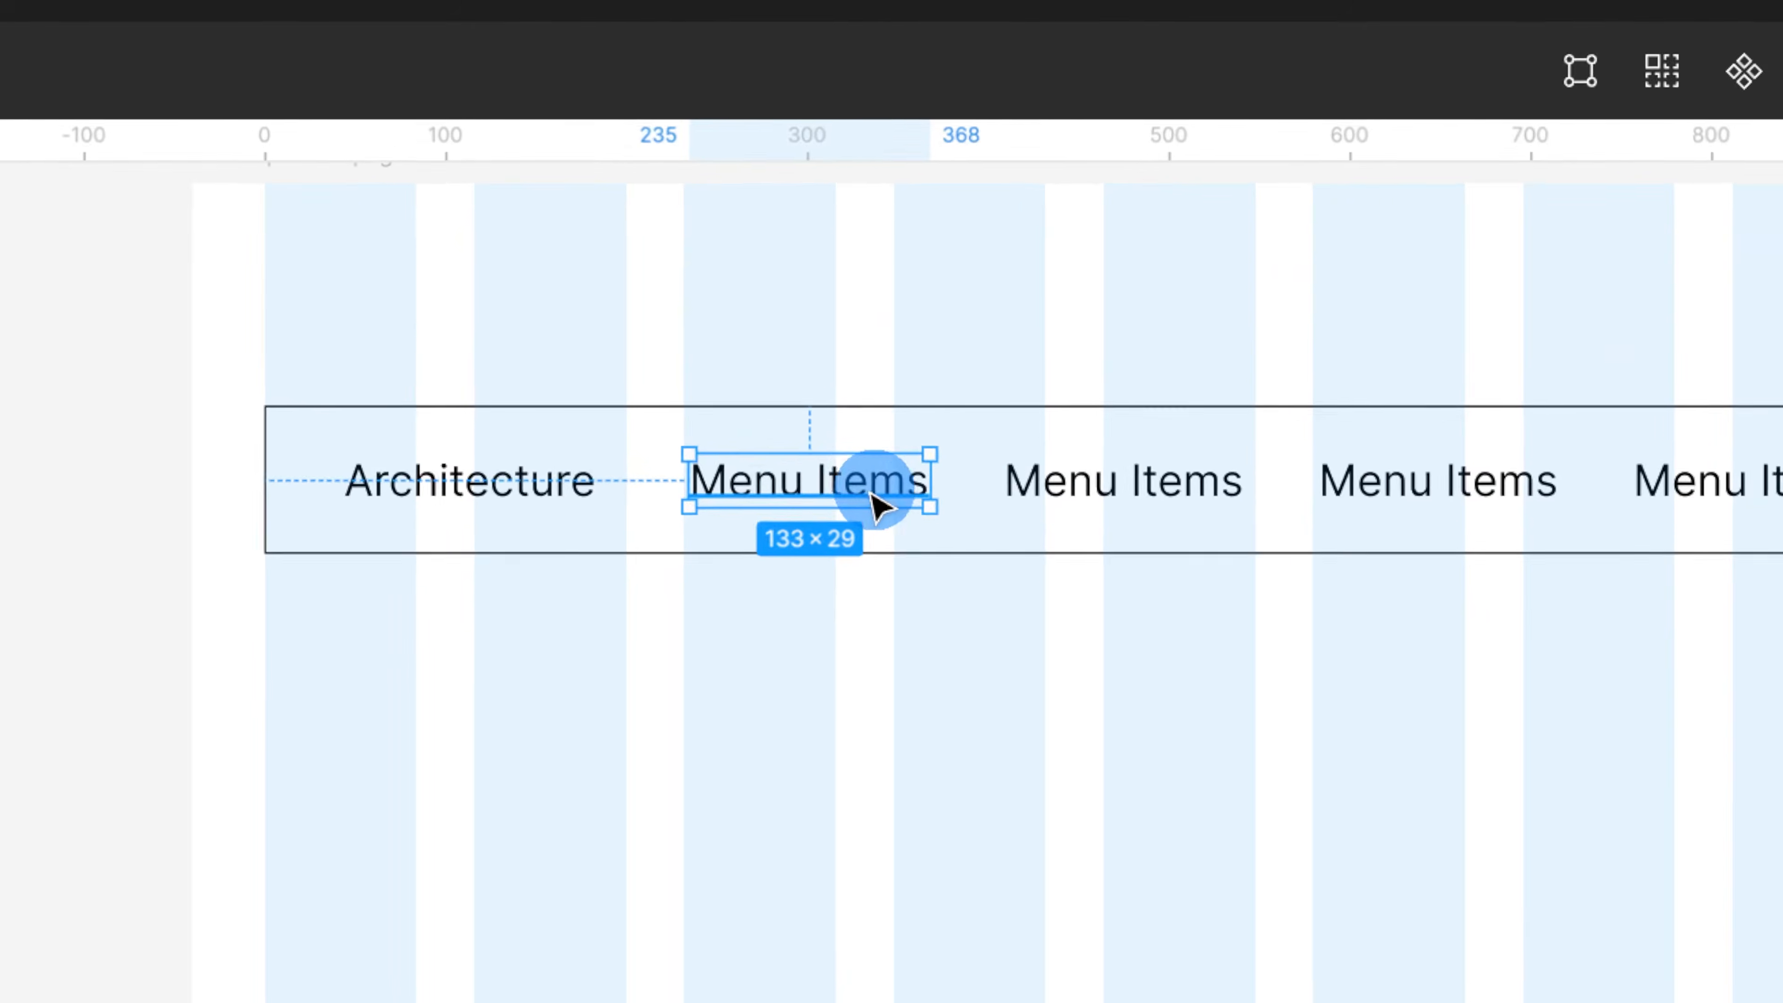
double_click(593, 190)
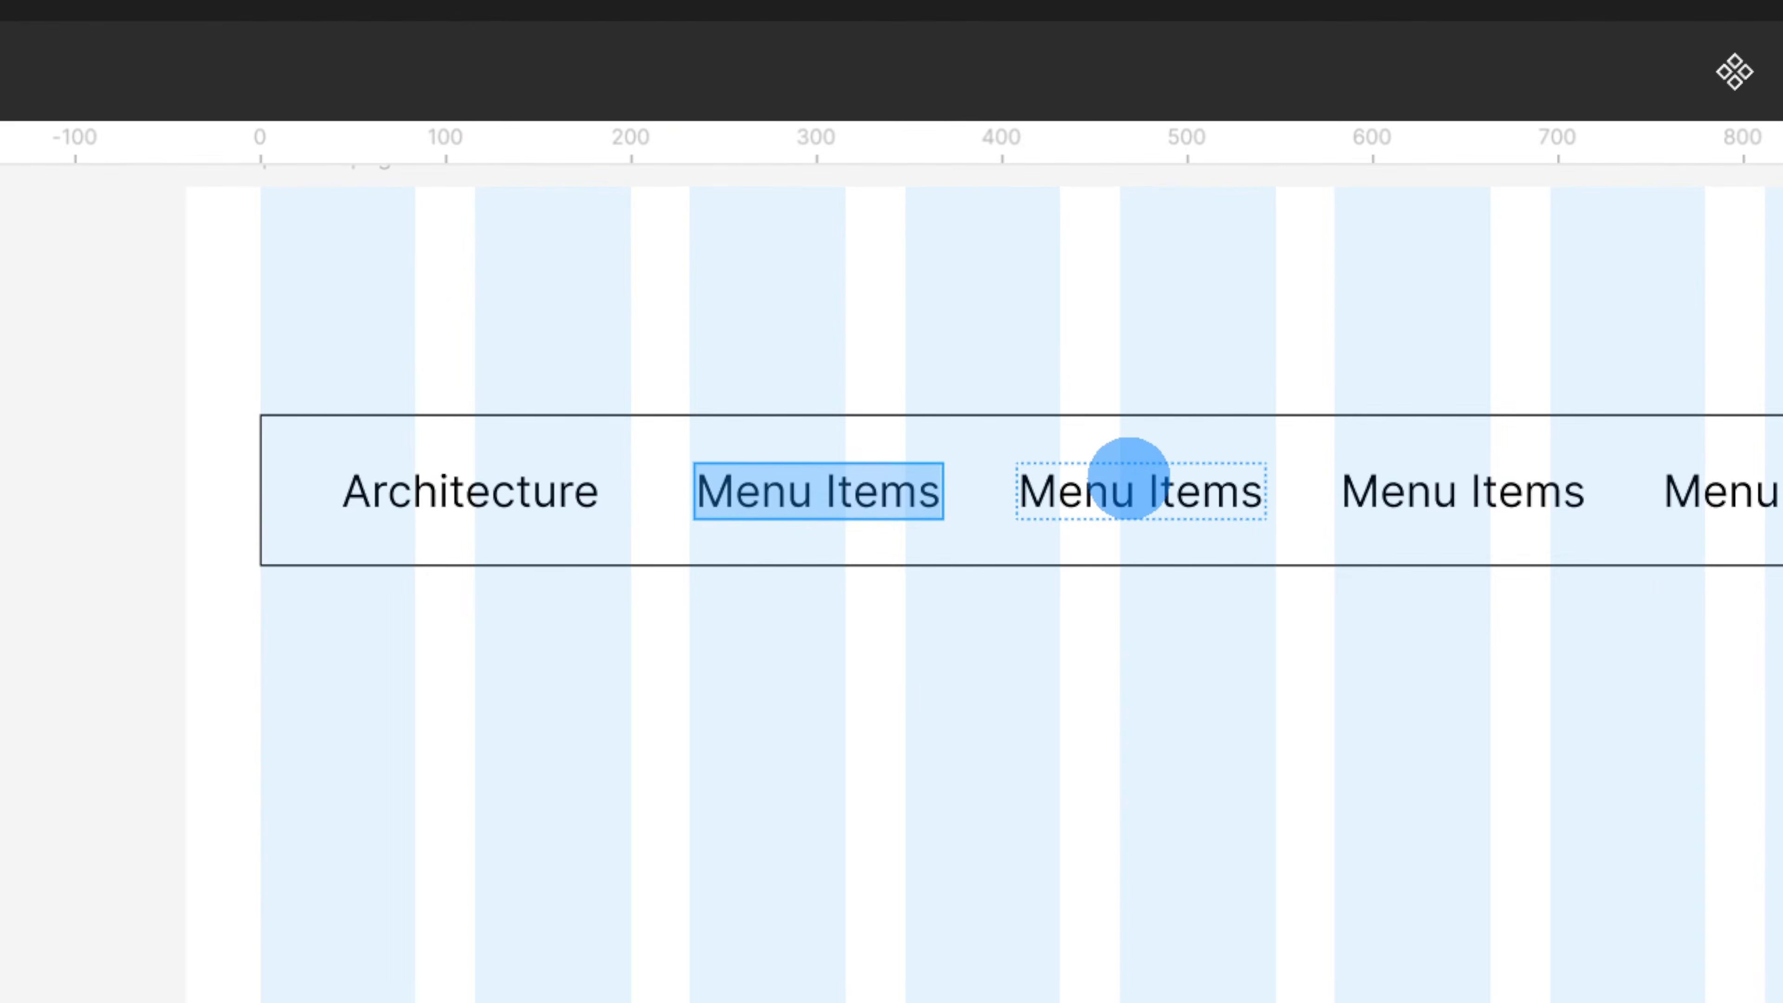
text(Work)
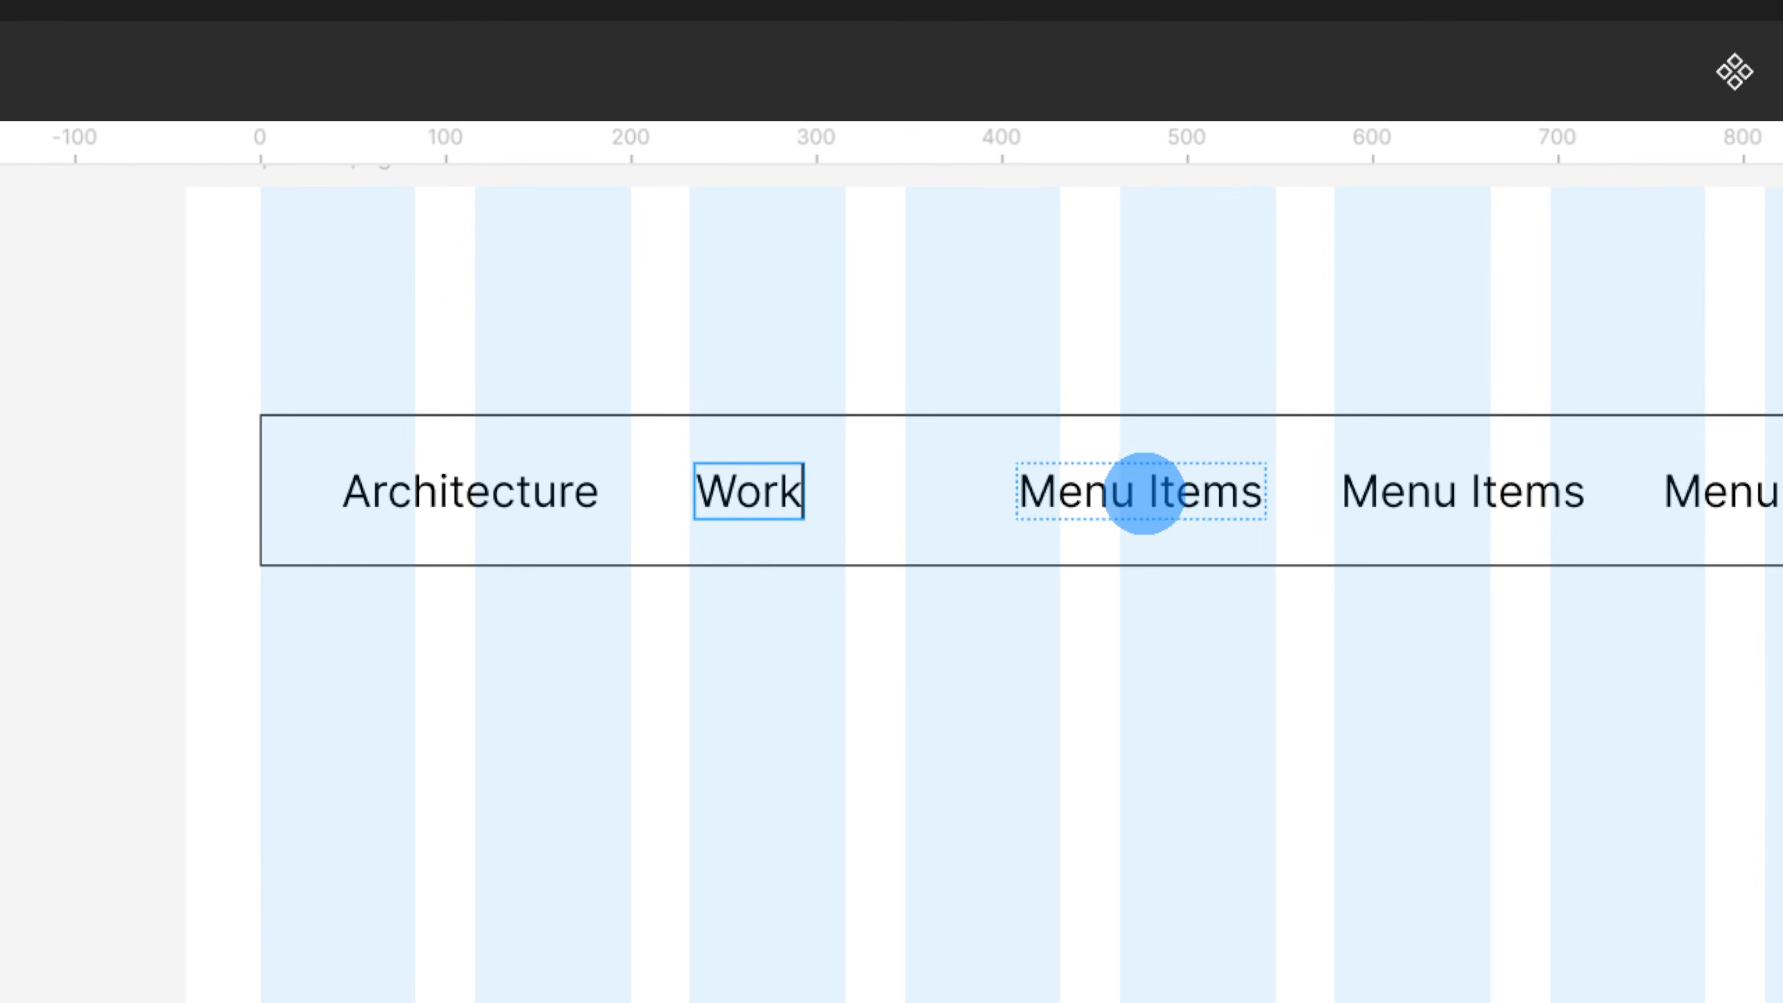
click(1148, 492)
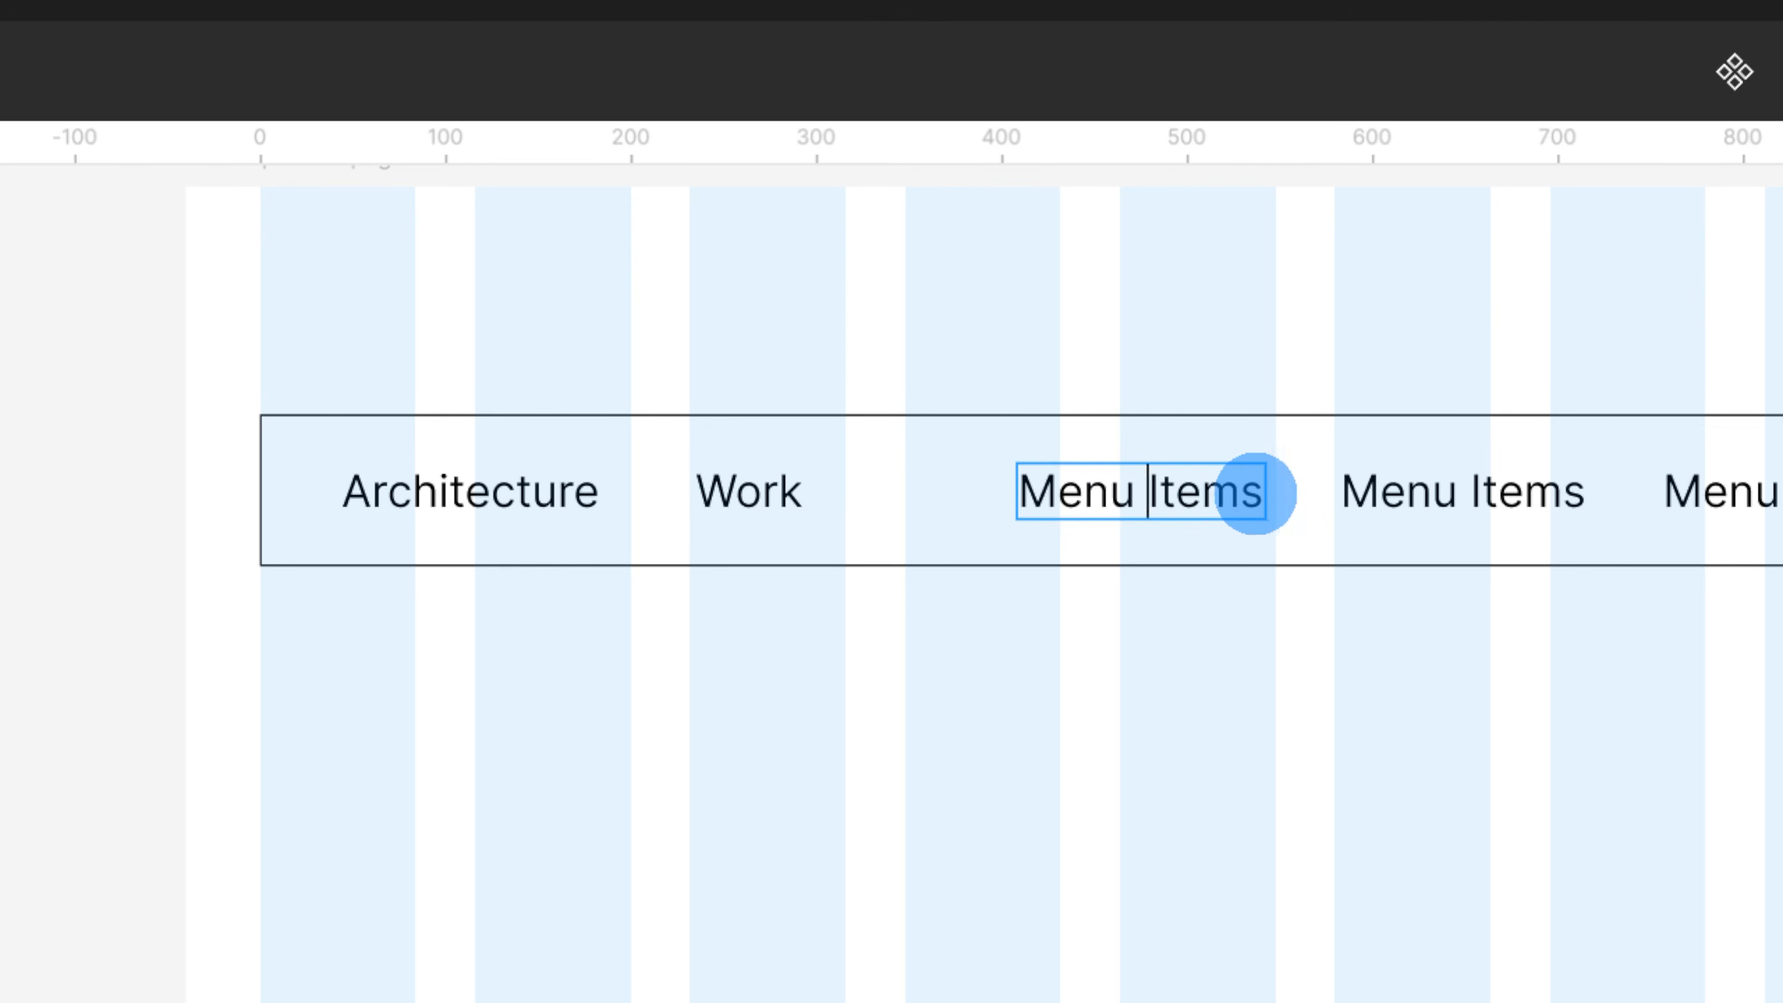
drag(1255, 493, 973, 488)
text(Serv)
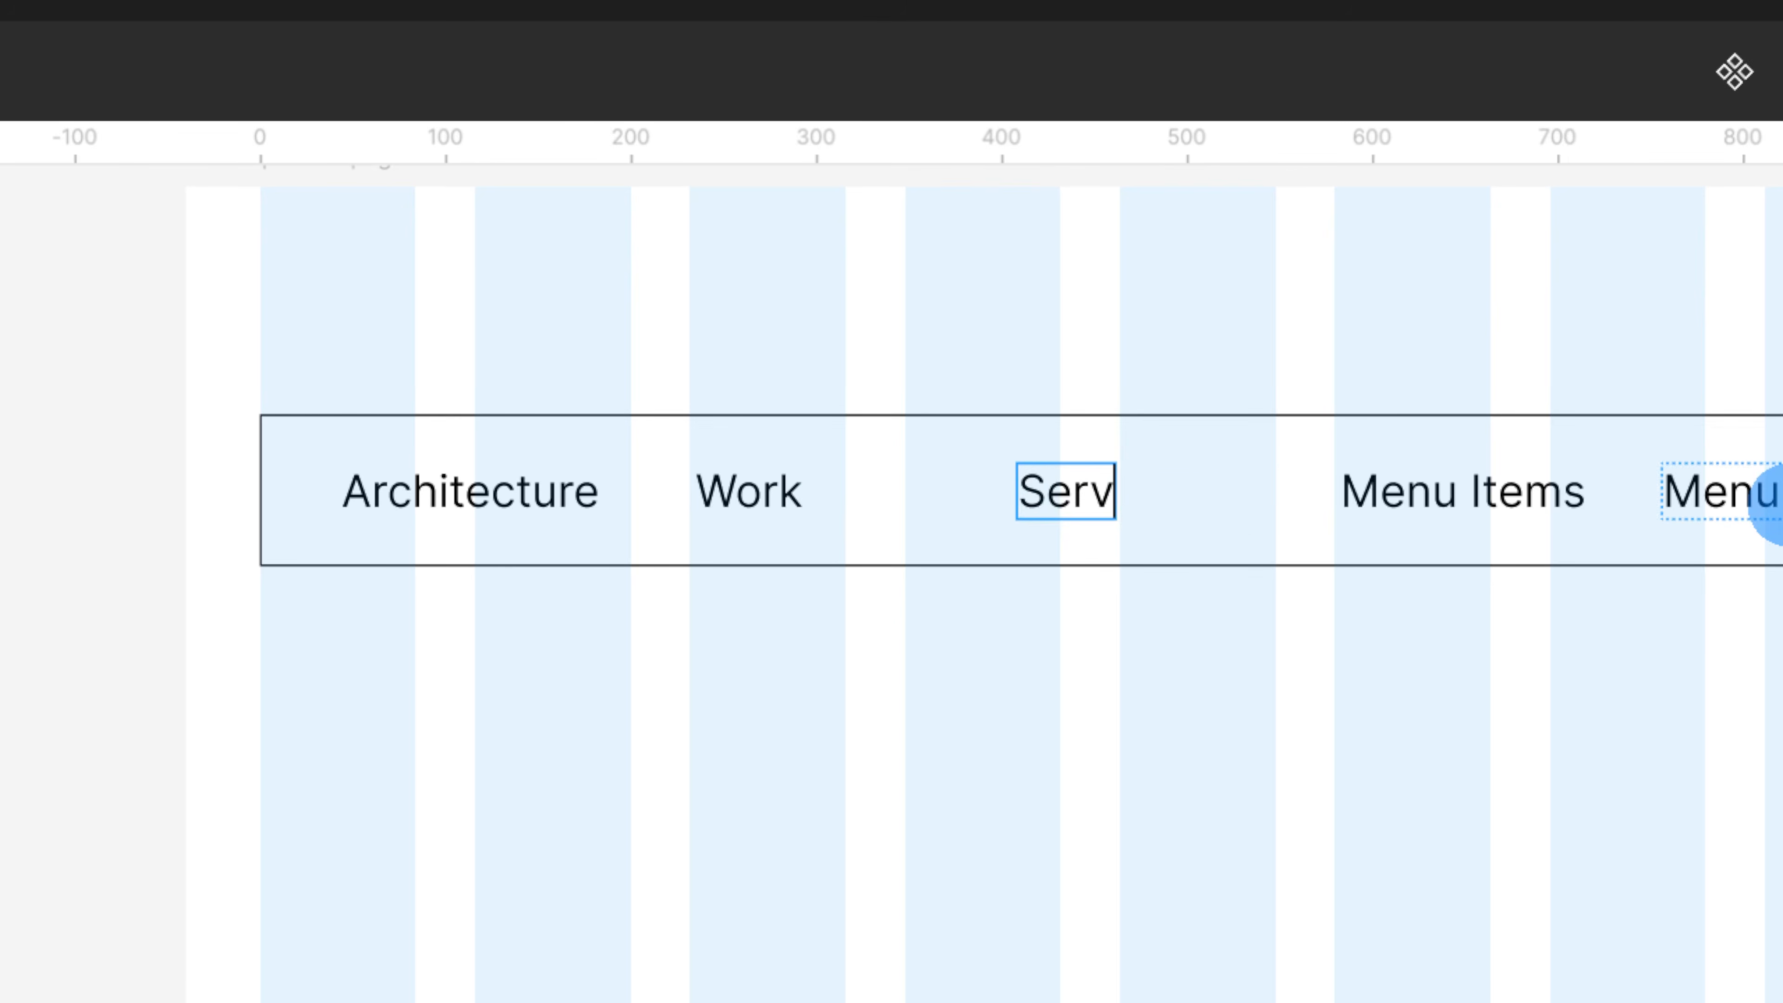
text(ices)
Step: Change the third and fourth menu item texts in the Header to "About Us" and "Contact"
click(1481, 512)
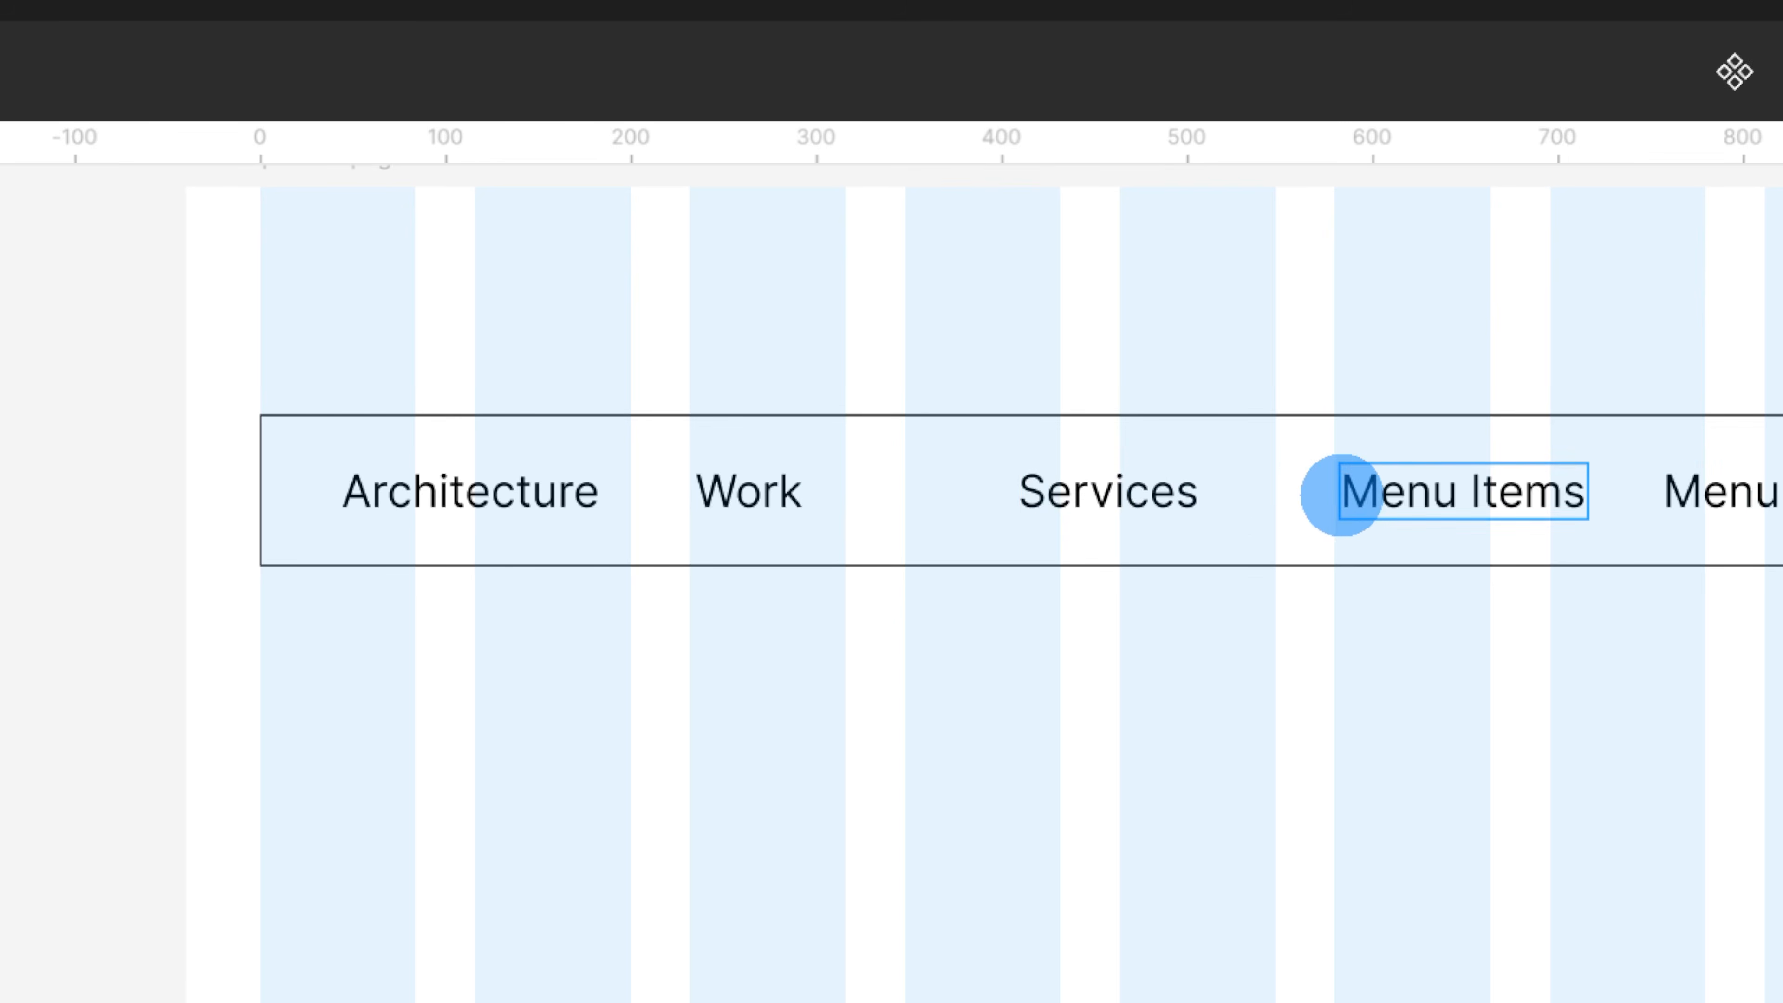
drag(1346, 489, 1683, 511)
text(About Us)
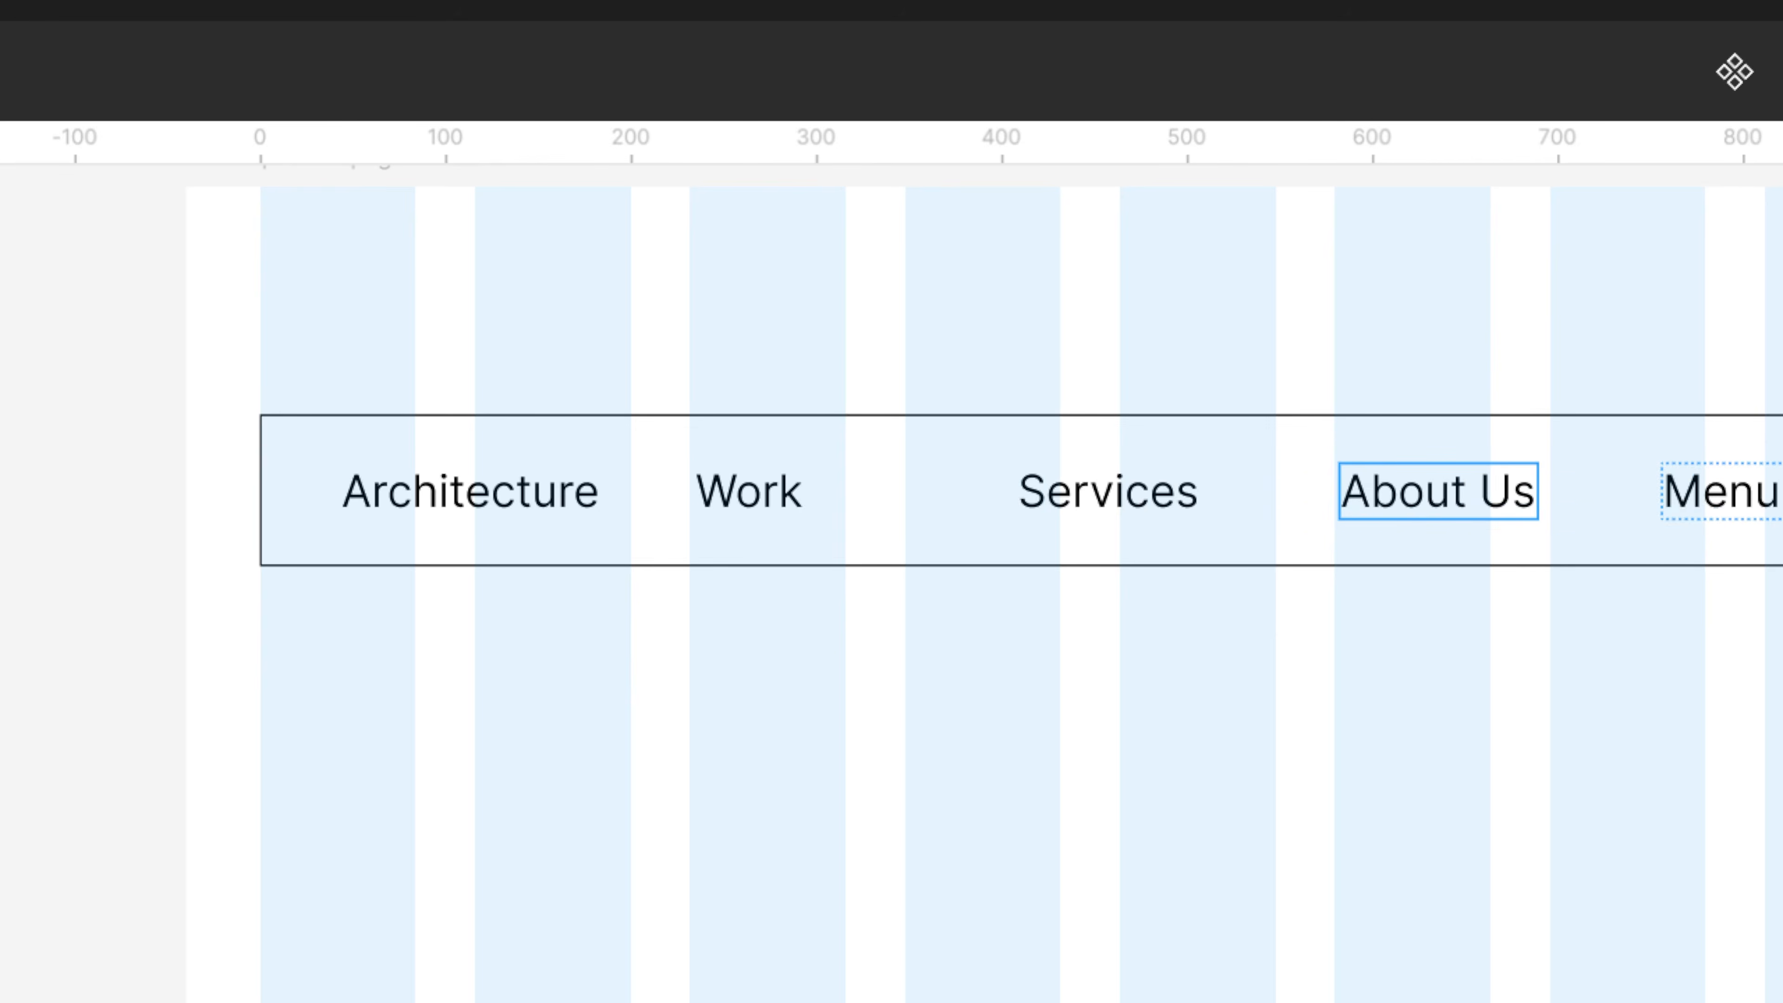
key(Escape)
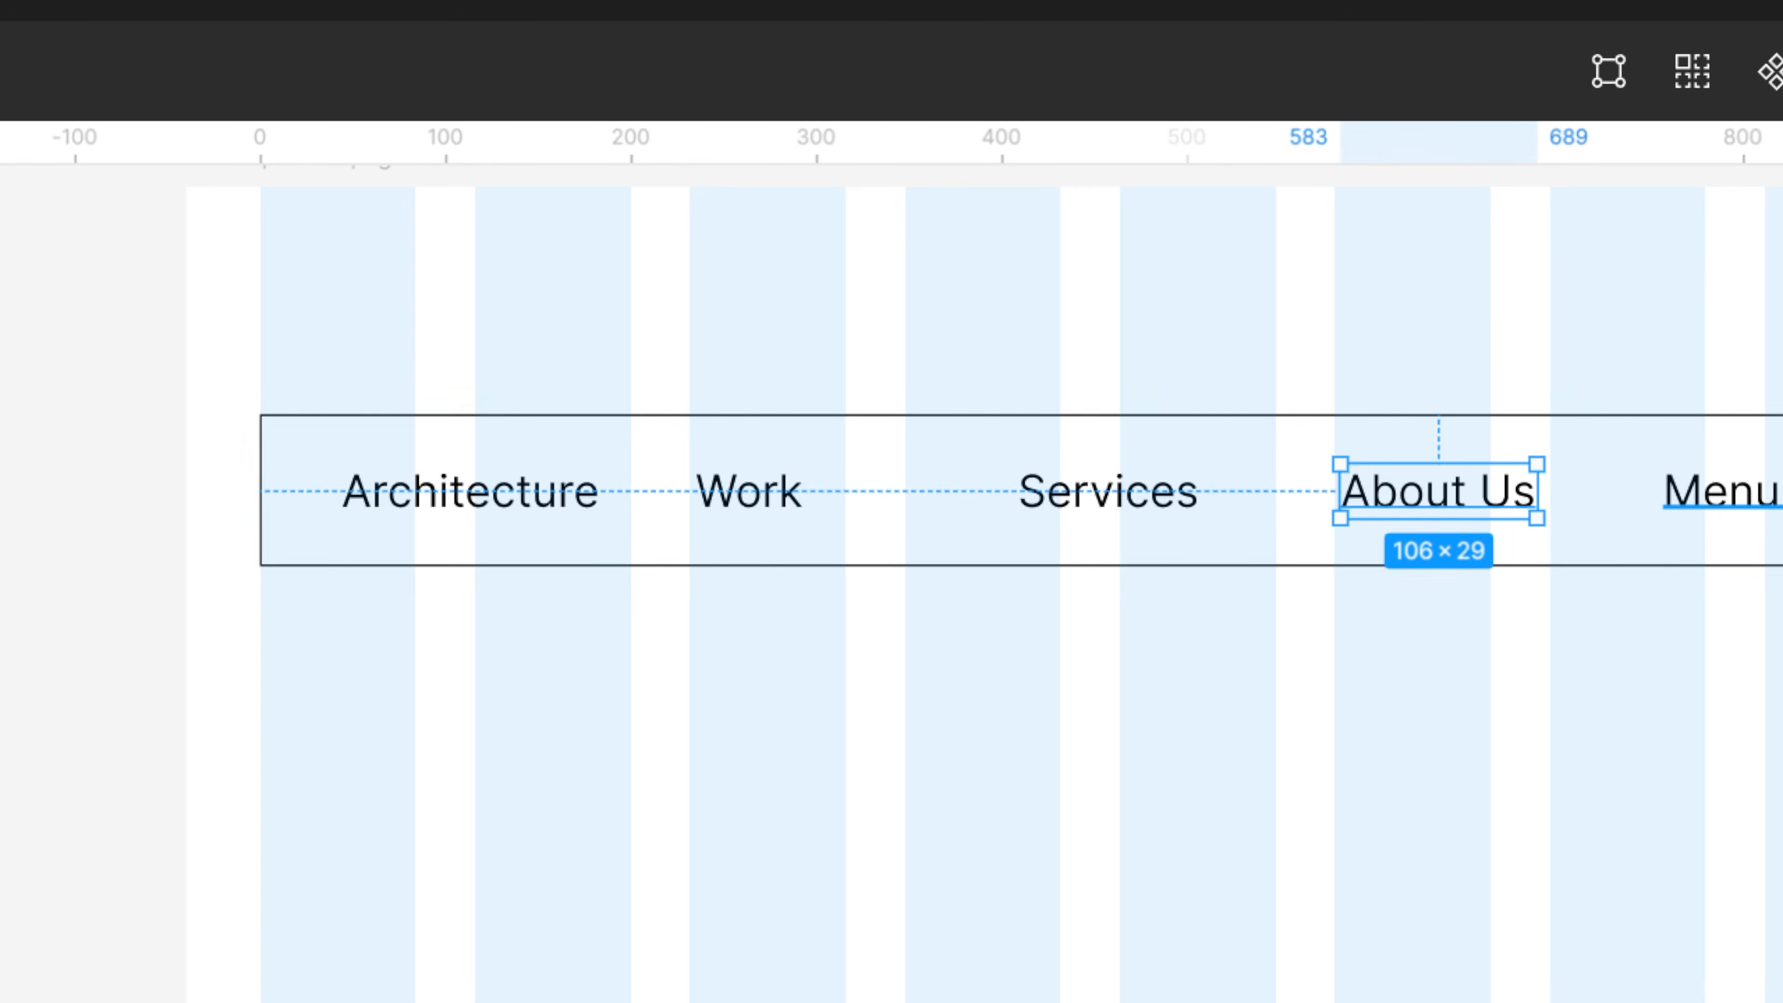
click(1685, 507)
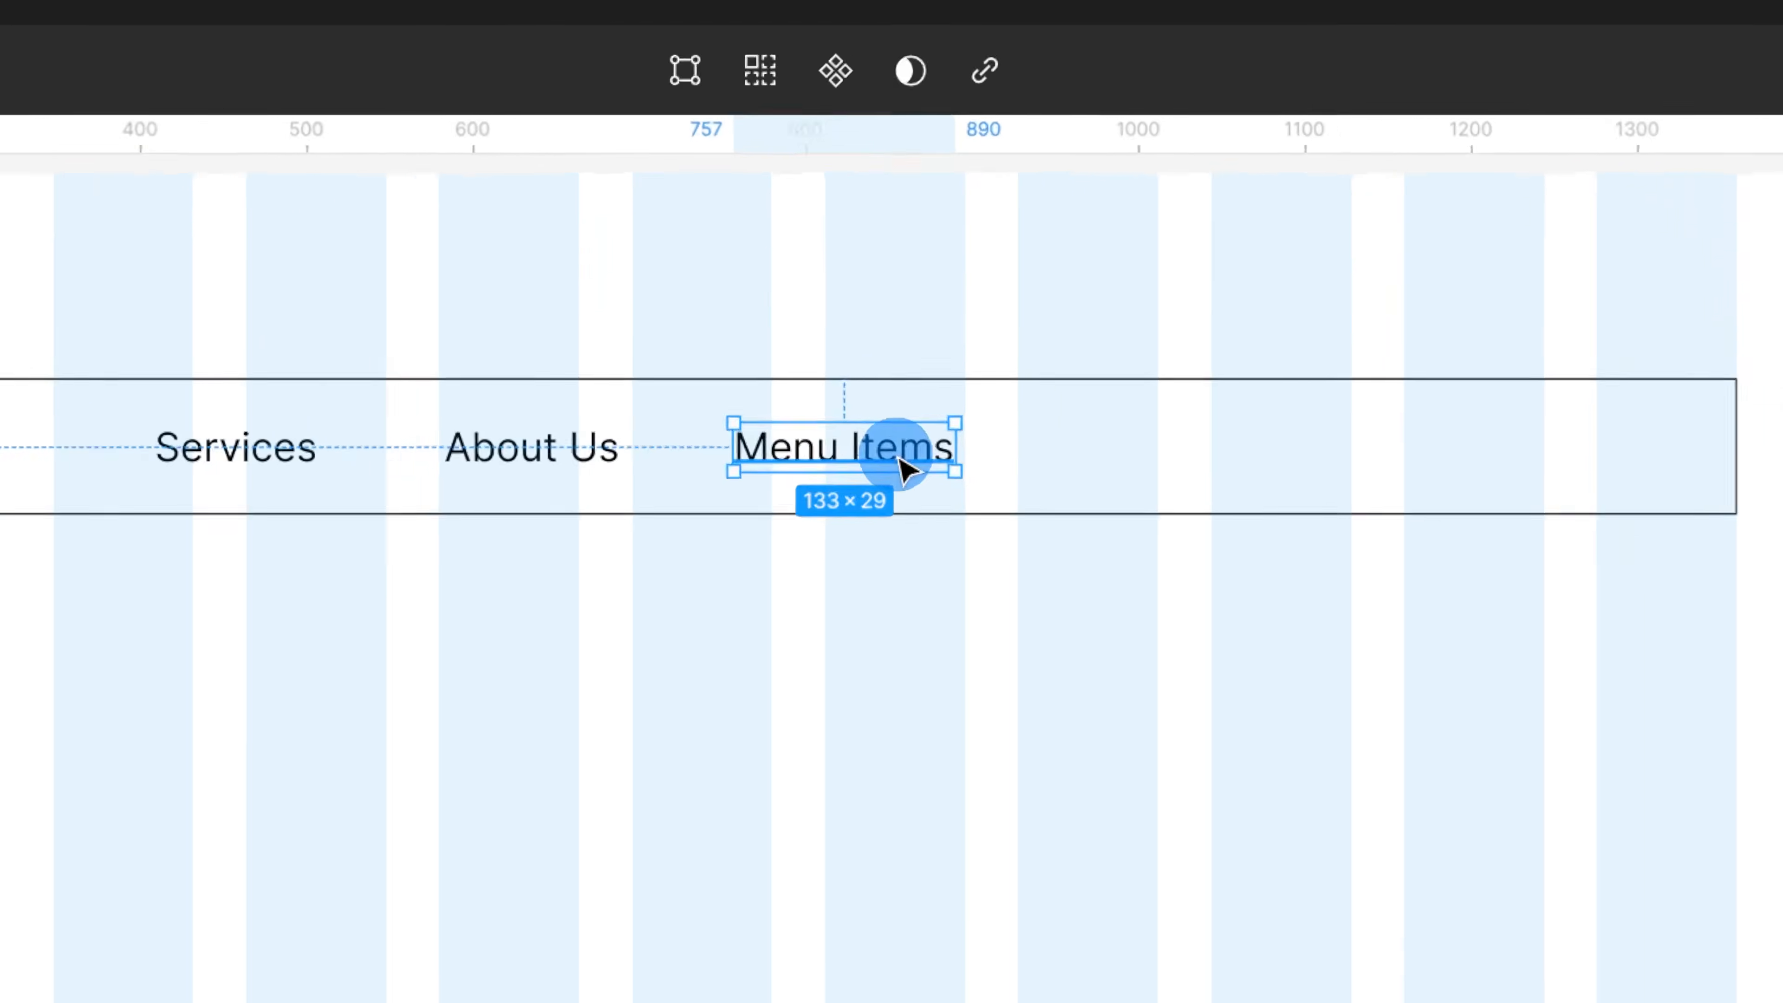
double_click(951, 506)
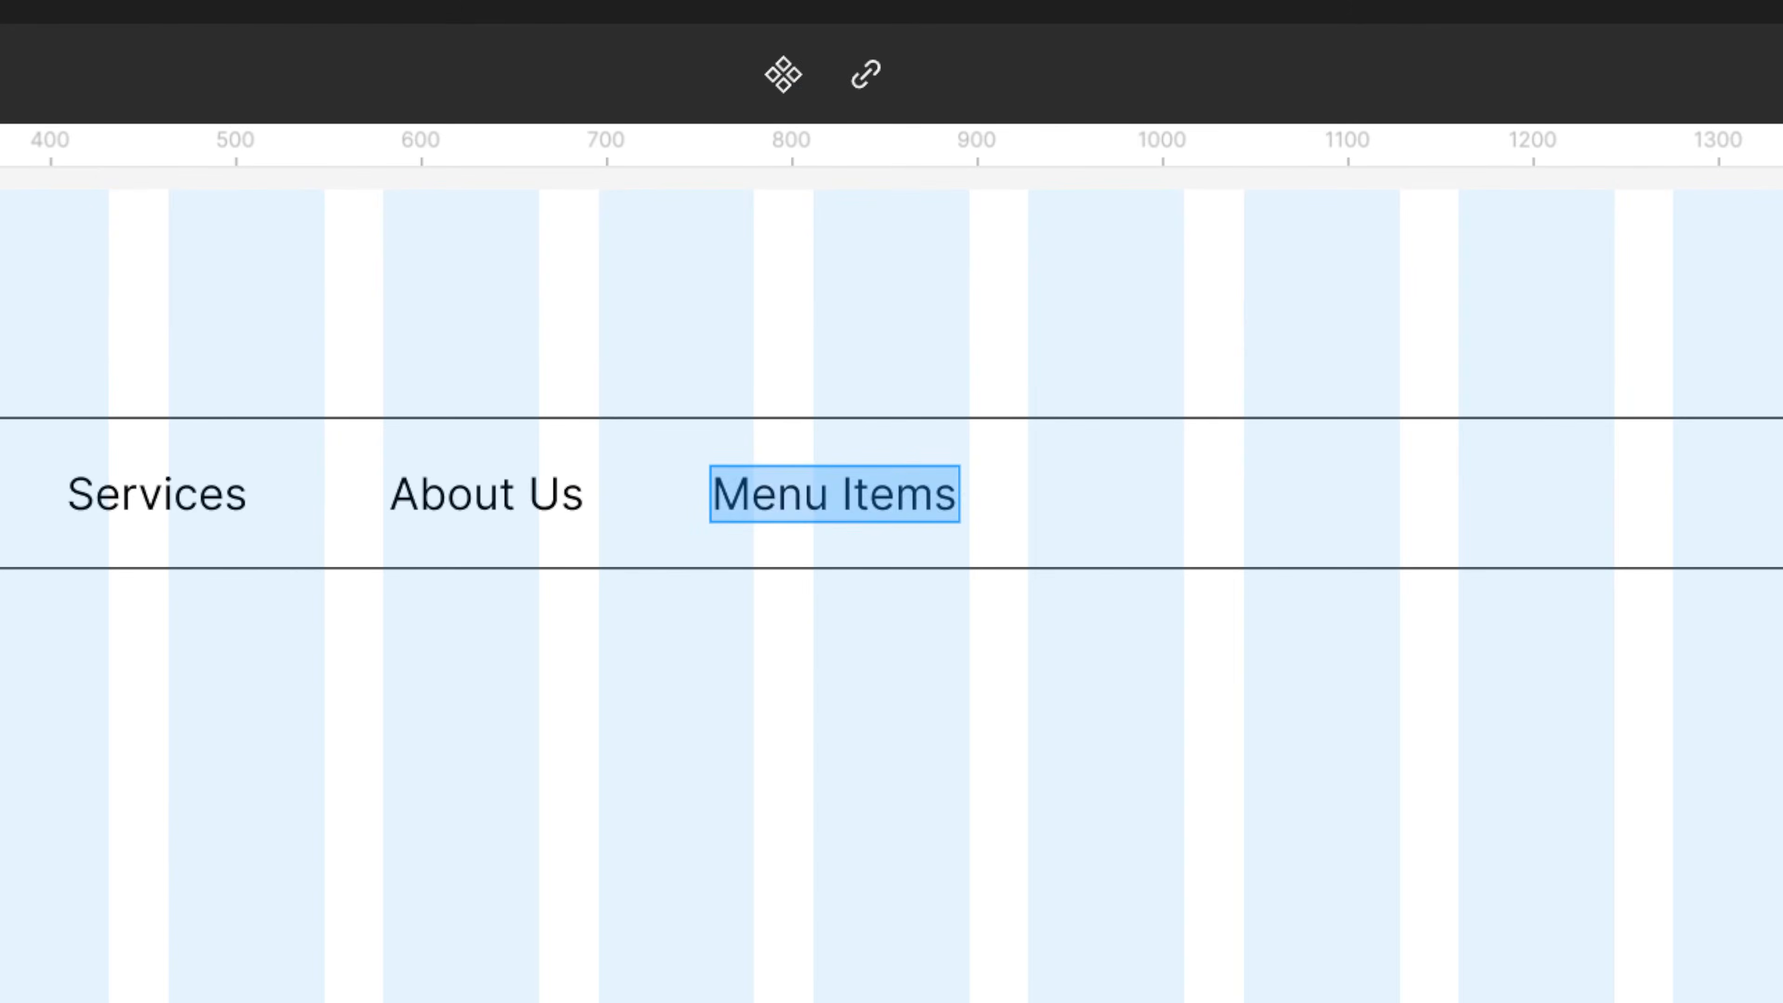
text(Contact)
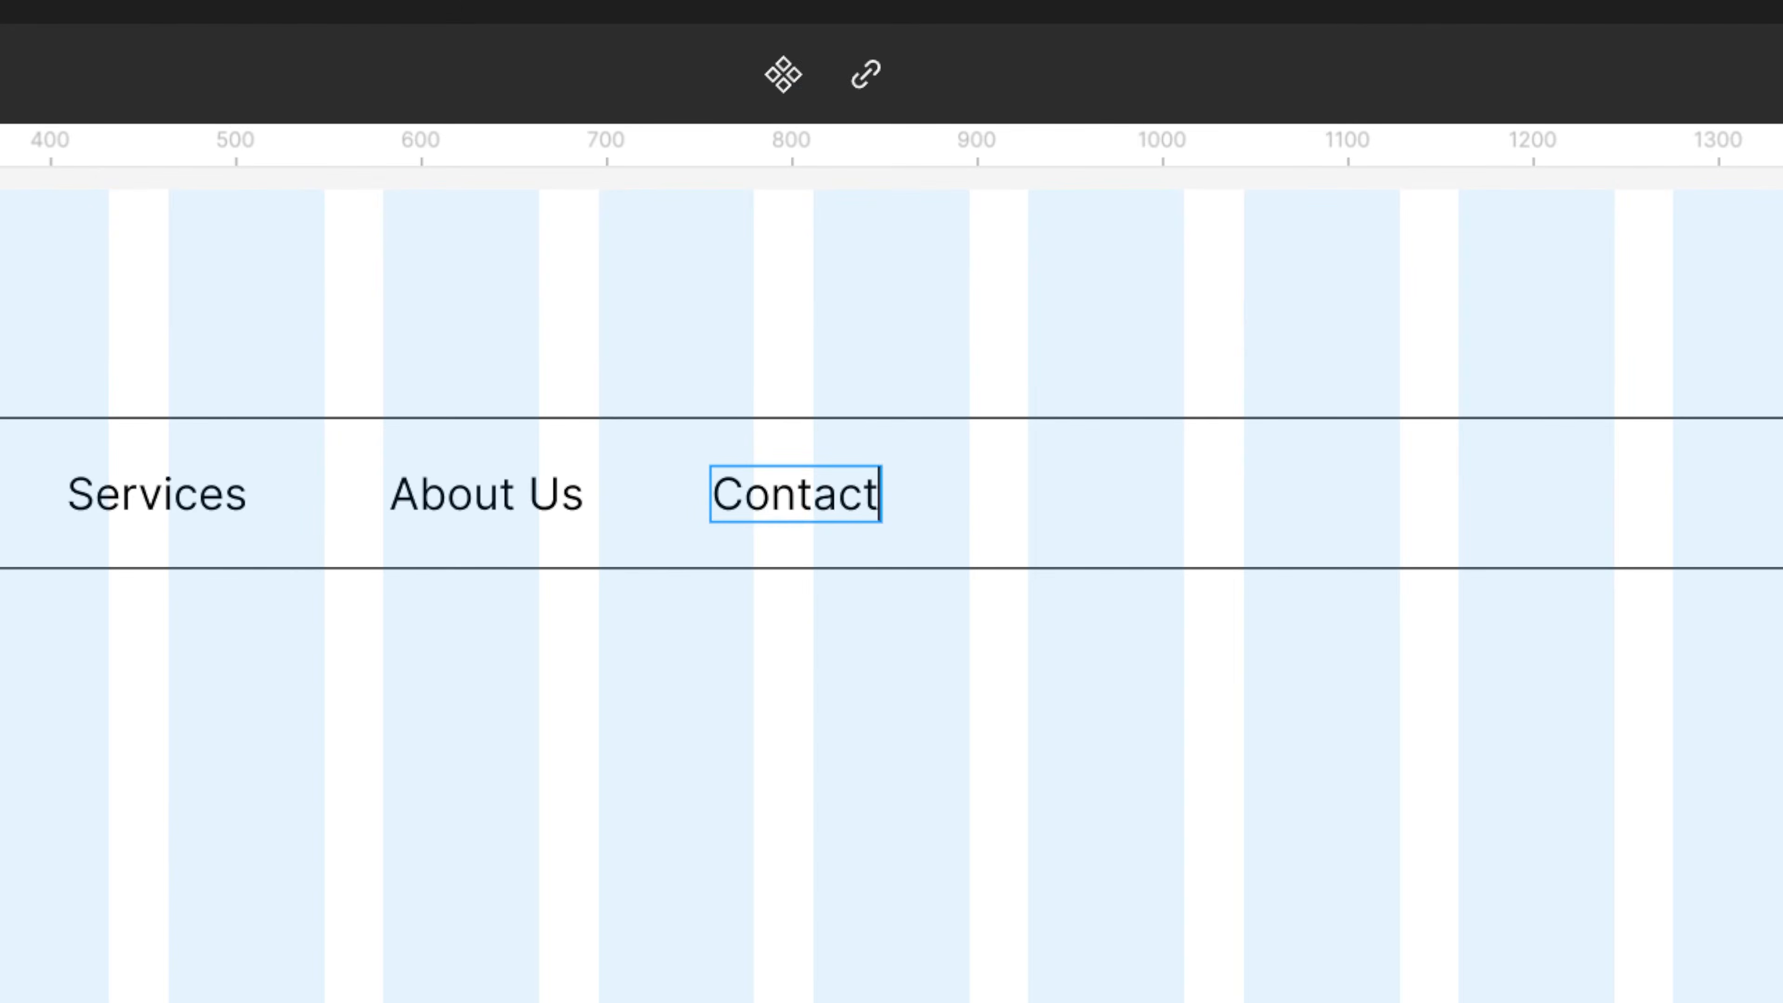
click(1137, 1002)
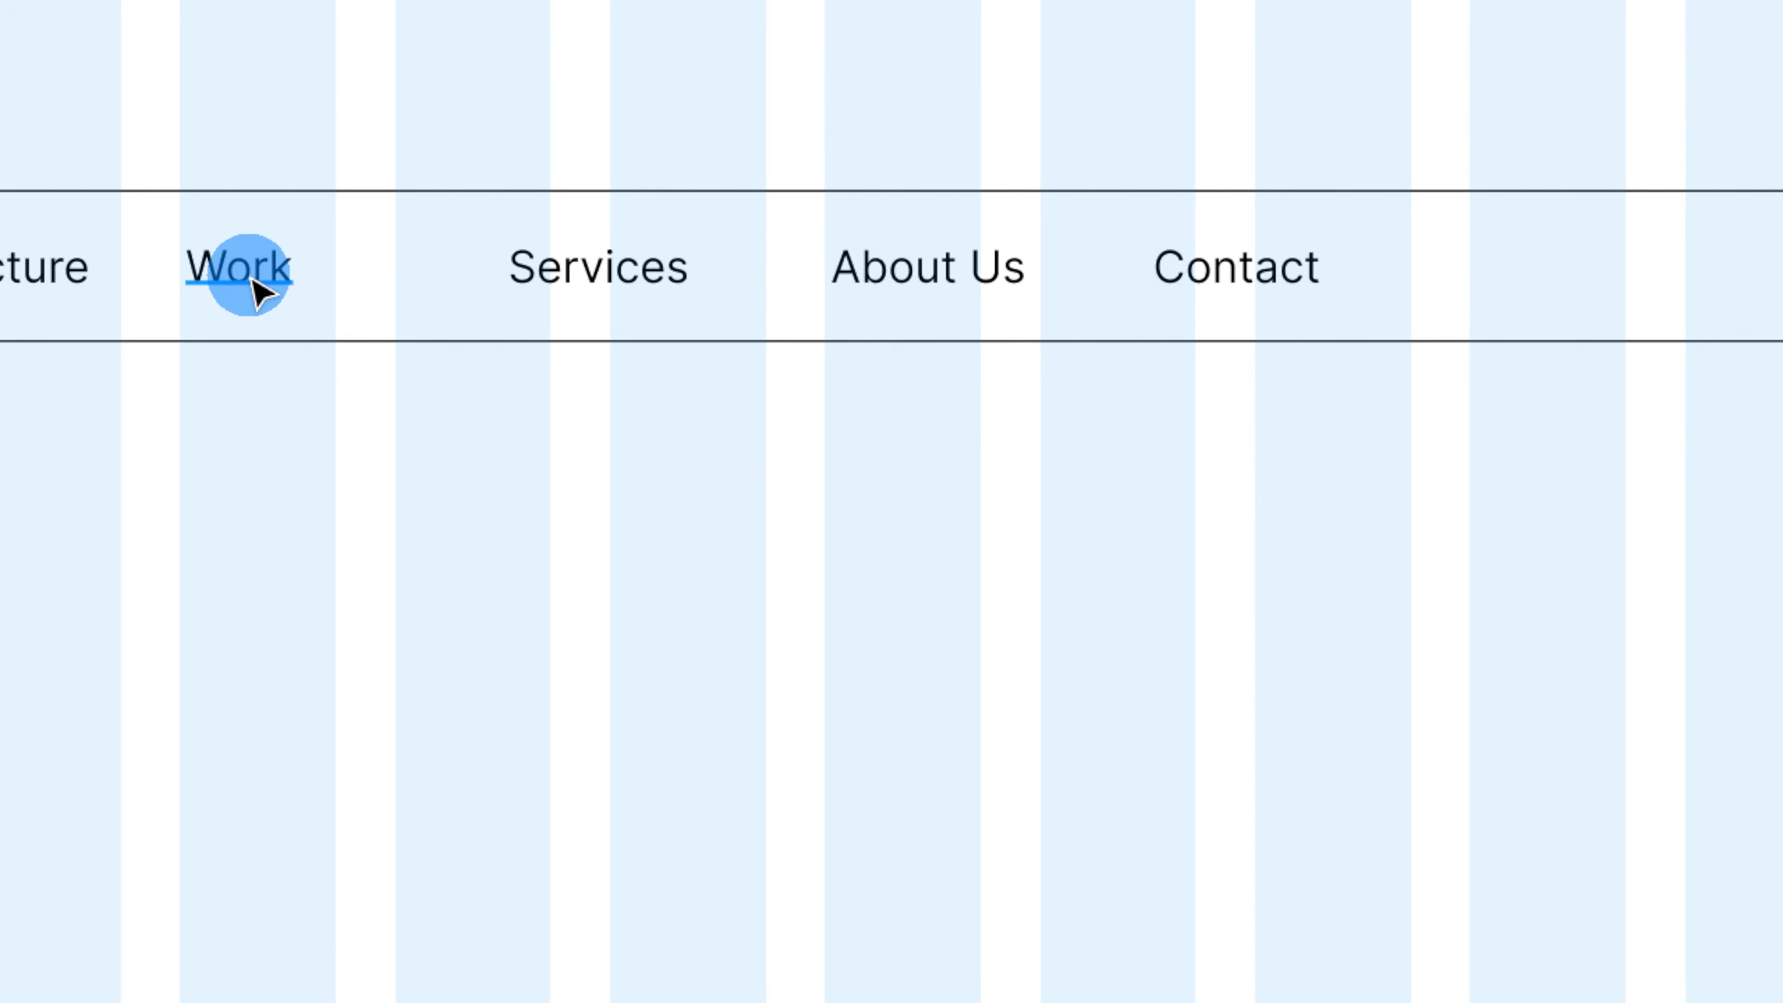
Step: Combine the Work, Services, About Us and Contact texts into one horizontal auto layout frame
click(258, 291)
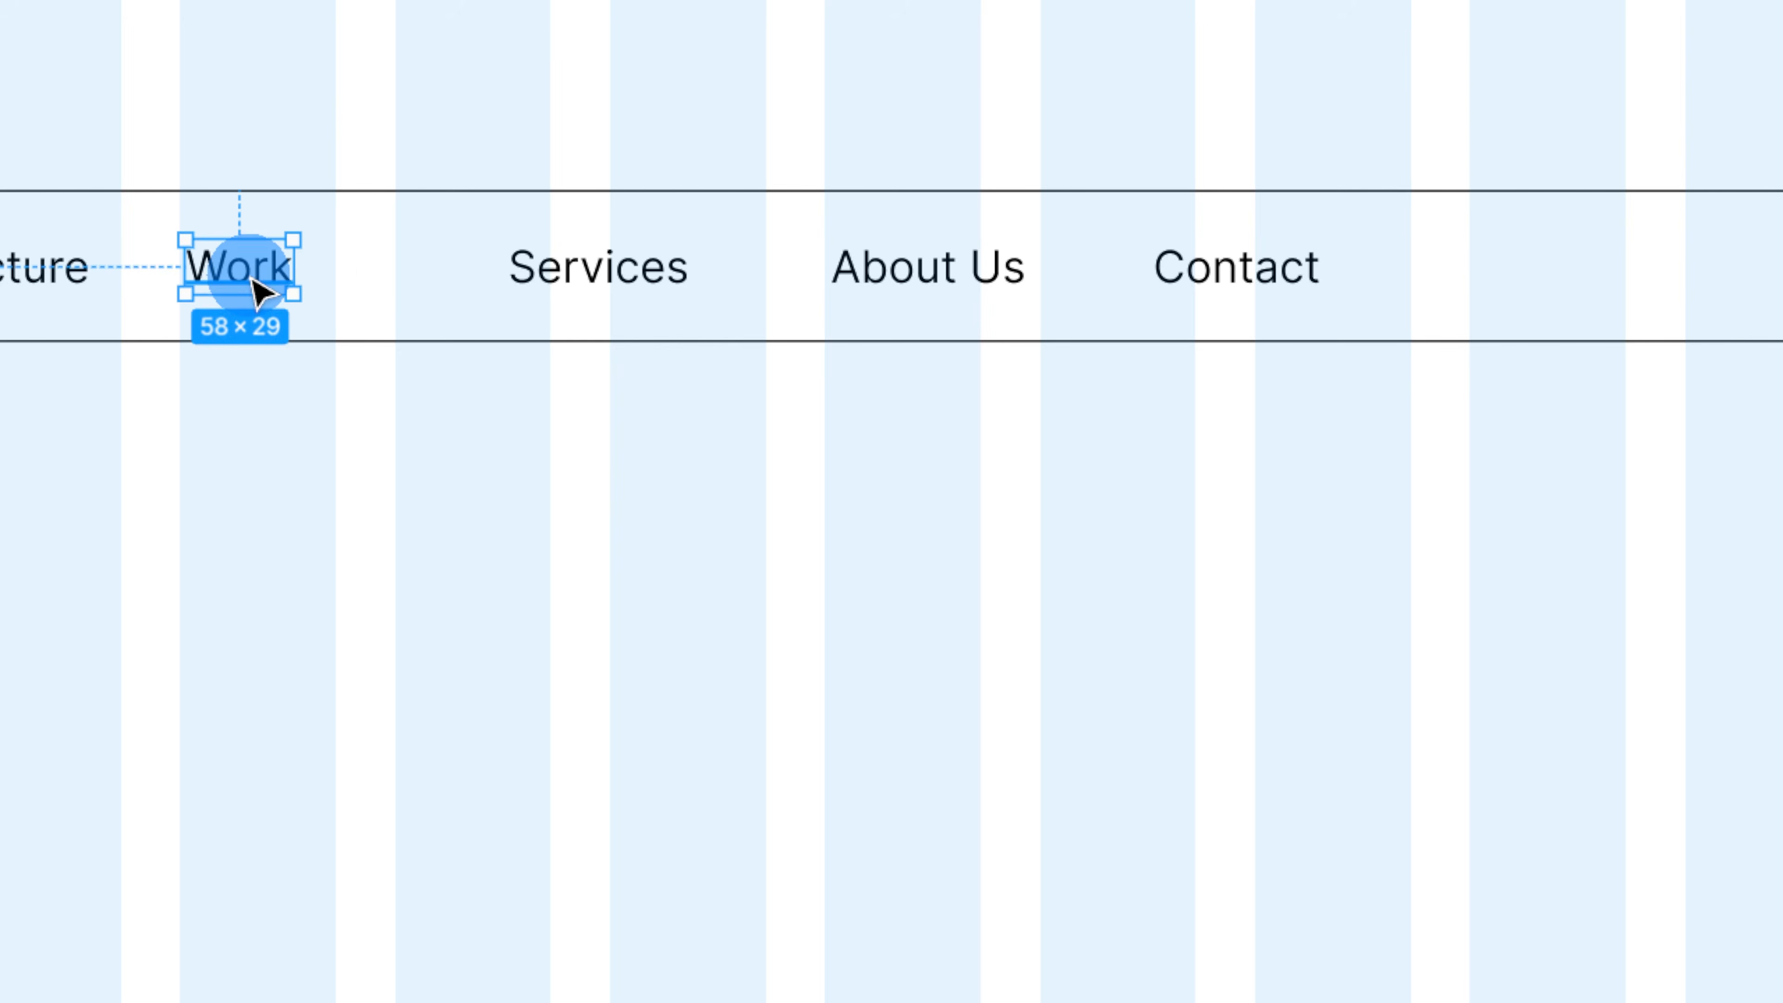
shift+click(593, 286)
shift+click(955, 295)
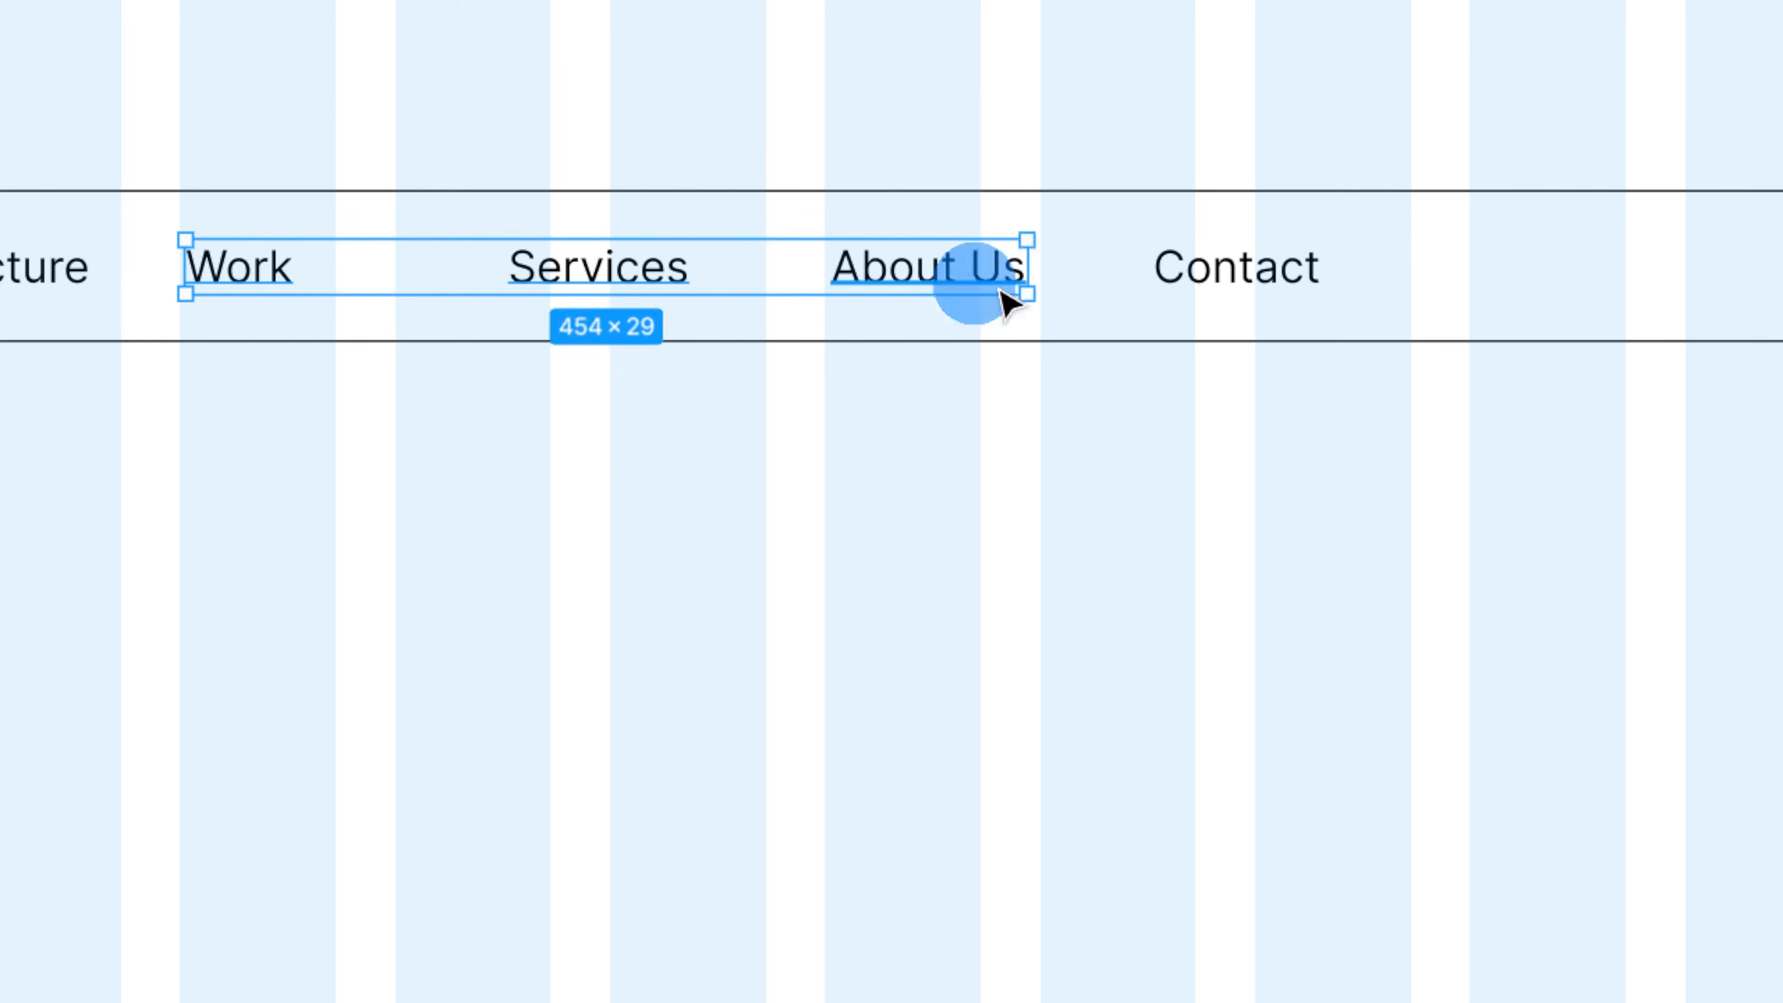
shift+click(1237, 268)
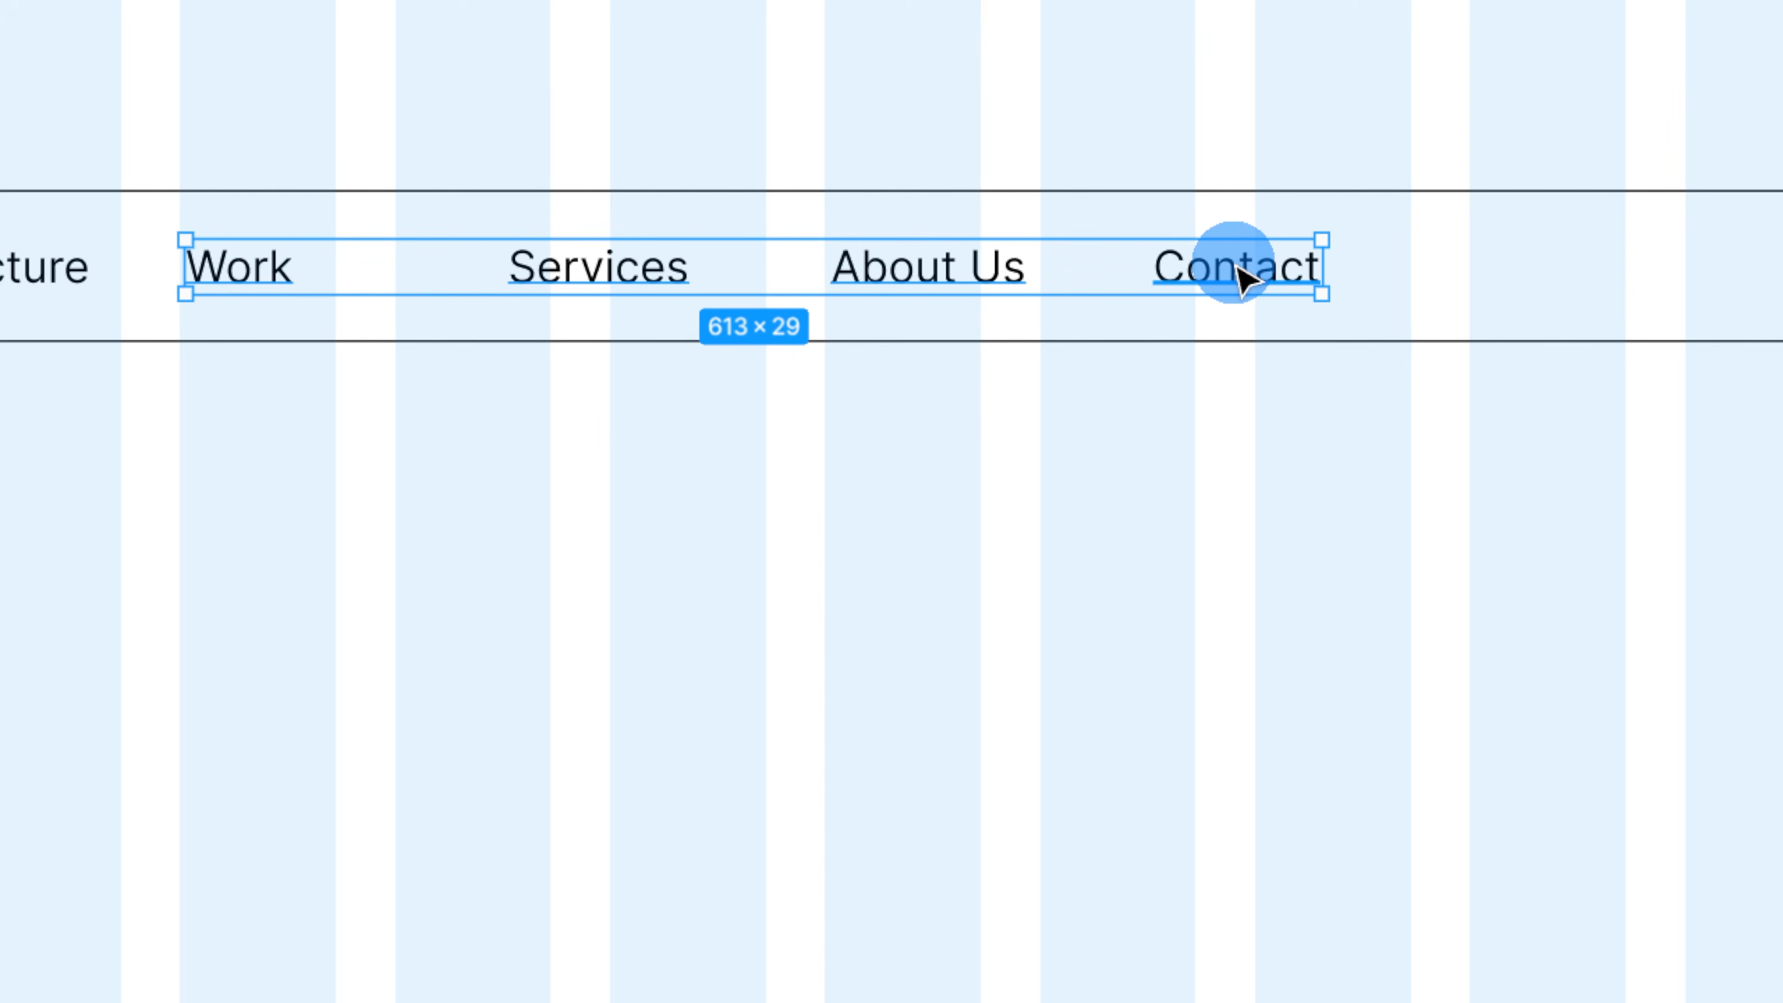
key(shift+a)
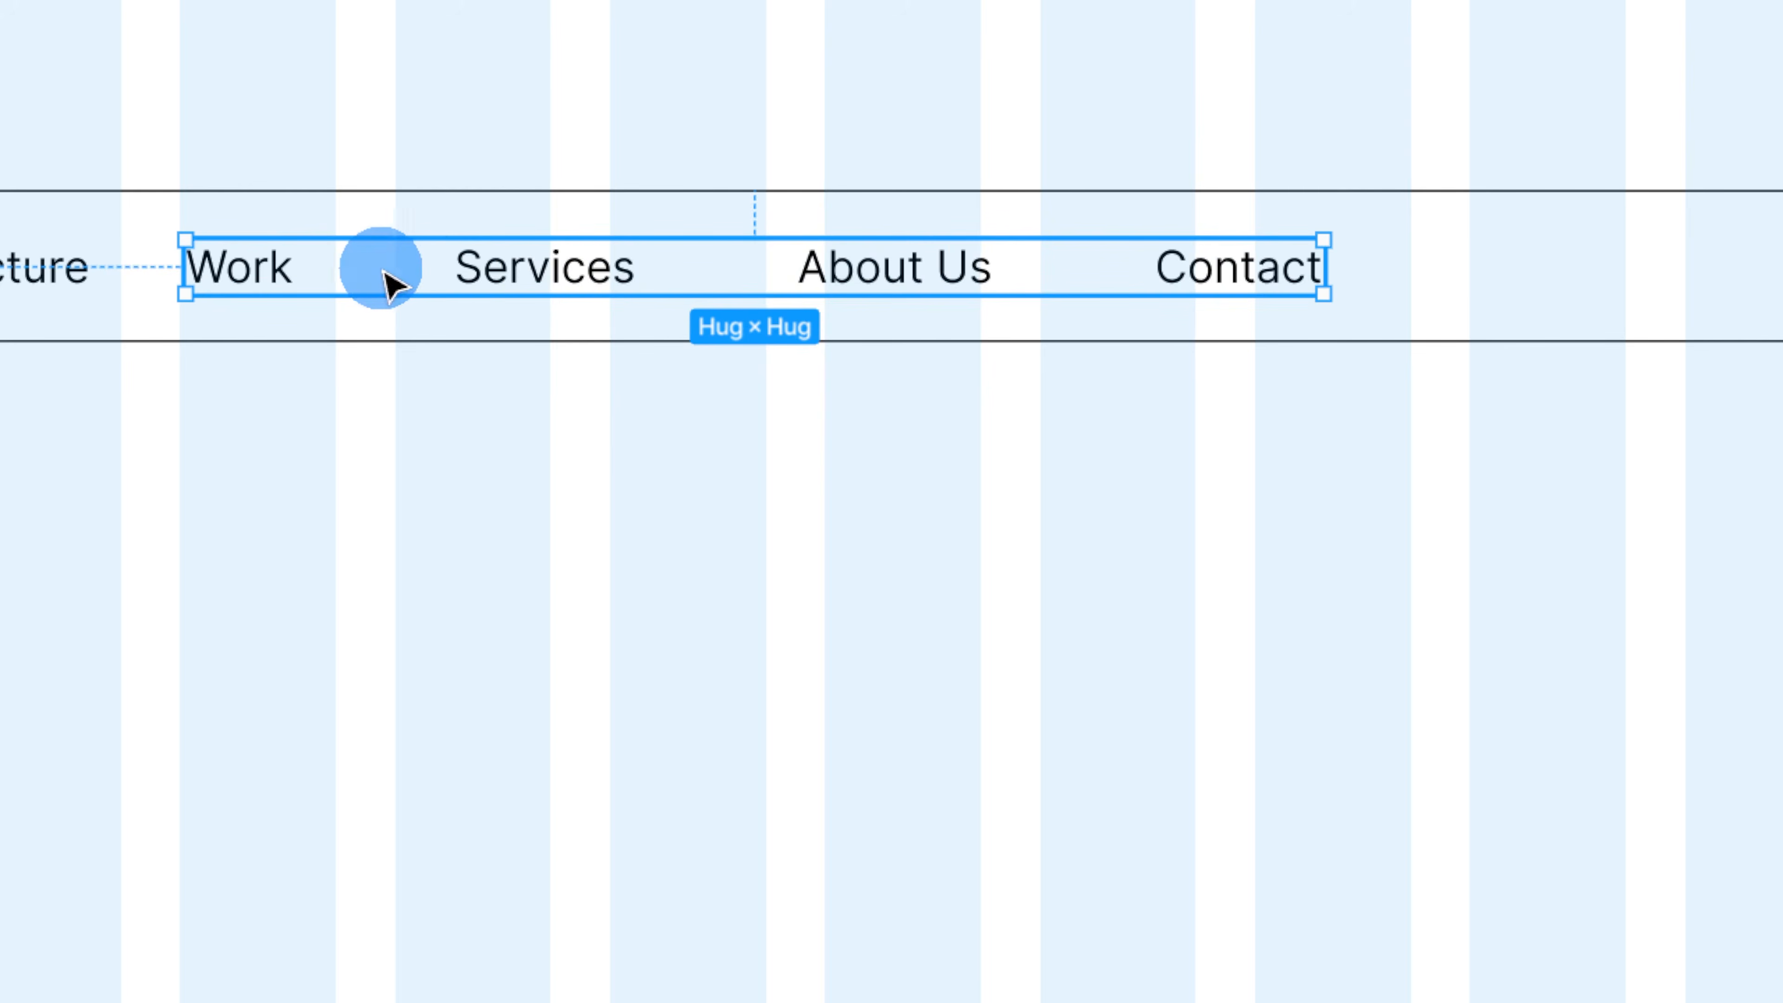
Step: Align the menu auto layout frame to the Header's right edge and the Architecture text to its left edge
drag(384, 273, 486, 288)
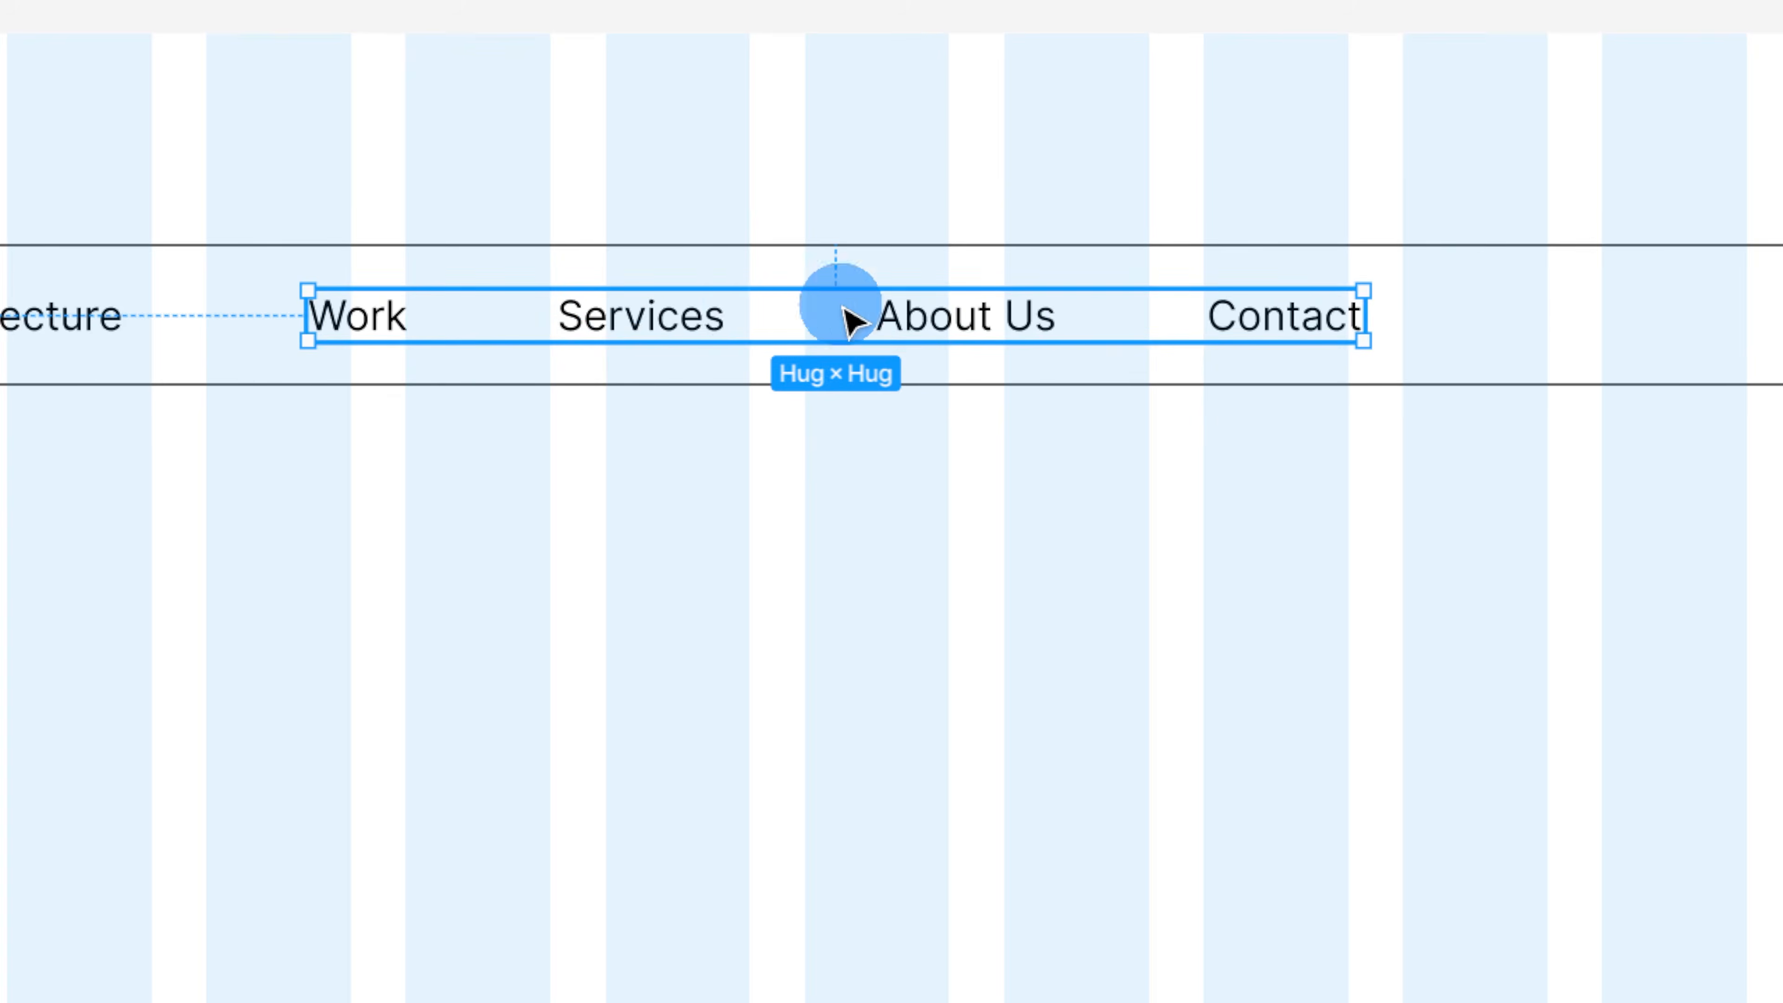
scroll(811, 331, down, 5)
scroll(813, 328, down, 3)
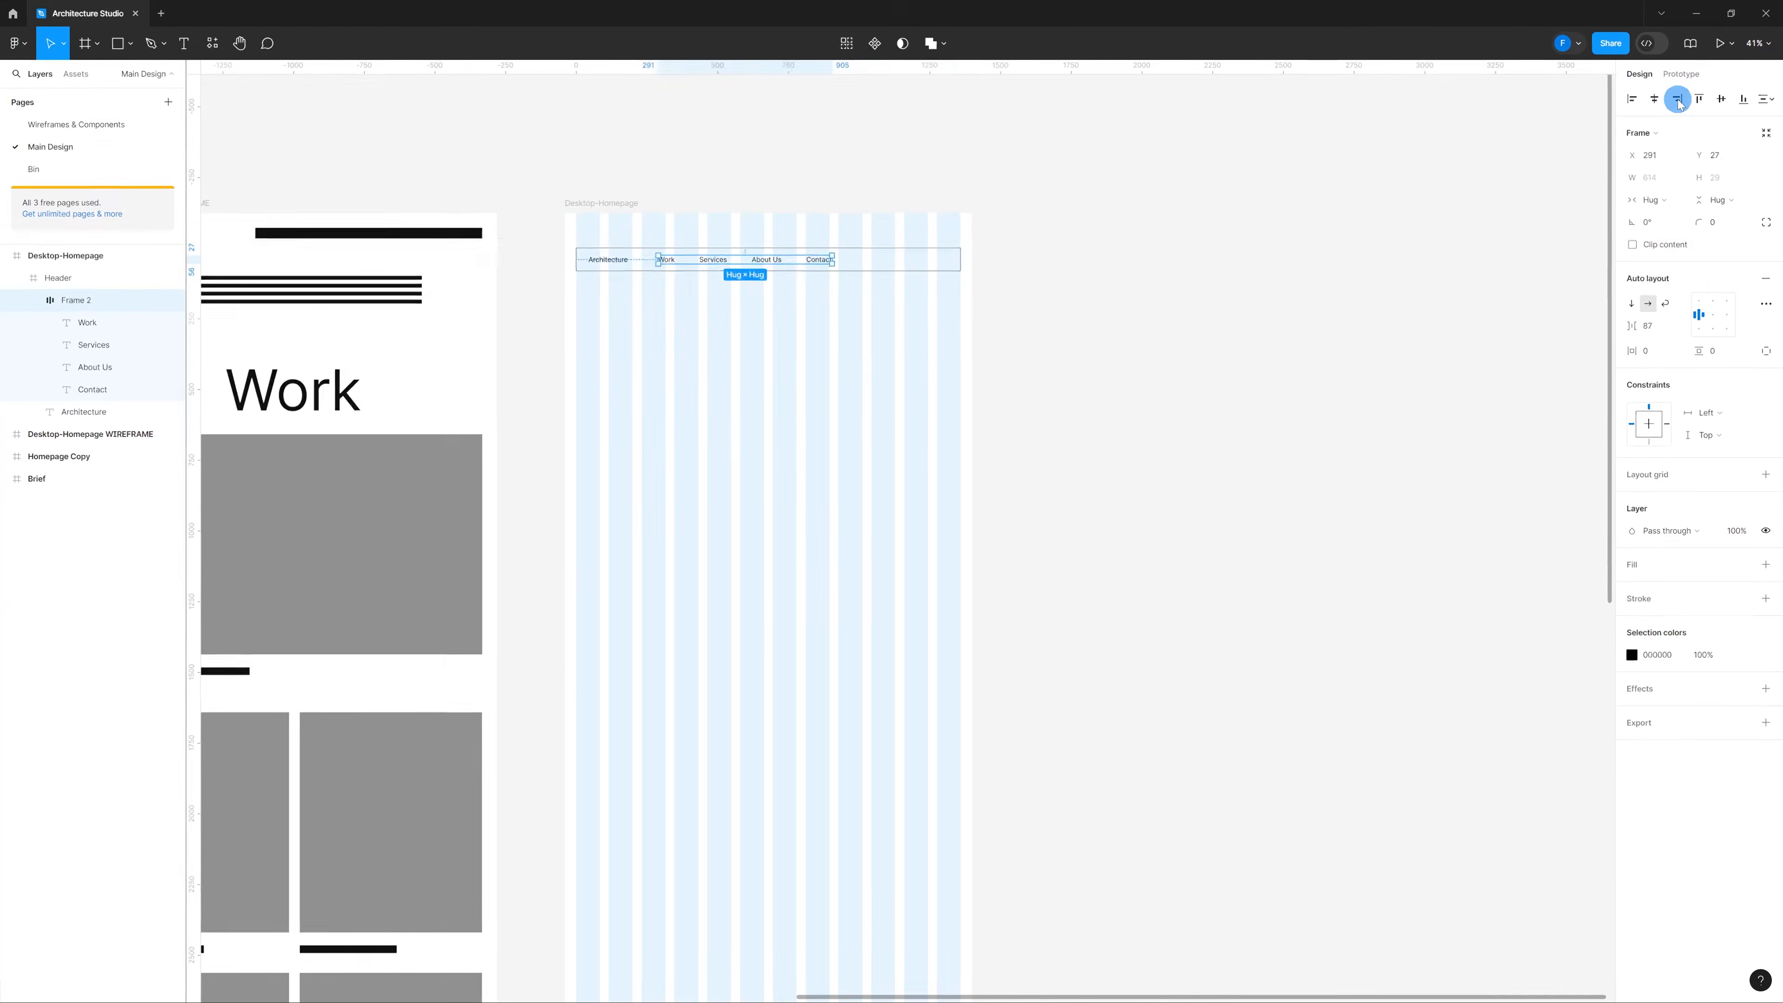
click(1466, 298)
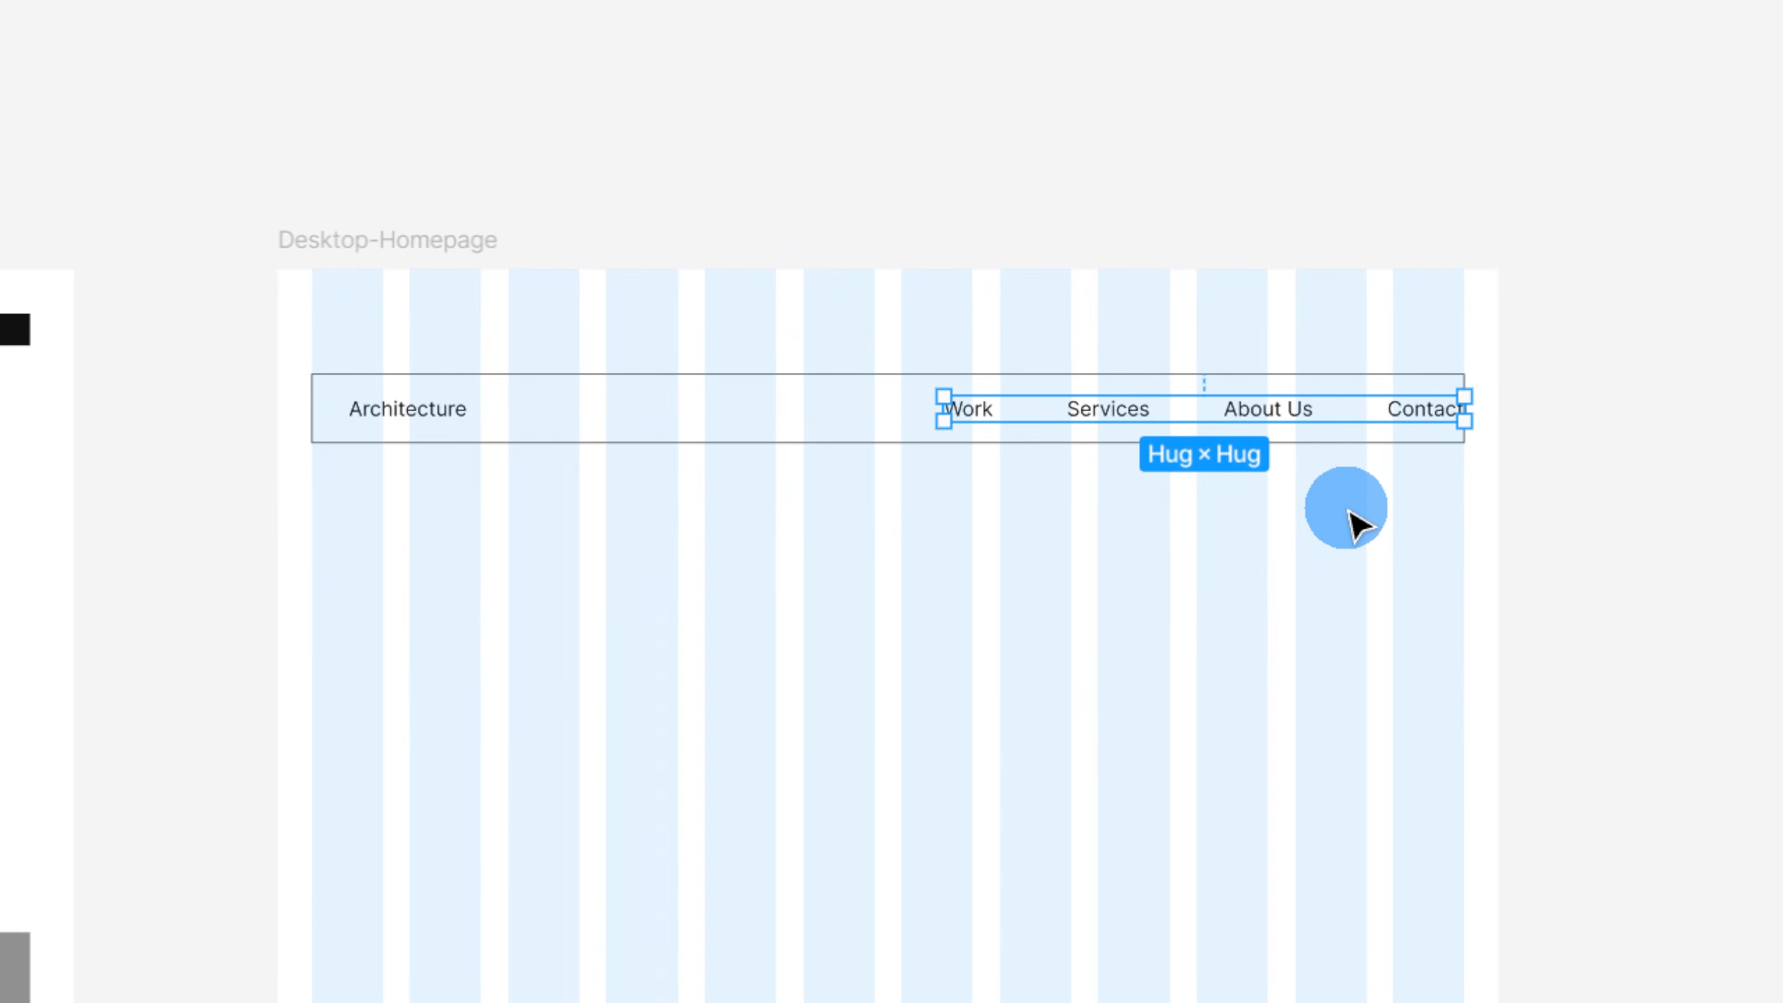
click(425, 416)
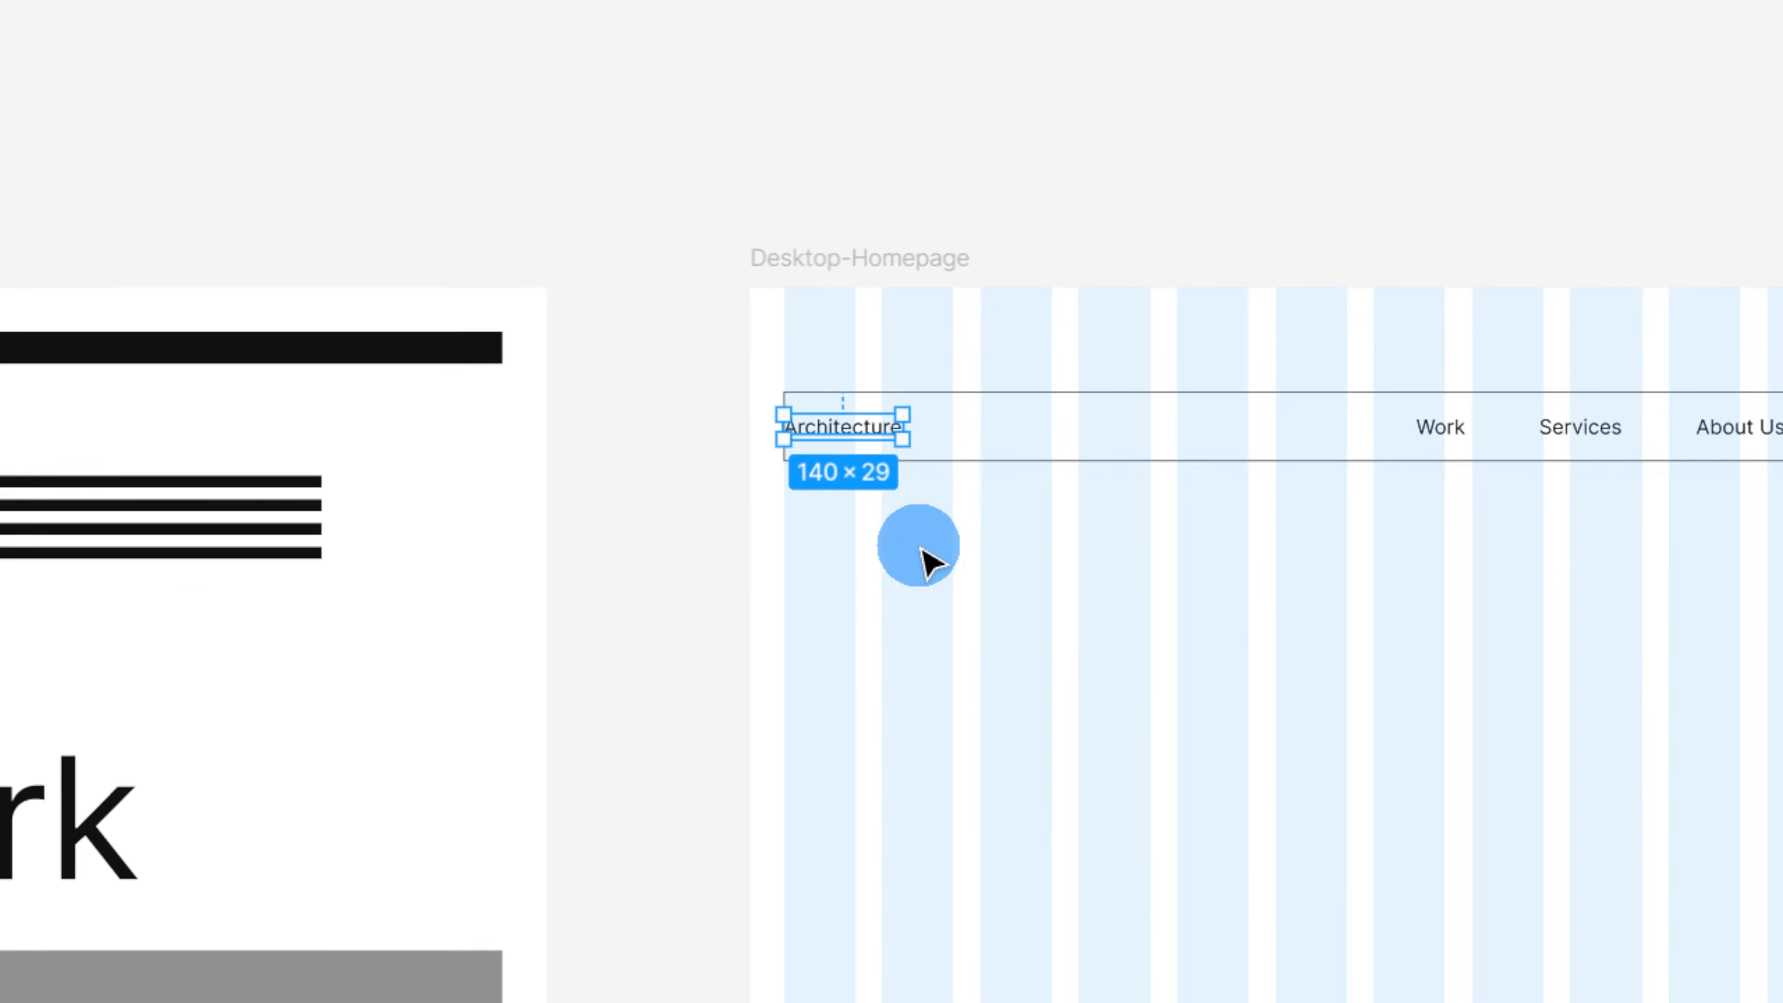
click(927, 562)
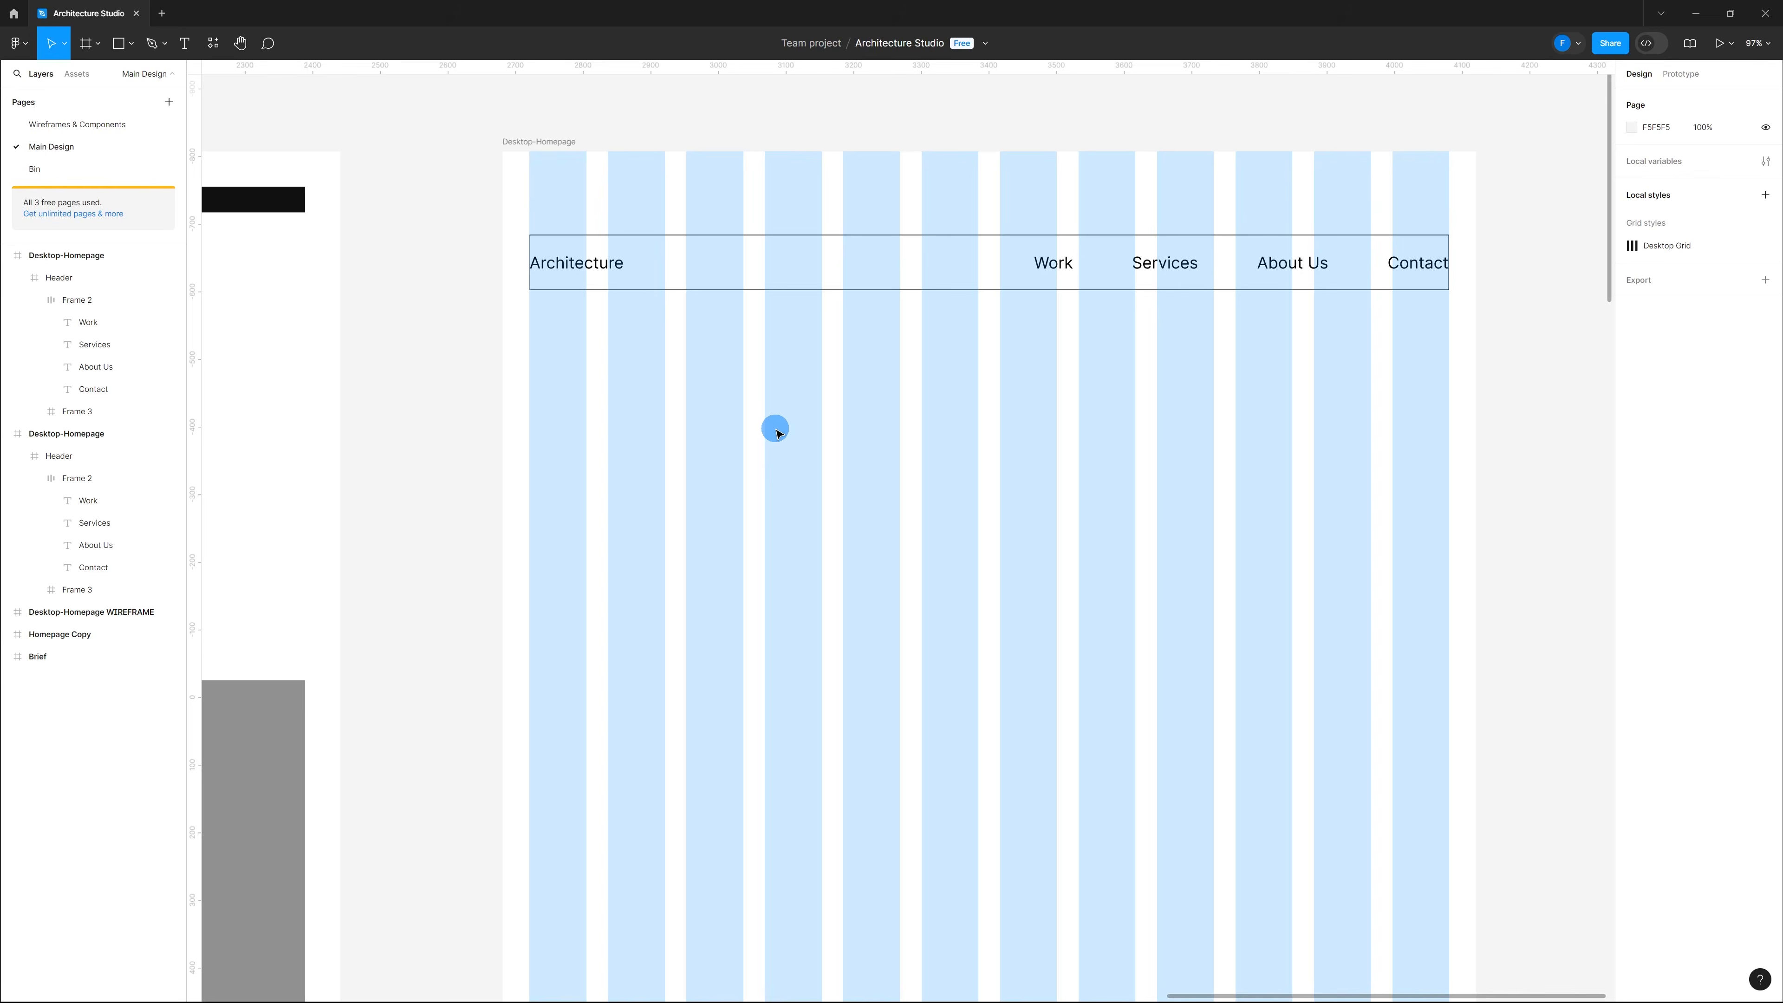
Step: Hide the column layout grid over the Desktop-Homepage frame
key(ctrl+shift+4)
click(1376, 230)
scroll(1323, 252, up, 3)
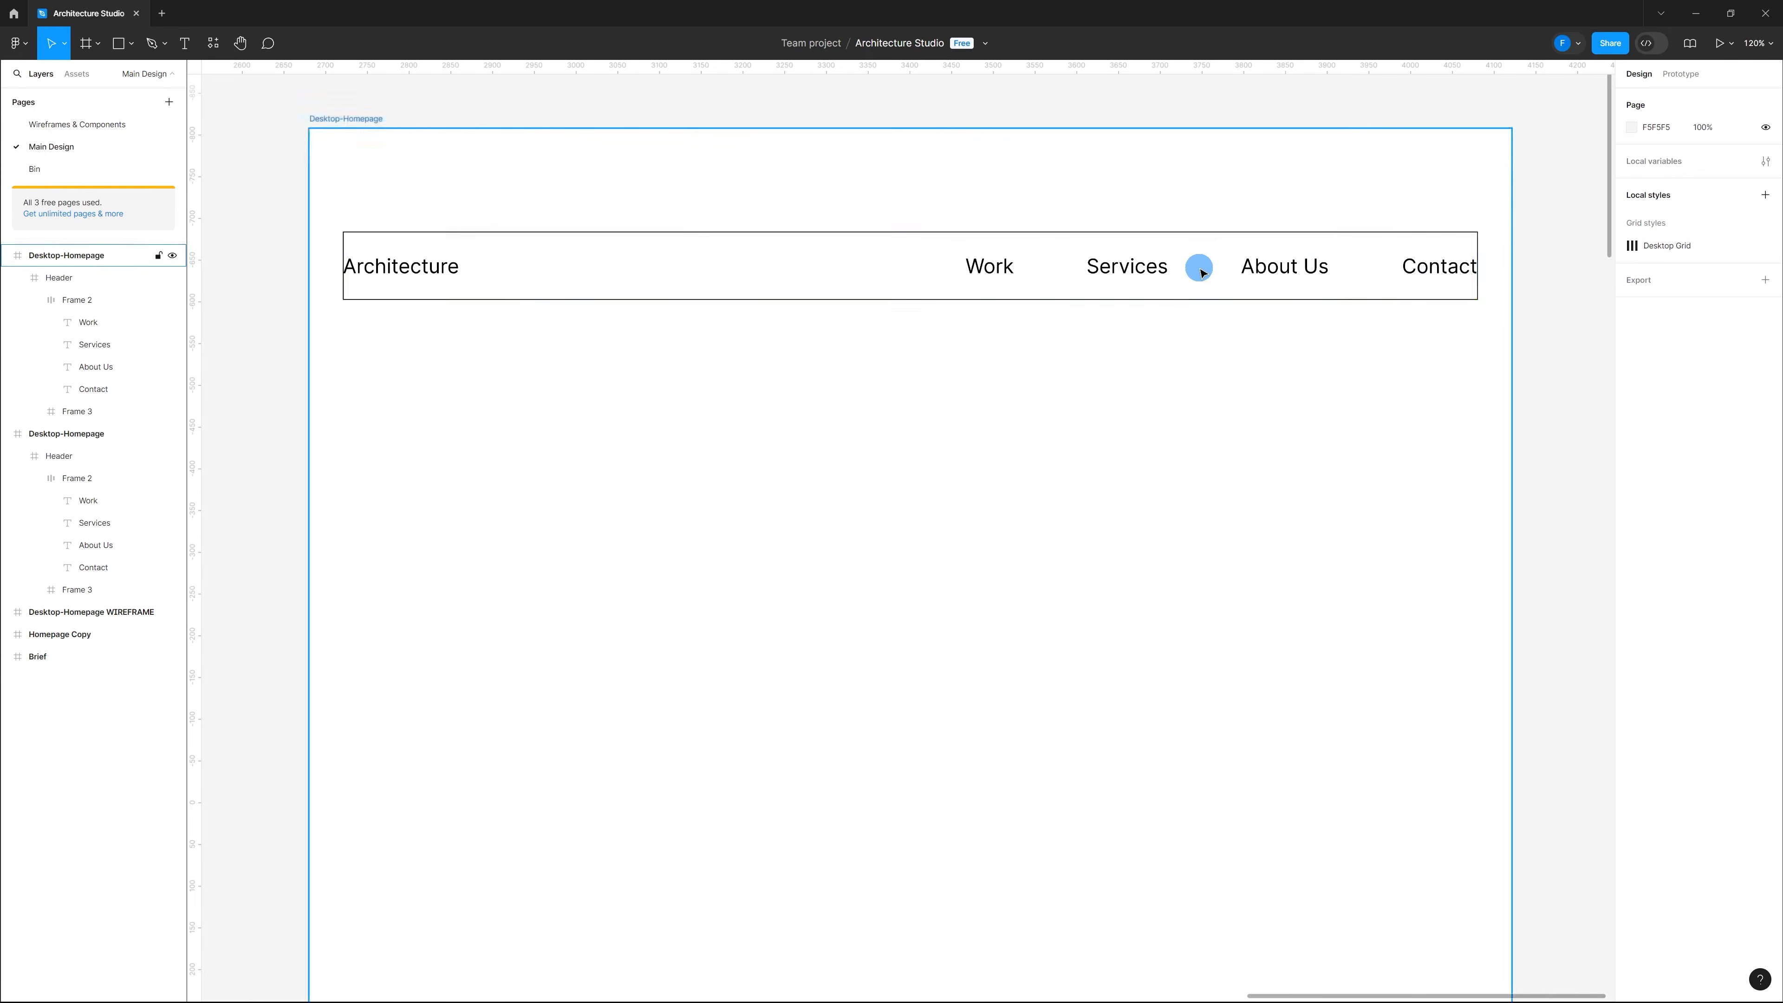
Step: Rename the header's menu links frame to "Navigation-Menu" and the frame holding the Architecture text to "Logo"
click(1204, 272)
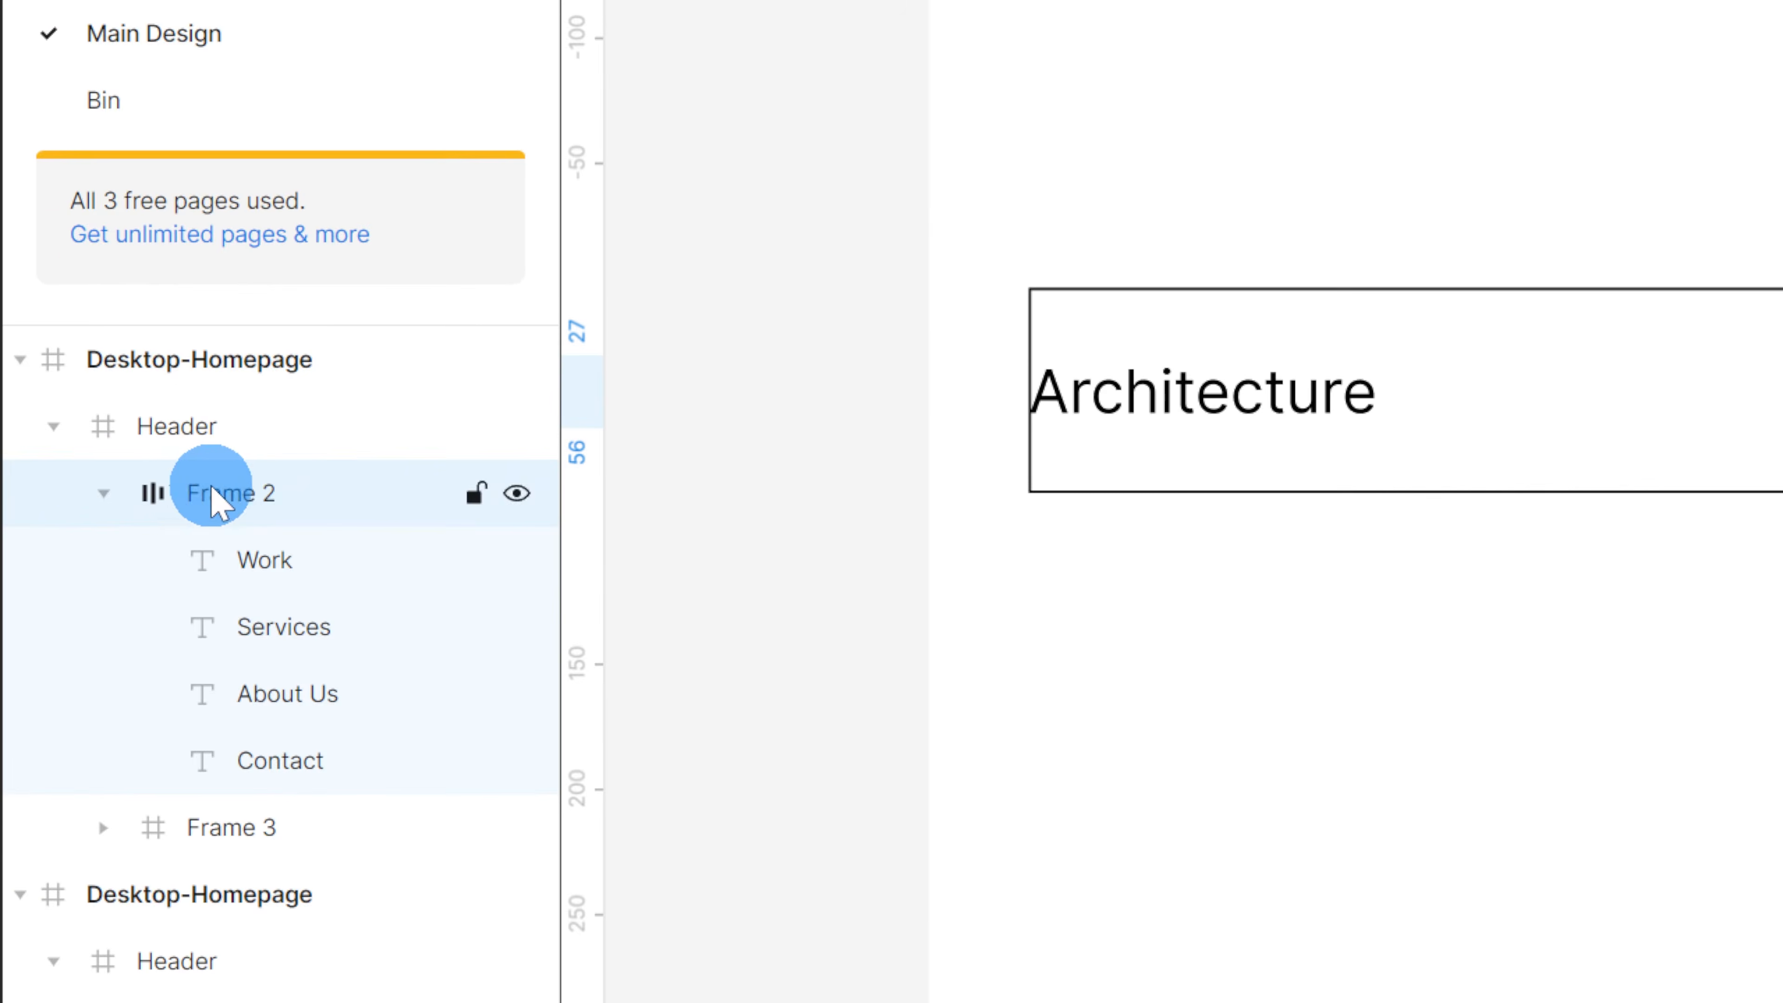
double_click(218, 503)
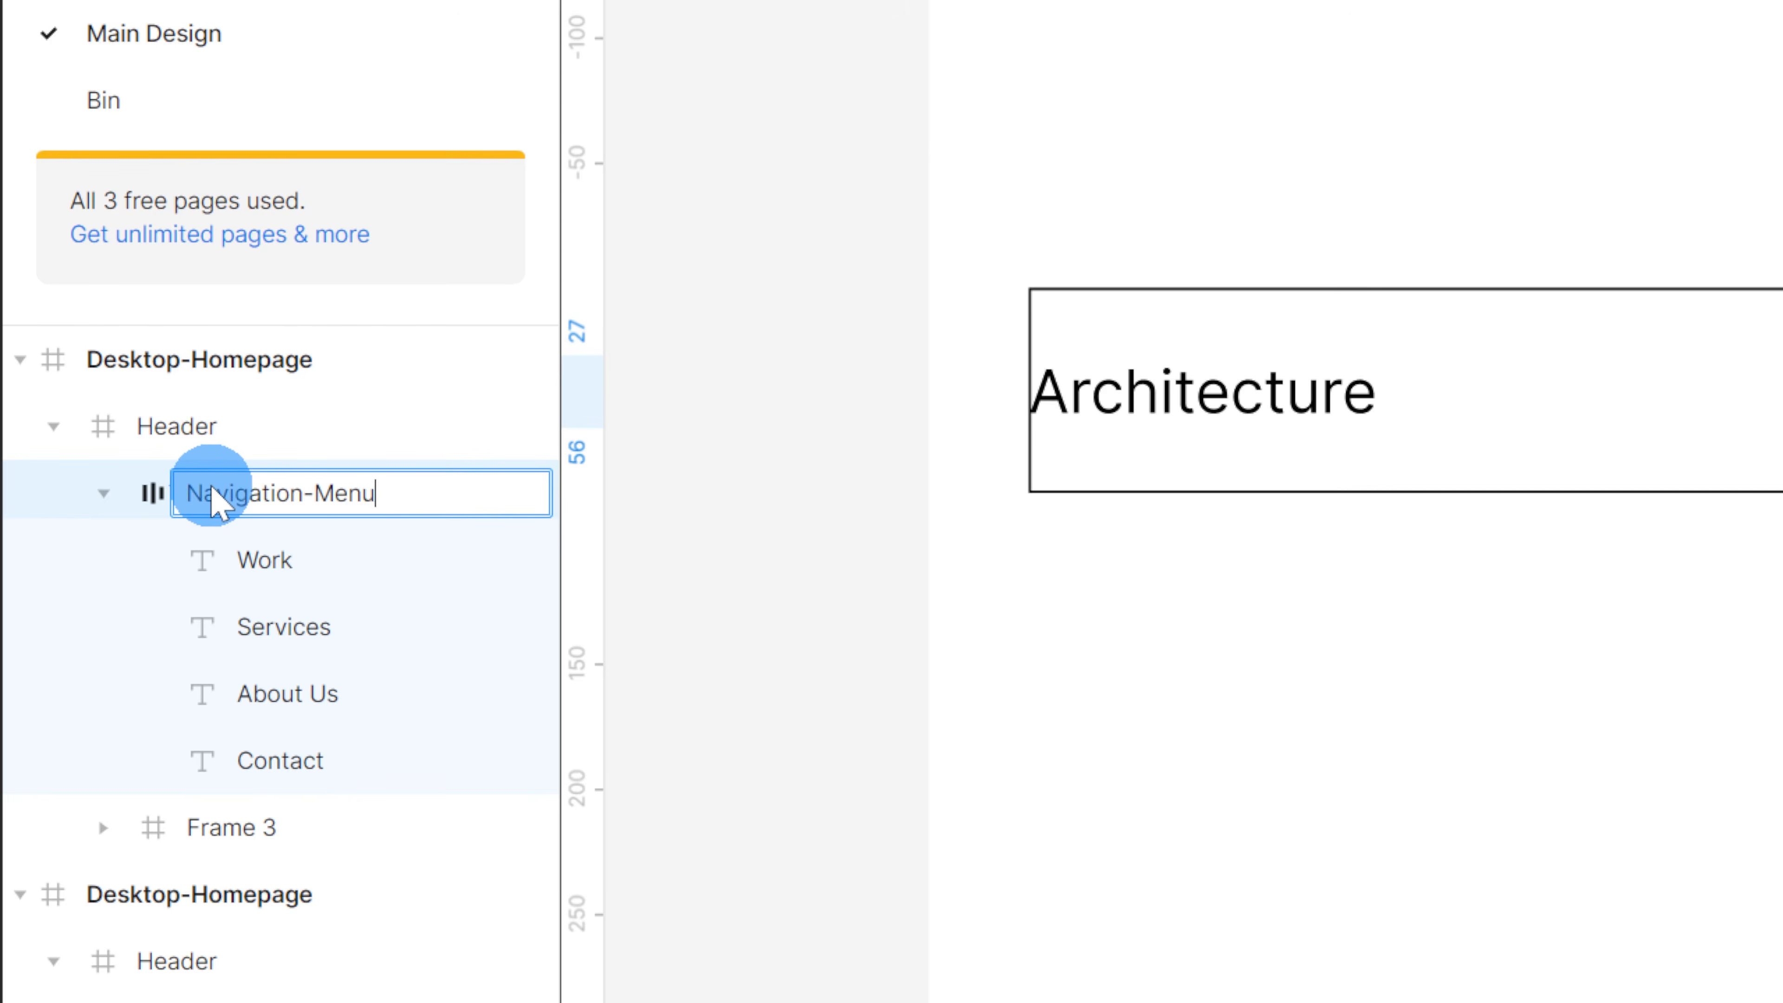
key(Return)
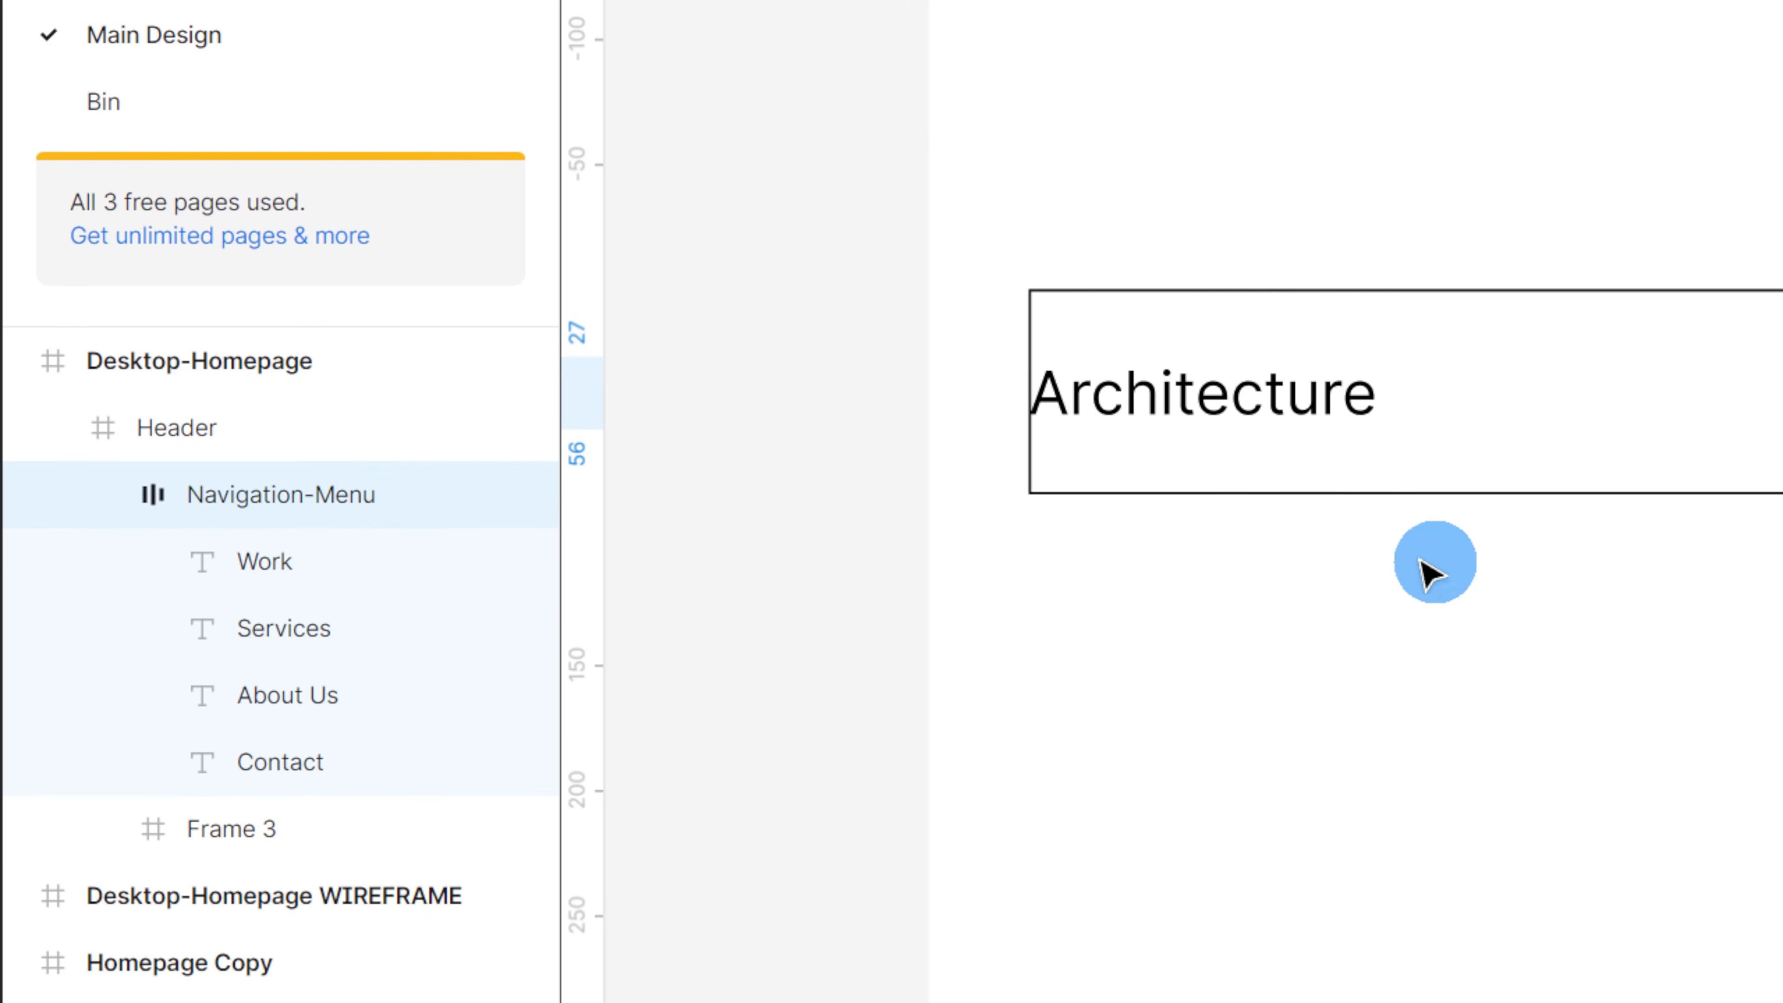
click(1225, 398)
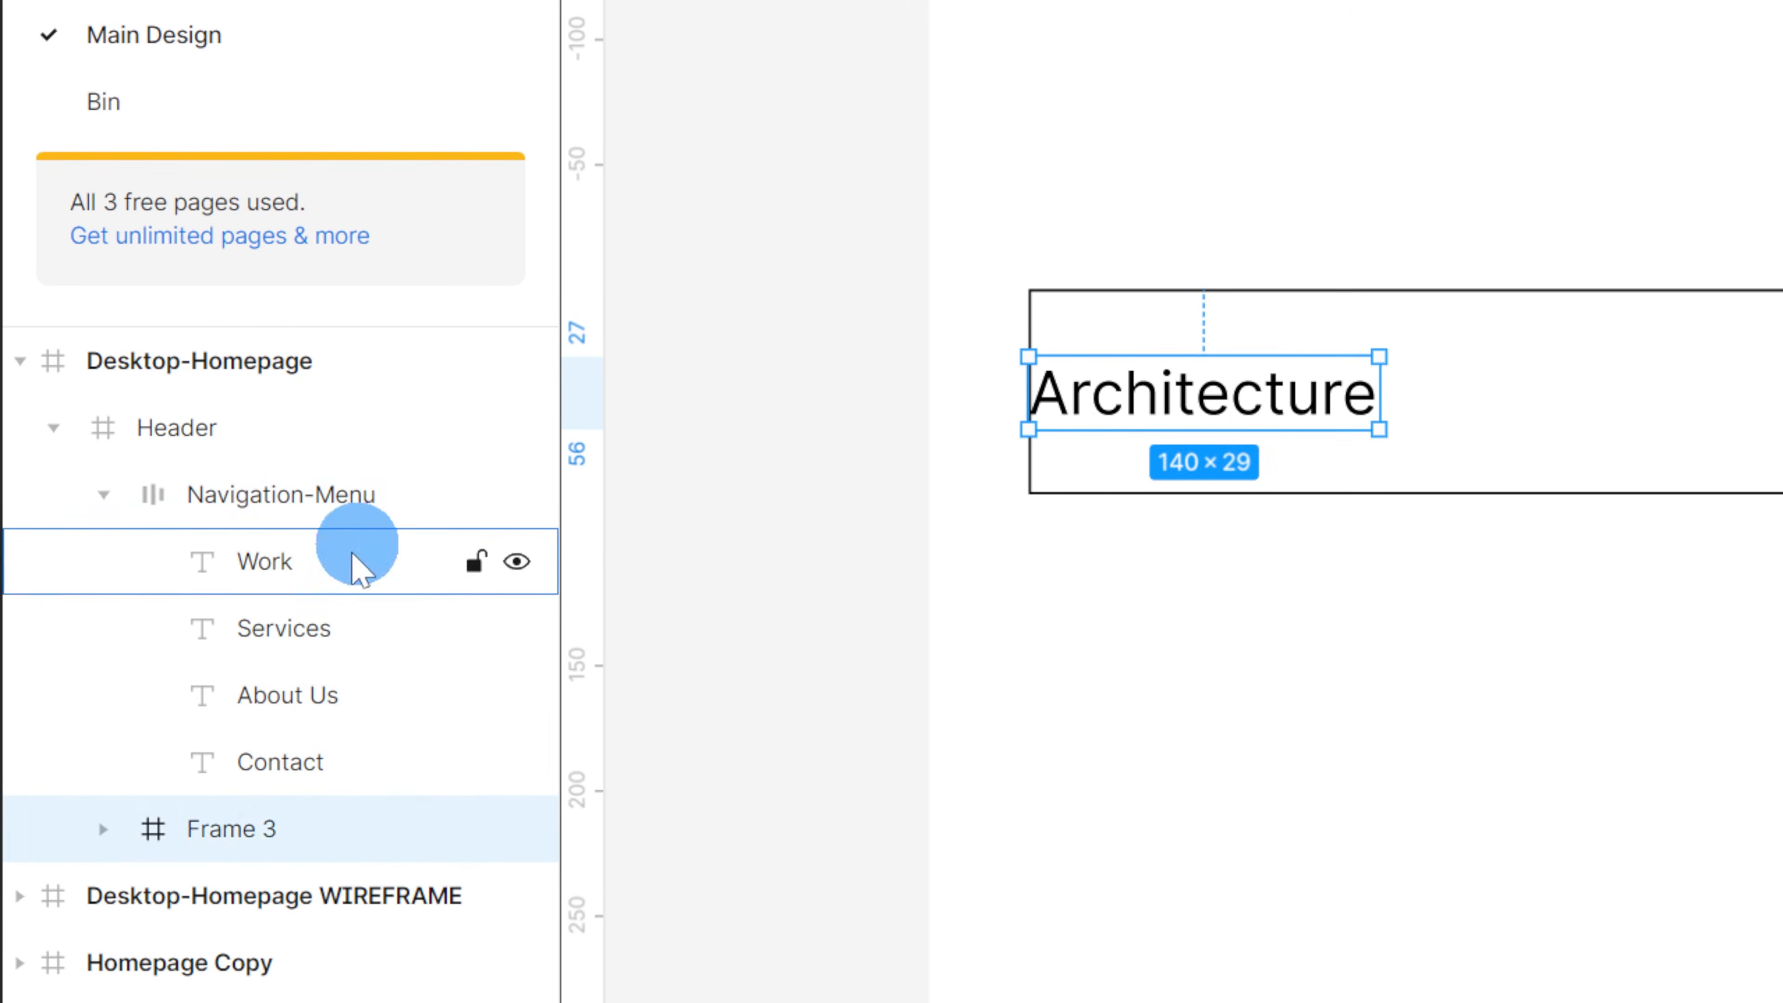
double_click(265, 827)
text(Logo)
key(Return)
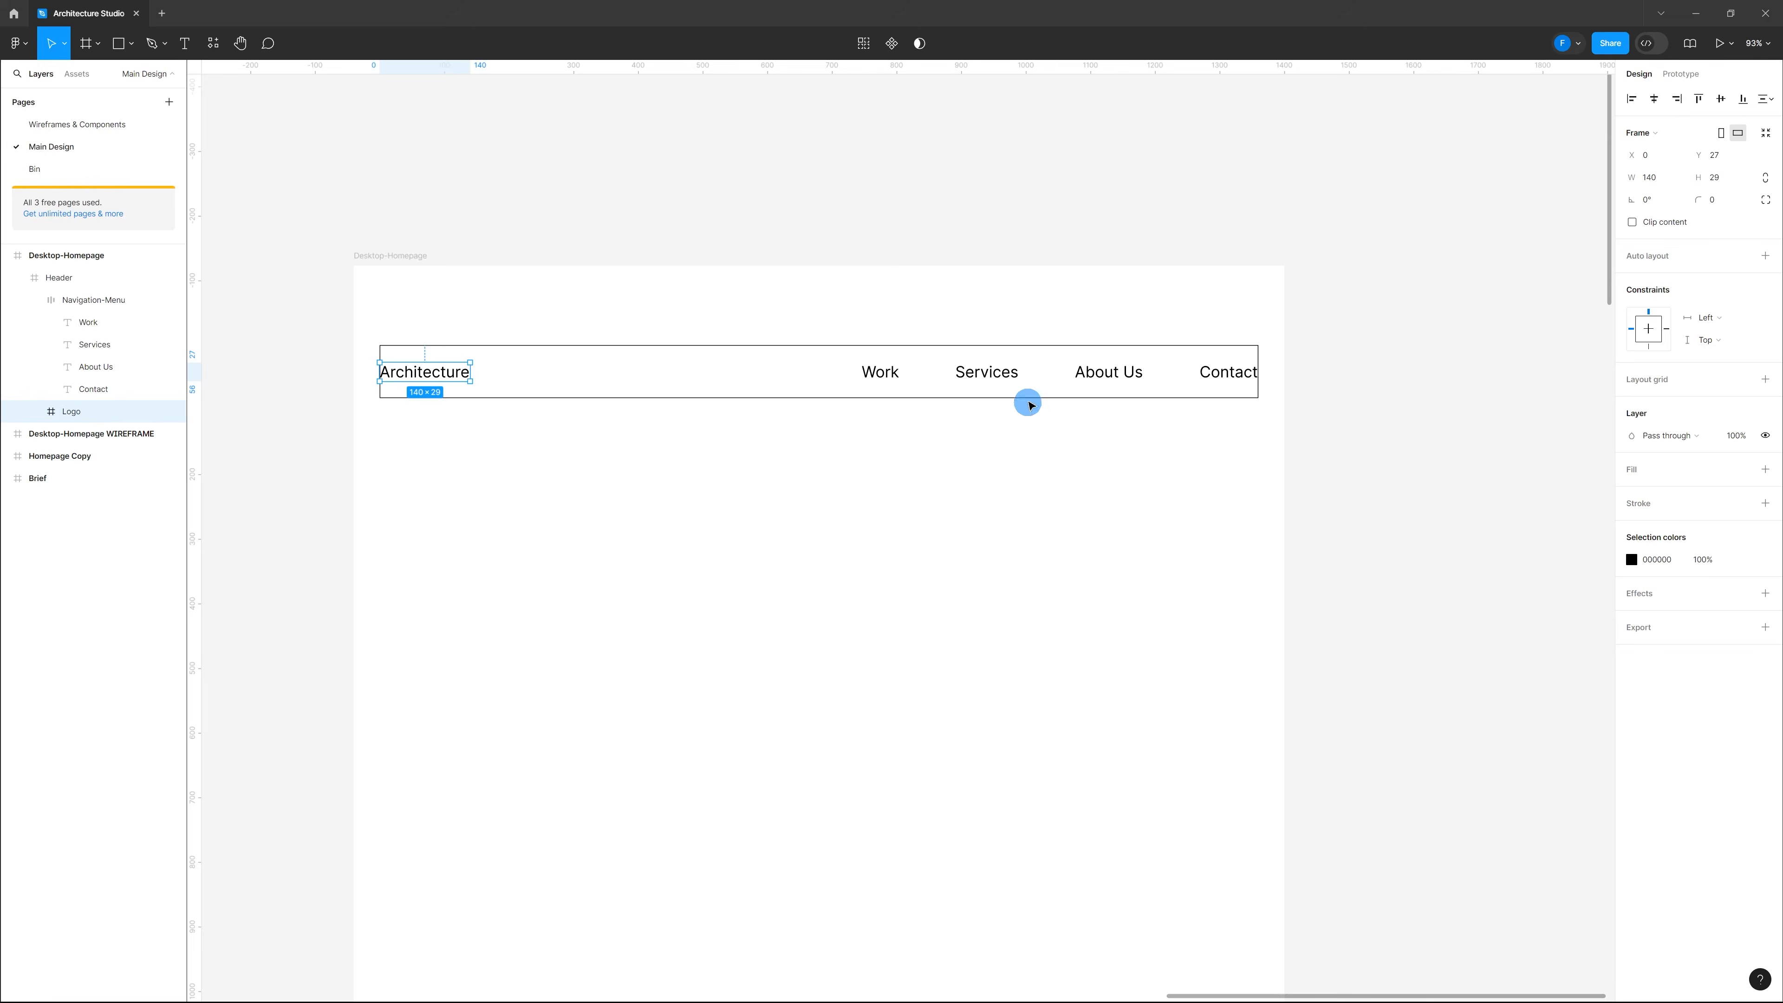
Step: Set the auto layout spacing between the Navigation-Menu items to 32
click(1040, 378)
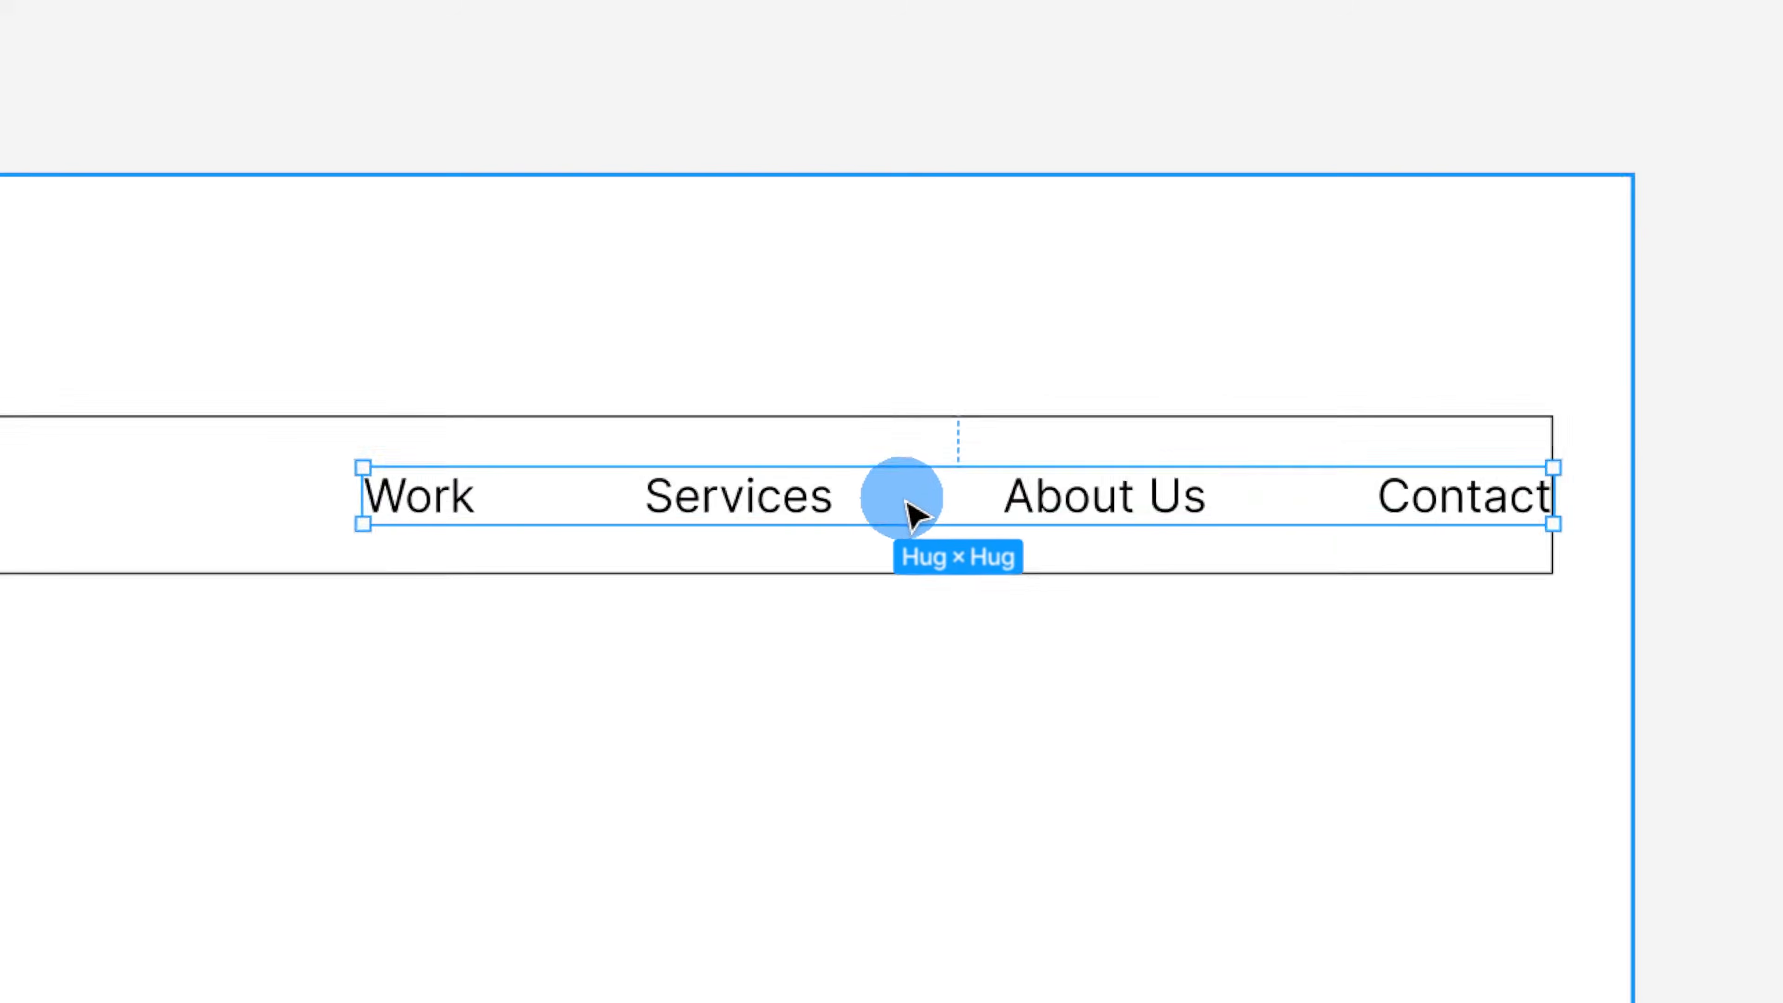
click(948, 511)
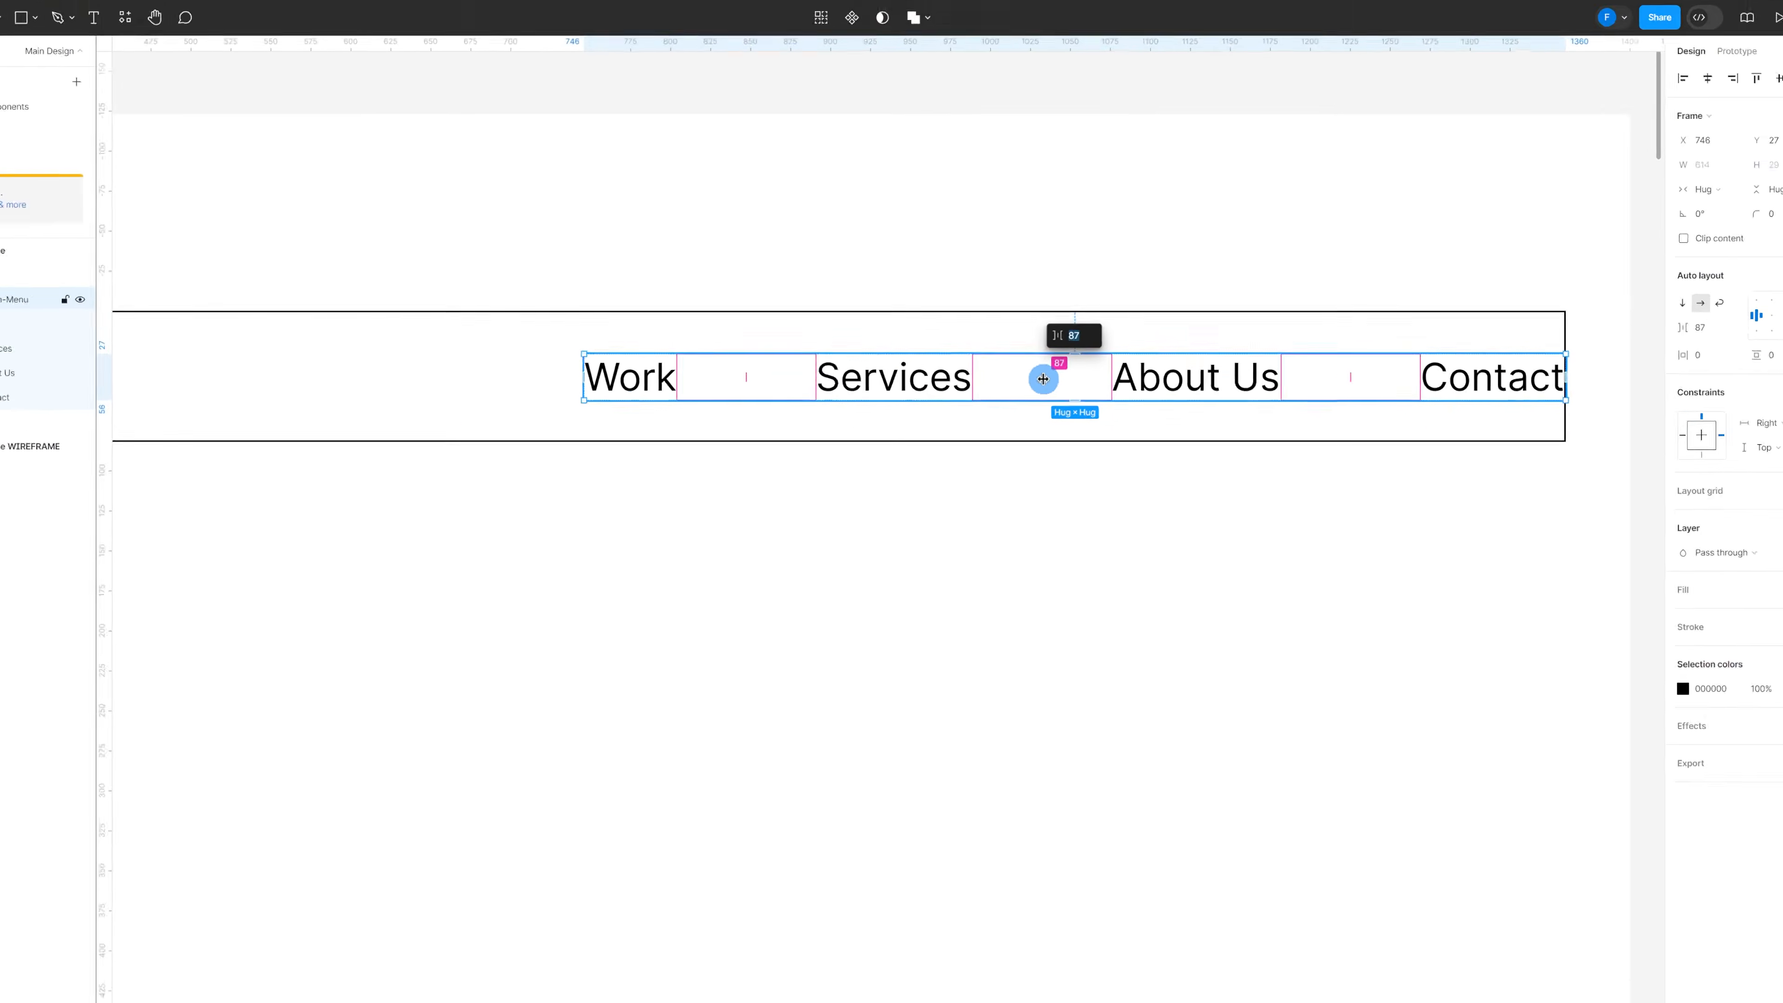
click(1658, 326)
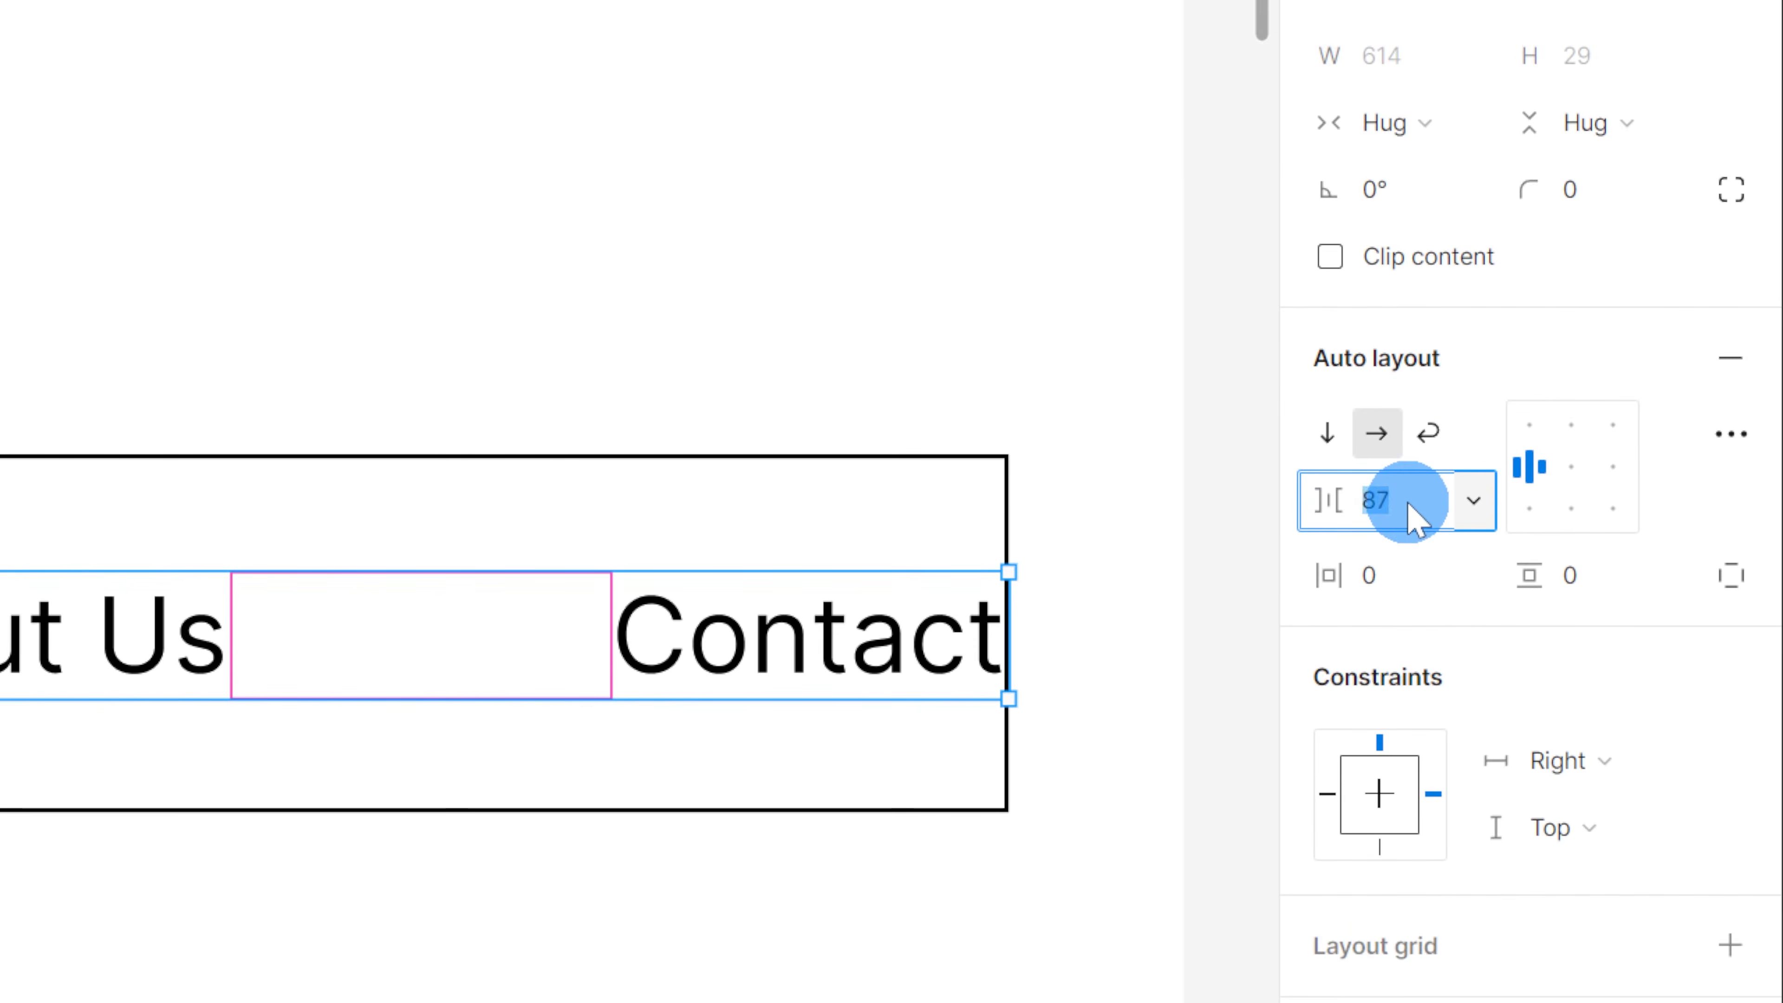
text(32)
key(Return)
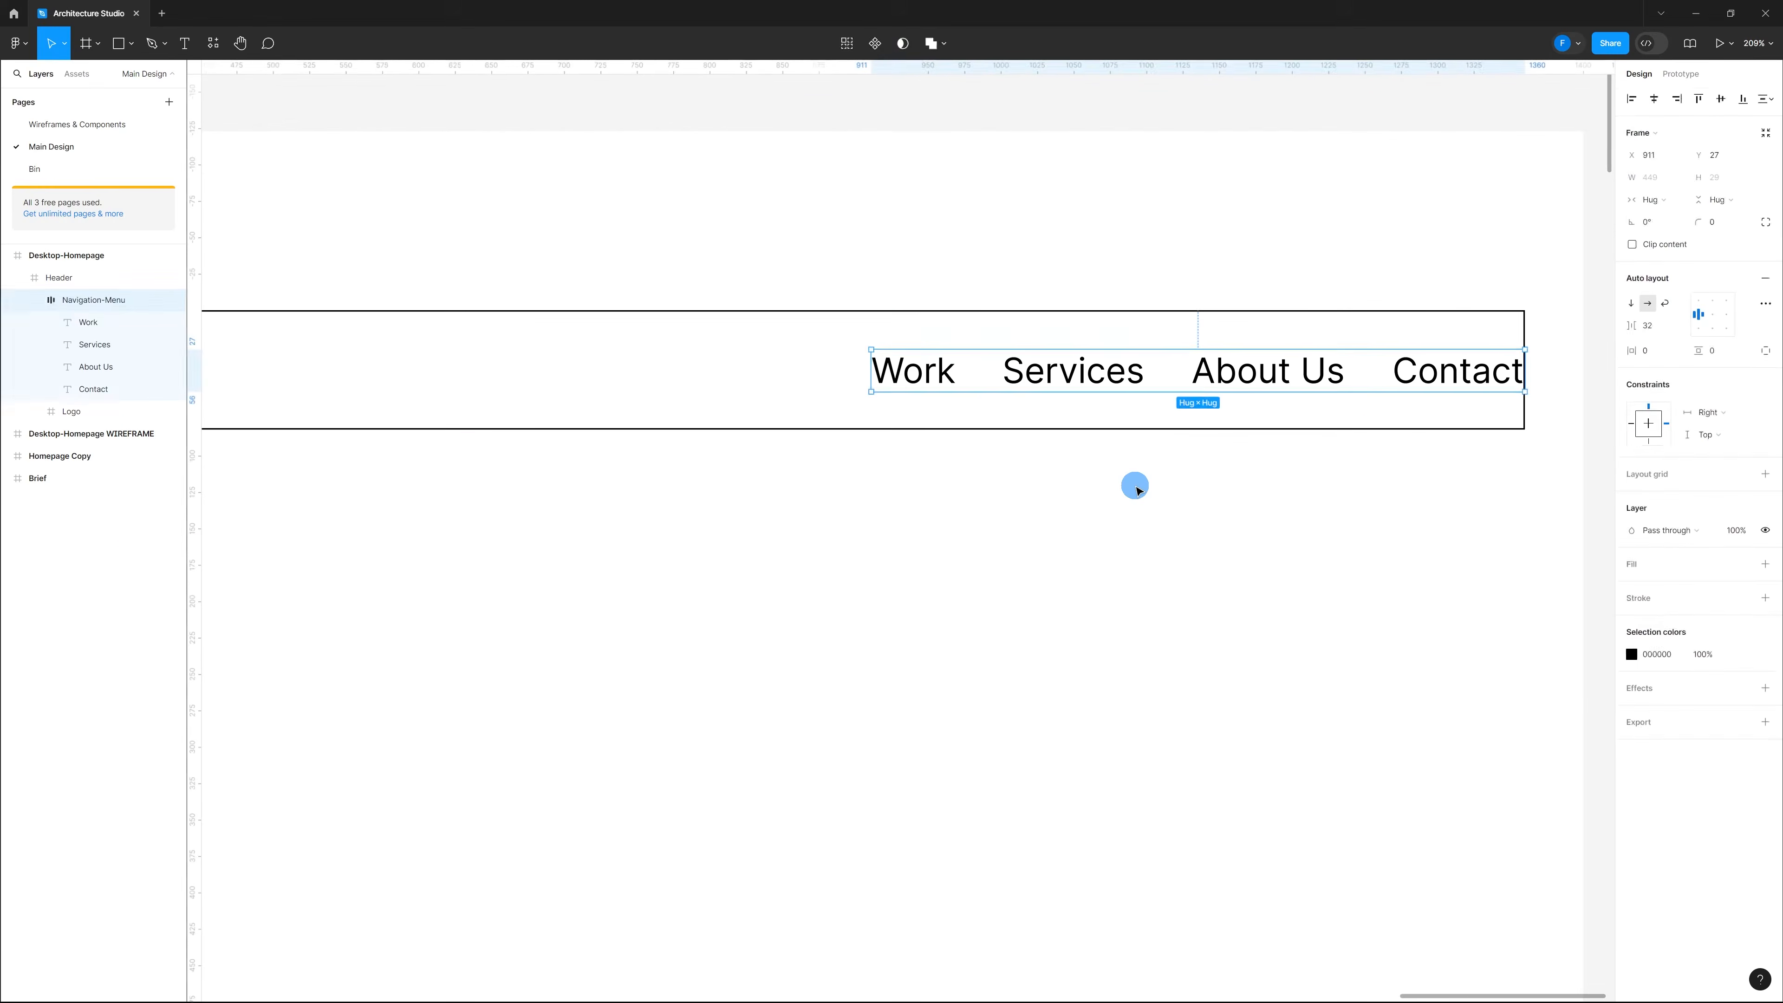
click(1137, 488)
Step: Wrap the Work, Services, About Us and Contact texts of the navigation menu each in its own frame
scroll(1136, 487, down, 5)
scroll(1137, 484, up, 4)
scroll(1154, 474, down, 5)
scroll(980, 498, up, 3)
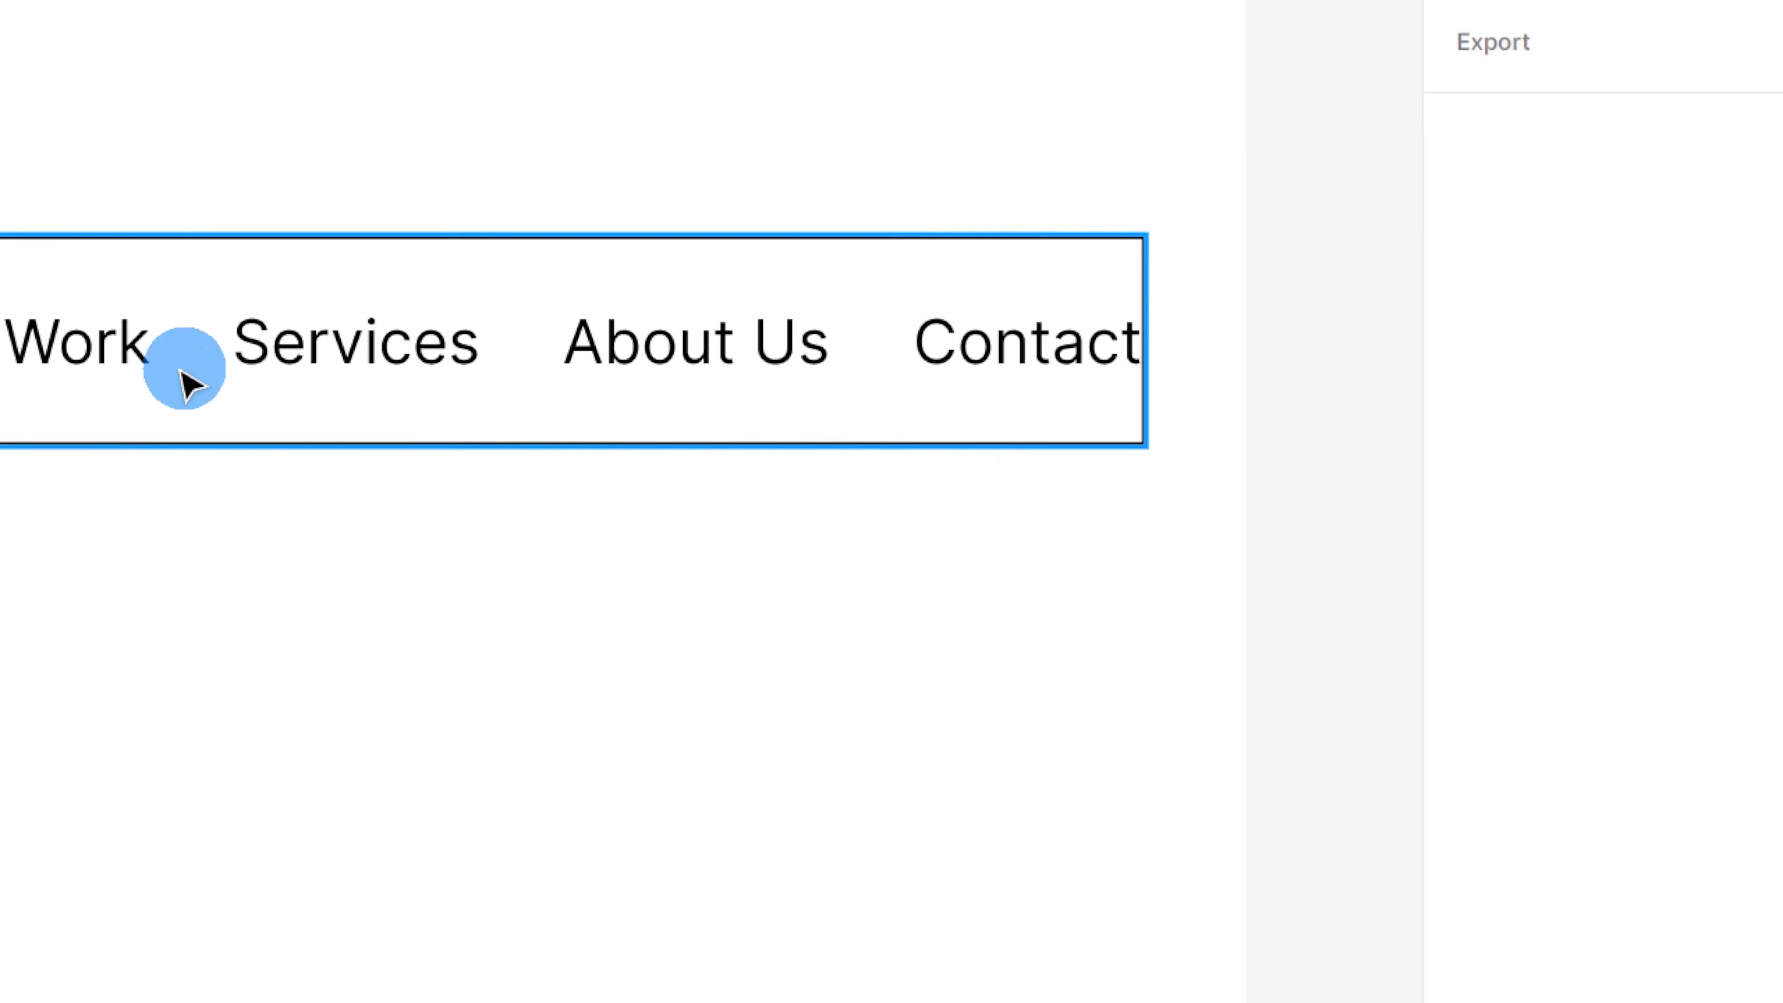
click(88, 347)
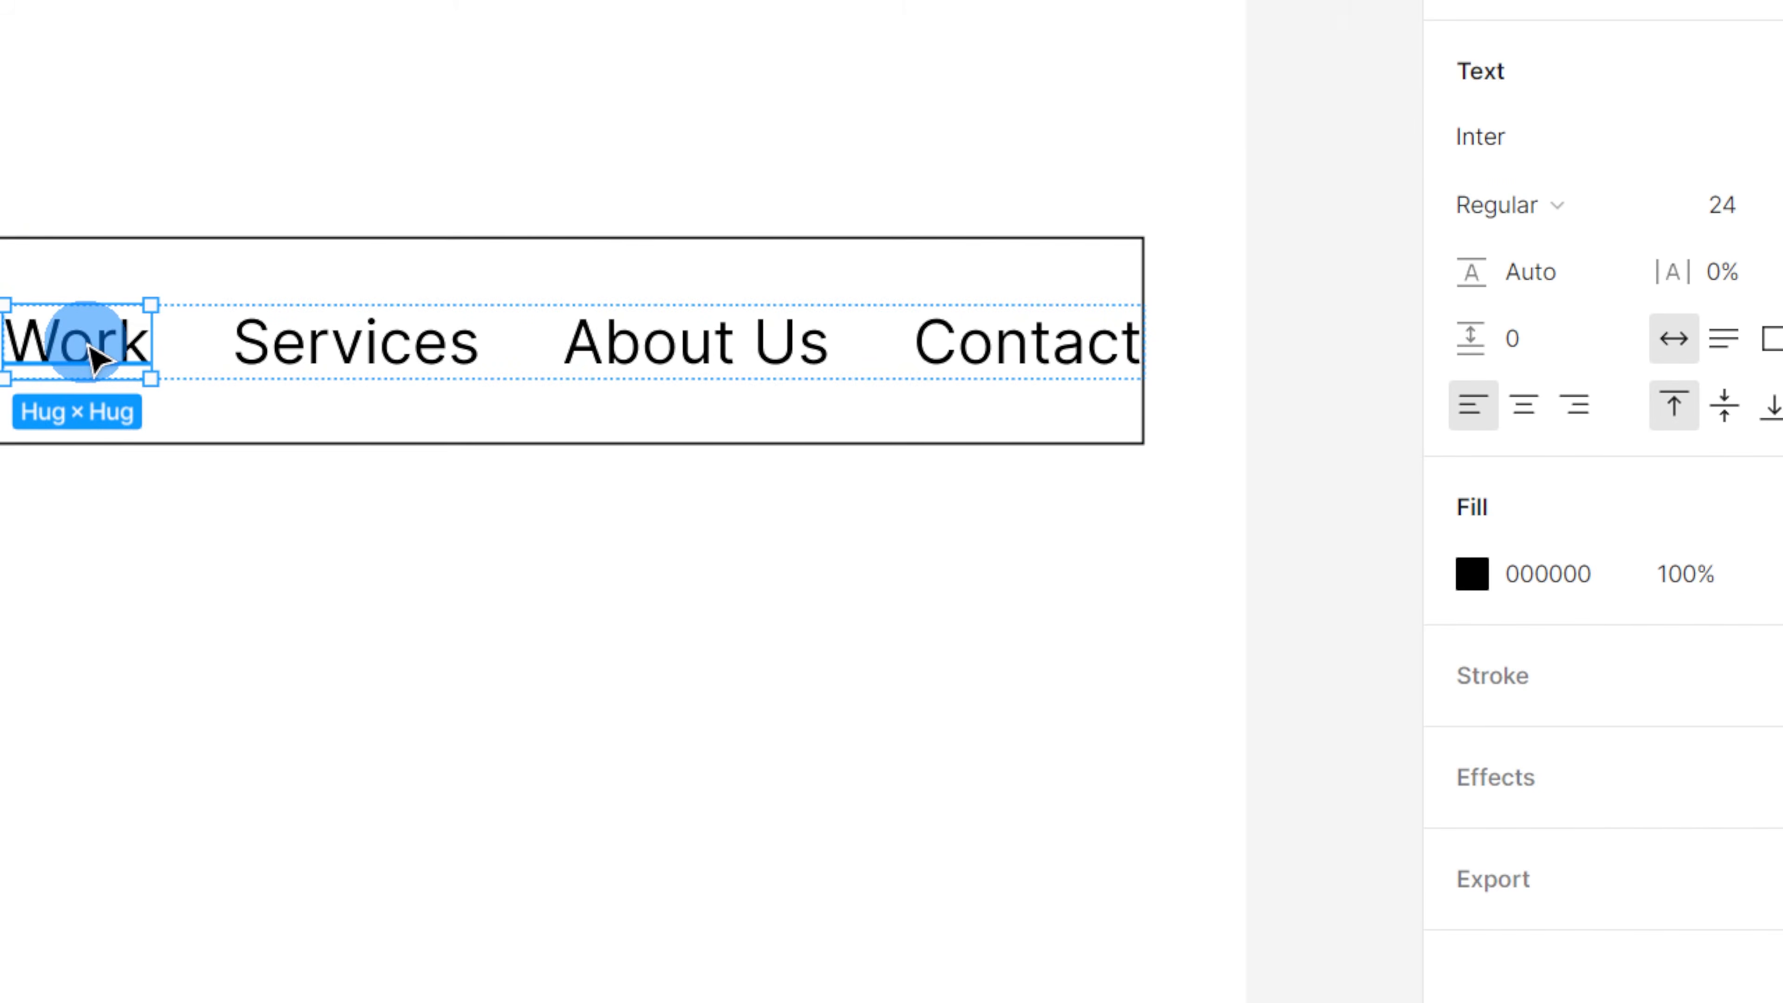
right_click(94, 355)
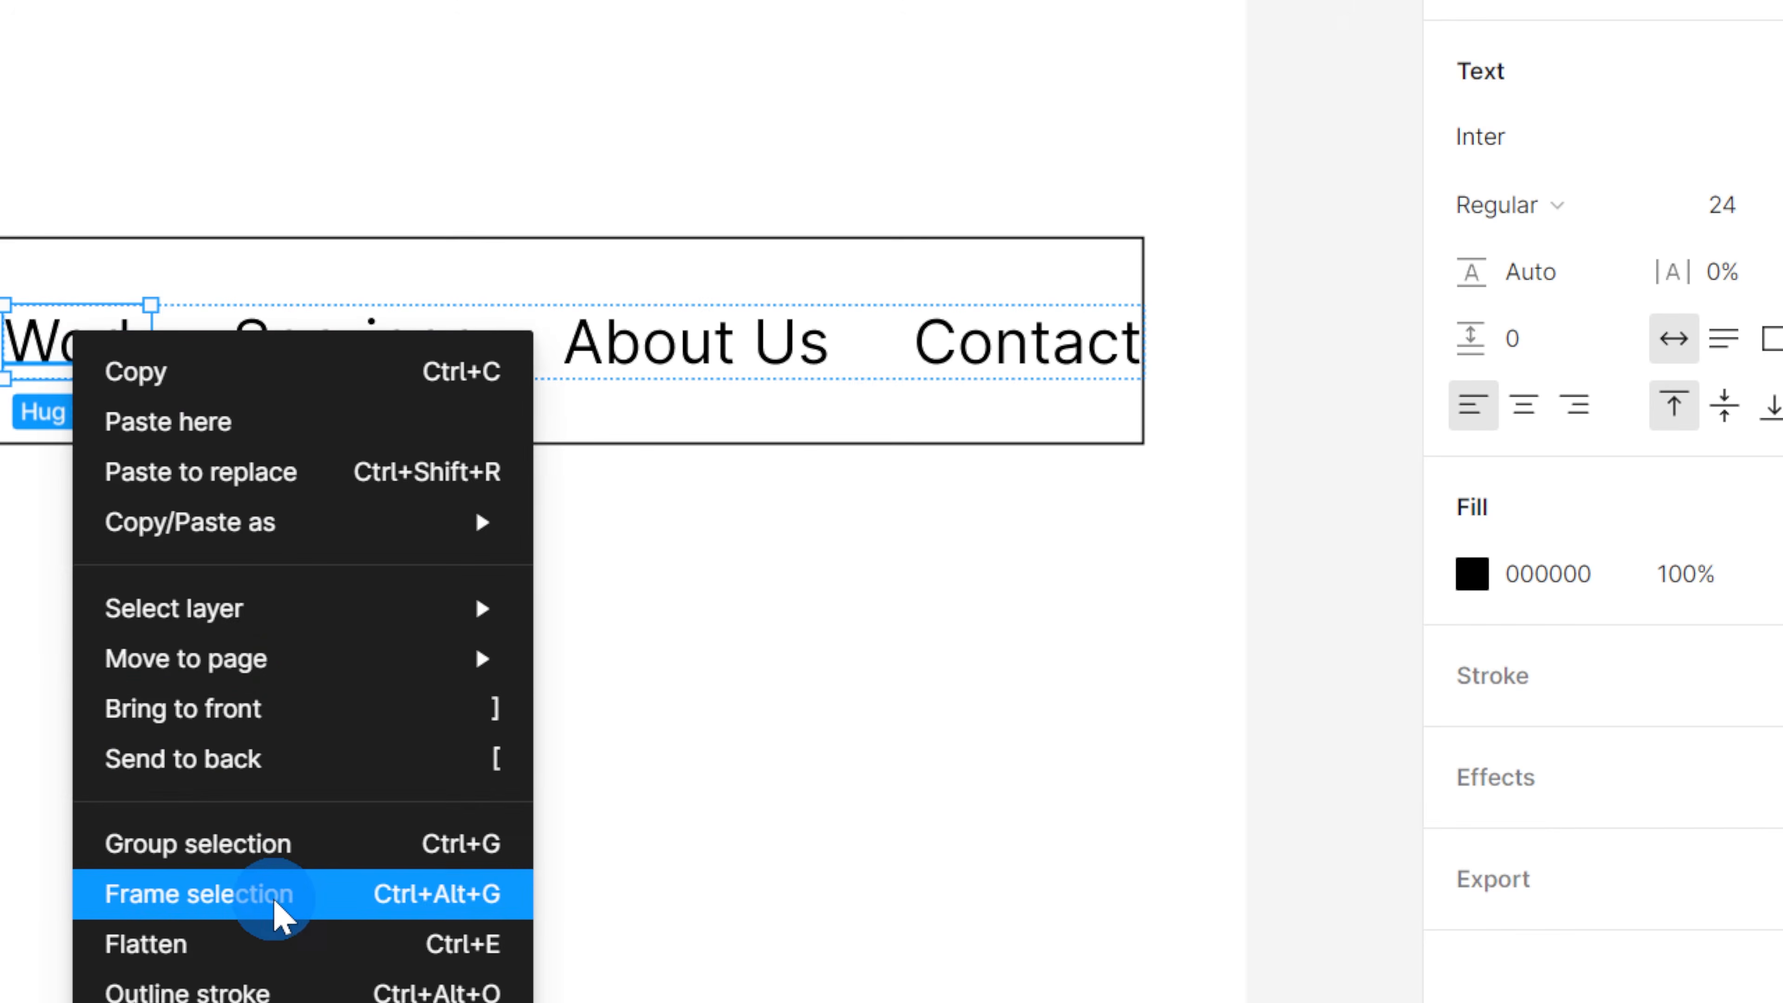
click(223, 893)
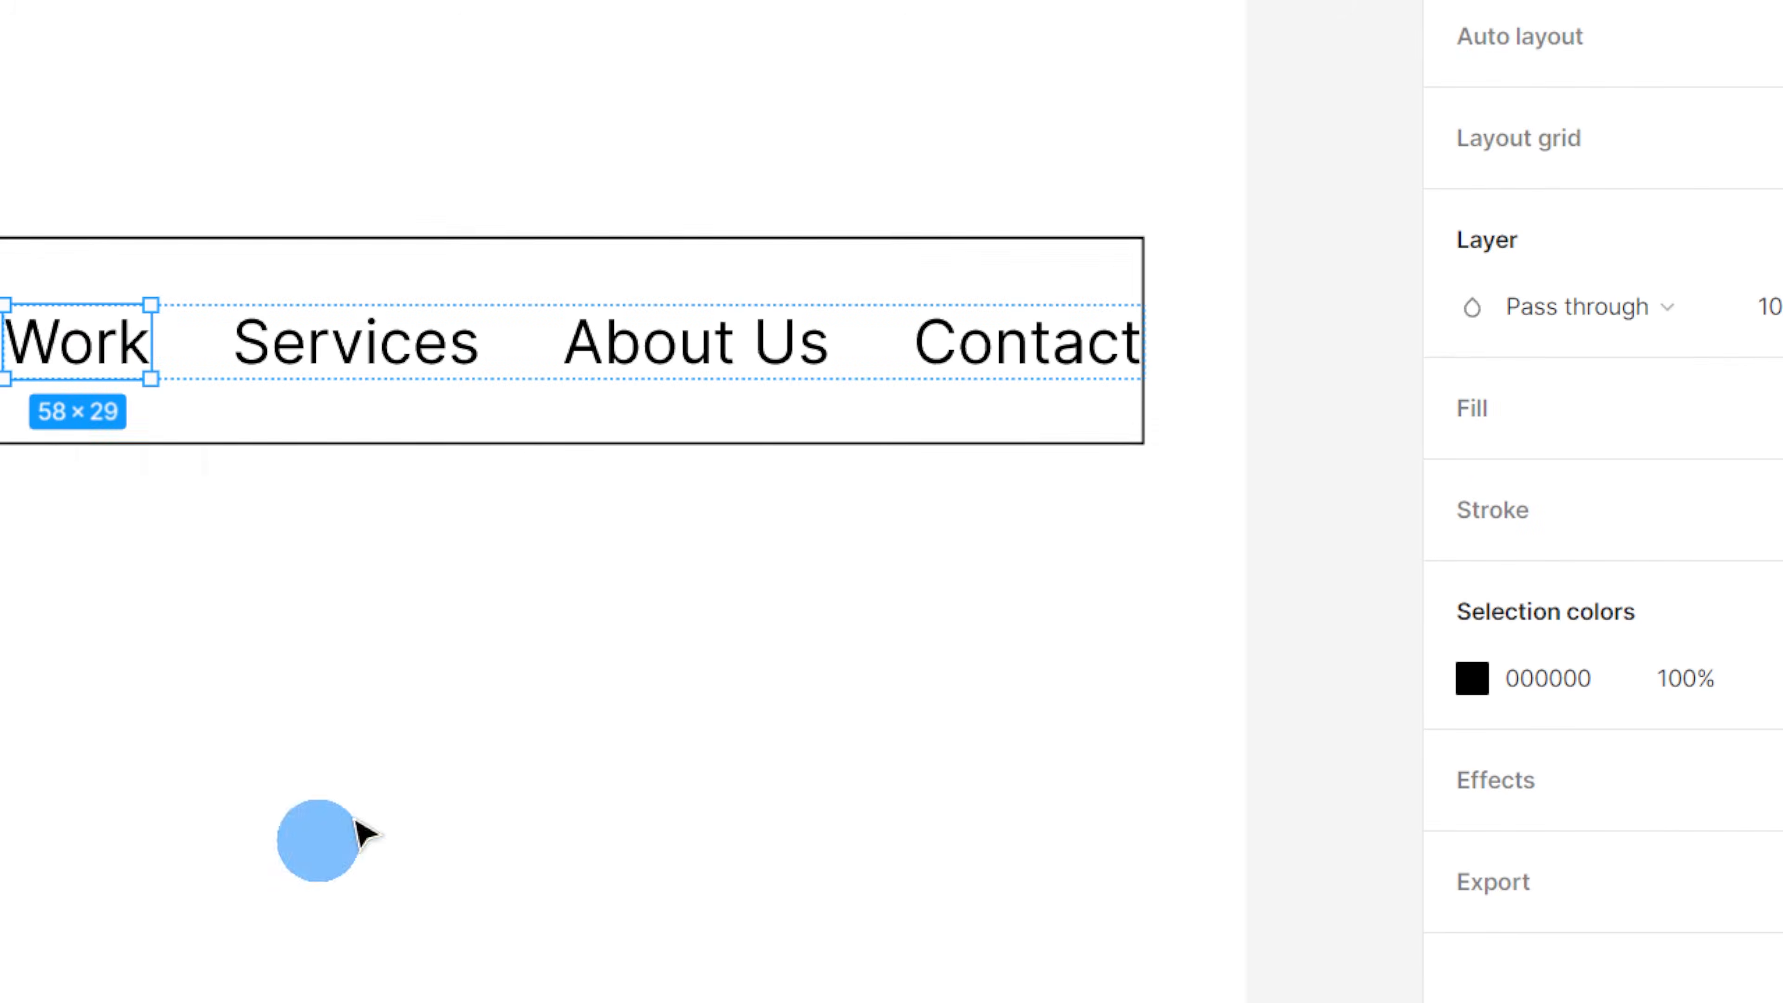
right_click(436, 362)
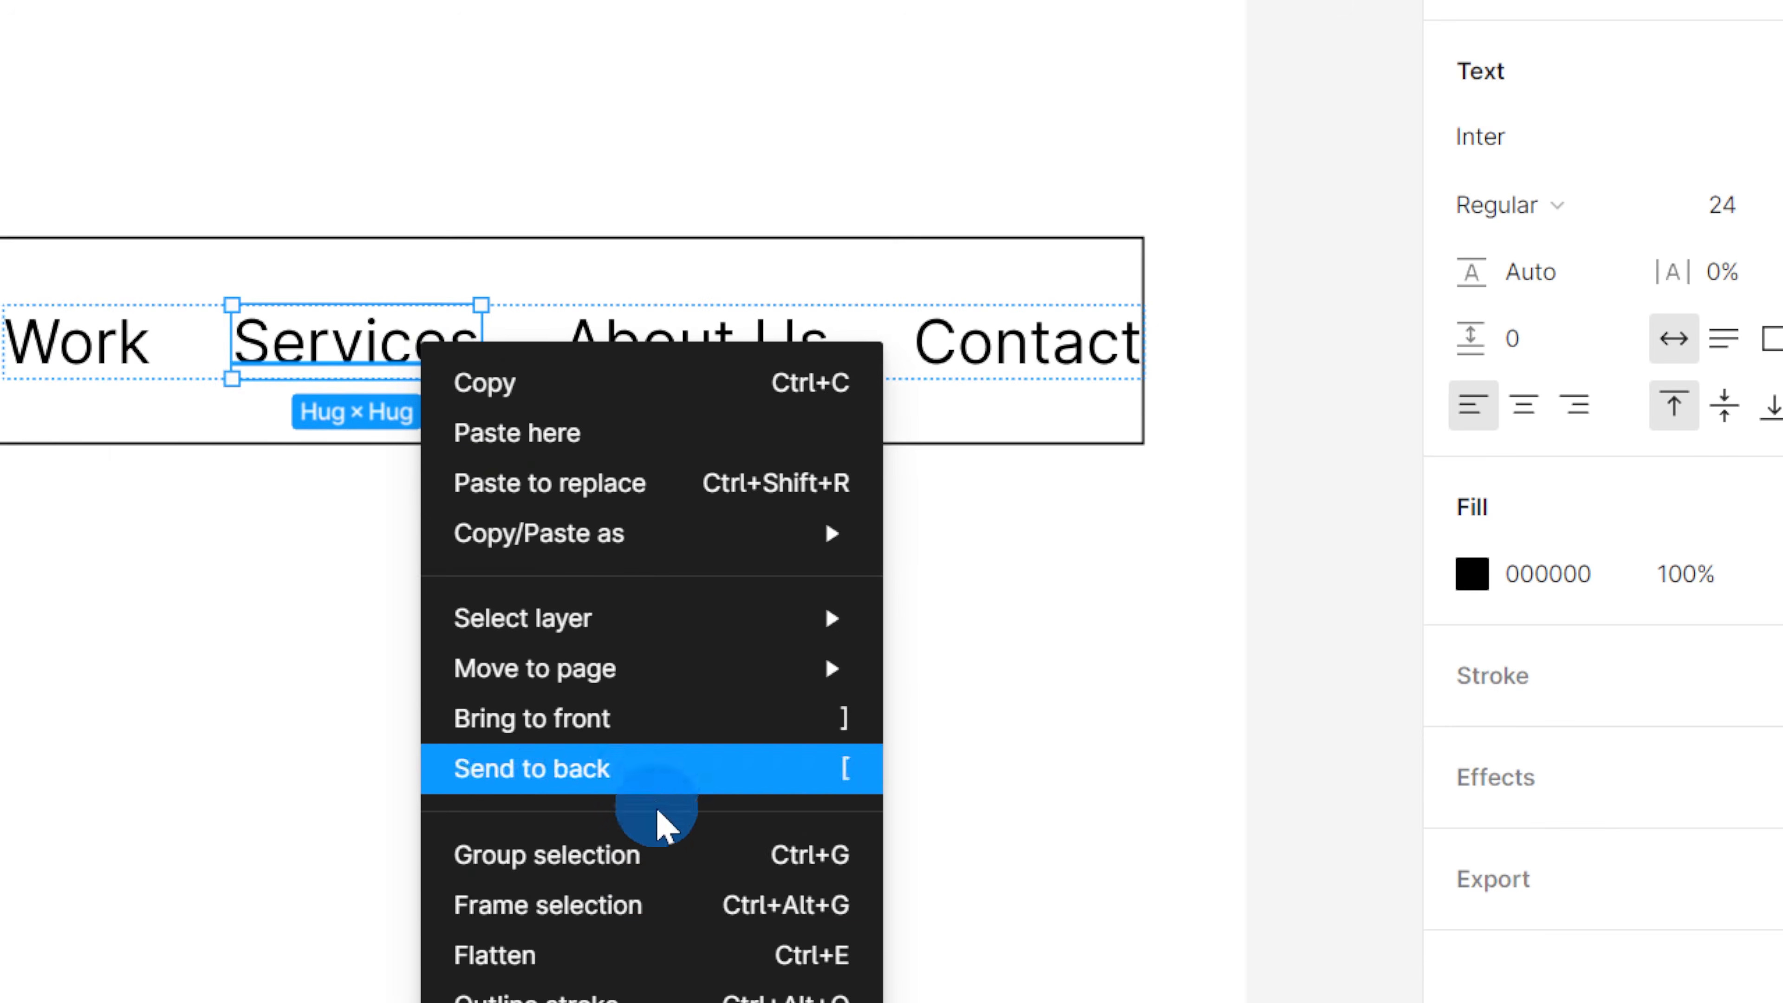
click(646, 927)
right_click(773, 359)
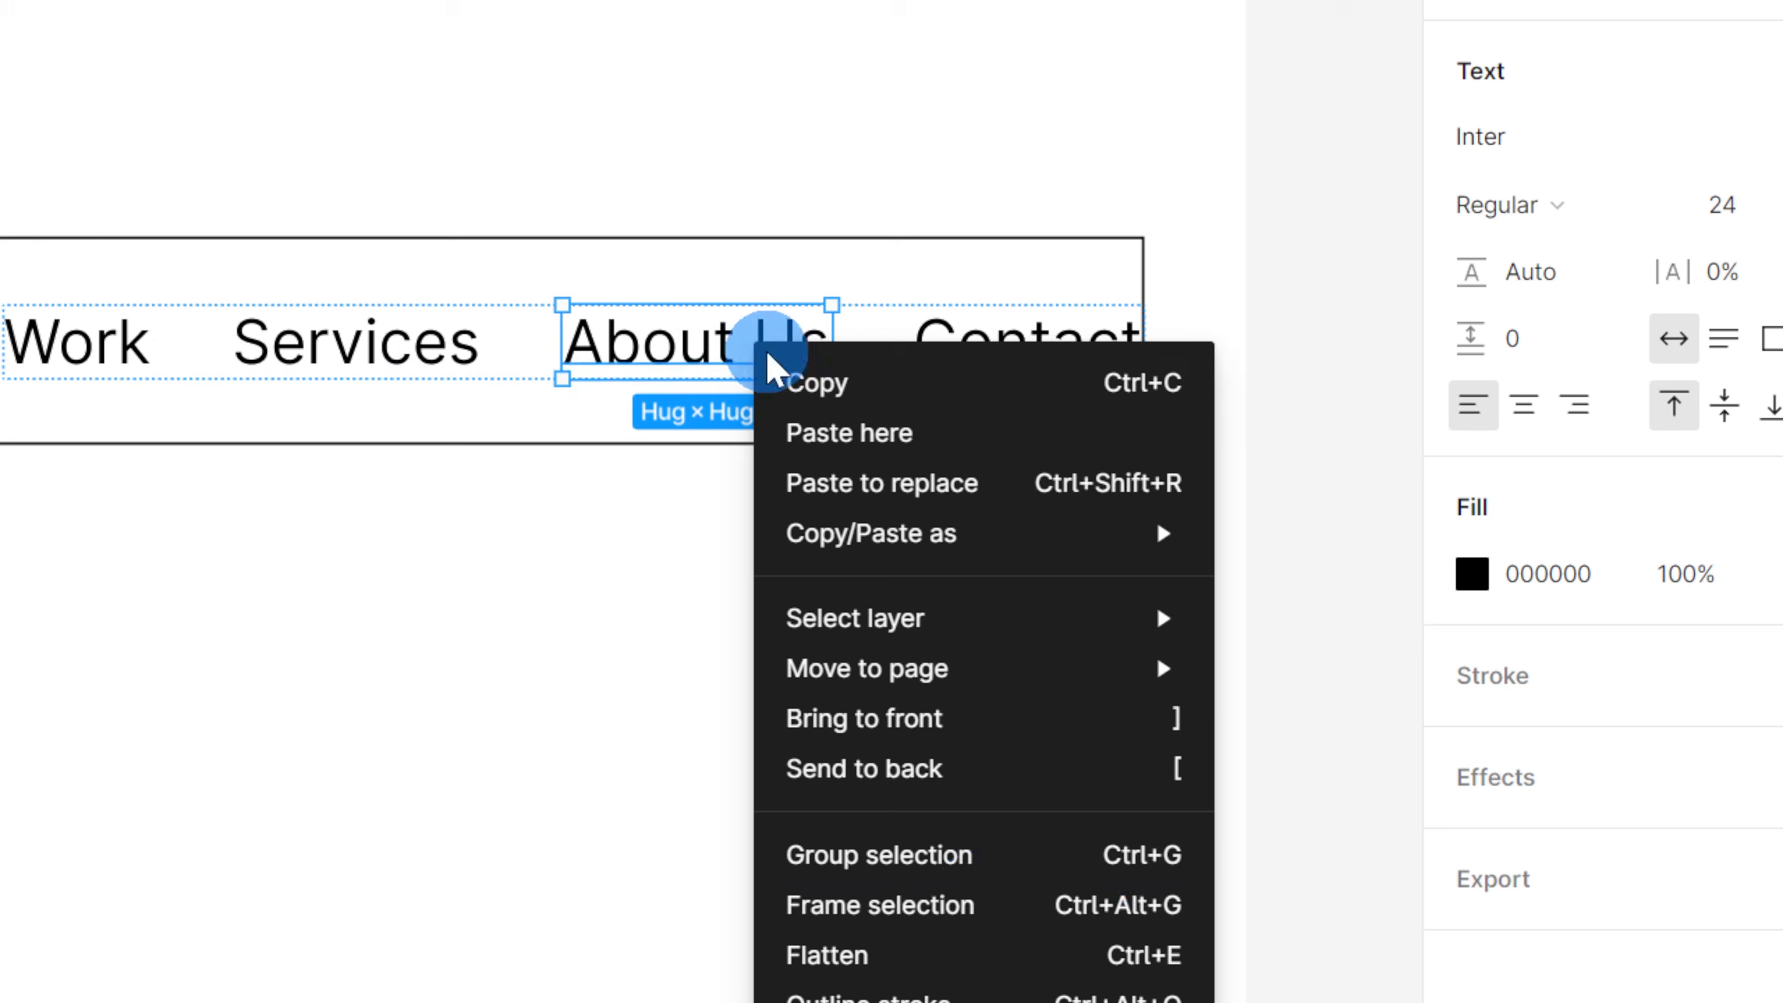
click(977, 915)
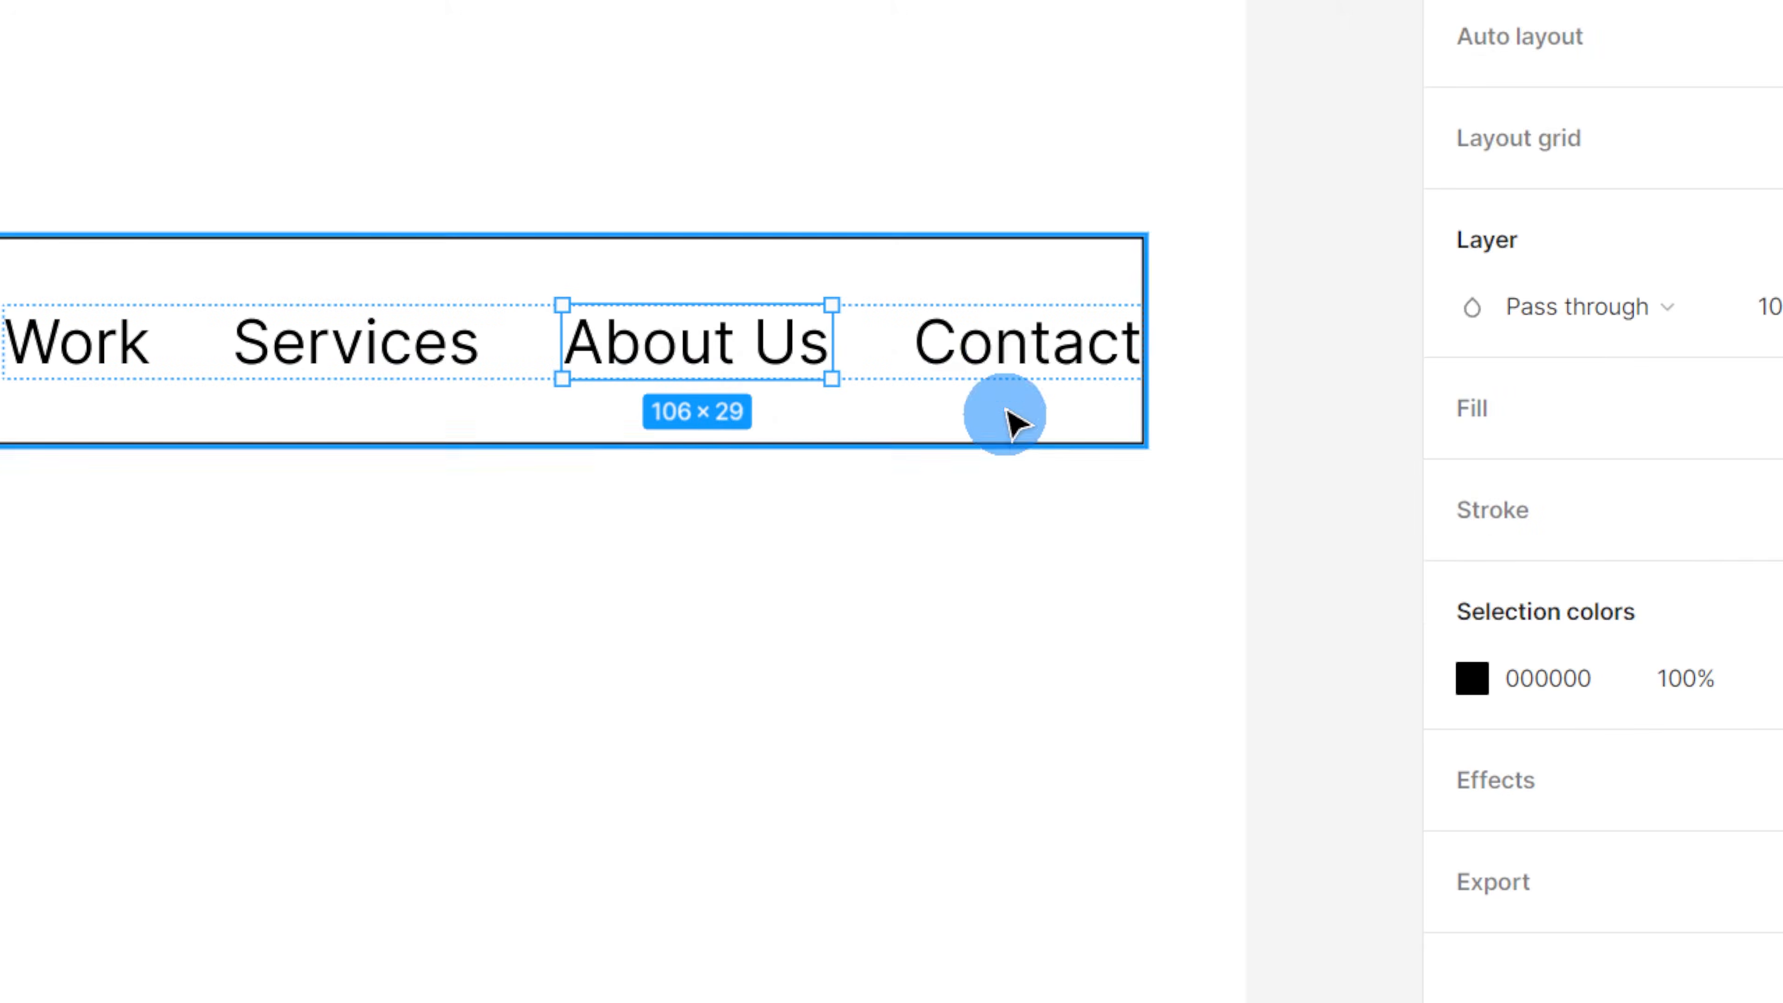
right_click(1011, 347)
click(1151, 903)
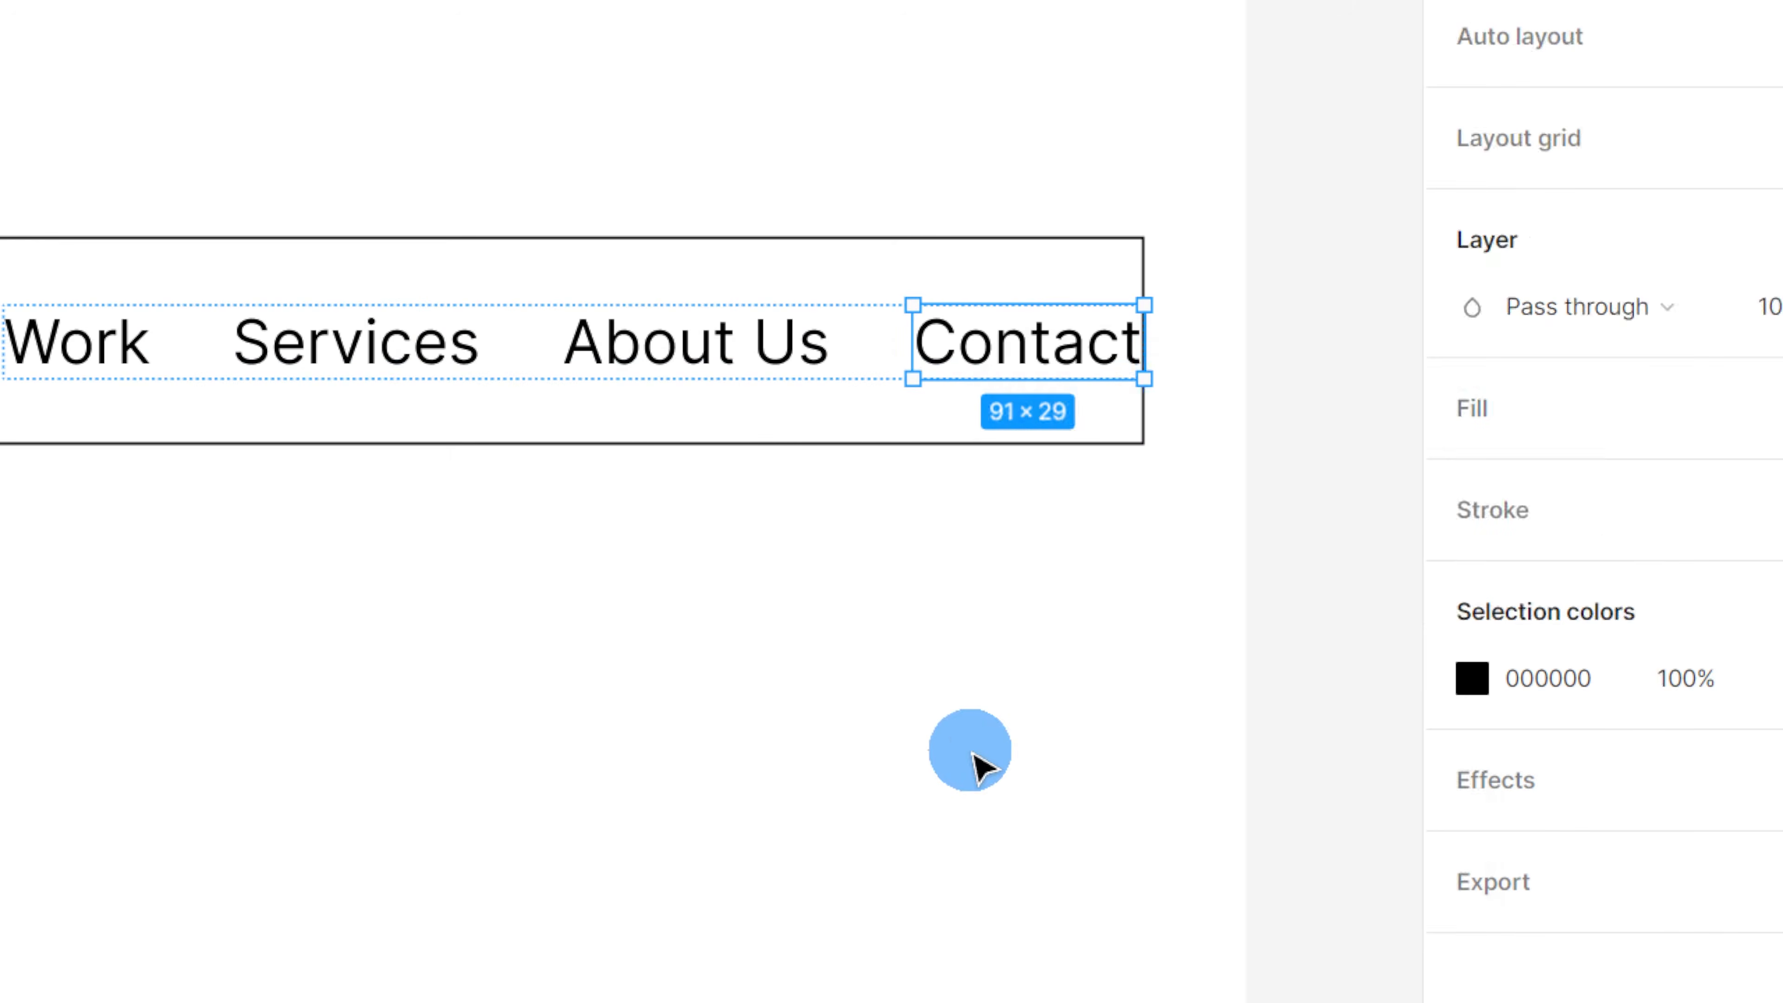
click(979, 765)
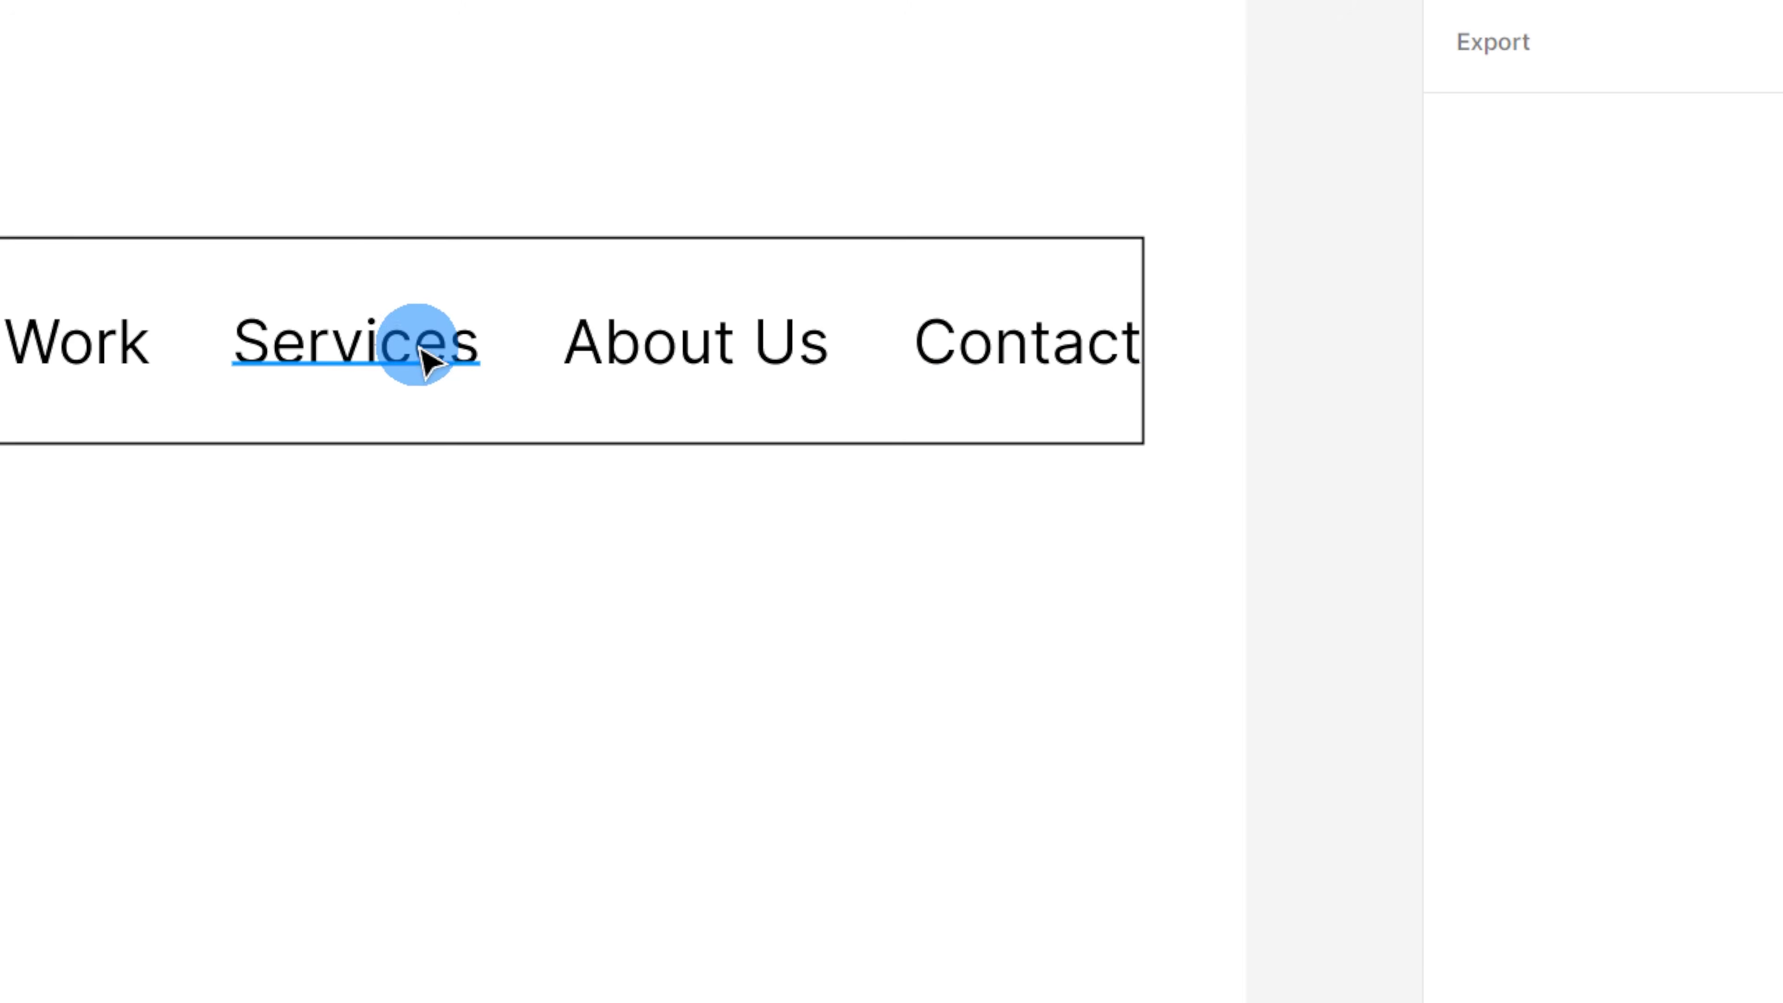
click(442, 352)
click(702, 340)
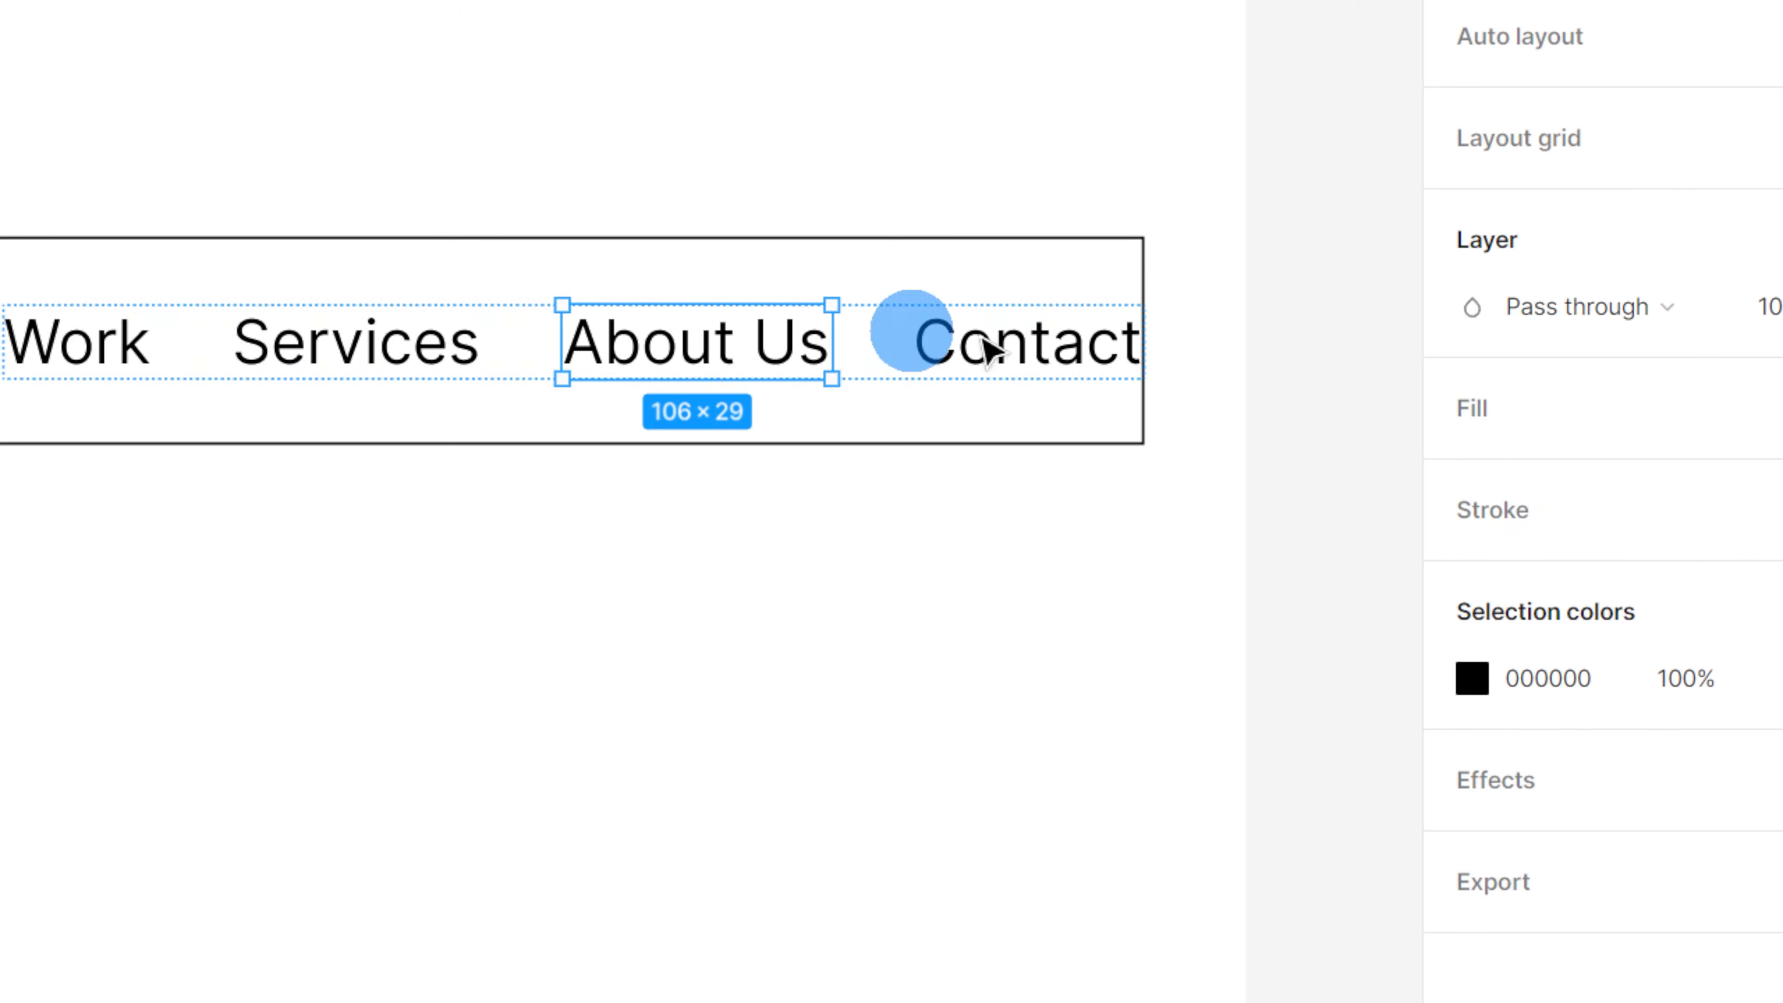
click(1079, 343)
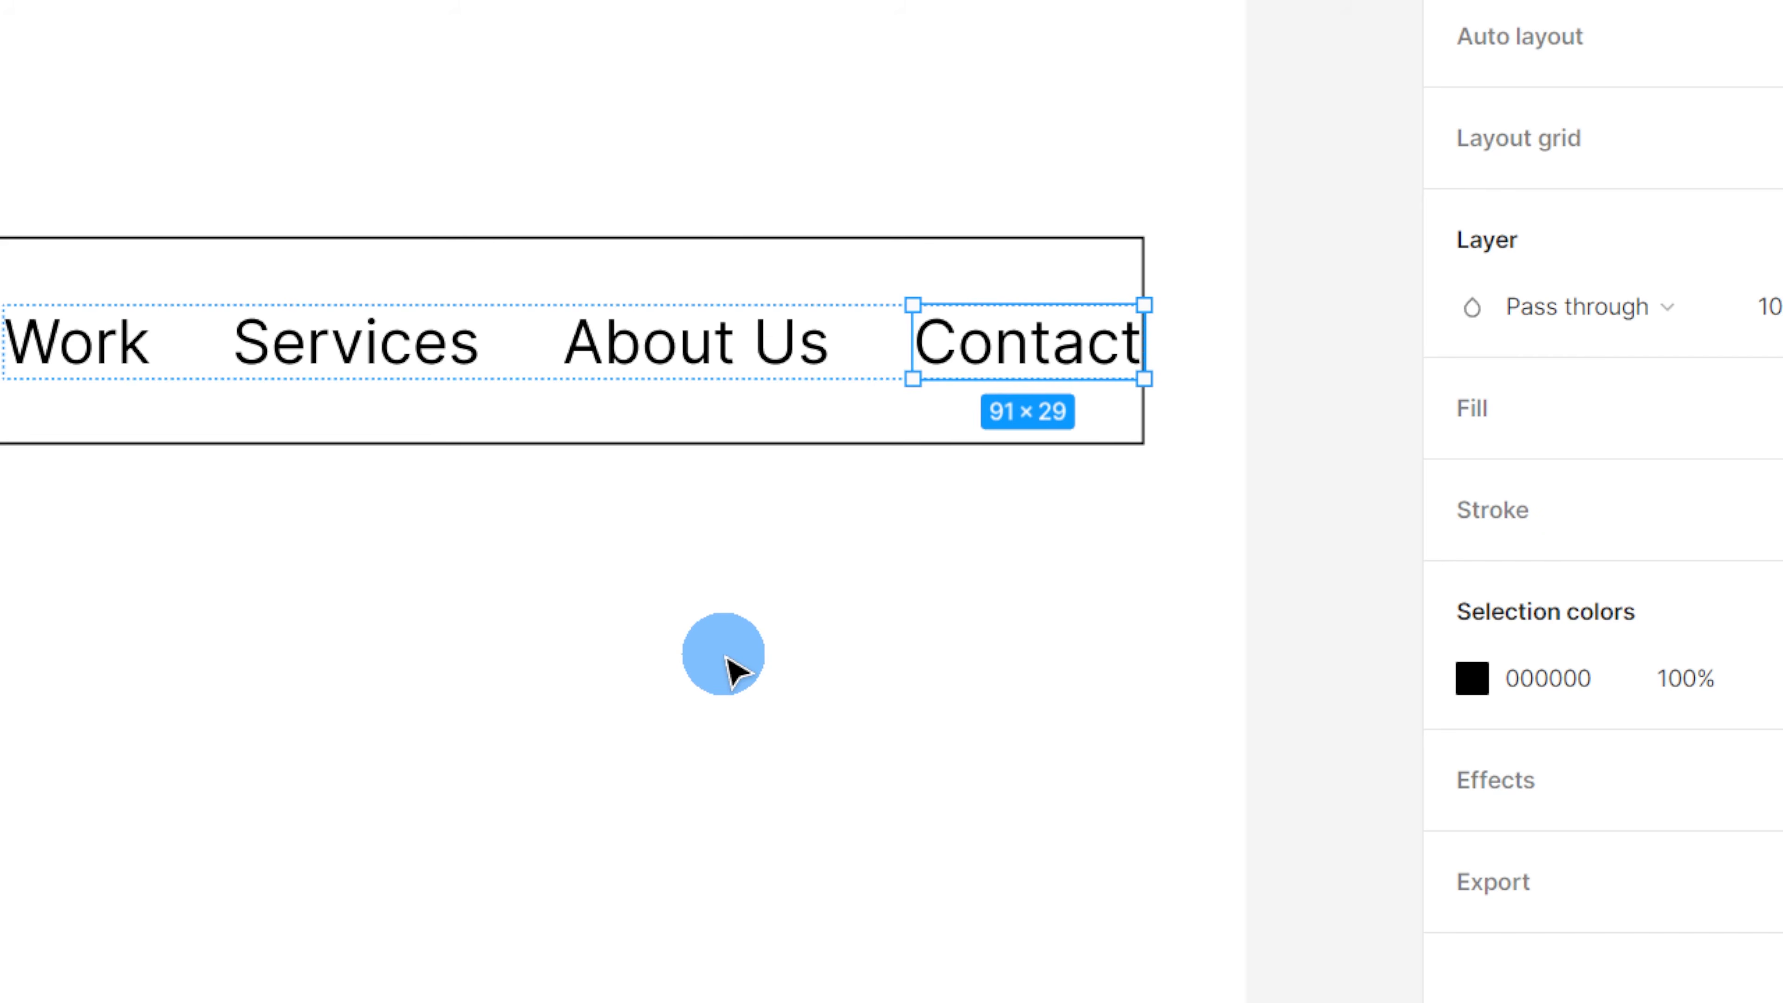
click(730, 667)
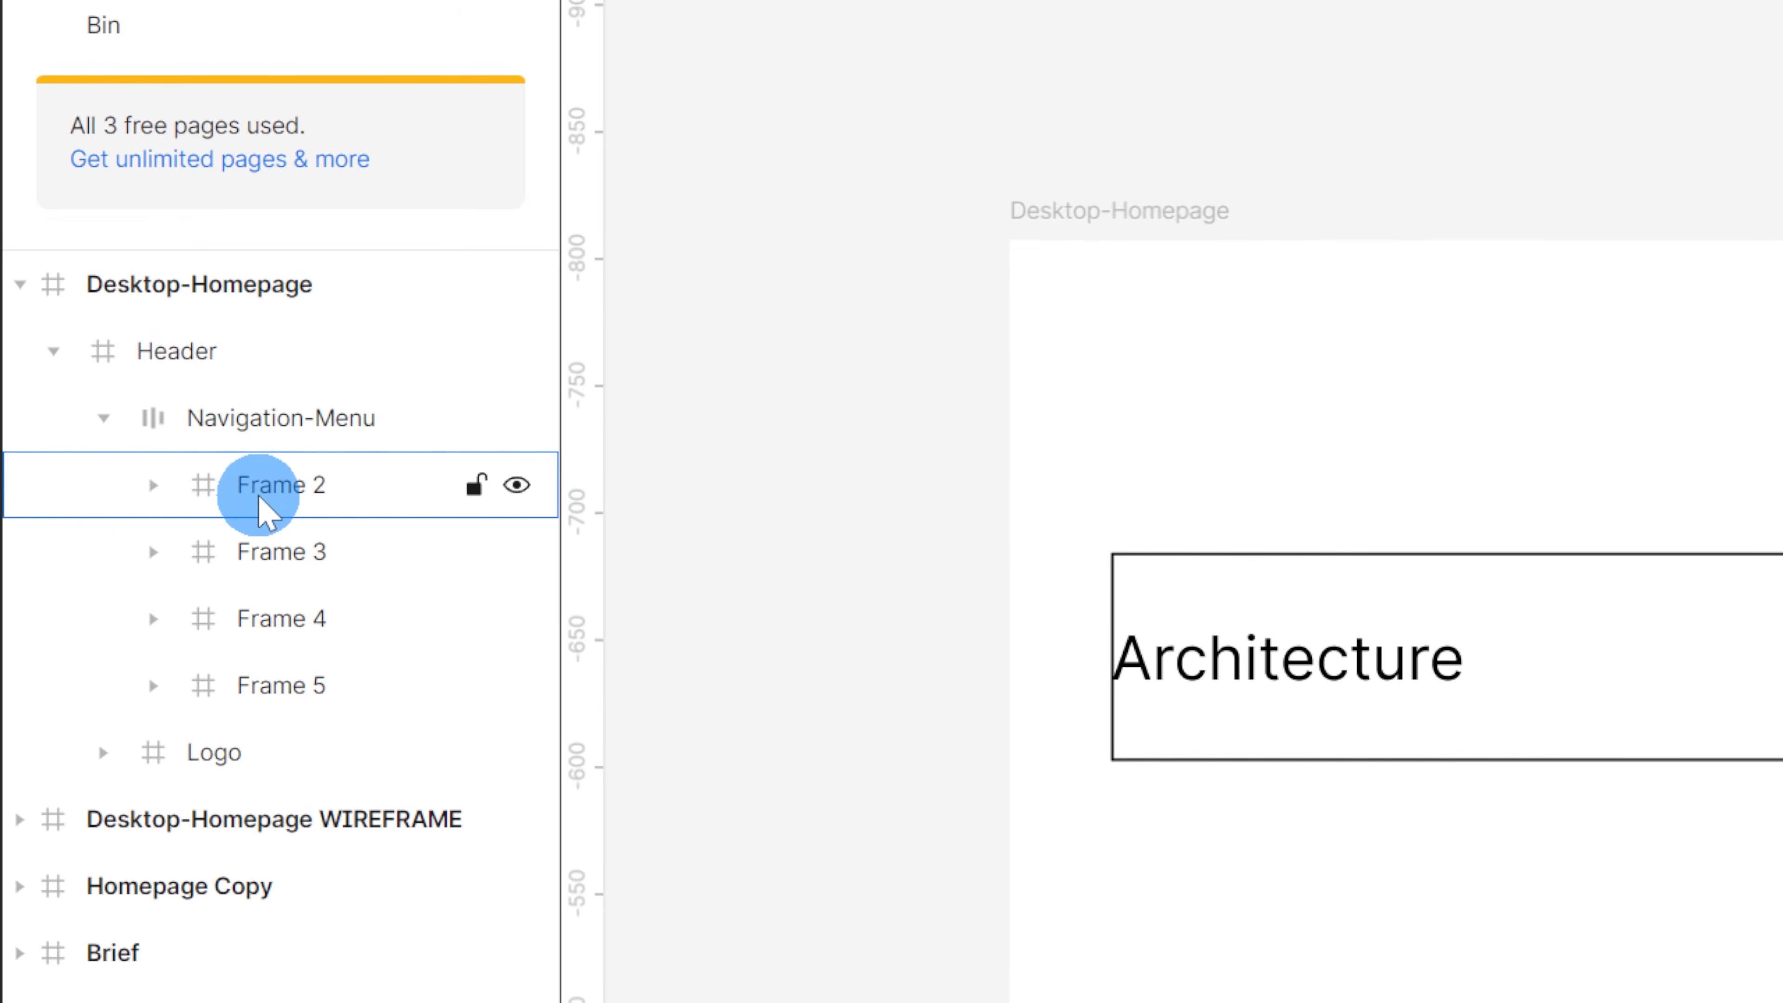
Step: Batch-rename the four frames inside Navigation-Menu using the numbered pattern "Menu Item $nn"
click(260, 500)
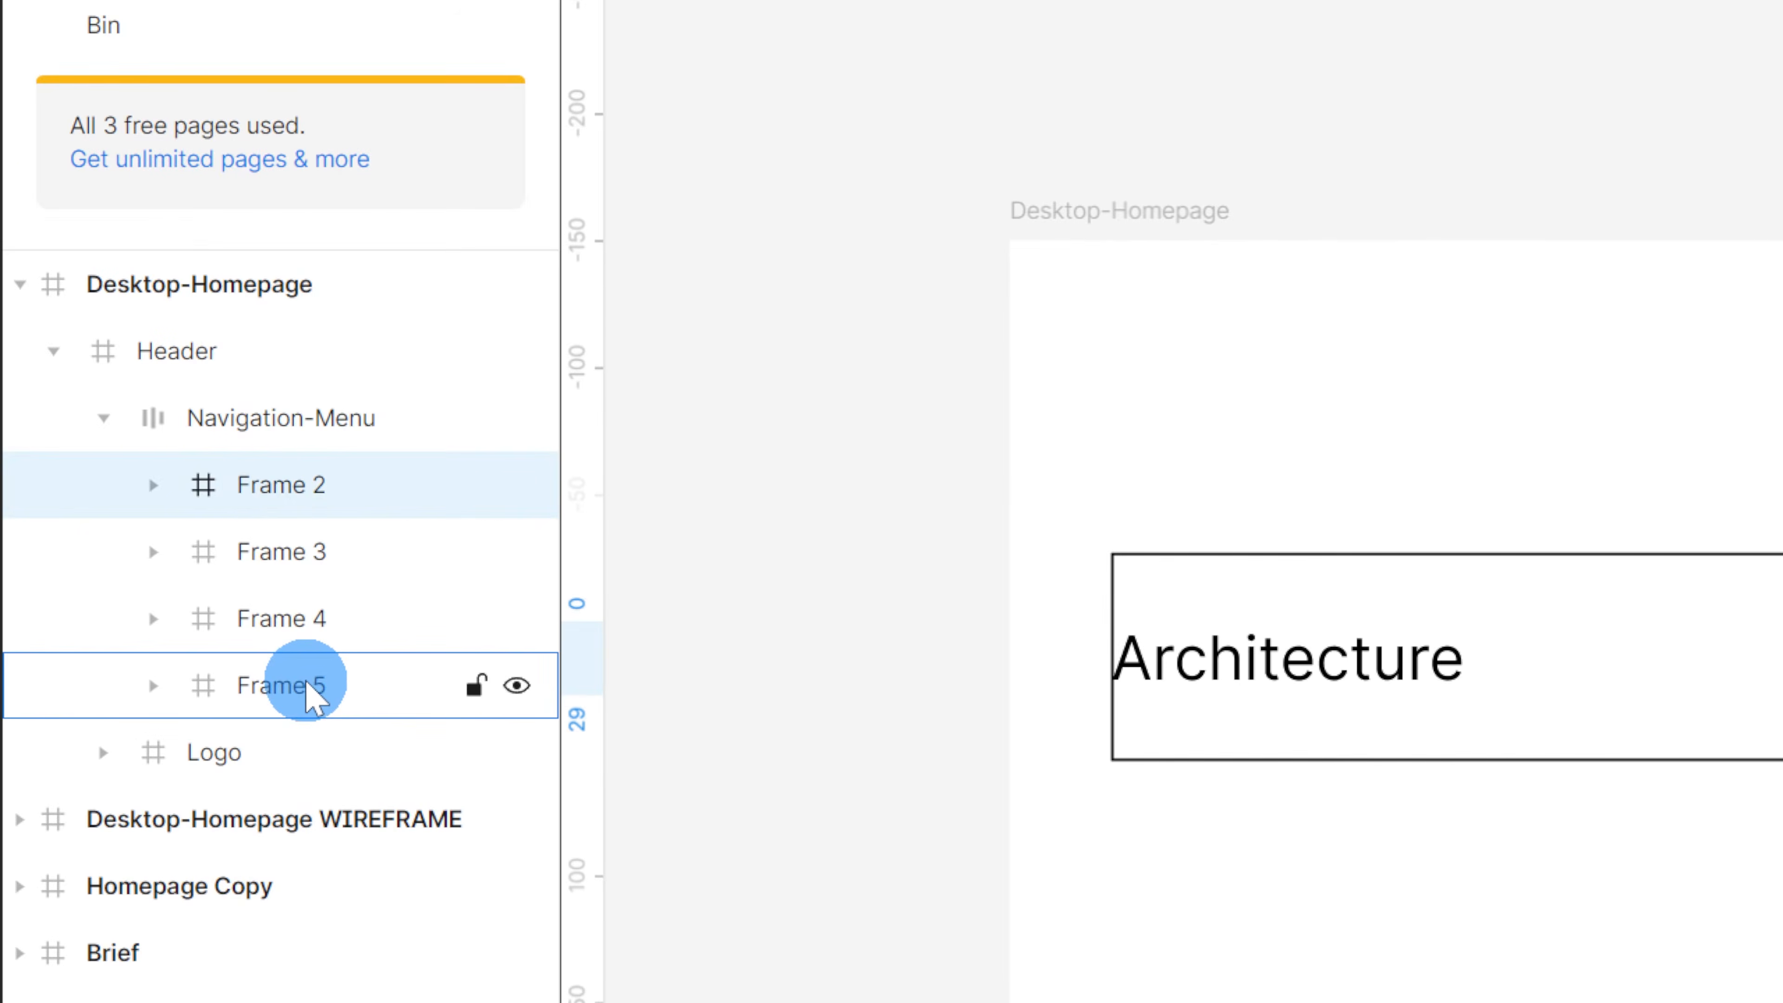
shift+click(258, 697)
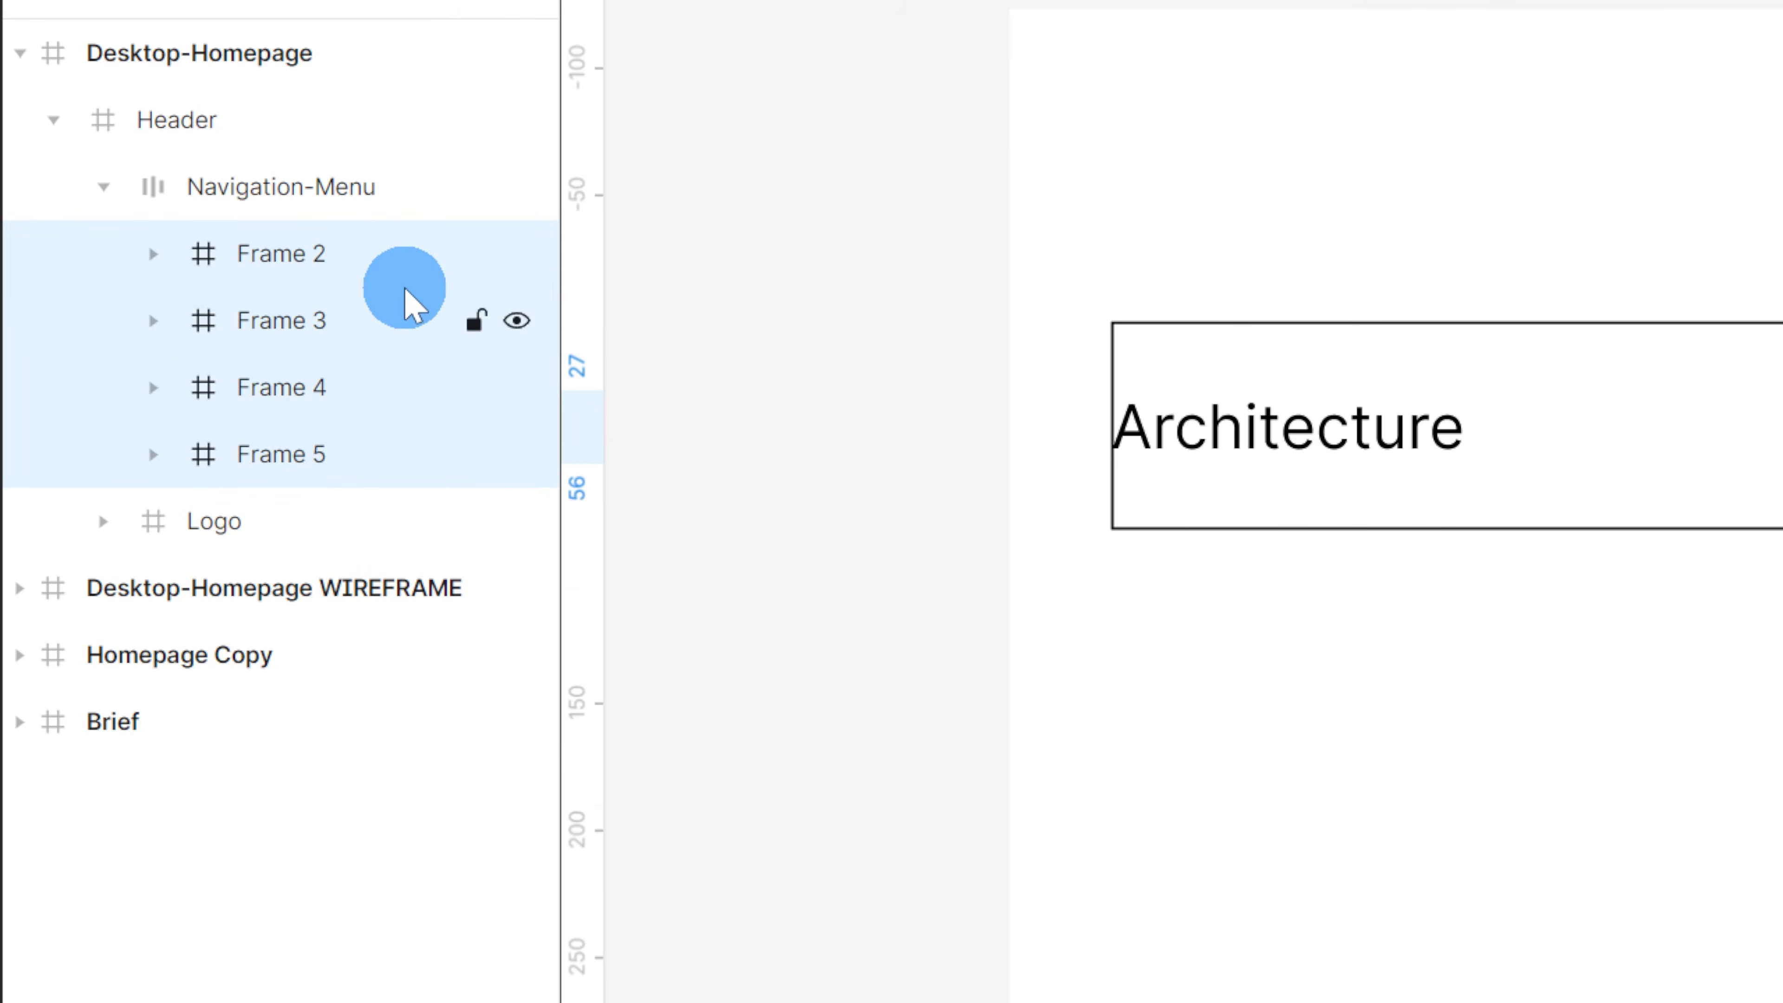
right_click(372, 291)
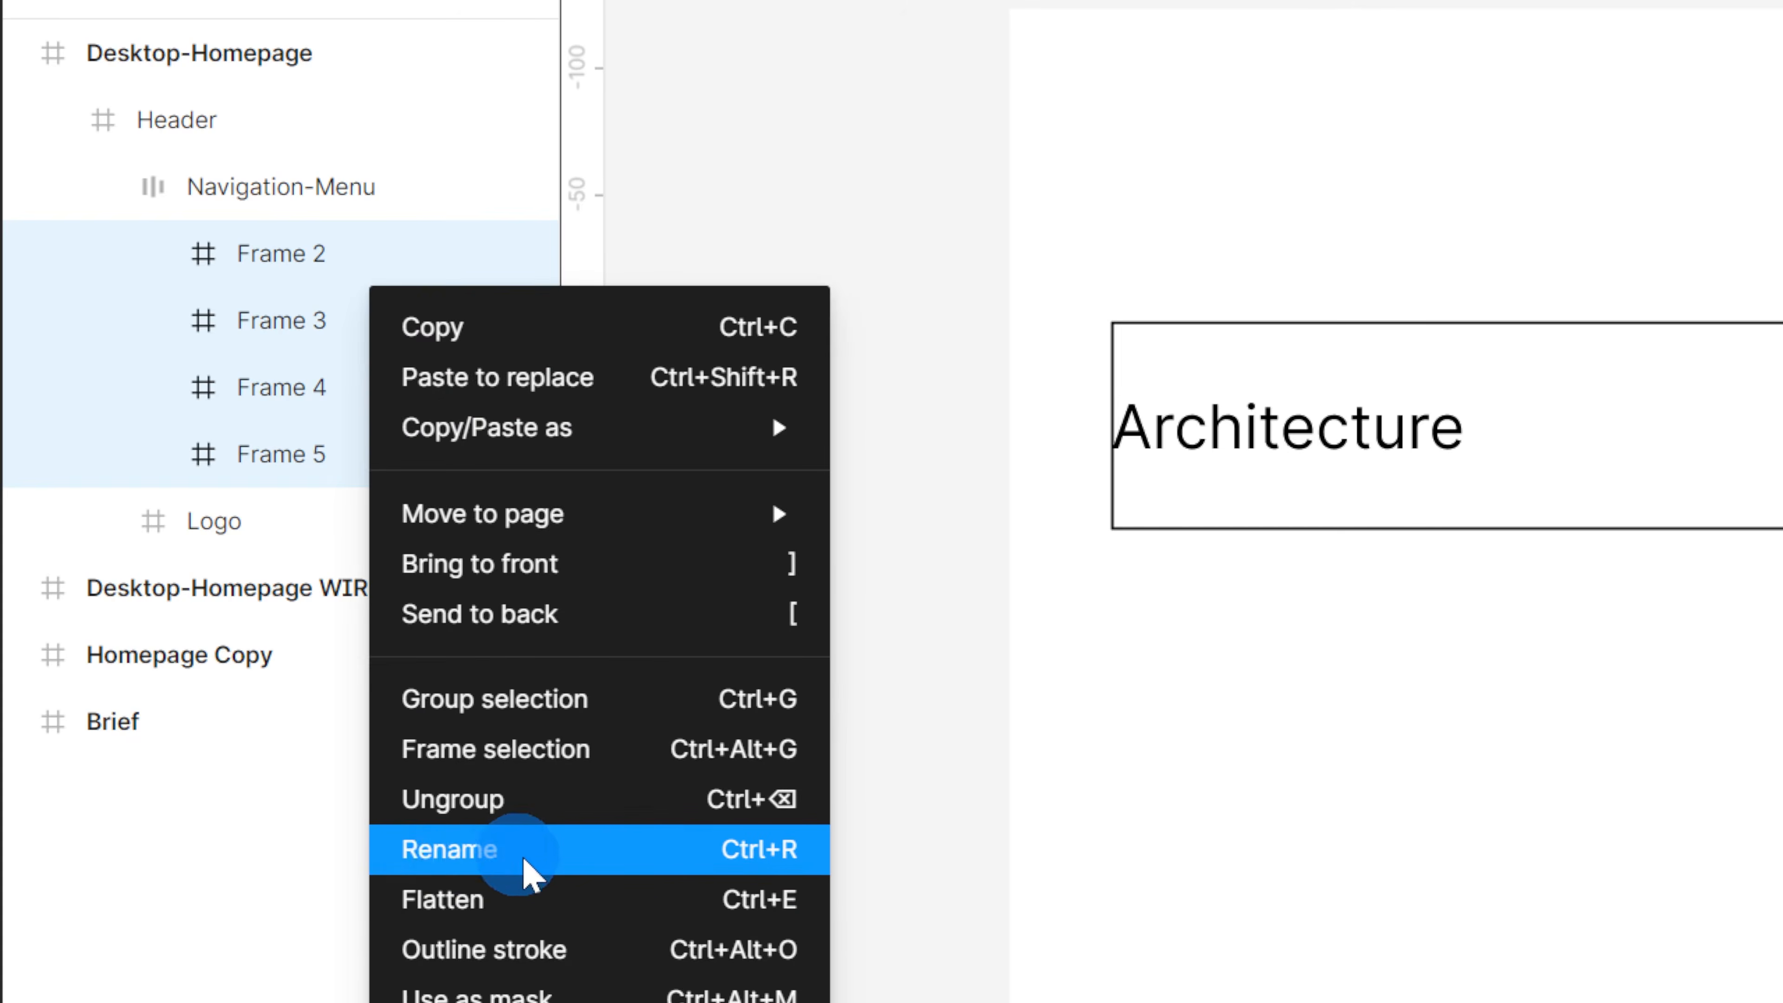
click(482, 854)
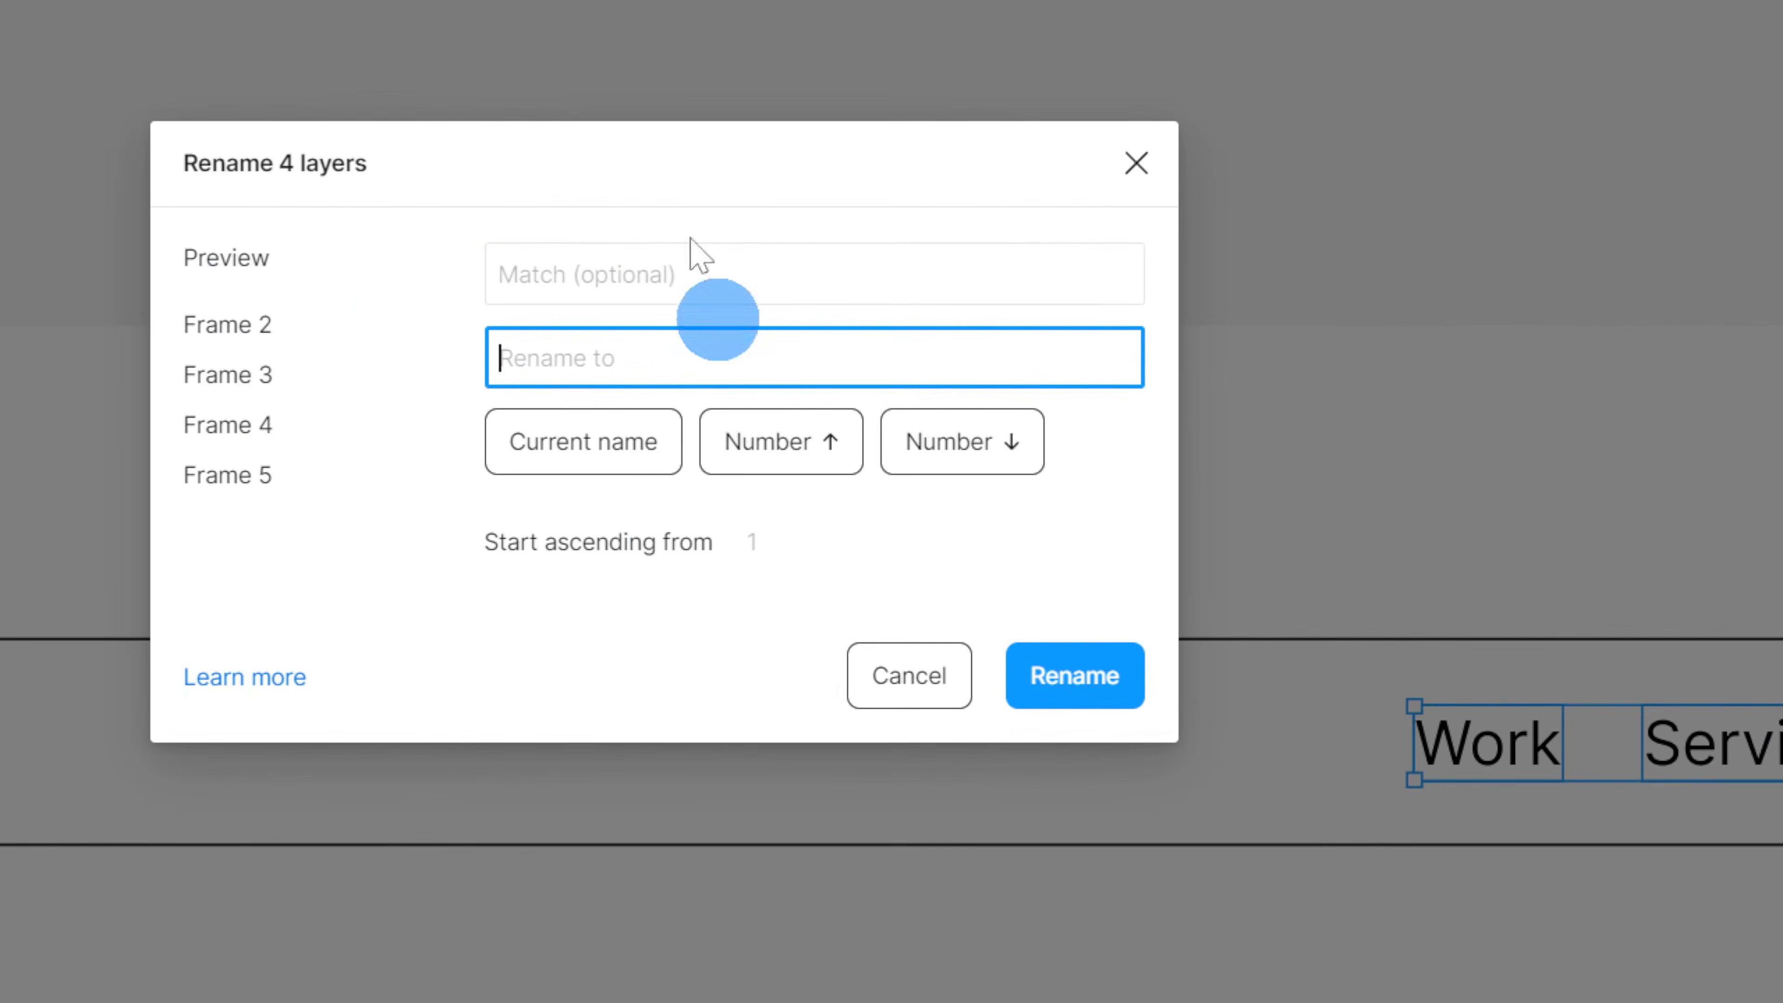
click(466, 731)
click(583, 362)
text(Menu)
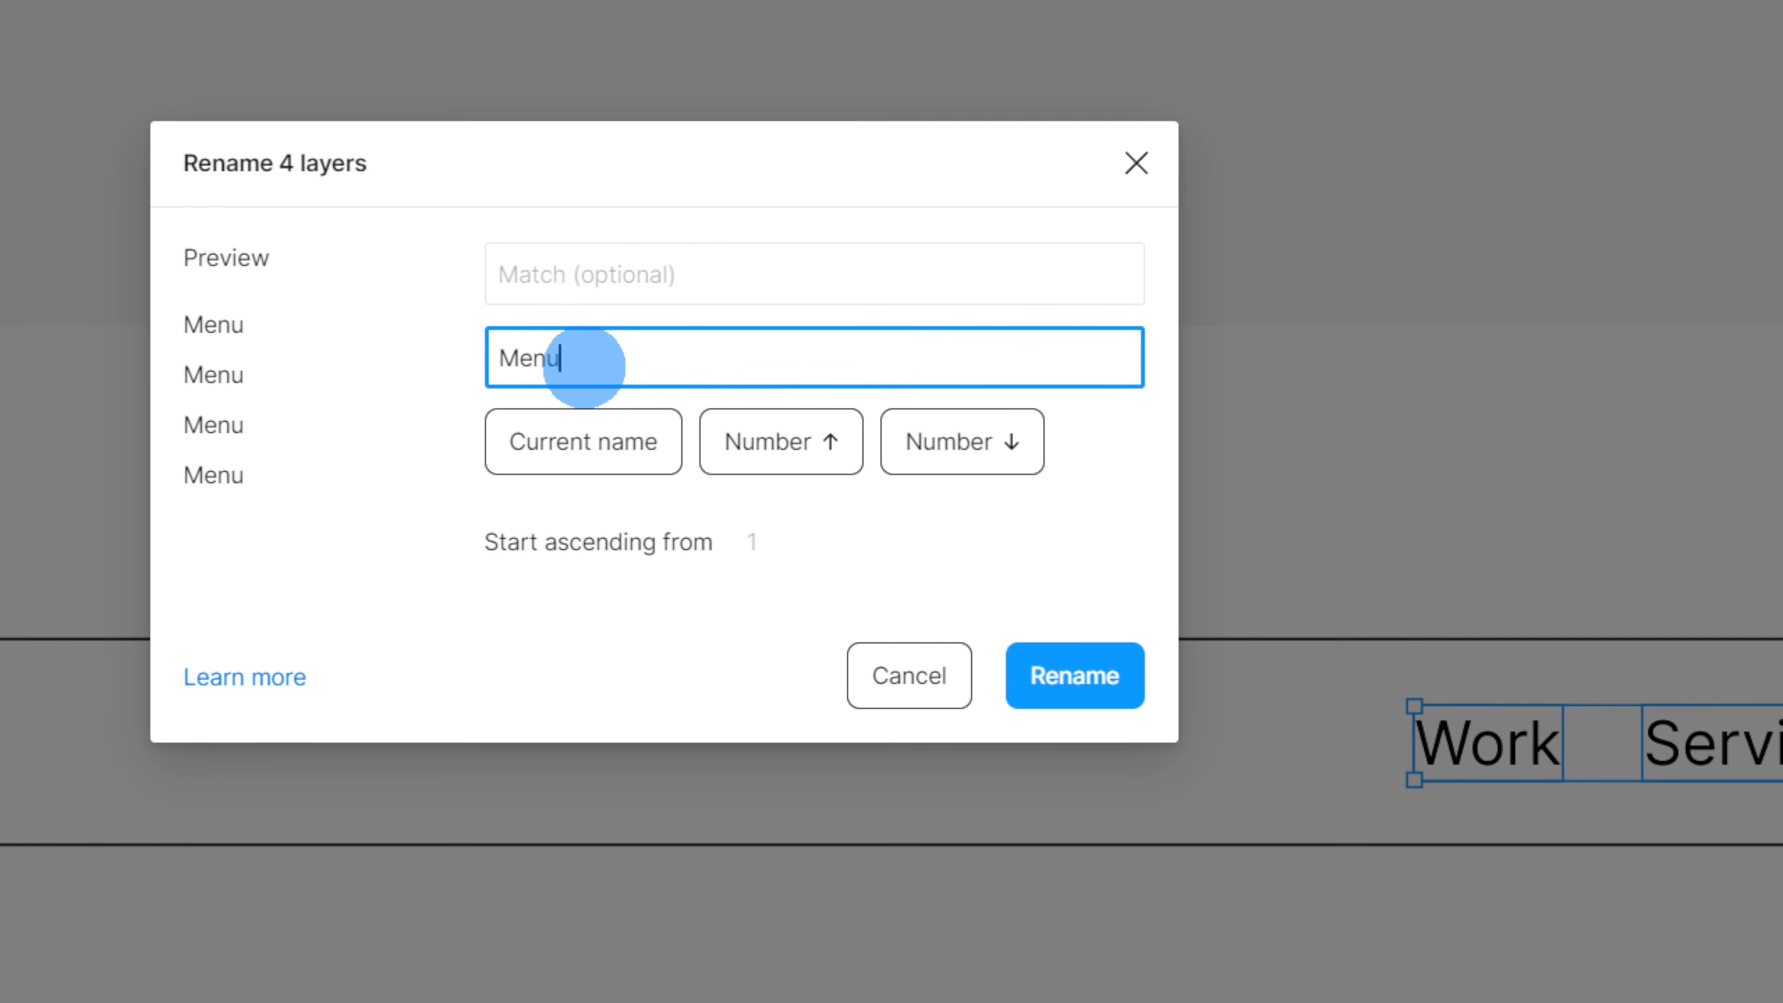
text( Item)
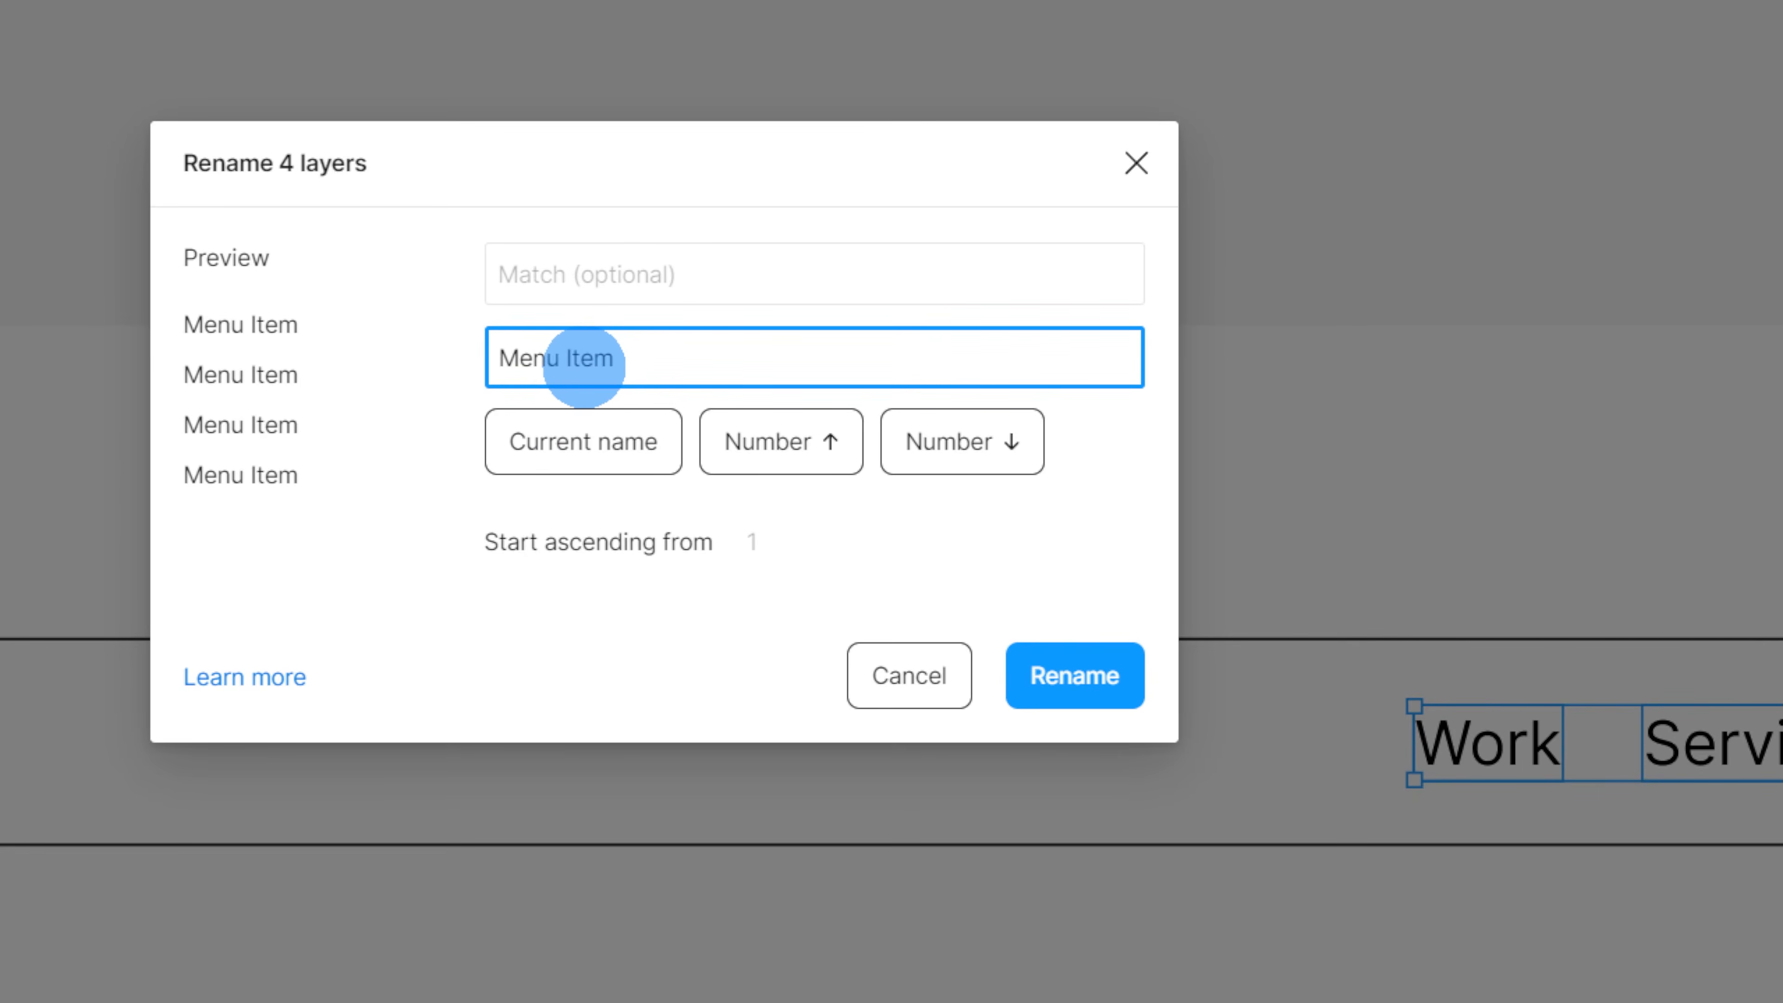
text( $nn)
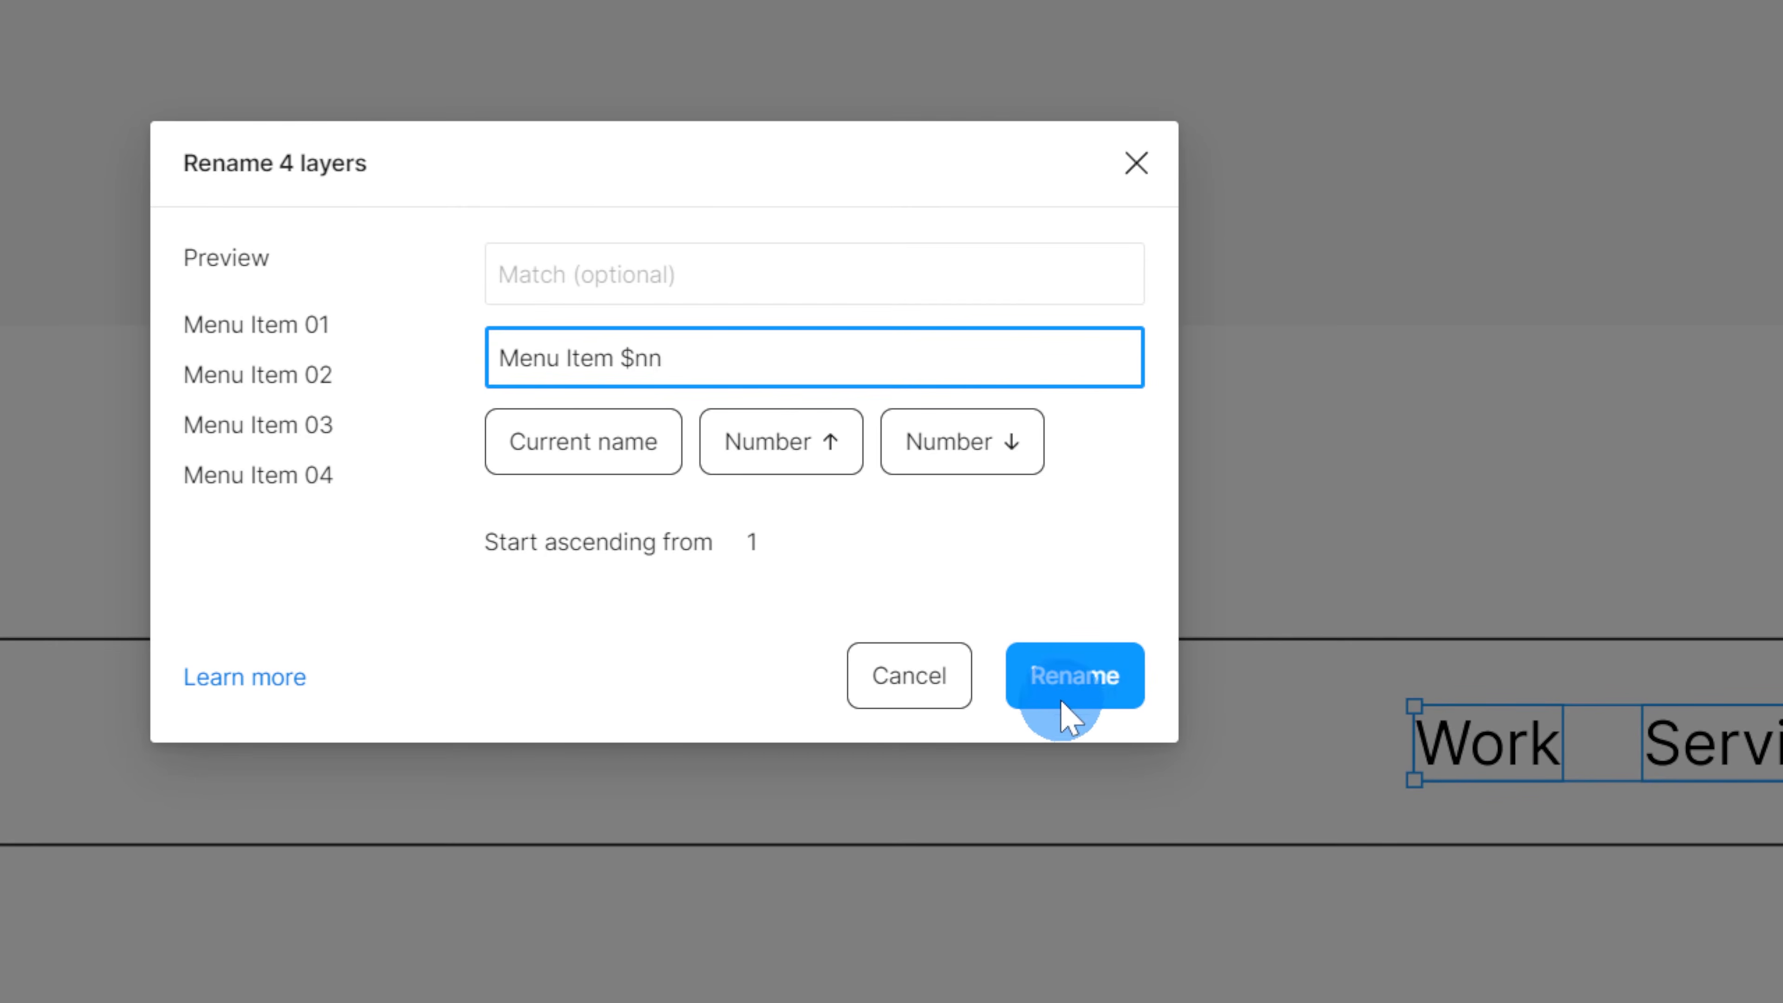
click(1088, 711)
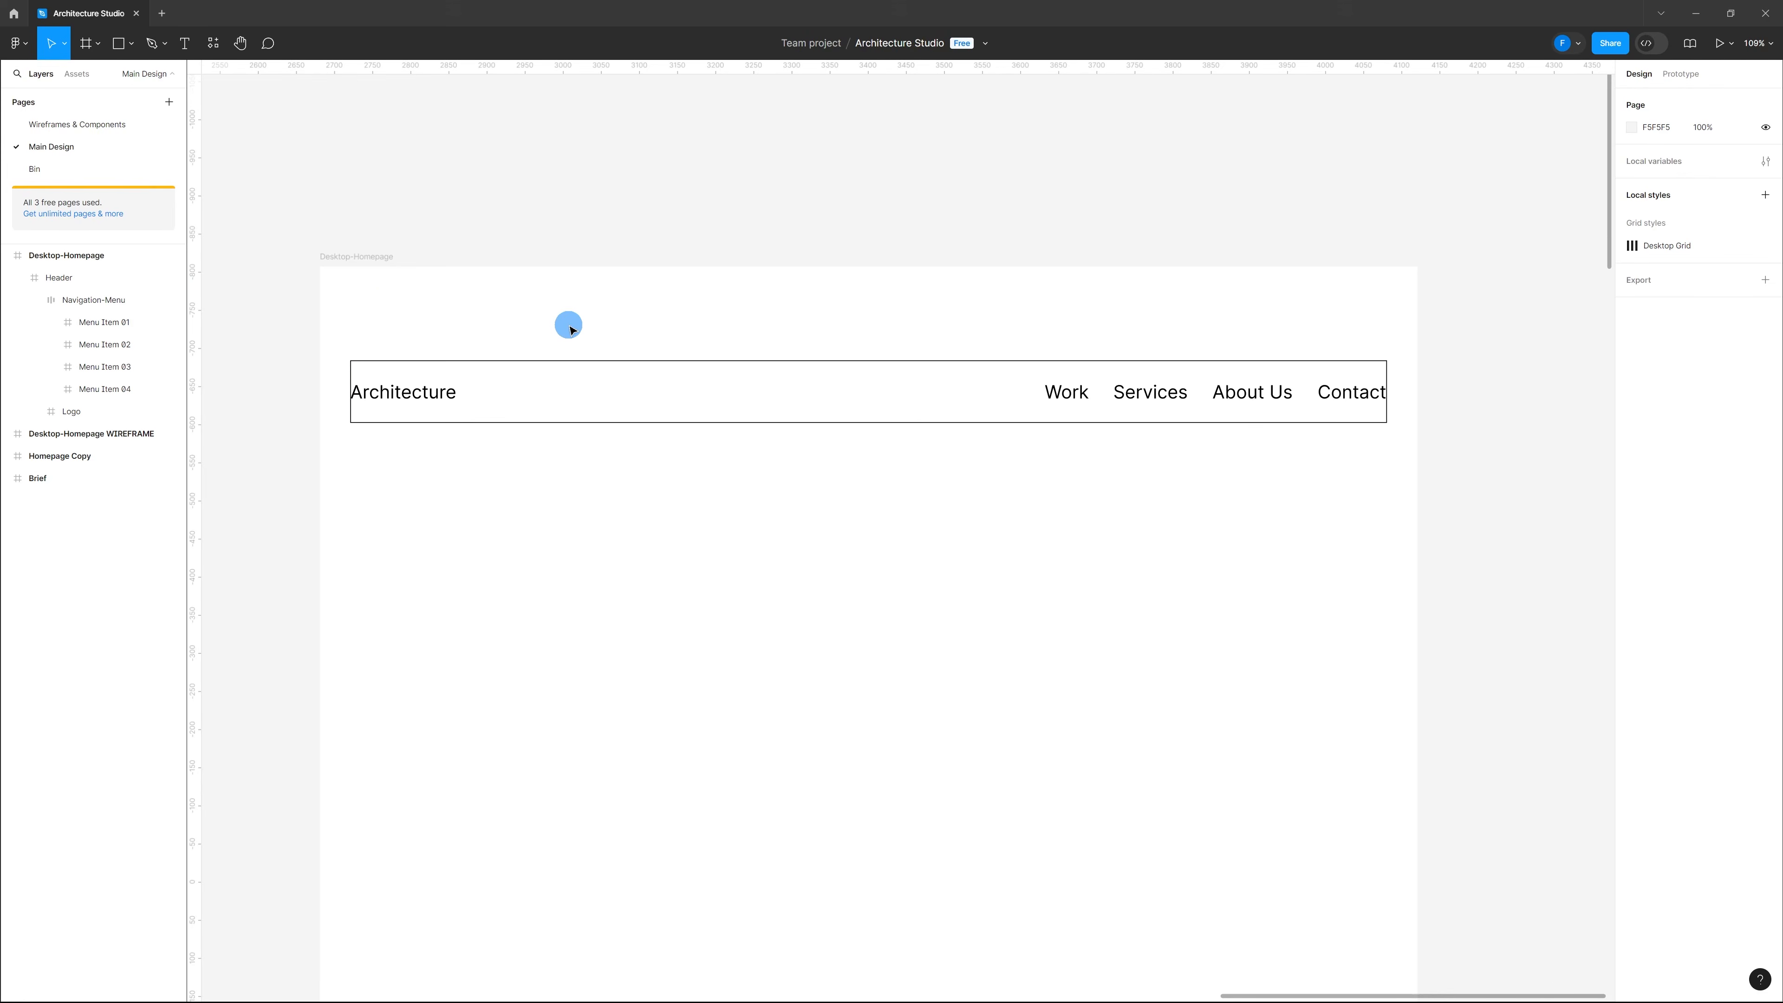
Step: Examine the four-line intro text placeholder beneath the header in the Desktop-Homepage WIREFRAME frame
click(365, 256)
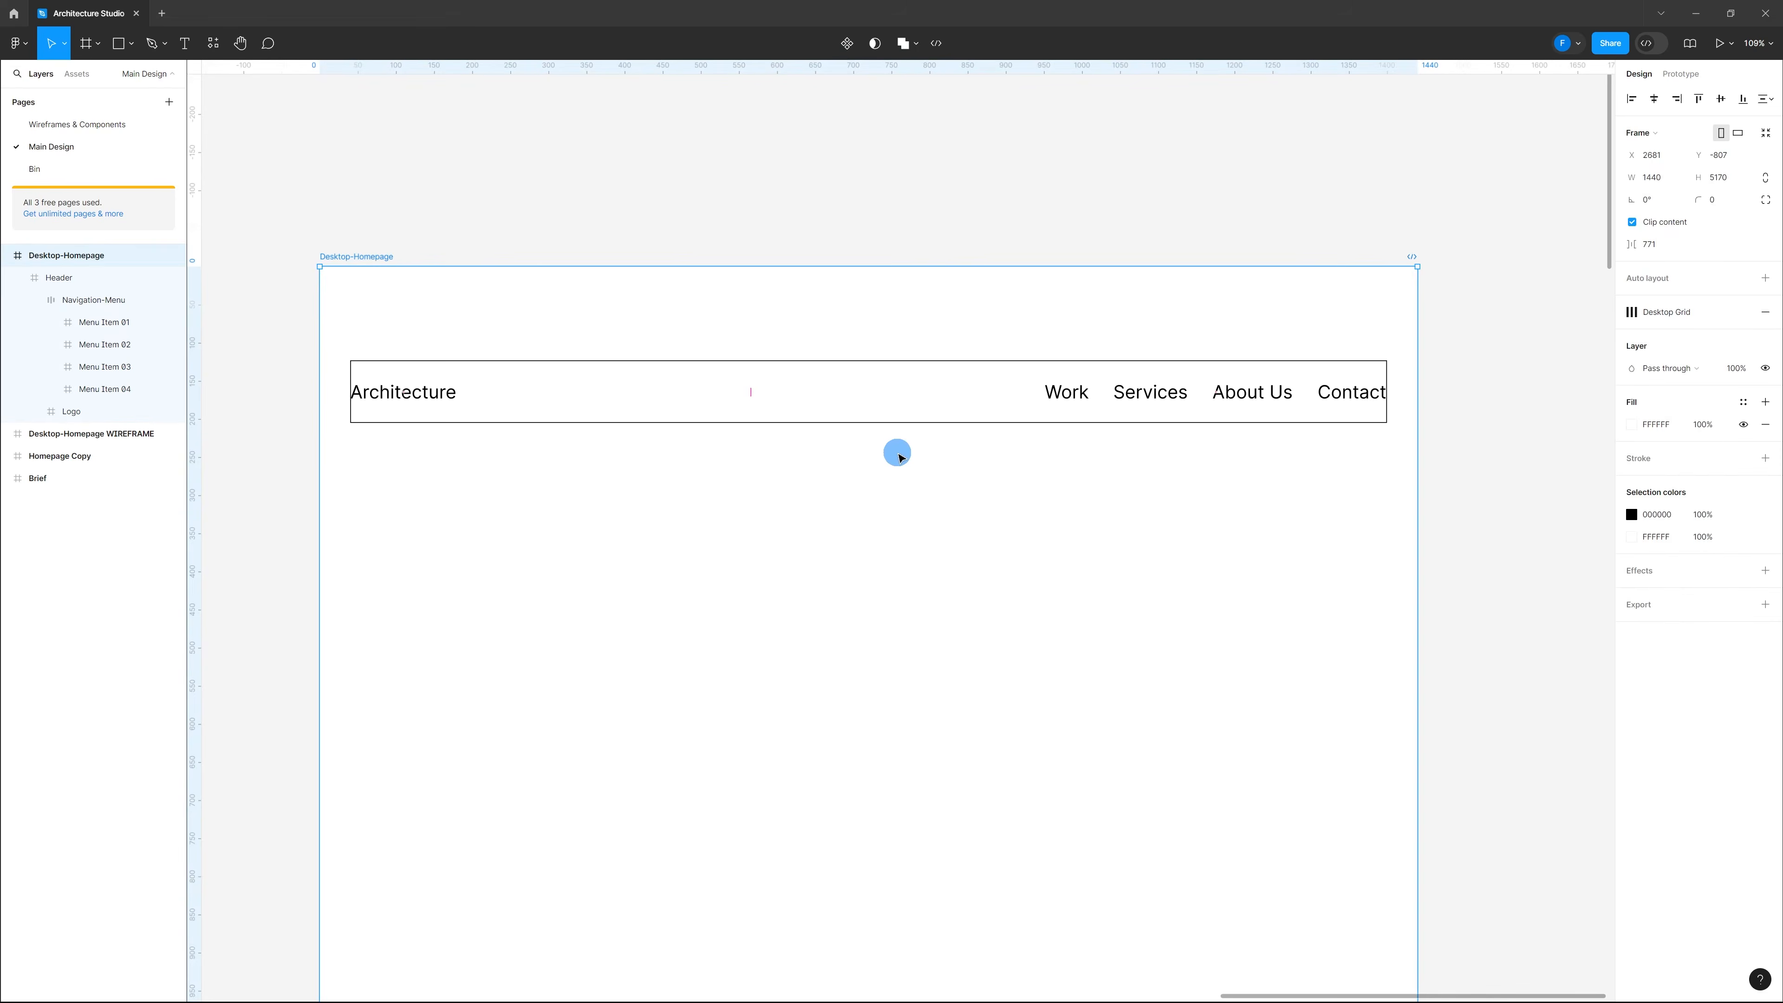
scroll(900, 456, down, 10)
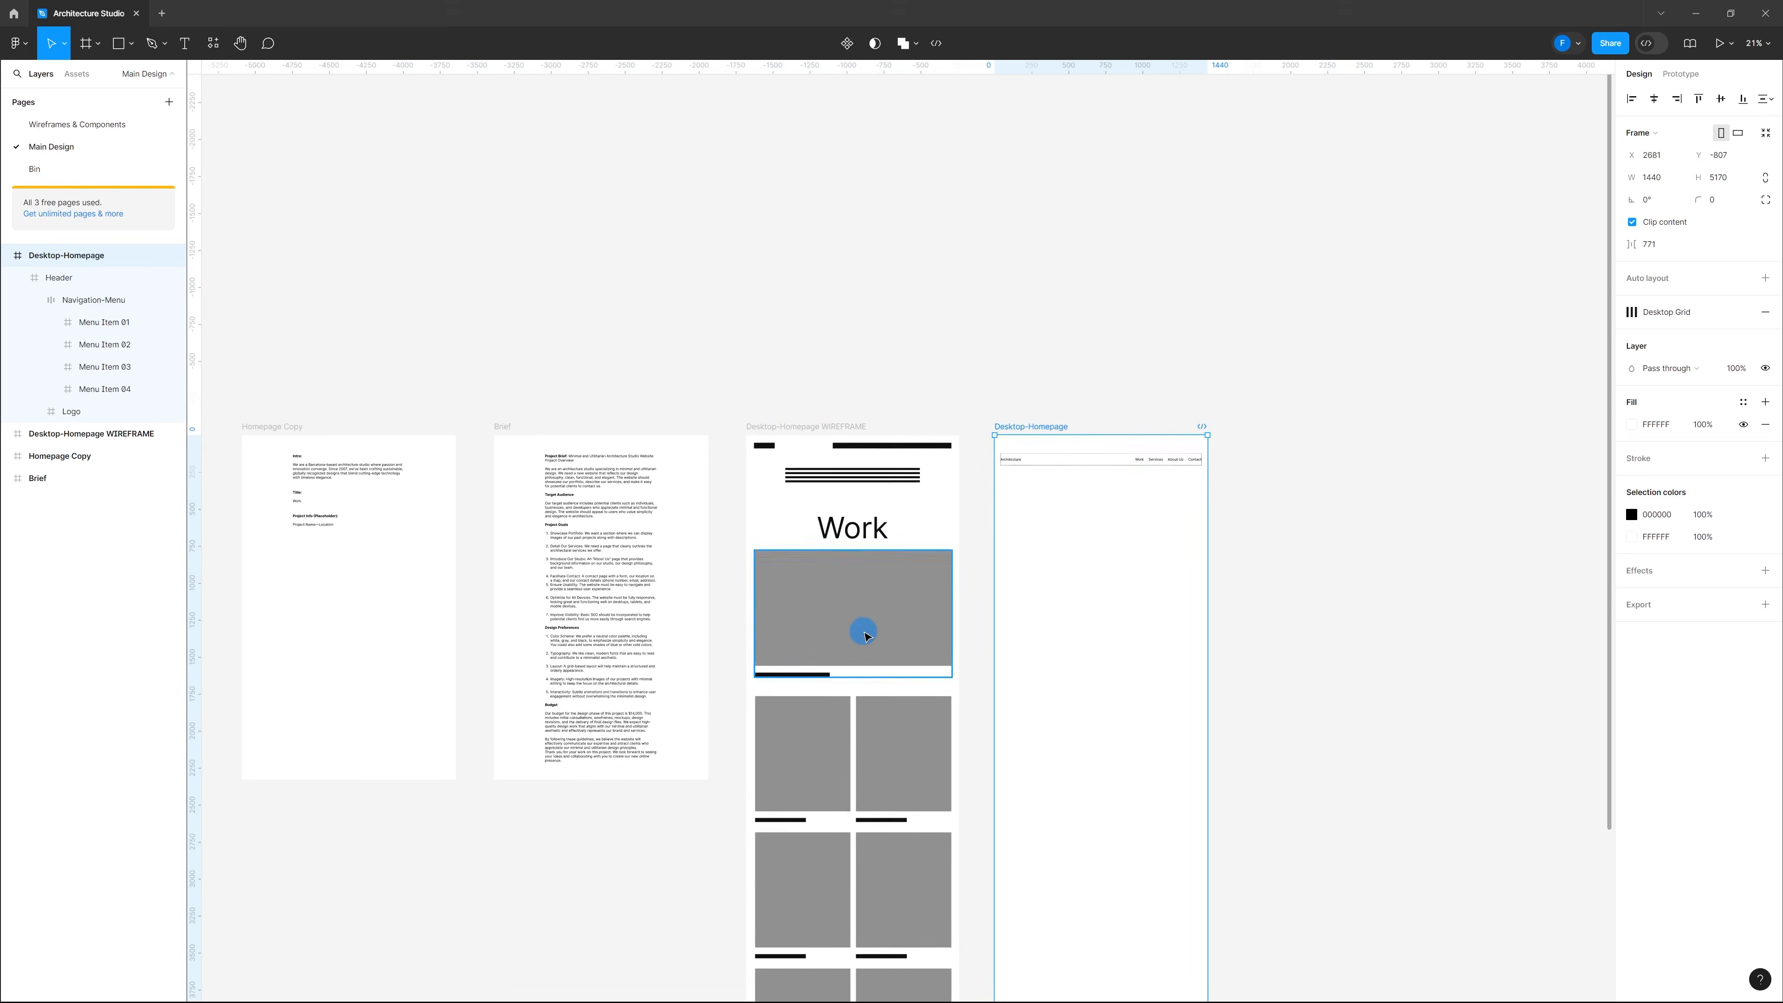
scroll(864, 625, down, 3)
scroll(924, 430, up, 5)
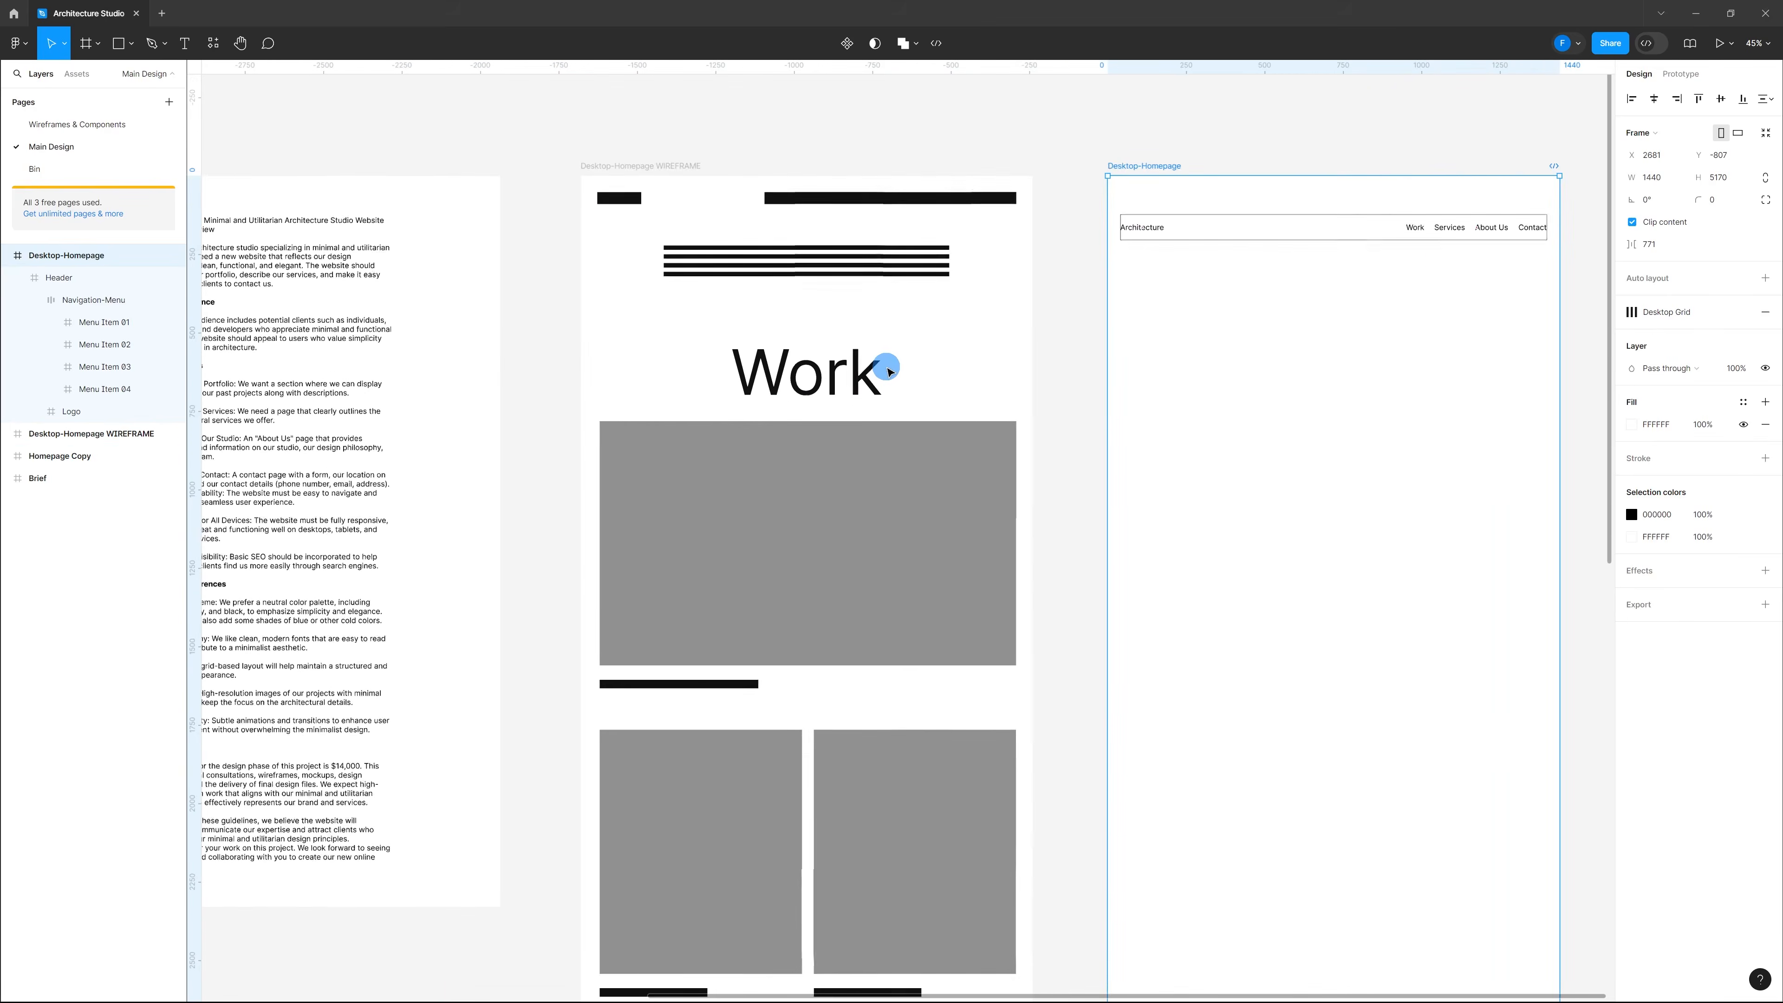
scroll(916, 338, down, 1)
scroll(929, 342, up, 3)
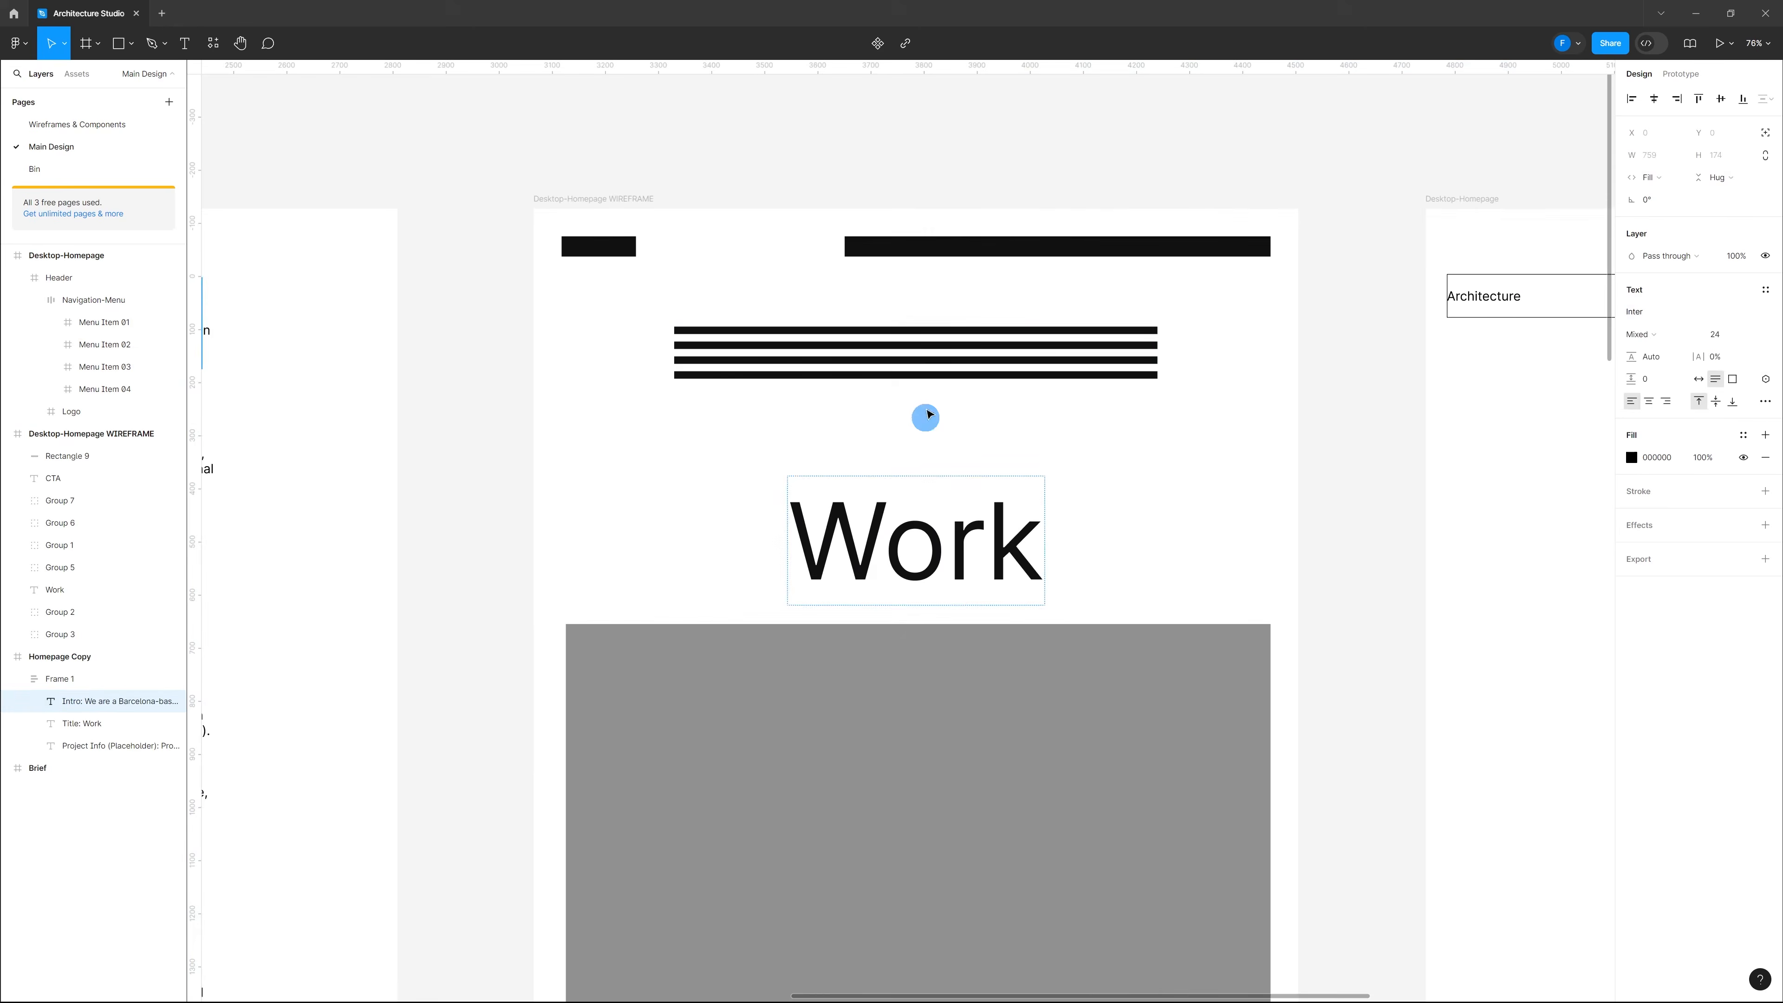
click(900, 358)
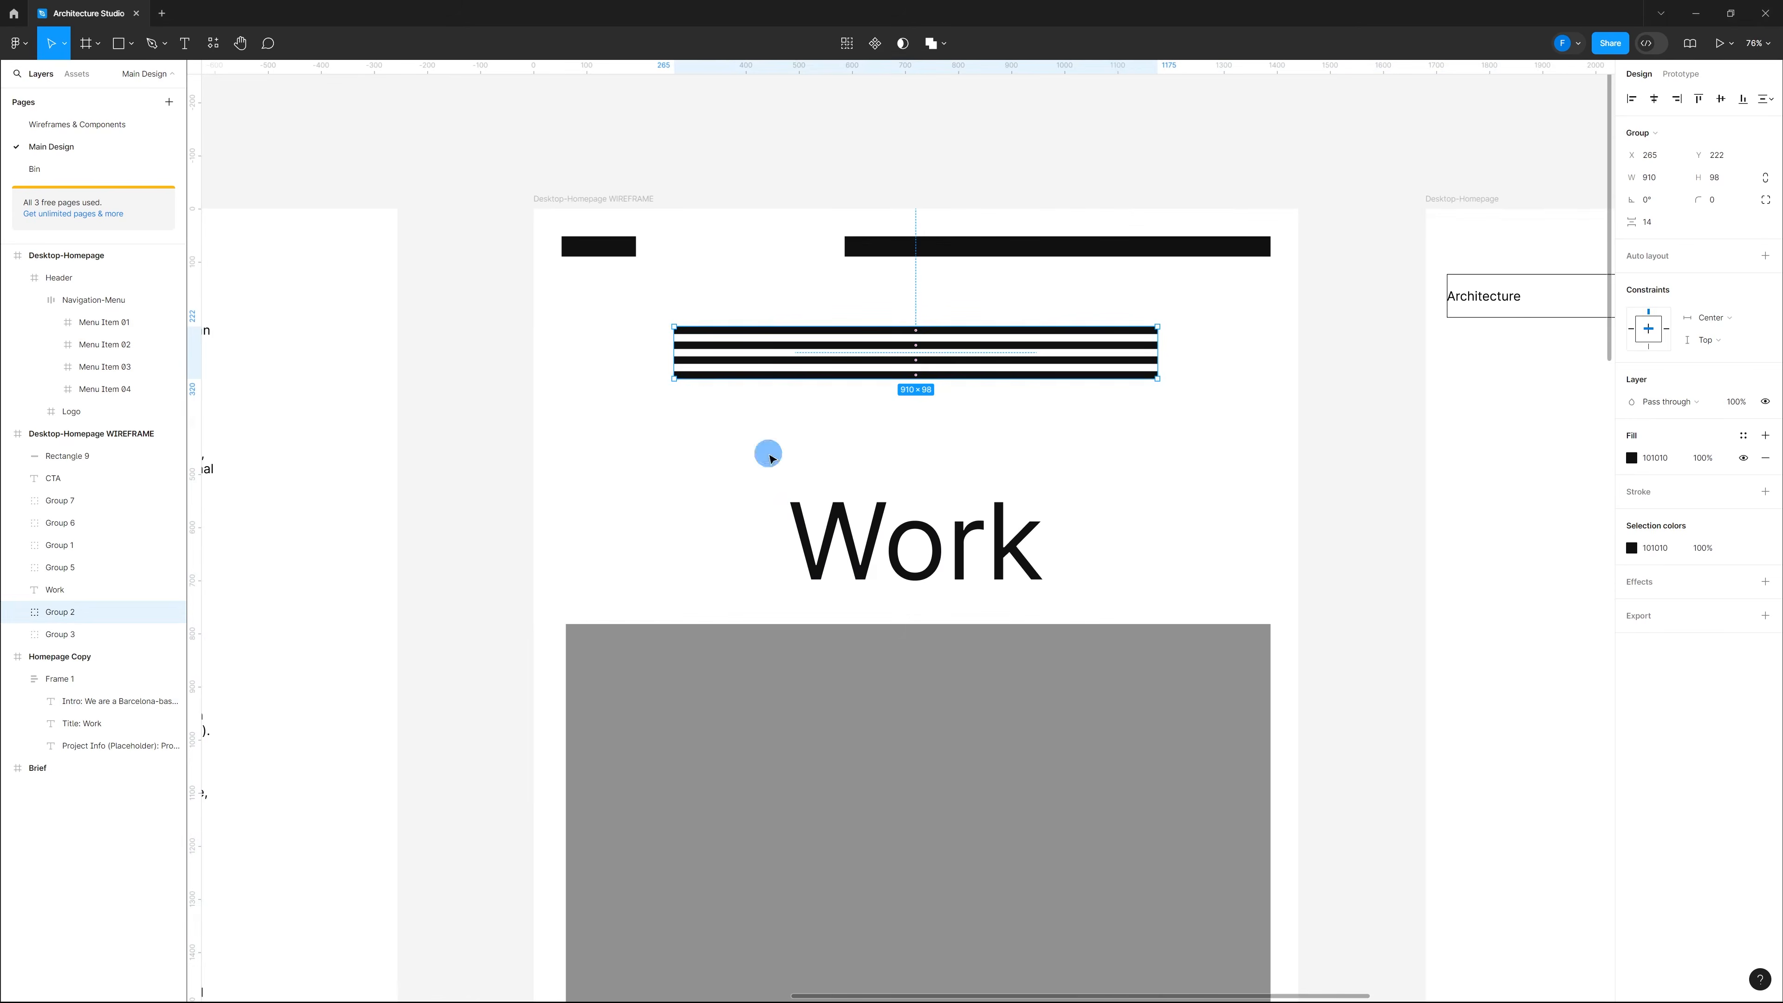
Step: Copy the intro paragraph beginning "We are a Barcelona-based architecture studio" from the Homepage Copy frame, without its Intro heading
scroll(1246, 411, down, 5)
scroll(398, 386, up, 5)
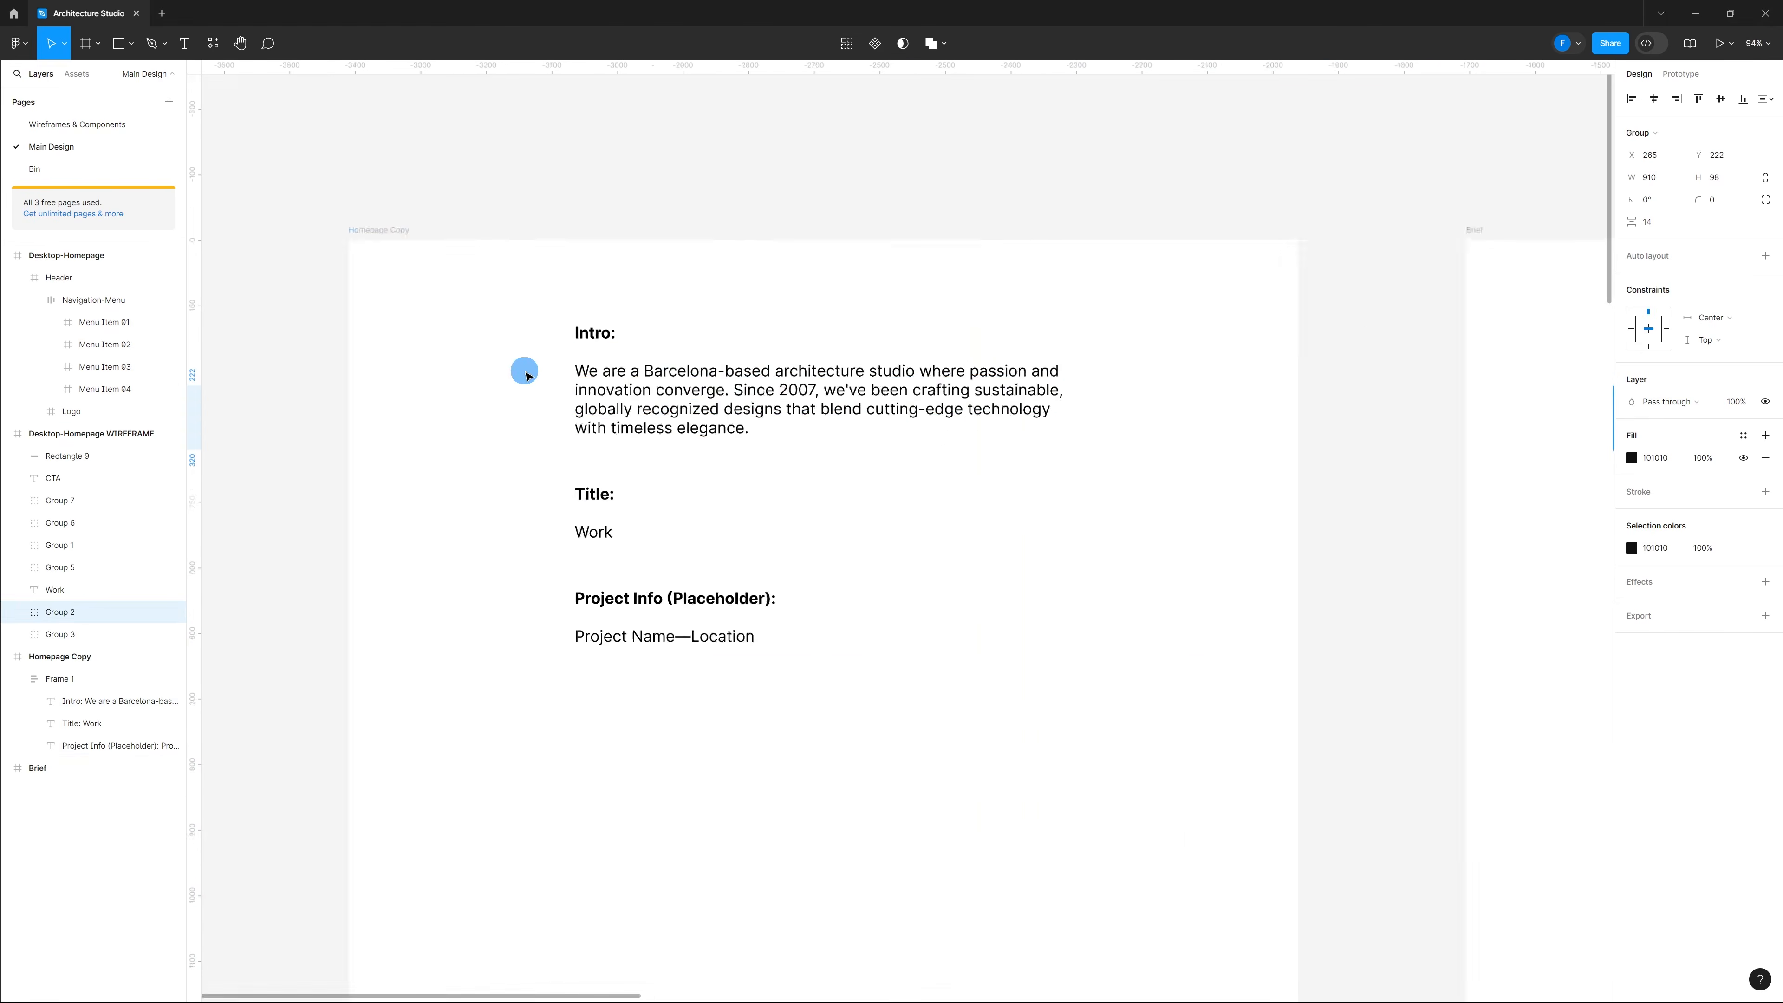
scroll(638, 373, up, 5)
double_click(704, 392)
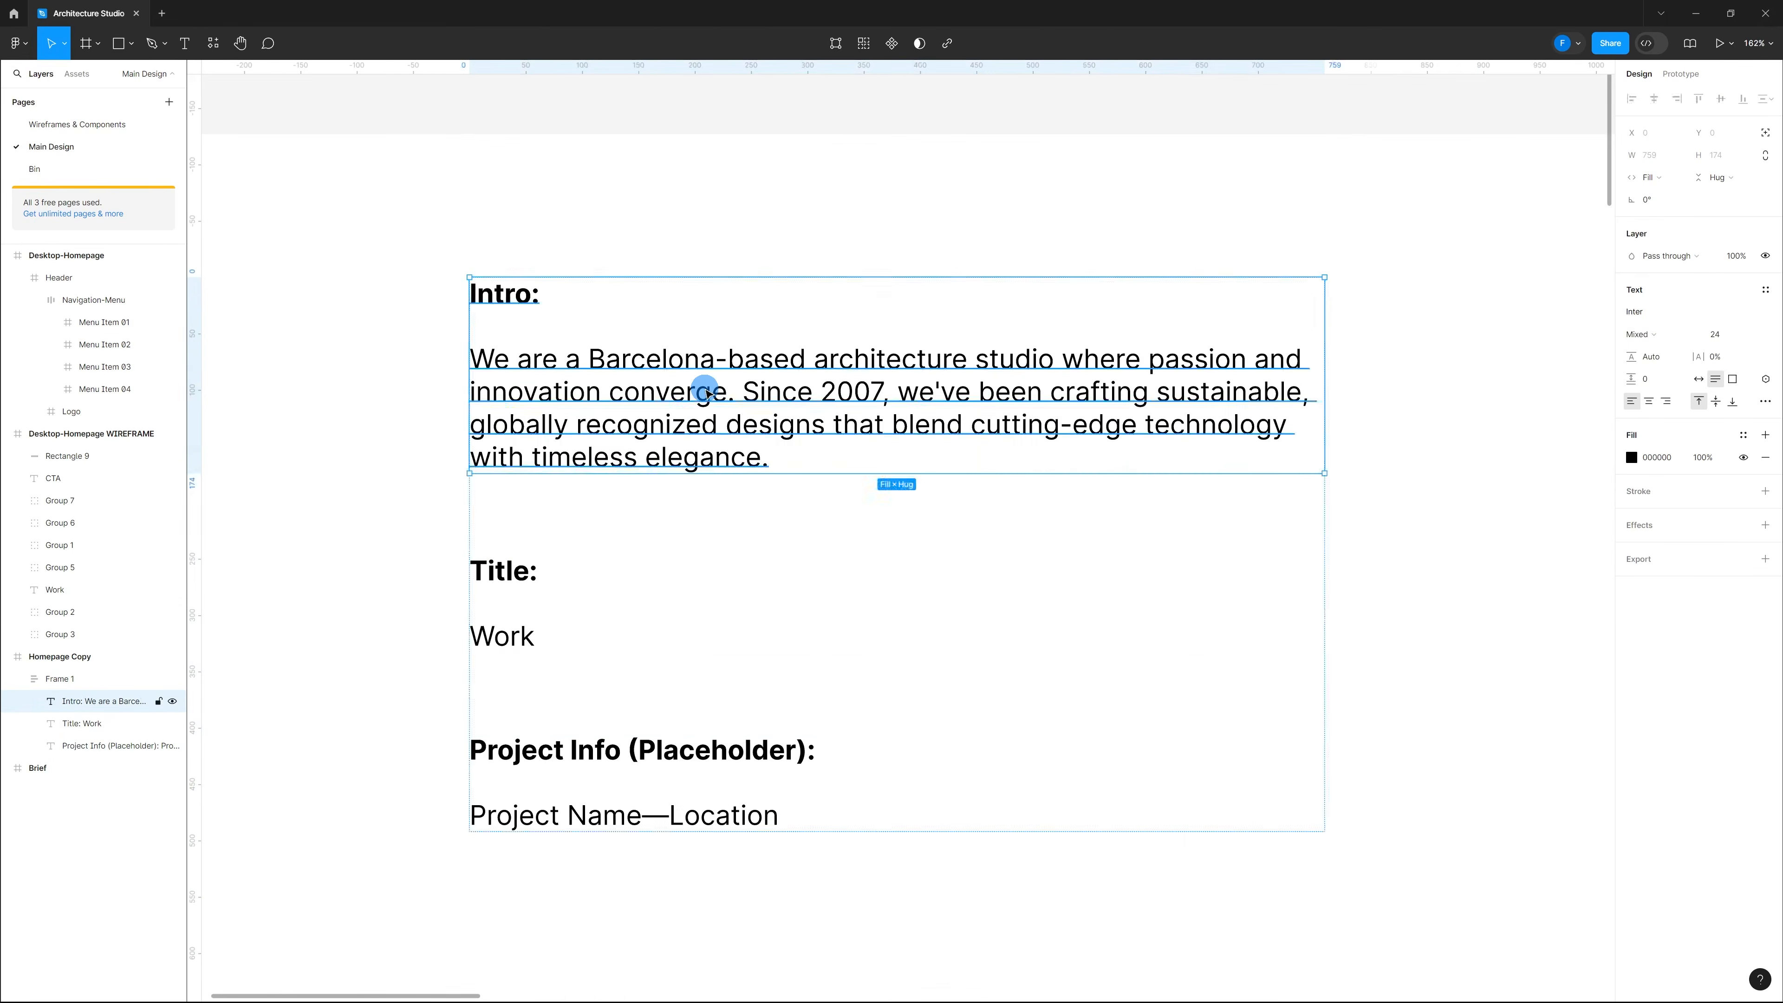
double_click(786, 450)
drag(793, 456, 466, 359)
key(ctrl+c)
Step: Paste the intro paragraph into the Desktop-Homepage frame and place it beneath the header
scroll(445, 338, down, 10)
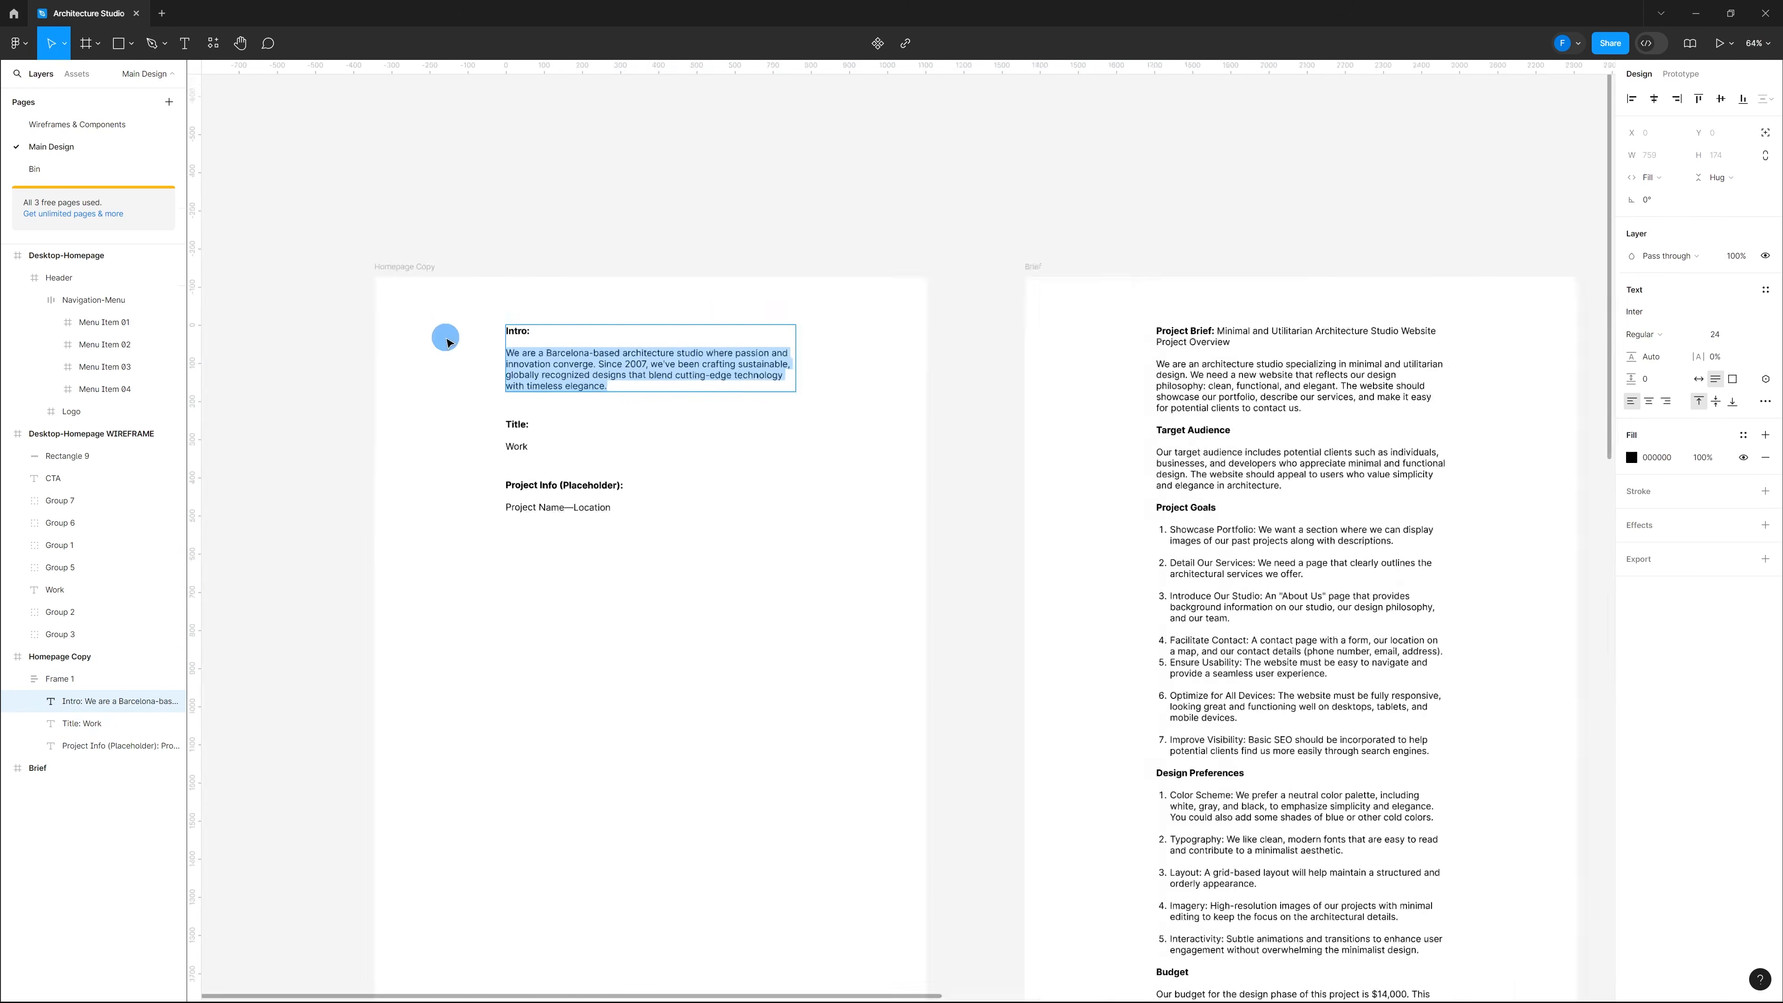
scroll(844, 342, up, 5)
scroll(859, 313, up, 4)
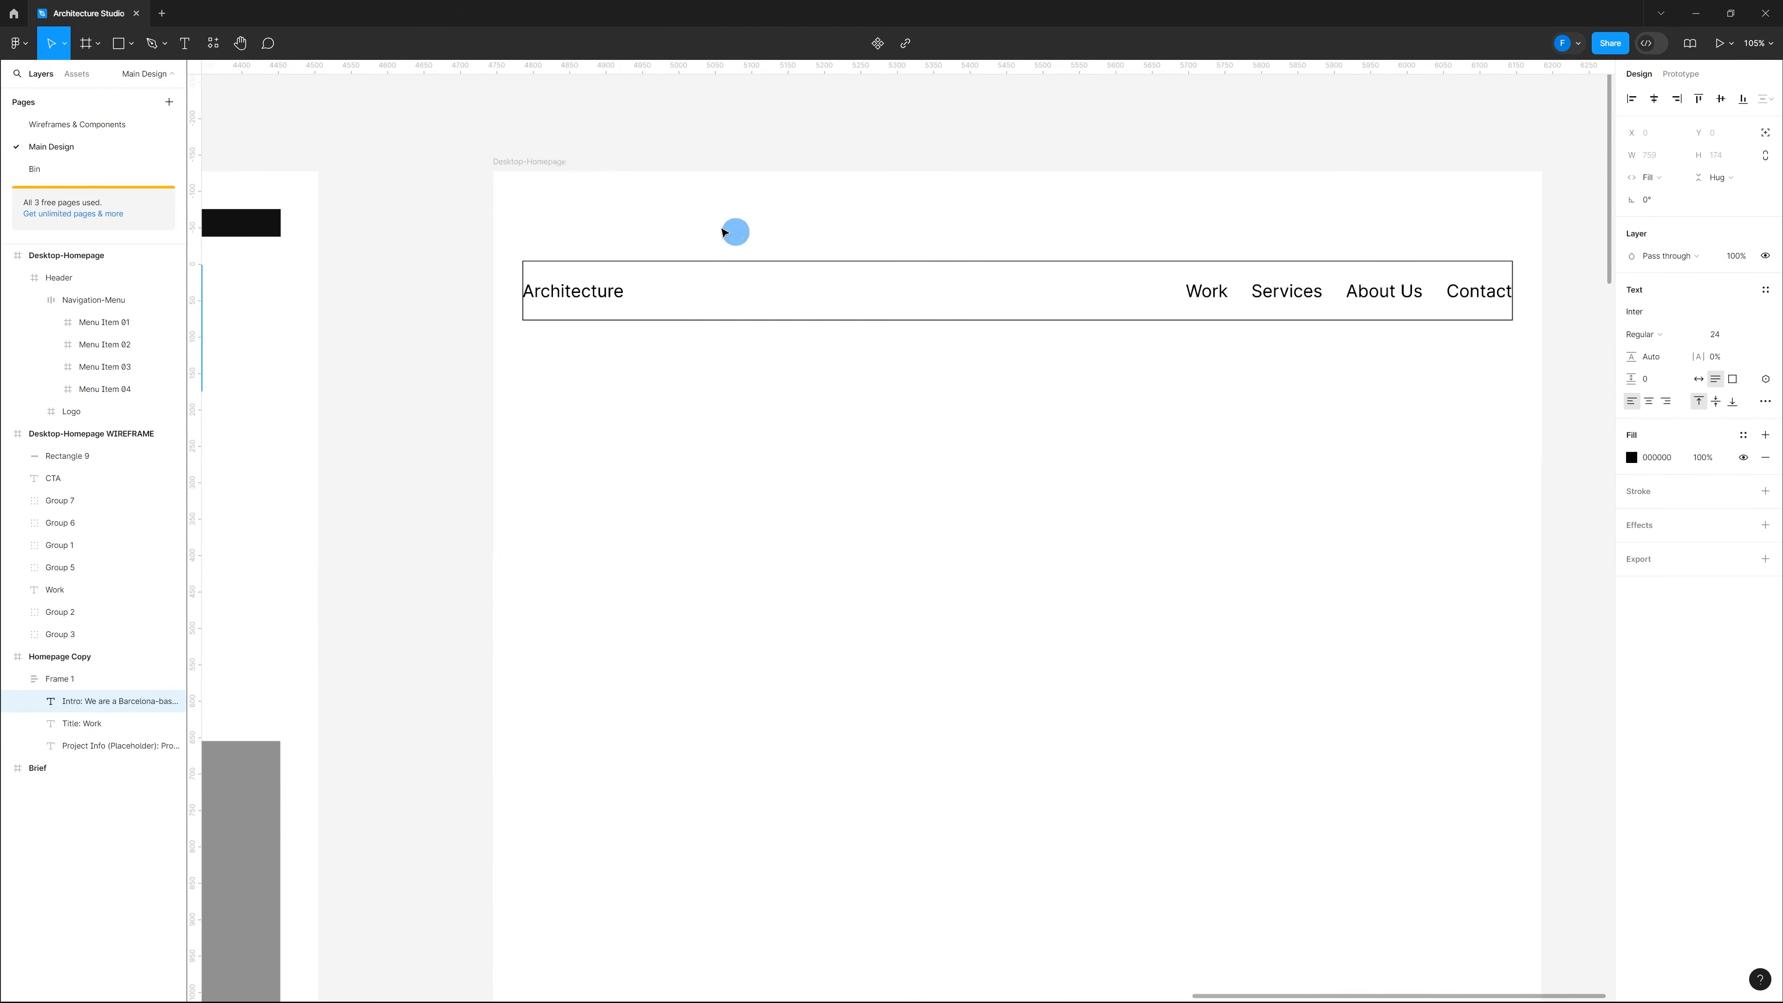
click(539, 162)
click(908, 456)
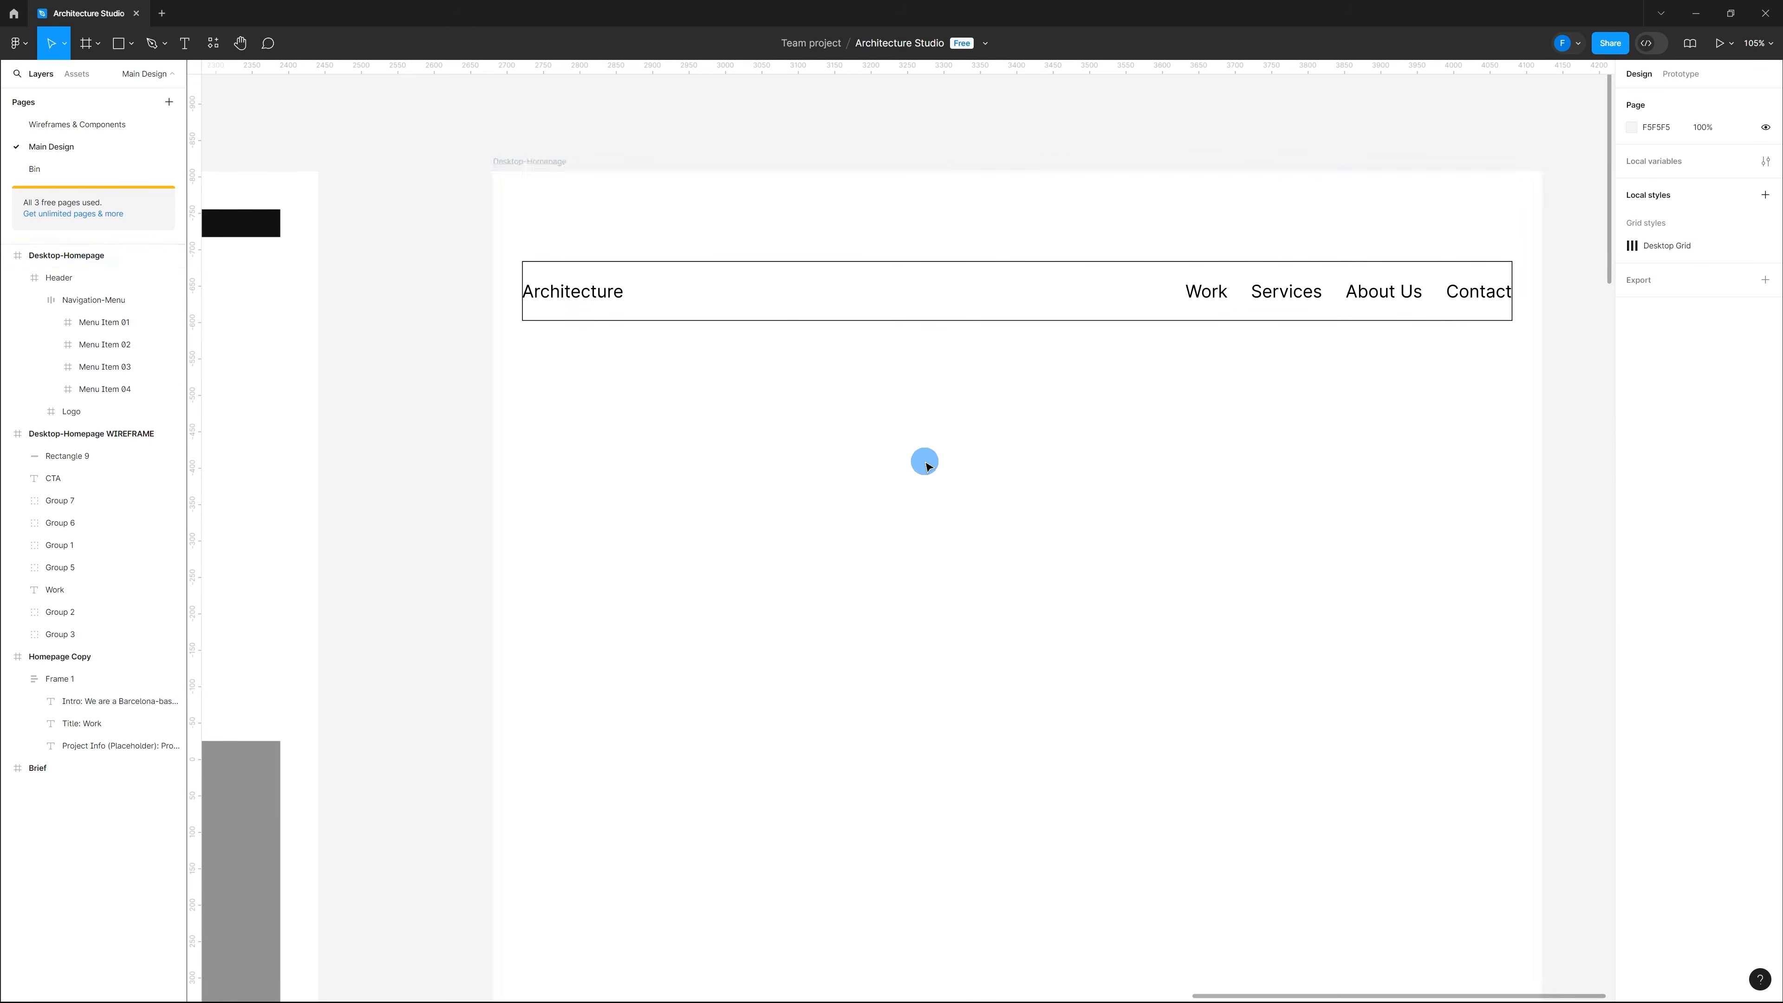
key(ctrl+v)
drag(938, 517, 1044, 450)
click(439, 779)
Step: Show the layout grids and wrap the pasted intro paragraph in its own frame
scroll(995, 637, down, 2)
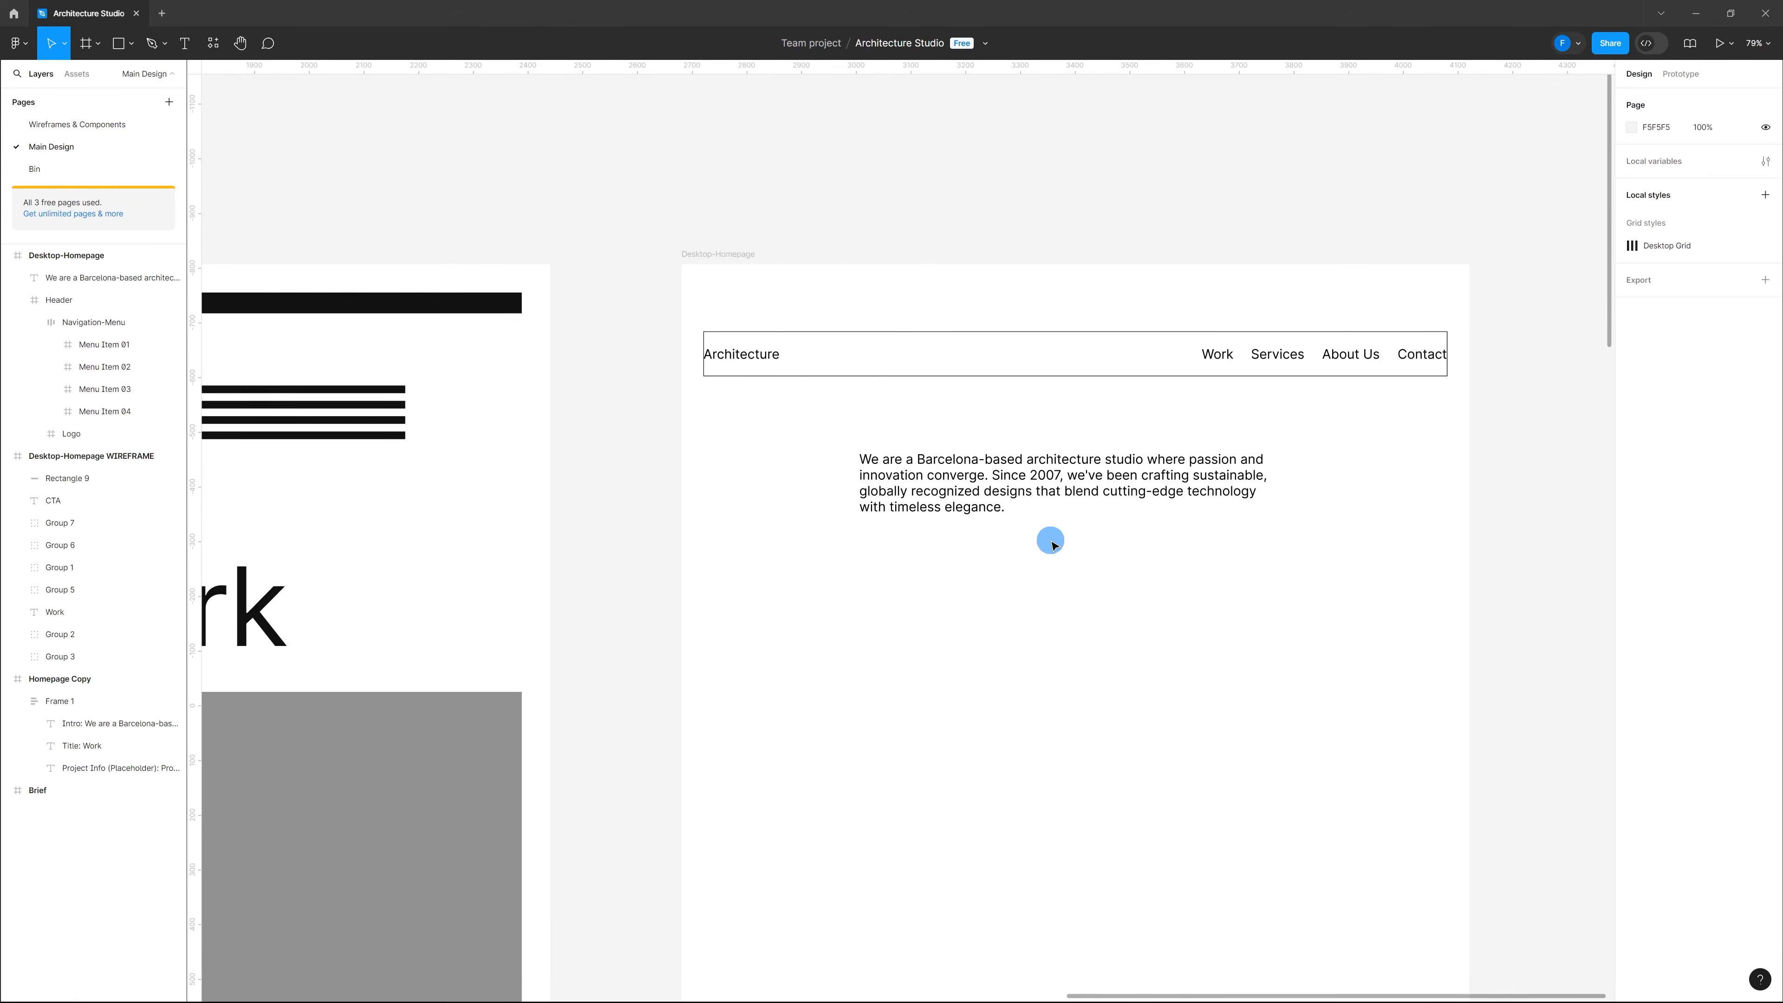
key(ctrl+shift+4)
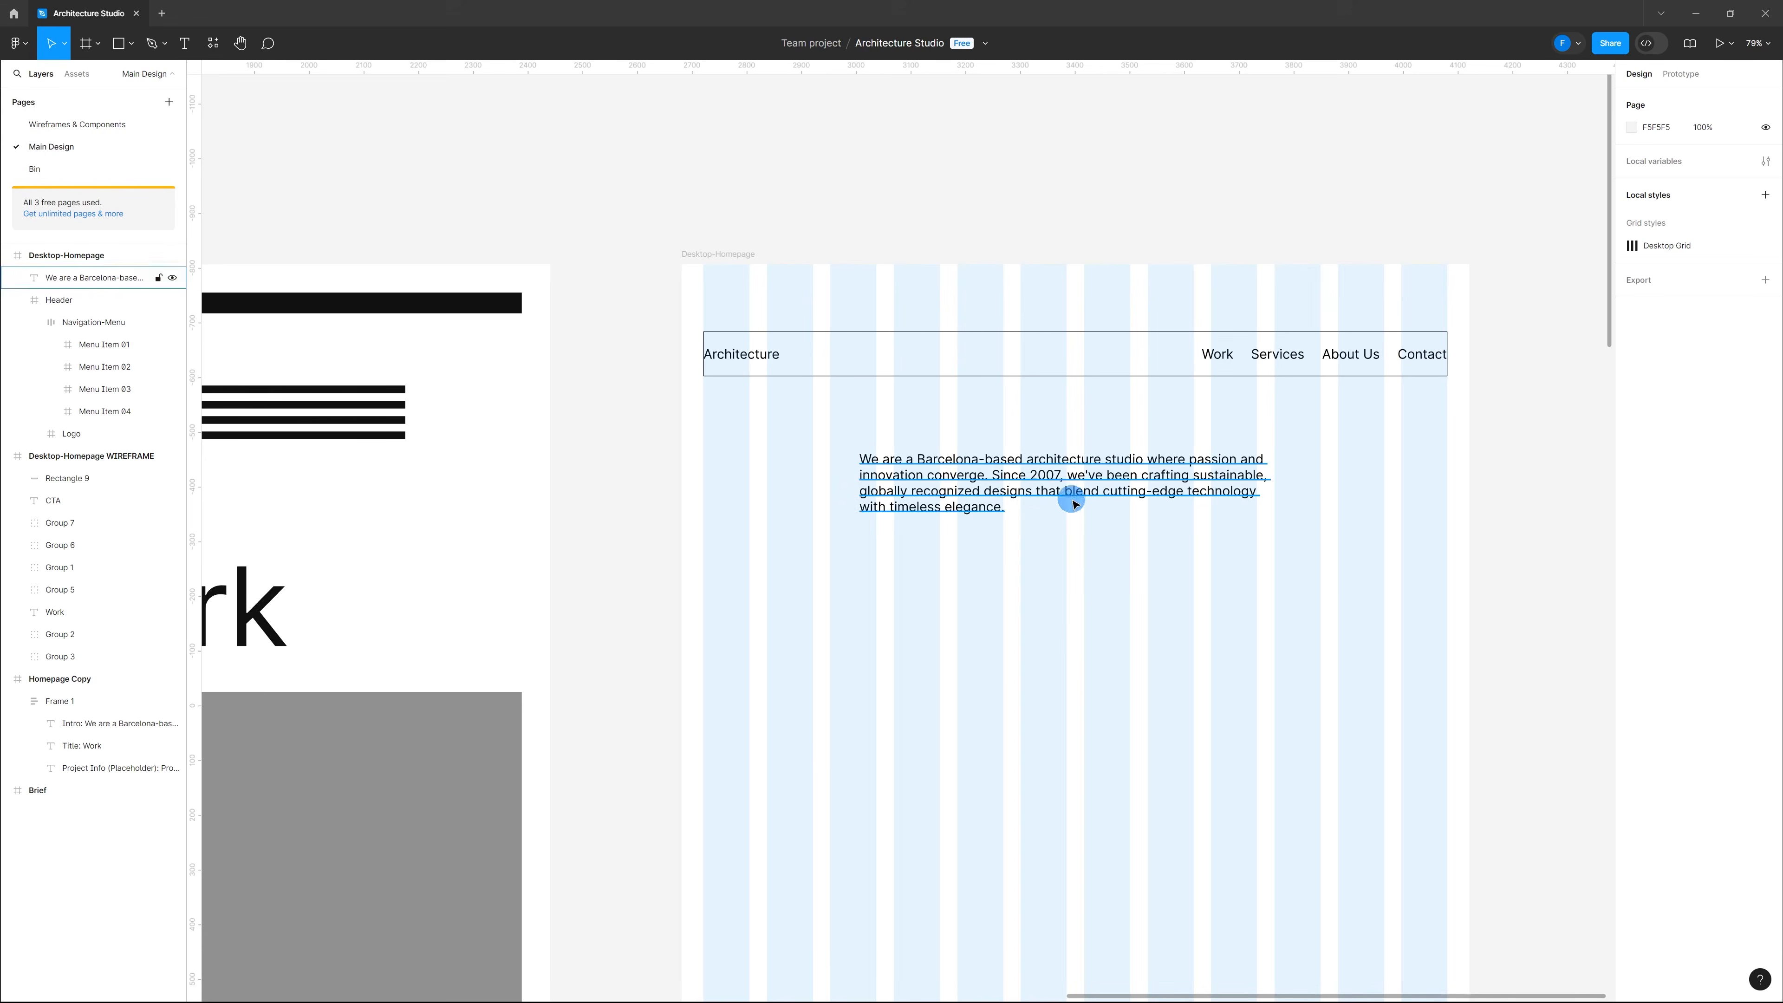
click(1066, 482)
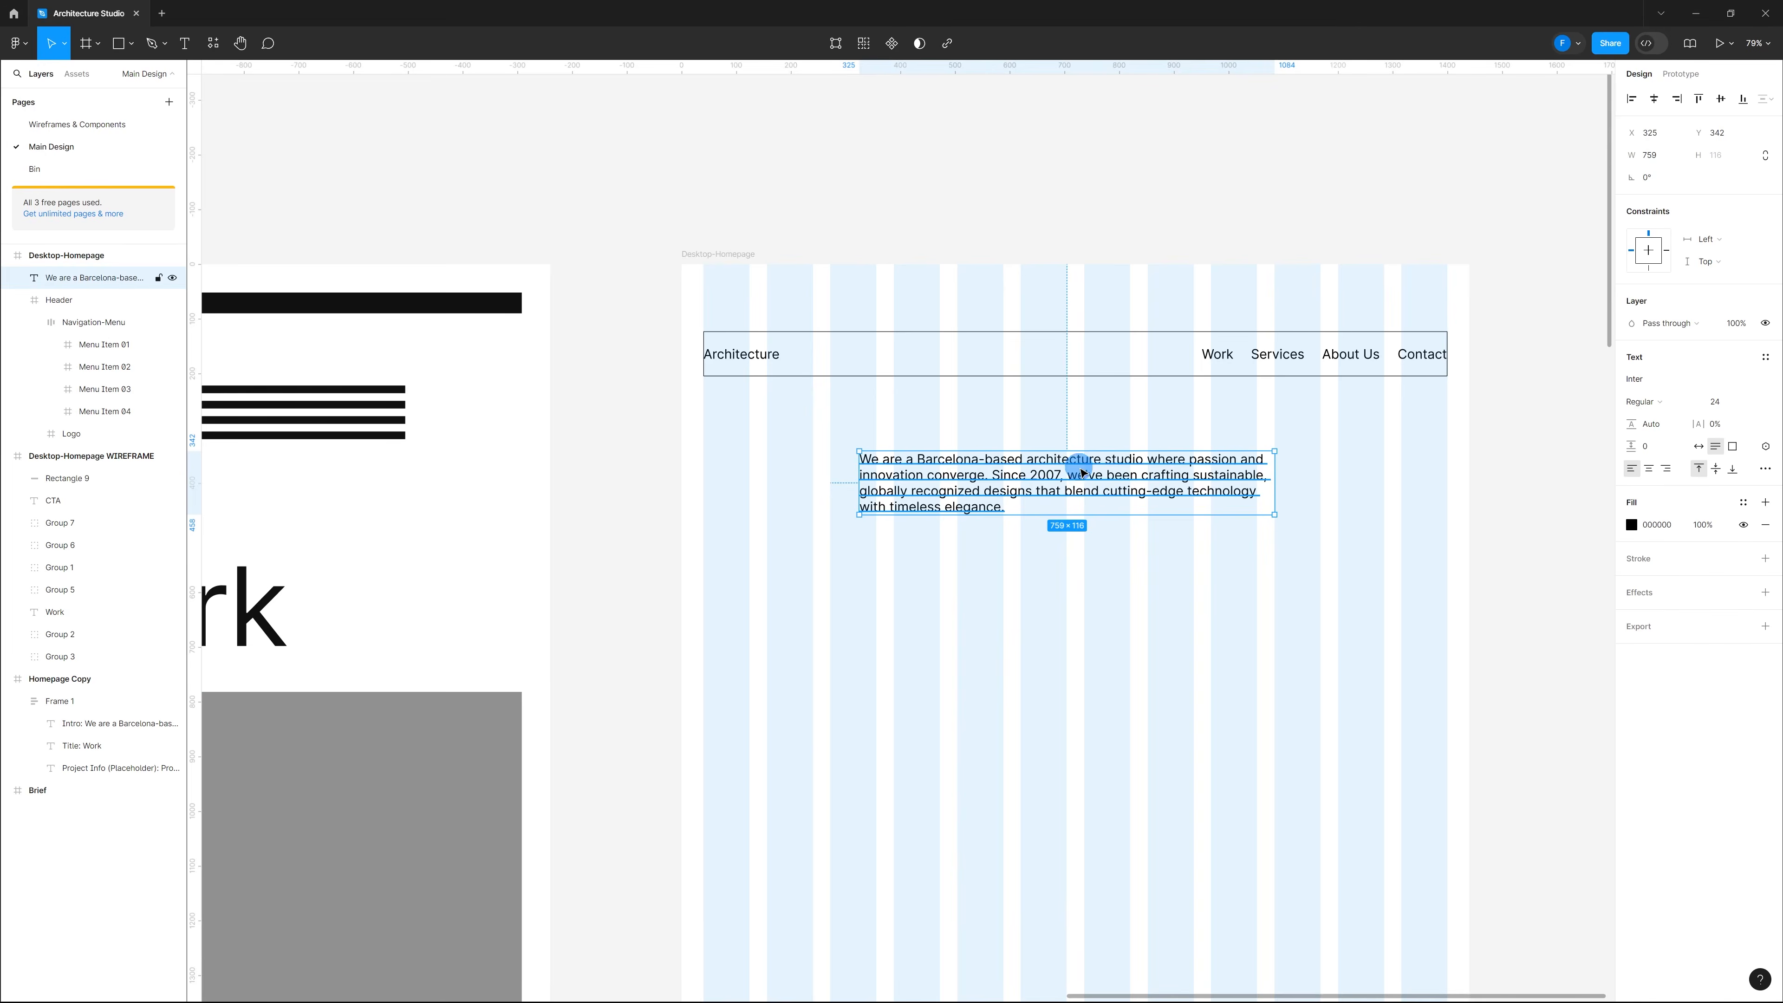
right_click(1082, 471)
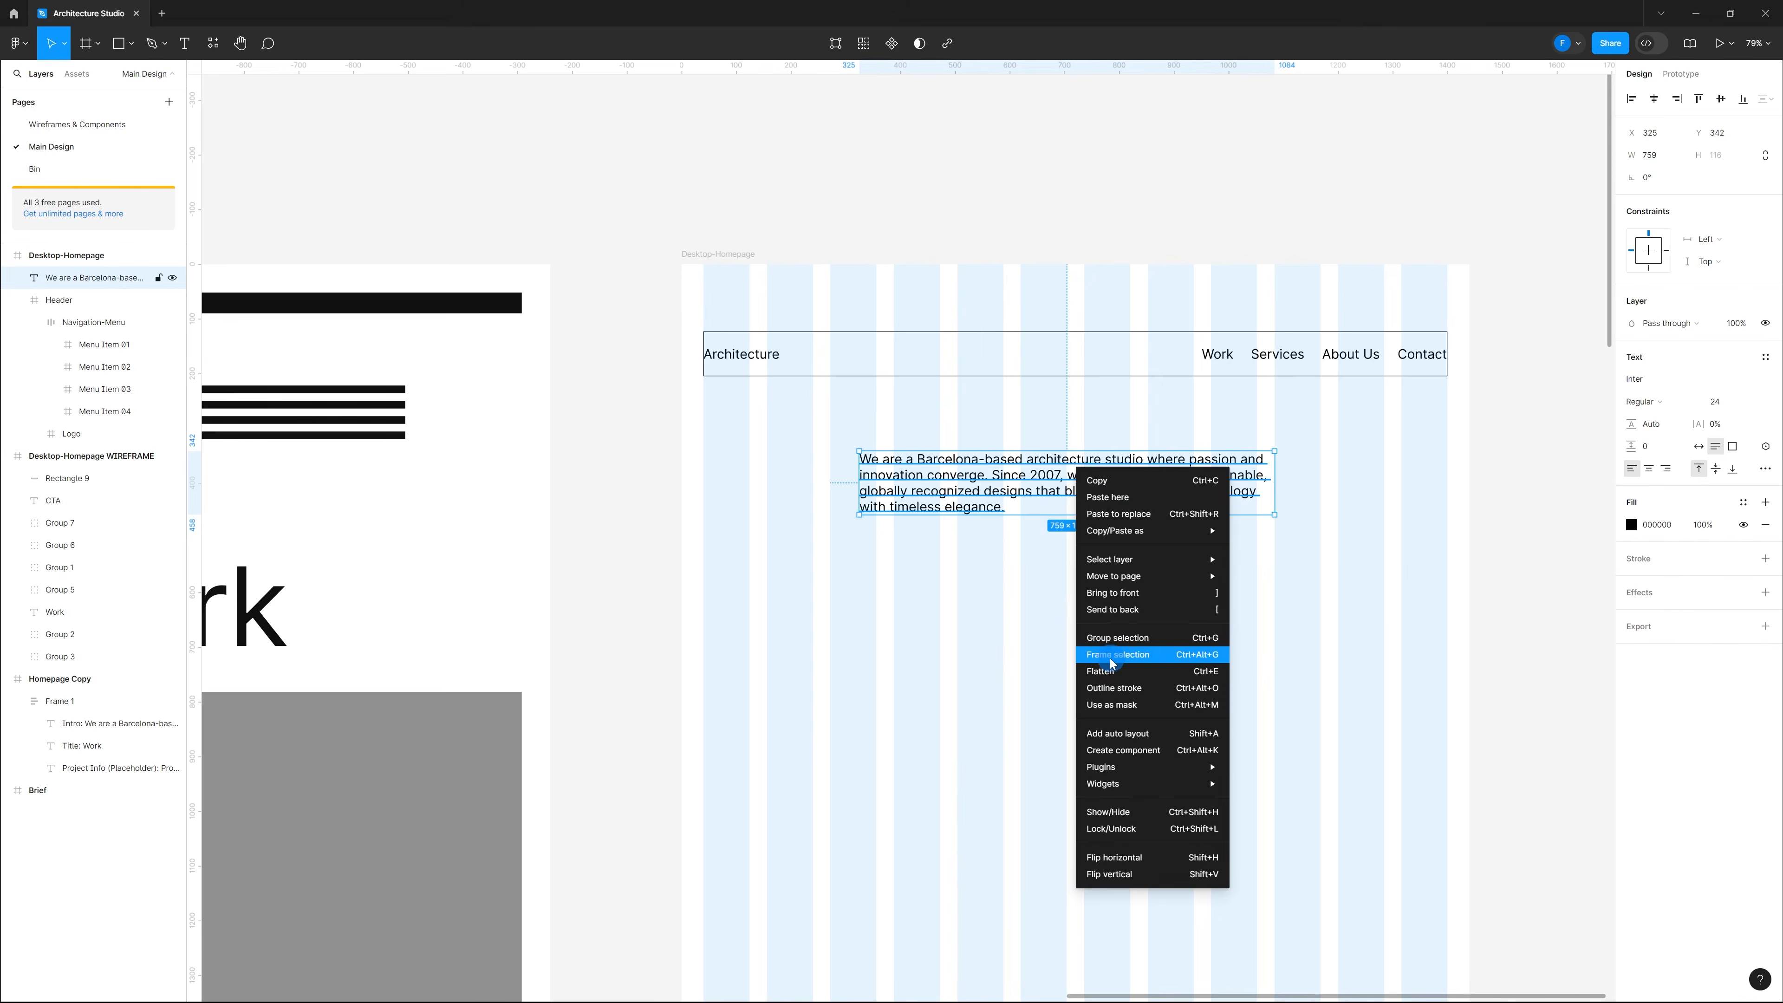
click(990, 603)
click(1097, 492)
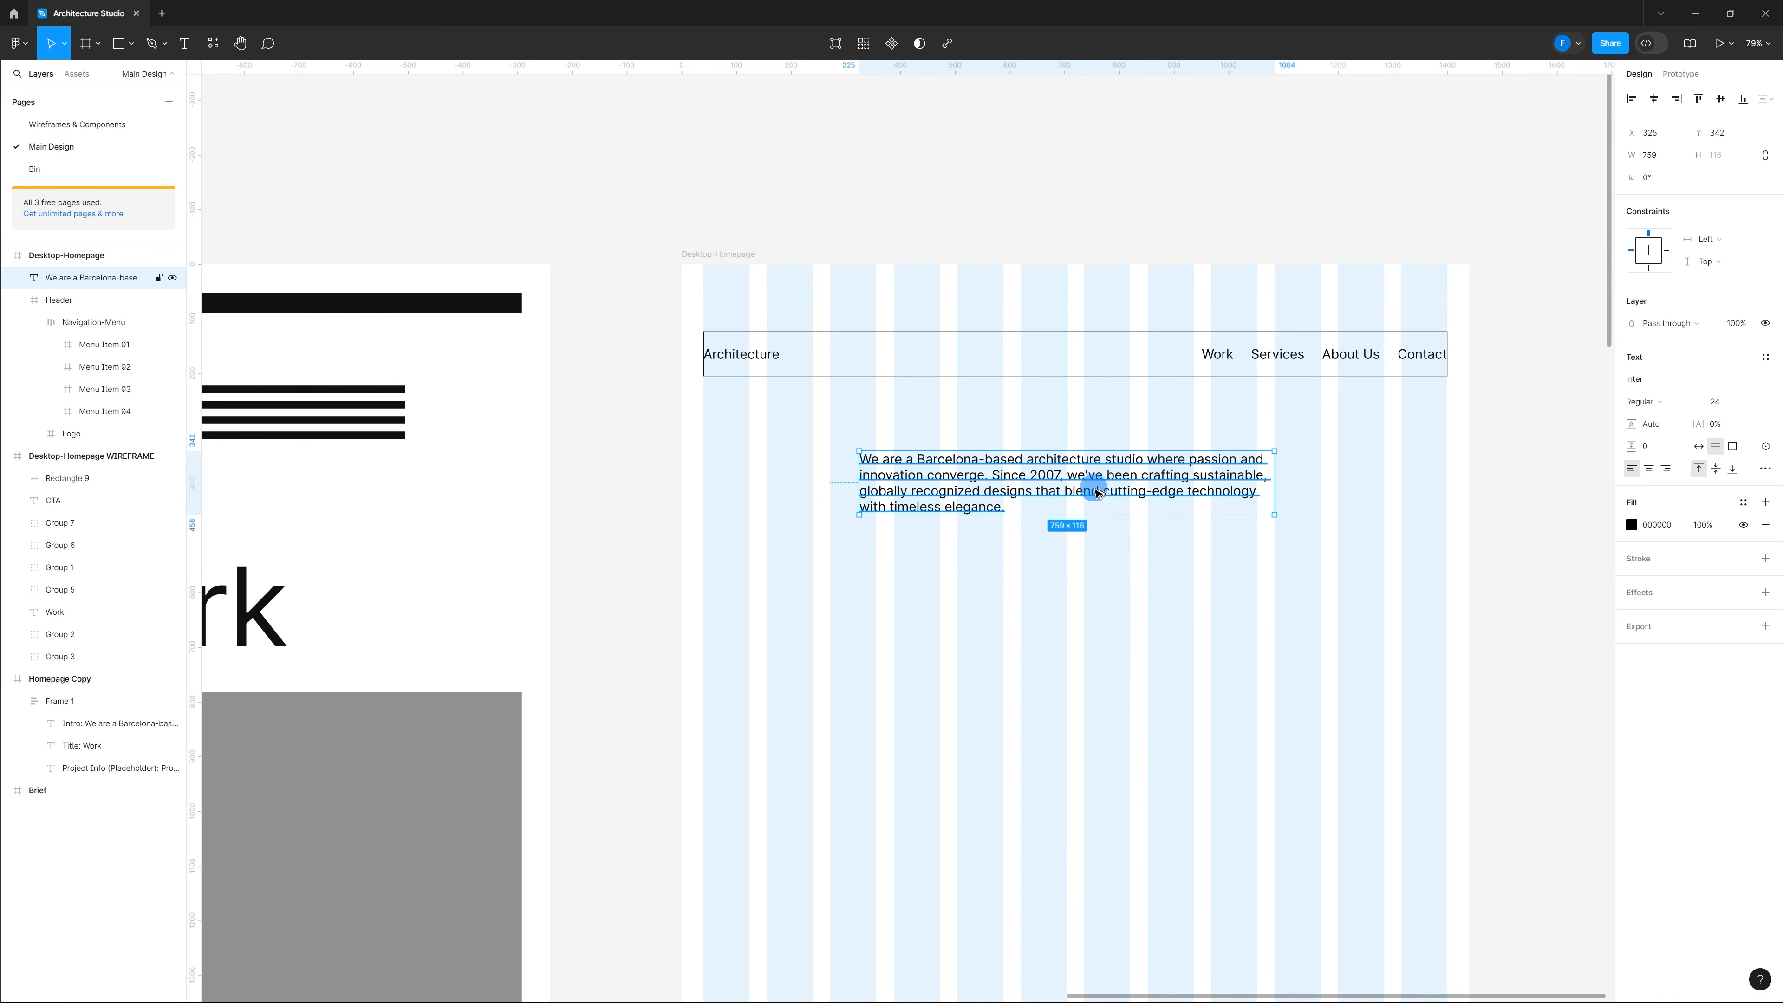
key(ctrl+alt+g)
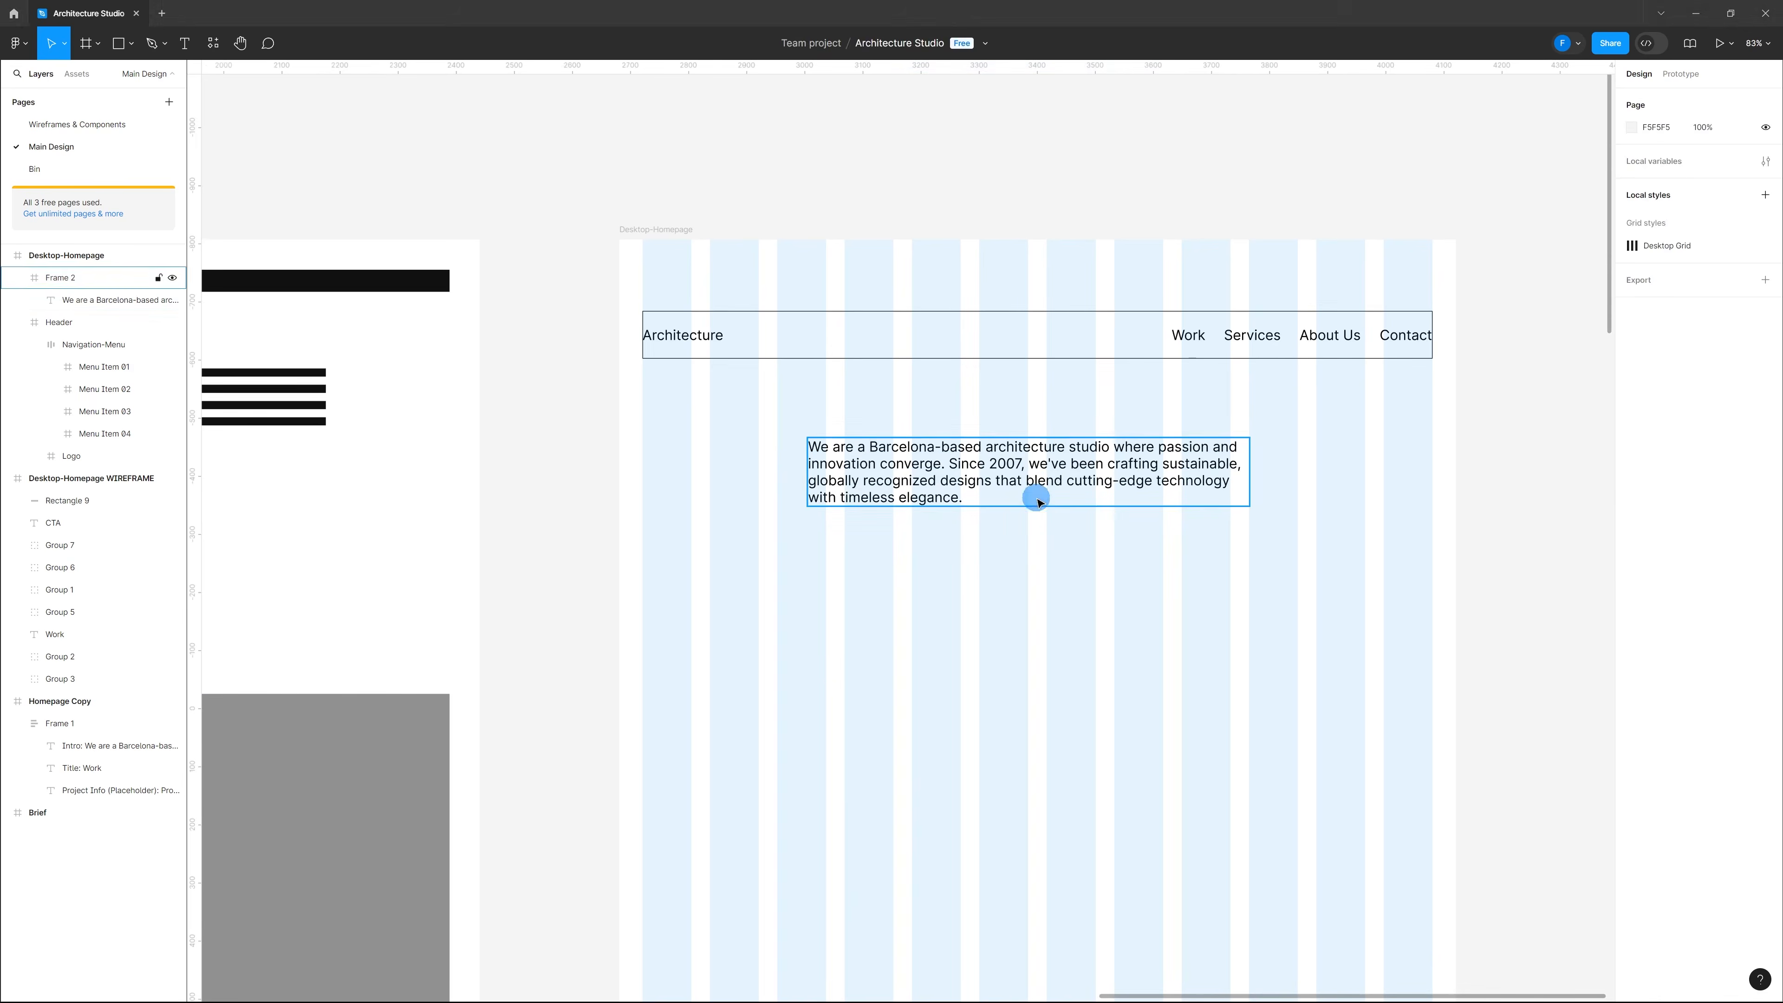
Step: Rename the frame around the intro paragraph as "Hero-Text"
click(1035, 498)
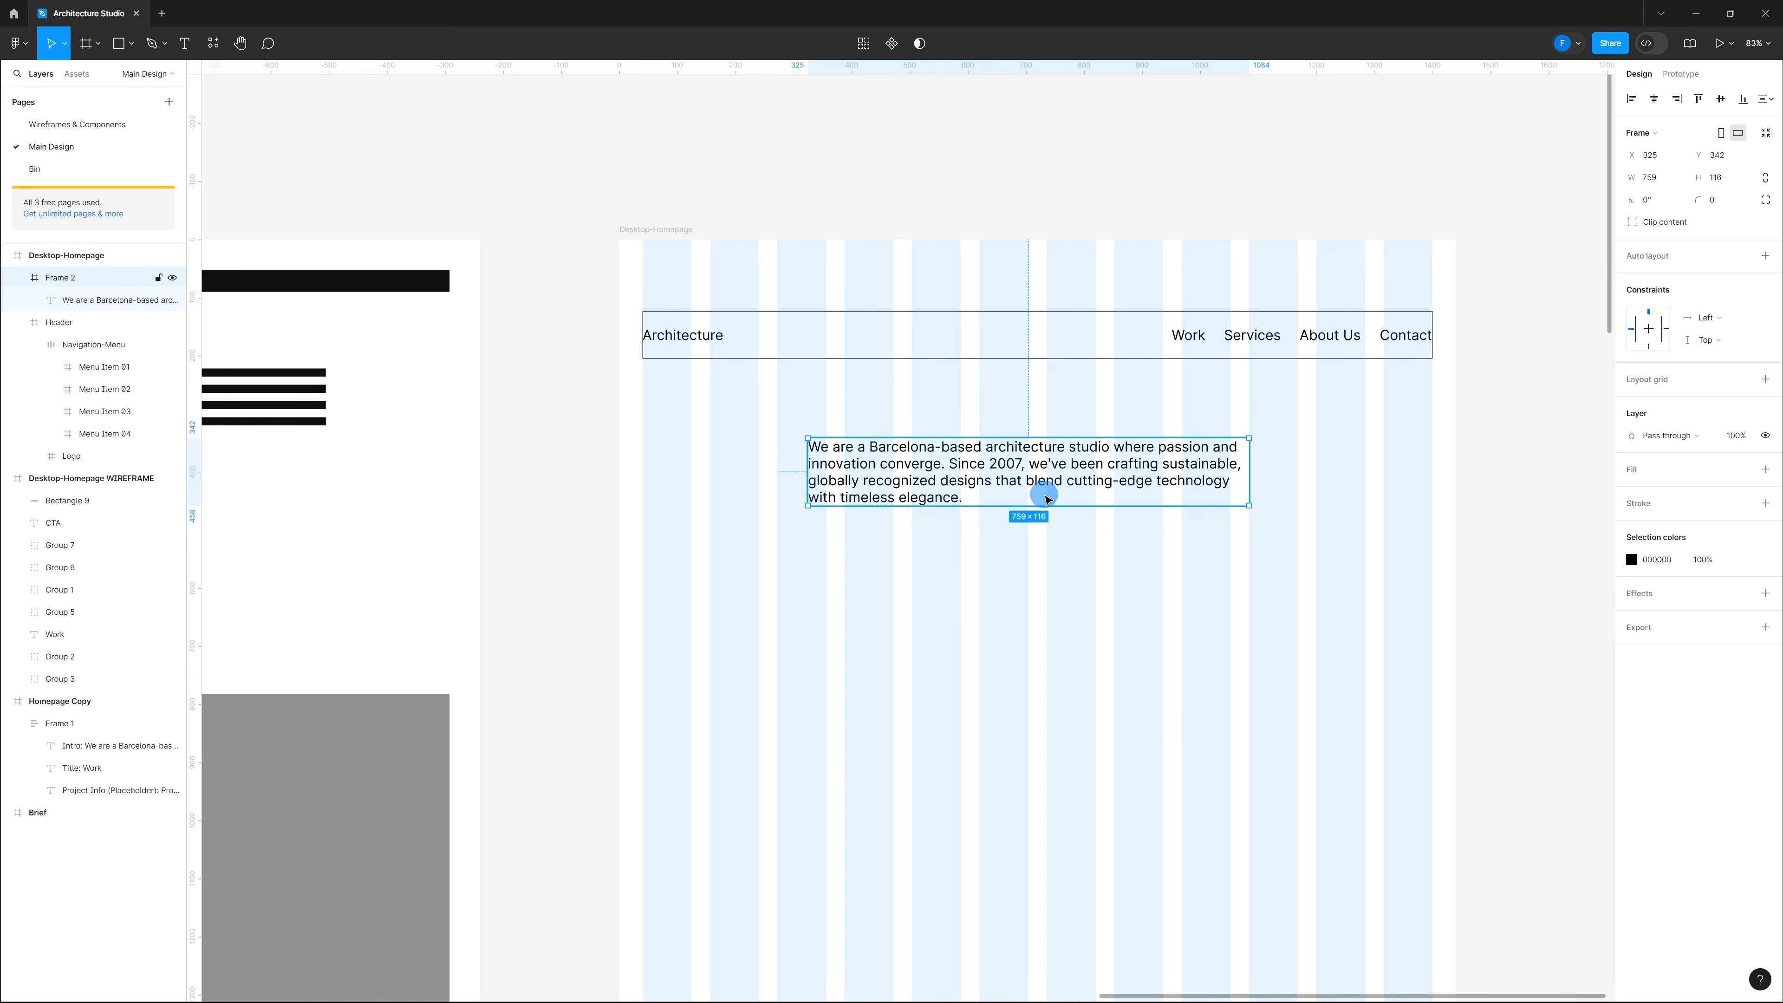
key(ctrl+r)
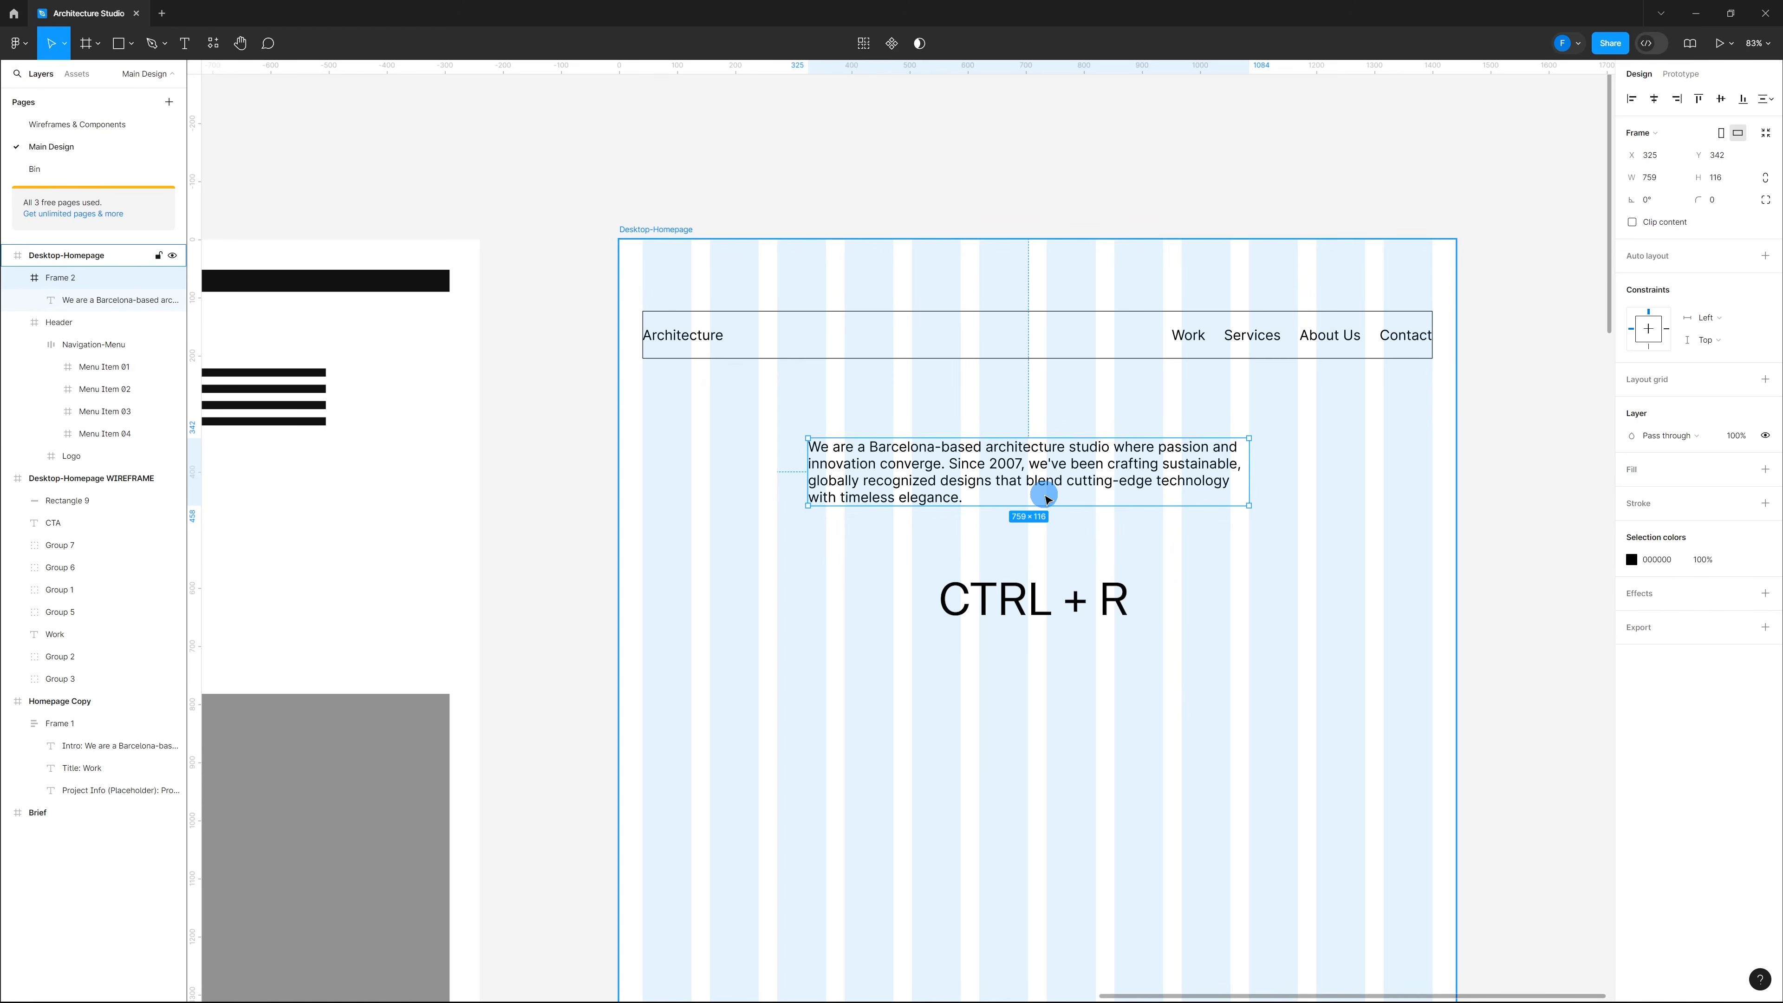
key(ctrl+r)
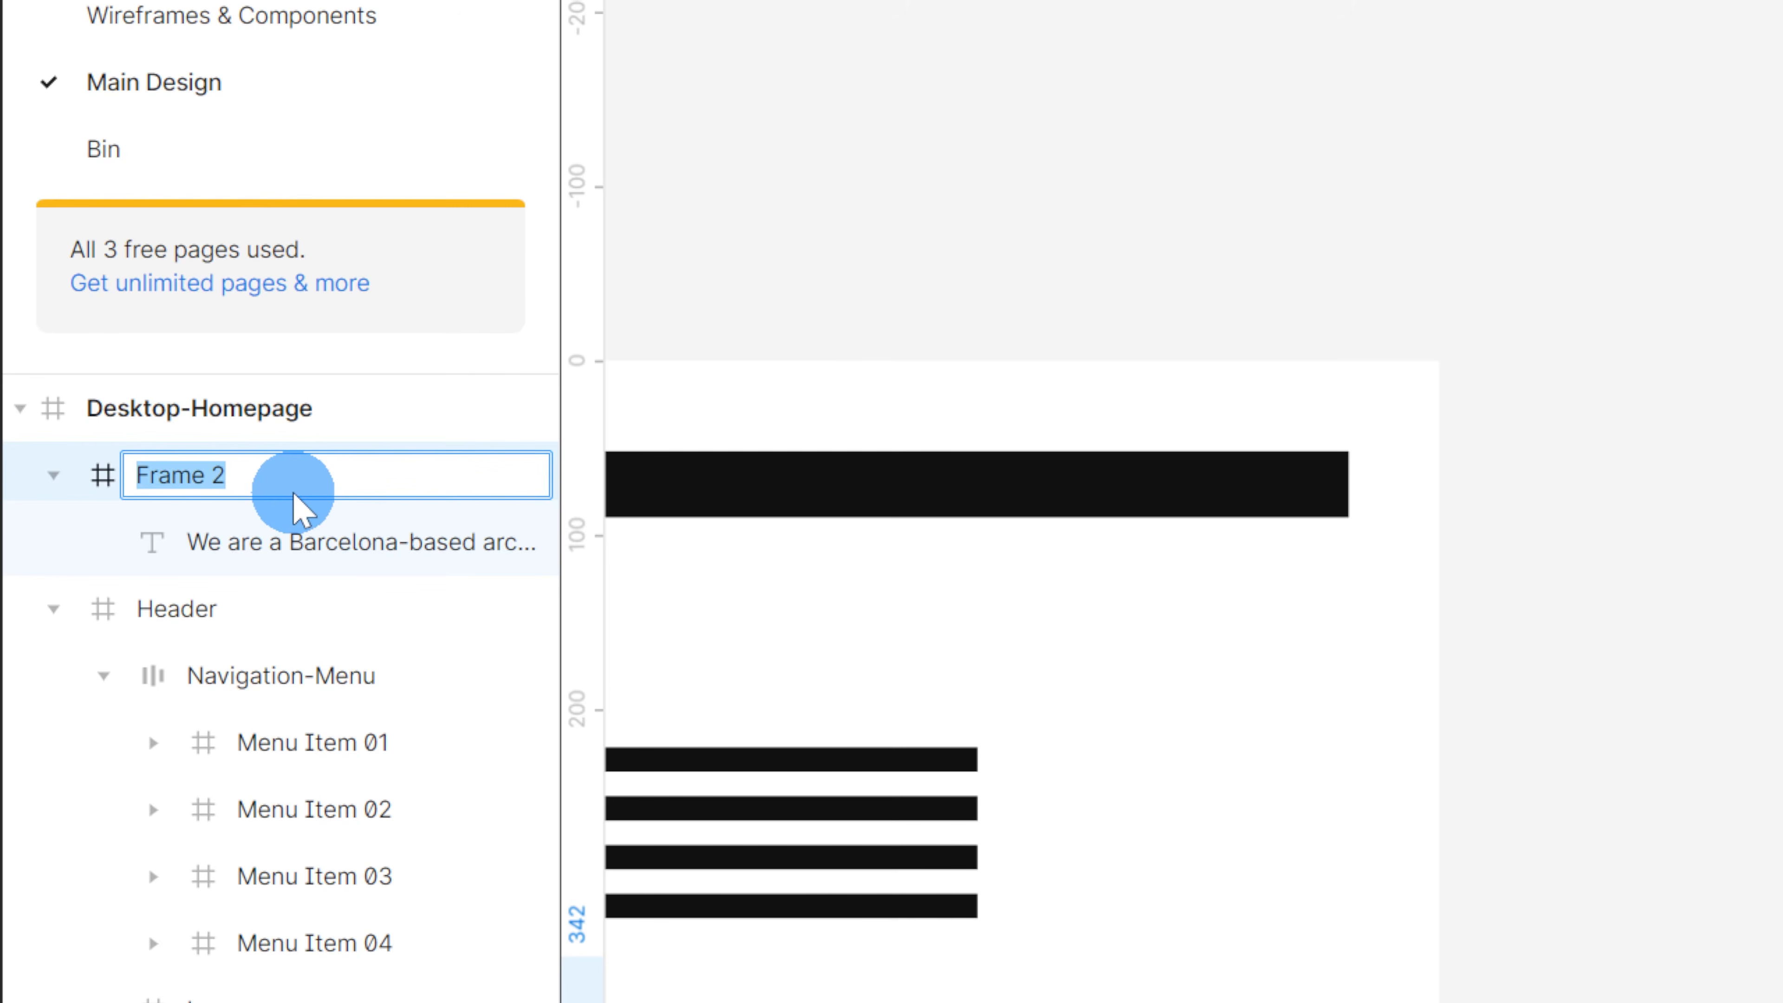
text(Hero-Text)
key(Return)
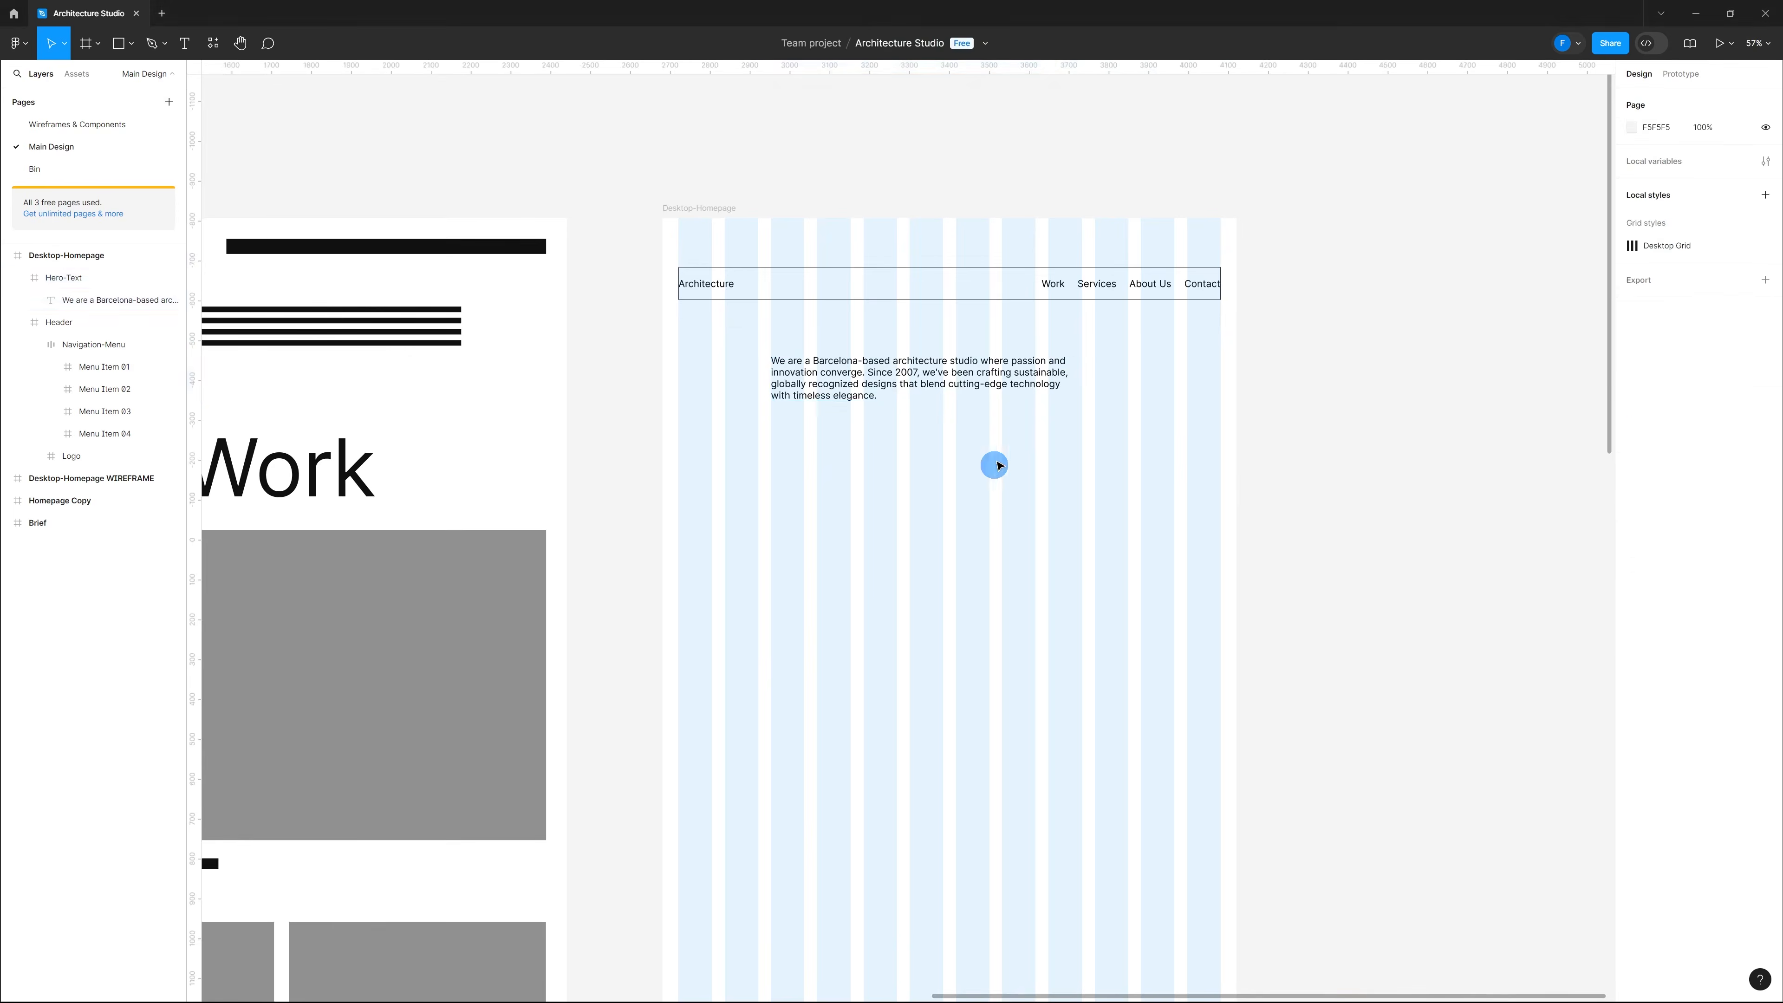
Step: Apply auto layout to the Hero-Text frame
click(1006, 391)
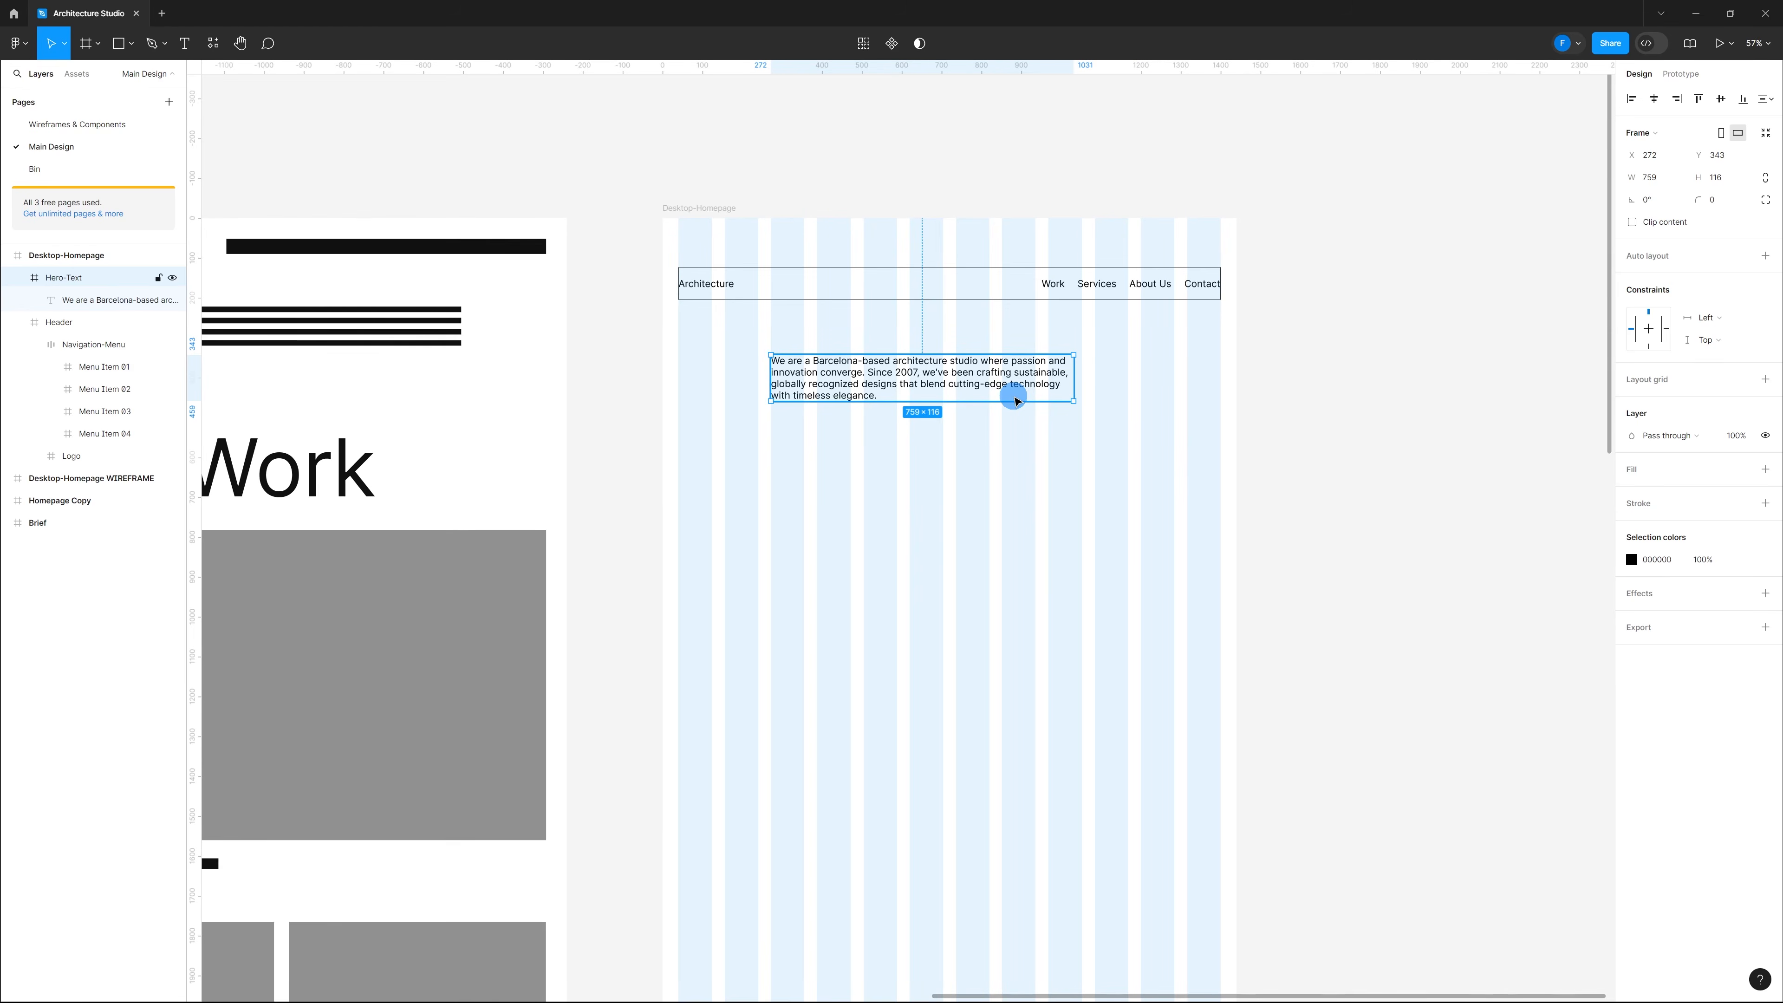
key(shift+a)
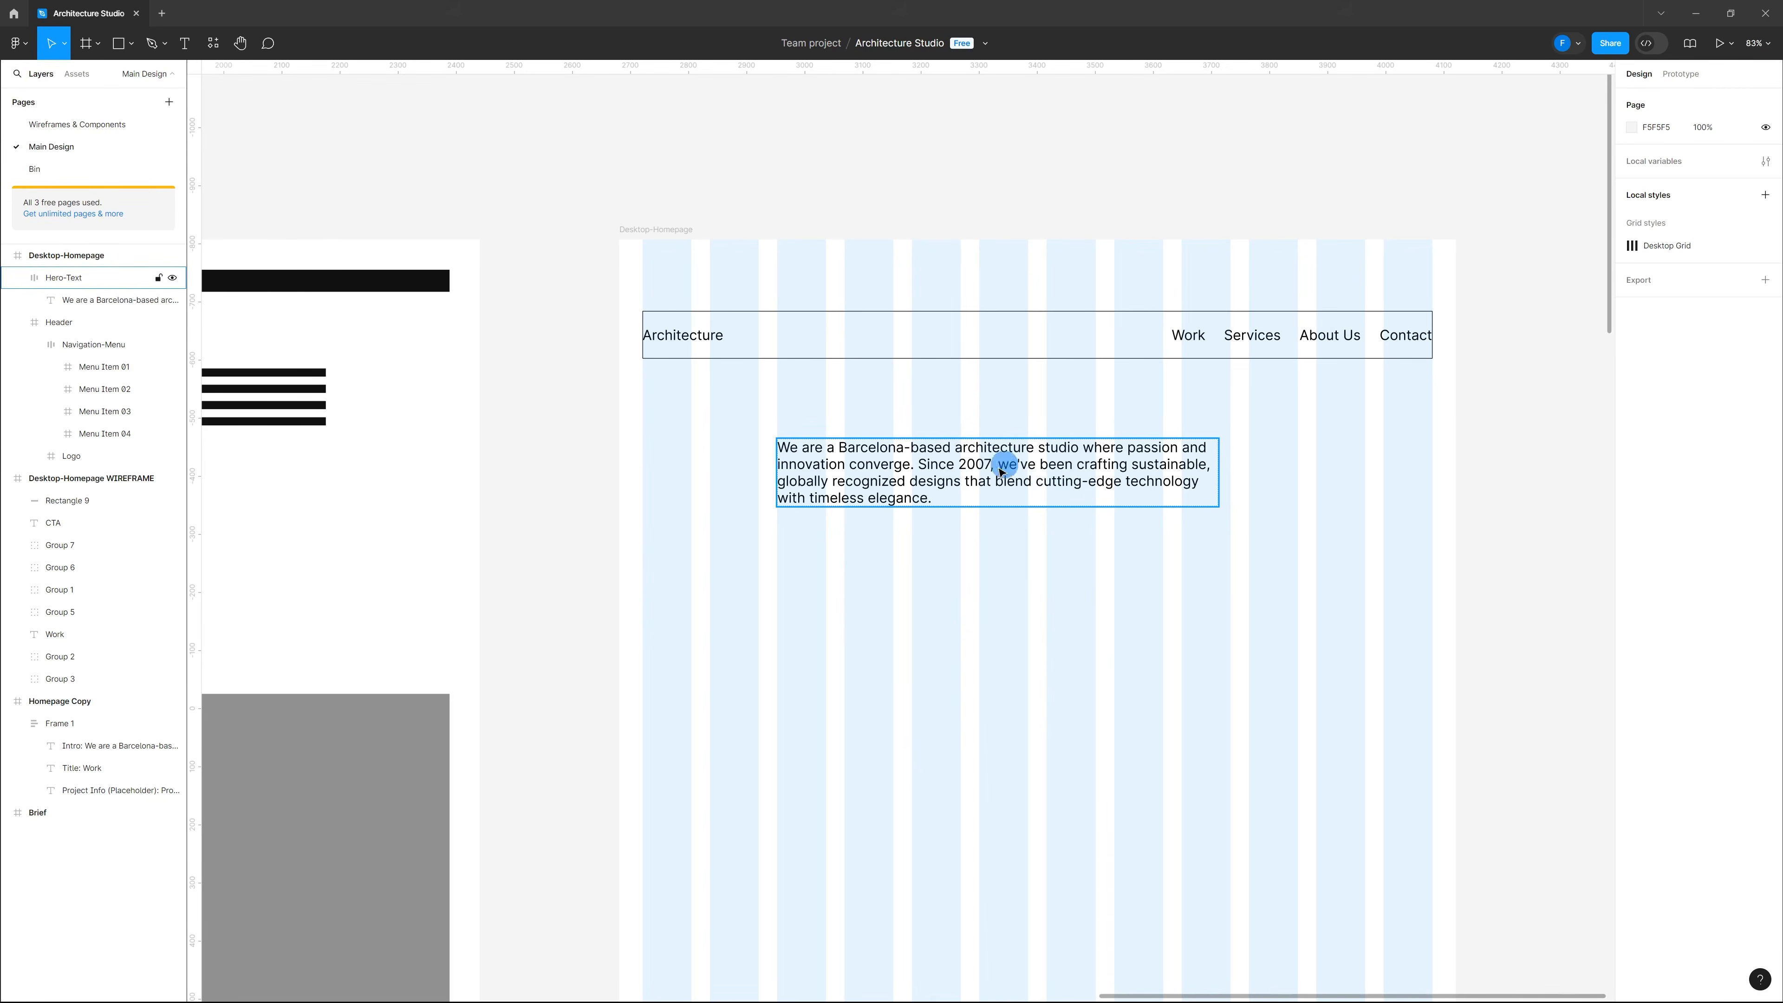
click(1029, 471)
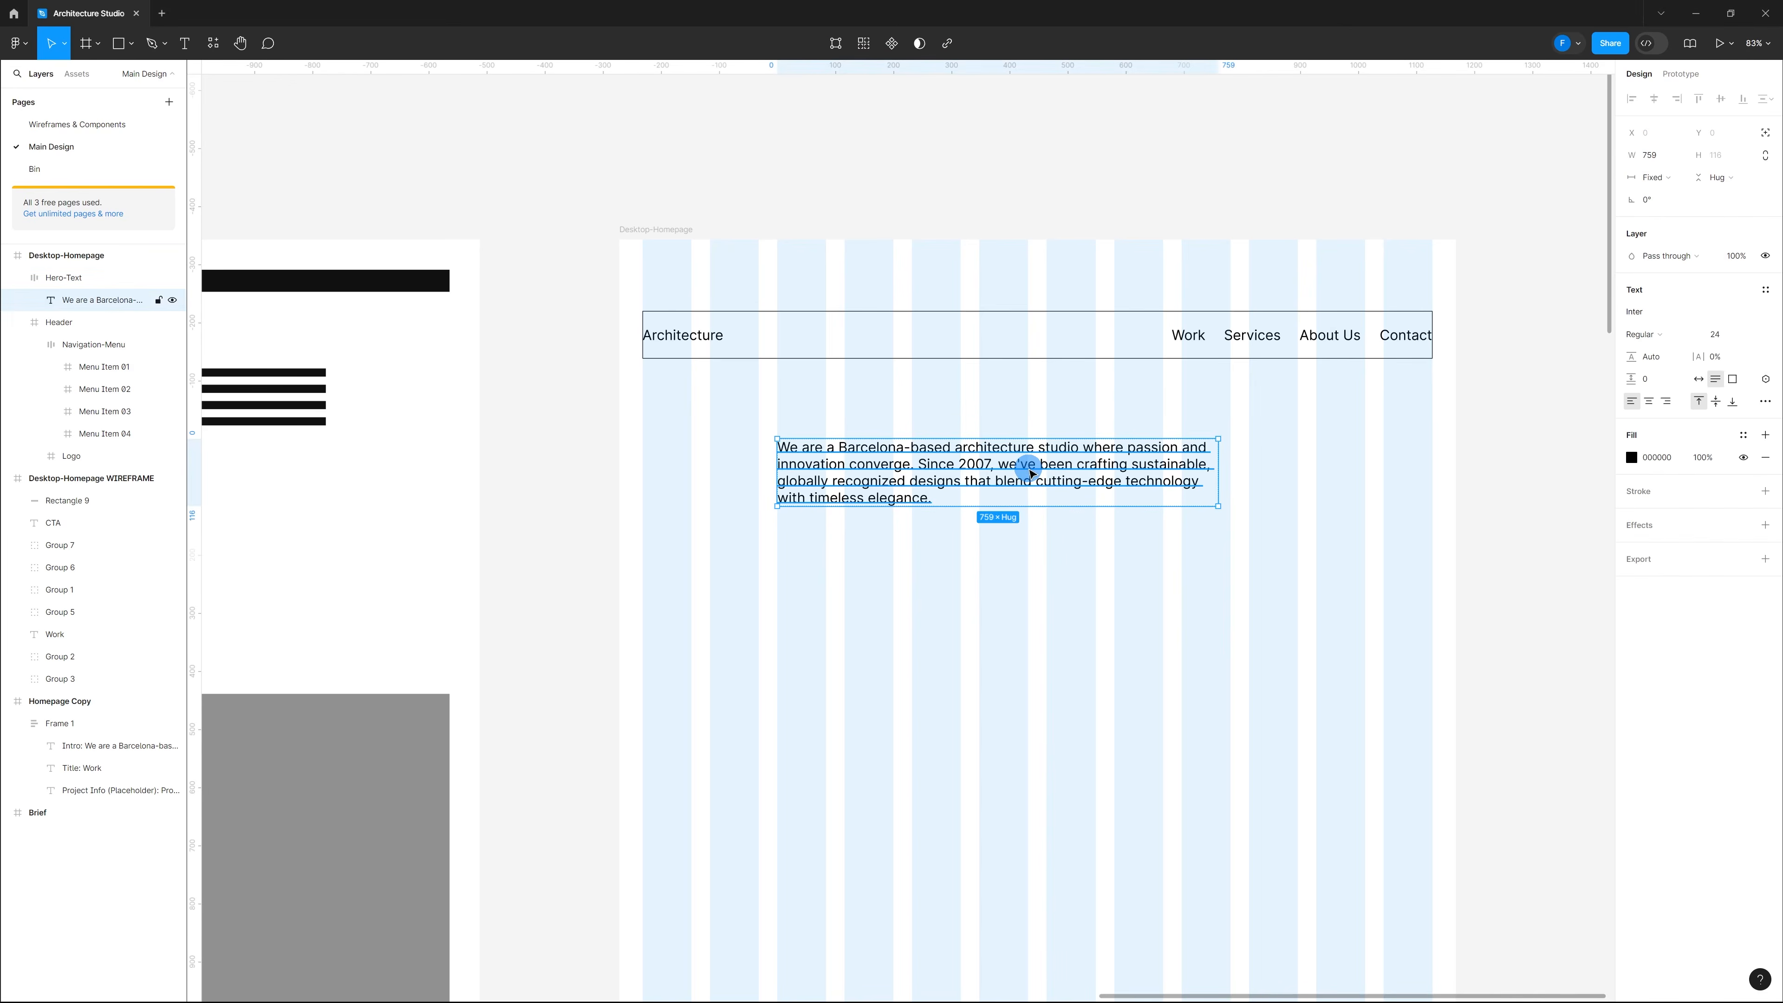
click(1034, 558)
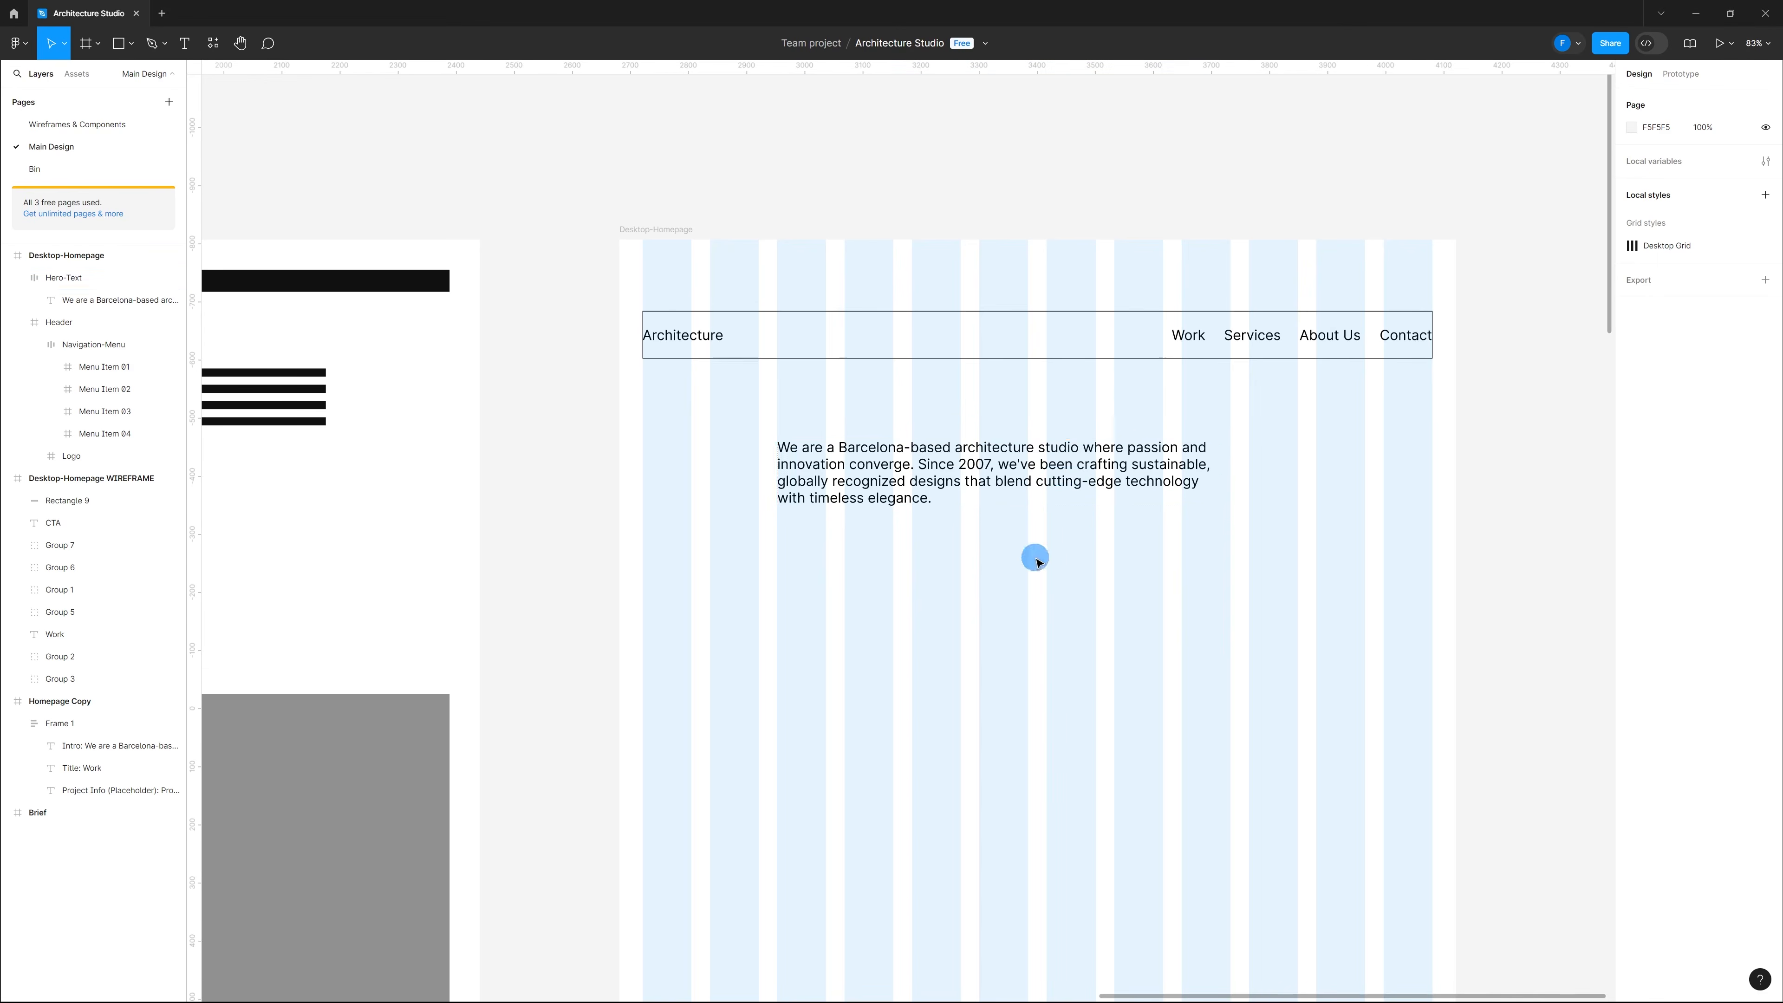
click(1058, 467)
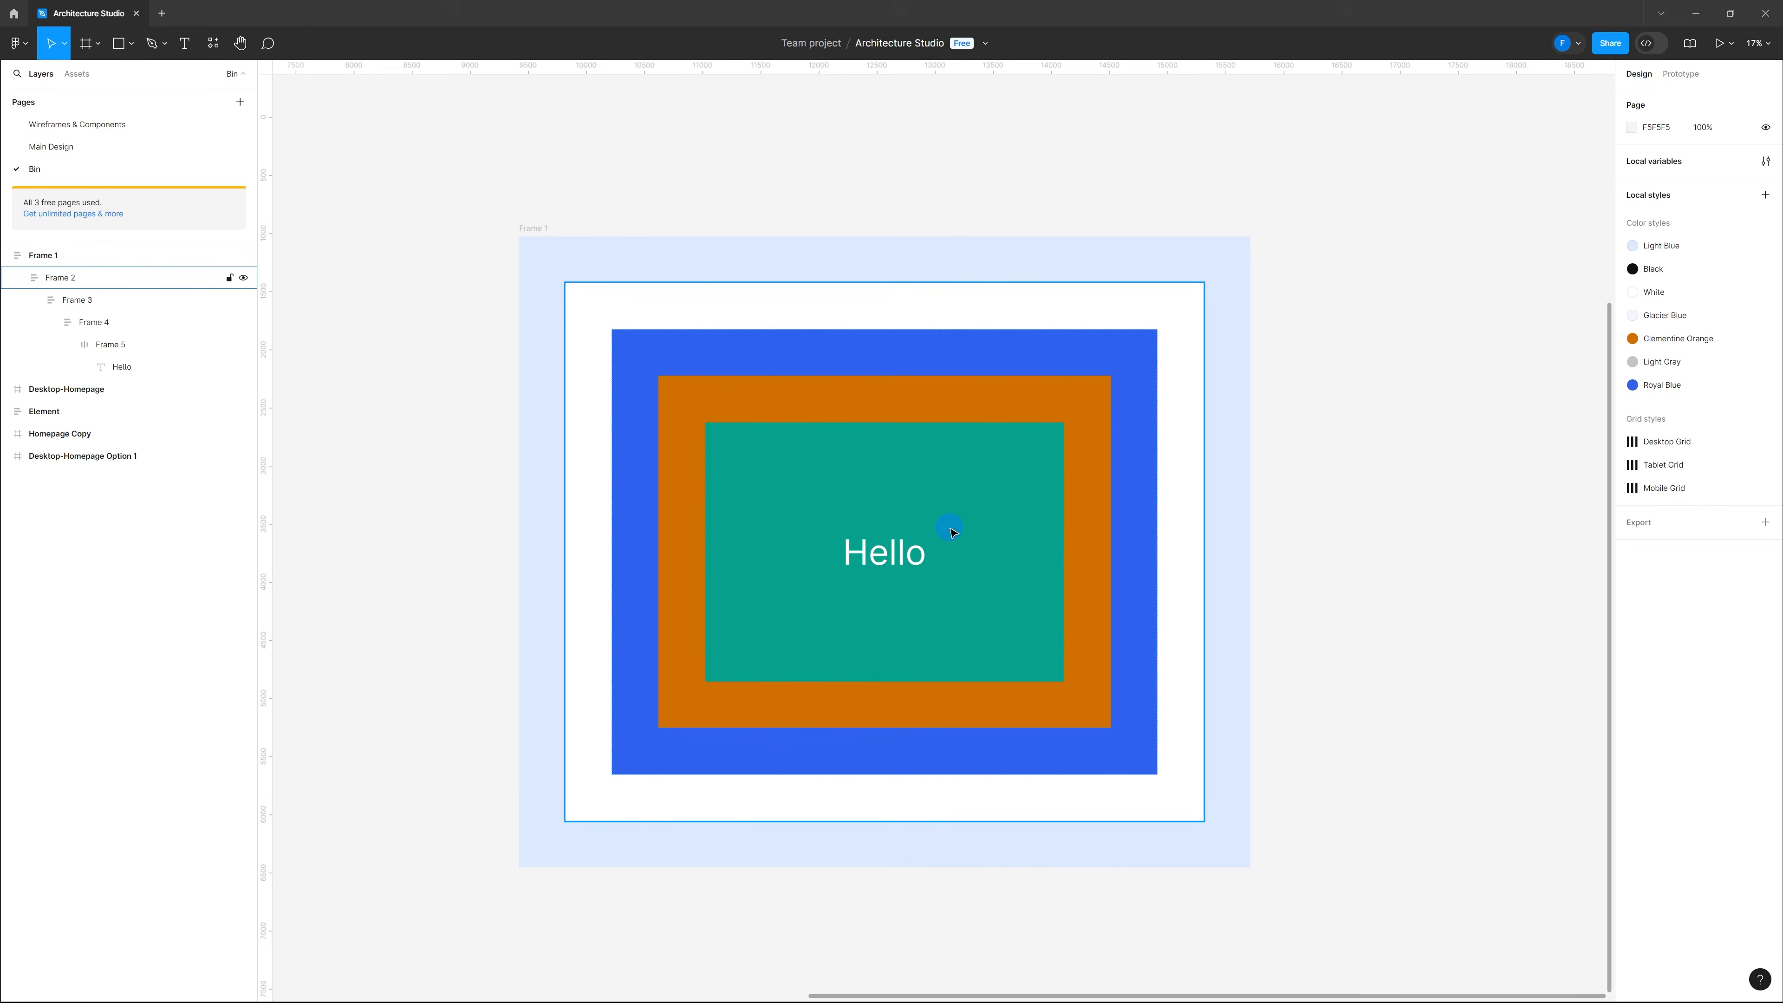
Step: Drill down through the nested frames of Frame 1 on the Bin page to the Hello text
double_click(899, 555)
double_click(899, 555)
double_click(899, 556)
double_click(899, 555)
double_click(899, 555)
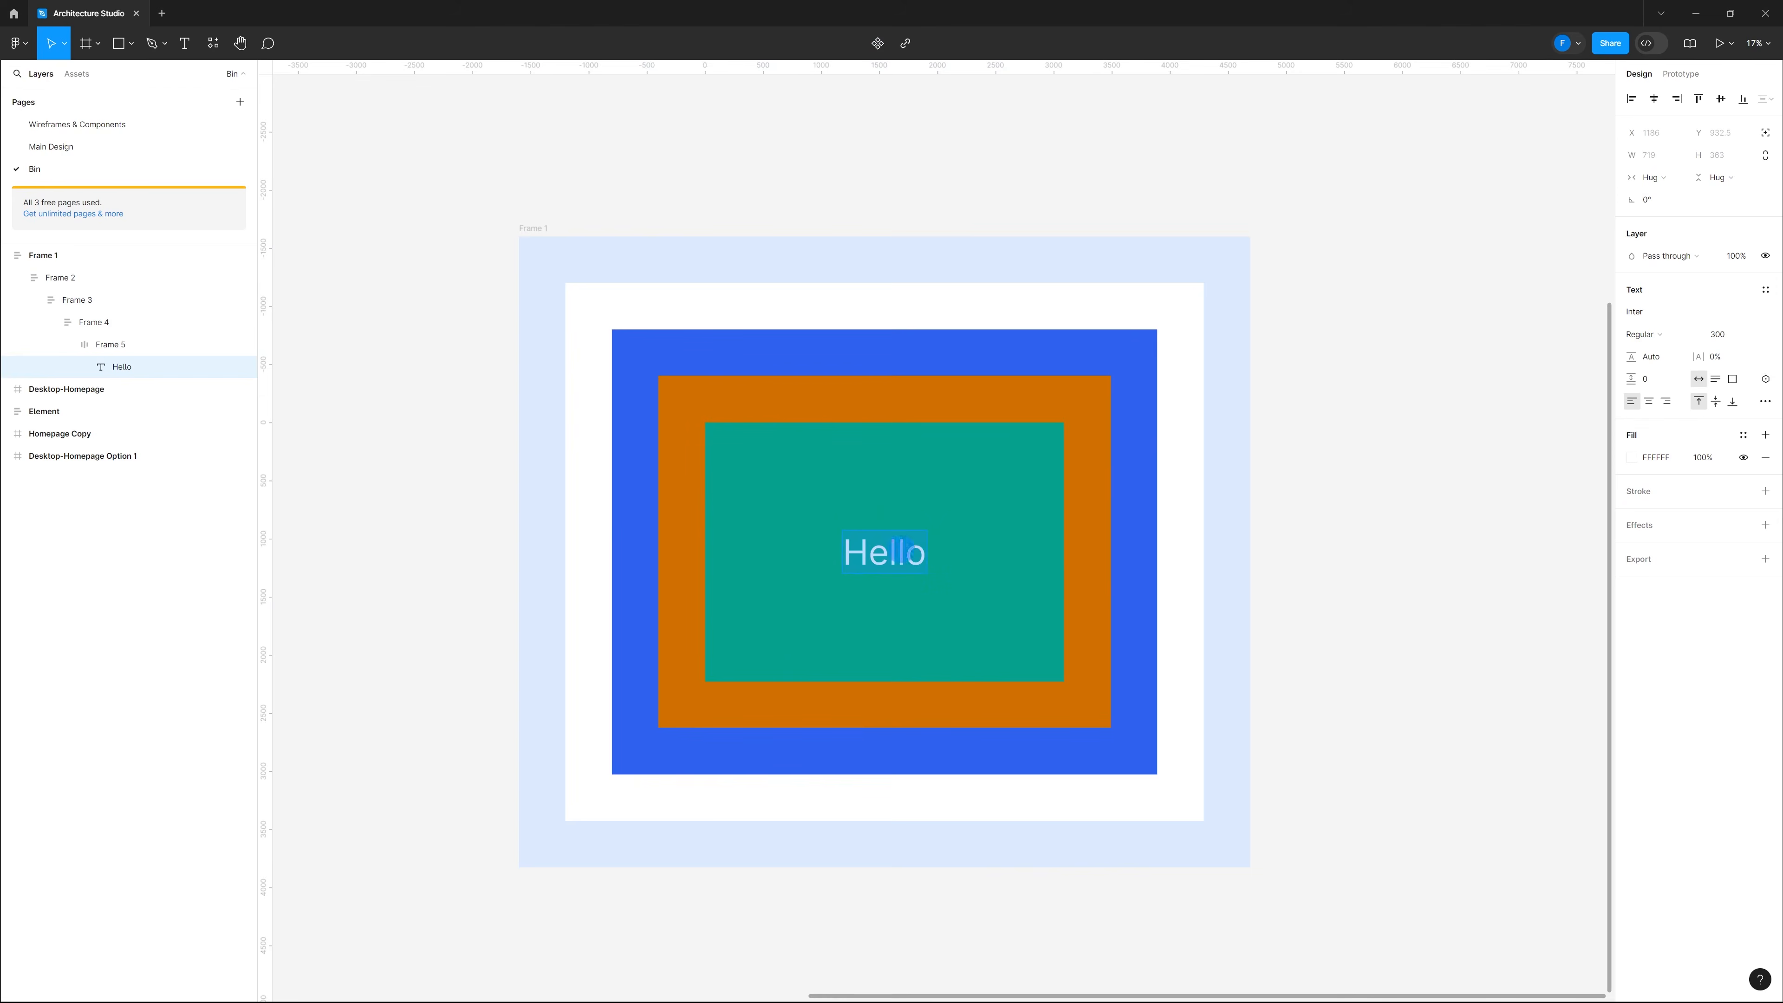
click(1309, 536)
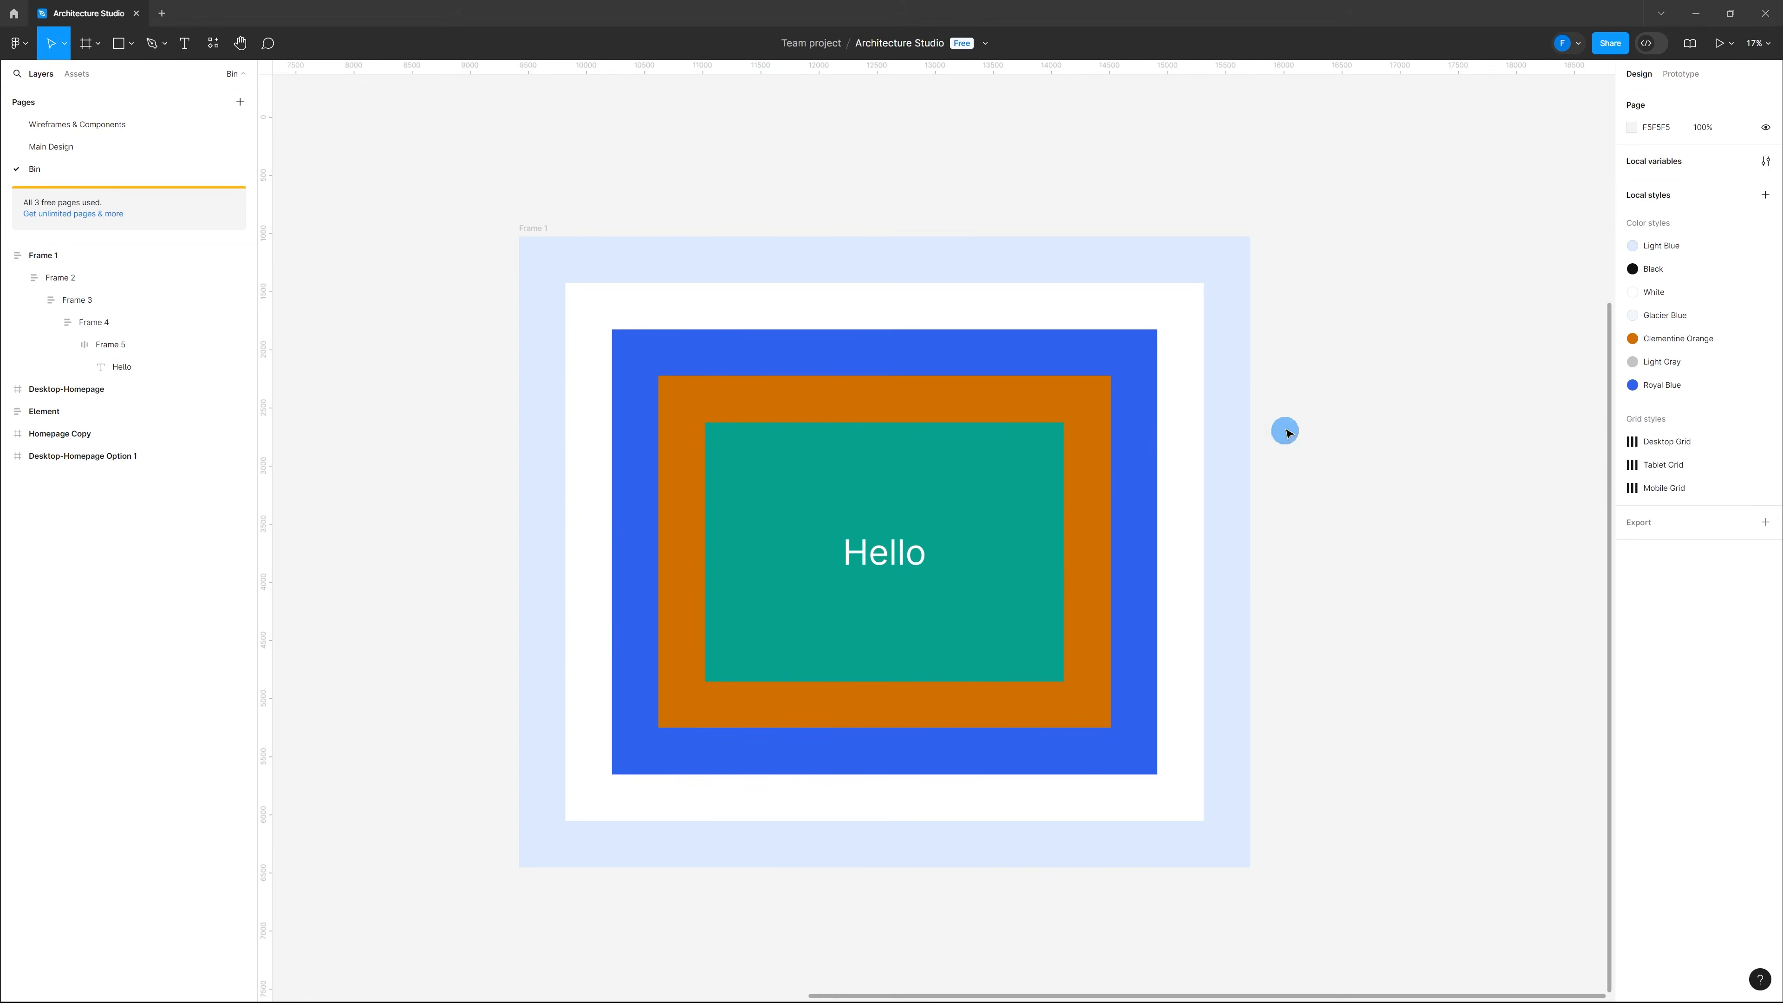
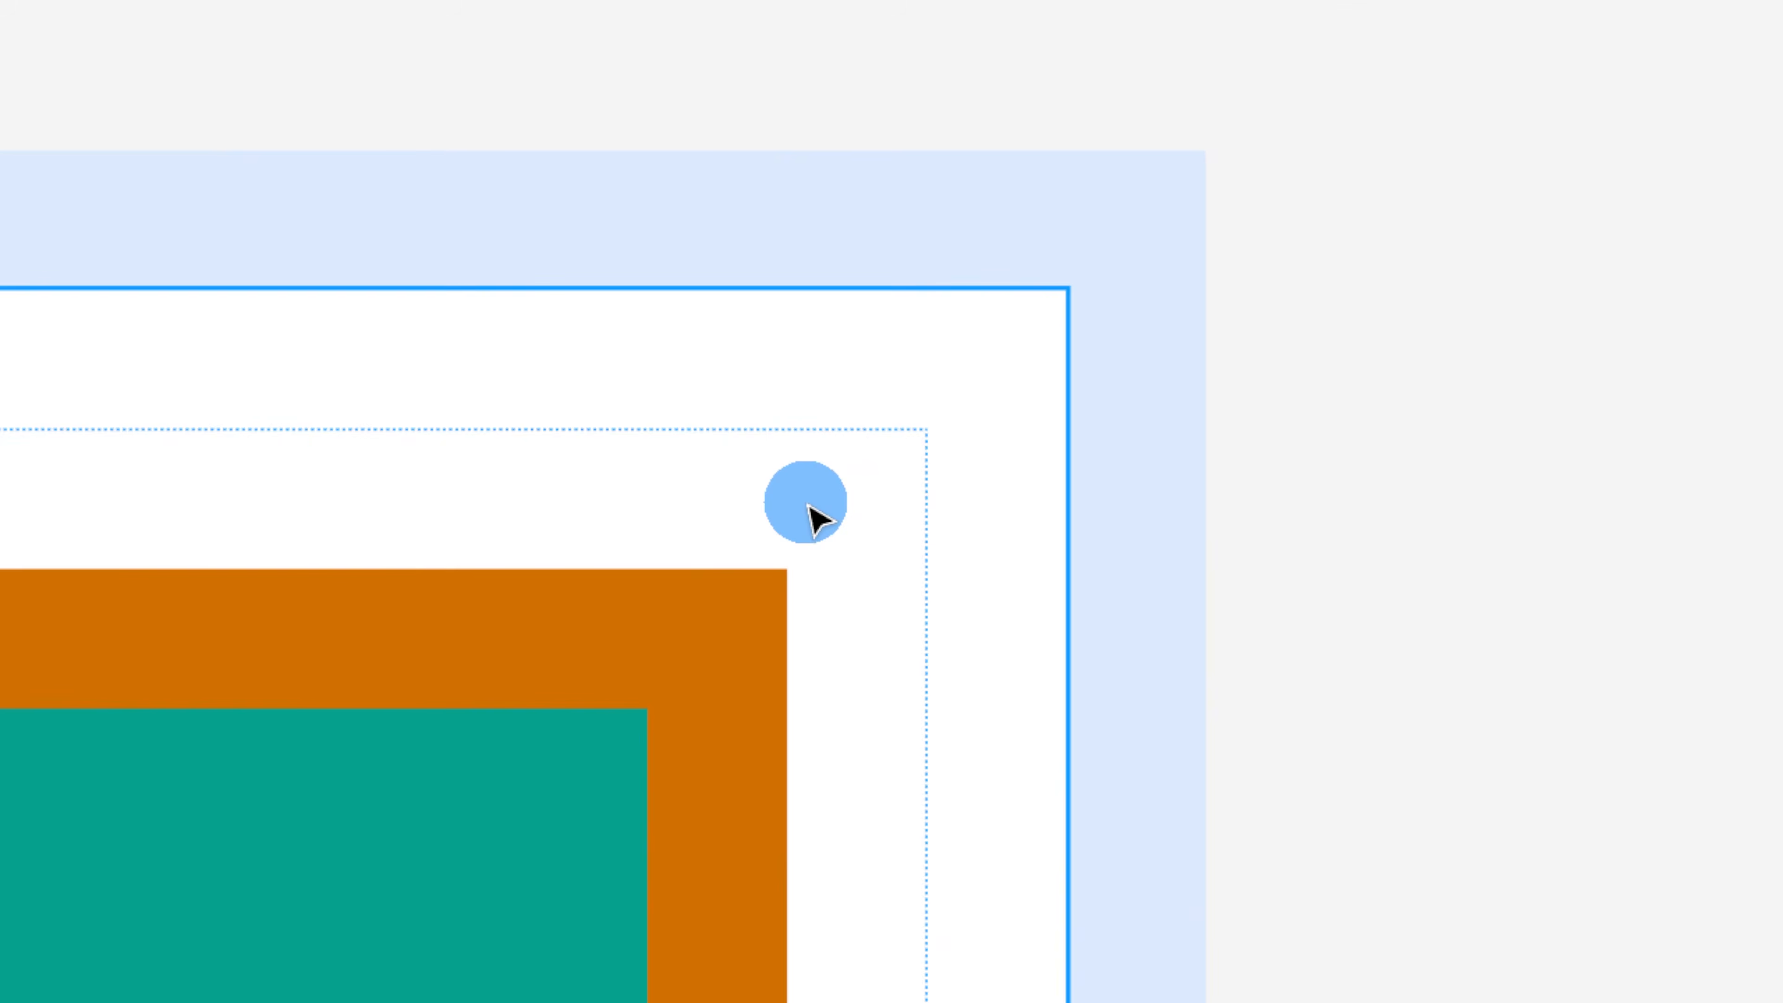
Step: Test selecting the unfilled Frame 3 through the empty area around the orange frame
click(851, 505)
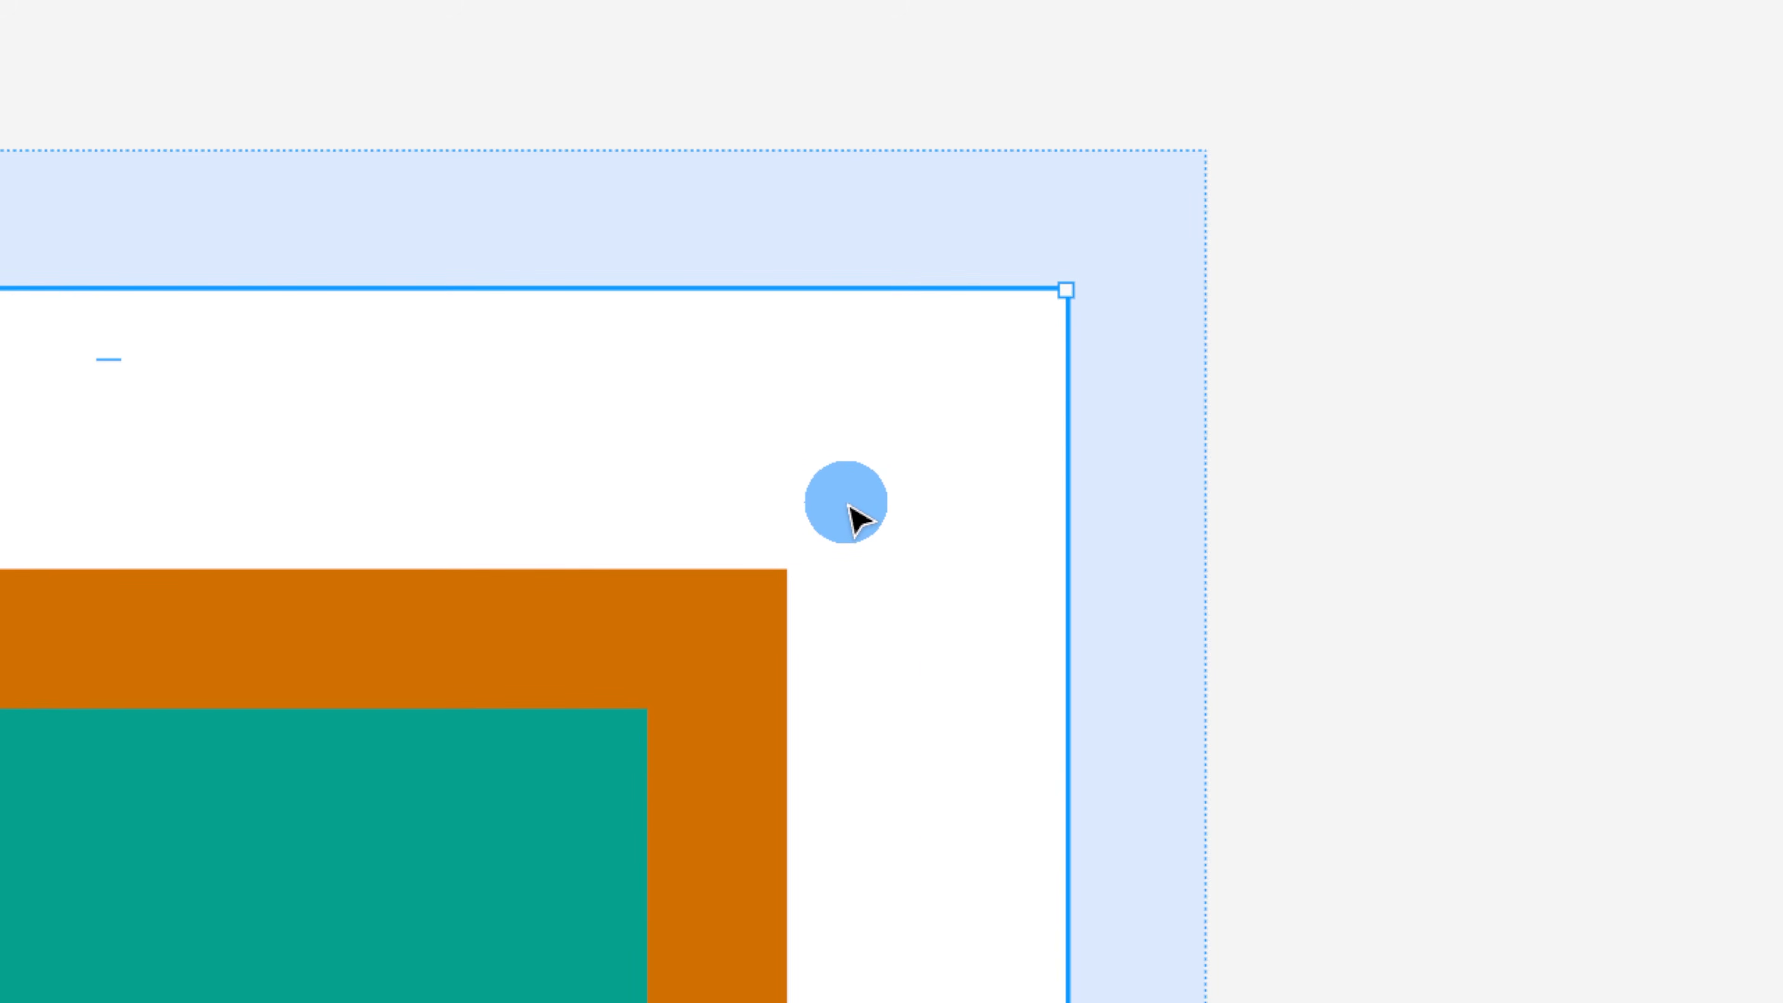
click(847, 505)
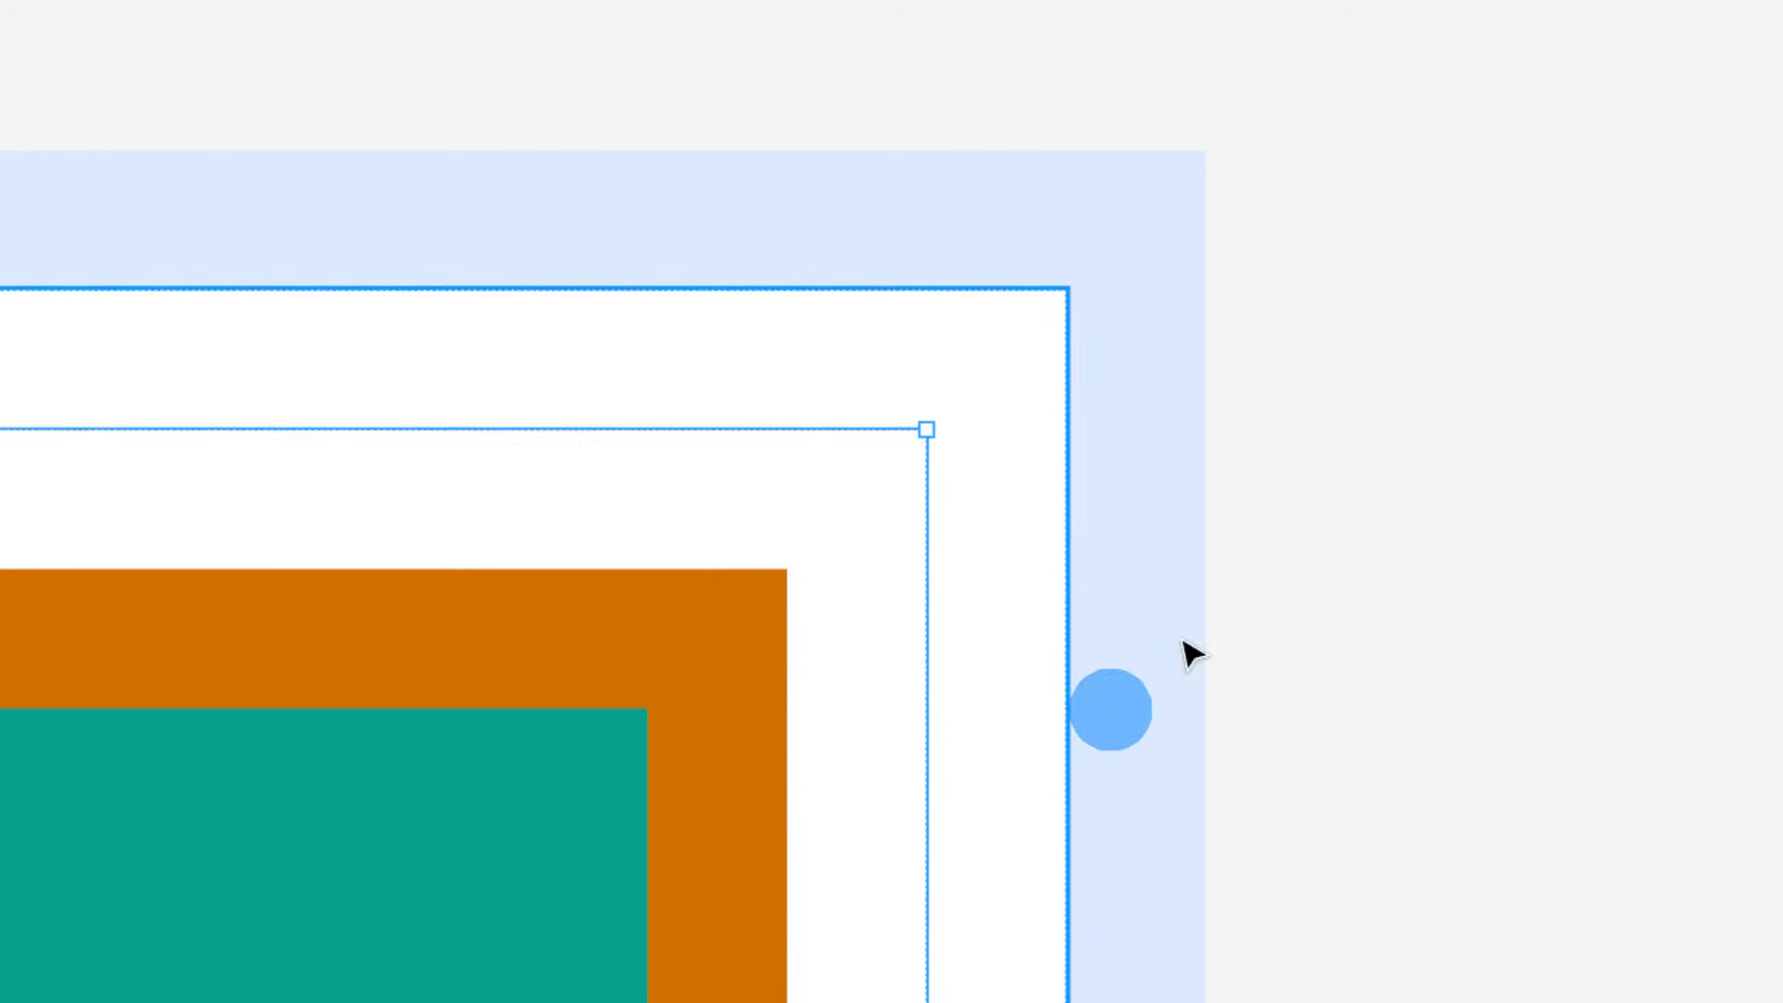
click(1568, 464)
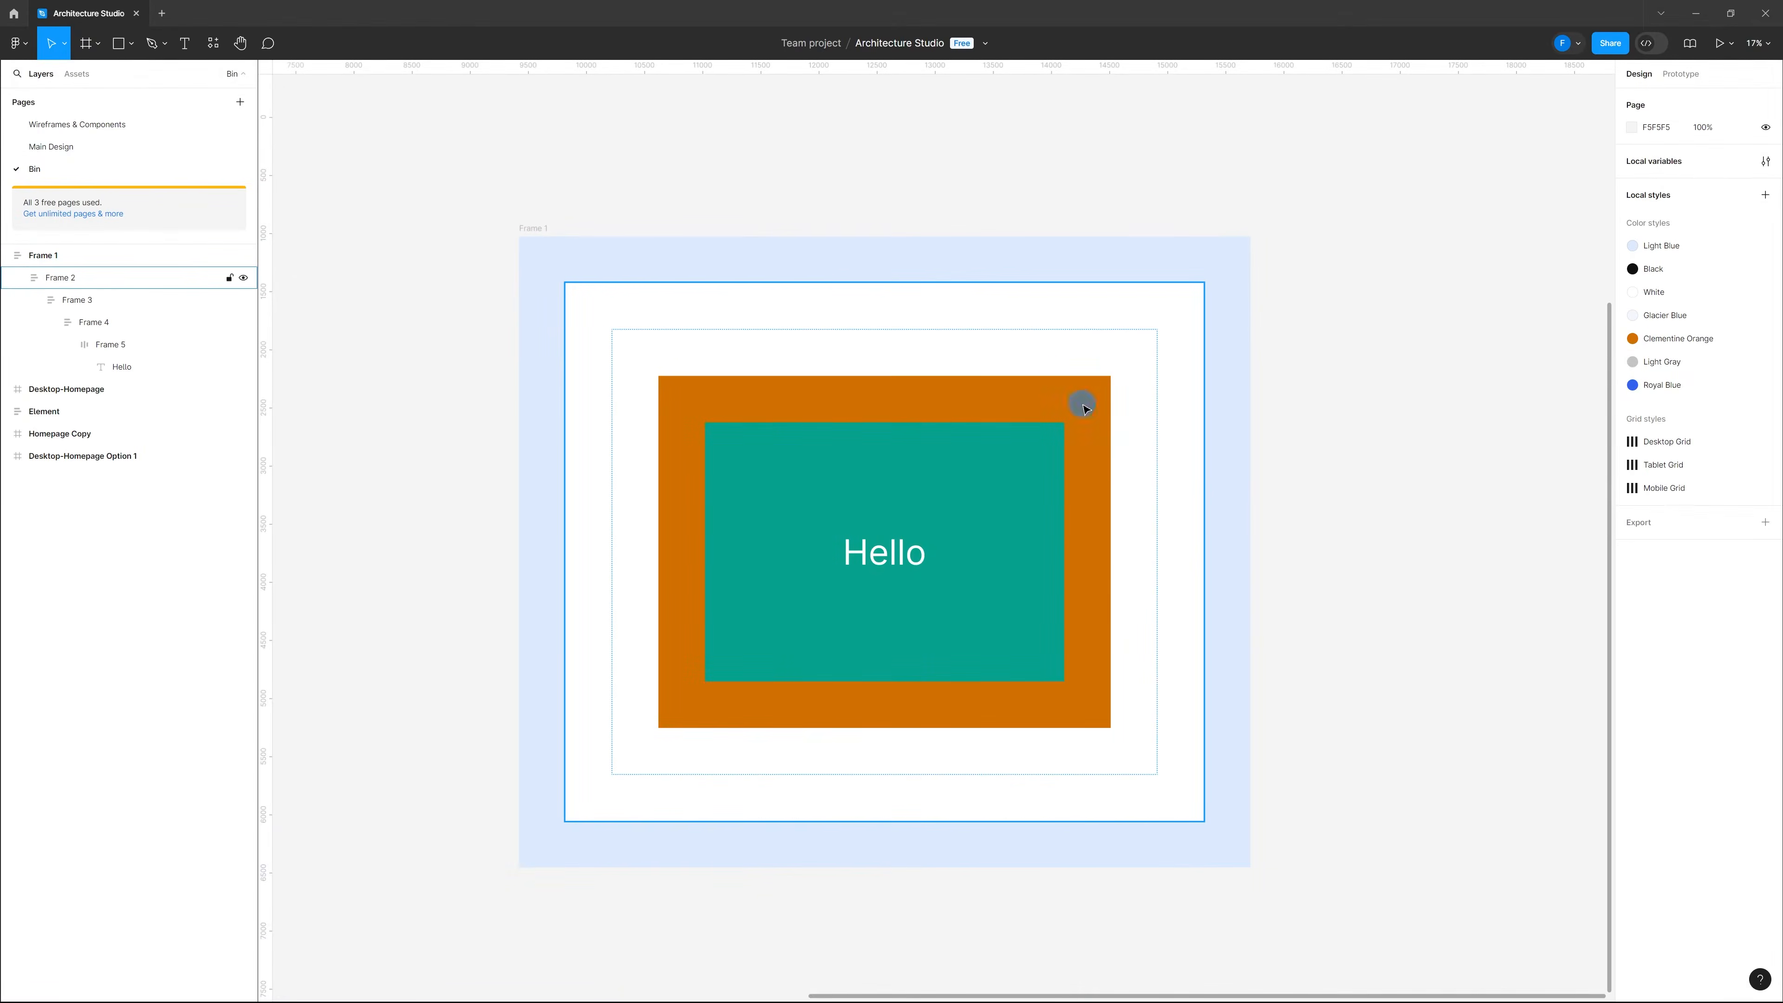
Step: Add a white FFFFFF fill to Frame 3 with its opacity set to 0%
click(1144, 415)
click(1140, 414)
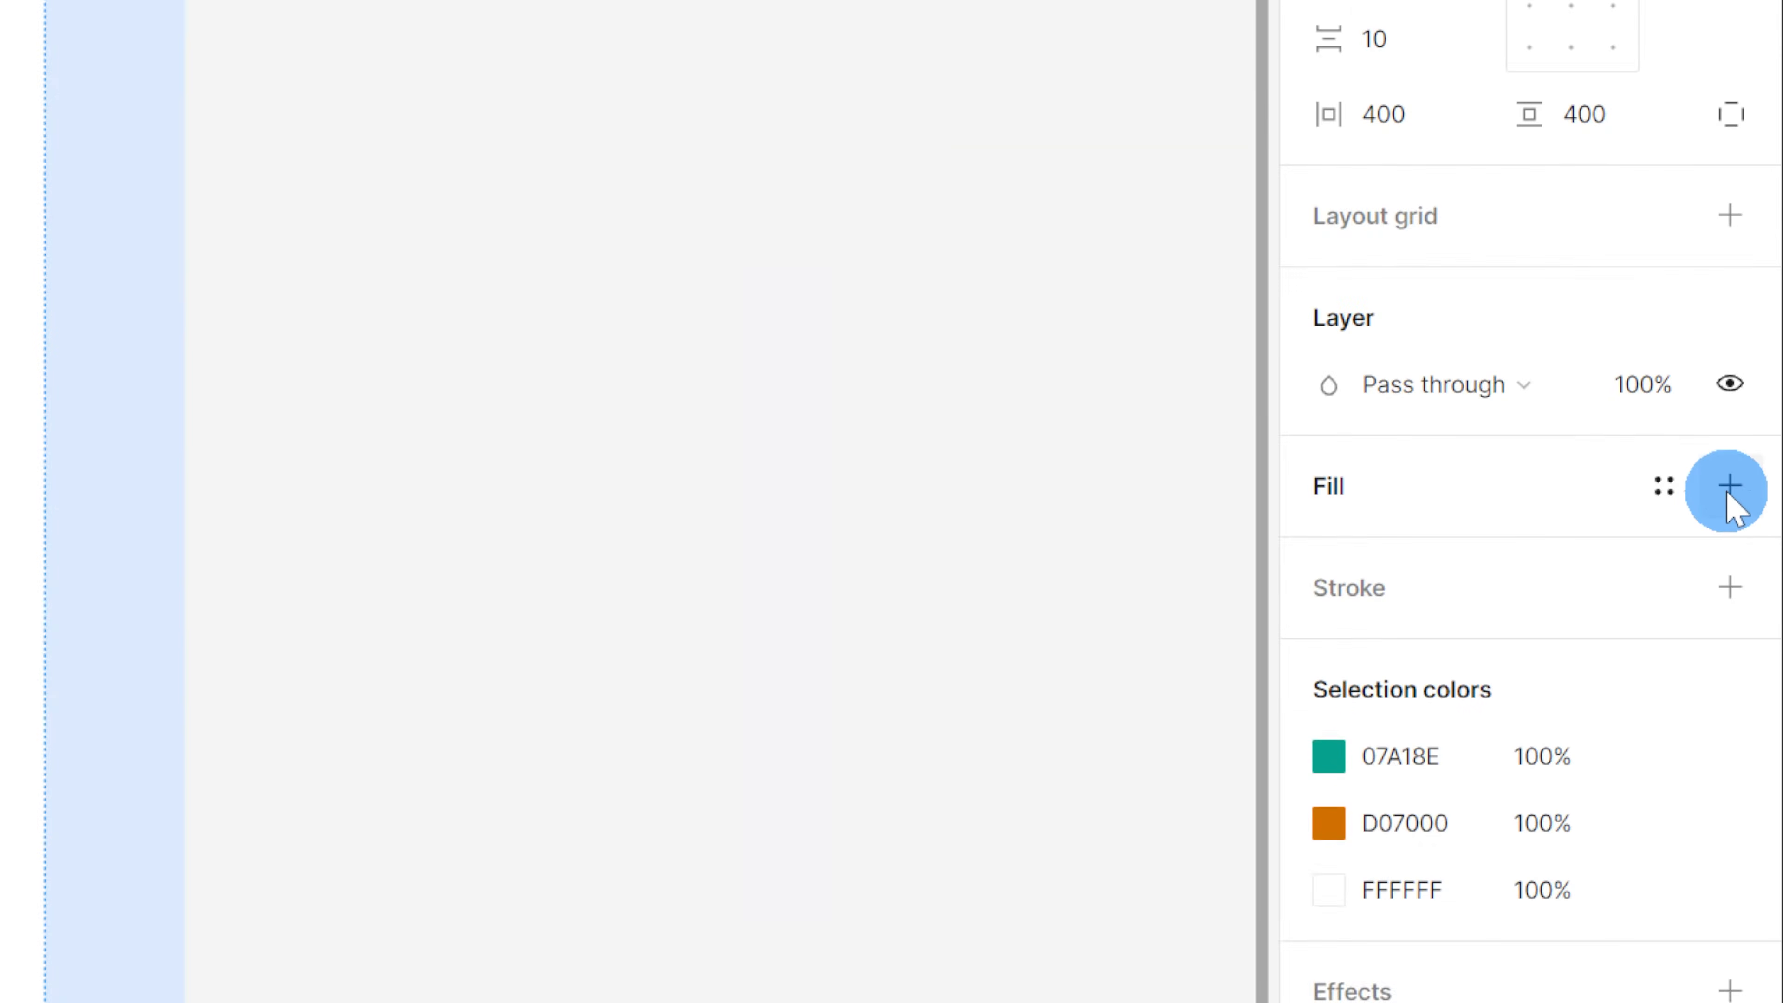
click(1730, 486)
click(1542, 556)
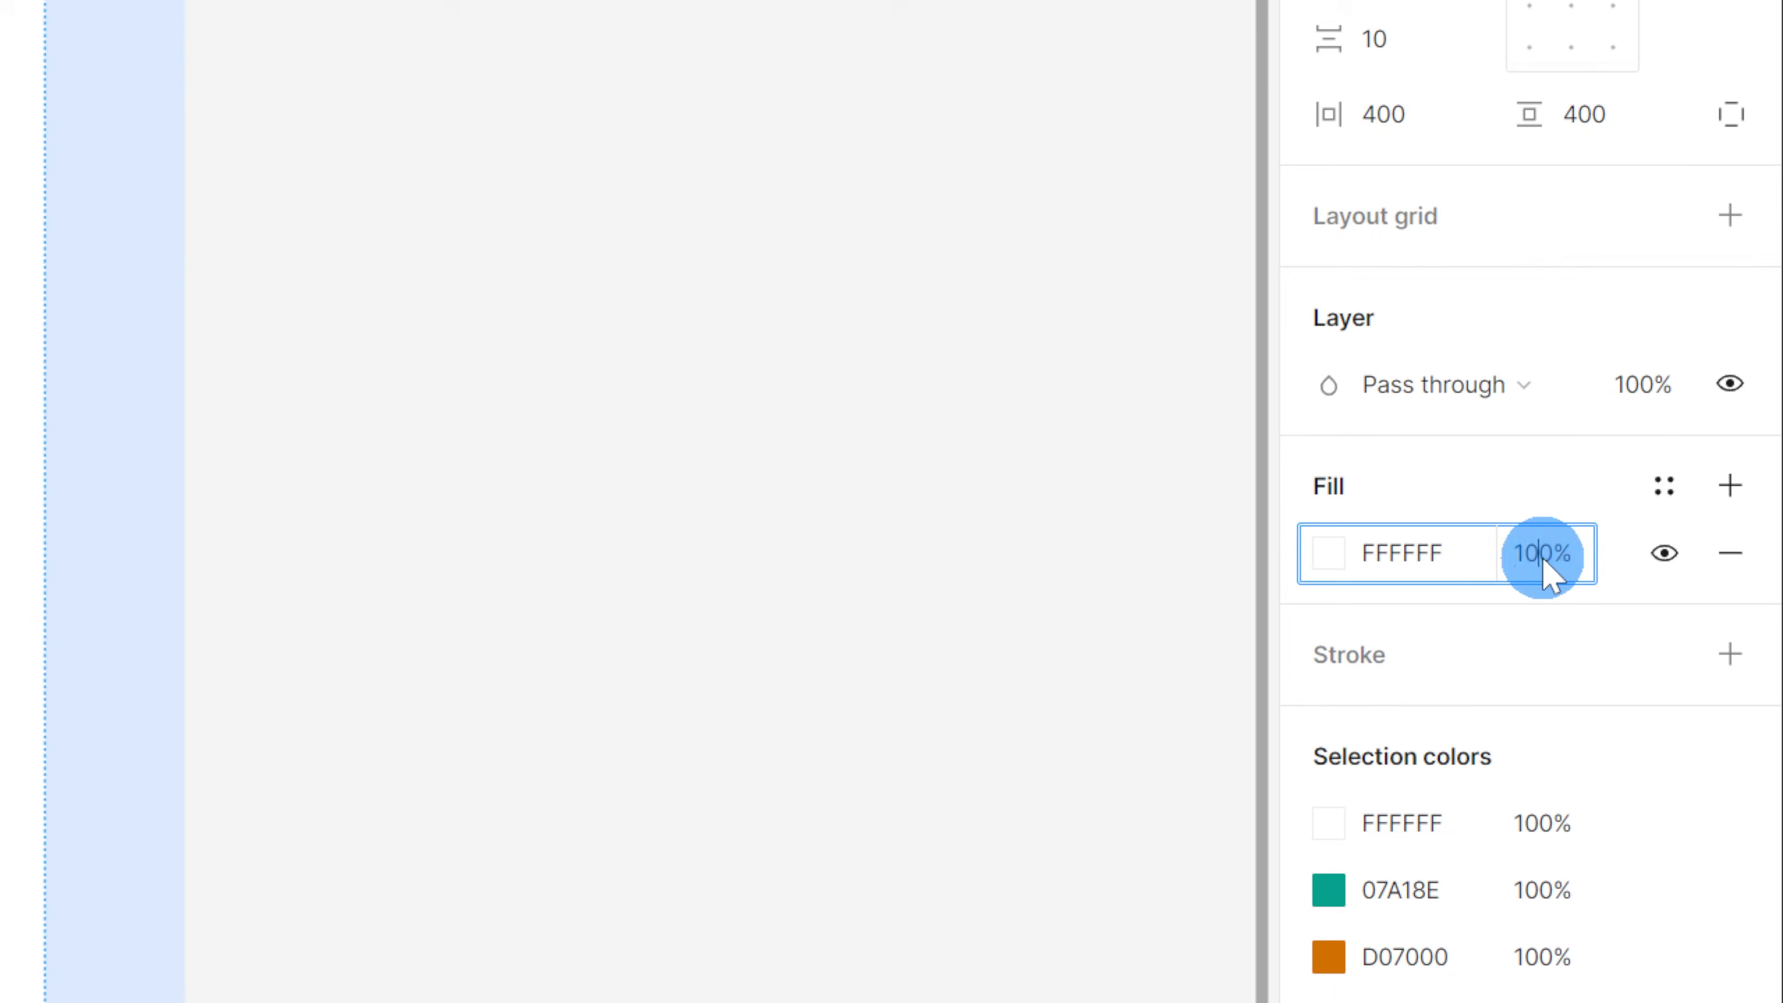
text(0)
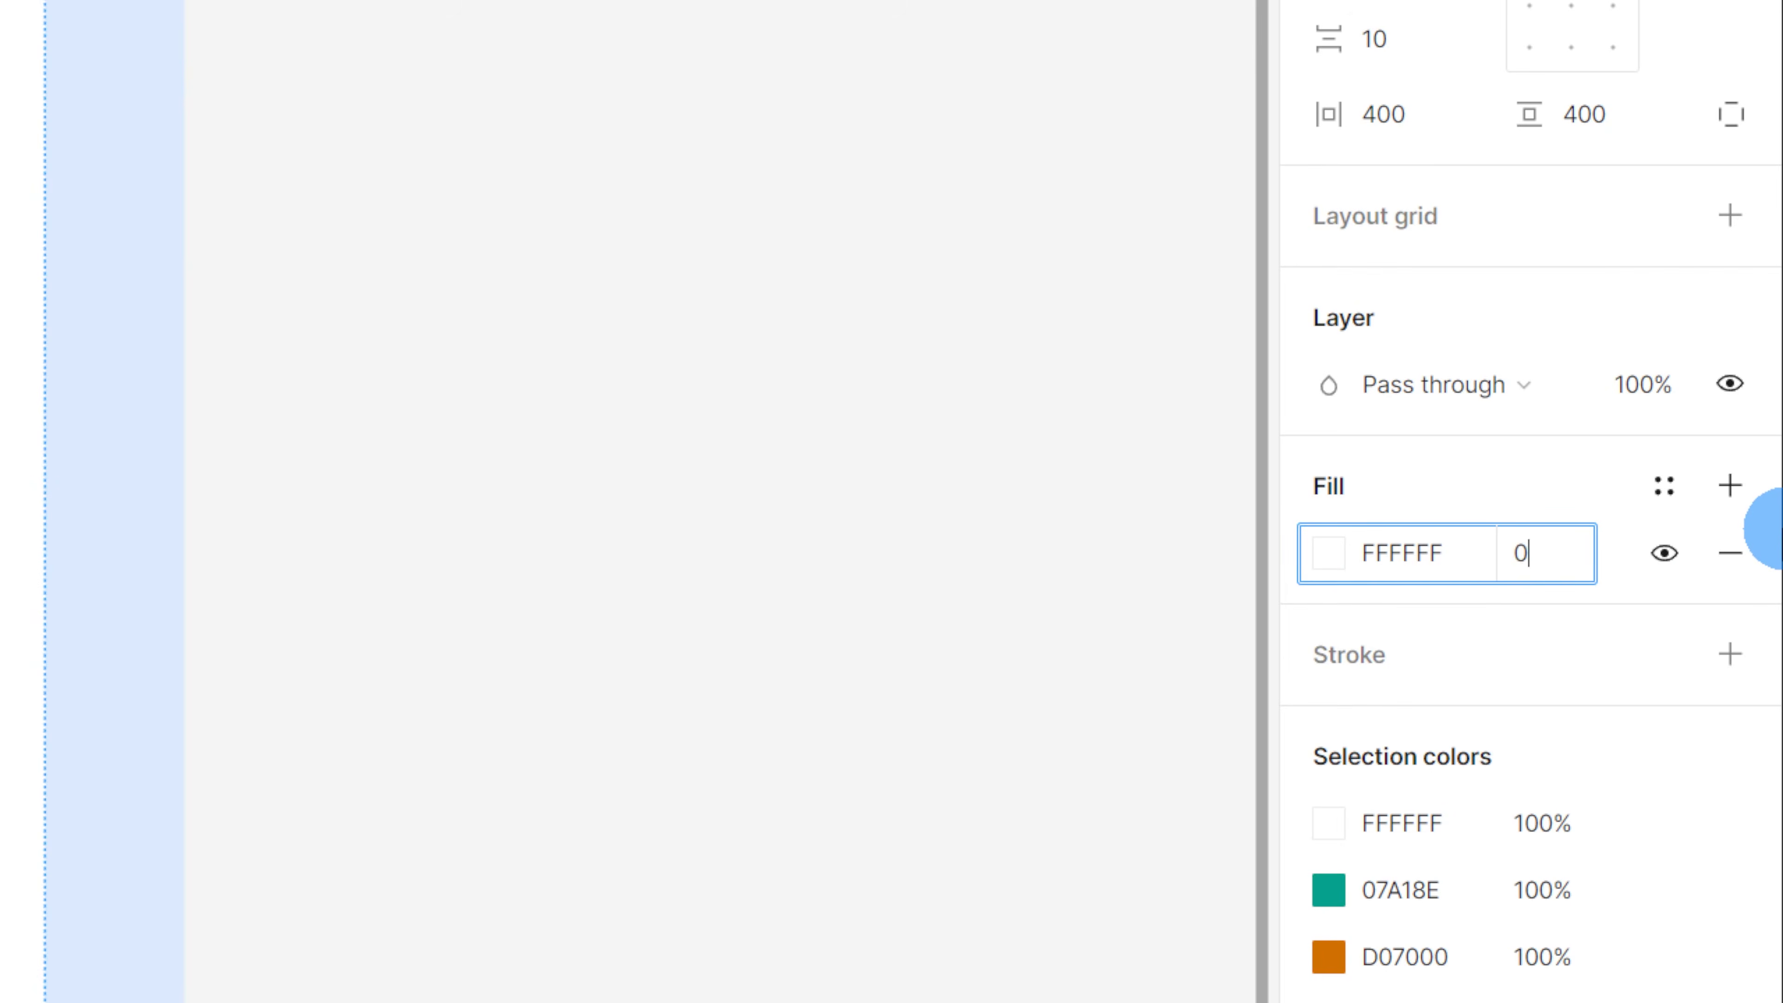
key(Return)
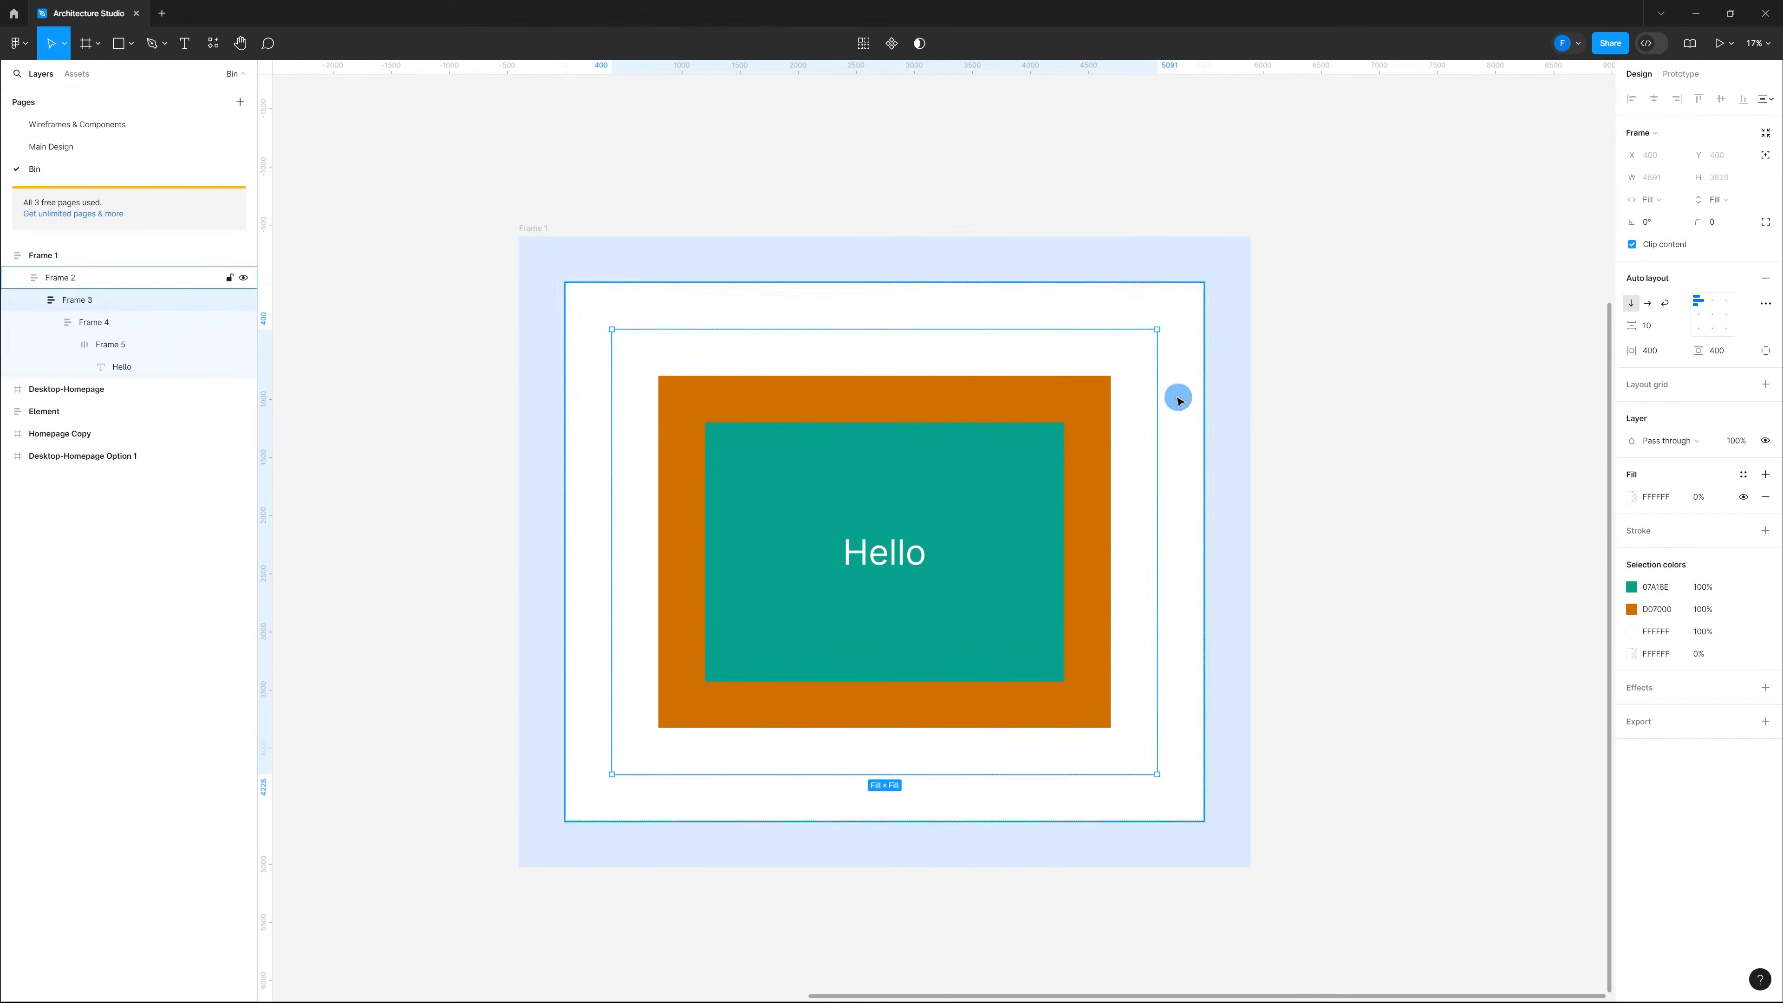
Step: Set the opacity of Frame 3's white fill to 0.1%
click(1314, 366)
click(1111, 358)
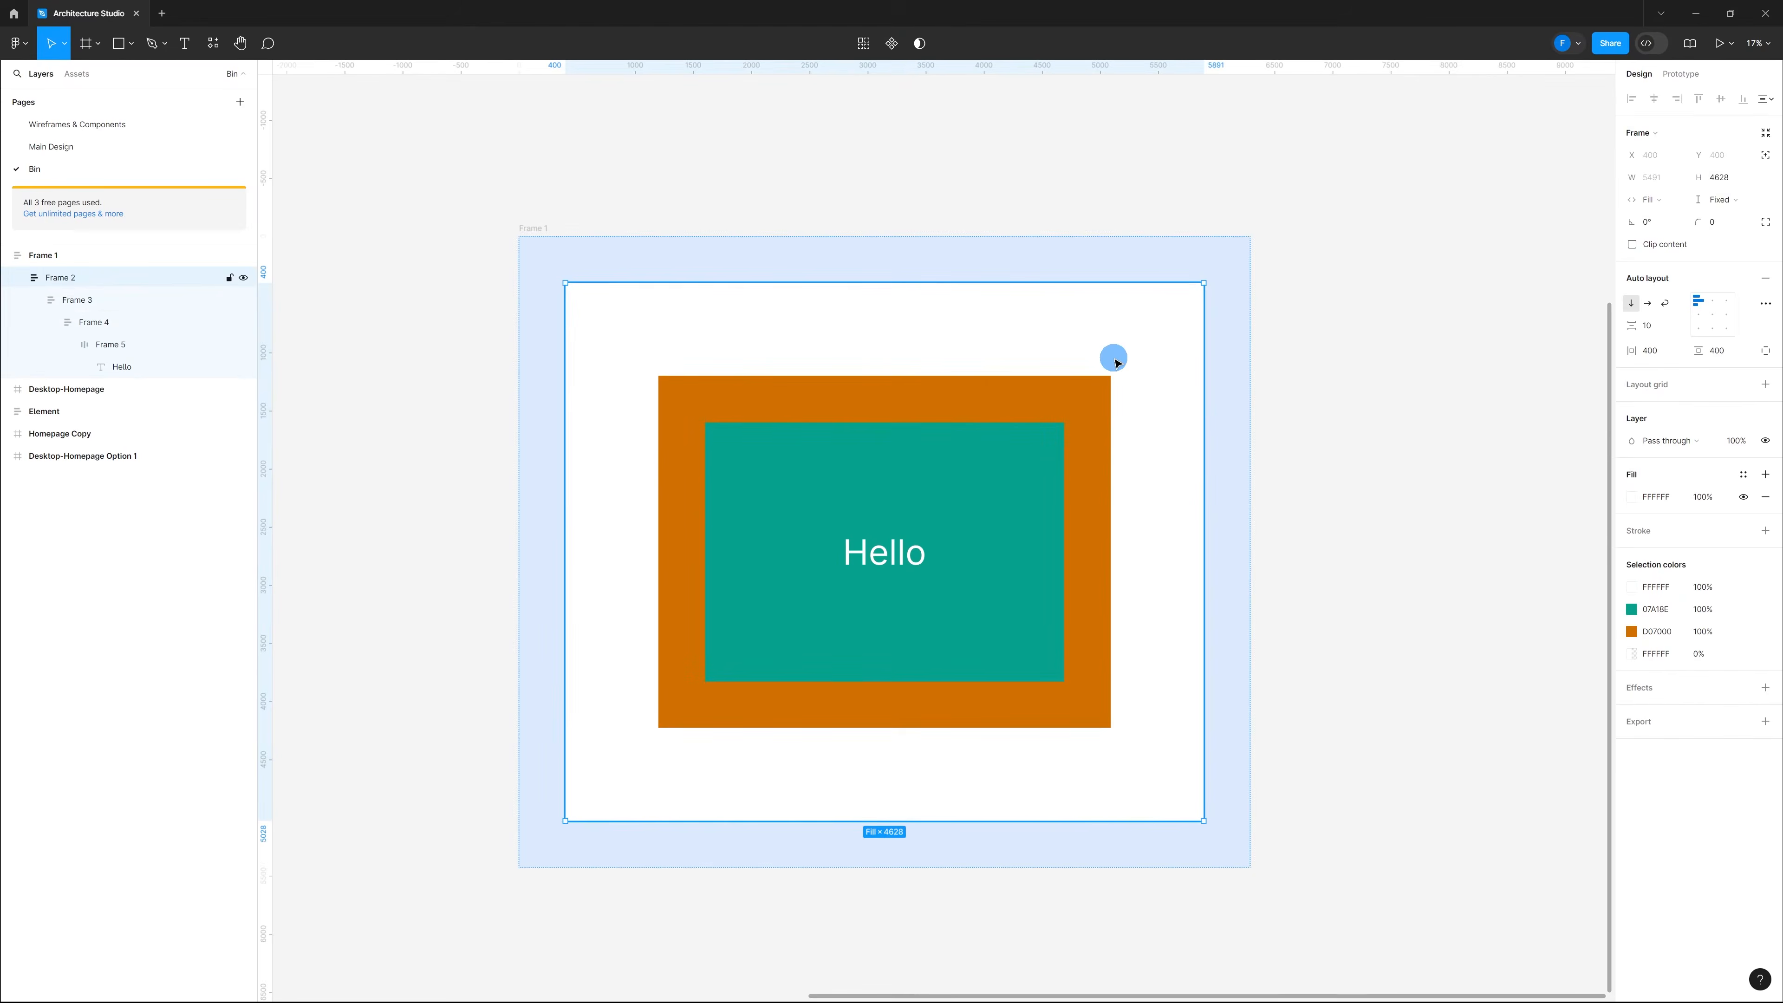
click(1158, 487)
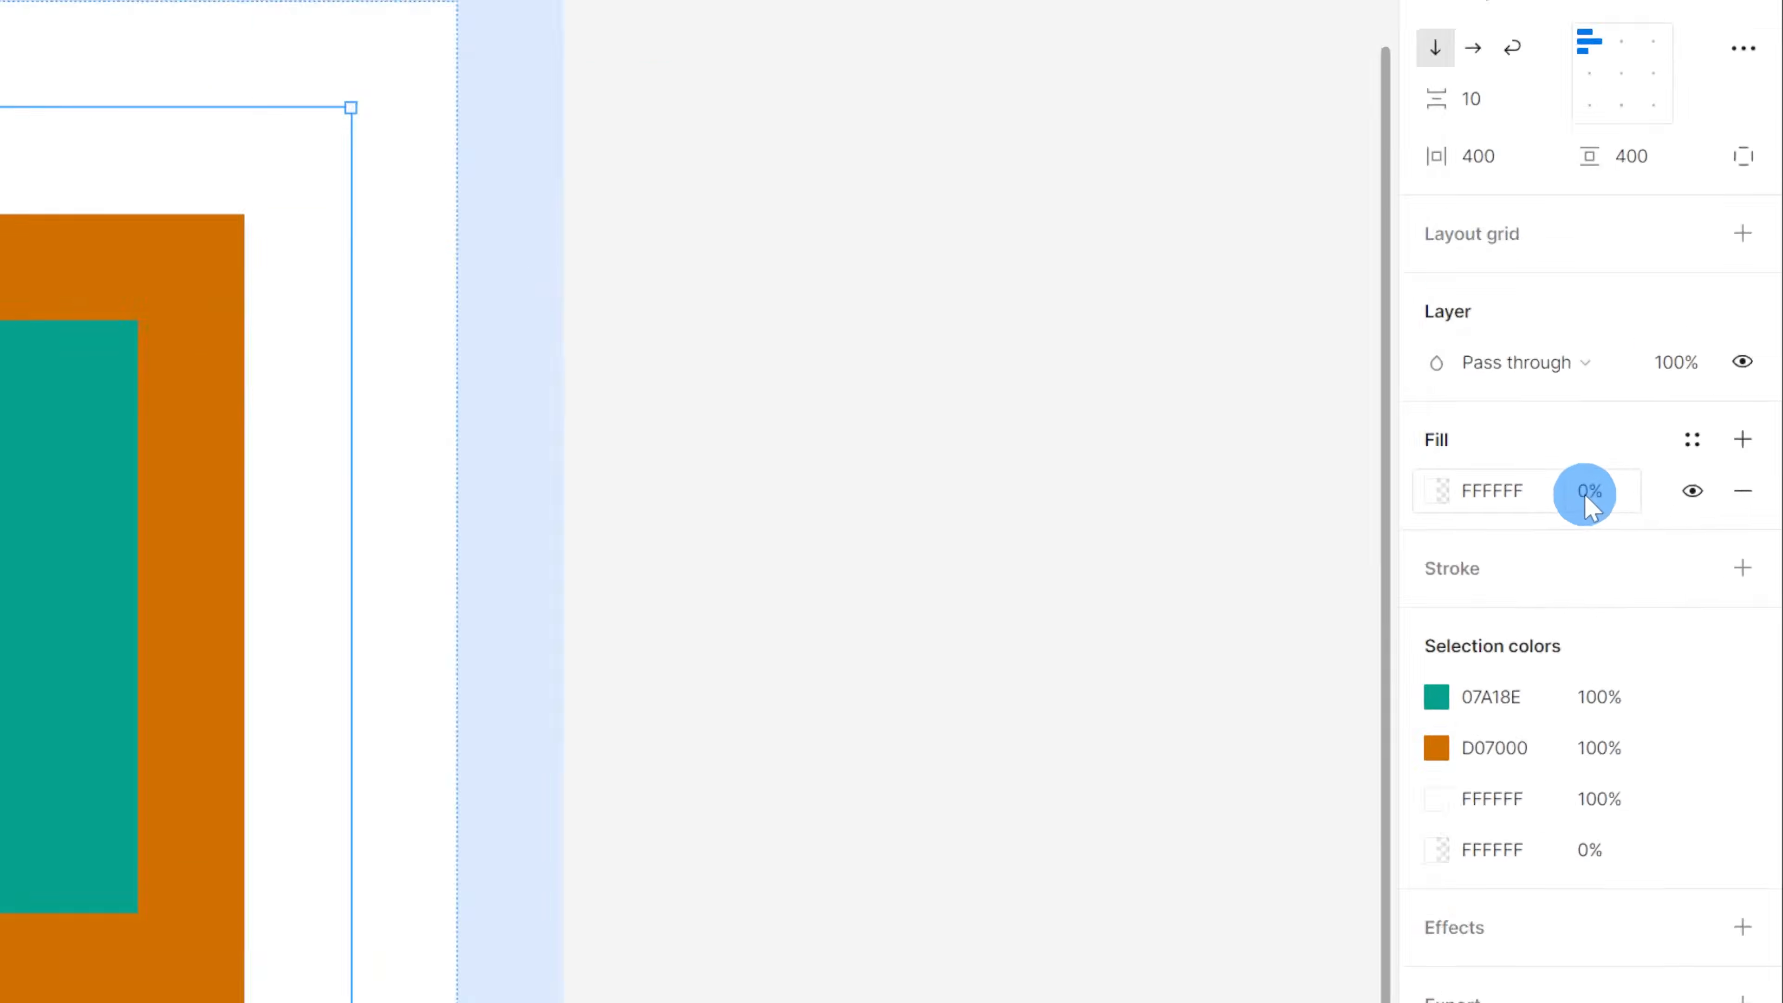
click(1700, 498)
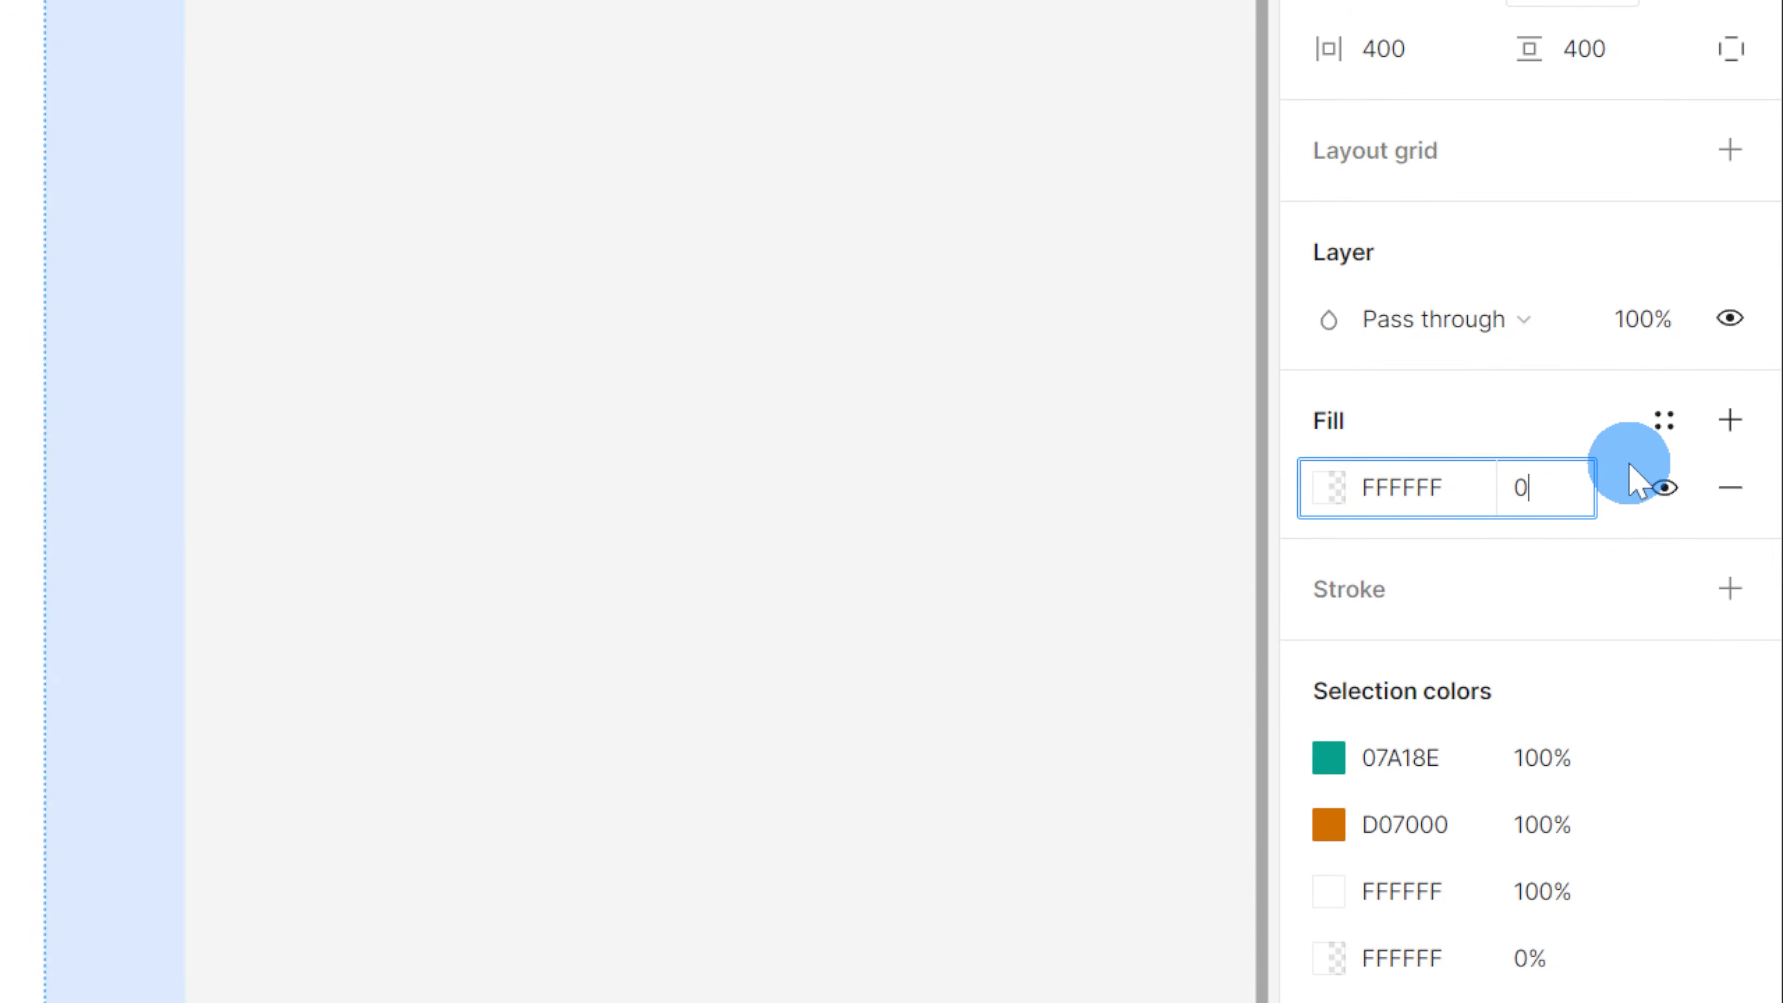
key(Return)
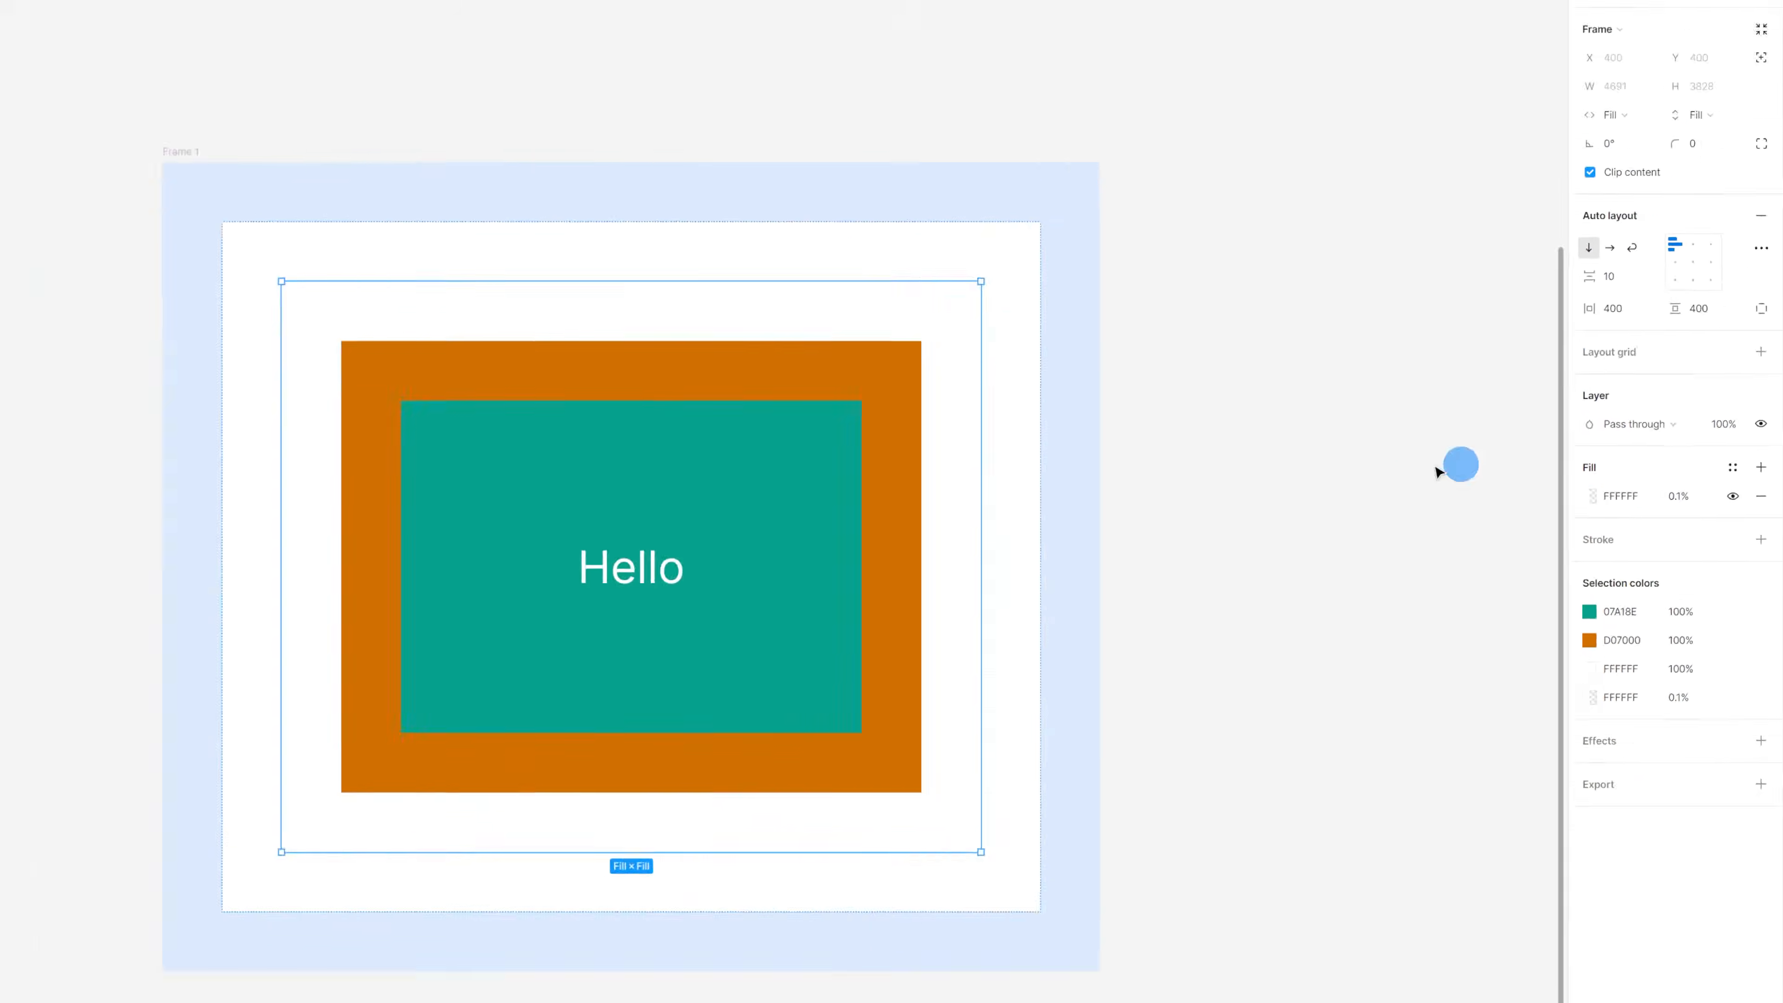
click(281, 176)
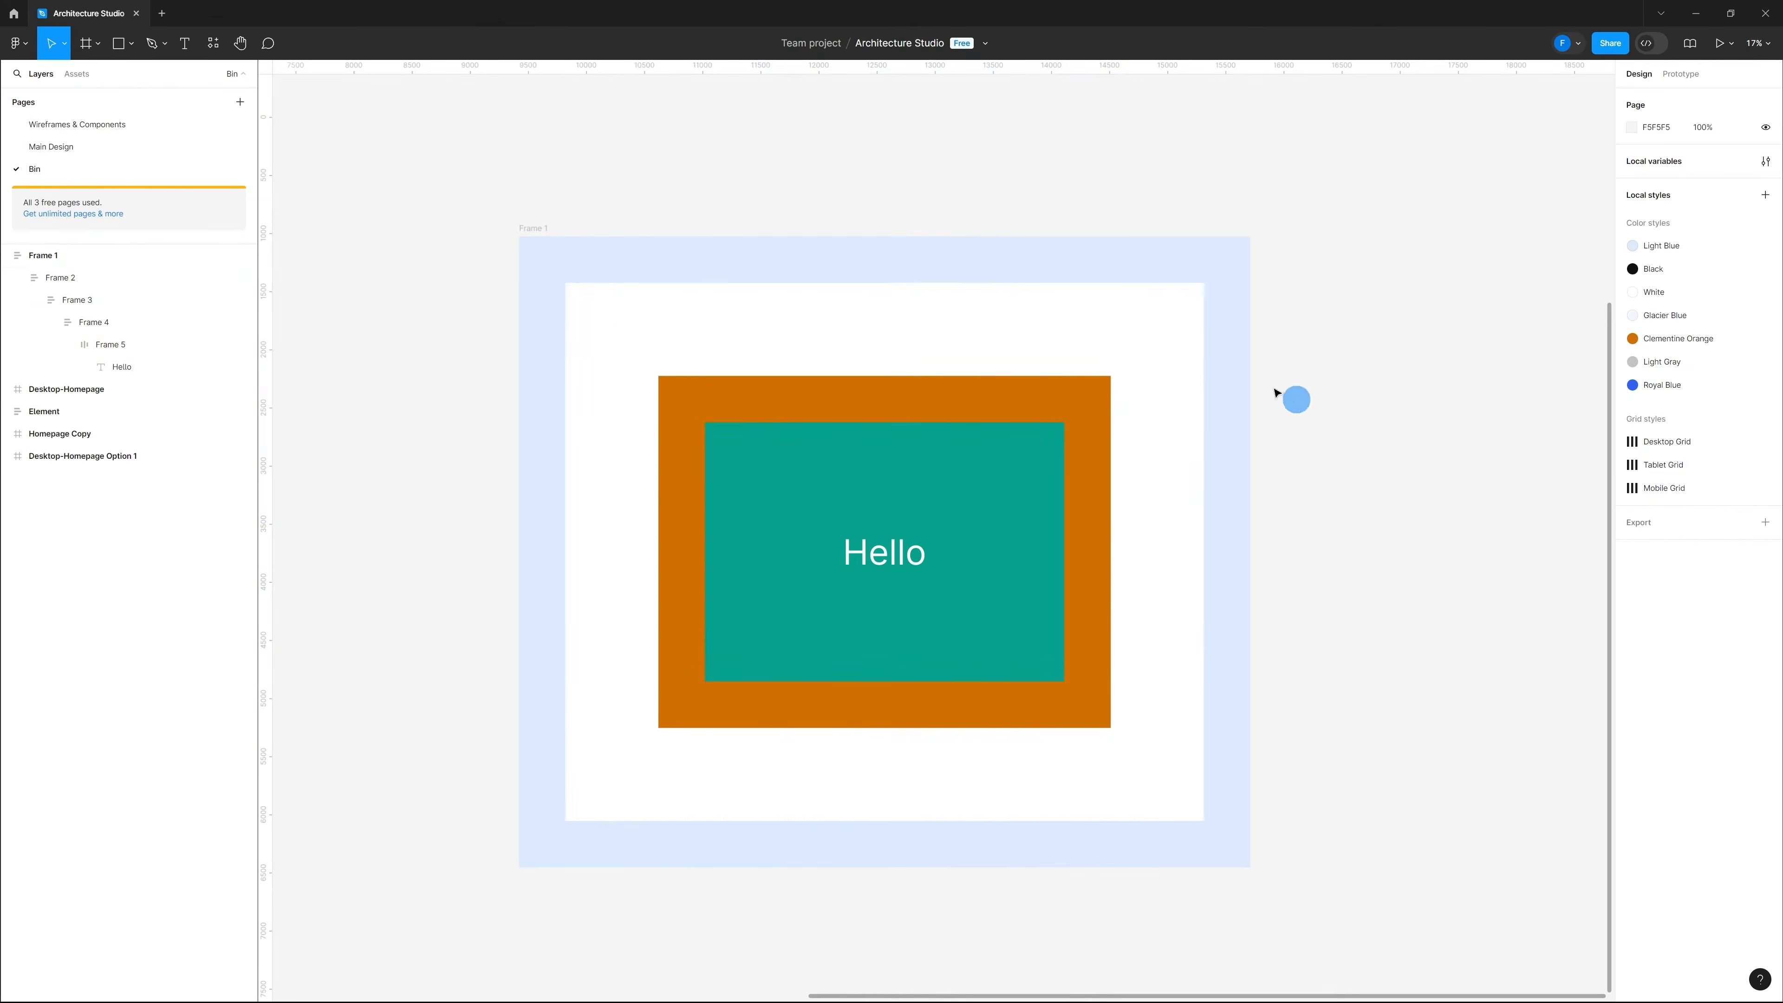
Step: Test selecting Frame 3 again through the empty area around the orange frame
click(1134, 350)
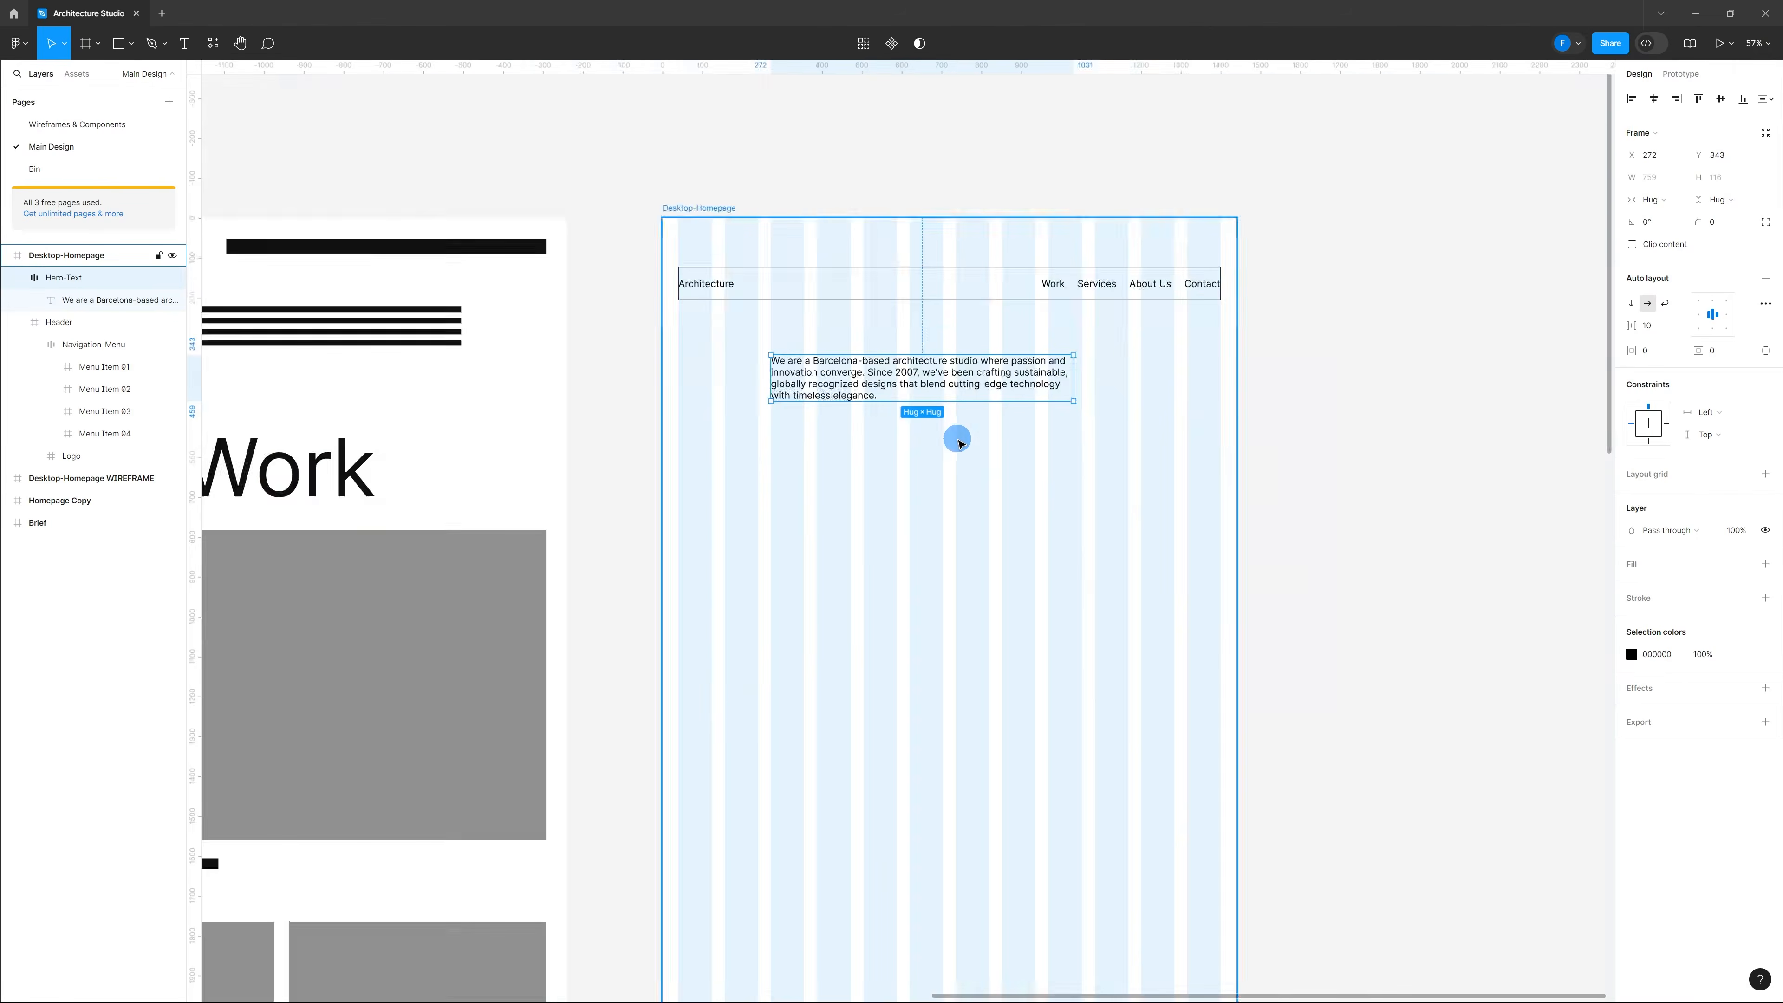
Step: Set the font size of the hero paragraph on the Main Design page to 40
scroll(955, 438, up, 5)
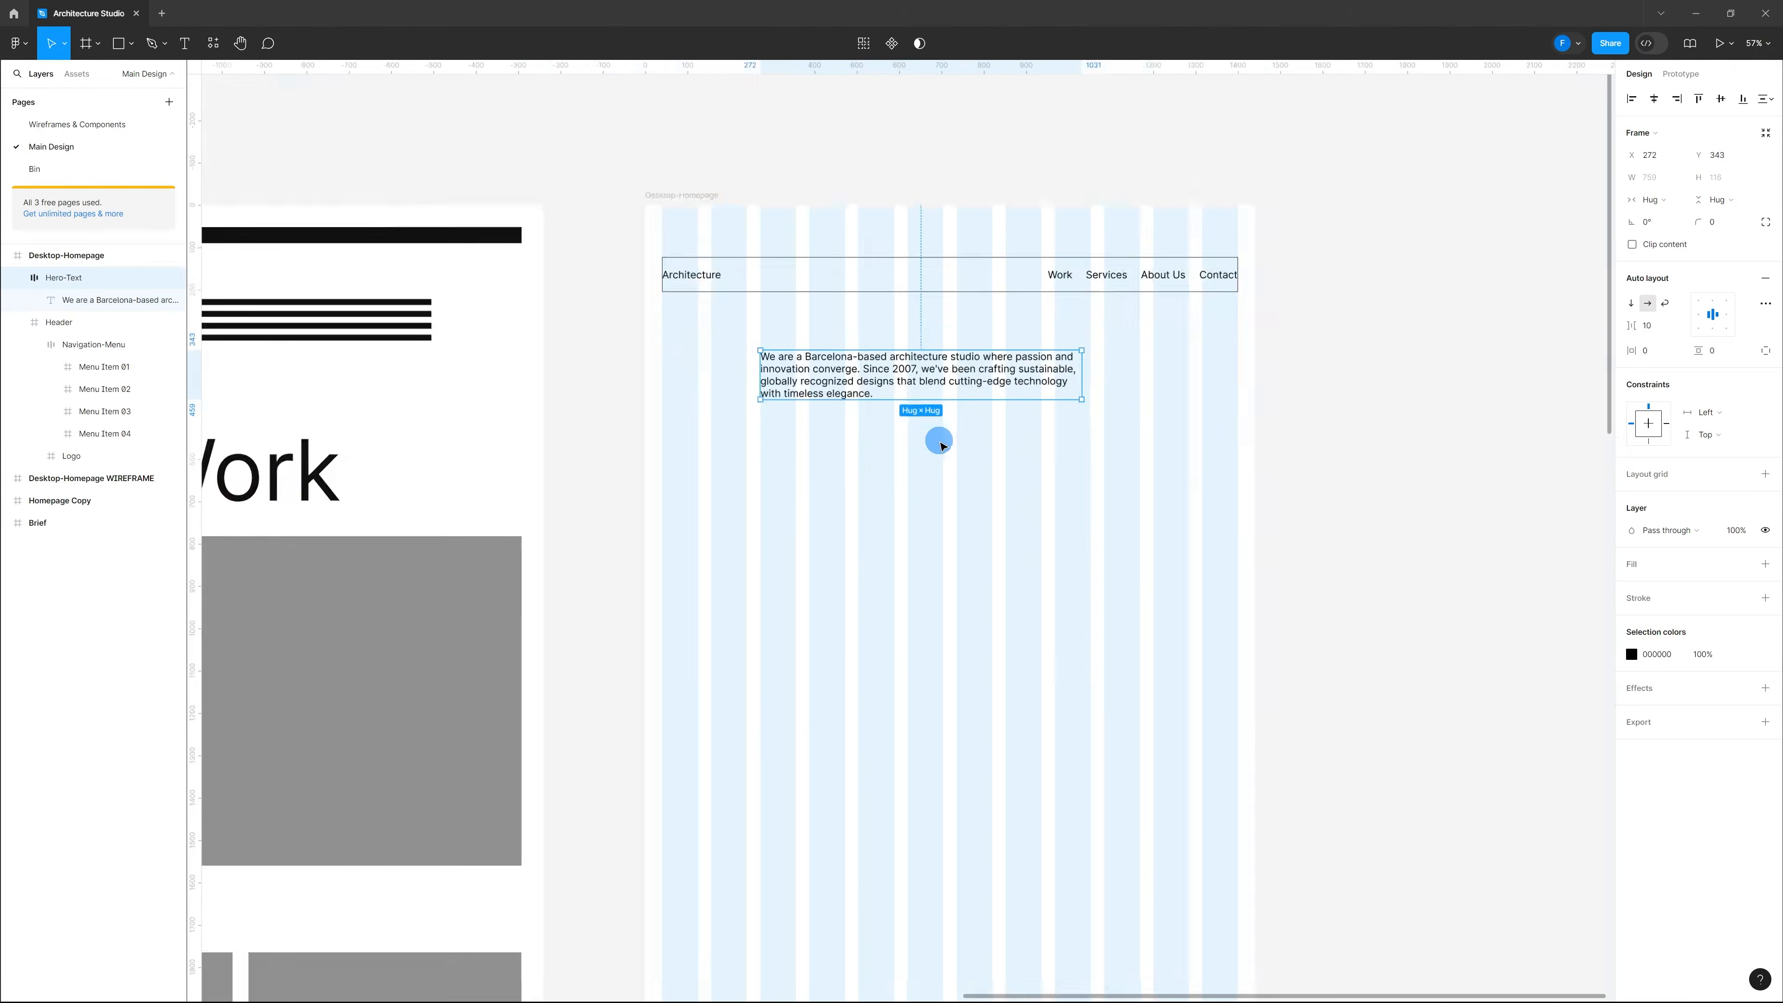
scroll(983, 297, up, 2)
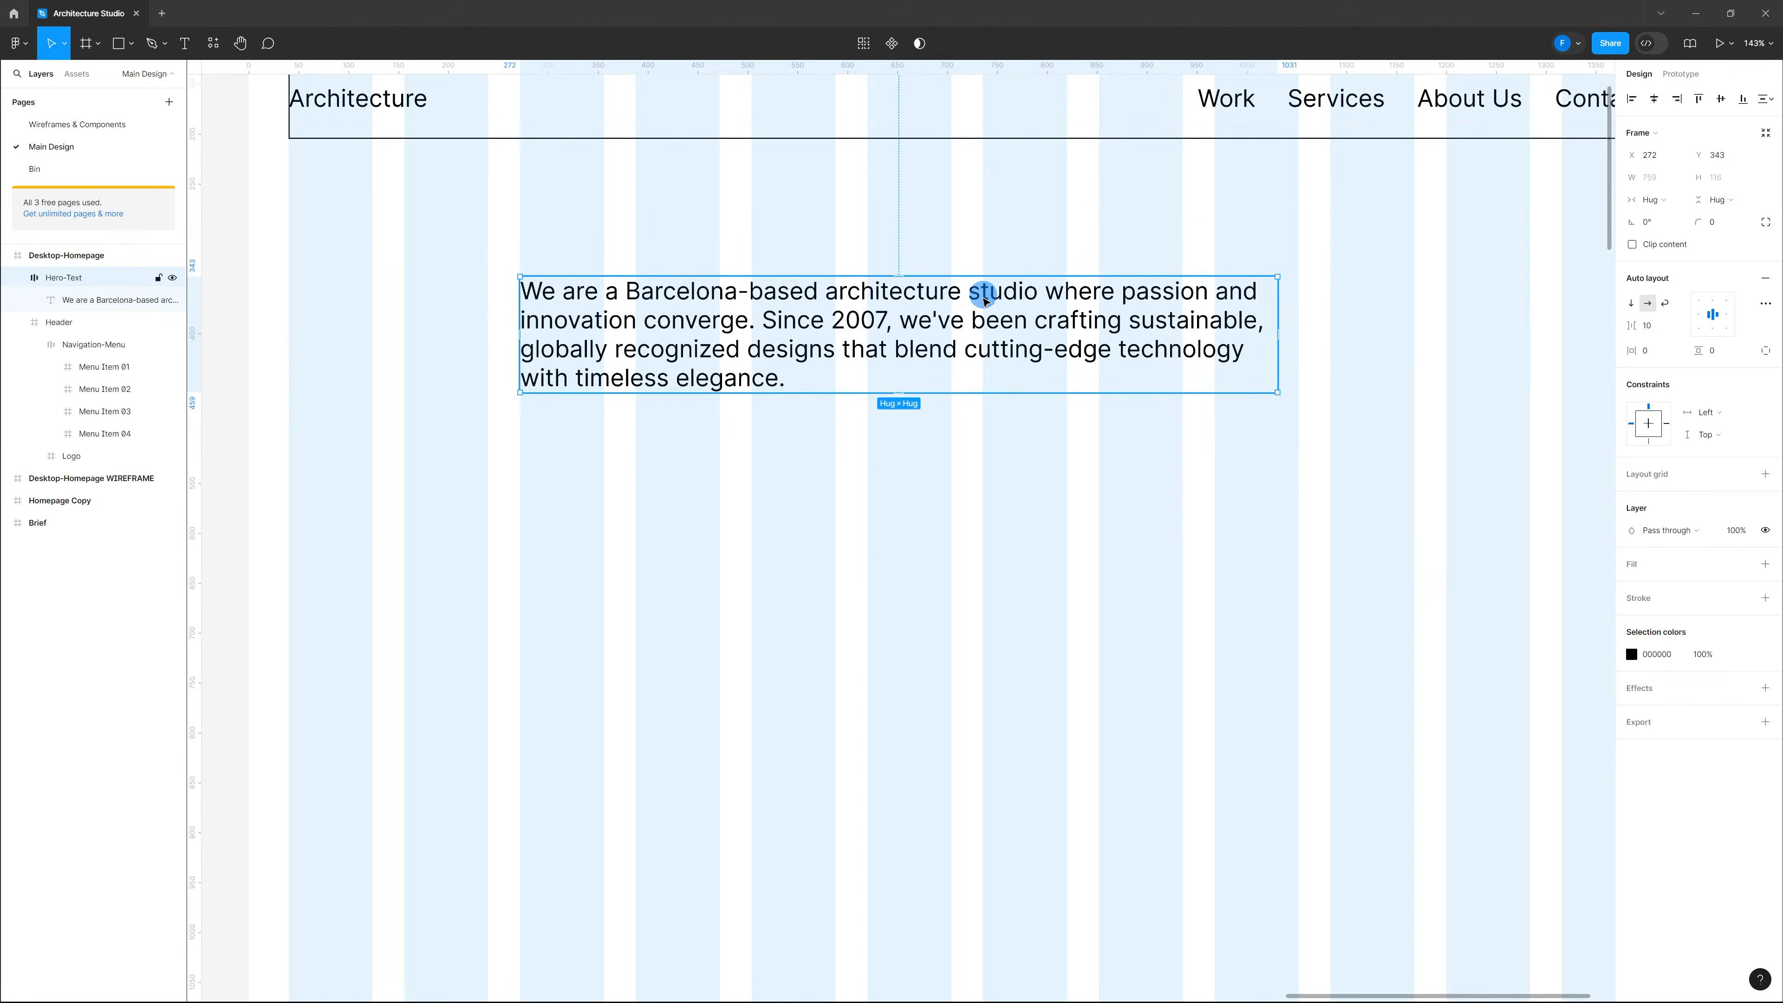
click(976, 319)
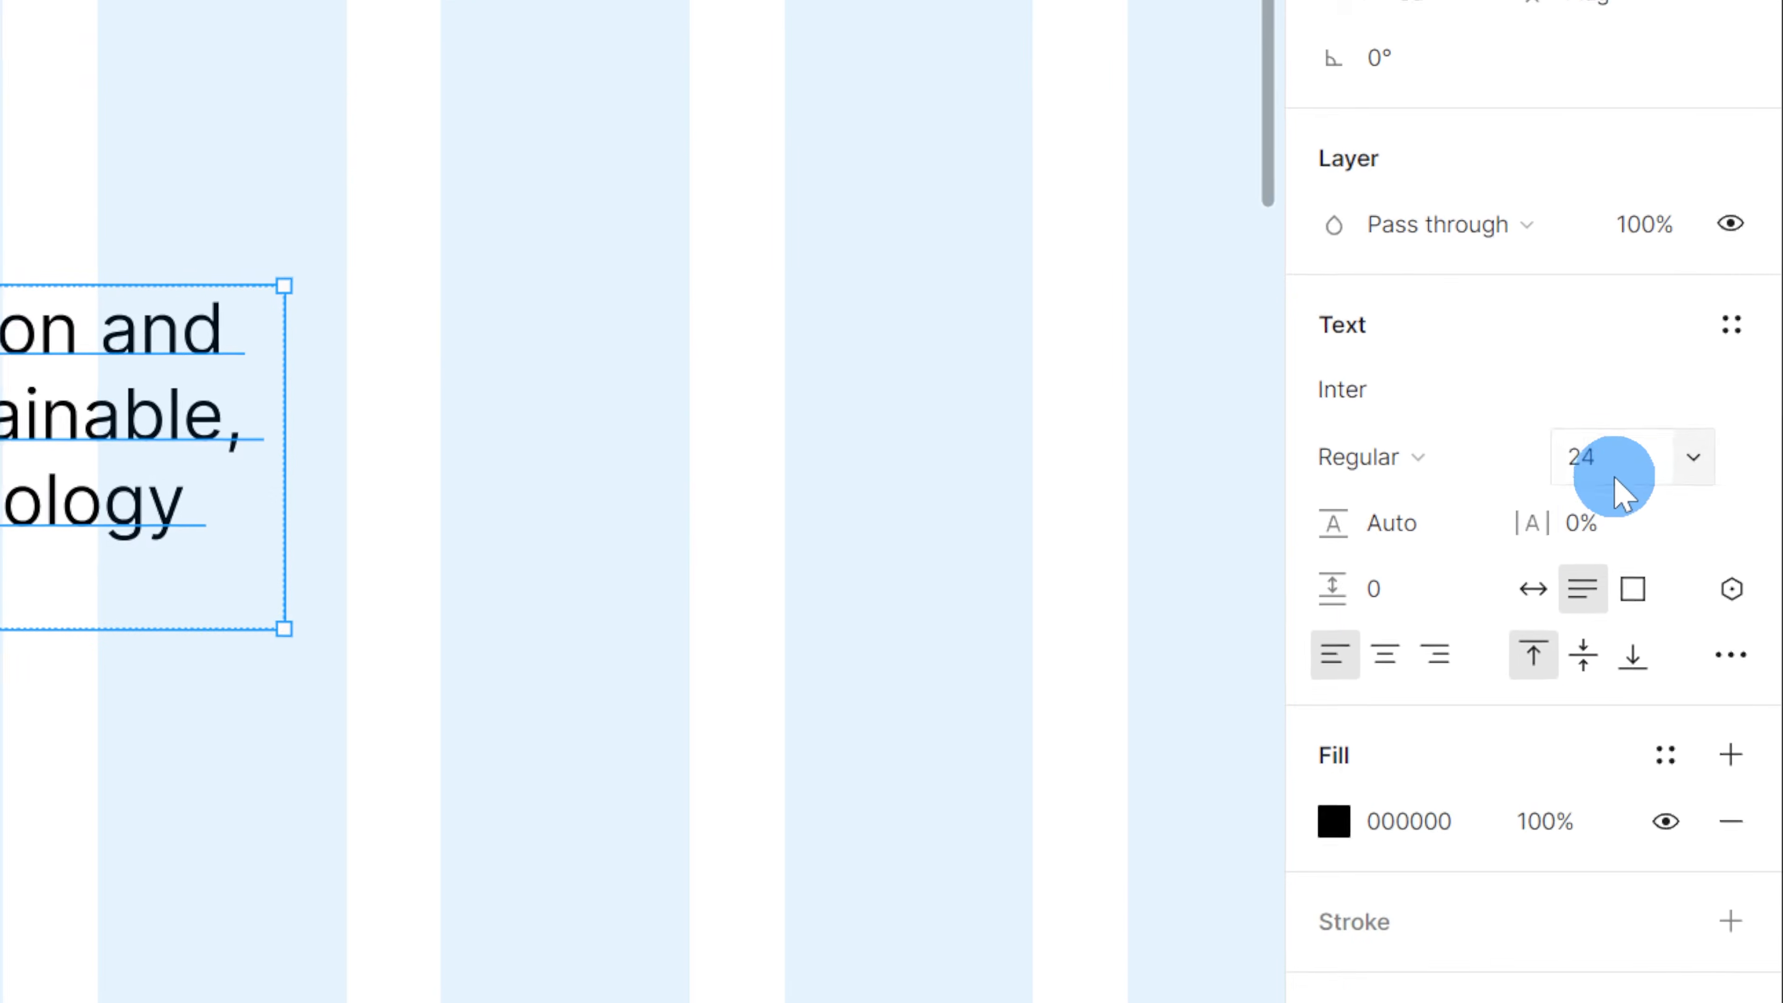
click(1726, 338)
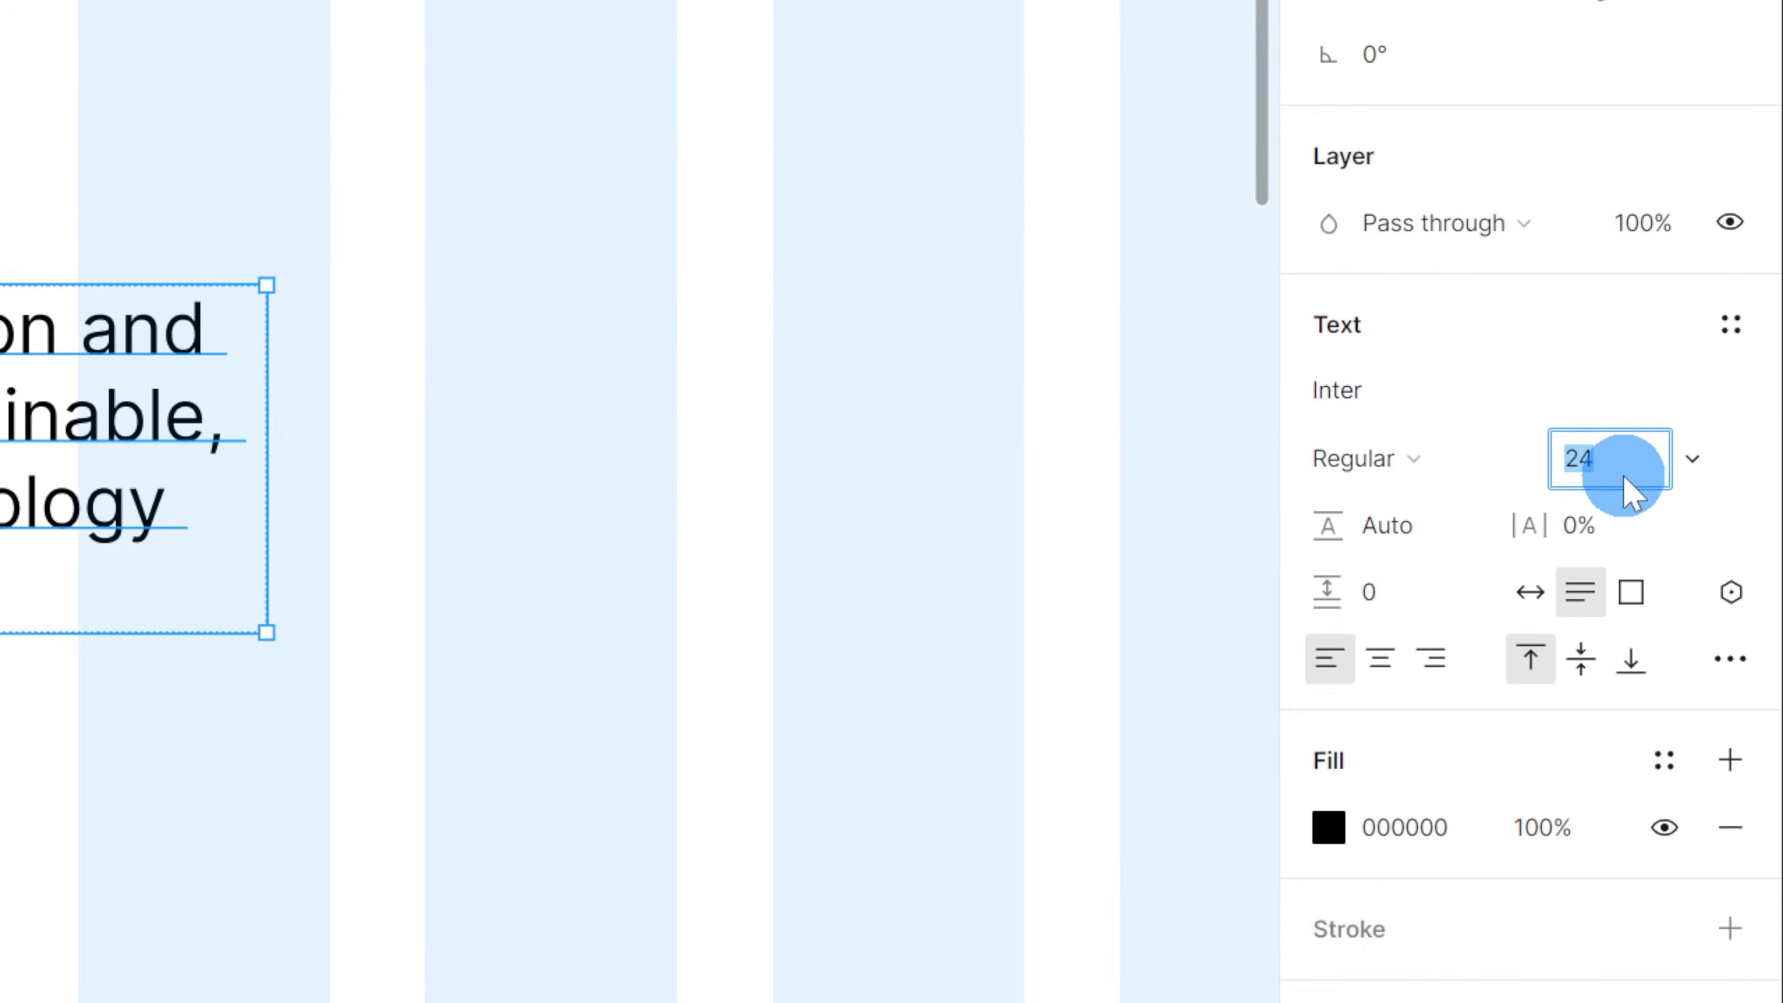
key(Return)
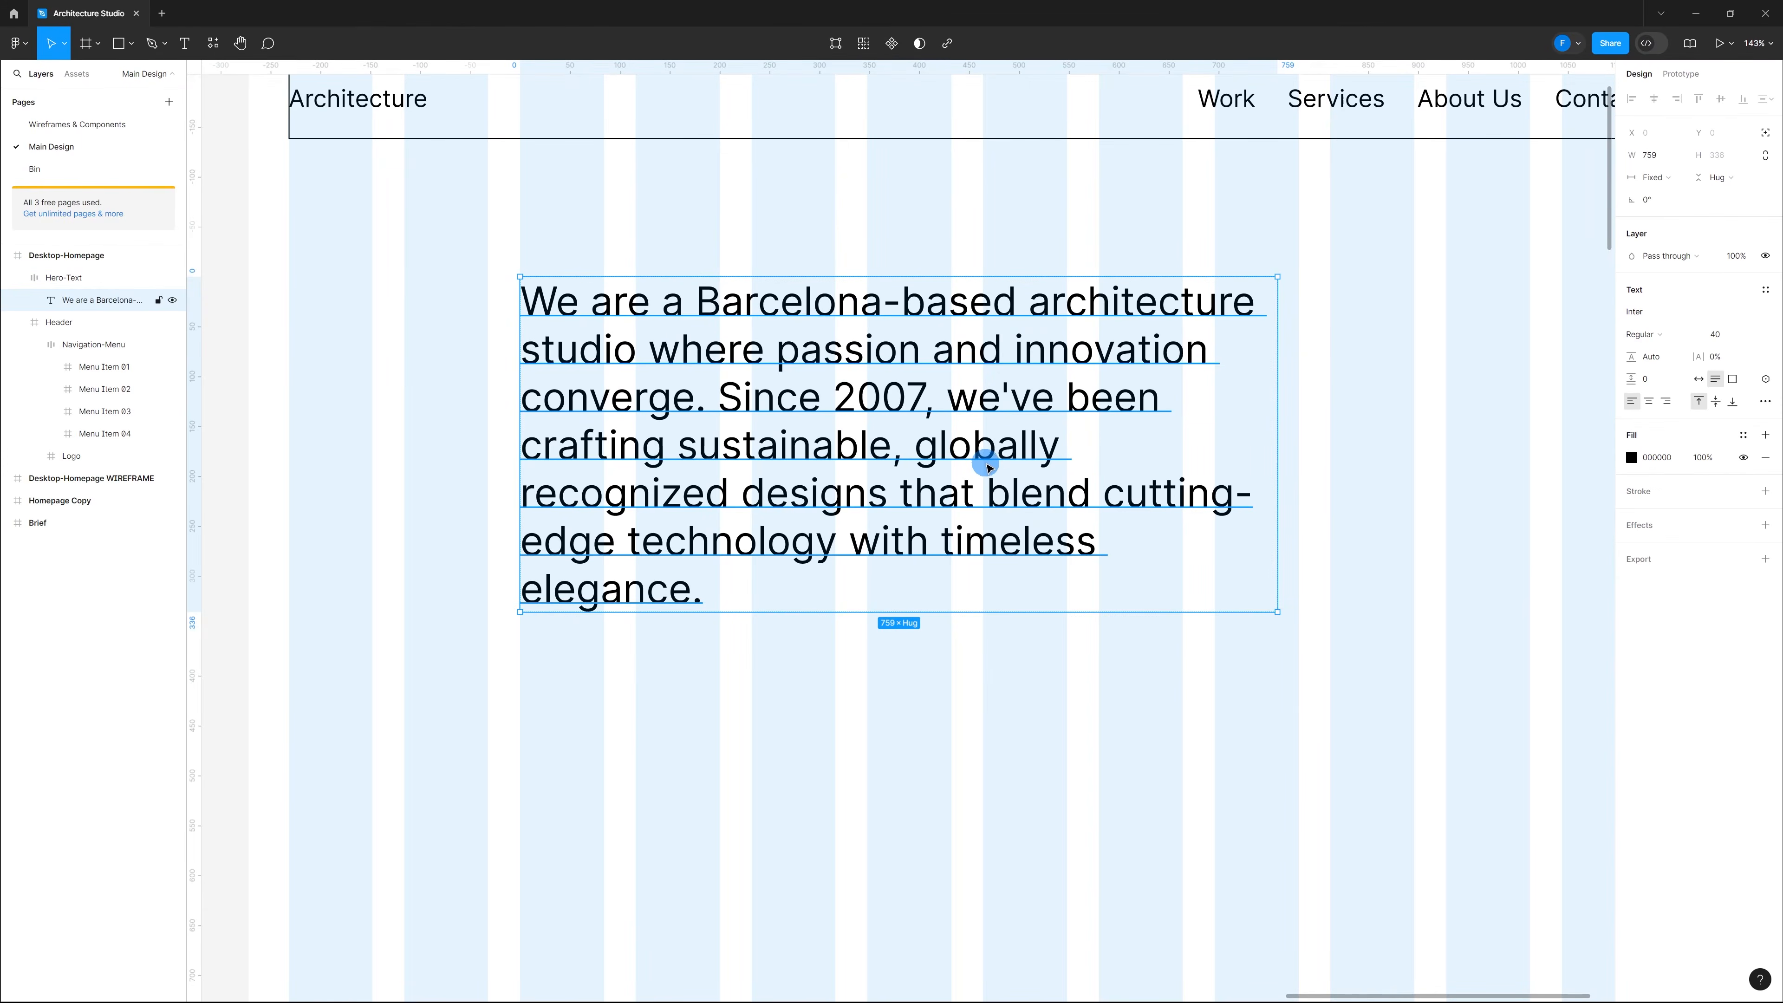
Step: Split the hero text into two paragraphs before "Since 2007", separated by a blank line
double_click(987, 465)
click(726, 400)
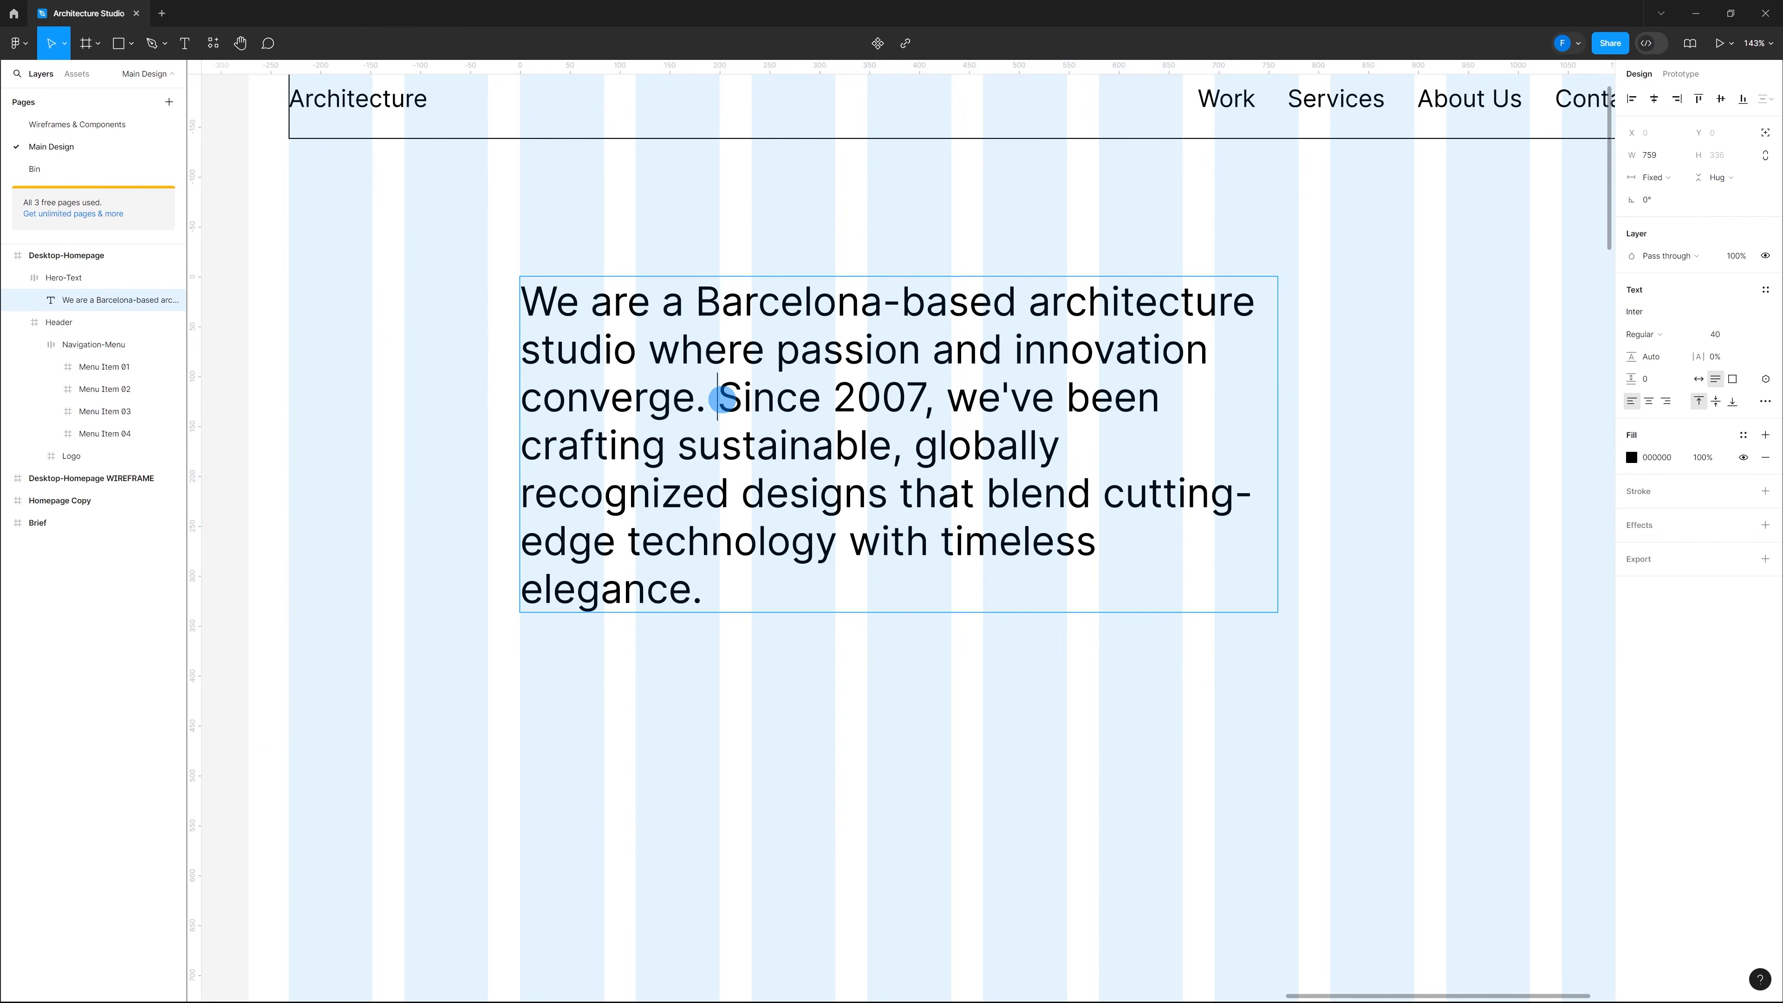
key(Return)
key(Return)
key(Escape)
scroll(844, 554, down, 1)
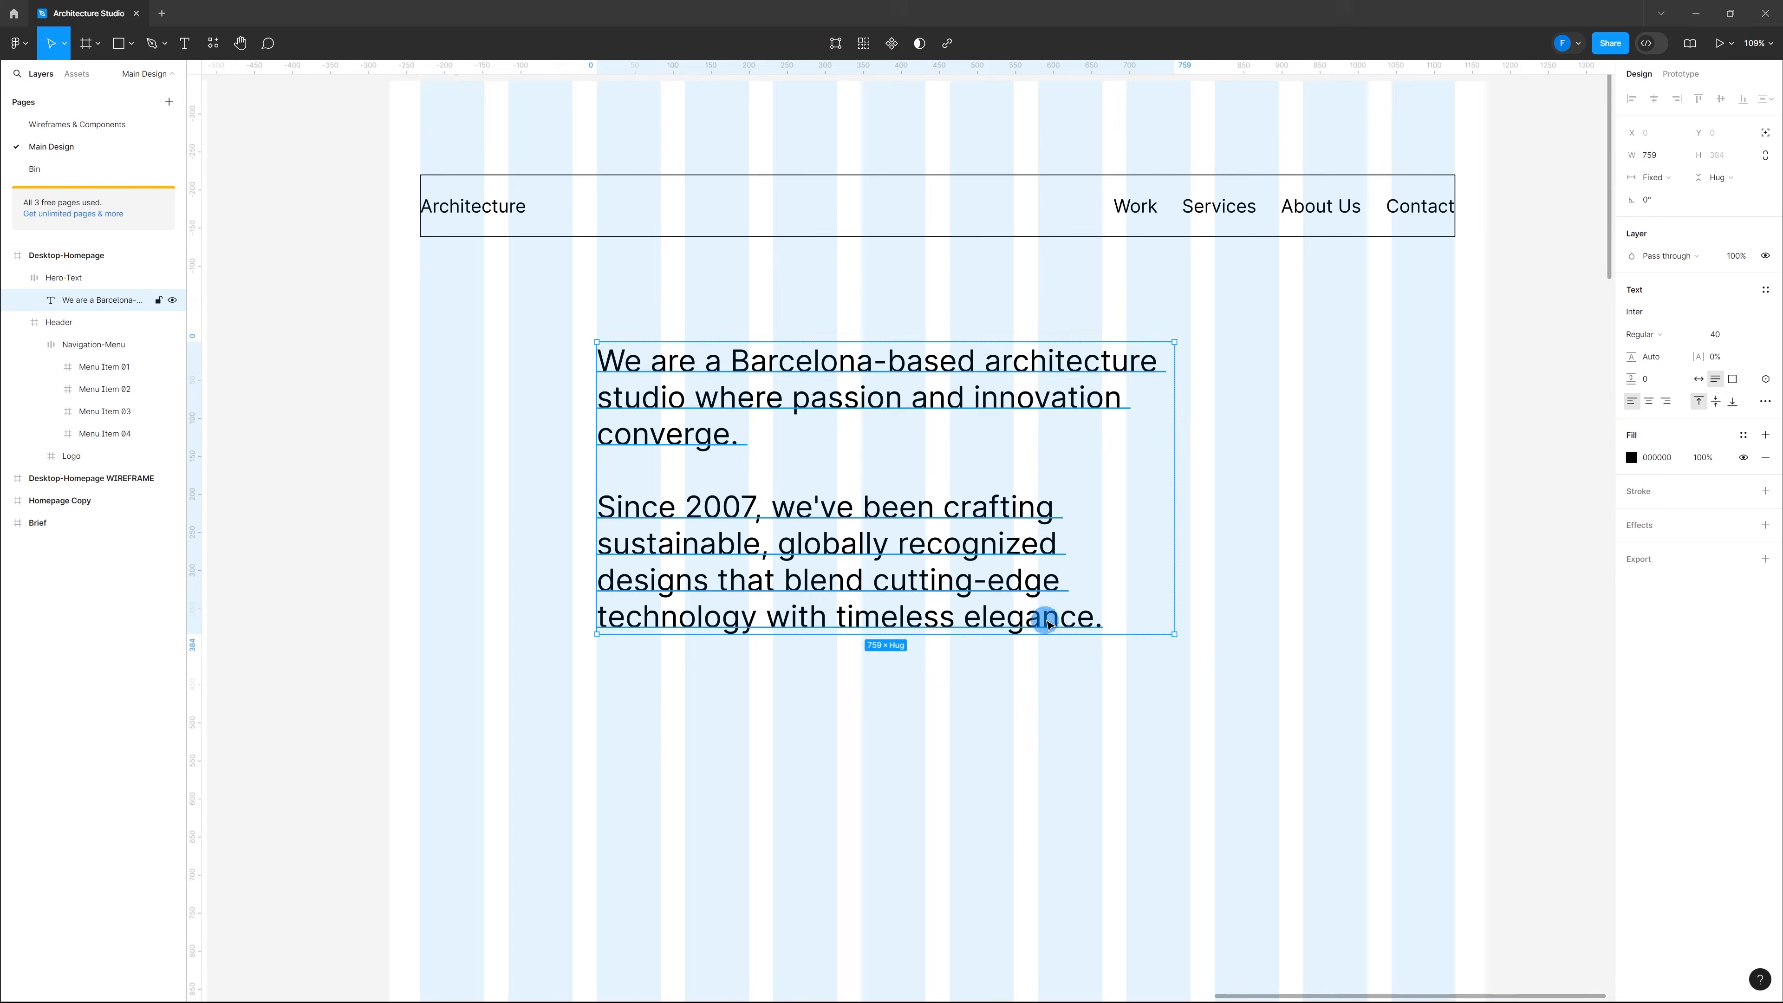
Step: Widen the Hero-Text frame to about 896, extending its right side to a grid column edge
click(1086, 672)
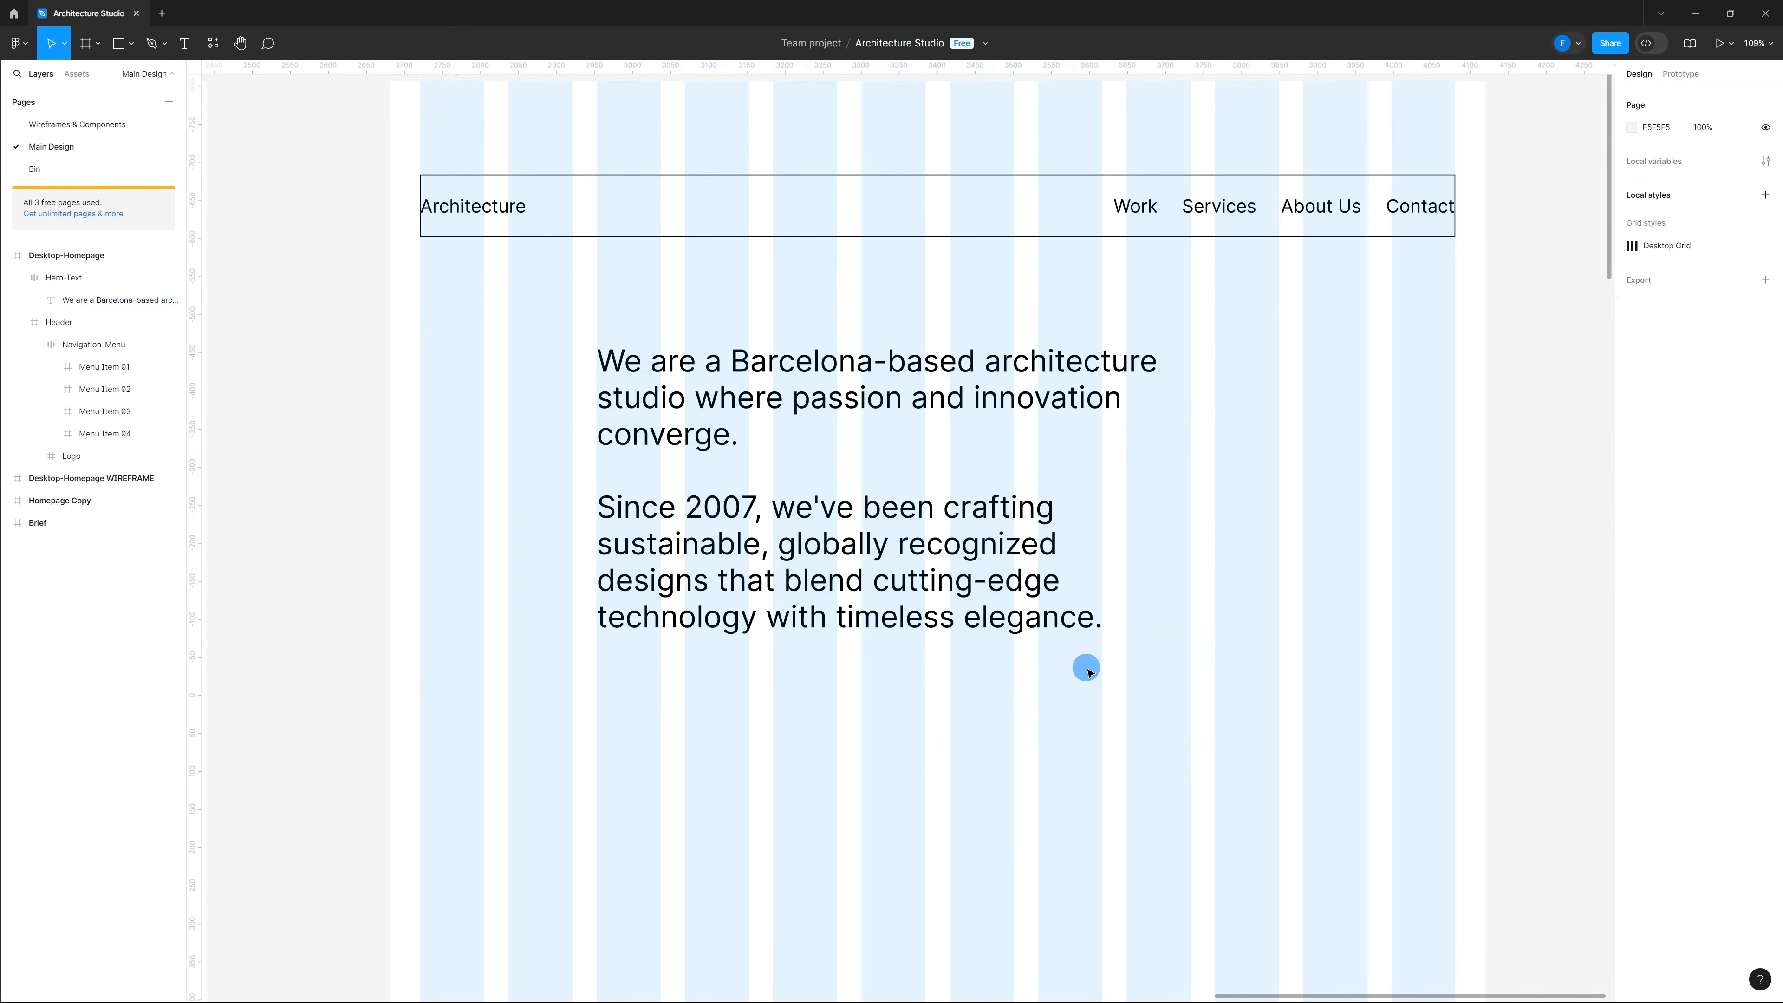
click(1093, 545)
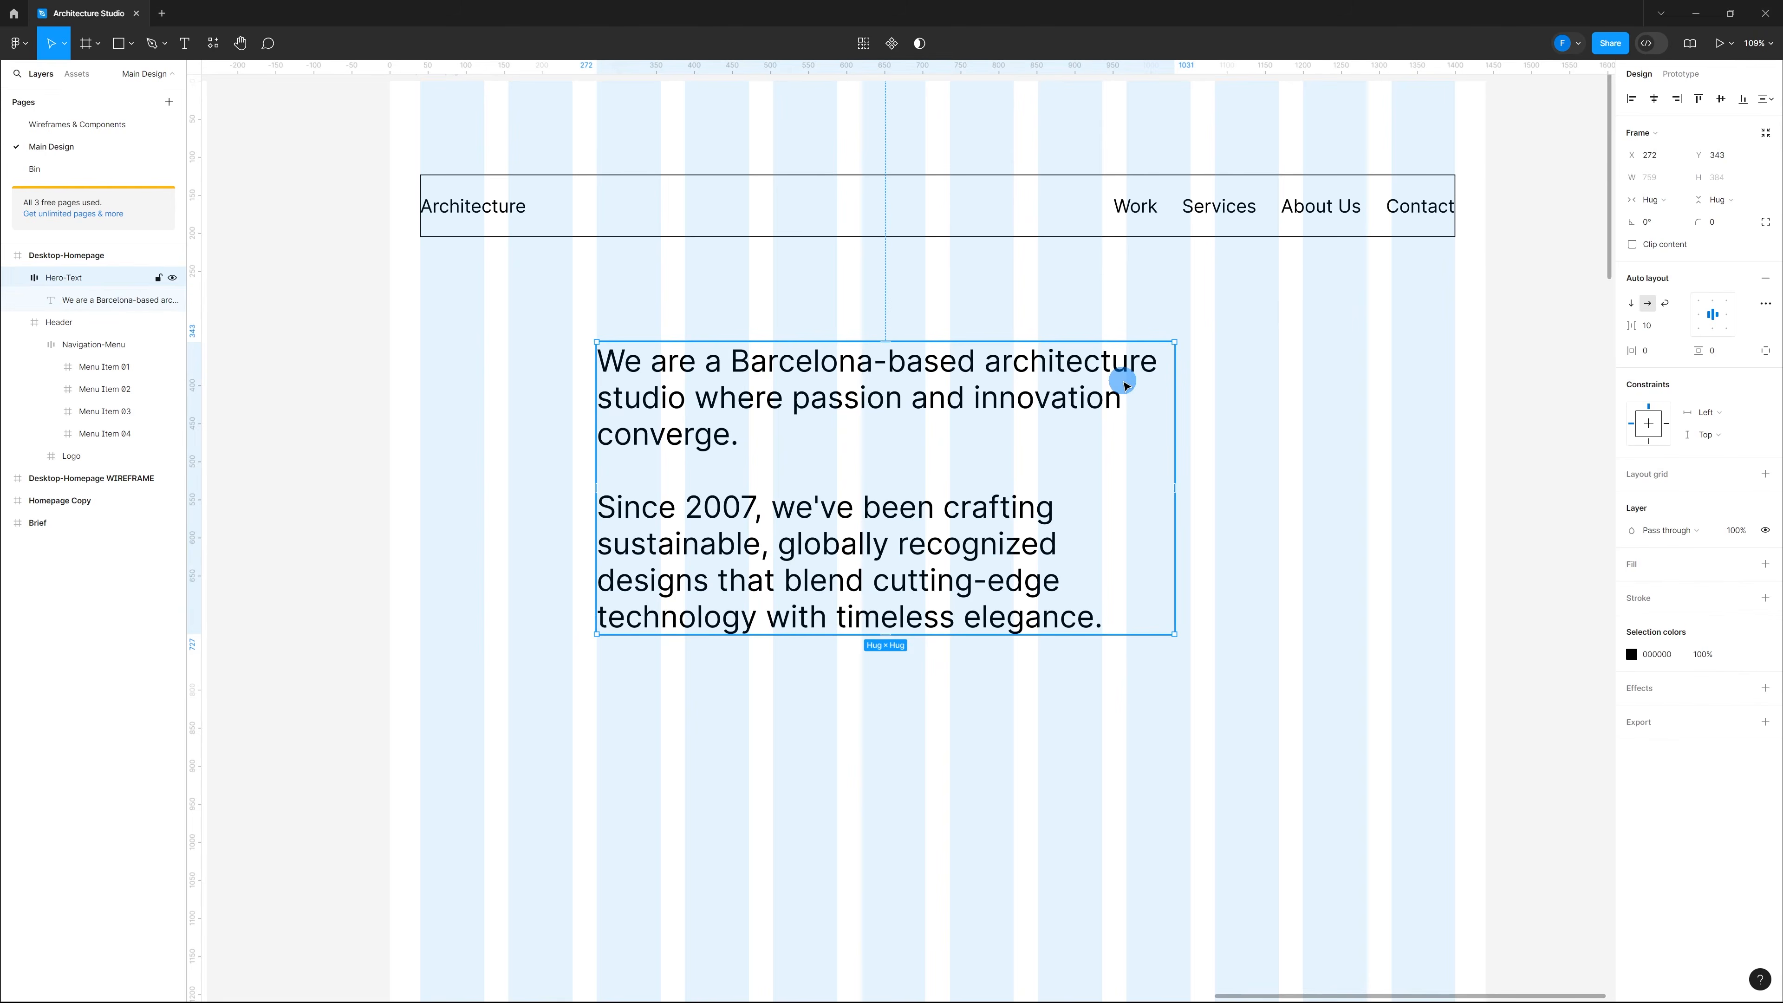
drag(1175, 419, 1279, 419)
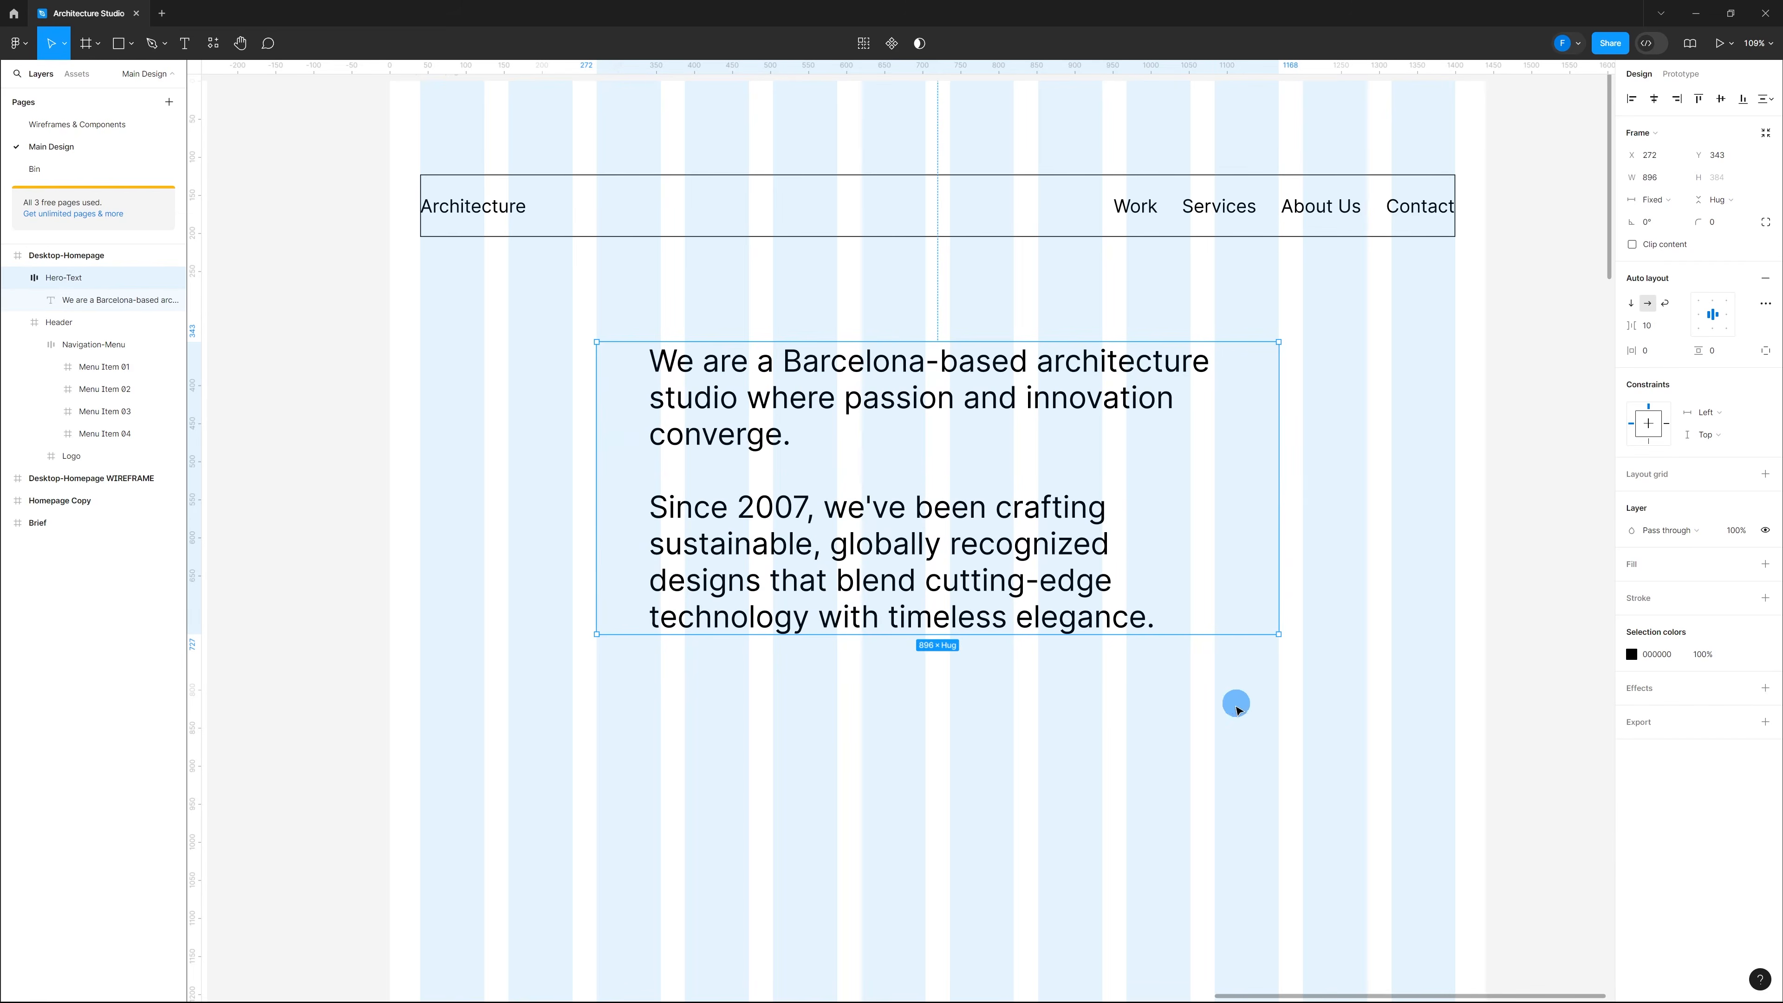
Step: Set the hero text layer's width to Fill container and its line height to 120%
click(1054, 517)
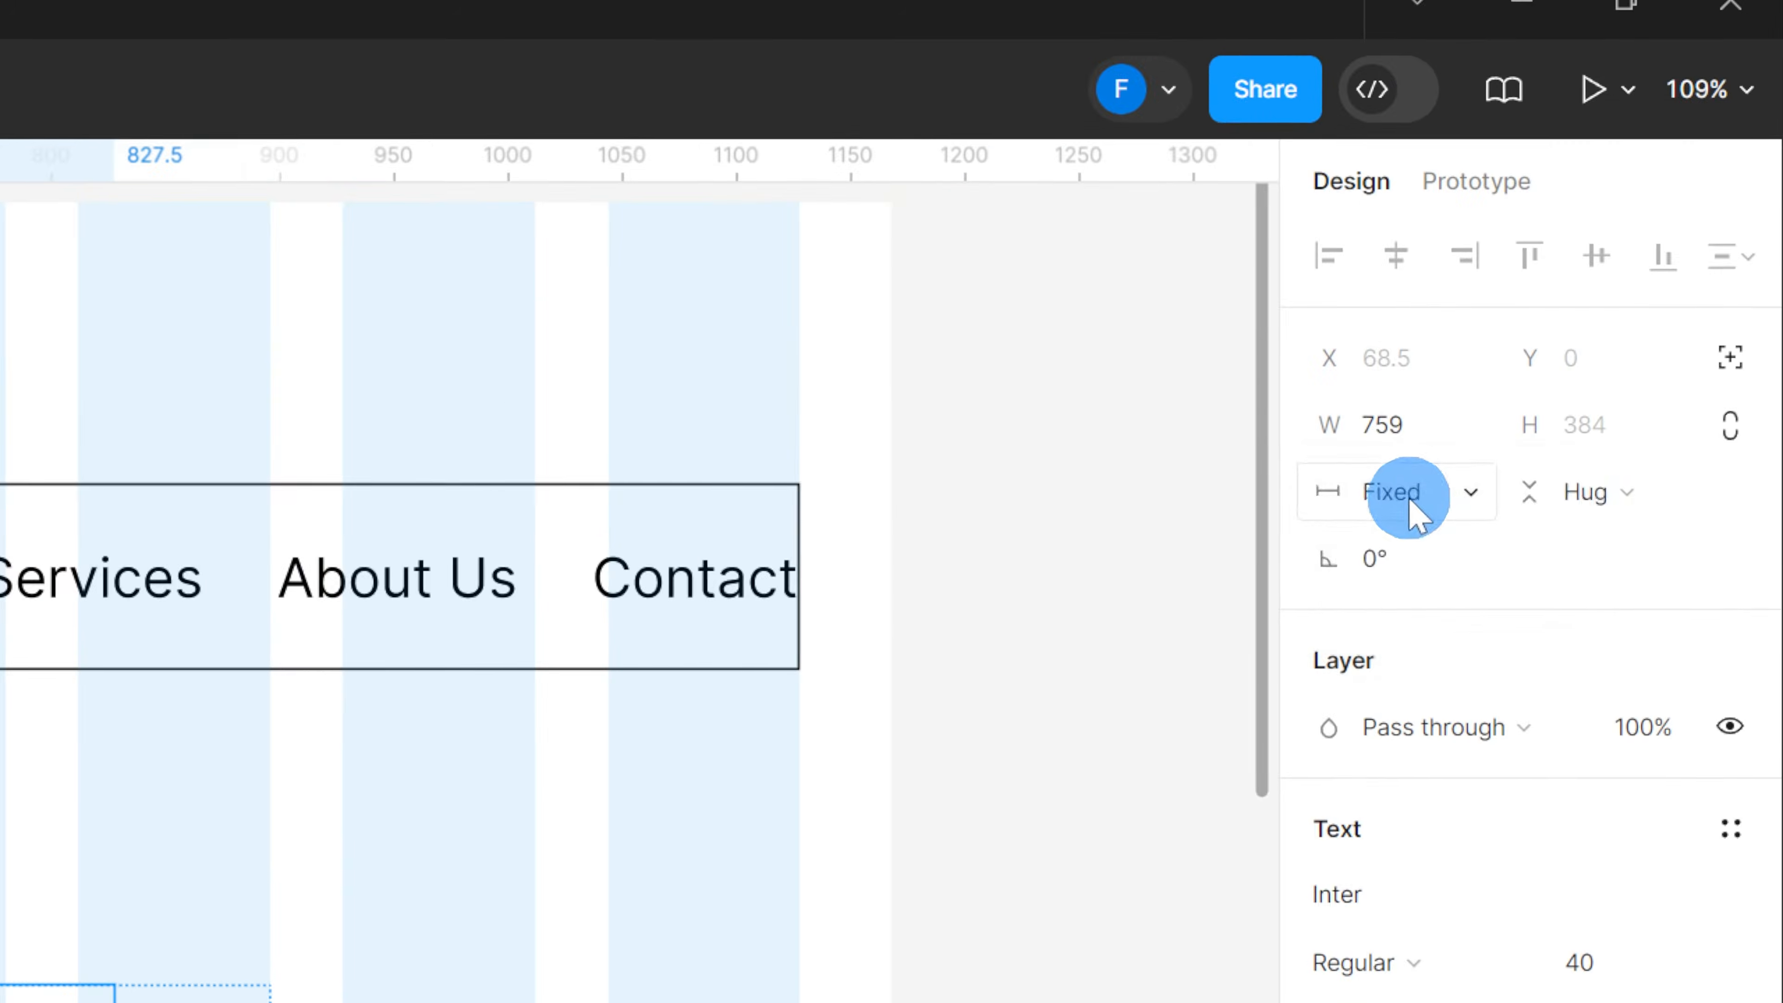
click(1659, 184)
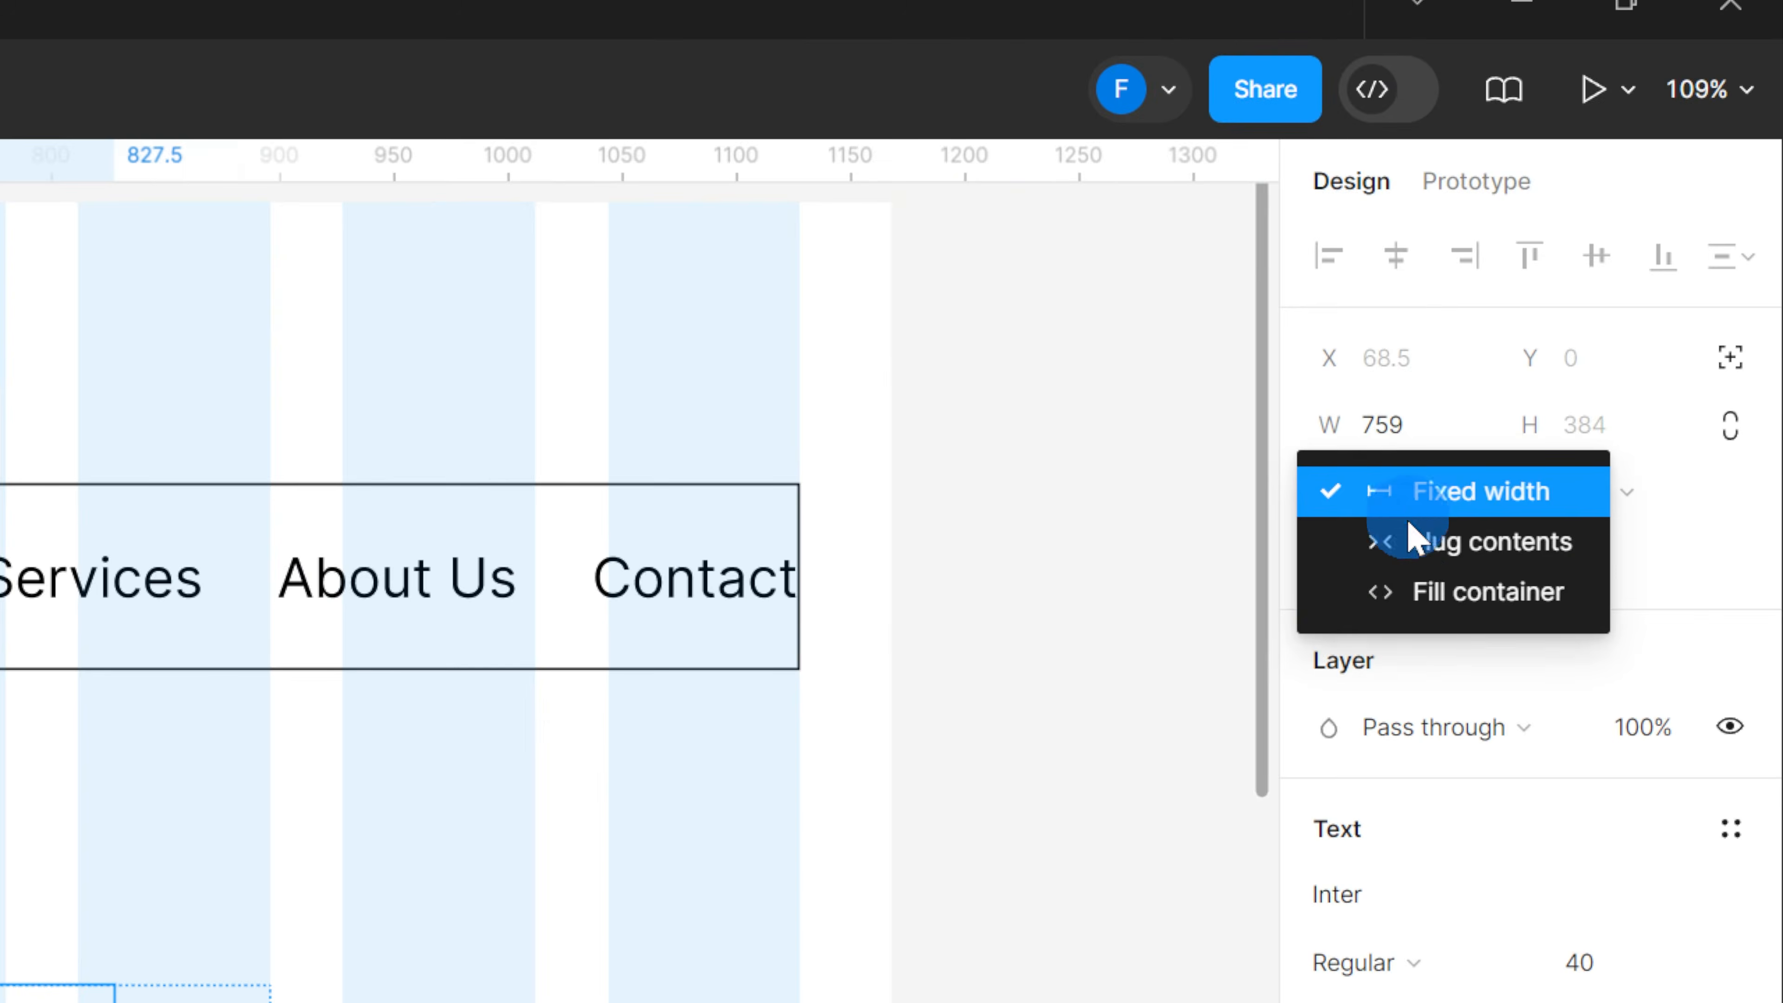
click(1411, 594)
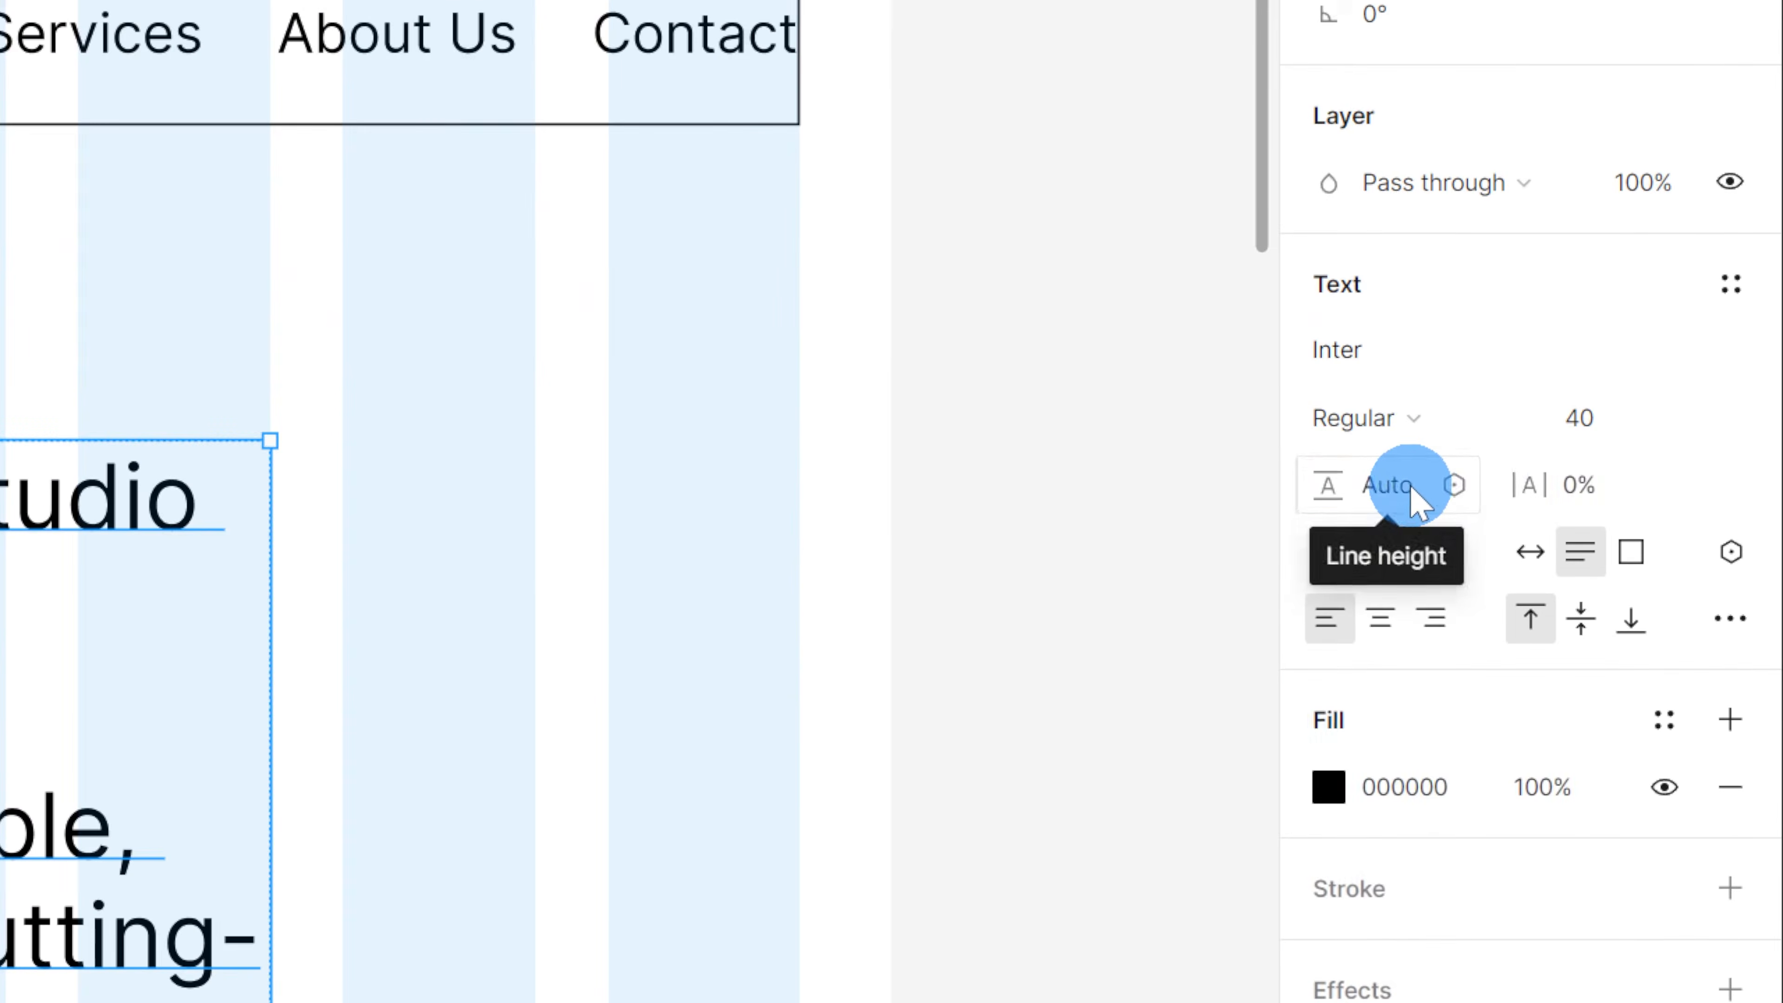
click(1685, 356)
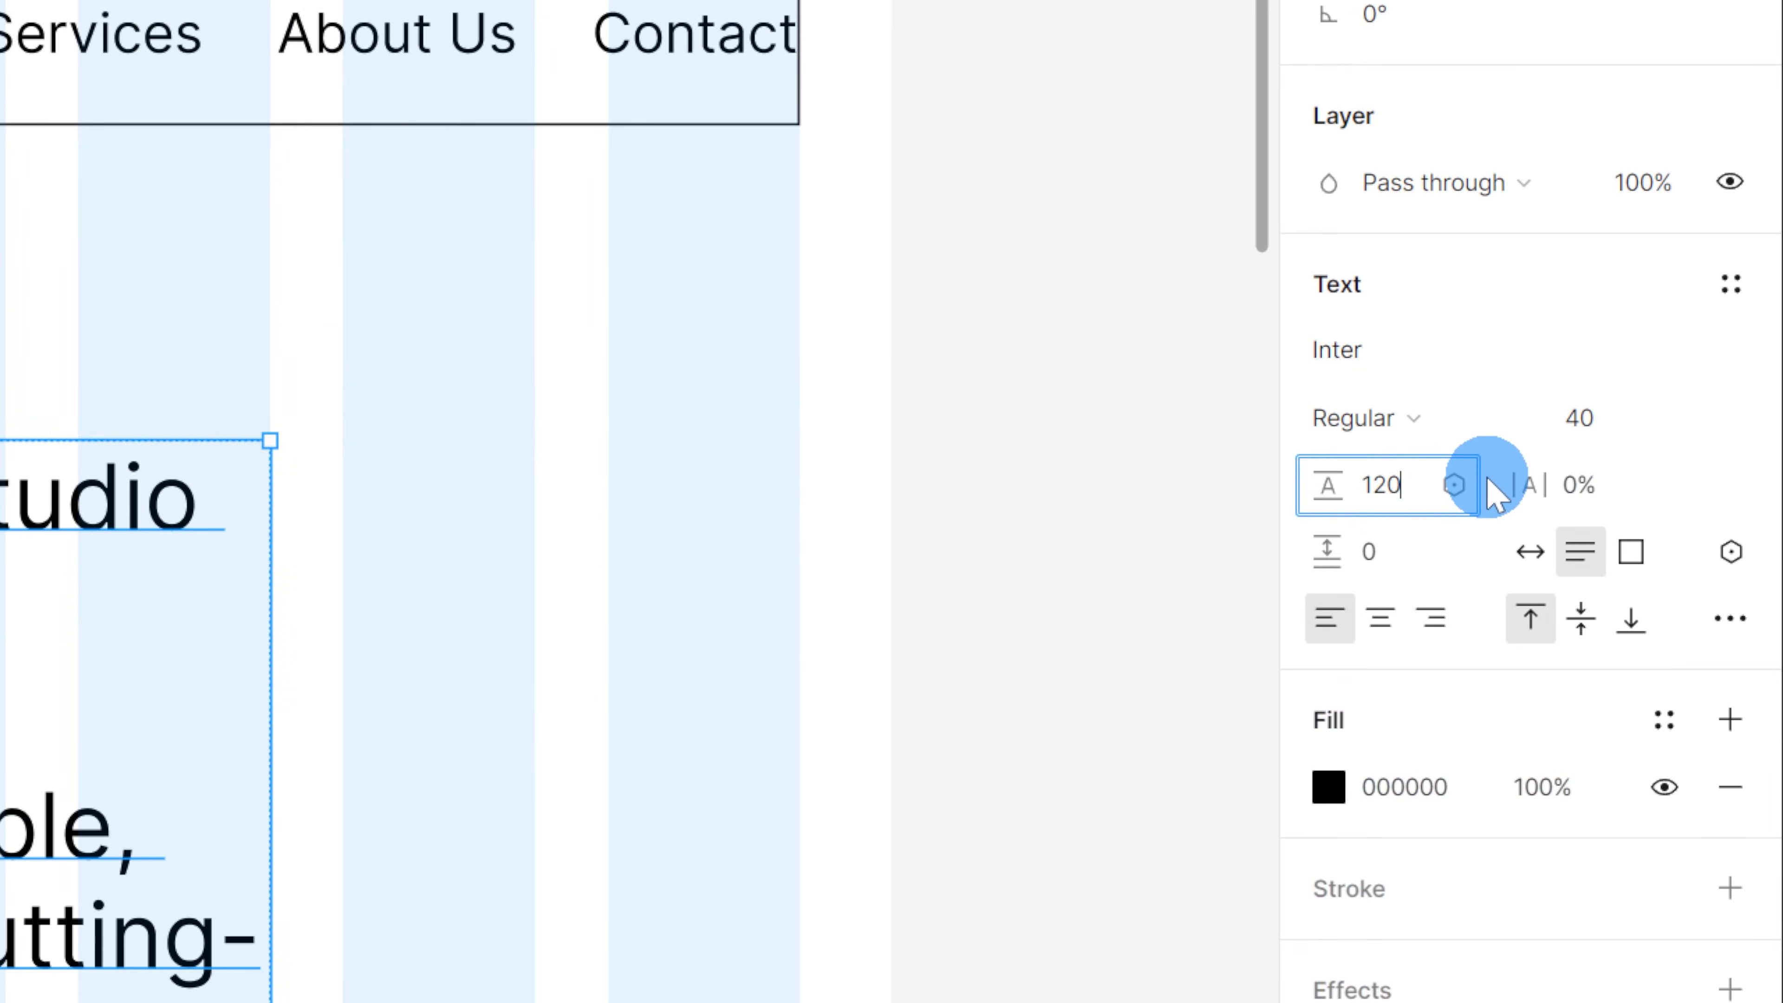
key(Return)
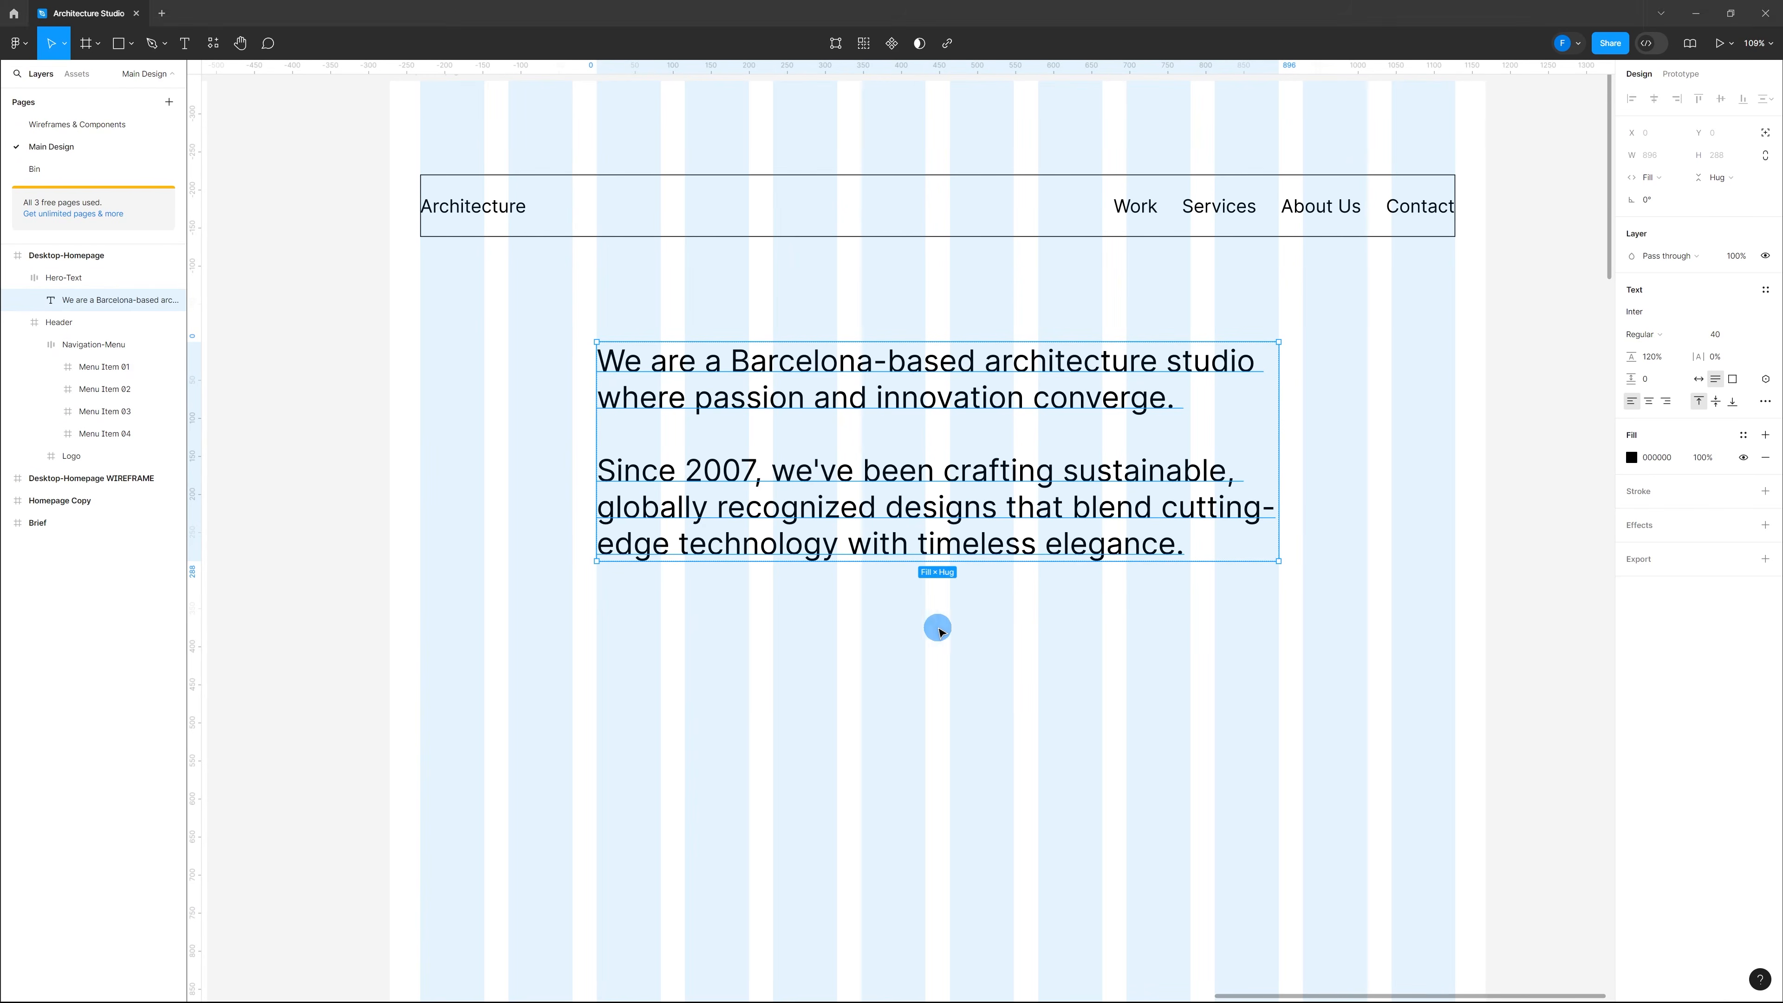
Step: Add a text layer reading "Work" below the hero text on the Desktop-Homepage frame, following the wireframe
scroll(941, 627, down, 10)
scroll(912, 642, up, 6)
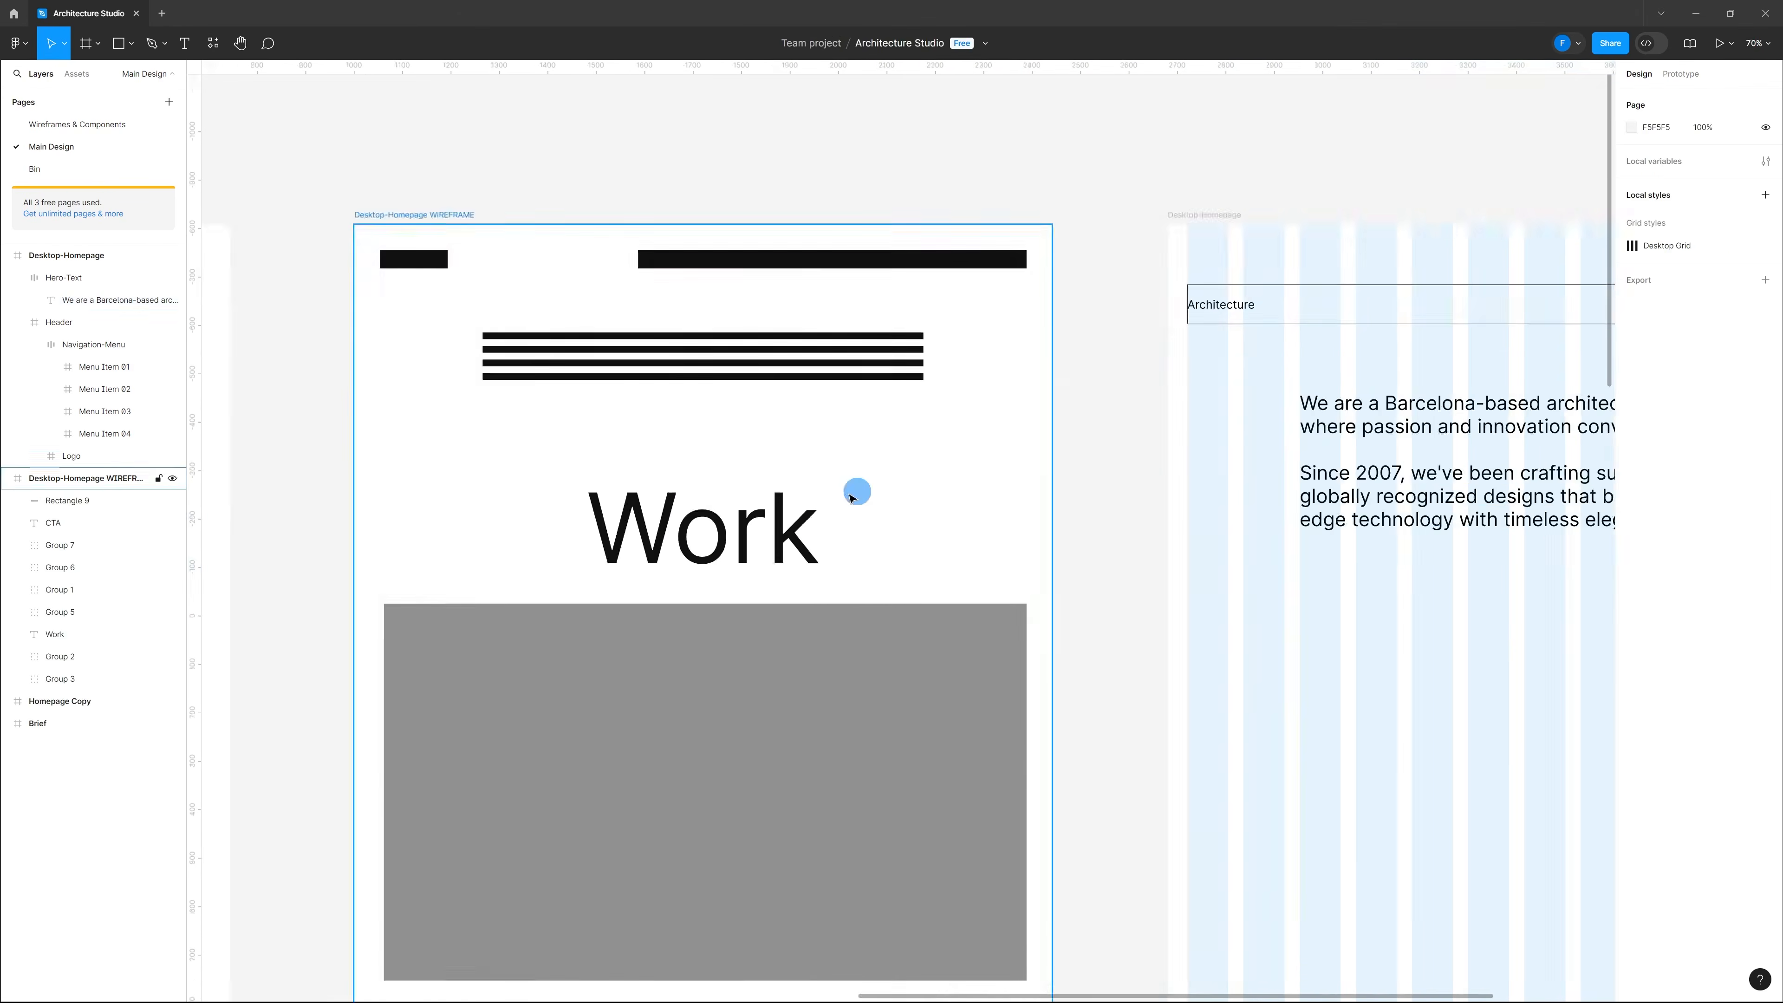
scroll(850, 495, down, 5)
scroll(1095, 594, up, 6)
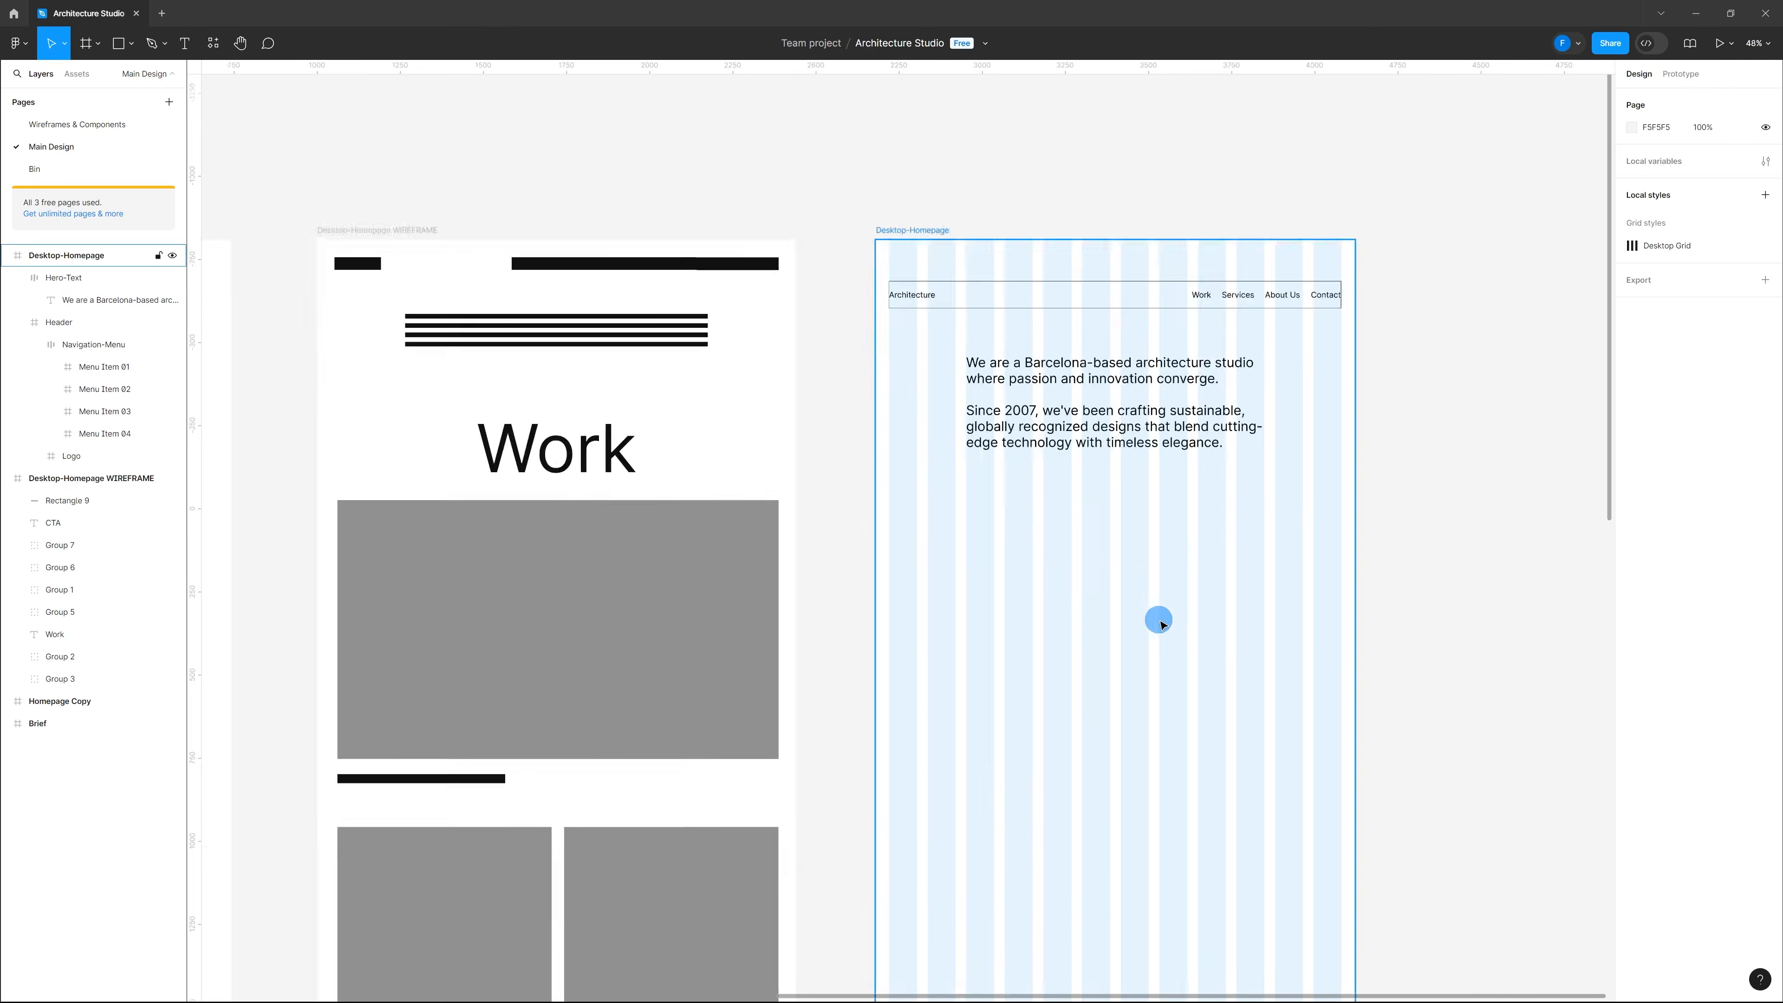
scroll(1018, 520, down, 4)
scroll(1031, 456, up, 2)
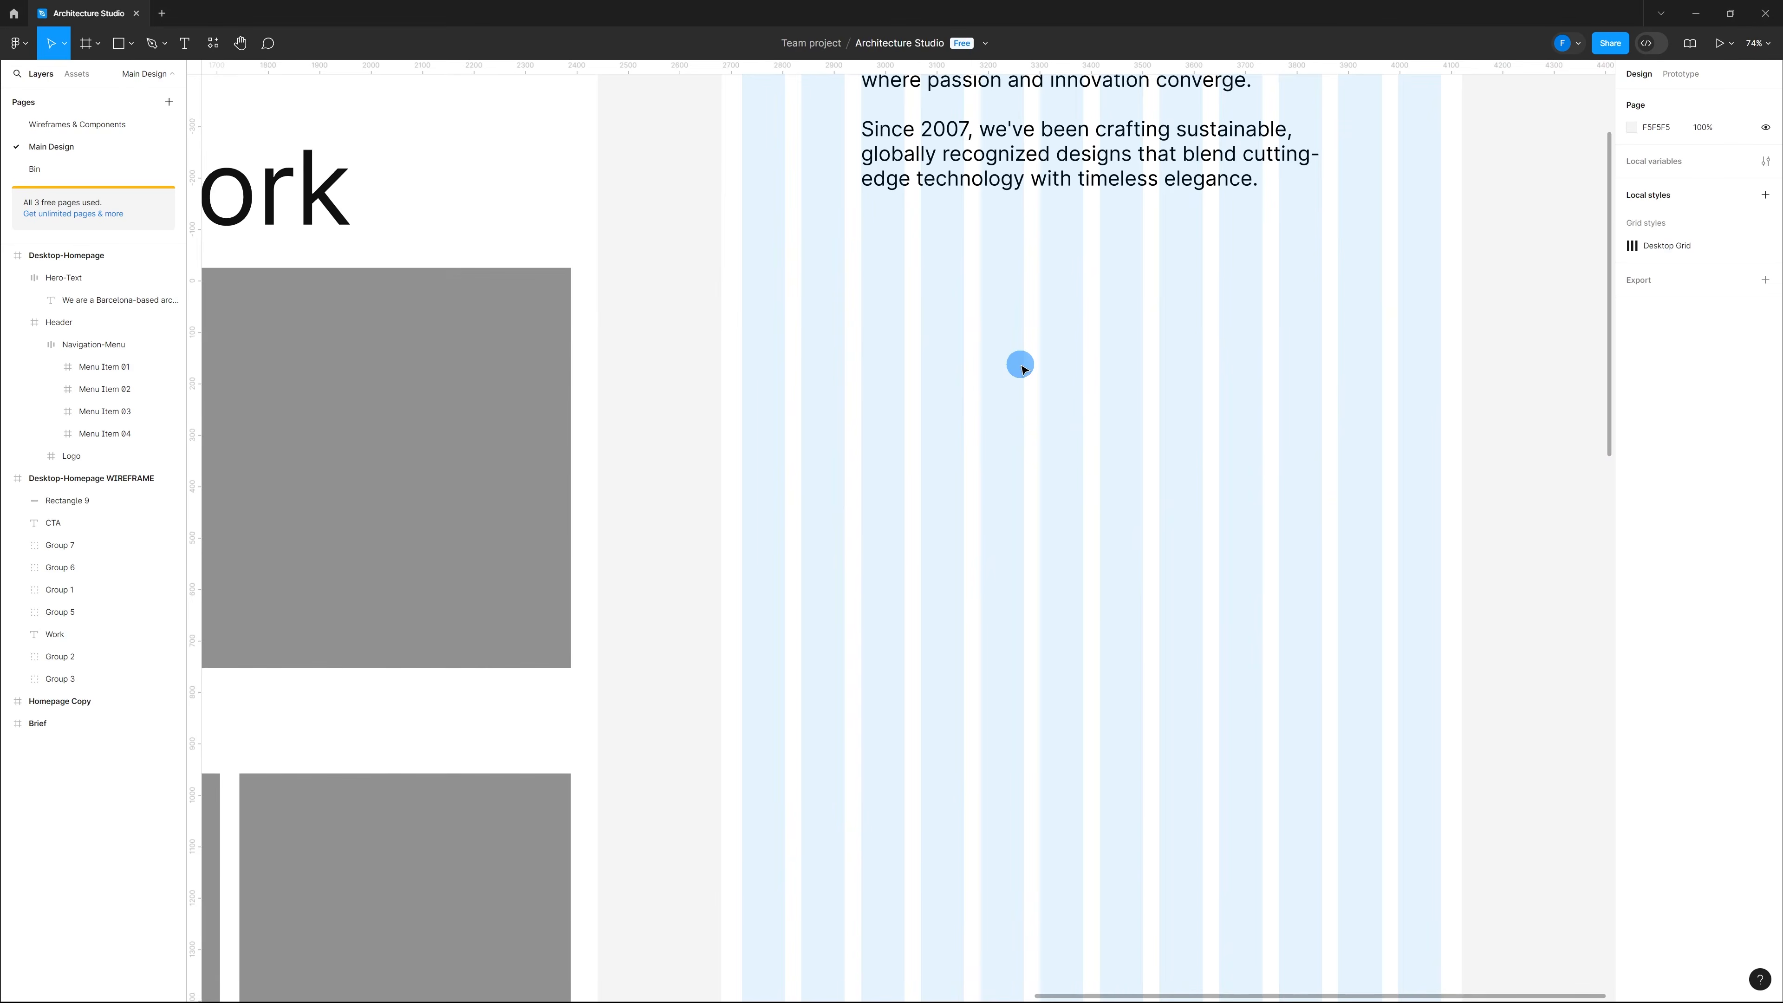
key(t)
click(1001, 359)
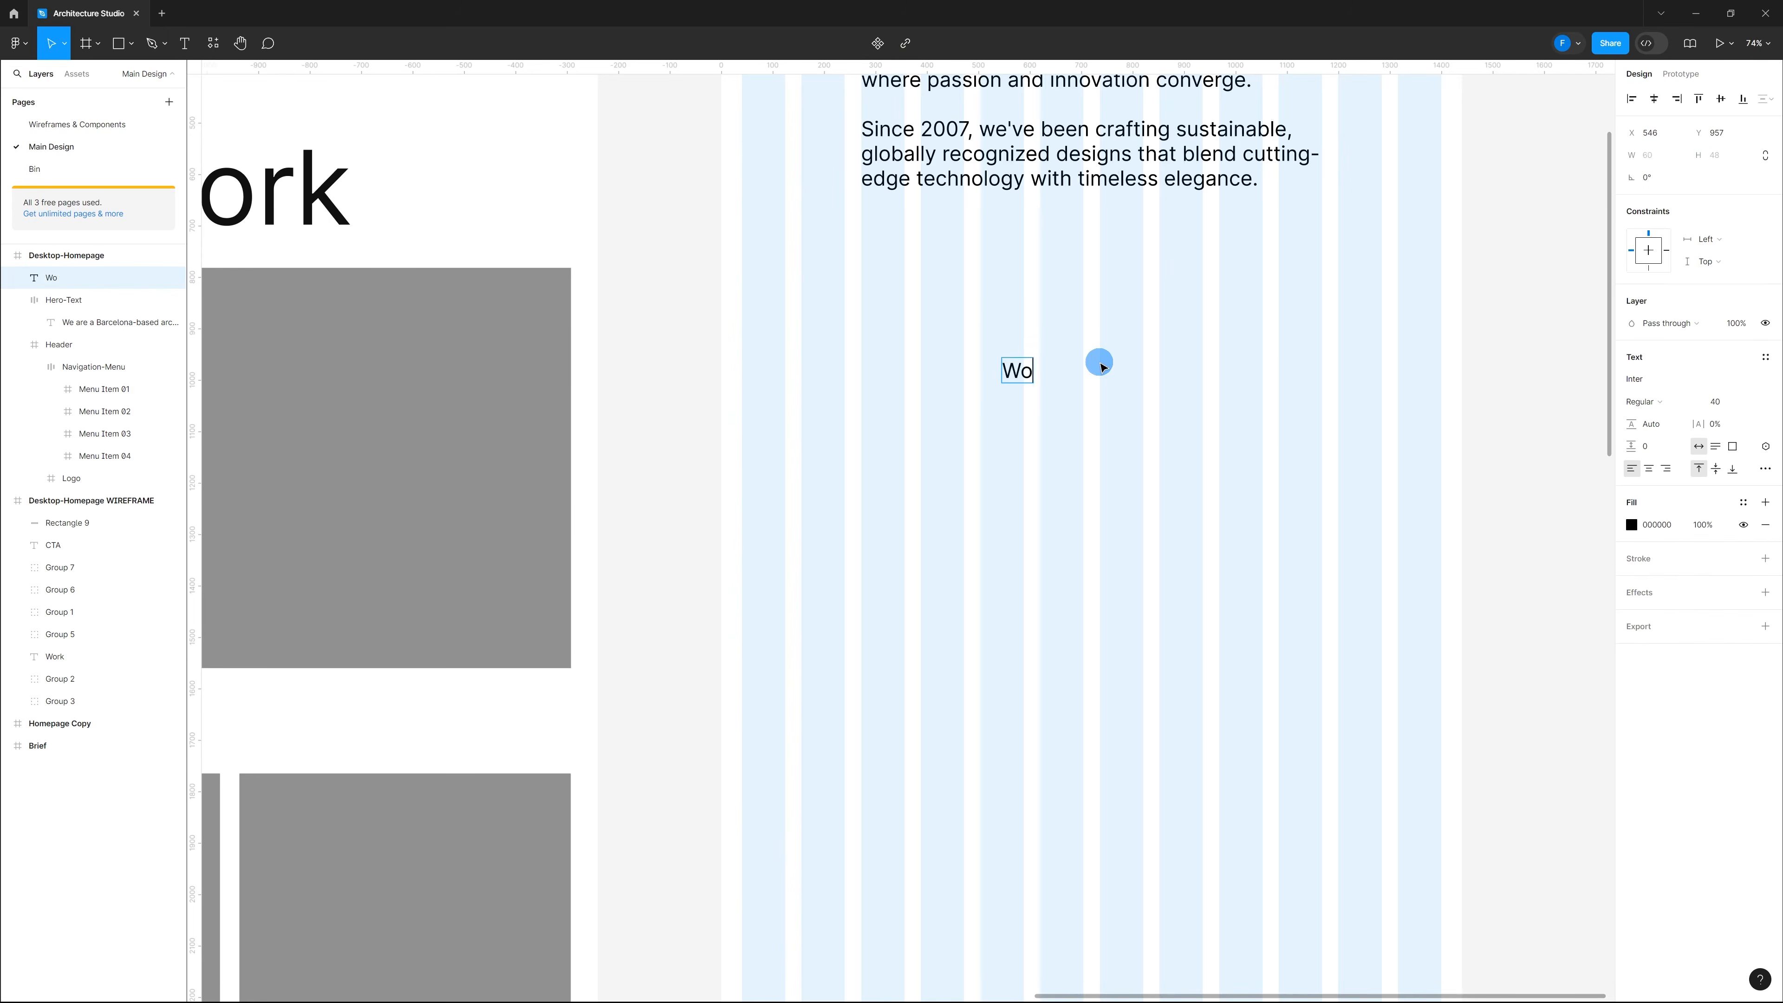
key(Escape)
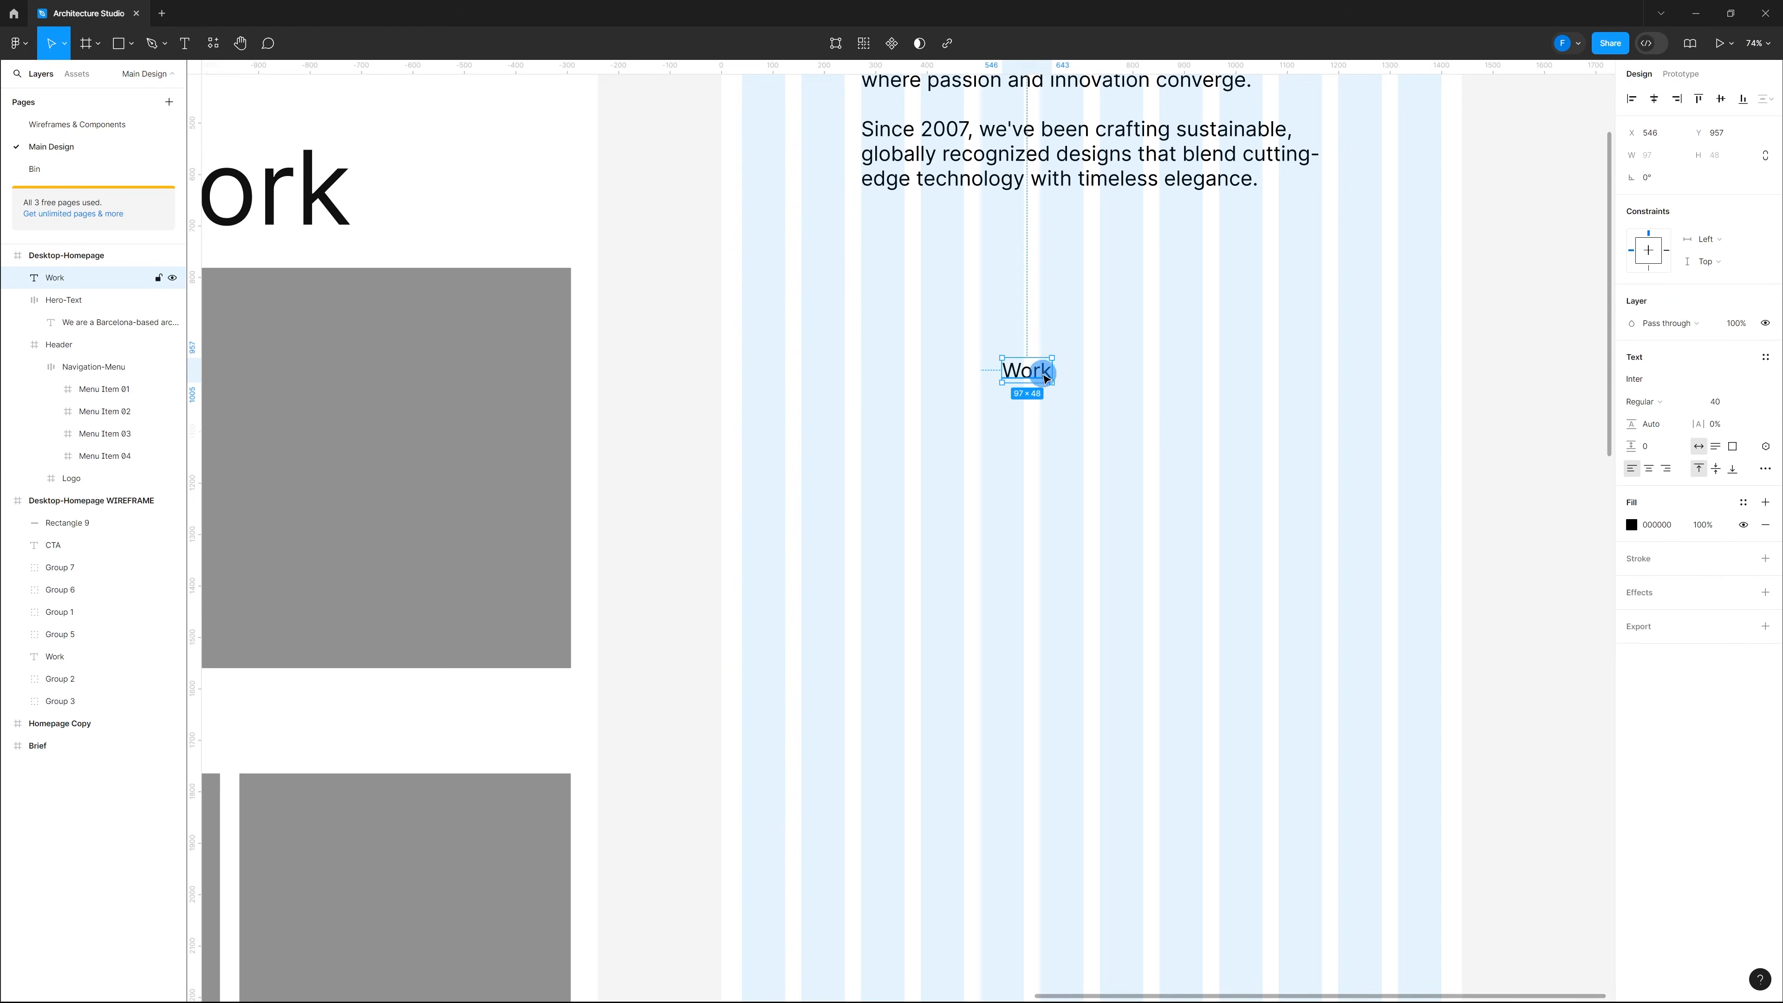
Step: Set the Work heading's font size to 200 and move it just below the hero text, at about X 478, Y 718
click(1719, 404)
key(Return)
scroll(1165, 409, down, 3)
drag(1130, 418, 1067, 344)
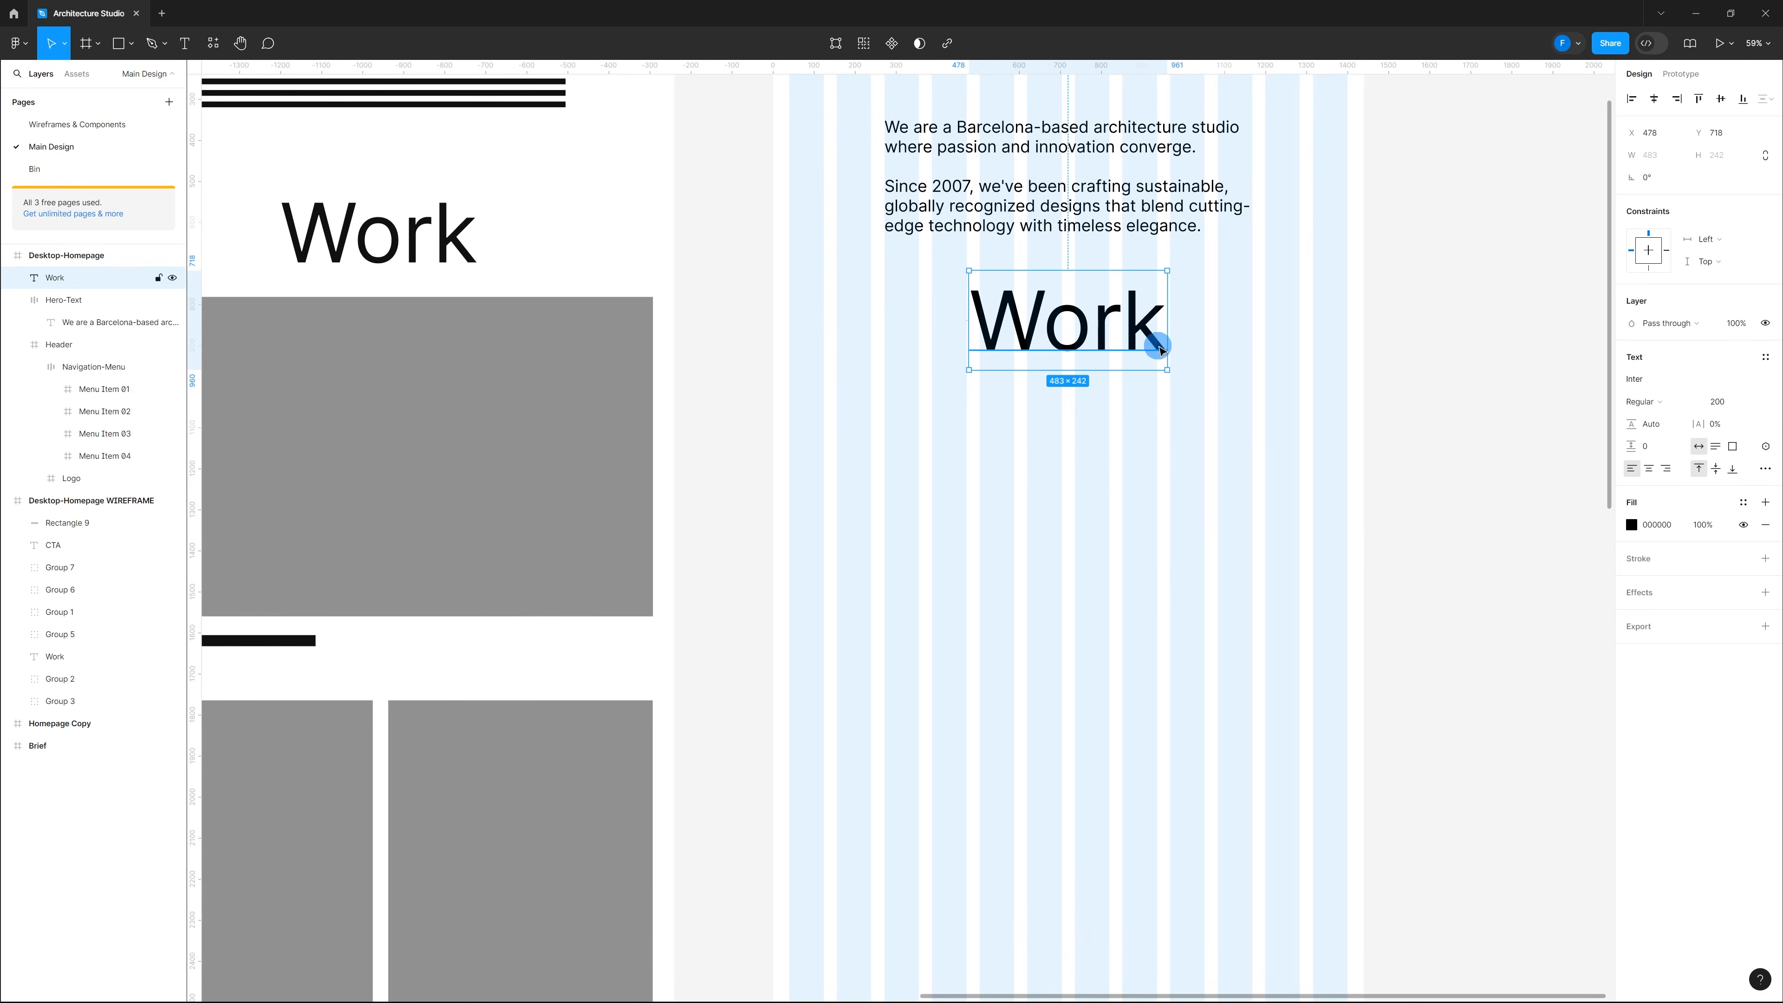
Step: Wrap the Work heading in its own frame and rename that frame Title
click(1032, 630)
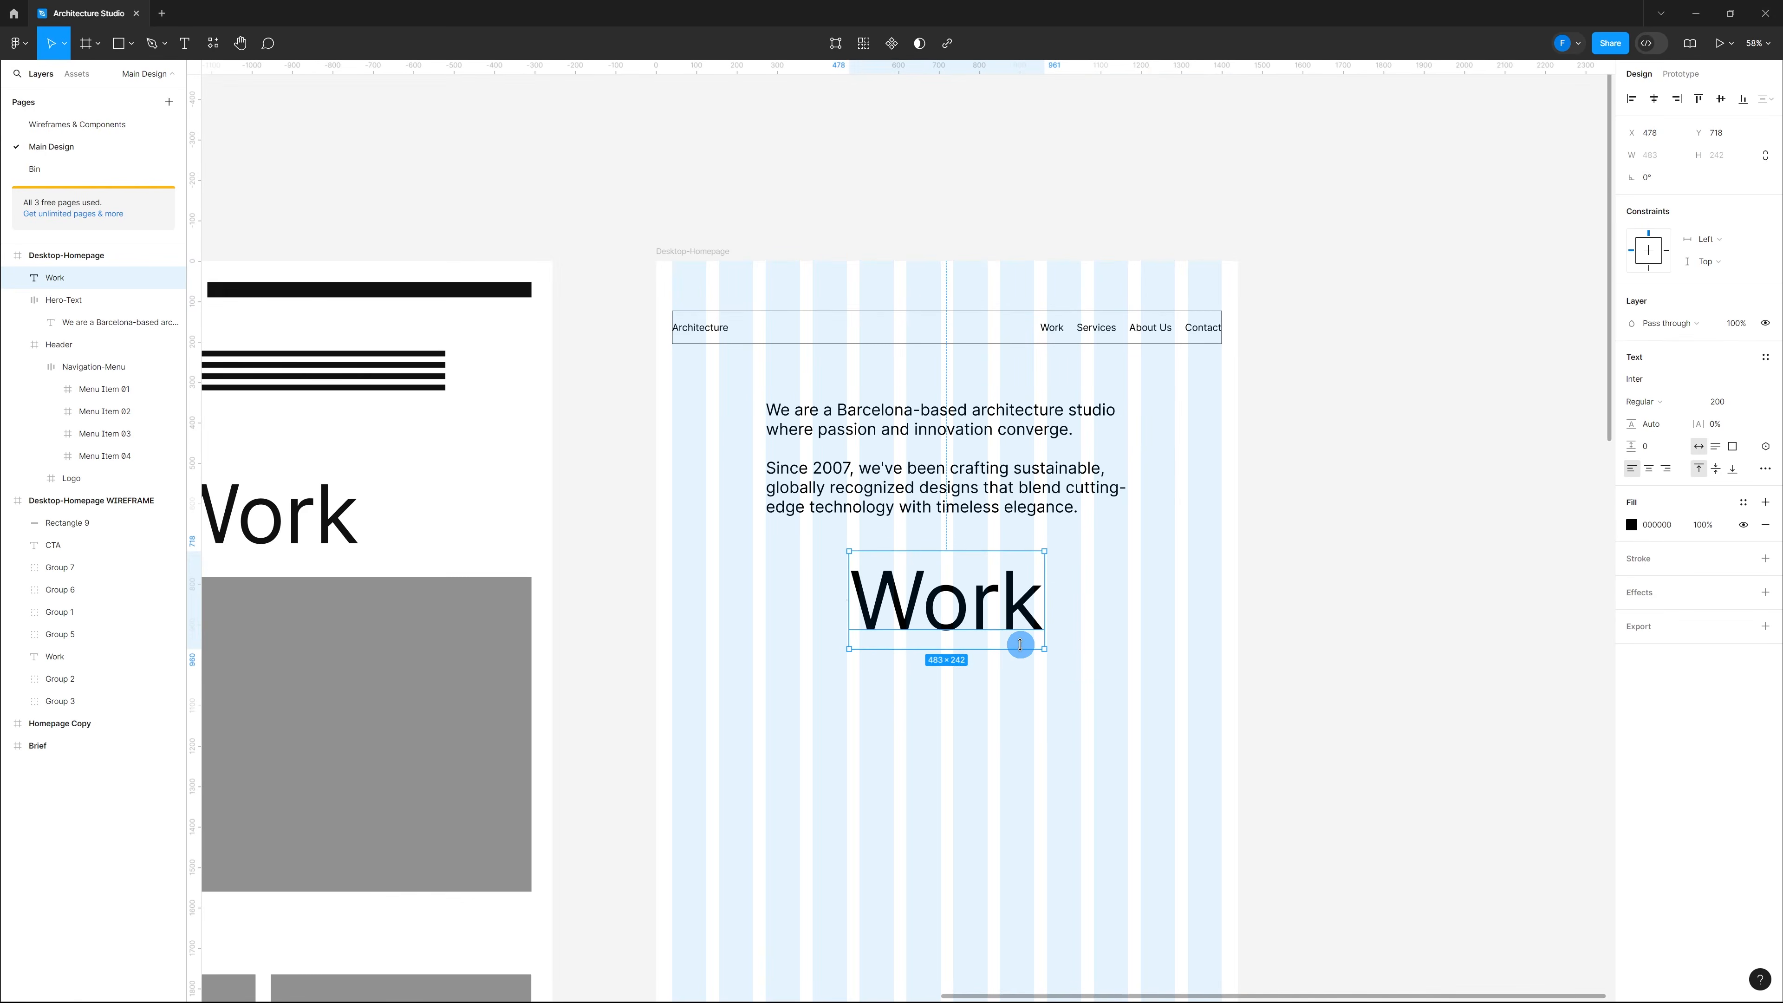
key(ctrl+alt+g)
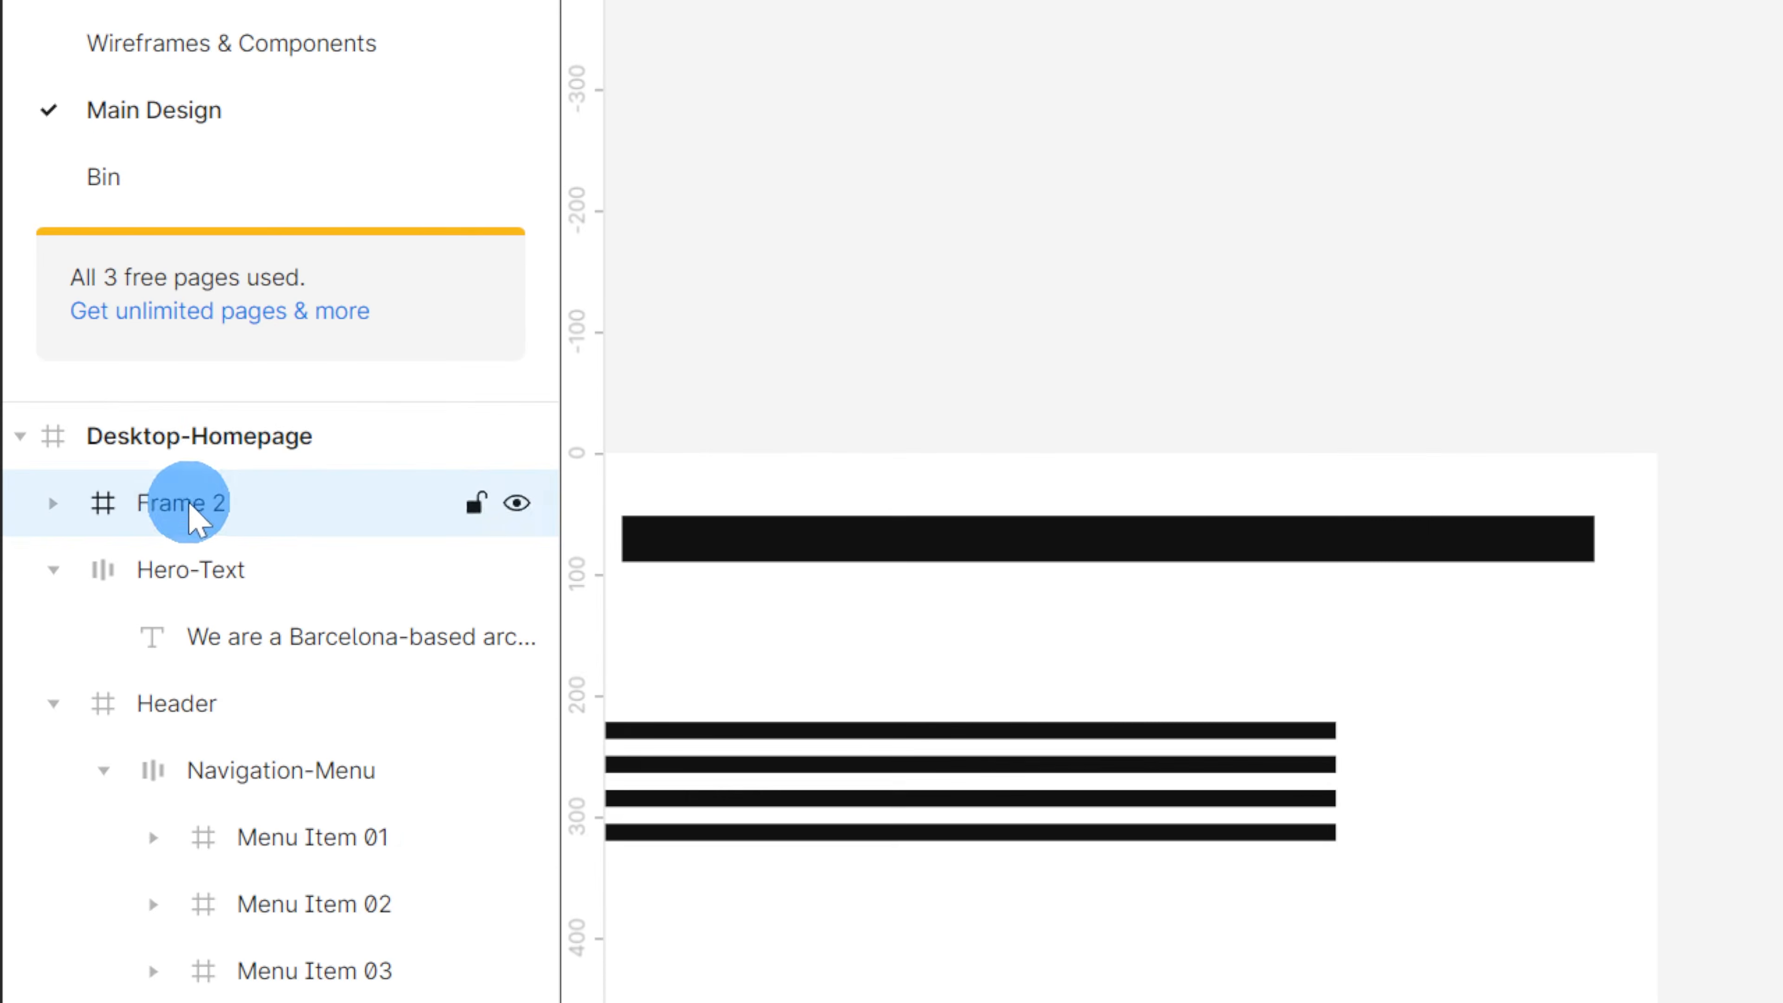
double_click(62, 280)
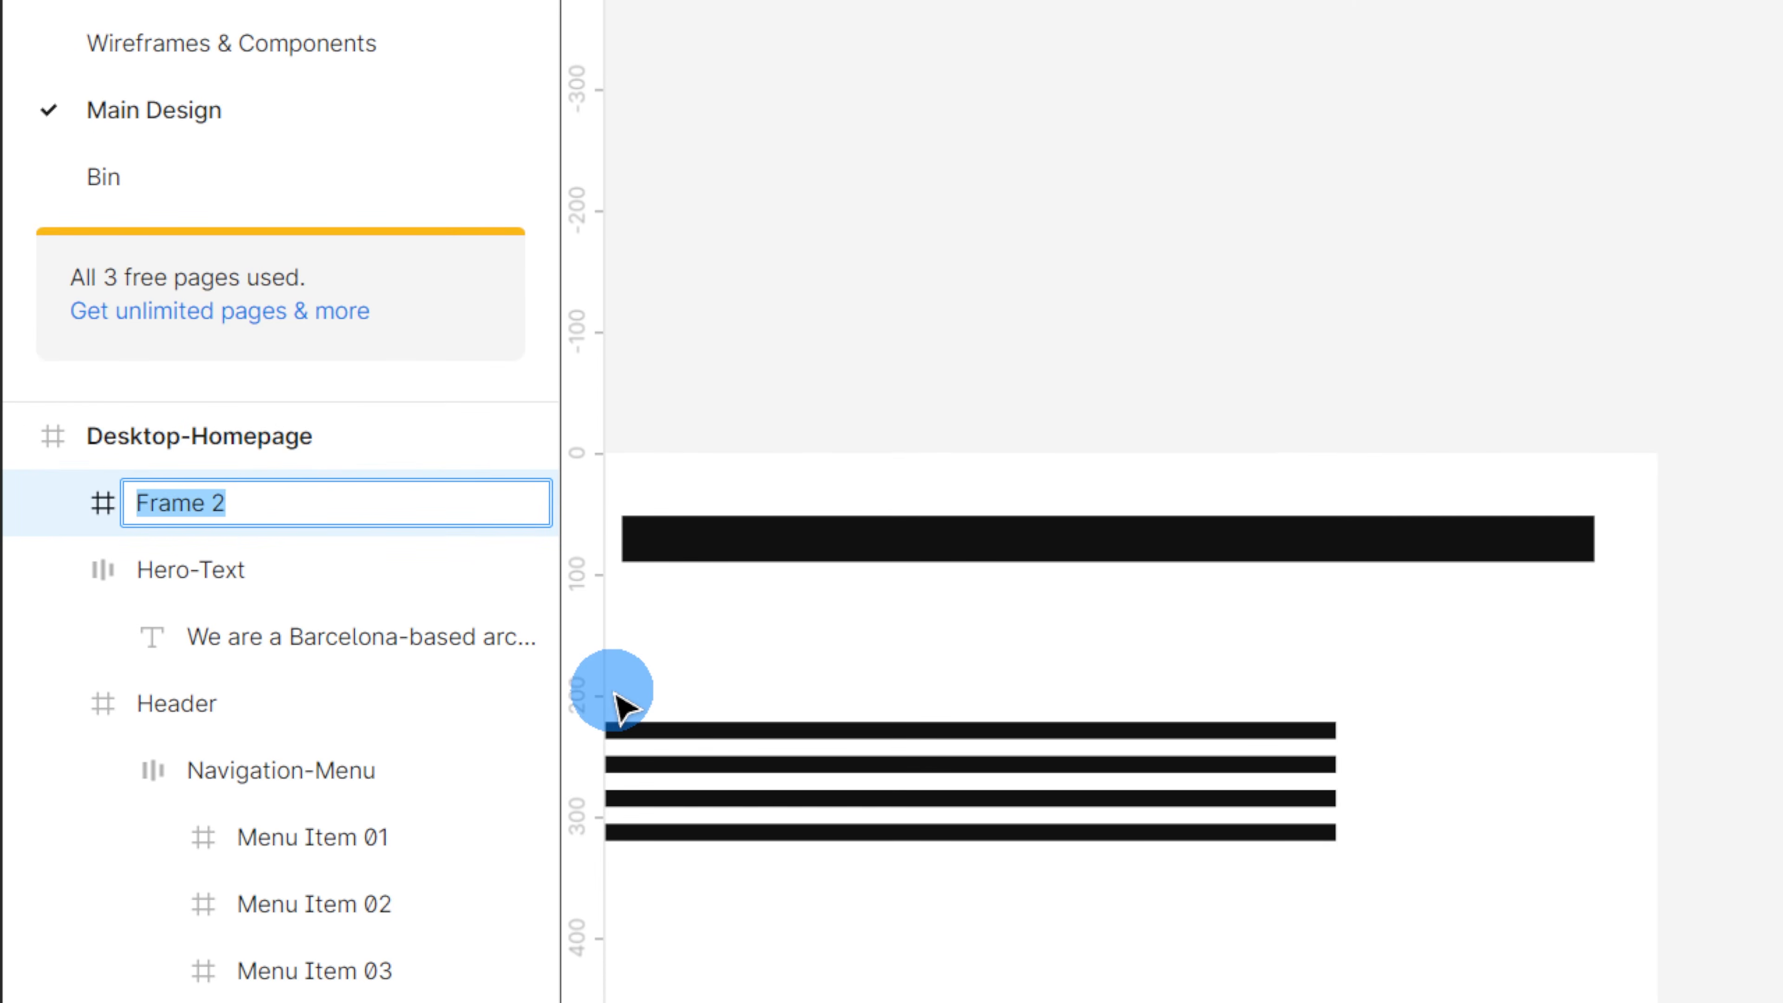
text(Title)
key(Return)
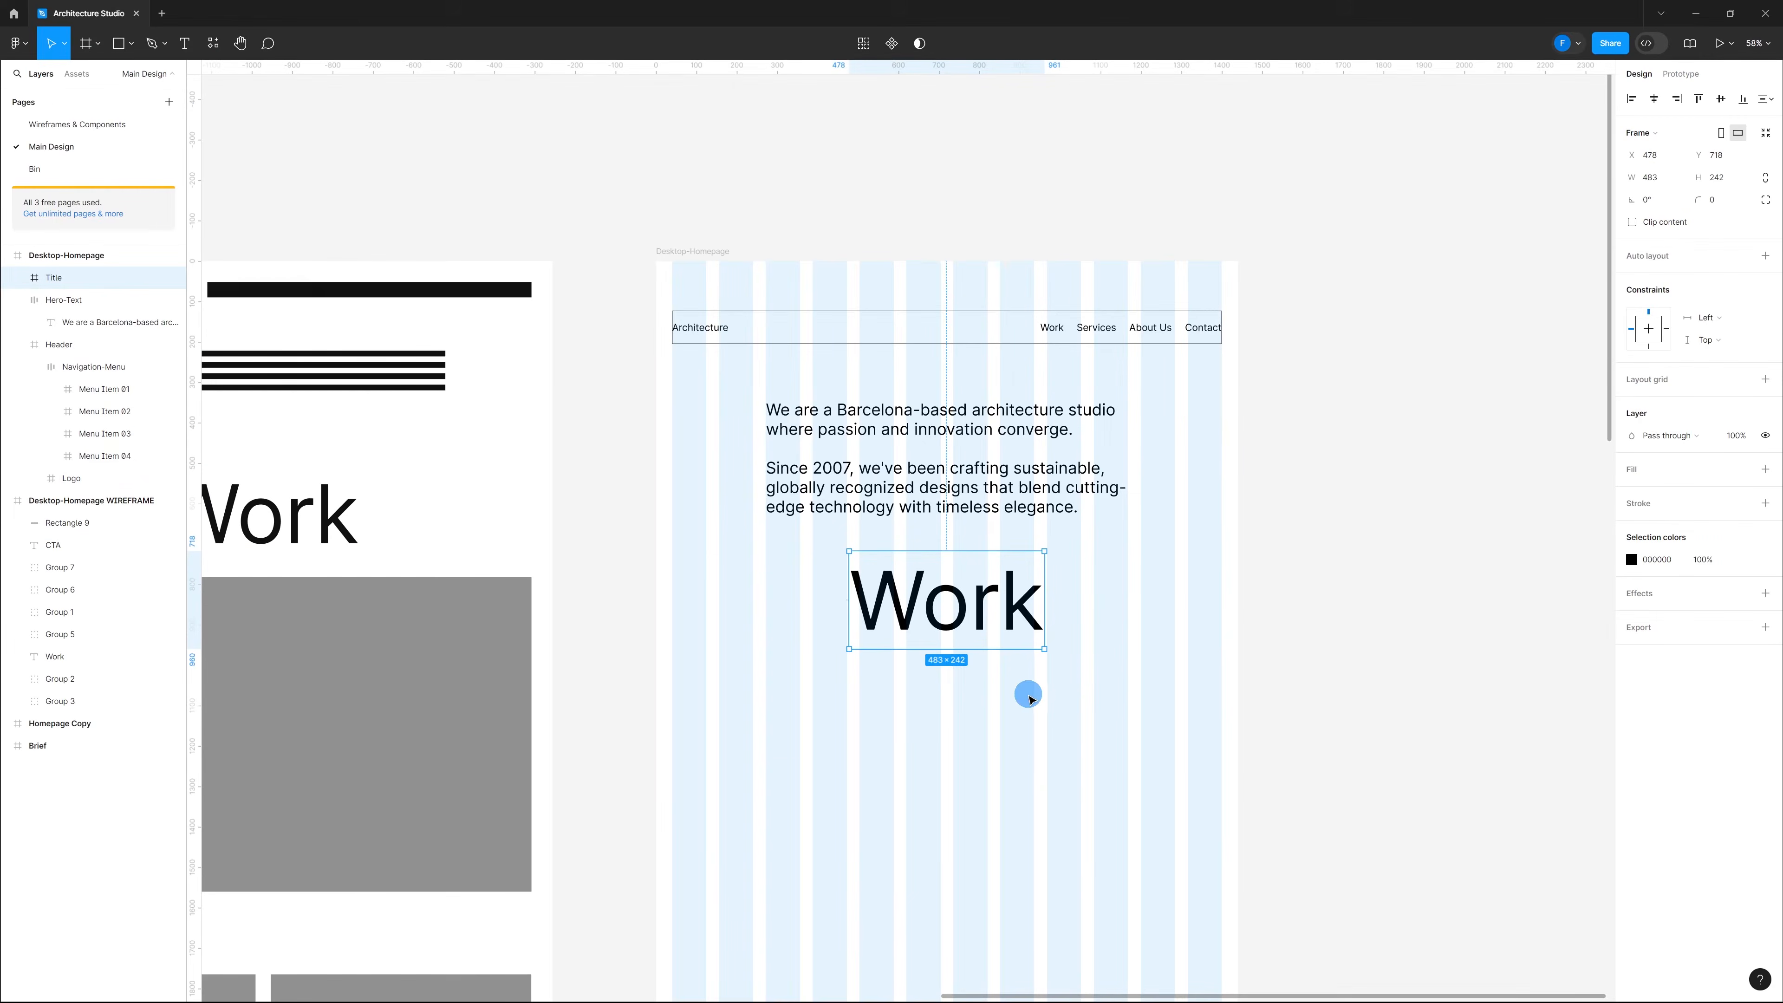
Step: Remove the black stroke from the Header frame
click(1004, 328)
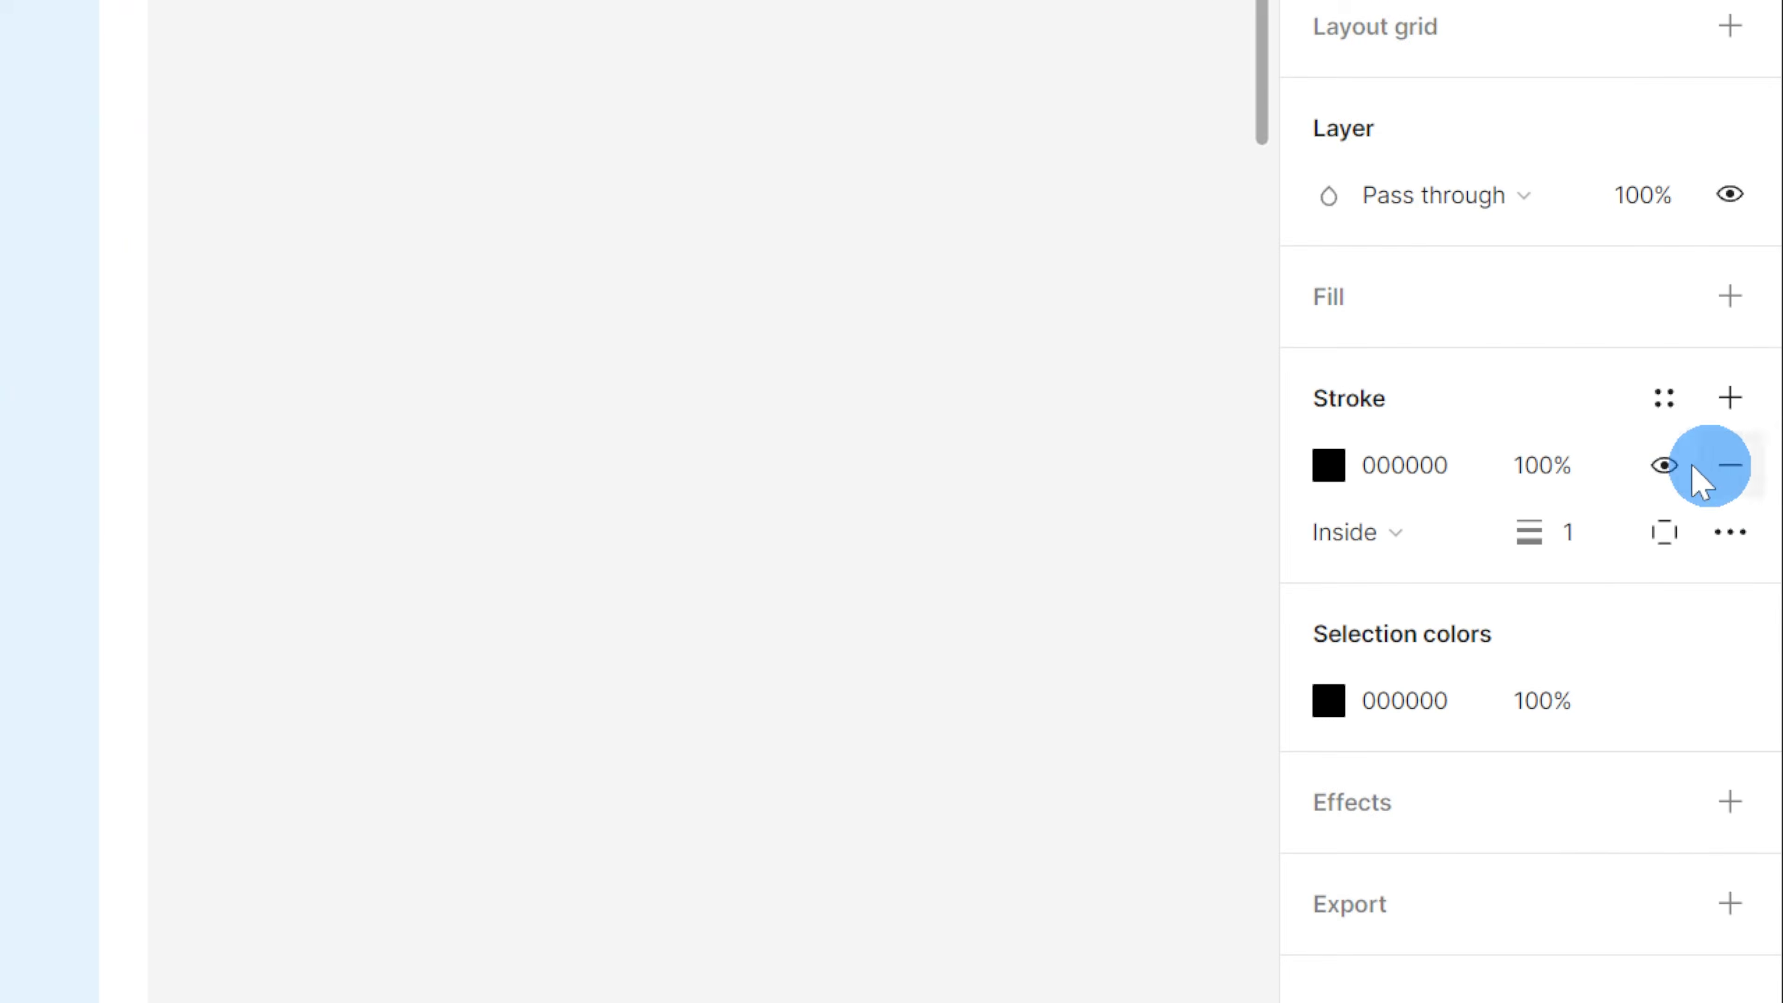
click(1731, 467)
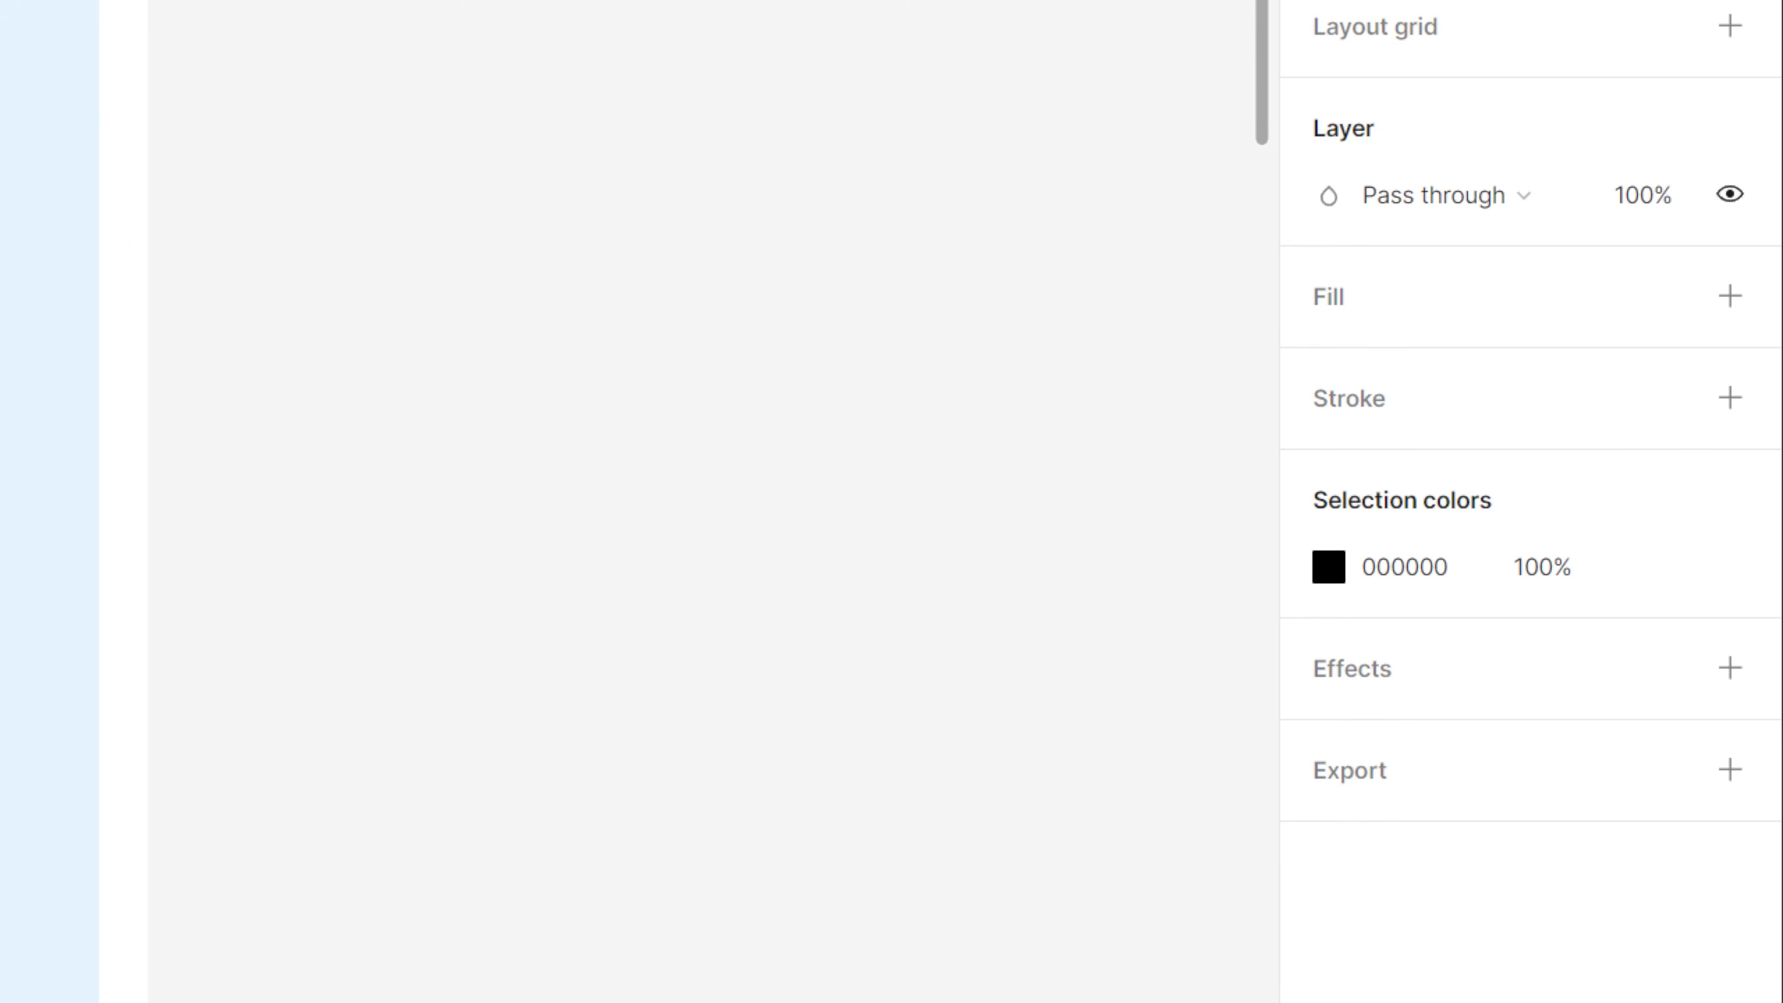
Step: Draw a frame of about 1360 × 823 below the Work title, spanning all grid columns like the wireframe's large image block
scroll(1023, 701, down, 3)
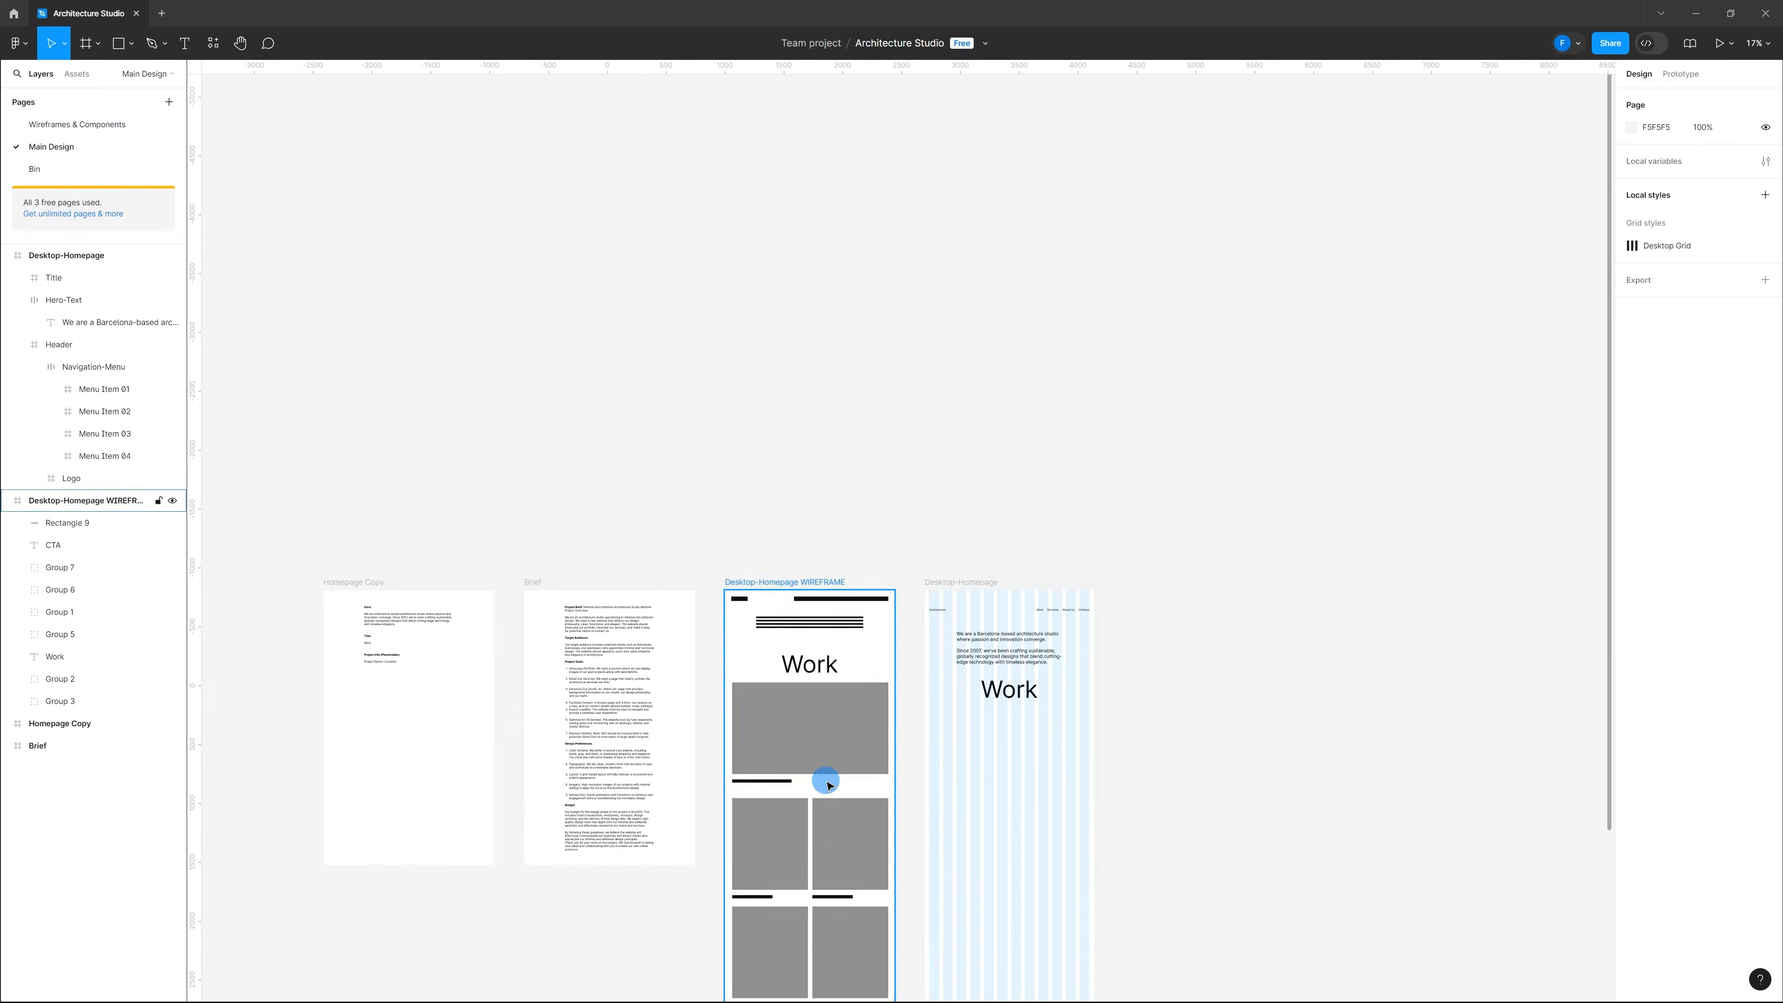
scroll(823, 777, up, 3)
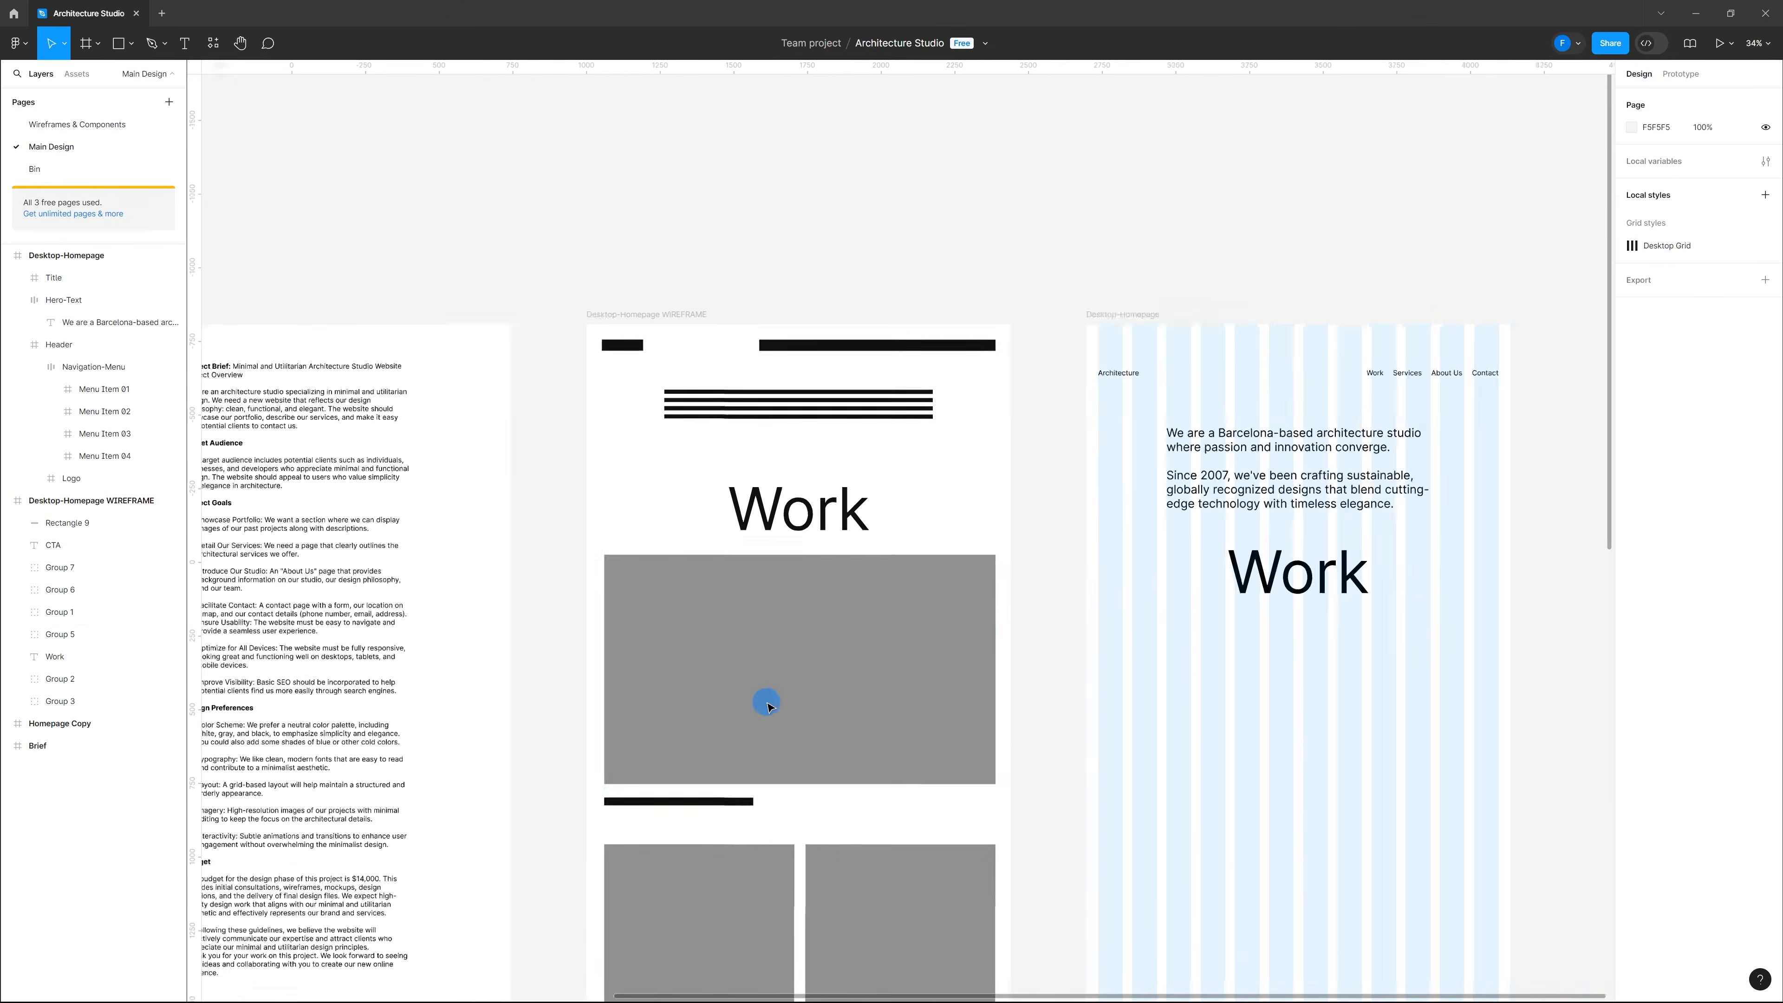
scroll(766, 703, up, 3)
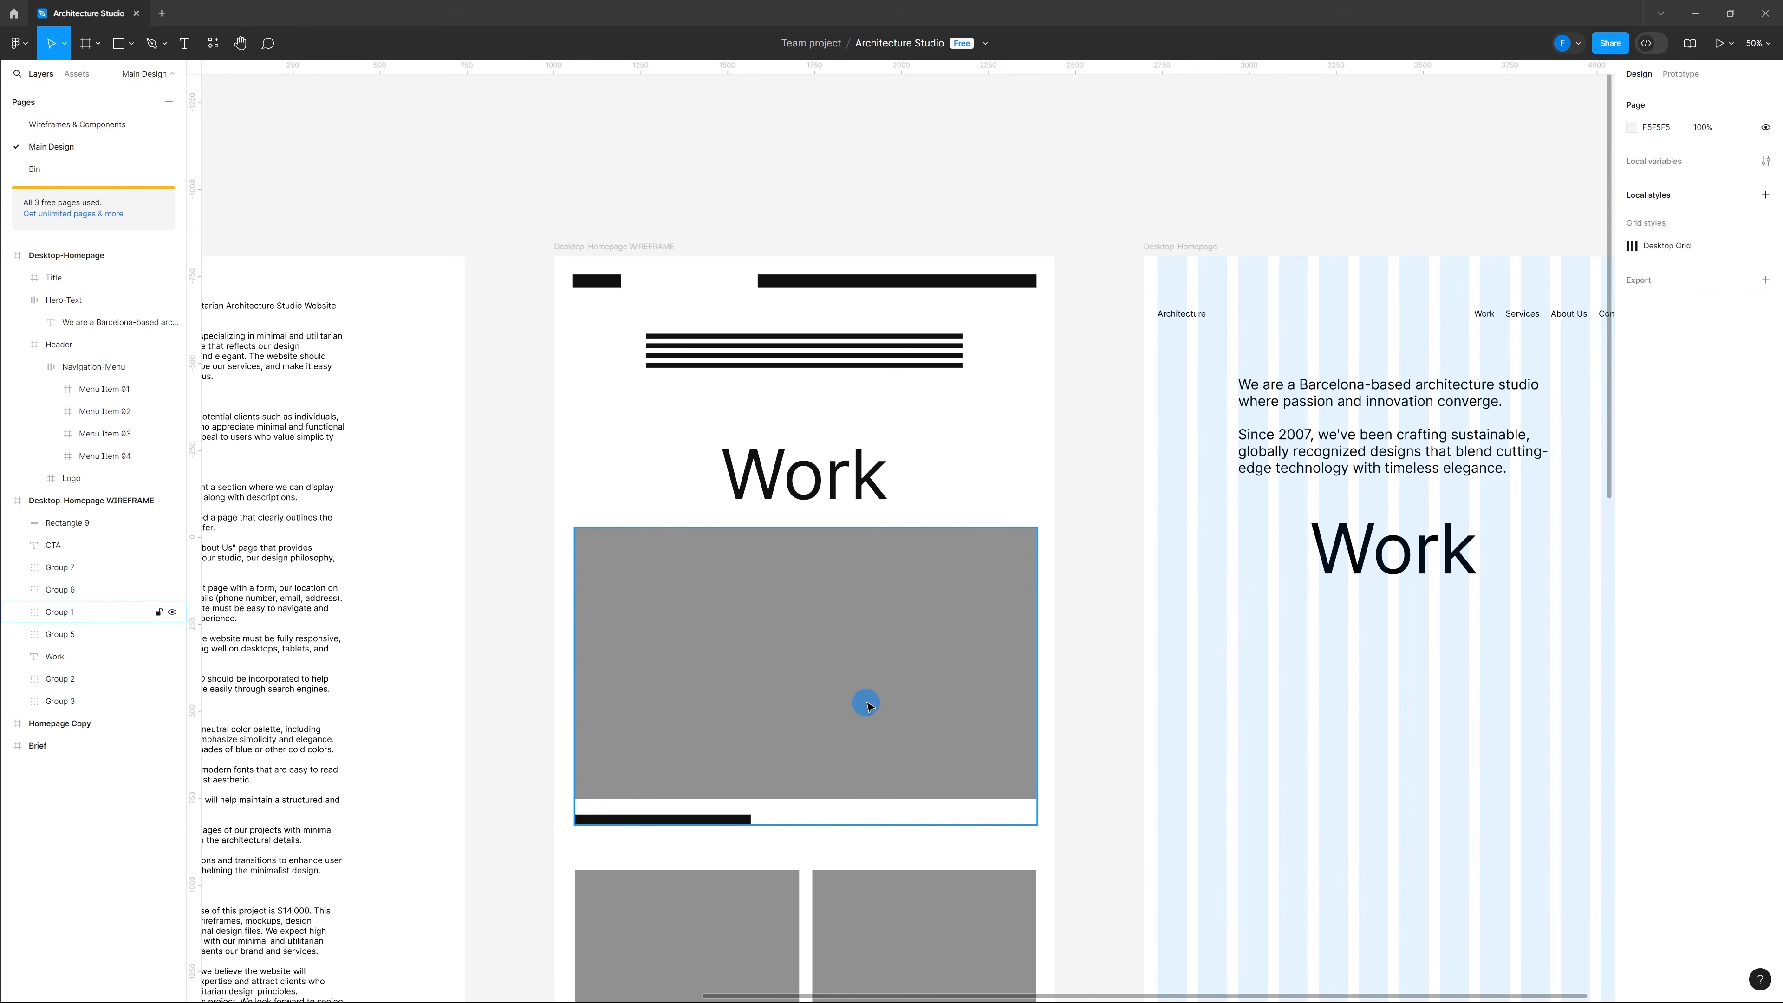
scroll(1237, 720, down, 5)
scroll(1003, 670, up, 4)
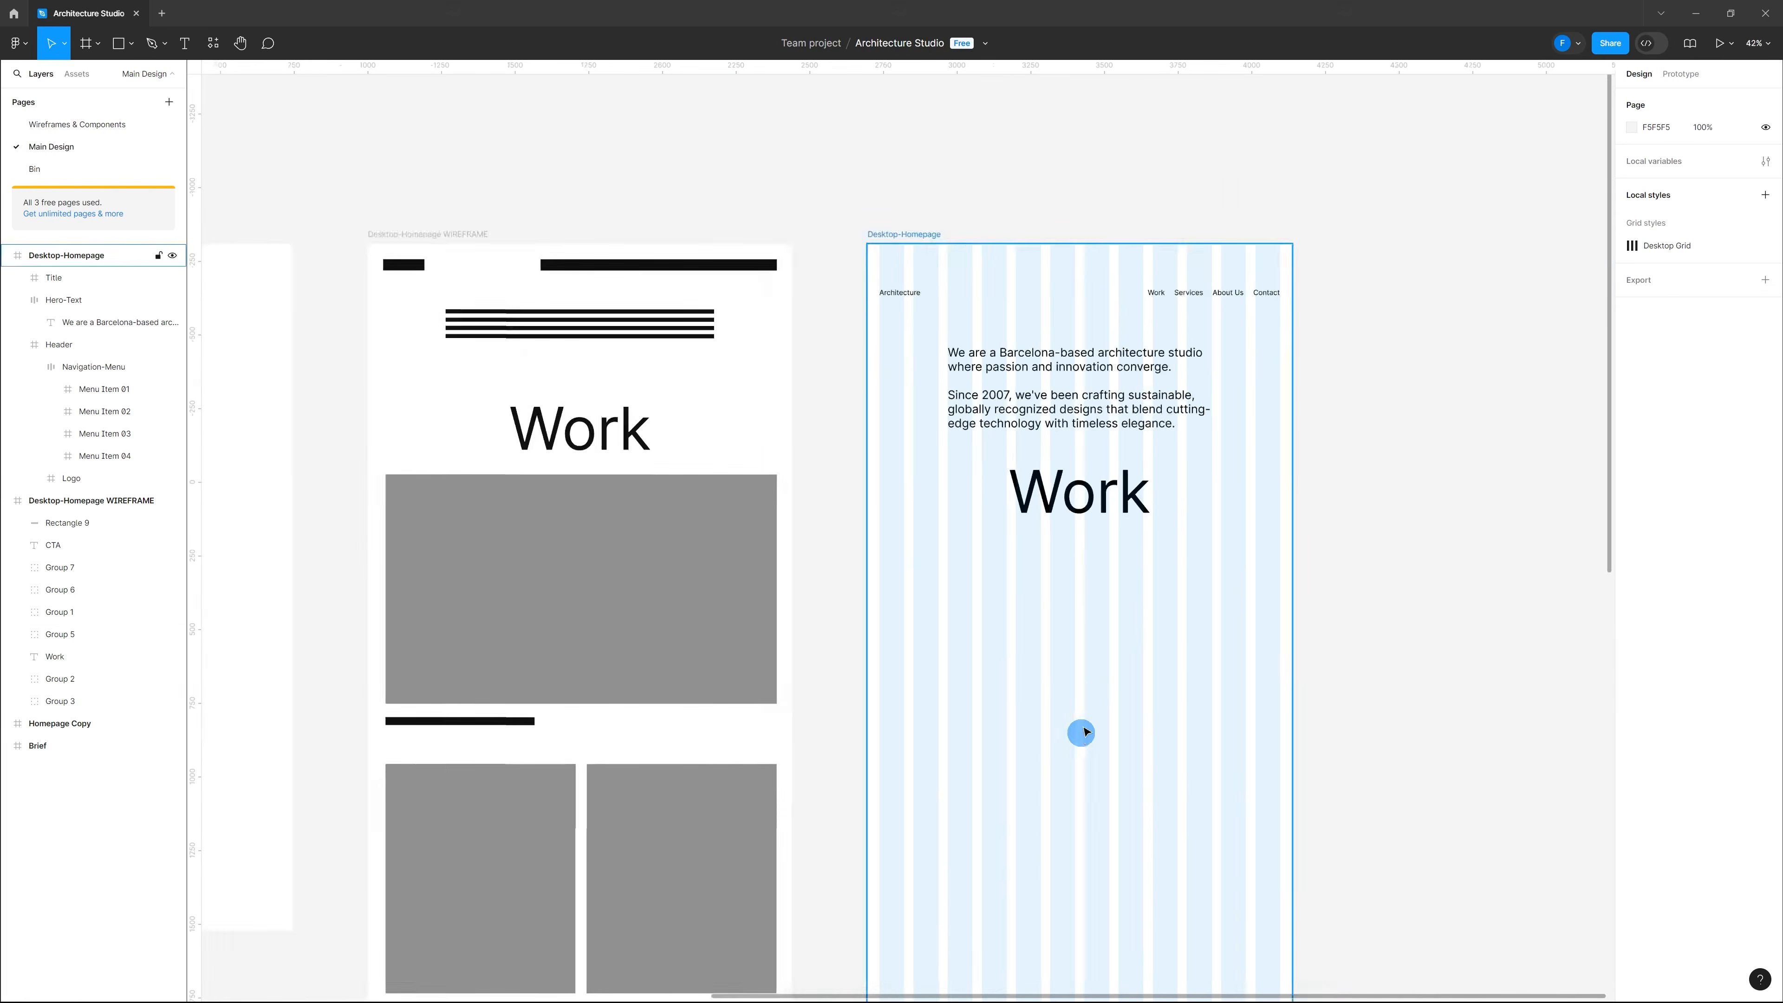
scroll(1053, 644, up, 4)
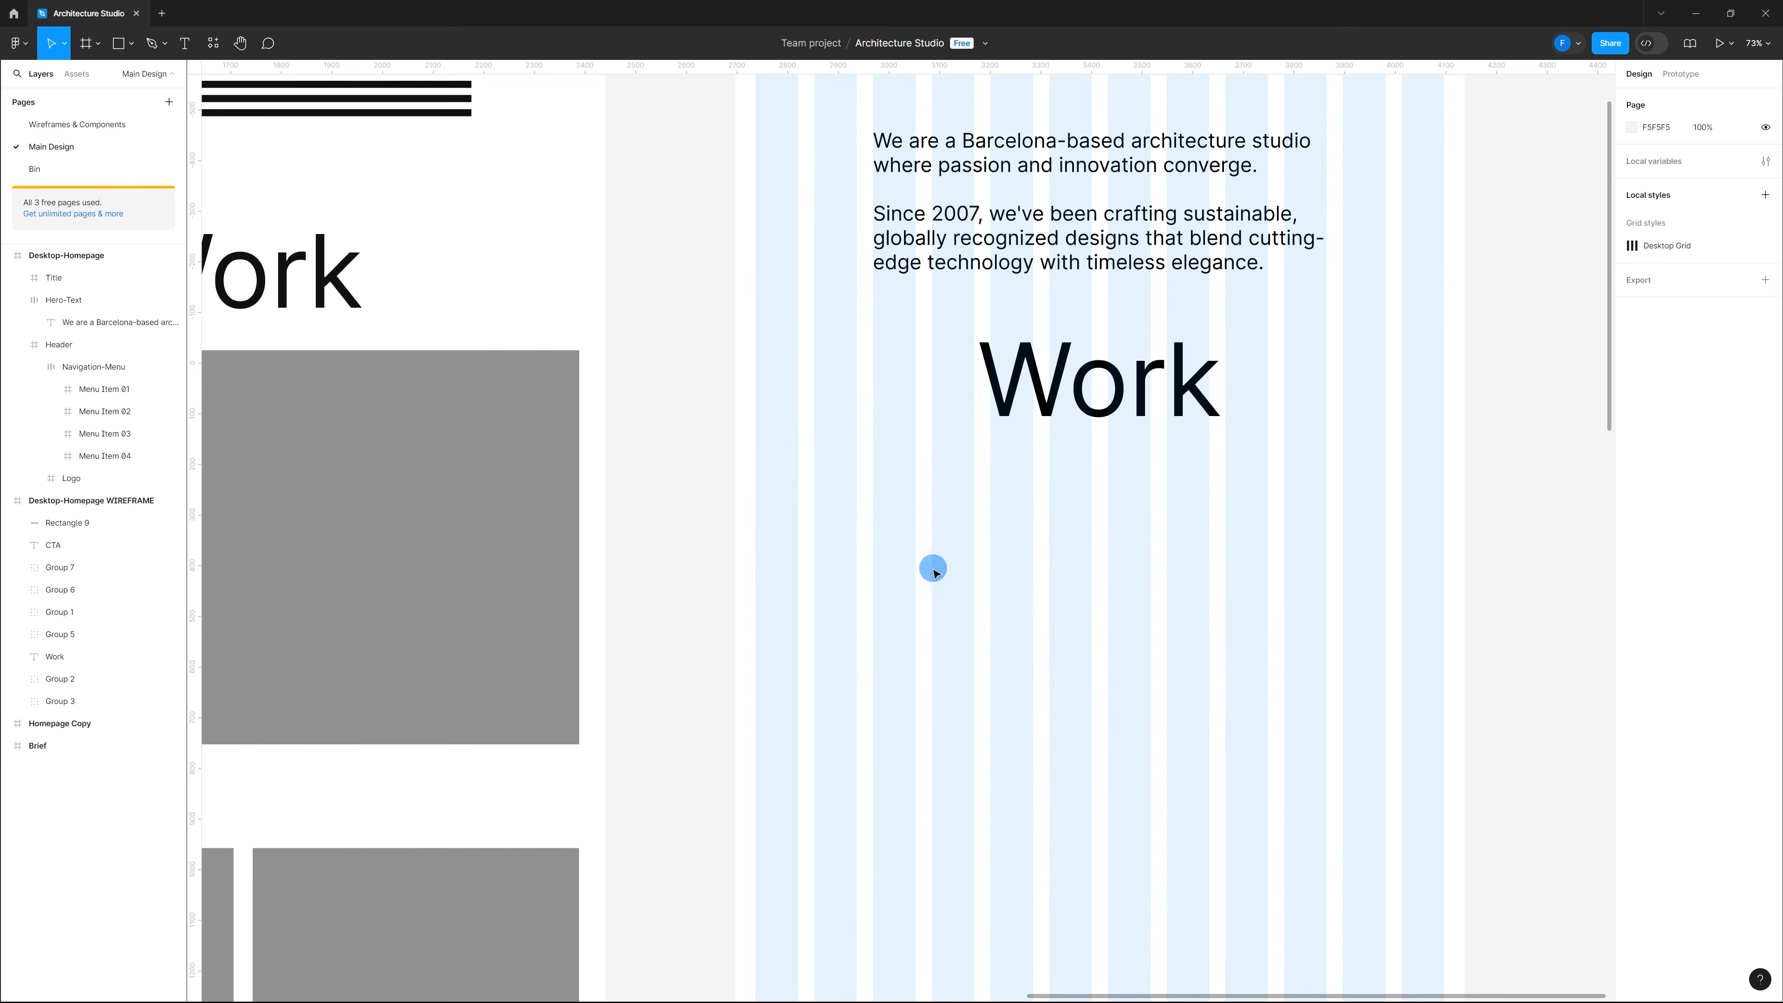
key(f)
drag(758, 482, 1444, 896)
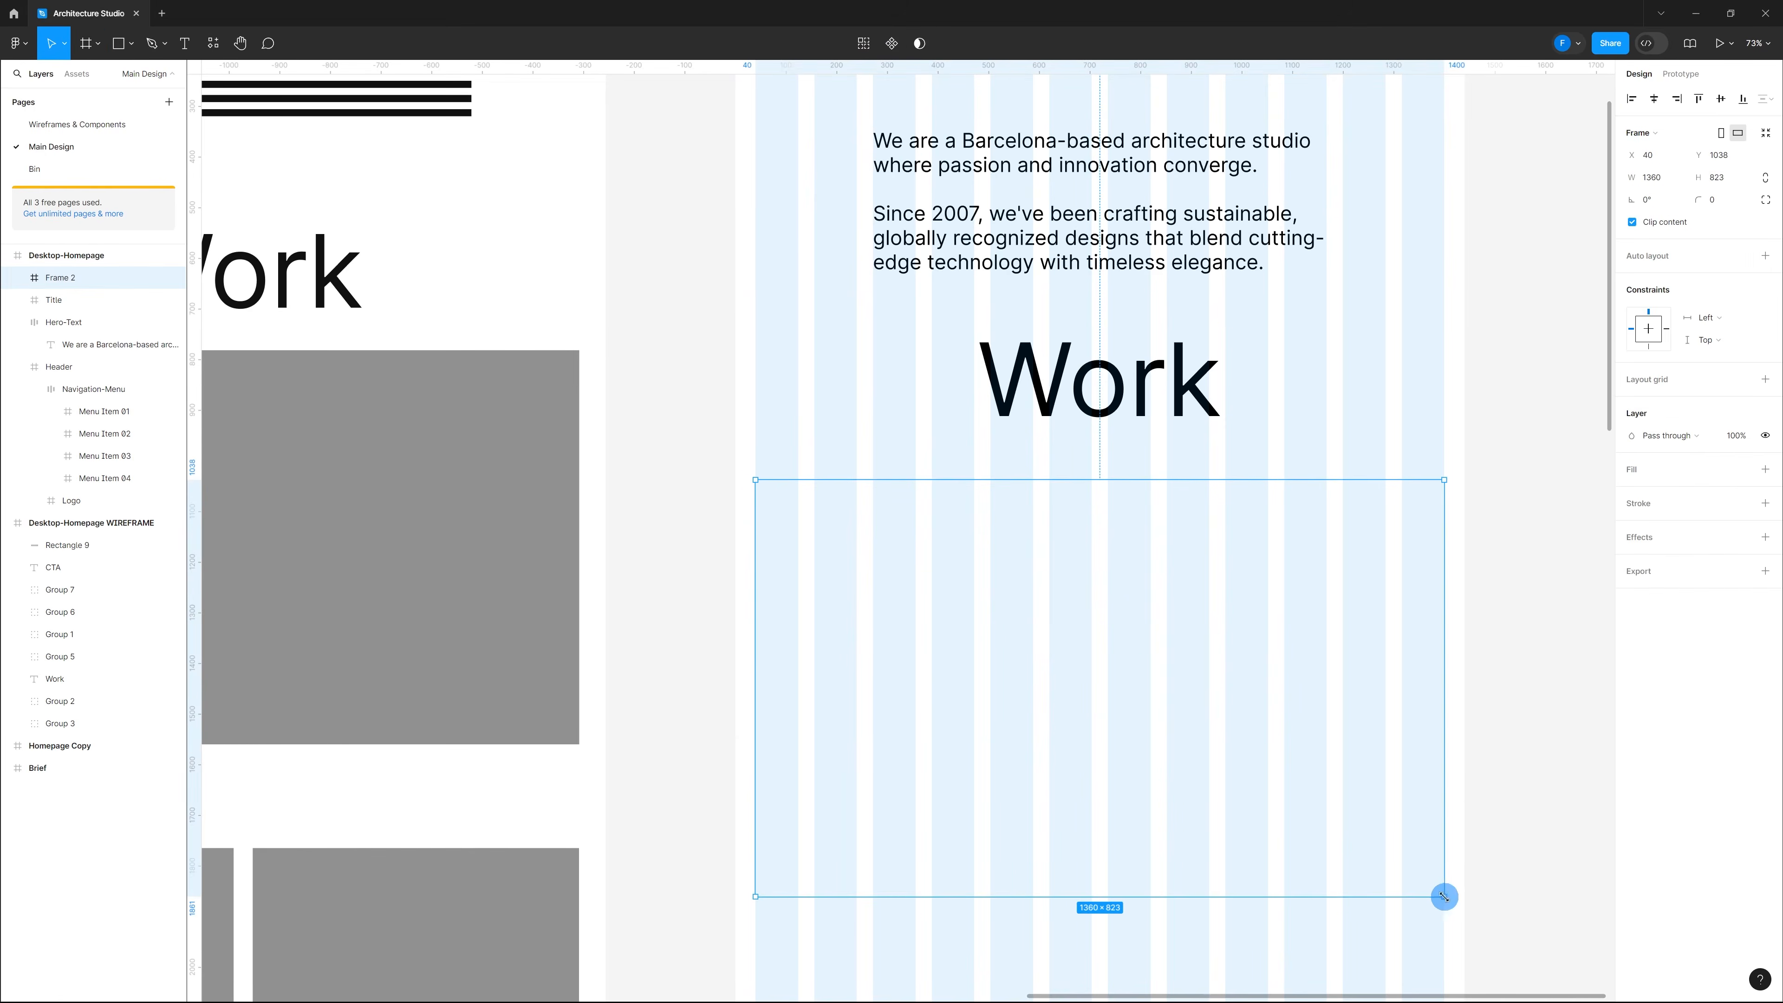
scroll(1011, 559, down, 5)
scroll(1044, 574, up, 3)
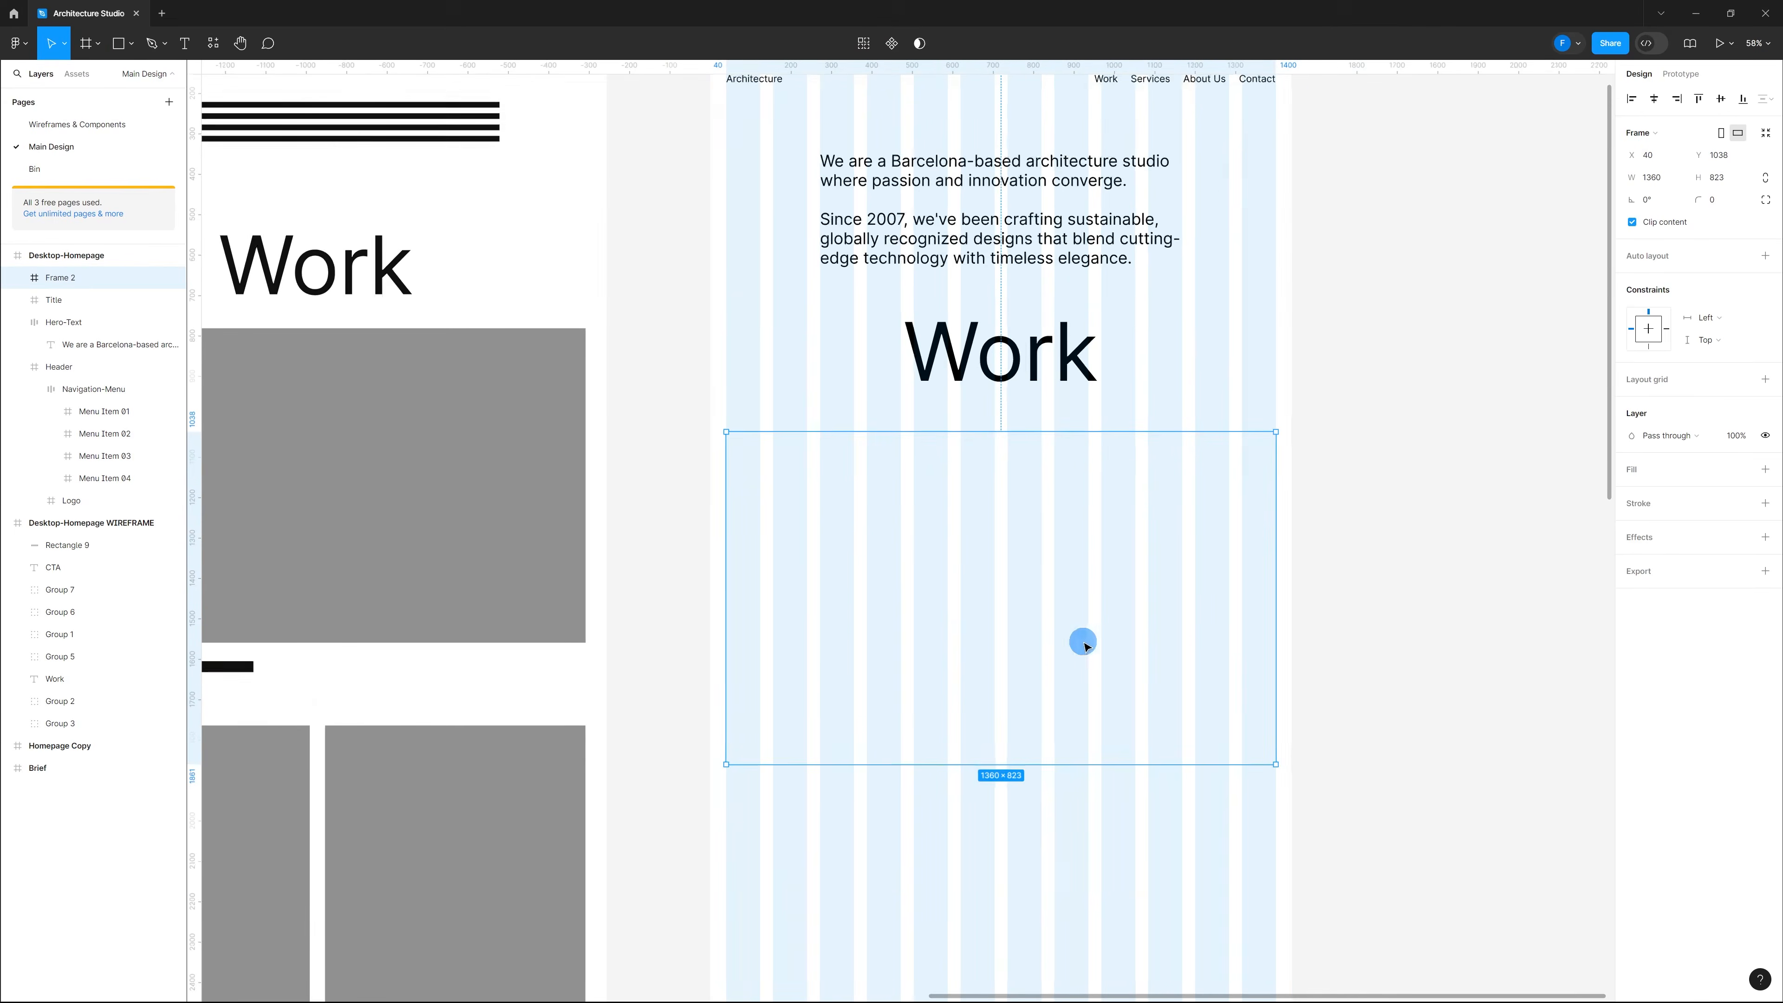
Step: Rename the new frame below the Work title as Image-Container
scroll(839, 620, right, 1)
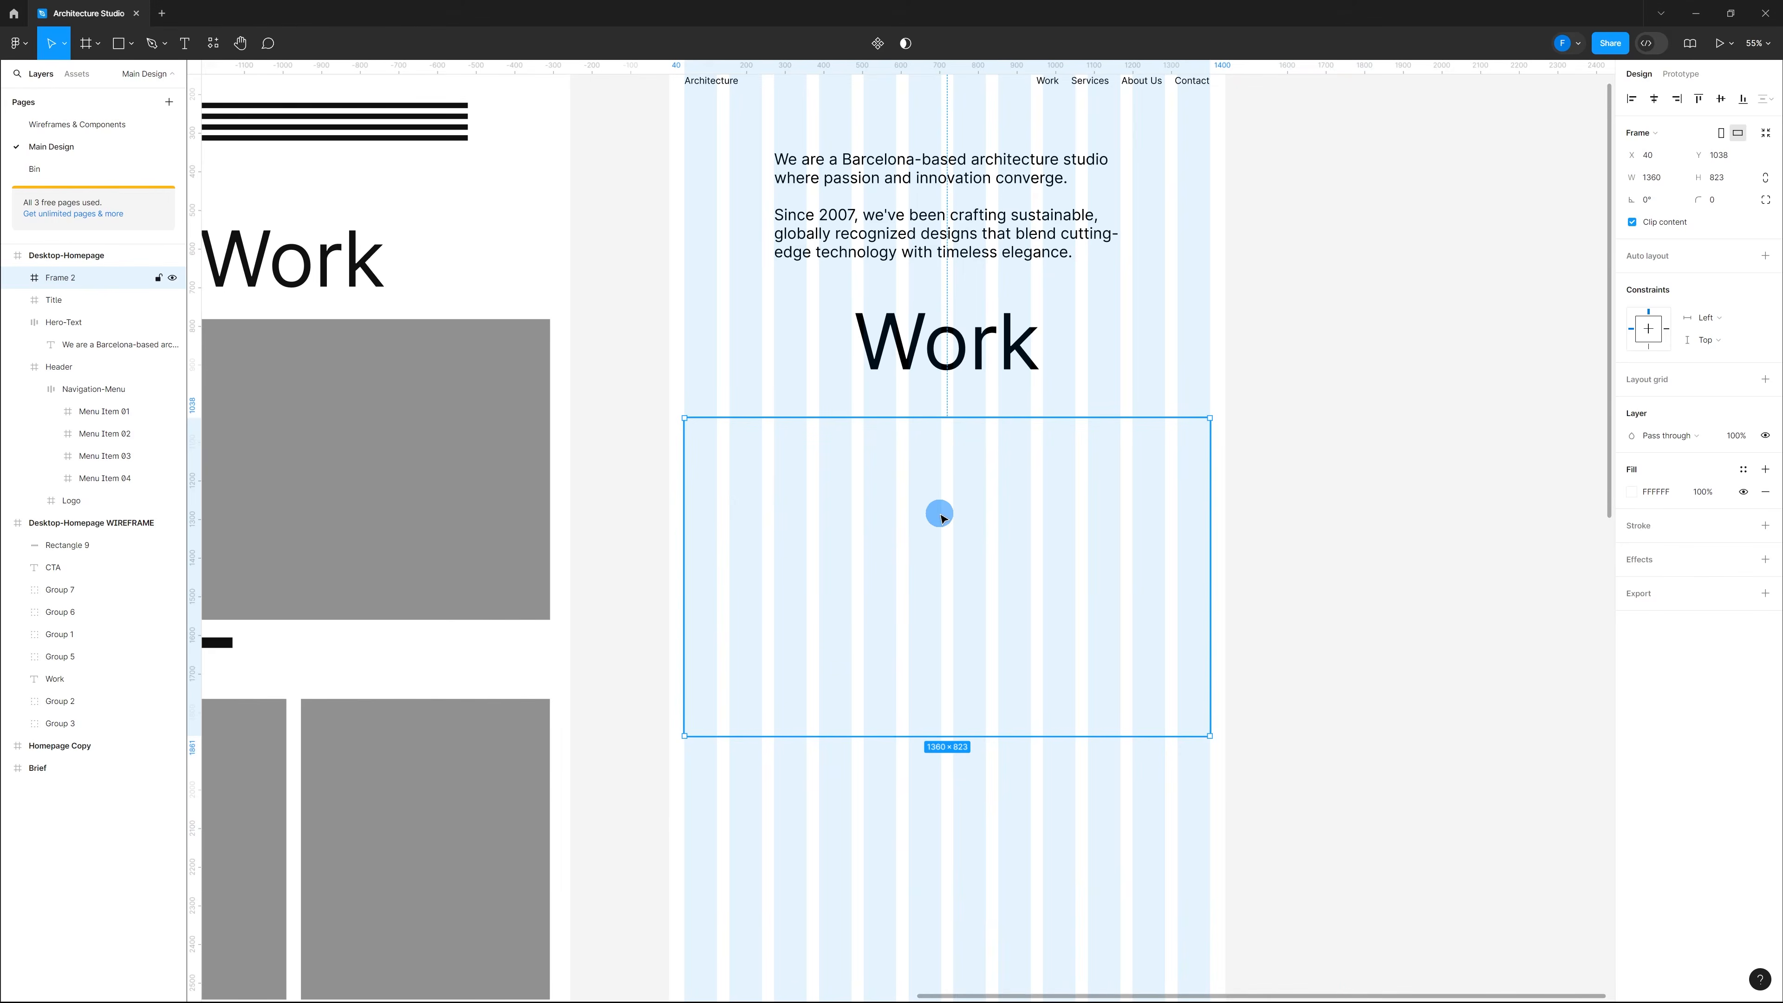
key(ctrl+r)
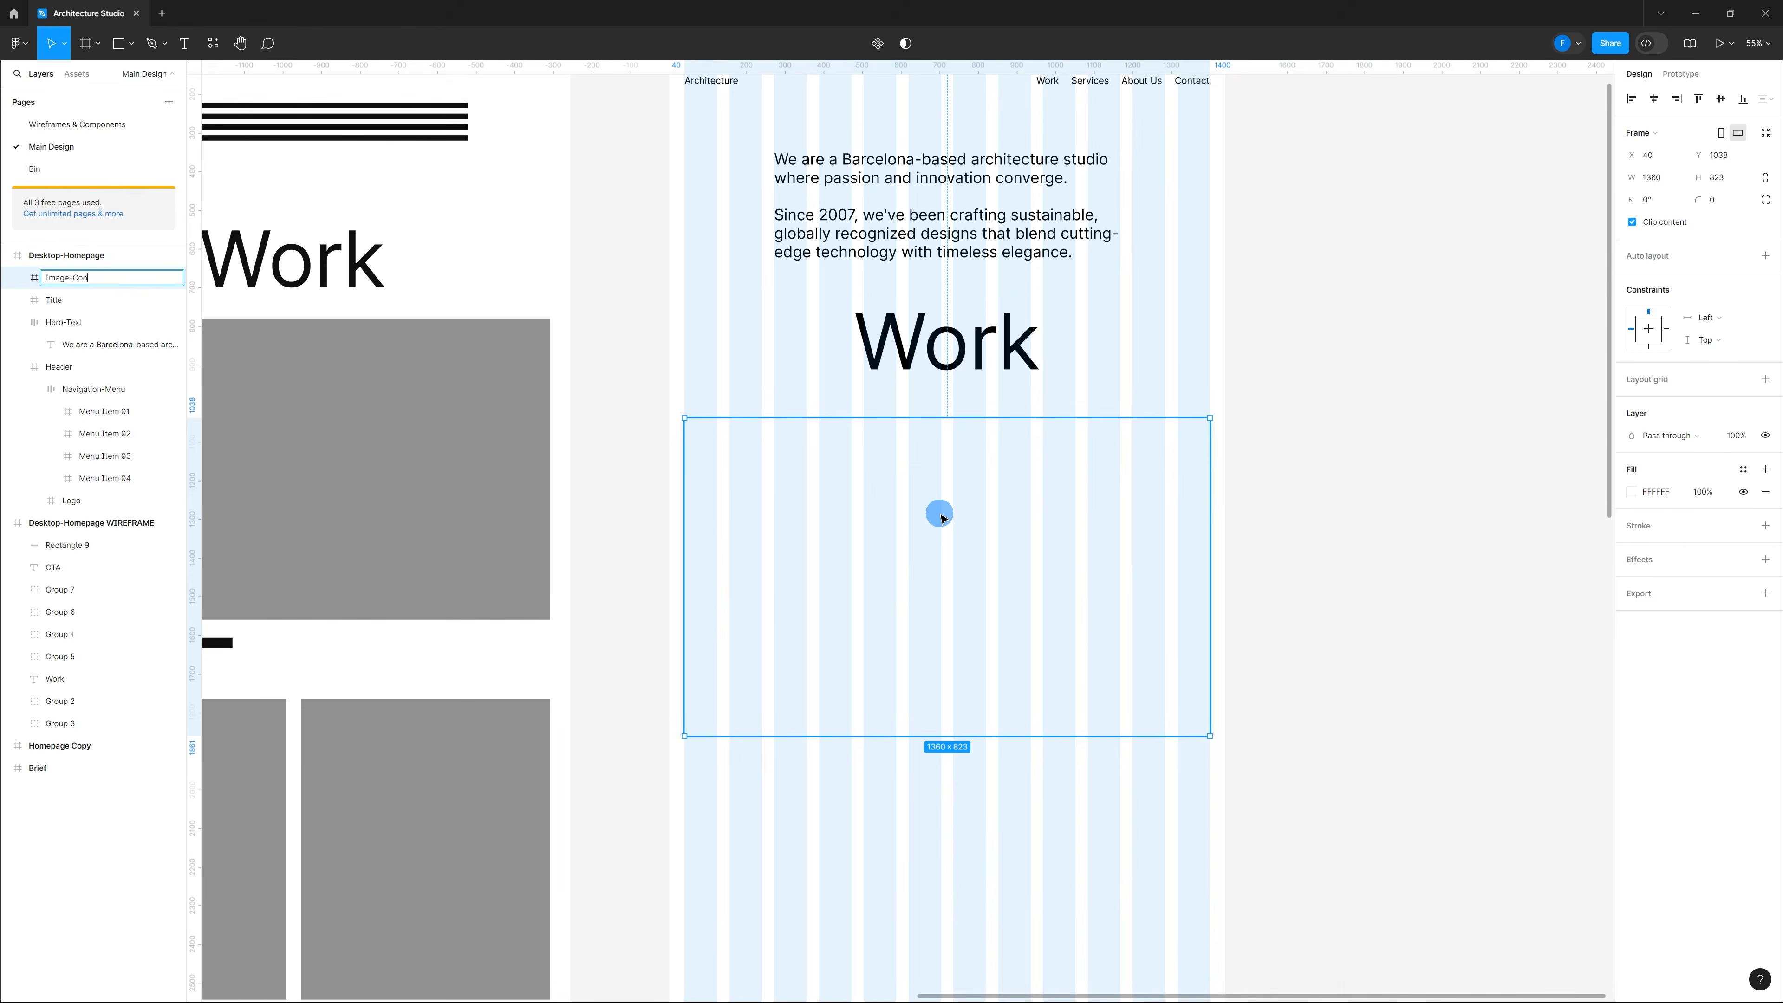
text(Image-Container)
key(Return)
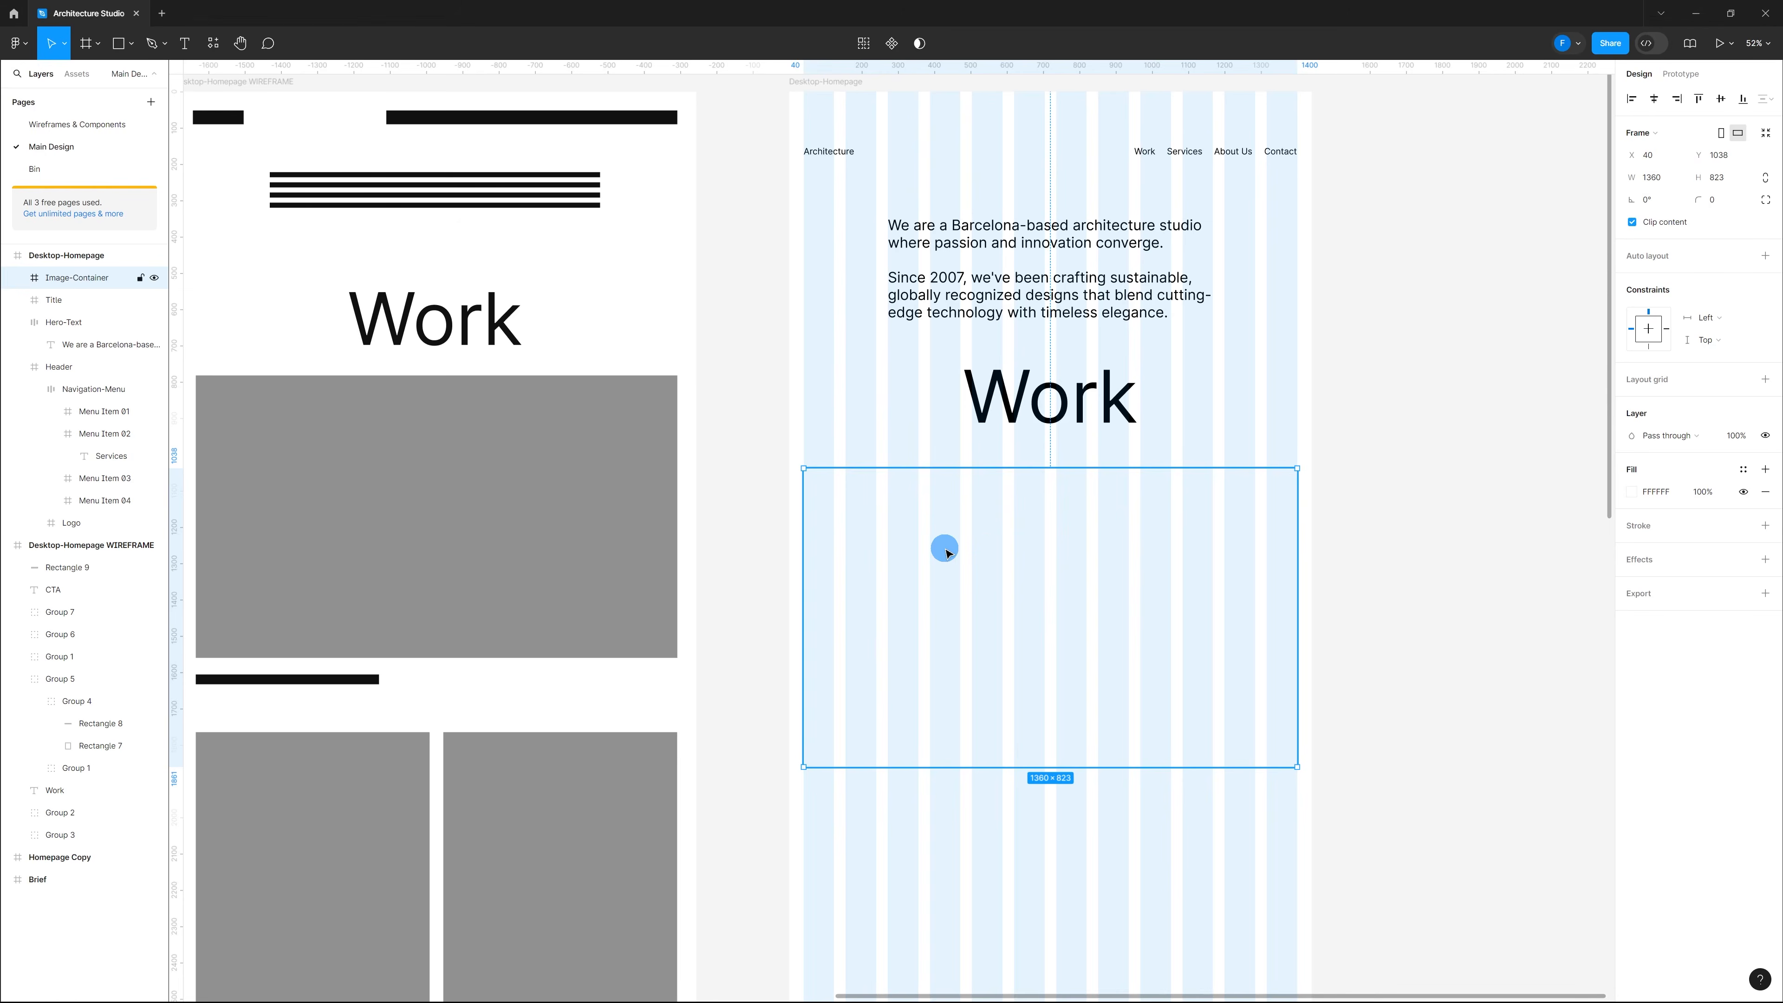
Step: Draw a rectangle of about 1055 × 631 inside the Image-Container frame and hide the layout grids
key(r)
drag(863, 499, 1246, 729)
click(1299, 627)
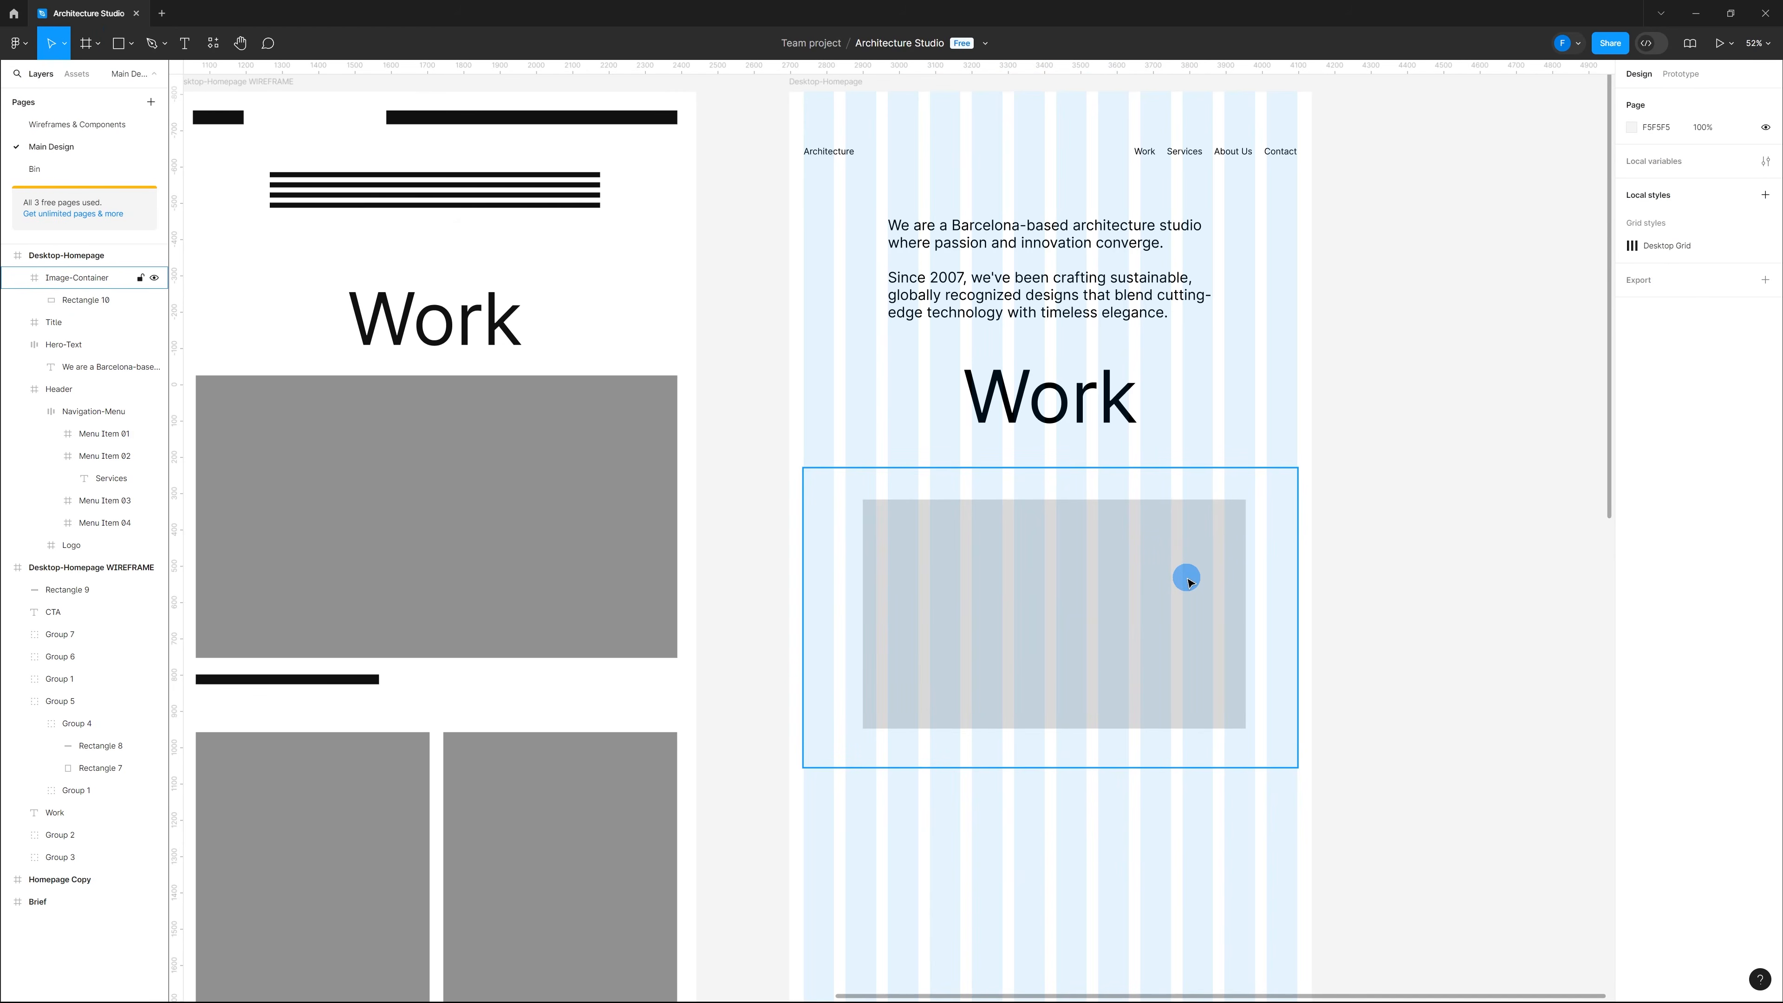
key(ctrl+shift+4)
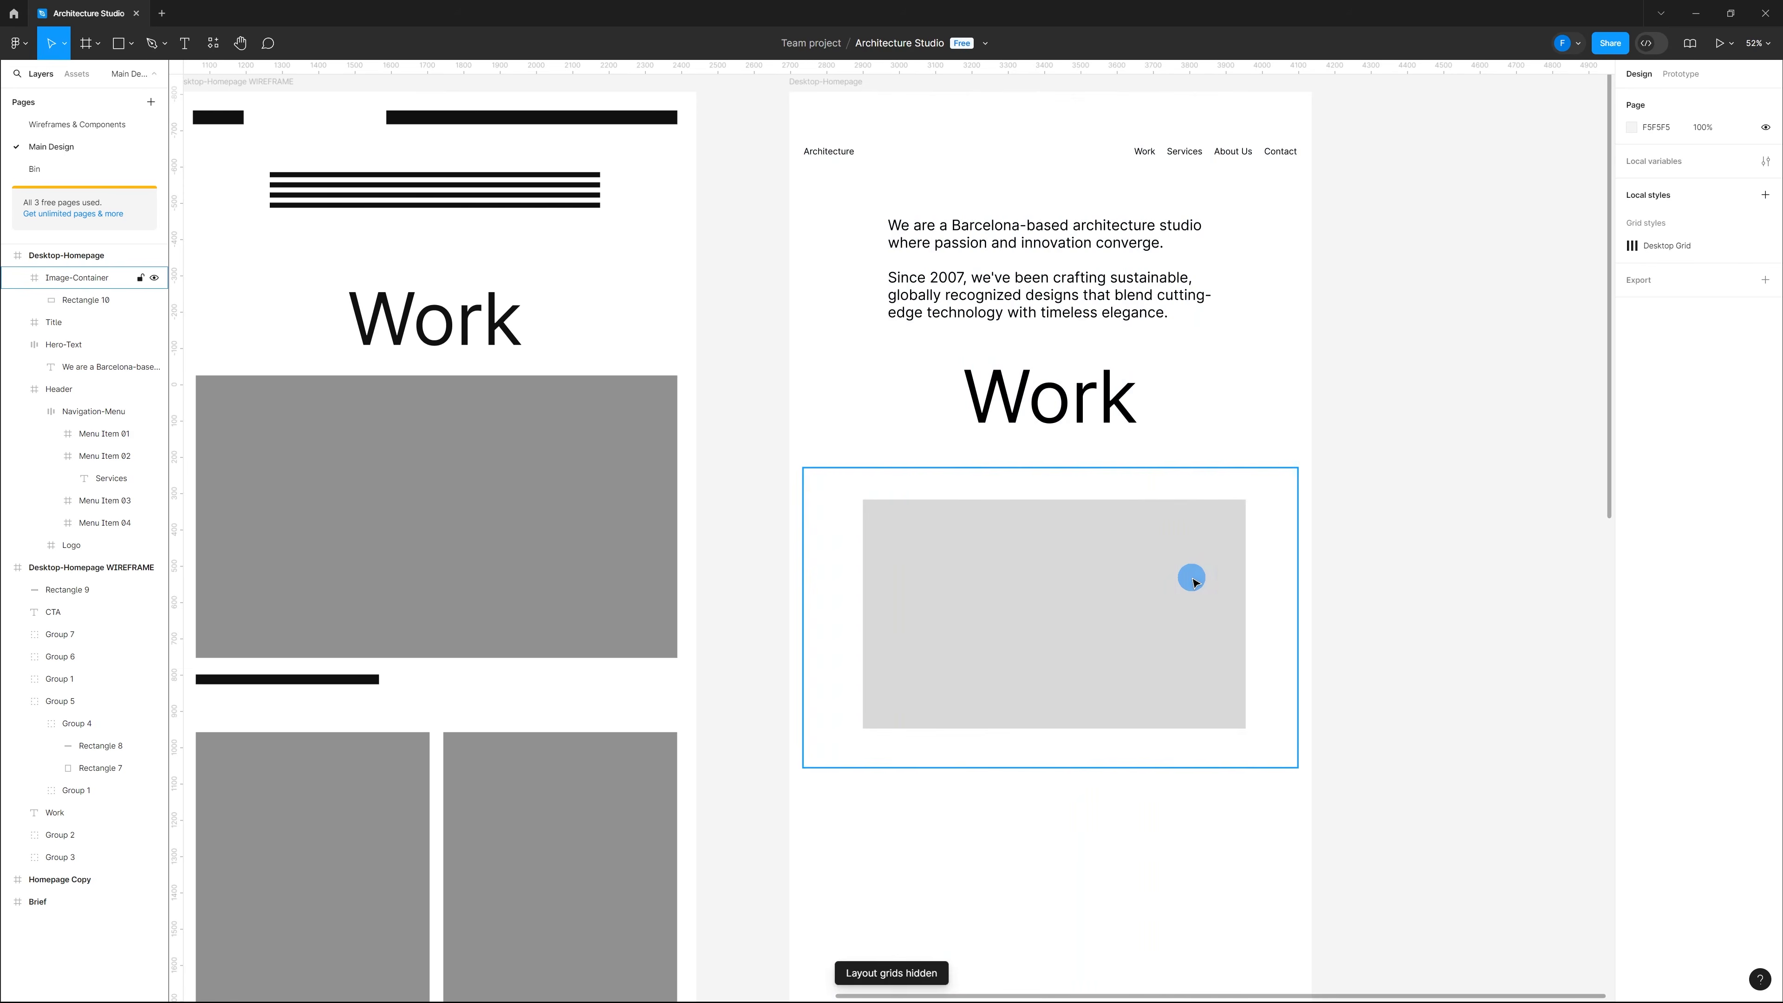
Step: Add auto layout to the Image-Container frame and nudge it down slightly to Y 1047
click(942, 488)
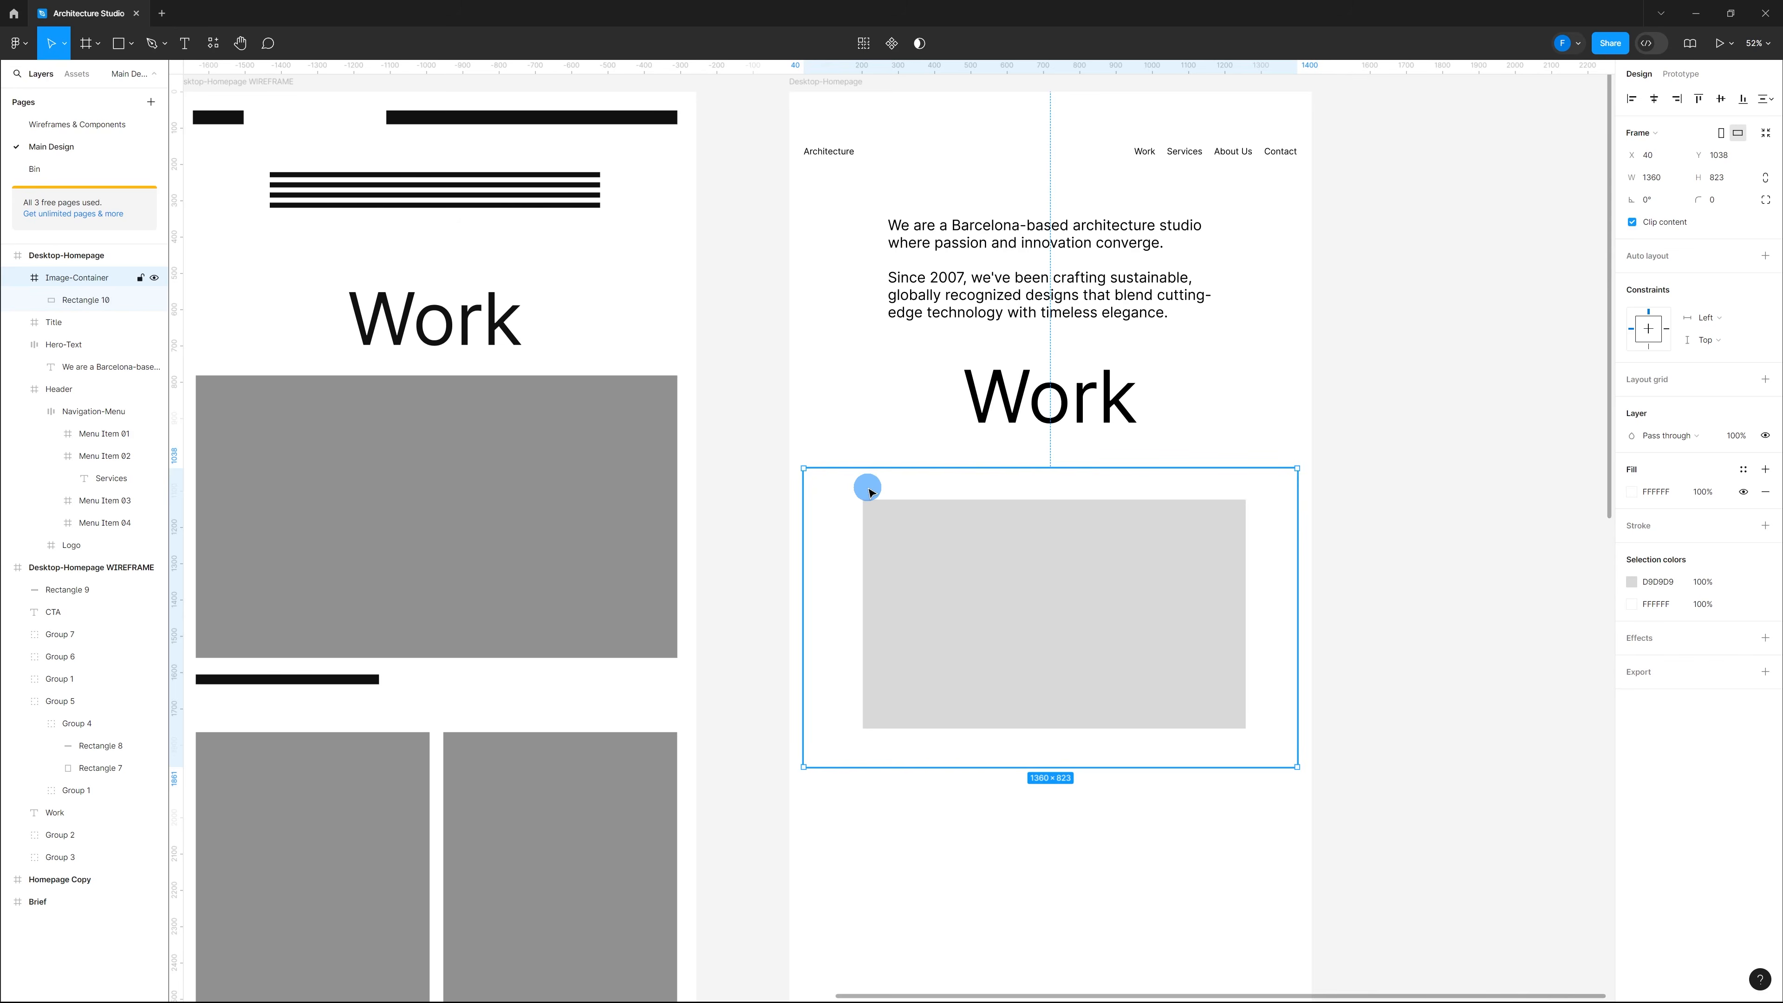
key(shift+a)
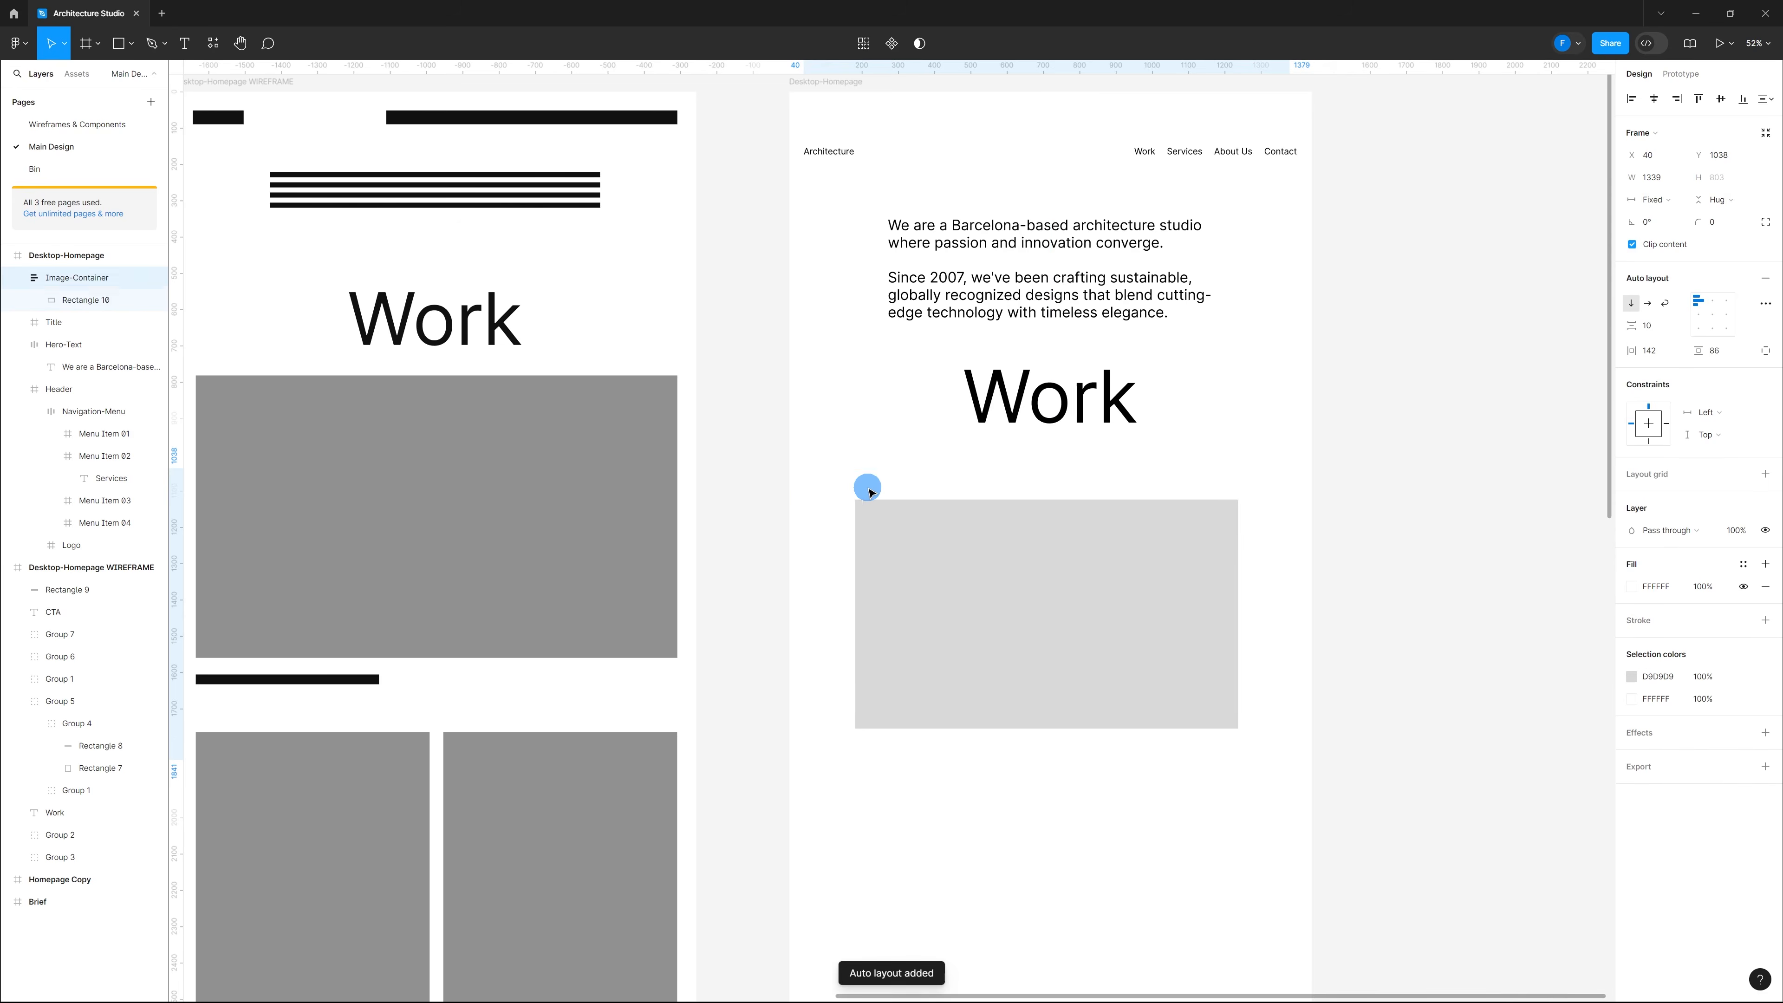
drag(869, 492, 868, 495)
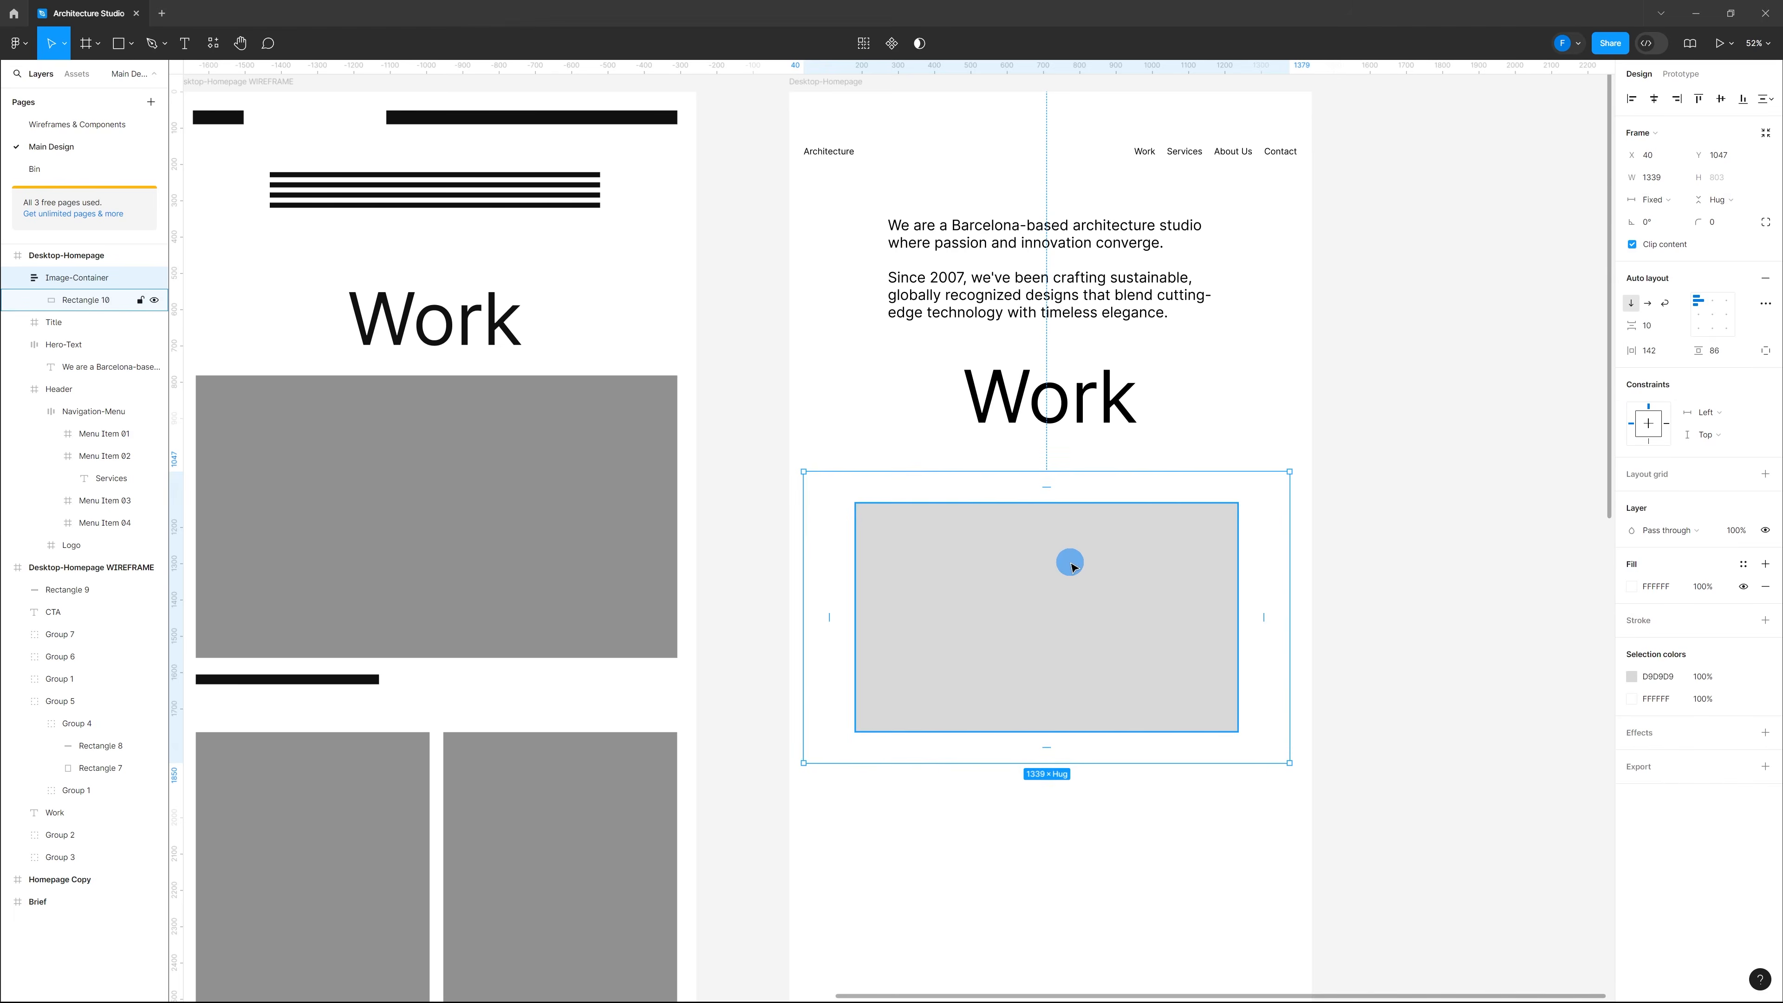
Step: Set the grey rectangle's vertical resizing to Fill container inside Image-Container
click(1072, 566)
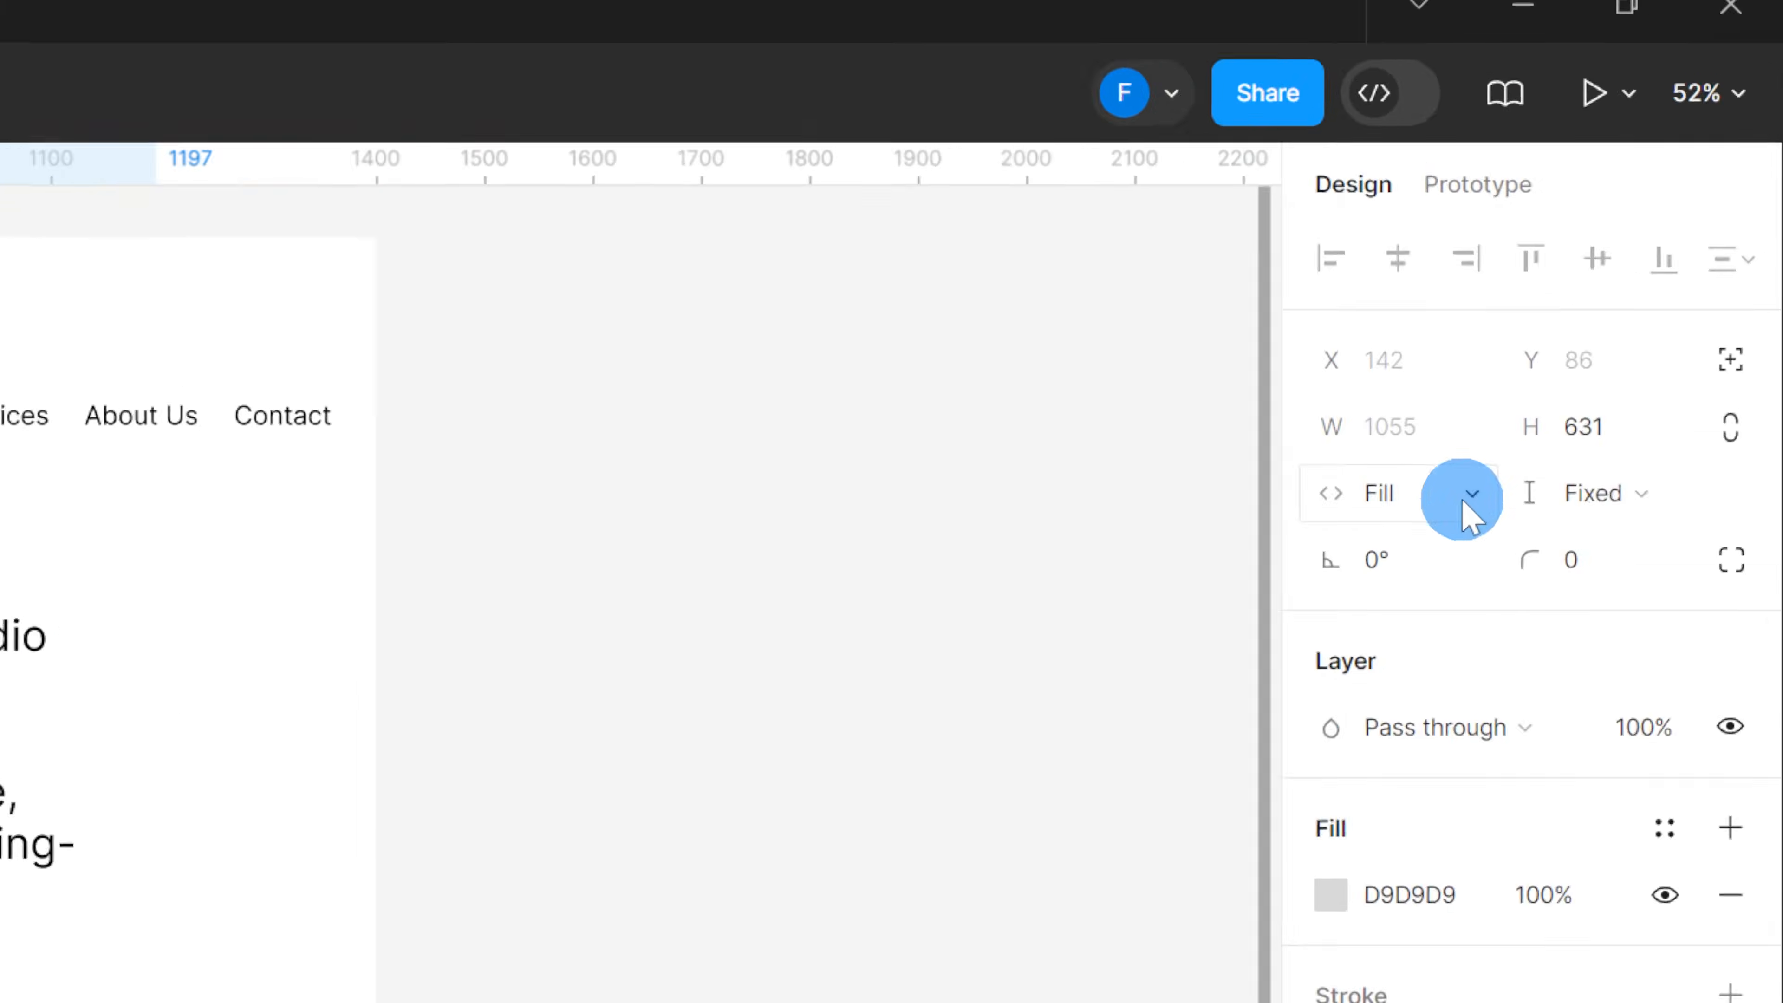
click(1630, 507)
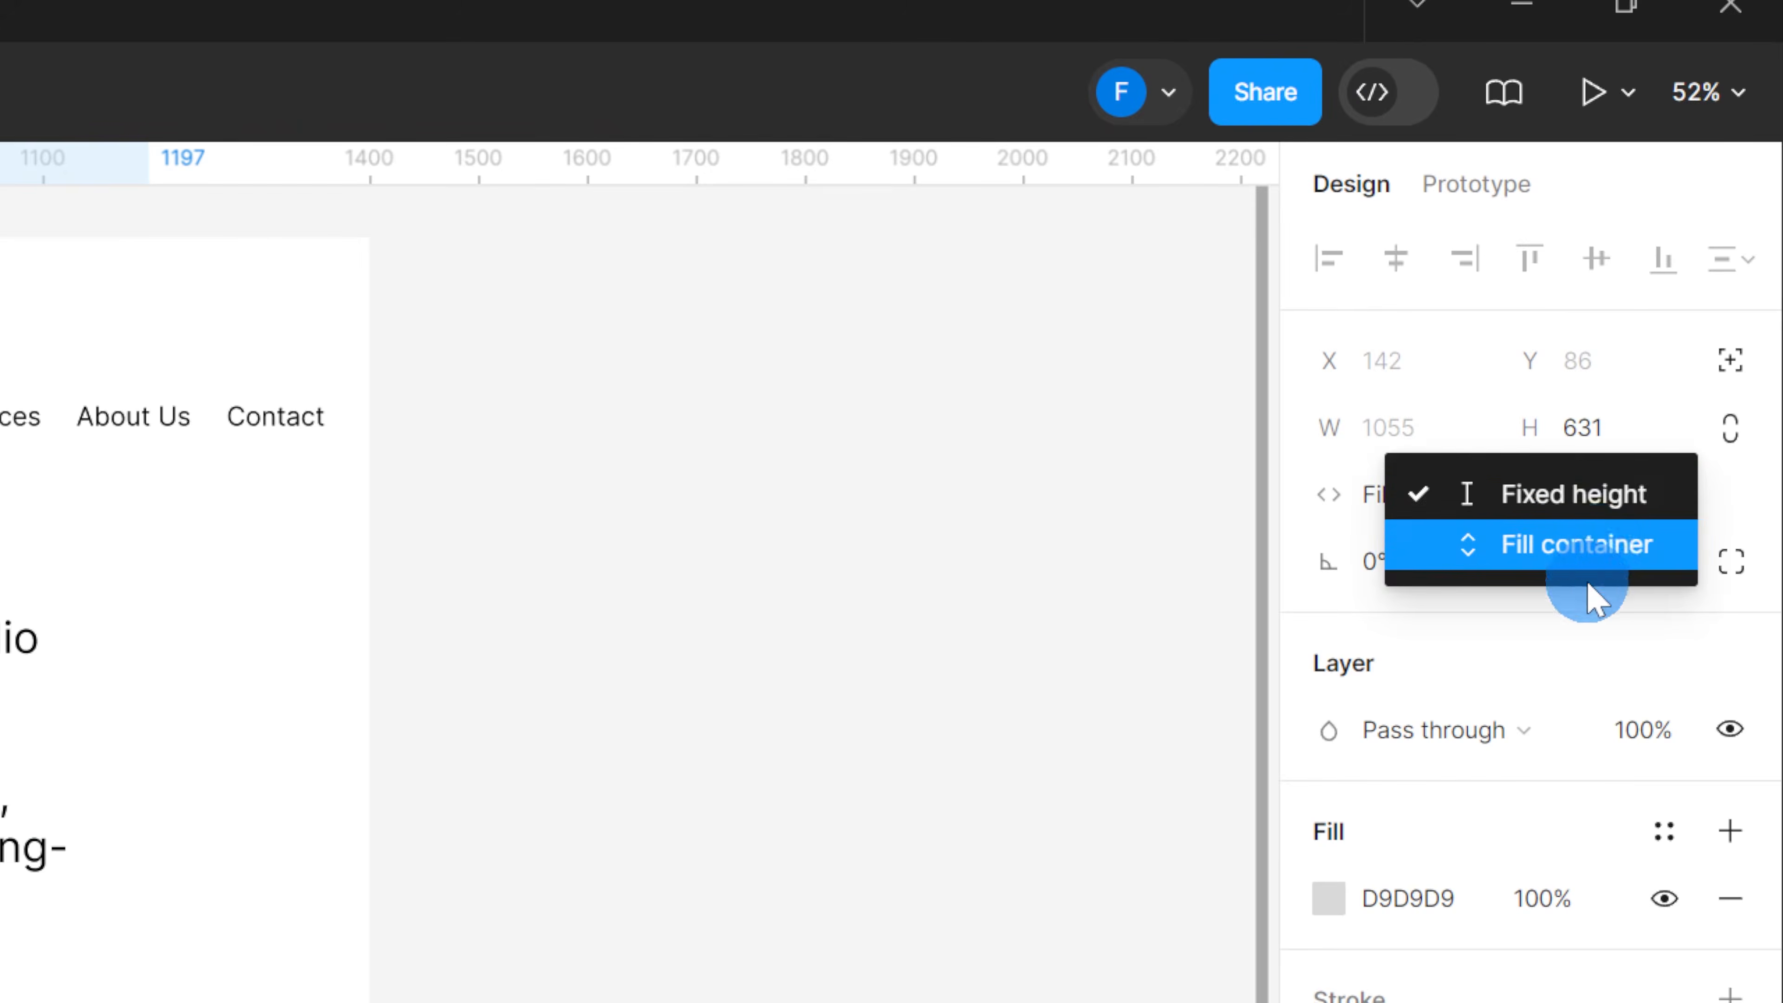
click(1606, 547)
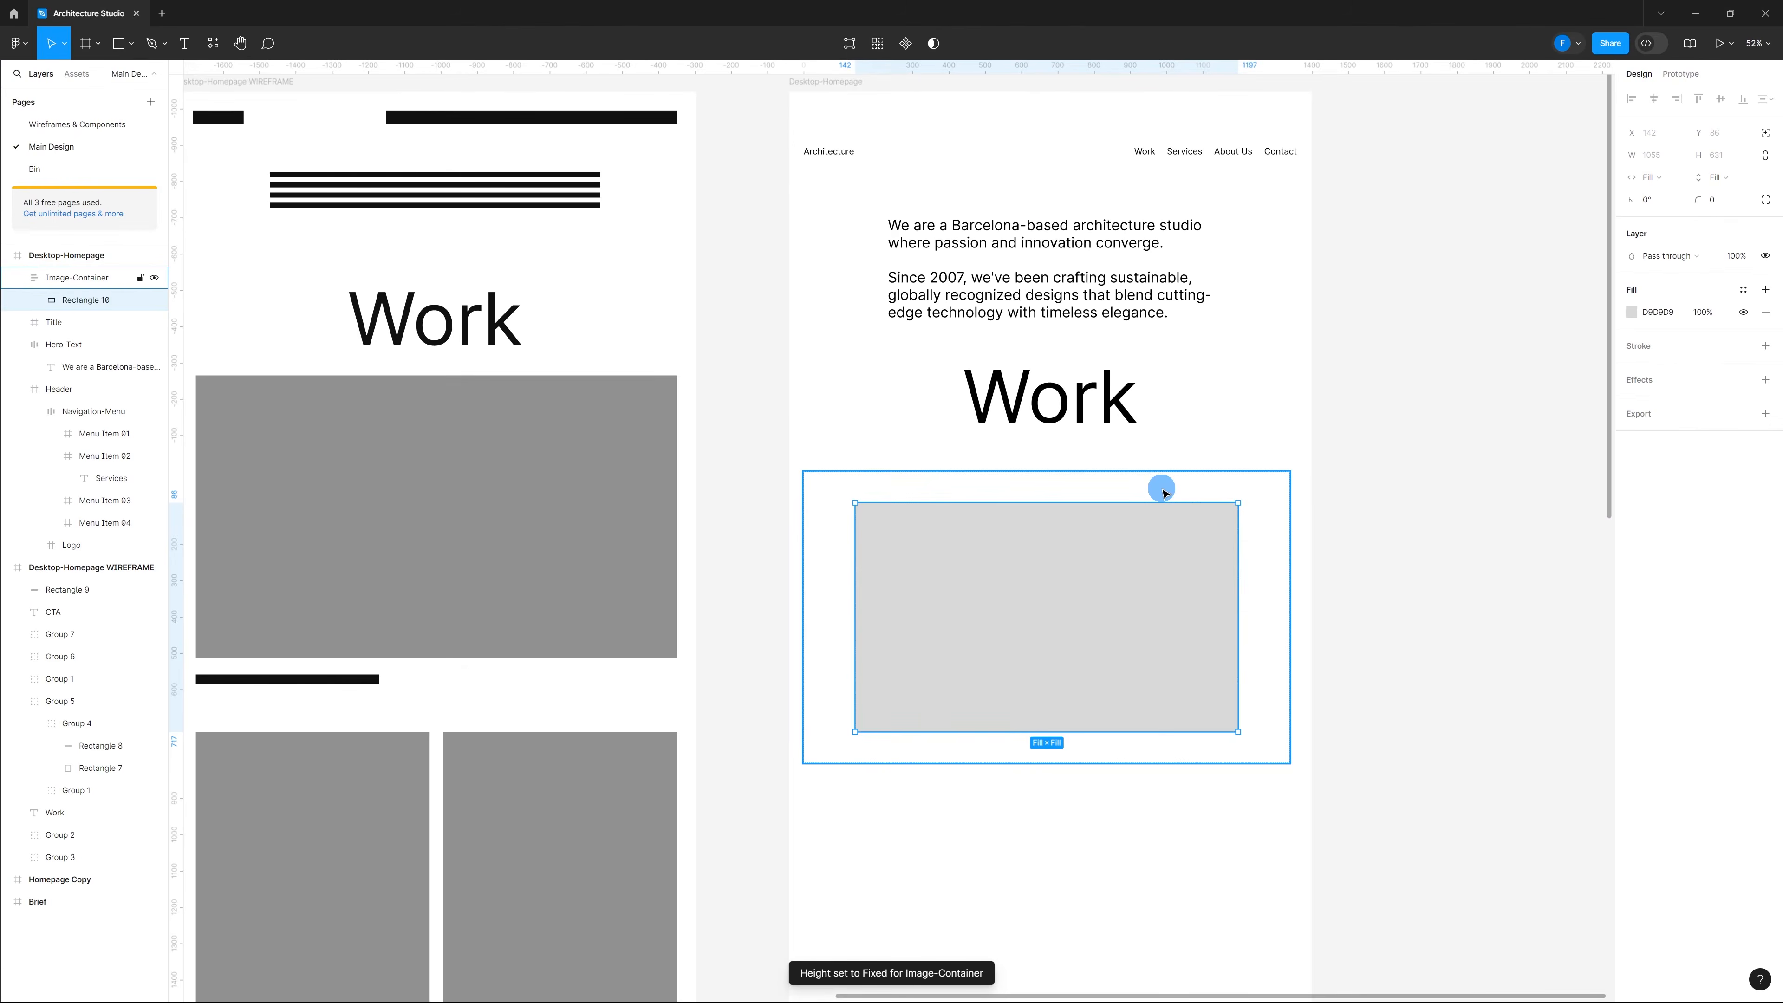
Step: Set Image-Container's horizontal and vertical auto layout padding to 0 so the rectangle fills the frame
click(1163, 492)
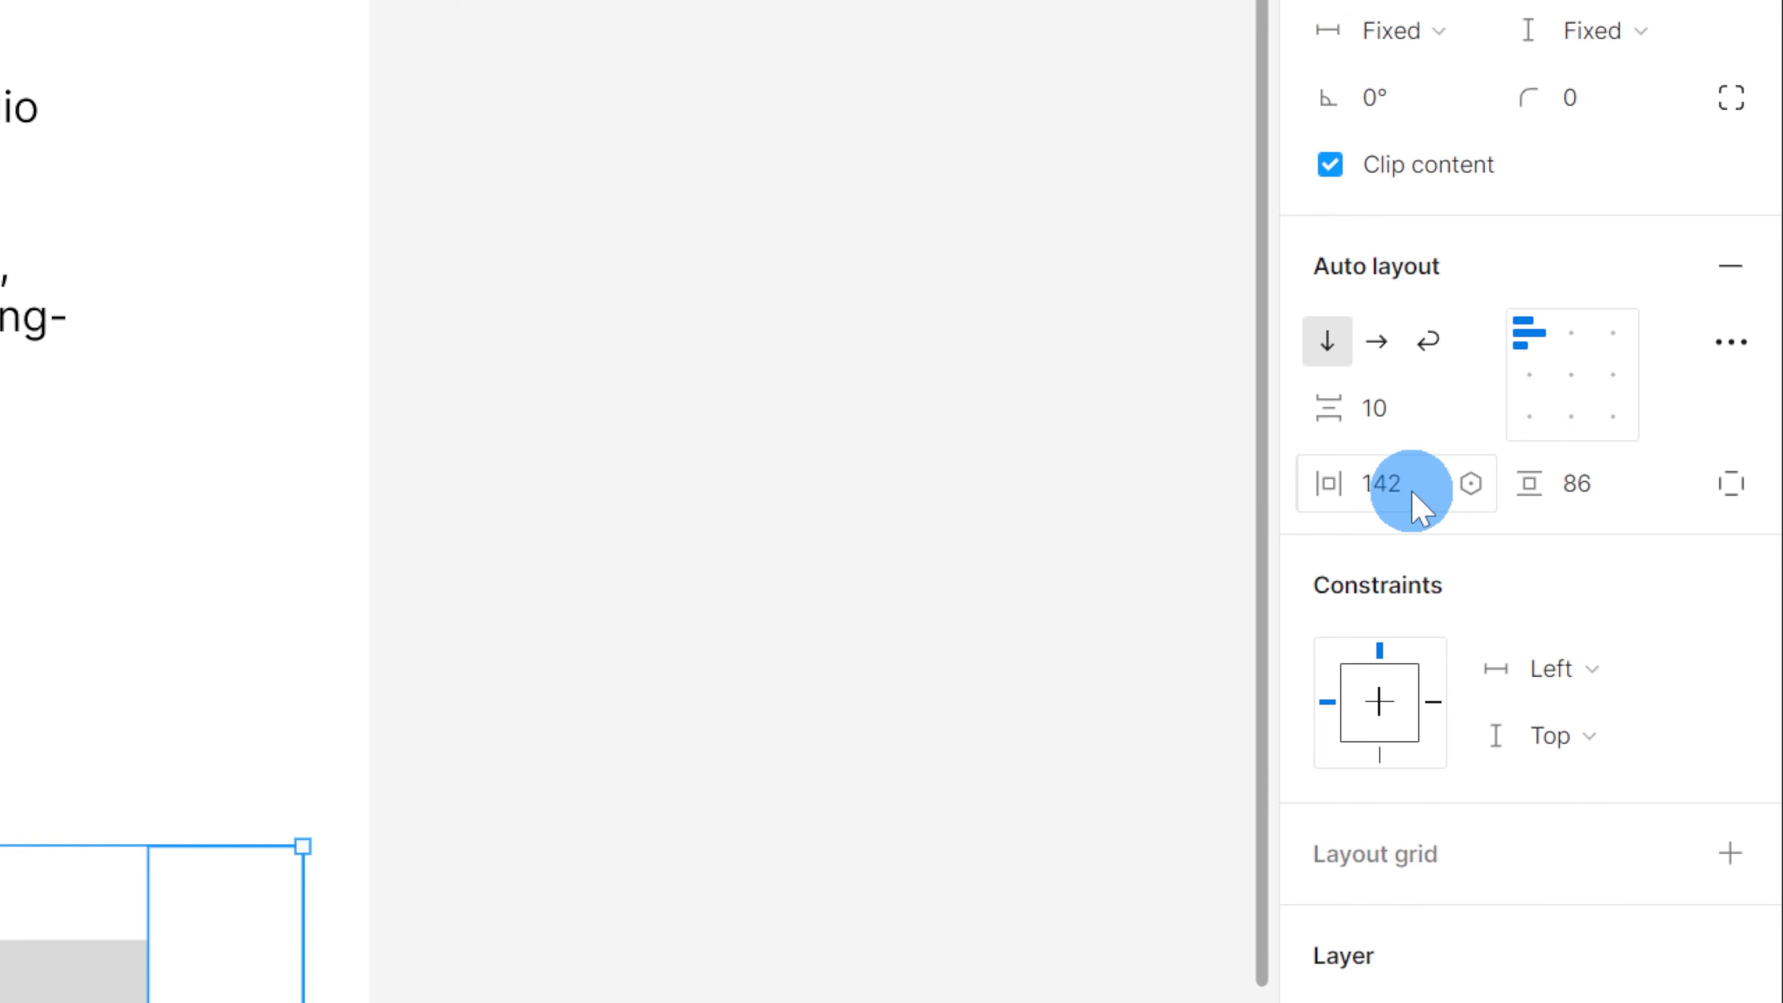
click(1418, 504)
text(0)
click(1583, 486)
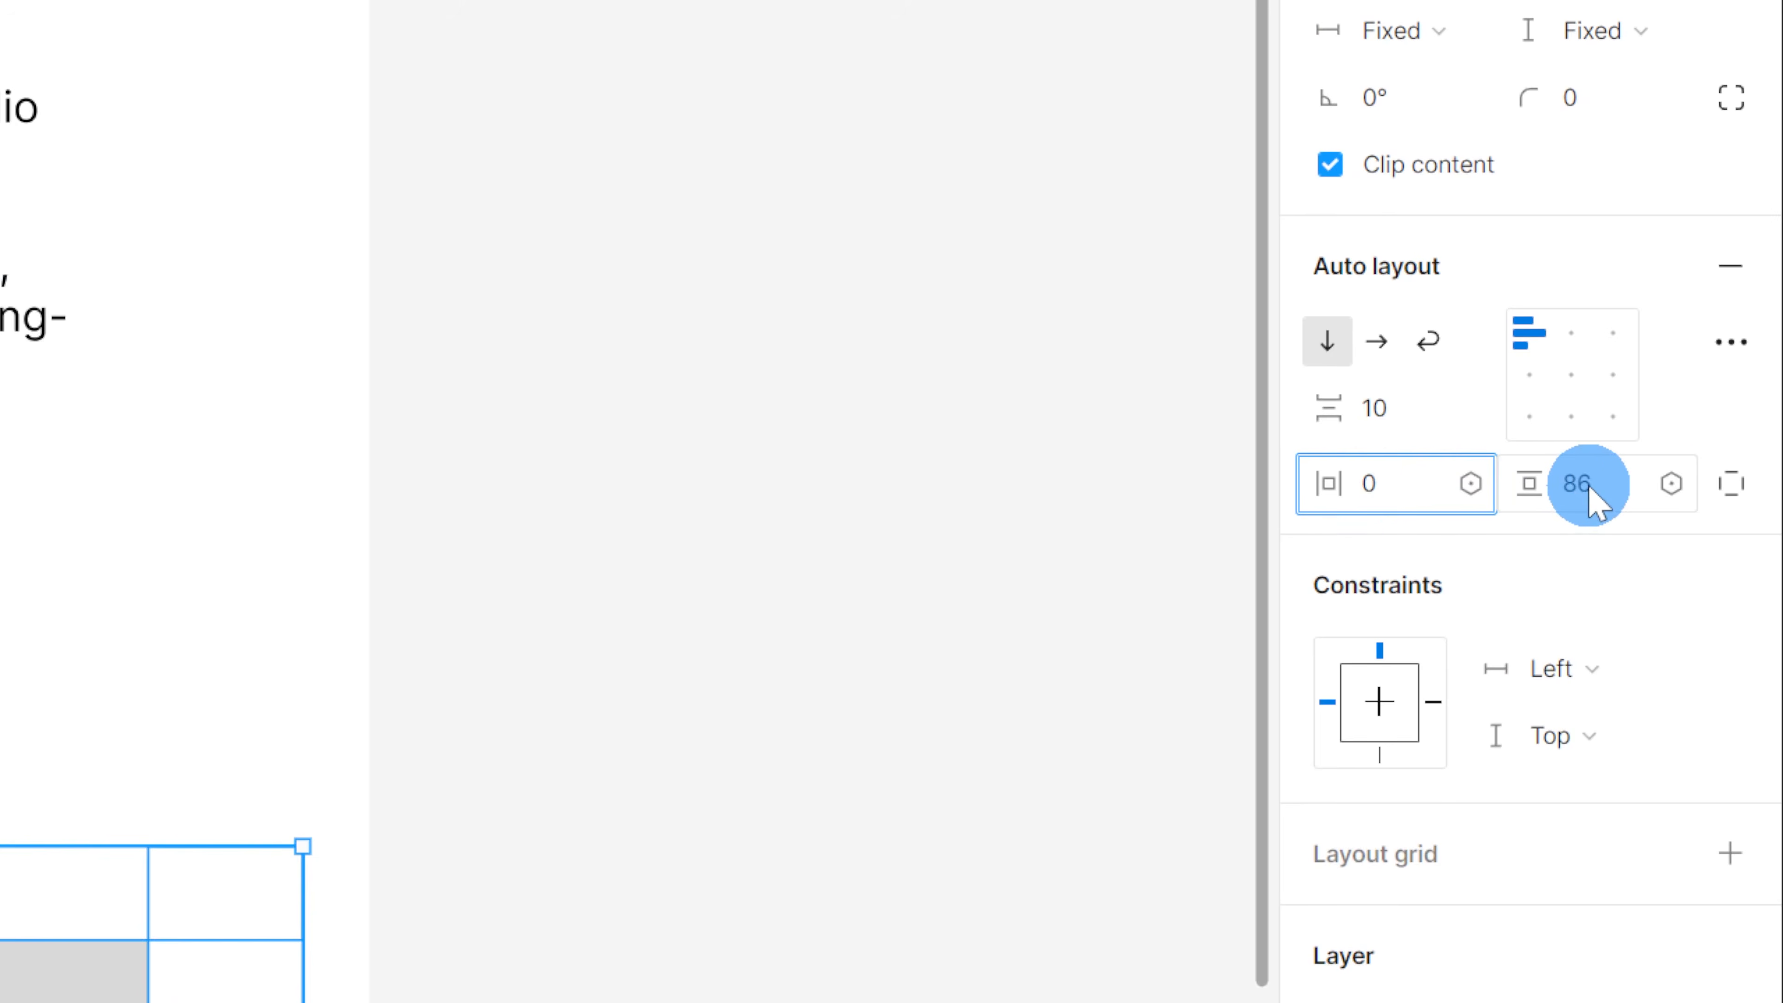
text(0)
click(957, 711)
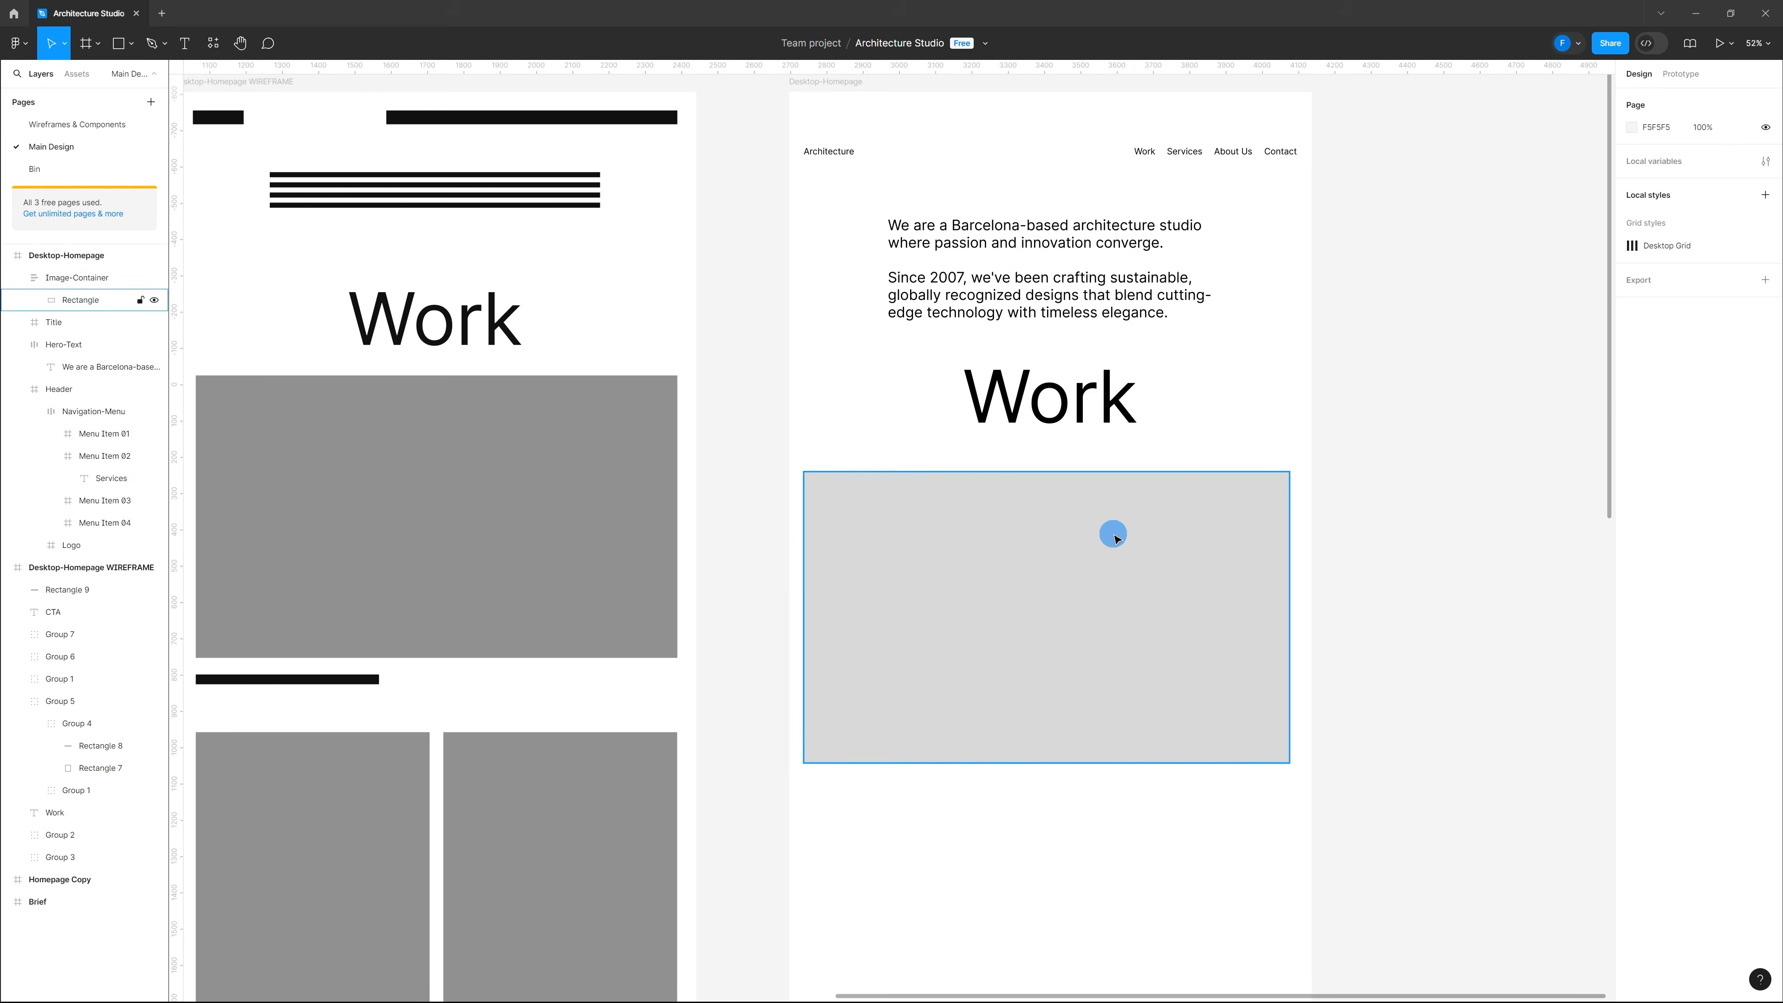
Step: Replace the rectangle's solid fill with an image fill using project_1 from the Homepage Images folder
click(1115, 538)
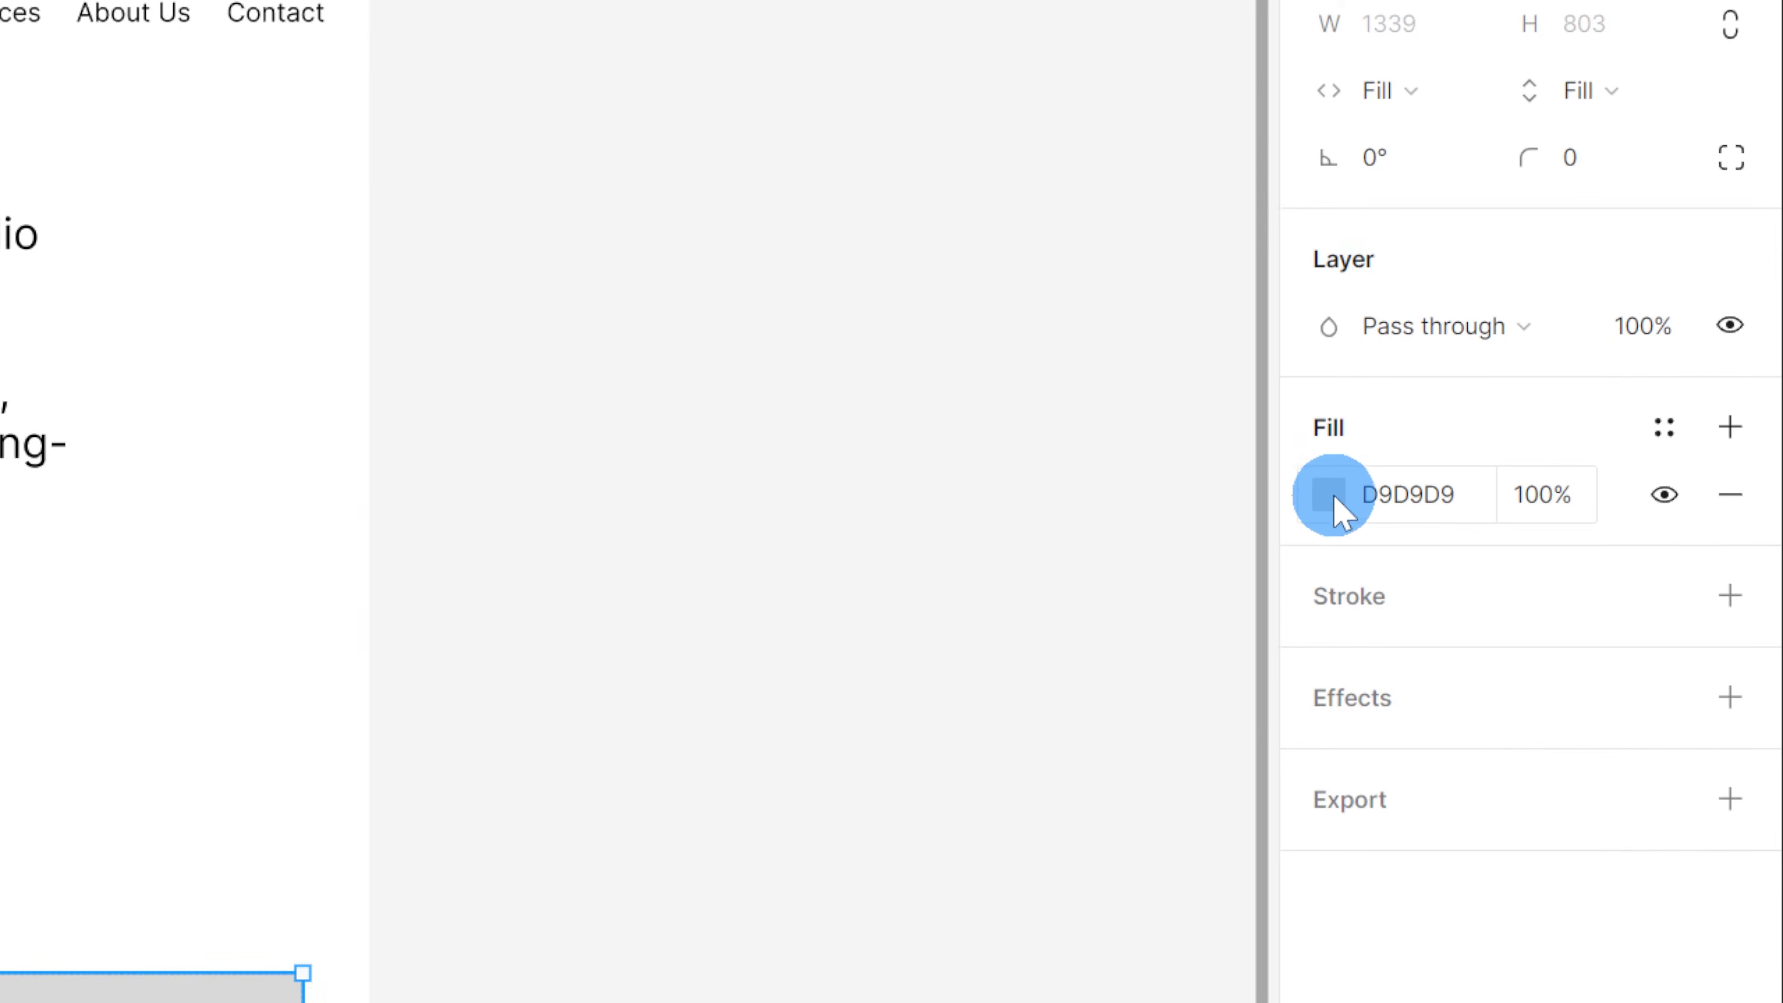
click(1330, 497)
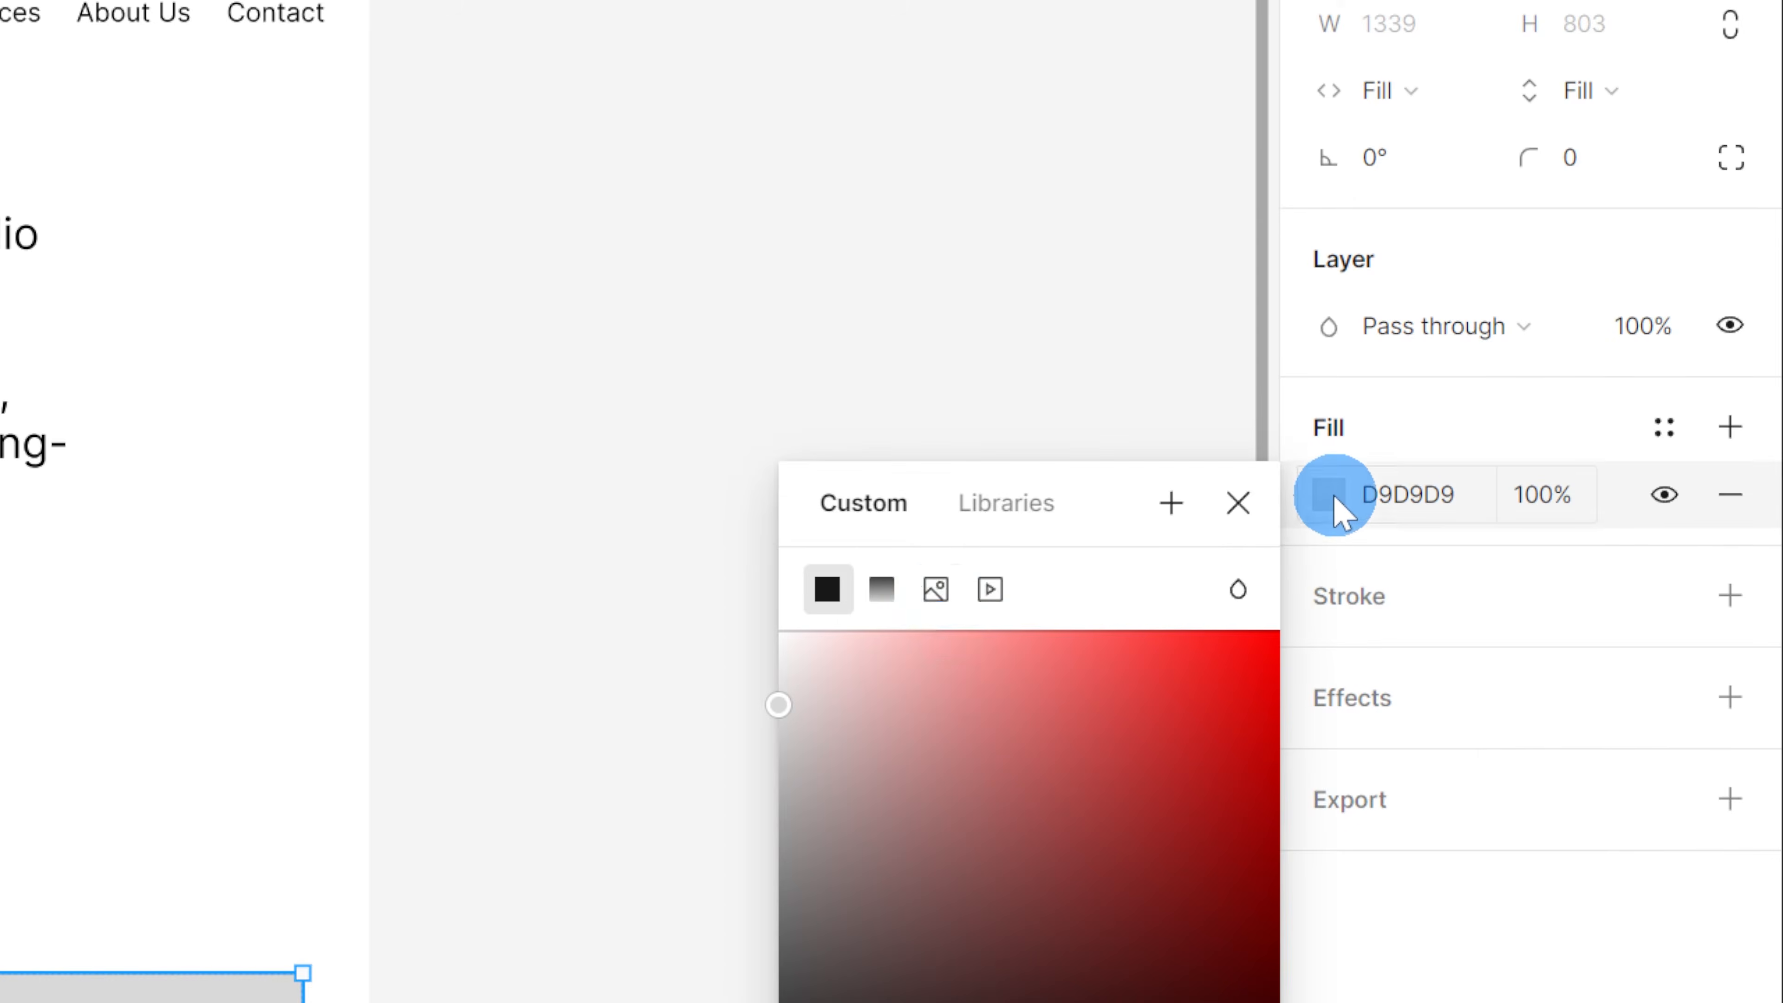
click(935, 592)
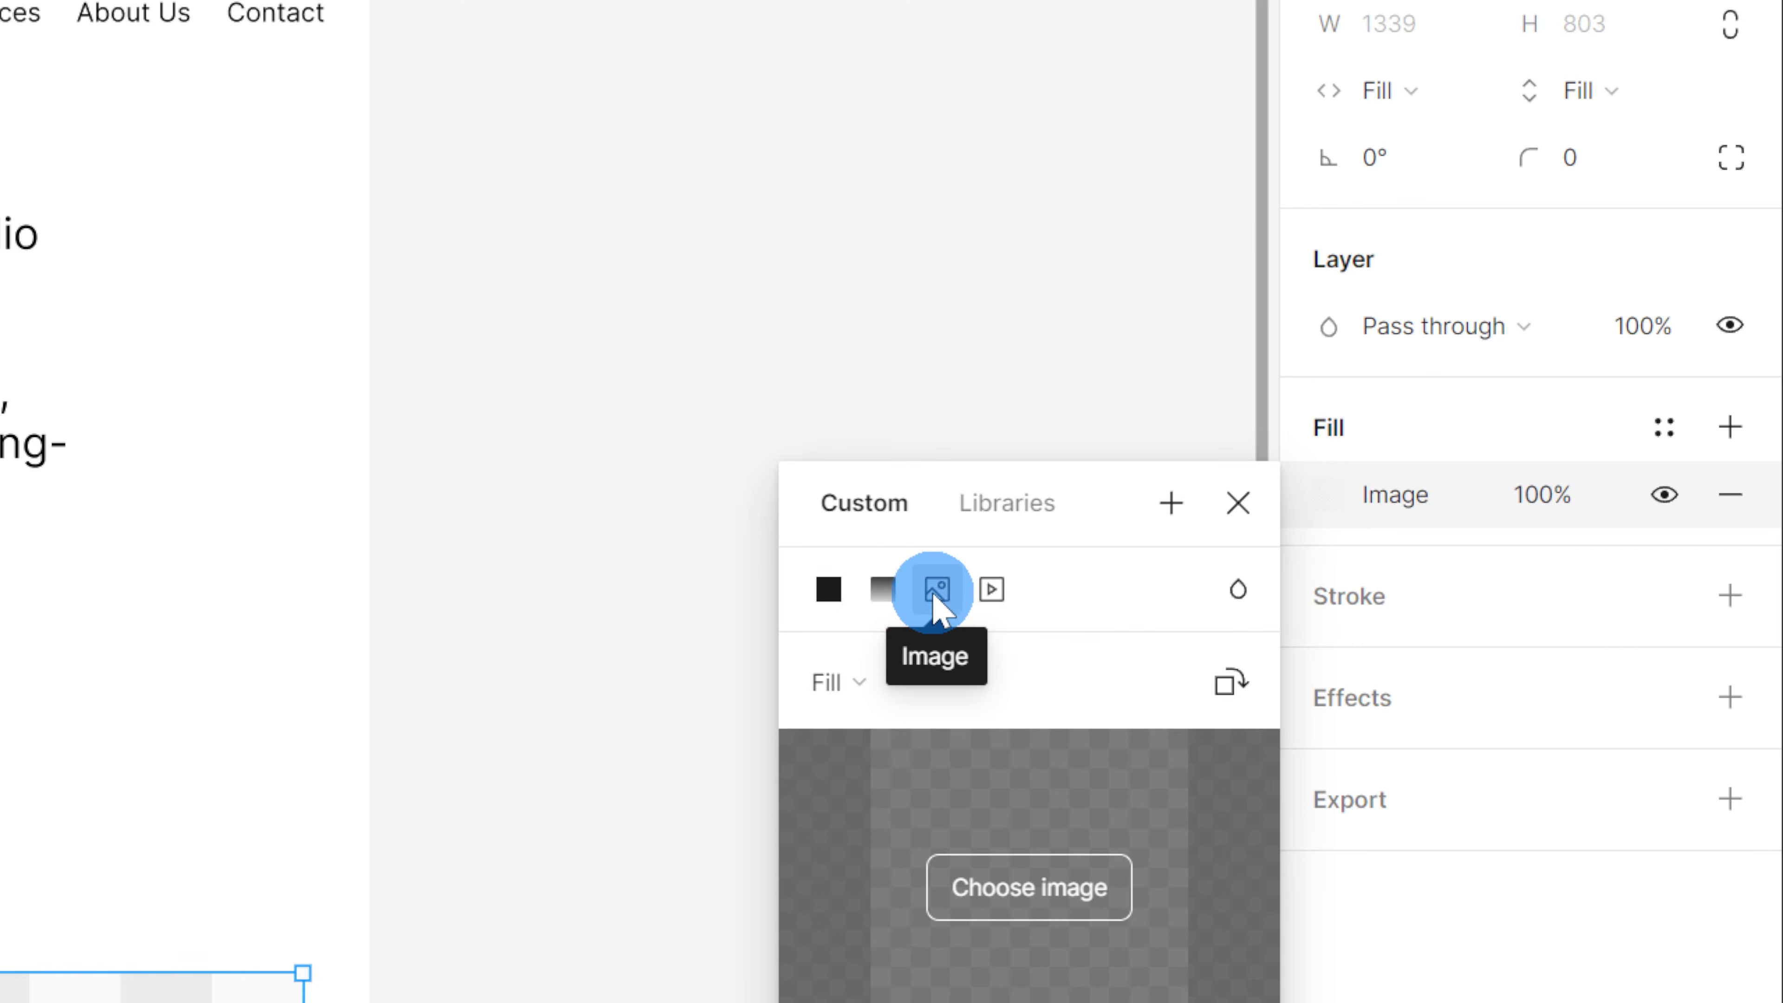
click(1023, 913)
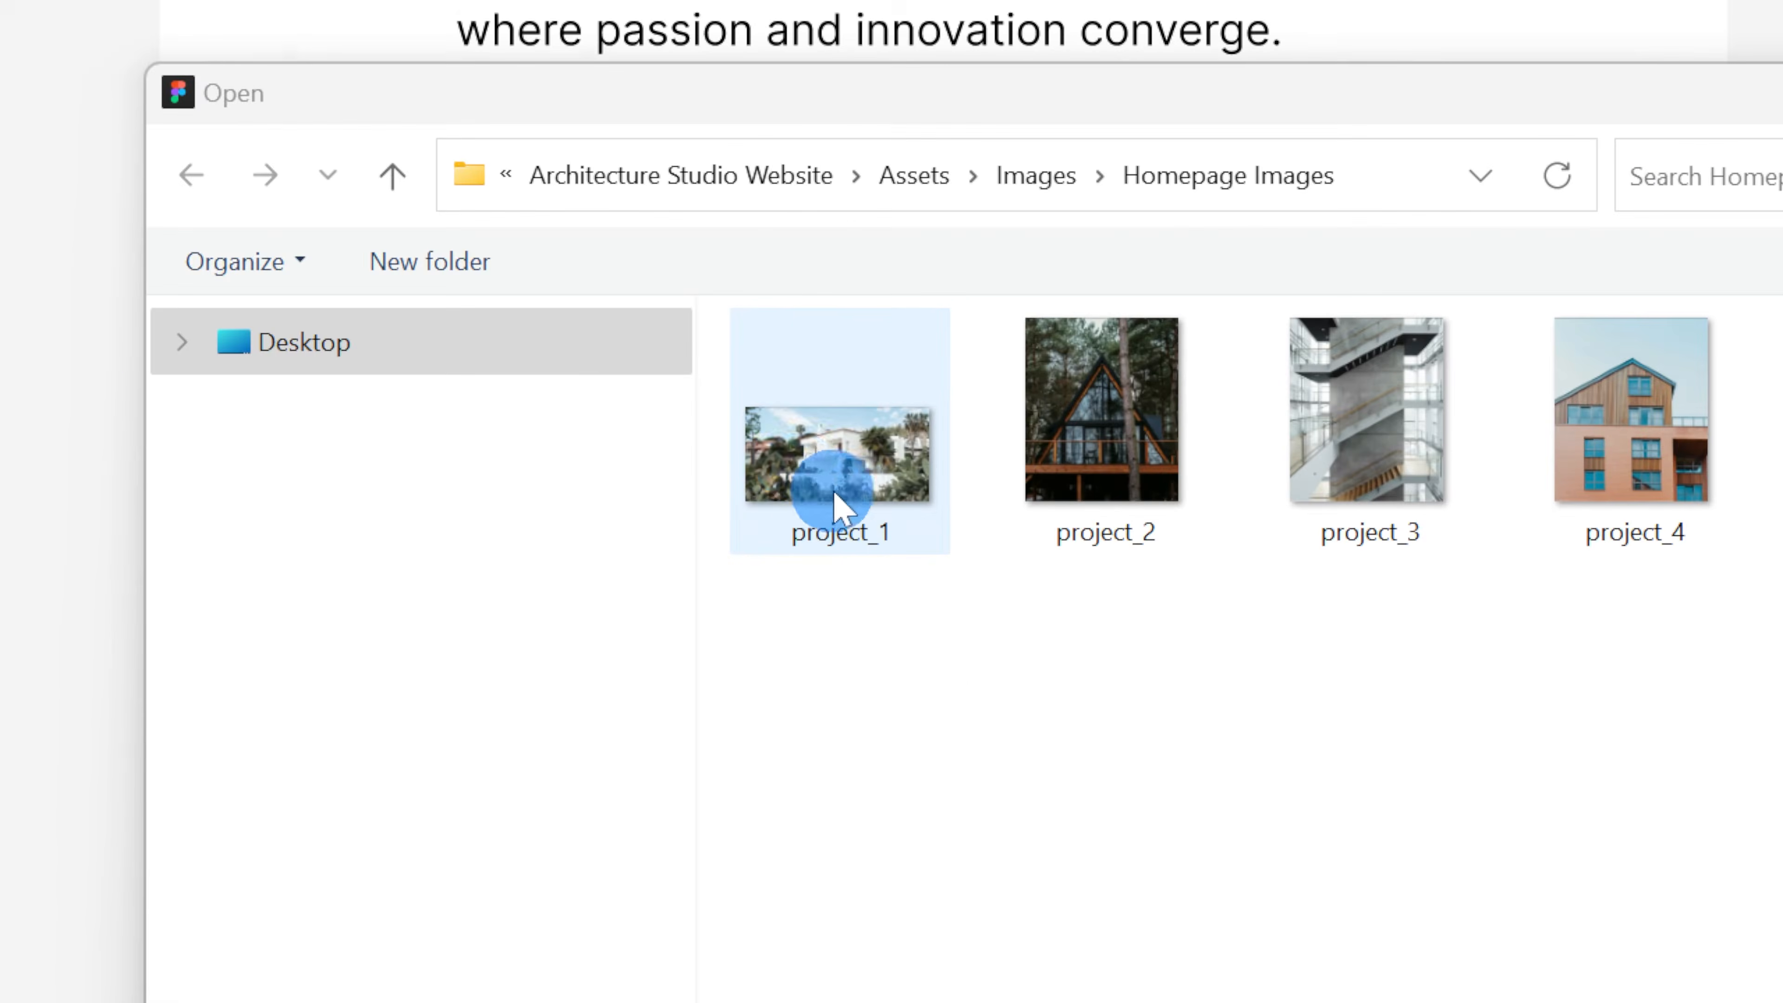
double_click(837, 495)
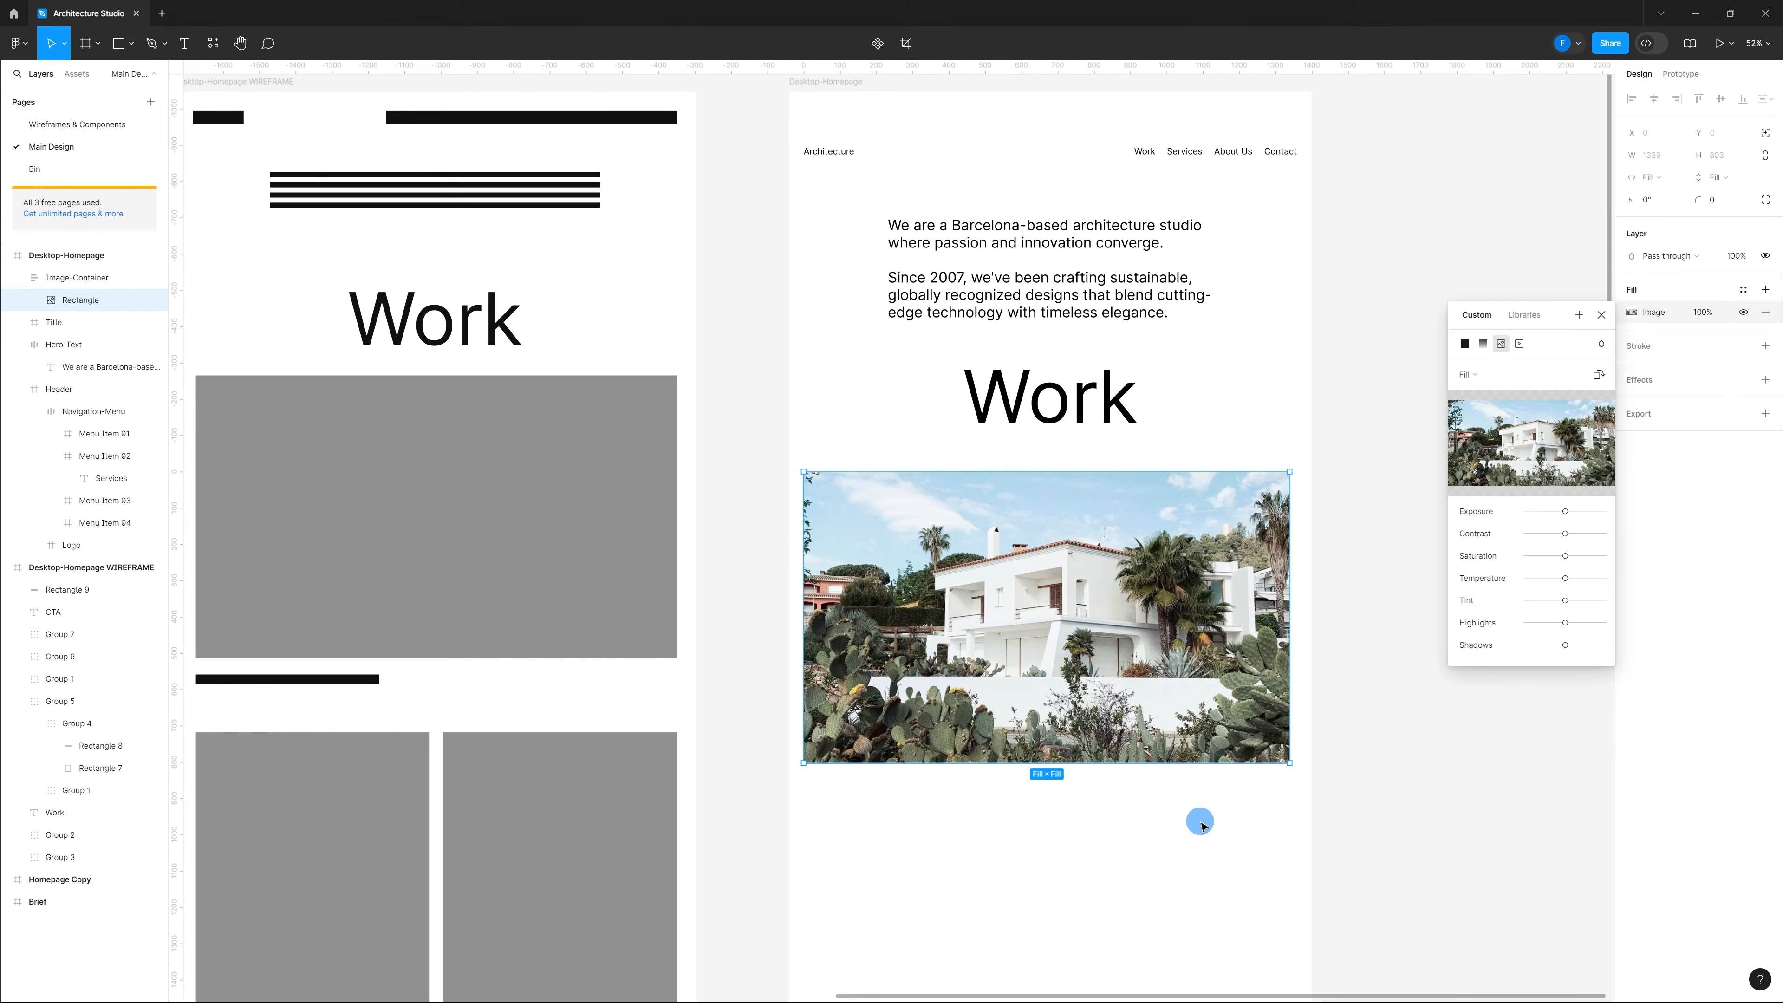
Step: Show the layout grids and move the Image-Container frame up to Y 1024, closer to the Work title
key(shift+Return)
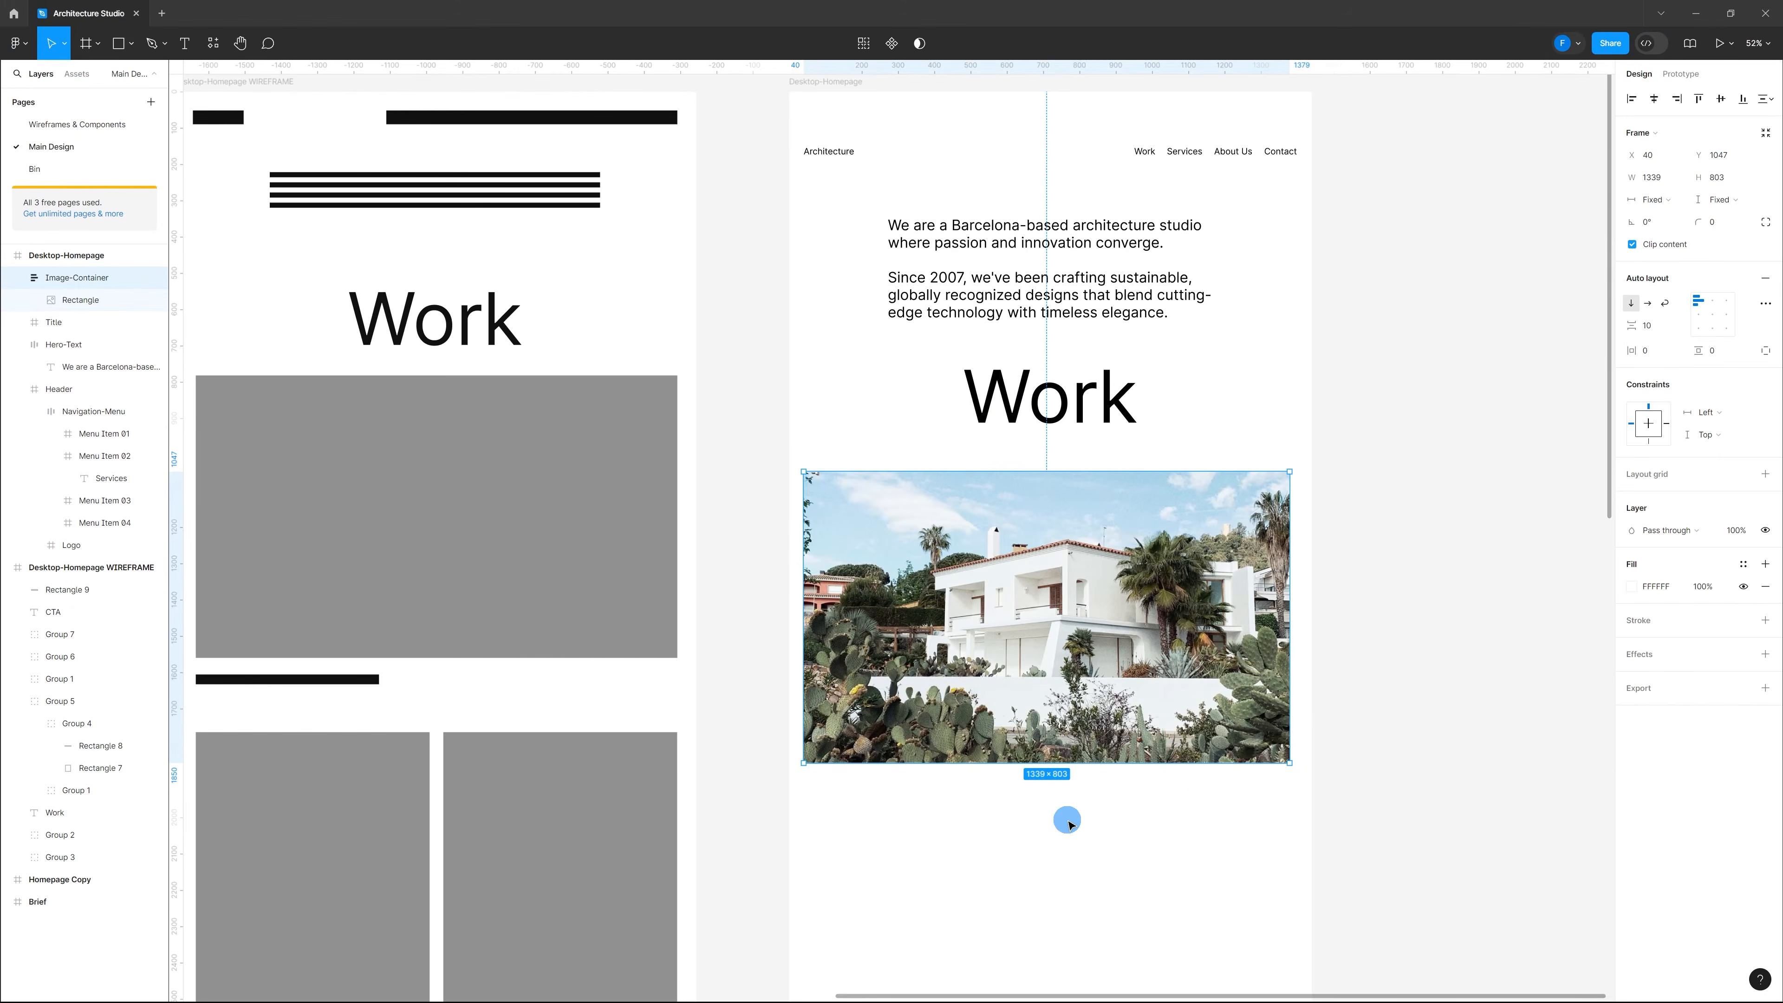
click(1068, 820)
key(ctrl+shift+4)
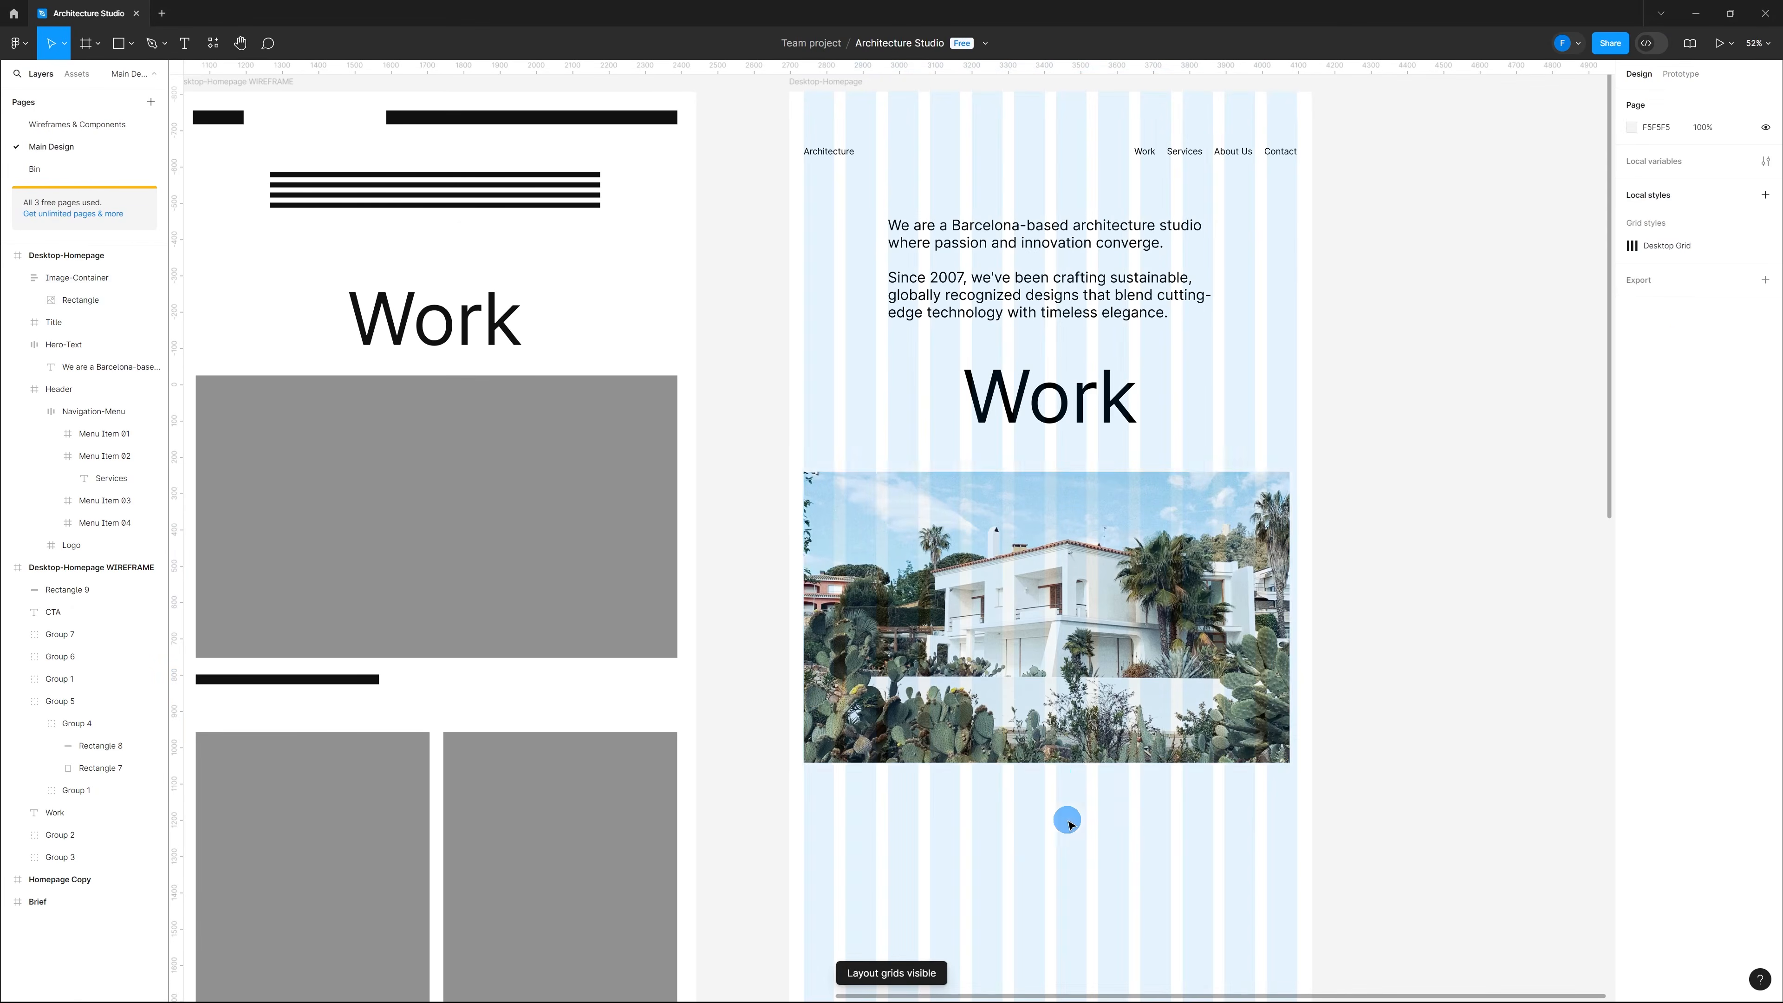
scroll(1027, 524, up, 4)
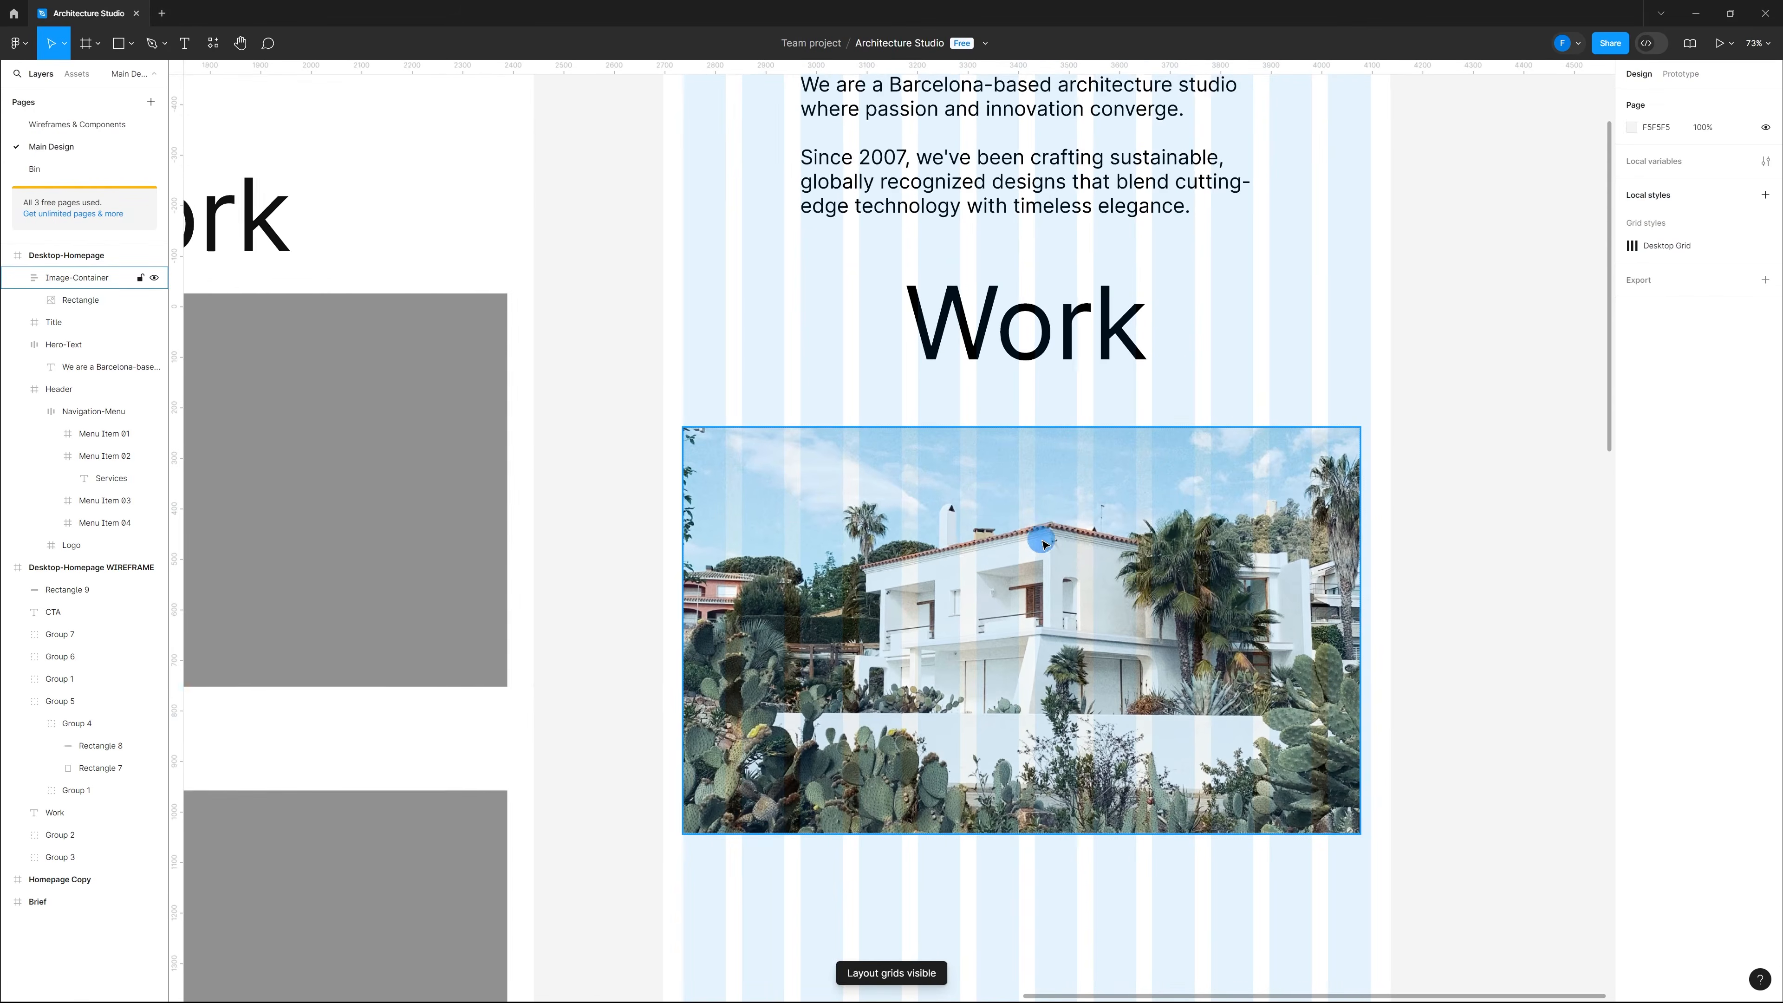
drag(993, 525, 993, 514)
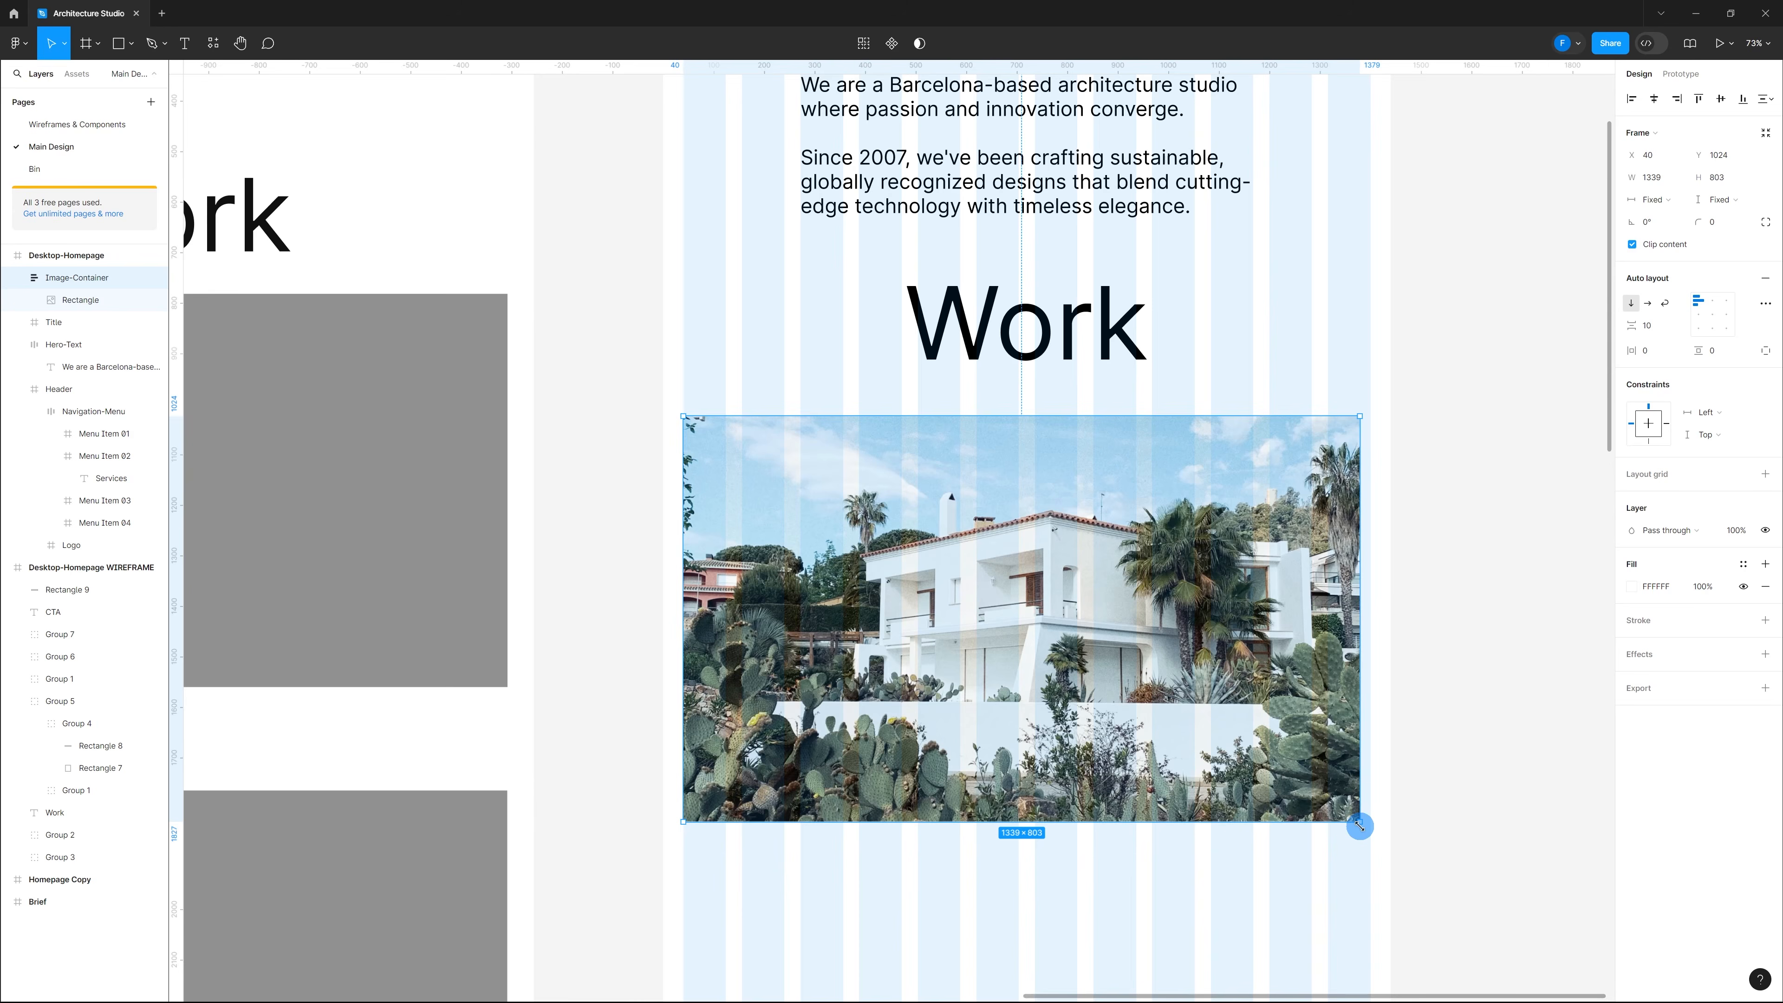
Step: Resize Image-Container proportionally to 1360 × 816 to match the grid's outer columns, check its corners, and hide the layout grids
drag(1360, 827, 1360, 827)
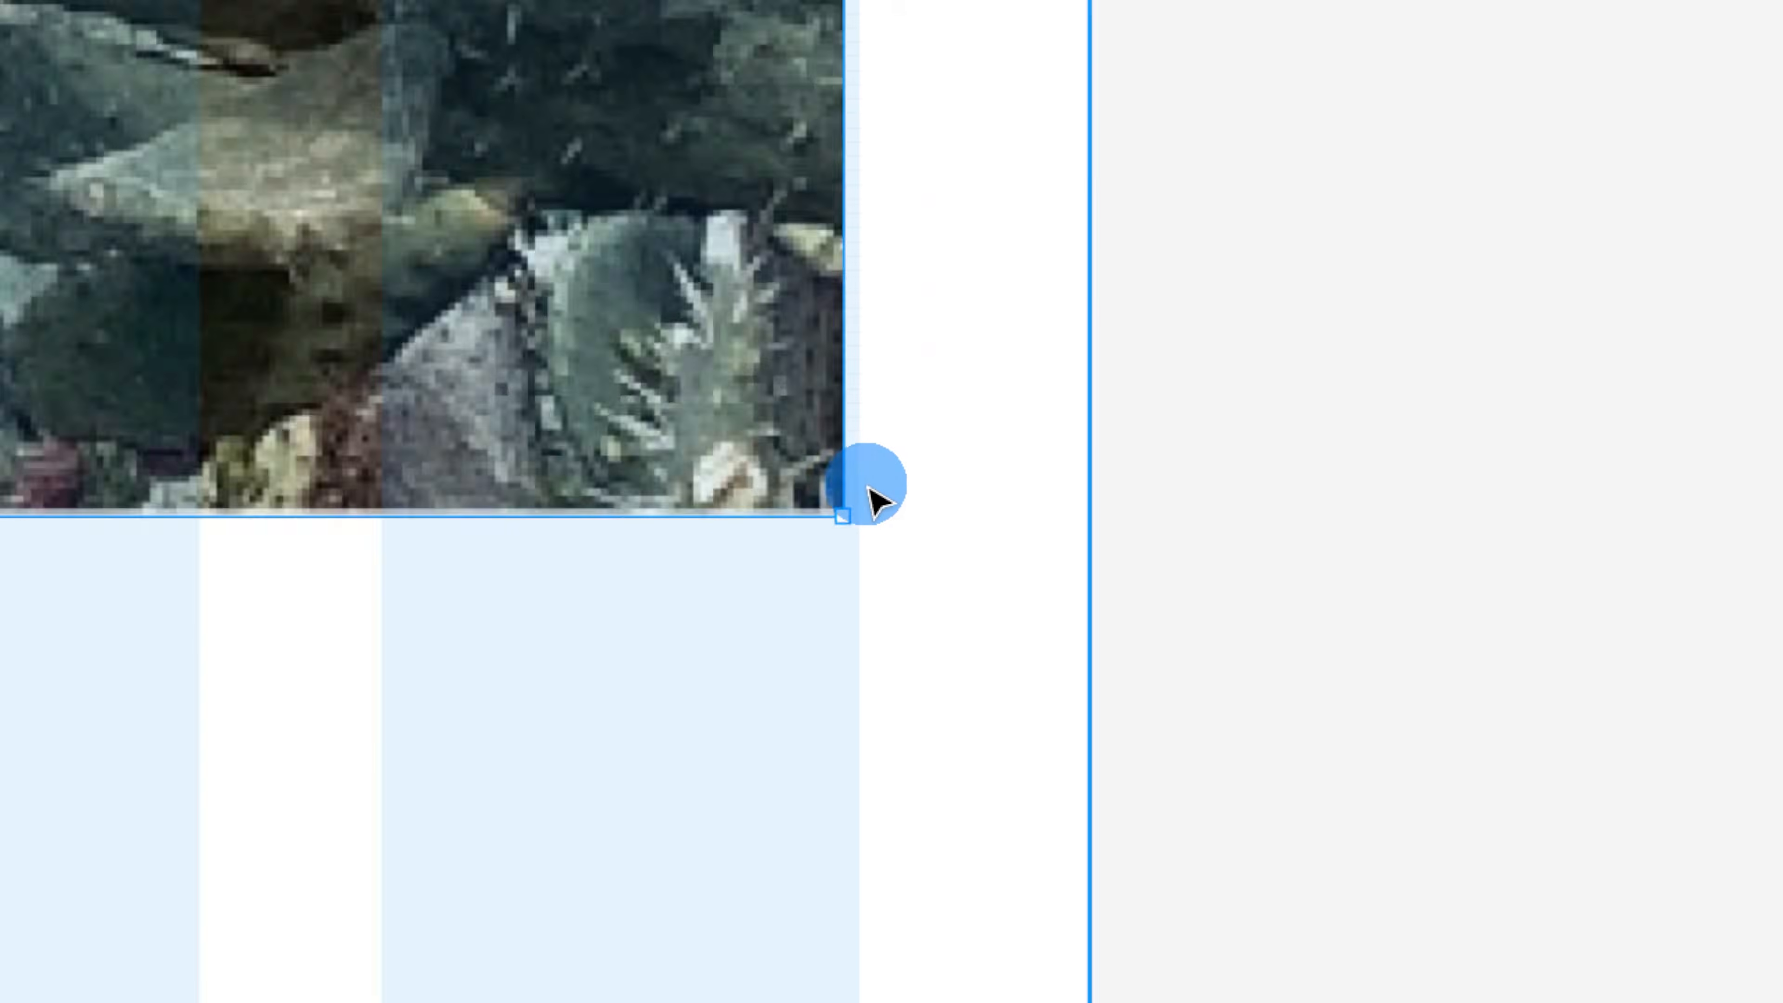
scroll(868, 487, up, 5)
drag(809, 583, 828, 609)
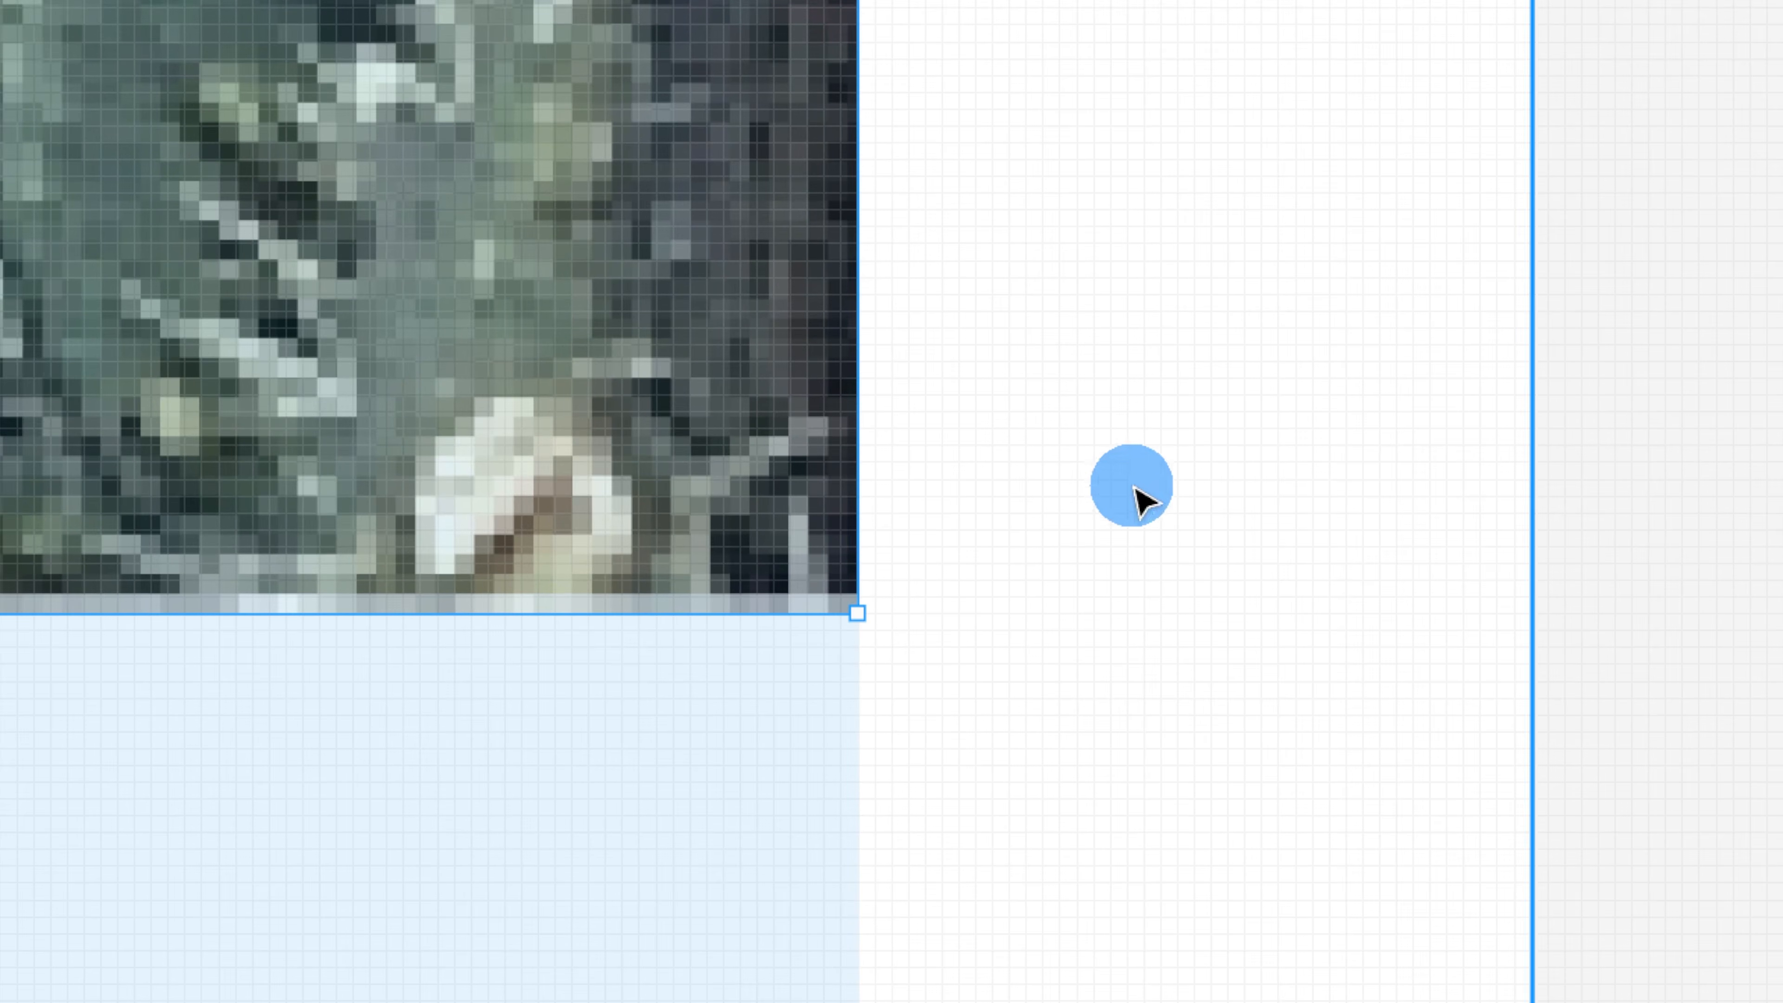
scroll(1134, 480, down, 3)
scroll(1134, 480, down, 10)
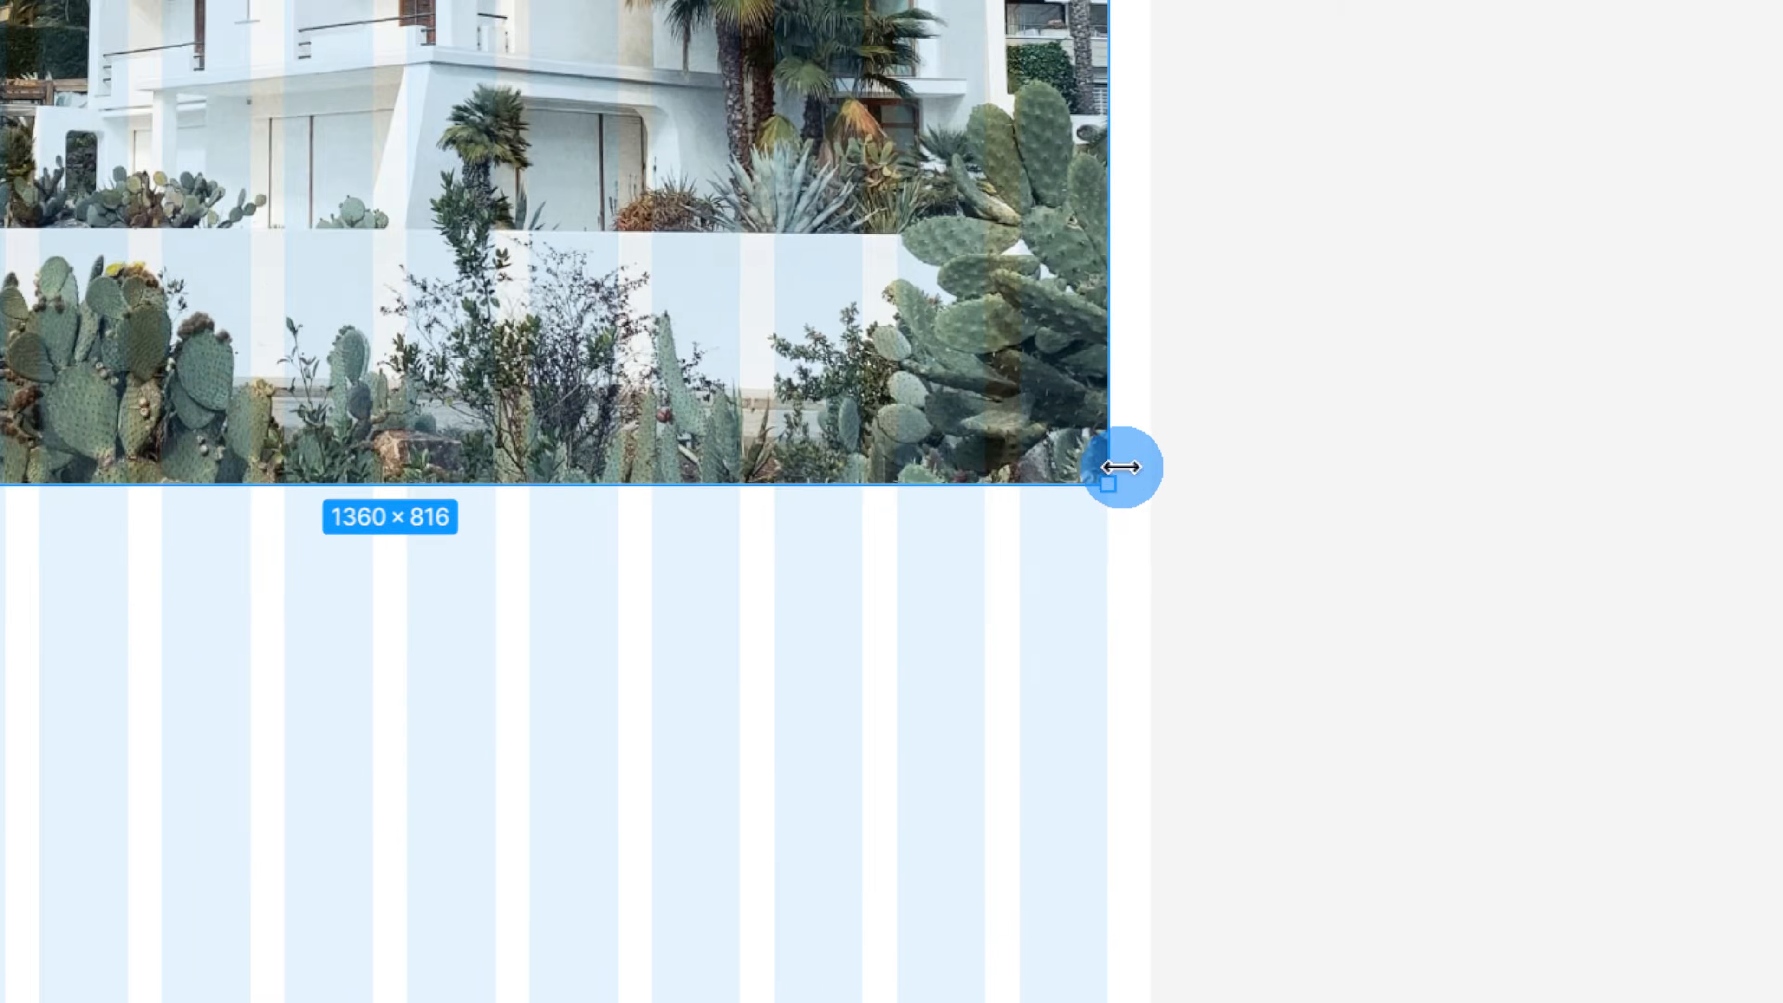
scroll(82, 4, up, 8)
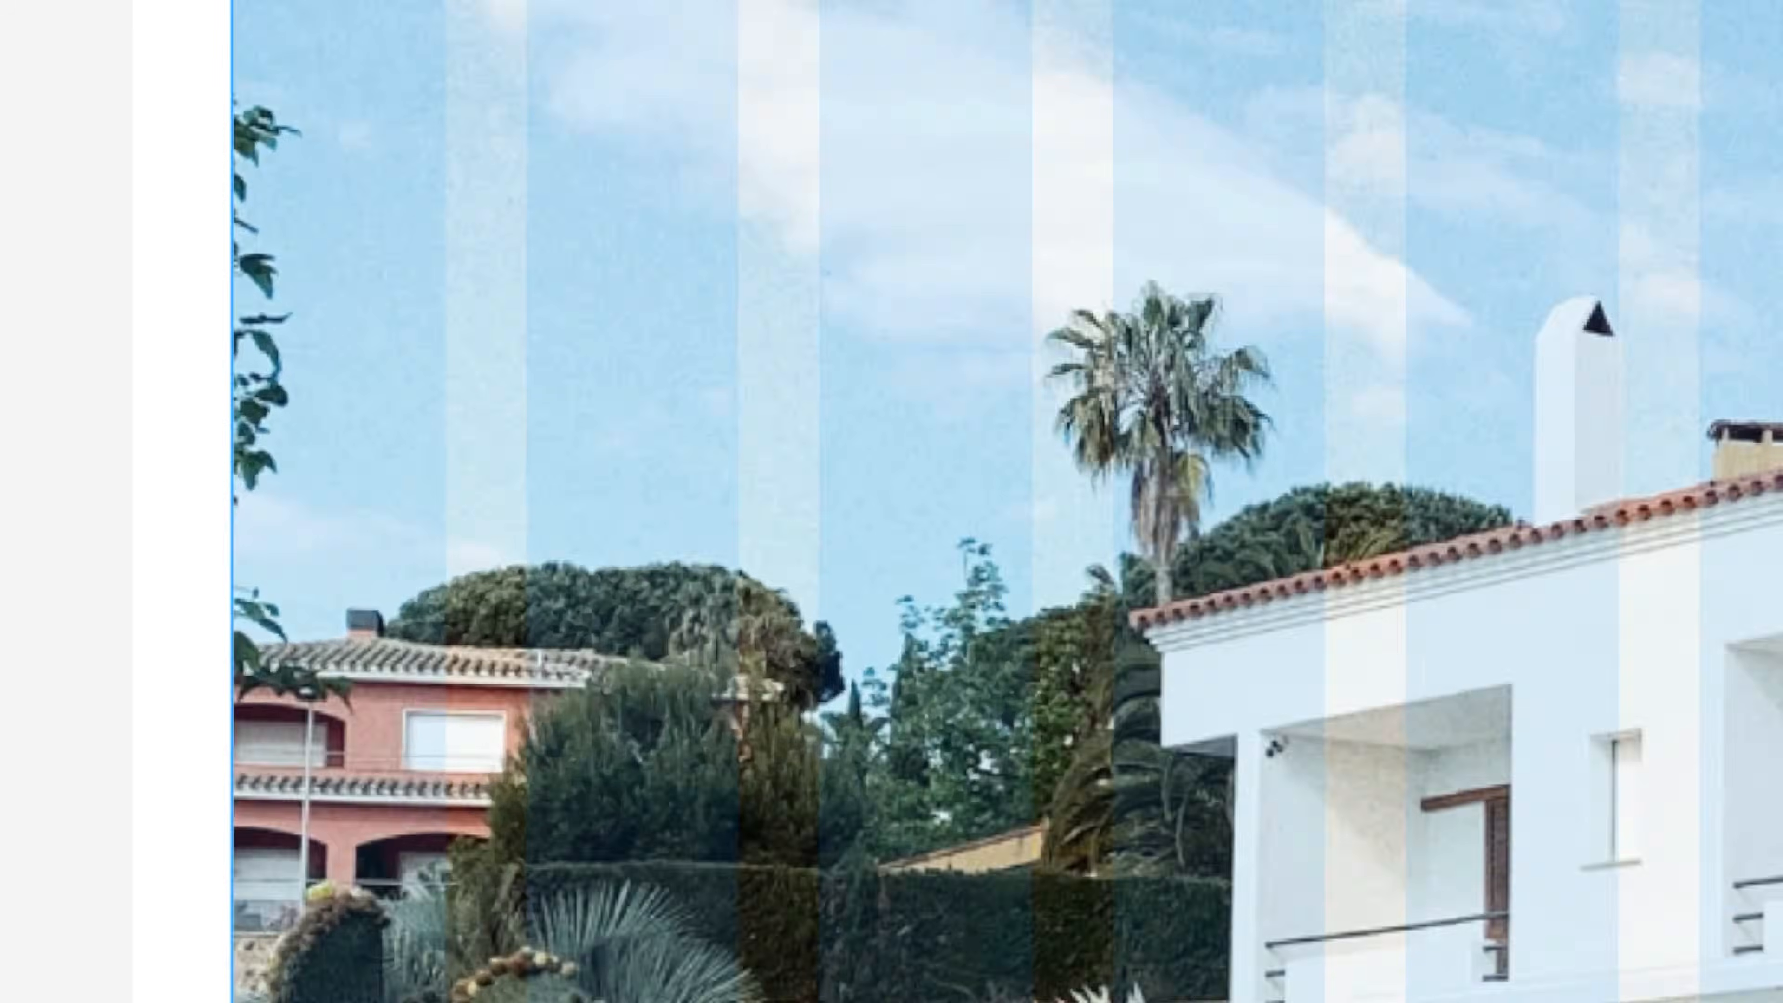
scroll(219, 367, up, 5)
scroll(318, 510, up, 8)
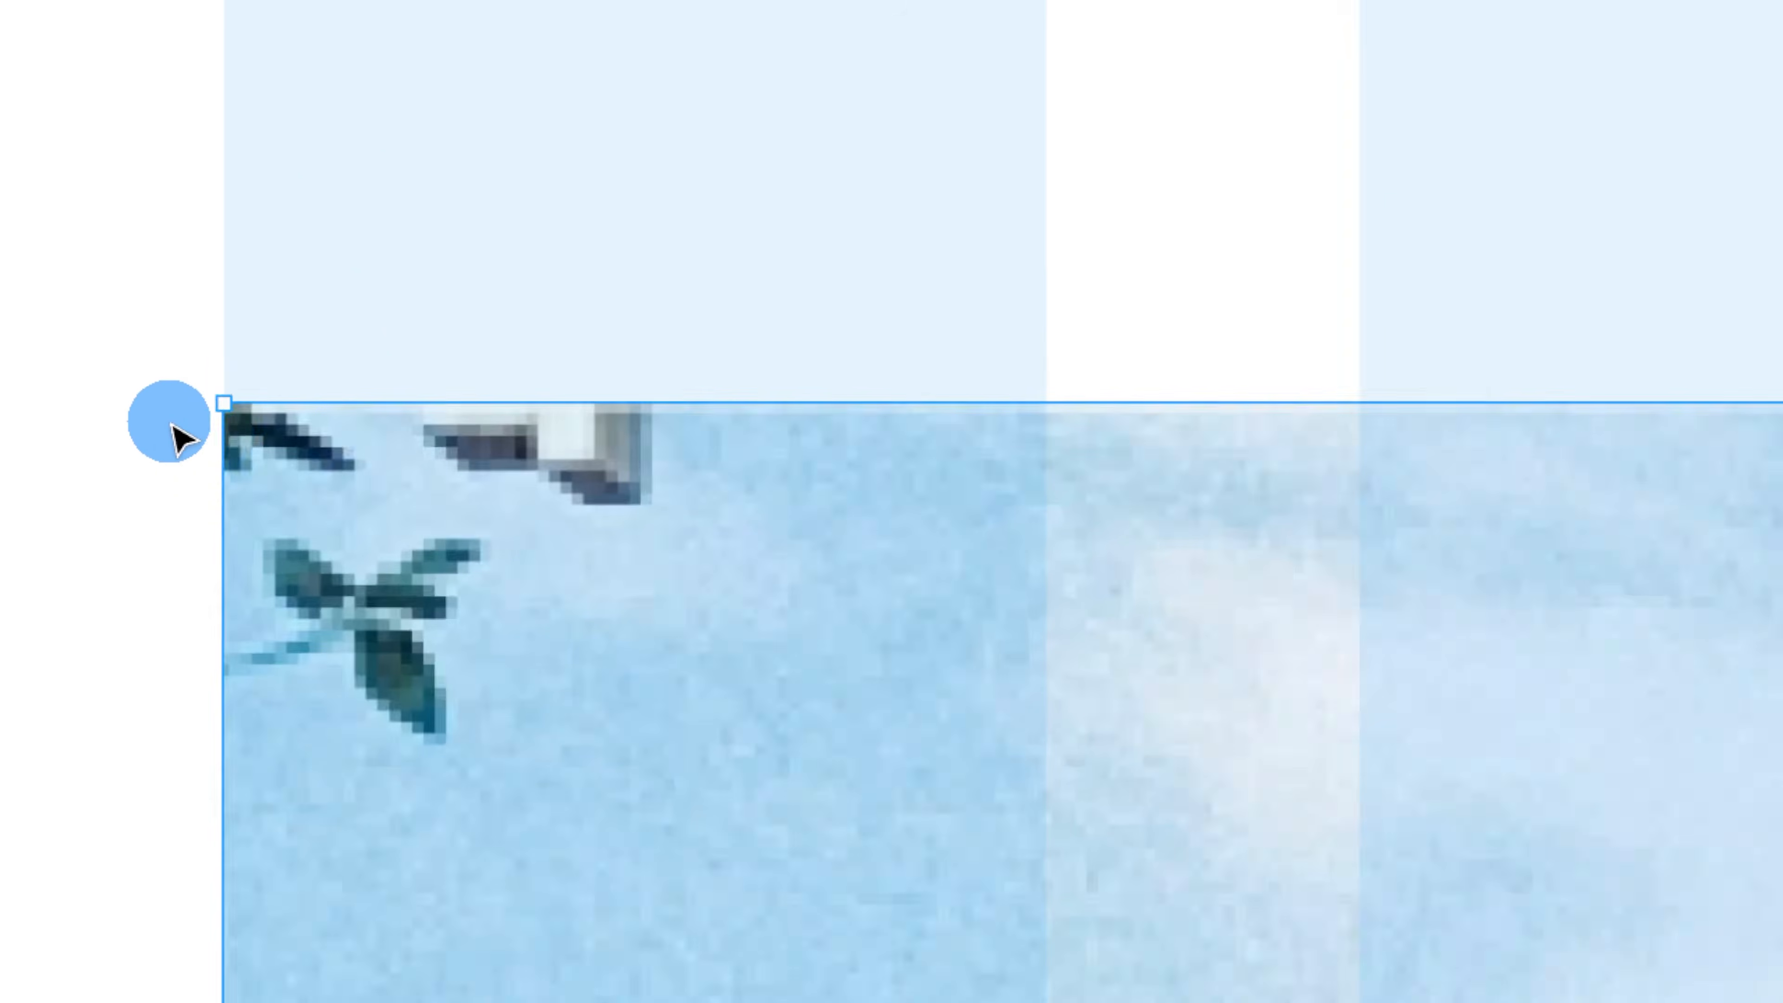
scroll(172, 437, down, 10)
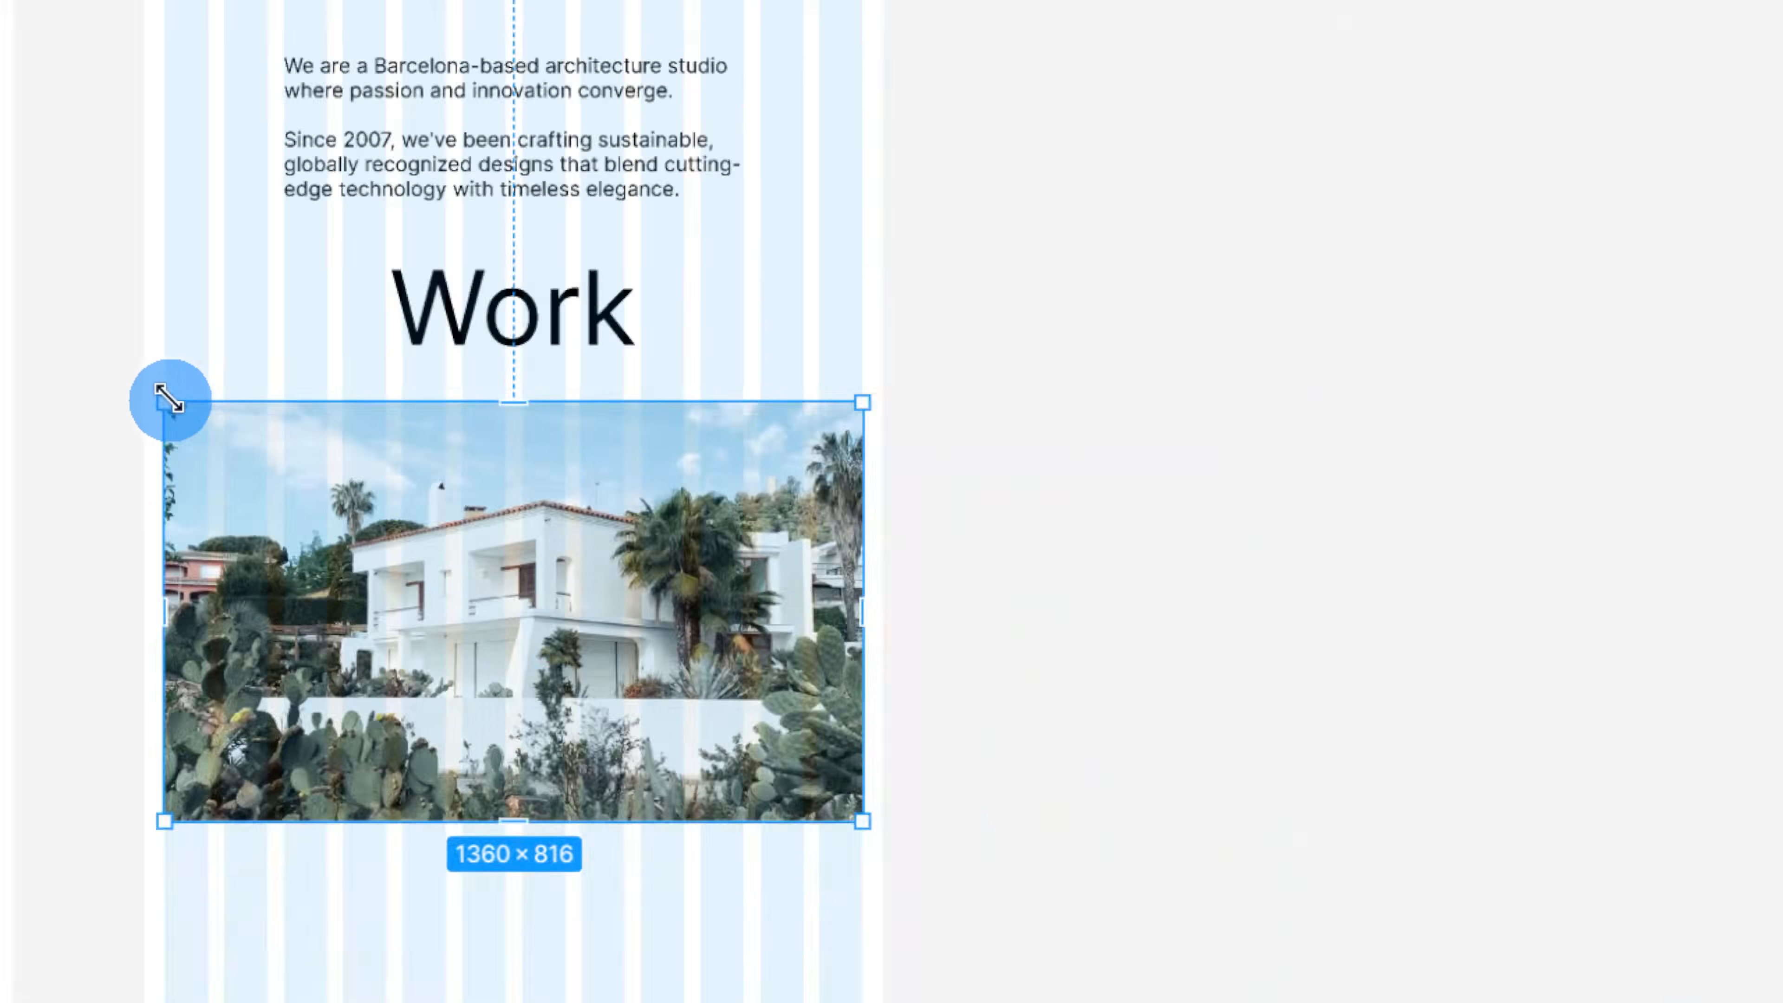
key(ctrl+shift+4)
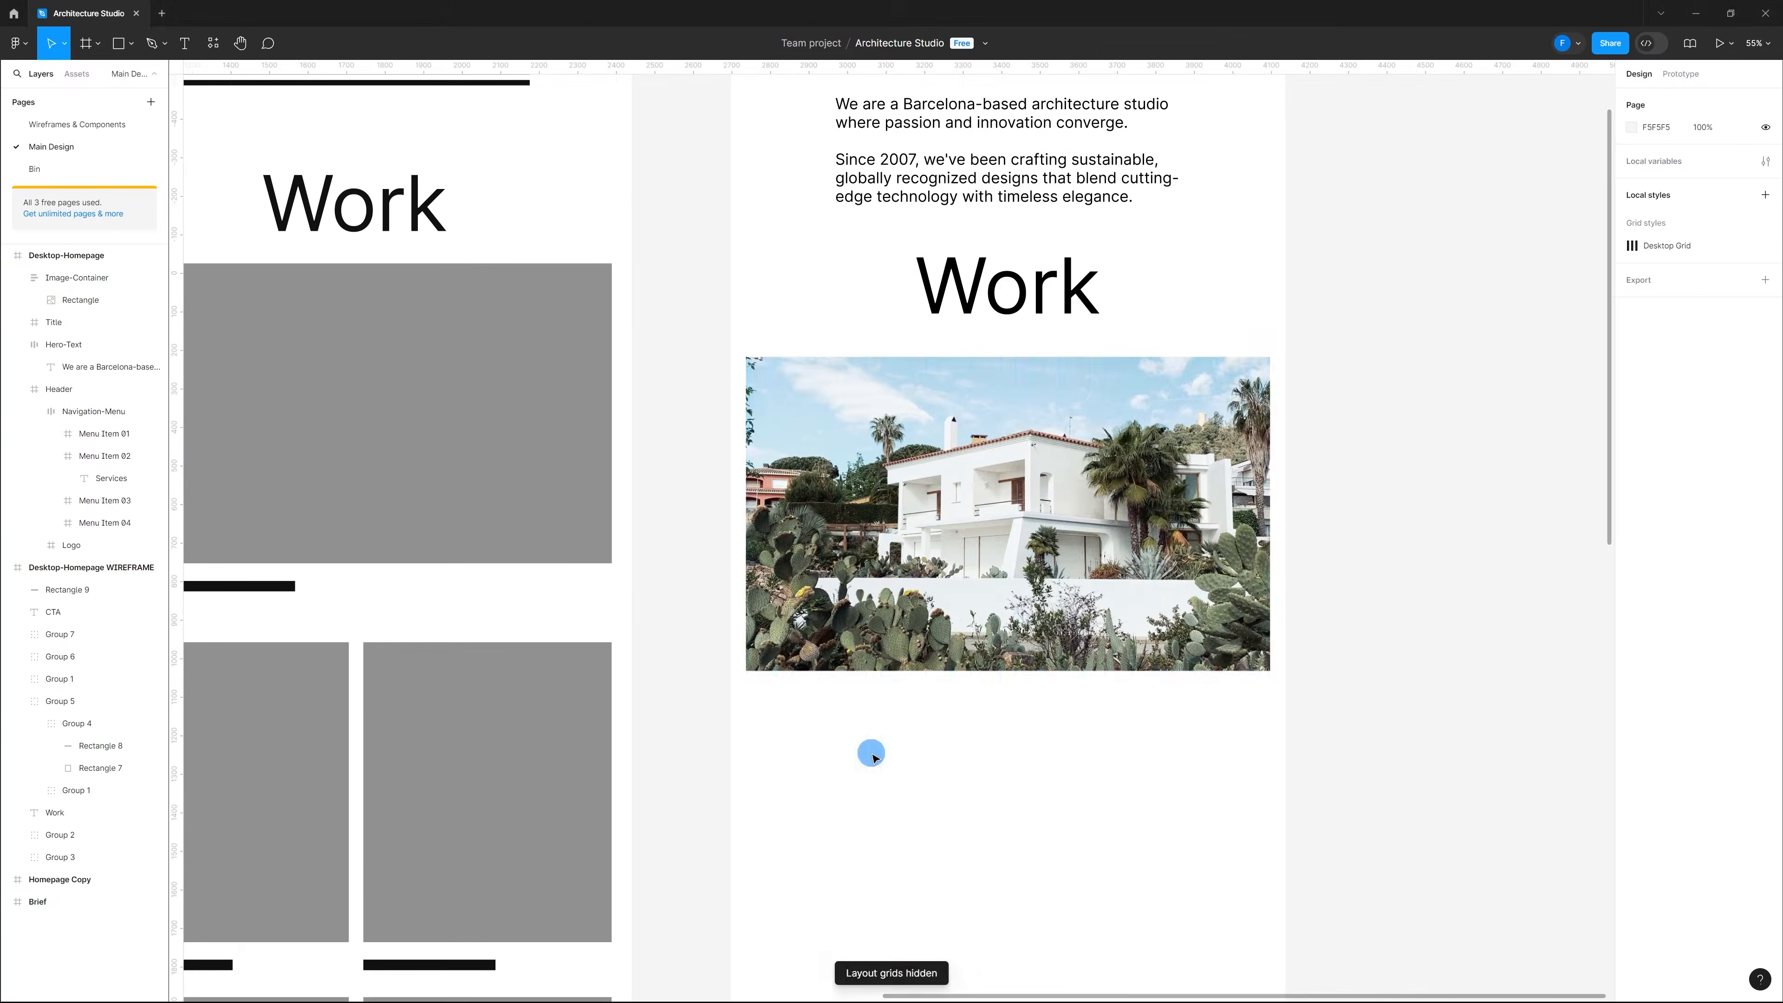
Step: Set the Image-Container frame's height to 800 and deselect it
click(973, 414)
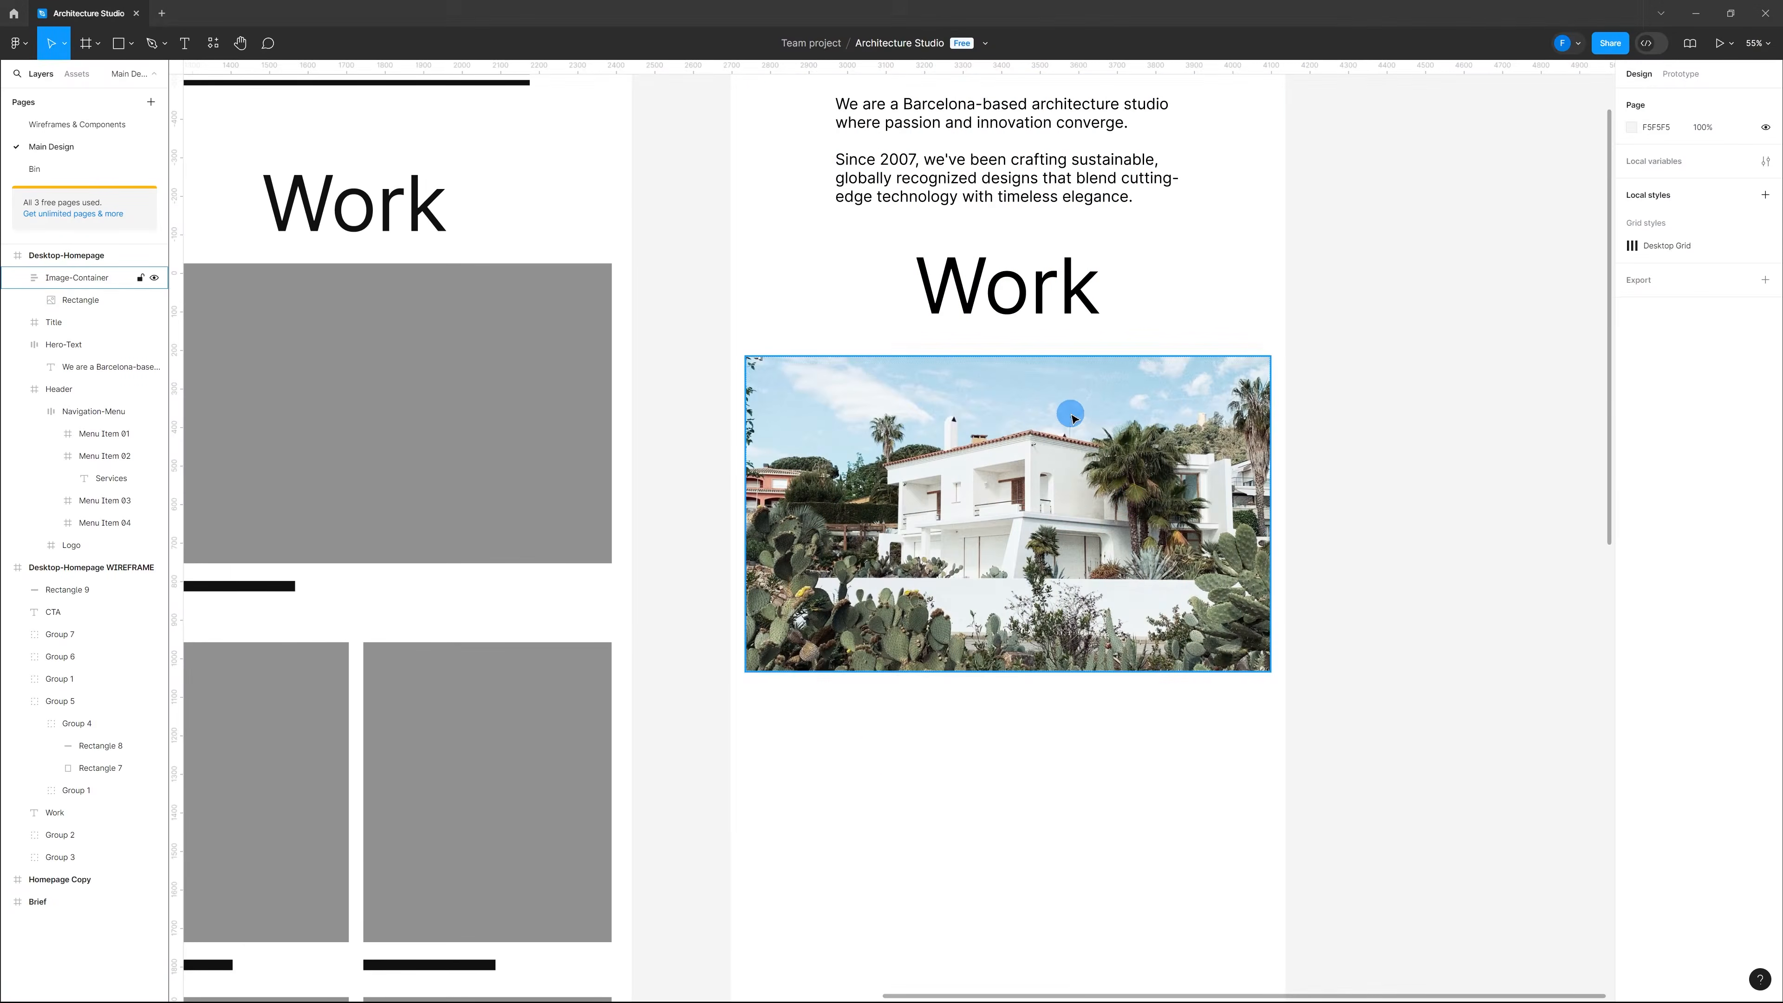
click(1072, 416)
click(1728, 184)
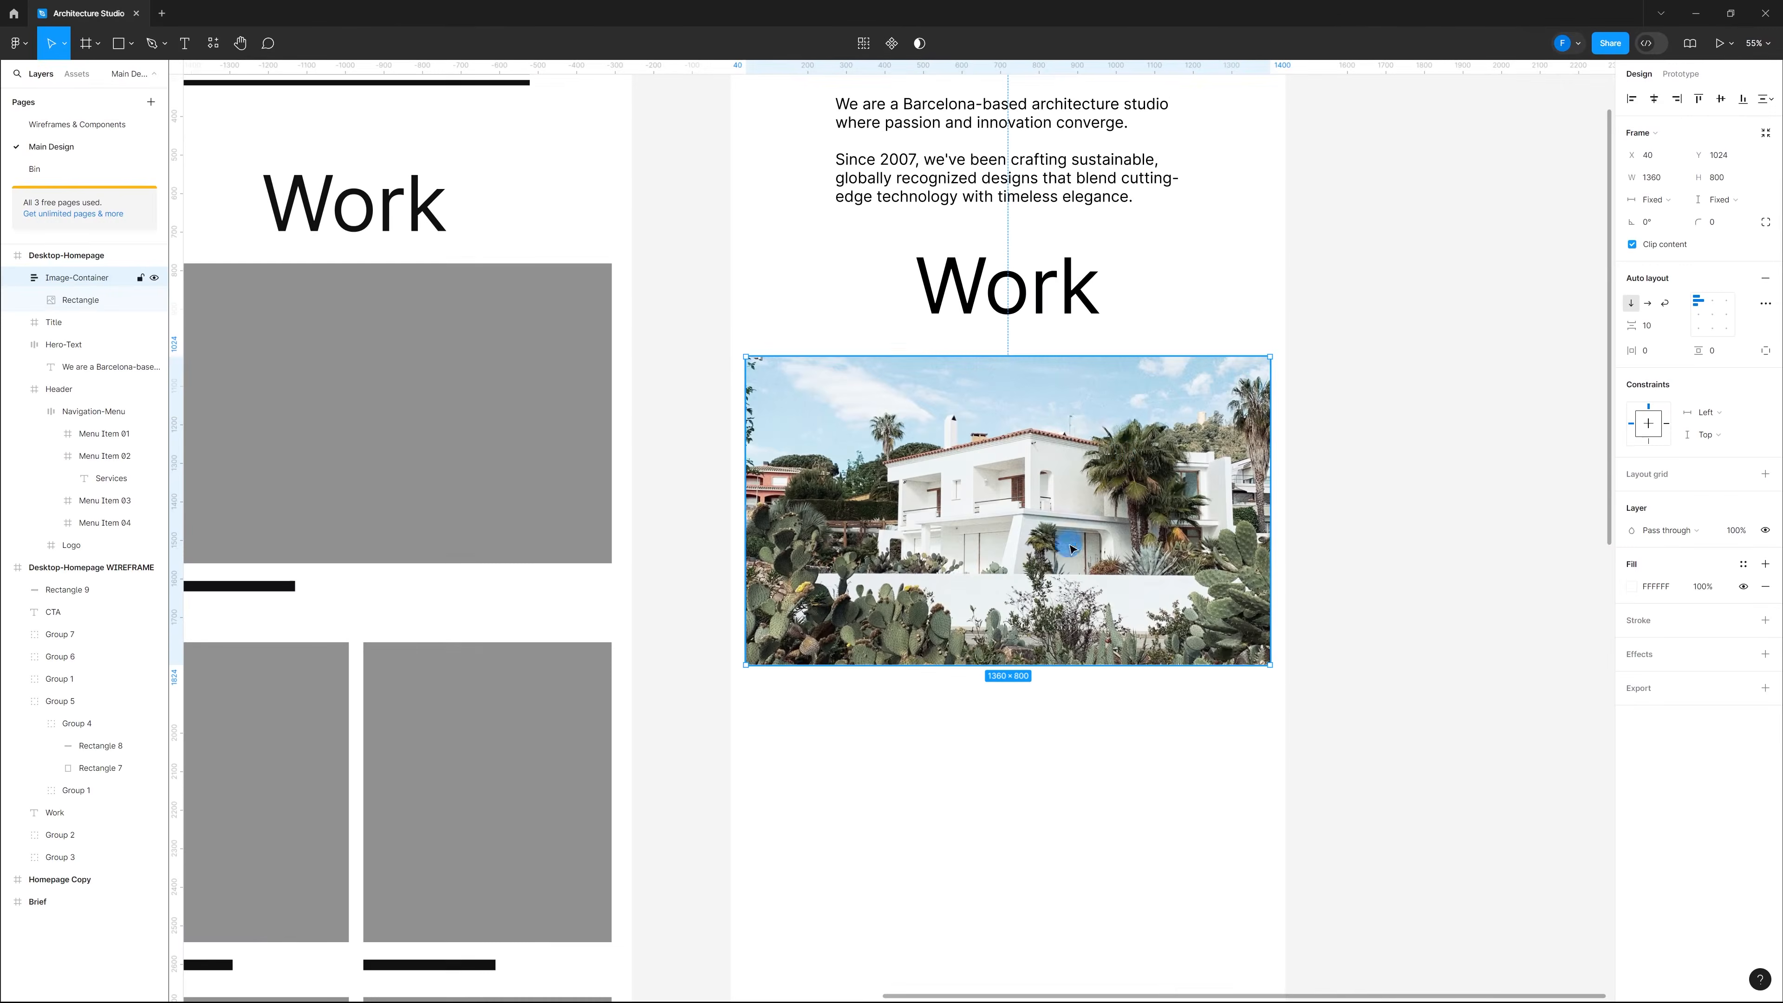
click(905, 761)
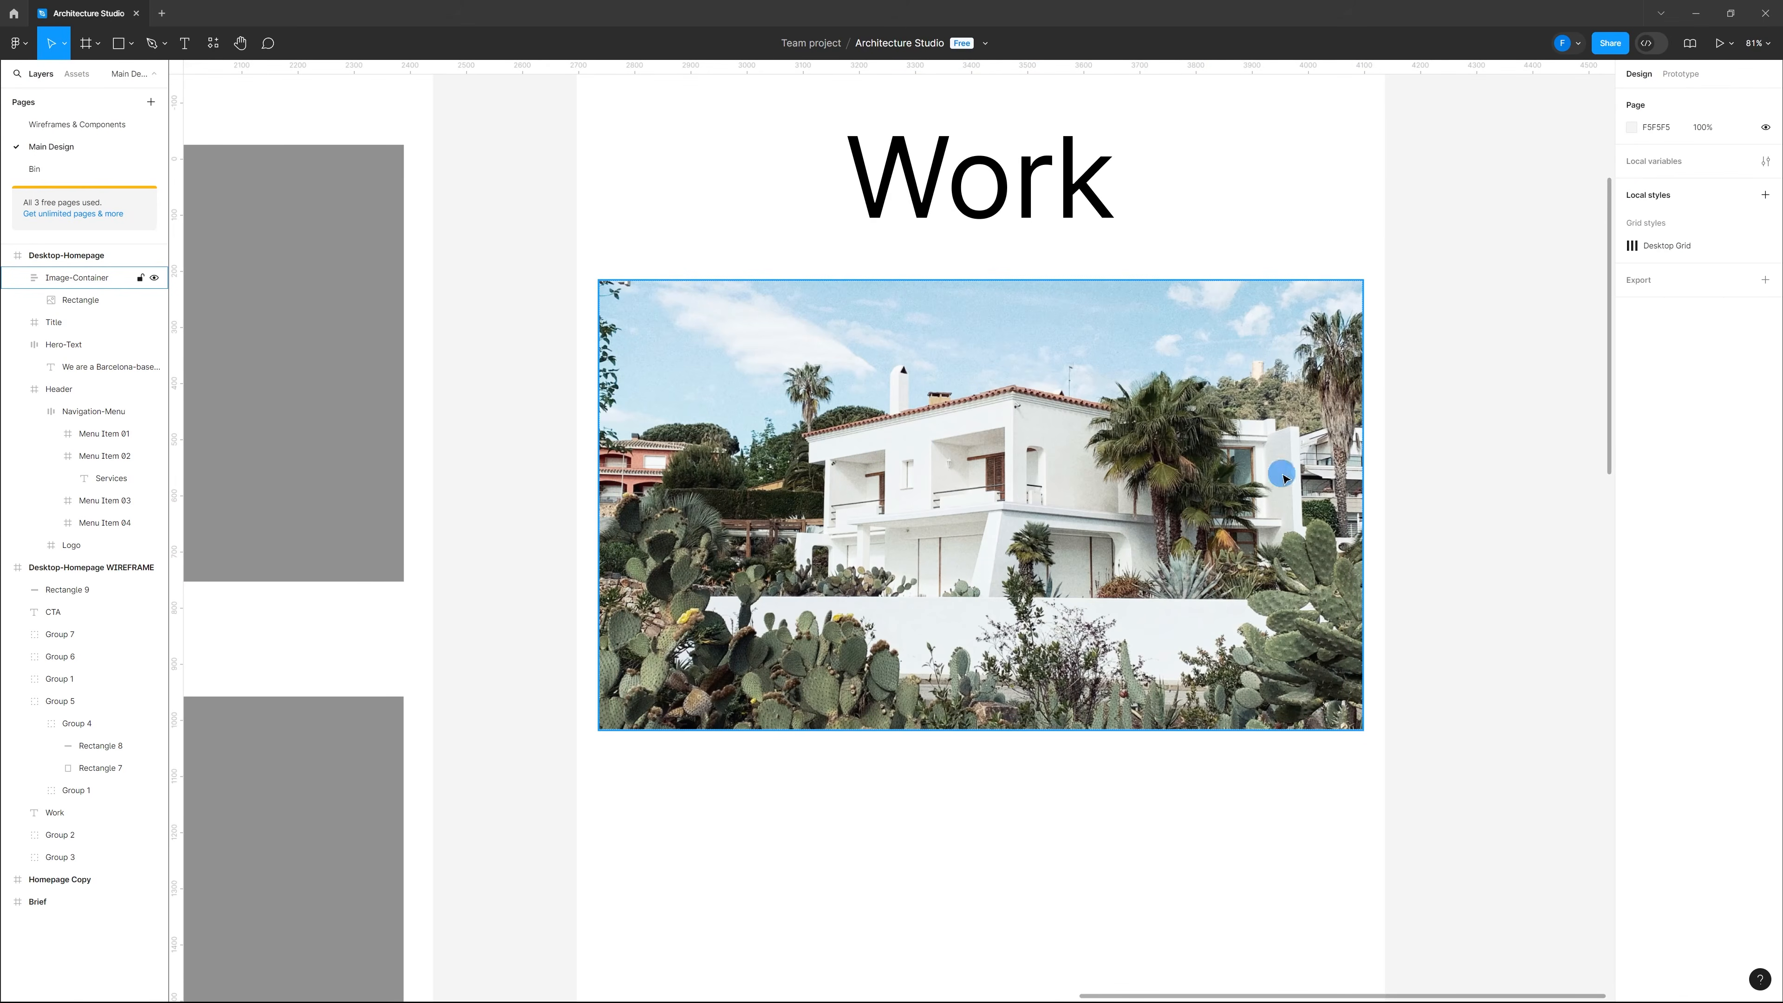
Step: Set the image fill of the rectangle inside Image-Container to Crop mode
double_click(985, 438)
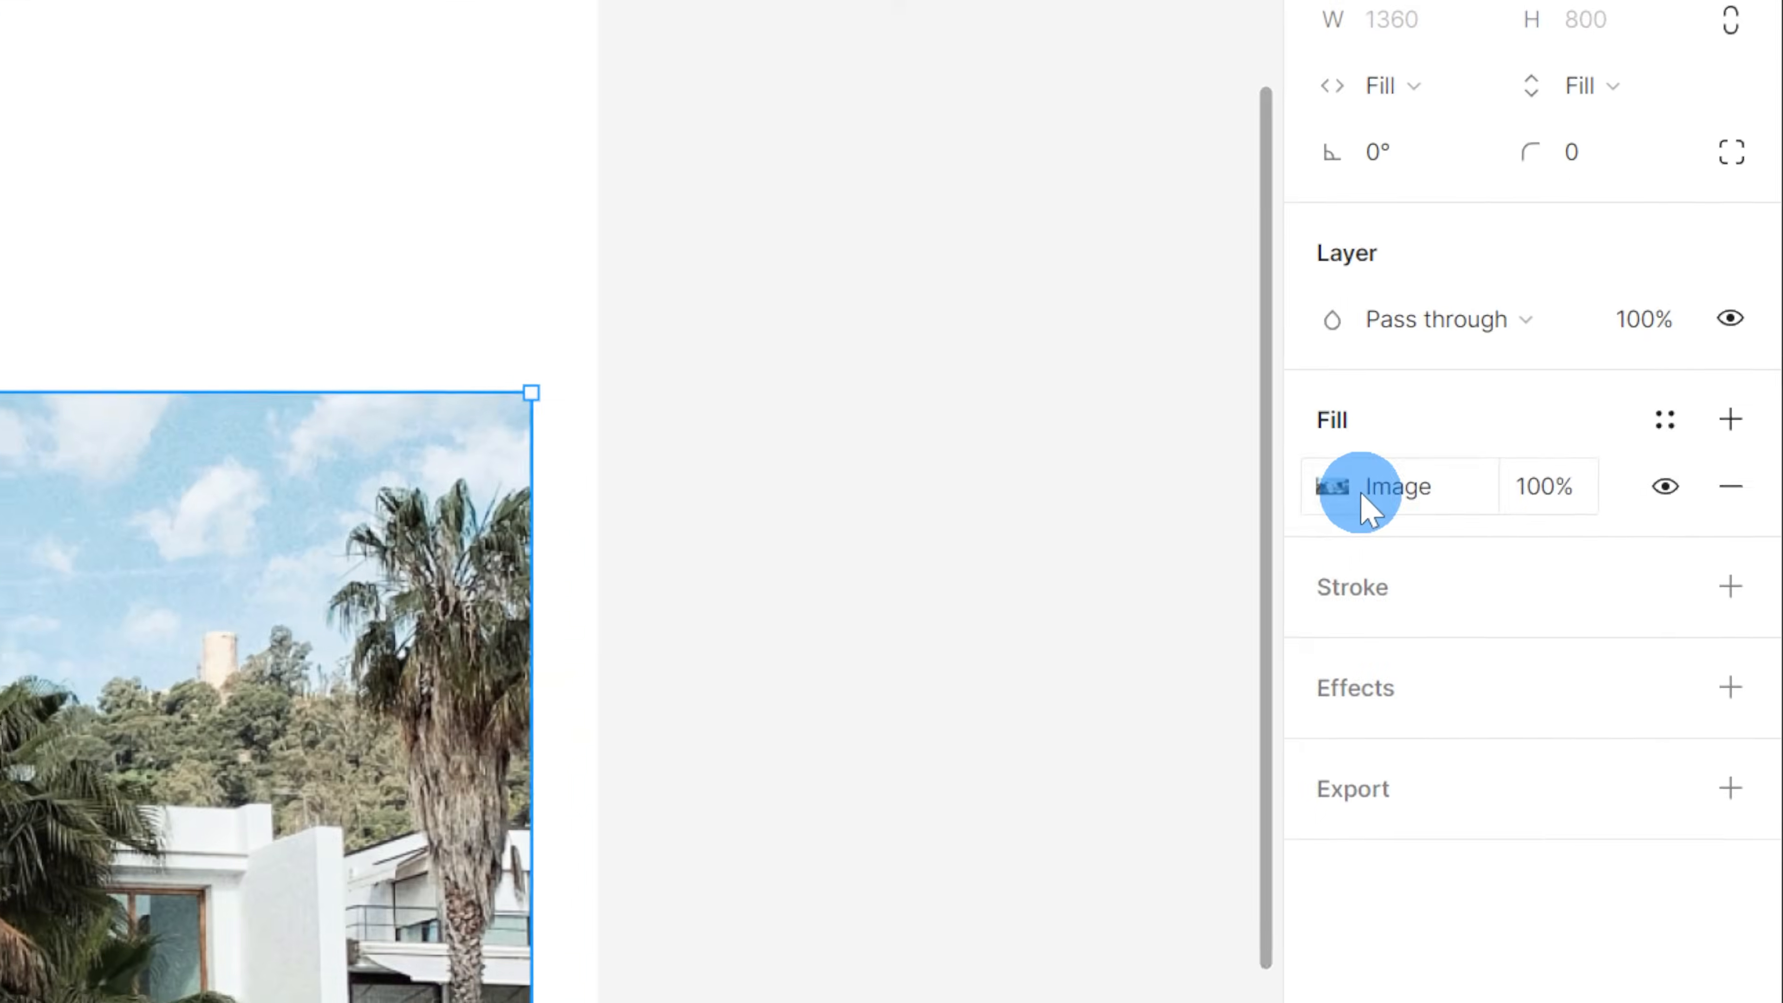
click(1636, 315)
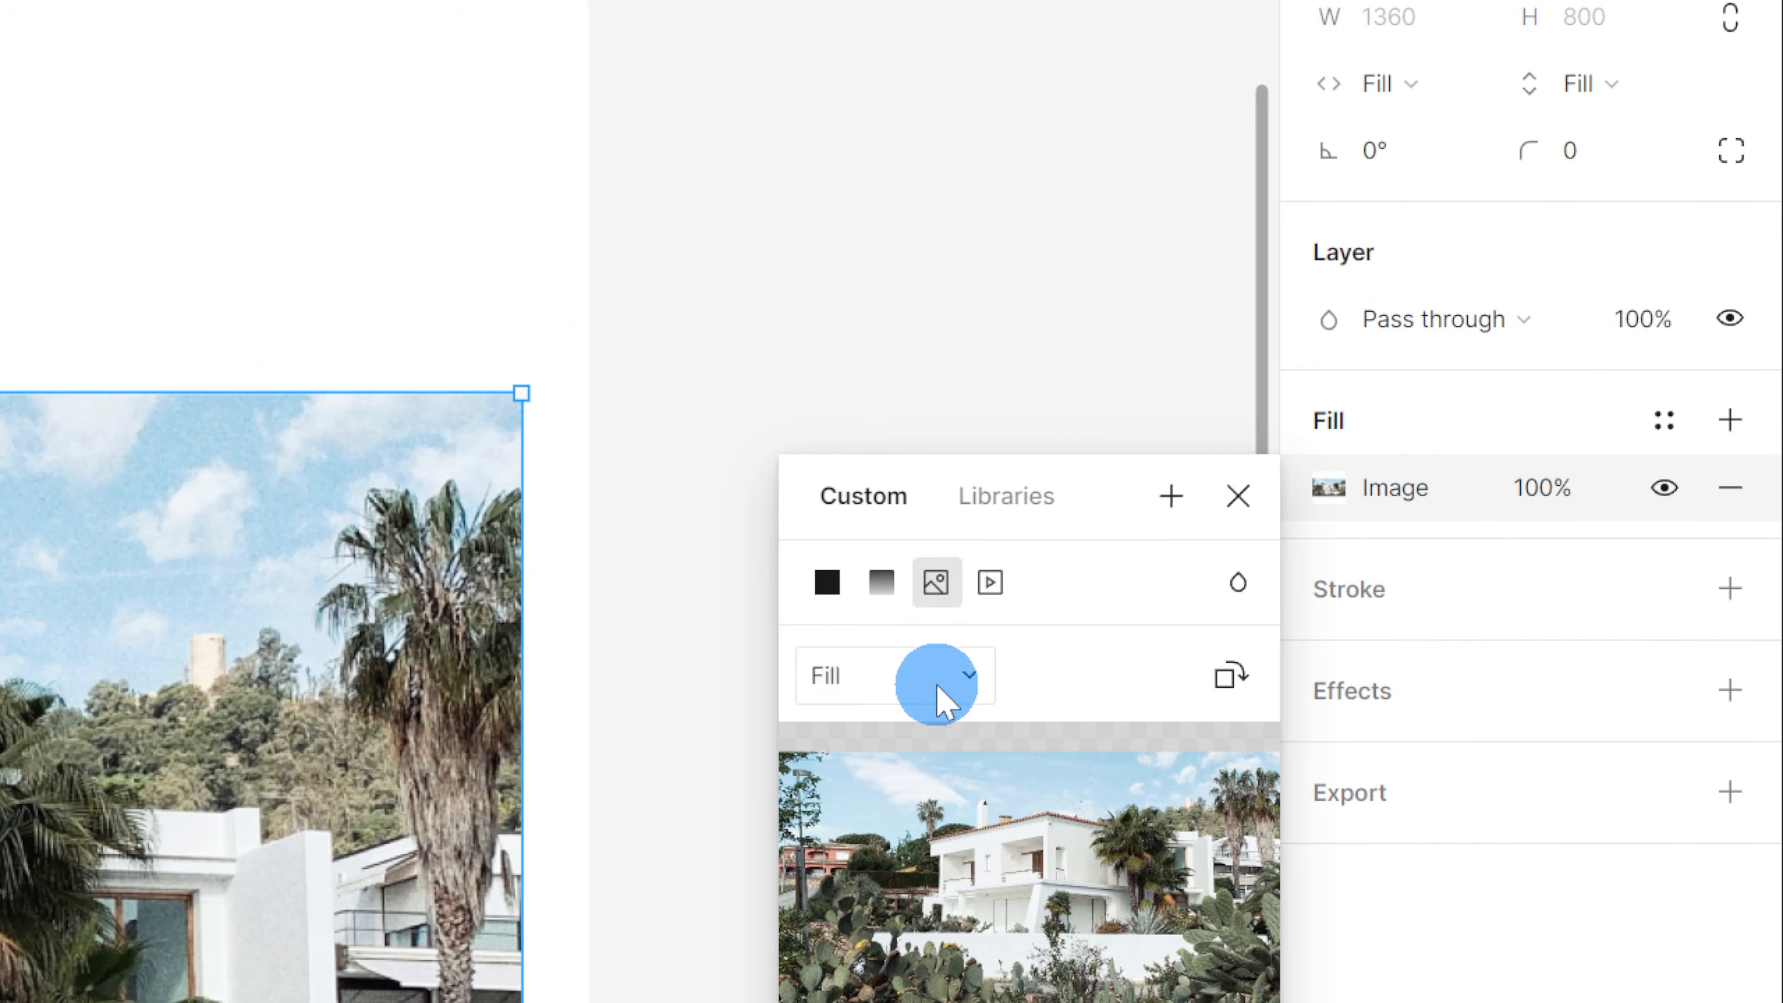
click(906, 692)
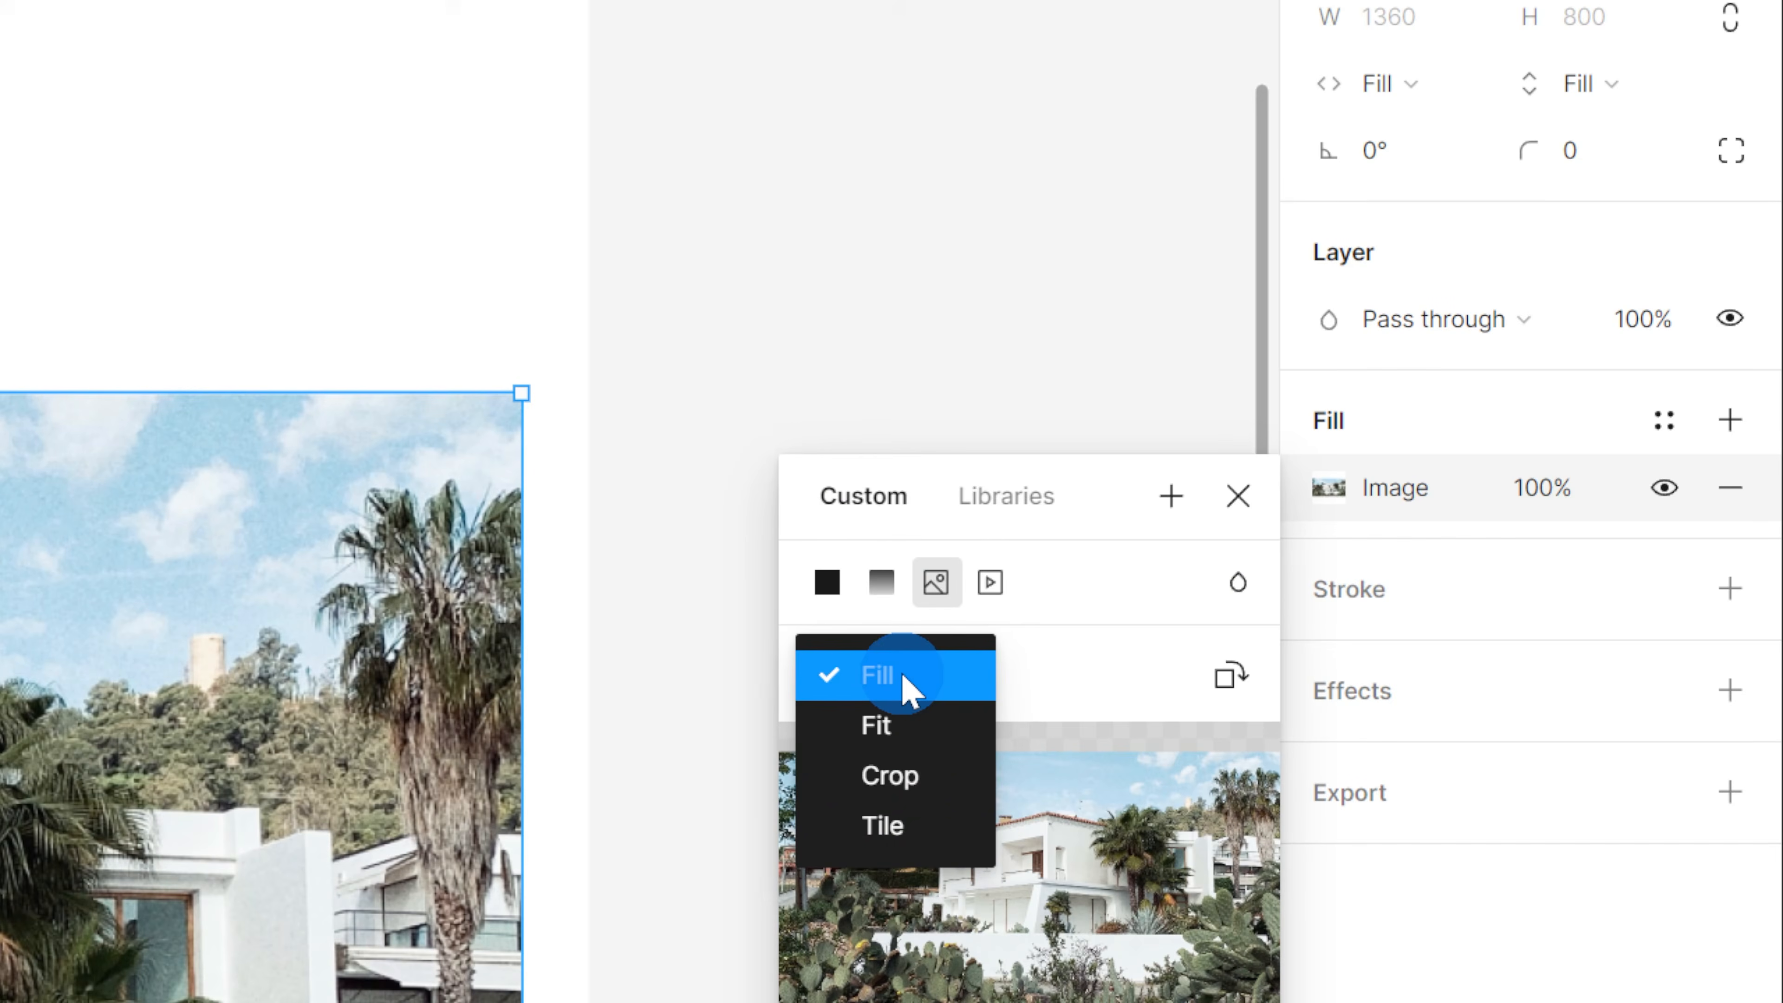
click(923, 779)
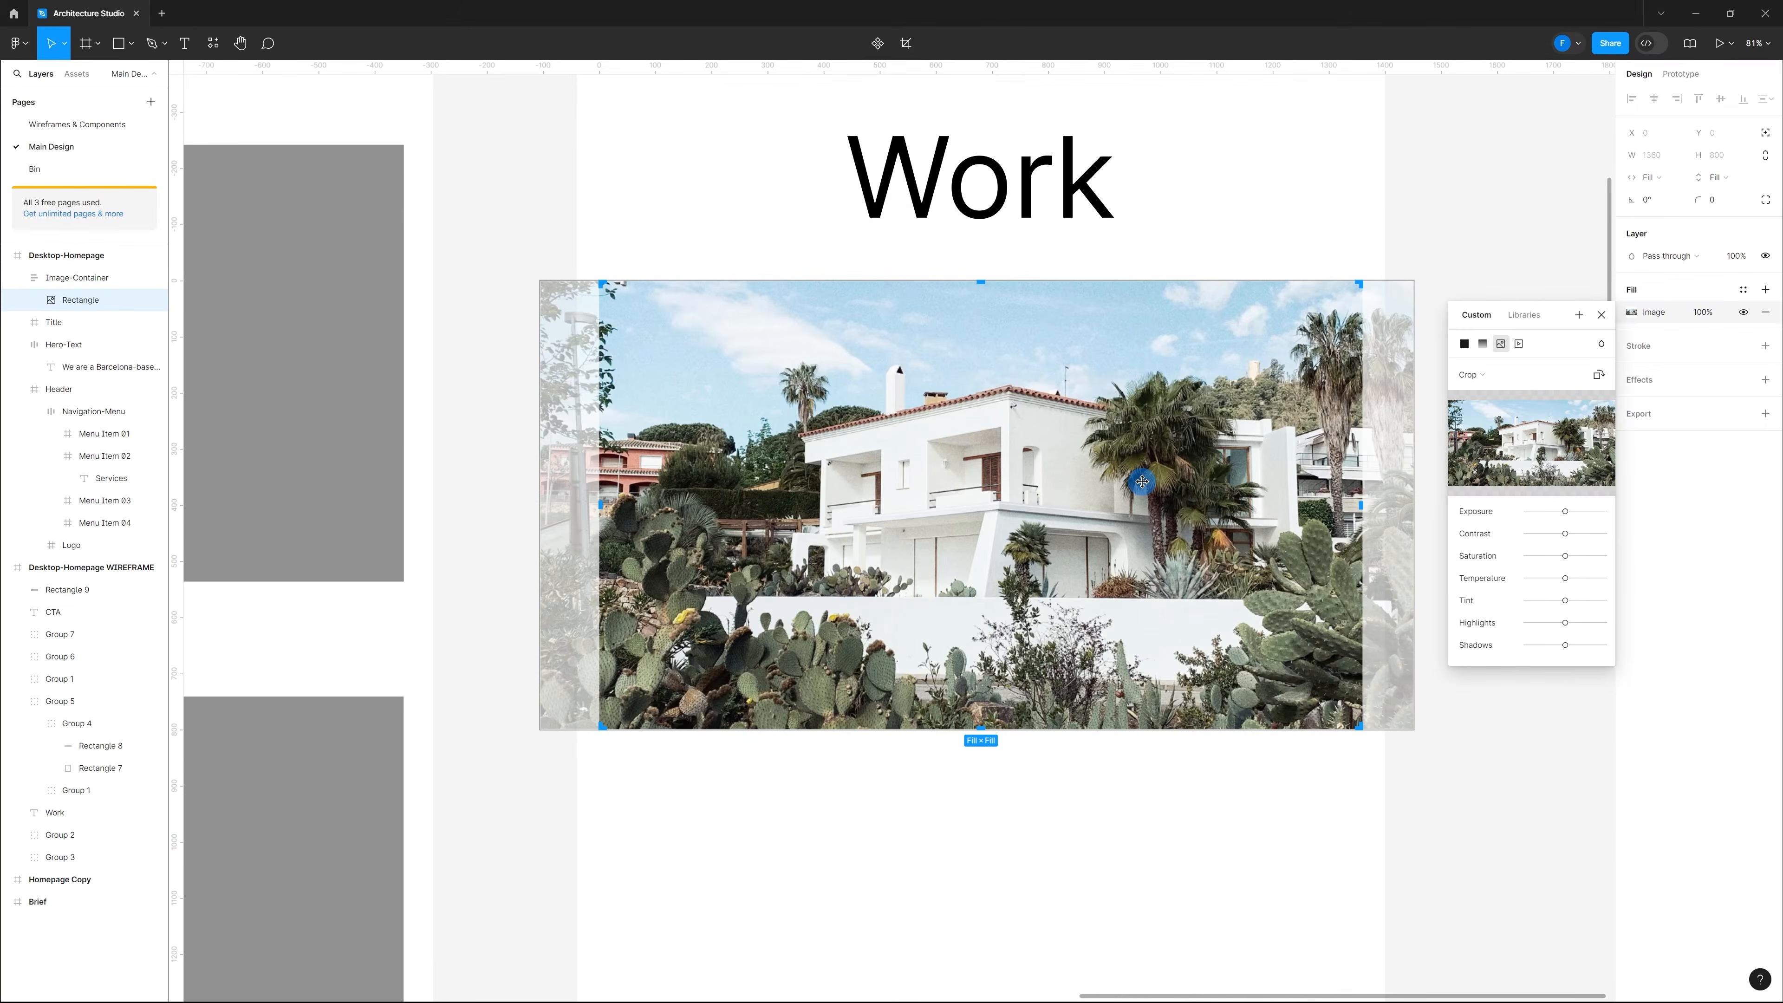
Step: Nudge the cropped photo sideways within its frame until it sits slightly further left, and finish cropping
key(Left)
key(Left)
key(Left)
key(Left)
key(Left)
key(Left)
key(Left)
key(Left)
key(Left)
key(Left)
key(Left)
key(Left)
key(Left)
key(Left)
key(Left)
key(Left)
key(Left)
key(Left)
key(Left)
key(Left)
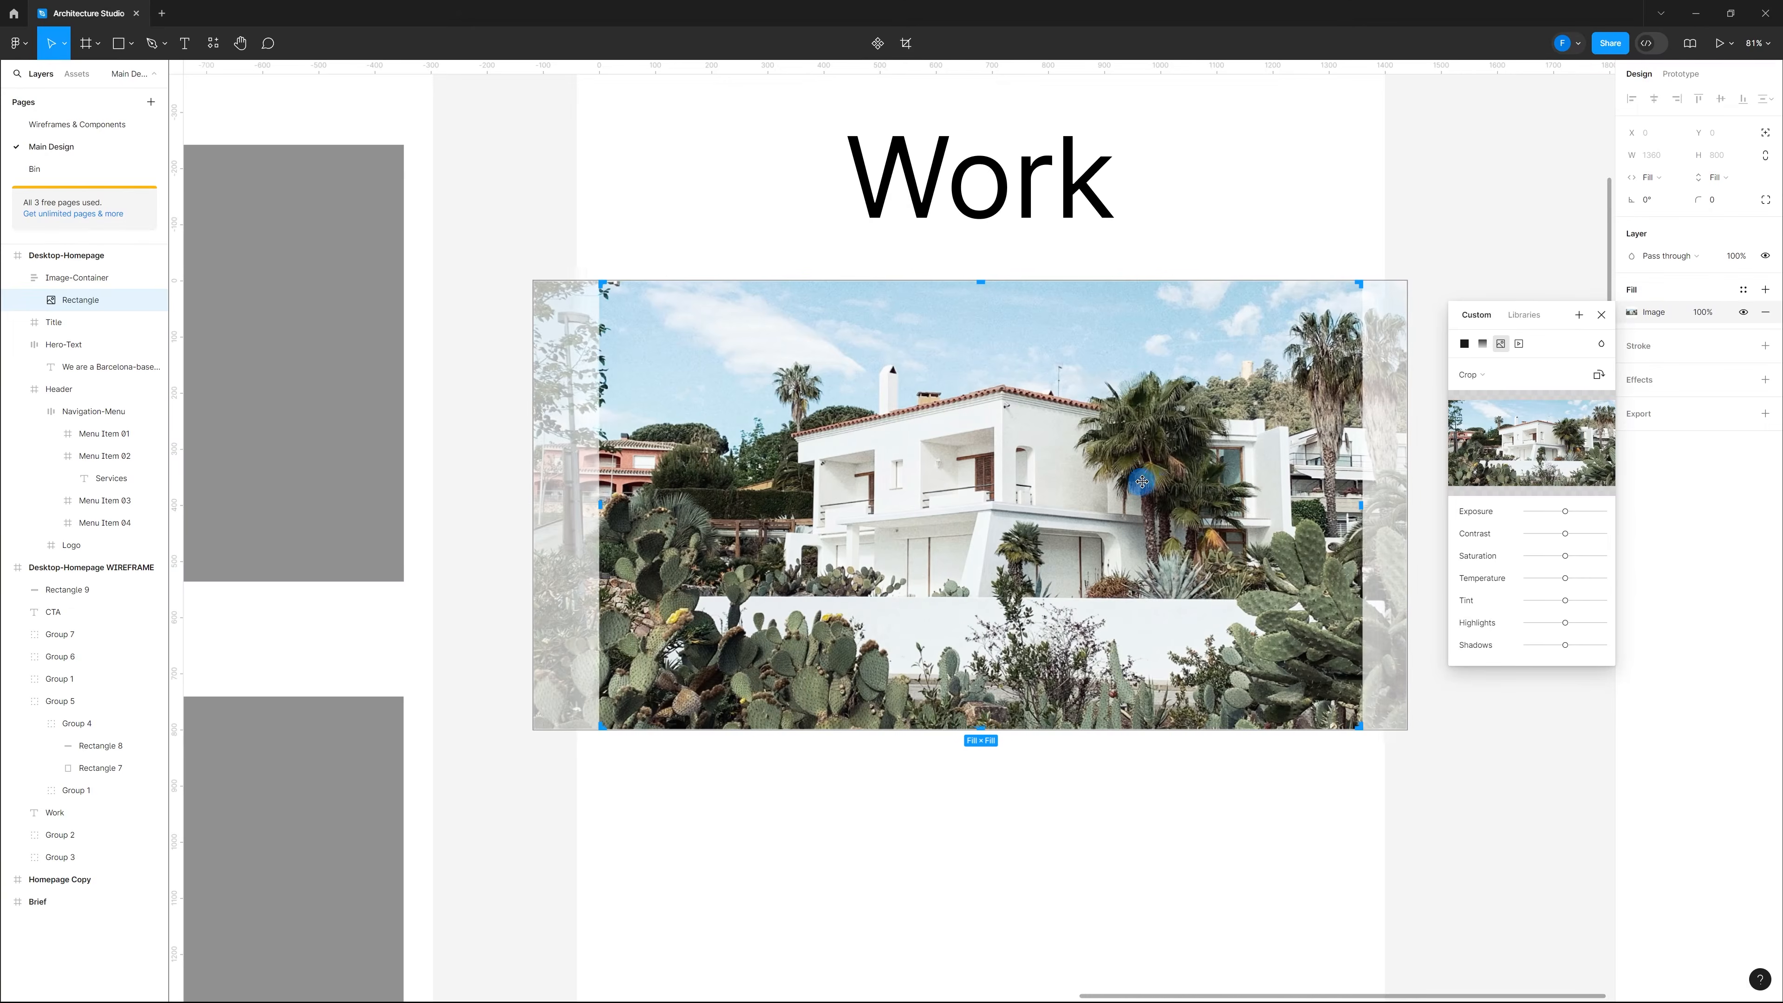
key(Right)
key(Right)
key(Right)
key(Right)
key(Right)
key(Right)
key(Right)
key(Right)
key(Right)
key(Right)
key(Right)
key(Right)
key(Right)
key(Right)
key(Right)
key(Right)
key(Right)
key(Right)
key(Right)
key(Right)
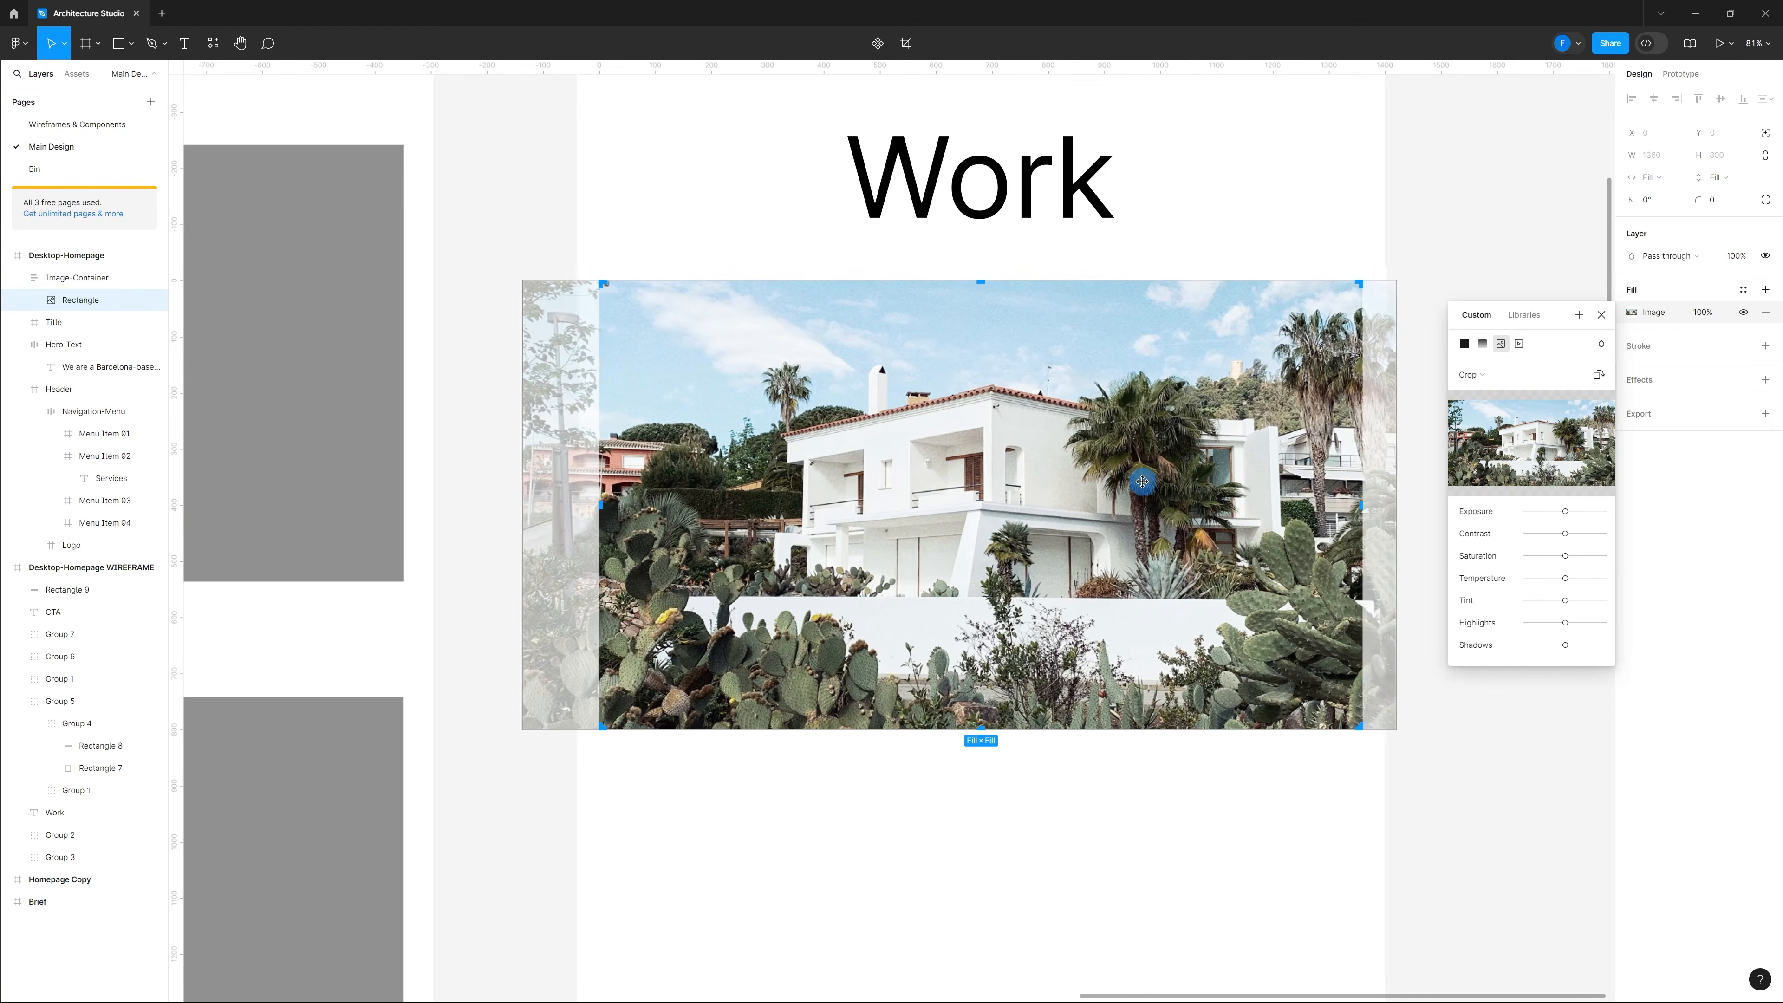
key(Right)
key(Right)
key(Right)
key(Right)
key(Right)
key(Right)
key(Right)
key(Right)
key(Right)
key(Right)
key(Right)
key(Right)
key(Right)
key(Right)
key(Right)
key(Right)
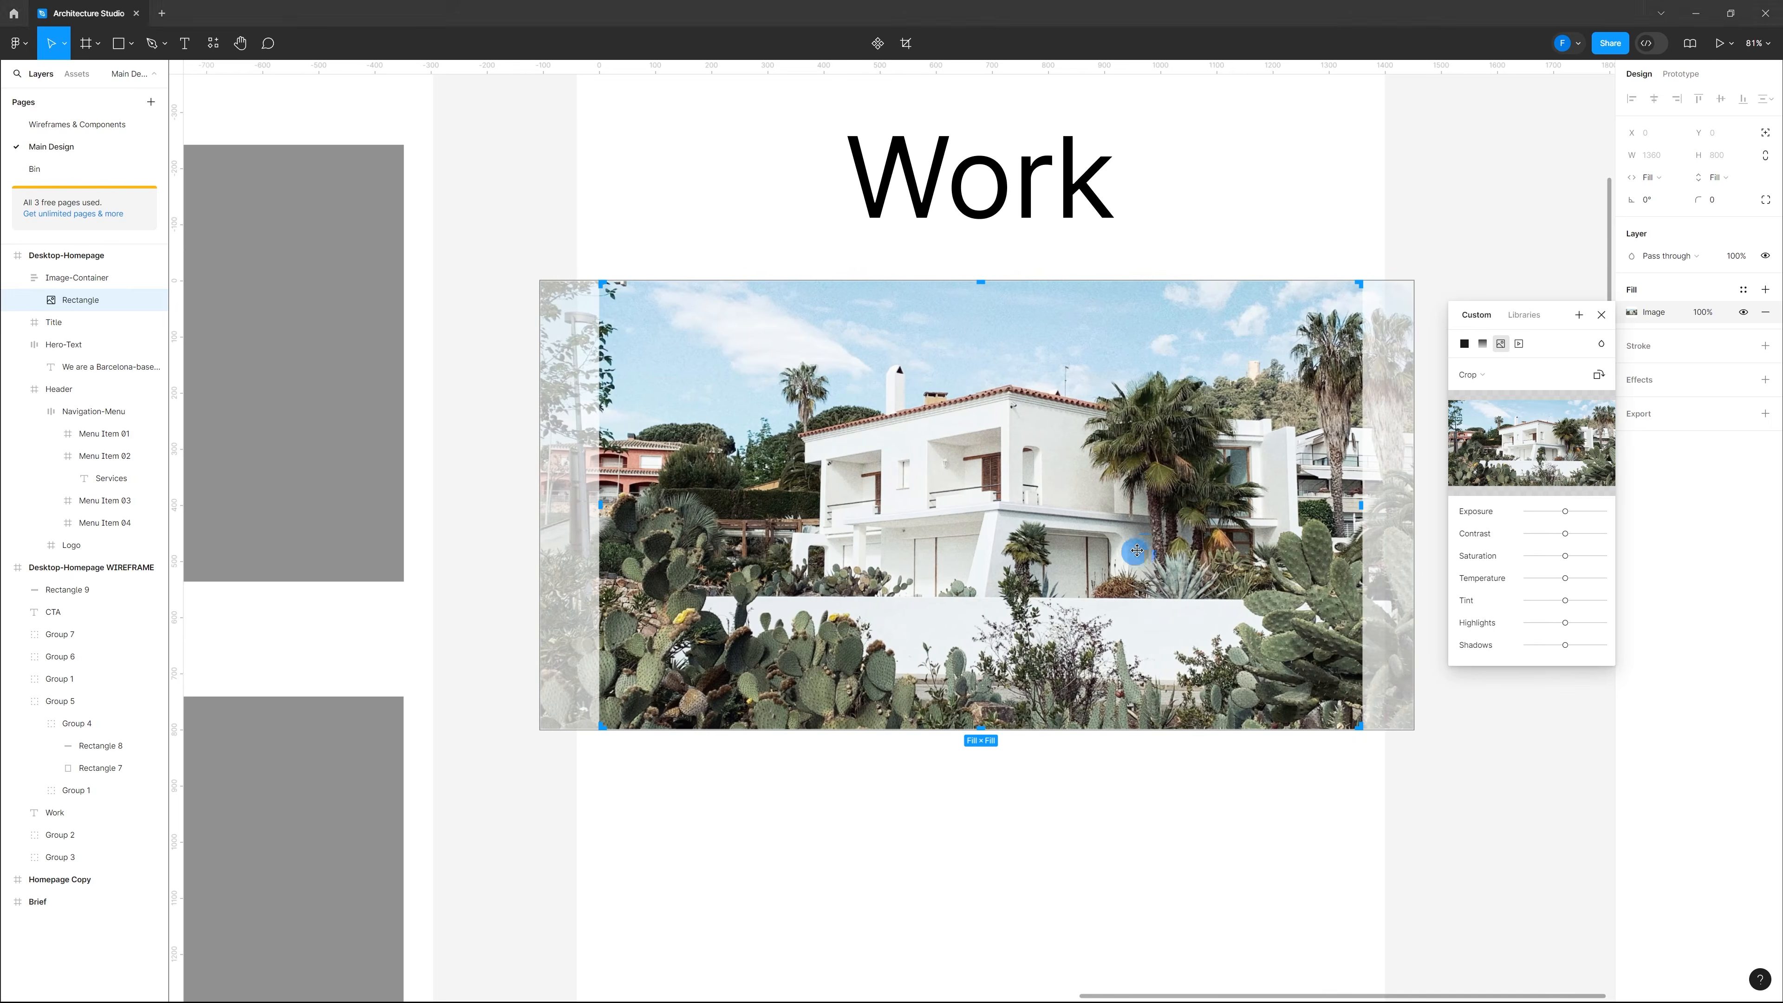
key(Left)
key(Left)
key(Left)
key(Left)
key(Left)
key(Left)
key(Left)
key(Left)
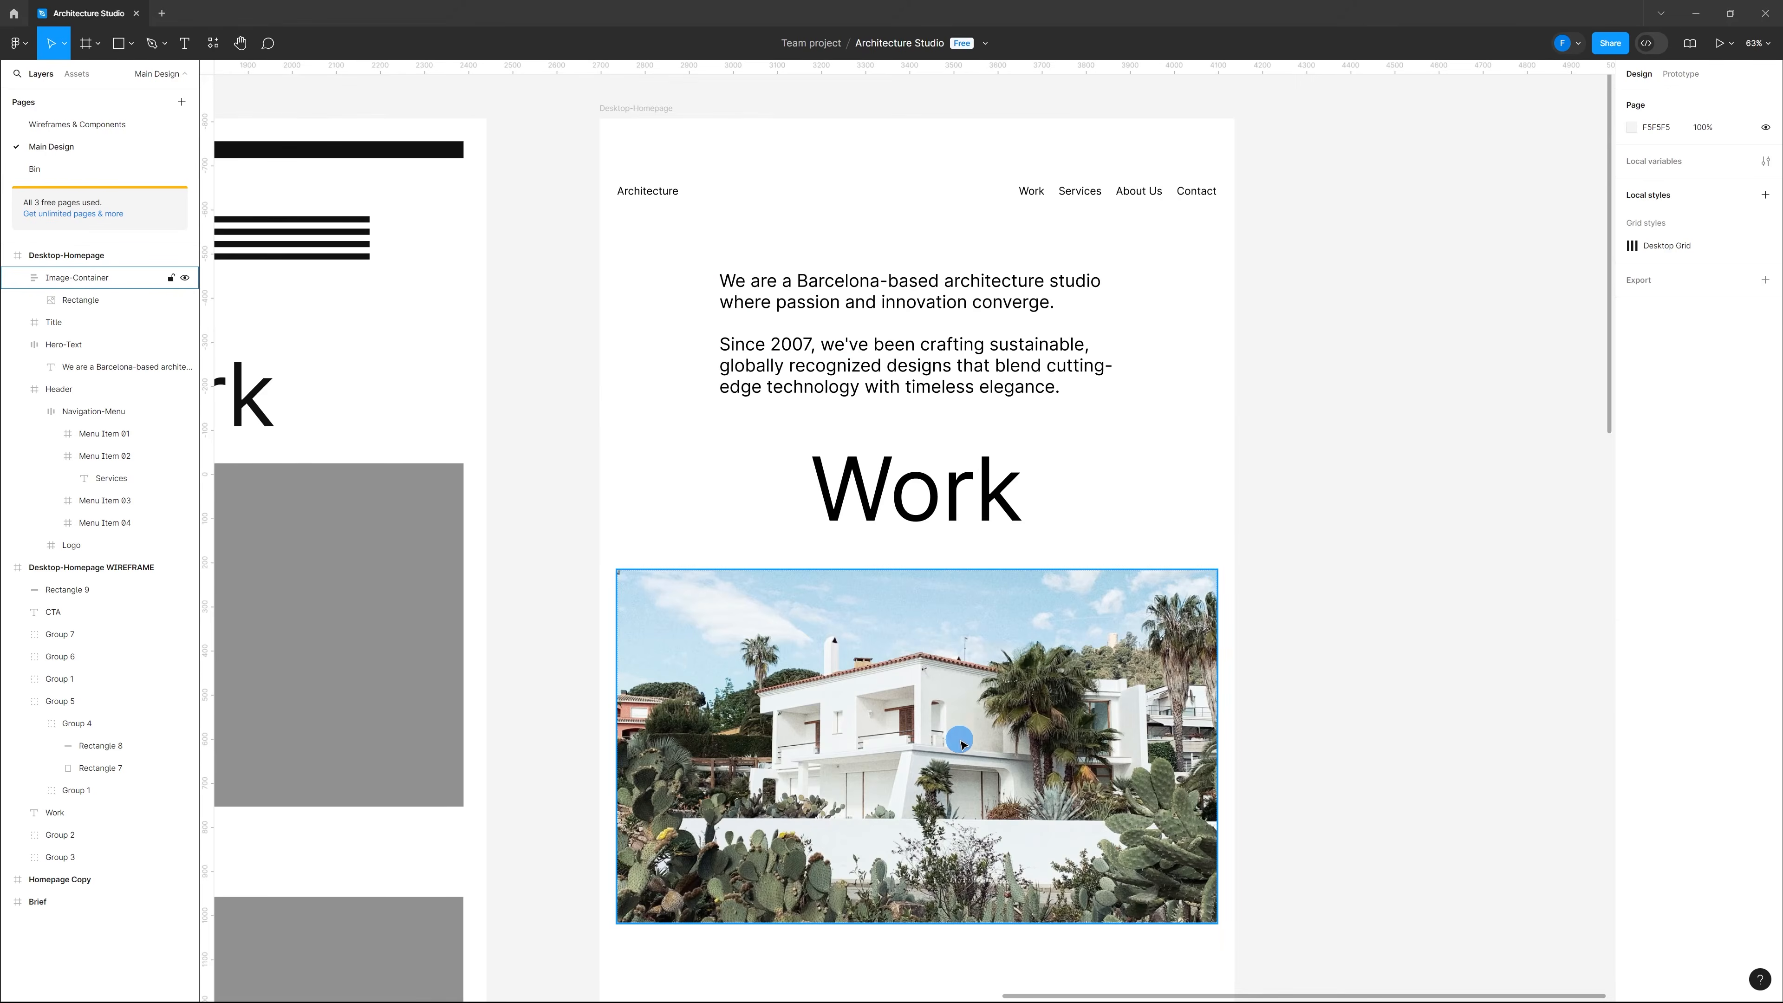
Step: Rename the Rectangle layer inside Image-Container to Featured-Project-Image
click(976, 734)
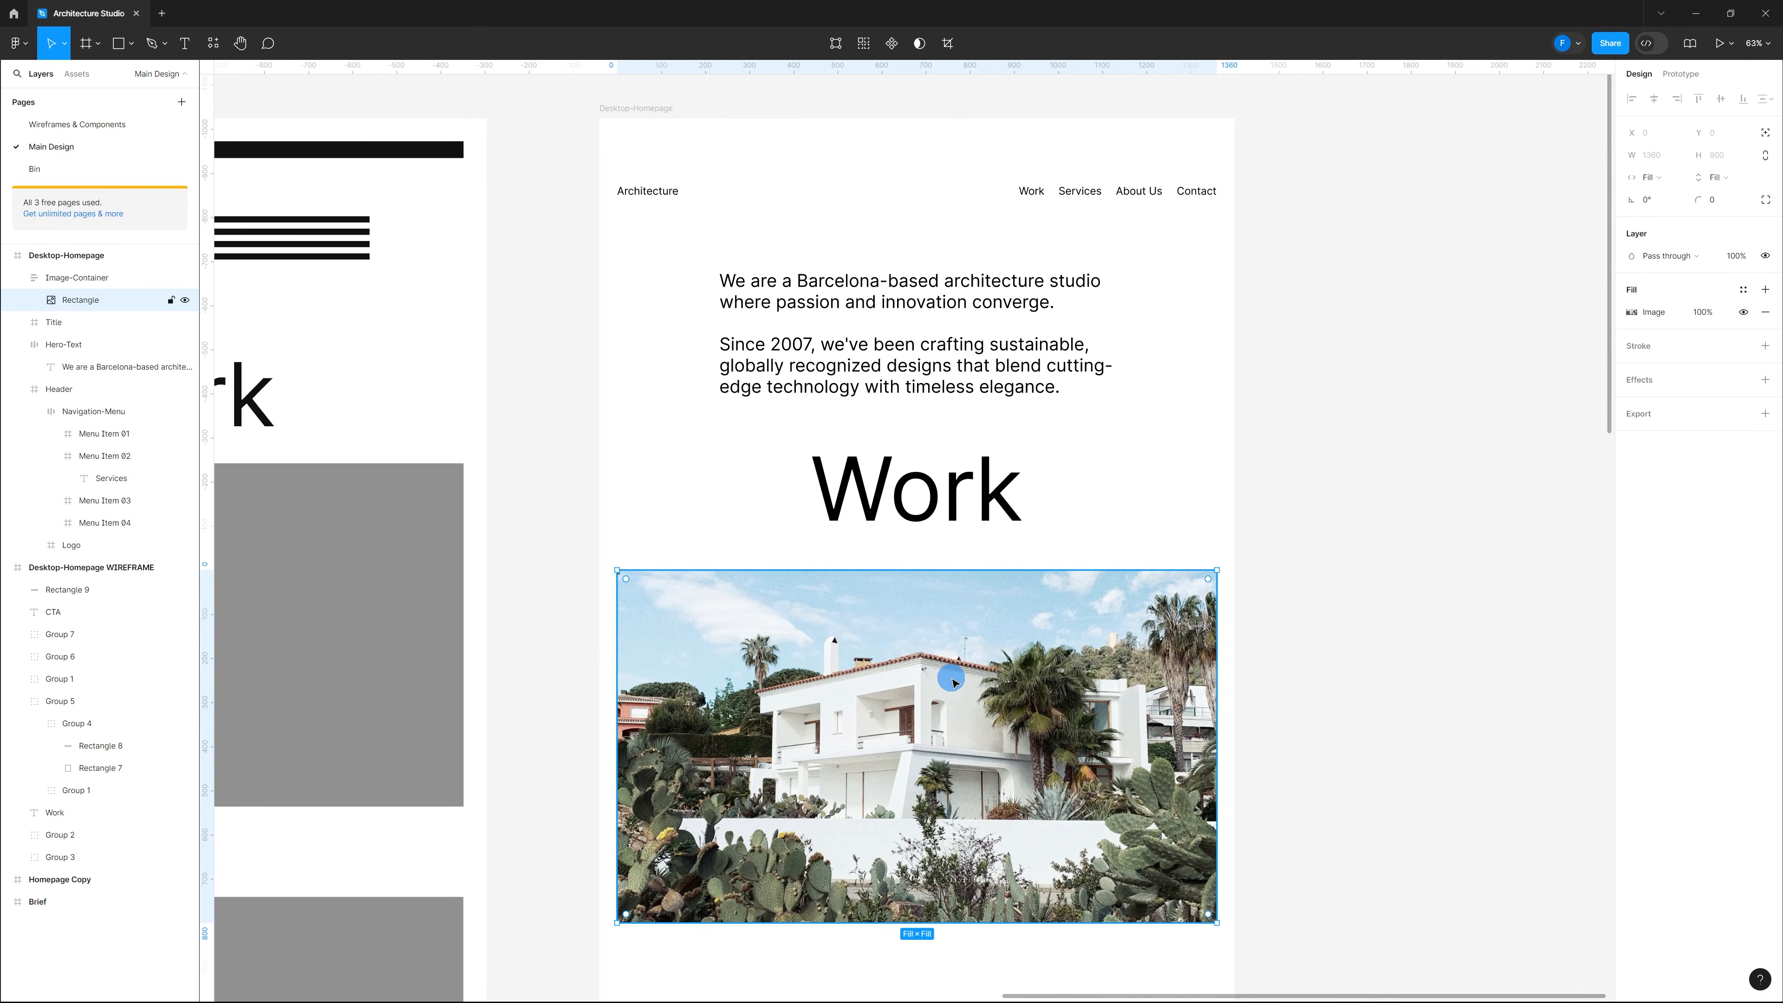
key(ctrl+r)
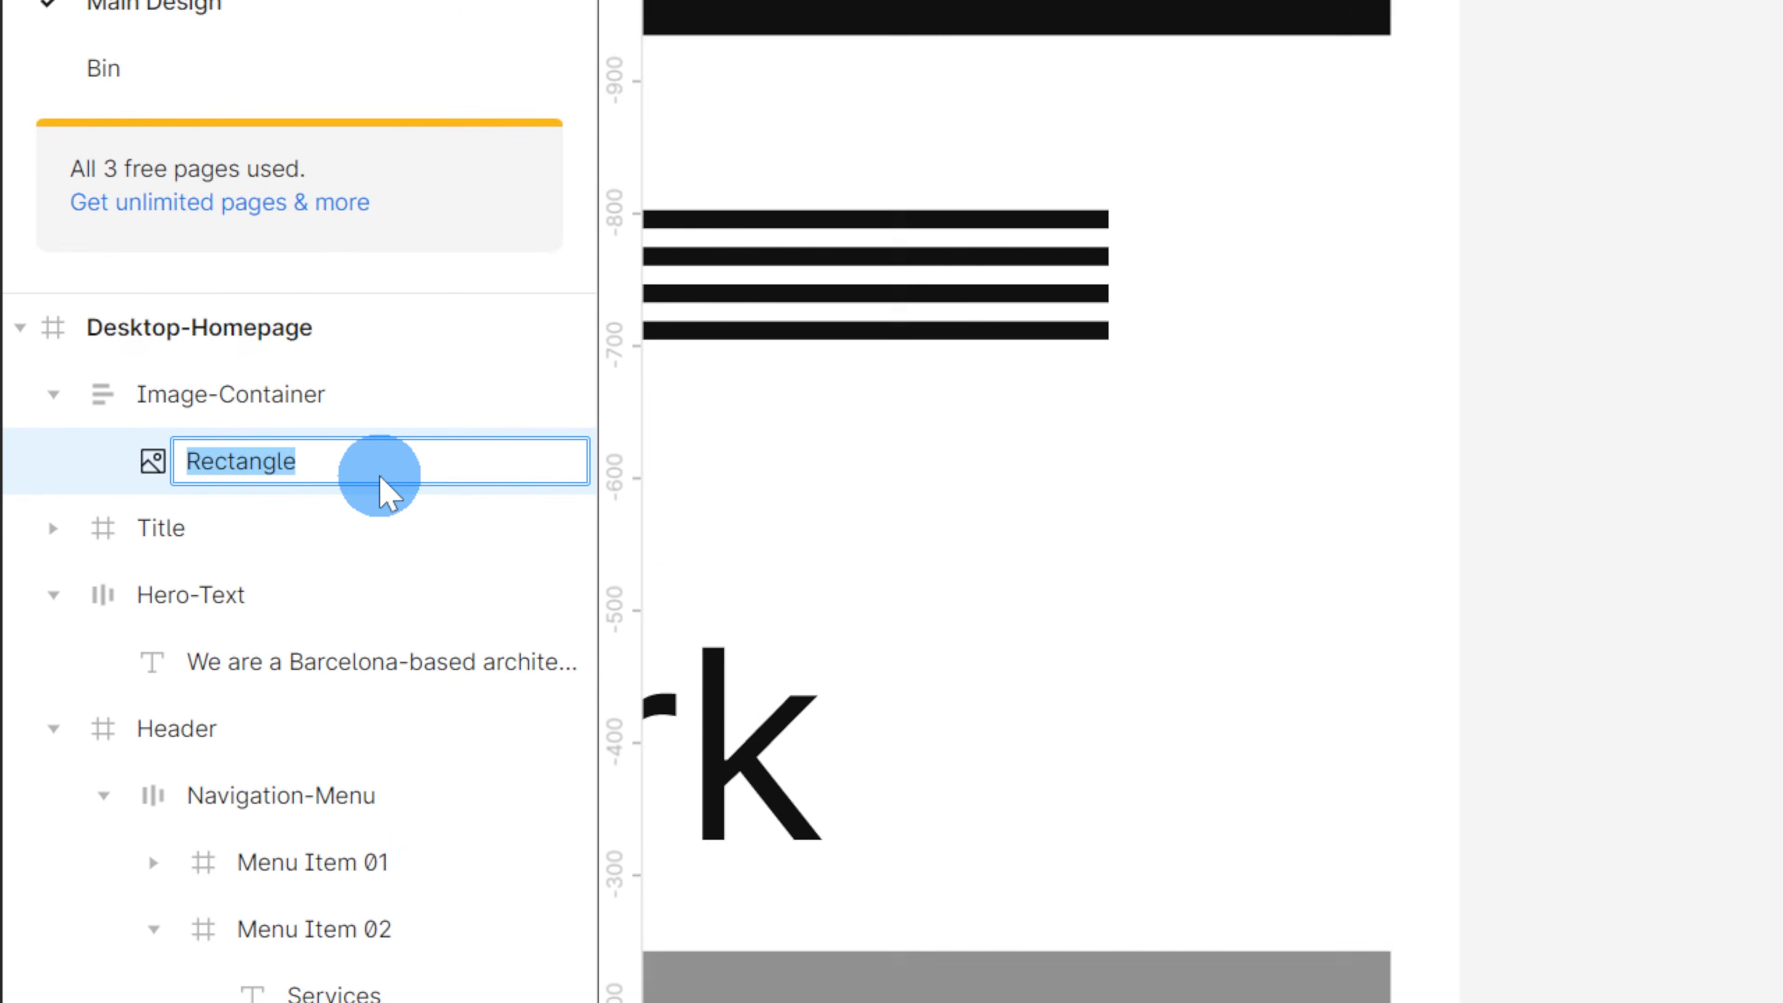
text(Featured)
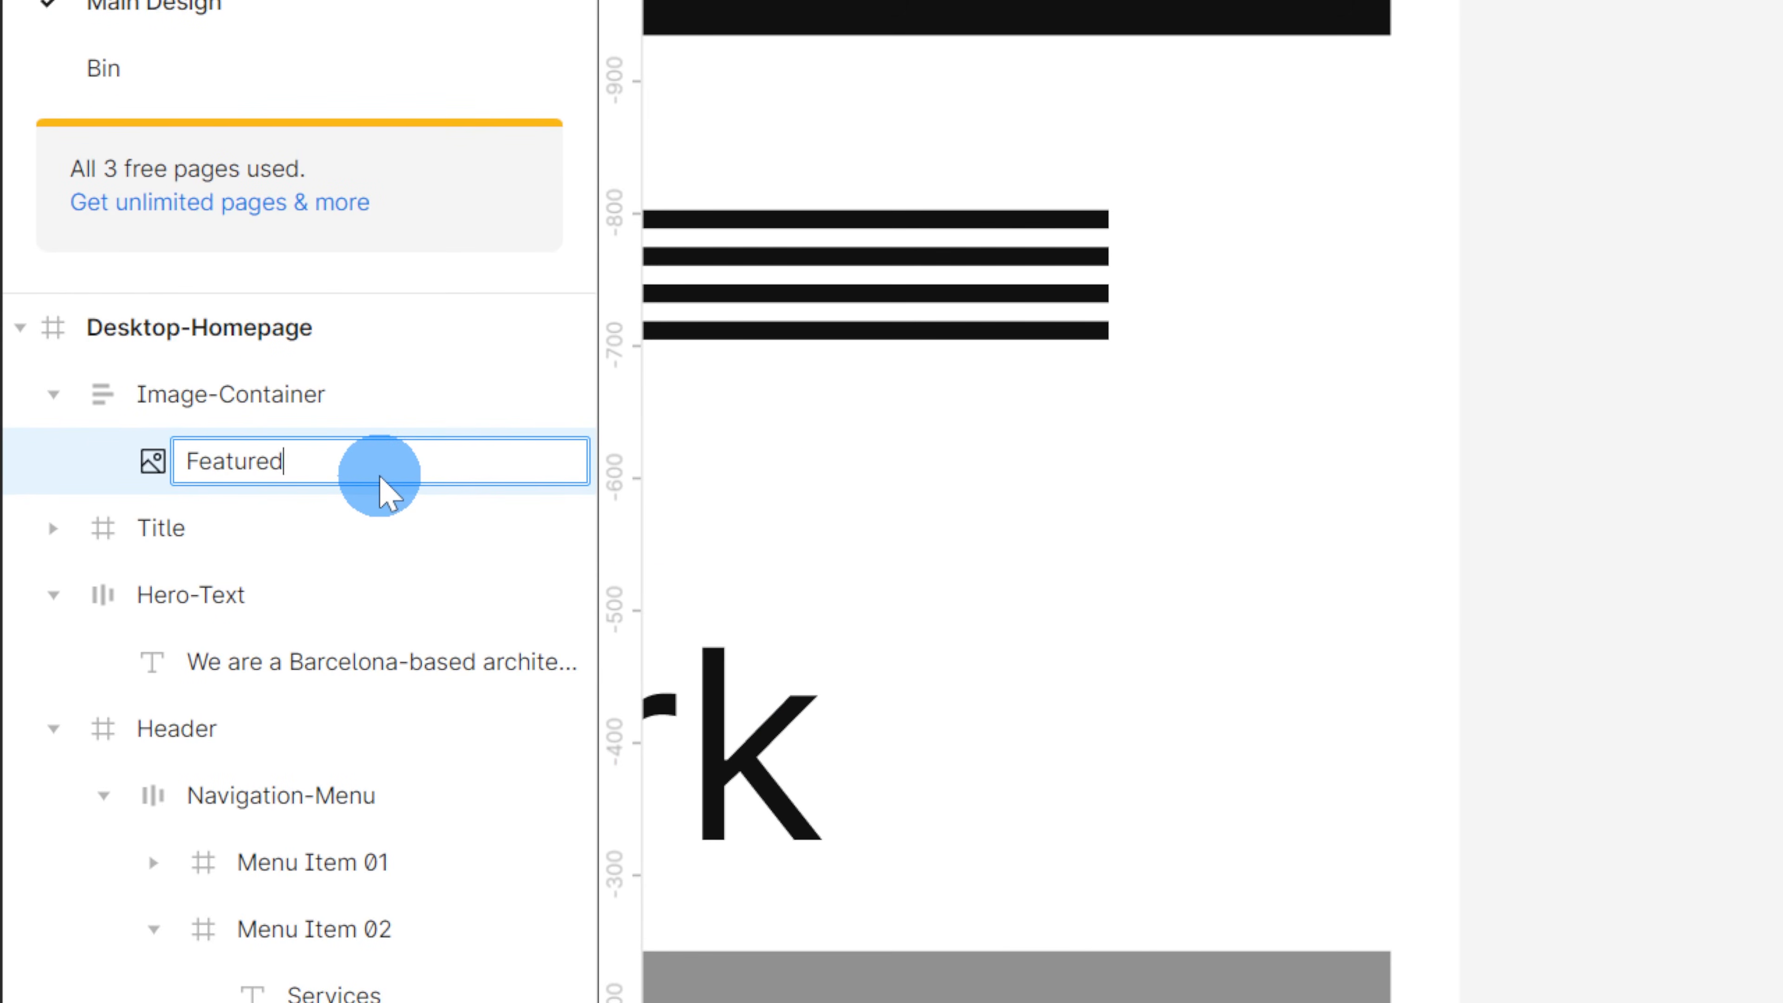
text(-Project-Image)
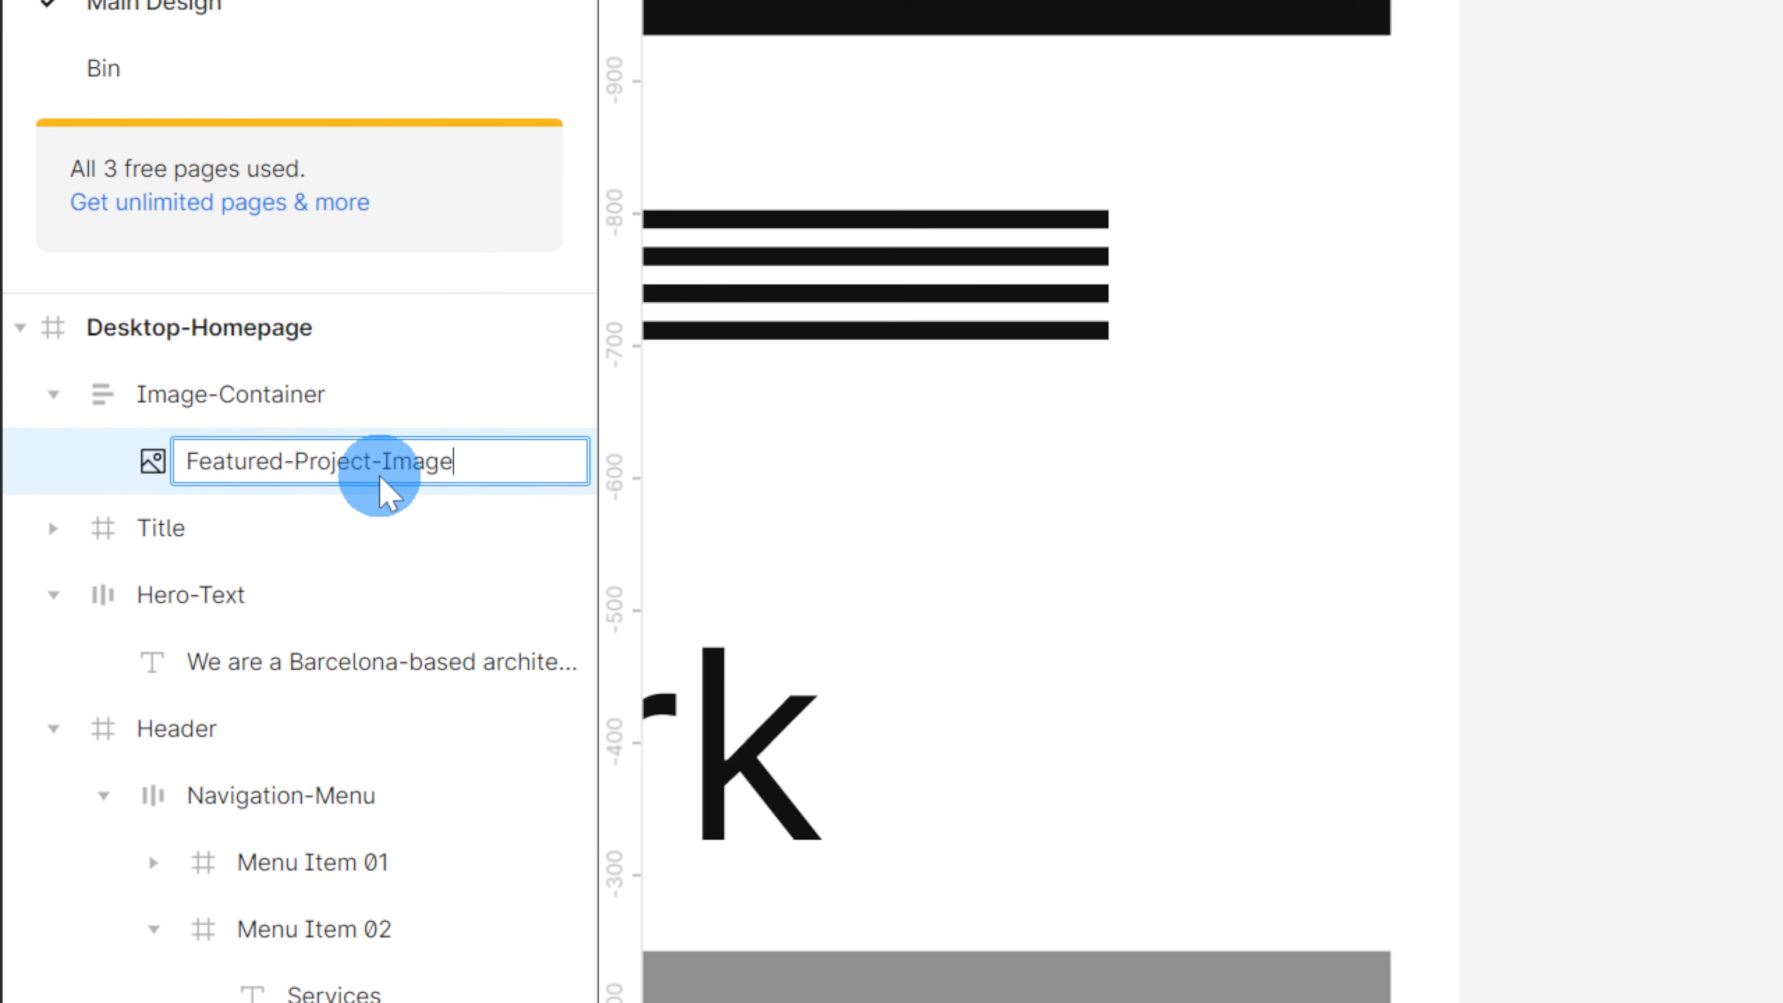
key(Return)
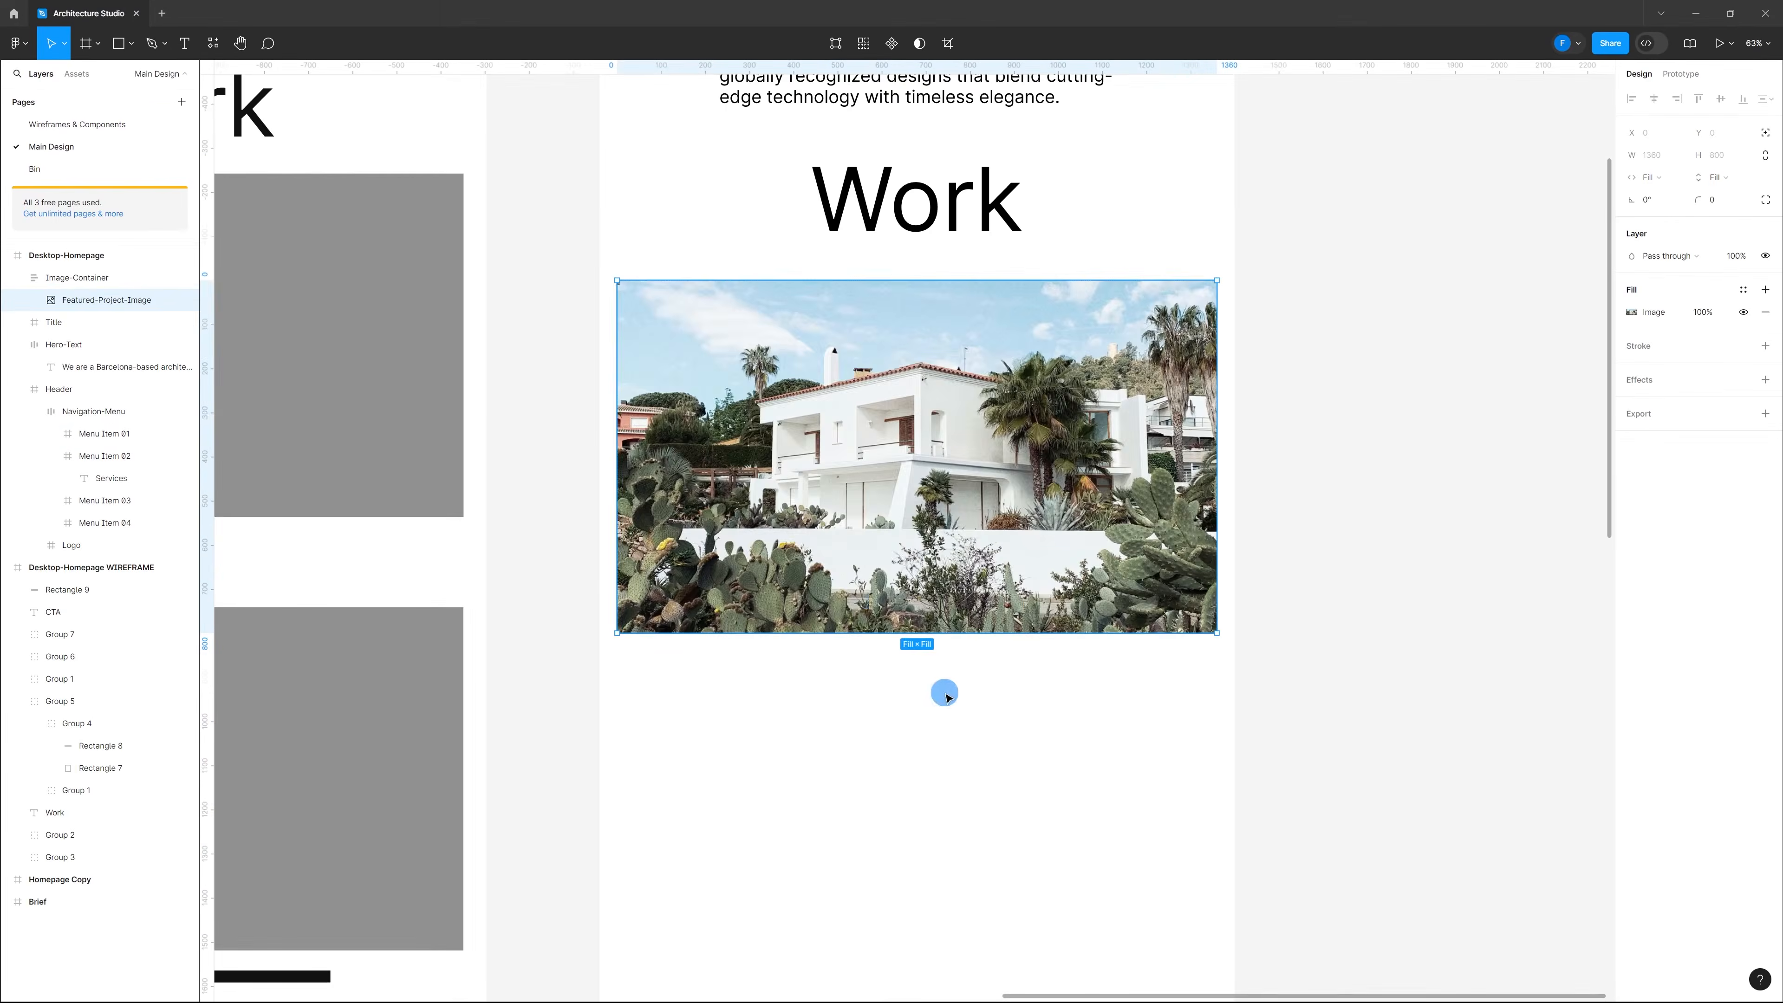
Step: Show the layout grids and add the caption "Project Name—Location" below the featured image, moved to about X 51, Y 1936
scroll(1241, 739, down, 2)
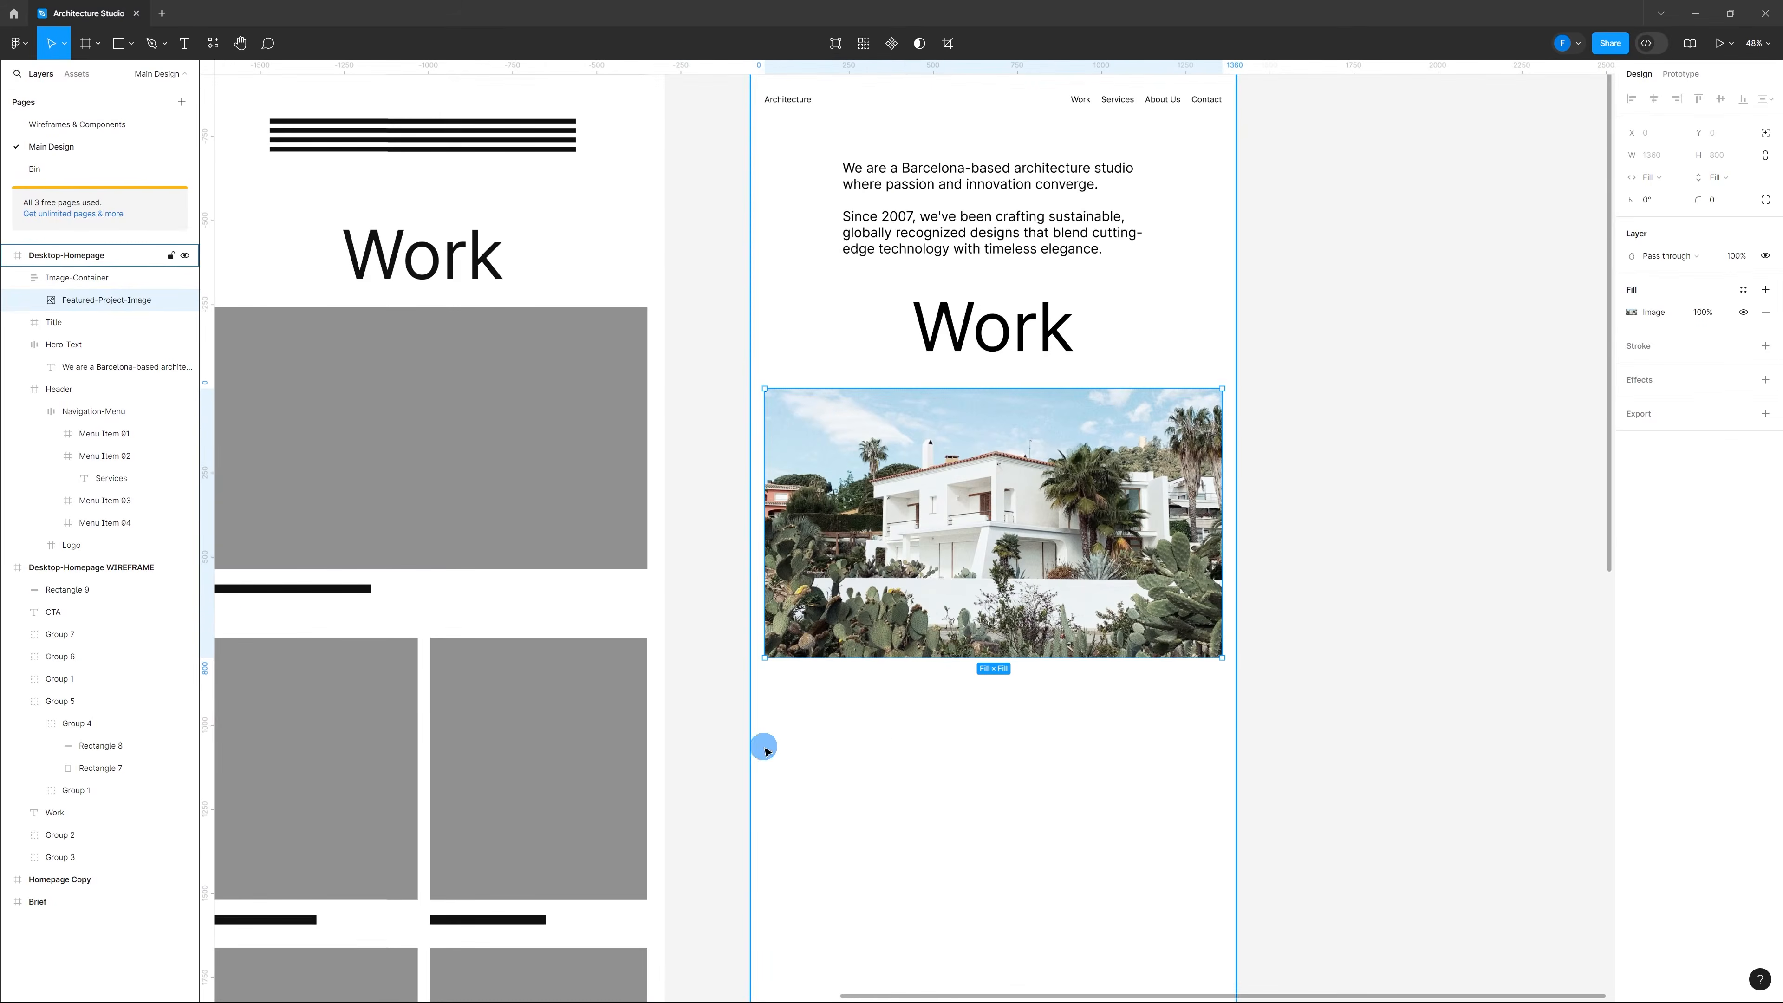
scroll(912, 703, up, 5)
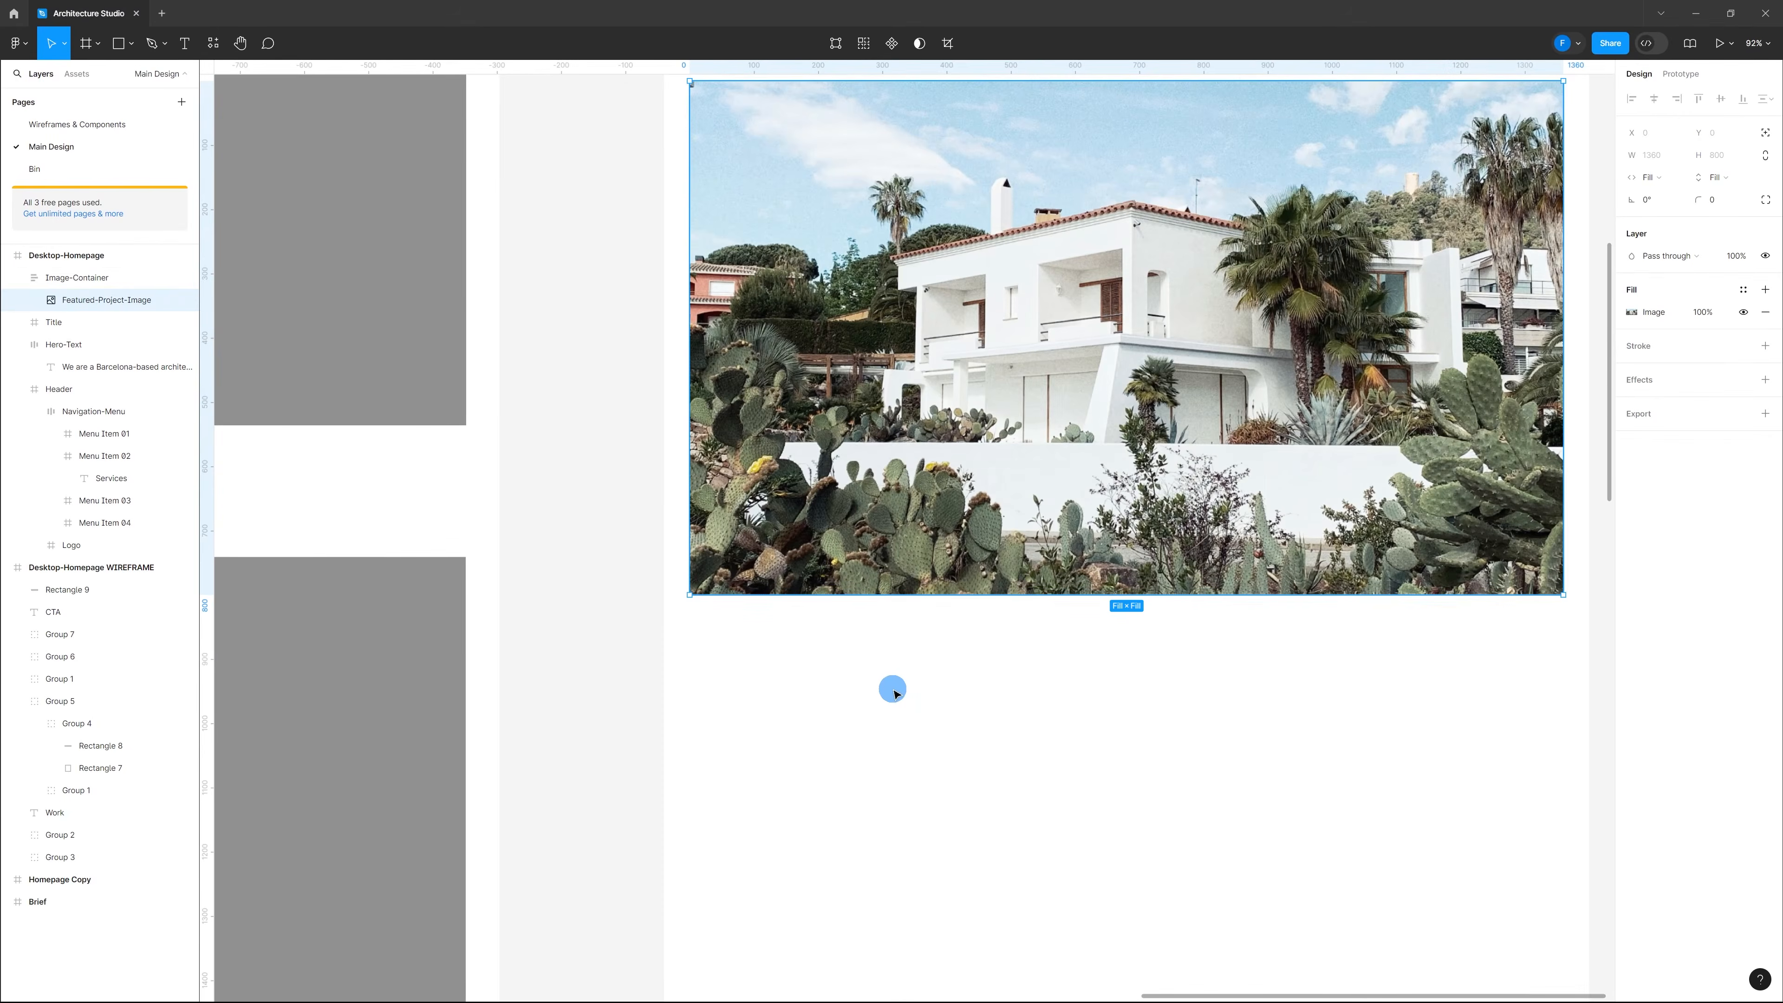
click(893, 692)
key(shift+g)
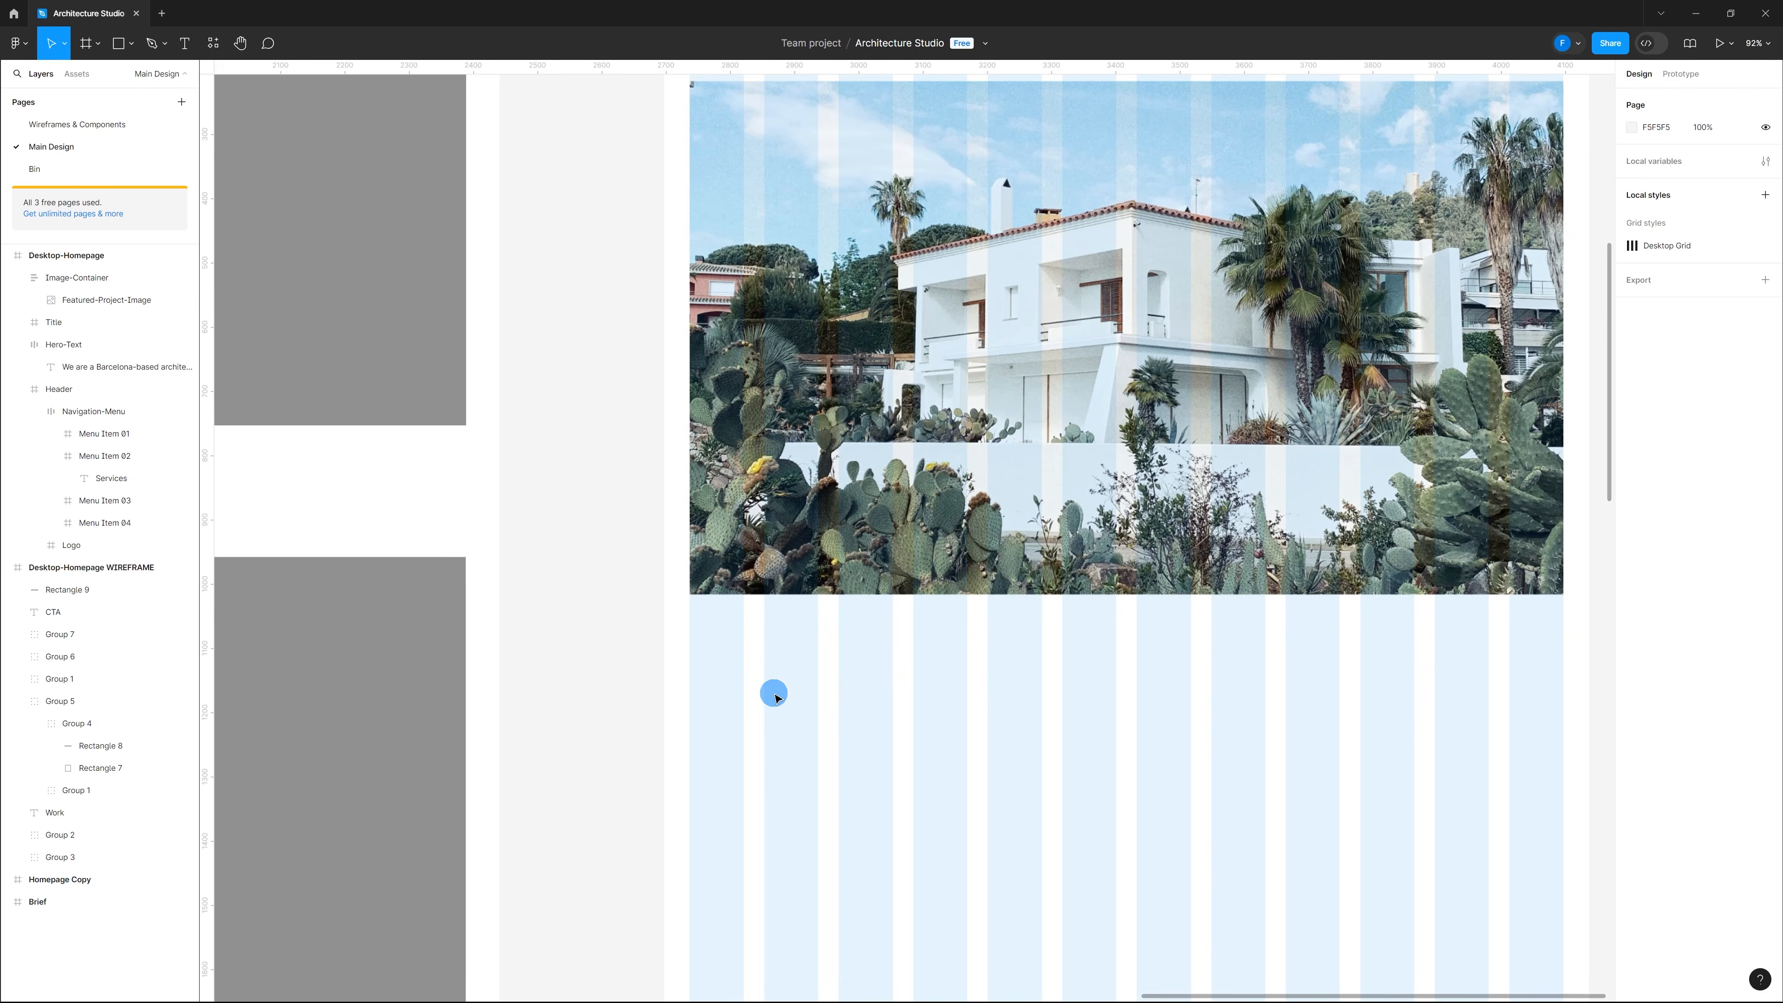
key(t)
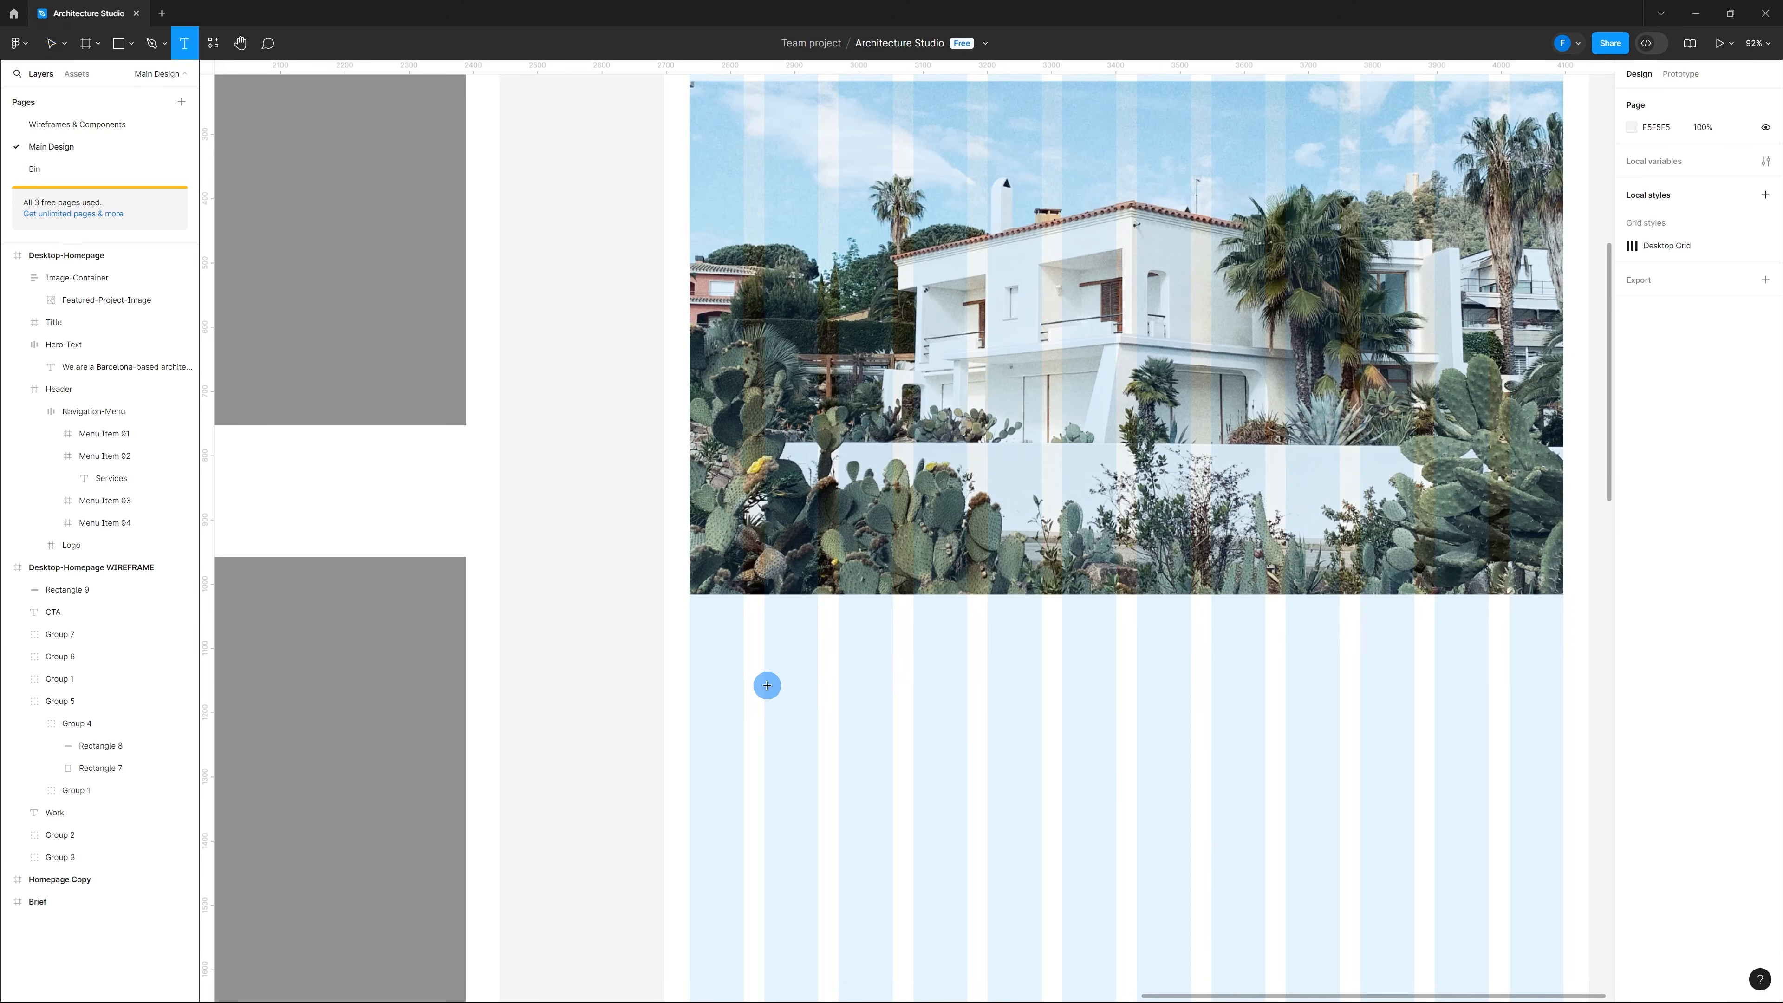
click(767, 685)
text(Project Nam)
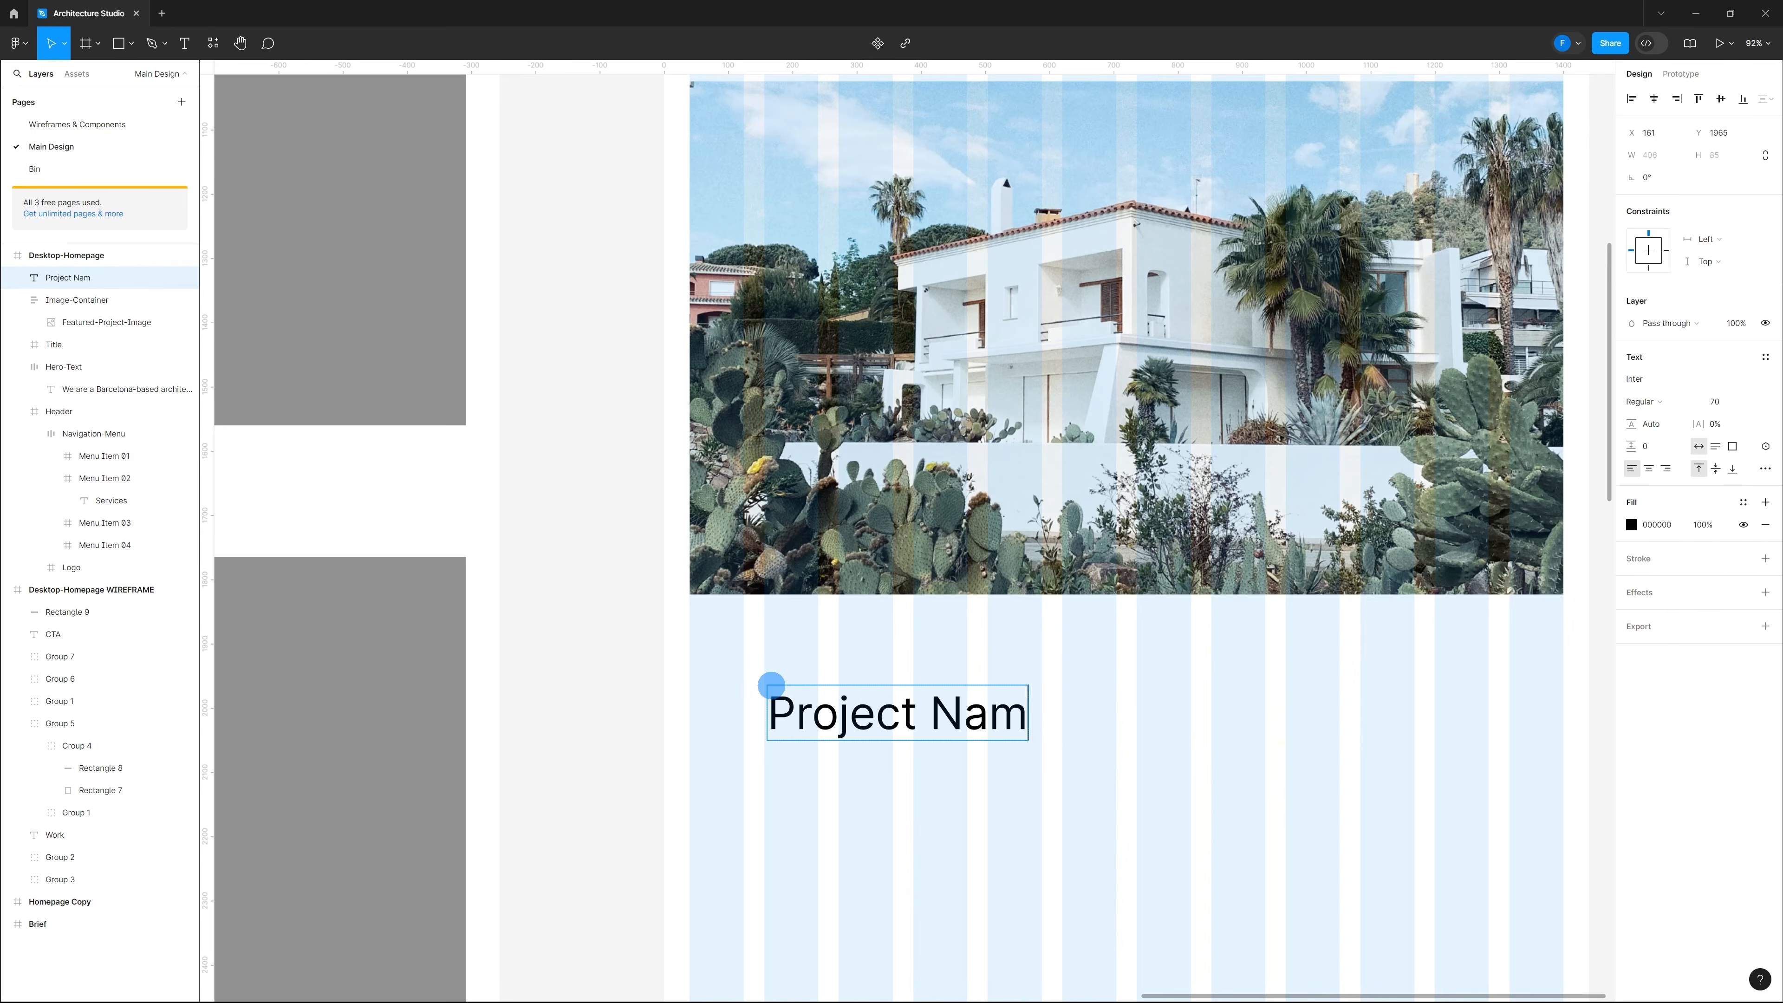
text(e—Location)
key(Escape)
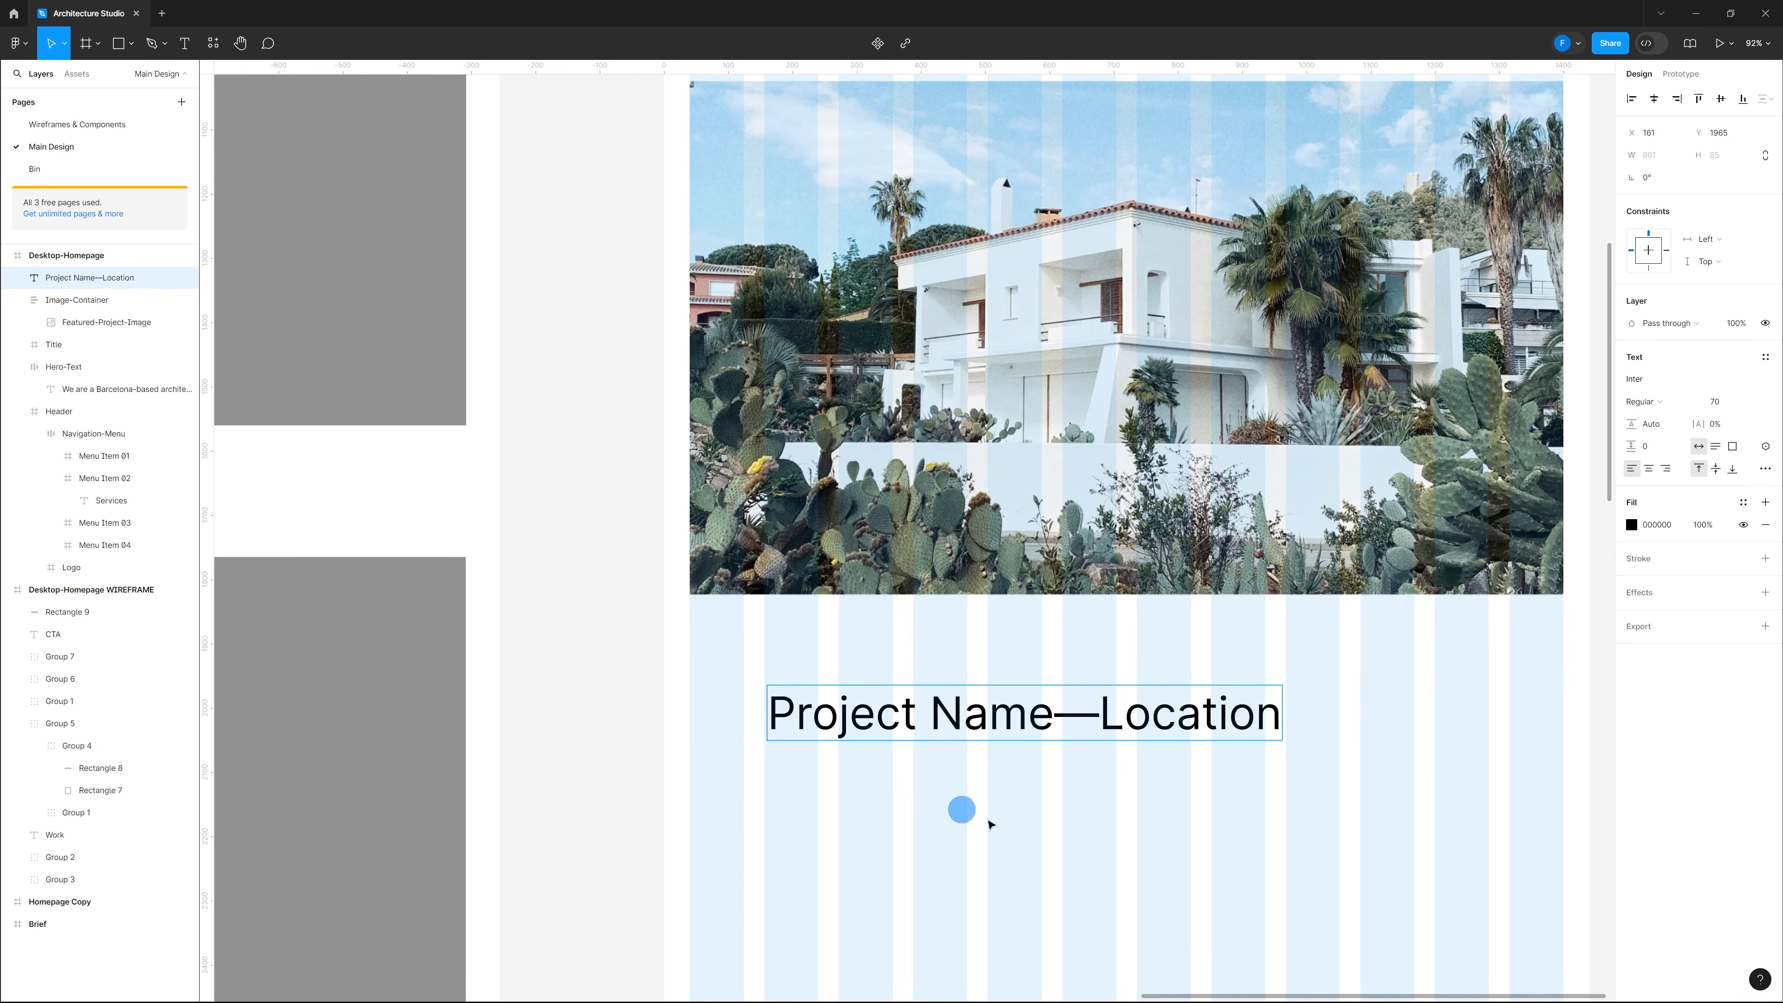
drag(1082, 723, 1014, 708)
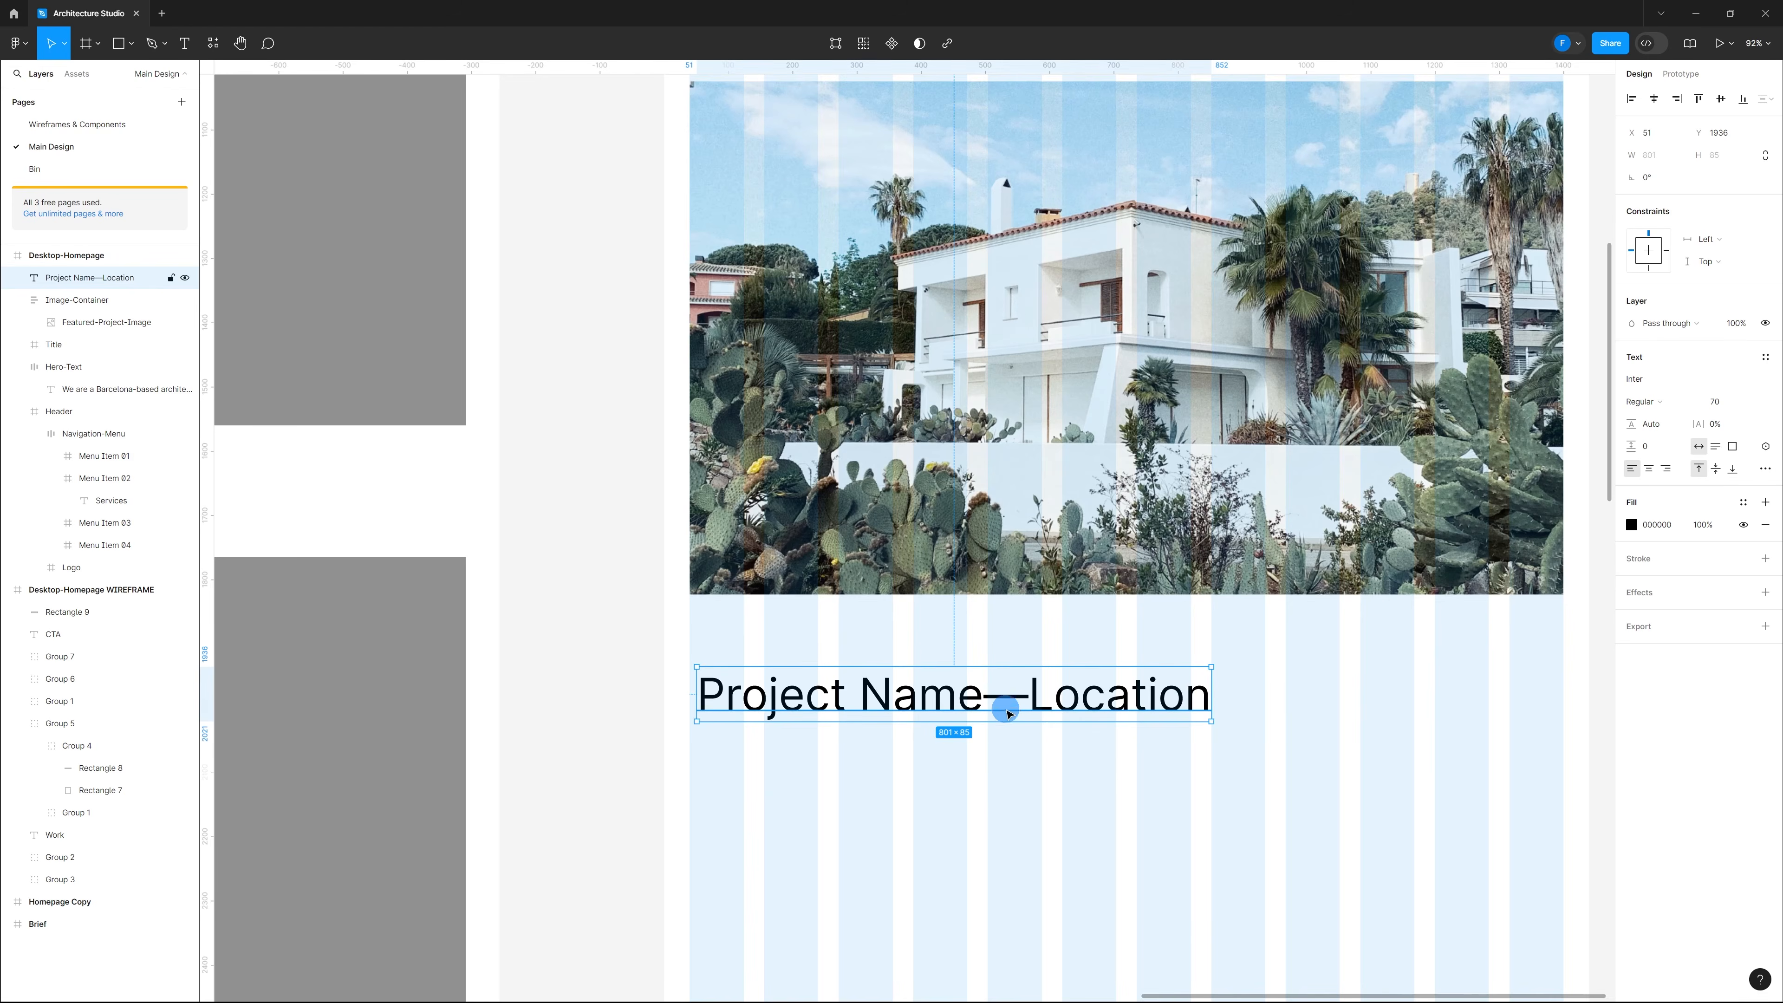
Step: Try a comma in place of the em dash in the project caption, and restore the em dash
double_click(1028, 693)
key(BackSpace)
text(,)
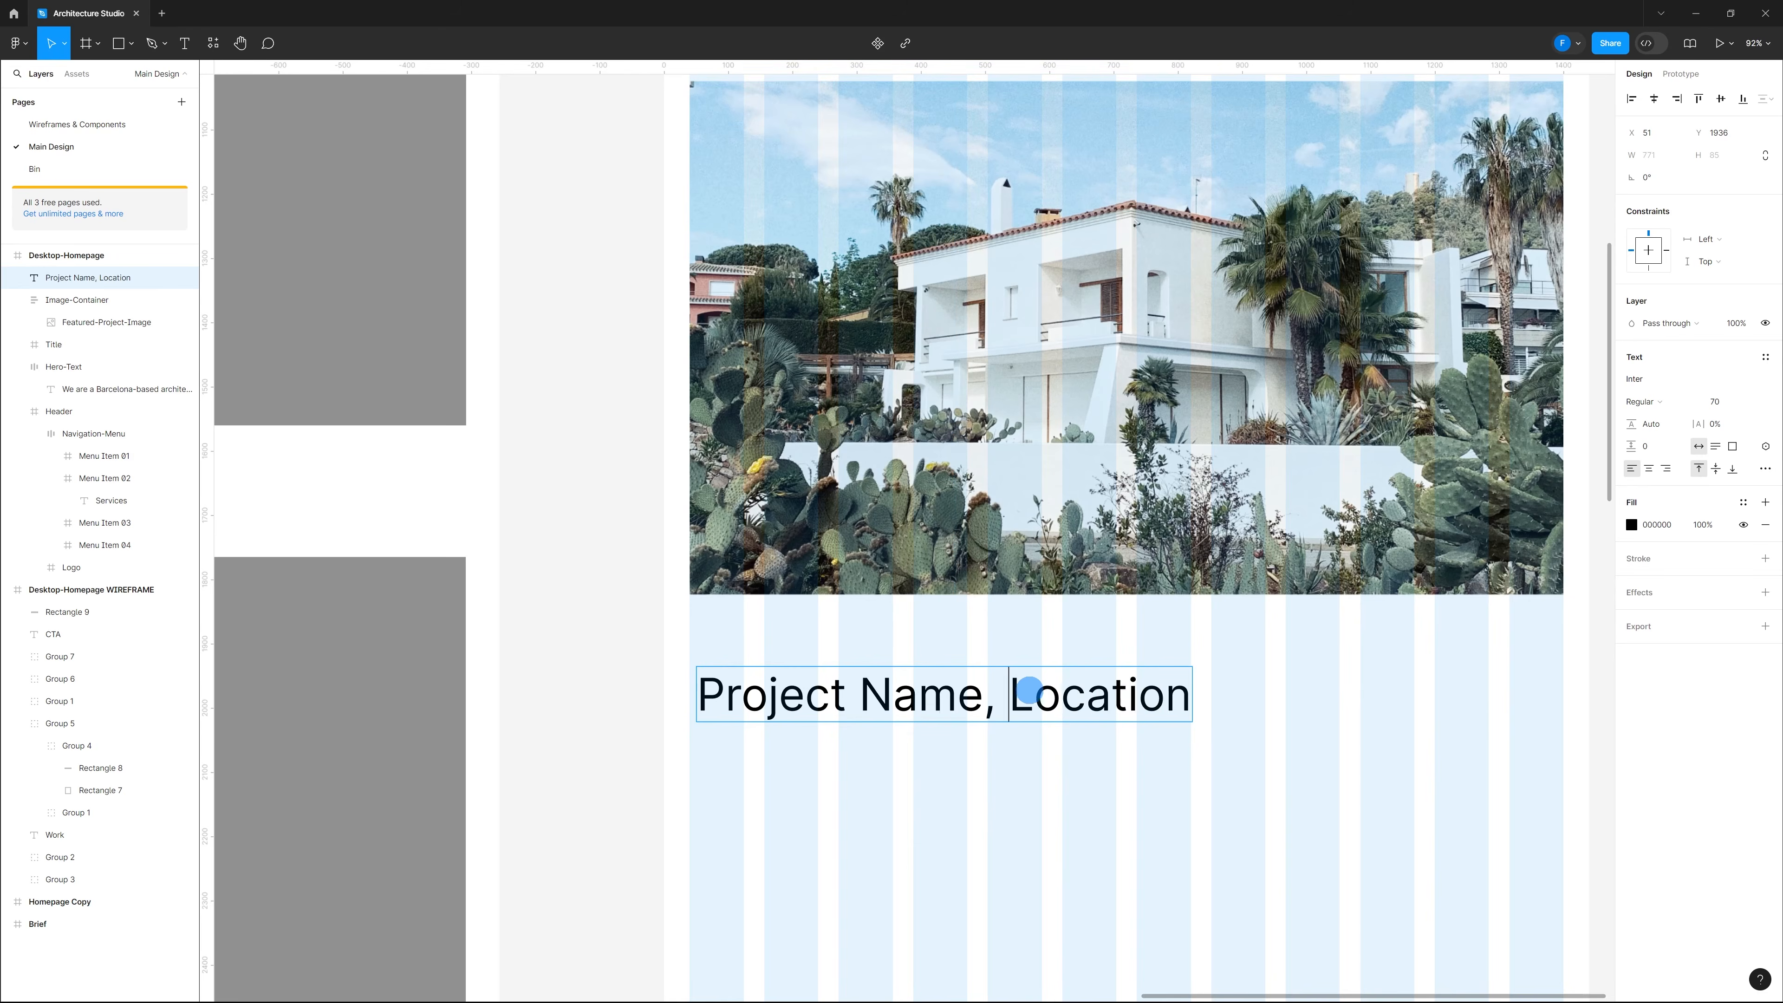
key(BackSpace)
key(BackSpace)
text(—)
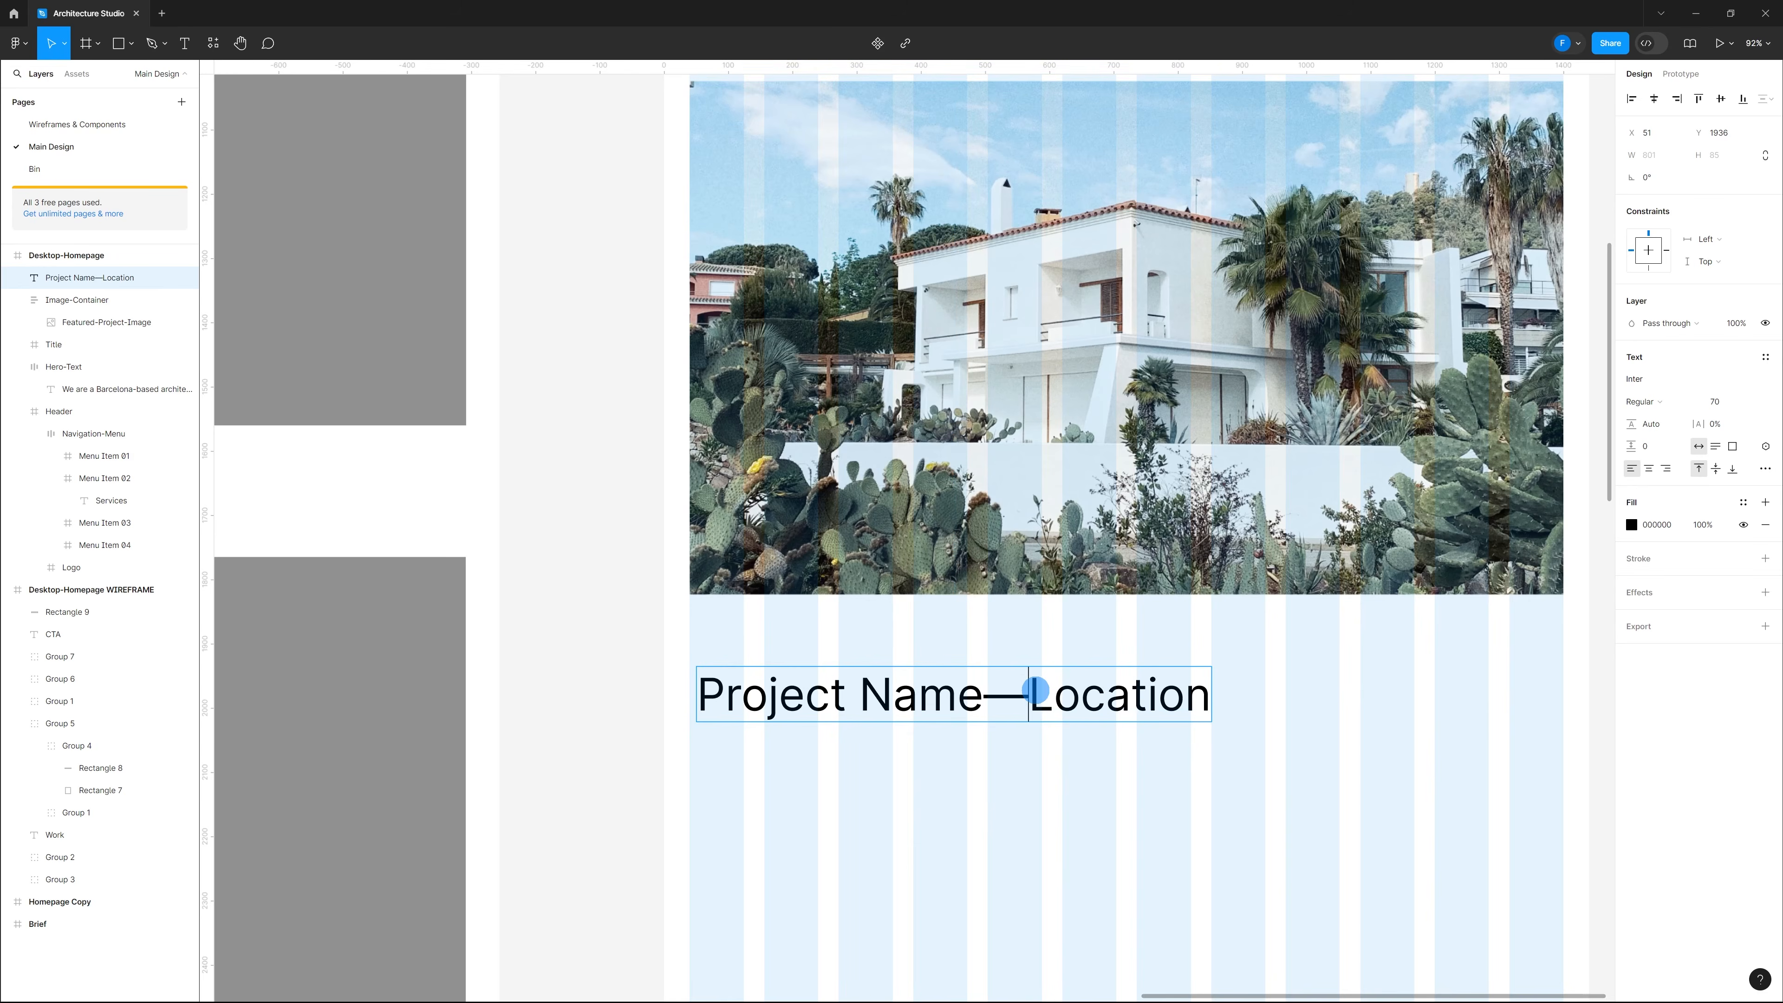
key(Escape)
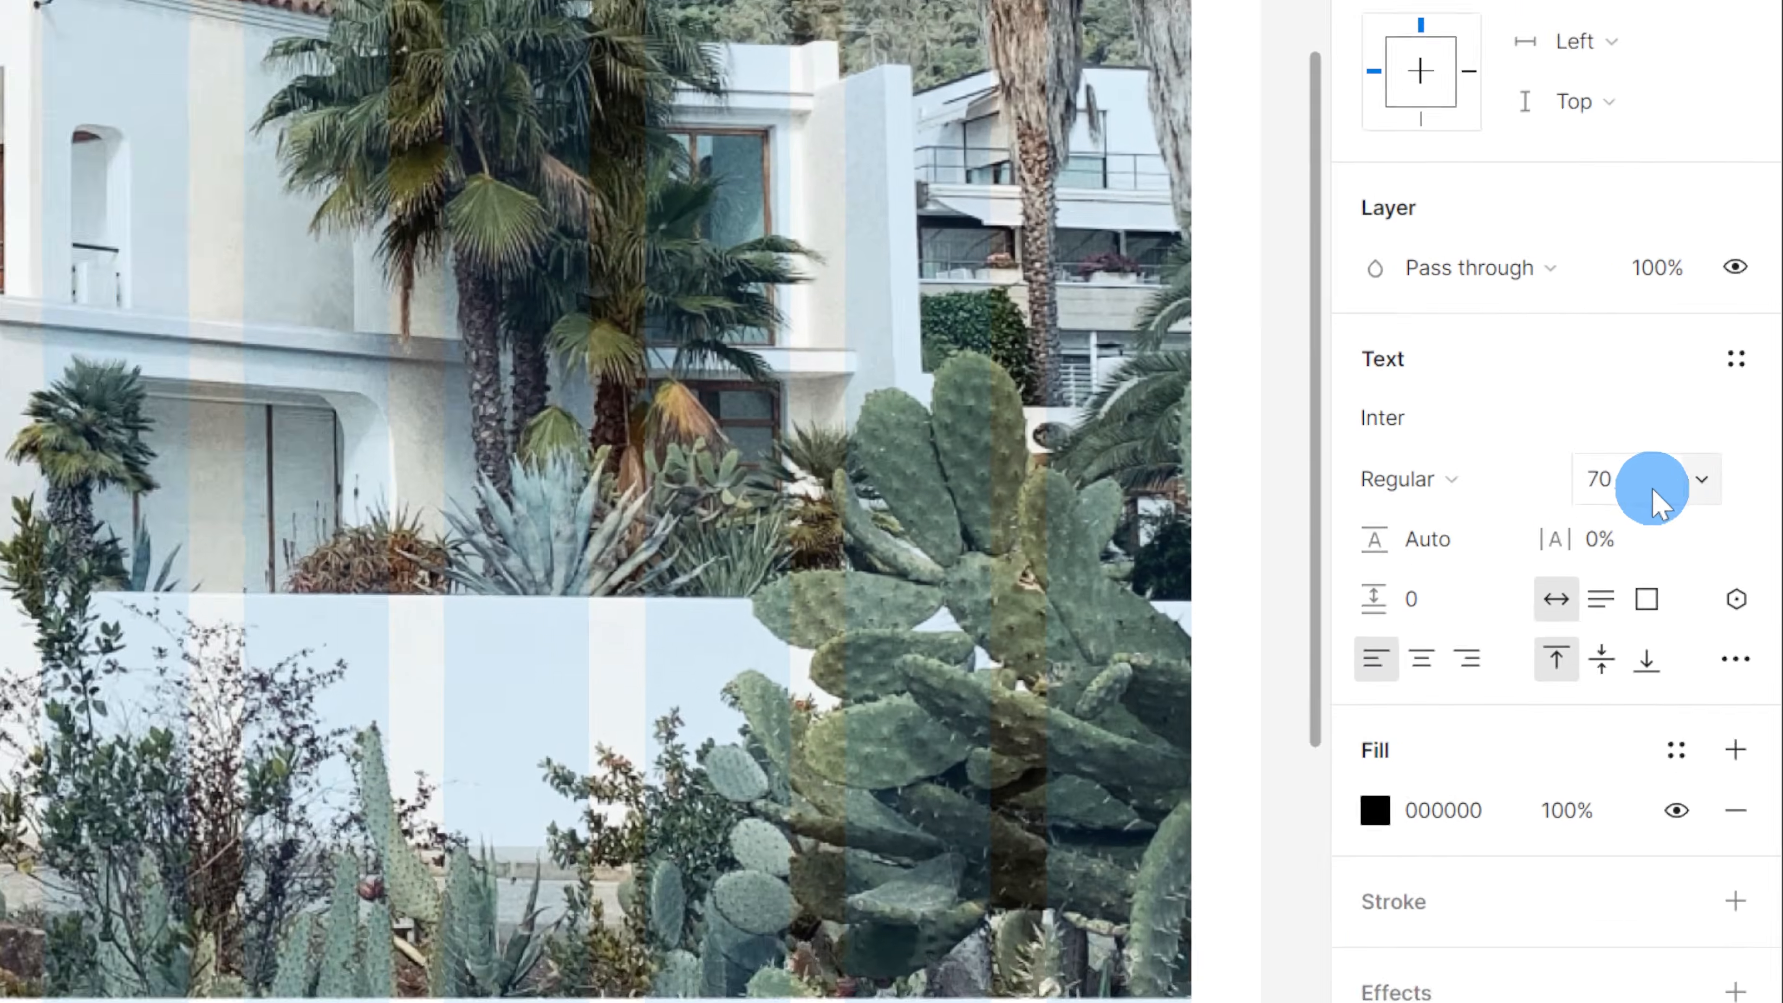
Step: Set the font size of the project caption to 24 and deselect it
click(1653, 492)
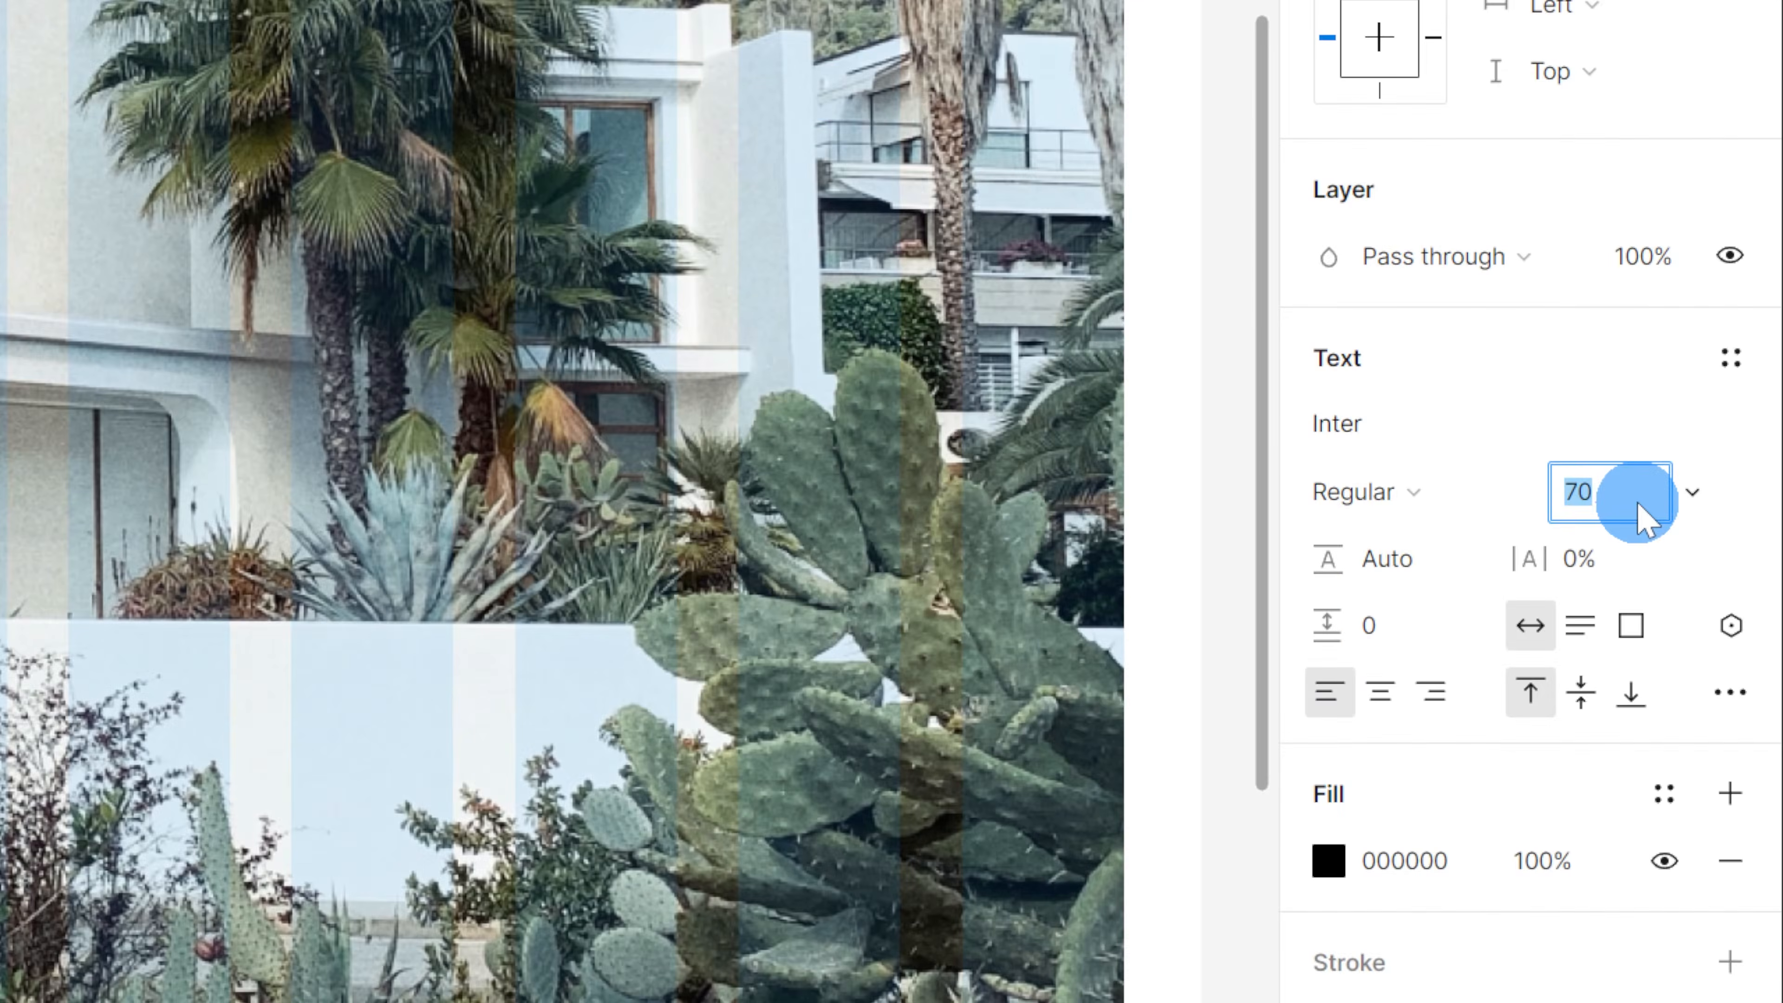
key(Return)
click(935, 667)
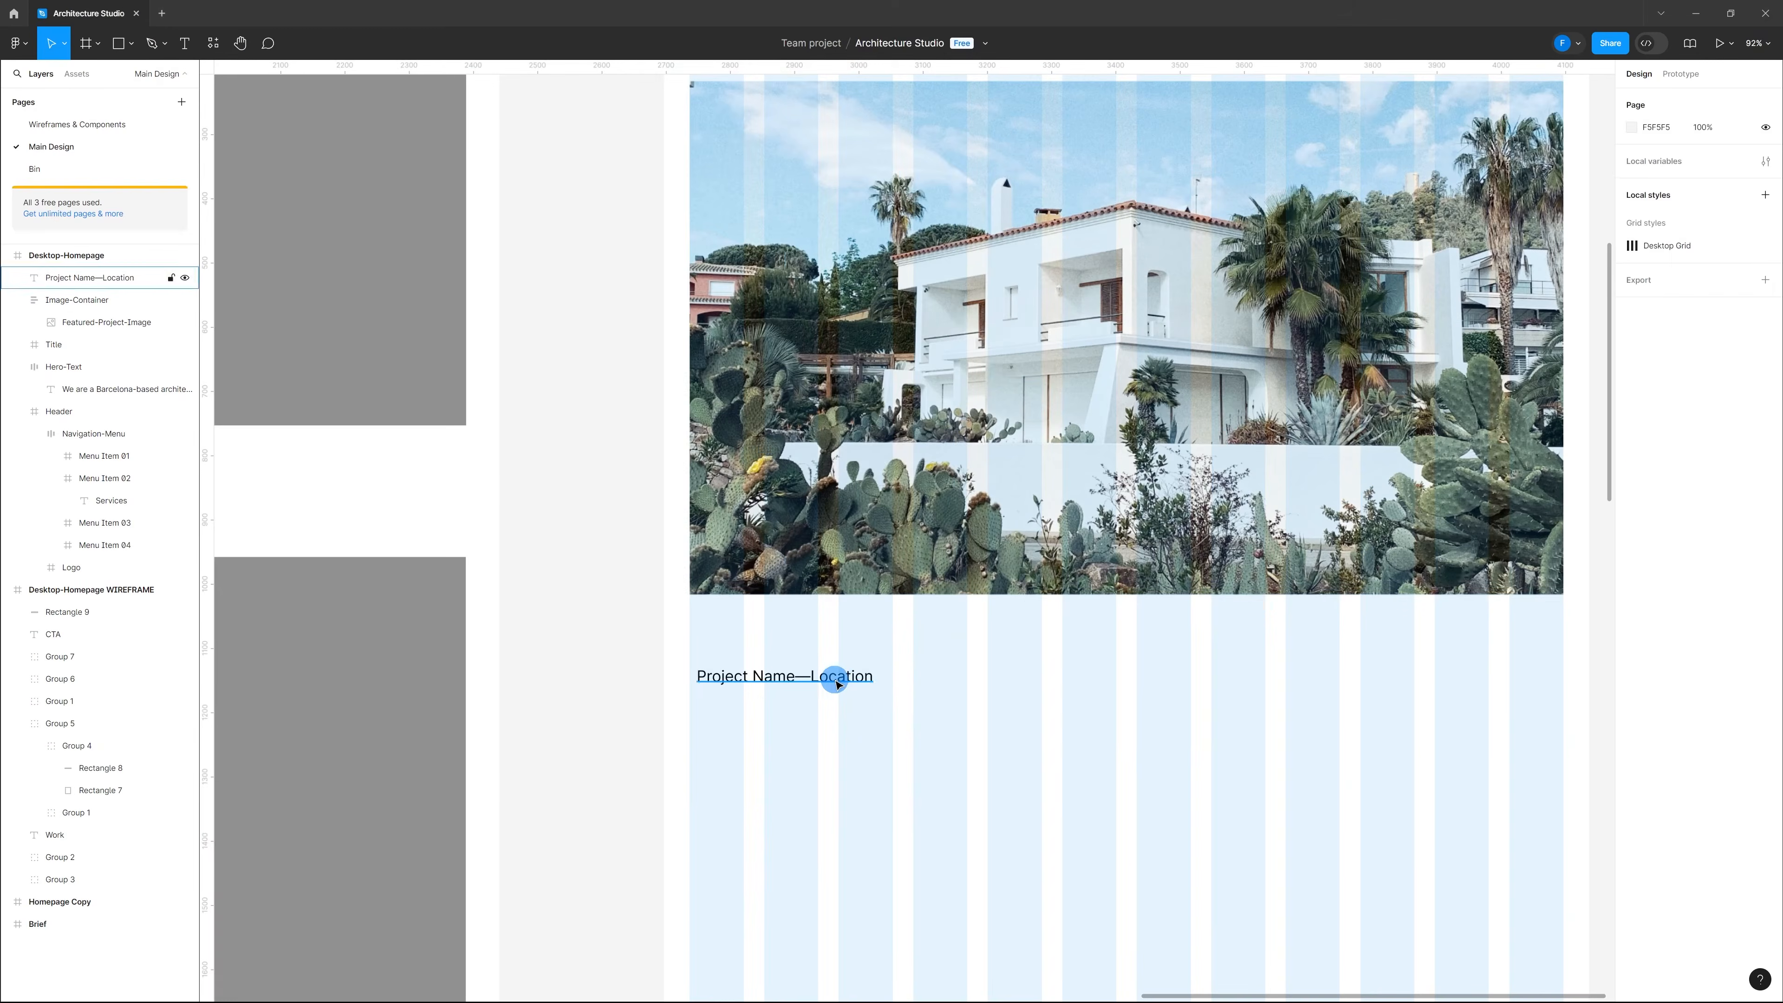
Step: Wrap the project caption and Image-Container together in a vertical auto layout frame
click(836, 683)
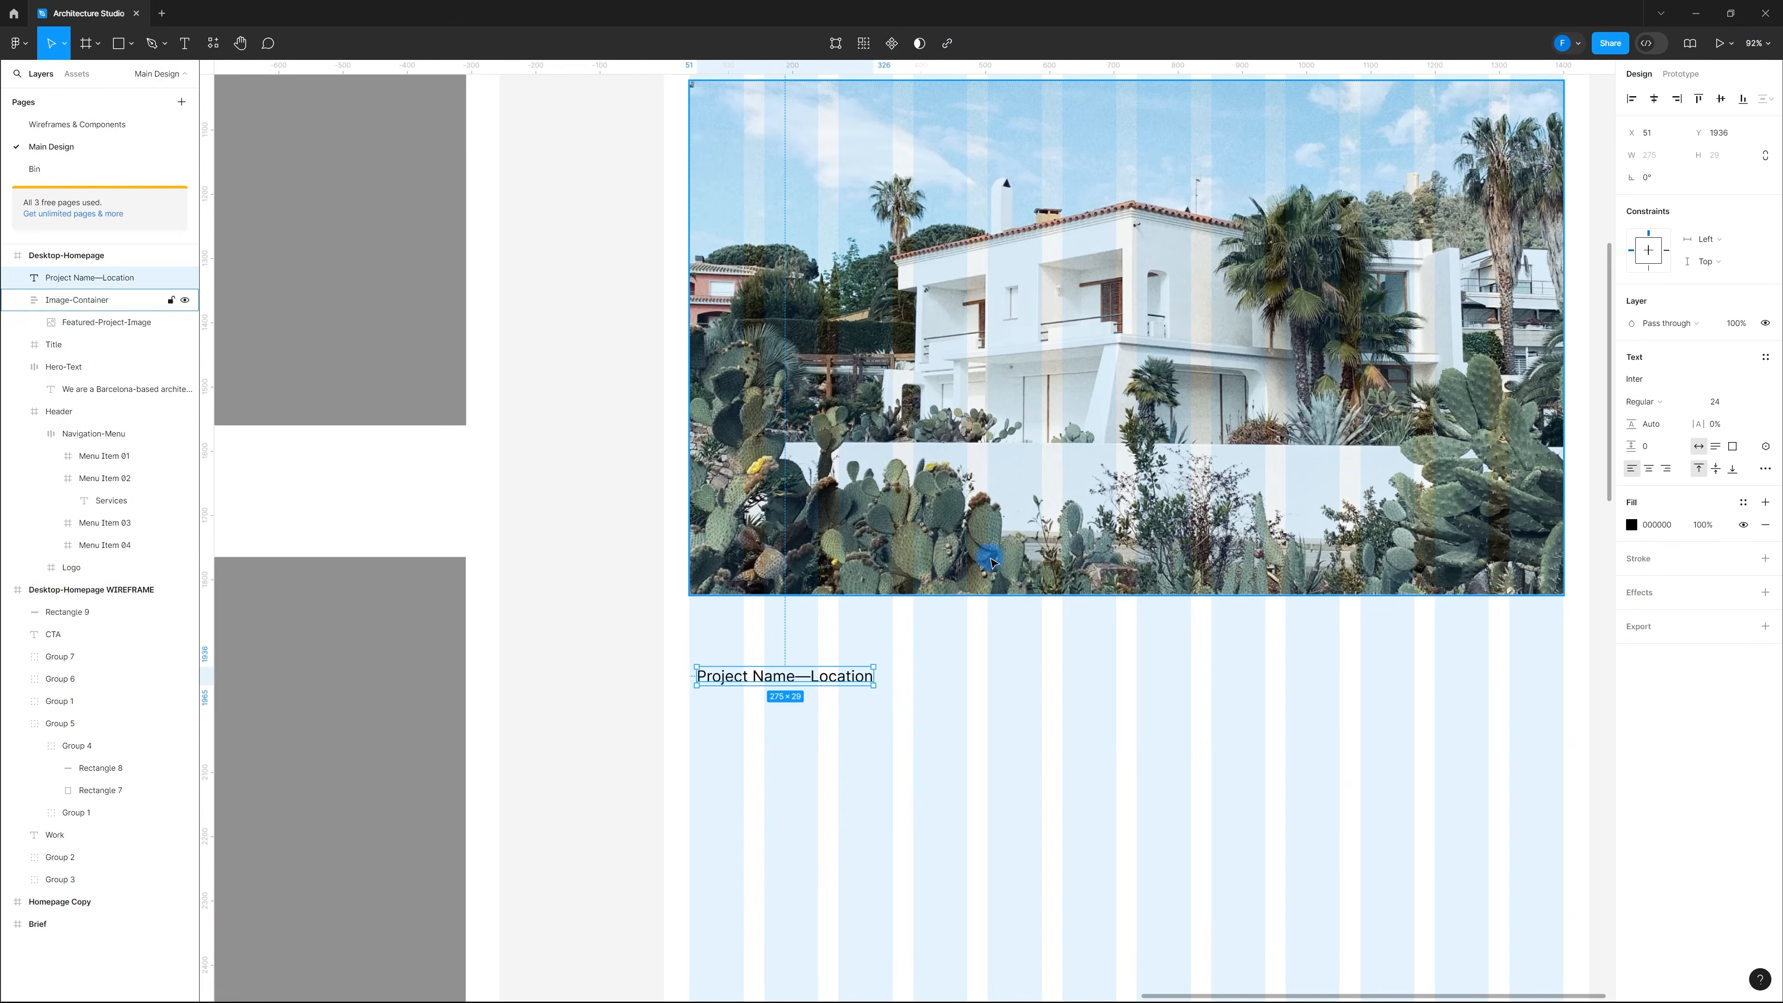
shift+click(995, 508)
scroll(833, 503, down, 3)
scroll(927, 497, up, 1)
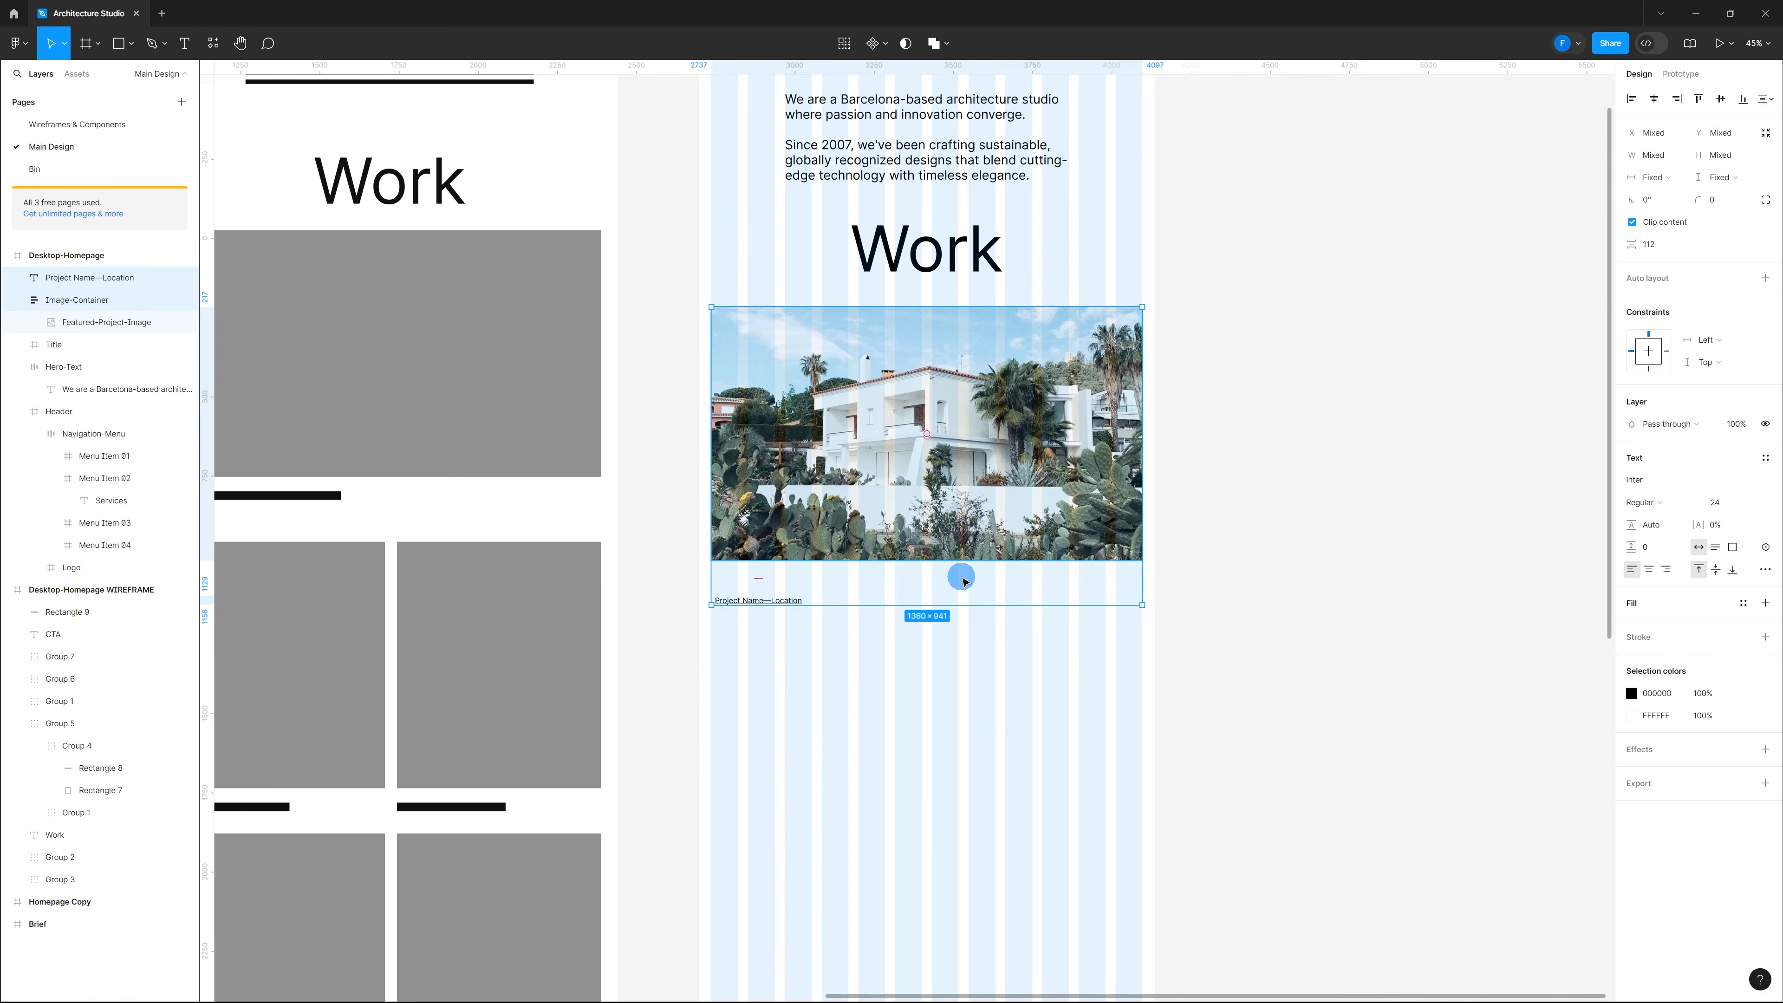
key(shift+a)
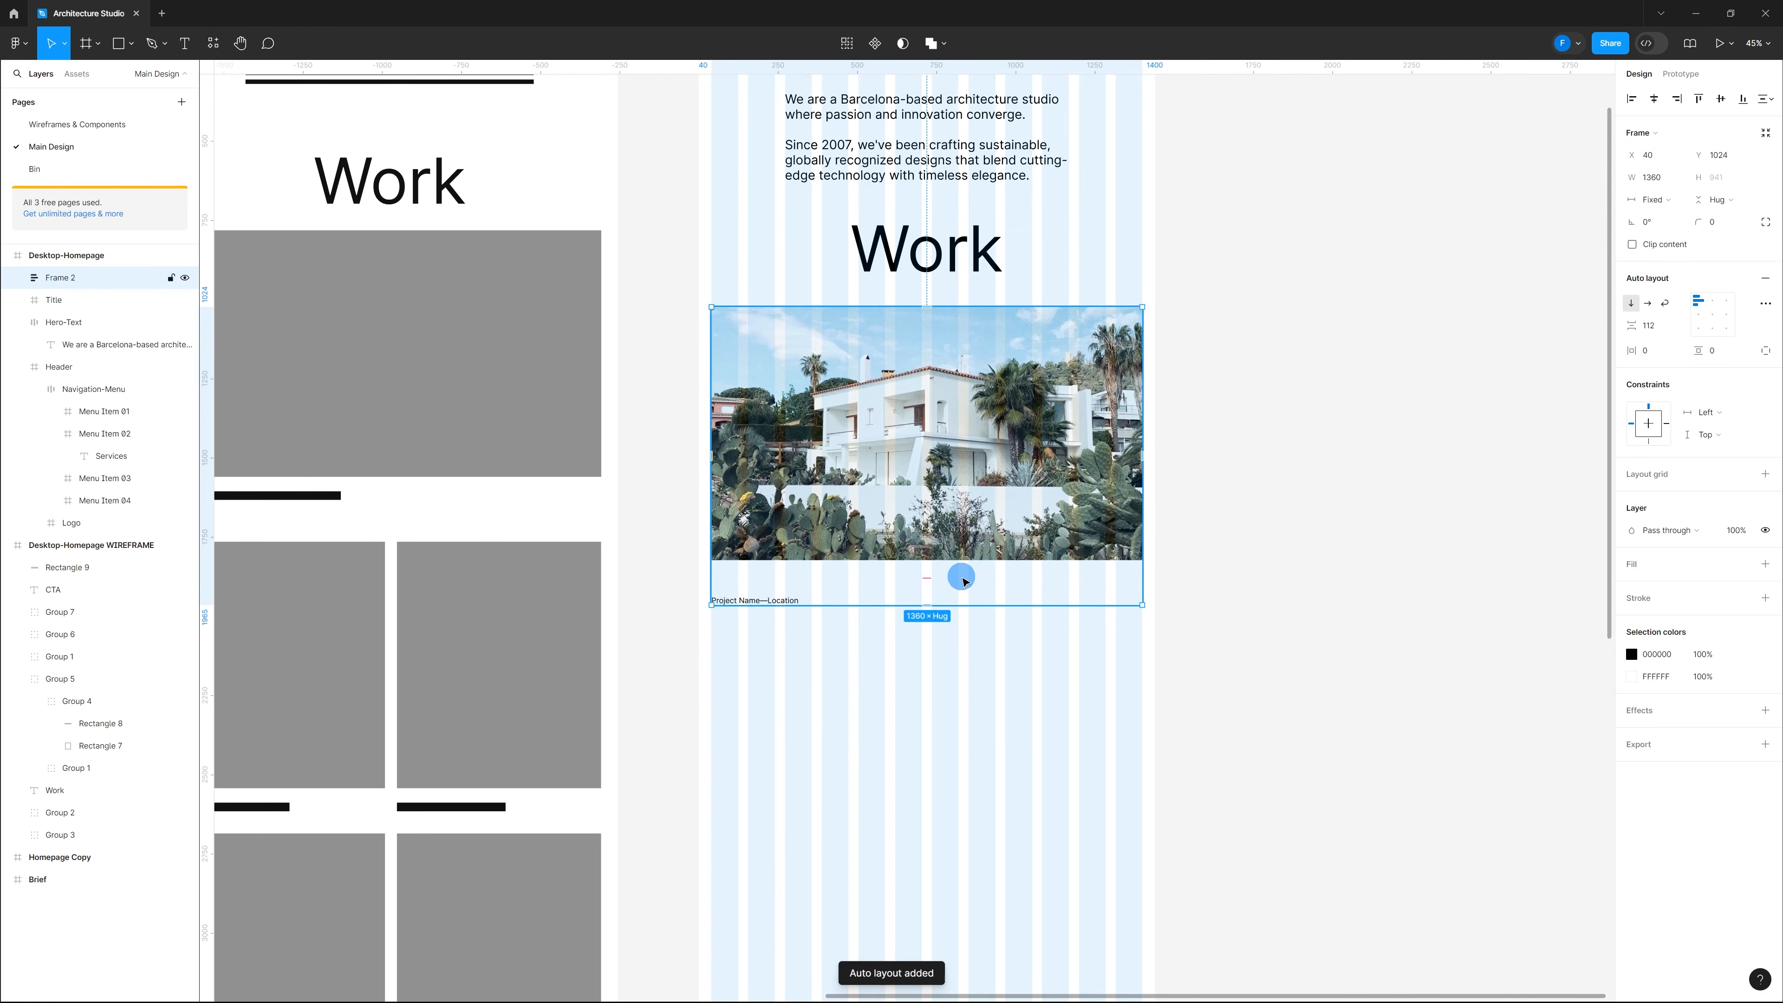
click(987, 697)
Step: Rename the new auto layout frame to Featured-Project-Card
click(941, 579)
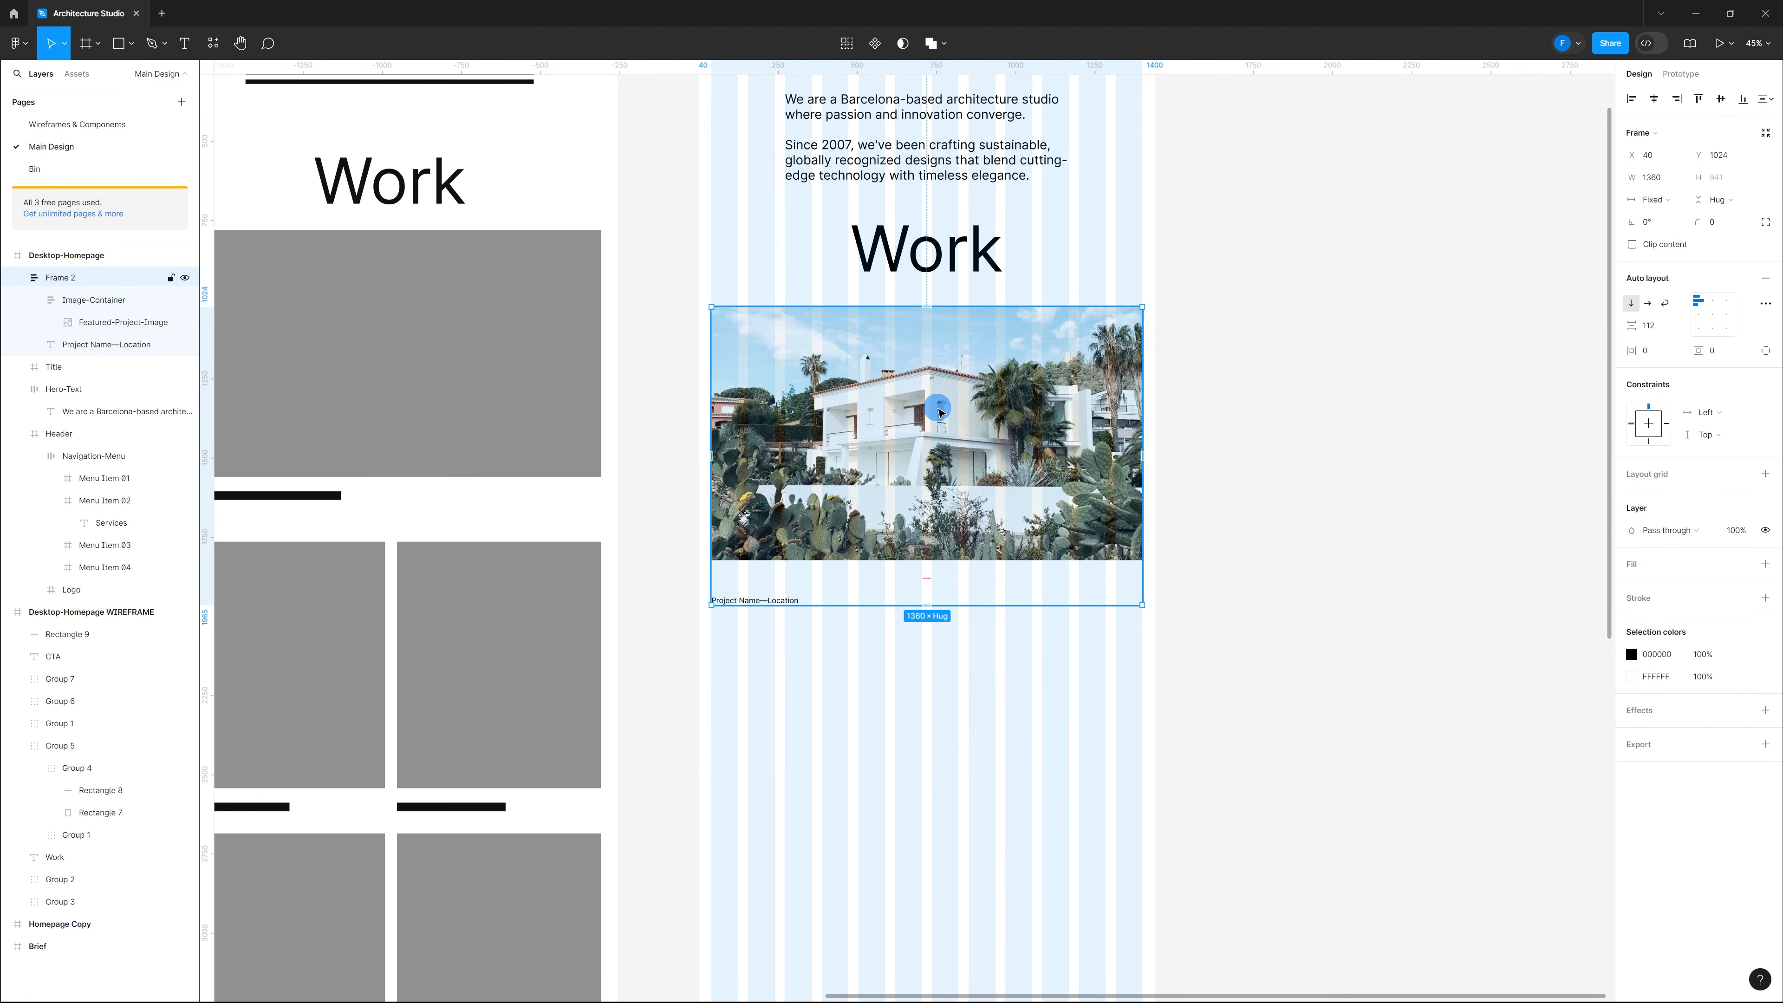
key(ctrl+r)
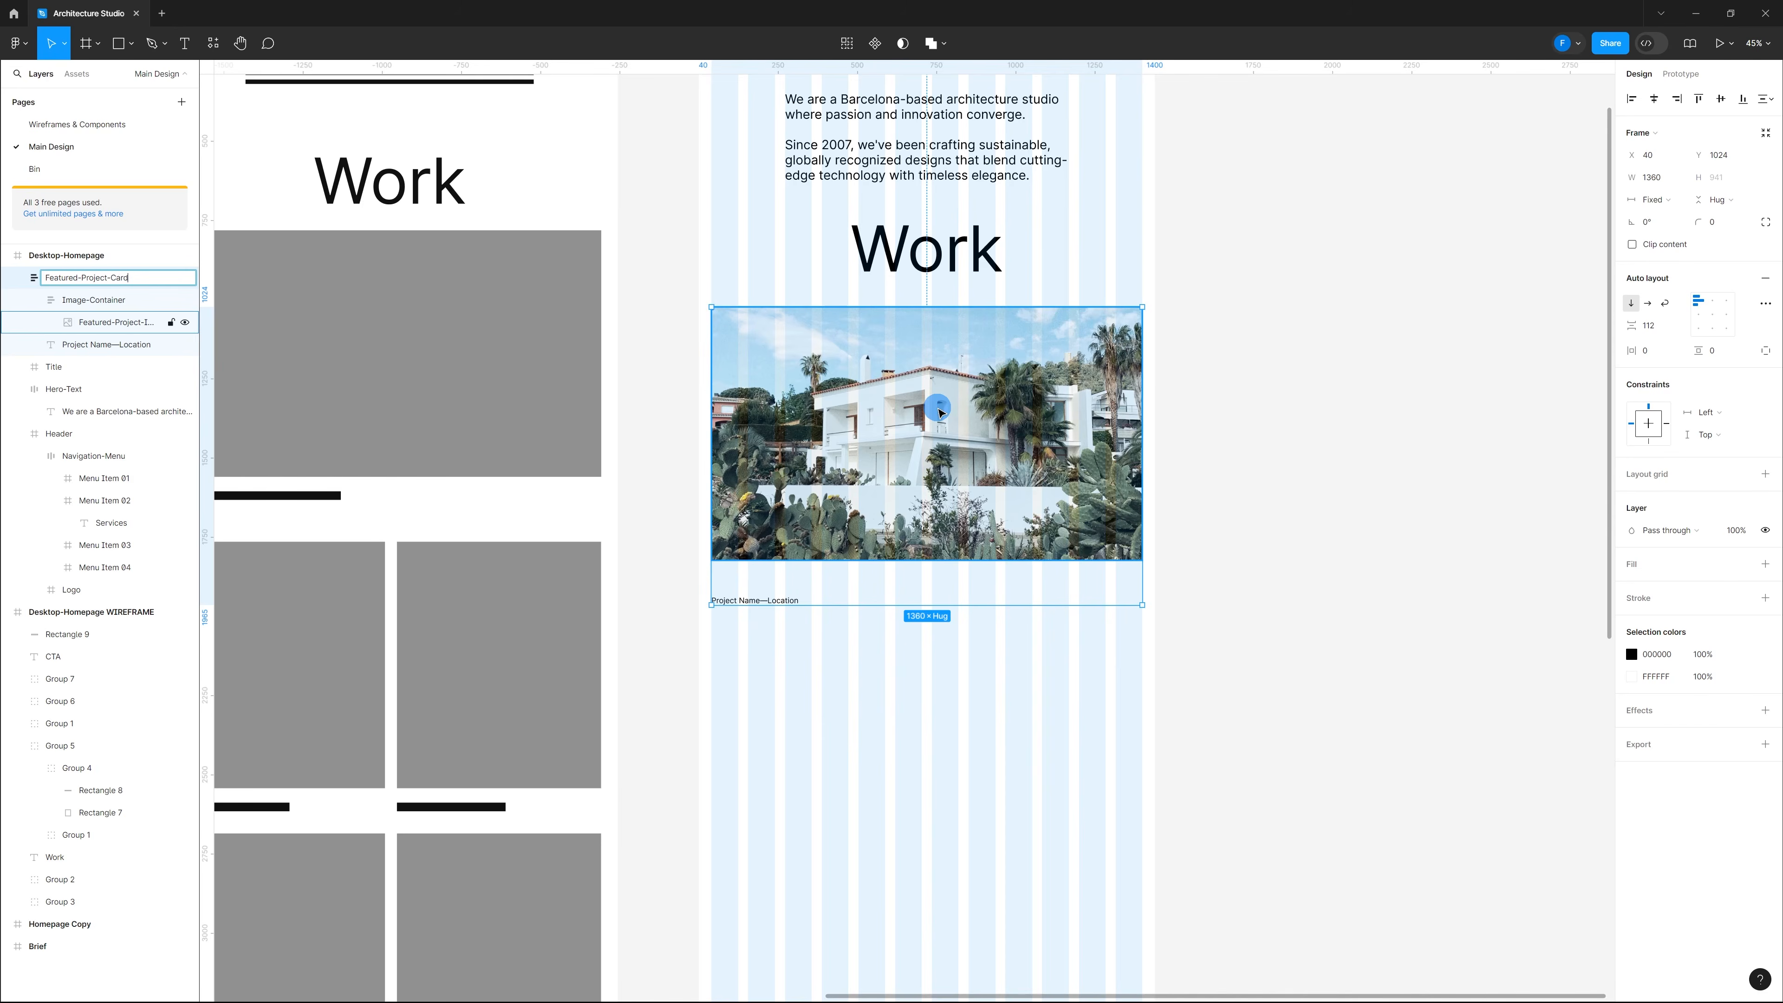
click(980, 693)
Step: Set the vertical spacing between image and caption in Featured-Project-Card to 40 and deselect the card
click(966, 551)
click(161, 284)
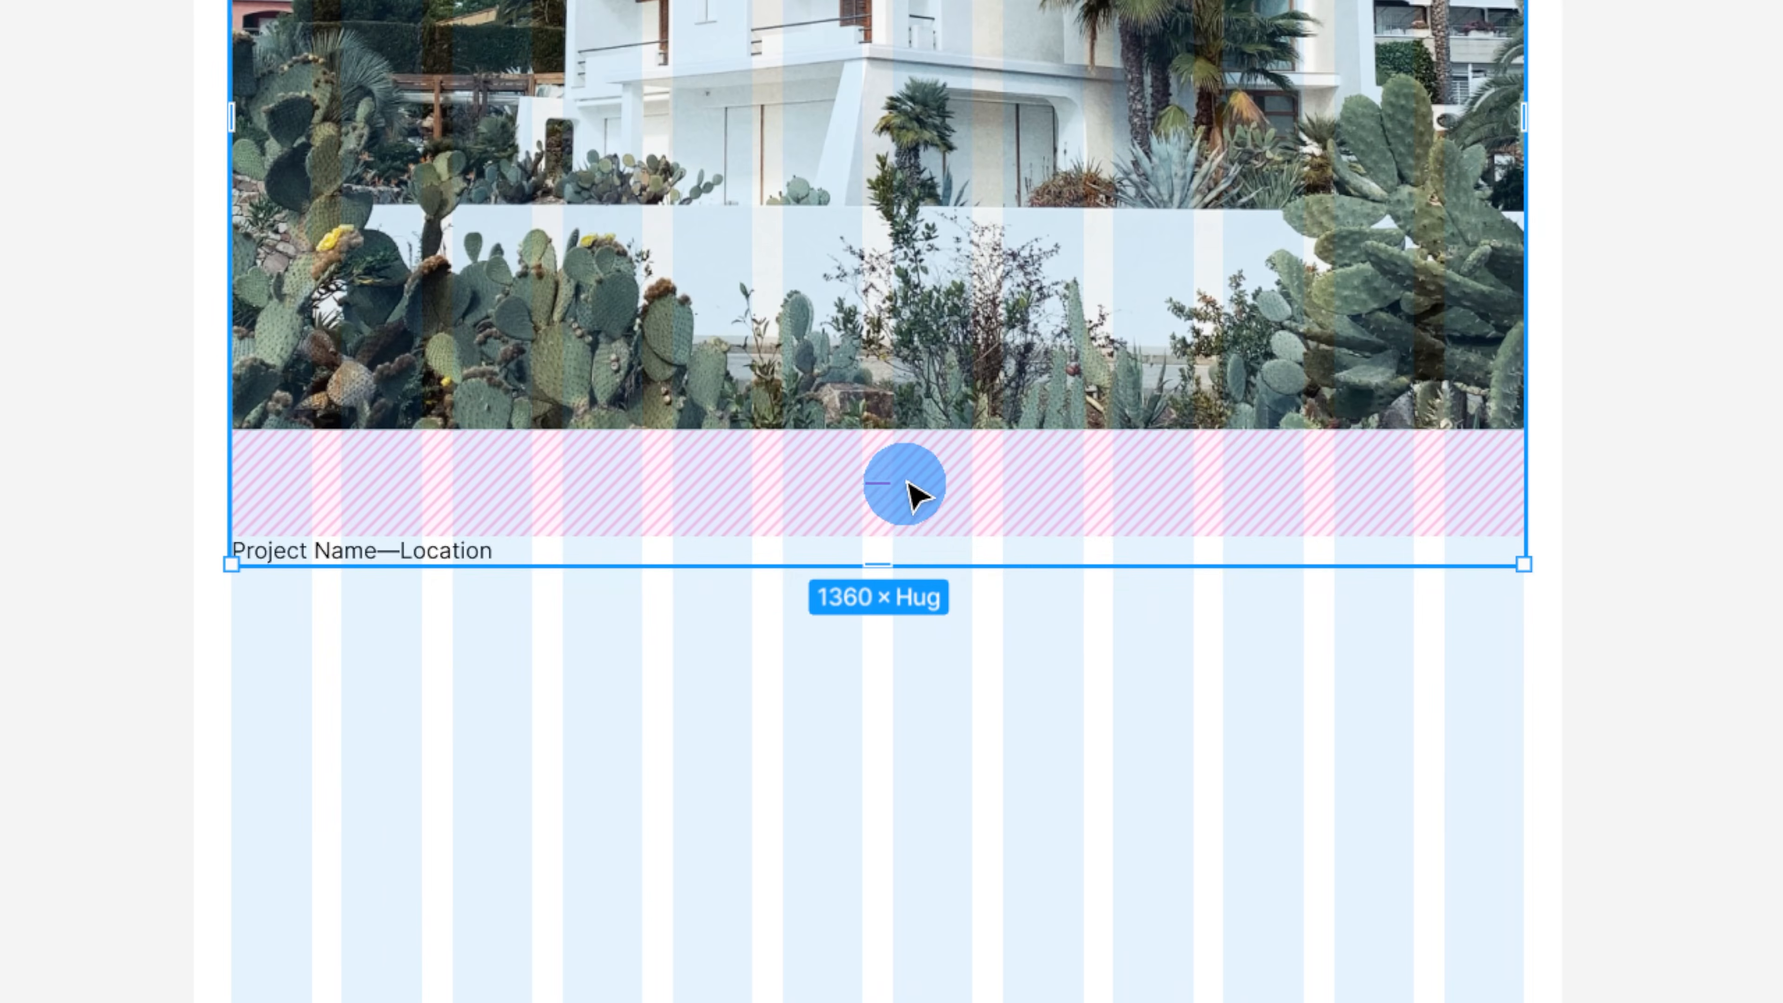
mouse_move(877, 488)
drag(876, 488, 876, 487)
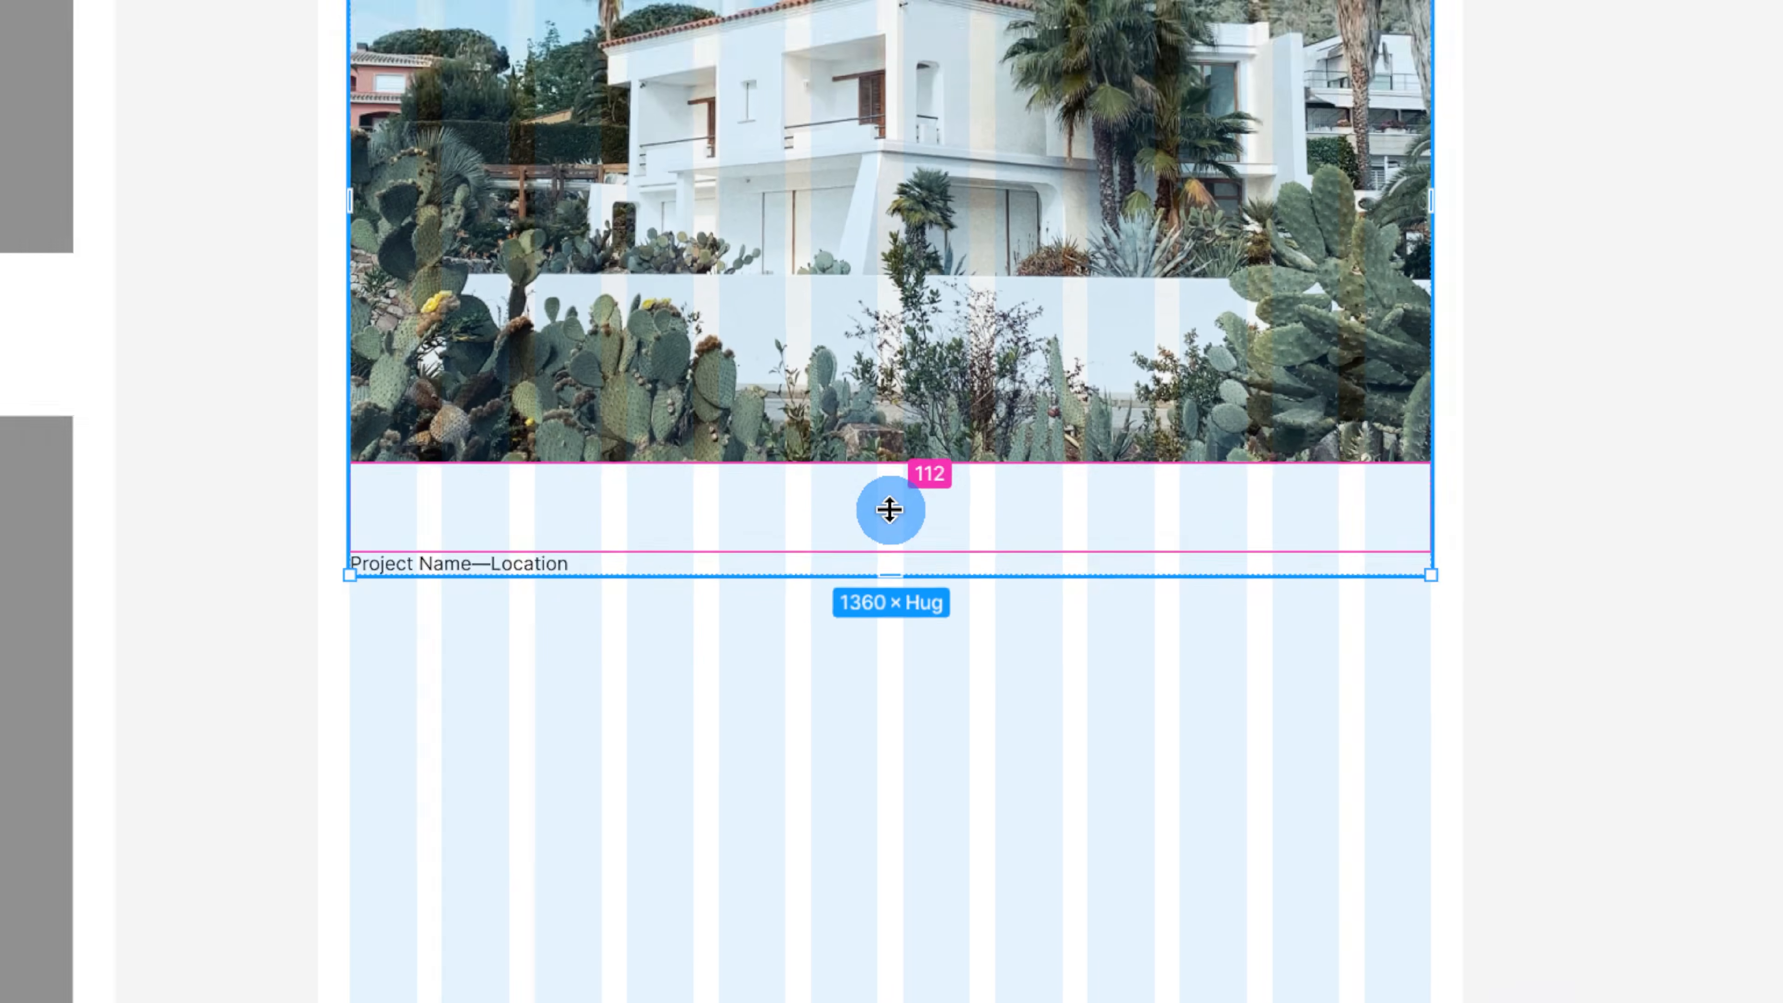
click(876, 486)
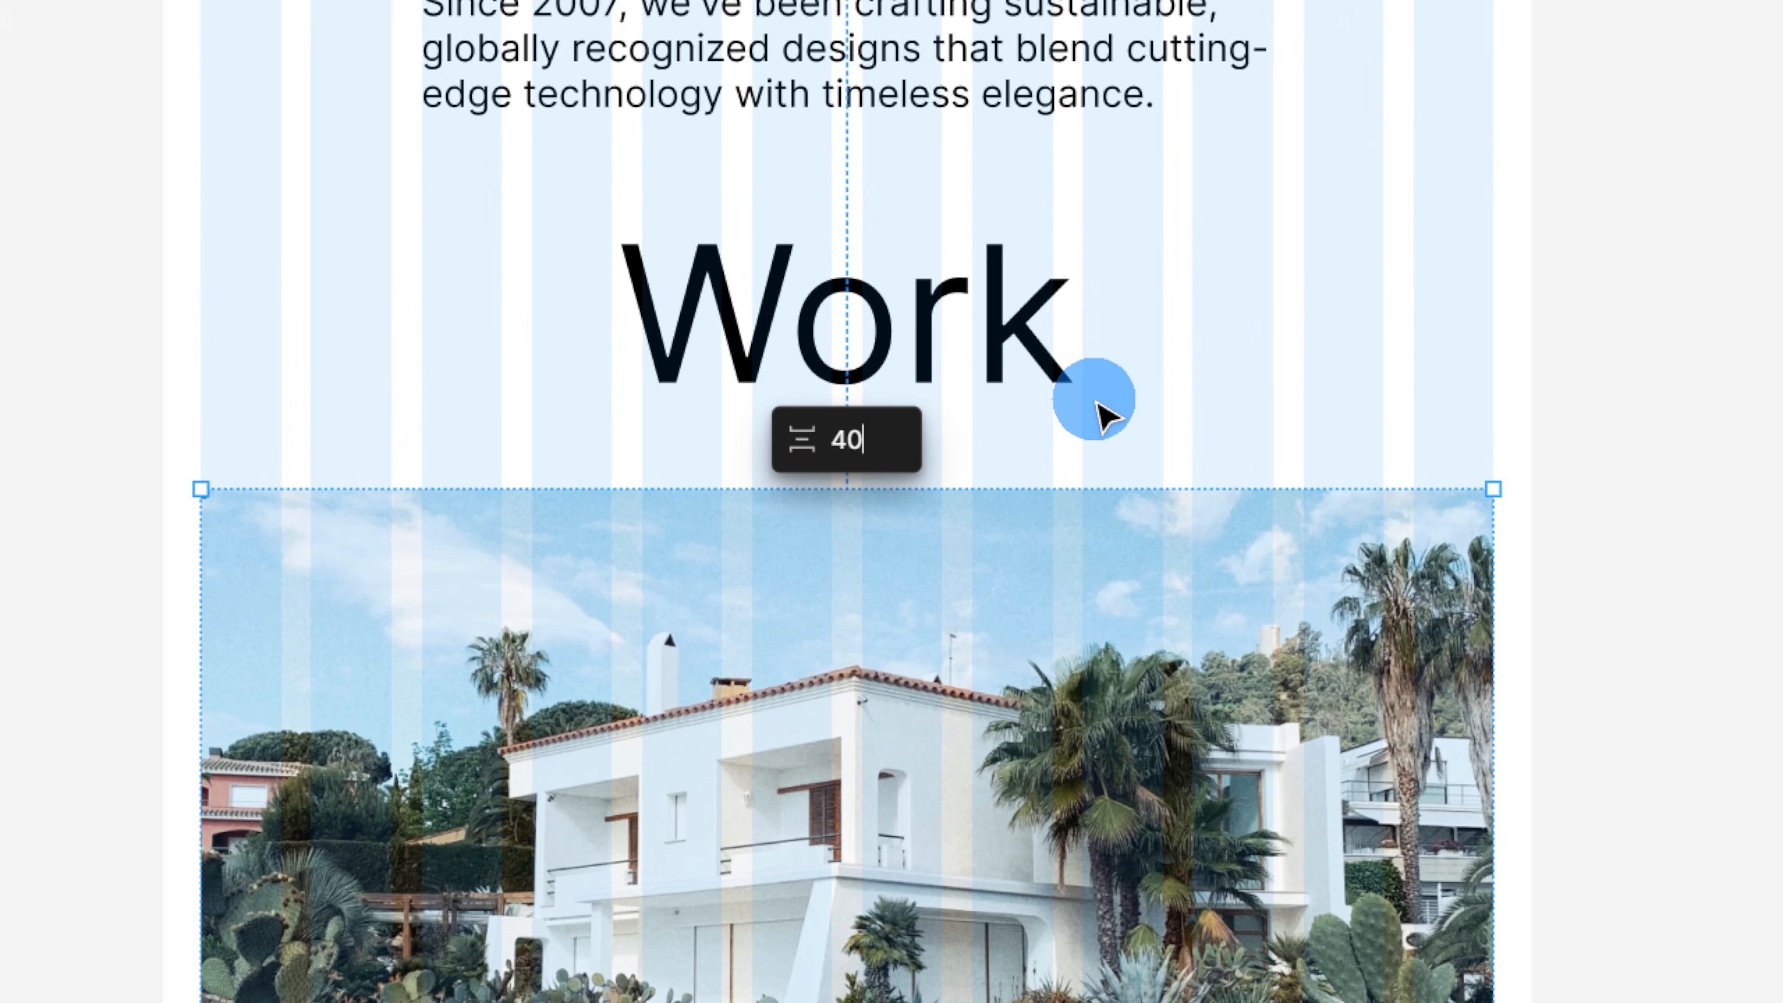
key(Return)
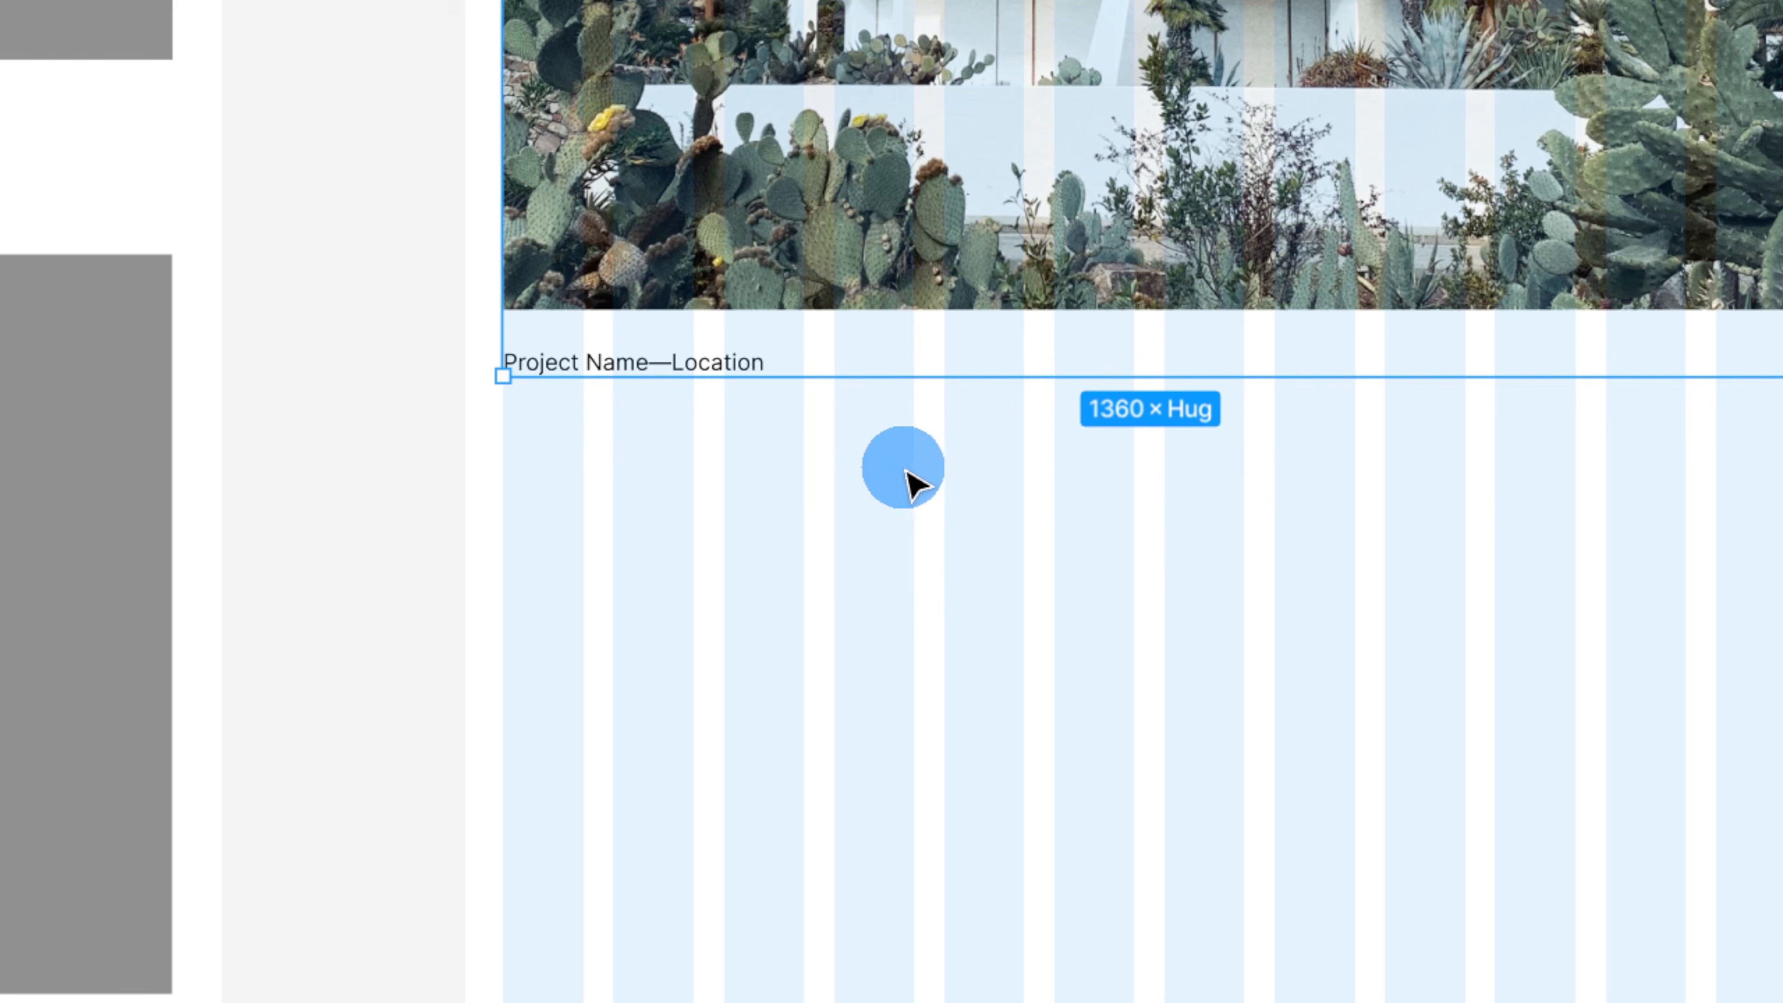
click(905, 471)
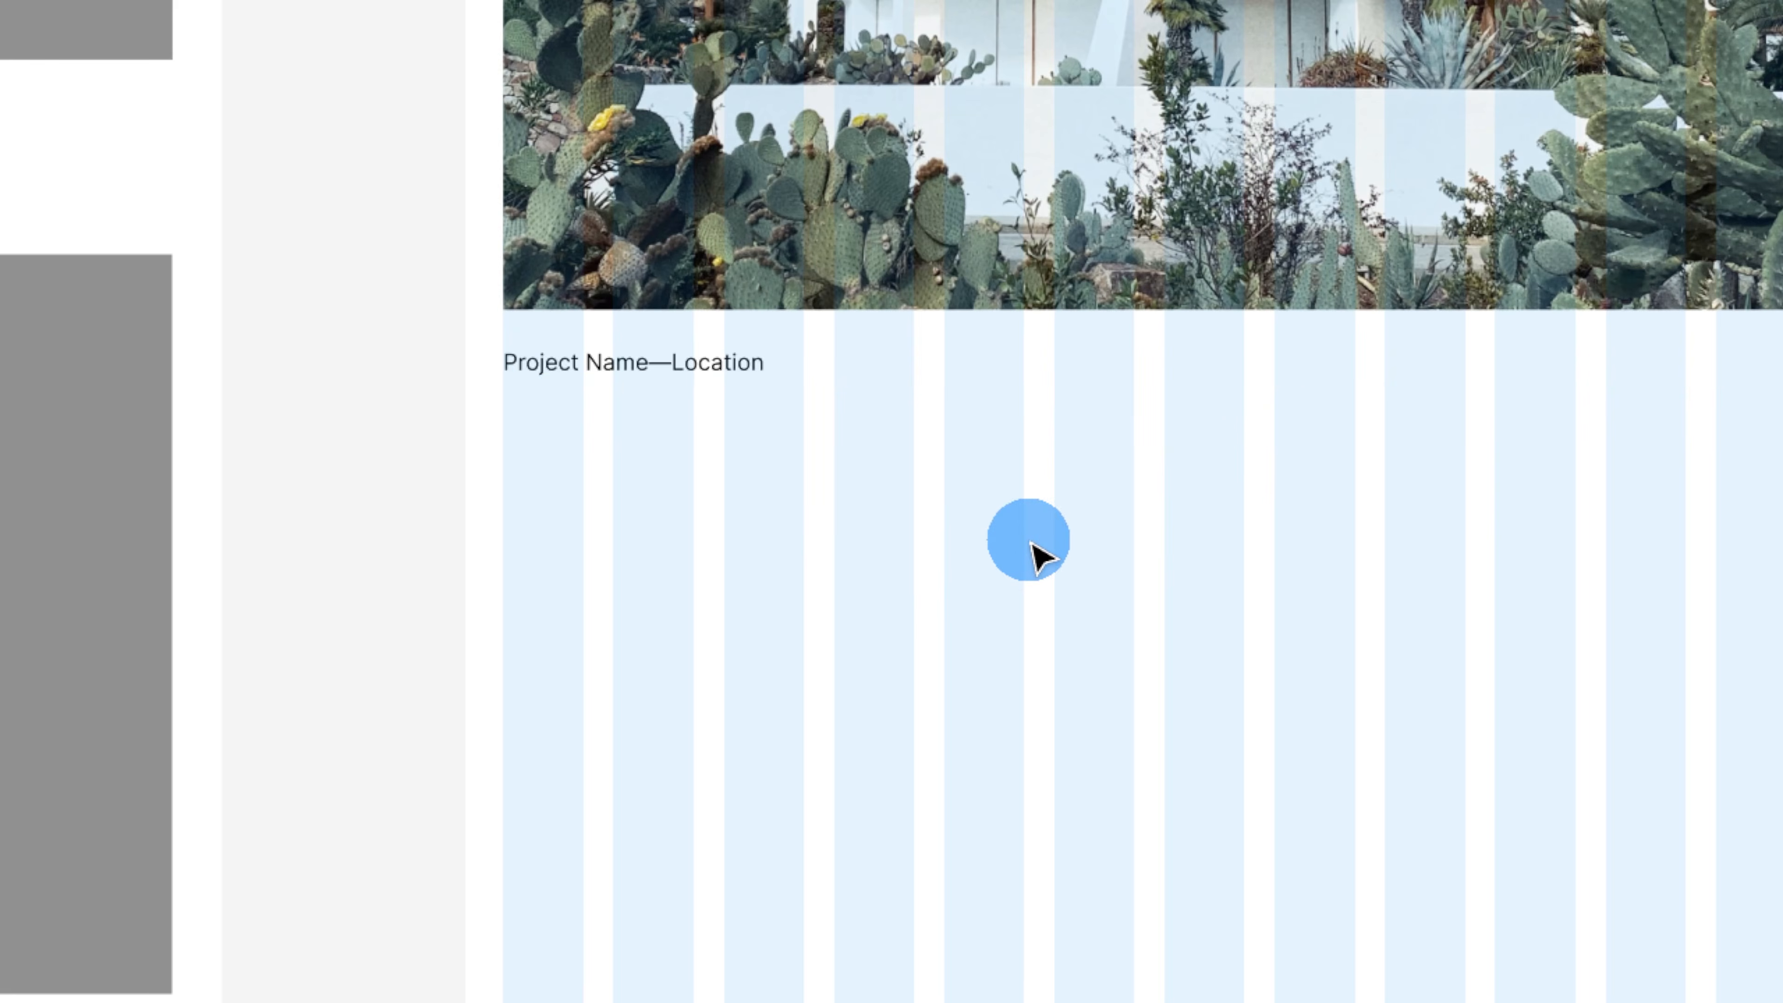
Step: Hide the layout grids and review the header, hero text, Work title and featured project card
key(ctrl+g)
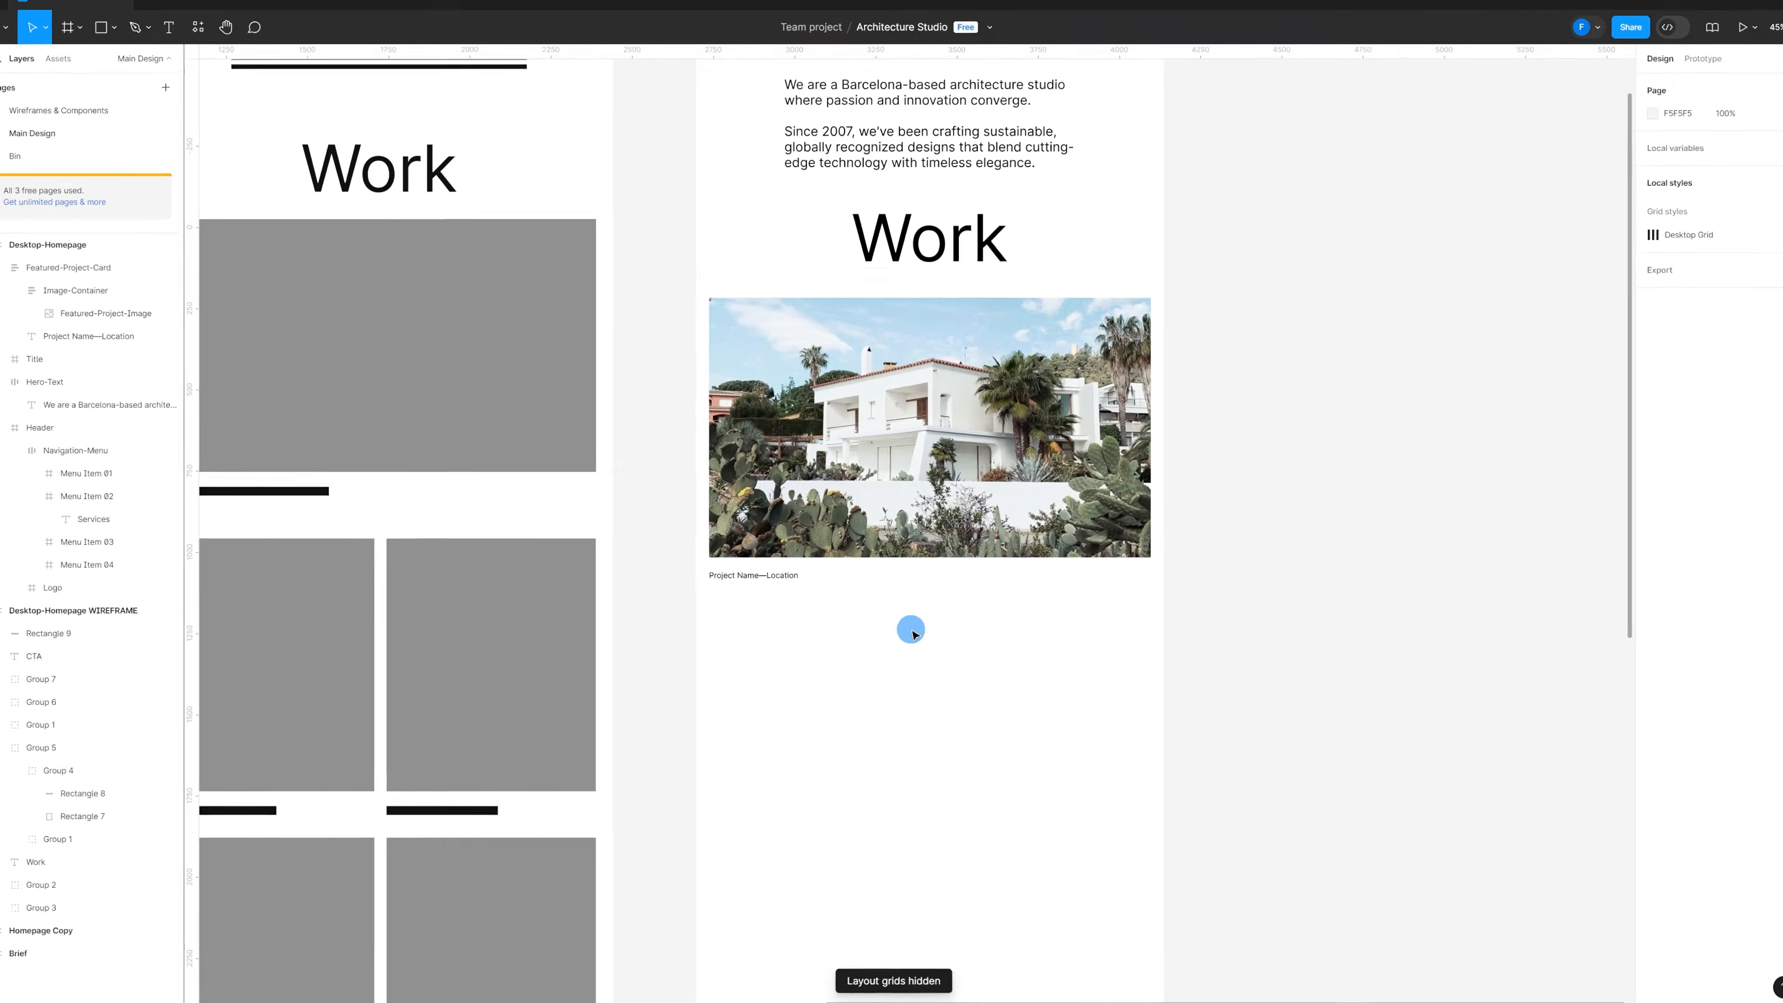
scroll(1031, 542, up, 4)
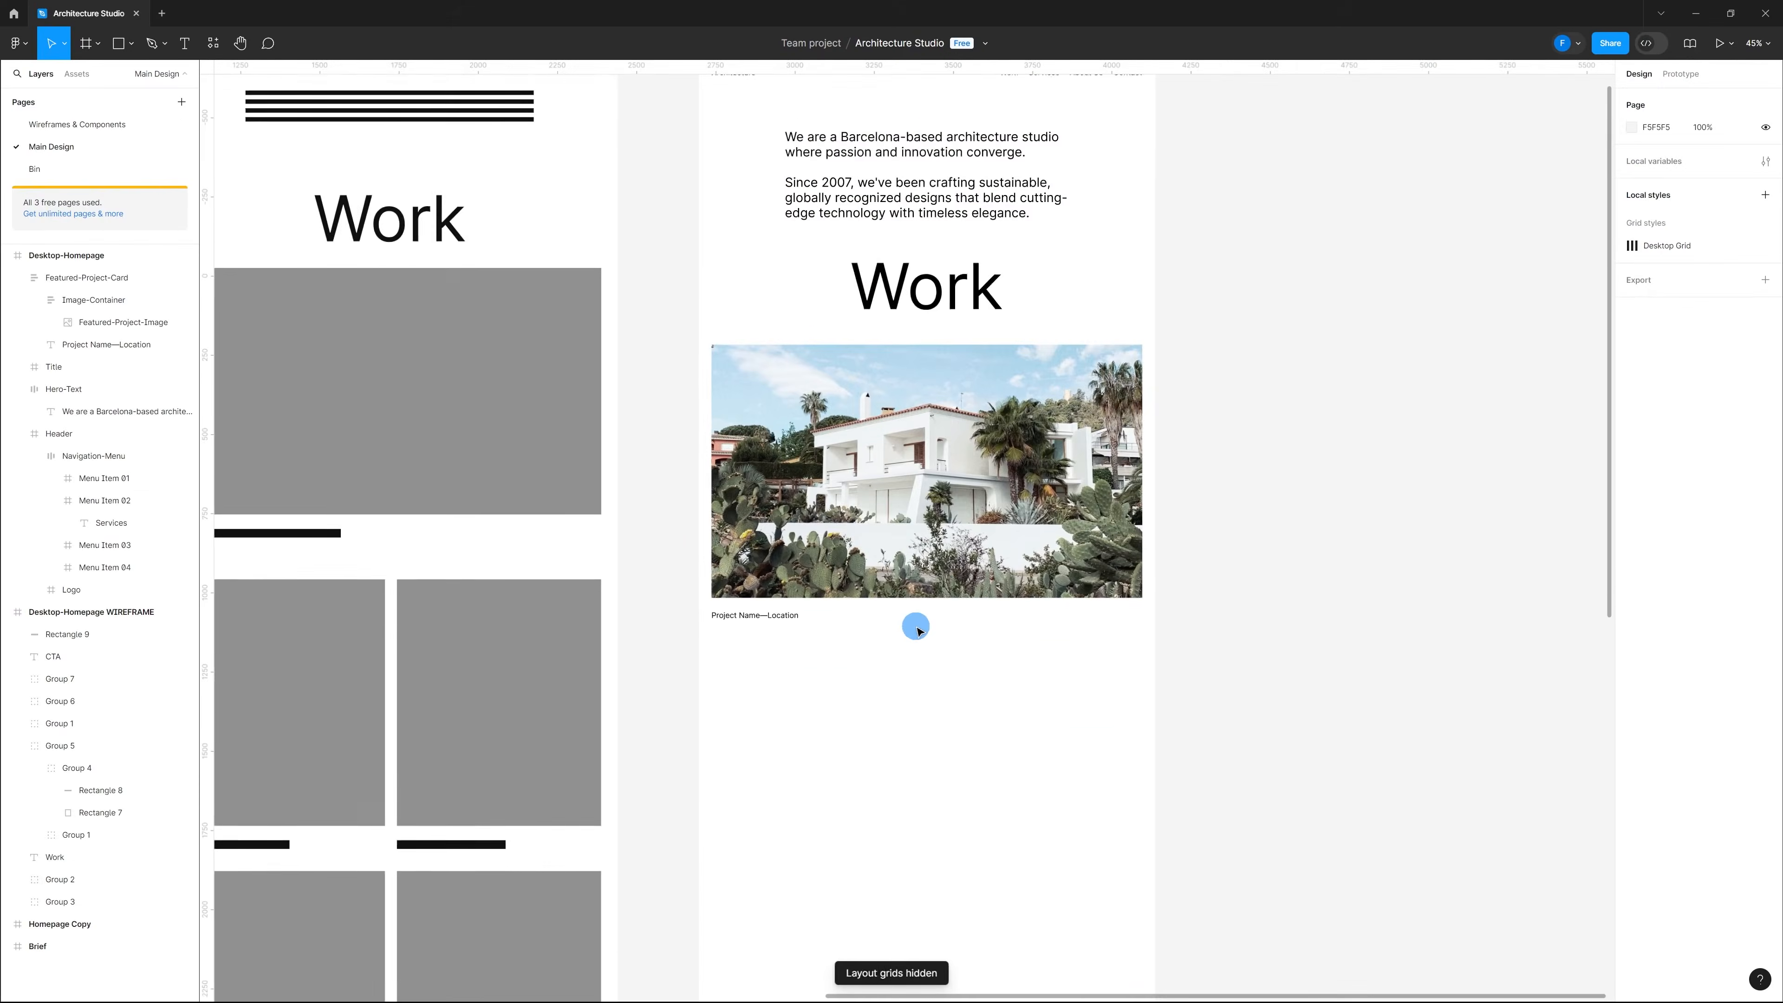
ctrl+scroll(937, 653, up, 4)
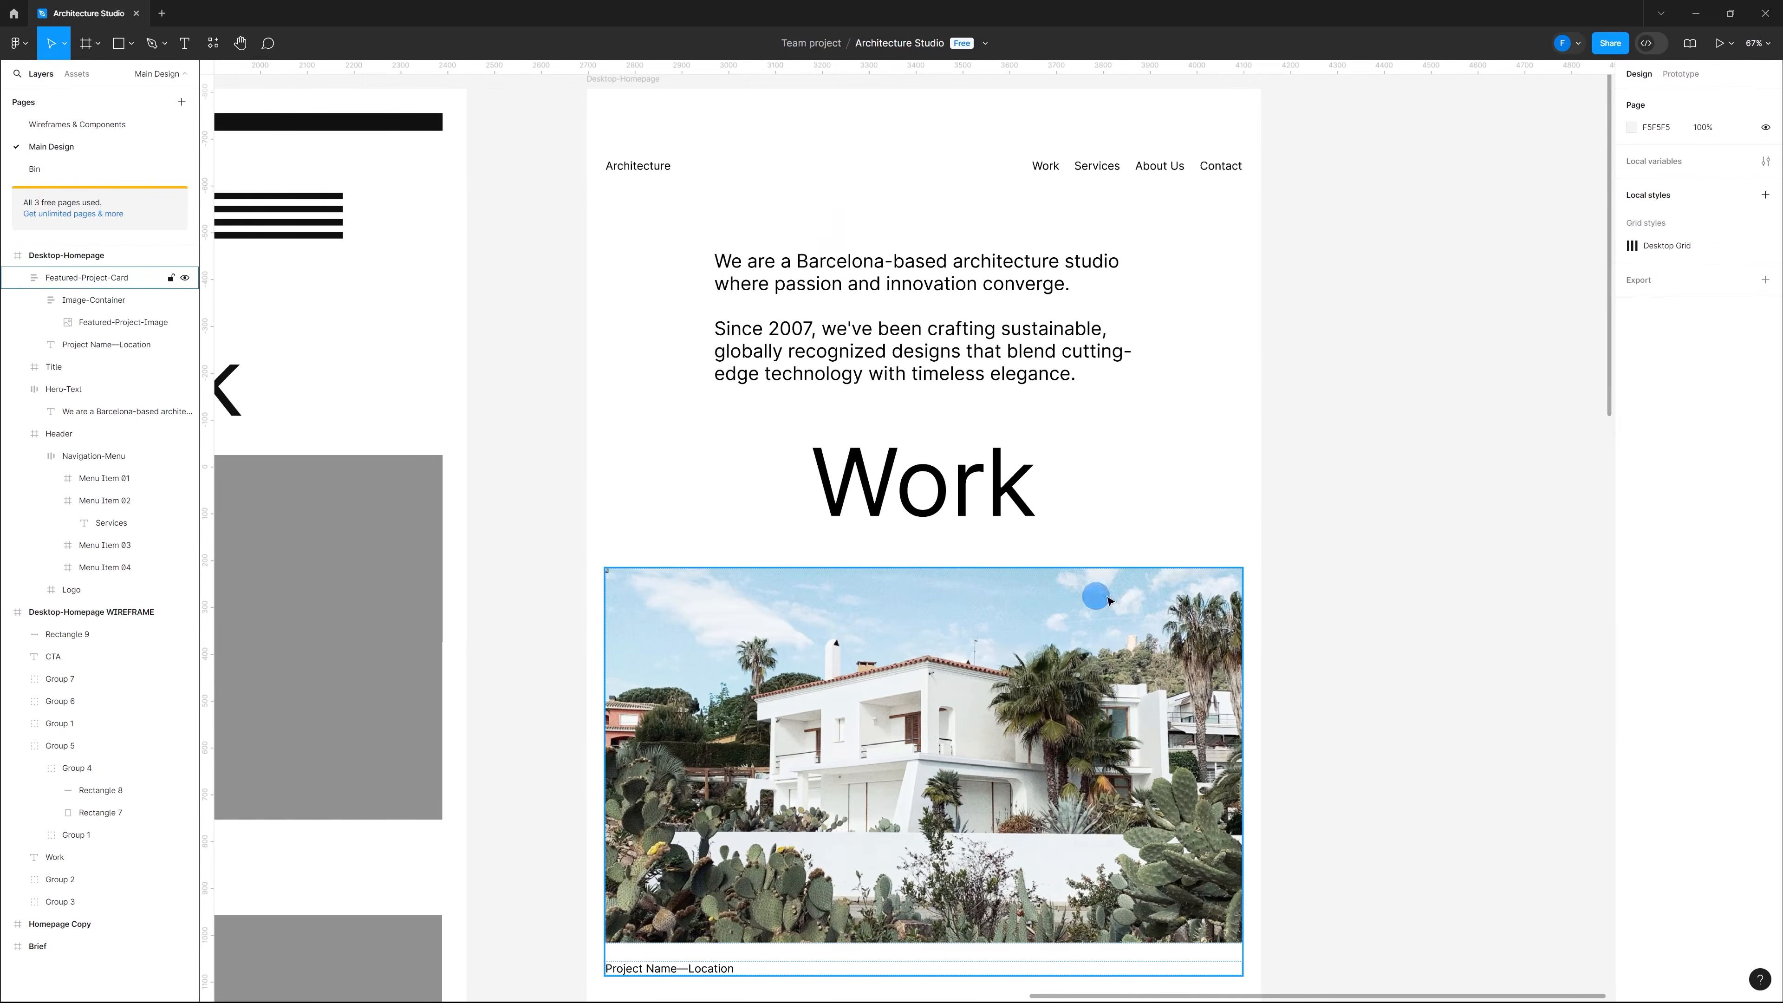
scroll(1250, 512, down, 1)
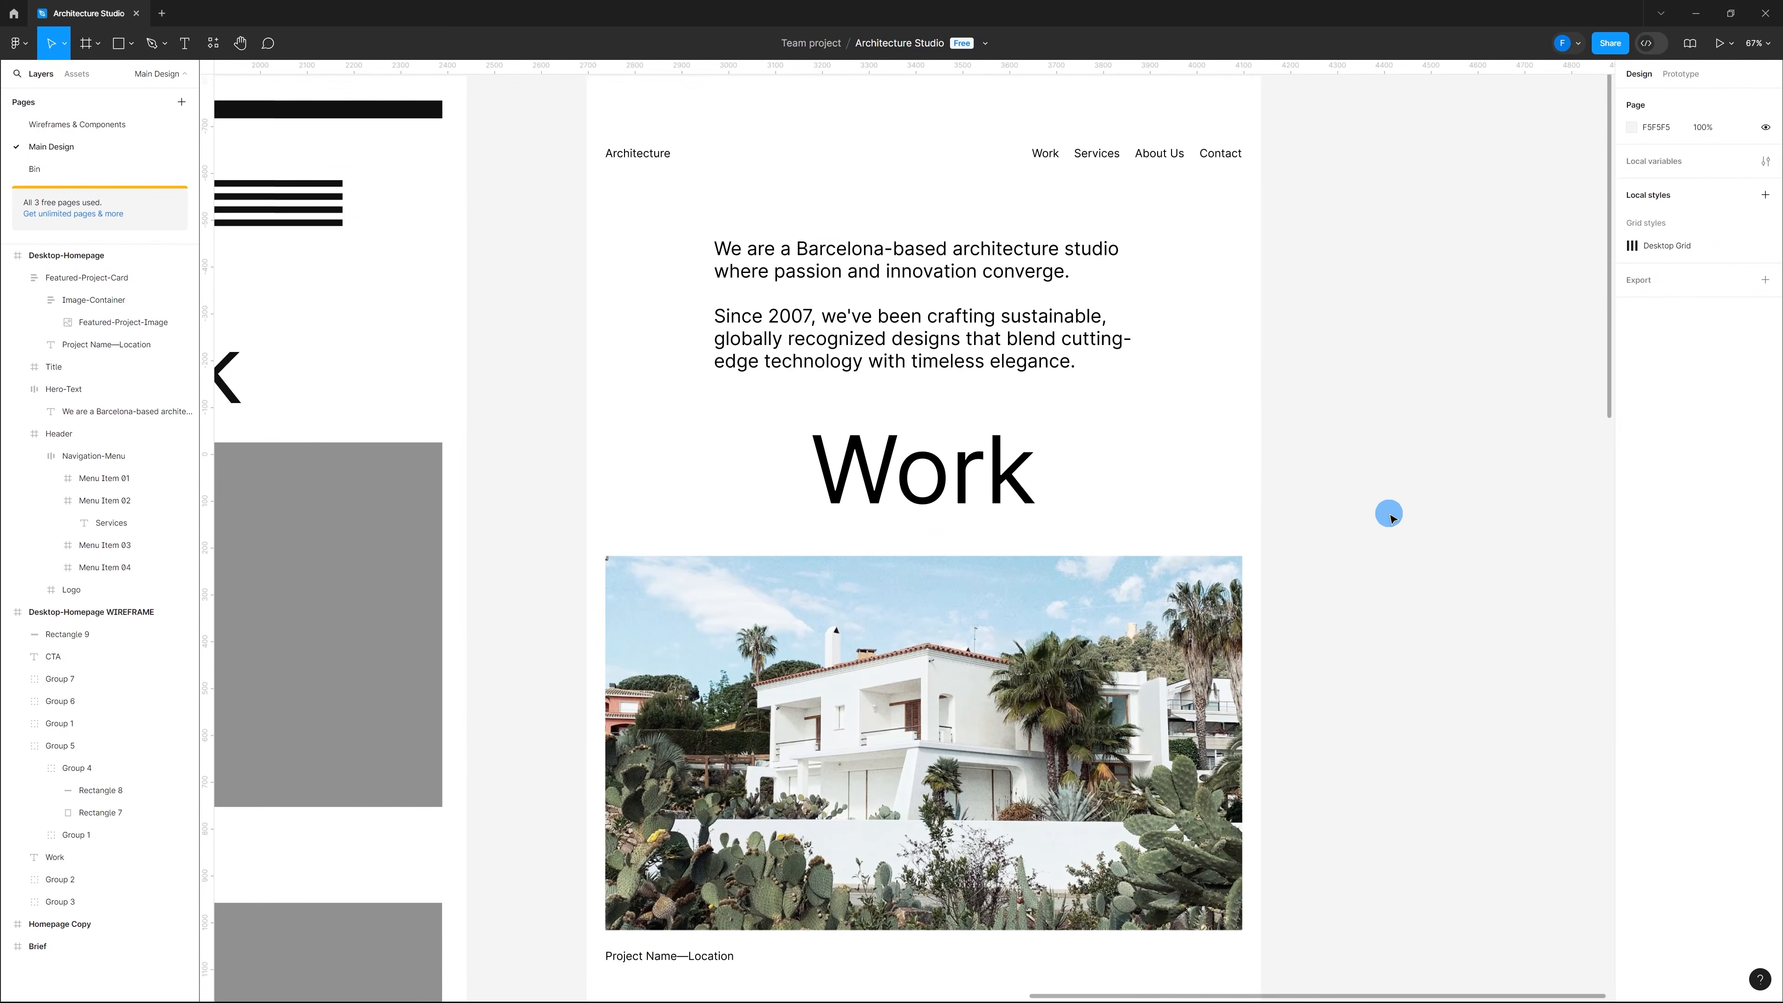
ctrl+scroll(919, 461, up, 2)
click(944, 361)
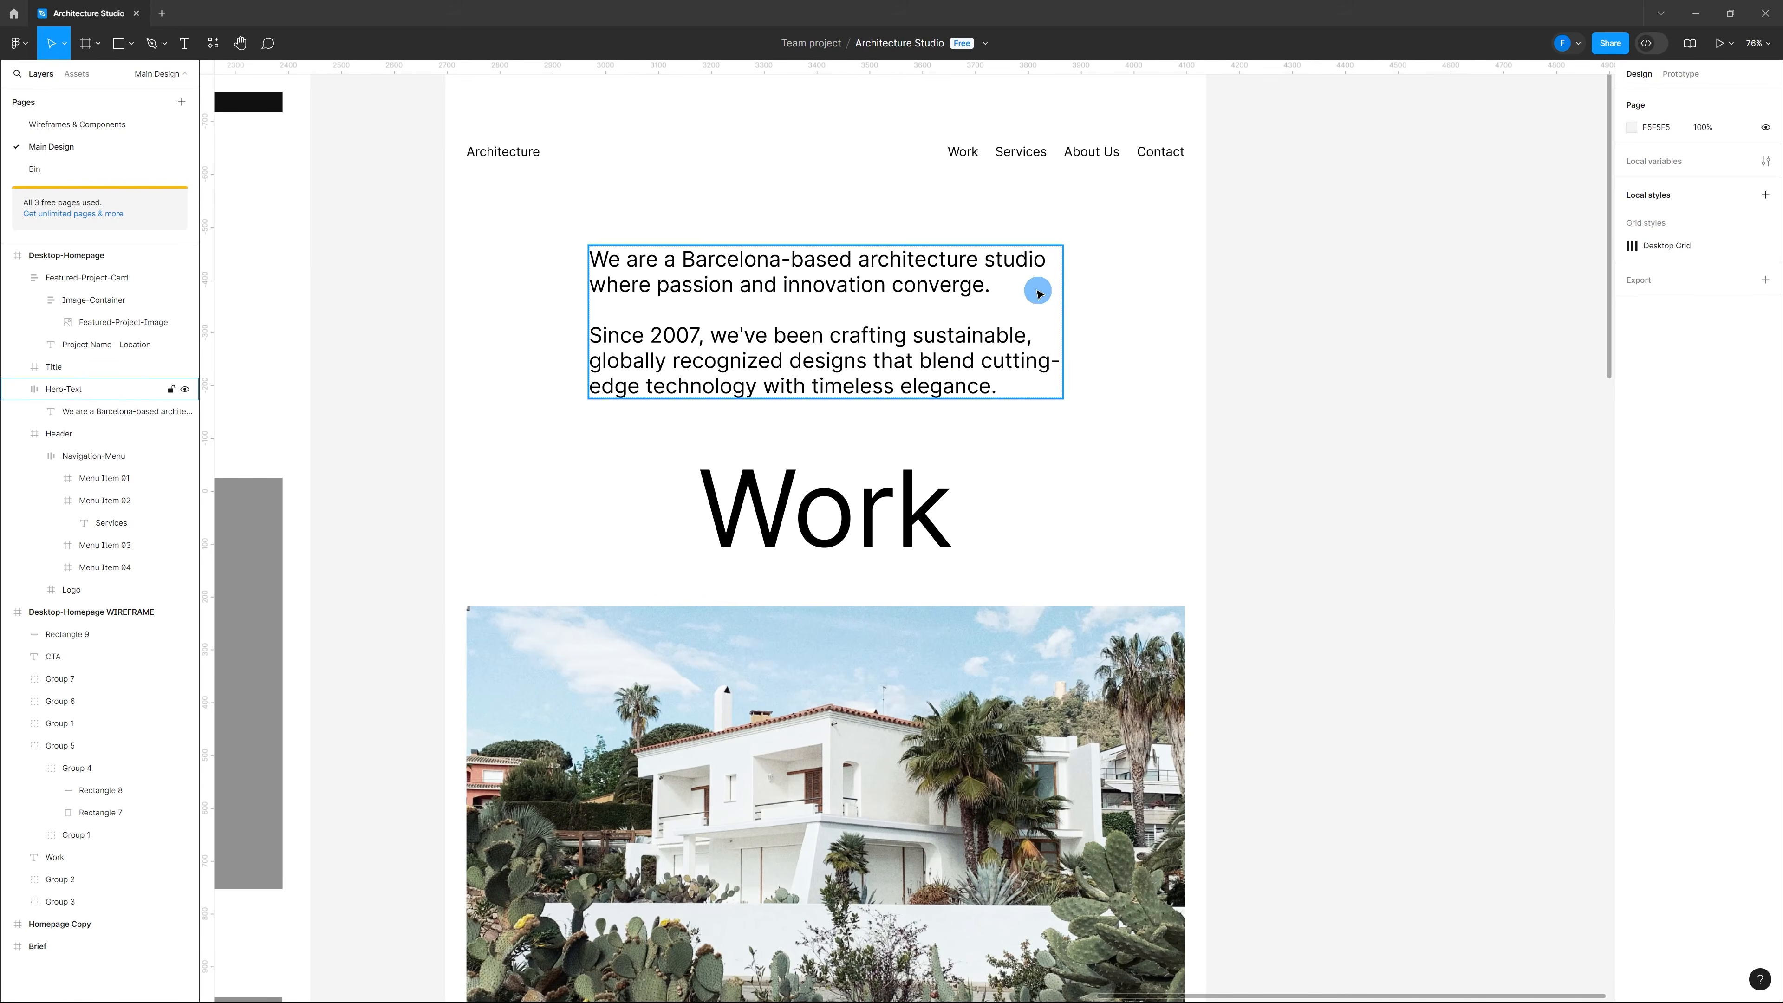
click(1131, 355)
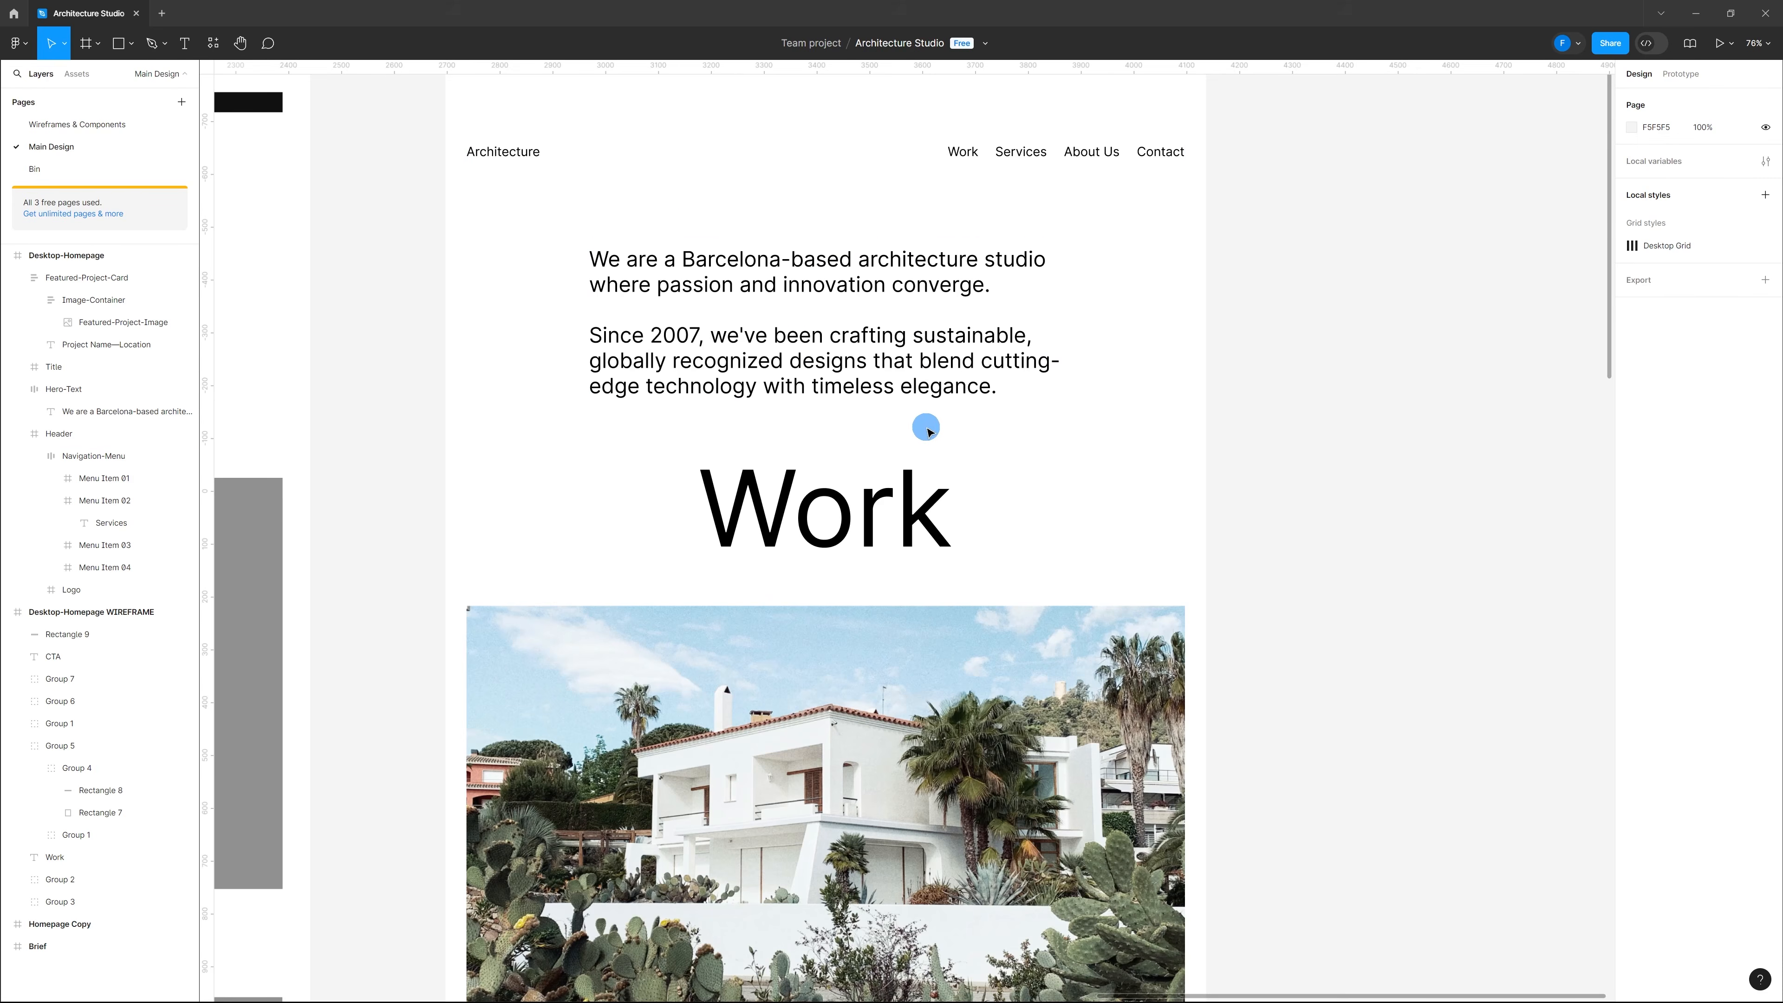
Step: Widen the Hero-Text frame on both sides to span the full column grid at 1360 wide, with the grids hidden again
key(ctrl+shift+4)
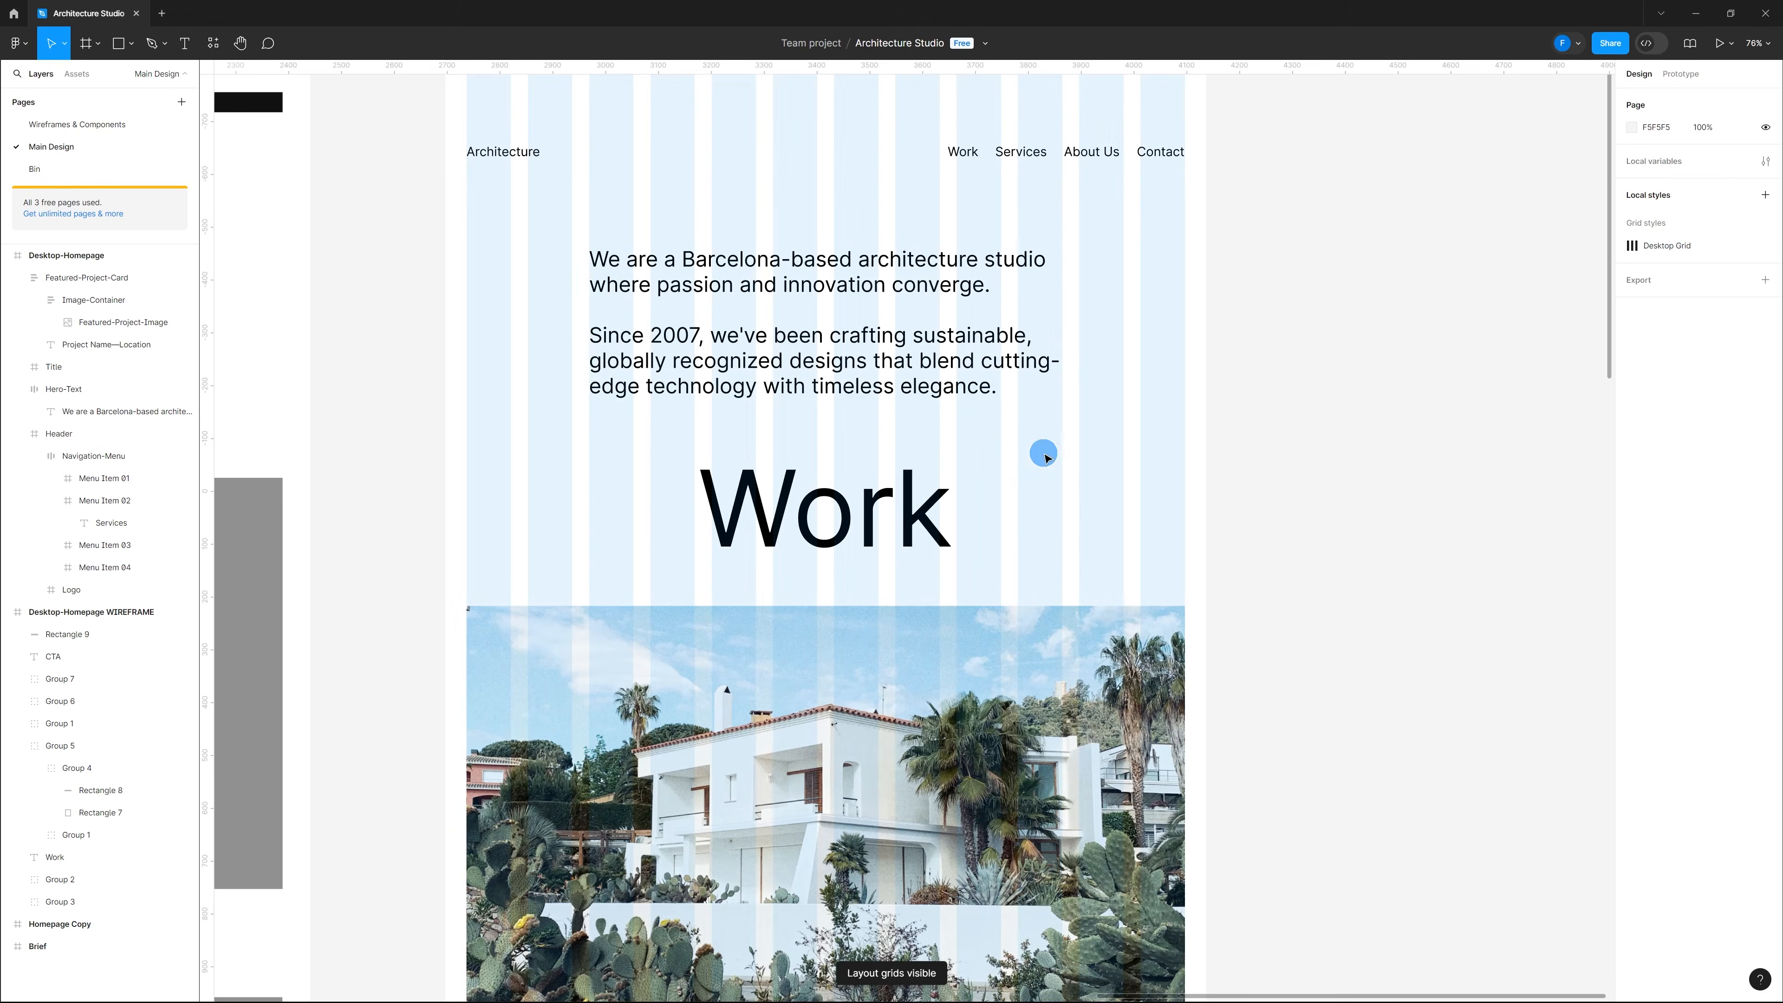
click(927, 358)
drag(573, 289, 467, 289)
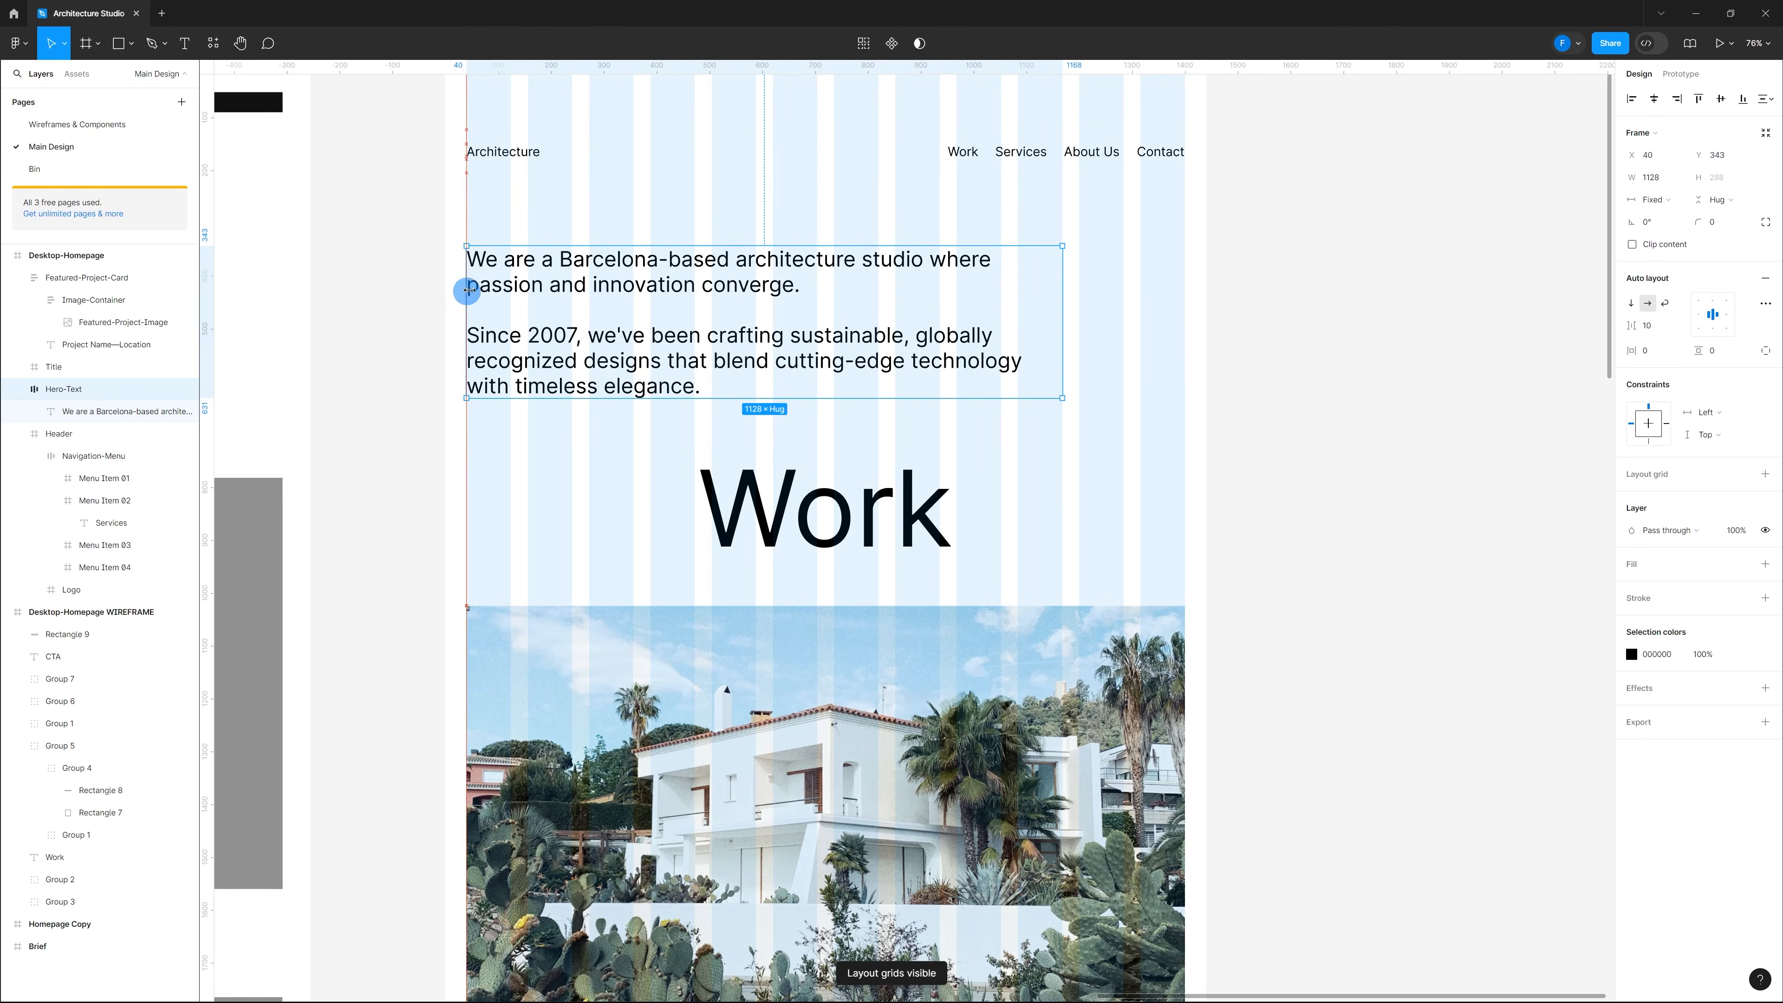
drag(1060, 309, 1185, 311)
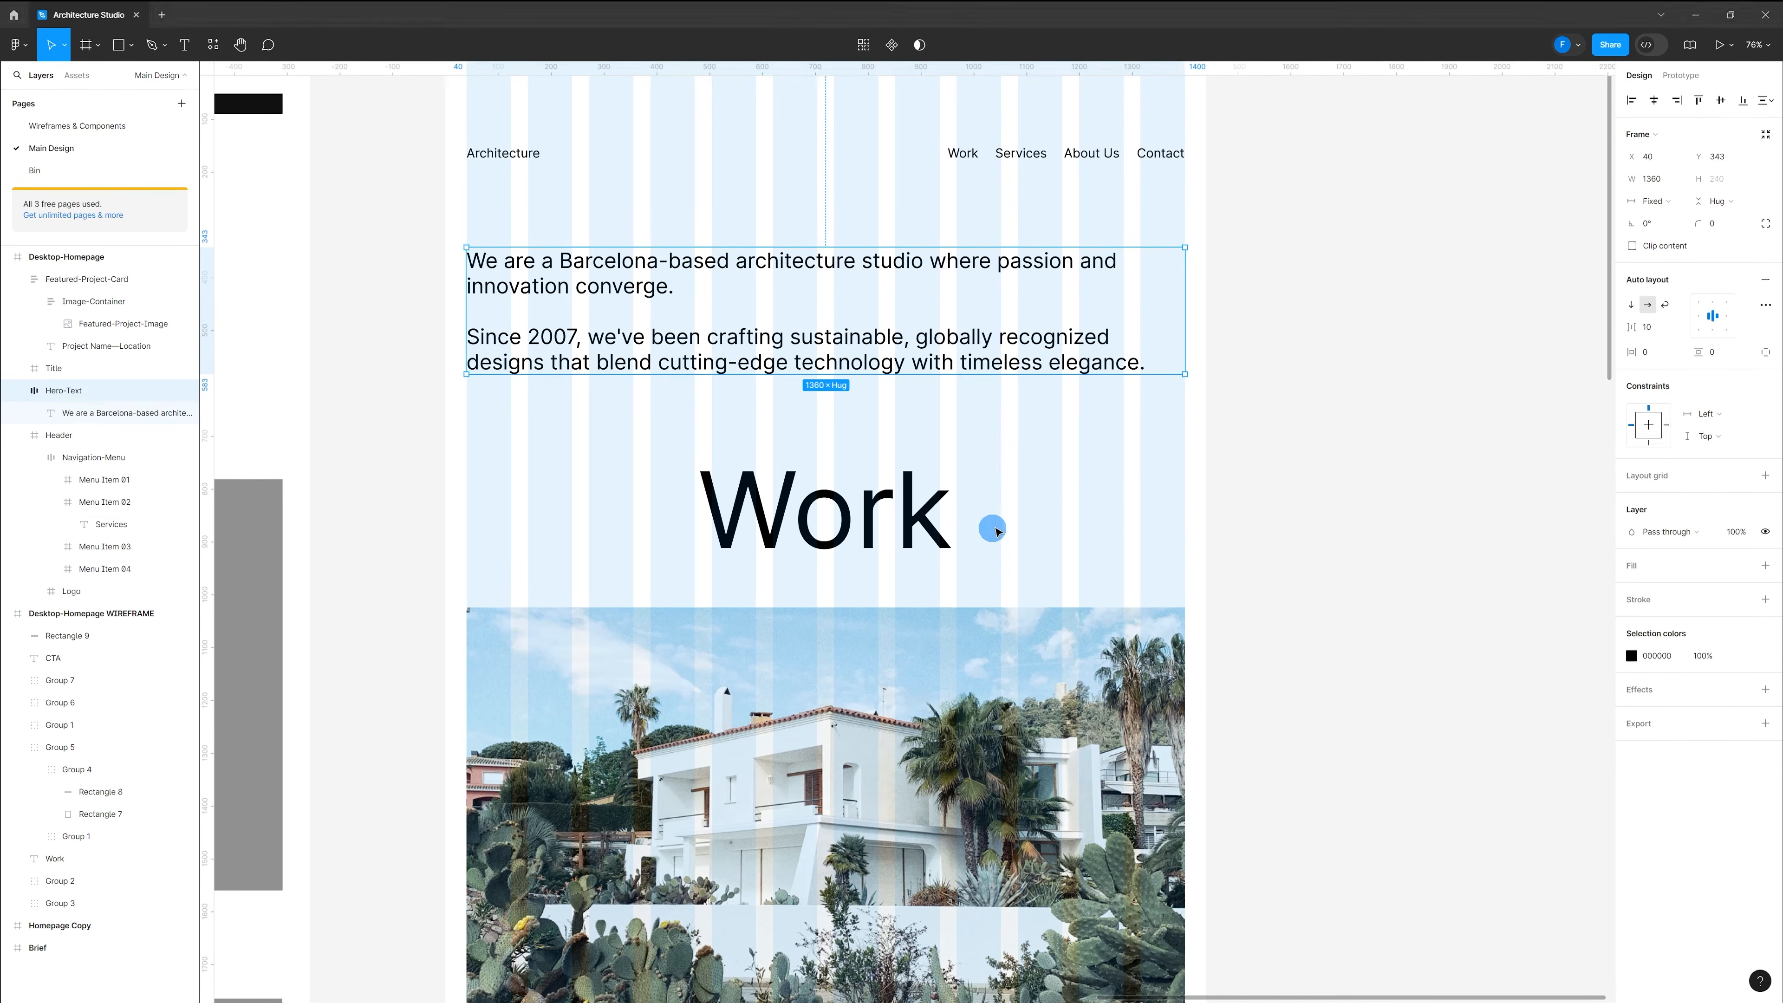
click(1025, 507)
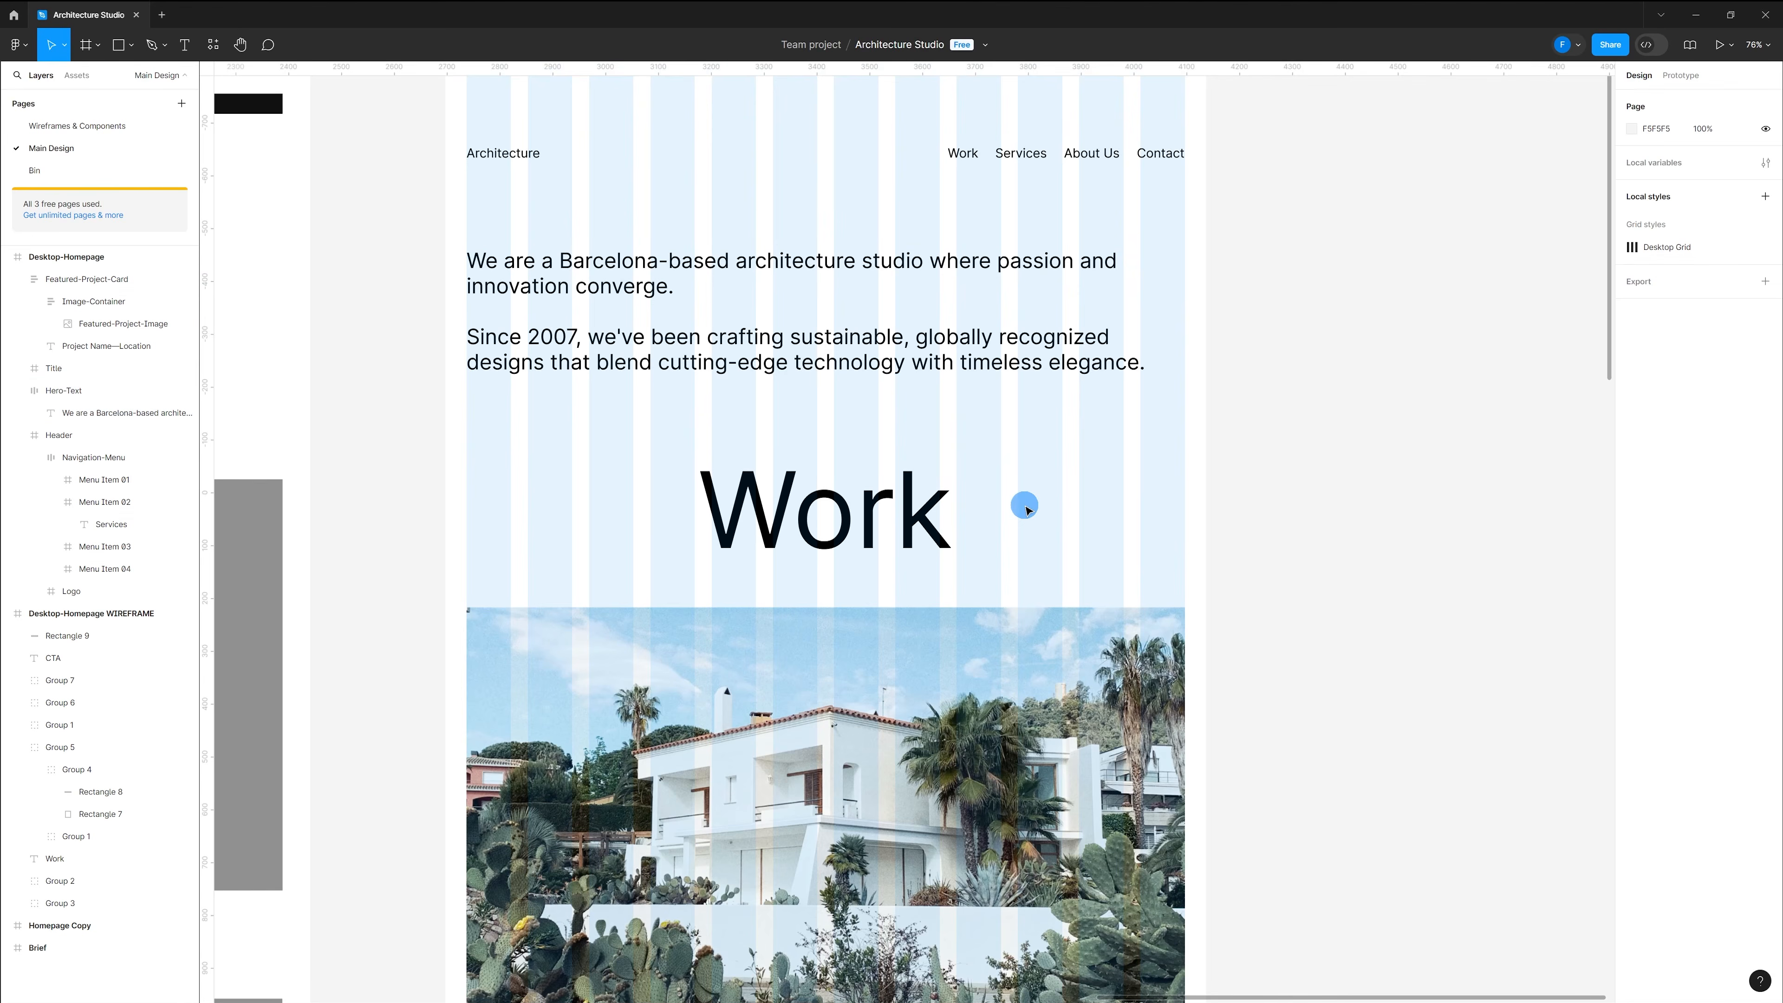
key(ctrl+shift+4)
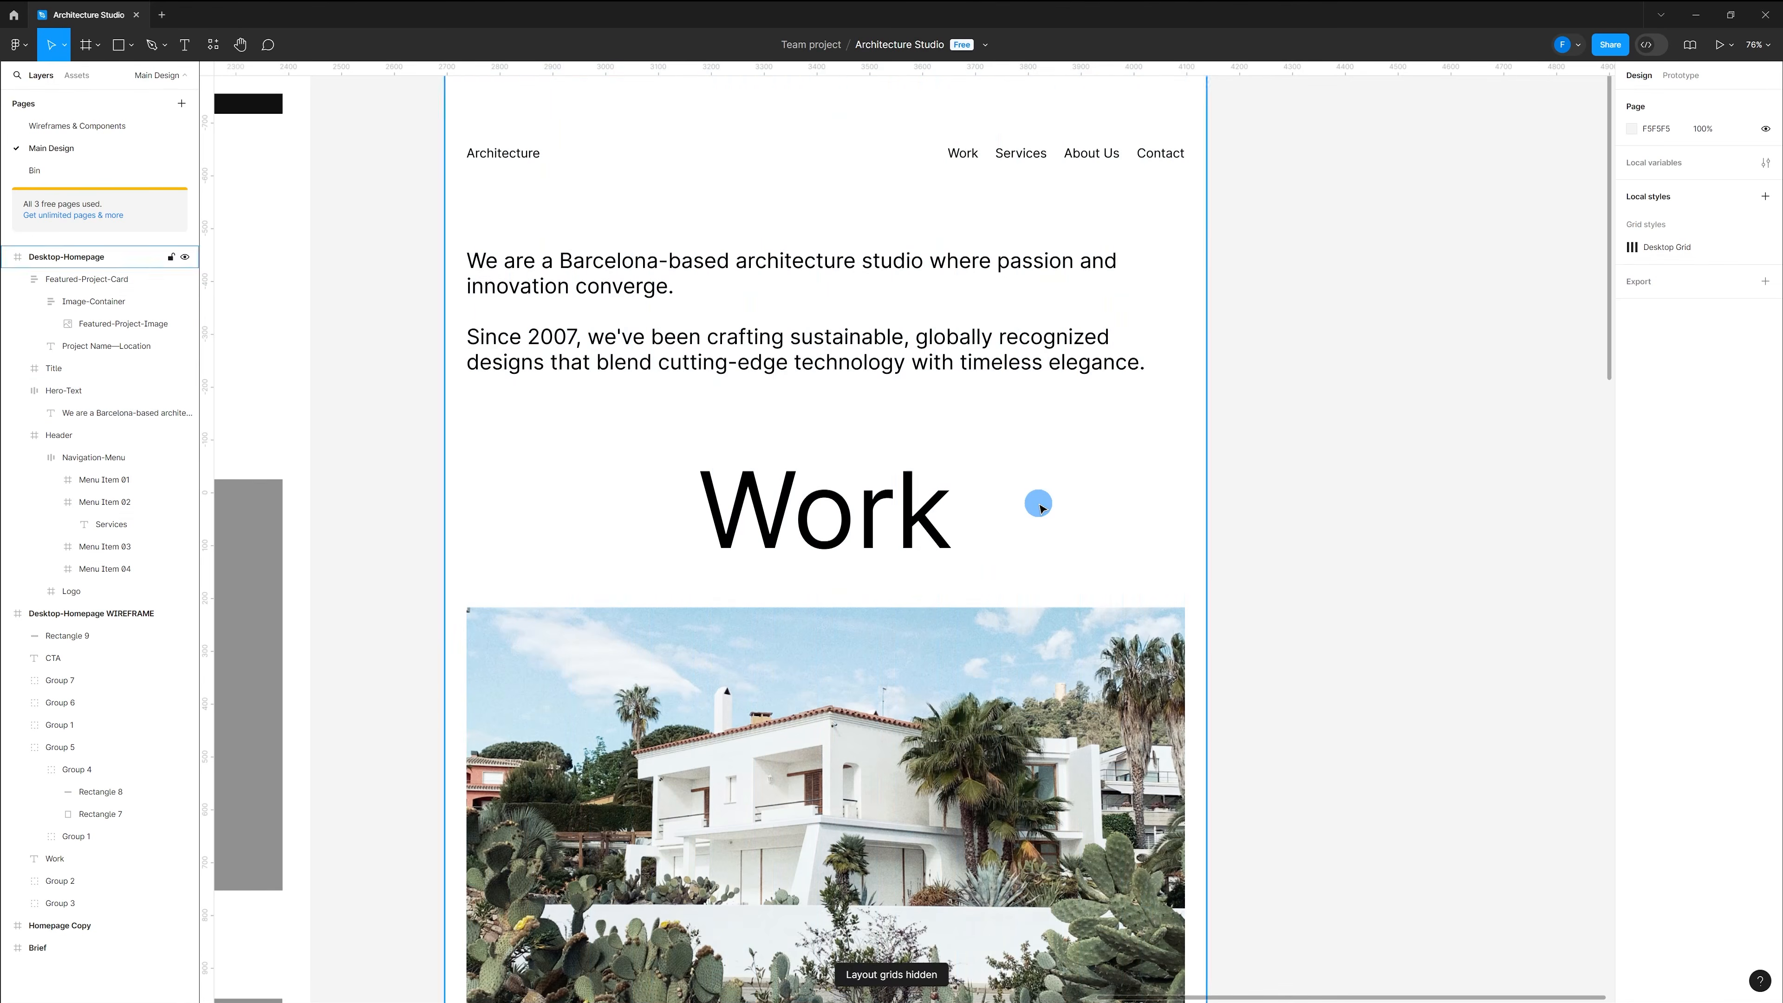
scroll(1047, 501, down, 5)
scroll(968, 478, up, 2)
scroll(960, 476, up, 3)
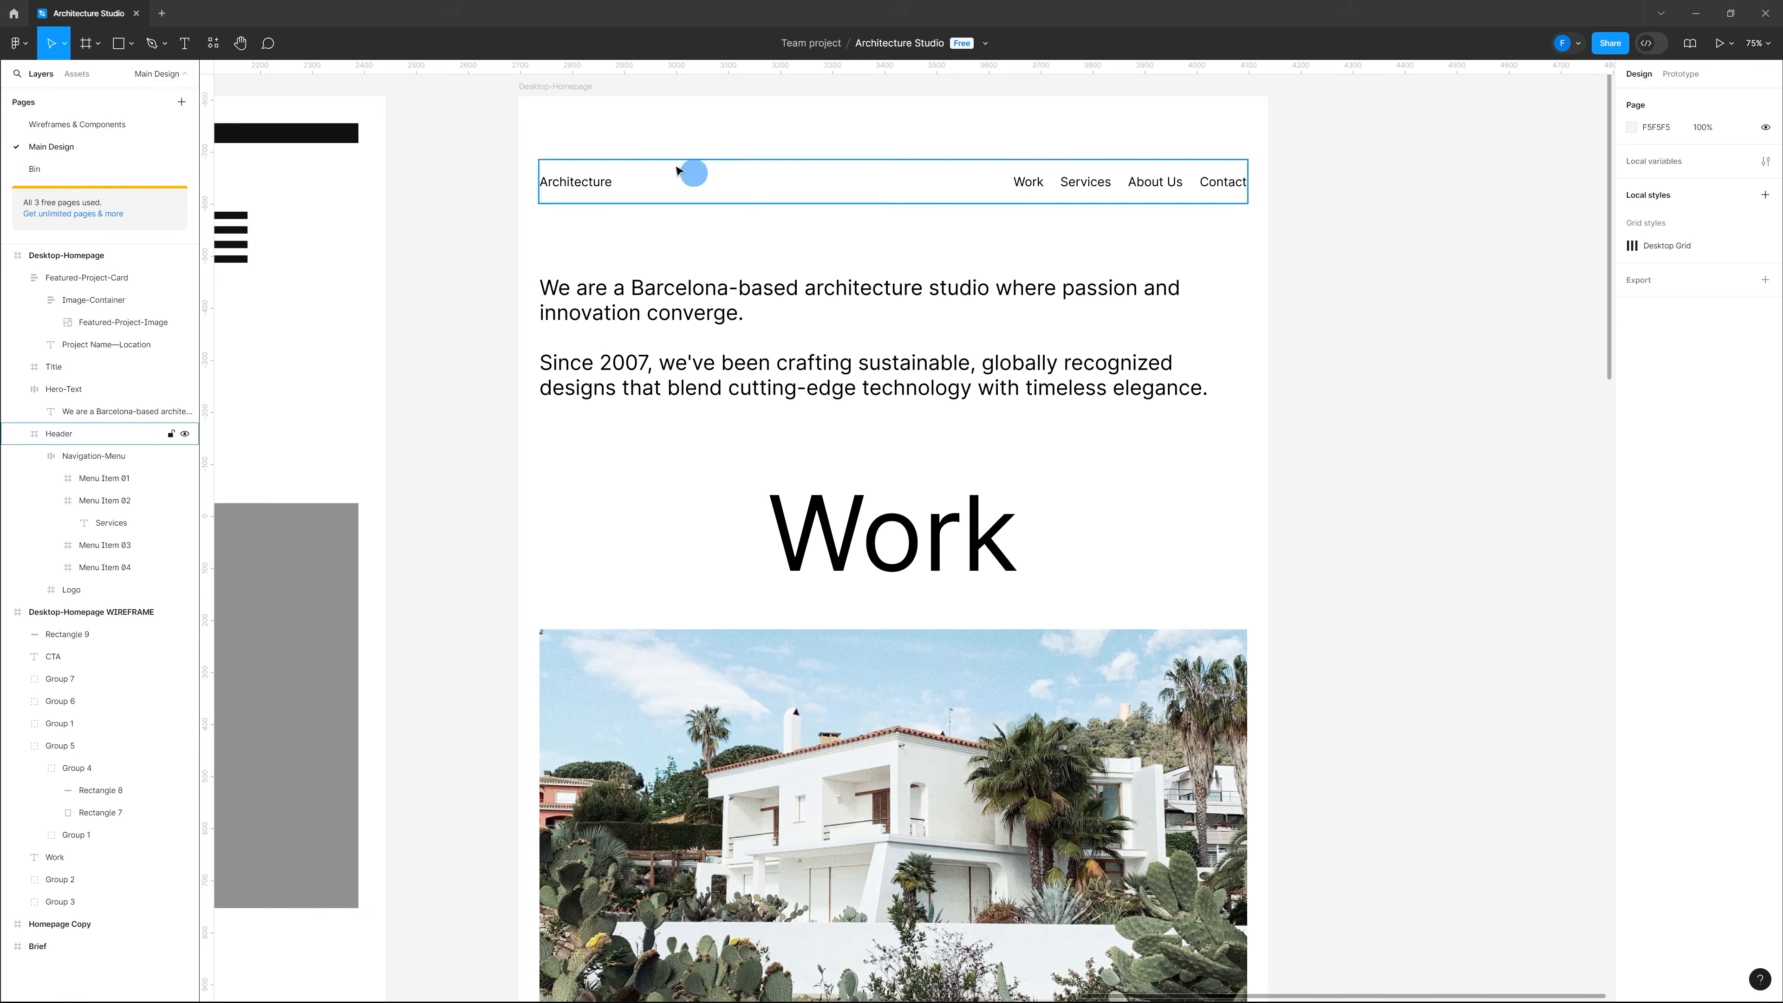
click(584, 93)
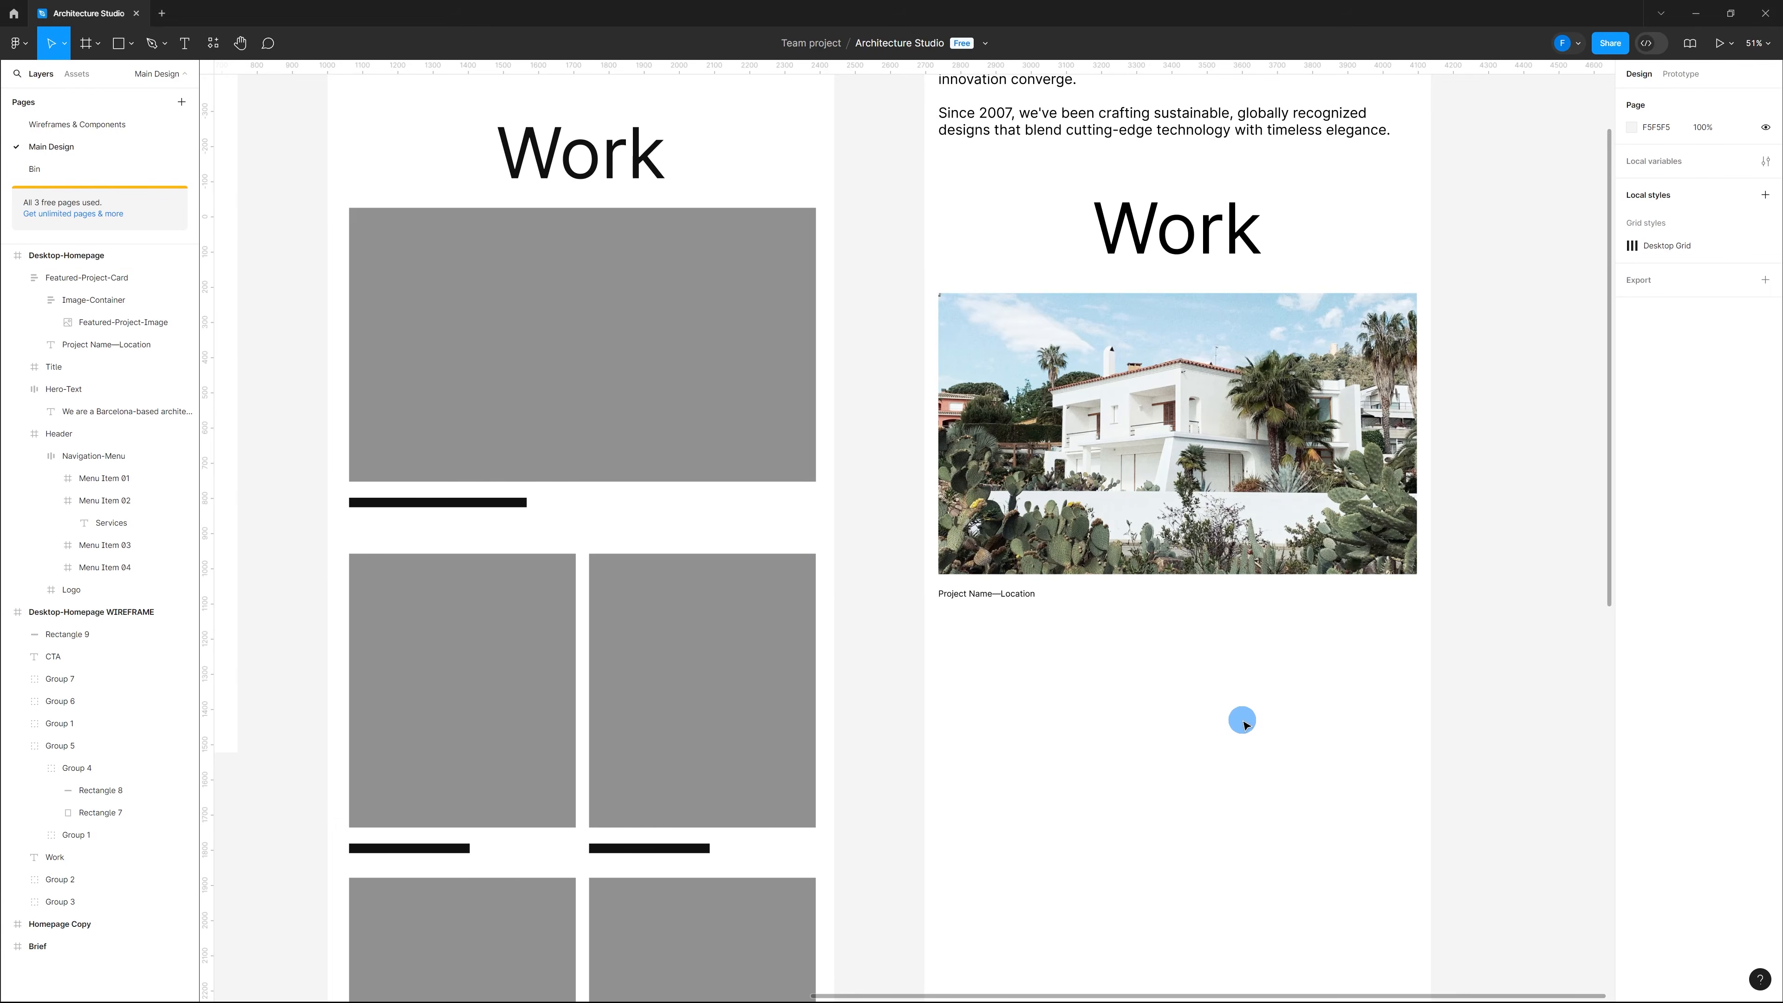
Step: Show the layout grids and draw a frame about 544 × 702 below the featured project caption, across the first five columns
key(ctrl+shift+4)
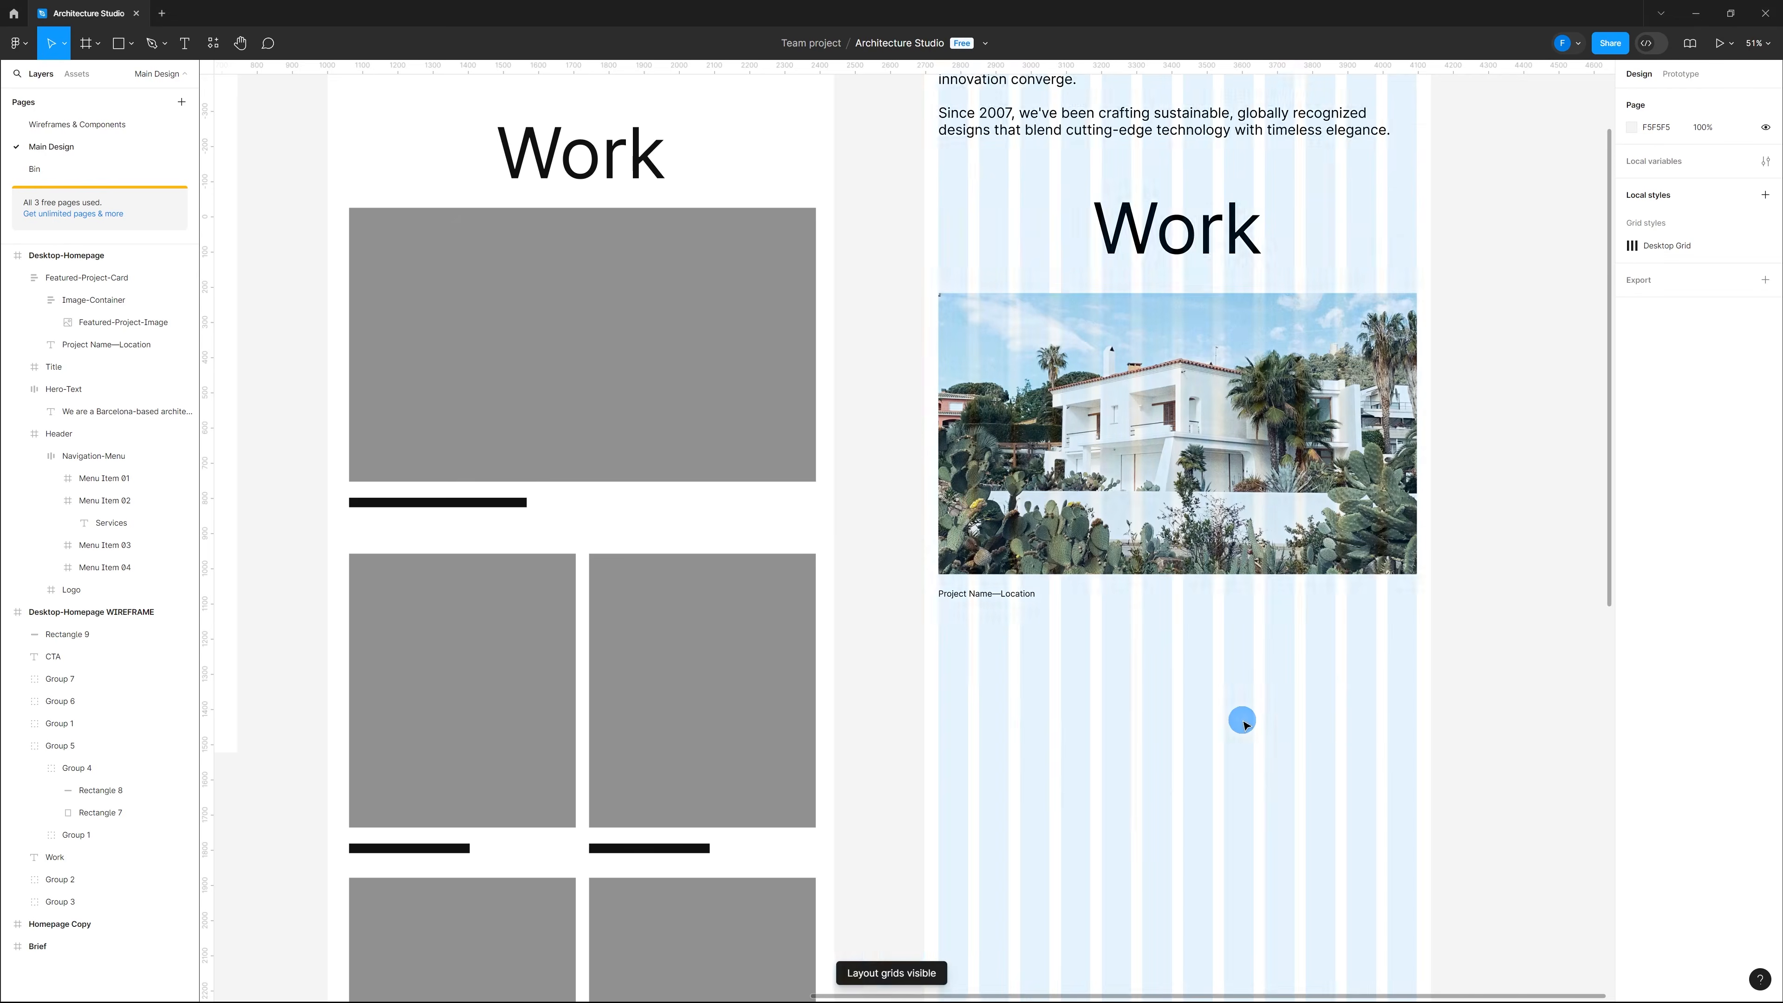
ctrl+scroll(1292, 710, up, 5)
ctrl+scroll(1138, 680, down, 3)
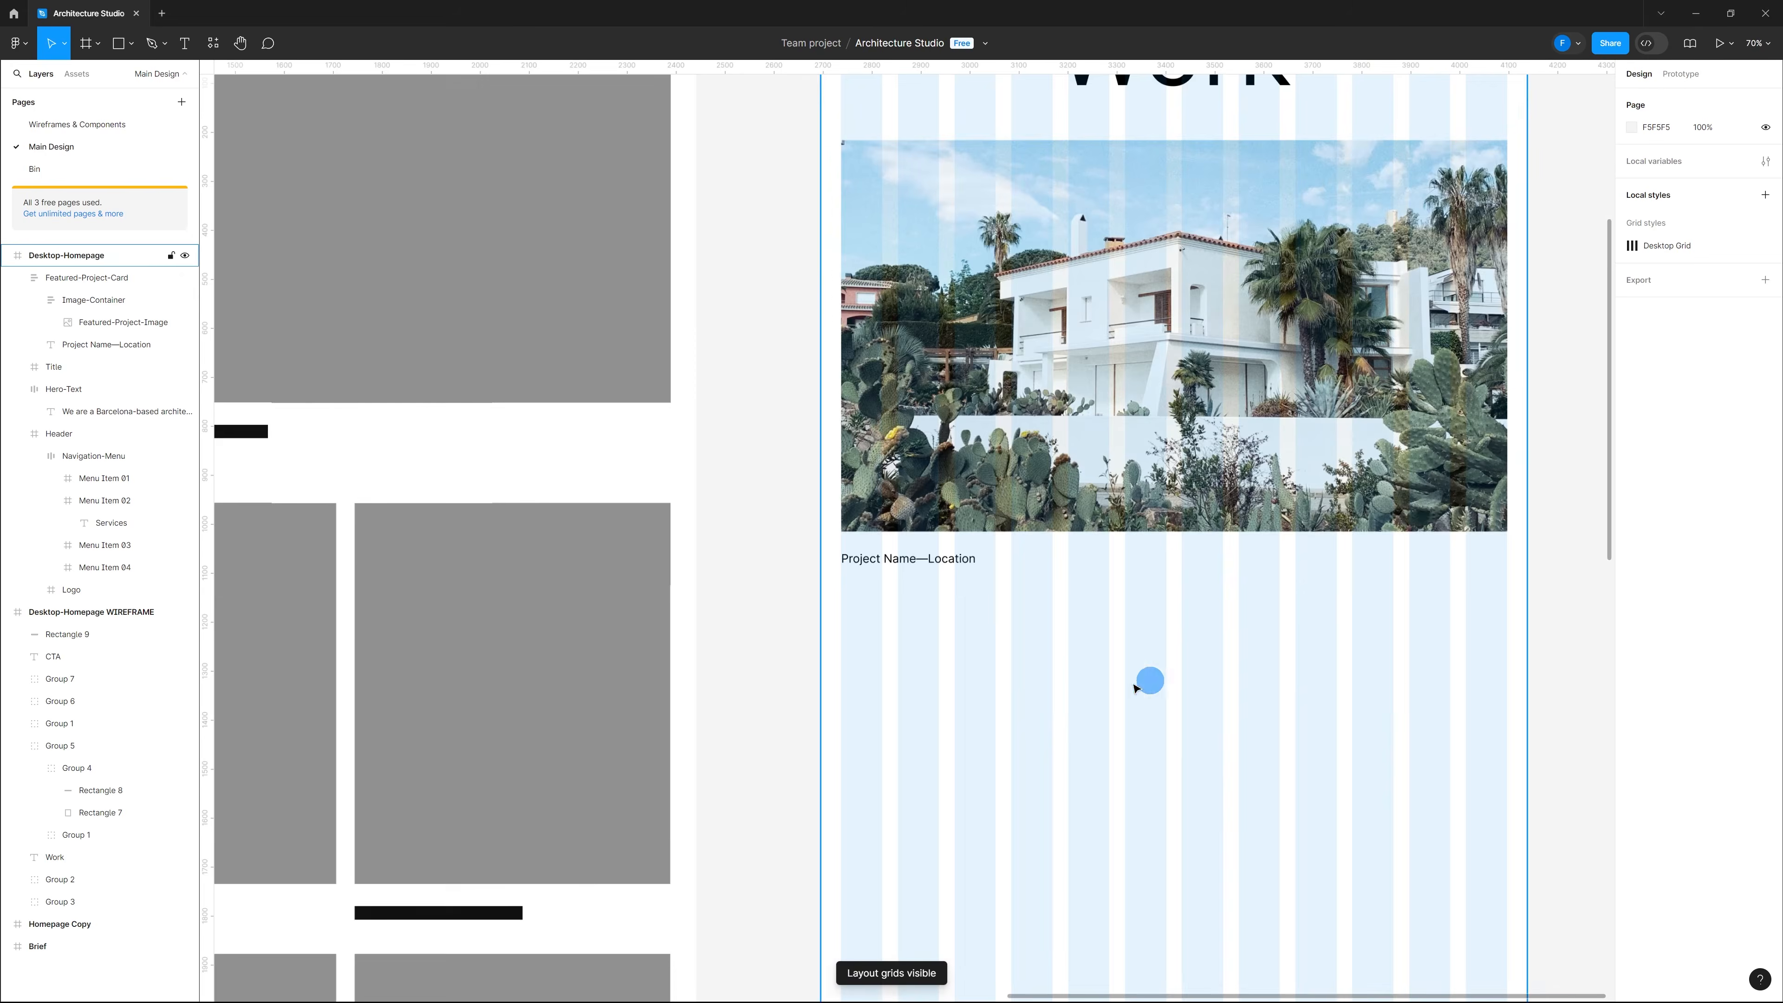
ctrl+scroll(916, 677, up, 5)
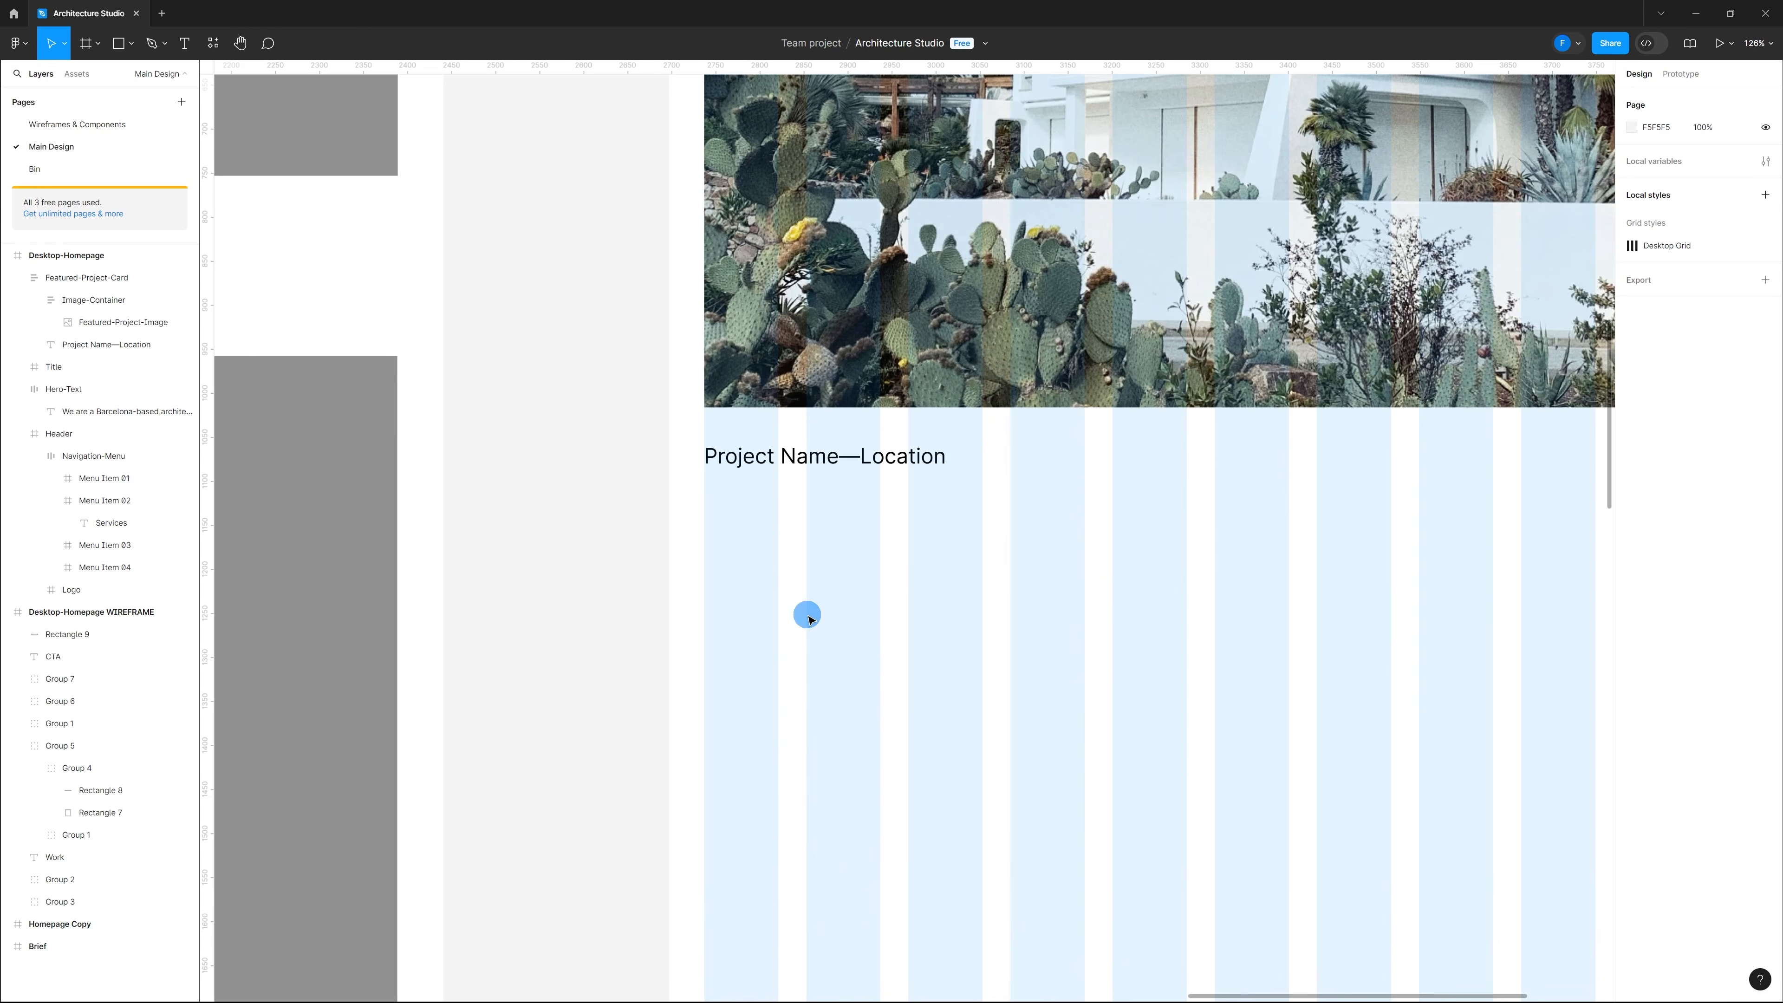
scroll(842, 591, down, 1)
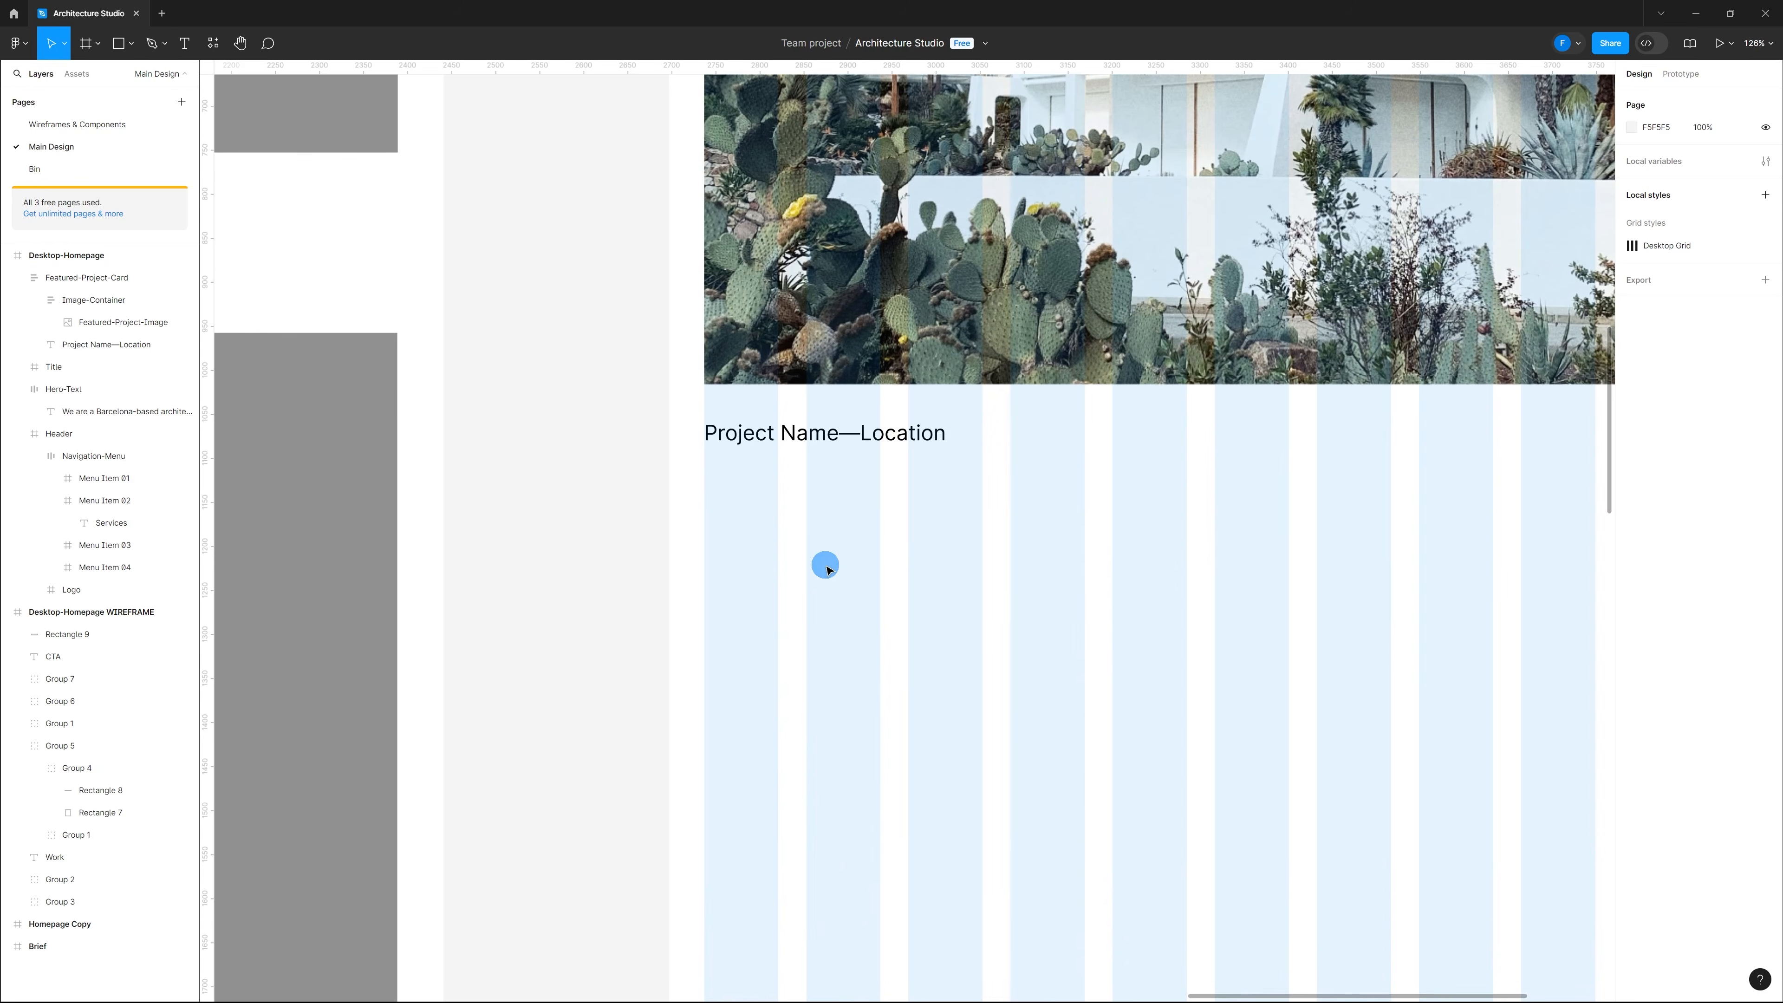
key(f)
drag(708, 521, 1187, 946)
Step: Add a black inside stroke of 1 to the new frame and deselect it
scroll(1127, 752, down, 8)
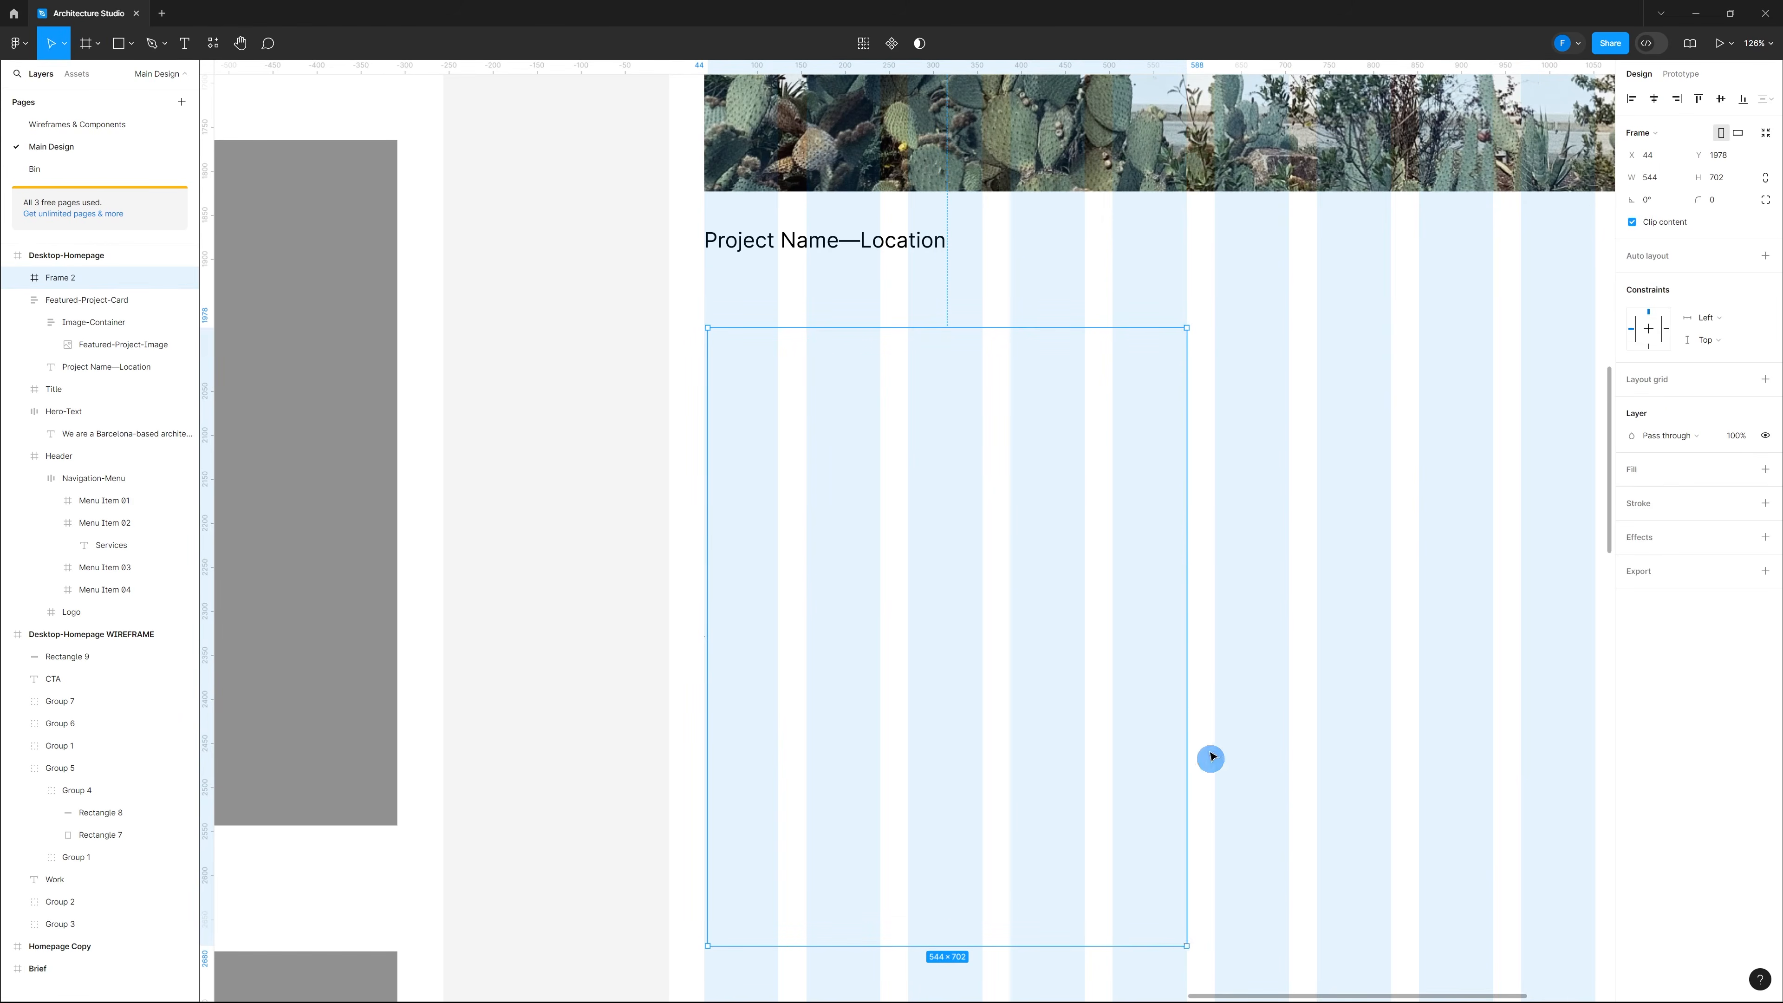
scroll(1102, 494, down, 5)
scroll(1166, 510, up, 3)
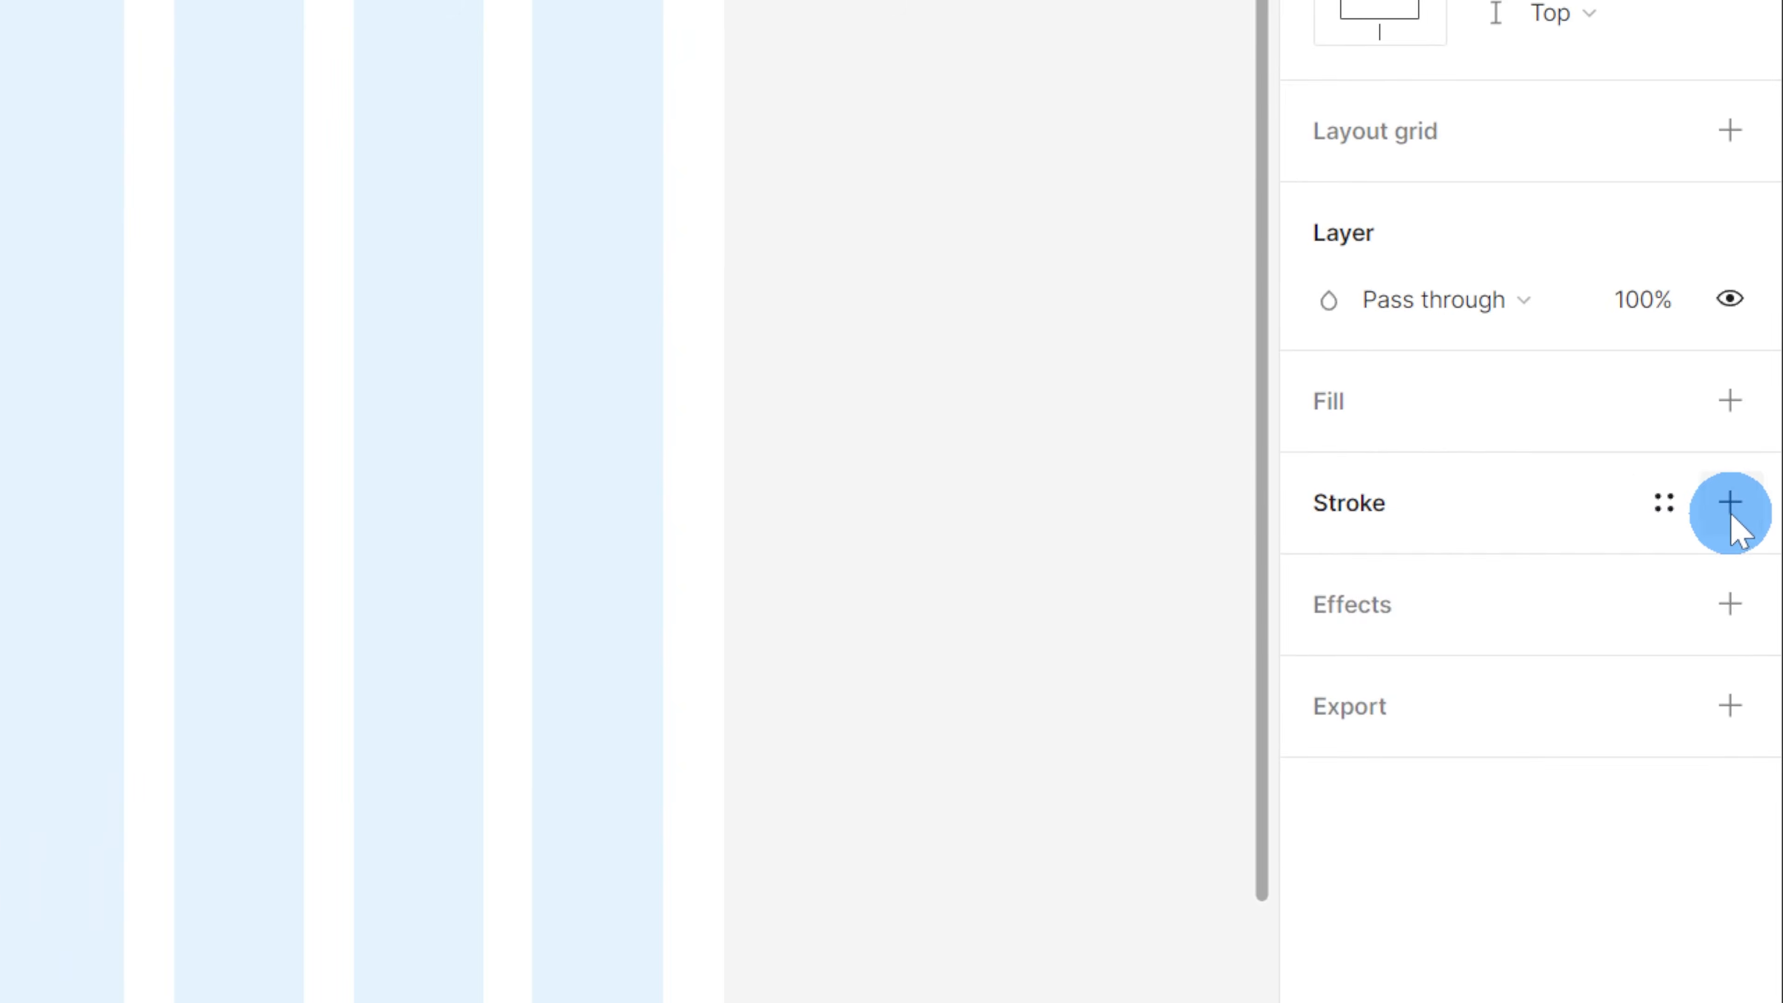
click(1766, 504)
click(1069, 523)
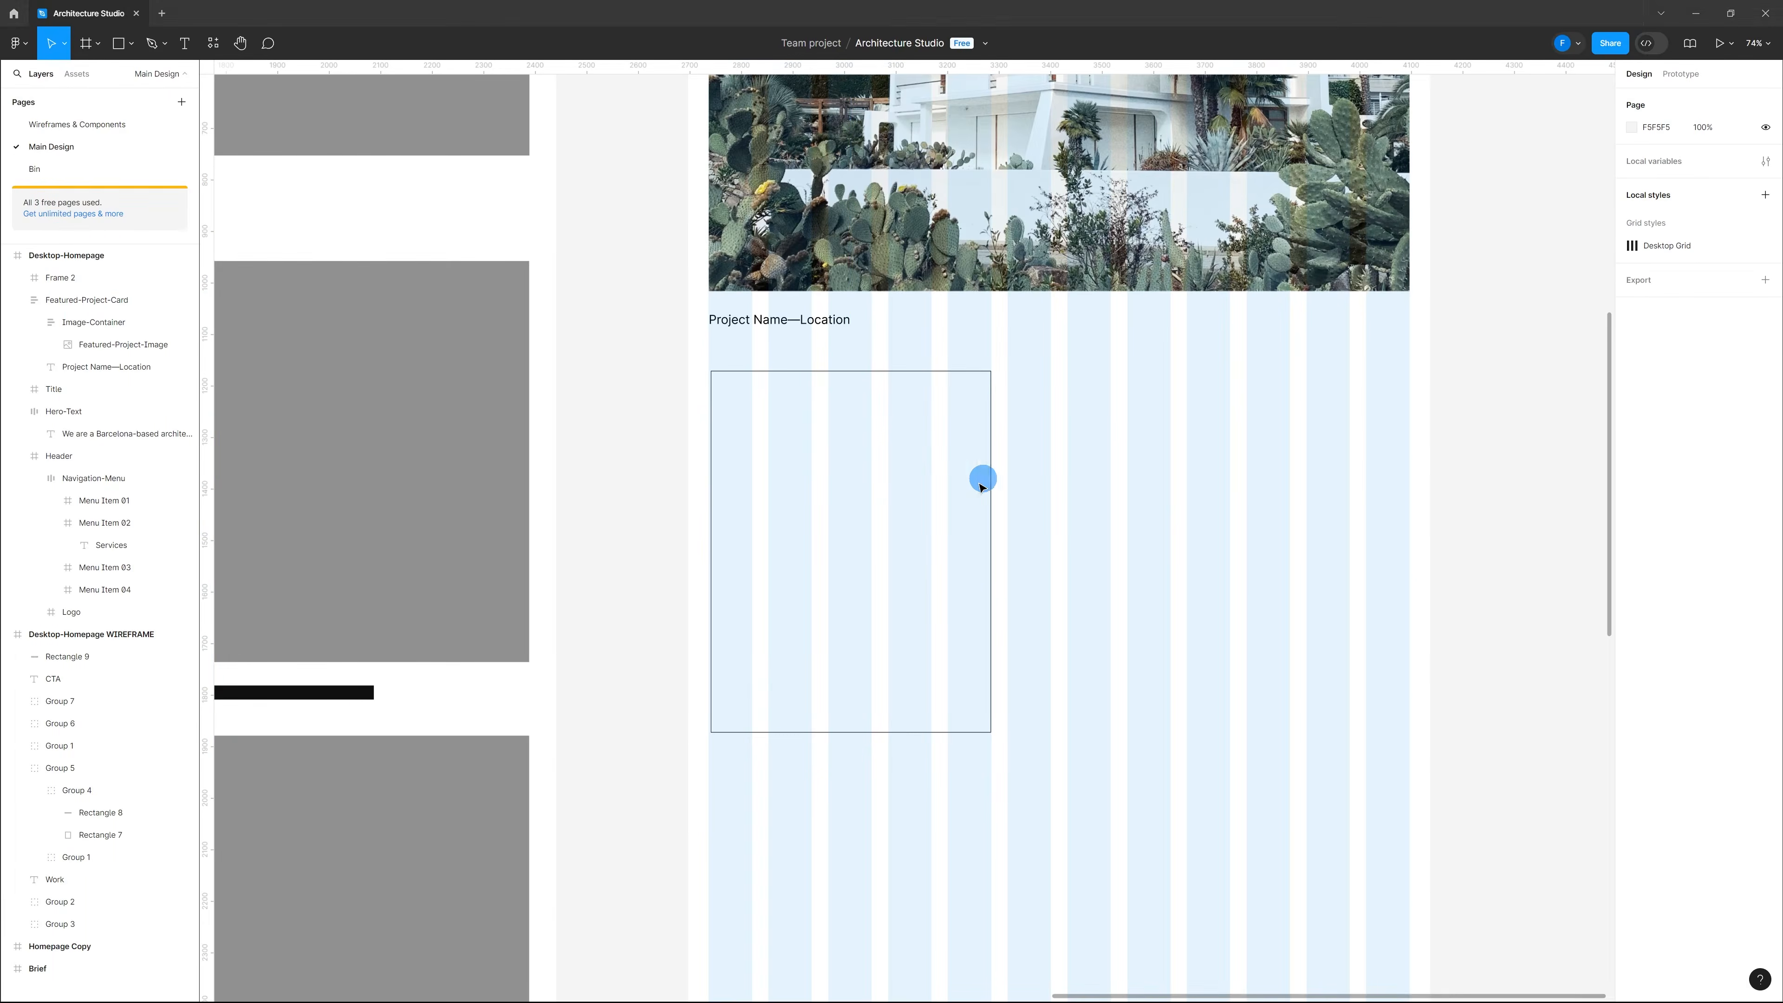
Step: Draw a rectangle about 426 × 533 inside the outlined frame and hide the layout grids
click(861, 504)
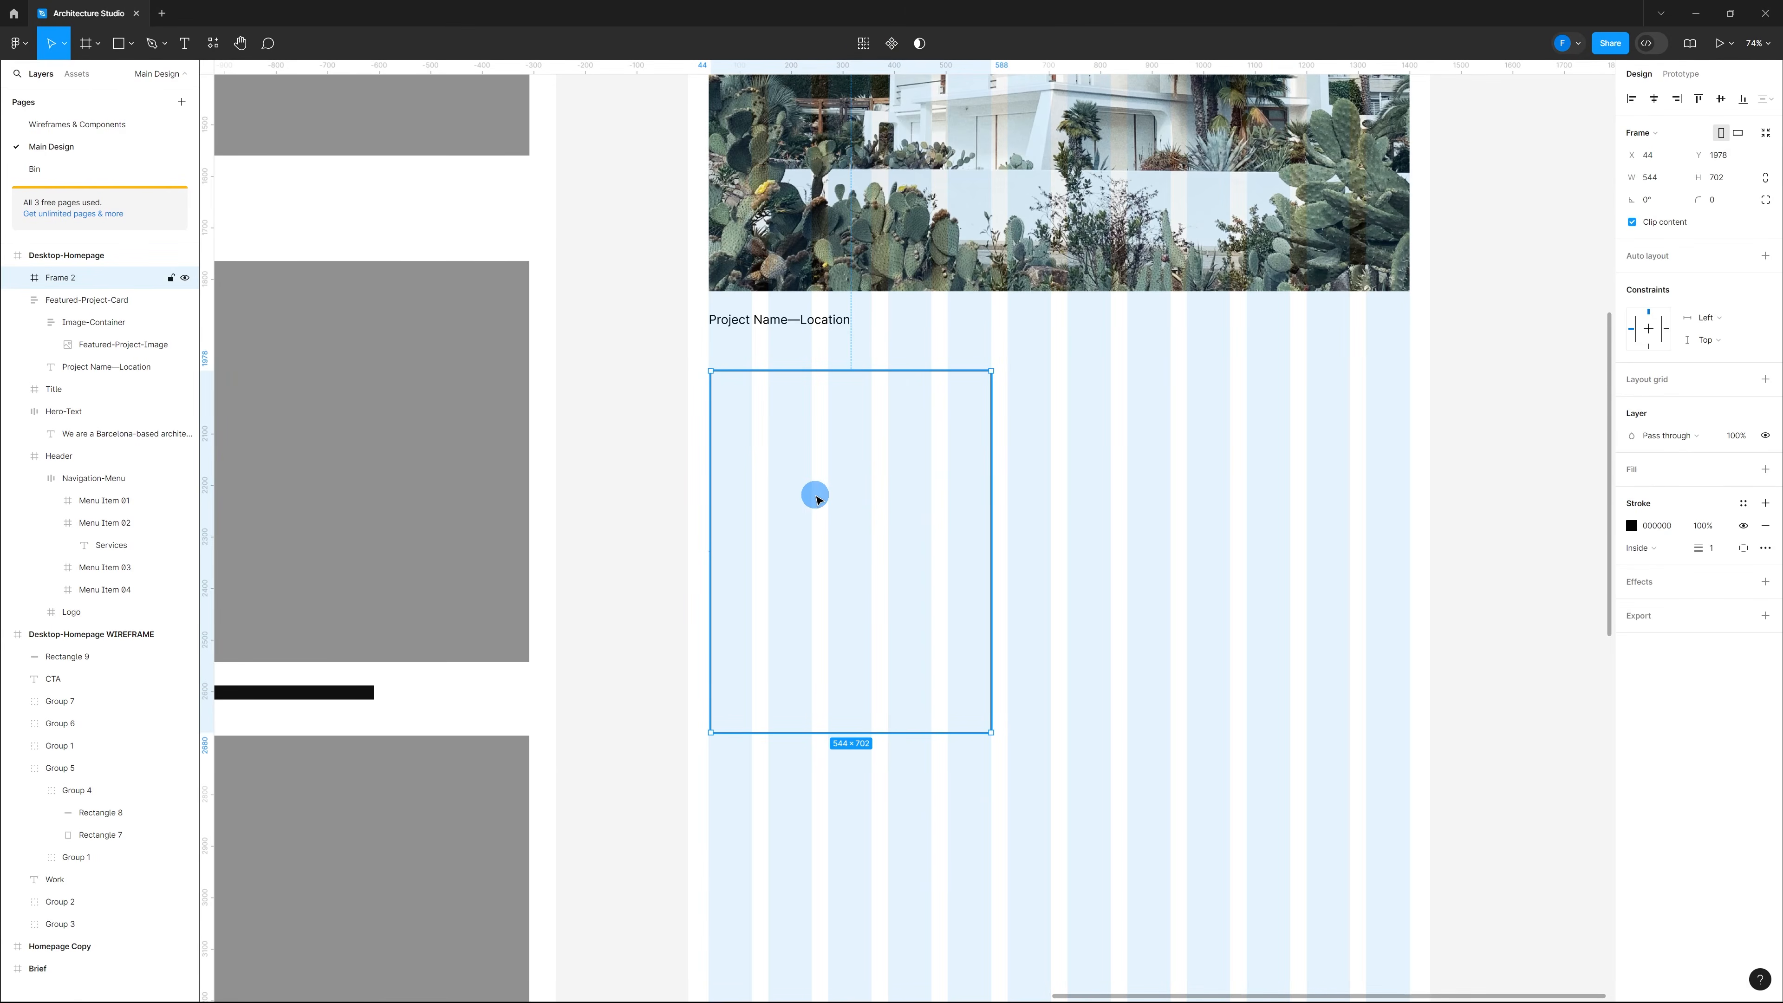
key(r)
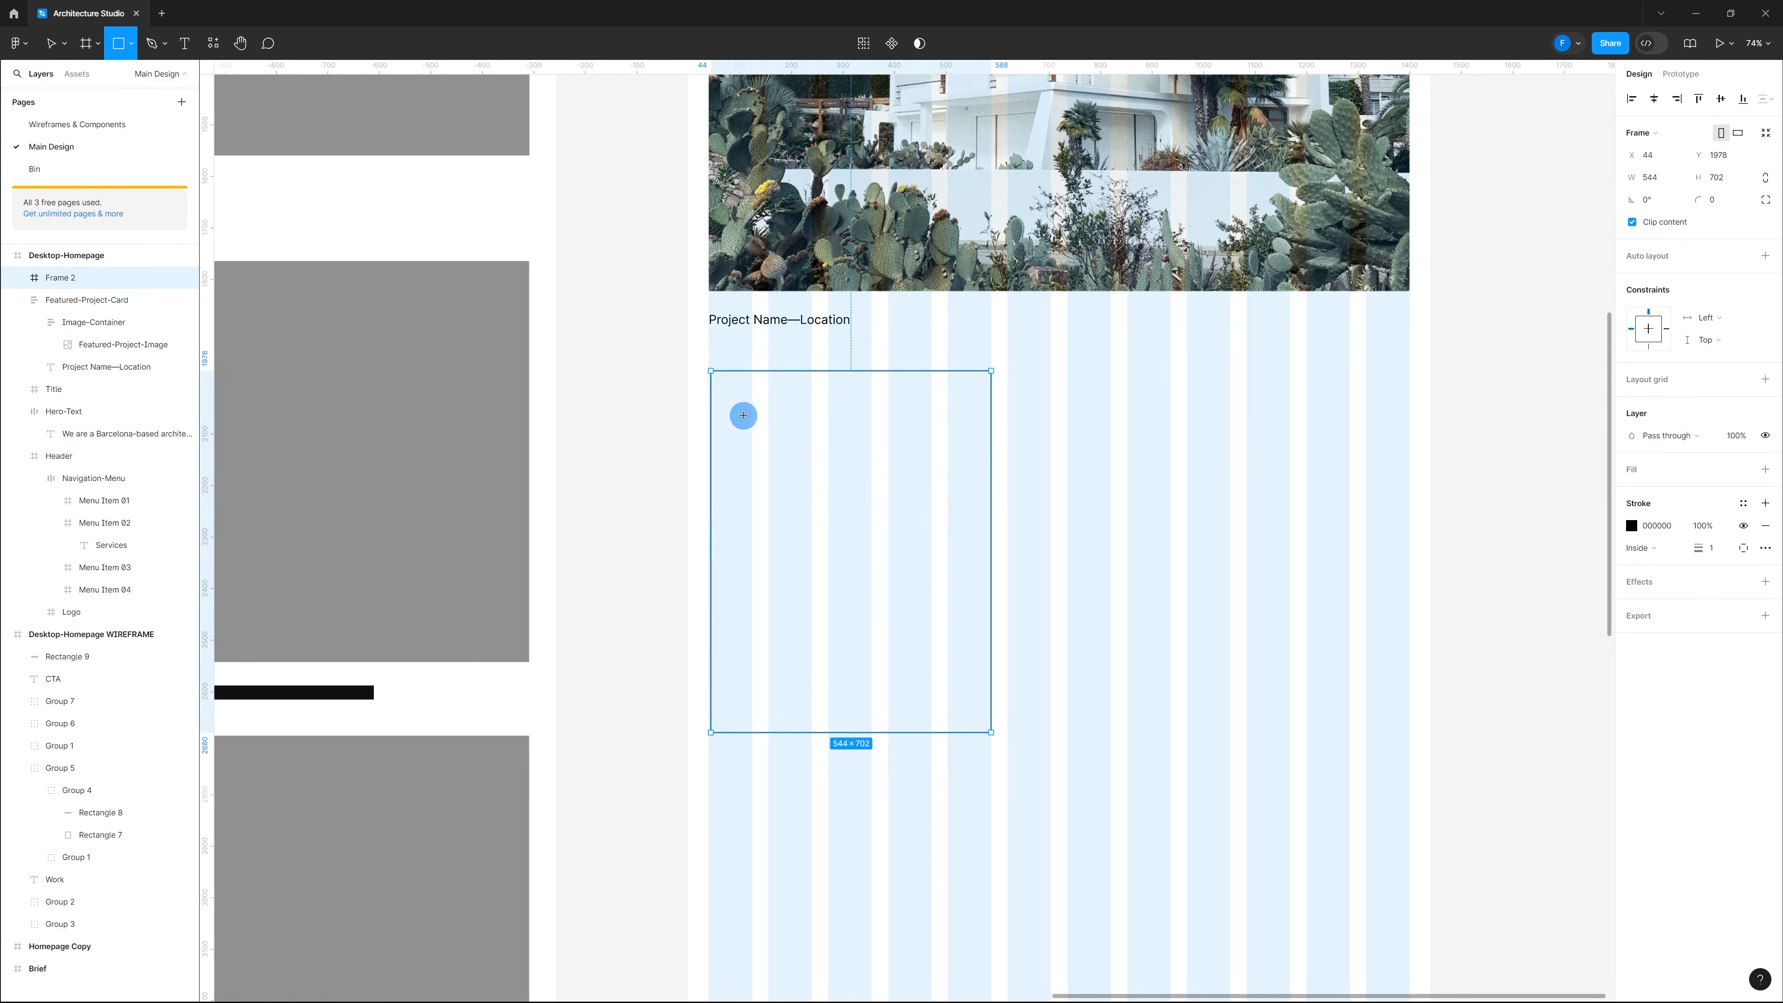
mouse_move(741, 409)
mouse_down()
mouse_move(832, 487)
mouse_move(960, 683)
mouse_up()
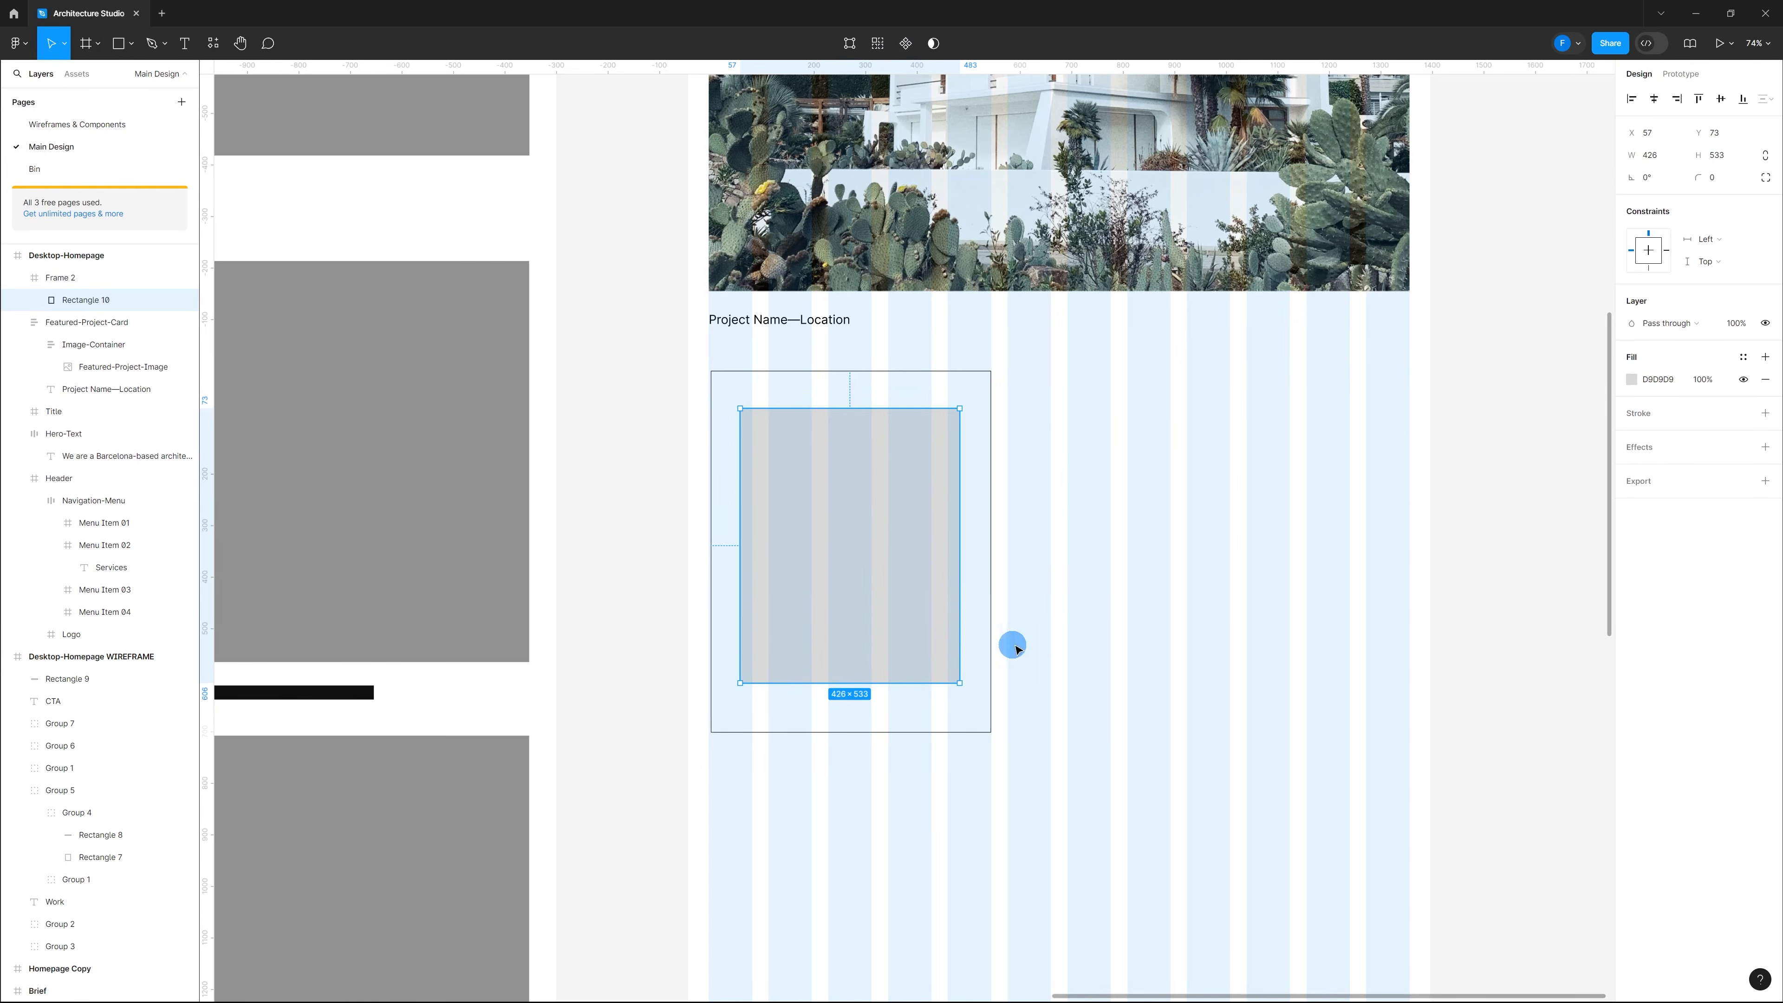
click(1065, 614)
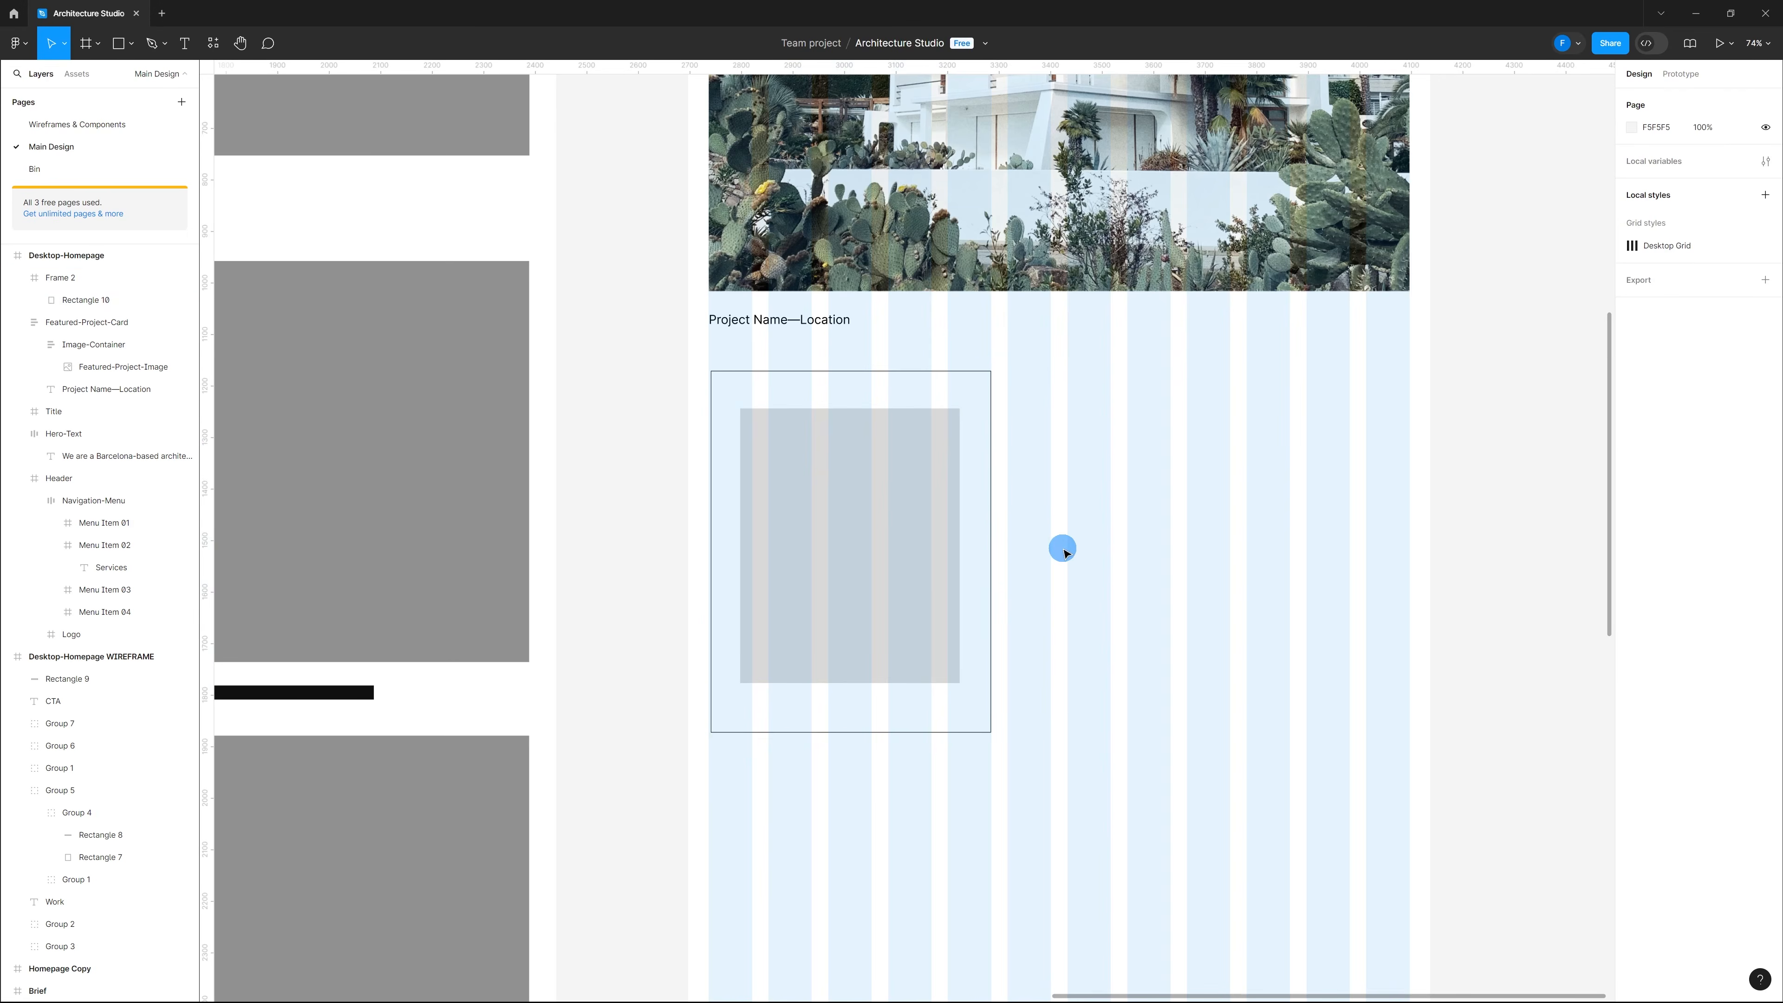
key(ctrl+shift+4)
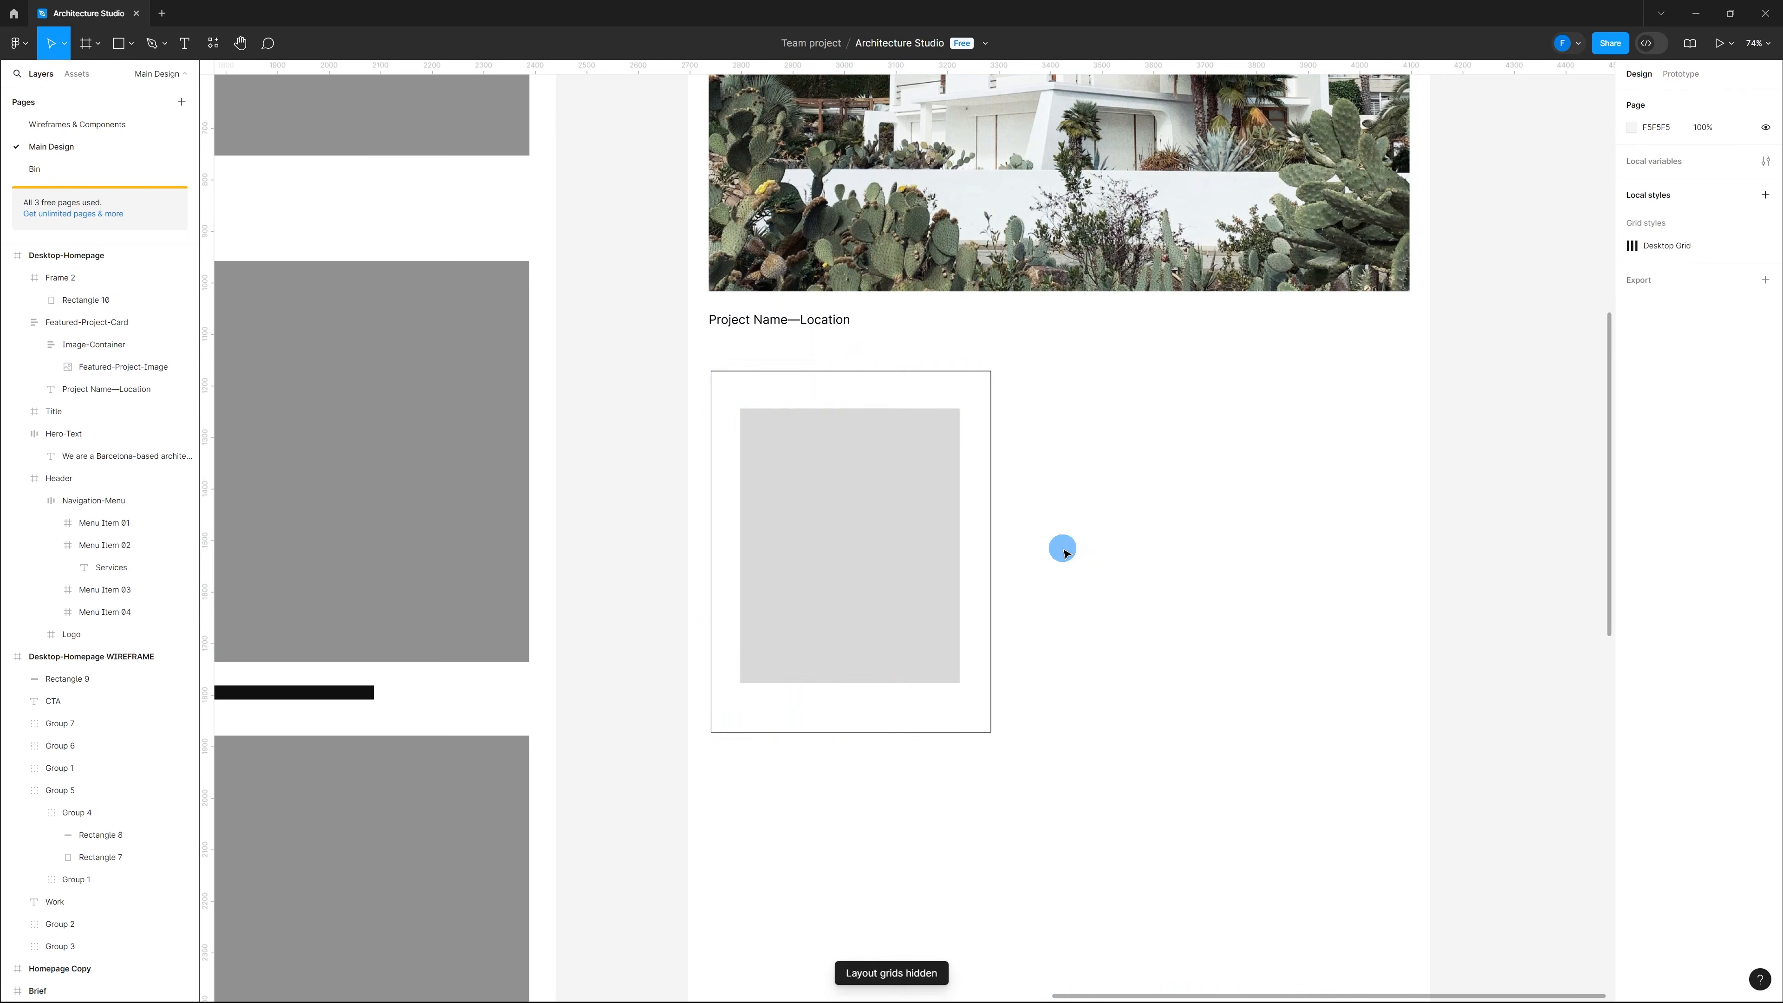
Step: Apply auto layout to the outlined frame and set its horizontal and vertical padding to 0
scroll(1166, 302, up, 2)
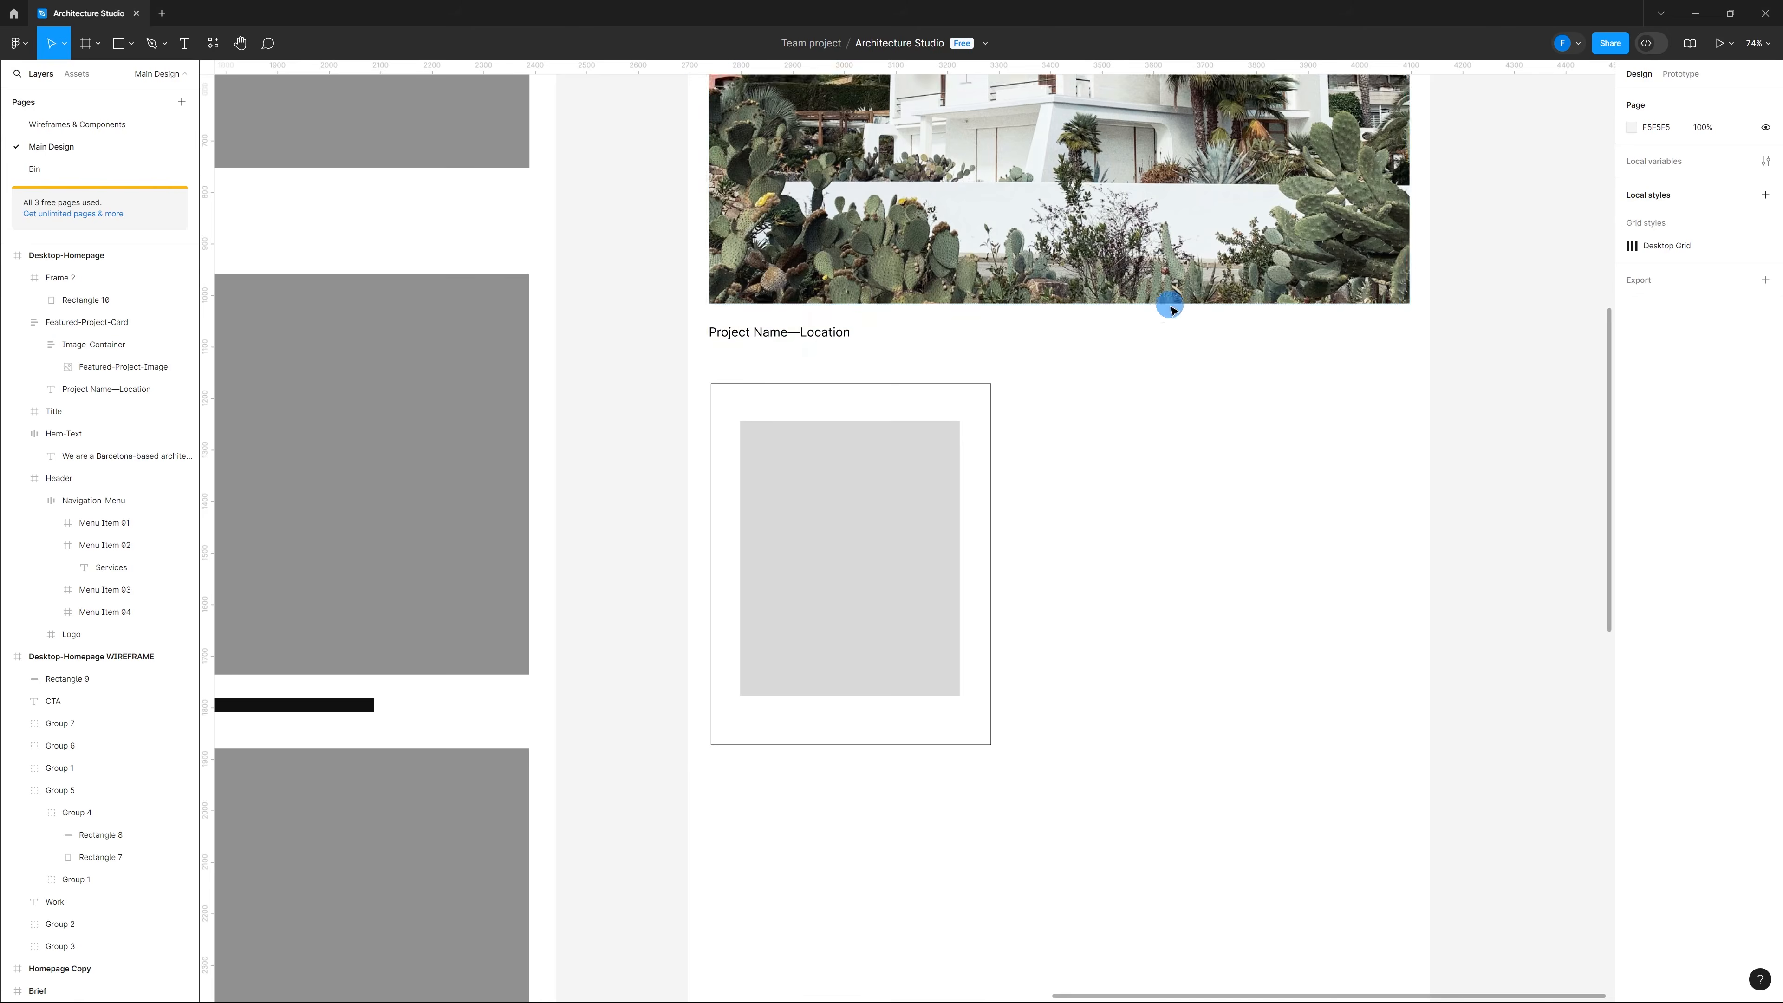
scroll(1166, 188, down, 4)
scroll(1147, 393, up, 3)
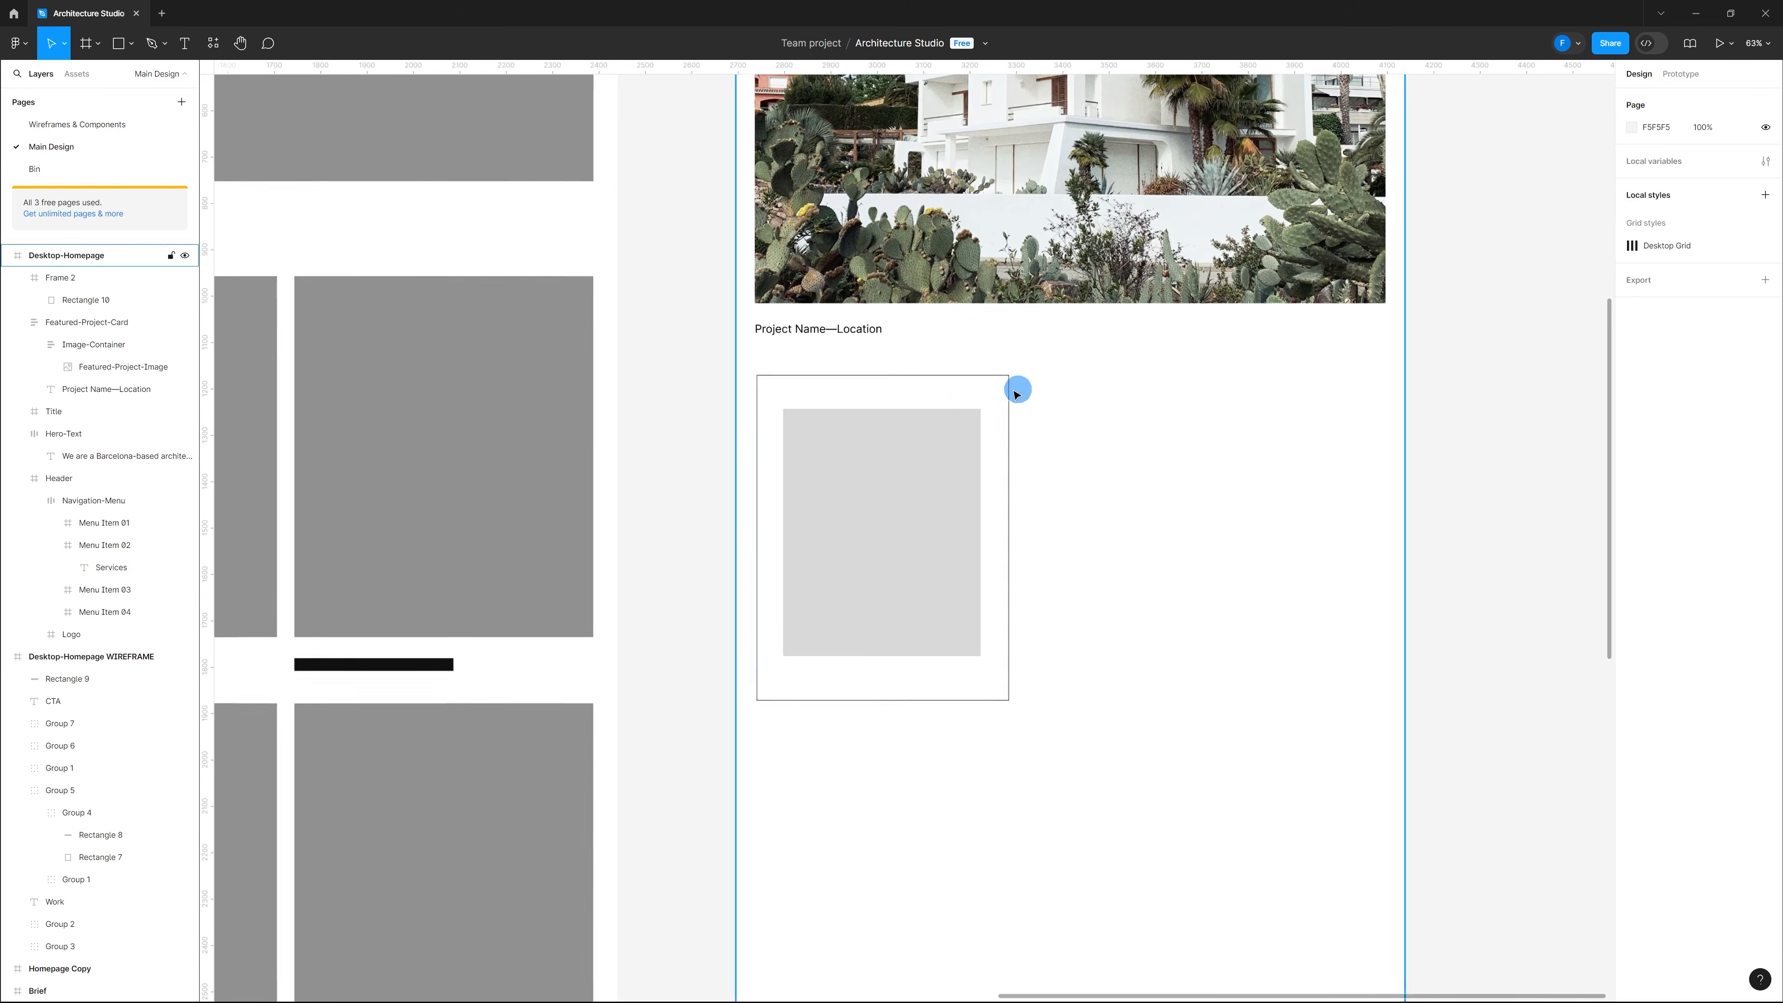
click(911, 398)
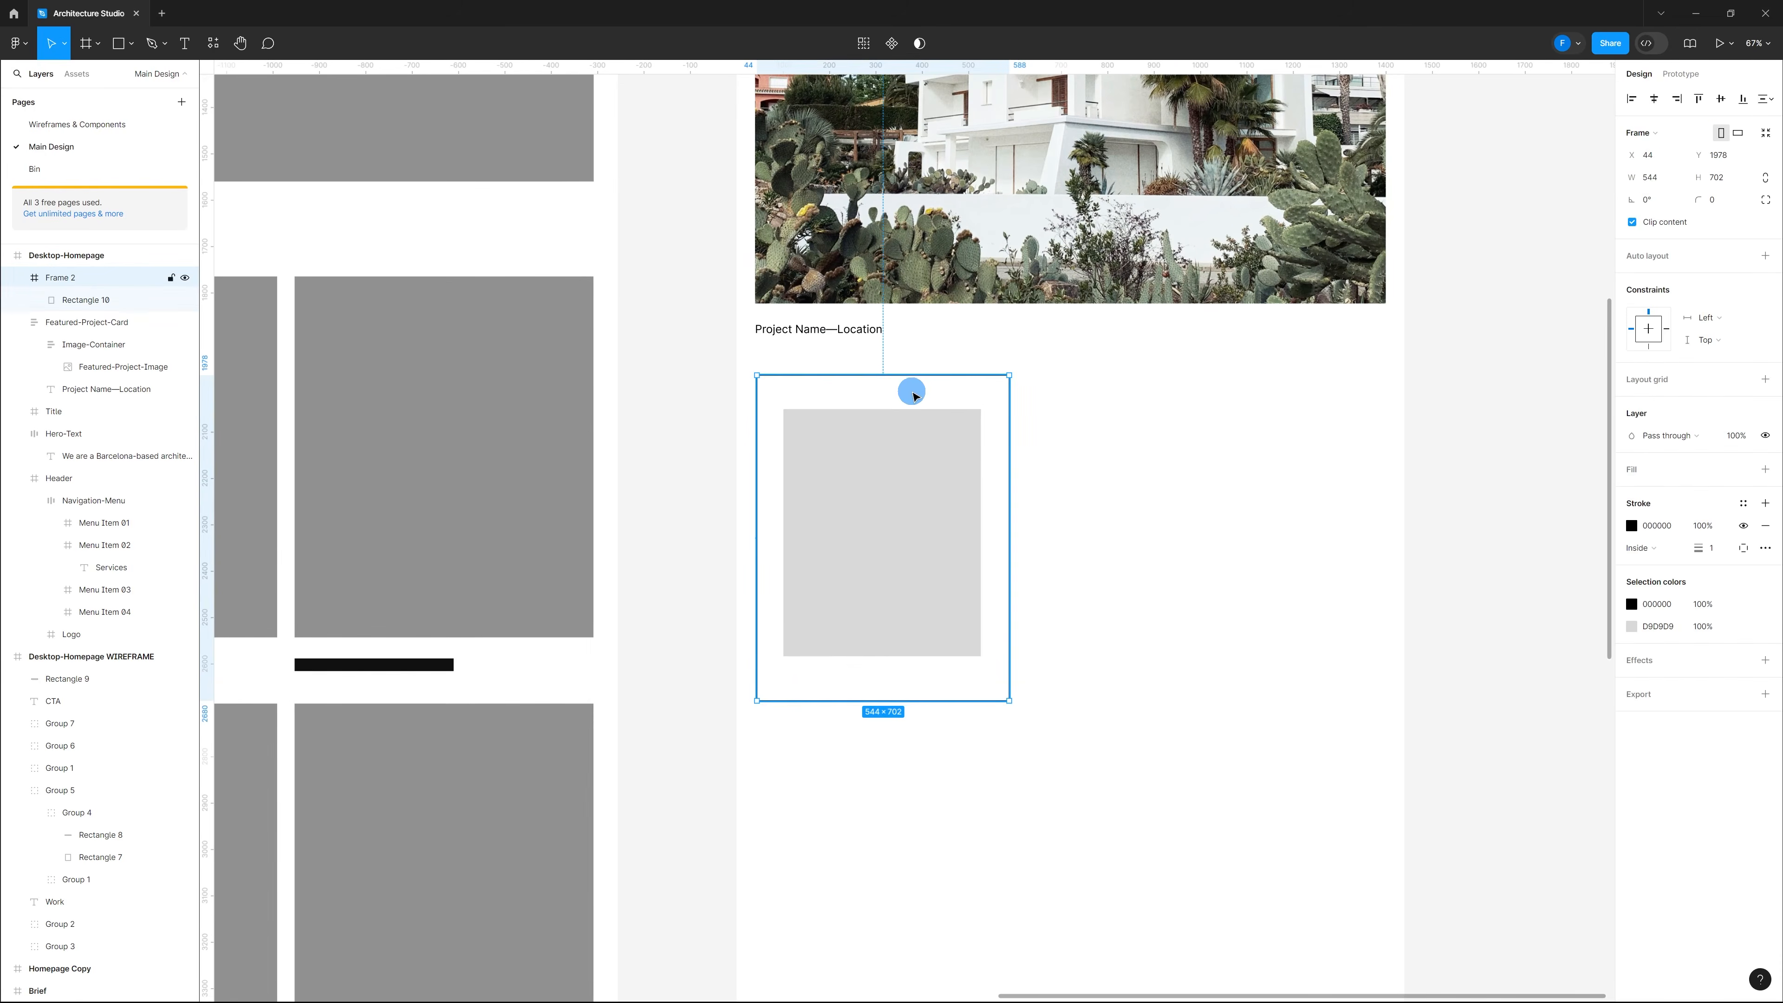
key(shift+a)
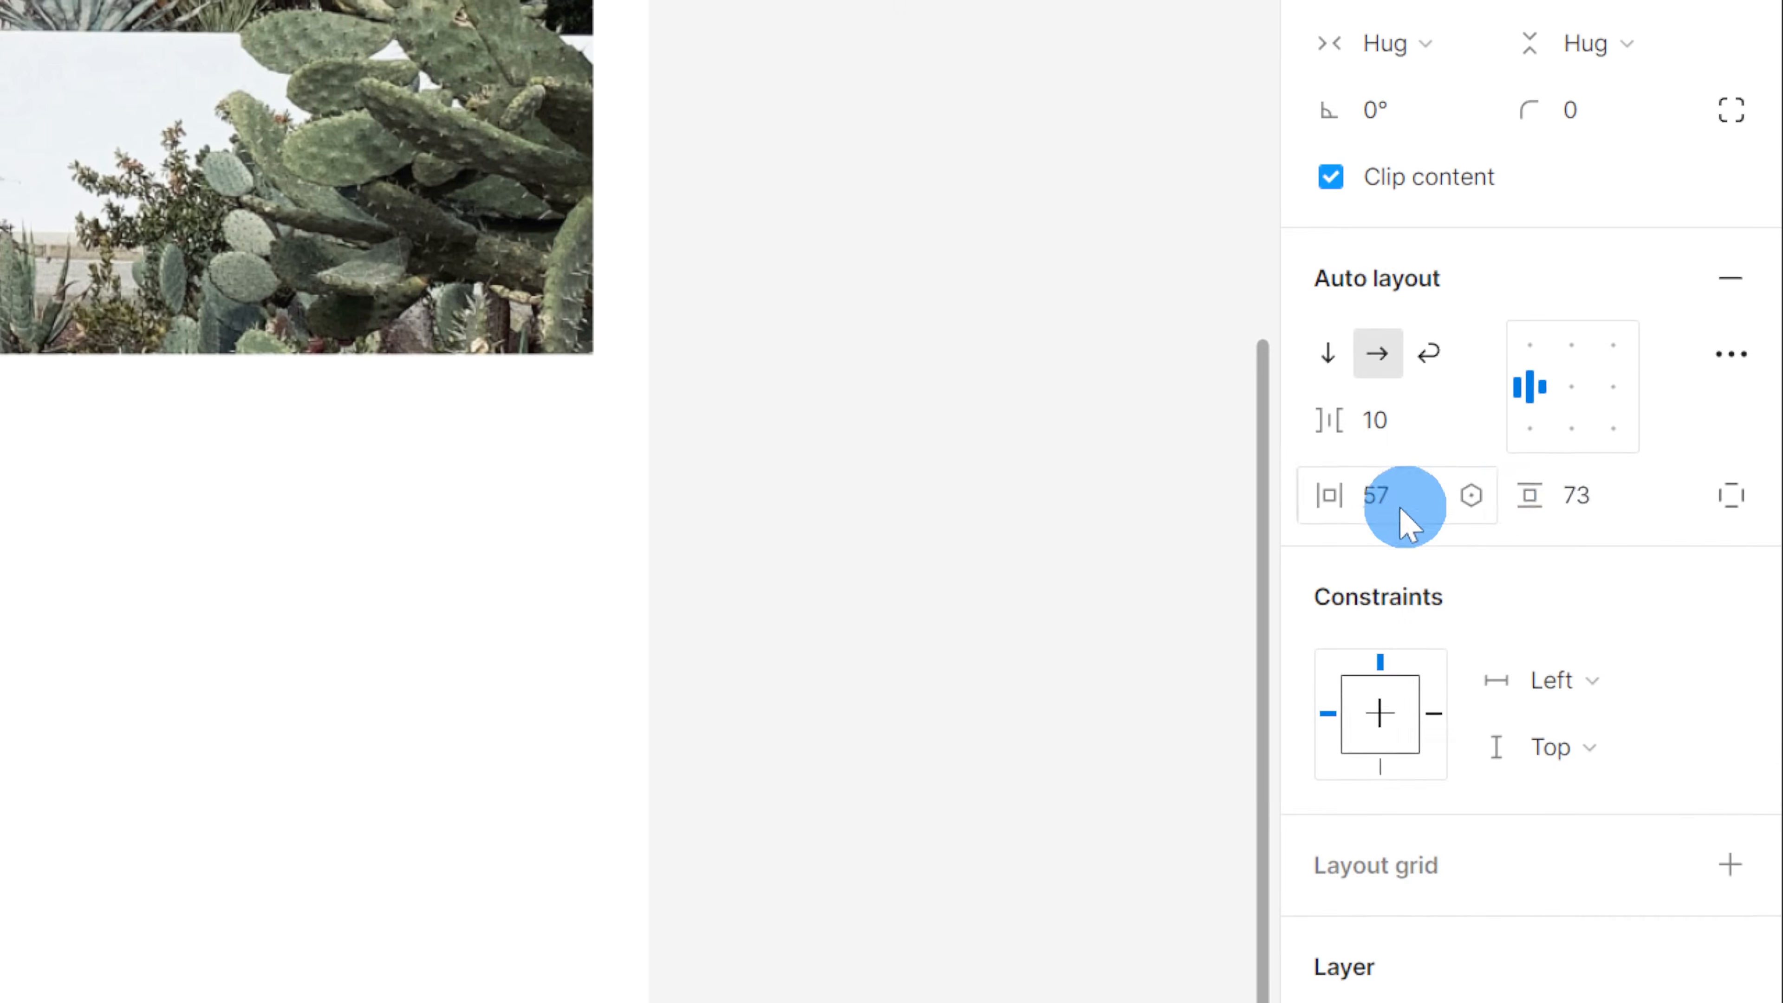
click(1619, 374)
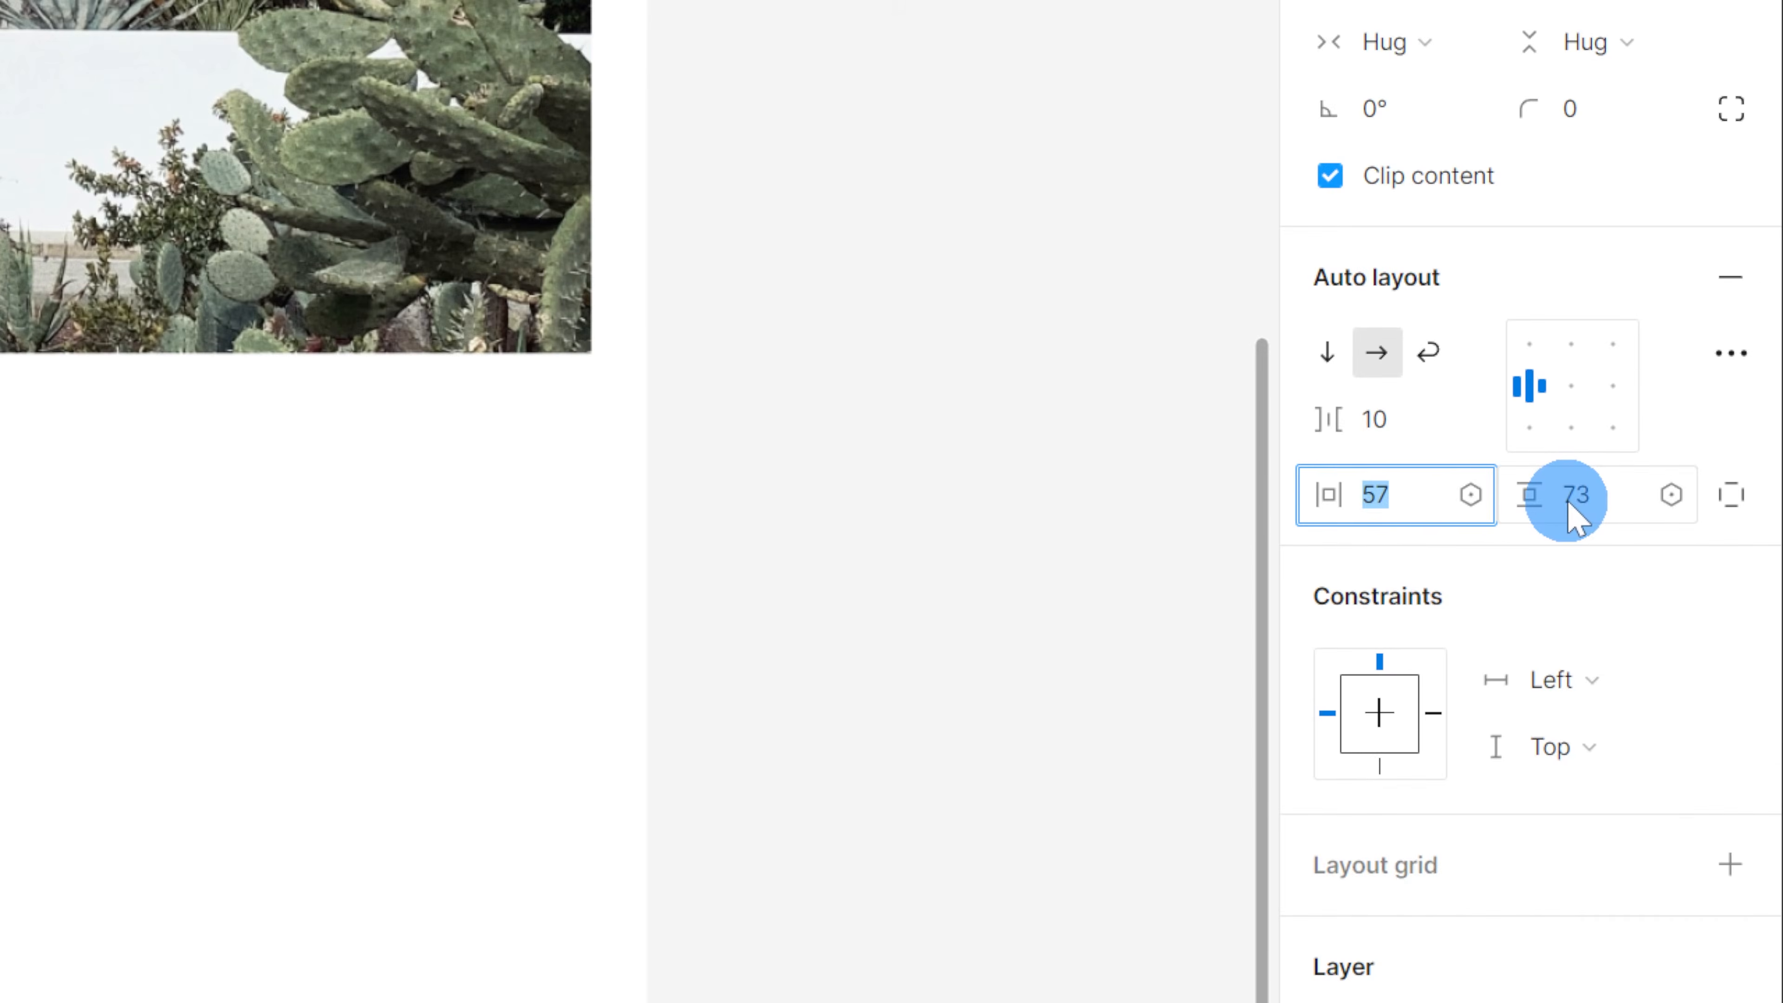
click(1568, 500)
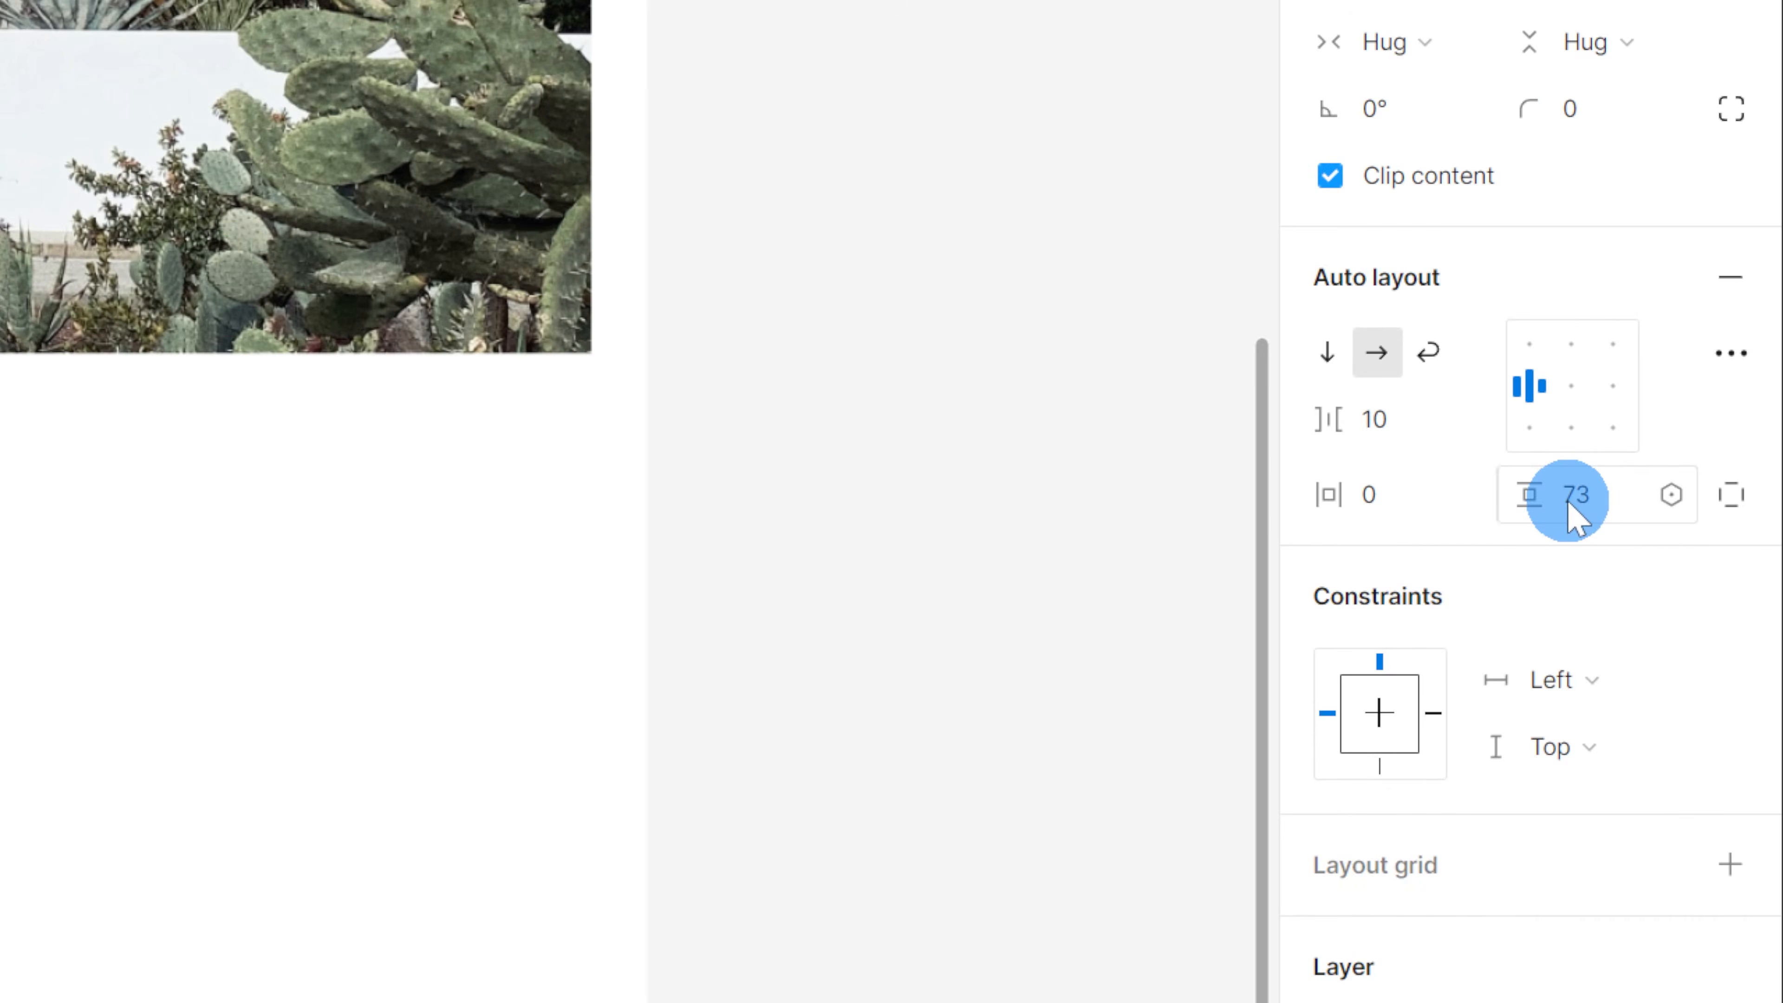
key(Return)
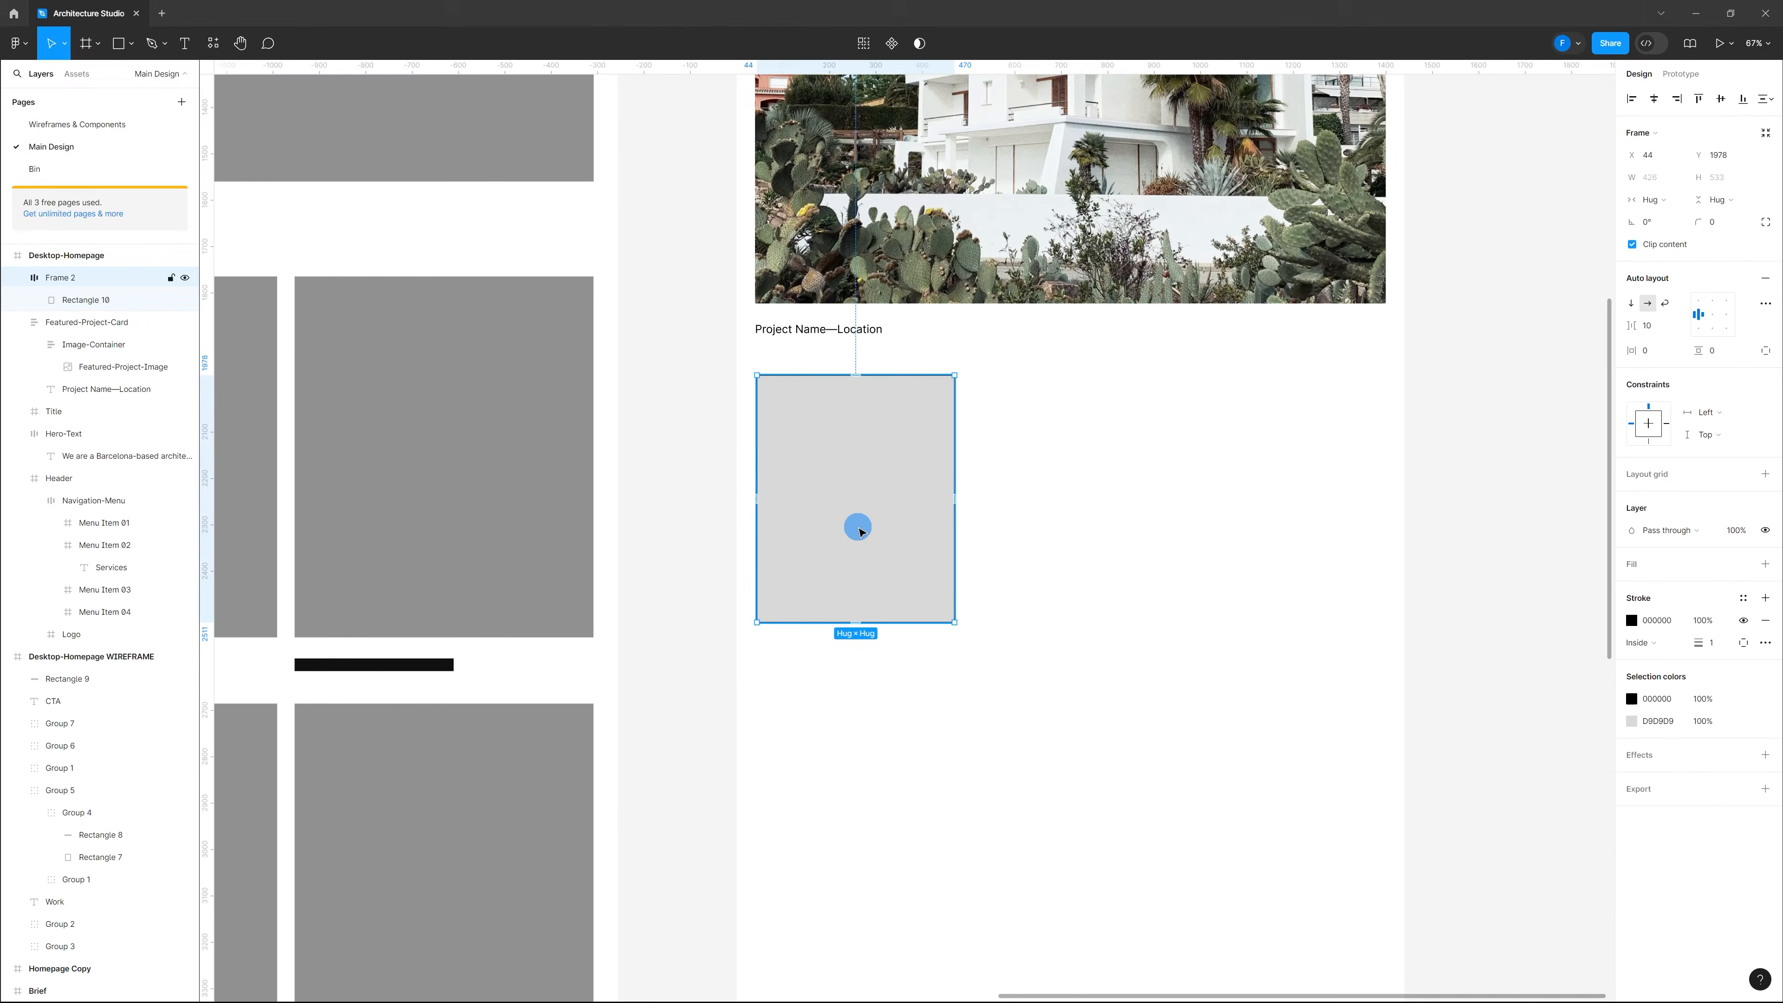
Step: Rename the auto layout frame around the grey rectangle to Image-Container
key(ctrl+r)
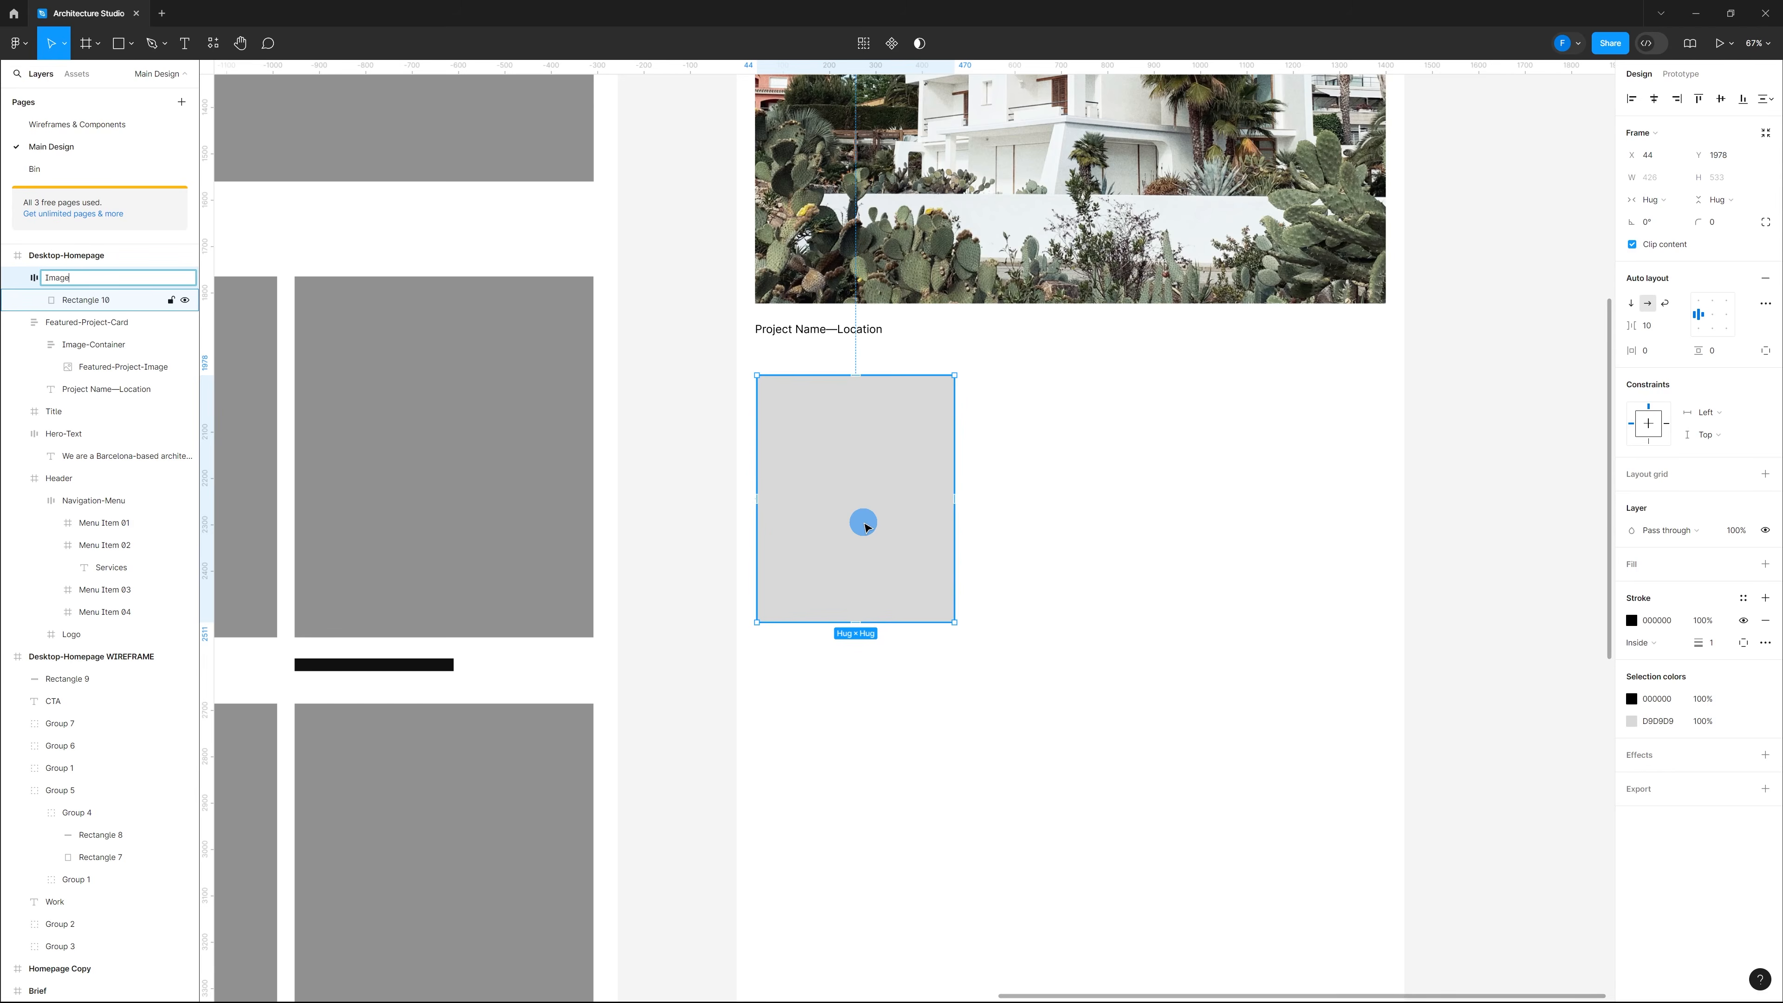
text(Image-Container)
key(Return)
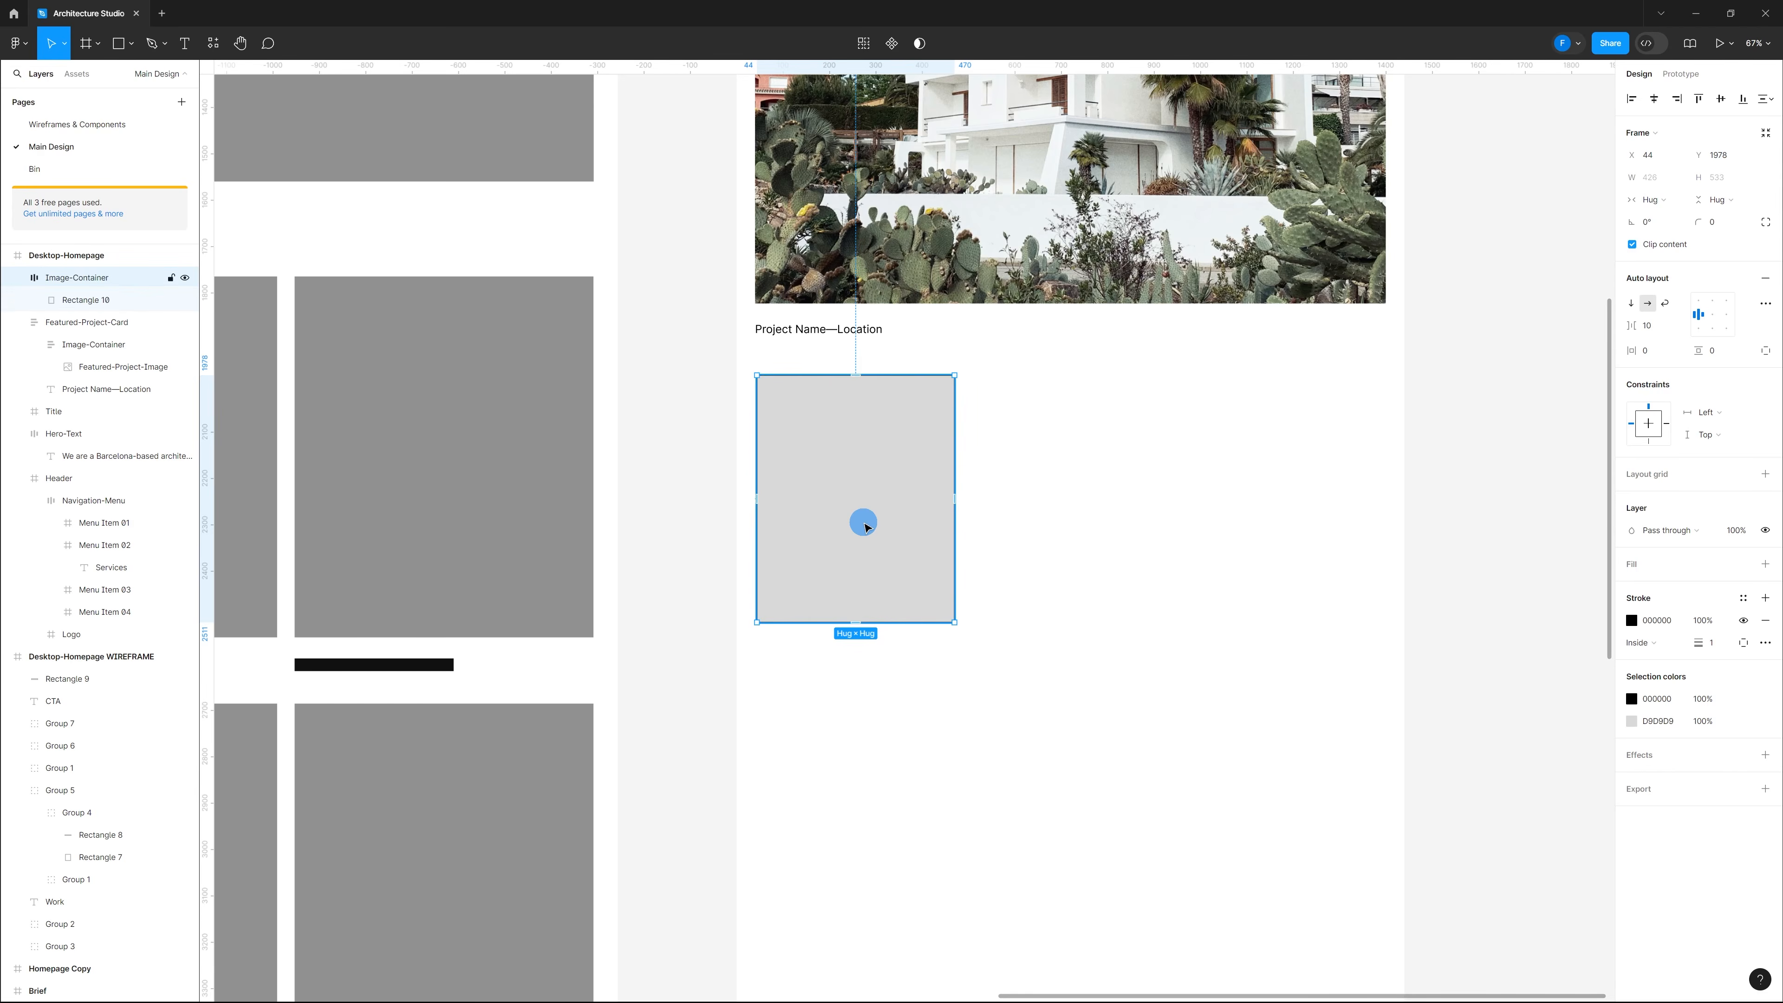
Step: Replace the grey rectangle's fill with the image project_2 from the Homepage Images folder
click(890, 442)
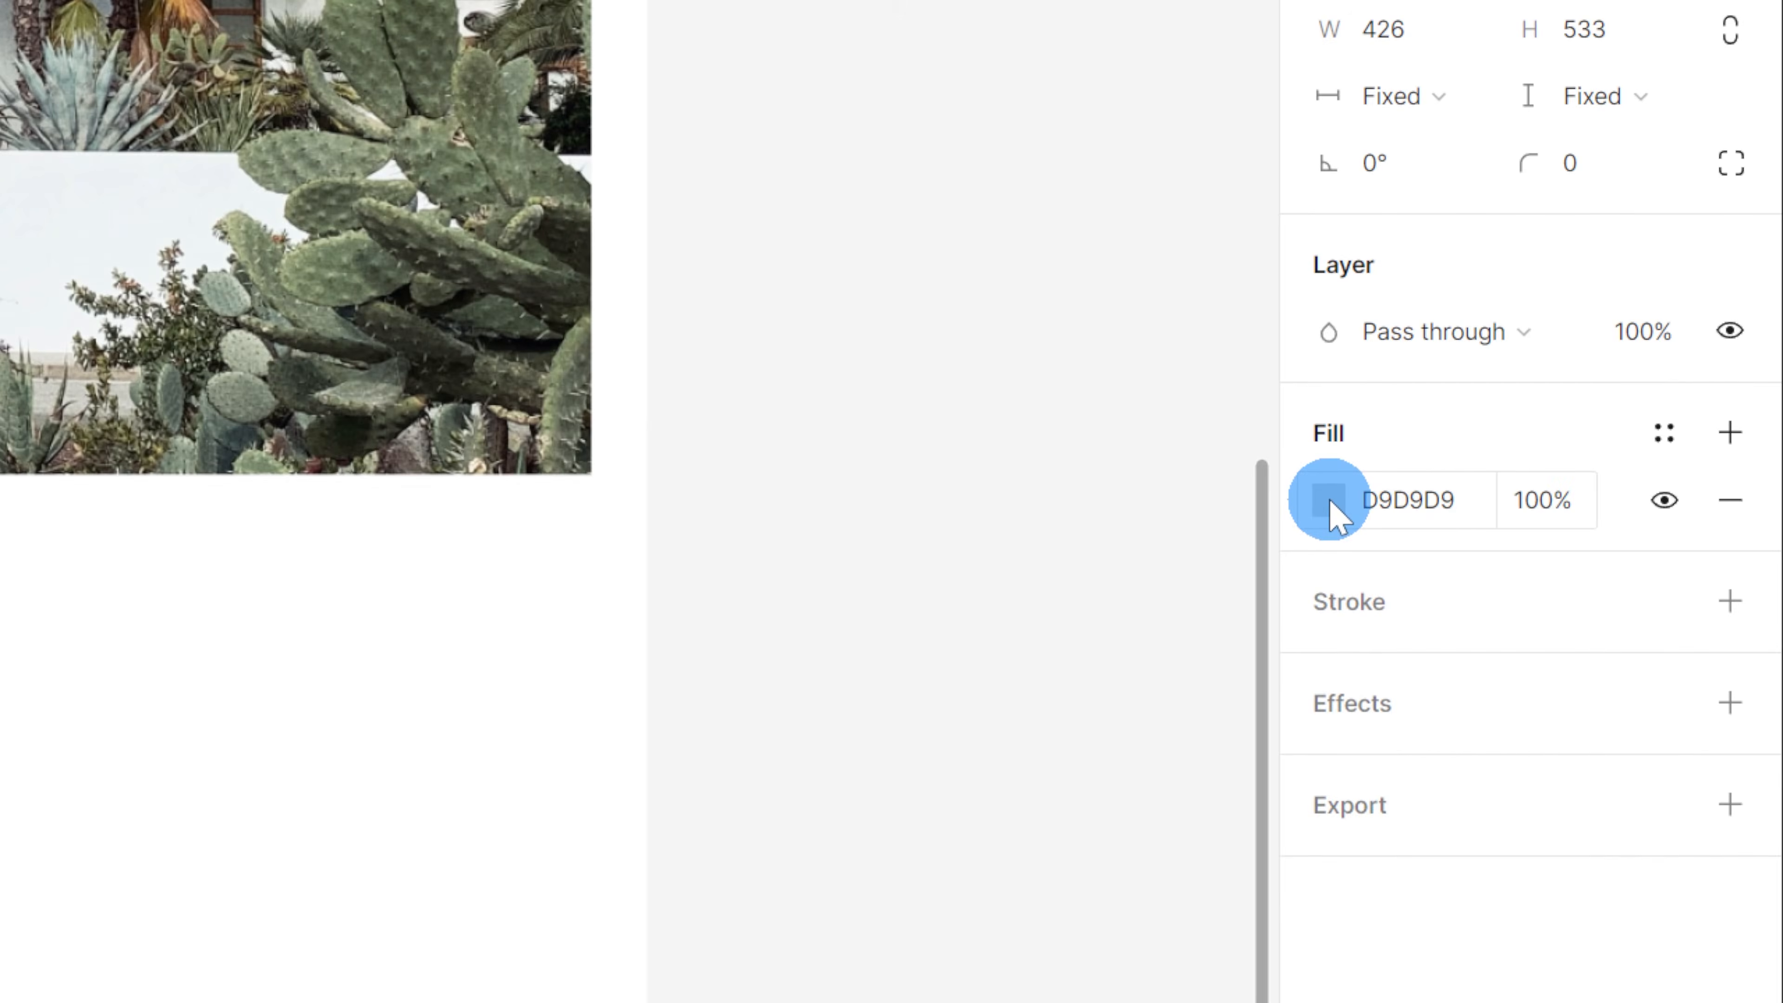
click(1329, 500)
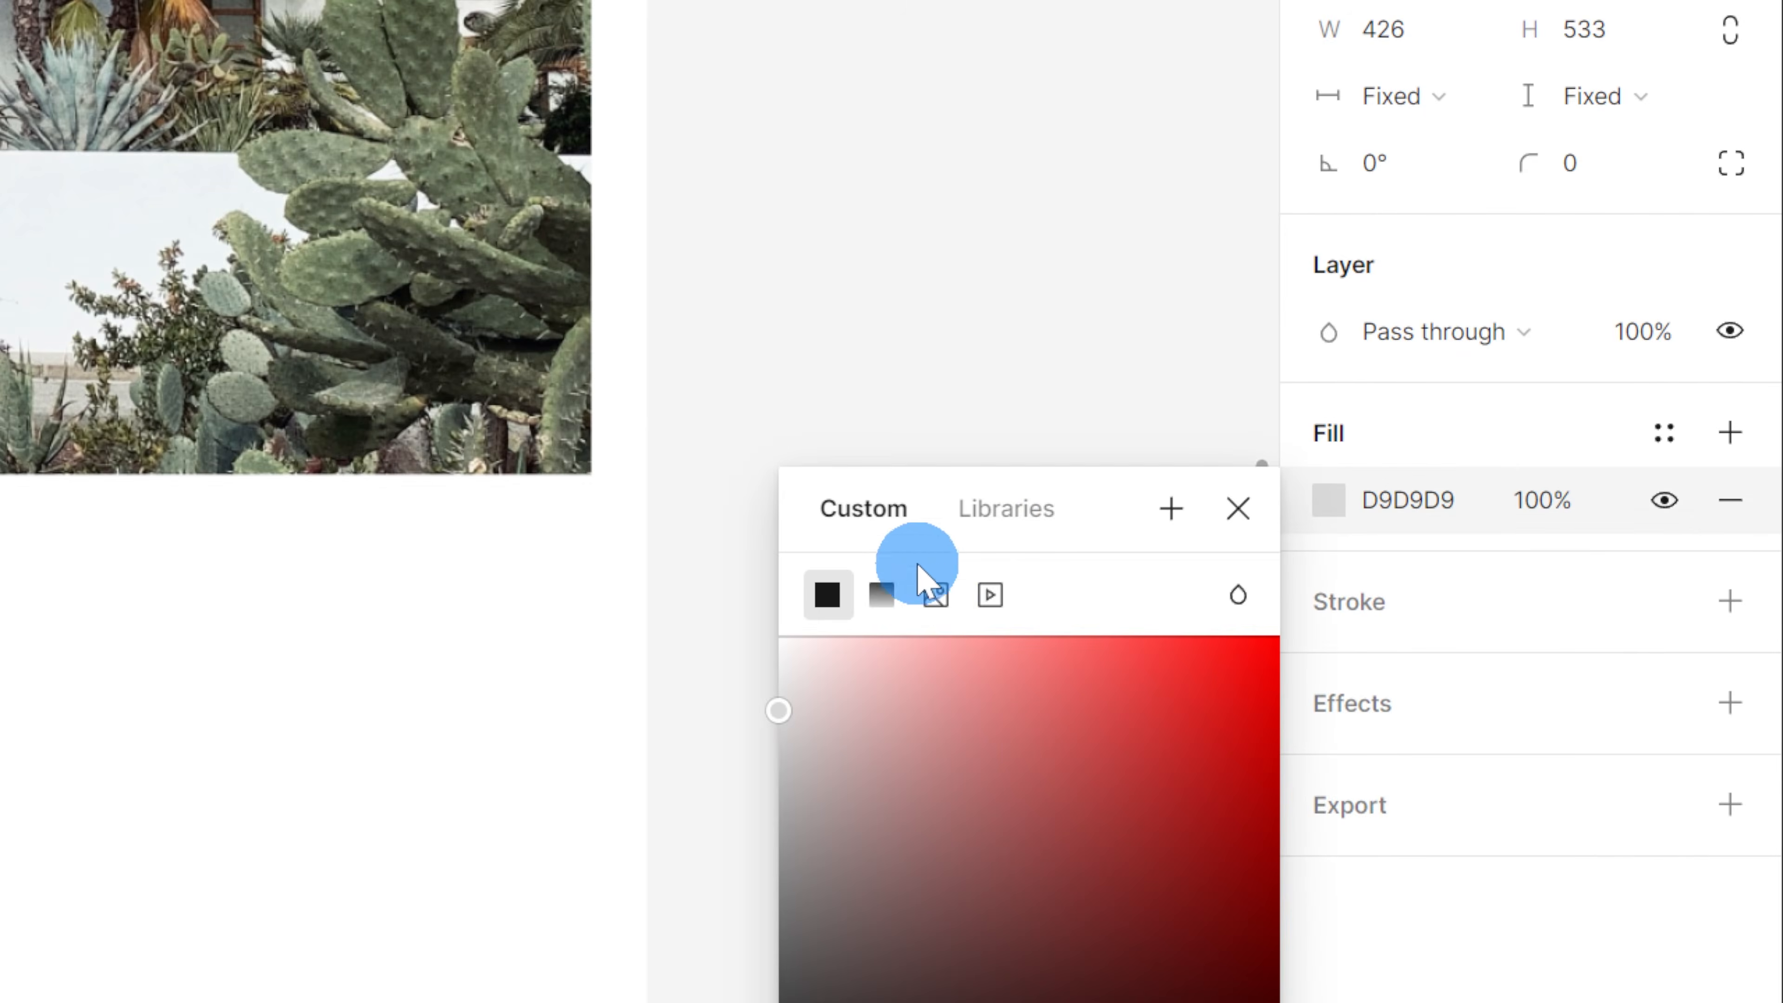
click(939, 597)
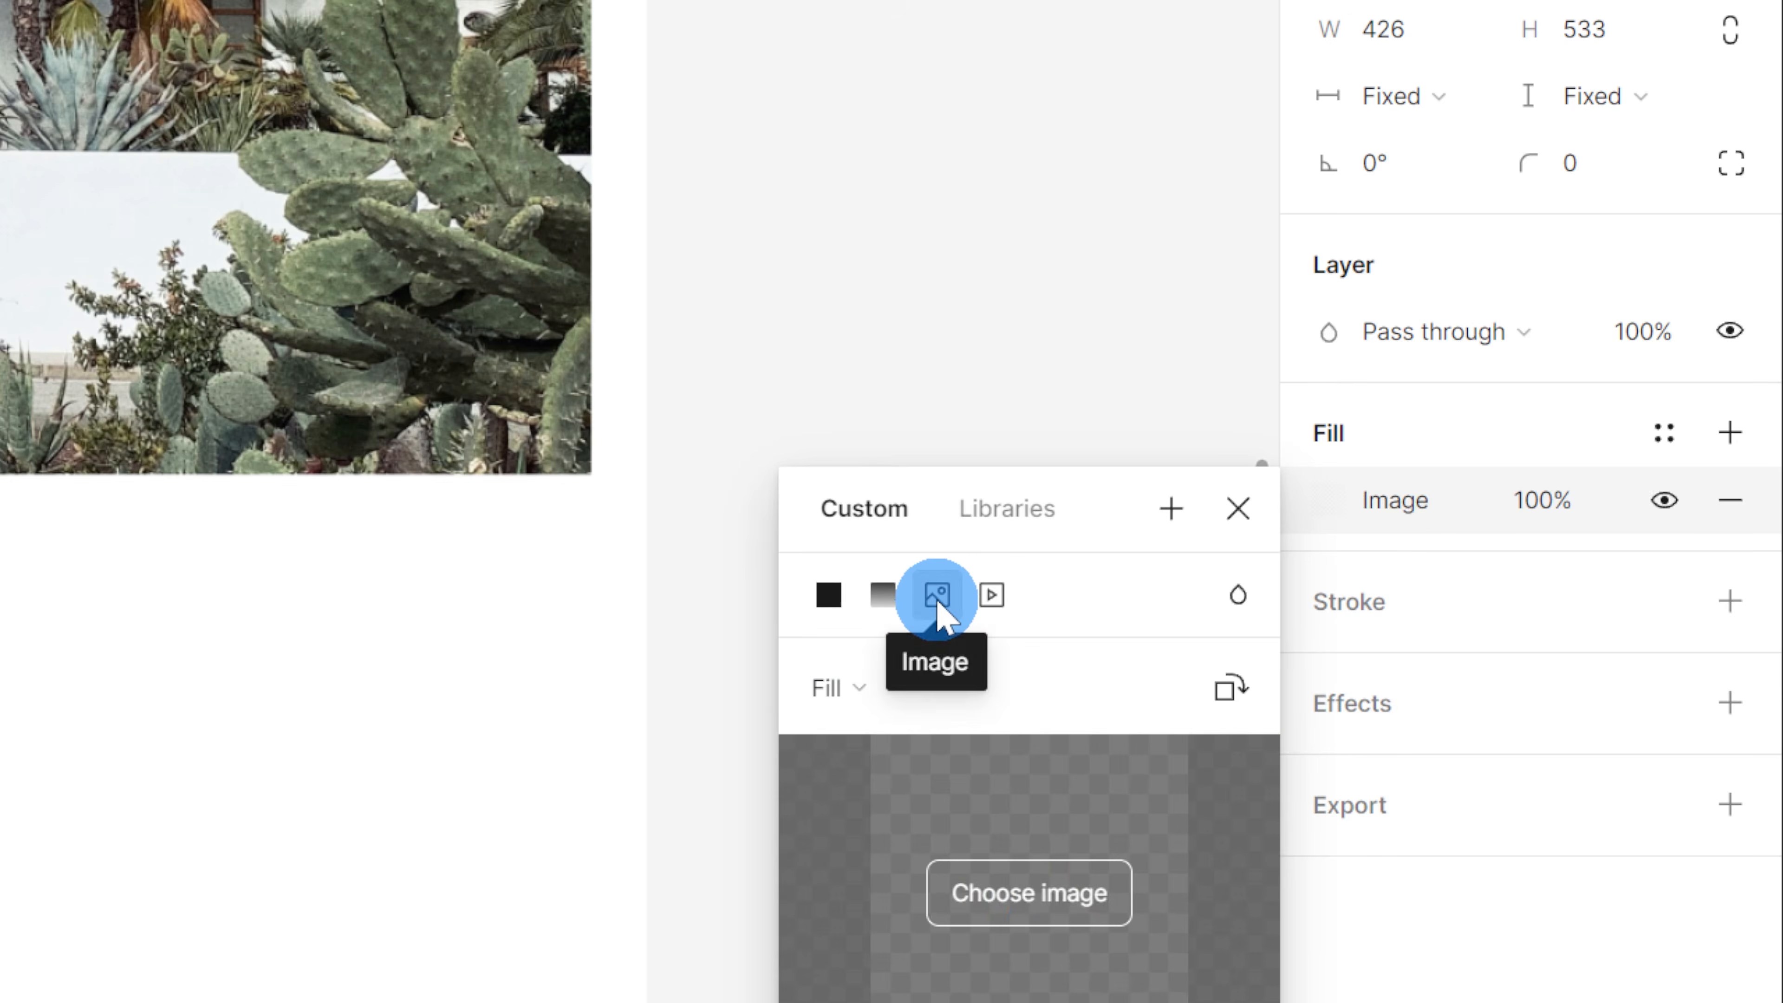
click(1054, 943)
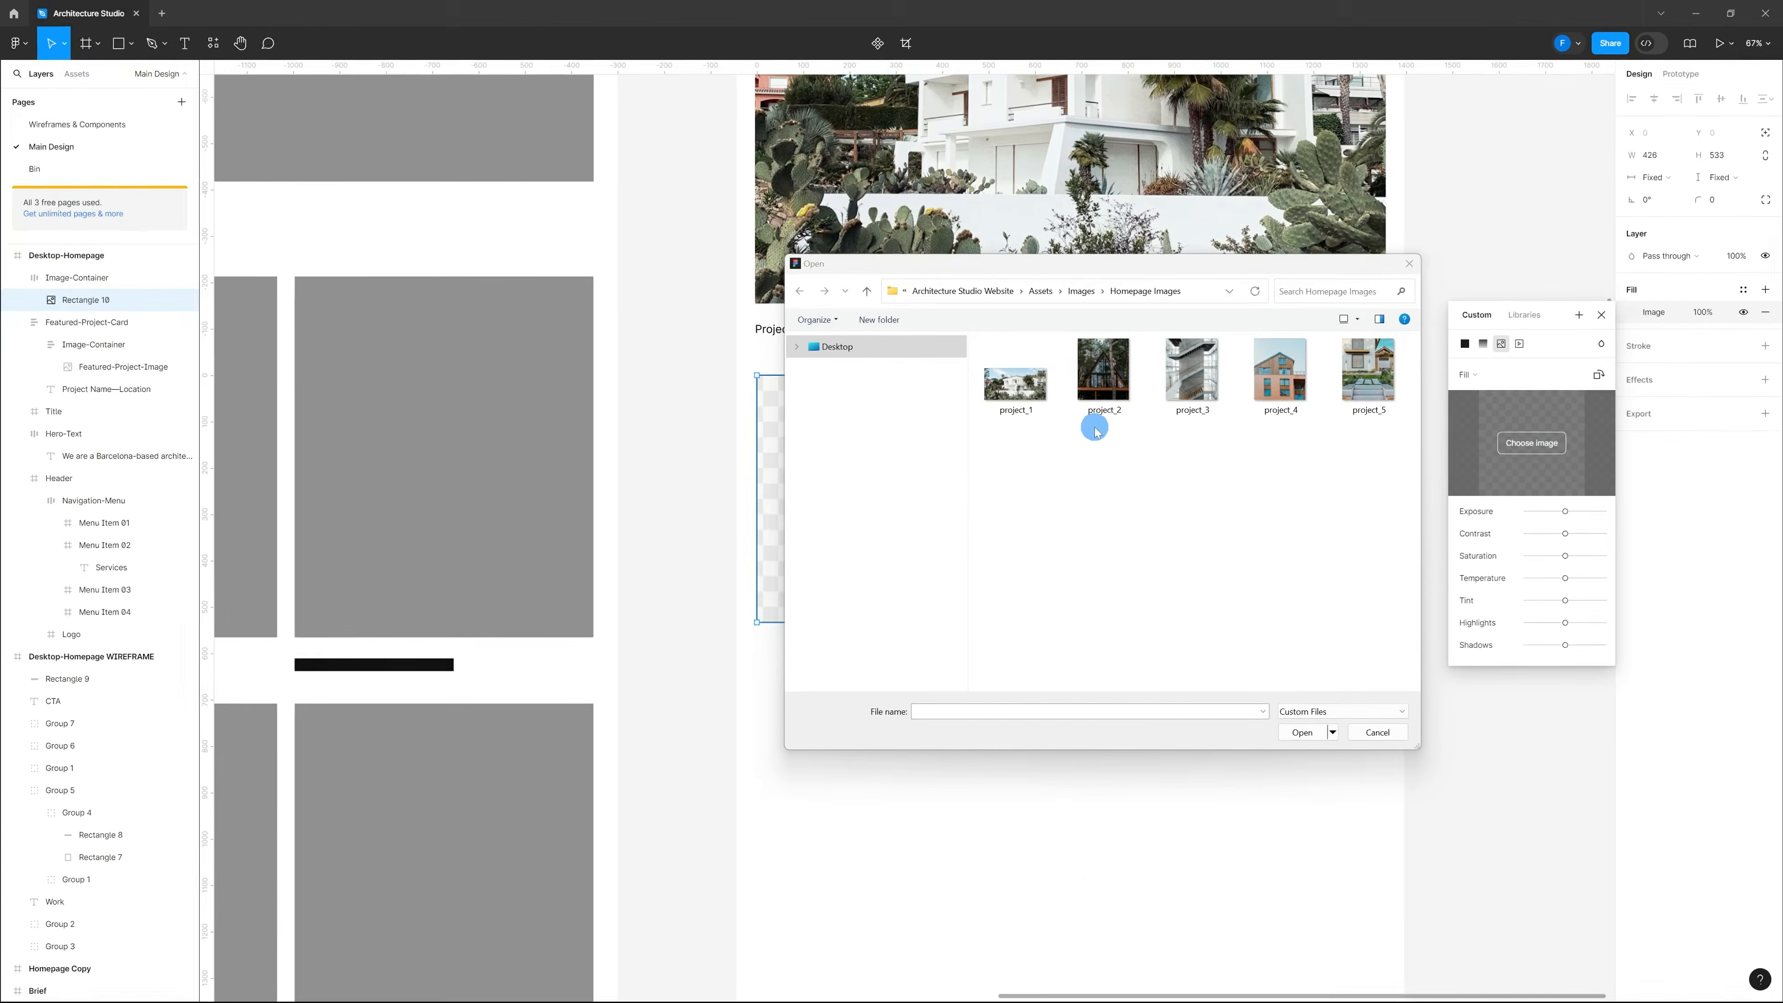
click(1097, 430)
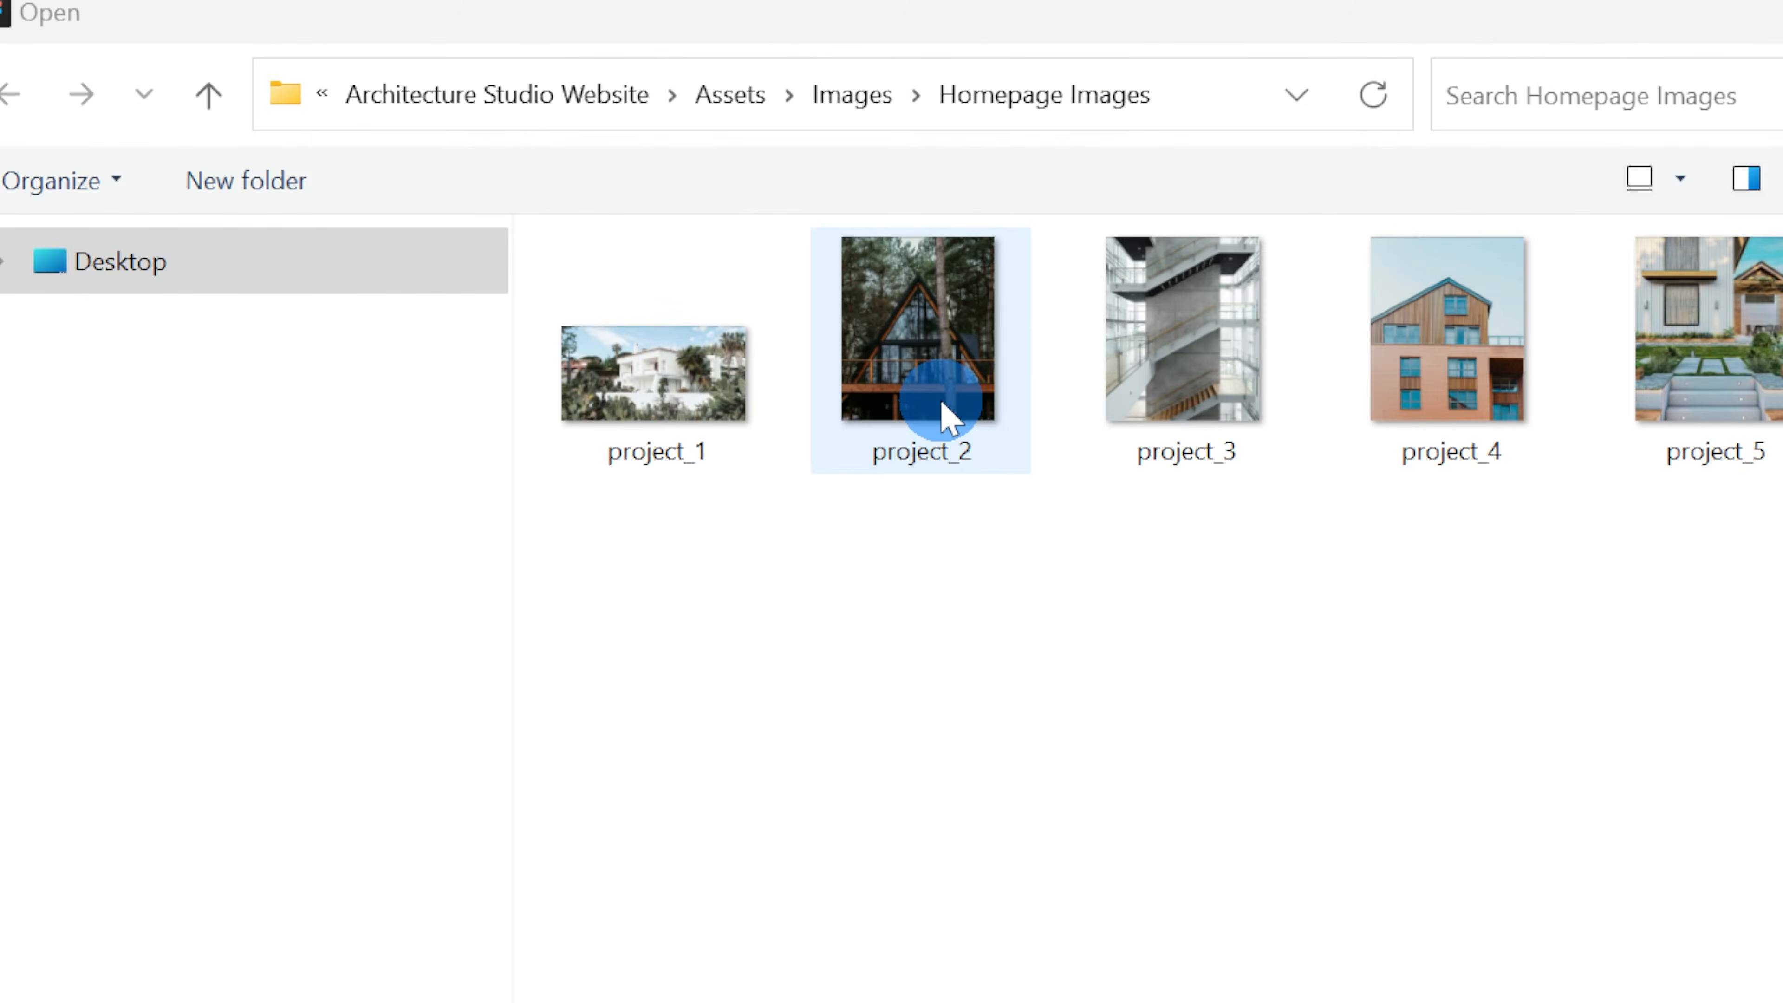
double_click(941, 405)
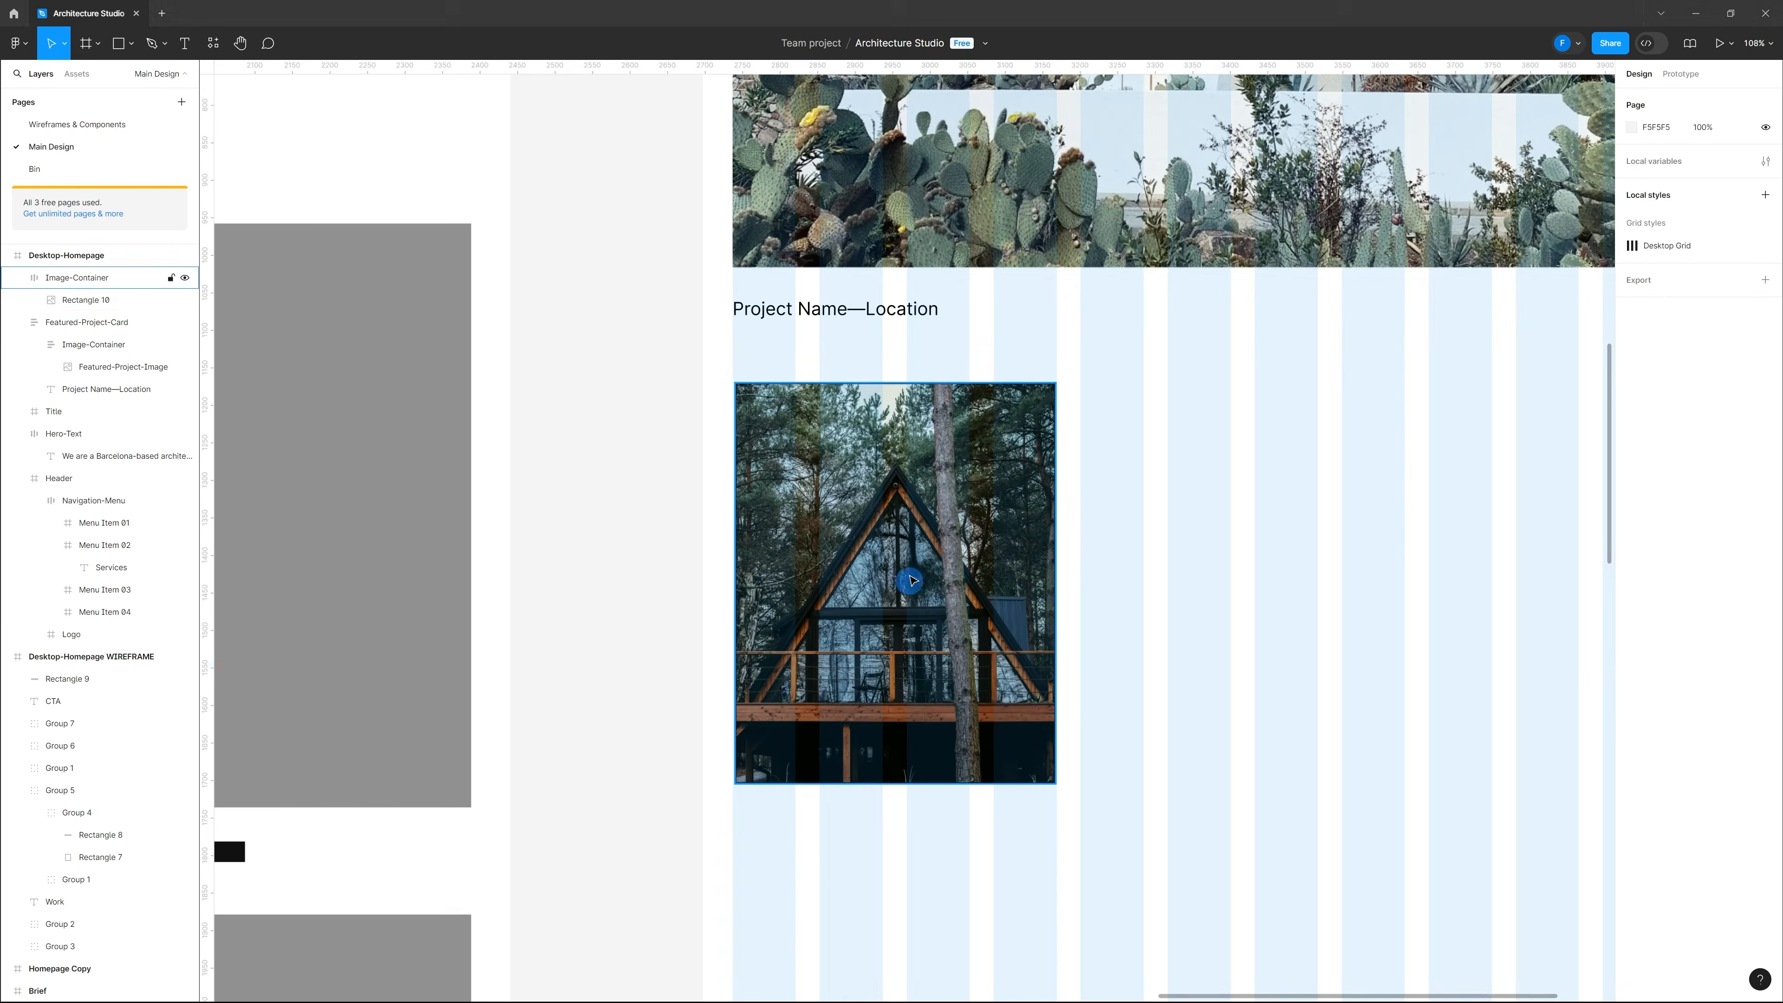
Step: Move the forest cabin Image-Container to X 40, flush with the first layout grid column, and deselect it
click(904, 505)
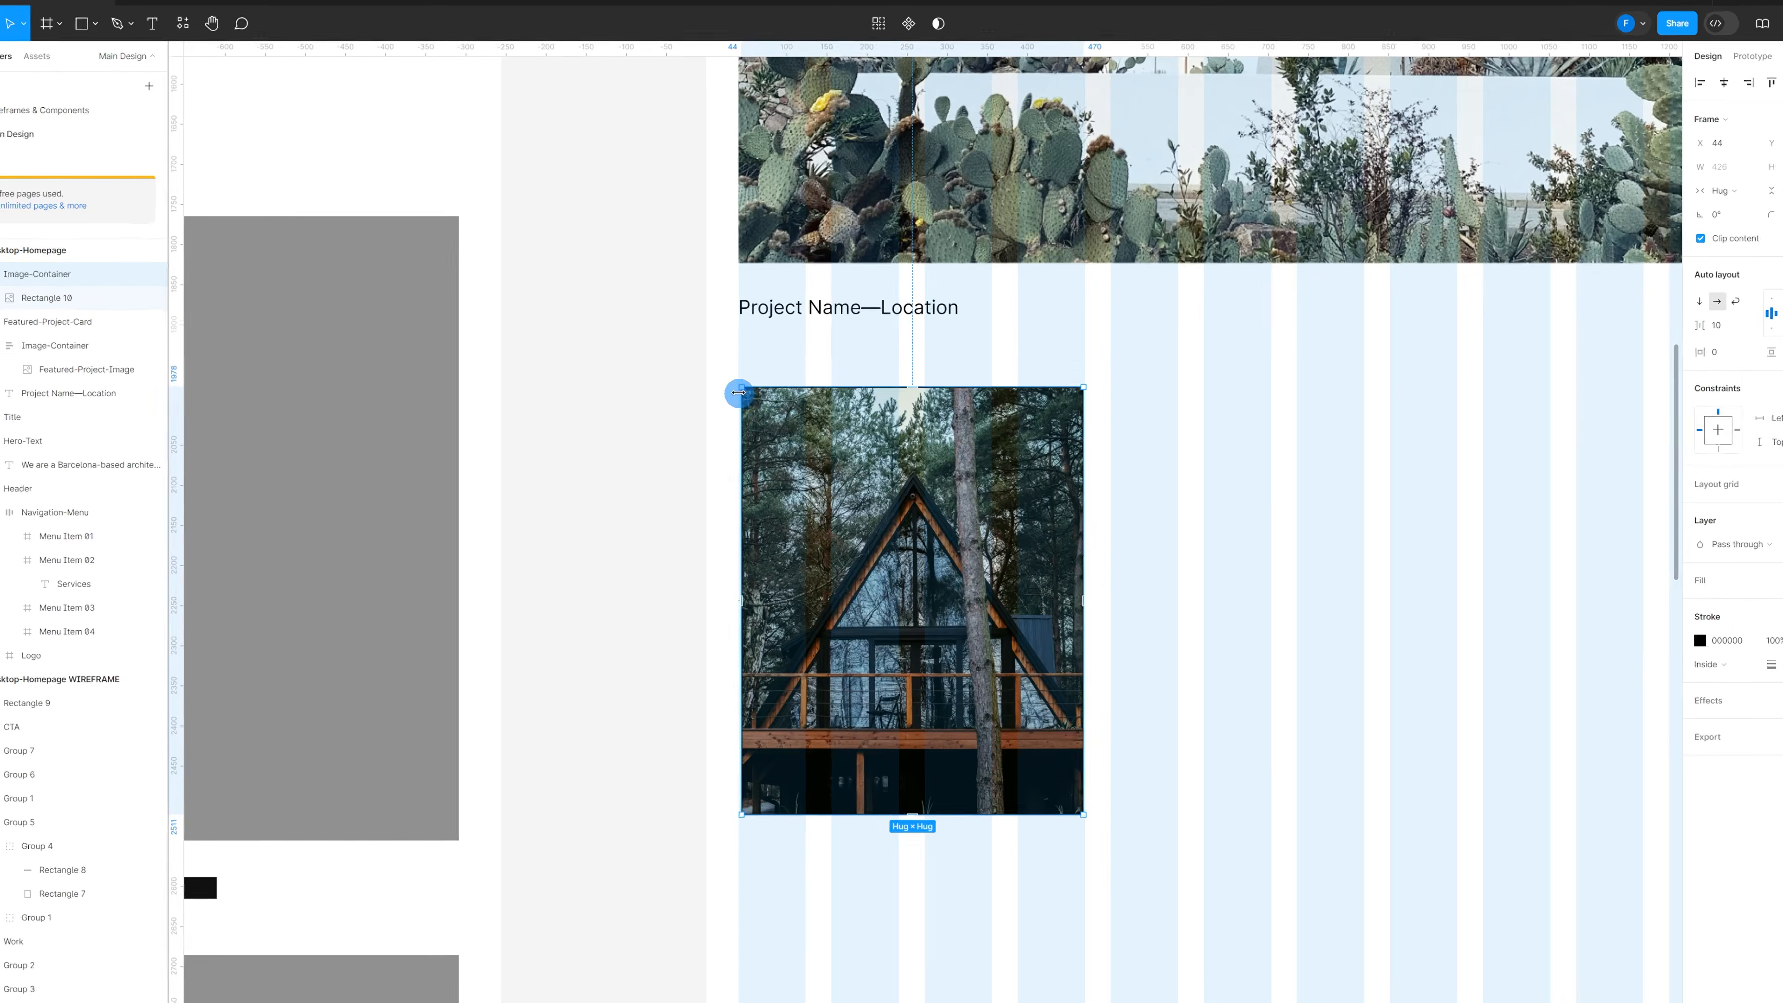
scroll(901, 496, up, 5)
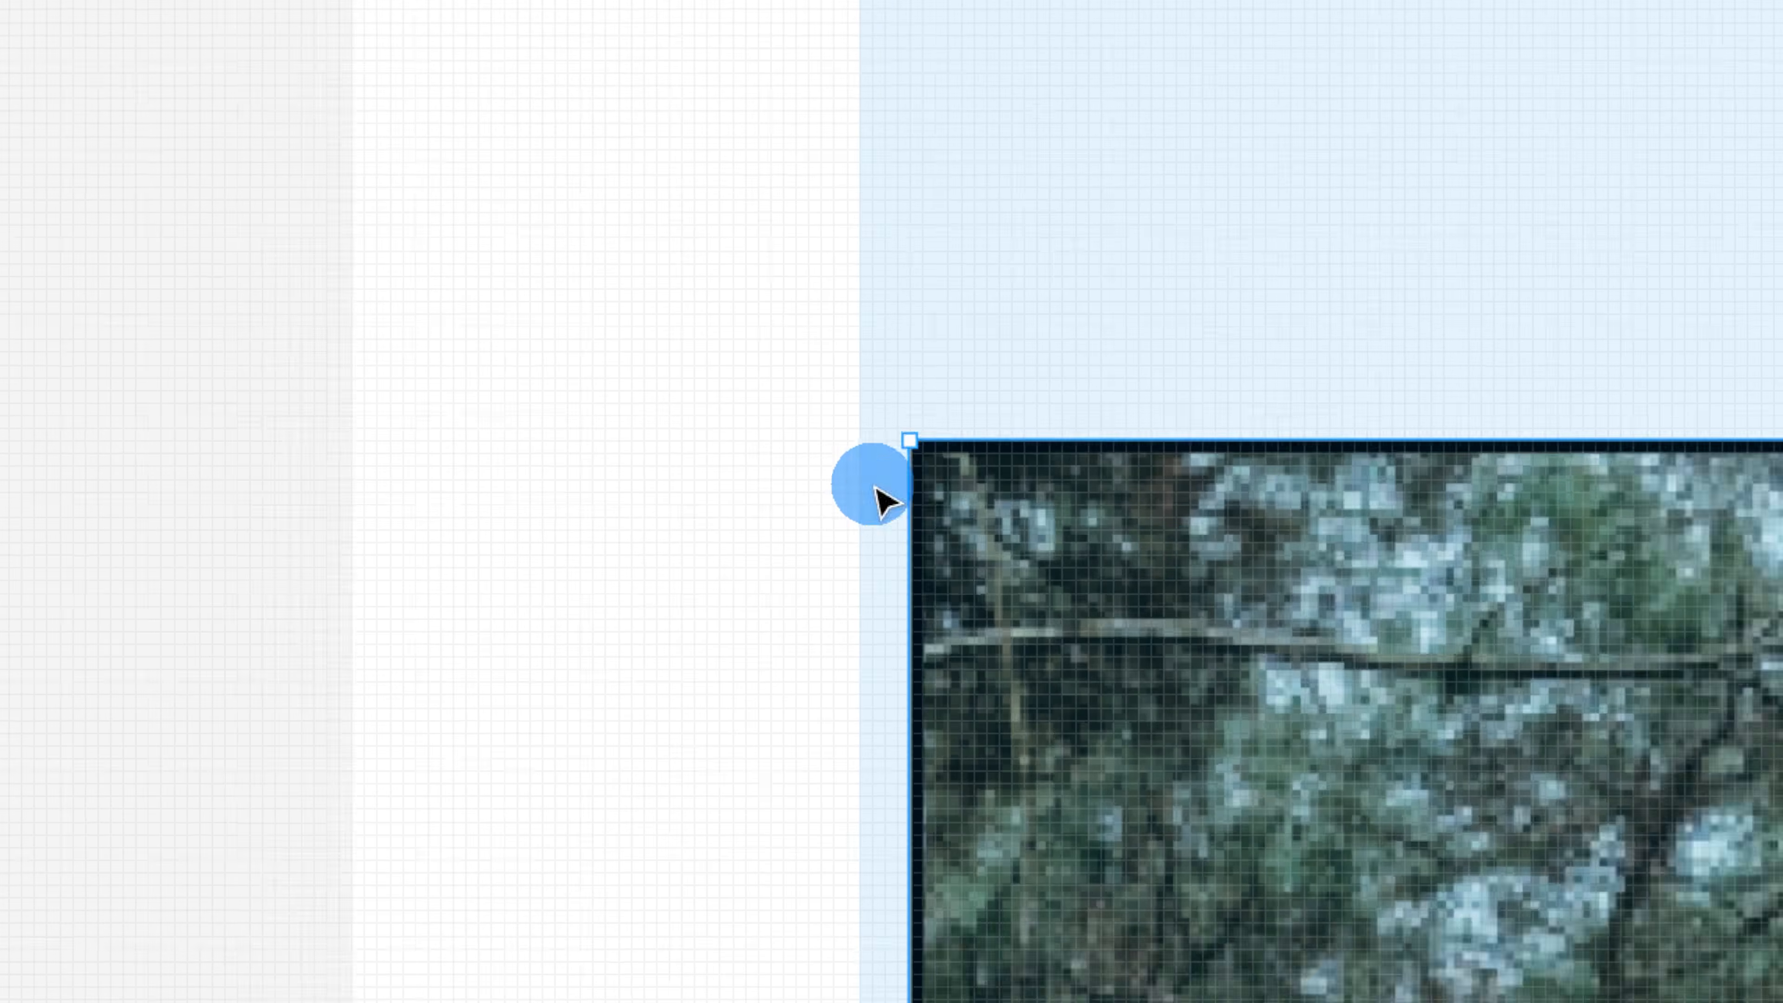
drag(1234, 577, 1175, 578)
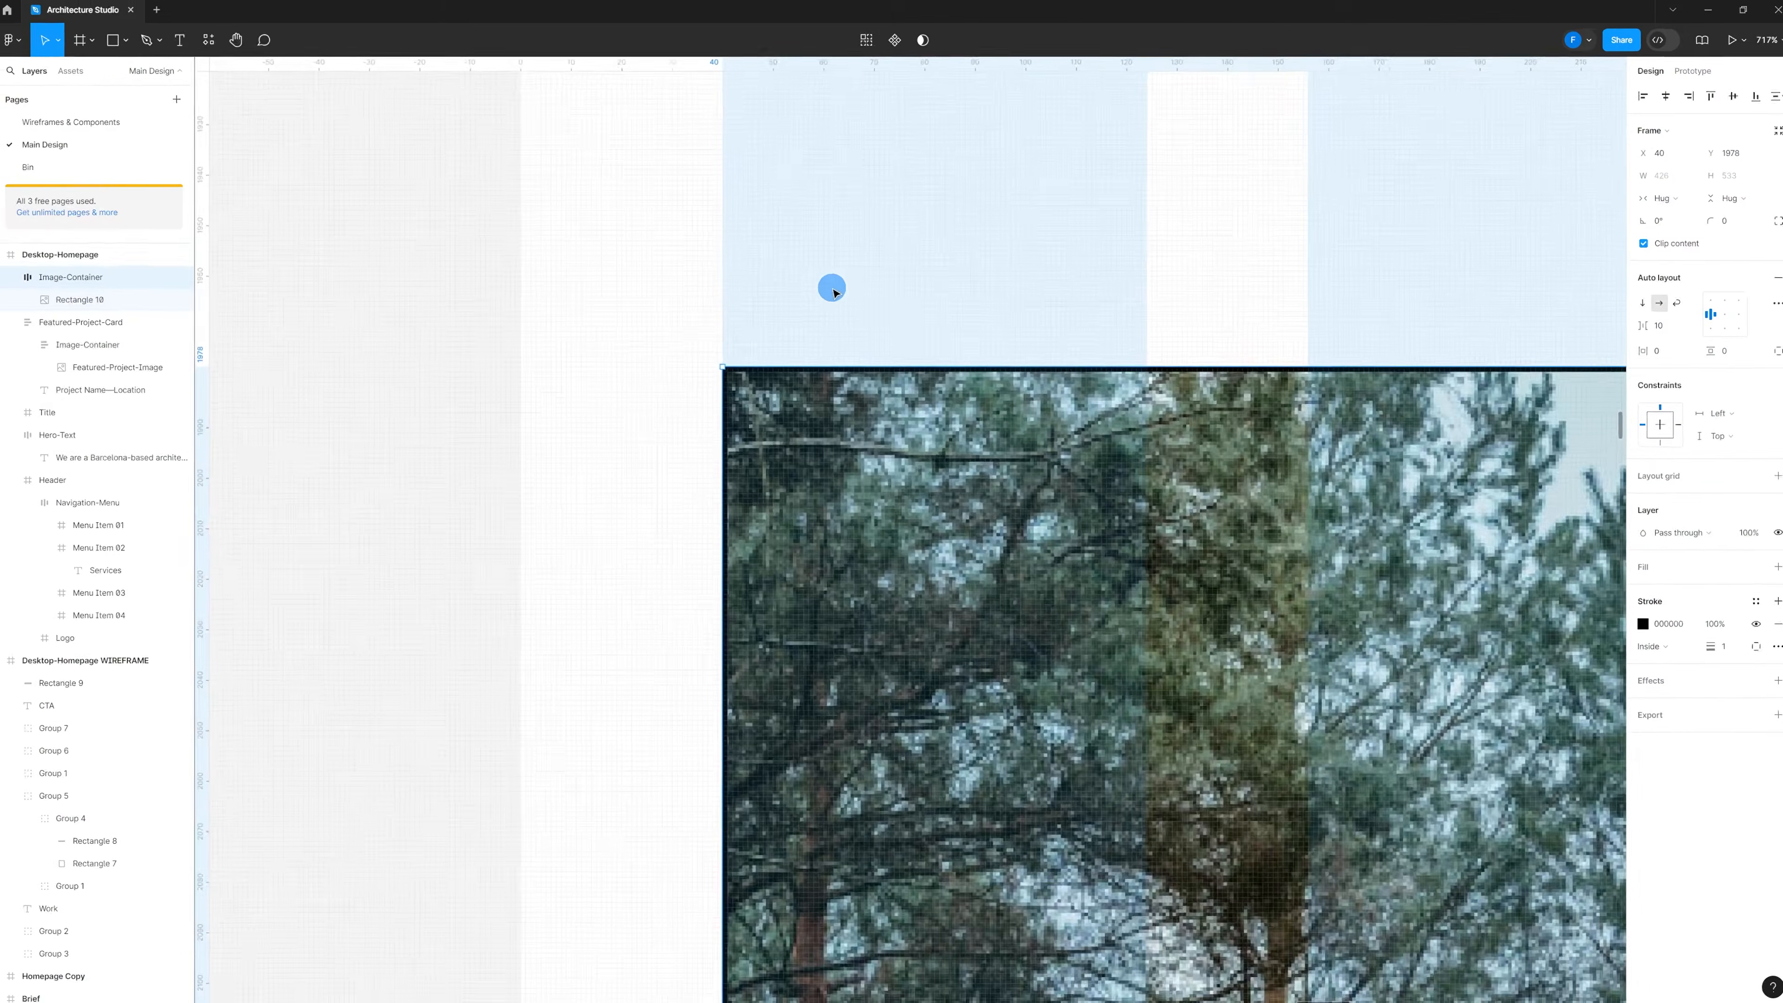
scroll(1015, 242, down, 5)
scroll(818, 351, down, 2)
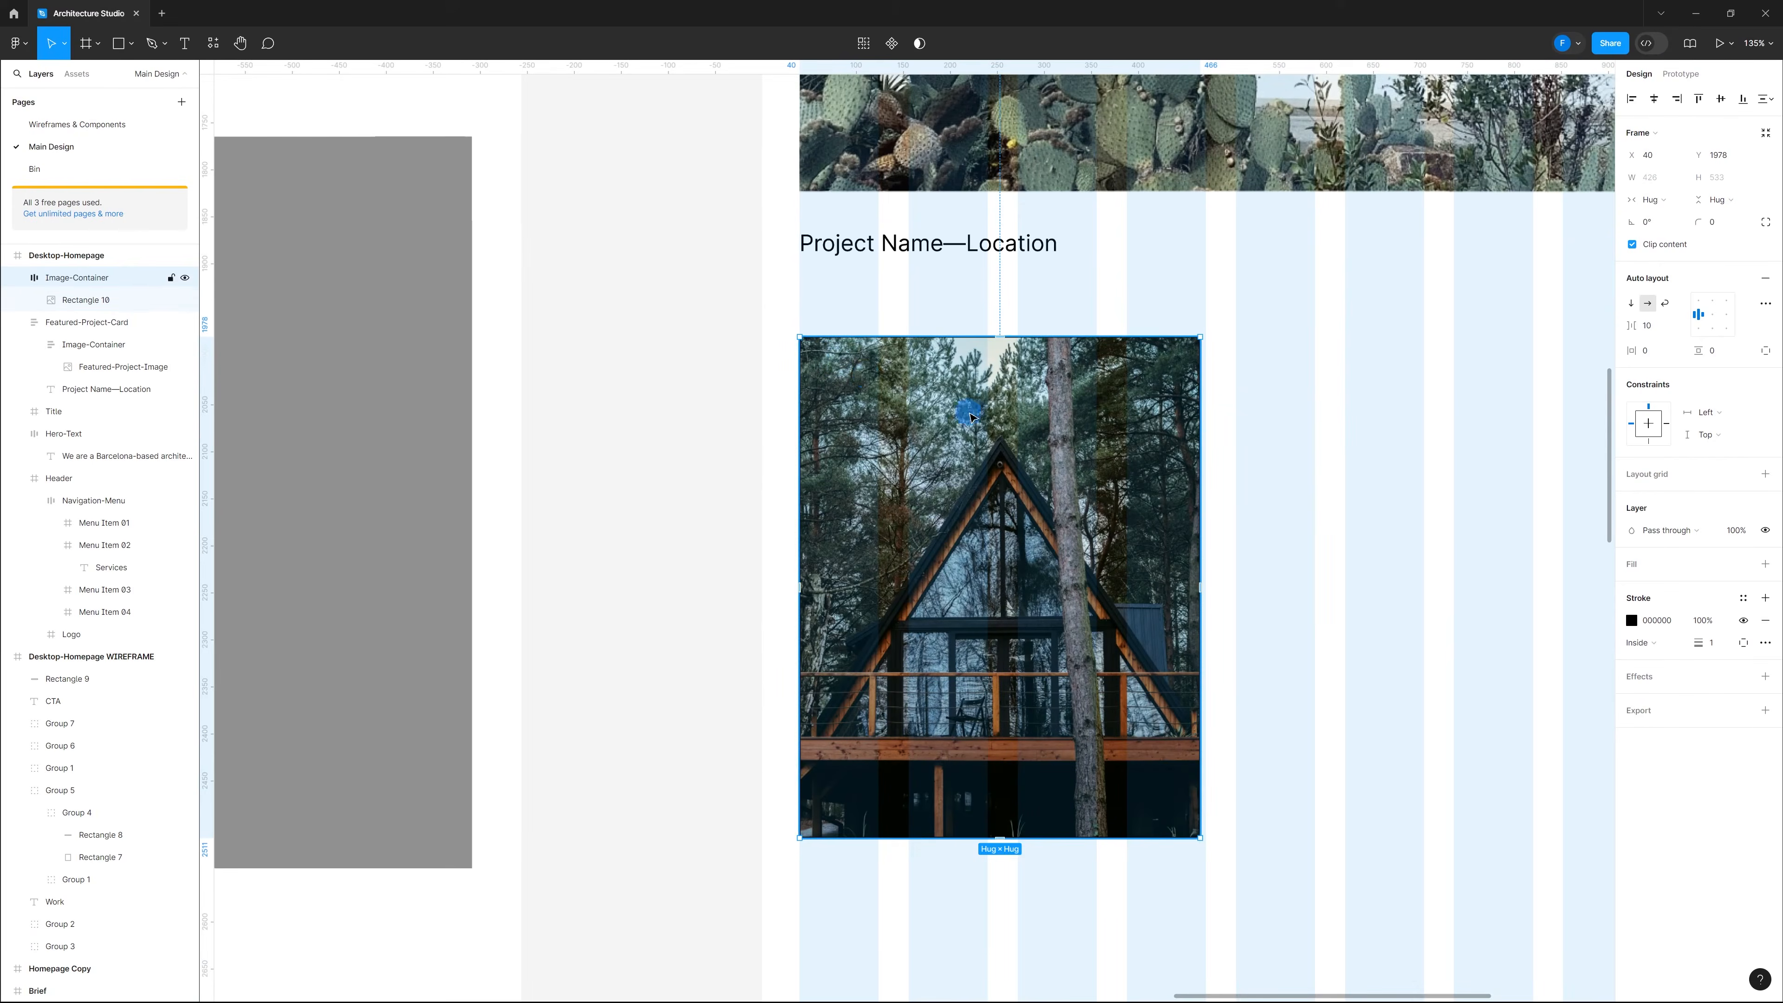
scroll(968, 414, down, 1)
click(1275, 479)
scroll(953, 618, down, 1)
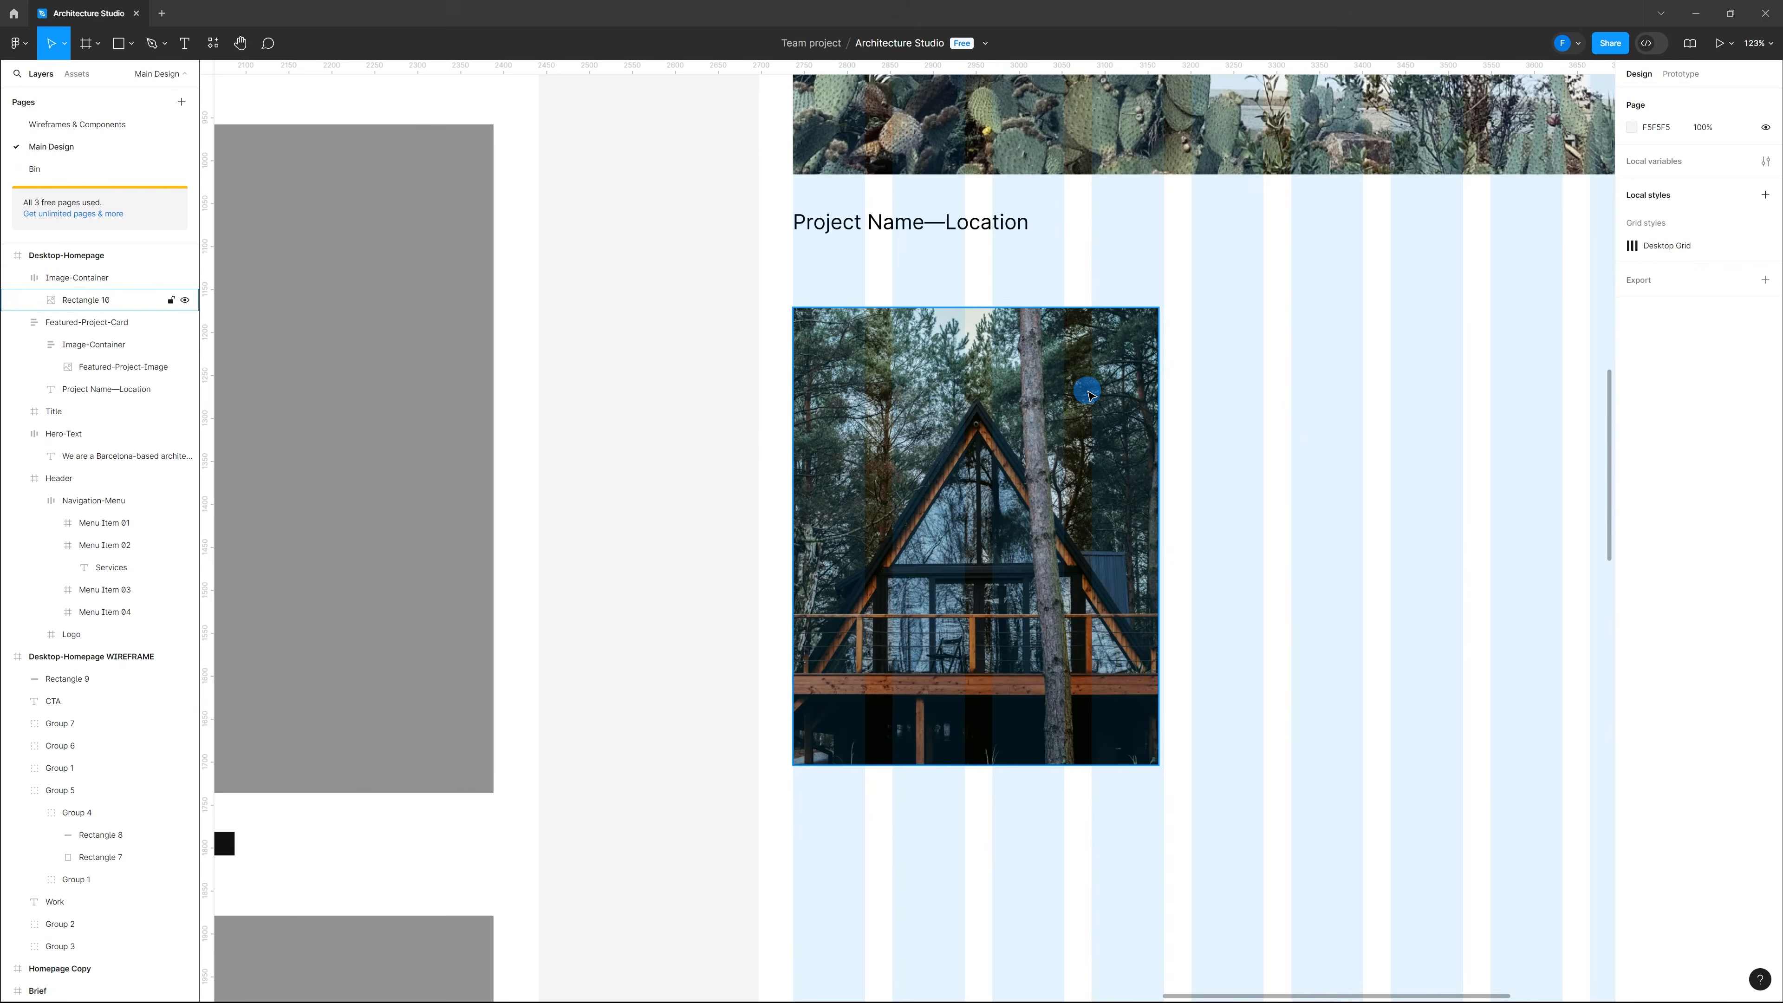
Step: Constrain the forest cabin image's proportions and set its height to 800
click(1089, 395)
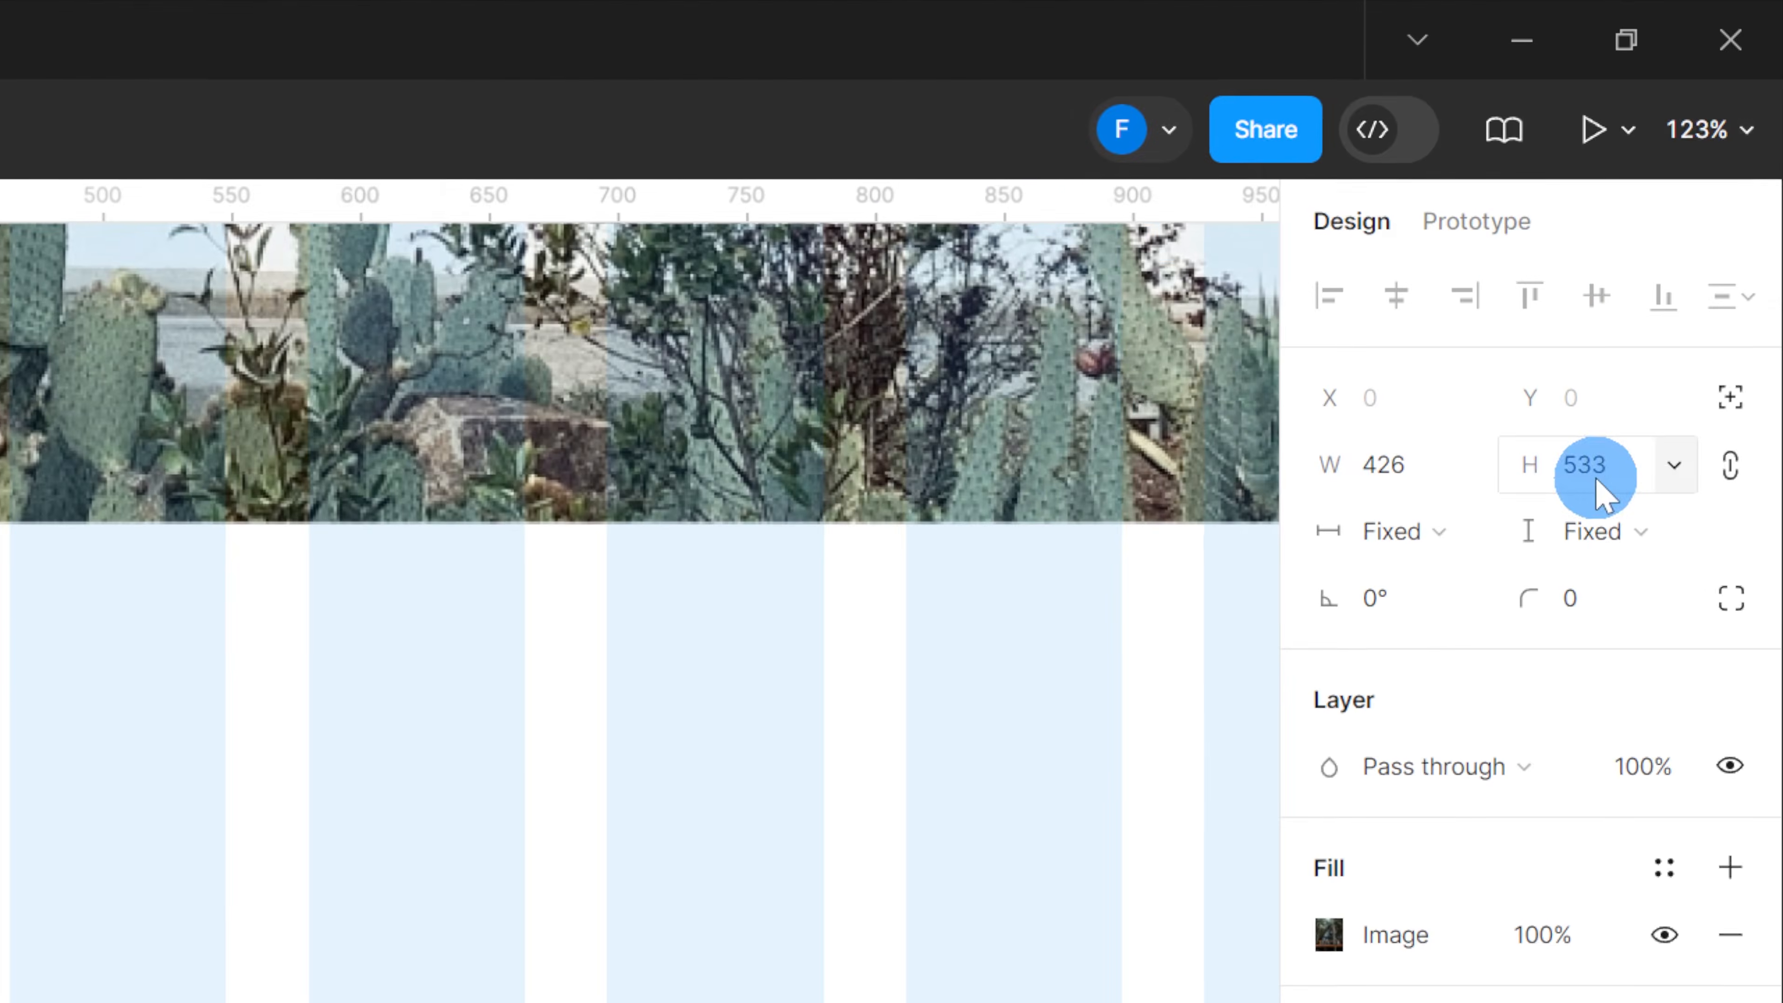
click(1765, 156)
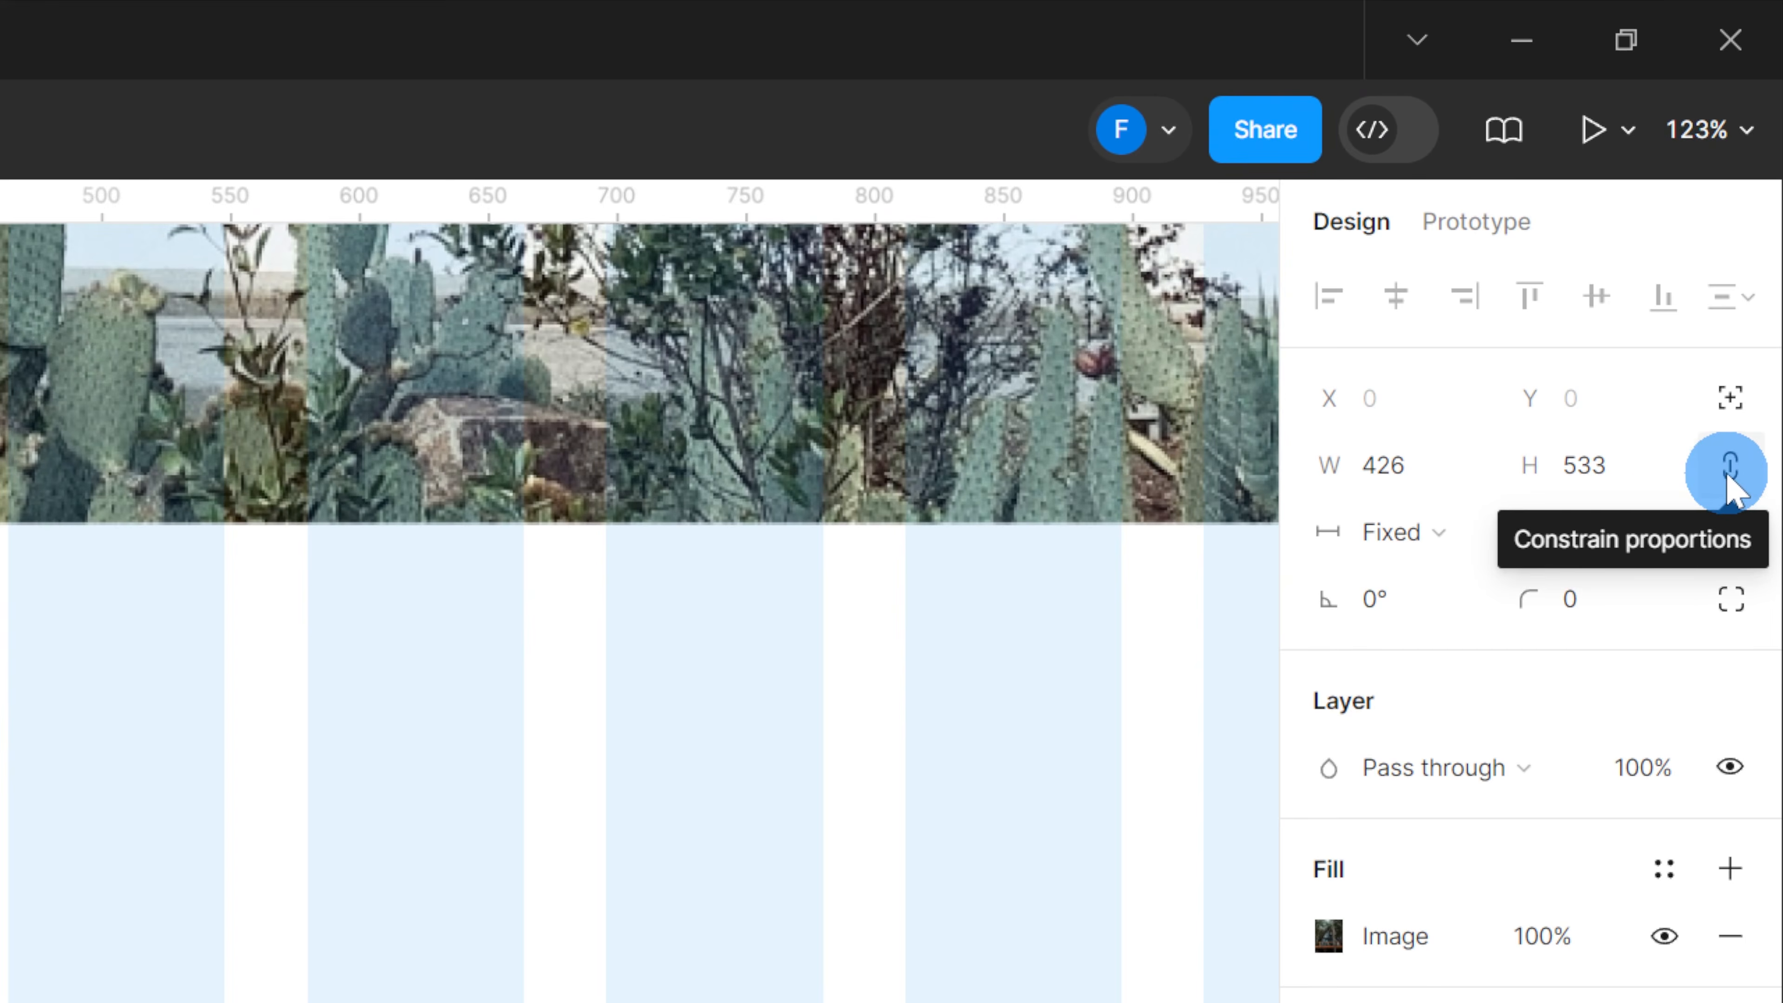
click(1641, 490)
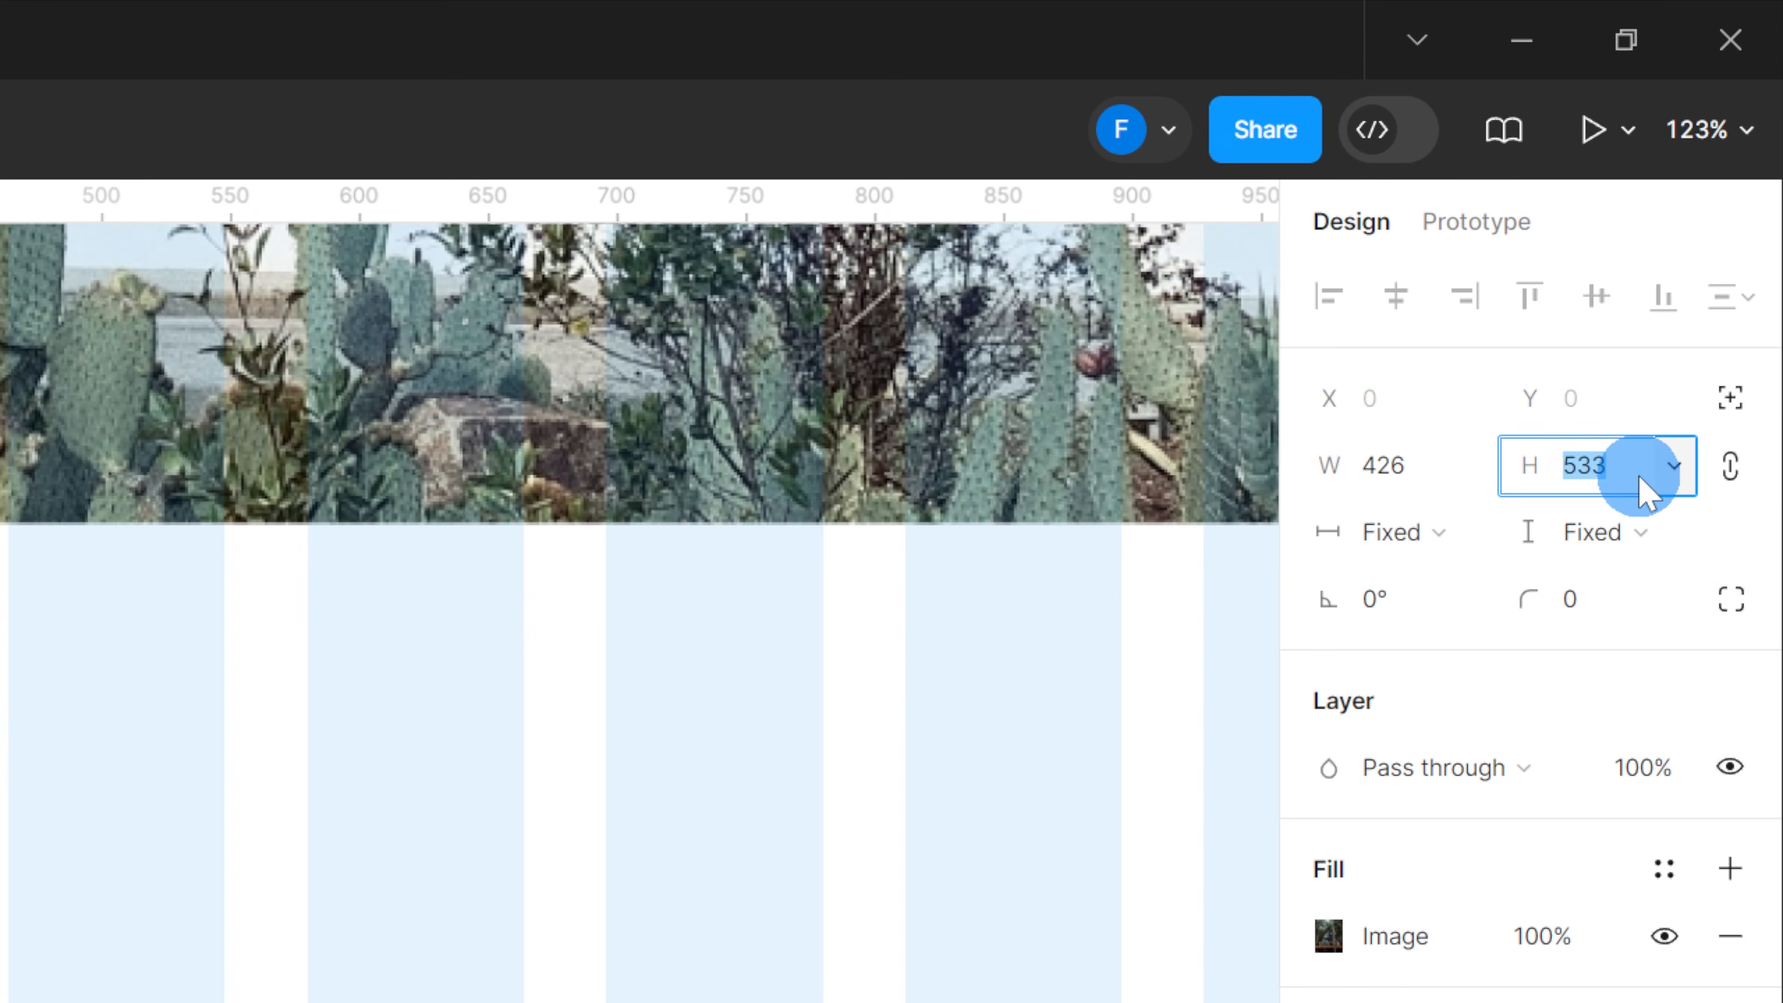
text(800)
key(Return)
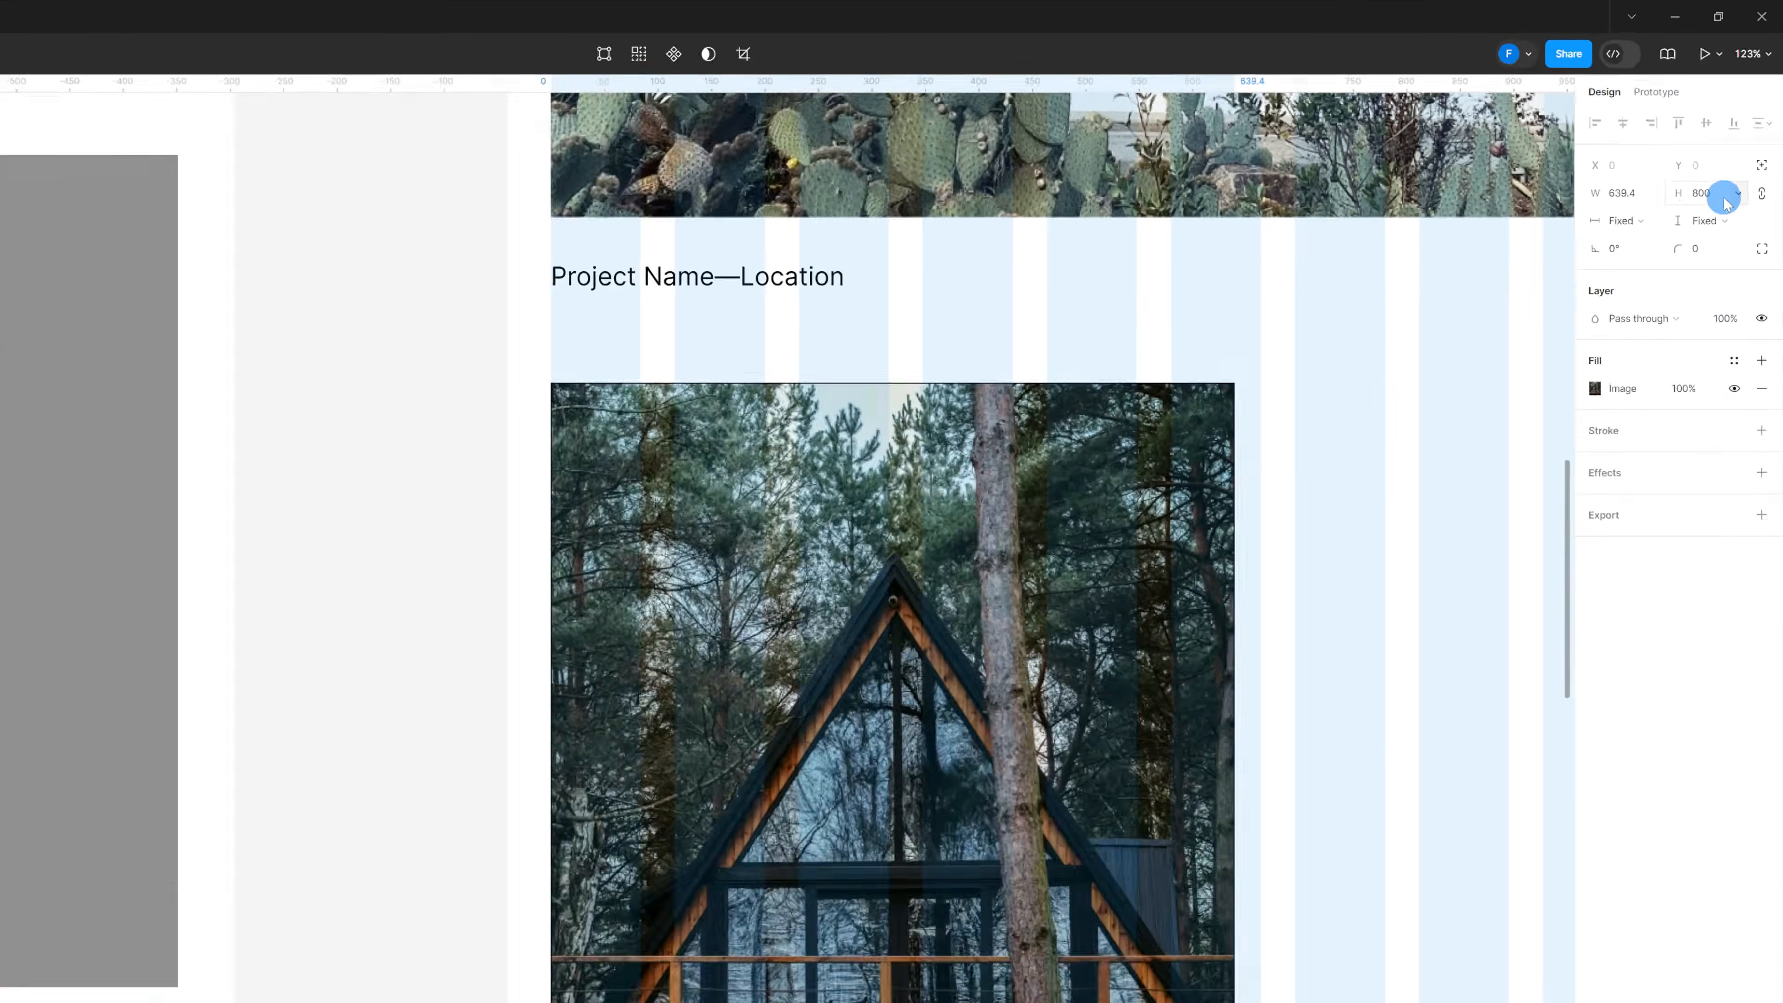
scroll(1106, 492, down, 3)
scroll(1429, 580, up, 2)
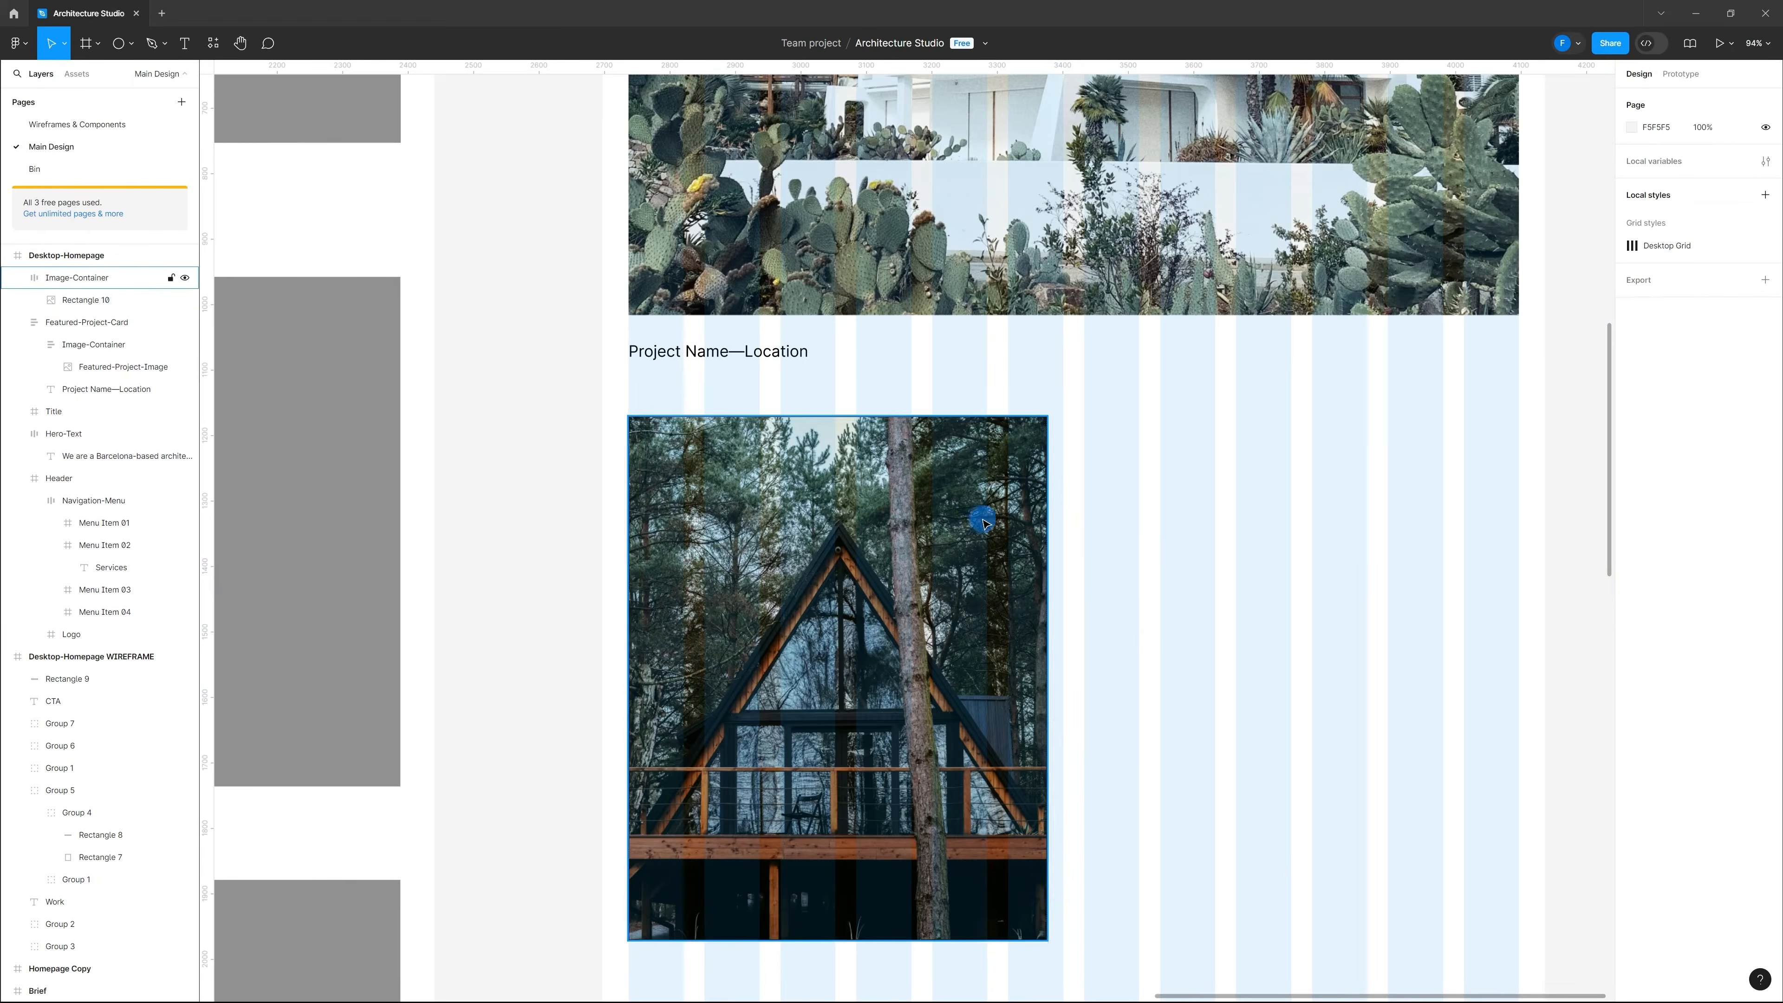
Step: Widen the forest cabin image to about 664 so its far edge meets the end of the sixth grid column
click(870, 500)
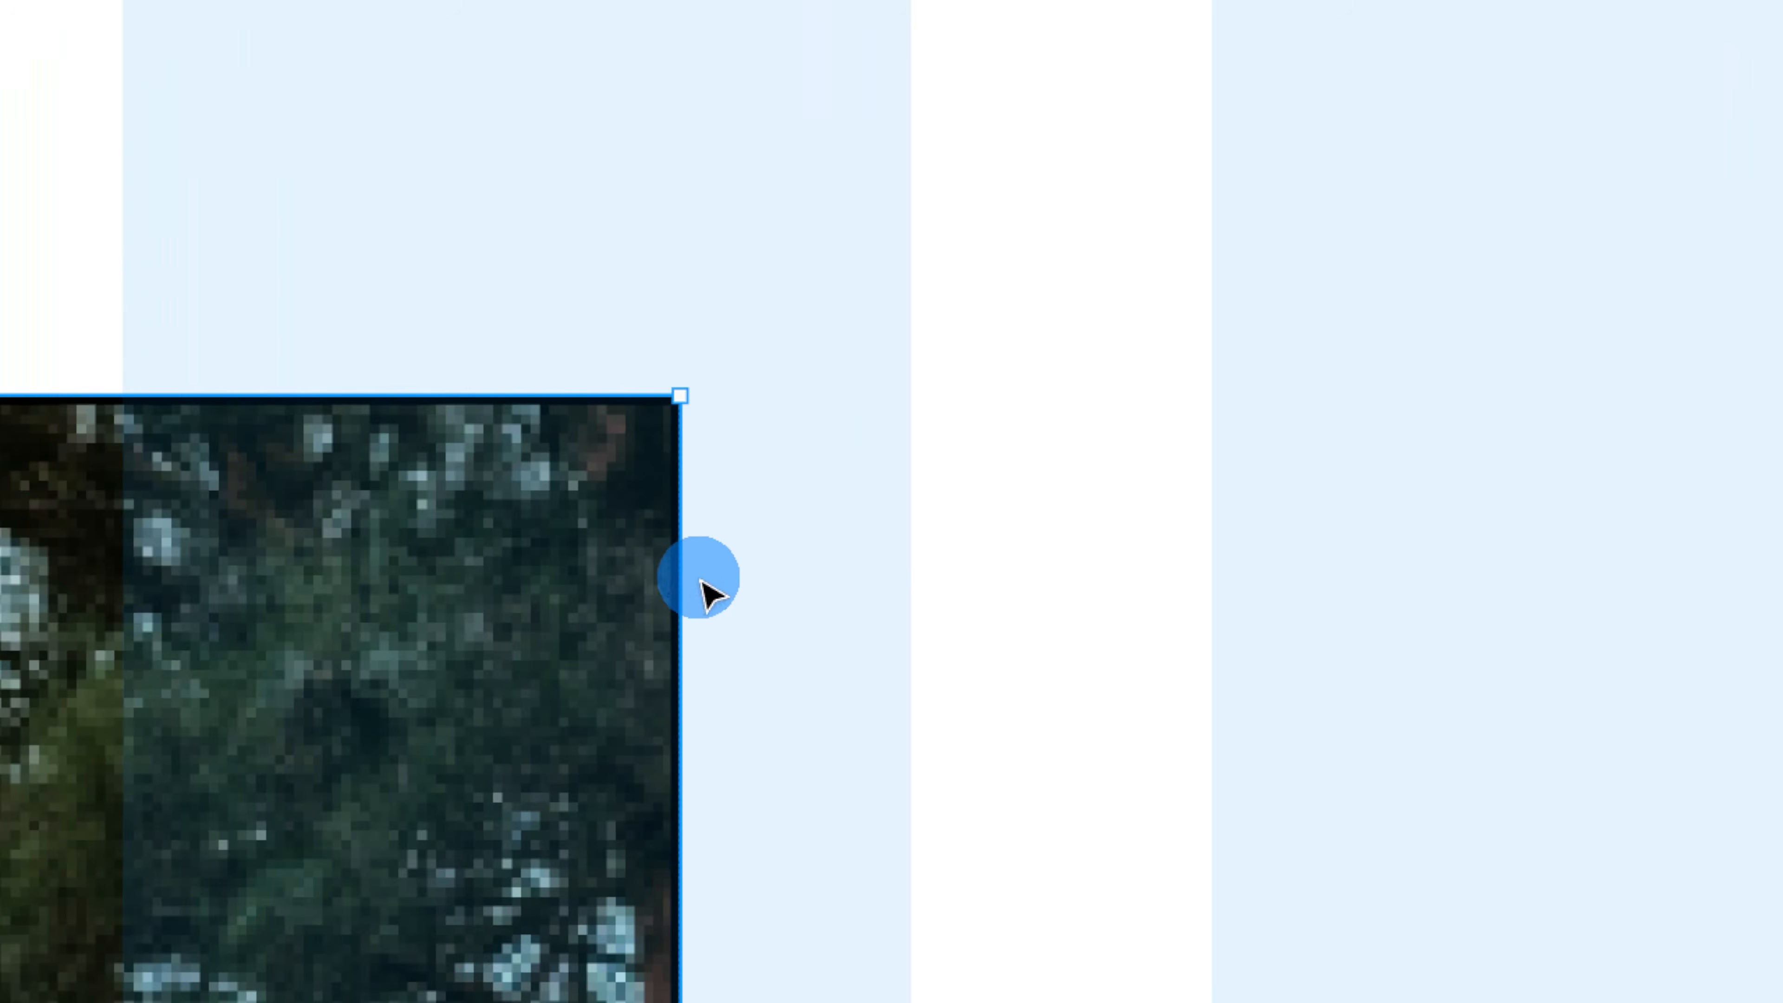
drag(688, 580, 912, 585)
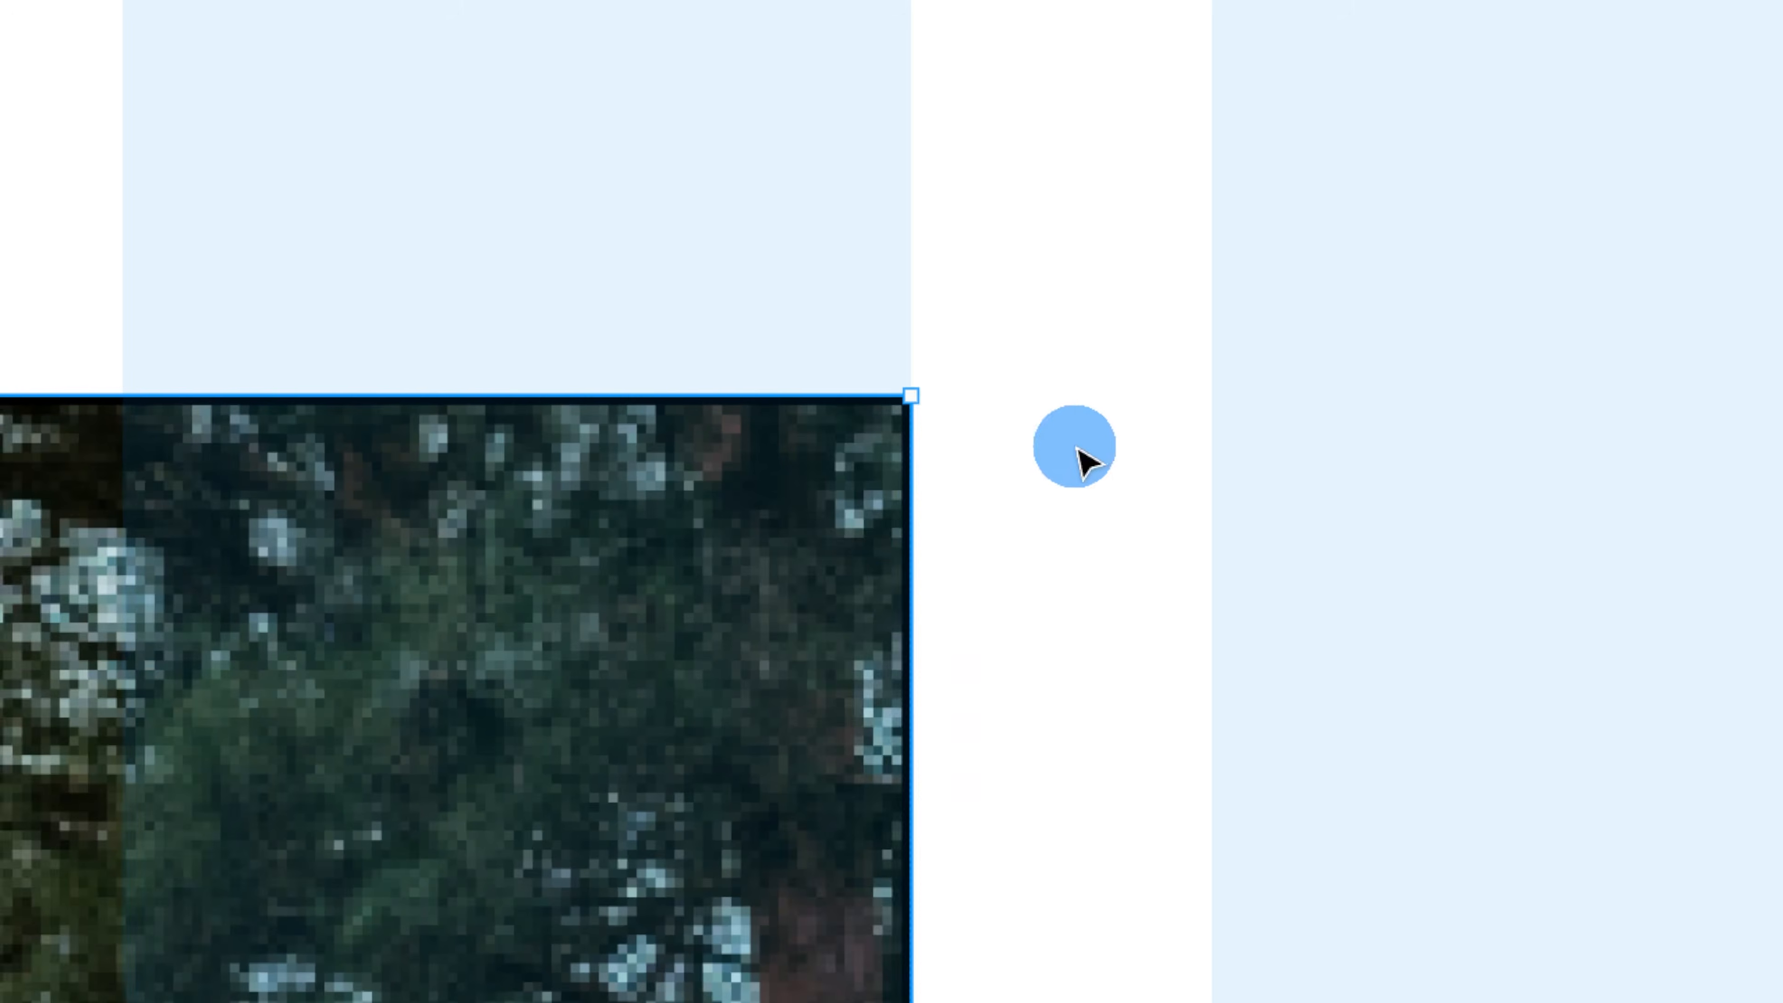
scroll(1075, 447, up, 10)
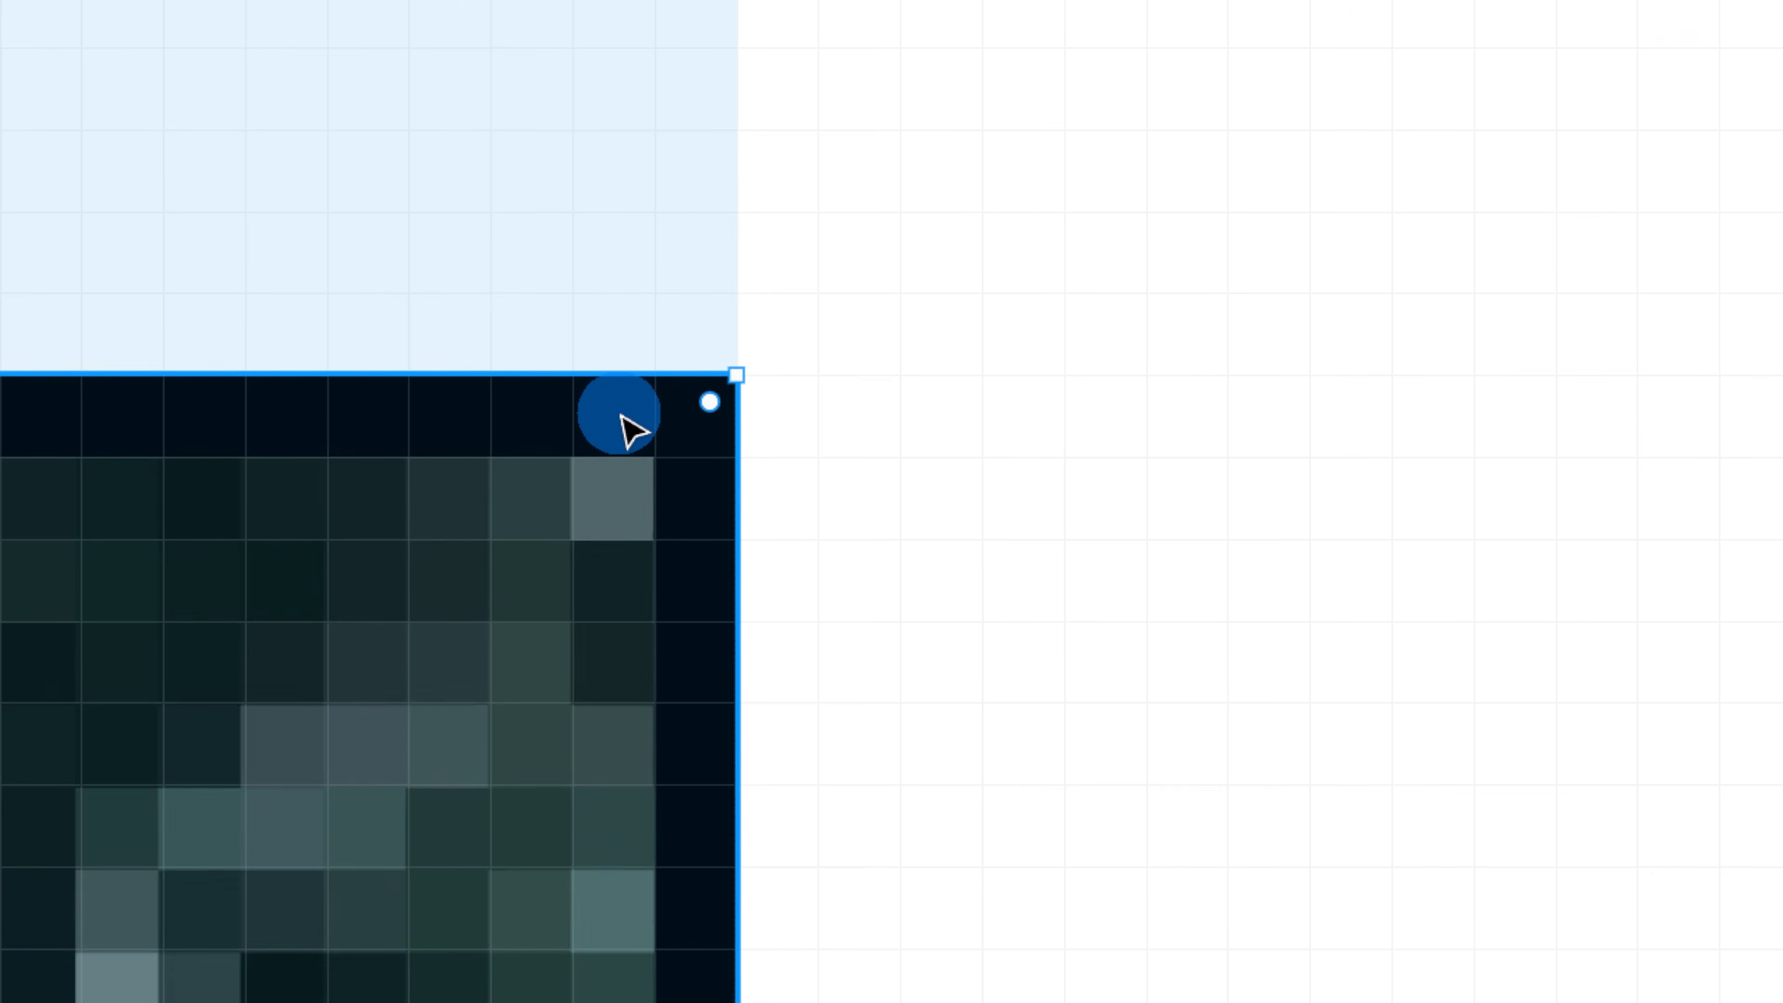
click(1360, 922)
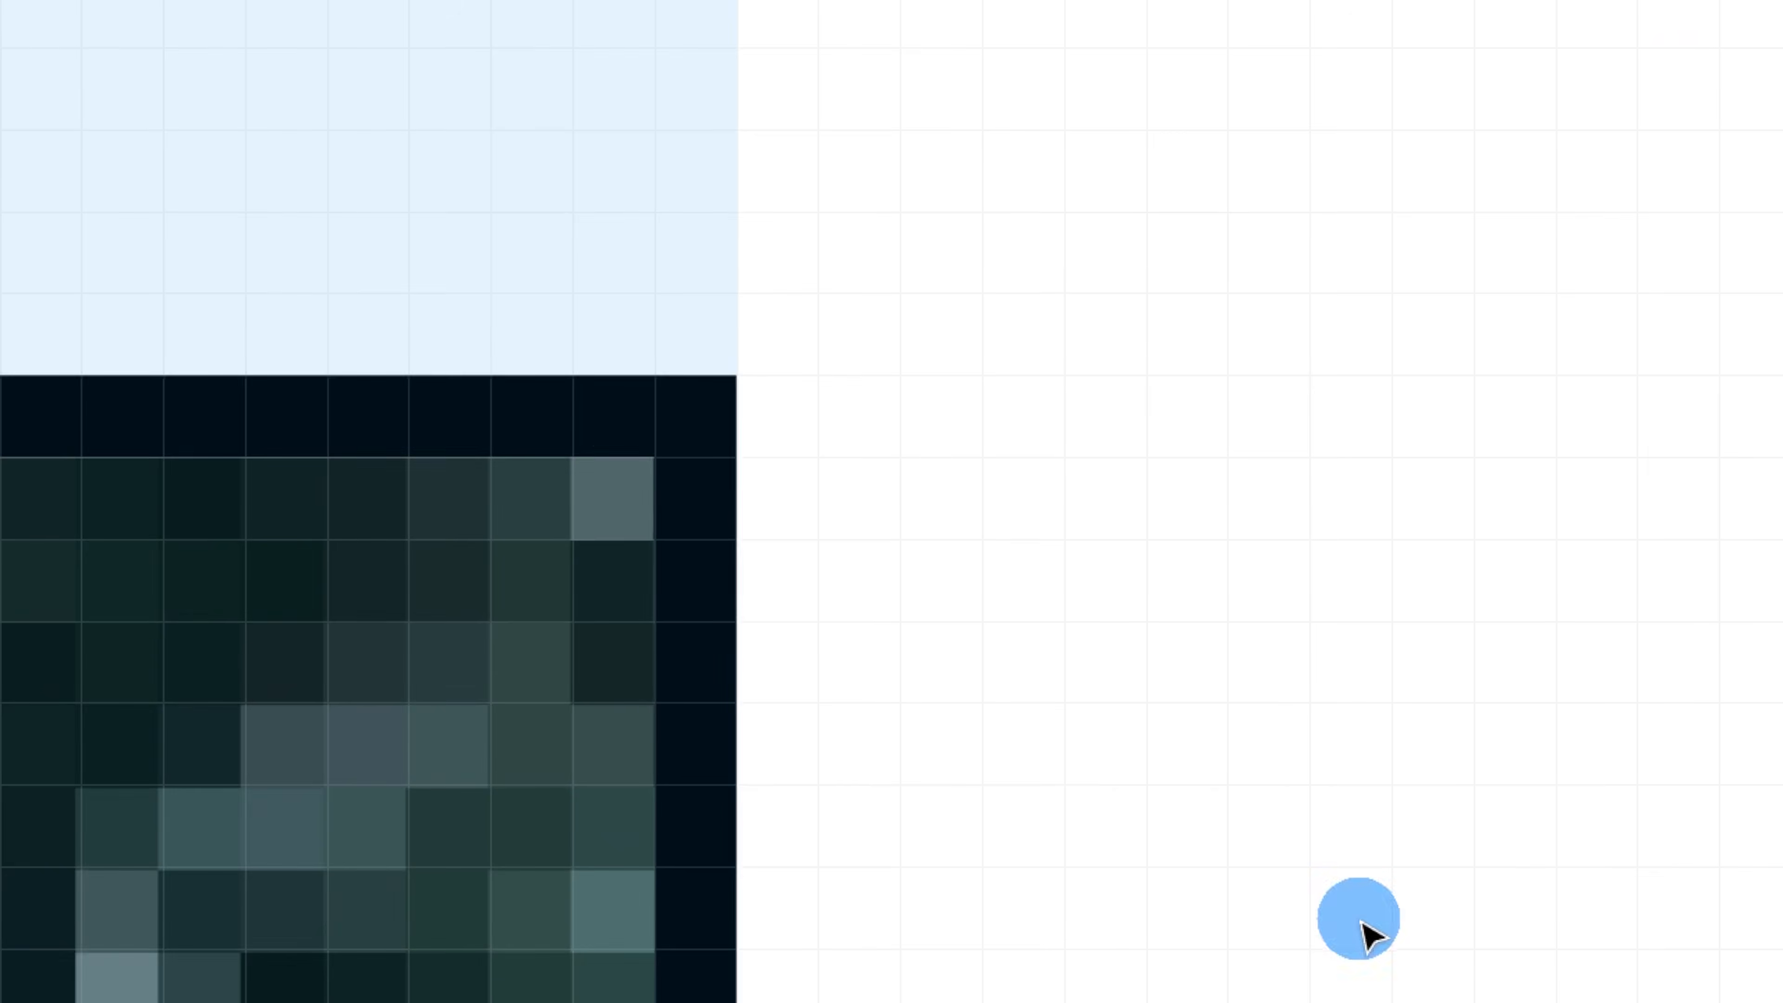
scroll(1230, 578, down, 10)
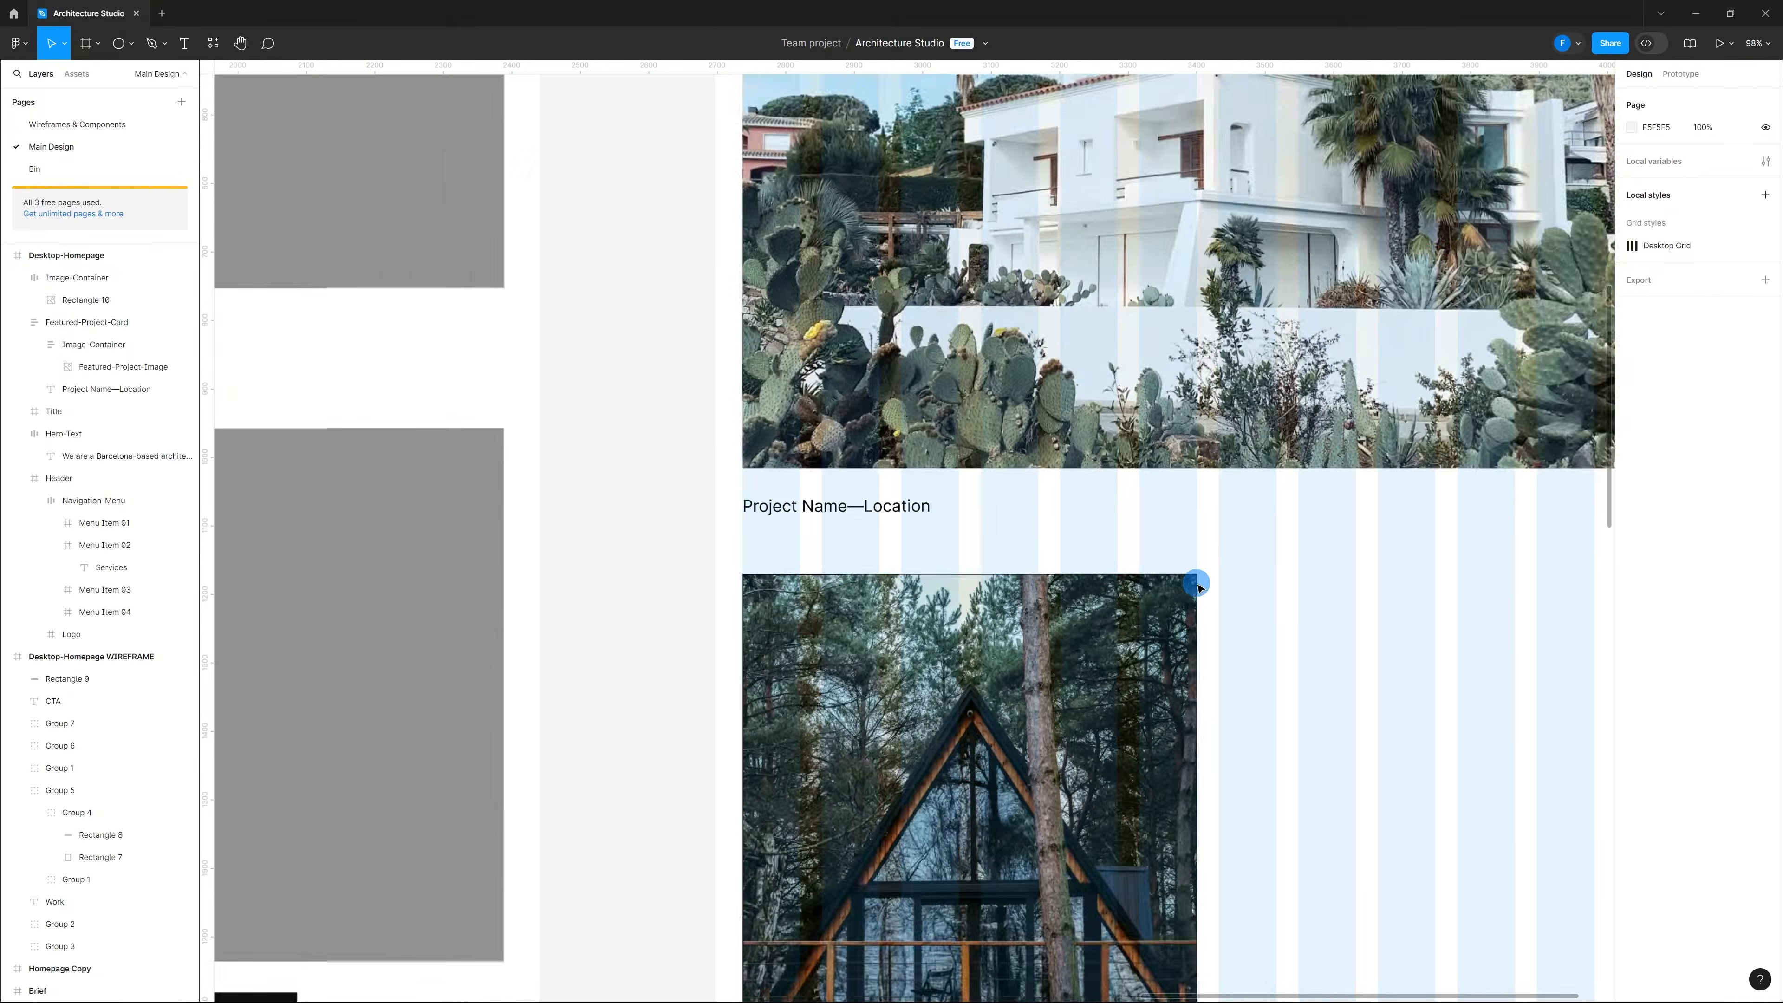
scroll(1198, 587, down, 5)
scroll(1218, 606, up, 2)
scroll(1279, 593, down, 3)
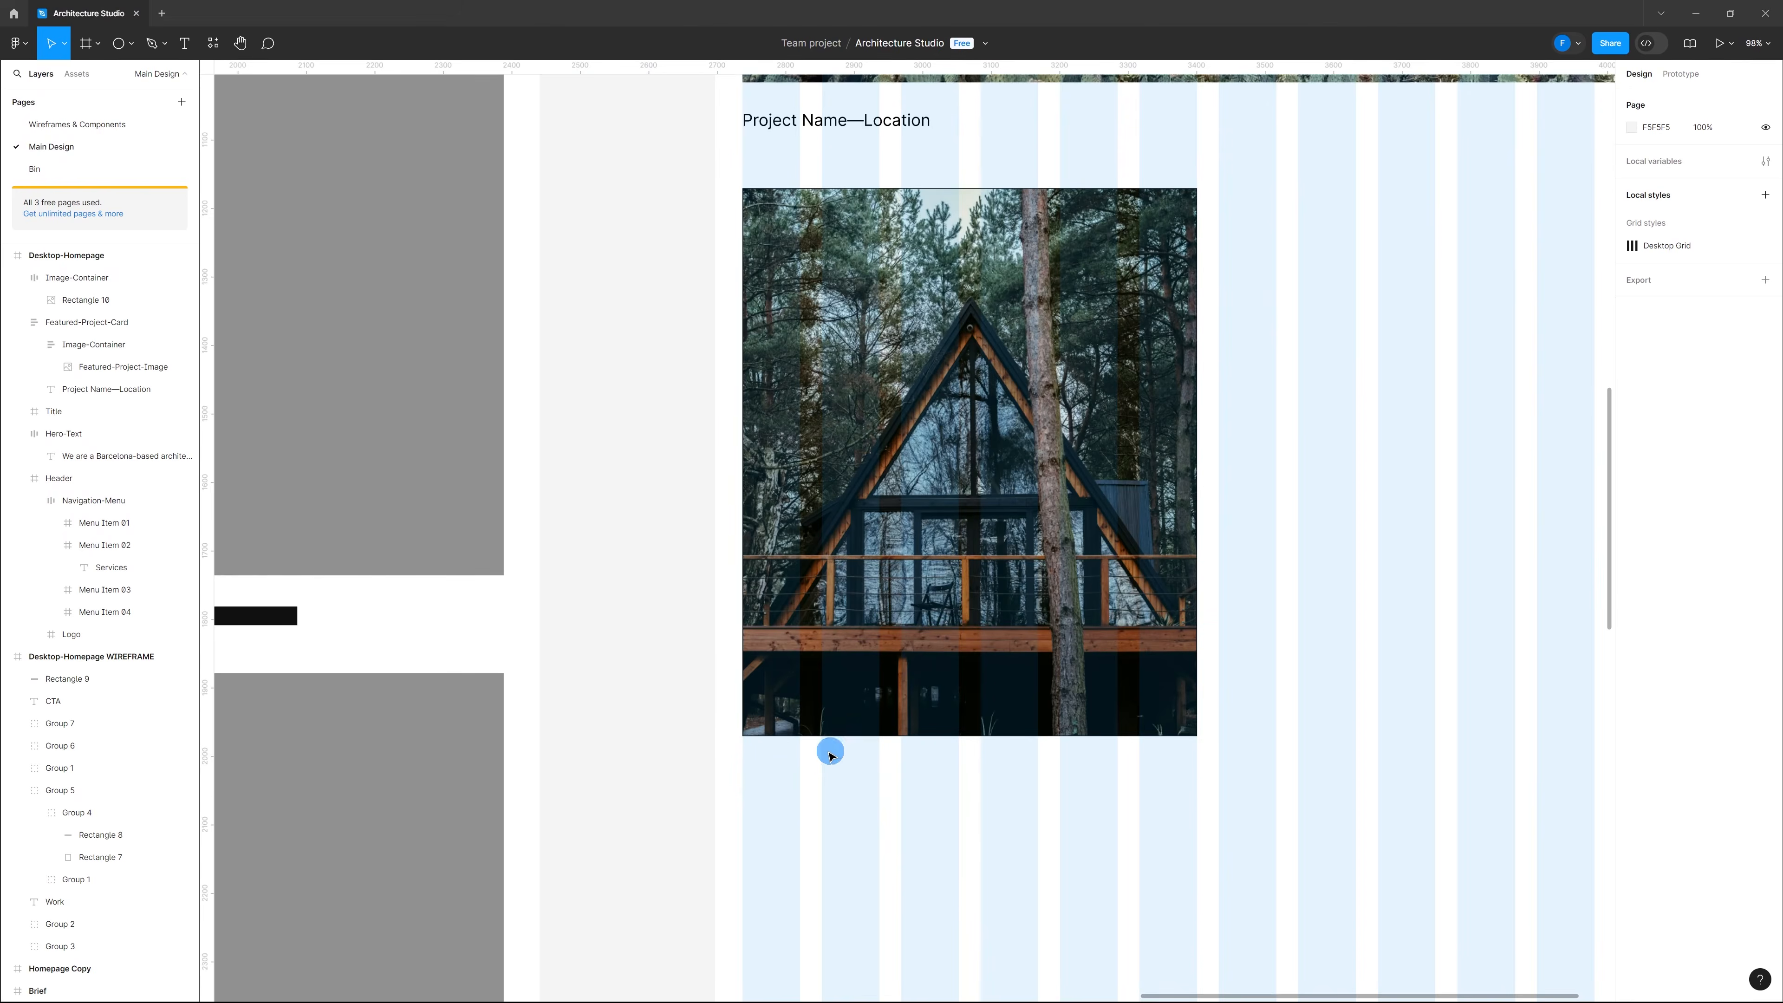
Step: Add the text "Project Name—Location" below the cabin image, align it to the image's left edge and set its font size to 24
key(t)
click(772, 795)
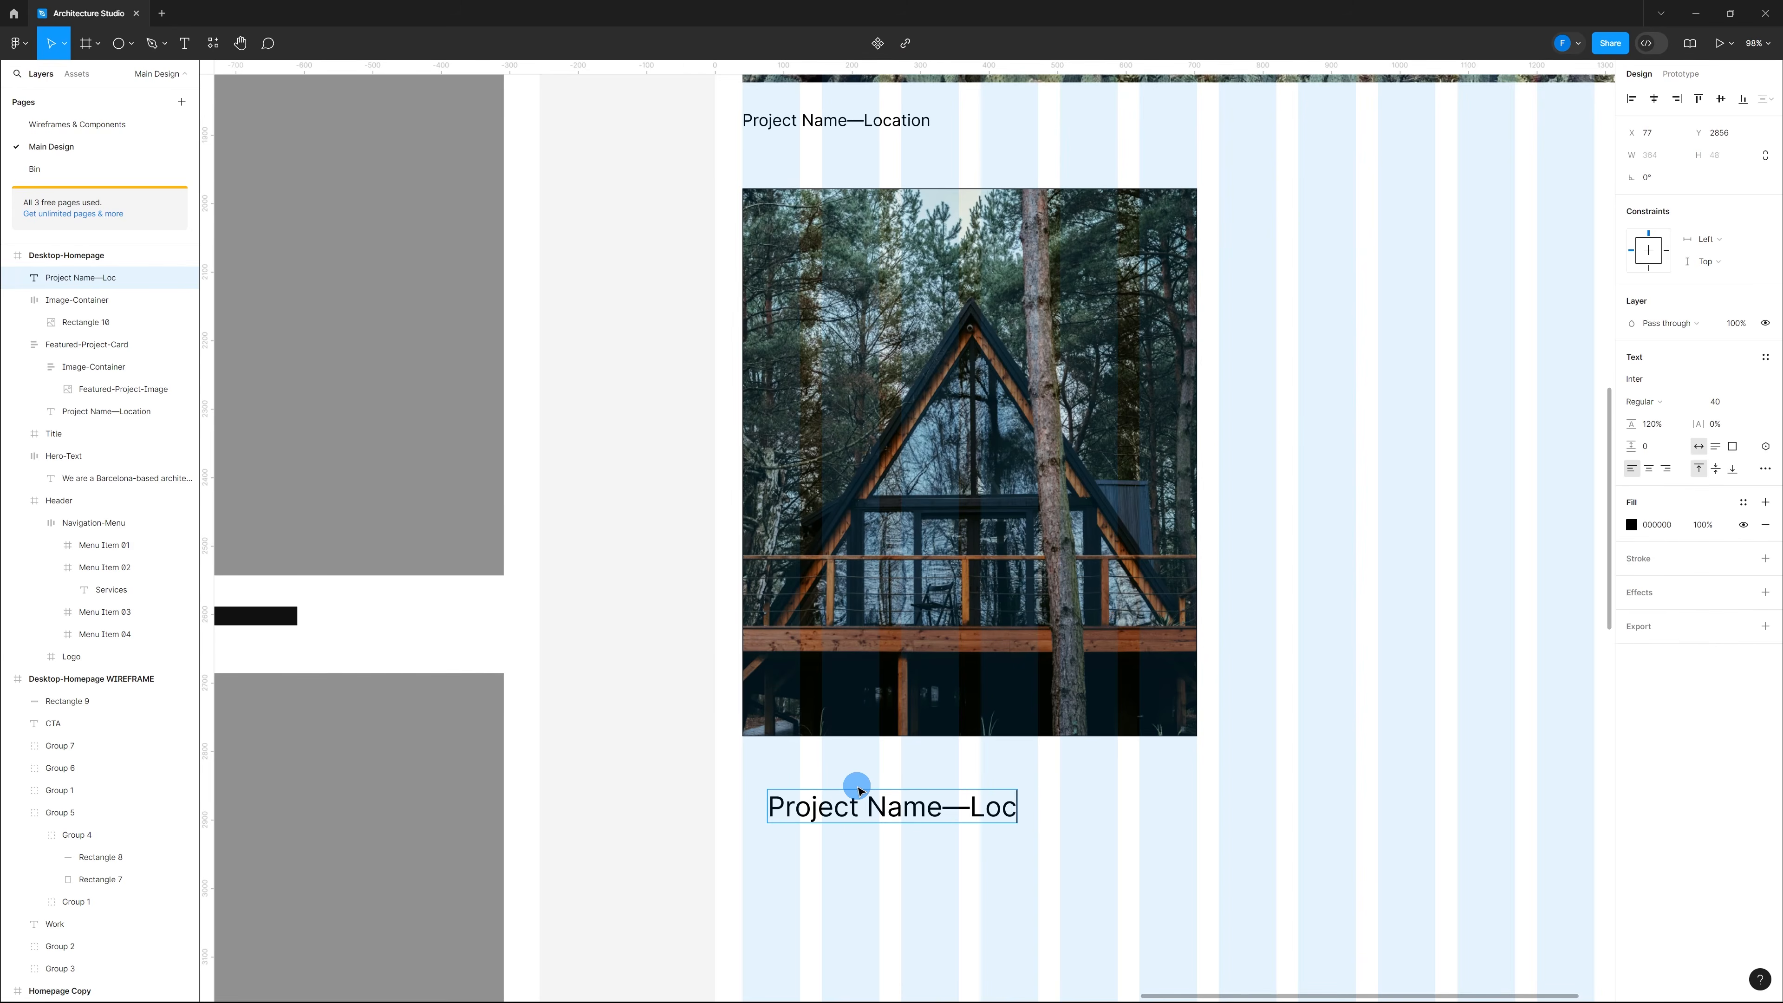
click(858, 791)
drag(965, 815, 946, 819)
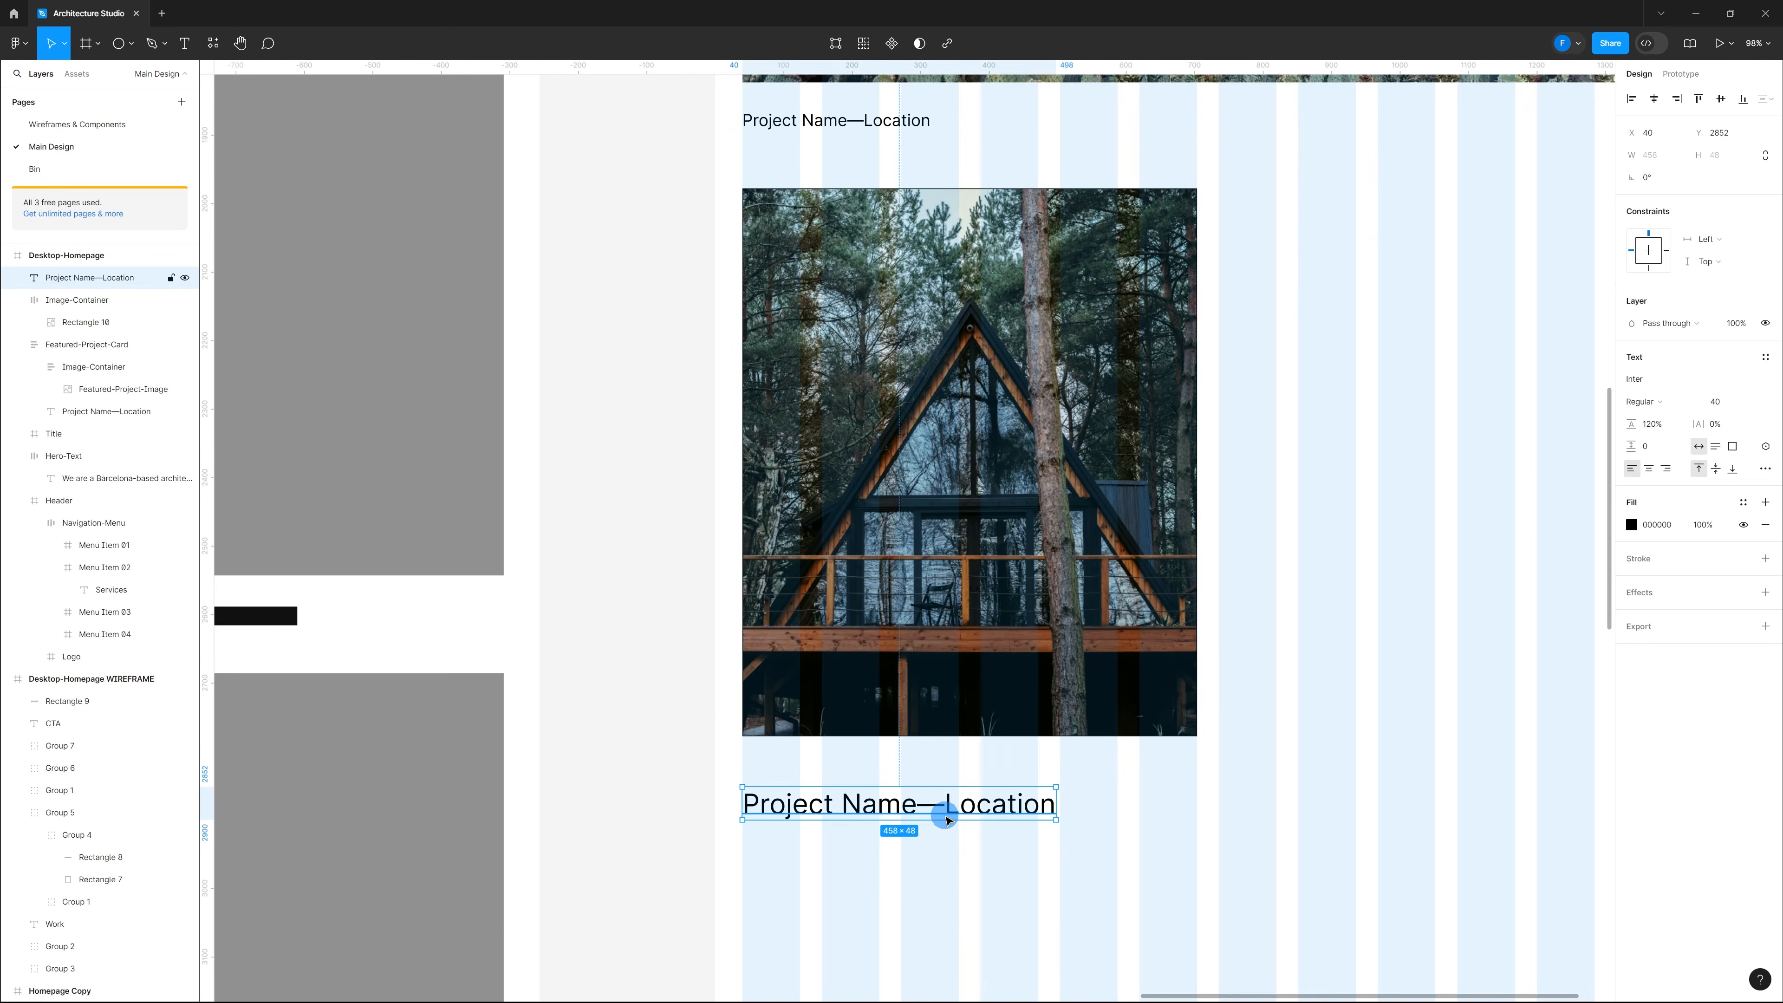
click(1715, 406)
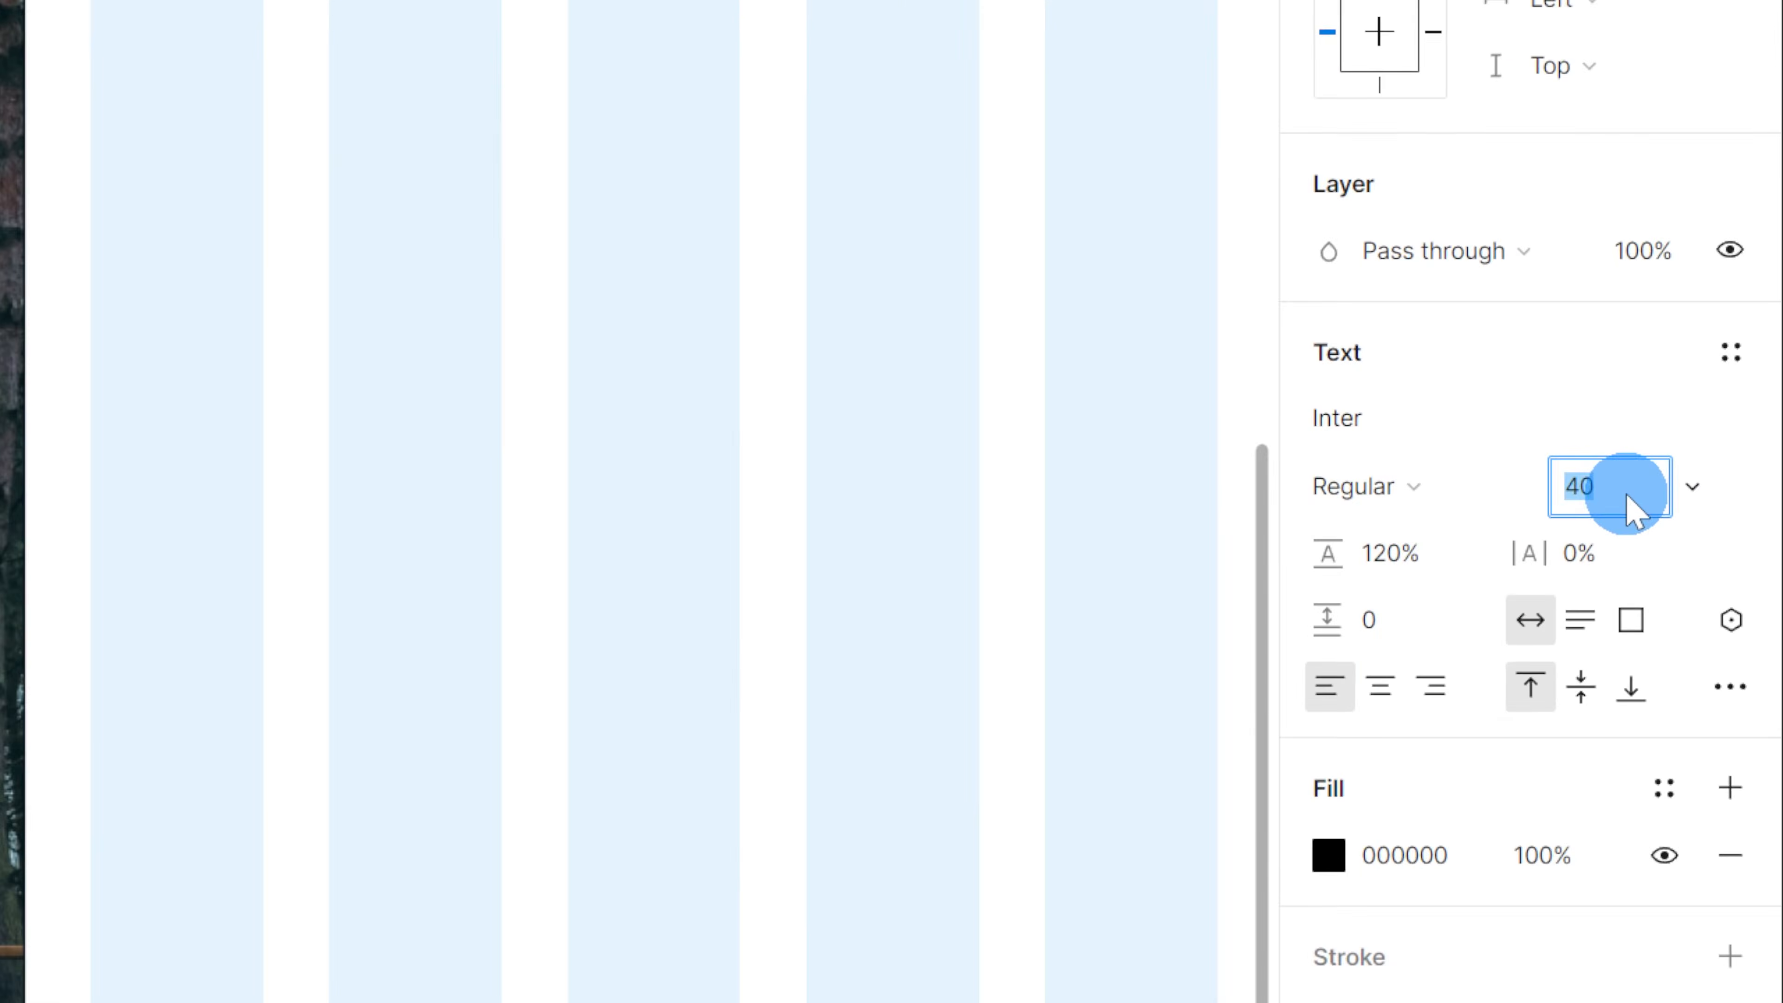
text(24)
key(Return)
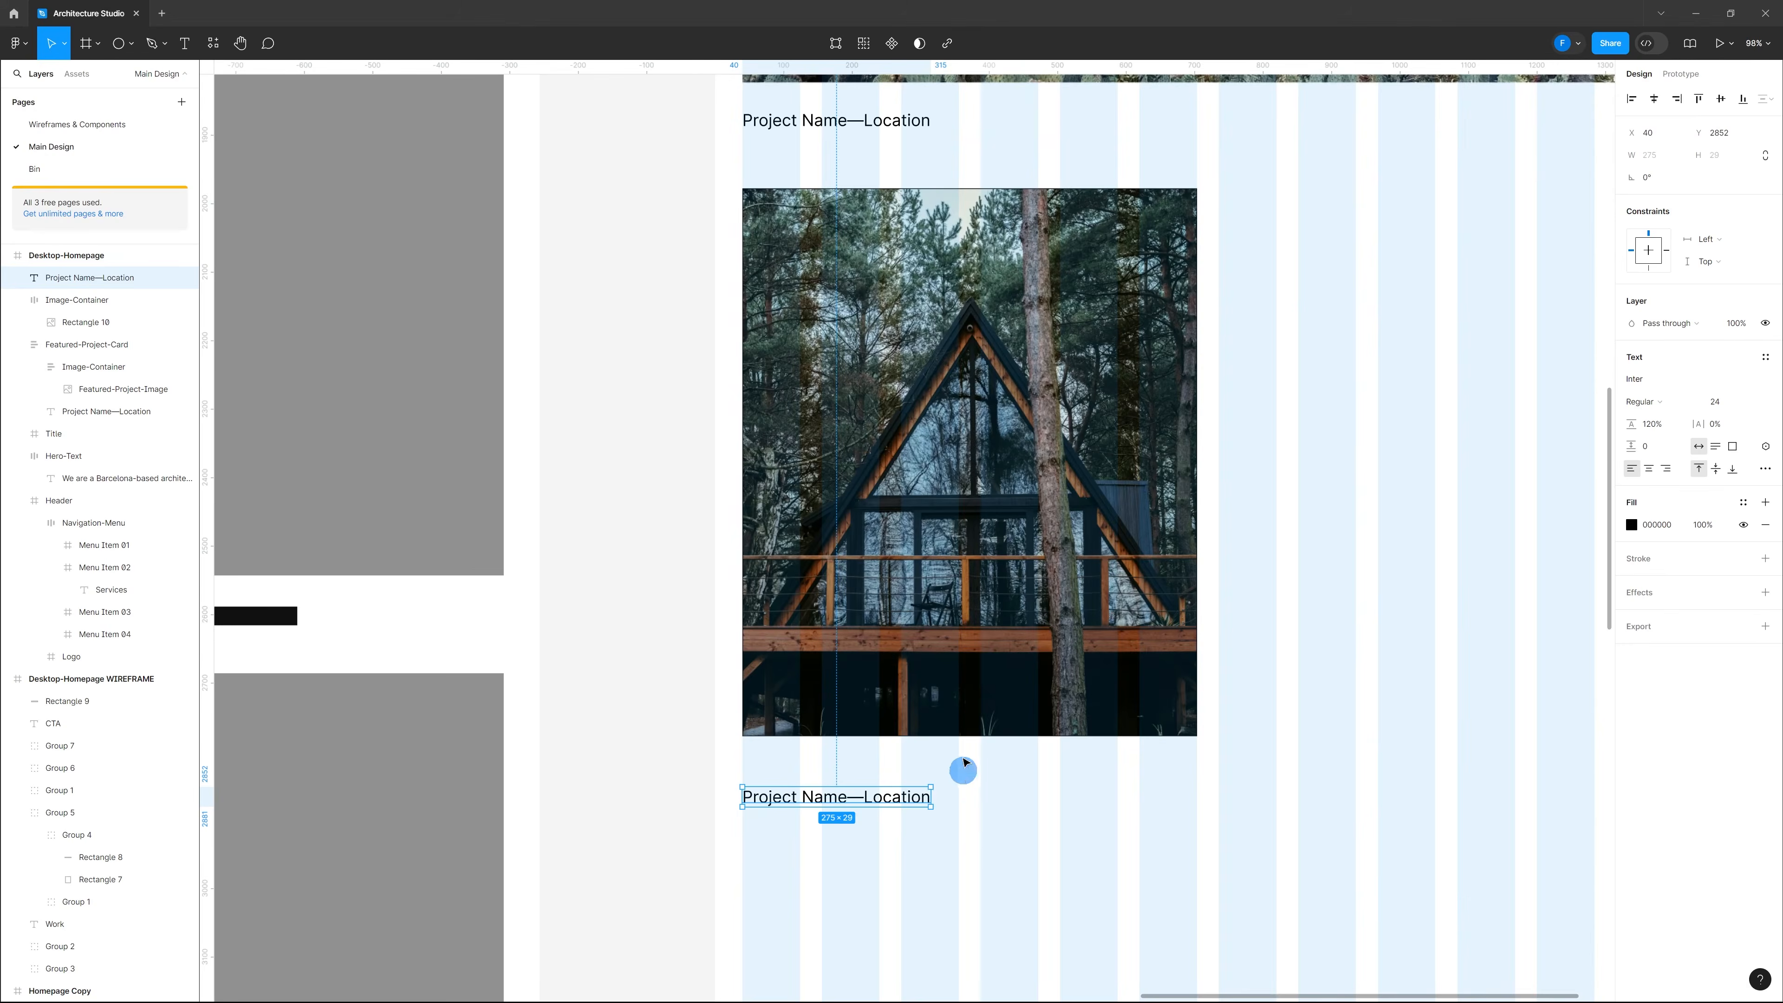
Step: Combine the caption and its Image-Container in a vertical auto layout frame with a spacing of 40
shift+click(964, 501)
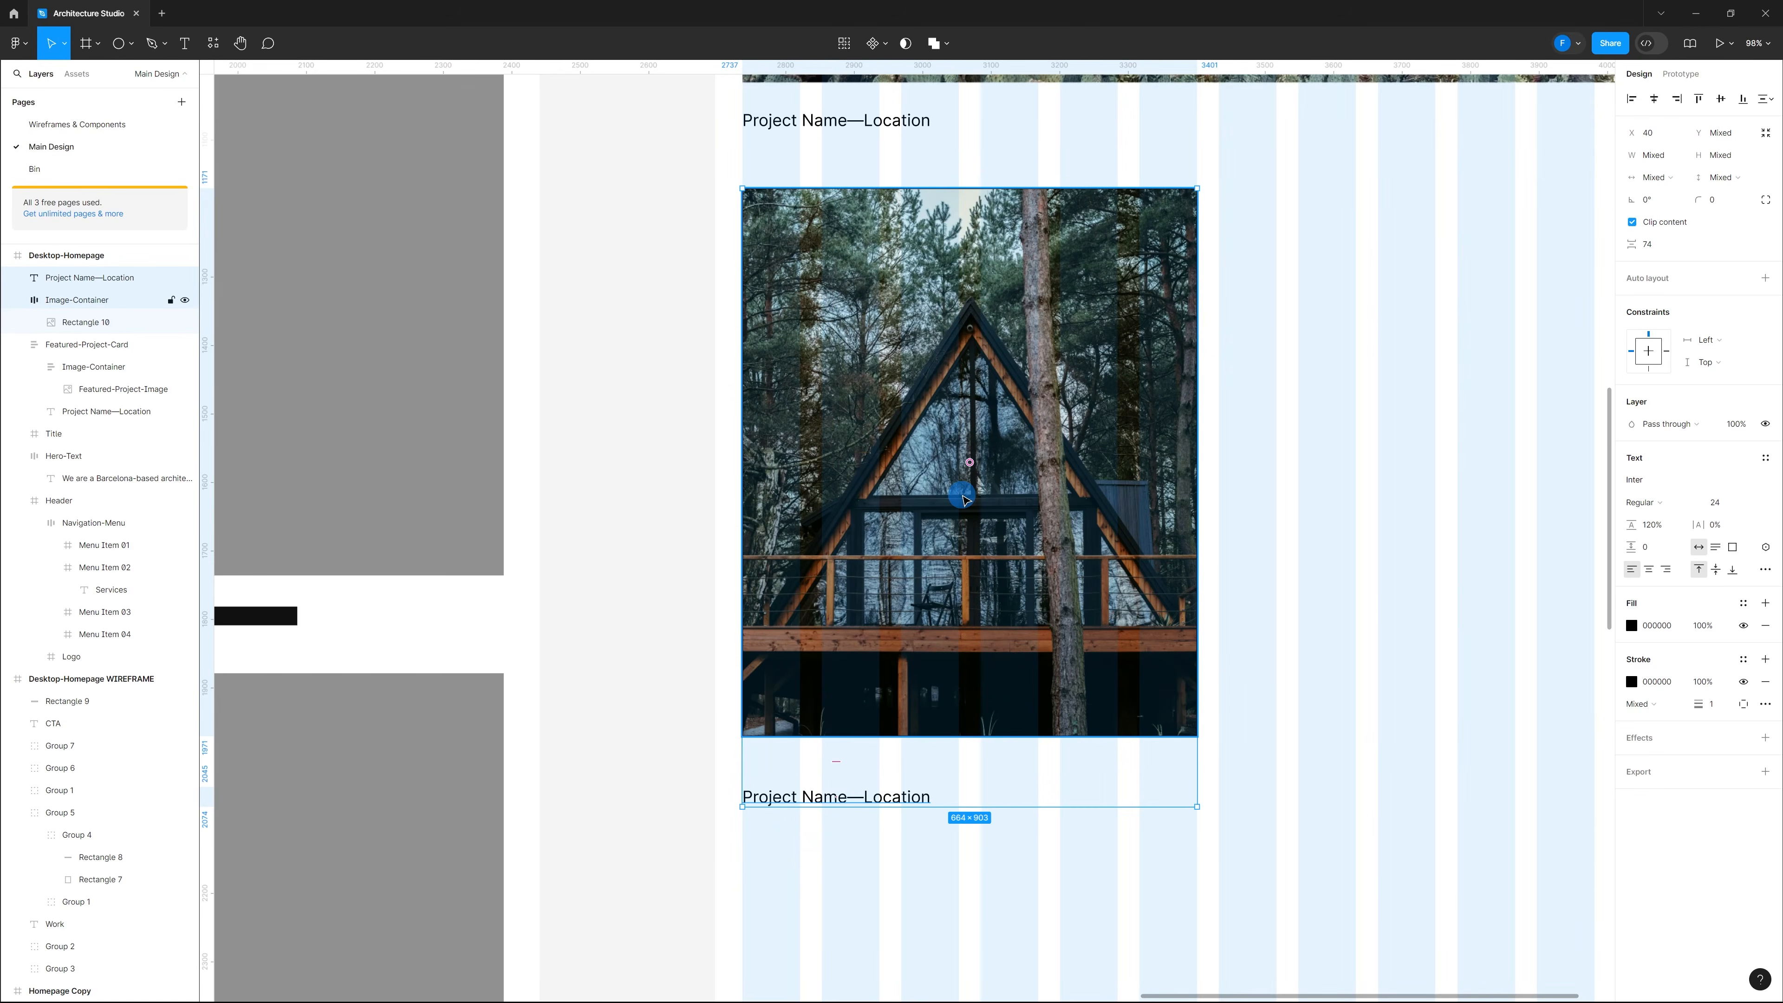
key(shift+a)
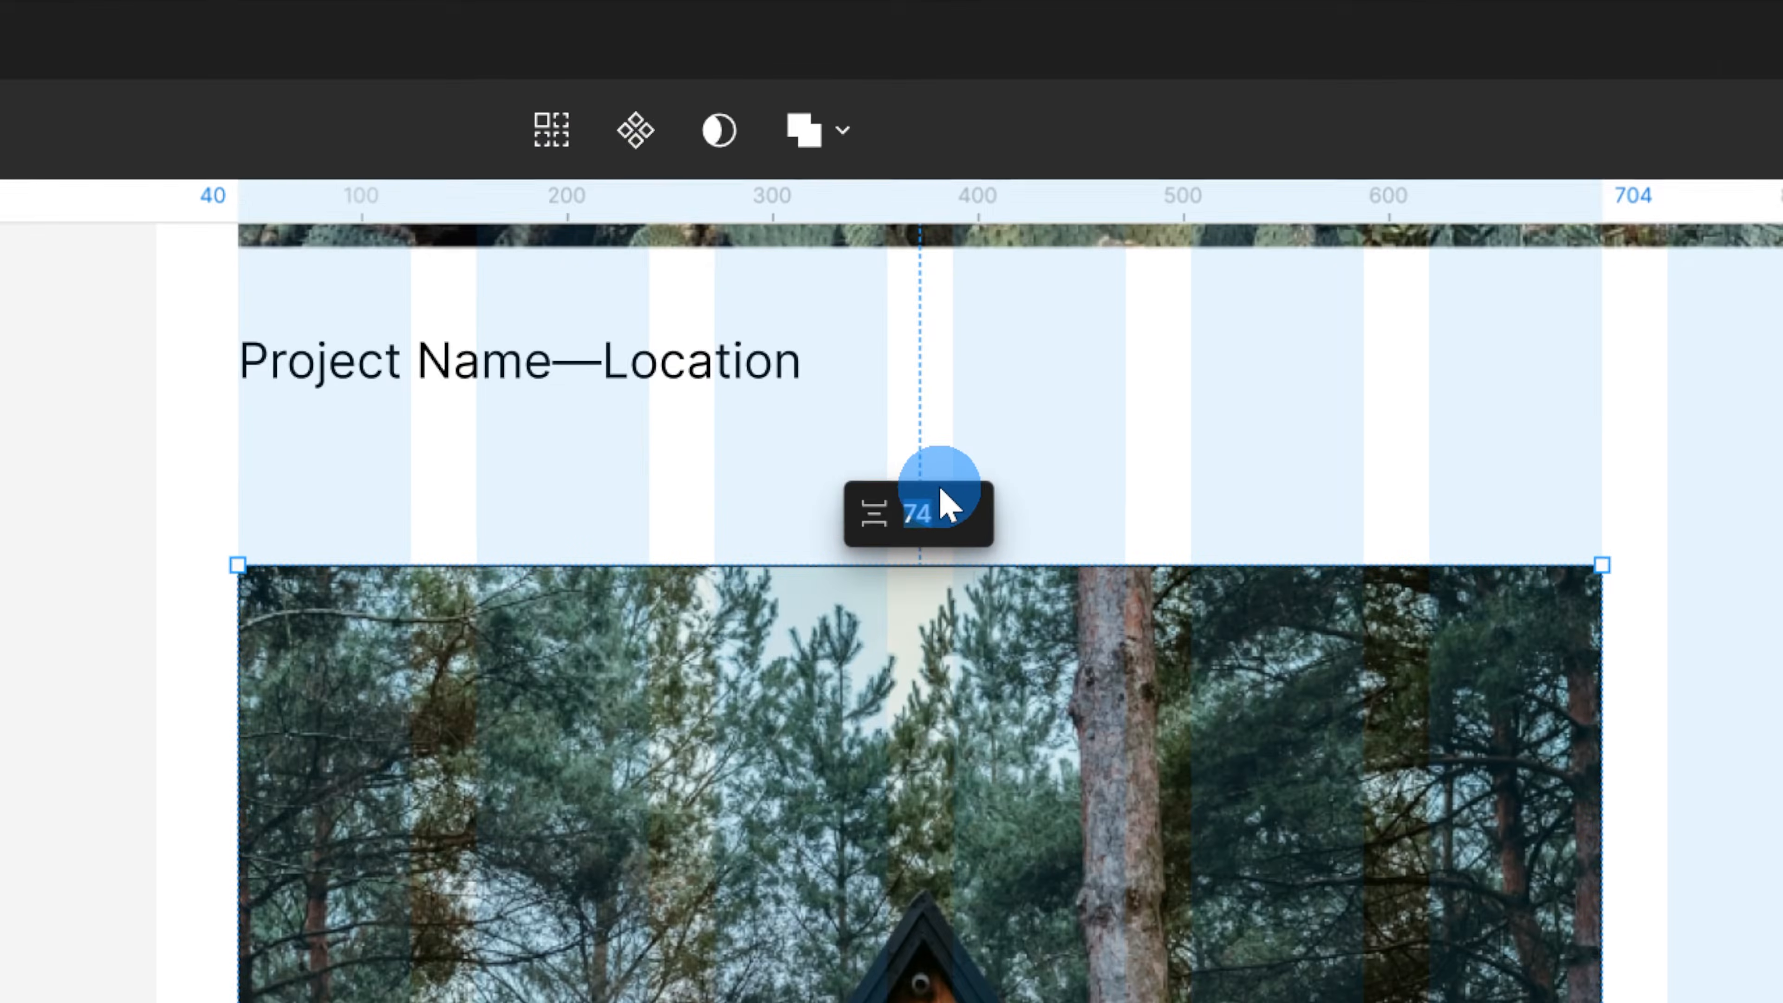
key(Return)
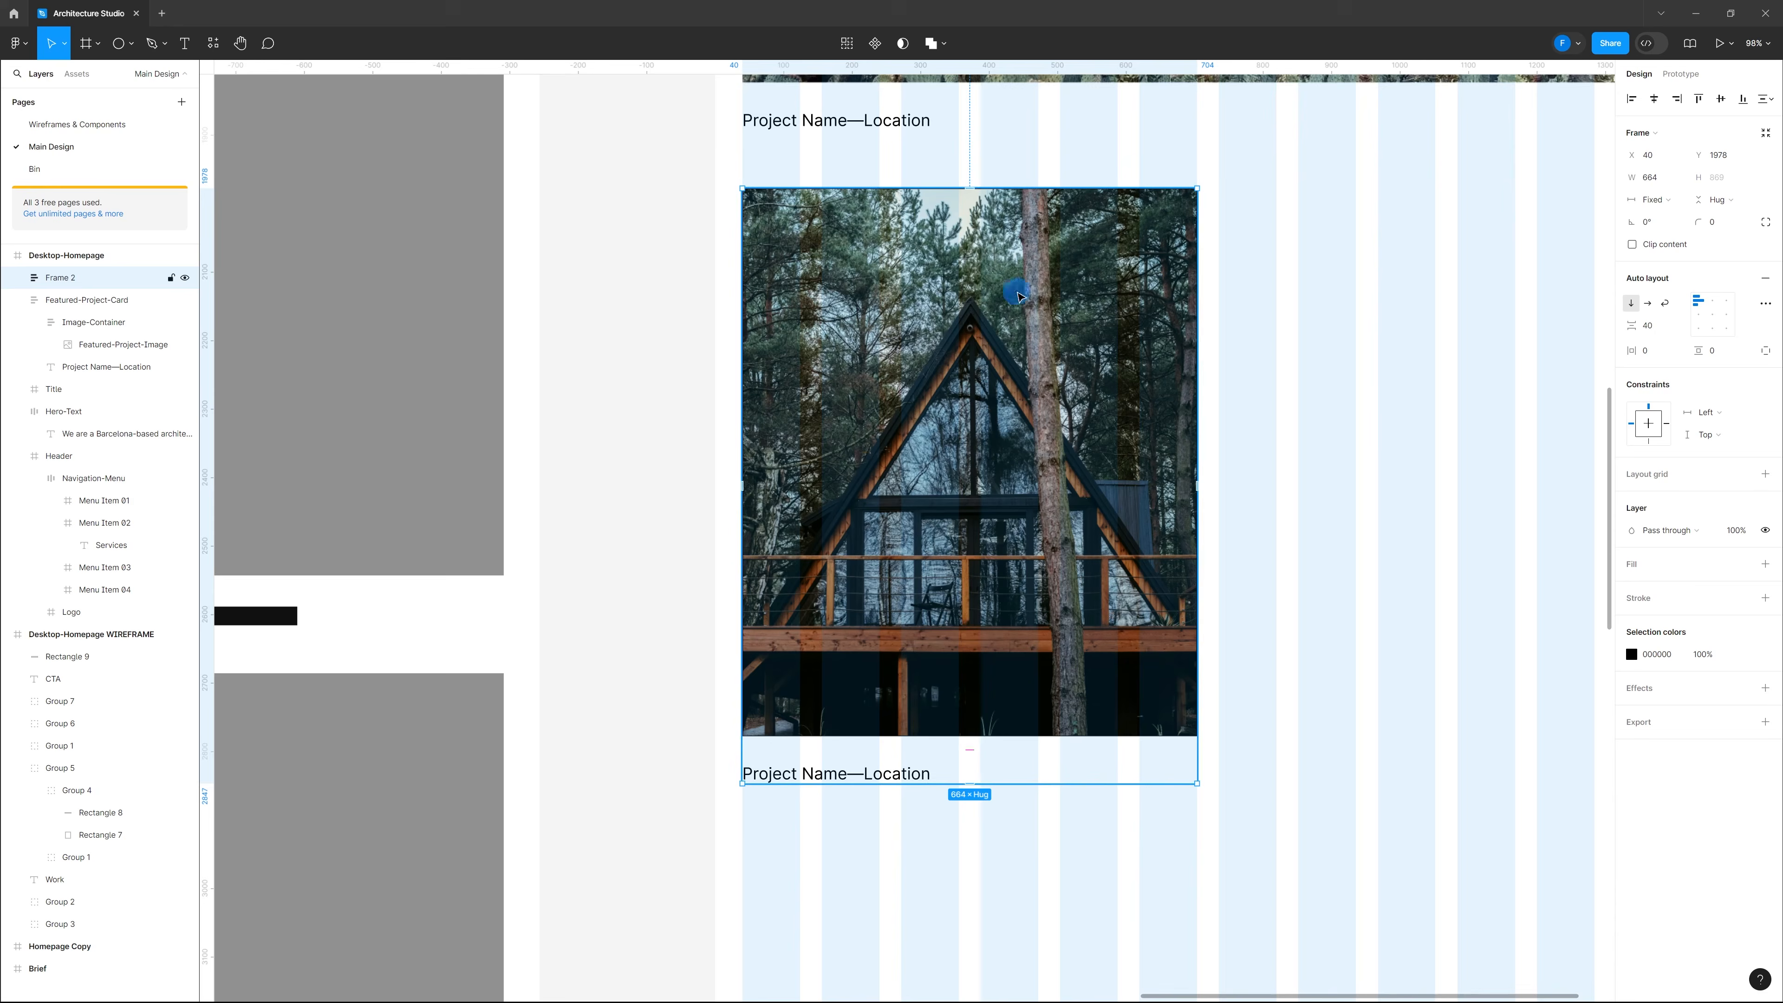
click(969, 748)
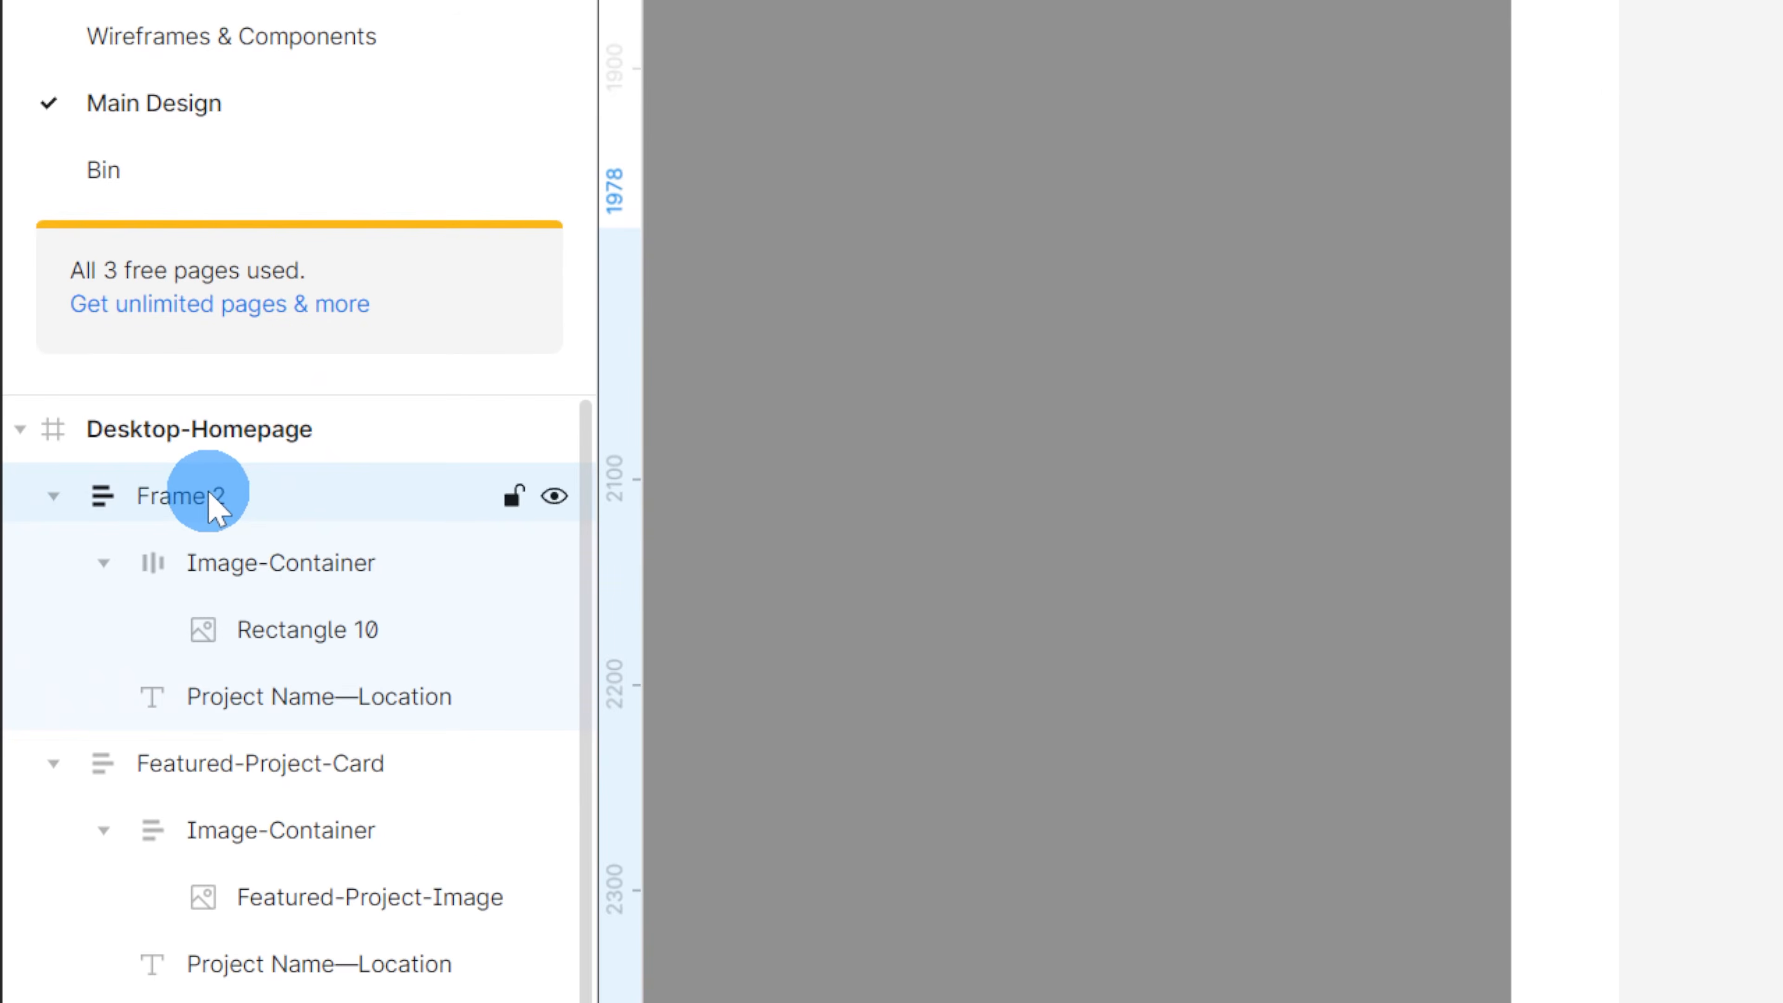
Step: Rename the new auto layout frame Project-Card and its image layer Project-Image, and clear the selection
double_click(214, 500)
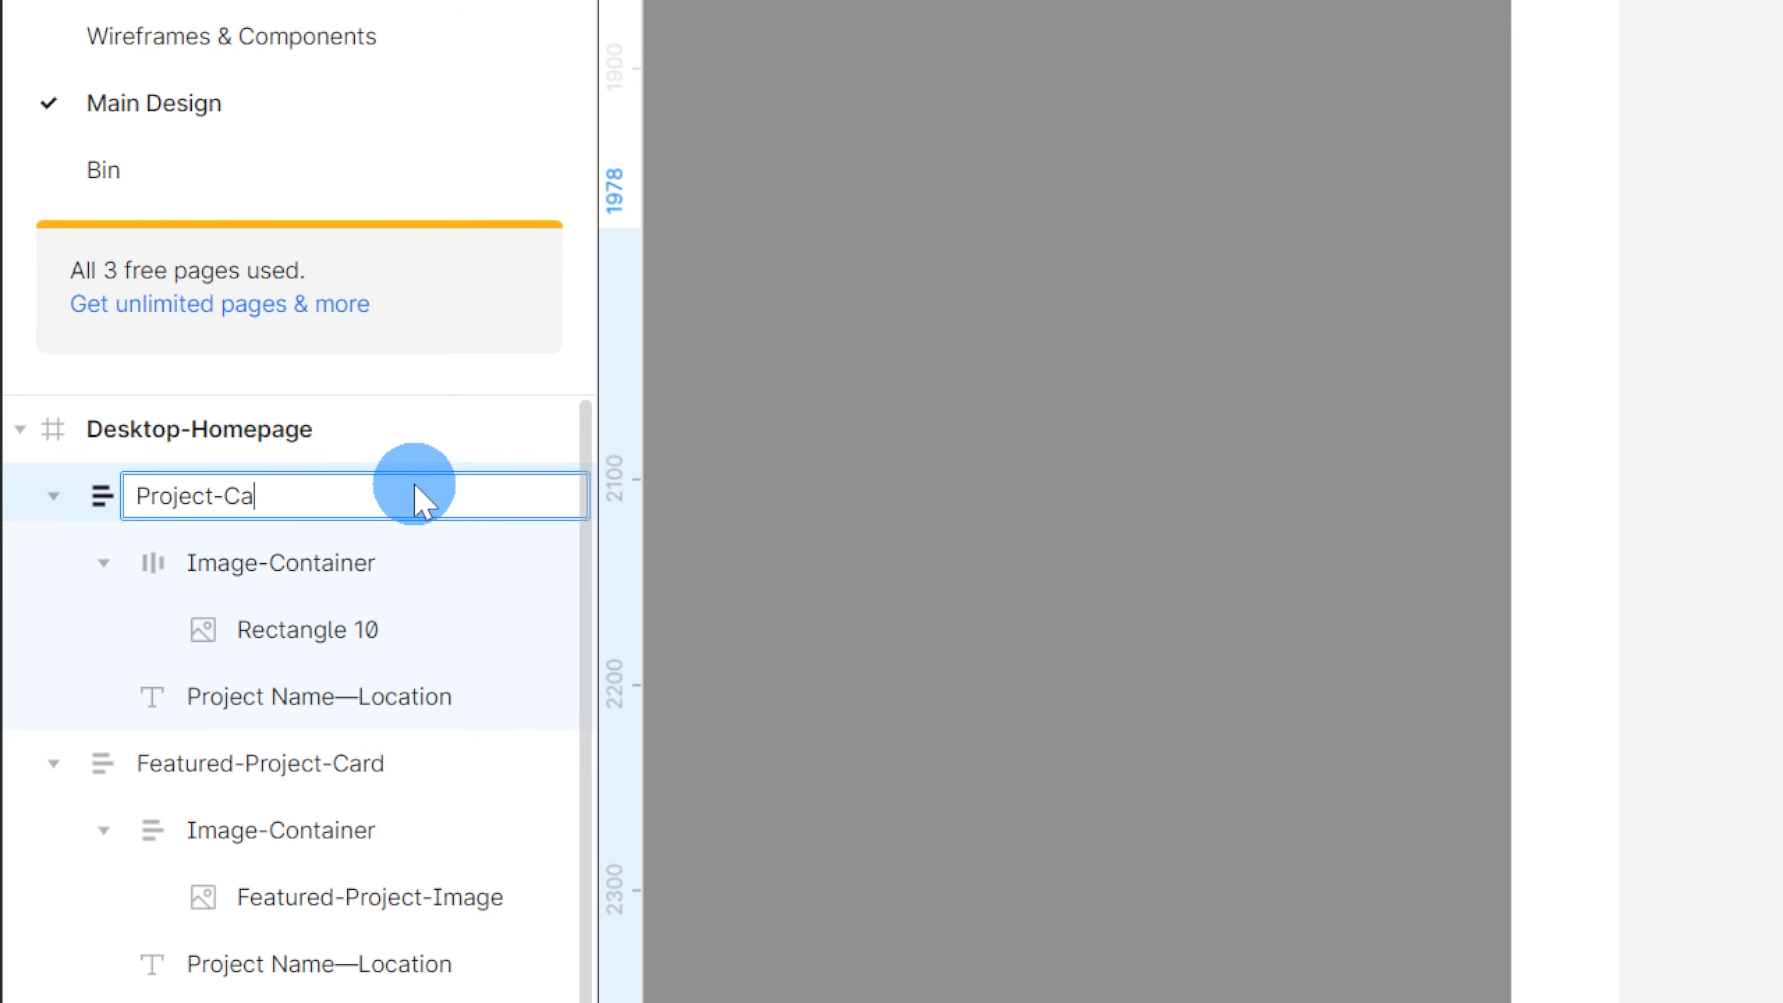
double_click(361, 636)
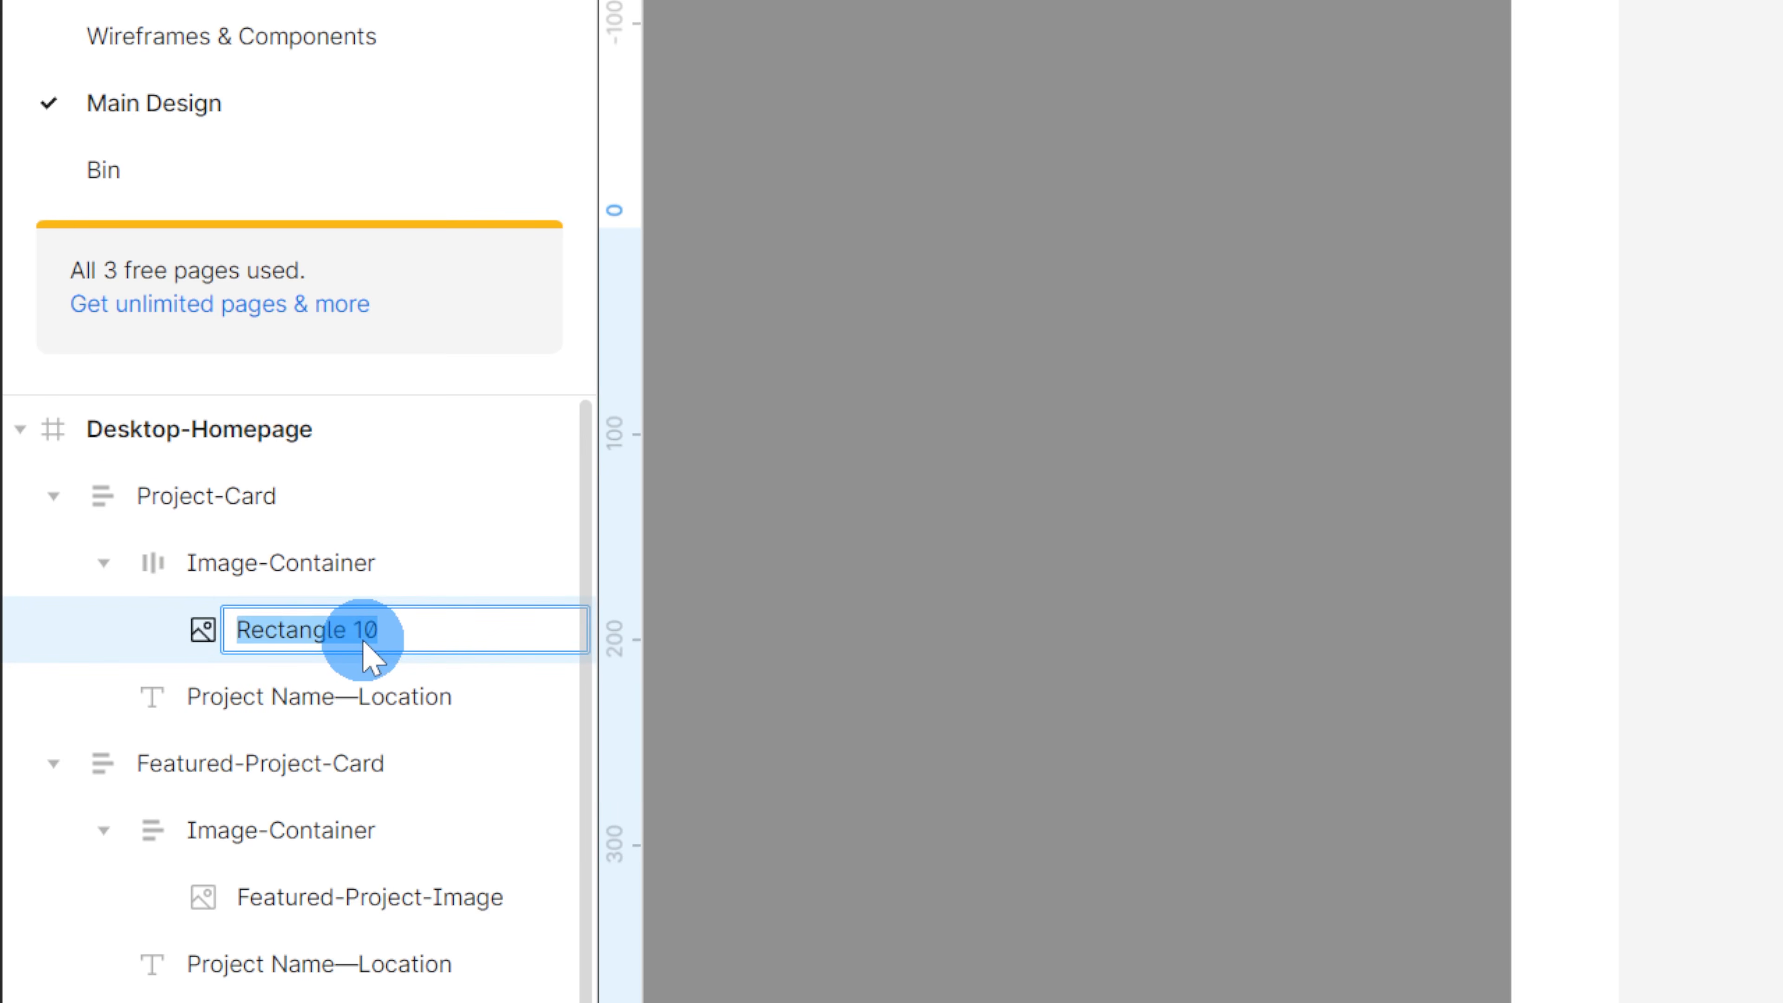
text(Project-Imag)
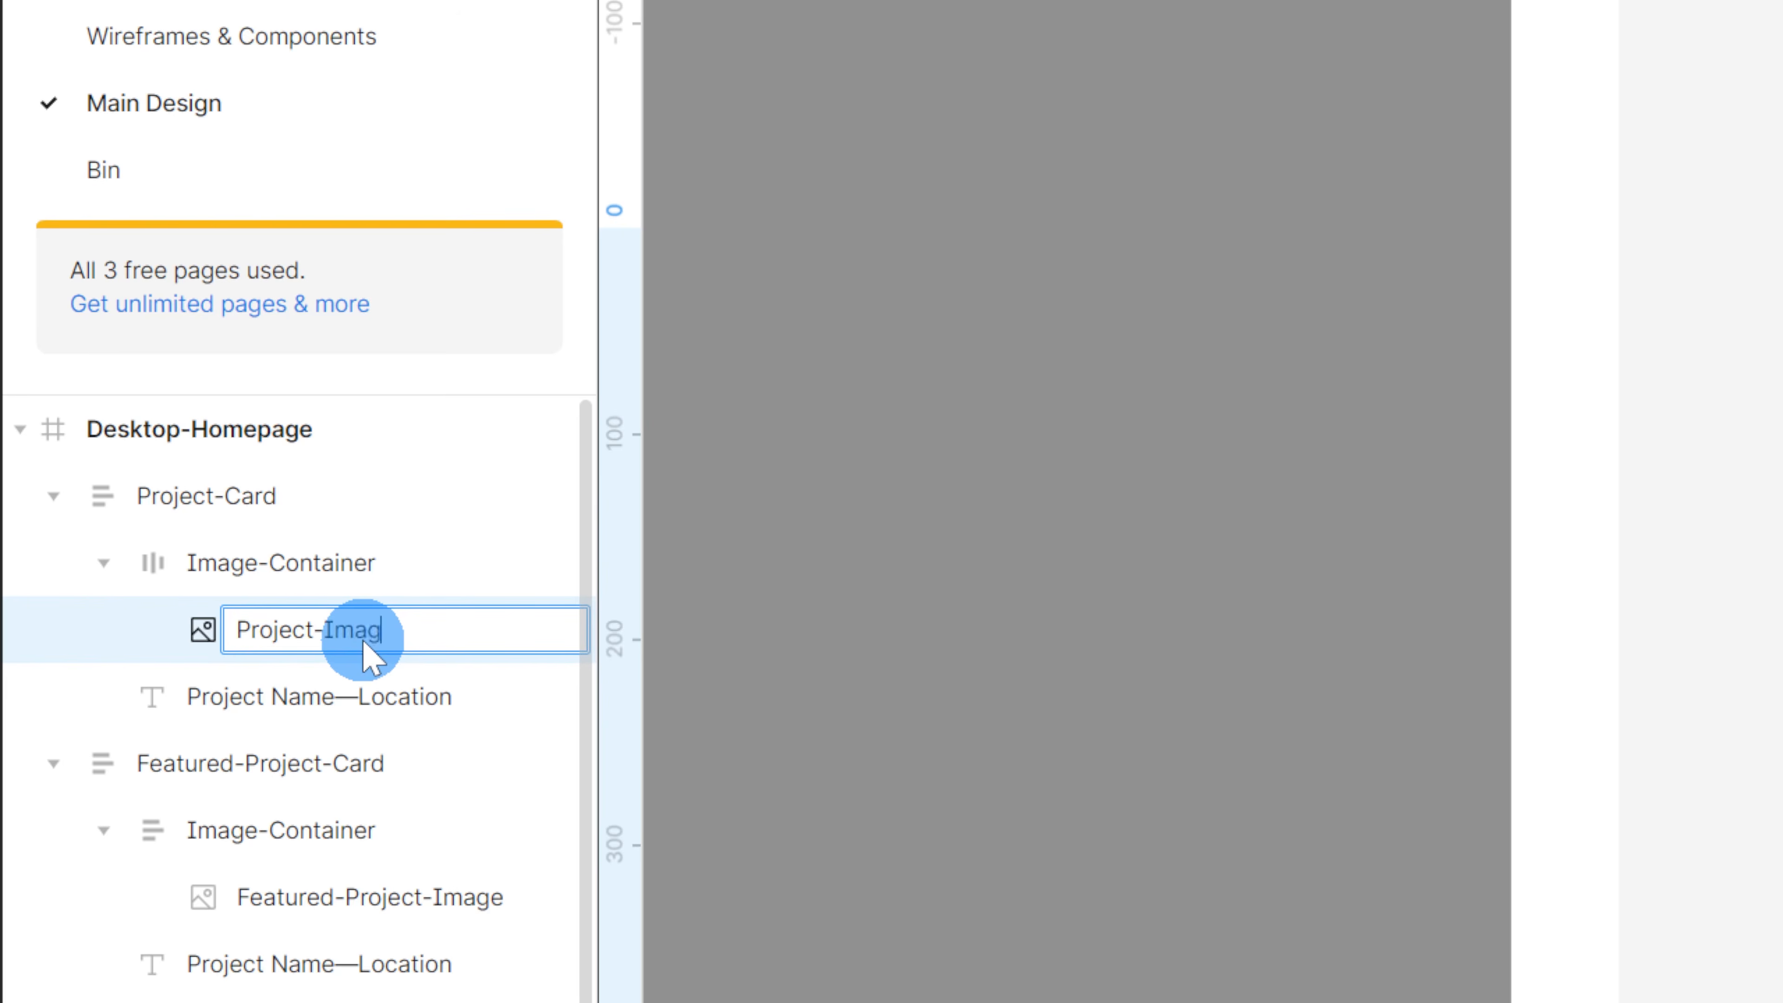
text(e)
key(Return)
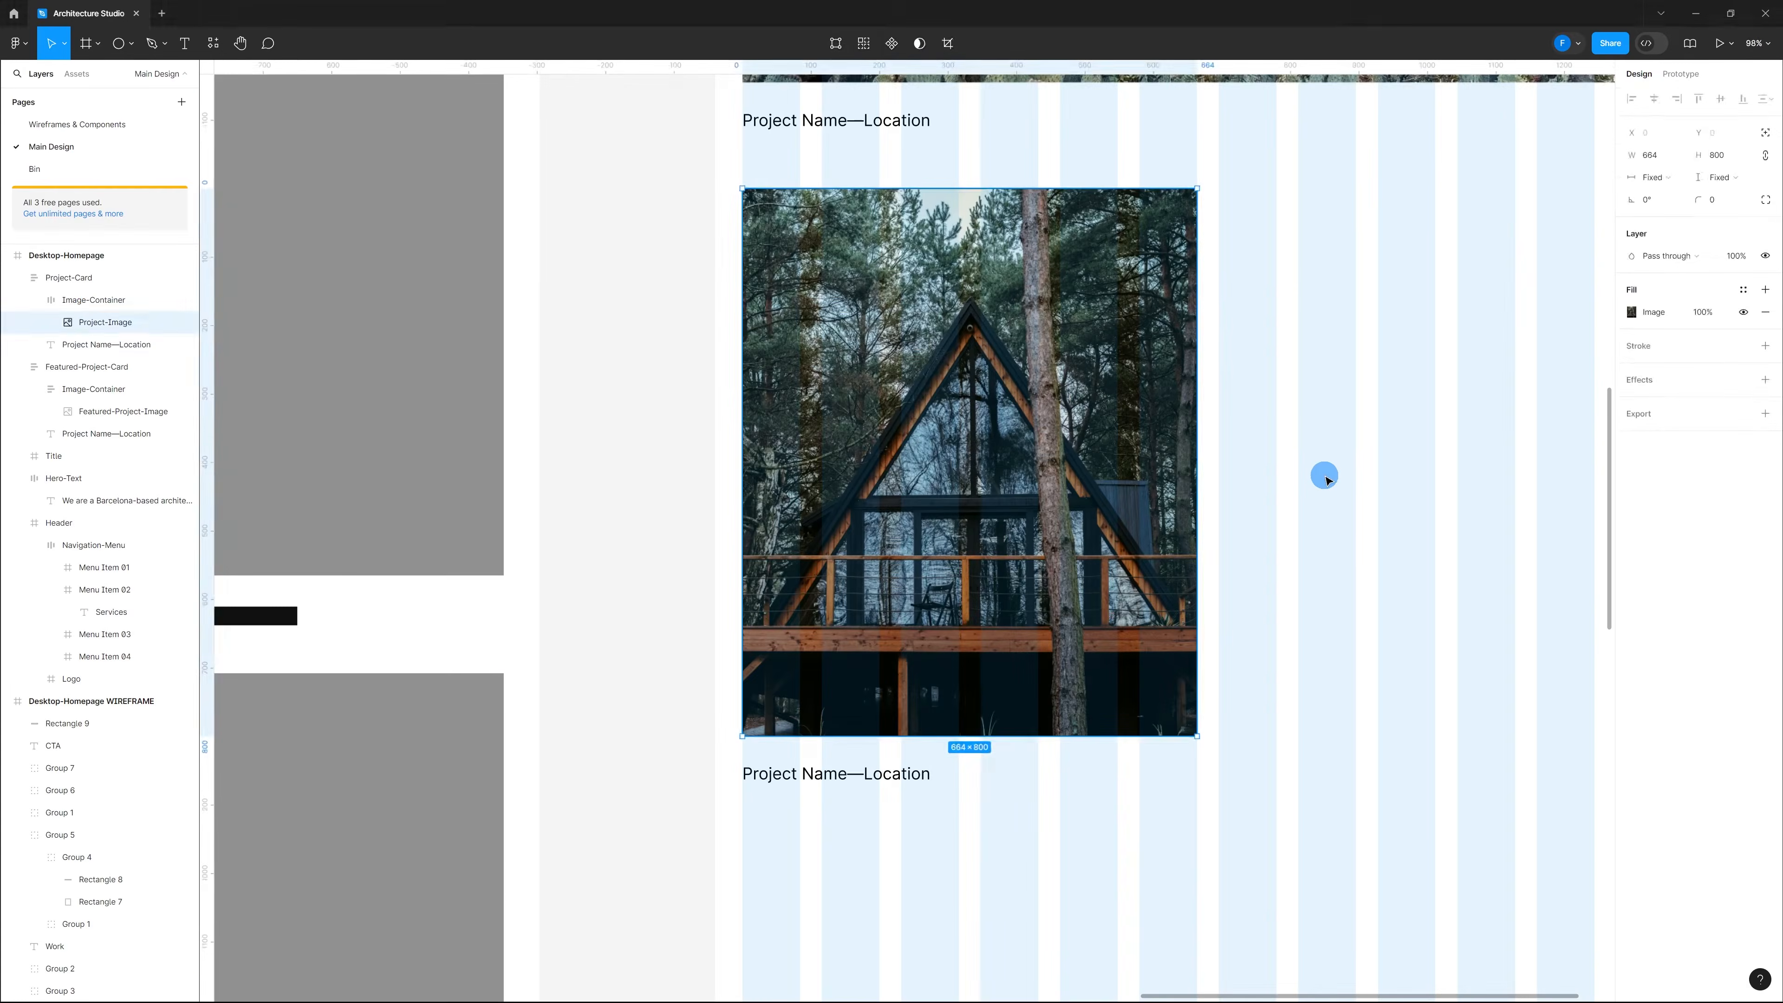
click(1315, 577)
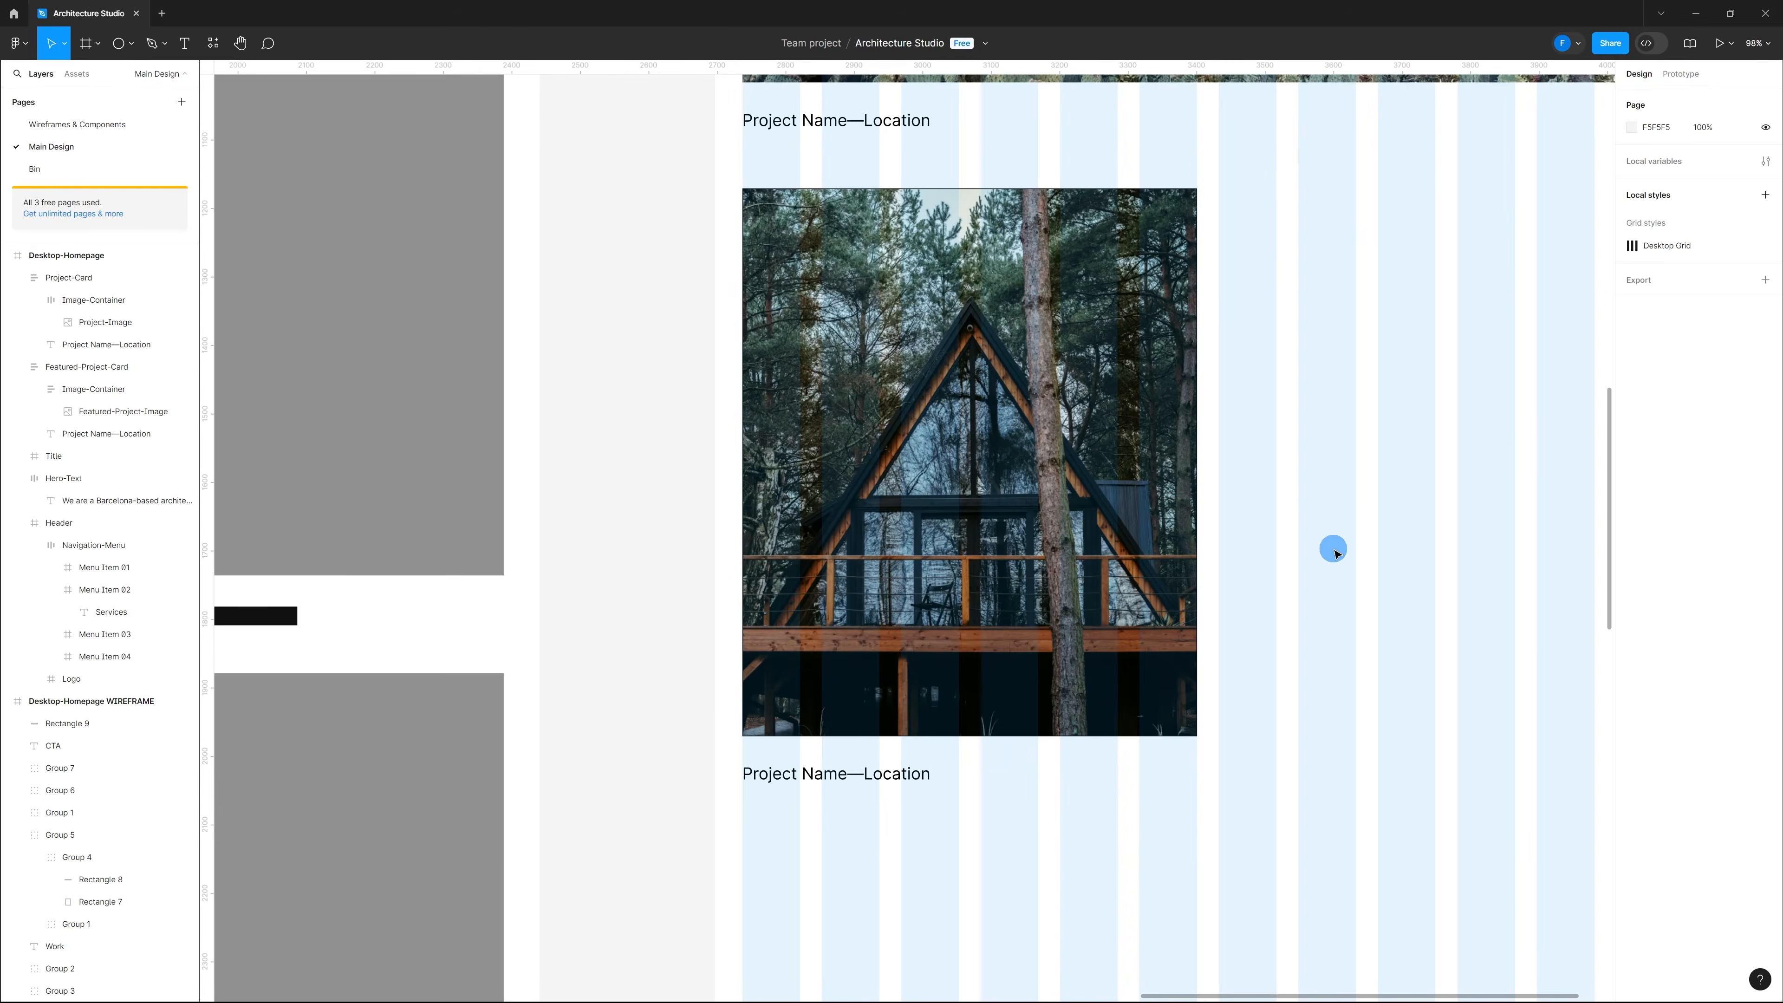
Step: Examine the homepage's project cards against the wireframe, with the layout grids shown and hidden
key(ctrl+shift+4)
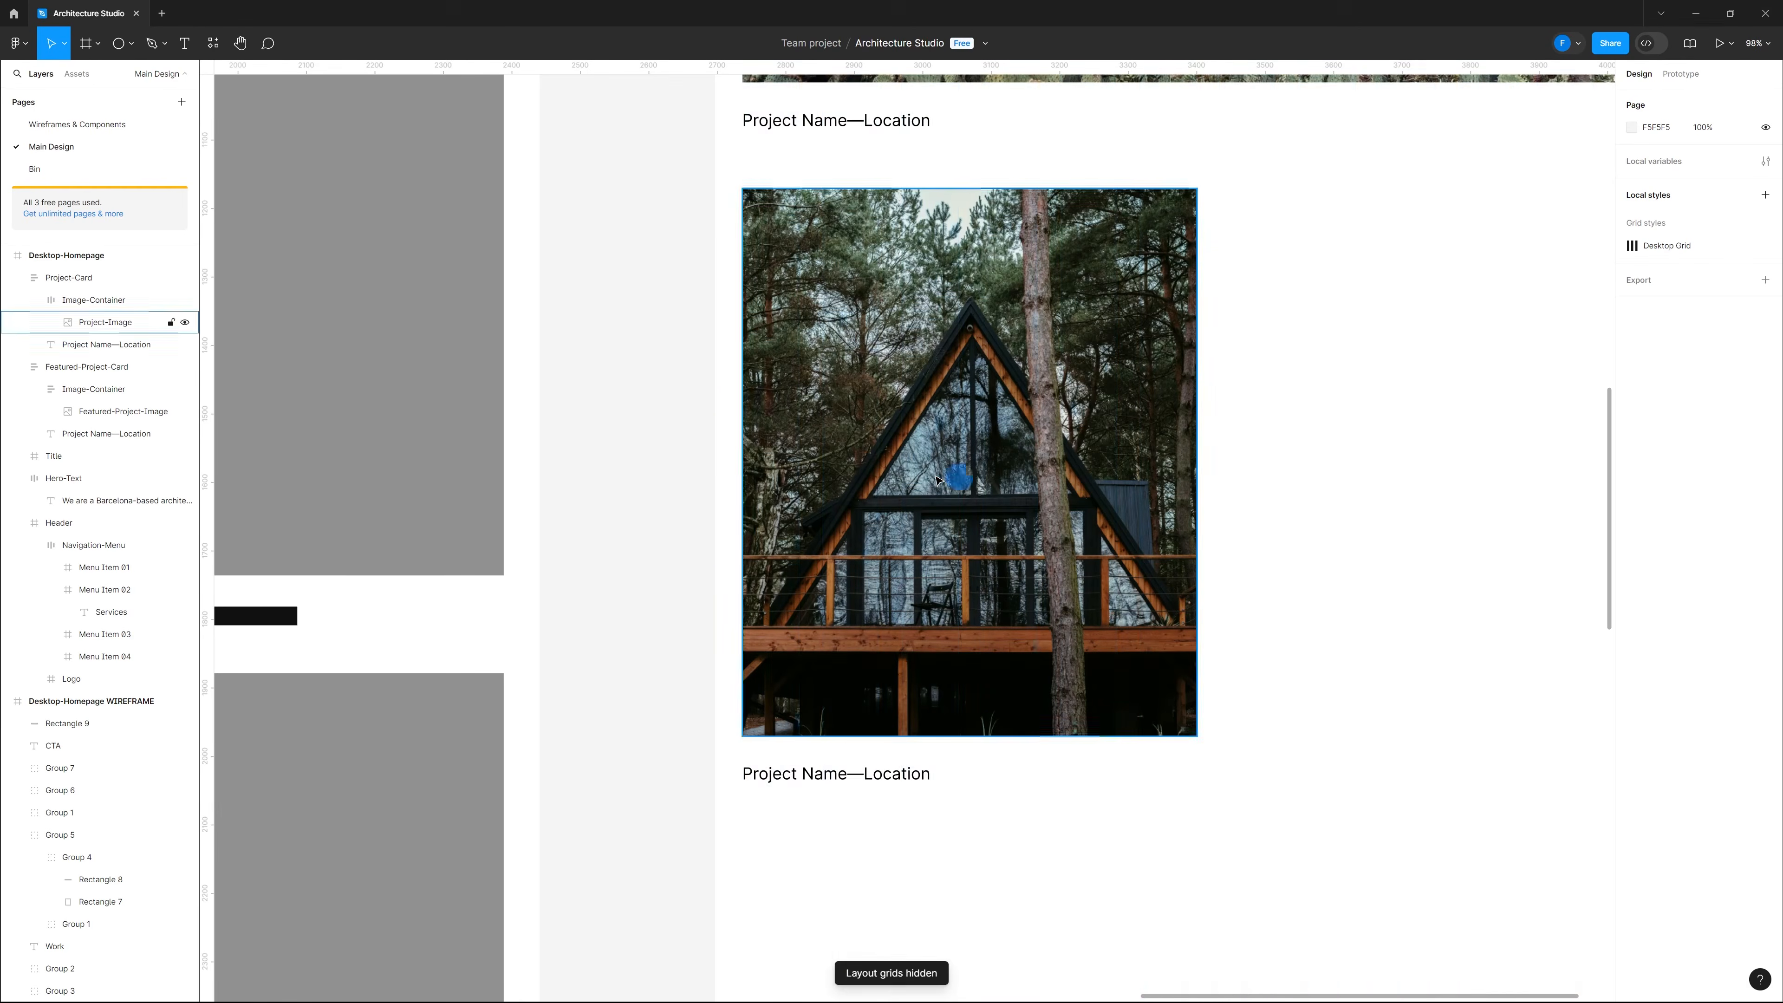
scroll(938, 481, down, 10)
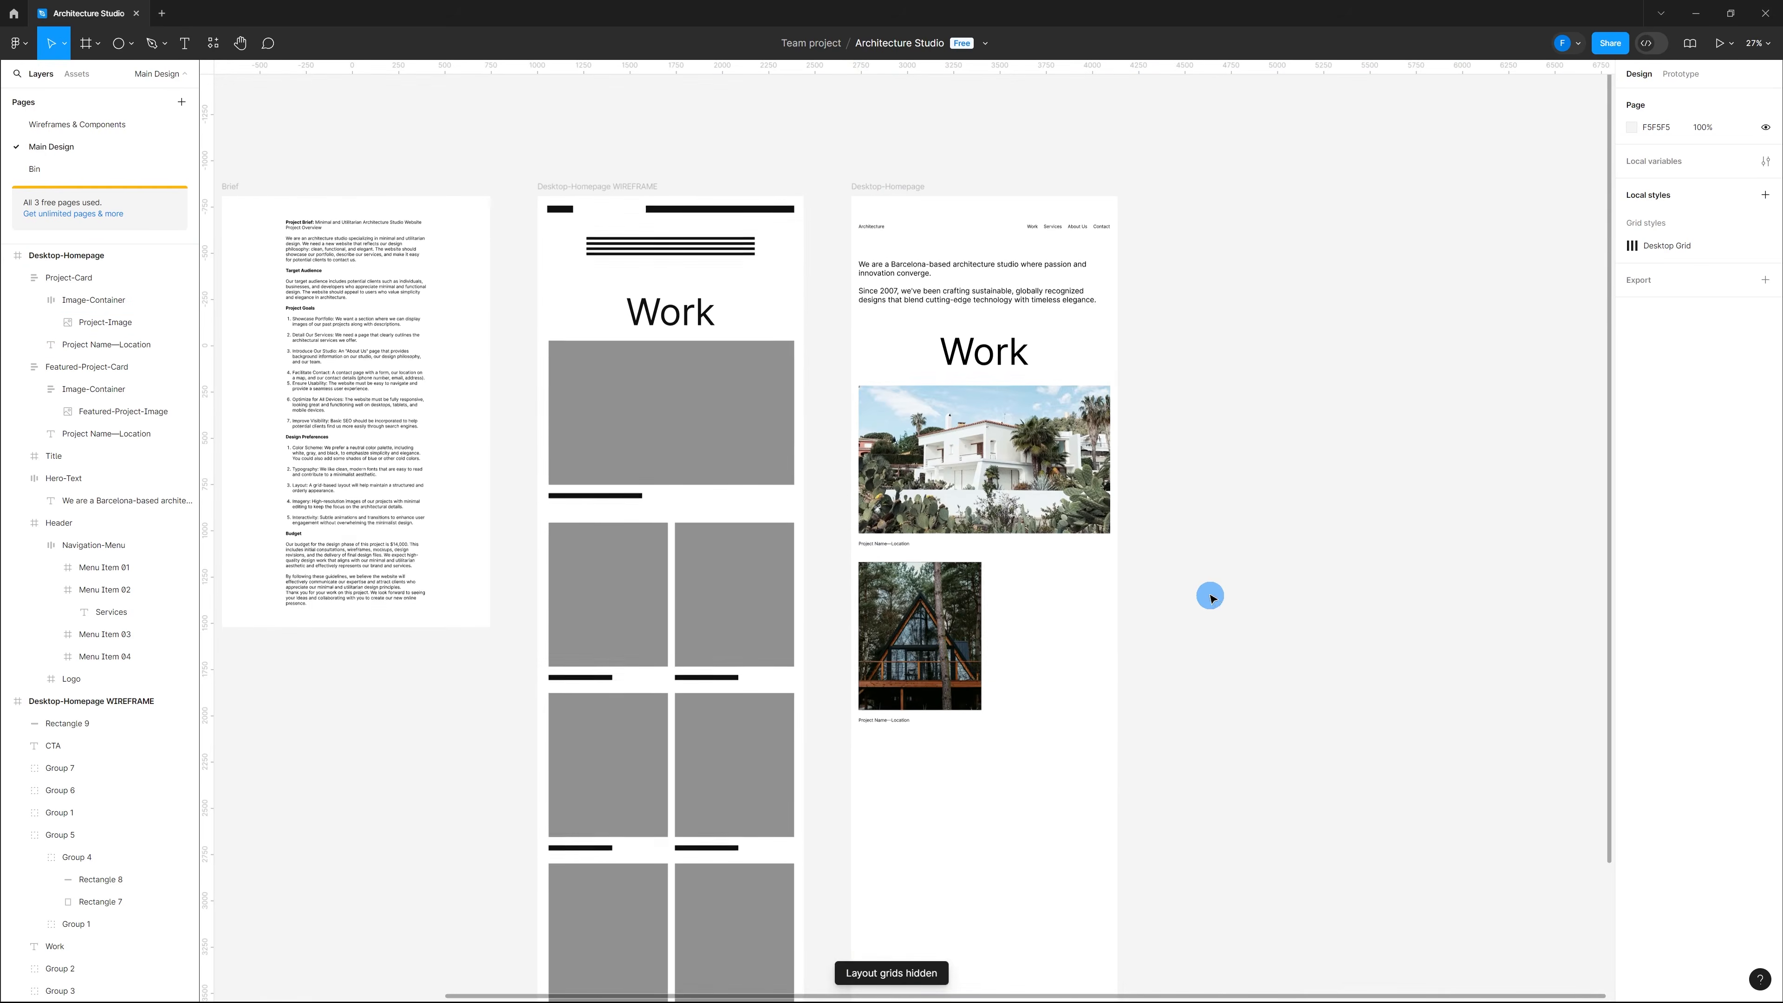
scroll(967, 723, up, 5)
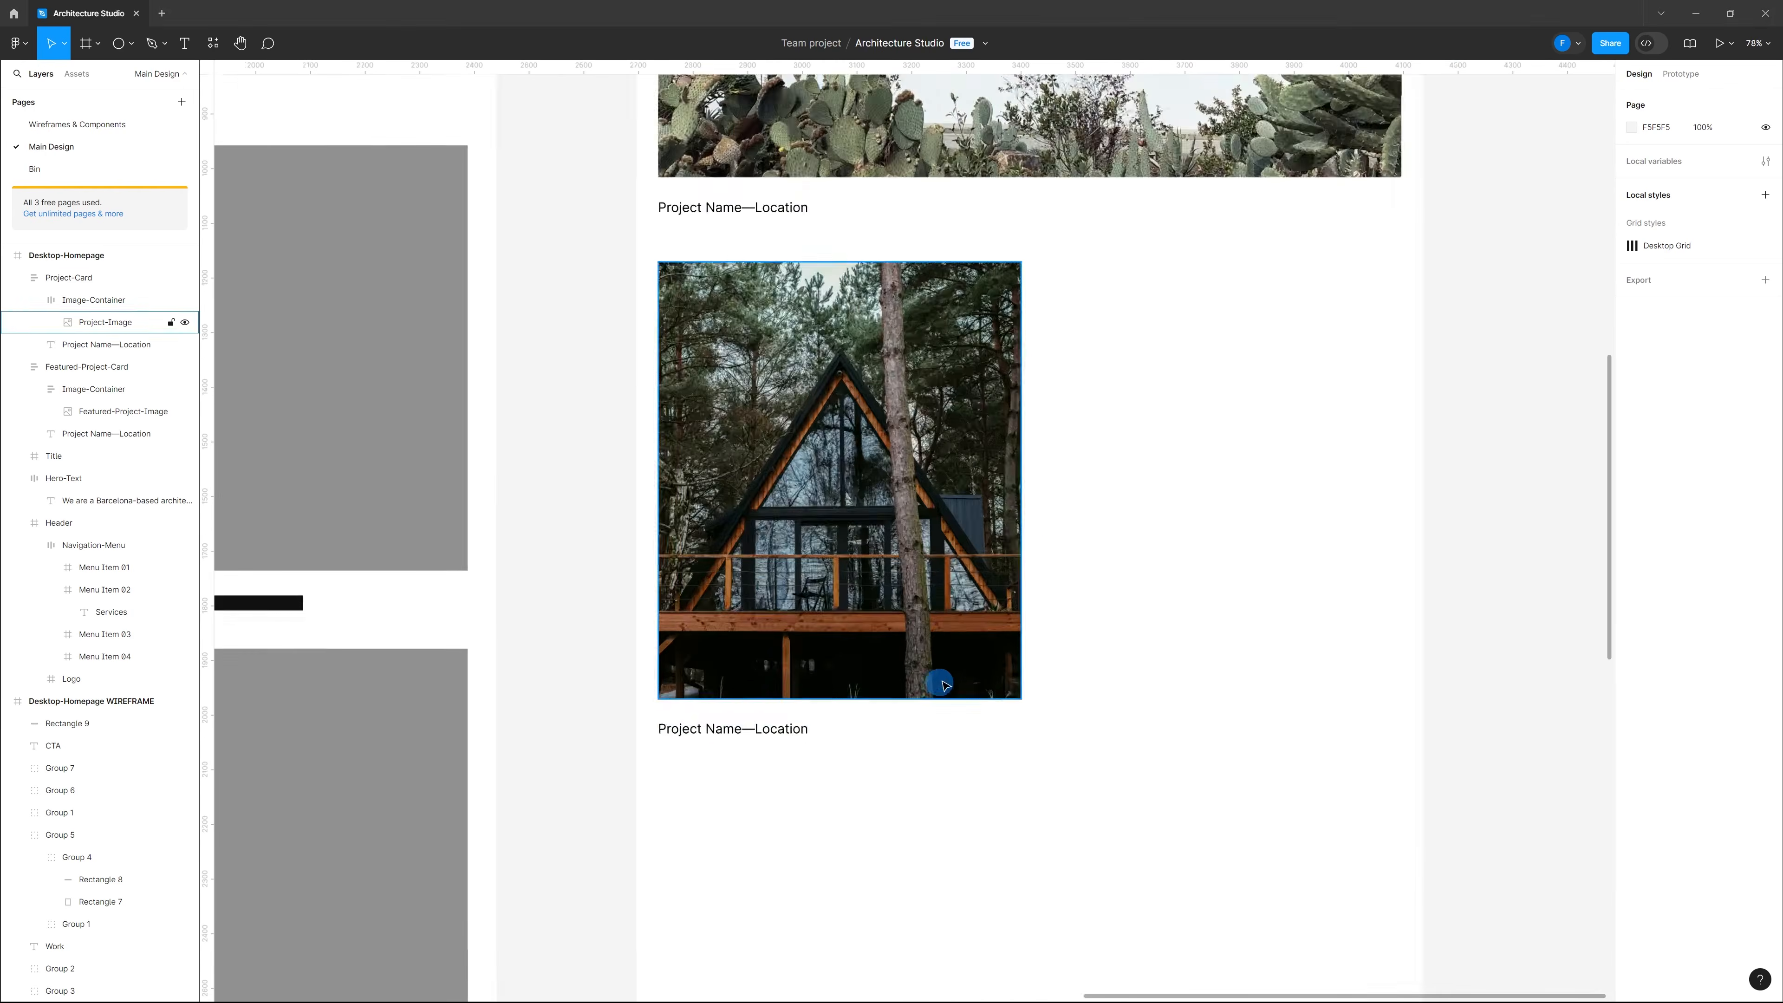
scroll(1011, 639, up, 2)
scroll(1045, 625, down, 2)
scroll(1046, 625, down, 4)
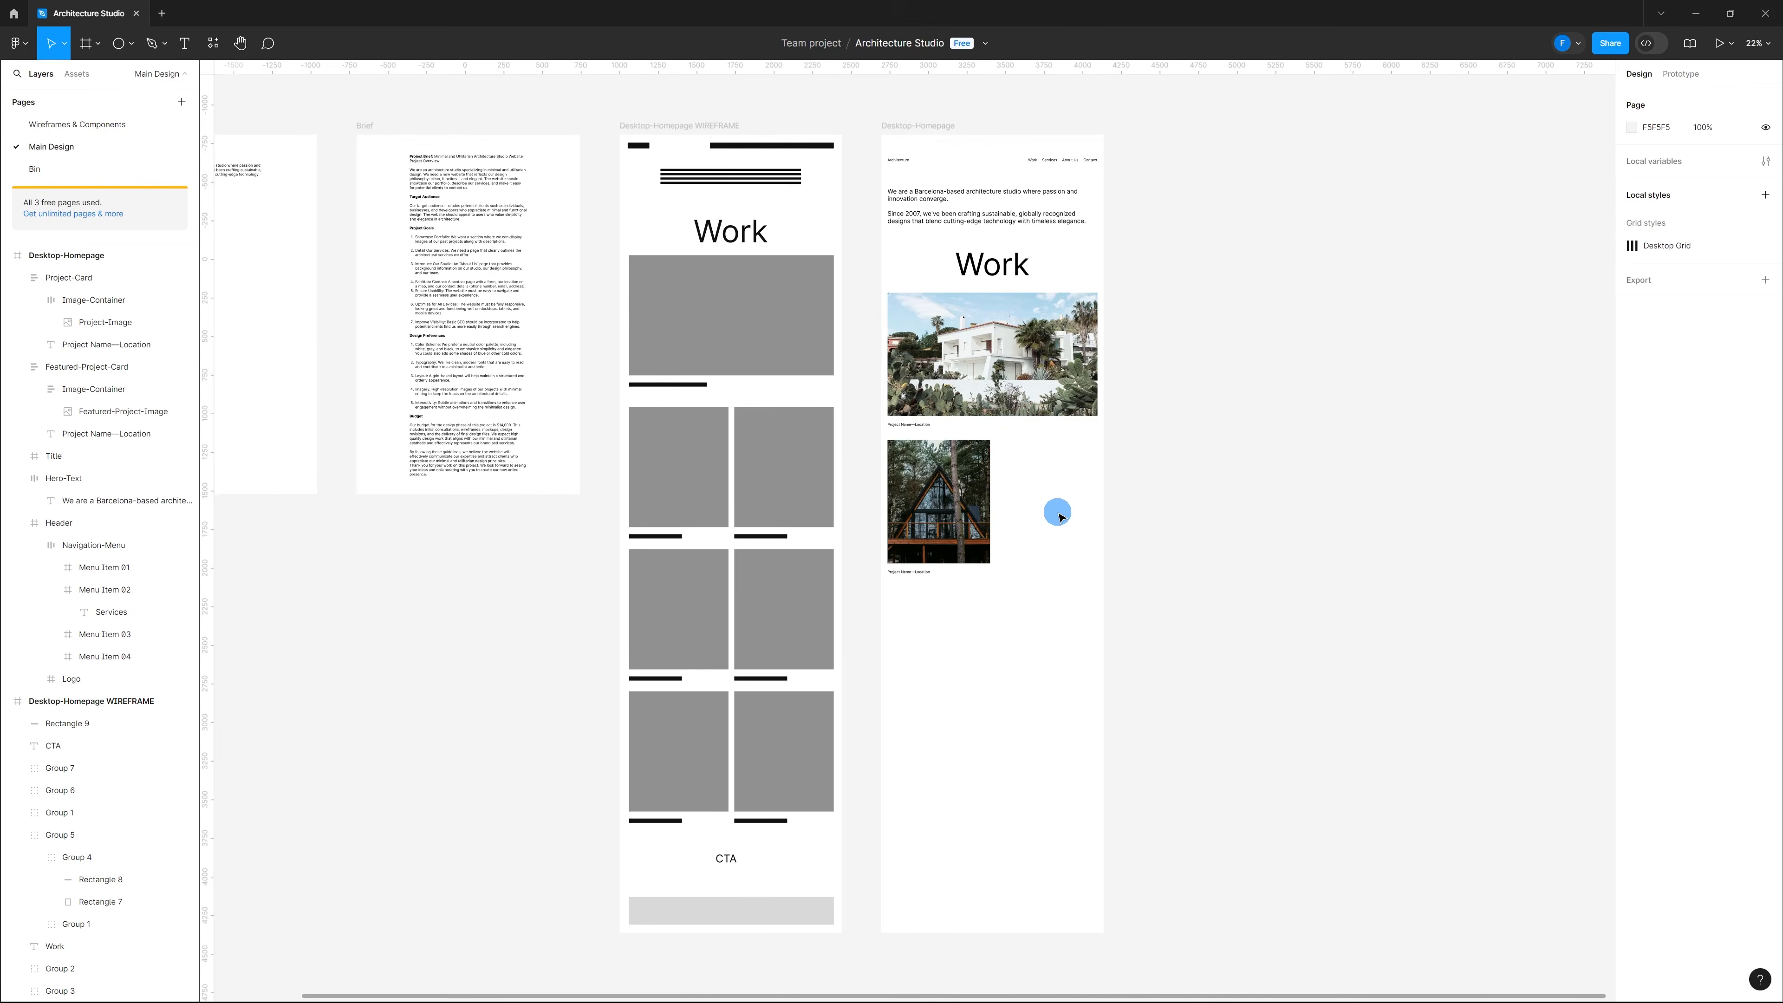
key(ctrl+shift+4)
scroll(1079, 496, up, 5)
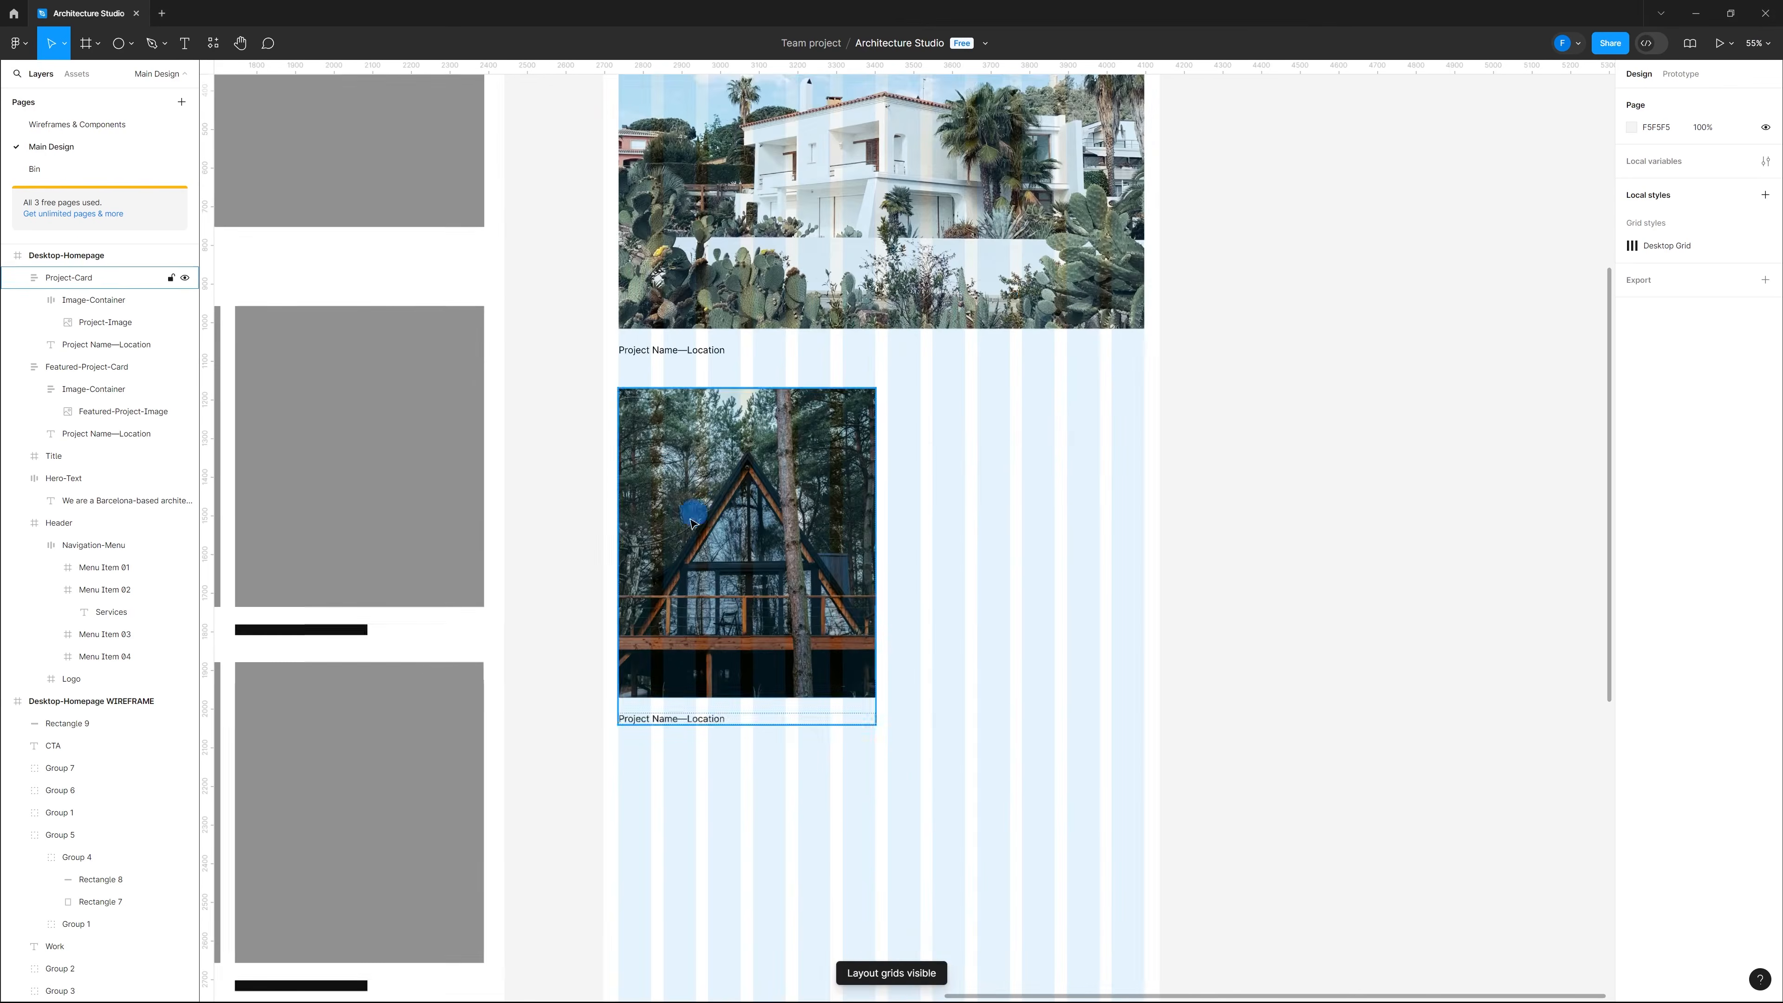
scroll(951, 511, down, 6)
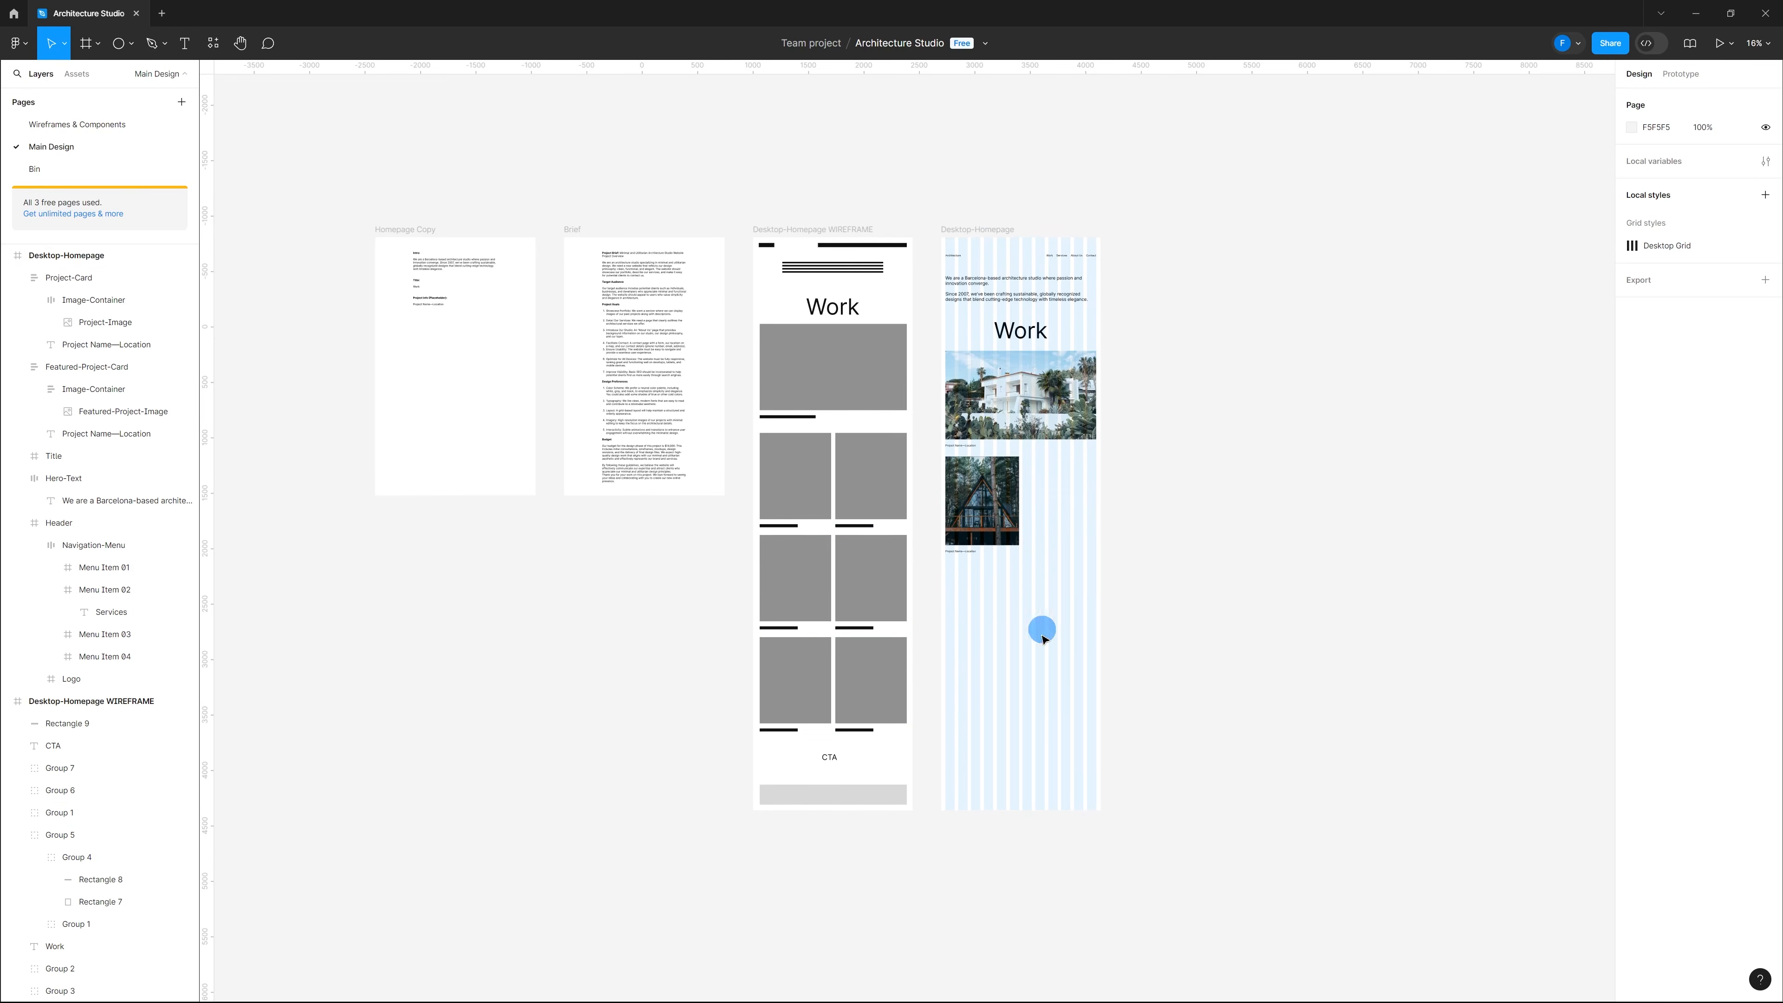
scroll(1075, 574, up, 3)
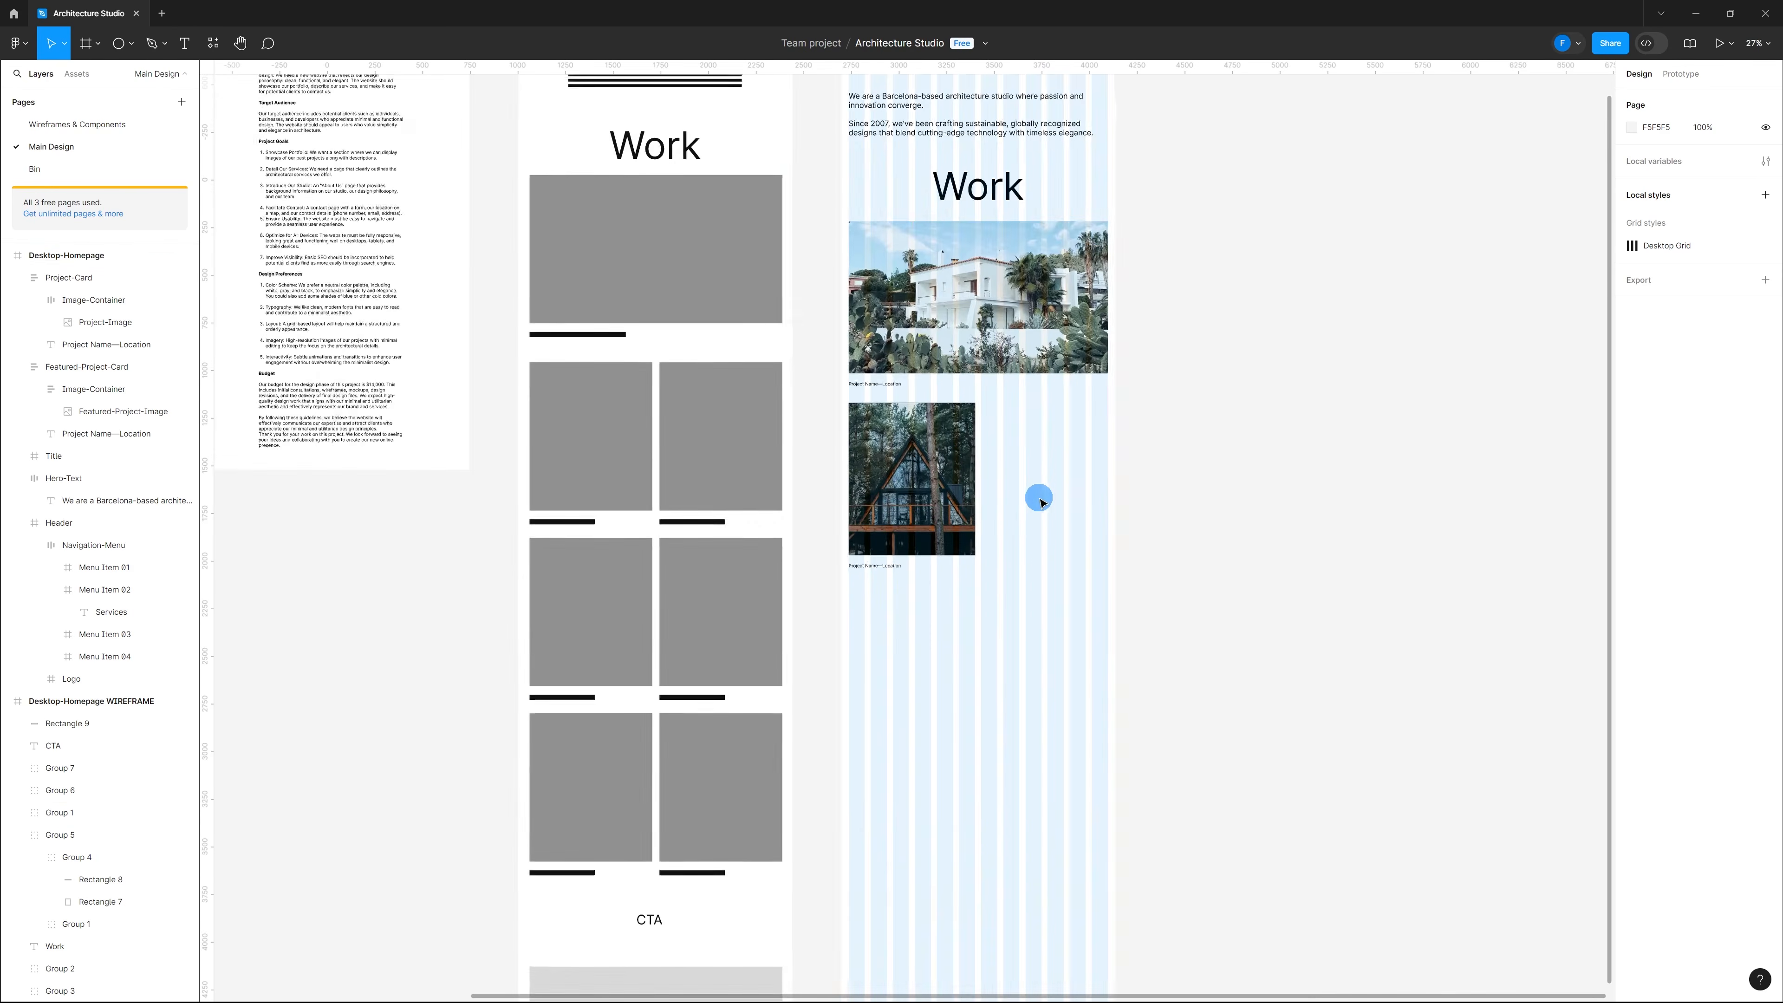
scroll(1039, 498, down, 2)
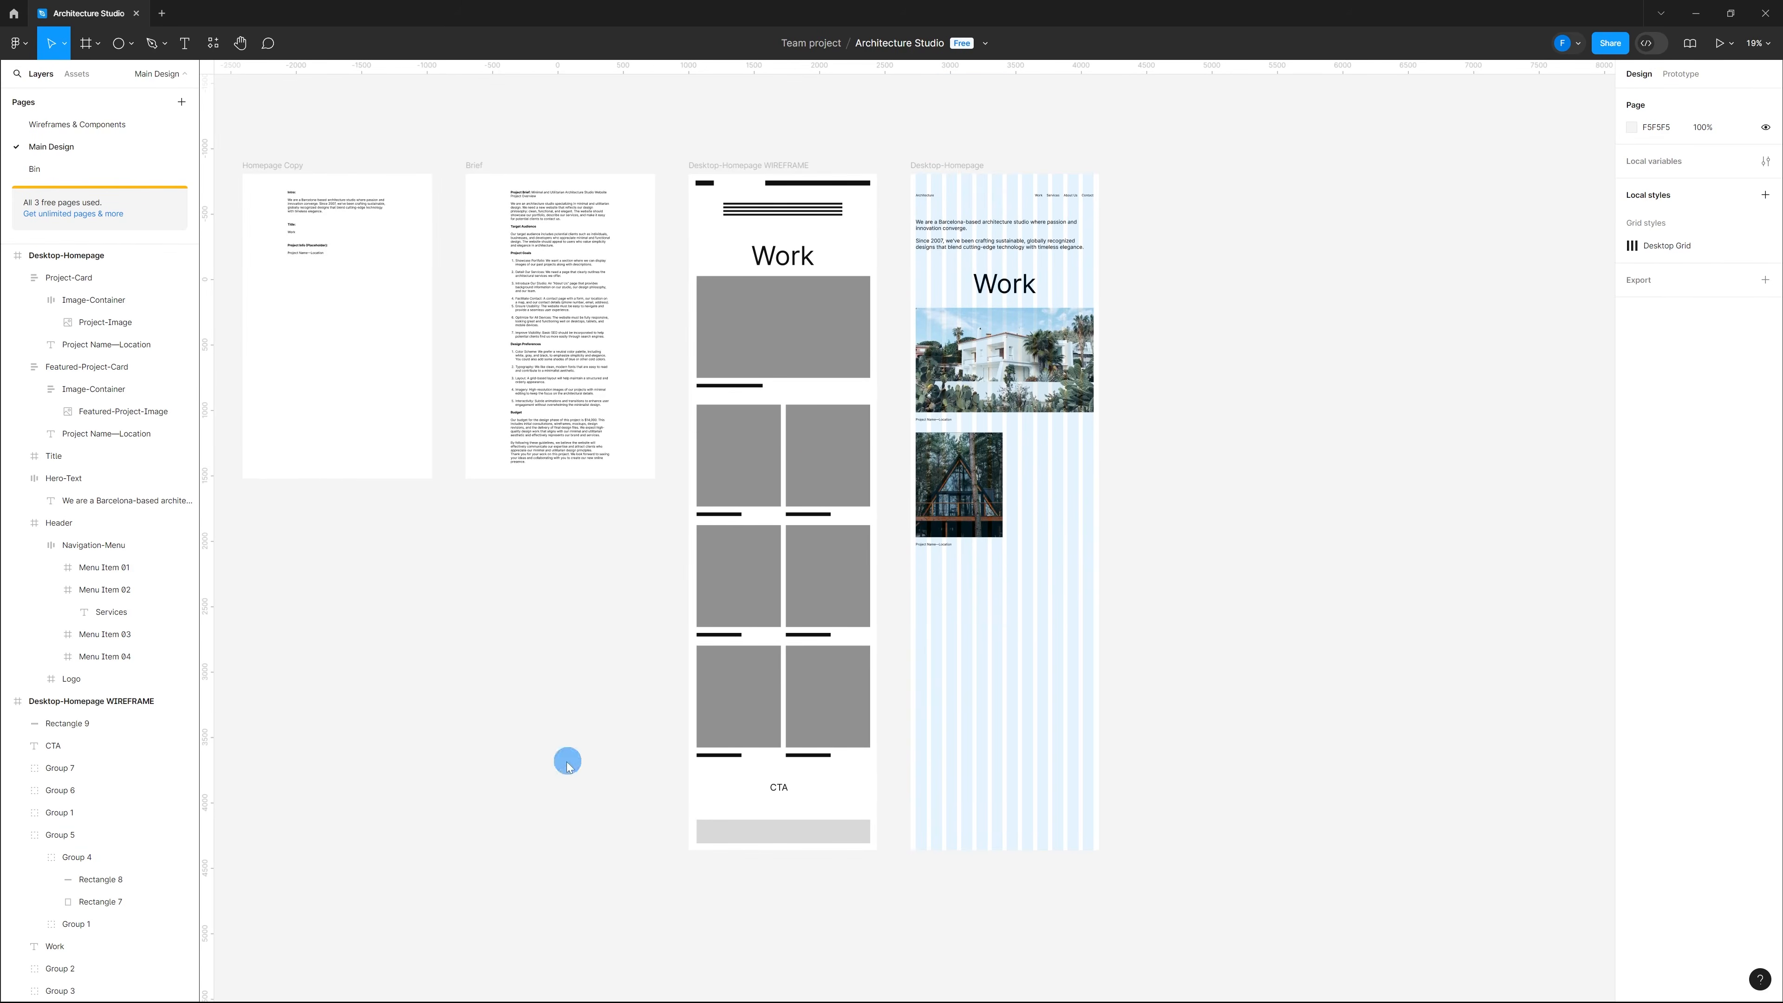
scroll(879, 554, up, 4)
scroll(842, 513, down, 2)
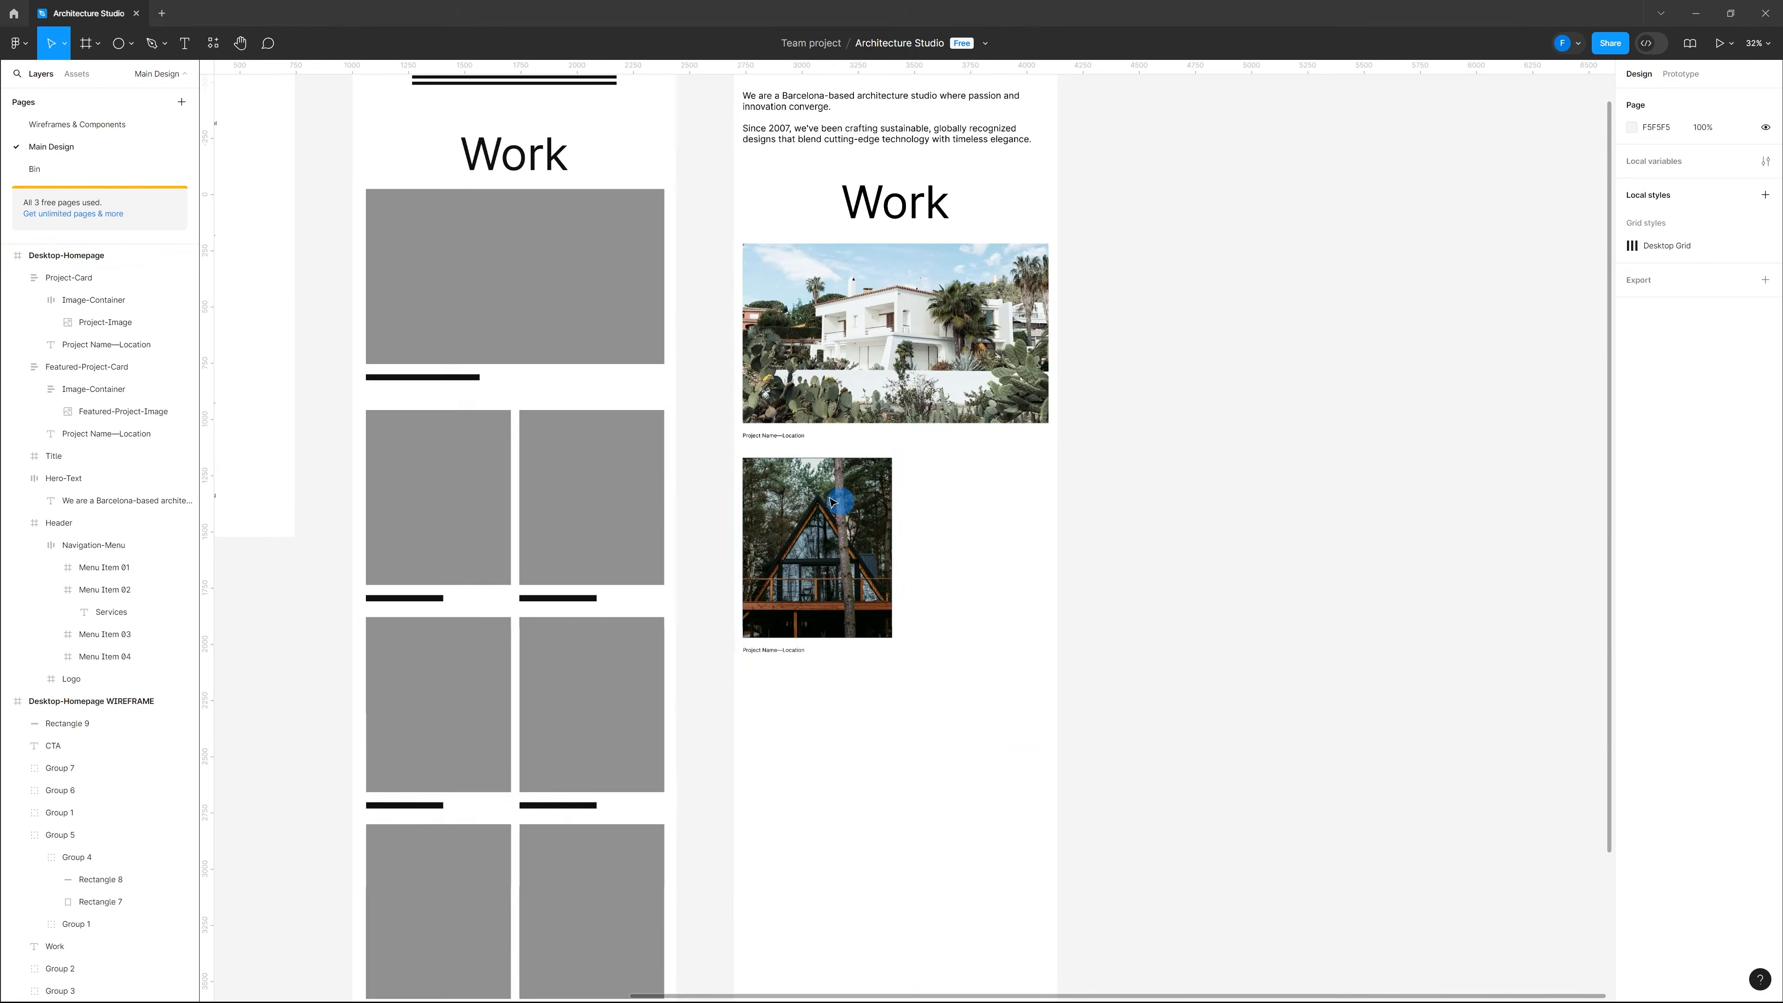
click(849, 536)
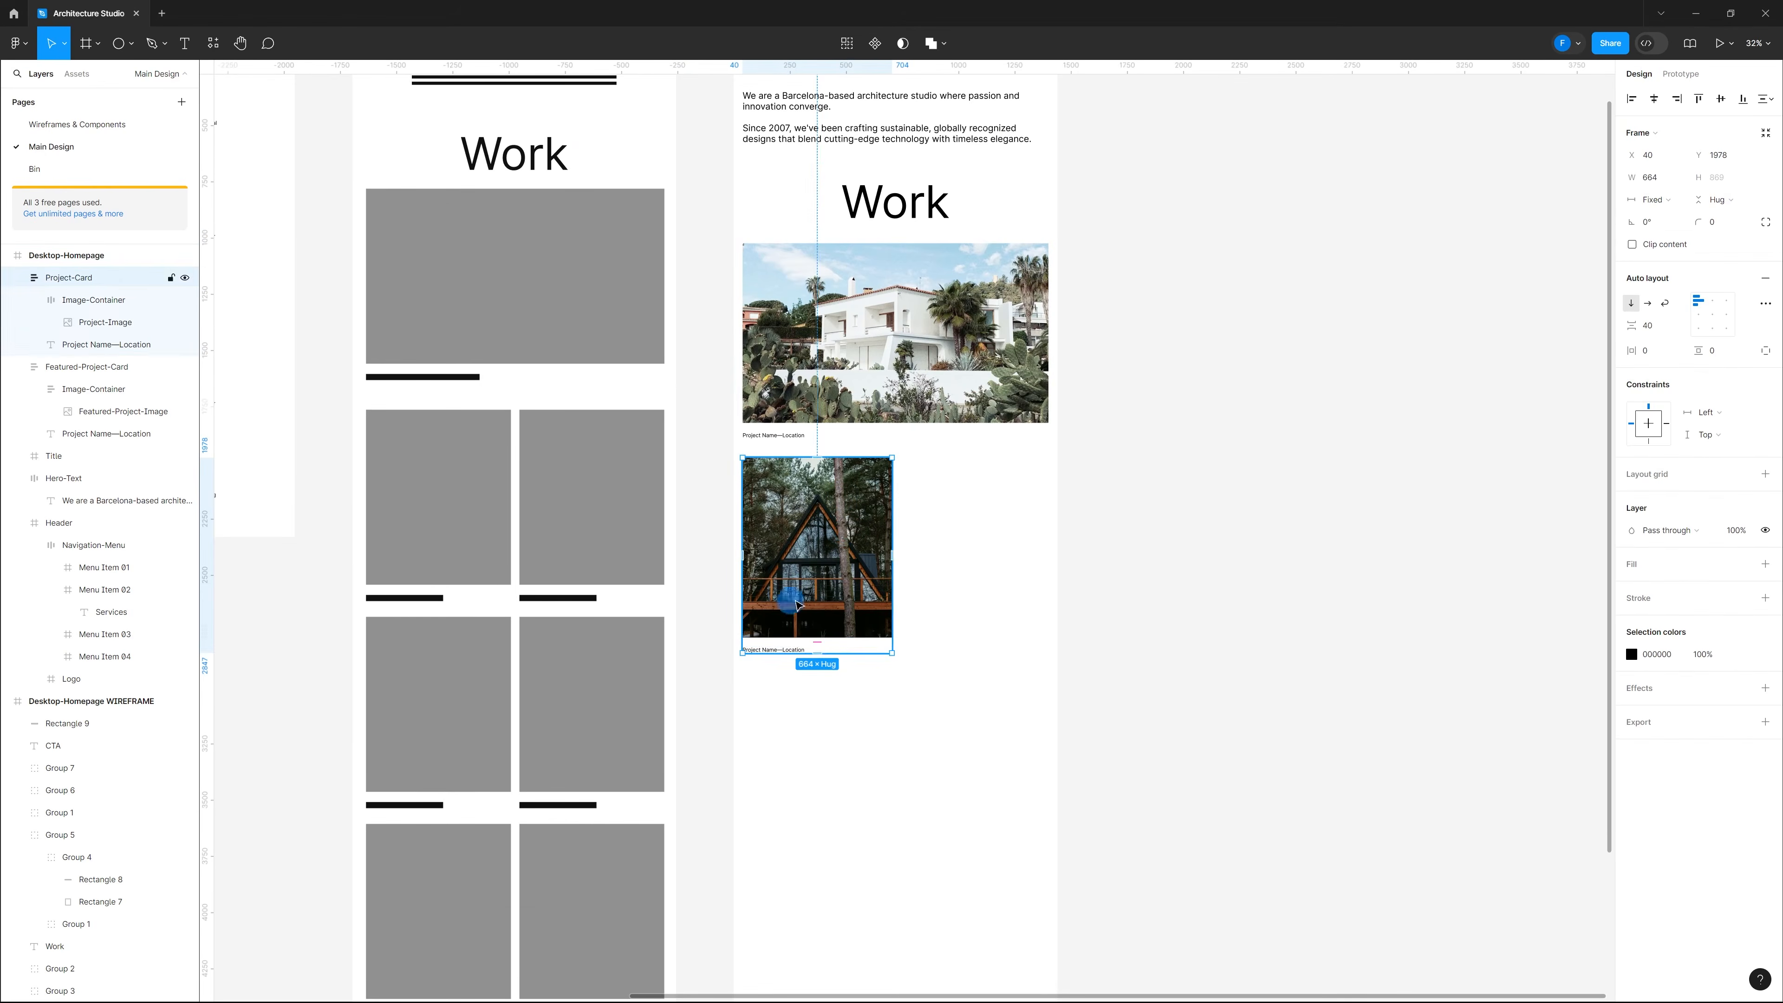
scroll(859, 559, down, 5)
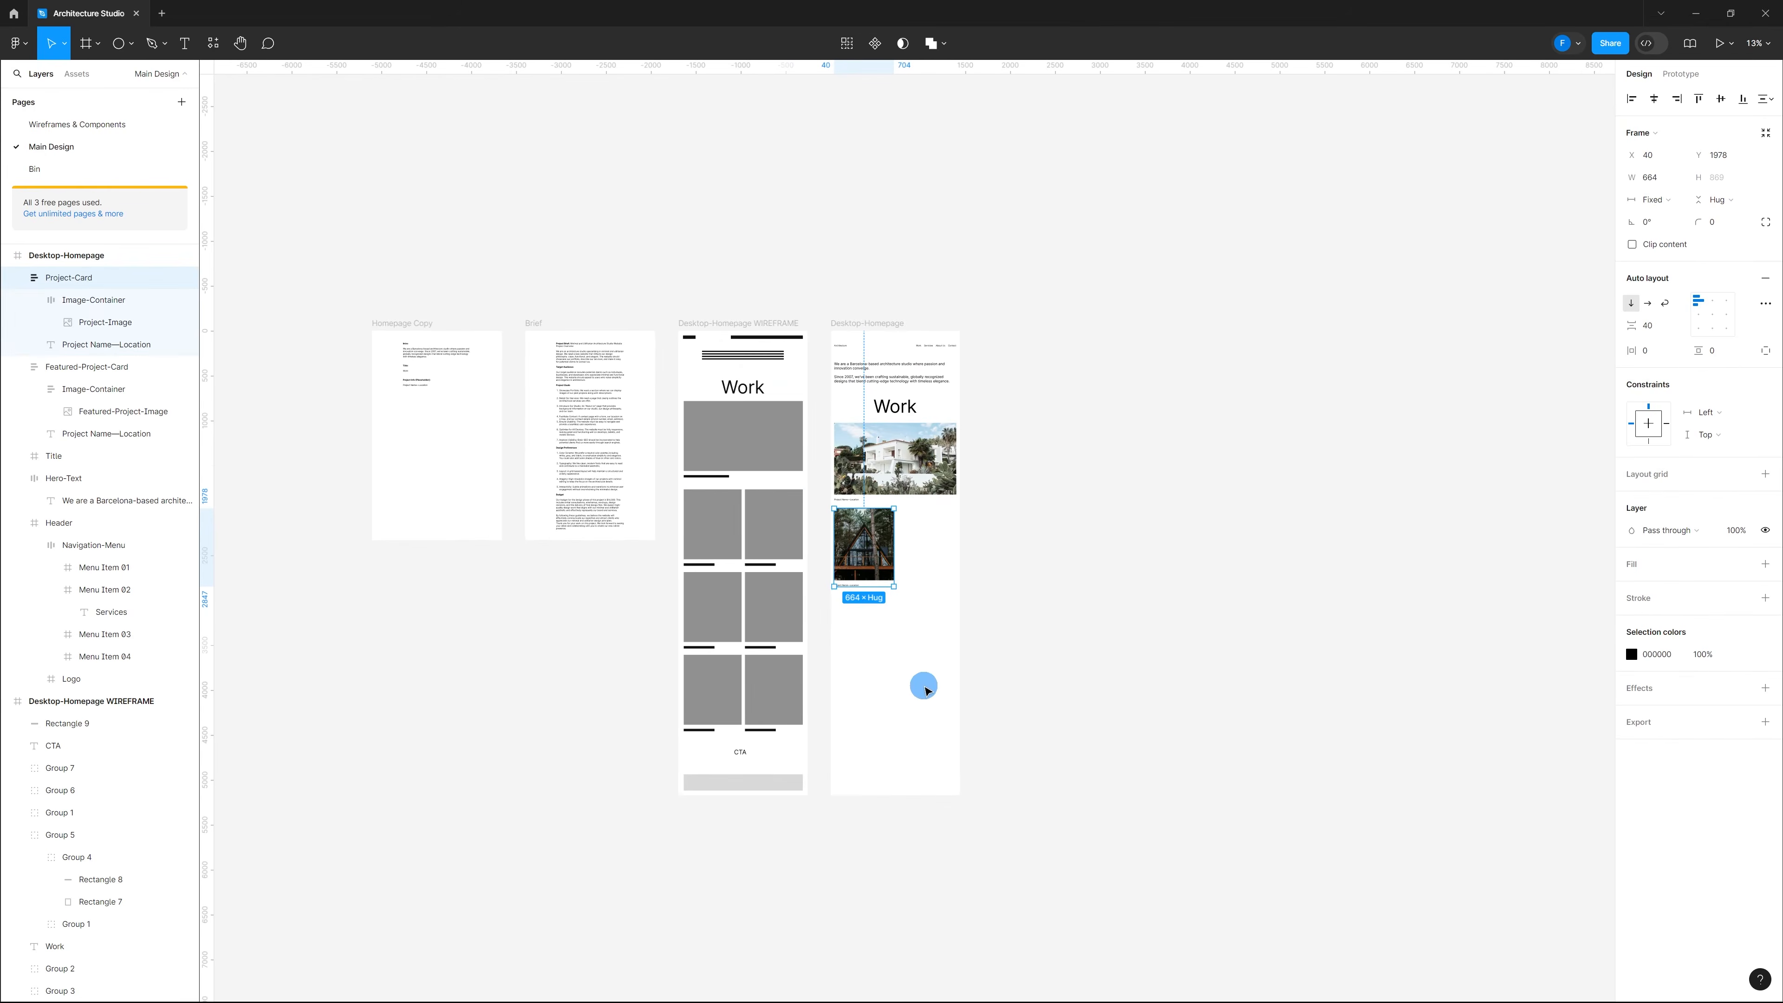
scroll(933, 545, up, 5)
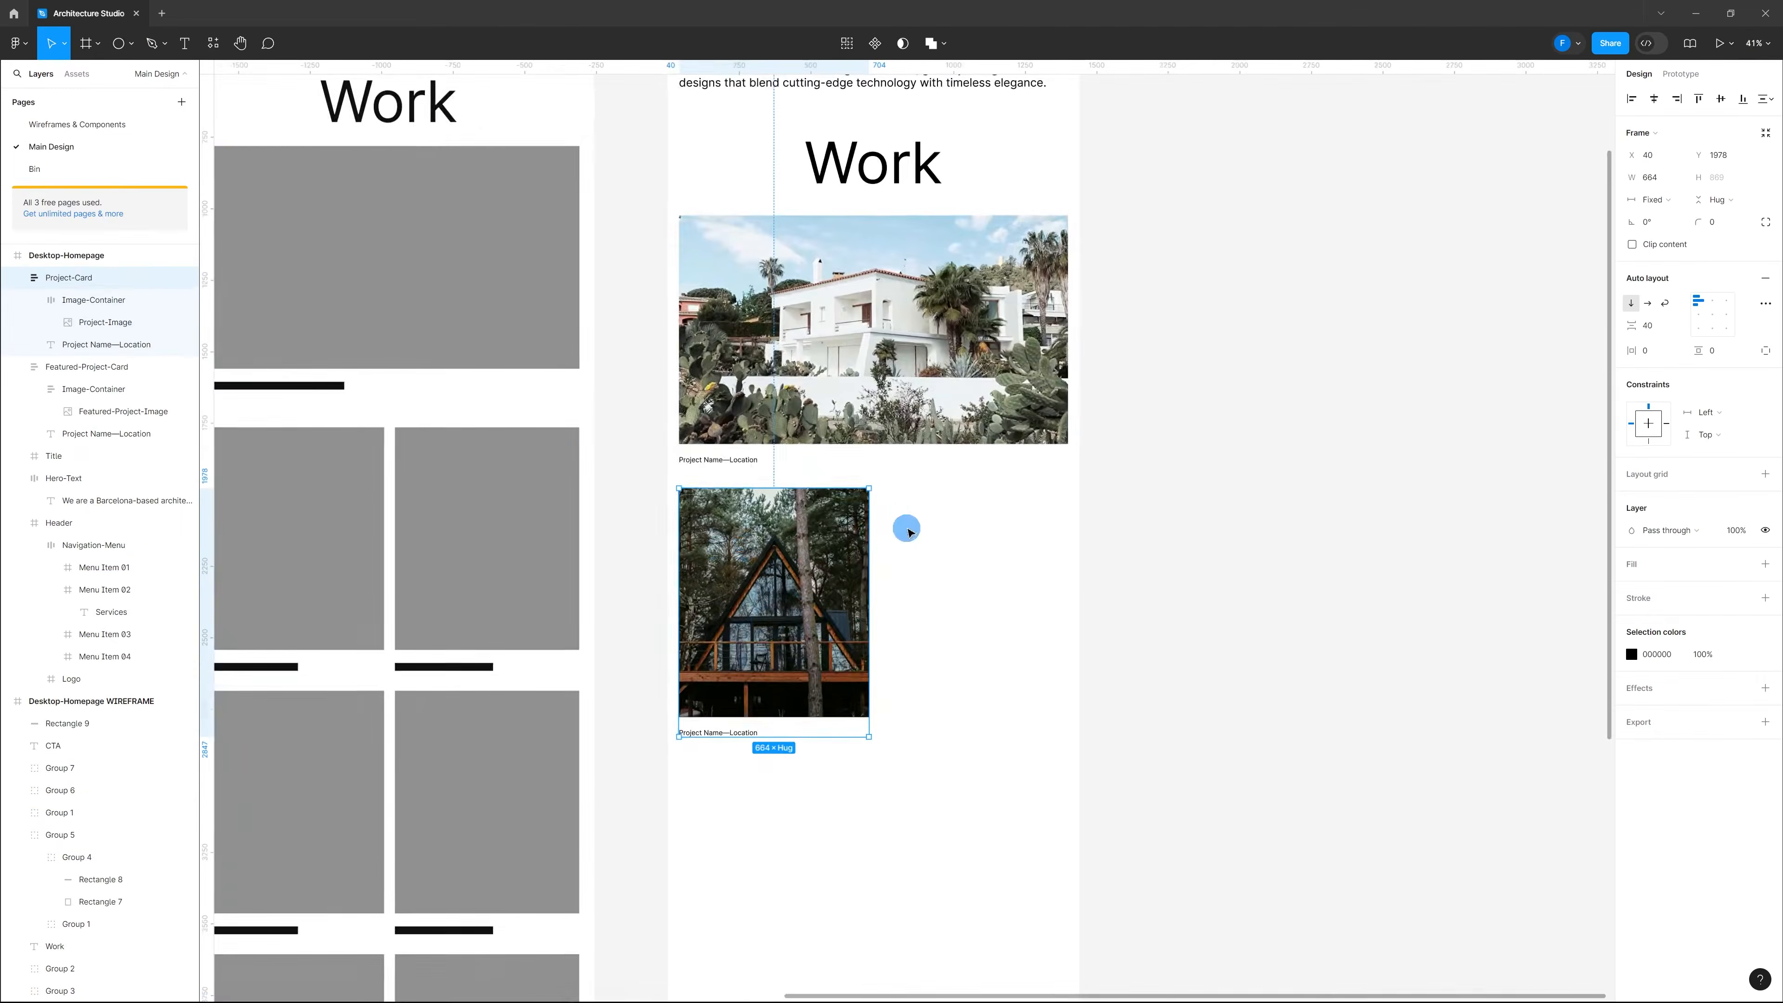
scroll(980, 519, down, 2)
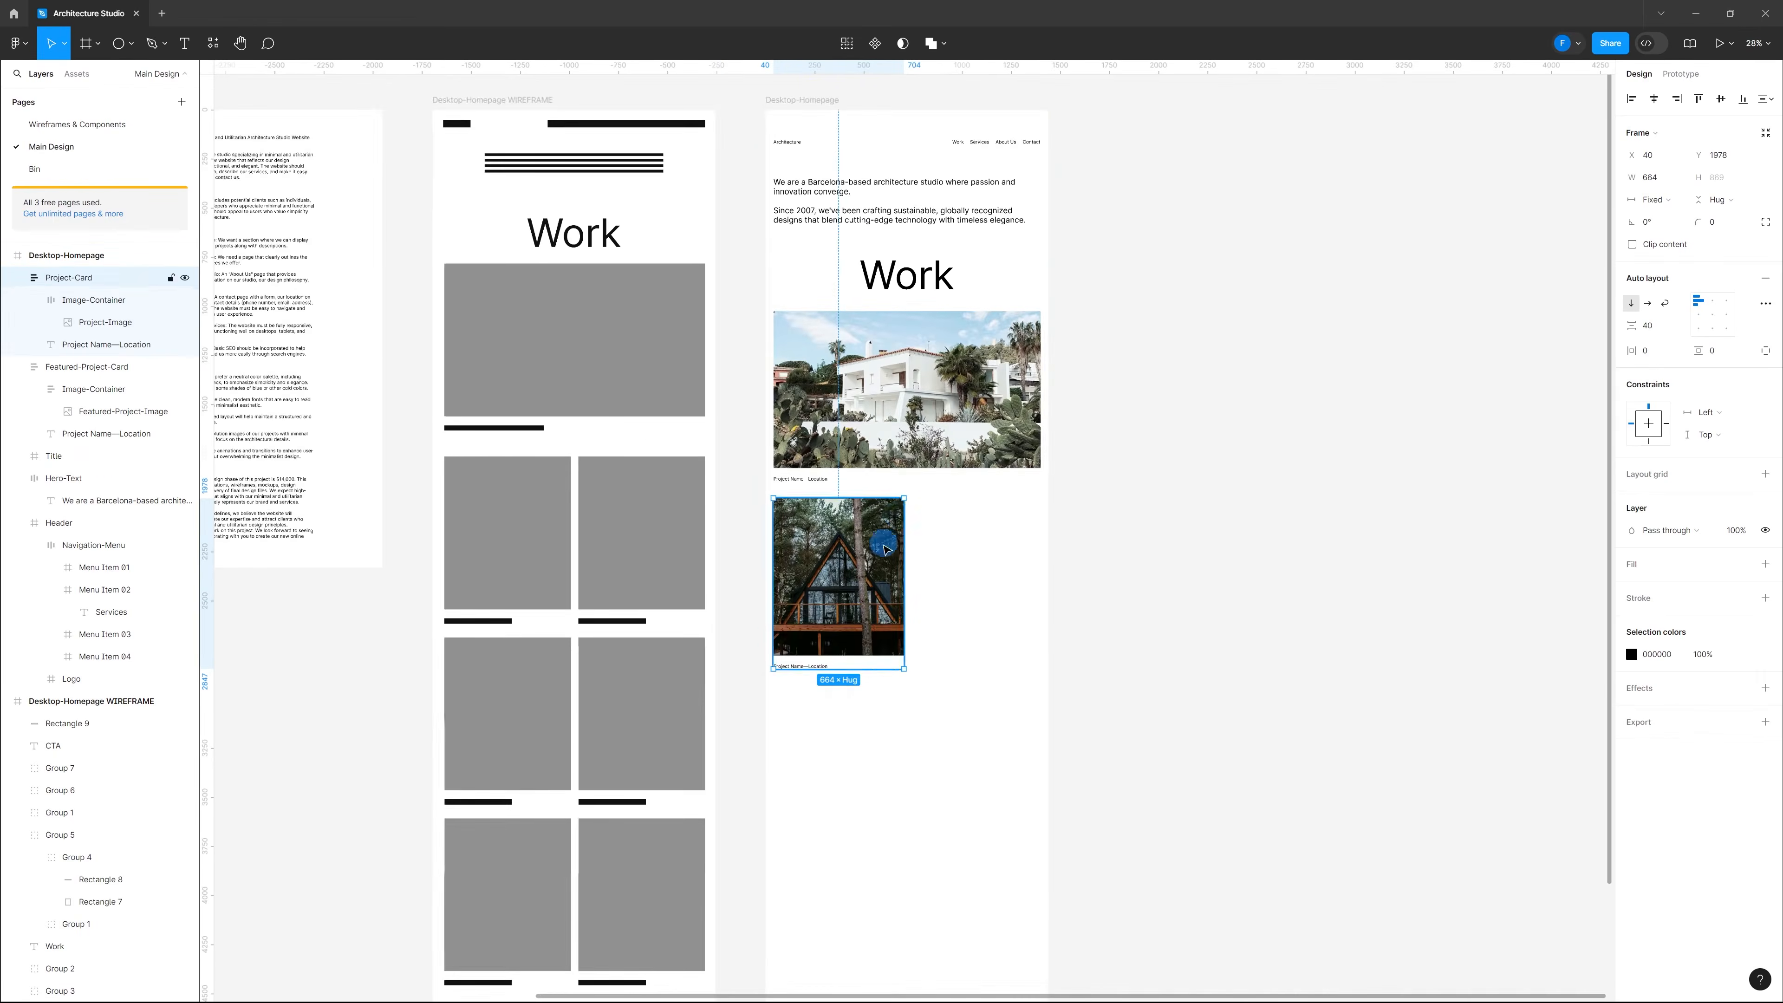
scroll(1015, 540, down, 2)
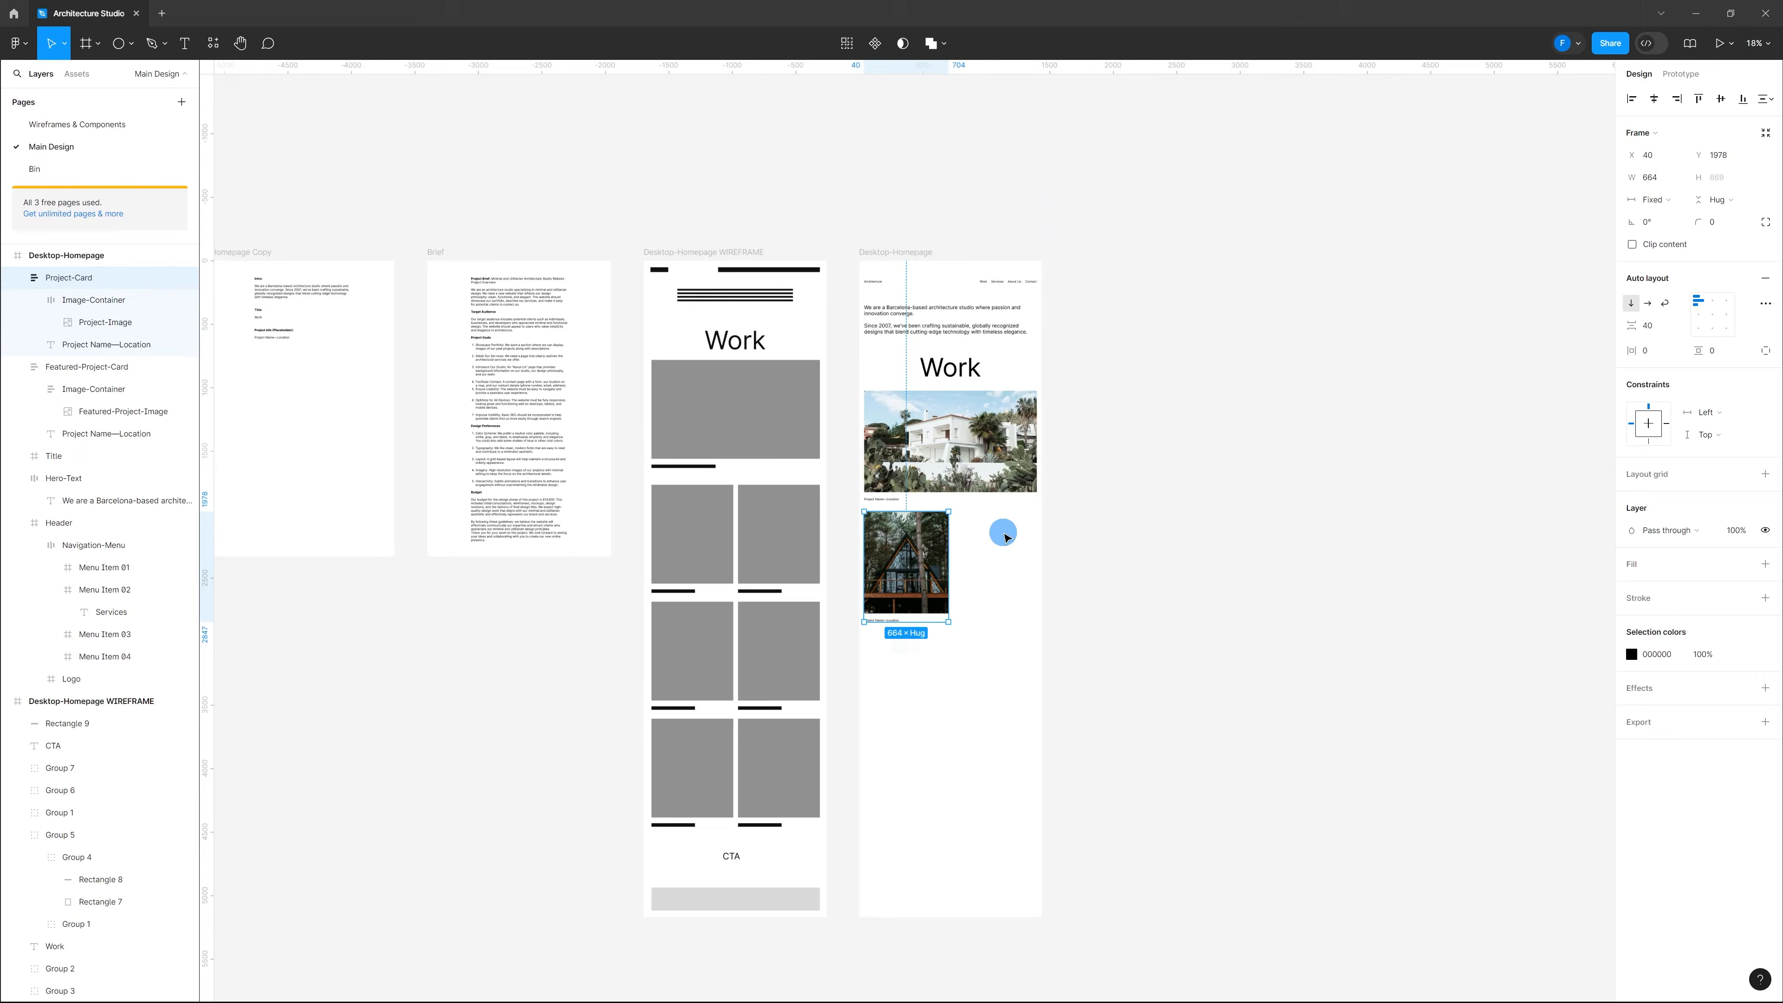
click(604, 709)
Step: Cut the Project-Card frame from the homepage and paste it onto empty canvas on the Wireframes & Components page
scroll(853, 681, up, 5)
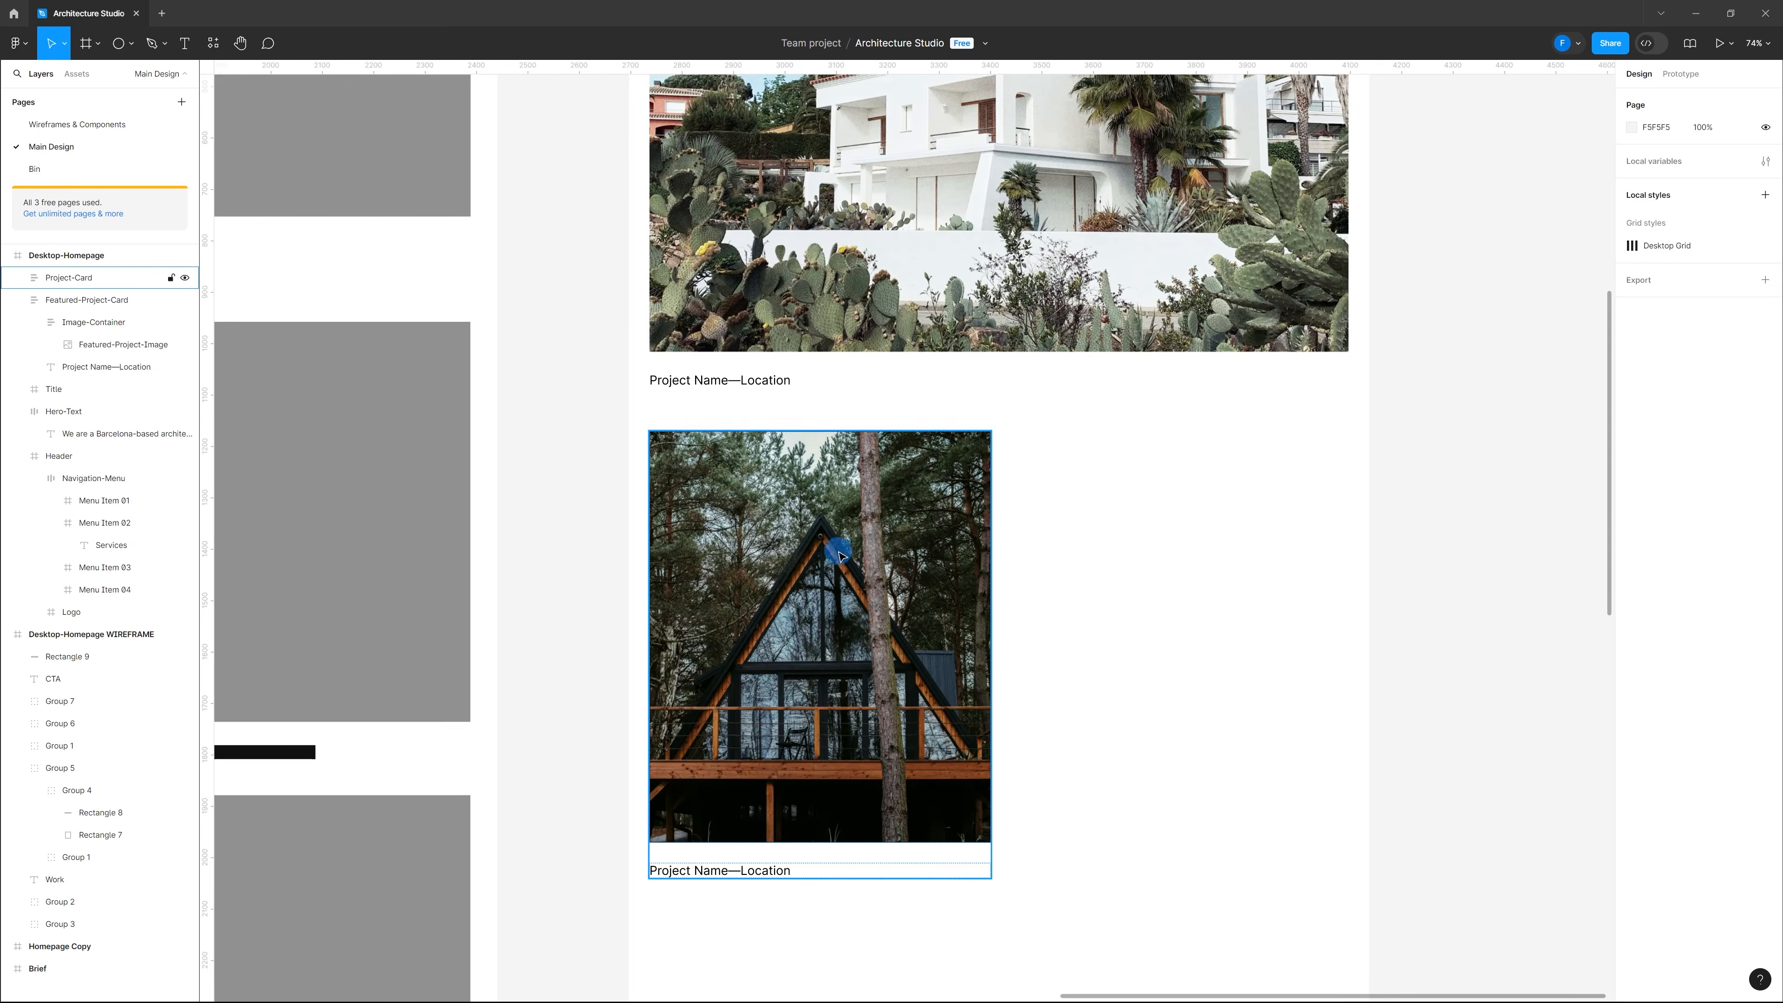
click(800, 602)
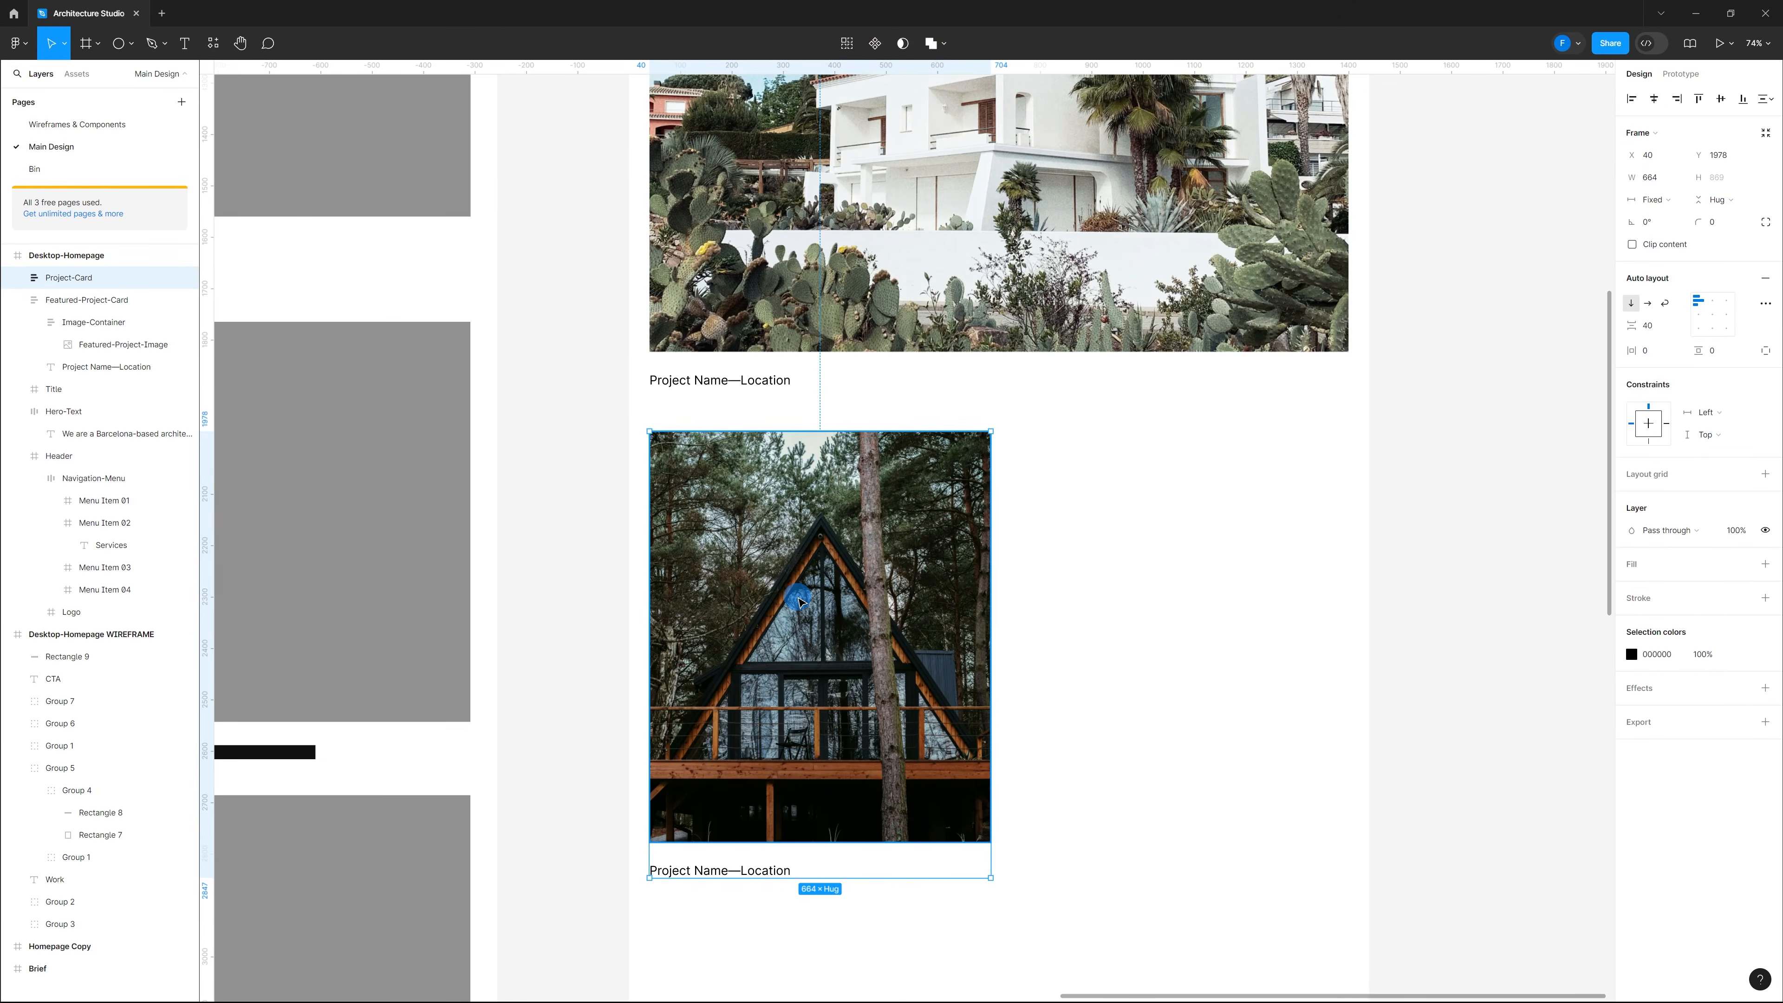
key(Delete)
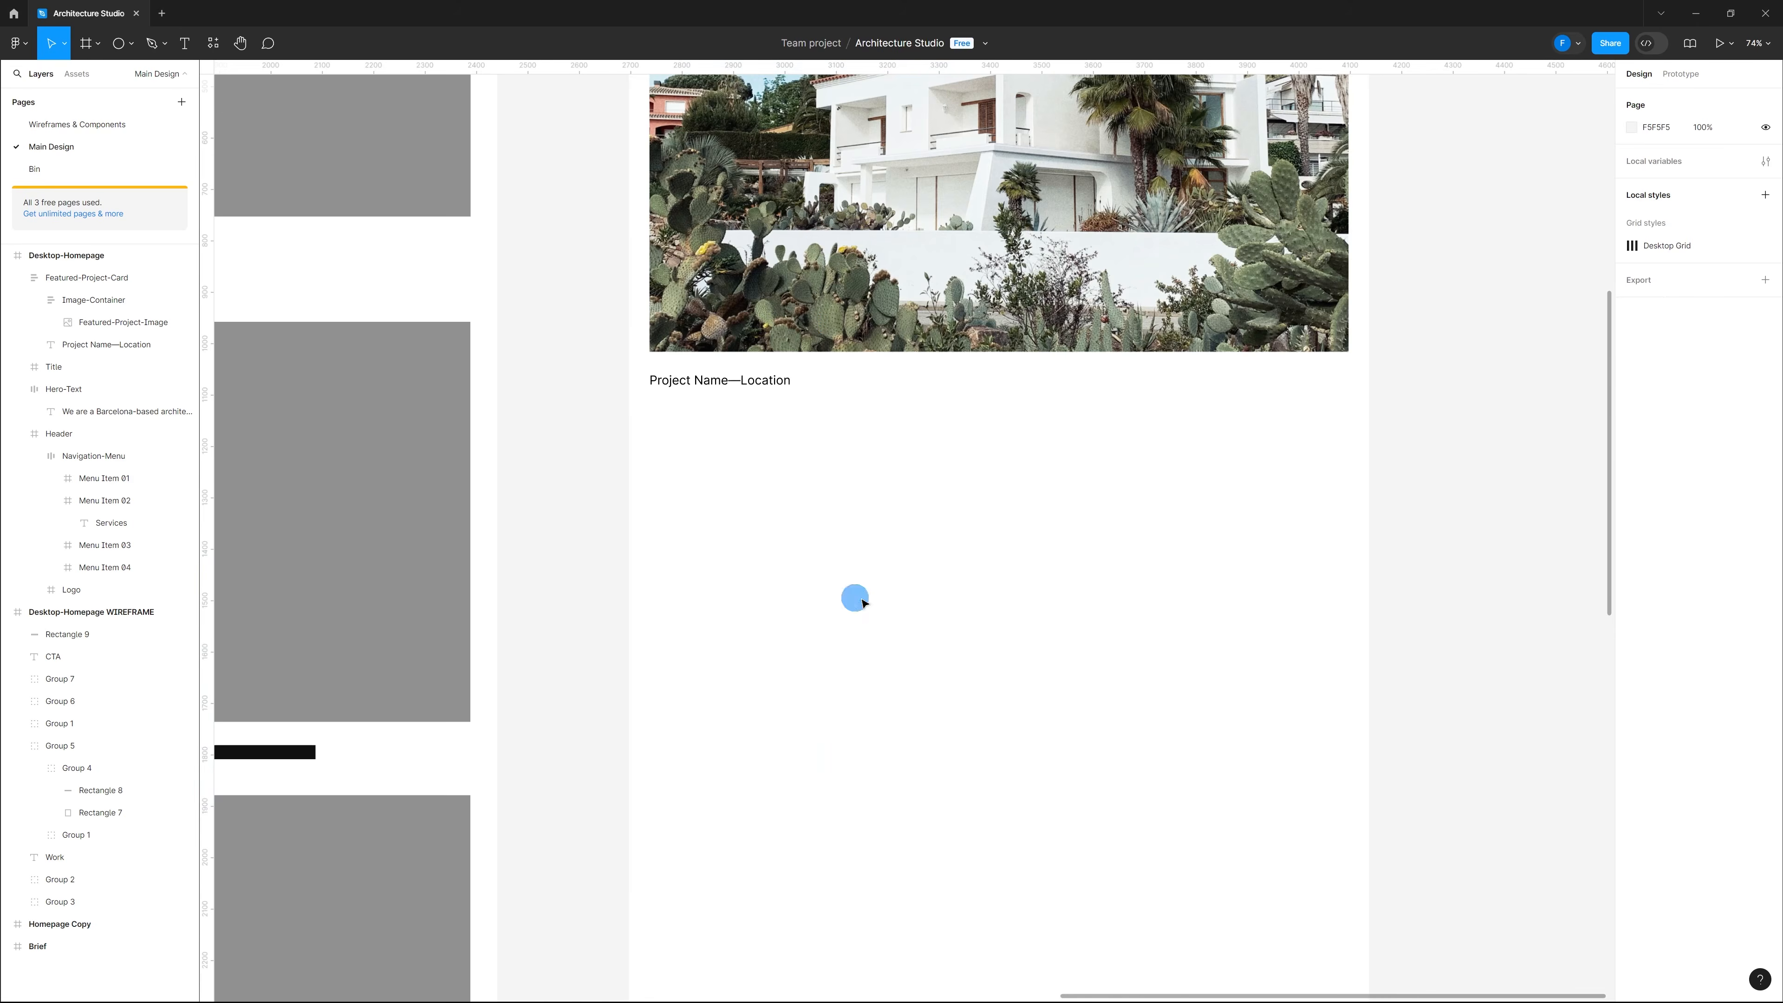
scroll(1135, 590, down, 3)
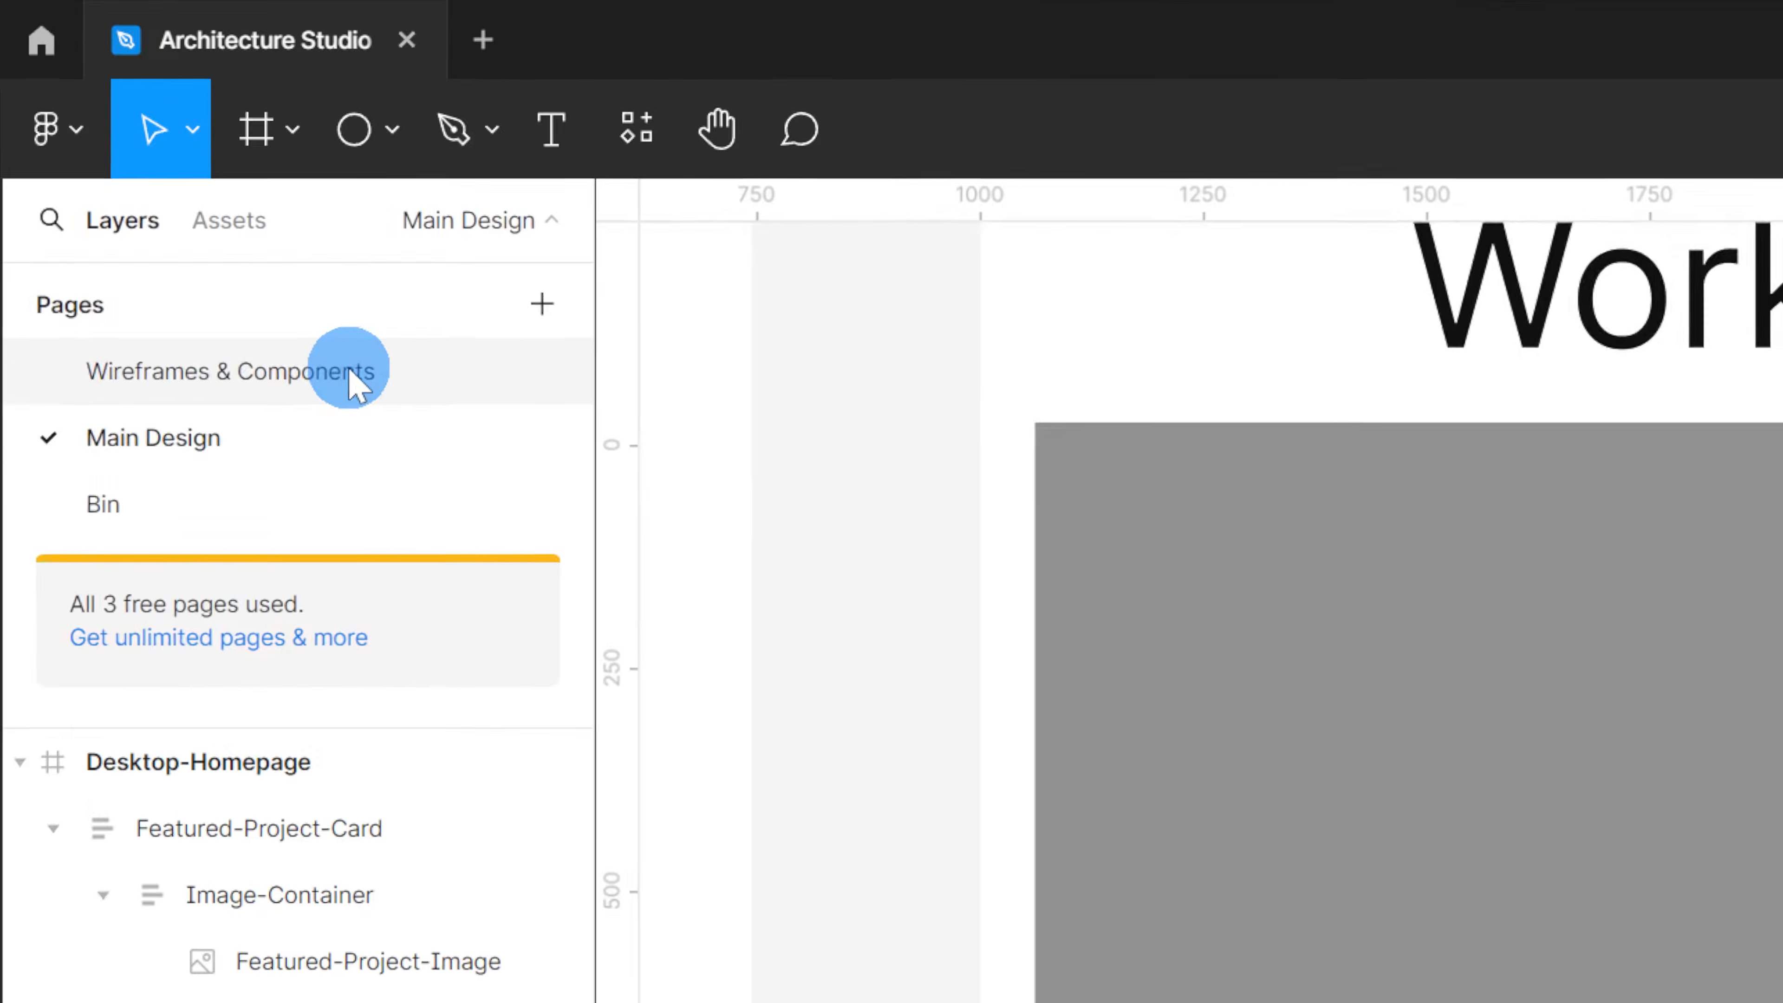
click(351, 374)
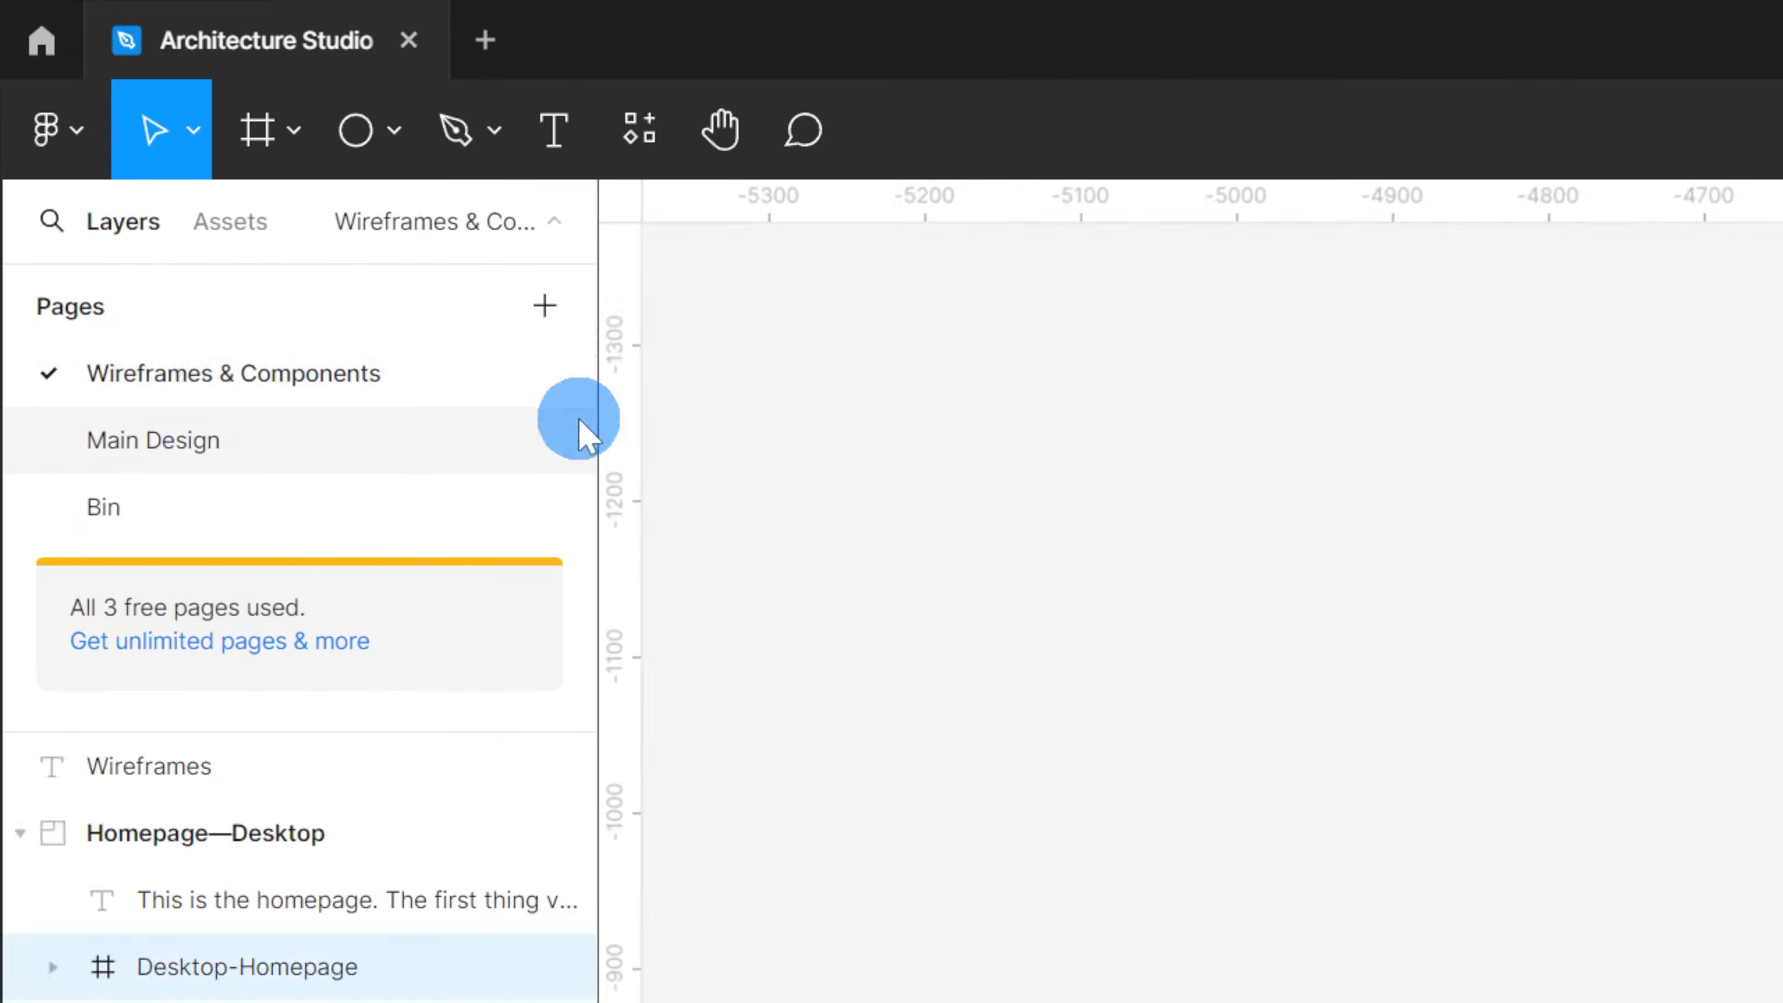
scroll(691, 473, down, 5)
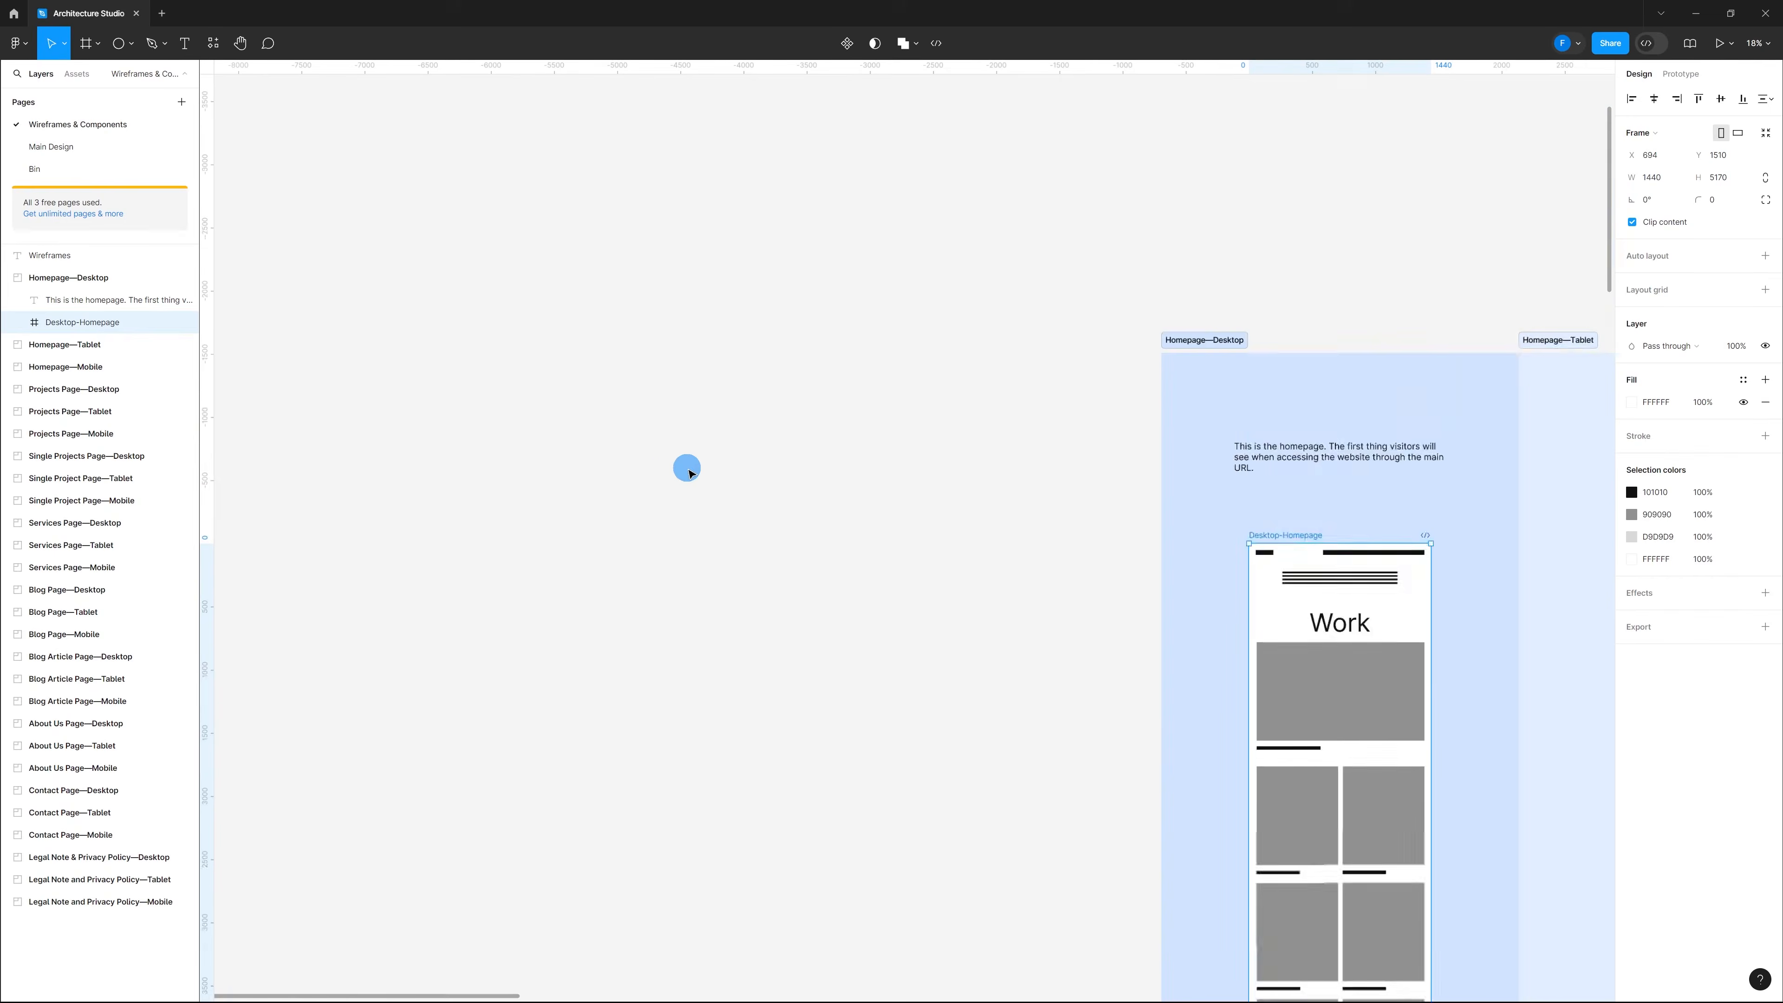
scroll(809, 494, down, 3)
scroll(764, 375, up, 1)
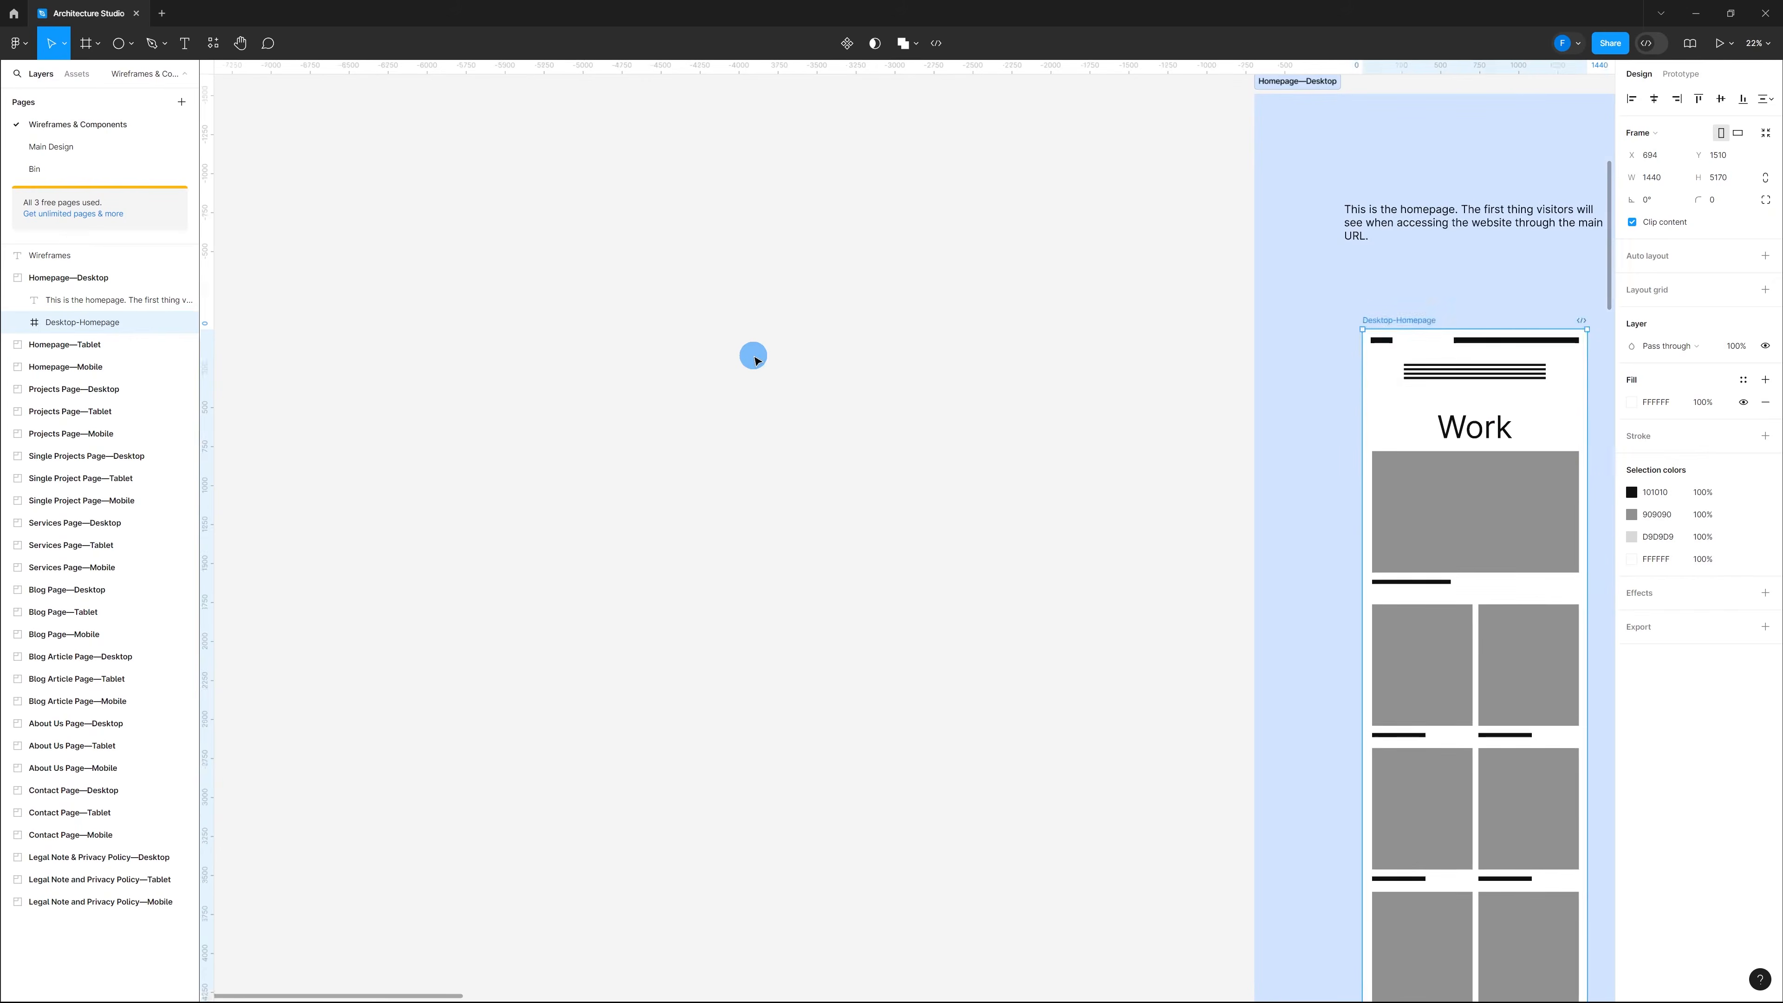
key(ctrl+v)
scroll(954, 545, up, 5)
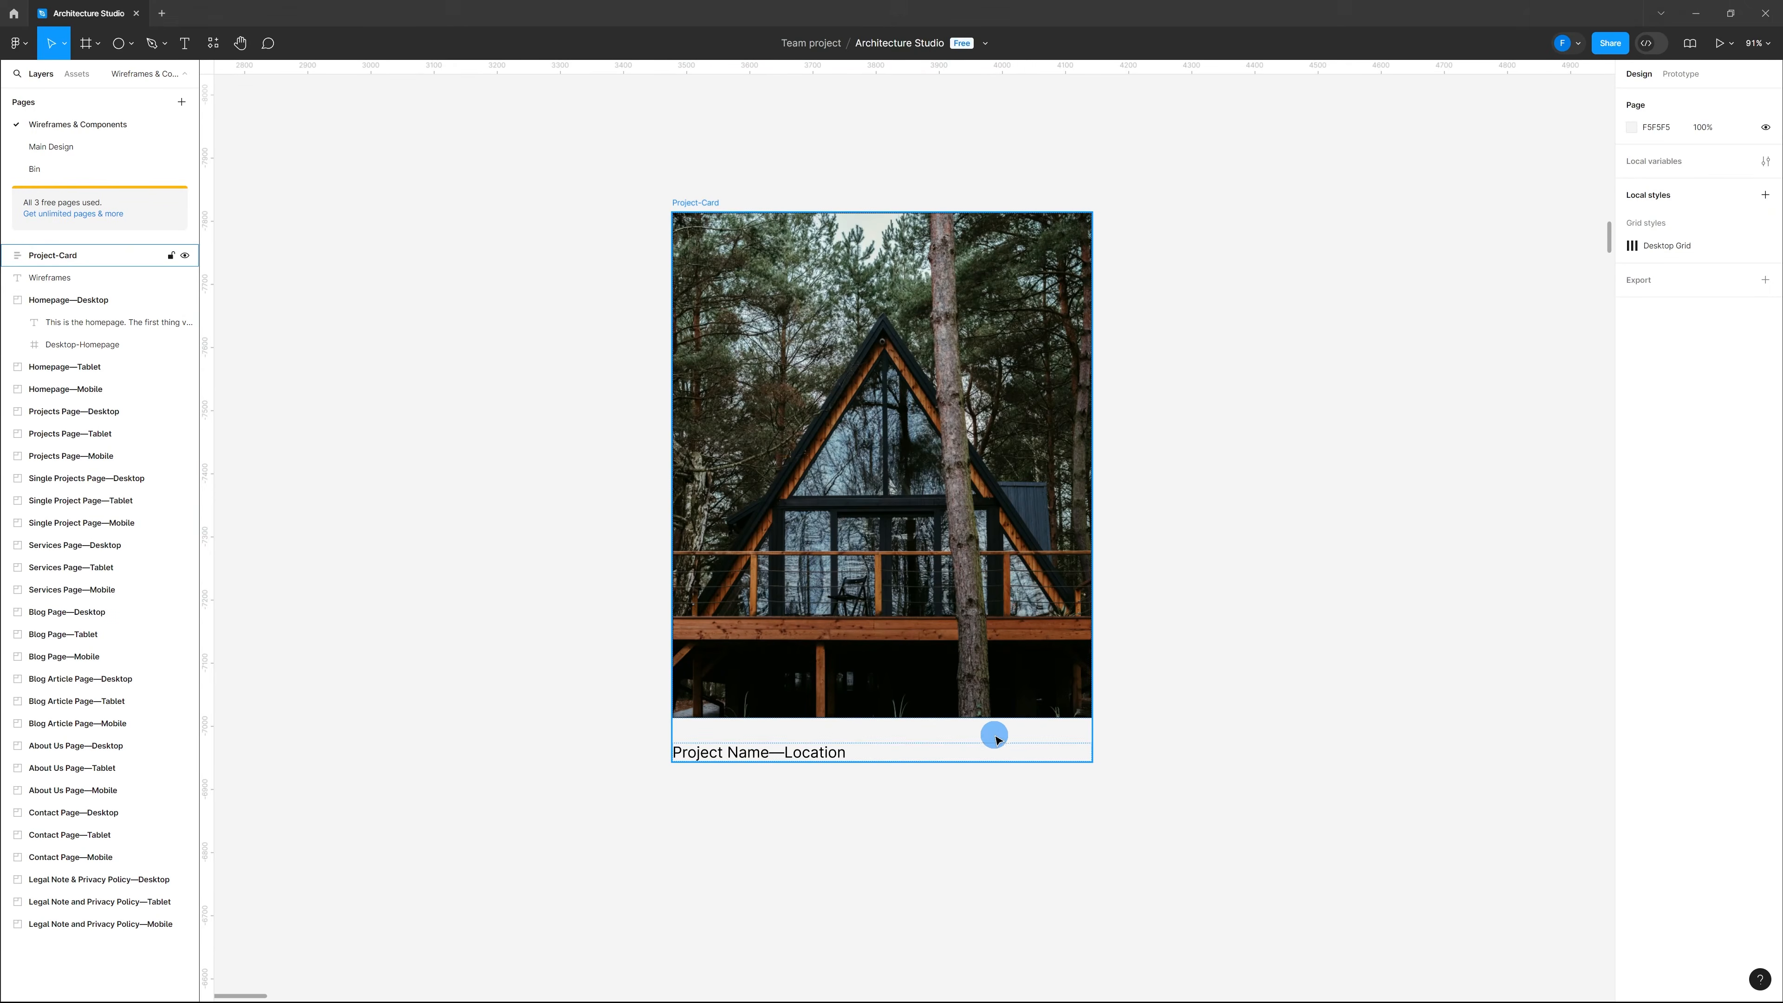
Step: Convert the pasted Project-Card frame into a component
click(997, 739)
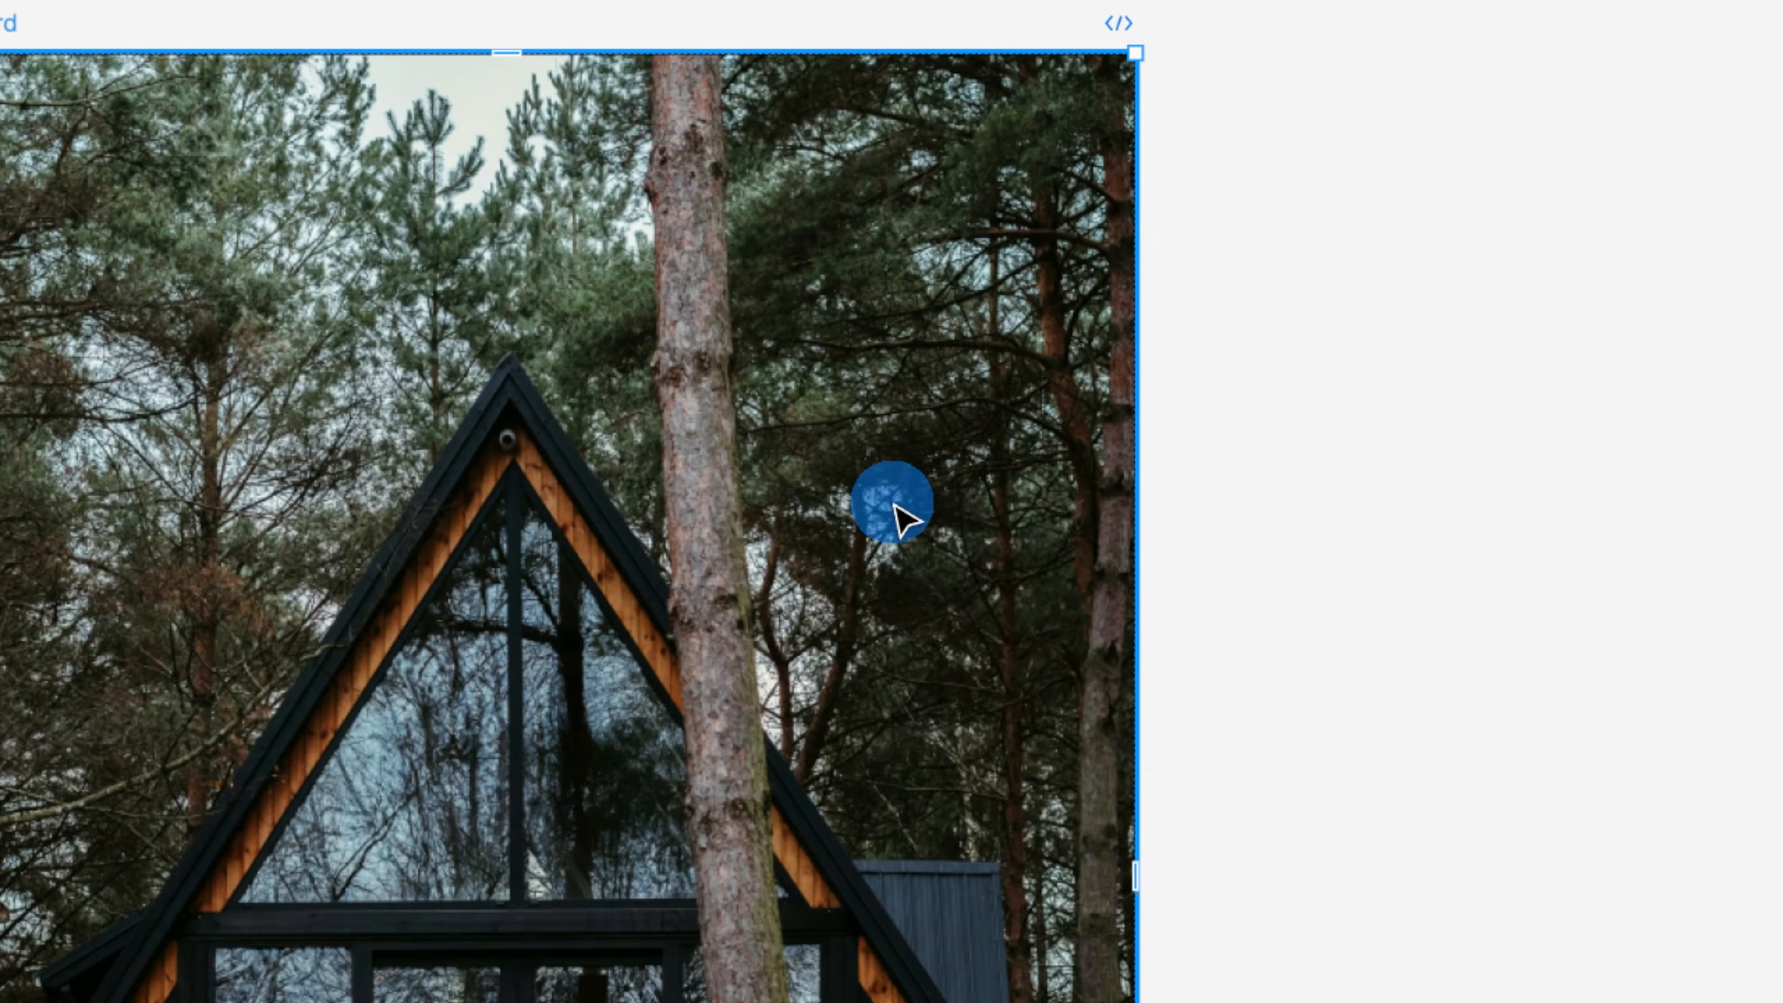
right_click(1013, 366)
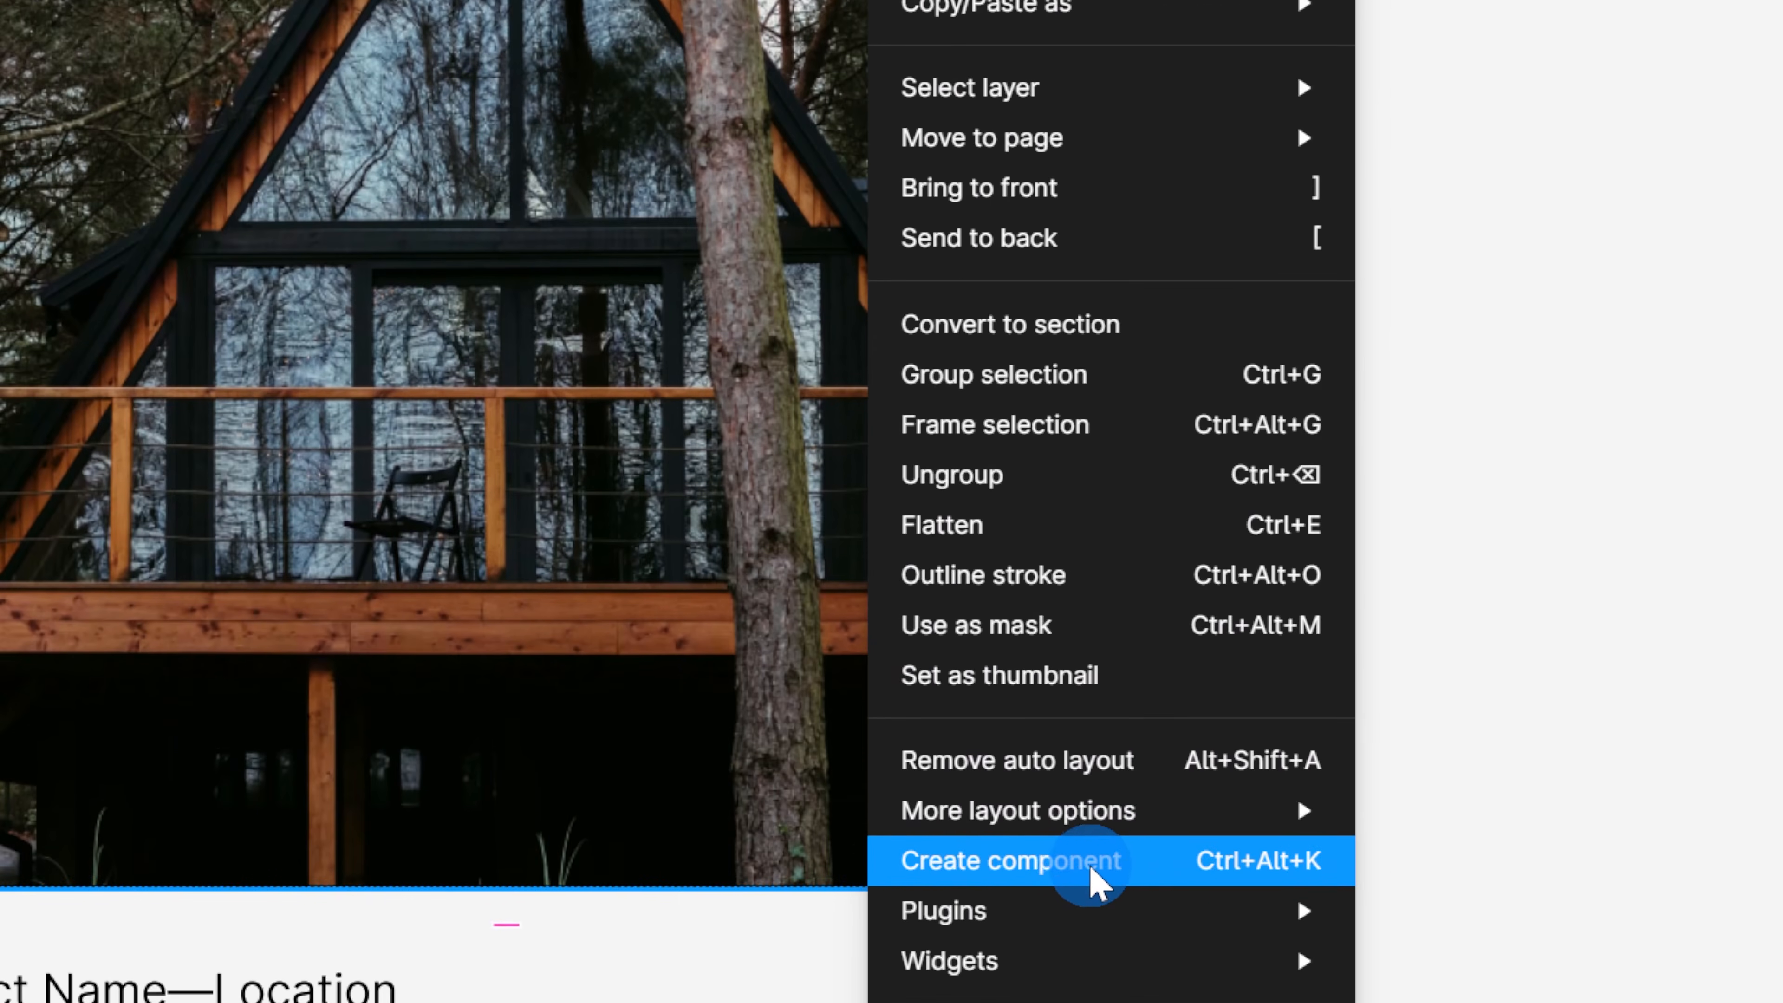
click(1099, 882)
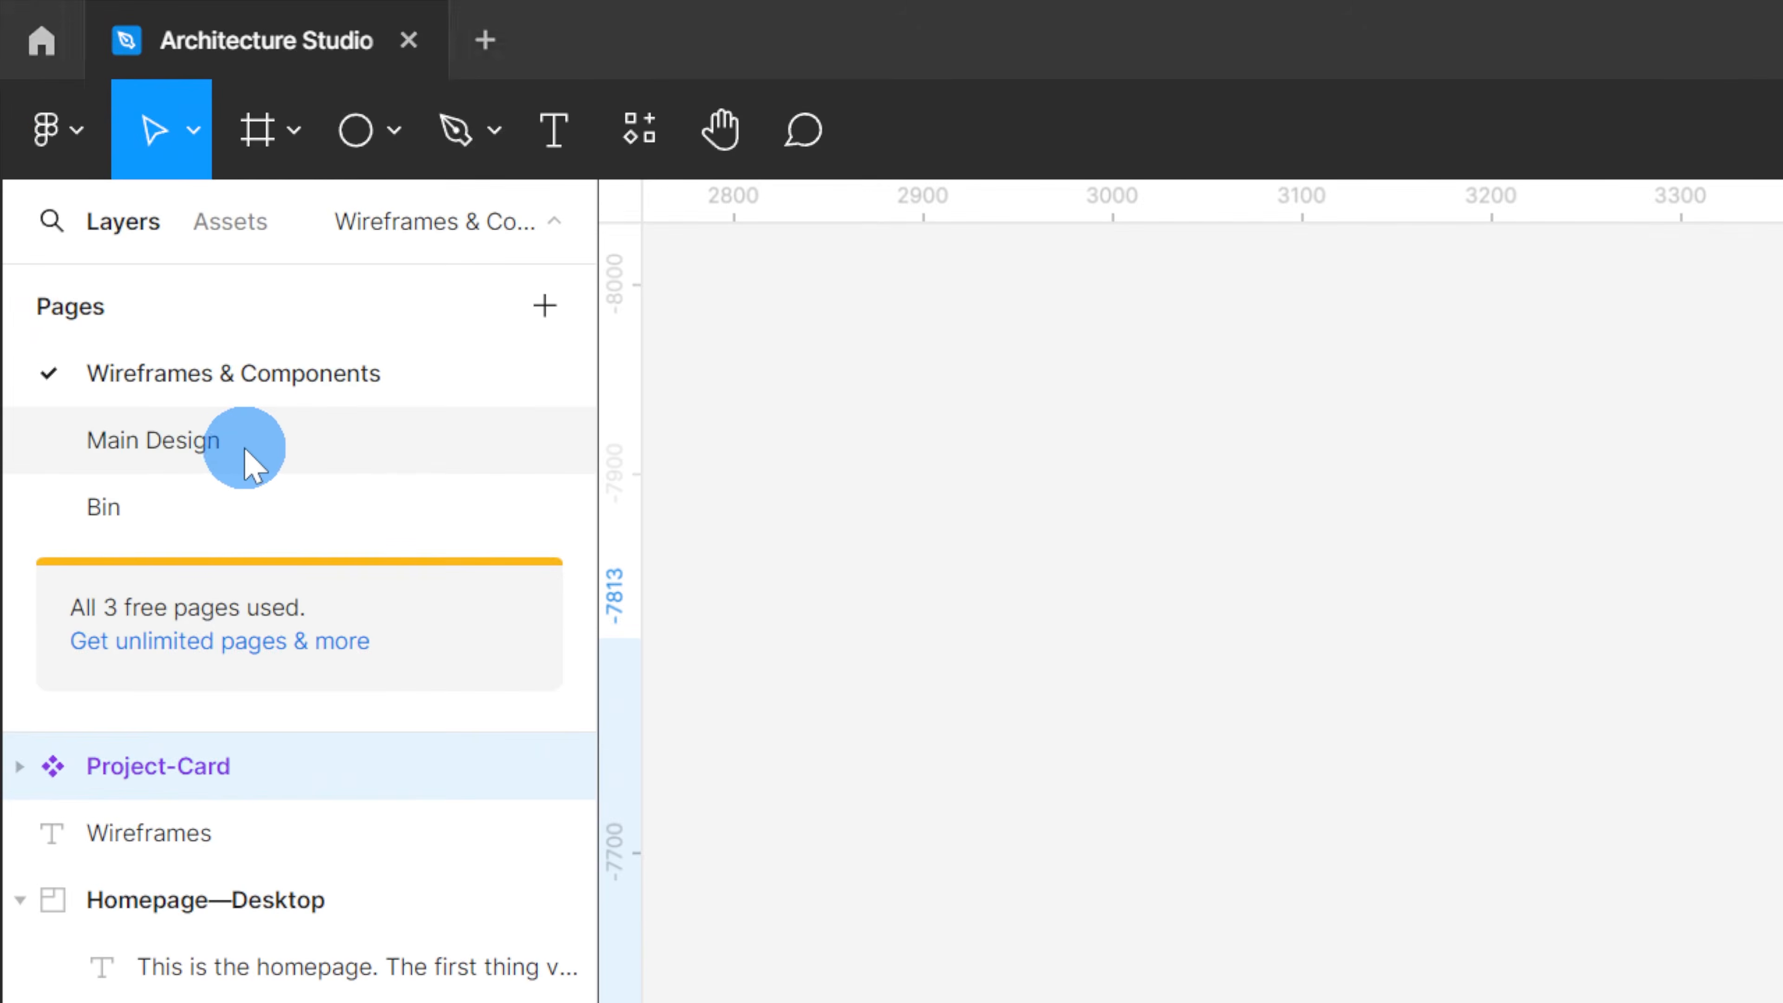
Step: Insert an instance of the Project-Card component on the Main Design page and move it below the homepage's featured project card
click(88, 161)
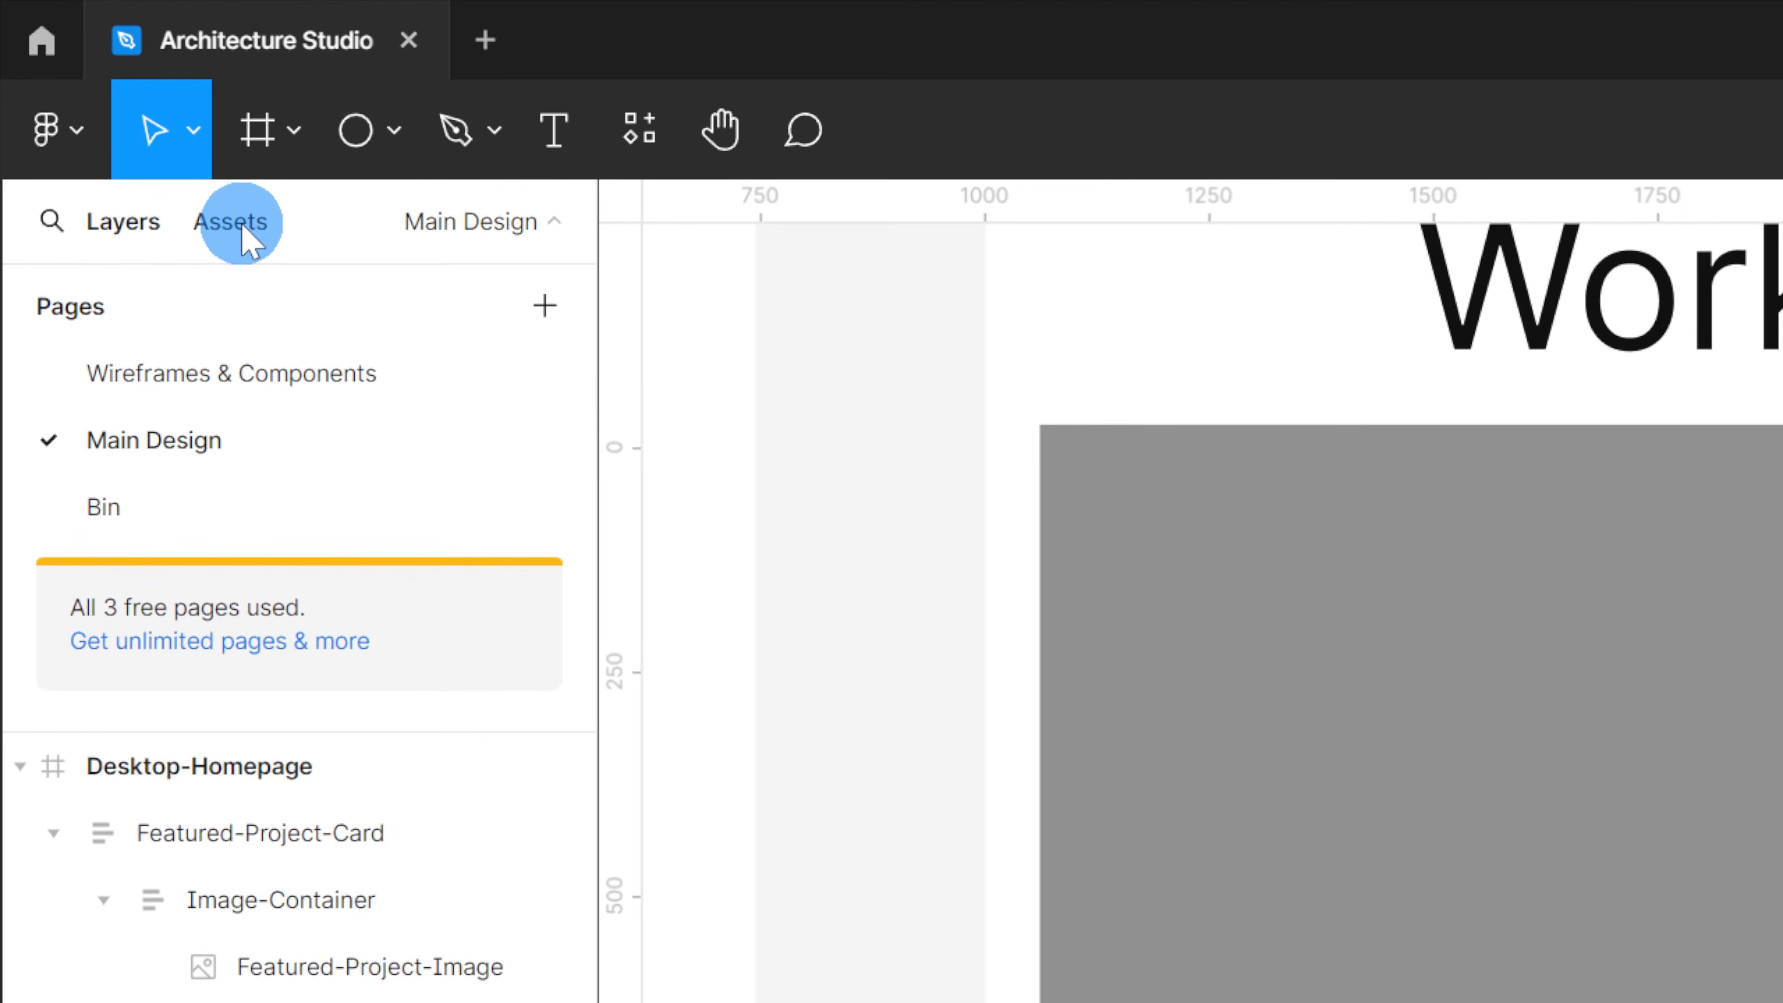
click(238, 232)
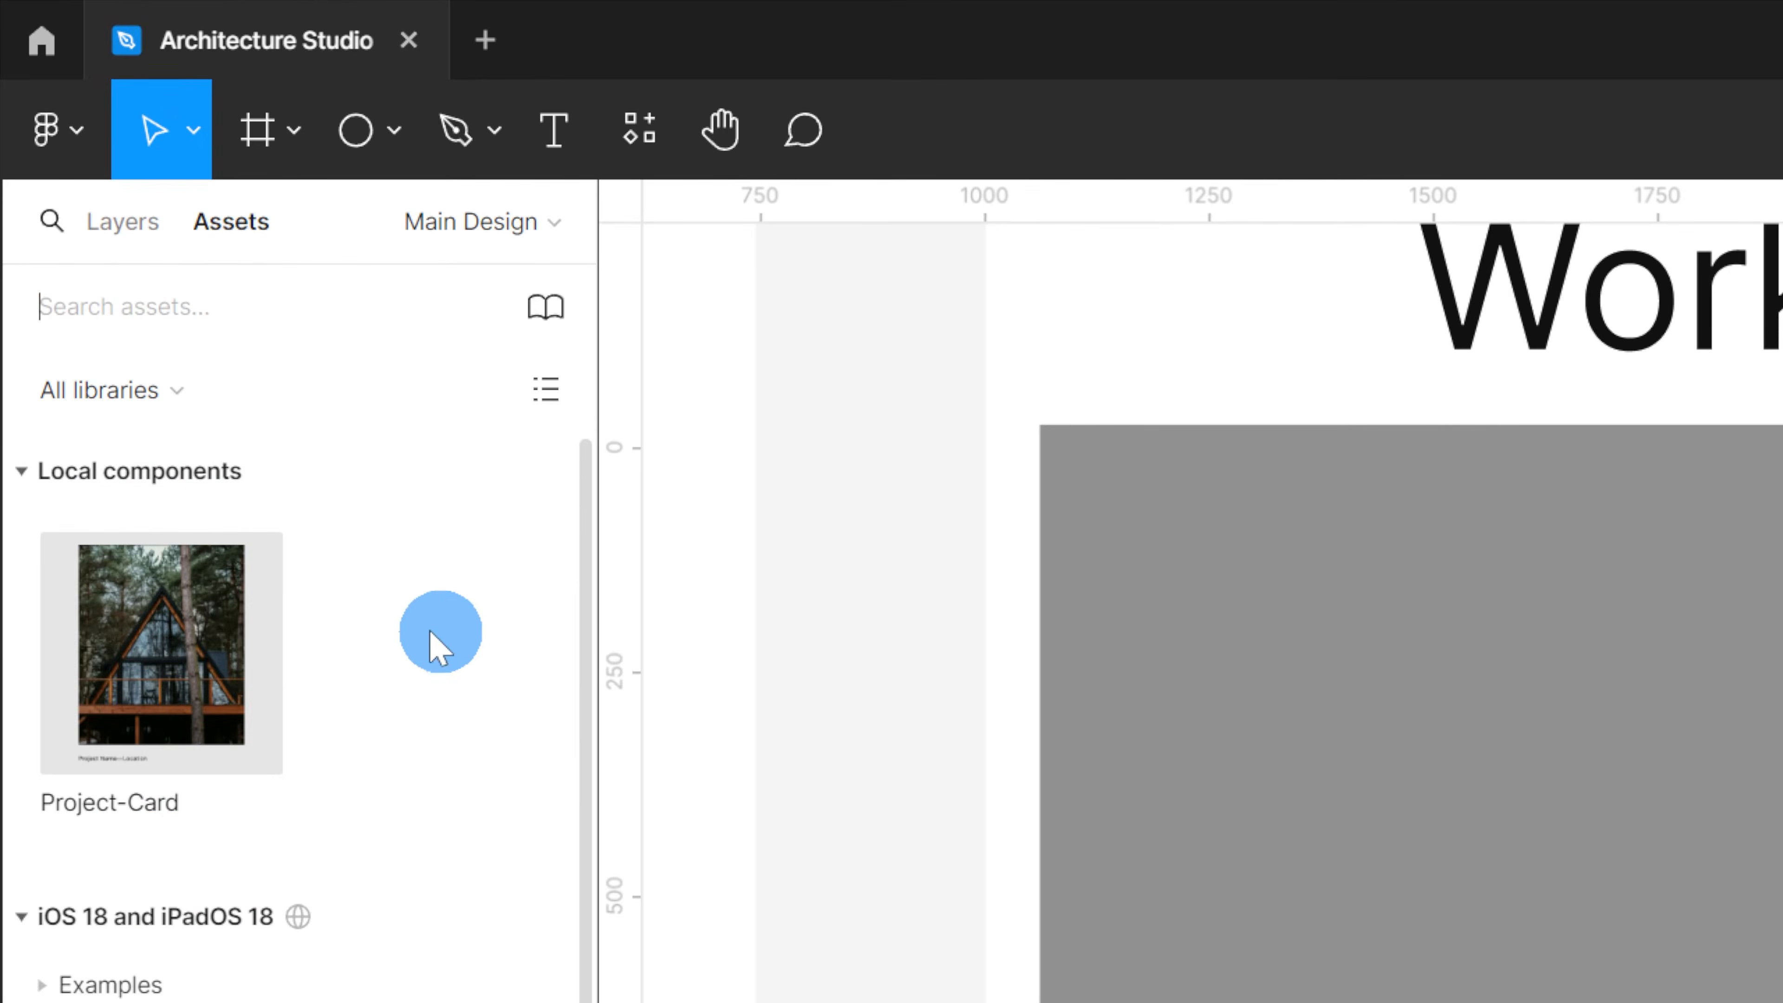
mouse_move(226, 746)
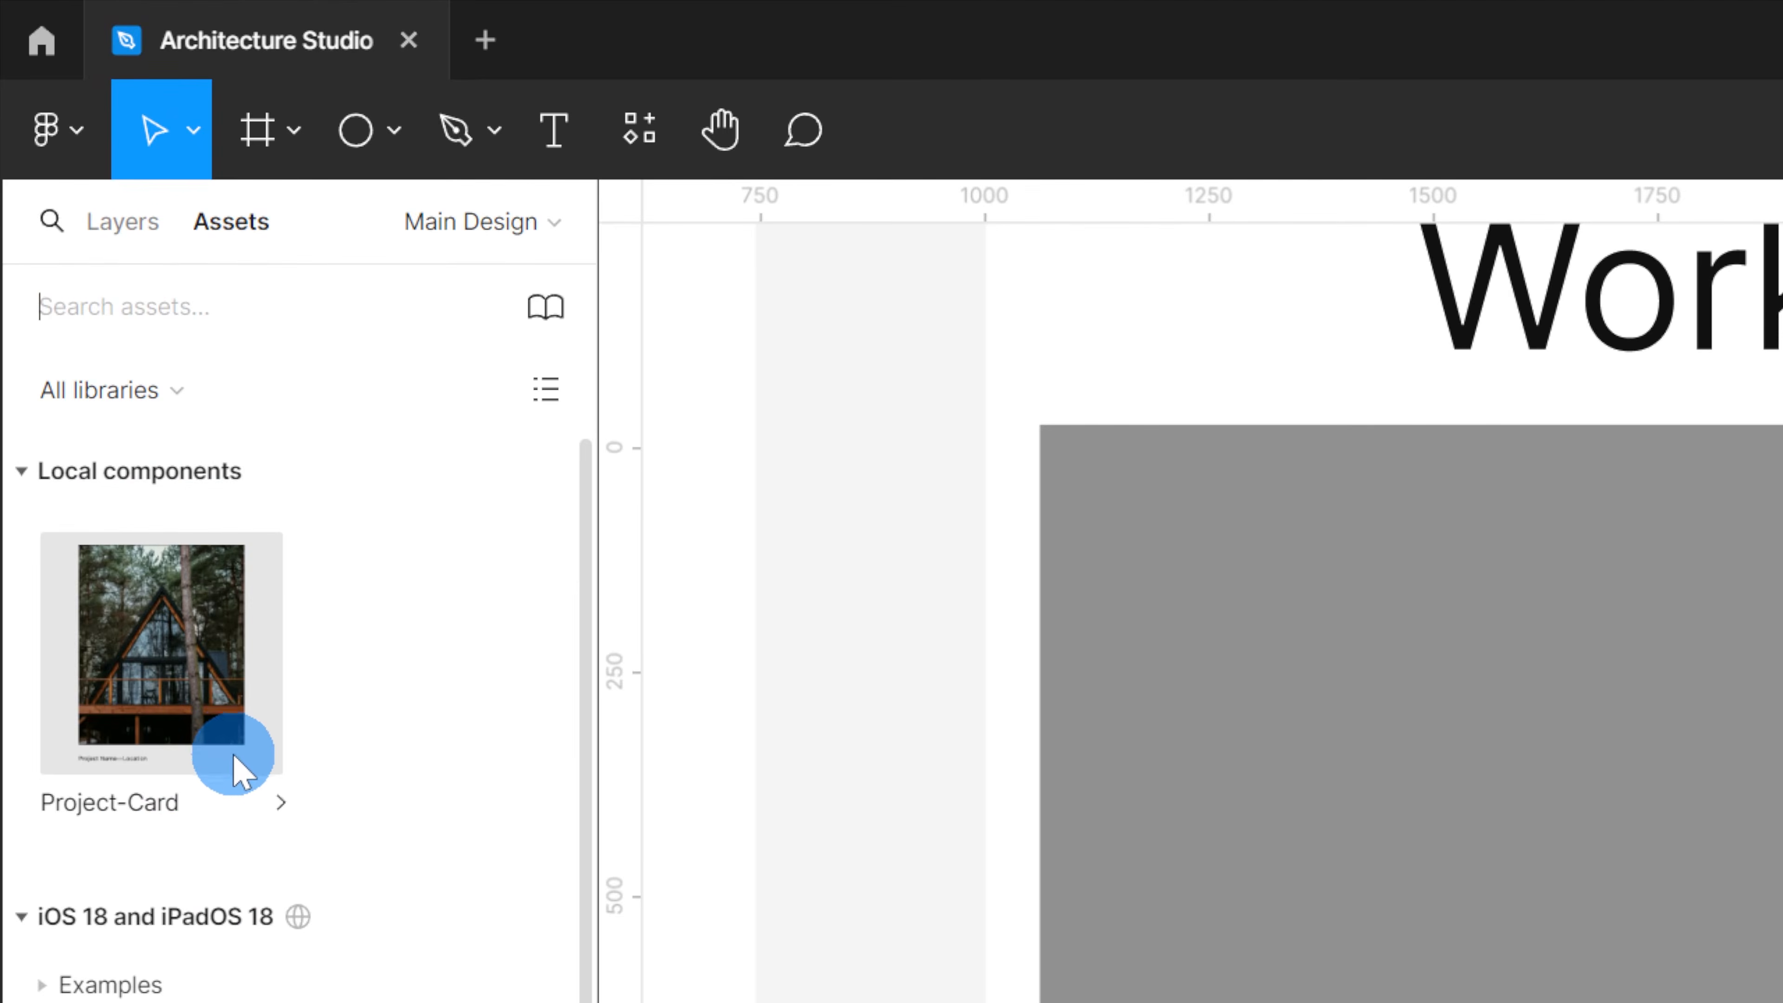
click(232, 750)
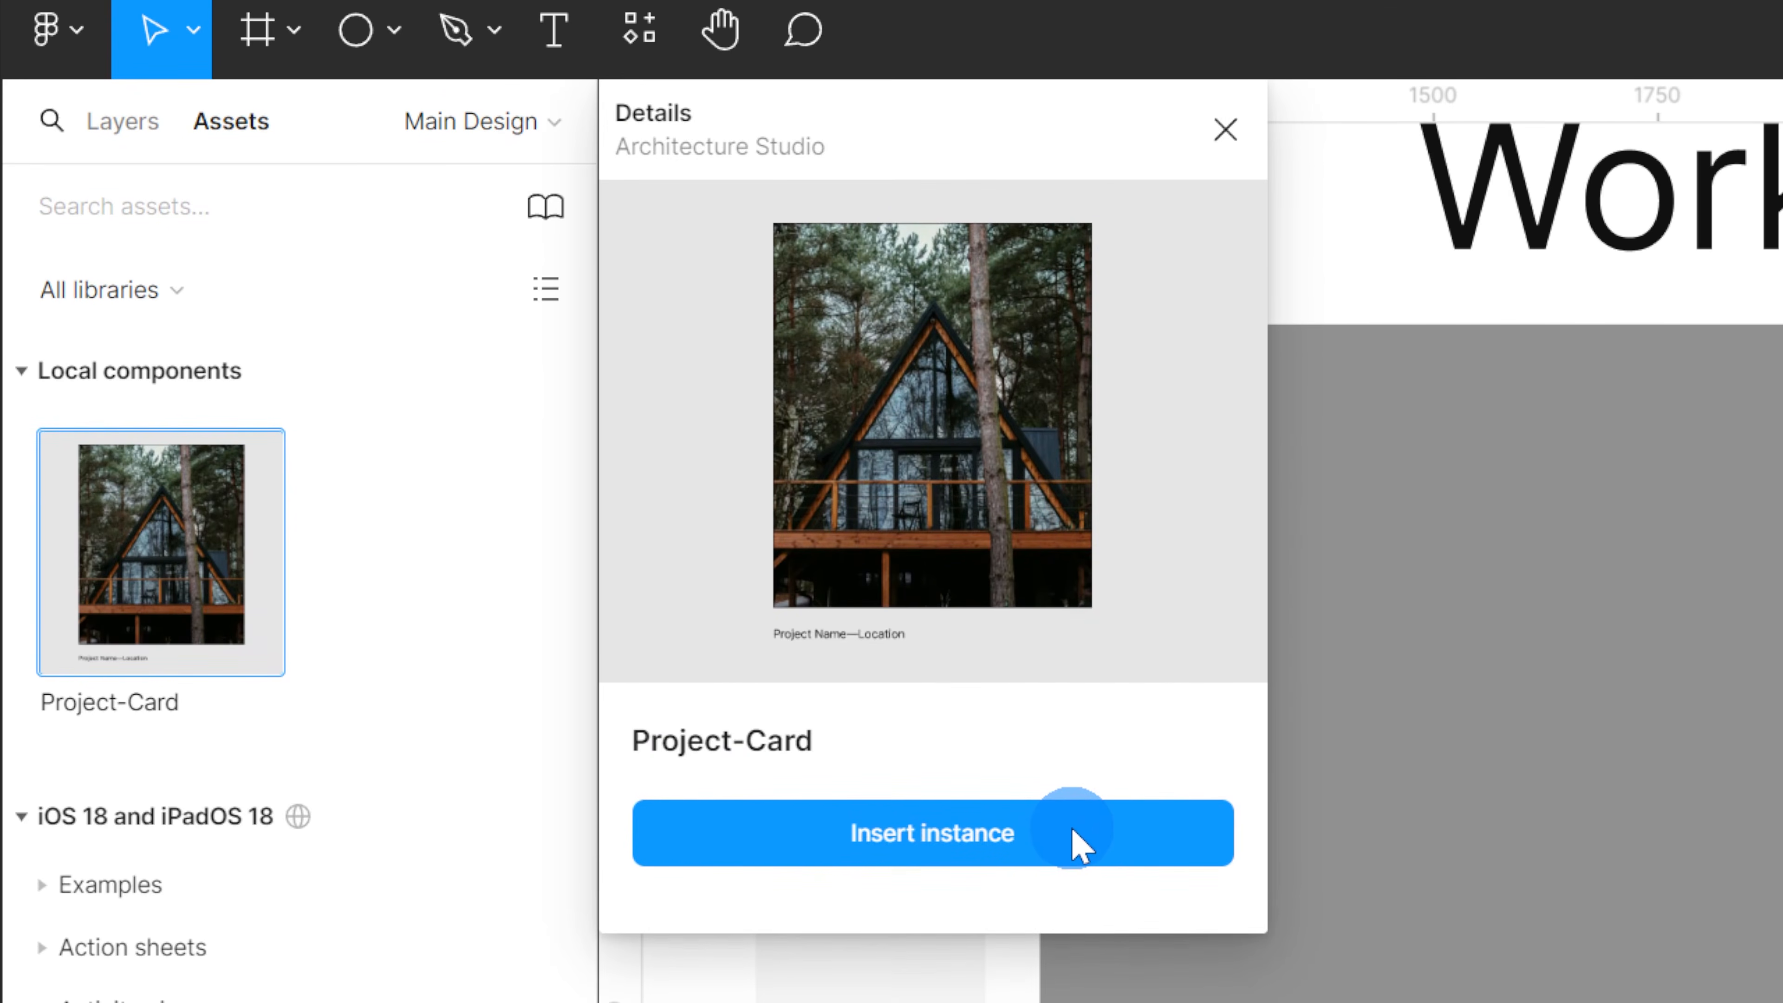
click(1079, 840)
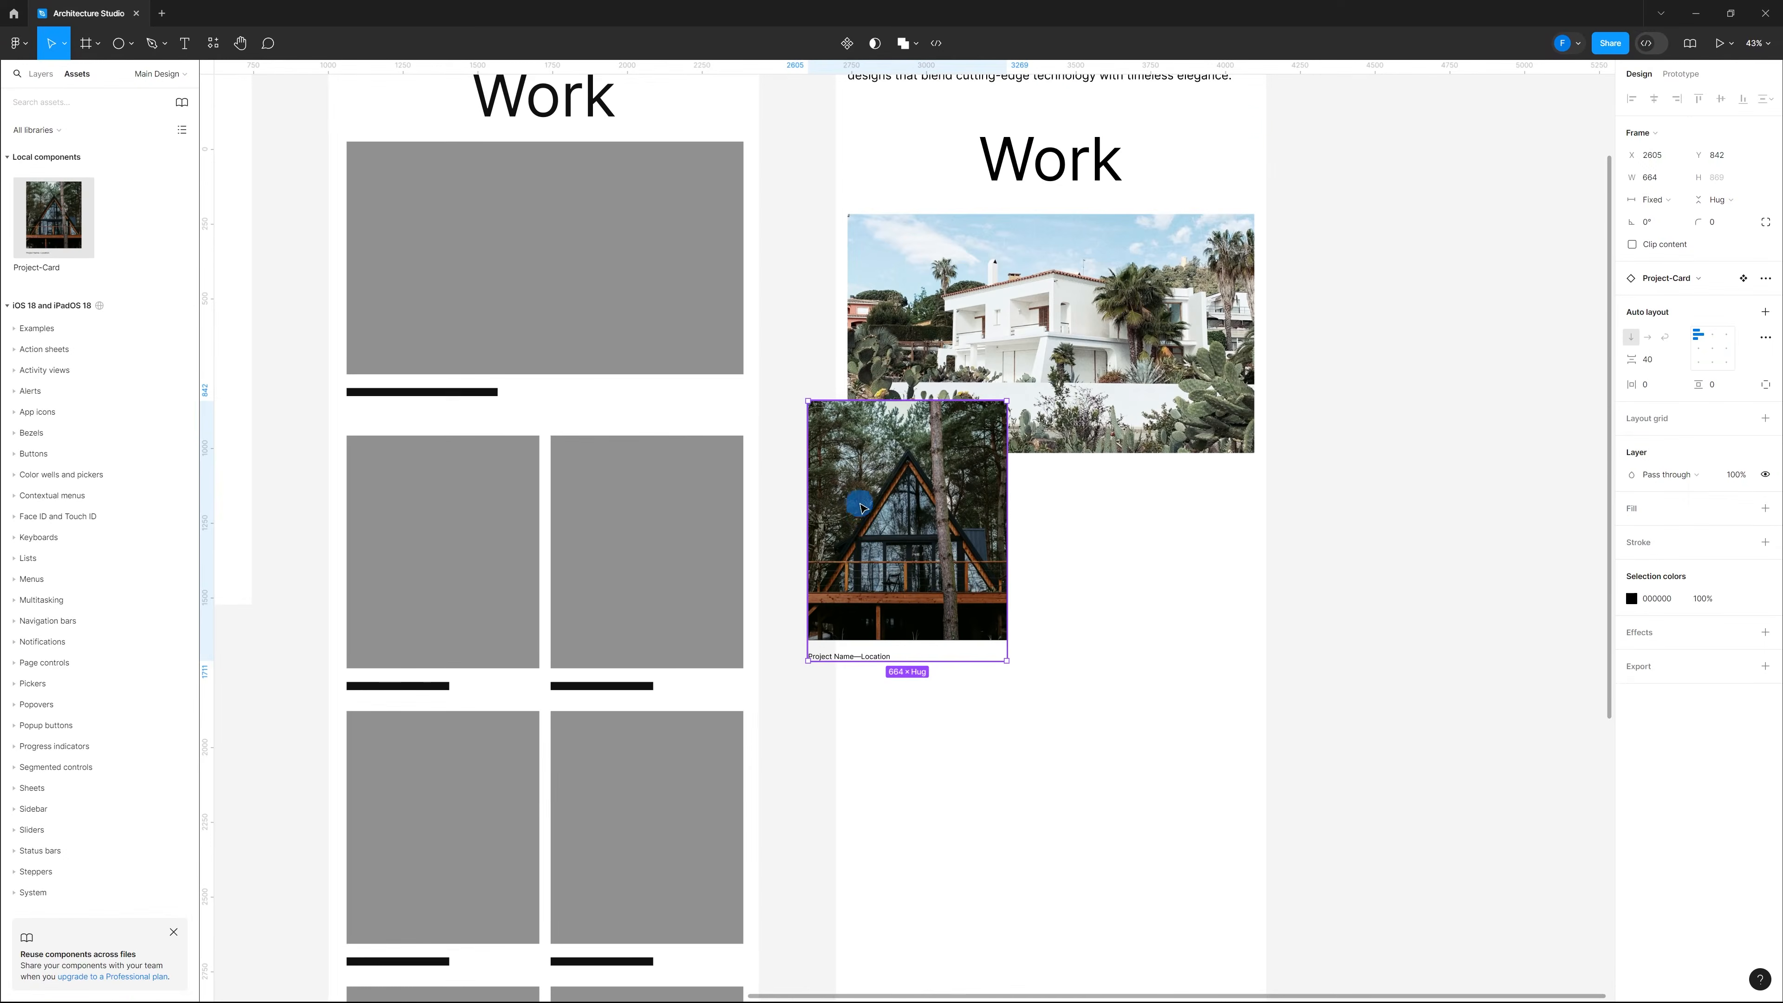
drag(862, 507, 957, 617)
click(1151, 584)
key(shift+1)
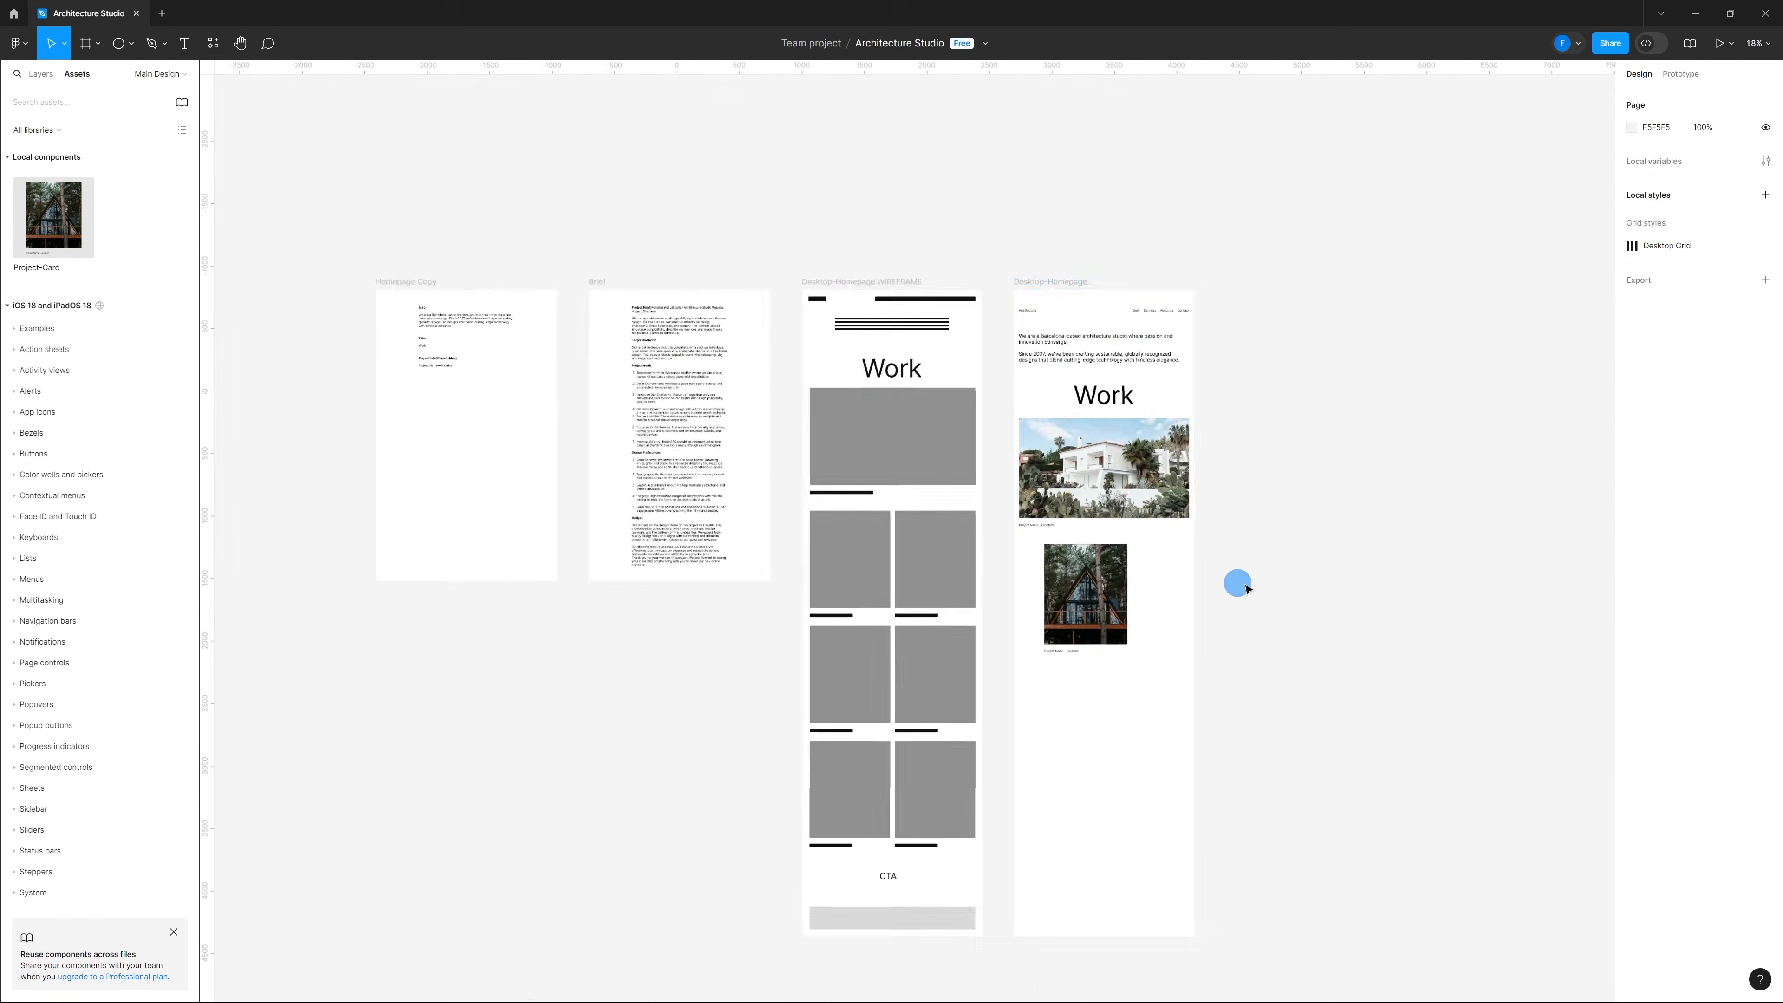
Step: Show the layout grids and move the Project-Card instance to X 2737, Y 1186, flush with the start of the first grid column
scroll(1244, 589, up, 5)
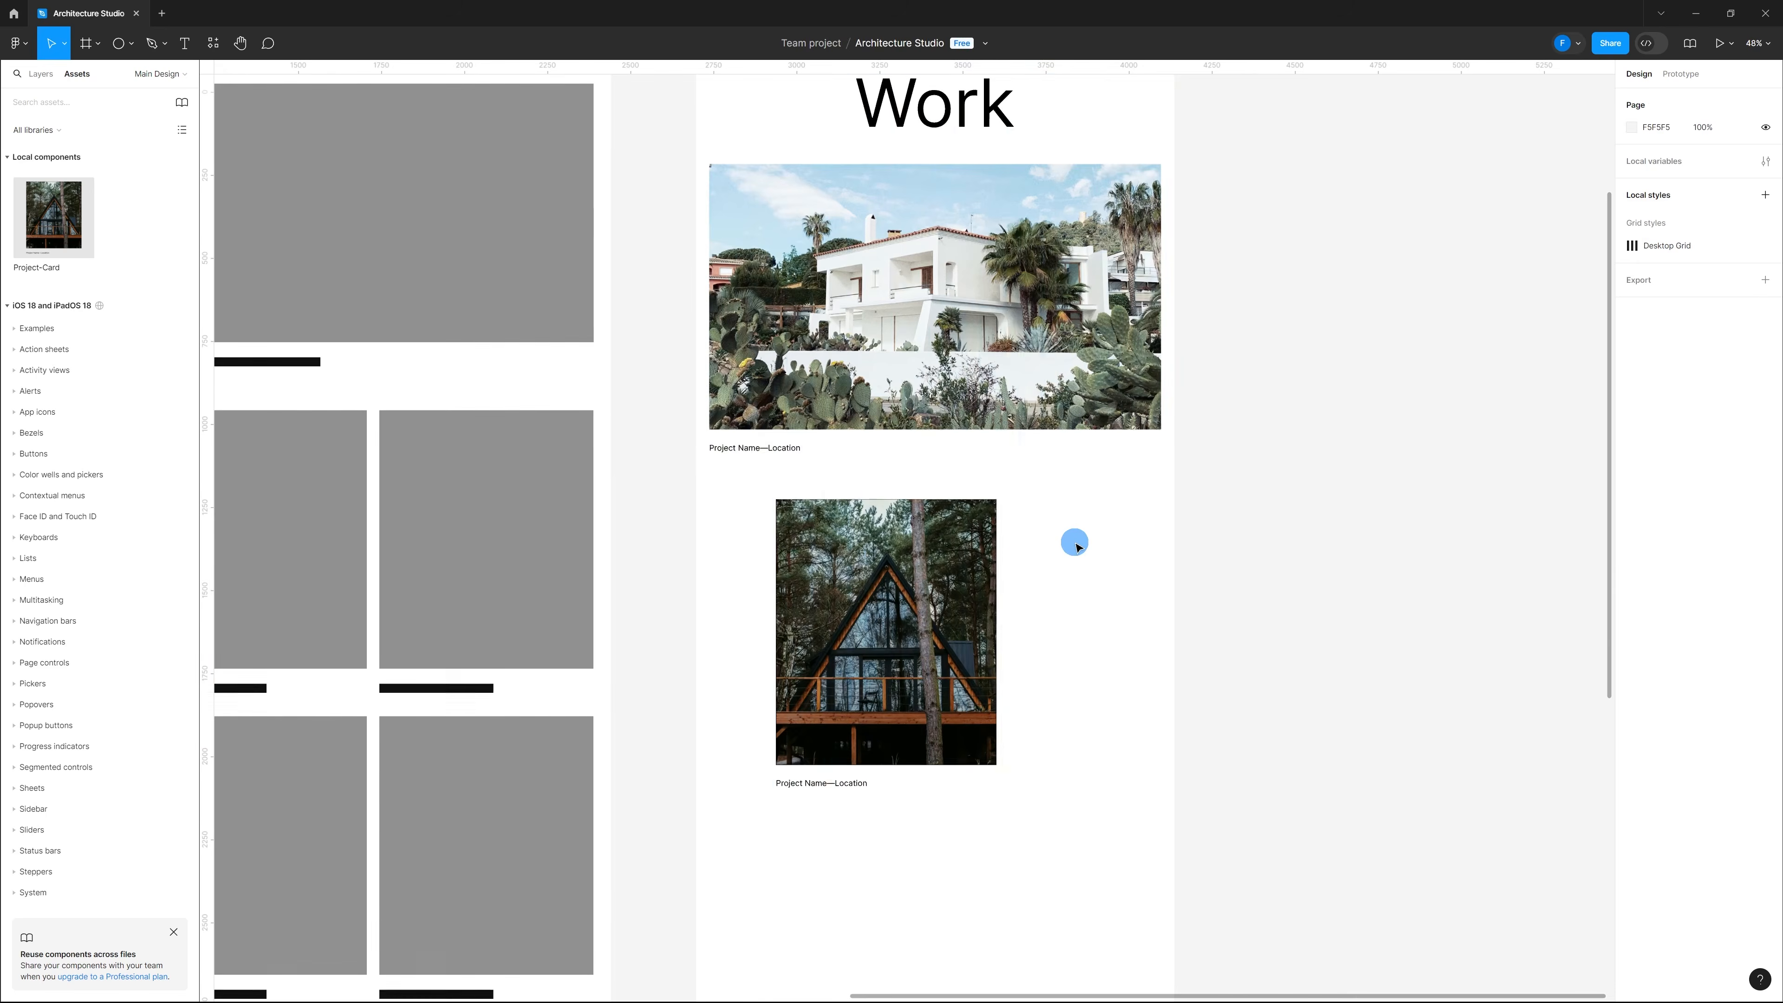
key(ctrl+shift+4)
scroll(778, 567, up, 5)
click(963, 499)
drag(963, 499, 783, 461)
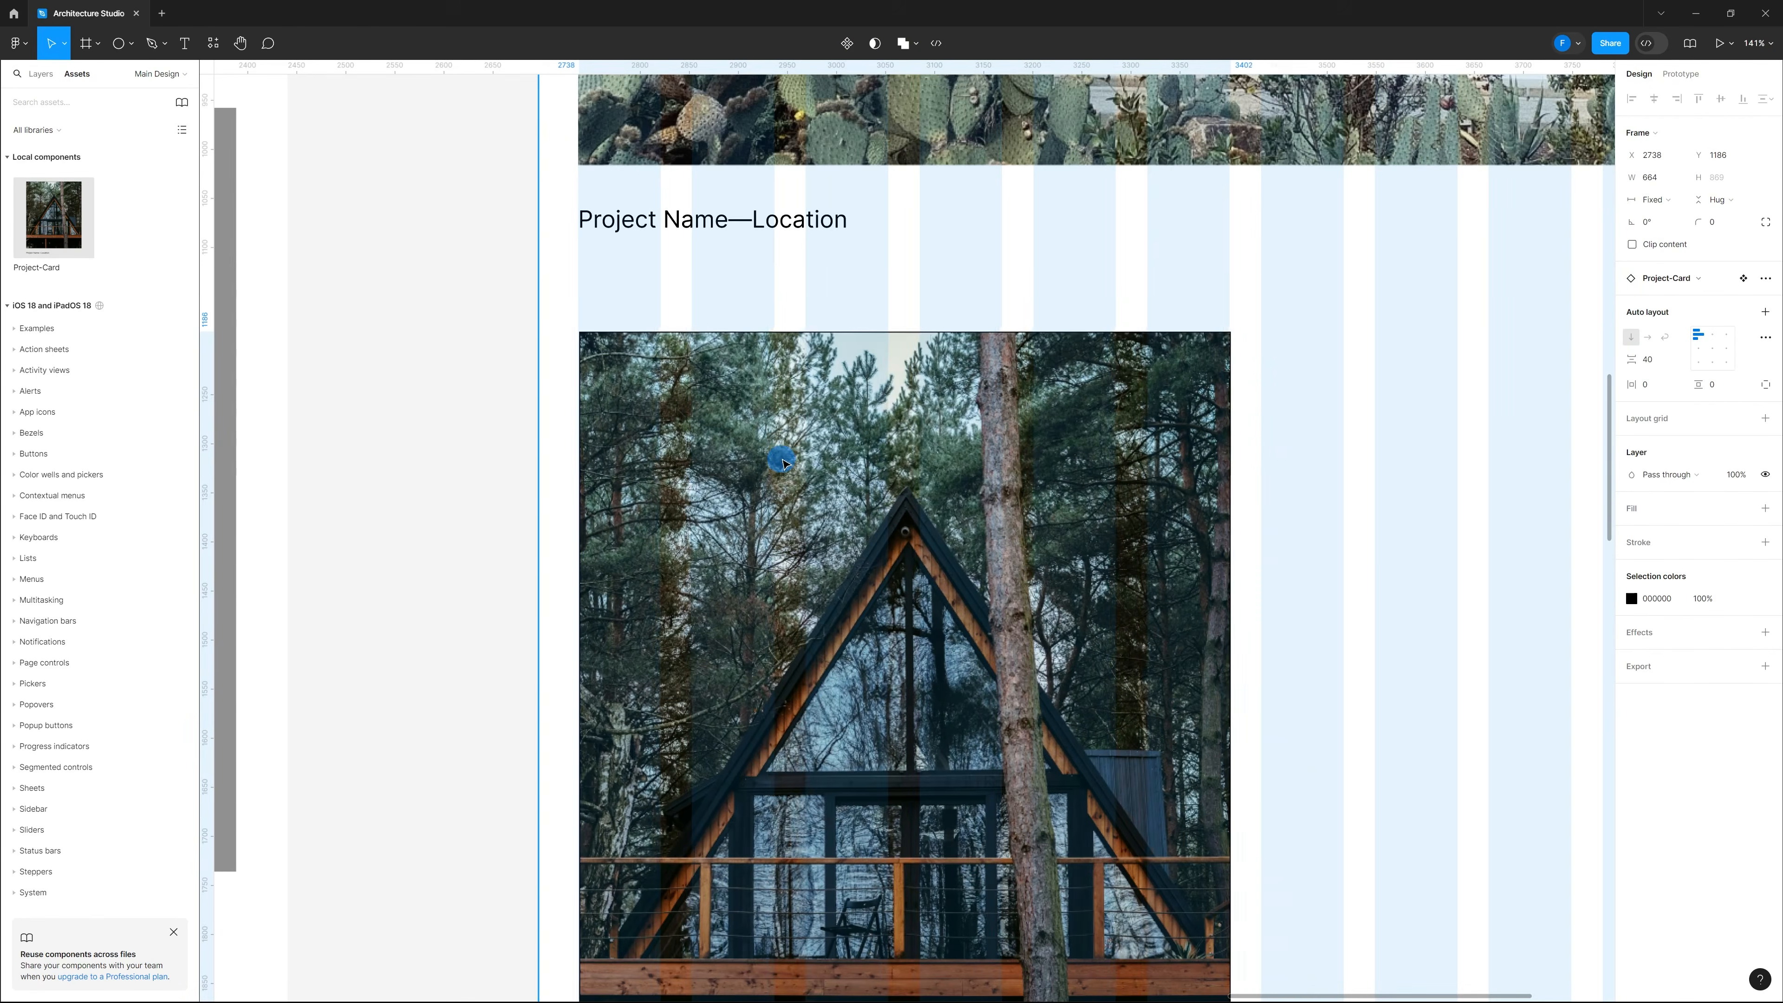
scroll(547, 324, up, 10)
scroll(752, 441, down, 15)
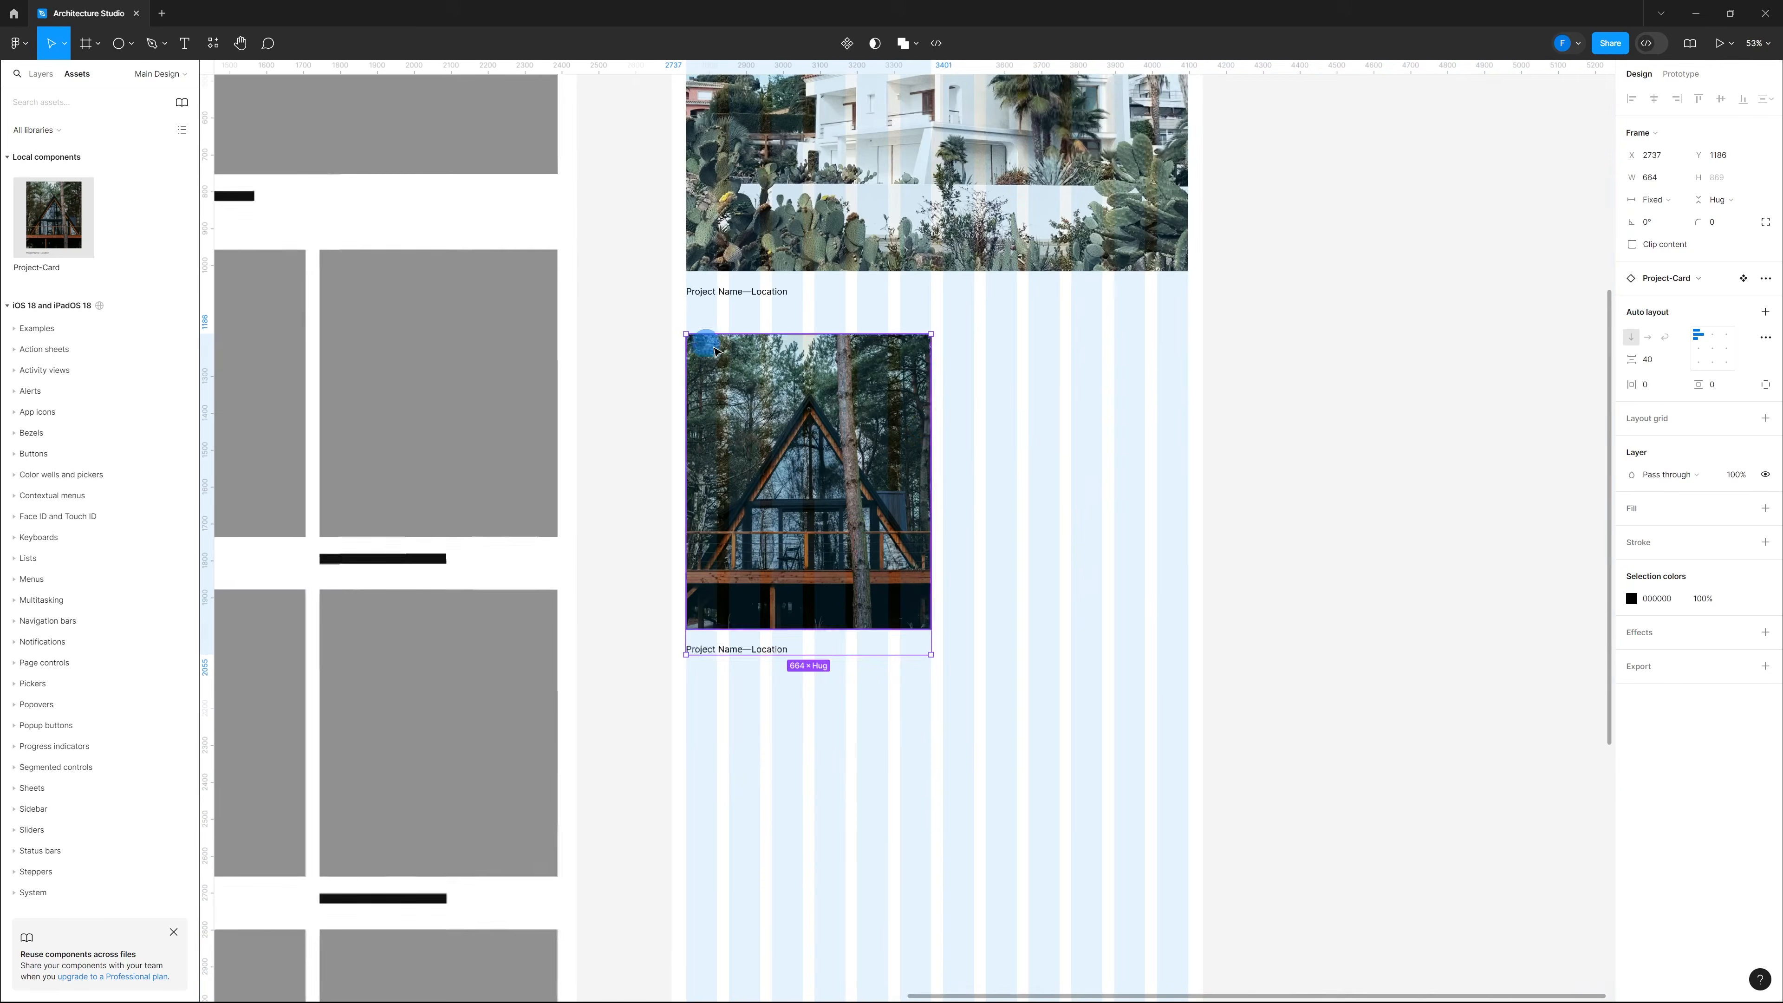
click(966, 474)
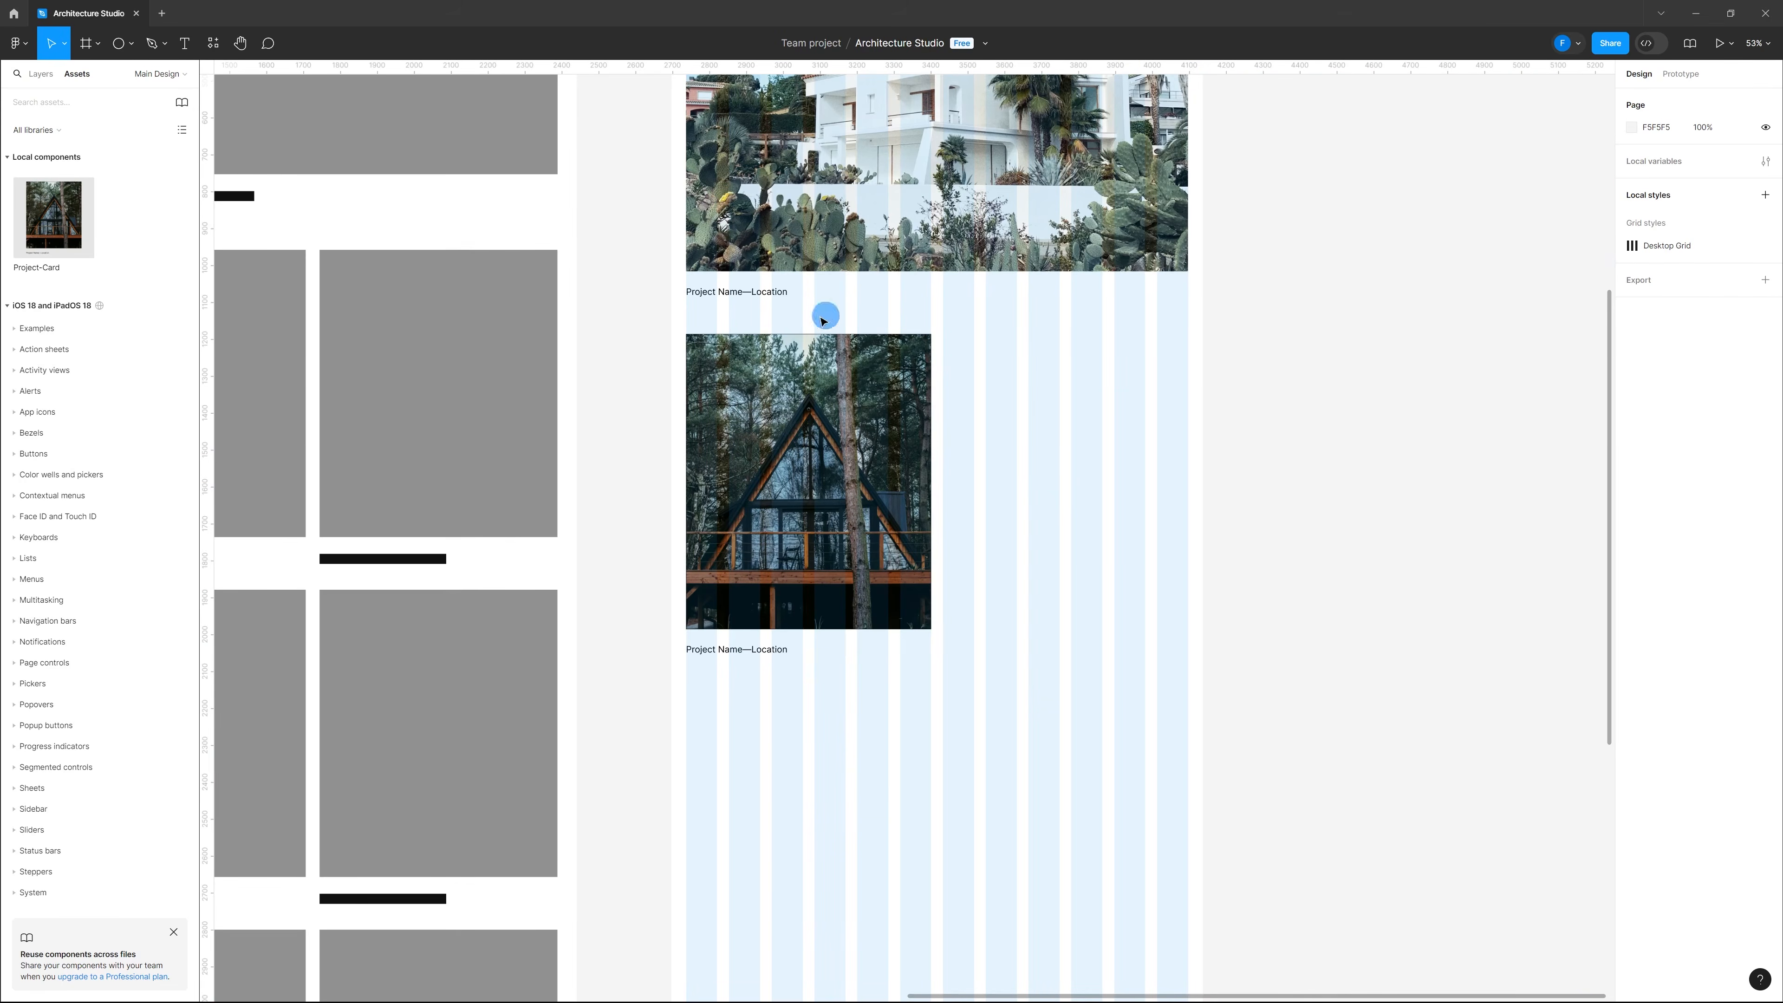
Step: Duplicate the Project-Card instance to form a grid of two columns and three rows below the homepage's featured project card
click(883, 425)
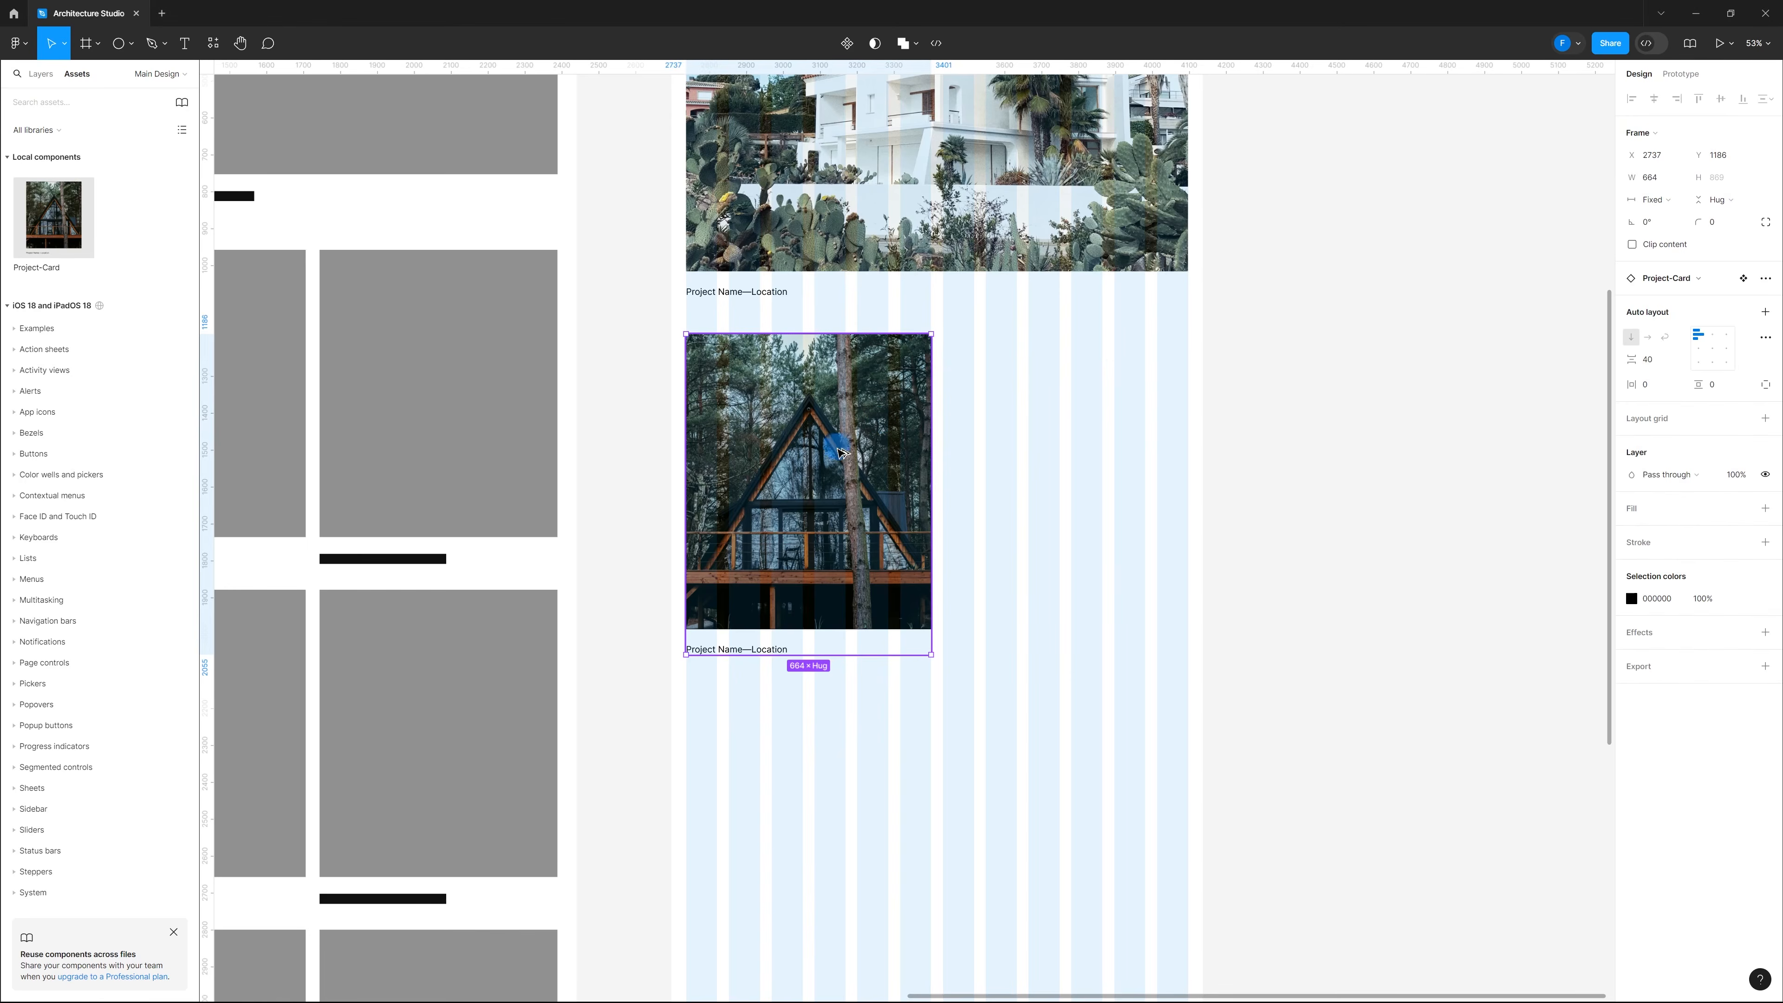
drag(831, 449, 1023, 828)
scroll(1017, 578, down, 5)
scroll(1022, 593, down, 3)
scroll(1021, 486, up, 2)
scroll(1005, 487, up, 2)
drag(1036, 426, 1023, 593)
click(971, 605)
click(1057, 771)
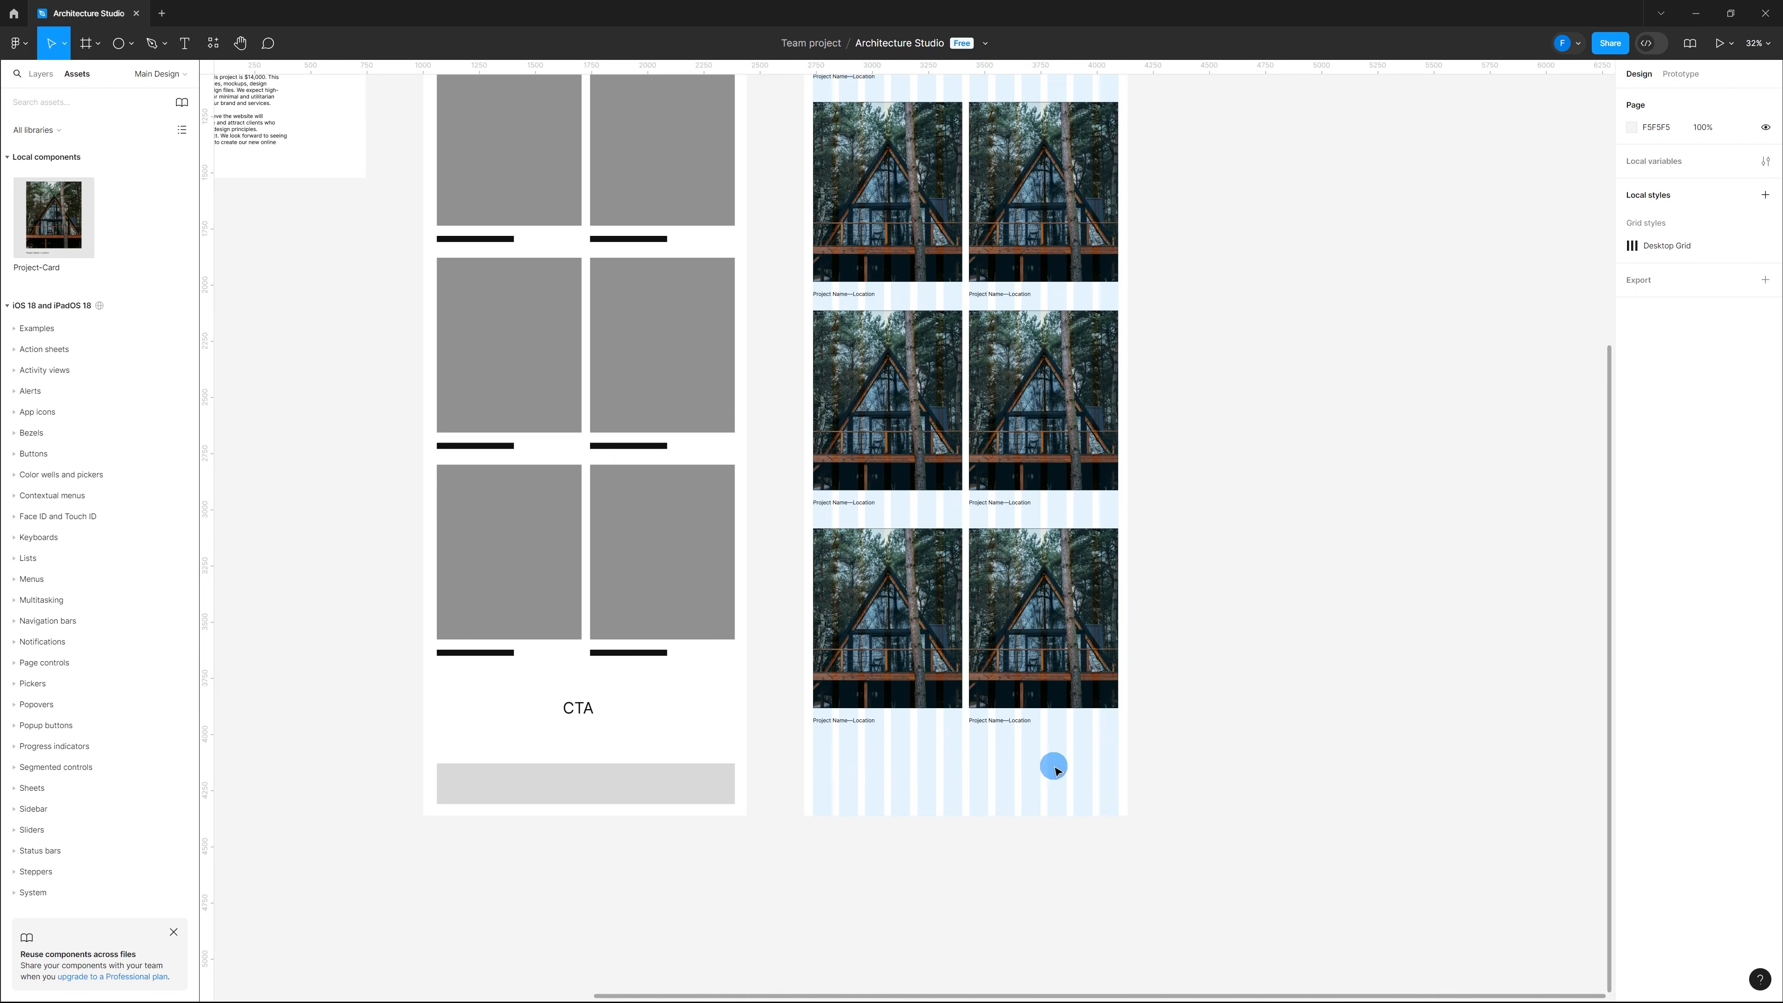
Step: Replace the image in the first row's second Project-Card instance with project_3
scroll(639, 590, up, 3)
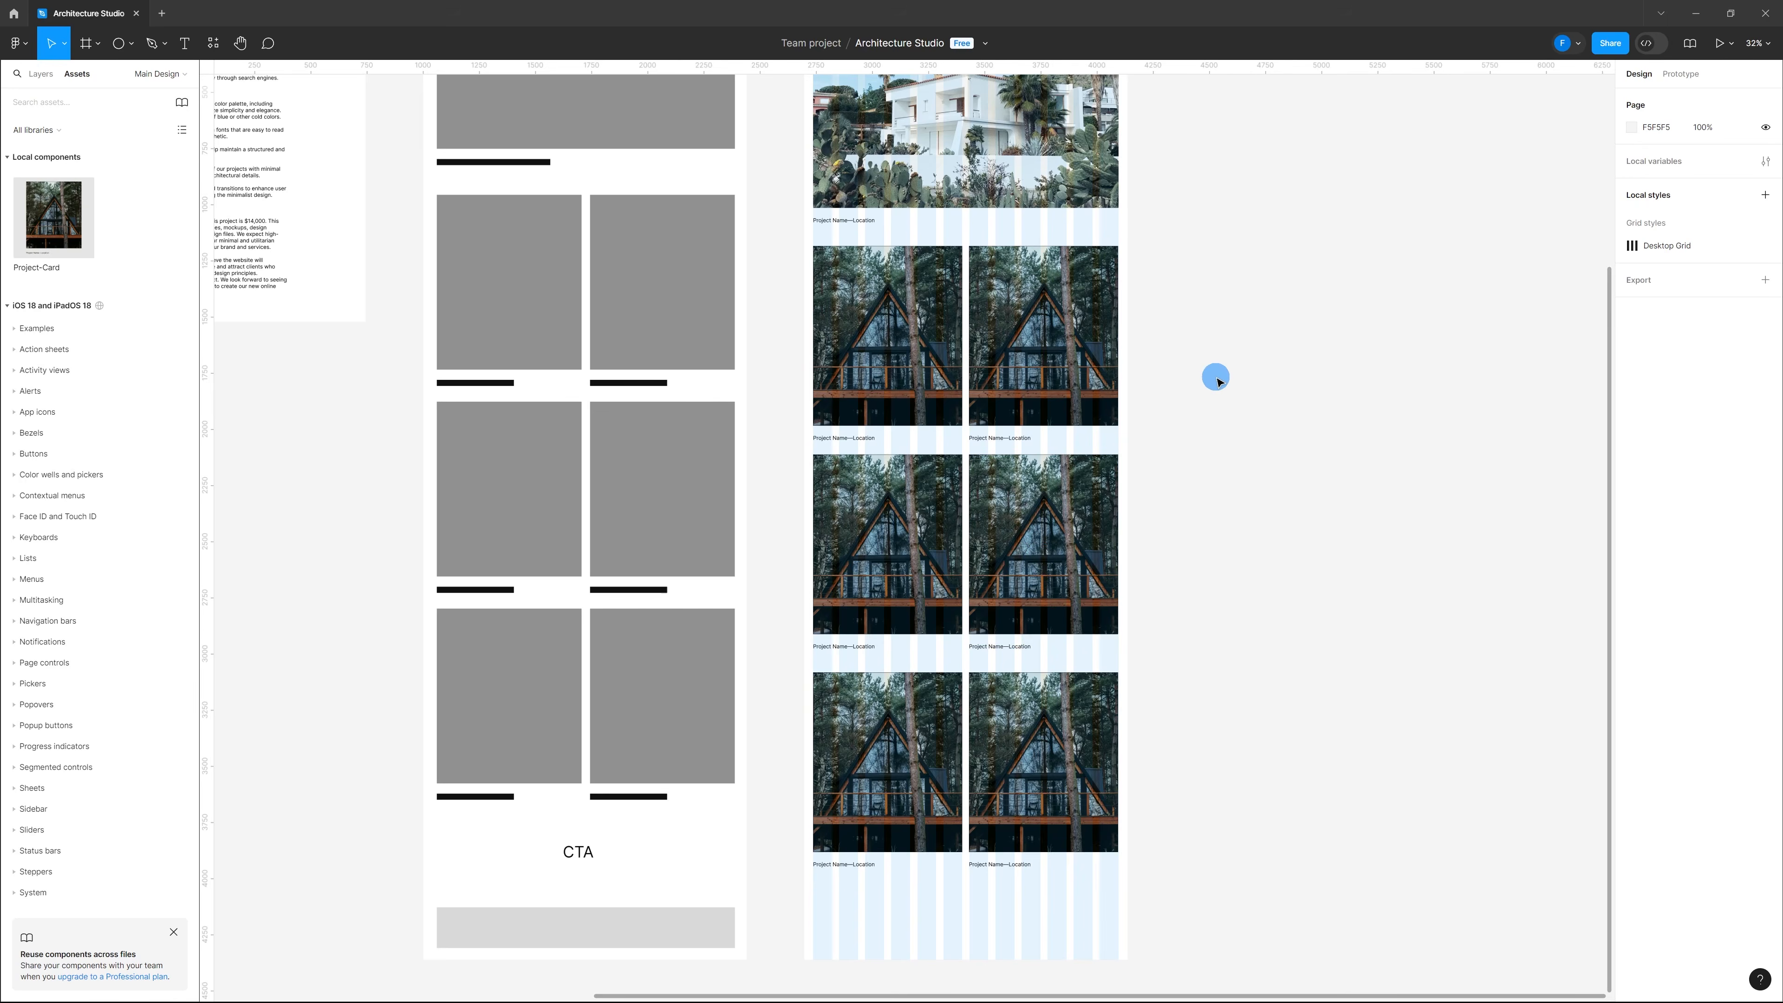
ctrl+scroll(1218, 379, up, 3)
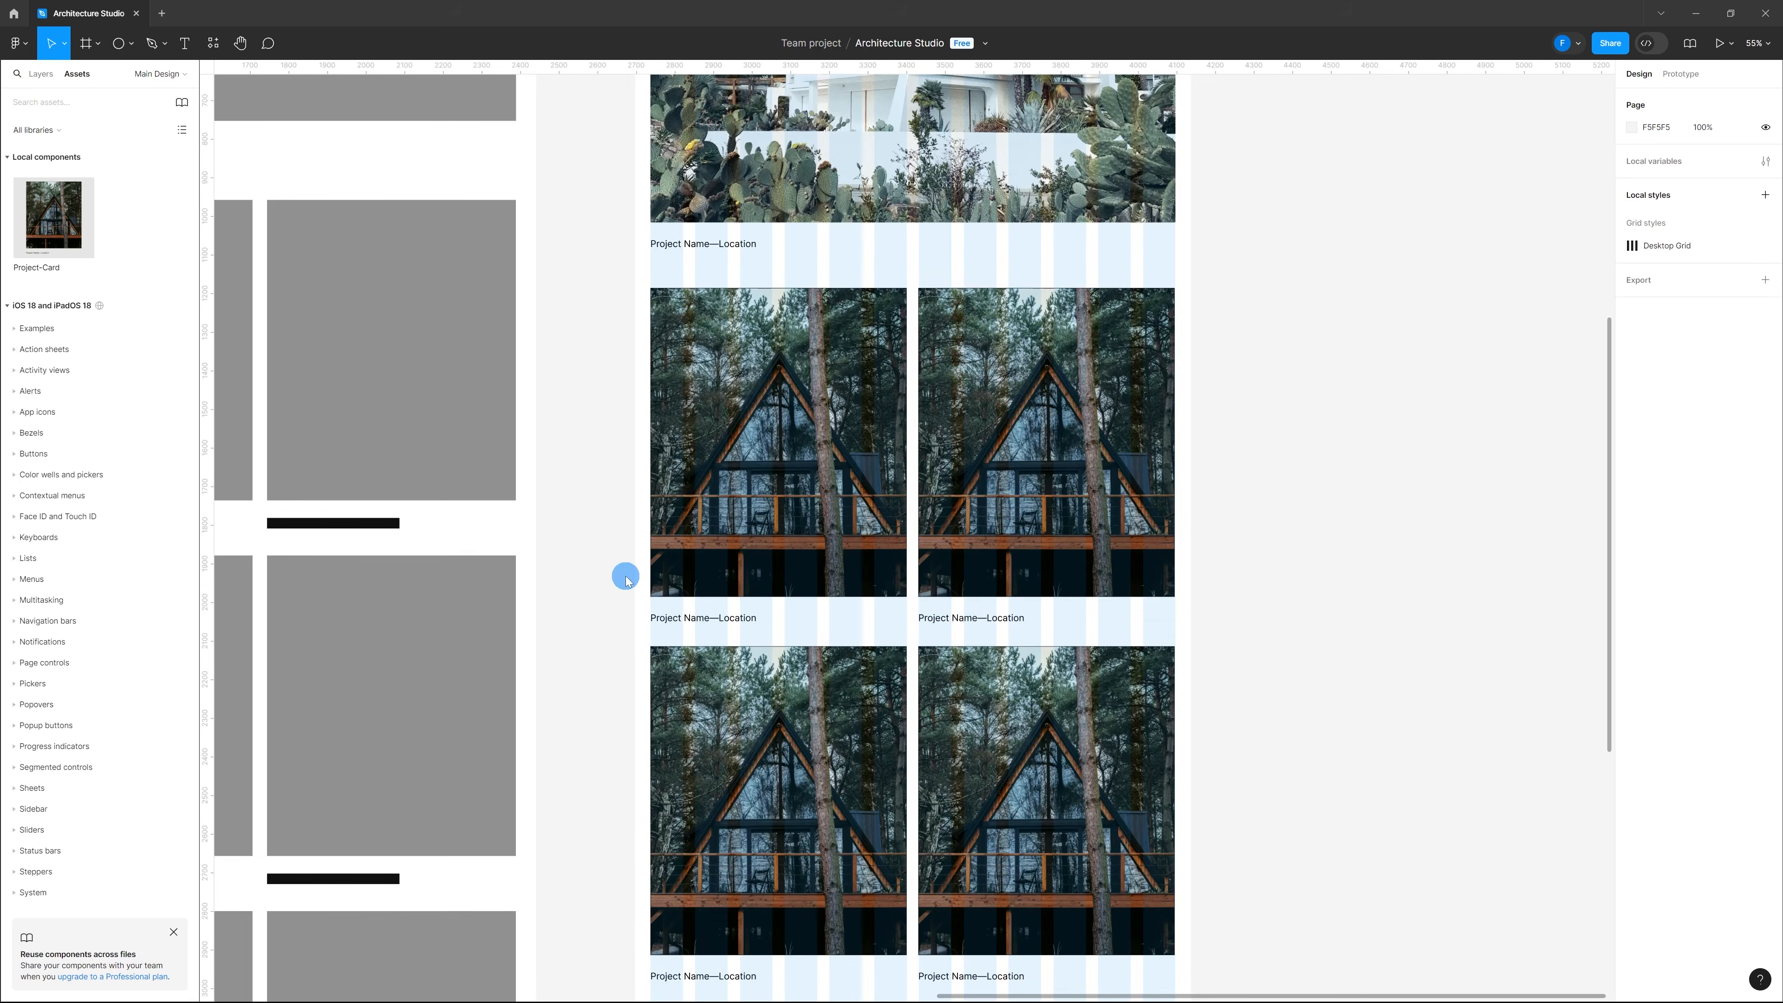
double_click(1059, 382)
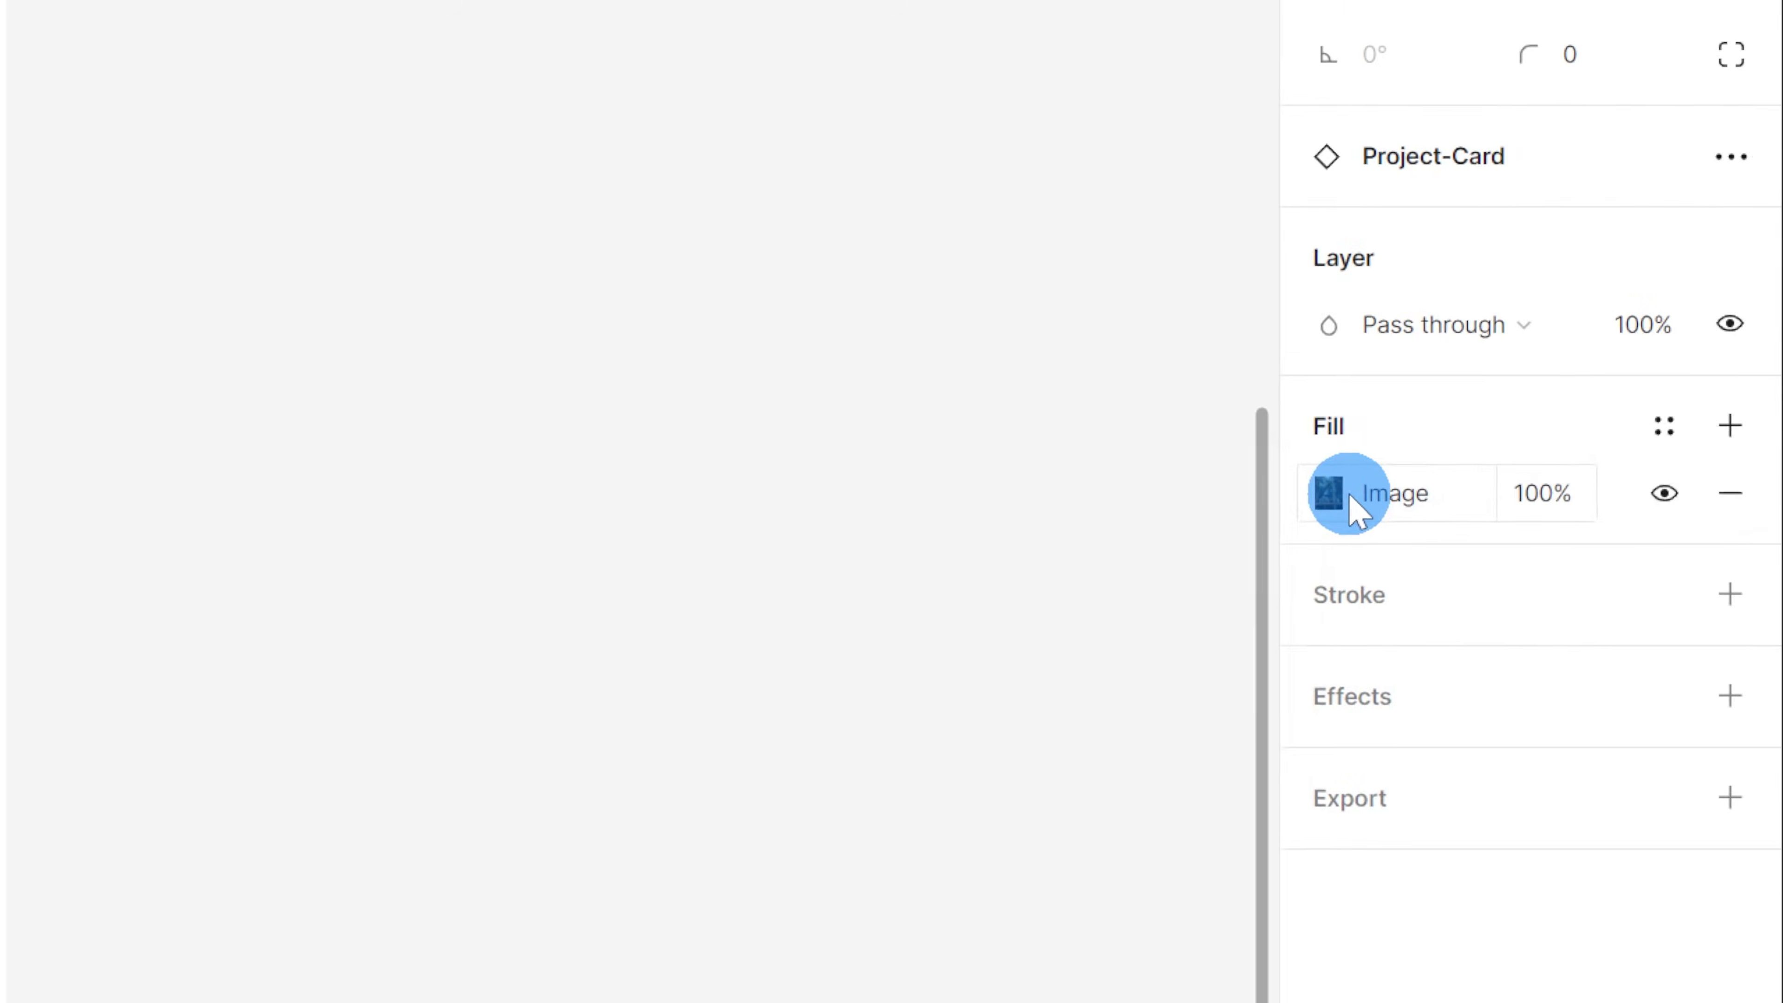
click(1639, 350)
mouse_move(1025, 843)
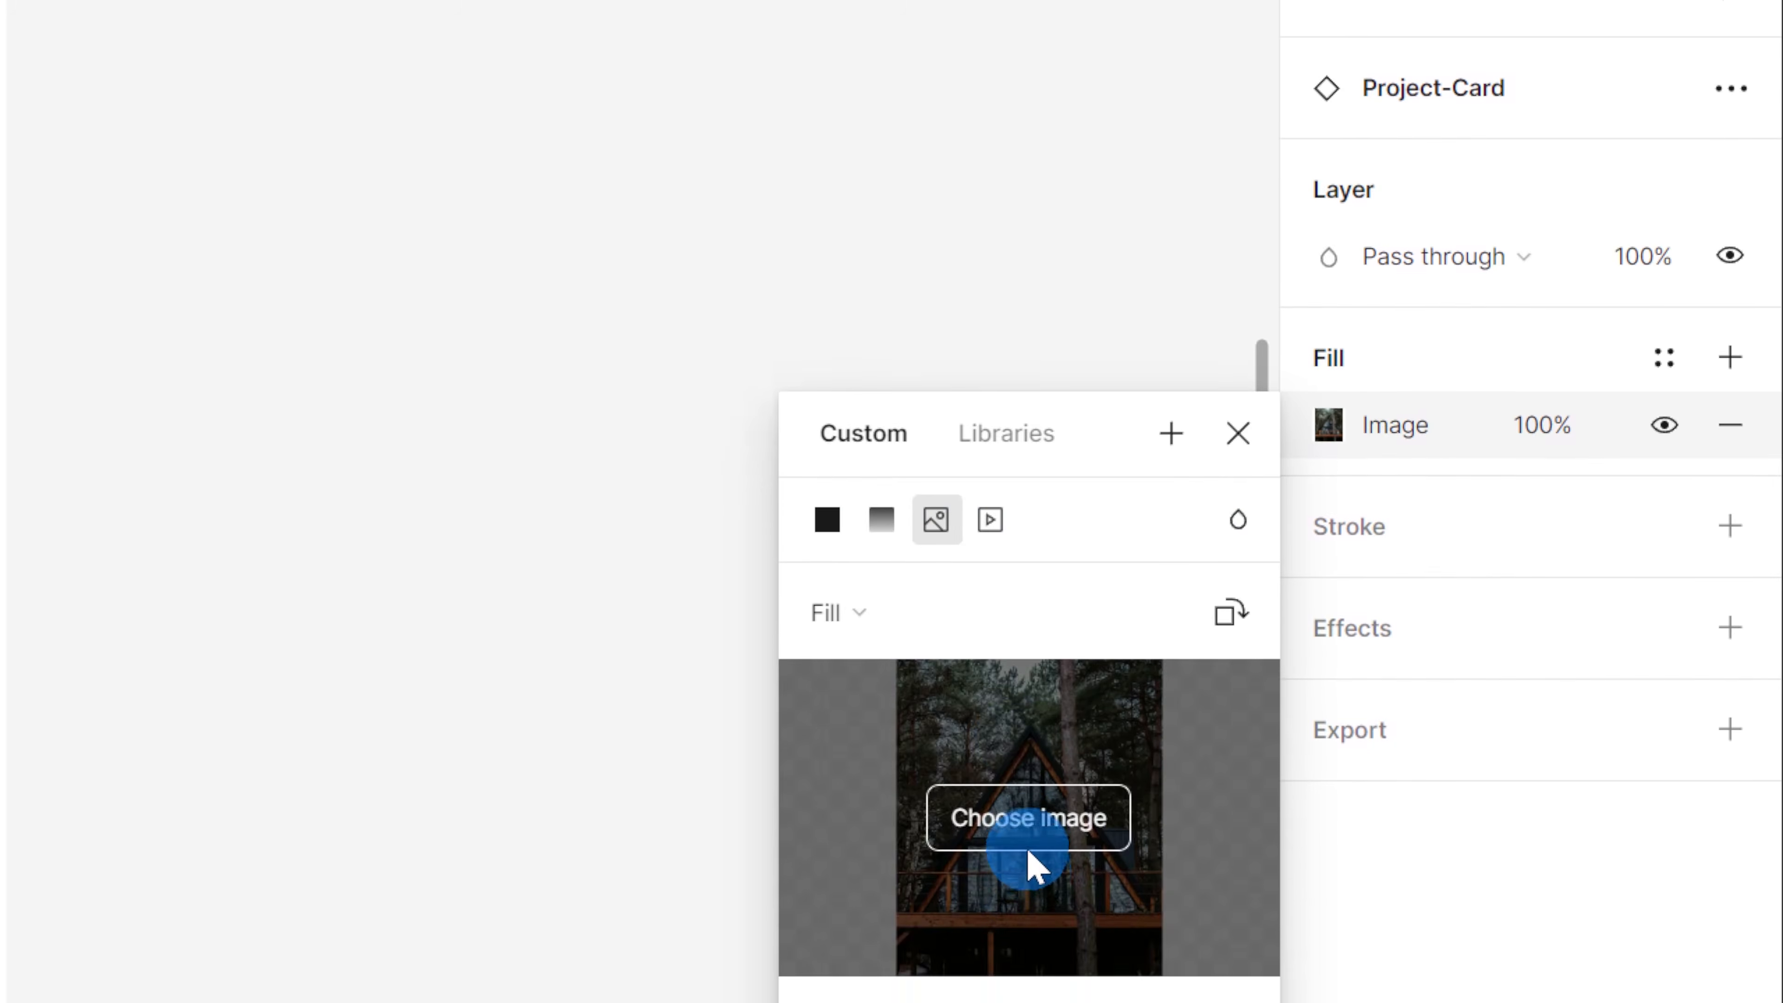
click(1029, 852)
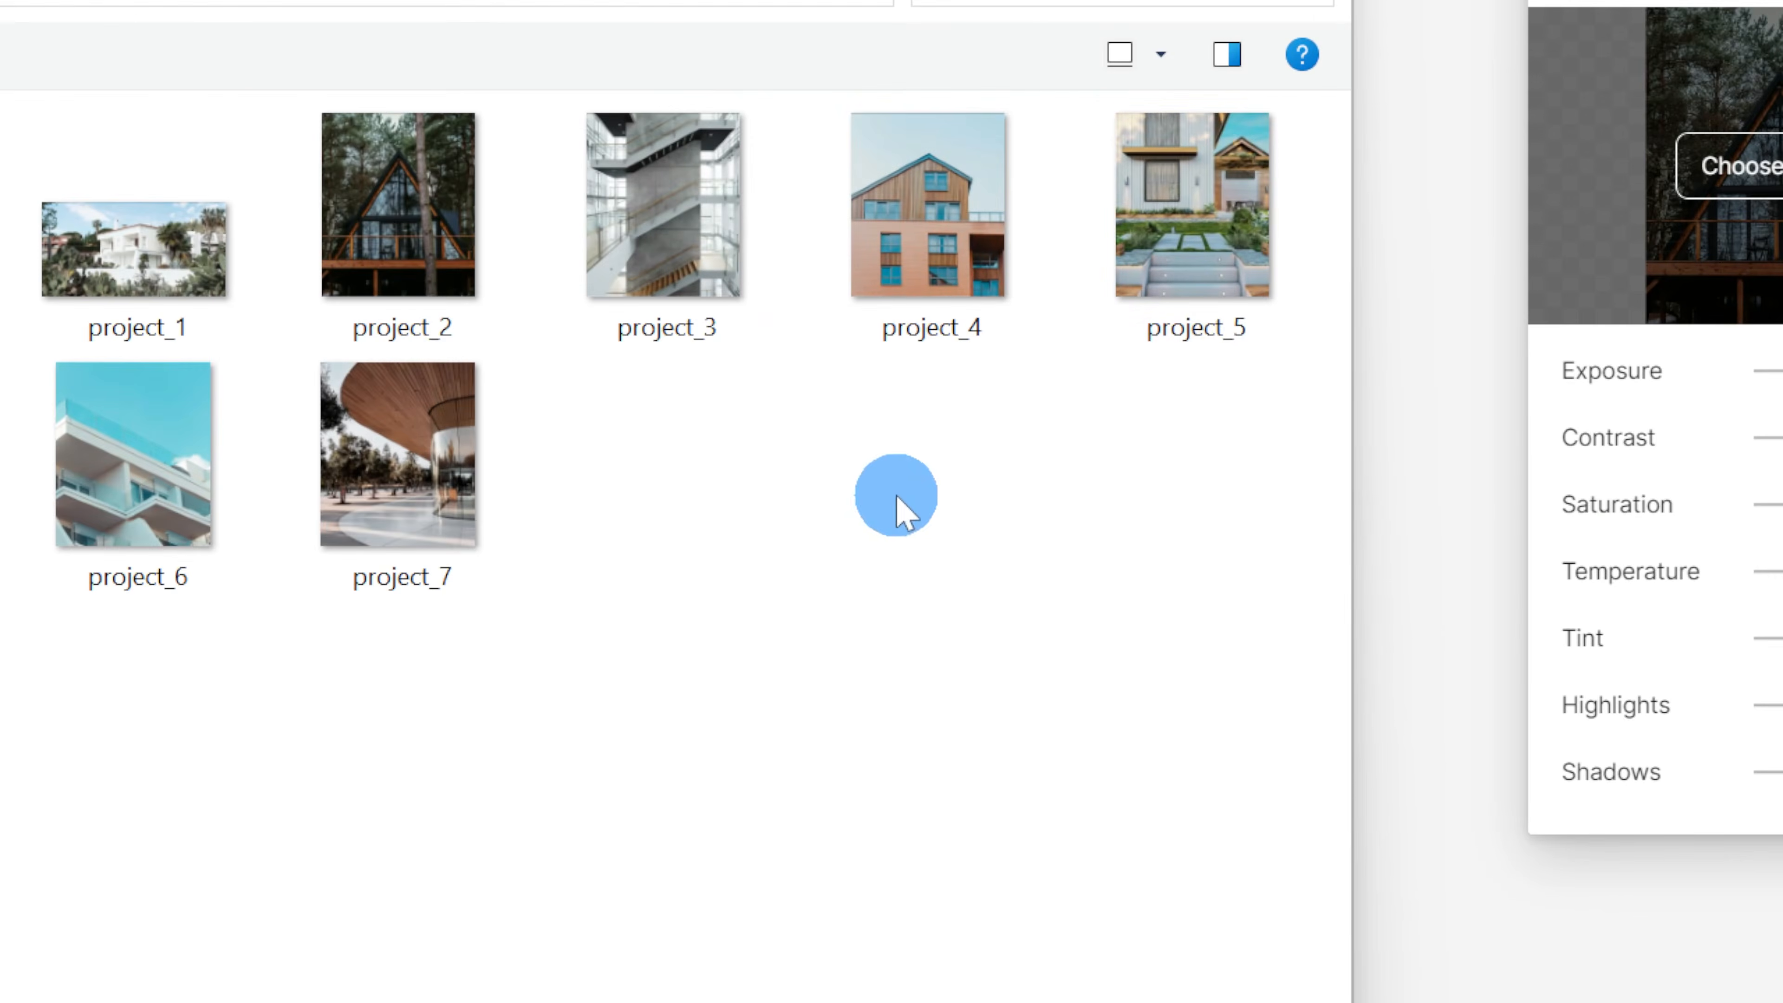
double_click(660, 293)
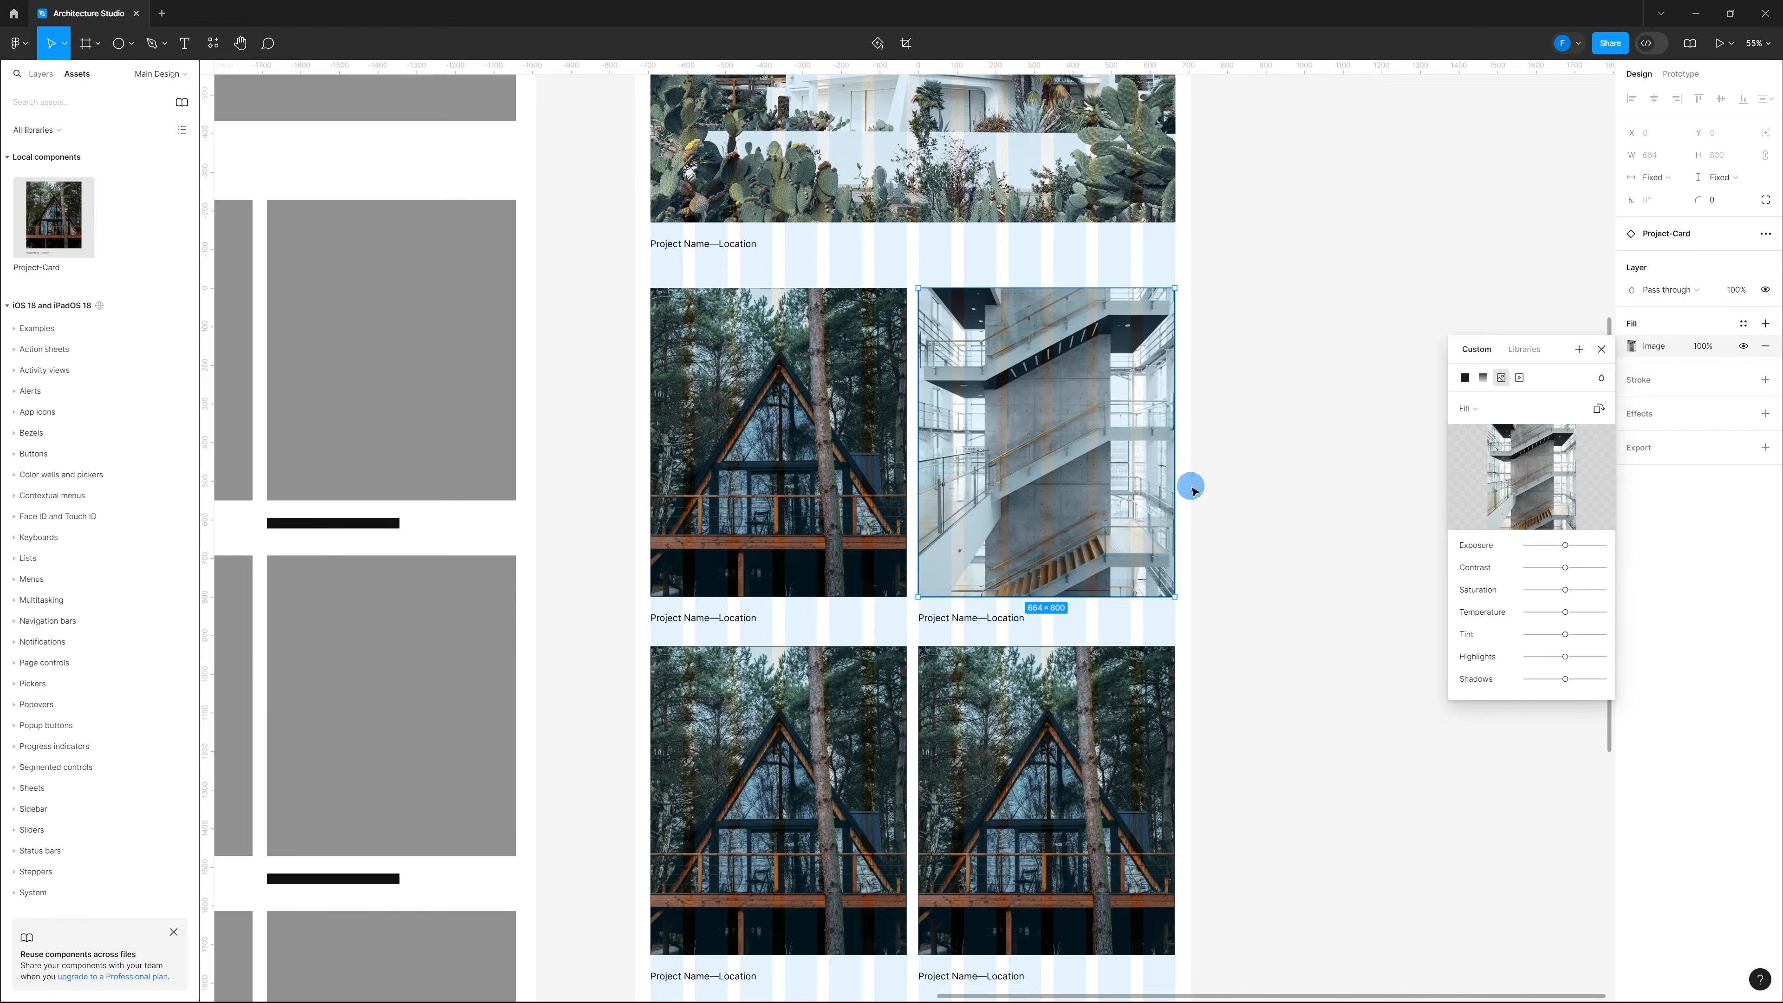
Step: Hide the layout grids and look over the homepage's project cards beside the wireframe
scroll(1194, 488, down, 5)
scroll(1182, 602, down, 6)
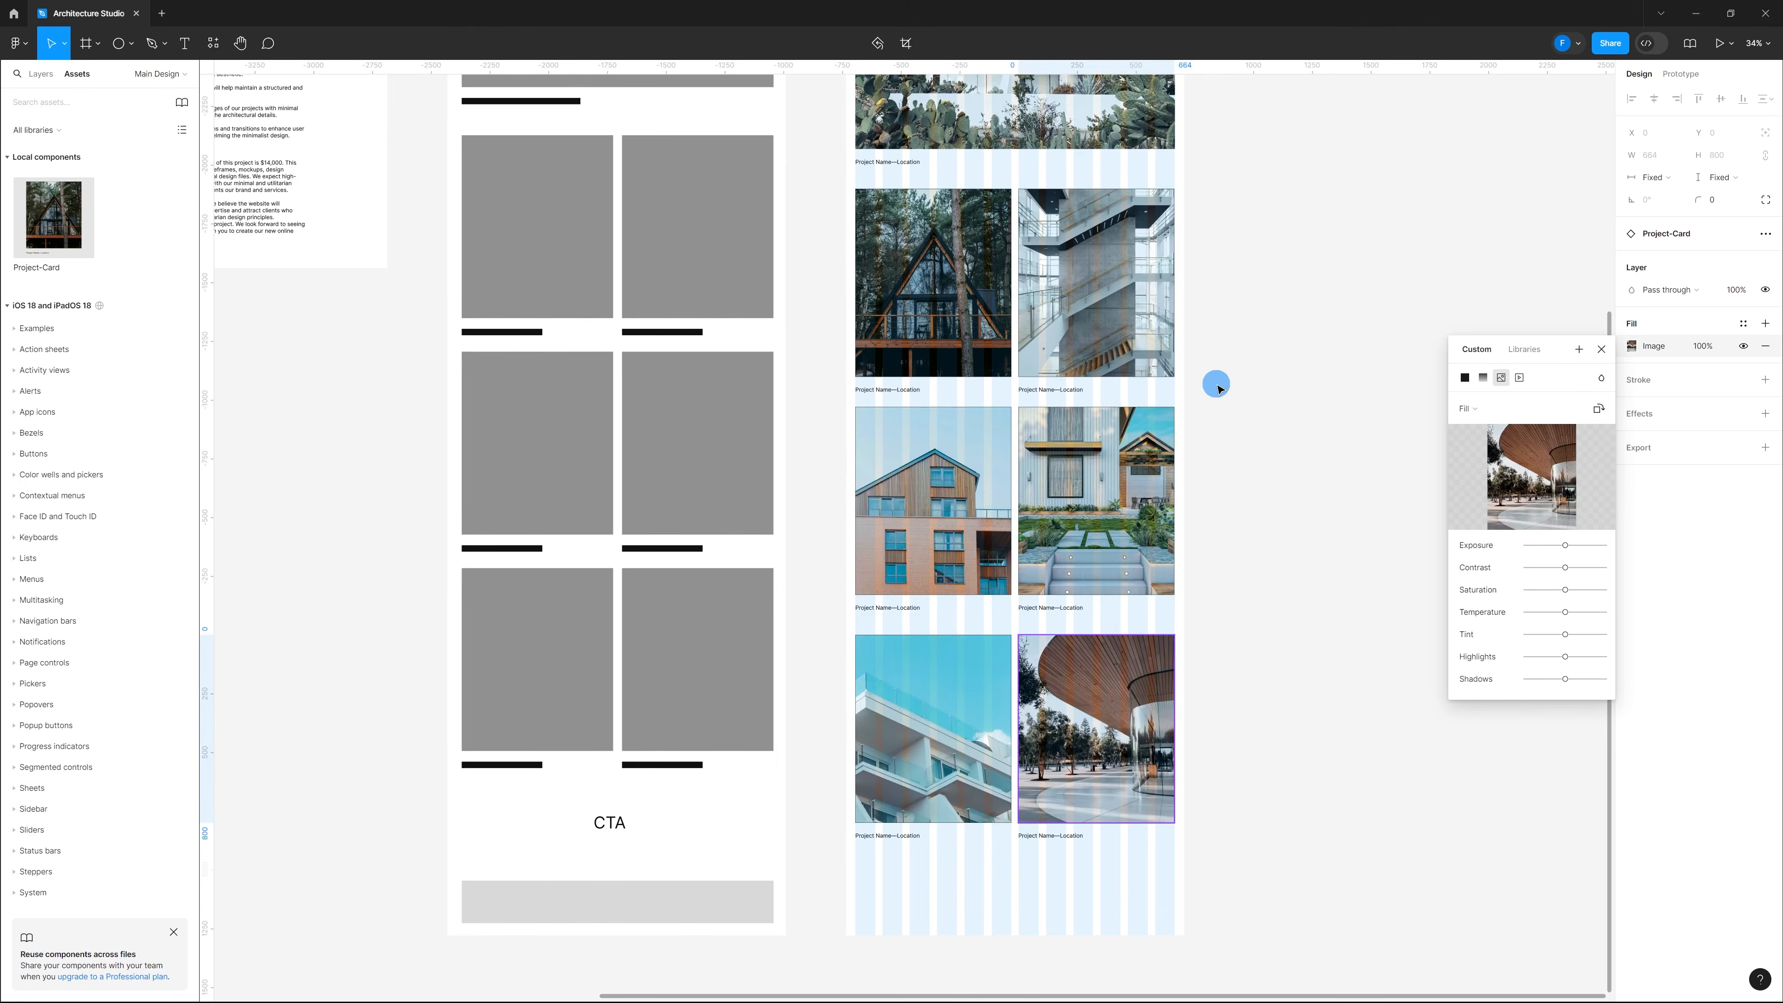
key(ctrl+shift+4)
scroll(1142, 381, down, 2)
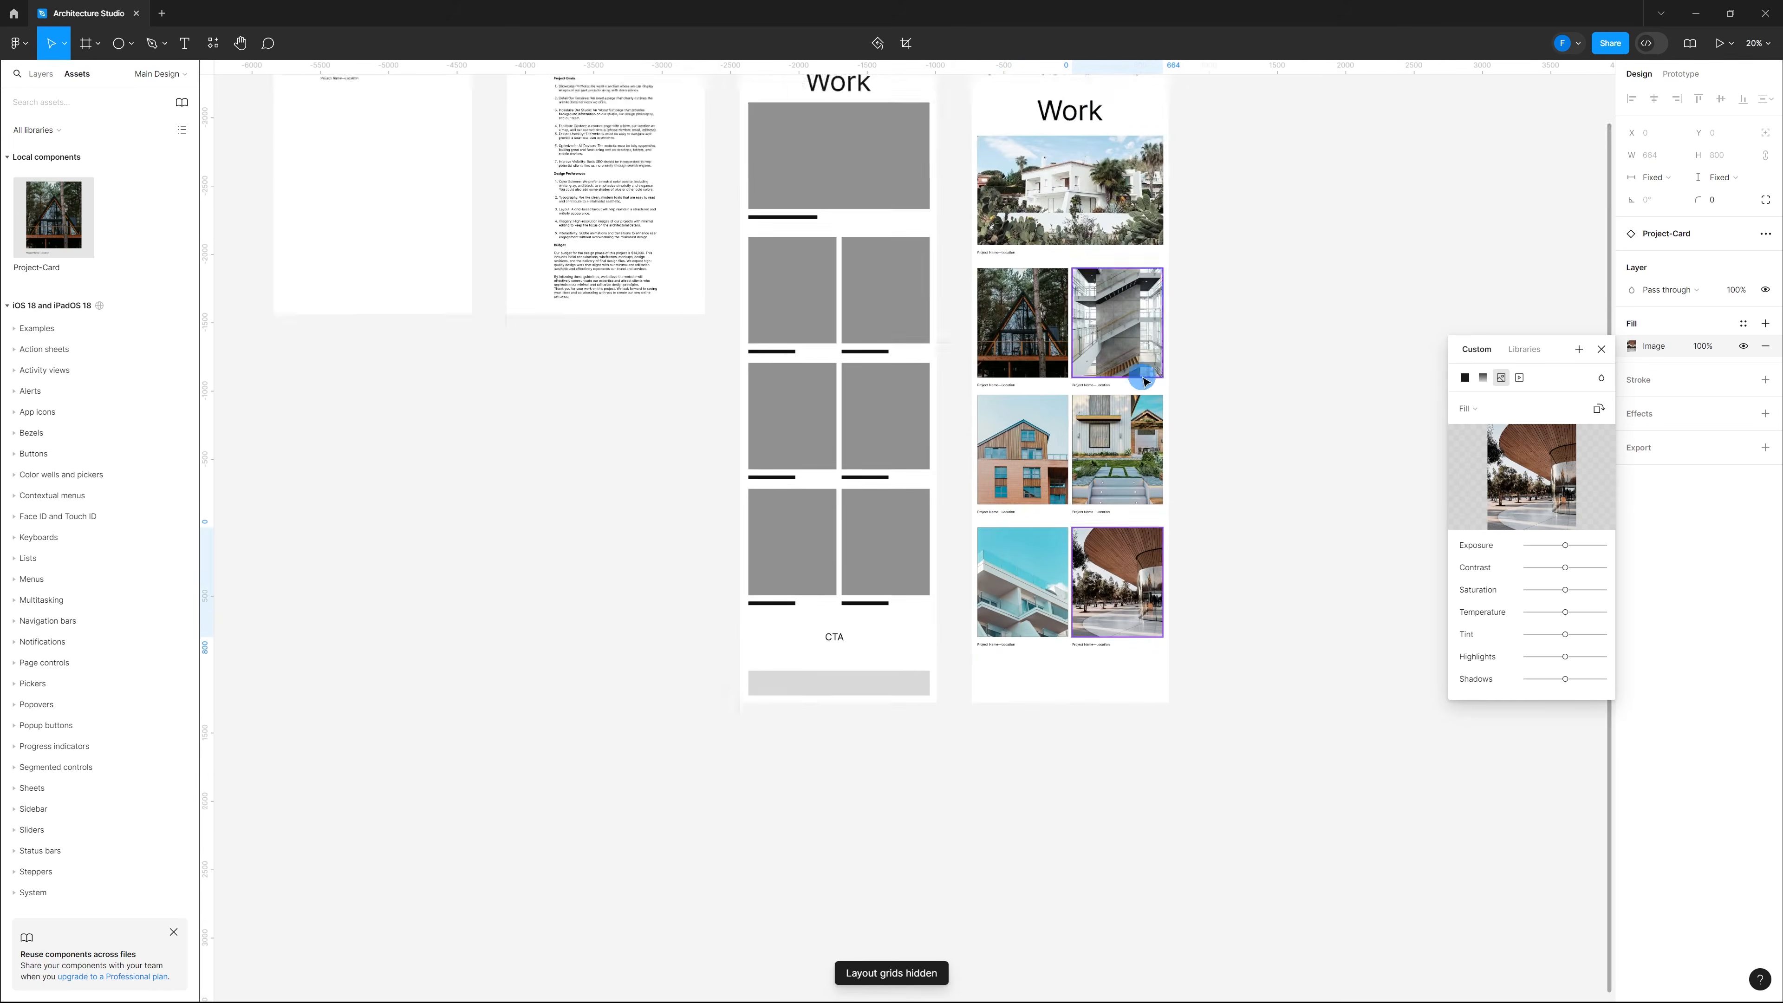
scroll(1253, 340, up, 2)
scroll(1286, 335, up, 1)
scroll(1186, 281, up, 2)
scroll(1082, 197, up, 1)
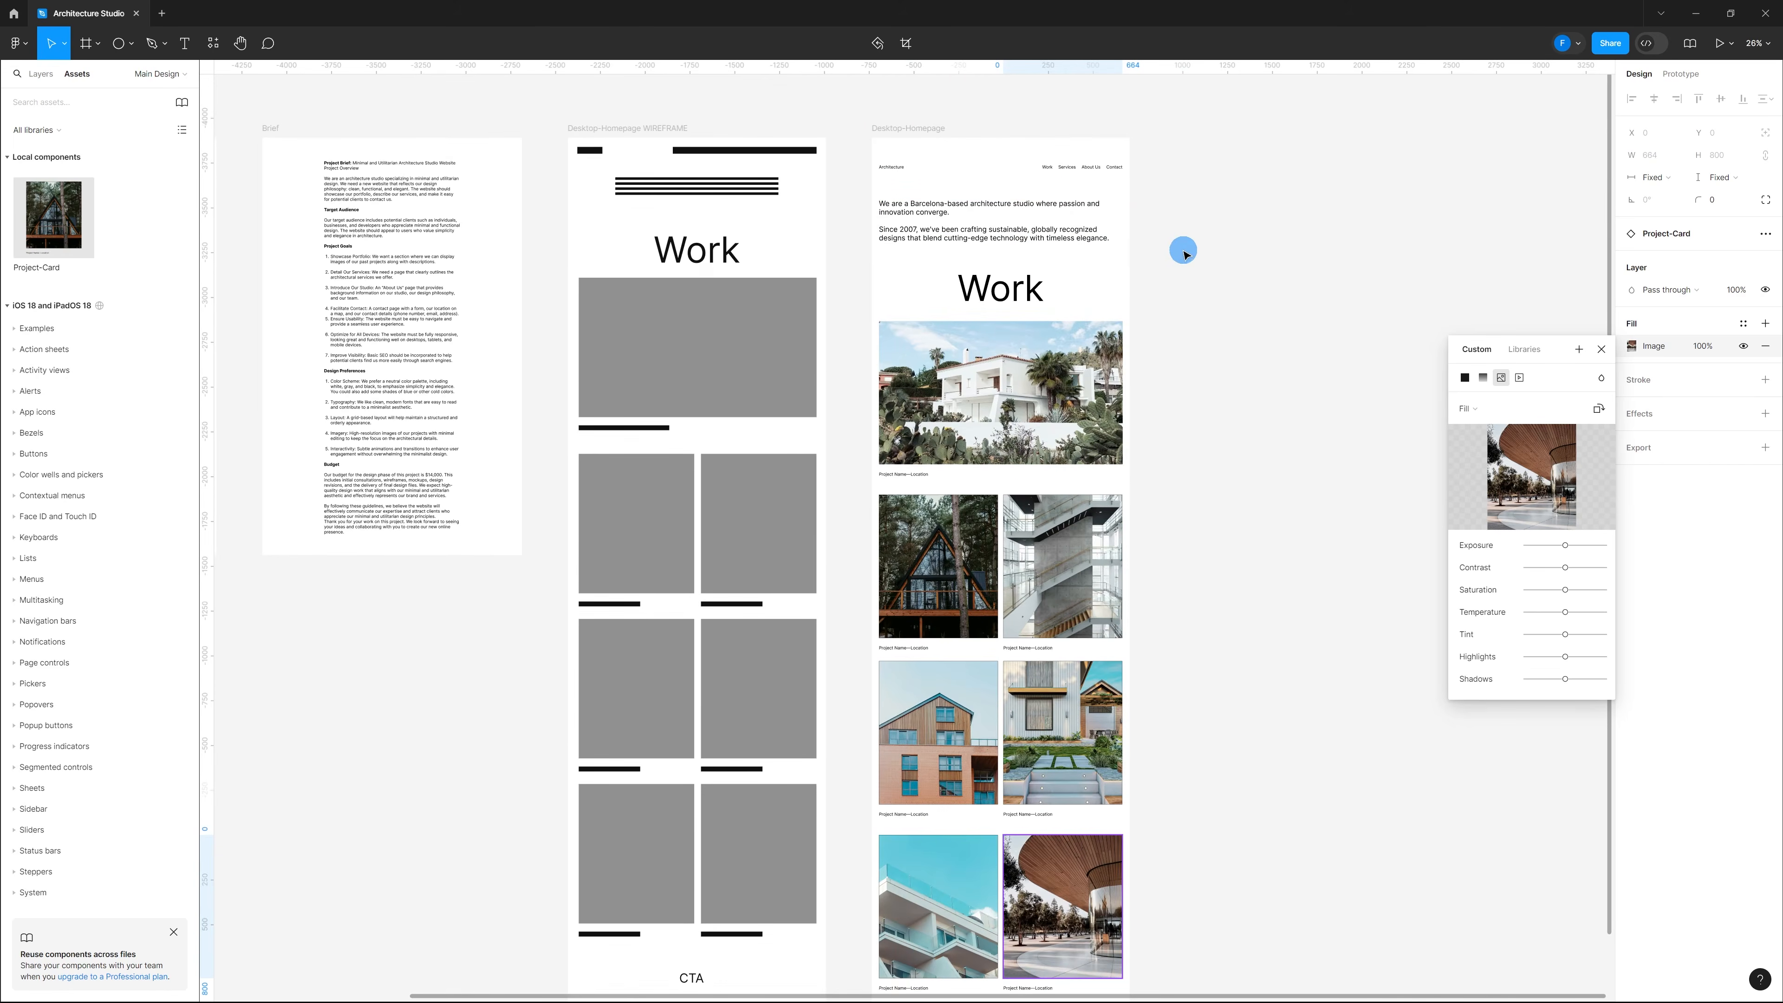
scroll(1186, 255, down, 4)
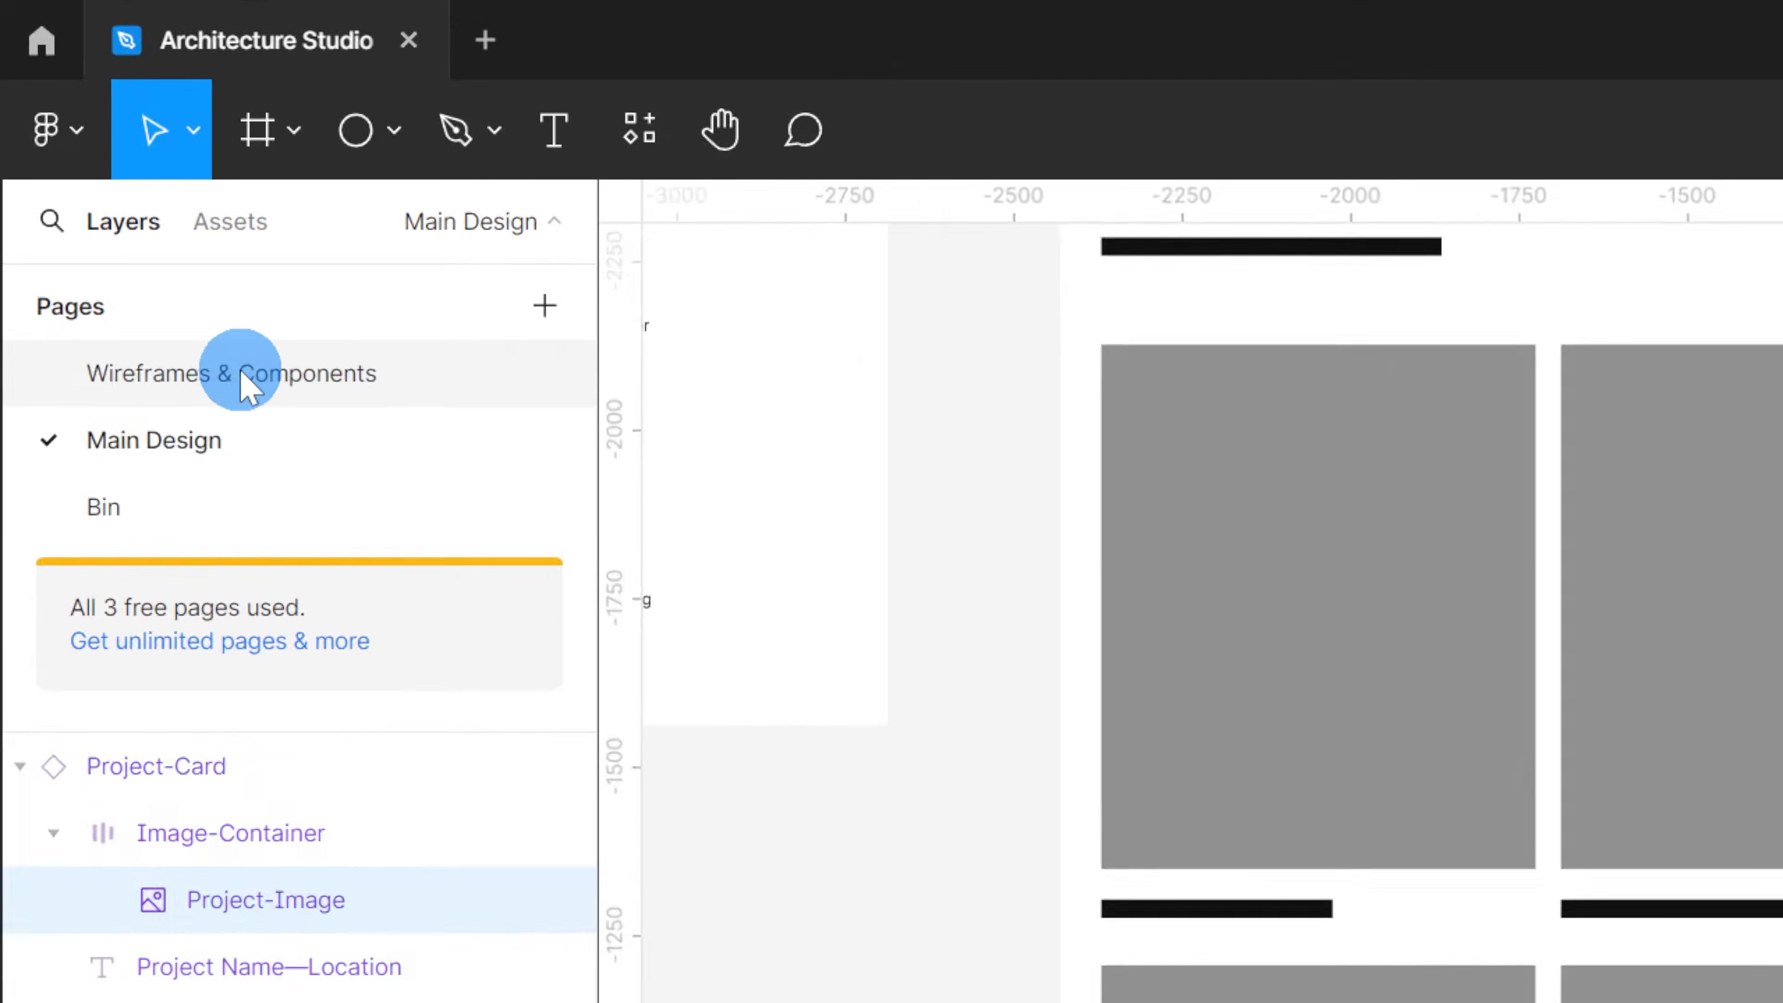
Step: Add a 101010 fill to the main Project-Card component on the Wireframes & Components page
click(99, 129)
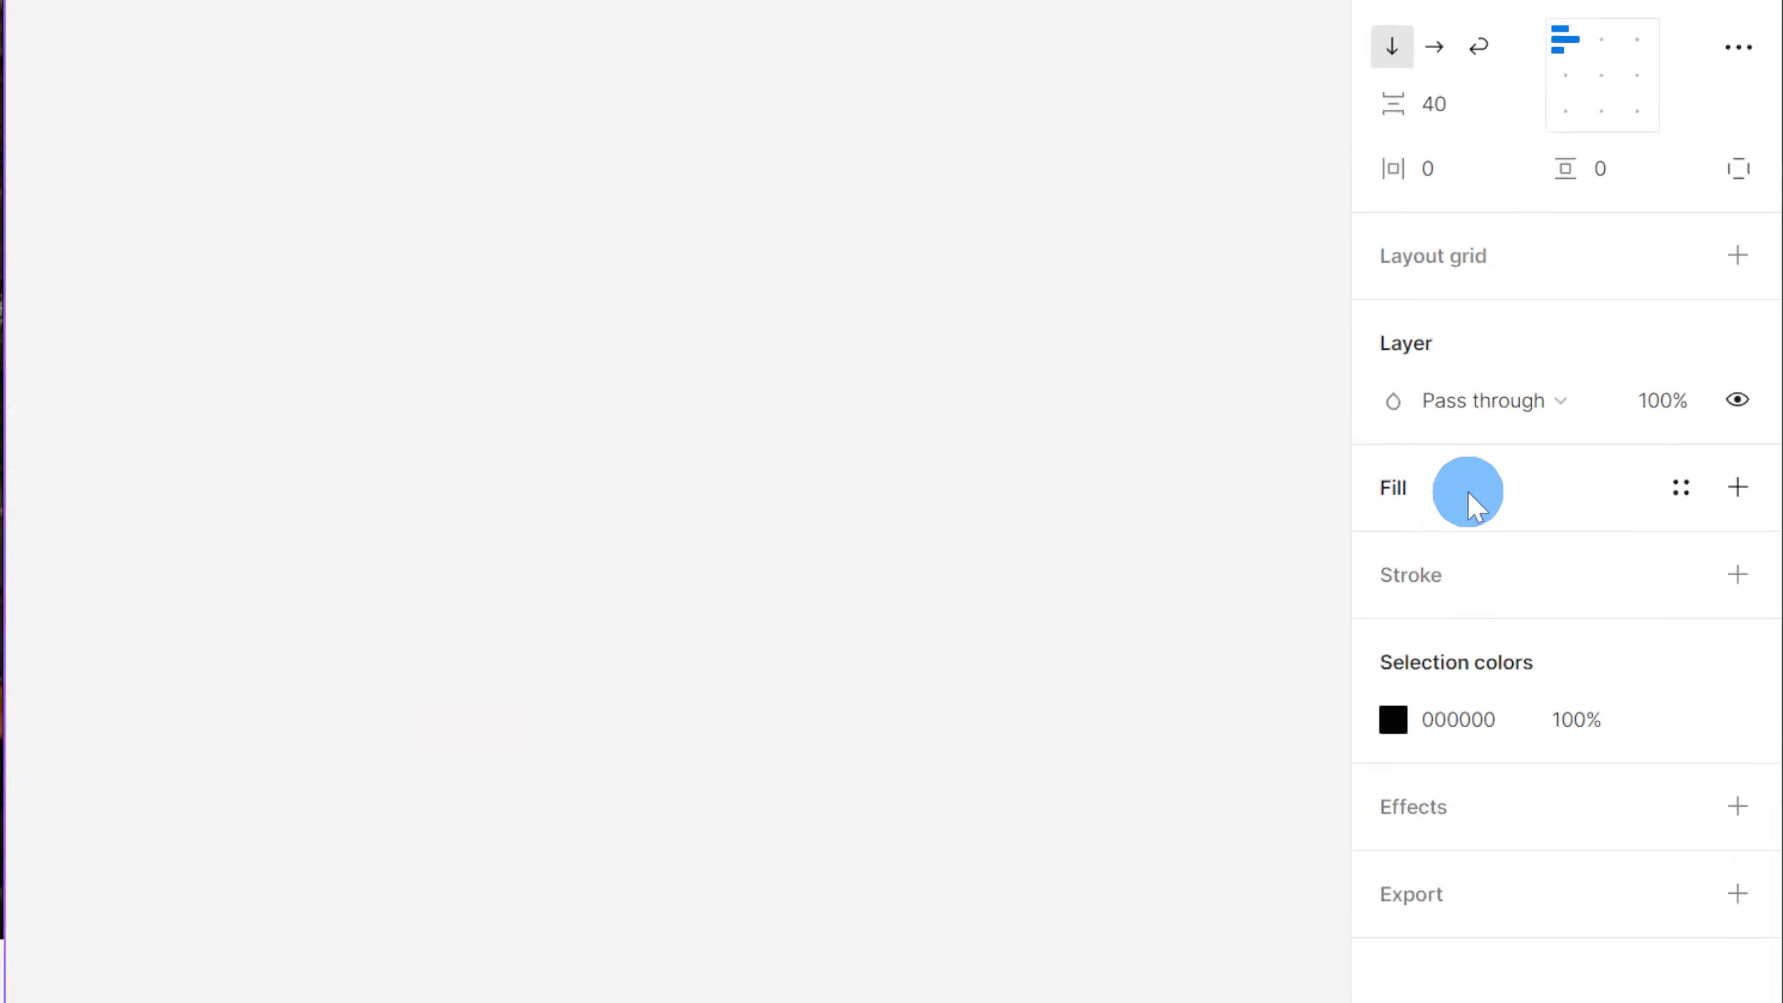
click(1671, 544)
click(1331, 541)
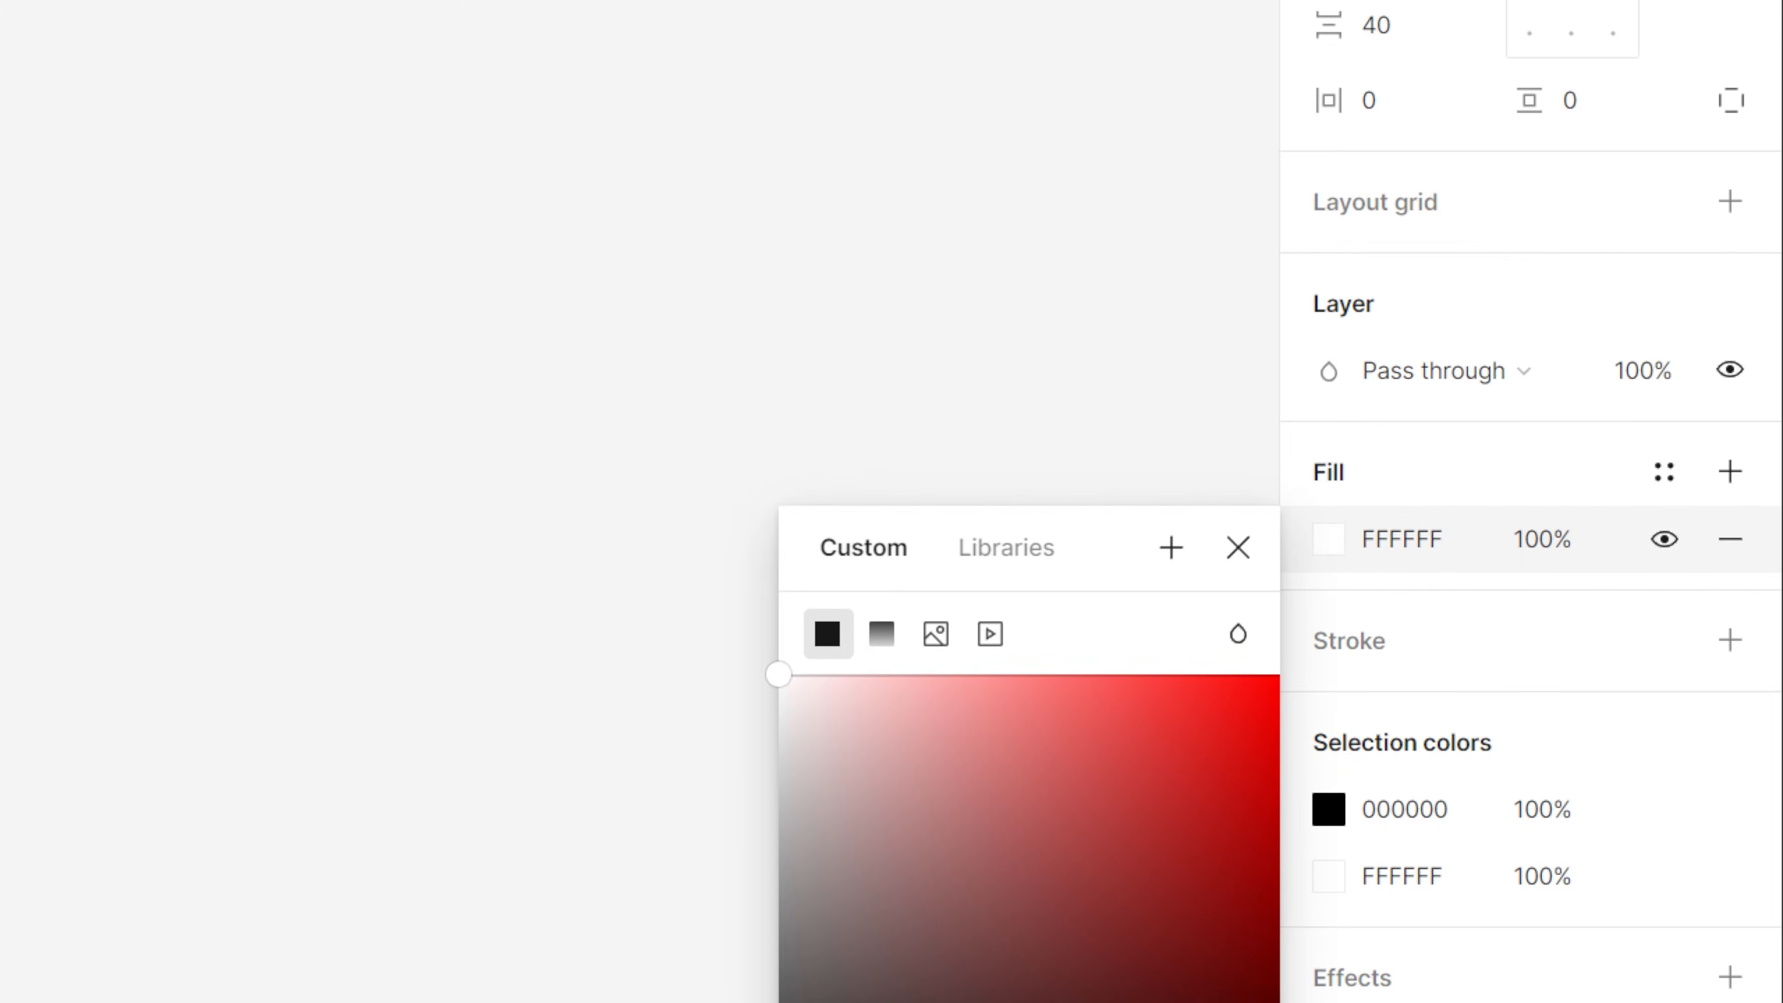
key(Return)
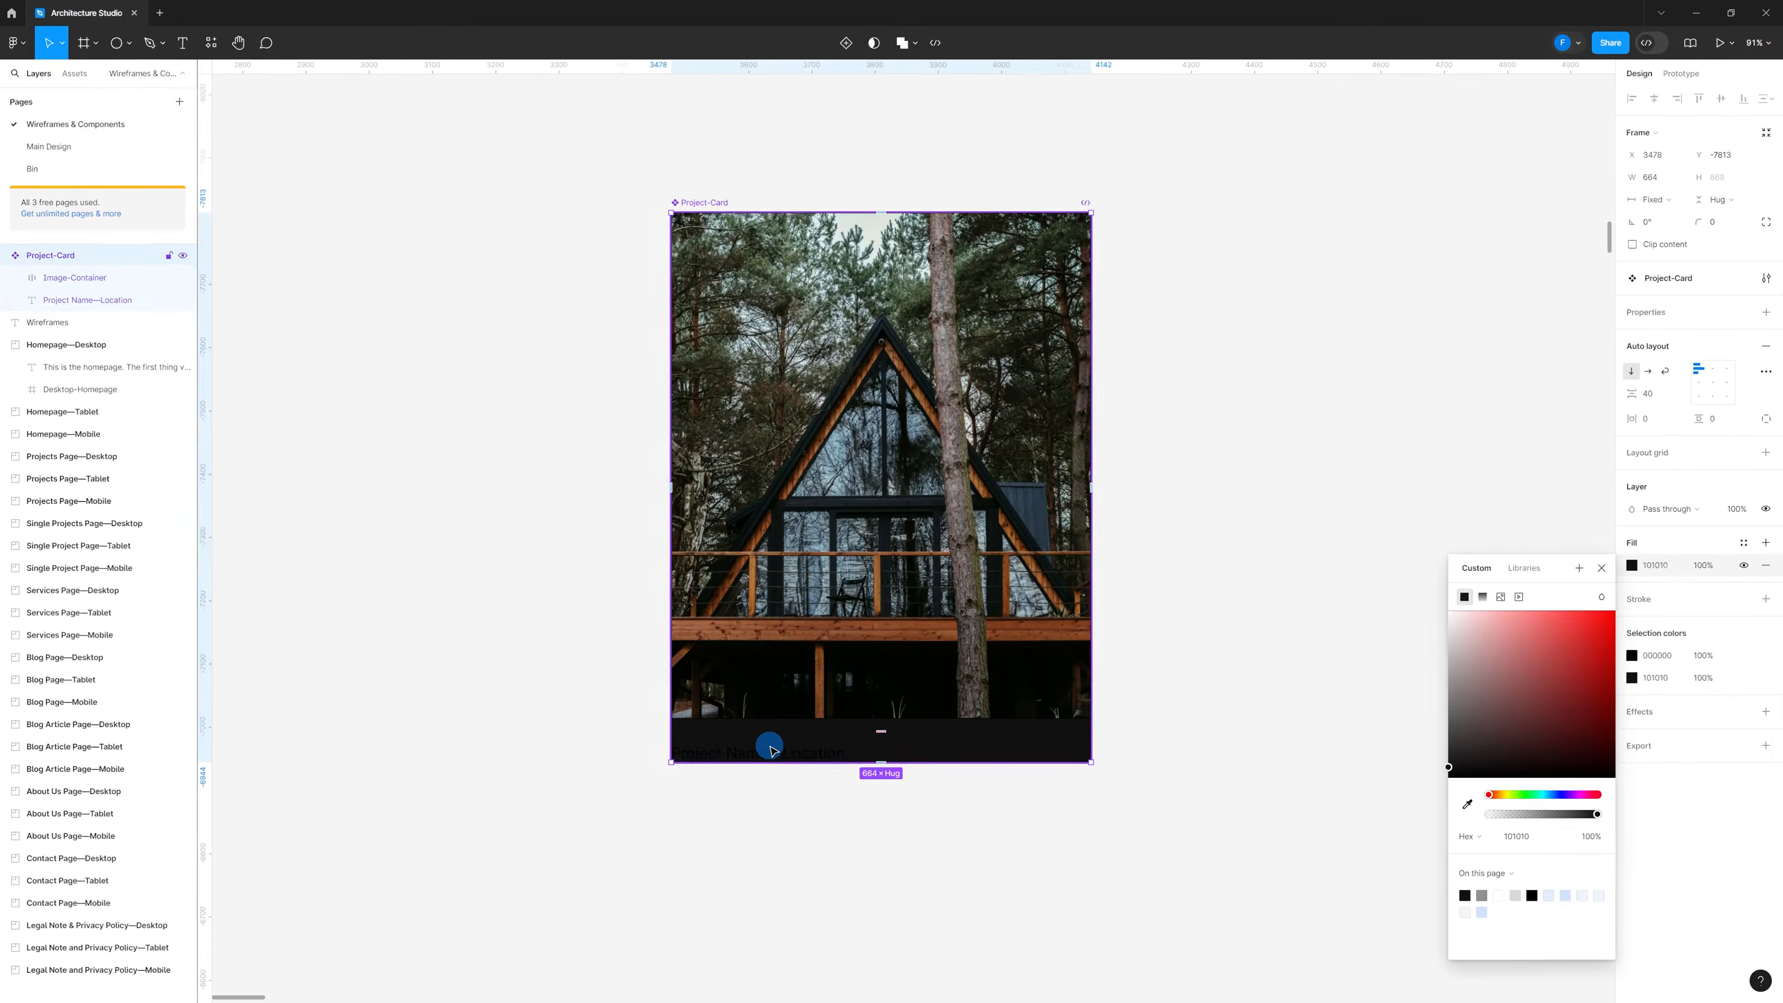
Step: Set the fill of the Project-Card component's Project Name—Location text to white, FFFFFF
click(770, 744)
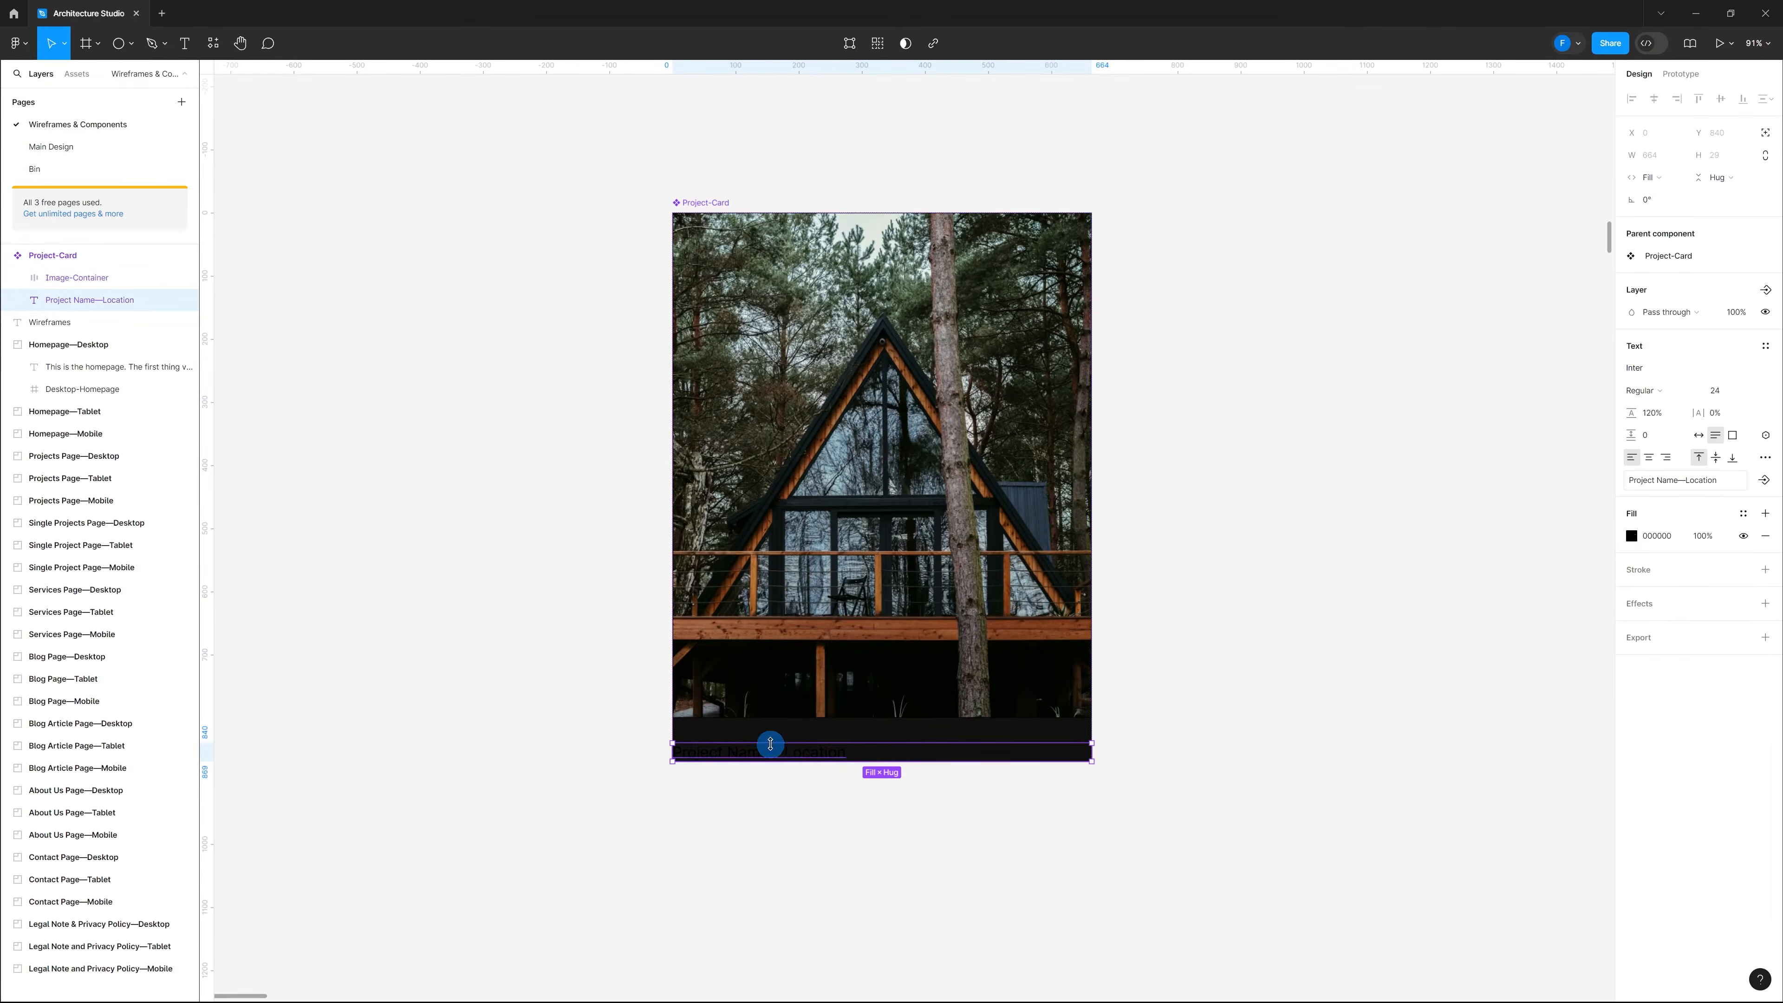
click(1637, 539)
click(1630, 538)
drag(1532, 608, 1236, 430)
click(1236, 430)
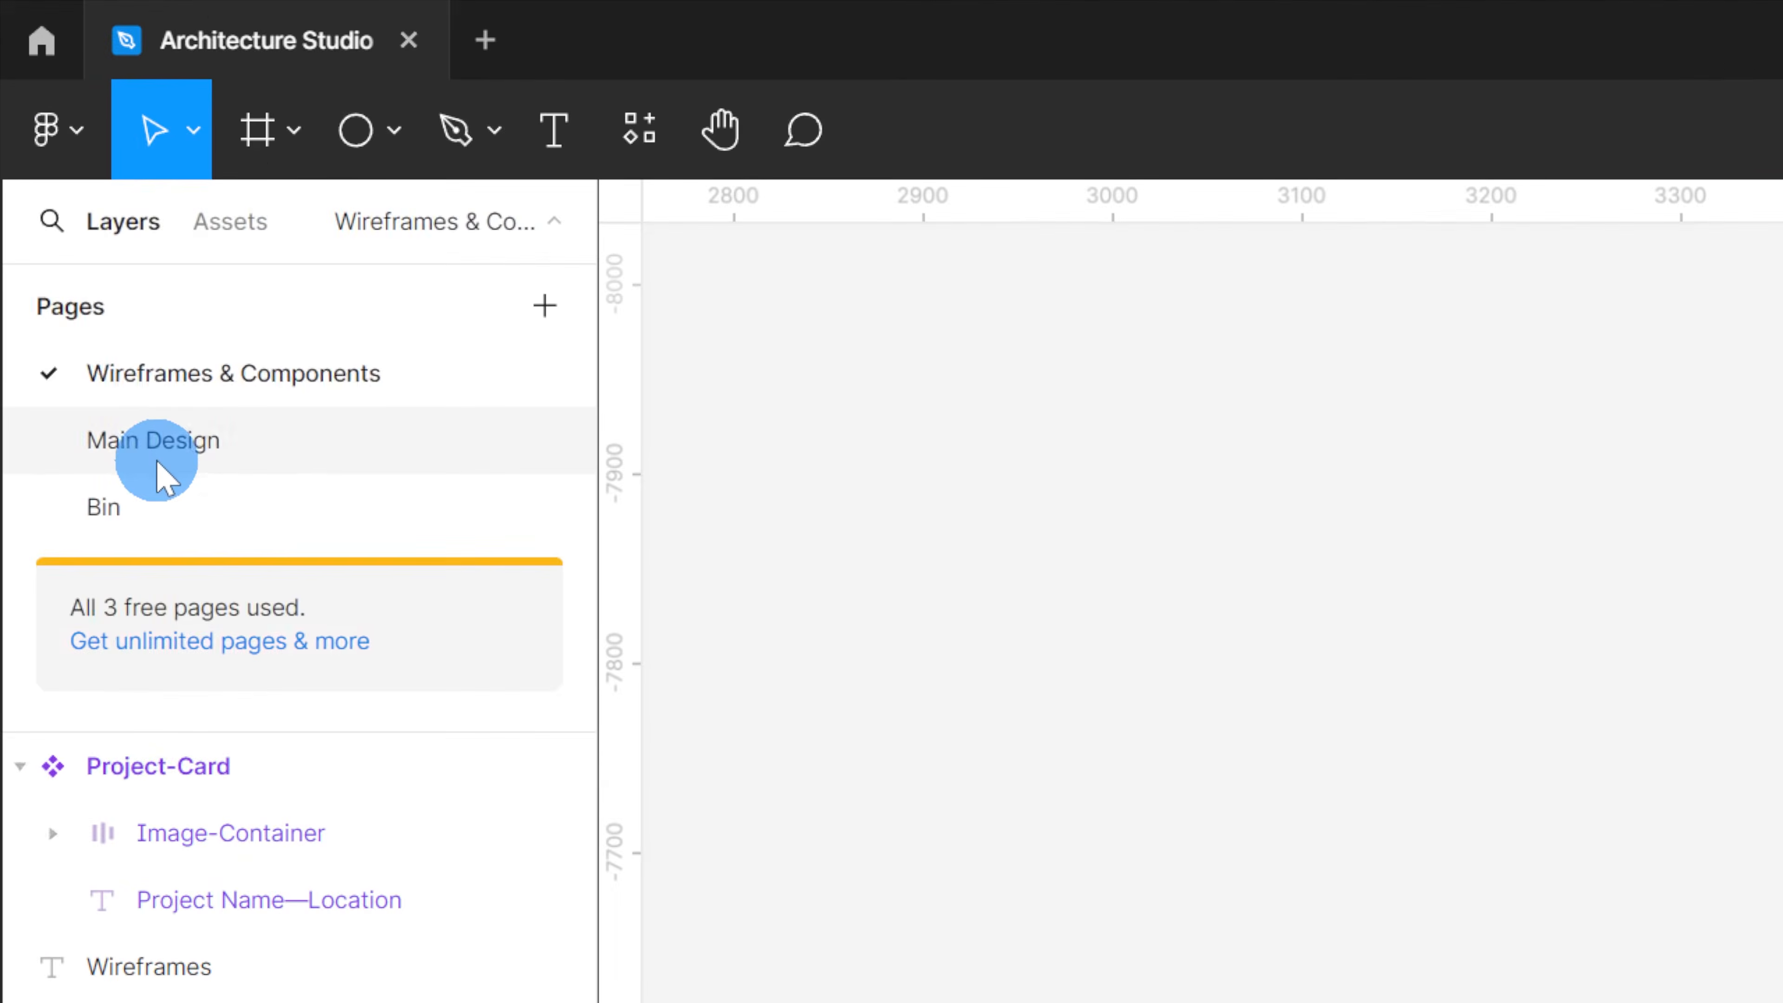
Step: Examine the Project-Card instances on the Main Design page for the component's new background and text colours
click(86, 257)
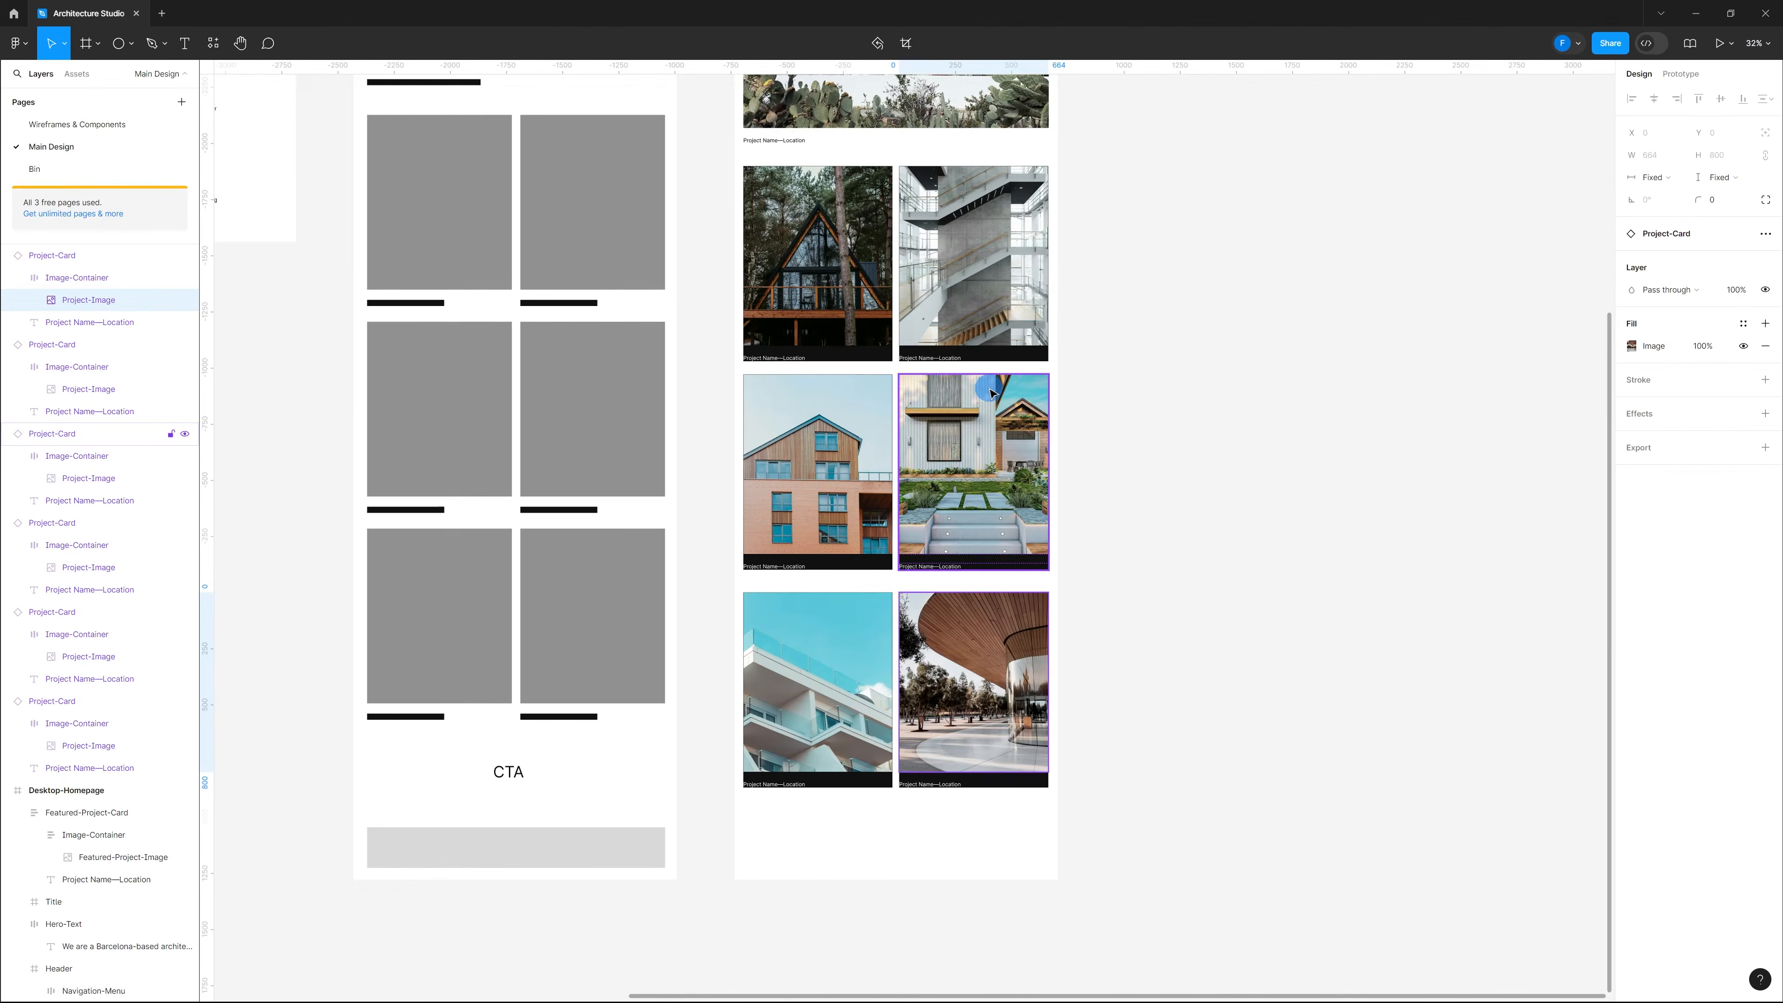
ctrl+scroll(992, 392, up, 10)
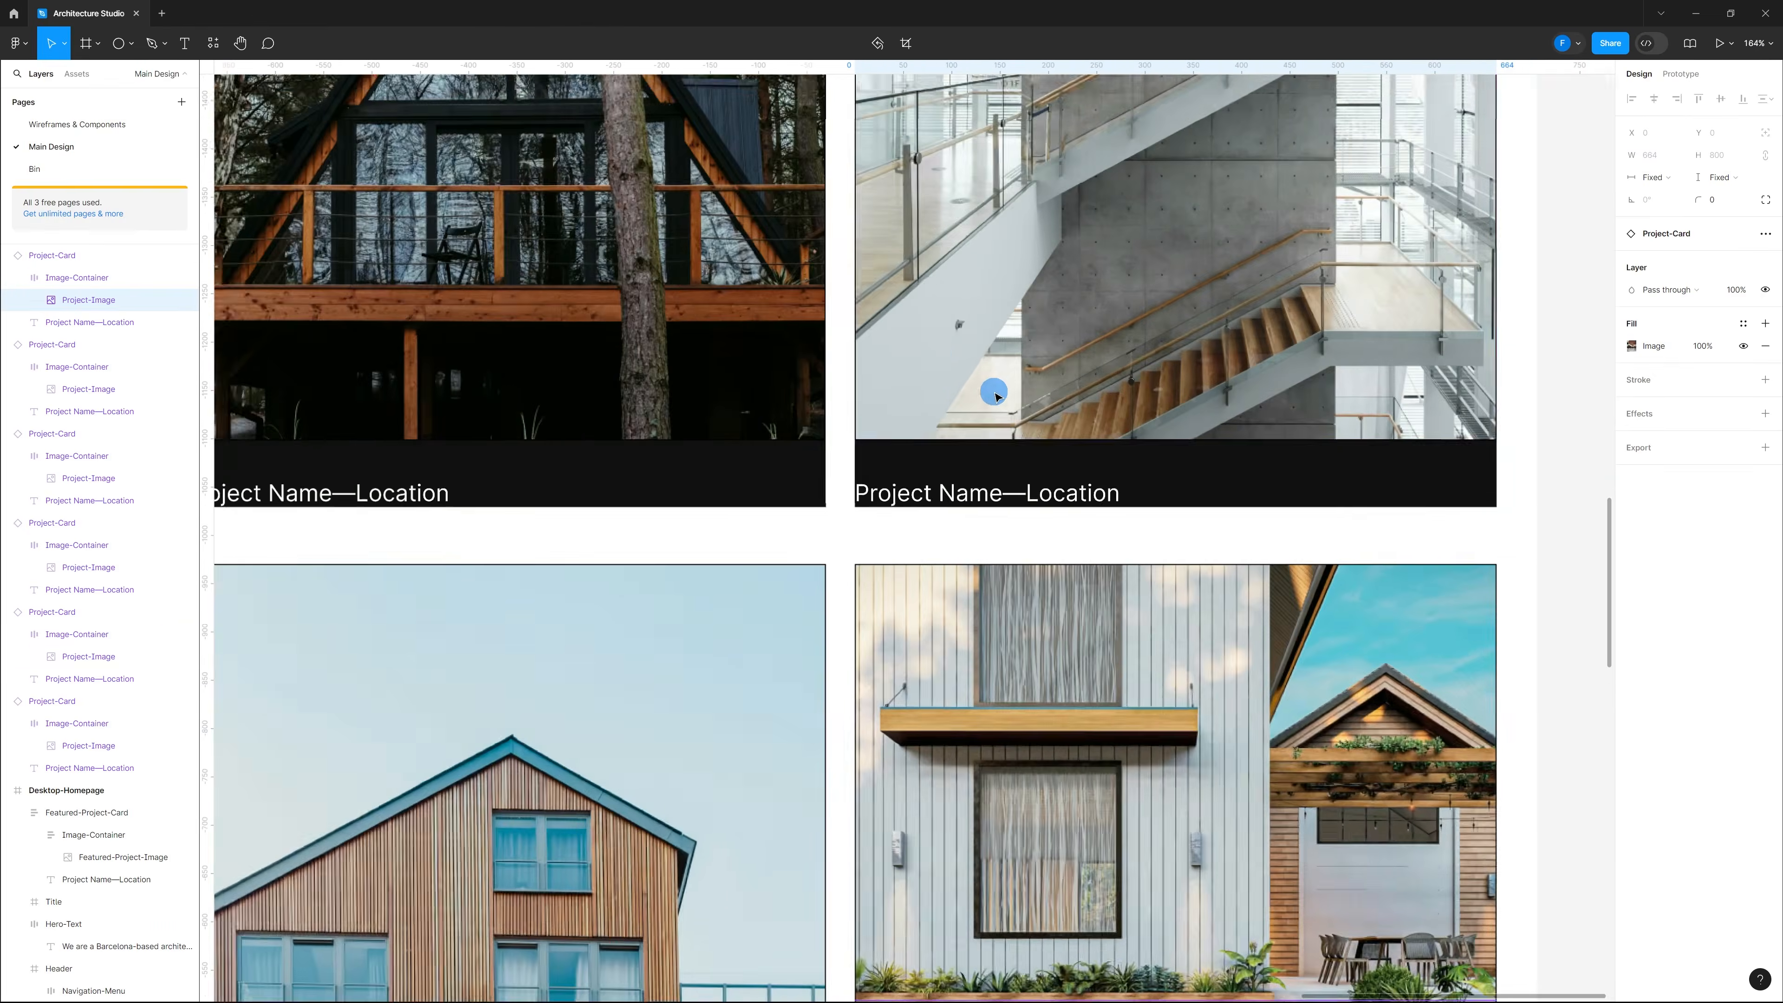
ctrl+scroll(994, 393, down, 6)
scroll(986, 403, down, 10)
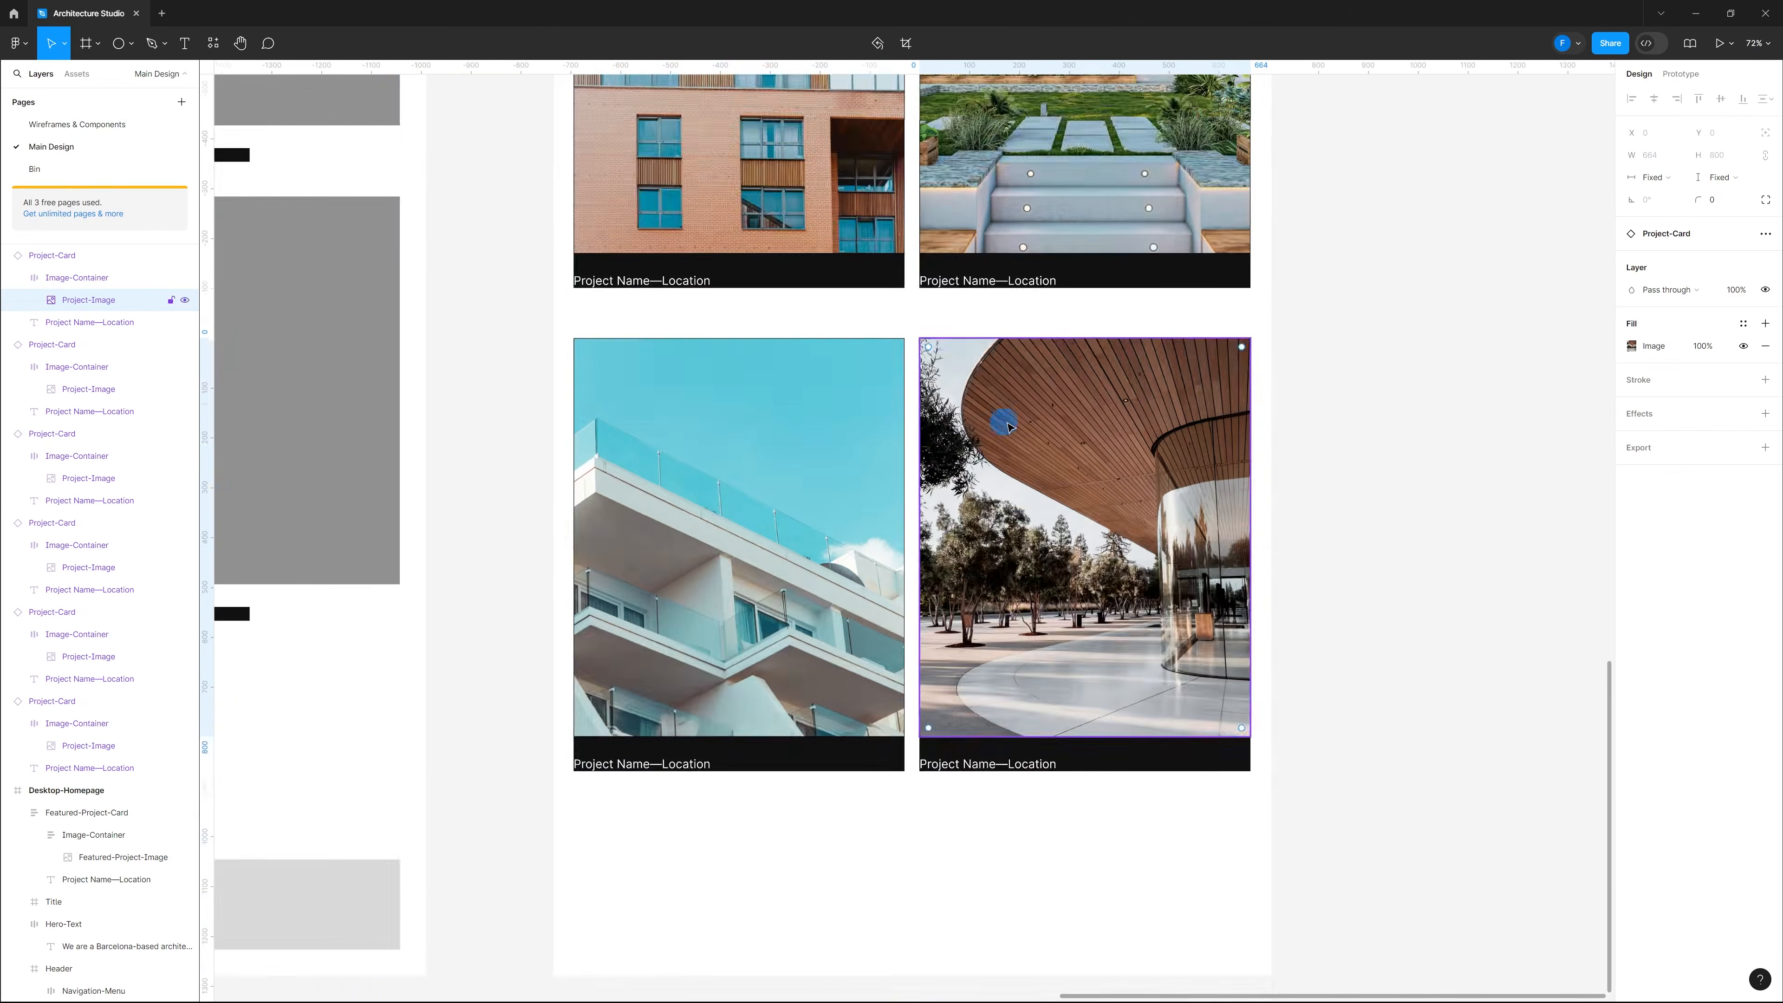
ctrl+scroll(1023, 290, up, 5)
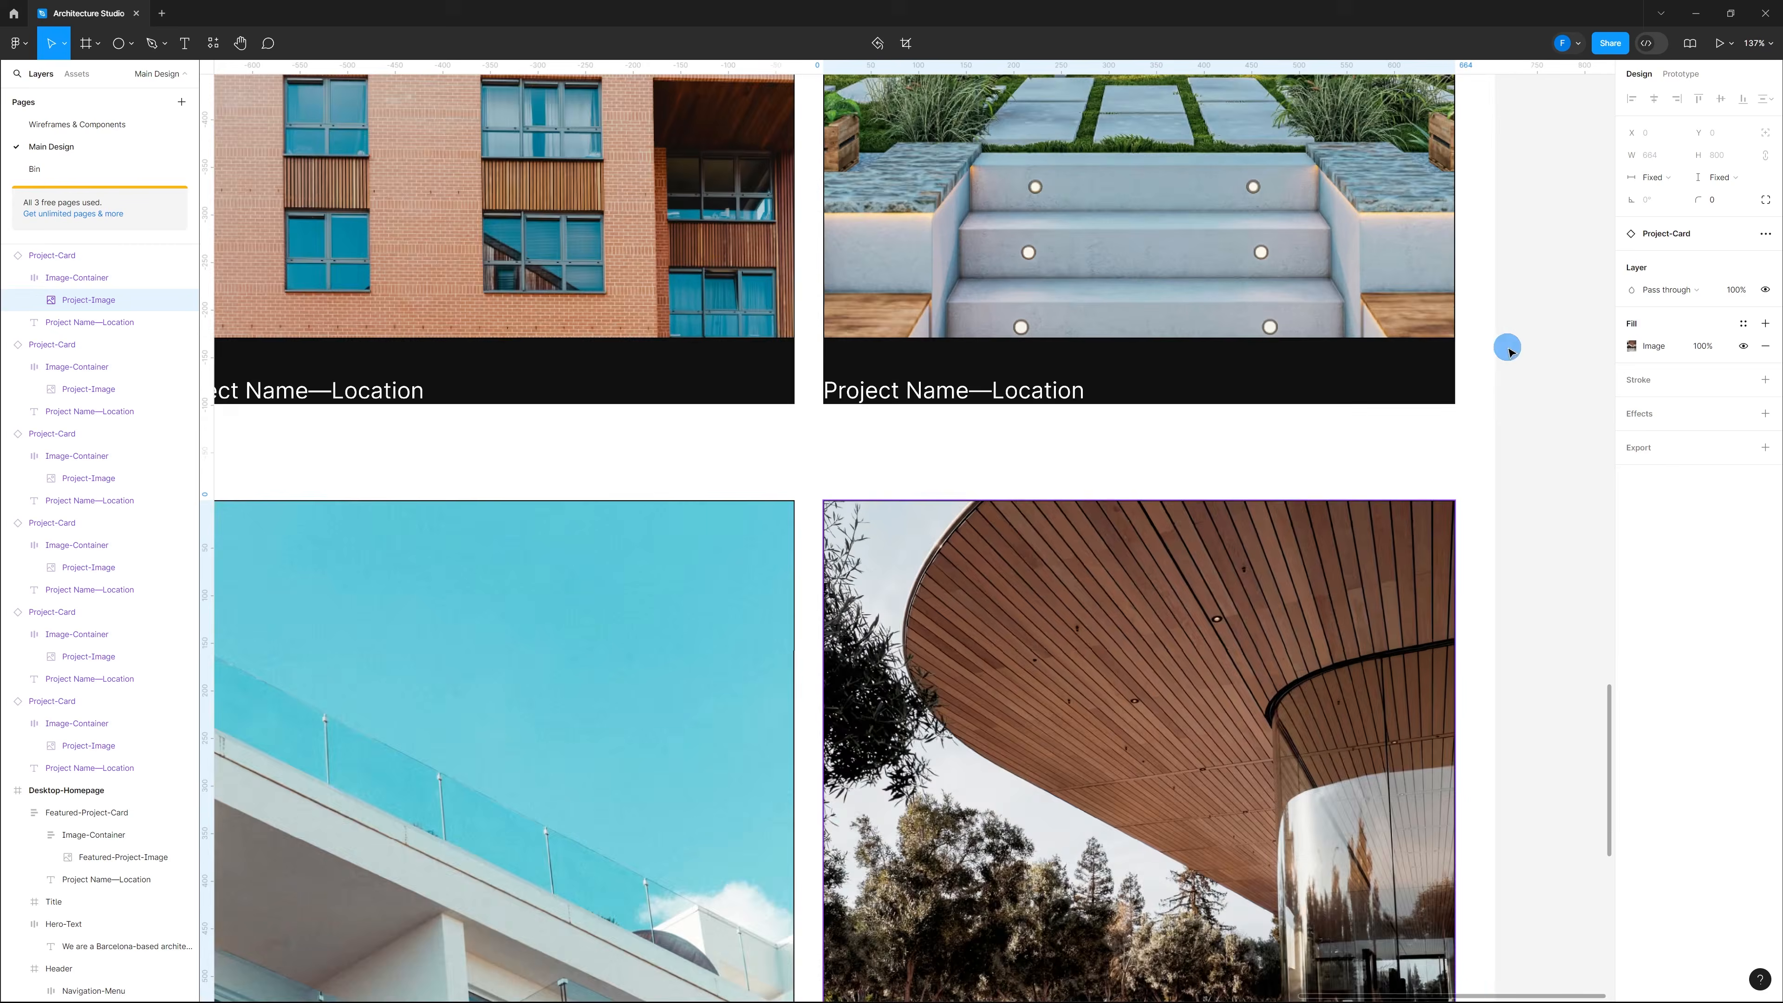
ctrl+scroll(868, 464, down, 10)
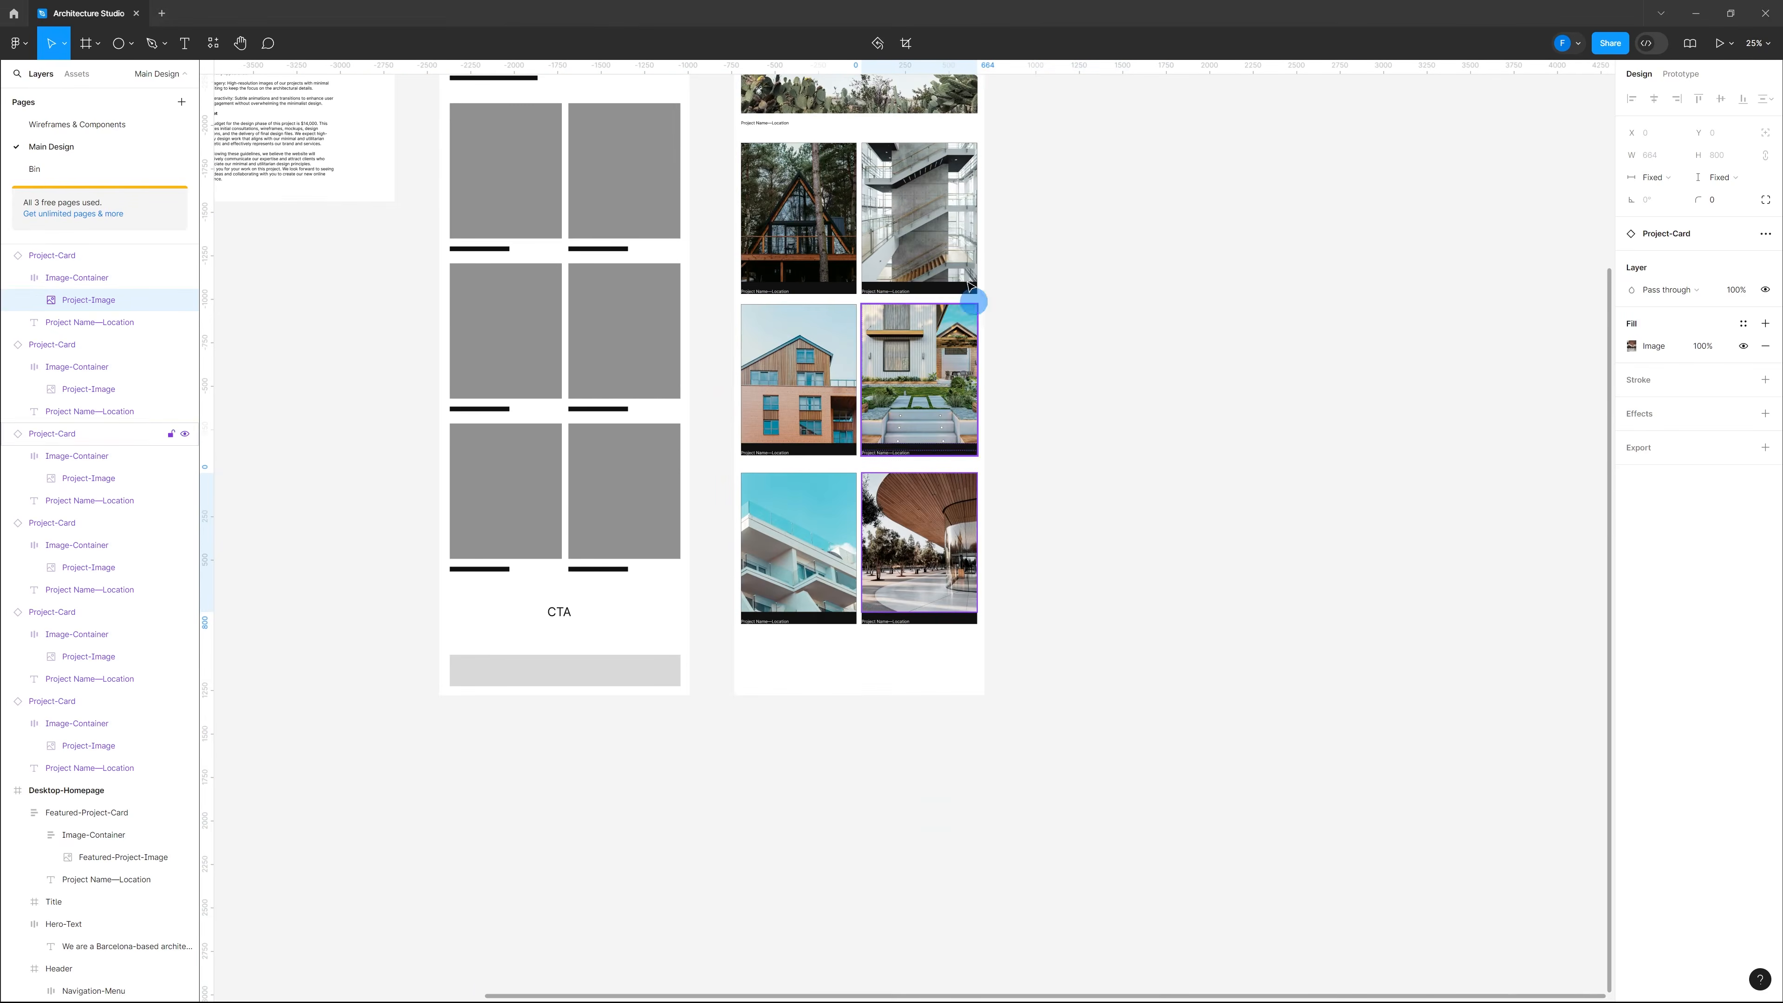
ctrl+scroll(972, 286, up, 6)
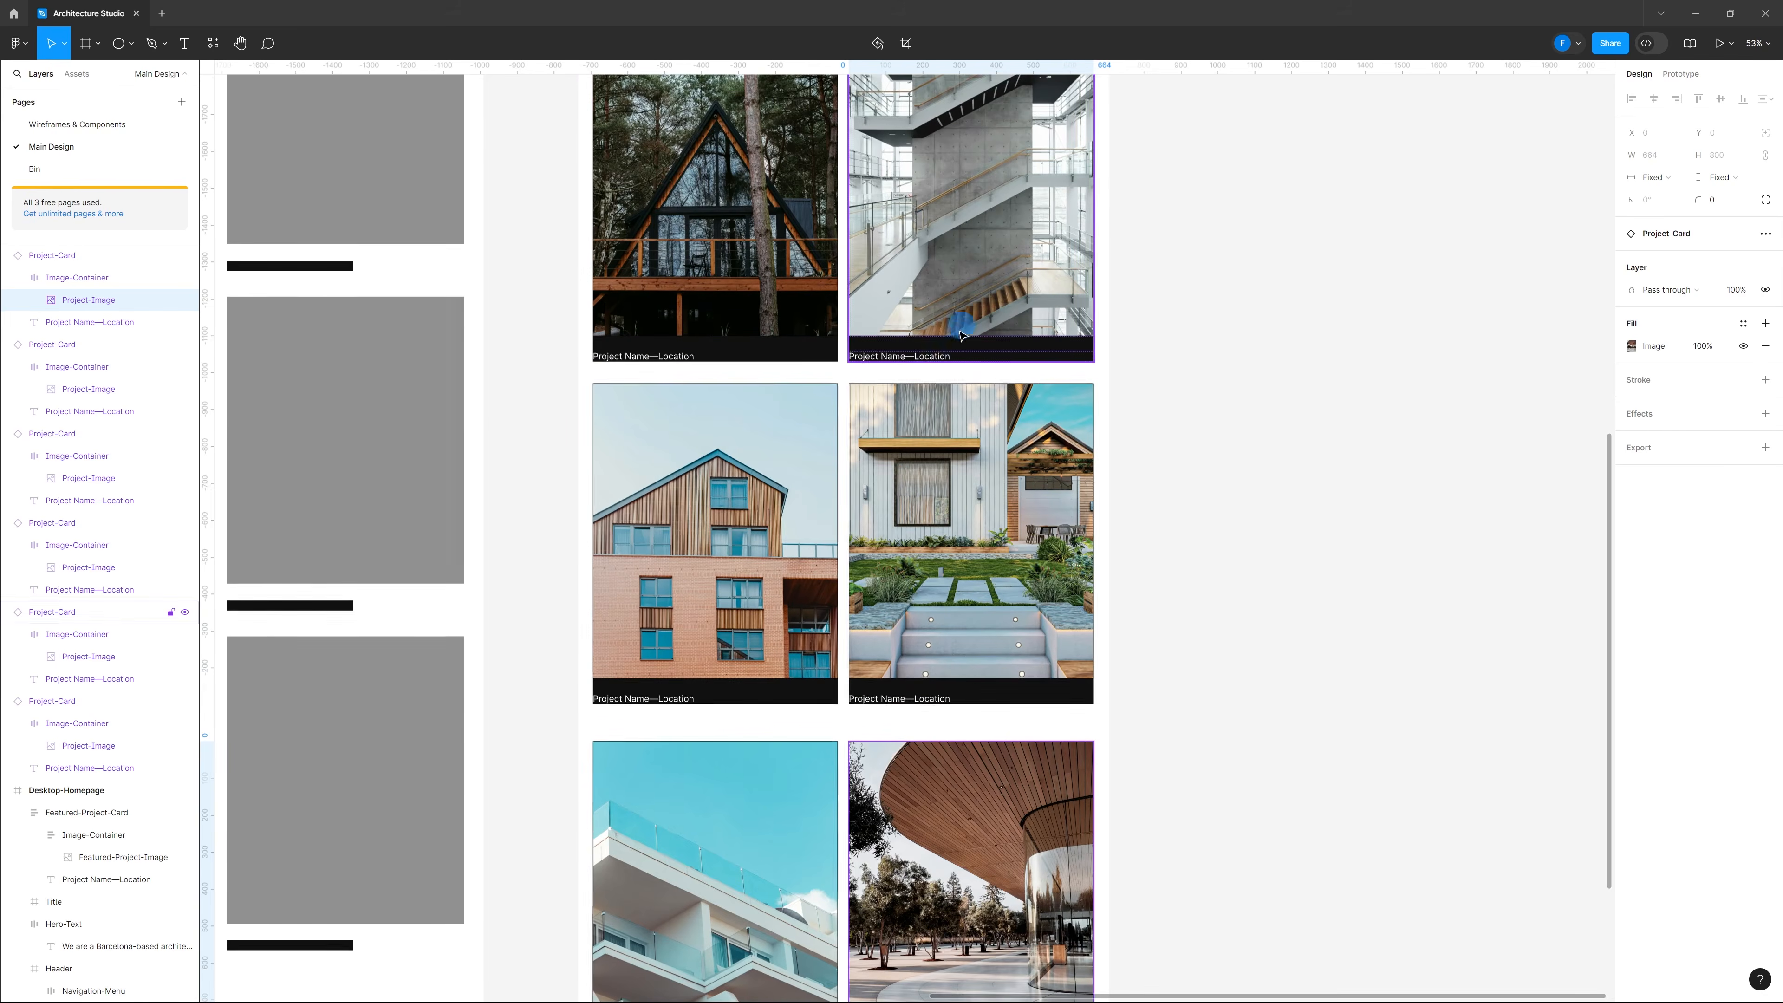
click(903, 459)
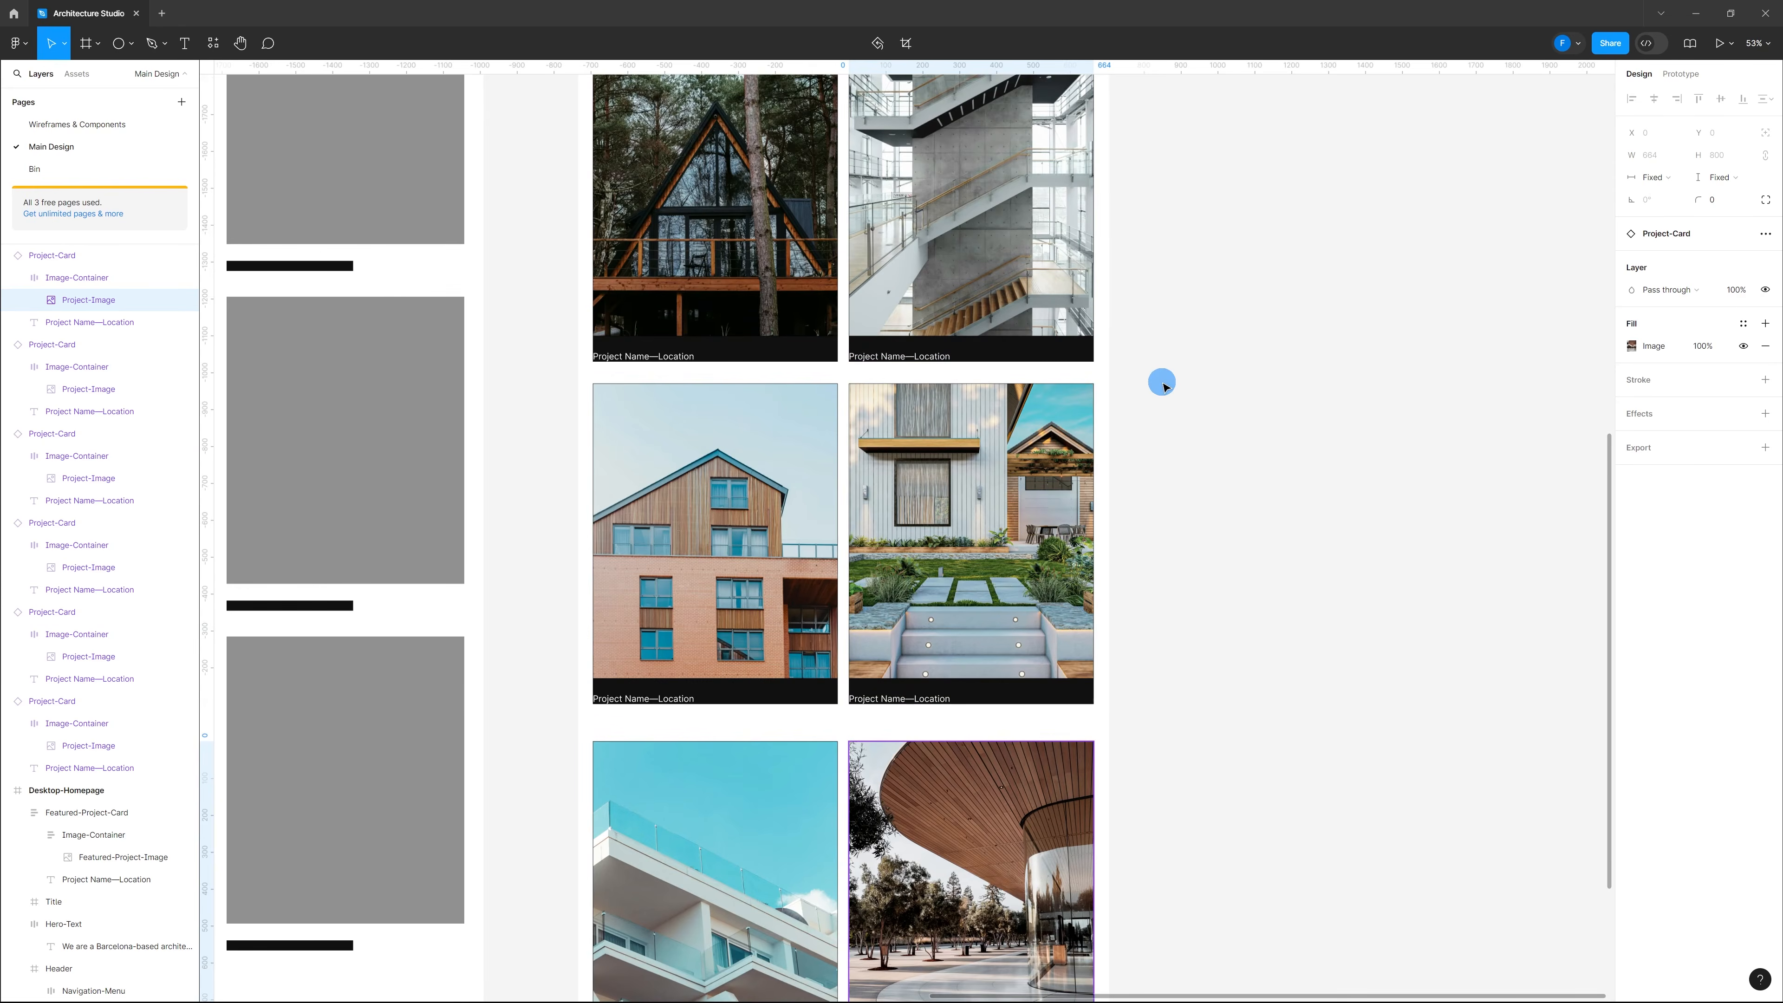
scroll(1117, 383, down, 3)
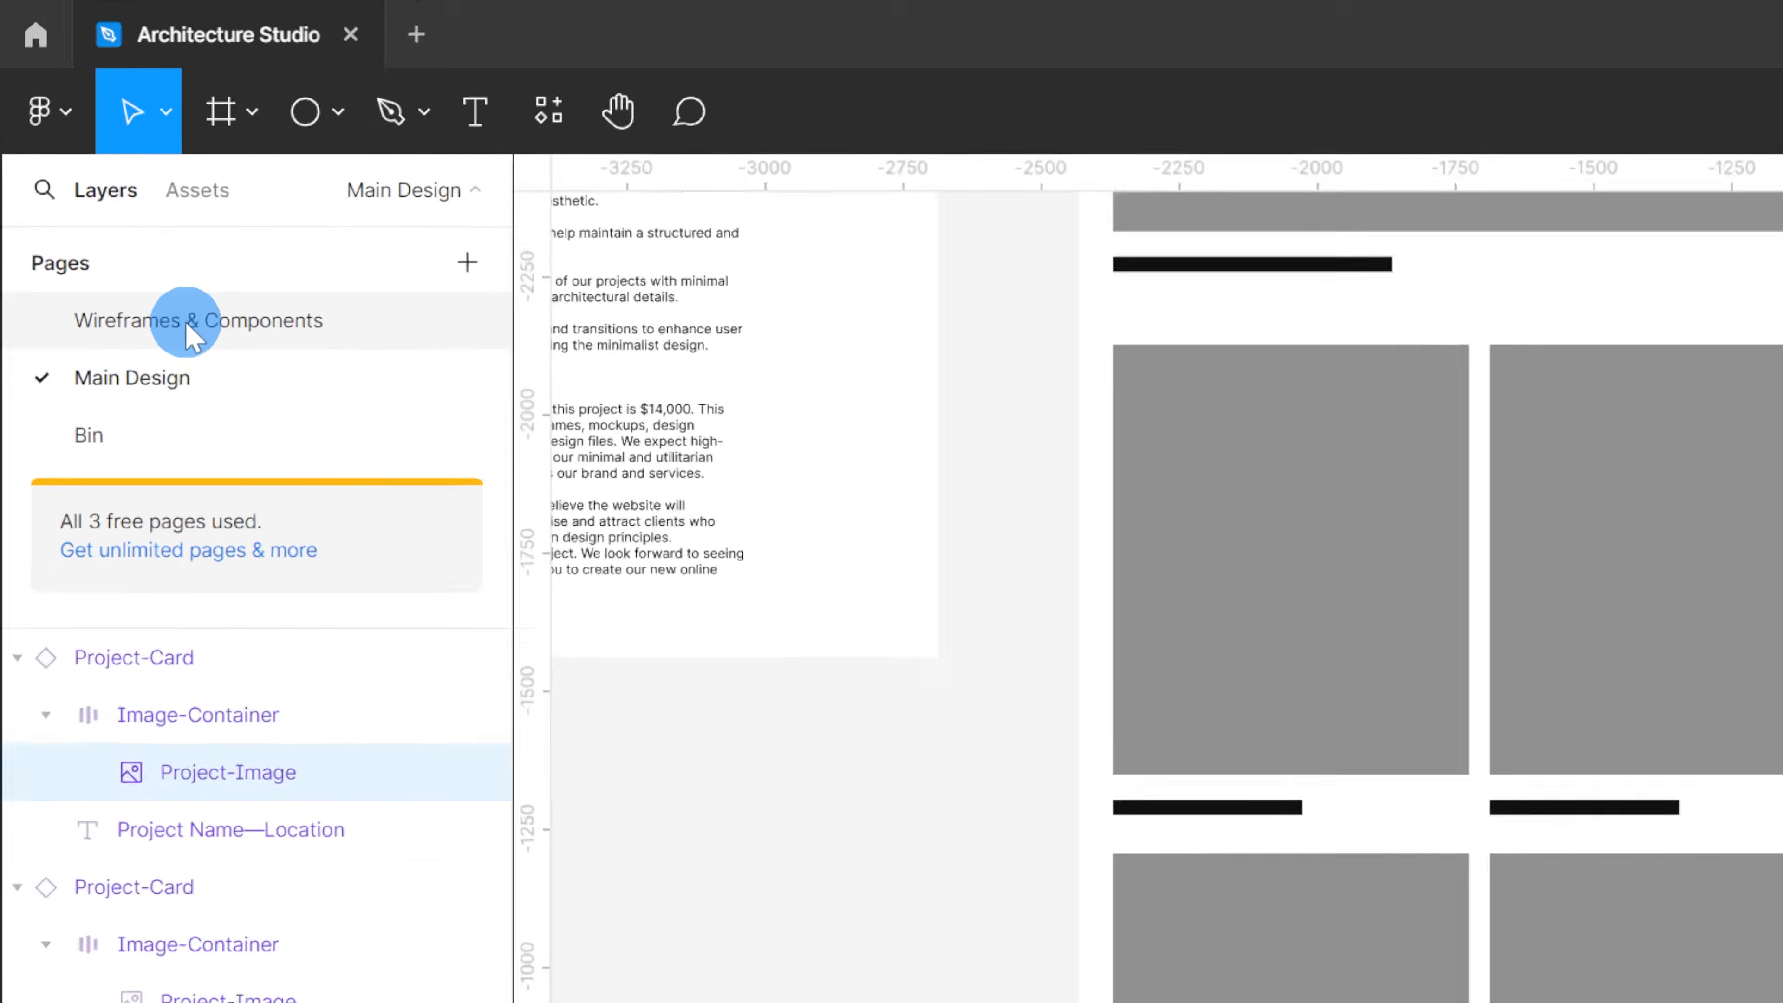
Step: Remove the main Project-Card component's background fill and set its Project Name—Location text back to black
click(75, 130)
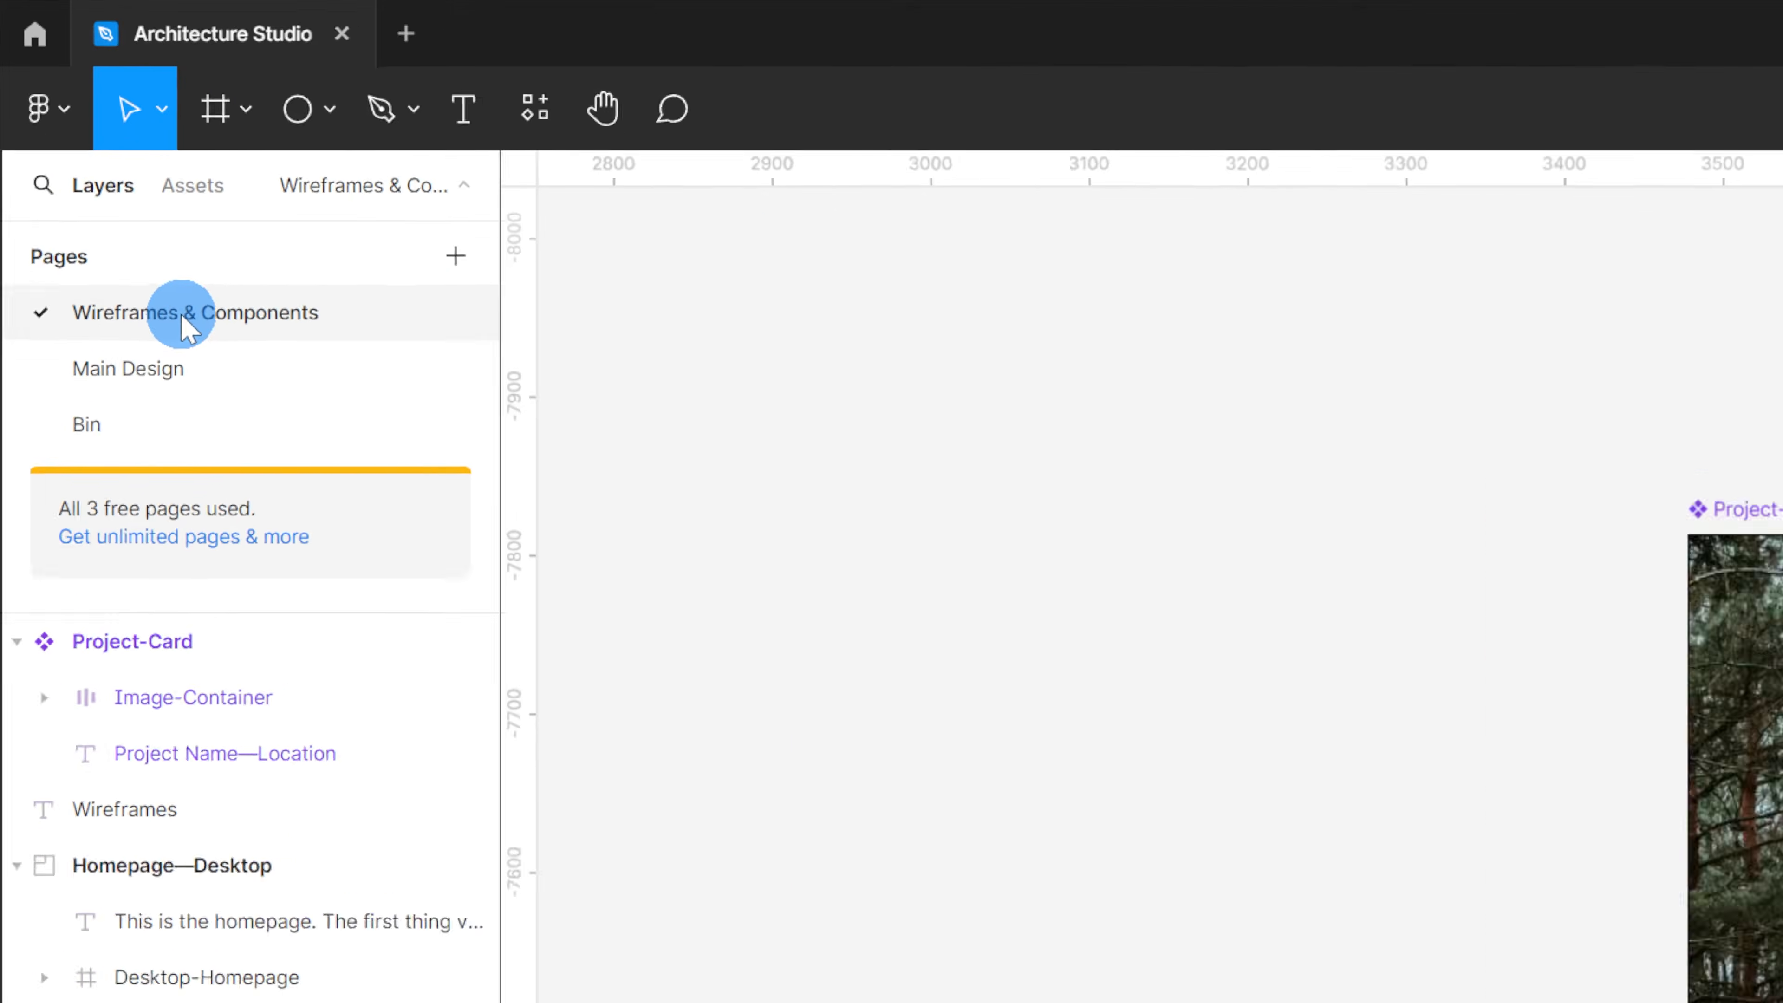
click(1782, 621)
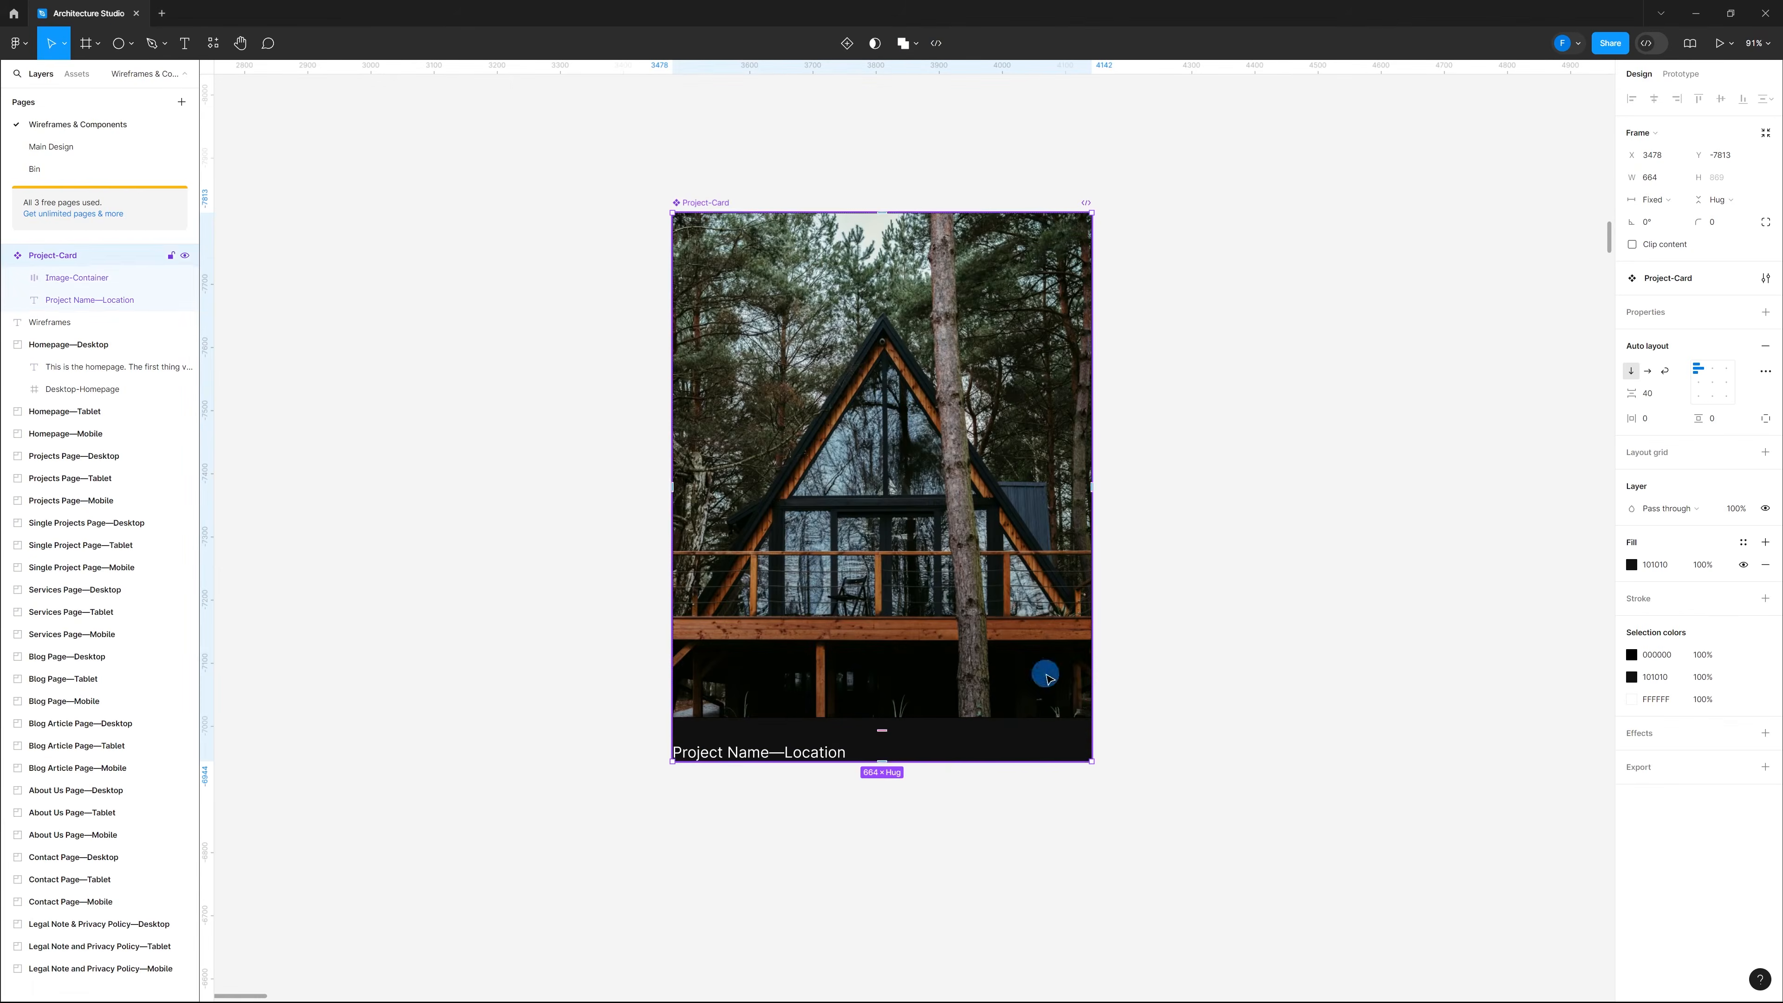
click(1766, 565)
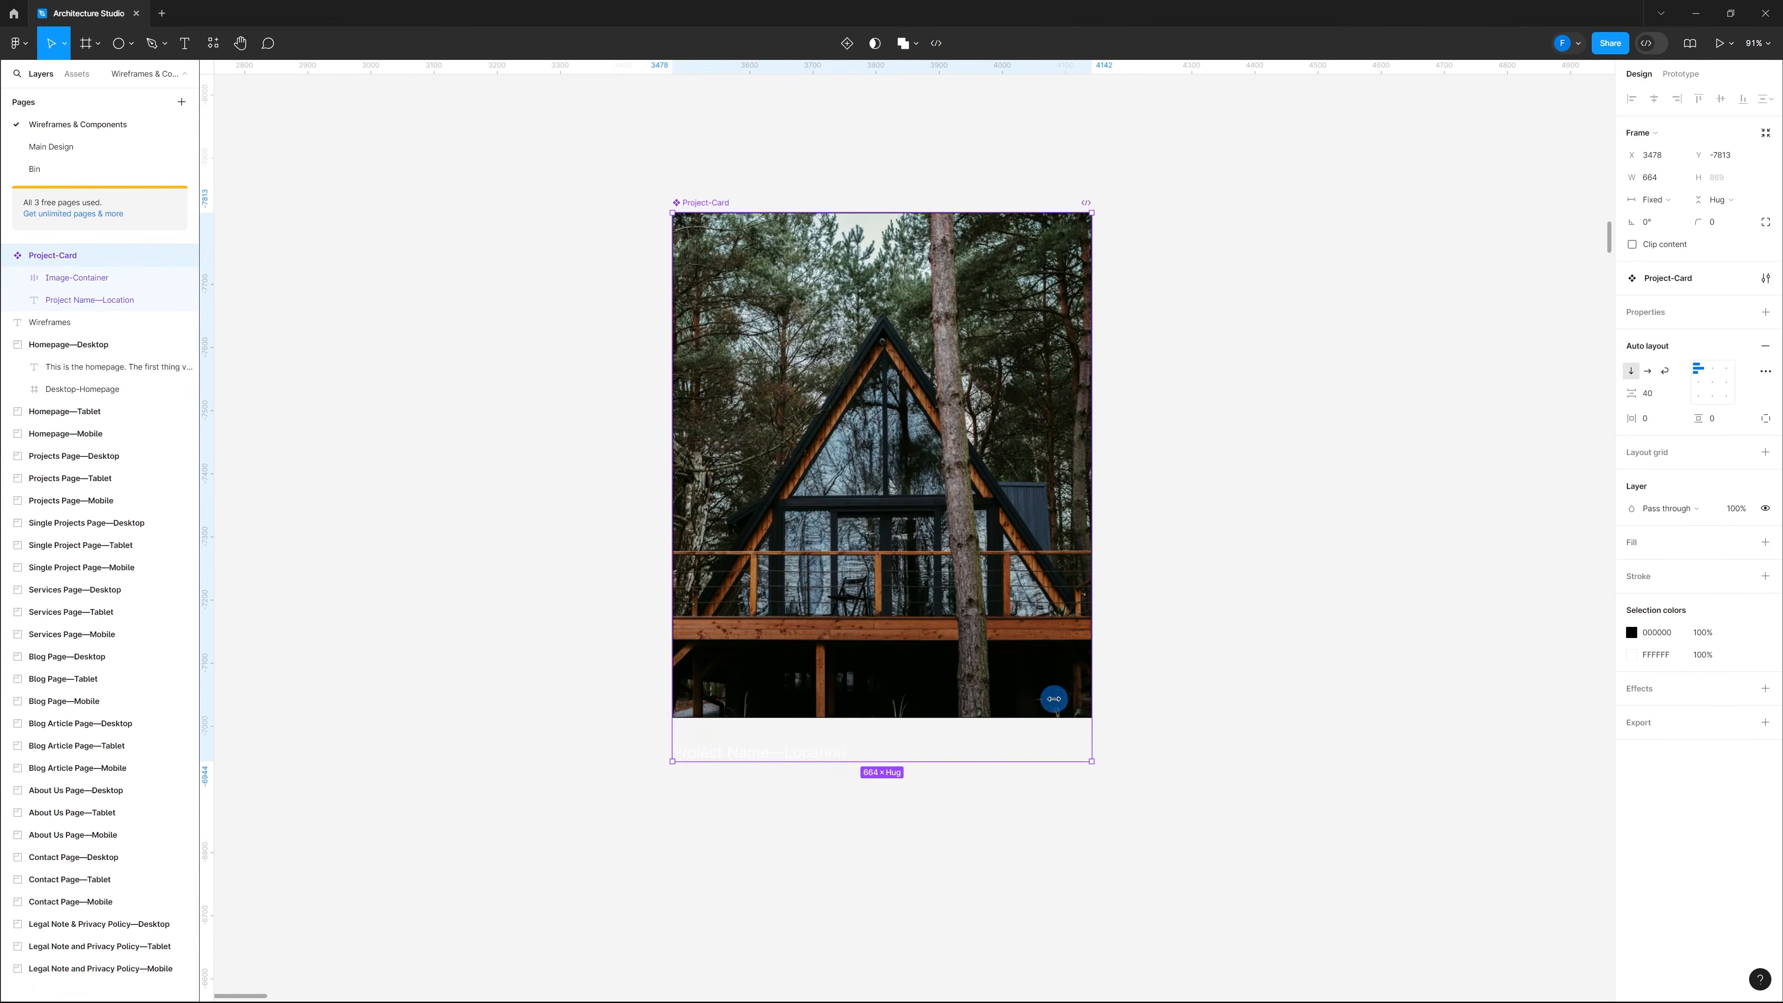
click(825, 745)
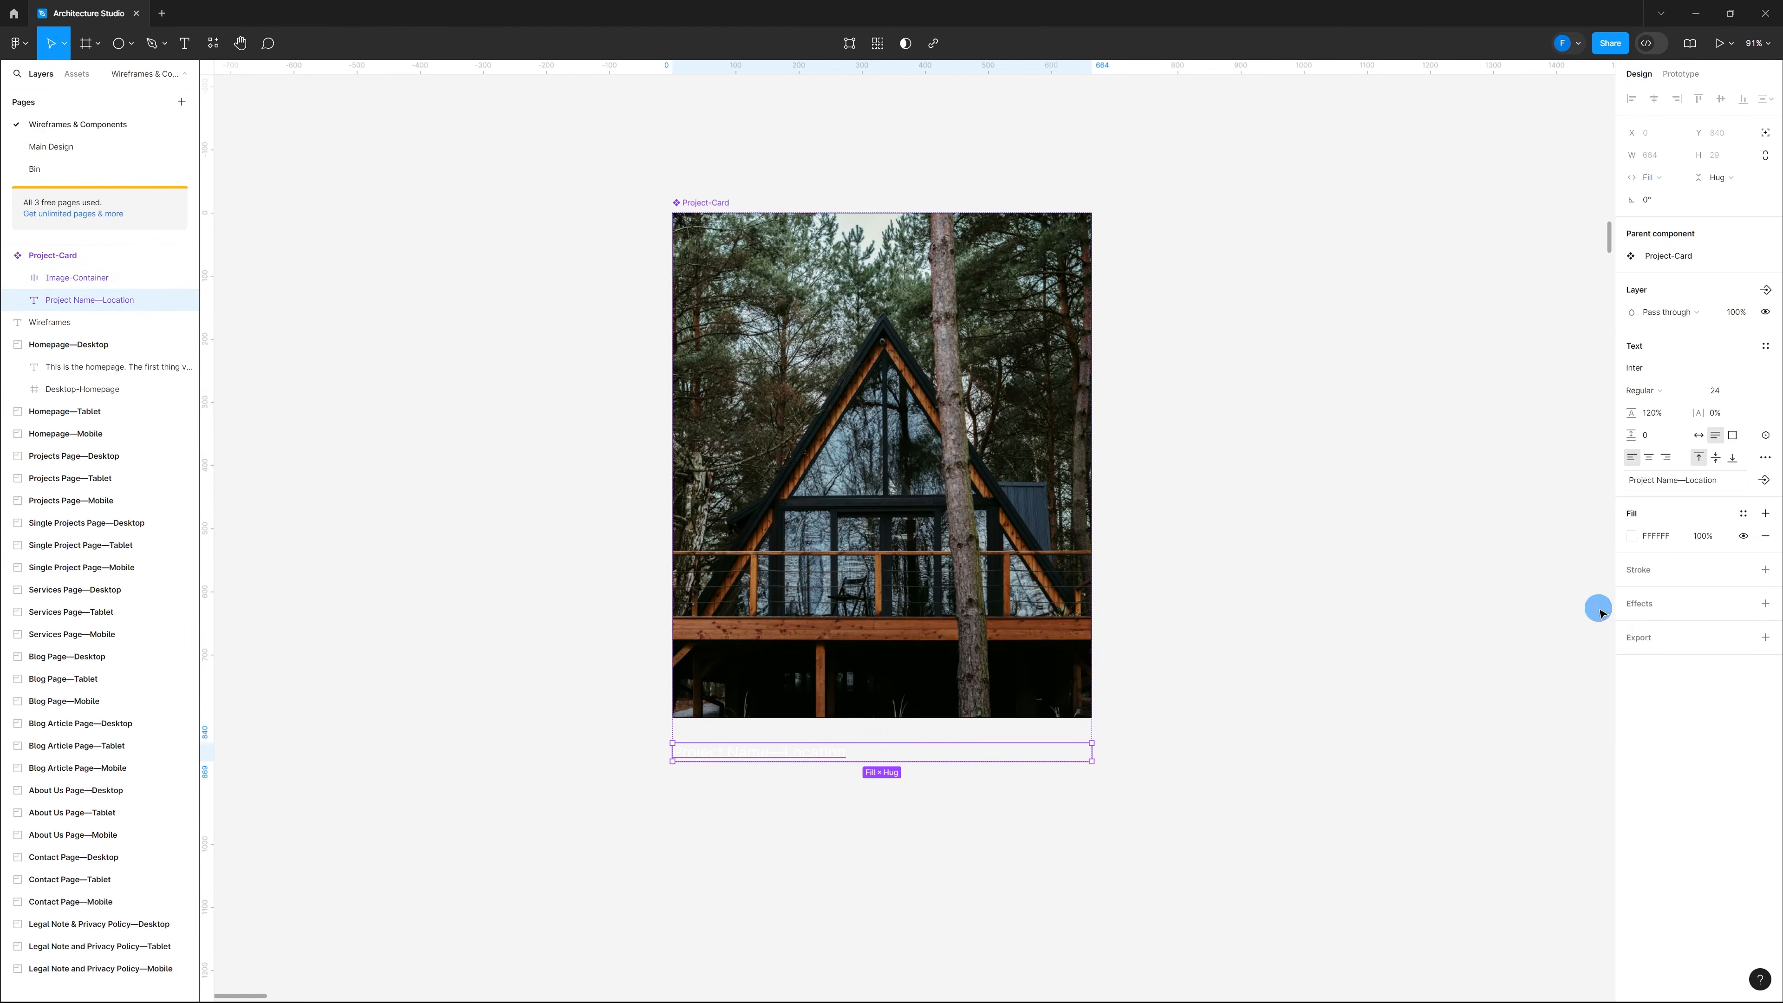
click(1633, 538)
click(1465, 866)
click(1077, 826)
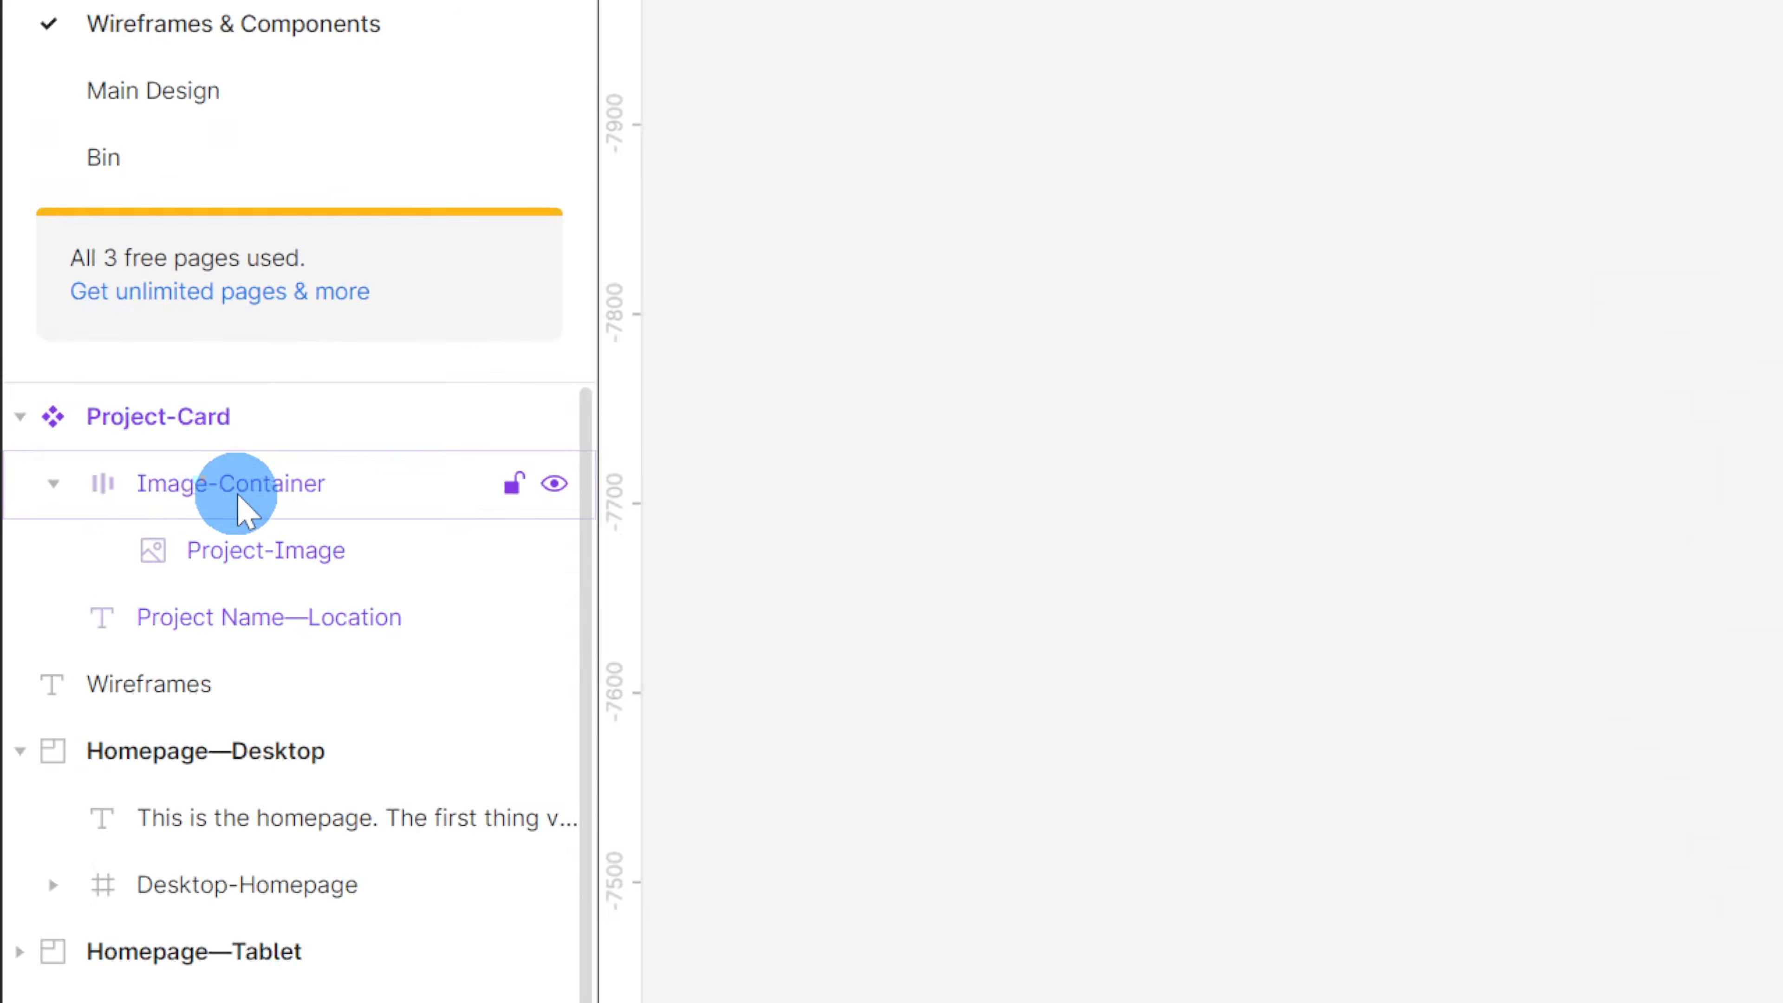
Step: Remove the stroke from the main component's Image-Container and check the Project-Card instances on the Main Design page
click(63, 282)
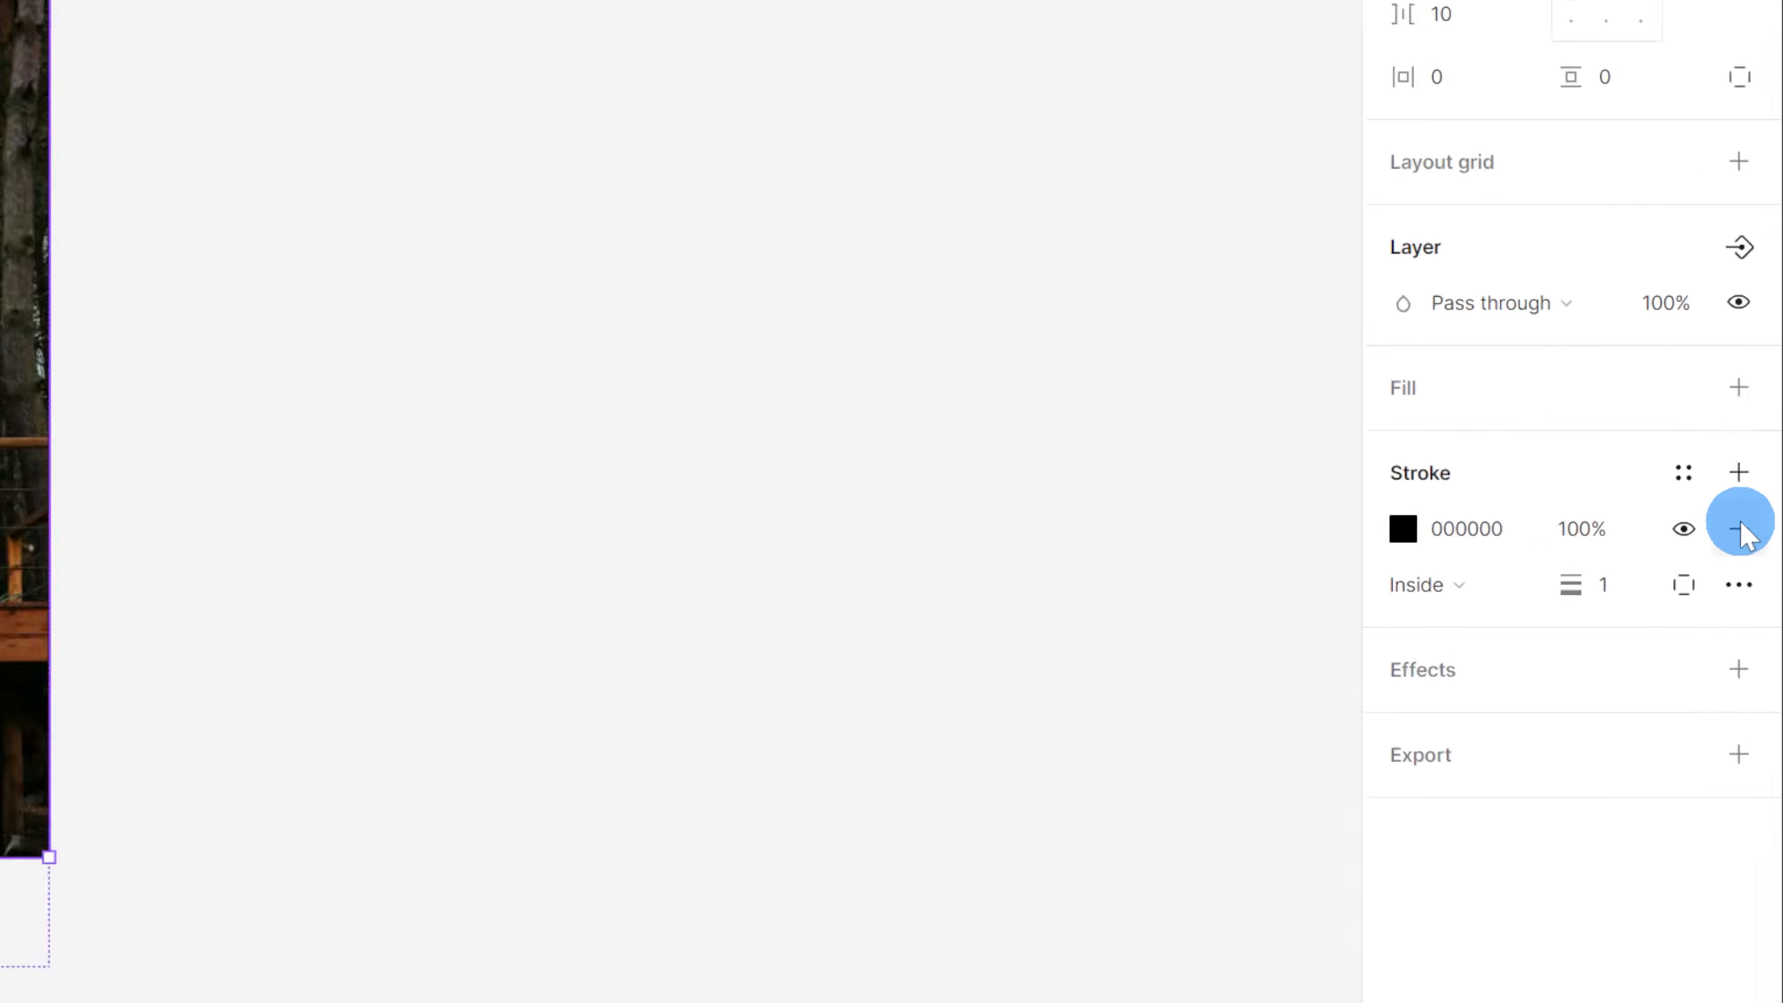
click(1740, 529)
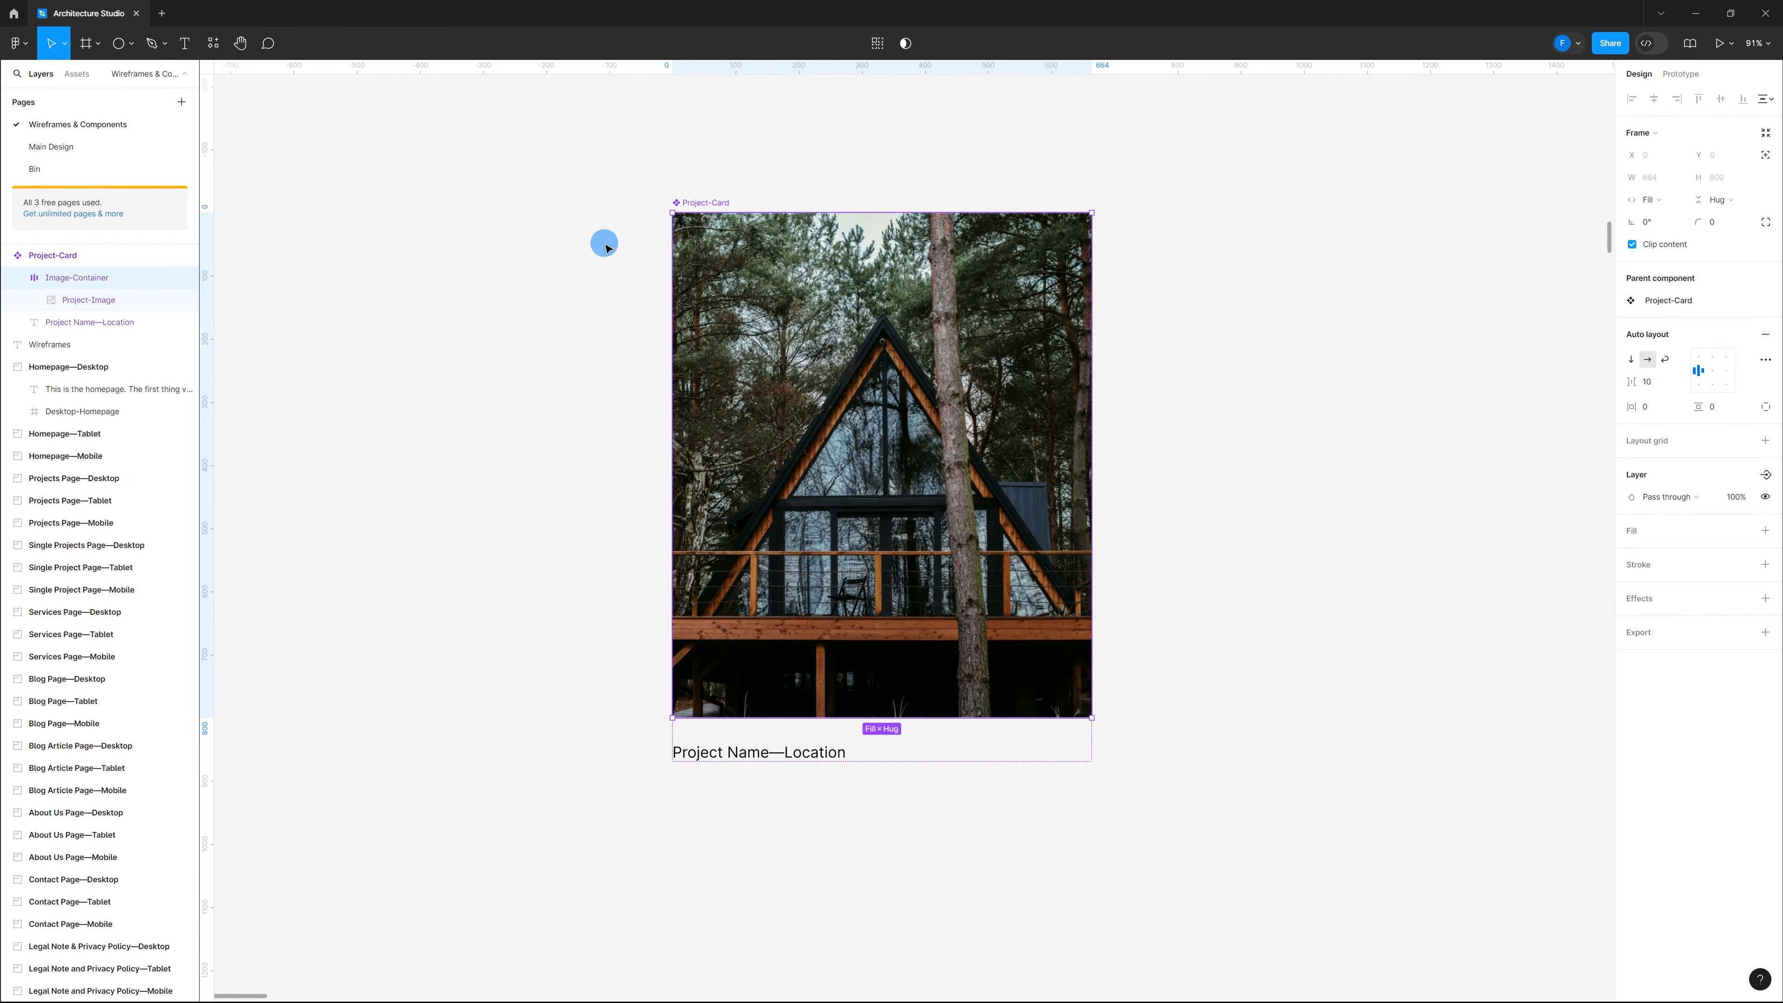
click(95, 154)
click(908, 381)
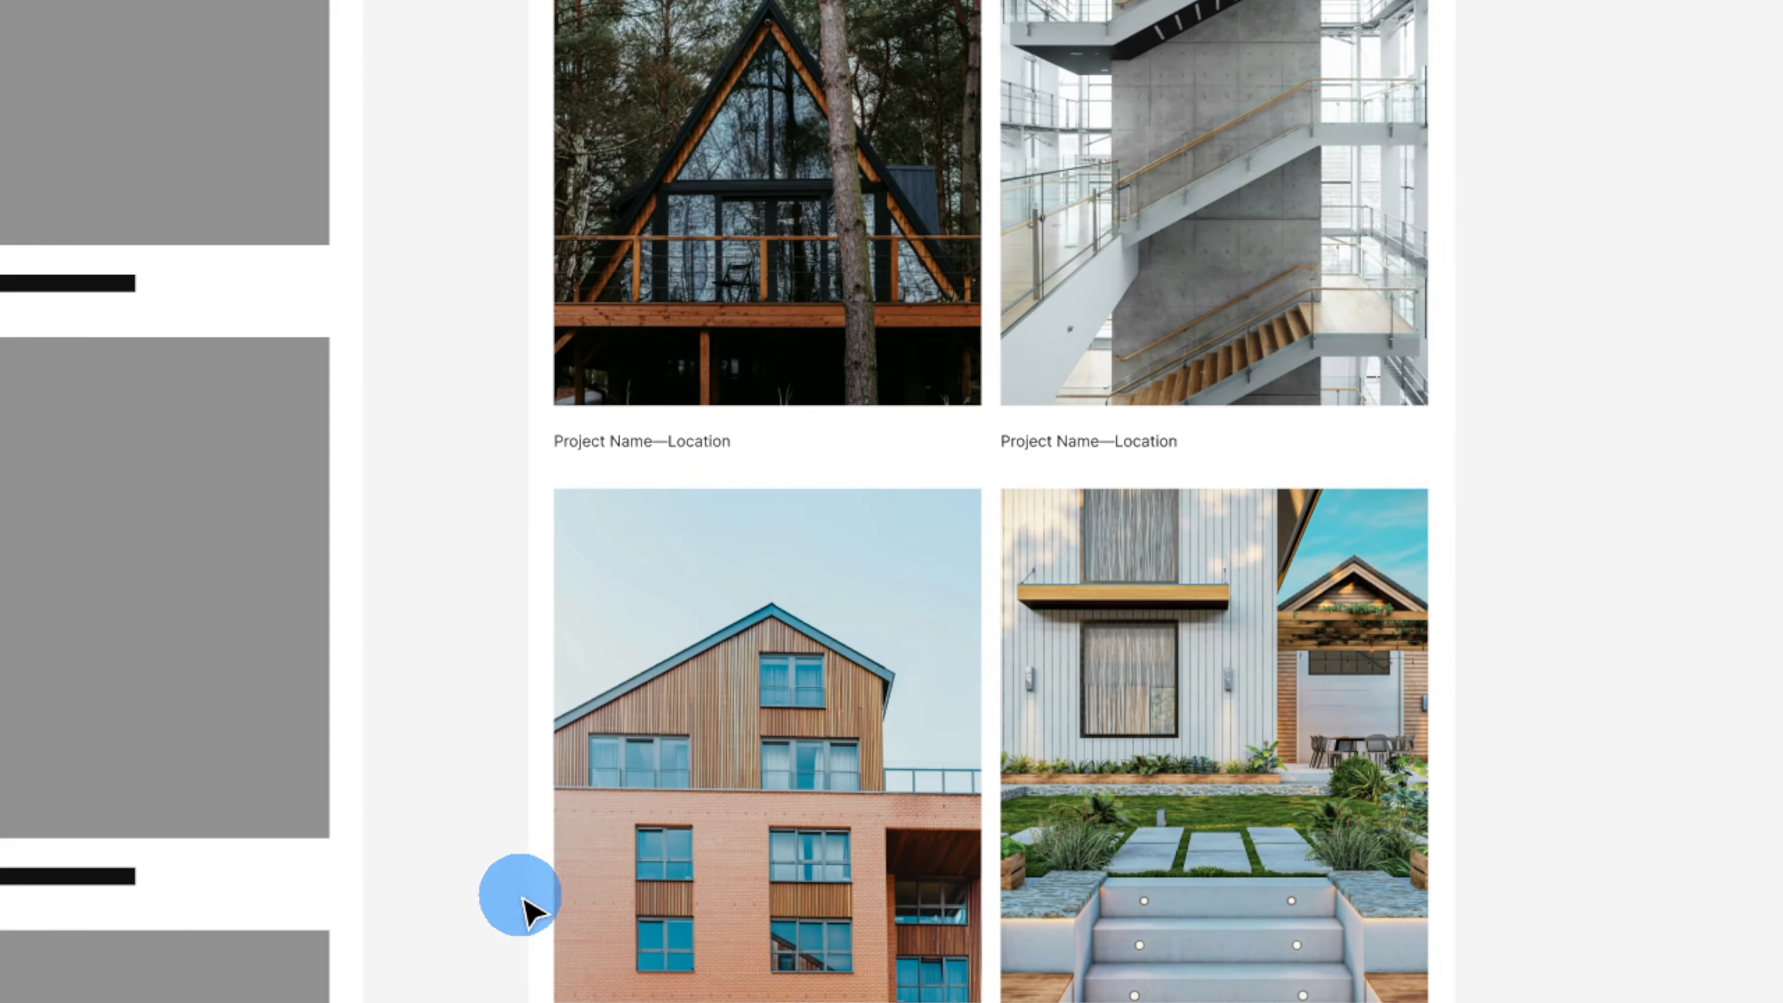
scroll(987, 495, up, 5)
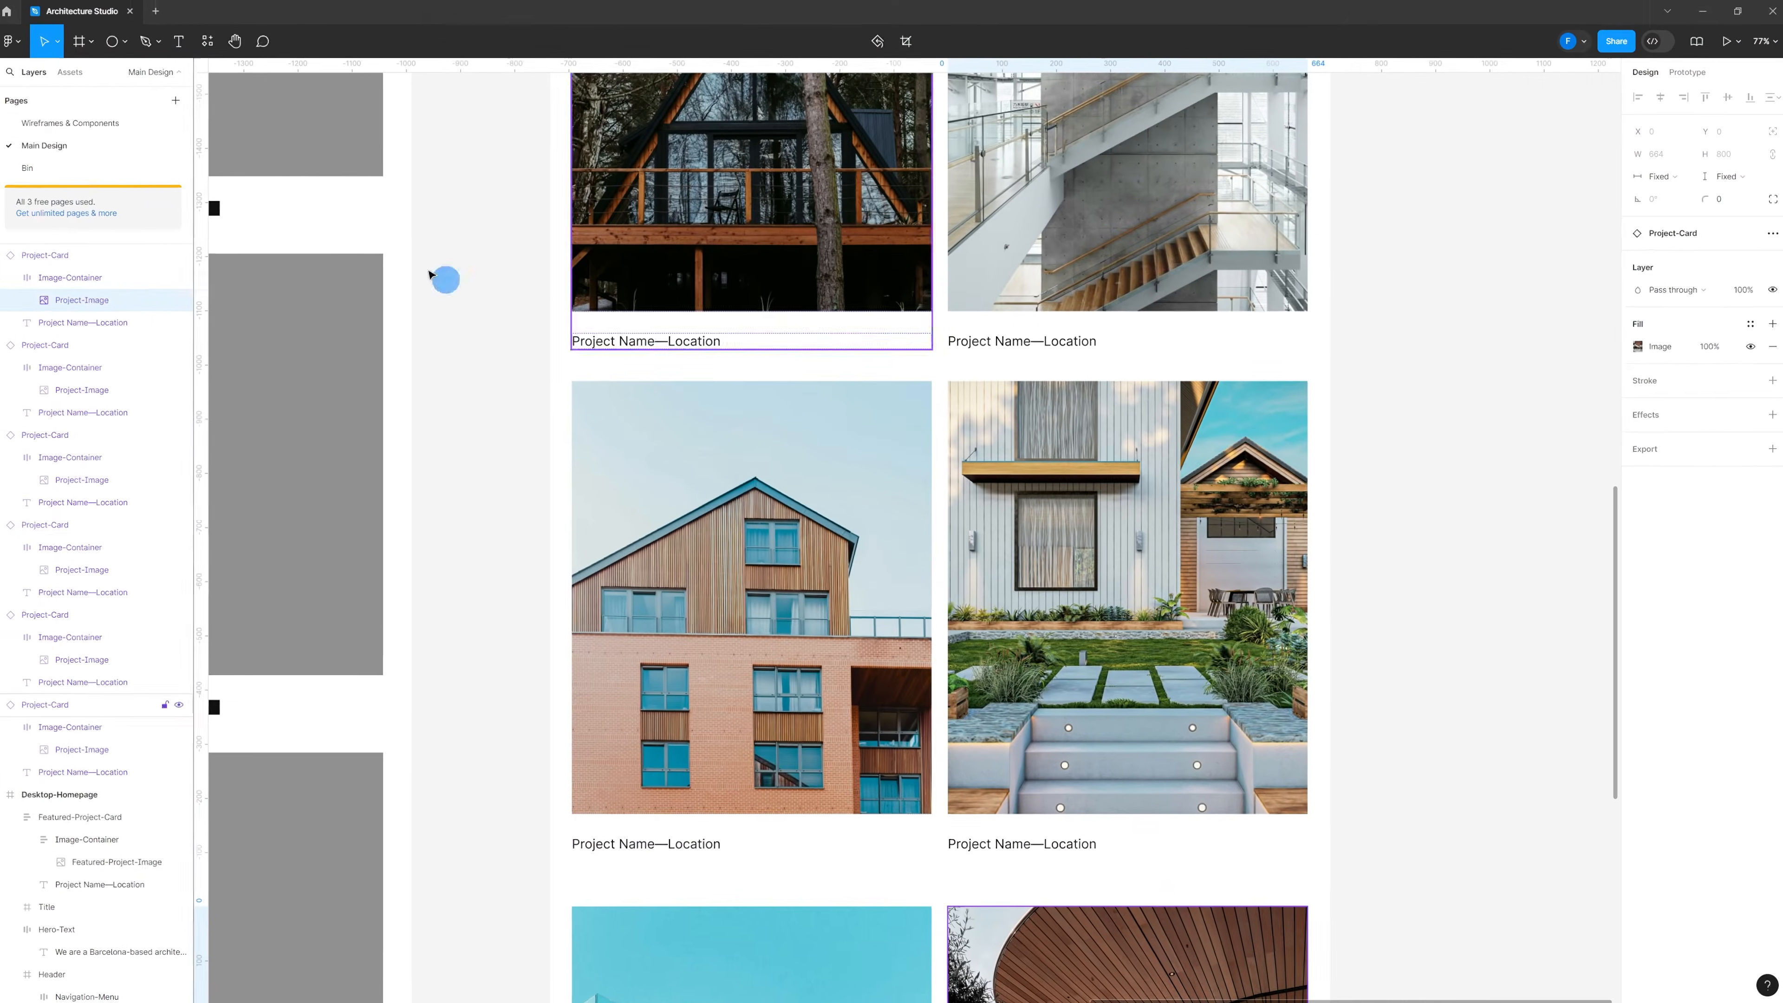
click(125, 124)
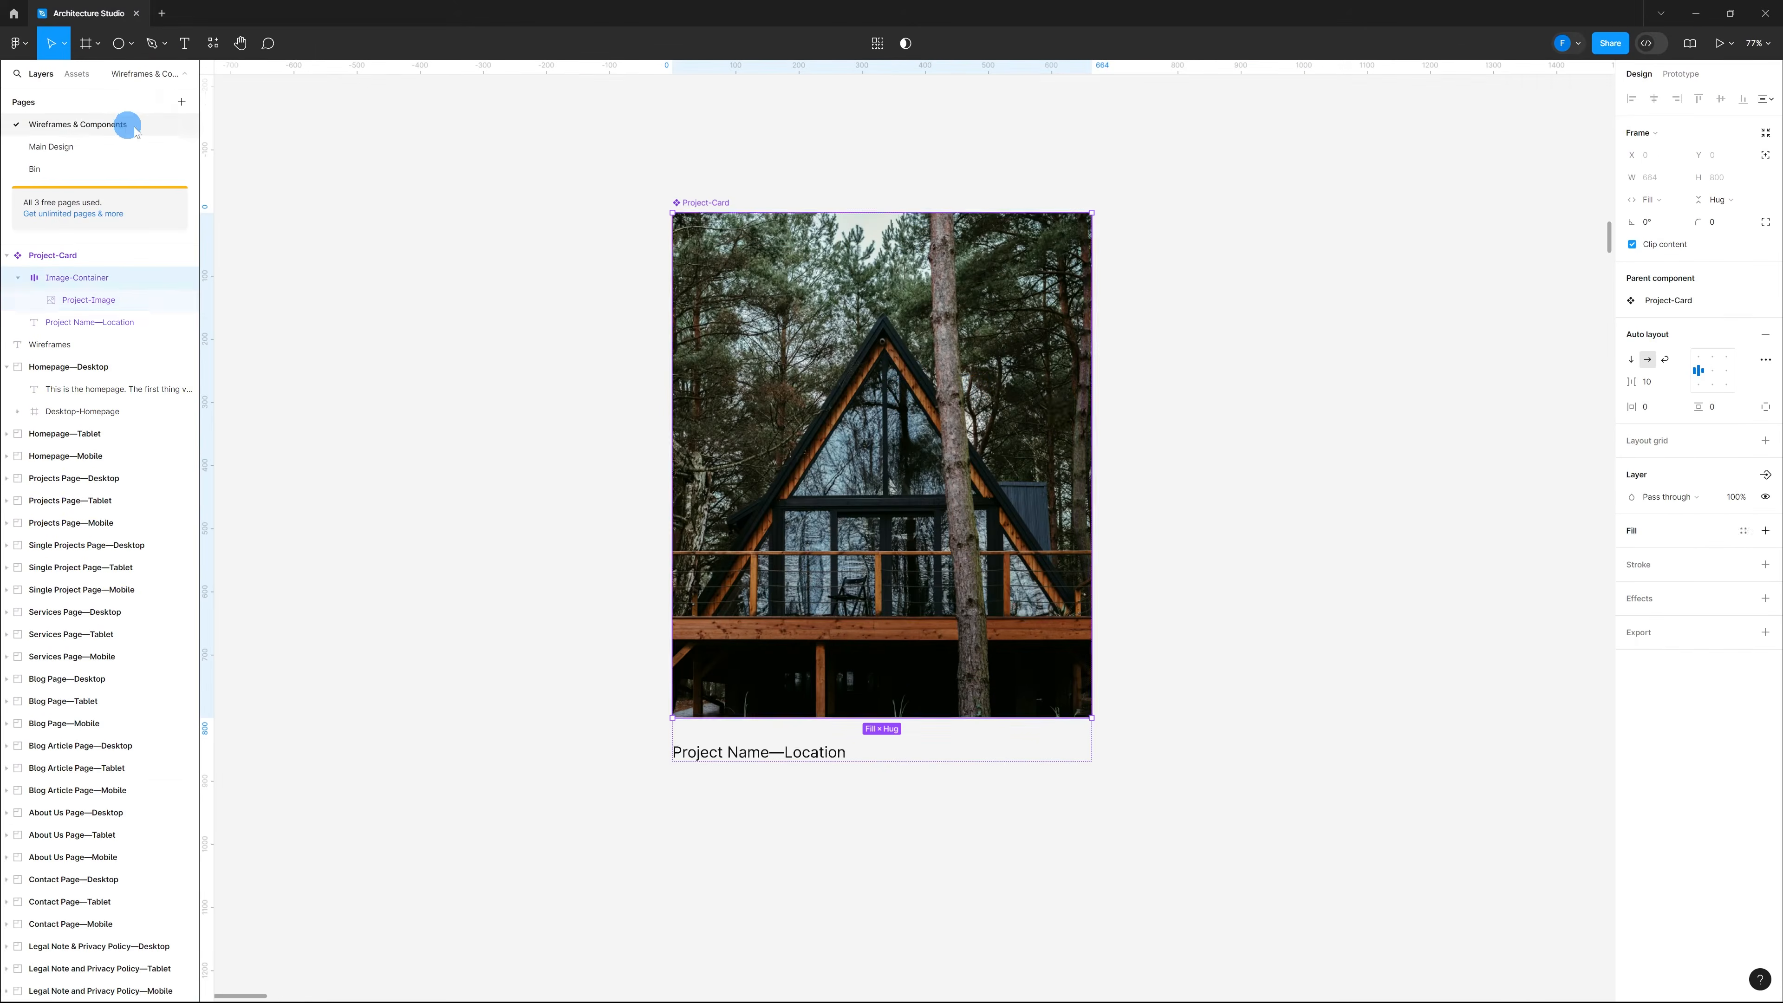
Step: Replace the image fill of the main Project-Card component's Project-Image with the solid colour C4C4C4
click(911, 377)
click(935, 208)
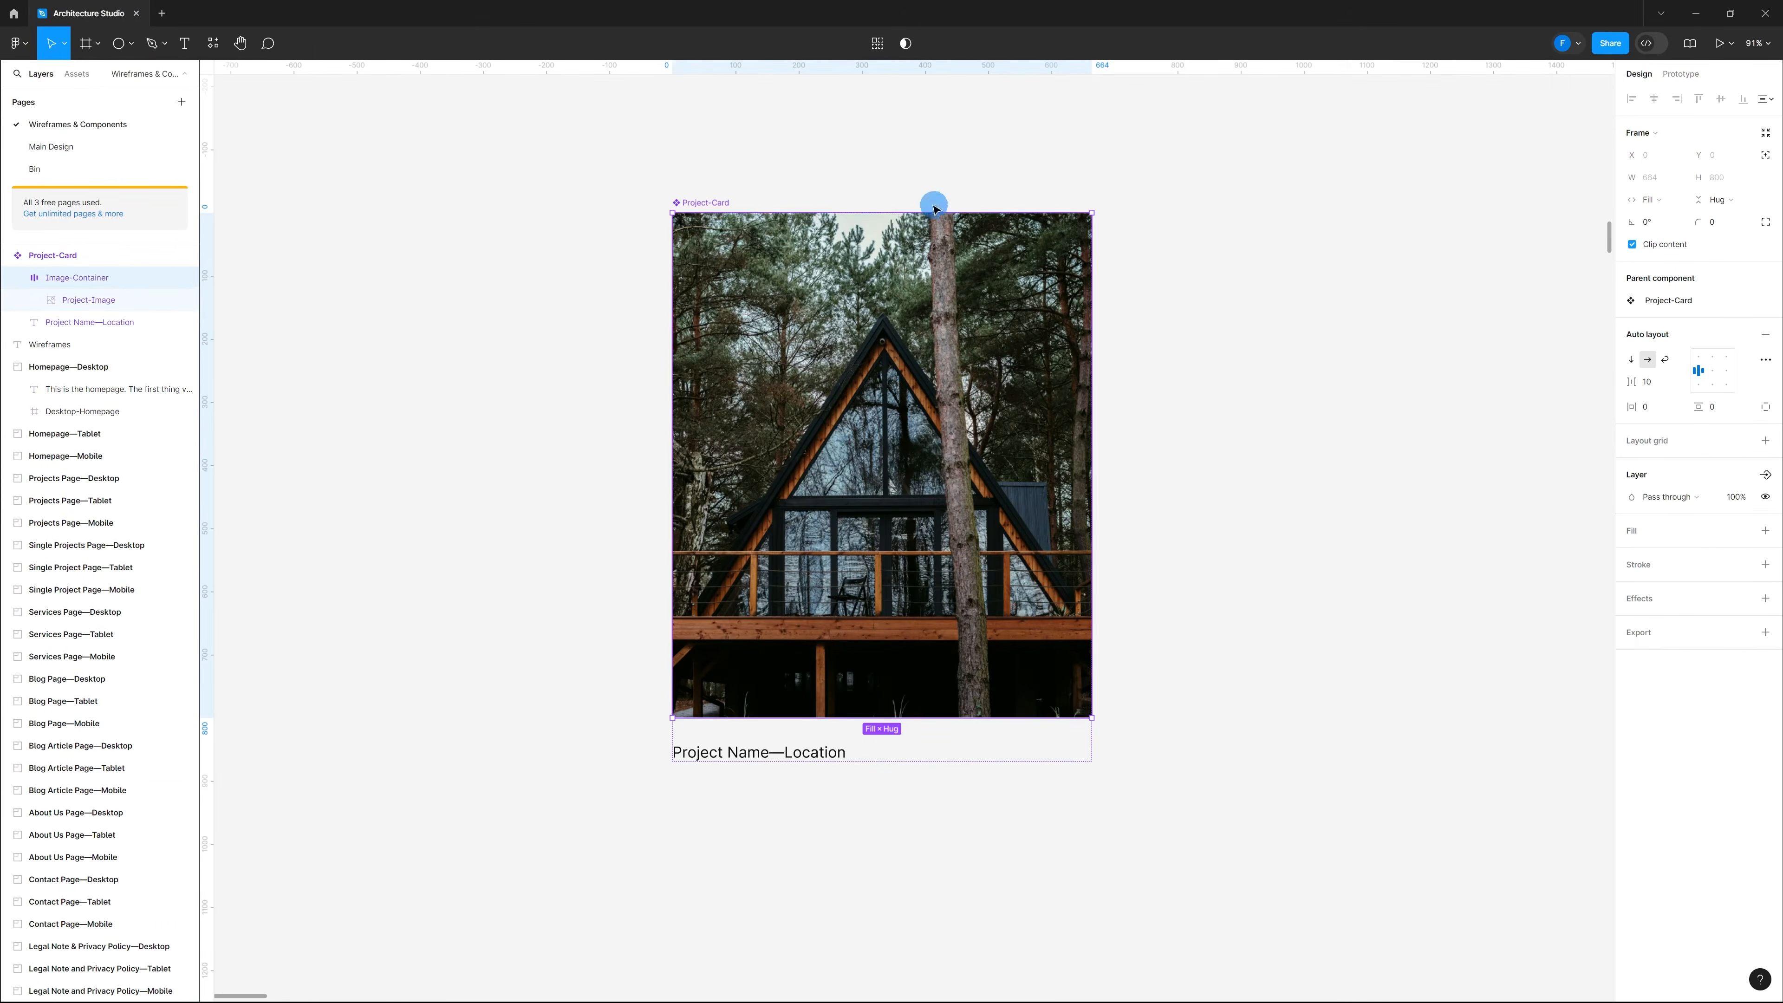
click(741, 189)
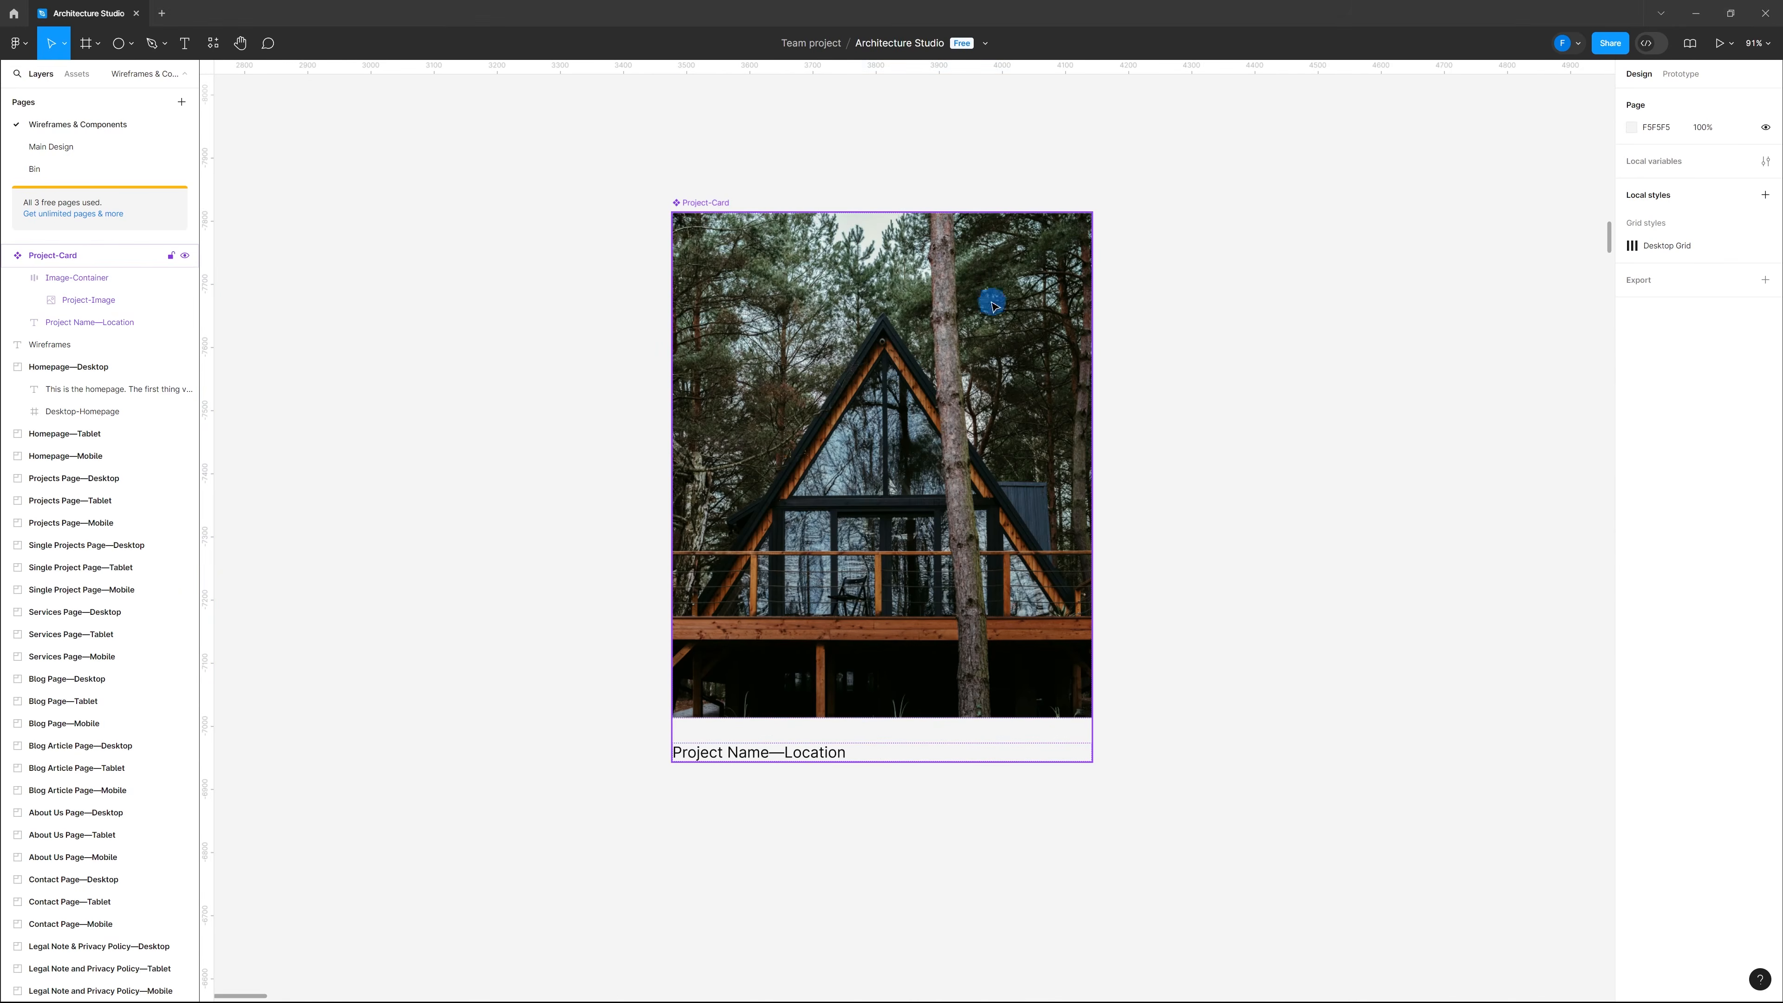
double_click(904, 404)
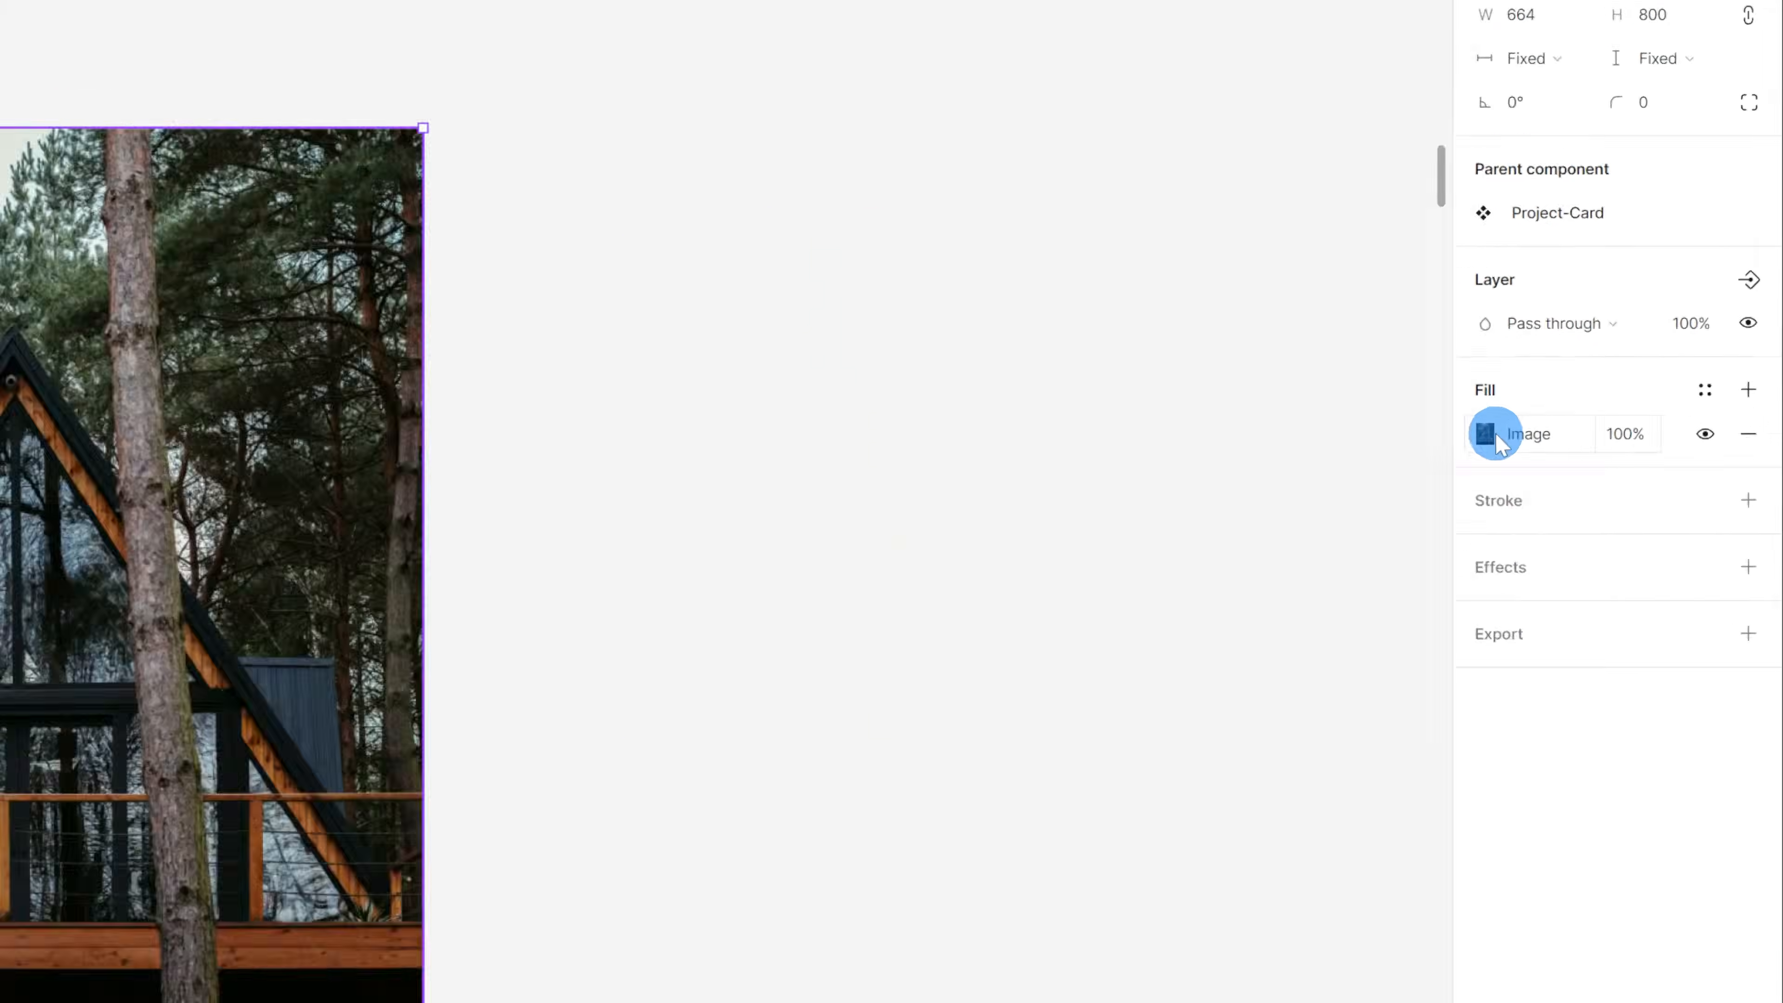
click(1636, 369)
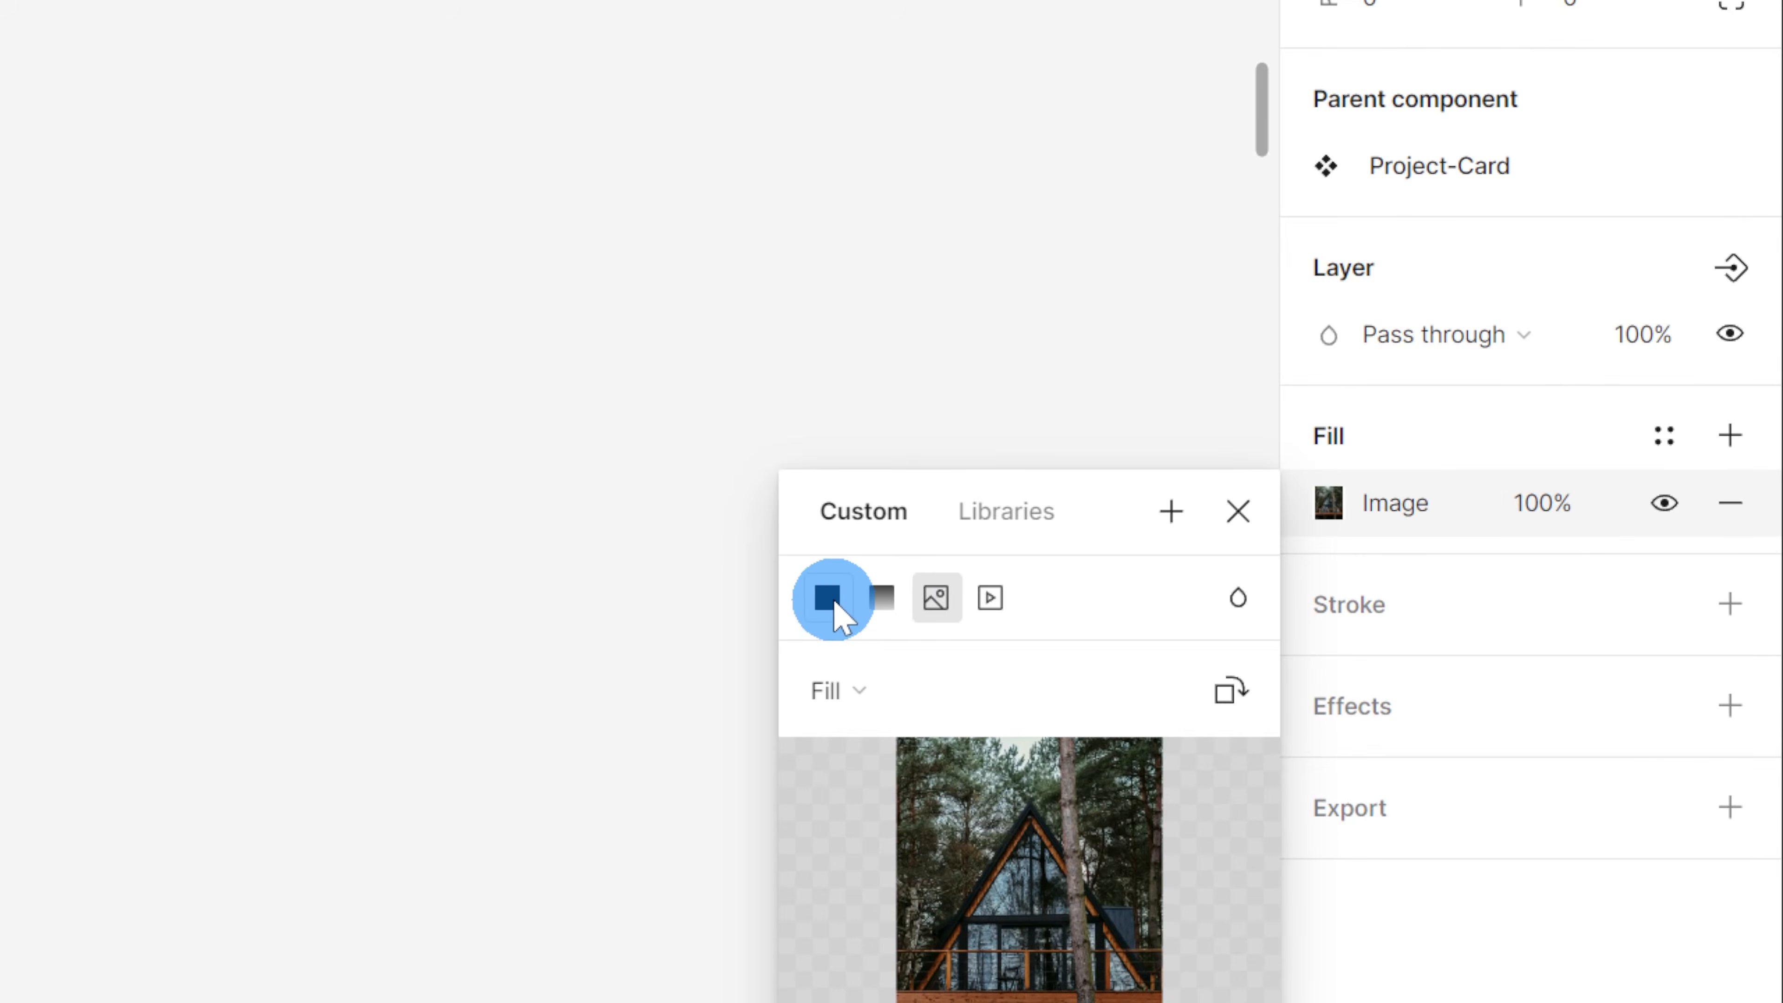
click(834, 602)
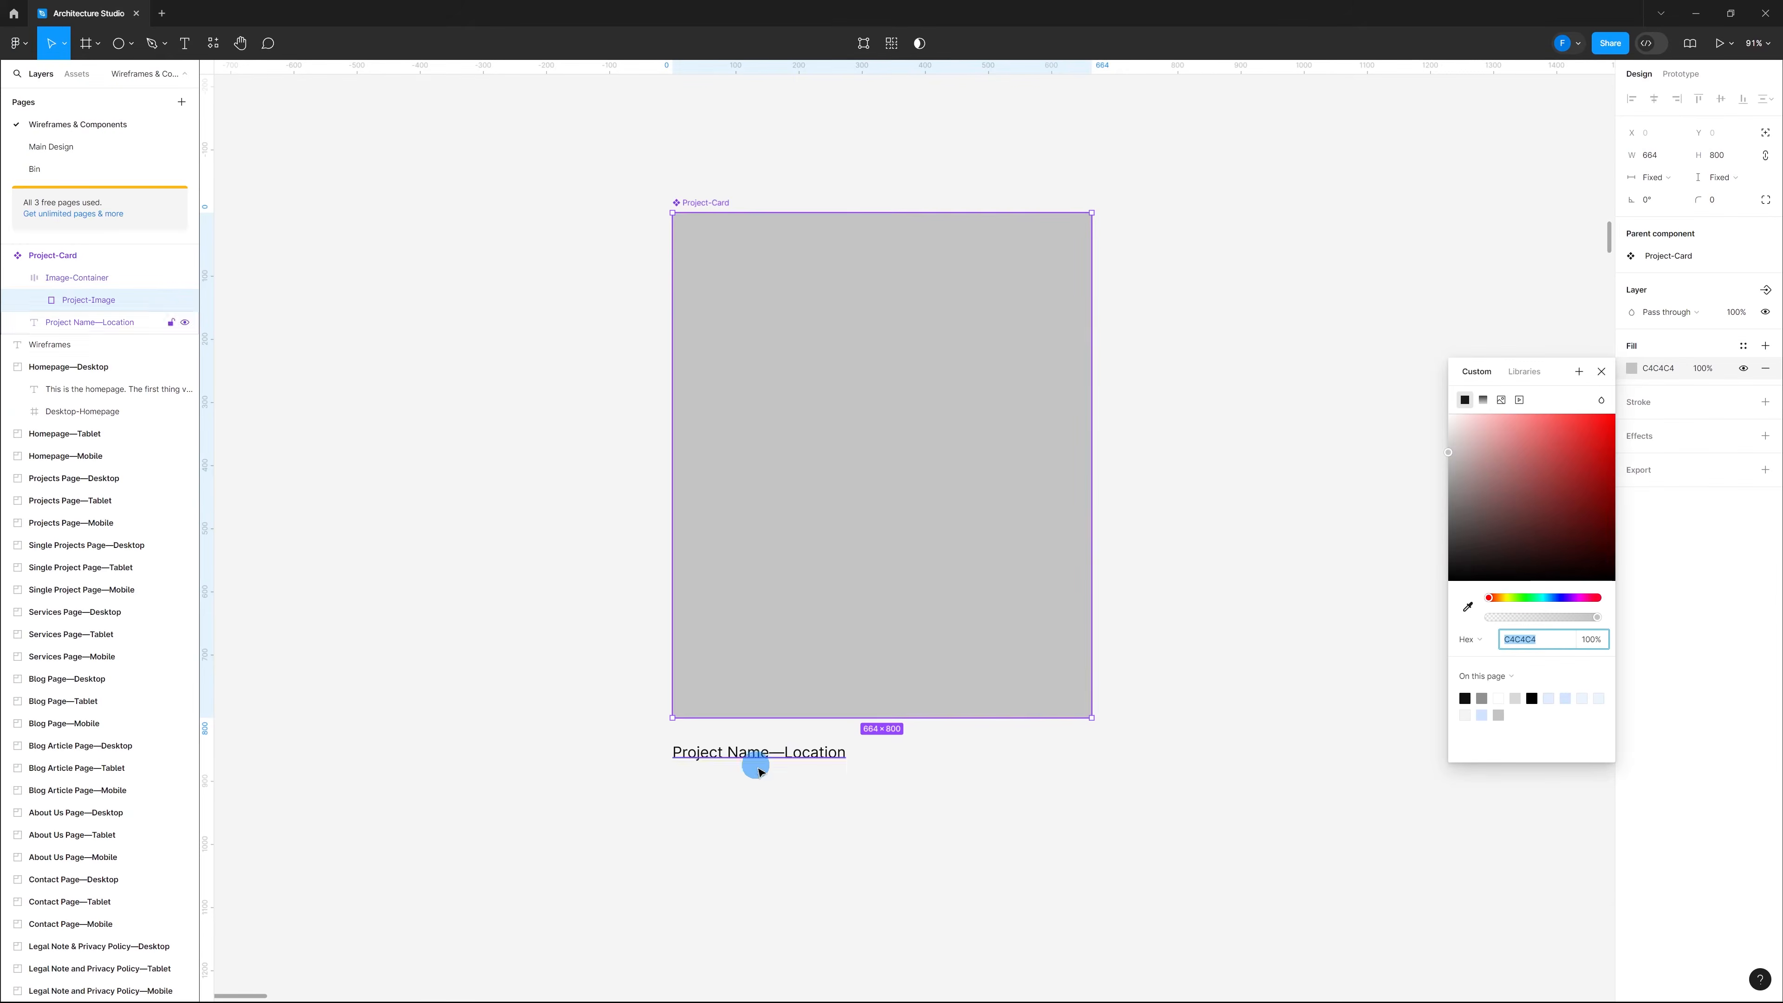
click(861, 850)
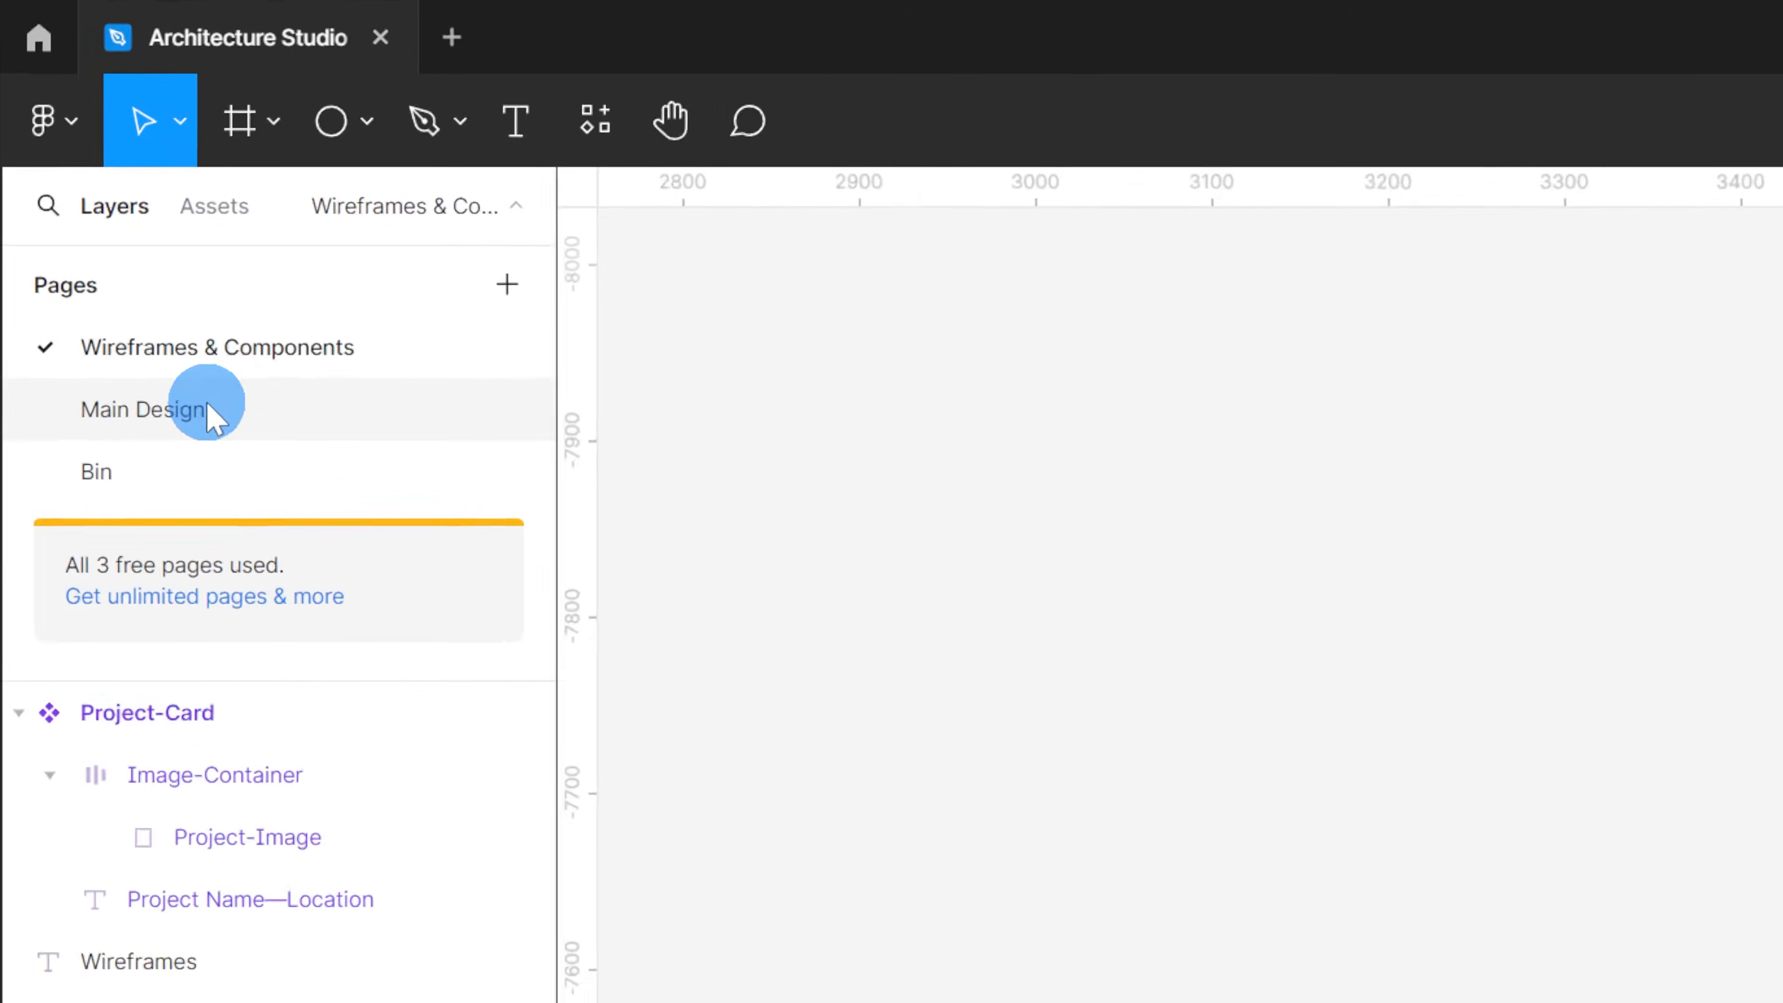
Step: On the Main Design page, fill the grey Project-Card instance's Project-Image with the image project_2
click(208, 407)
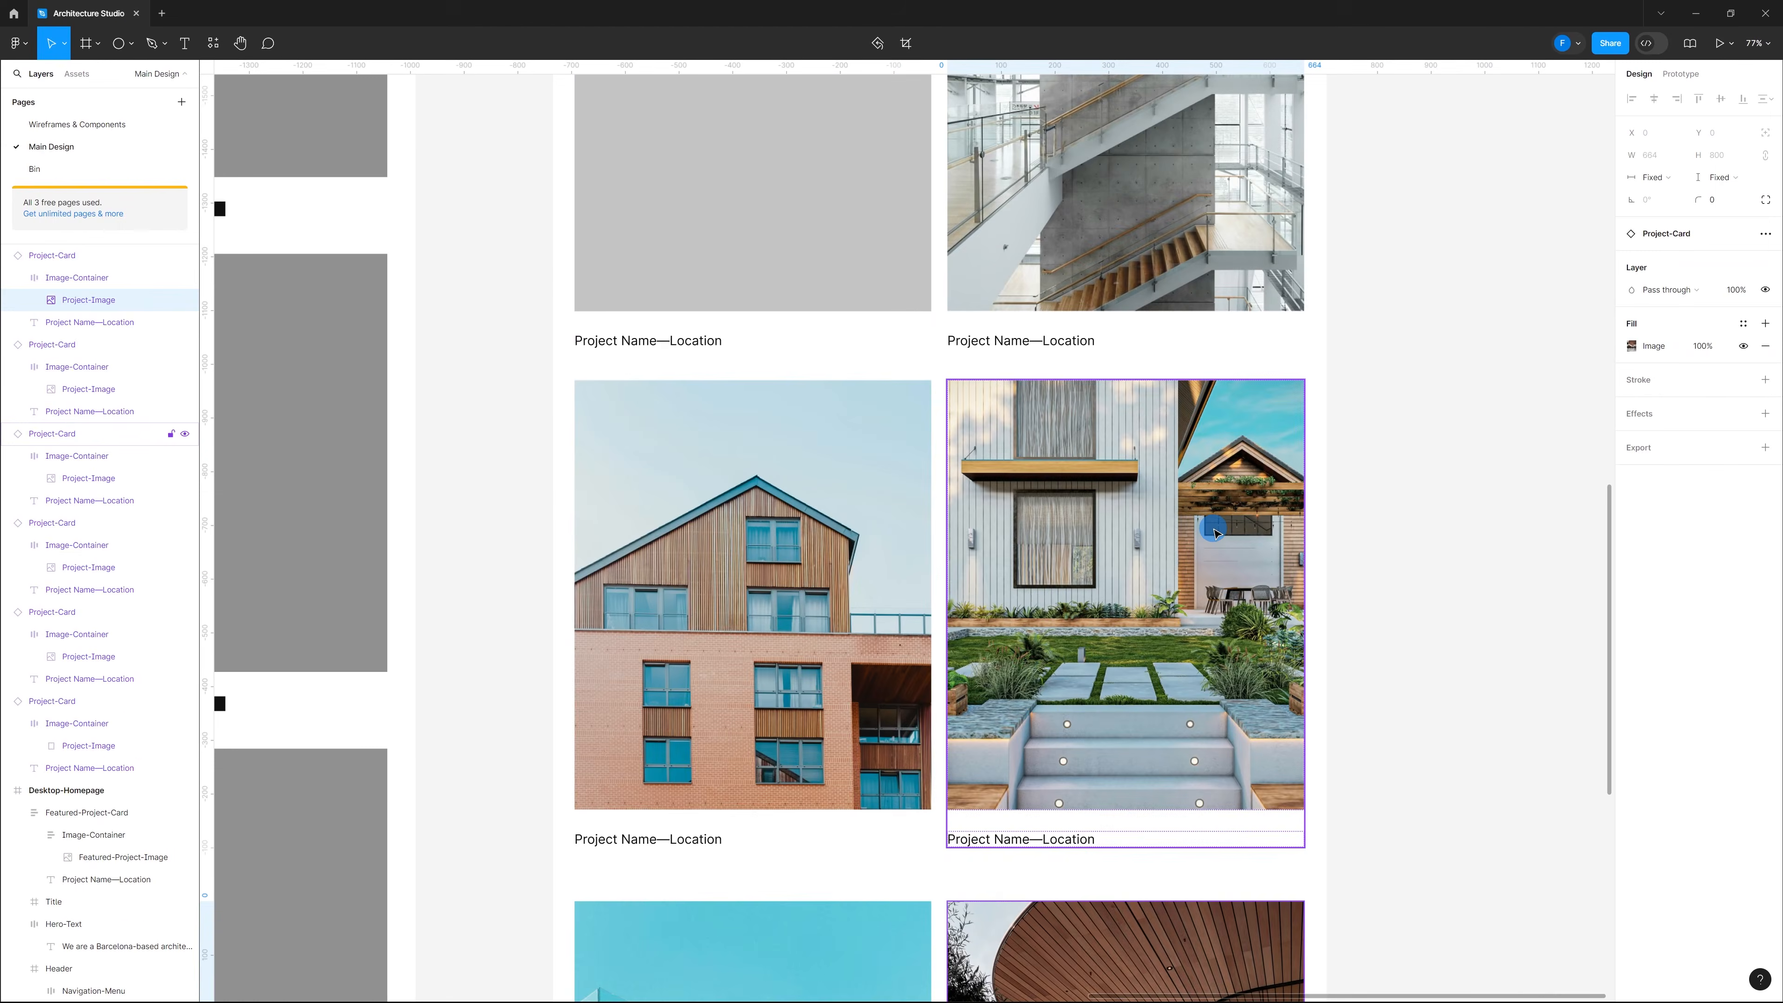
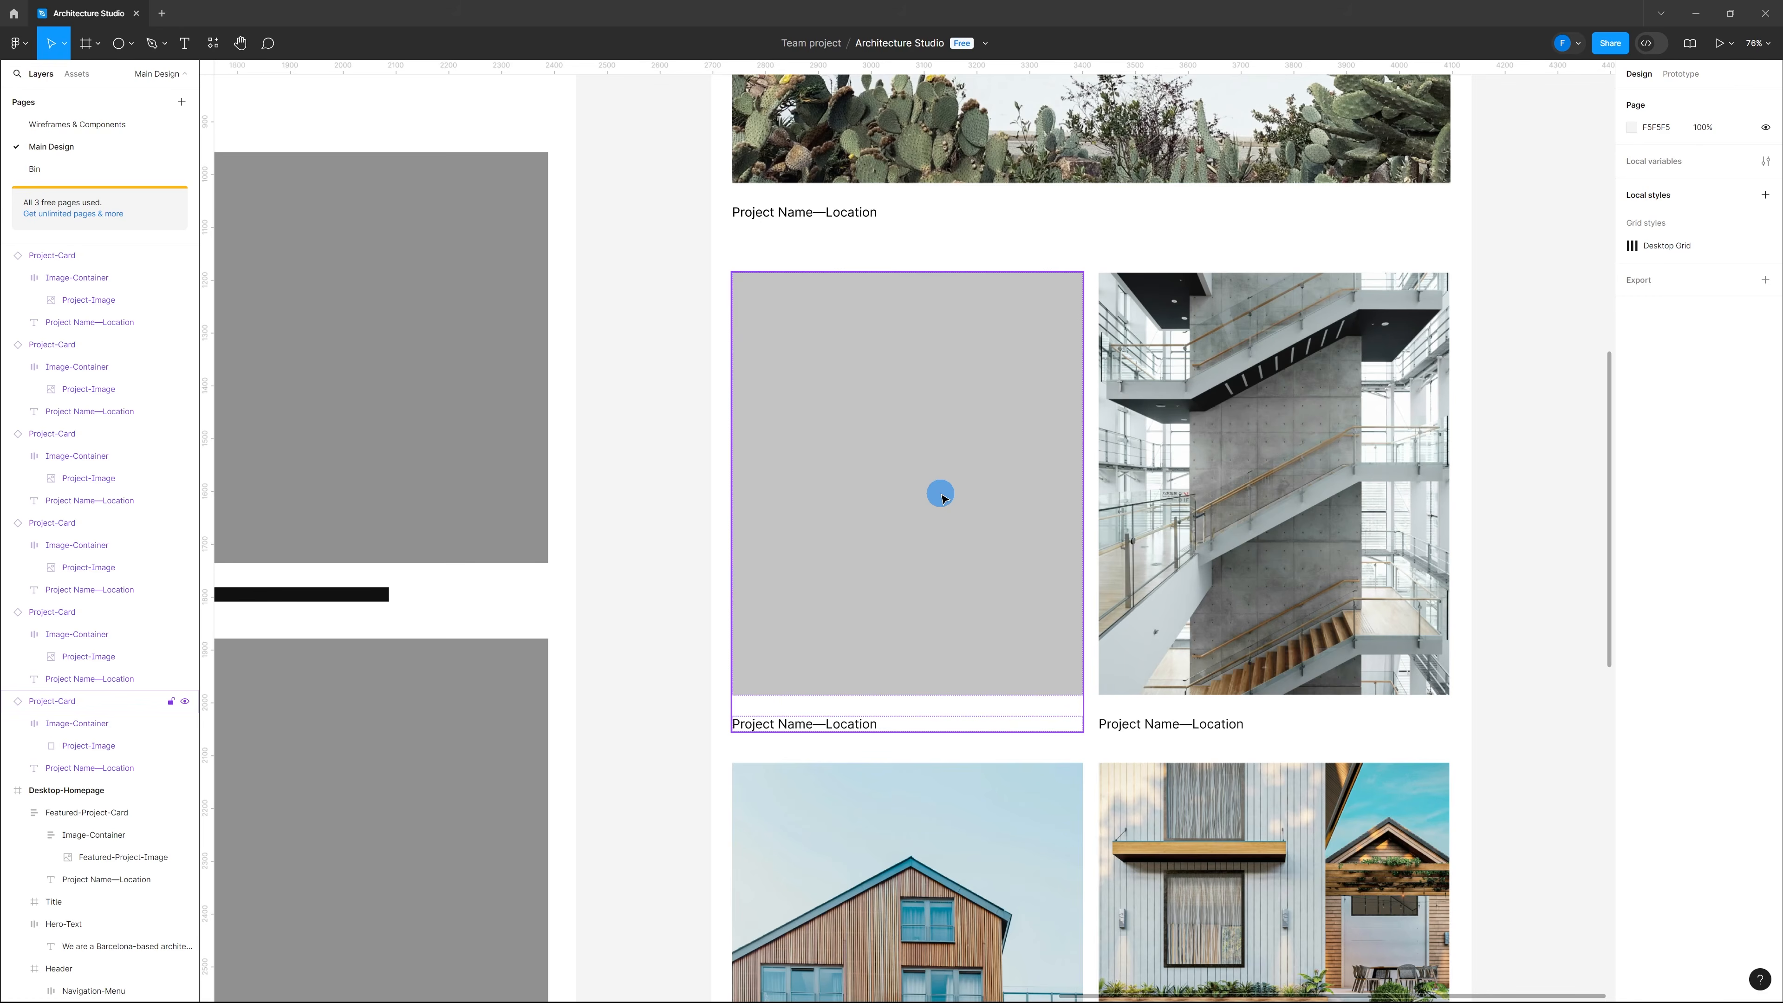
double_click(916, 422)
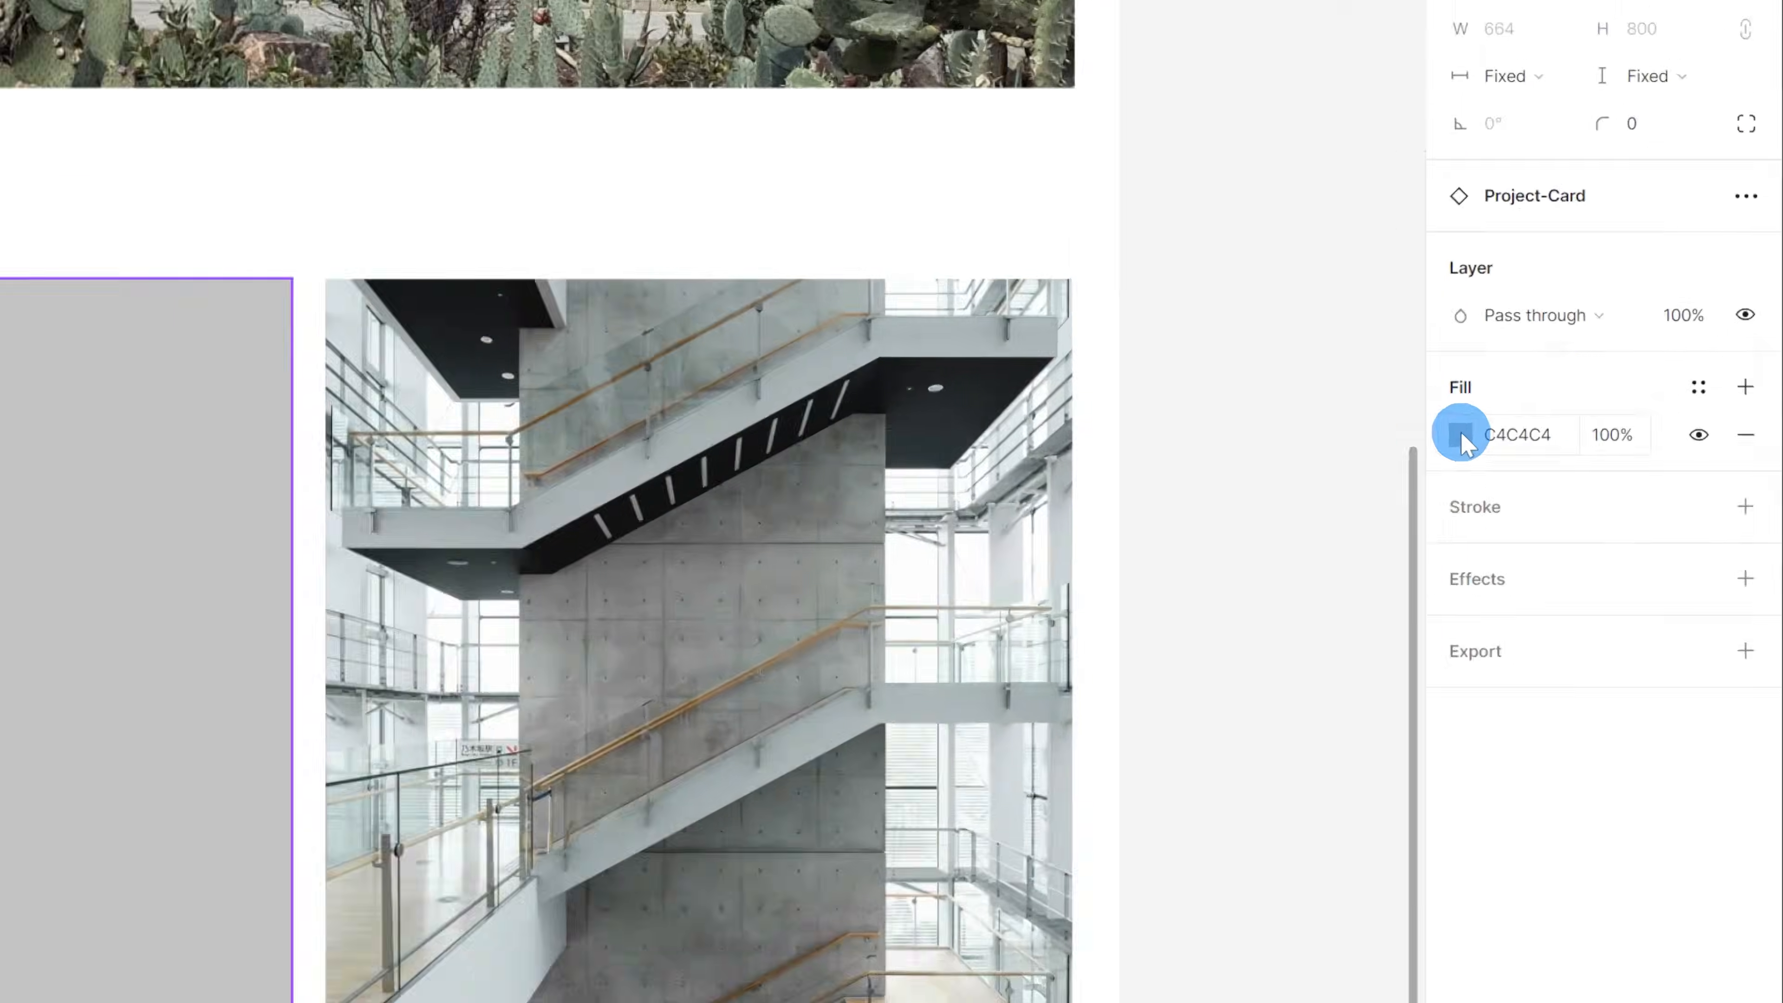
click(1632, 347)
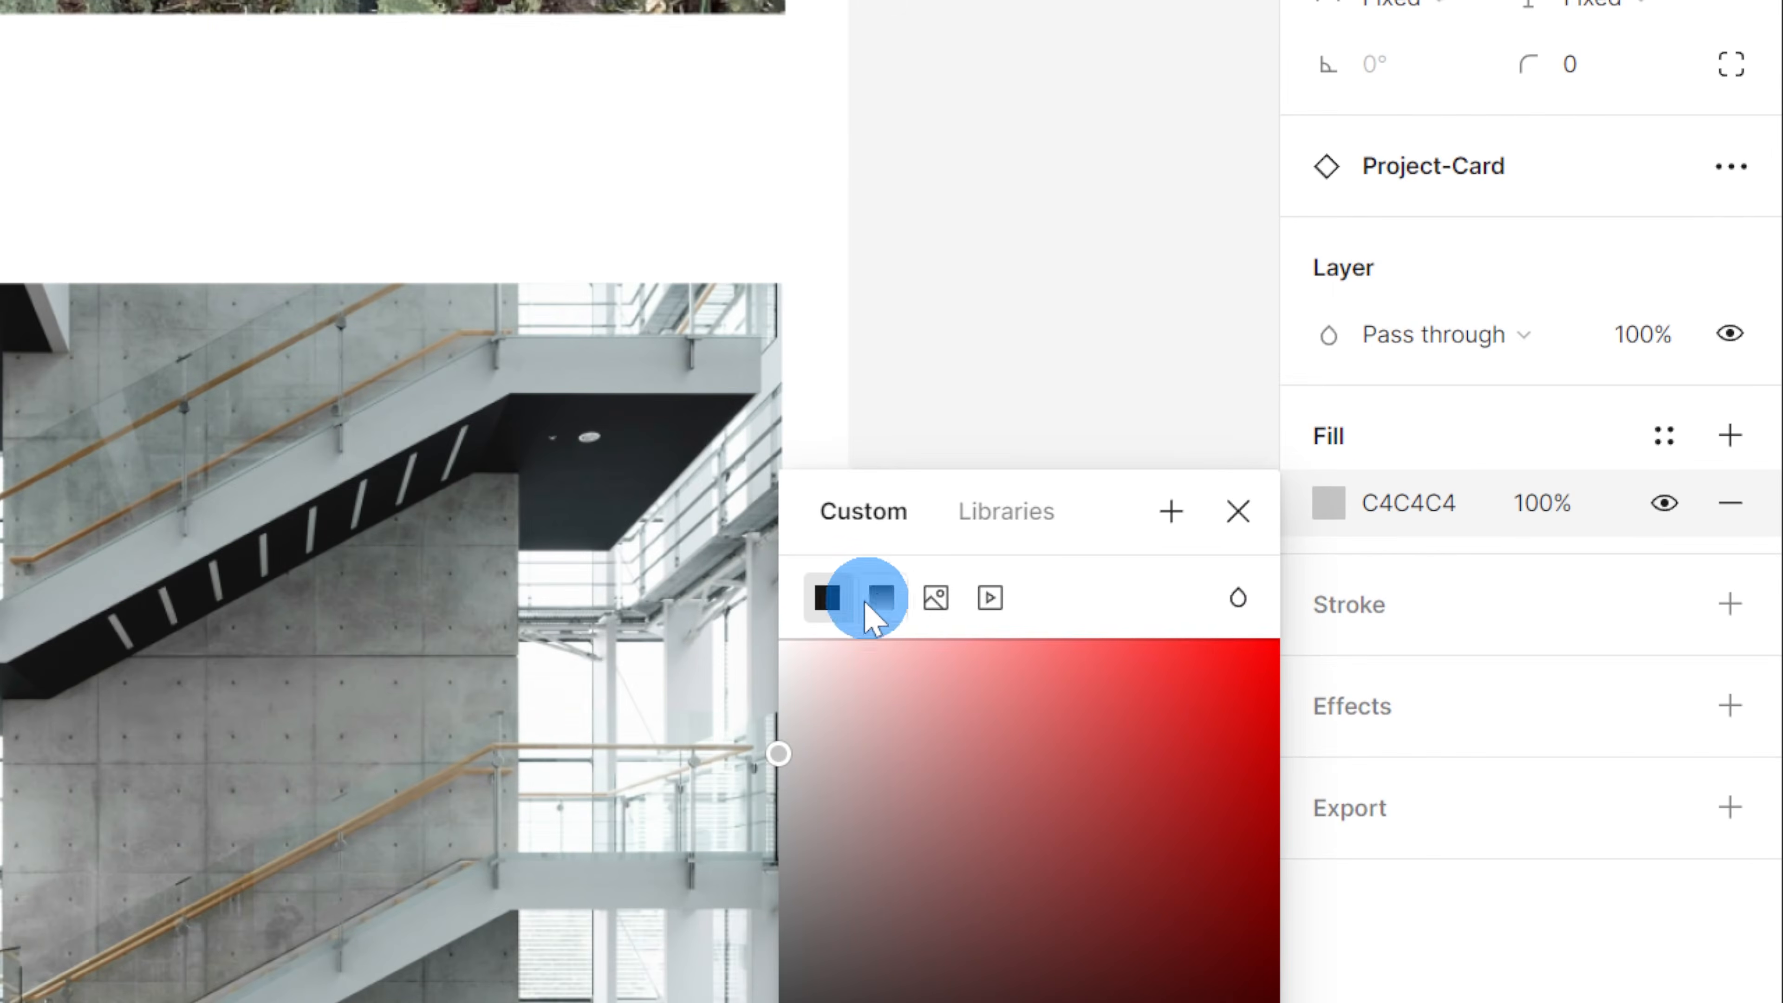
click(937, 598)
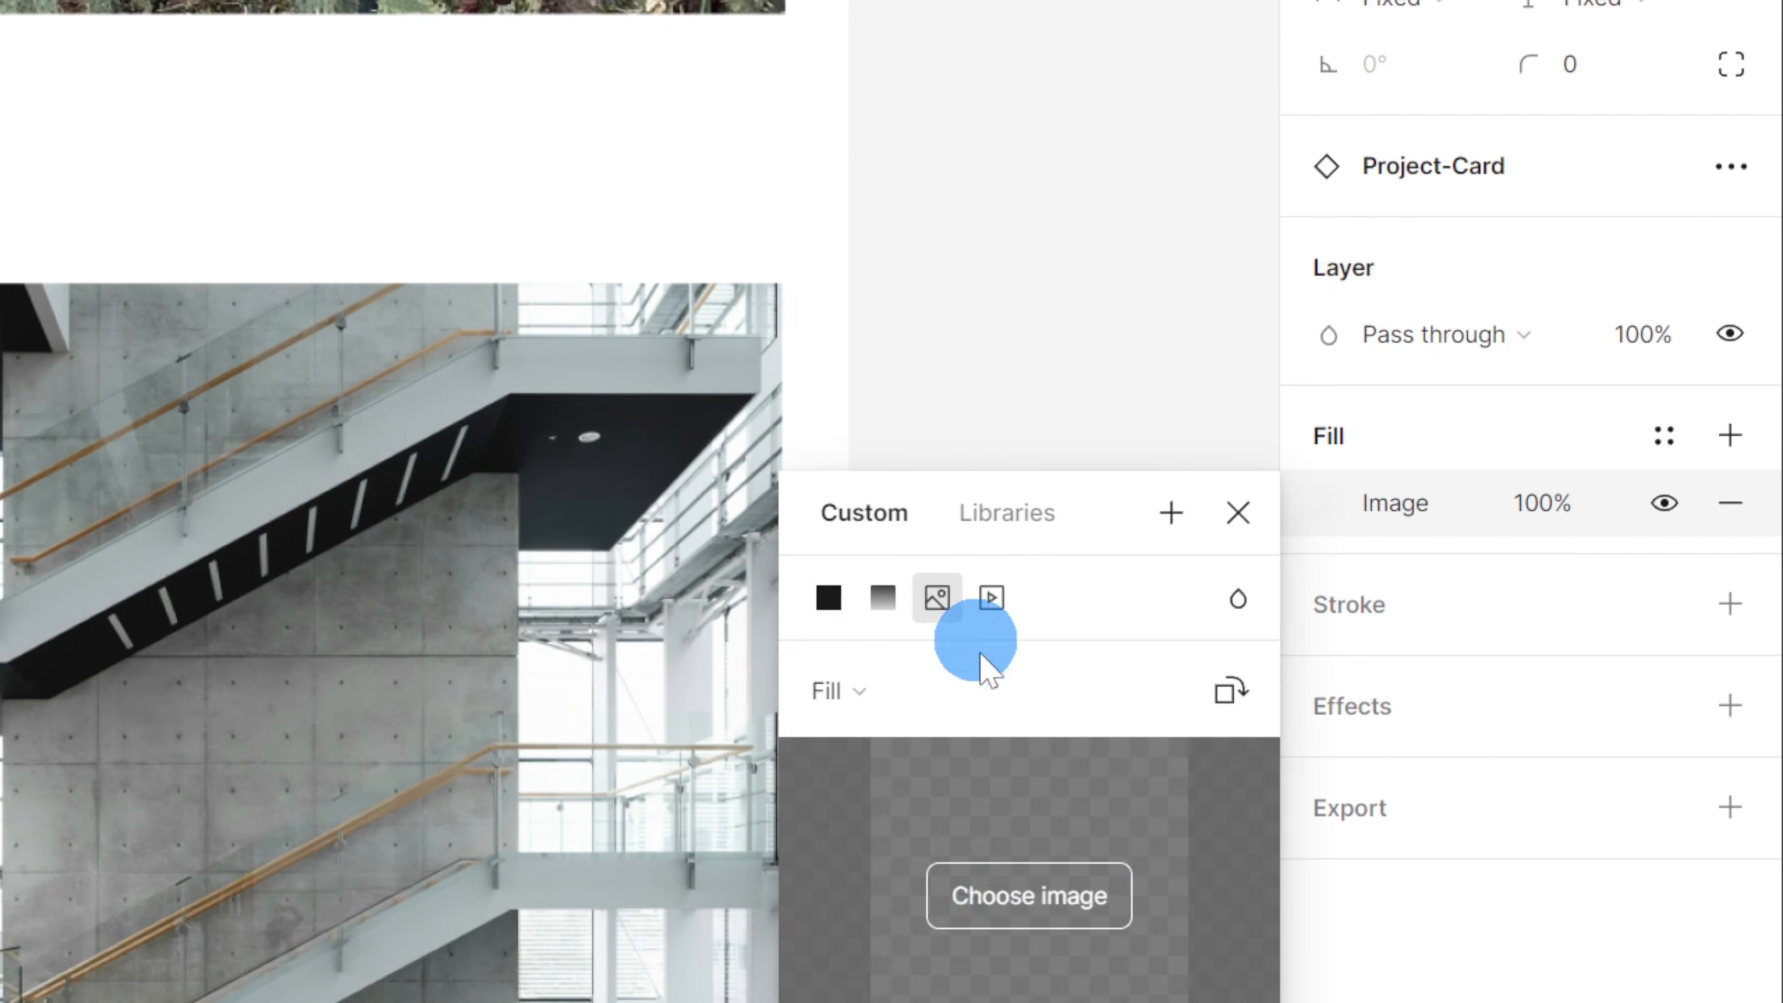
click(997, 906)
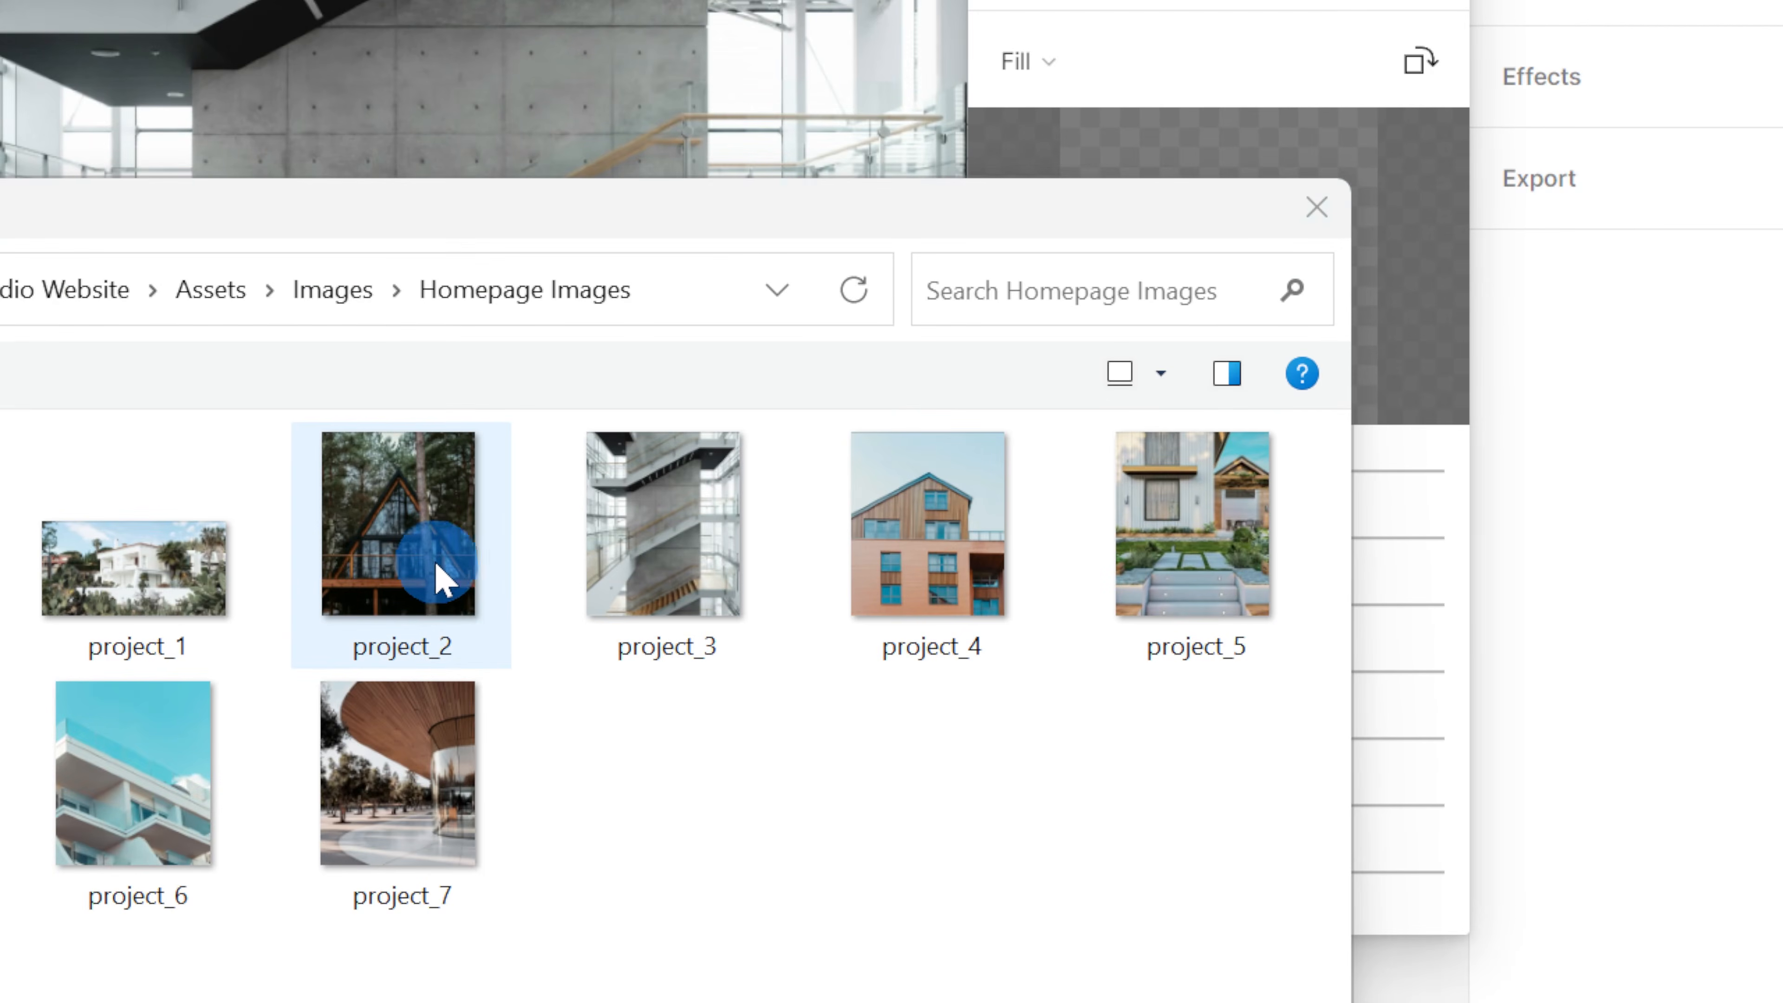
double_click(436, 572)
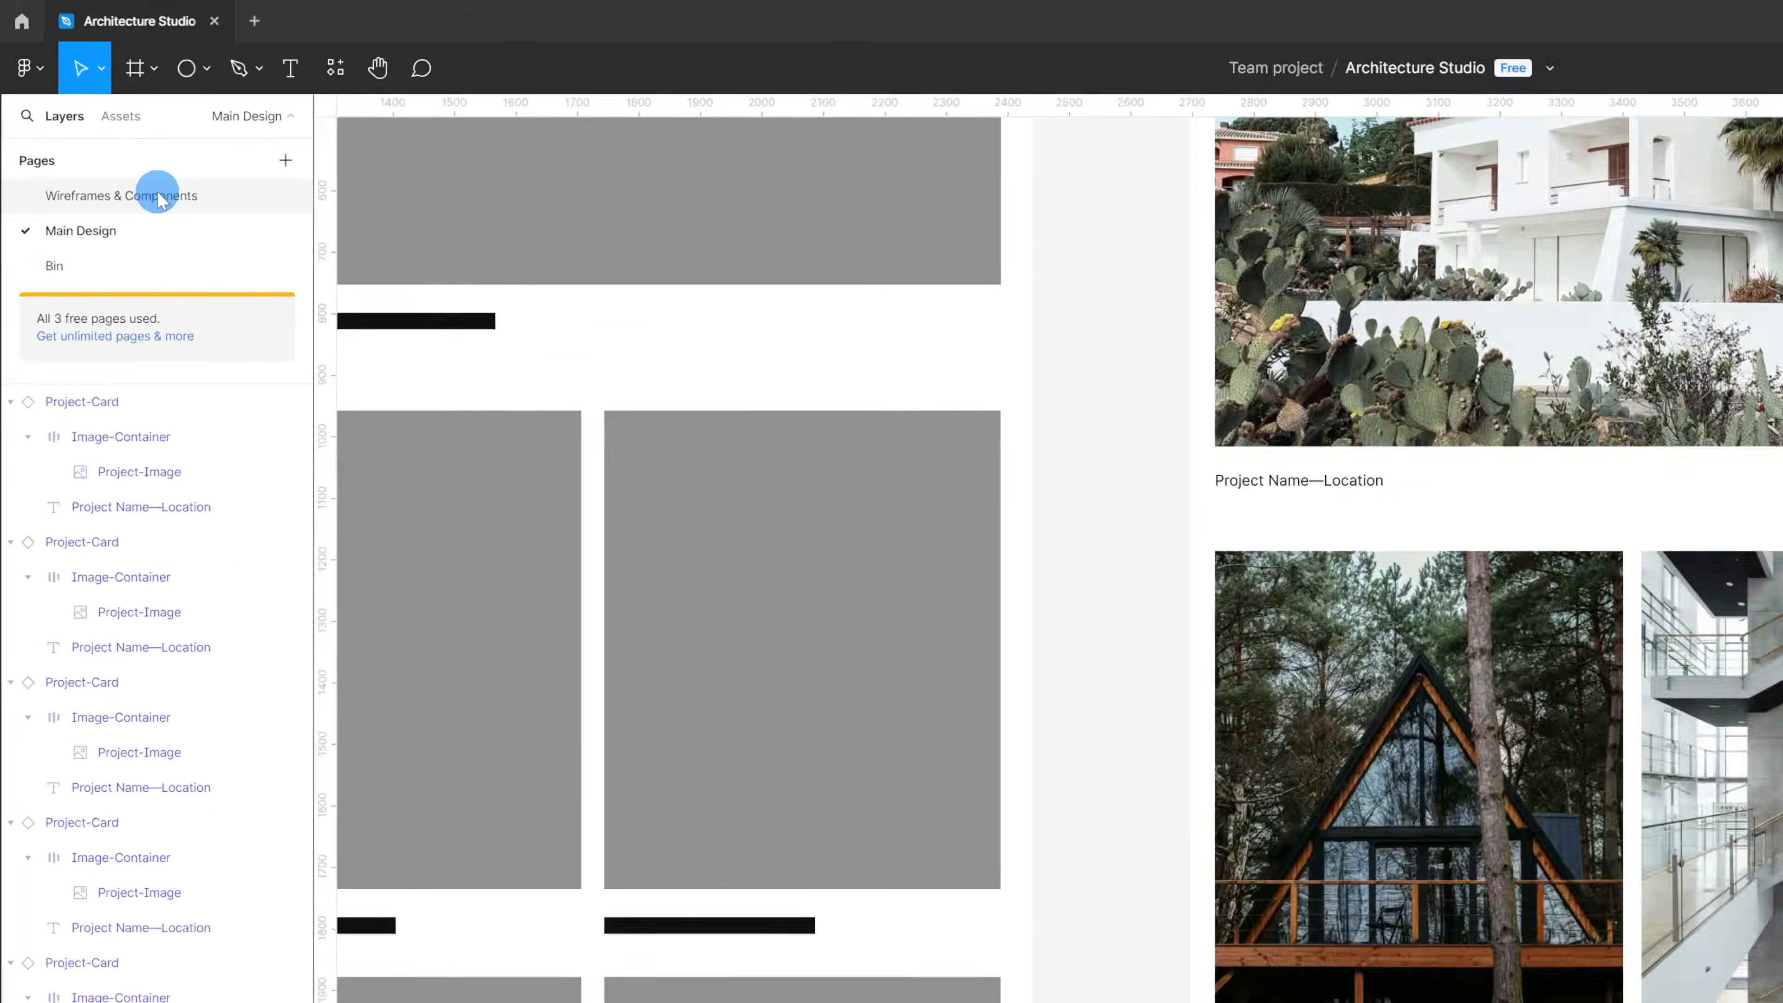
Step: Compare the wireframe's CTA section with the space below the last project cards in the Desktop-Homepage frame
click(101, 125)
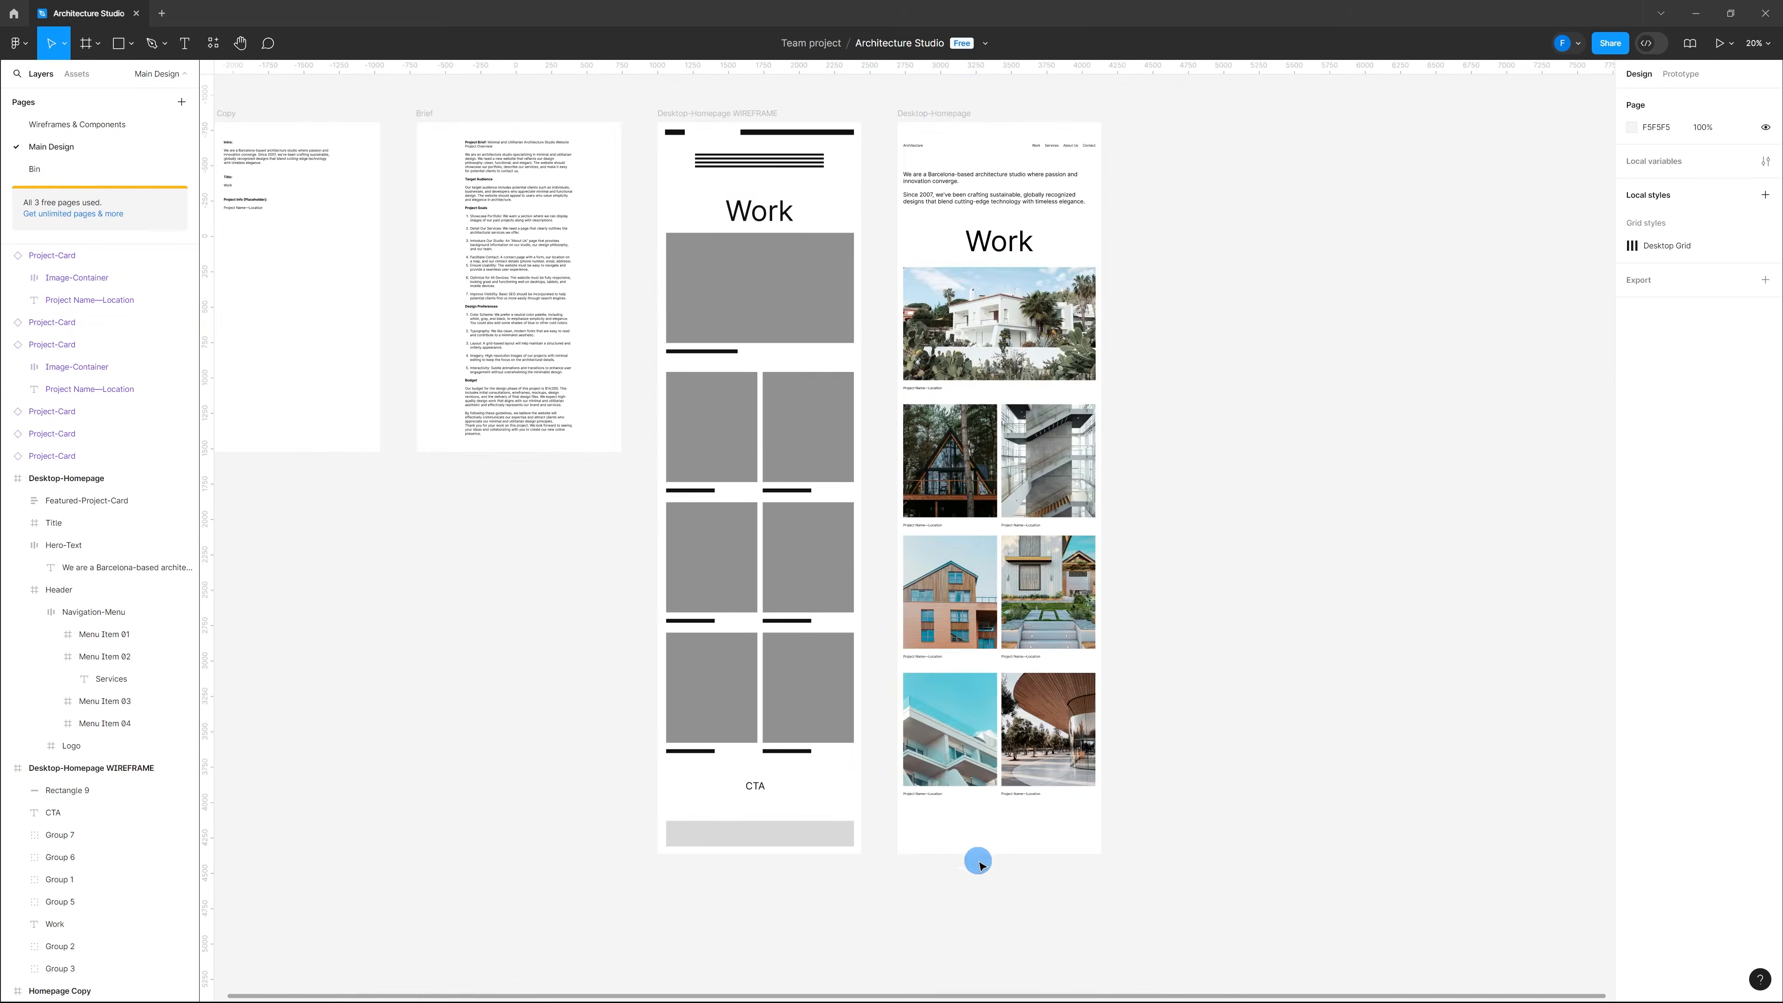
ctrl+scroll(768, 824, up, 10)
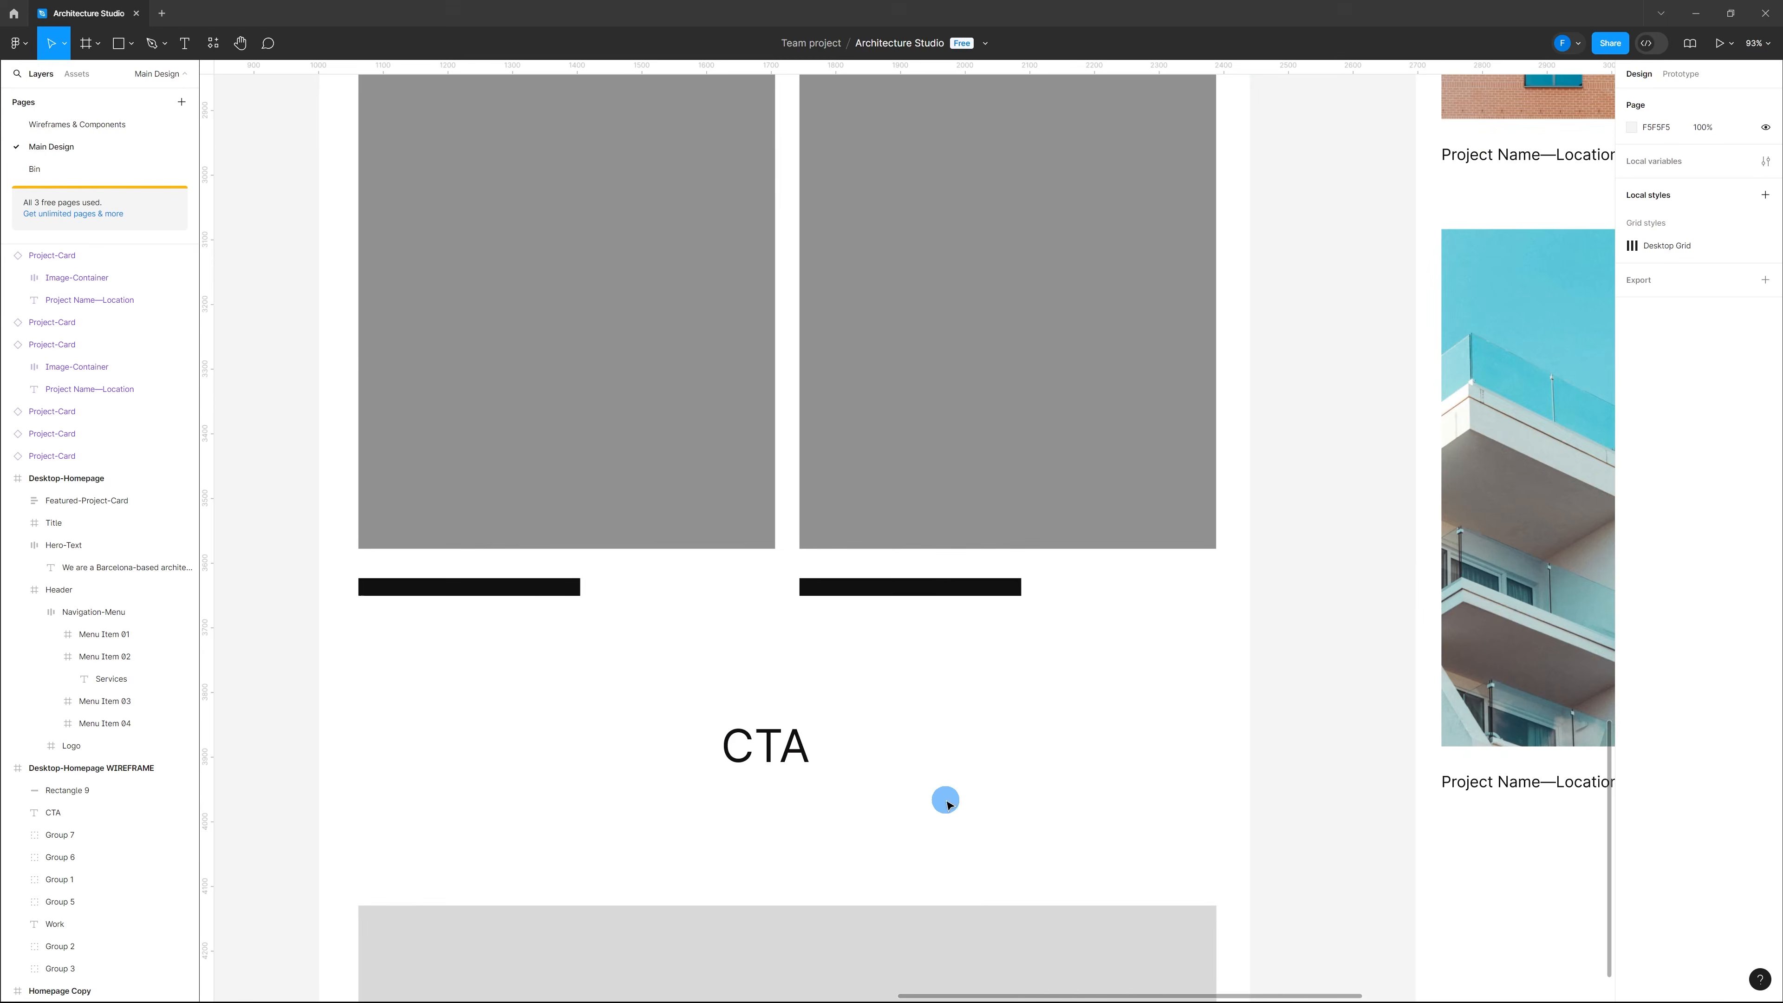
ctrl+scroll(775, 815, down, 10)
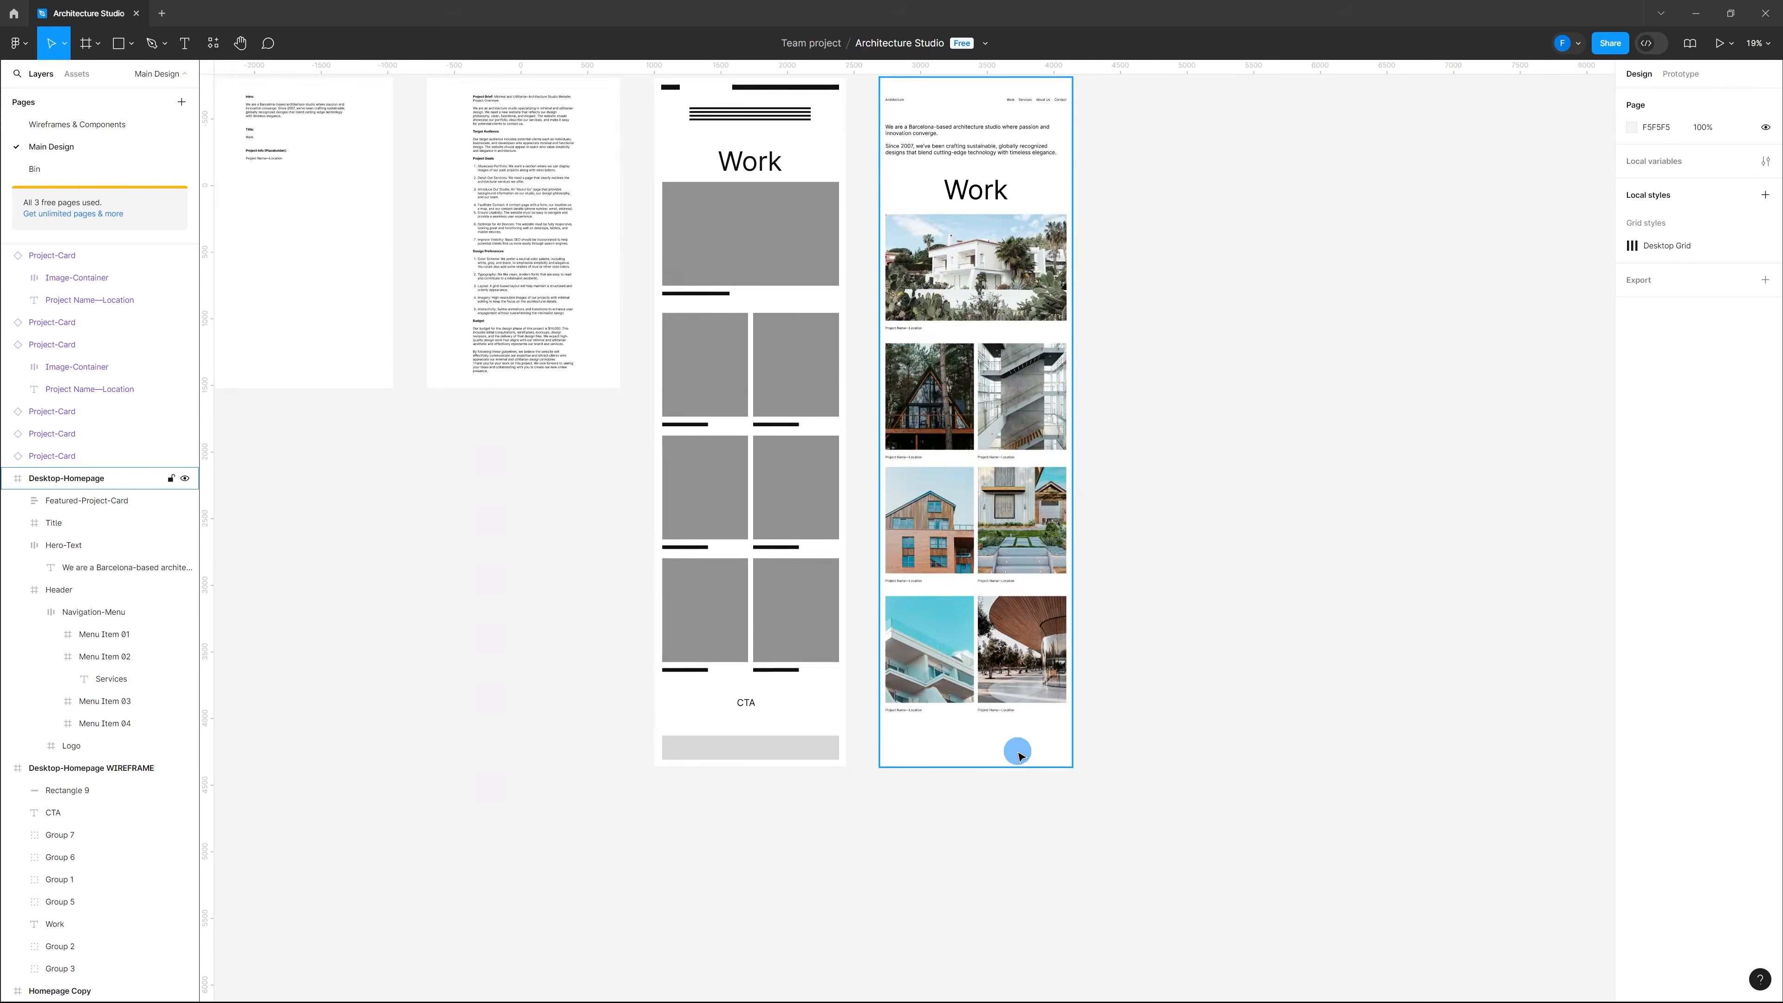
ctrl+scroll(1018, 751, up, 4)
ctrl+scroll(1018, 751, up, 8)
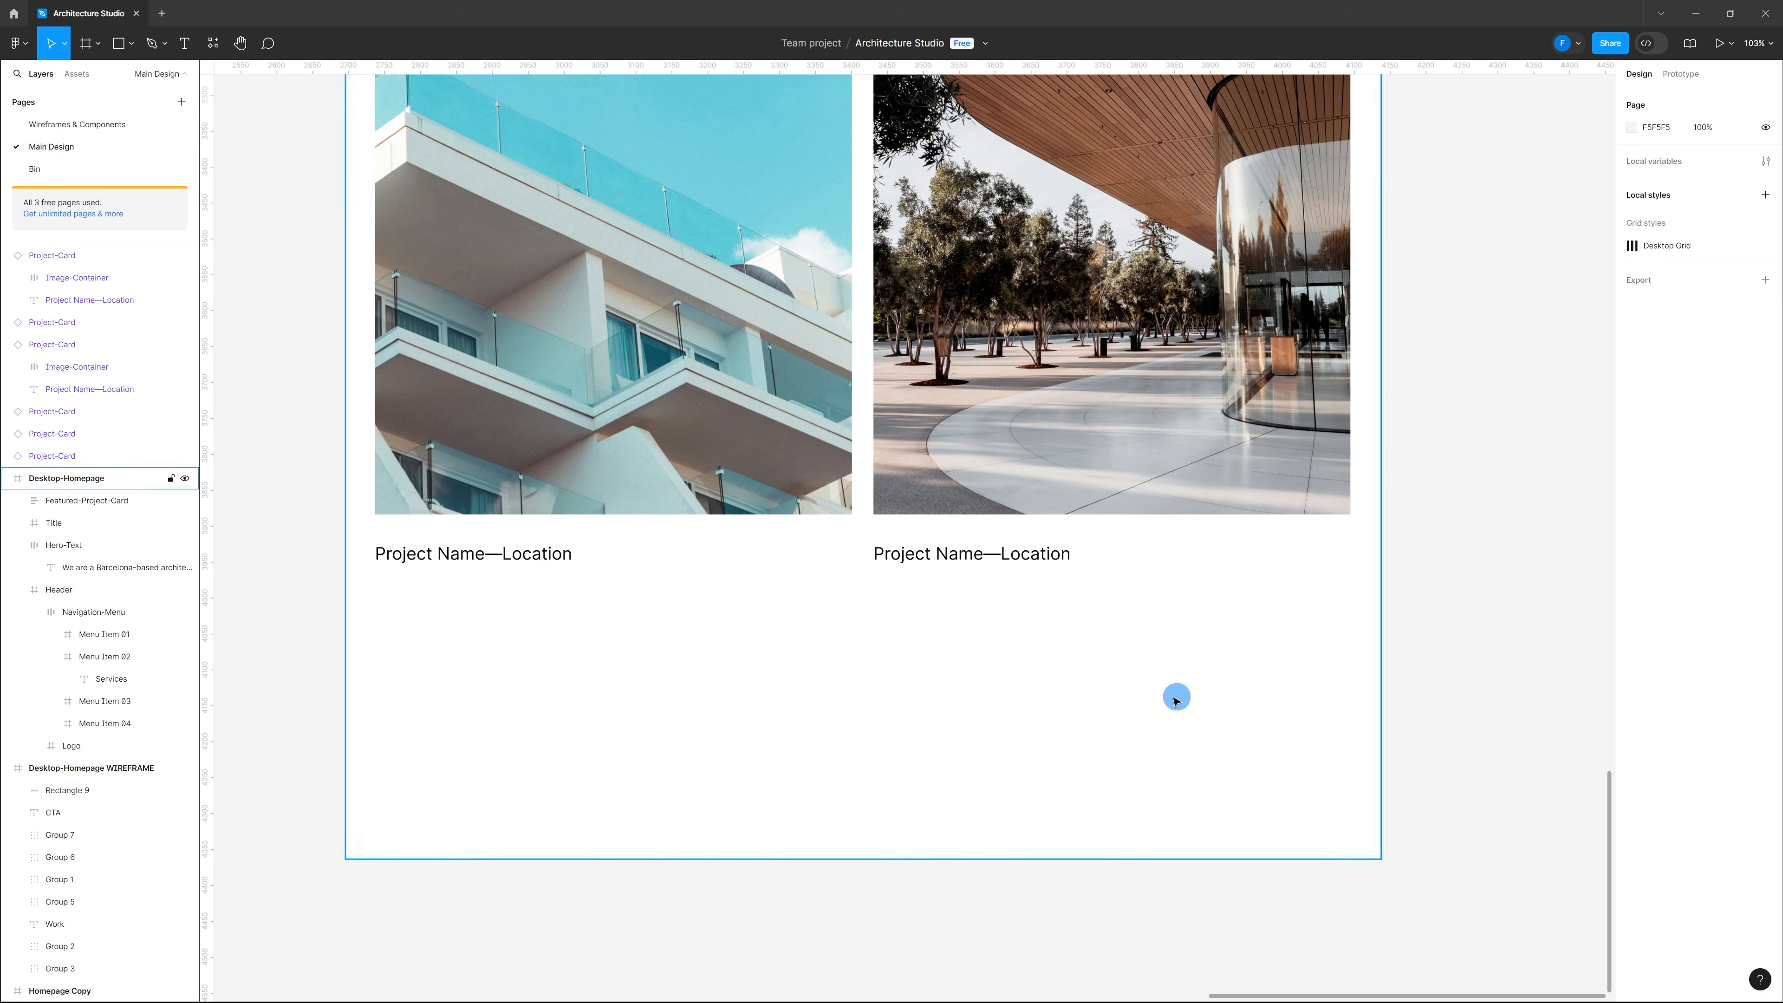
ctrl+scroll(1018, 685, down, 4)
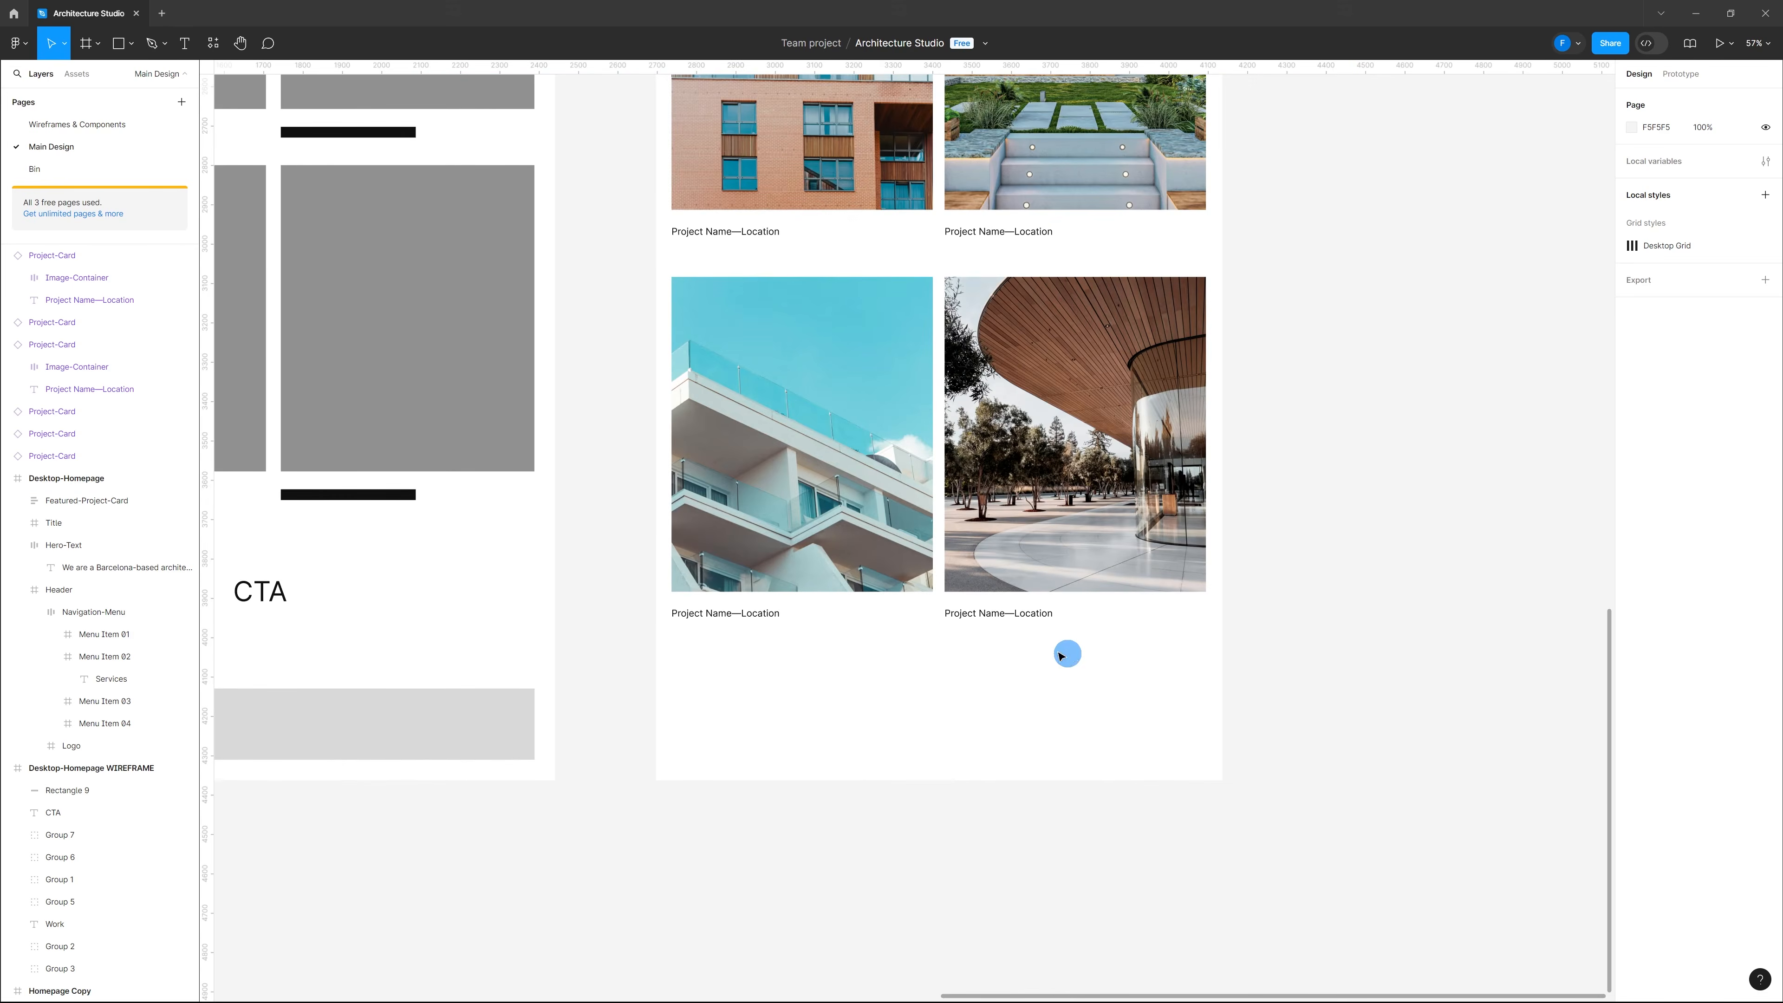
ctrl+scroll(955, 692, up, 4)
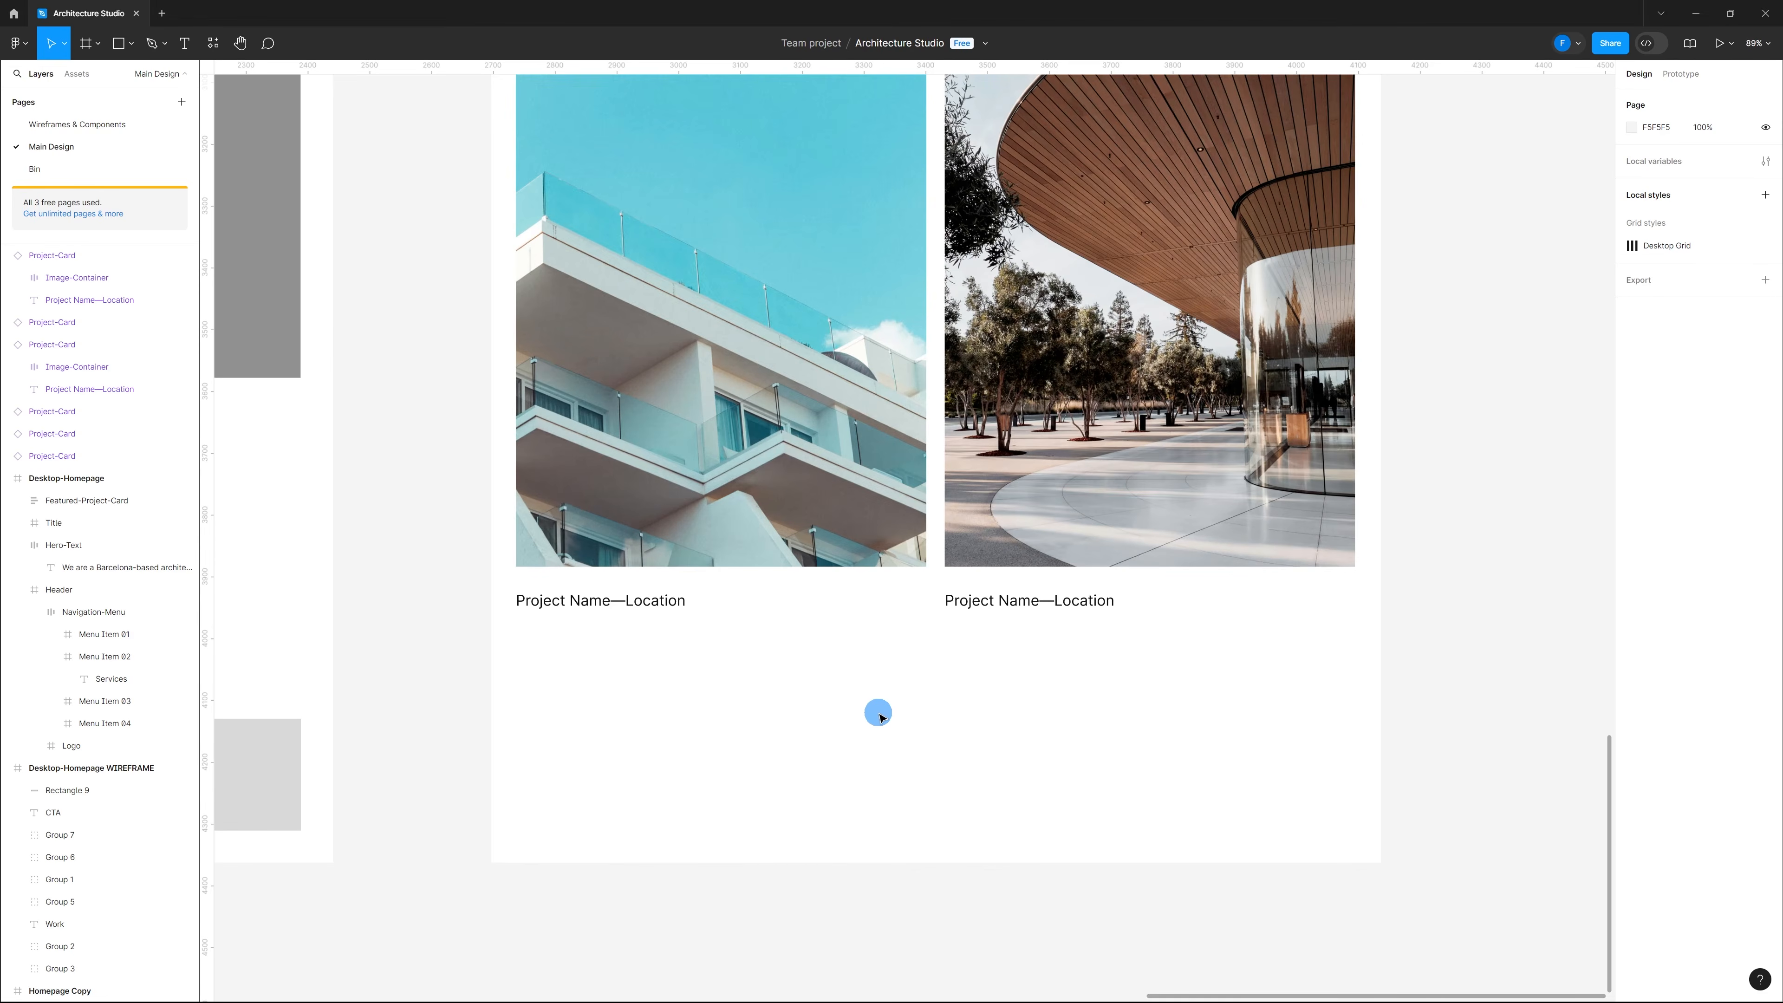
ctrl+scroll(871, 716, down, 6)
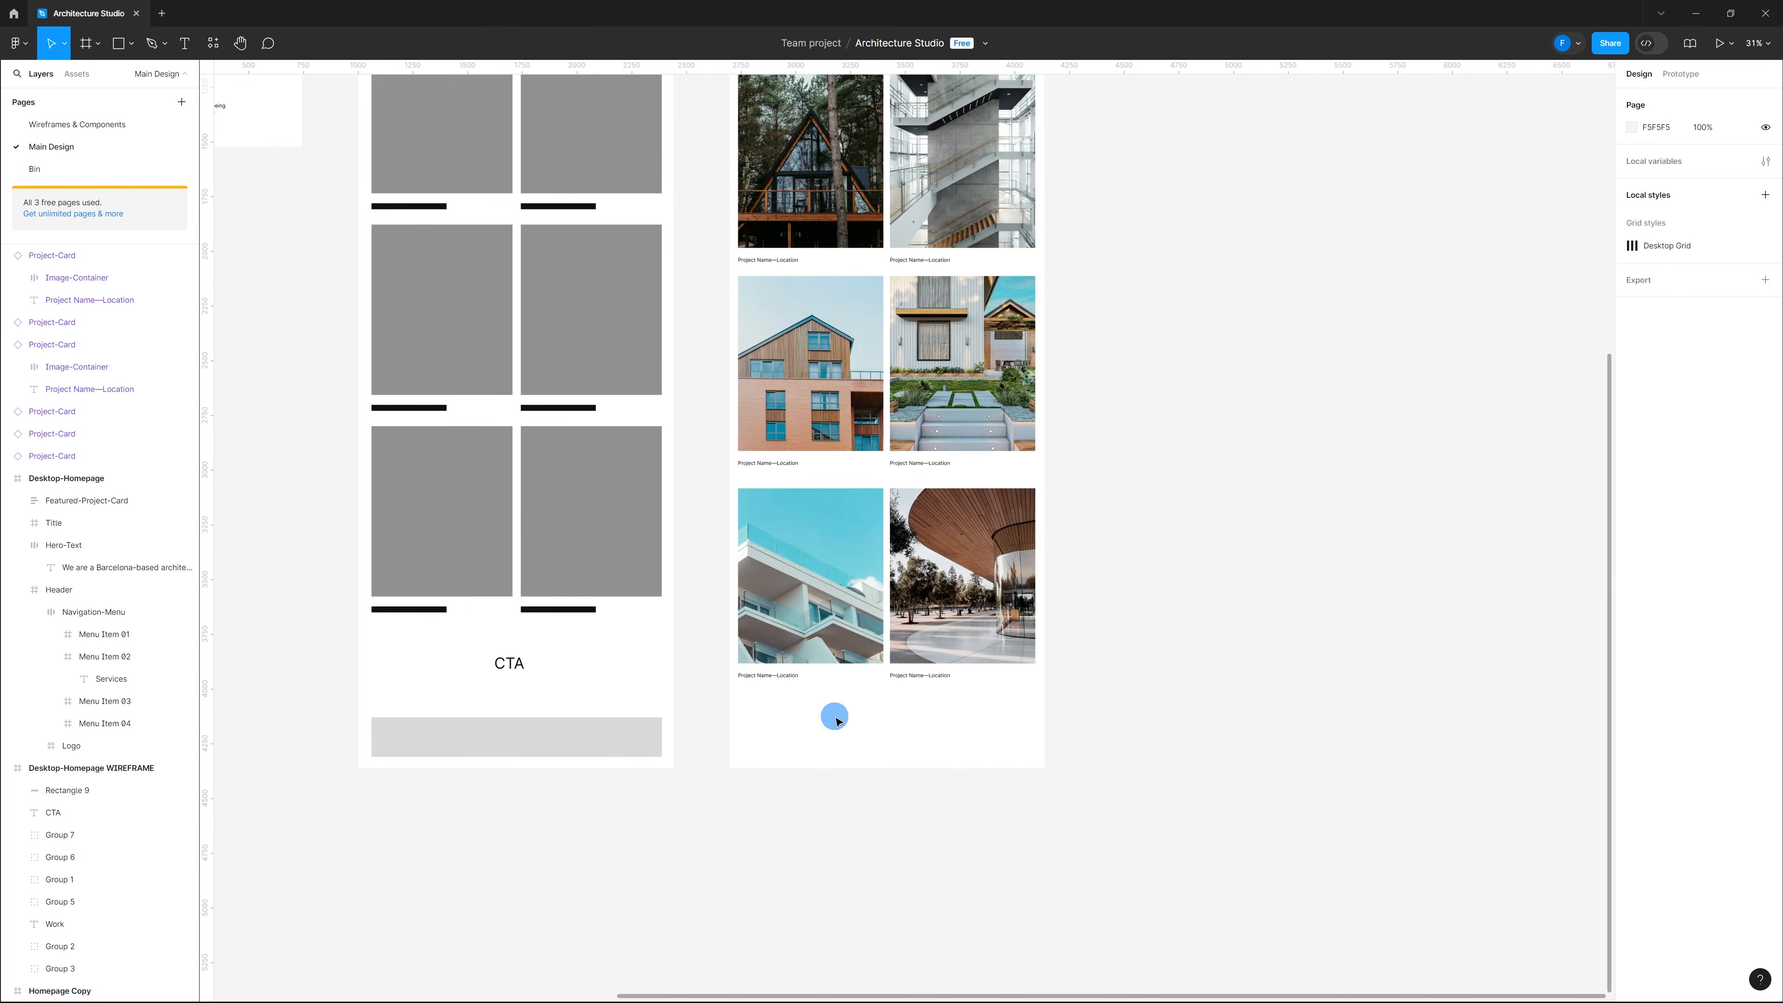
ctrl+scroll(809, 716, down, 3)
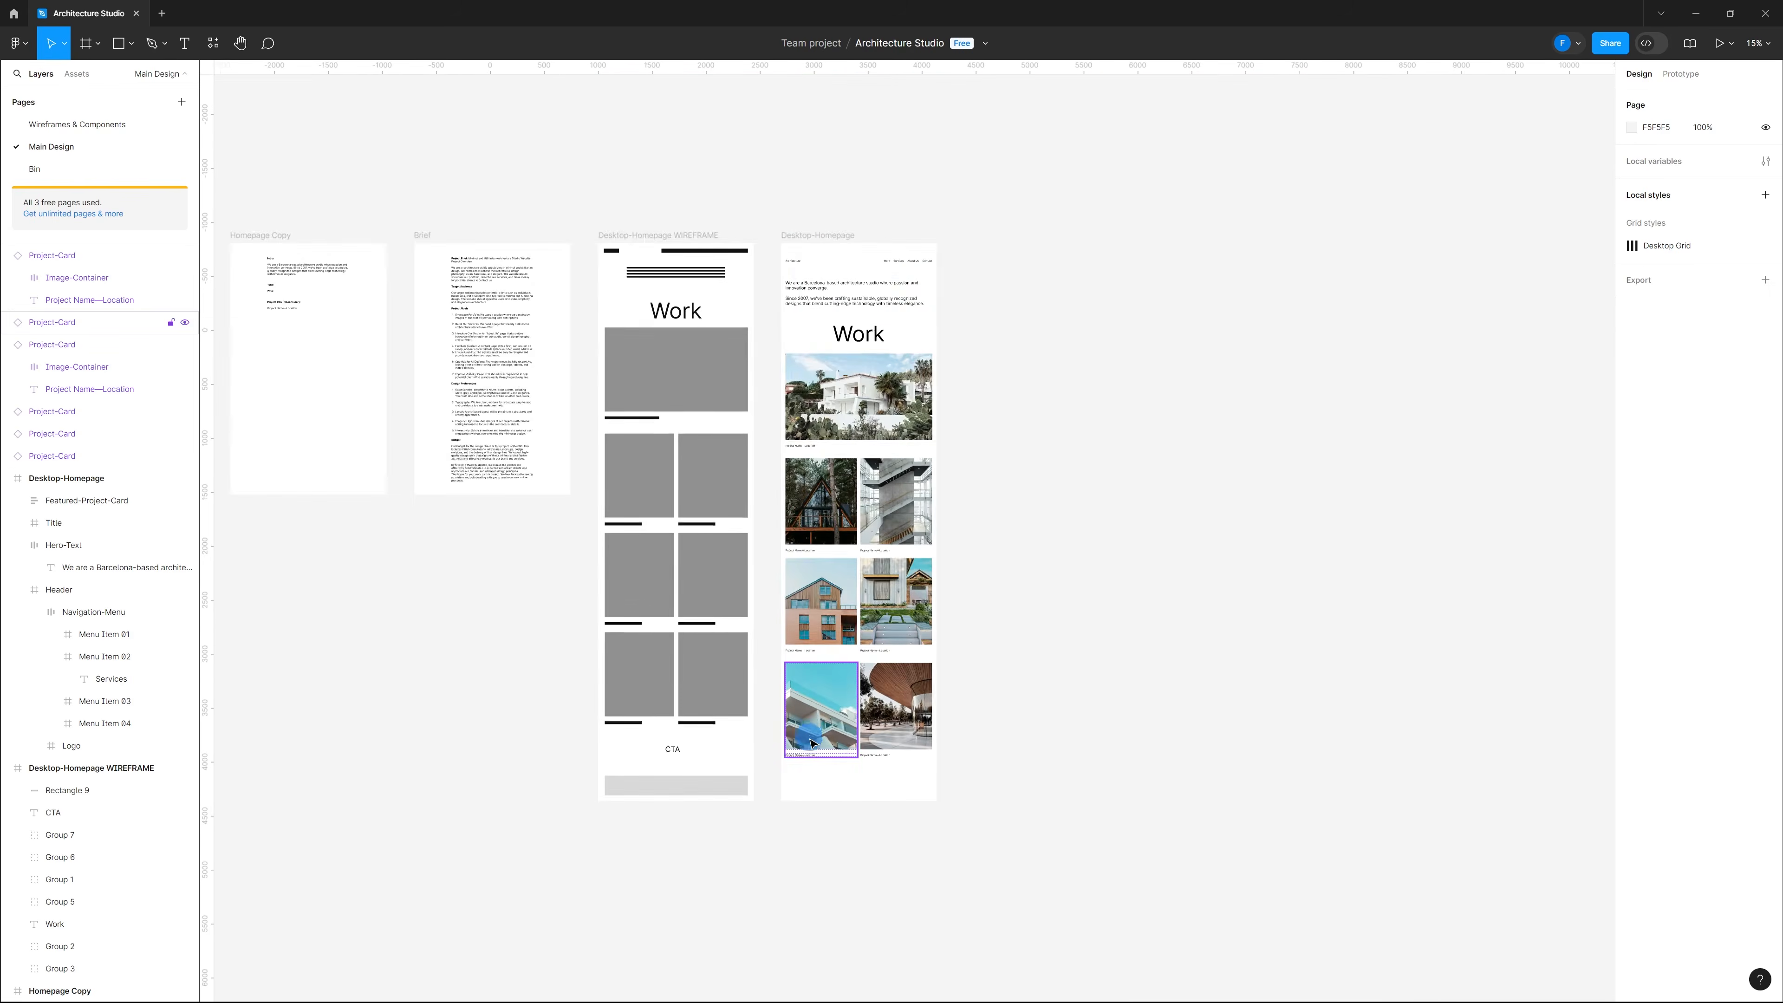
ctrl+scroll(845, 772, up, 1)
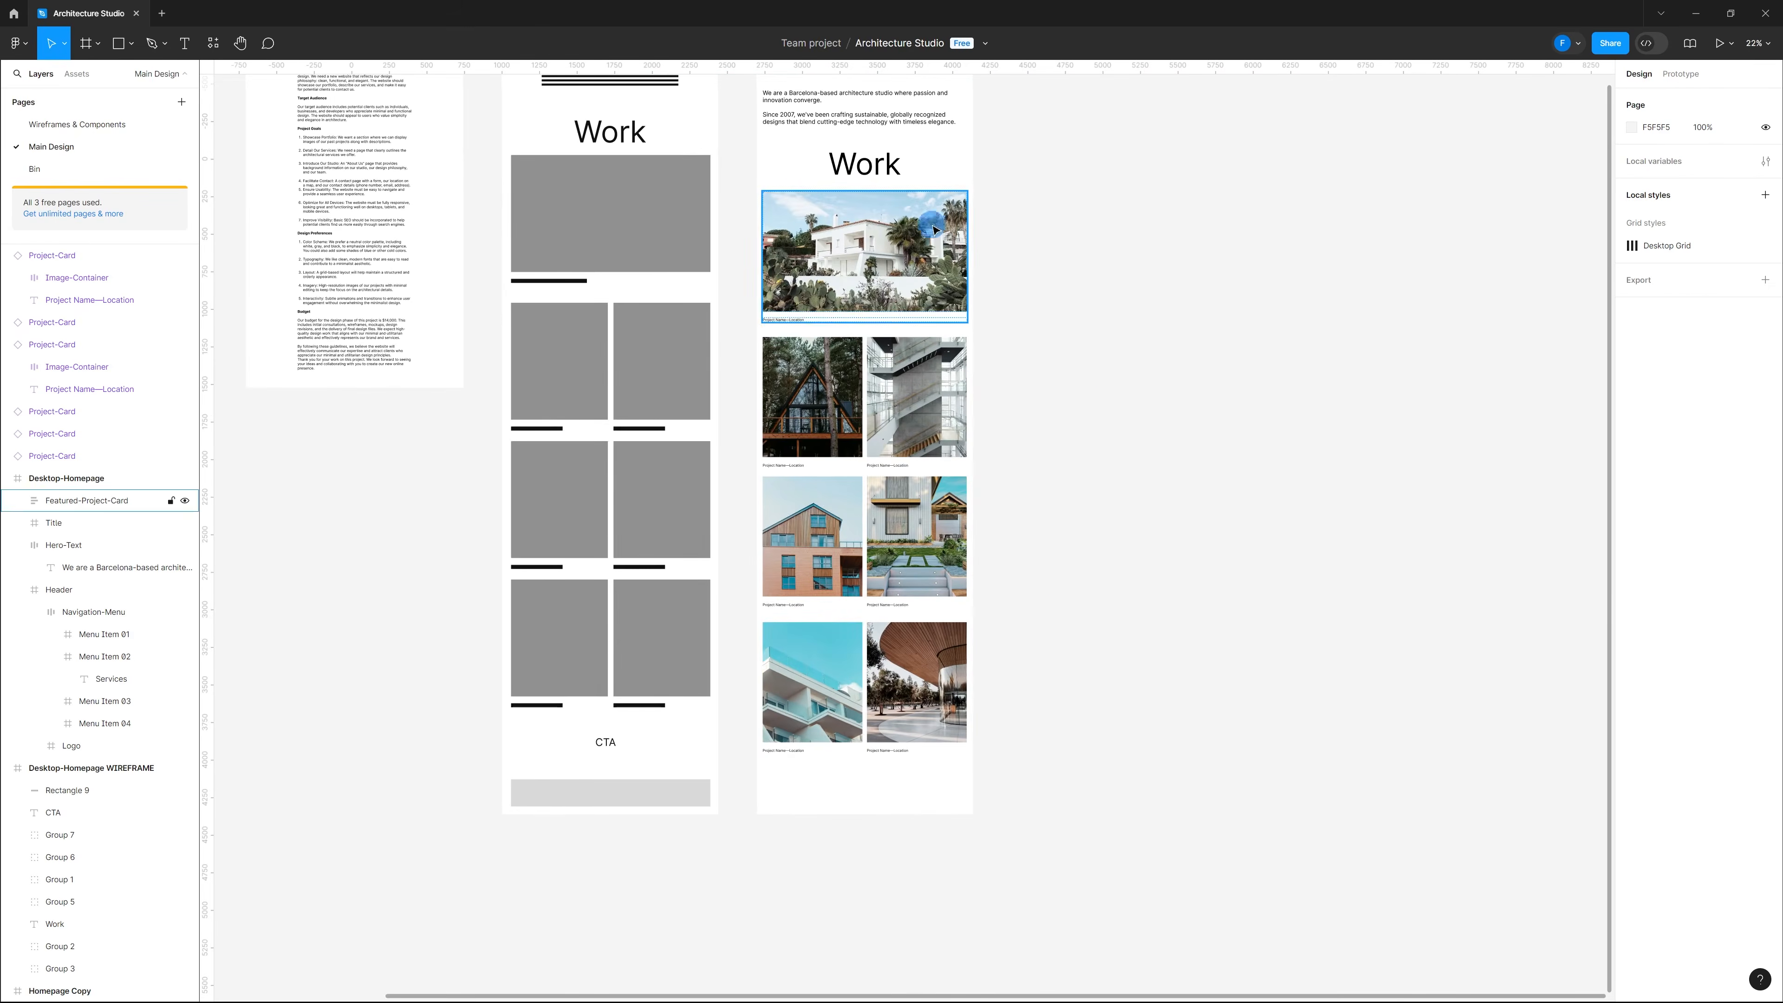
ctrl+scroll(864, 717, up, 1)
Step: Add the text "More Projects" below the last row of project cards in the Desktop-Homepage frame
ctrl+scroll(963, 697, up, 7)
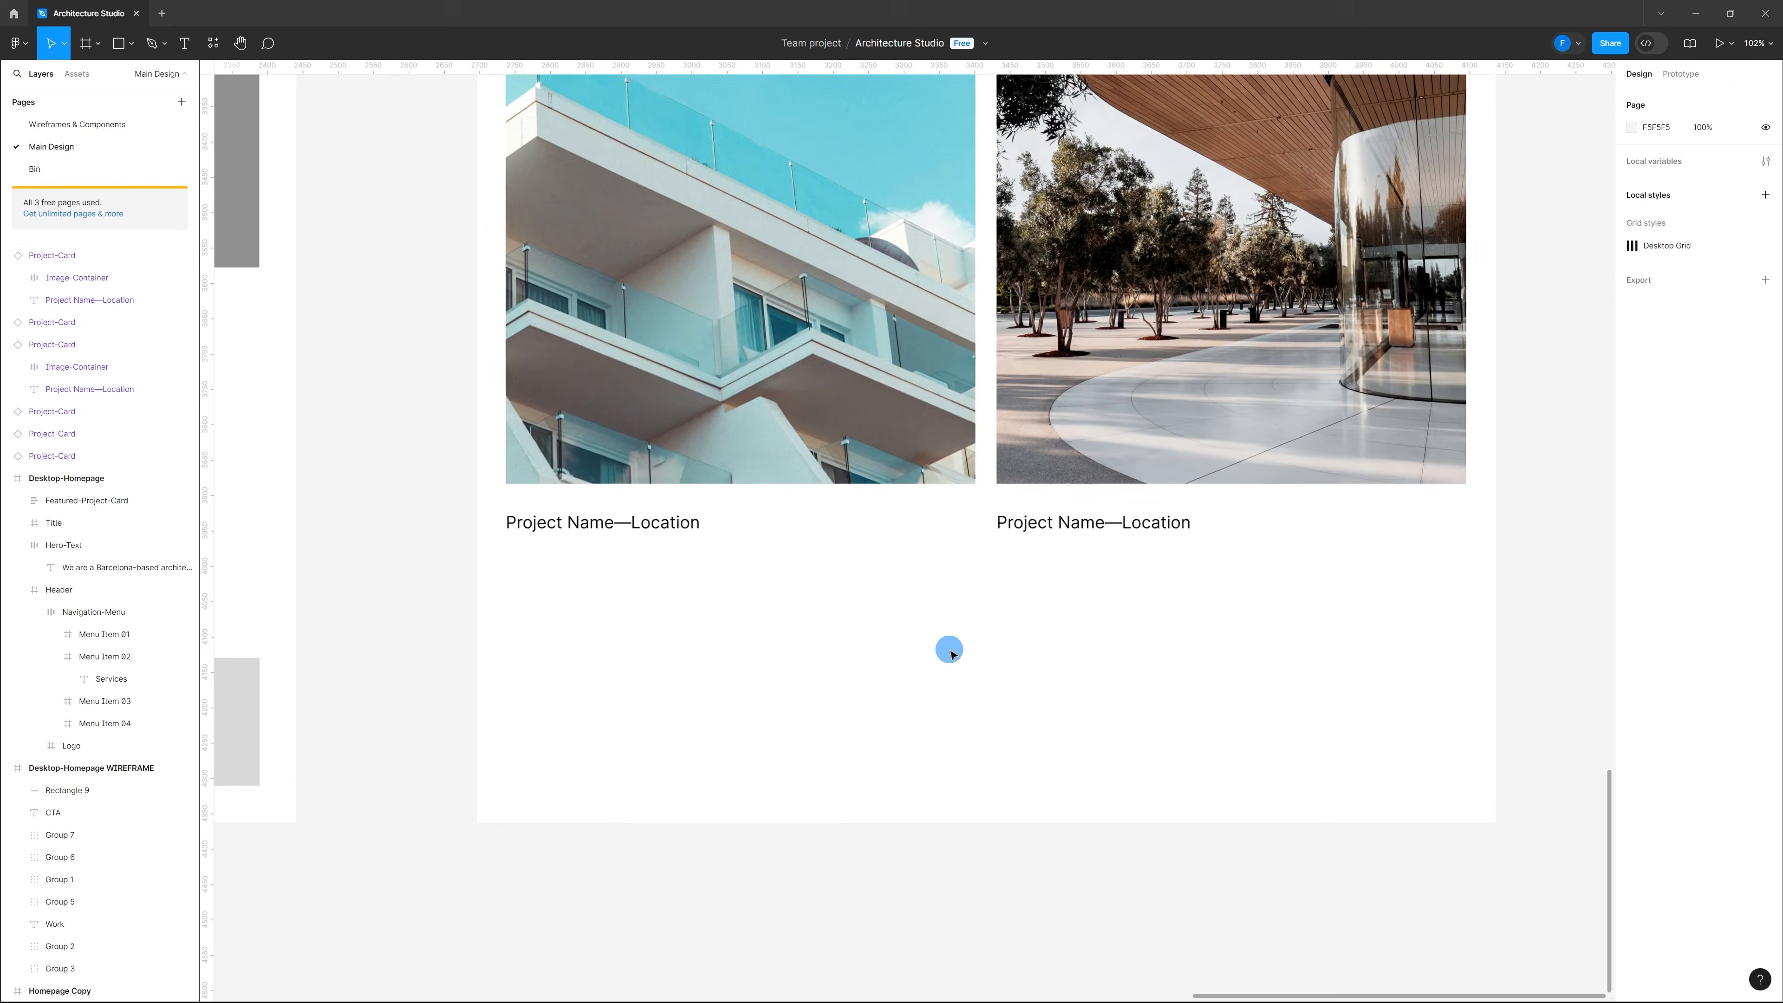
key(t)
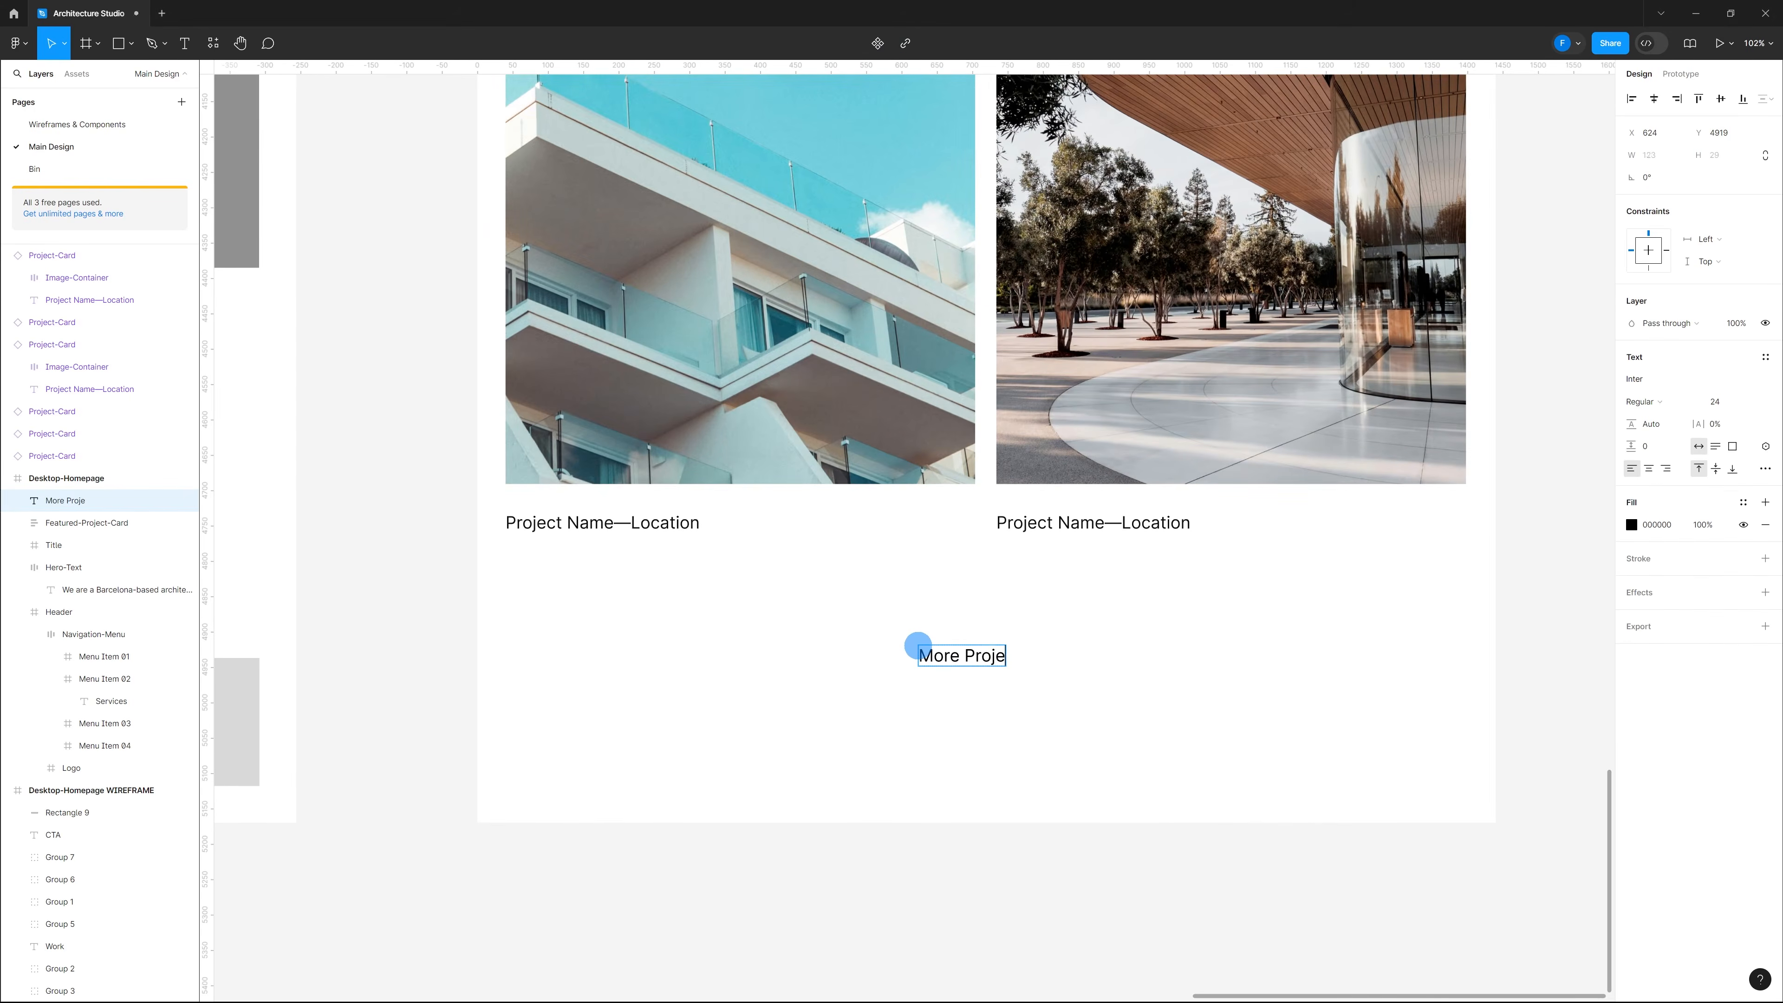
key(Escape)
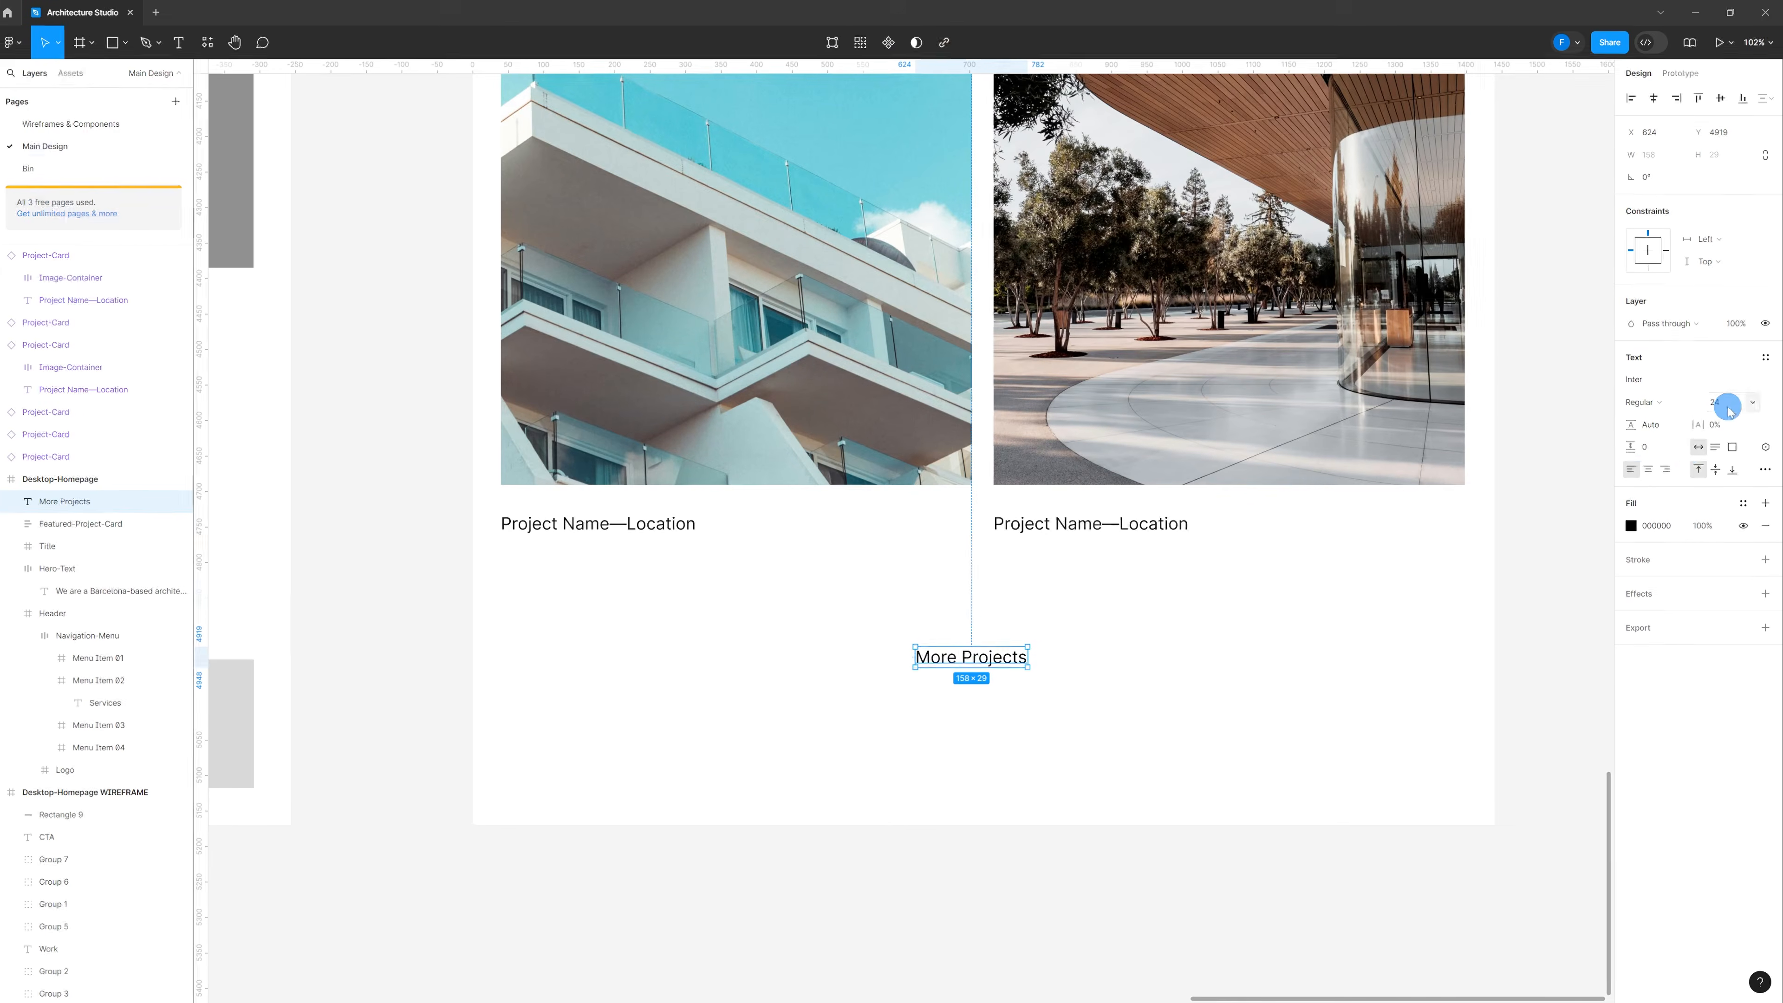
Step: Set the More Projects text's font size to 80 and open its line height for editing
click(1728, 407)
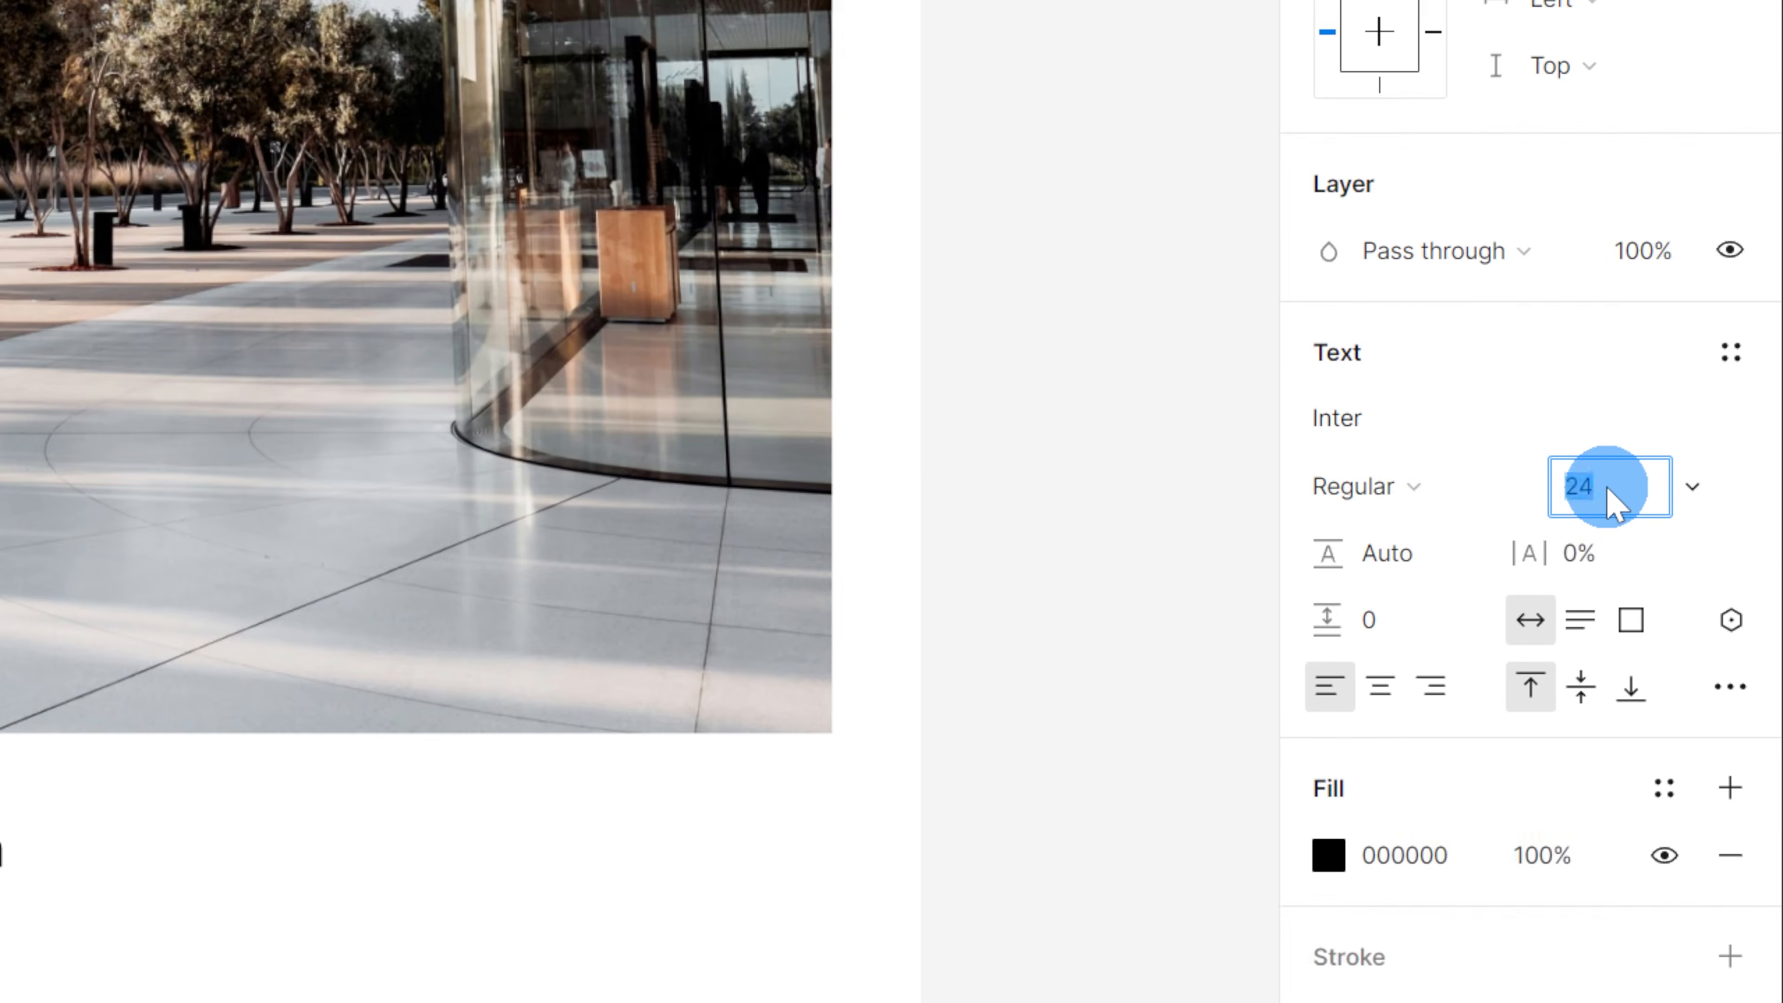
text(80)
key(Return)
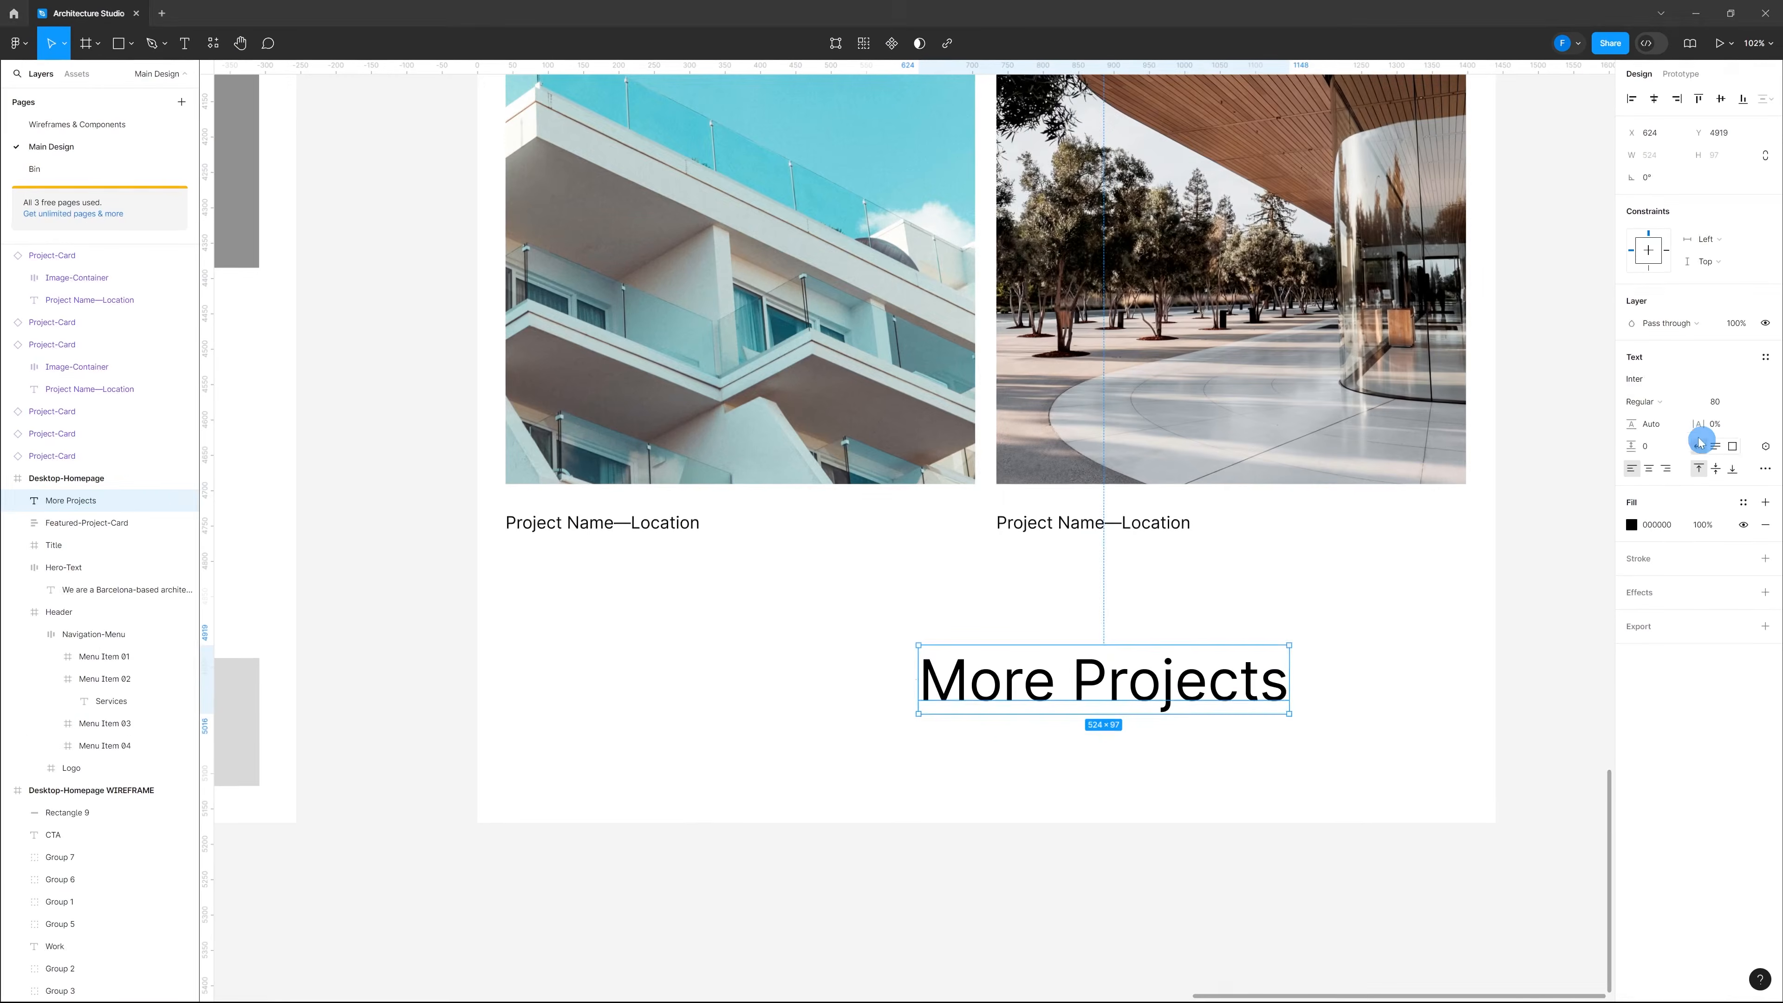
click(1673, 425)
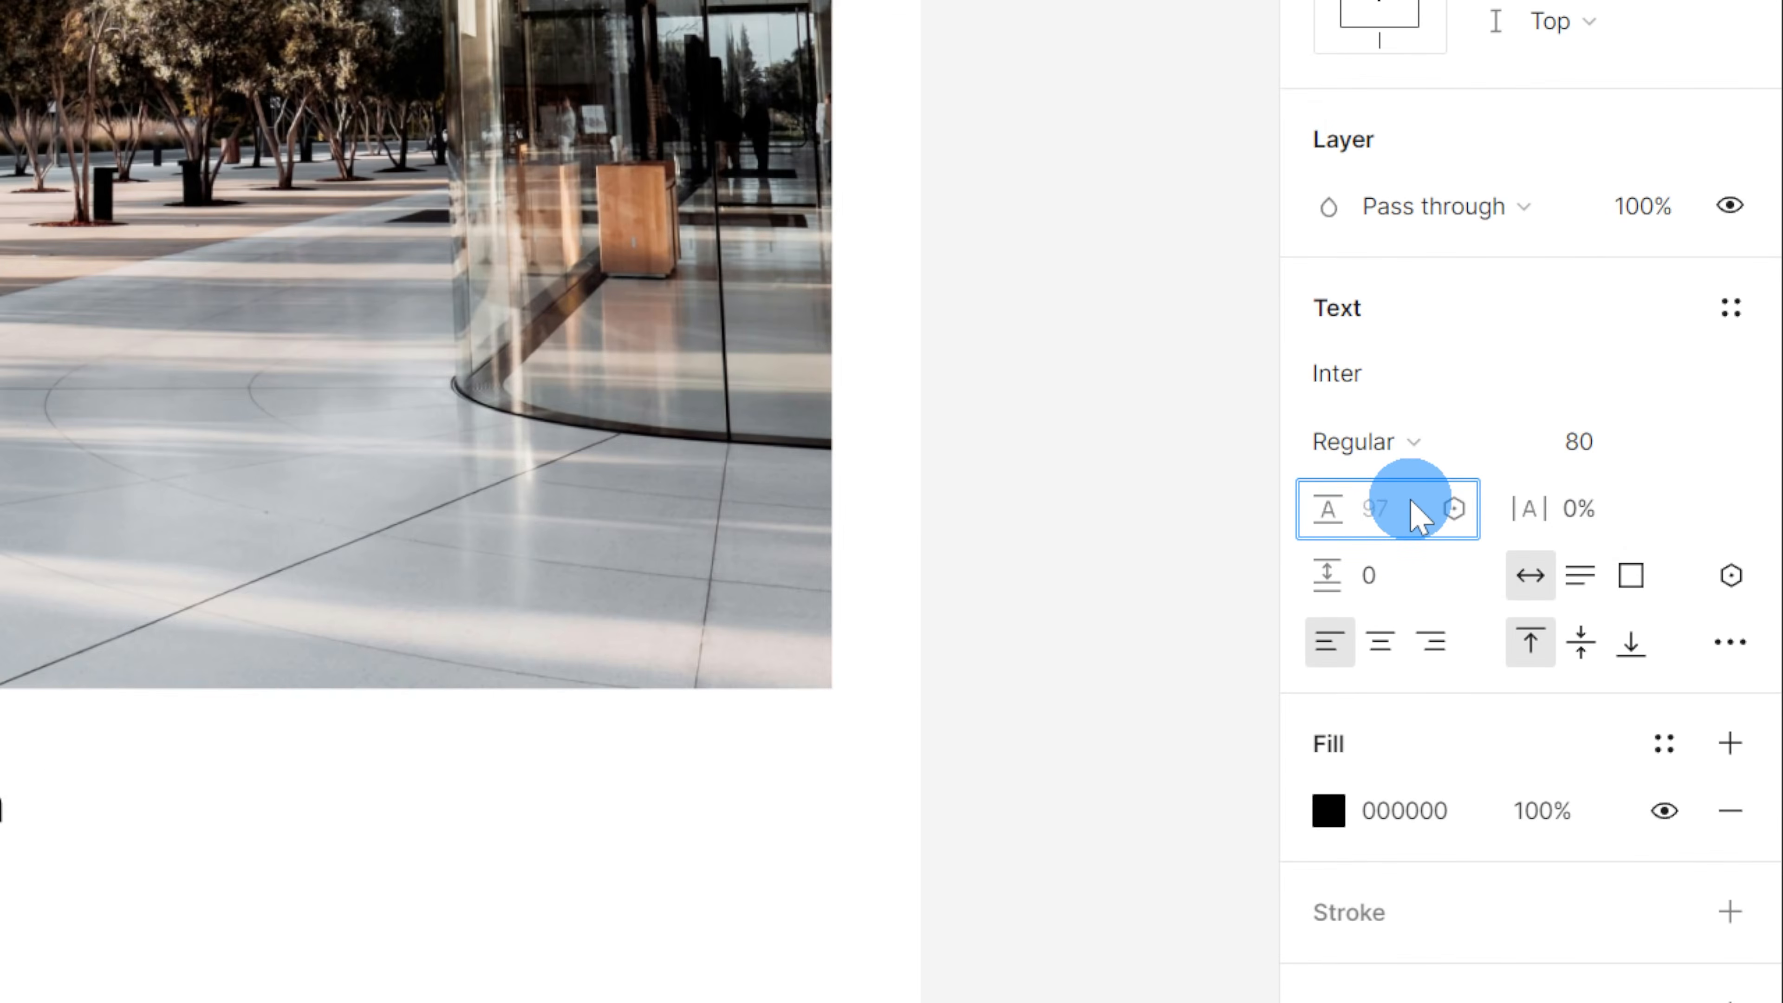
Step: Set the line height of the "More Projects" text to 120% and shift the text leftward to make room beside it
key(Return)
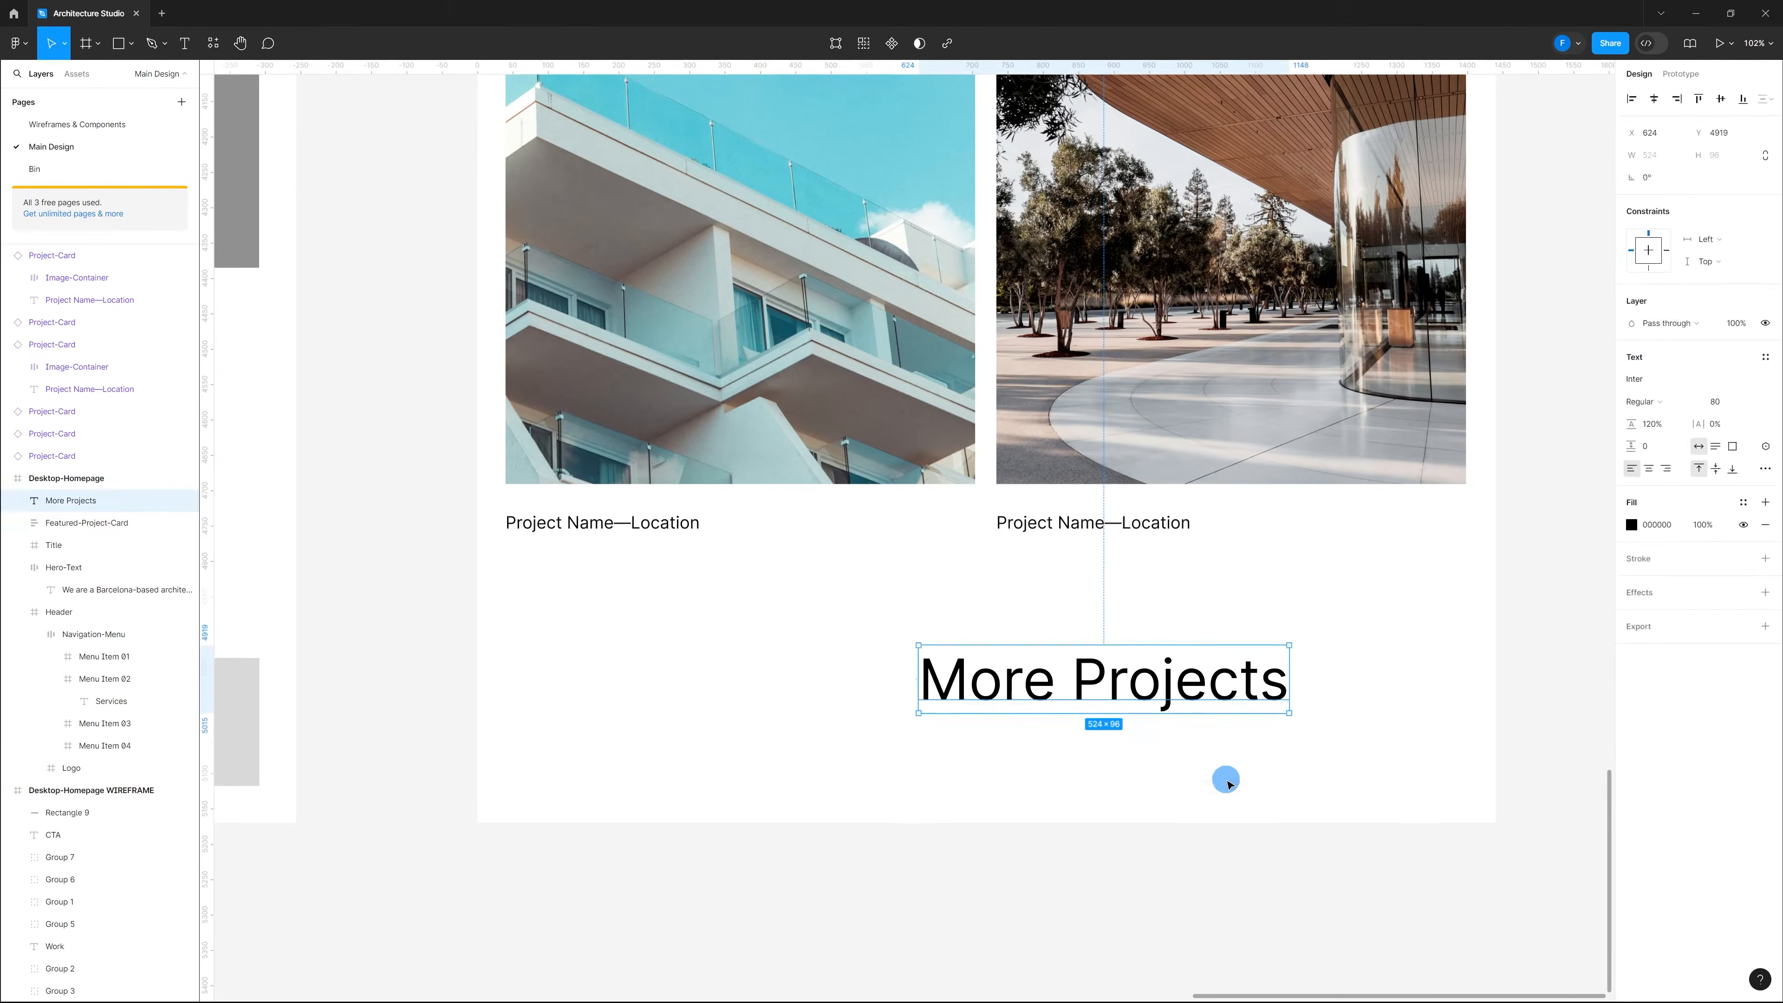
click(1011, 743)
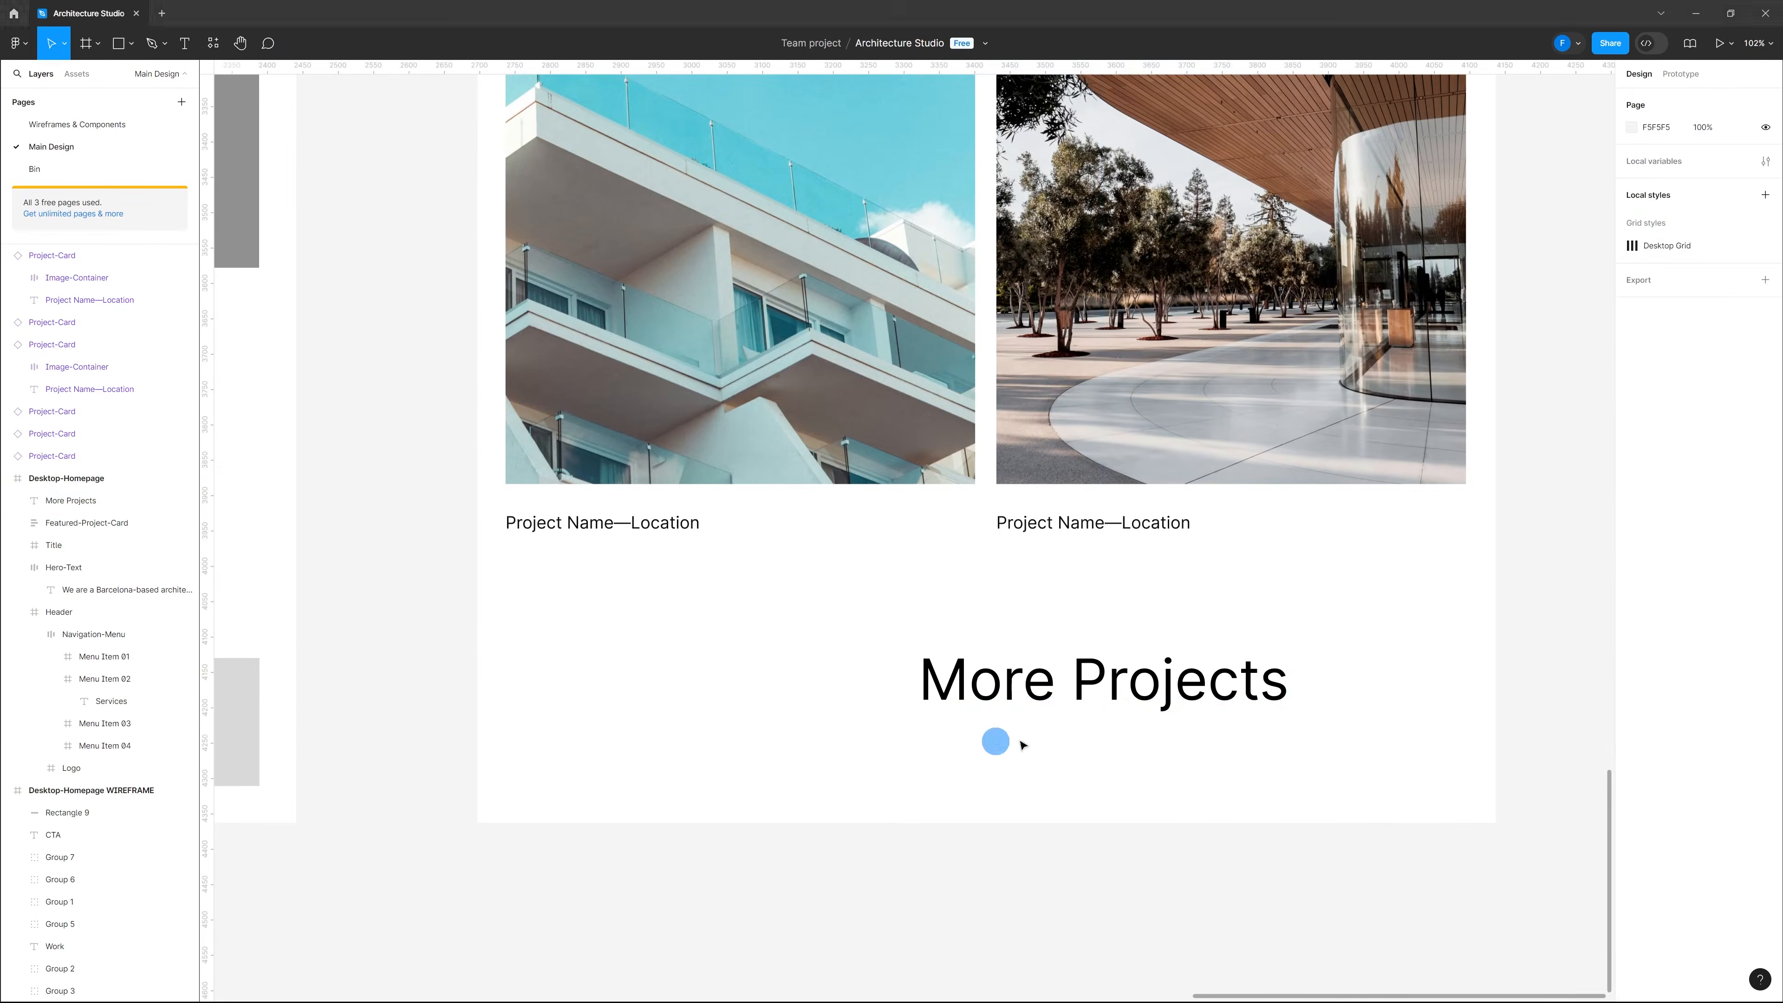
click(1194, 681)
drag(1196, 685, 1079, 685)
click(1278, 613)
Step: Bring the right arrow icon file into the Desktop-Homepage frame and scale it proportionally to 96 × 96
key(alt+Tab)
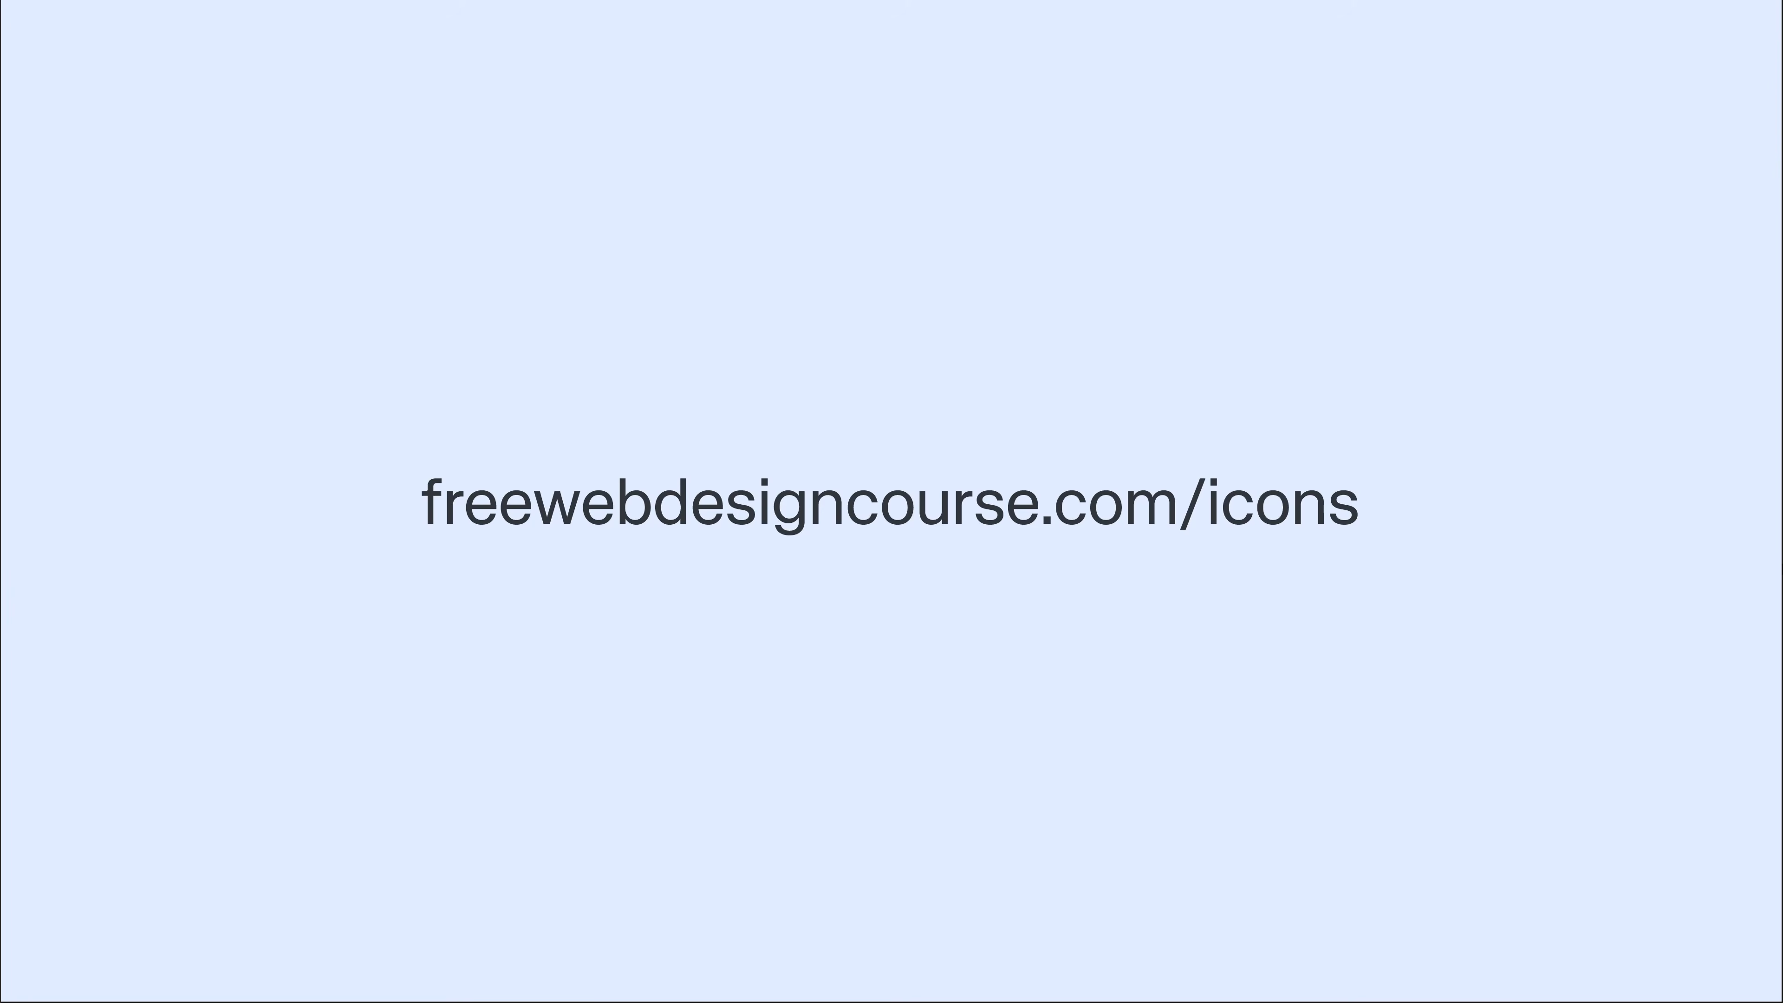
drag(1478, 464, 670, 648)
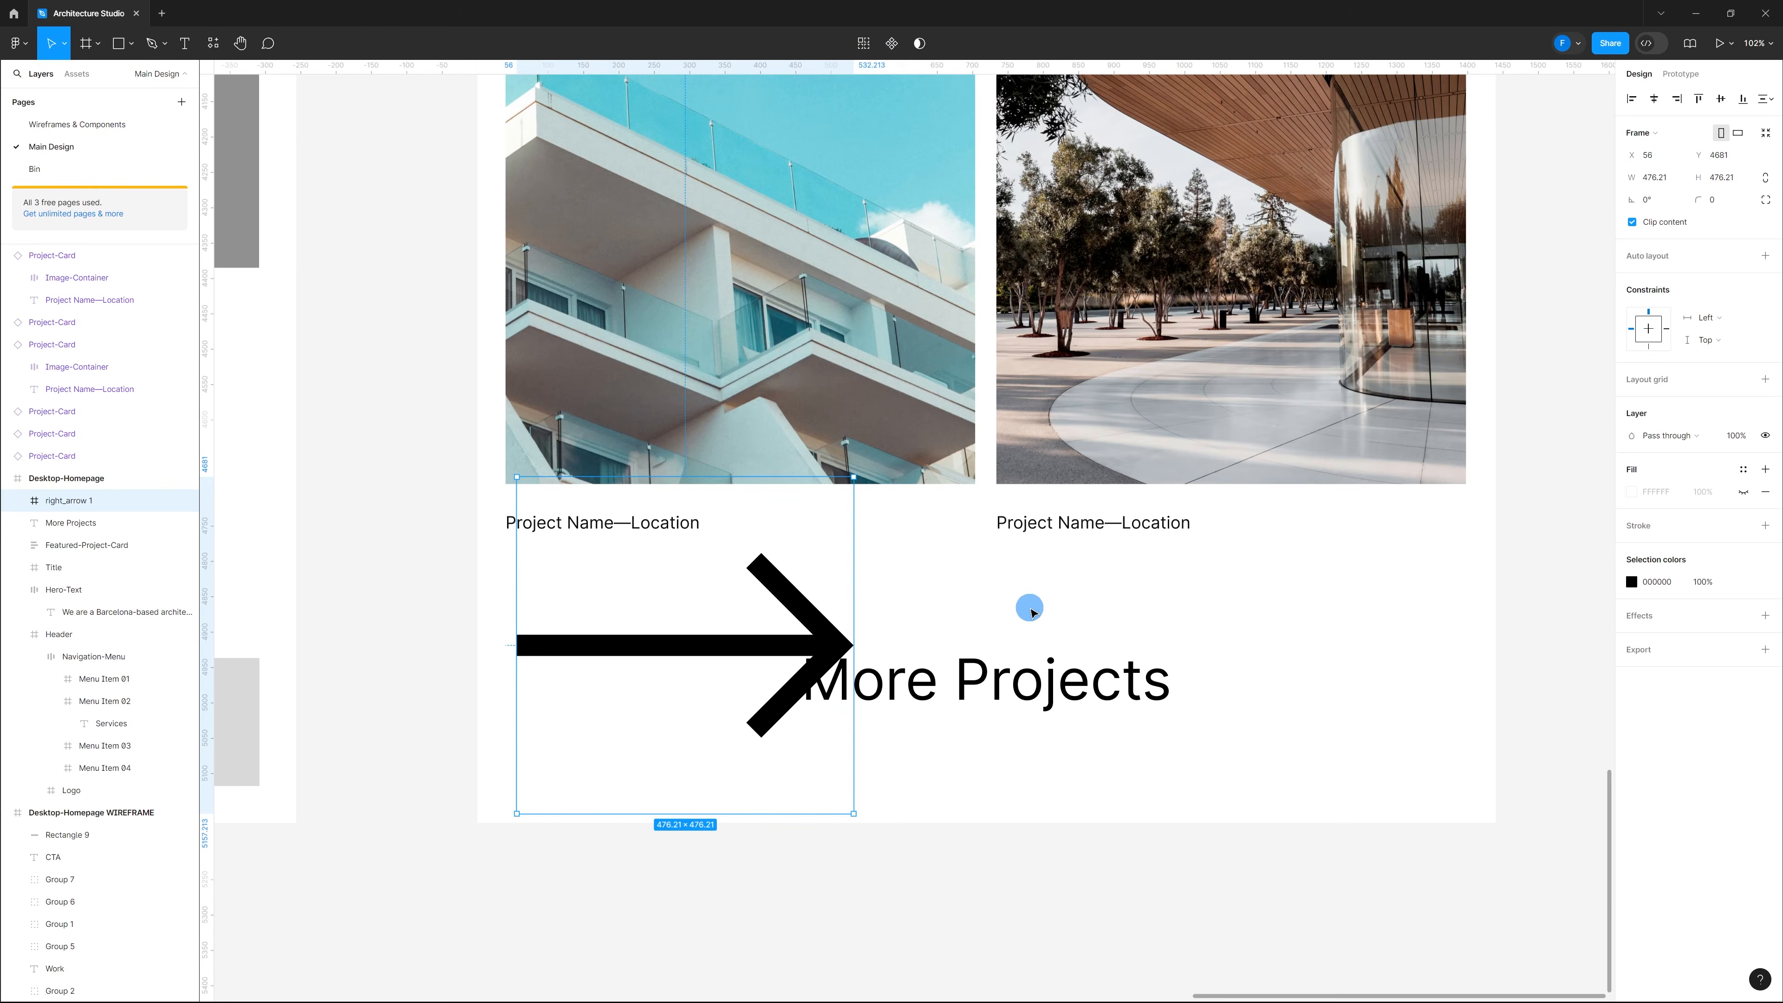
scroll(1032, 611, down, 2)
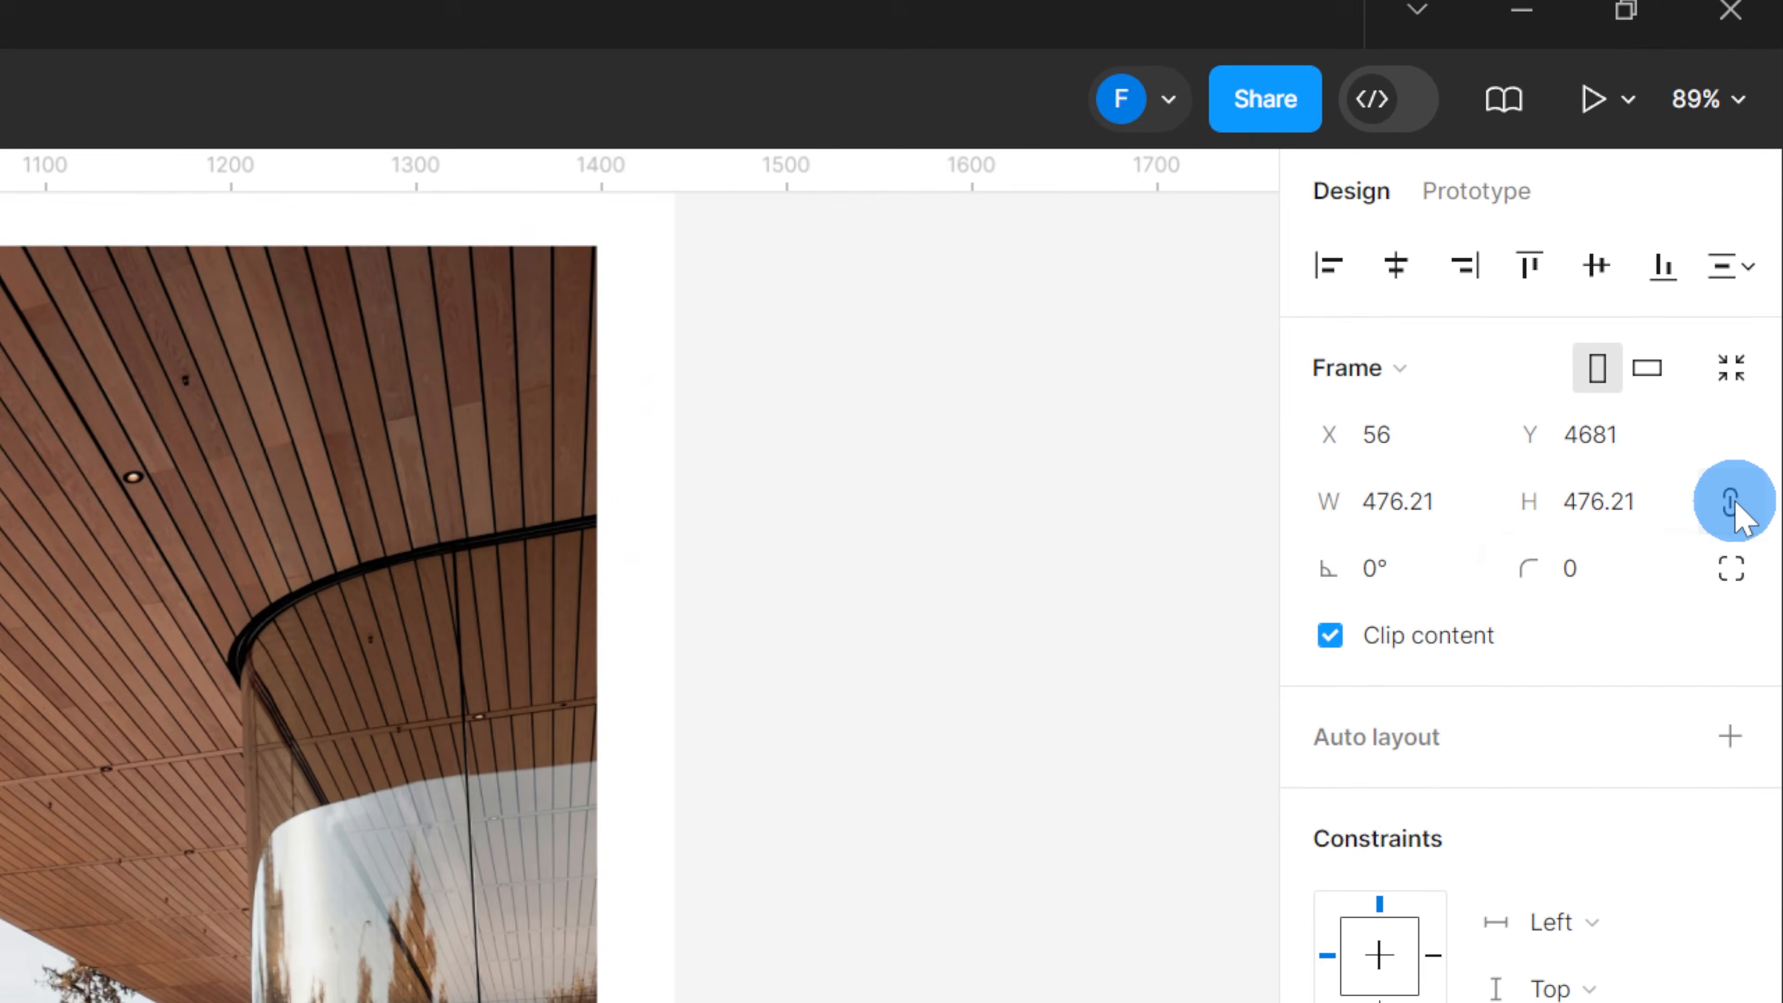
click(1397, 501)
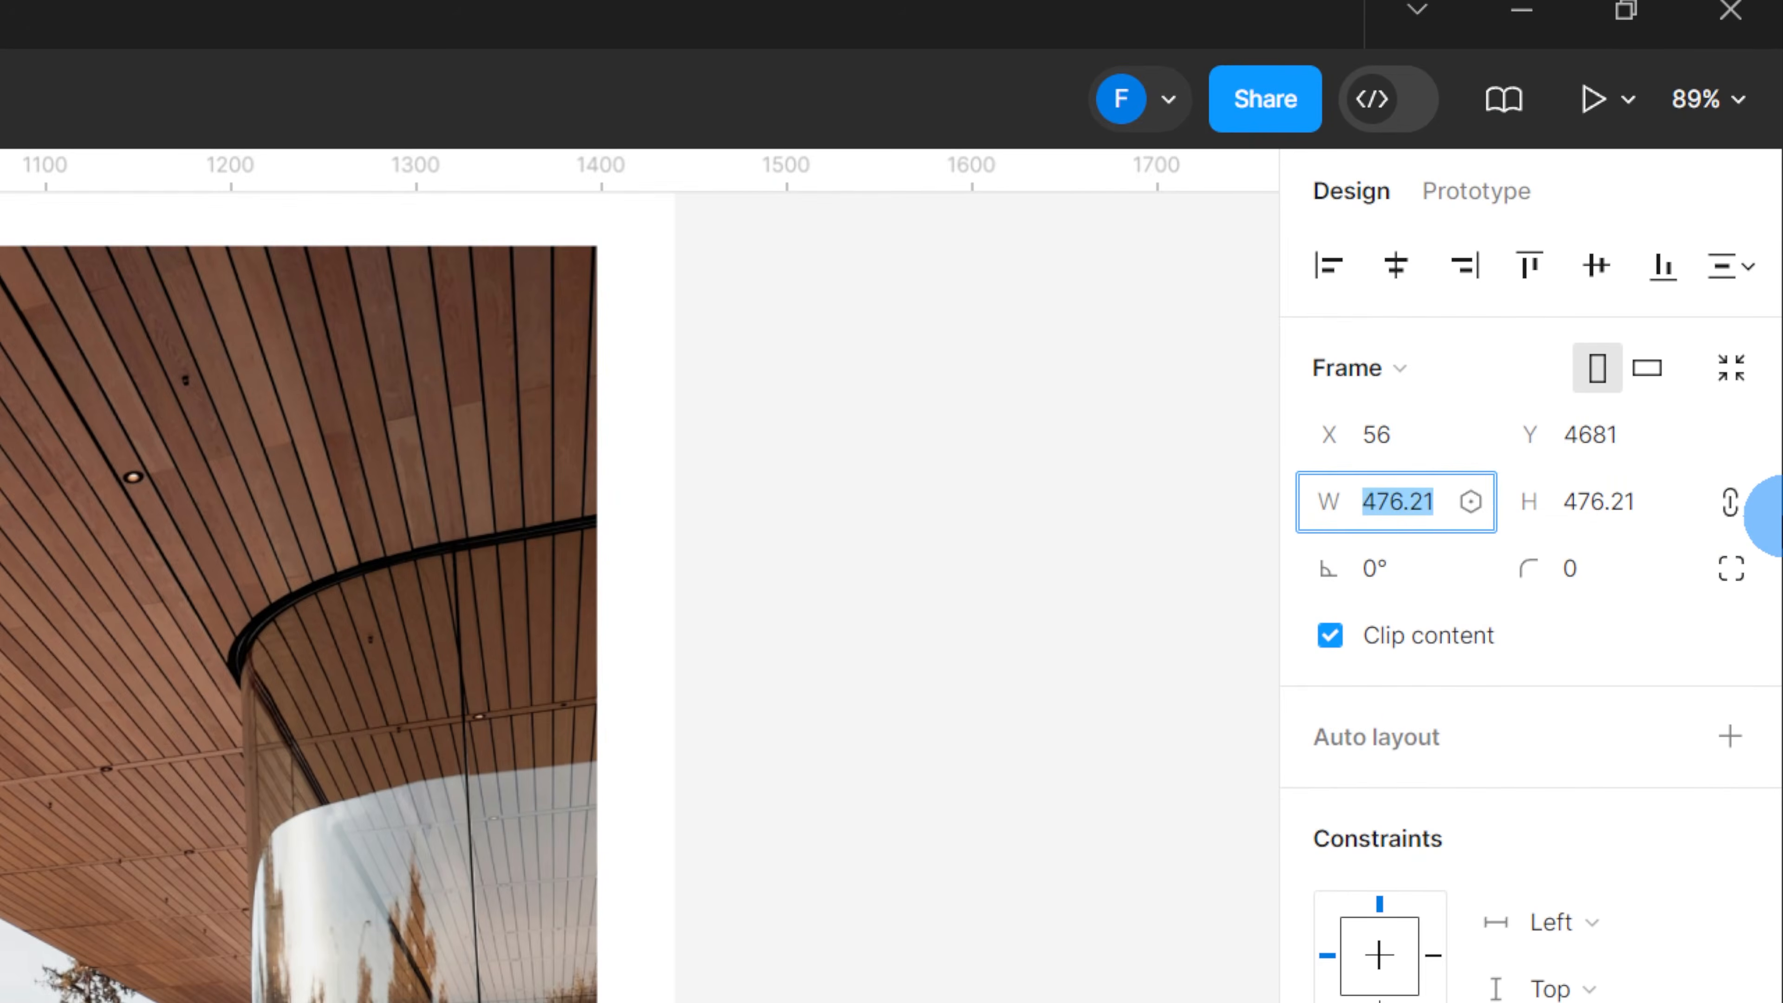
text(96)
key(Return)
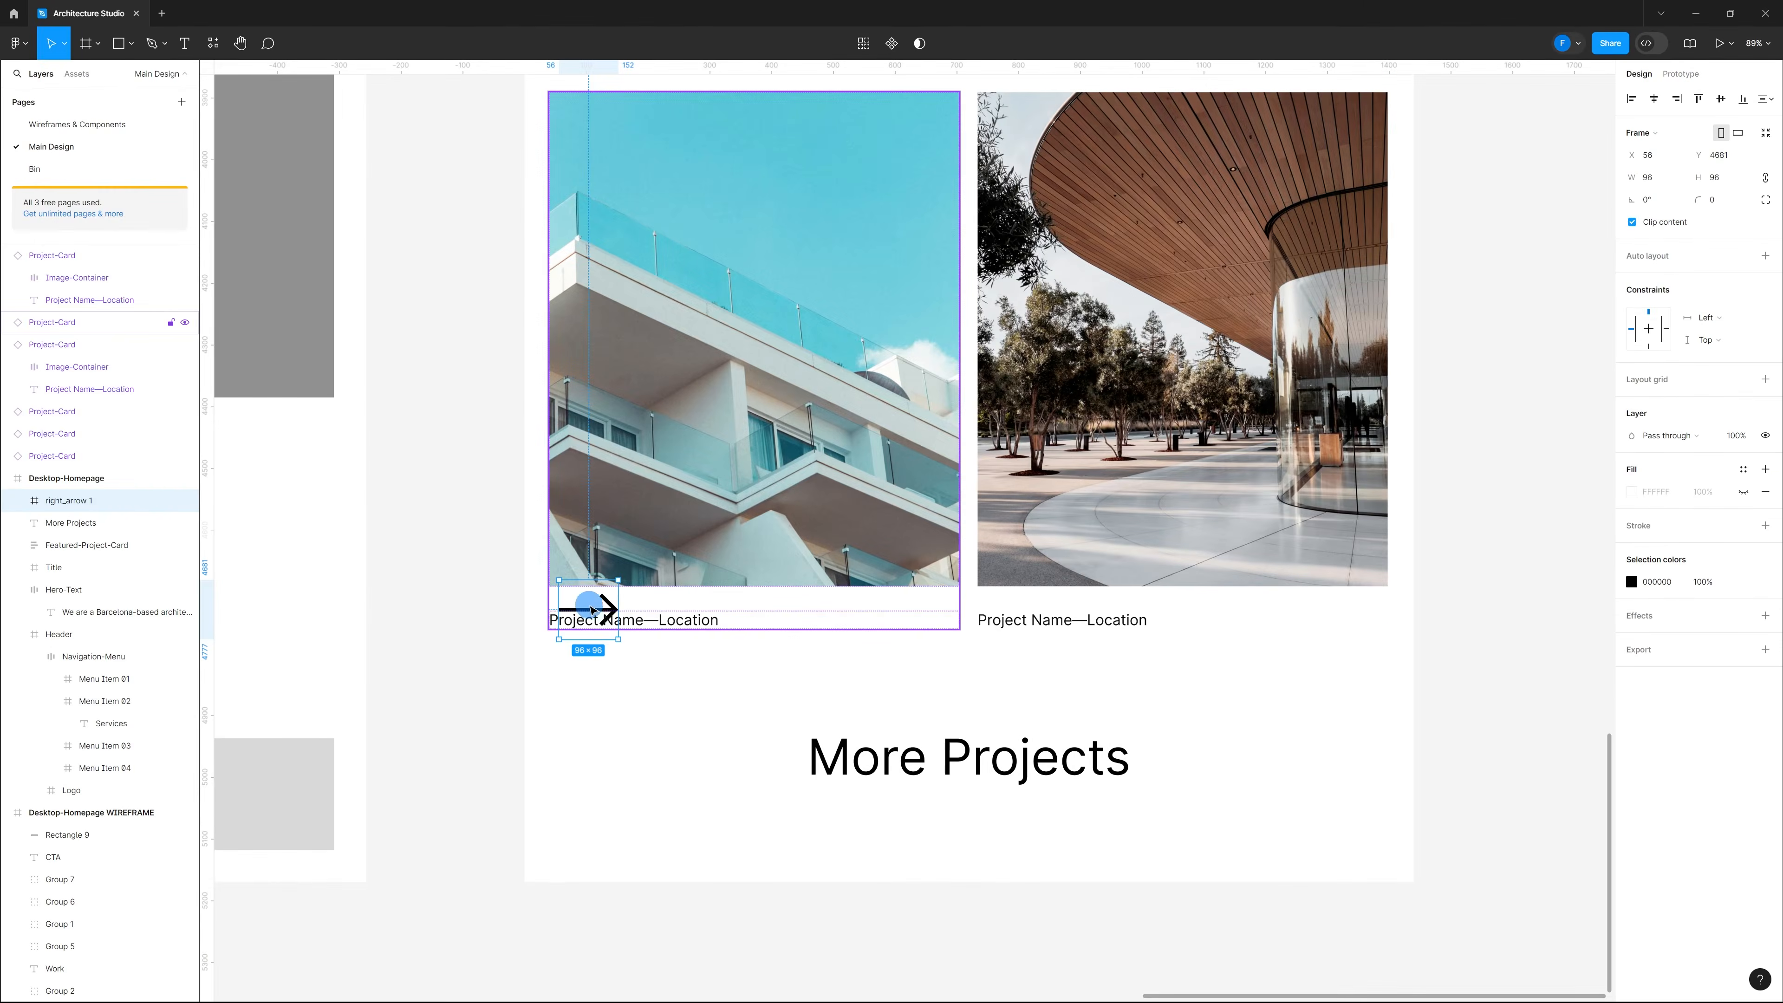
Step: Place the arrow just to the right of "More Projects" and combine both into a horizontal auto layout frame
drag(592, 610, 1192, 763)
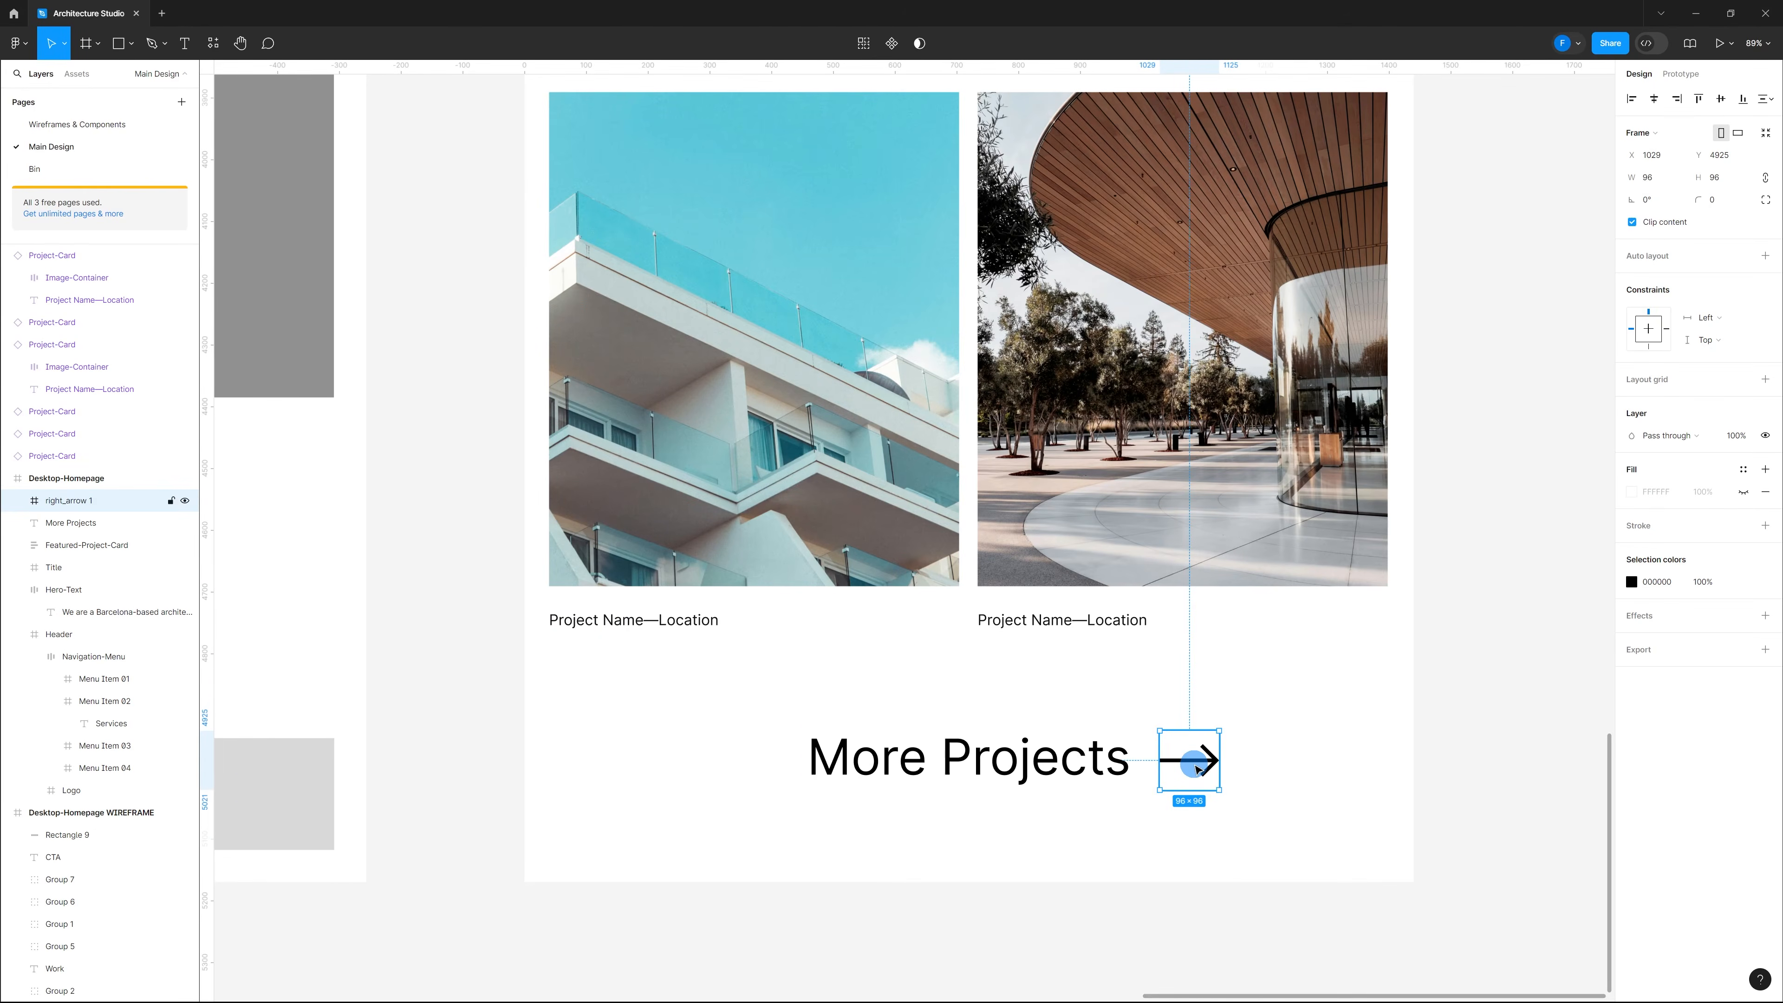
shift+click(1016, 768)
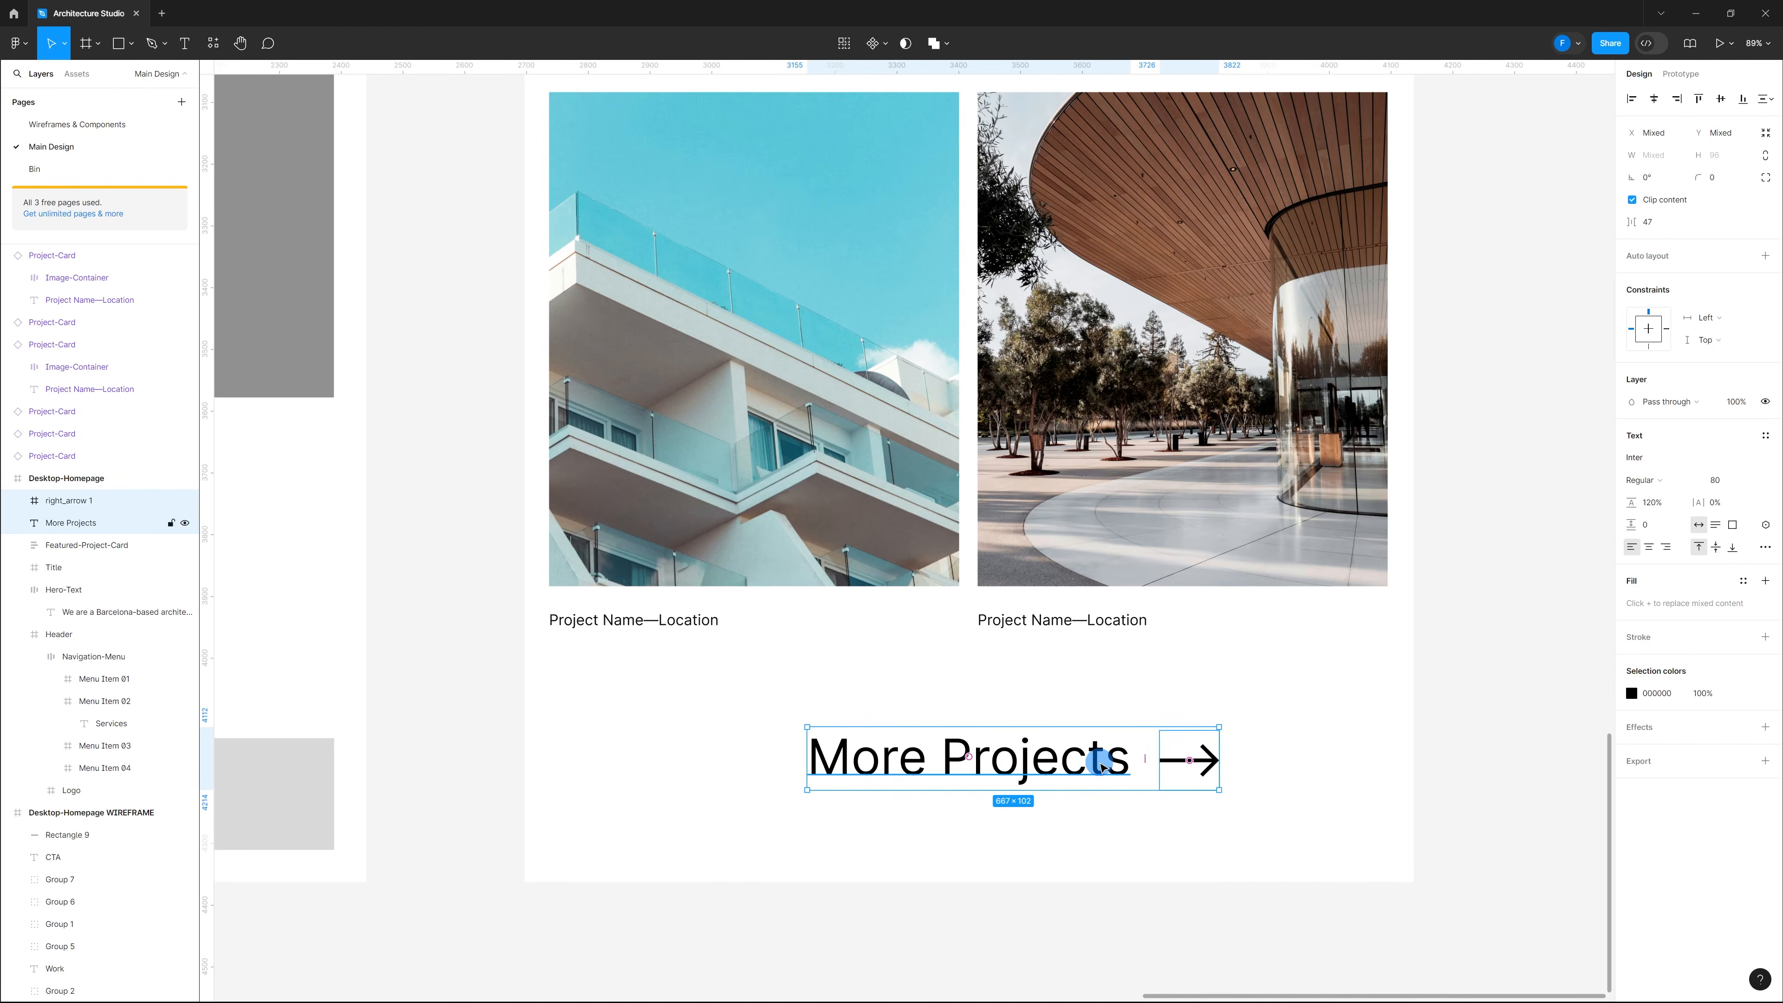
key(shift+a)
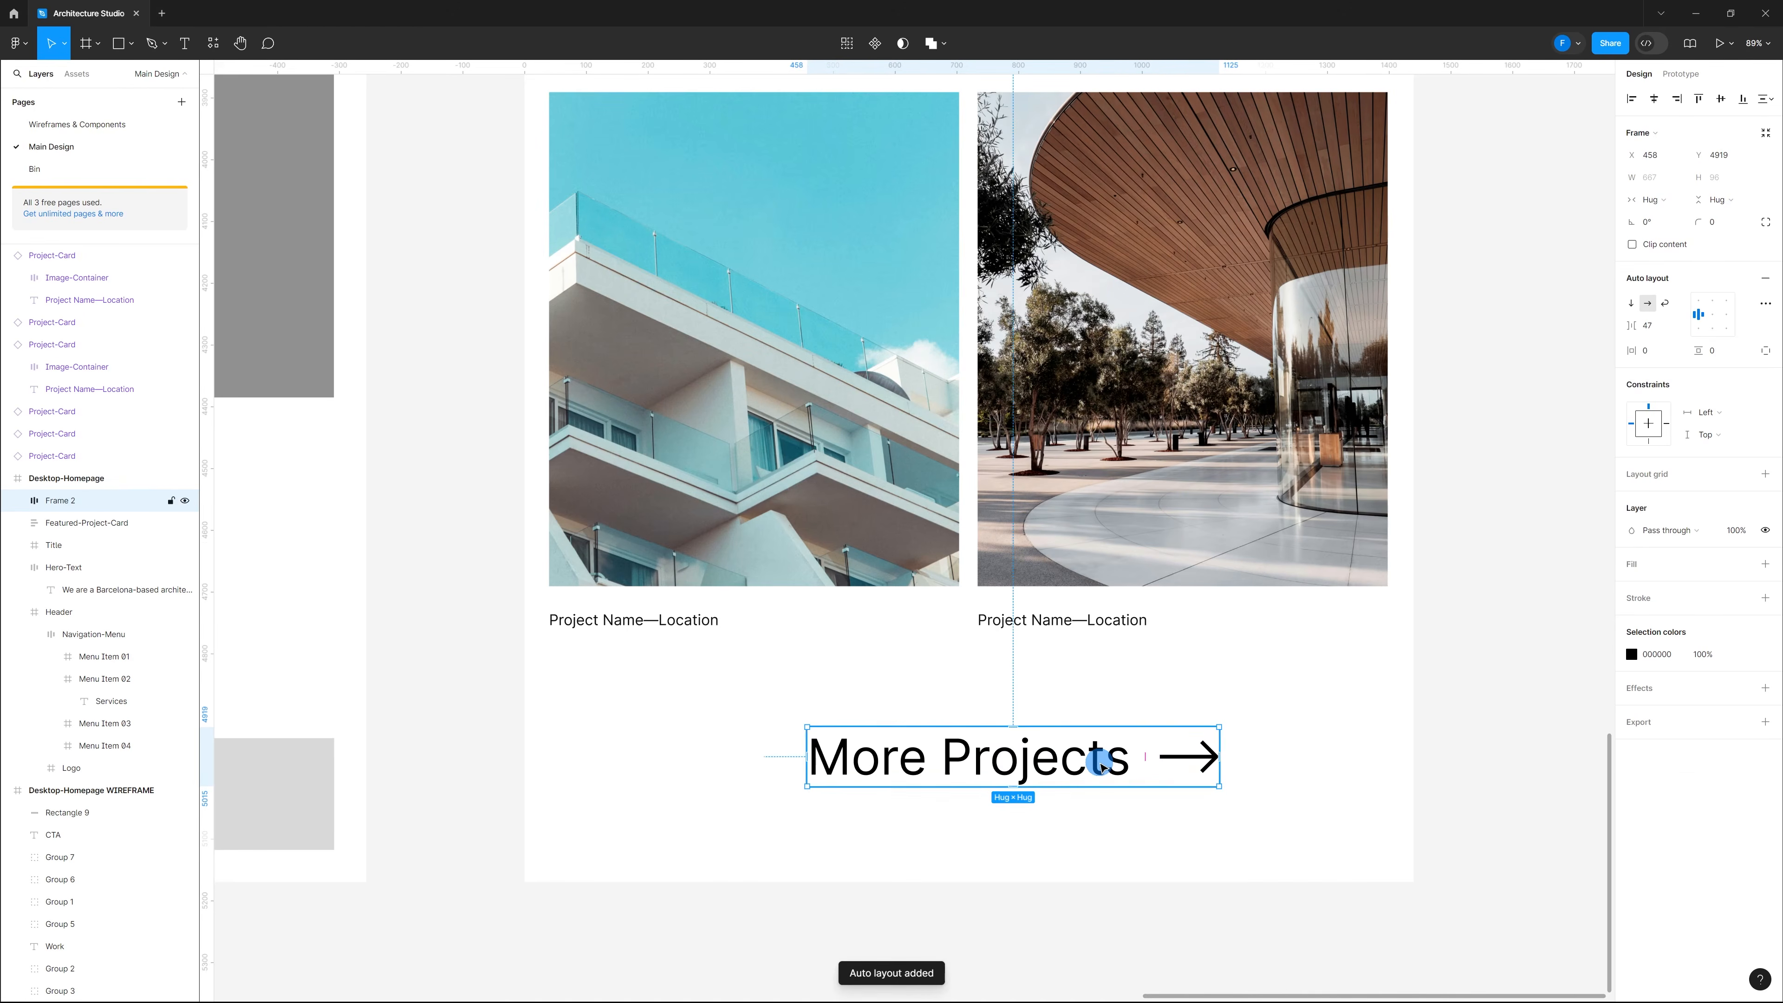
Step: Centre the "More Projects" auto layout frame horizontally in the homepage and set its item spacing to 48
drag(1124, 760, 1063, 755)
click(1115, 763)
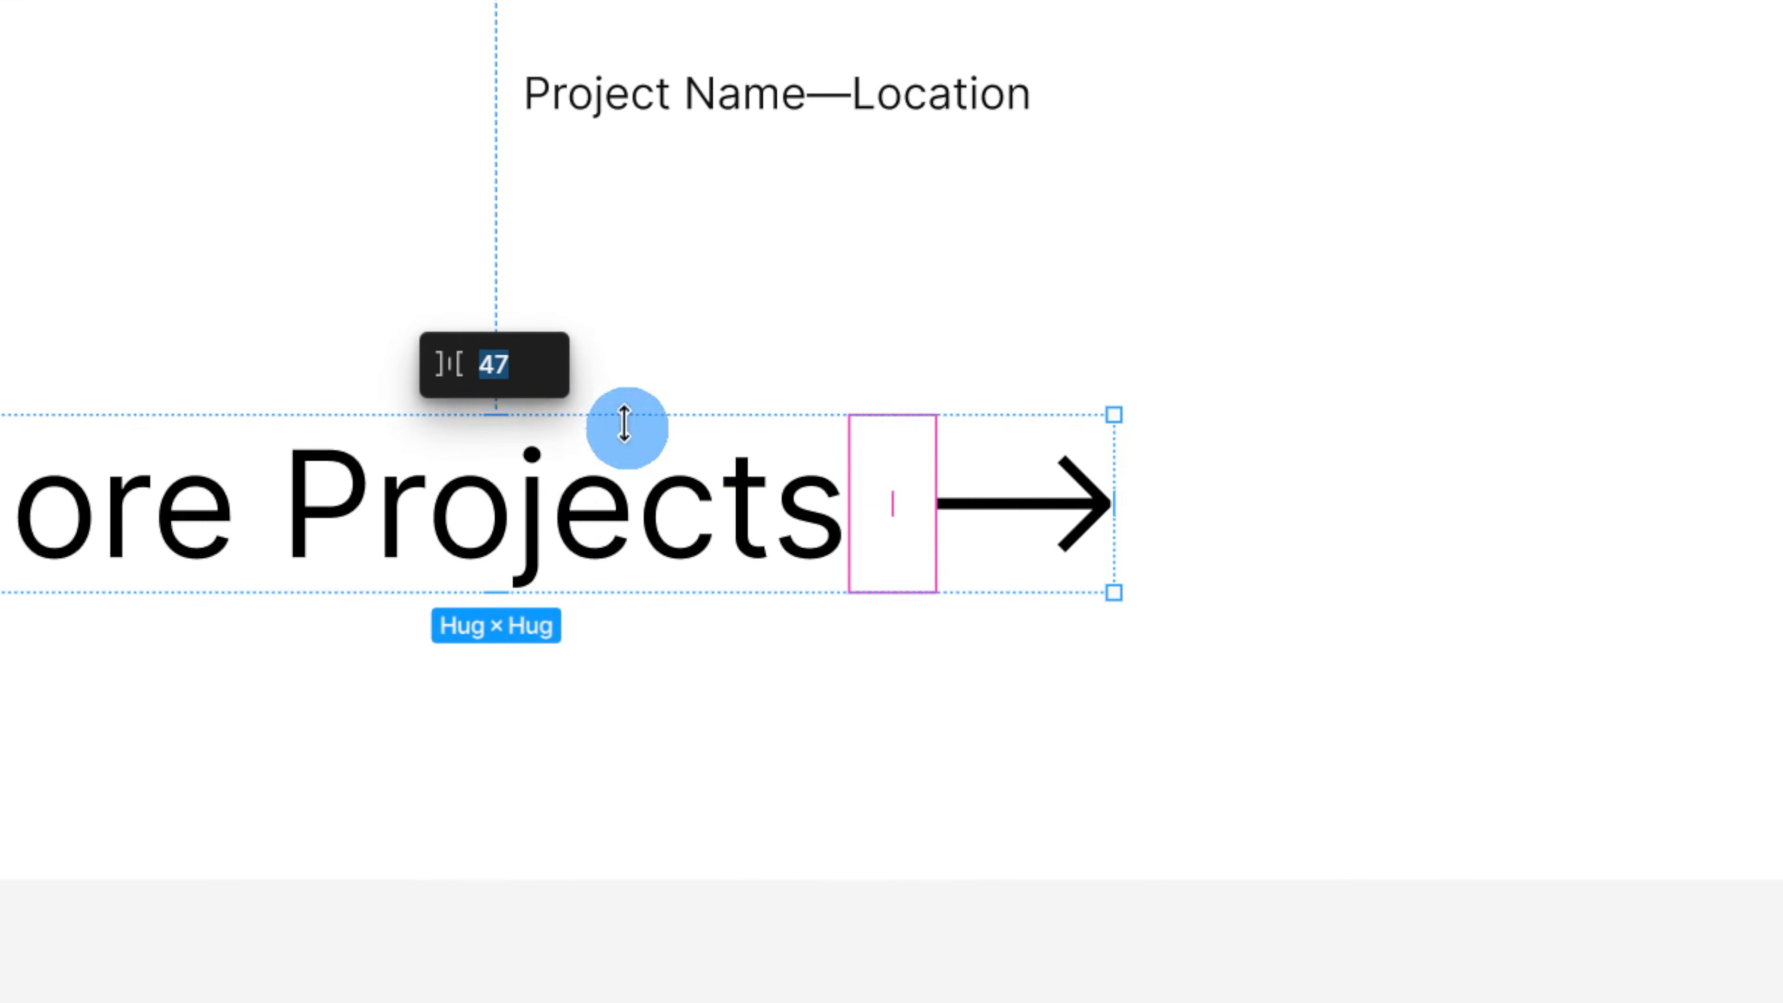
text(4)
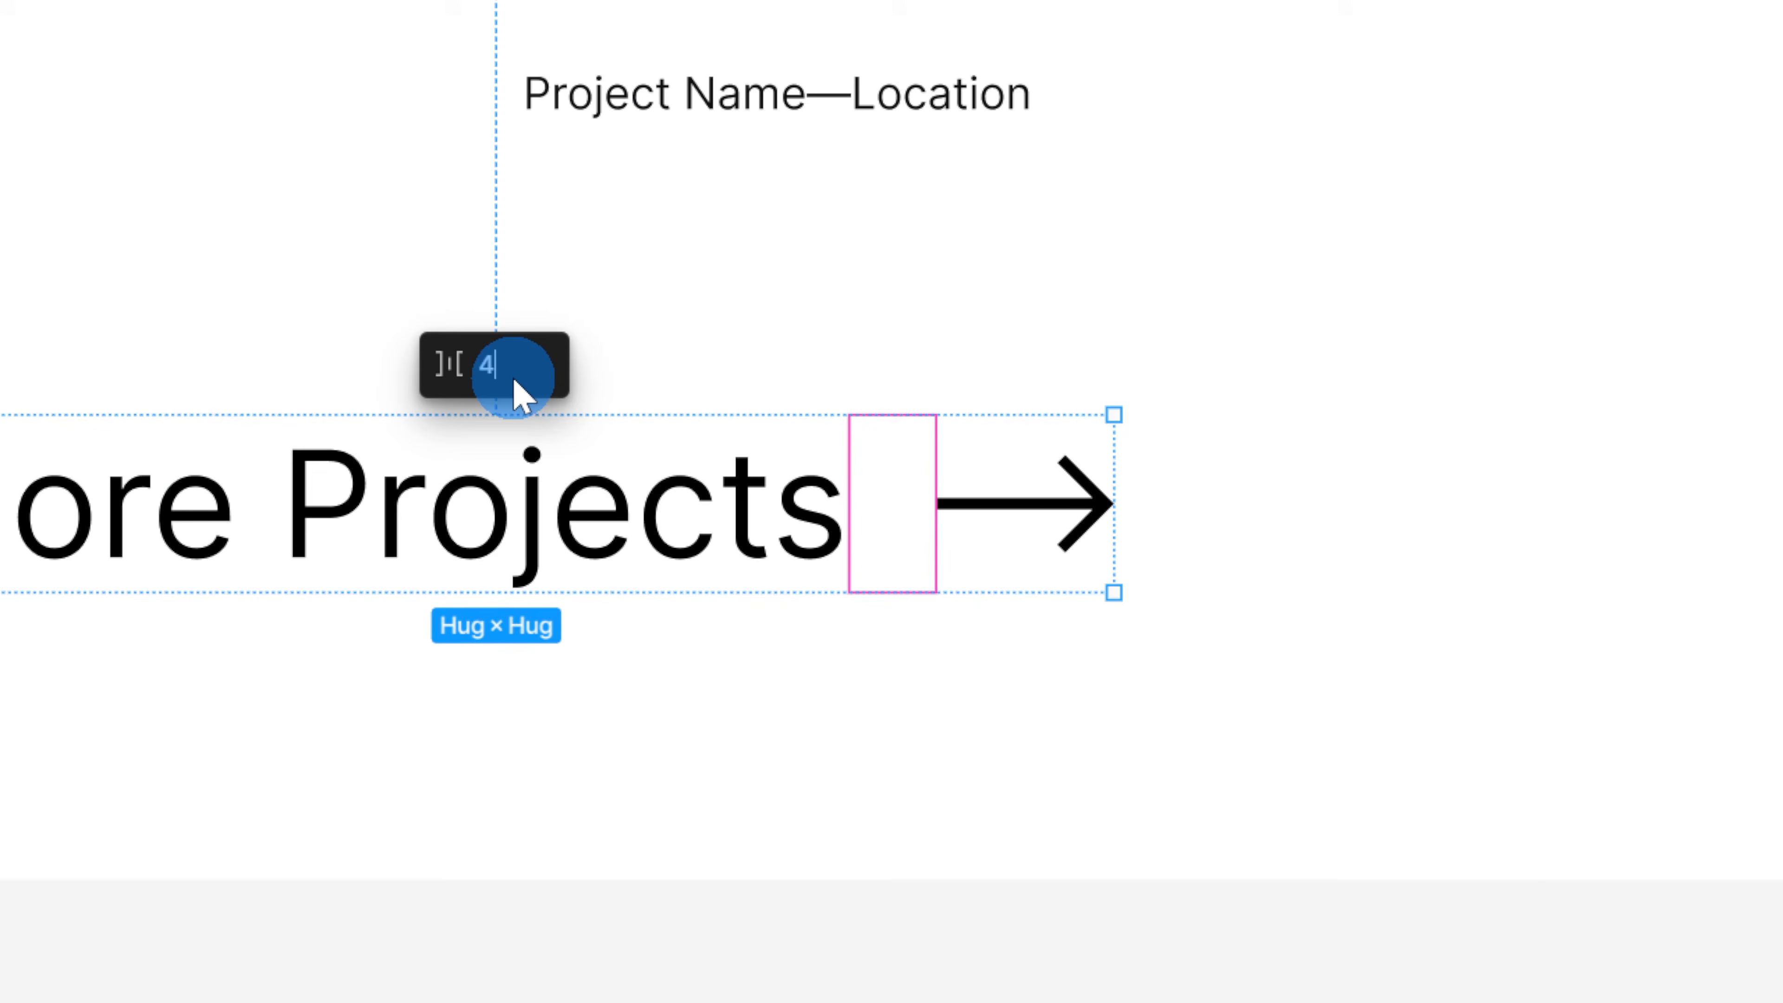
key(Return)
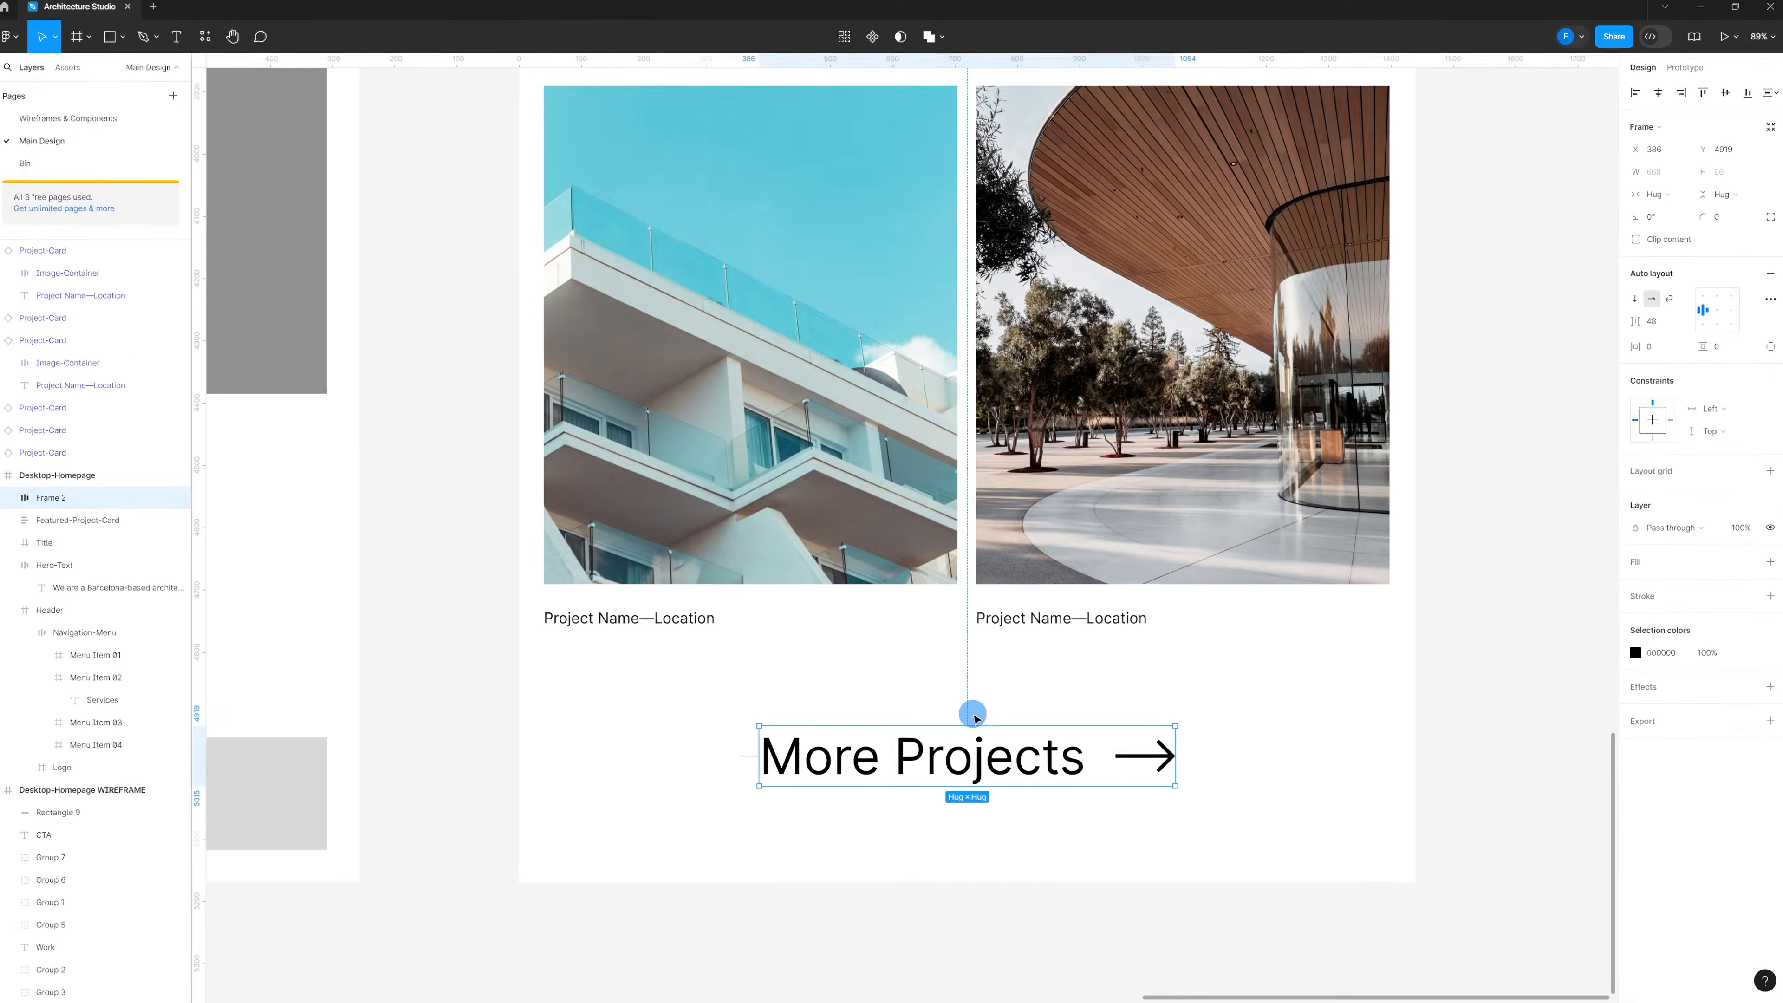
Step: Rename the auto layout frame holding "More Projects" and the arrow as CTA-Link
scroll(975, 718, down, 10)
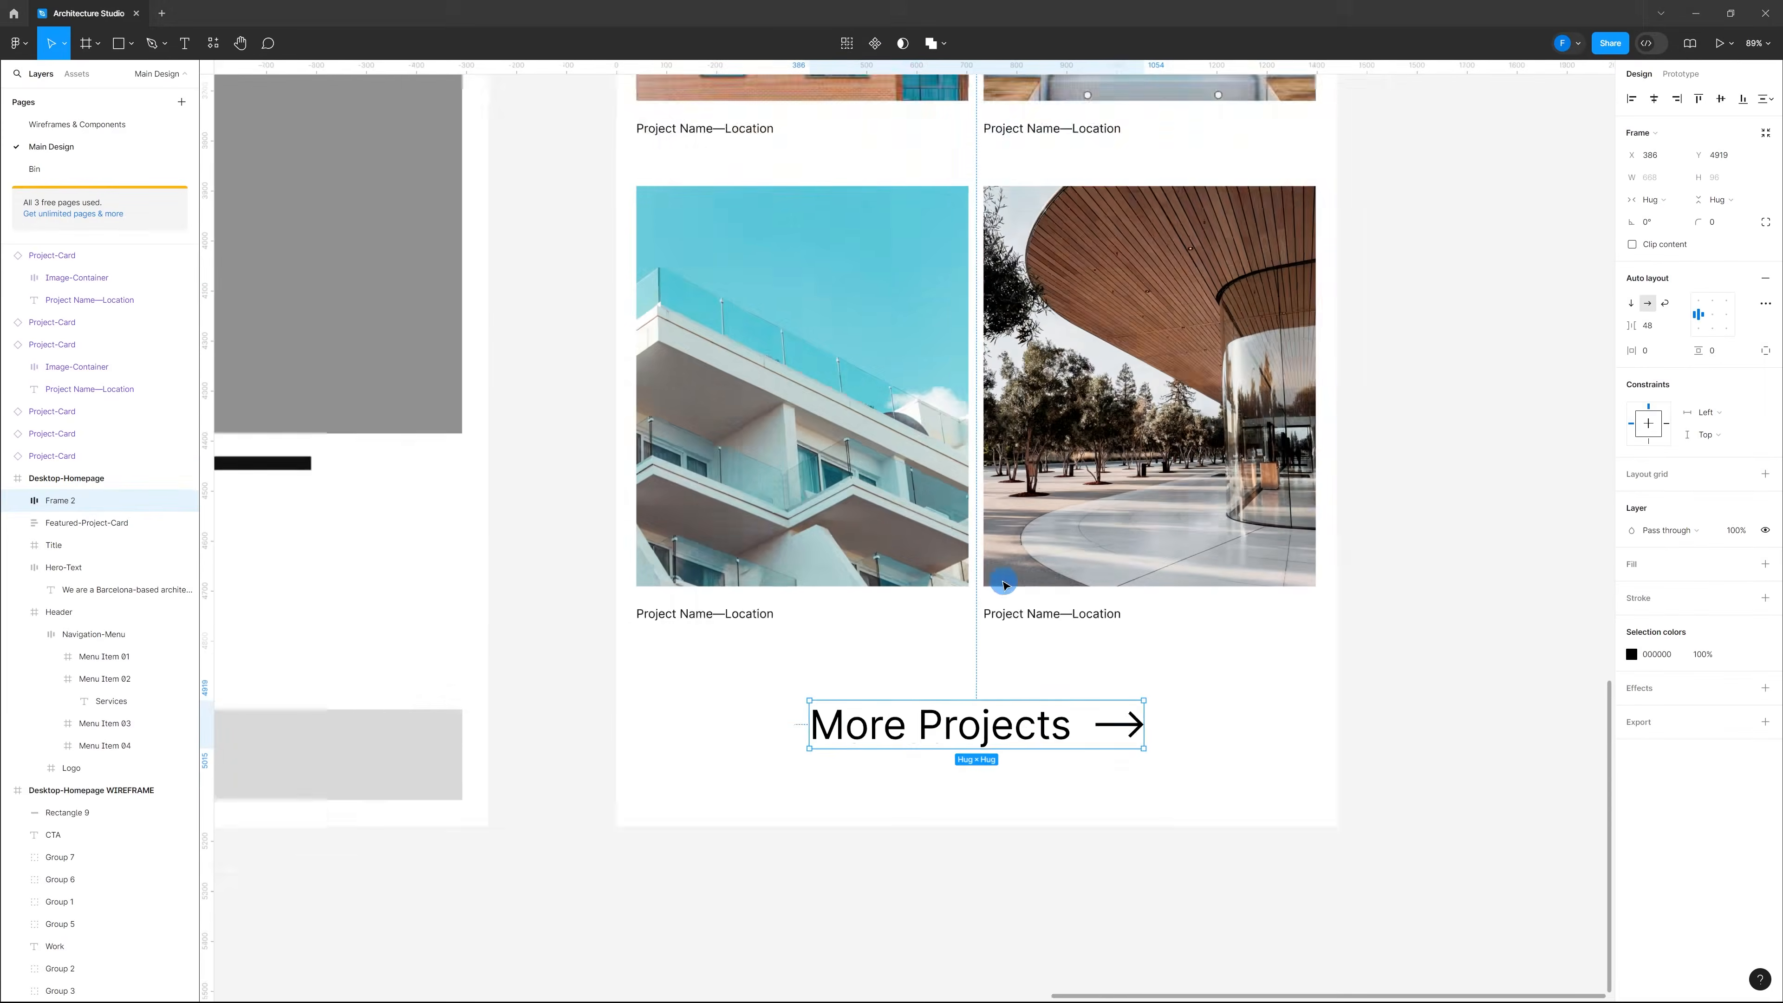
click(1075, 552)
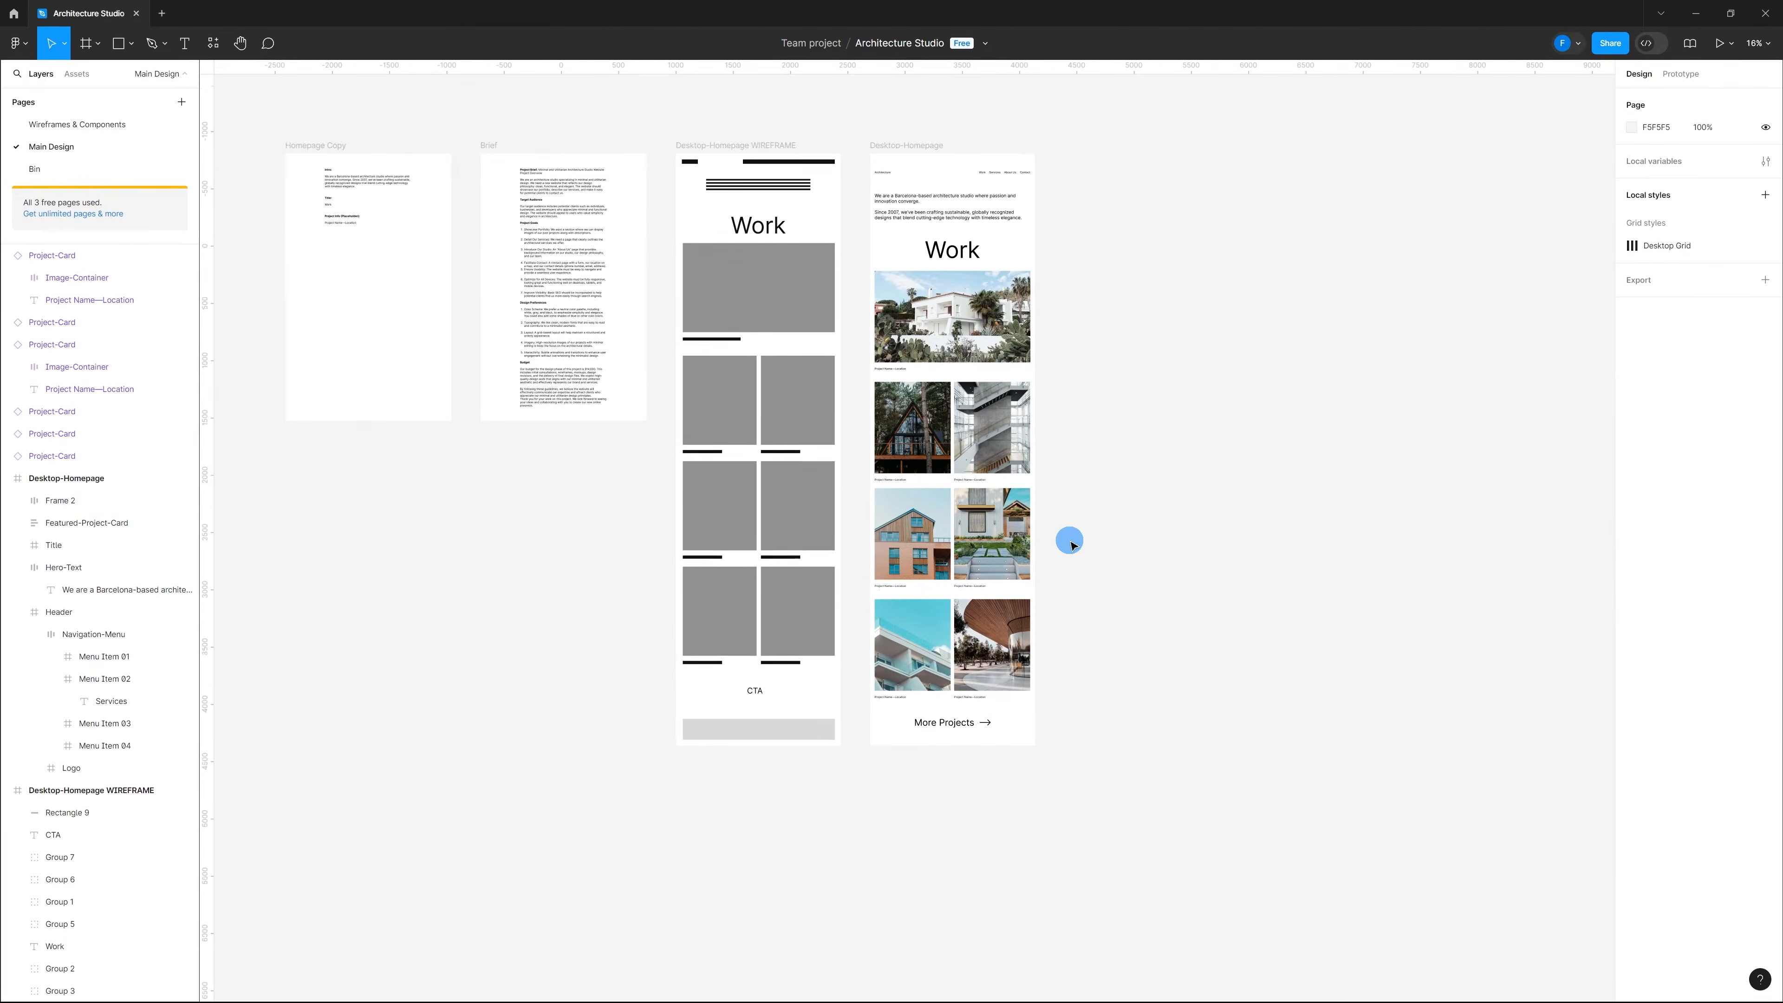
scroll(1066, 537, up, 3)
scroll(980, 788, up, 5)
scroll(974, 788, up, 4)
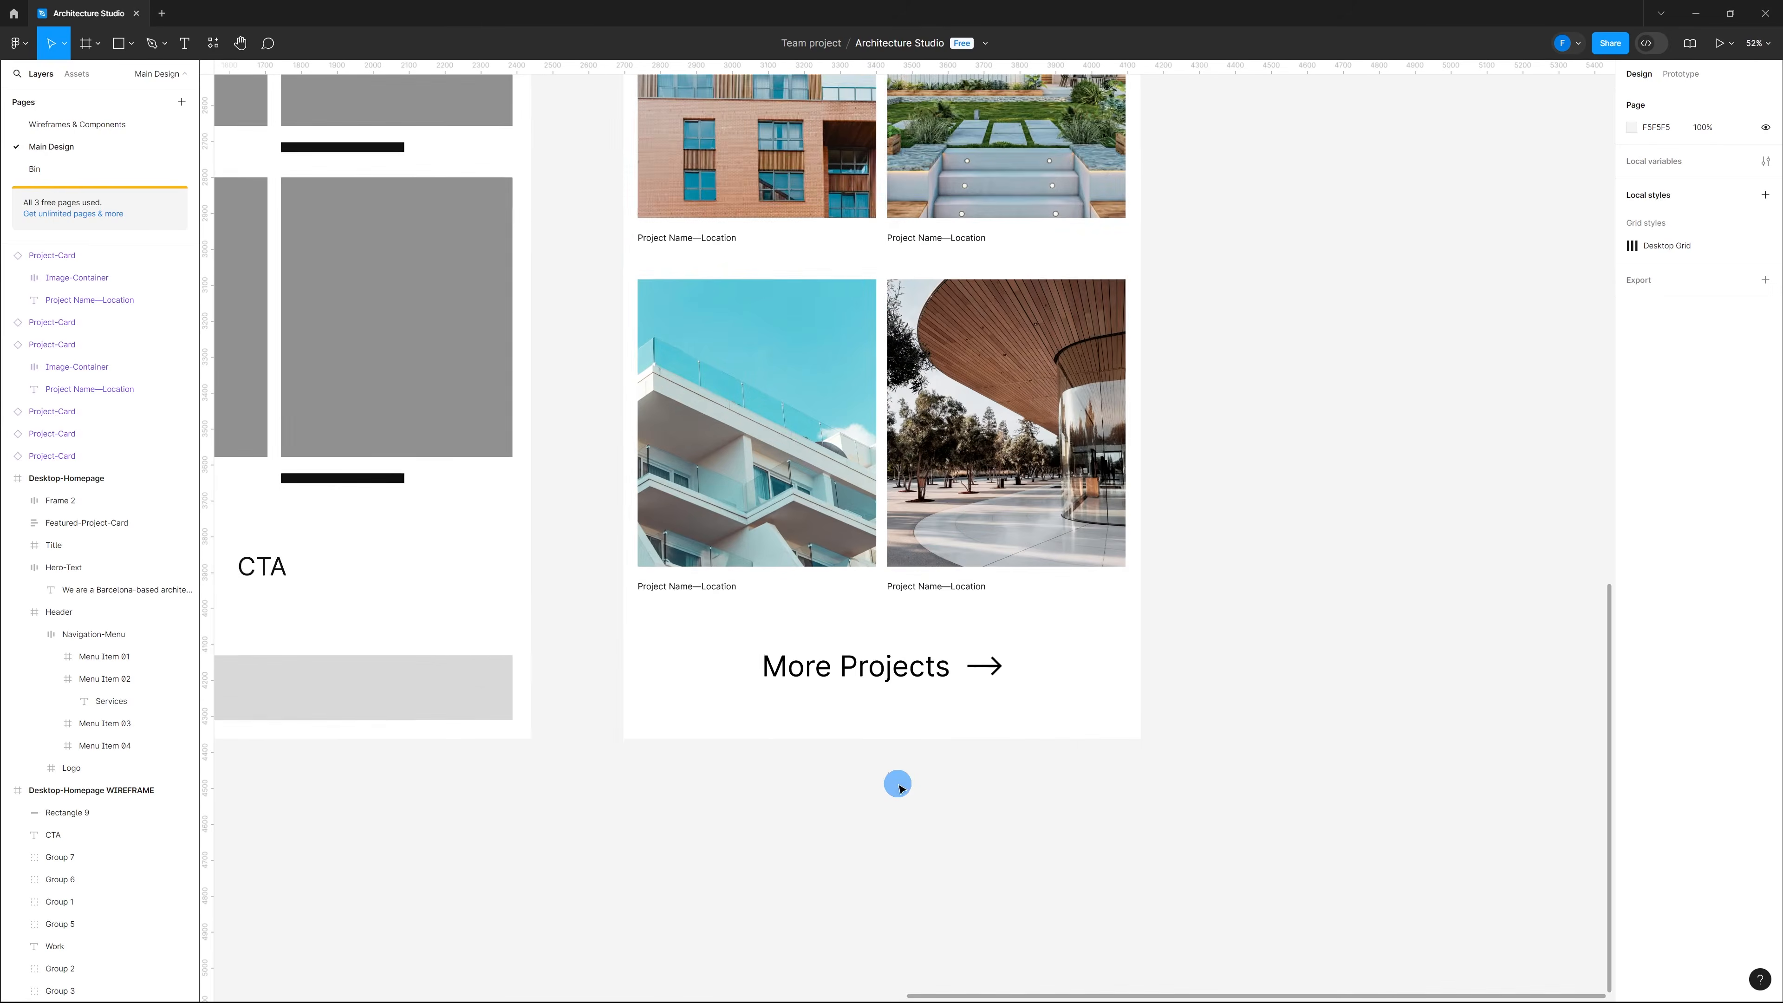
scroll(896, 785, down, 1)
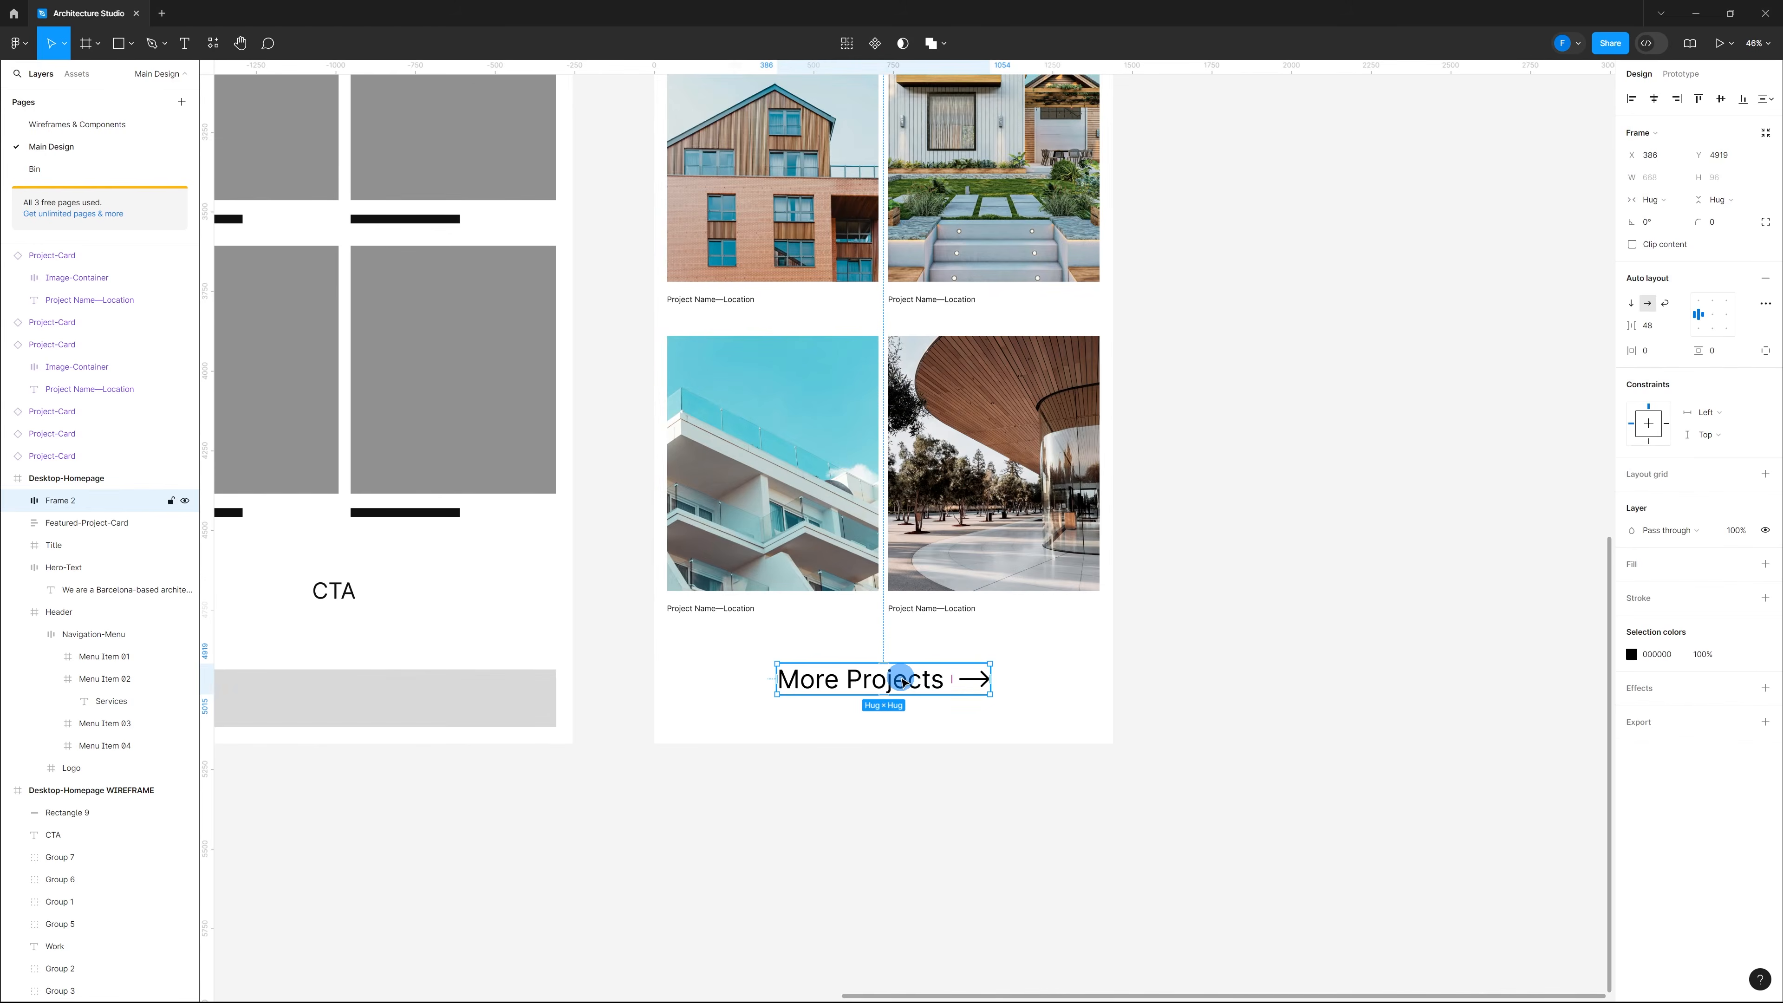
key(ctrl+r)
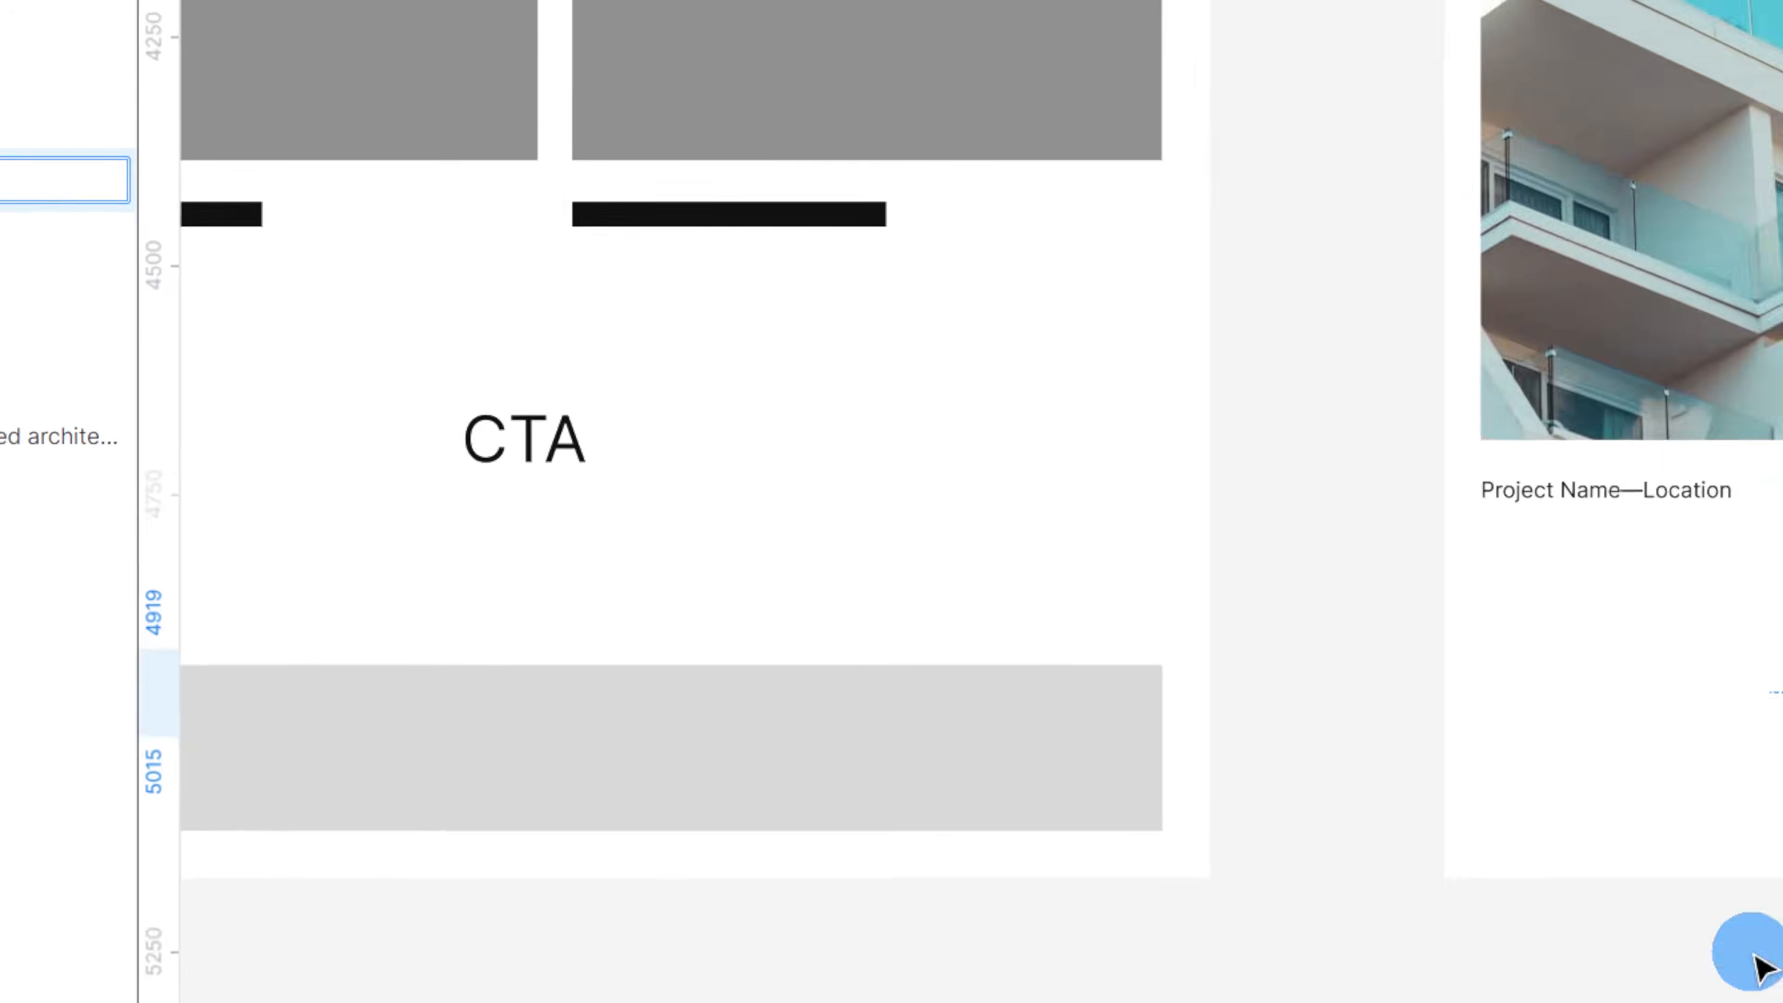
click(1754, 954)
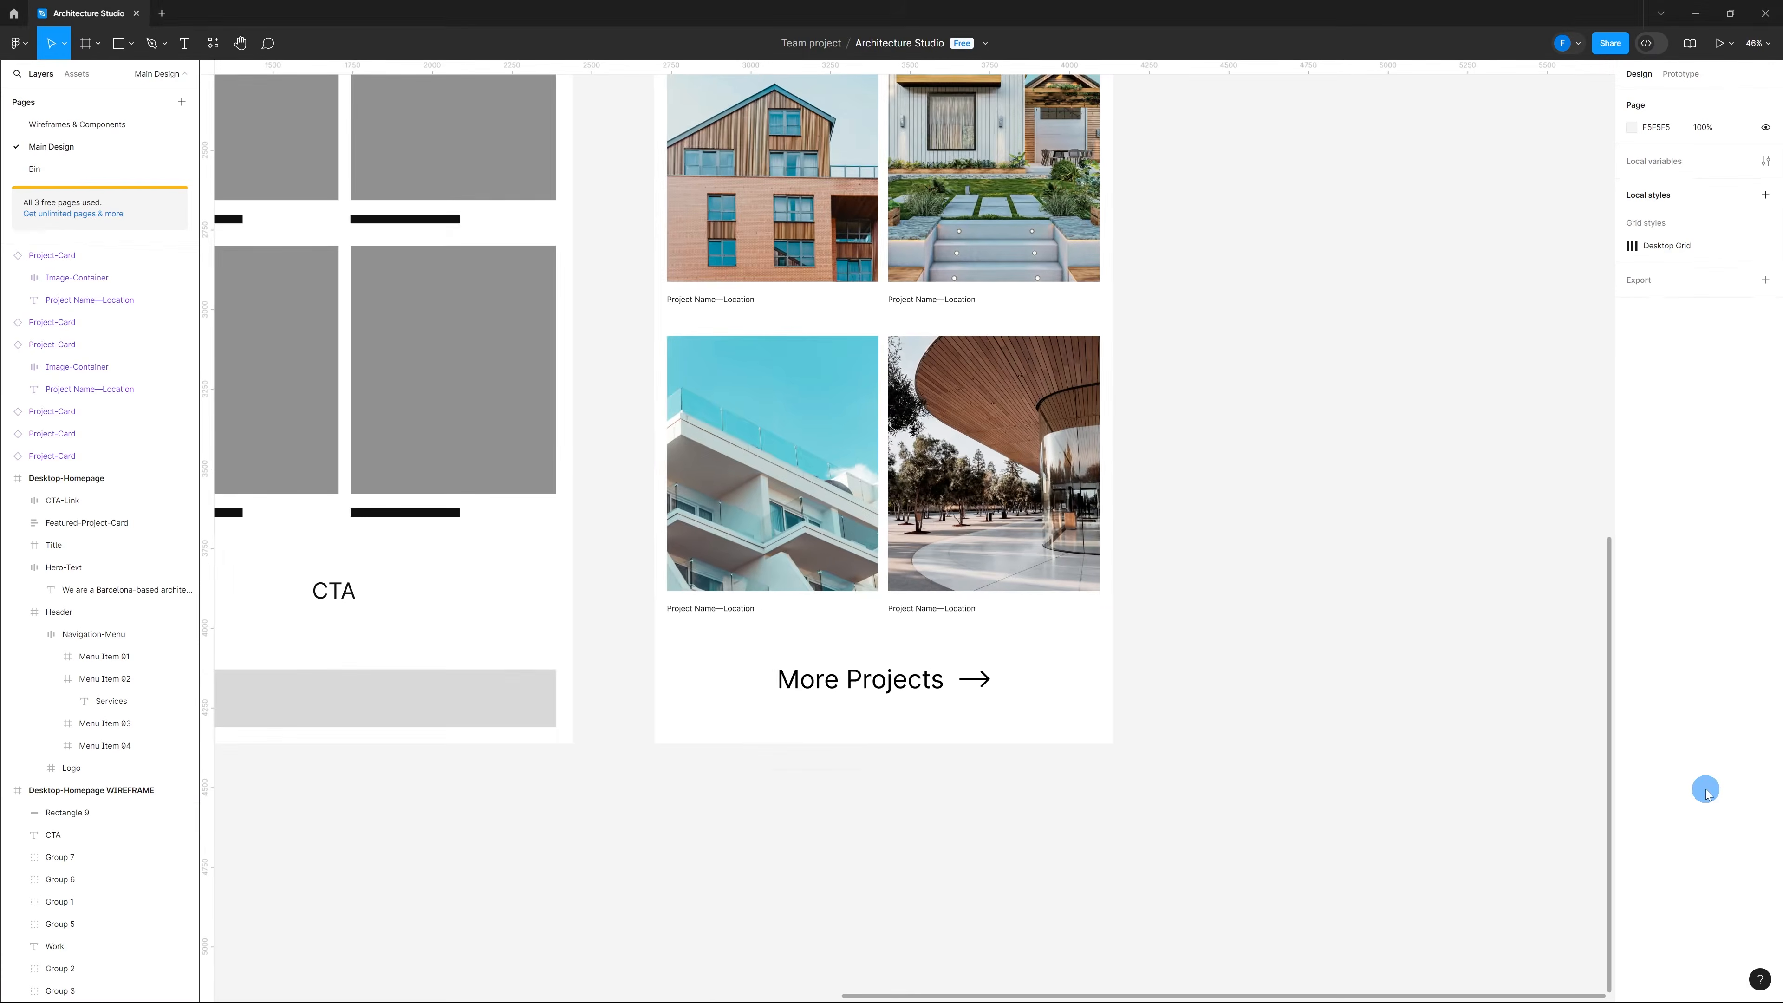
Step: Check the footer area in the wireframe, and extend the Desktop-Homepage frame downward to a height of about 5548
scroll(1007, 748, down, 4)
click(482, 733)
scroll(659, 737, up, 4)
click(498, 785)
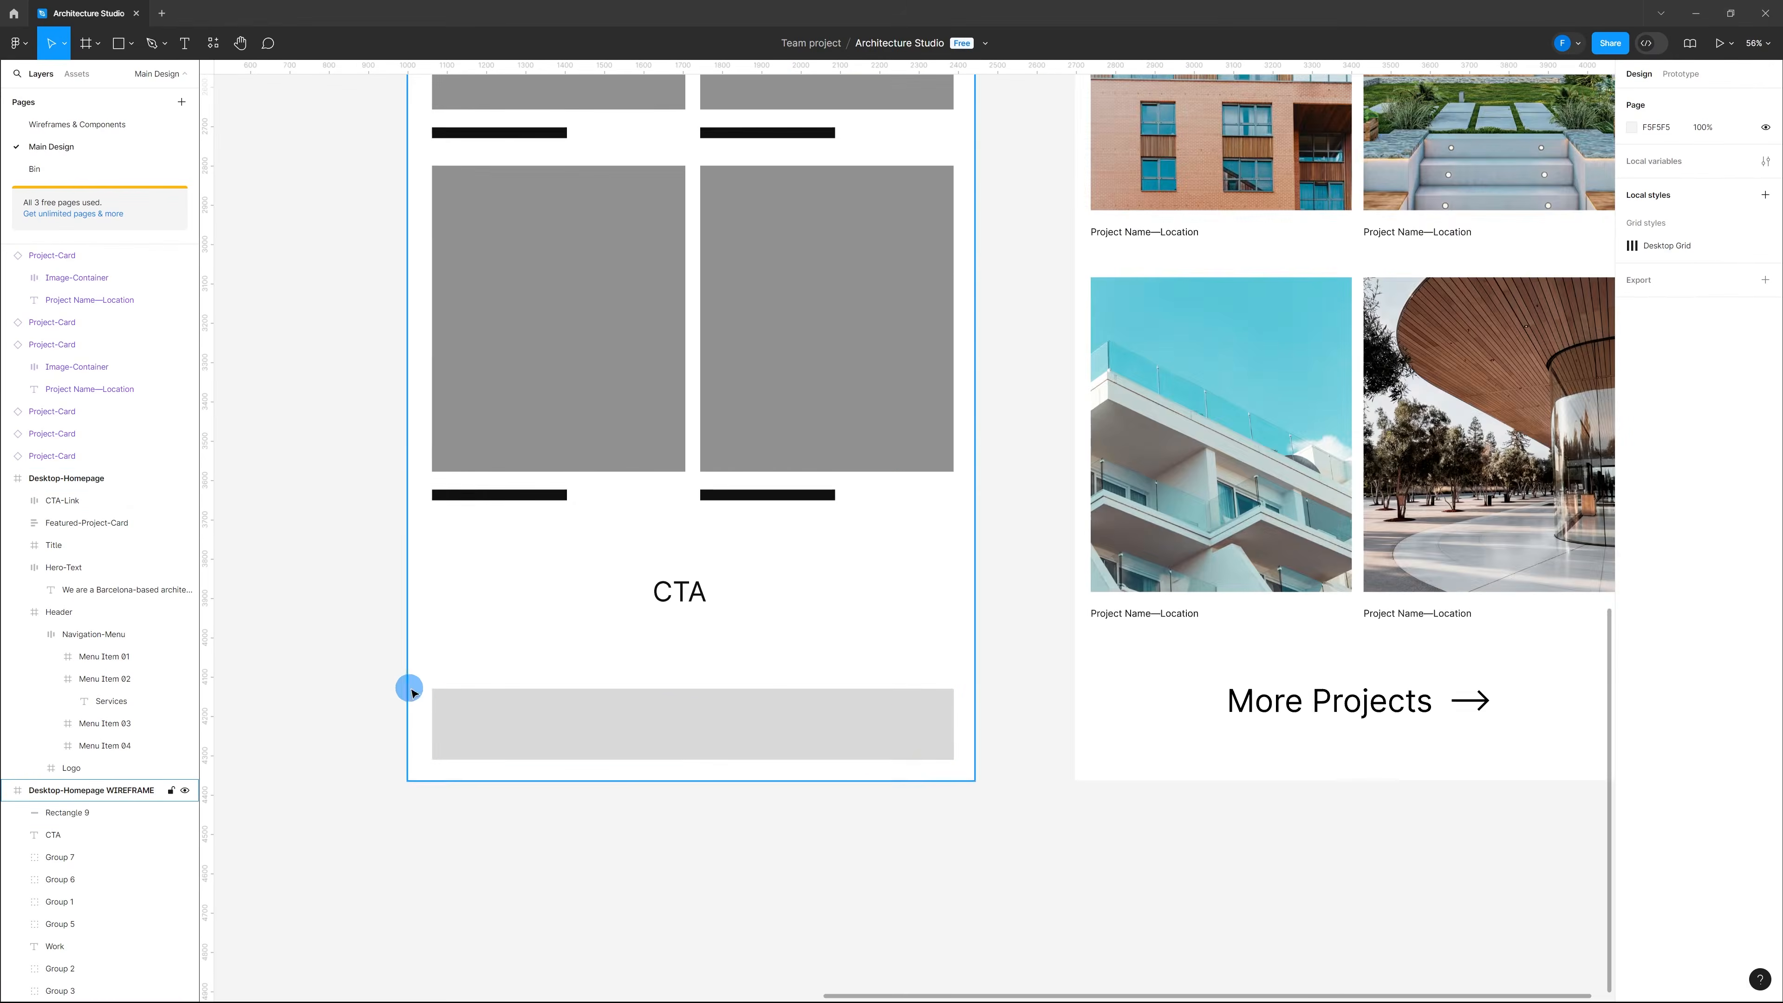
scroll(435, 674, down, 5)
scroll(817, 694, up, 3)
click(709, 190)
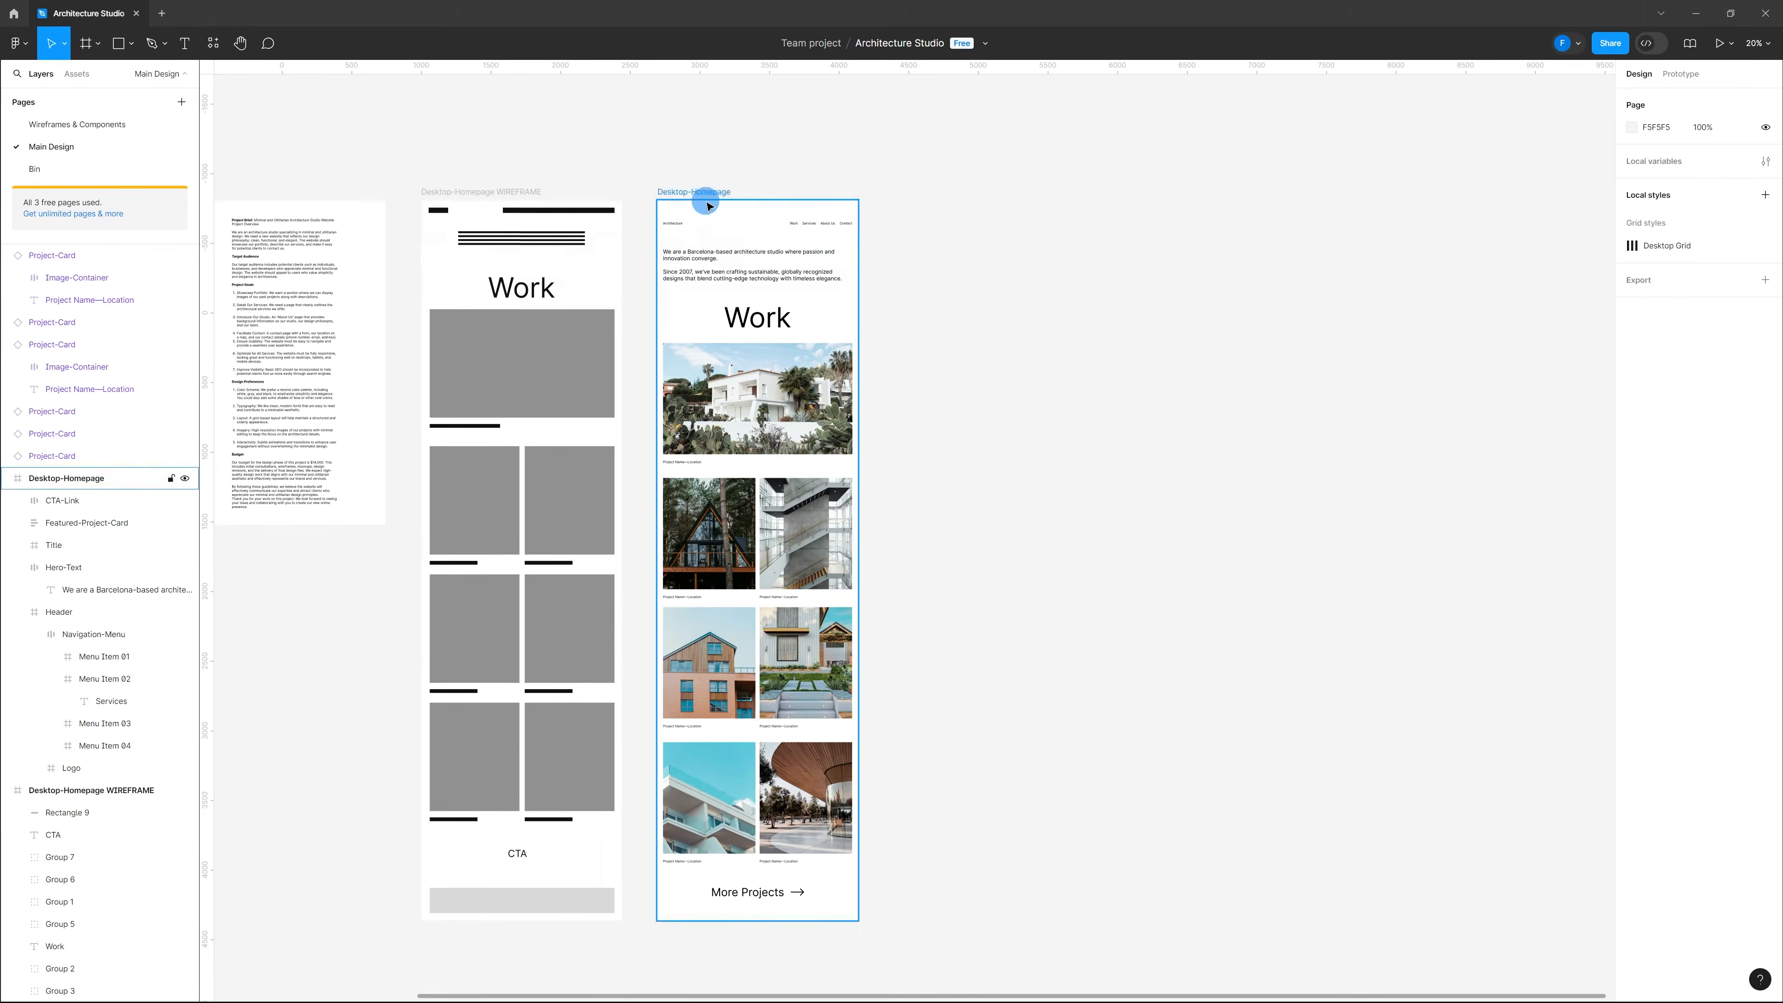
scroll(799, 689, down, 2)
scroll(798, 689, down, 3)
drag(795, 590, 798, 639)
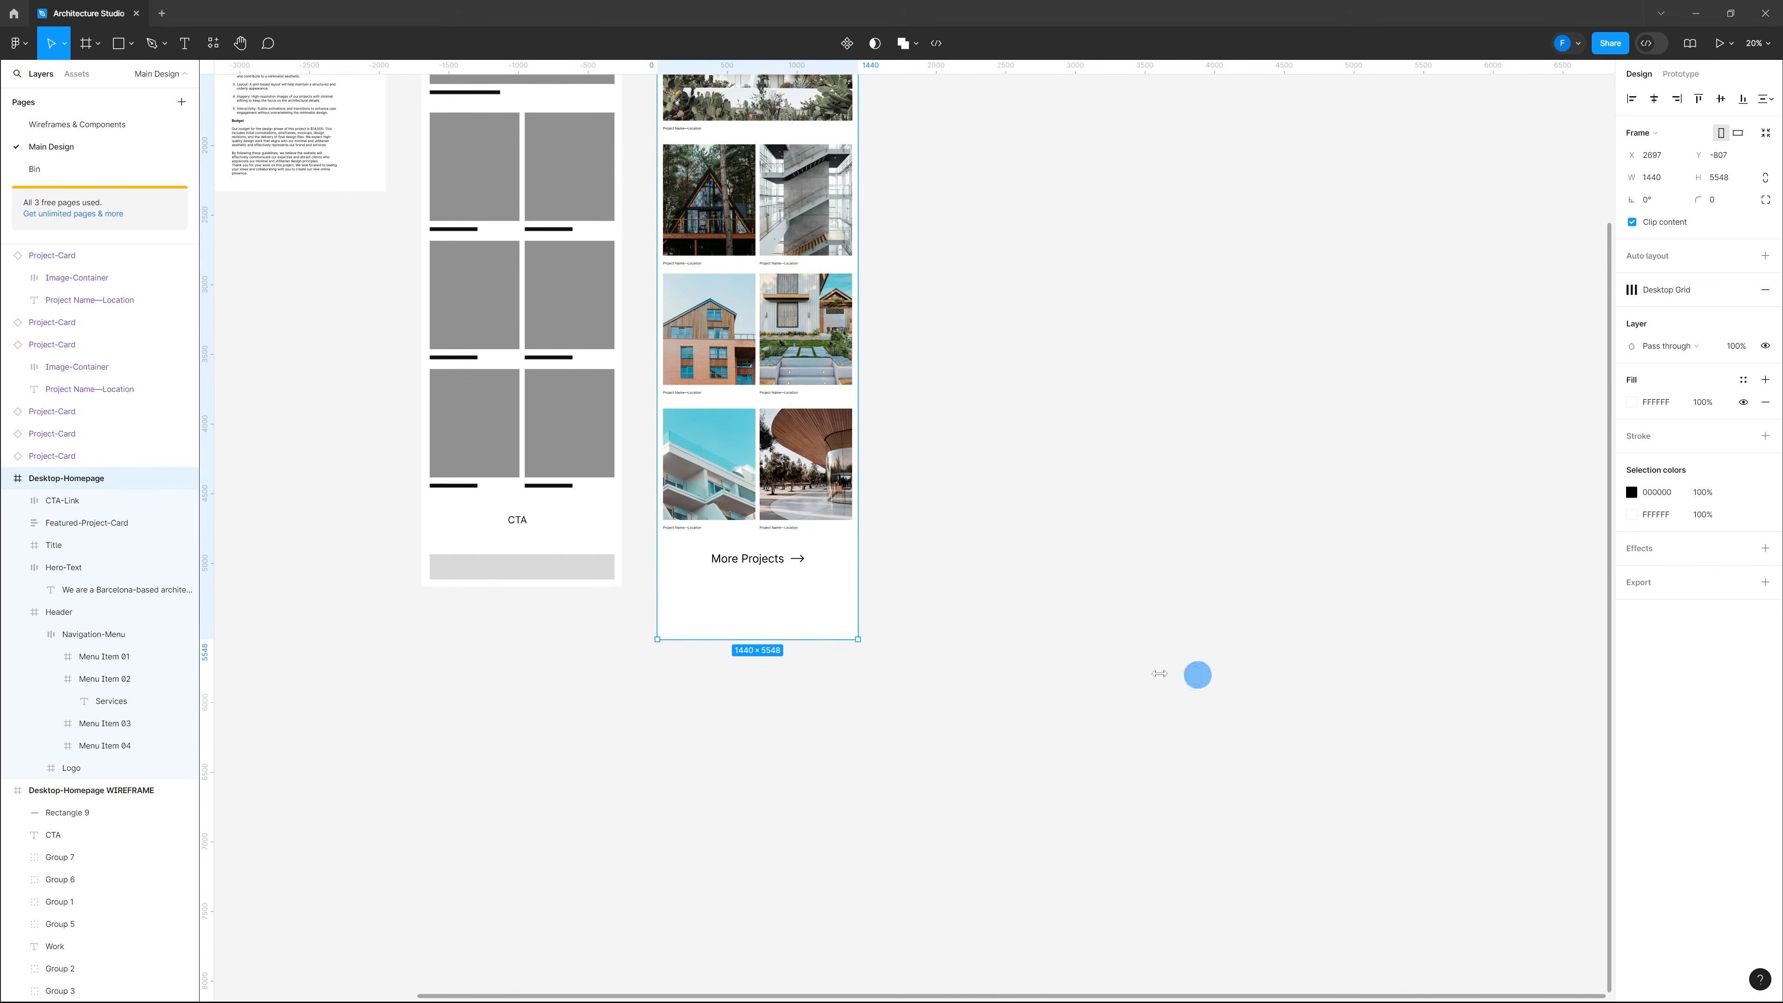
Step: Draw a frame of about 1295 × 301 below the "More Projects" link, inside the Desktop-Homepage frame
scroll(716, 606, up, 5)
click(674, 576)
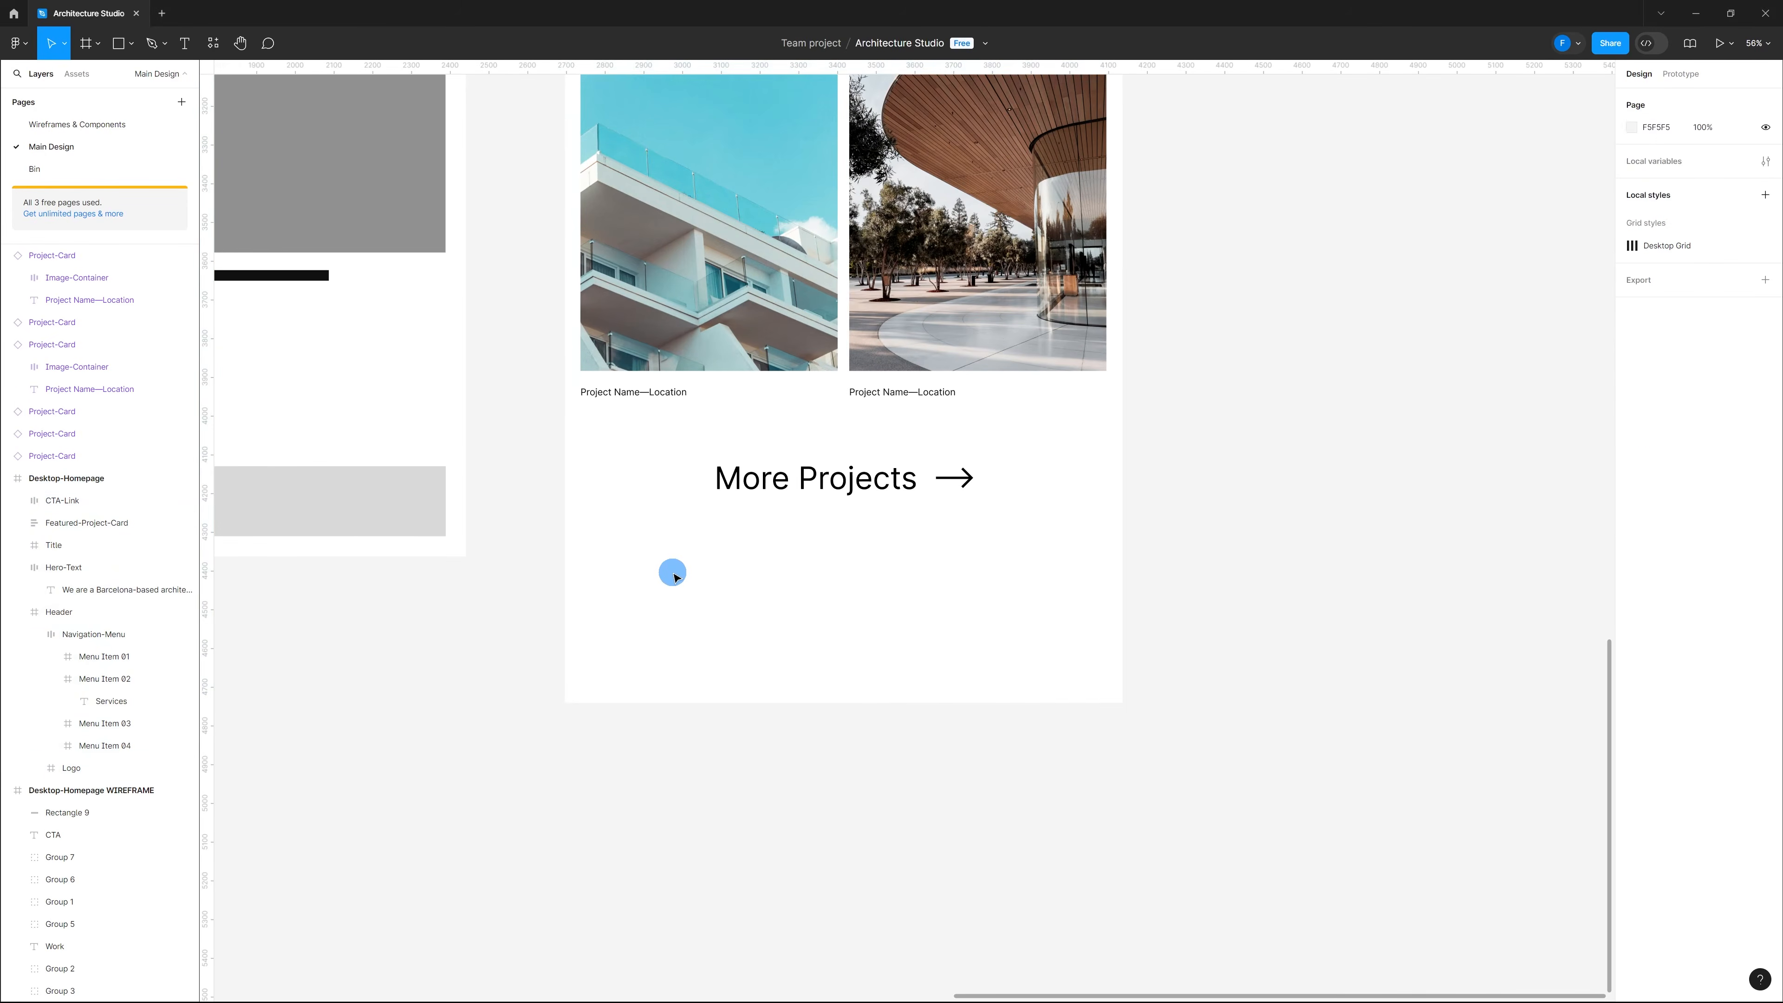
key(f)
drag(588, 555, 1086, 673)
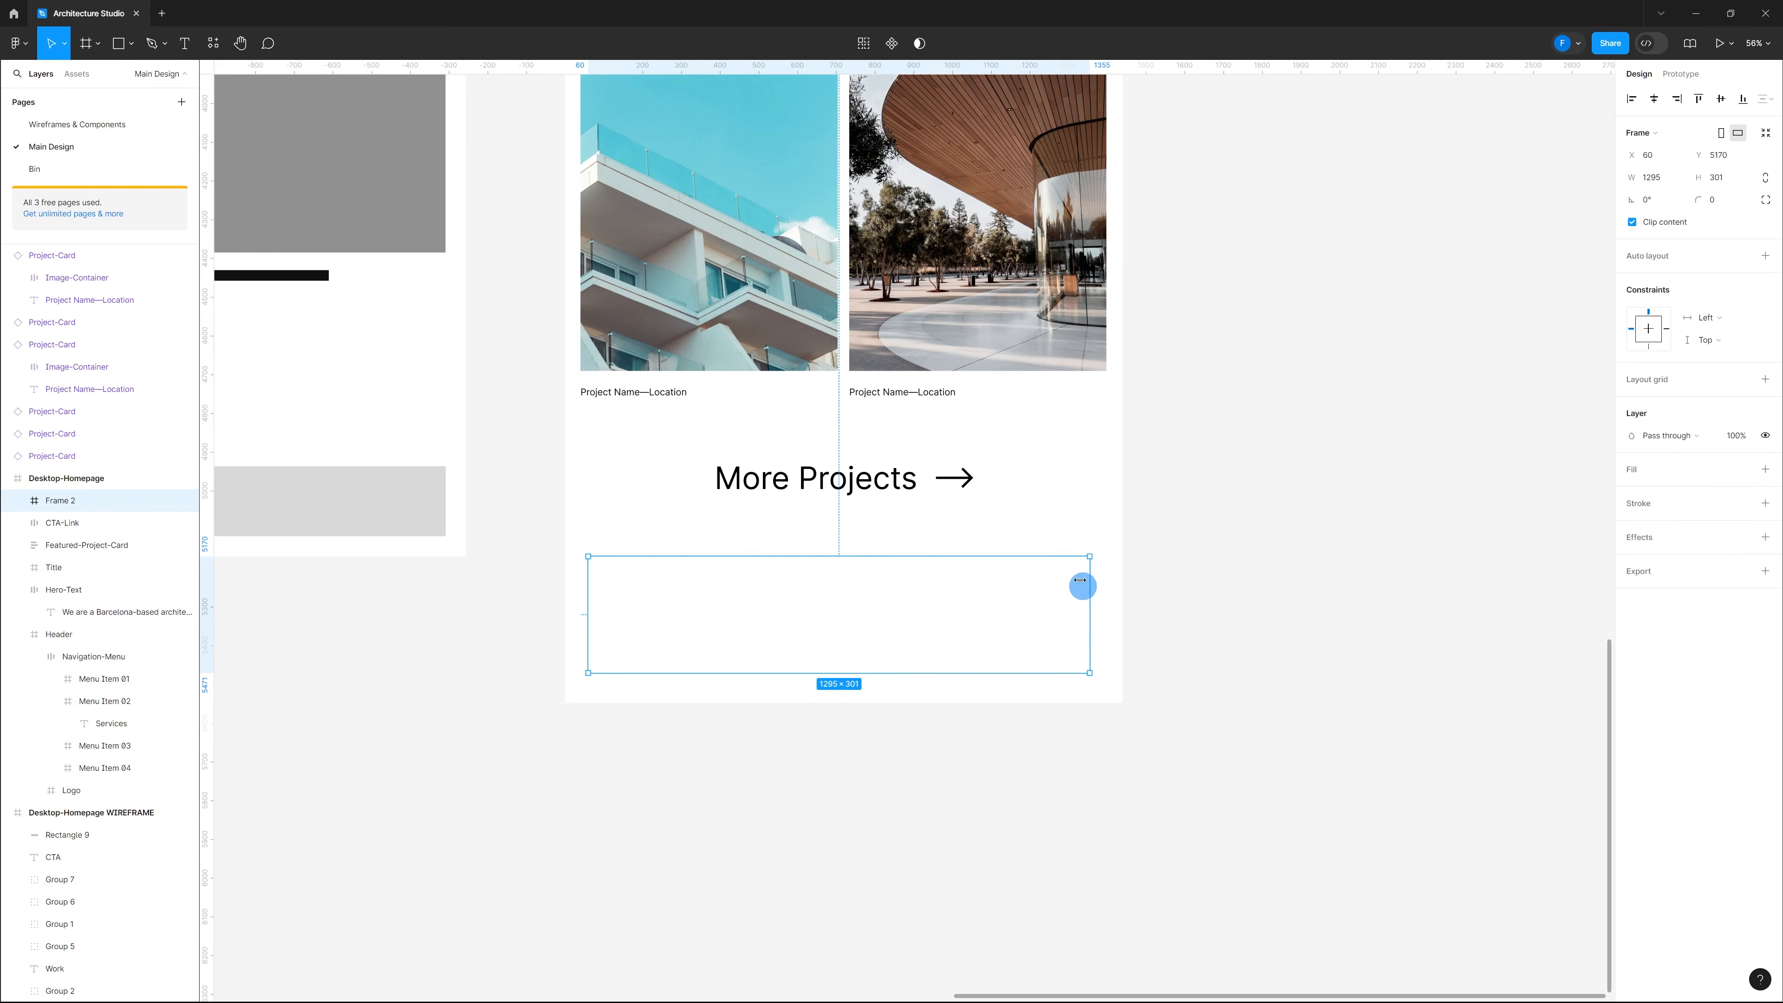
click(1059, 538)
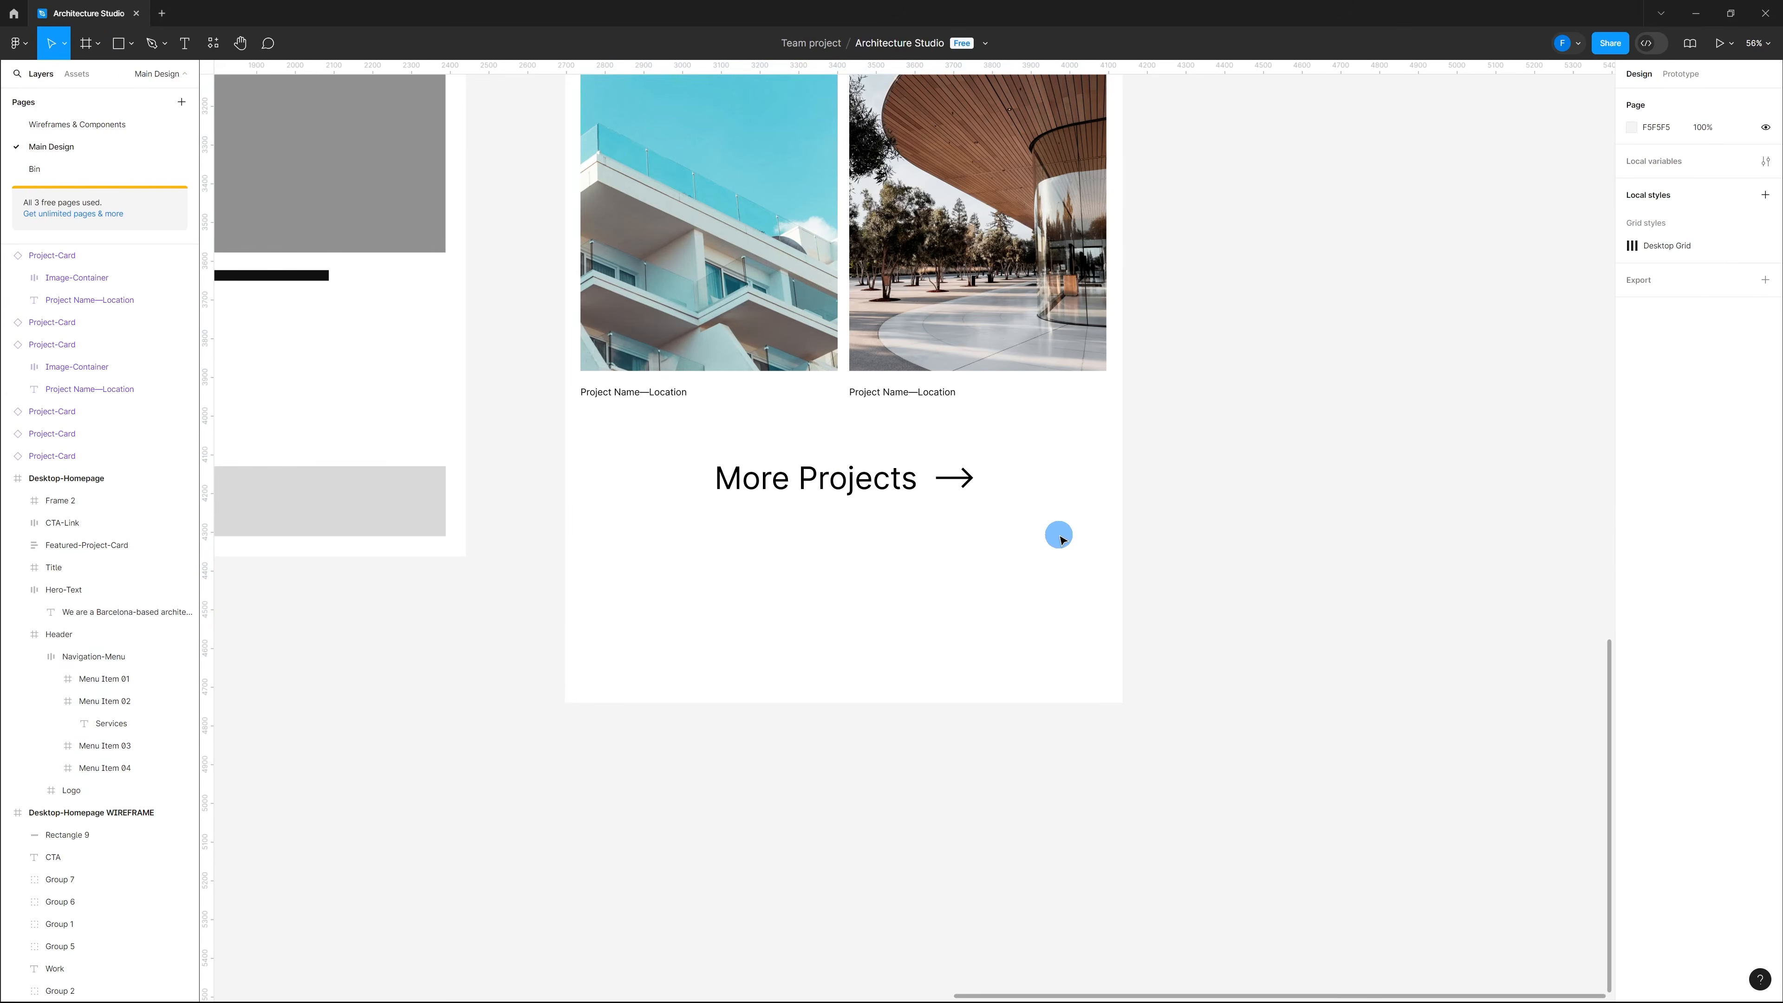
Step: Show the layout grids and add a black 1 px inside stroke to the frame below "More Projects"
key(ctrl+shift+4)
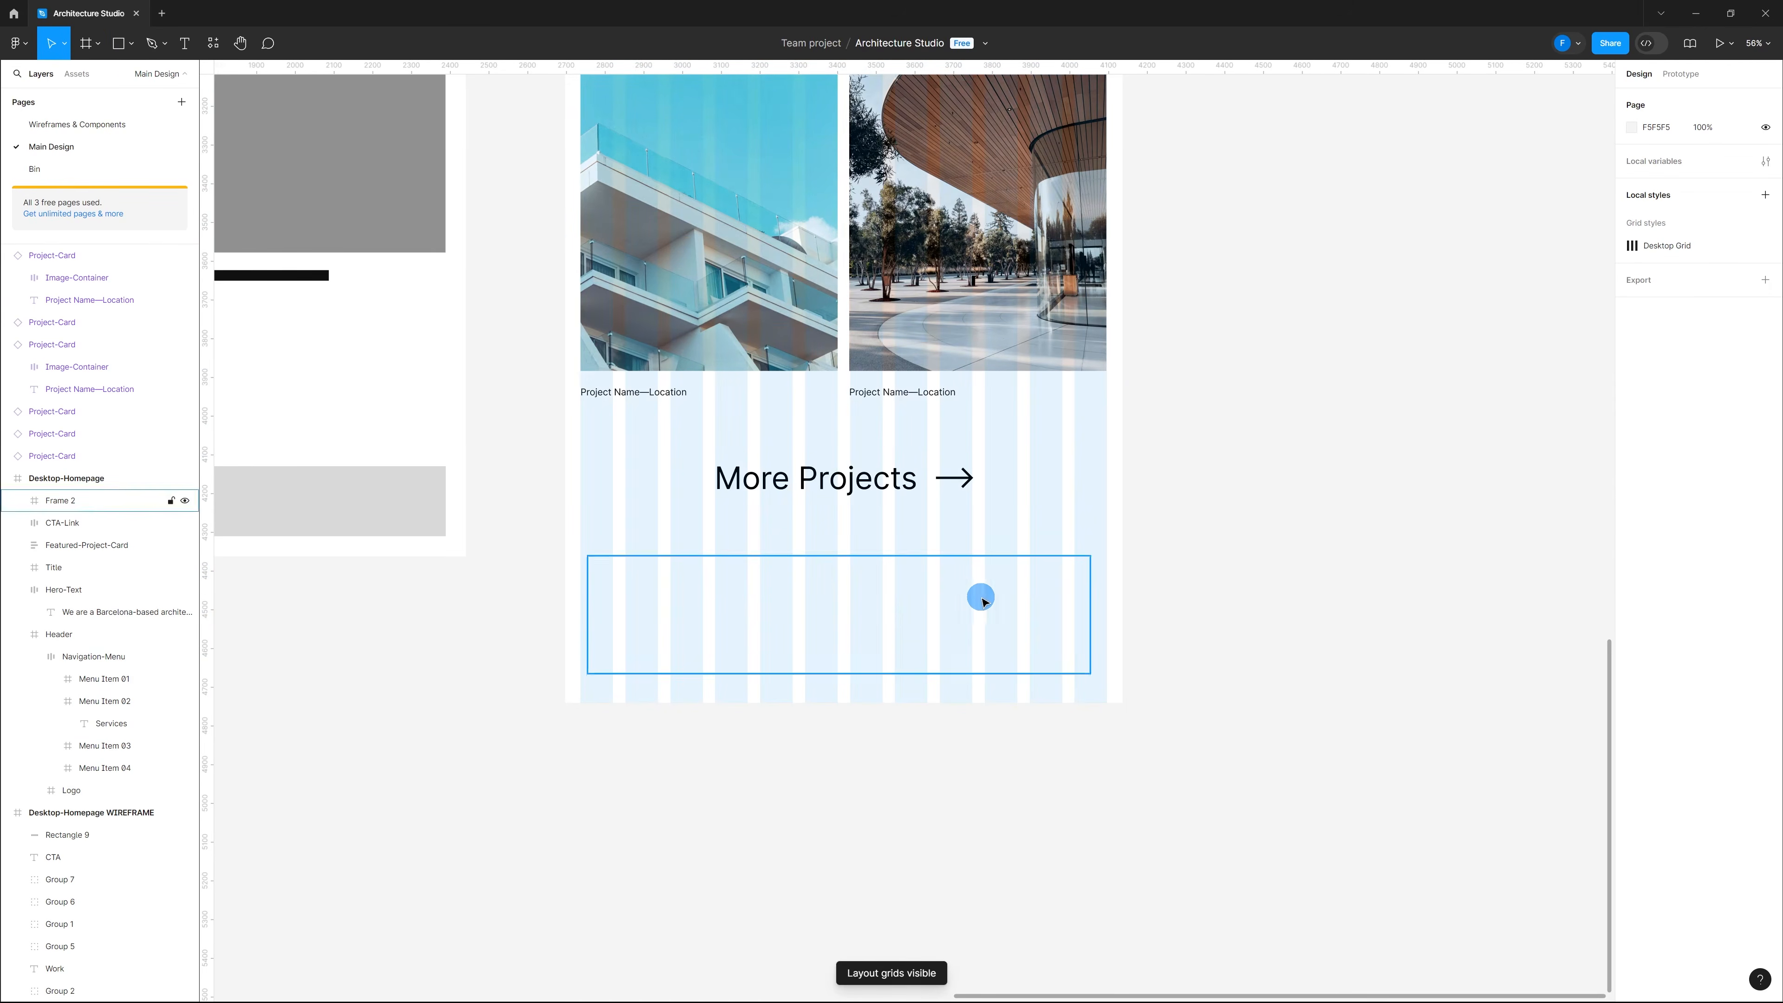
click(977, 594)
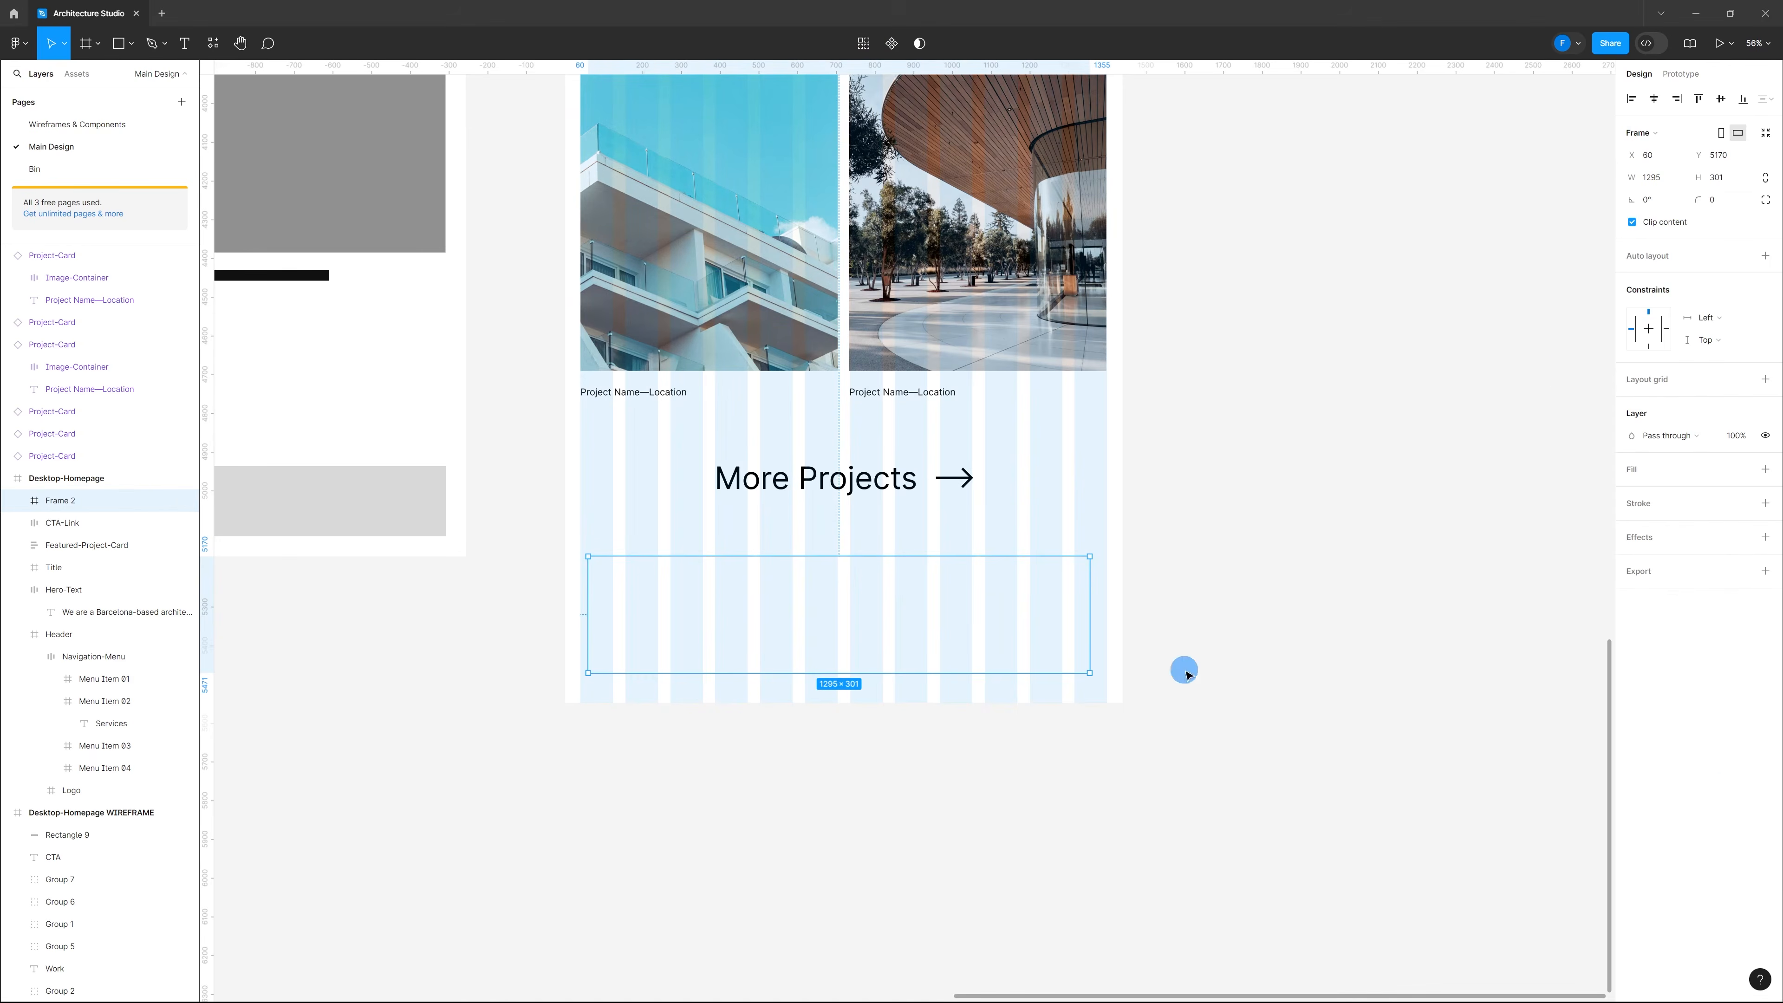
click(1698, 509)
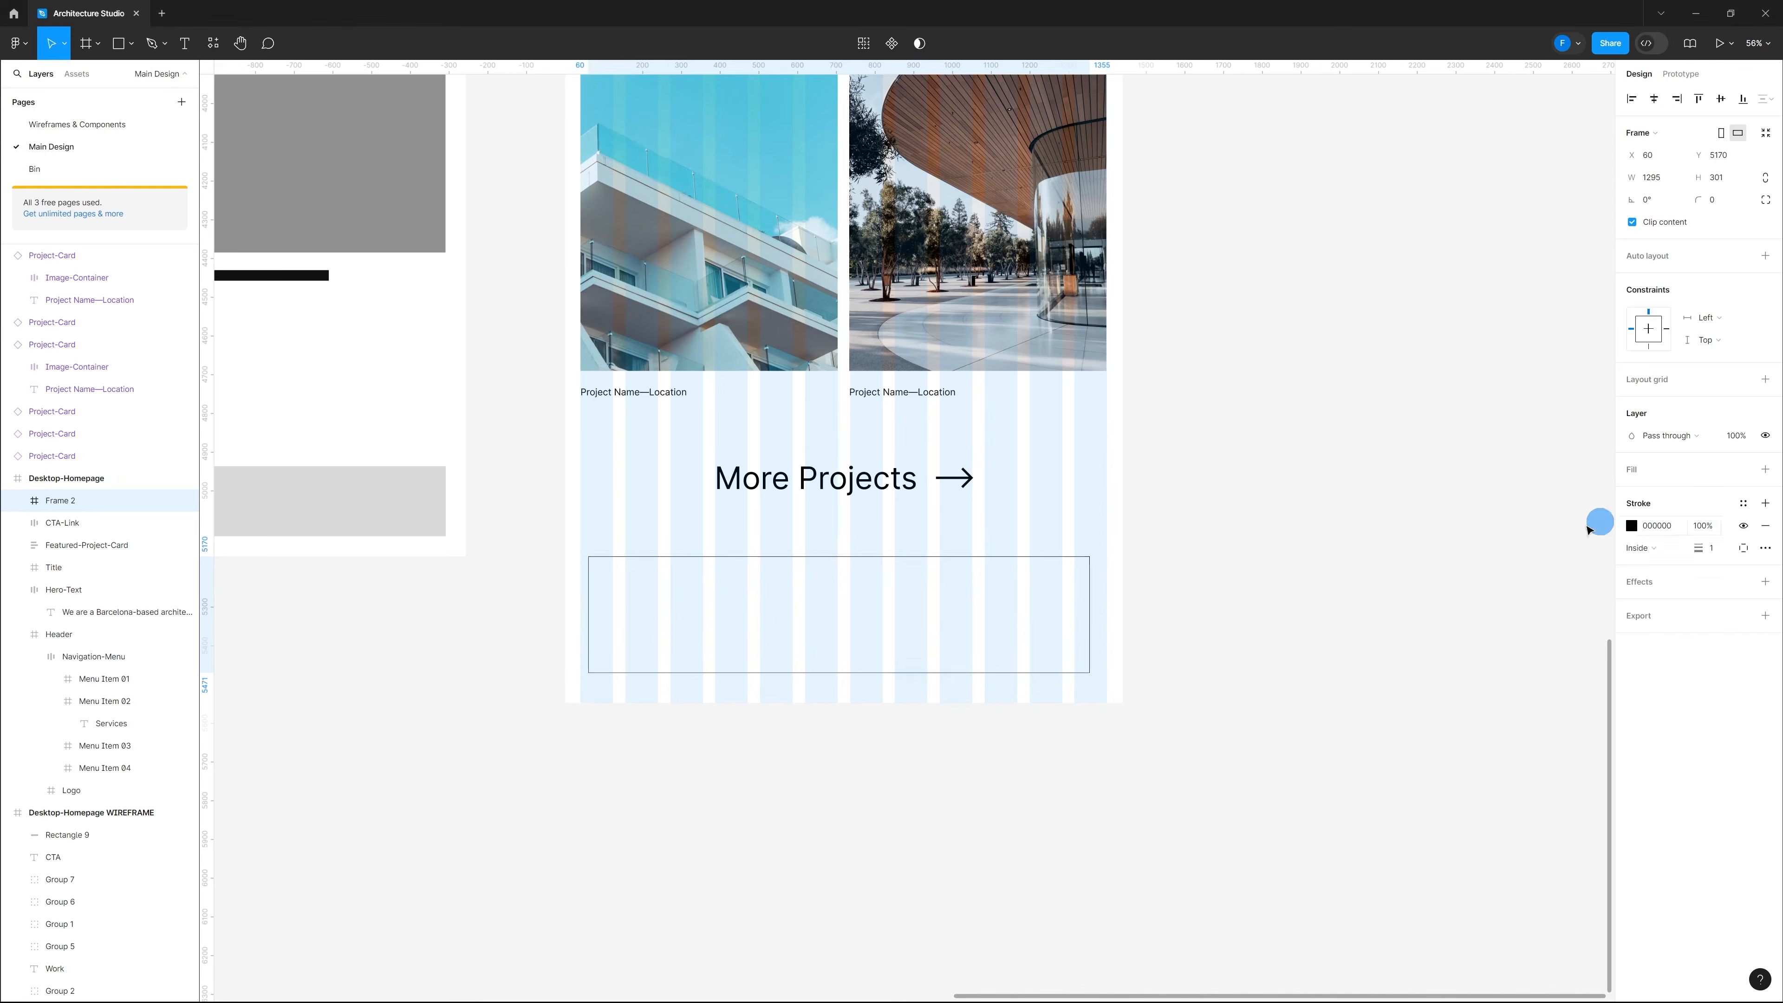
click(1180, 609)
Step: Rename the outlined frame at the end of the homepage as Footer
key(shift+0)
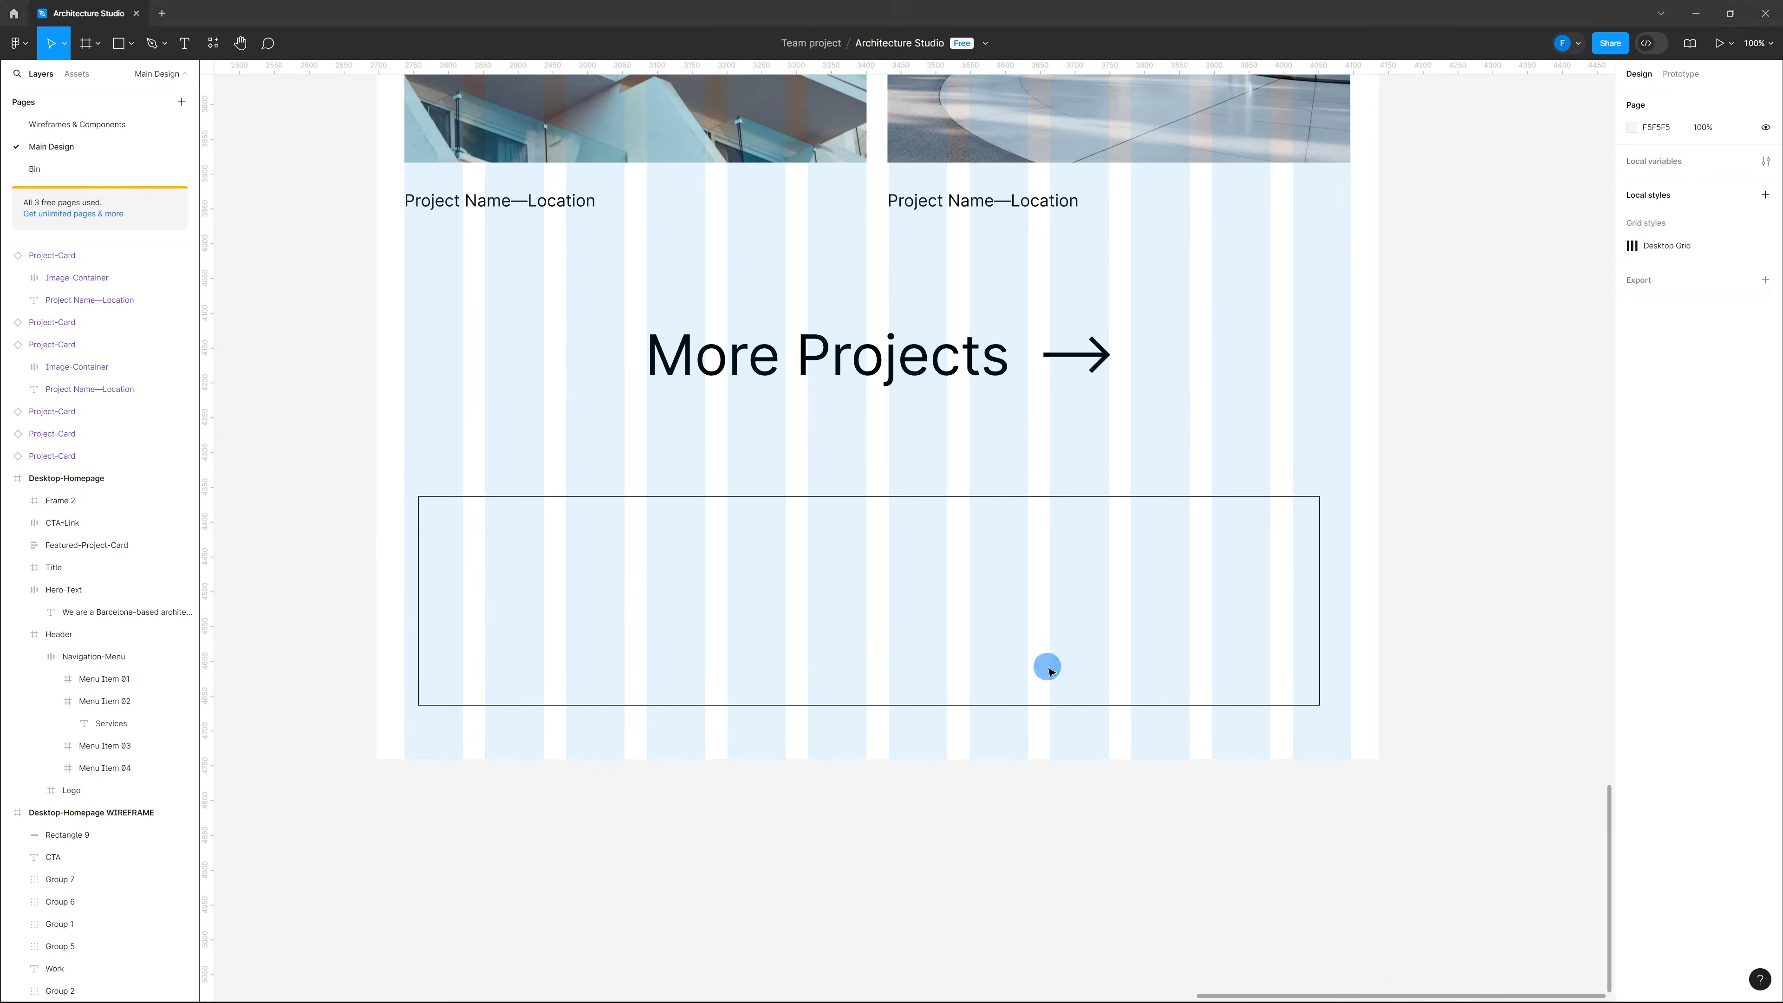
click(673, 585)
key(ctrl+r)
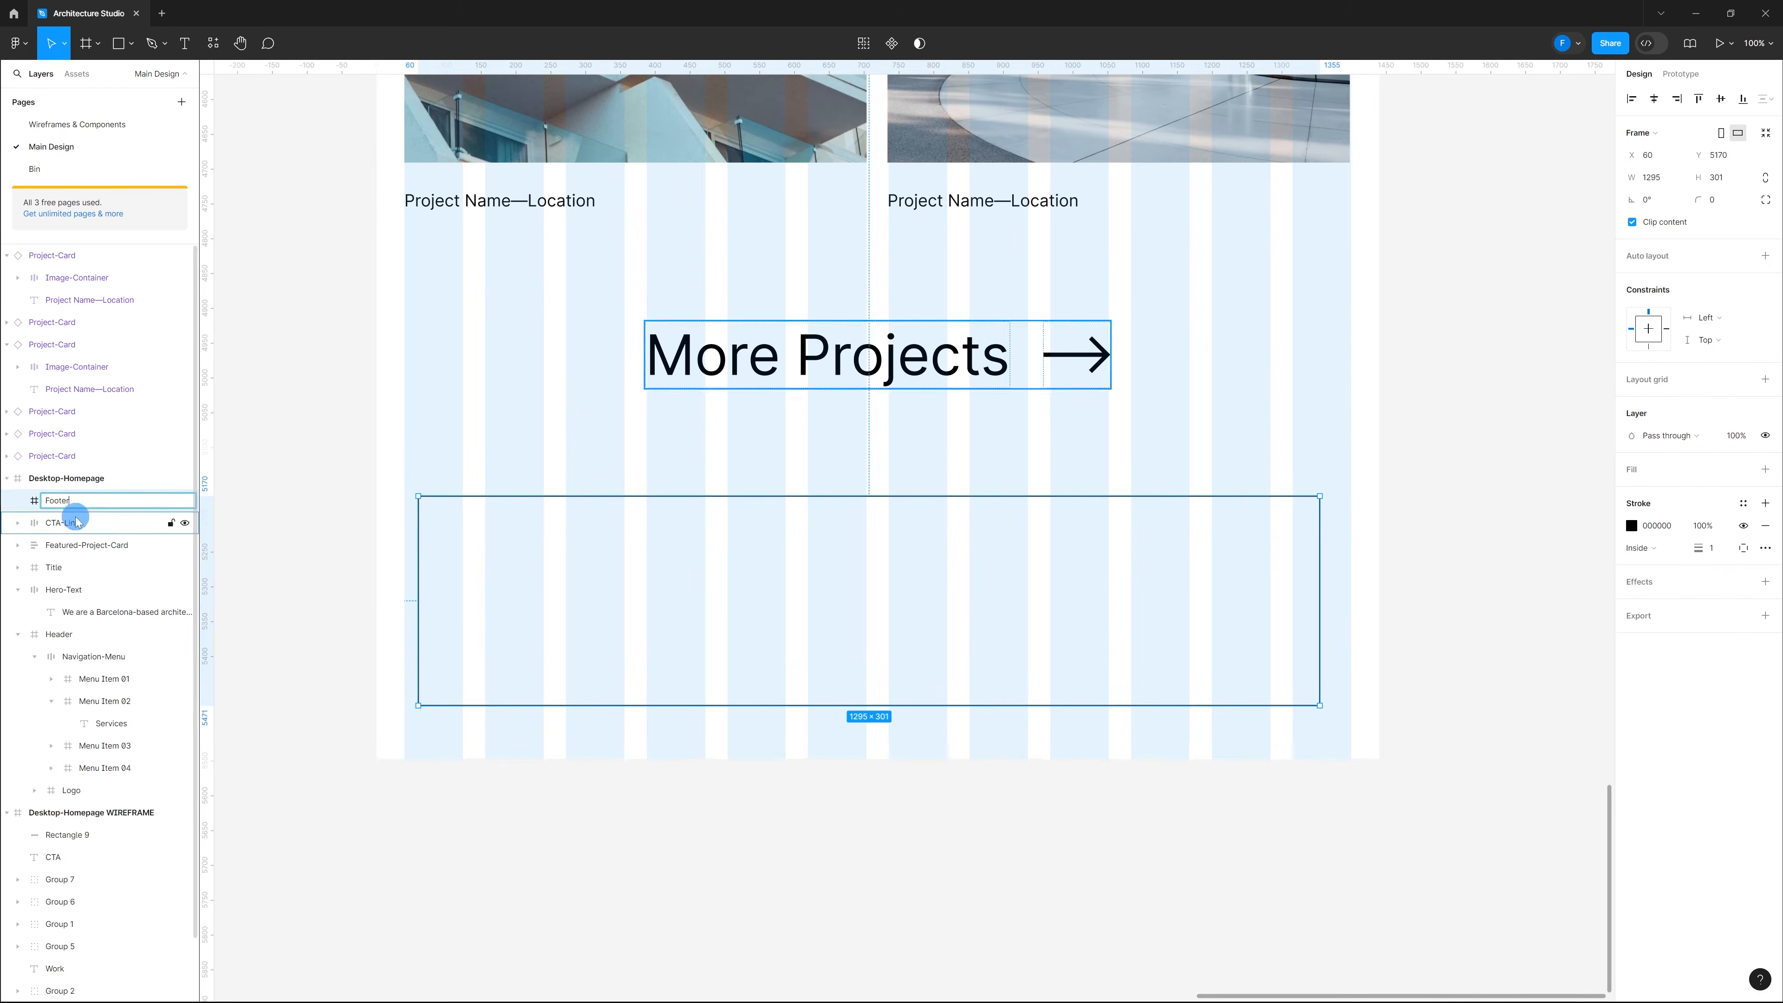
key(Return)
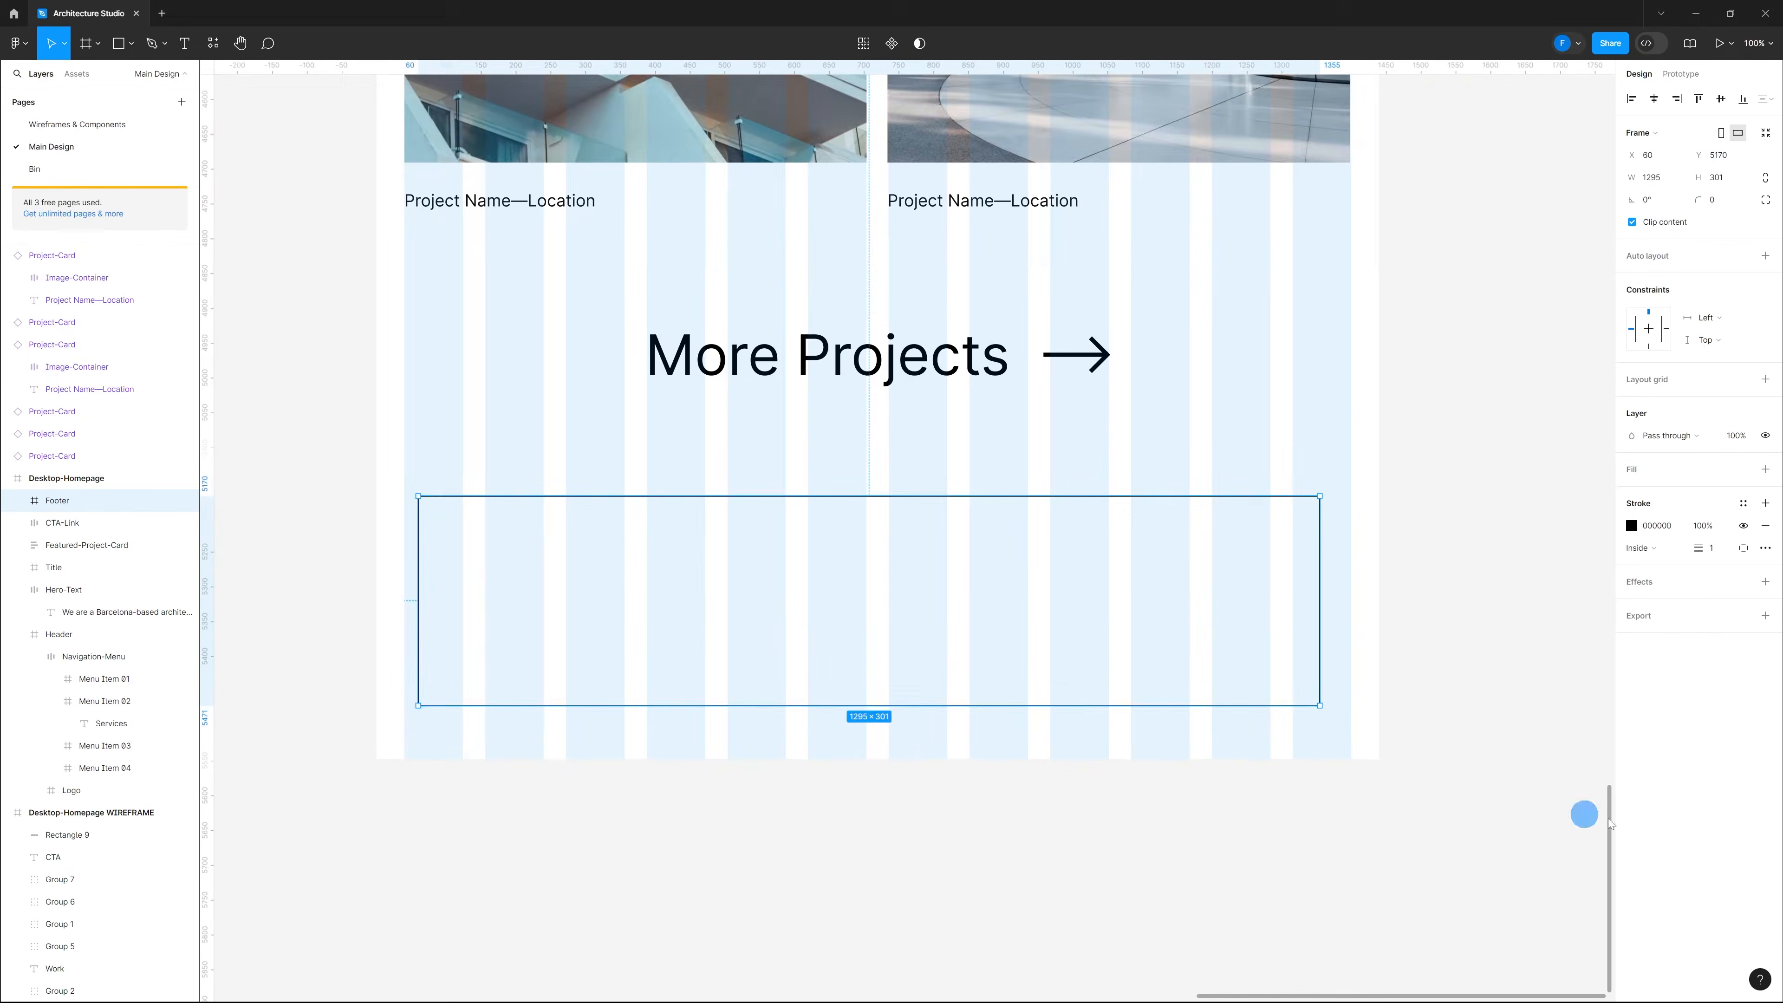
Step: Add the text "Copyright 2024" inside the Footer frame and move it to about X 285, Y 103
scroll(841, 762, down, 3)
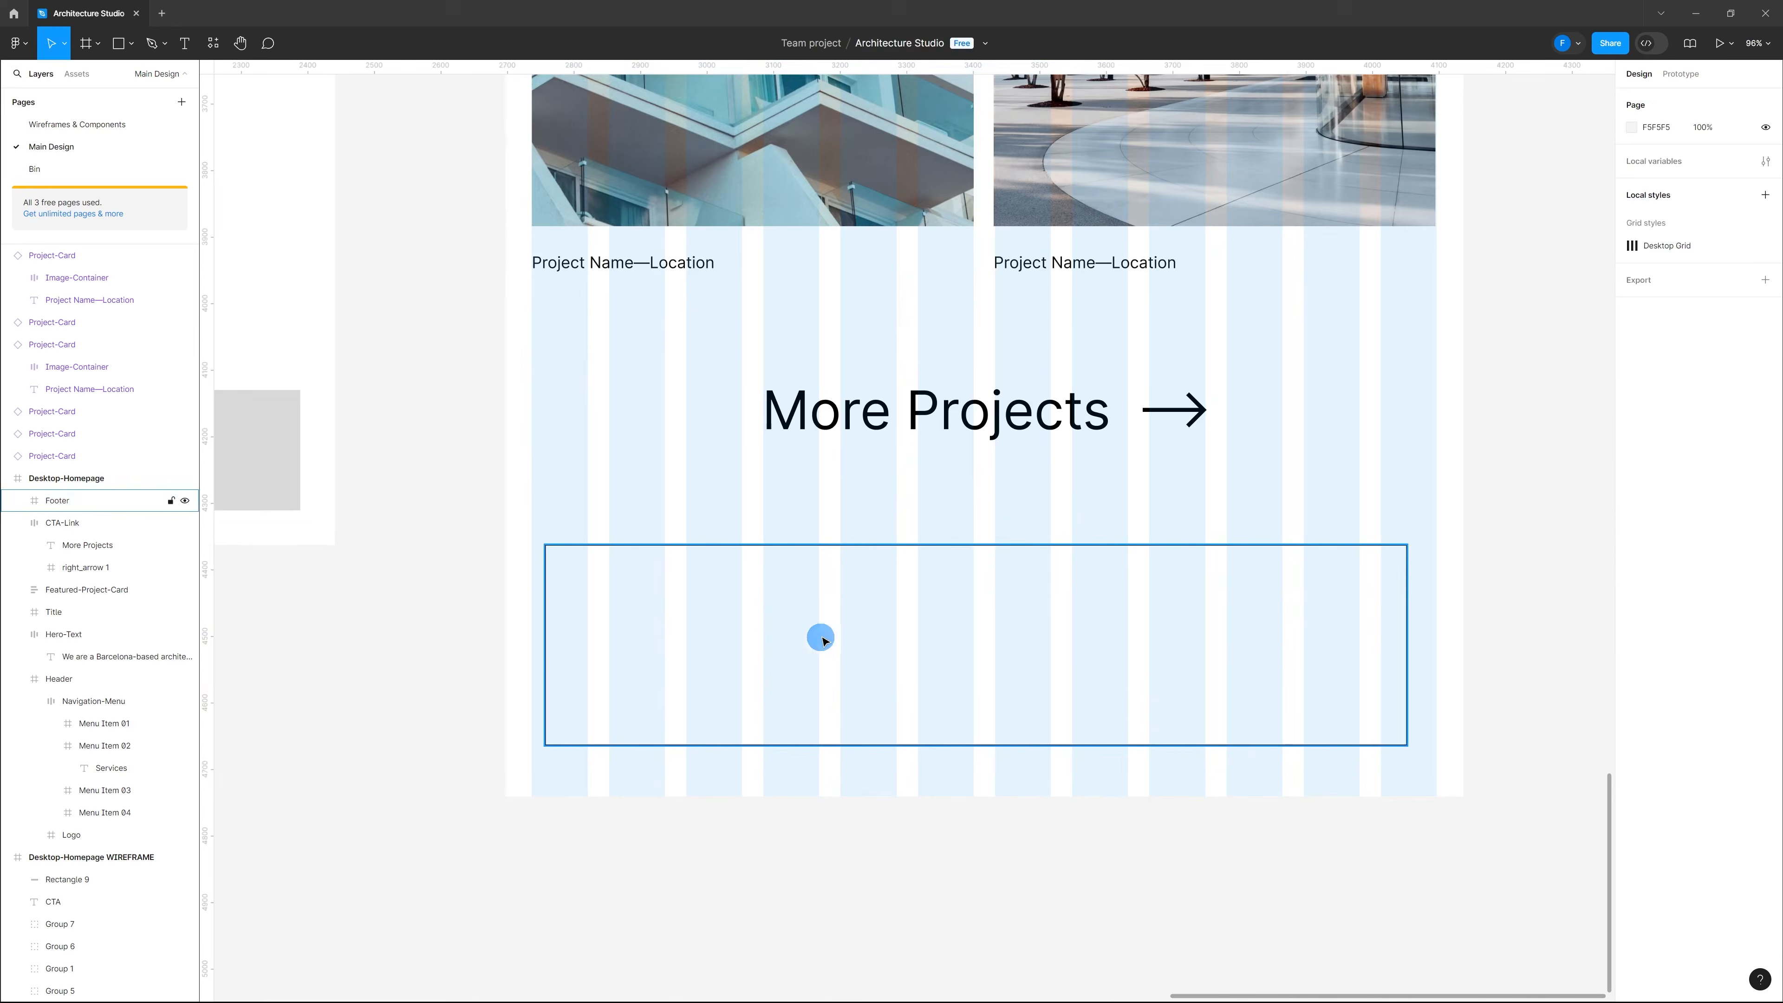
click(851, 622)
key(t)
click(849, 618)
text(Copyright)
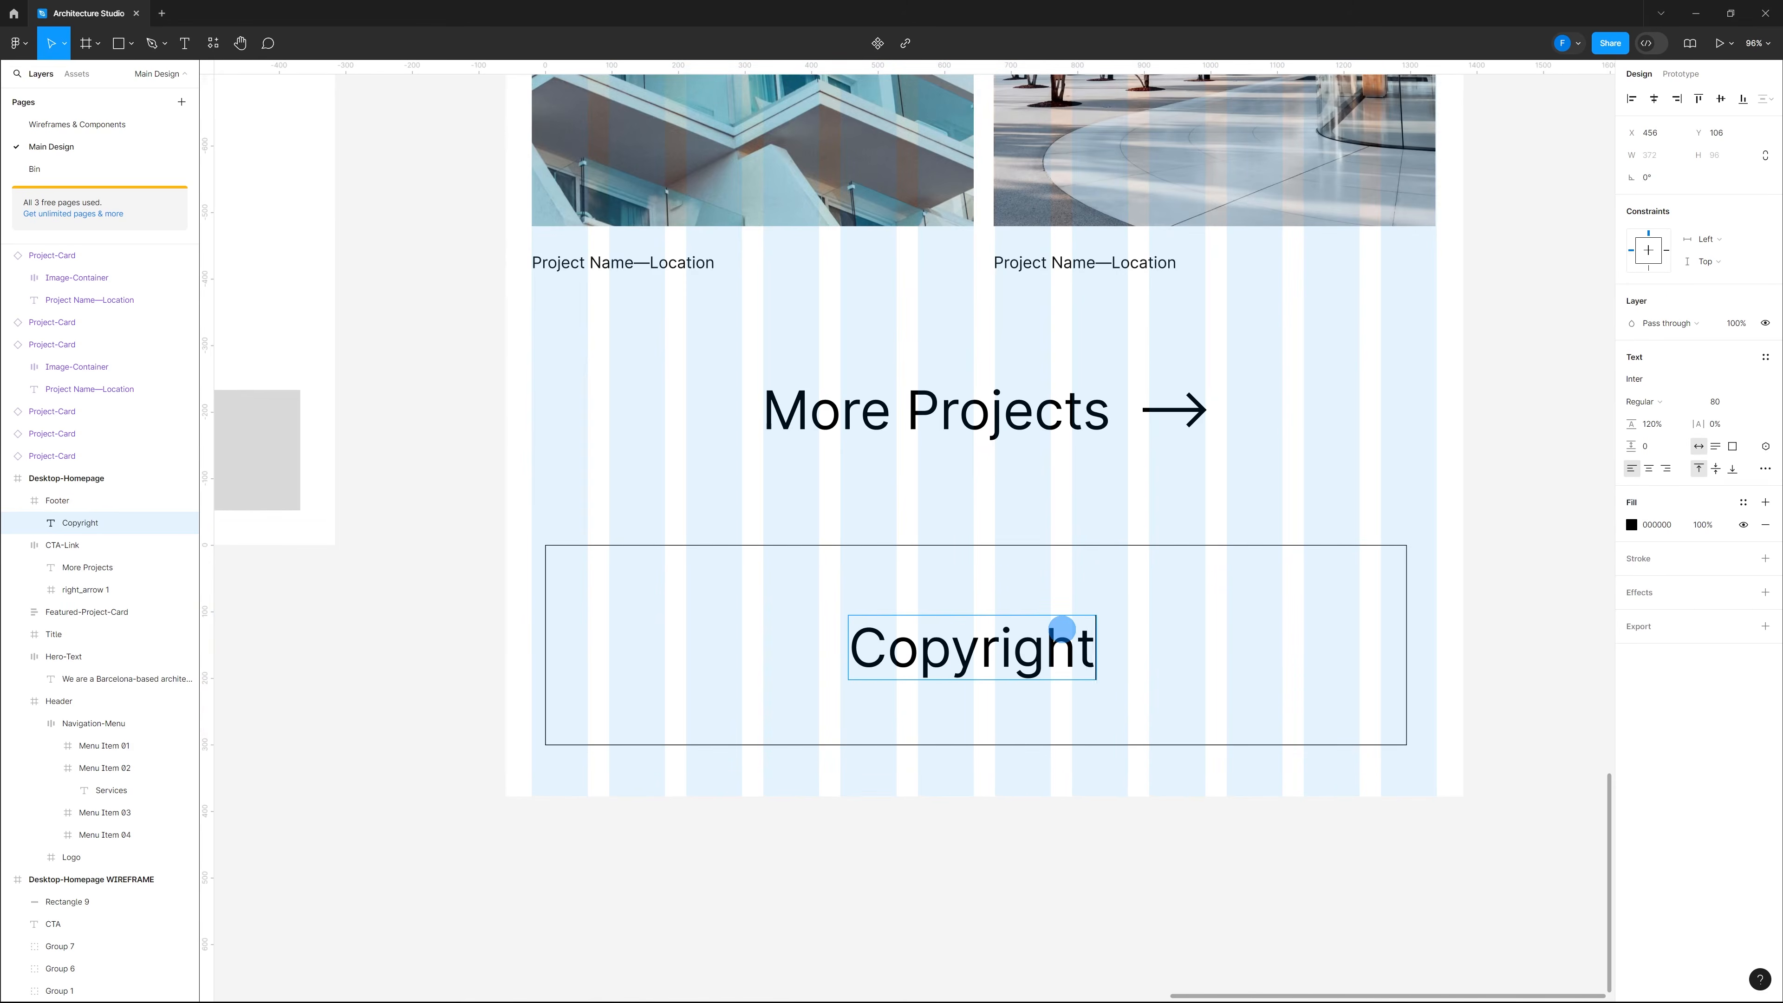
text( 2024)
key(Escape)
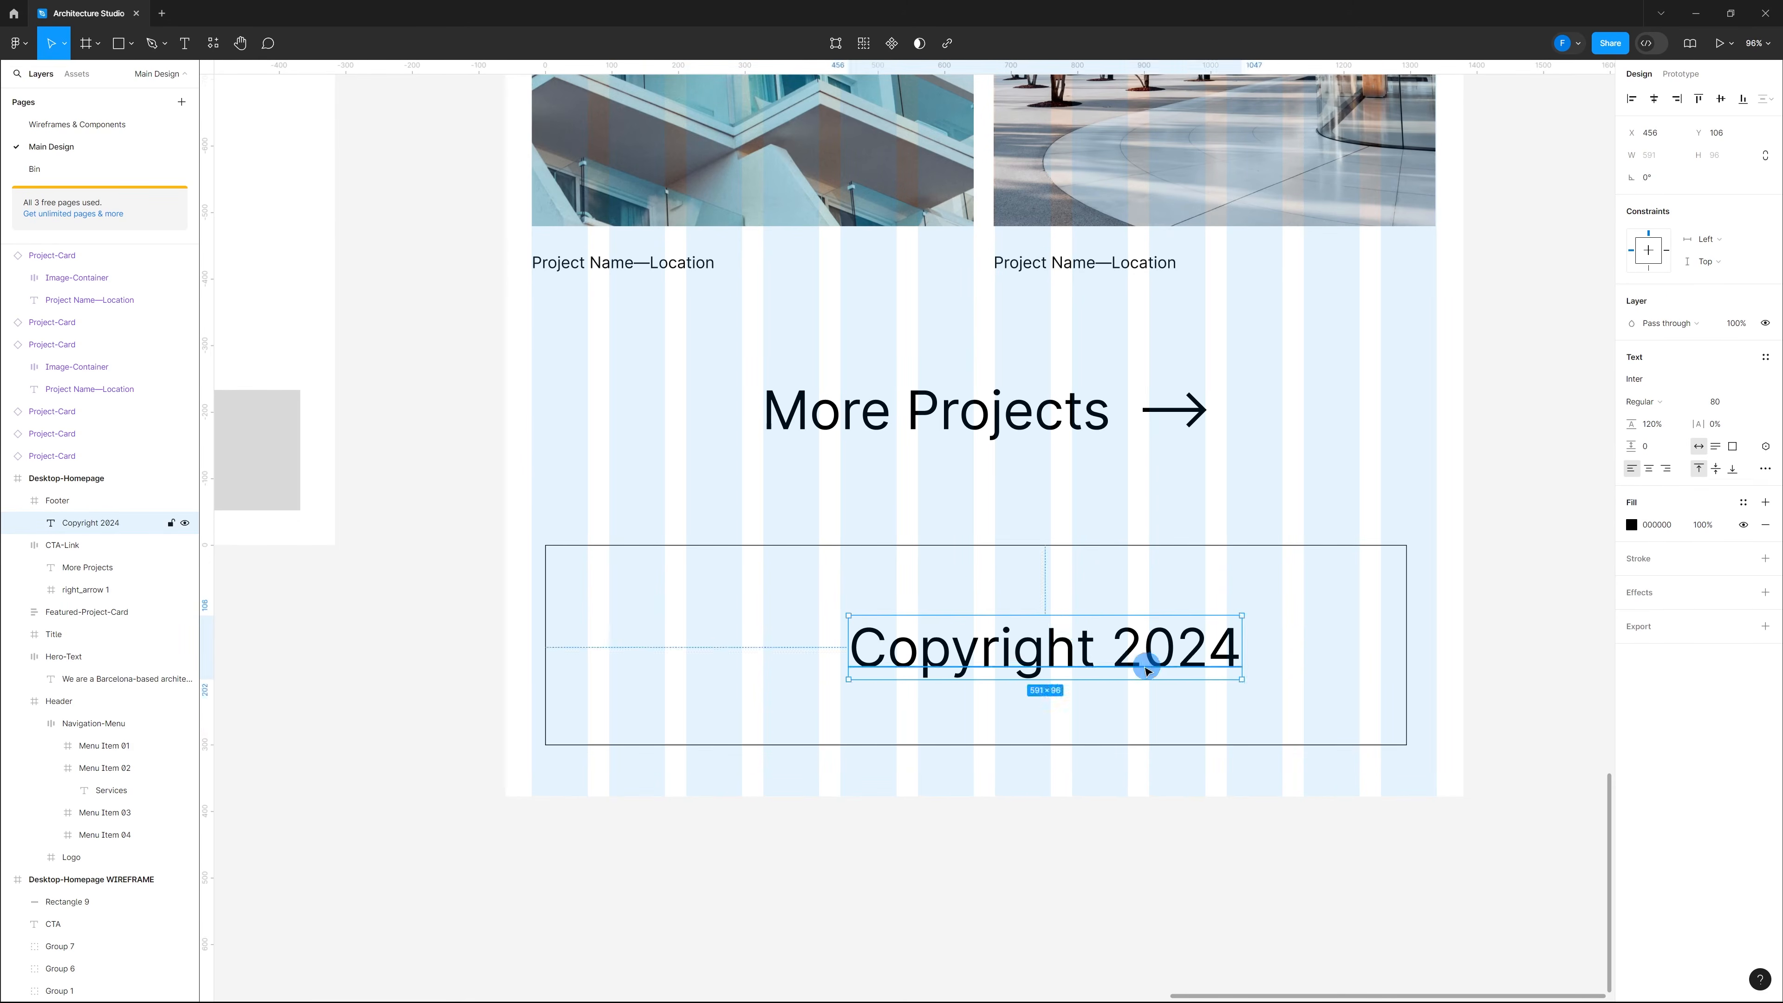
drag(1147, 671, 1033, 669)
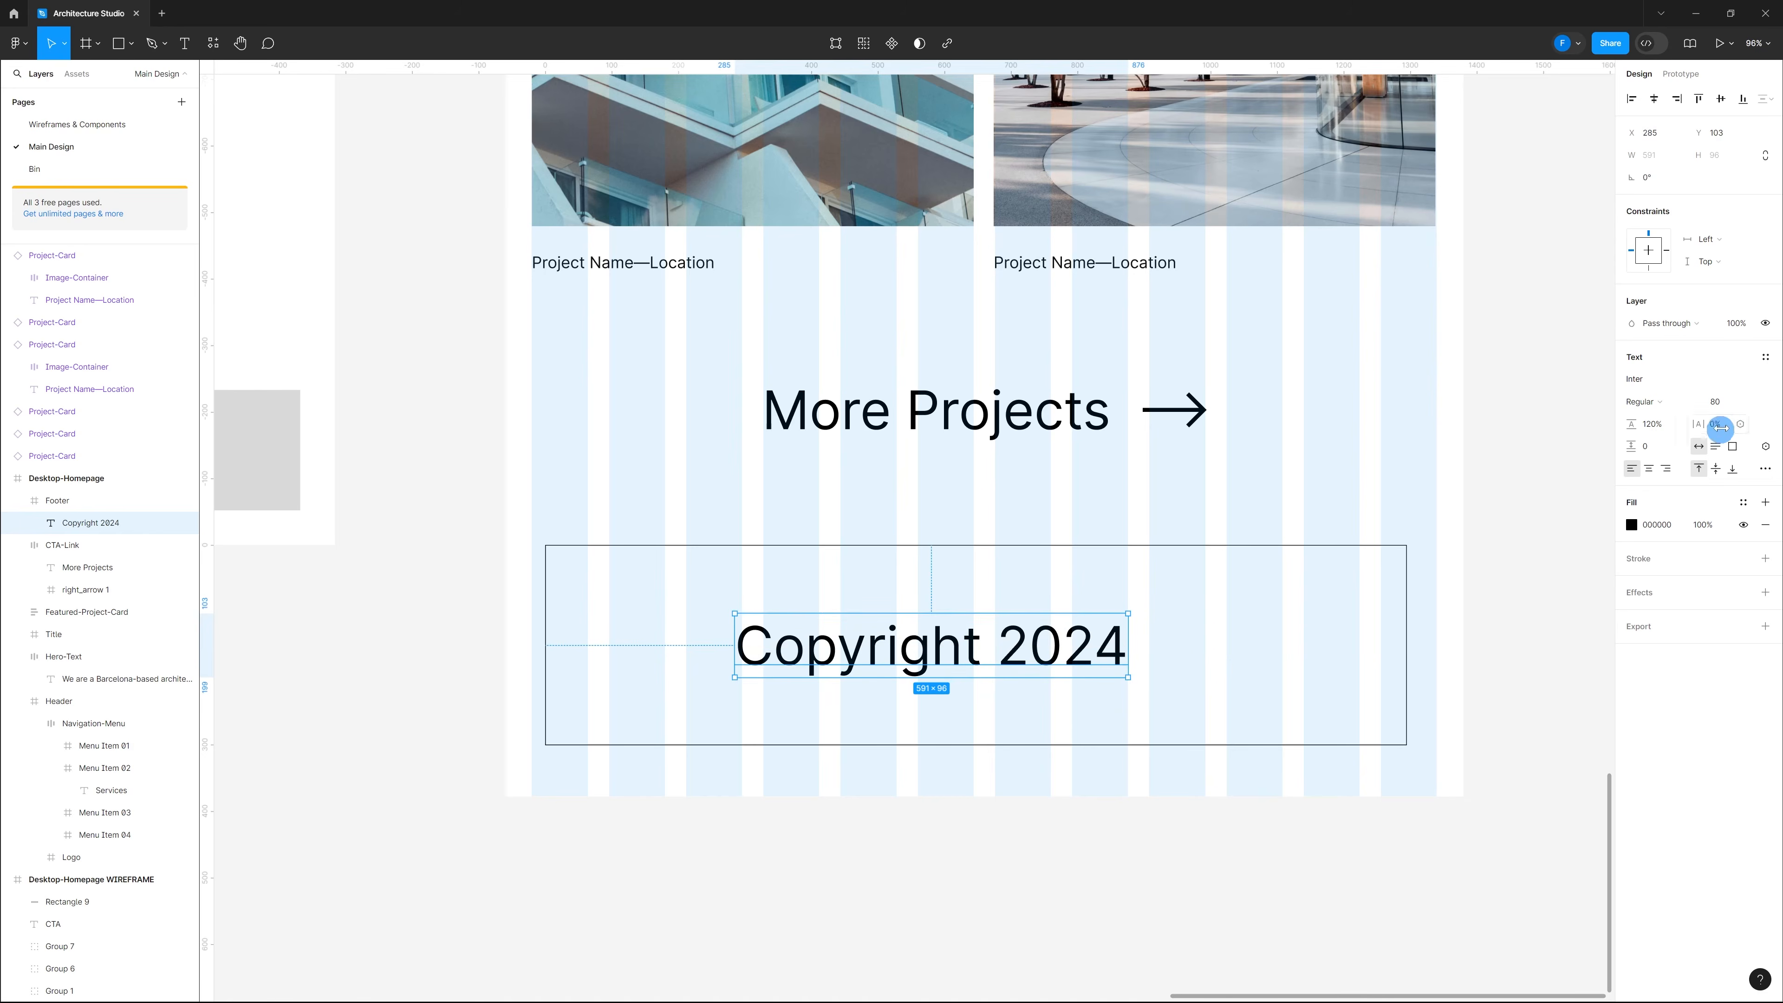
Step: Set the "Copyright 2024" text size to 20 and move it to about X 28, Y 246 in the Footer frame
click(1731, 409)
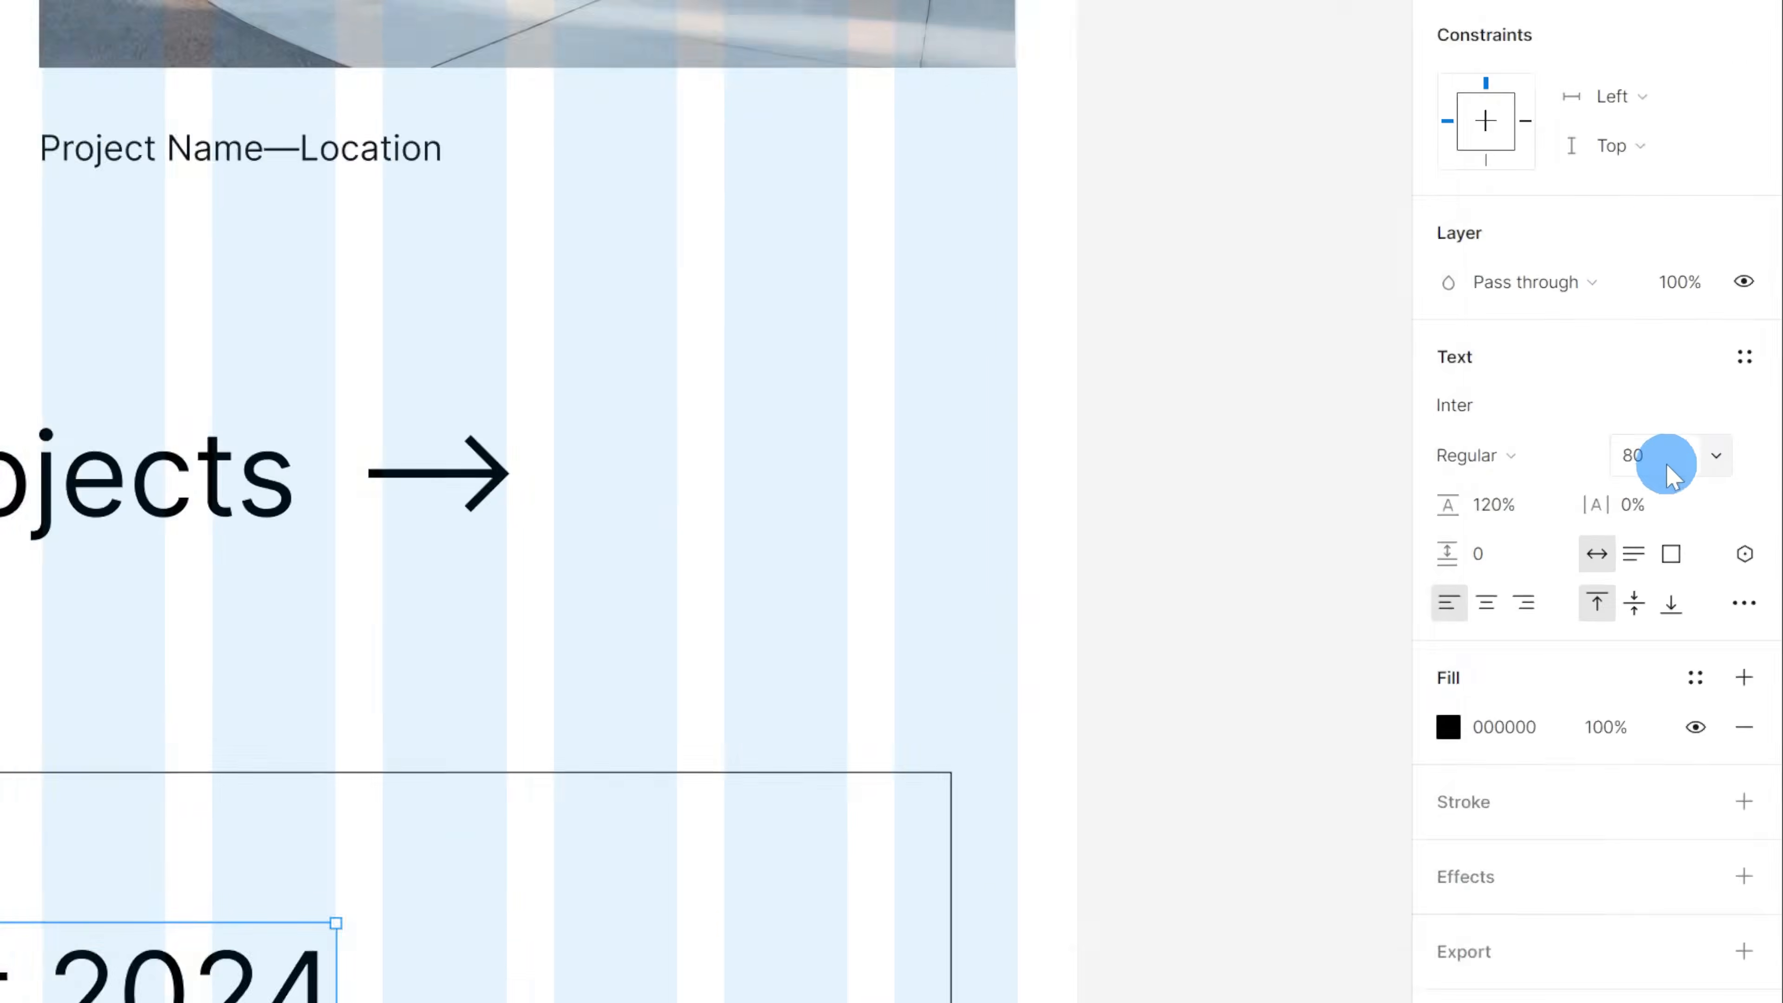
key(Return)
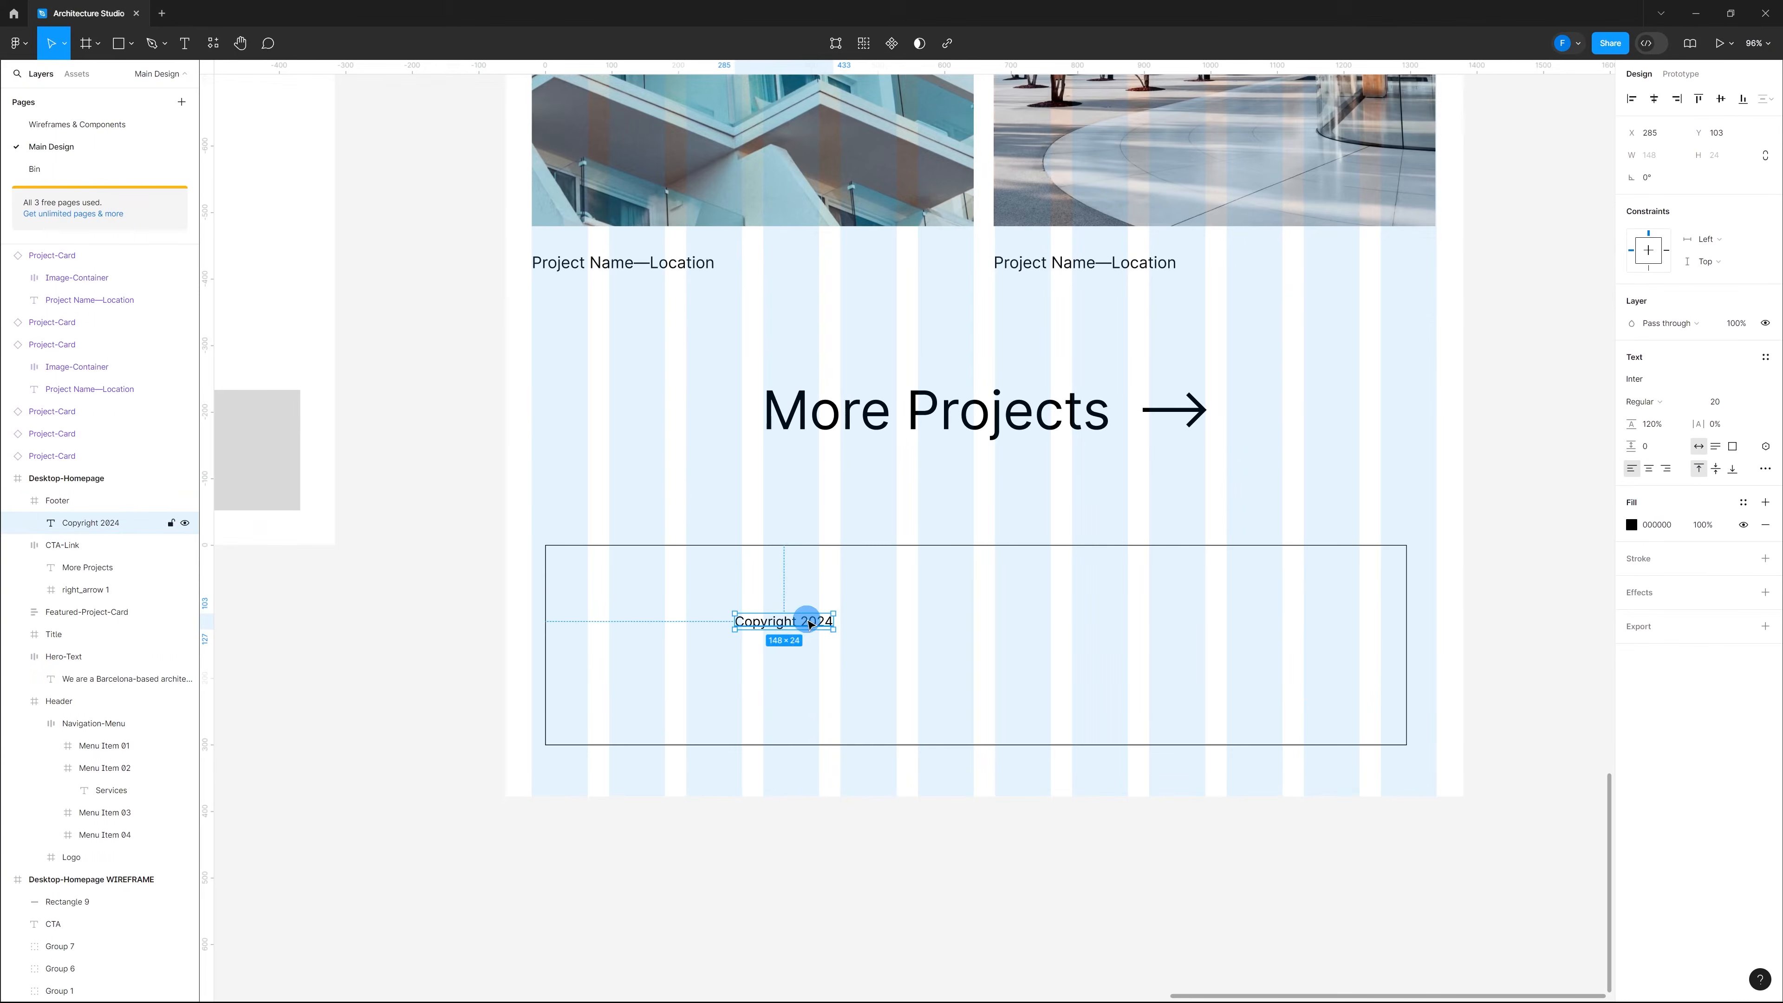
drag(810, 624, 640, 718)
click(830, 659)
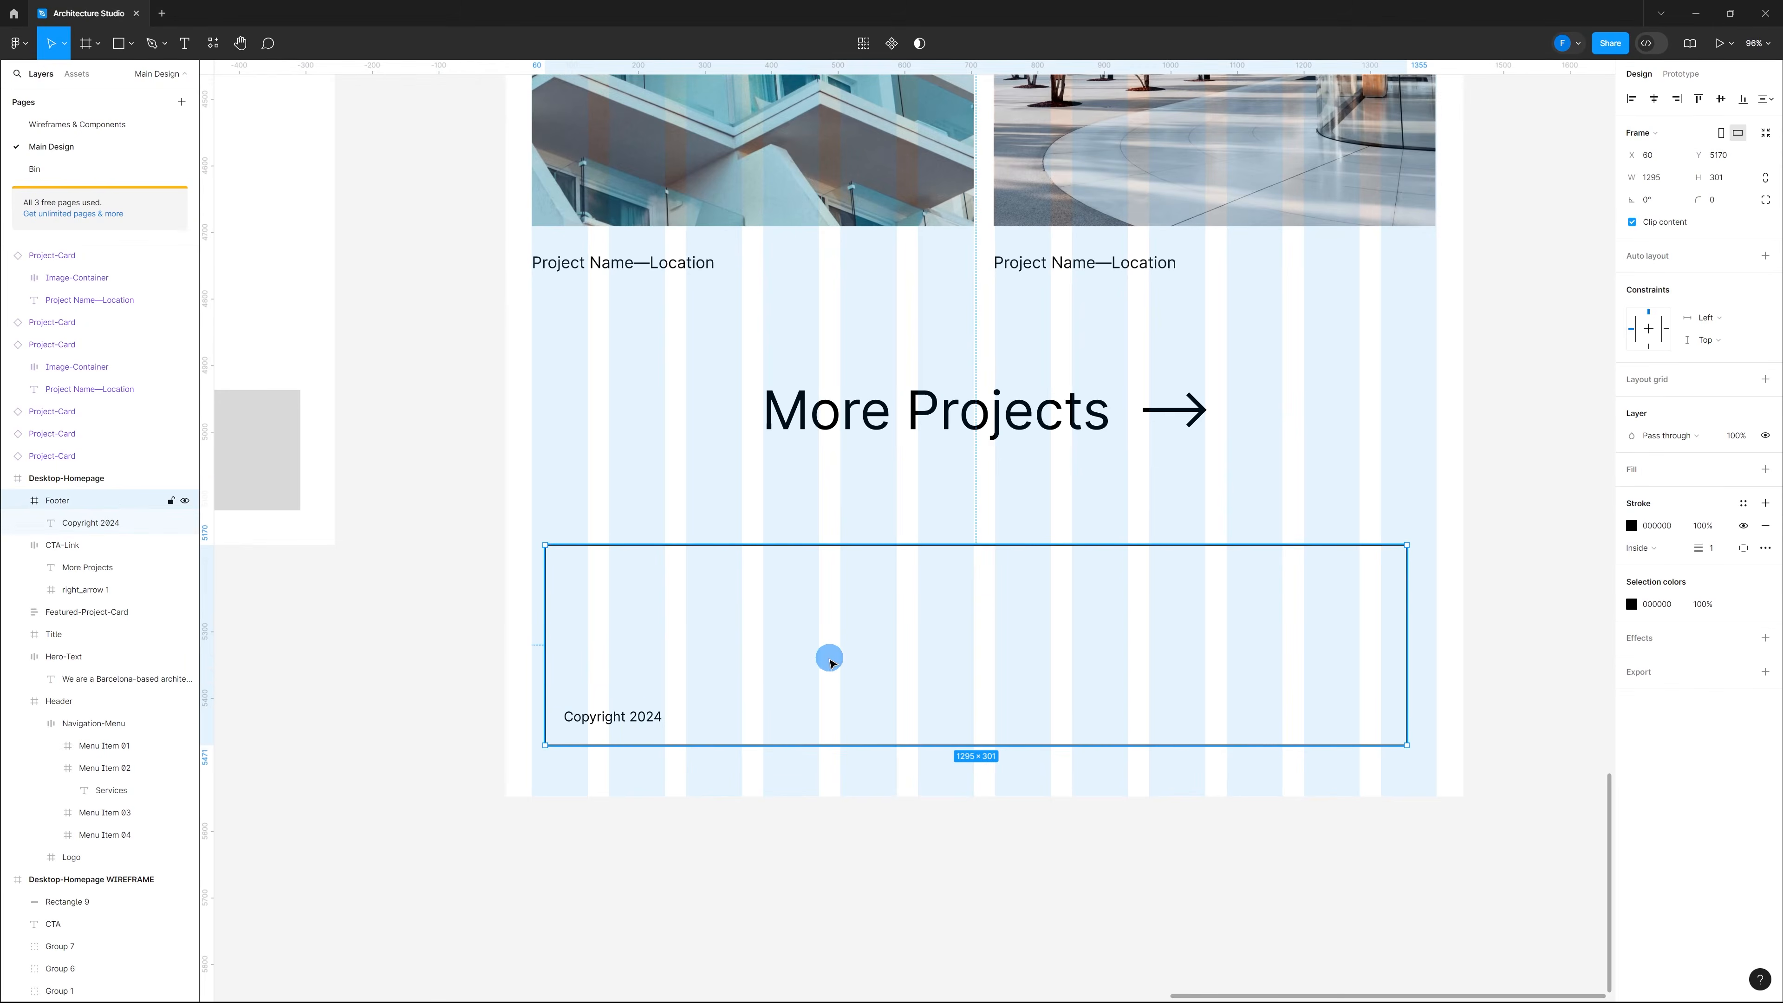
Step: Duplicate the "Copyright 2024" text to about X 277 on the same line and change the copy's text to "Legal Note"
click(635, 717)
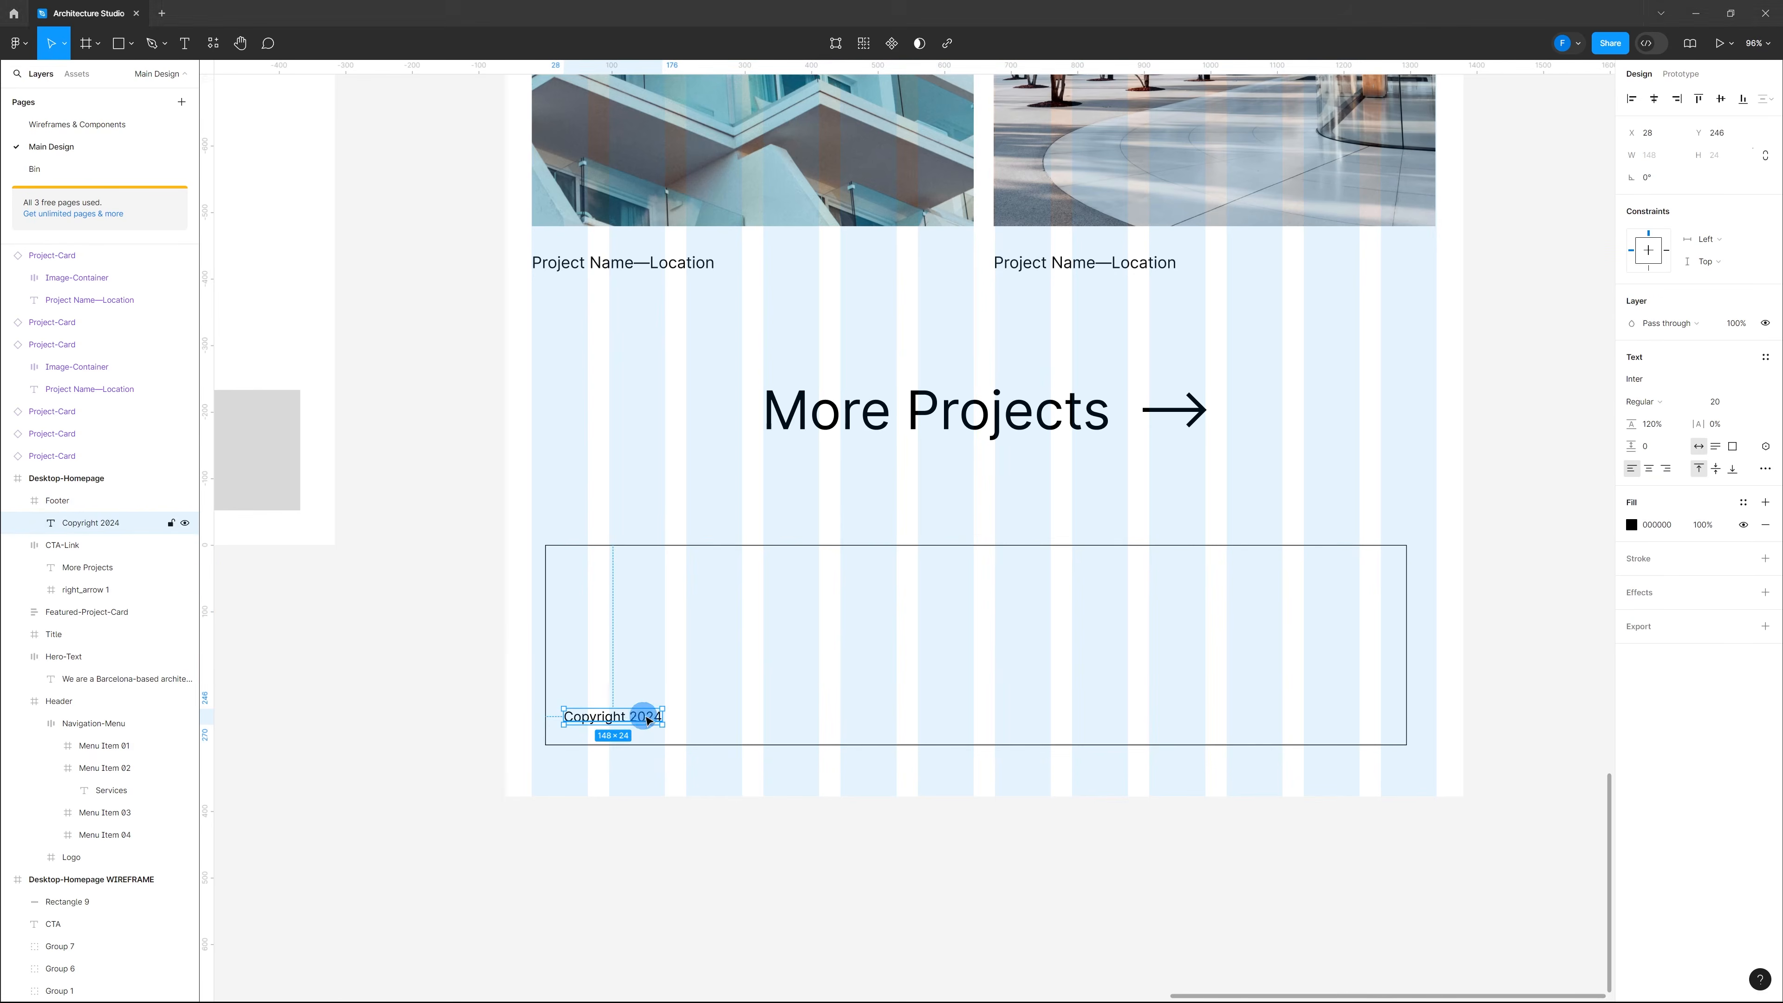
drag(616, 721, 781, 721)
double_click(779, 718)
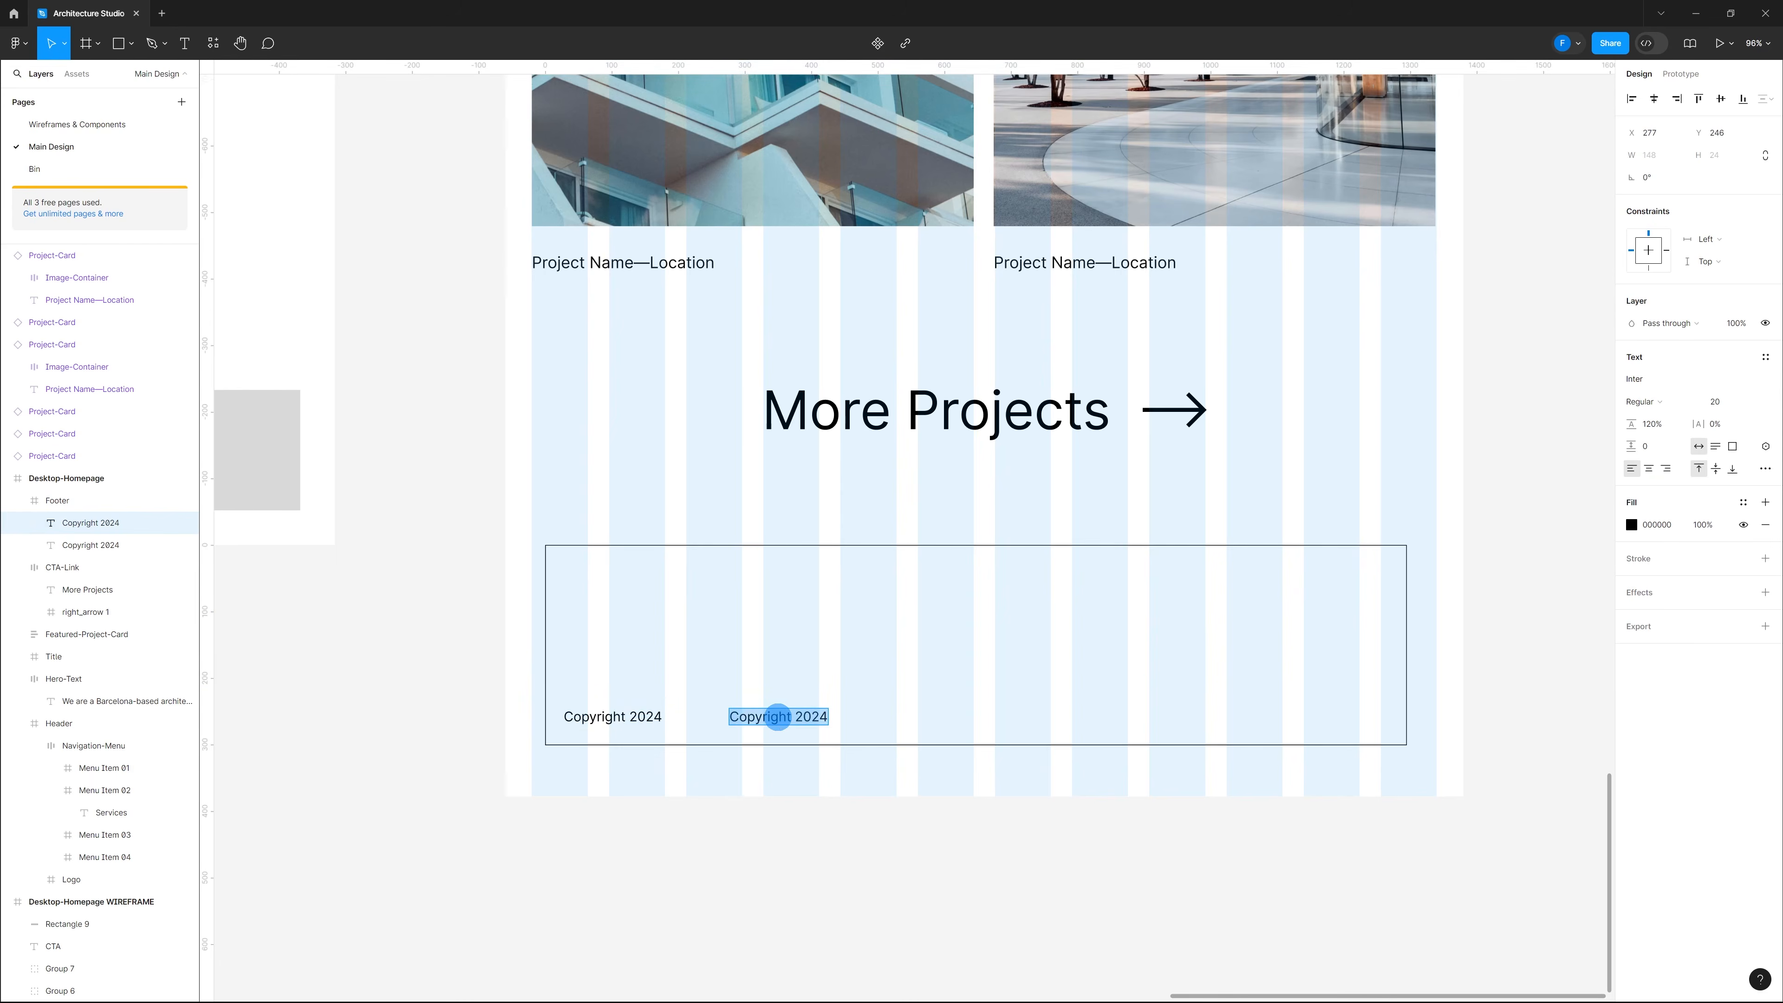
text(Legal Note)
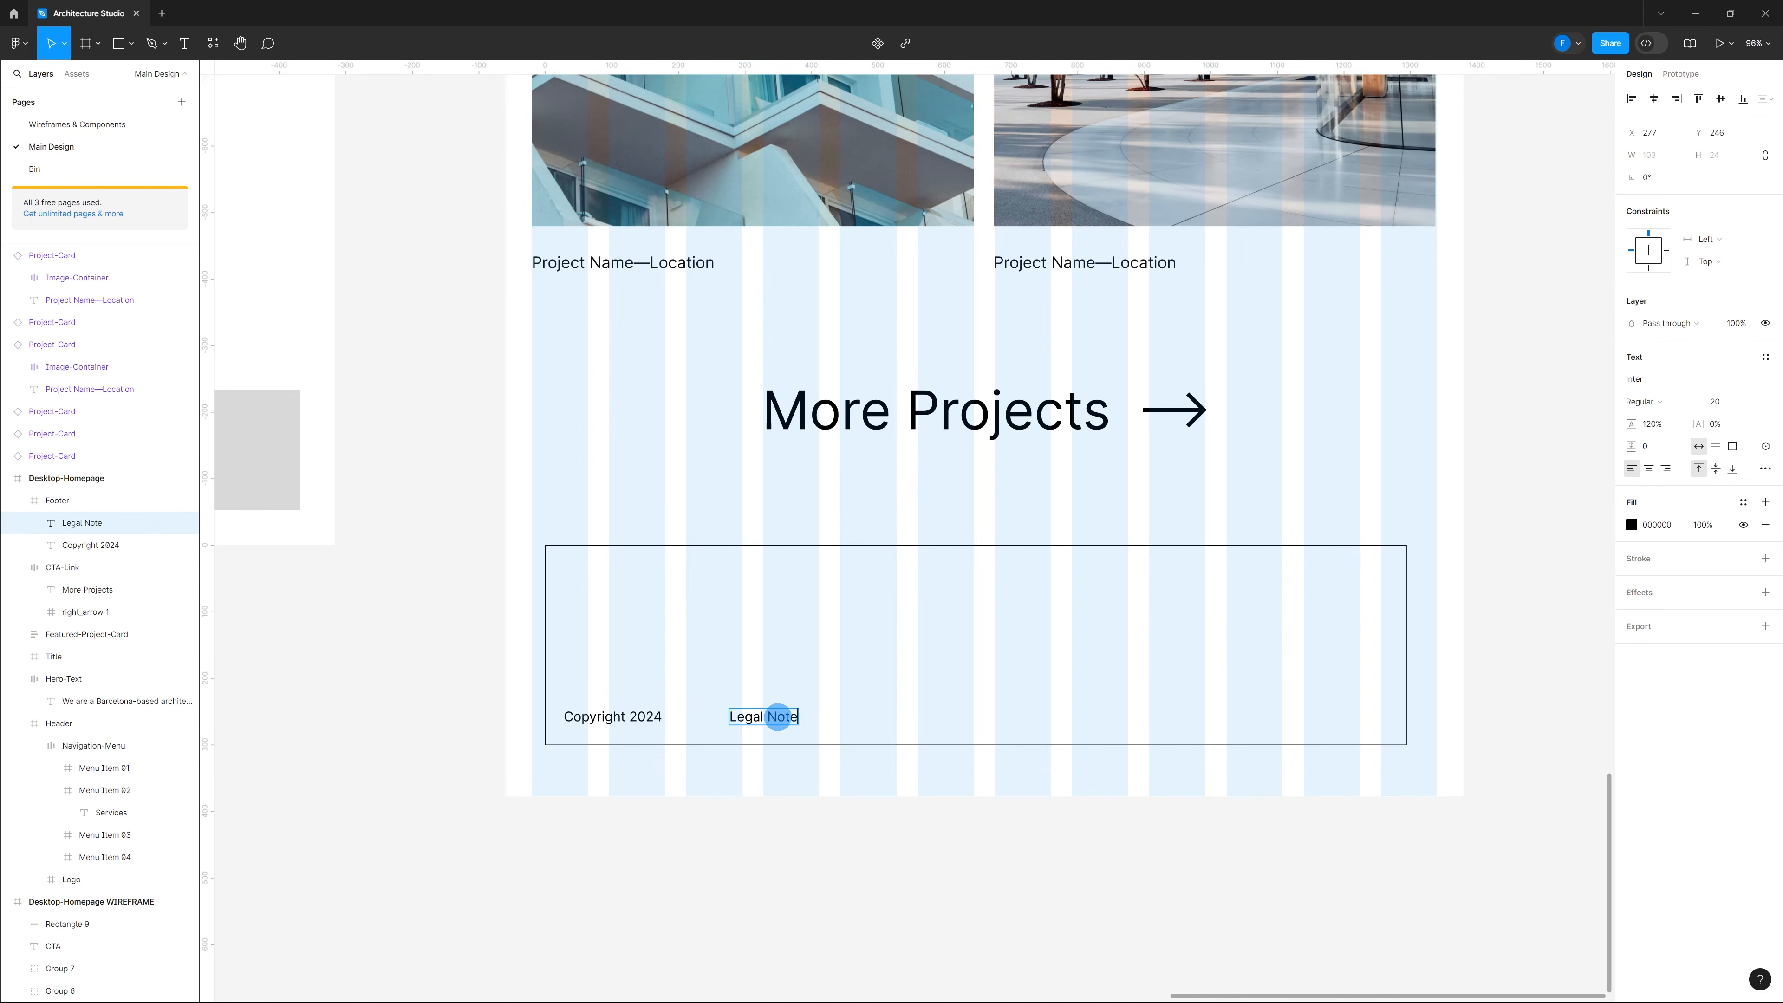
key(Escape)
Step: Duplicate the "Legal Note" text to about X 451 on the same line and change the copy's text to "Privacy Policy"
drag(764, 720, 875, 718)
double_click(875, 717)
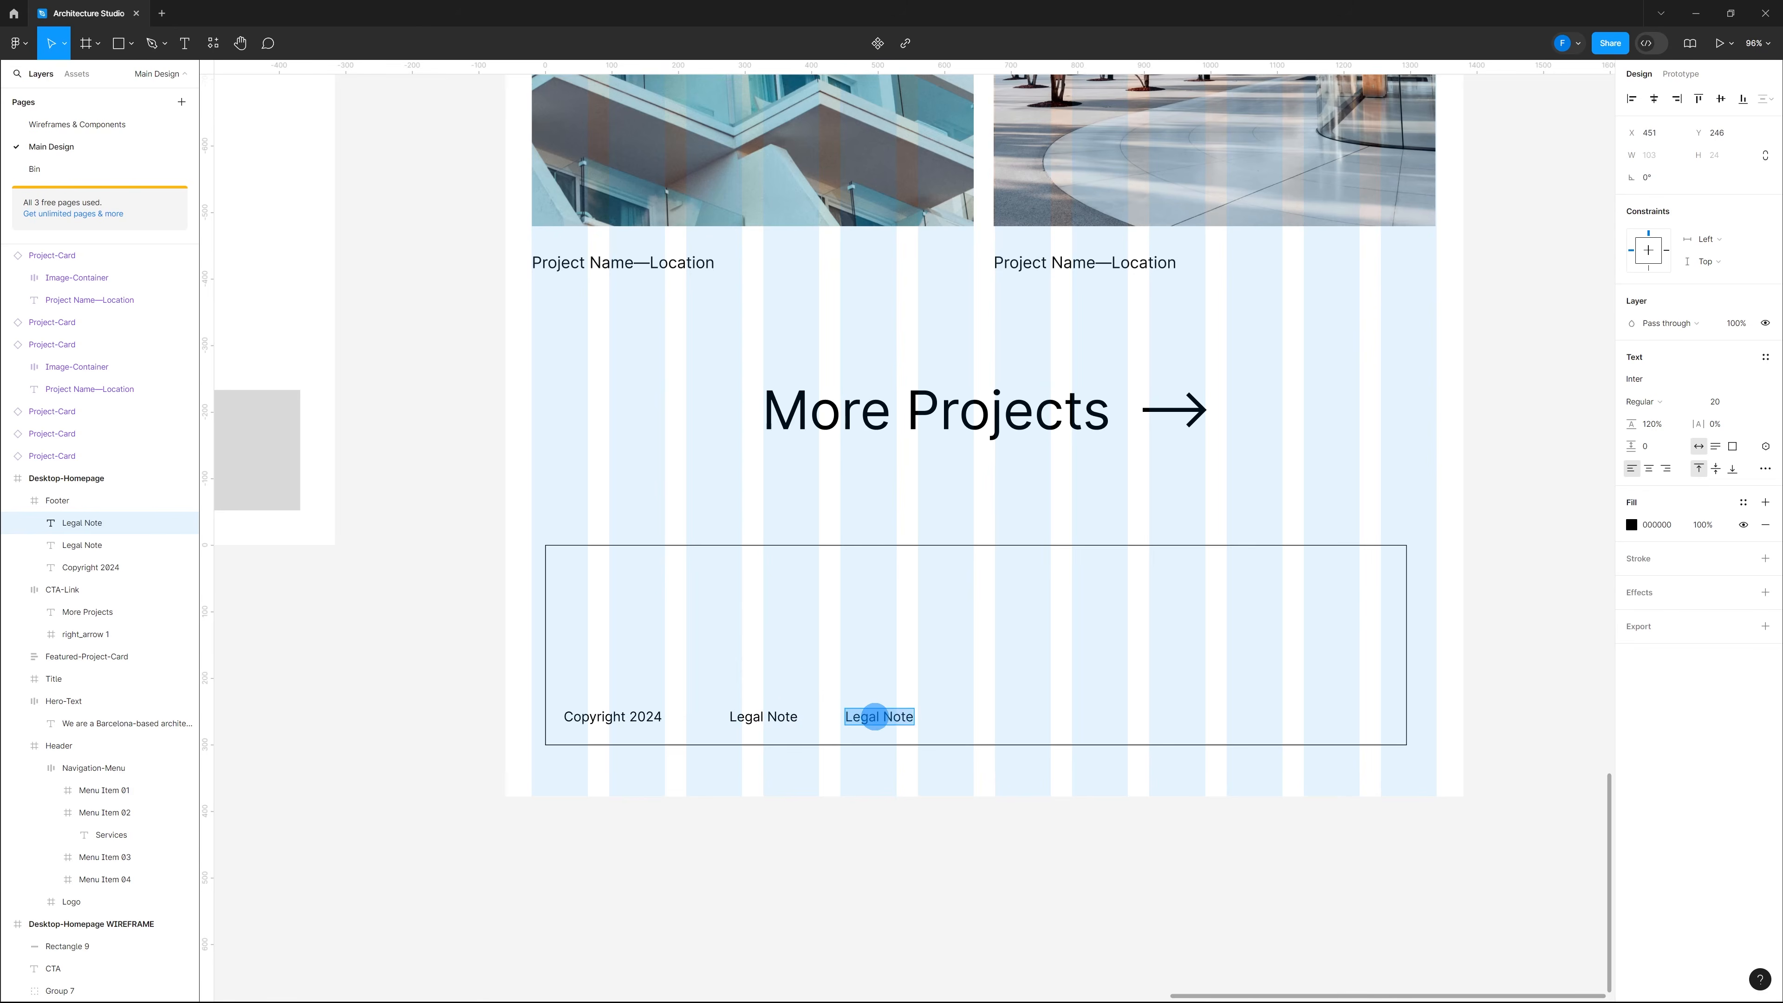
text(Privacy Policy)
key(Escape)
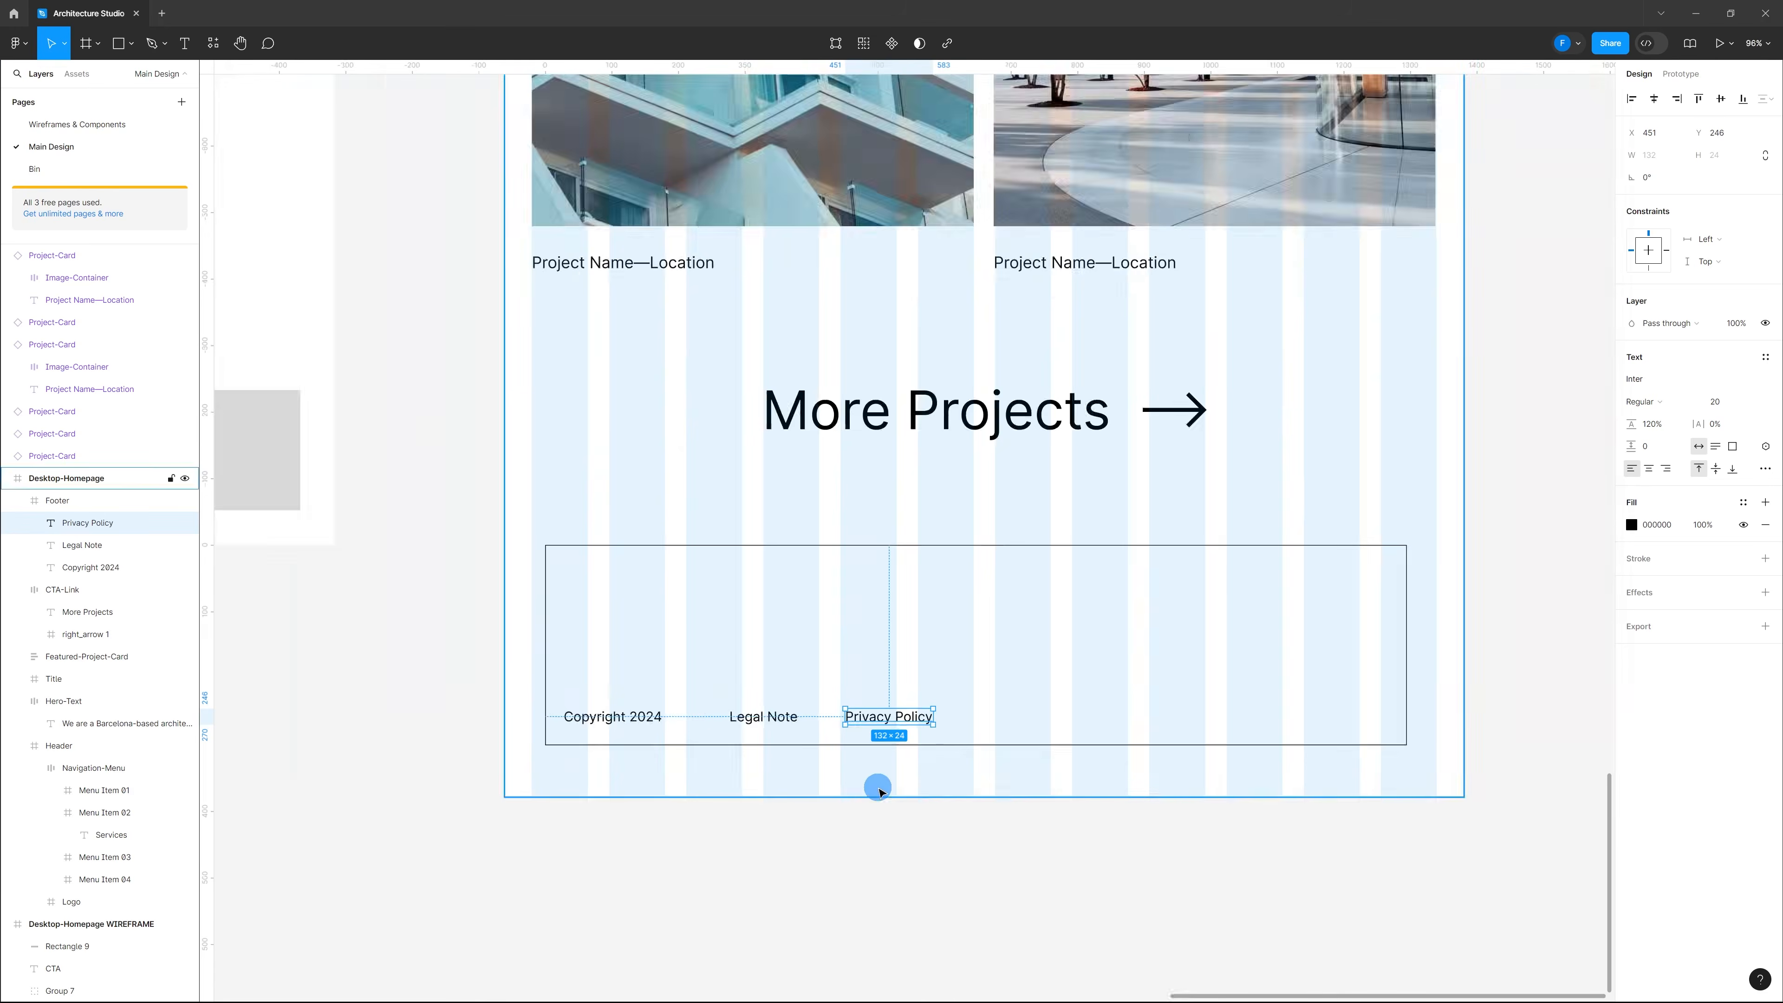
Step: Duplicate the "Privacy Policy" text to about X 621 on the same line and change the copy's text to "Contact"
scroll(993, 790, up, 3)
scroll(894, 739, up, 1)
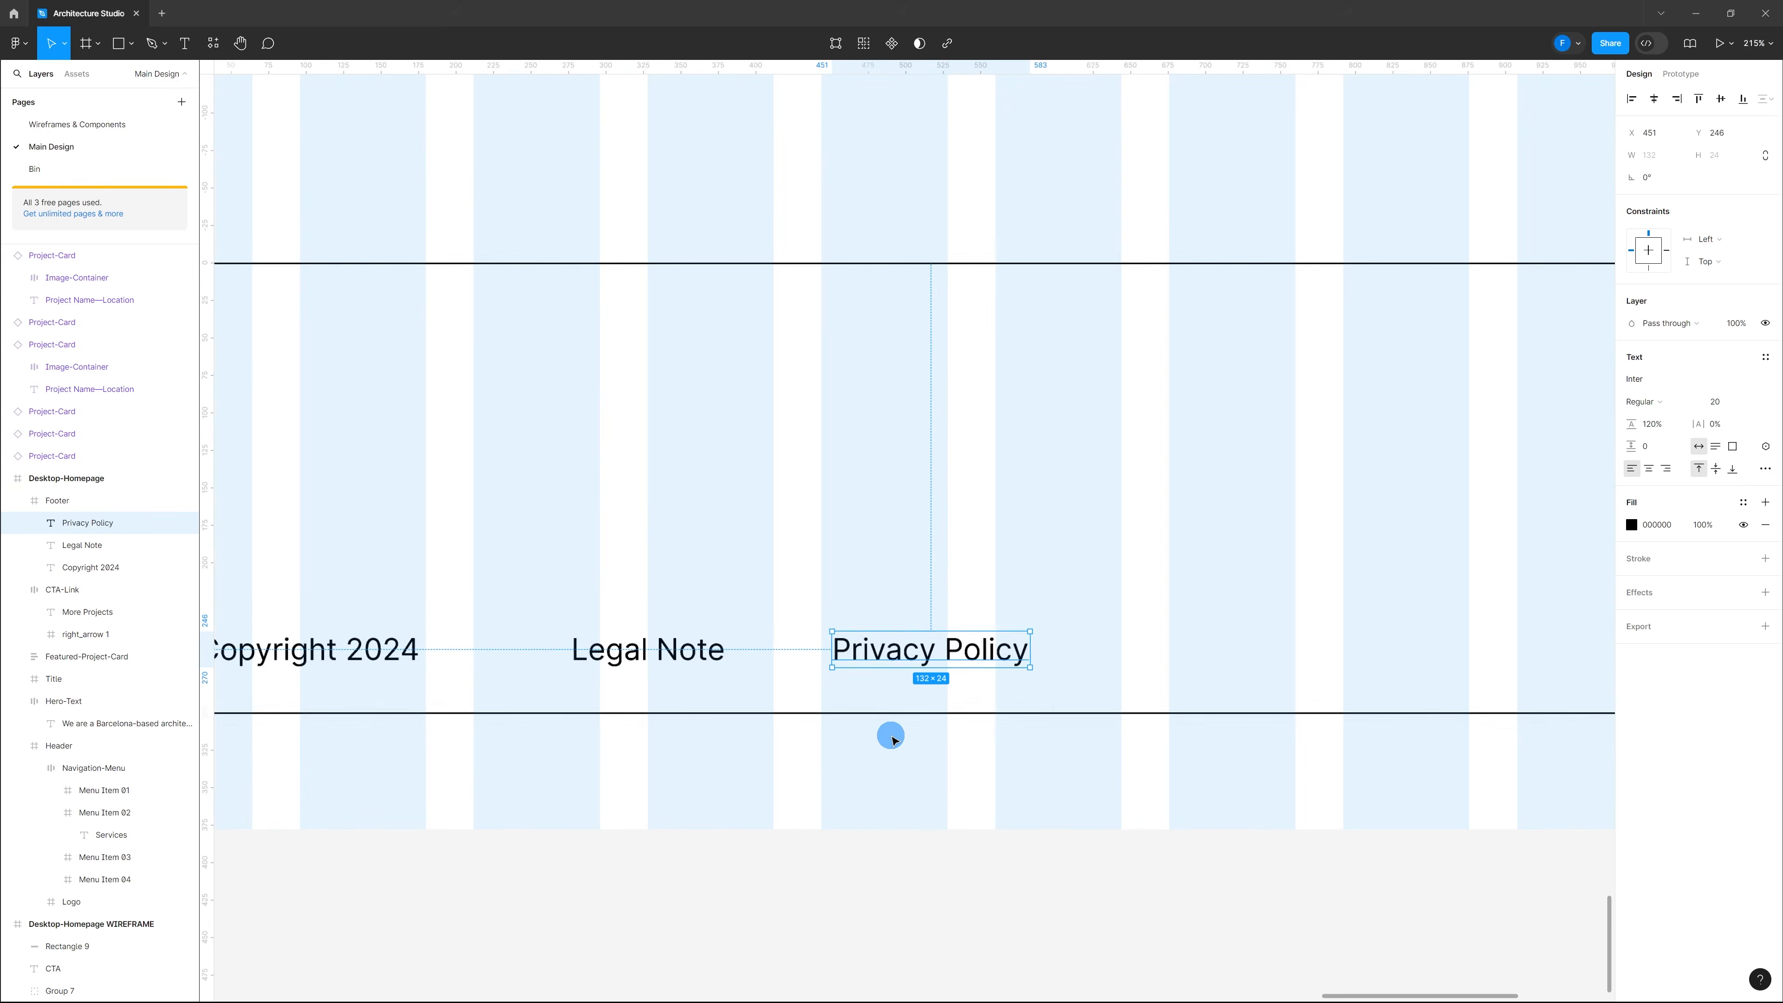
scroll(886, 742, down, 2)
scroll(740, 744, up, 2)
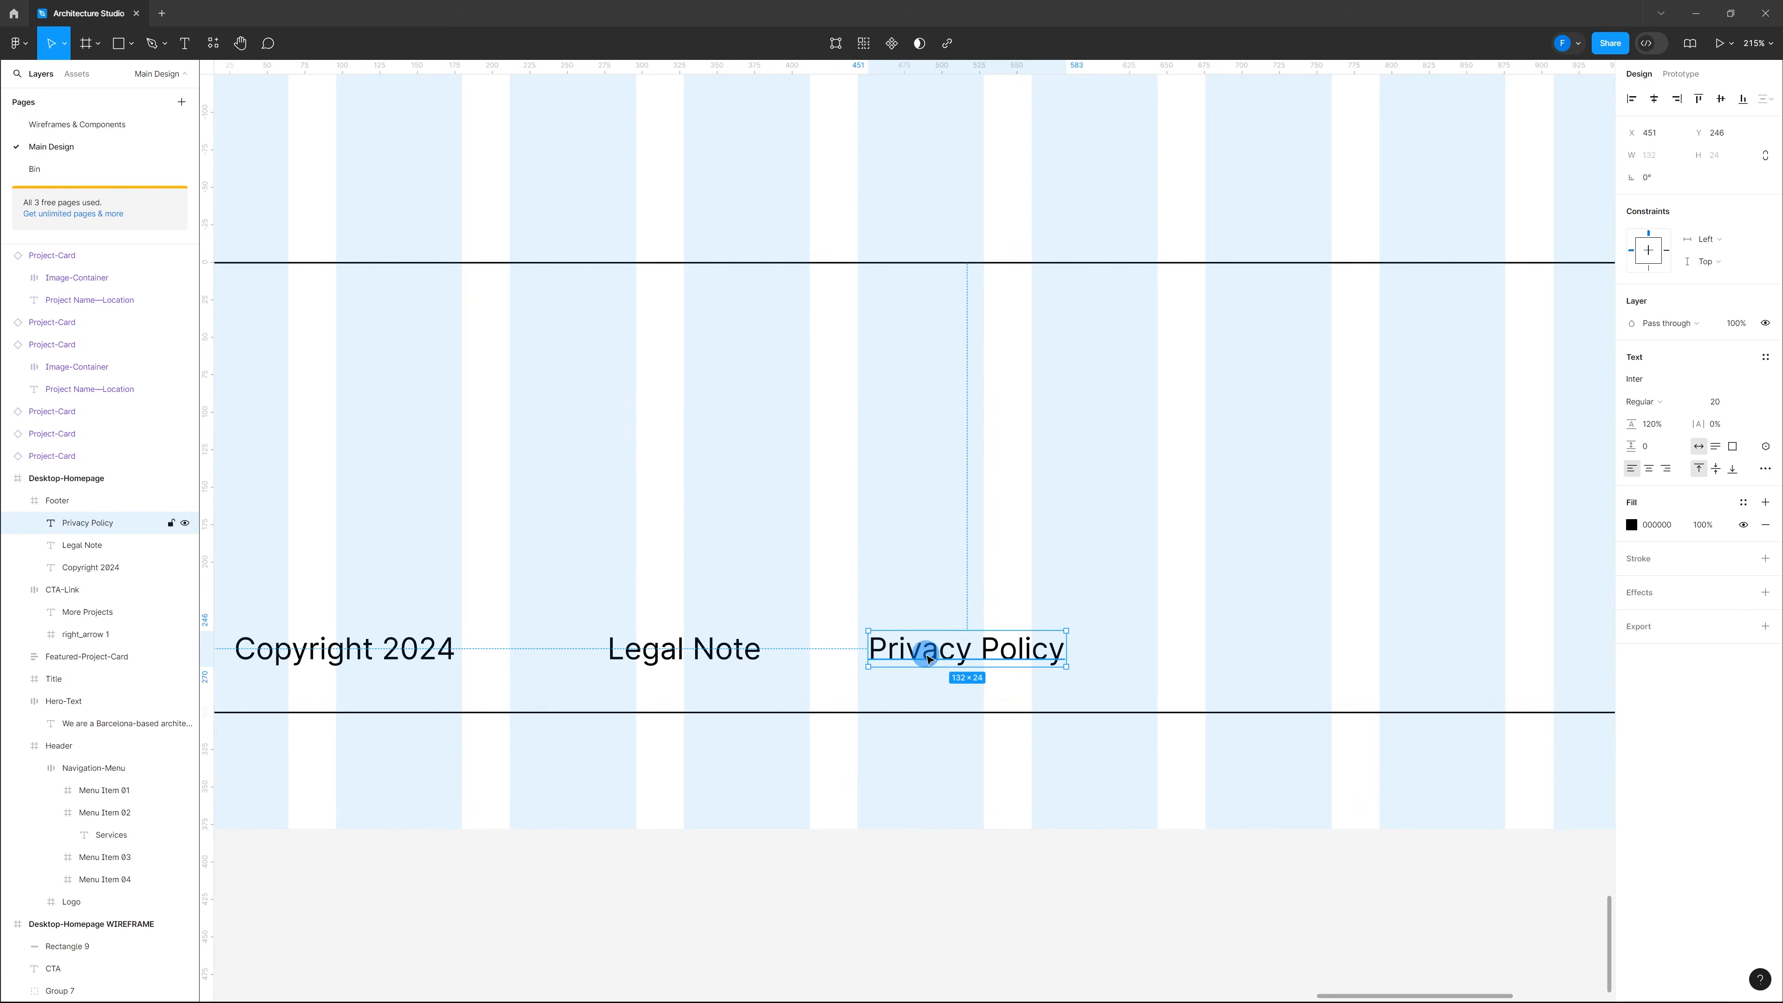
drag(914, 657, 1162, 652)
text(Co)
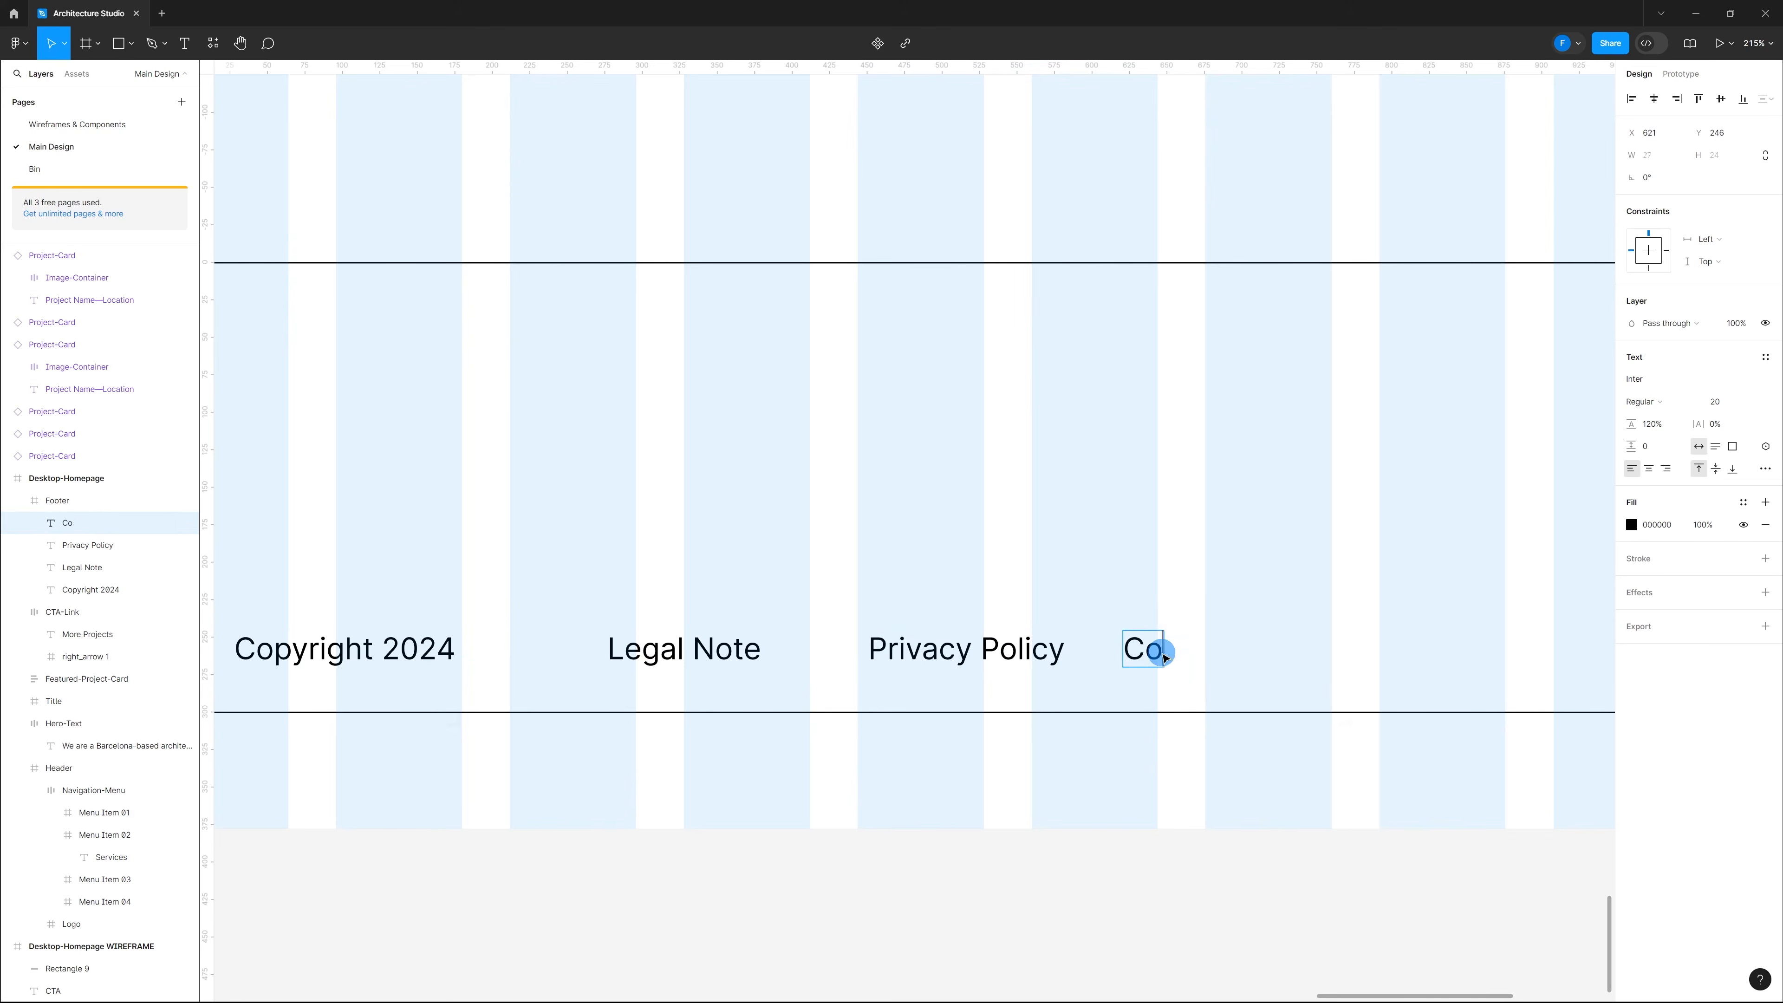
text(ntact)
key(Escape)
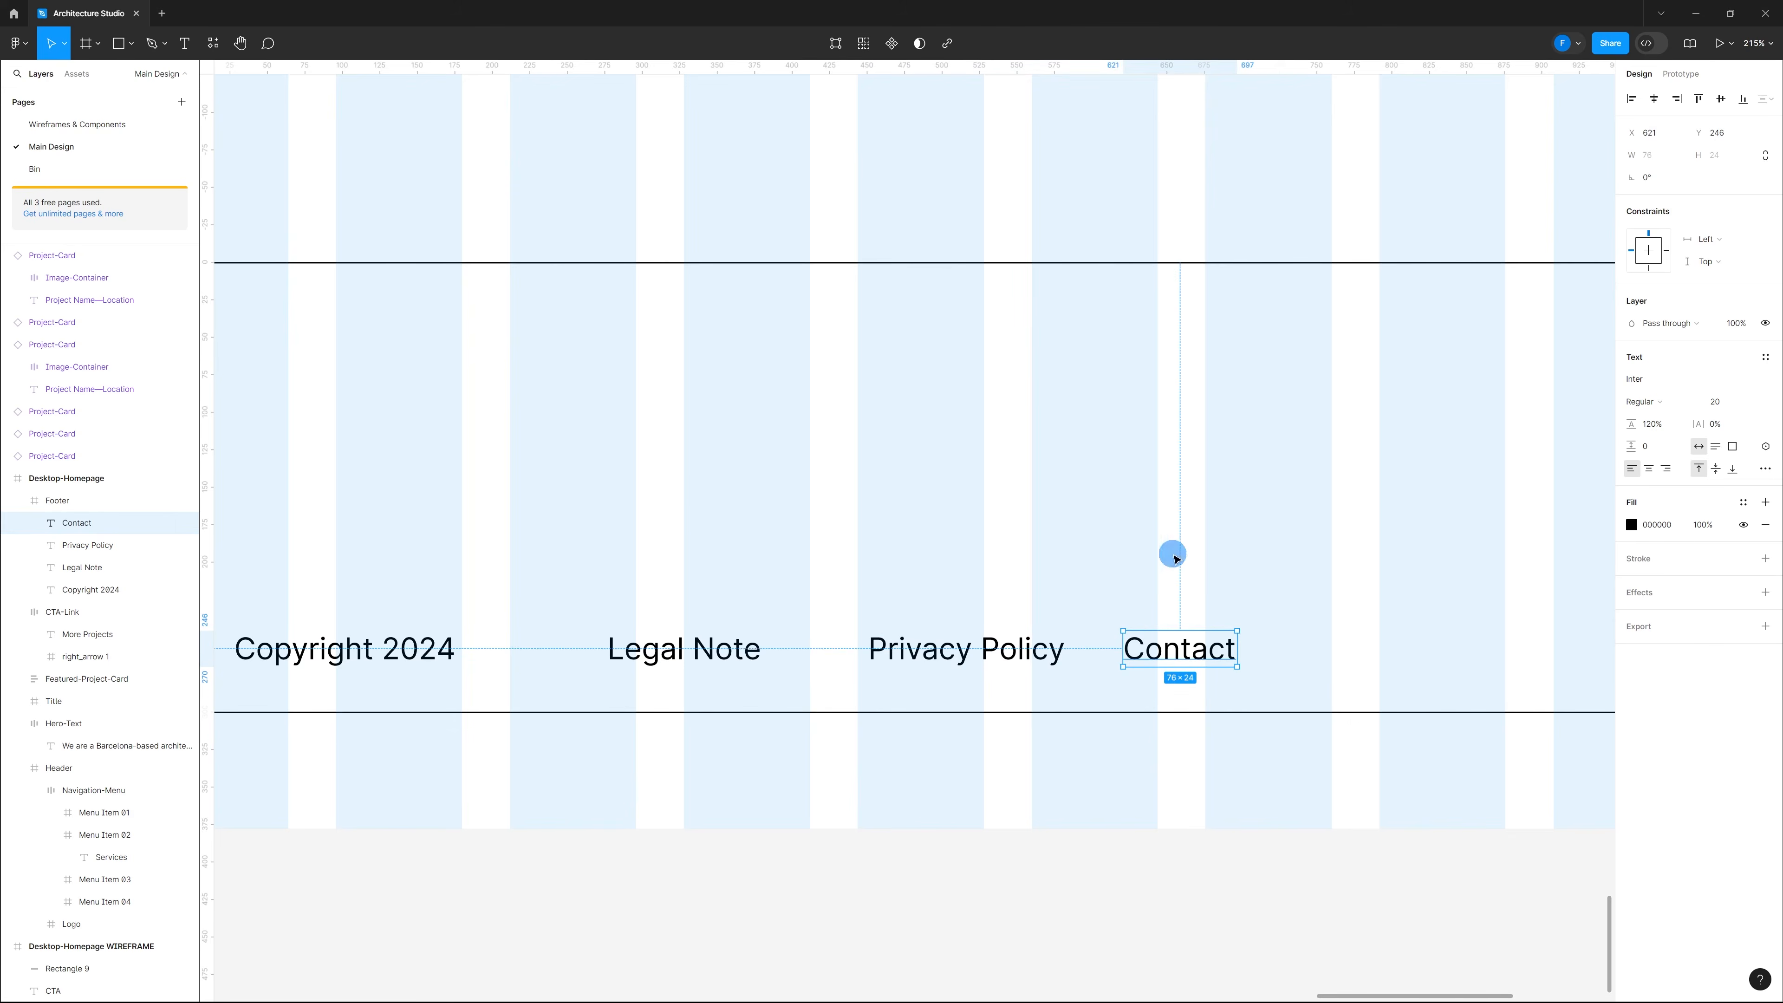
Step: Move "Legal Note" and "Privacy Policy" together to the right of "Contact", starting at about X 770, and wrap them in a horizontal auto layout
click(741, 658)
shift+click(883, 654)
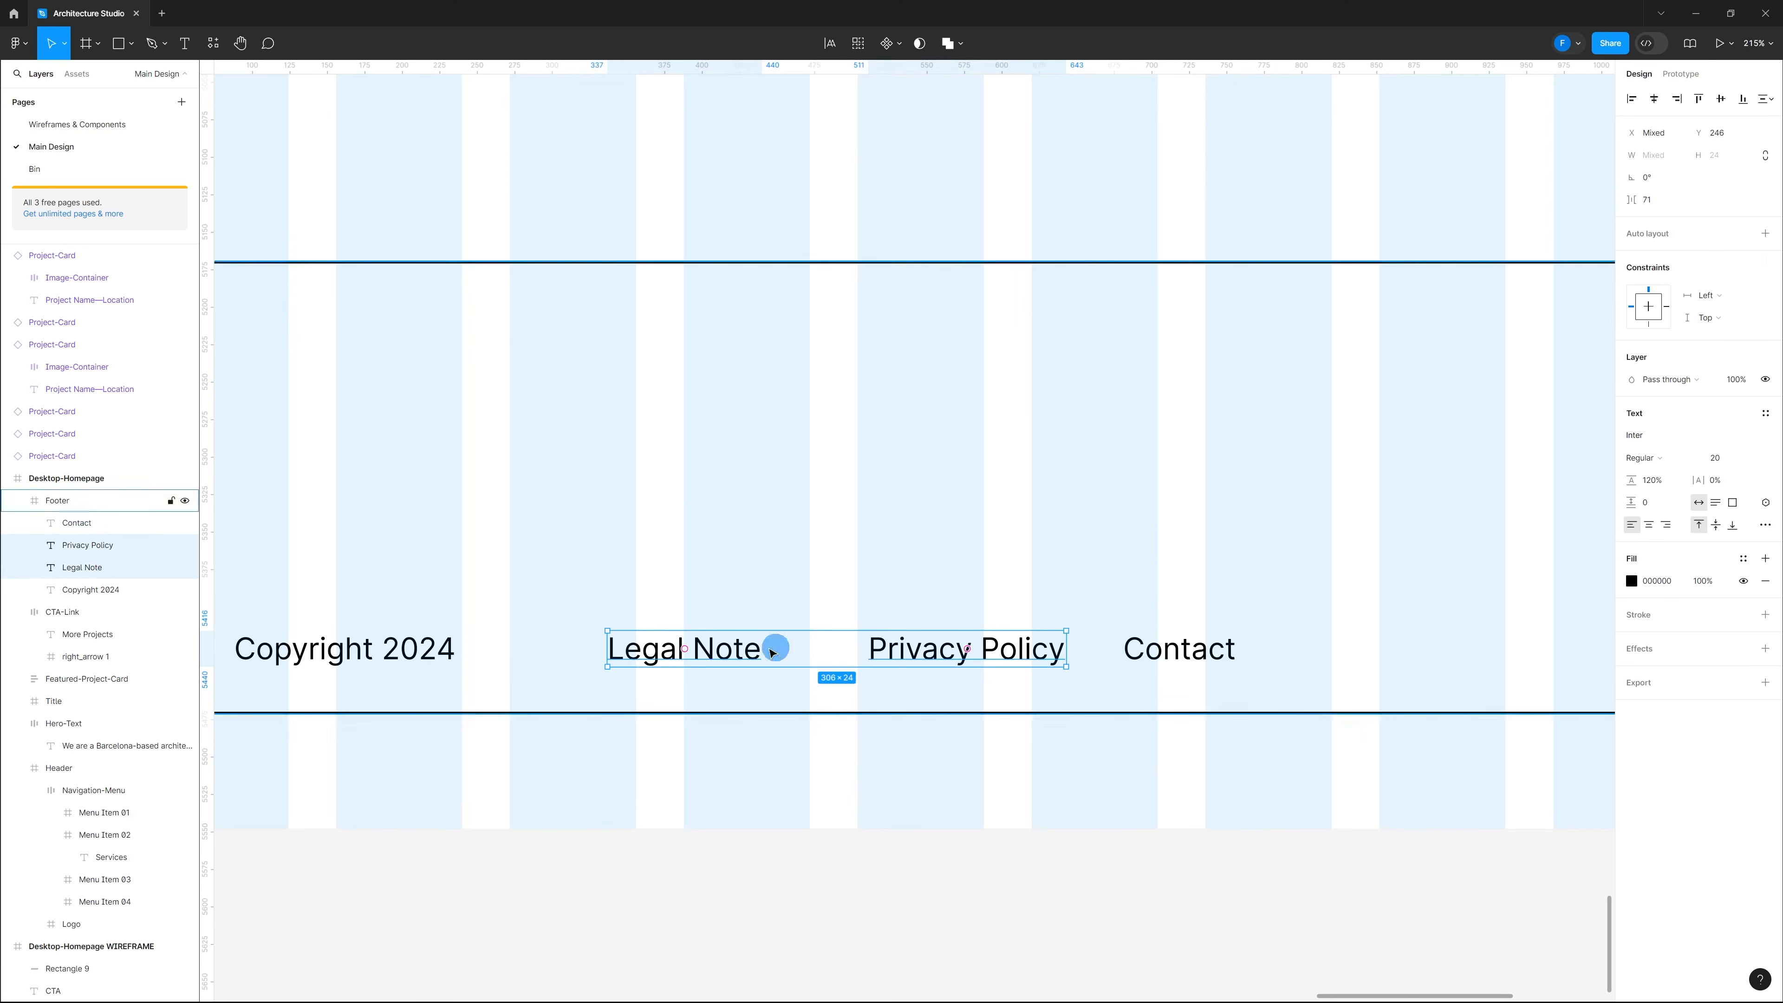
drag(744, 661, 1374, 649)
scroll(1043, 565, down, 5)
scroll(1386, 622, up, 4)
drag(1226, 597, 1274, 597)
scroll(994, 530, down, 5)
scroll(1137, 565, up, 4)
scroll(1138, 568, up, 3)
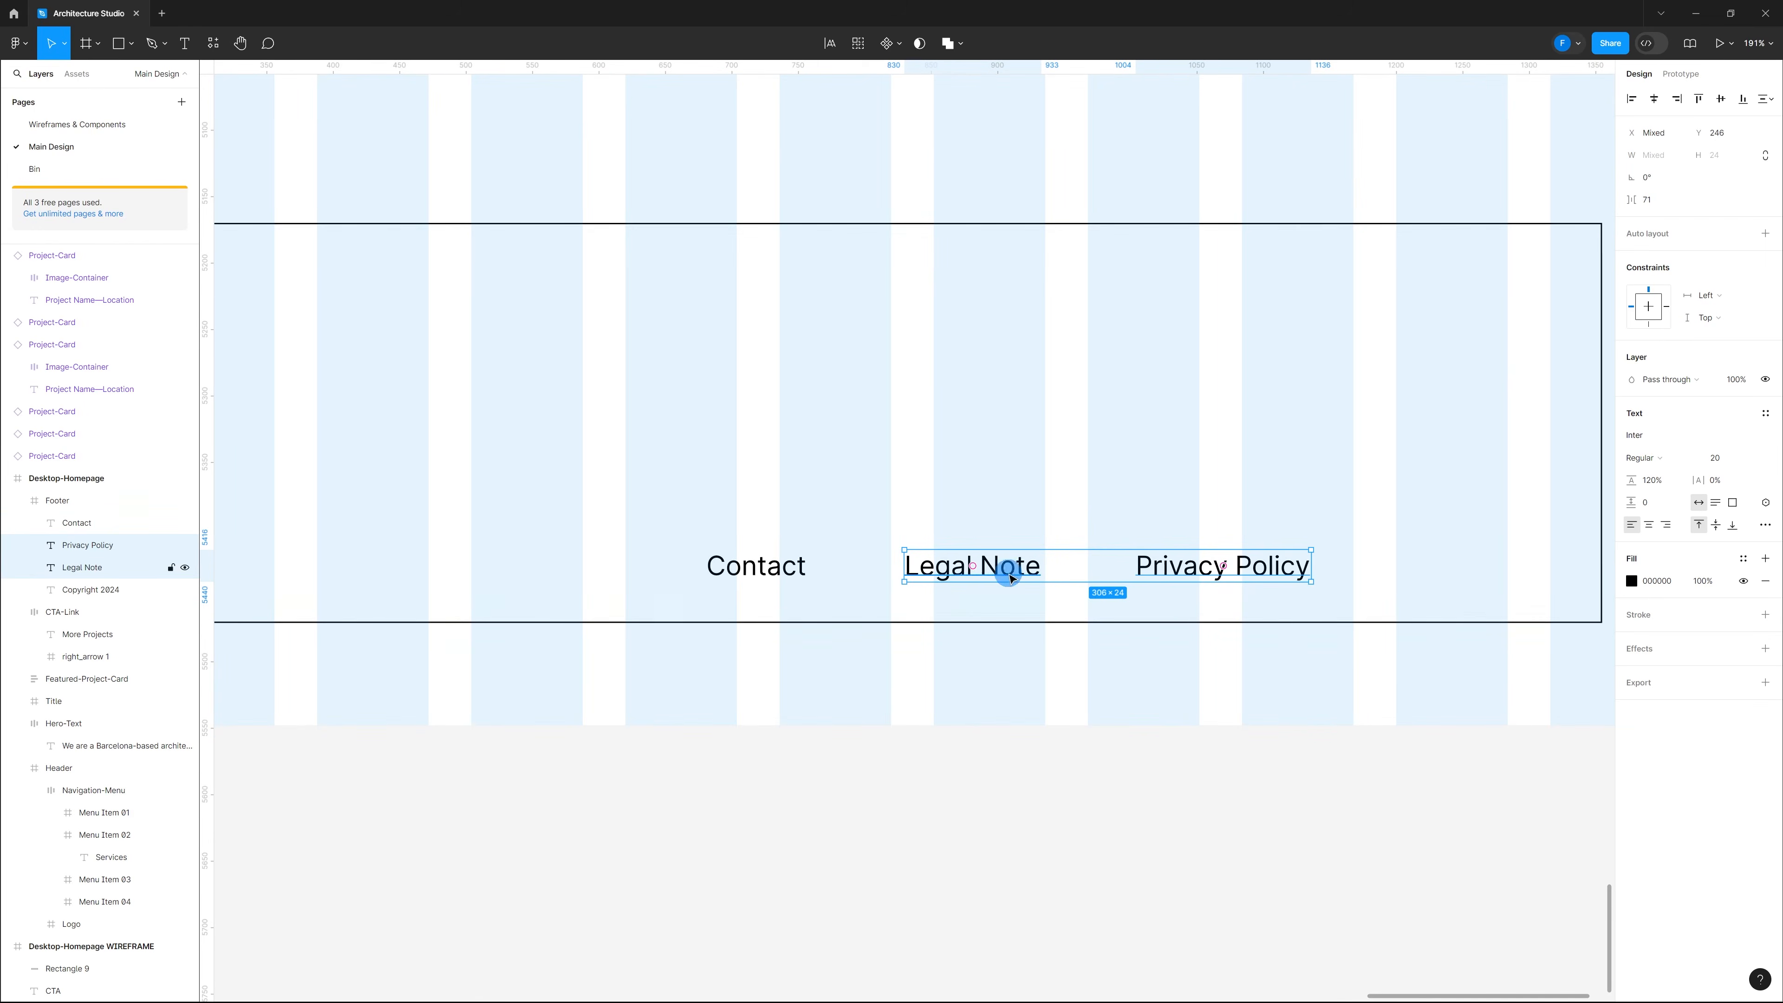
key(shift+a)
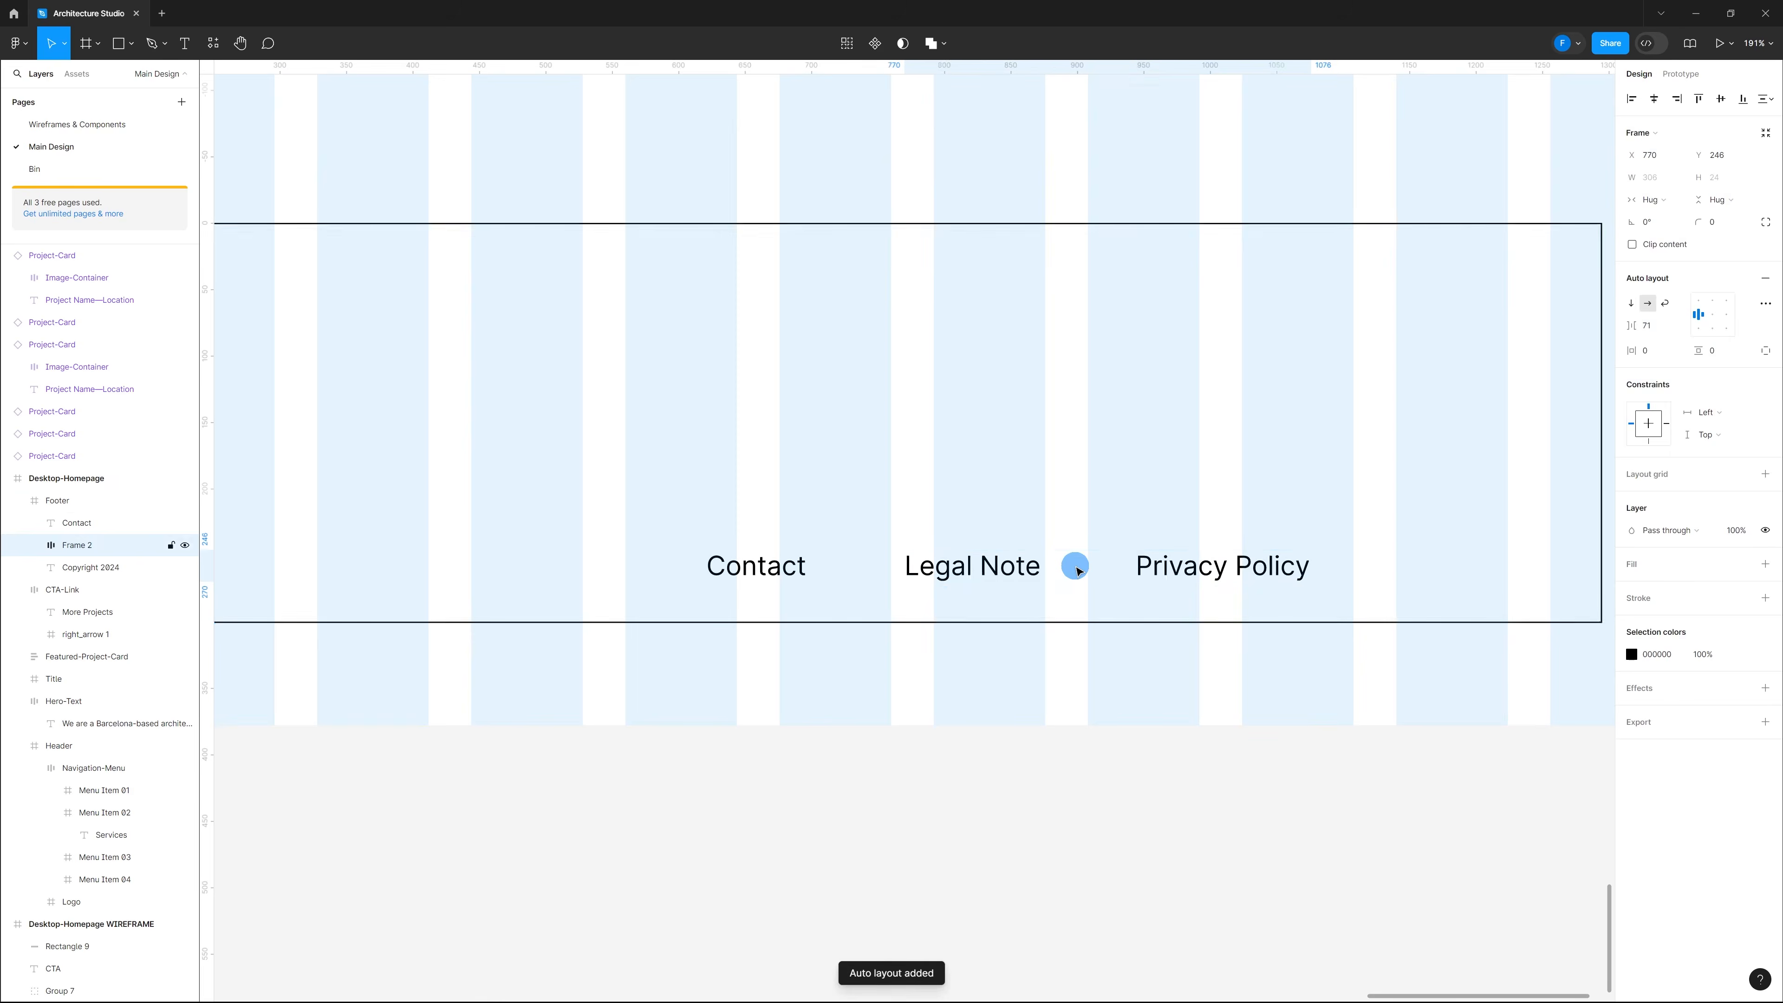
Step: Wrap the "Contact" text in its own frame
click(765, 568)
right_click(769, 571)
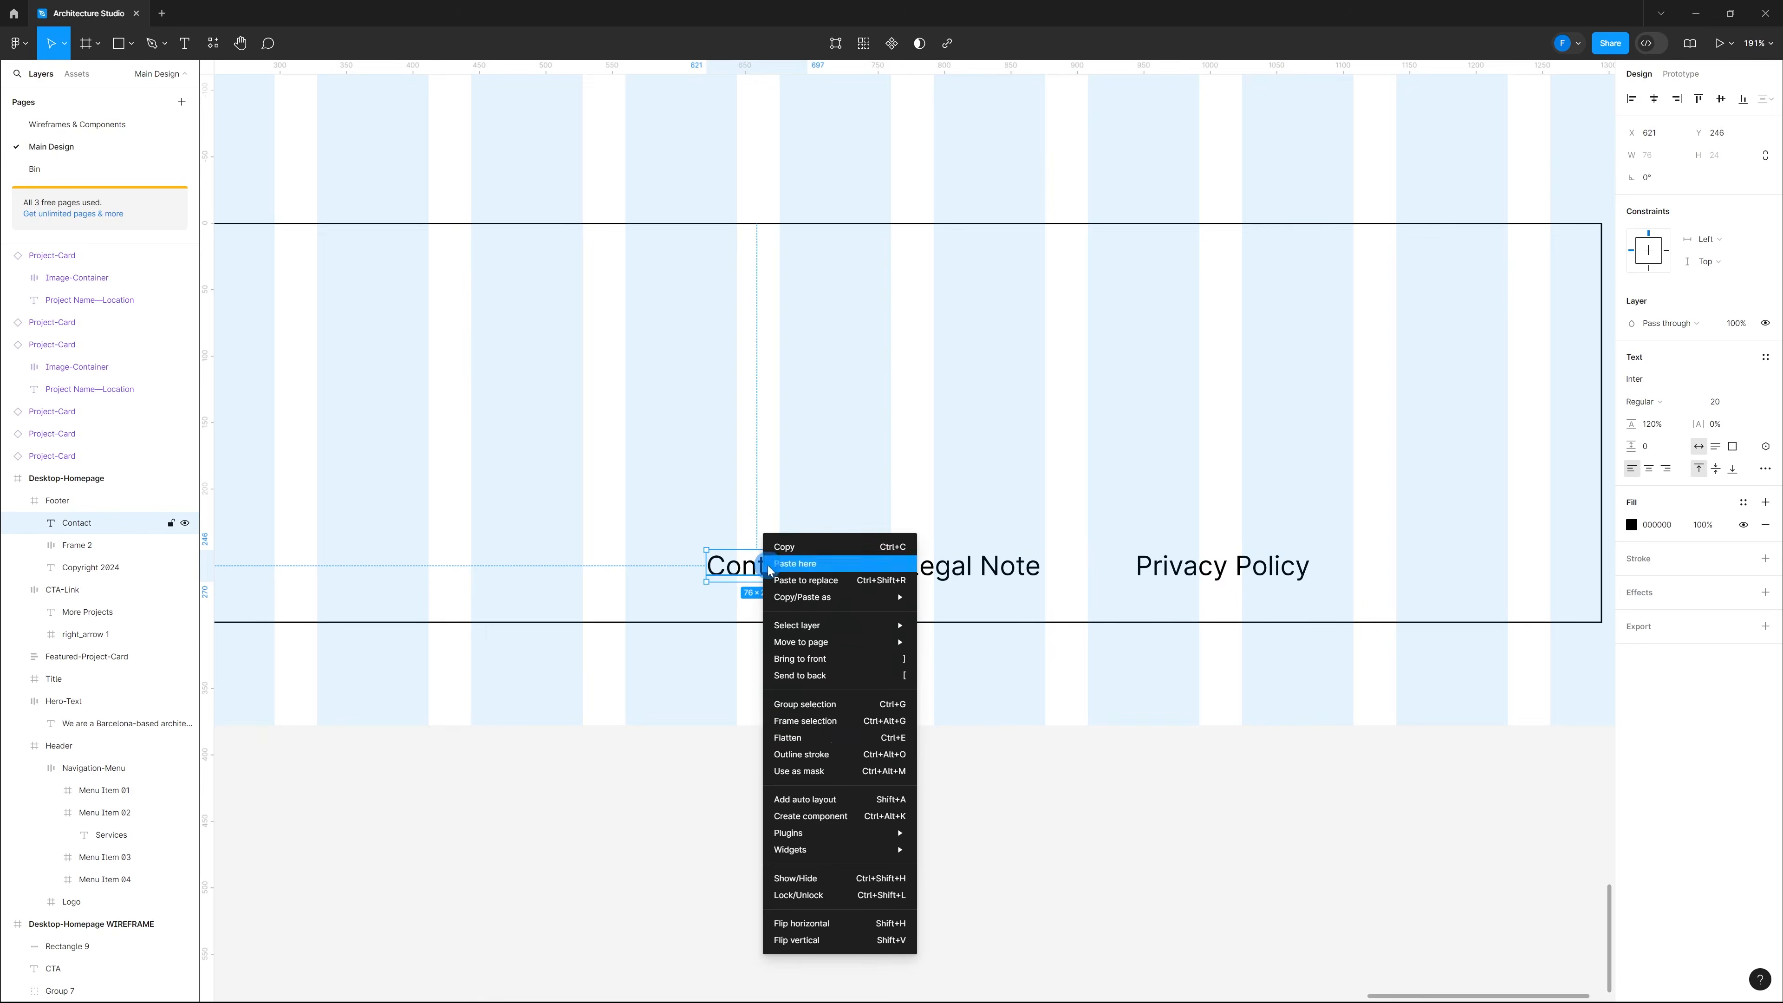
click(857, 723)
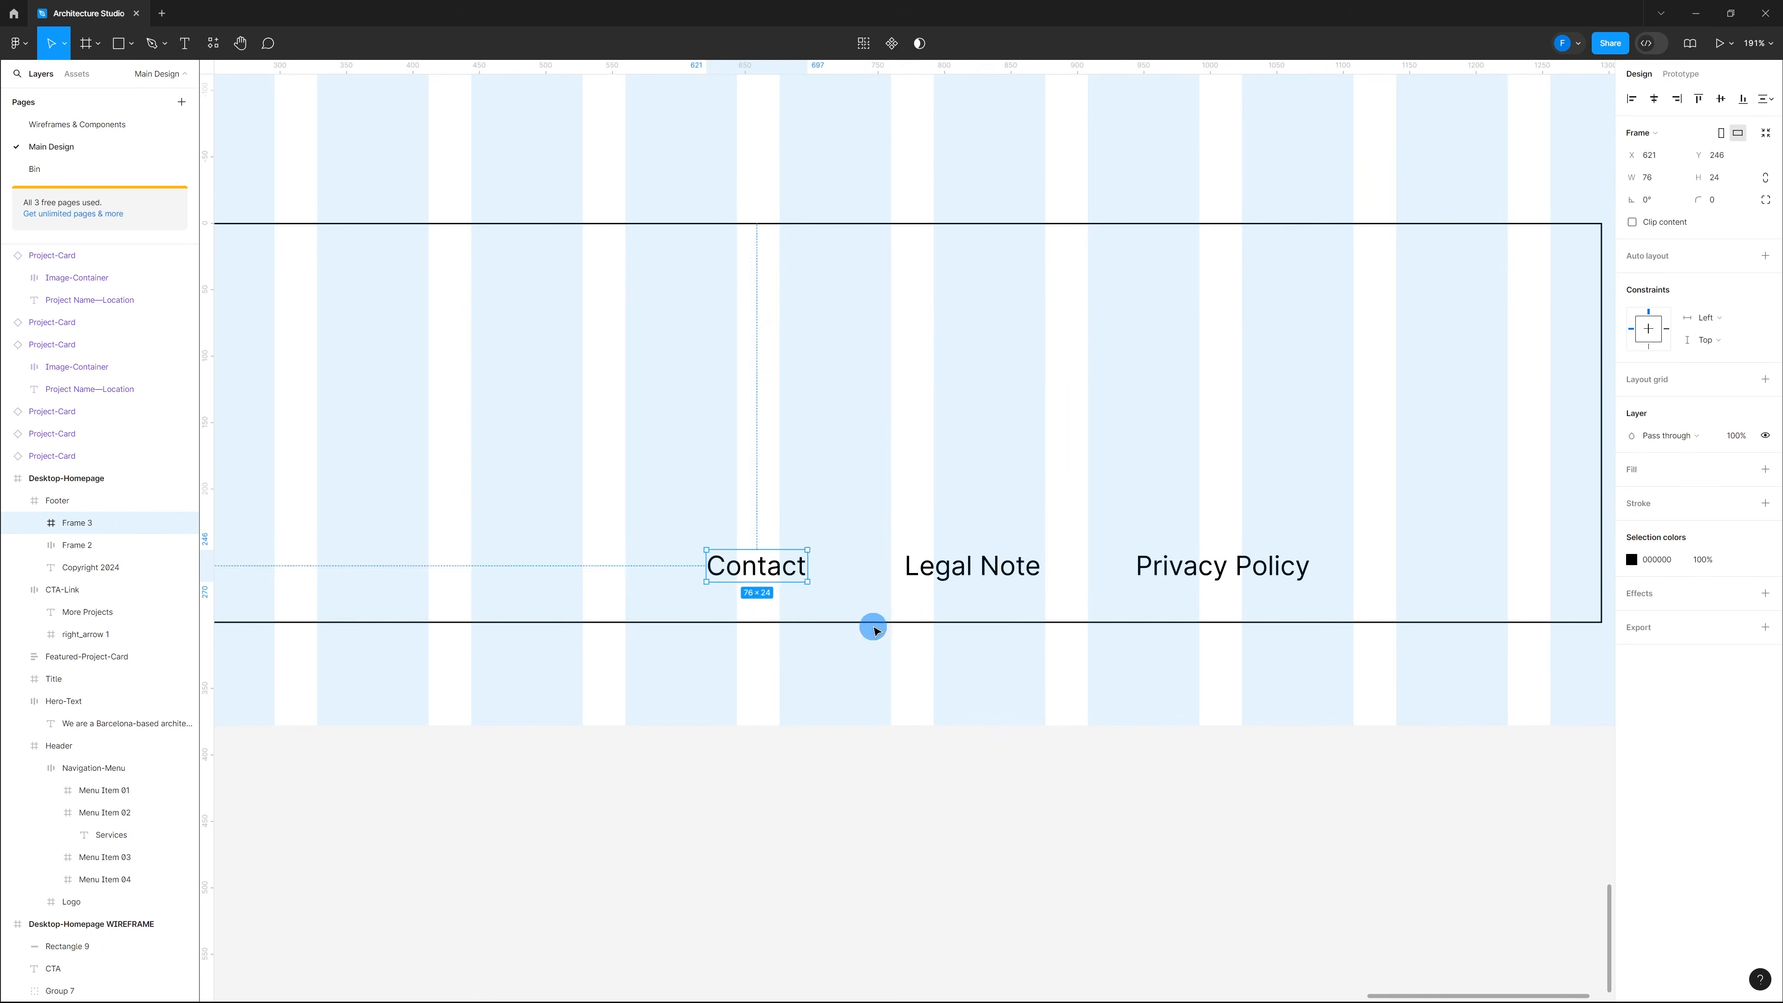
Step: Wrap the "Copyright 2024" text in its own frame and deselect it
scroll(1402, 581, down, 3)
scroll(745, 597, up, 5)
click(758, 567)
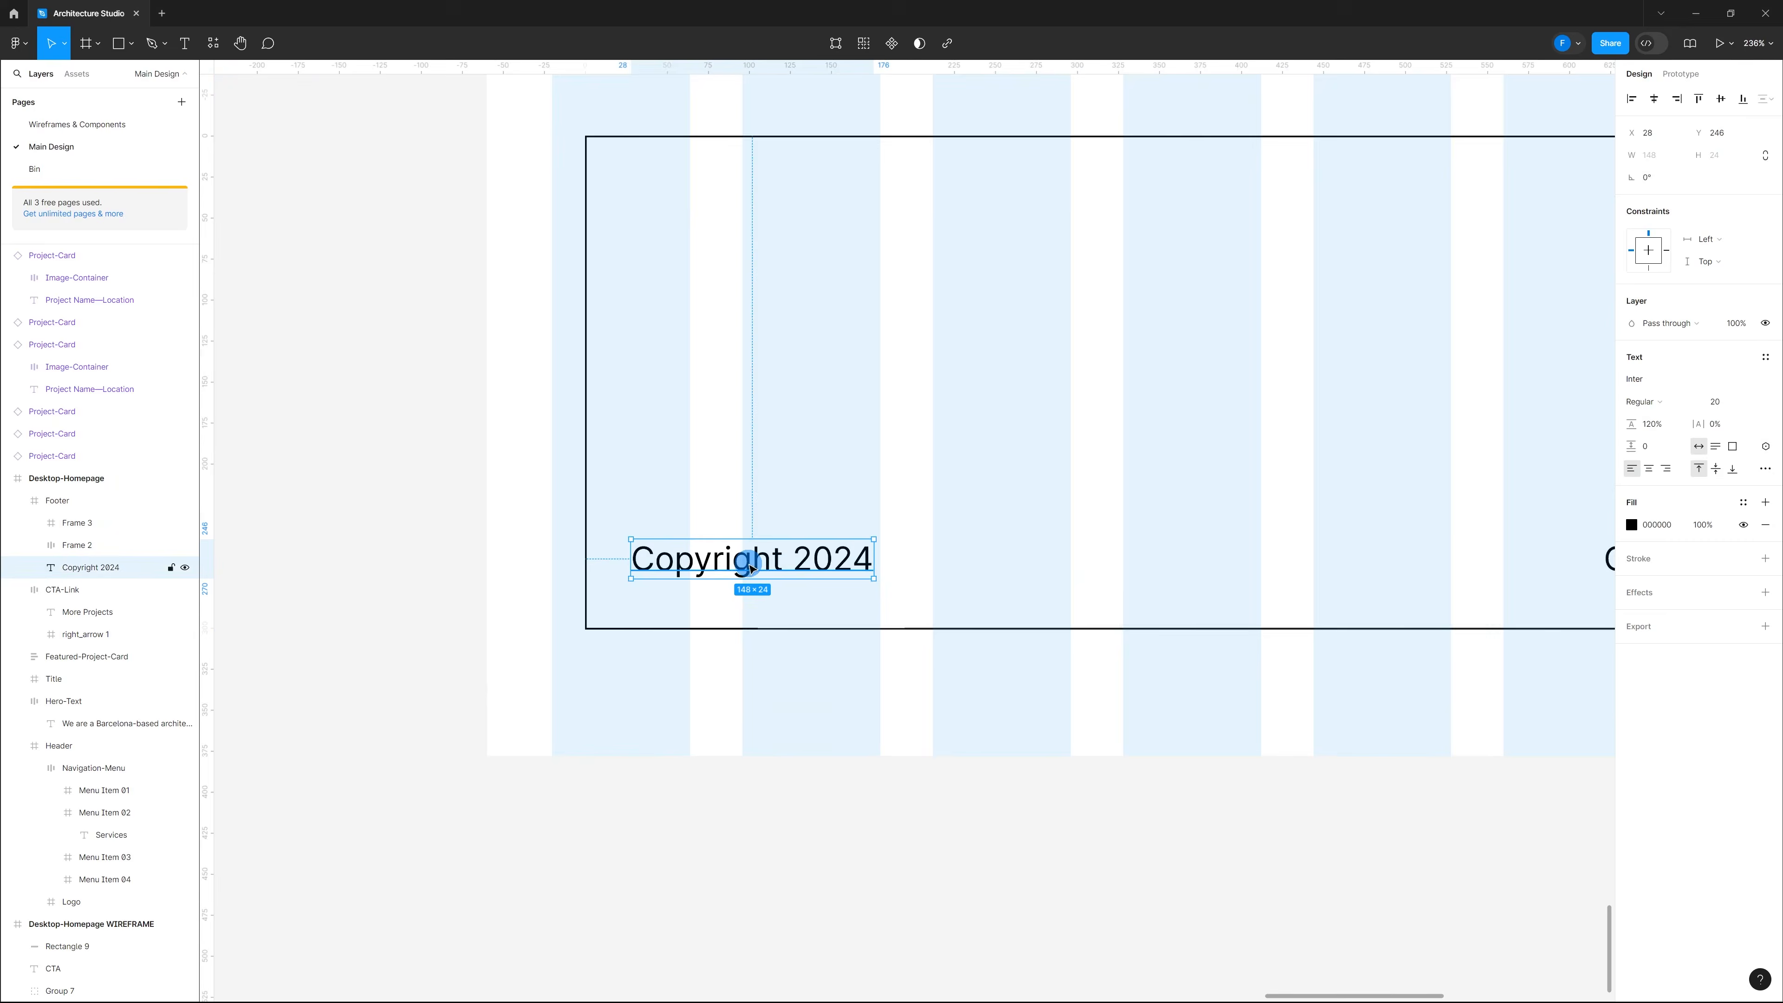
right_click(746, 569)
click(844, 723)
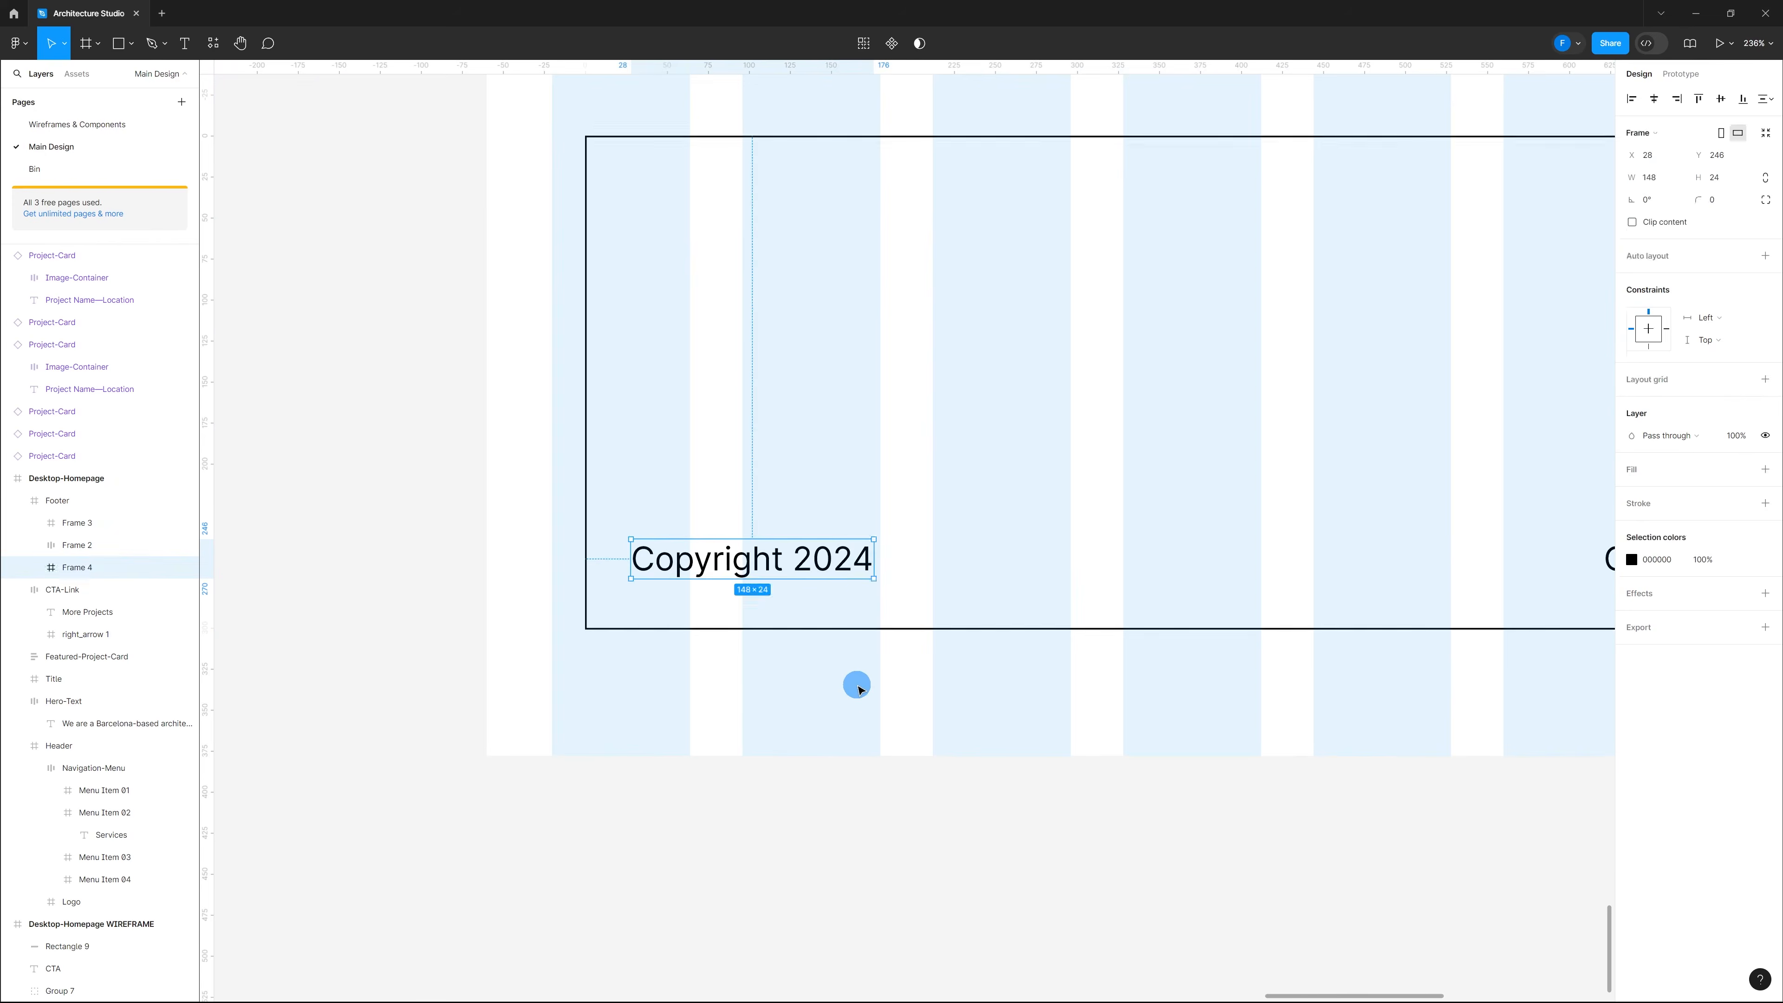
key(Escape)
Step: Examine the three separate footer frames holding the legal links, "Contact" and "Copyright 2024"
scroll(745, 605, down, 10)
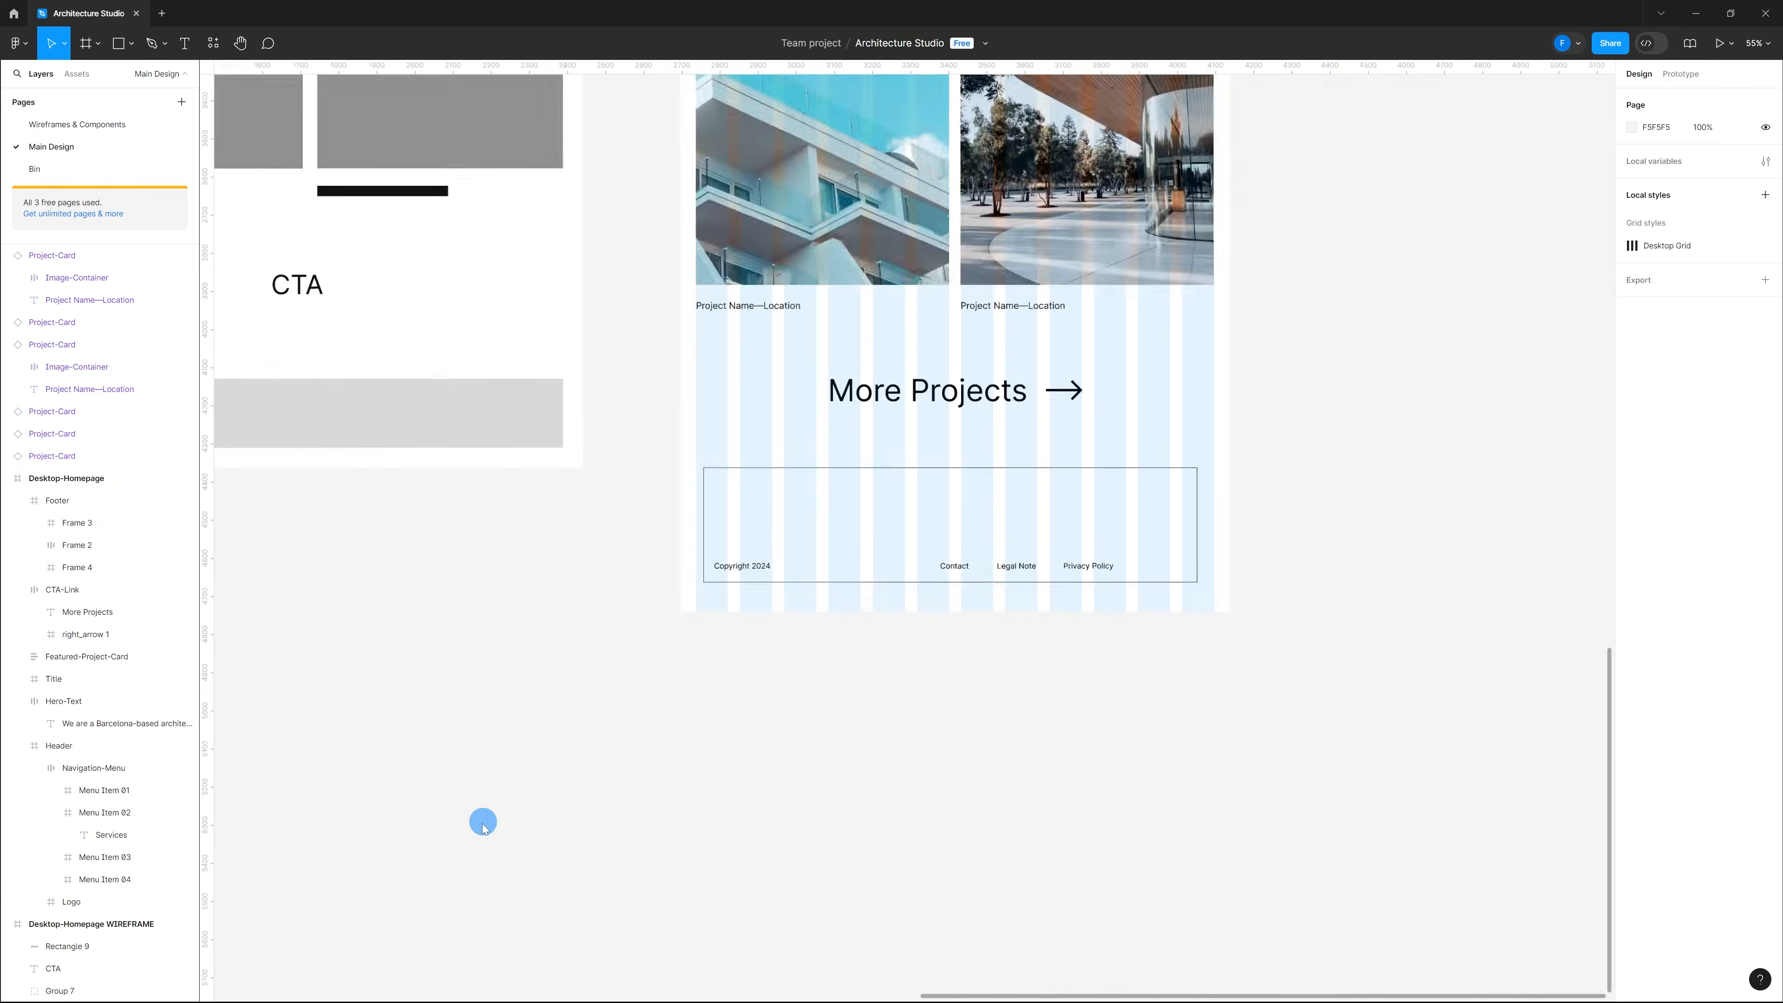
scroll(886, 562, up, 5)
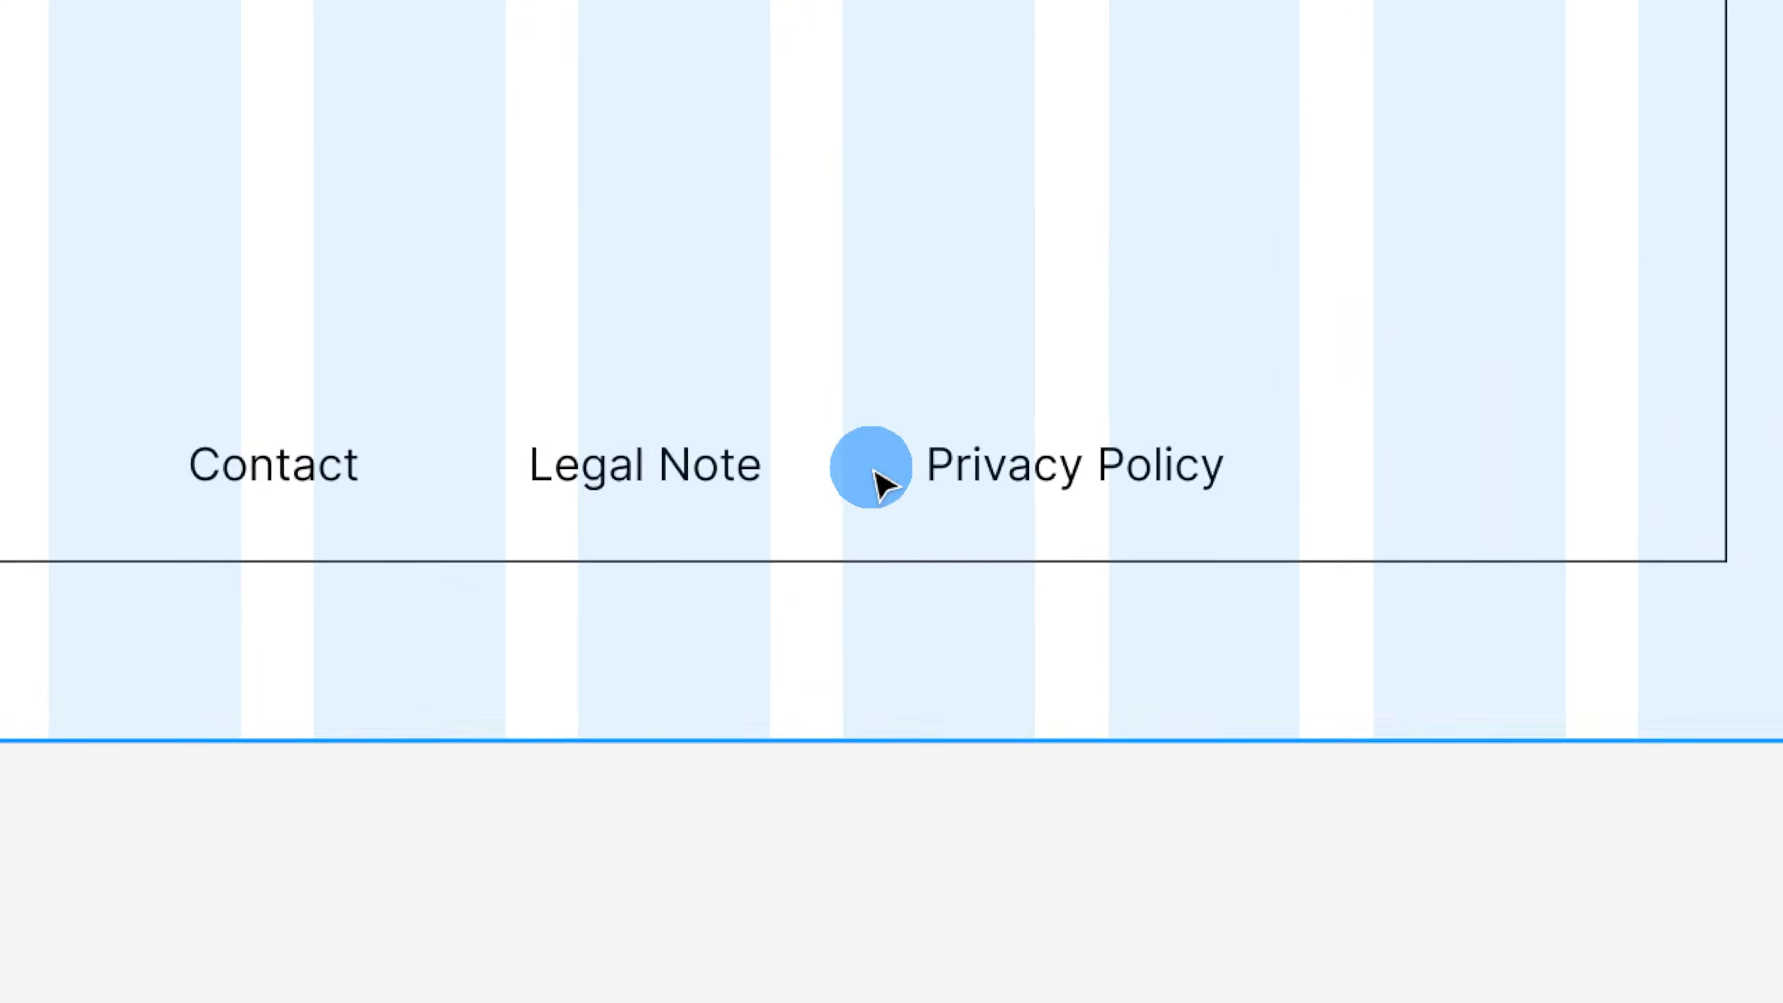
click(1020, 520)
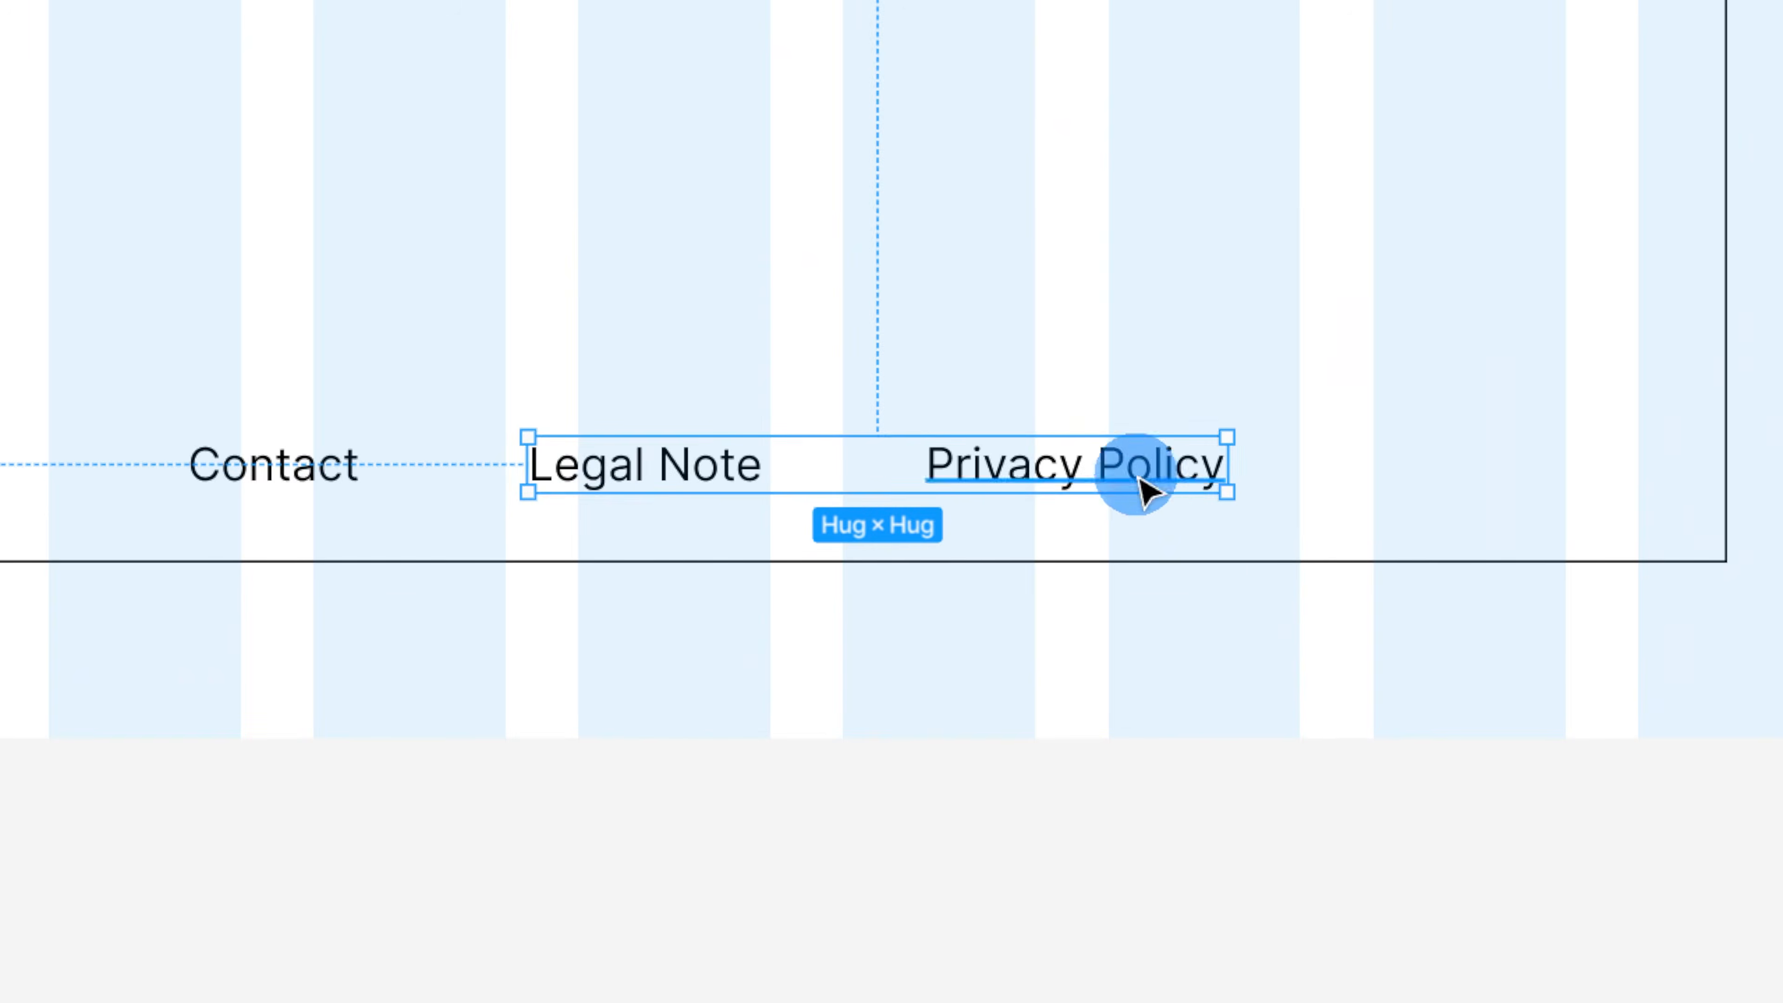
scroll(1123, 484, down, 5)
click(750, 481)
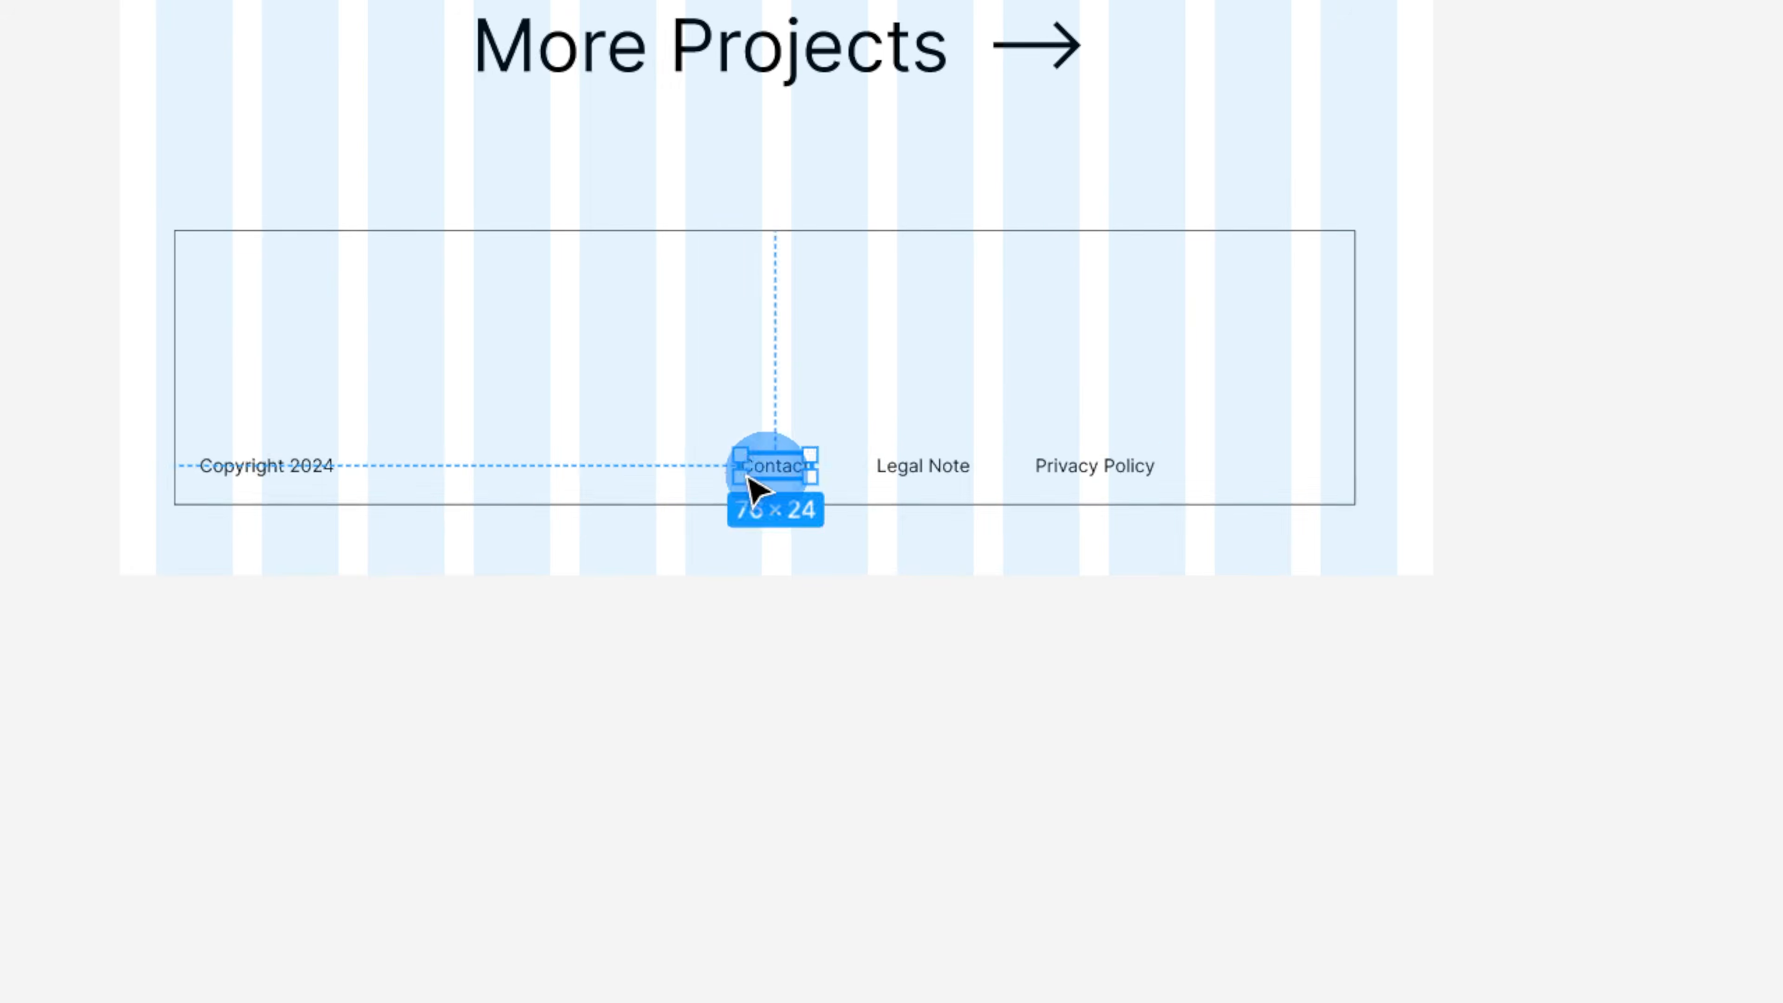
click(290, 467)
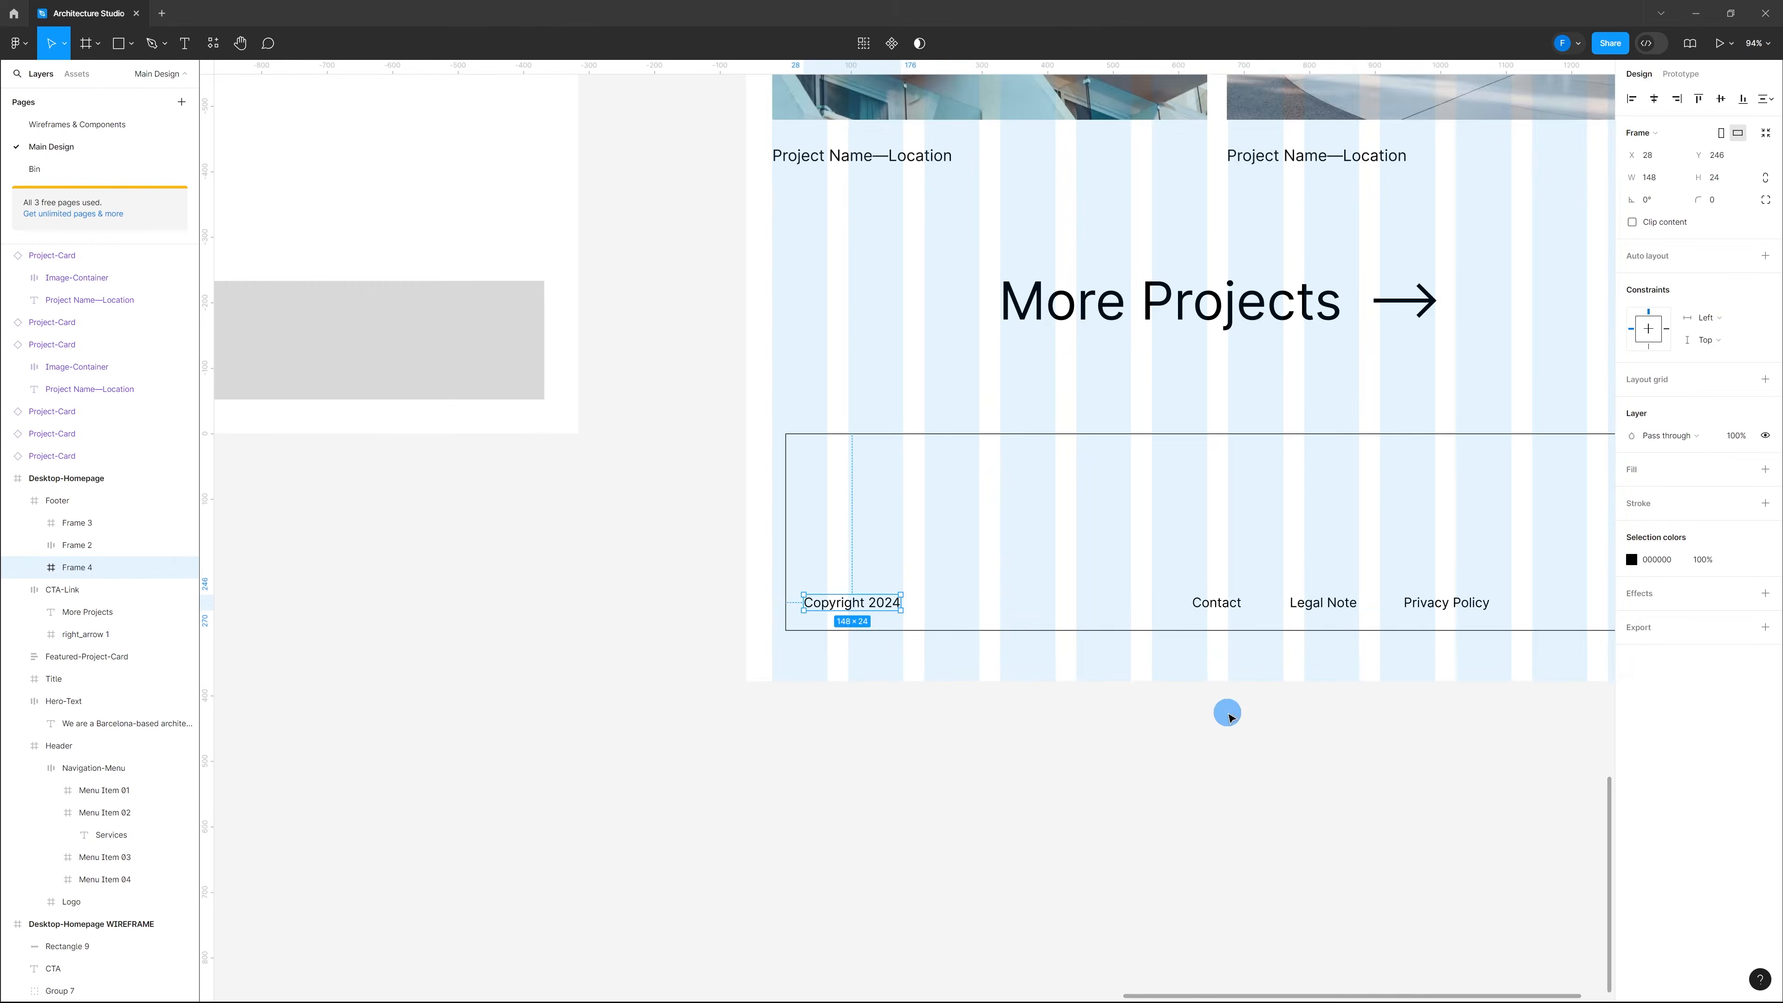
scroll(931, 608, down, 4)
scroll(1166, 640, up, 5)
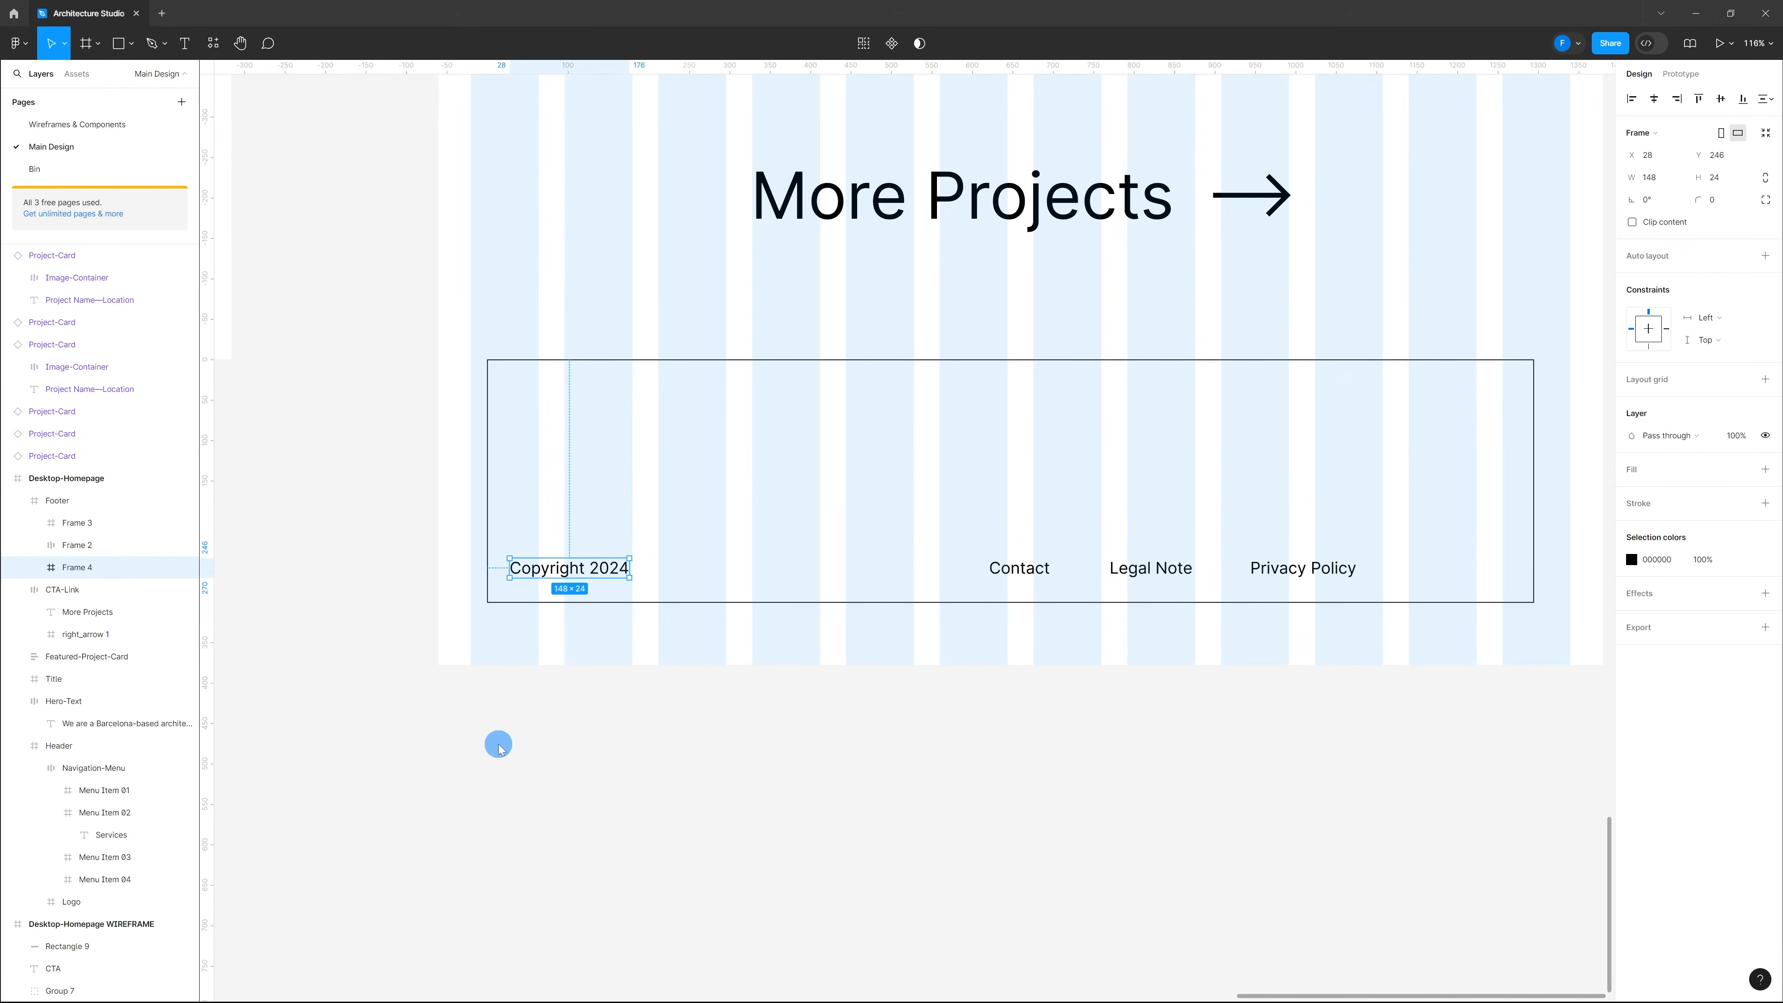
Step: Spread out the footer items by moving the legal links frame to about X 959 and shifting the "Contact" frame slightly left
click(1234, 572)
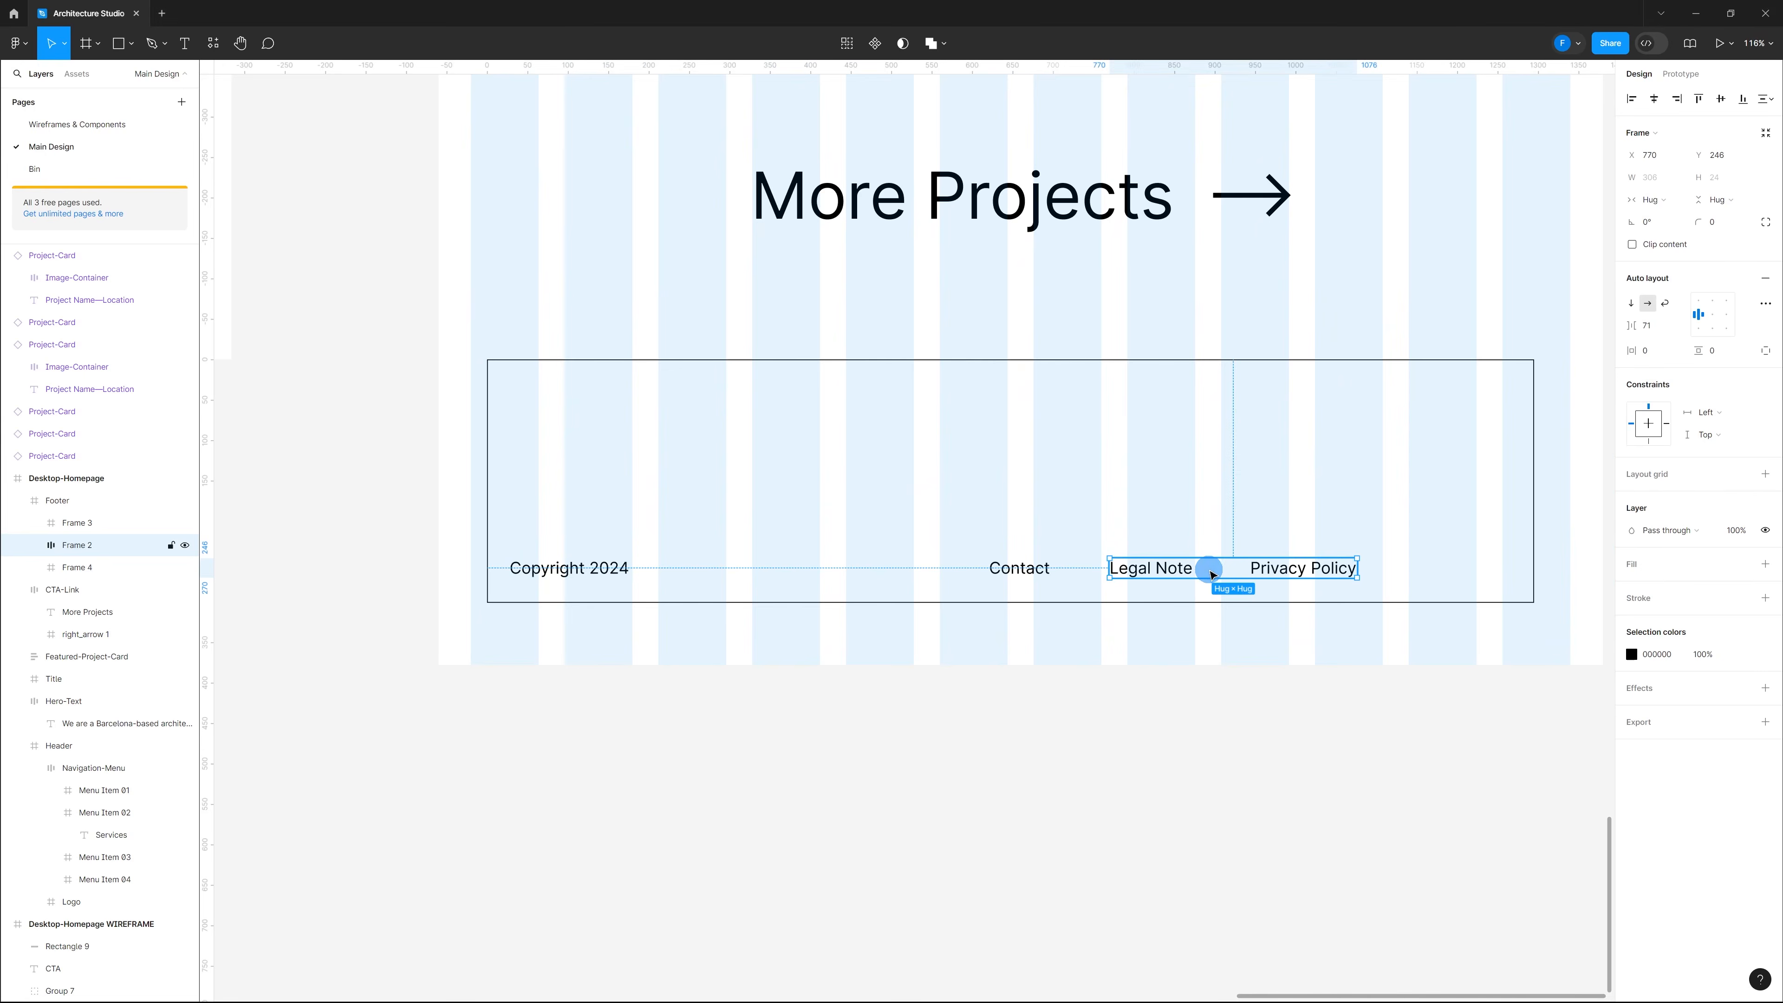
drag(1210, 574, 1357, 570)
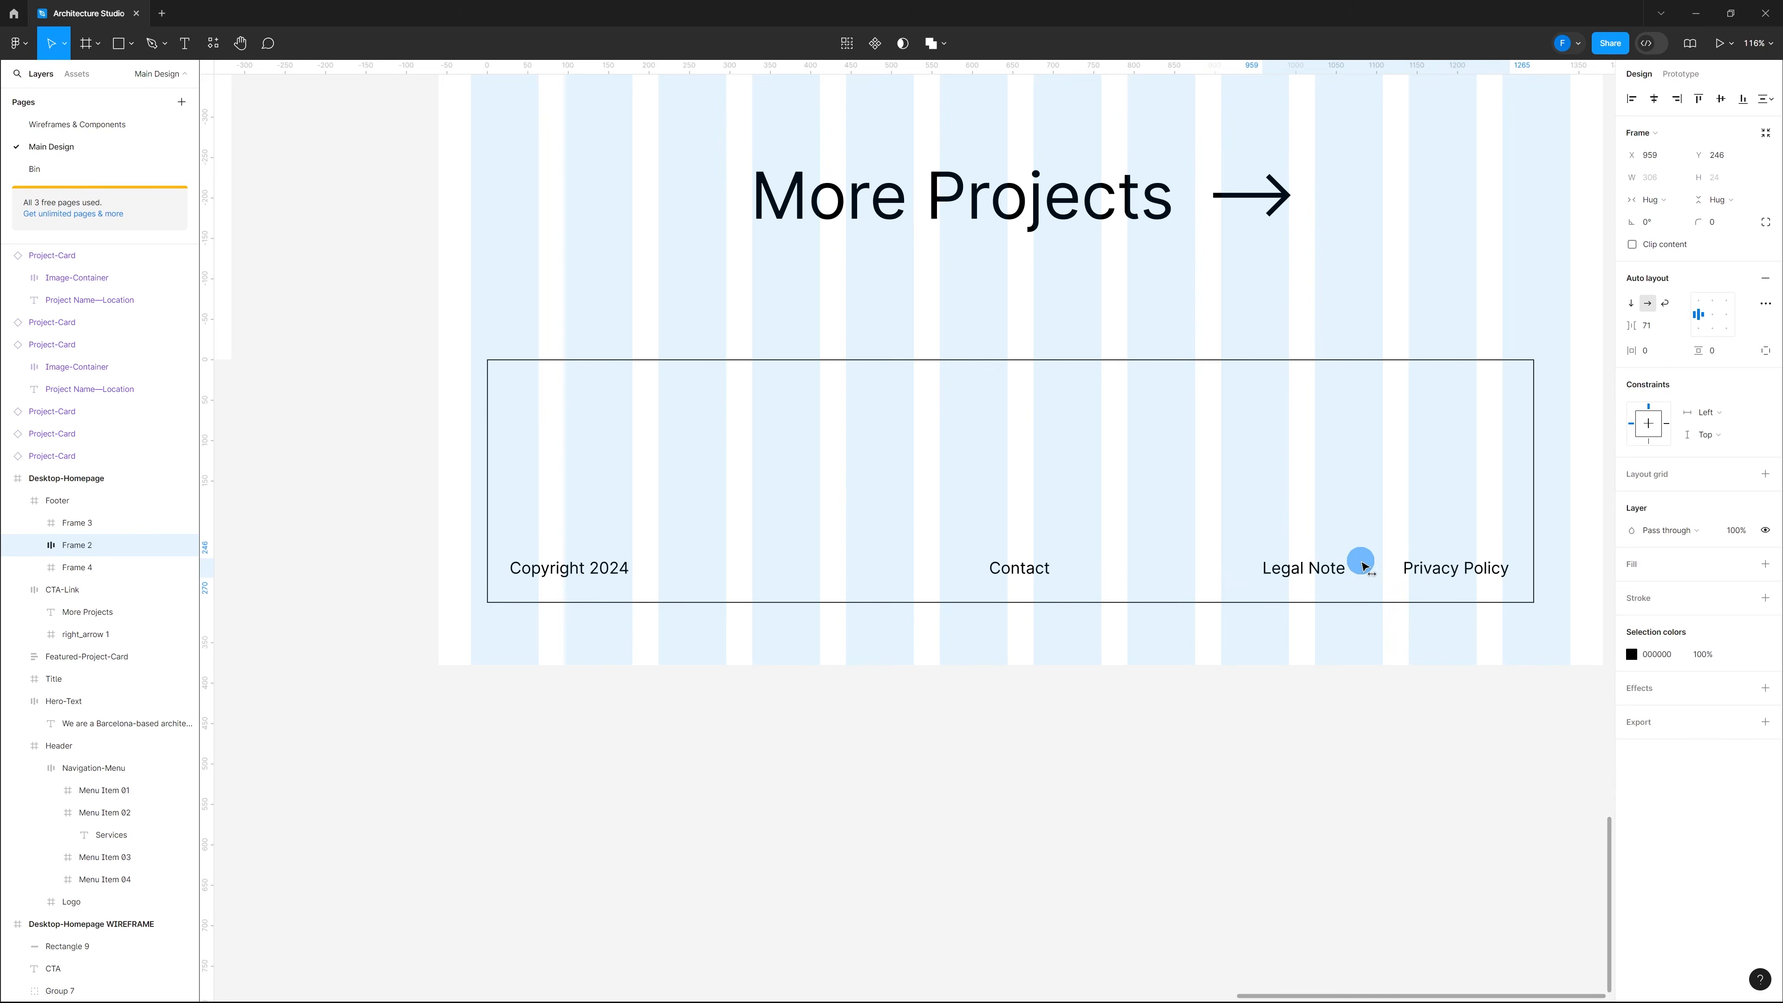
ctrl+scroll(1359, 560, down, 2)
ctrl+scroll(1075, 566, up, 2)
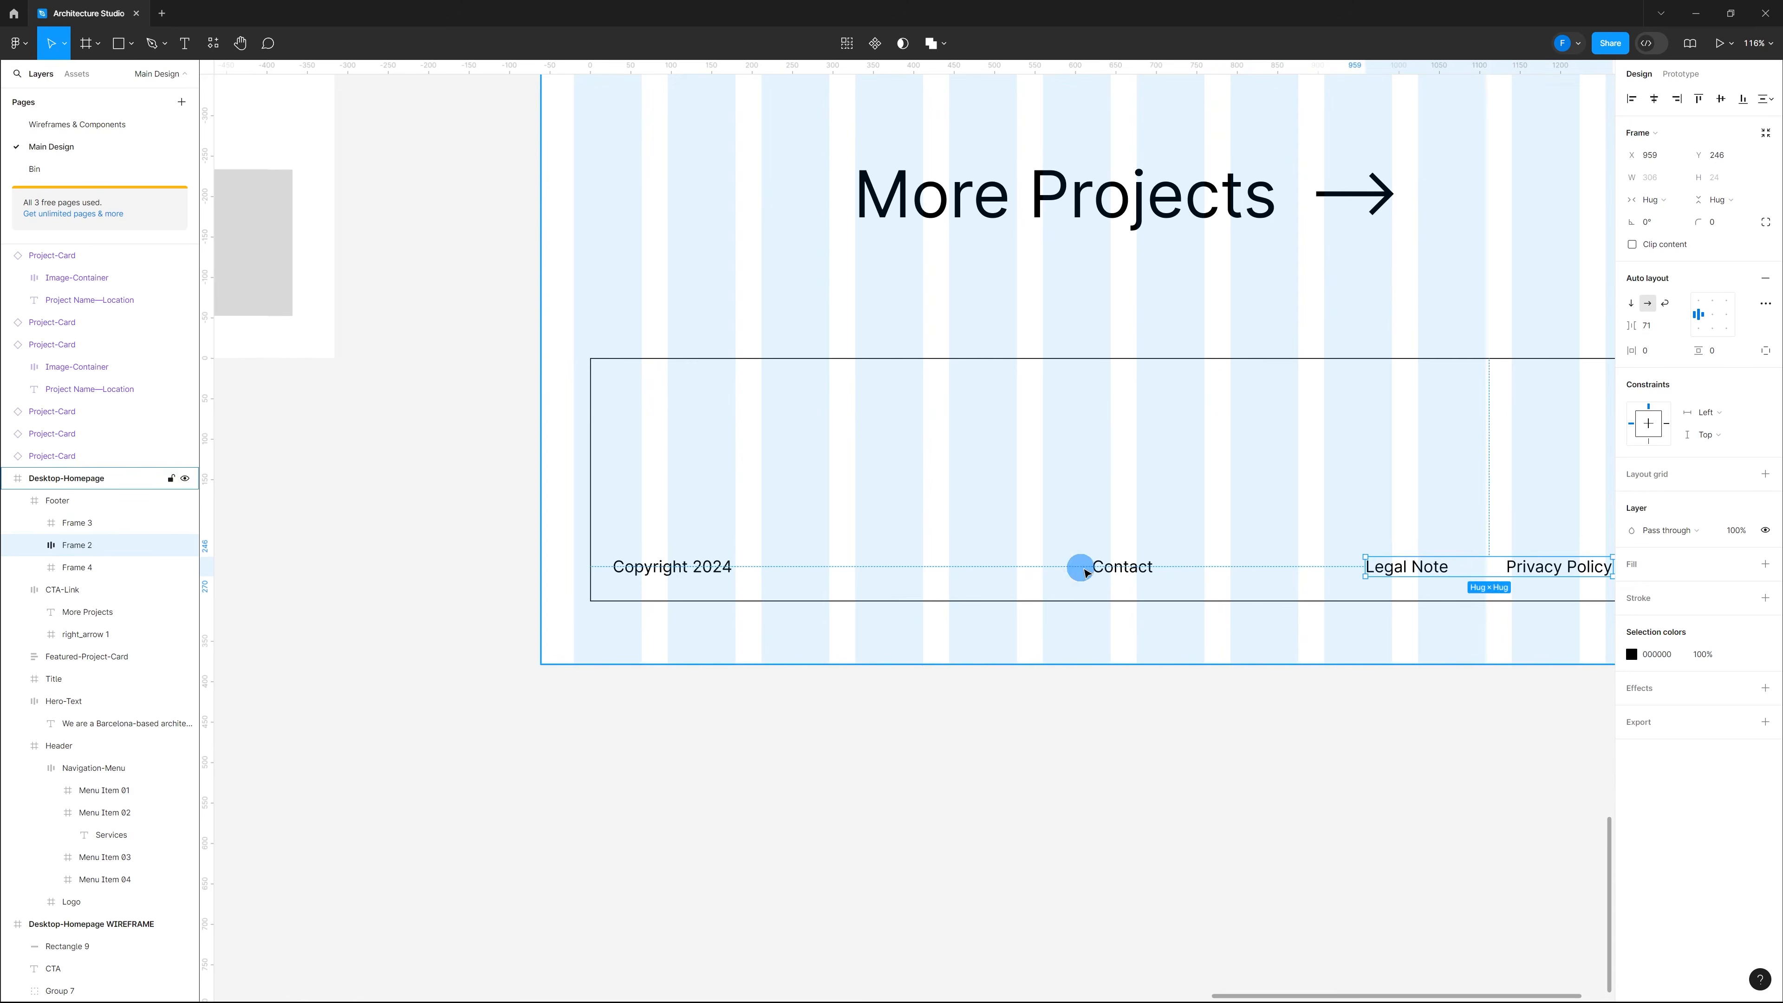
click(1137, 570)
drag(1135, 572, 1111, 573)
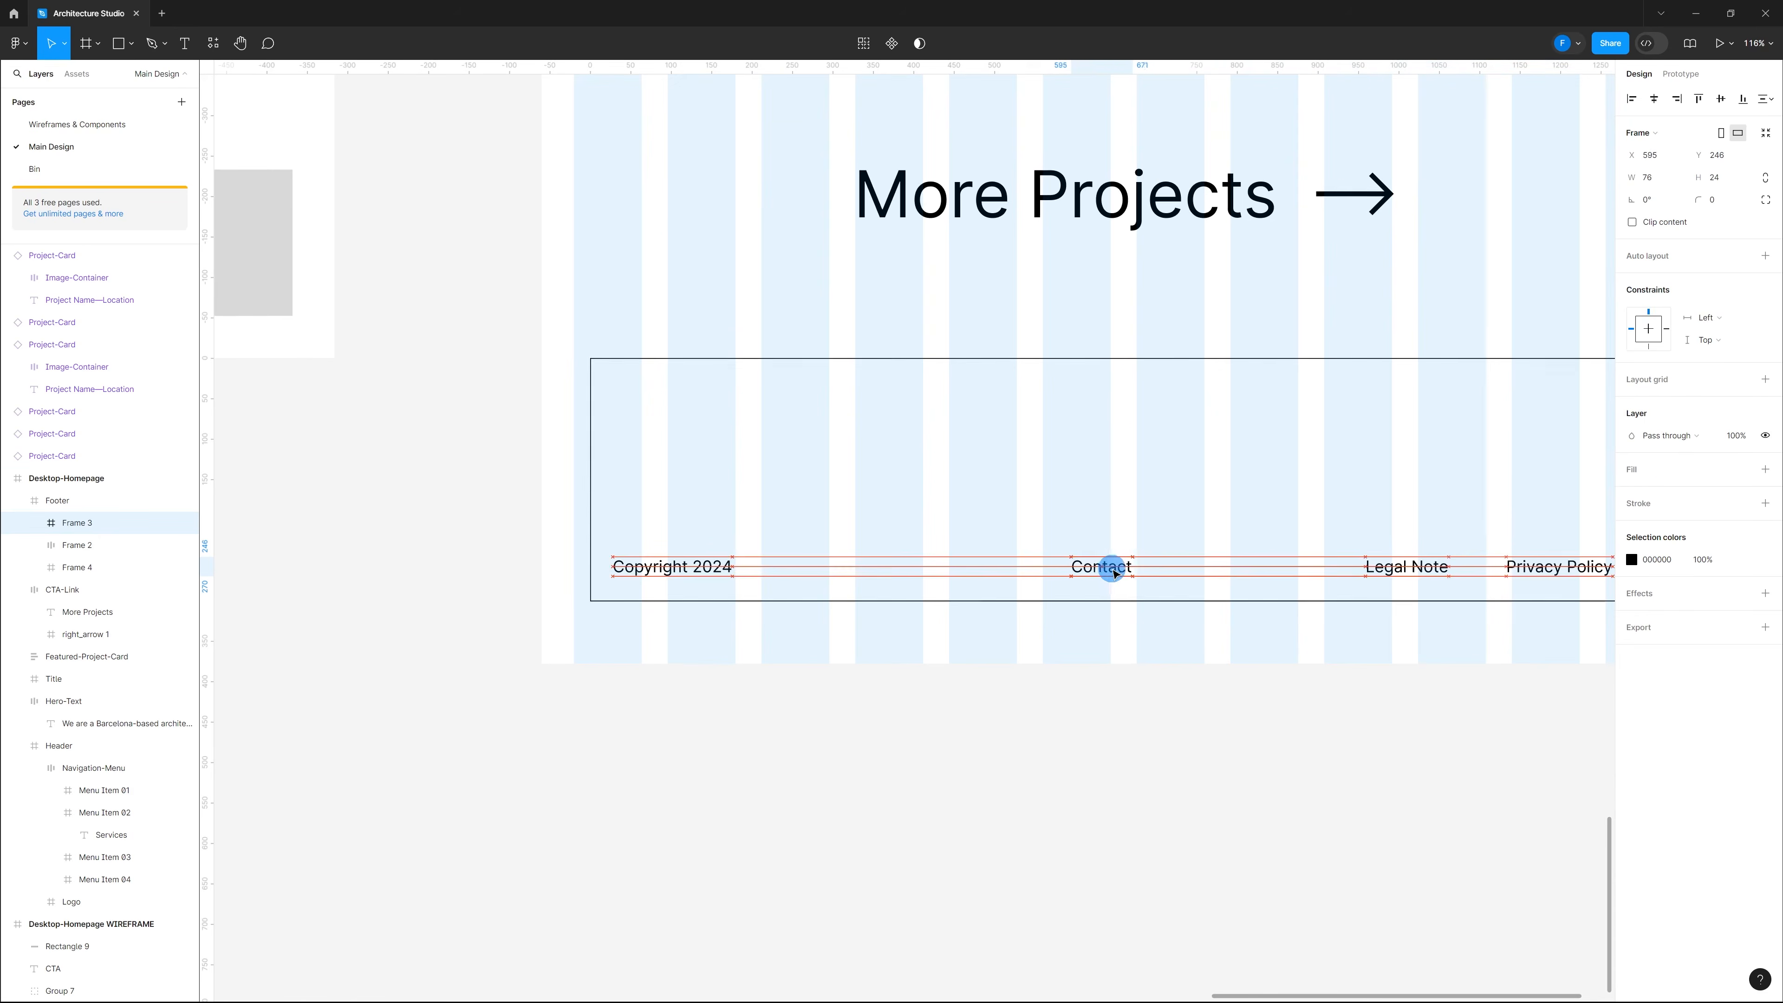
click(676, 569)
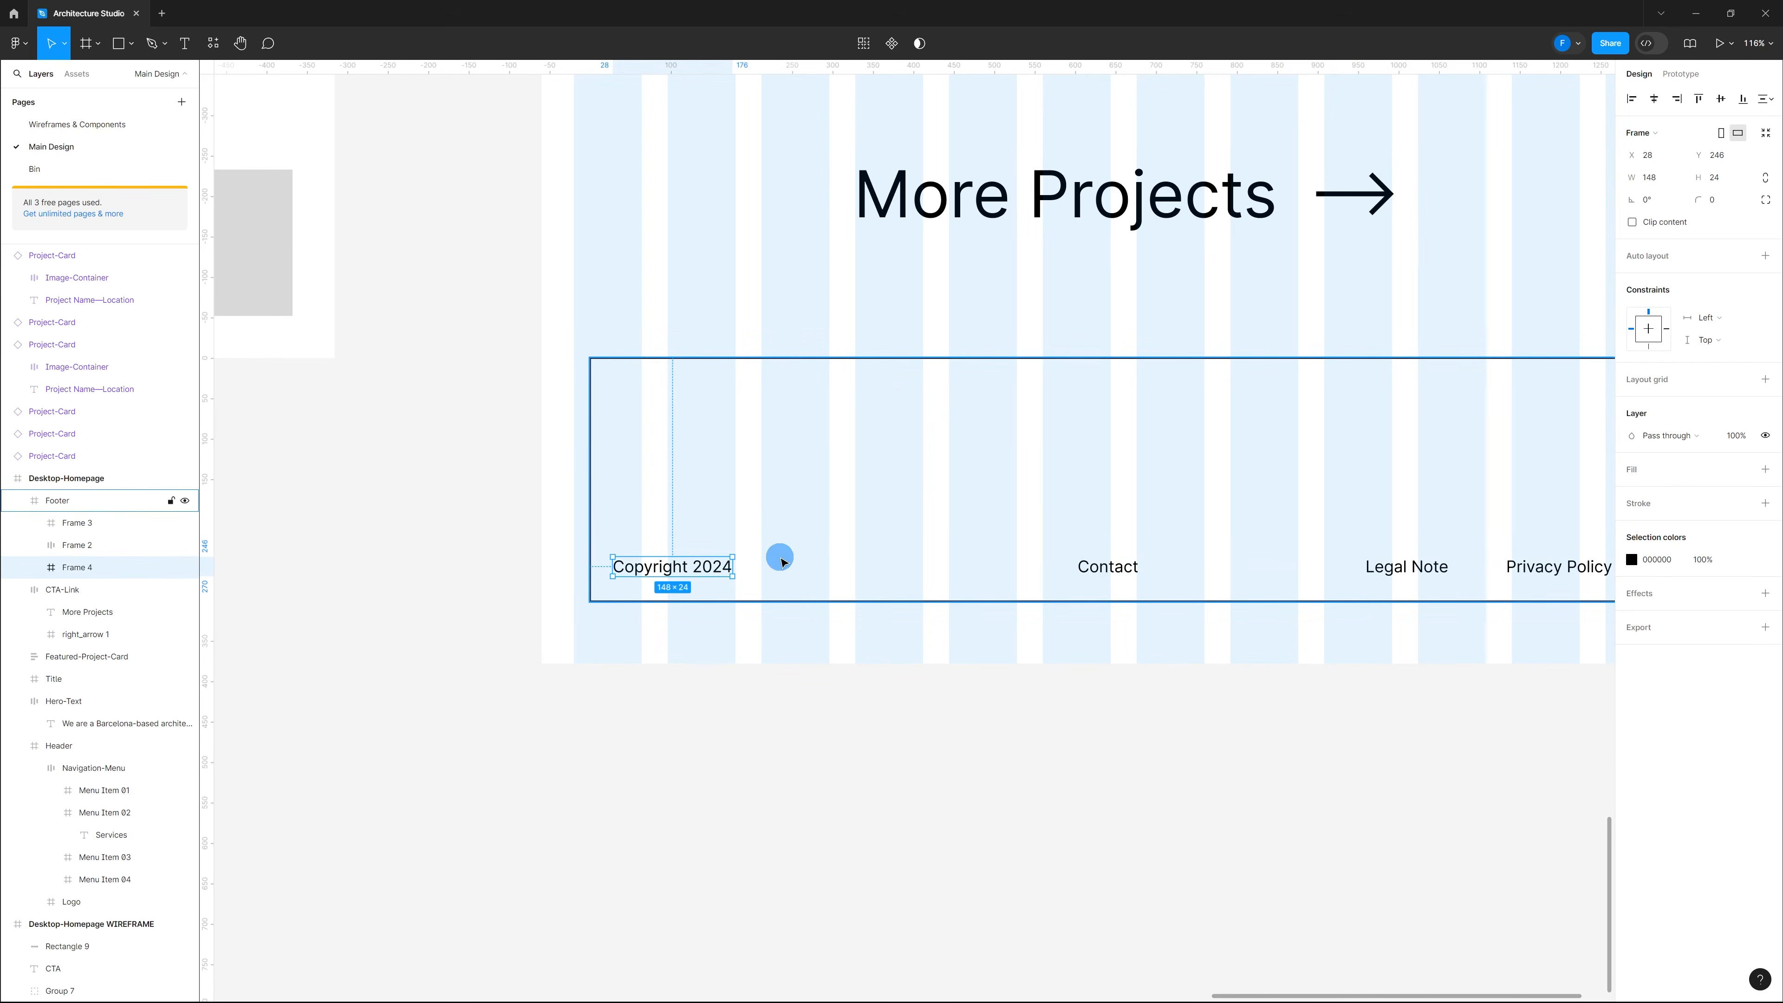
Step: Extend both sides of the Footer frame to the layout grid's outer edges, giving it X 40 and a width of 1360
click(873, 472)
scroll(873, 473, down, 4)
scroll(1229, 432, up, 2)
scroll(1230, 433, up, 4)
drag(1229, 470, 1273, 478)
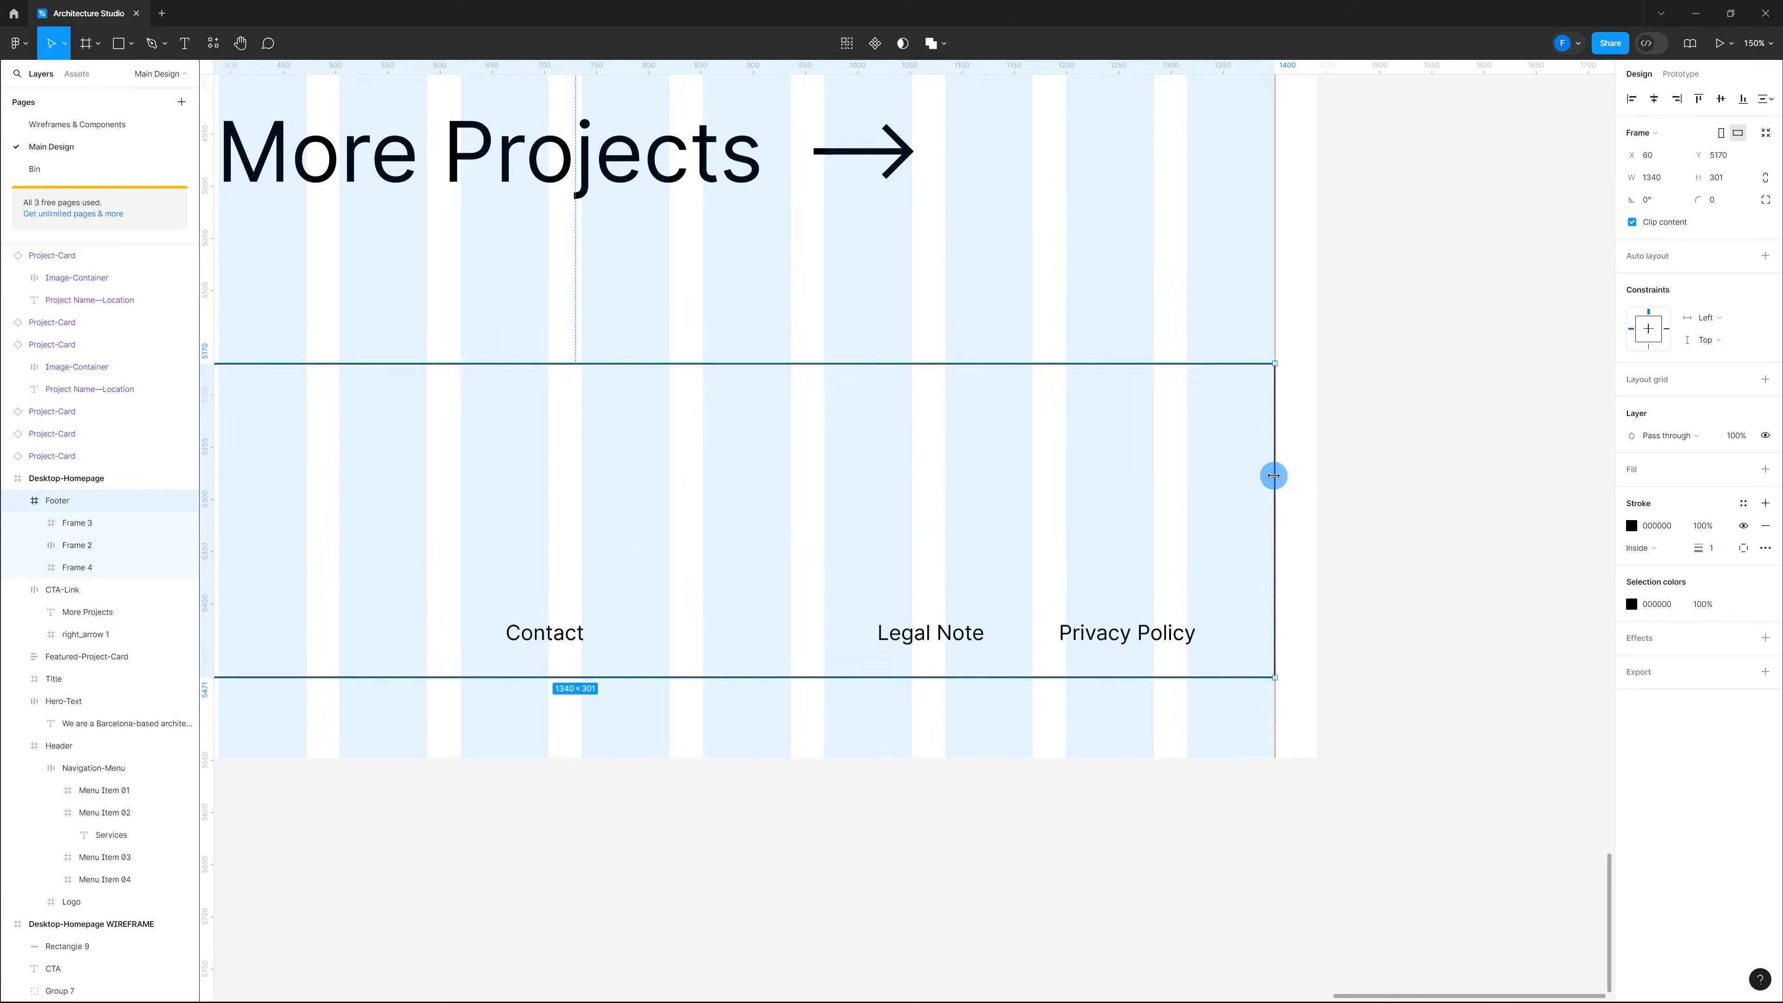
scroll(1273, 478, down, 8)
scroll(868, 500, up, 8)
drag(908, 458, 884, 460)
scroll(871, 466, down, 5)
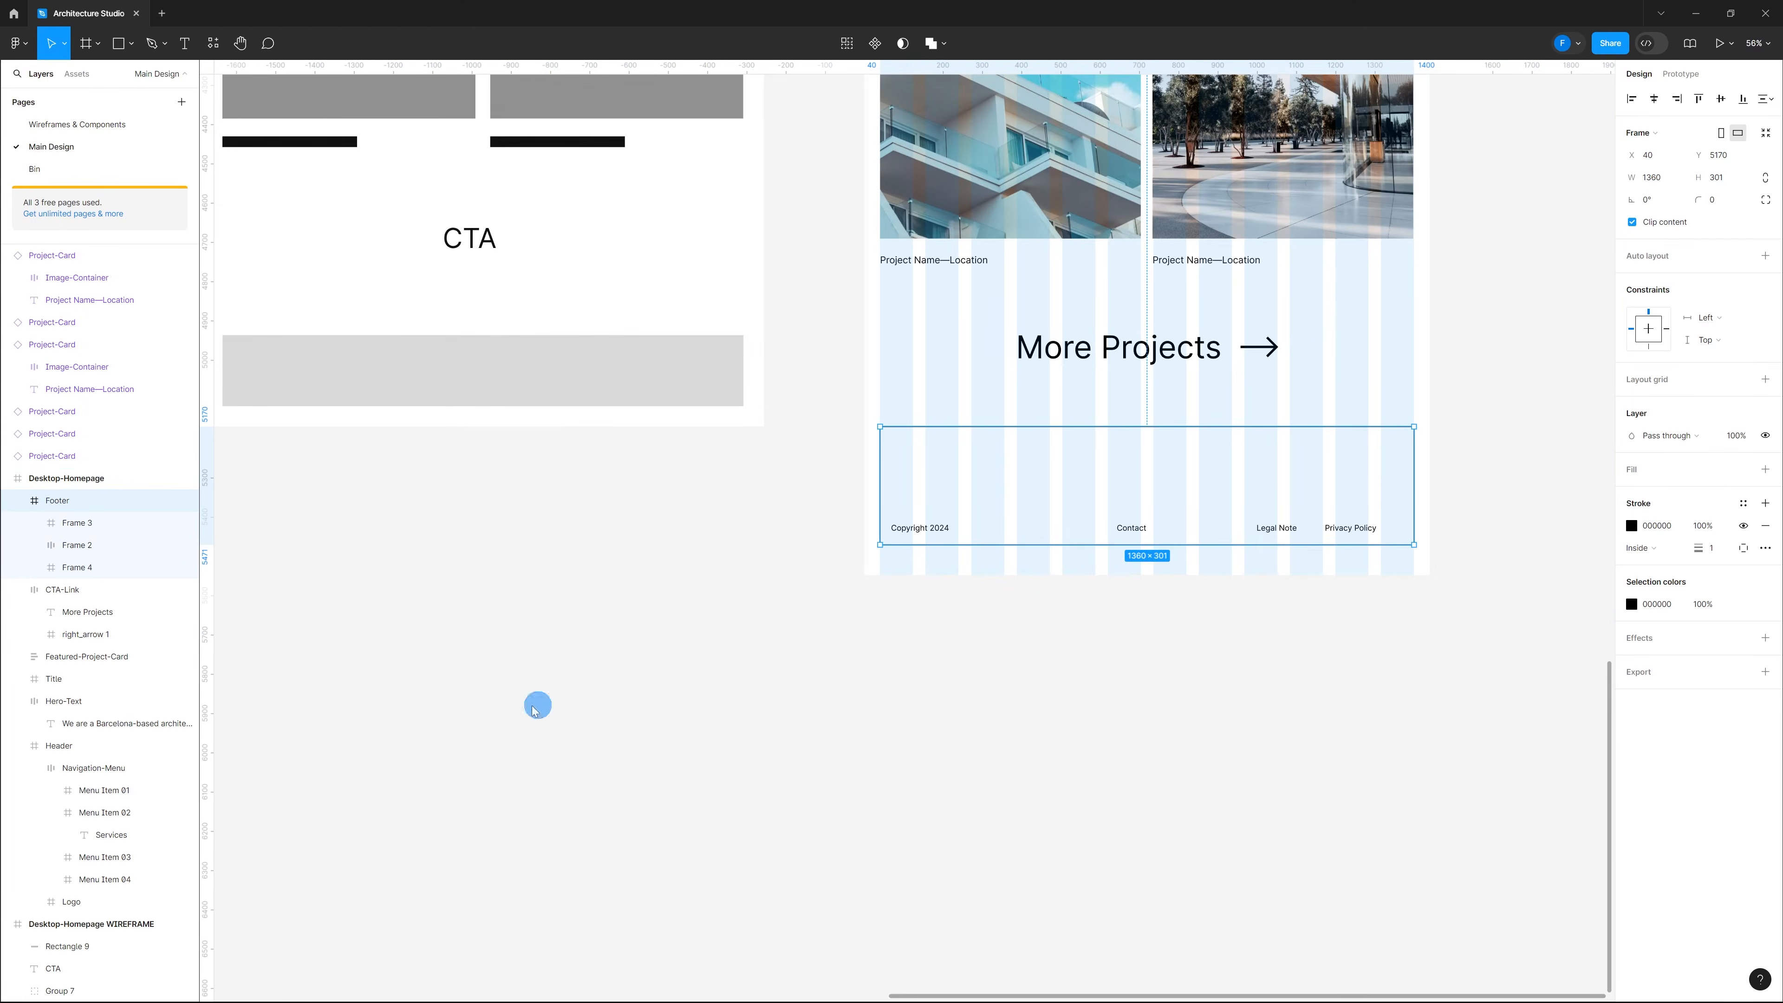
Step: Apply a horizontal auto layout to the Footer frame and stretch its right side back to the layout grid's outer edge
scroll(538, 706, up, 2)
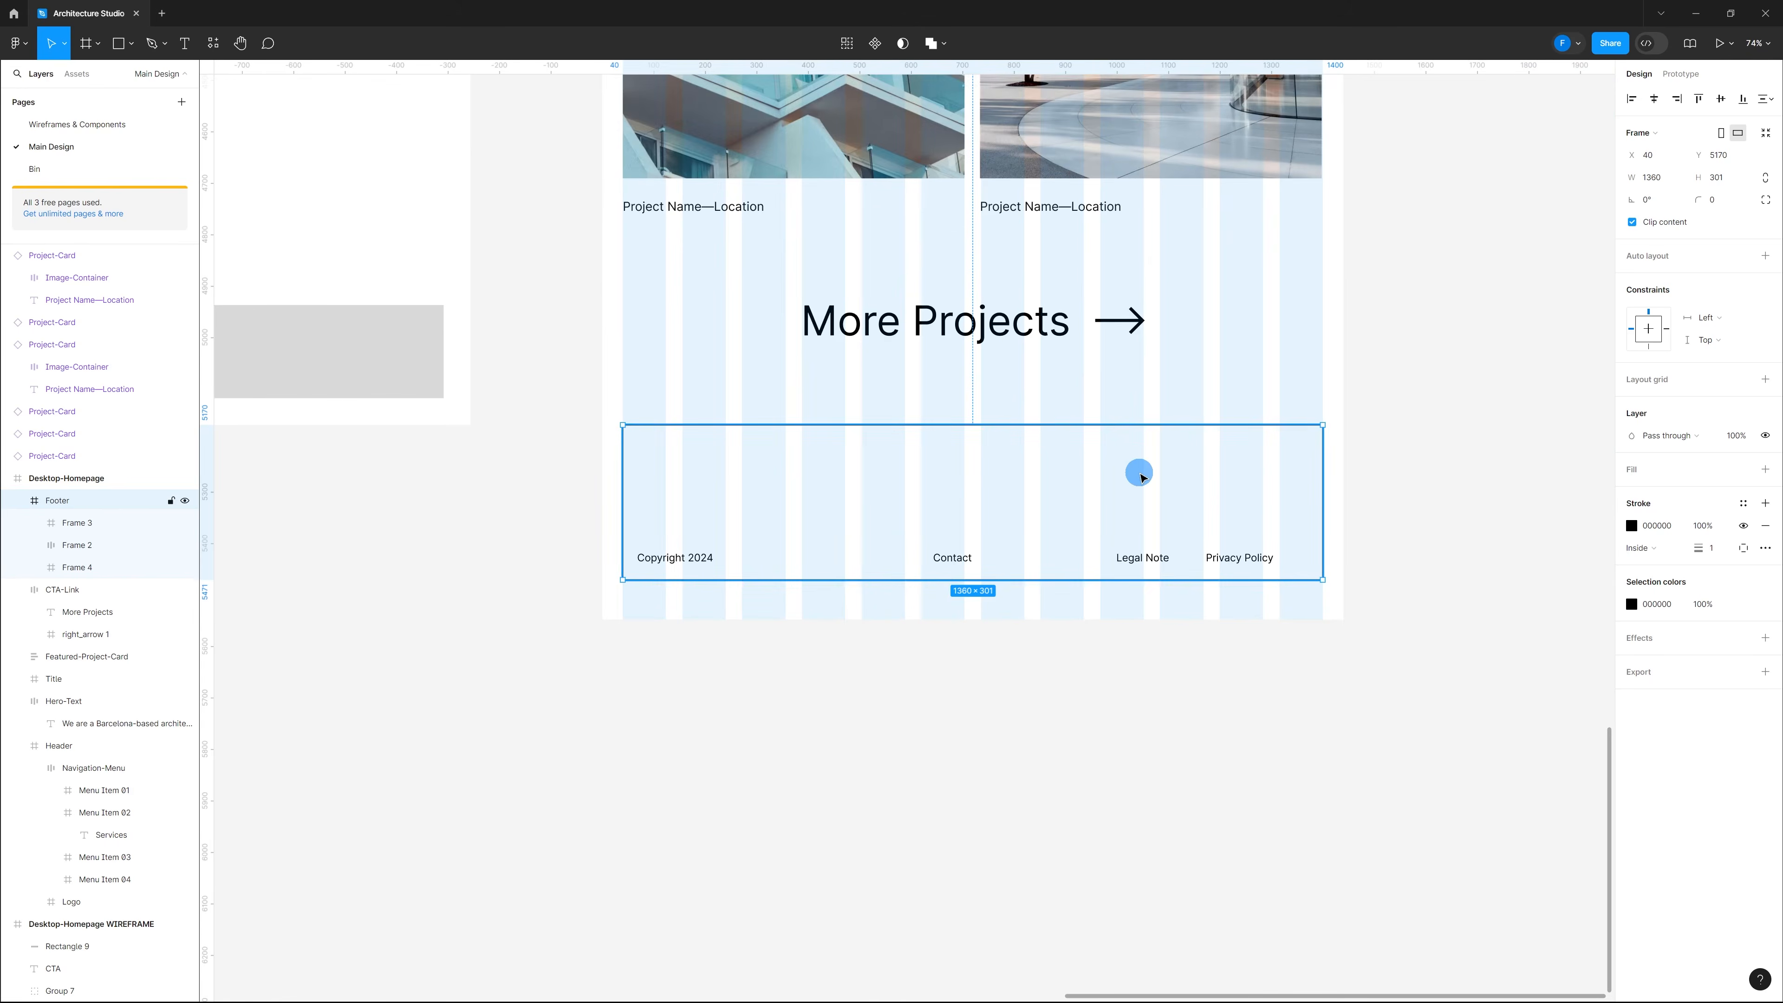
key(shift+a)
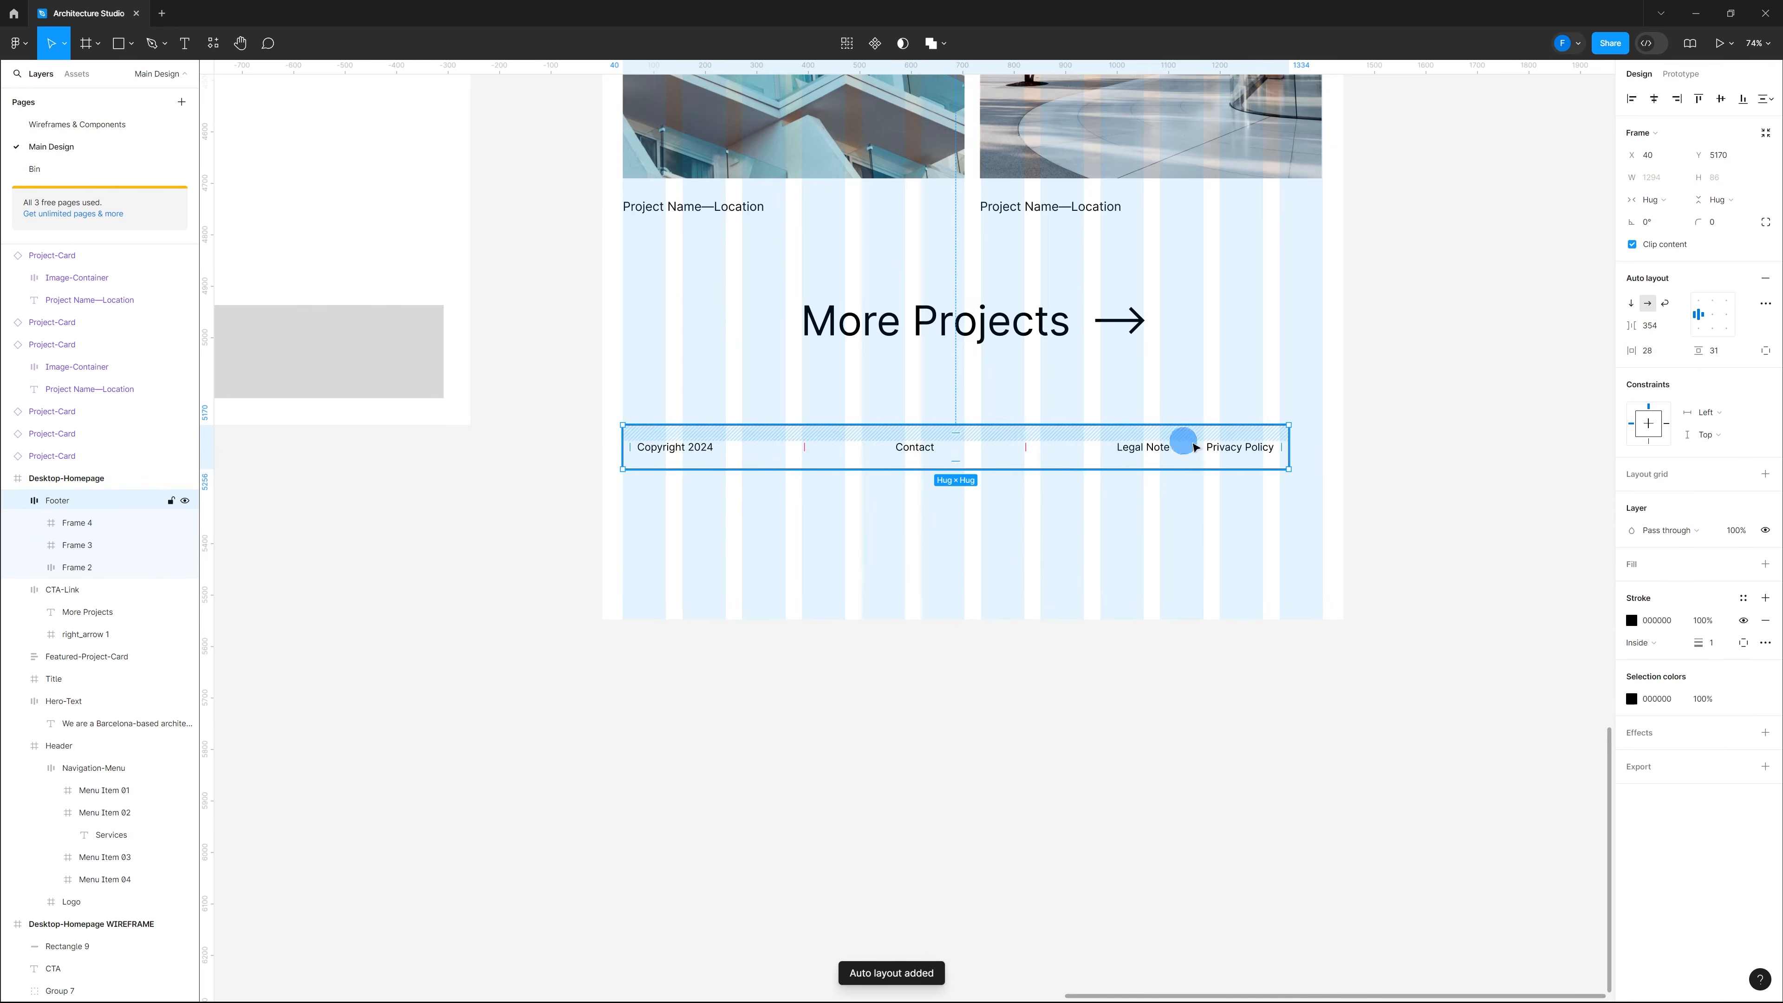
drag(1318, 449, 1323, 448)
drag(1082, 443, 992, 558)
key(Escape)
click(994, 558)
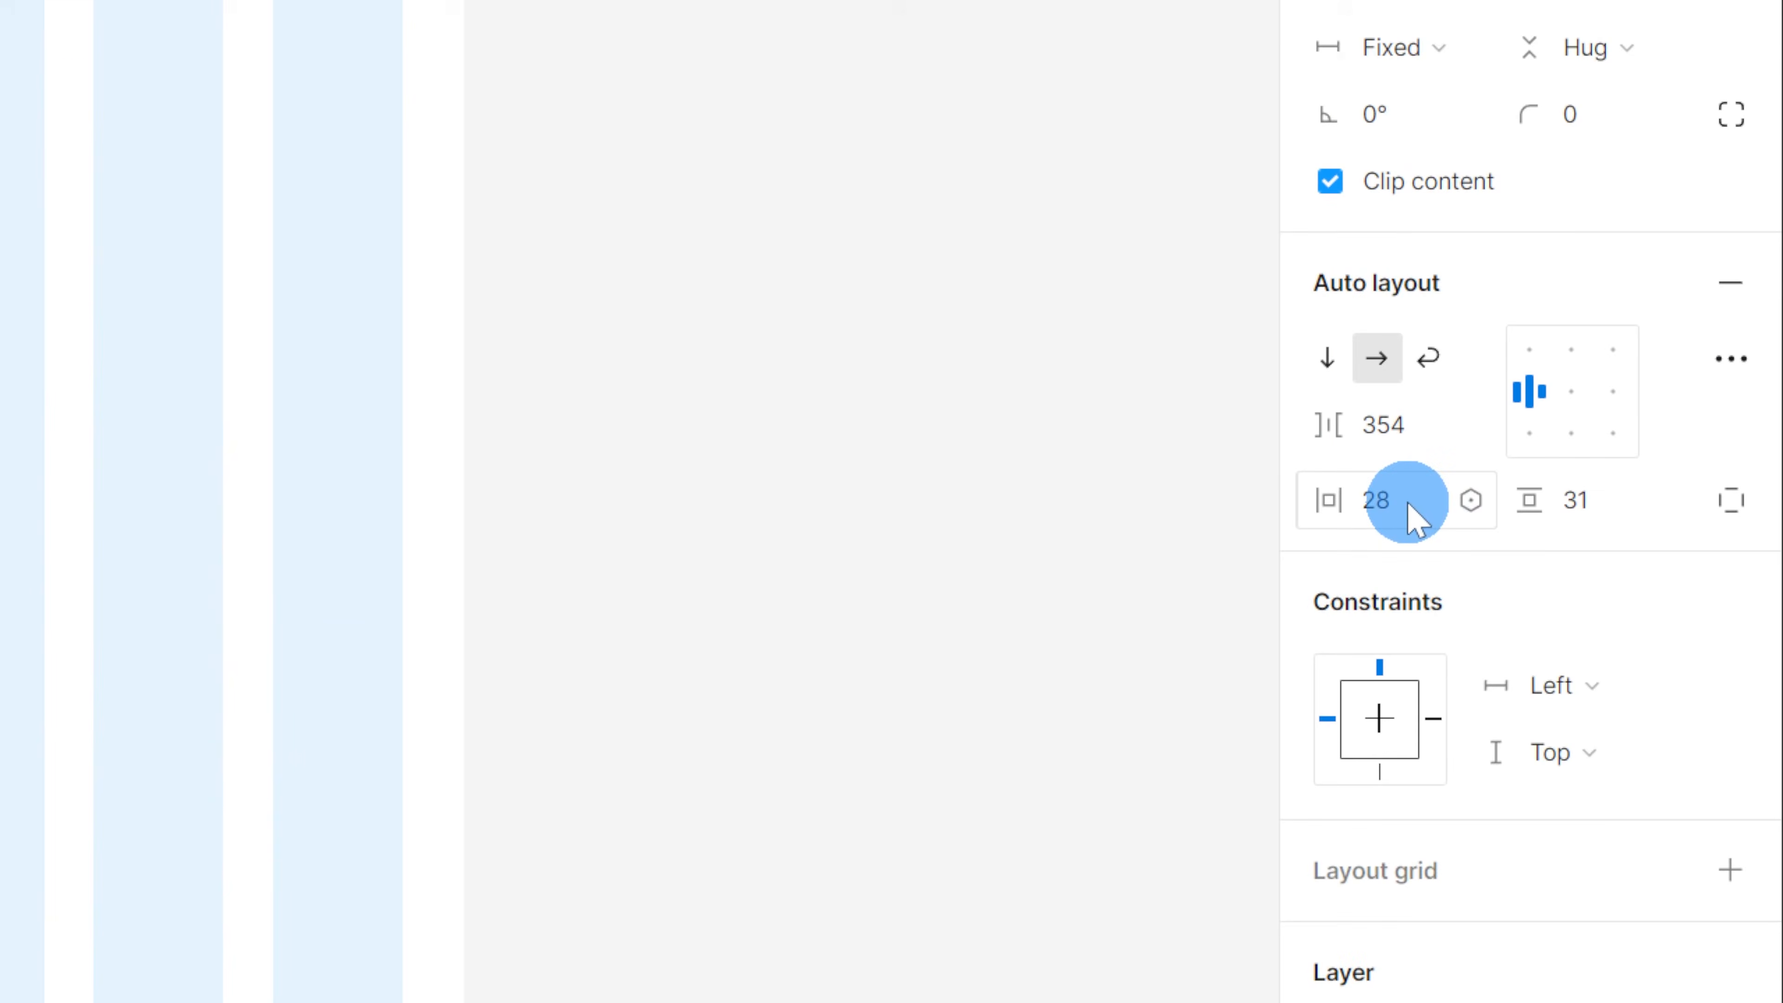
Step: Set the Footer frame's horizontal padding to 0 and vertical padding to 40, and centre-align its items with automatic spacing
click(1658, 355)
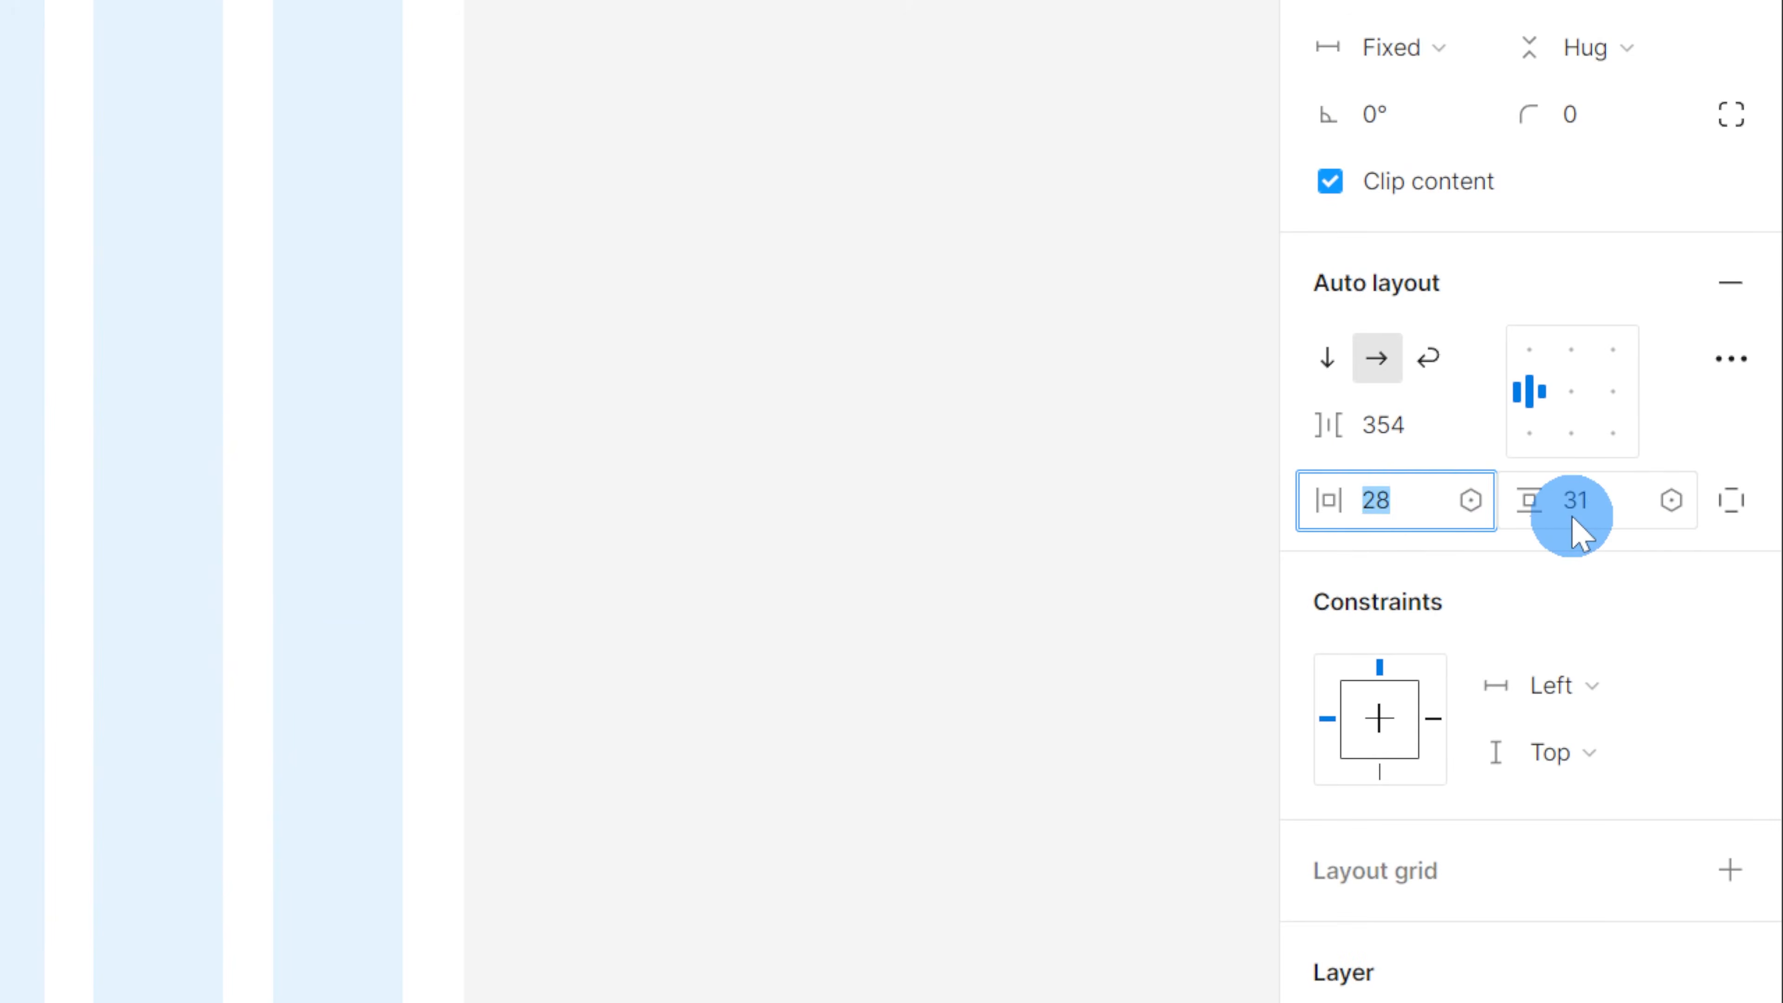
text(0)
click(1572, 521)
click(1601, 527)
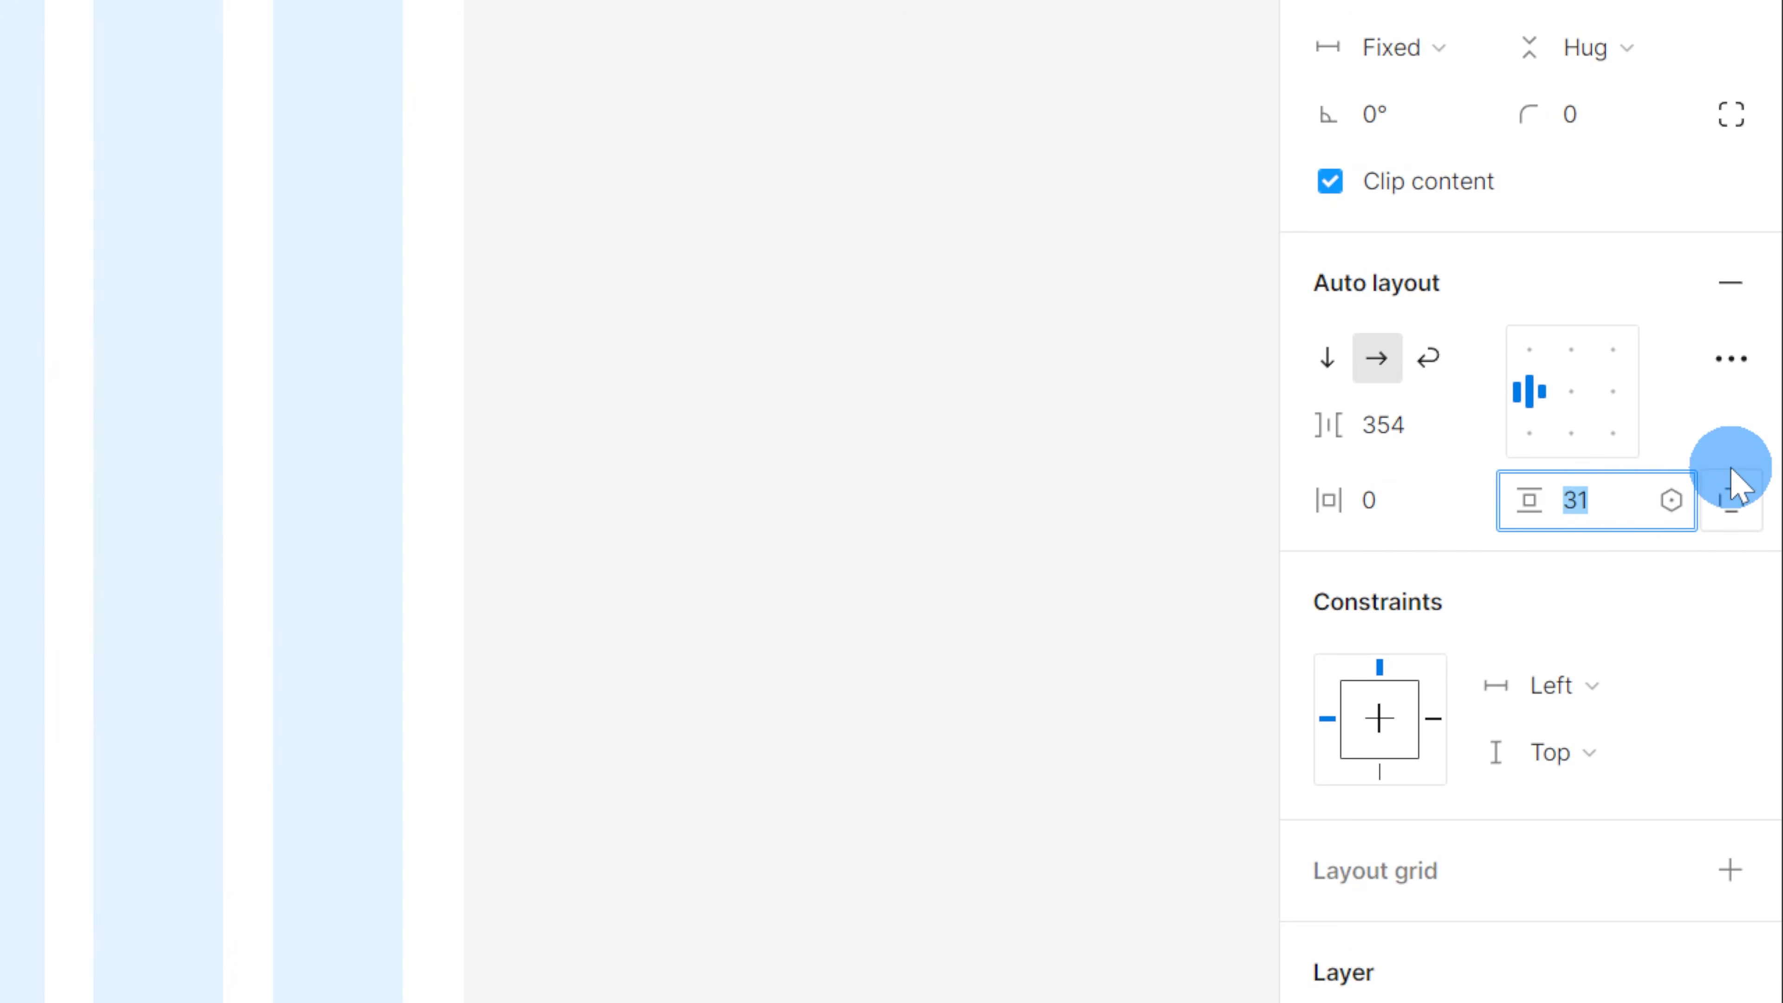
text(40)
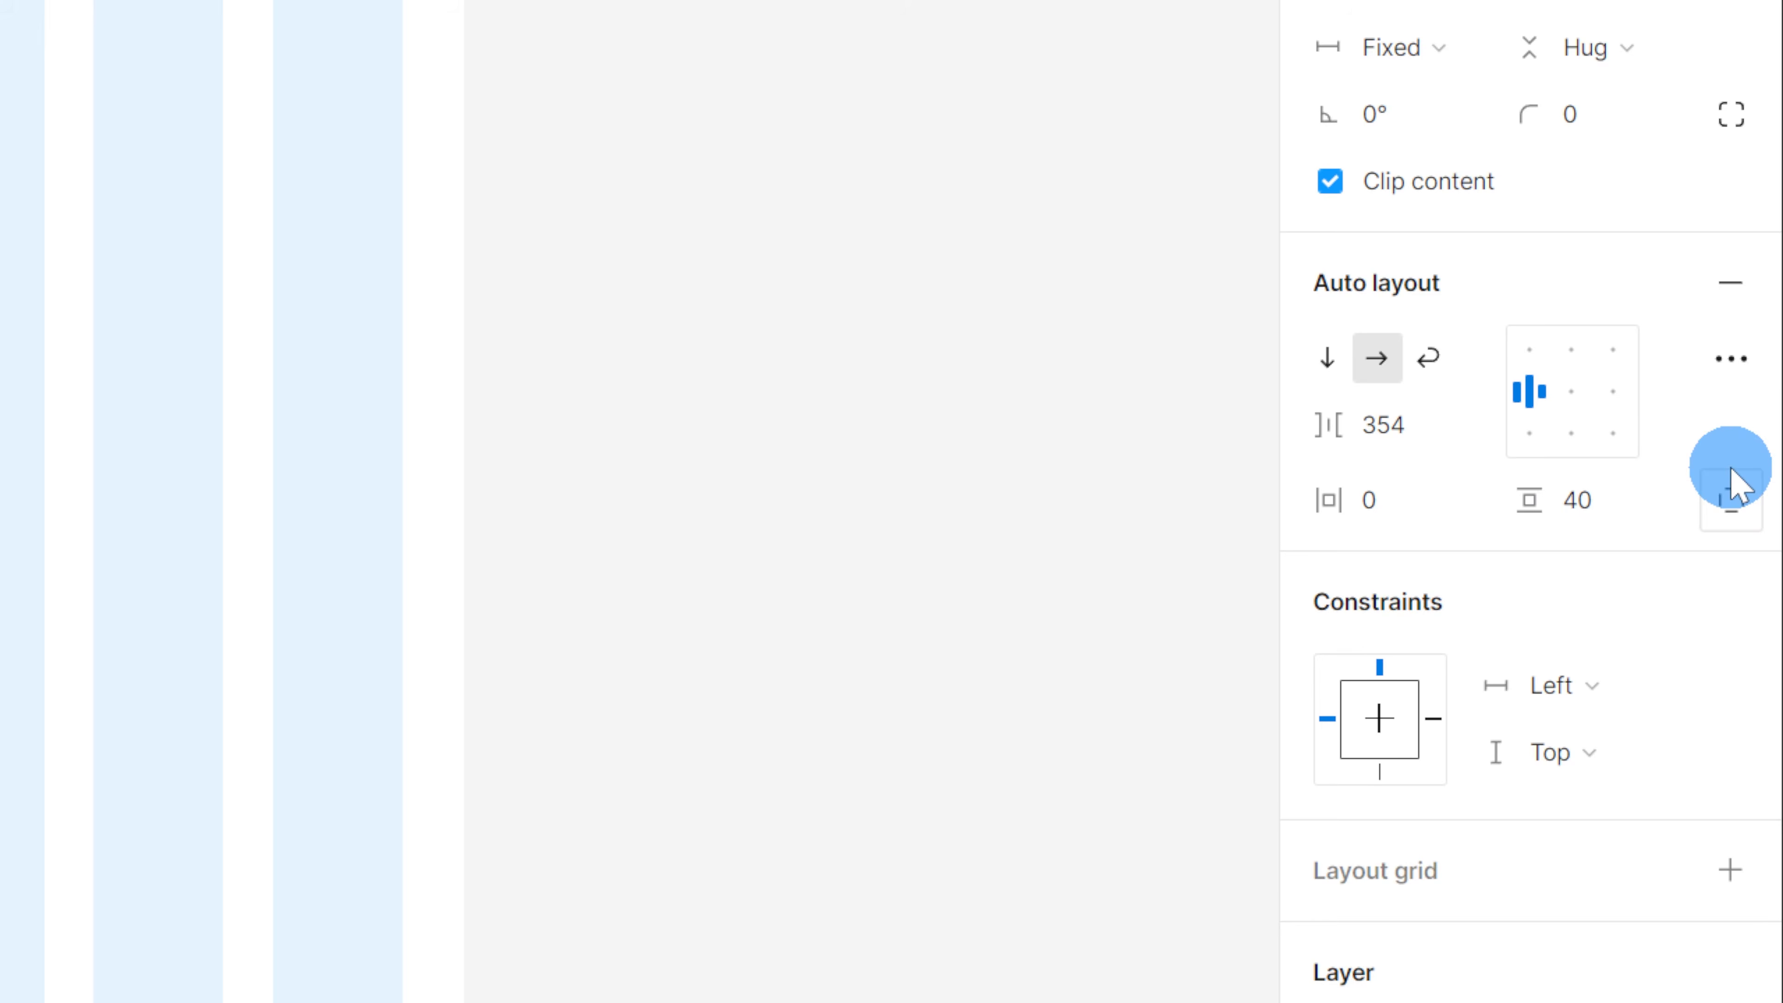
click(1573, 400)
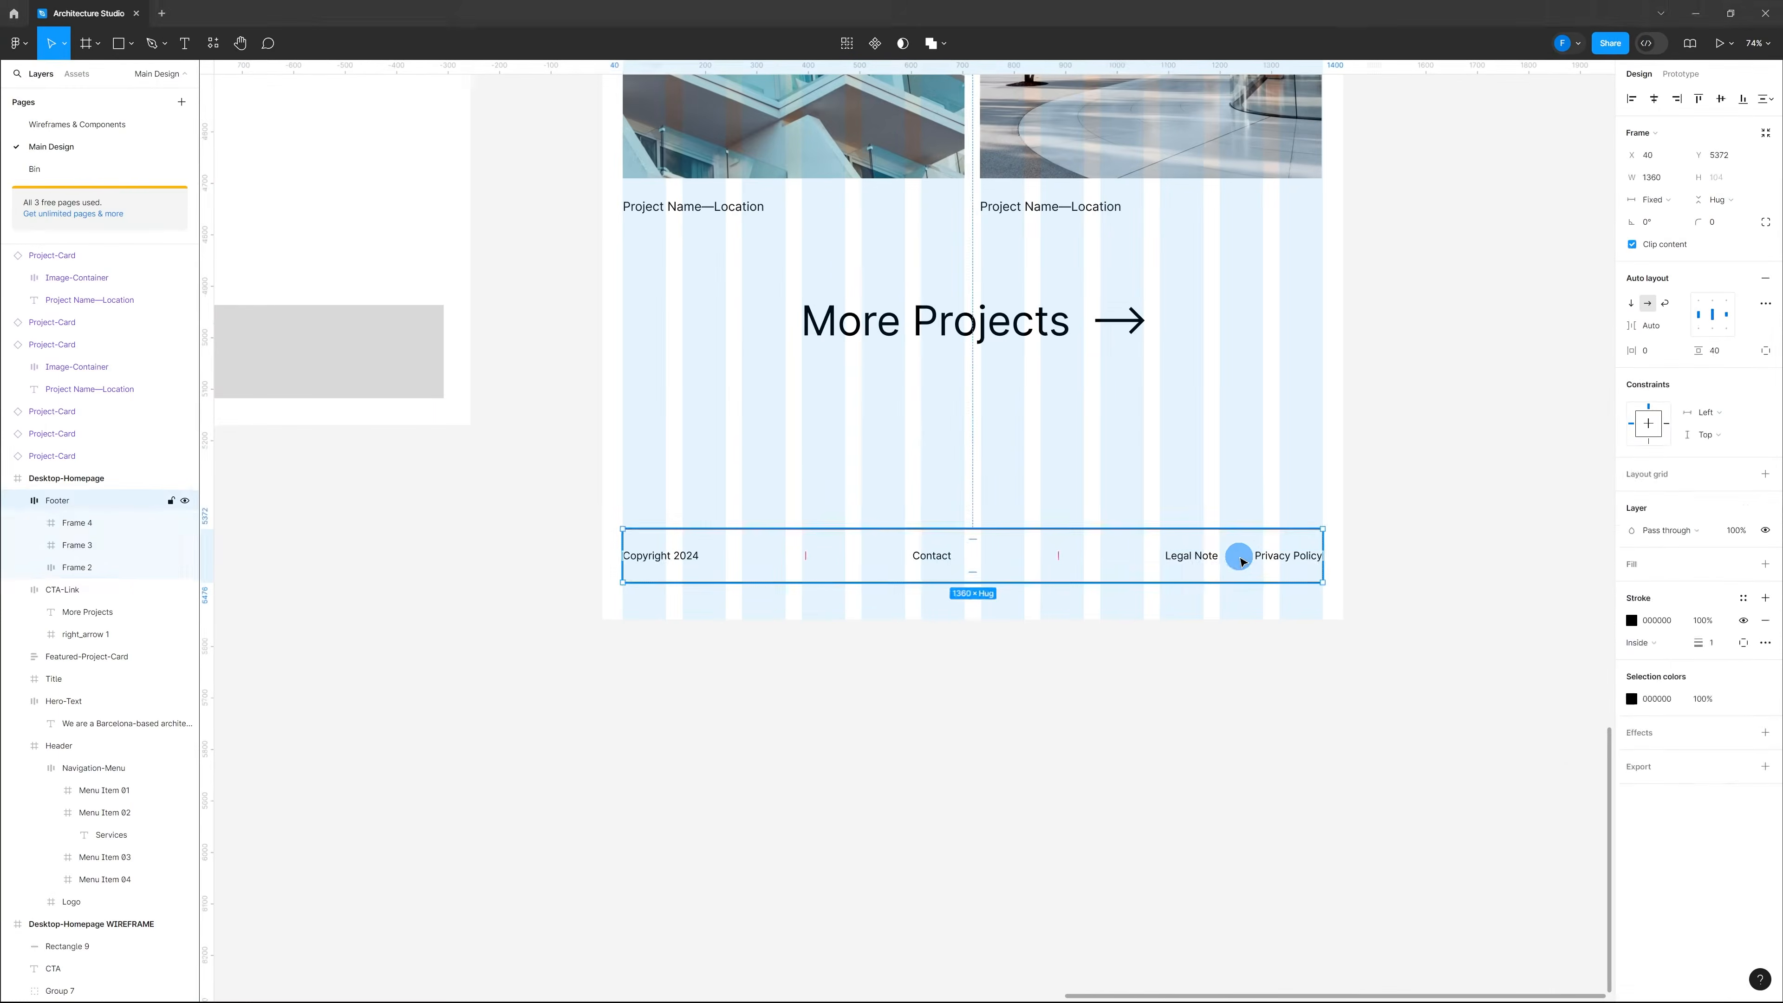
Step: Check the gap between the header's navigation menu items as a reference for the footer's legal links
click(1241, 560)
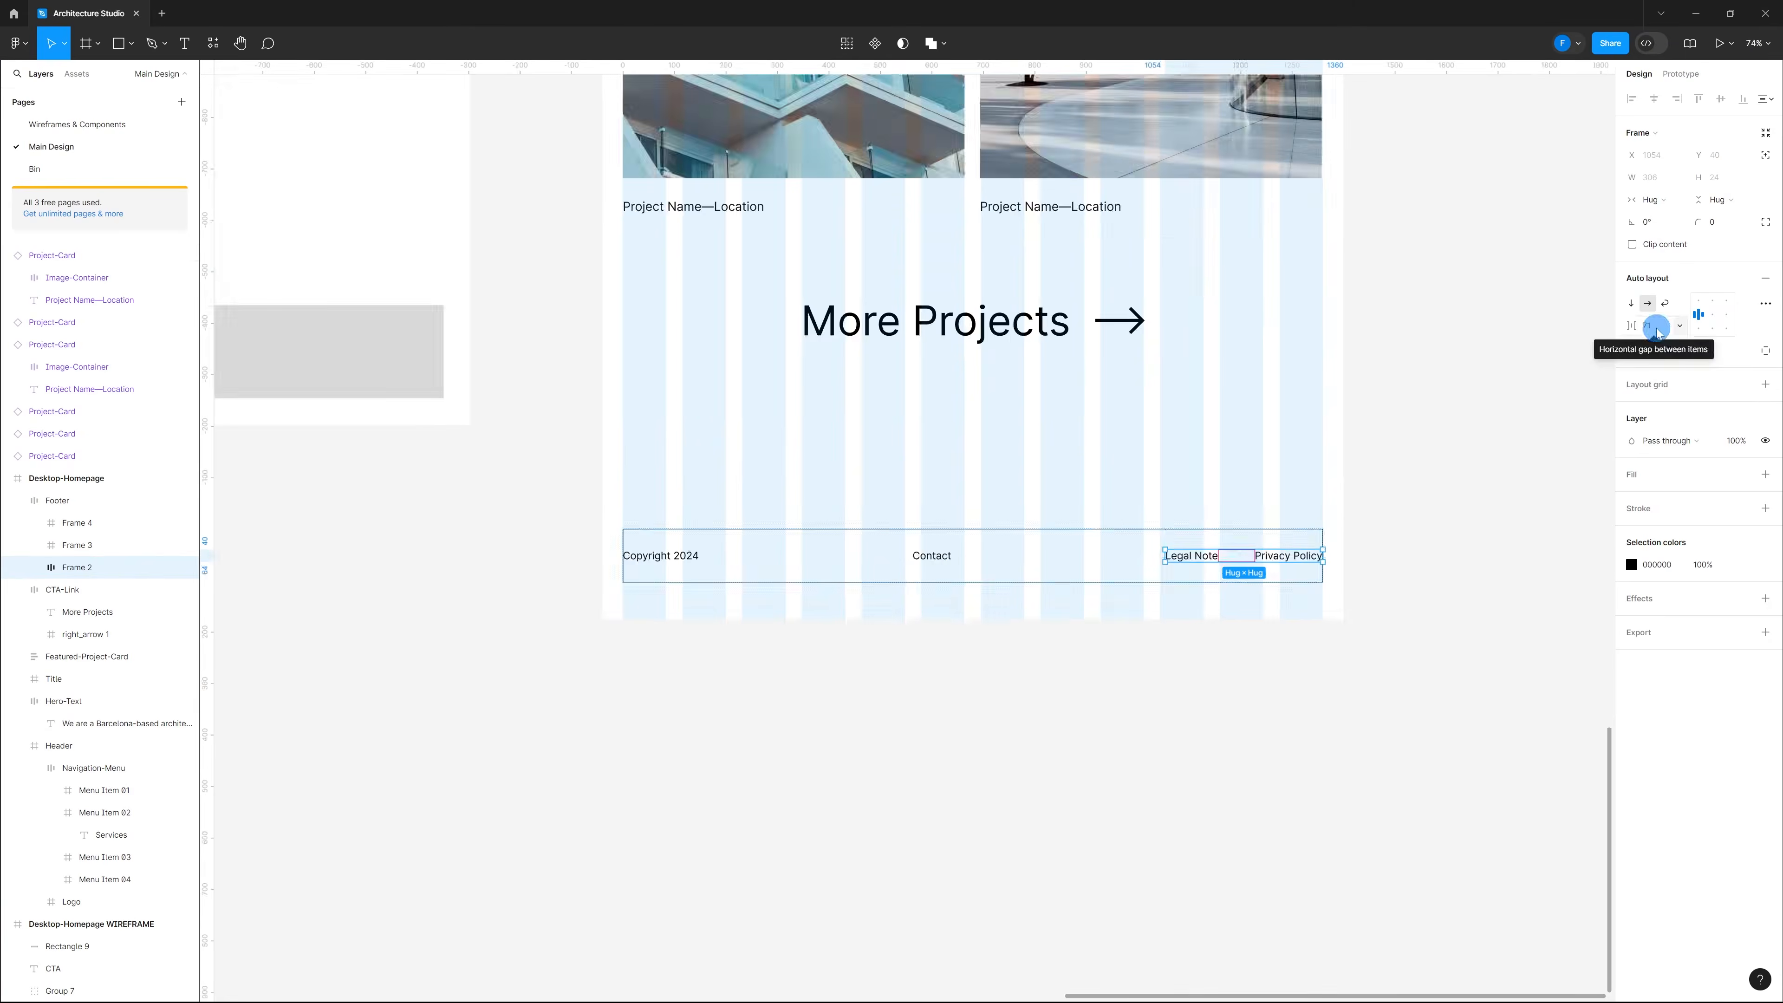
scroll(1361, 451, down, 5)
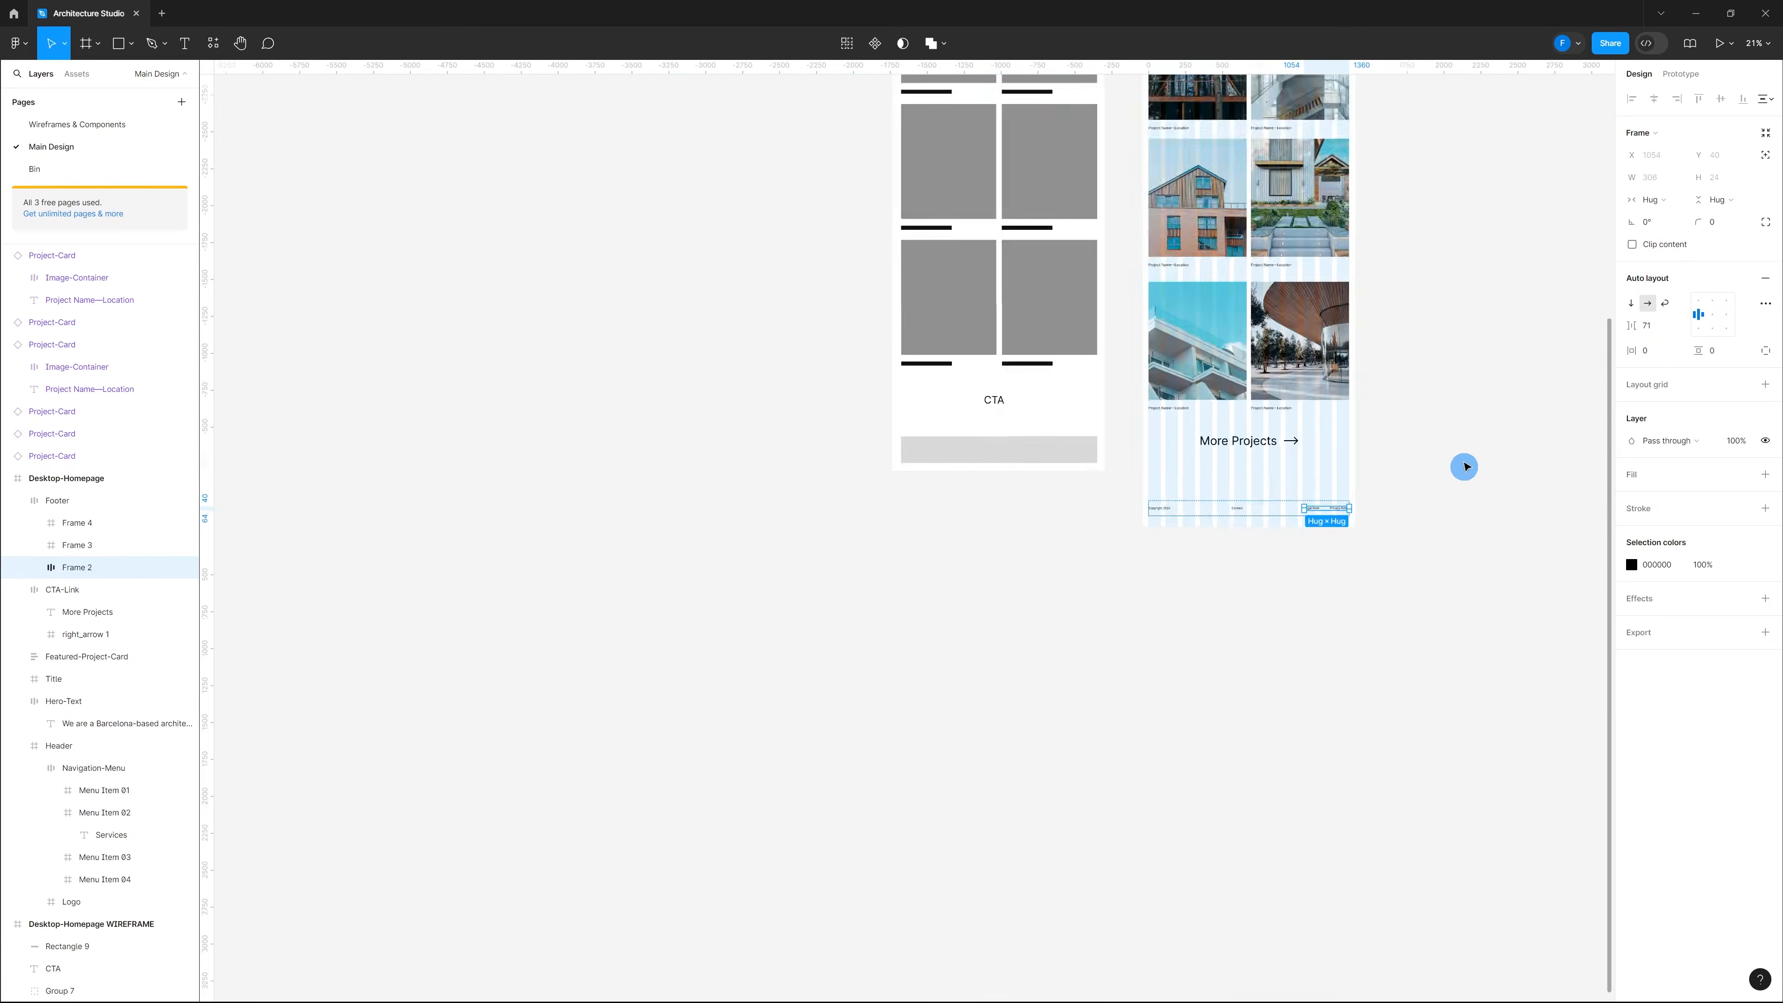
scroll(1464, 467, up, 5)
scroll(1341, 403, up, 10)
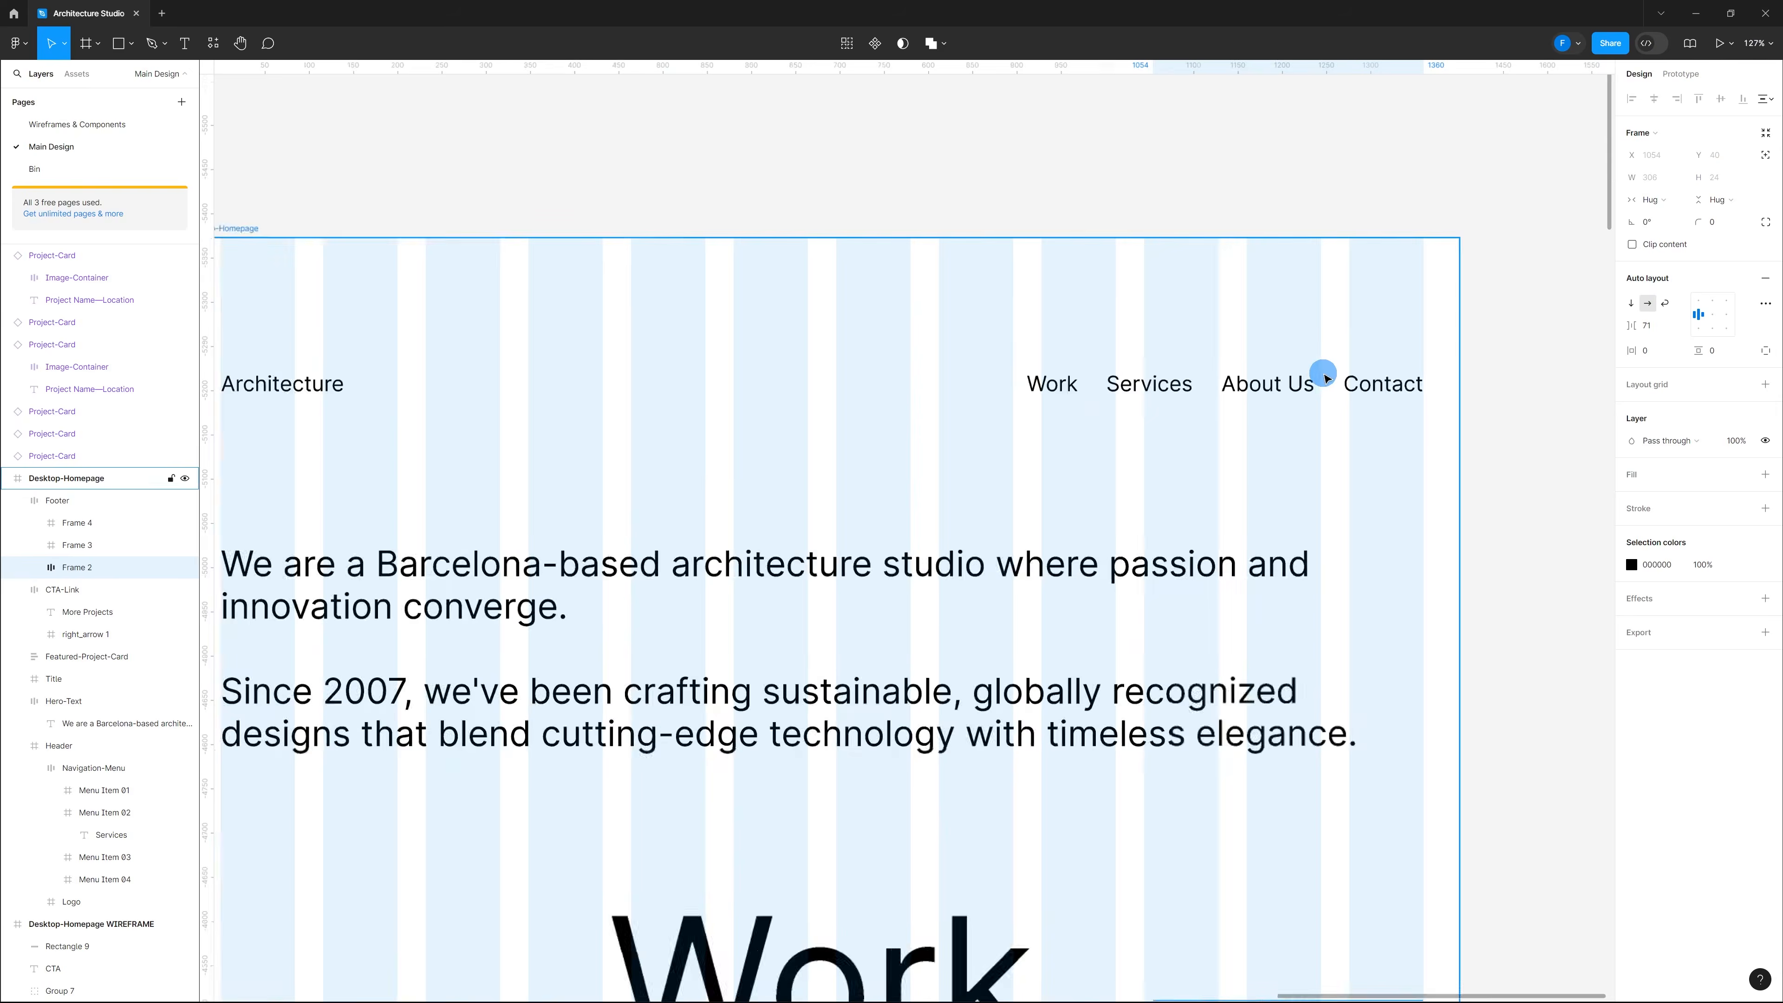
scroll(1327, 378, up, 3)
click(1337, 406)
double_click(1337, 406)
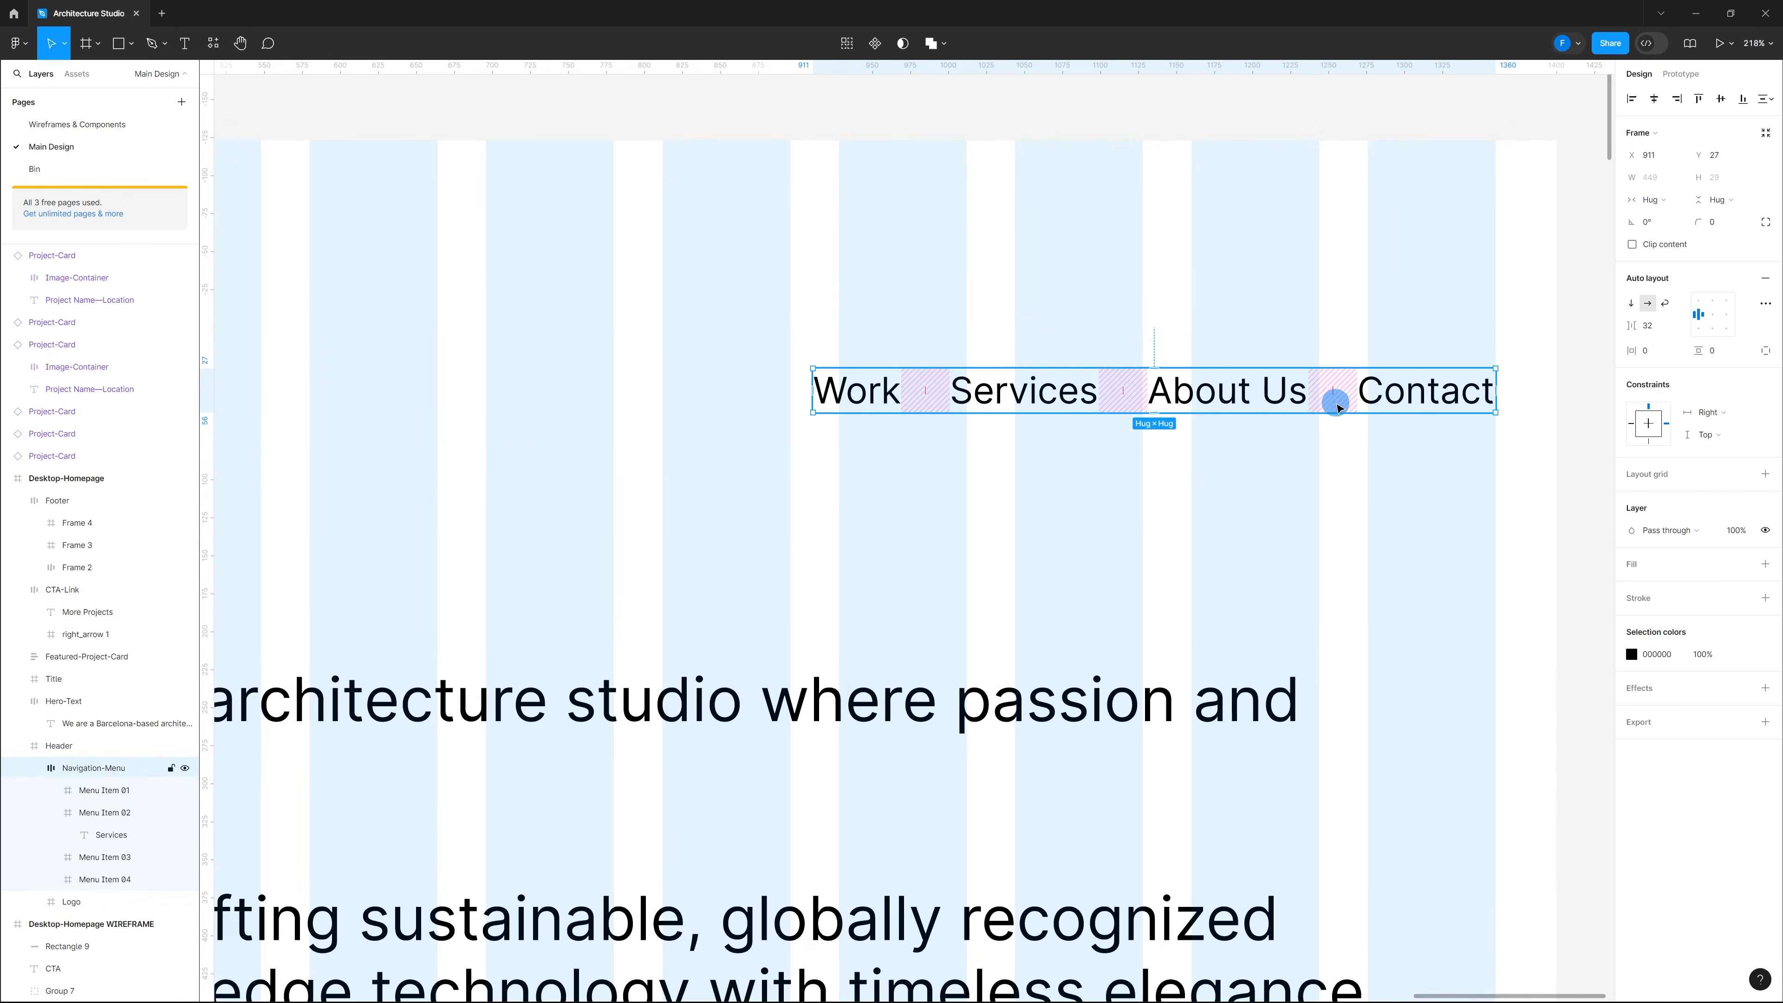
Step: Set the horizontal gap between the footer's "Legal Note" and "Privacy Policy" links to 32
scroll(1336, 392, down, 8)
scroll(1142, 501, down, 10)
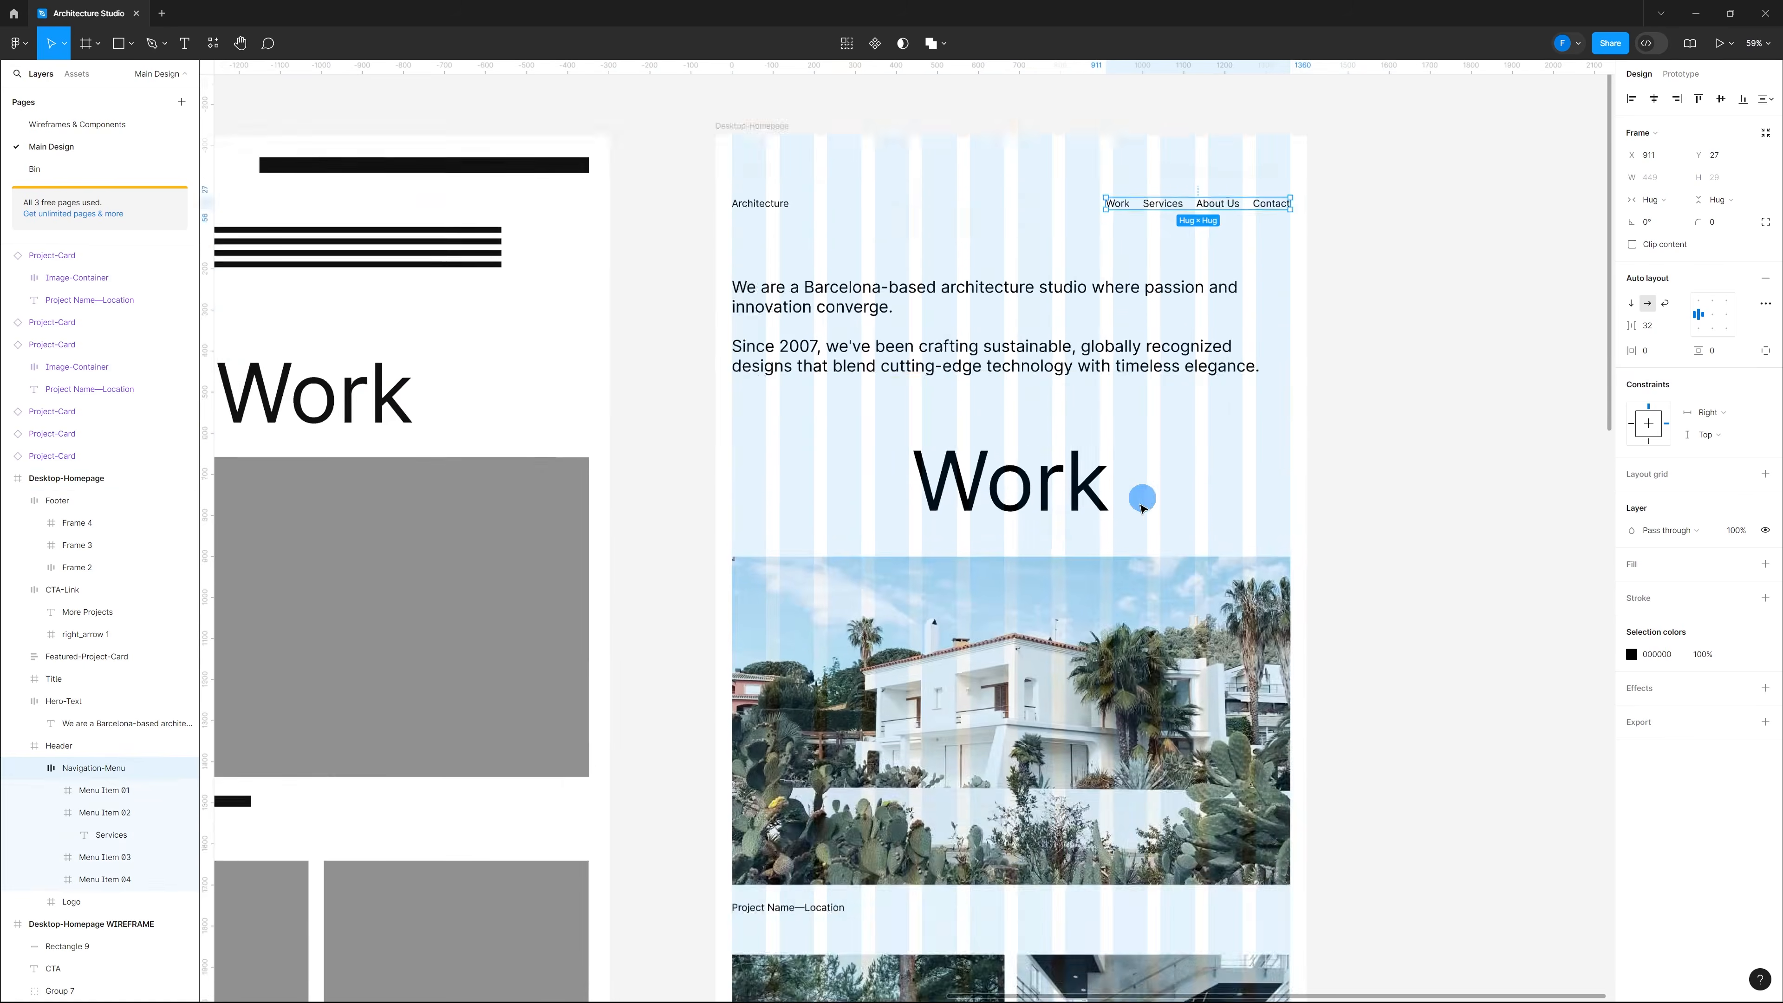
scroll(1141, 528, down, 15)
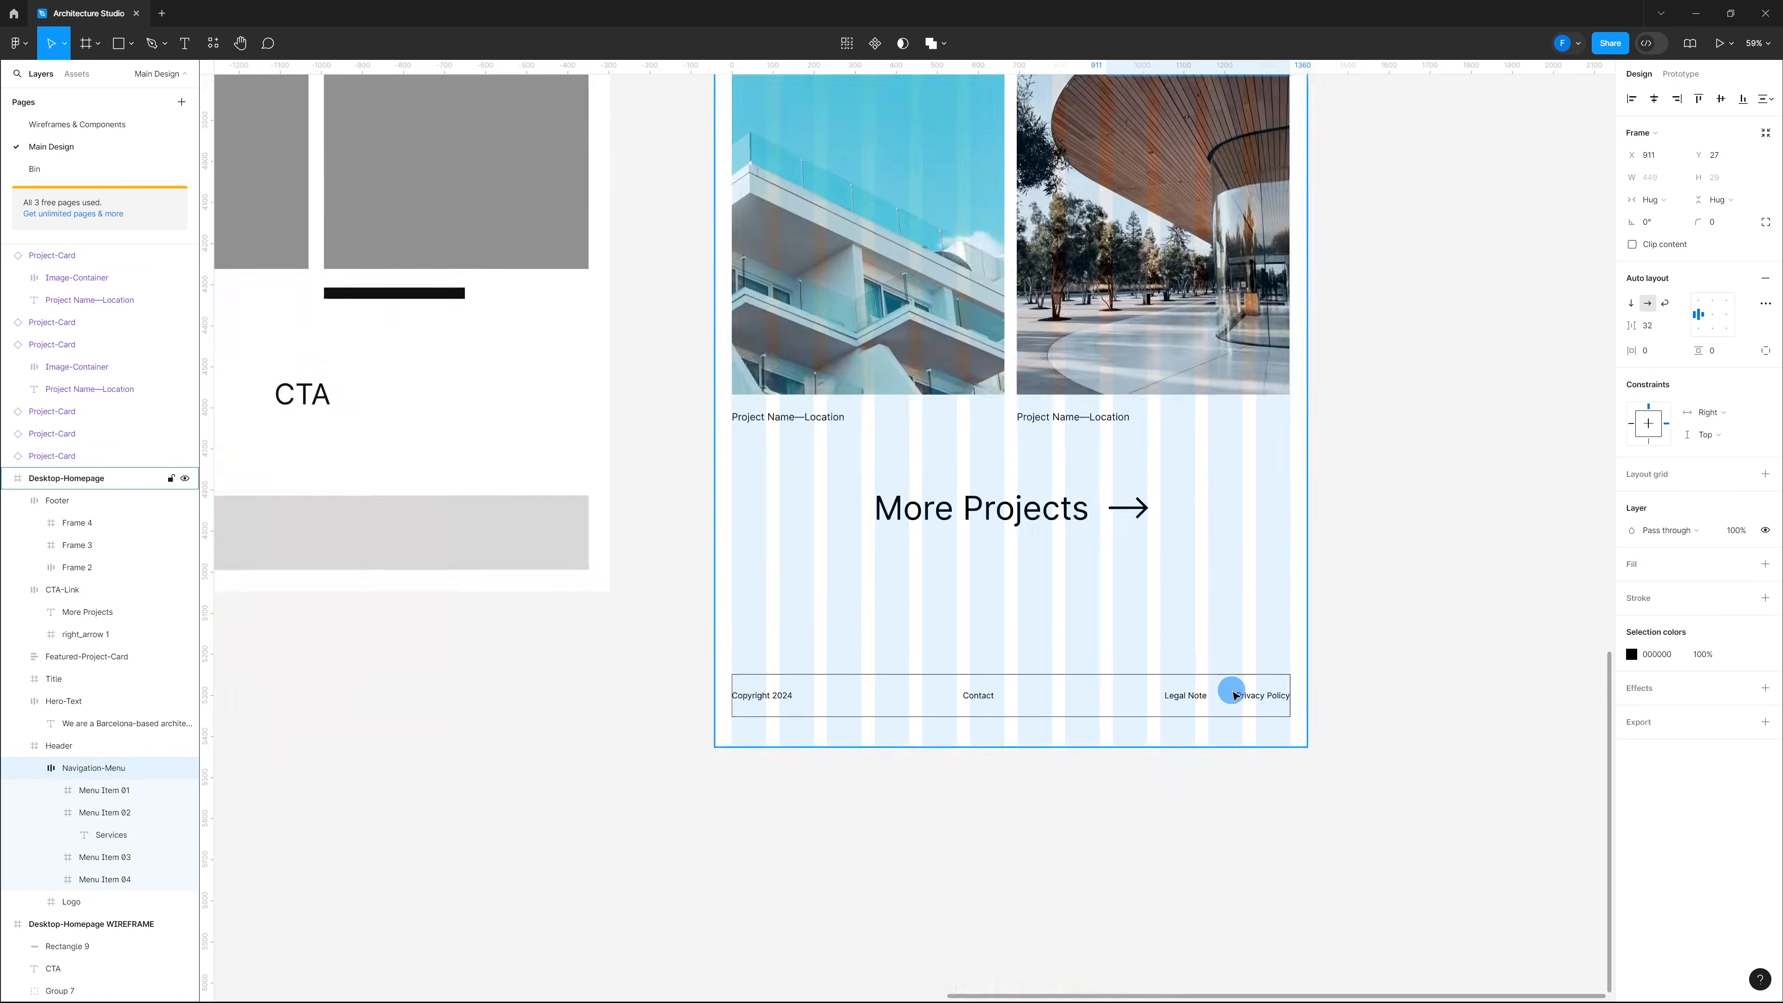
scroll(1225, 706, up, 5)
click(1225, 705)
double_click(1228, 695)
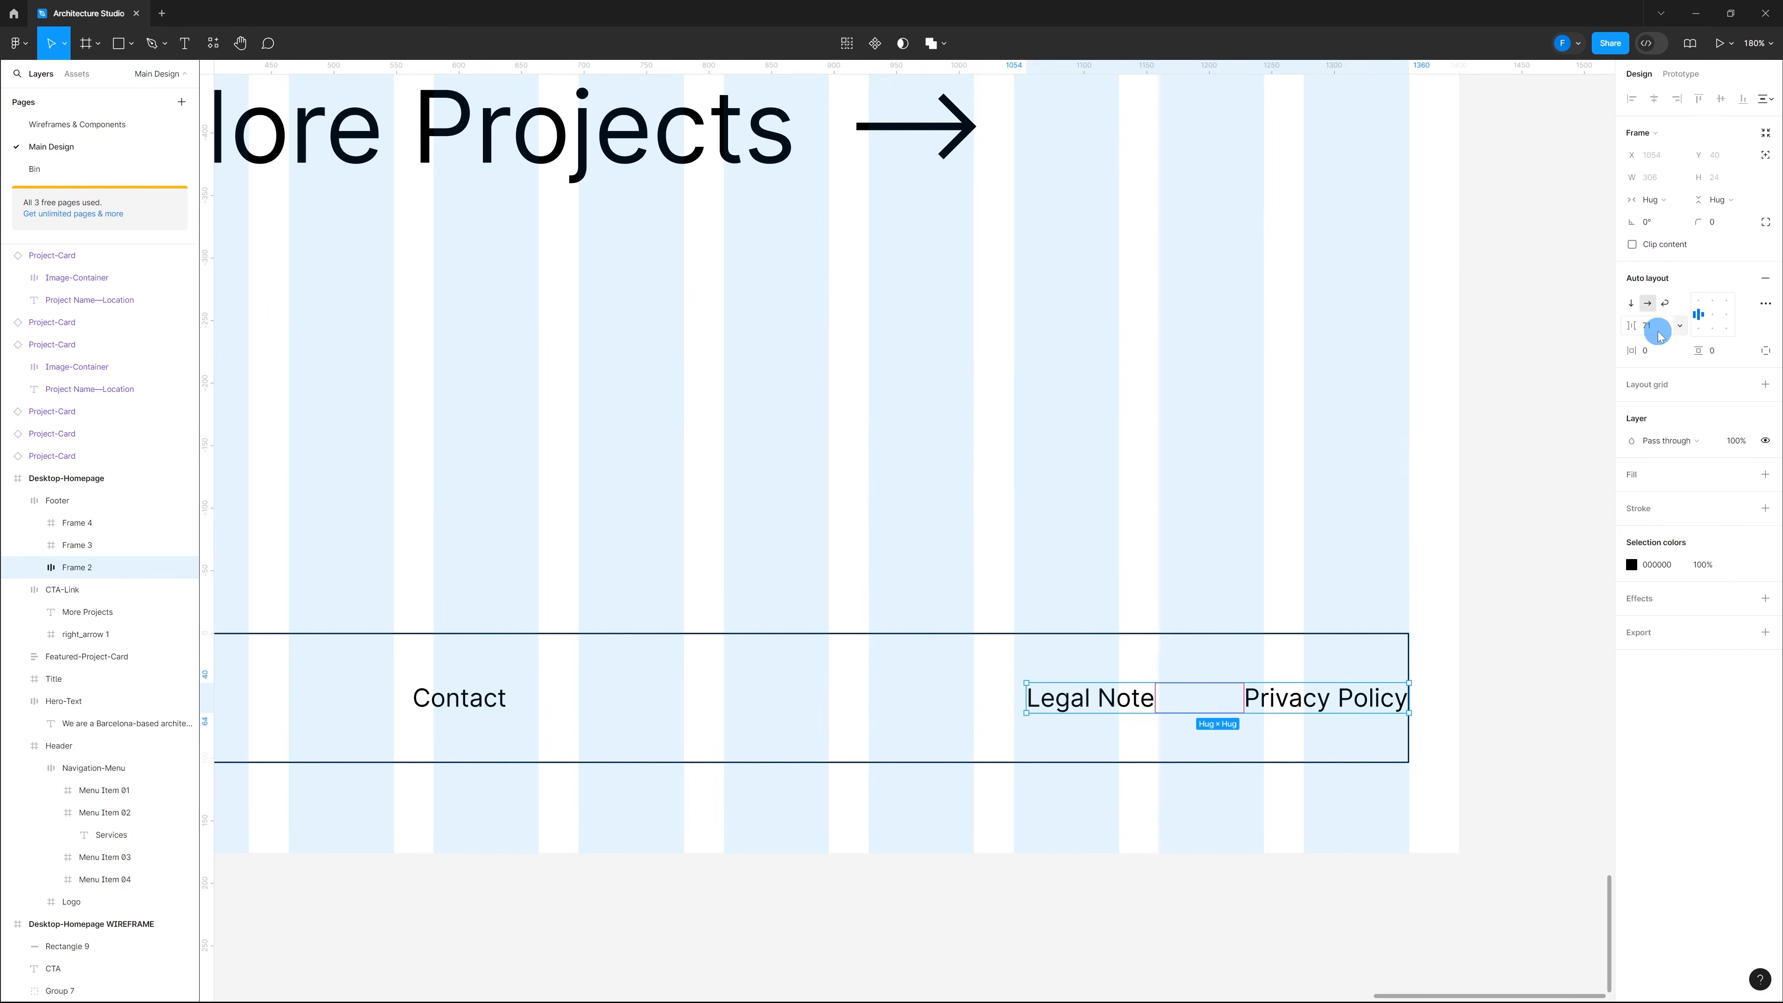
click(1201, 702)
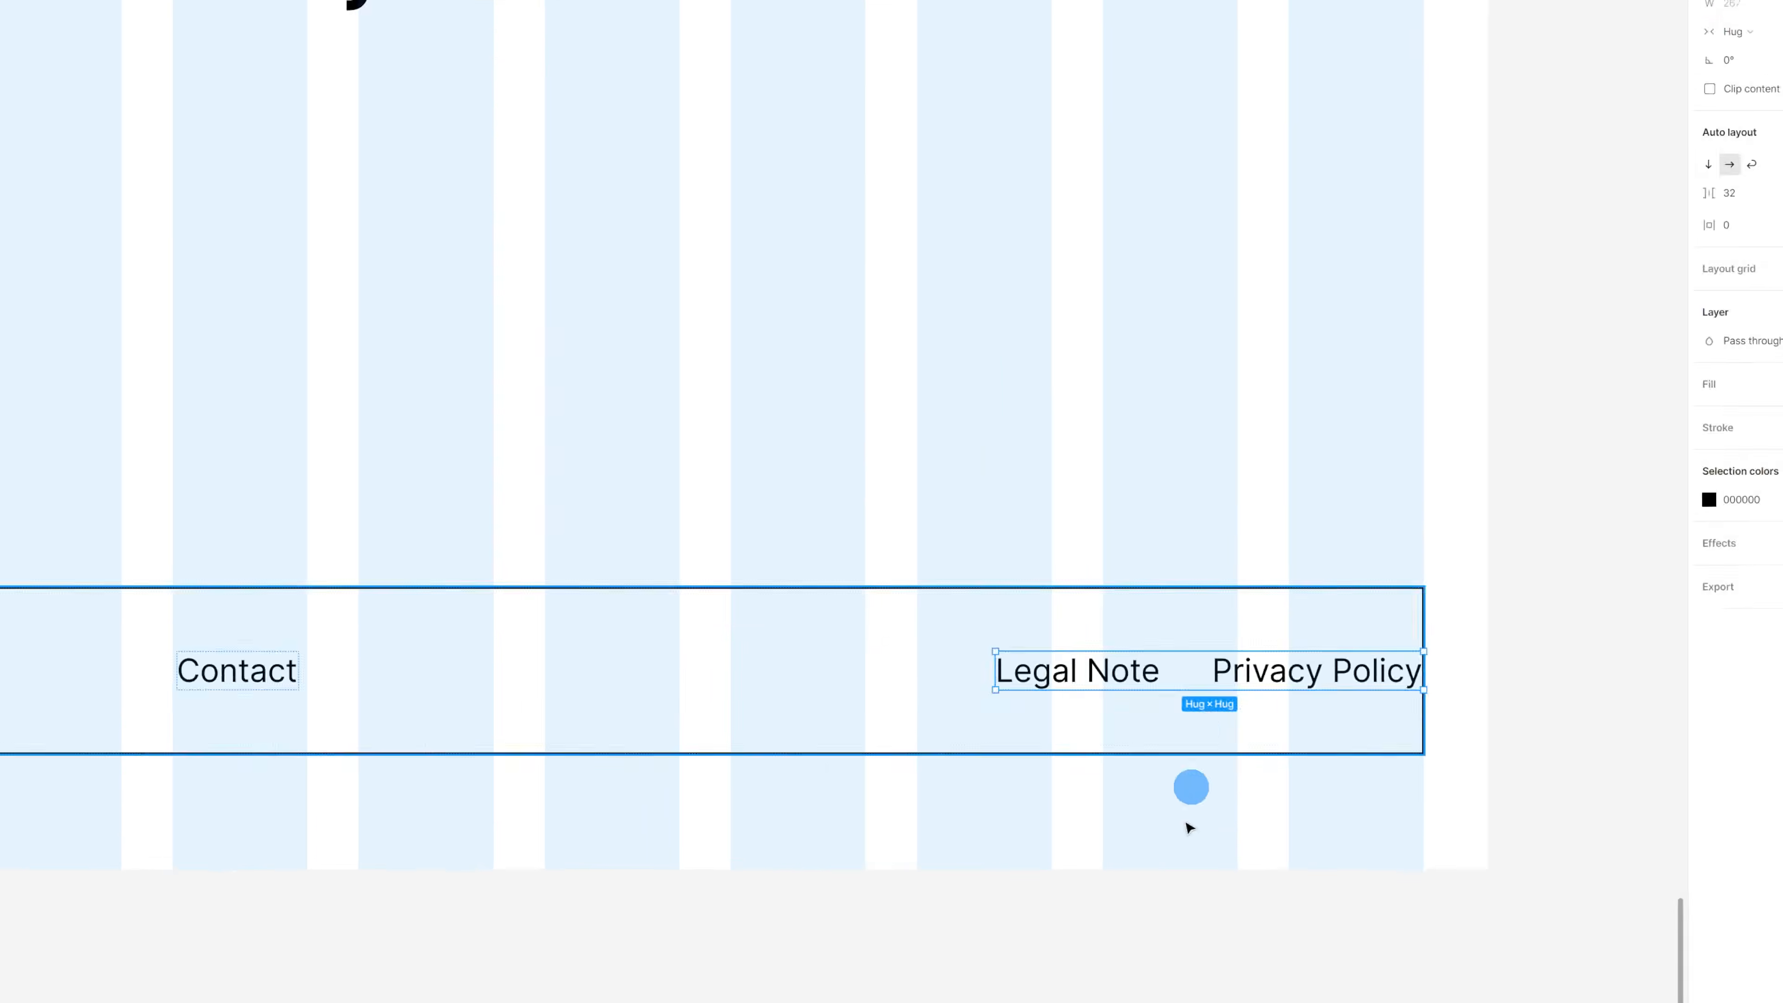
click(1174, 885)
scroll(1245, 826, down, 3)
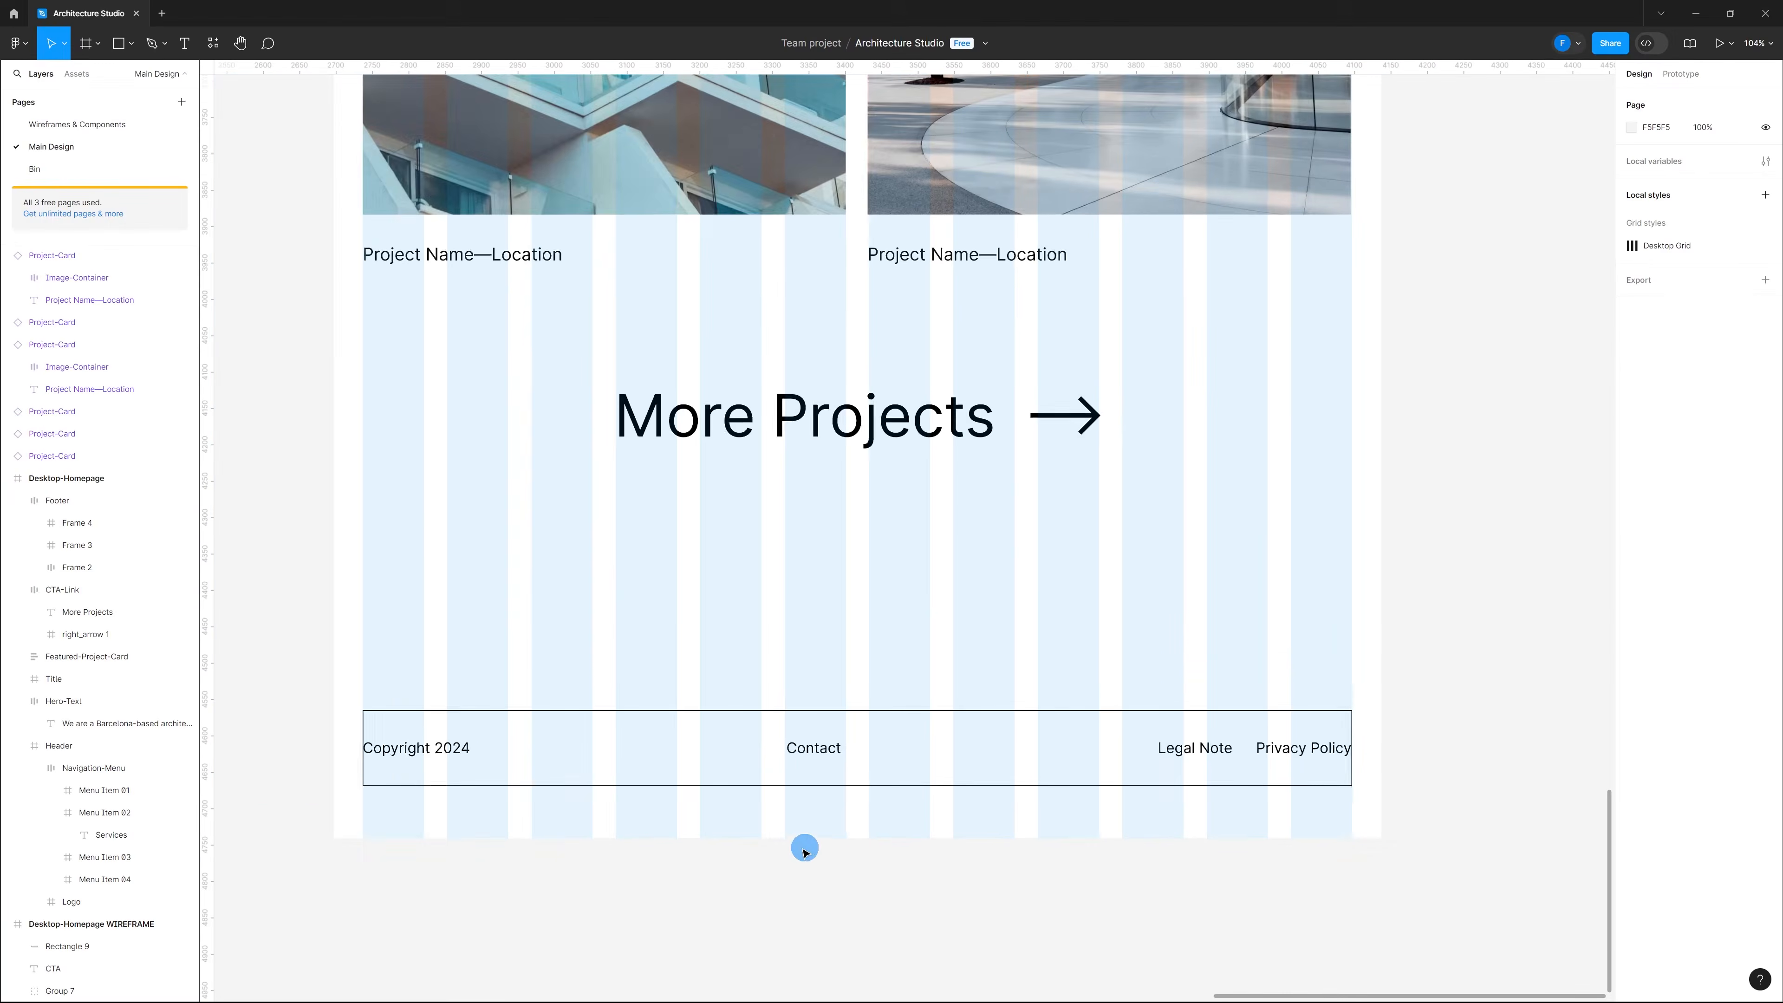
Step: Rename the footer's copyright frame "Copyright", its contact frame "Contact" and its legal links frame "Boring Pages"
scroll(769, 740, down, 2)
click(640, 714)
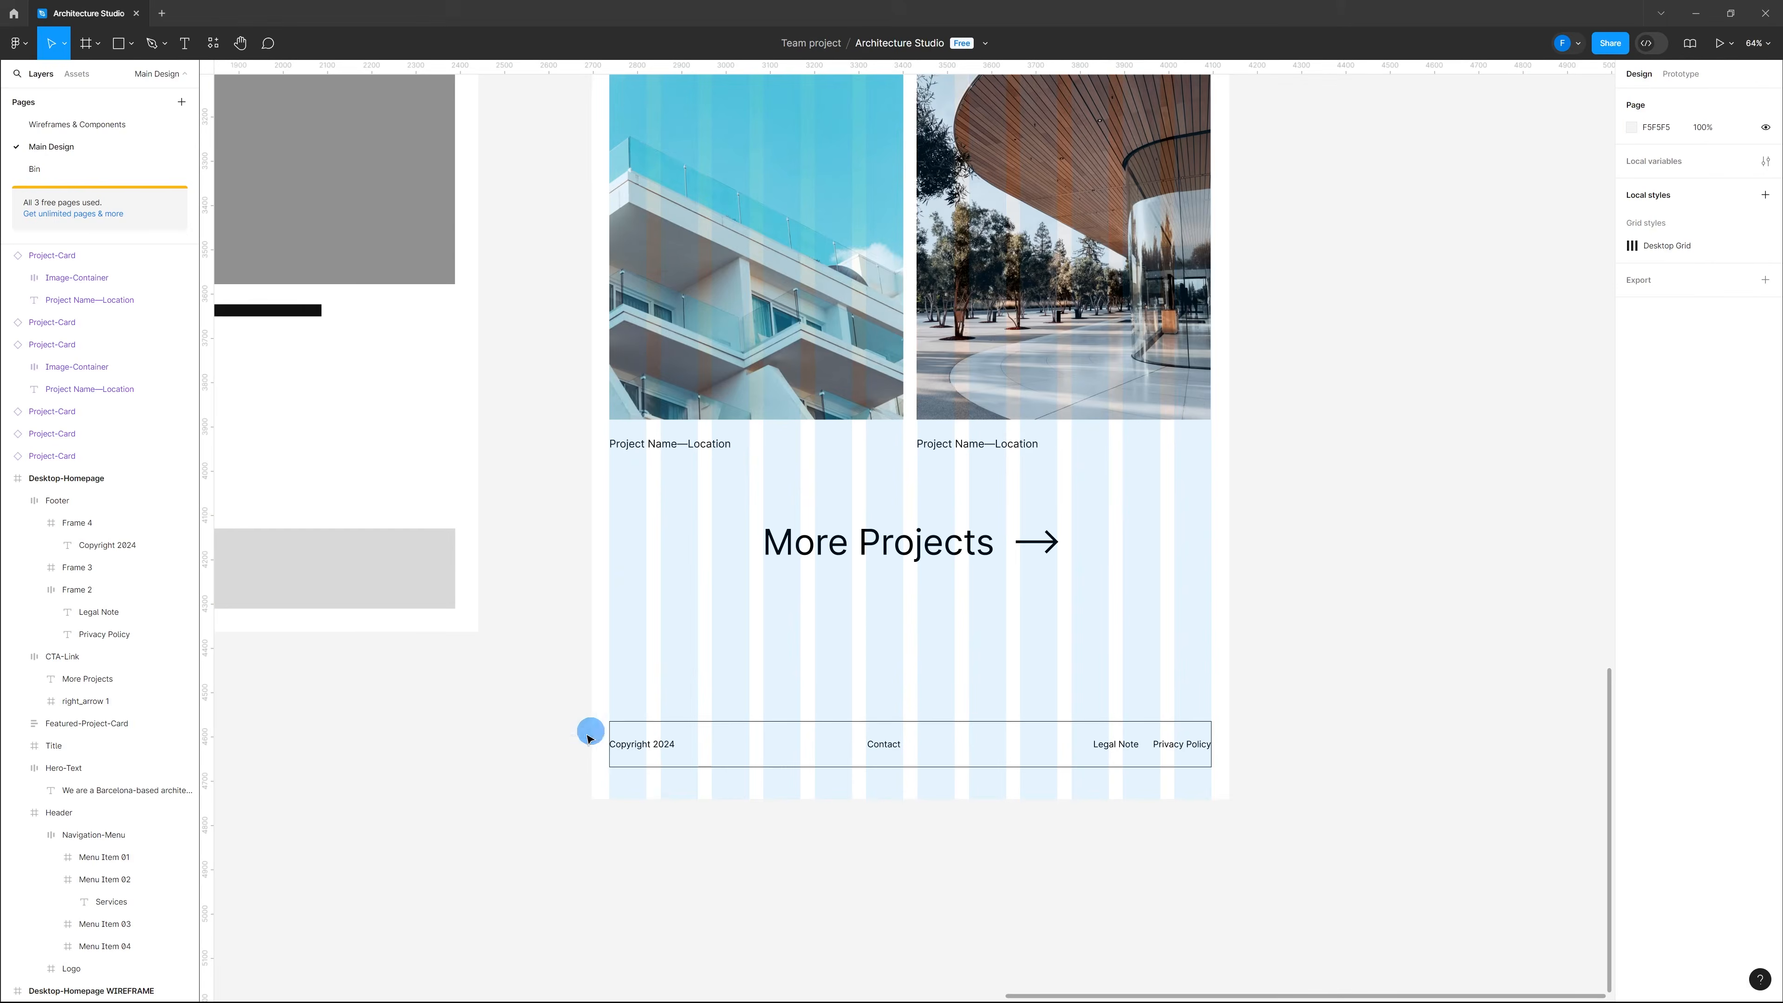
click(657, 742)
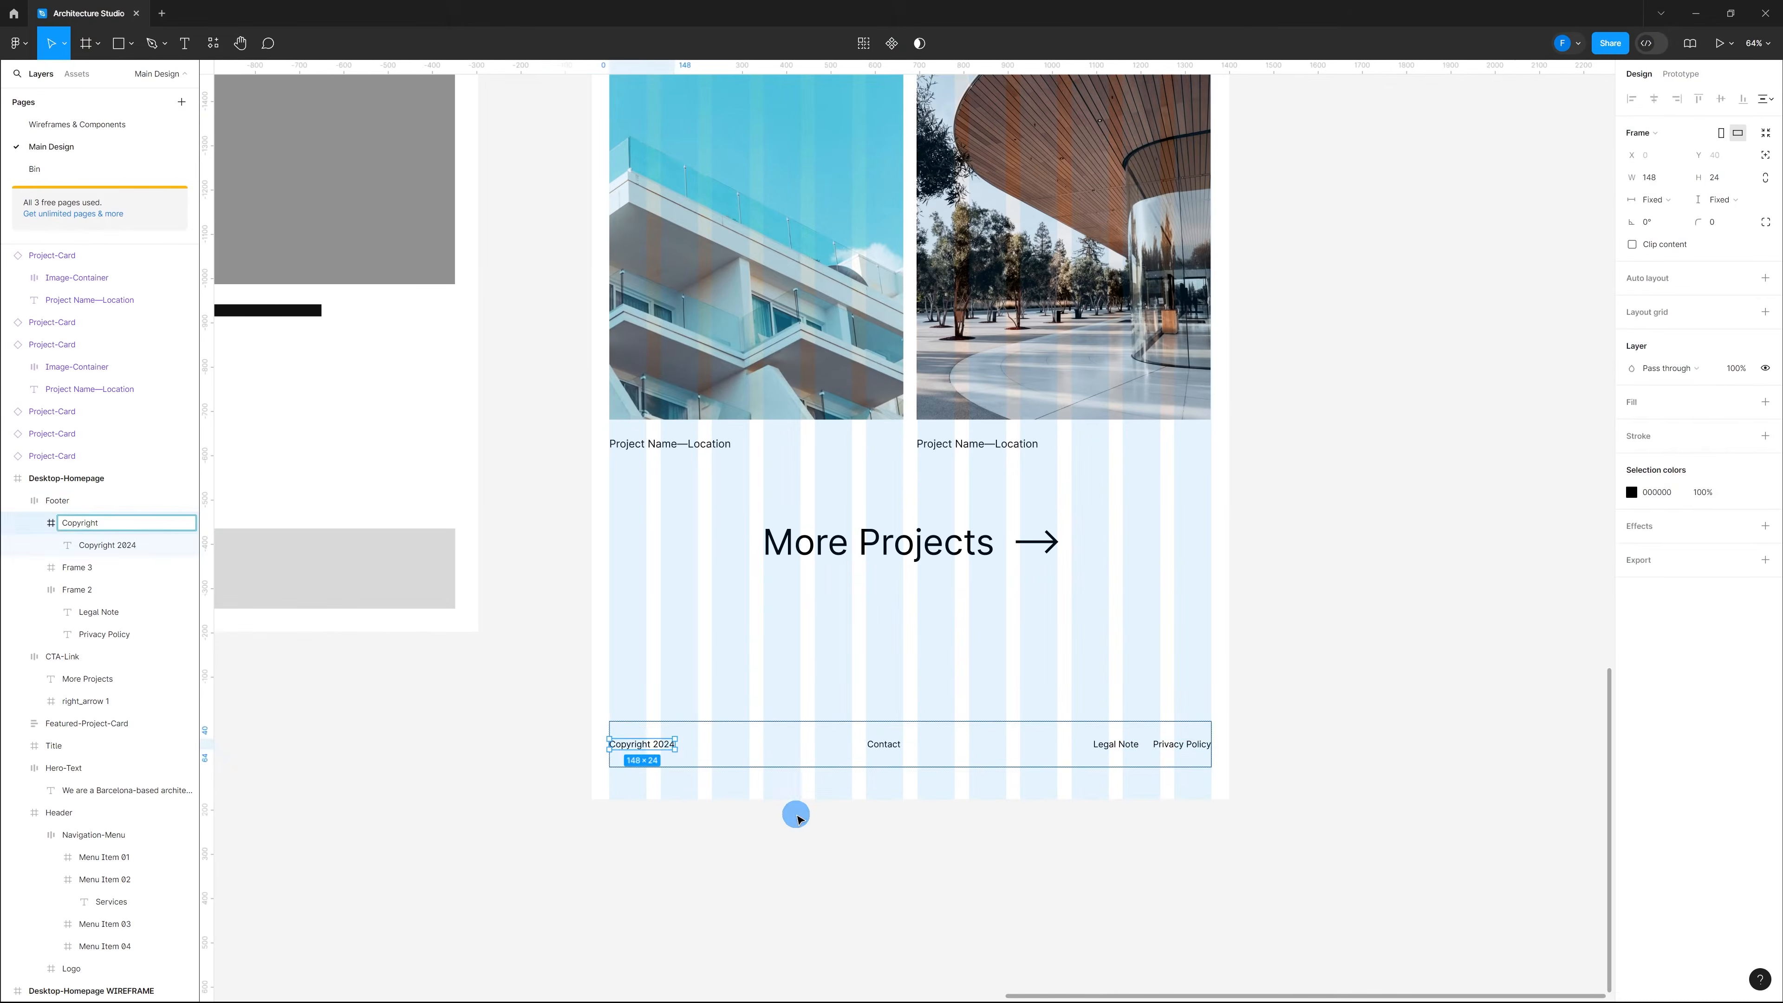
click(885, 746)
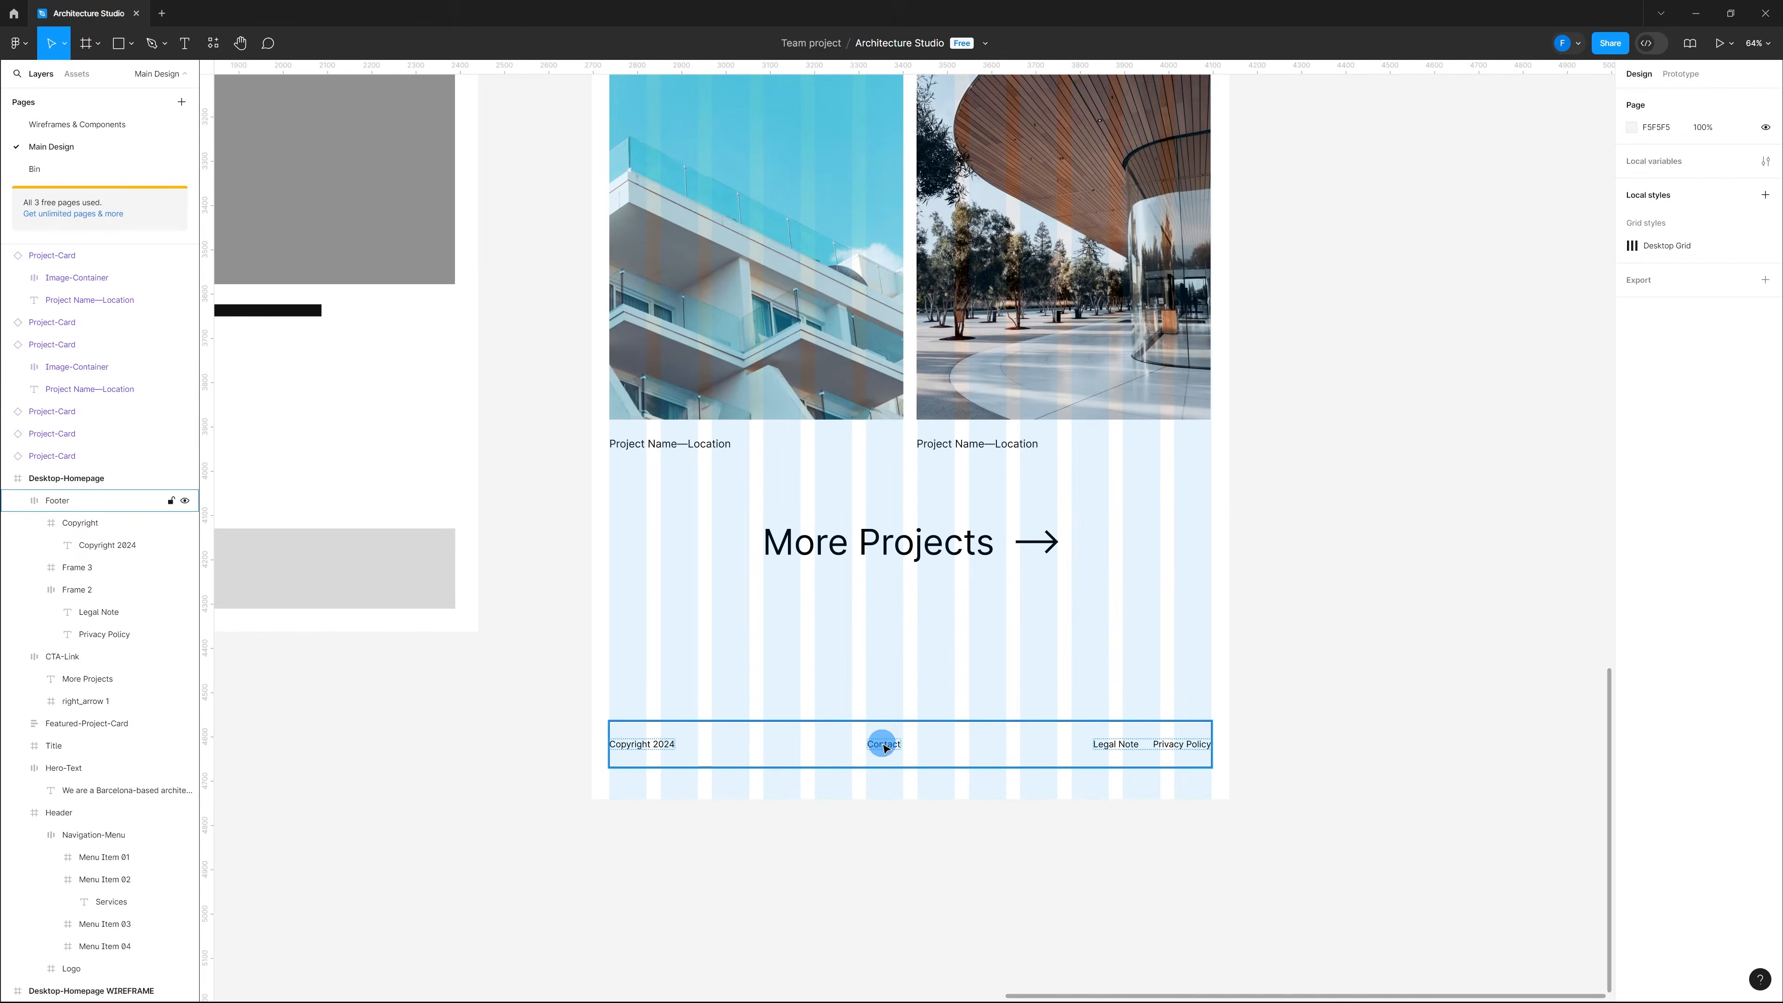
click(885, 745)
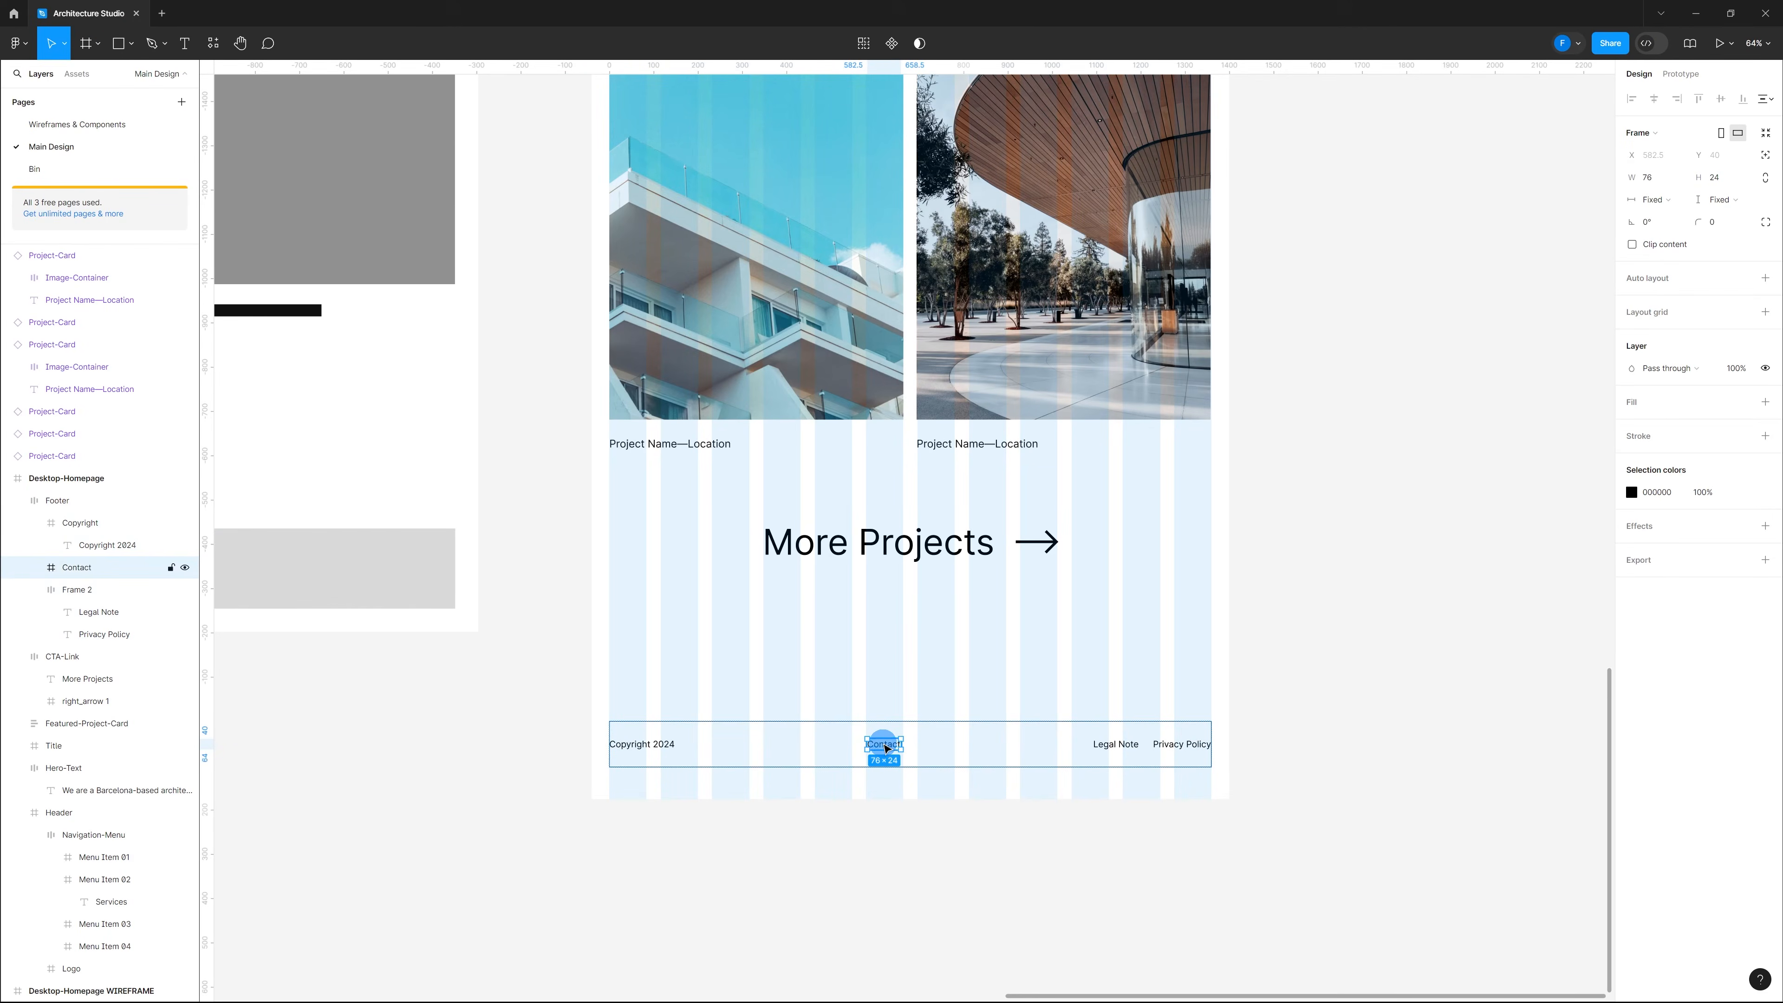
scroll(667, 738, down, 3)
scroll(983, 745, up, 5)
click(949, 734)
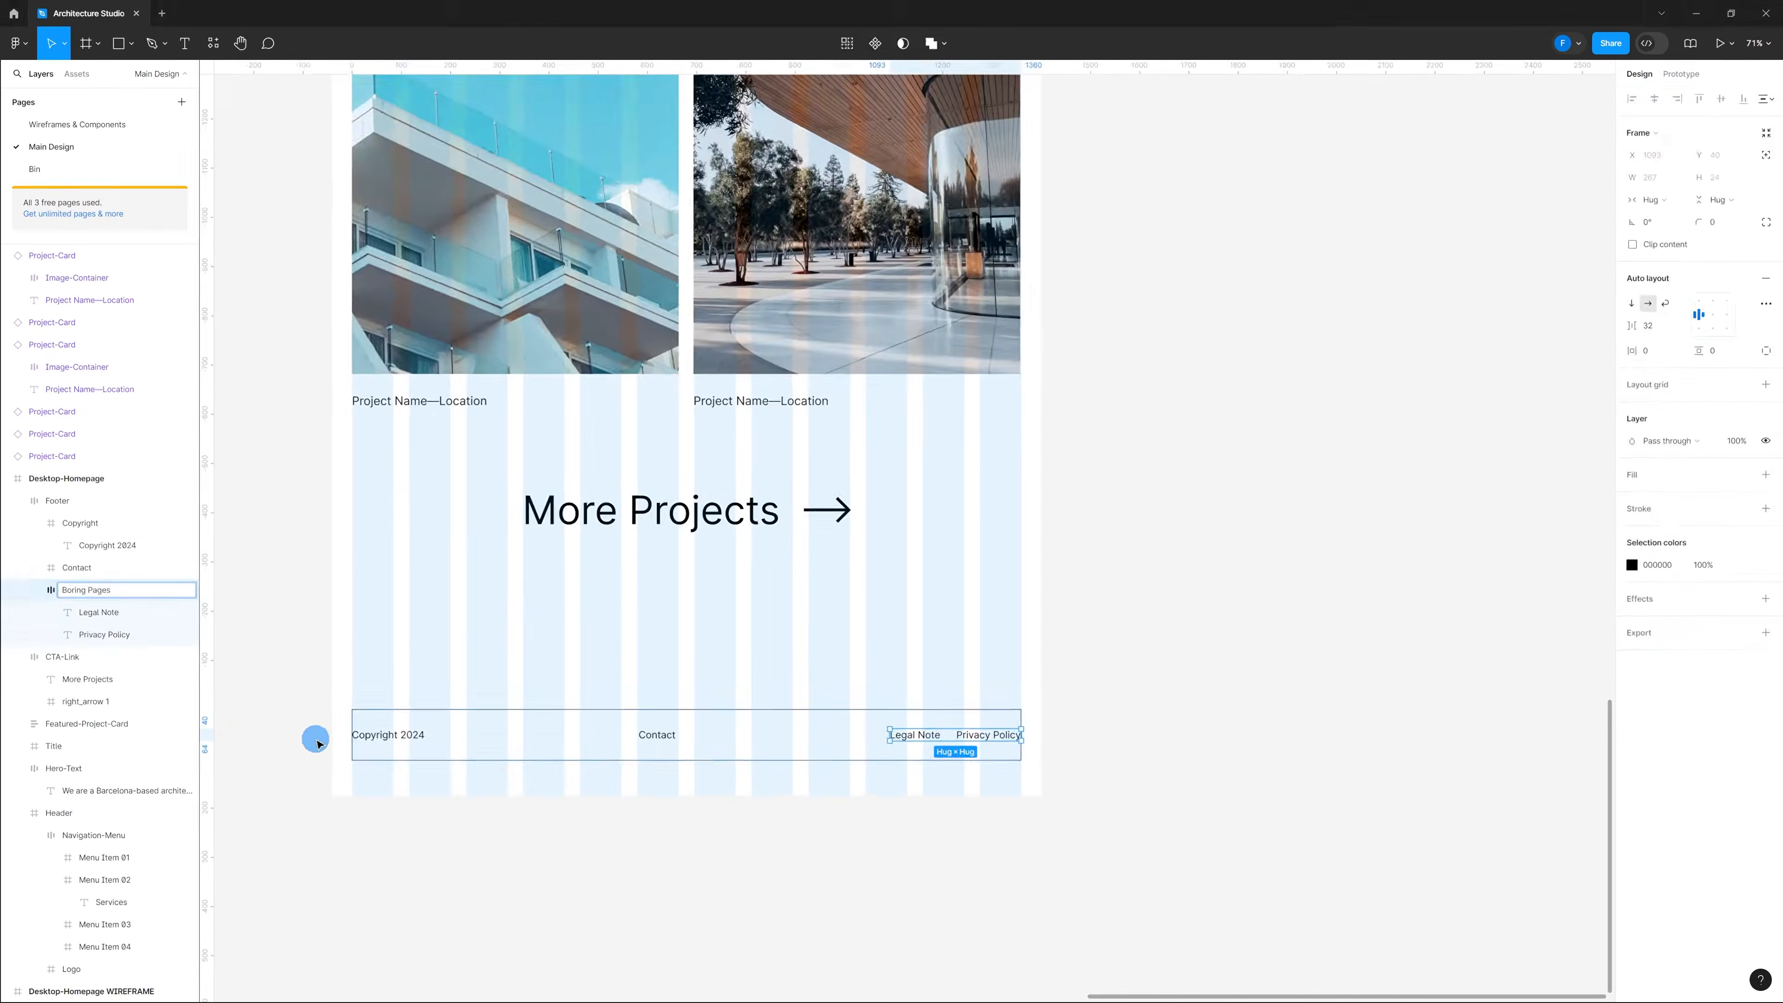
click(317, 743)
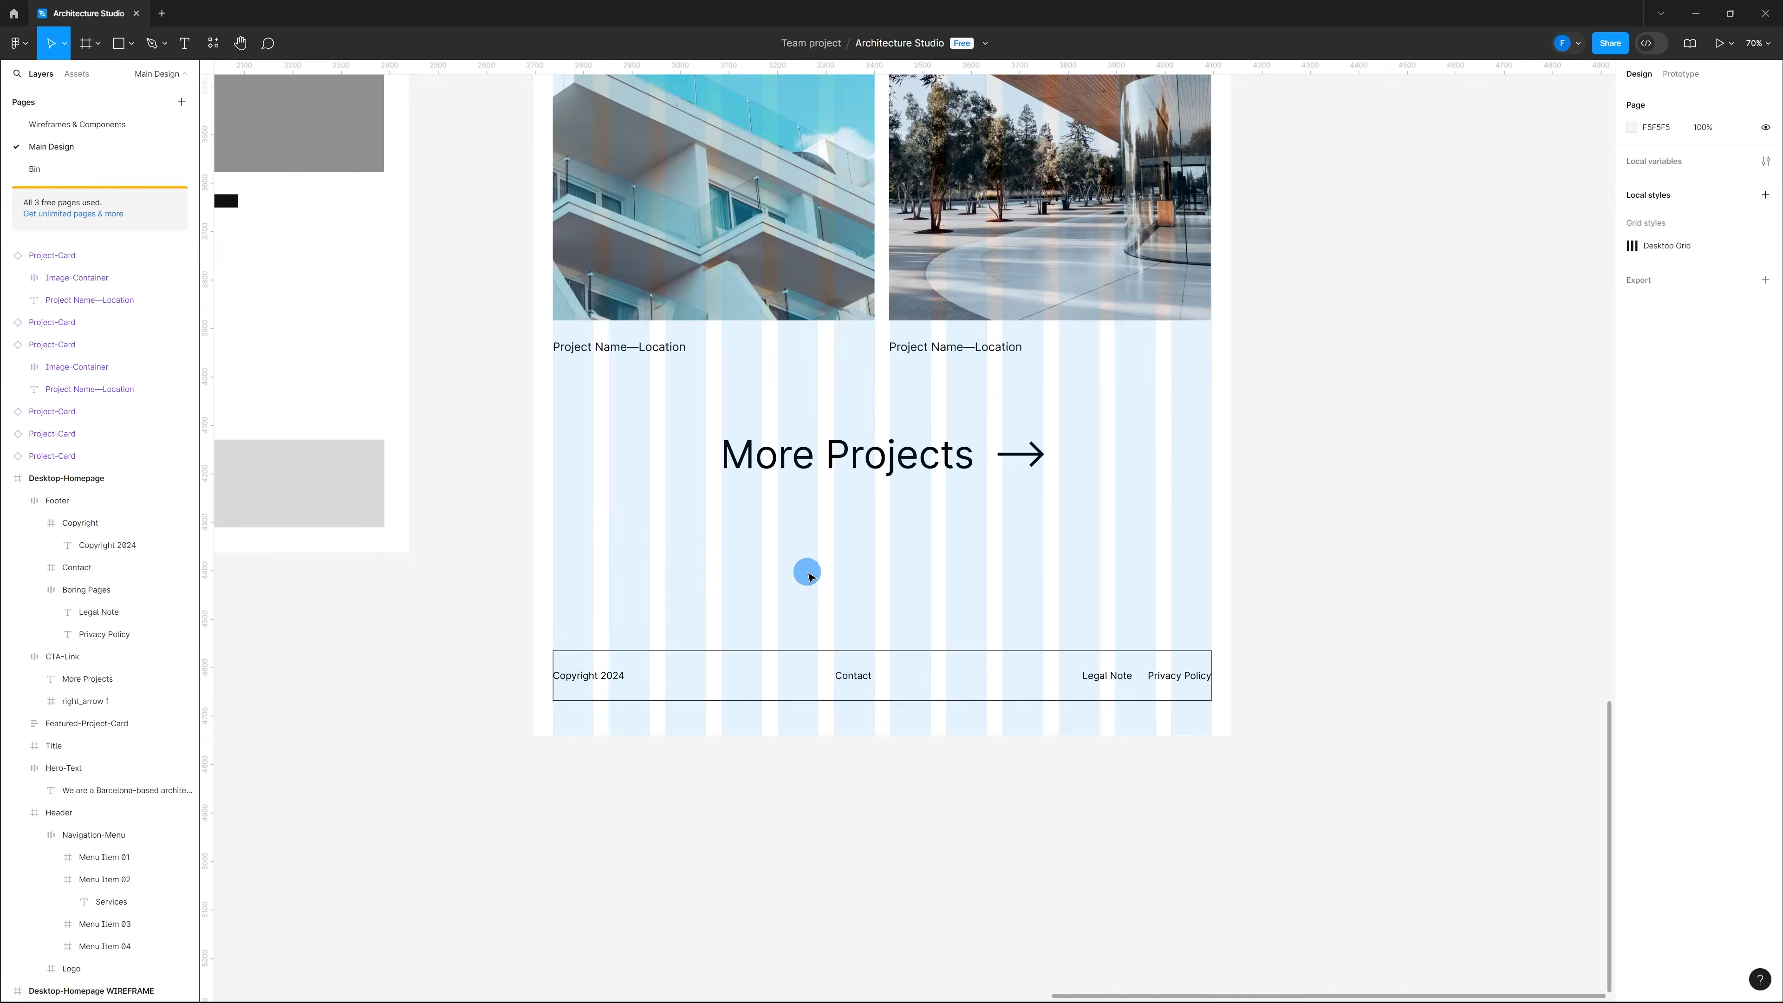
Step: Hide the layout grids and remove the black stroke from the Footer frame
scroll(790, 594, up, 5)
key(shift+g)
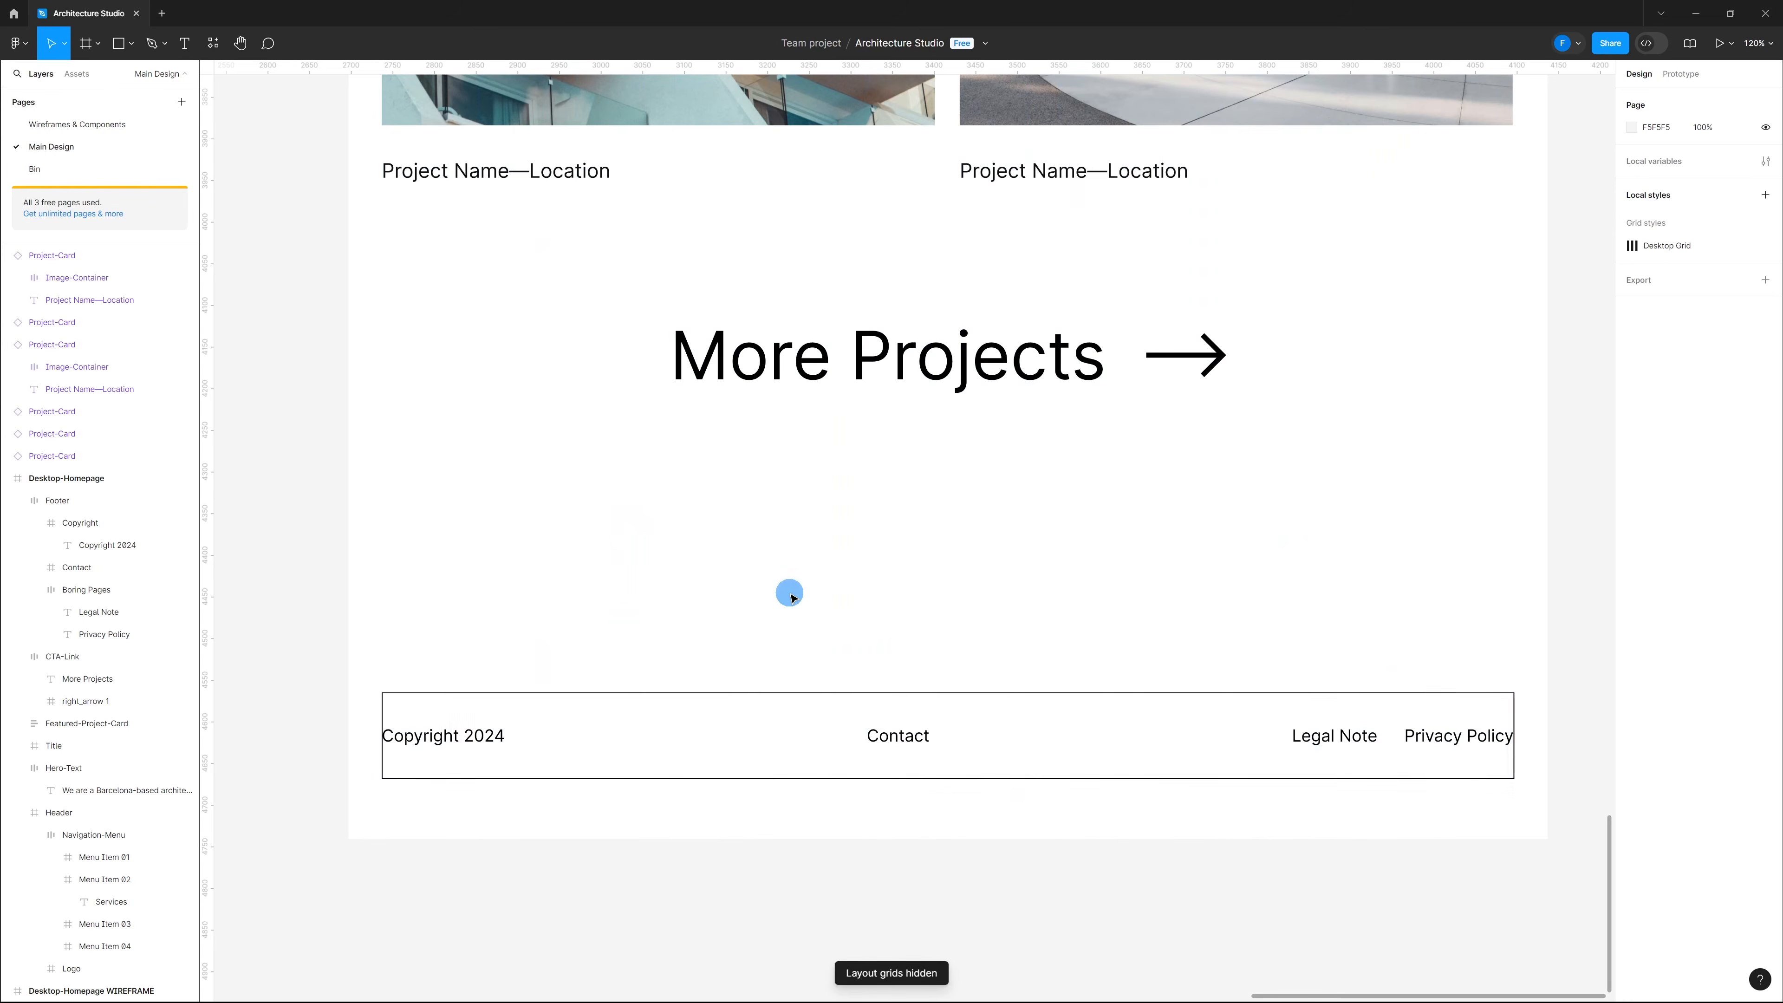
click(810, 706)
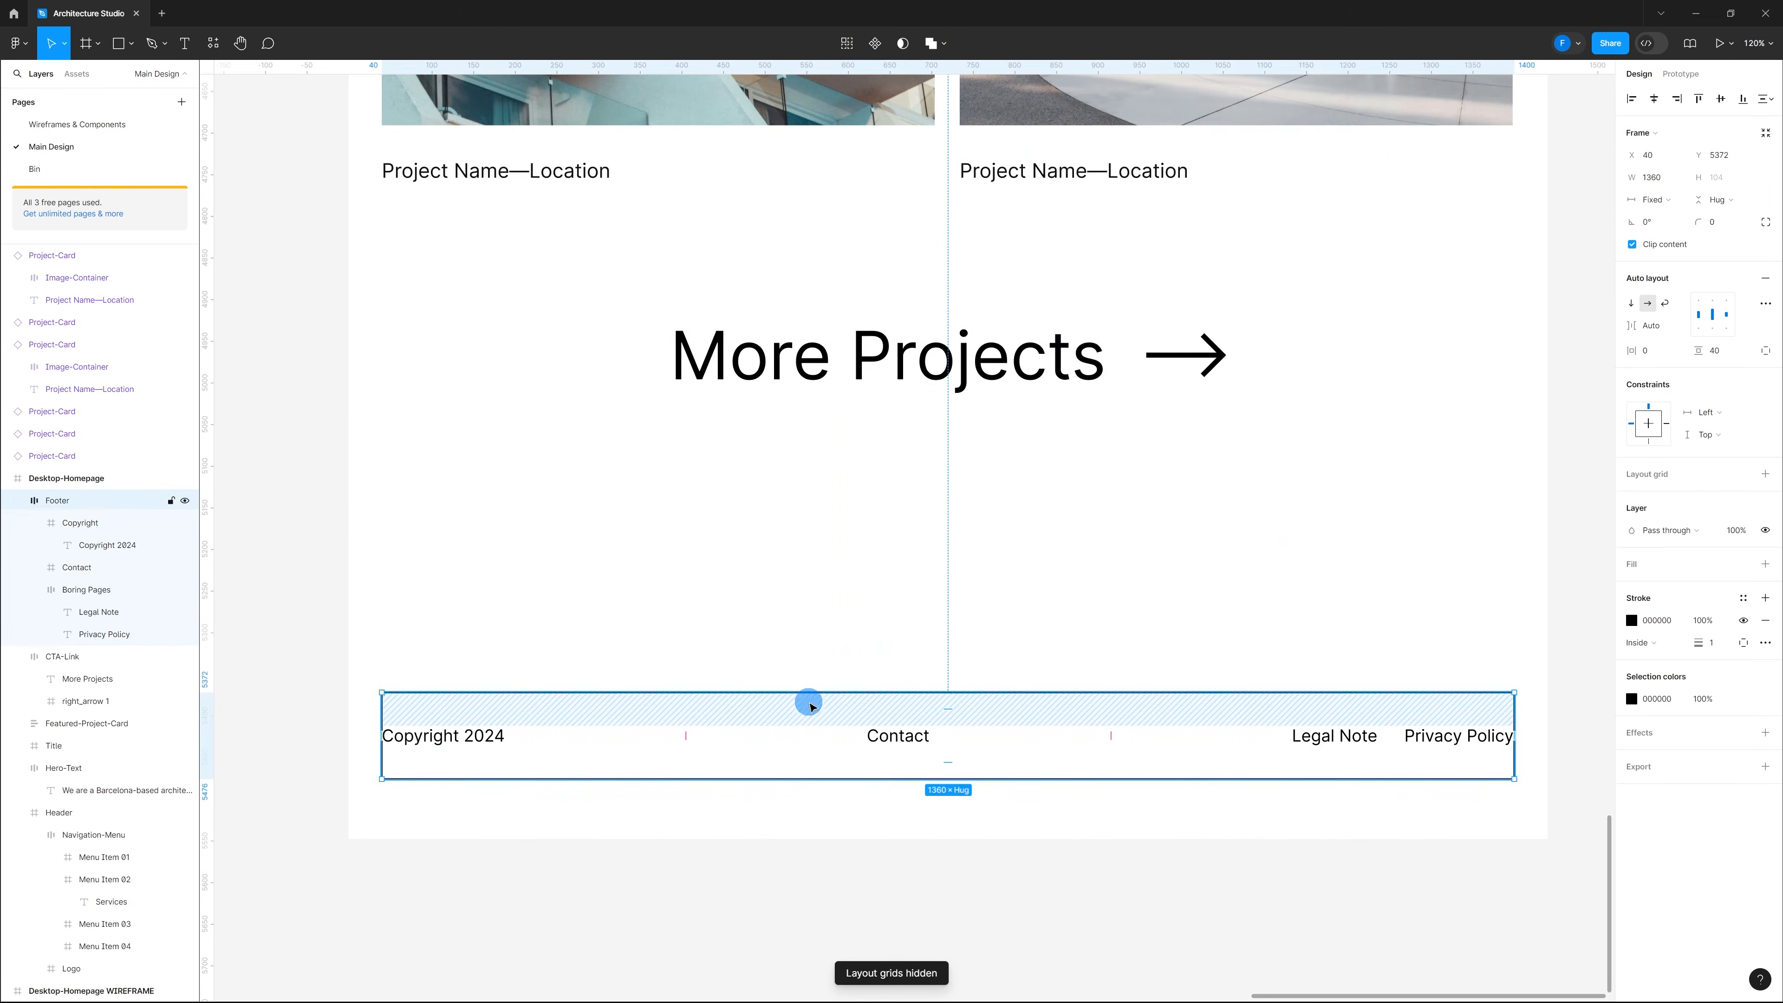
click(1767, 644)
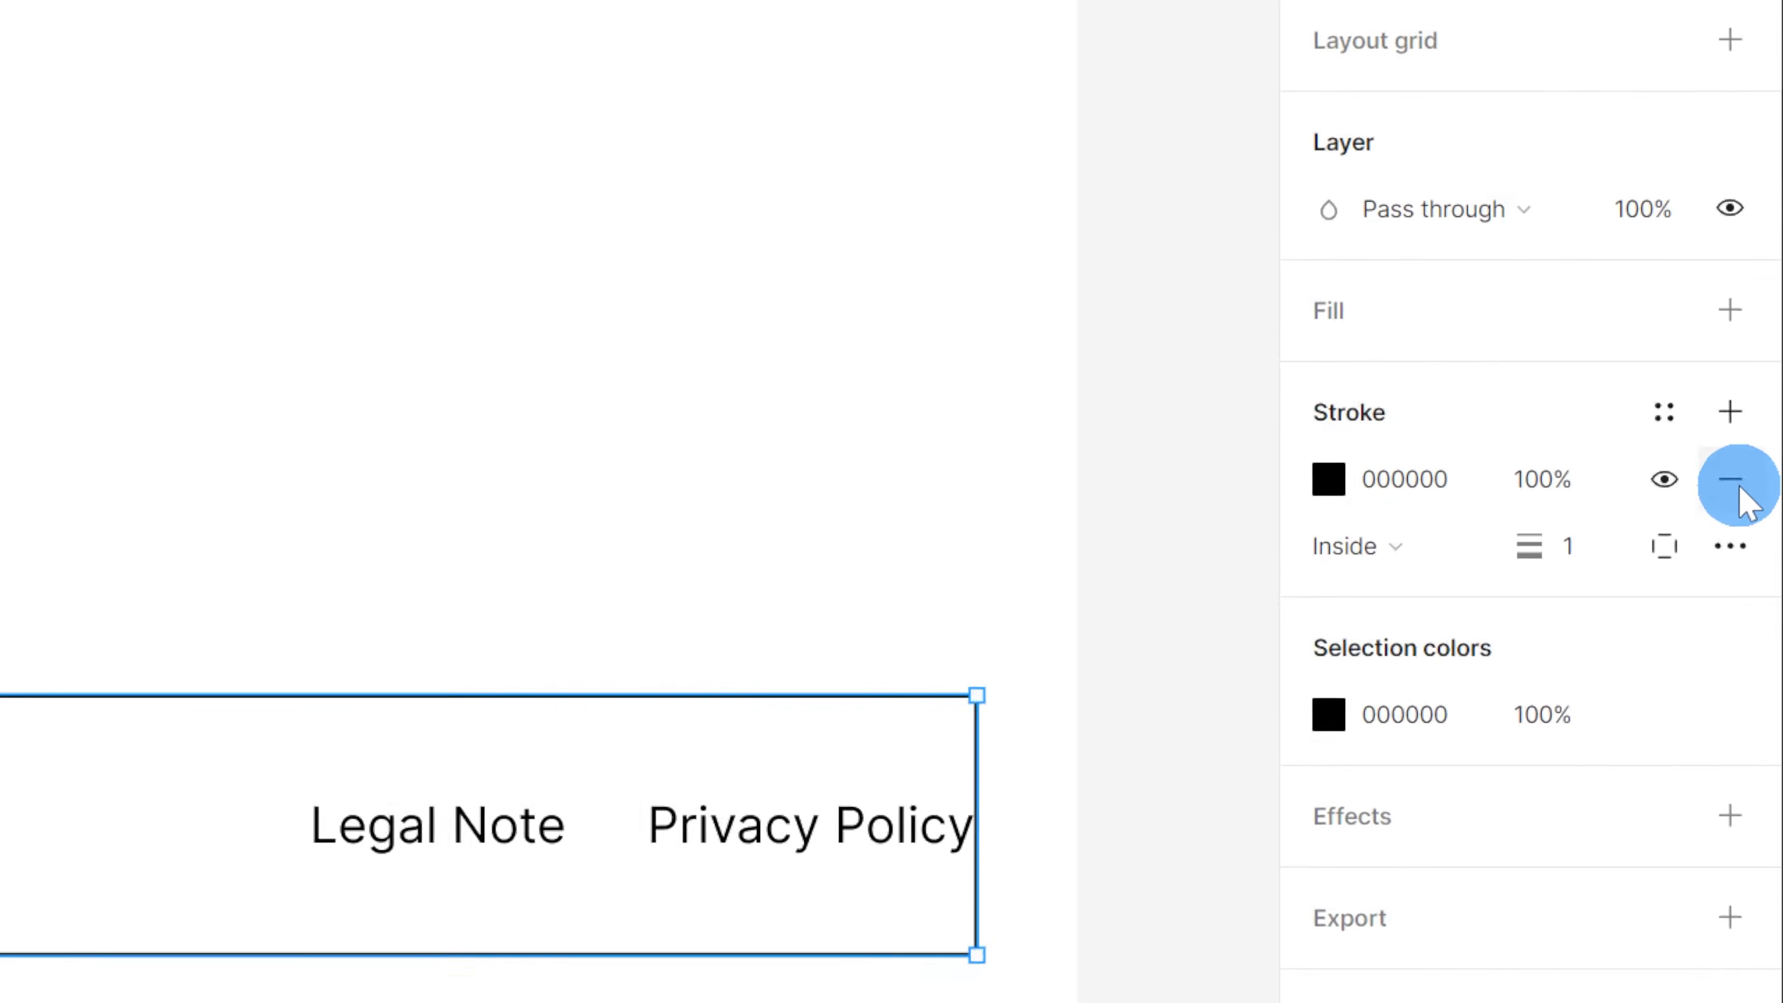
click(1767, 623)
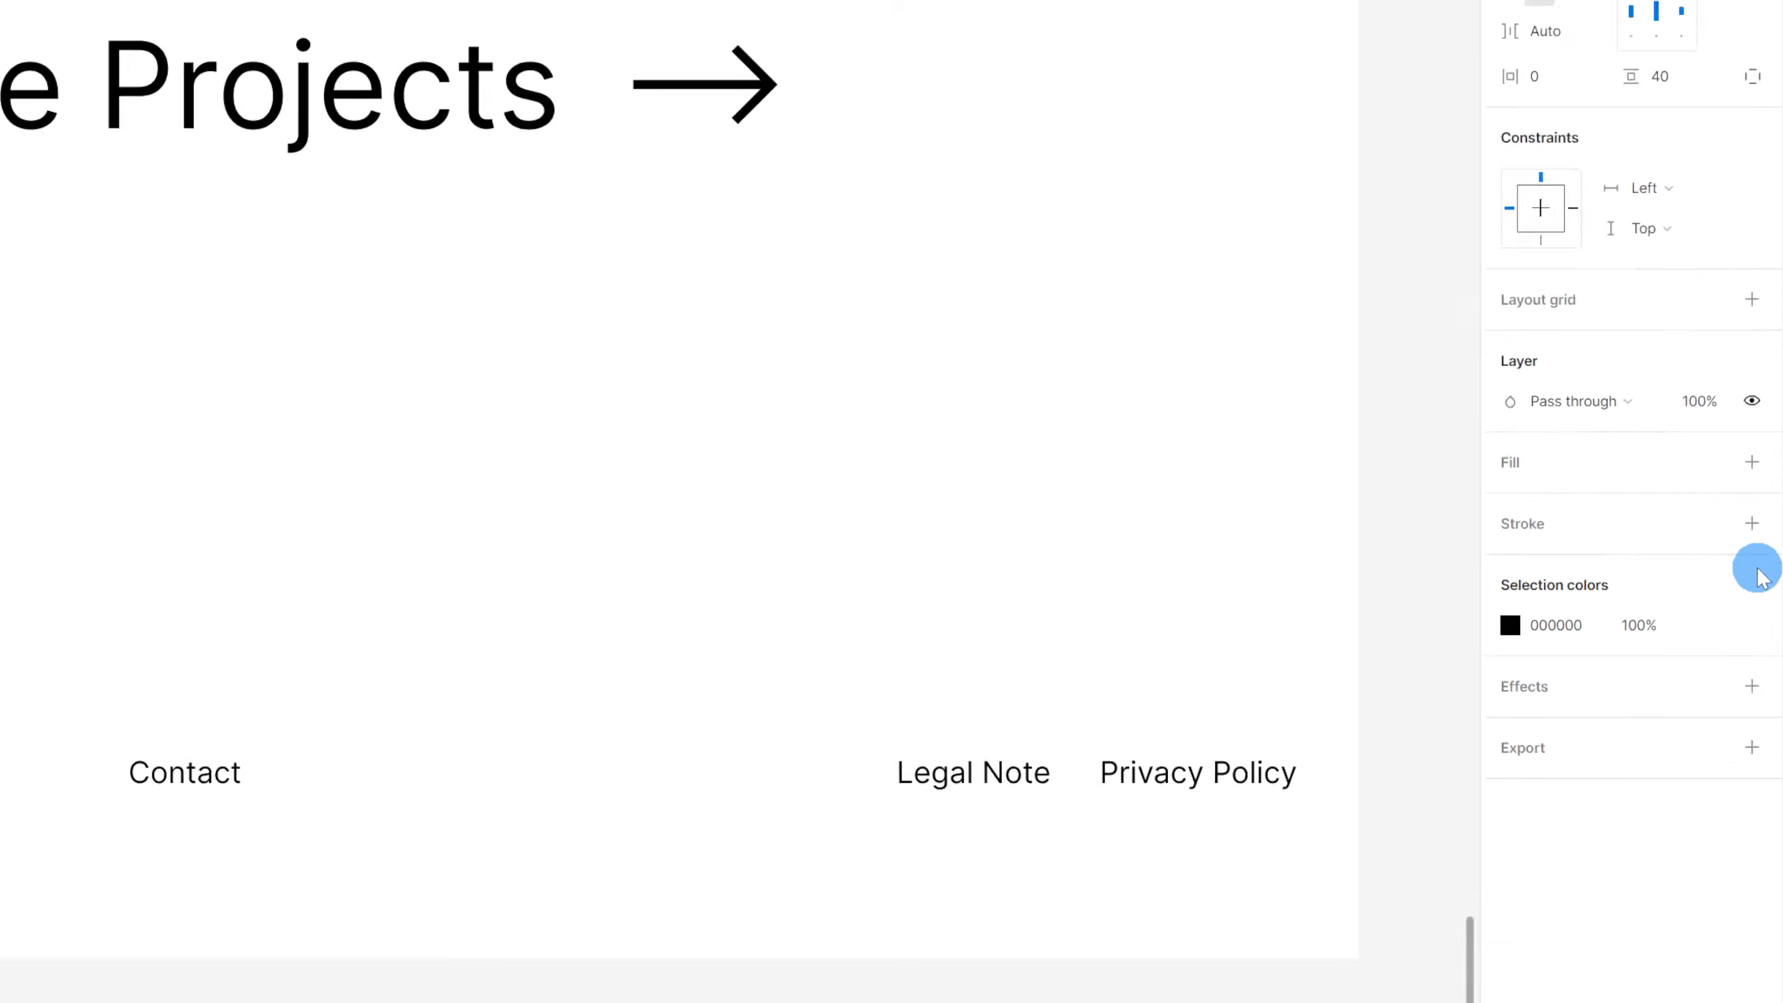
scroll(1199, 576, down, 3)
click(1199, 575)
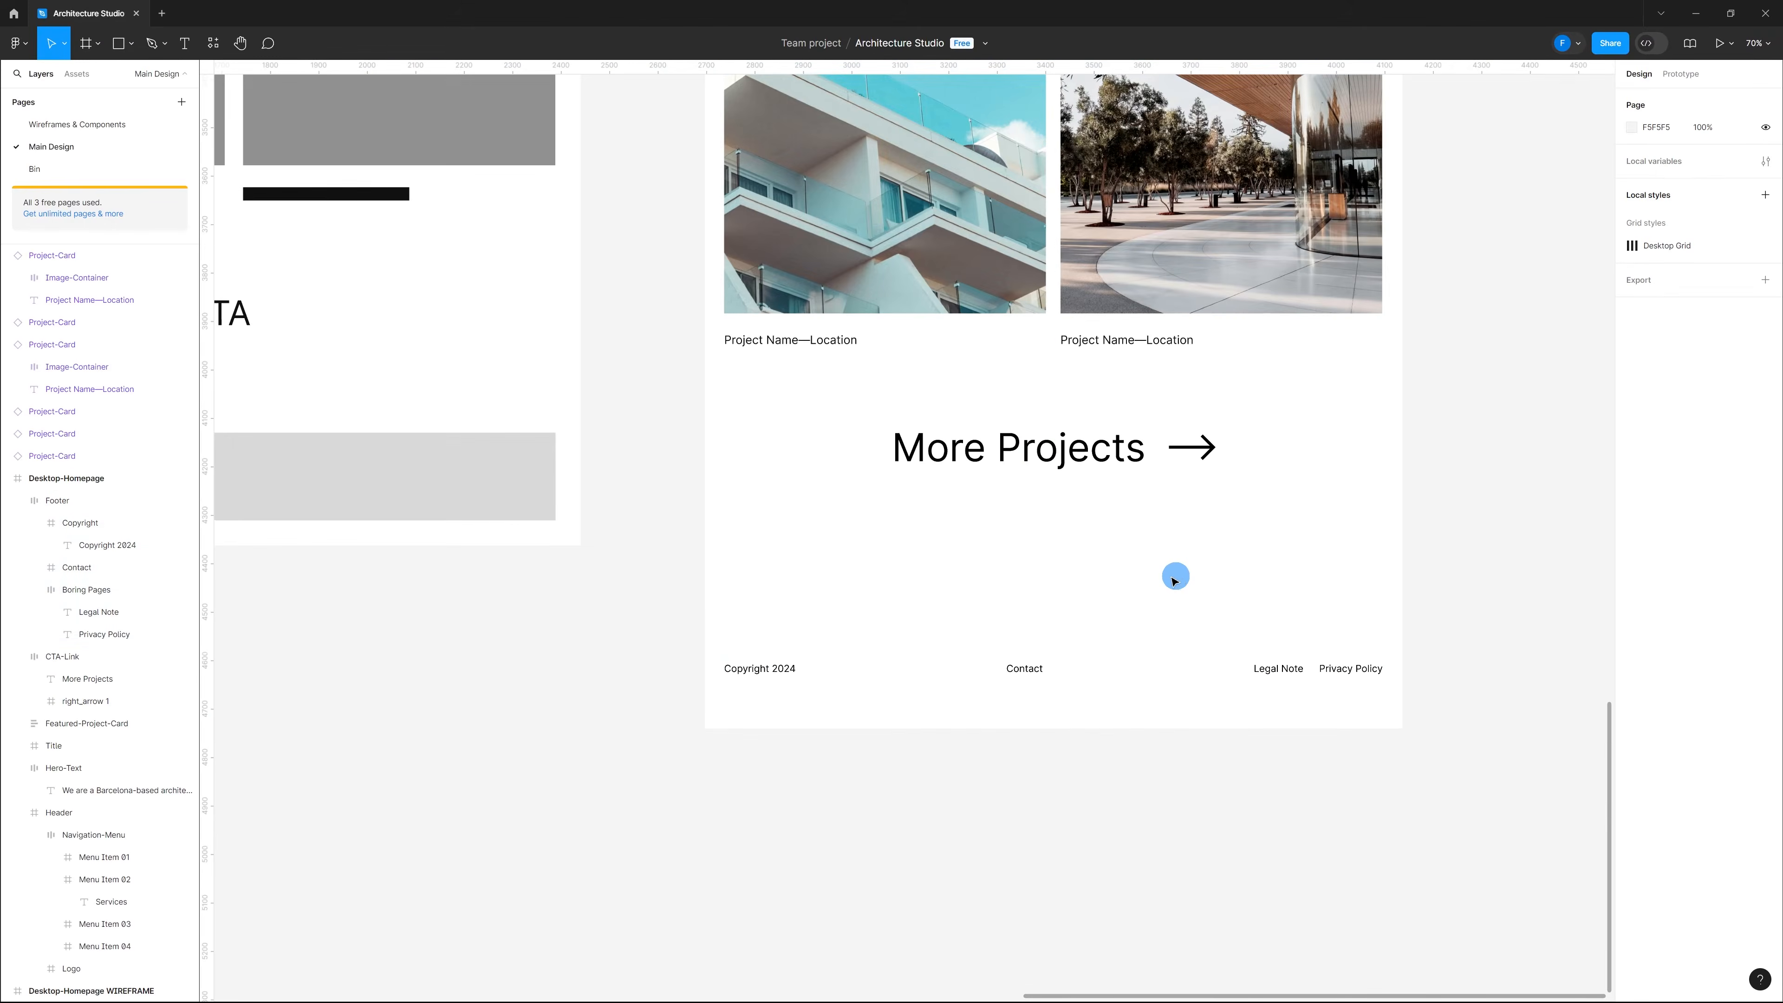
Step: Move the six loose Project-Card components into the Desktop-Homepage frame in the layer hierarchy
scroll(1135, 525, down, 5)
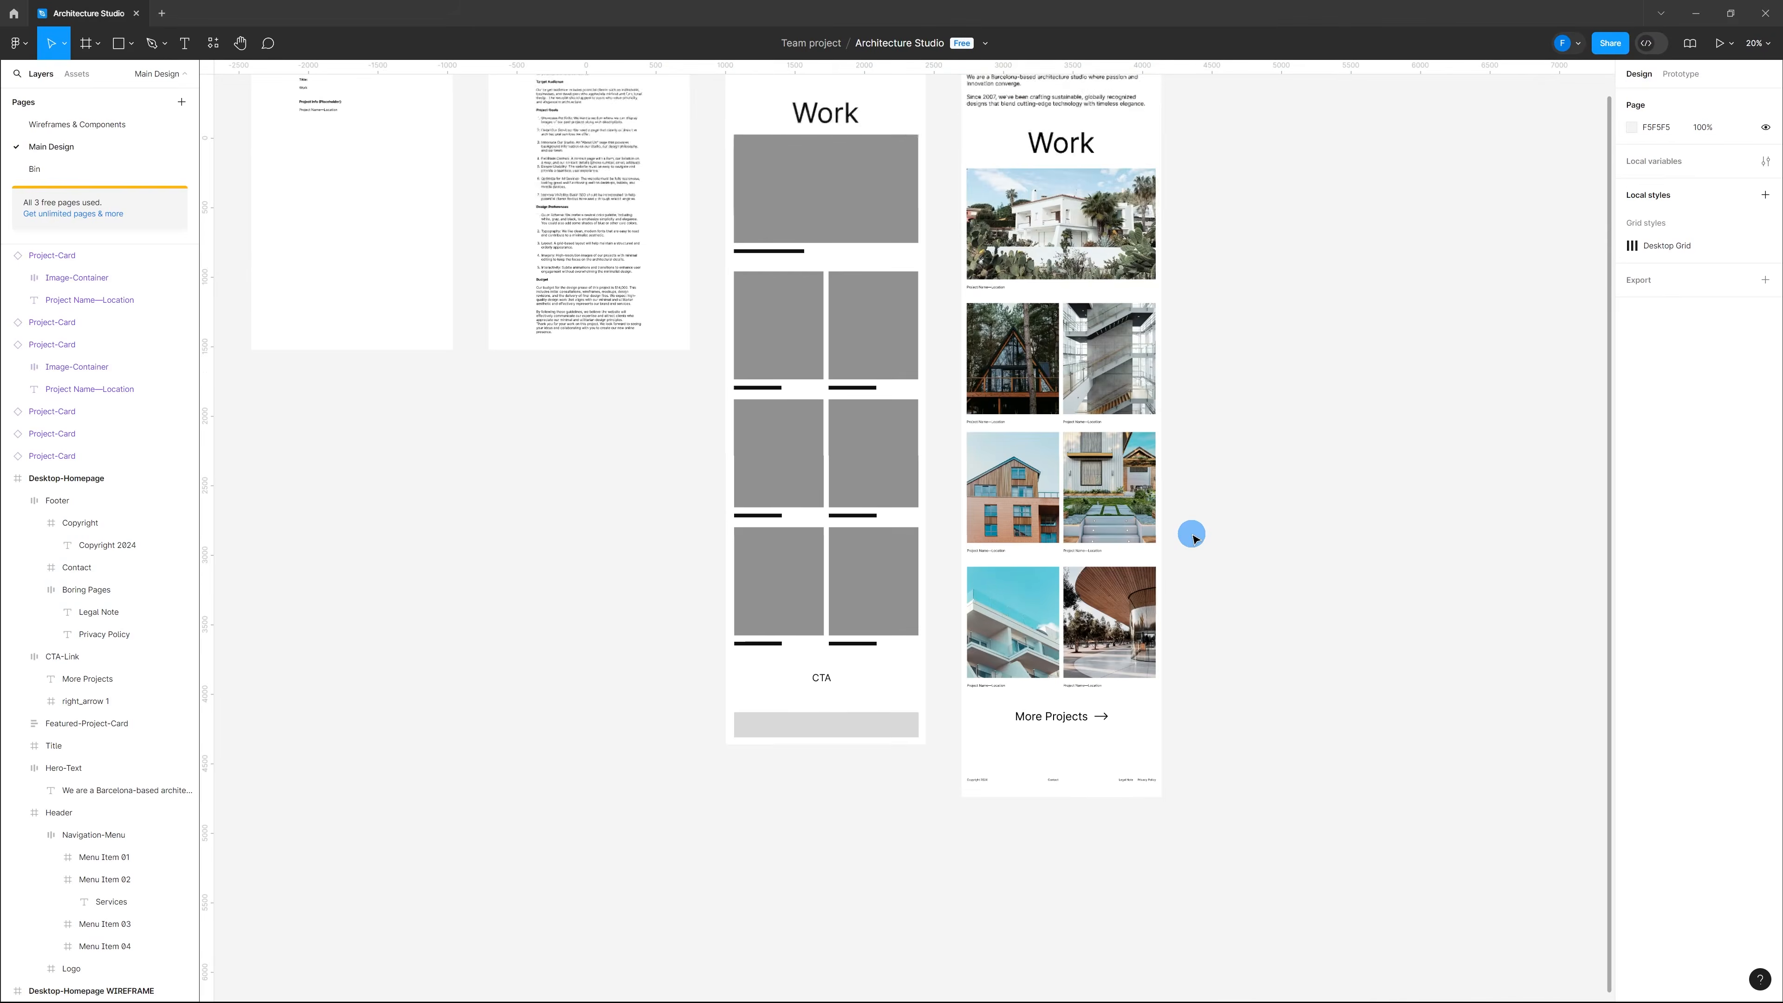
scroll(1193, 538, up, 1)
scroll(1193, 535, up, 1)
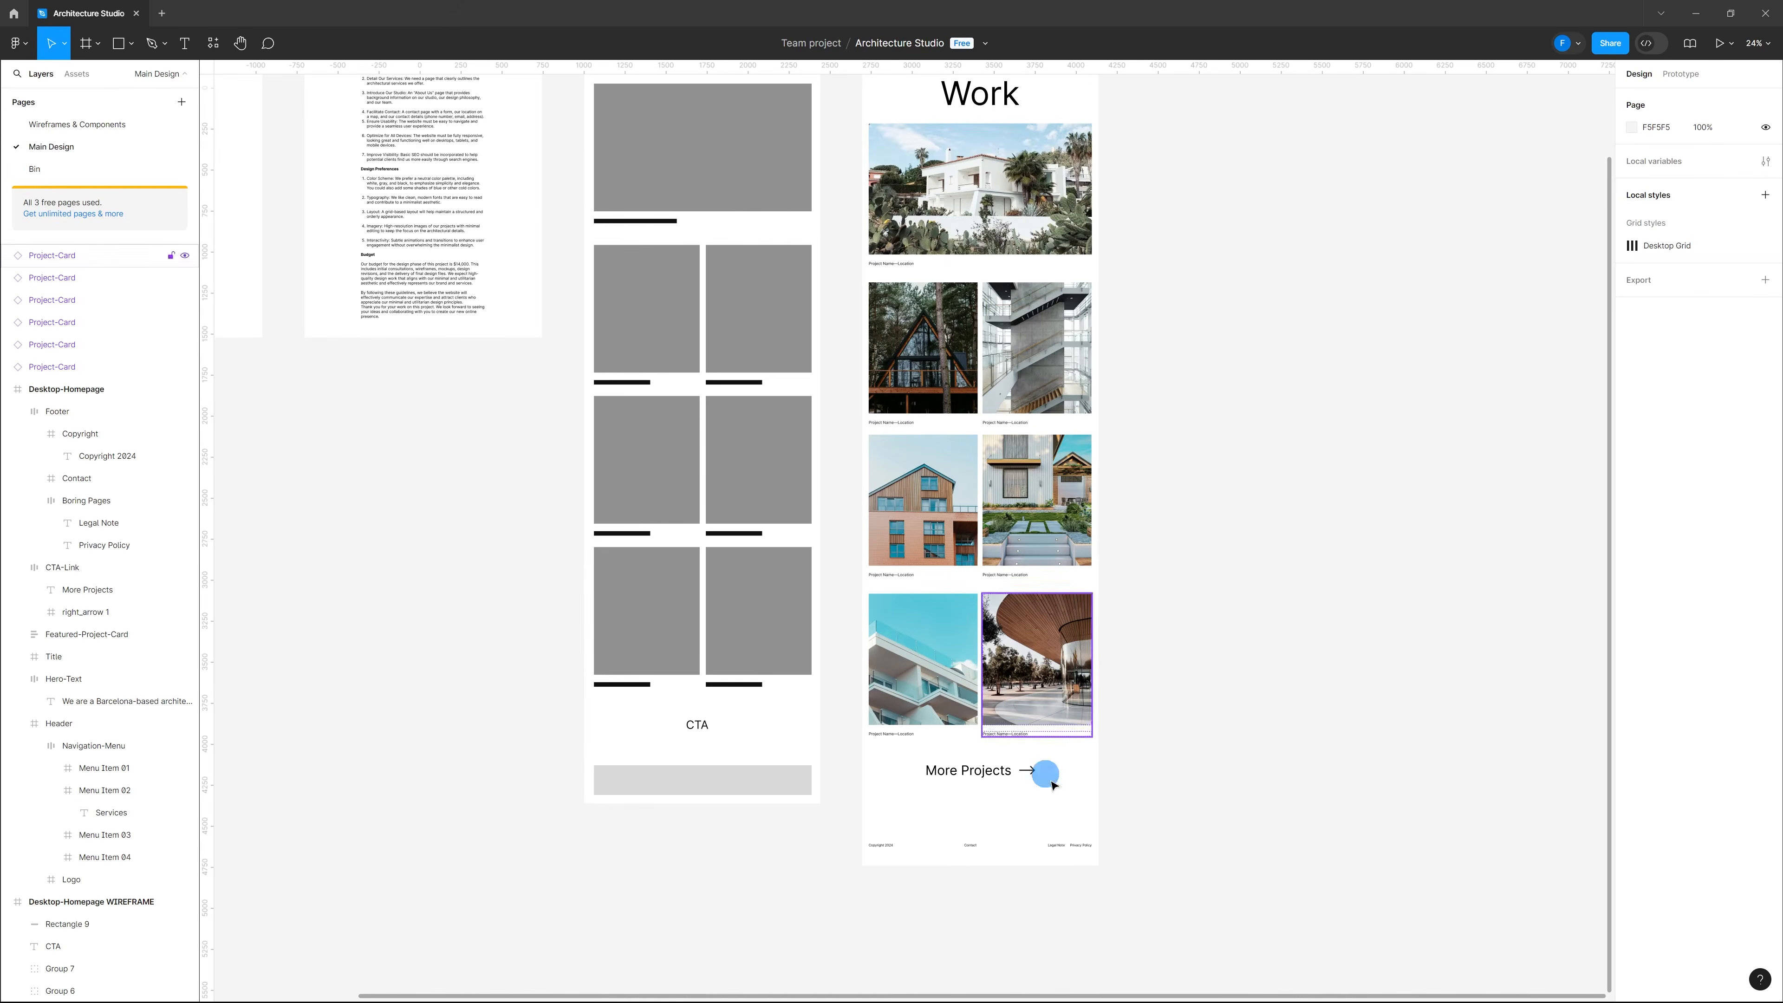
drag(1110, 740, 904, 352)
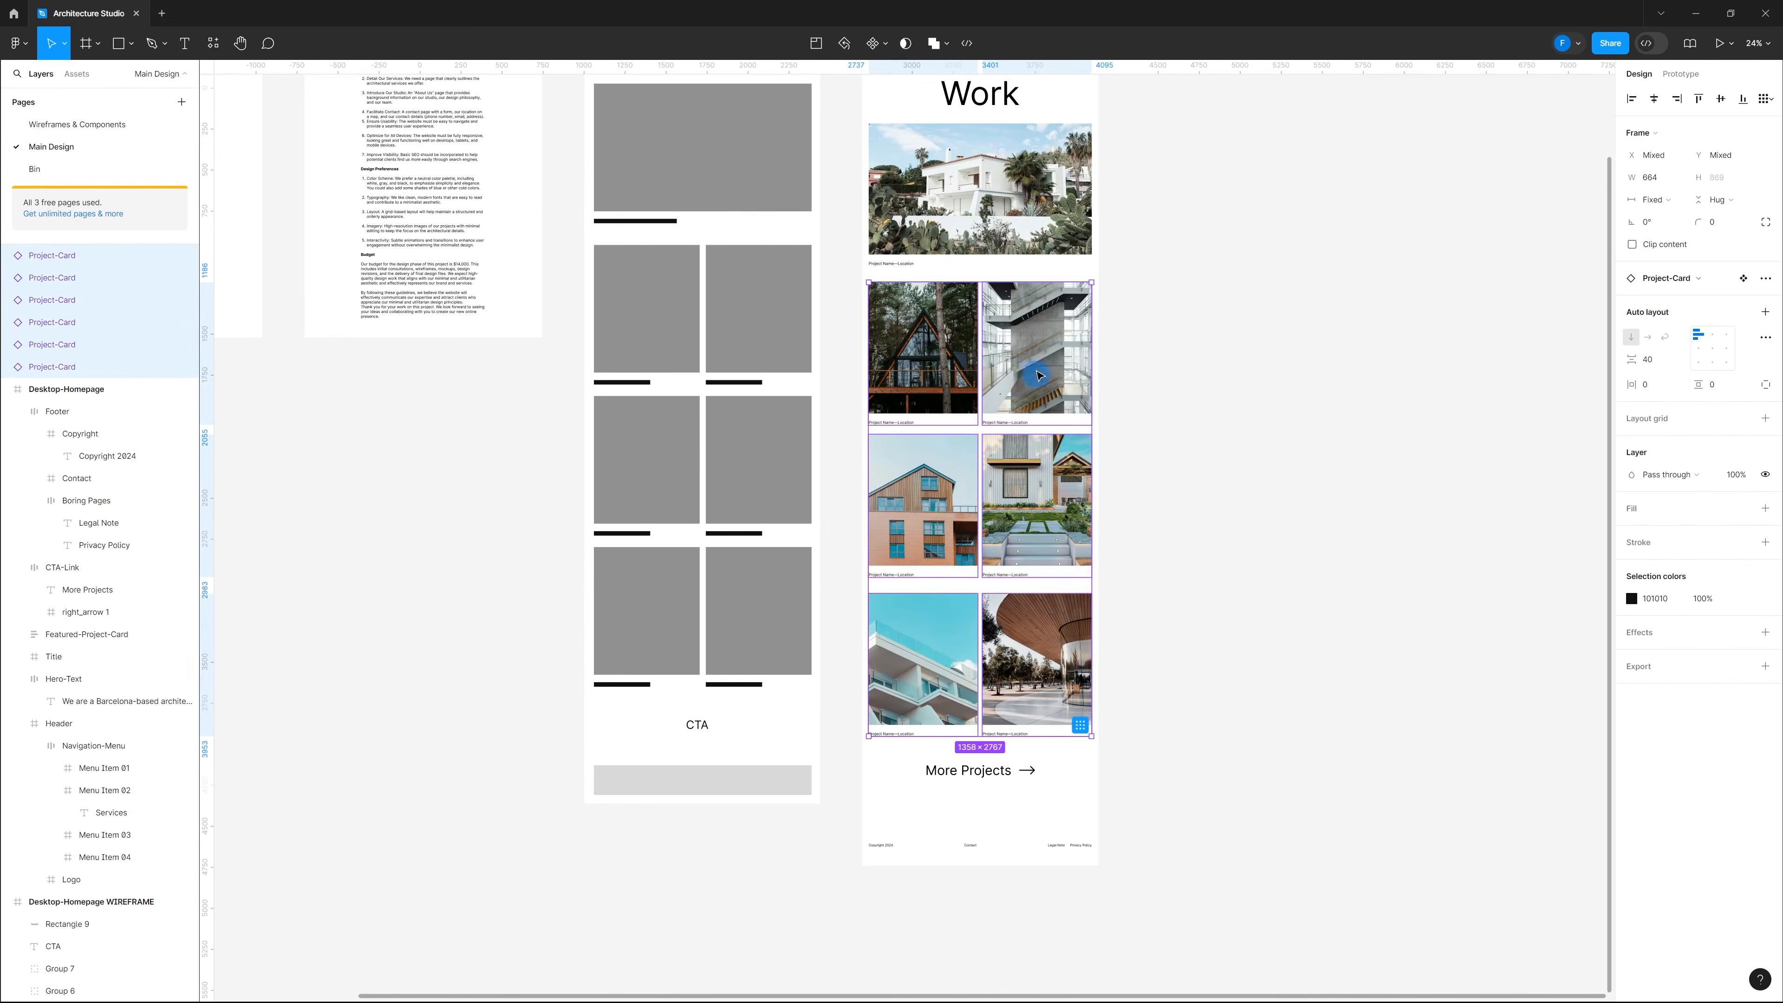
scroll(981, 288, up, 8)
click(899, 151)
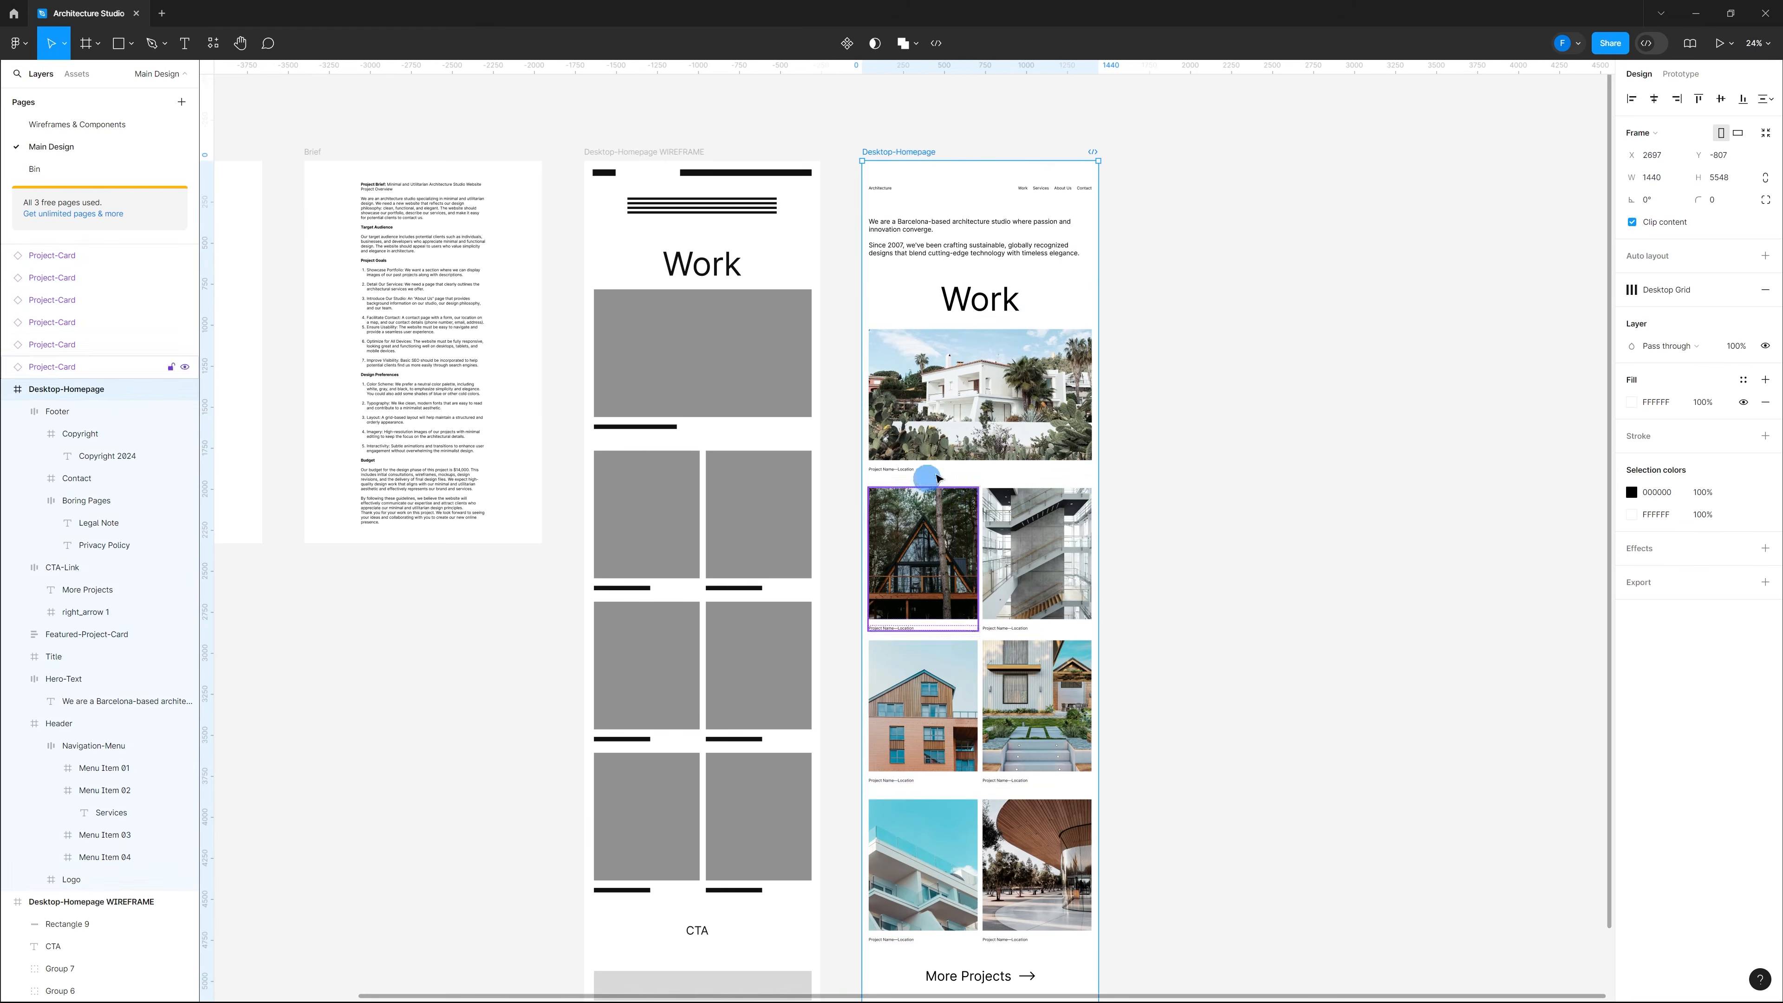
click(1127, 944)
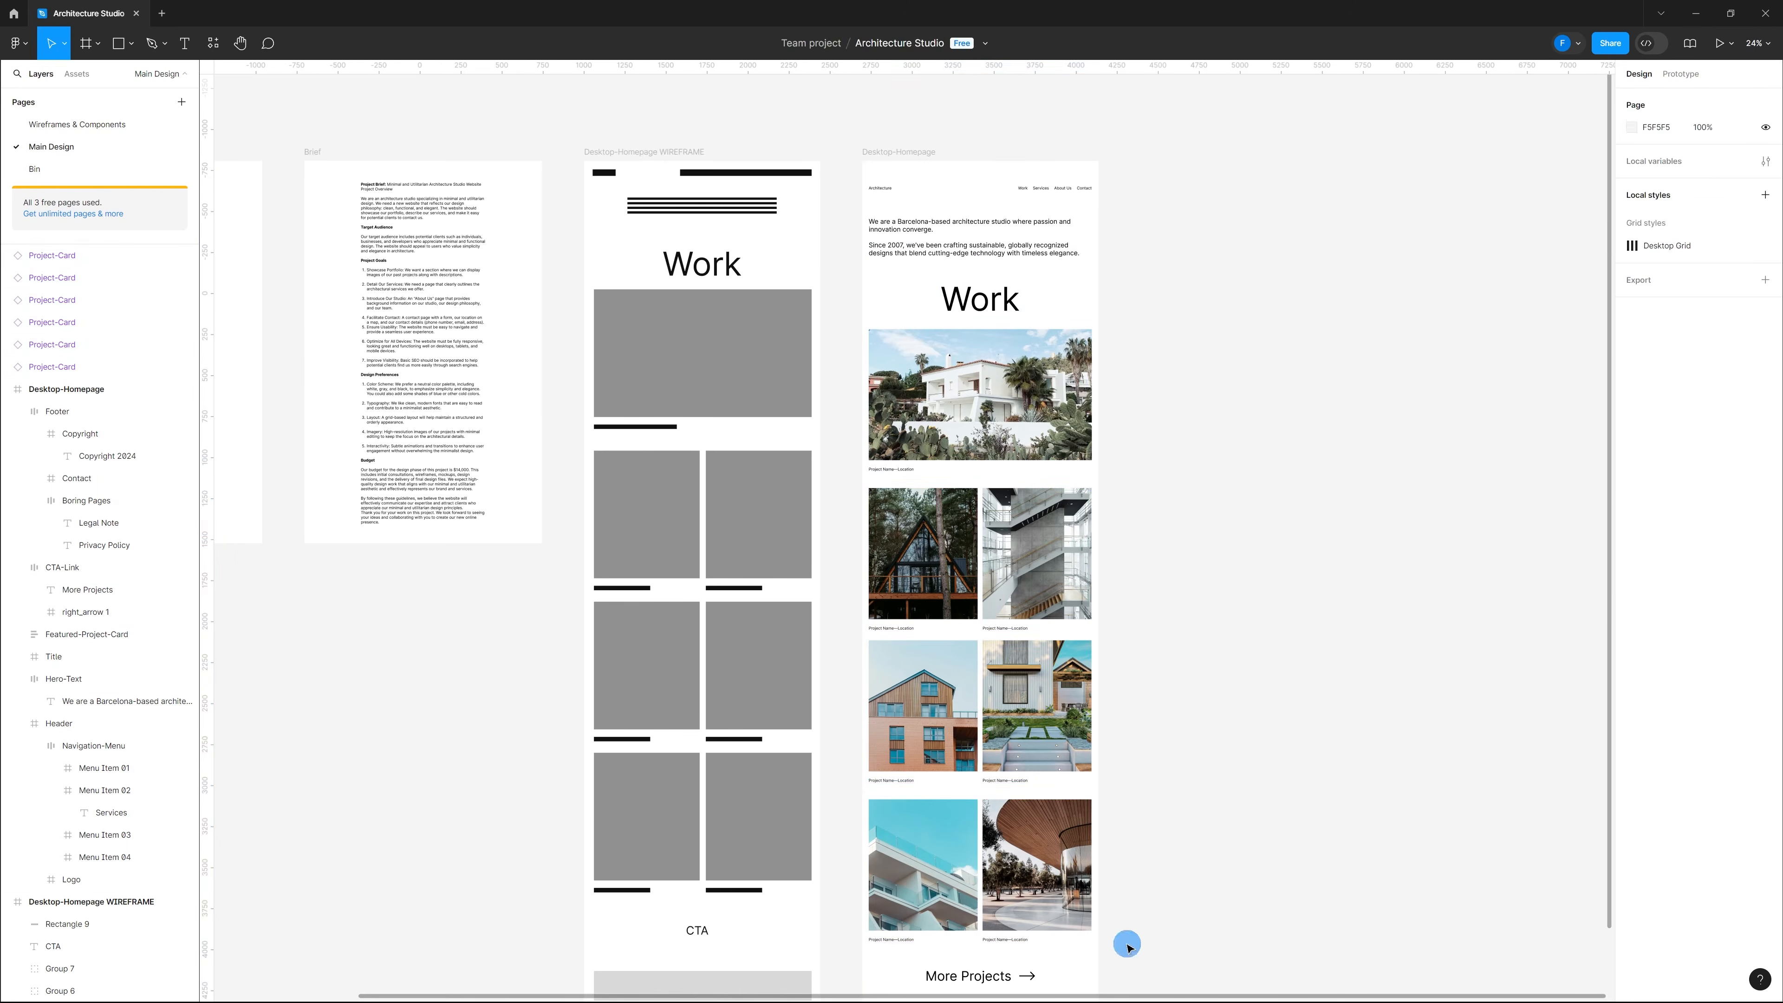
drag(1111, 918, 919, 503)
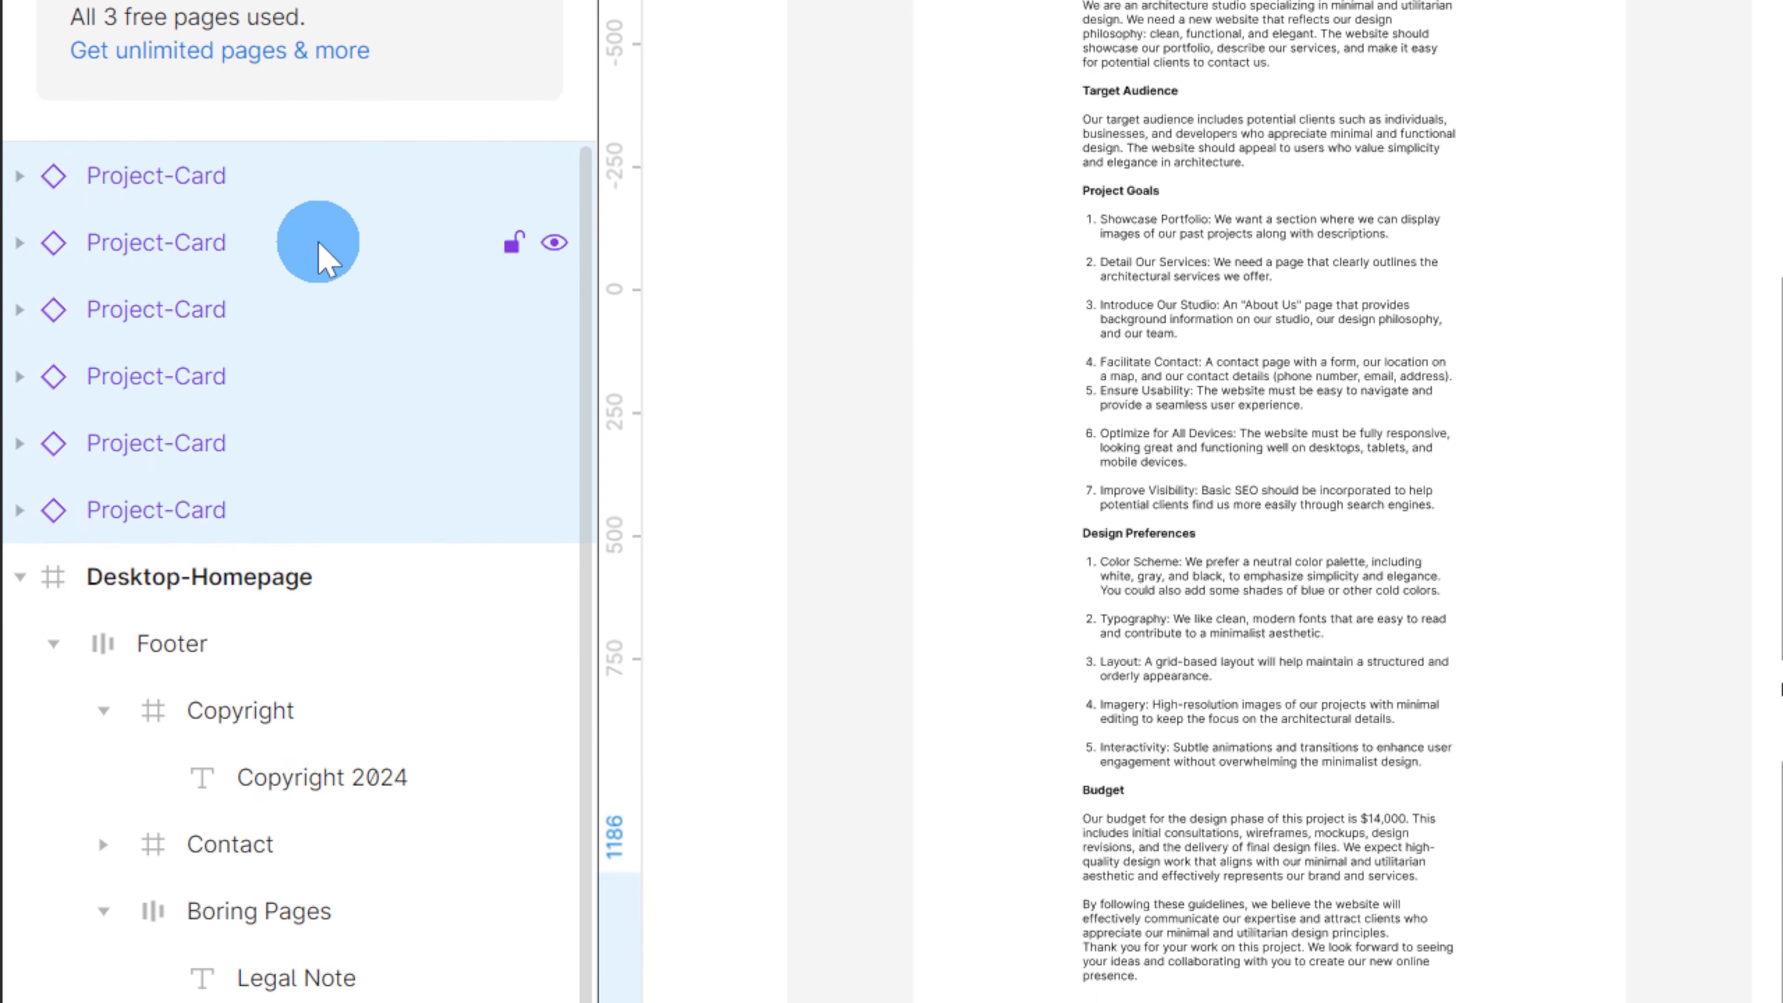
drag(310, 210, 231, 608)
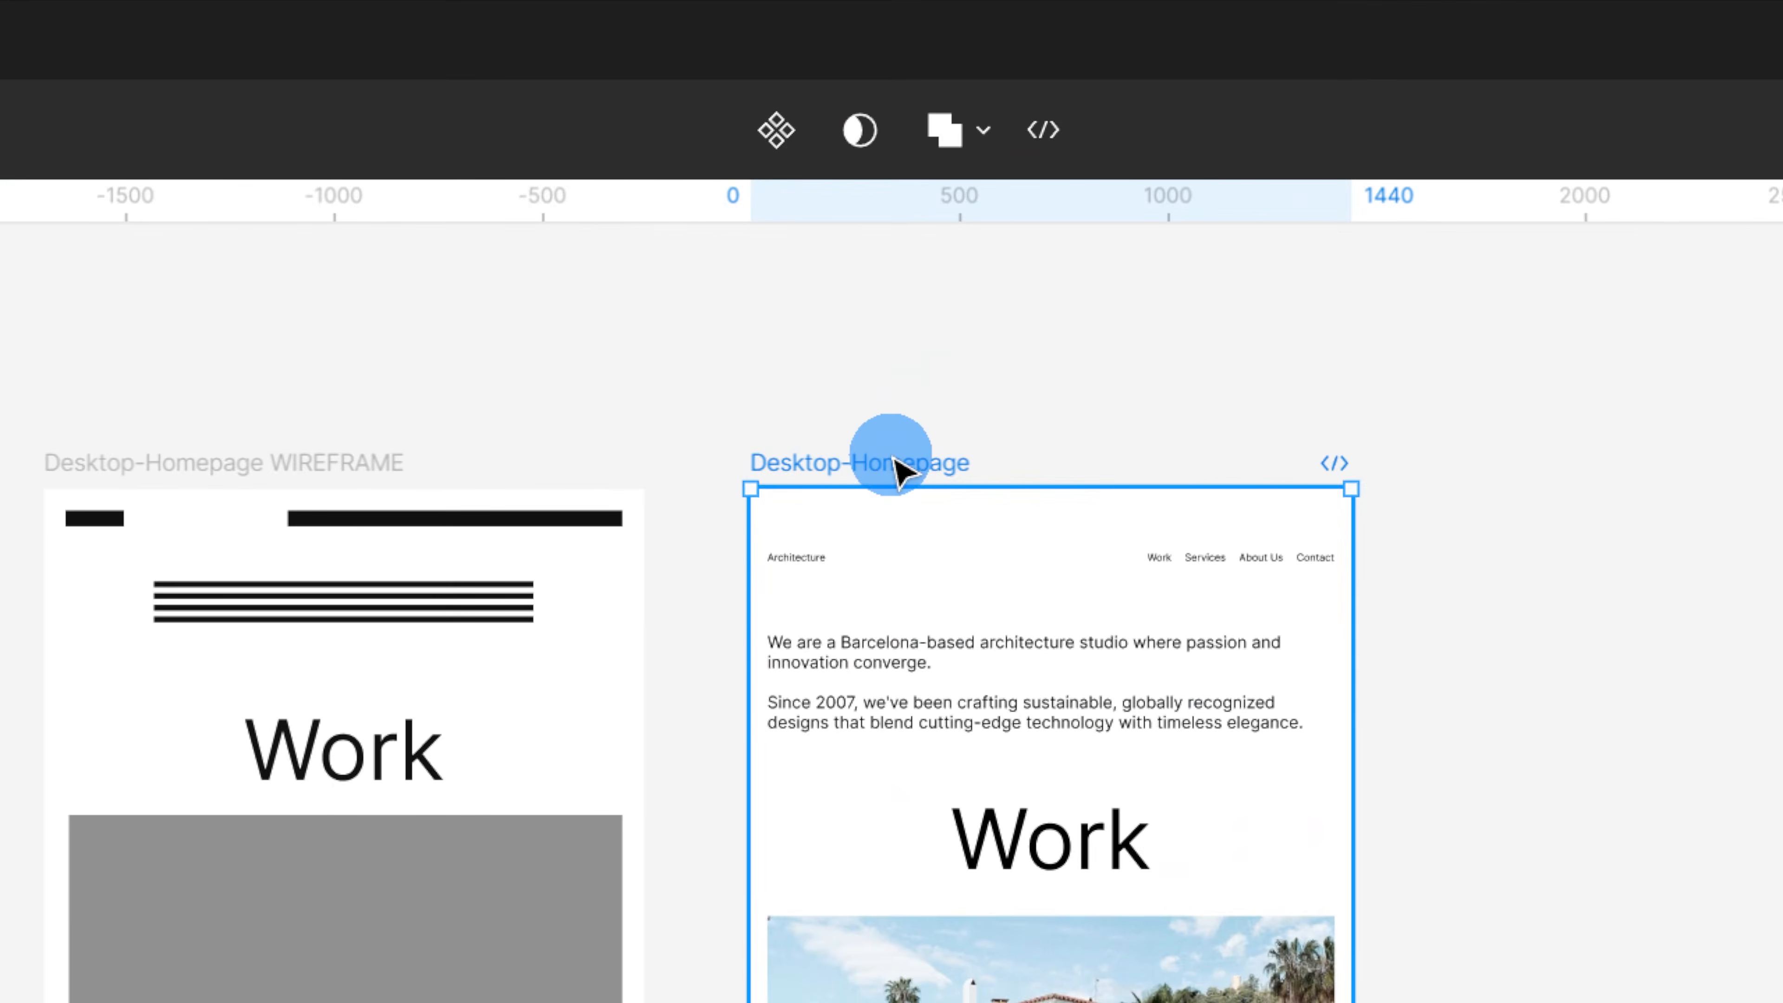
Step: Try applying auto layout to the whole Desktop-Homepage frame and undo it
key(shift+a)
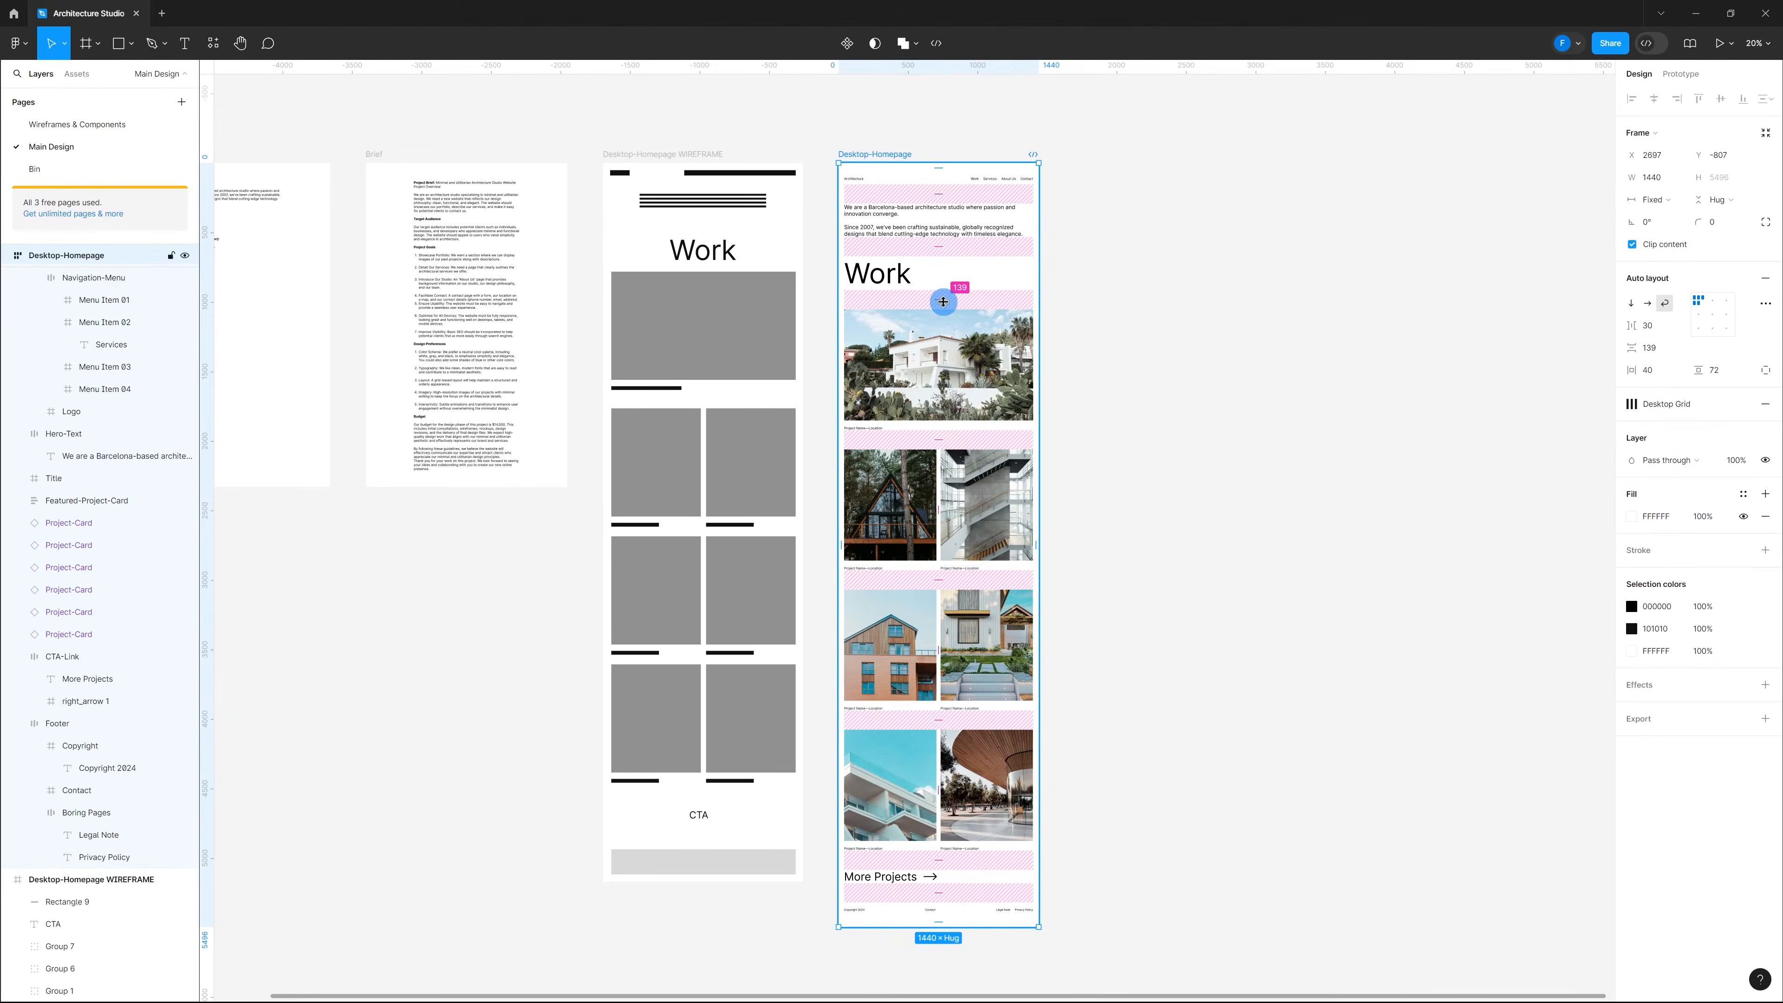
click(1197, 465)
key(ctrl+z)
click(1157, 450)
key(ctrl+z)
key(ctrl+z)
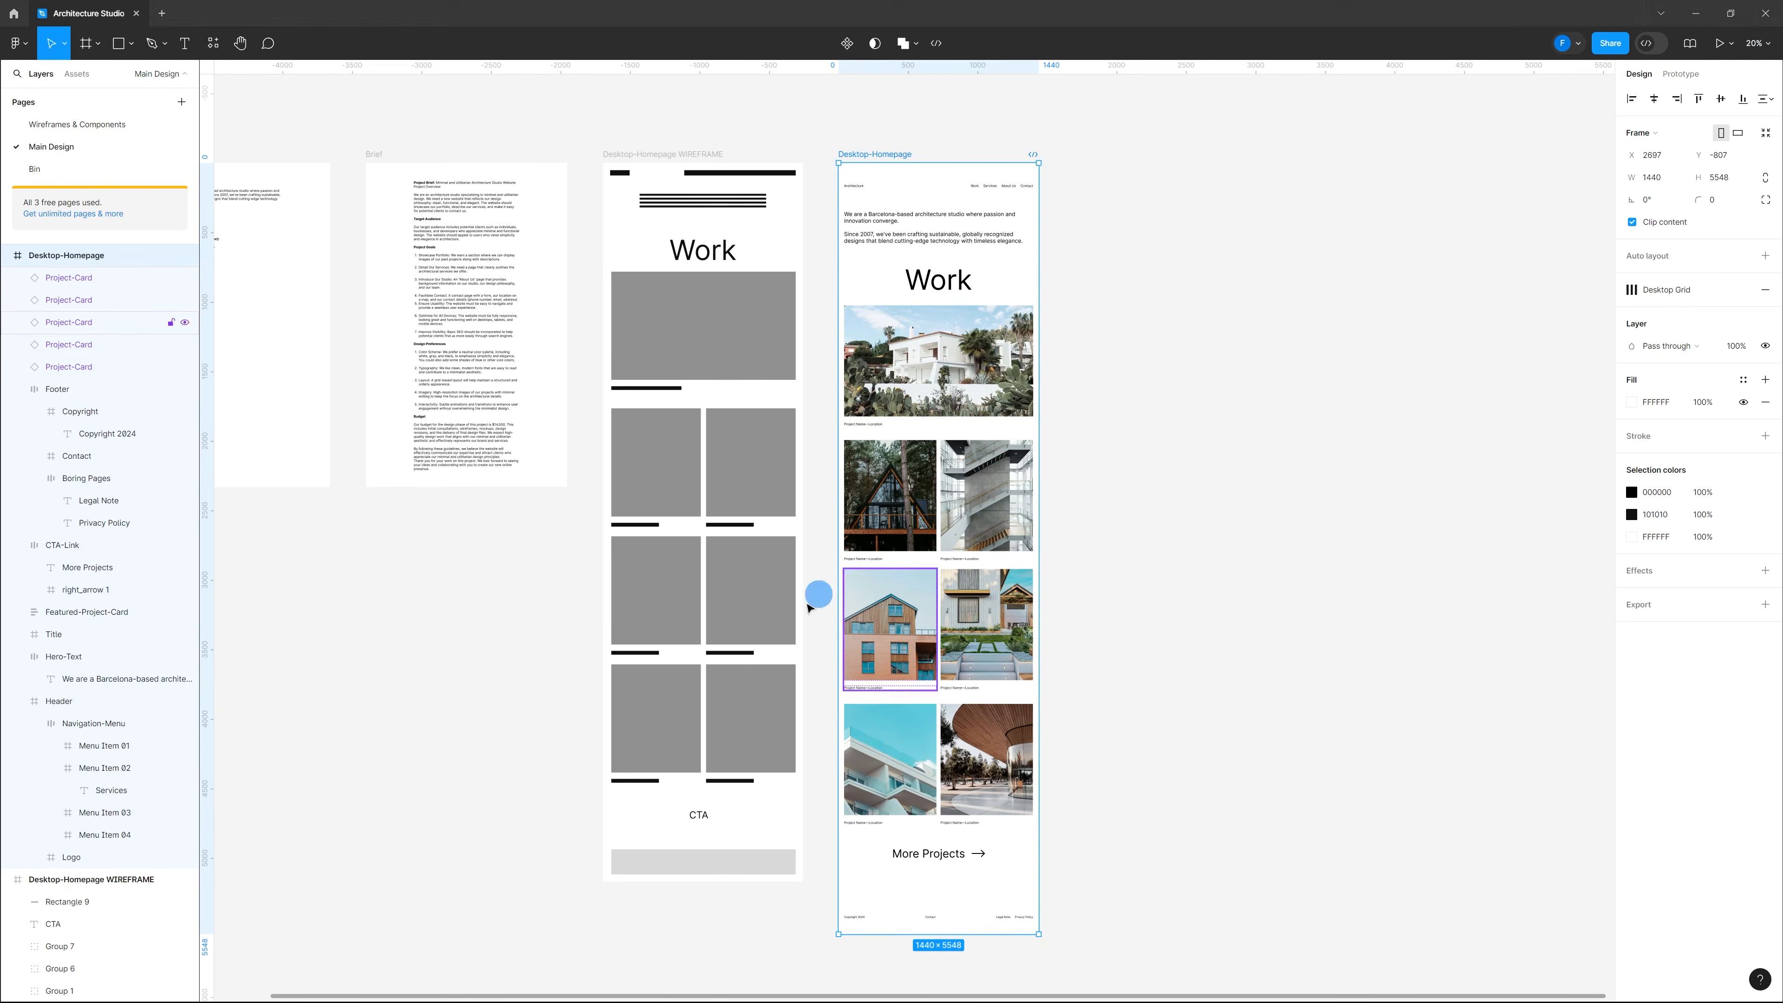
Step: Wrap the homepage's six small project cards in an auto-layout frame named "Nested-Projects-Container"
click(977, 761)
shift+click(901, 759)
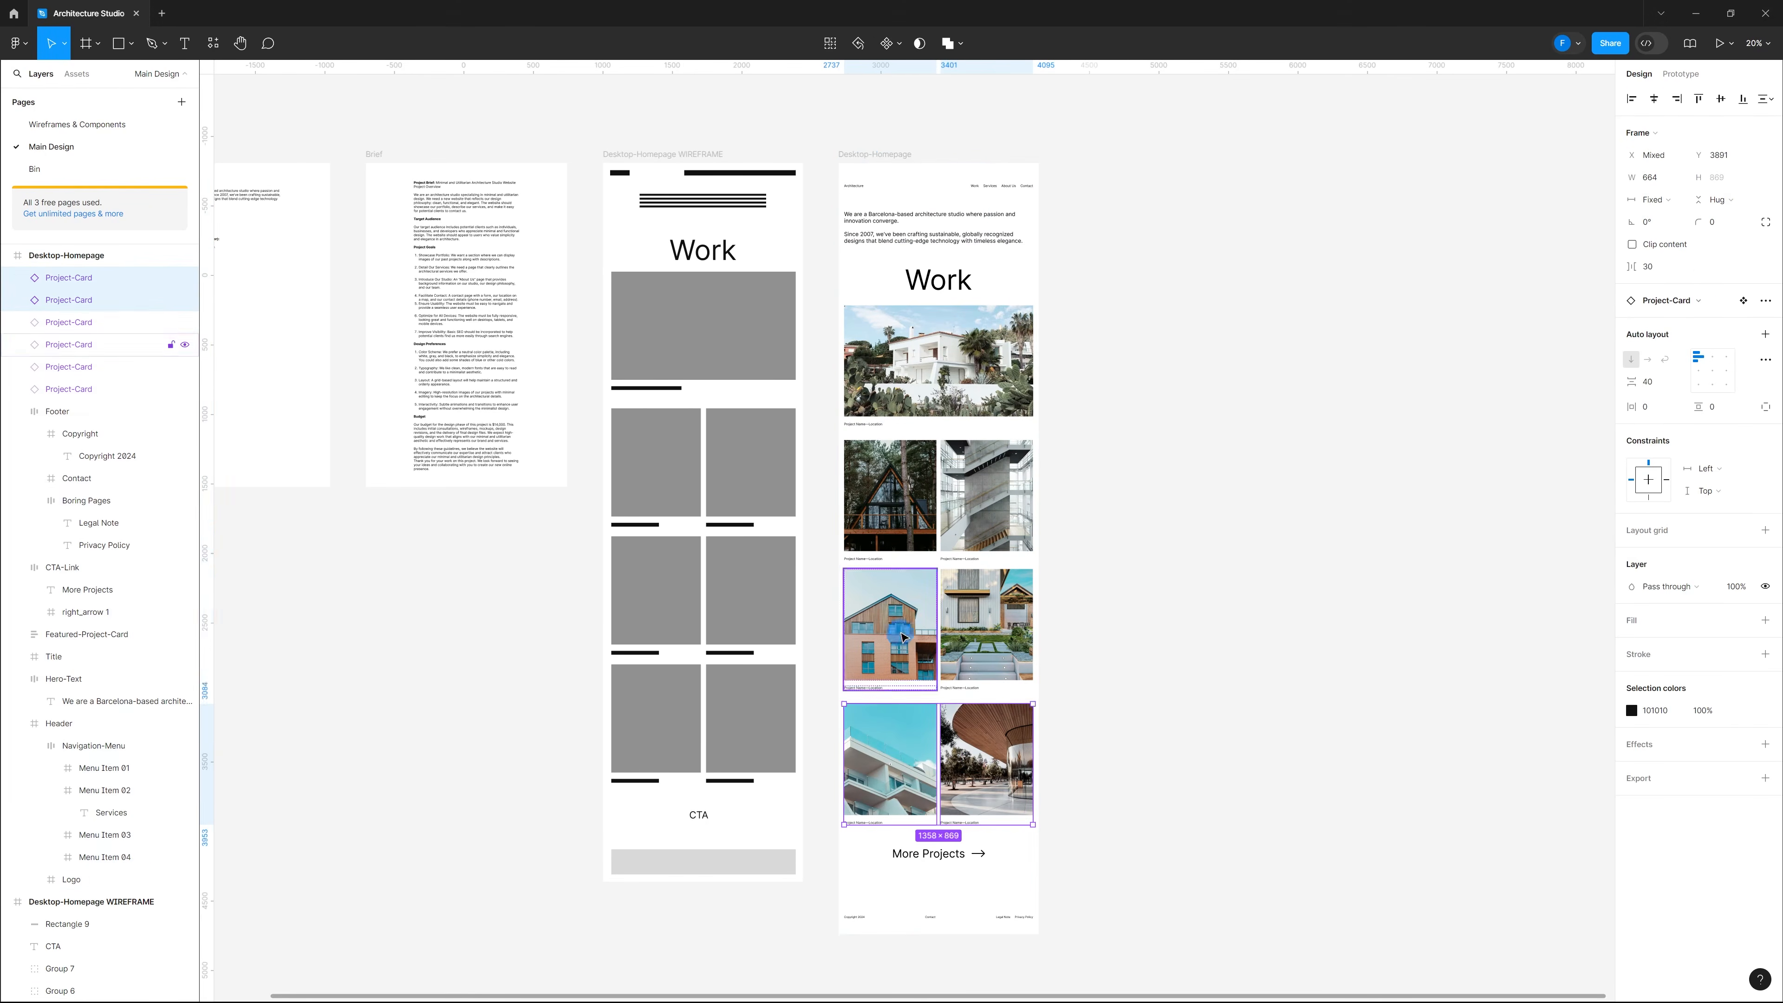
shift+click(901, 625)
shift+click(981, 575)
shift+click(956, 517)
shift+click(906, 509)
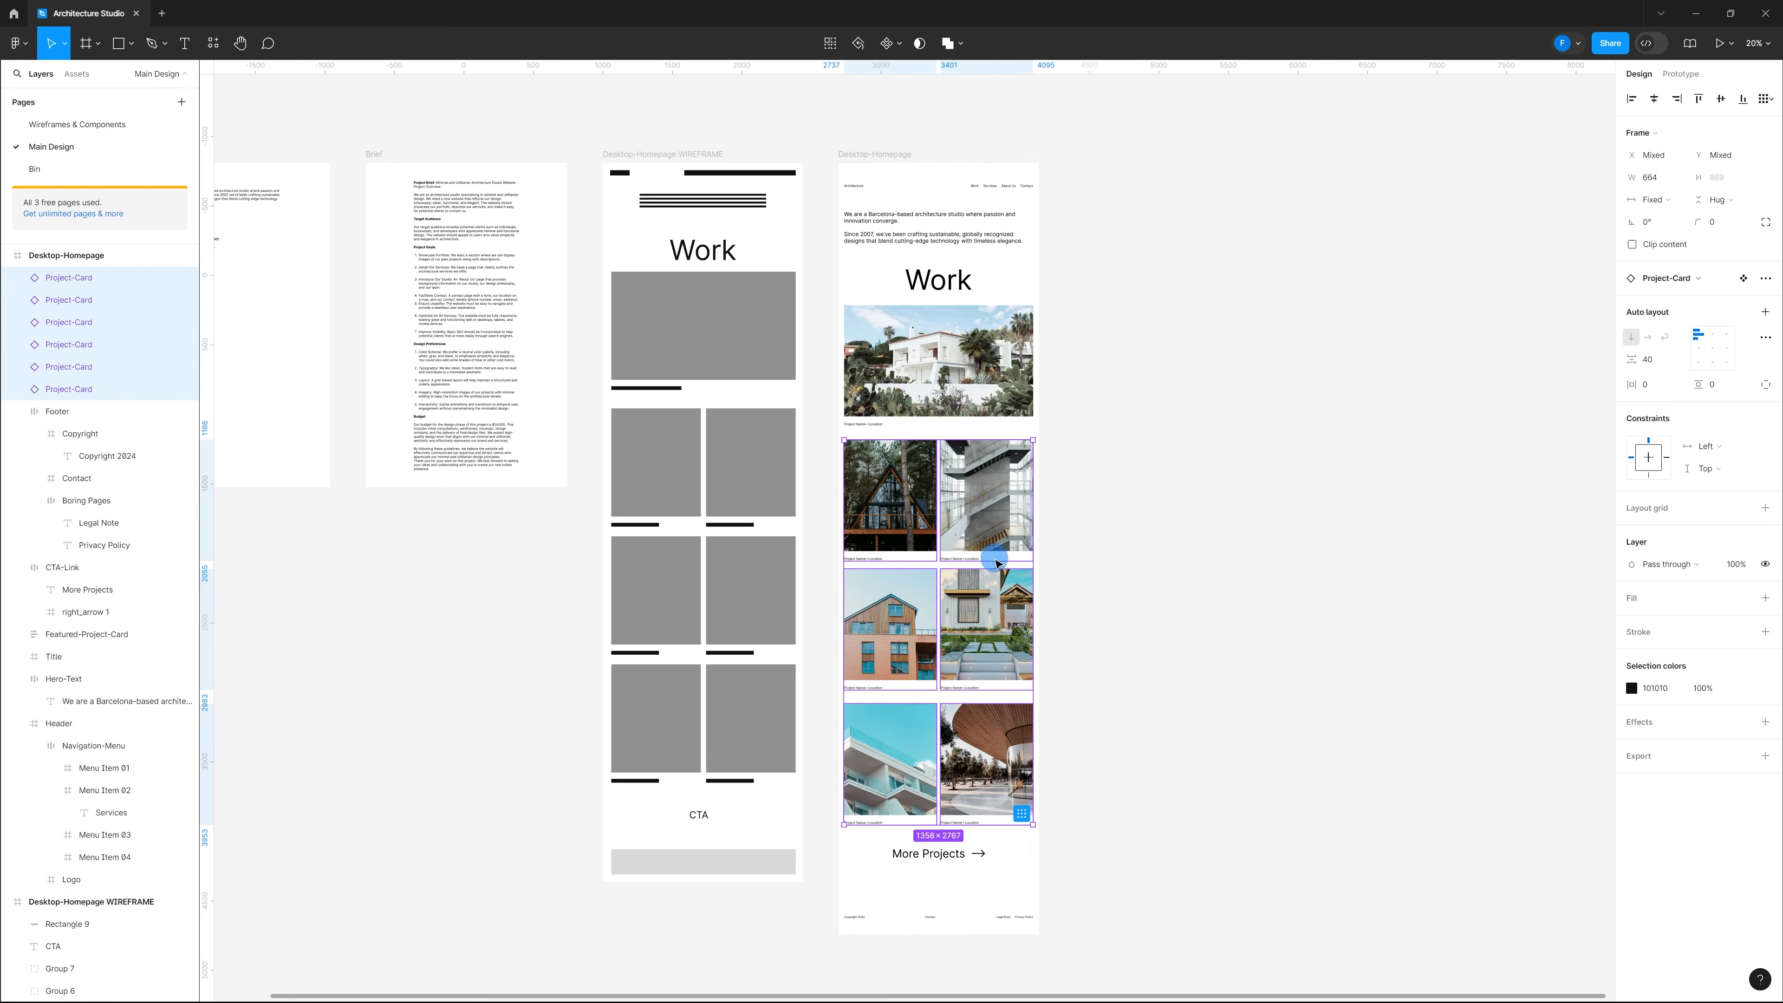
key(shift+a)
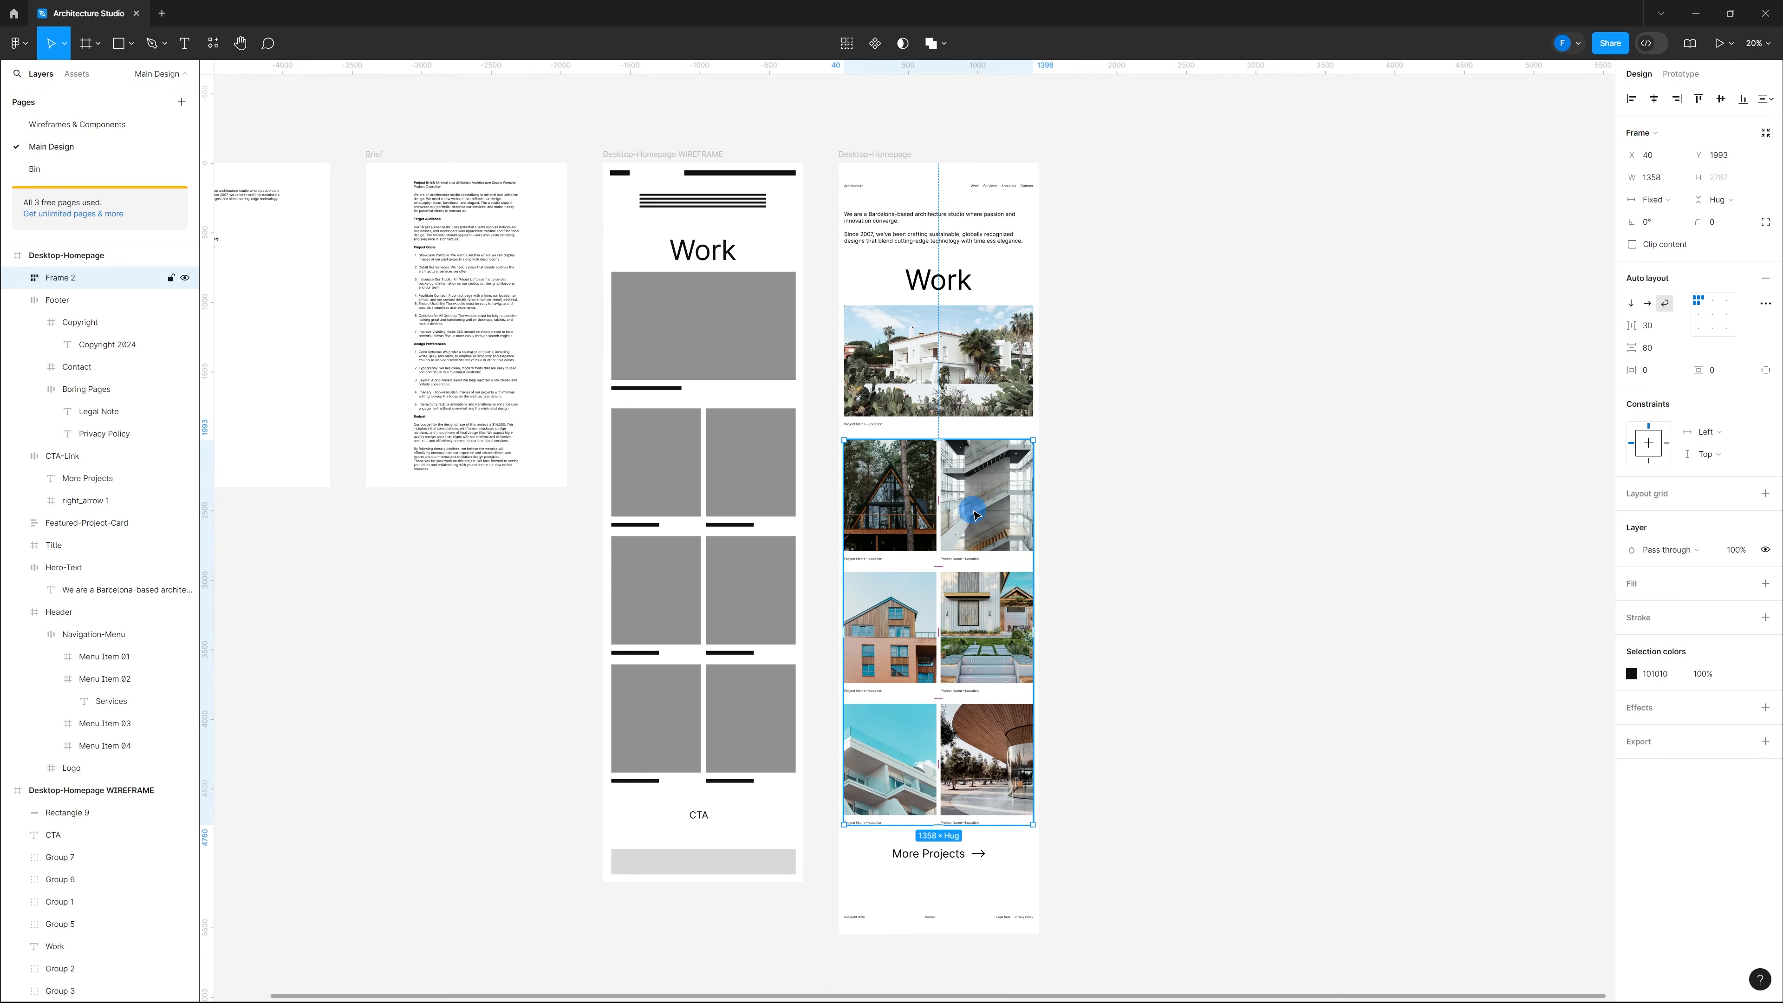
key(ctrl+r)
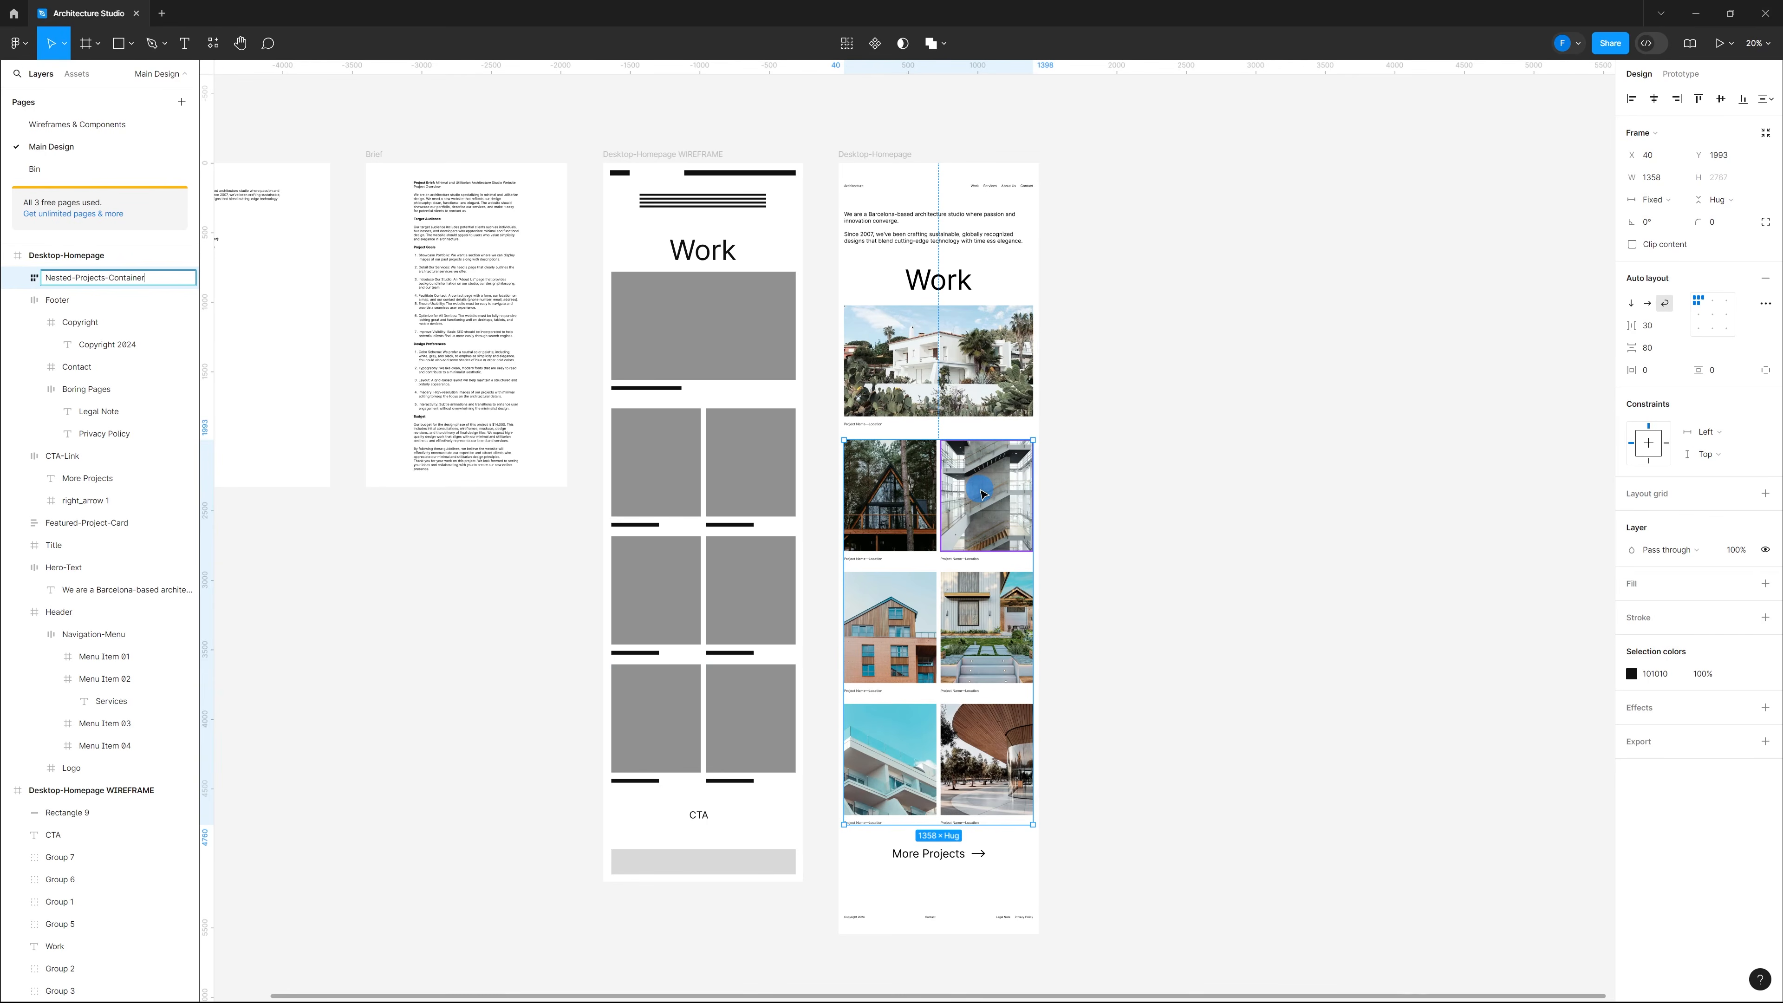
click(51, 281)
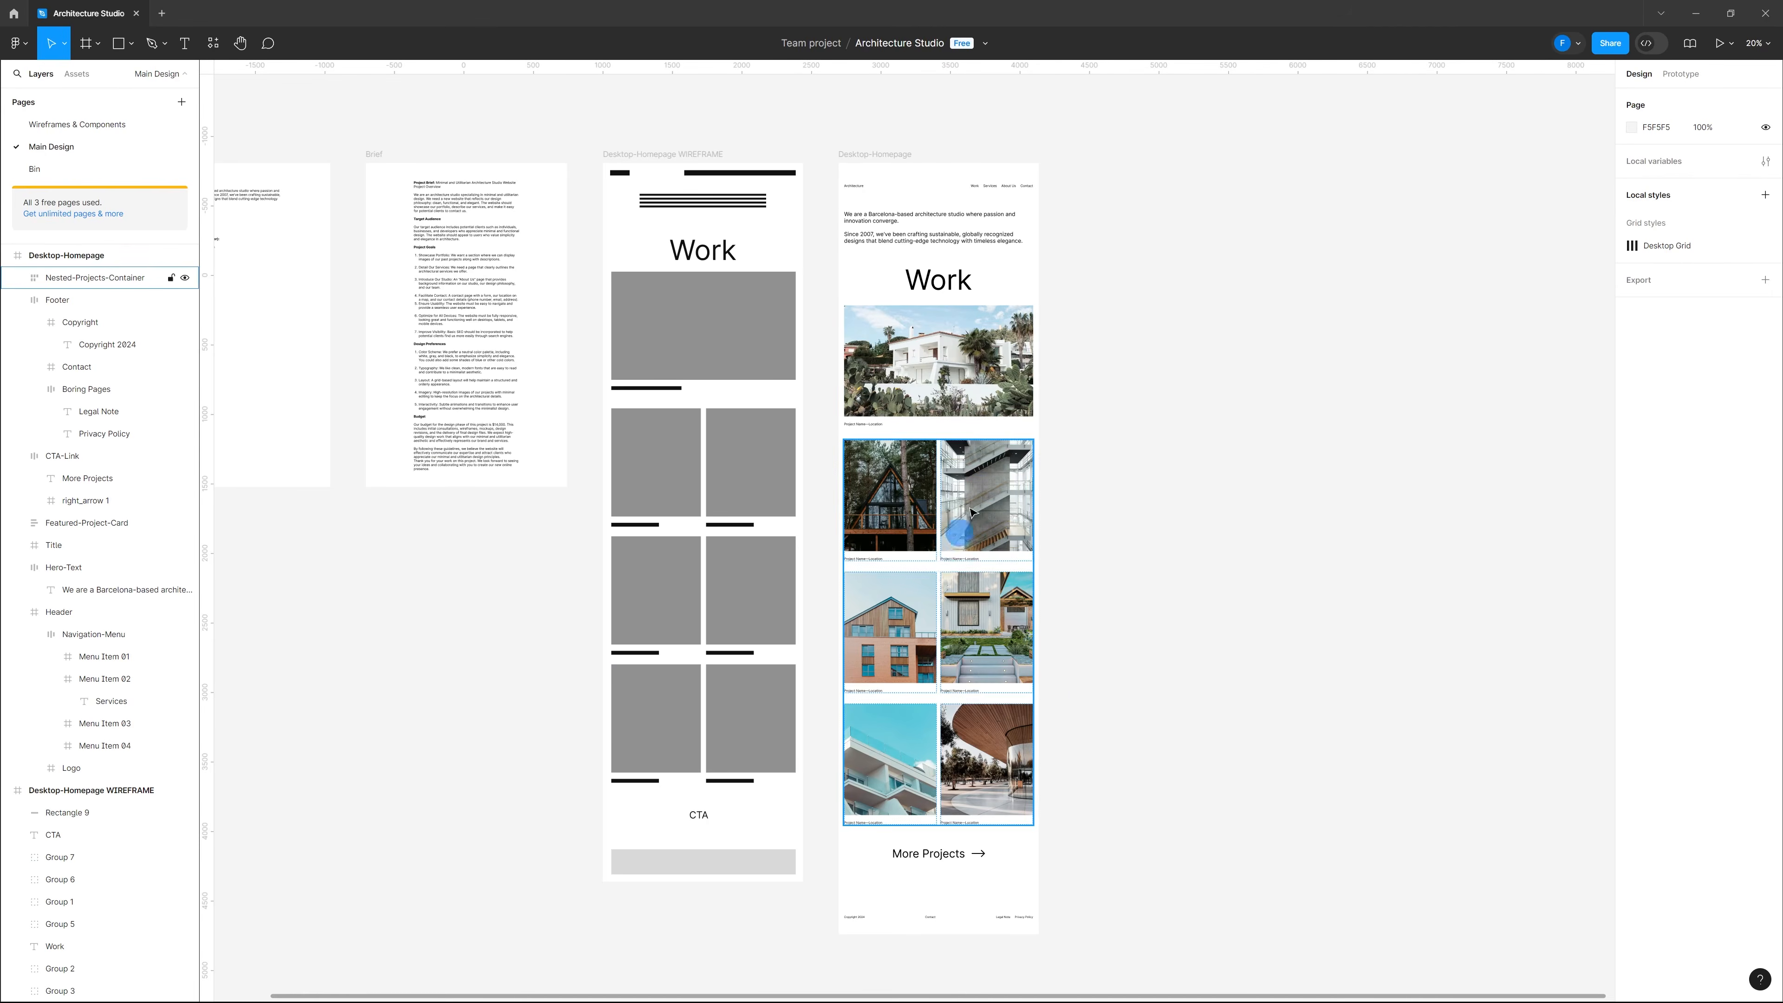
Step: Wrap the featured project card and the six-card container in a vertical auto-layout frame named "Nested-Projects-Container"
scroll(934, 383, up, 5)
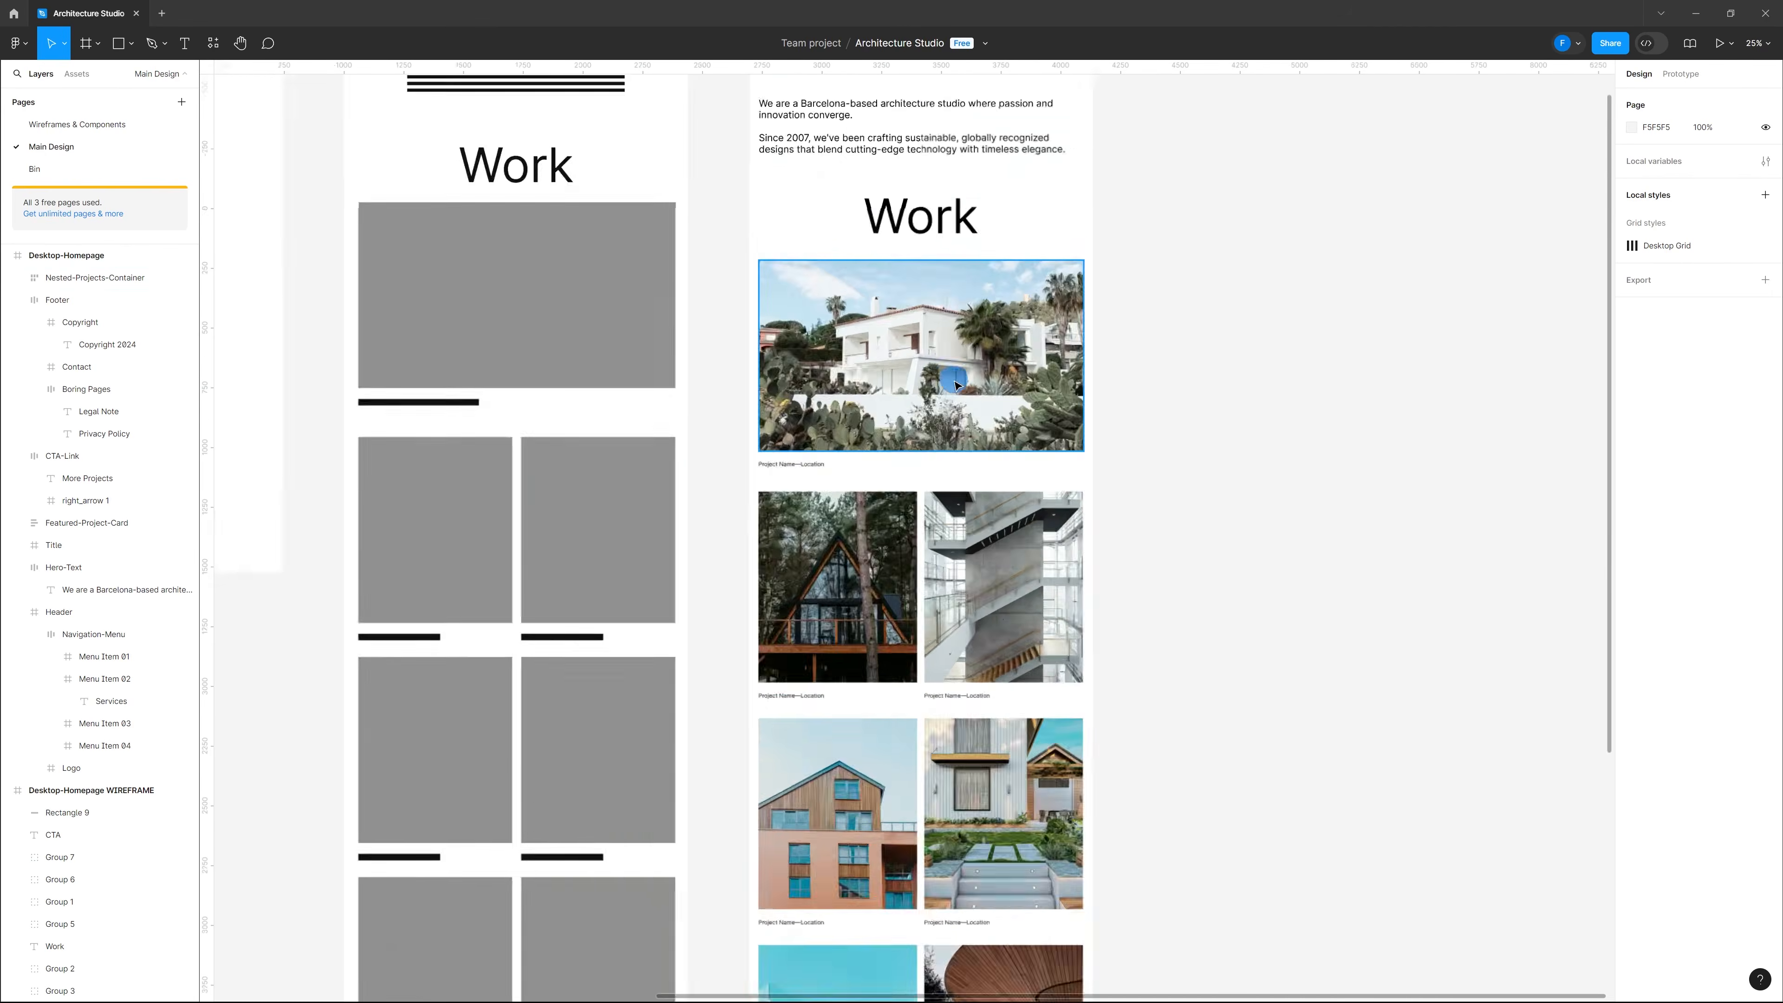
click(927, 388)
scroll(965, 401, down, 4)
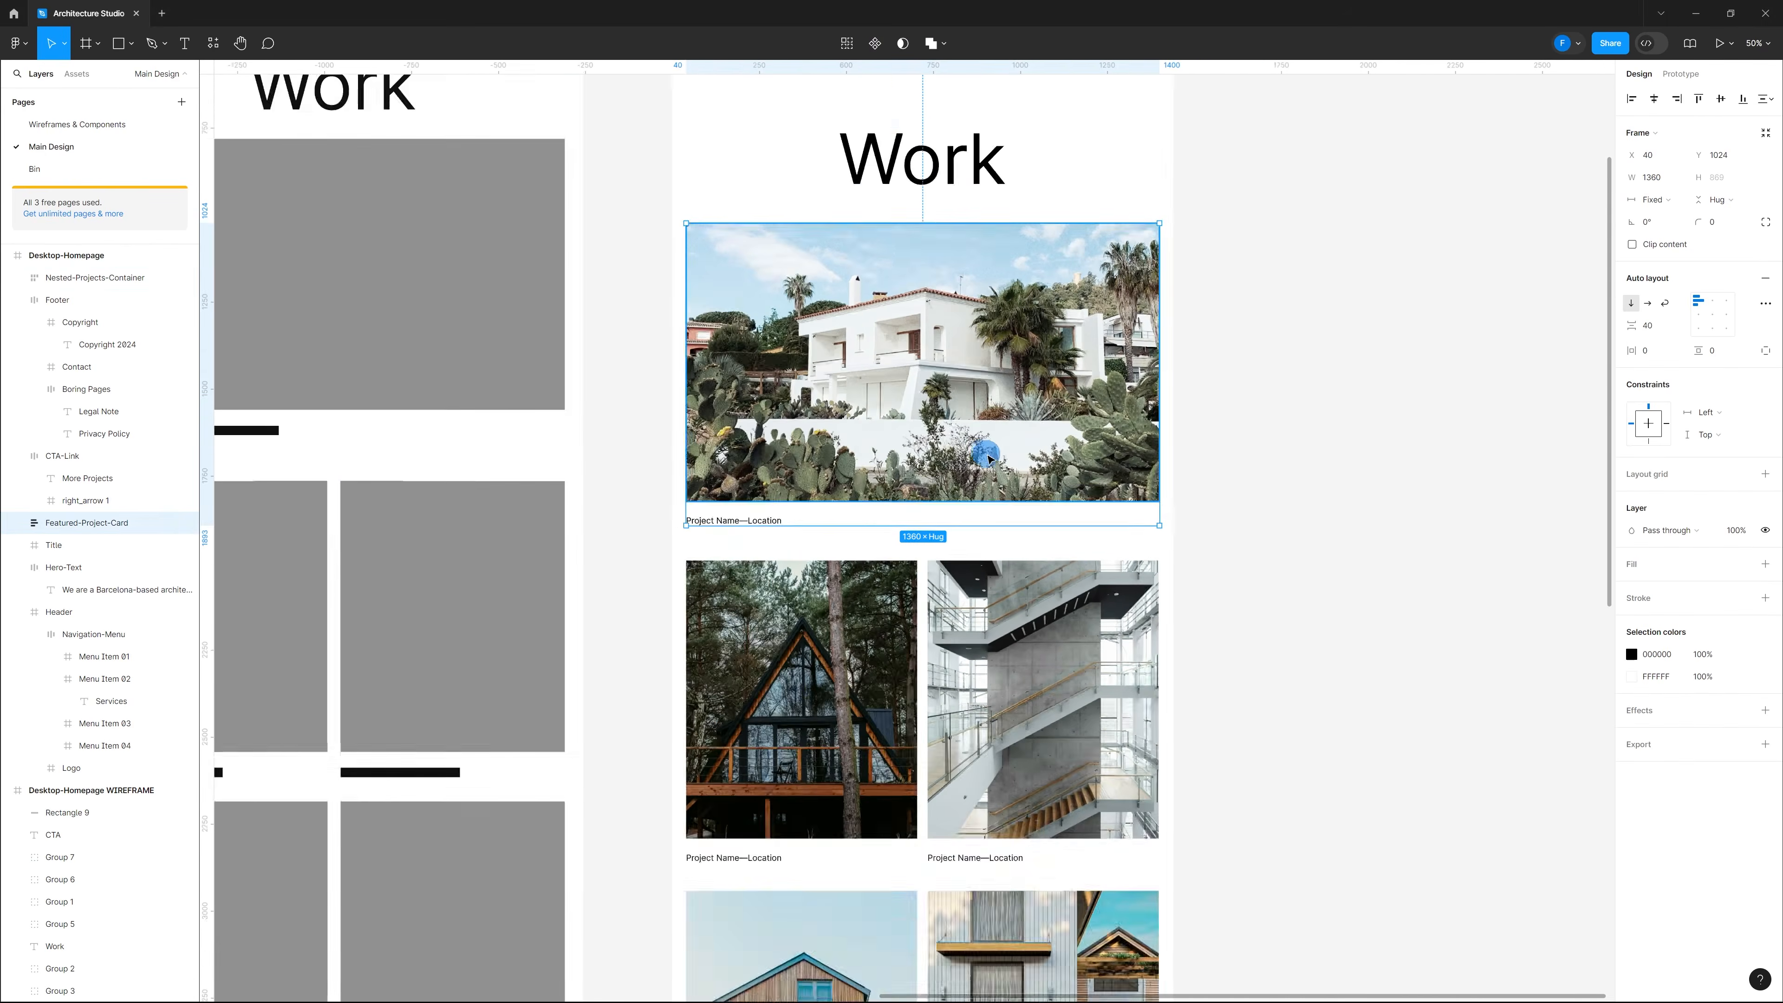
shift+click(976, 622)
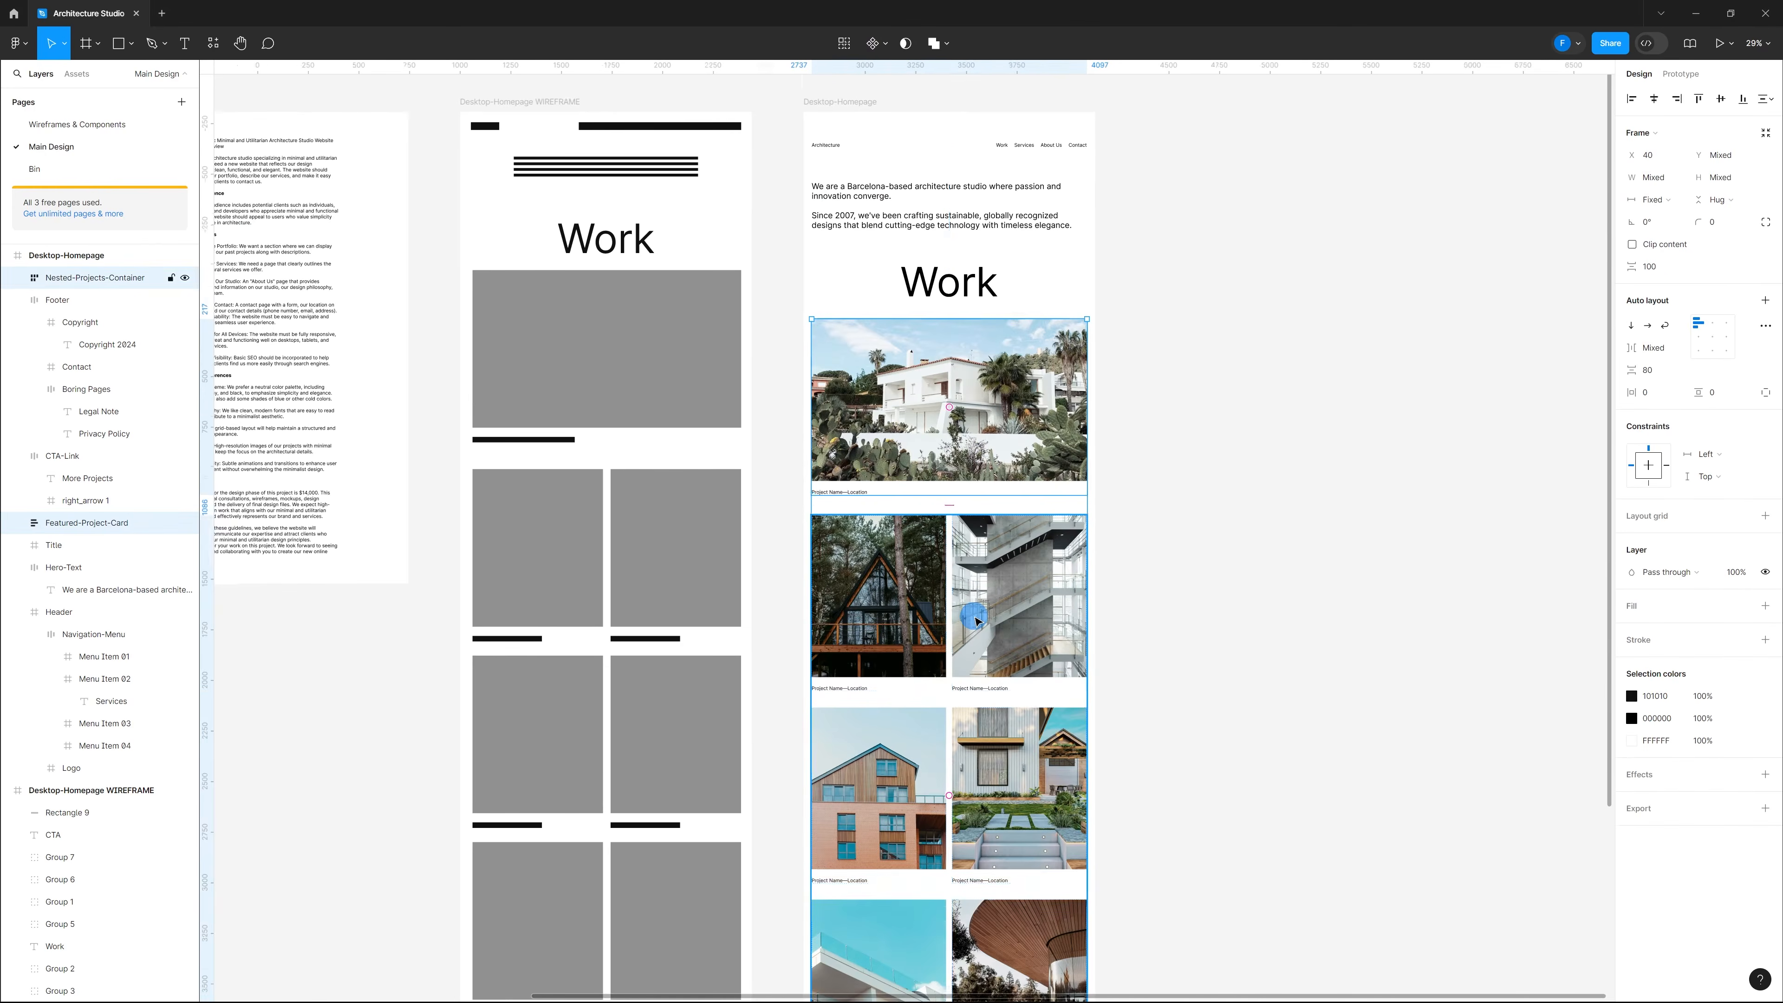
scroll(980, 562, up, 2)
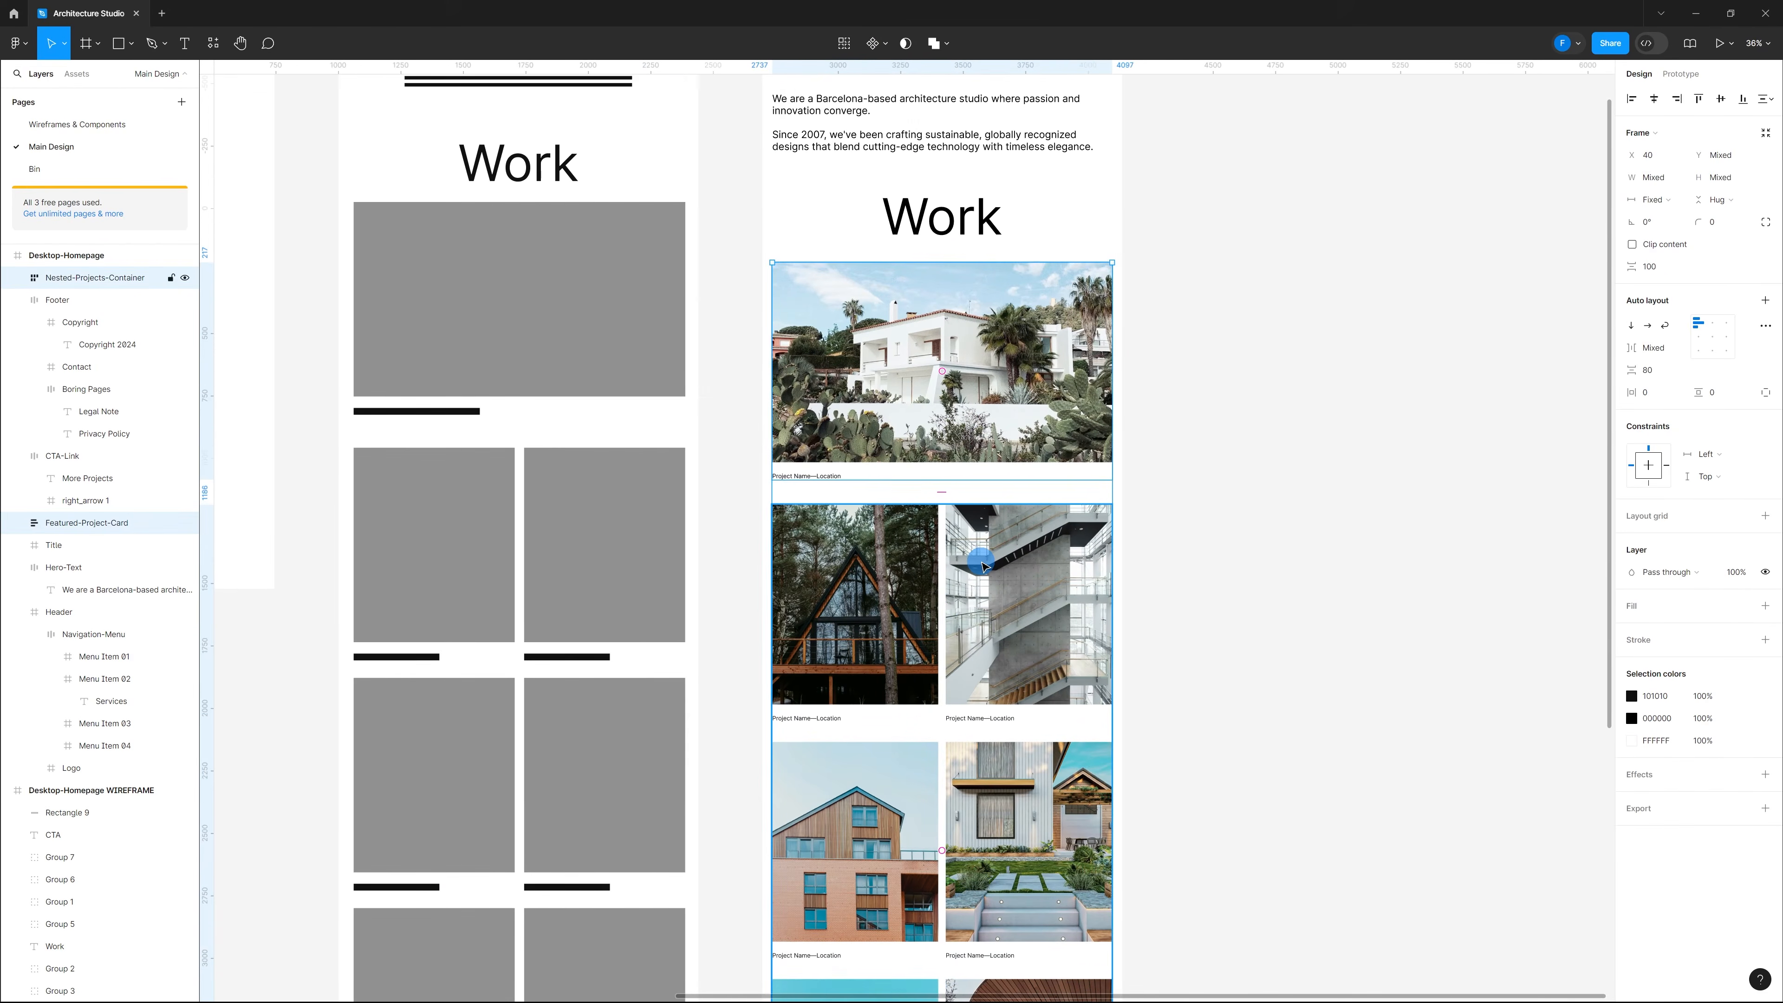
key(shift+a)
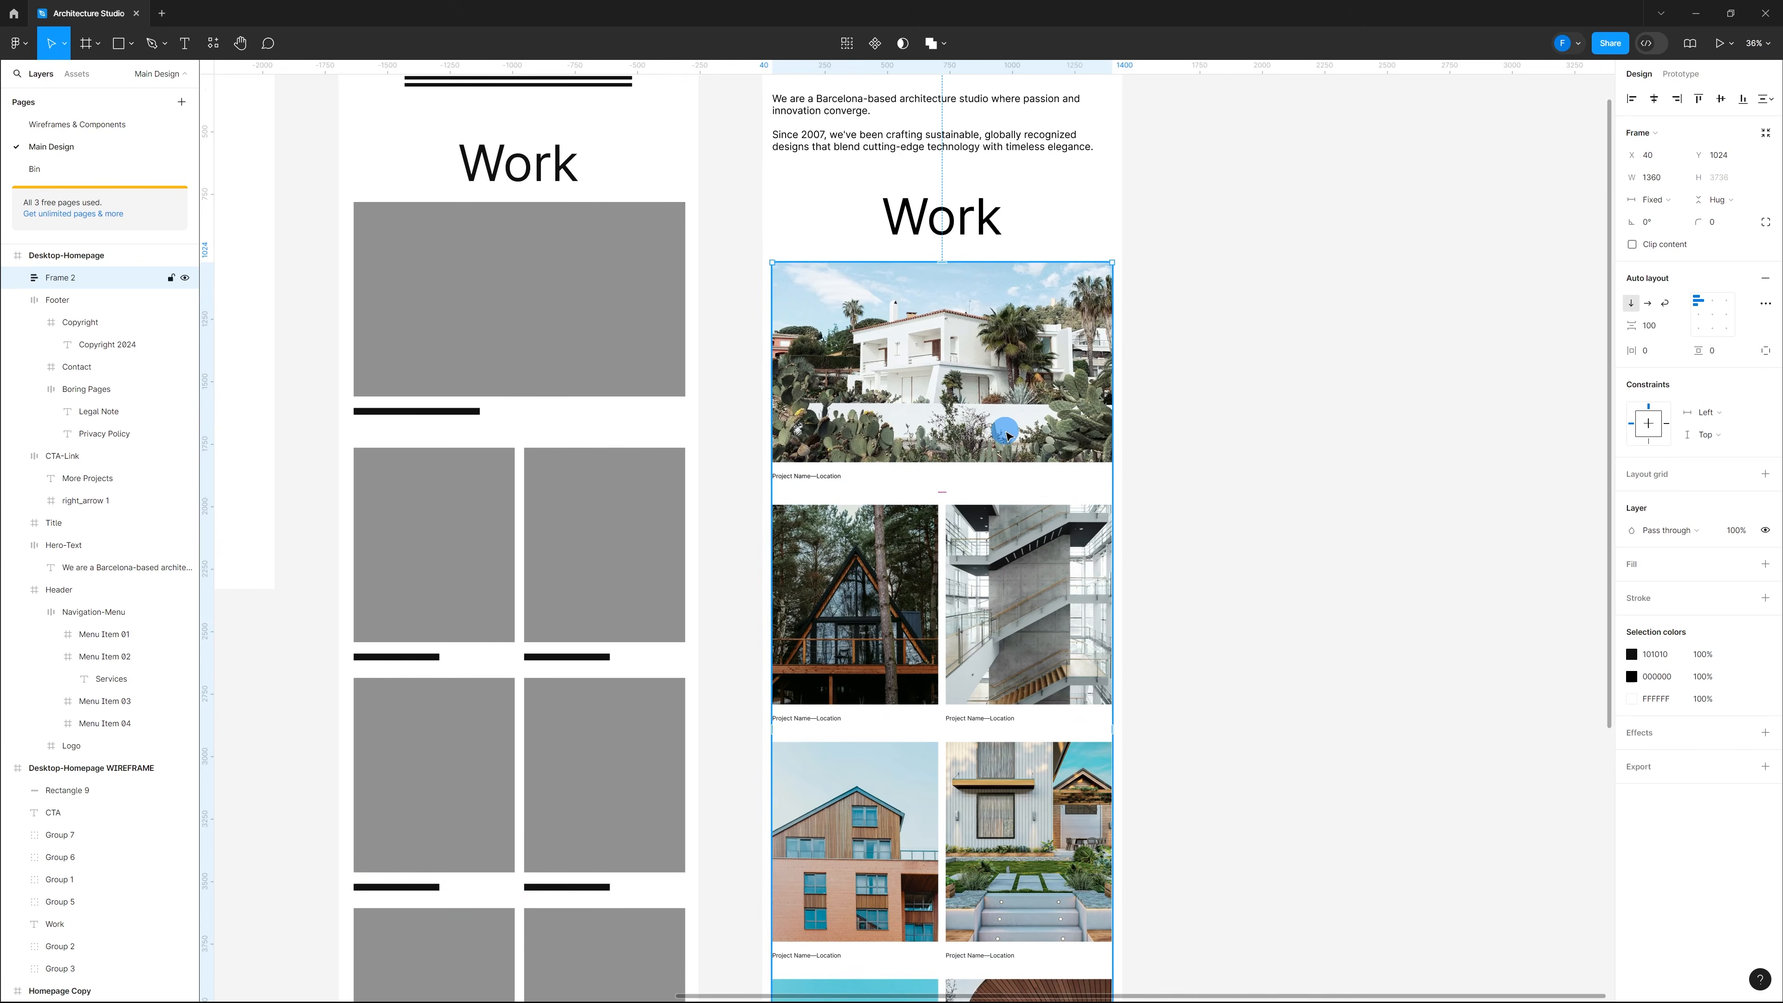
key(ctrl+r)
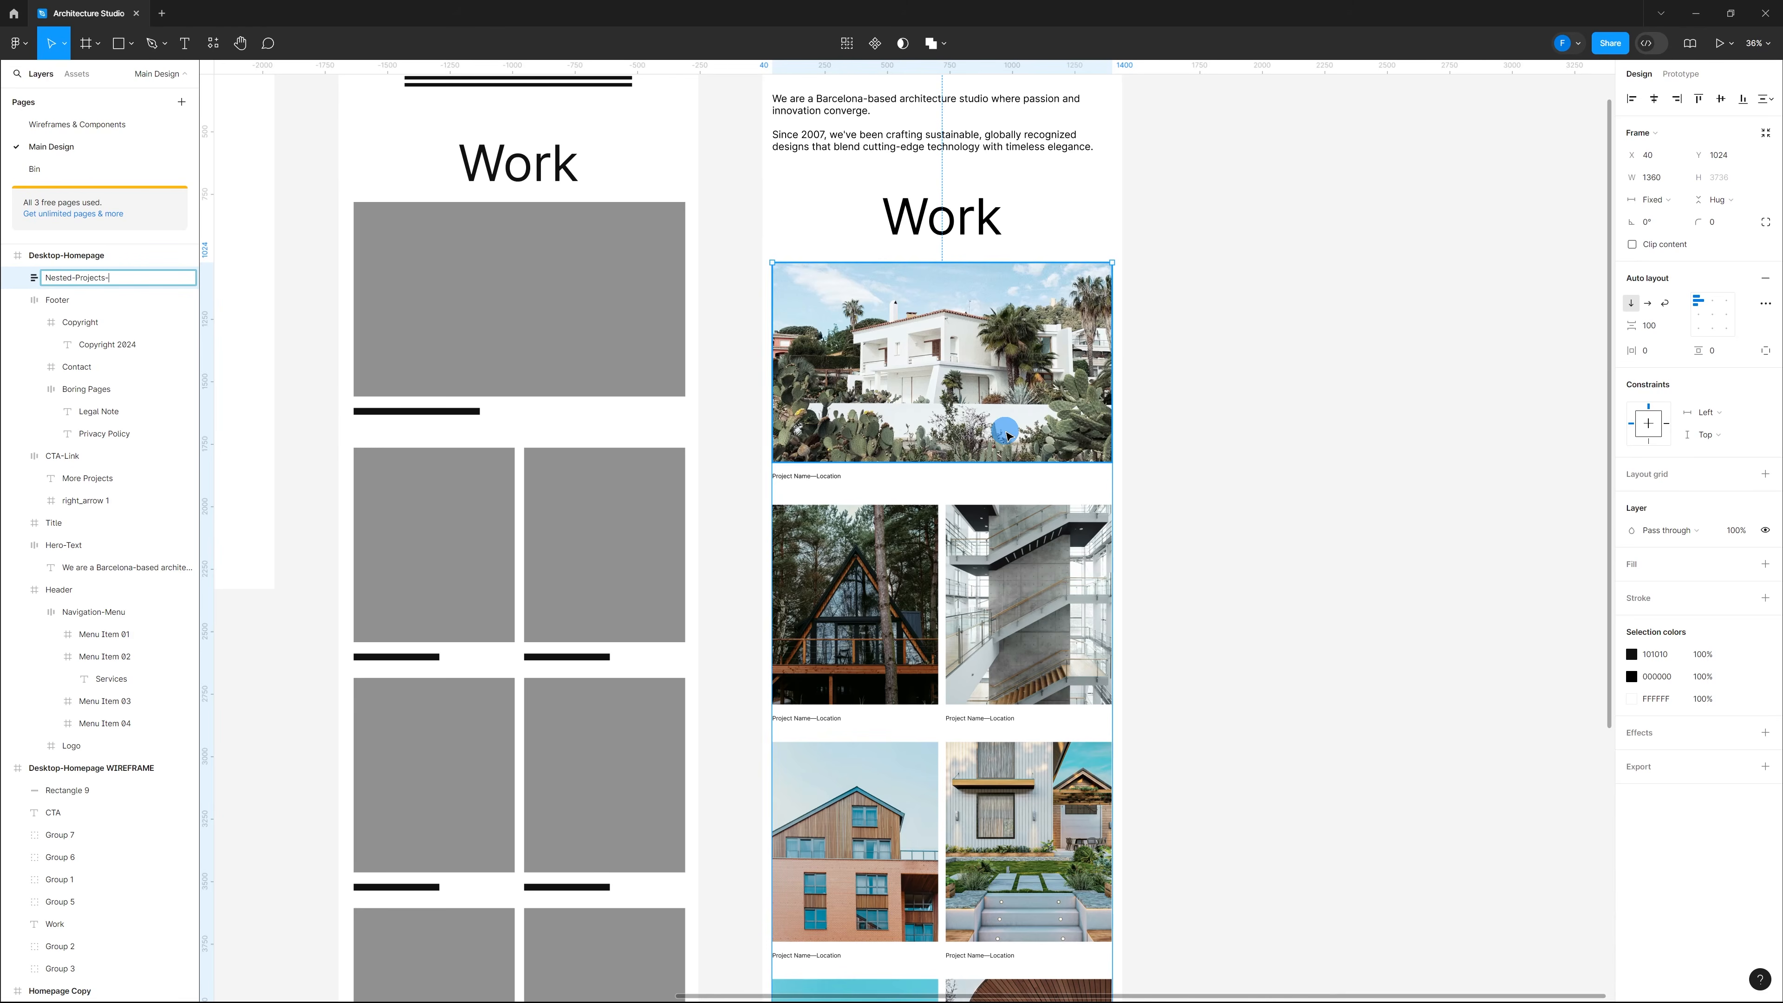
text(Nested-Projects-Container)
key(Return)
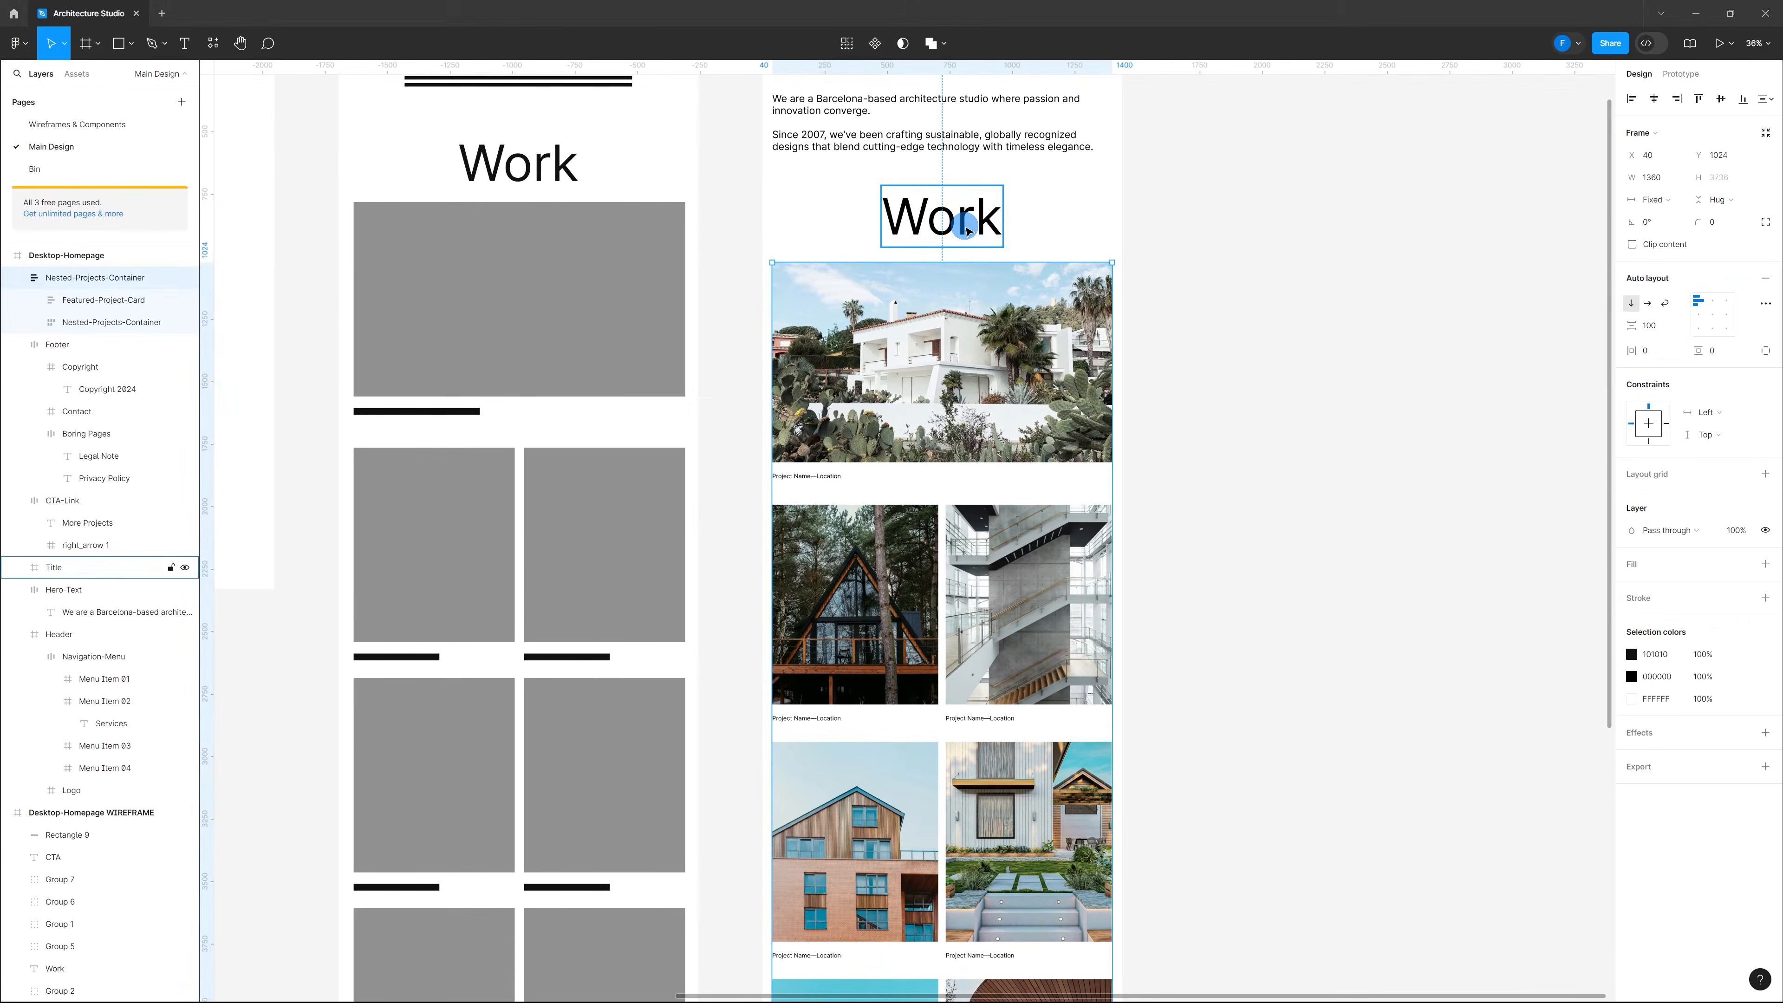
Step: Combine the Work title and the projects container into an auto-layout frame named "Parent-Projects-Container"
click(1106, 230)
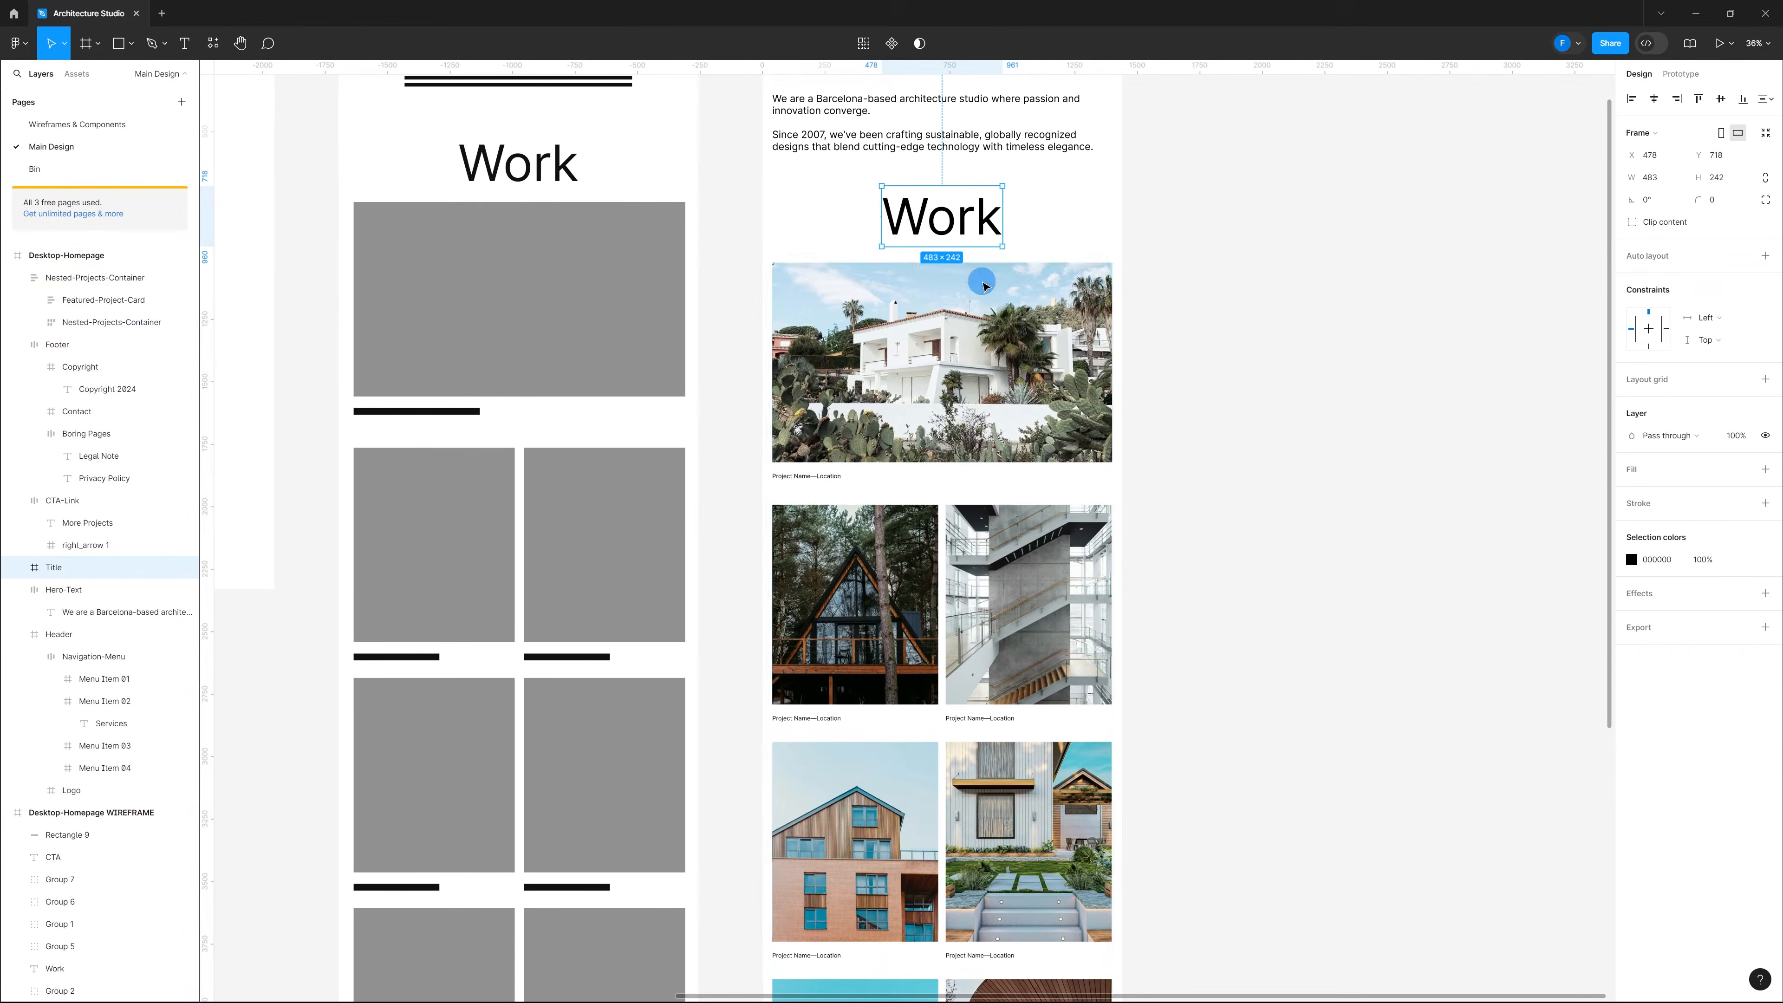
shift+click(985, 339)
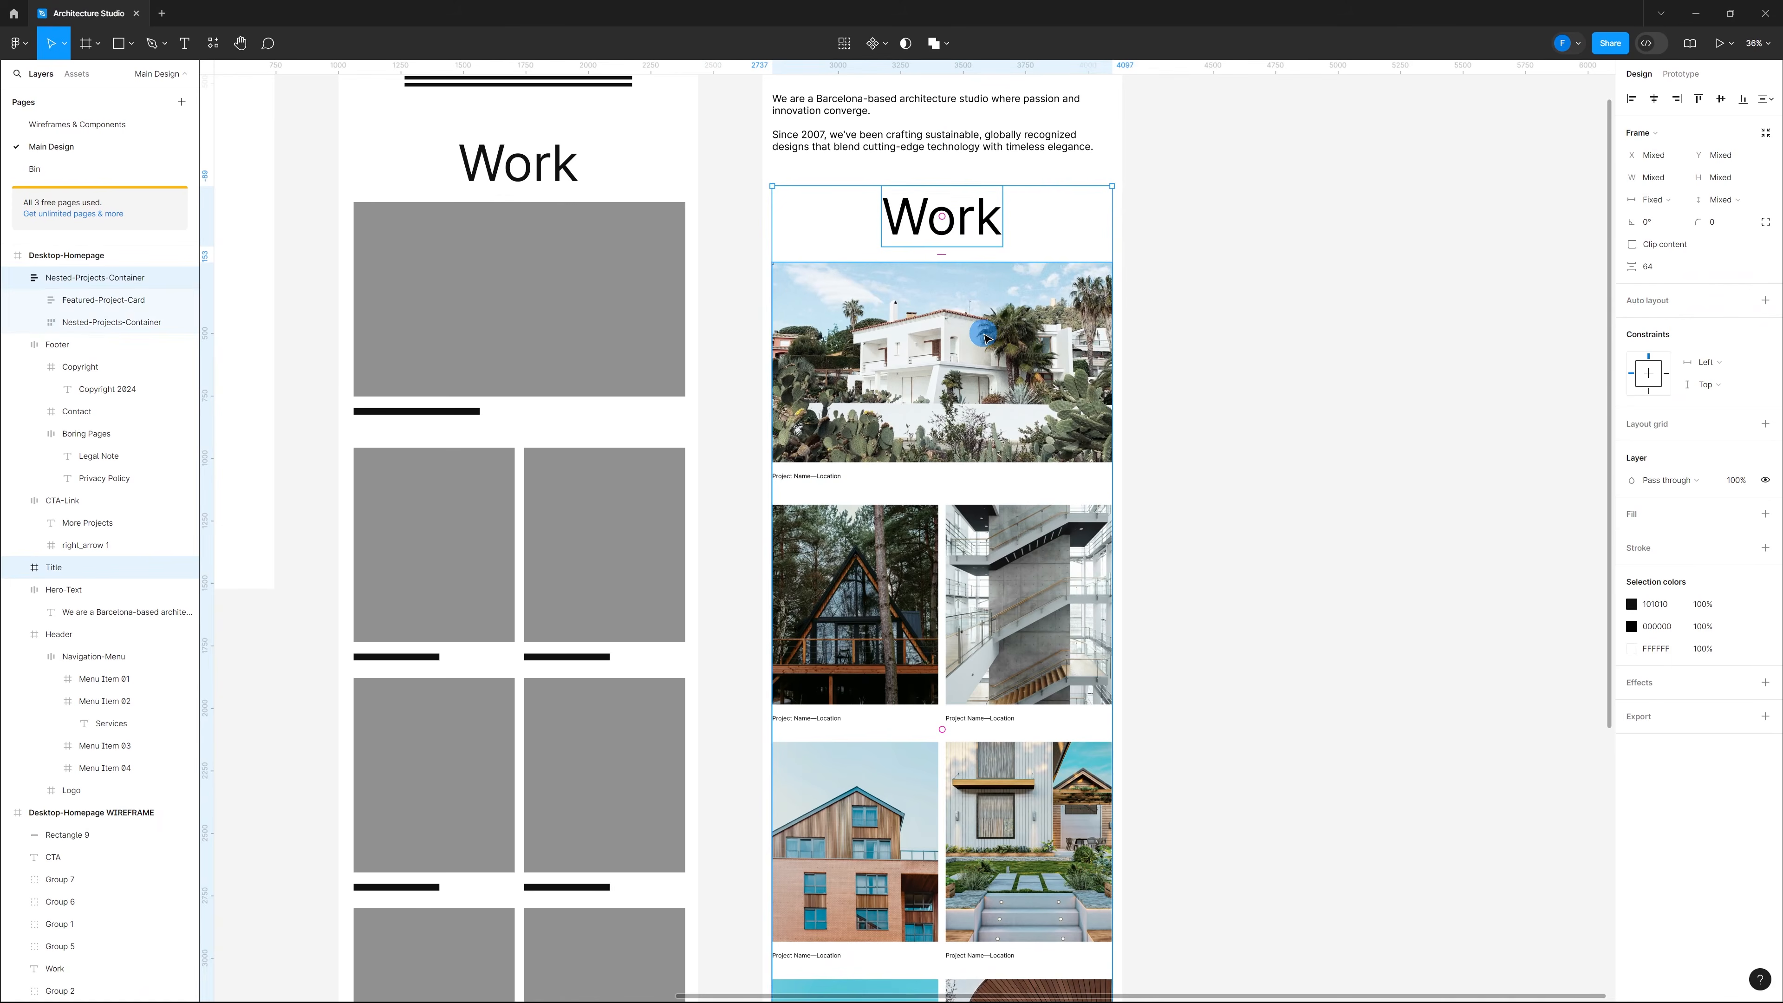
key(shift+a)
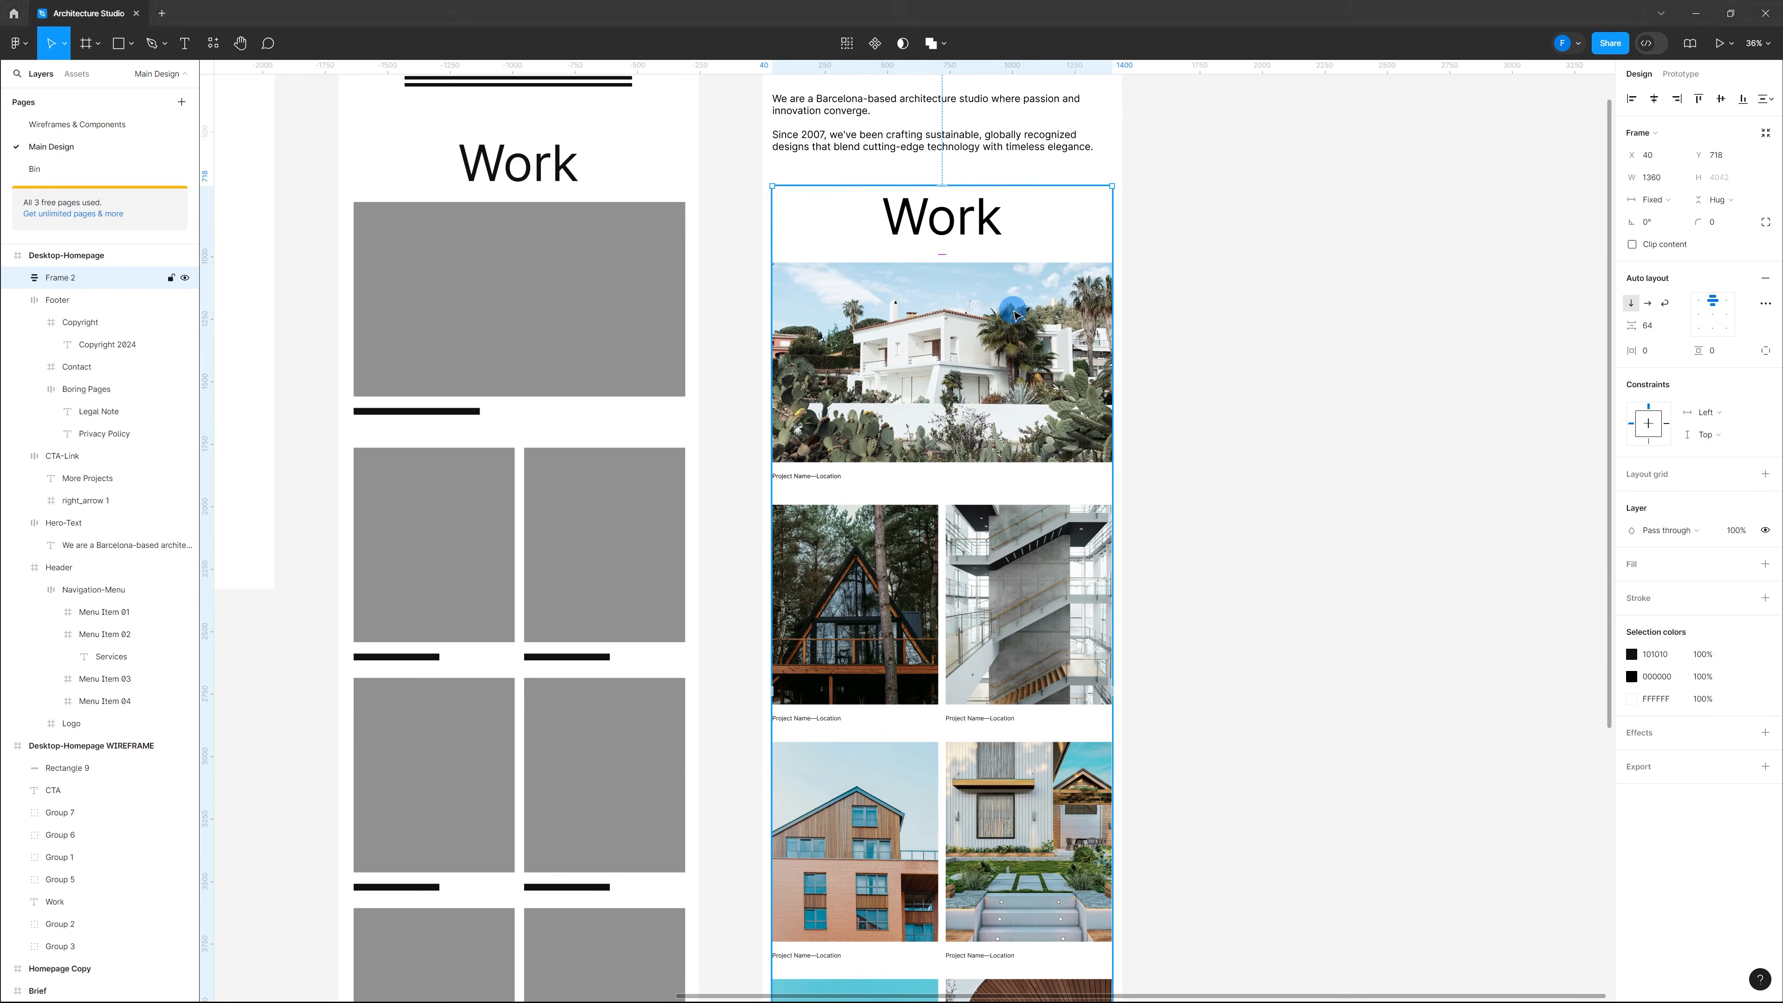
key(ctrl+r)
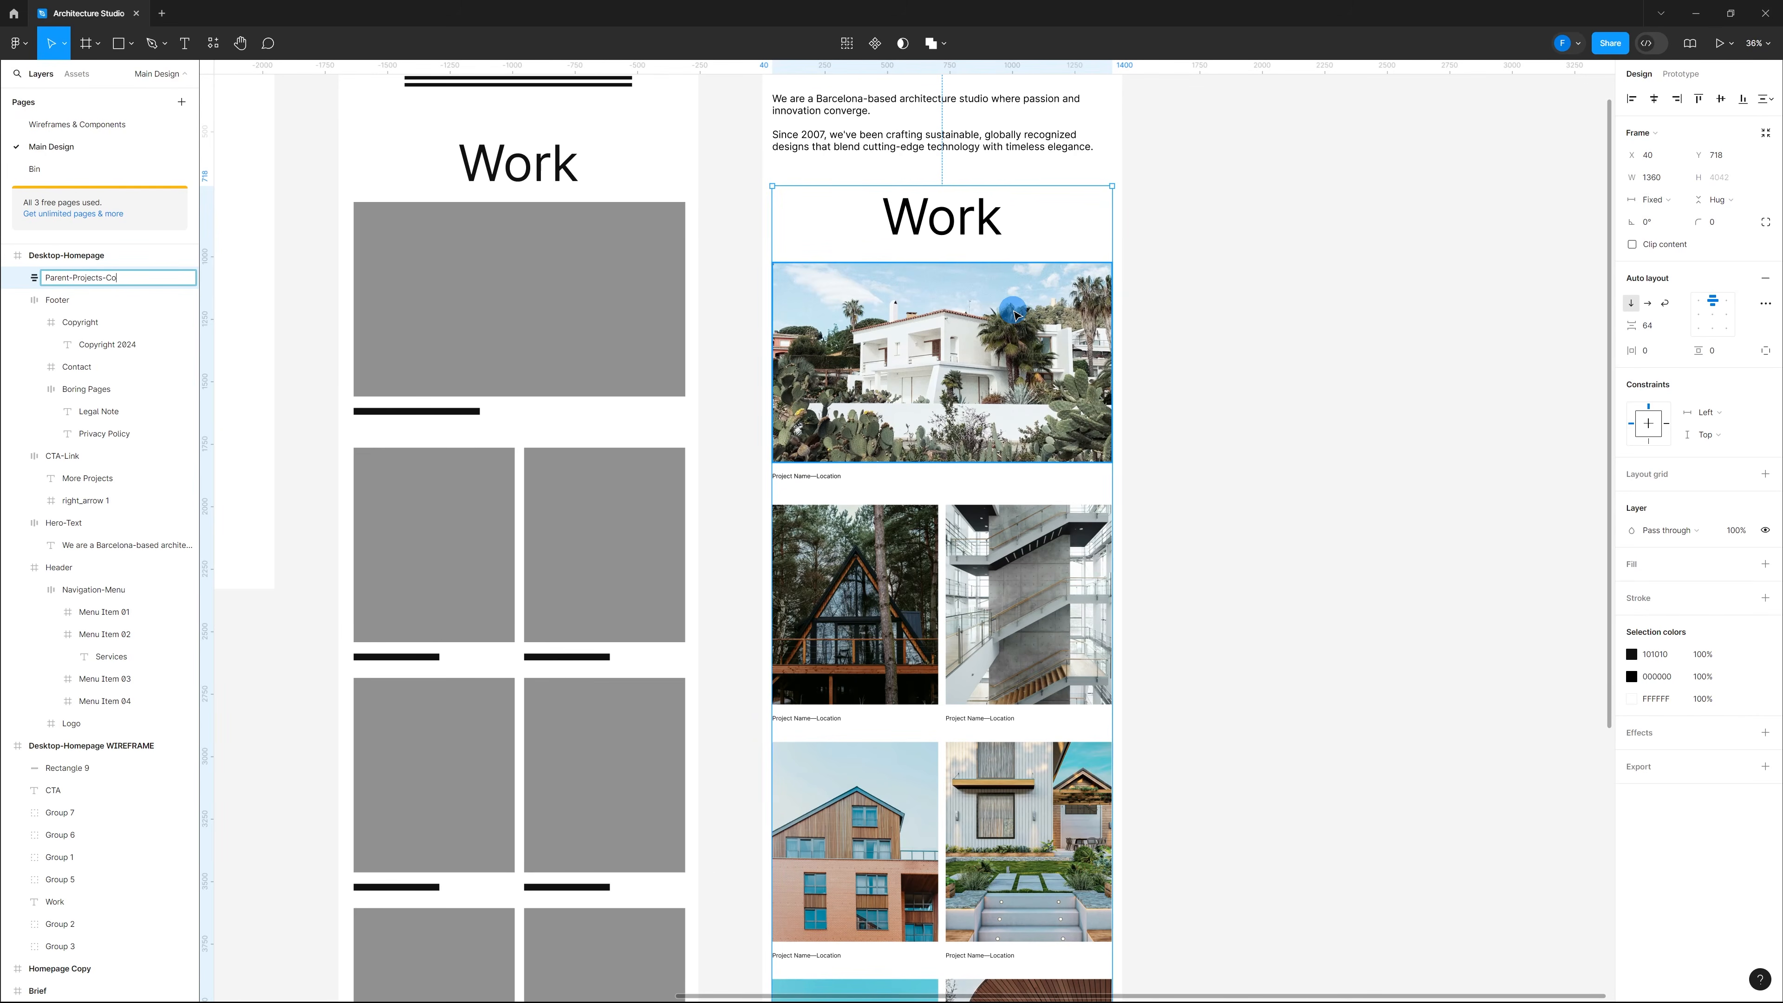
key(Return)
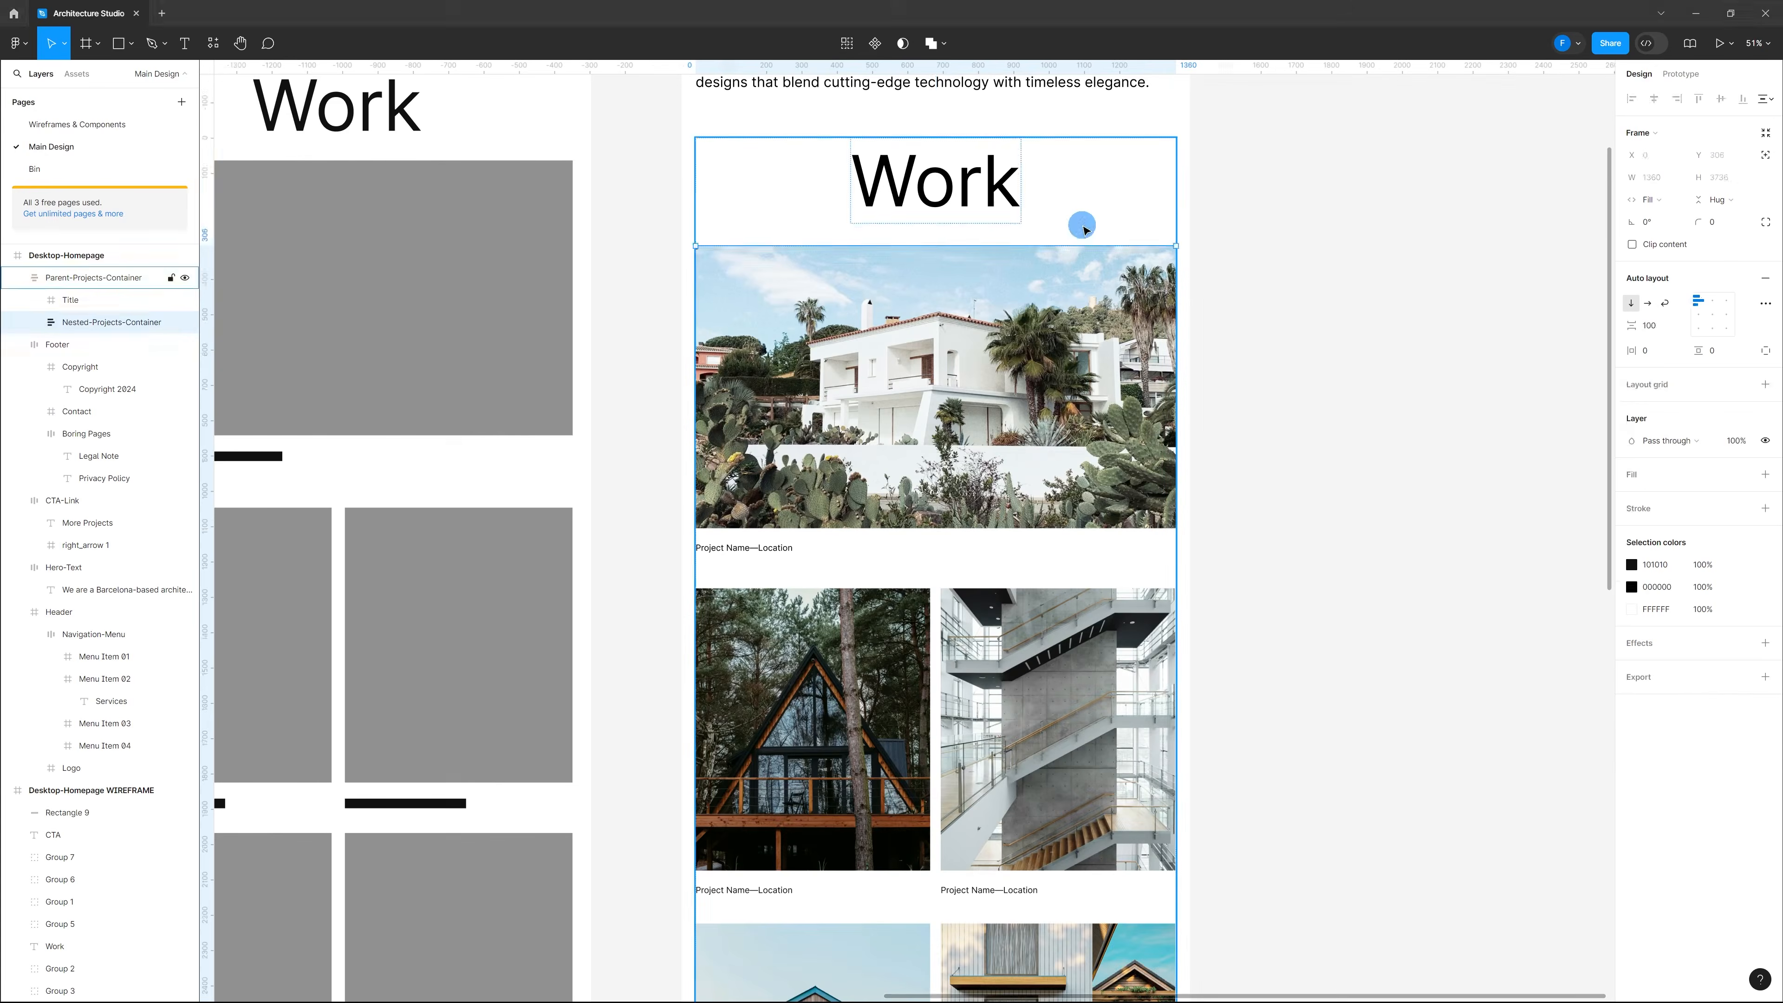
Step: Set the vertical gap between the Work title and the featured project in Parent-Projects-Container to 72
click(1081, 225)
mouse_move(949, 229)
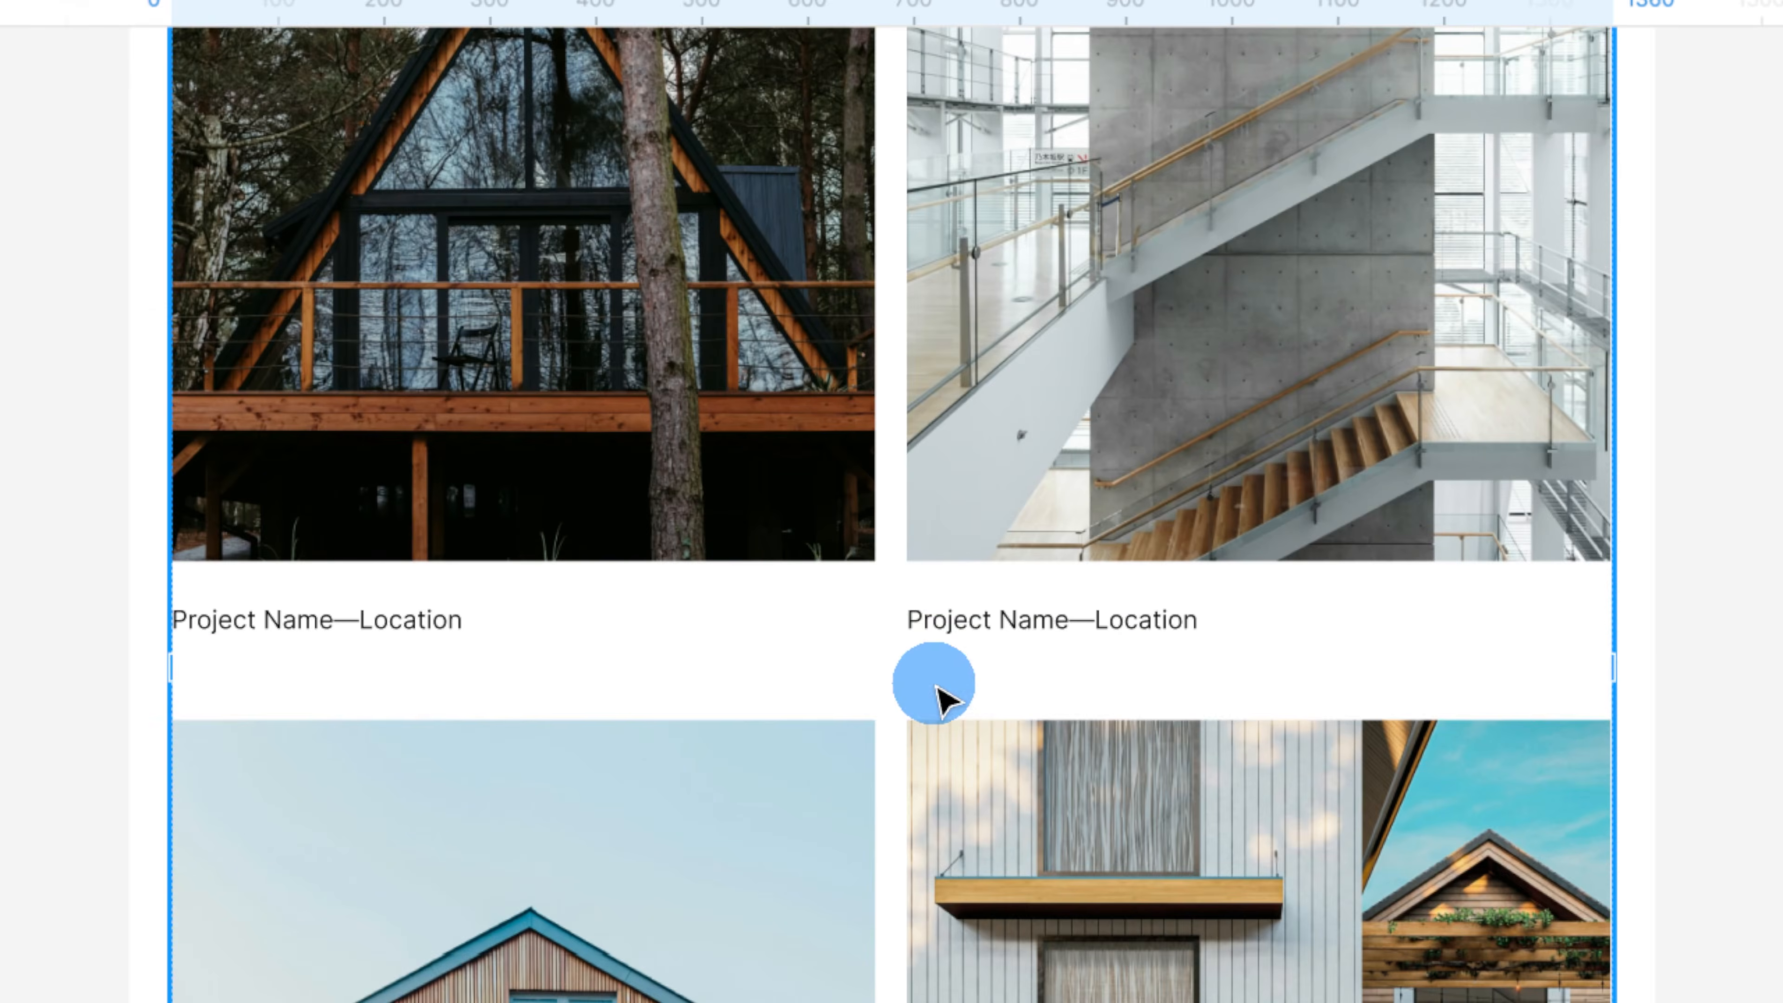
mouse_move(886, 680)
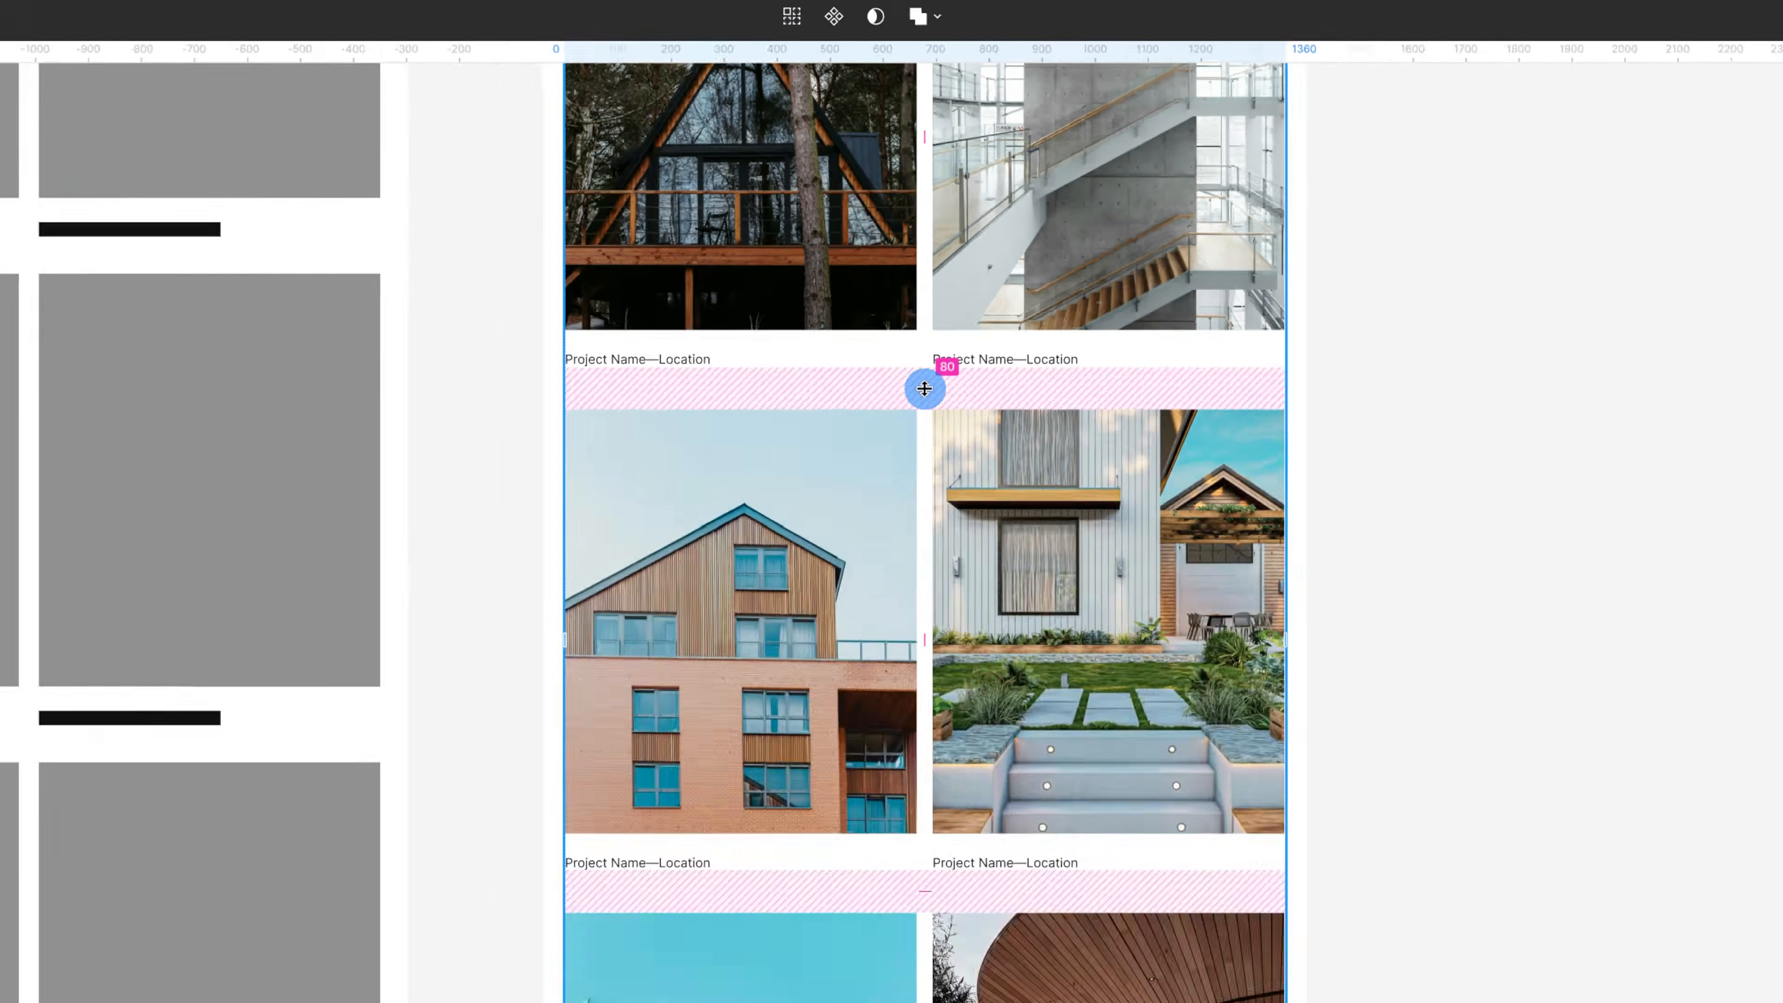
scroll(927, 534, up, 5)
scroll(927, 534, up, 10)
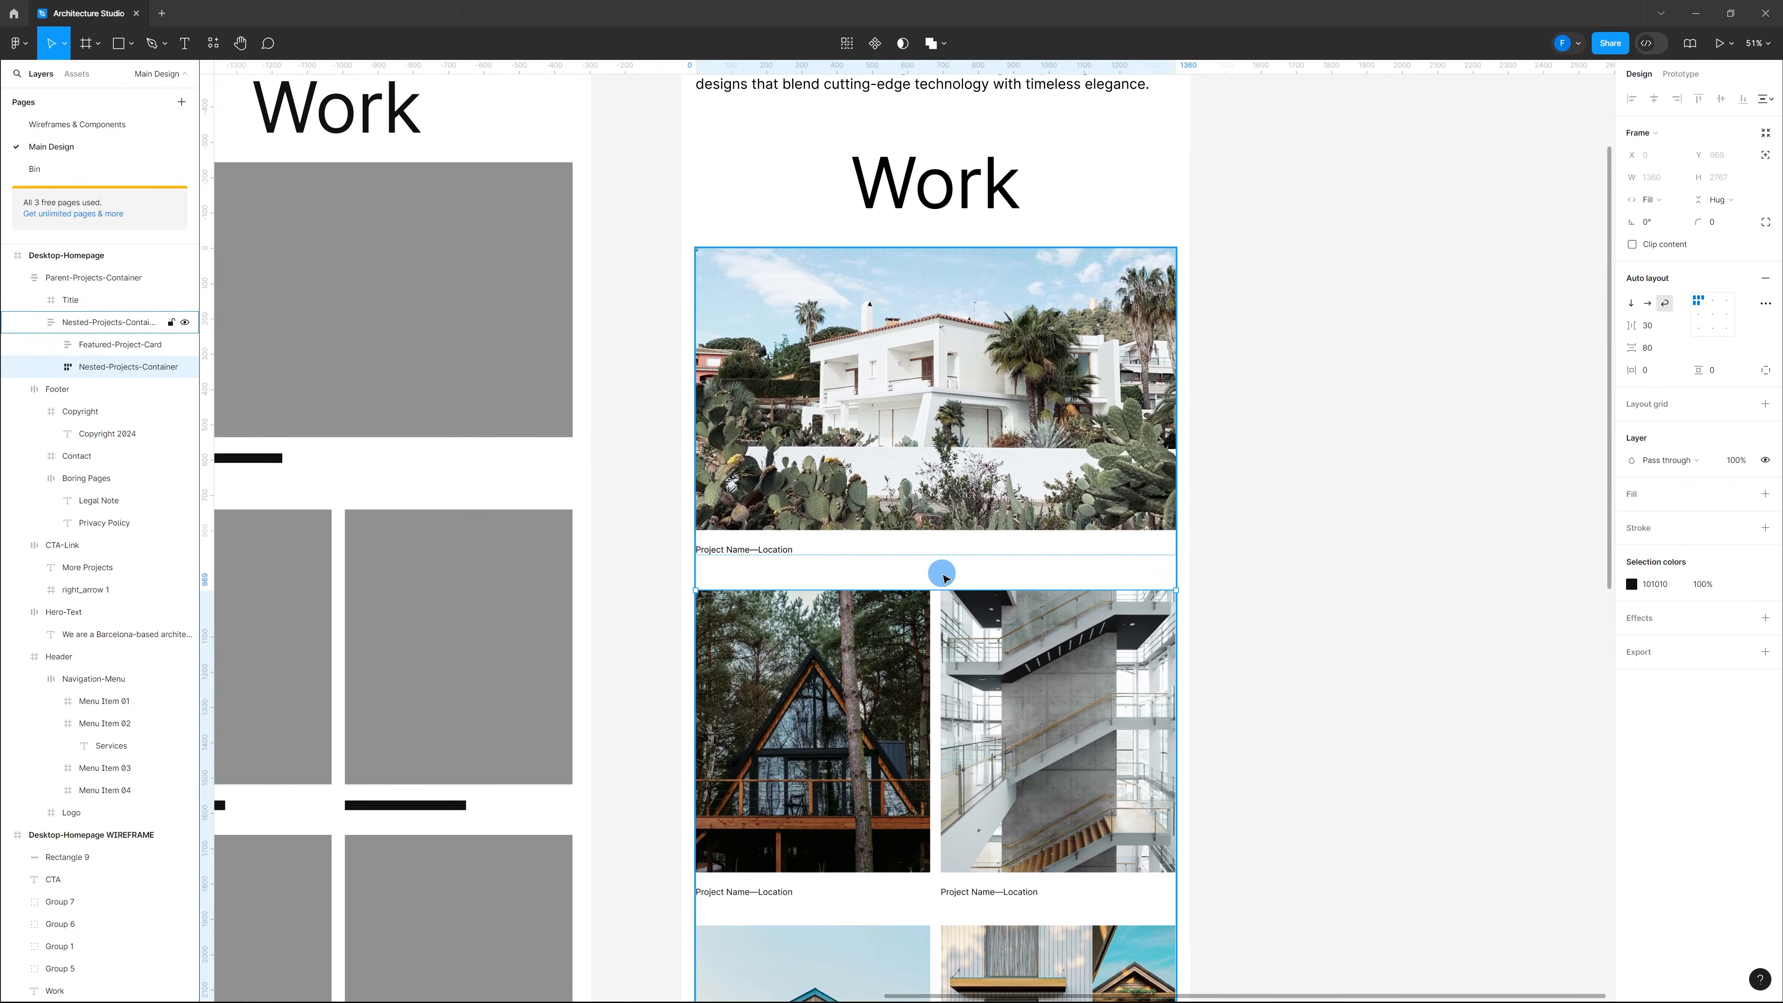
click(1018, 227)
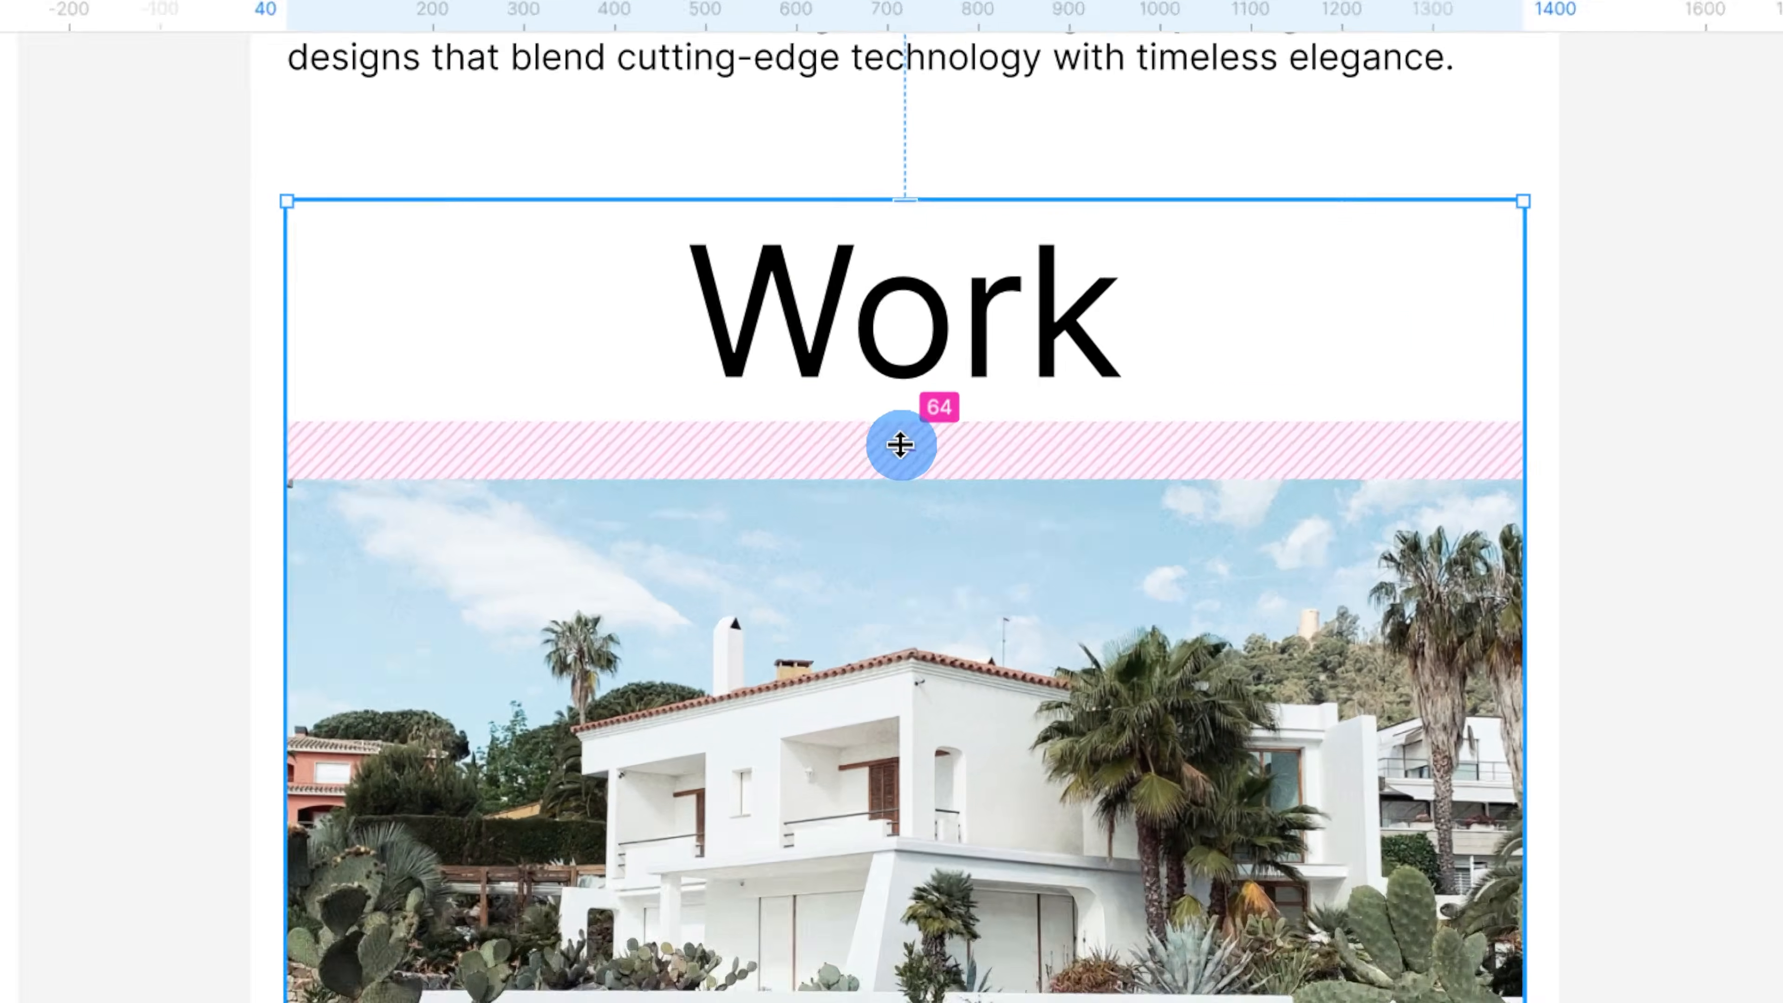
click(934, 235)
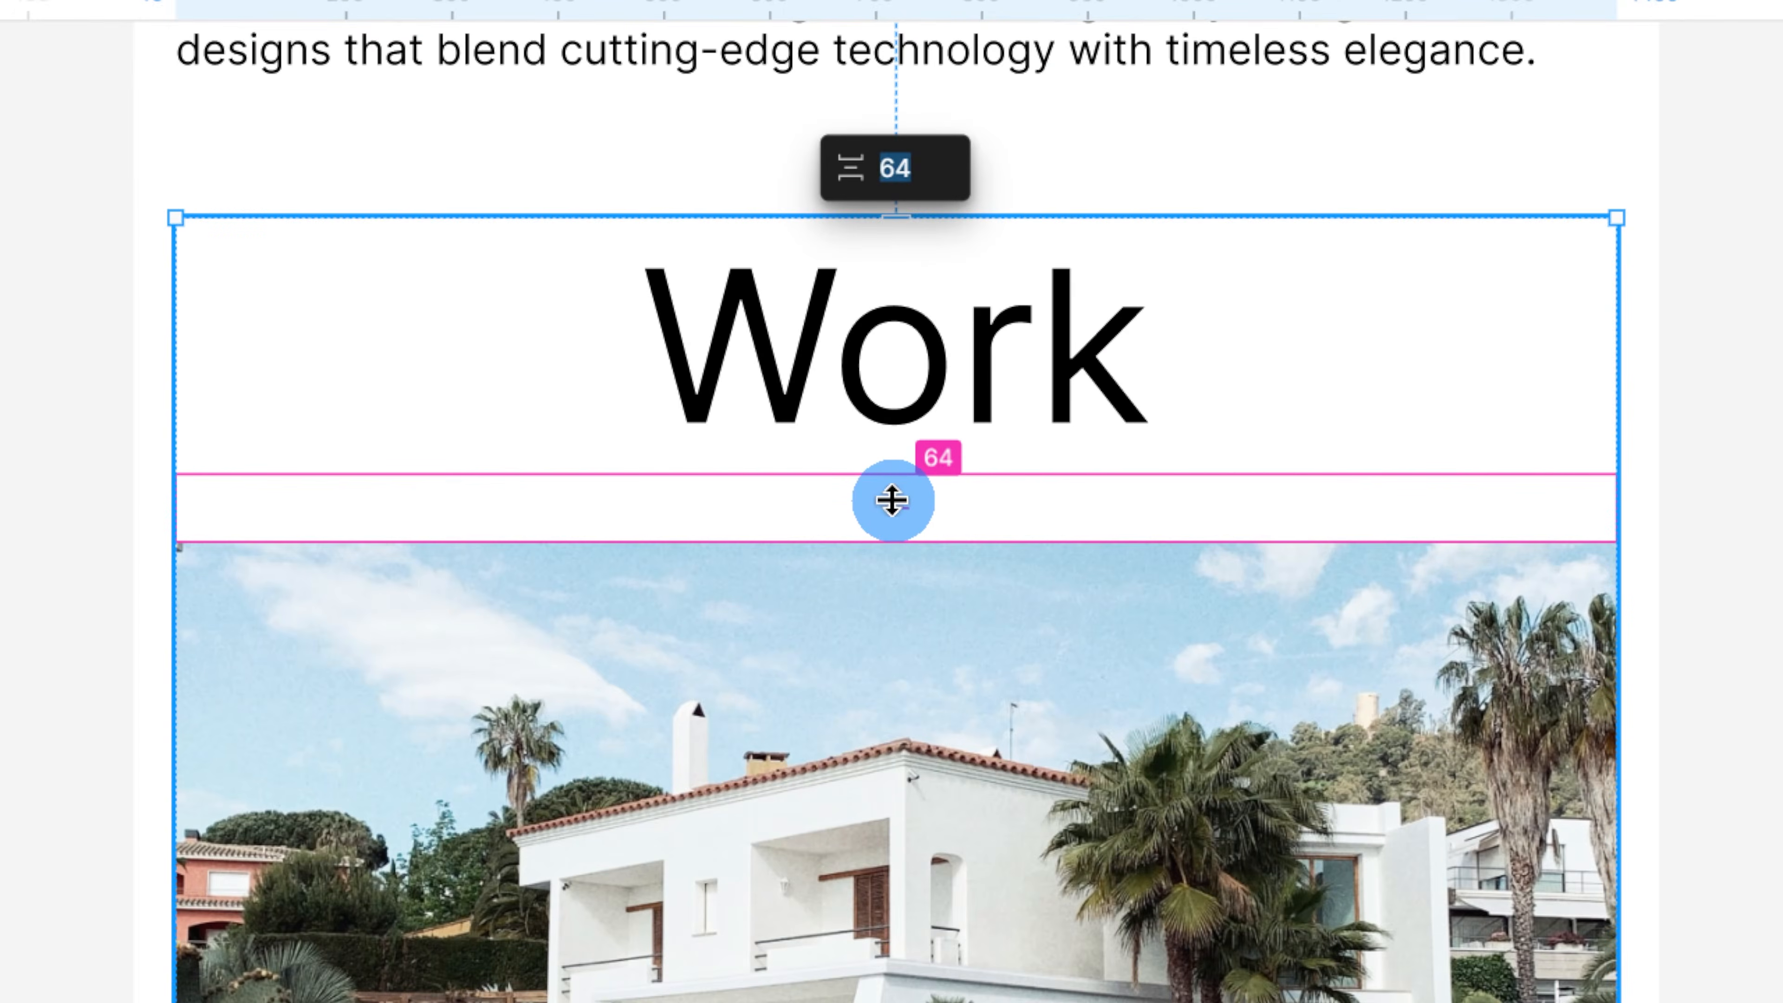
key(Return)
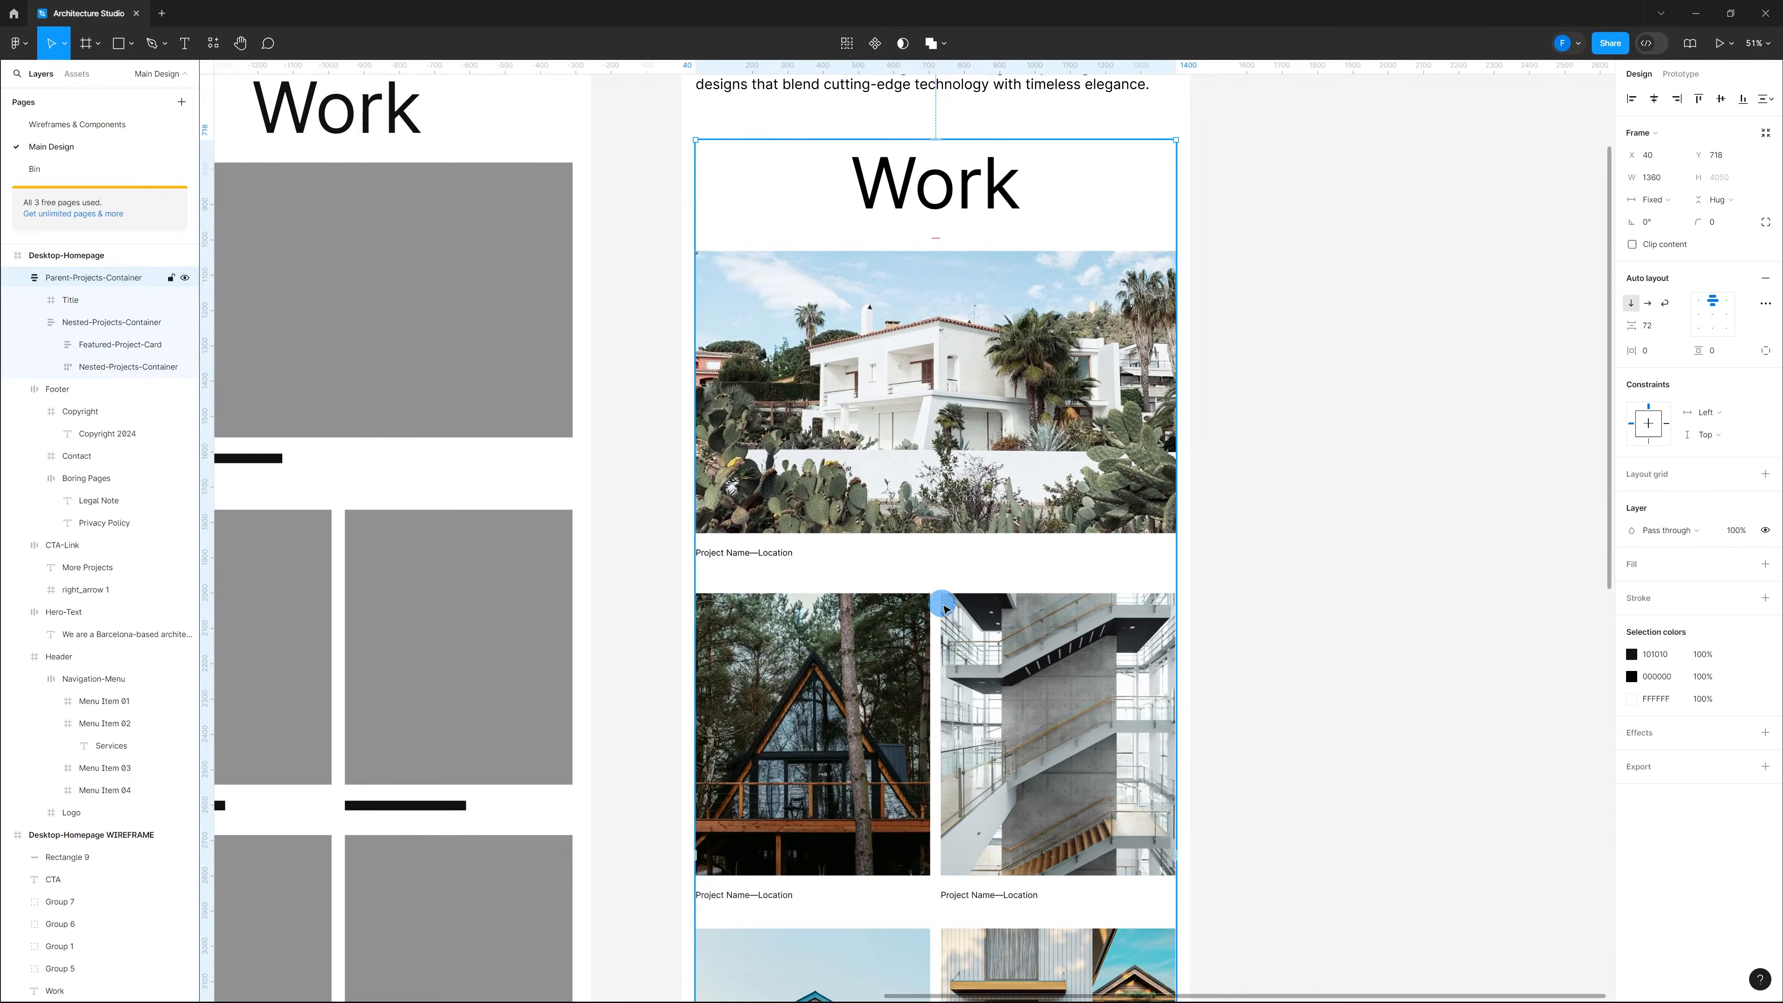
Step: Set the gap below the featured project card and the gap between the small card rows to 64
click(946, 570)
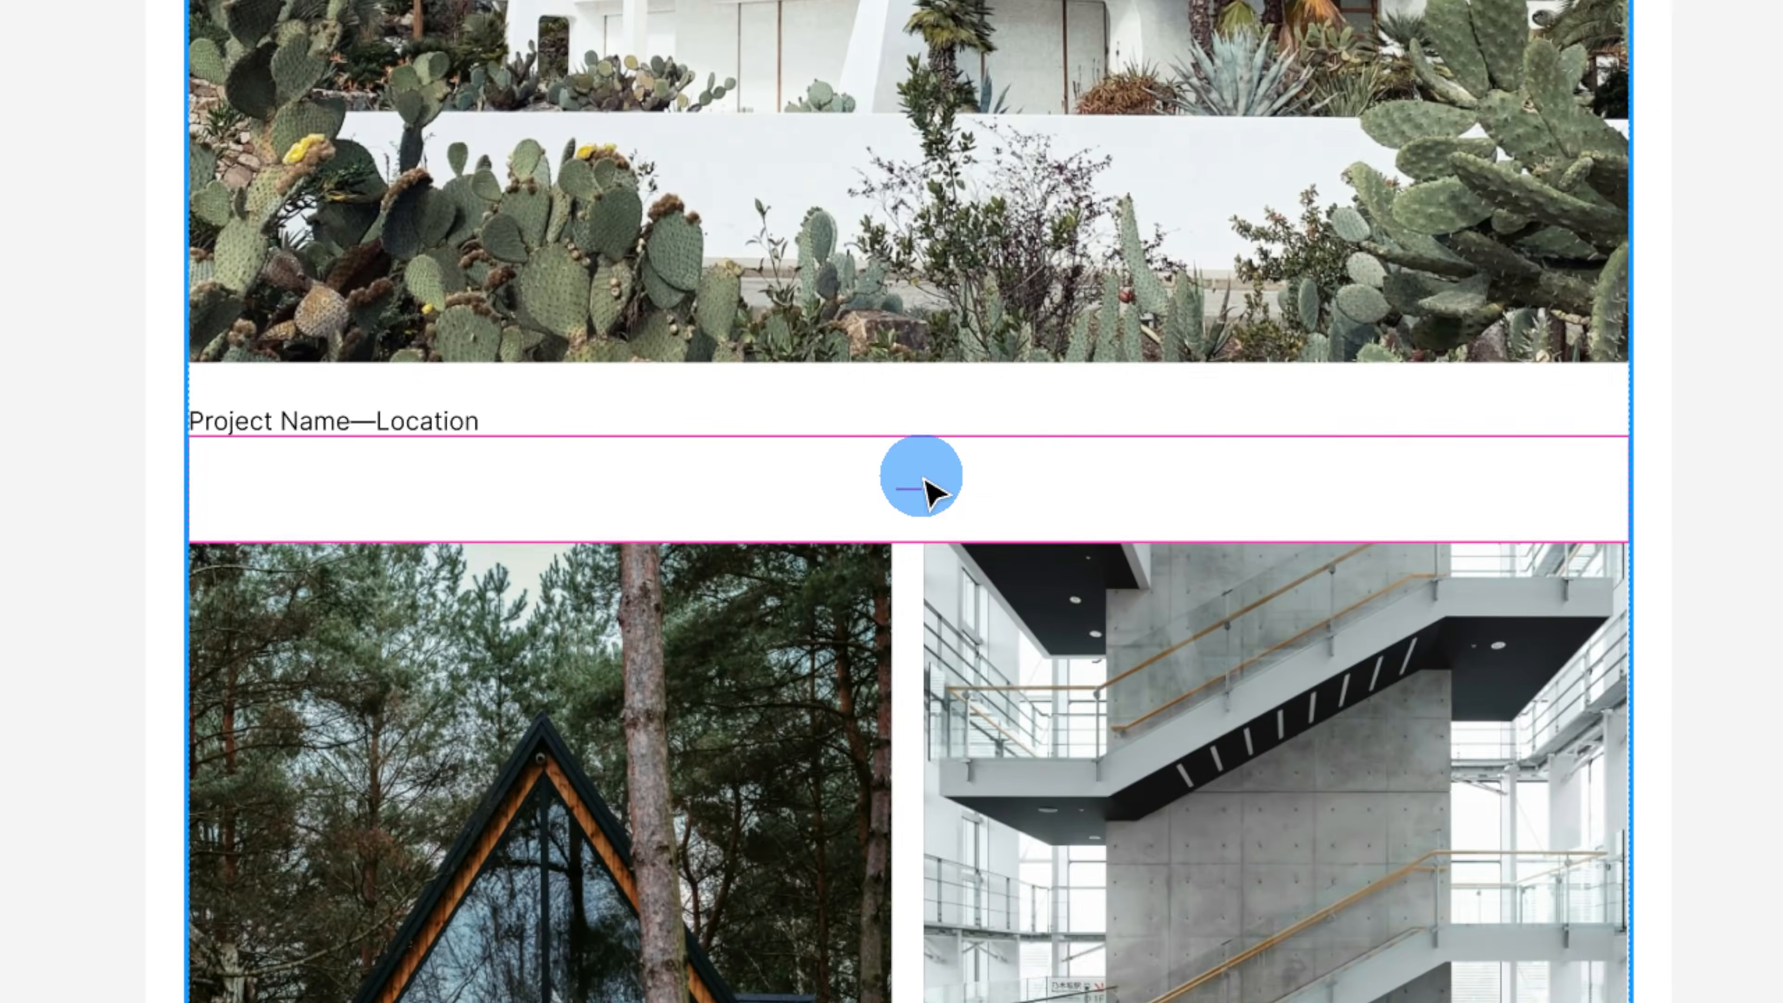
key(Return)
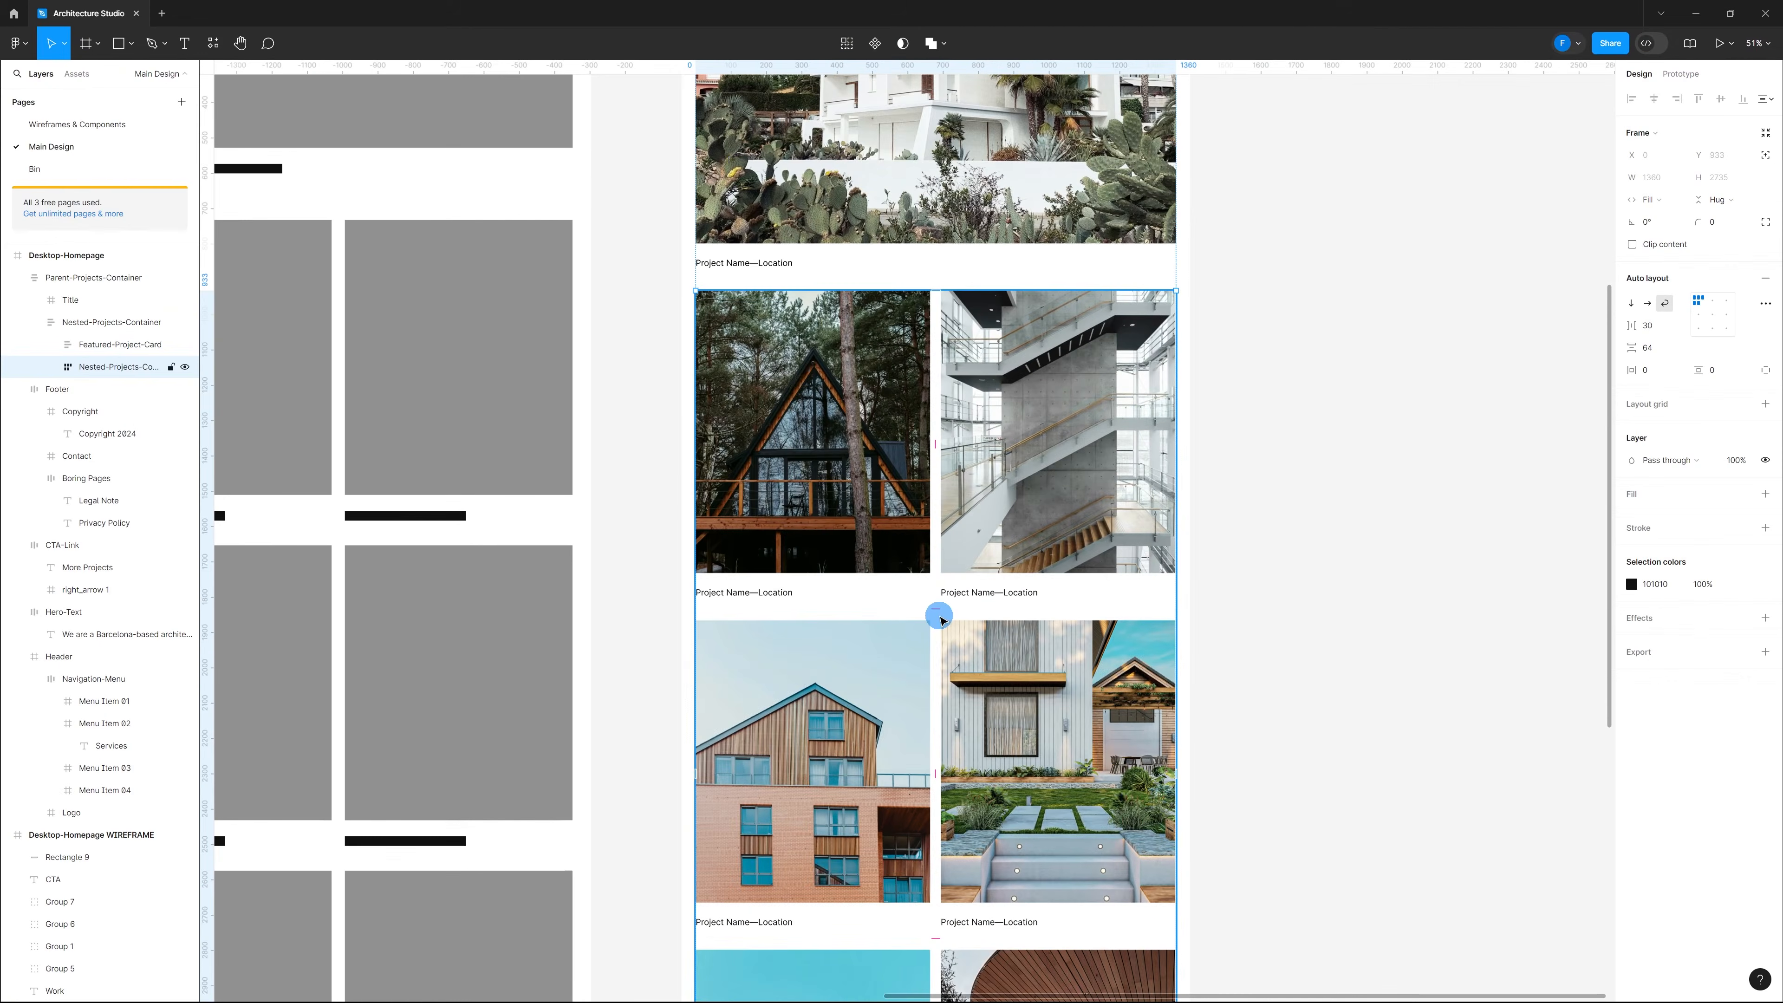
click(554, 827)
Step: Check the vertical gaps below the Work title and below the featured project card
scroll(948, 330, down, 2)
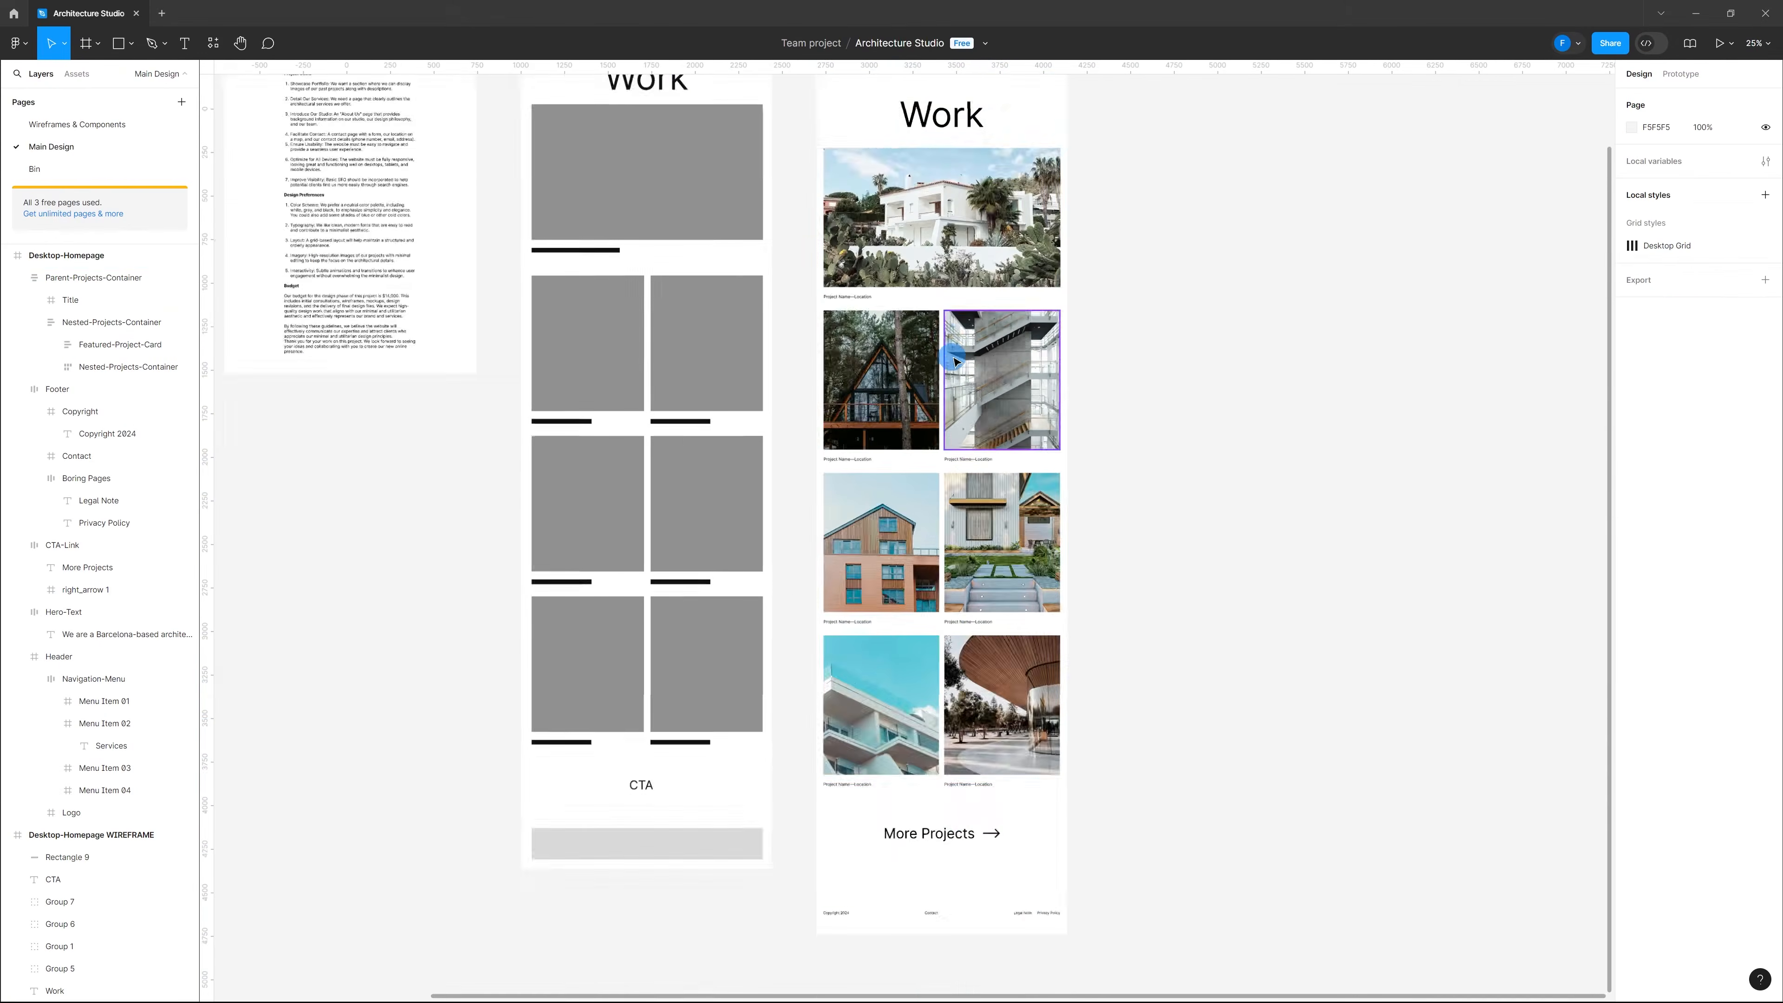
scroll(948, 348, up, 2)
click(933, 355)
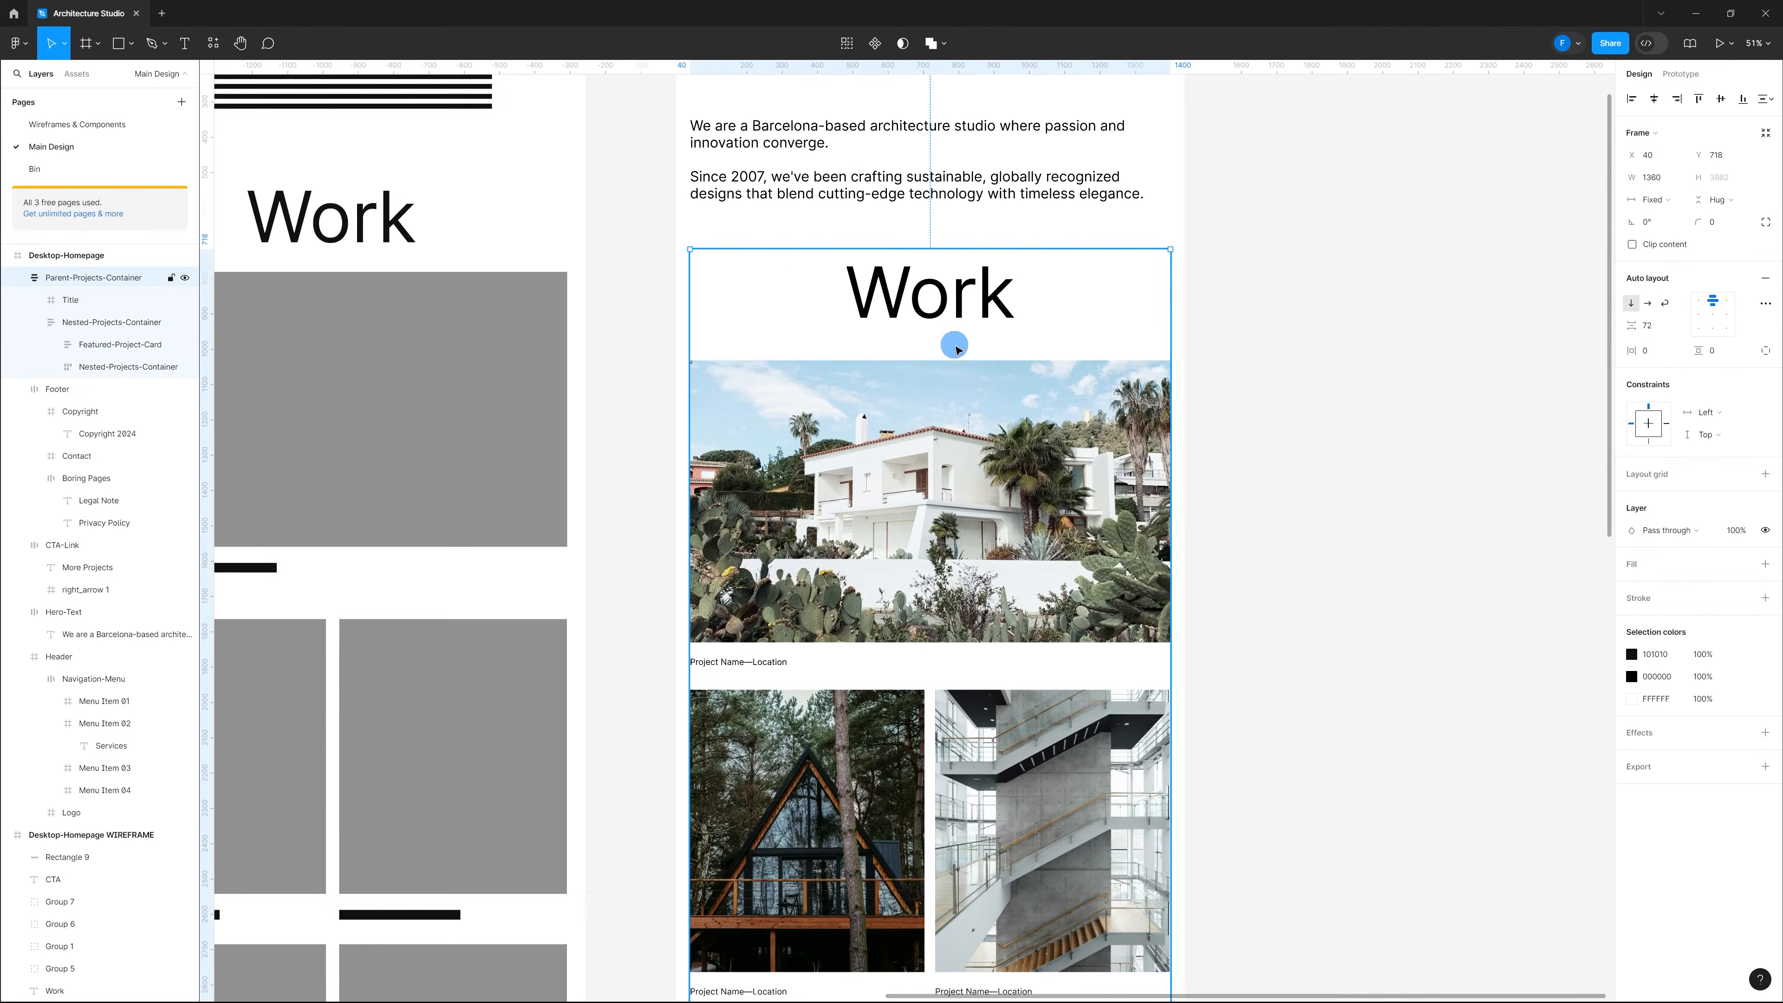
click(931, 346)
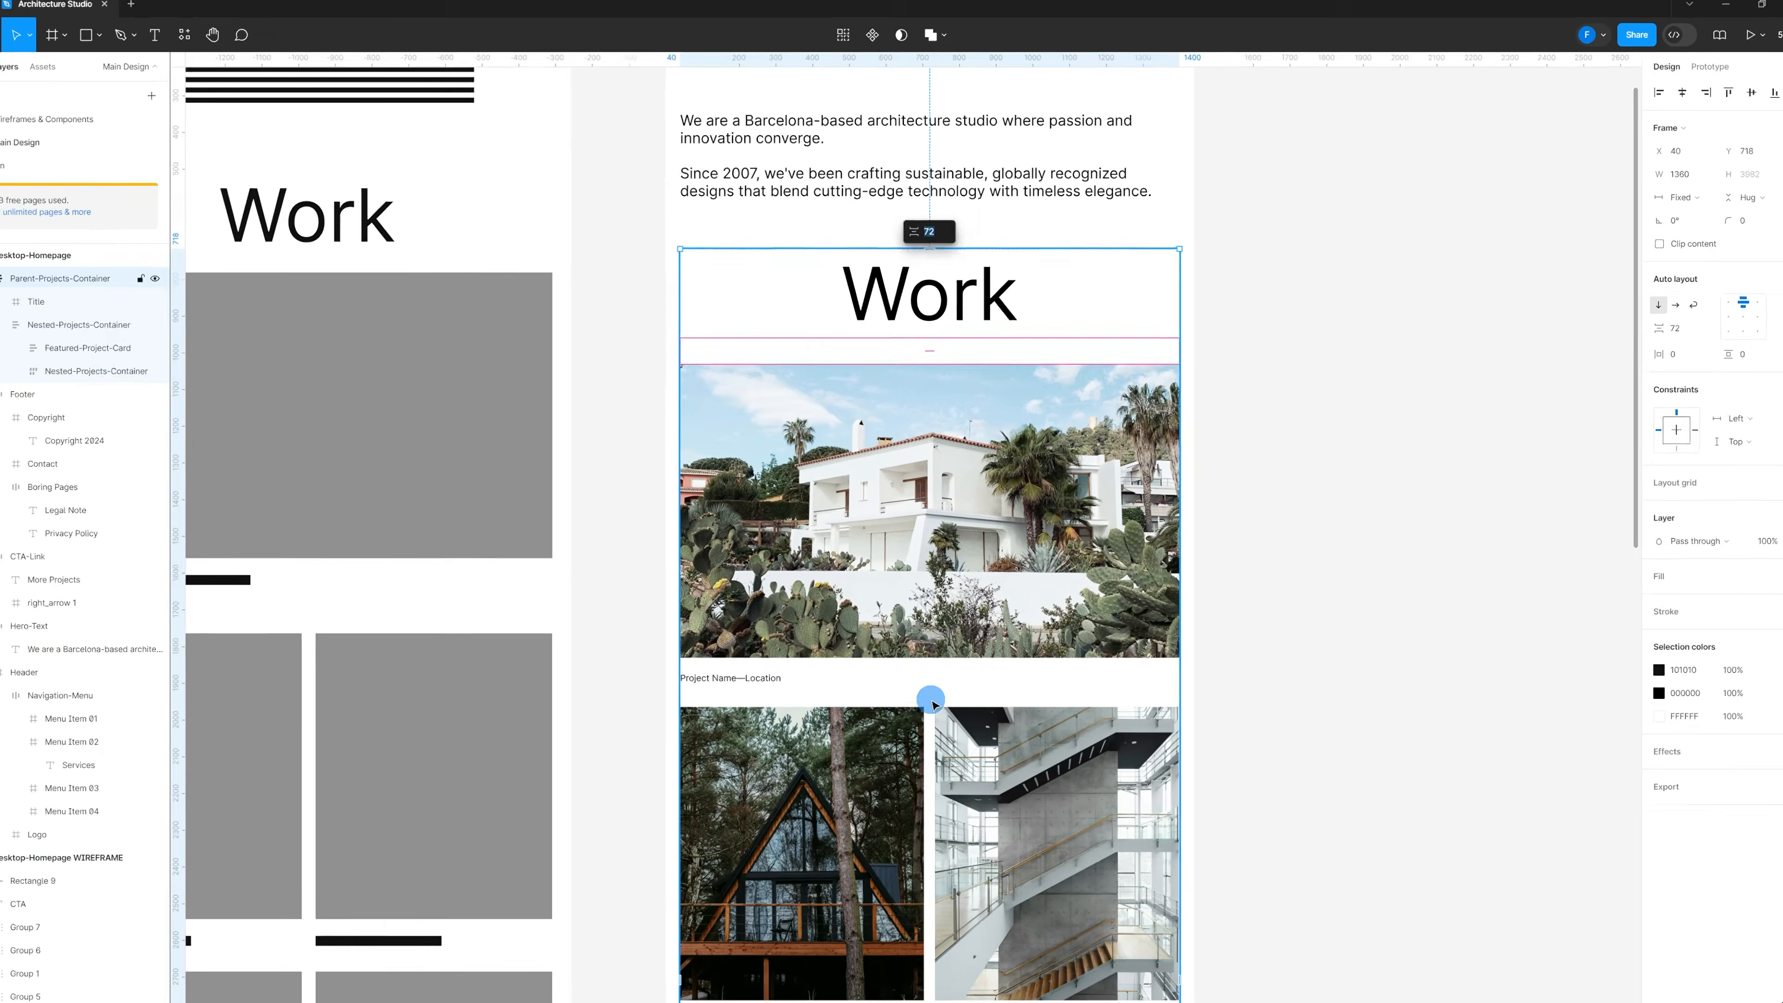
click(933, 680)
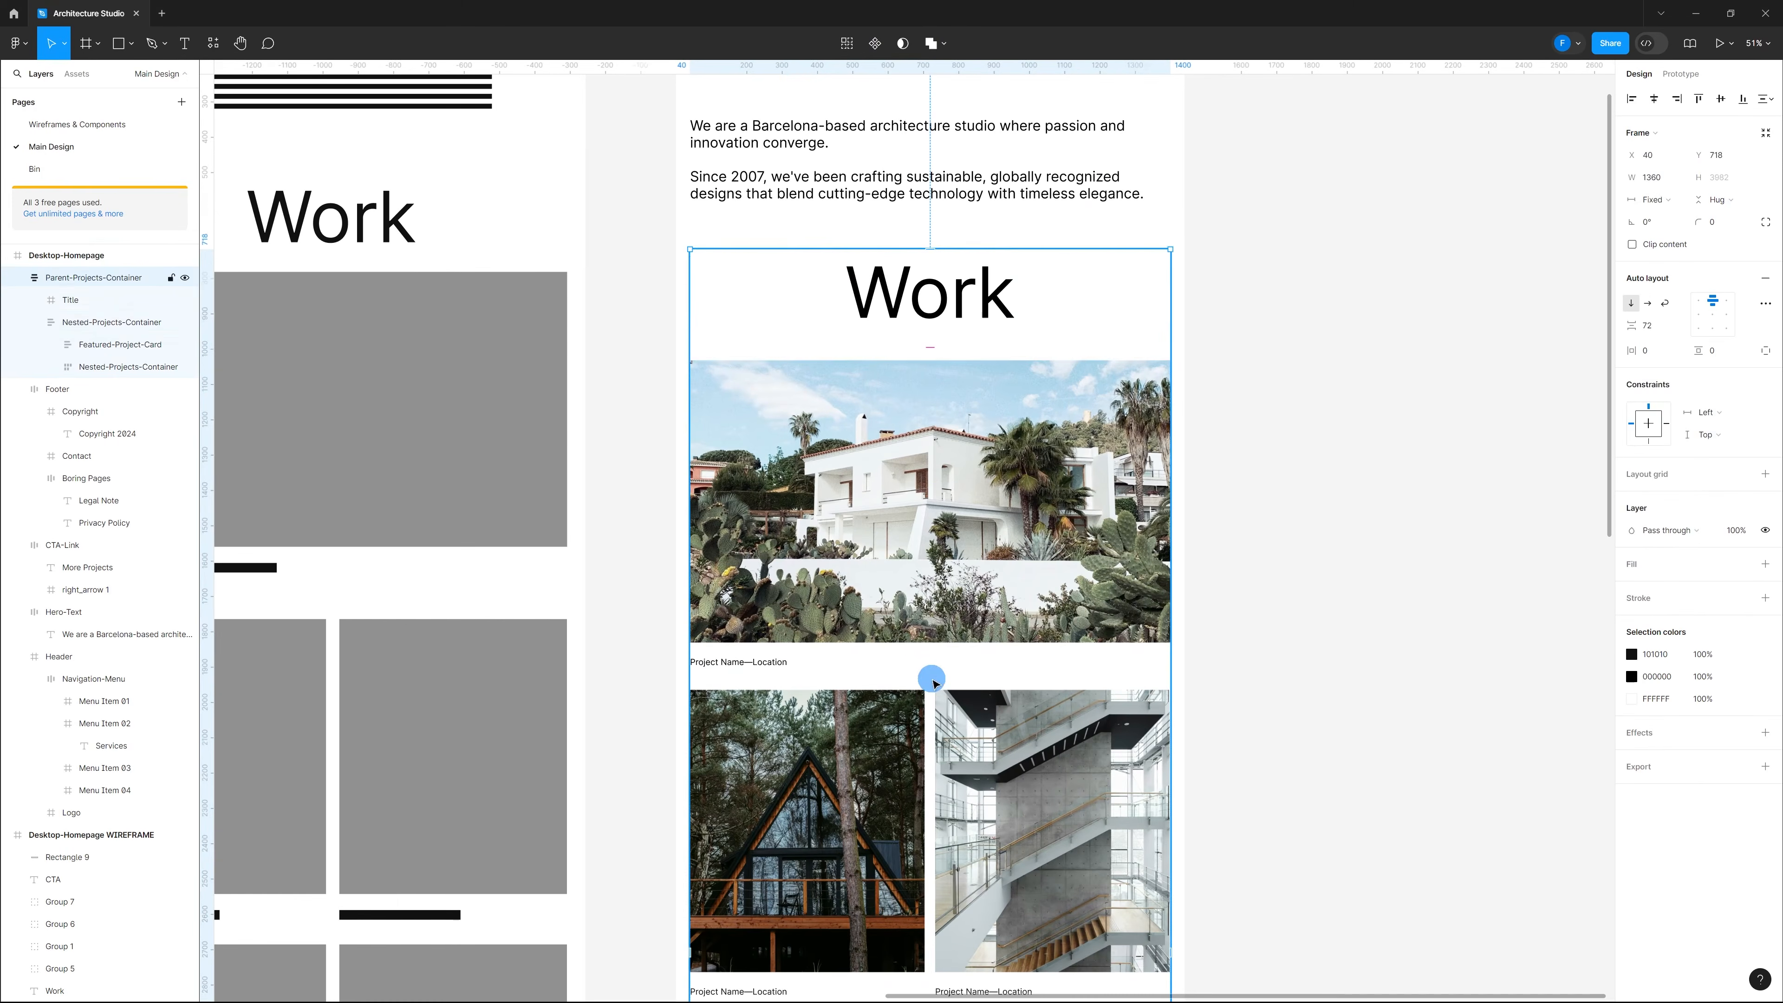
click(932, 676)
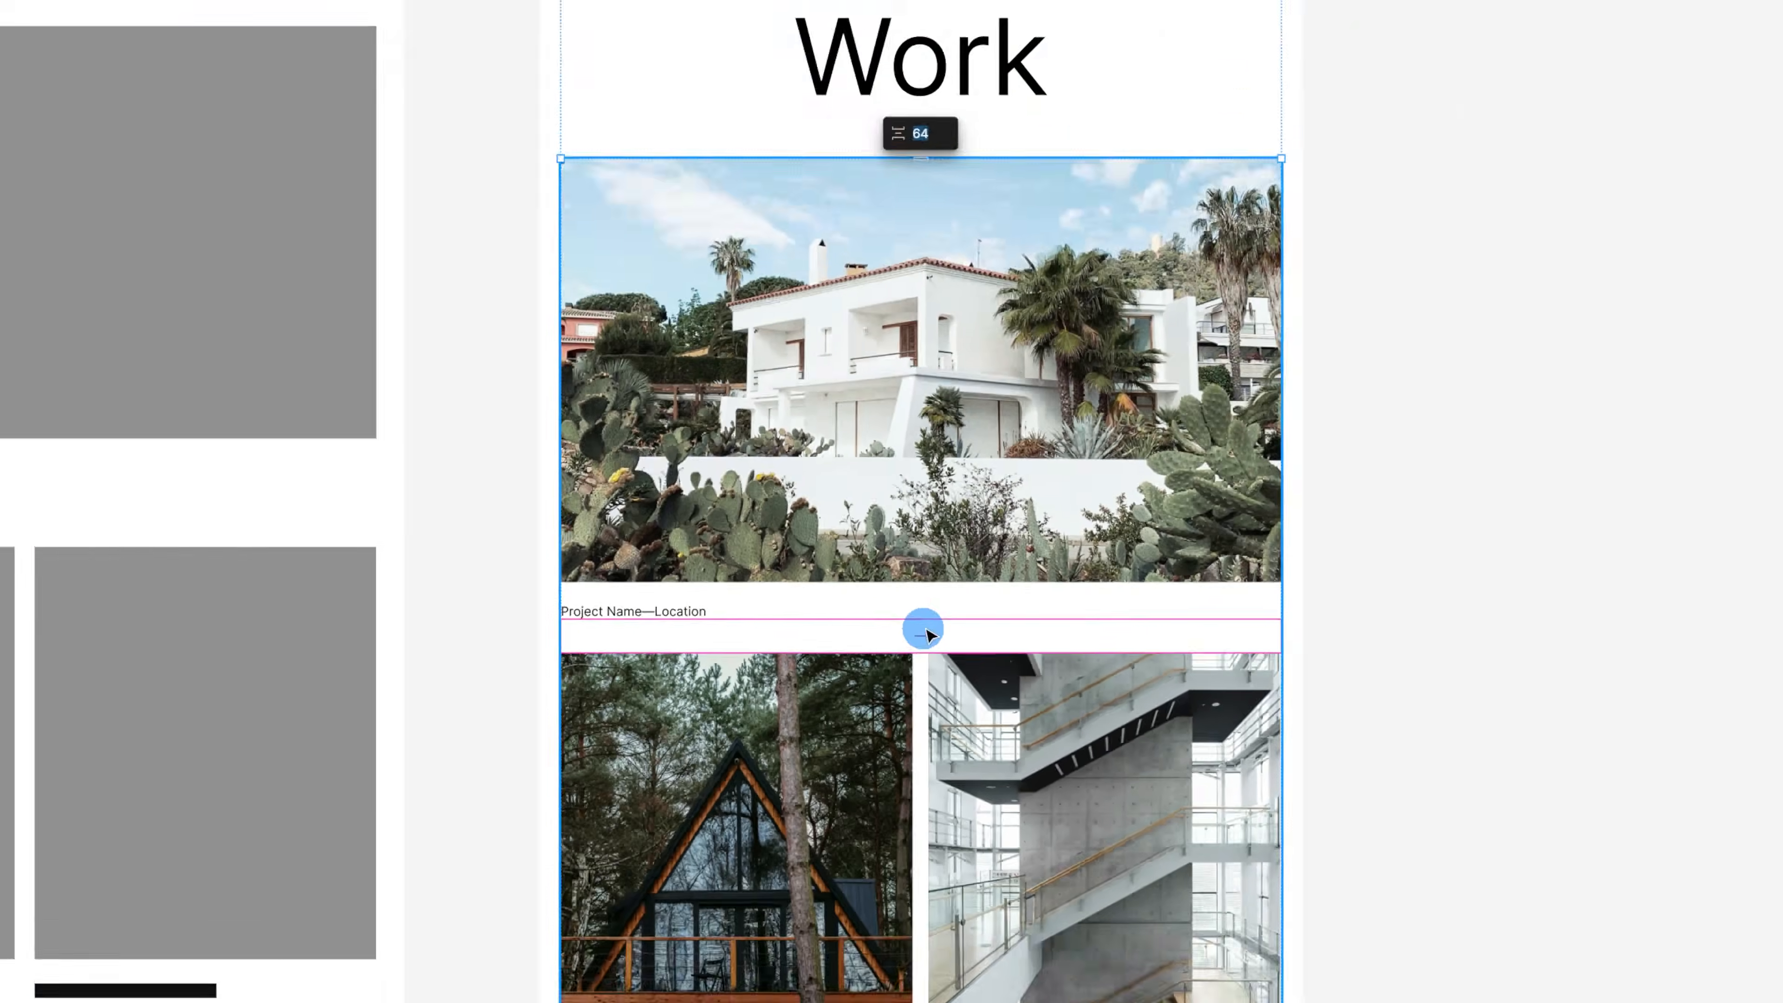
Step: Show the layout grids and center the cards within the auto-layout container holding the six small project cards
scroll(911, 599, down, 5)
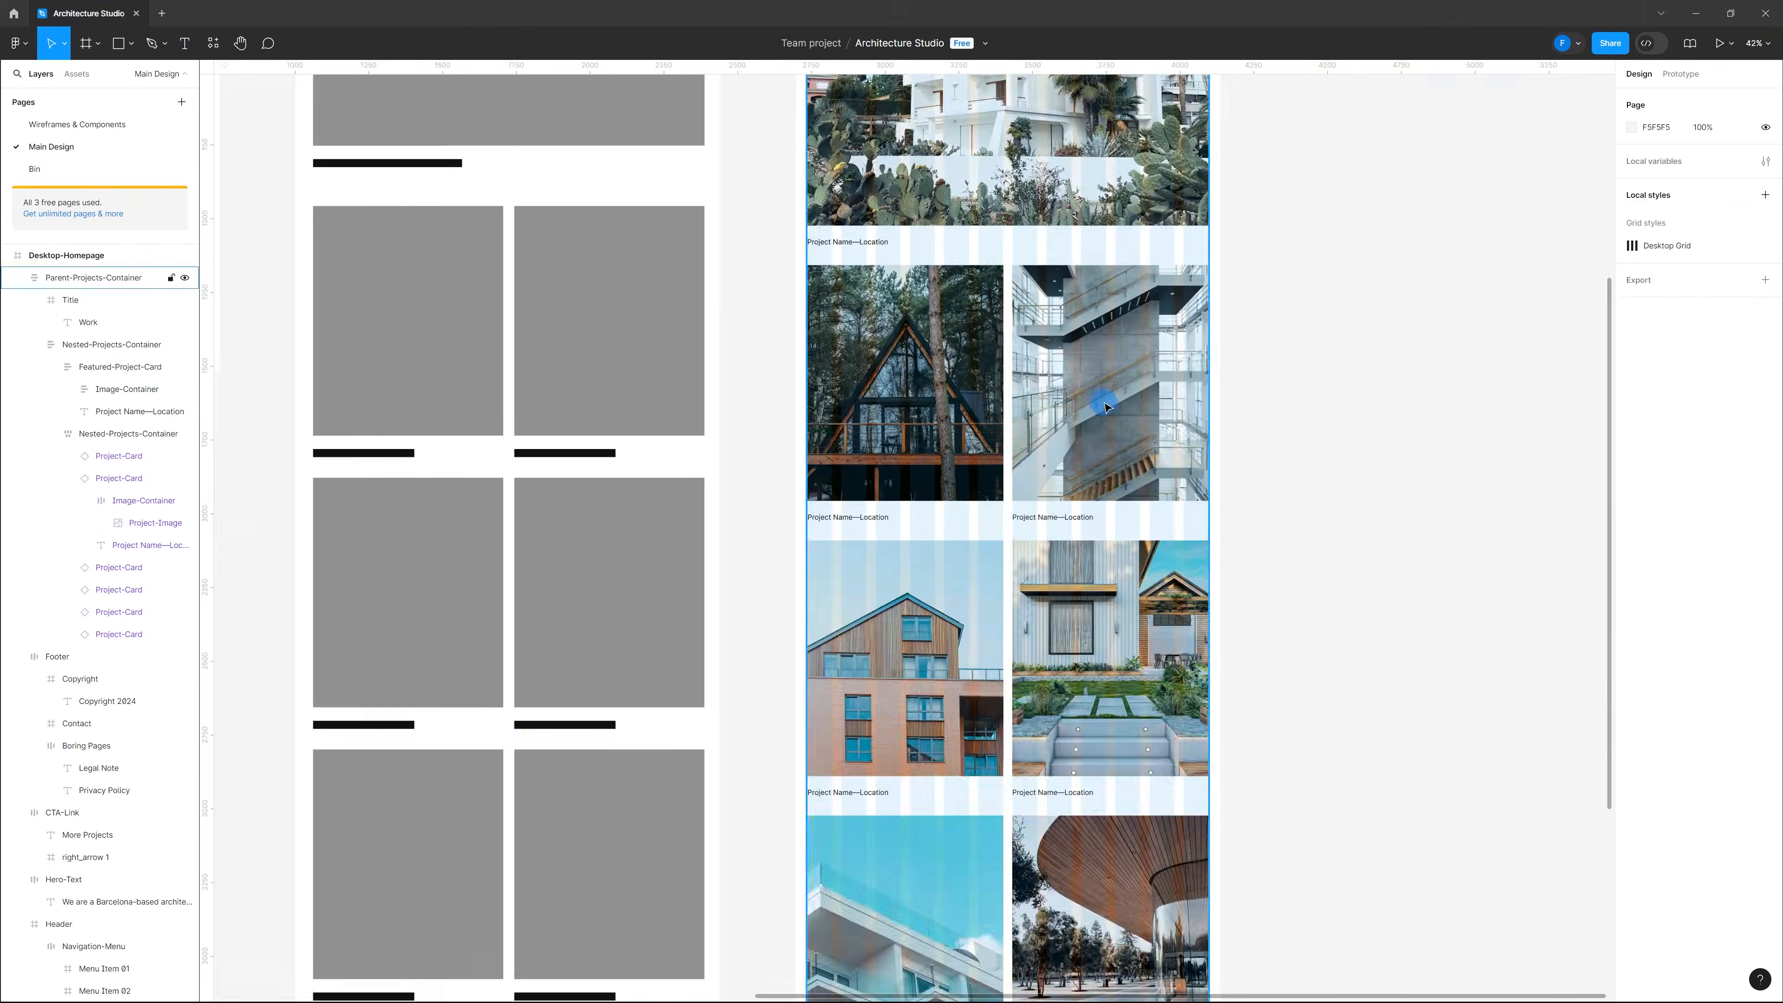
scroll(976, 344, up, 5)
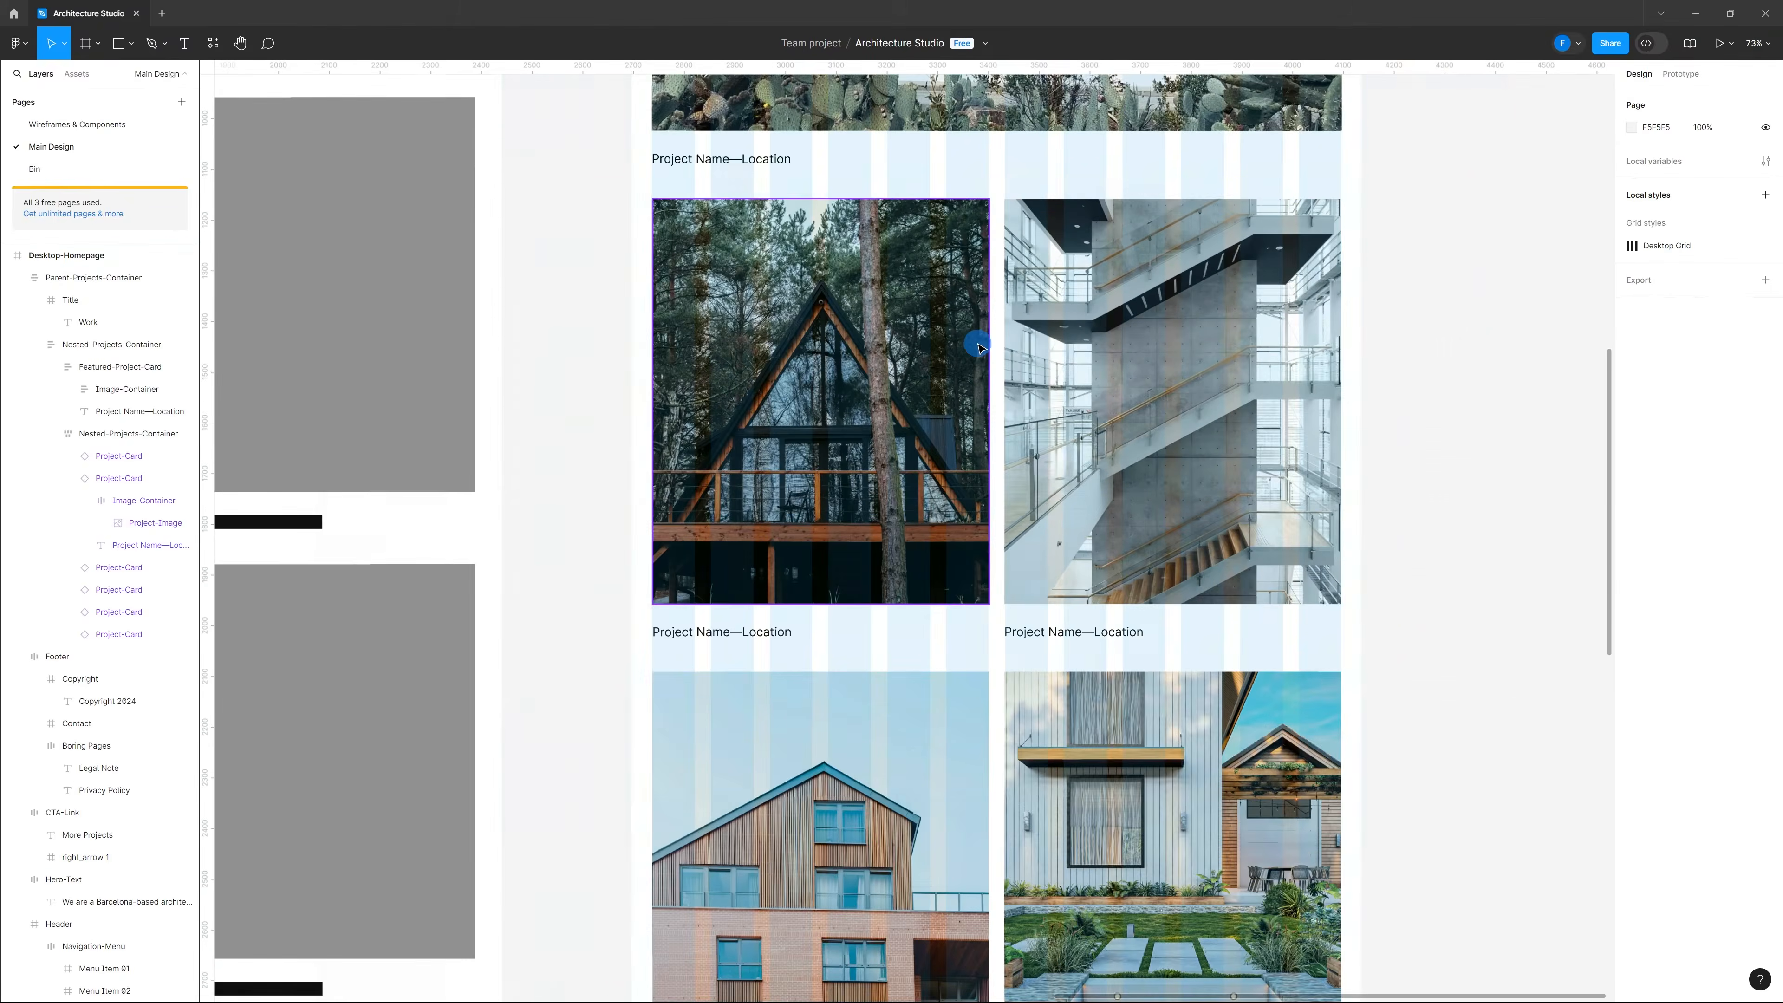
scroll(909, 390, down, 5)
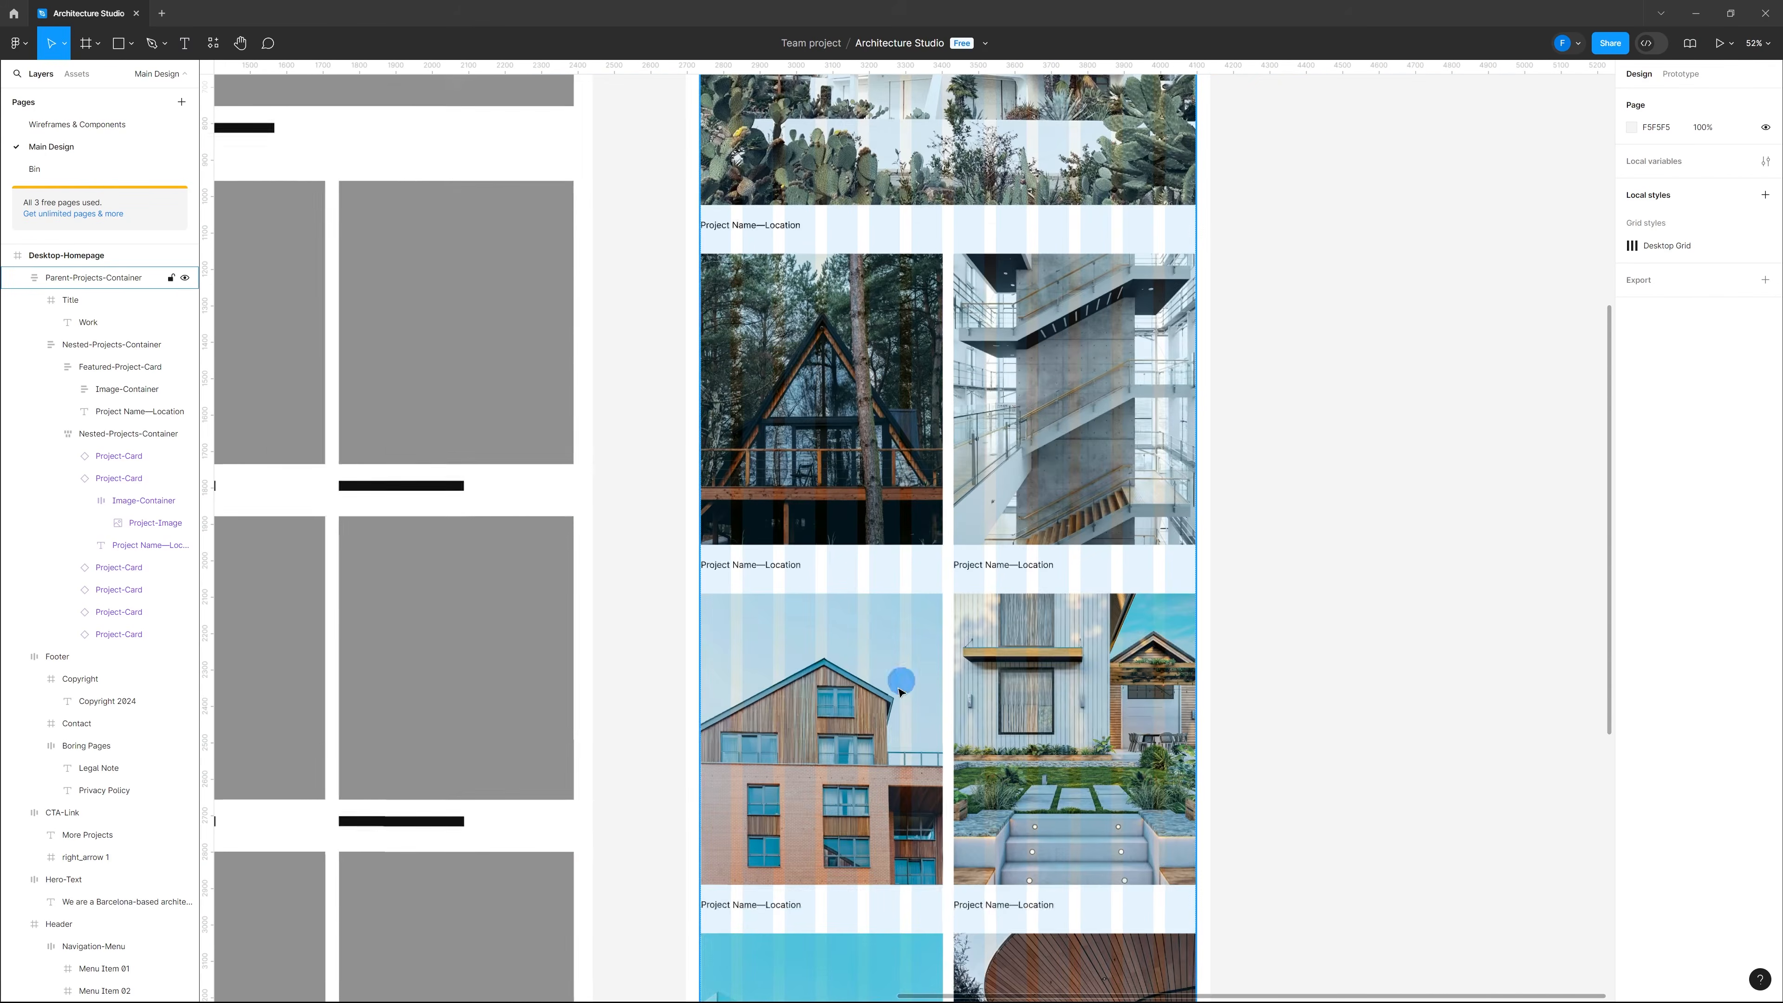
scroll(1011, 470, up, 5)
scroll(944, 398, down, 3)
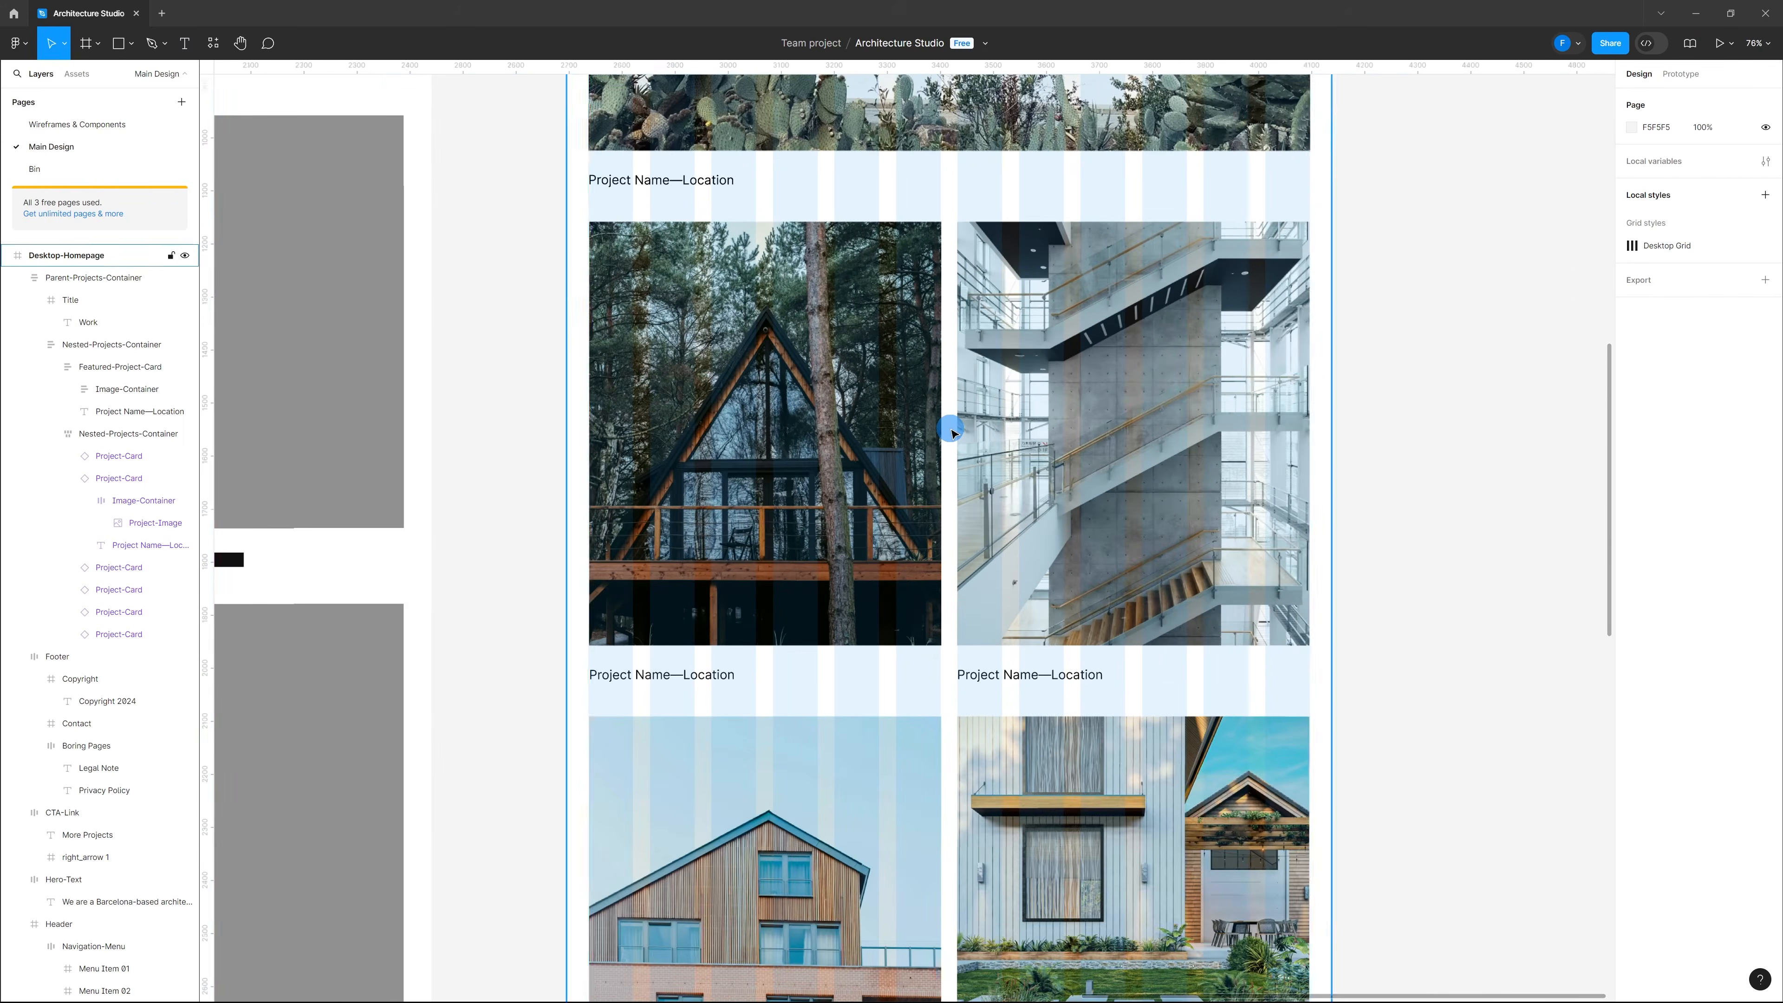
click(953, 432)
click(953, 453)
click(952, 471)
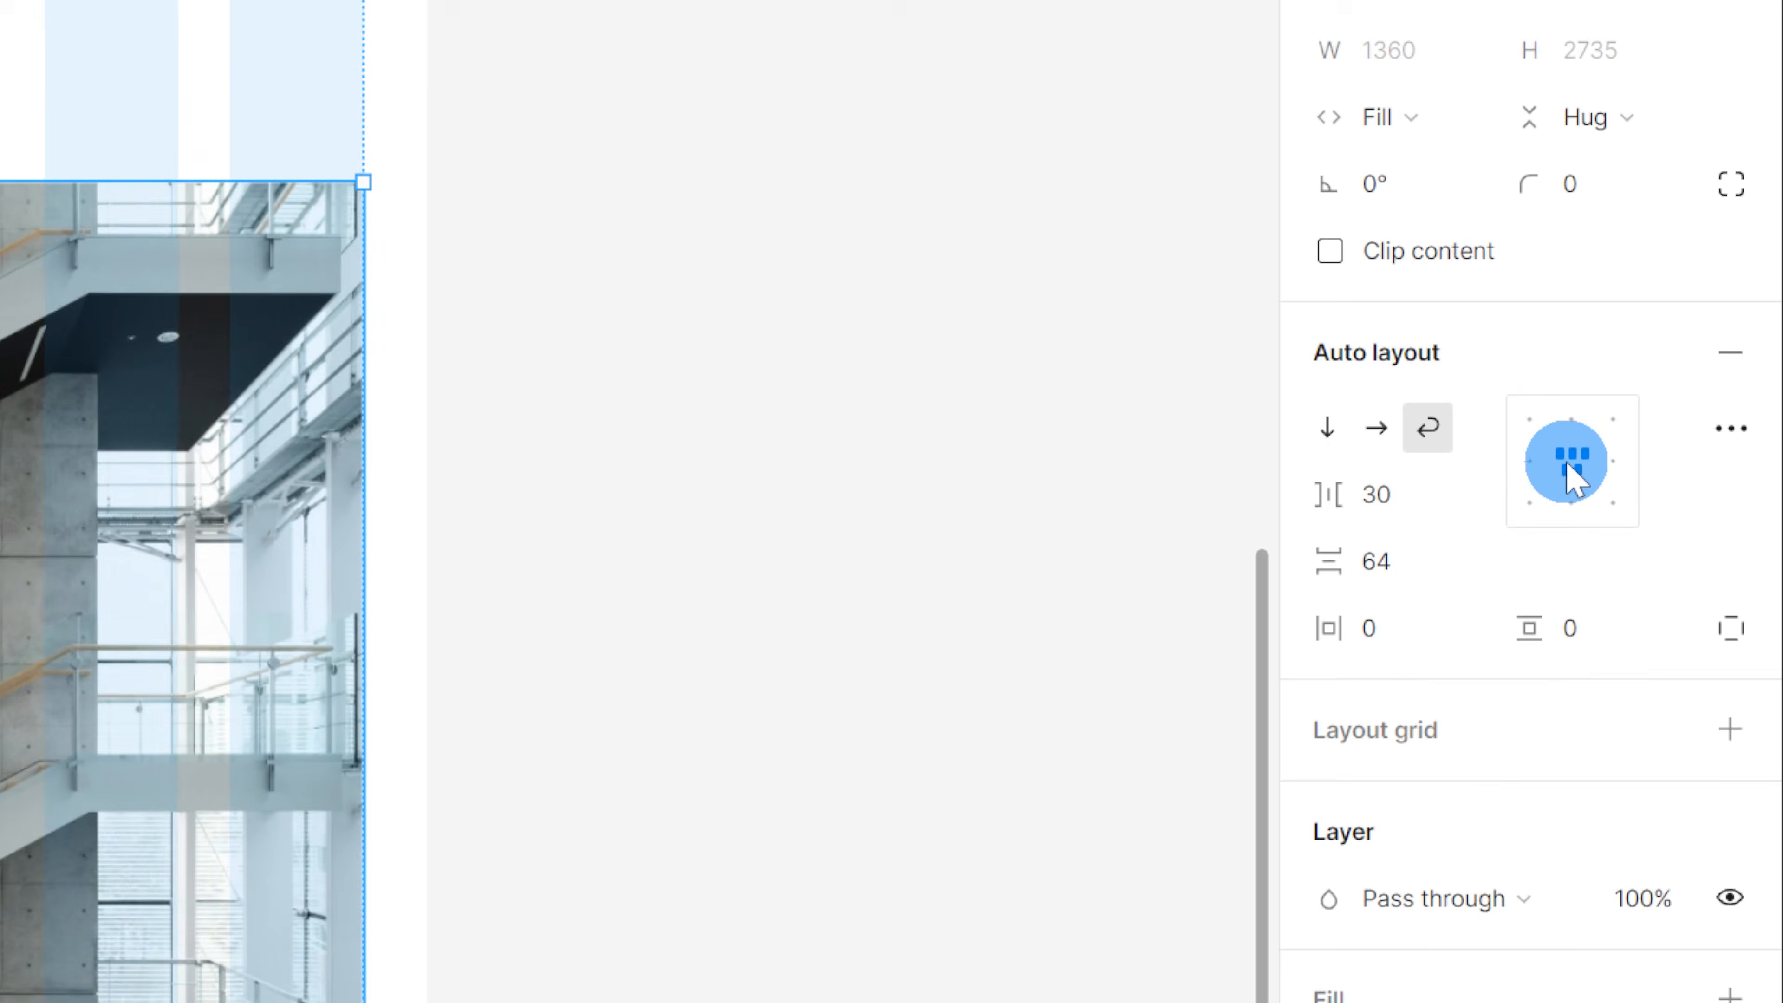
Step: Return the six small project cards' alignment to center within their auto-layout container and hide the layout grids
click(1634, 399)
double_click(1580, 477)
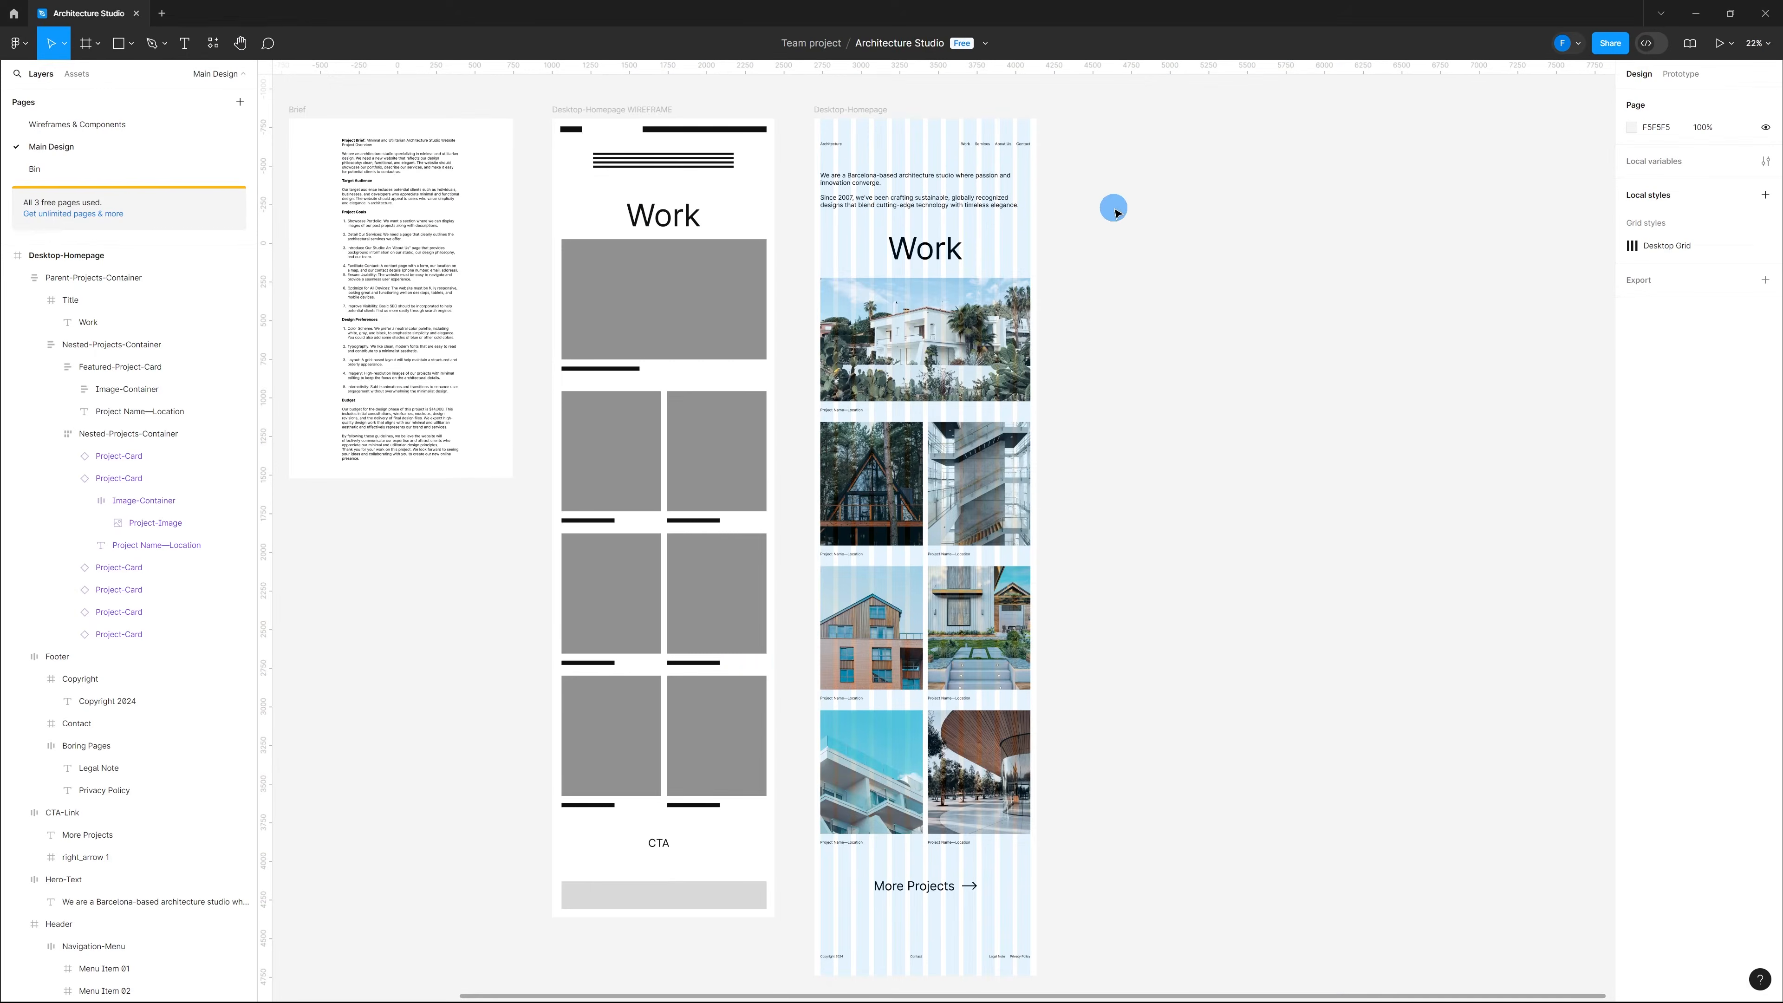
key(ctrl+shift+4)
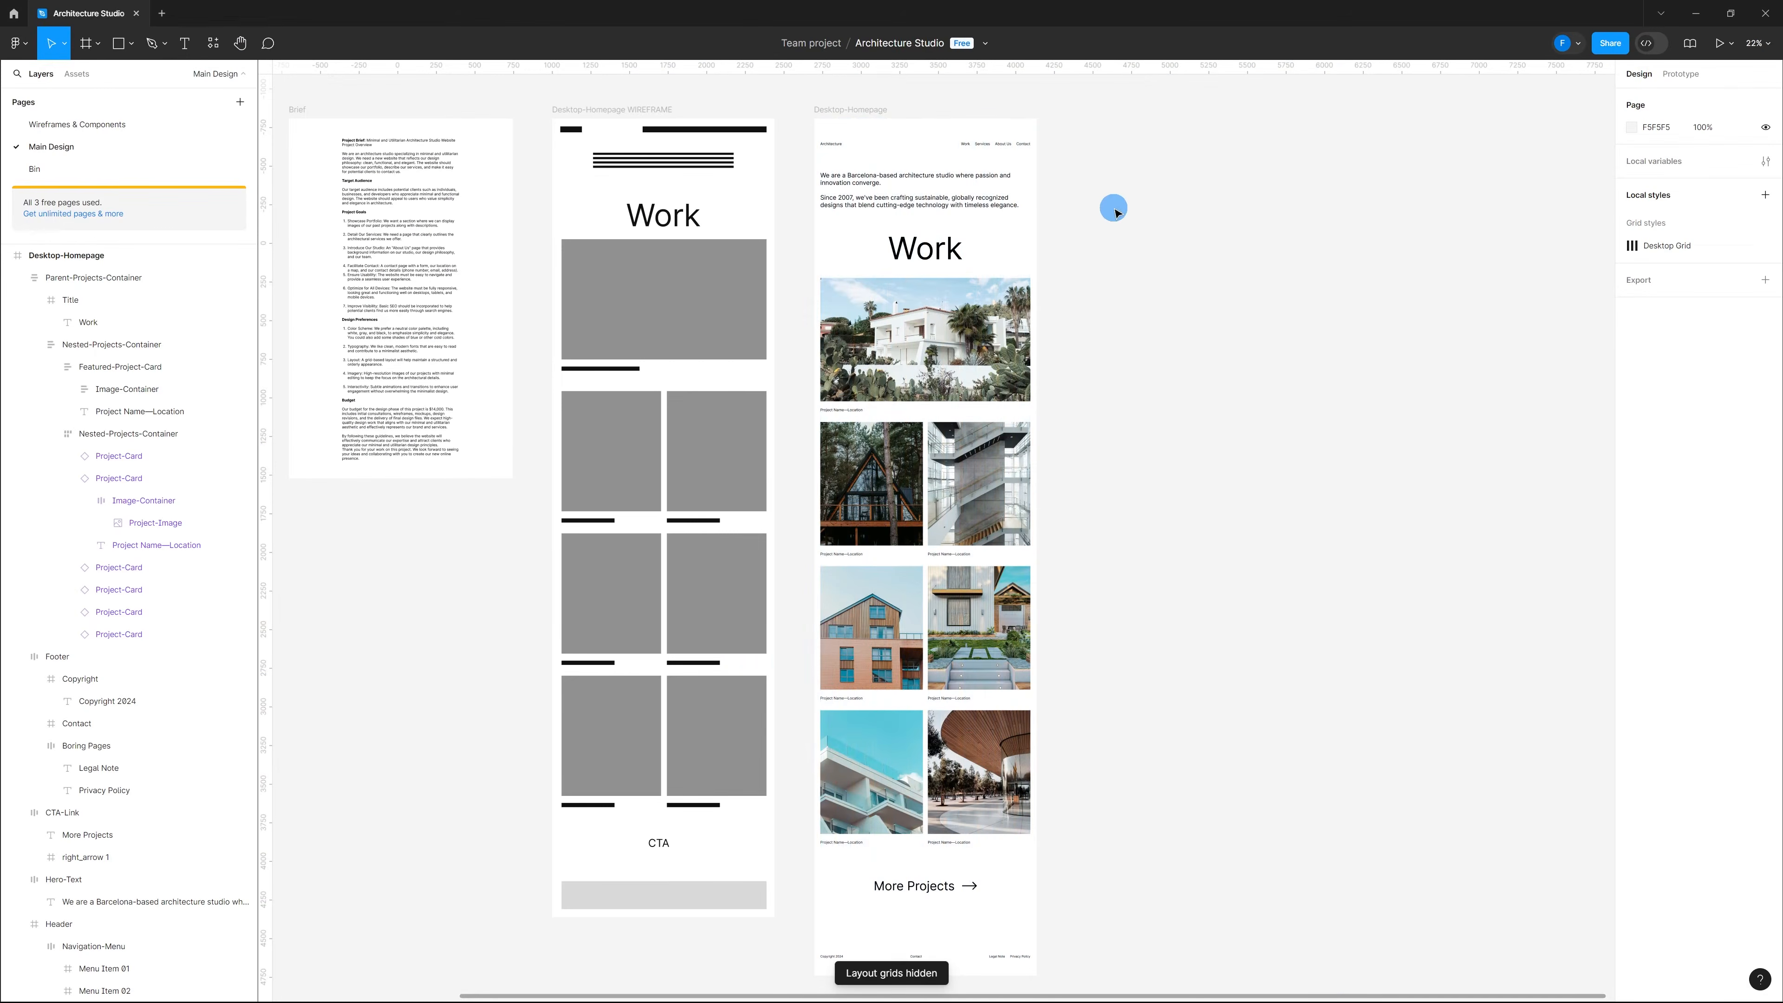
Step: Wrap Parent-Projects-Container and CTA-Link together in a vertical auto-layout frame named Projects-Section
click(967, 351)
key(shift+2)
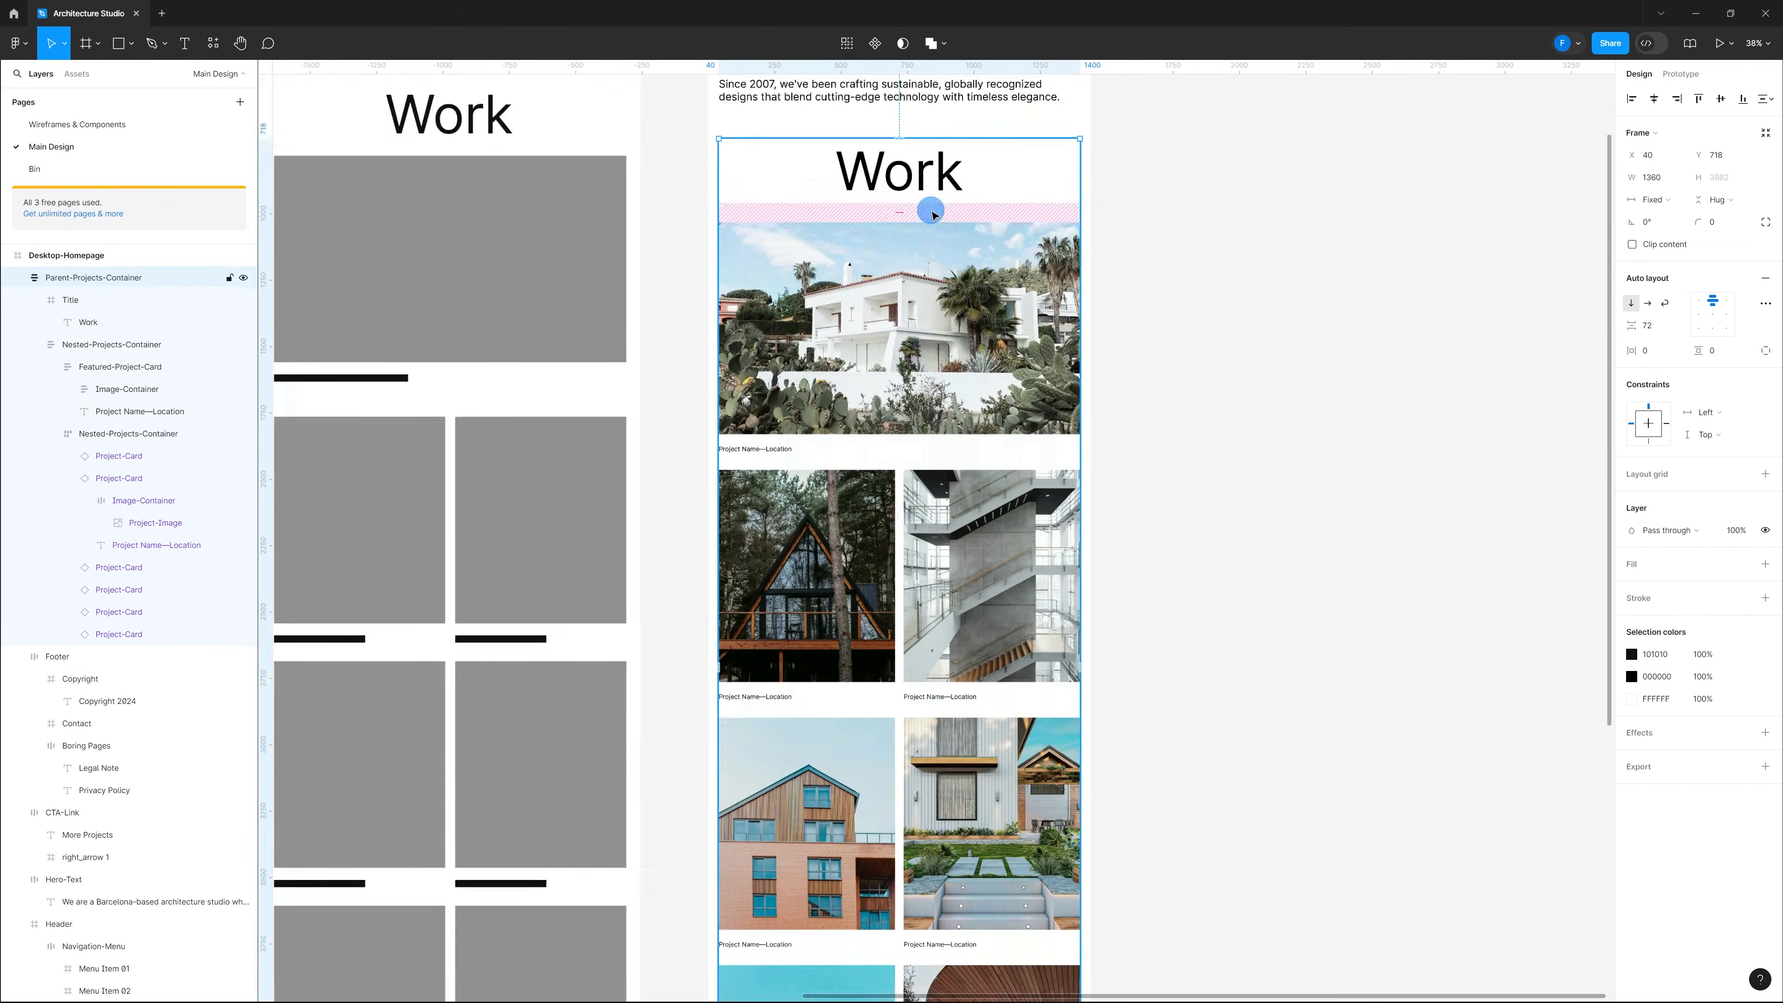
scroll(921, 244, down, 5)
scroll(922, 244, down, 4)
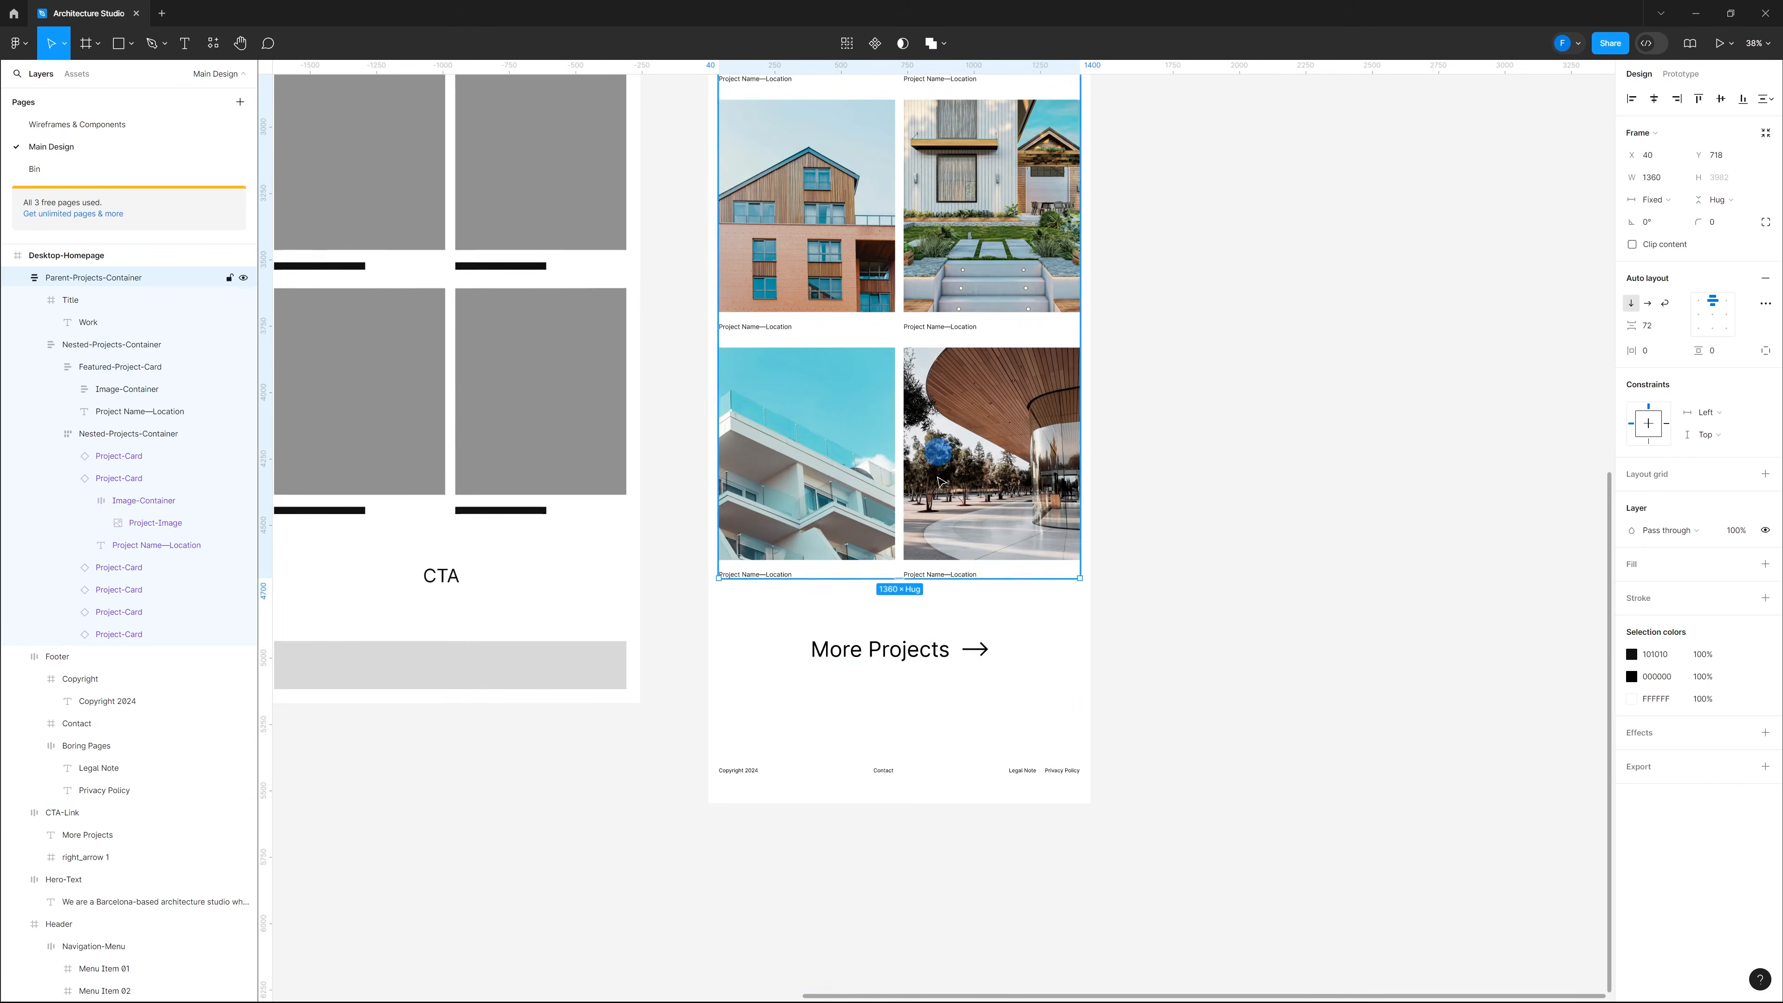
shift+click(926, 652)
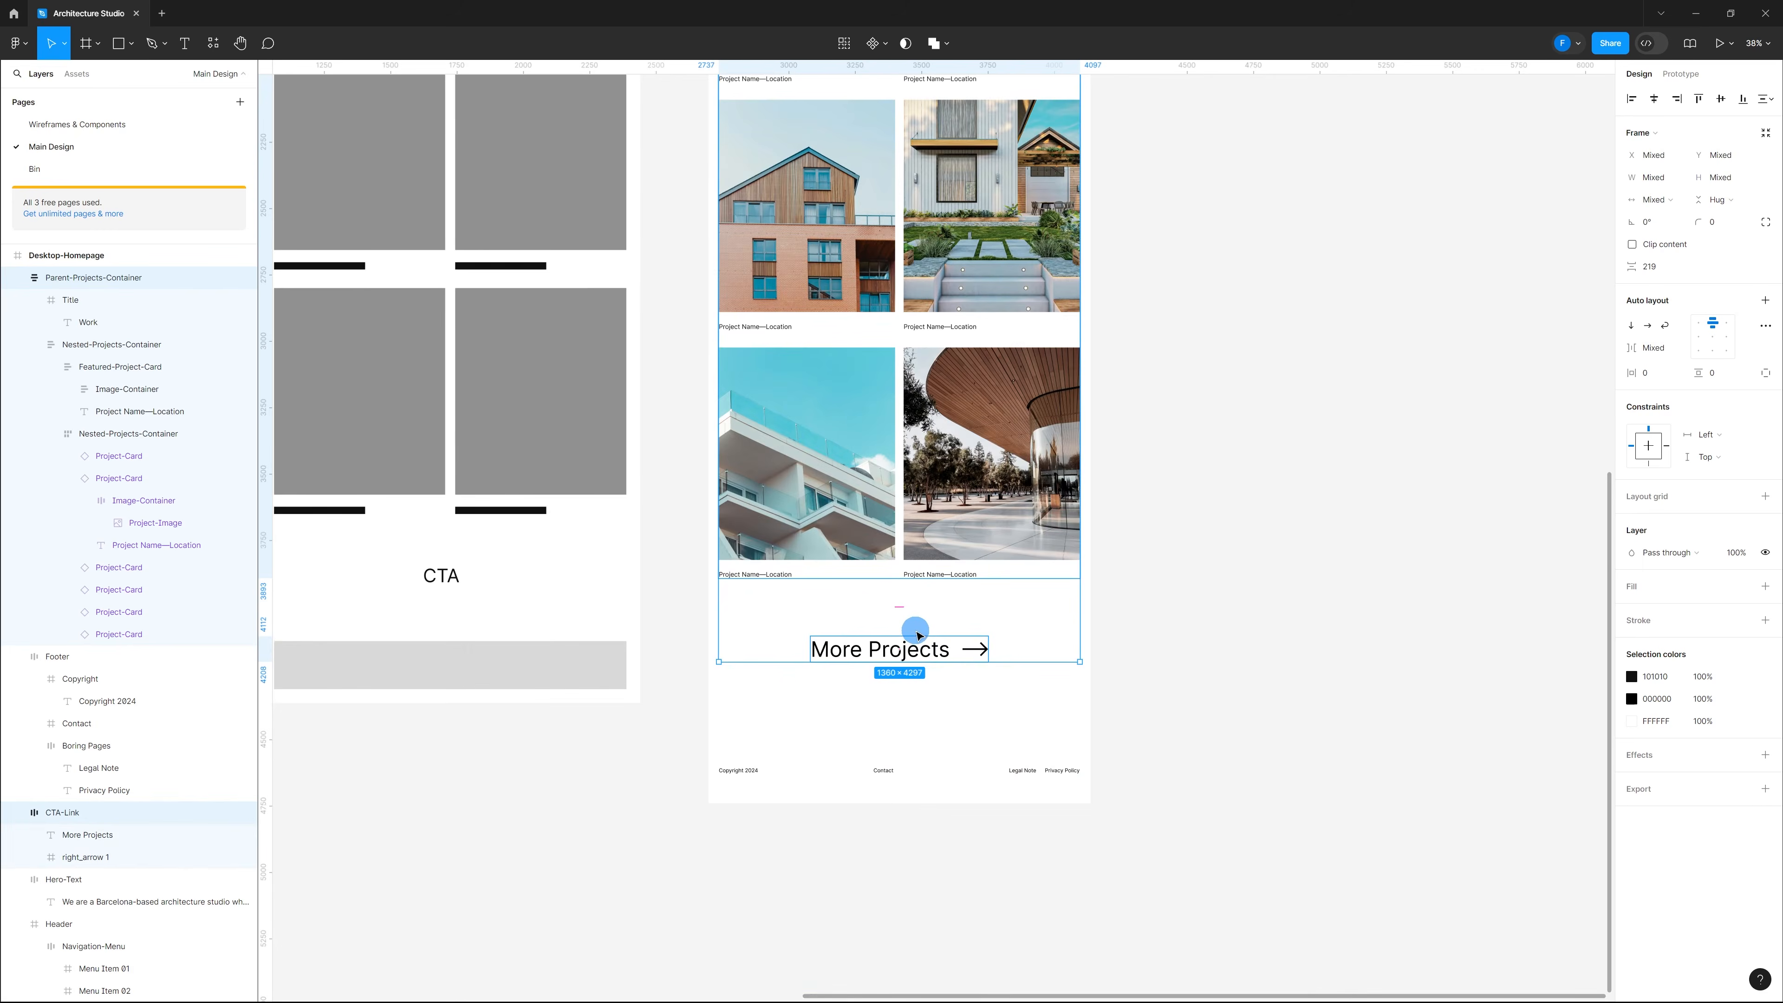
key(shift+a)
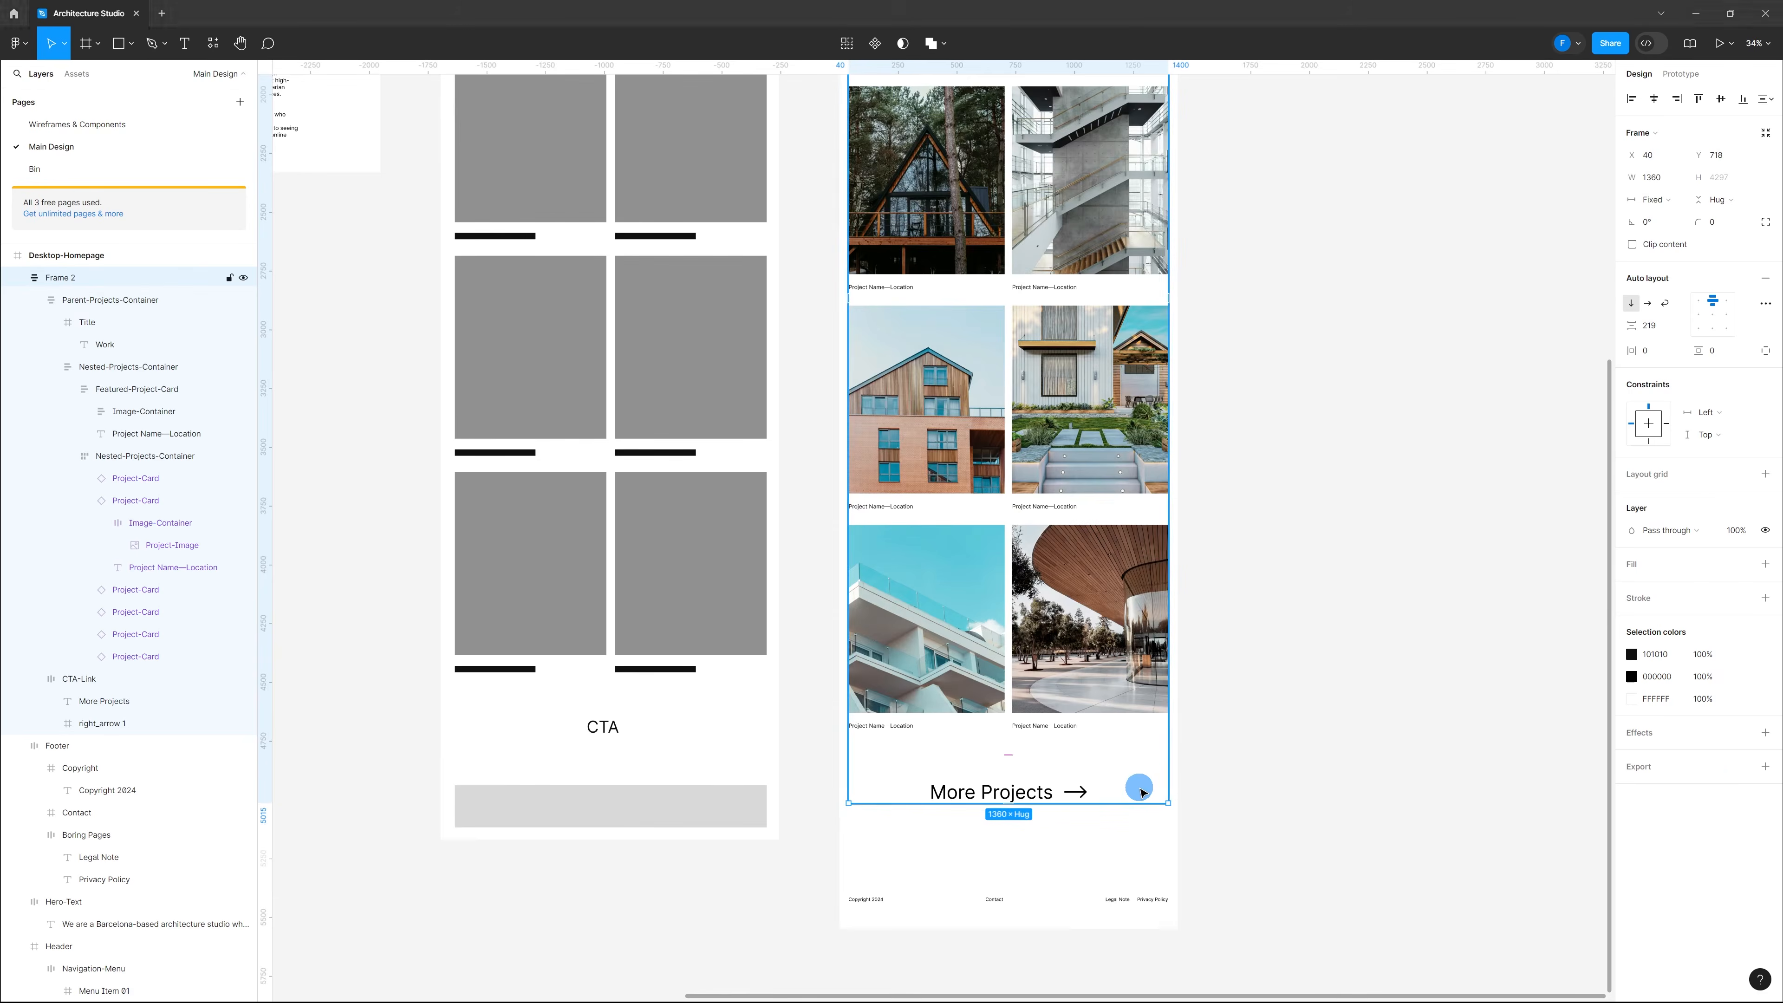
click(1148, 788)
key(ctrl+r)
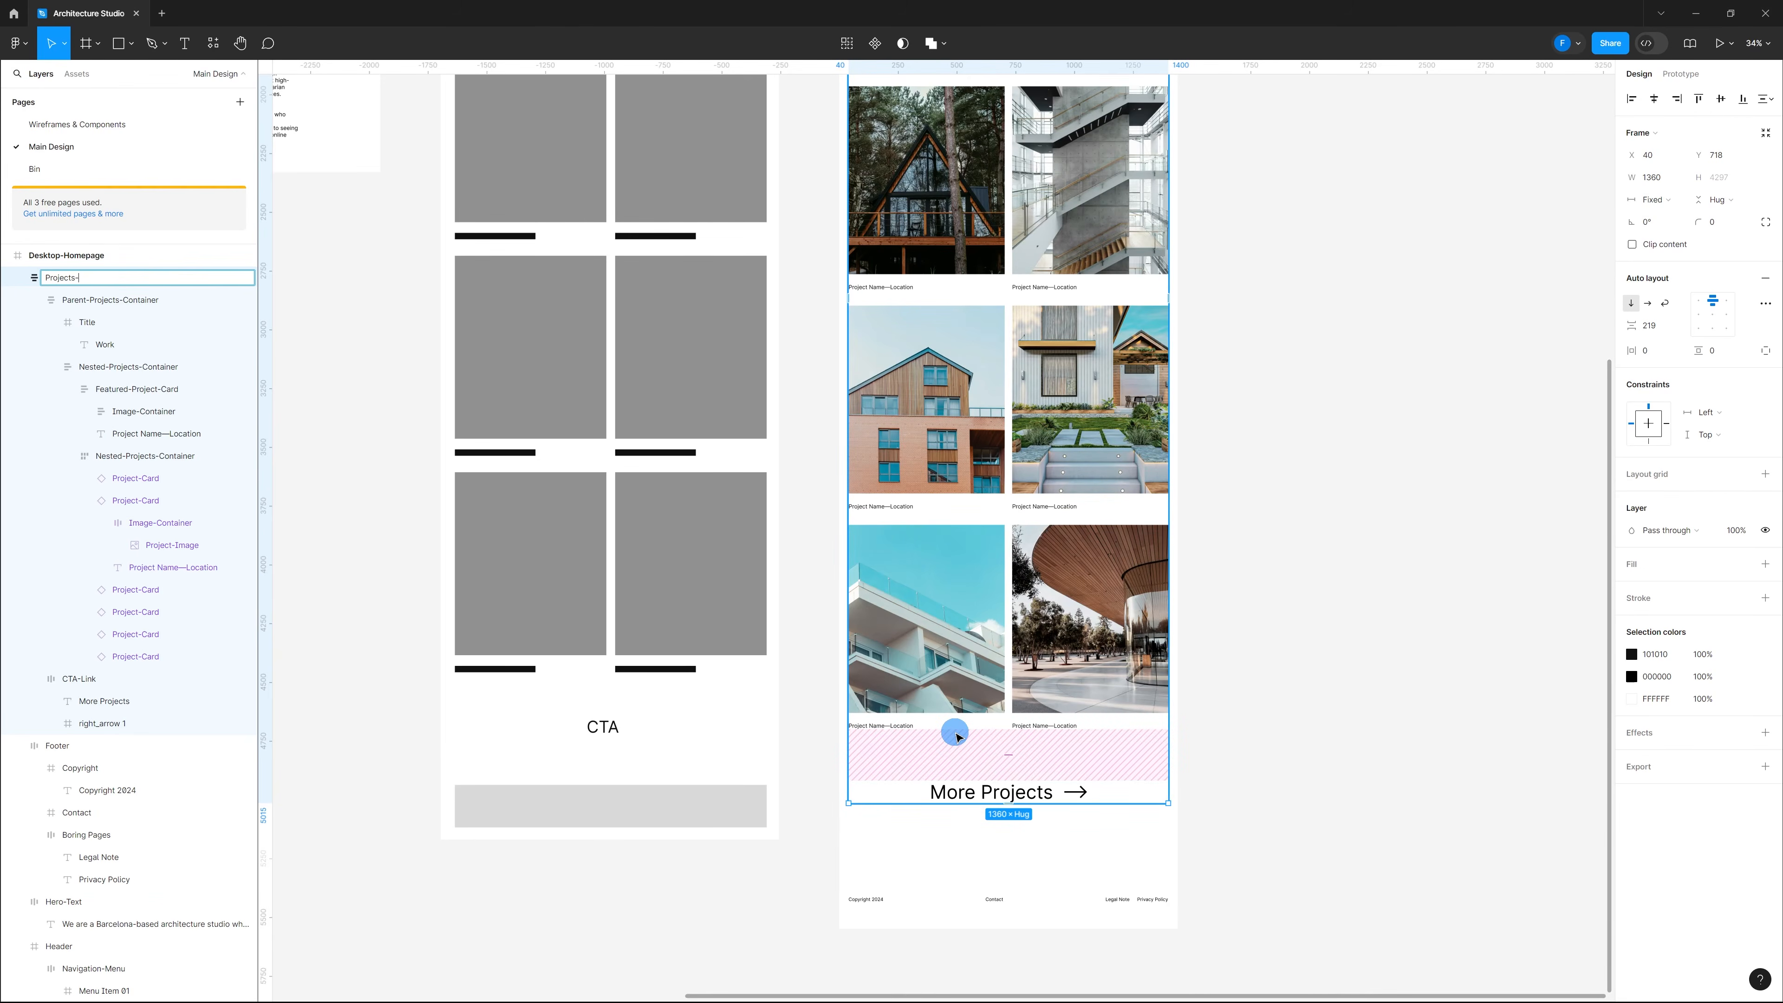
key(Return)
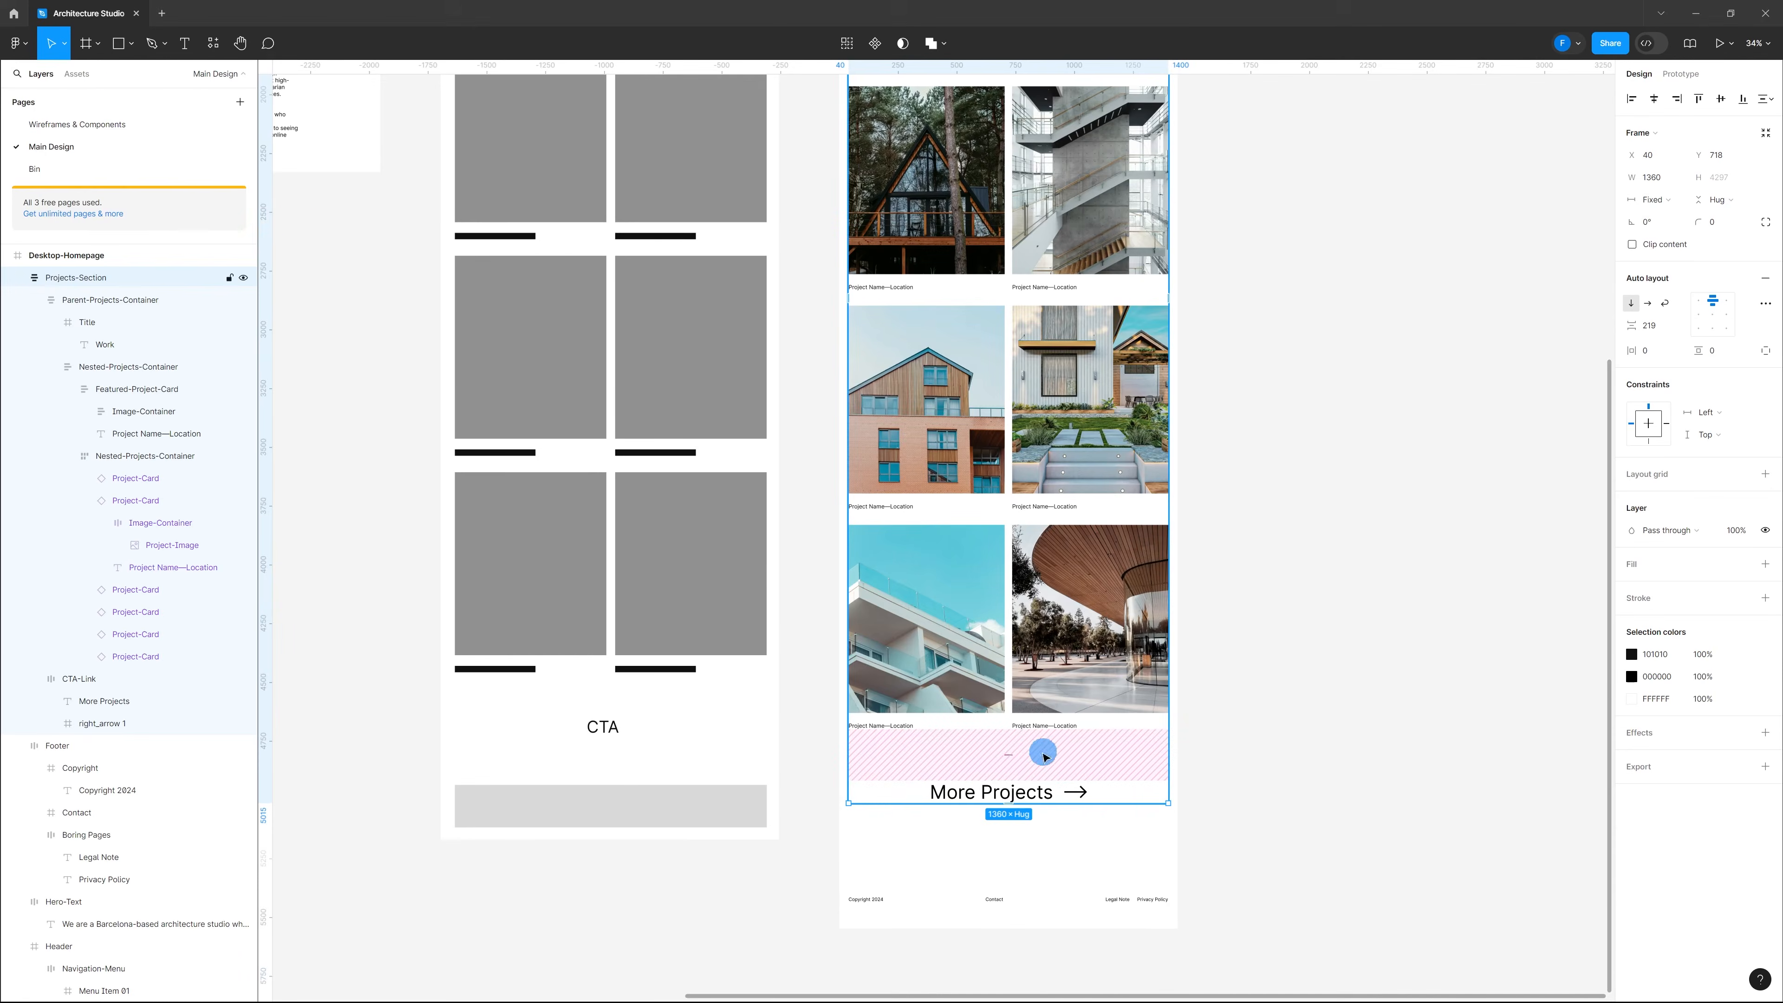
Step: Set the vertical gap between the project cards and the More Projects link in Projects-Section to 160
click(1011, 753)
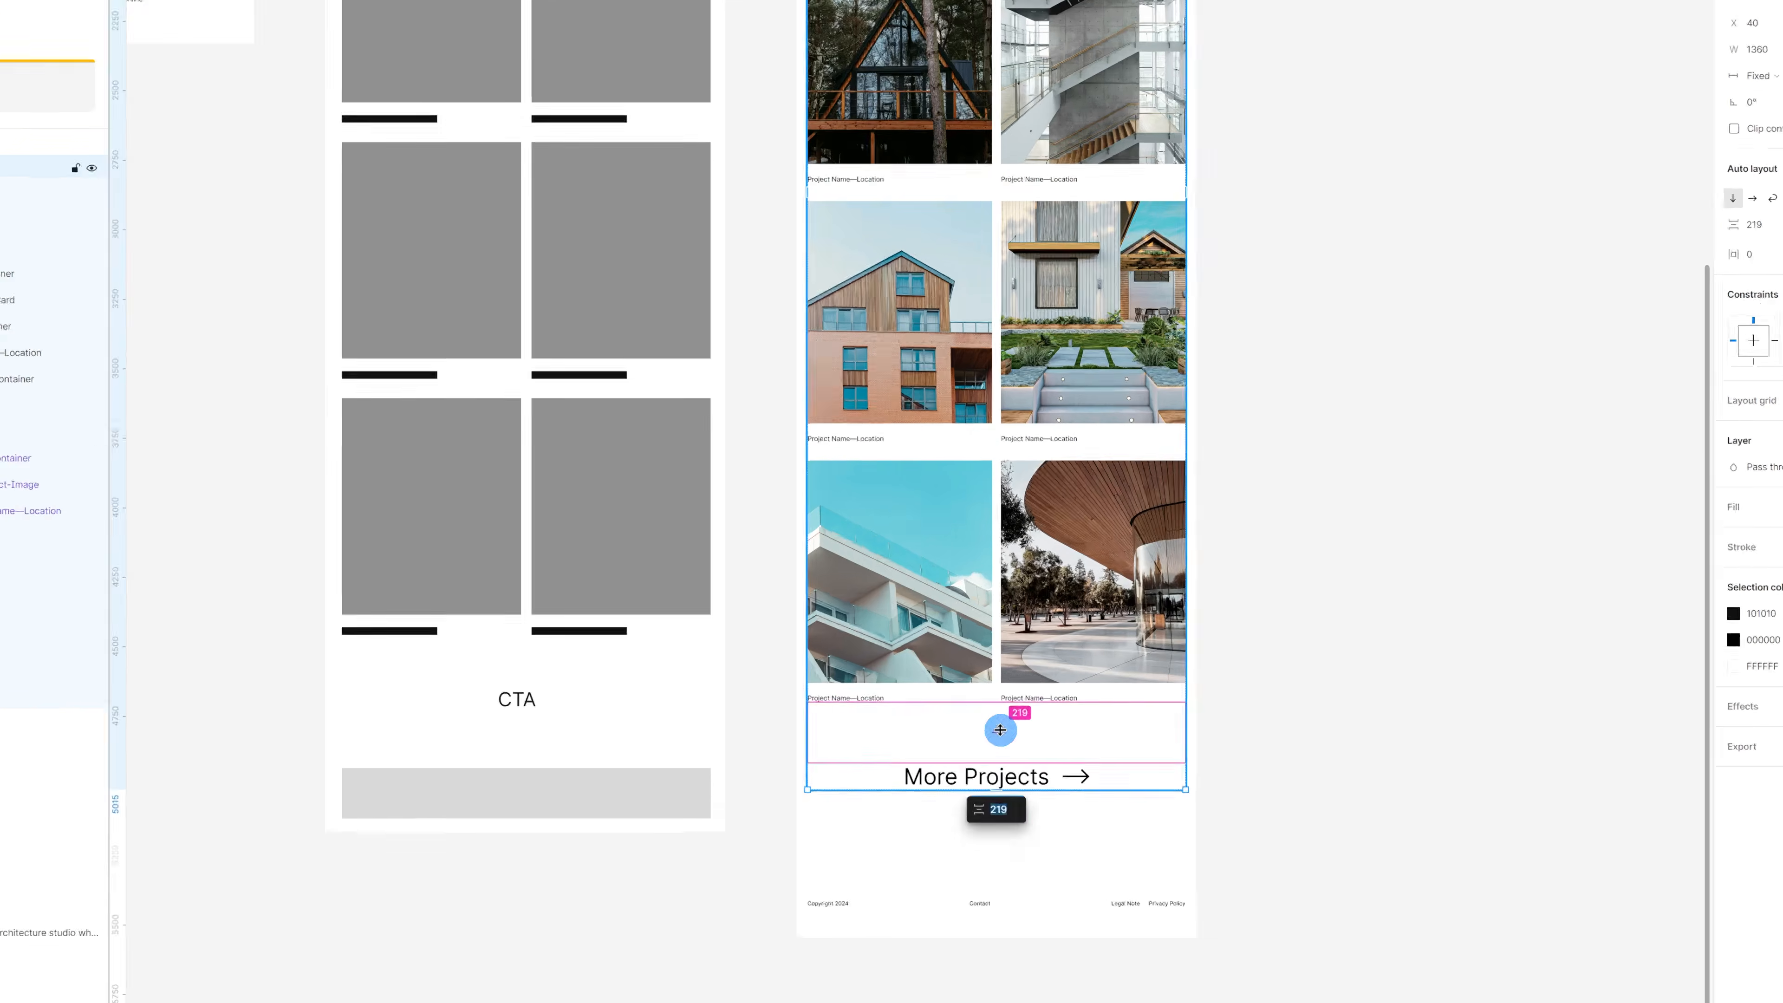
text(160)
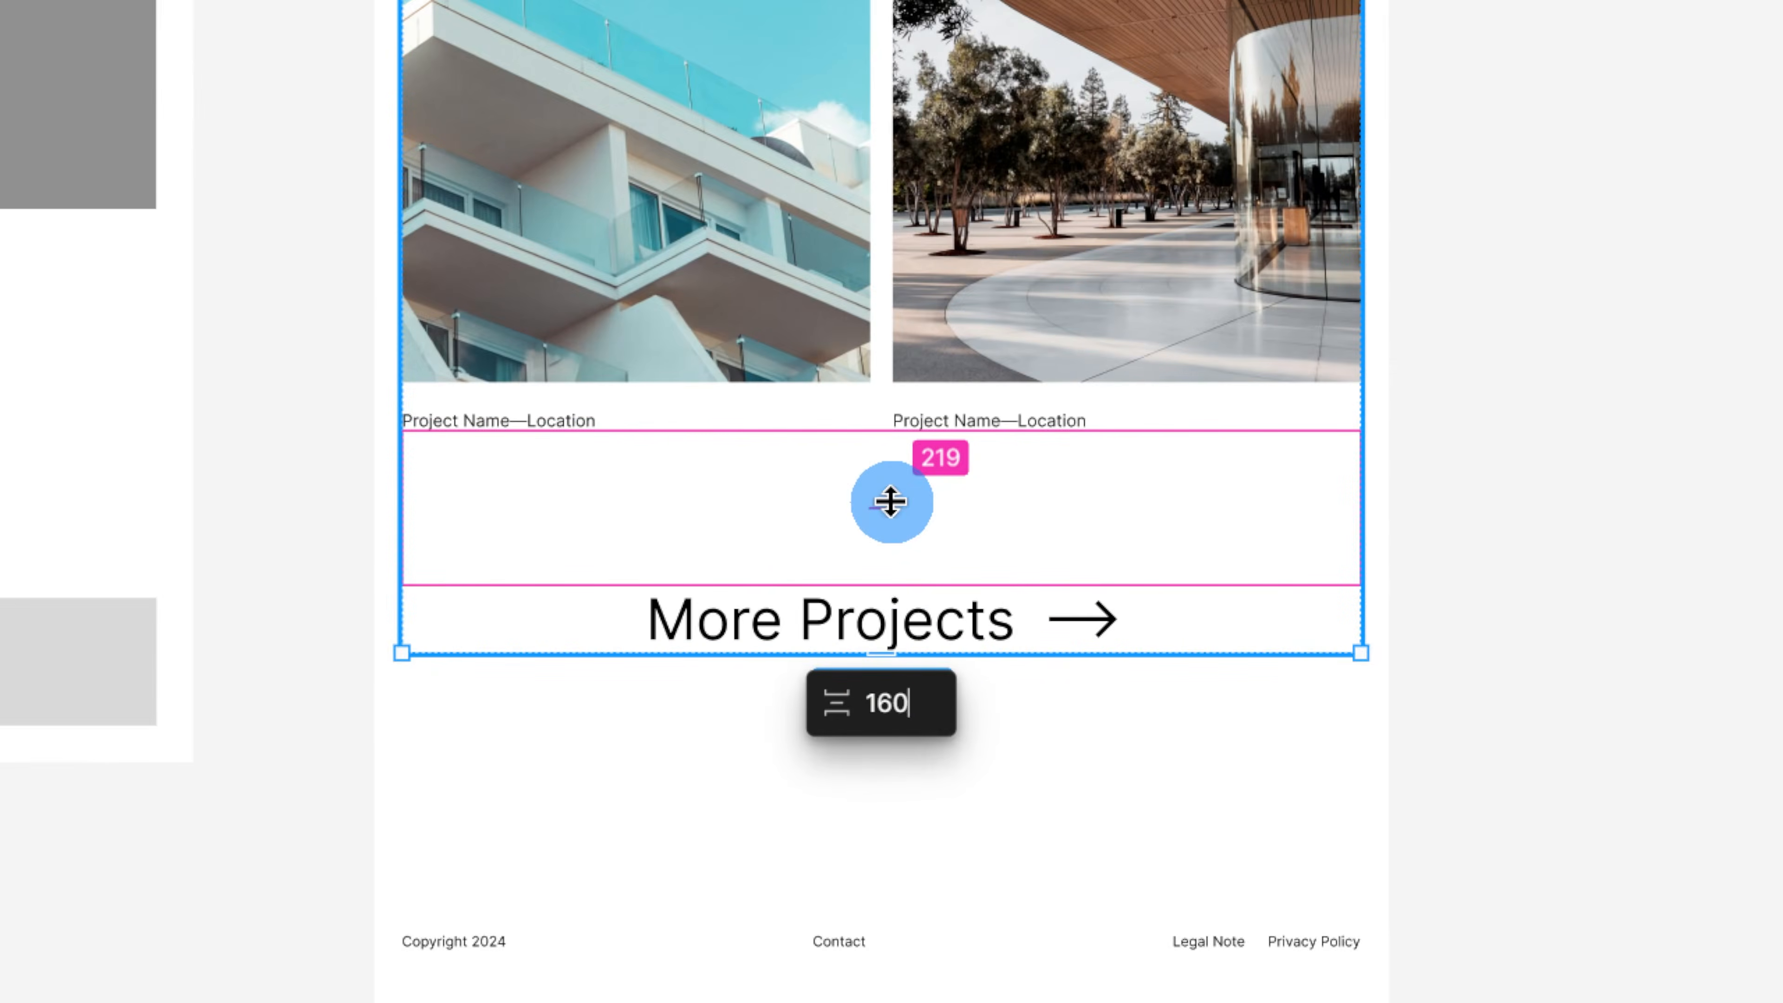
key(Return)
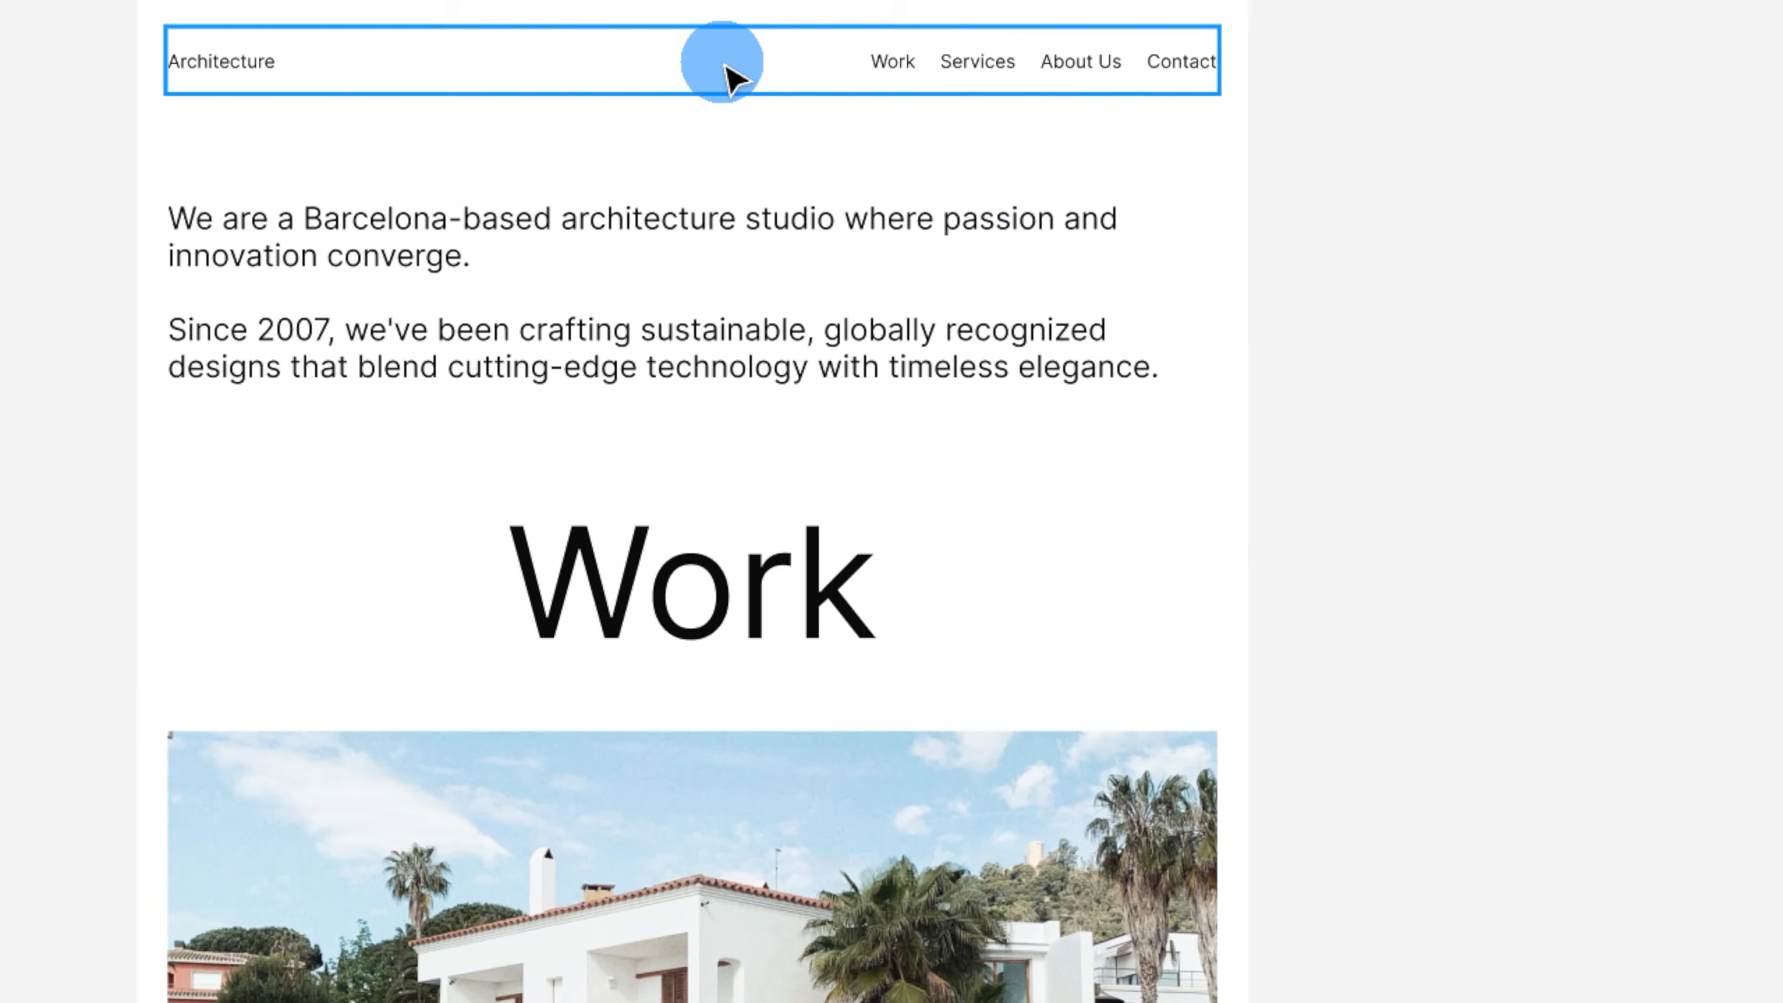
click(732, 76)
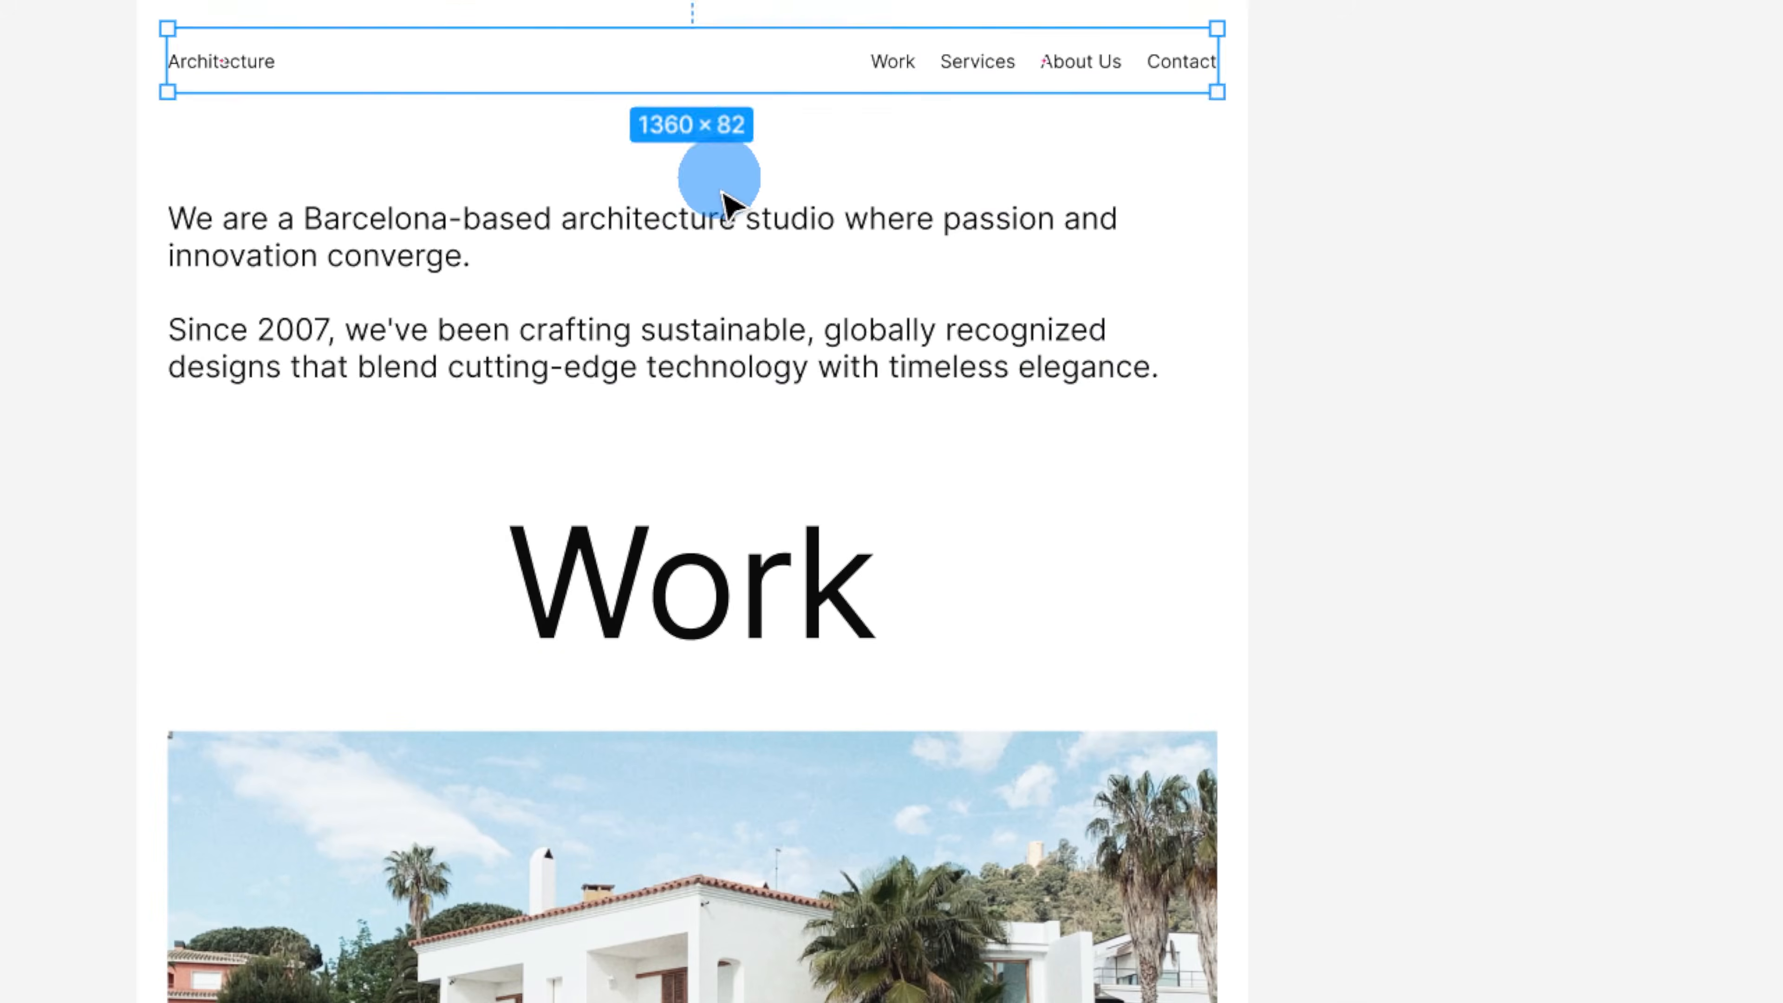
shift+click(726, 295)
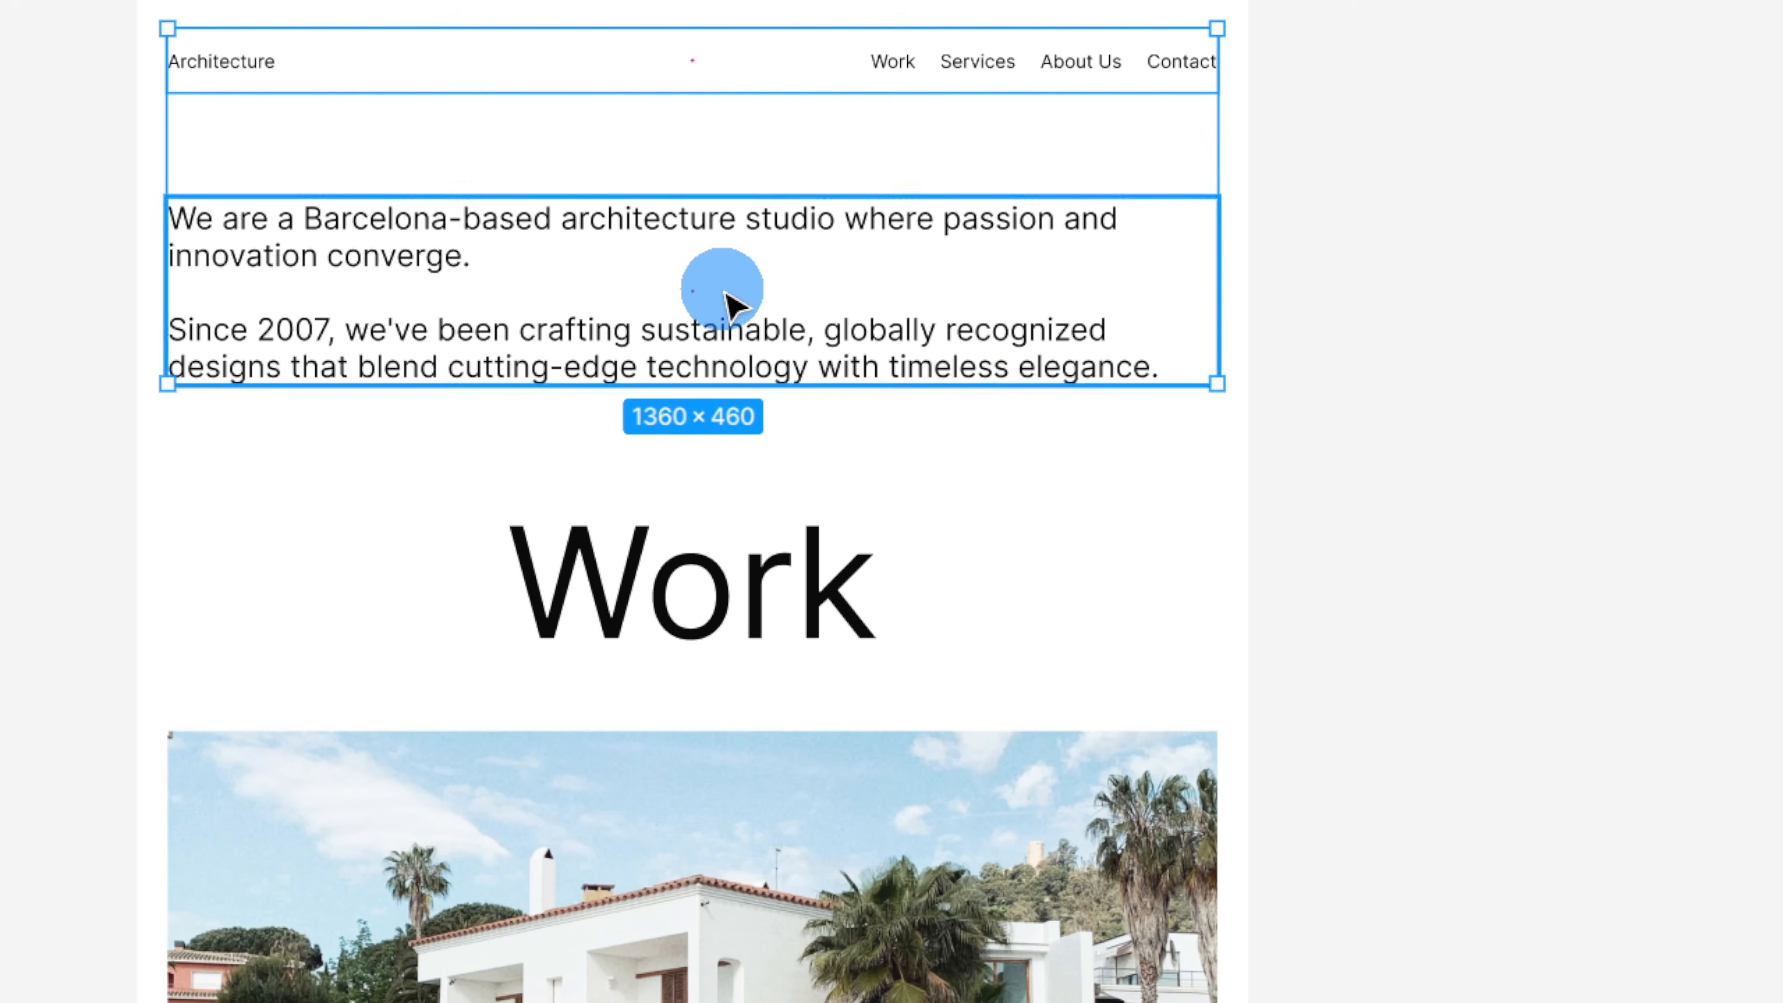
click(751, 560)
shift+click(758, 334)
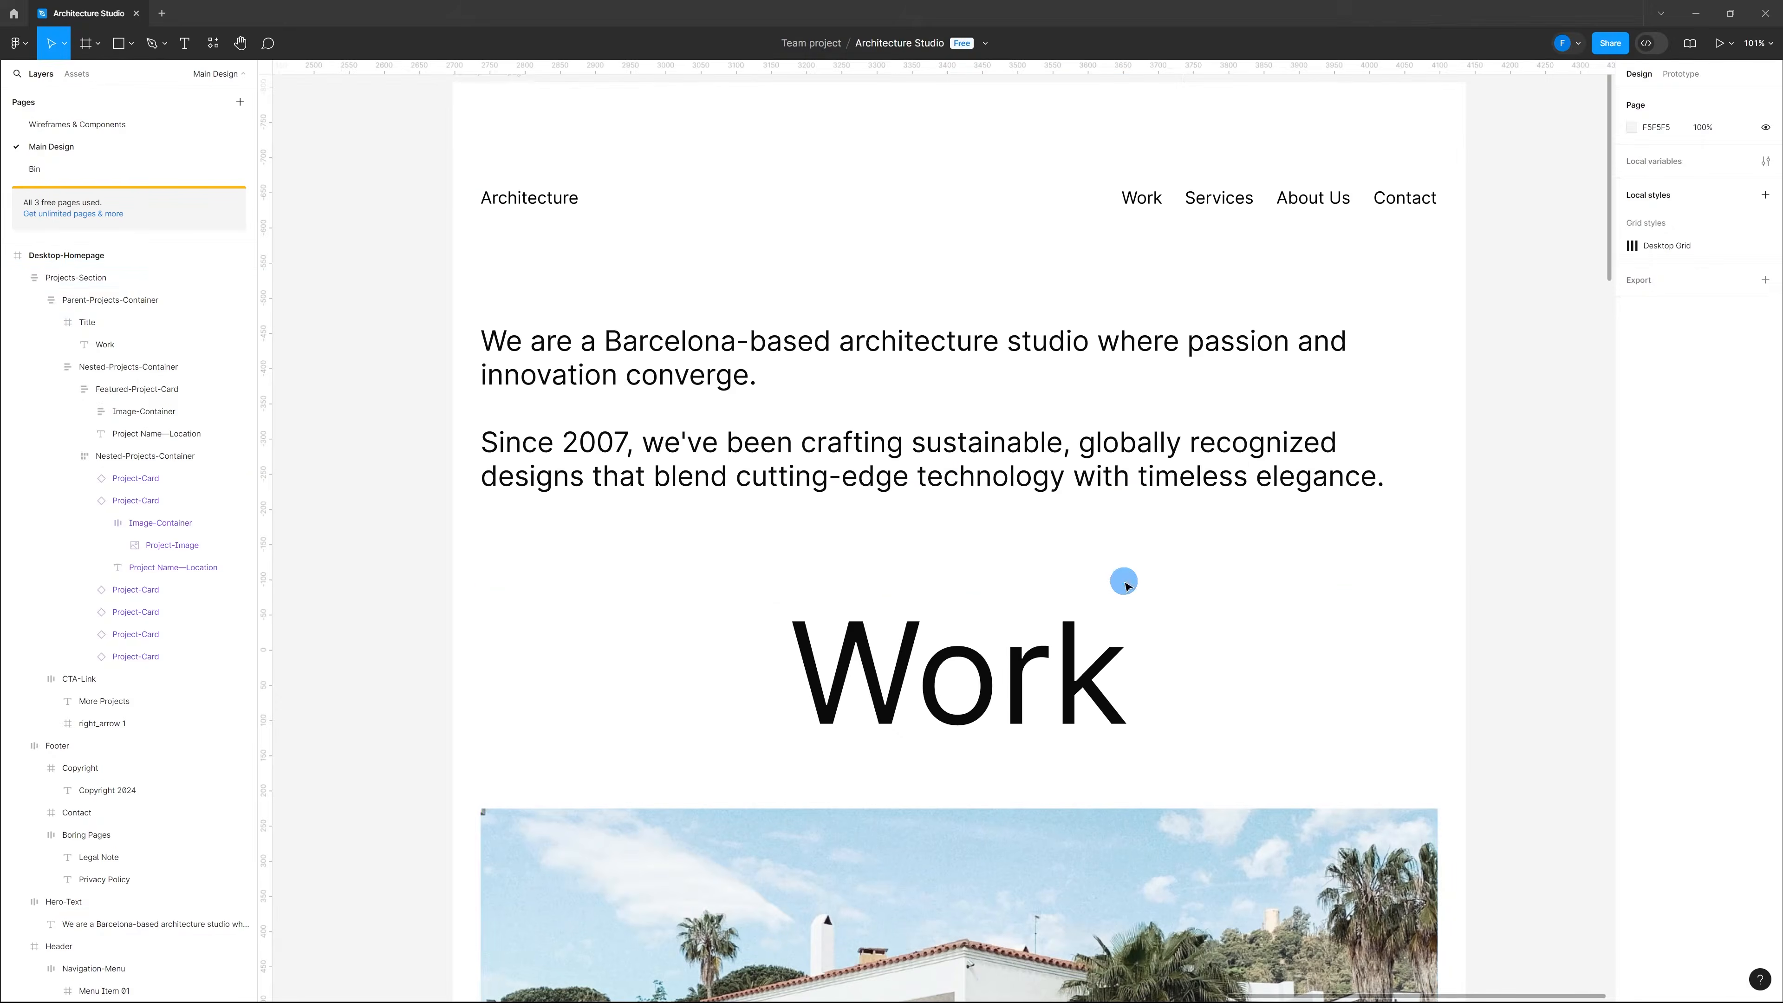
Step: Wrap Hero-Text and Projects-Section in a vertical auto-layout frame with a gap of 144 between them
click(1152, 597)
shift+click(1155, 405)
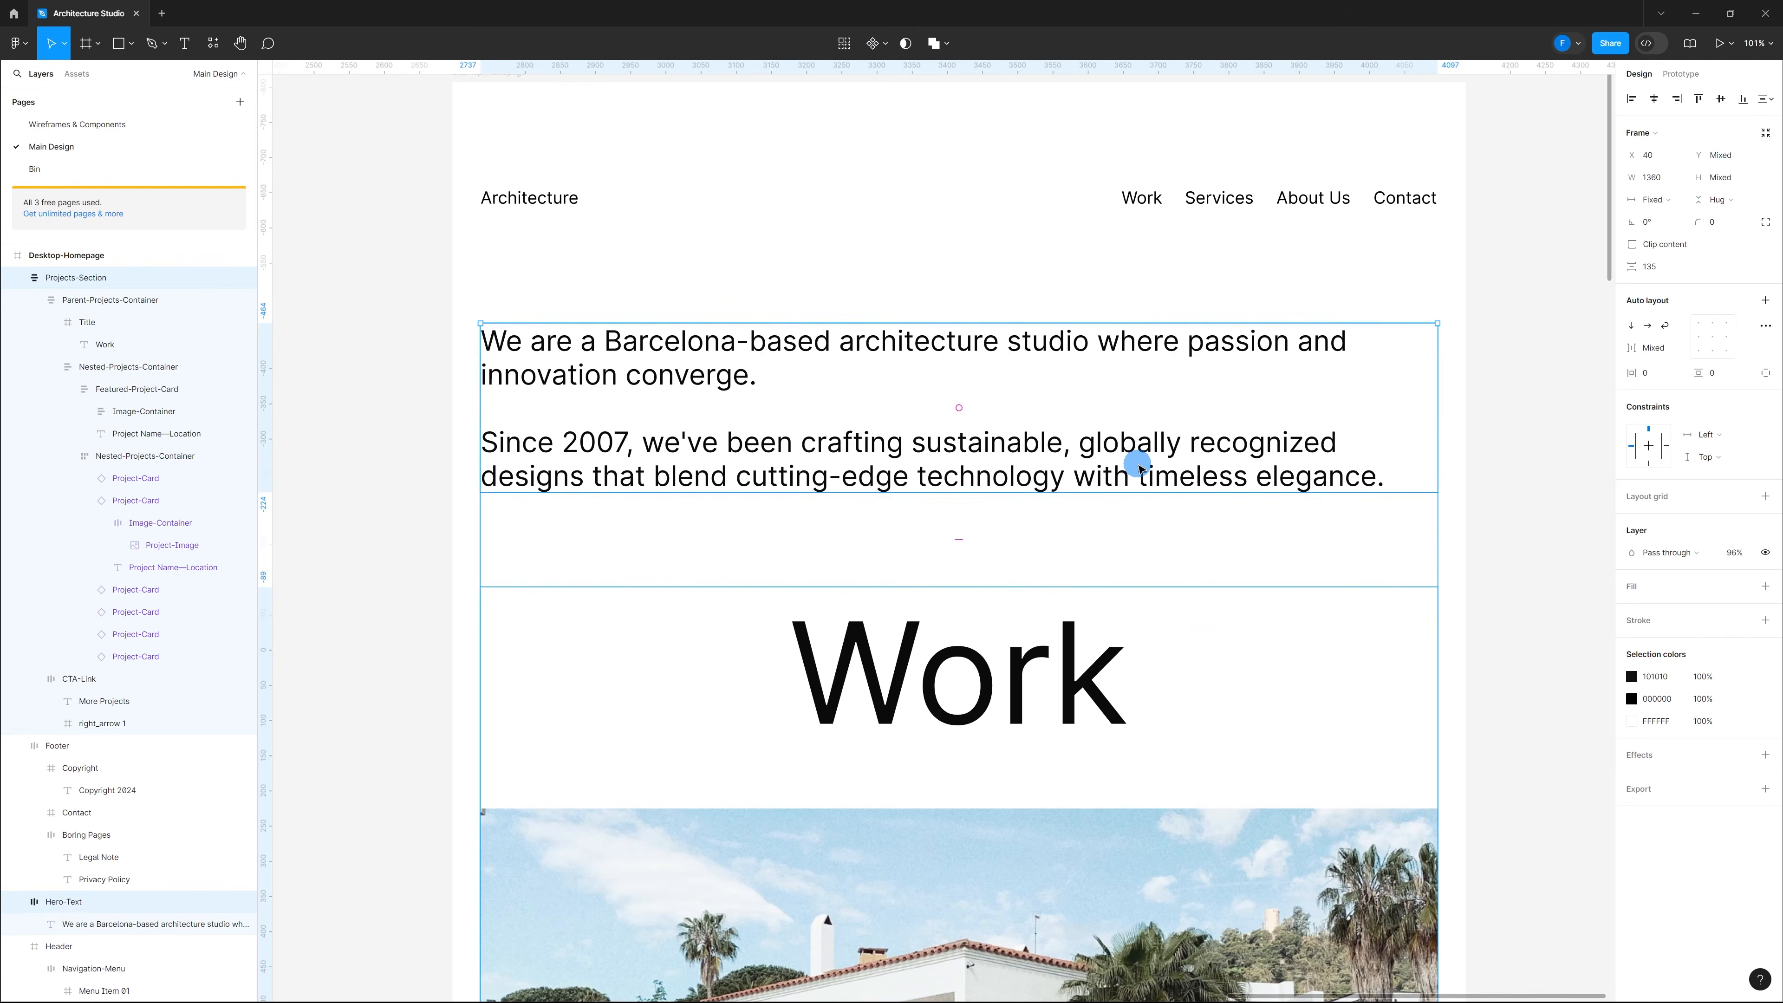
key(shift+a)
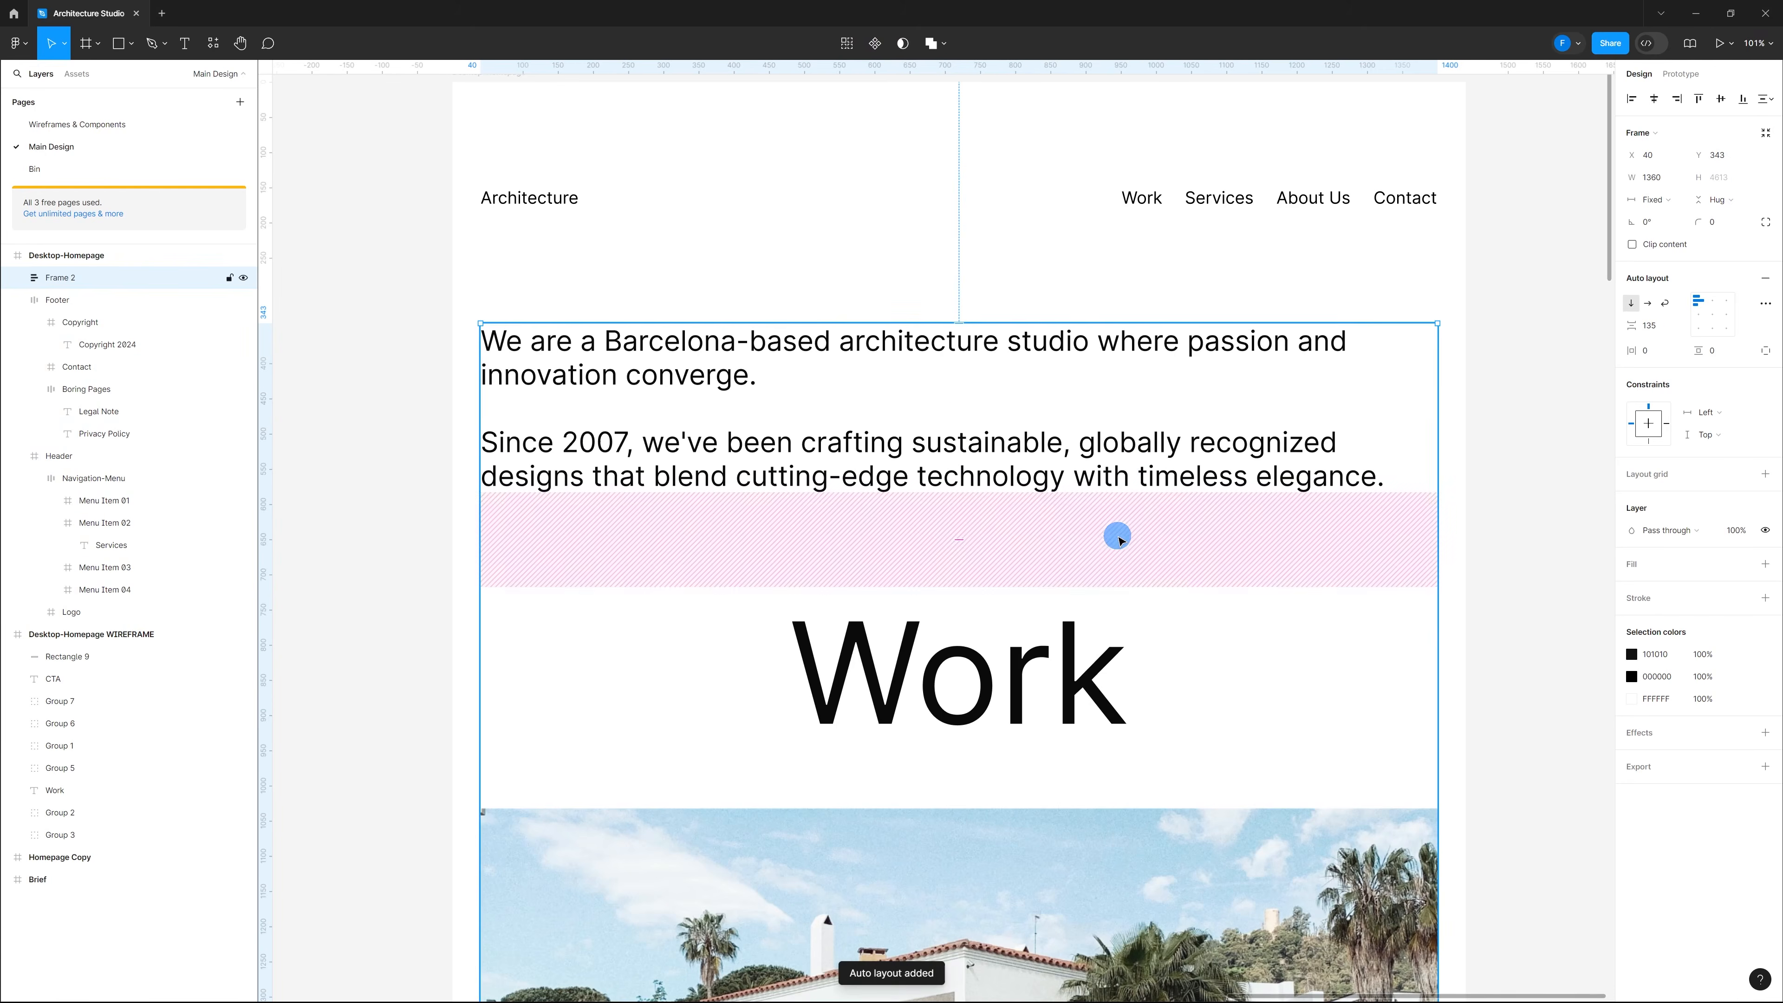
click(963, 542)
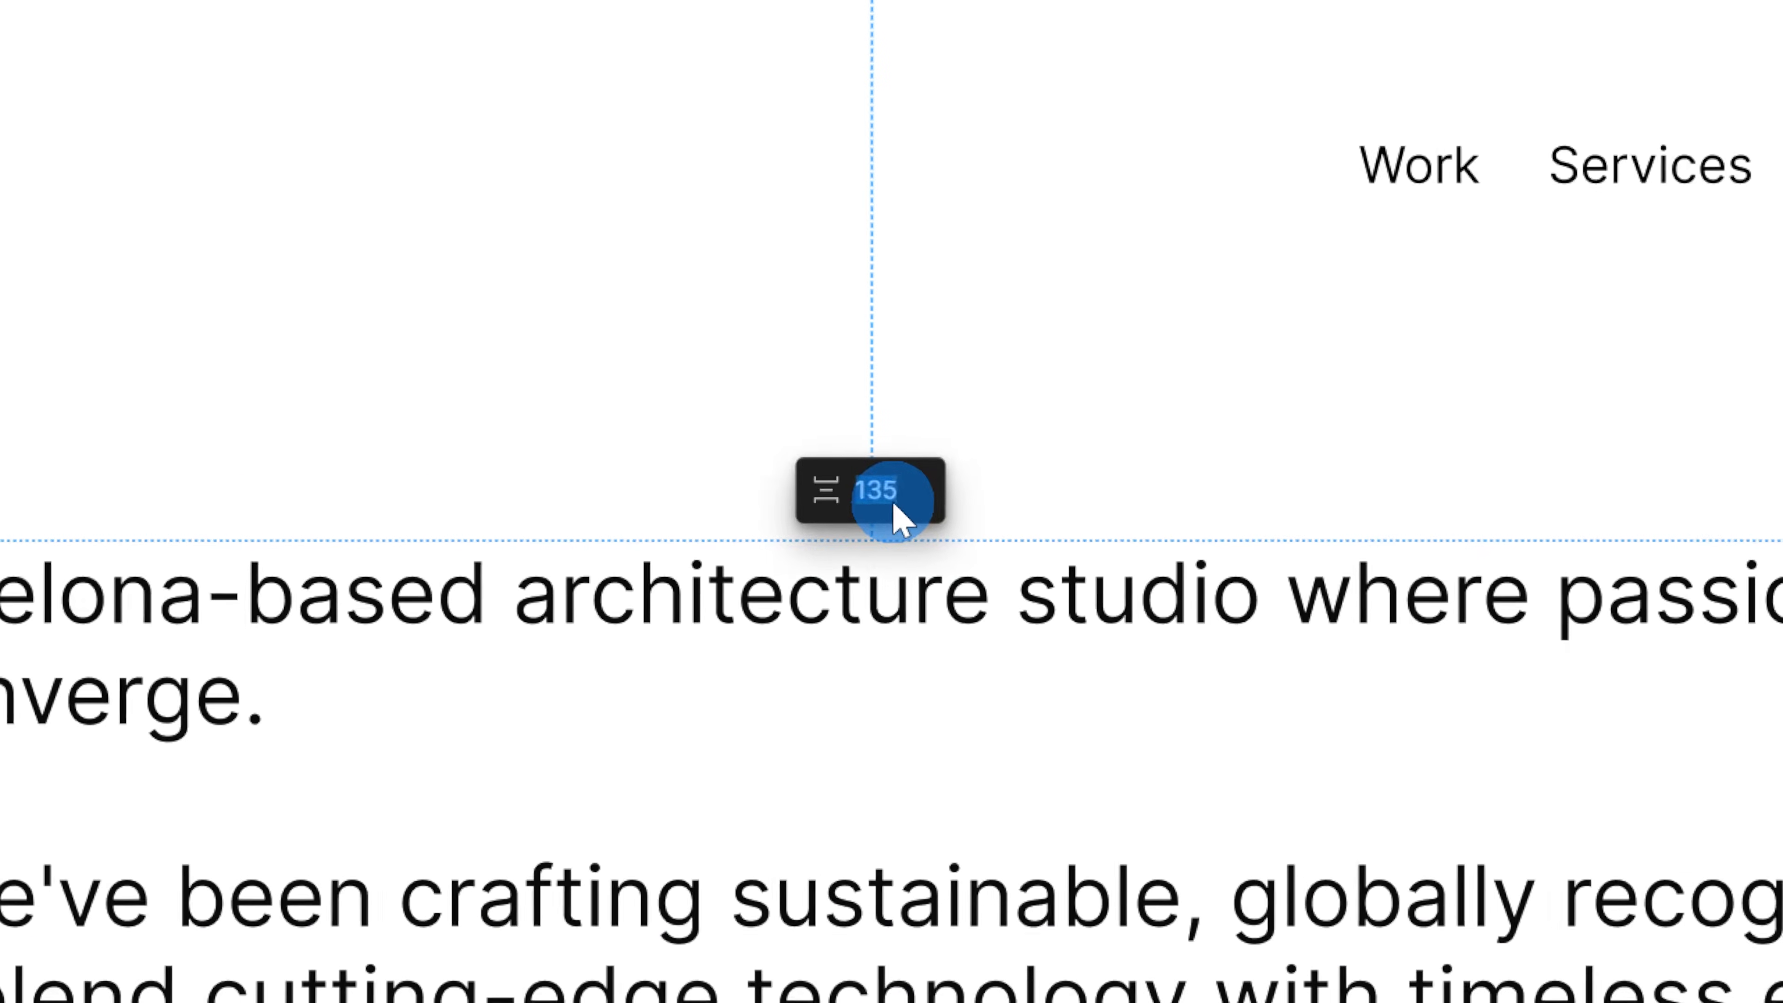
text(144)
key(Return)
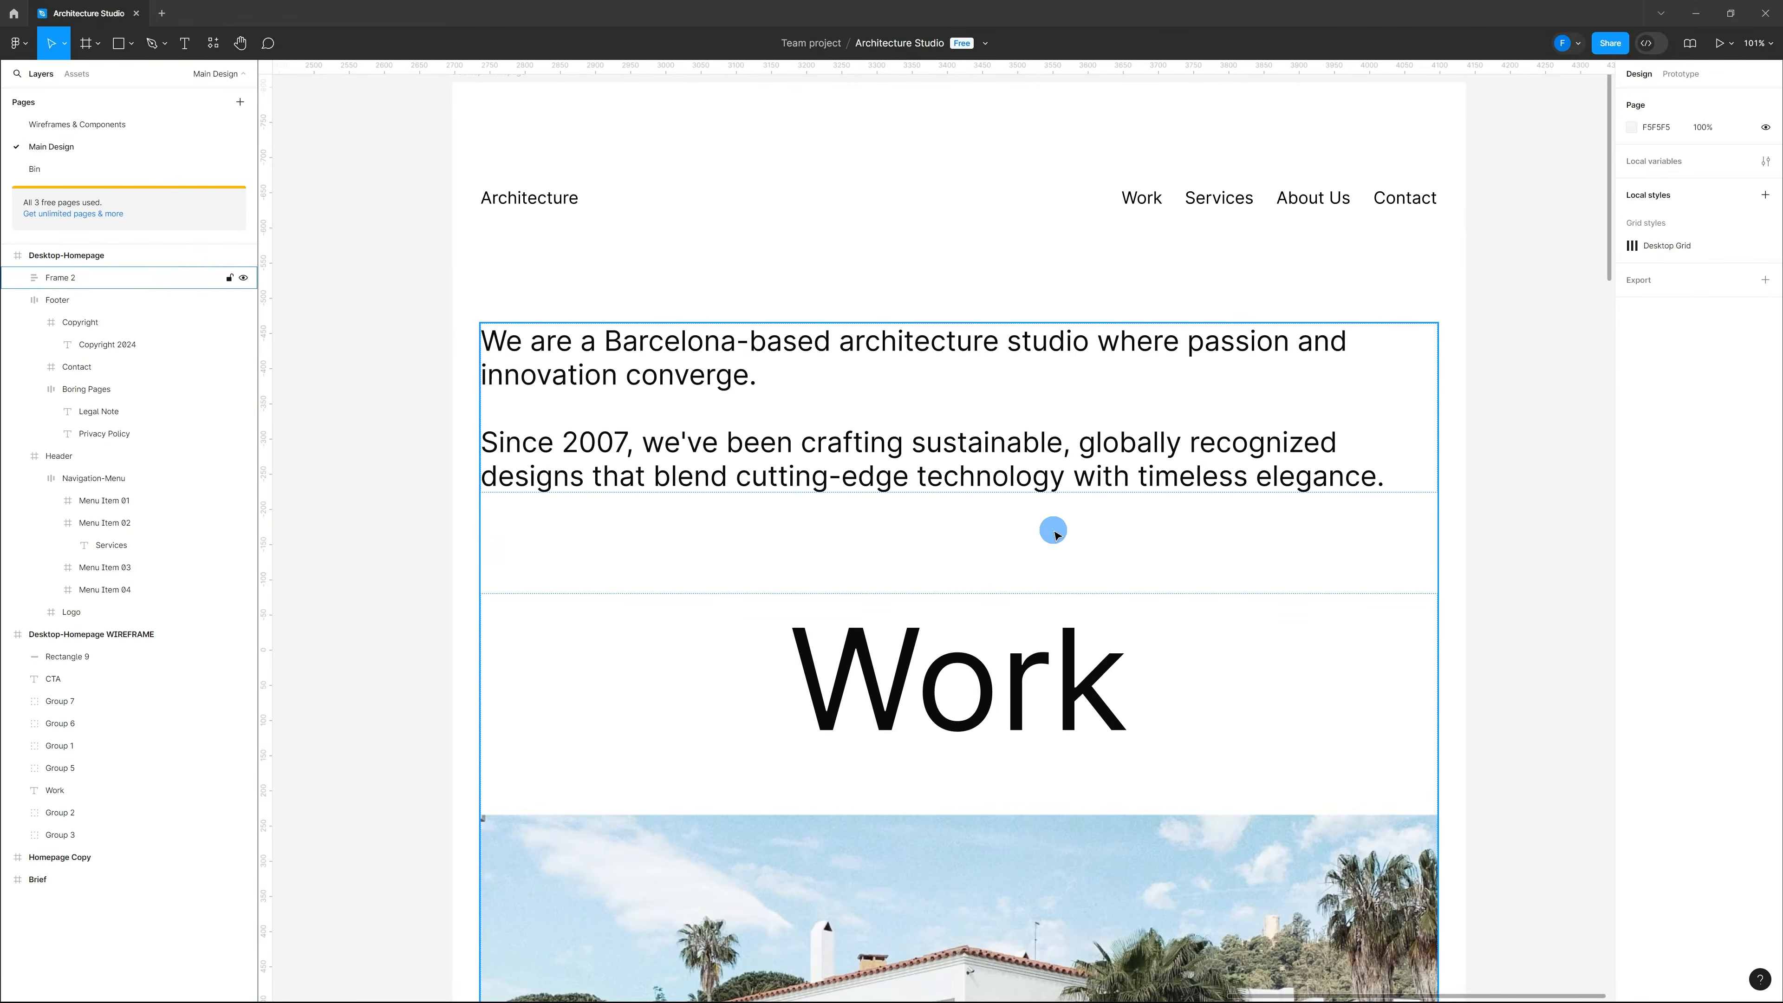
Step: Wrap the Header and the frame holding the hero text and projects in a vertical auto layout with a 144 gap
click(1053, 531)
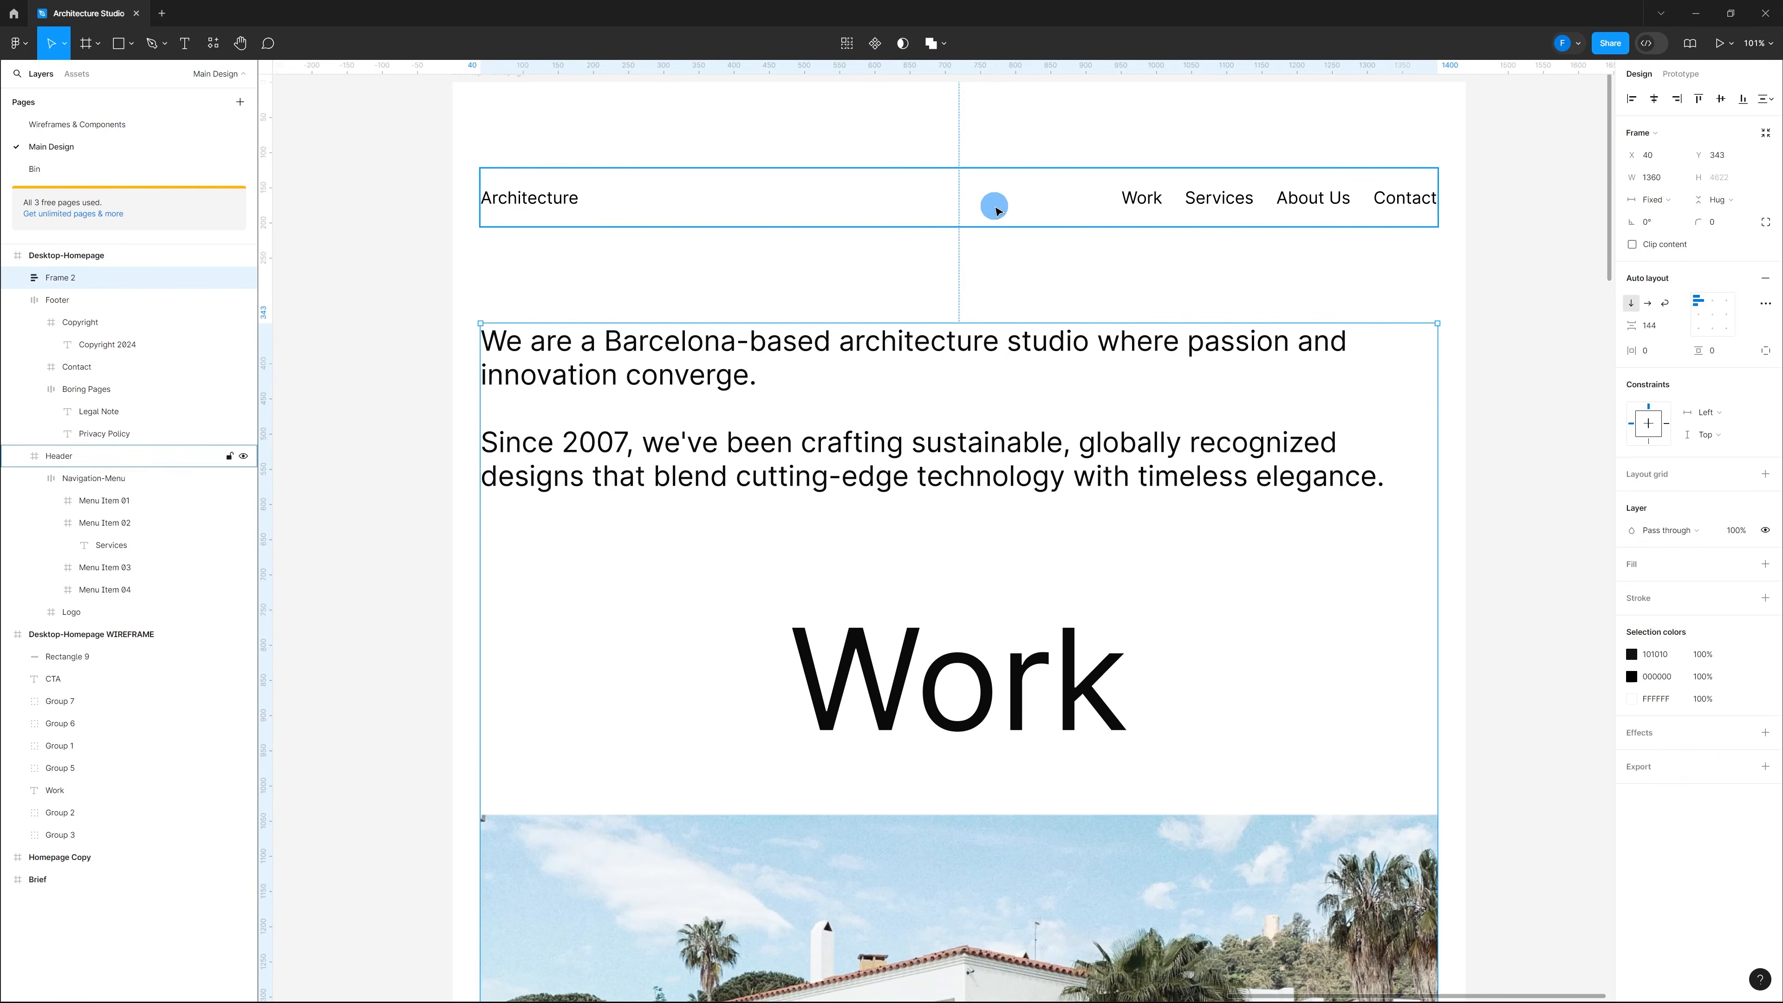
click(997, 208)
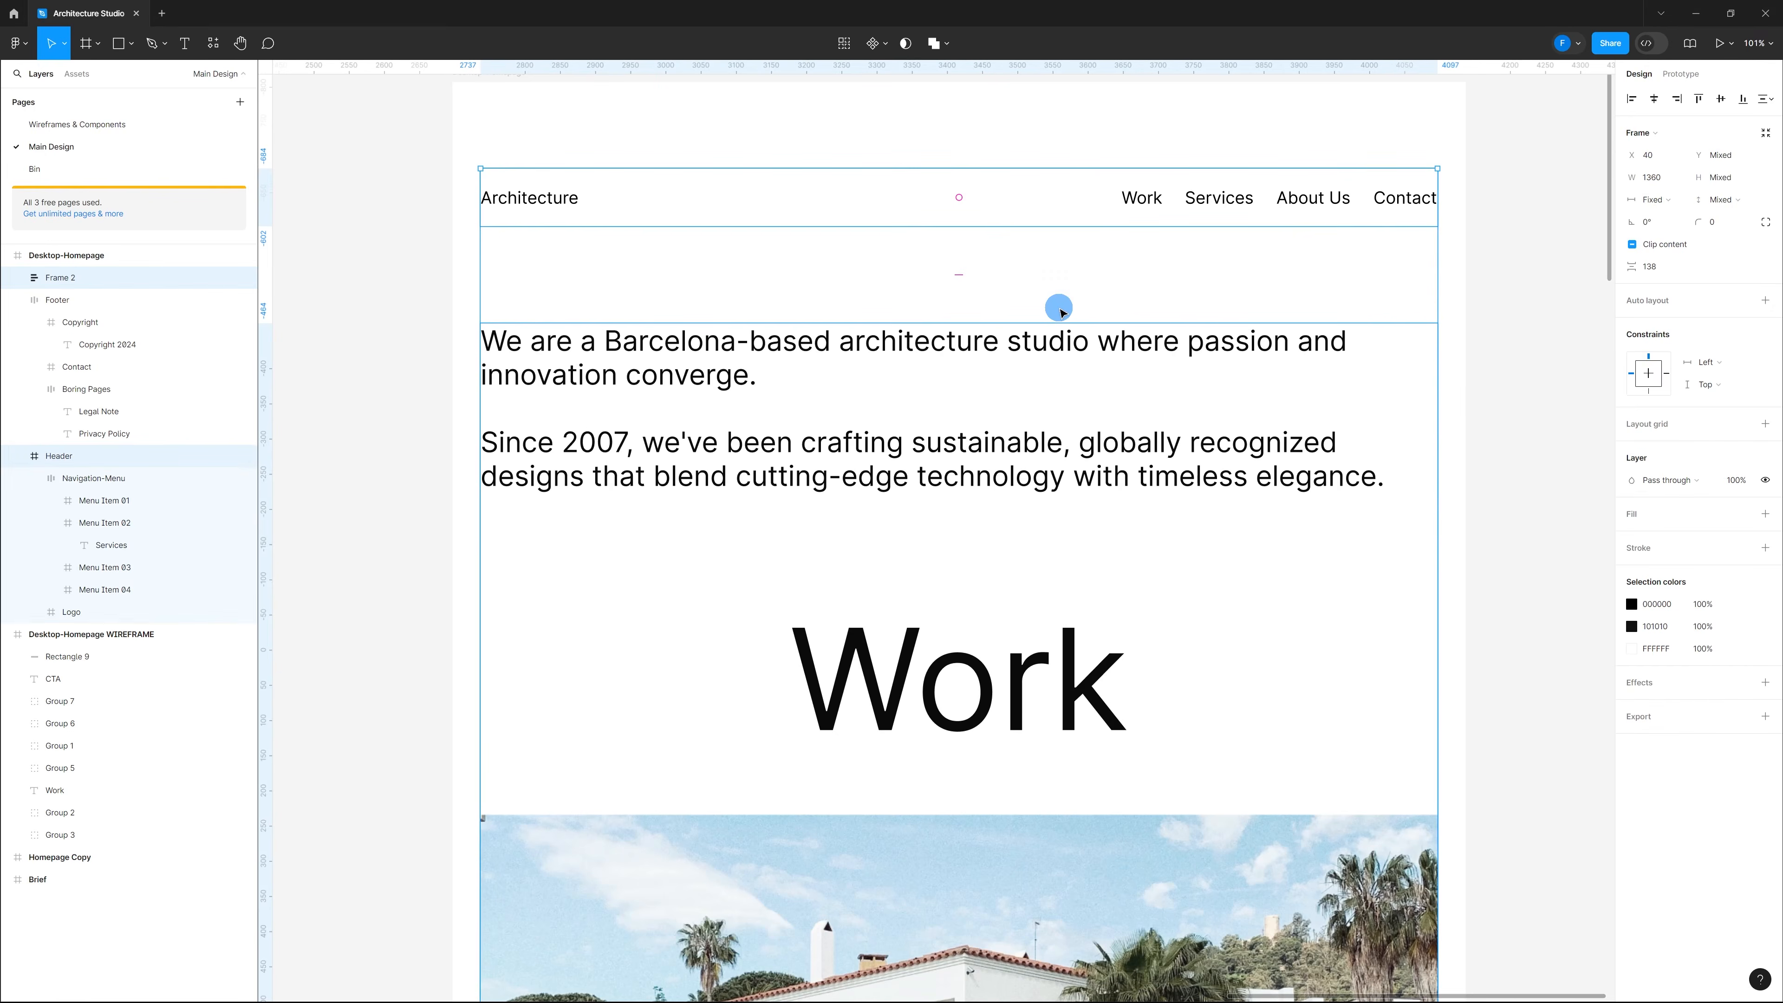
key(shift+a)
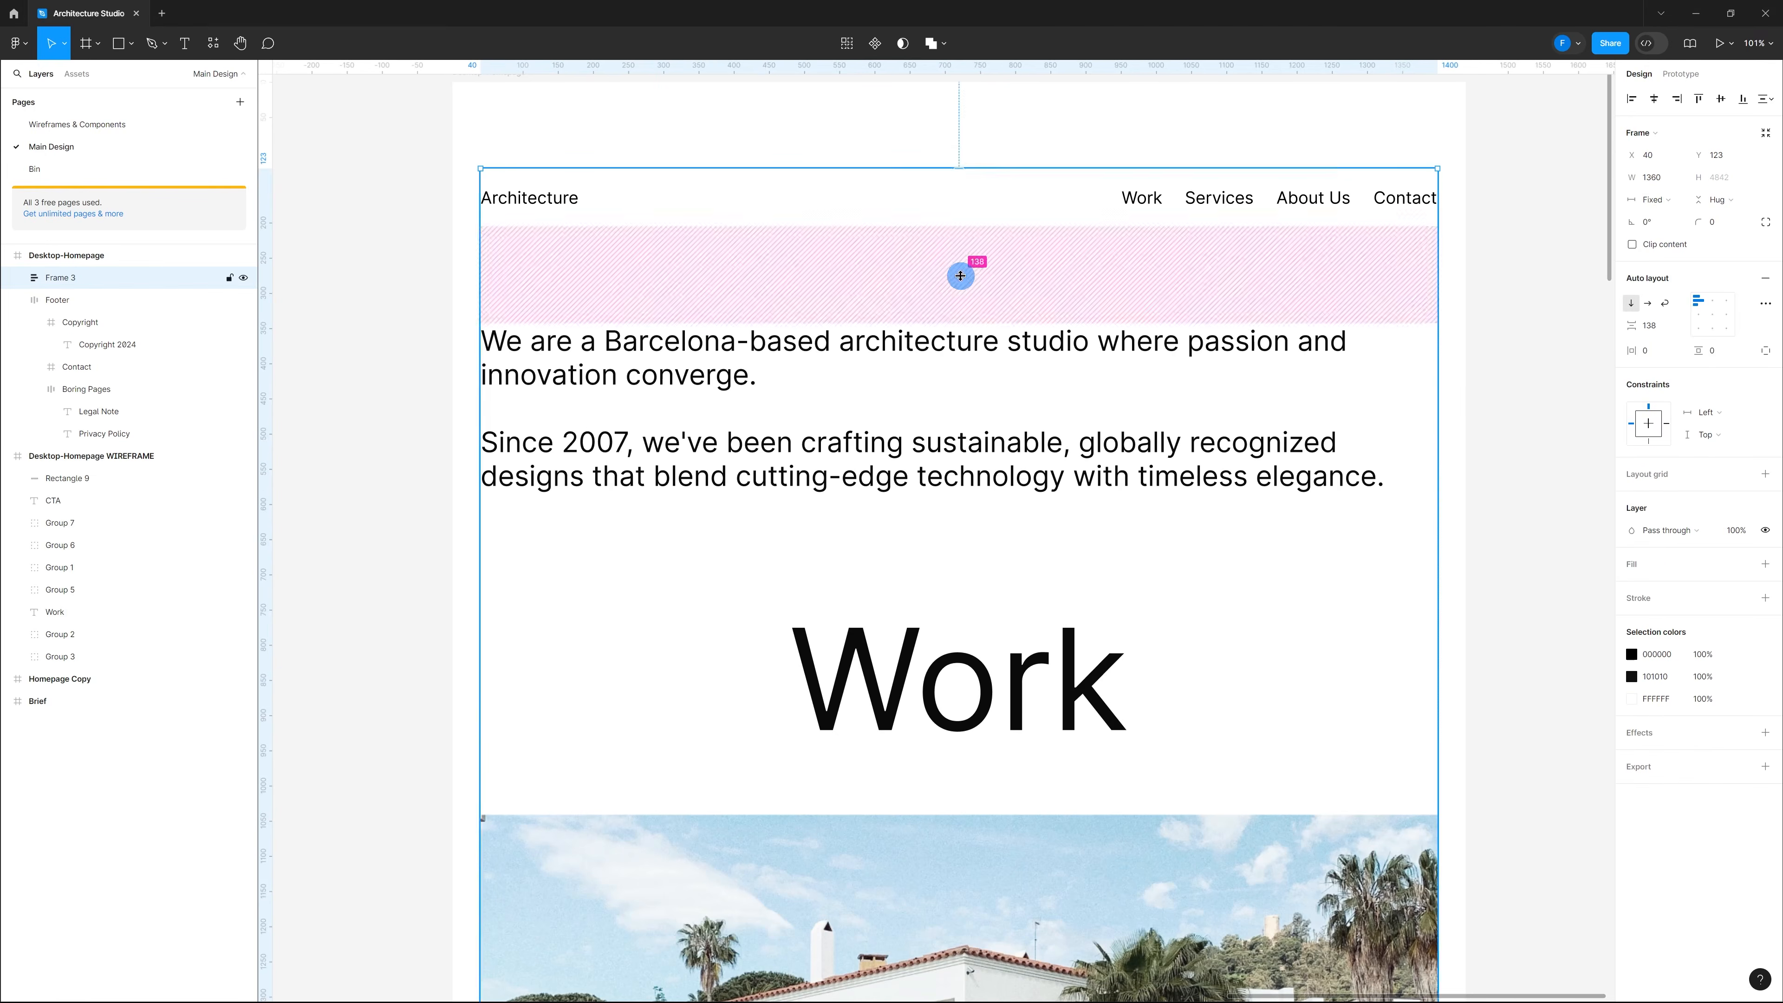
click(976, 158)
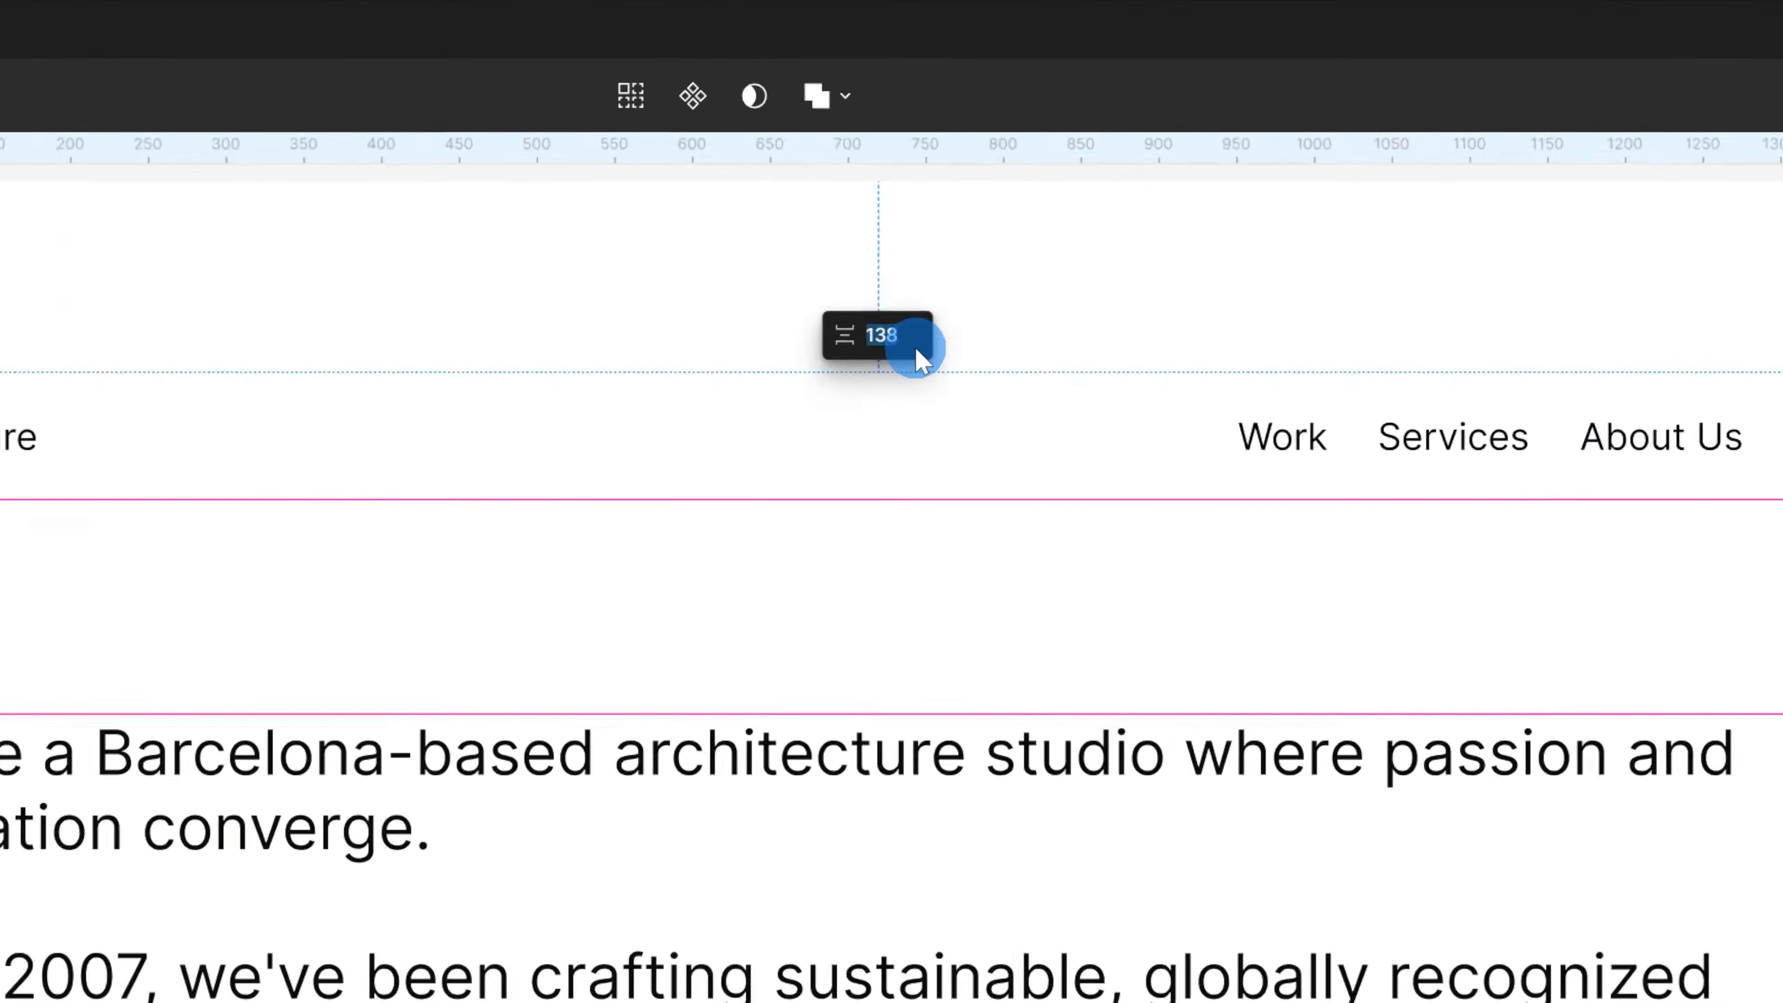
text(144)
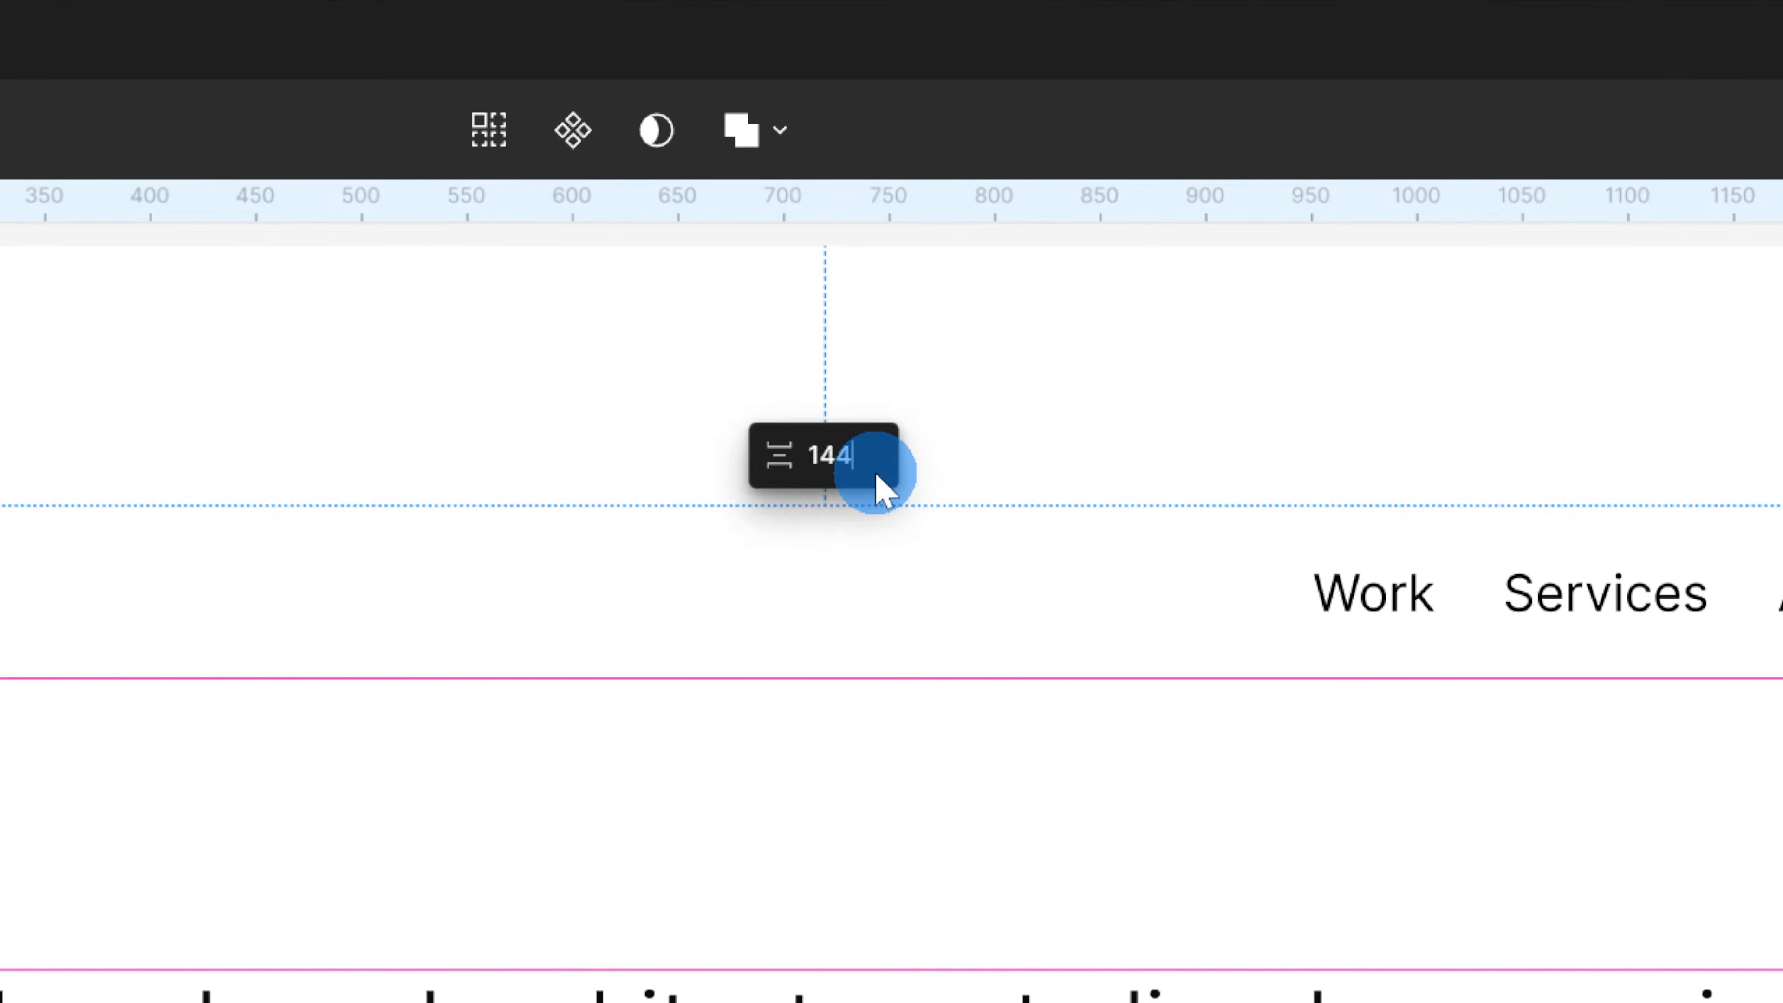
key(Return)
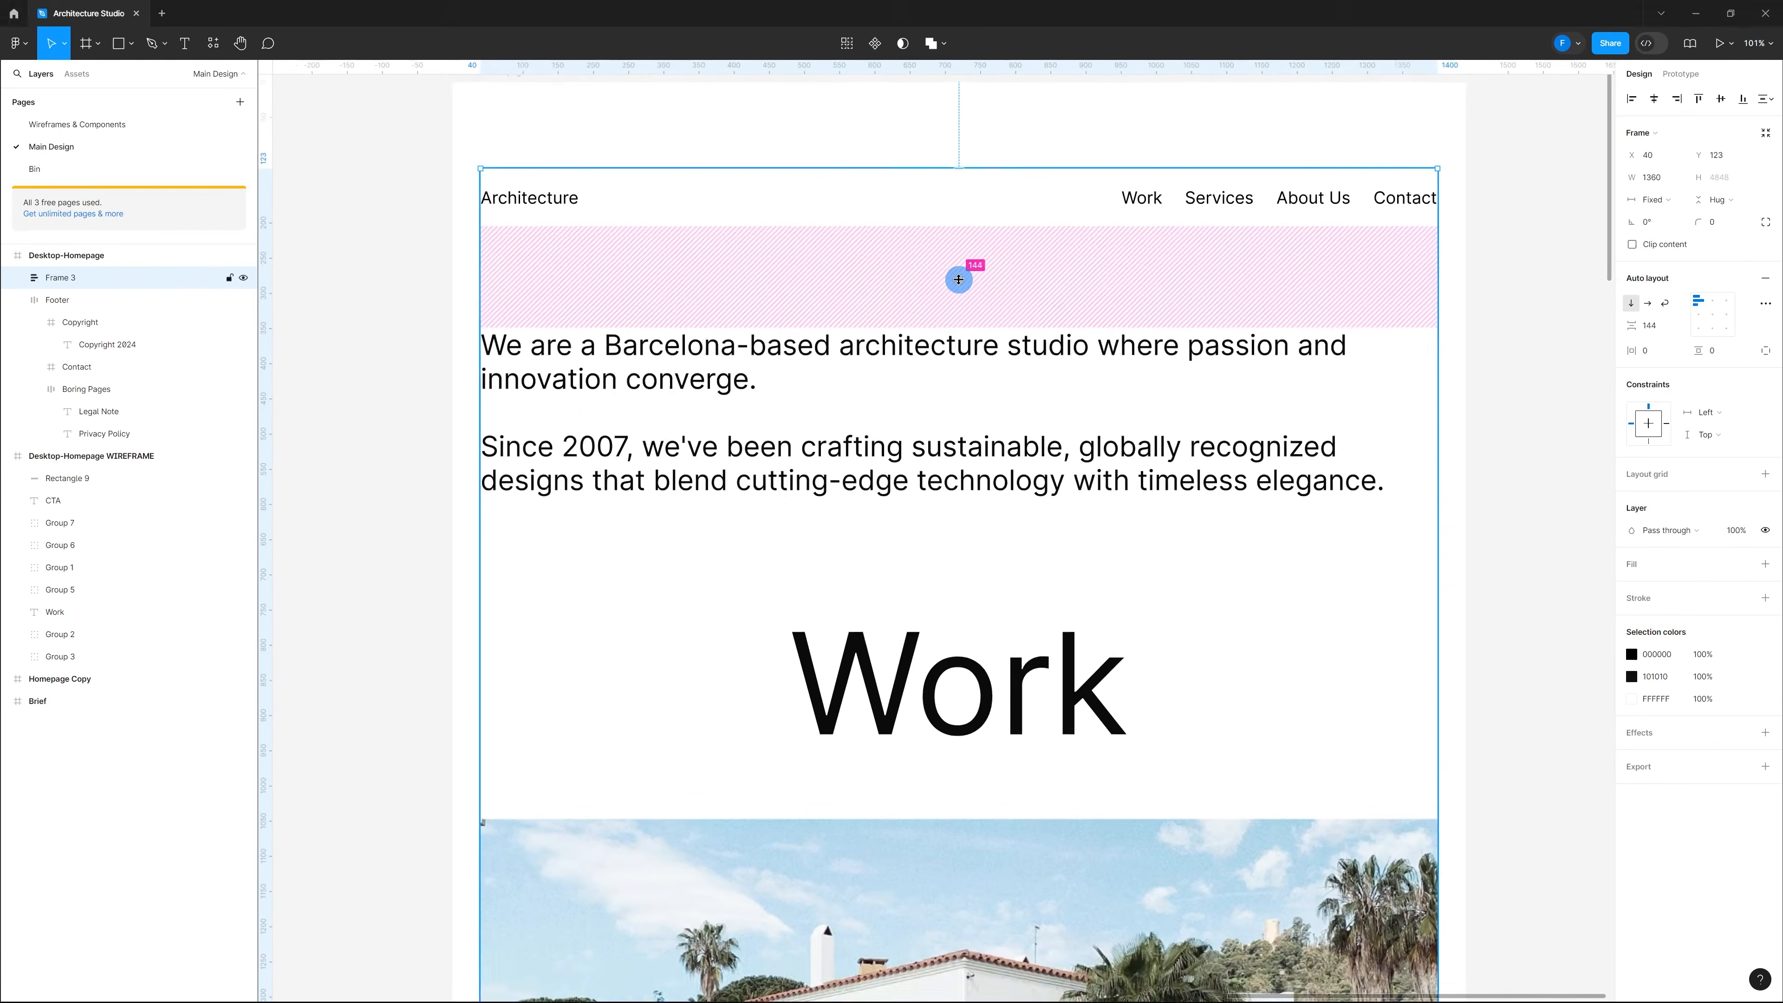
Step: Wrap the Footer and the frame holding all content above it in a vertical auto layout with a 200 gap
ctrl+scroll(816, 625, down, 5)
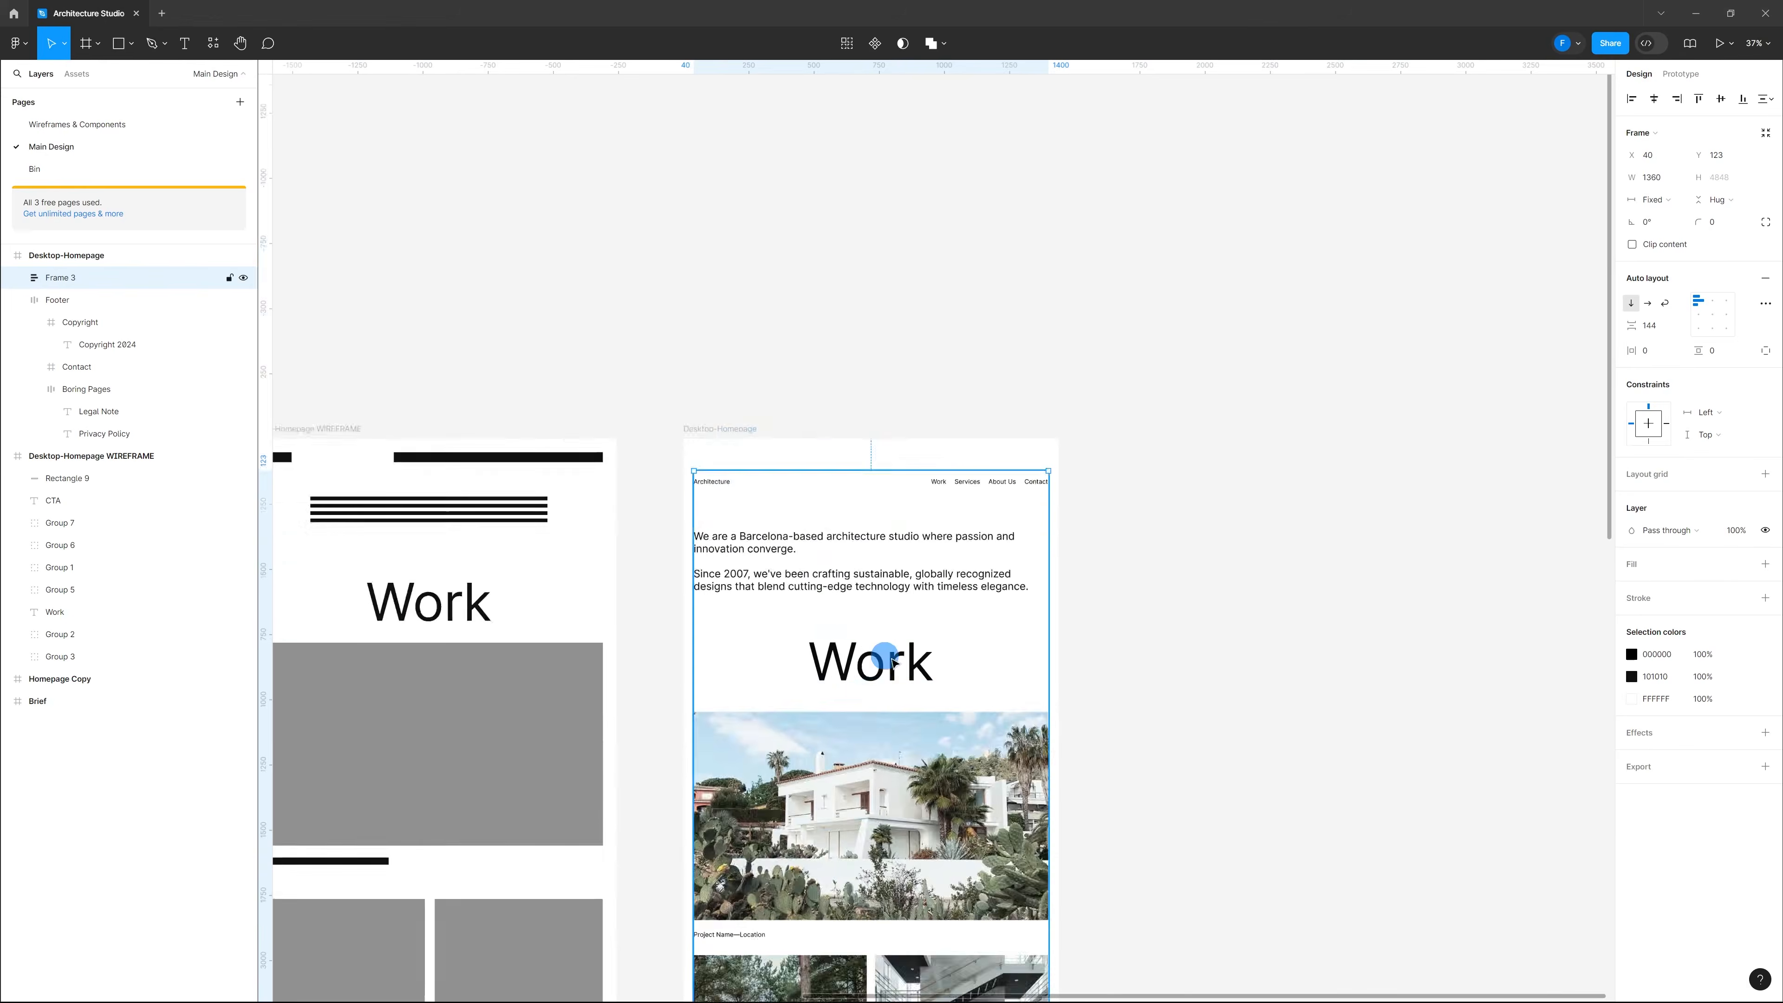
scroll(878, 667, down, 10)
scroll(891, 758, down, 2)
ctrl+scroll(867, 857, up, 3)
click(947, 837)
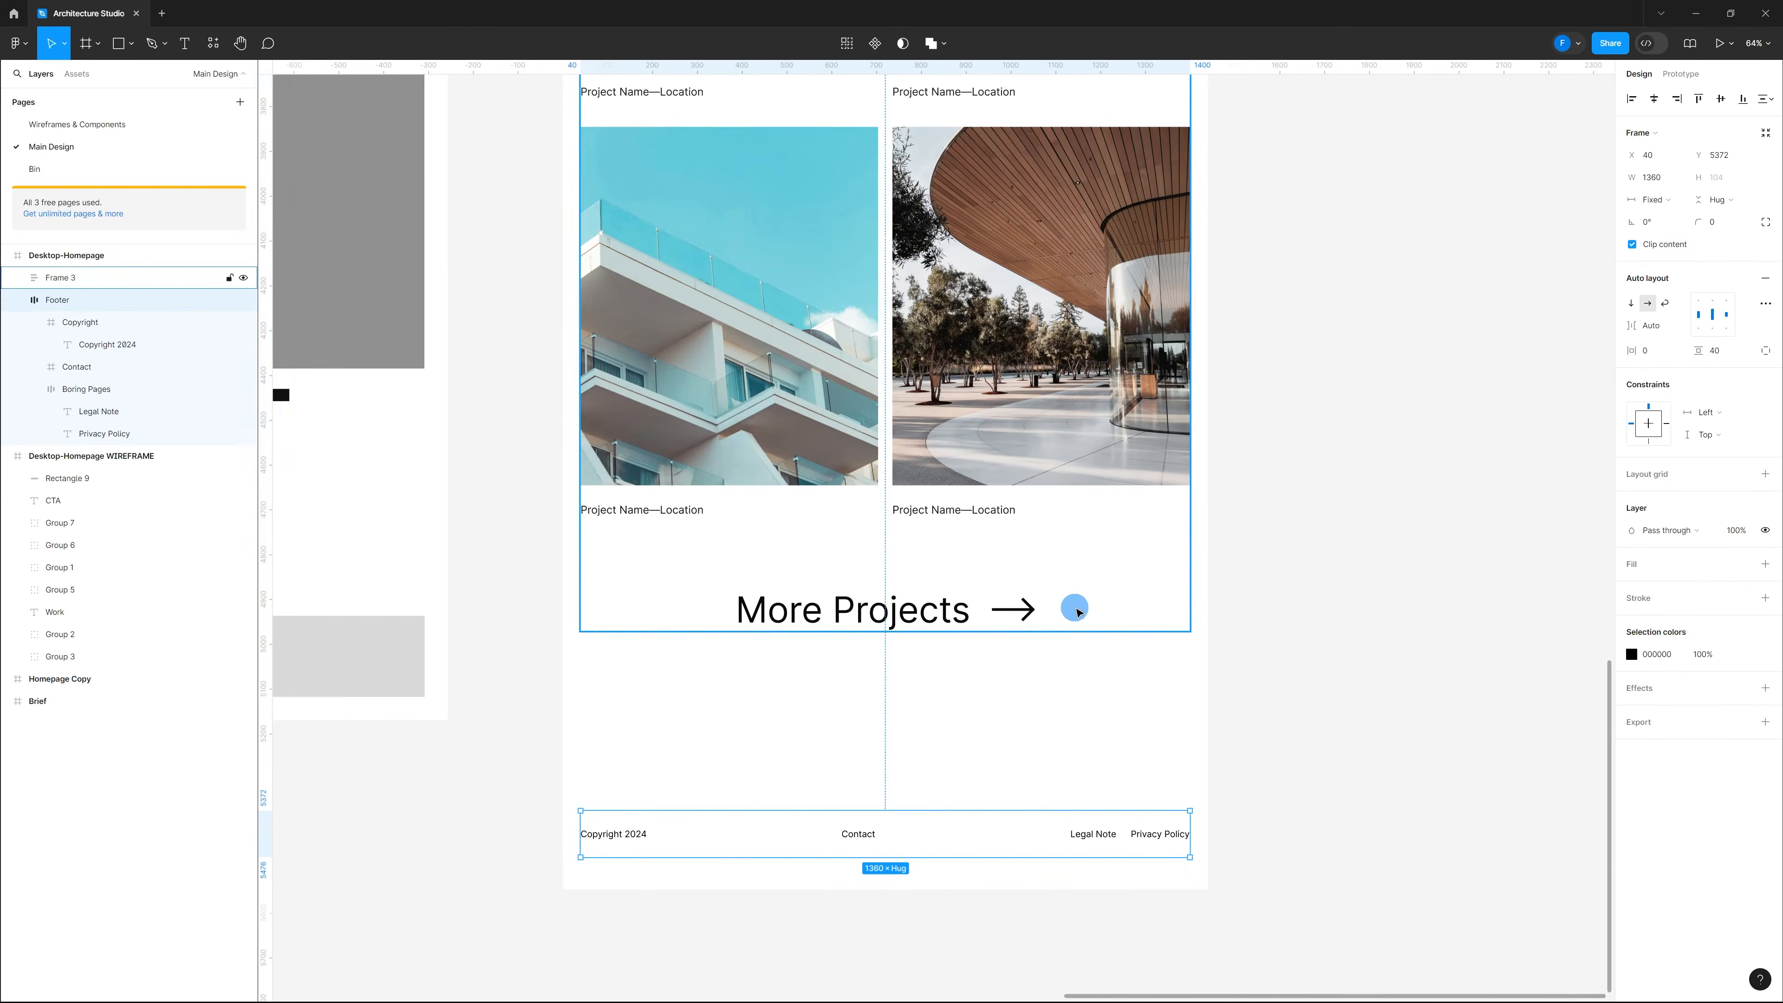
shift+click(1072, 622)
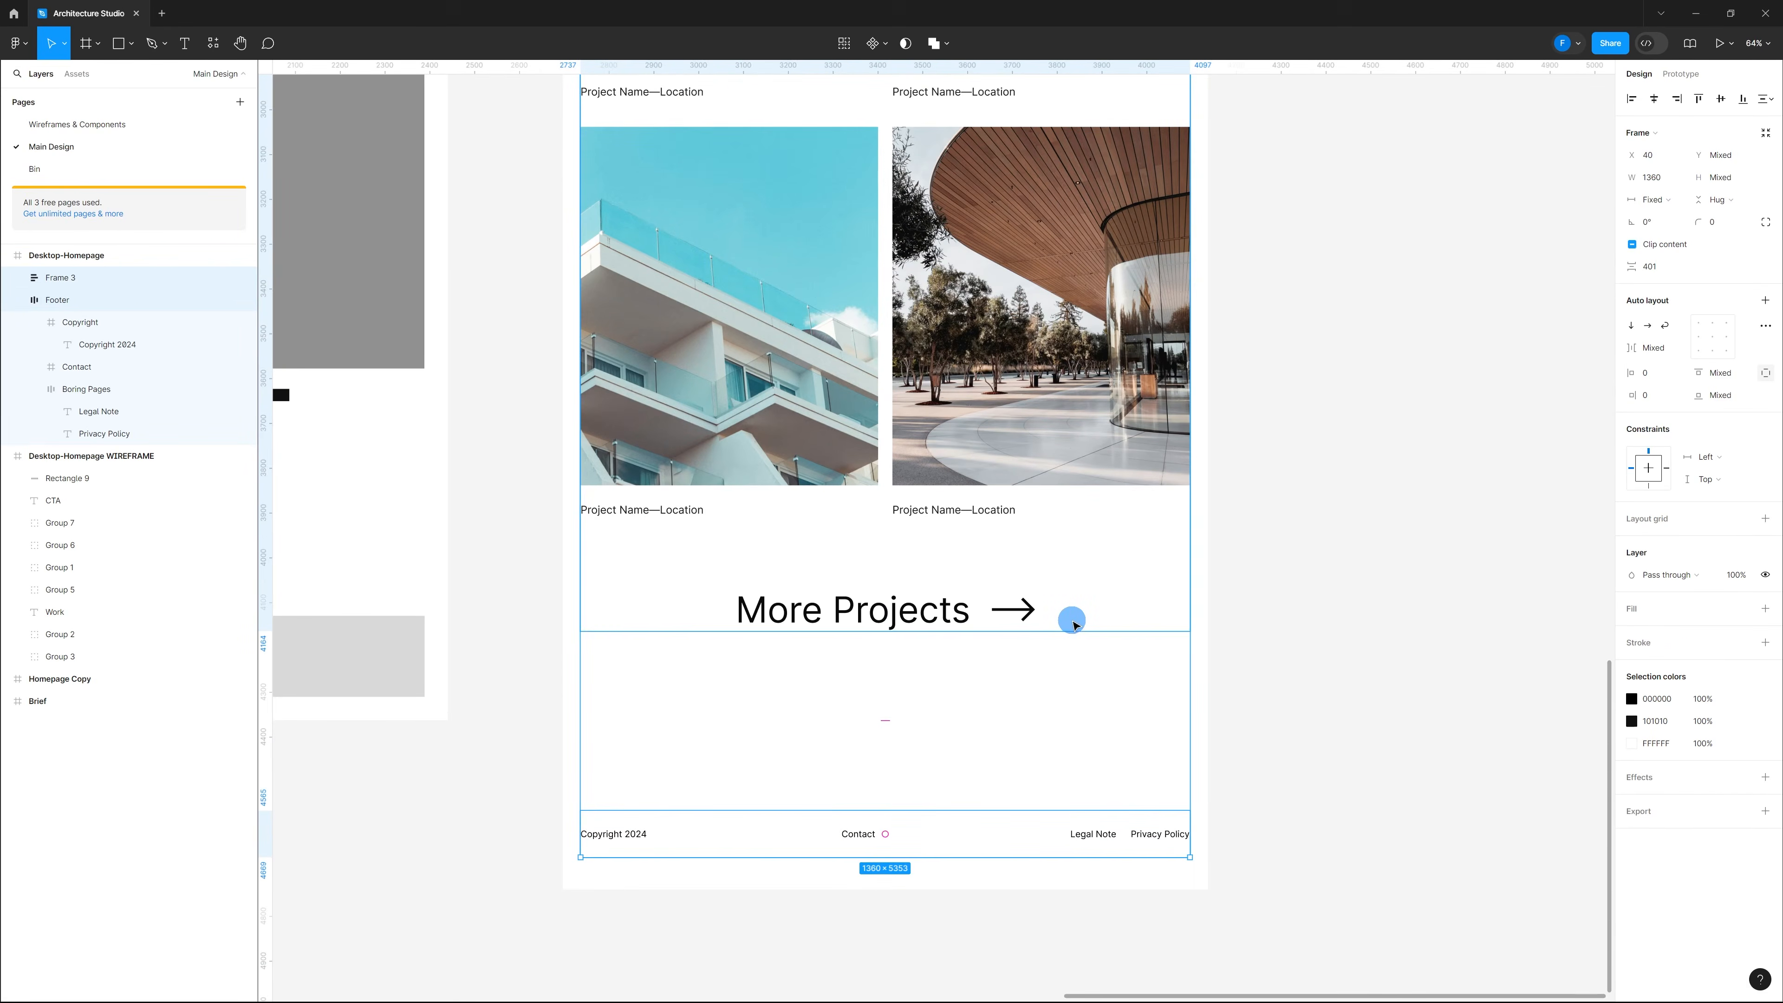
key(shift+a)
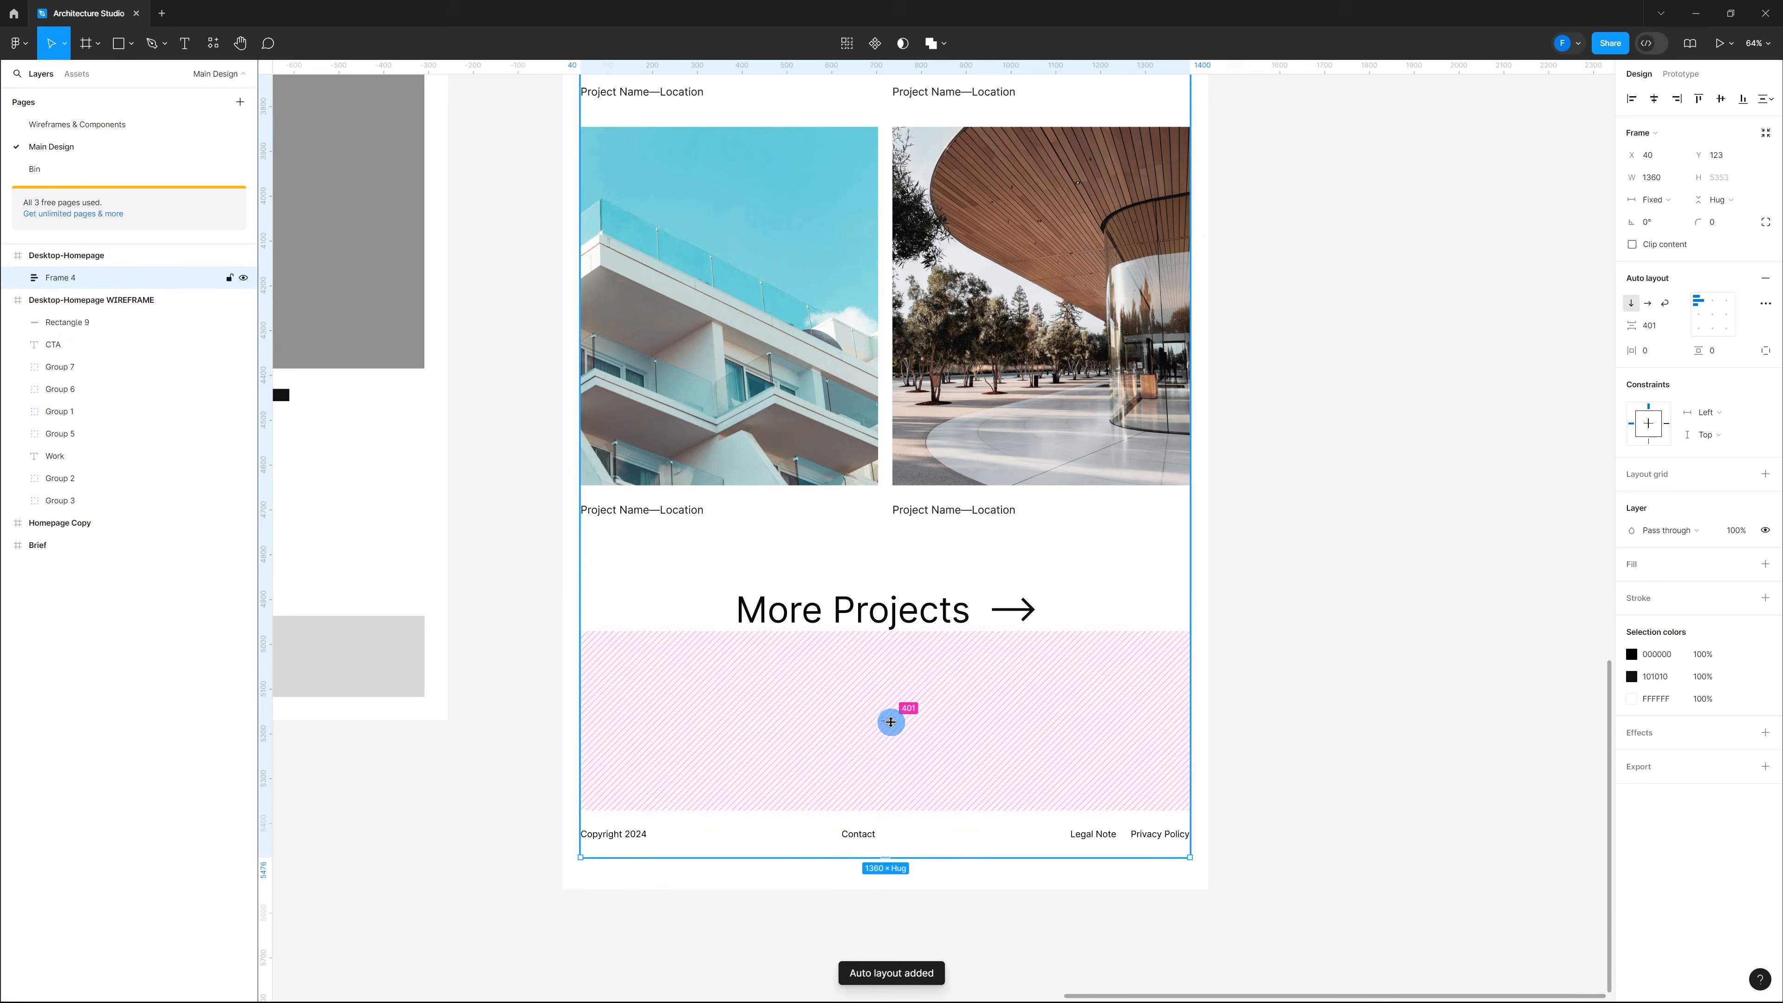
click(891, 721)
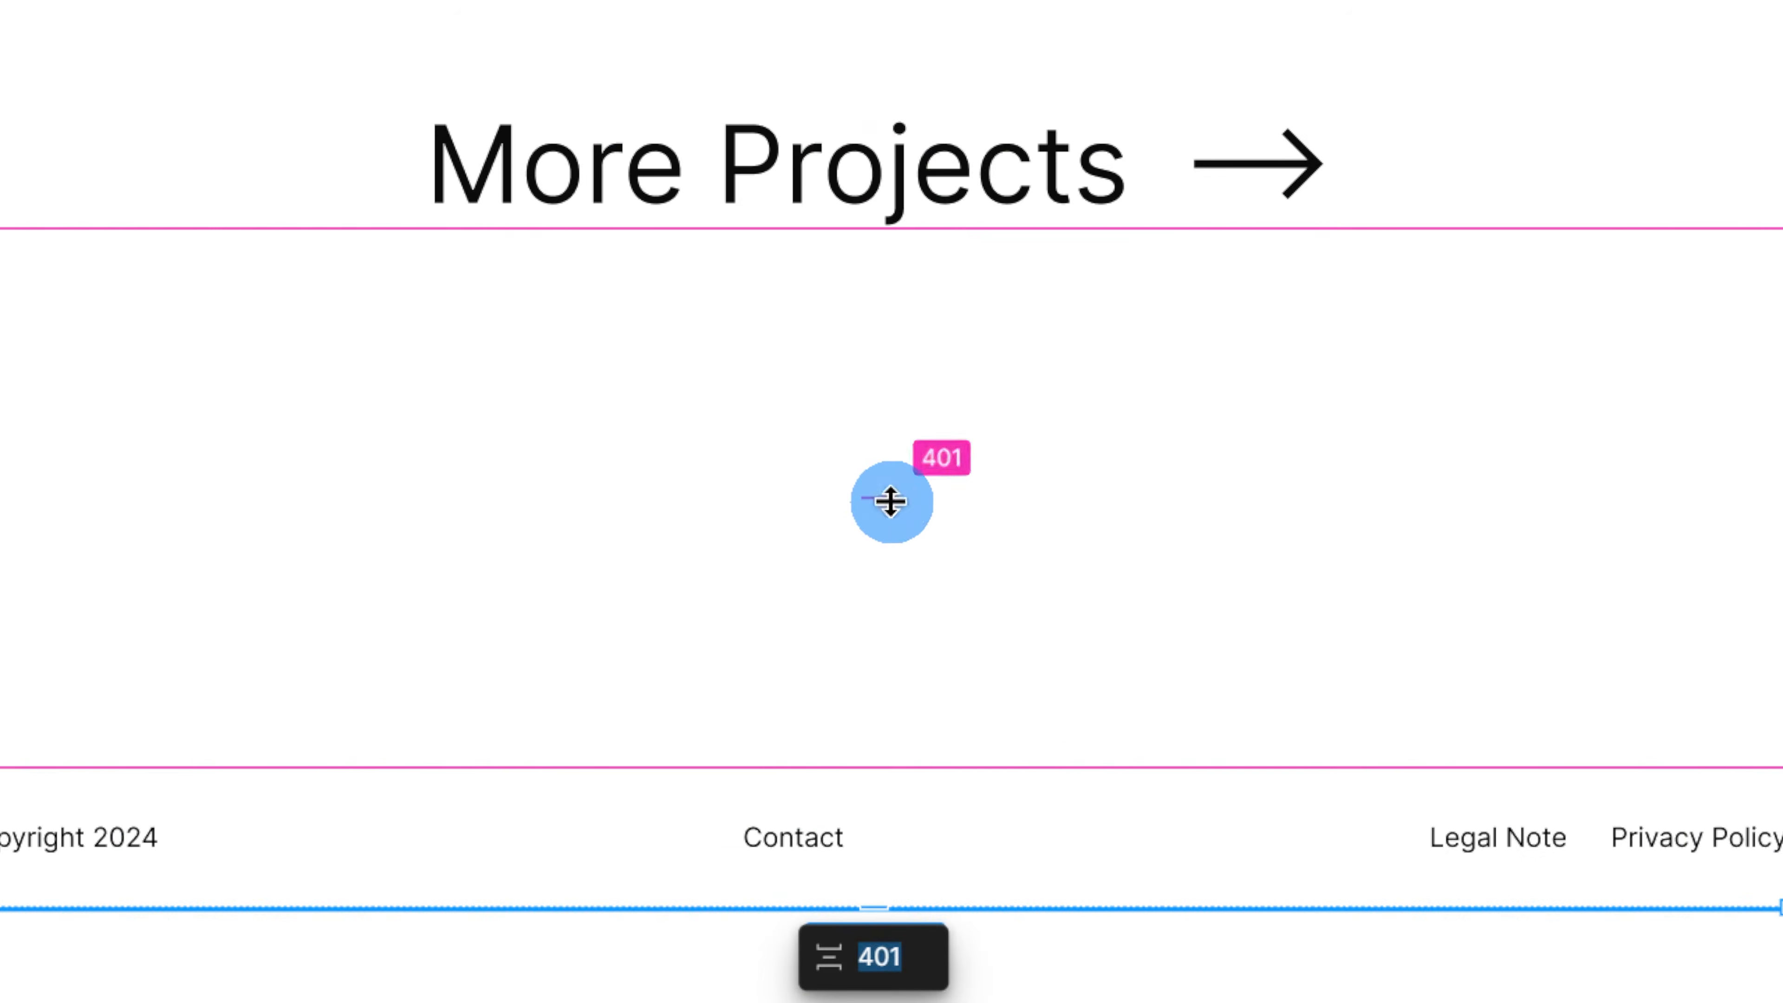
text(200)
key(Return)
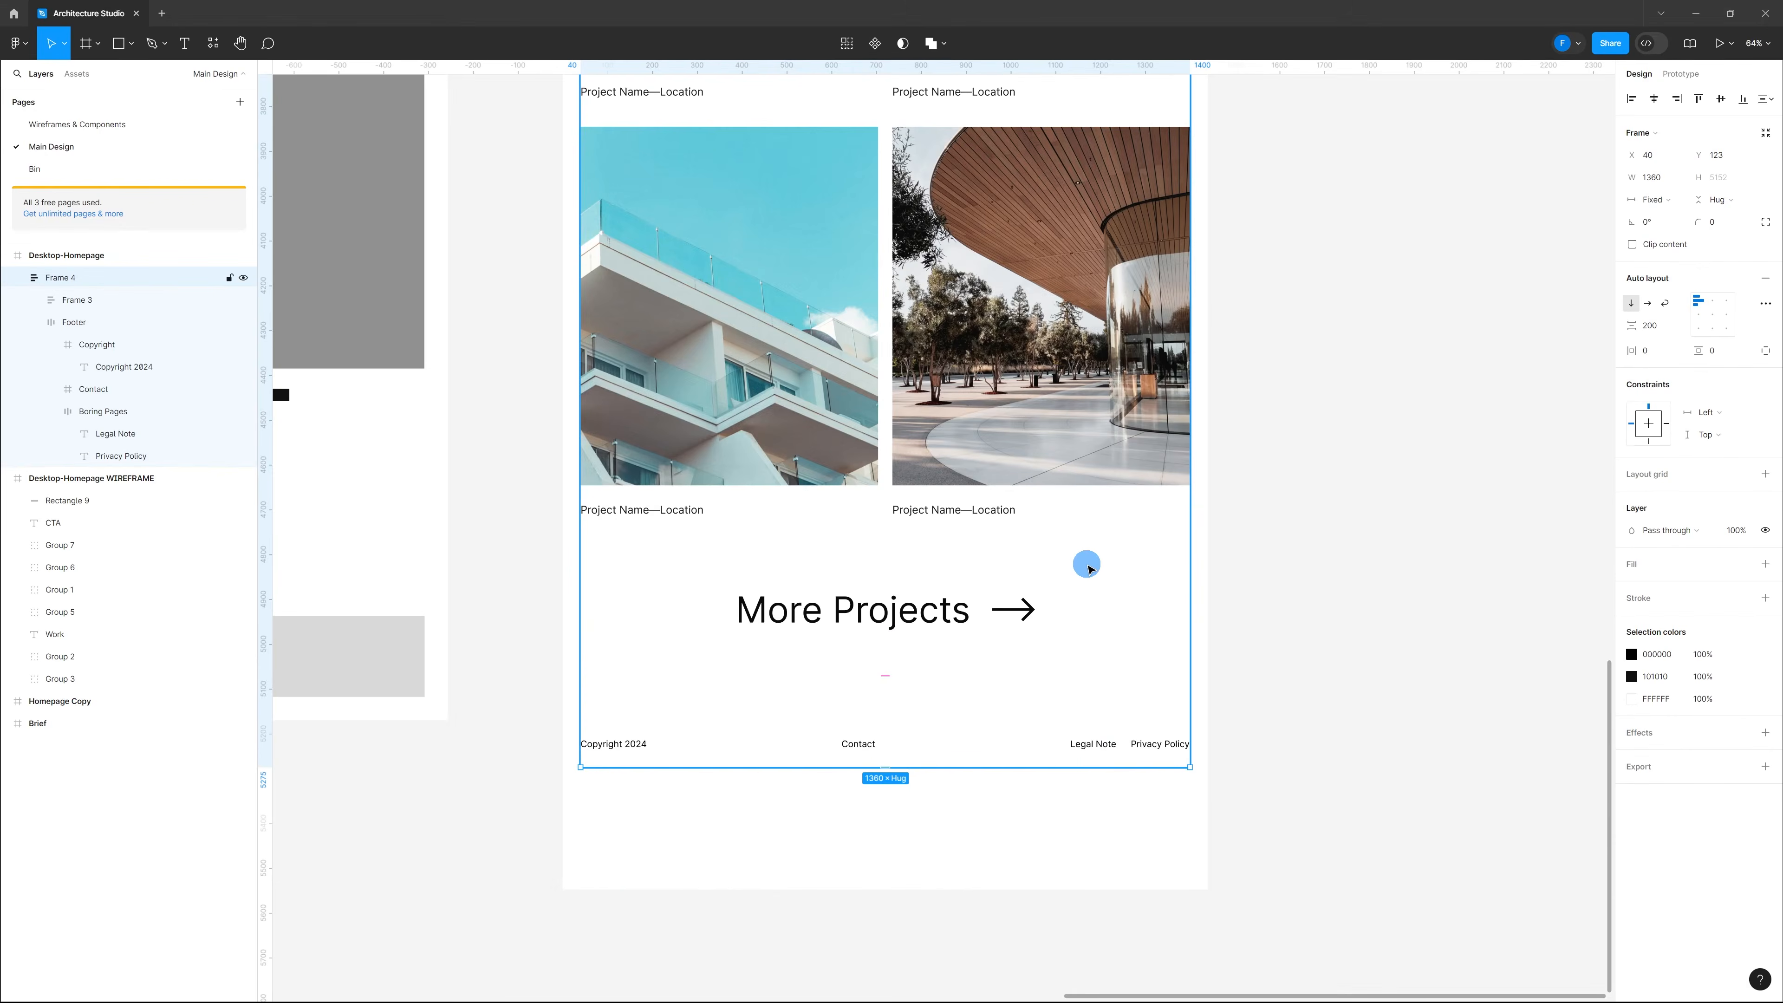
Step: Rename both the outermost auto-layout frame of Desktop-Homepage and the Frame 3 nested in it as Container
key(ctrl+r)
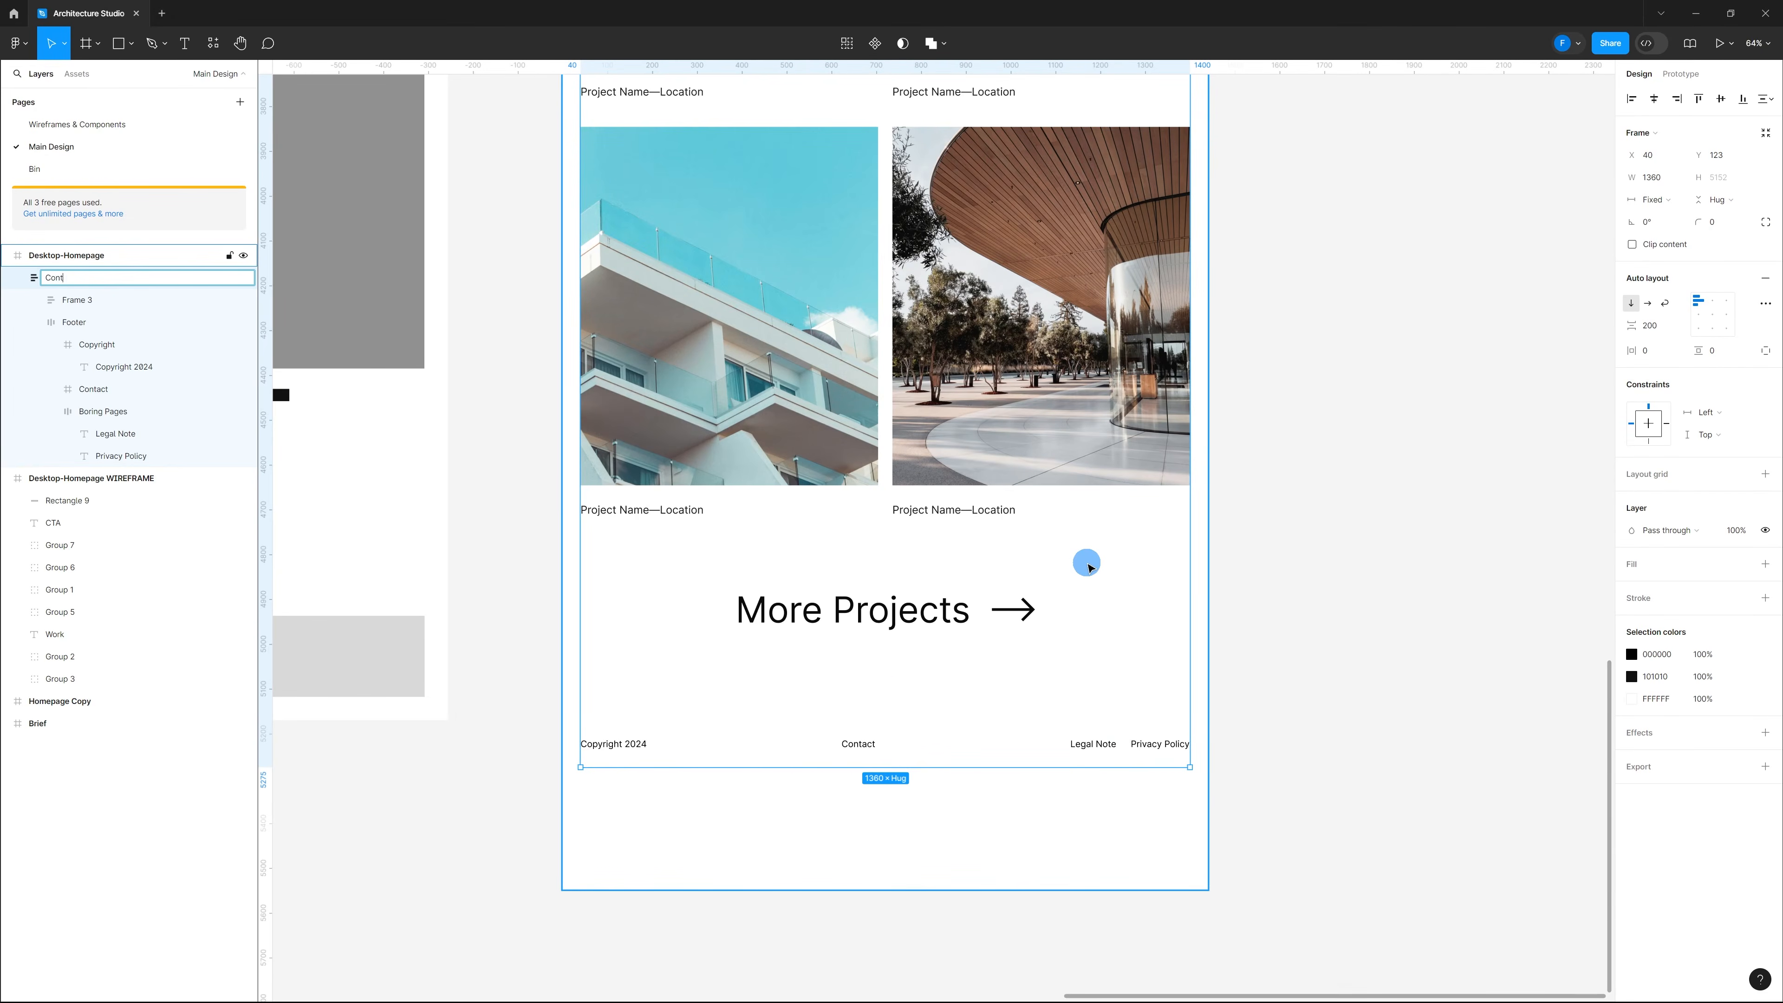
text(Container)
key(Return)
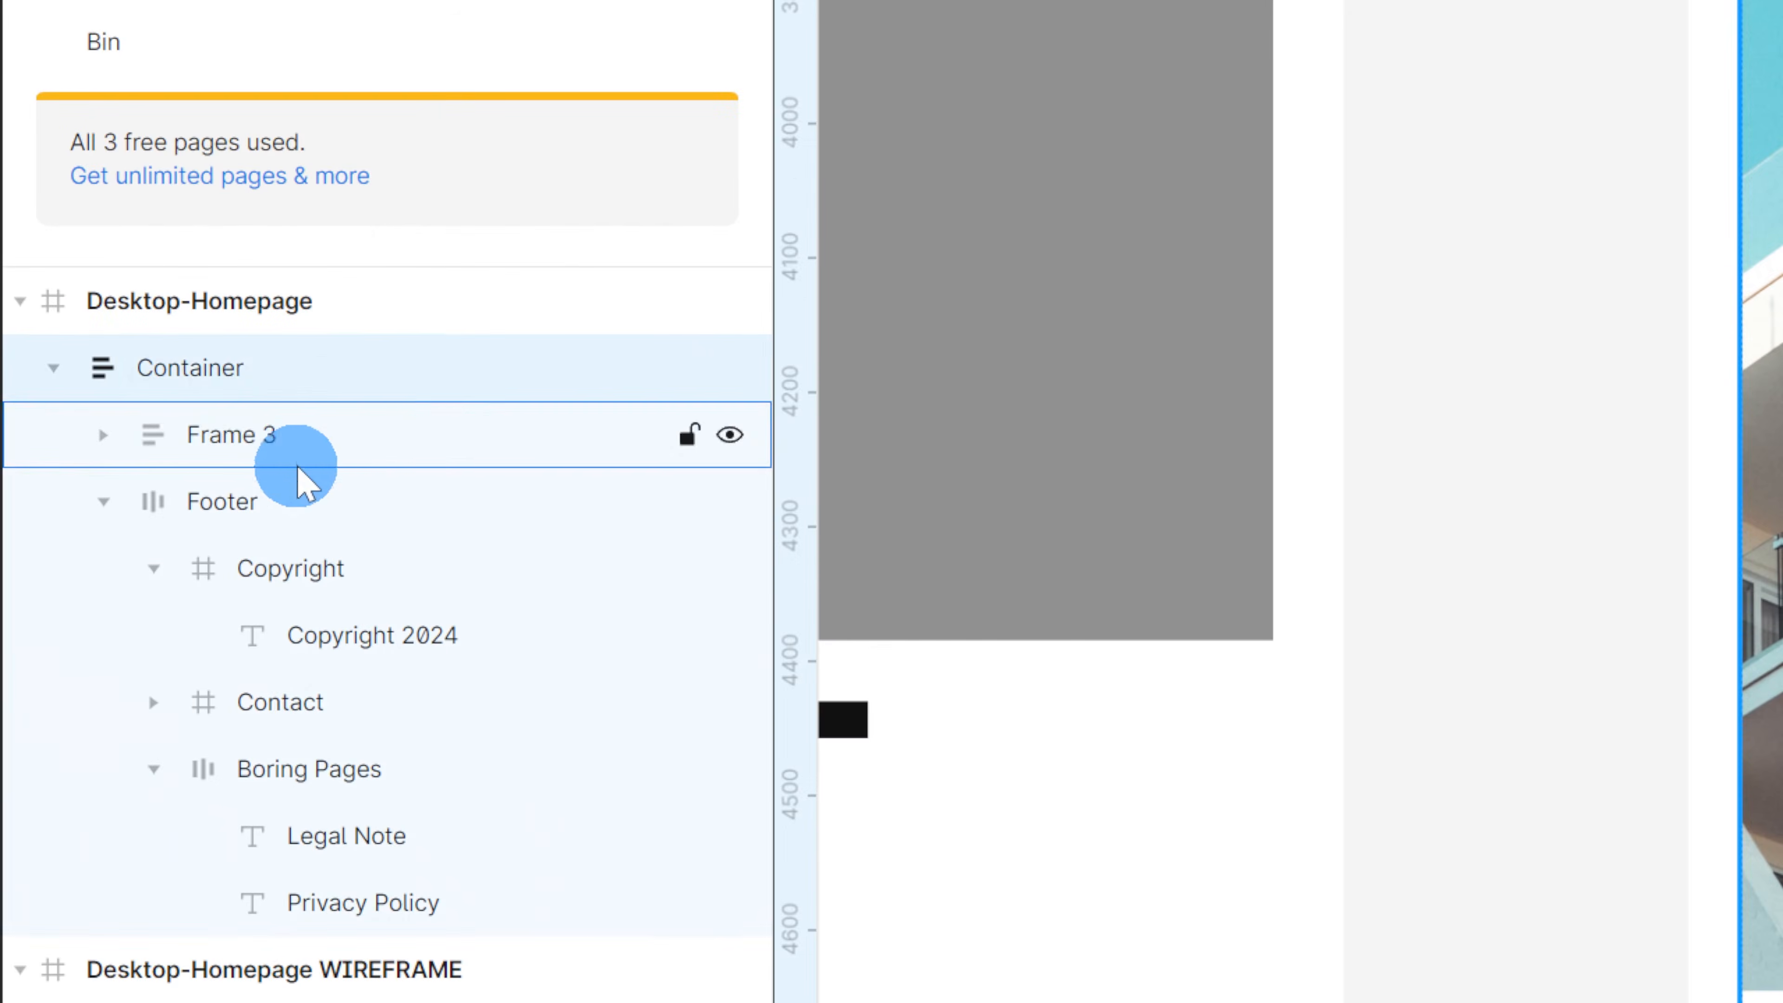
click(150, 315)
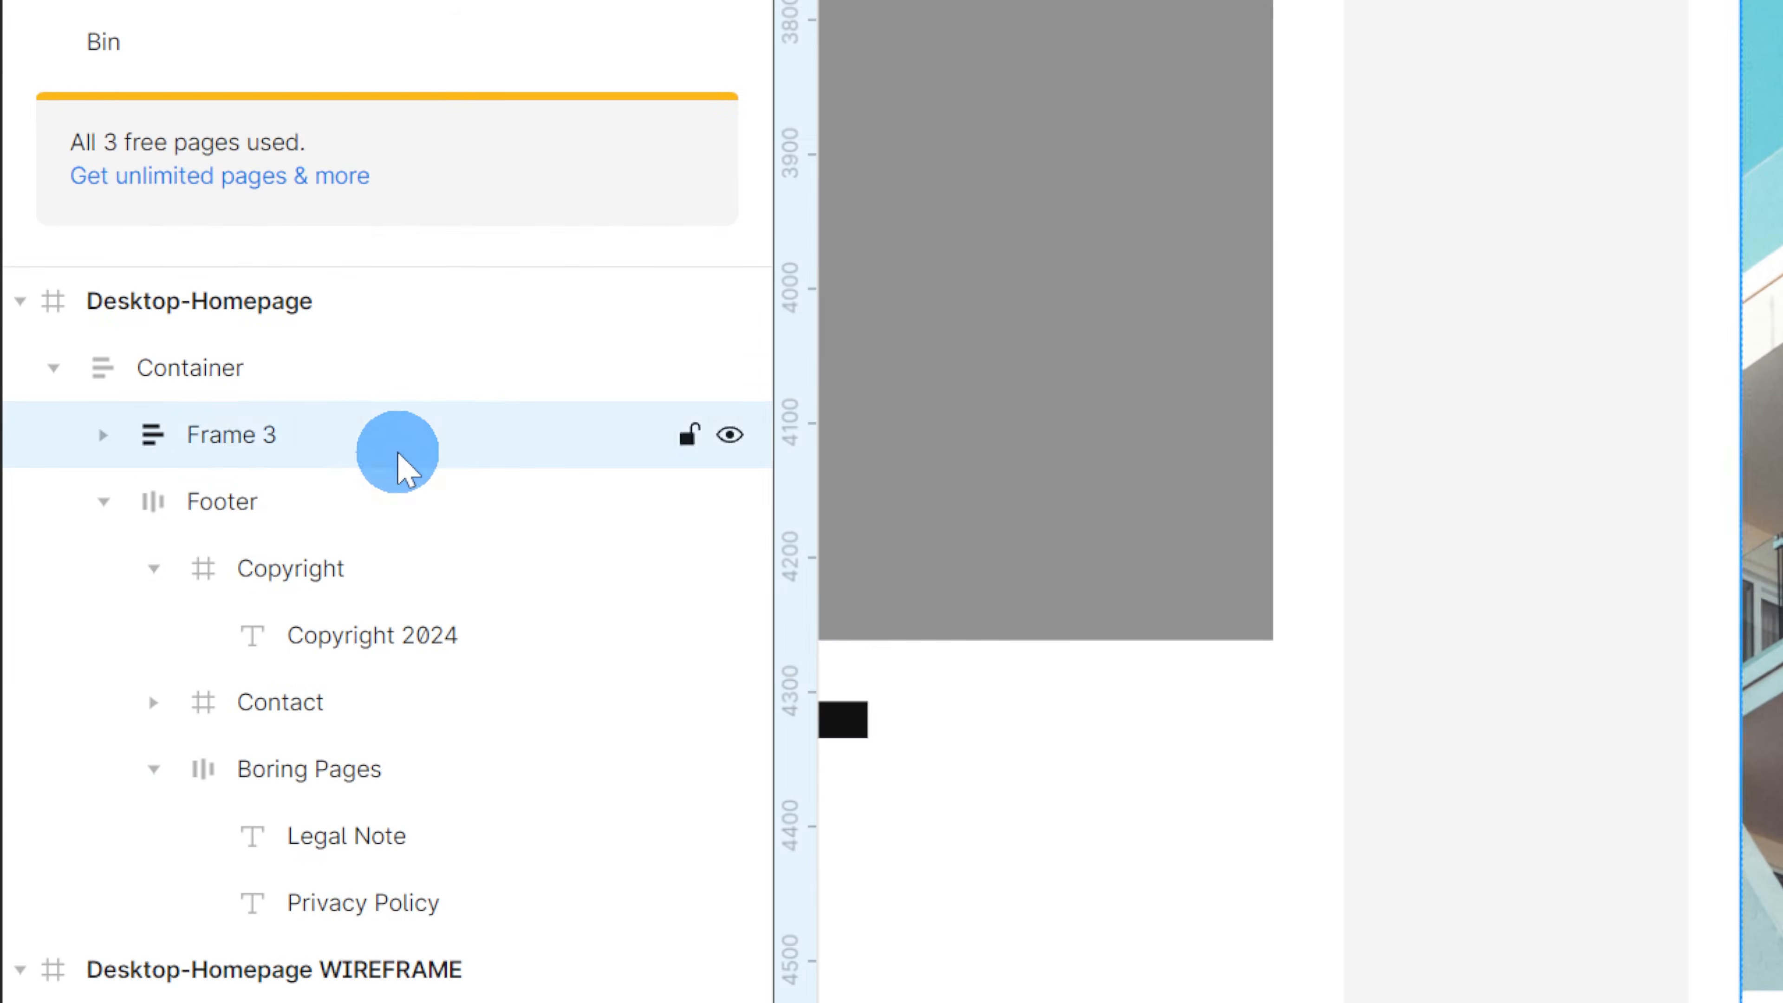
double_click(285, 449)
text(Container)
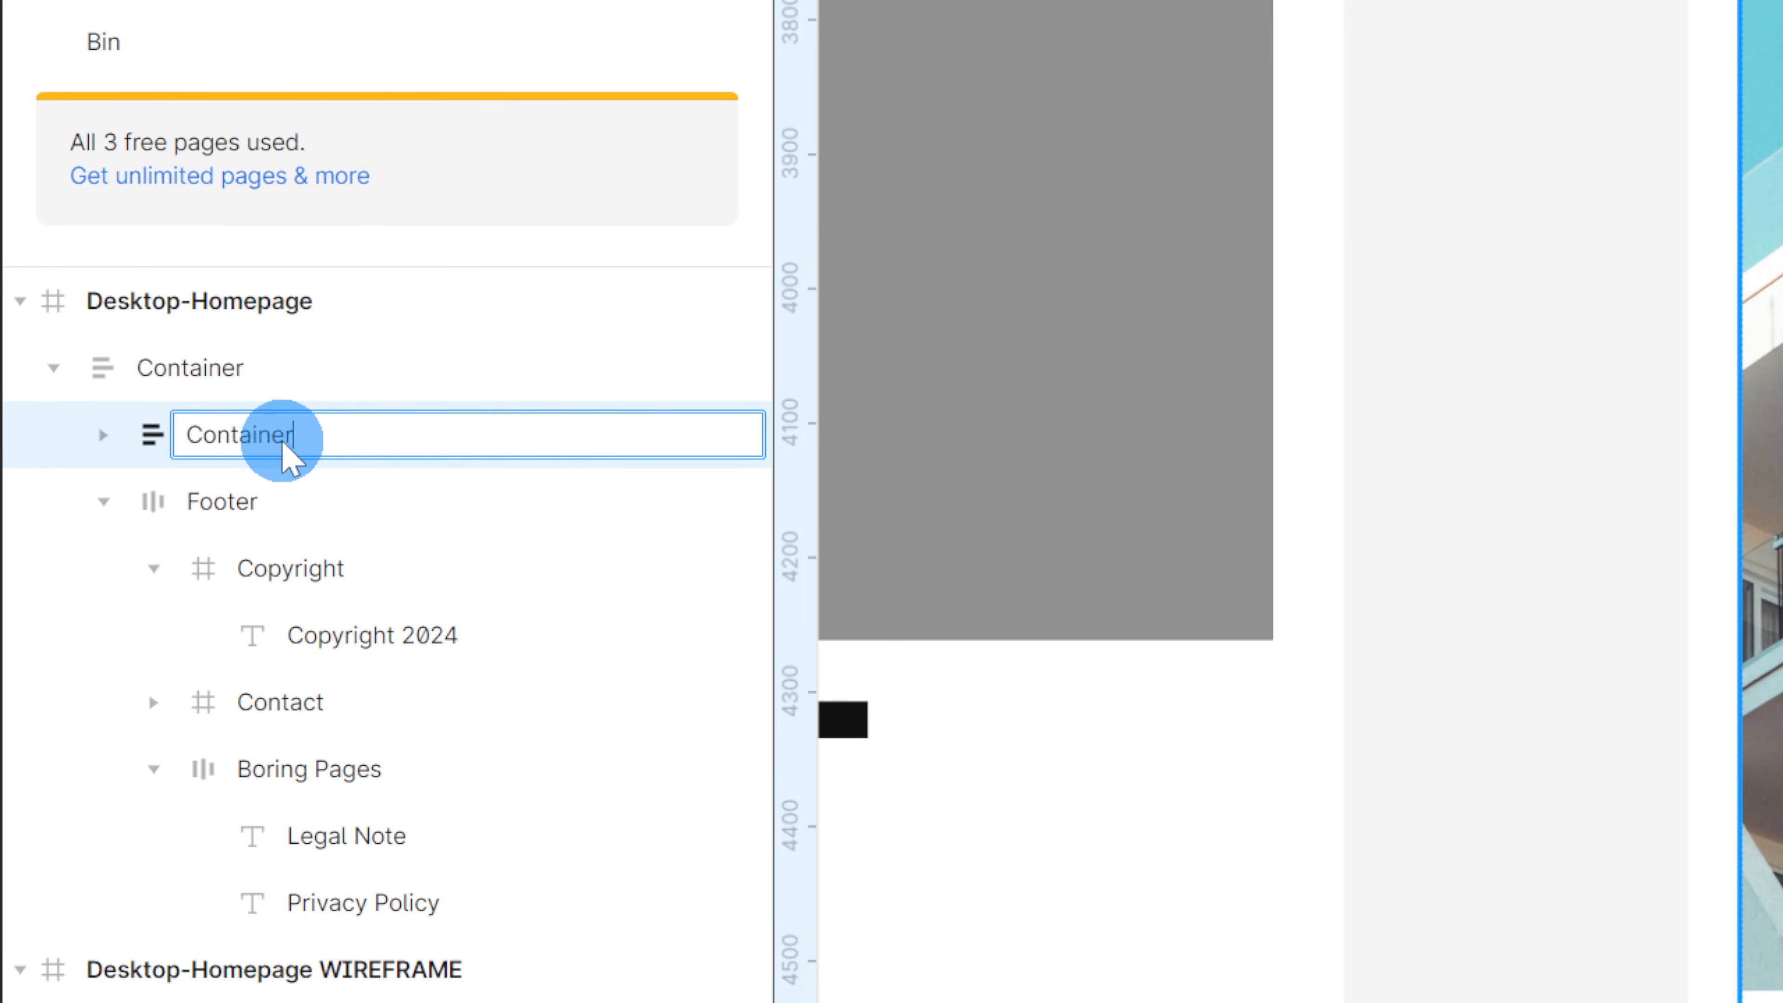
key(Return)
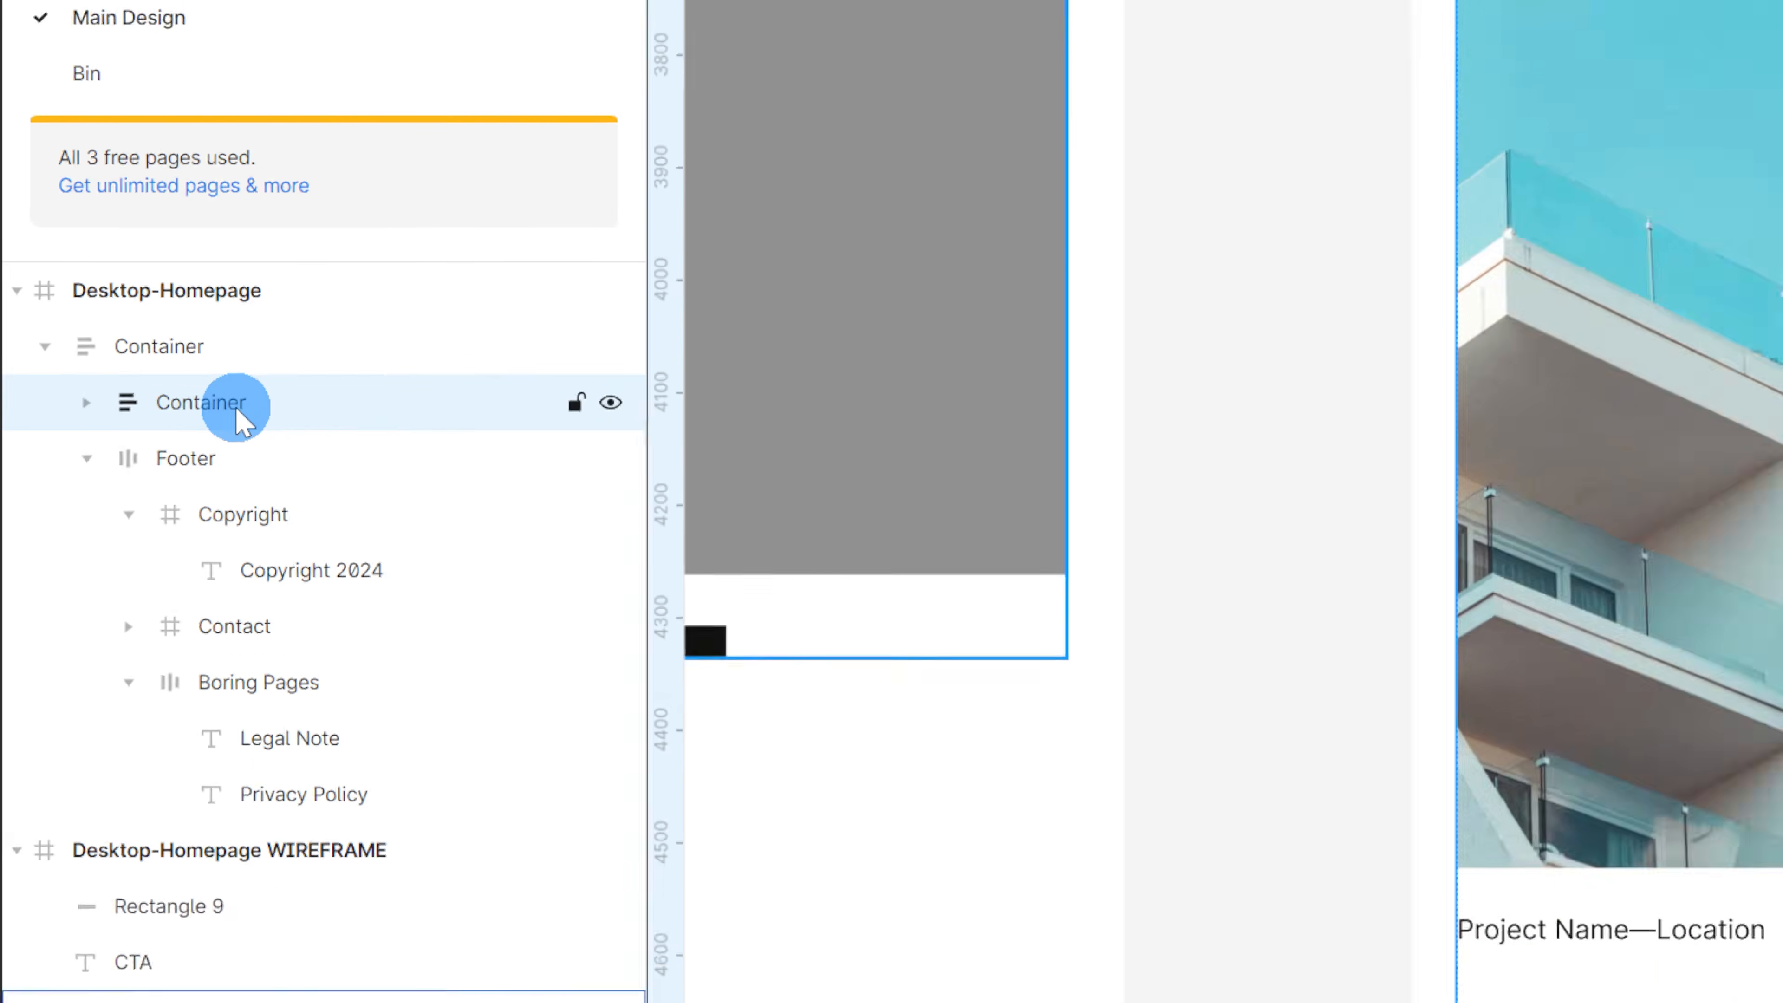
Step: Apply auto layout to the whole Desktop-Homepage frame
scroll(967, 702, down, 4)
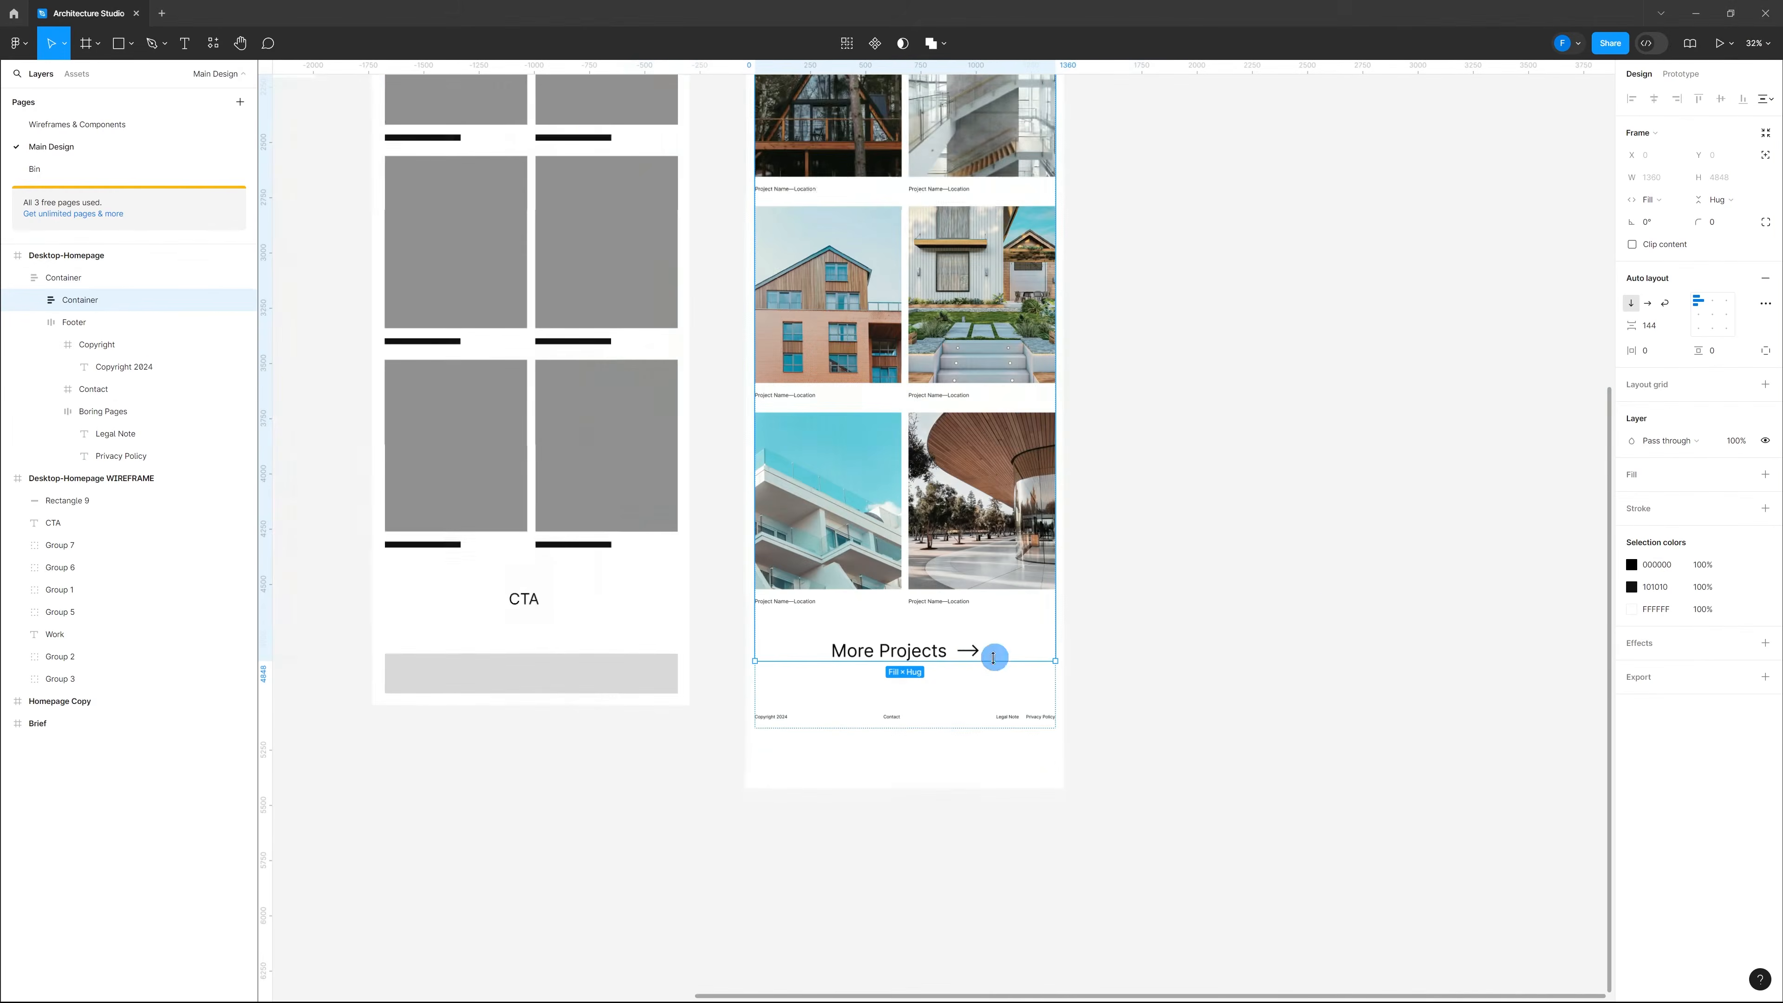
scroll(990, 662, up, 7)
scroll(929, 637, up, 5)
scroll(786, 437, up, 4)
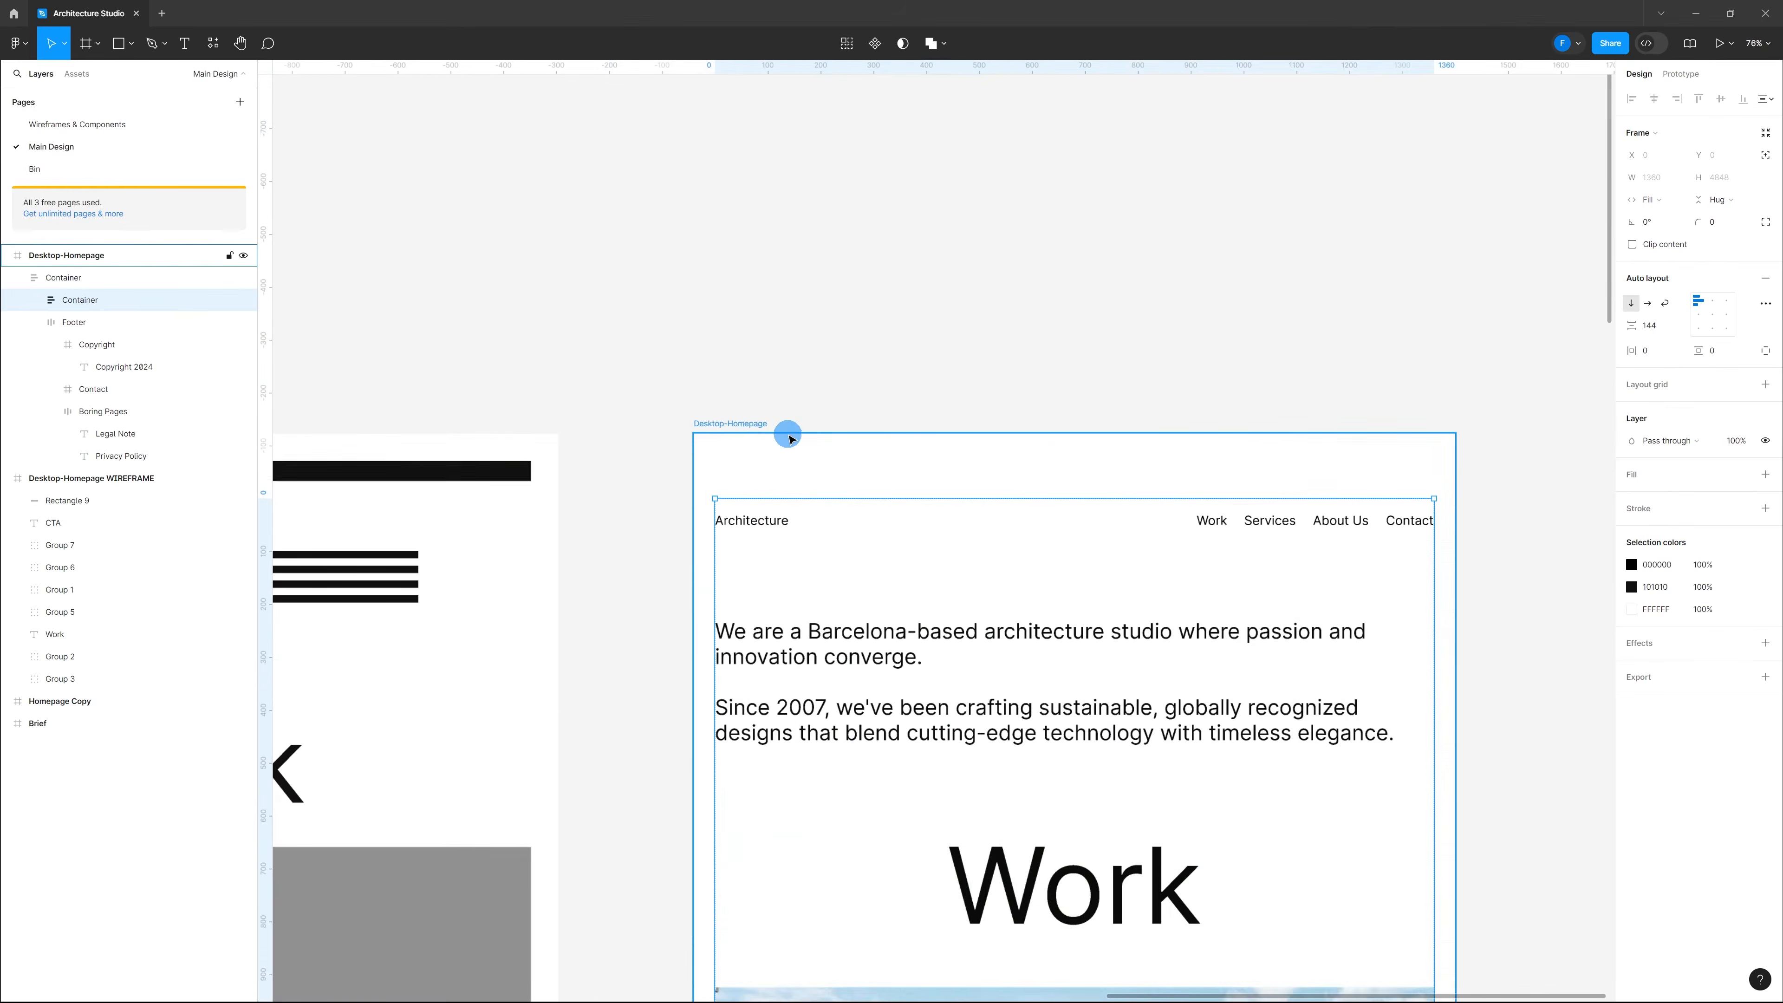
click(738, 425)
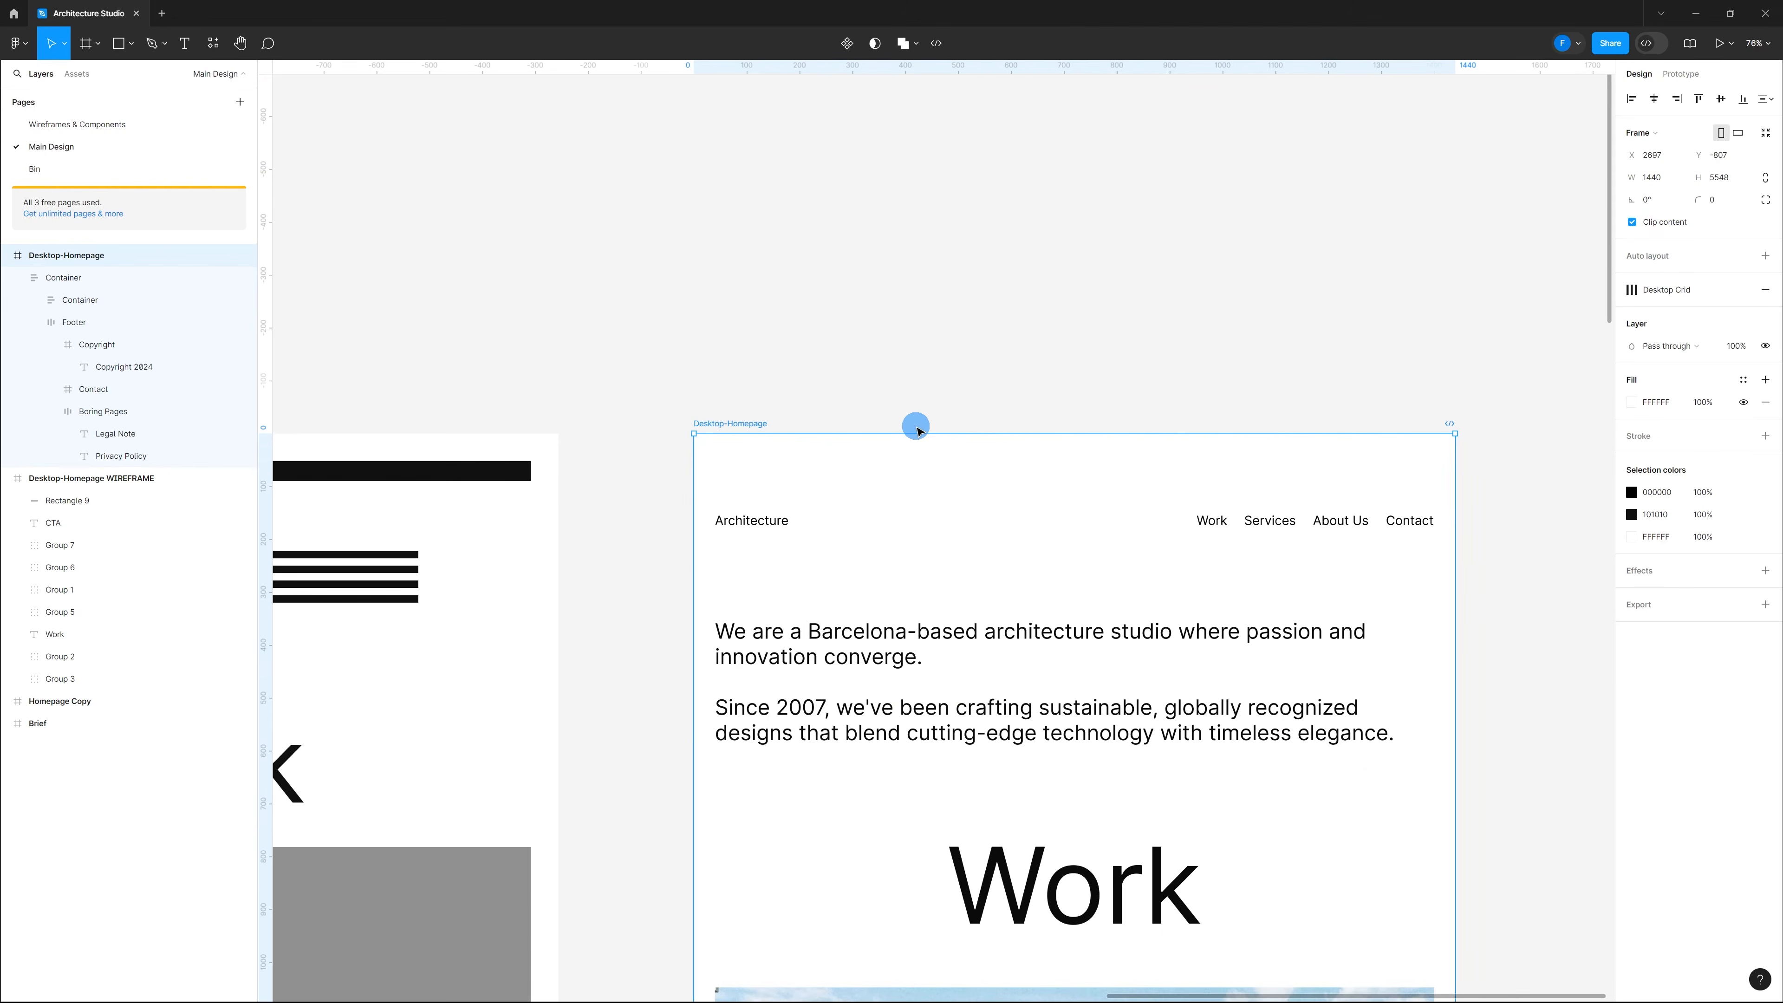
key(shift+a)
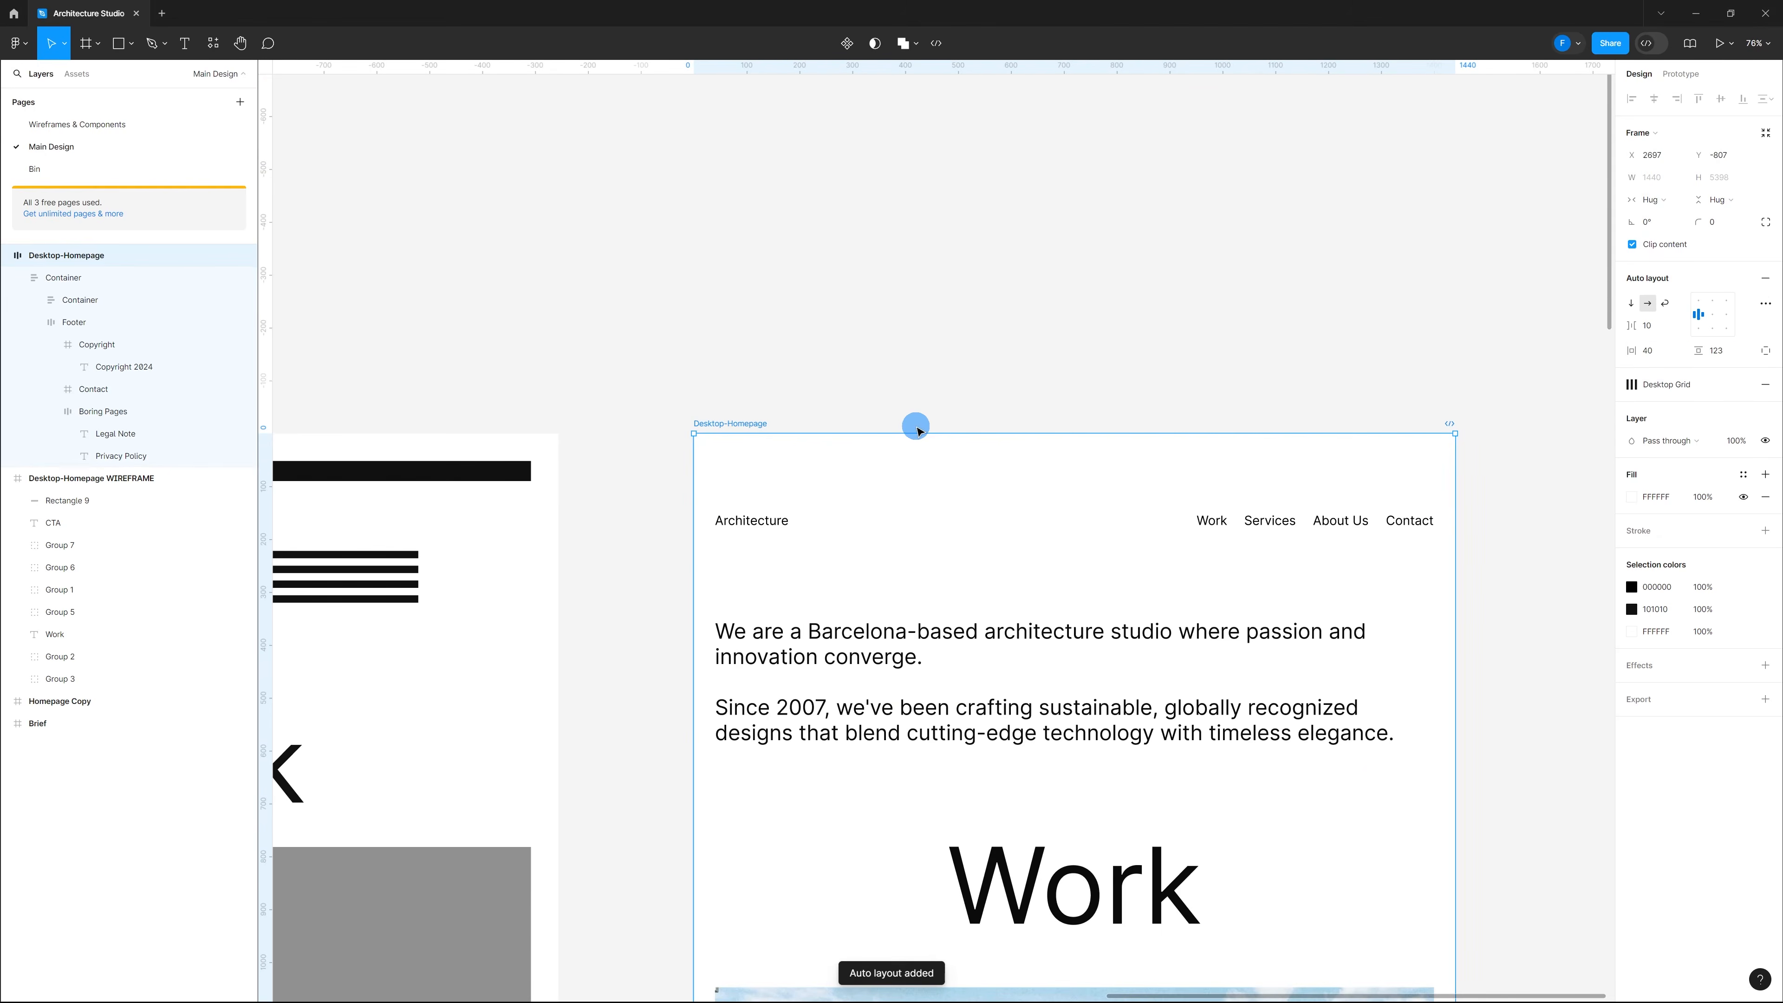
scroll(917, 430, down, 10)
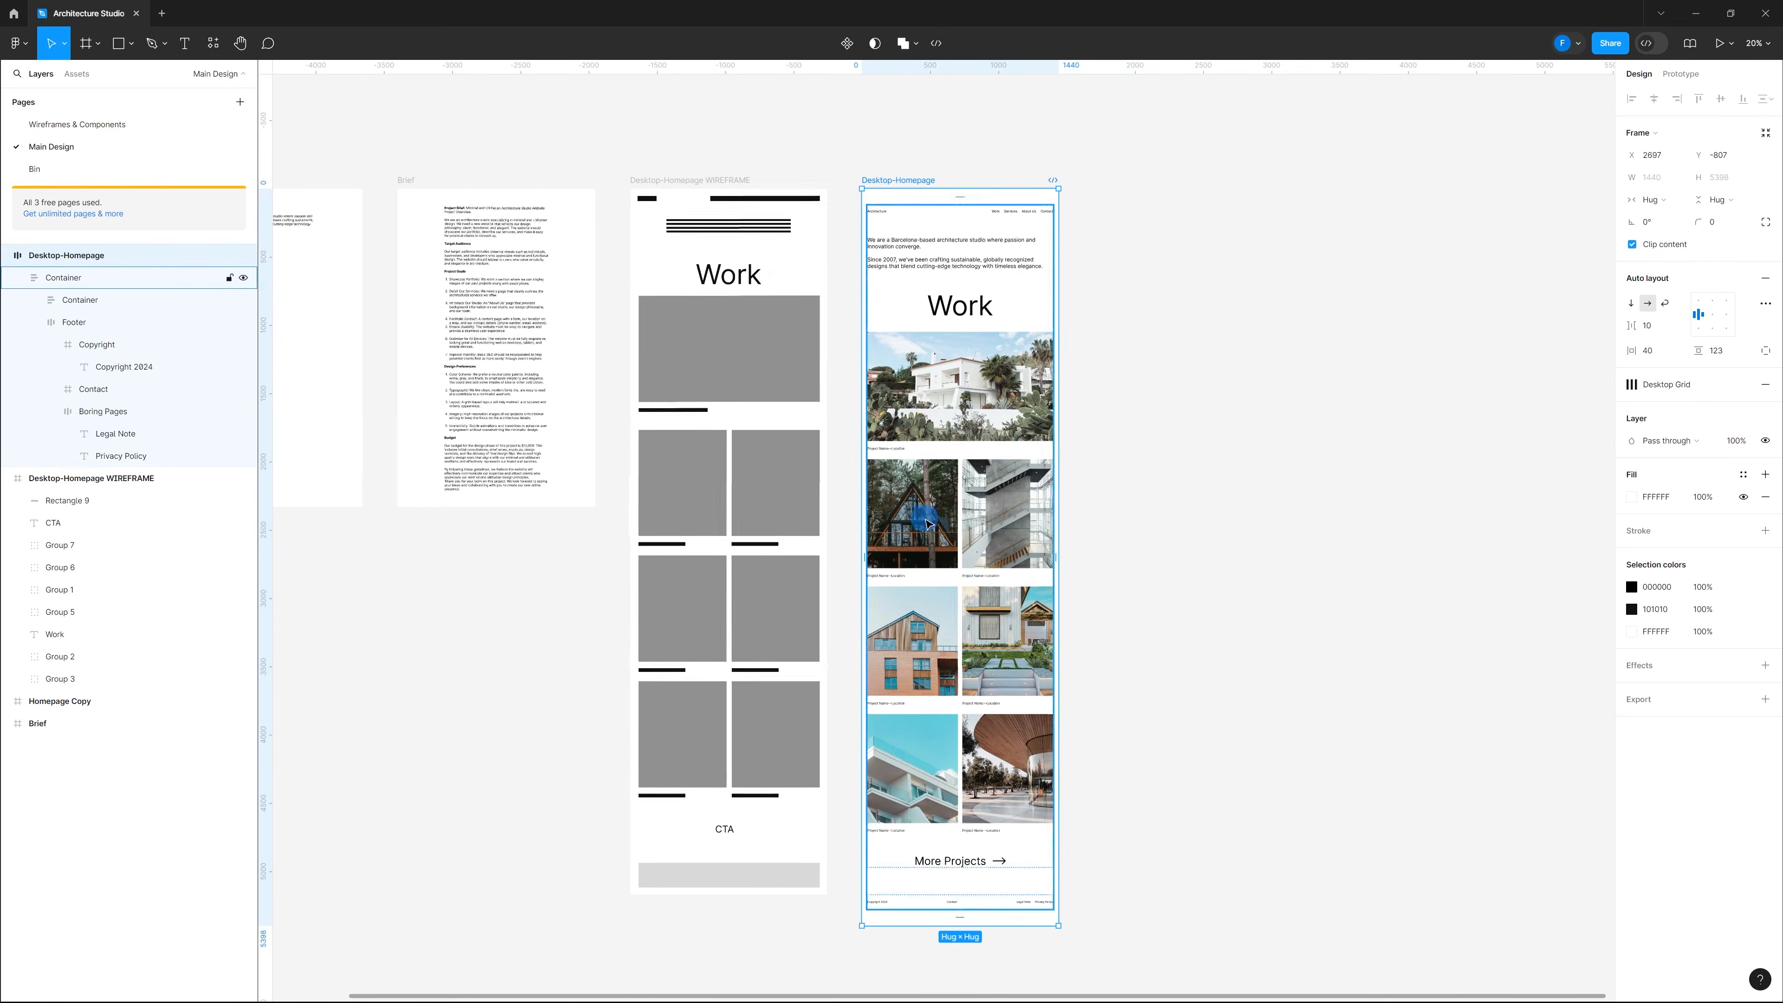
Step: Set the Desktop-Homepage frame's auto-layout padding to 40 on all four sides
scroll(820, 211, up, 9)
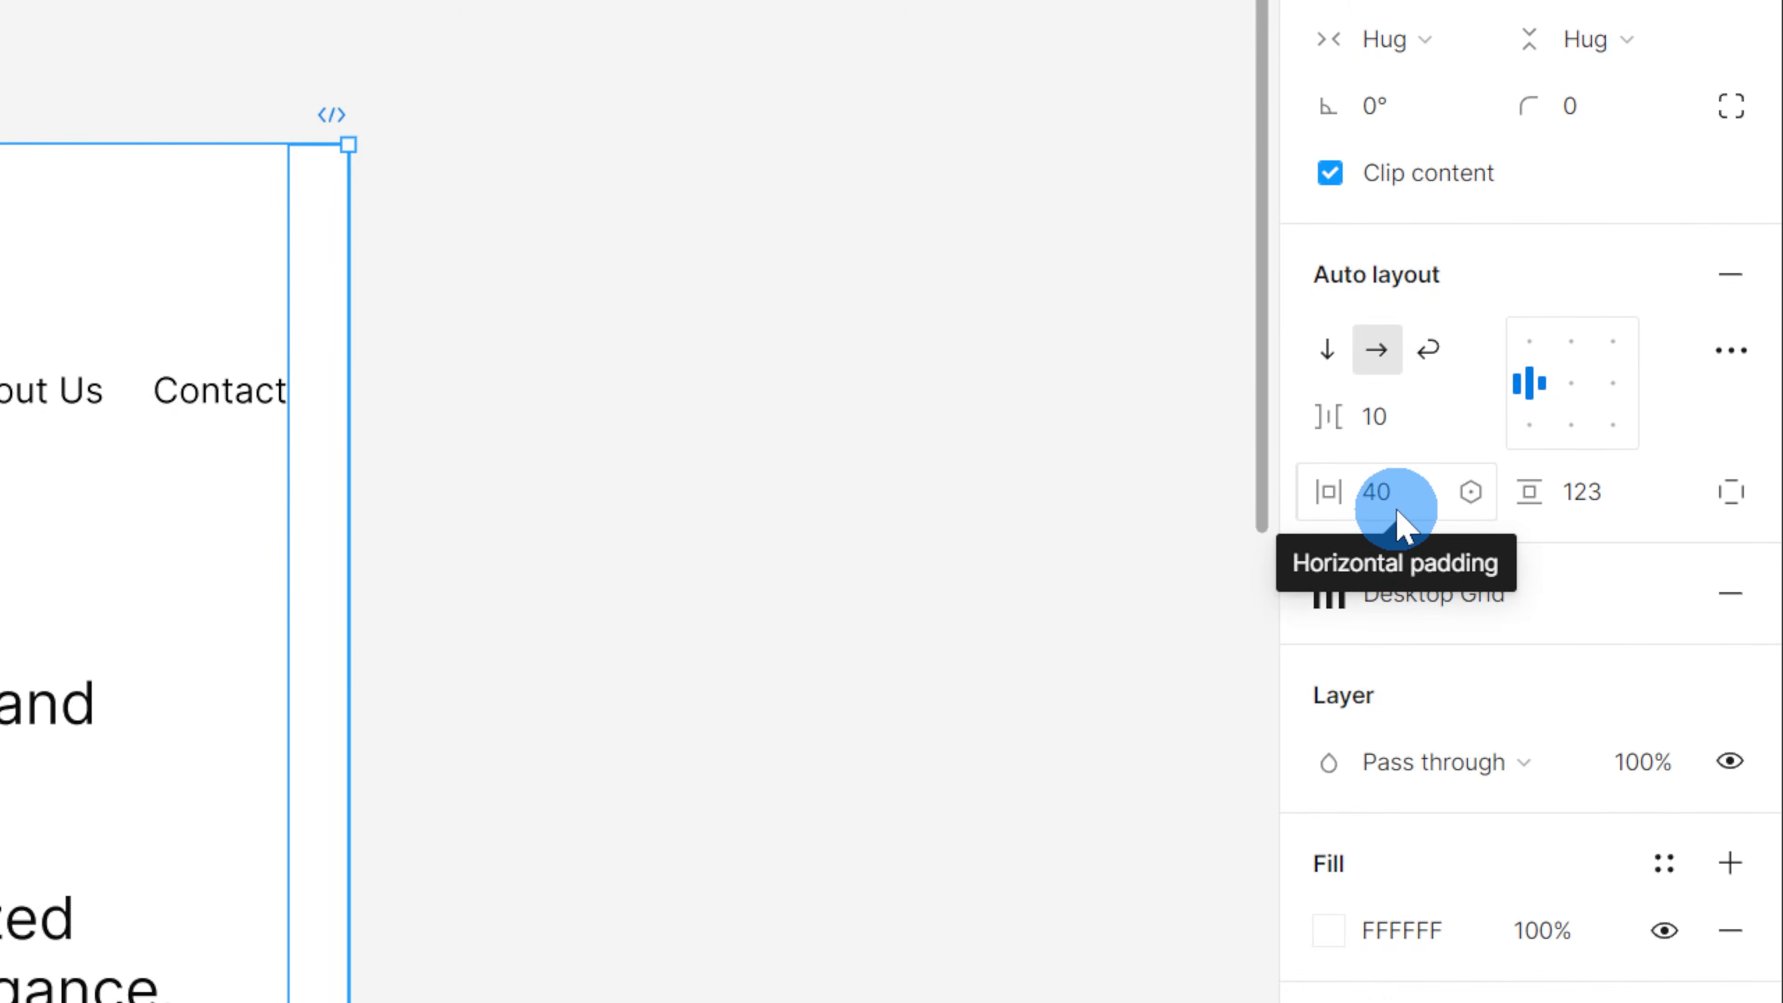
click(1398, 500)
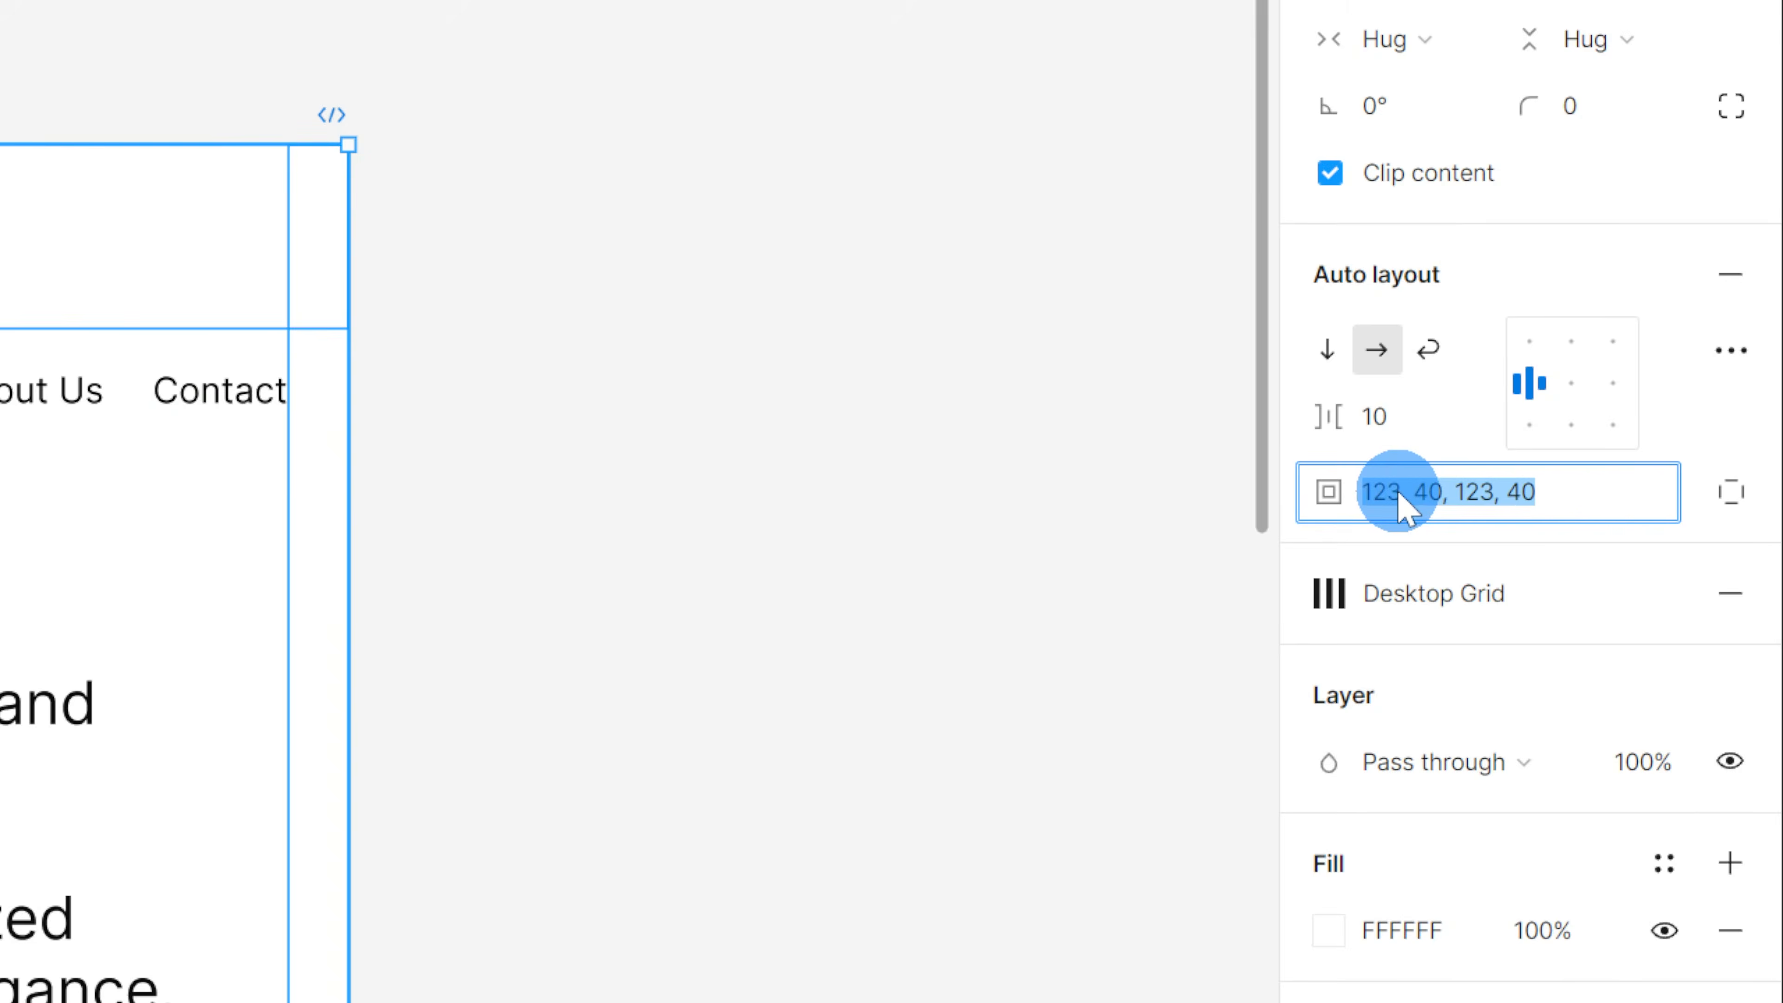
text(40)
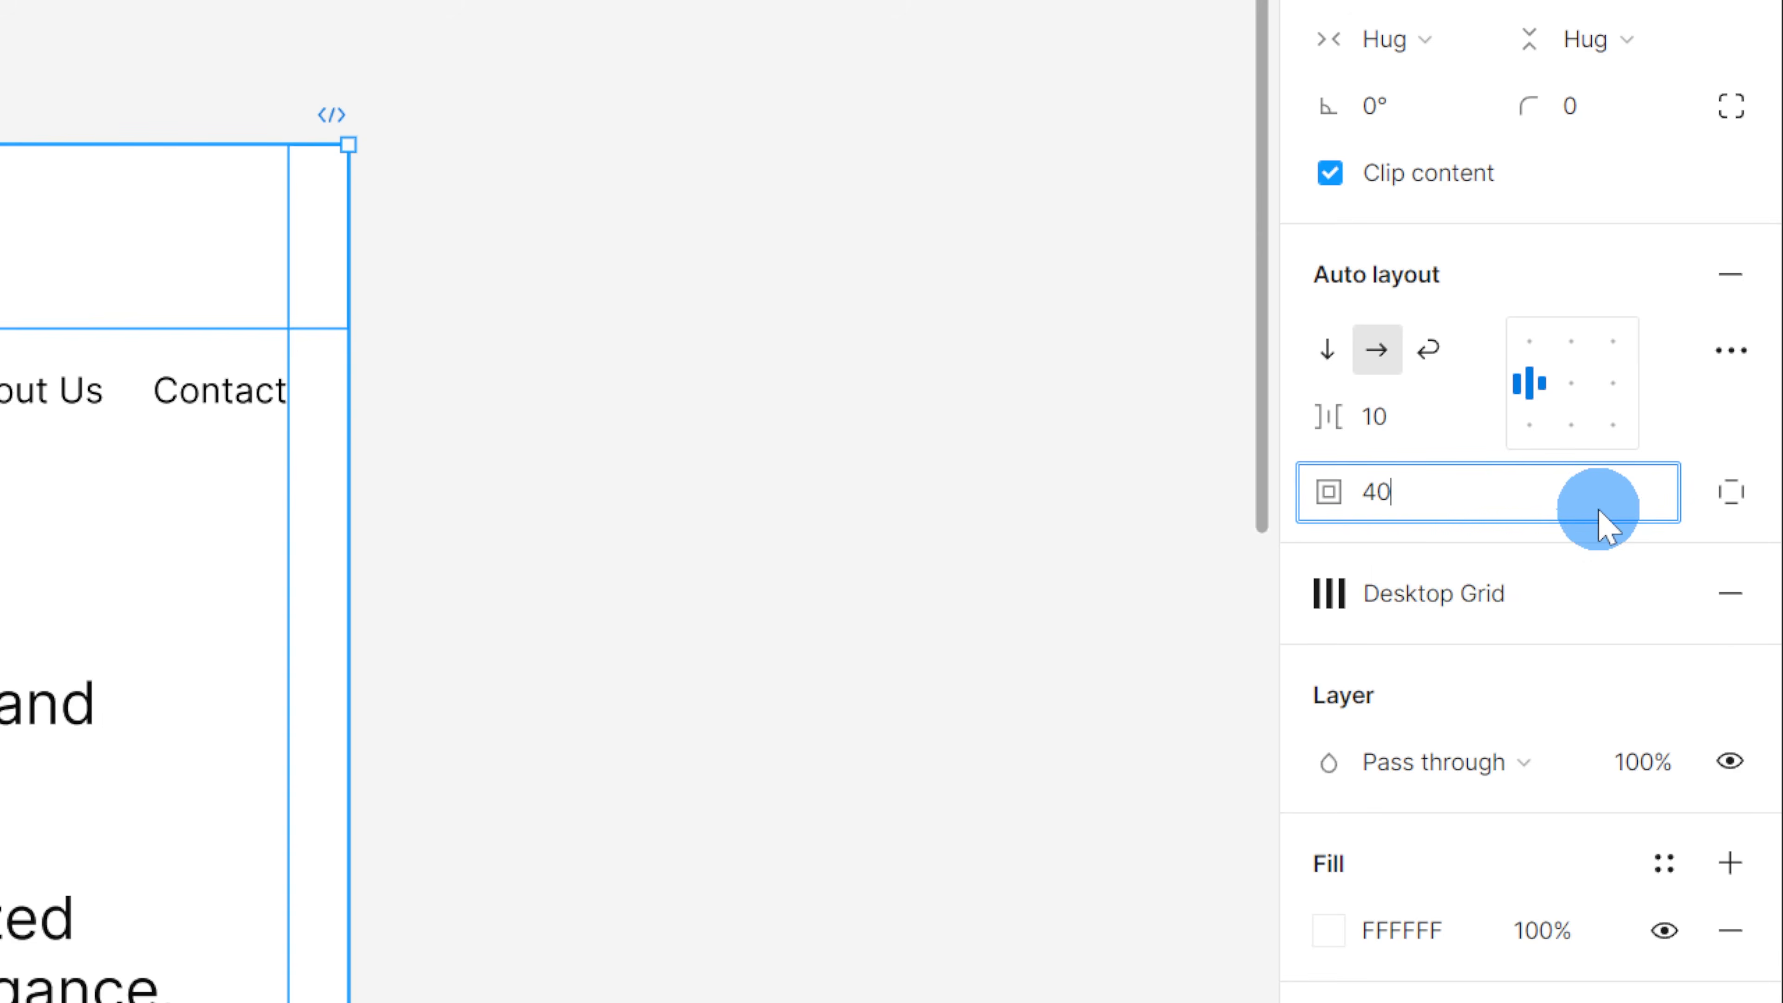
key(Return)
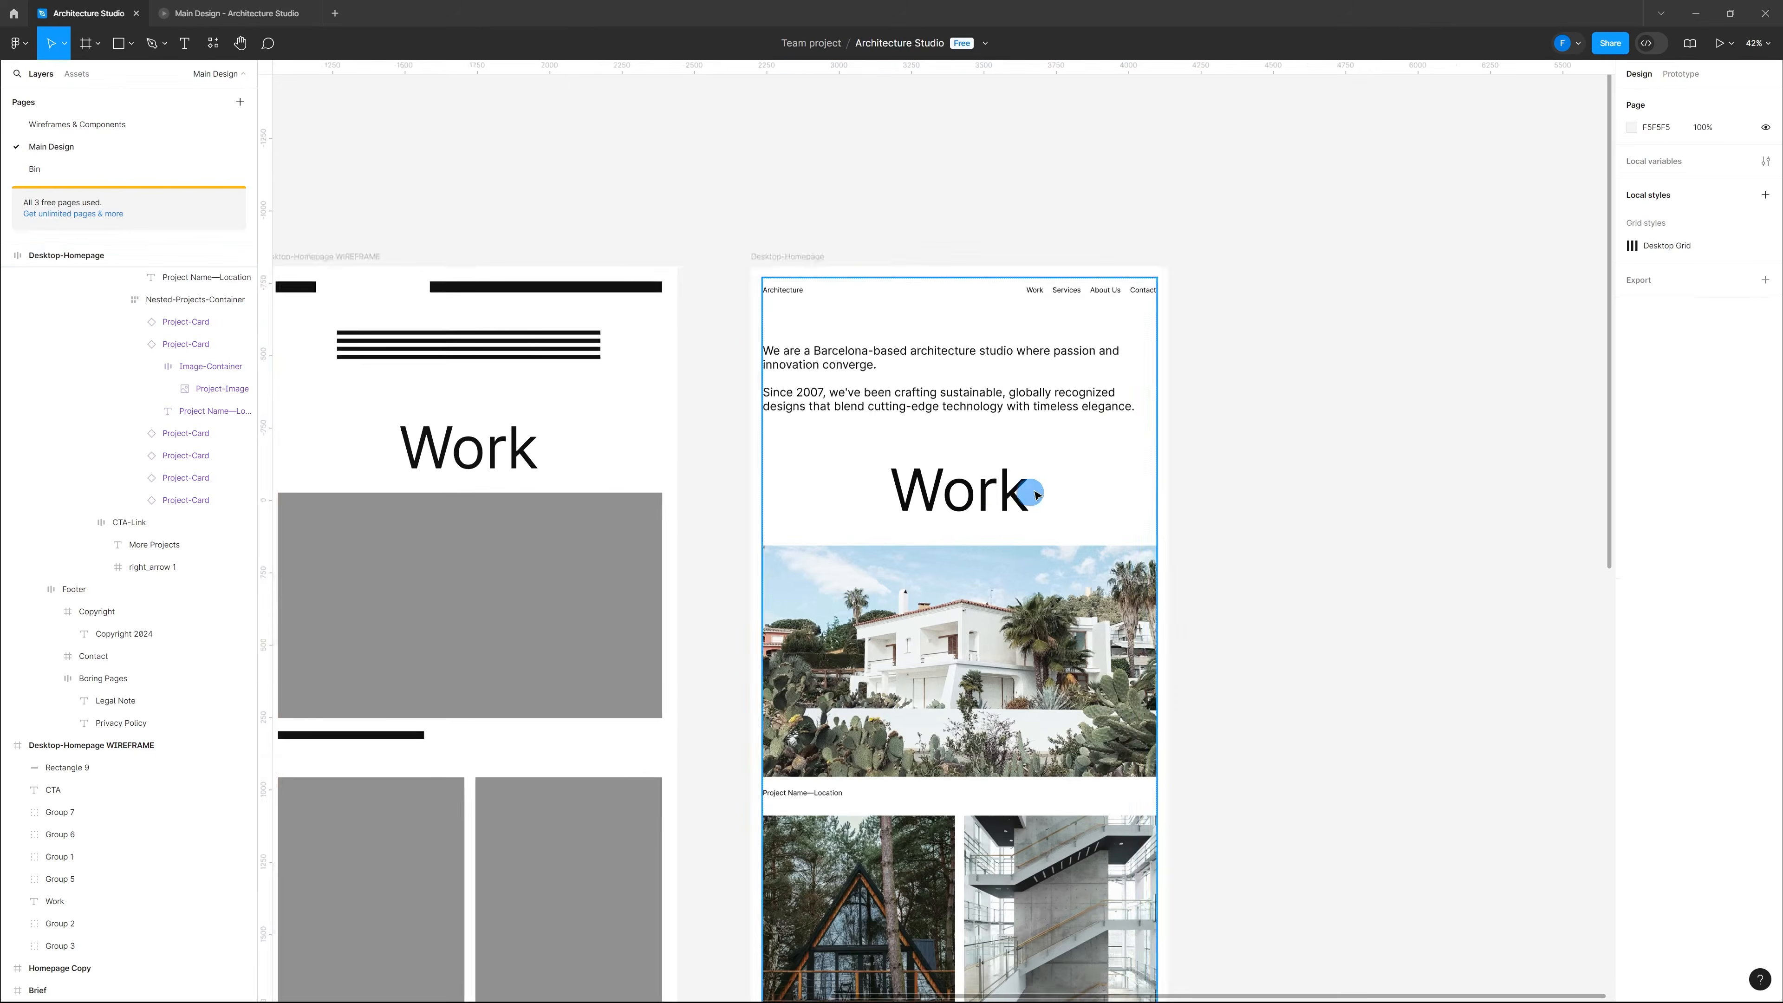
Step: Look over the Desktop-Homepage beside its wireframe, checking the overall layout and the spacing around the header and hero text
scroll(1032, 496, down, 3)
scroll(1018, 478, down, 3)
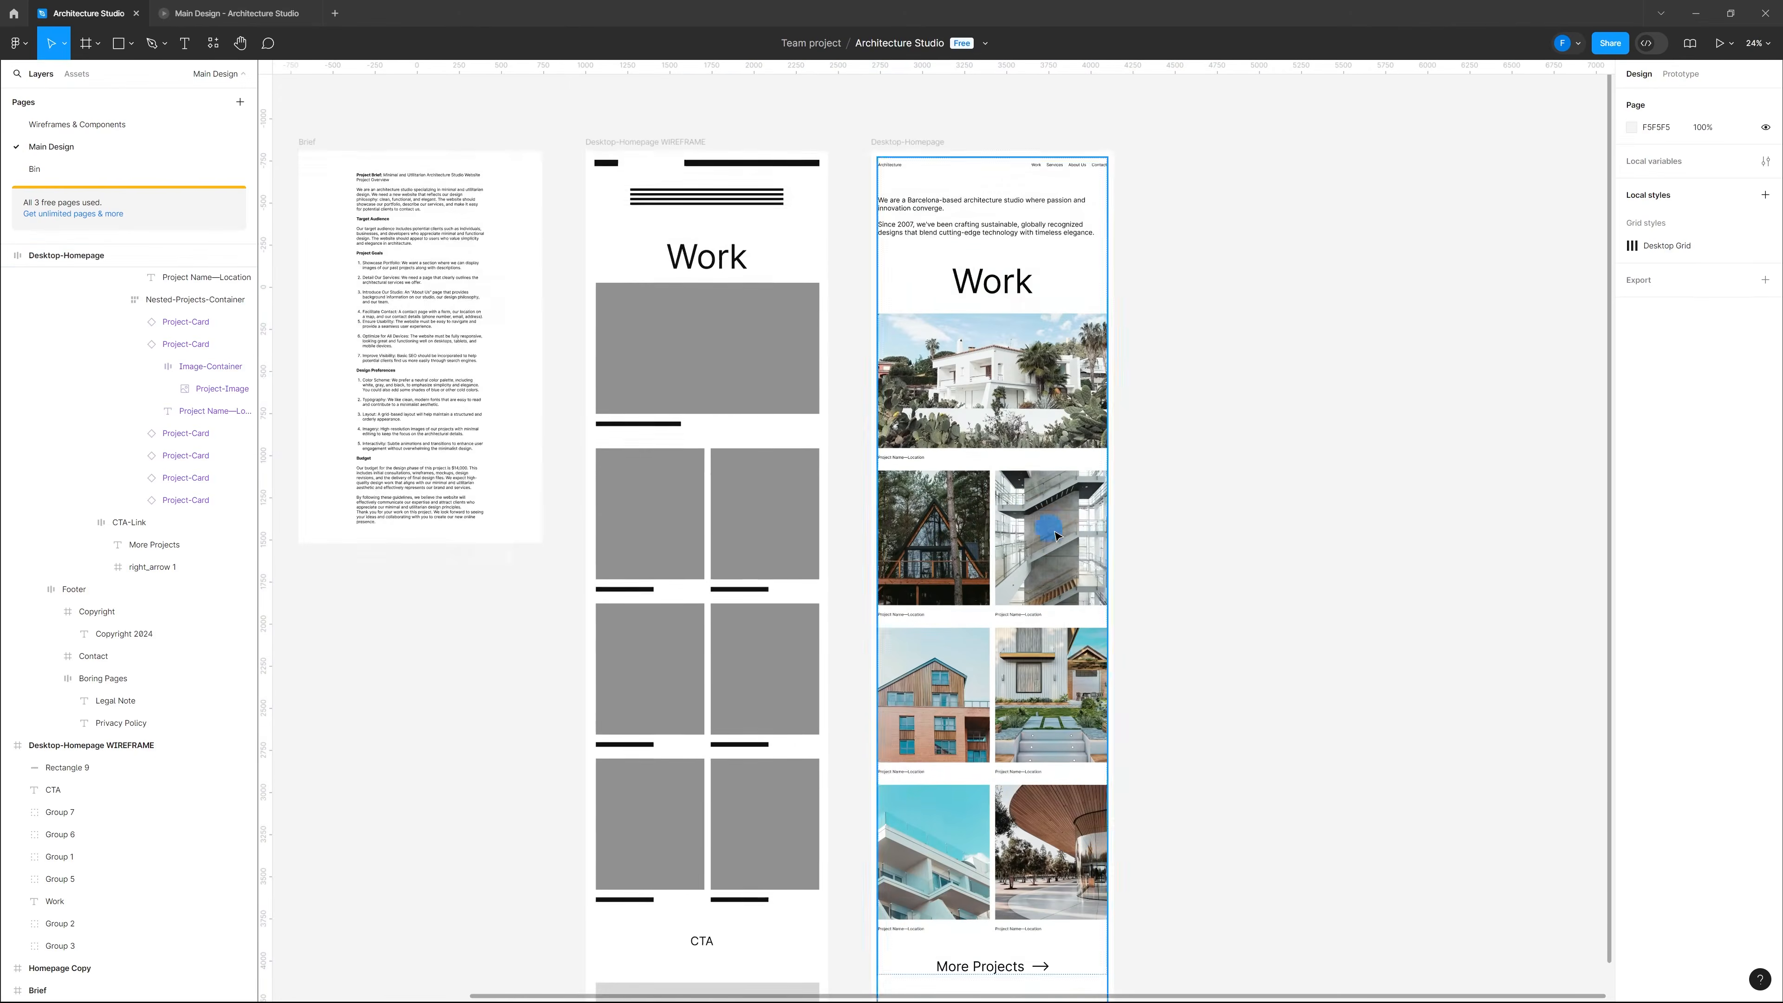
scroll(1130, 597, up, 3)
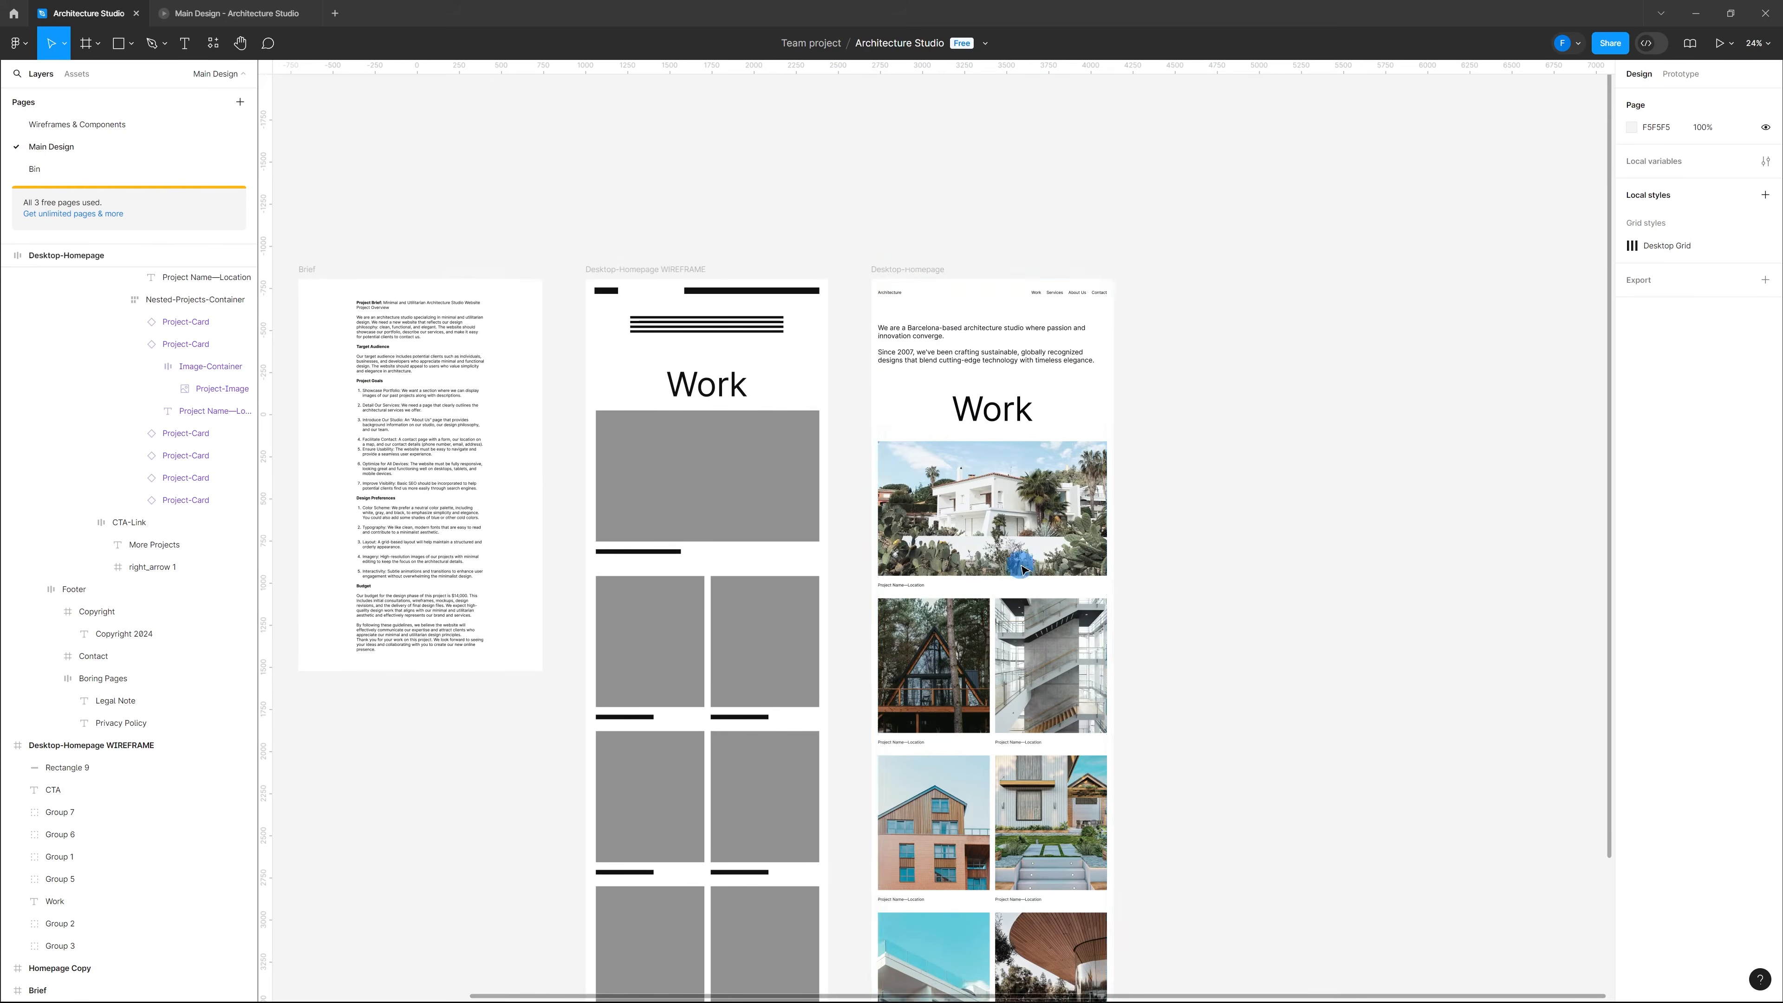
scroll(1022, 569, up, 1)
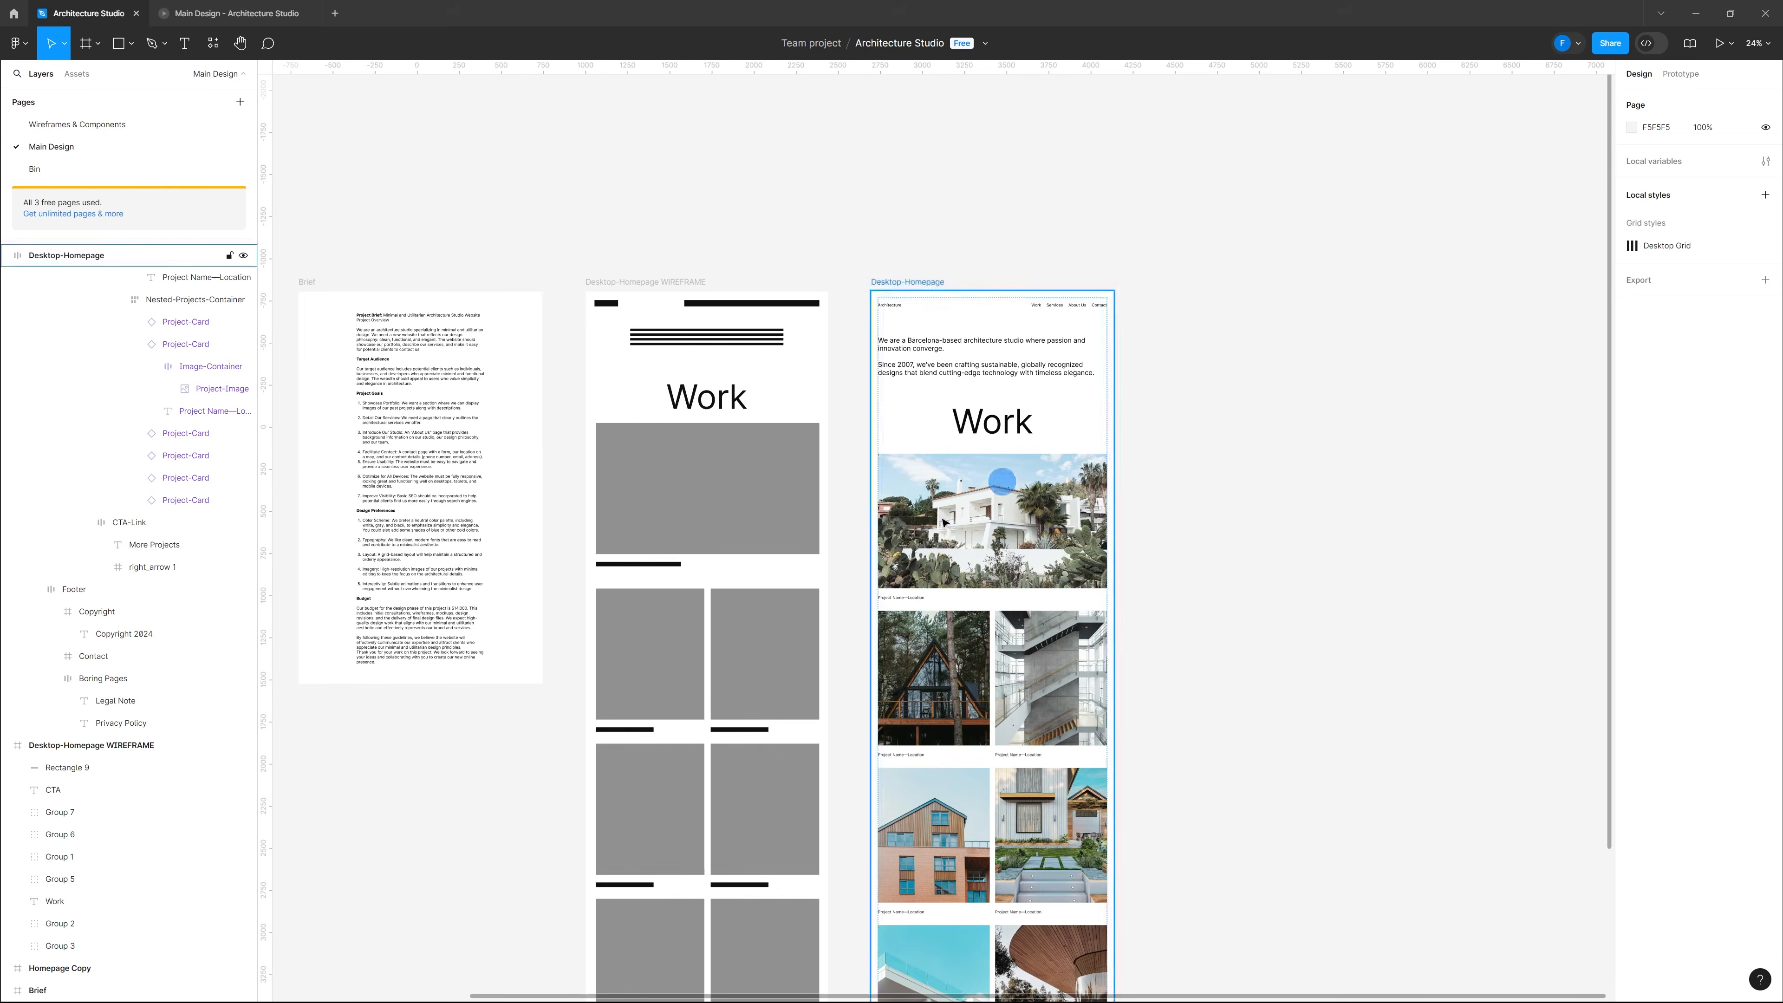
ctrl+scroll(939, 382, up, 2)
ctrl+scroll(911, 333, up, 10)
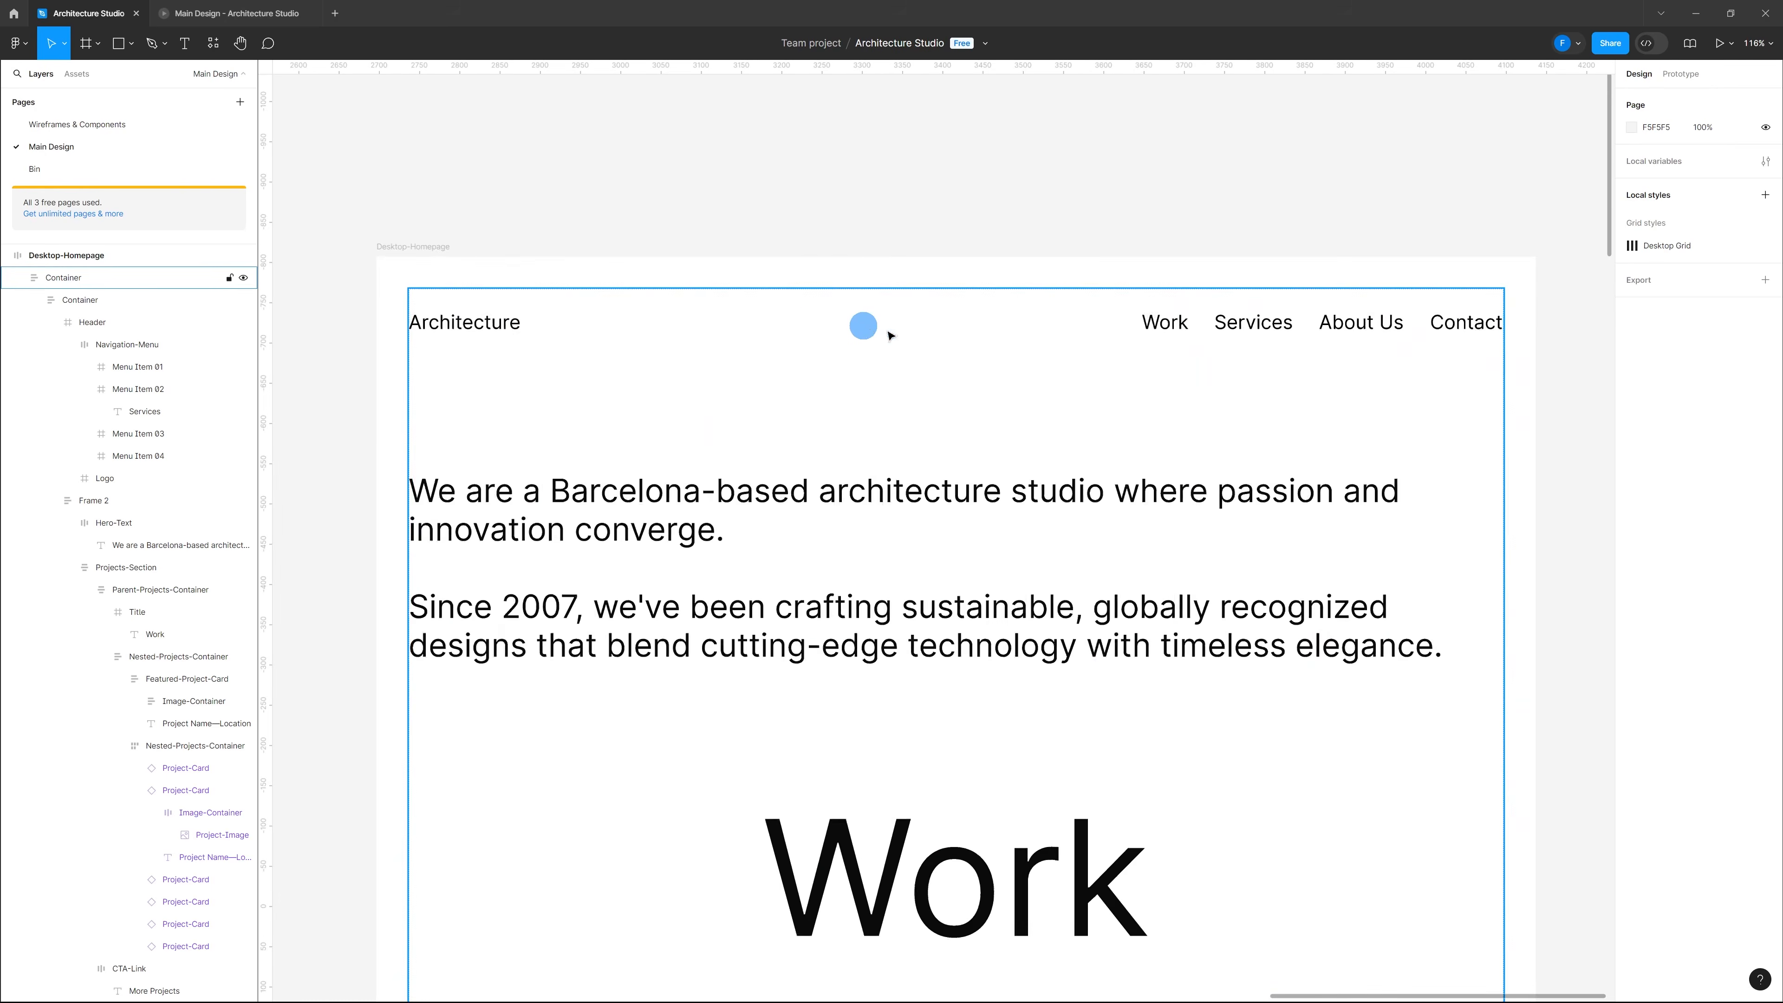
ctrl+scroll(1065, 344, down, 2)
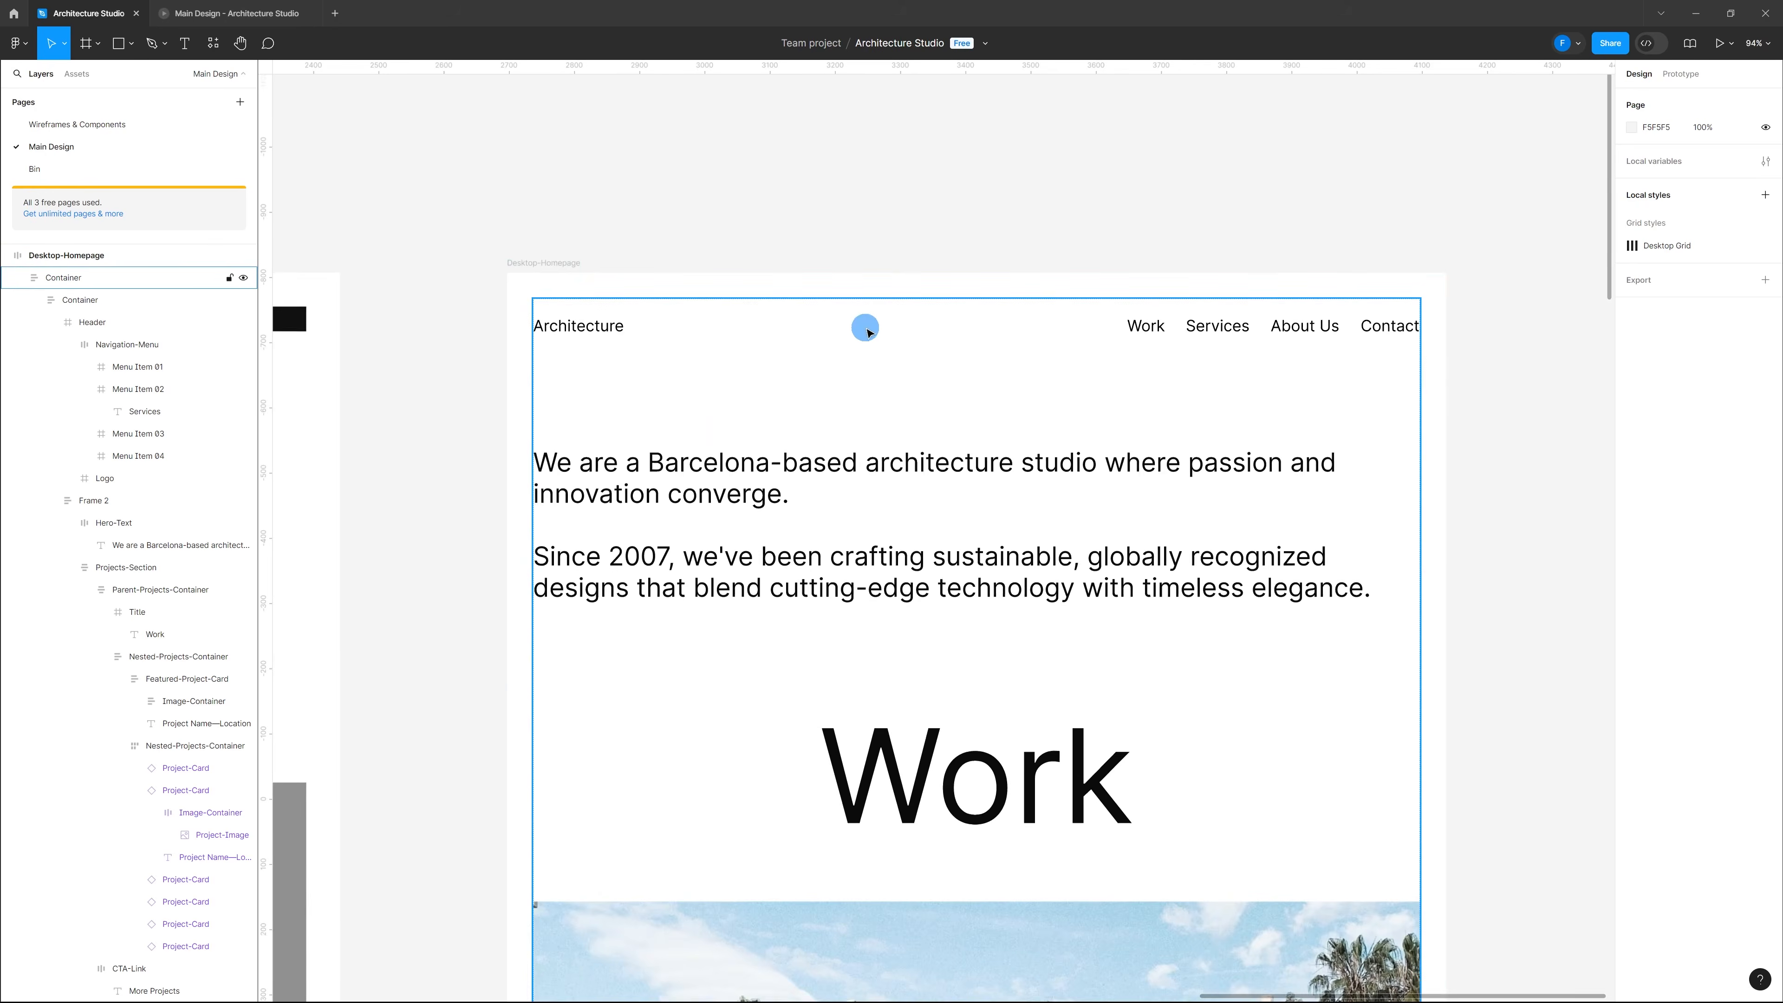
scroll(868, 330, down, 1)
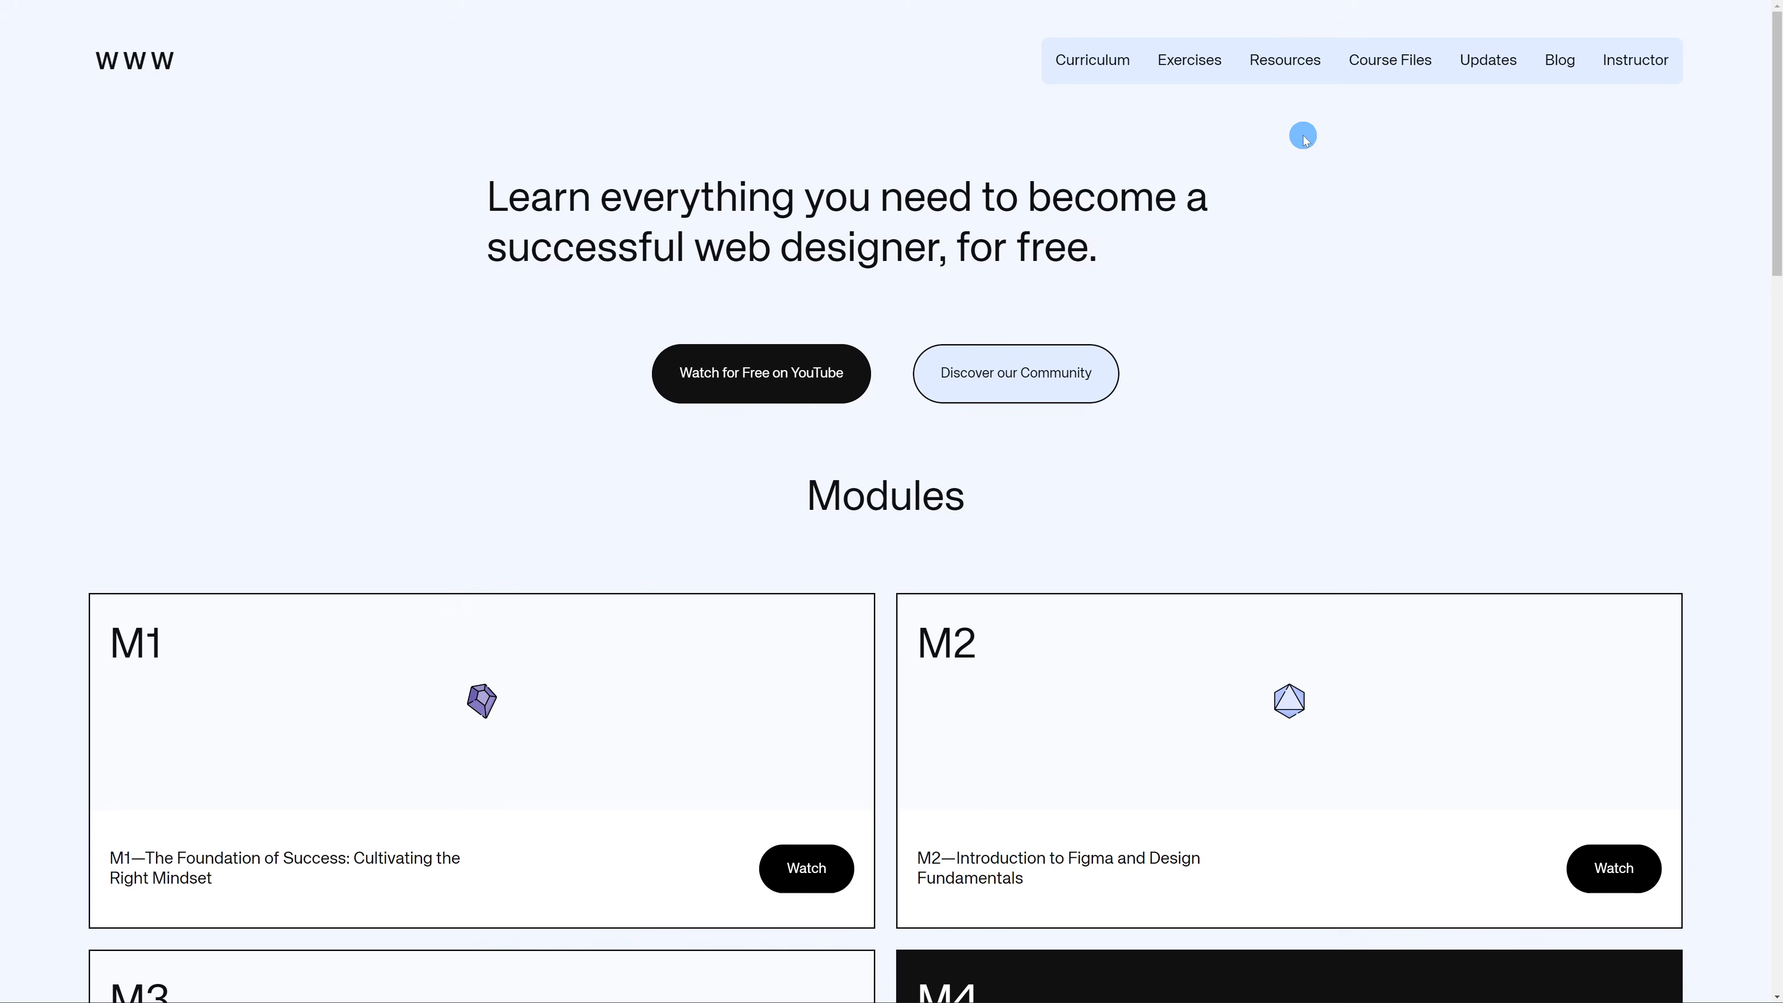
Step: Browse the module cards on the web design course site's homepage and the categories on its Resources page
scroll(1304, 137, down, 7)
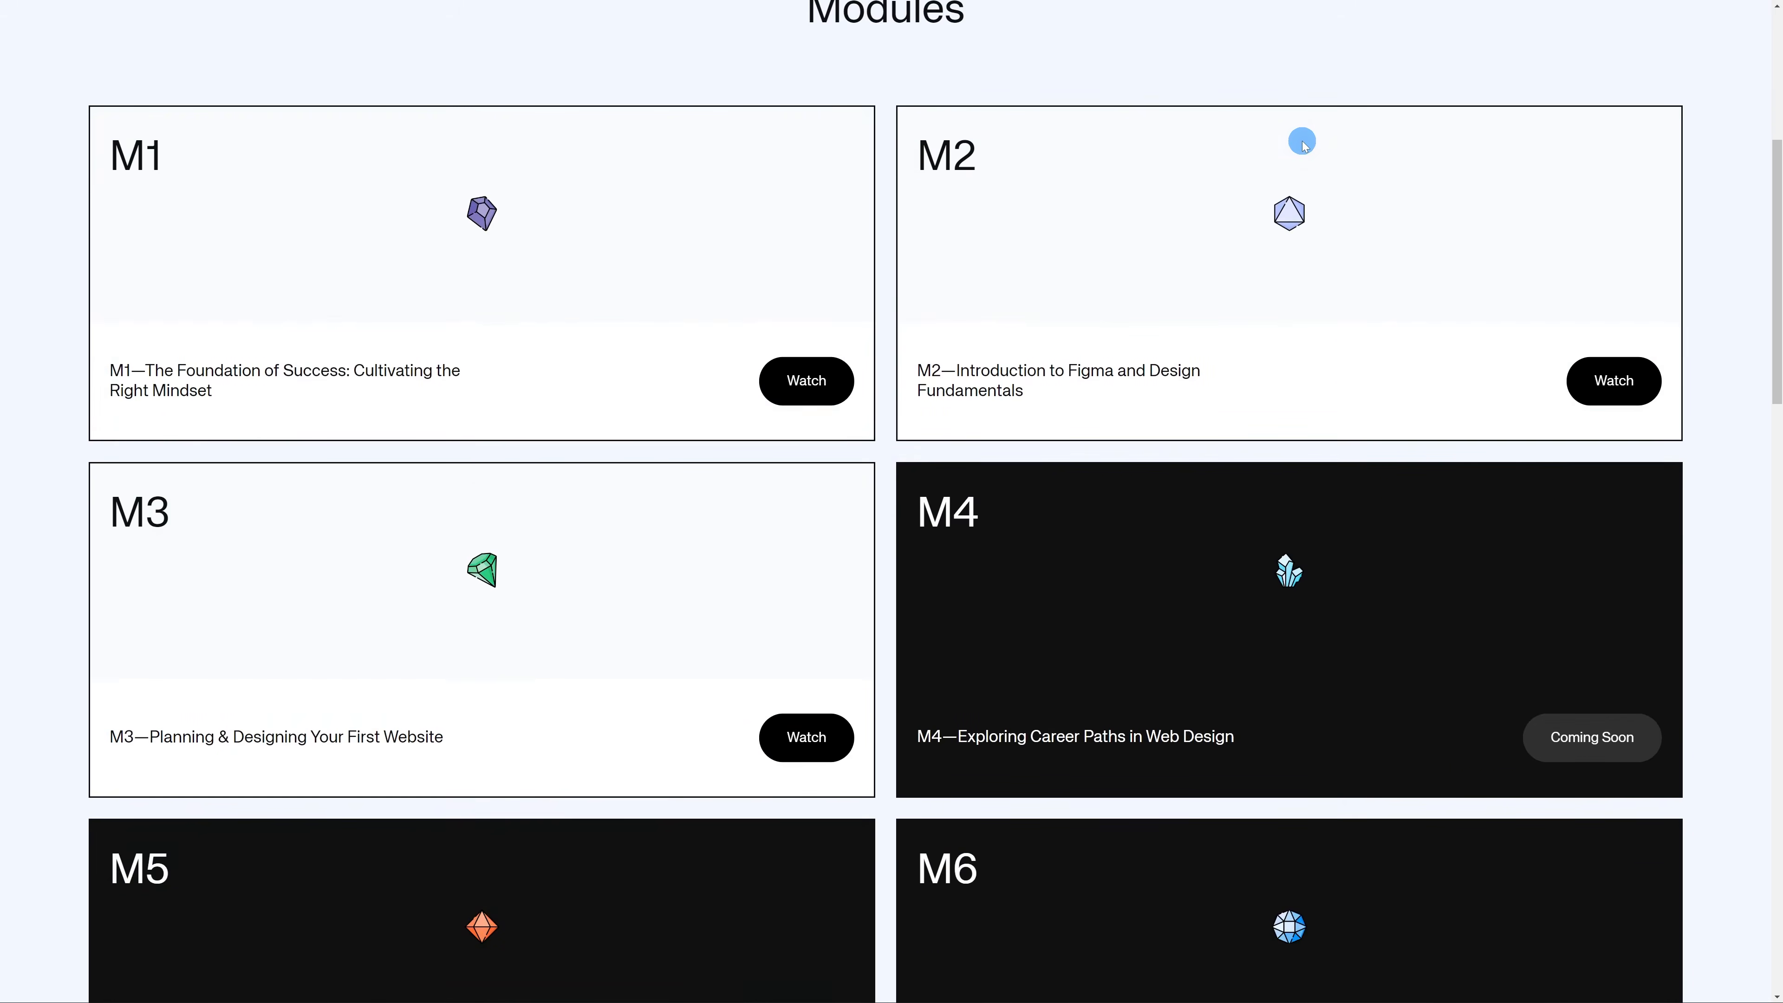
scroll(1303, 144, up, 7)
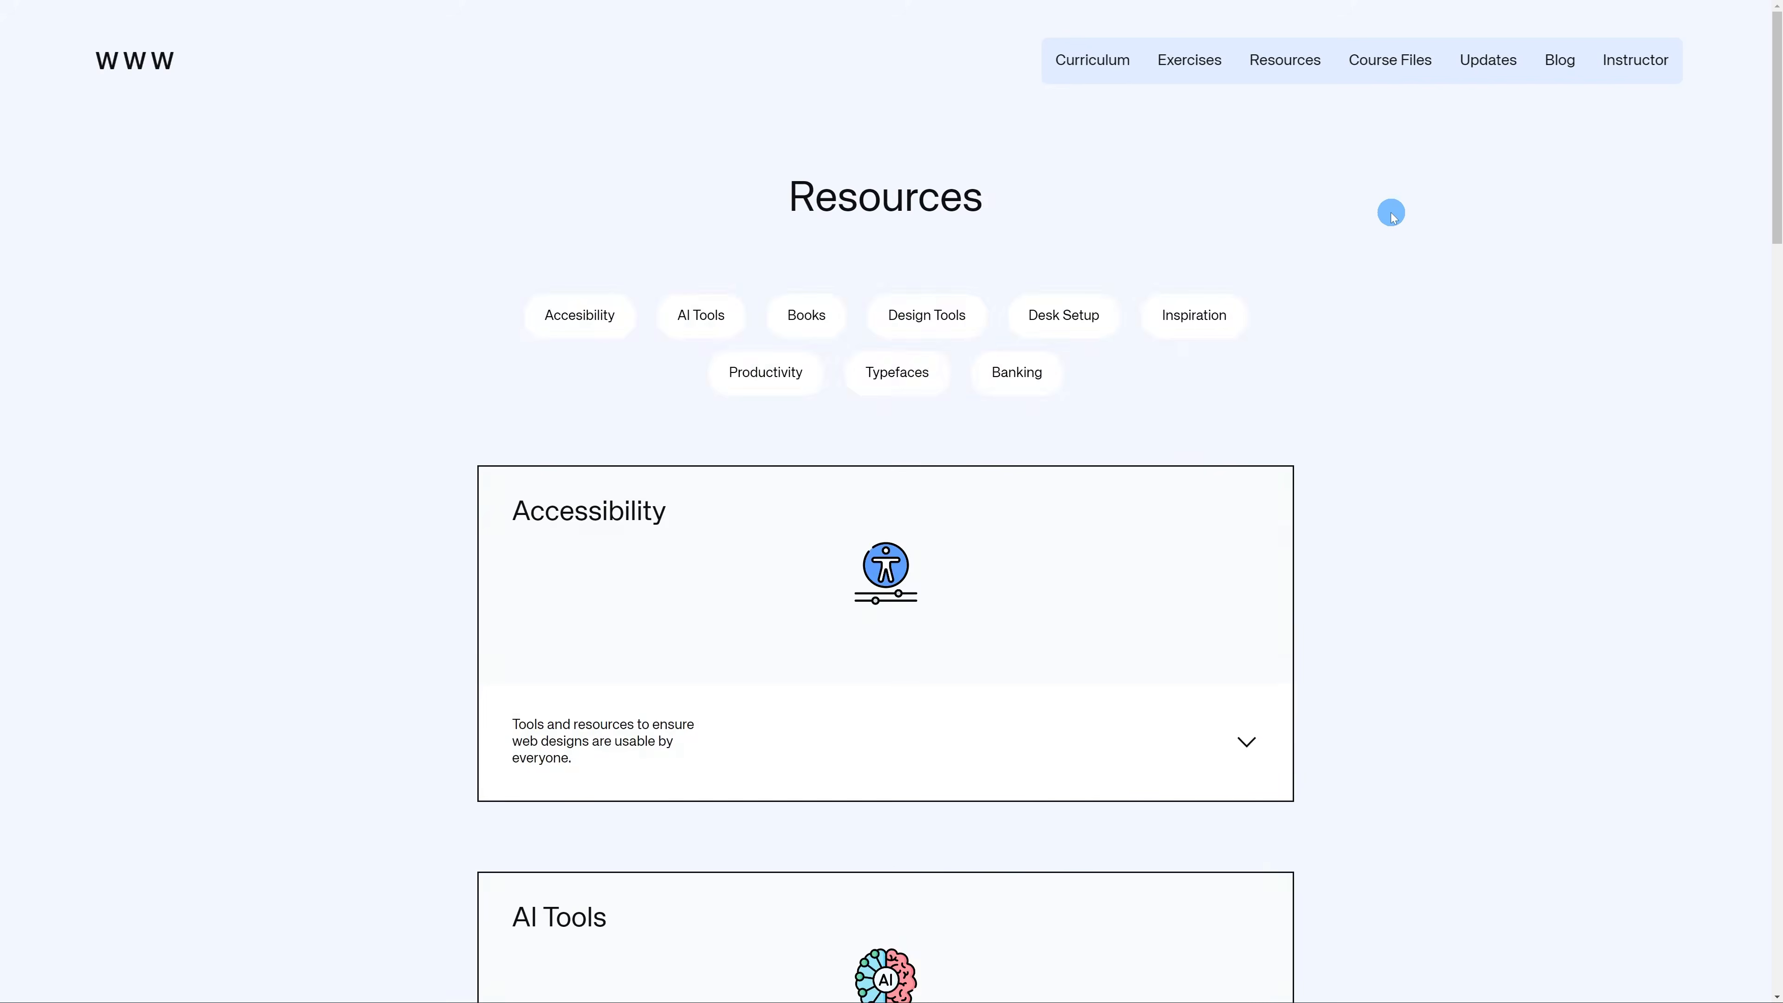
scroll(1374, 162, down, 20)
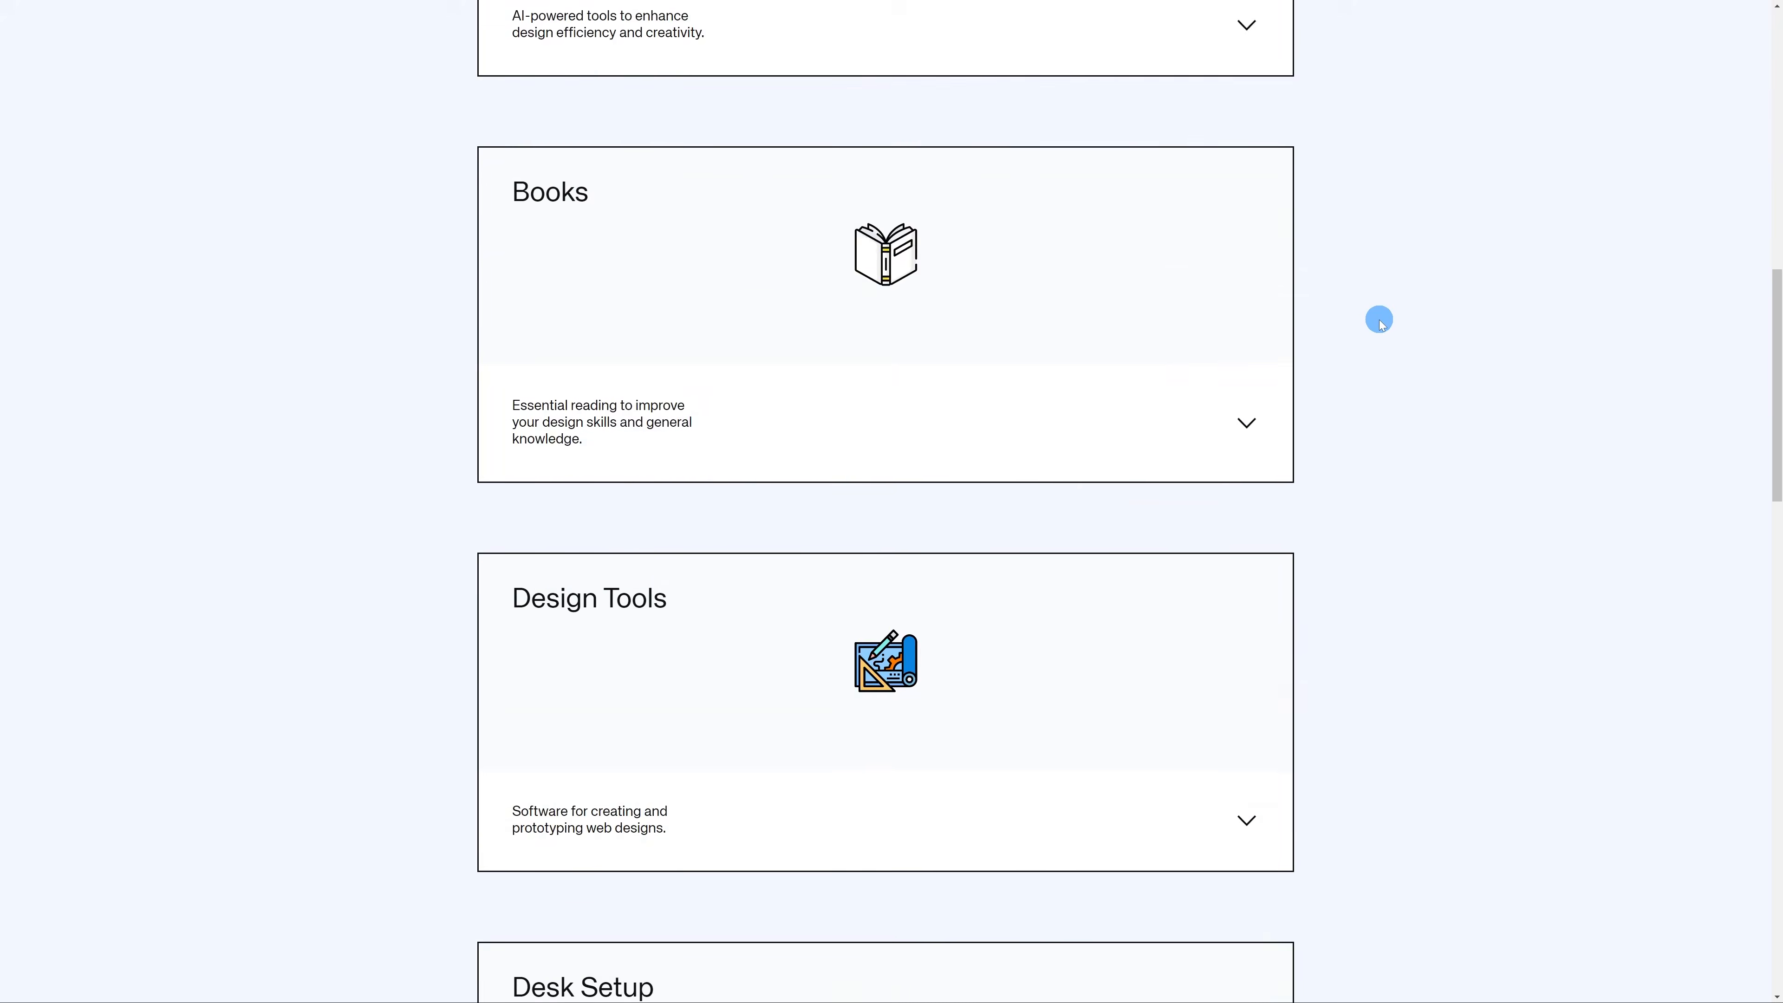
scroll(1380, 327, down, 20)
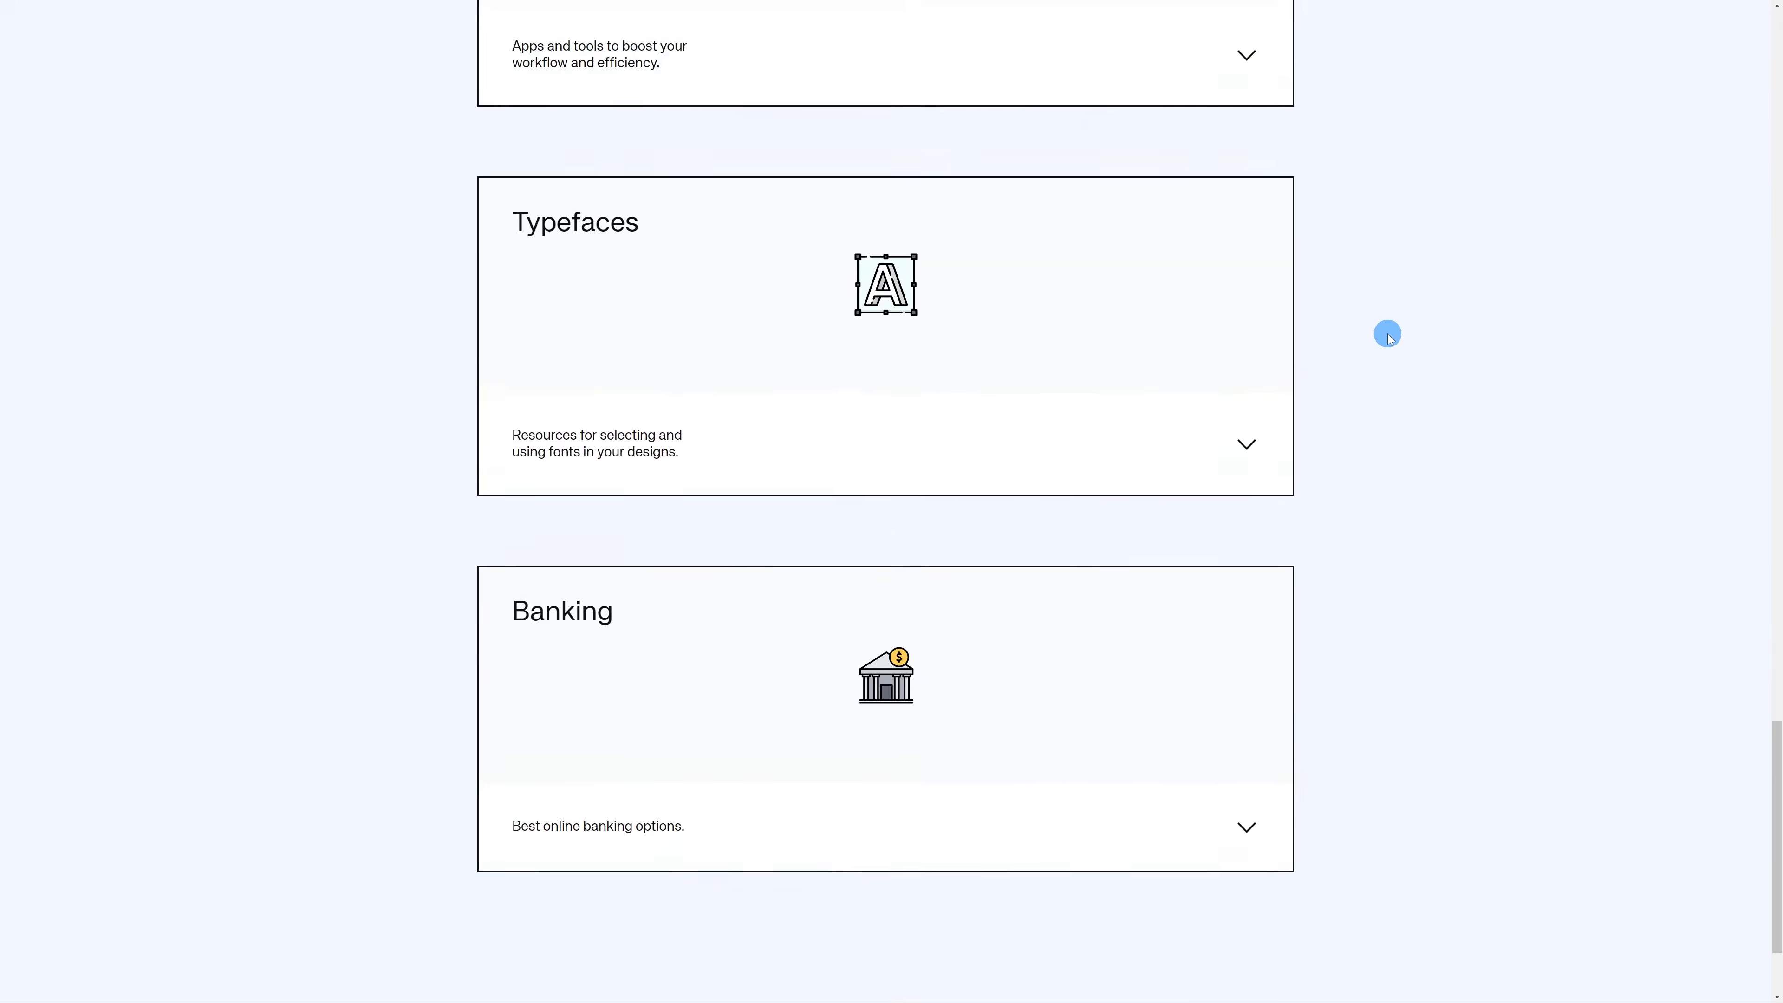
scroll(1413, 444, up, 4)
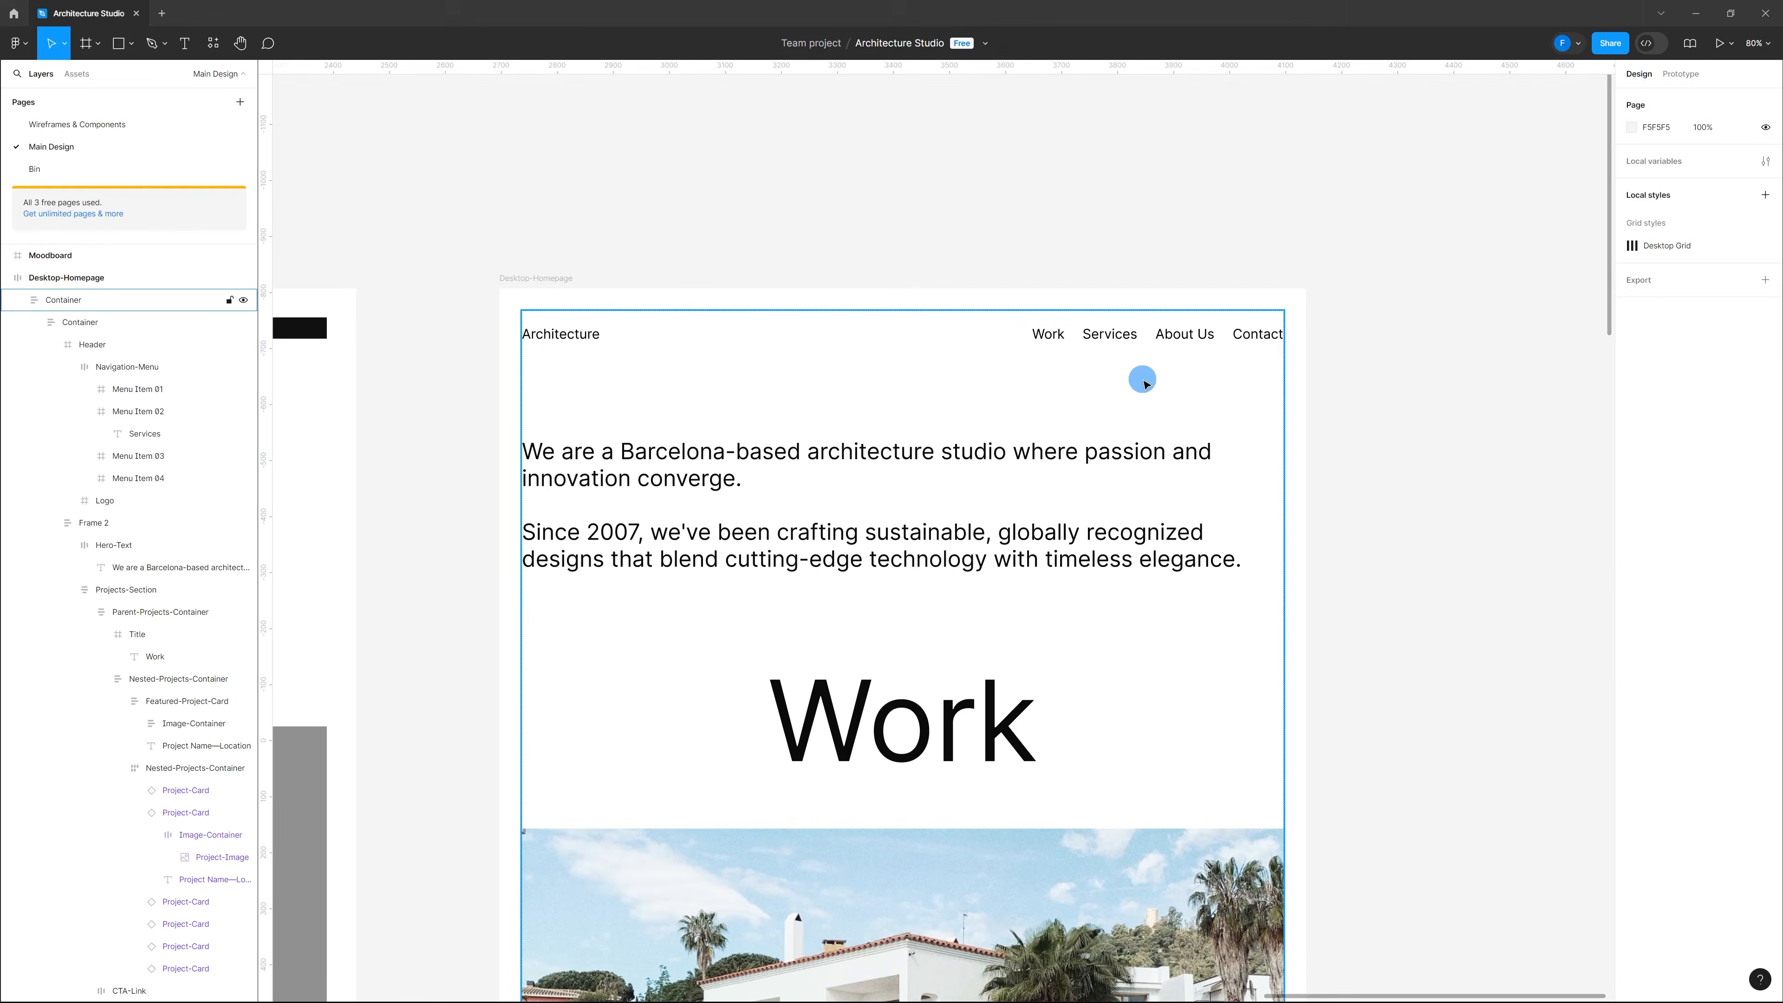
click(1155, 355)
click(1155, 337)
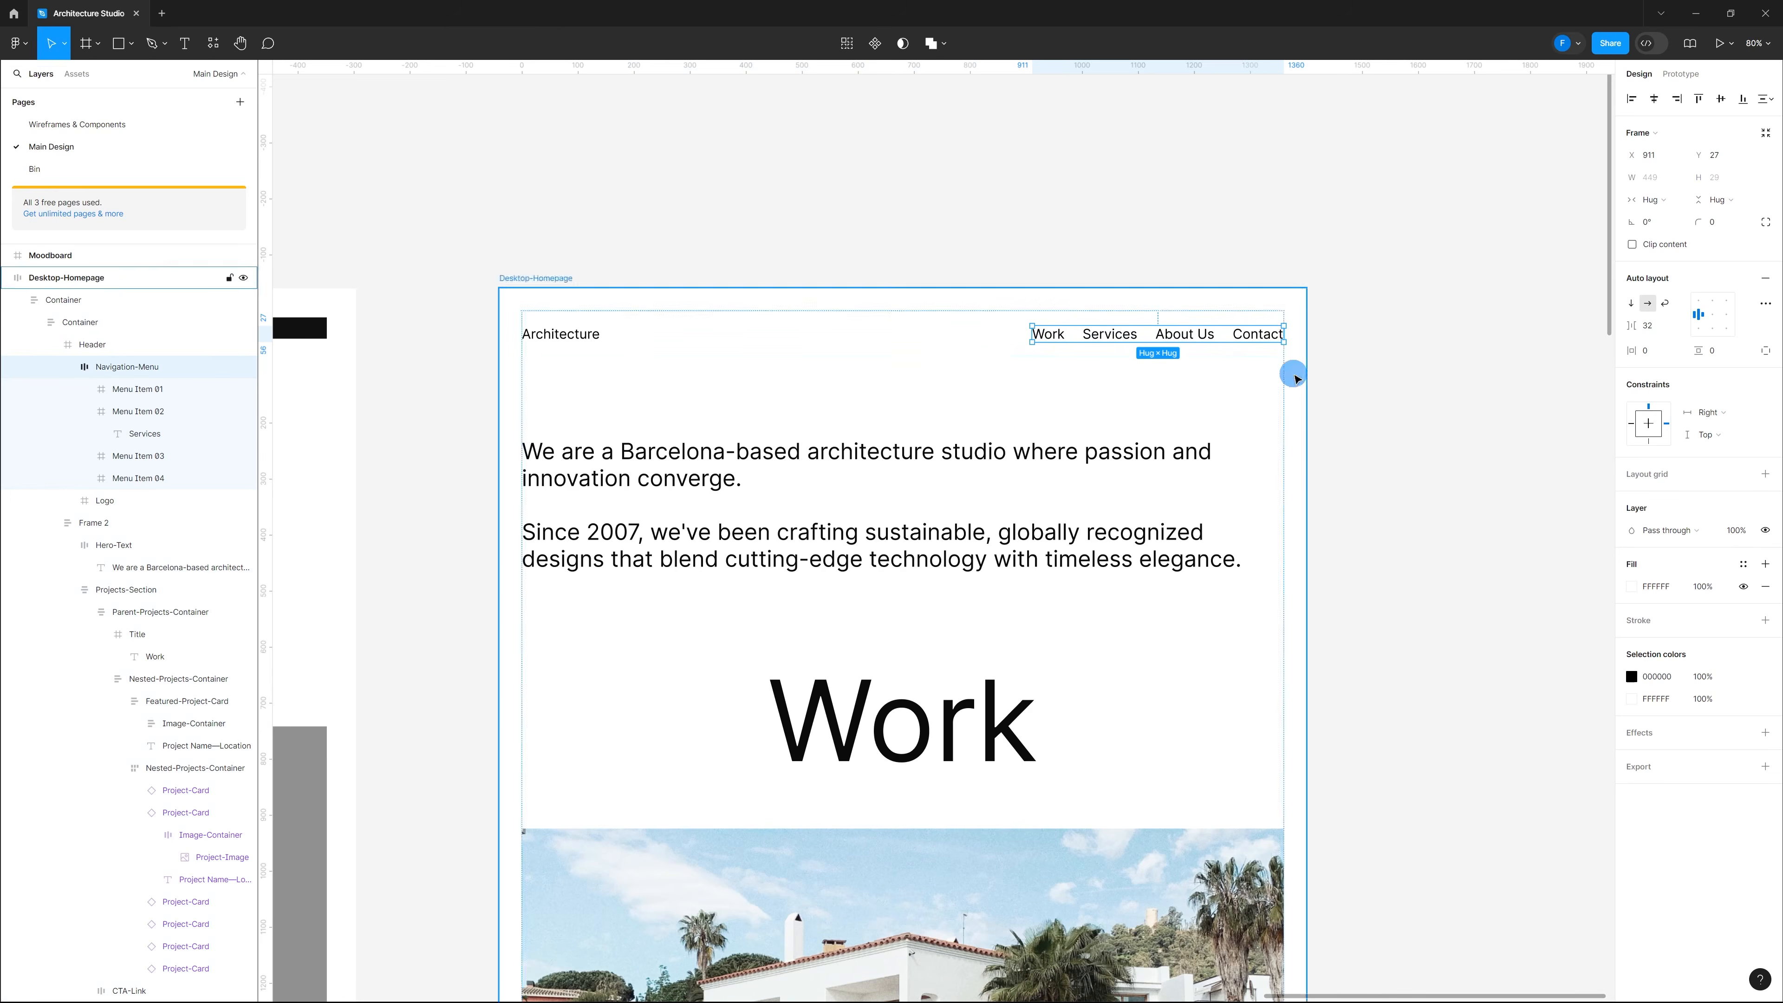
click(1179, 388)
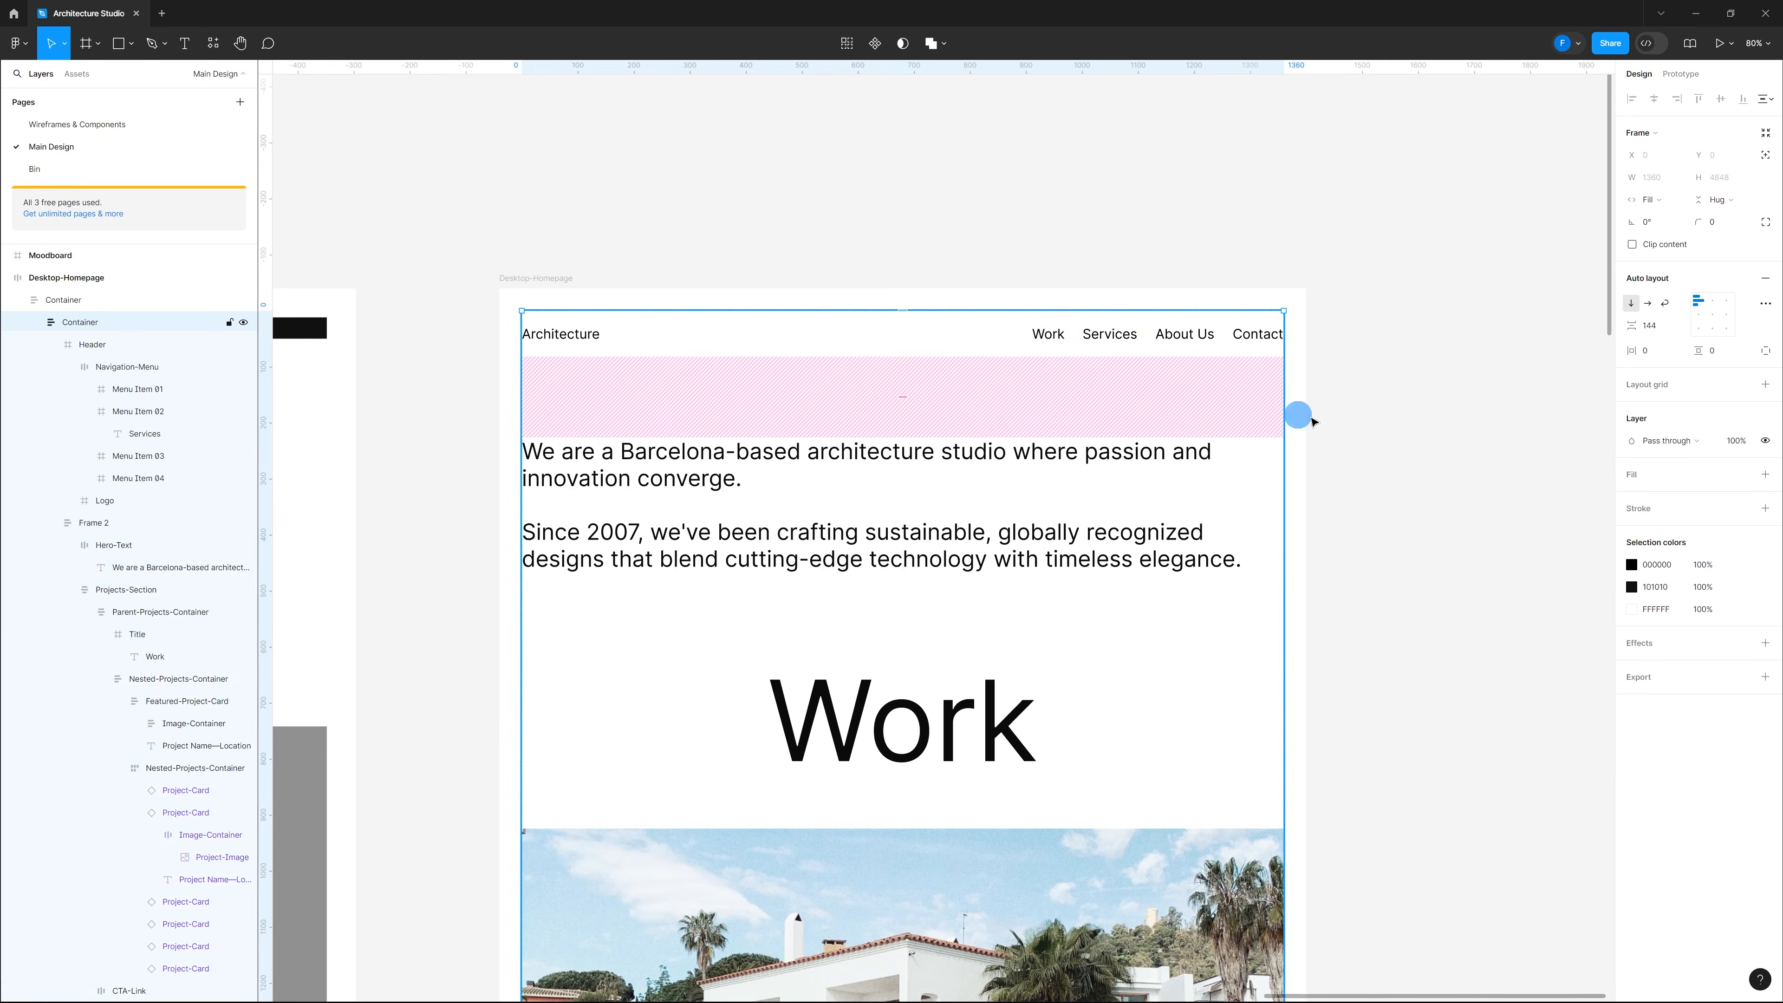
click(1381, 419)
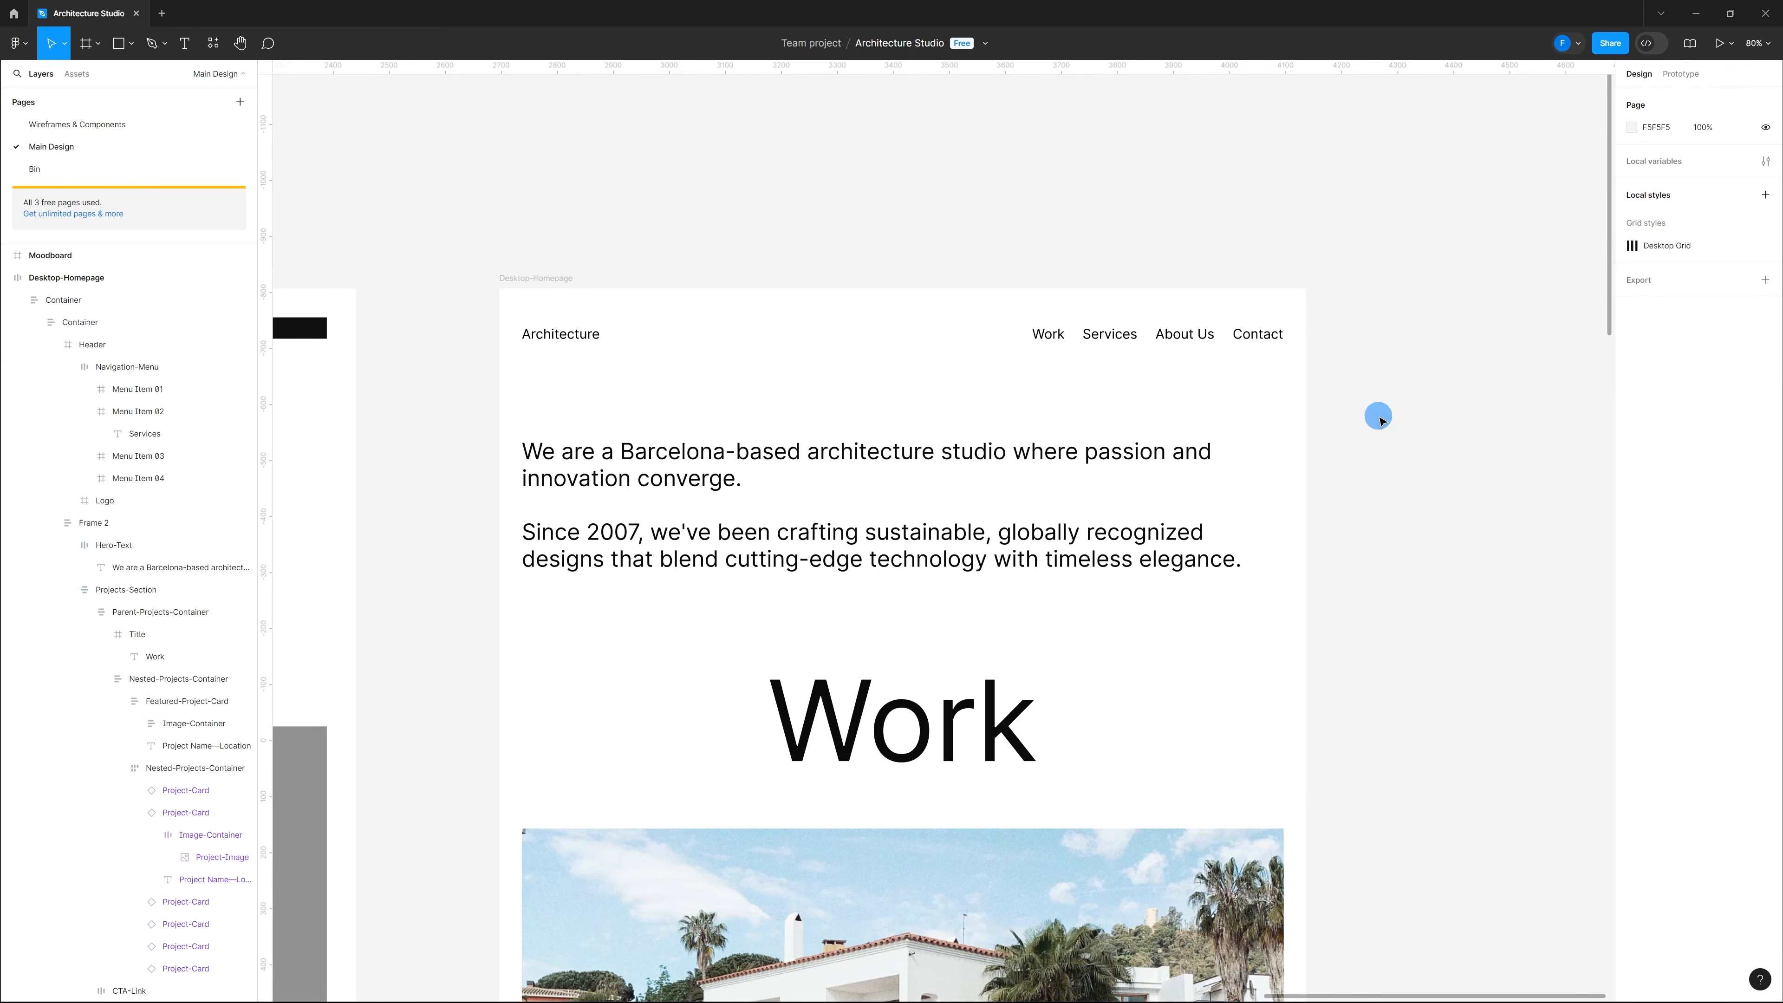
Step: Set the fill of the header's Navigation-Menu frame to C1C1C1
click(1231, 335)
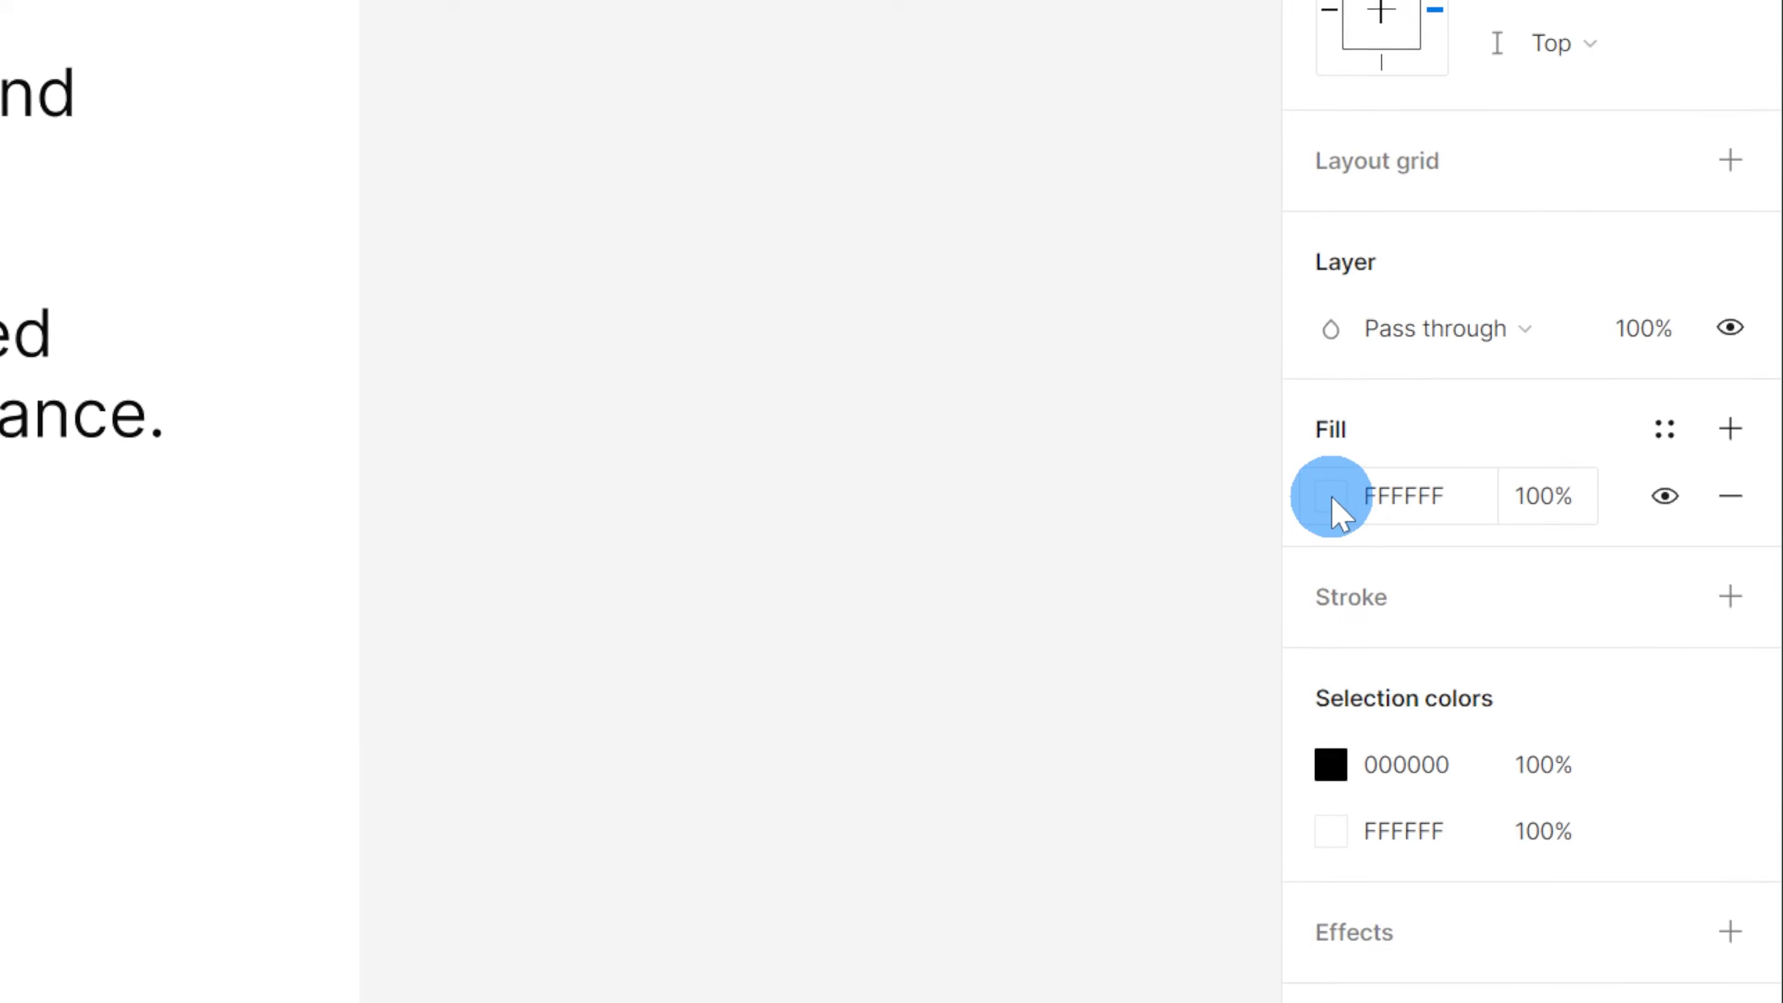
click(1634, 589)
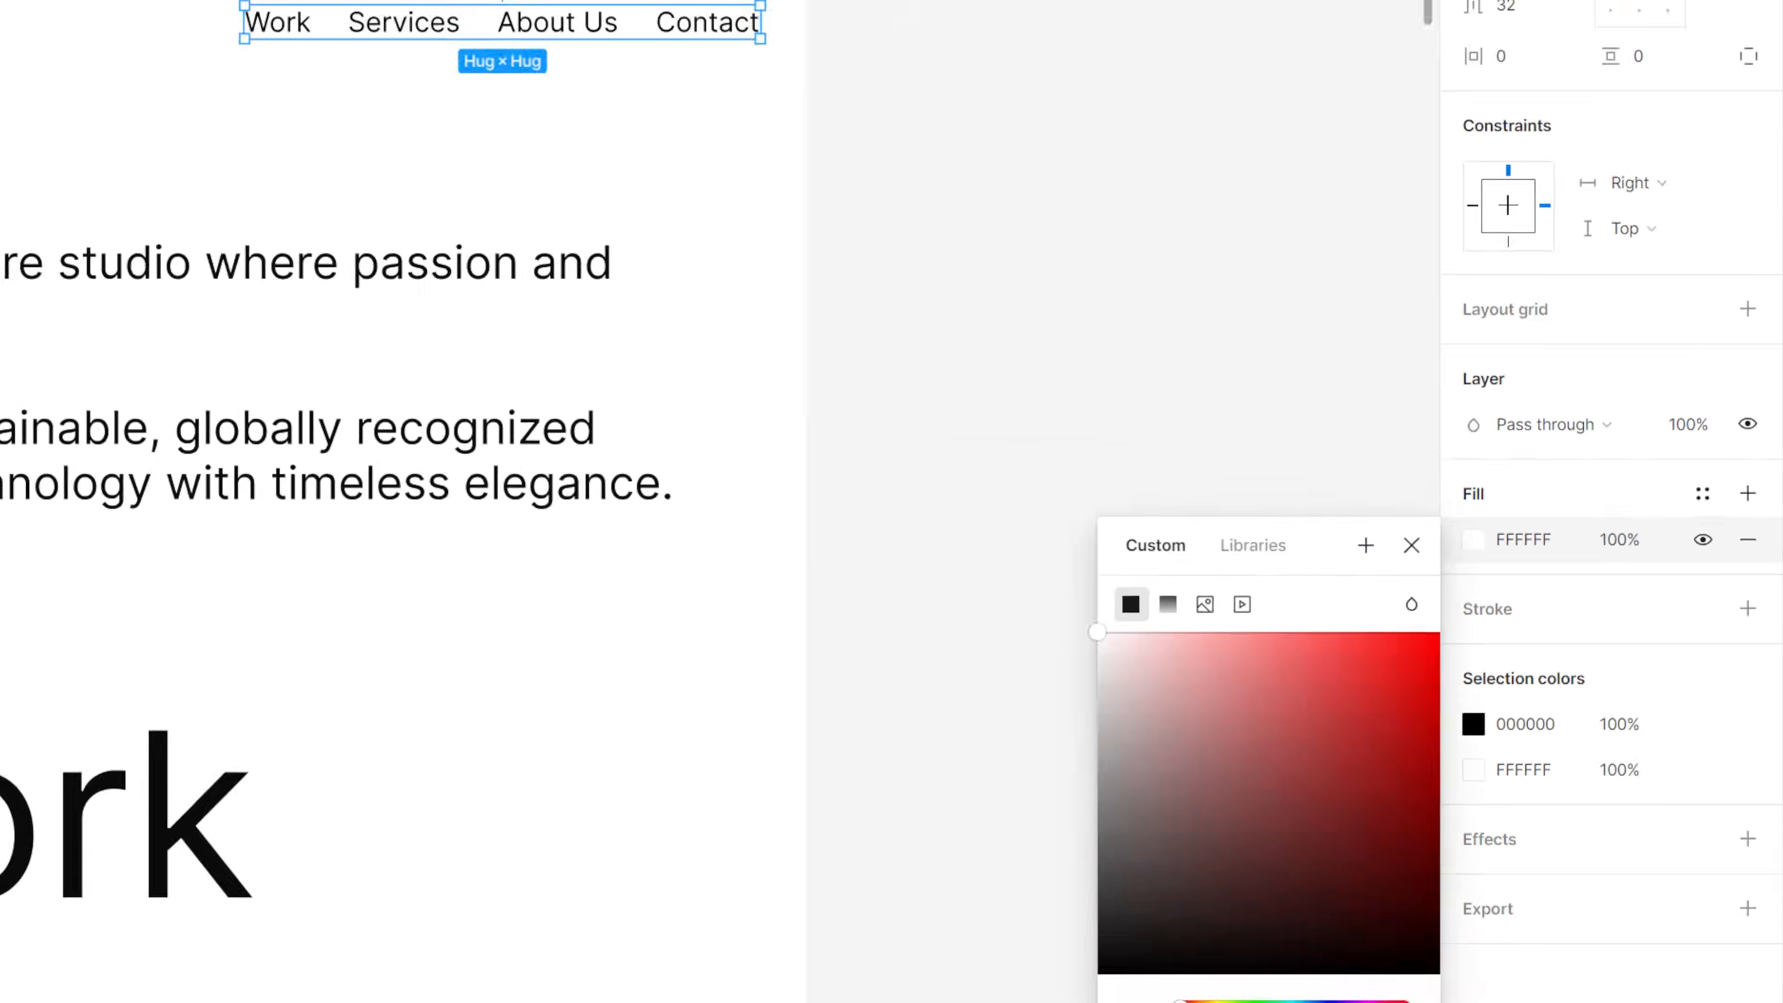
click(1540, 861)
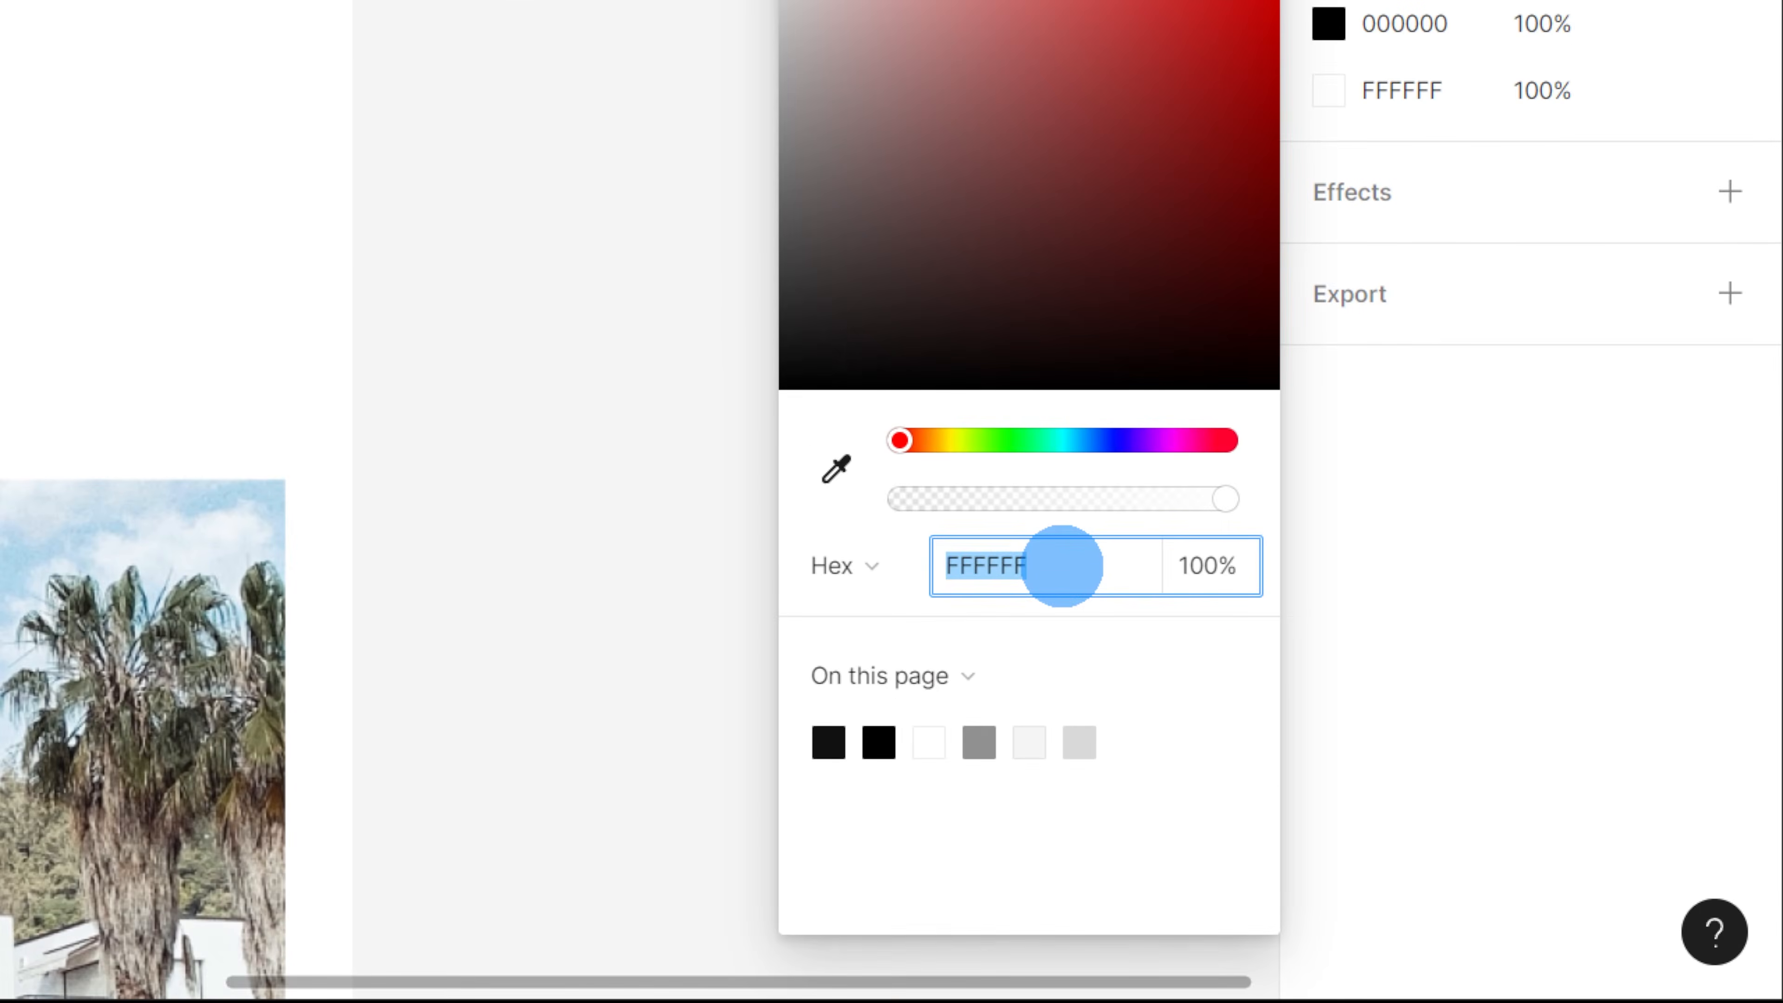
text(d)
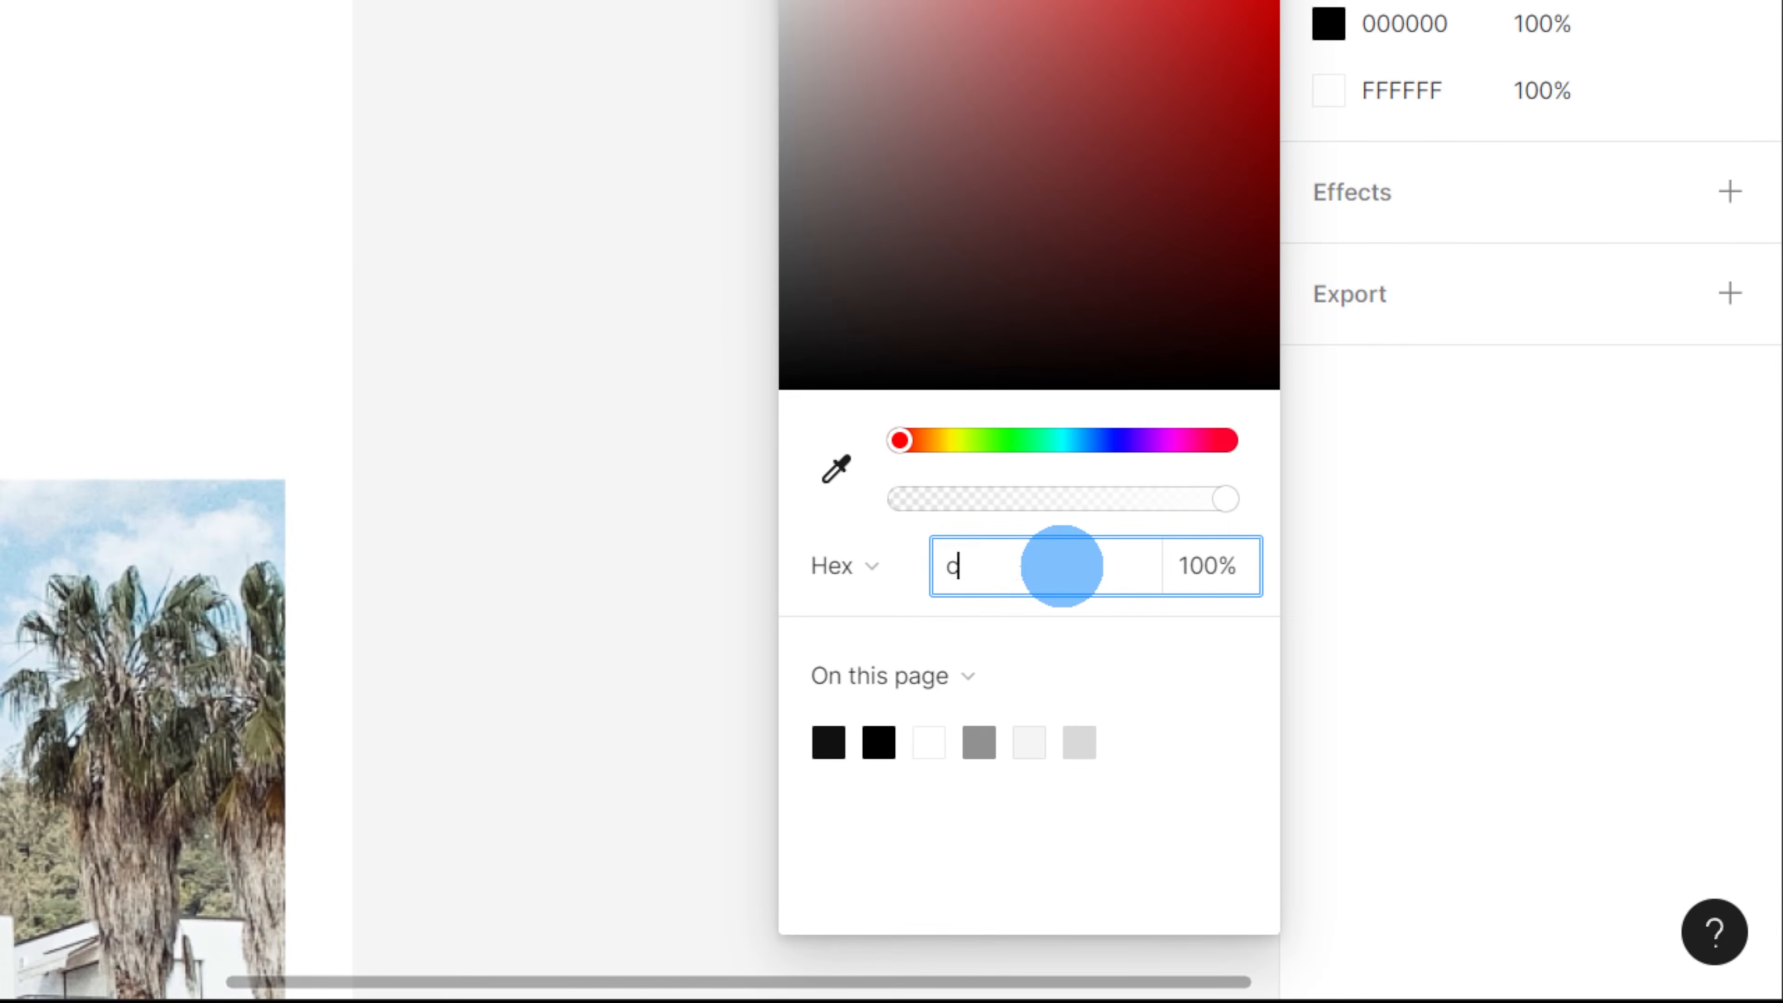
text(1c1c1)
key(Return)
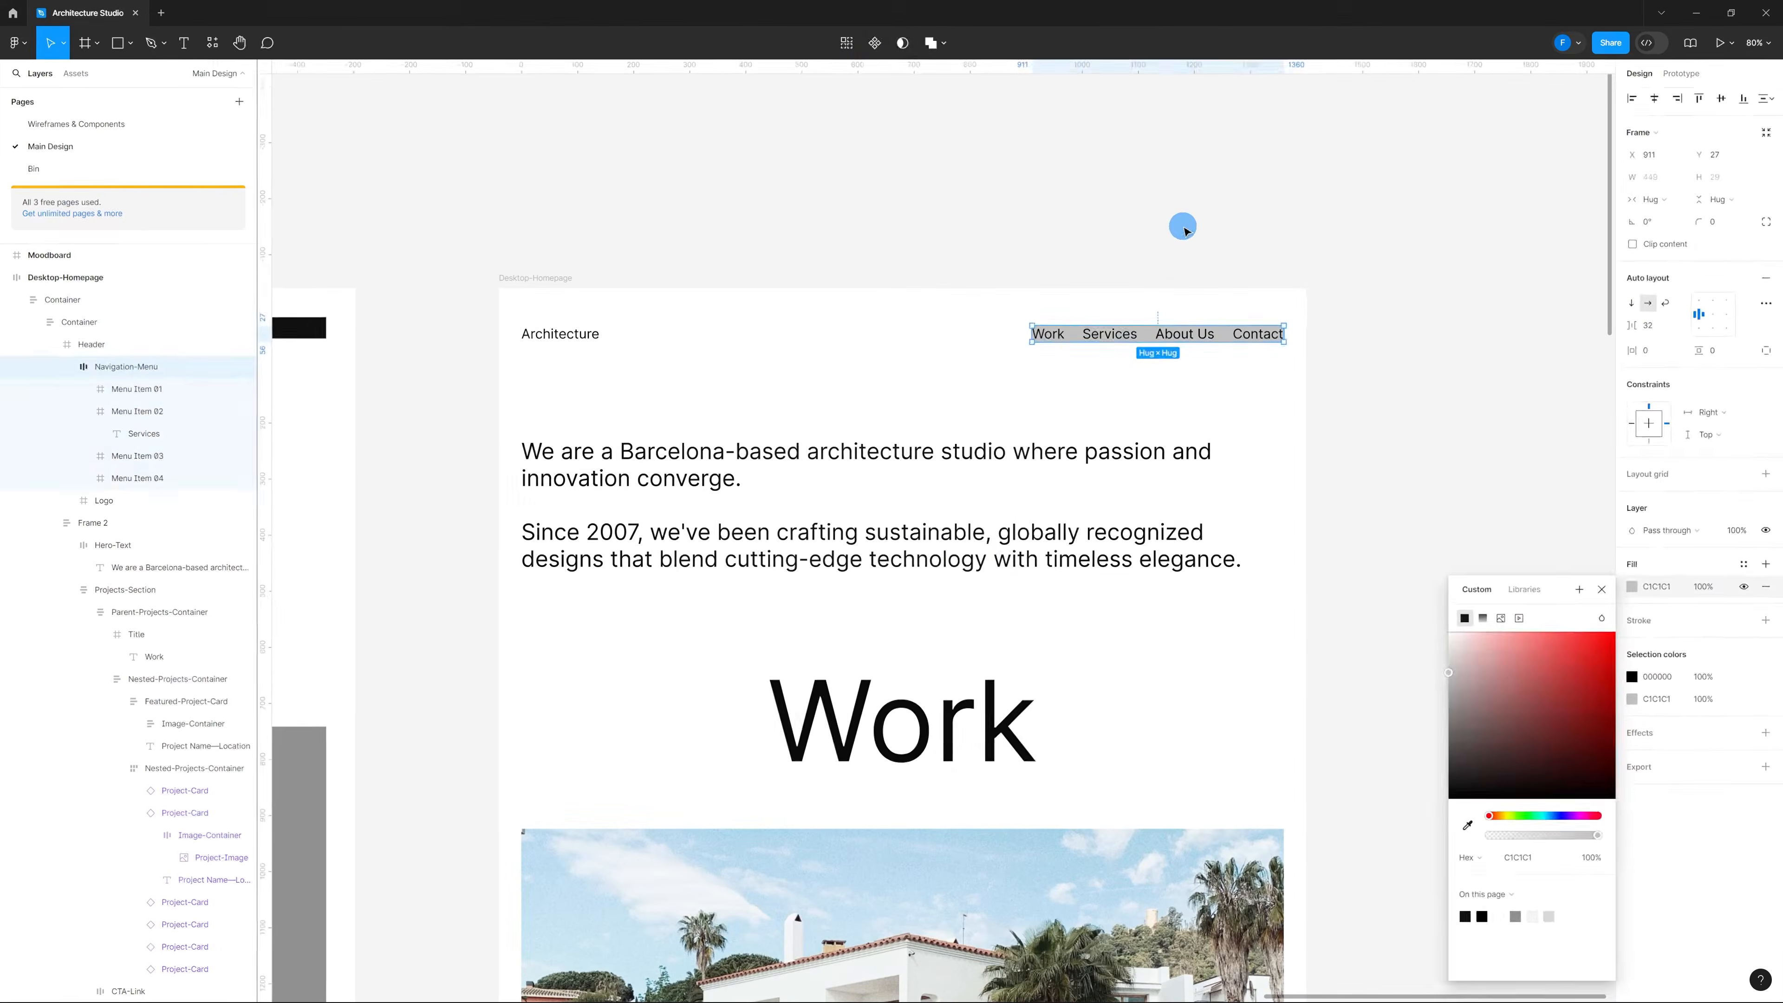
click(1178, 227)
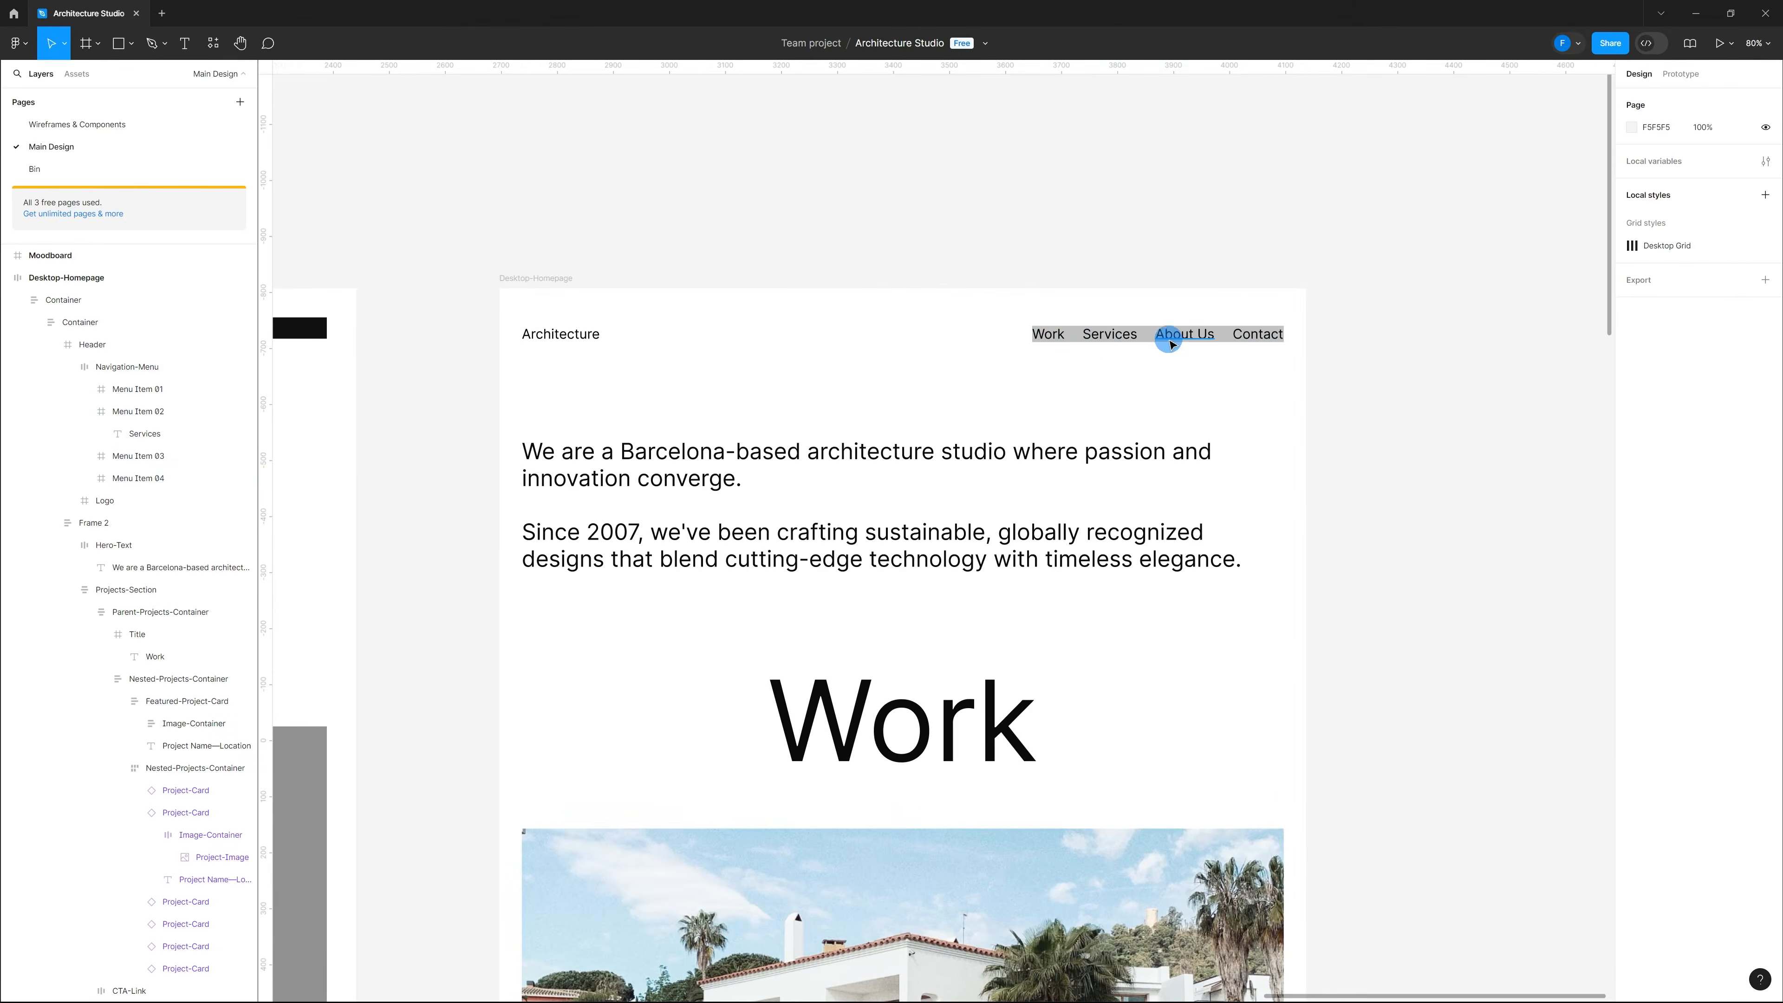
Step: Review the Moodboard's images, colours and typeface, and examine the goals and design preferences in the Brief
scroll(1279, 344, down, 10)
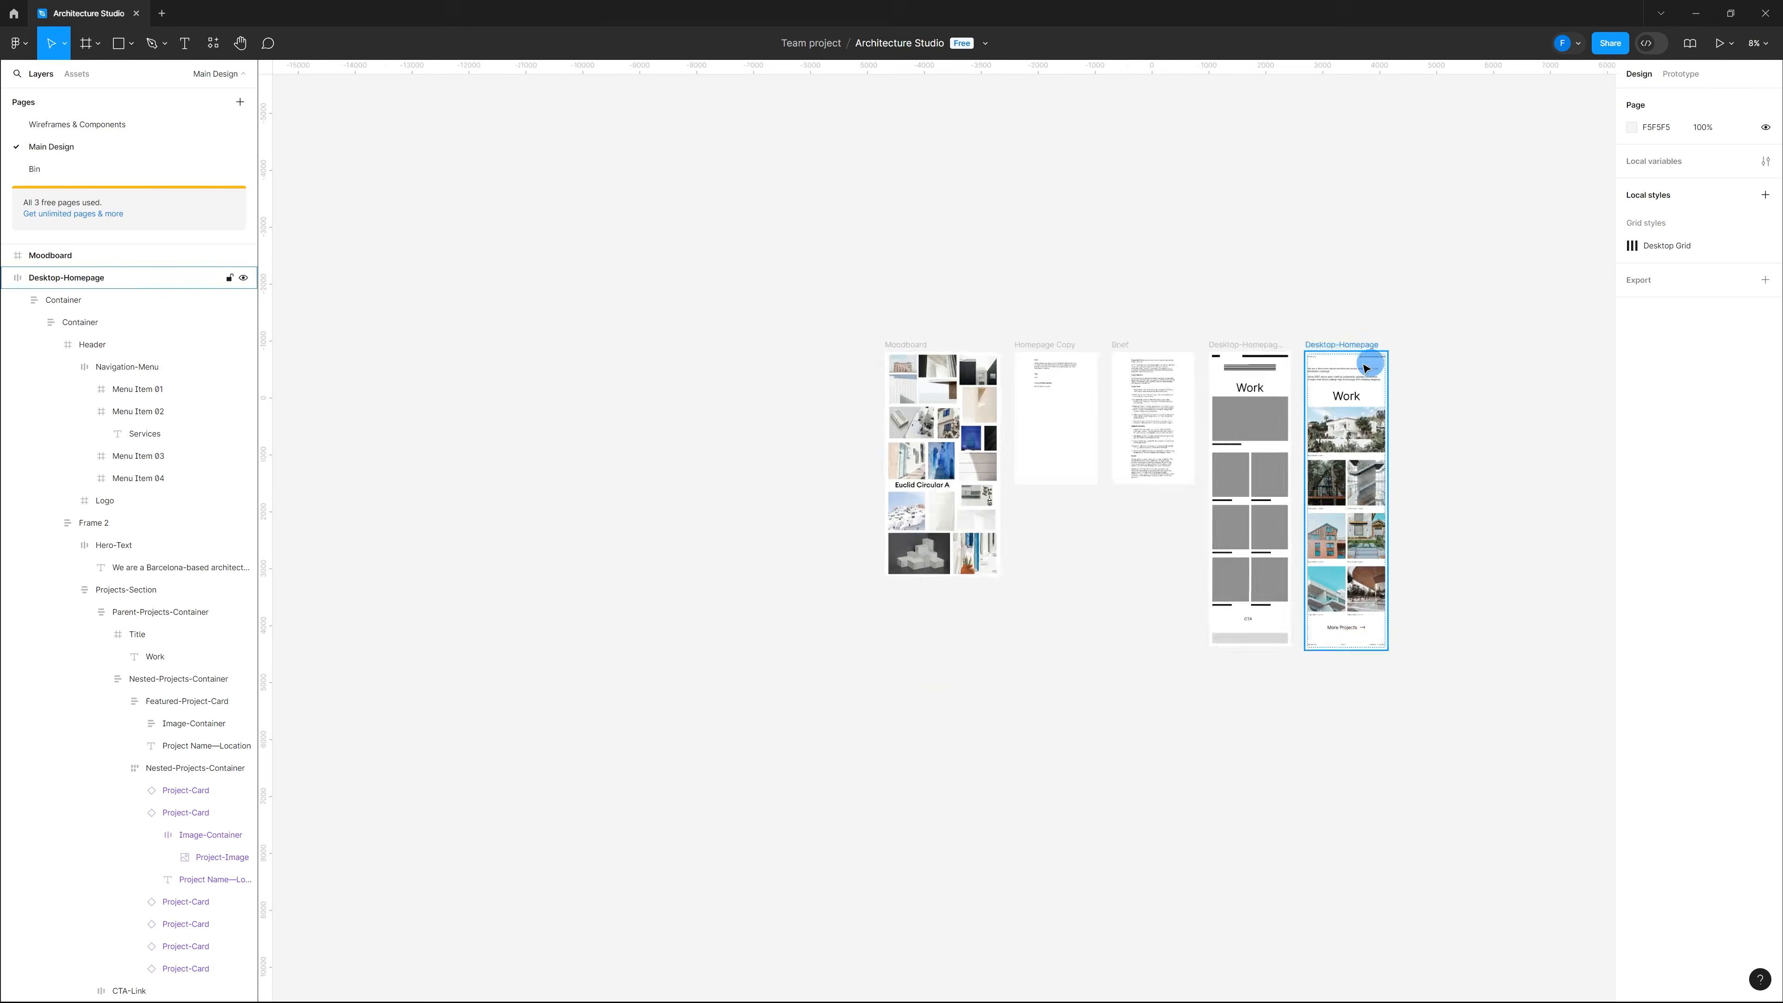
scroll(961, 383, up, 5)
scroll(960, 383, up, 5)
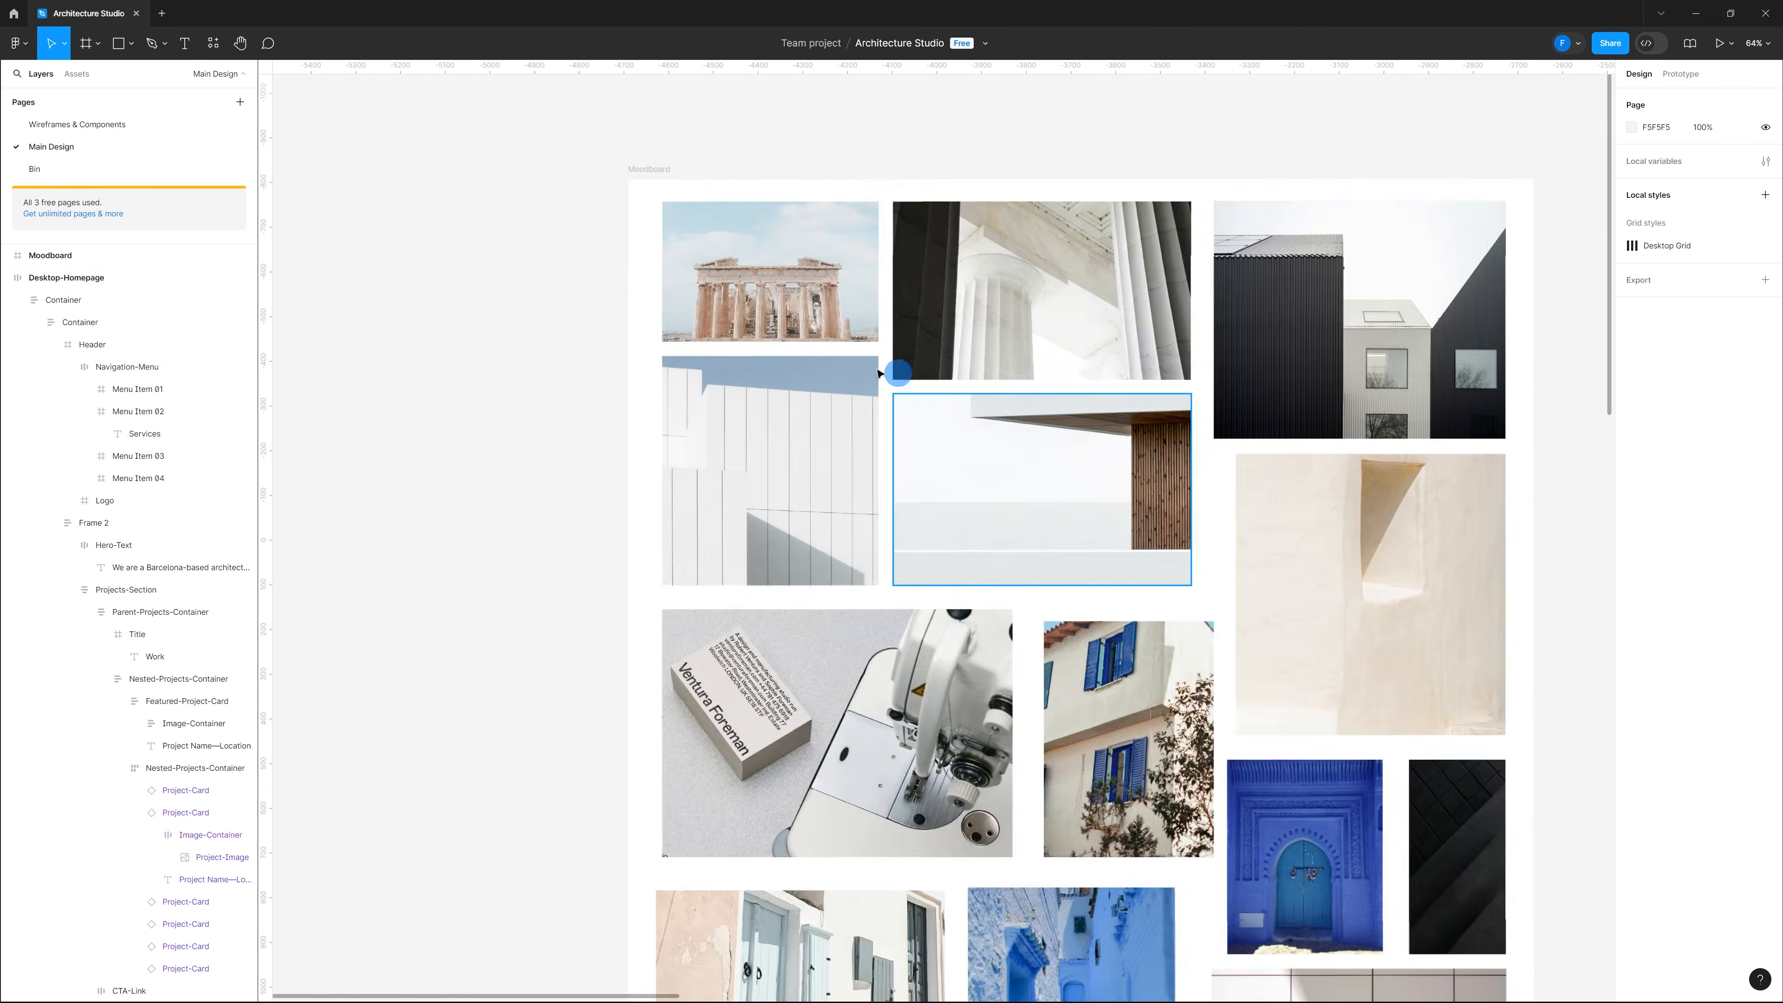
scroll(898, 372, down, 5)
scroll(825, 346, down, 5)
scroll(825, 346, down, 3)
scroll(992, 370, up, 8)
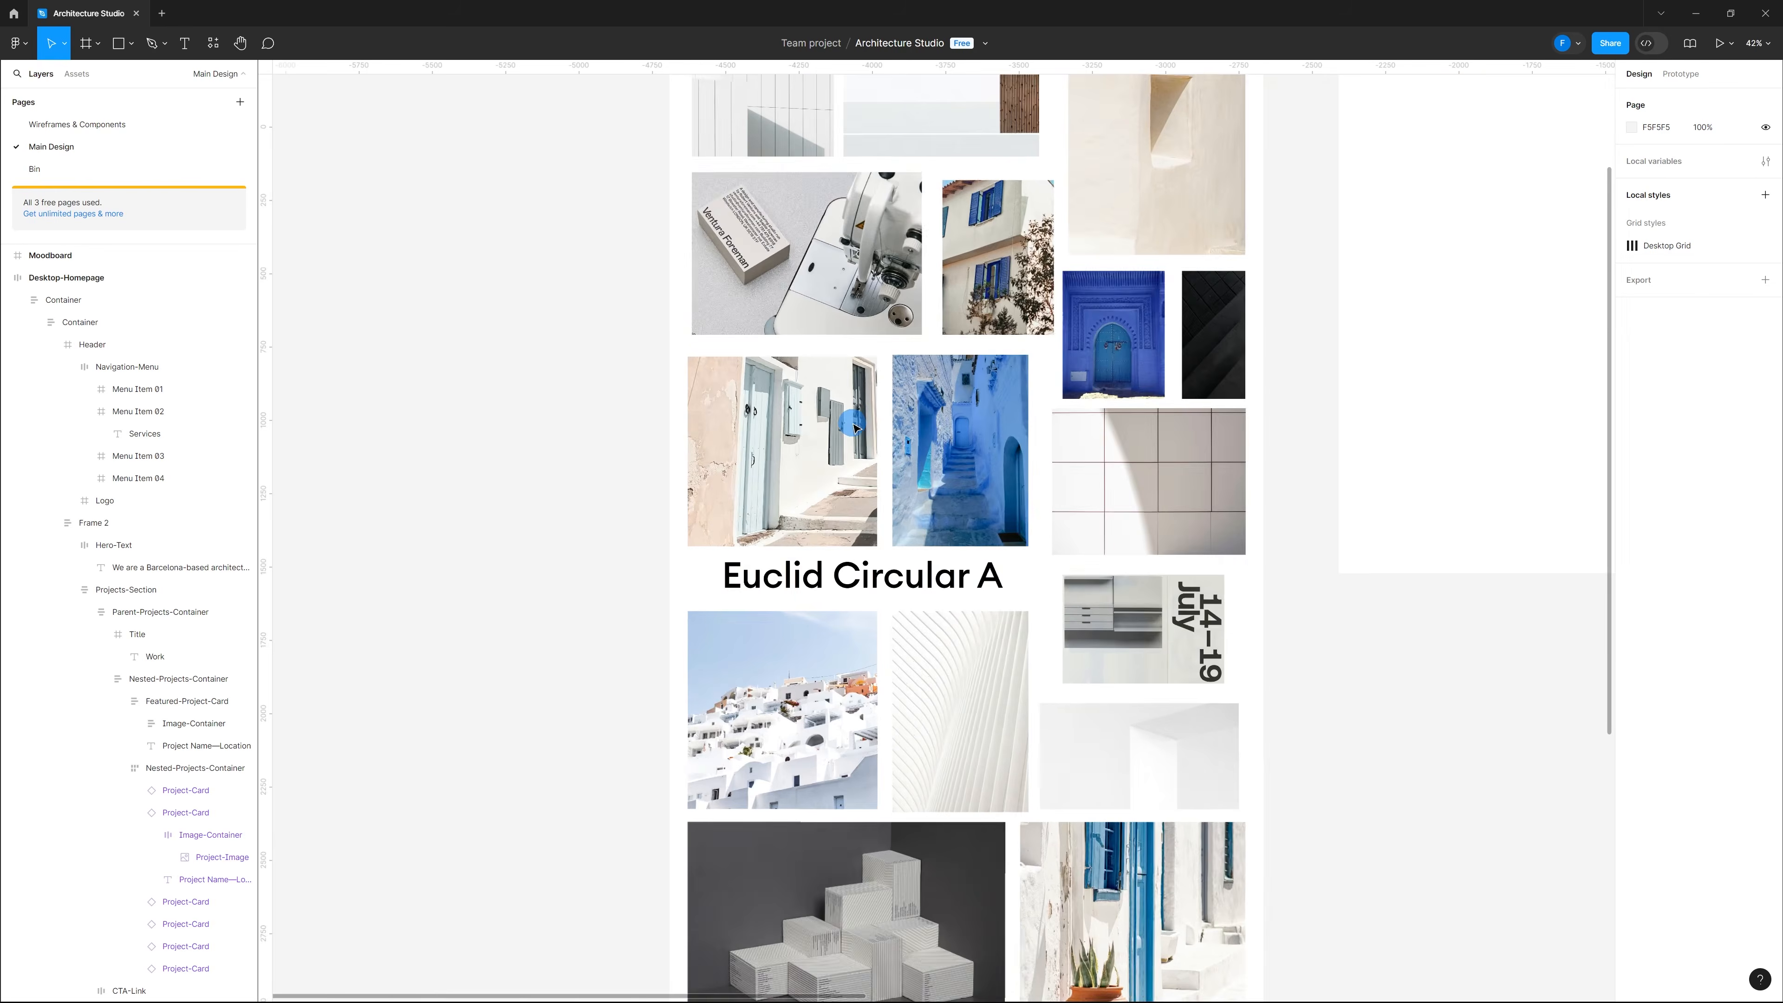
scroll(992, 370, down, 10)
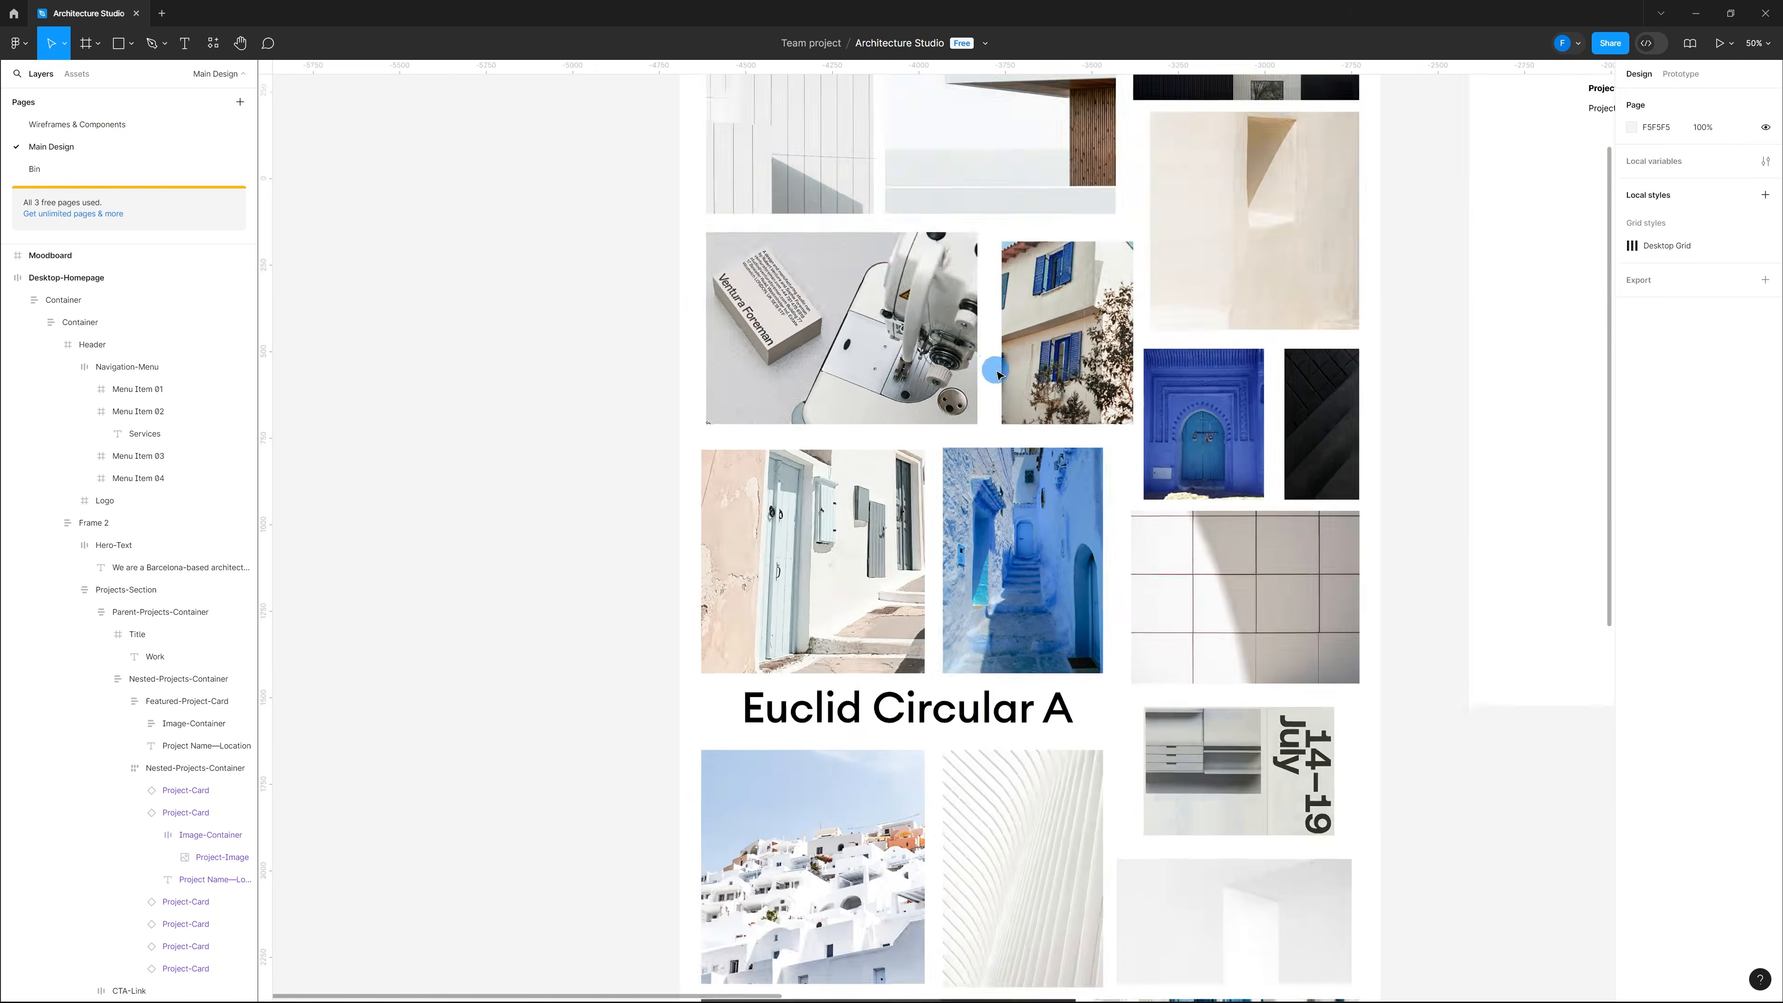
scroll(1257, 344, up, 12)
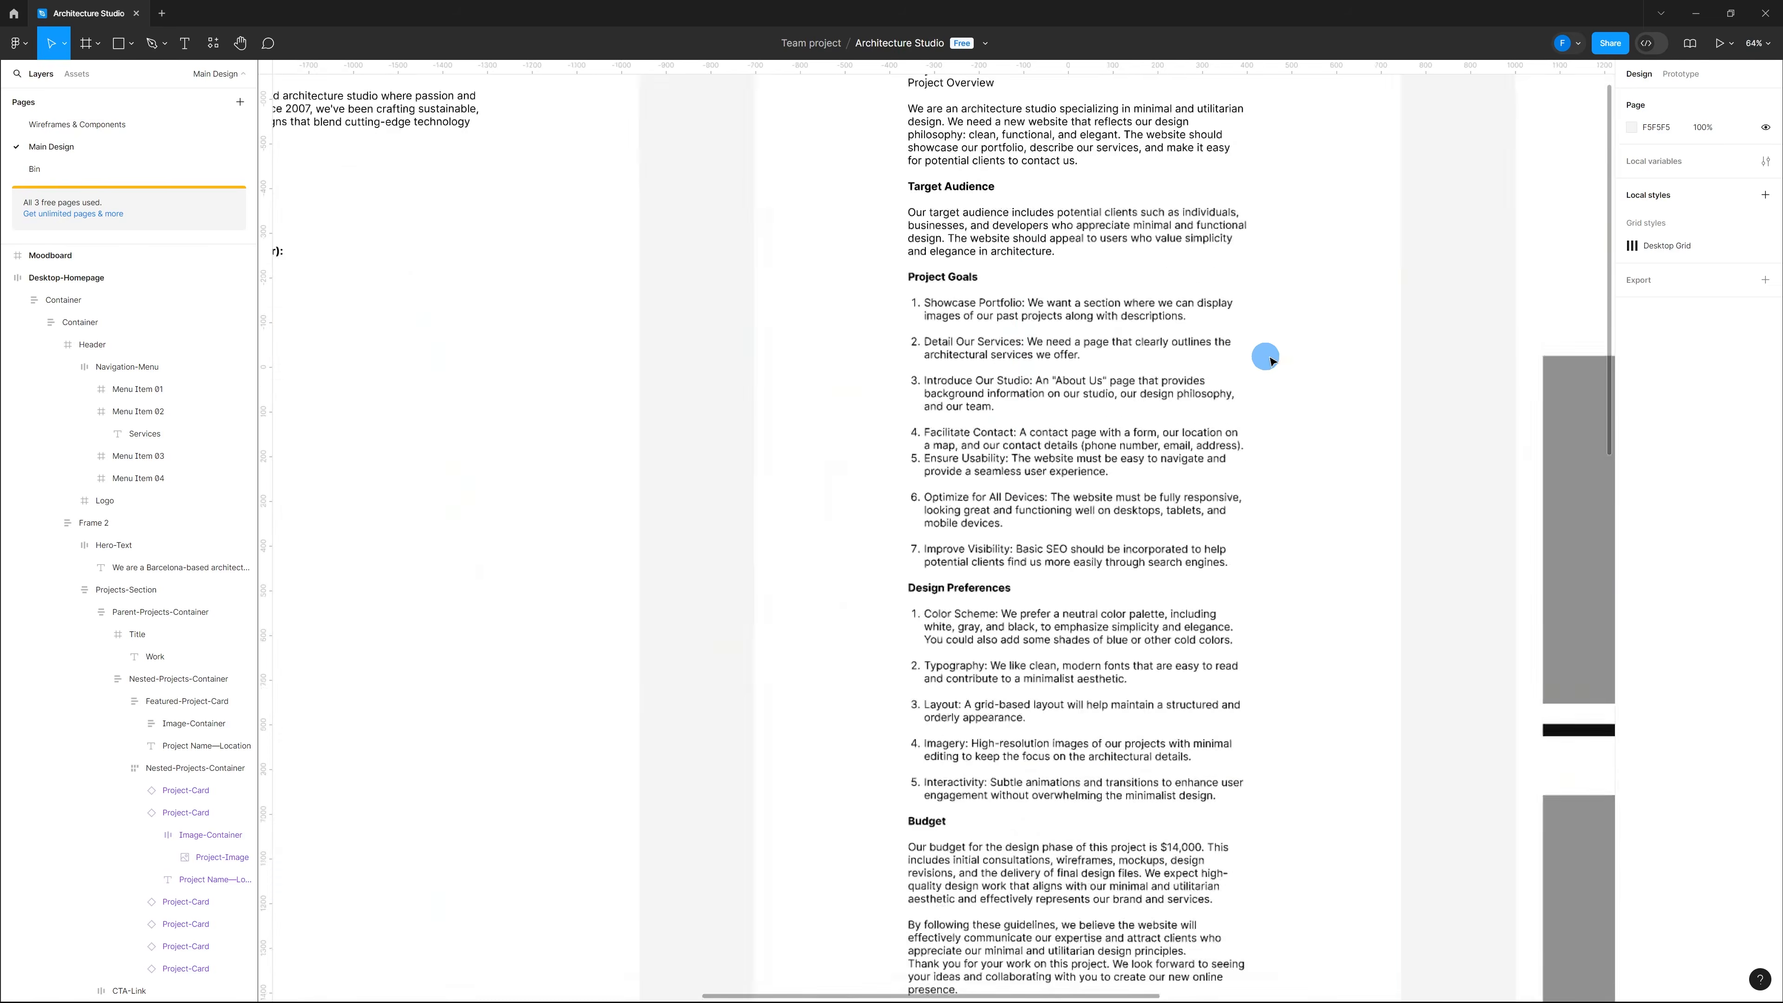
scroll(1064, 366, up, 3)
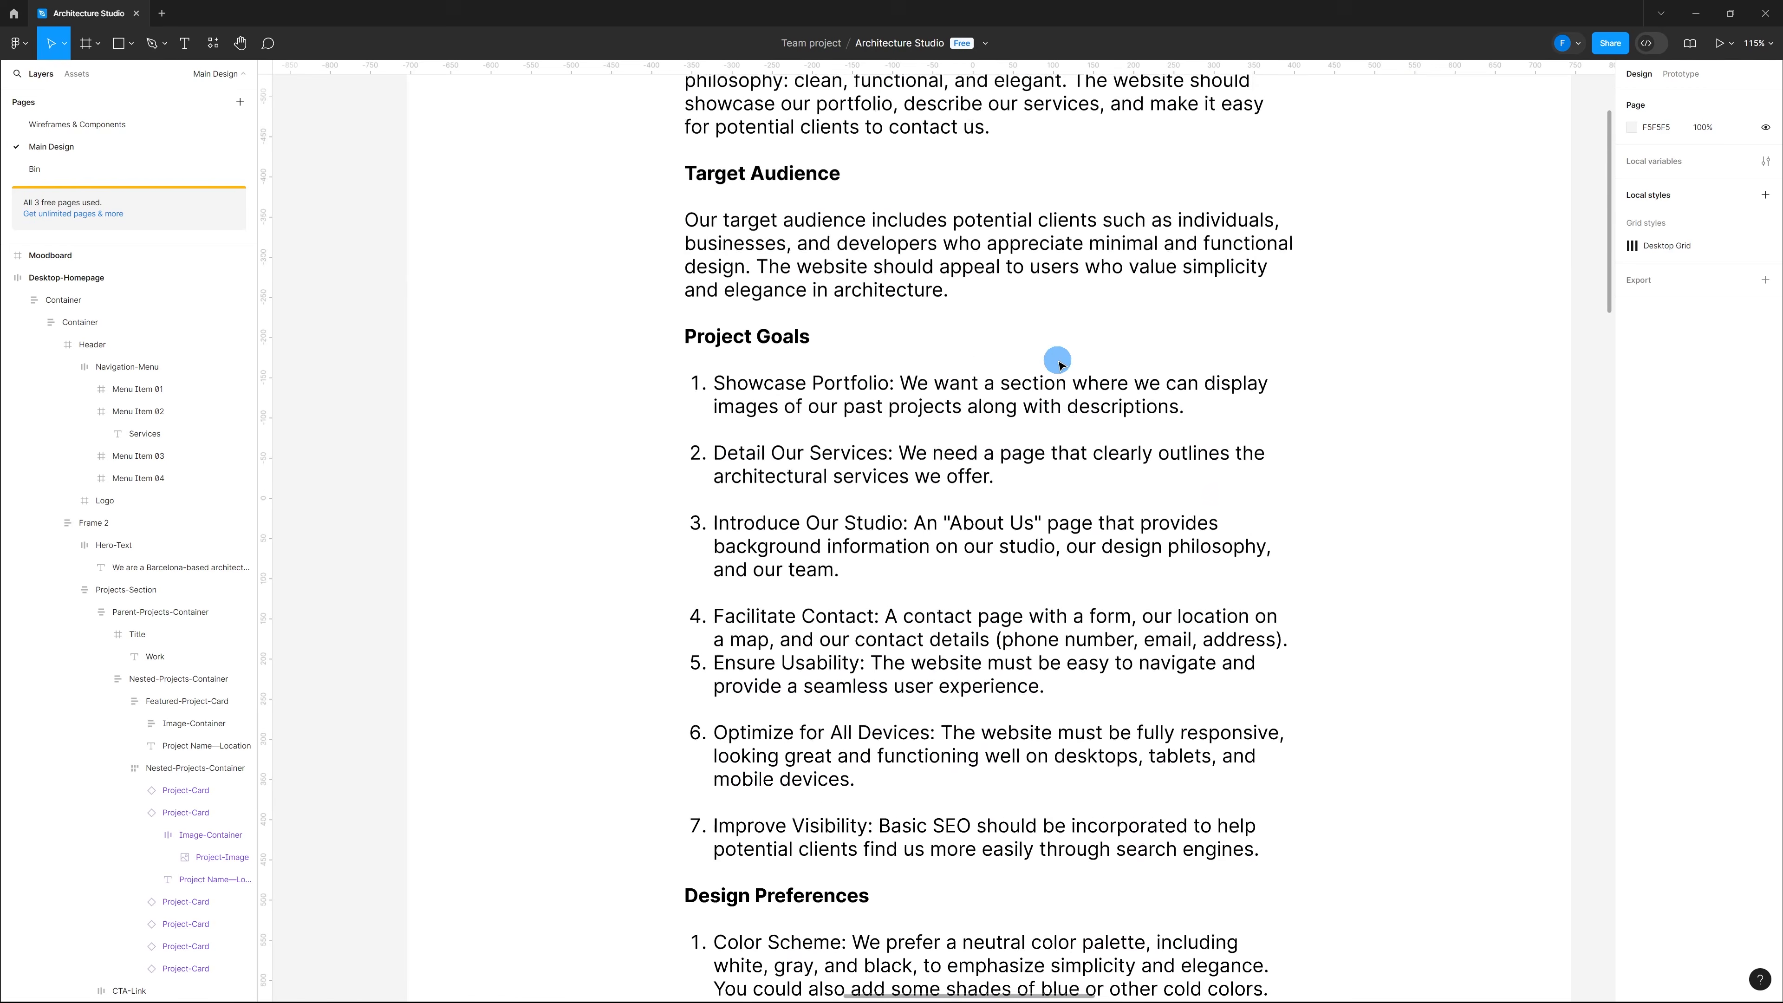
Step: Read the Brief's project goals and colour scheme preferences, and examine the blue and neutral images on the Moodboard
scroll(1081, 383, up, 2)
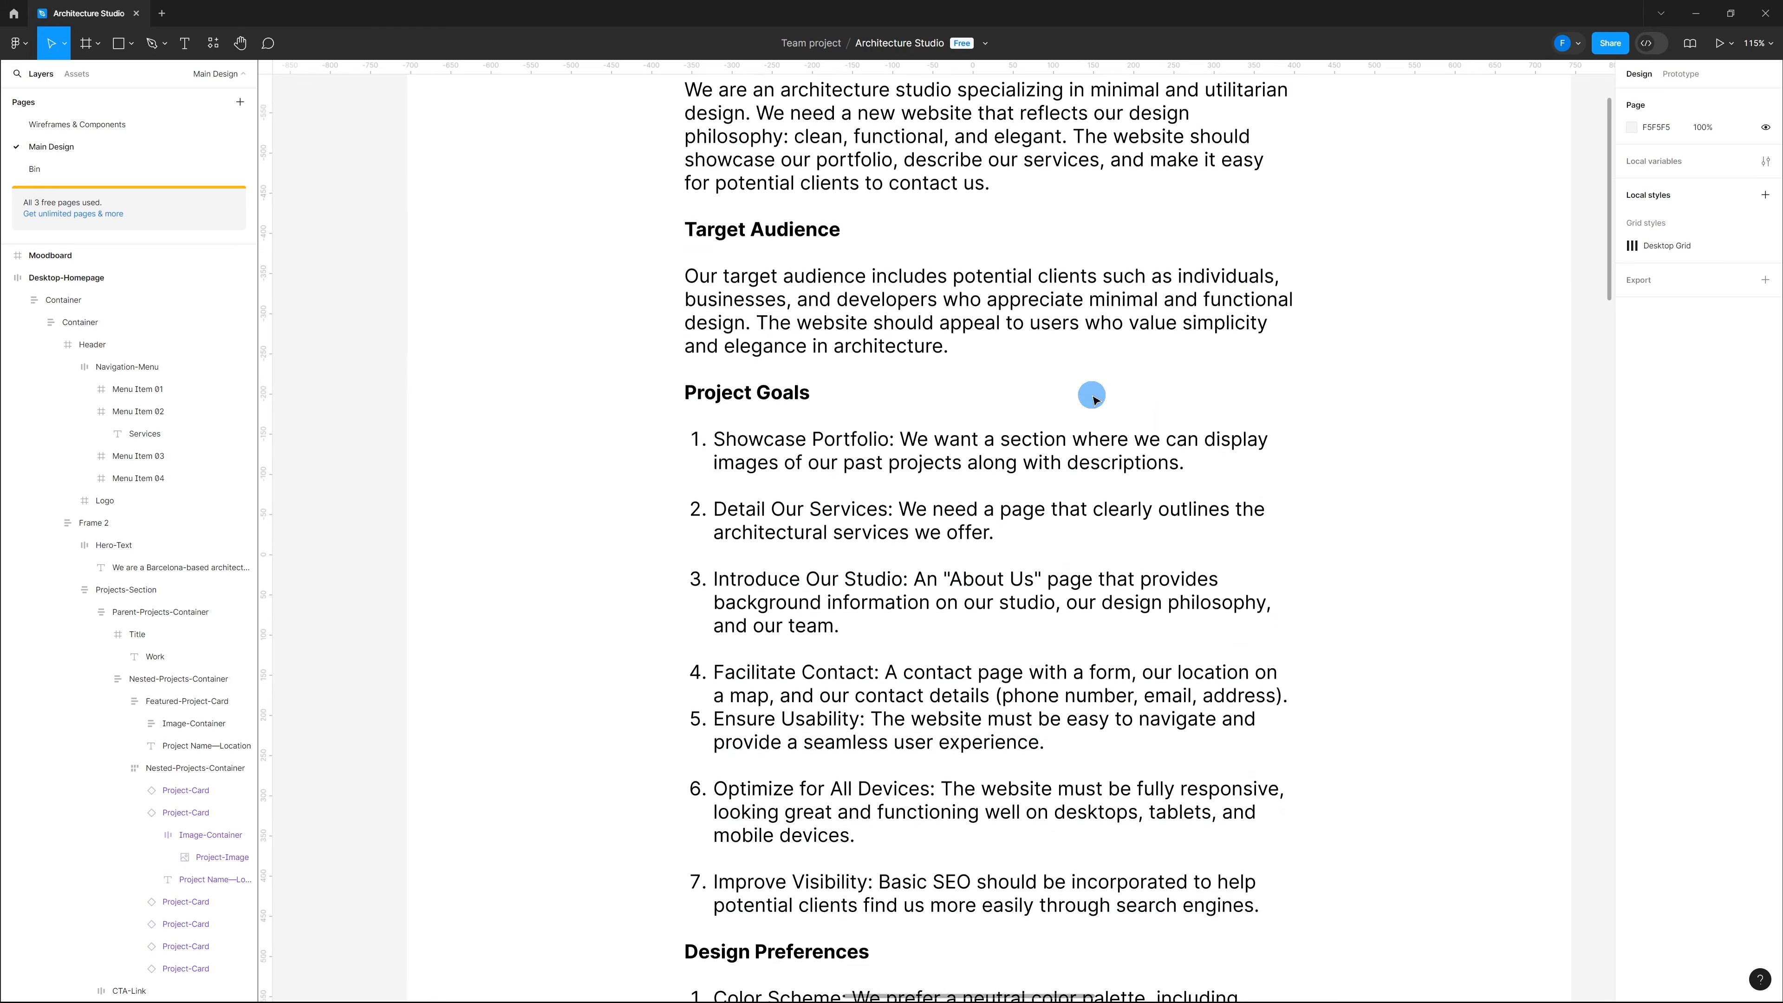
scroll(1090, 492, up, 1)
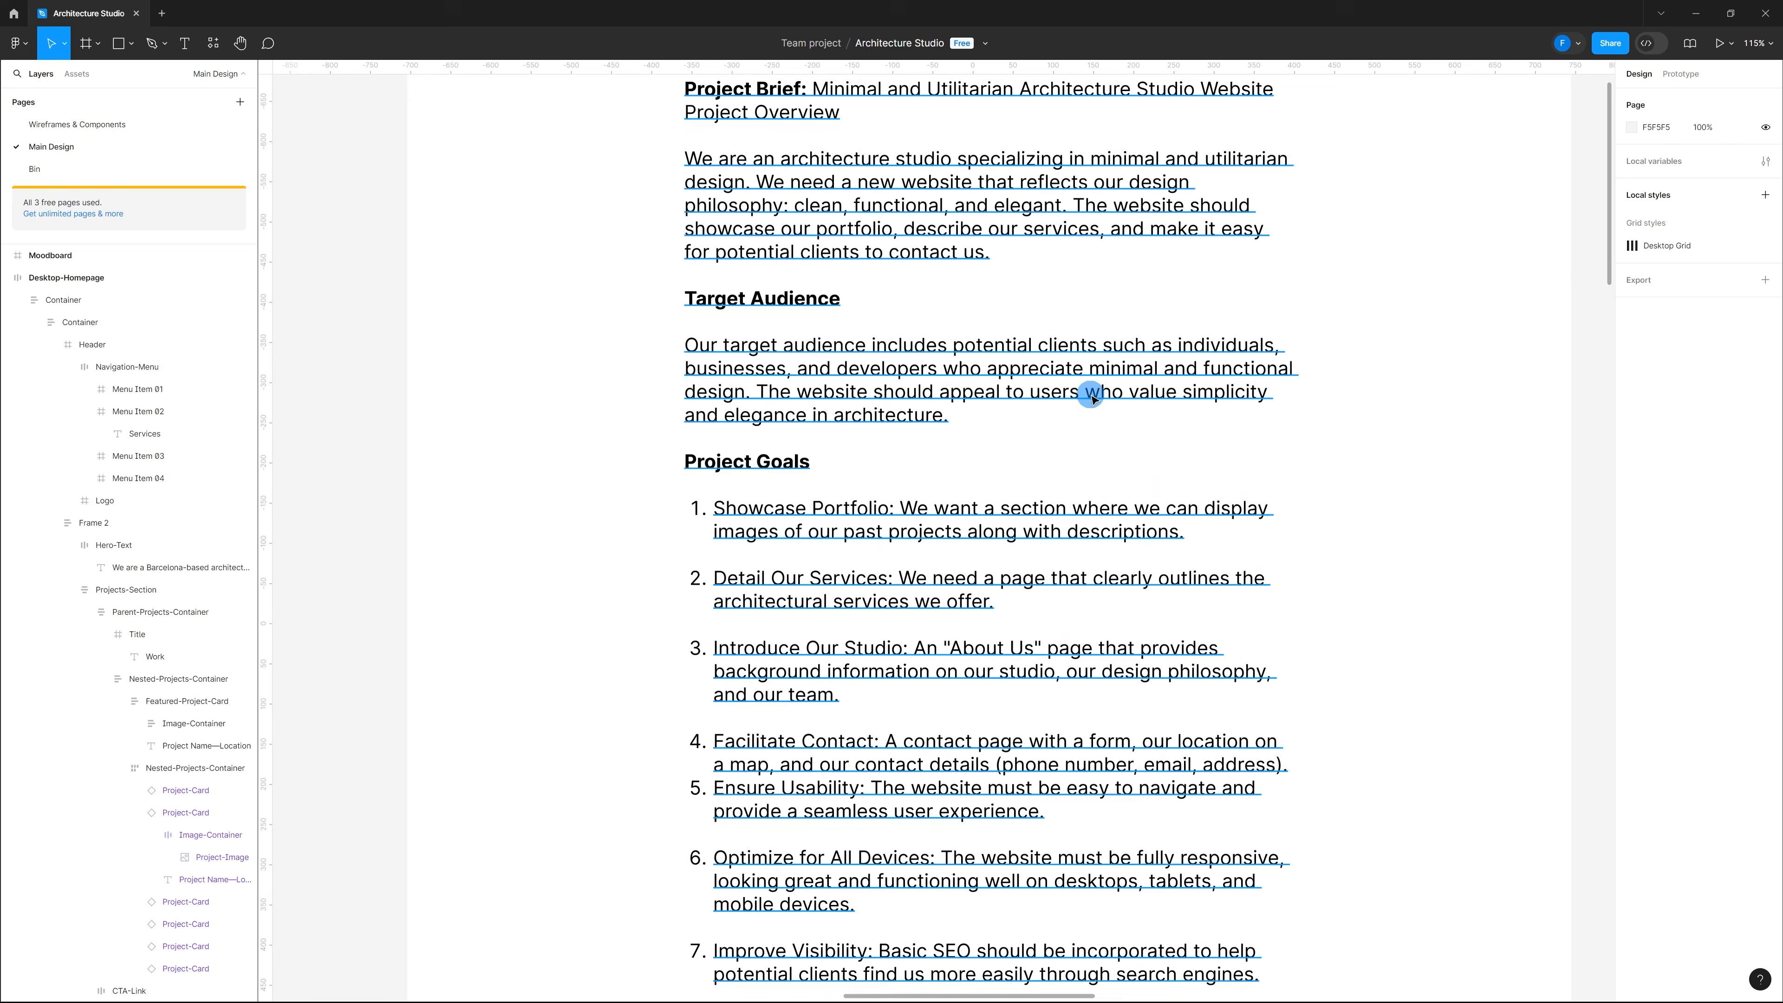
scroll(1054, 520, down, 15)
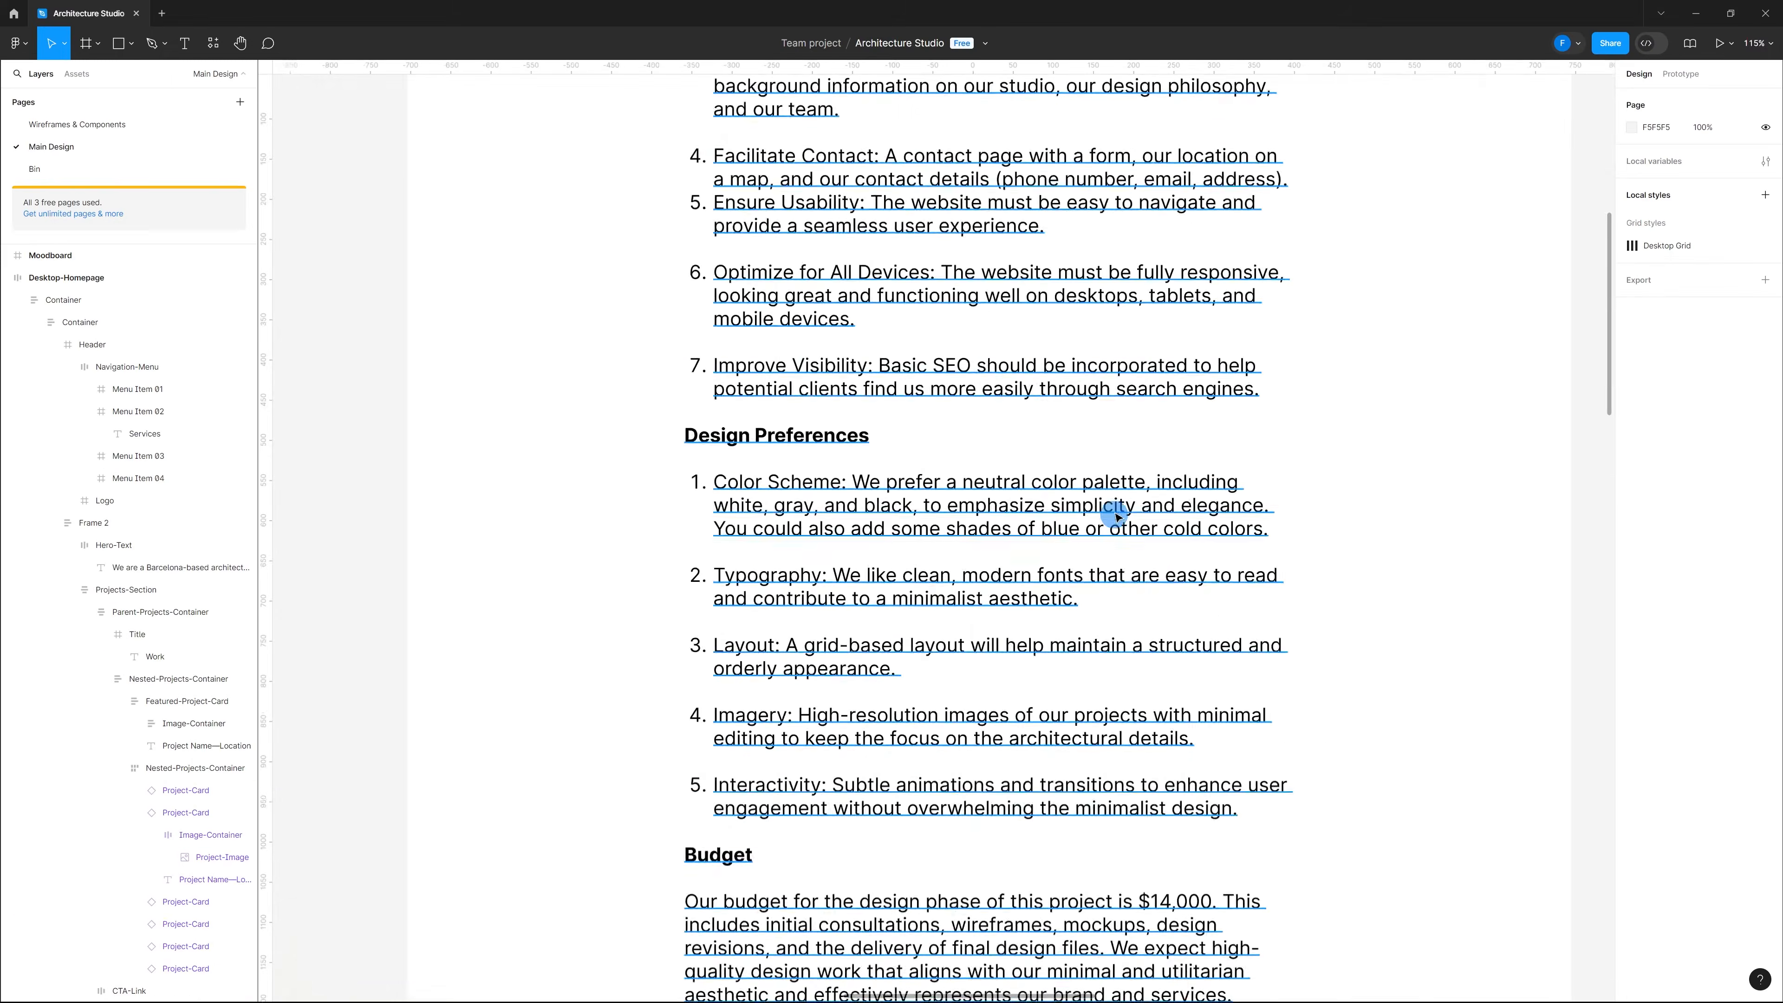
scroll(1063, 543, down, 10)
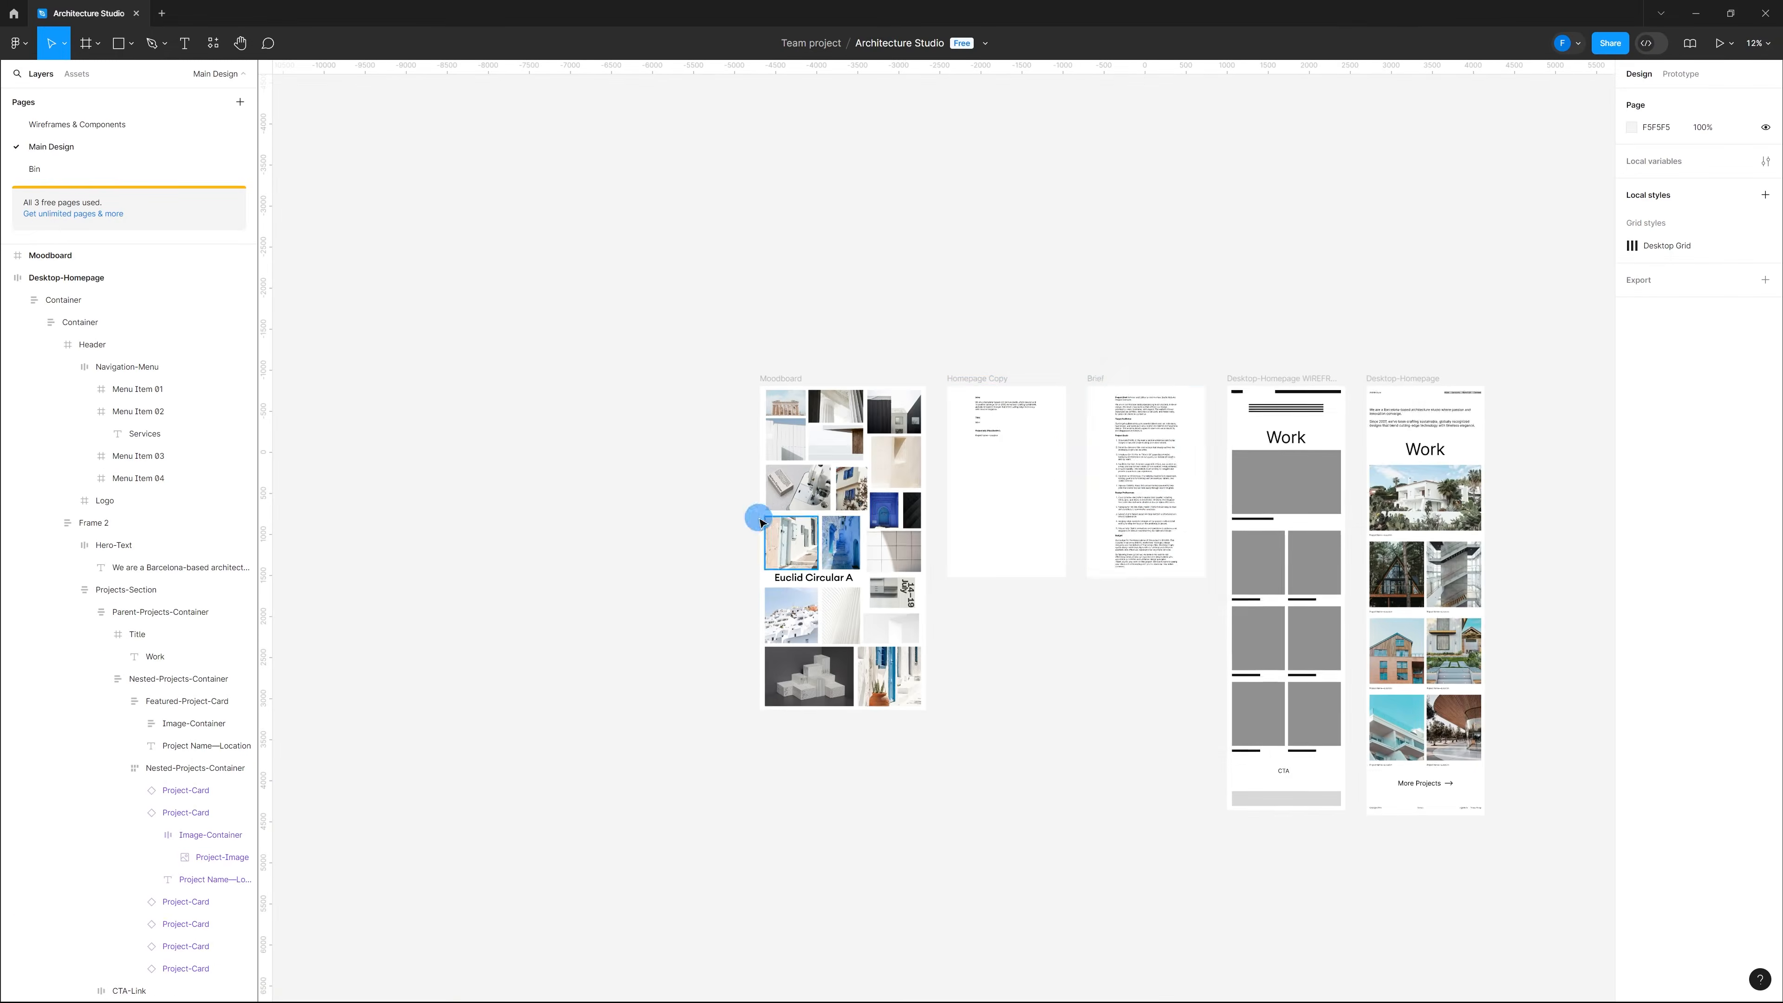
scroll(761, 521, up, 10)
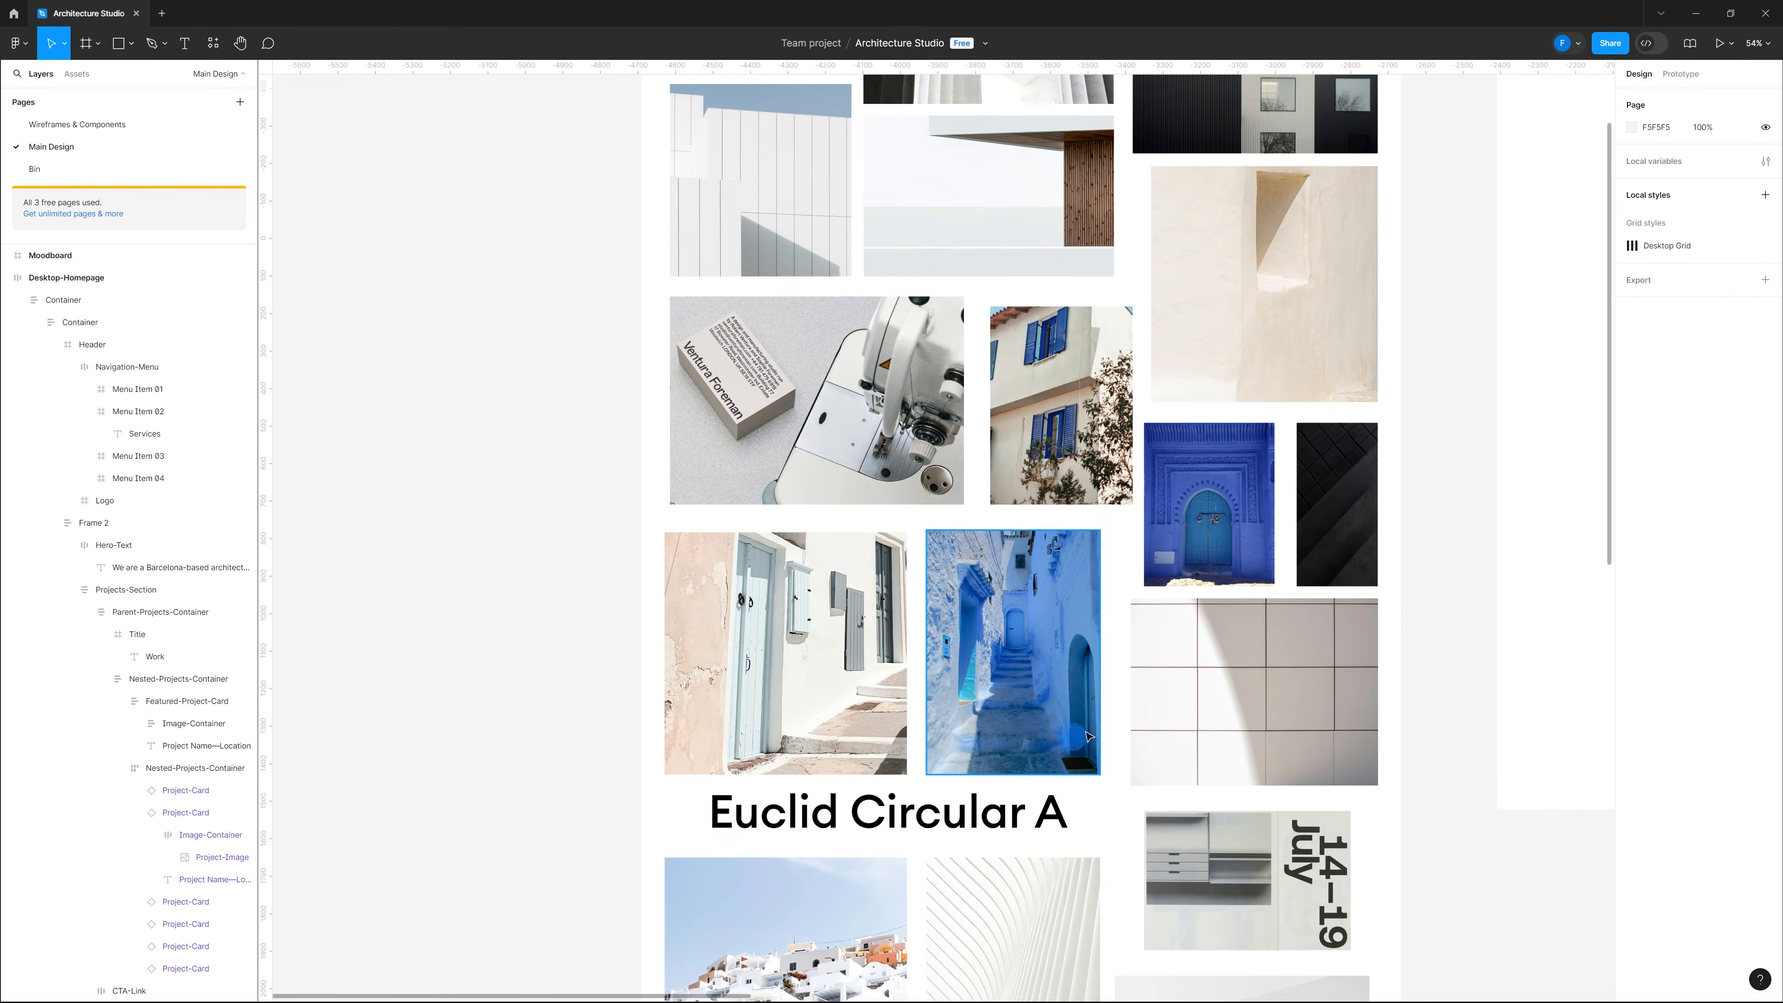
click(898, 490)
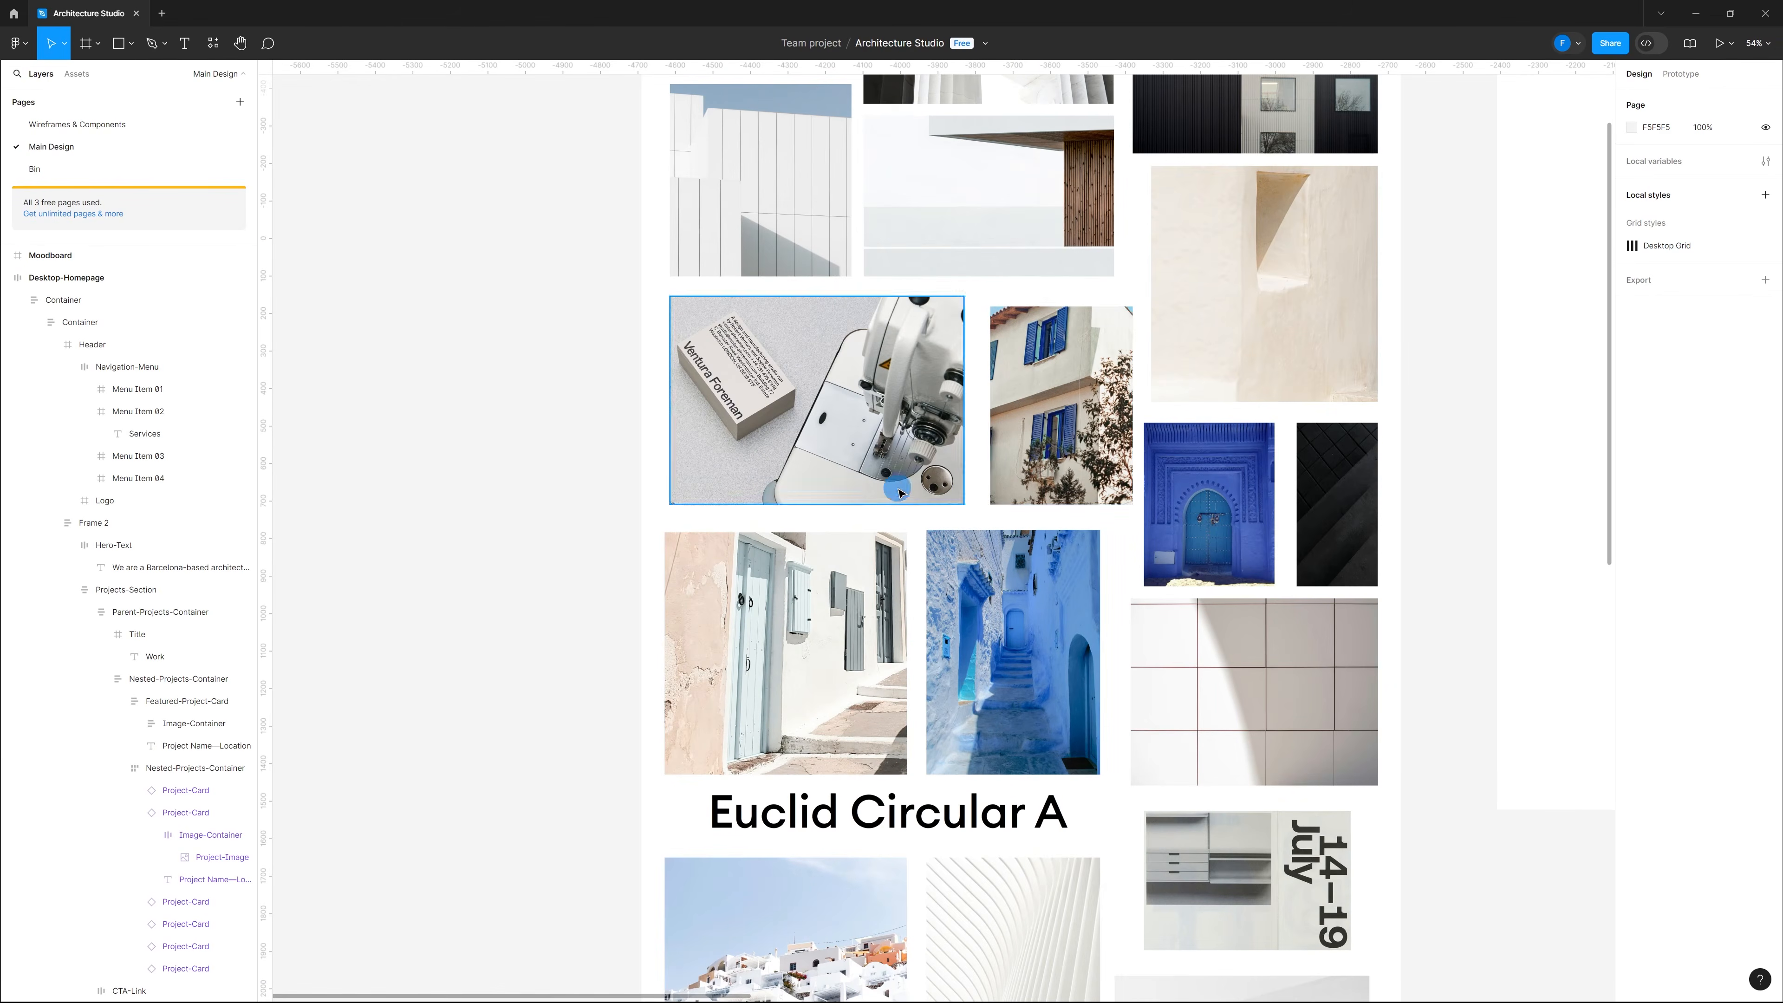
scroll(877, 492, down, 5)
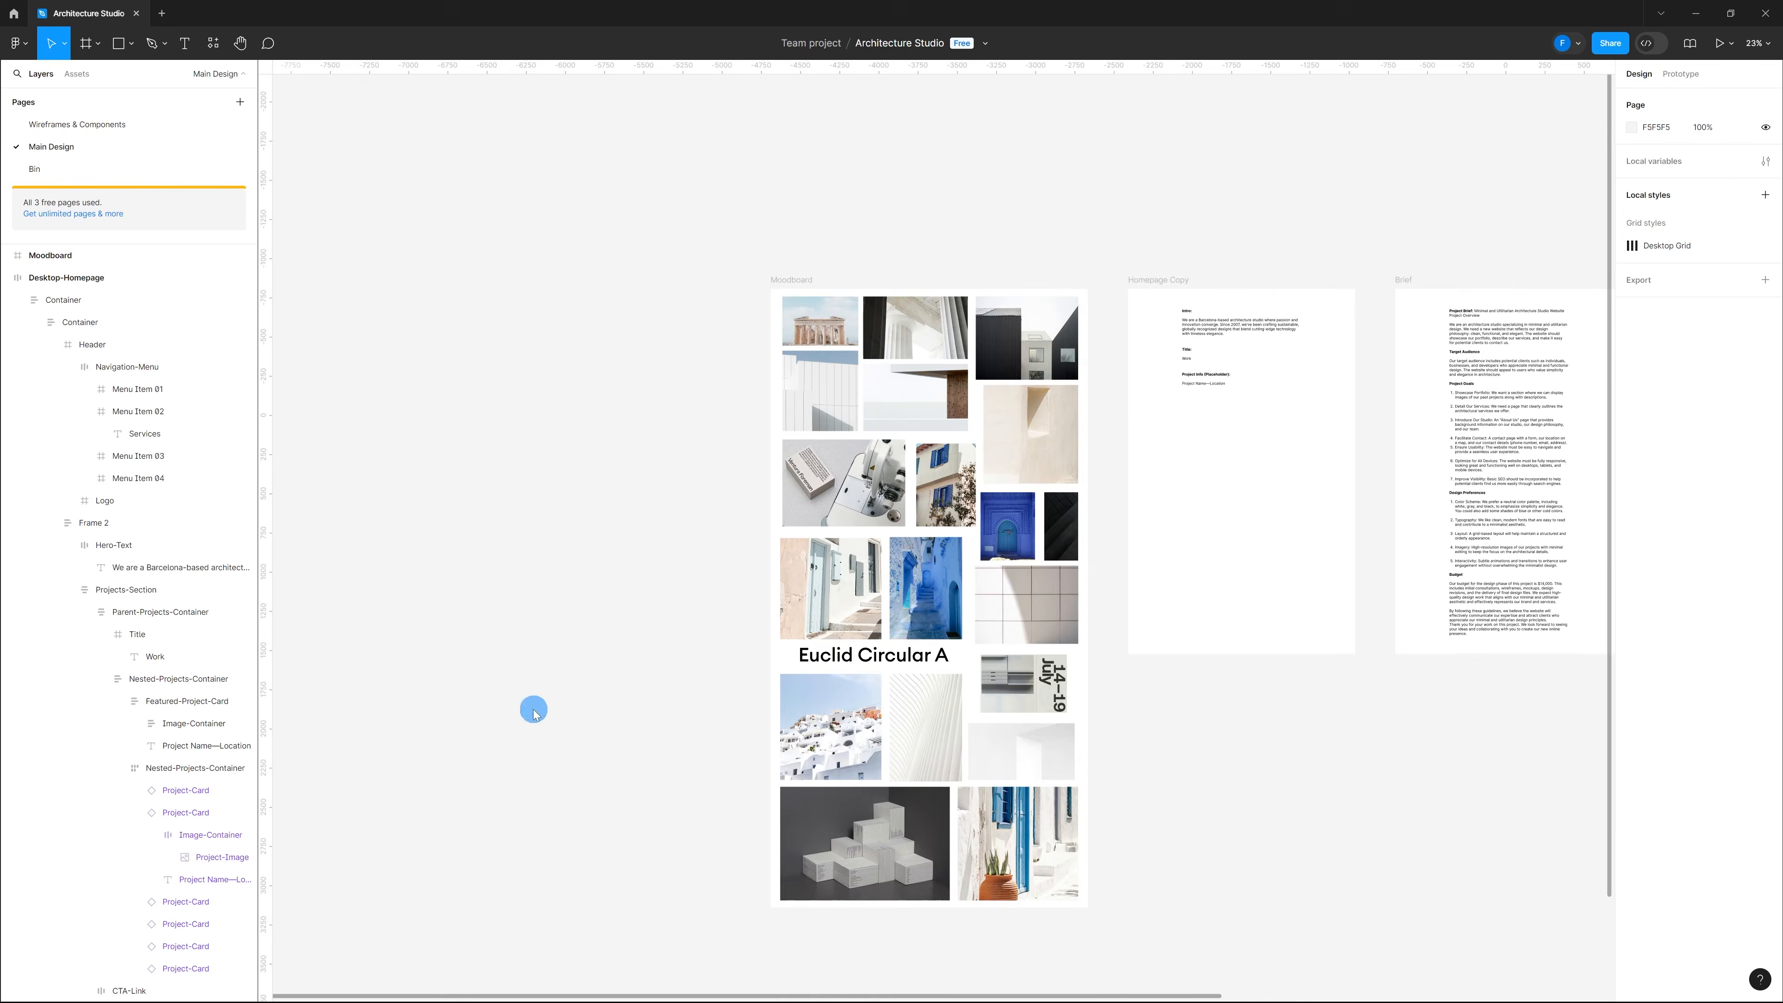
Step: Draw a rectangle of about 757 × 390 on the empty canvas beside the Moodboard as a colour swatch
click(475, 367)
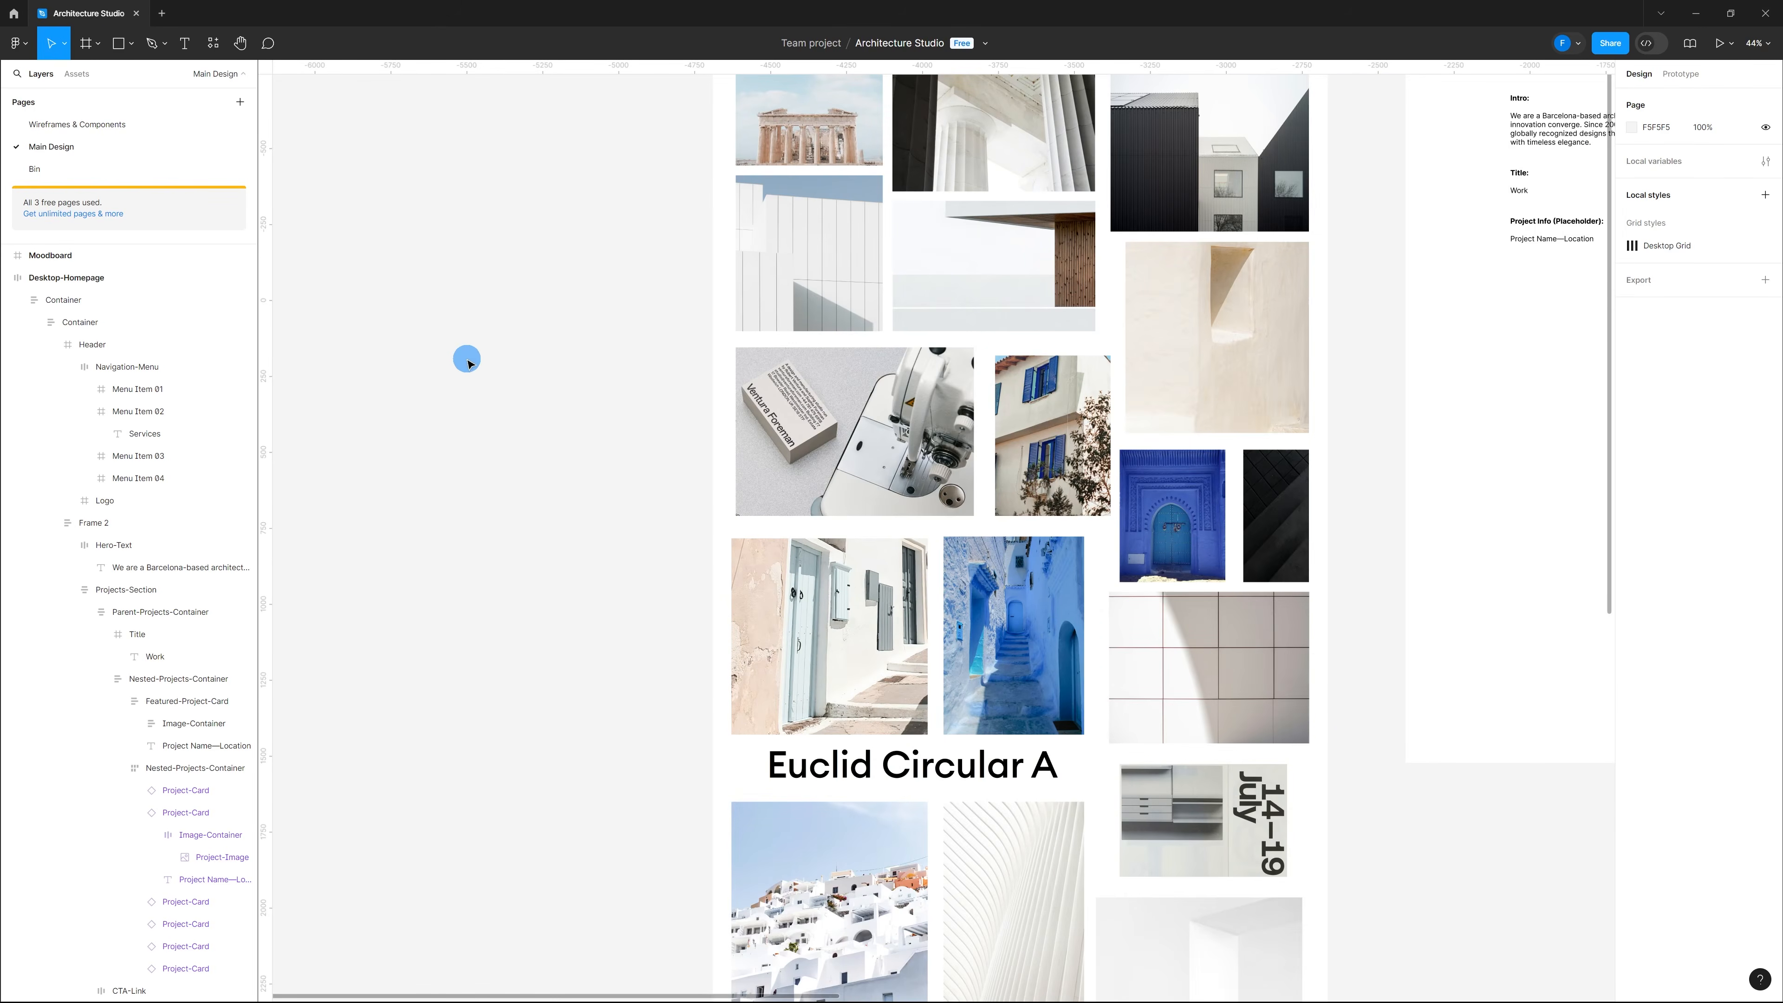
key(r)
mouse_move(427, 344)
mouse_down()
mouse_move(558, 370)
mouse_move(655, 463)
mouse_up()
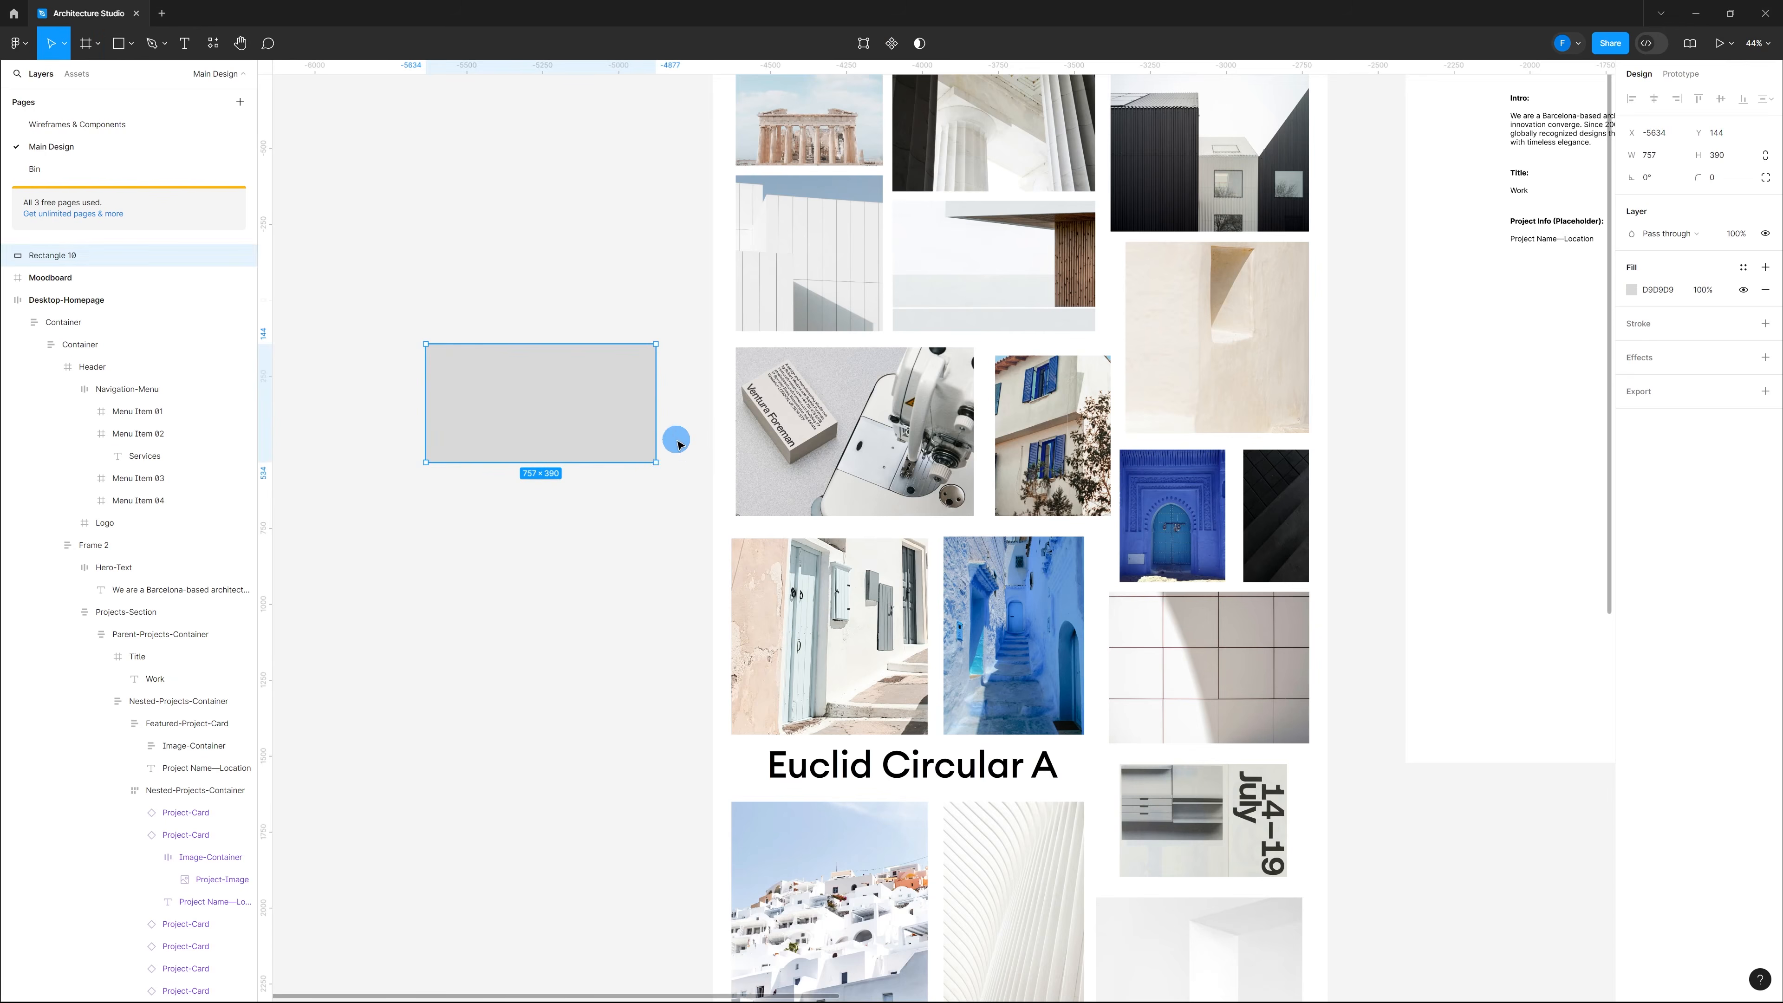
drag(555, 387, 568, 395)
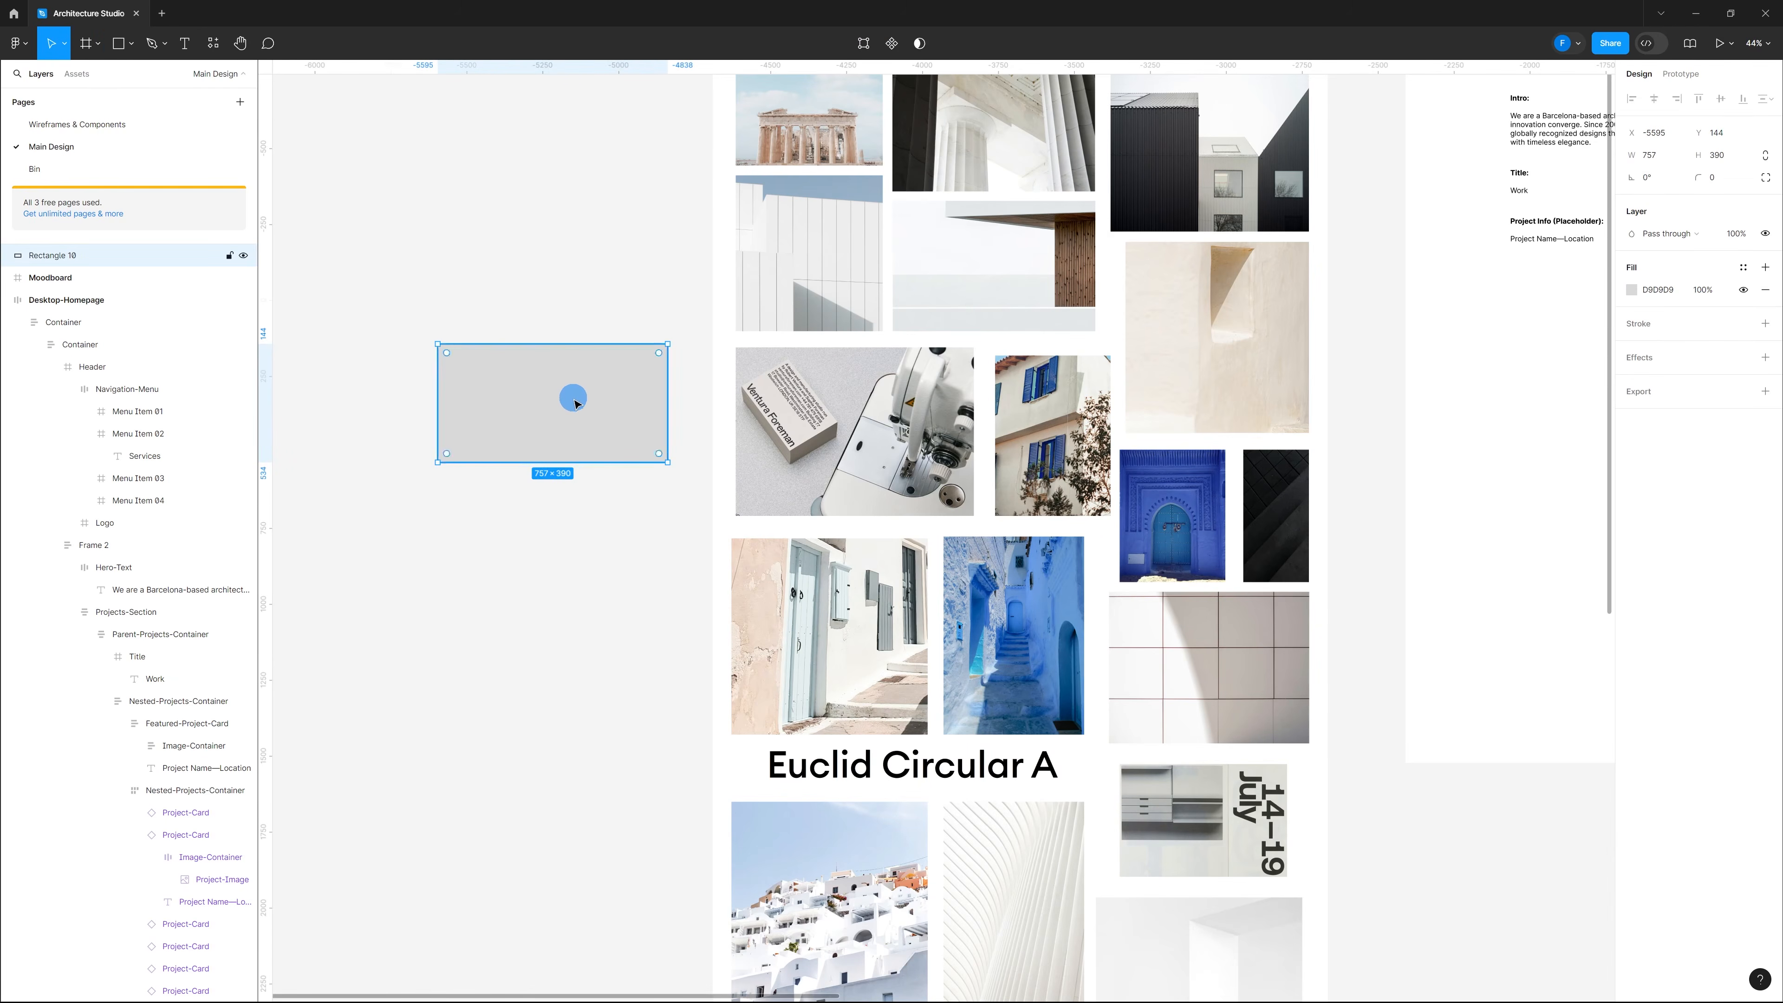
Step: Sample blue 4387DC from the Moodboard's blue alley photo as the swatch rectangle's fill
click(1646, 295)
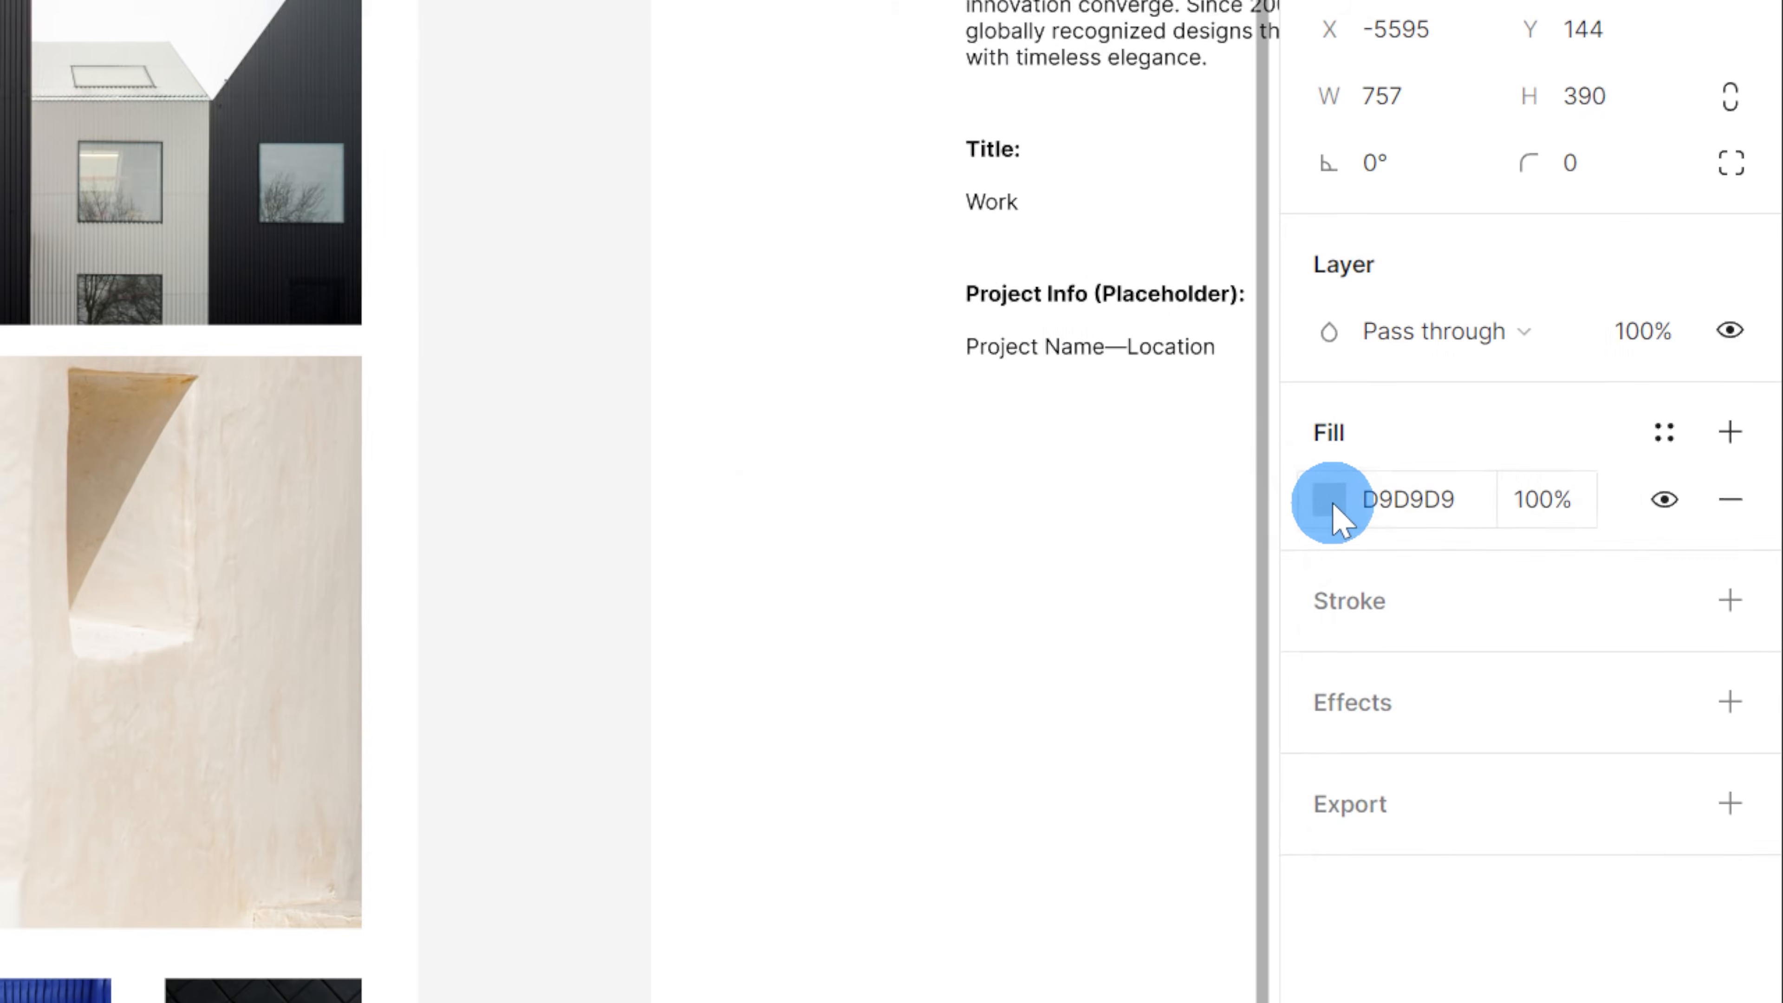
click(1633, 295)
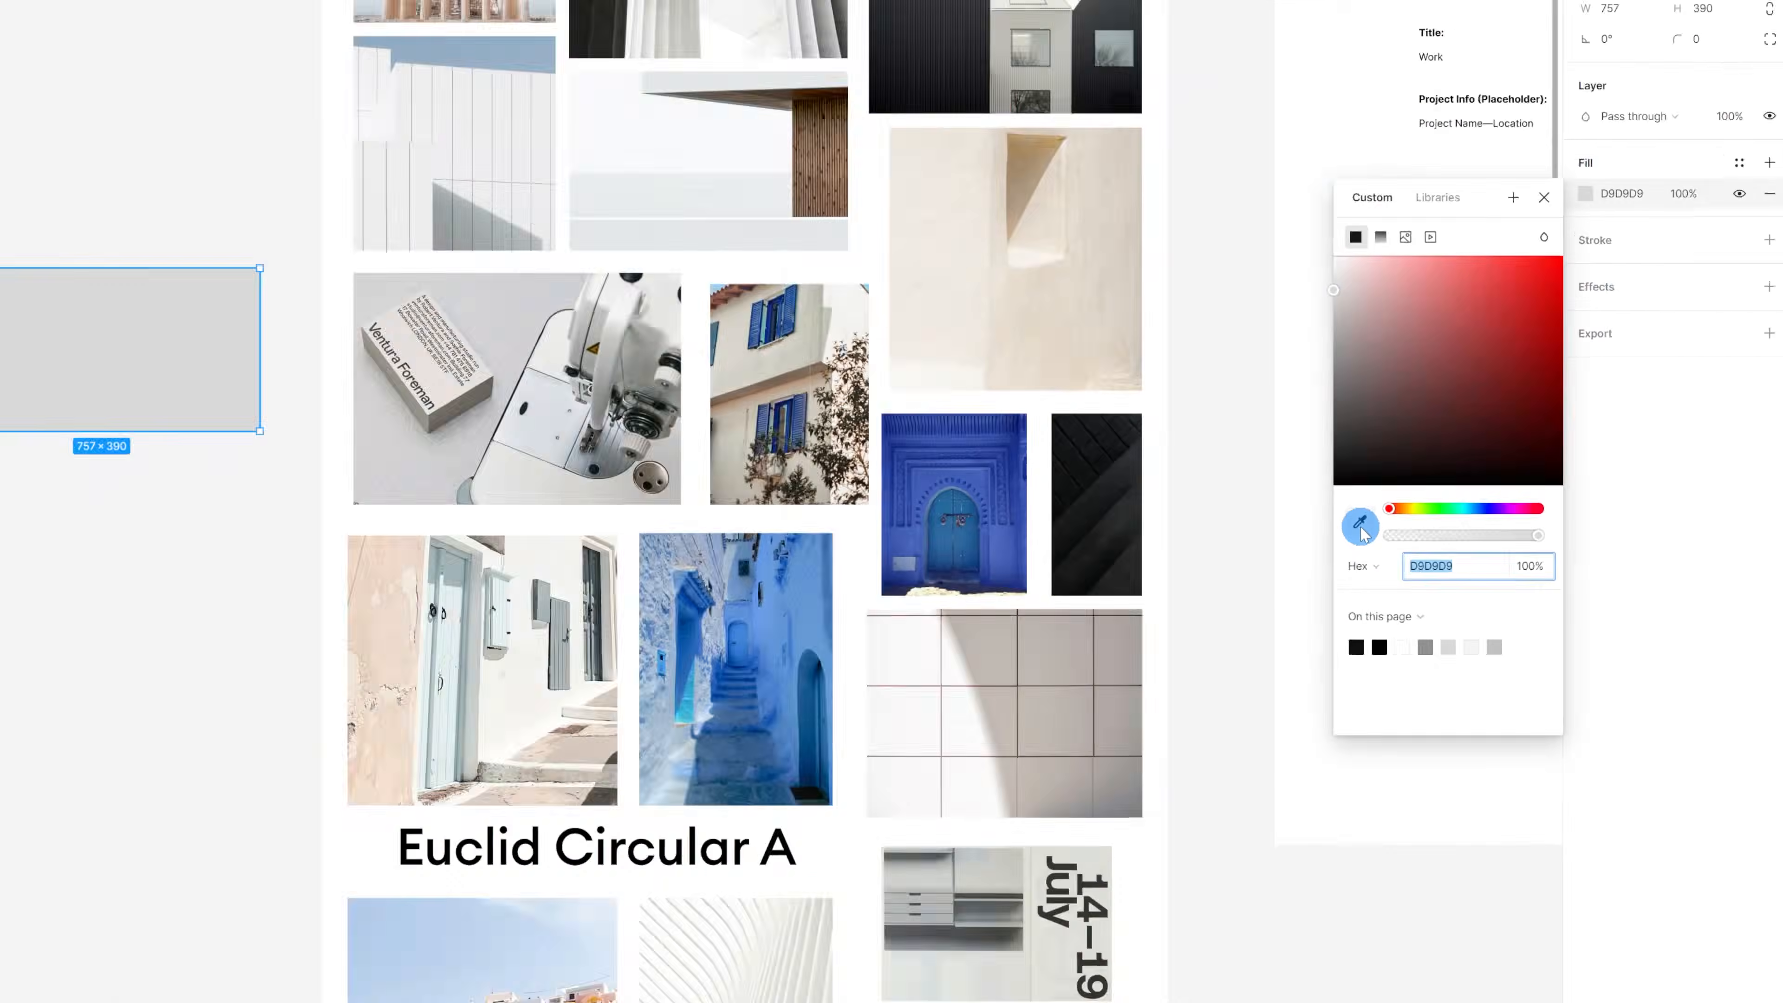
click(1387, 527)
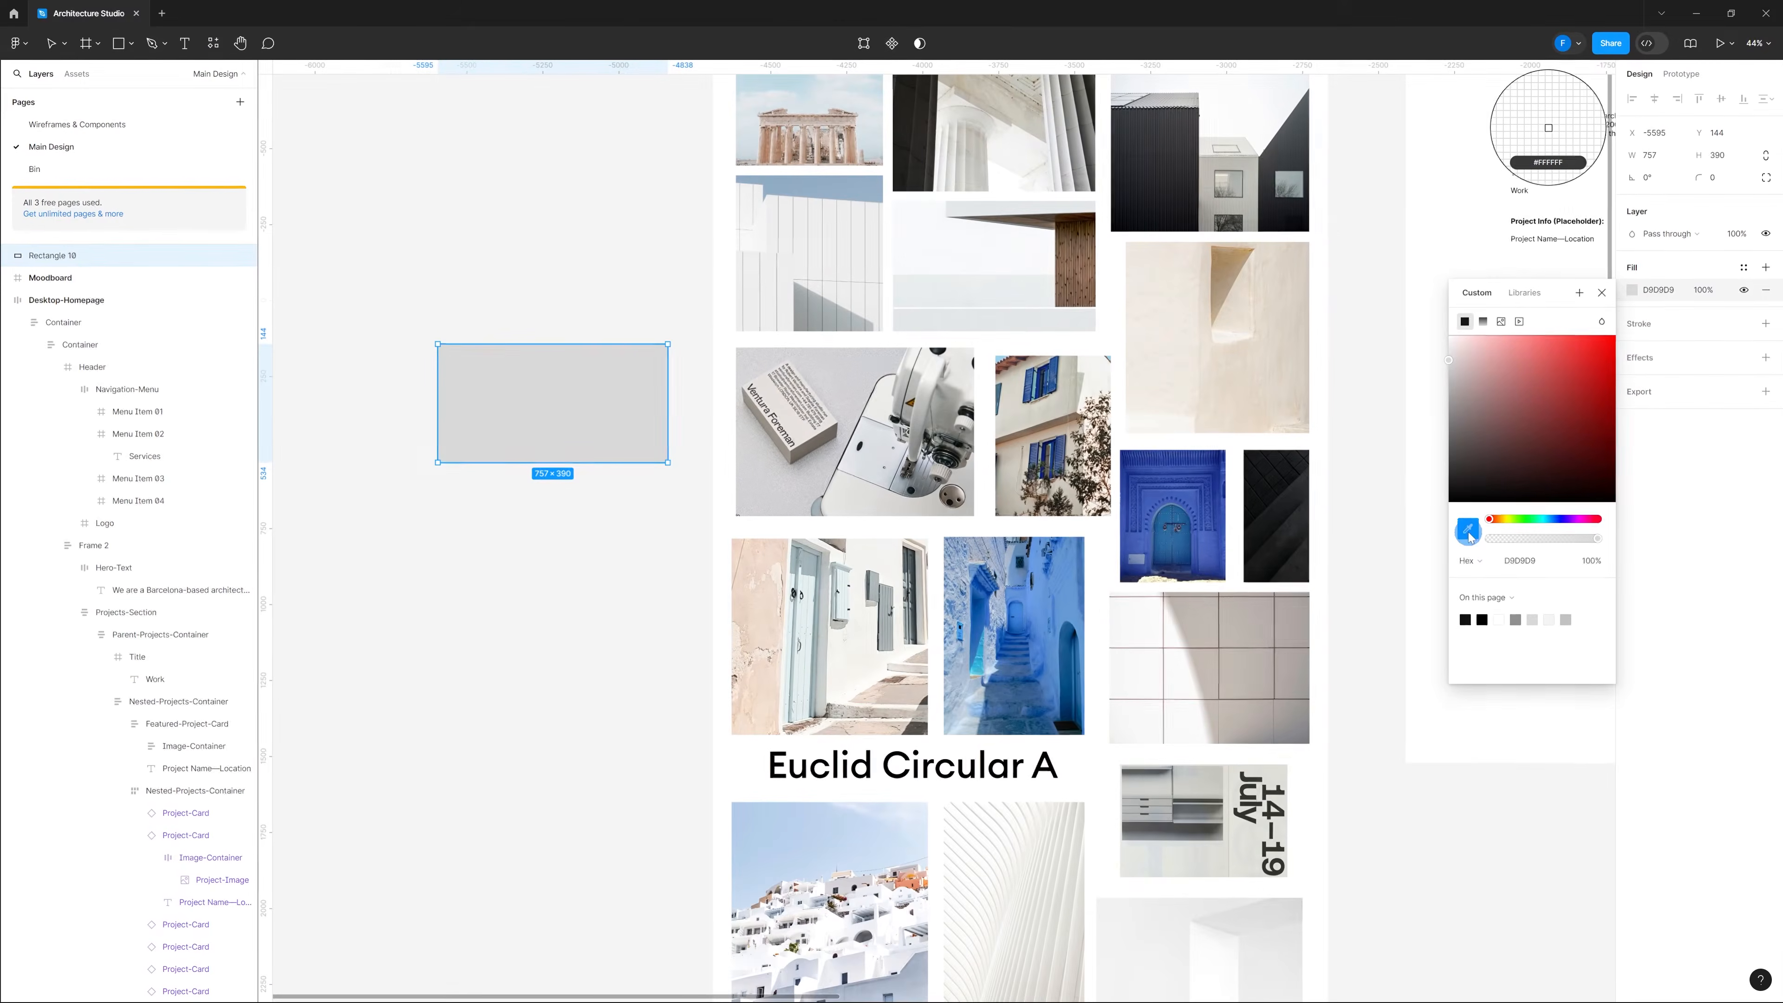
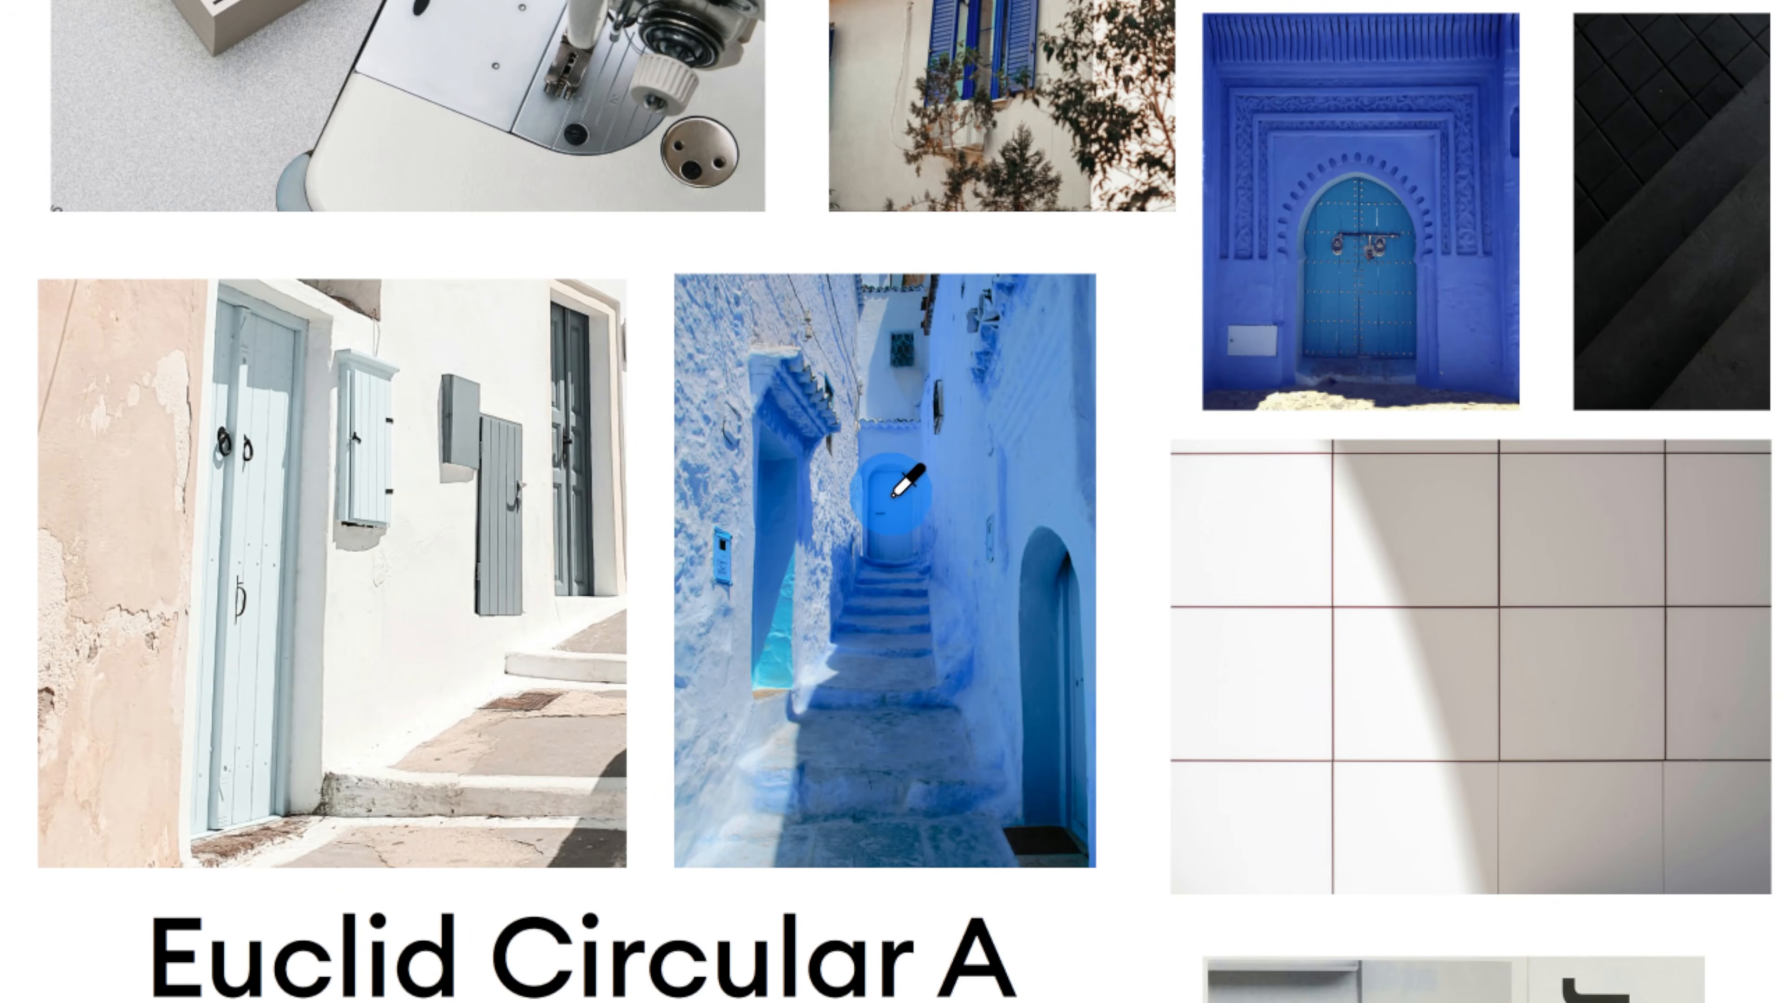
click(889, 495)
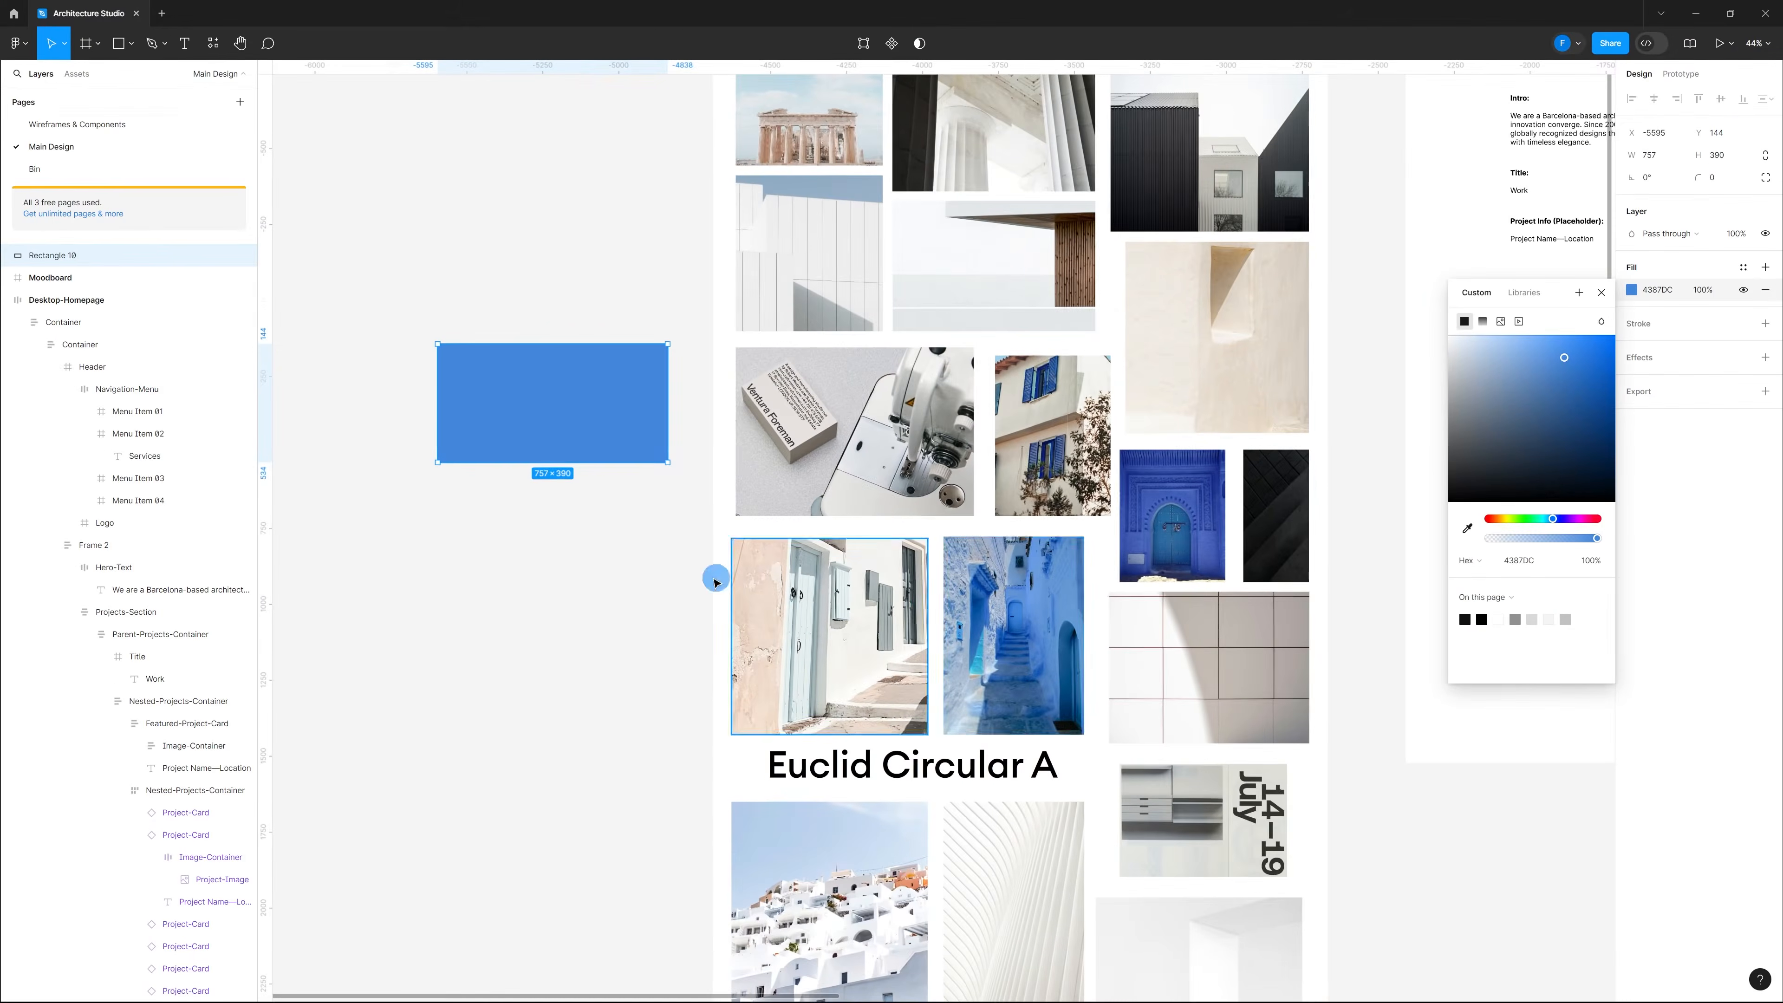
Step: Lighten the swatch rectangle's blue fill to the pale tint DCEBFF
scroll(428, 432, up, 5)
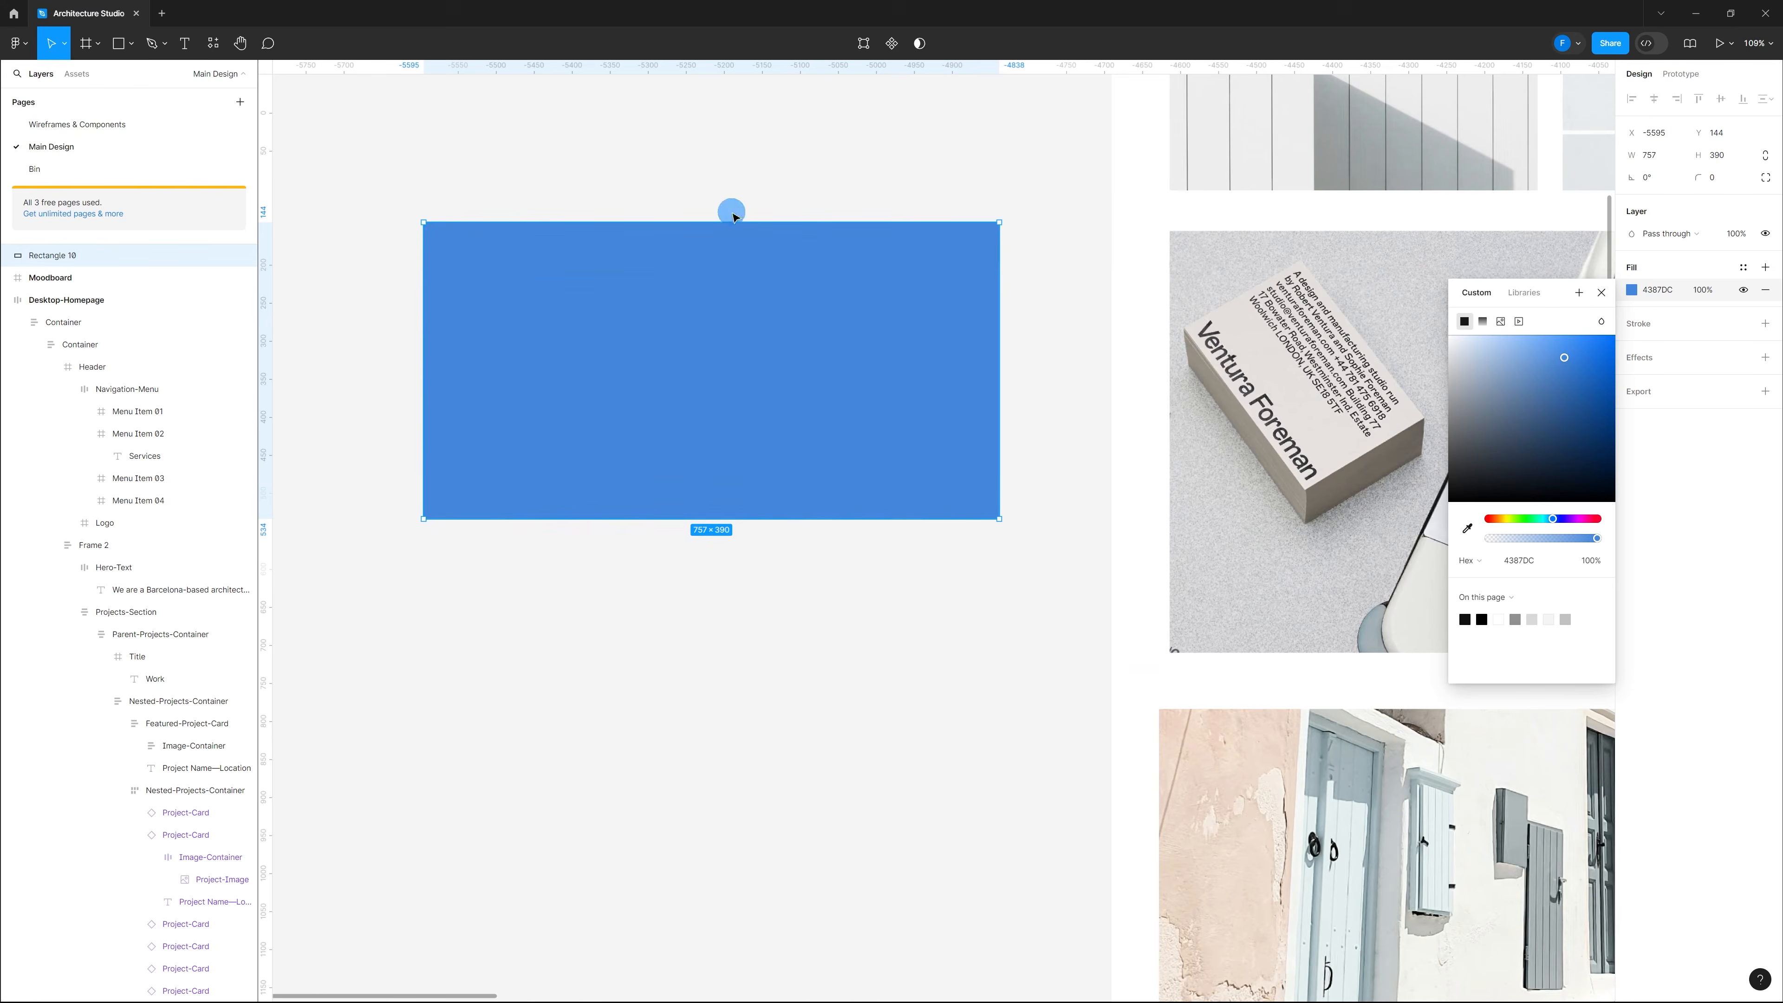
scroll(861, 252, down, 2)
scroll(656, 261, up, 2)
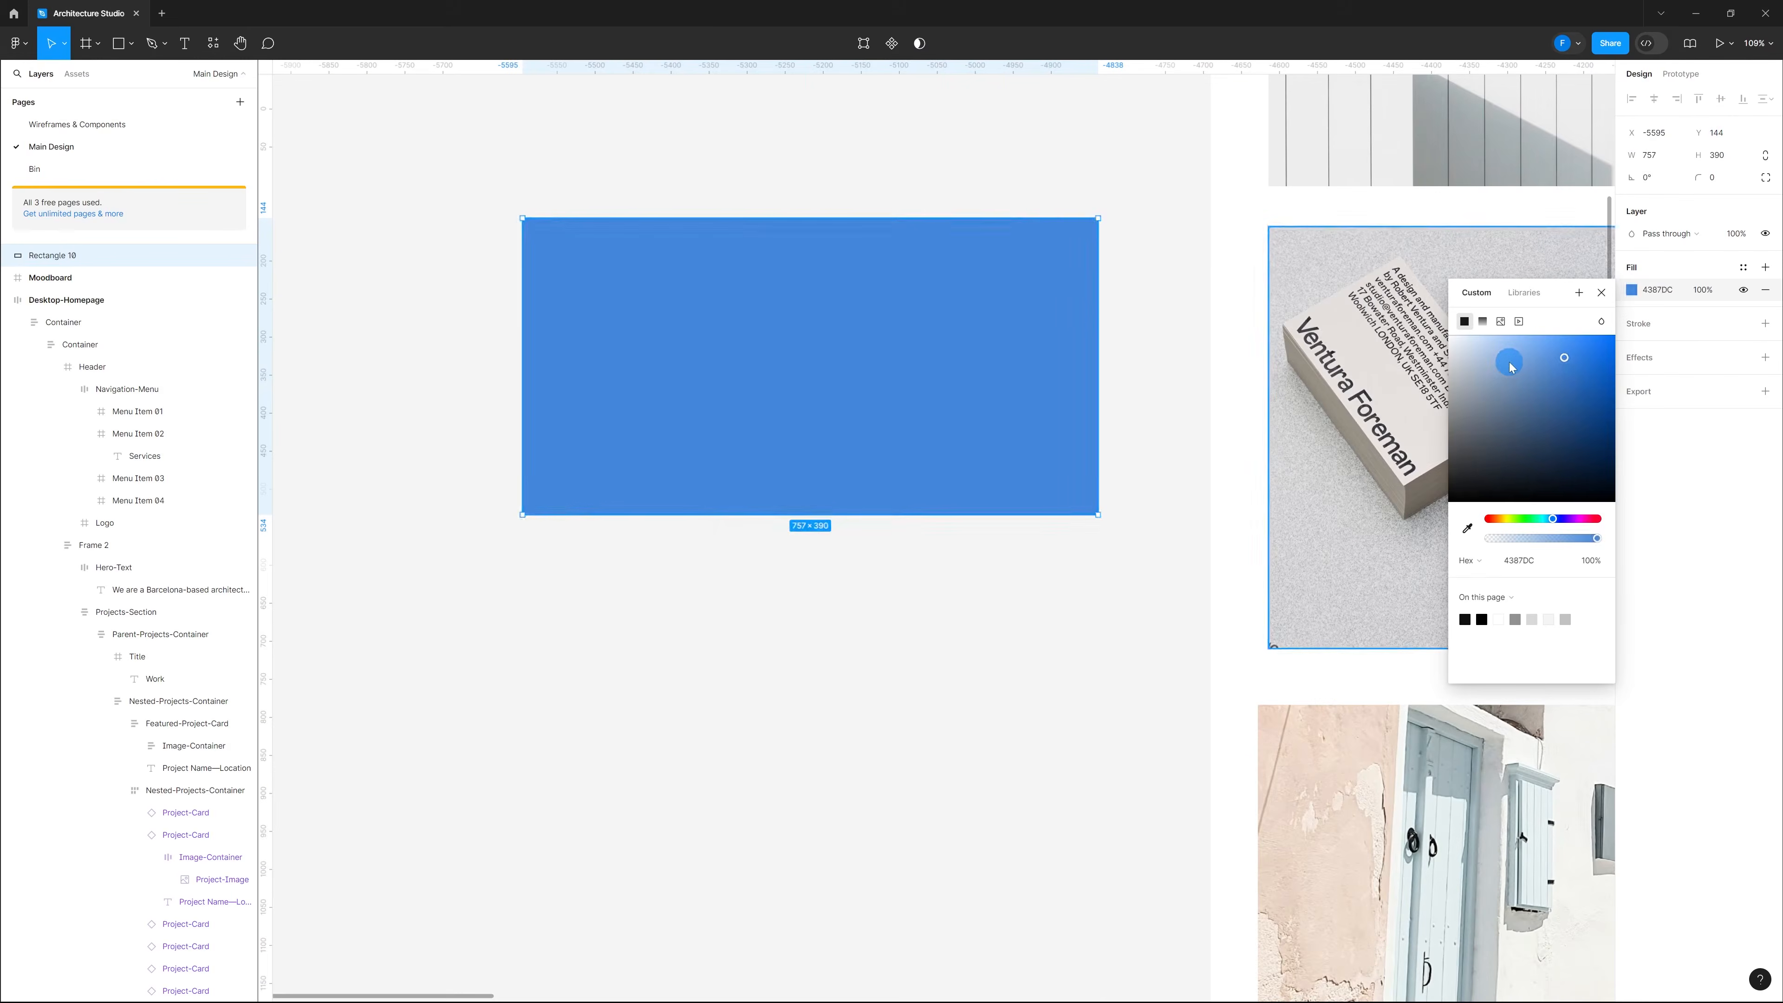
click(918, 469)
drag(1496, 361, 1484, 354)
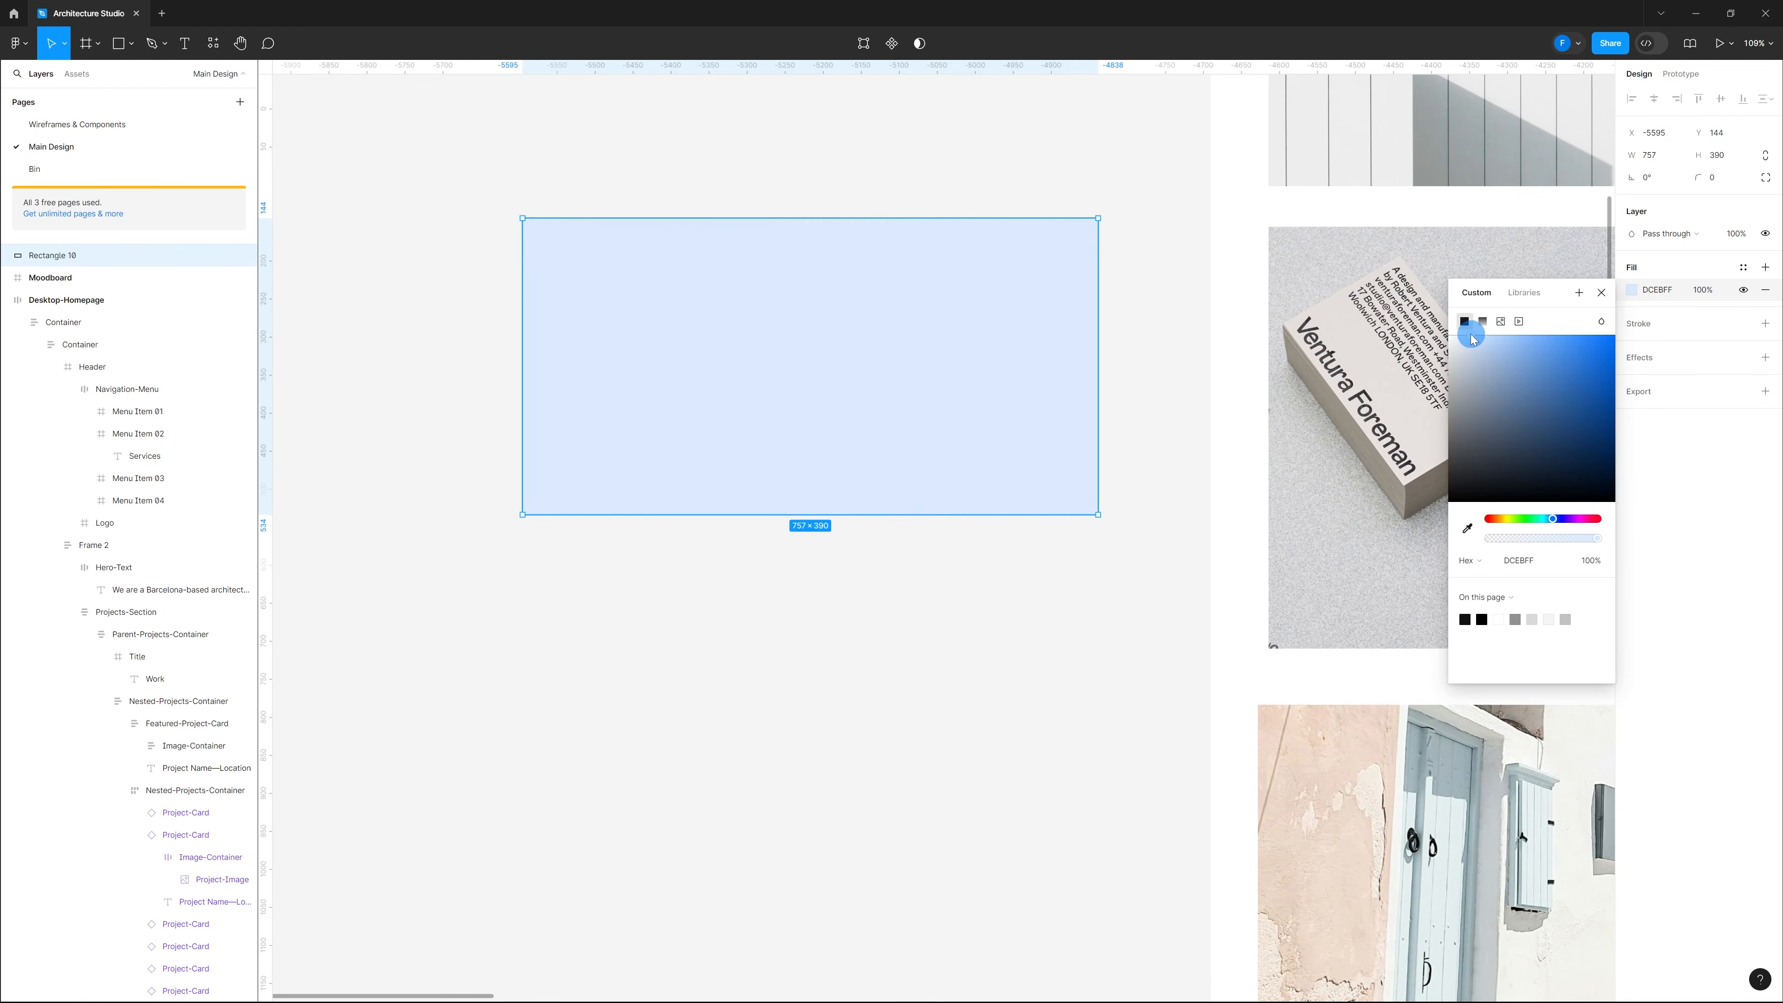
Step: Move the pale blue swatch rectangle across the canvas to just beside the Desktop-Homepage's header
scroll(1028, 530, down, 10)
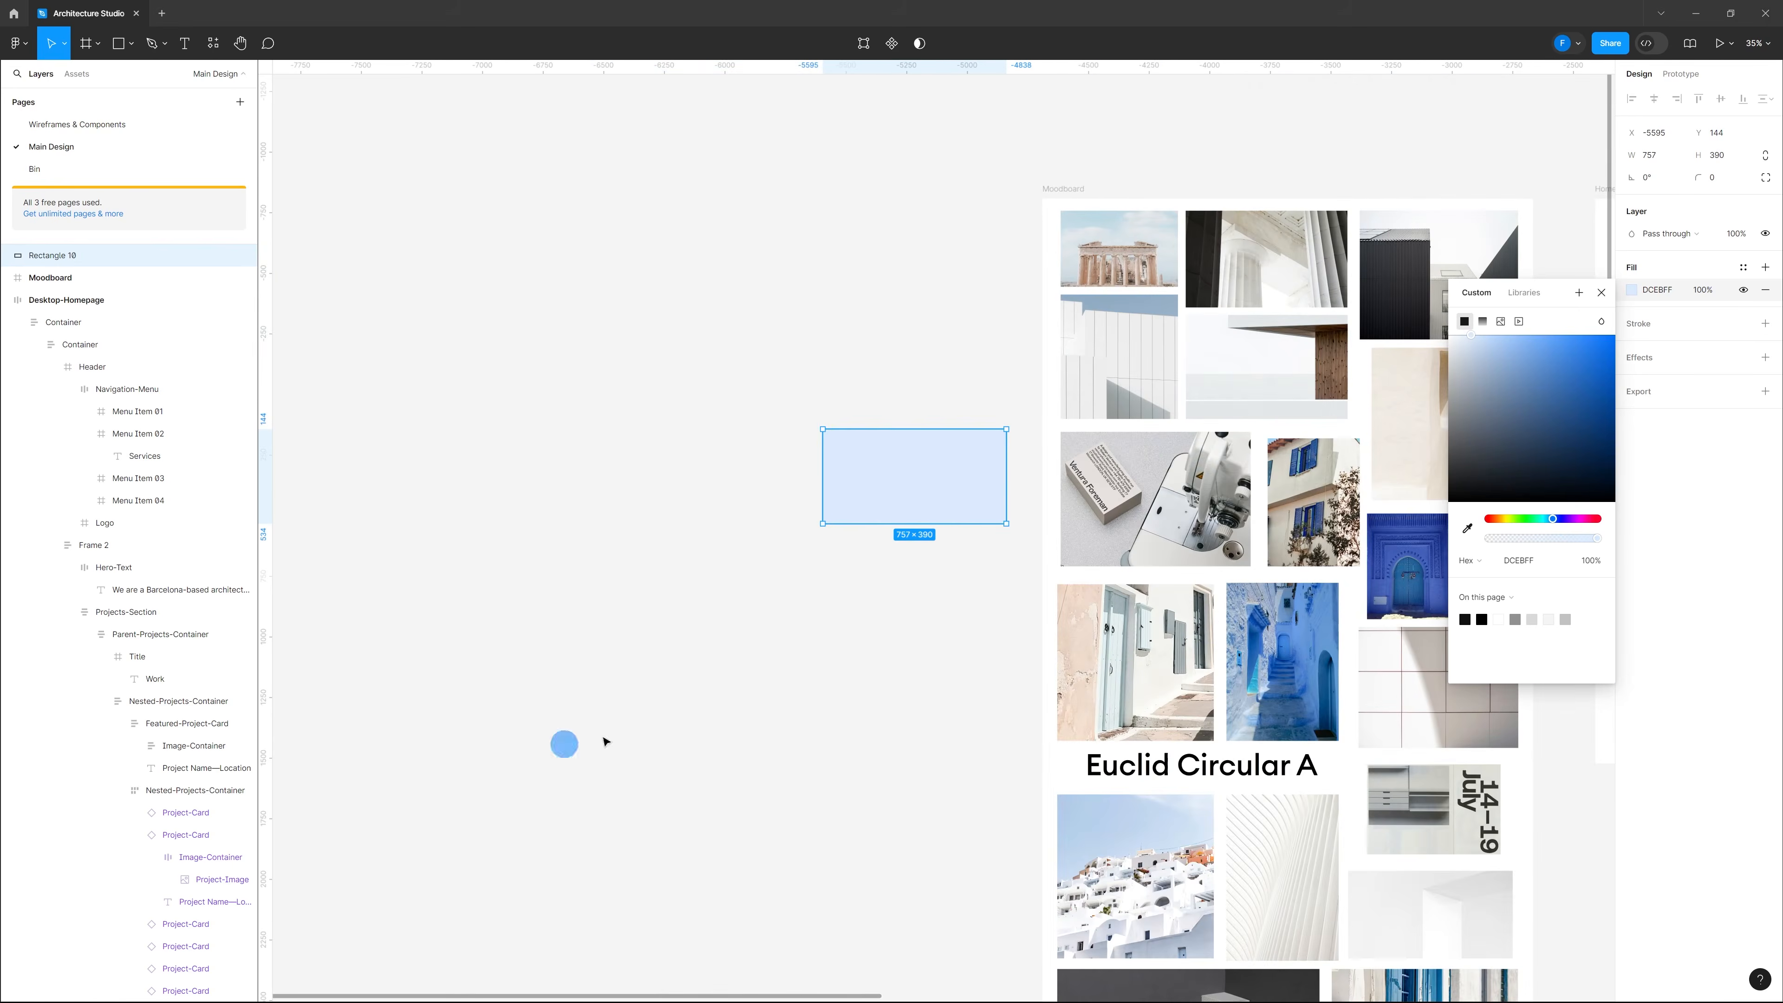
click(875, 659)
click(932, 487)
scroll(606, 466, down, 5)
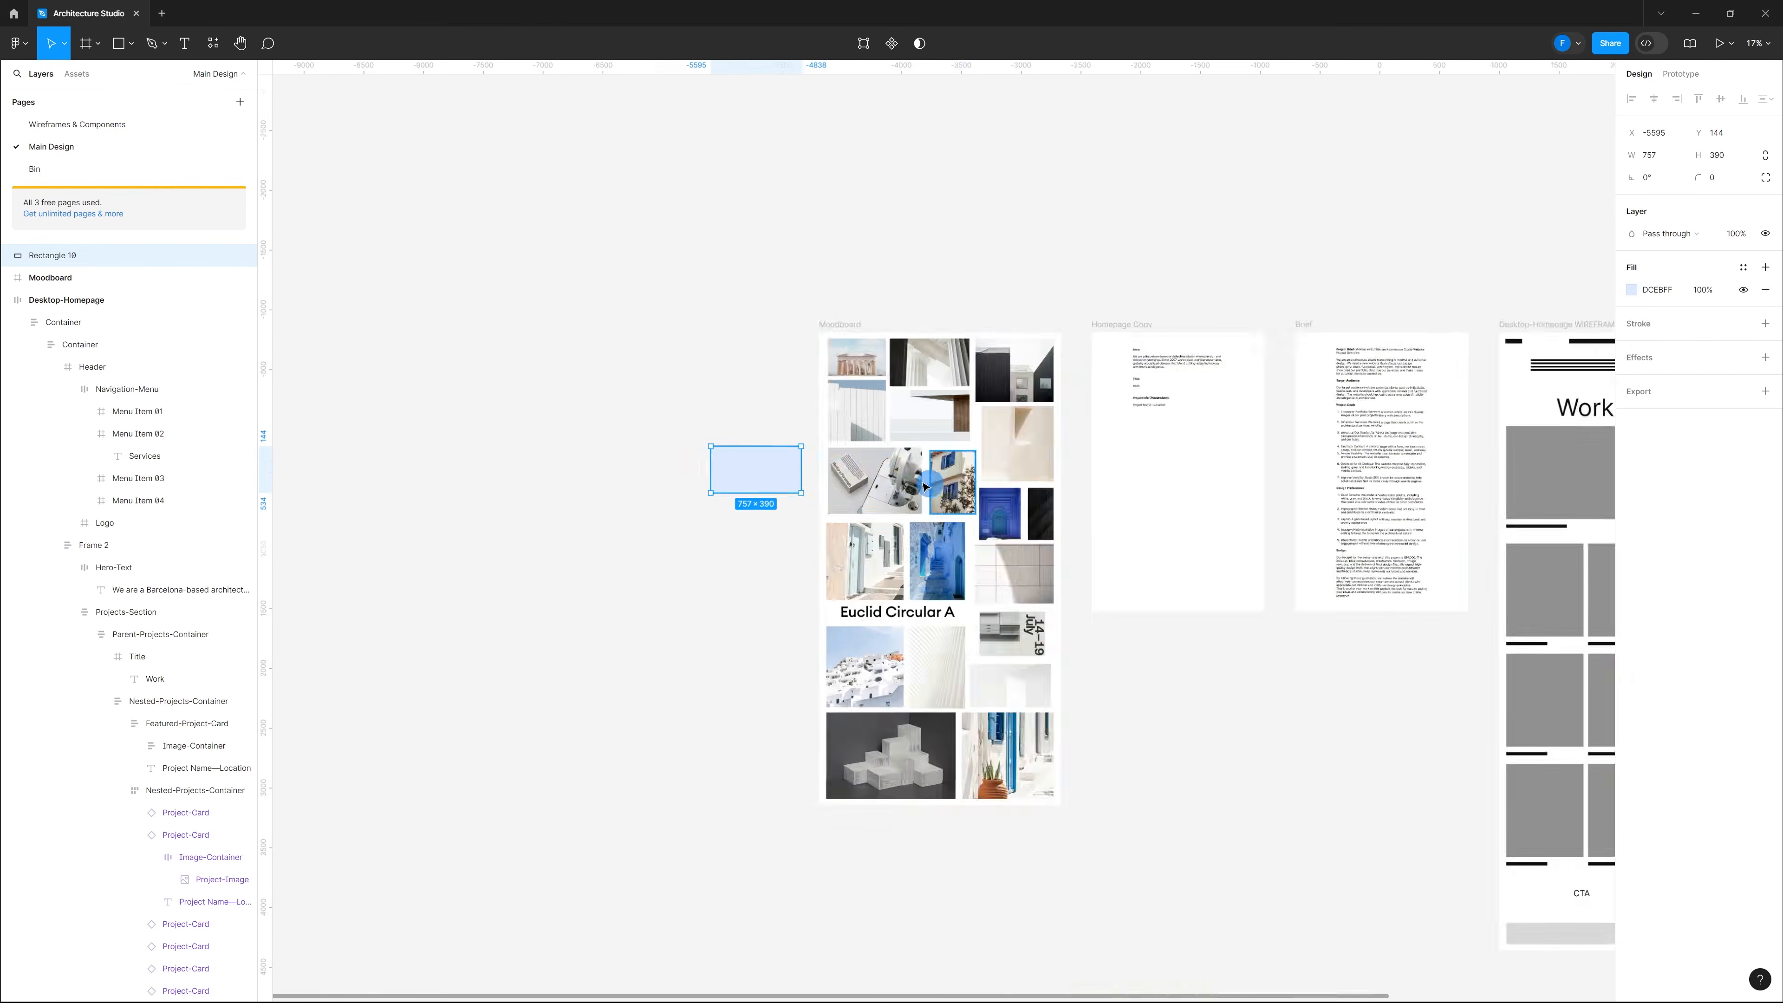
scroll(607, 466, down, 3)
drag(695, 465, 1388, 433)
scroll(1465, 442, up, 6)
scroll(1373, 463, up, 4)
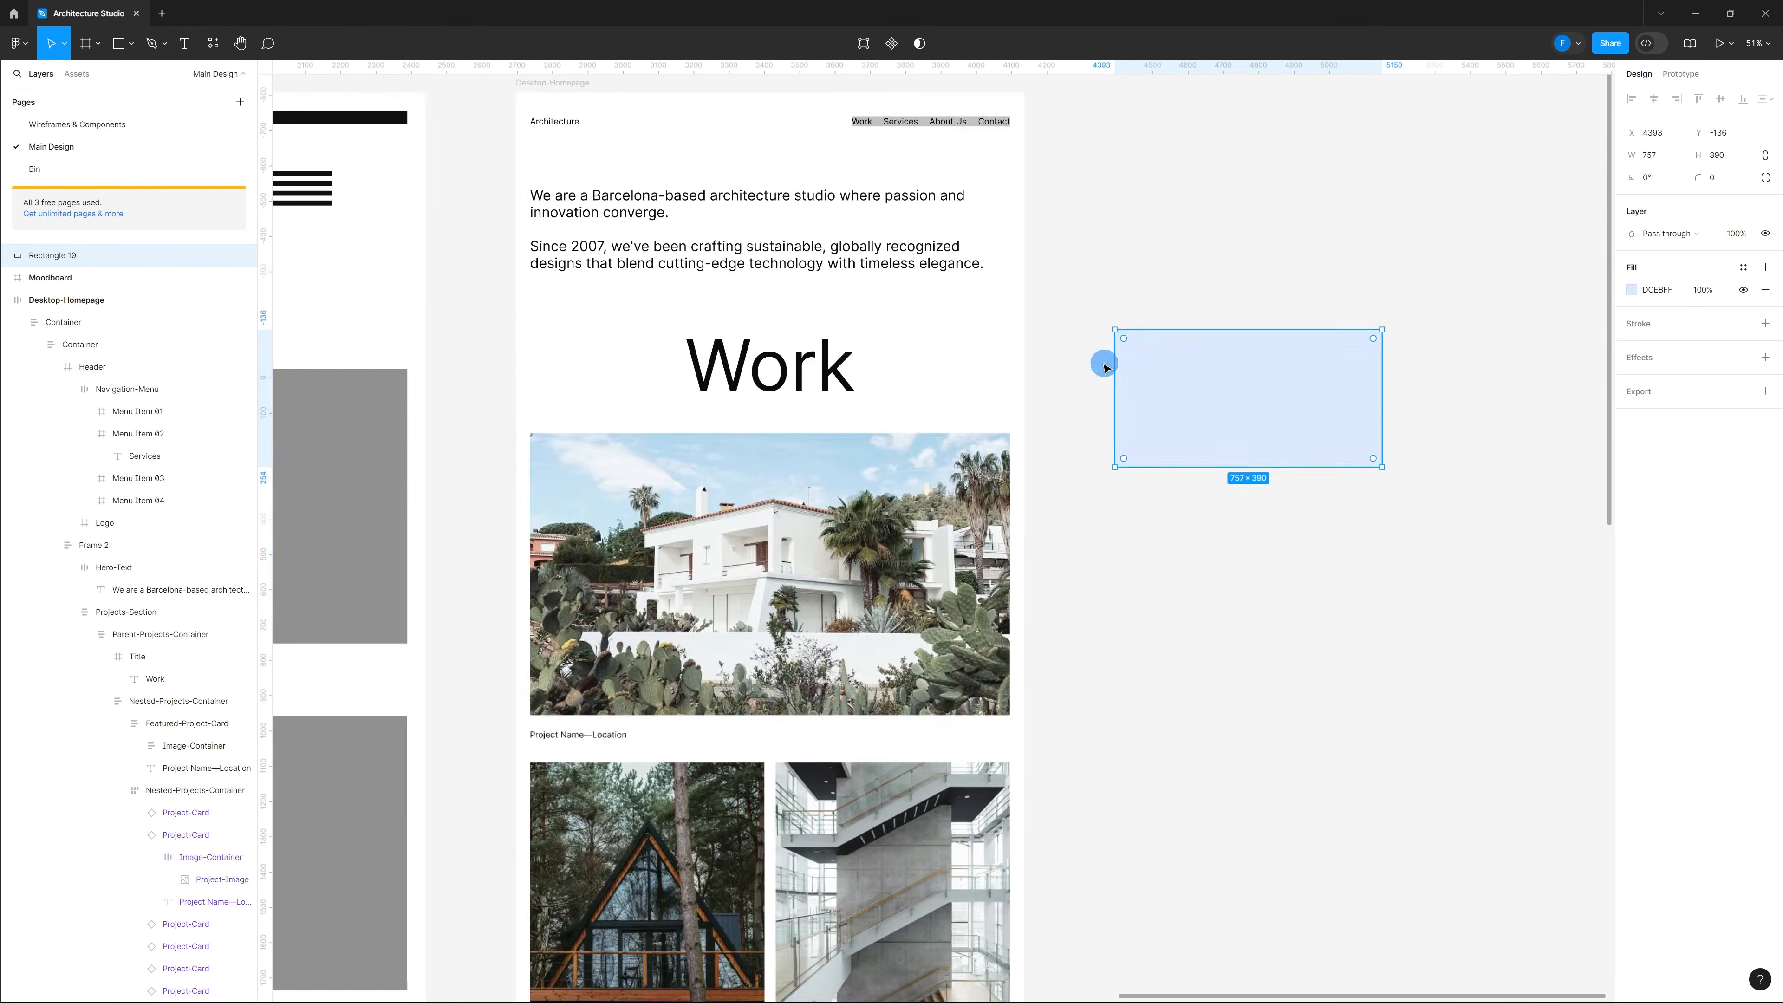
scroll(1123, 429, up, 3)
drag(1221, 632, 1154, 406)
scroll(927, 377, up, 3)
scroll(1173, 320, up, 1)
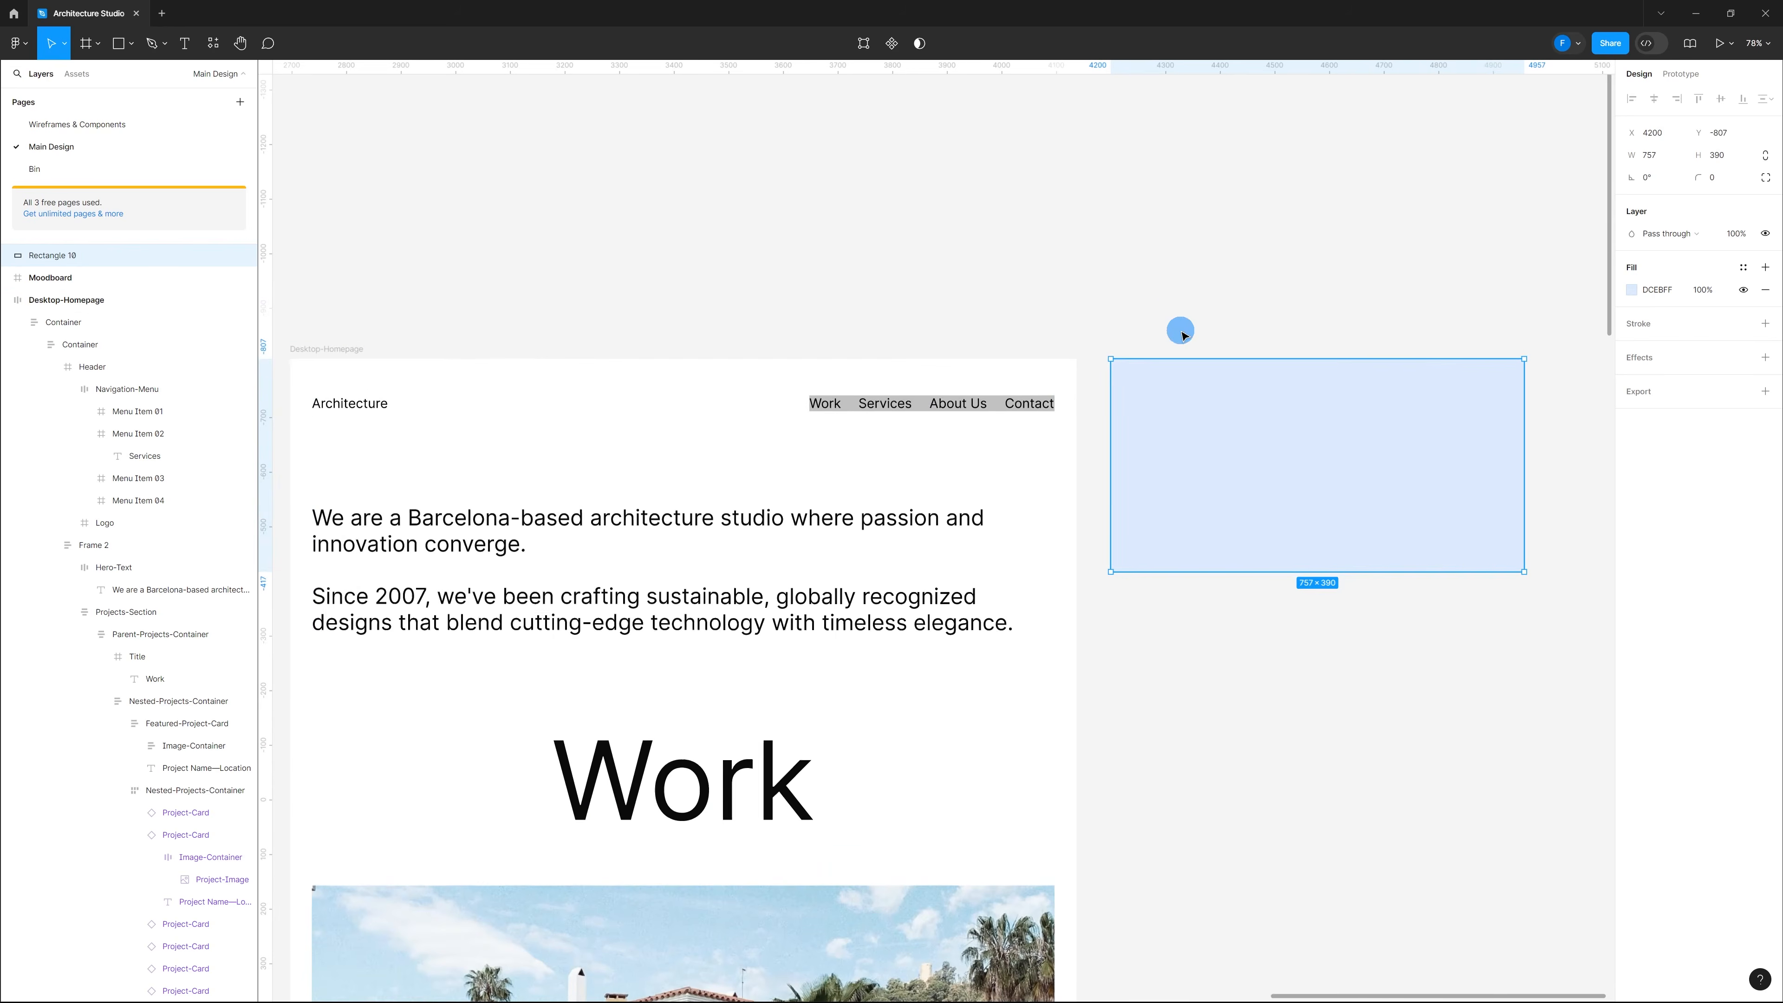
Step: Set the Navigation-Menu frame's fill to DCEBFF by sampling the colour from the pale blue swatch rectangle
click(923, 475)
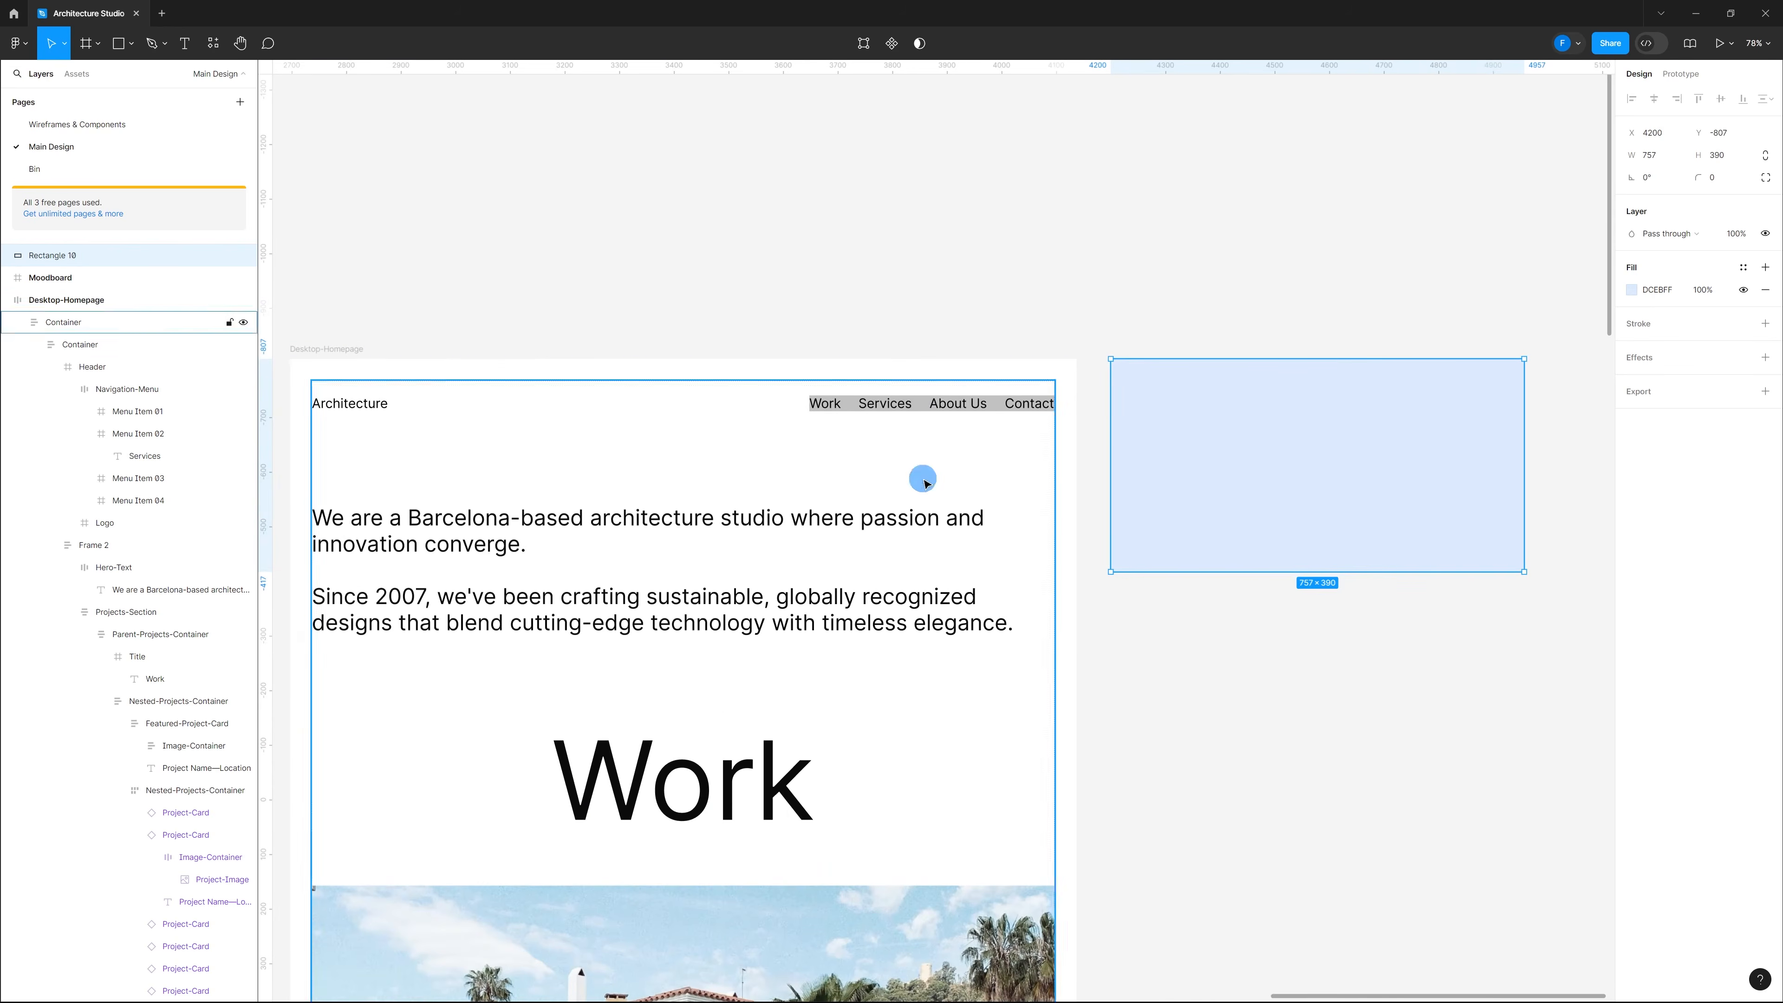
click(925, 411)
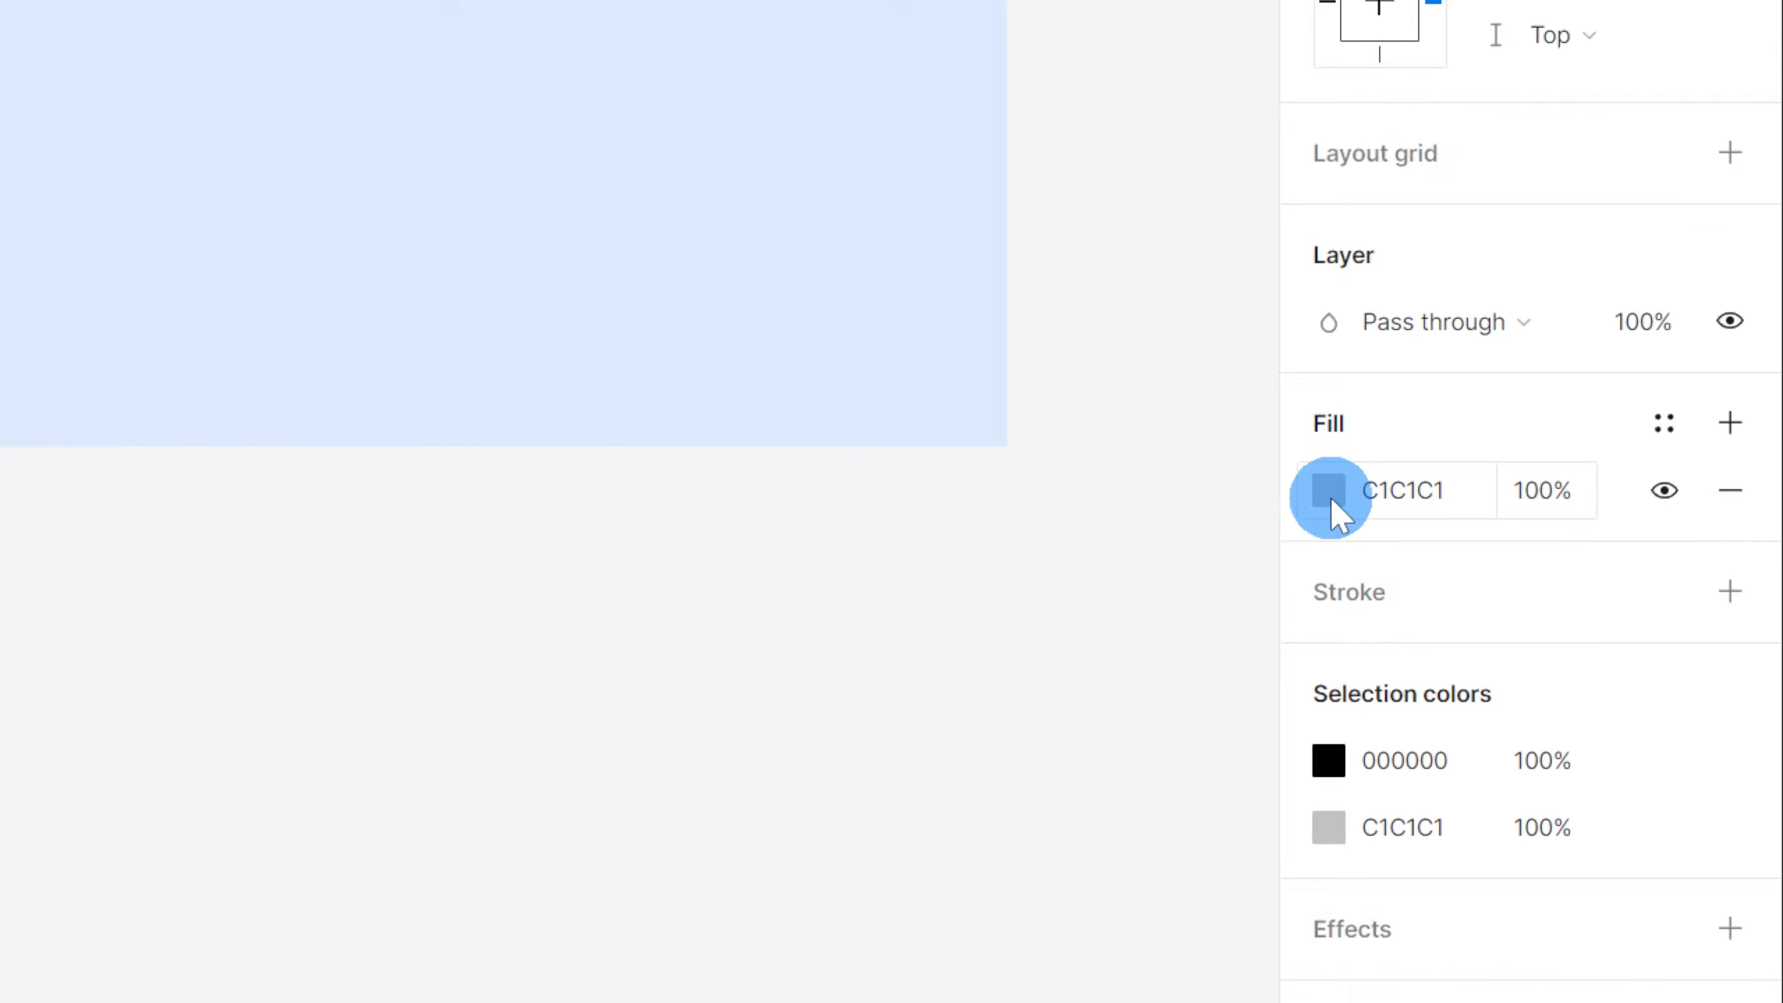
click(1632, 588)
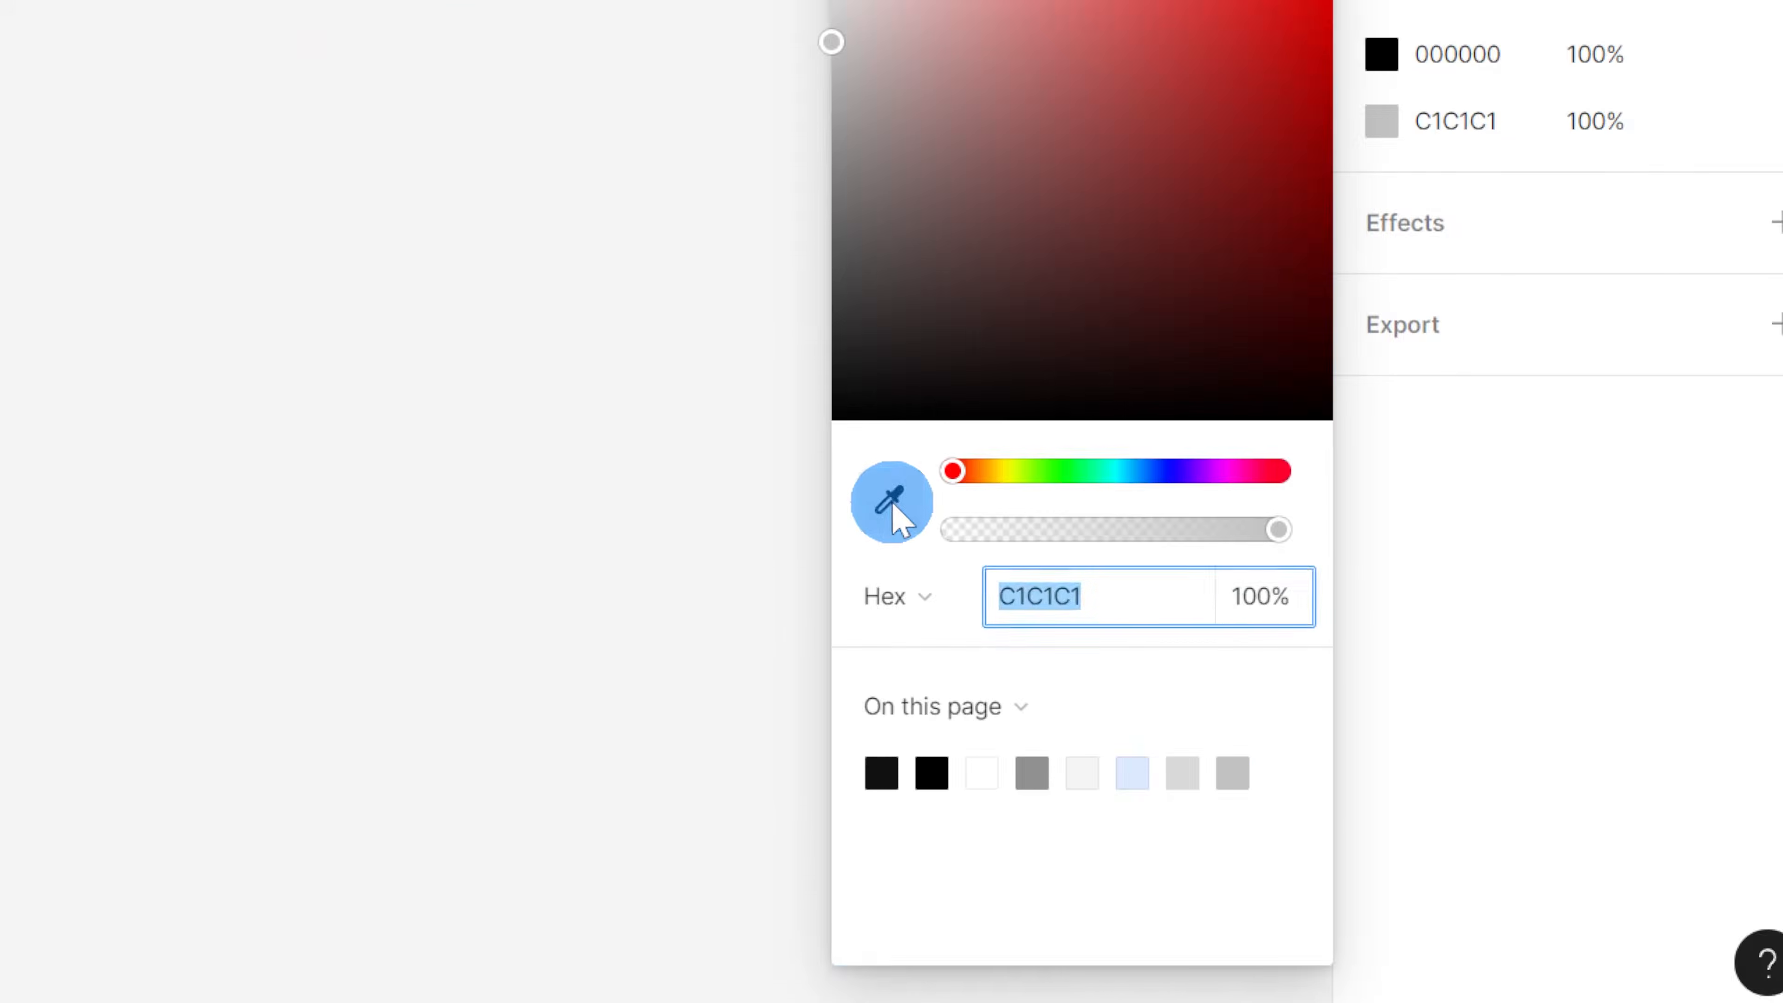
click(1469, 826)
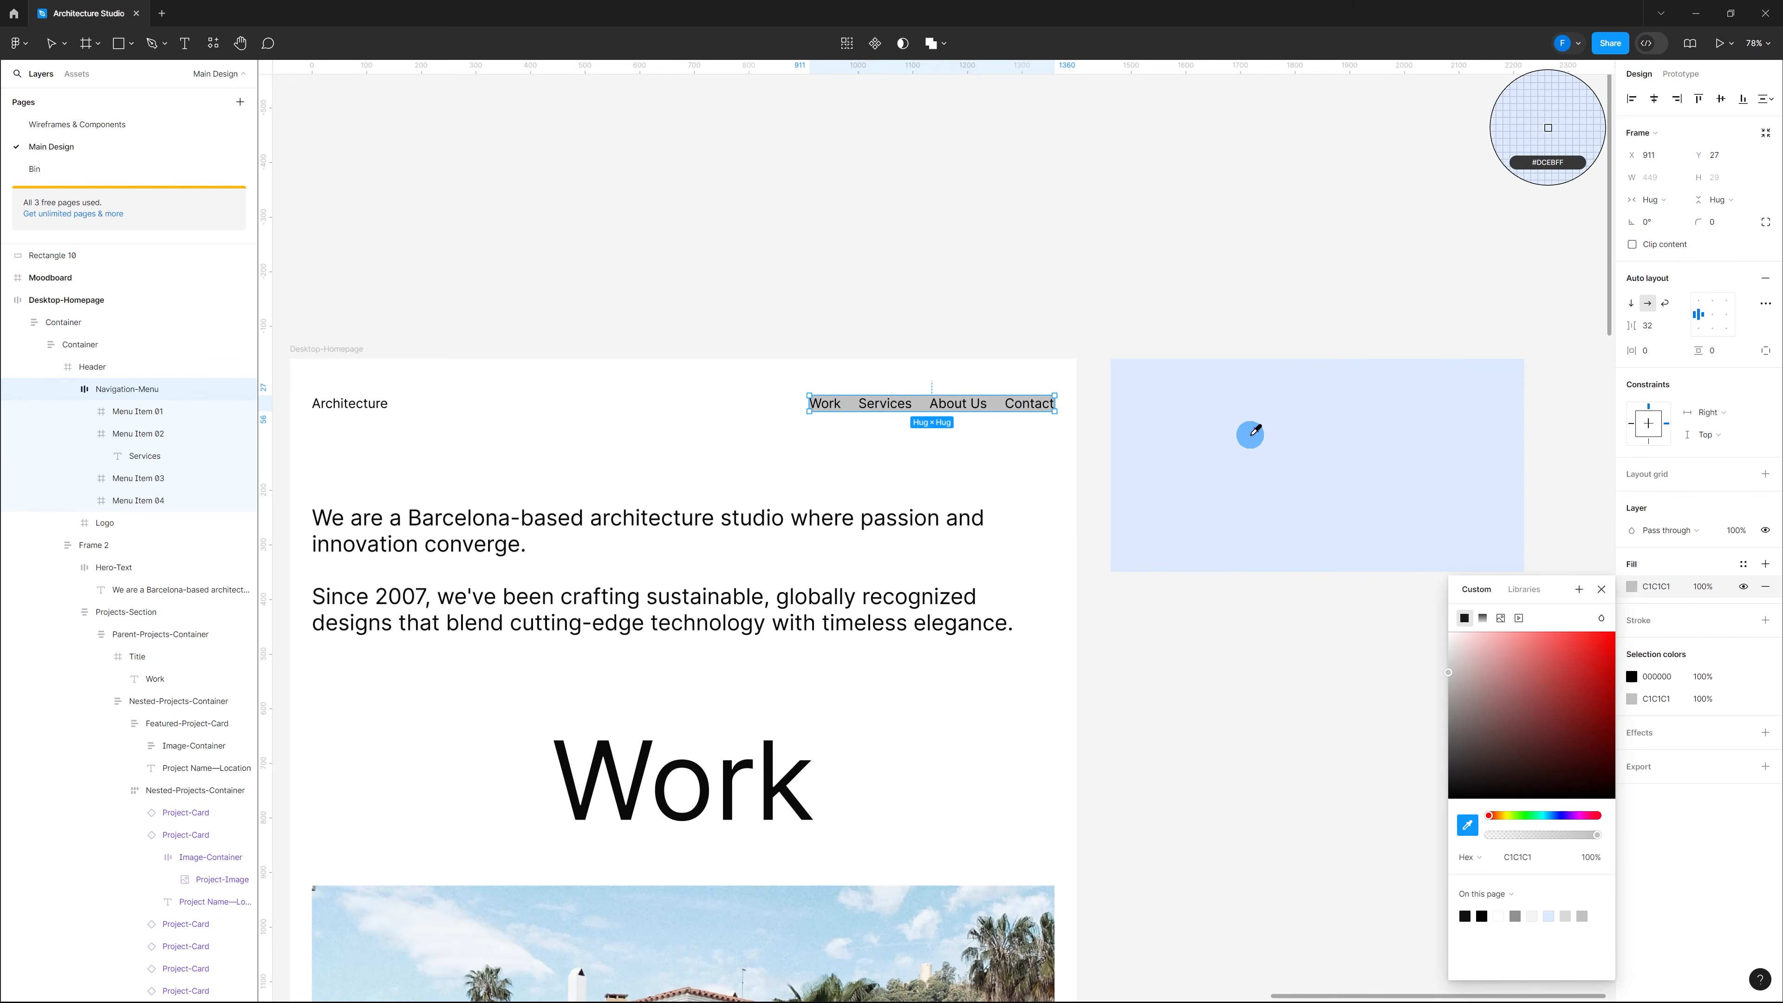
click(1251, 434)
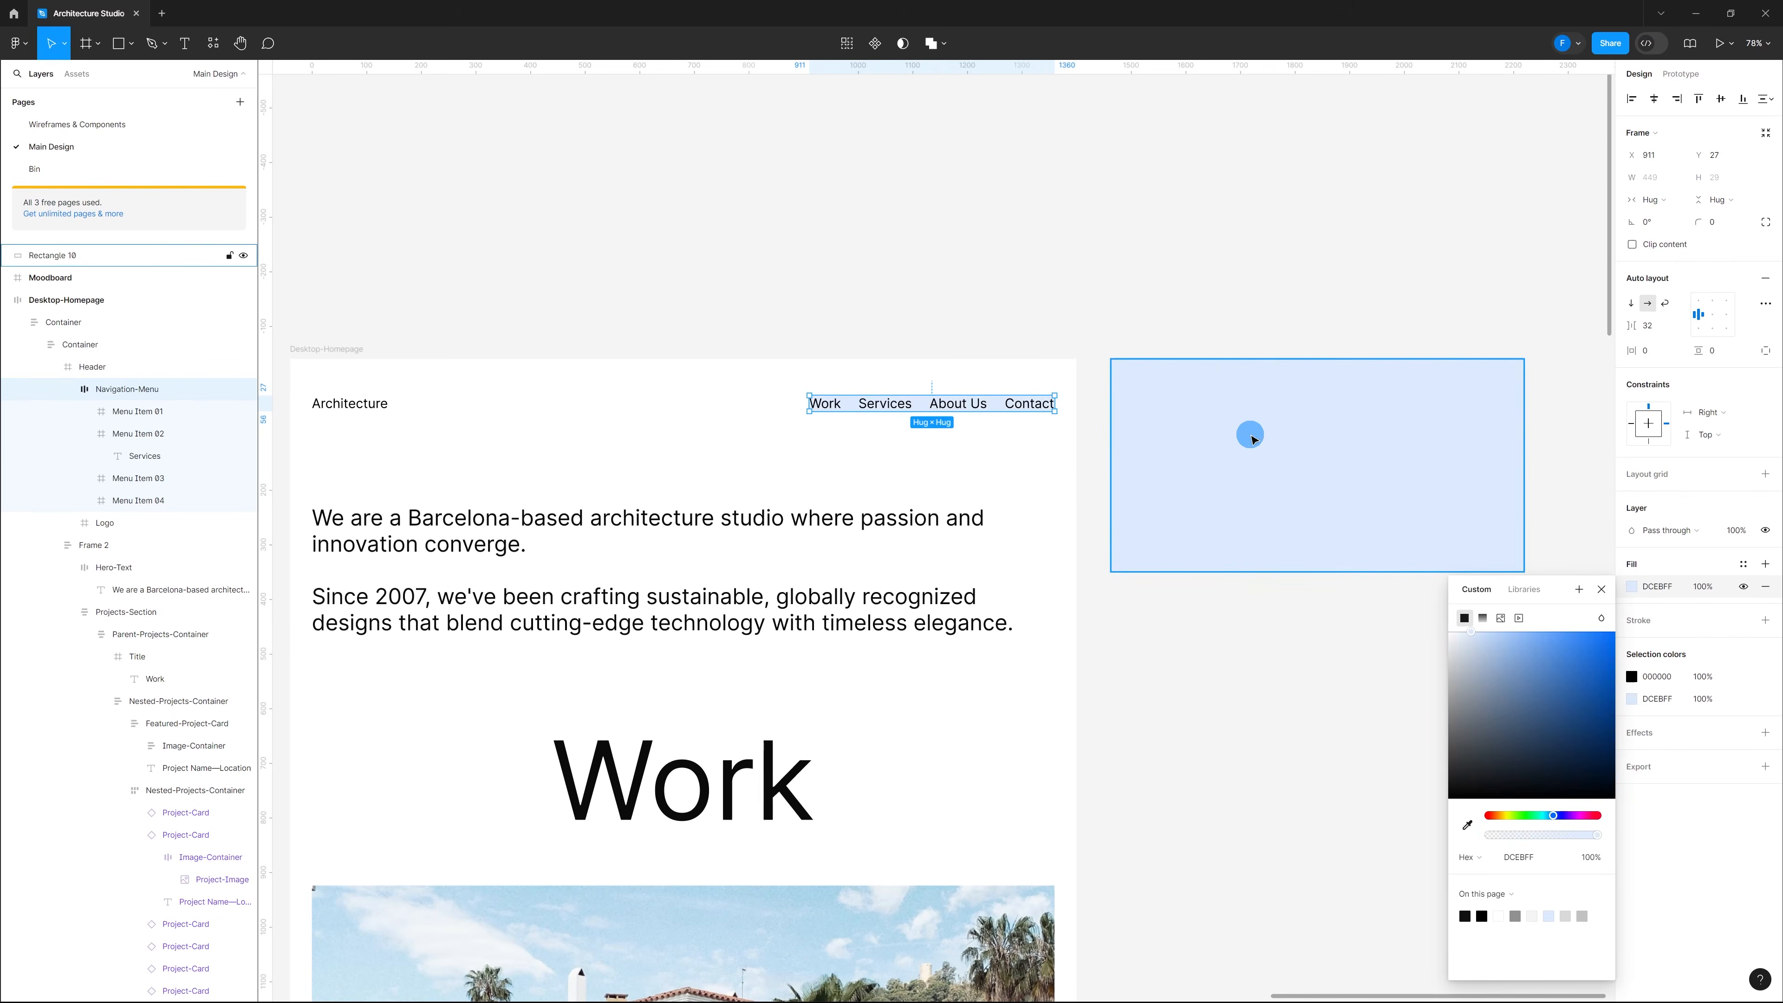
click(1099, 446)
Step: Set the Navigation-Menu's auto layout padding to 30 horizontally and 20 vertically
scroll(1035, 414, down, 3)
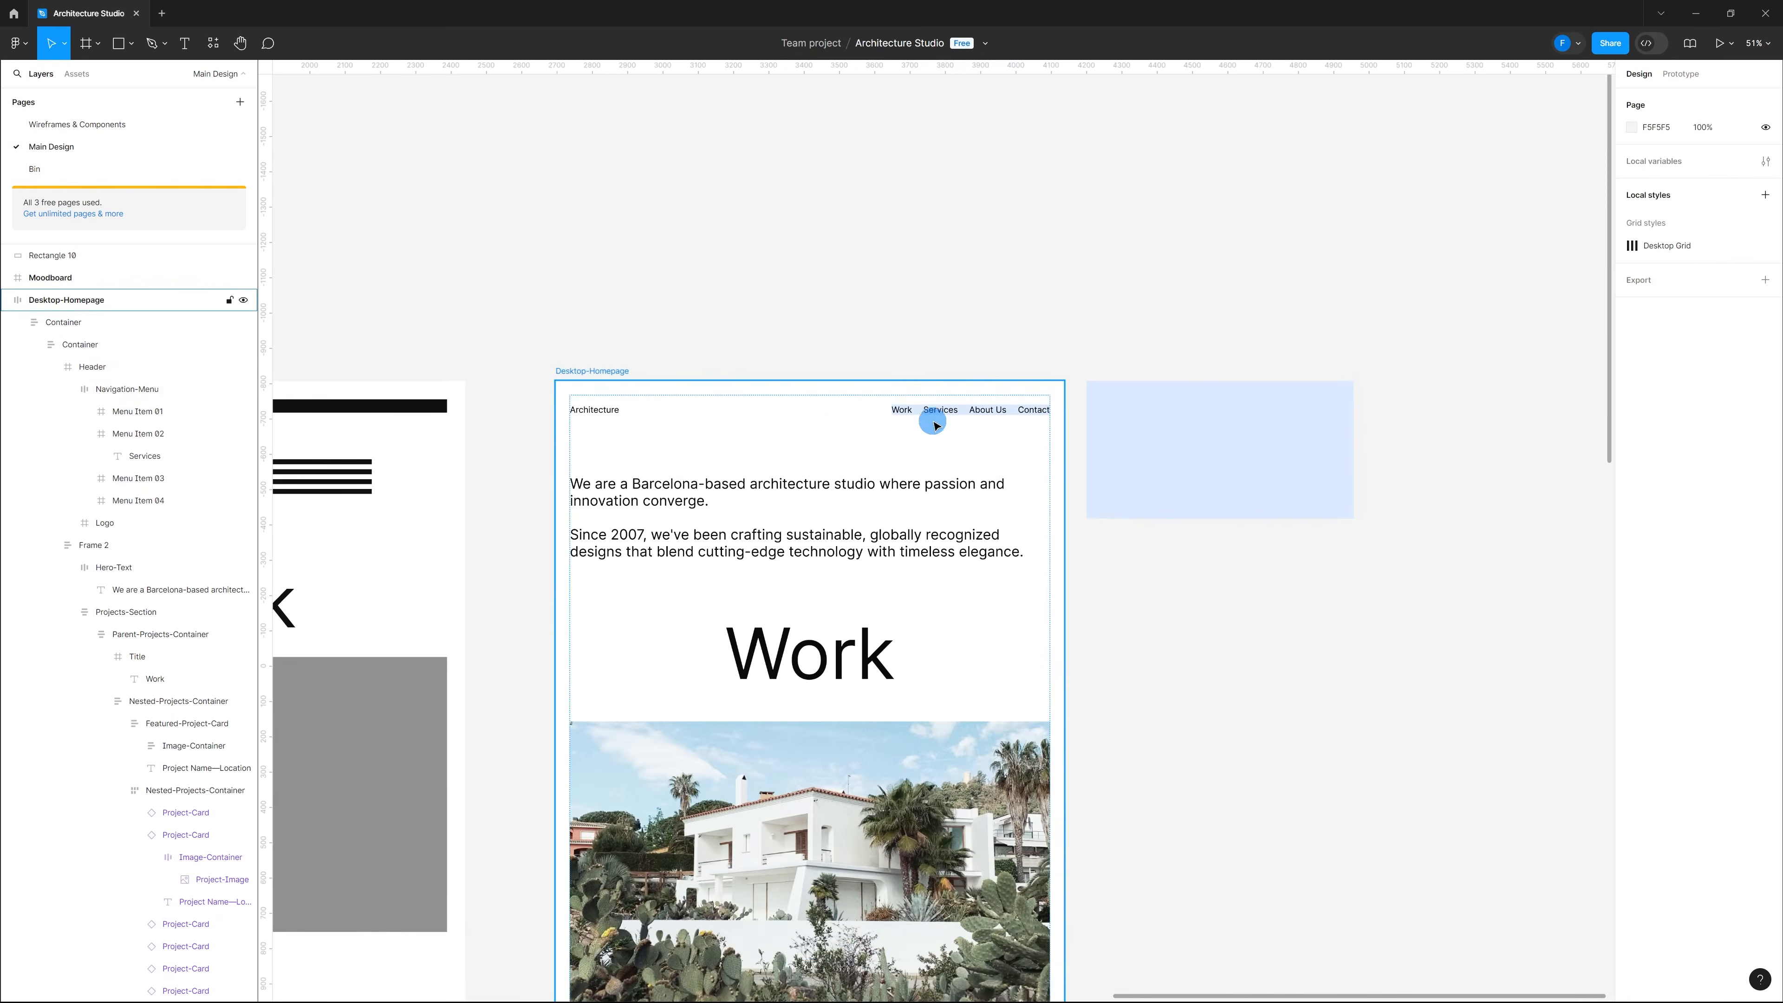
scroll(934, 414, up, 5)
scroll(1015, 414, up, 2)
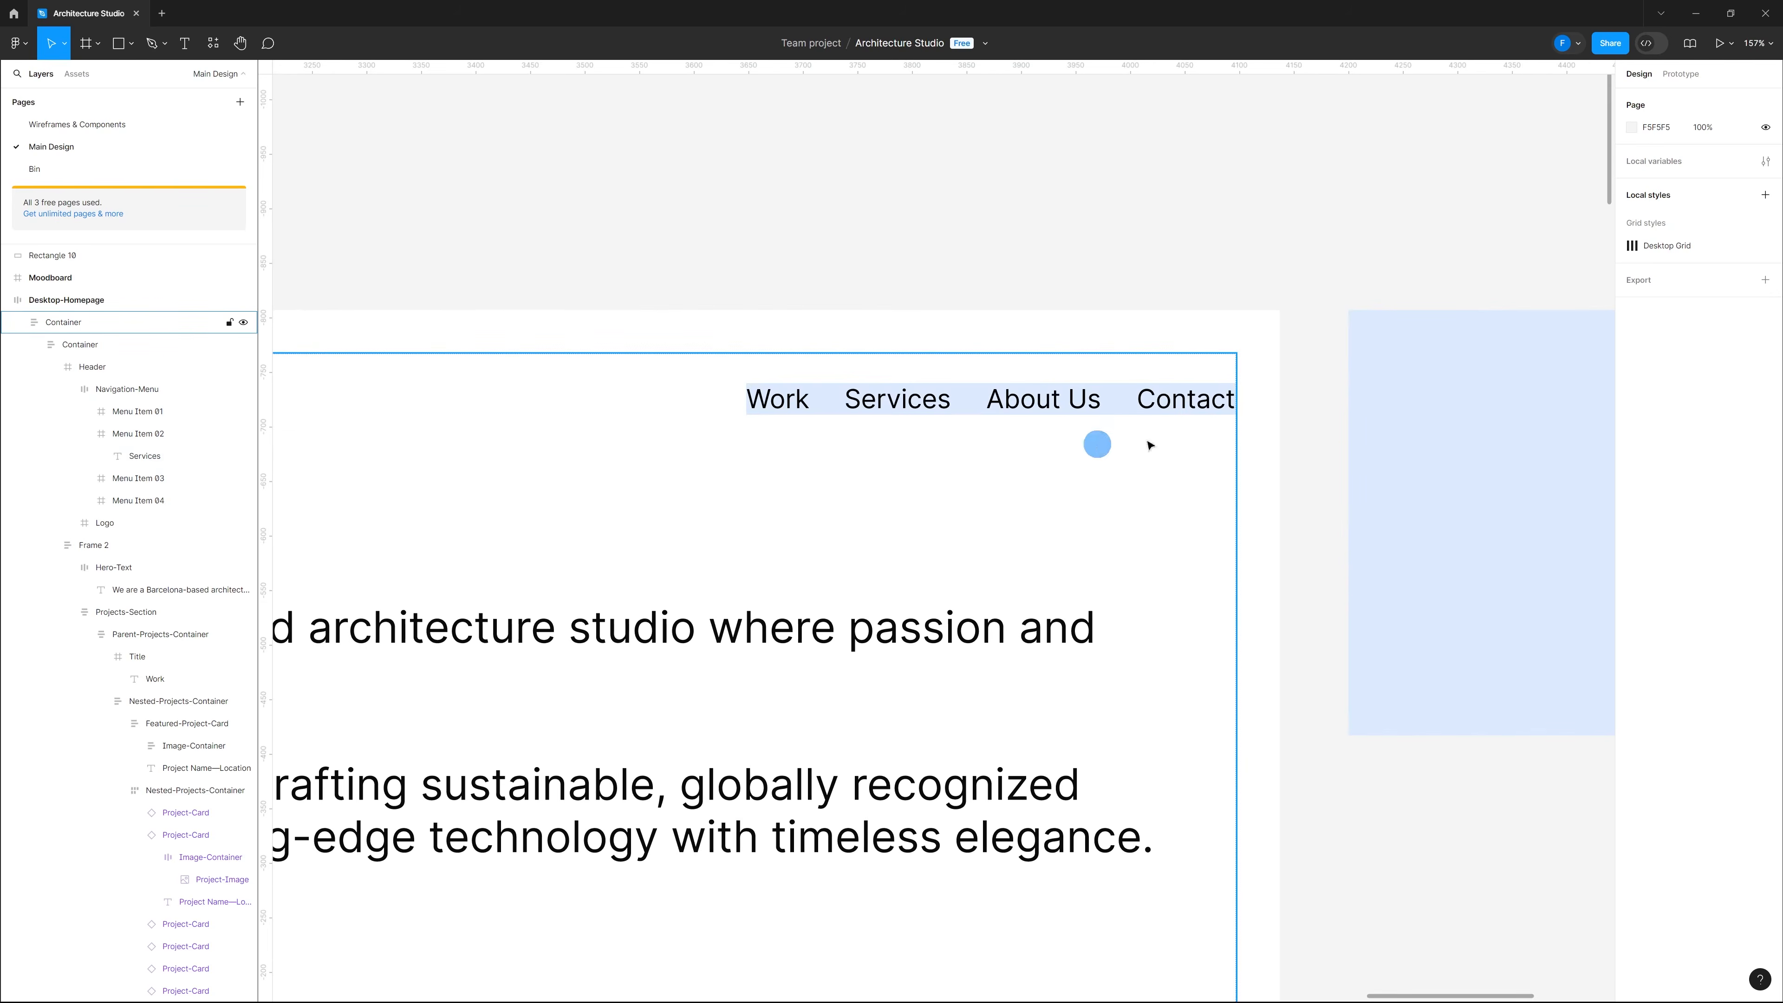
click(967, 394)
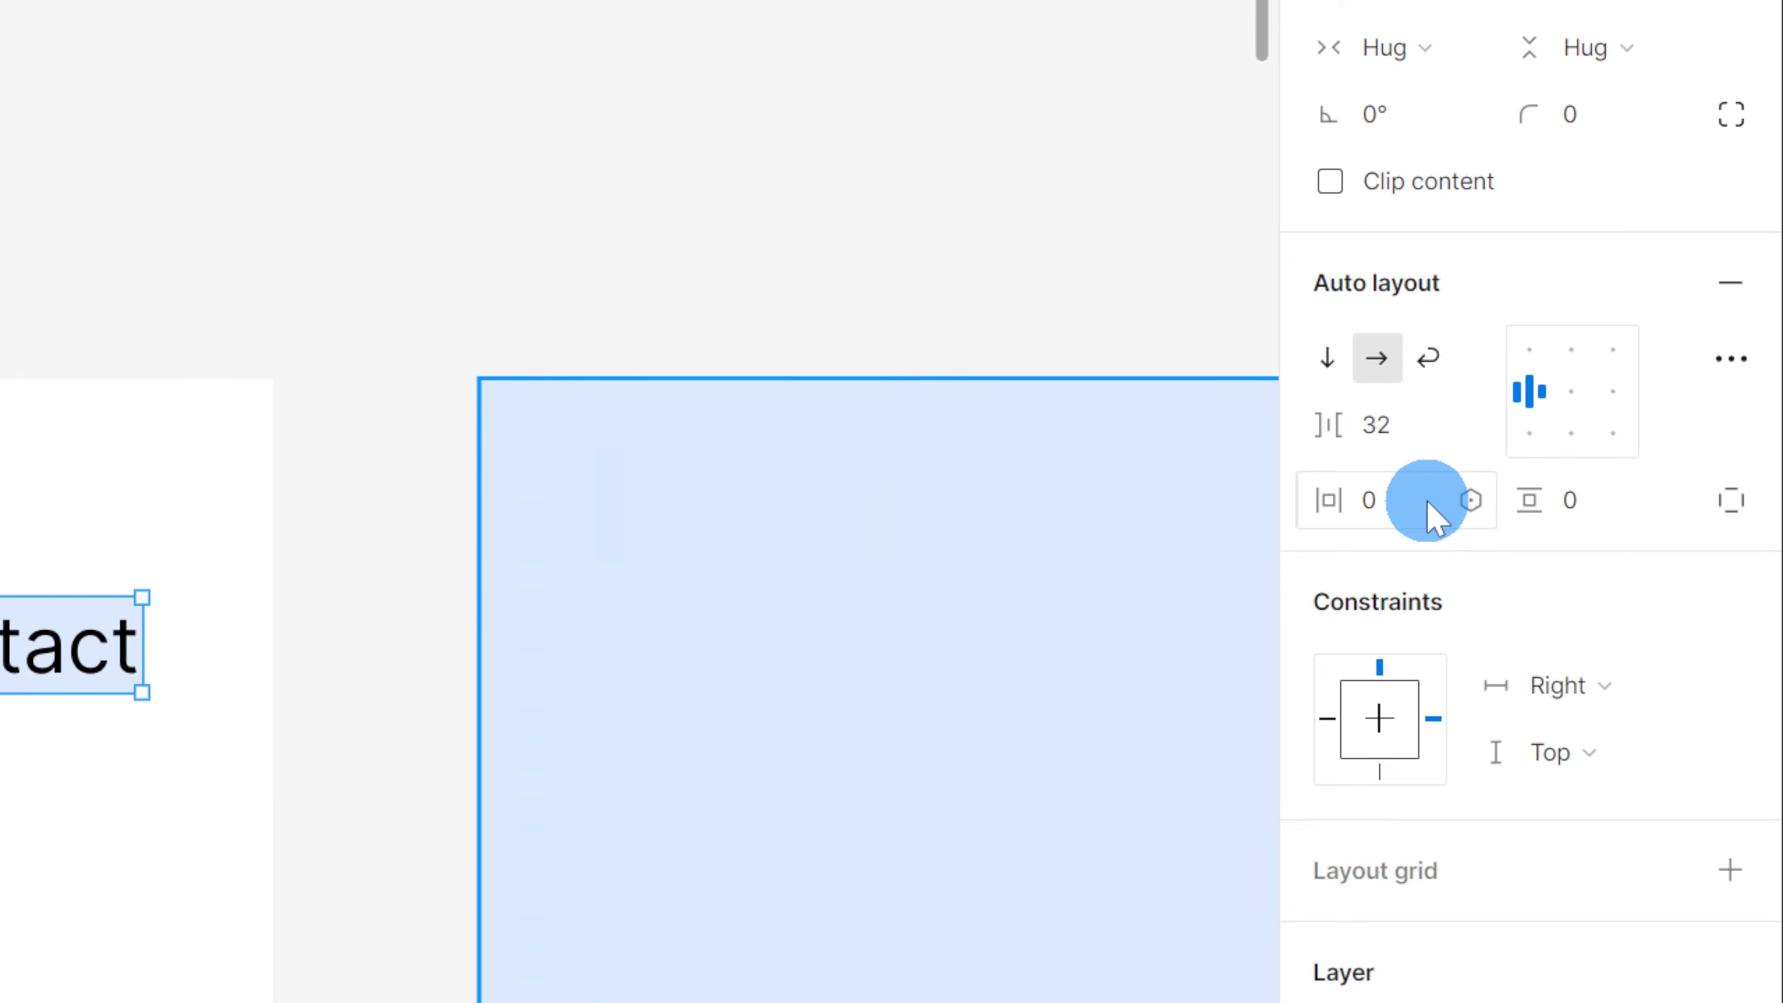
click(1659, 351)
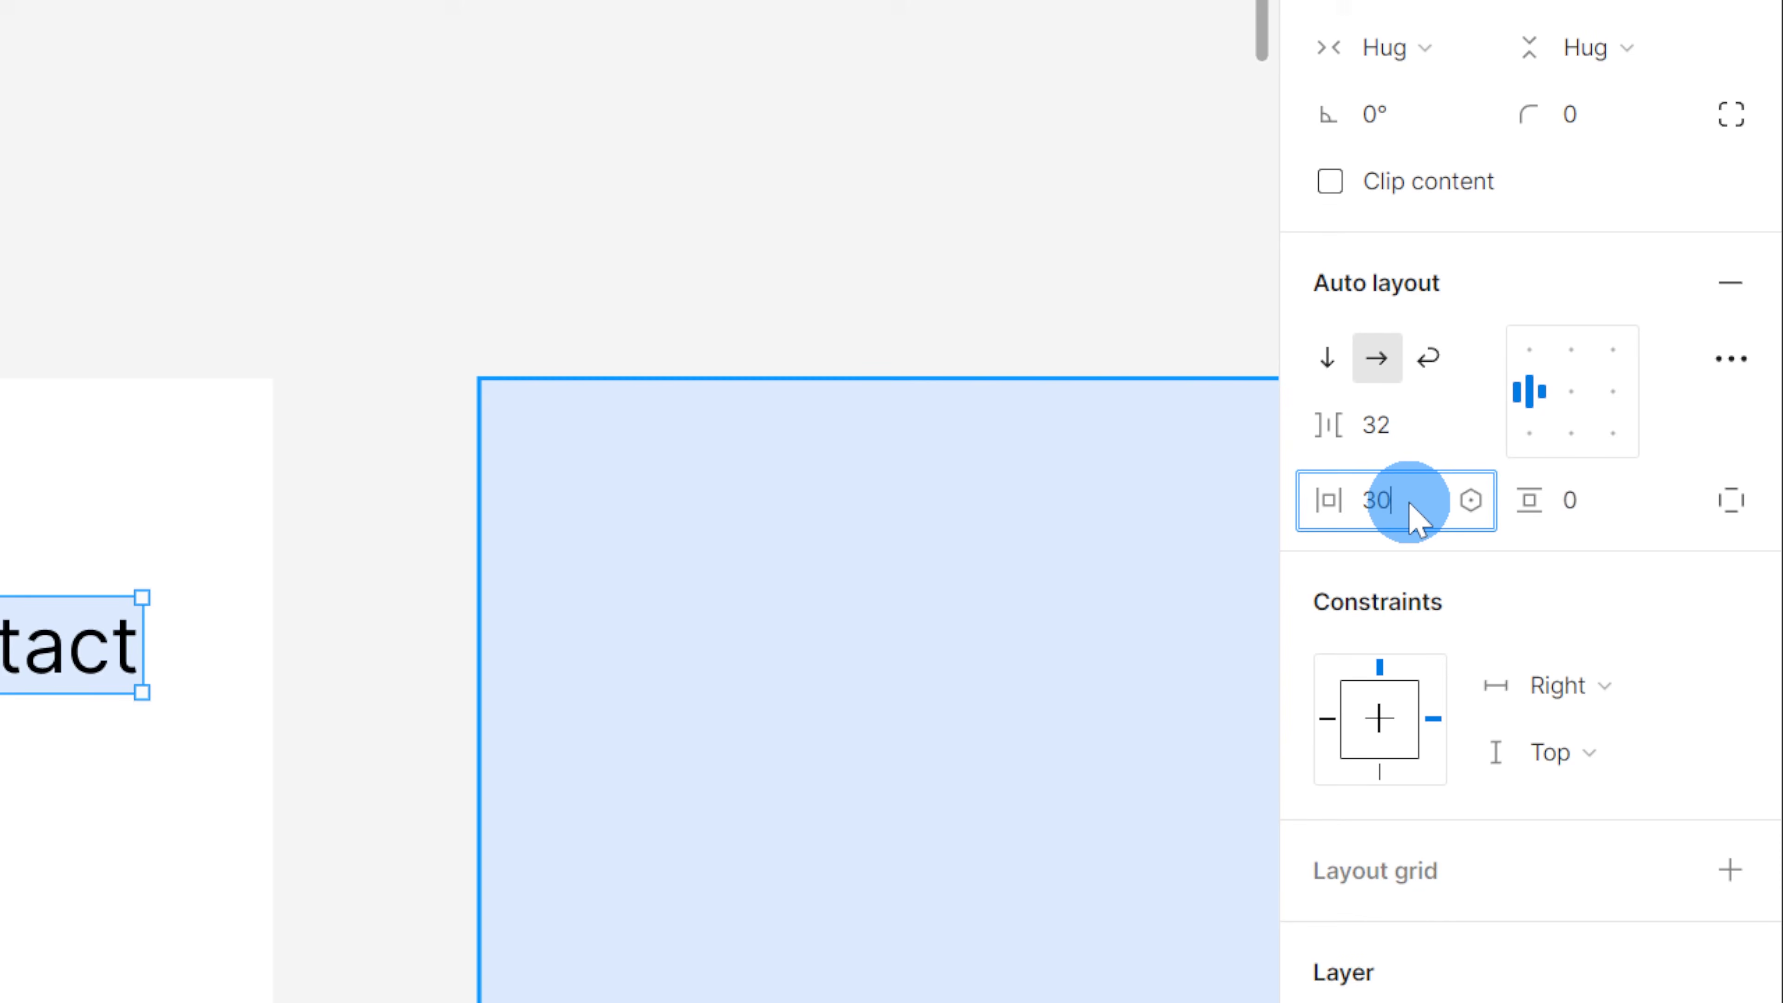
key(Return)
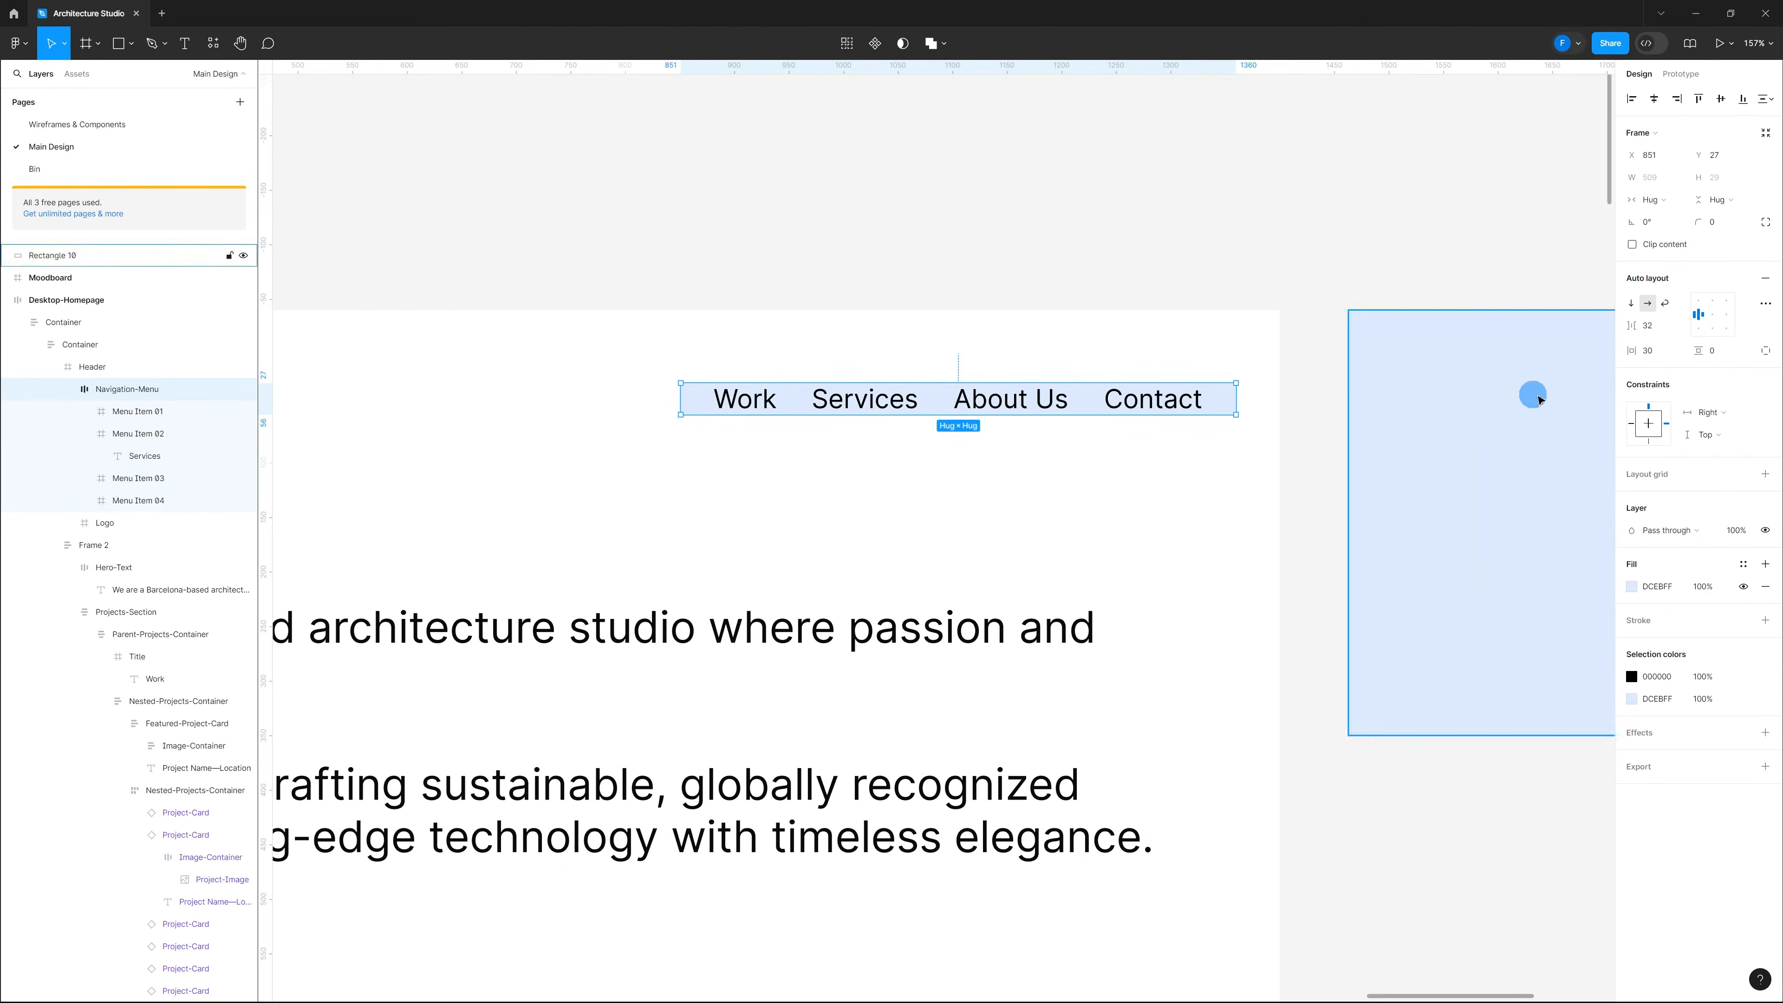
click(1721, 354)
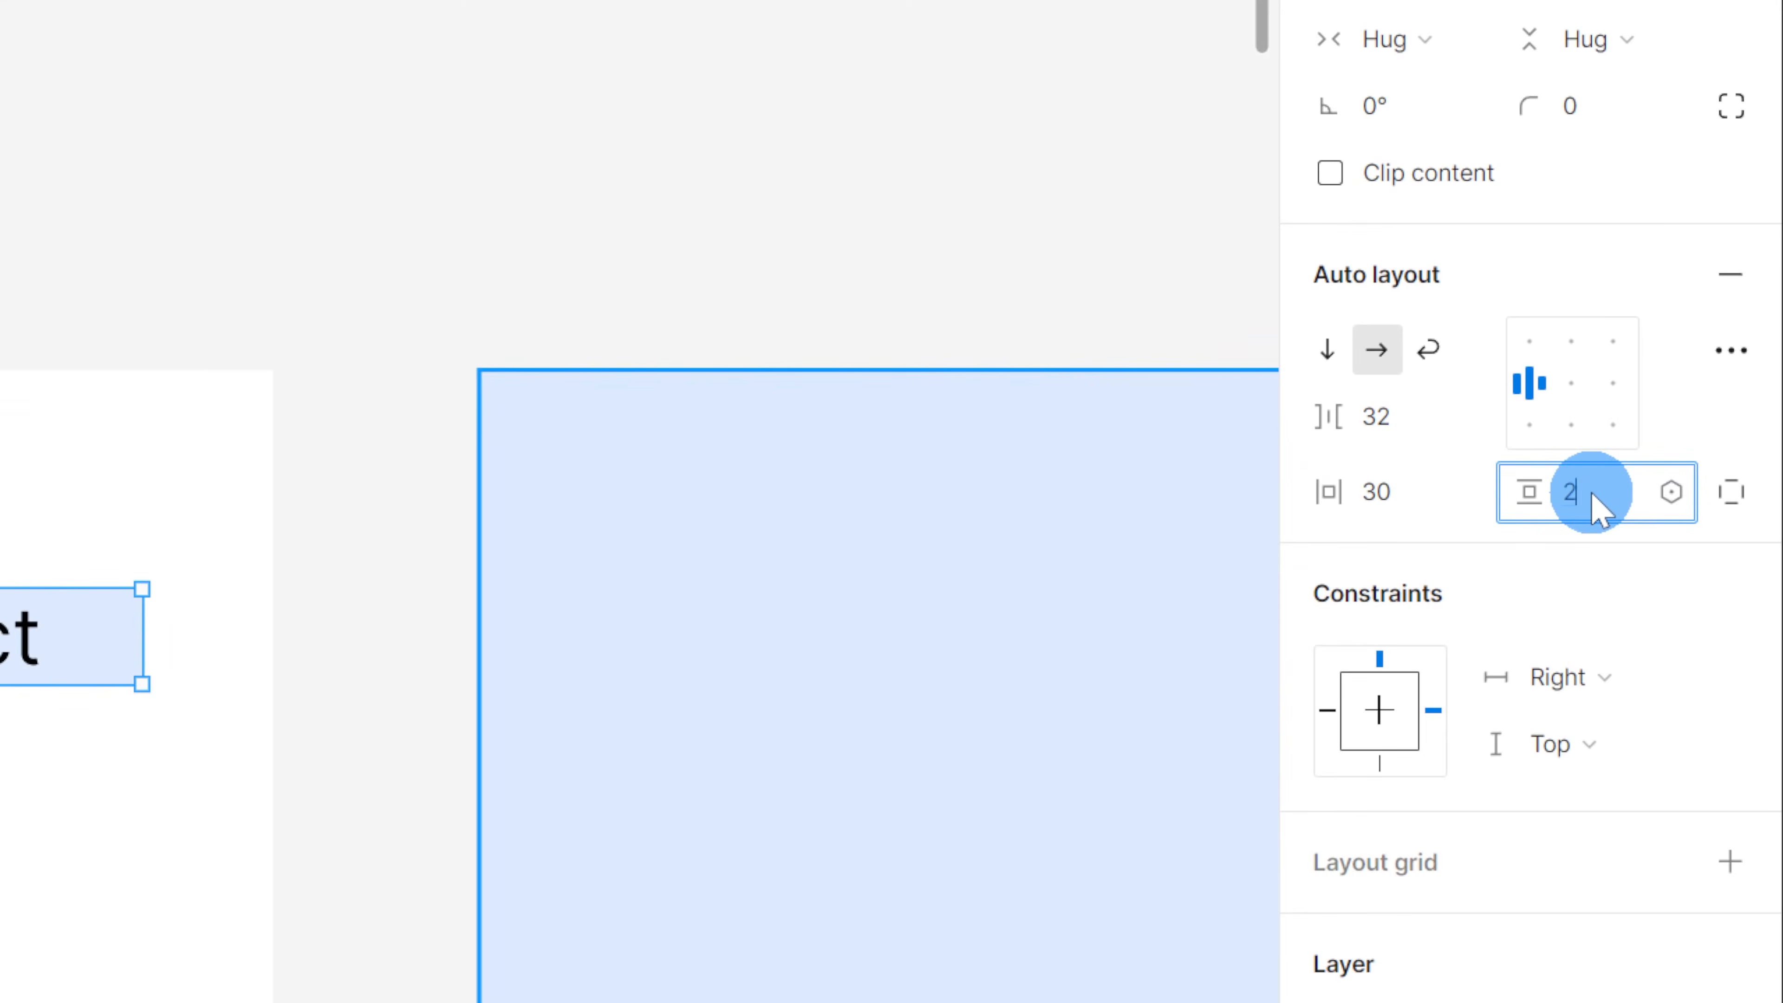
key(Return)
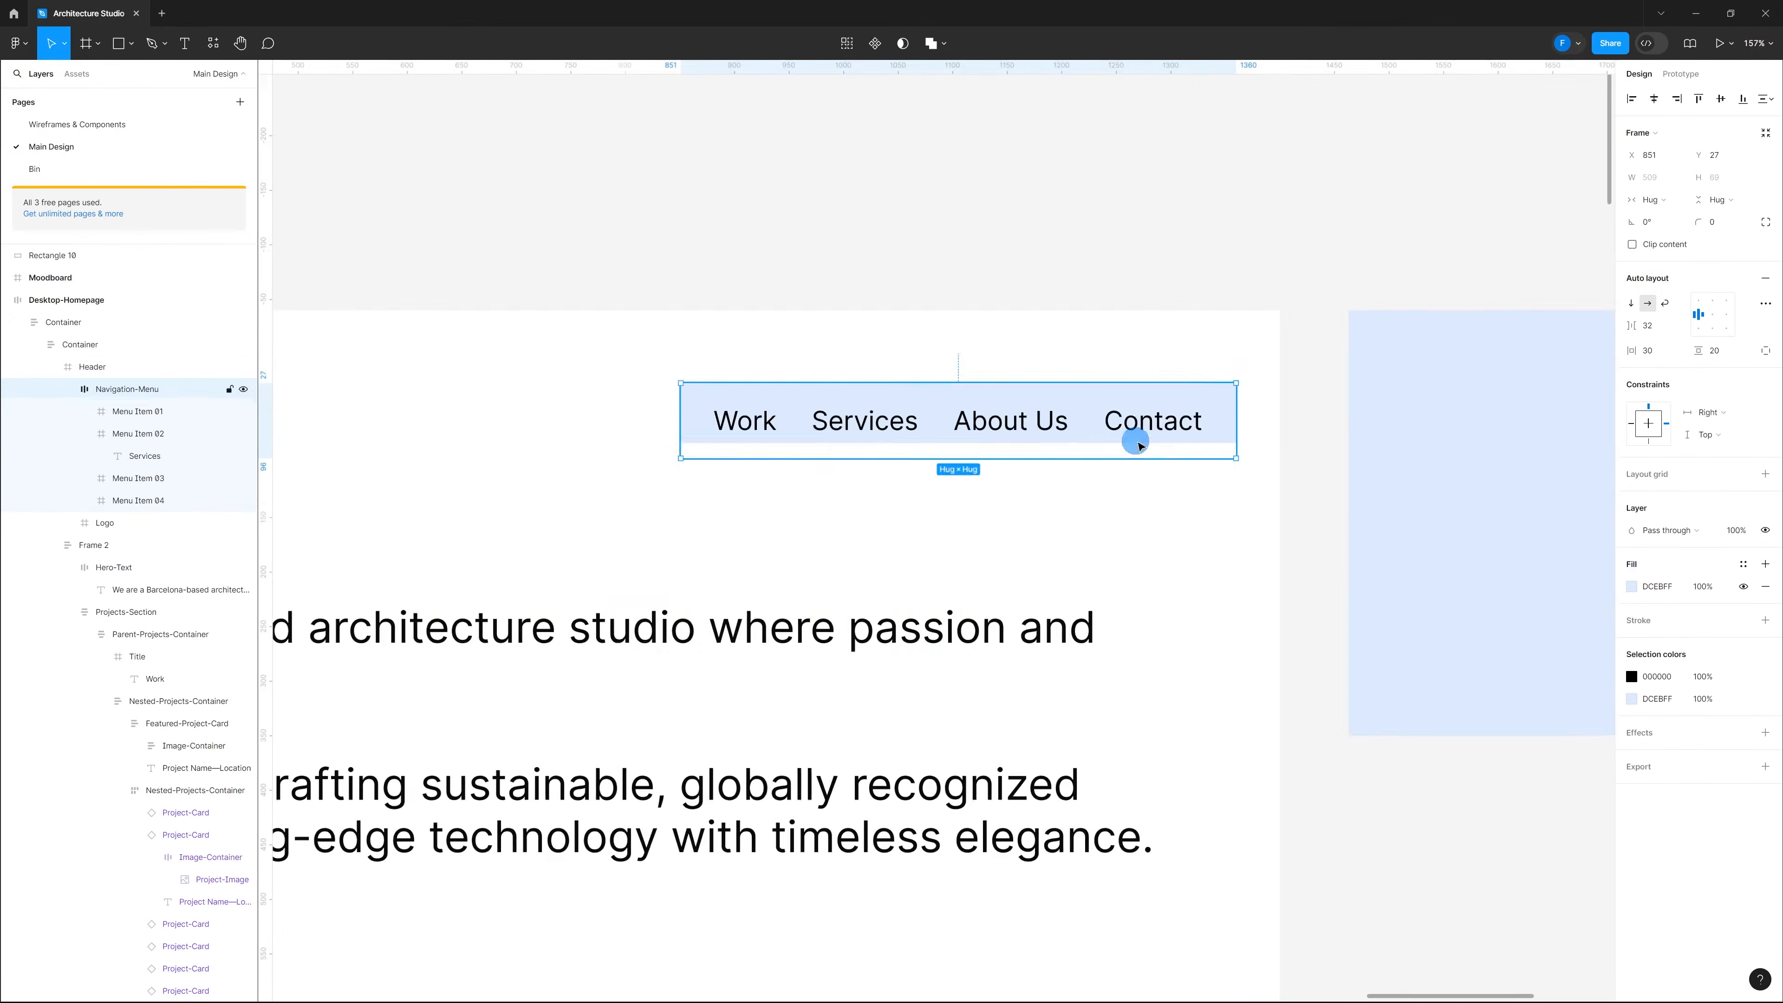
scroll(167, 812, down, 4)
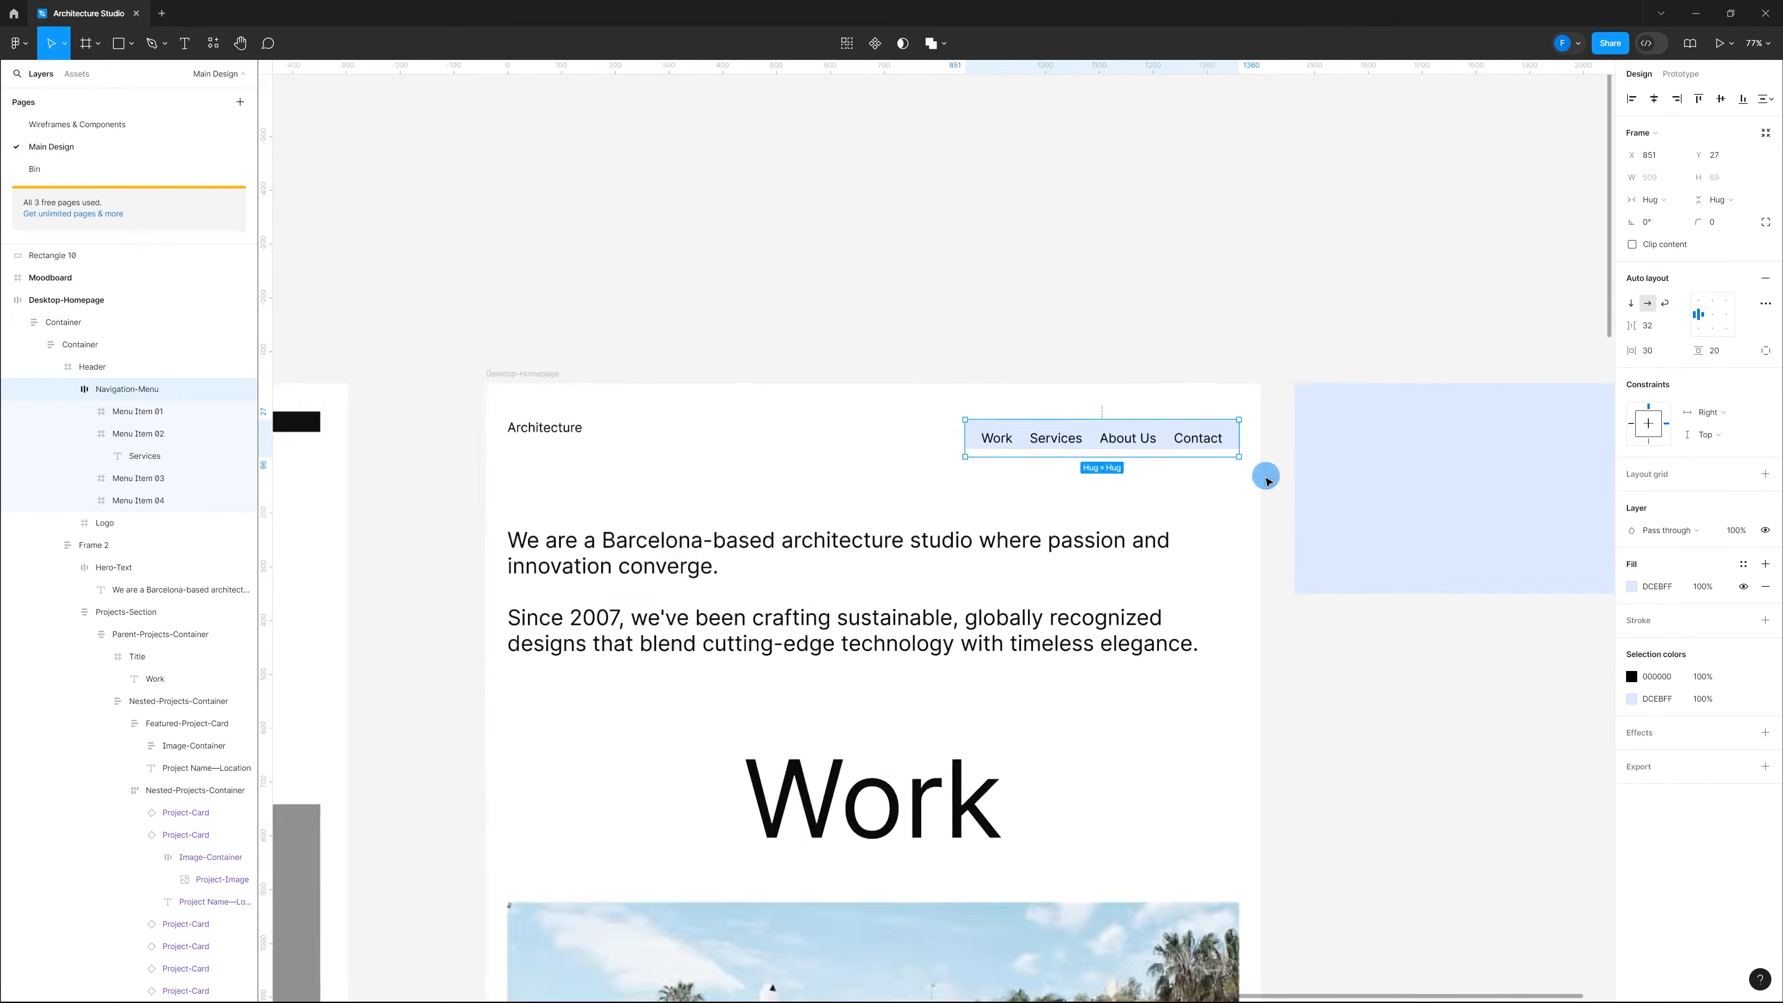
Step: Apply auto layout to the Header frame and align its logo and navigation menu to the vertical centre
scroll(1266, 480, down, 2)
scroll(1242, 454, up, 8)
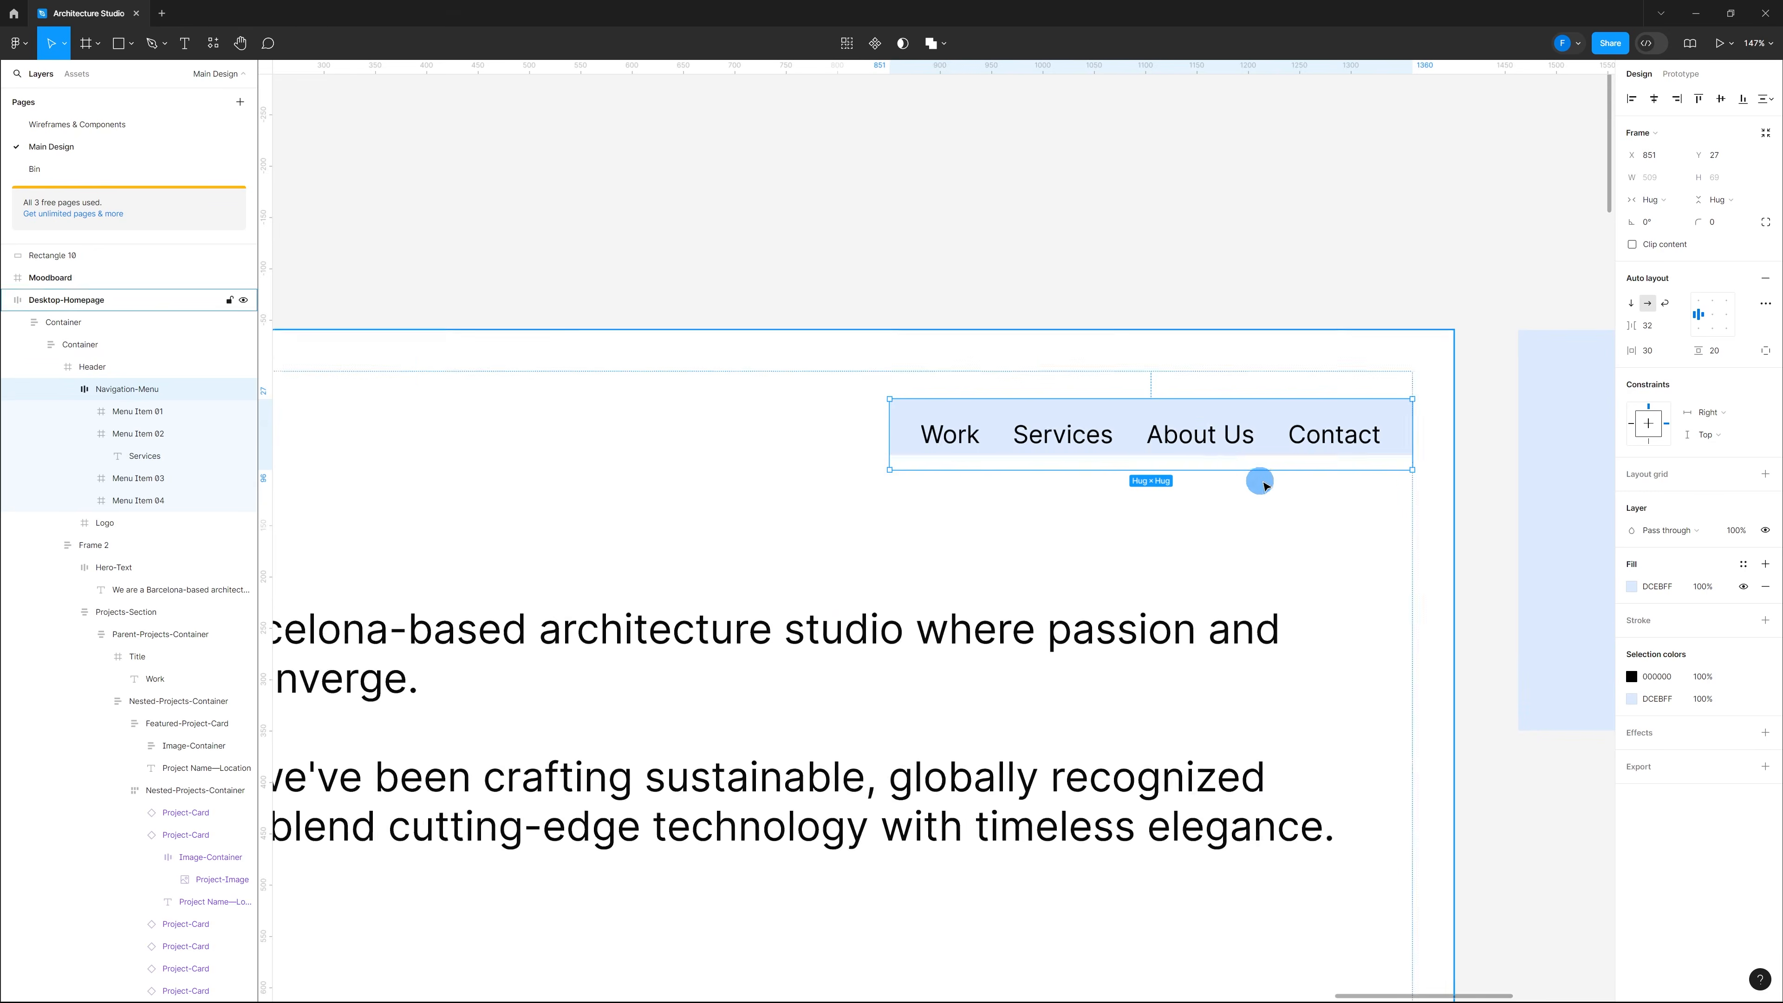
scroll(1261, 483, down, 6)
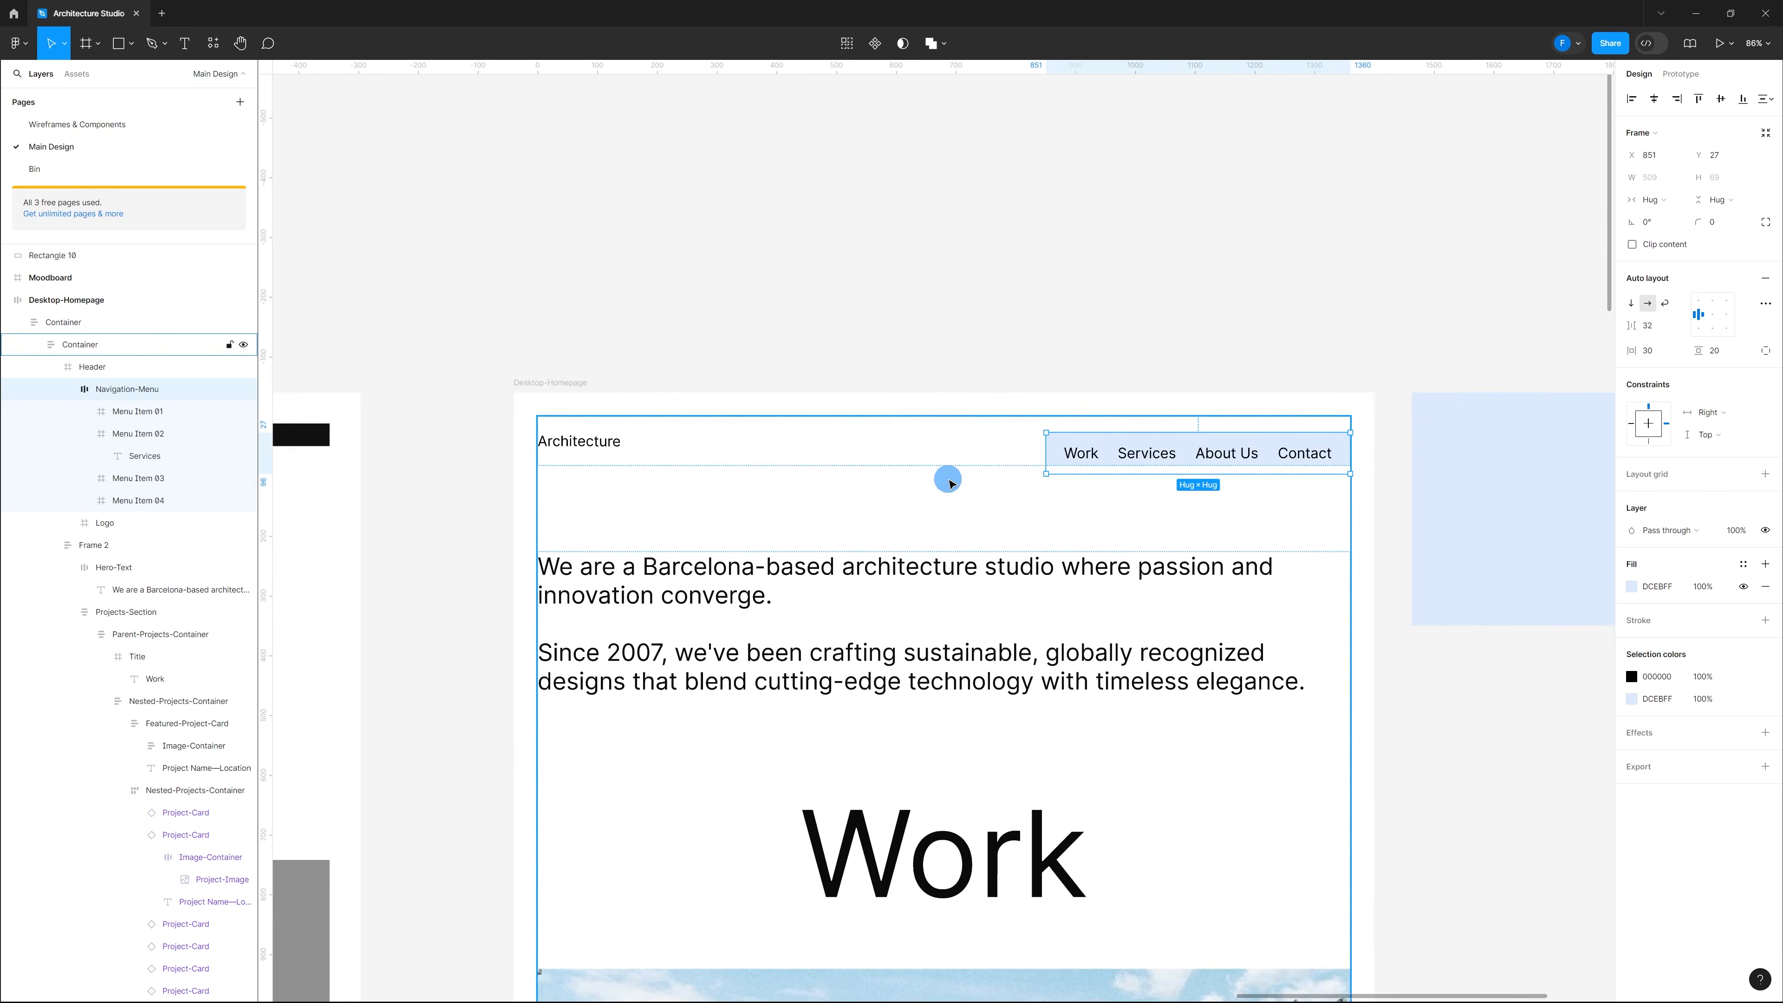
click(971, 455)
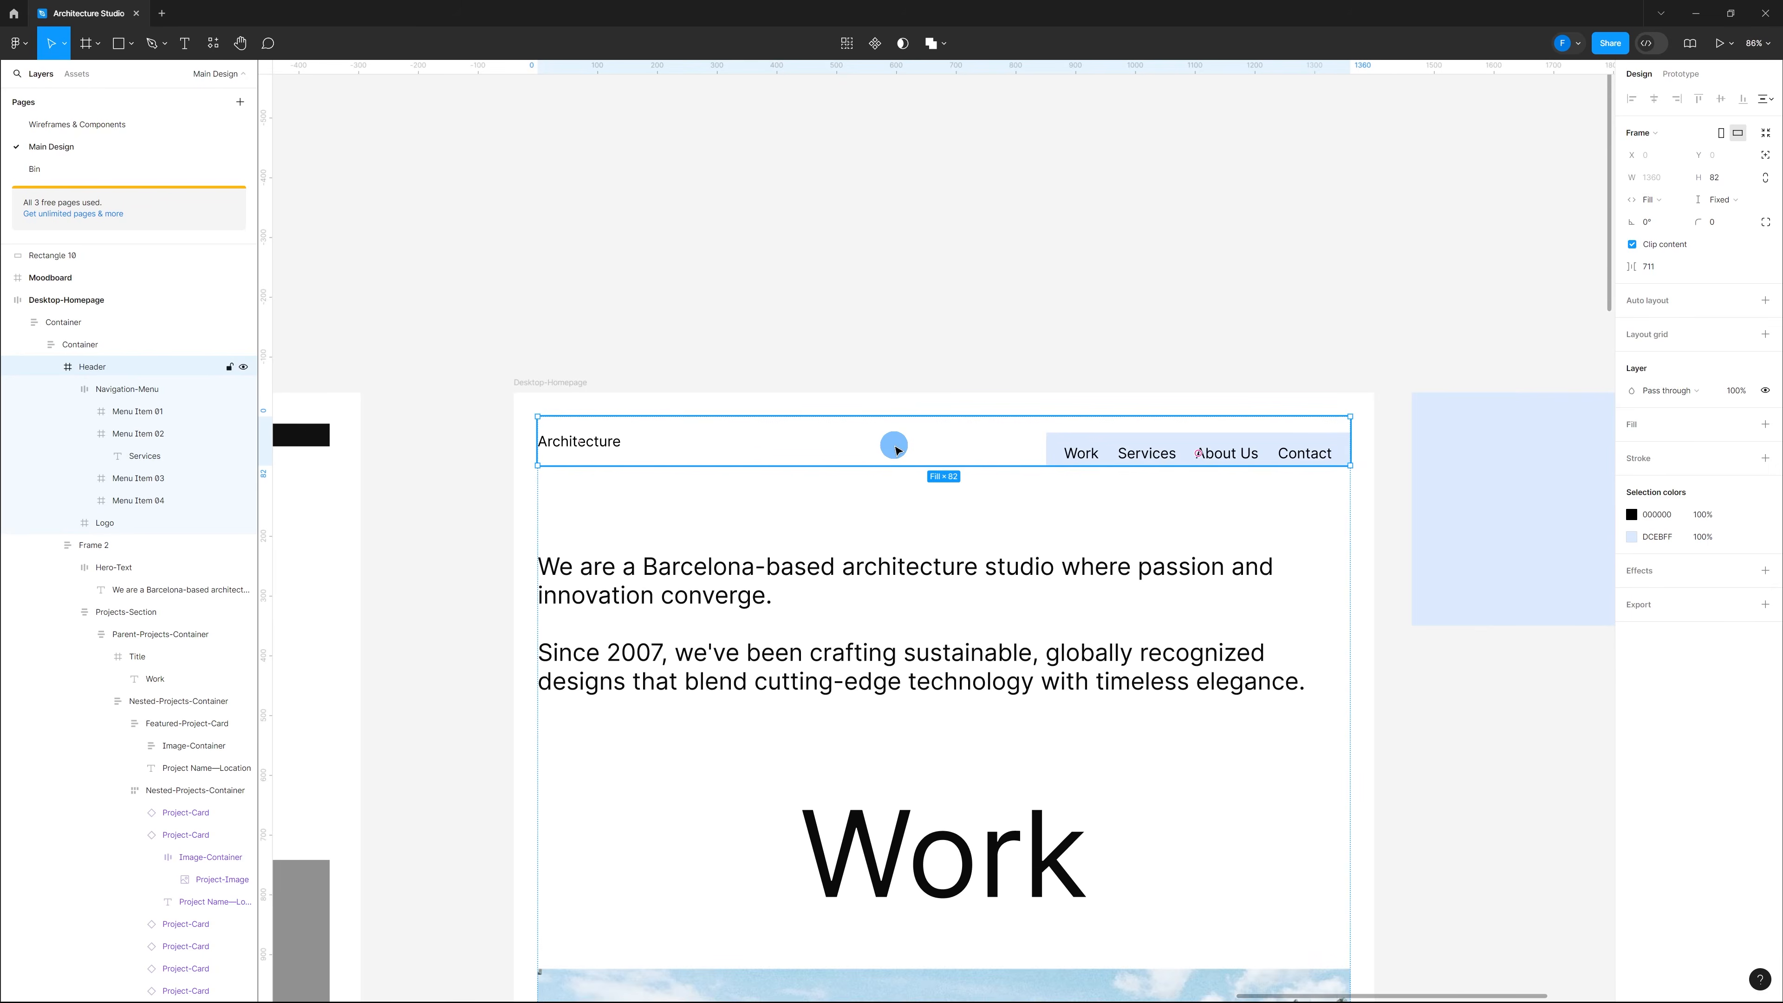
key(shift+a)
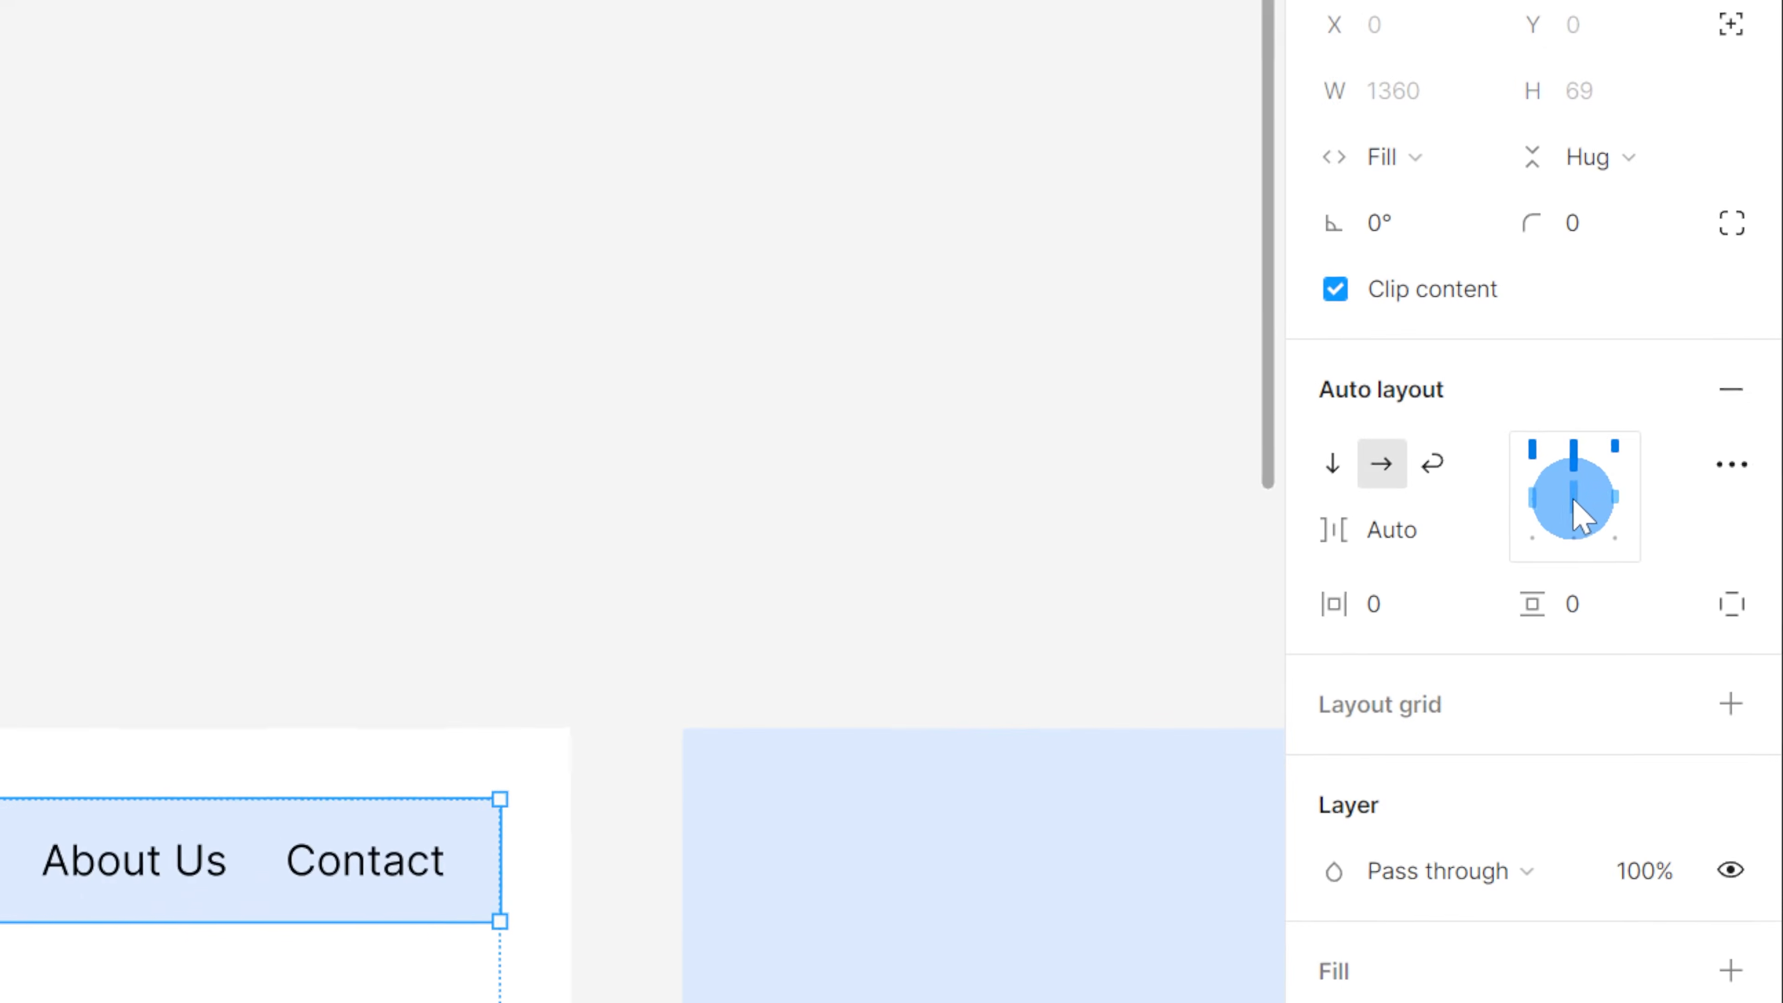
click(1571, 505)
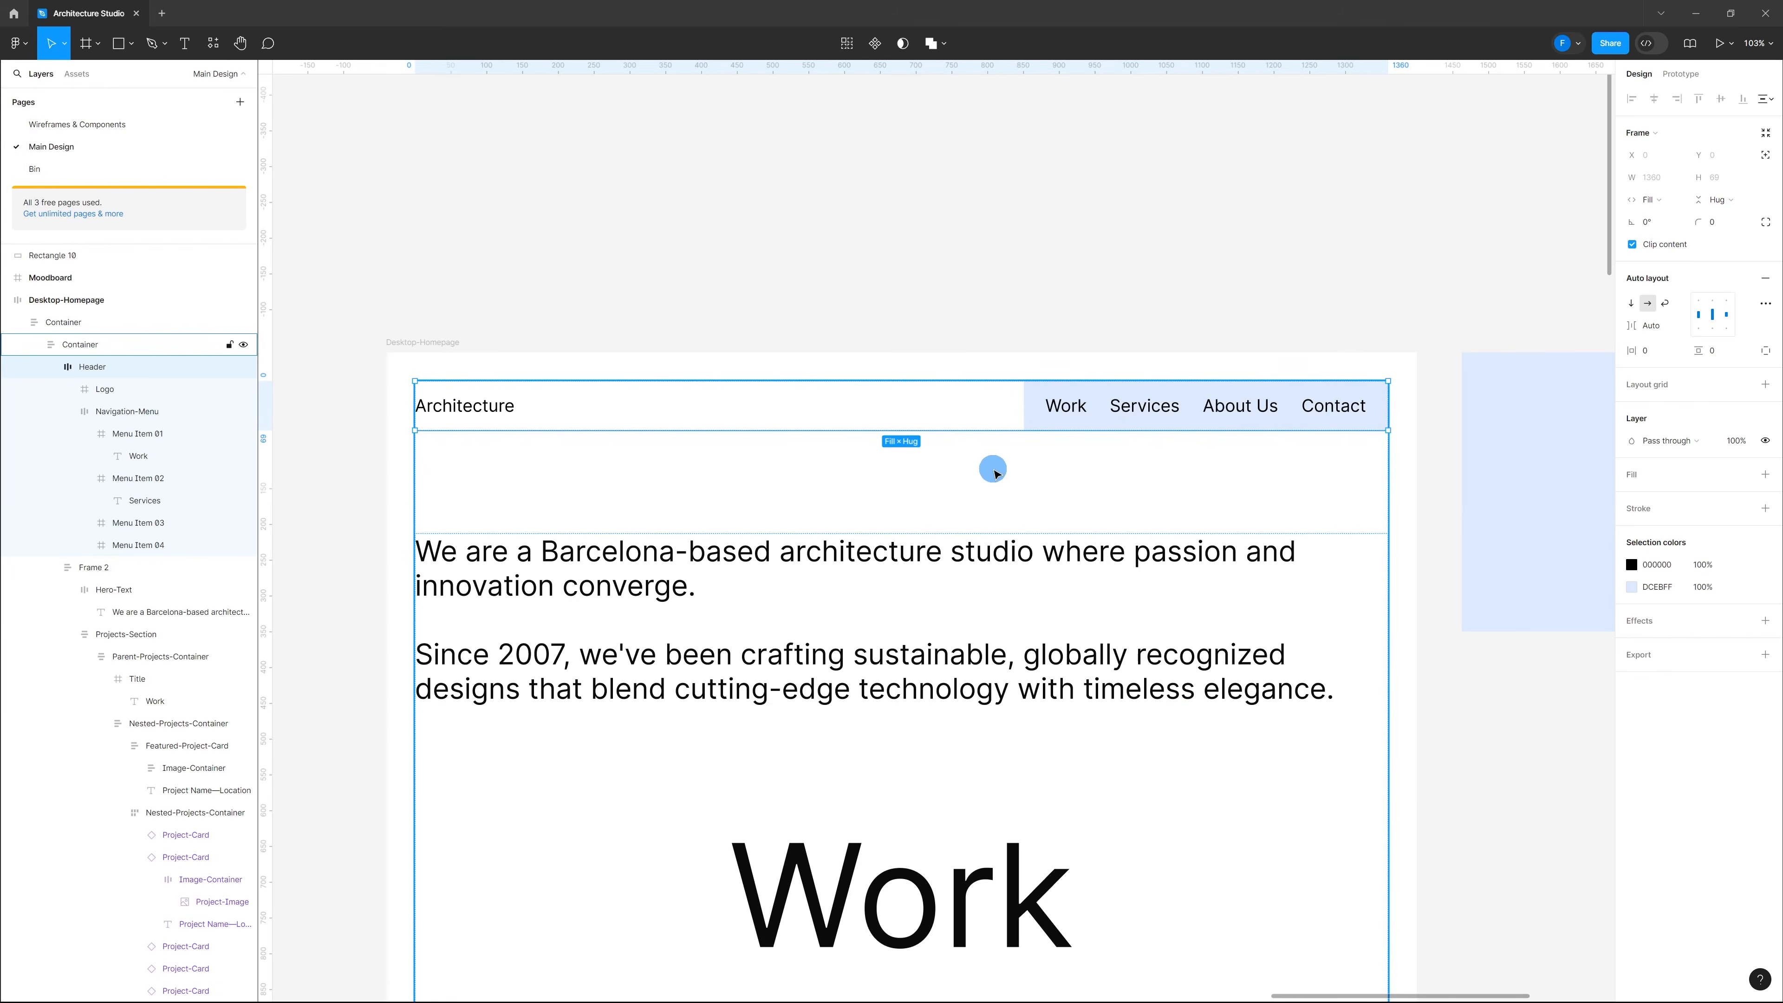
click(1102, 421)
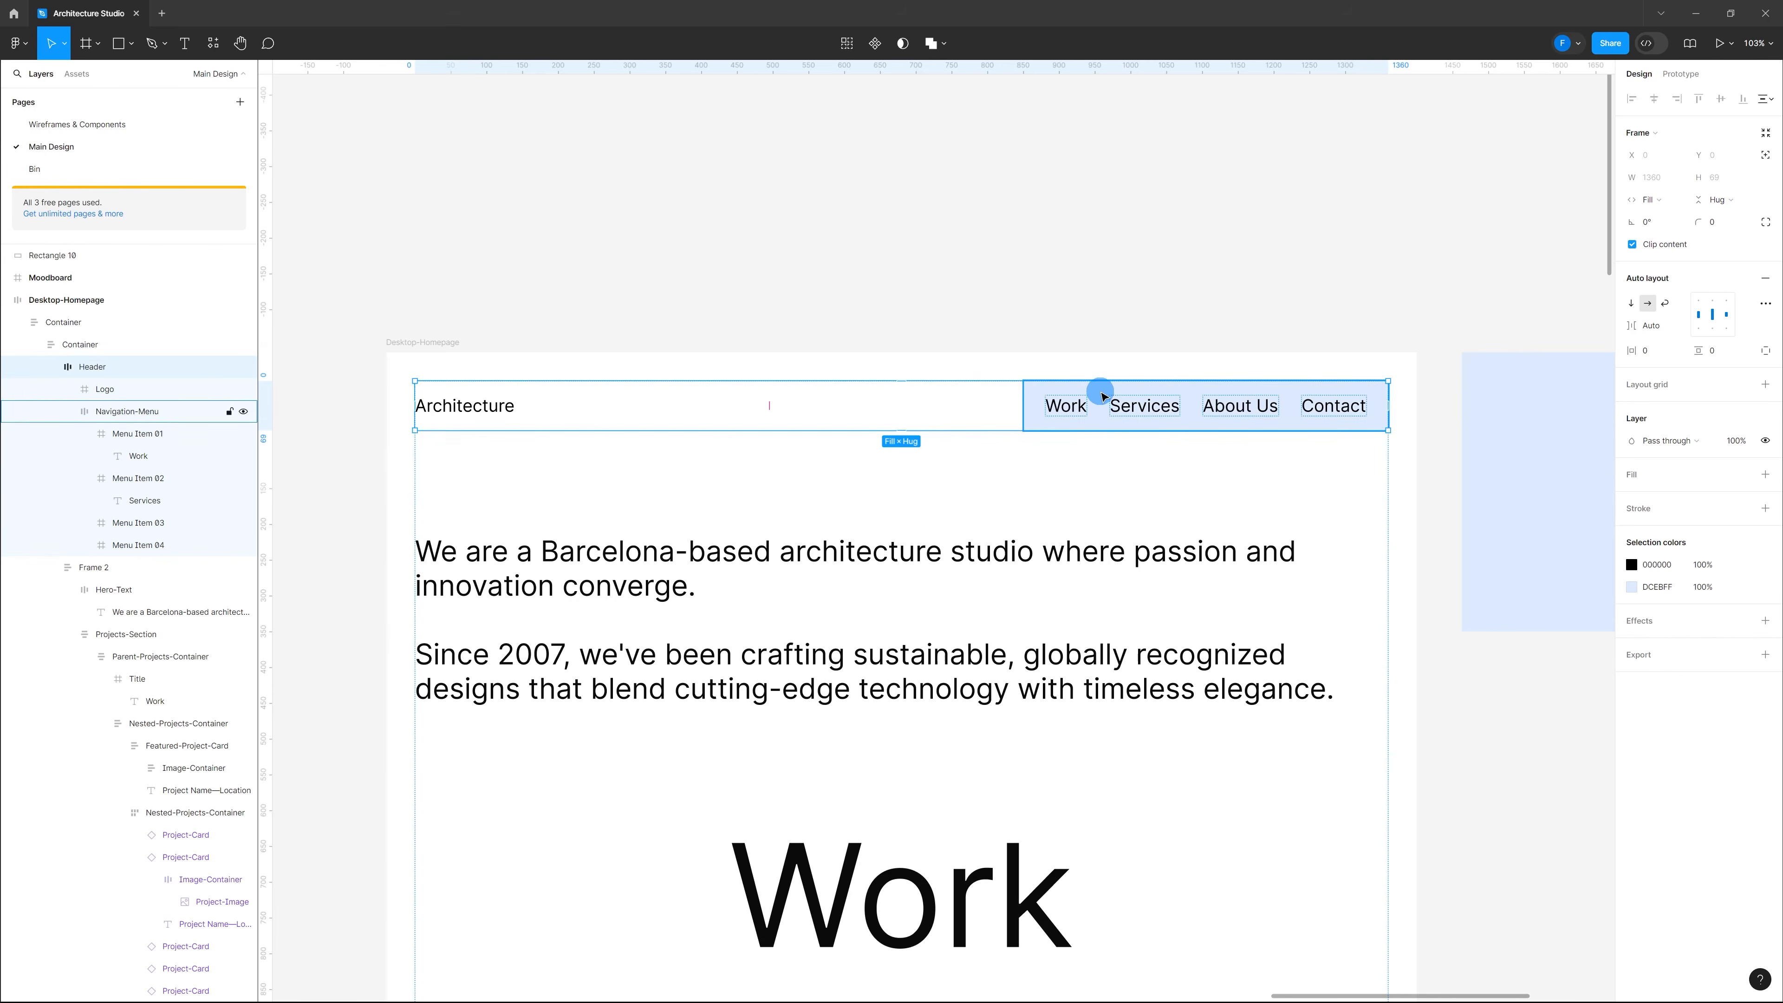
key(Escape)
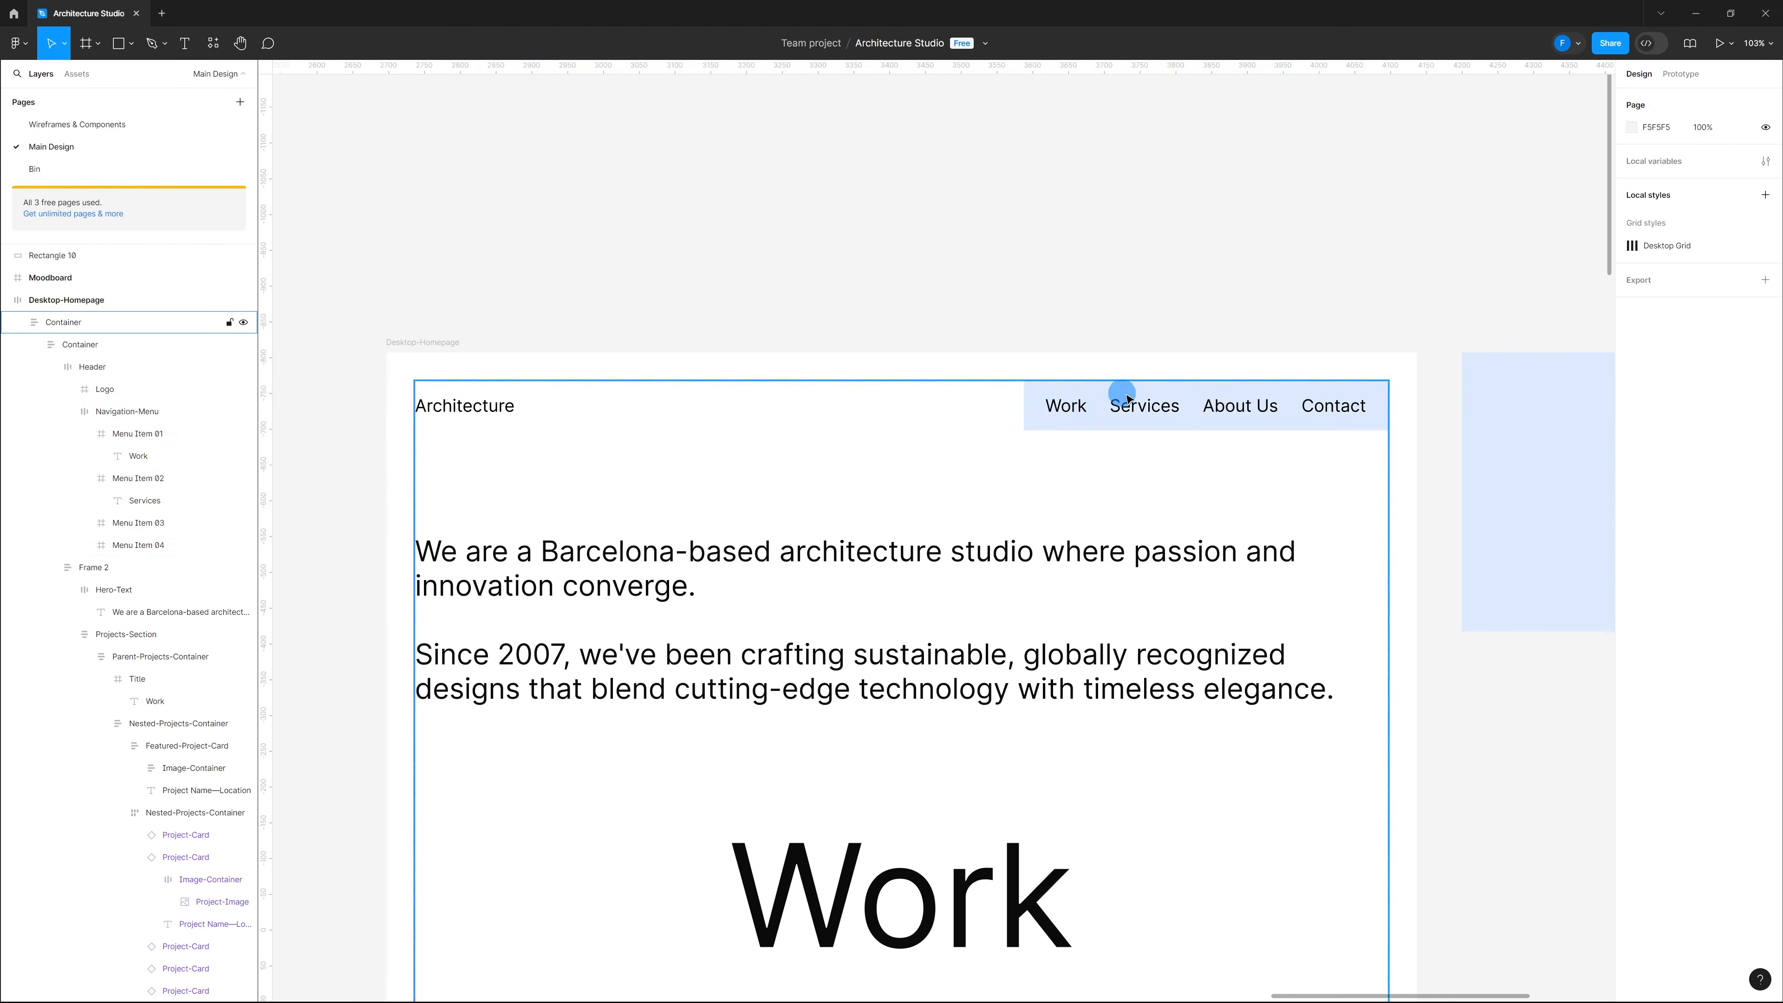
Step: Set the Navigation-Menu frame's vertical auto layout padding to 30
click(1193, 395)
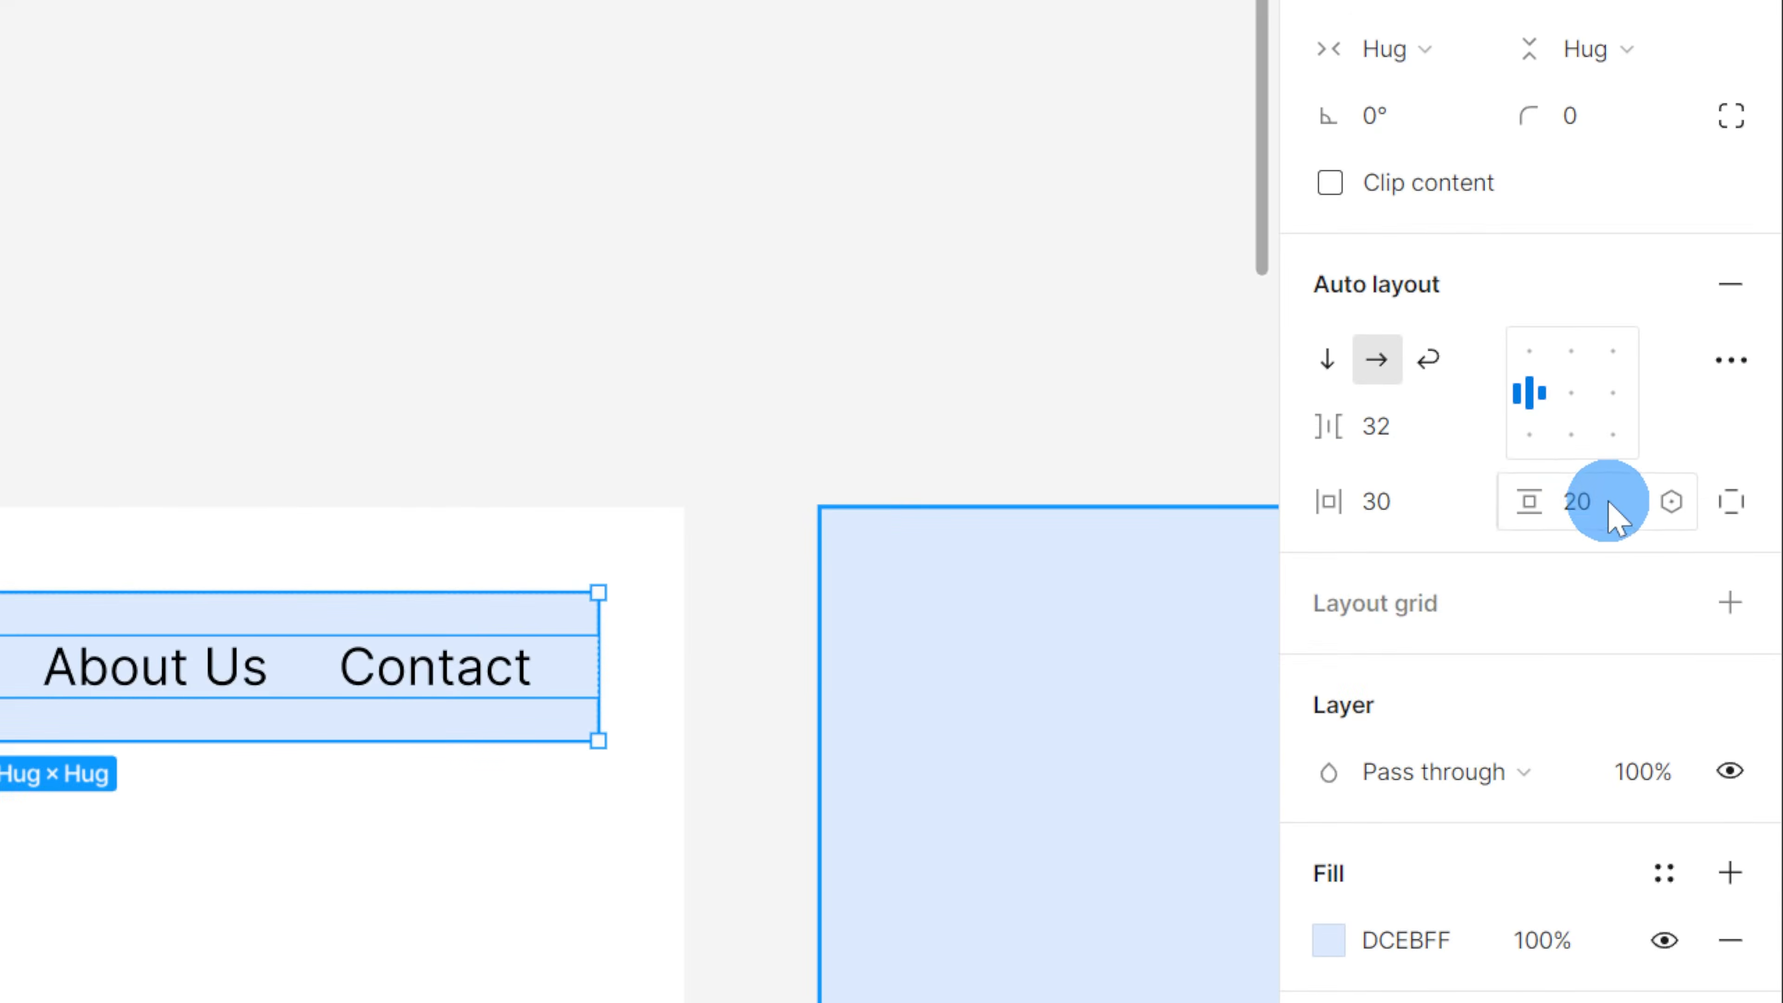
click(1609, 503)
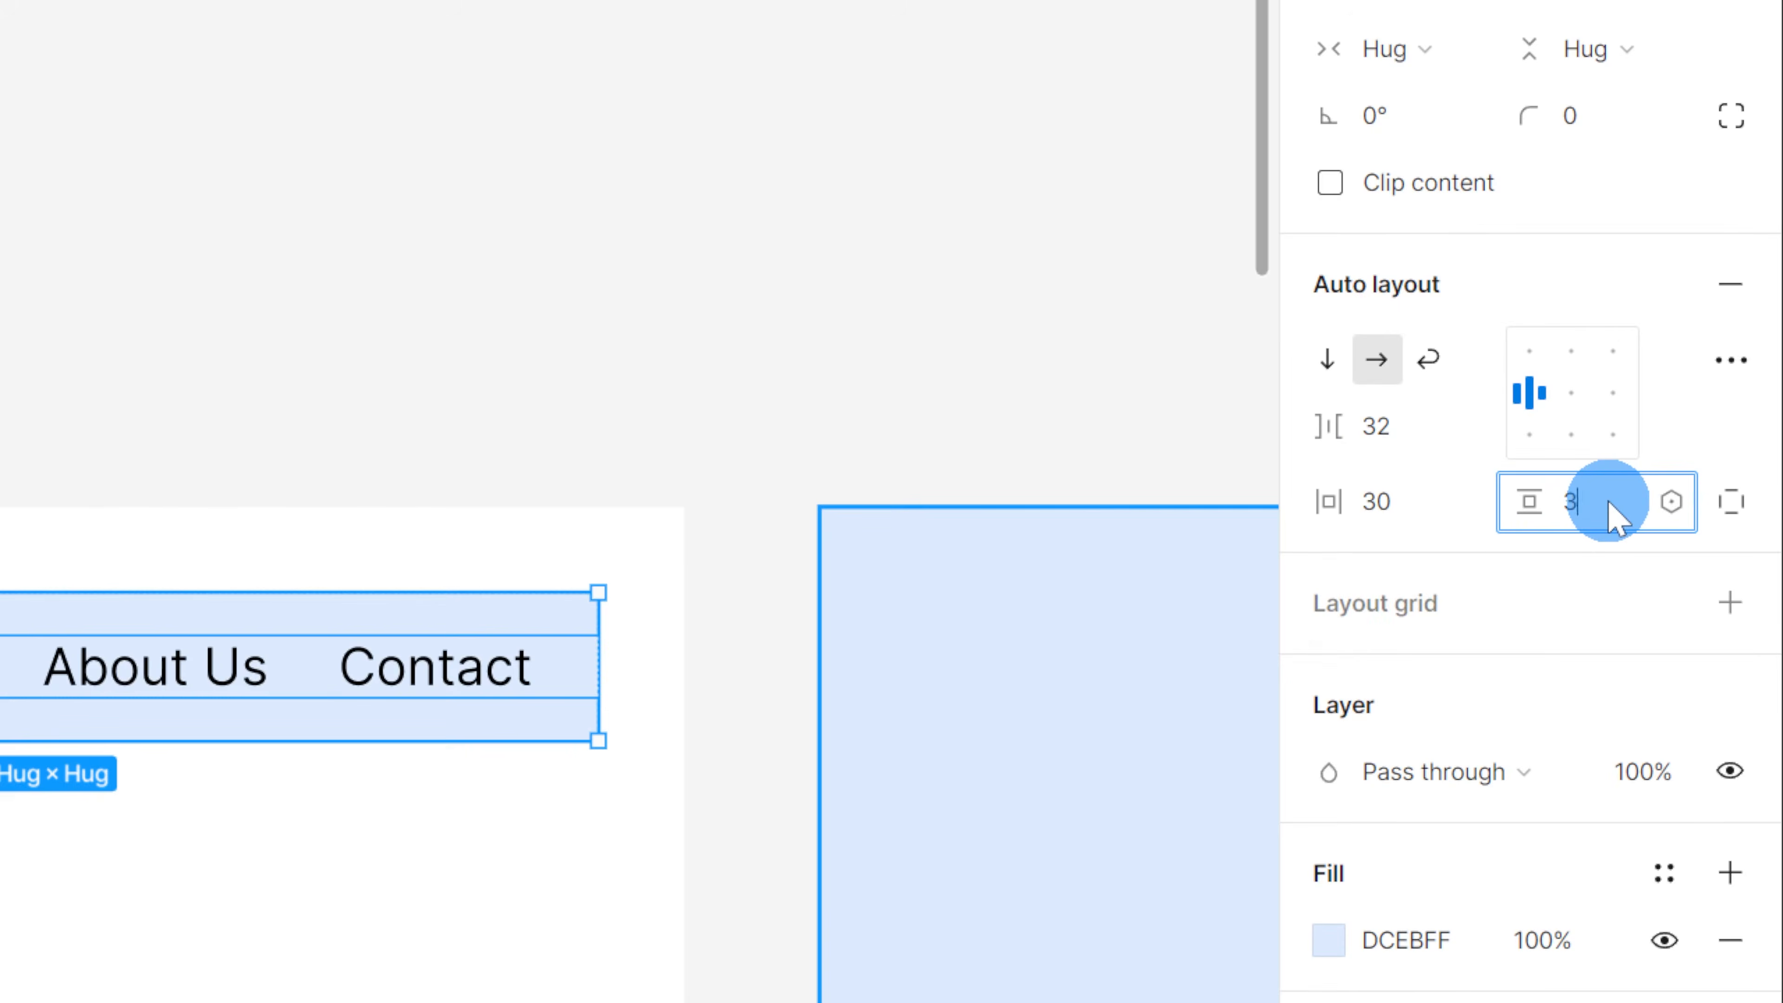
key(Return)
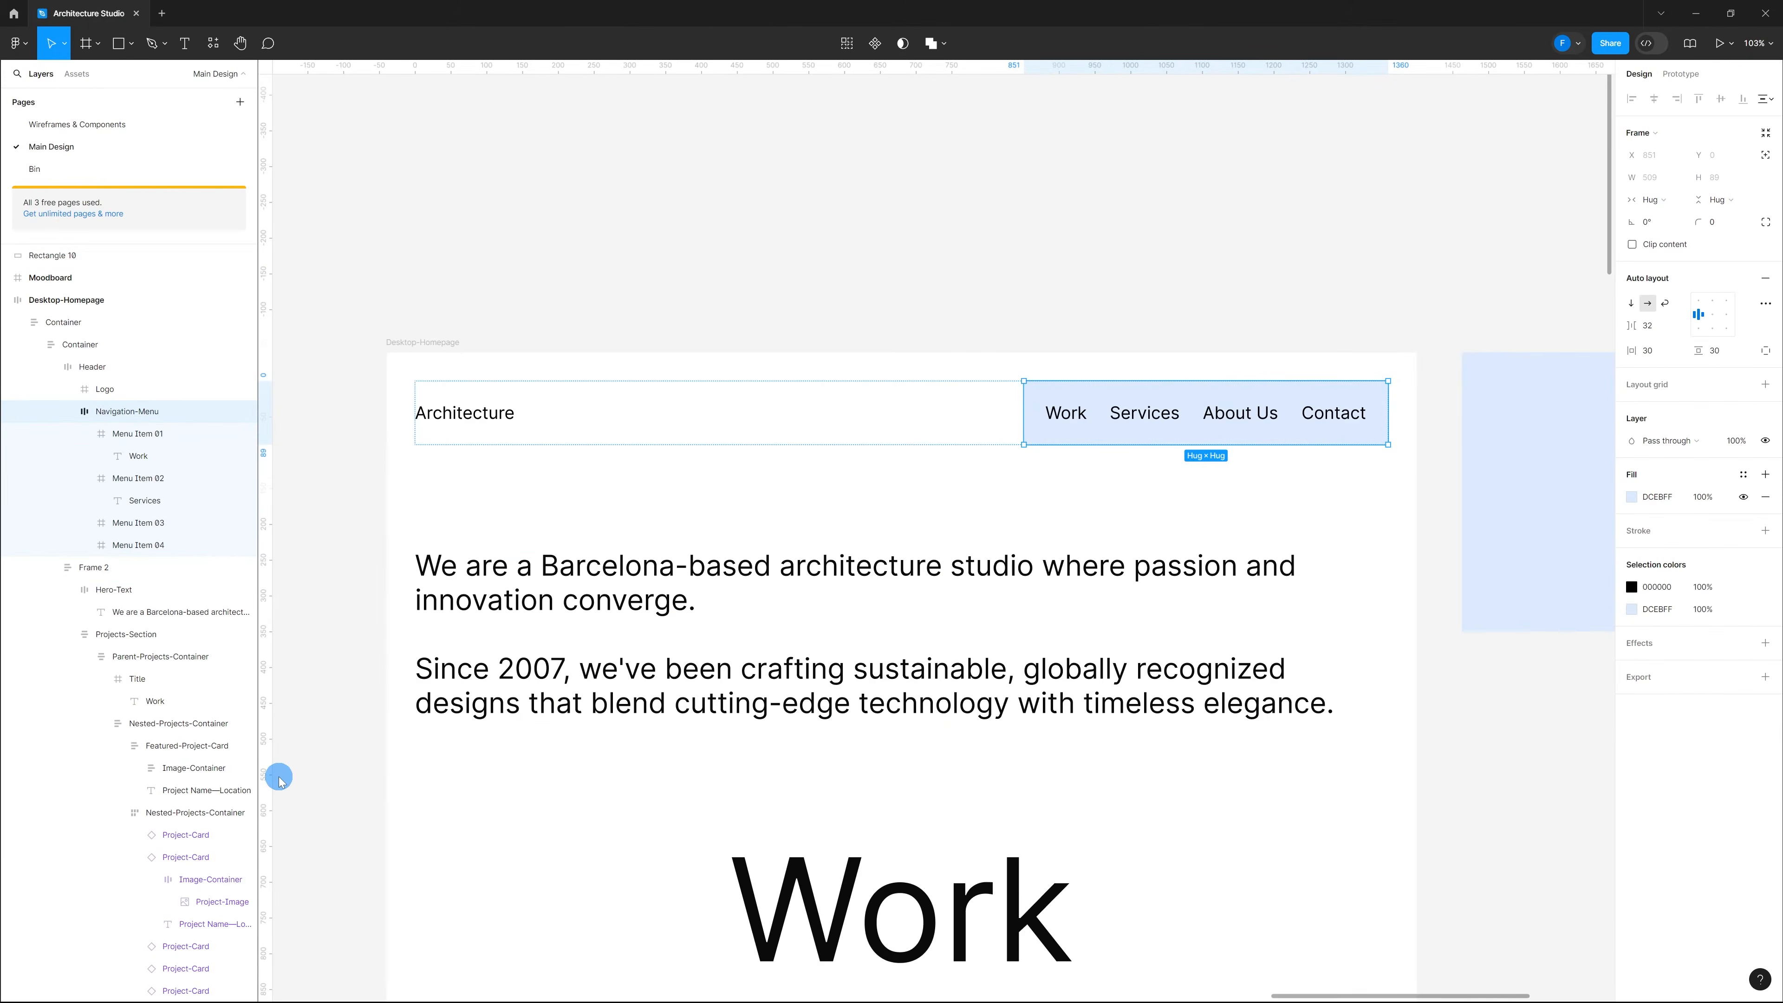
click(1114, 478)
scroll(1067, 470, down, 3)
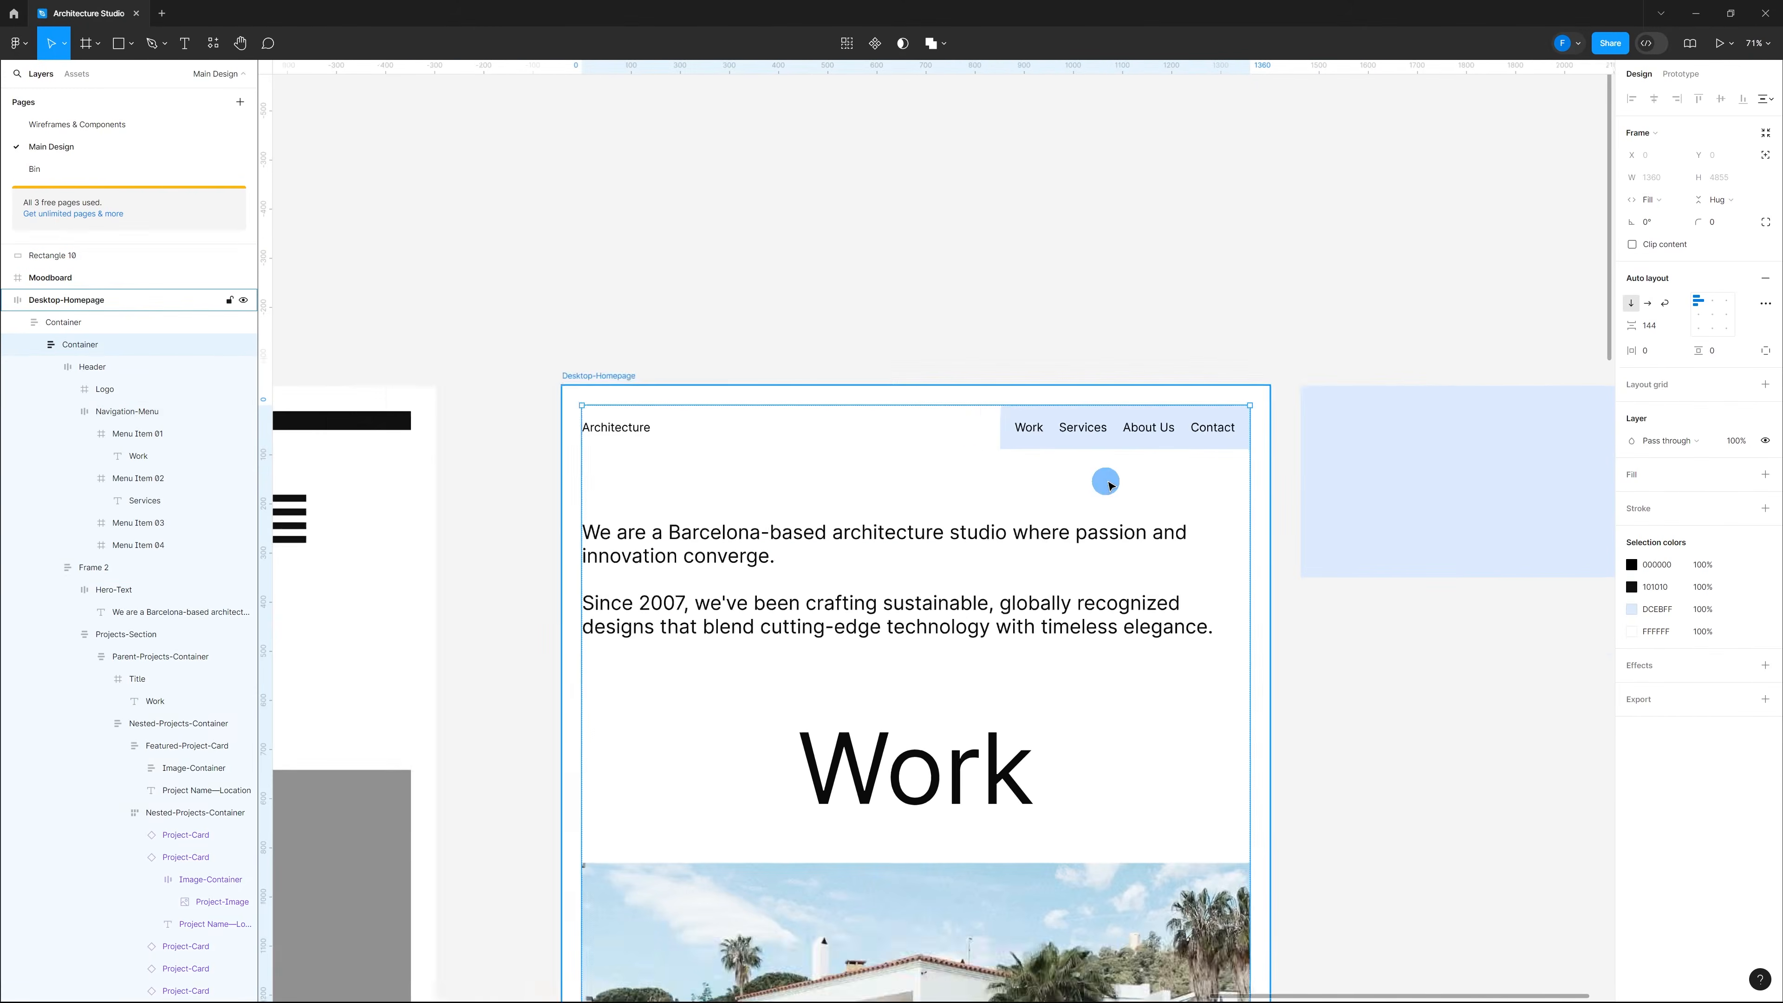
click(1155, 351)
scroll(1123, 348, up, 2)
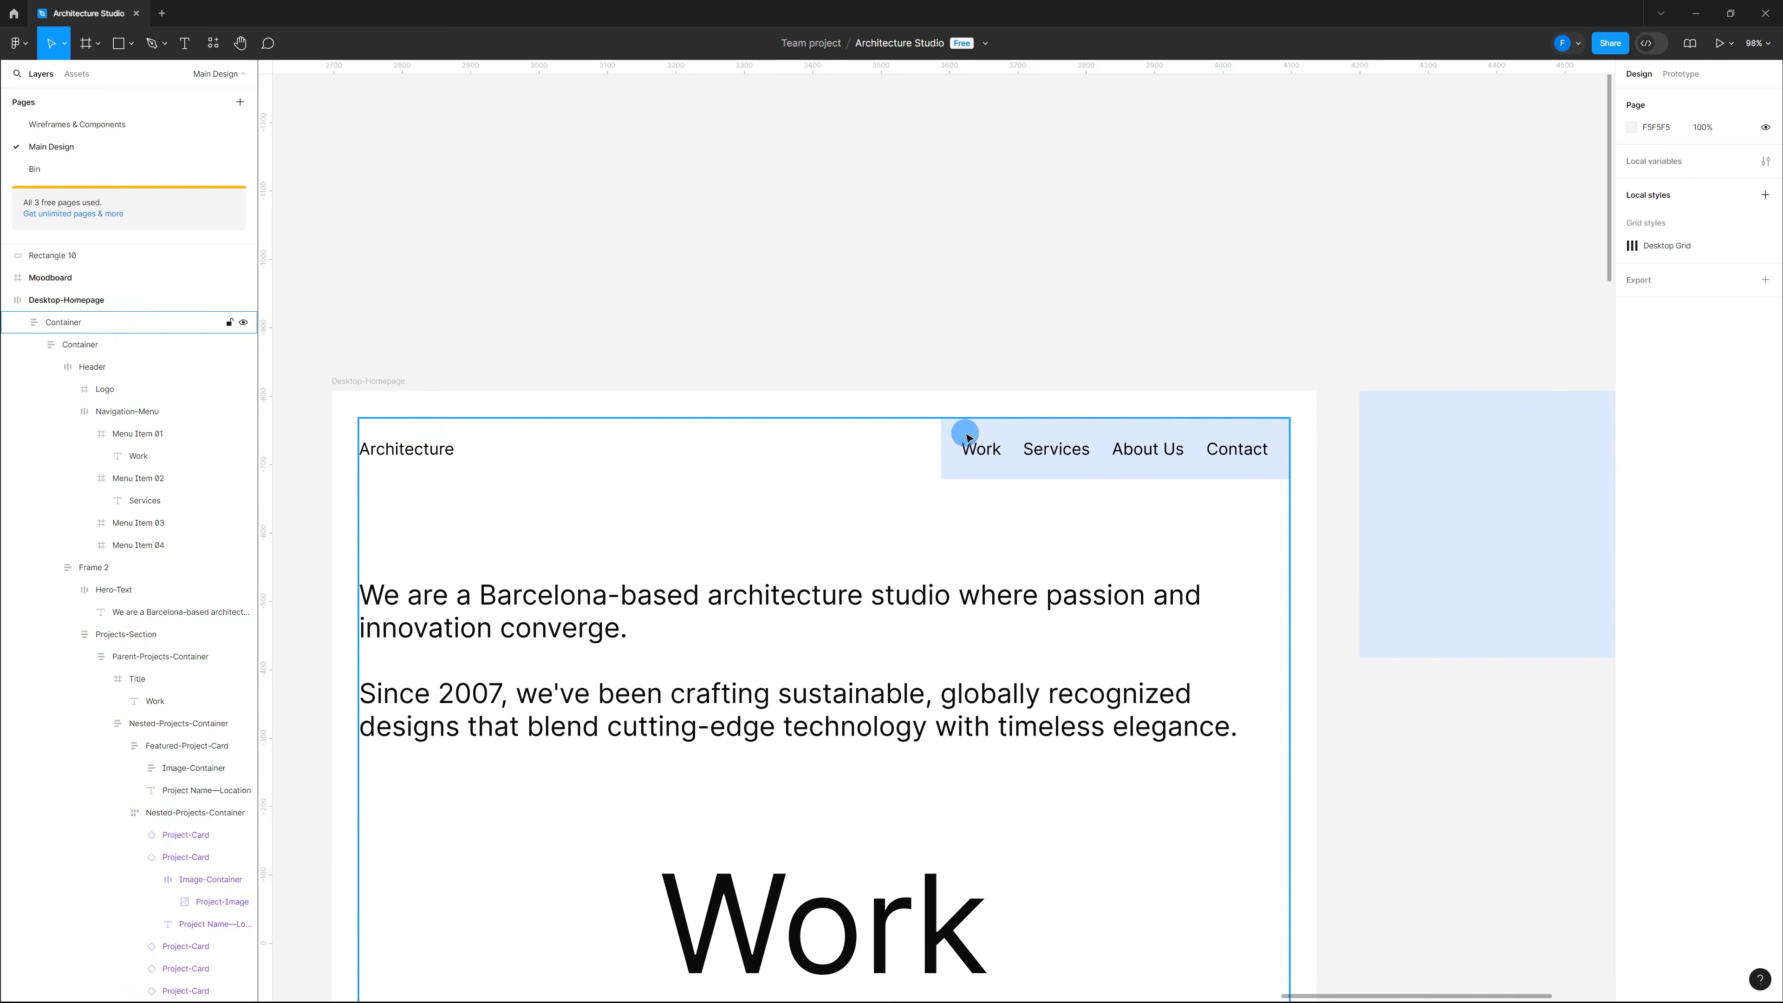
Step: Round the Navigation-Menu frame's corners with a corner radius of 10
scroll(1053, 296, down, 4)
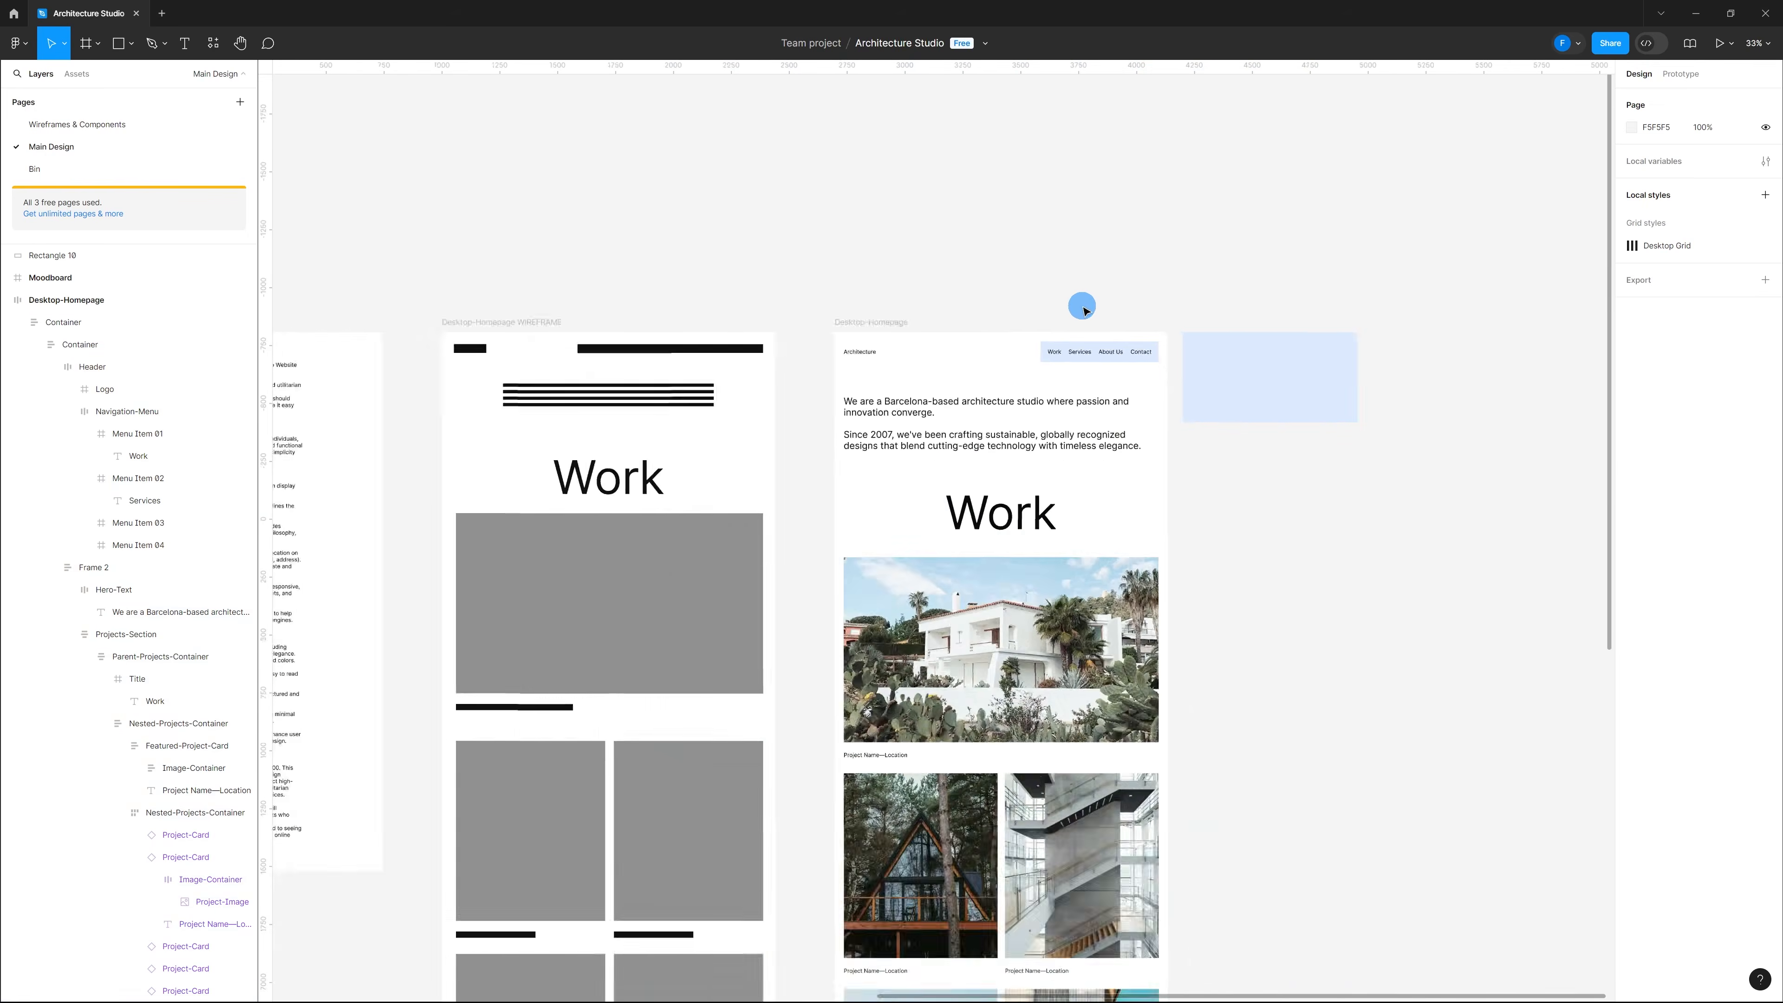
scroll(1082, 316, up, 4)
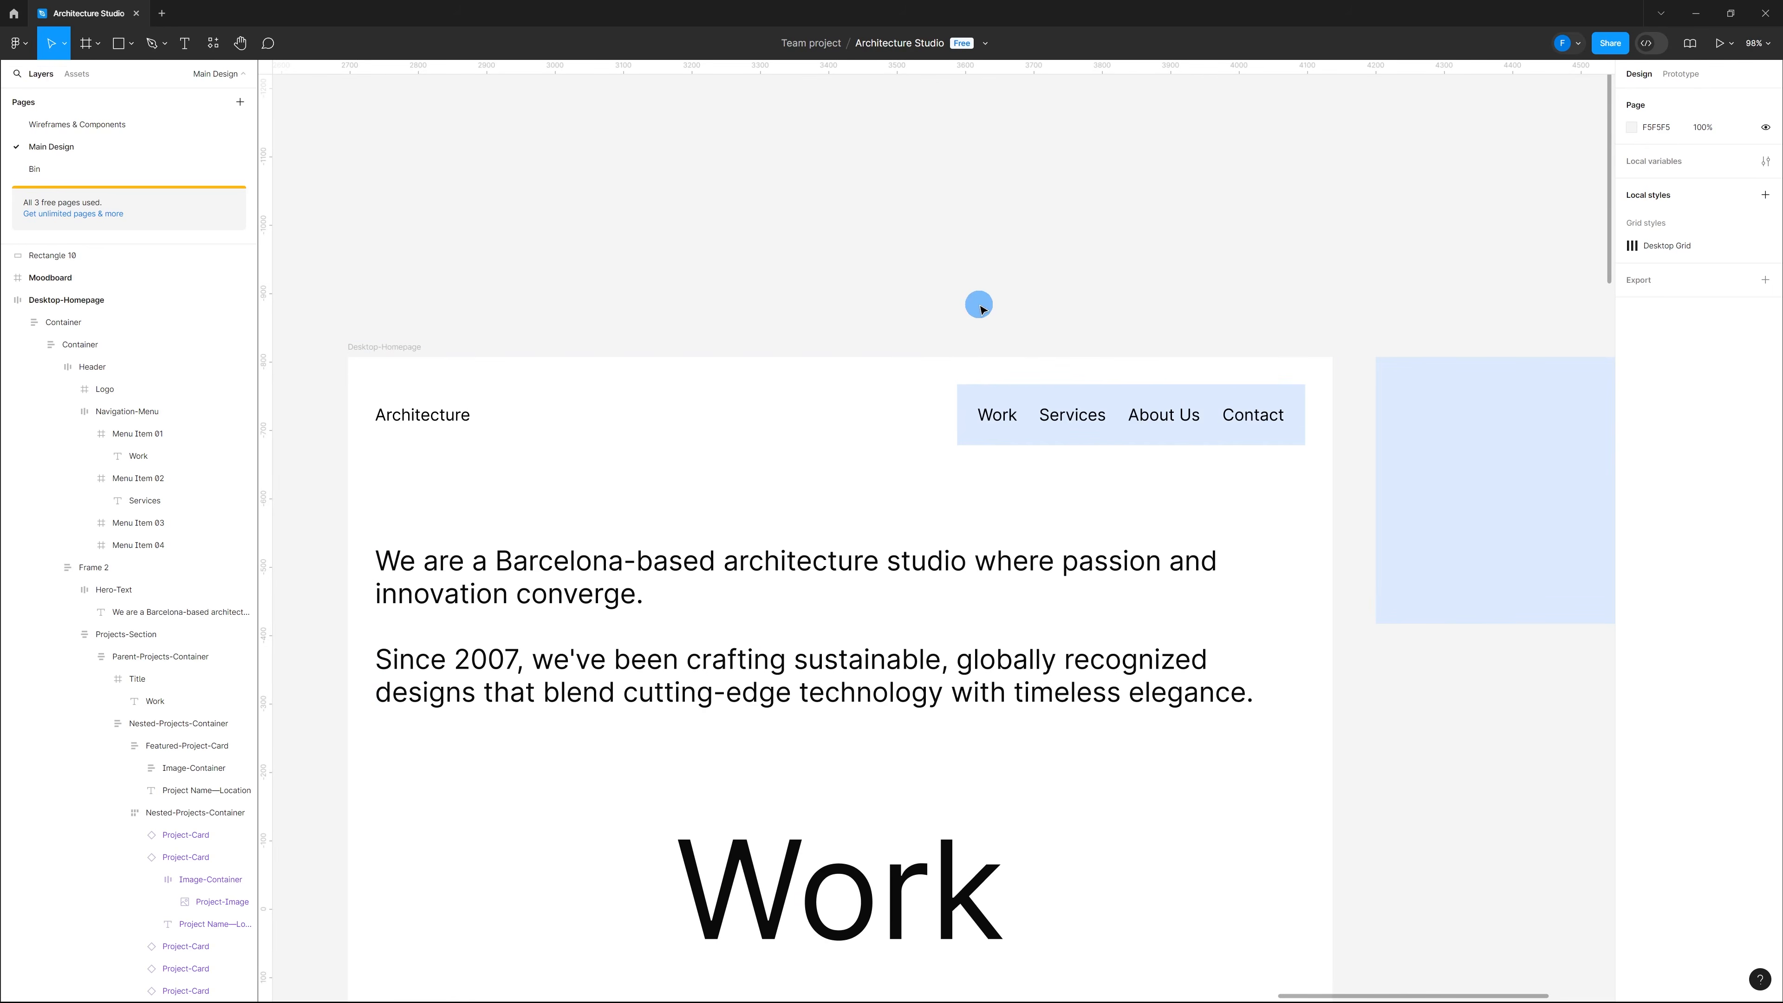
click(1021, 397)
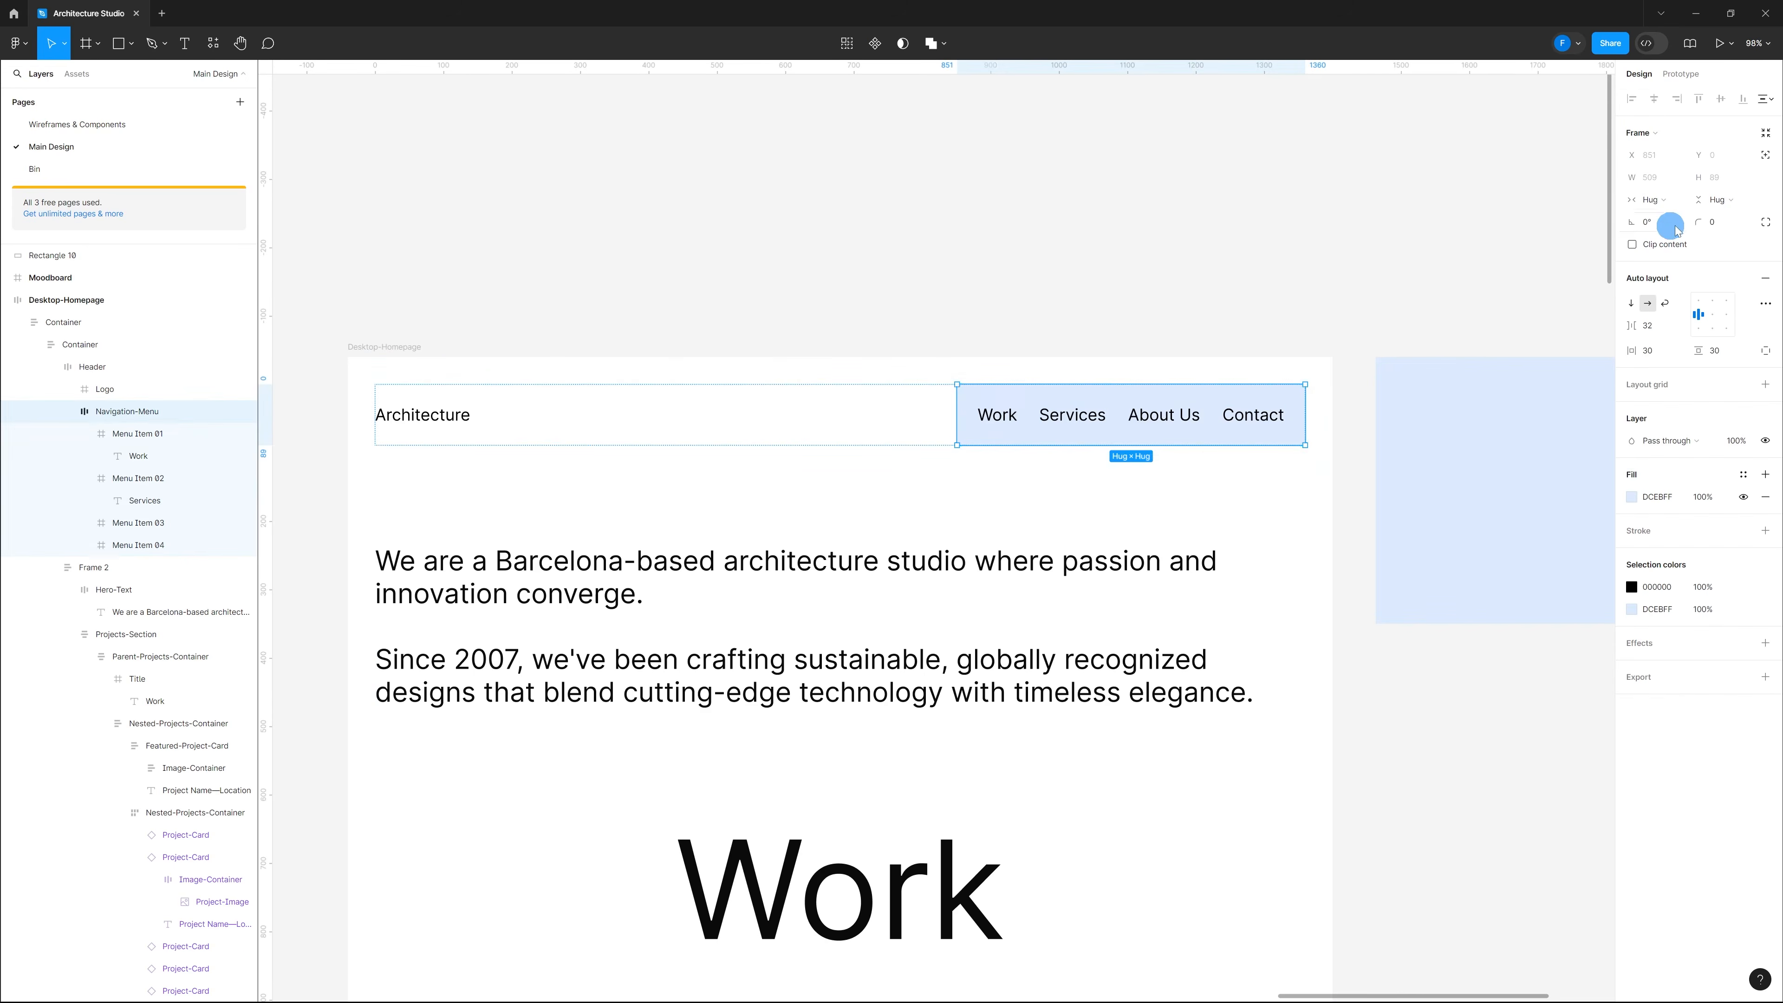
click(1721, 225)
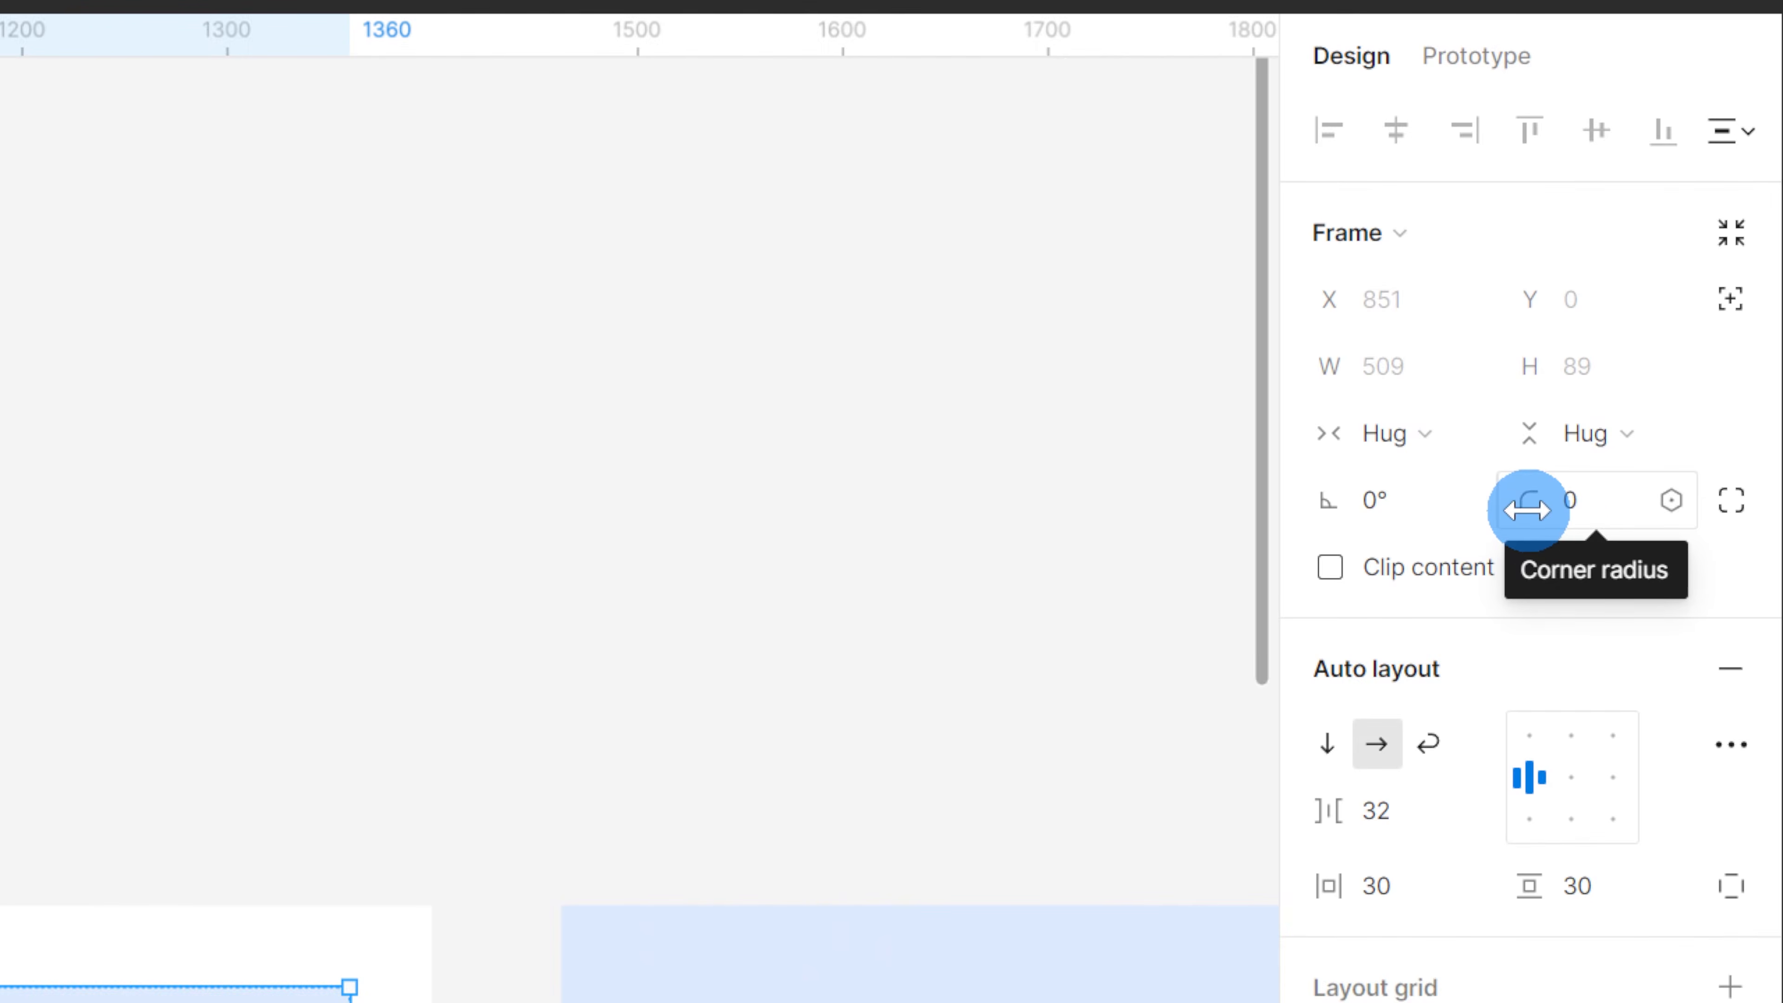
click(1576, 505)
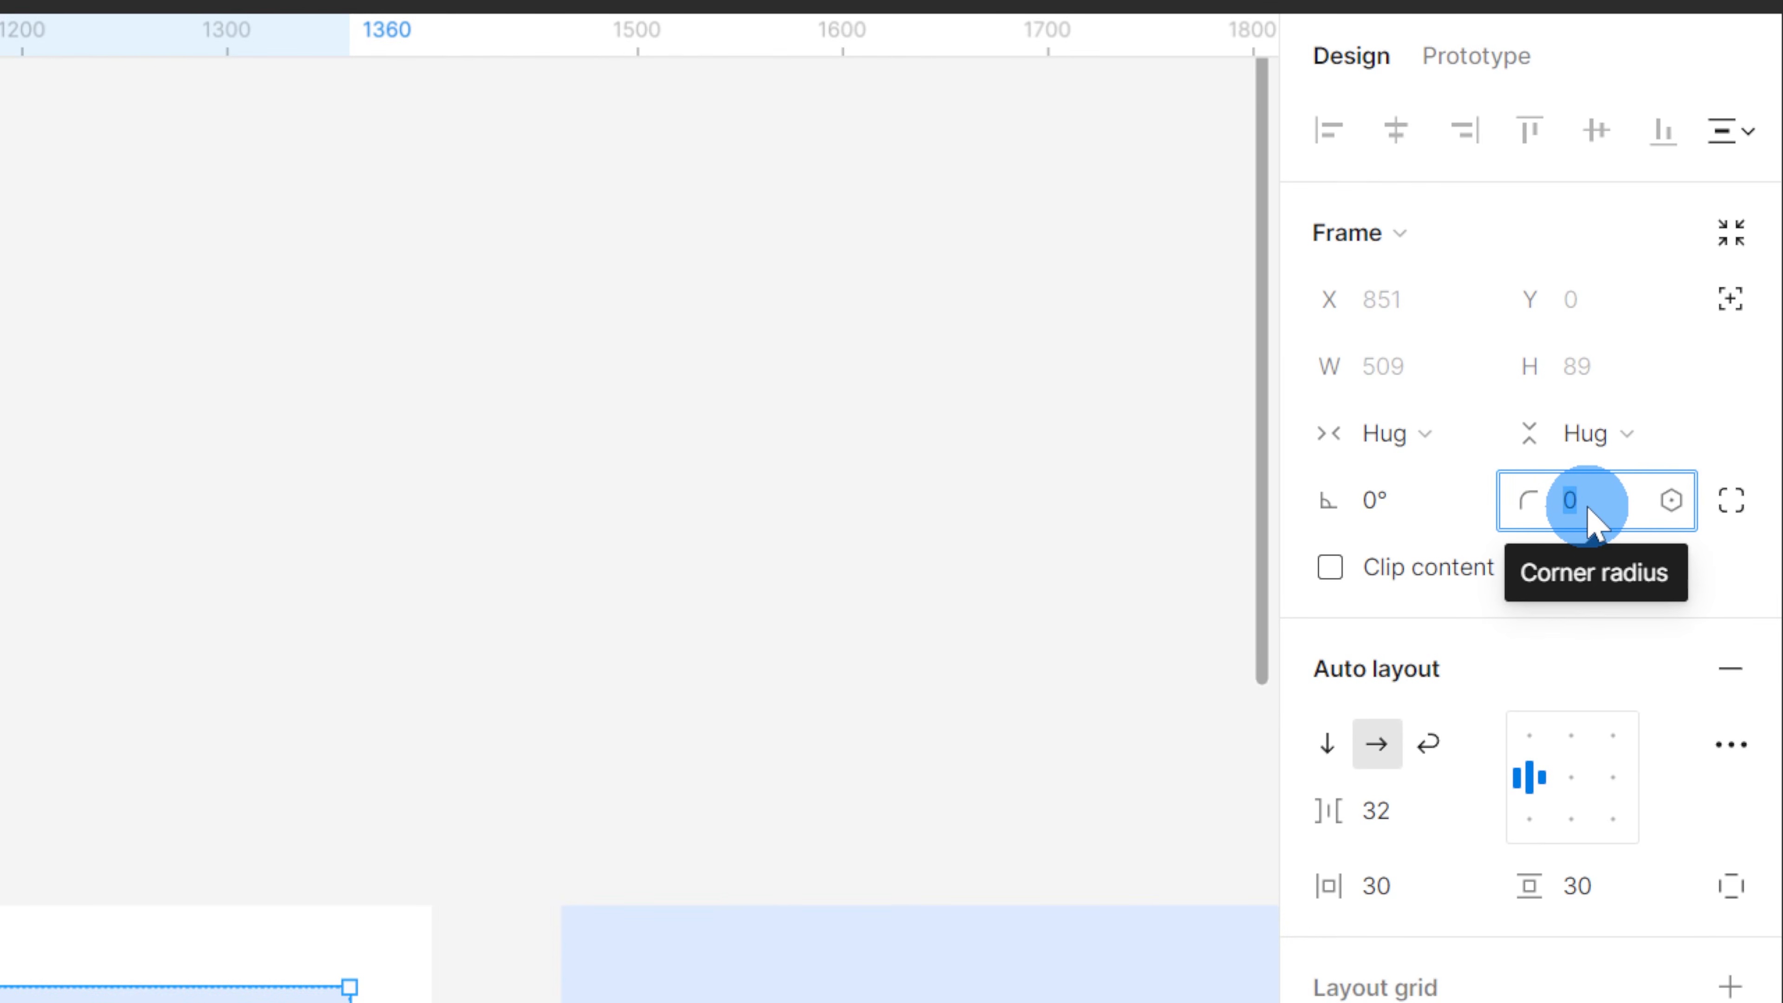
text(1)
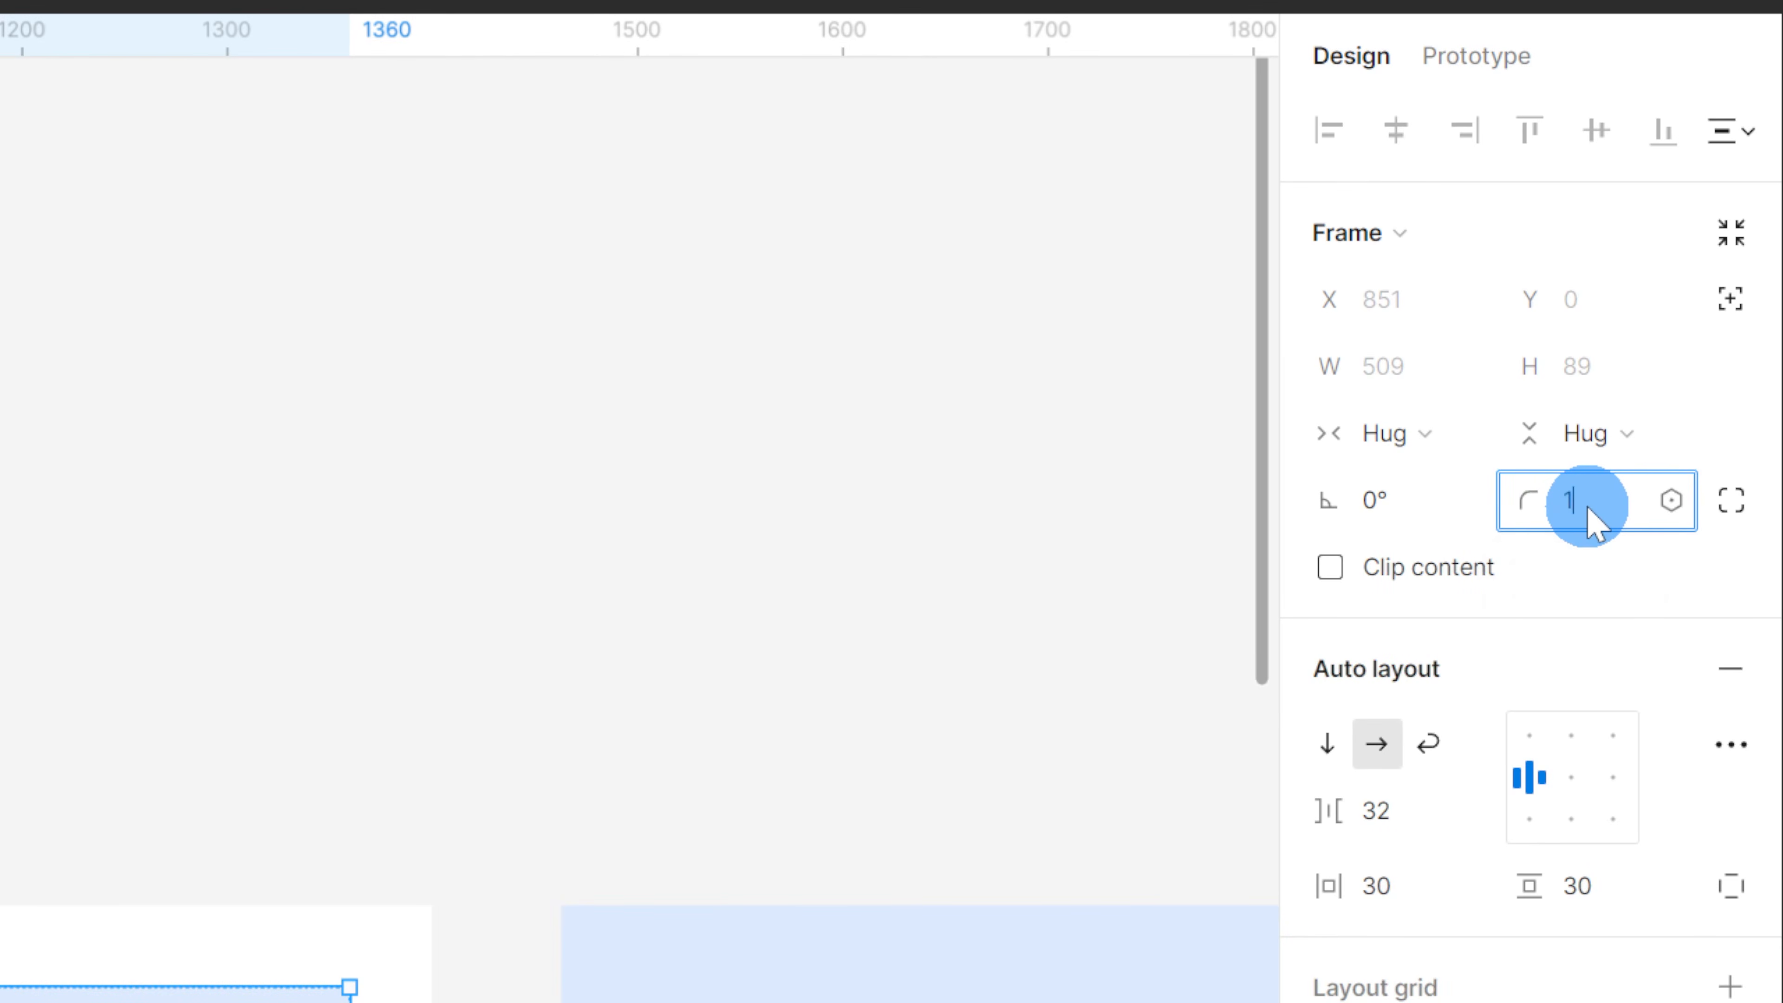
key(Return)
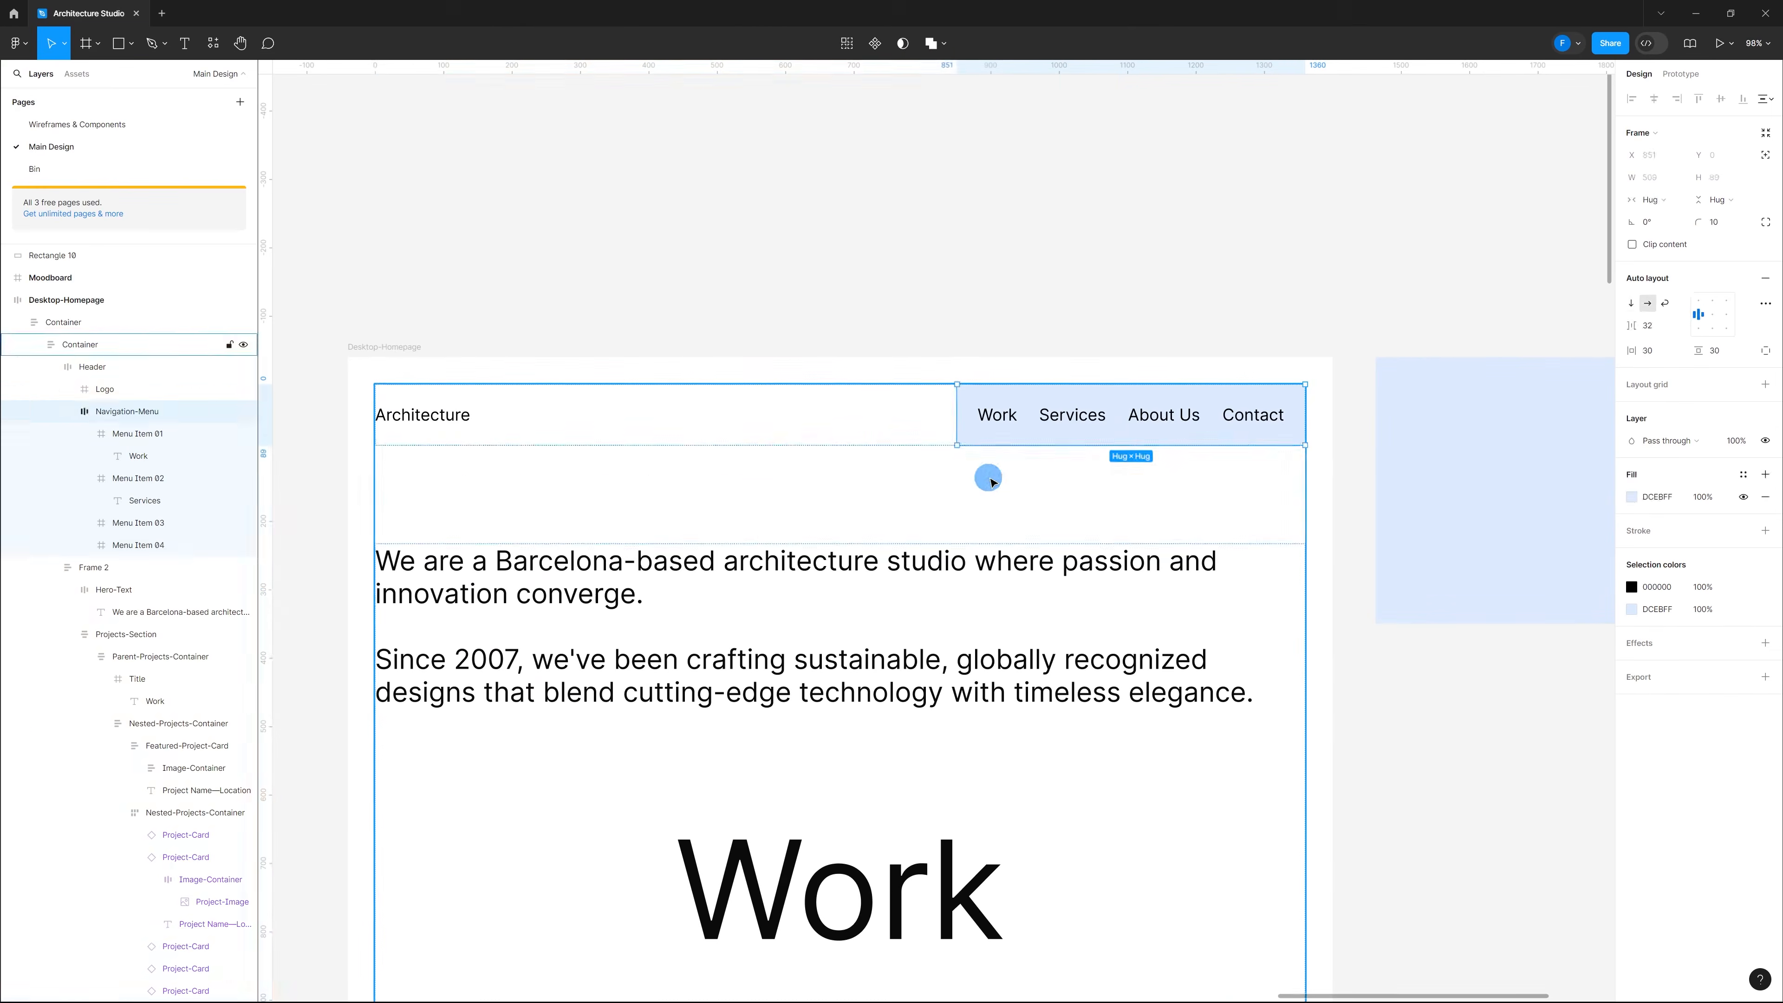
click(992, 478)
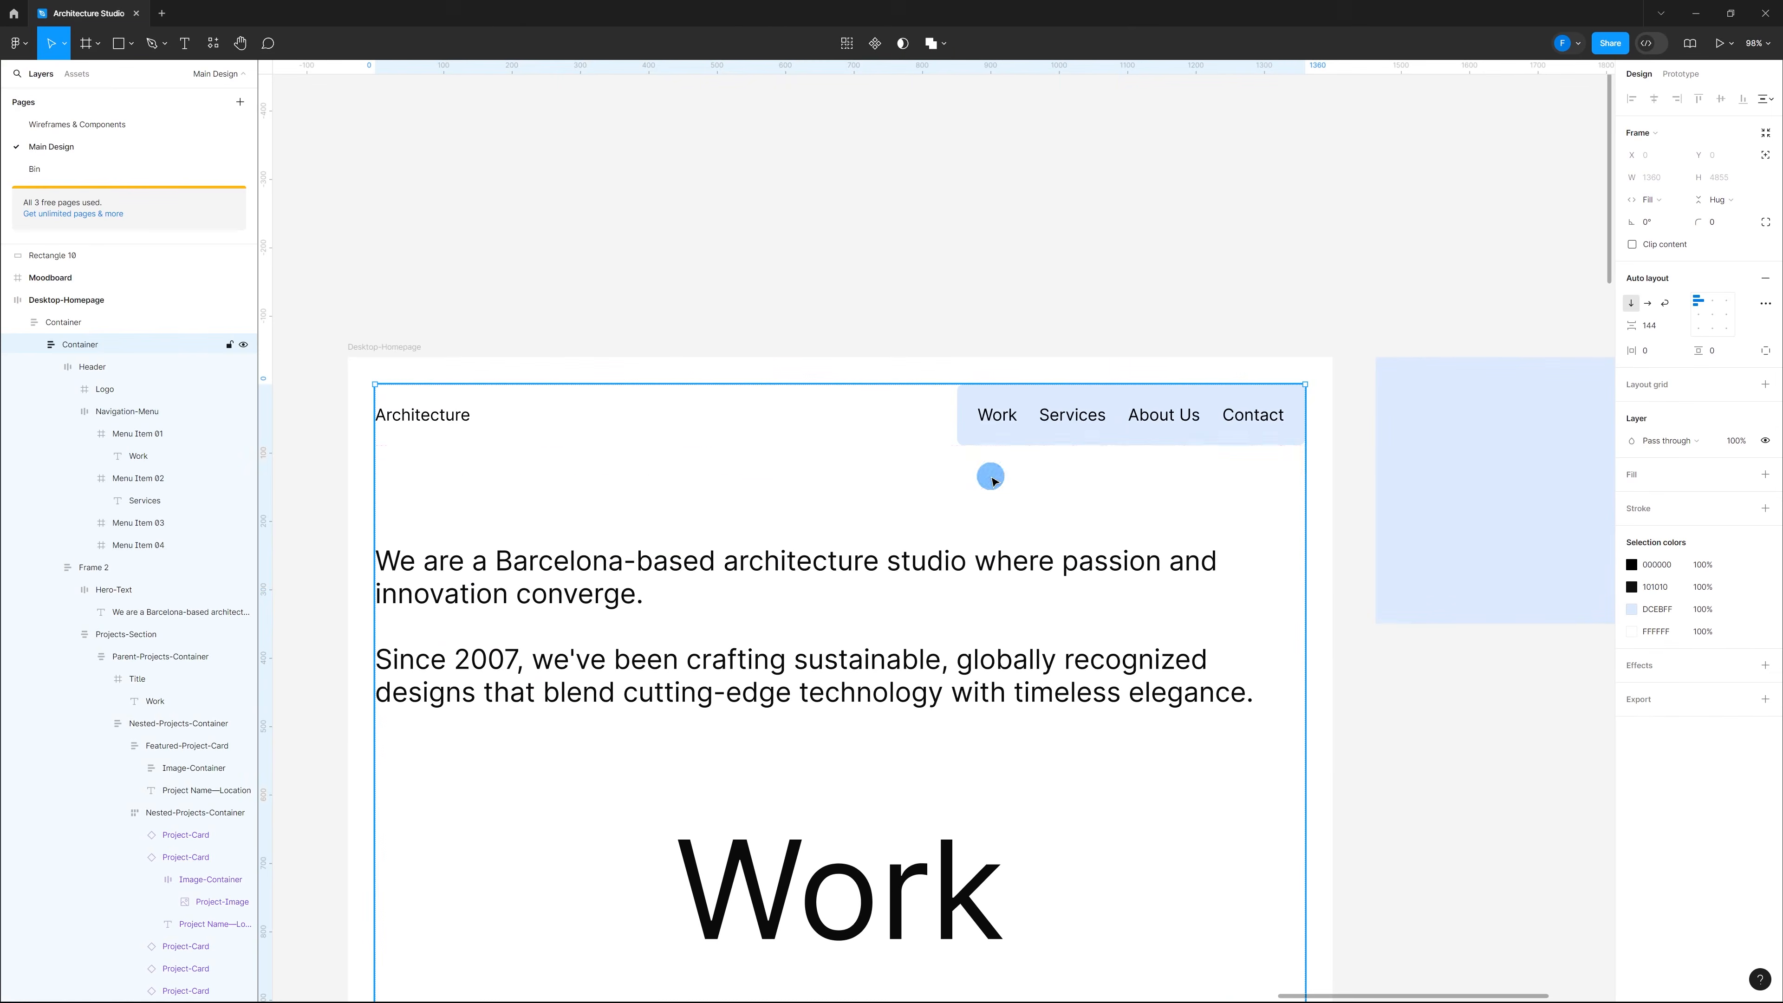
click(1029, 241)
scroll(1104, 312, down, 2)
scroll(1012, 333, up, 3)
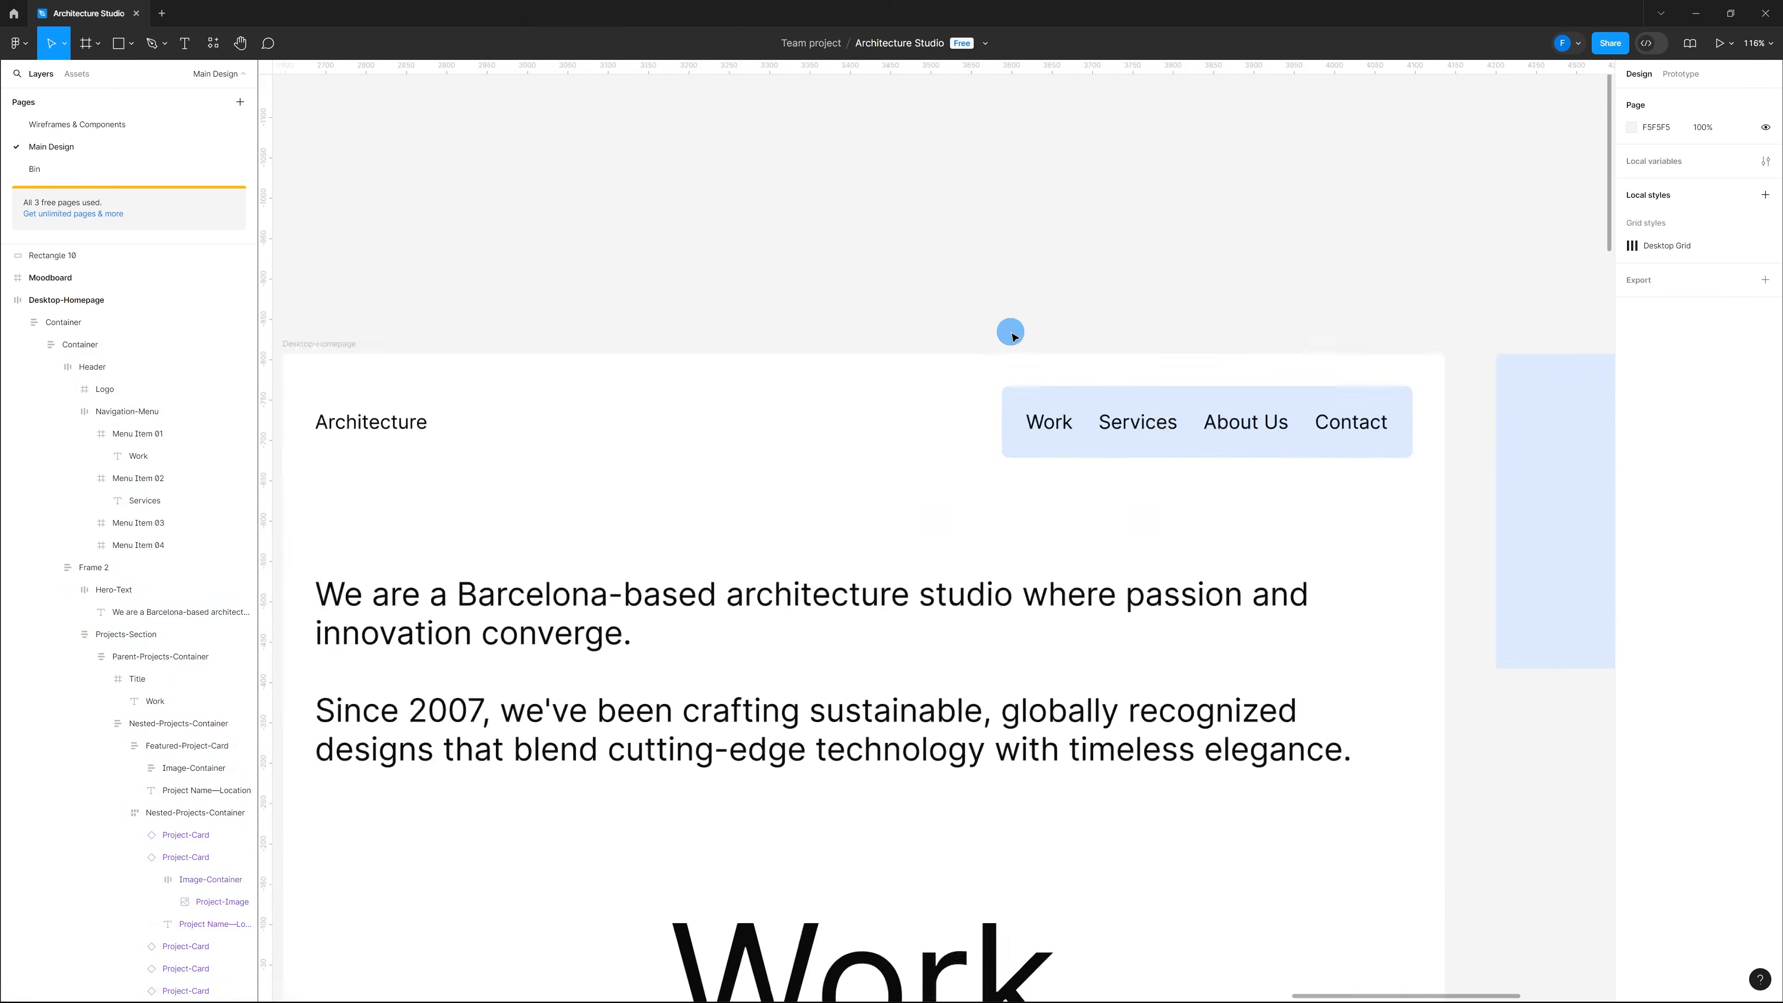
scroll(1185, 328, up, 3)
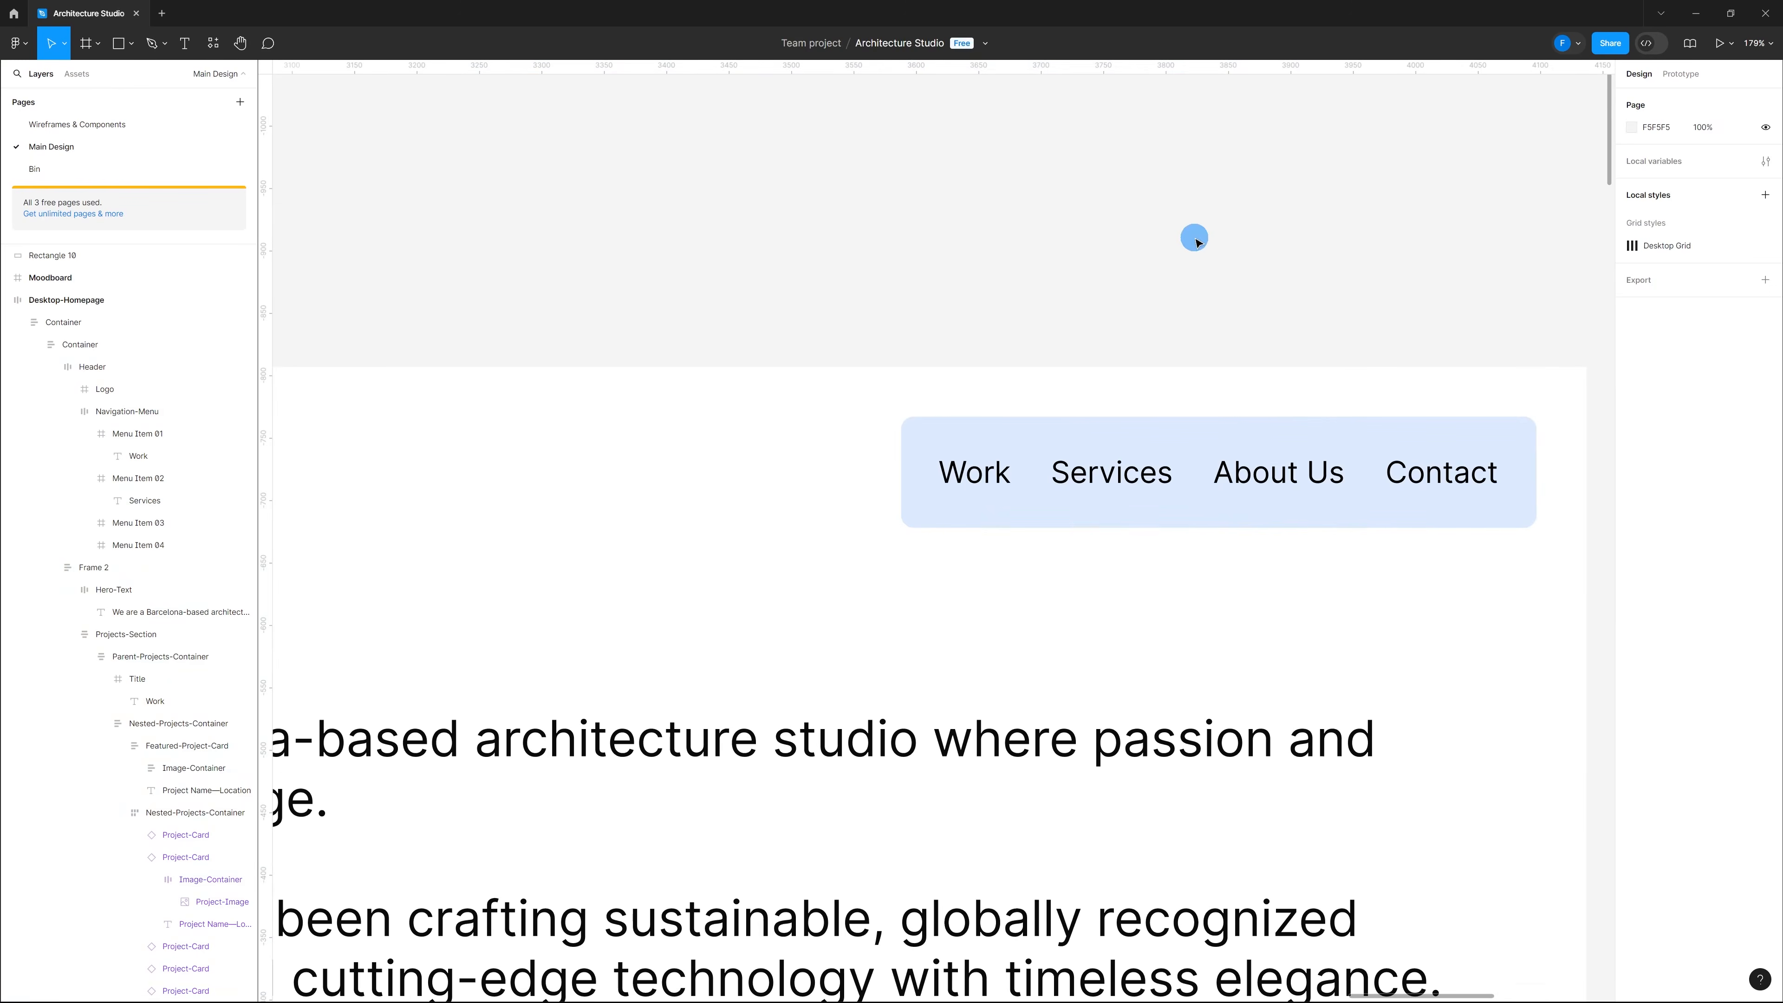
Step: Set the auto layout spacing between the Navigation-Menu's items to 48
scroll(955, 596, down, 3)
click(1000, 602)
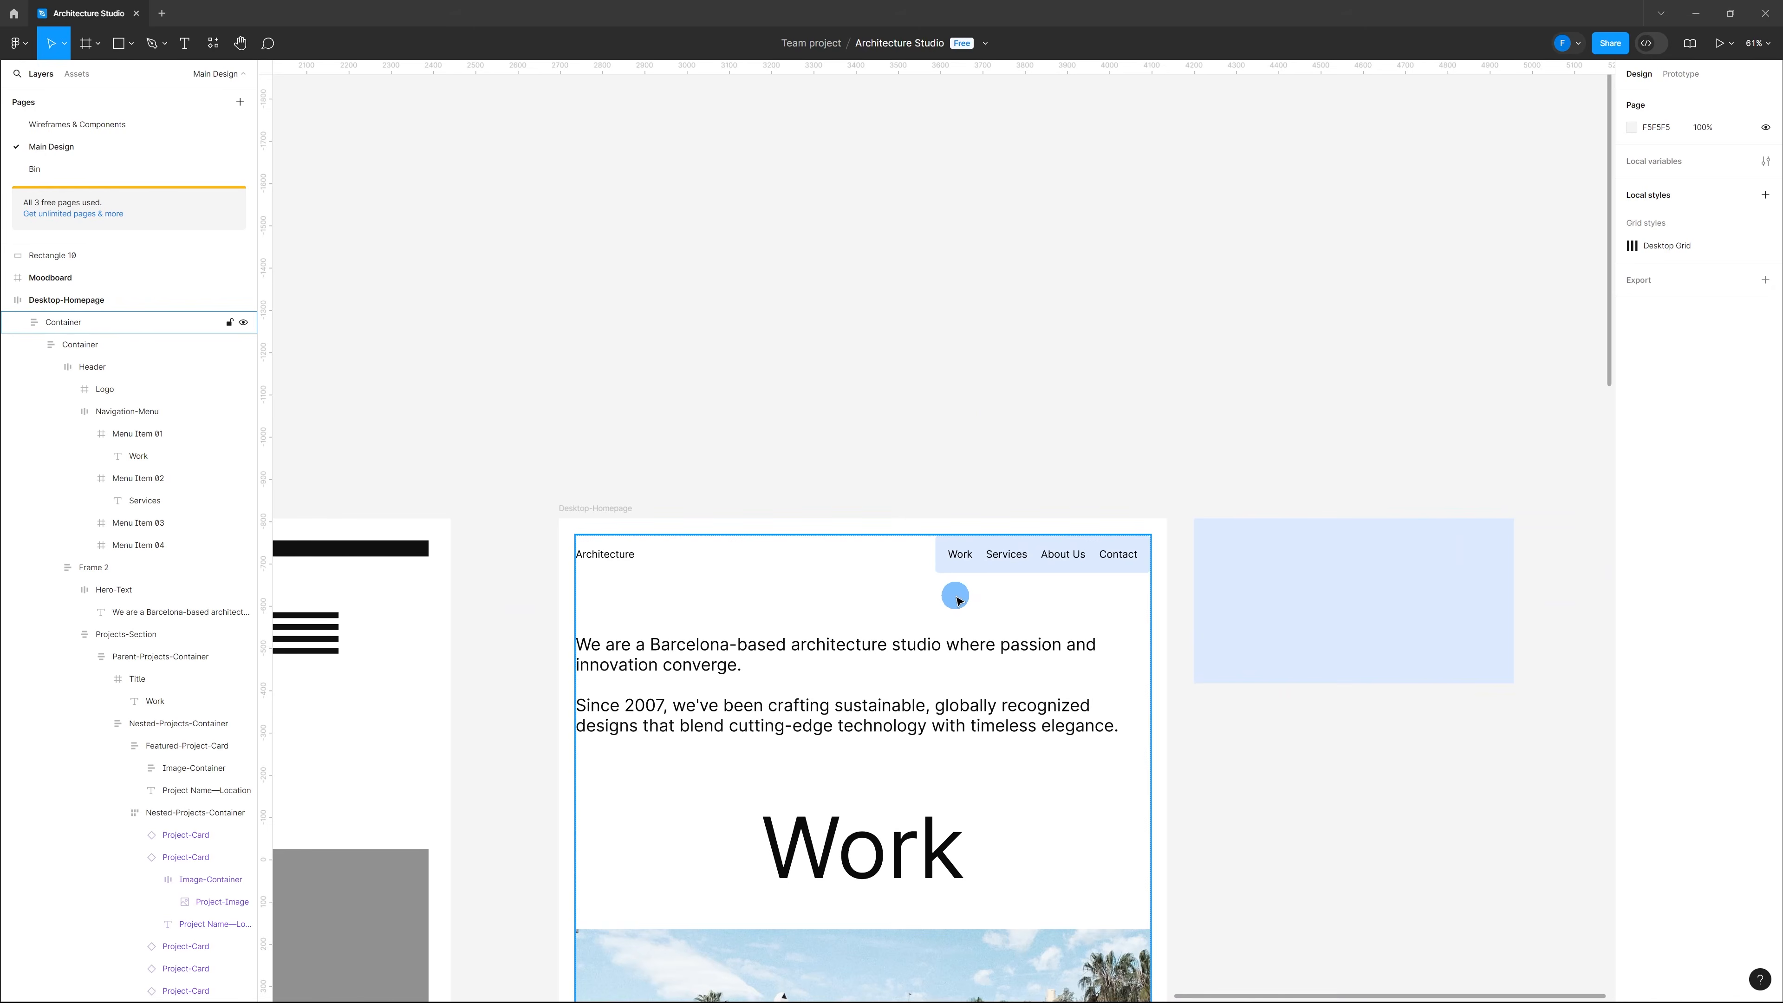
click(985, 432)
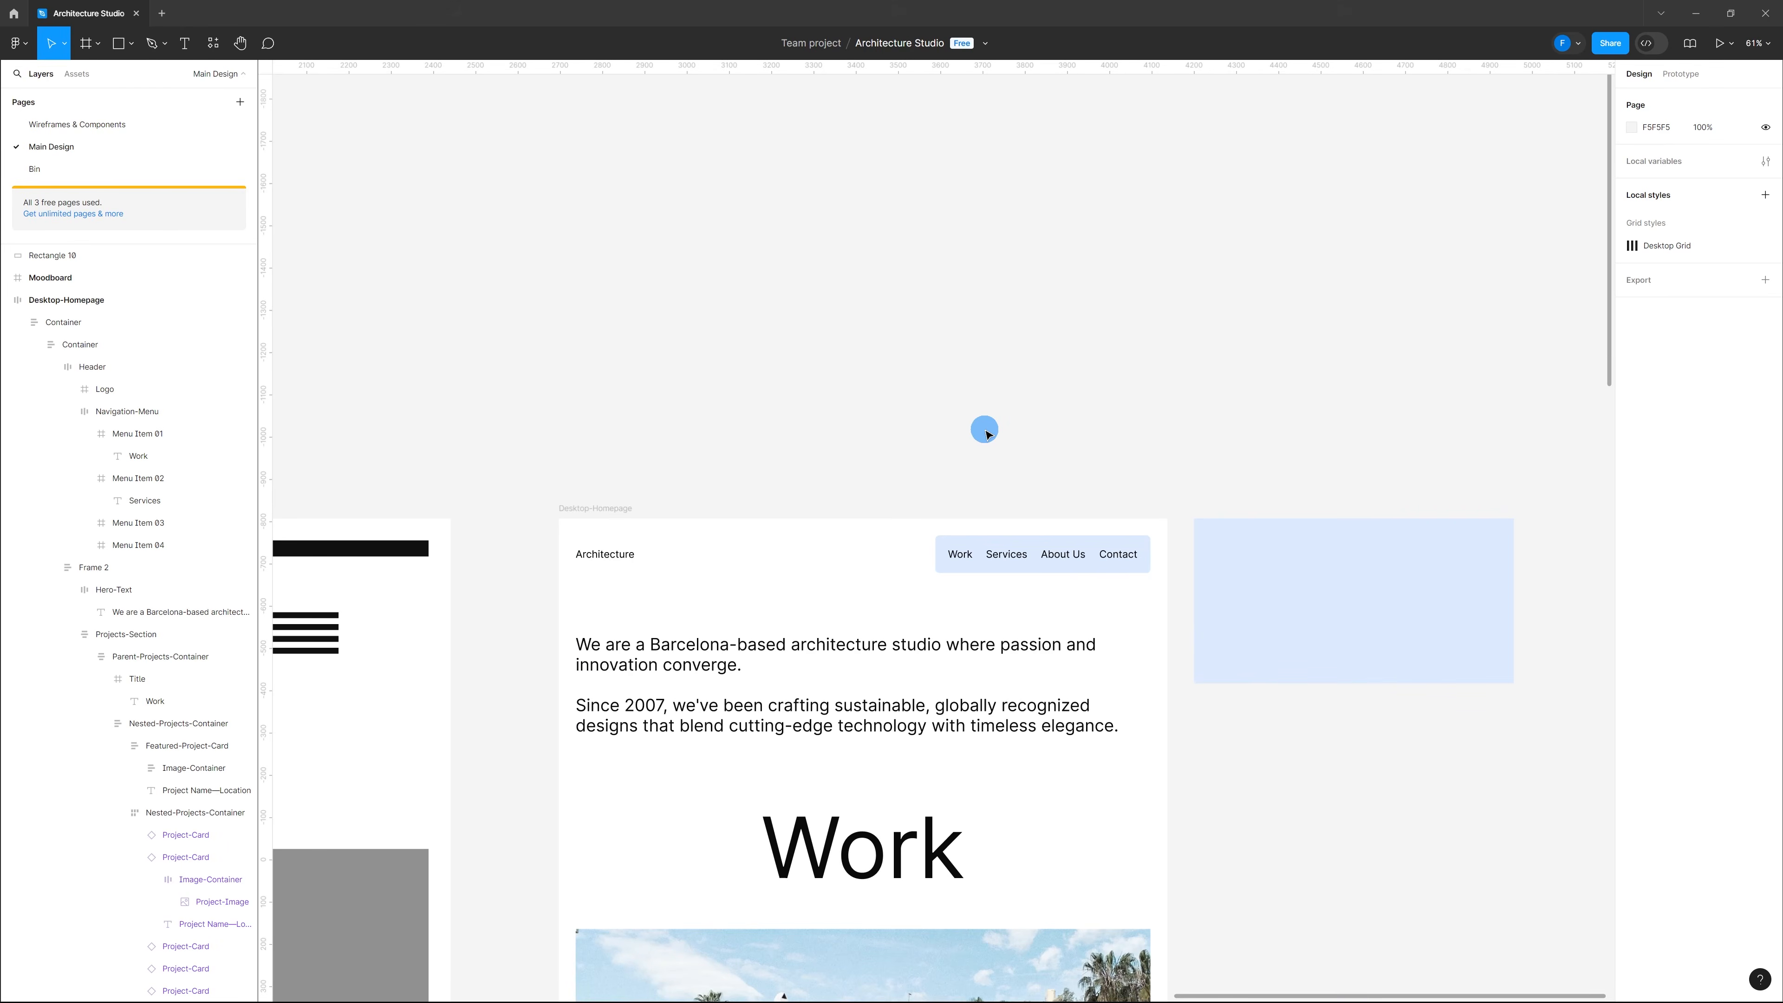
scroll(985, 433, down, 3)
scroll(967, 363, left, 2)
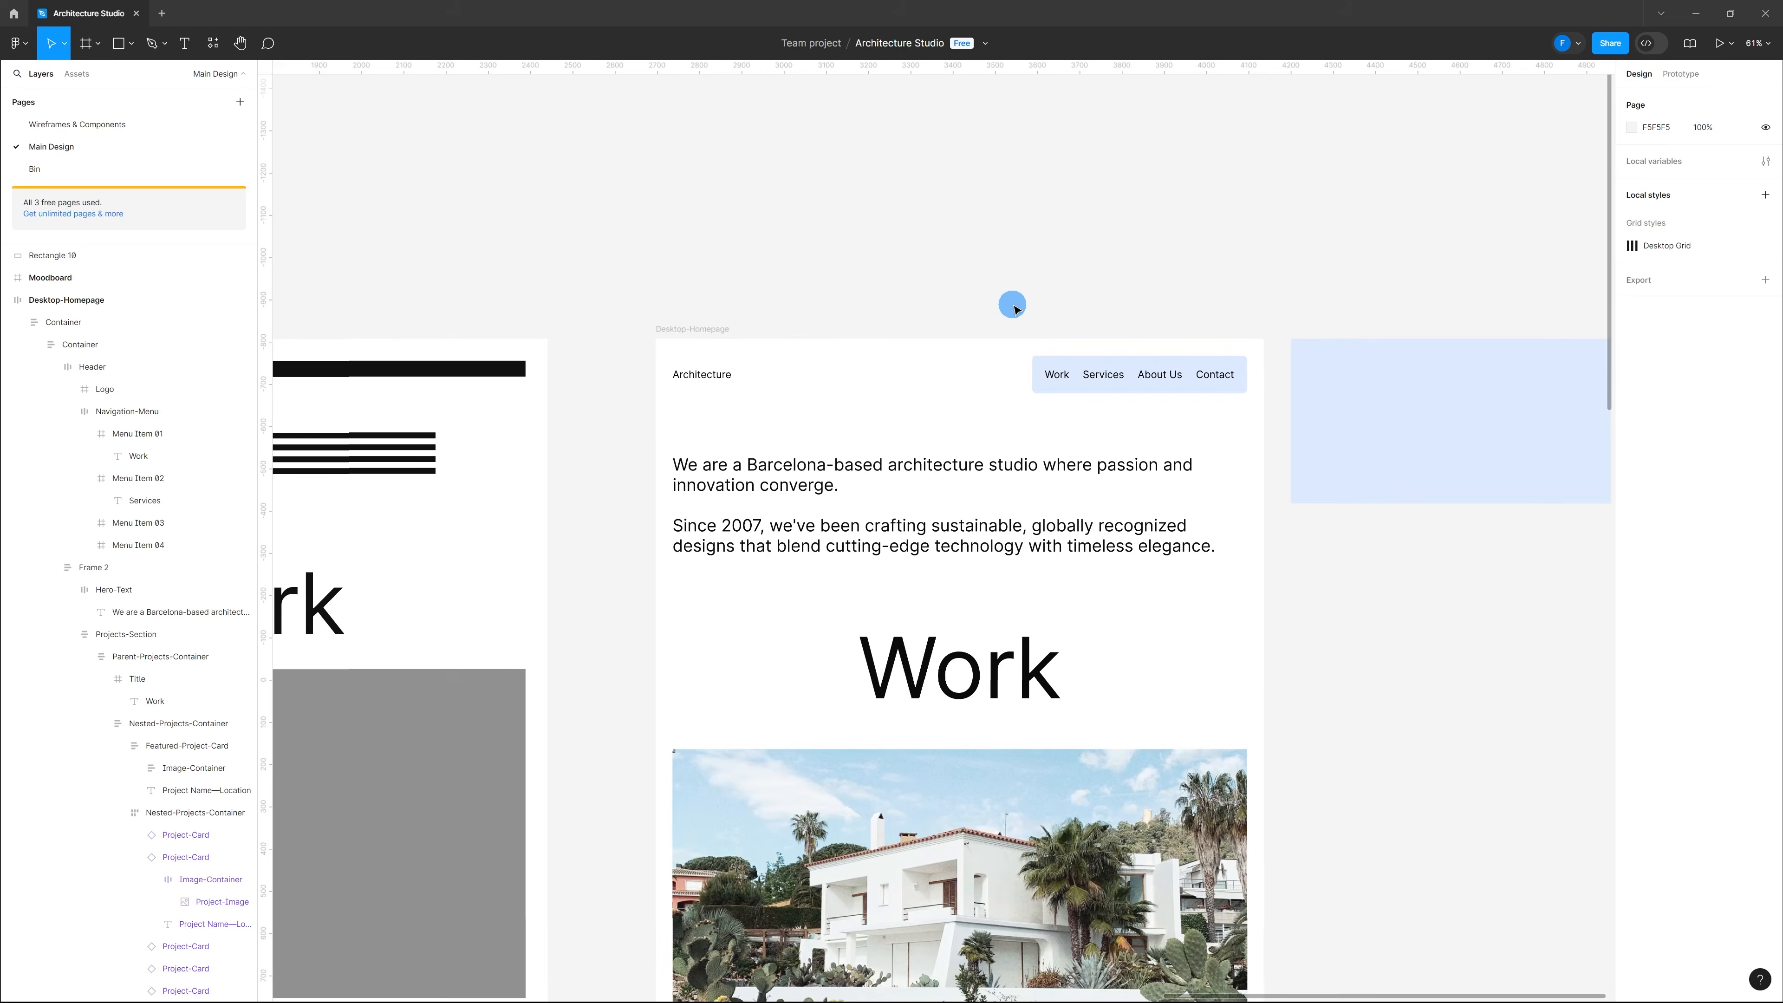
scroll(1123, 365, up, 10)
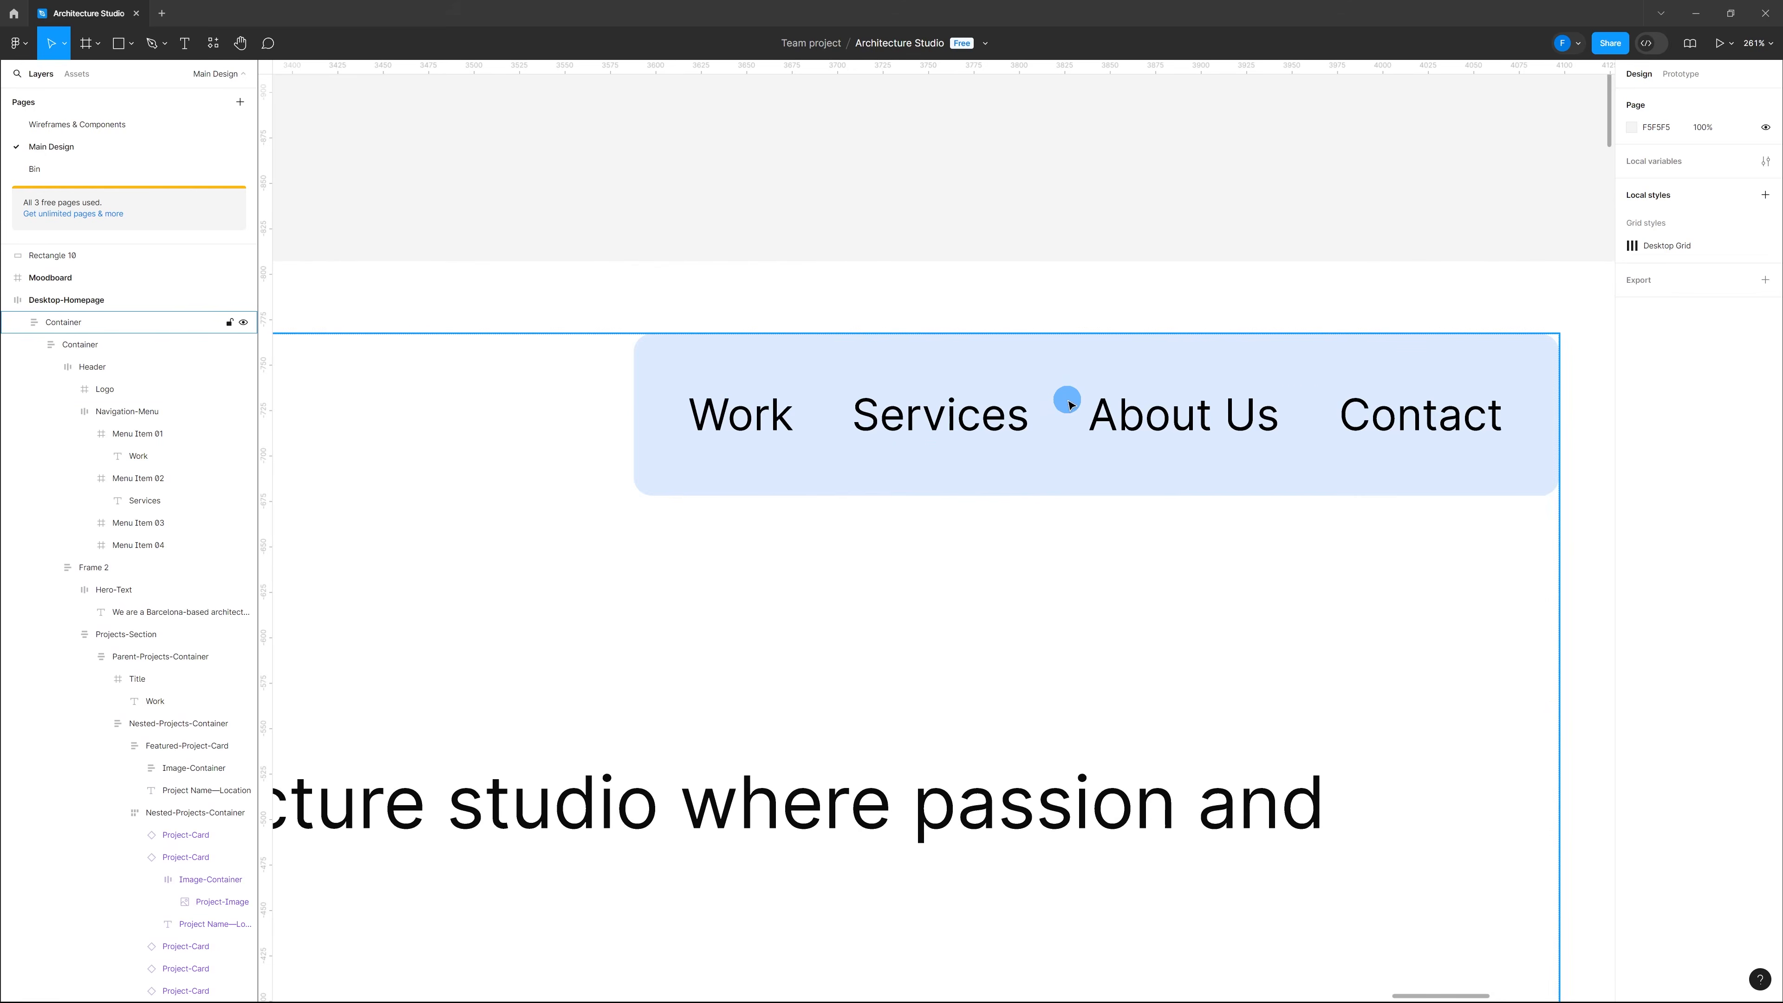
click(1068, 405)
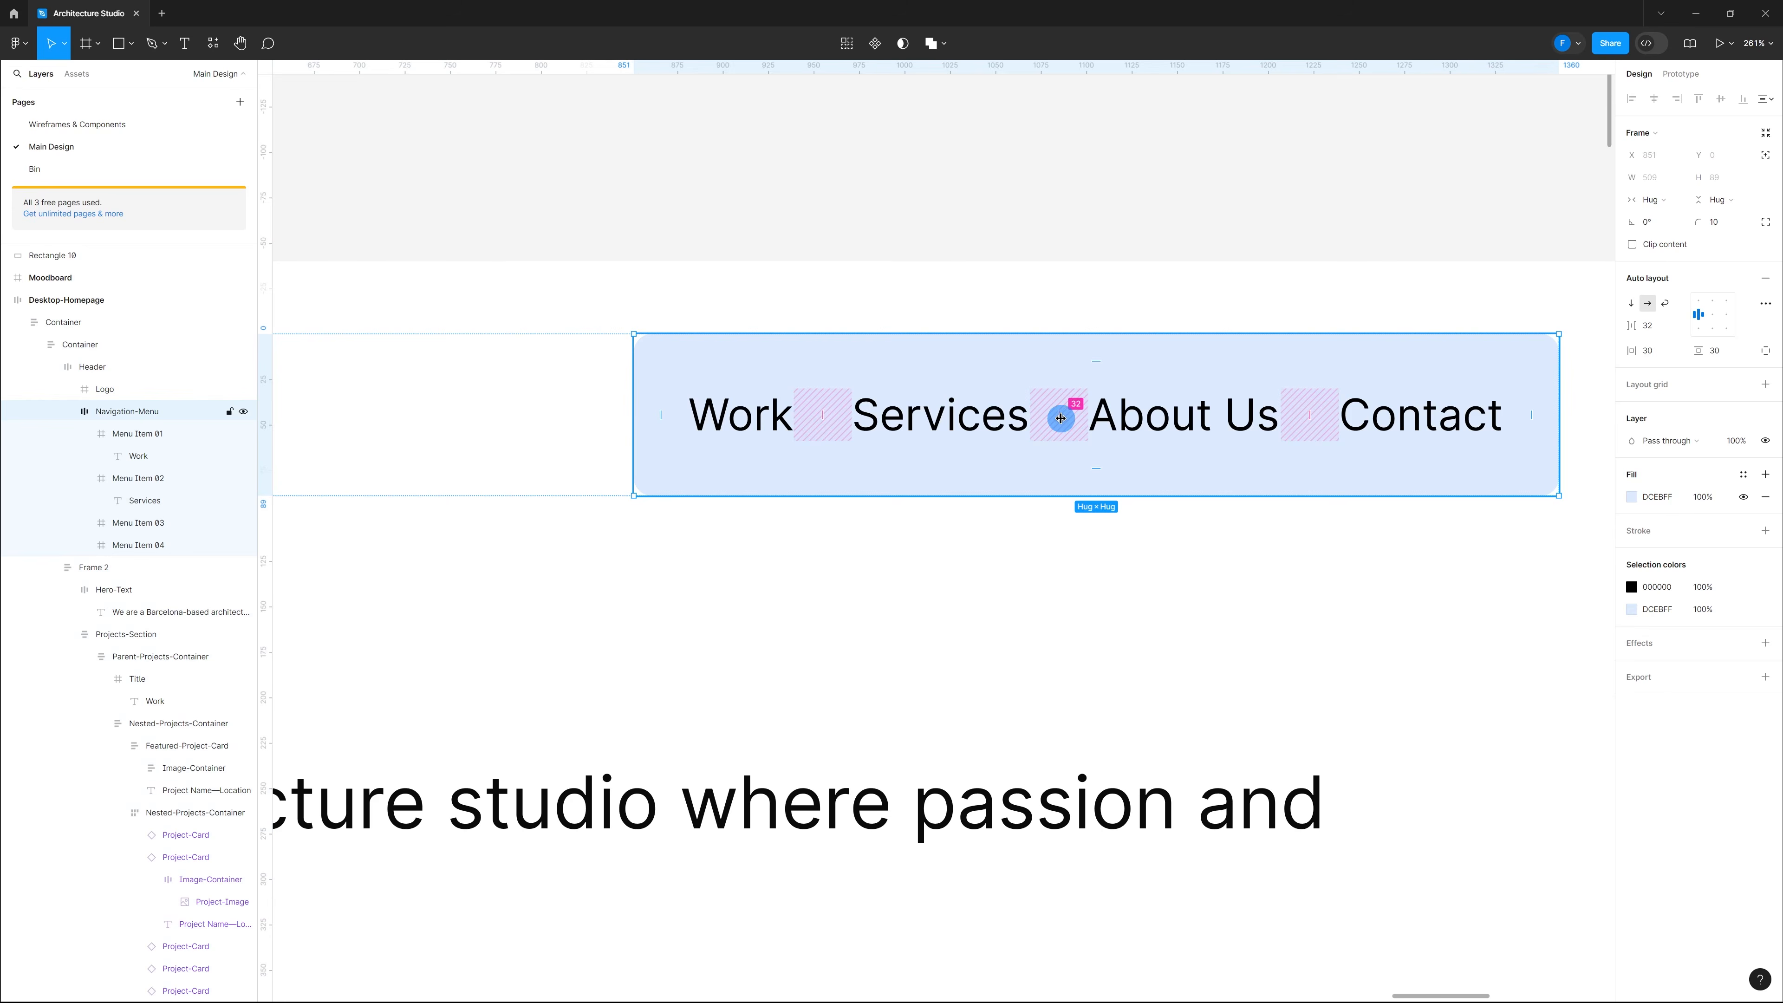
click(1649, 326)
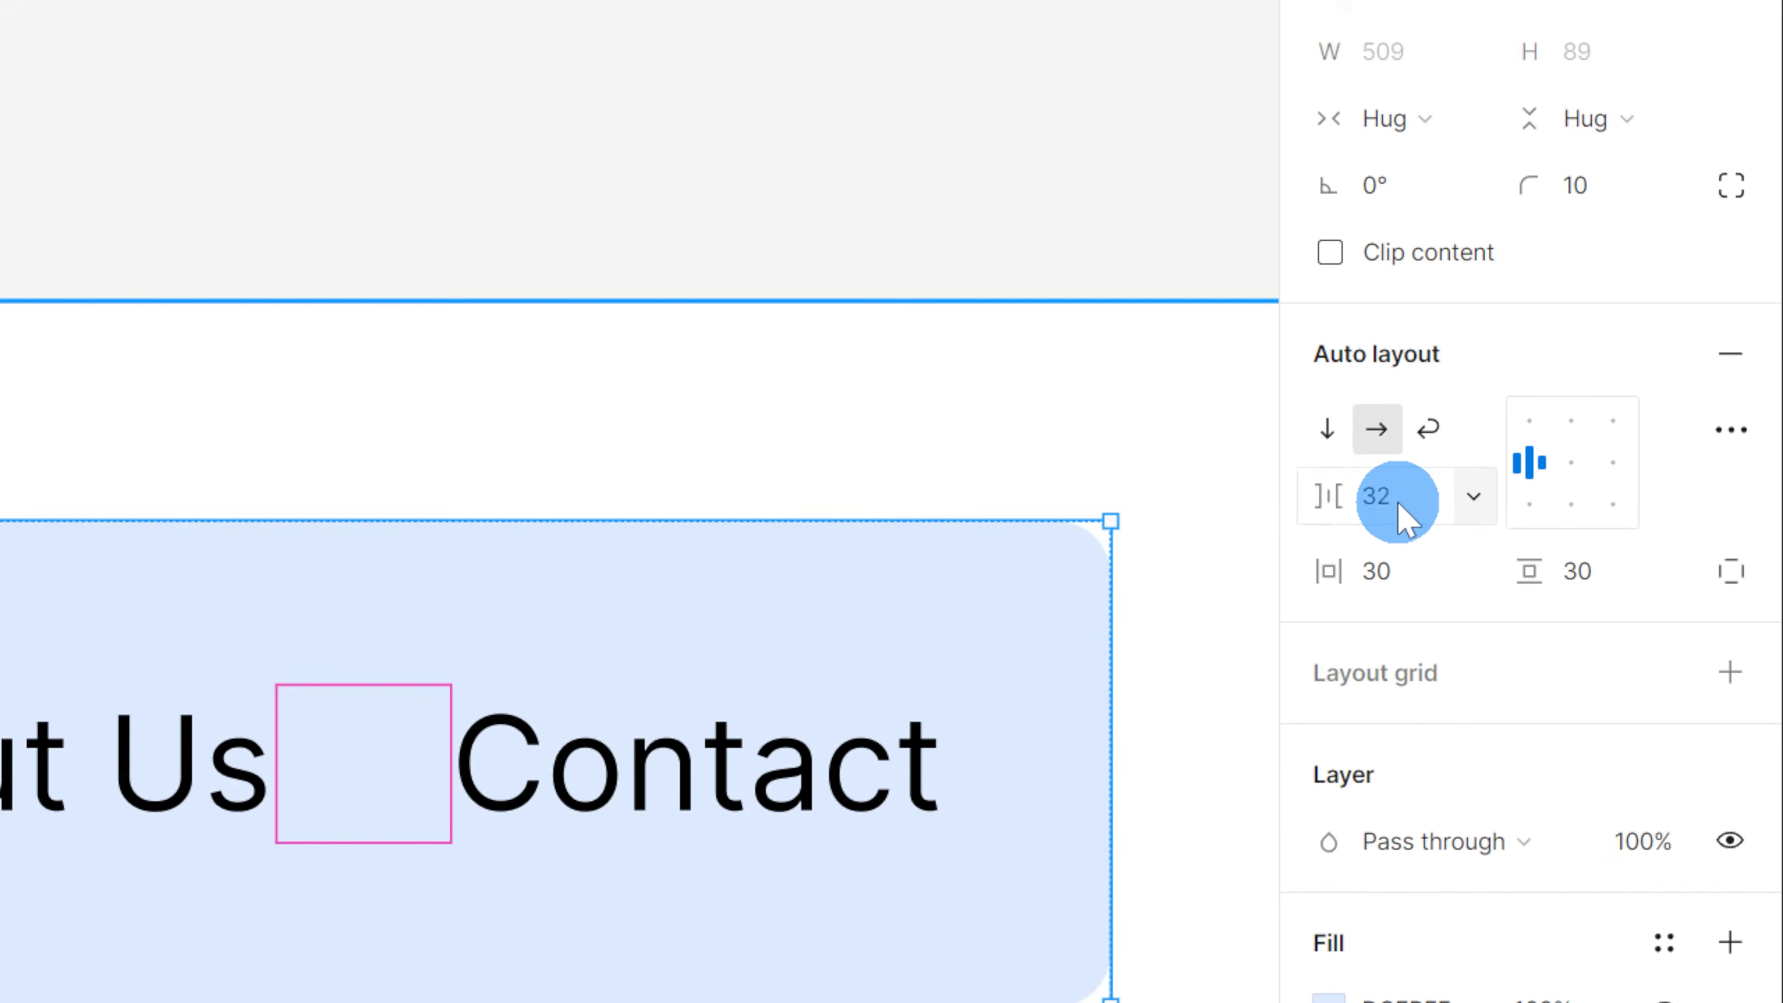
click(1541, 406)
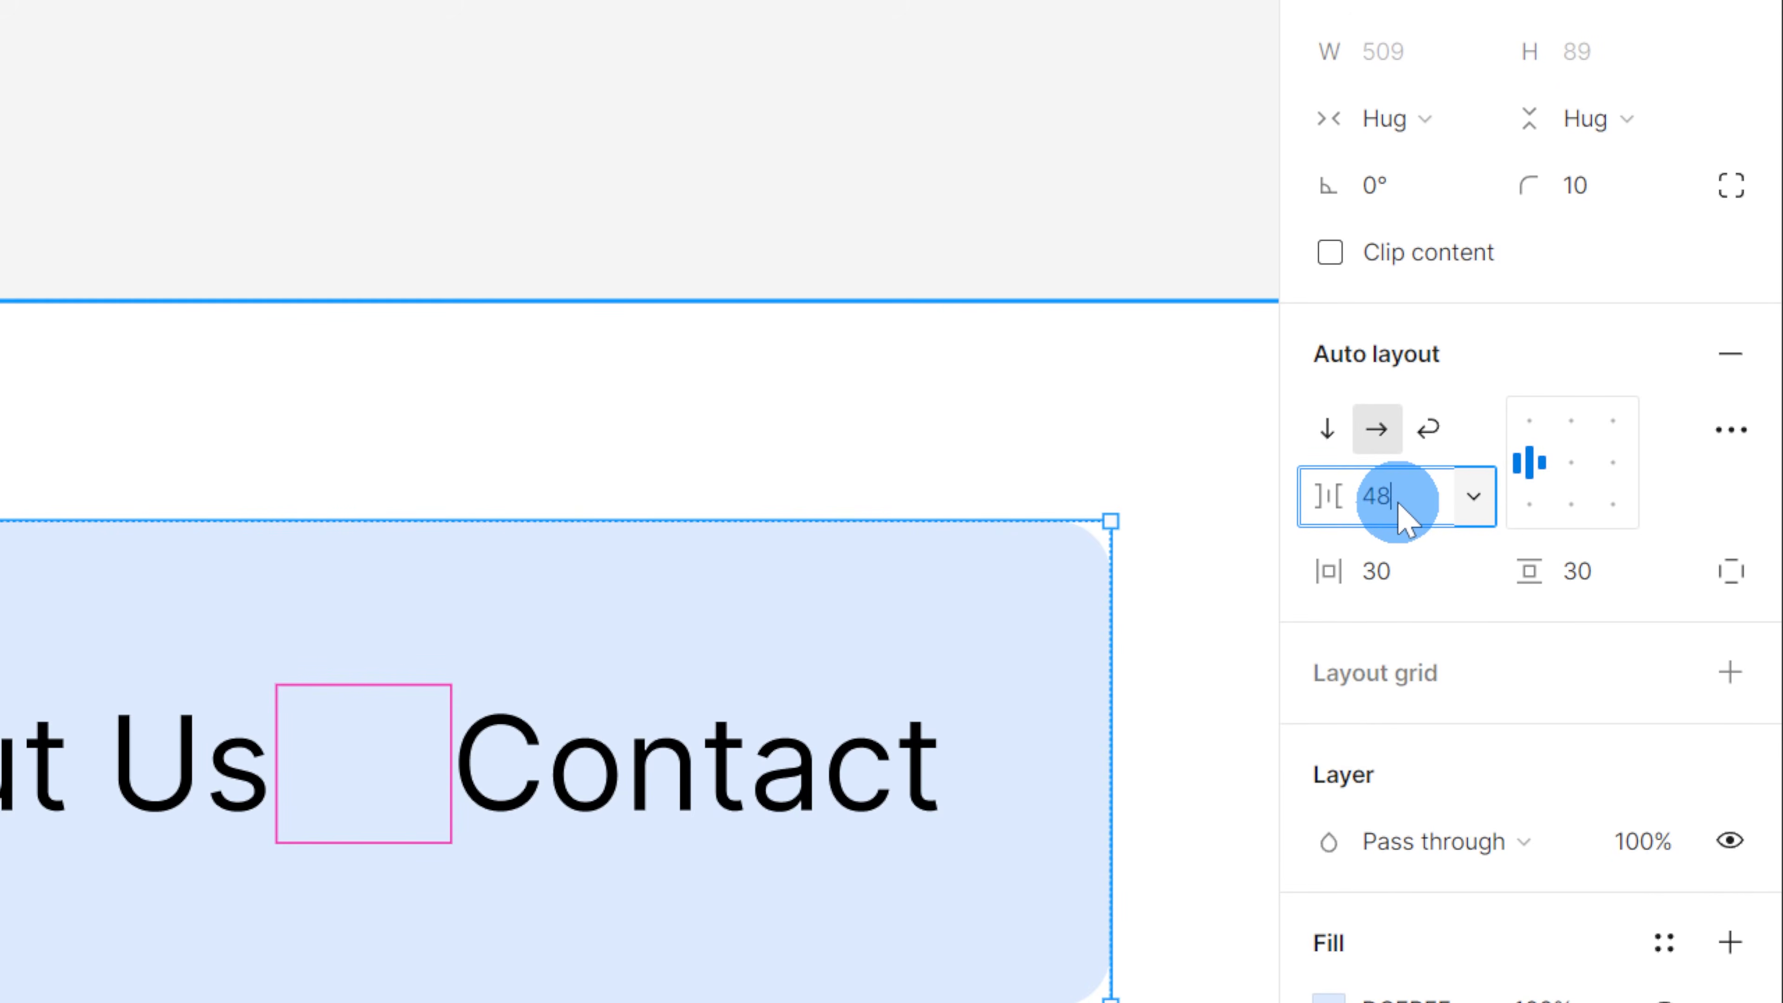
key(Return)
click(1209, 247)
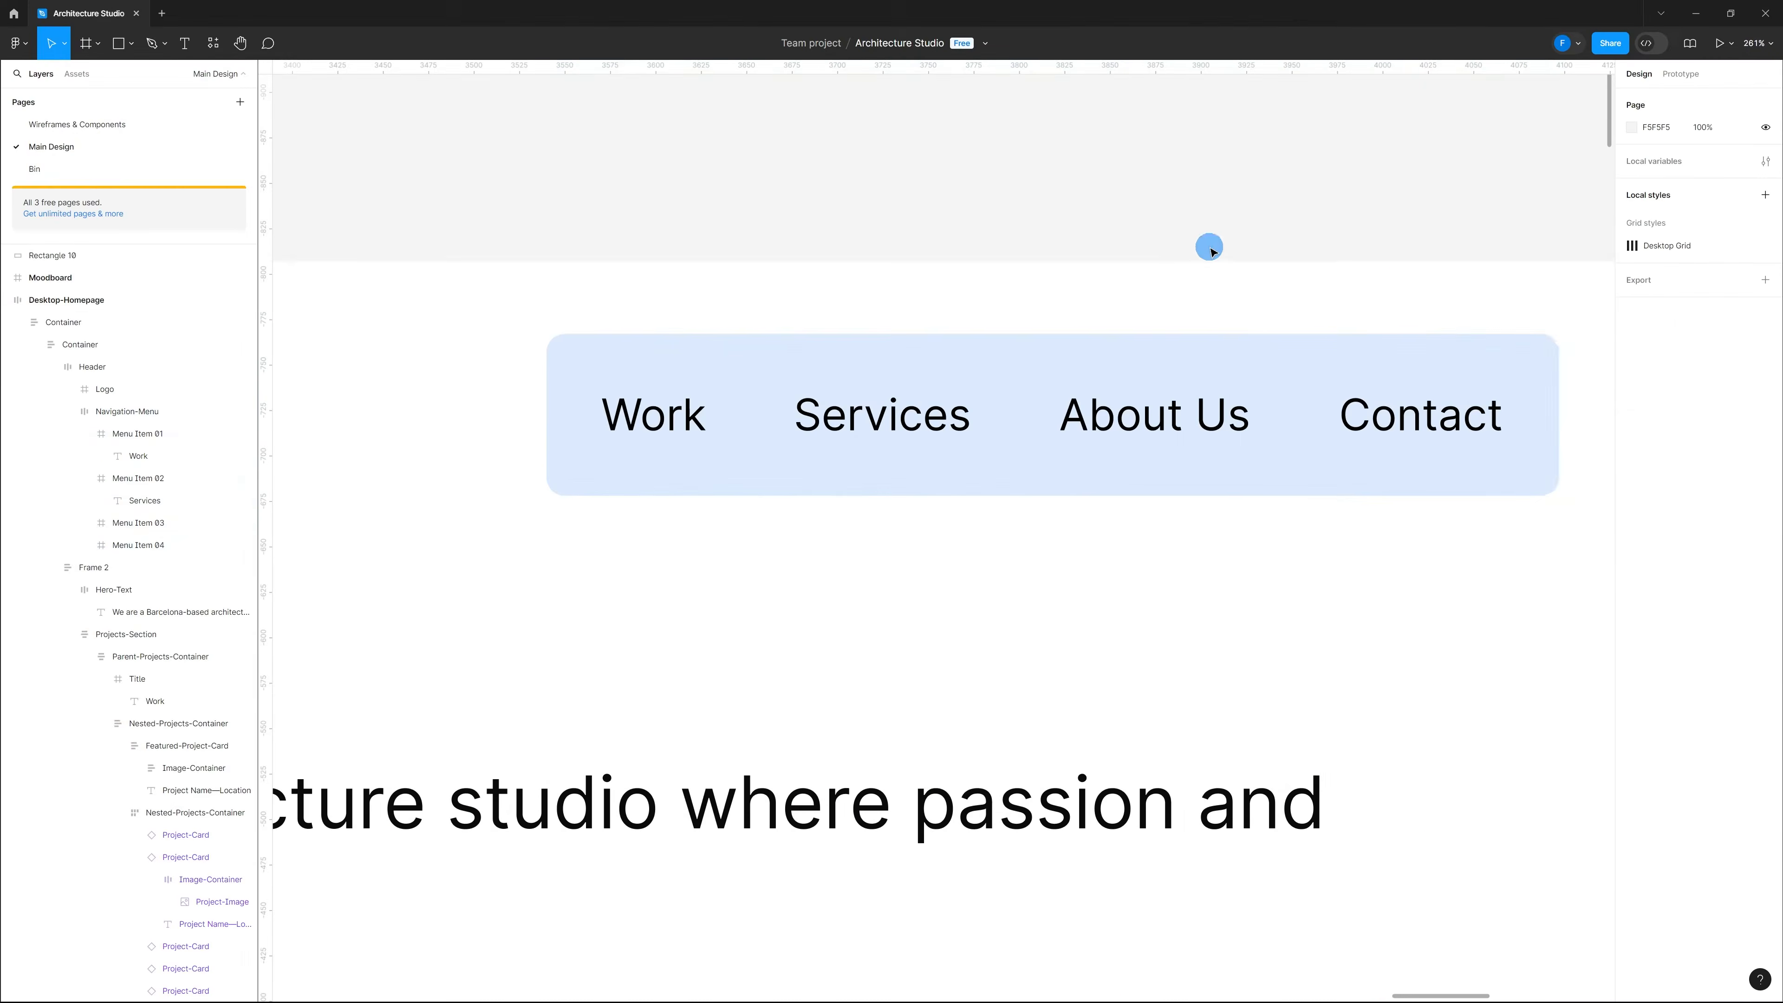
Step: Delete the pale blue swatch rectangle beside the Desktop-Homepage frame
scroll(1330, 247, down, 10)
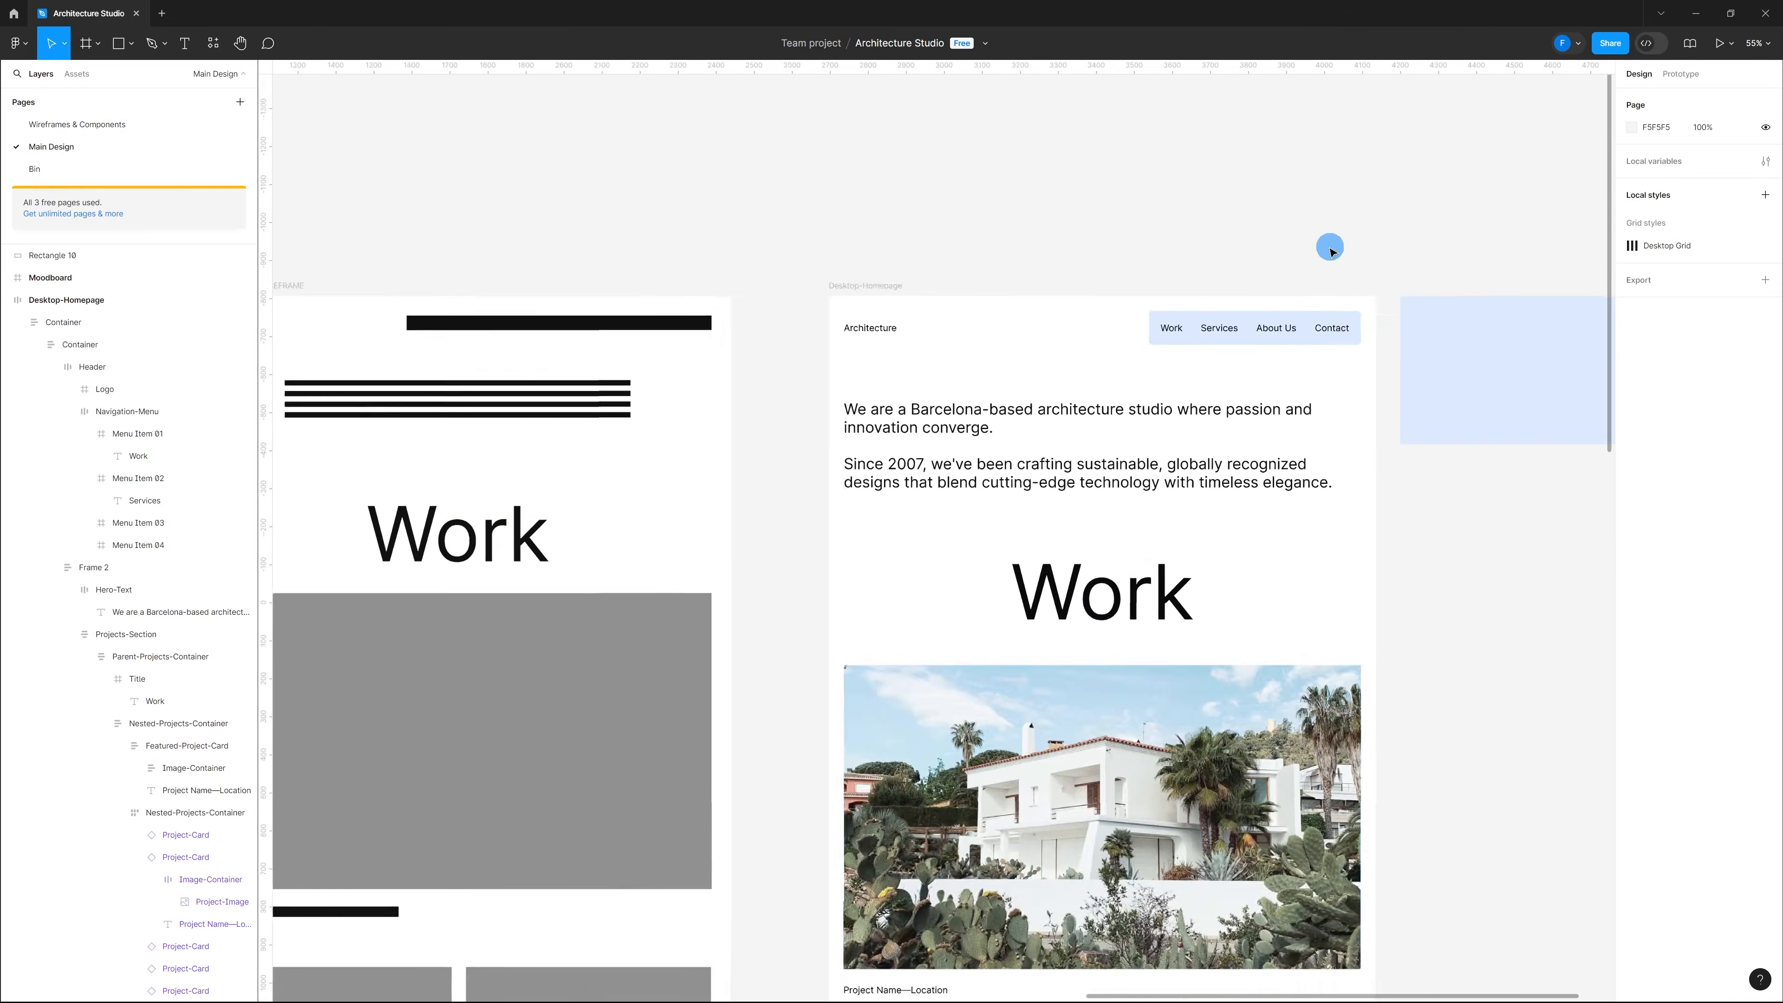
scroll(1331, 247, up, 5)
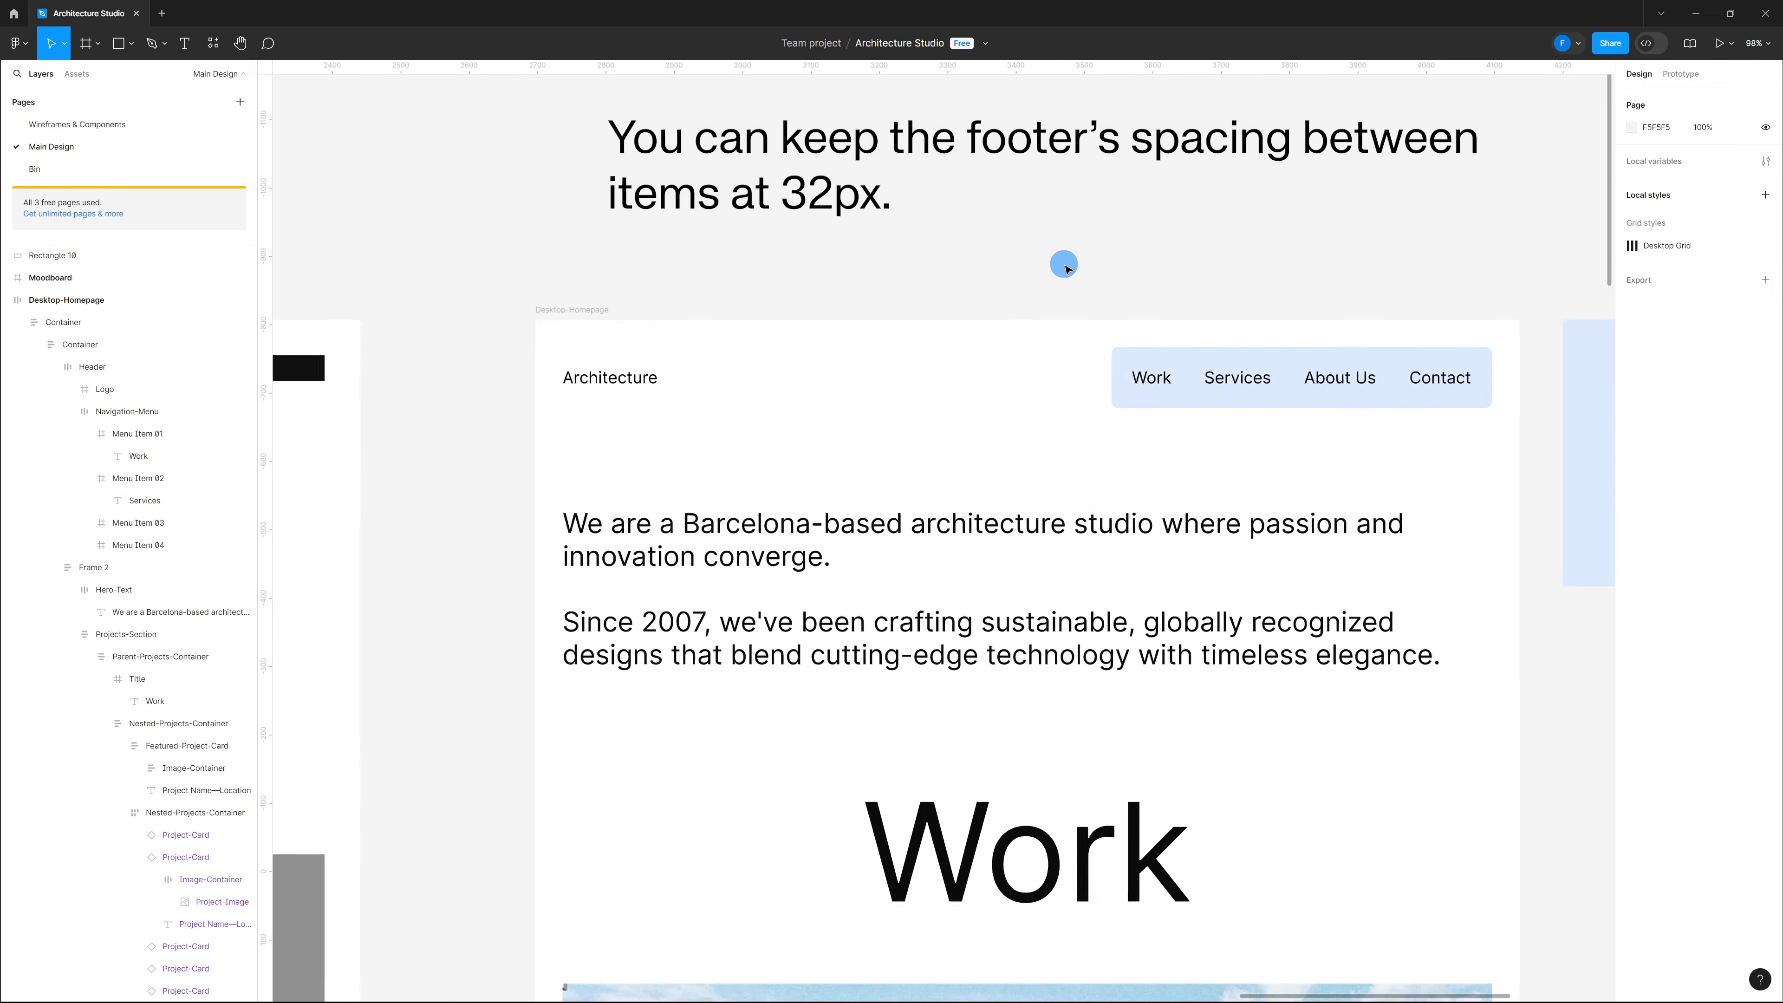
scroll(1064, 268, down, 5)
click(1437, 382)
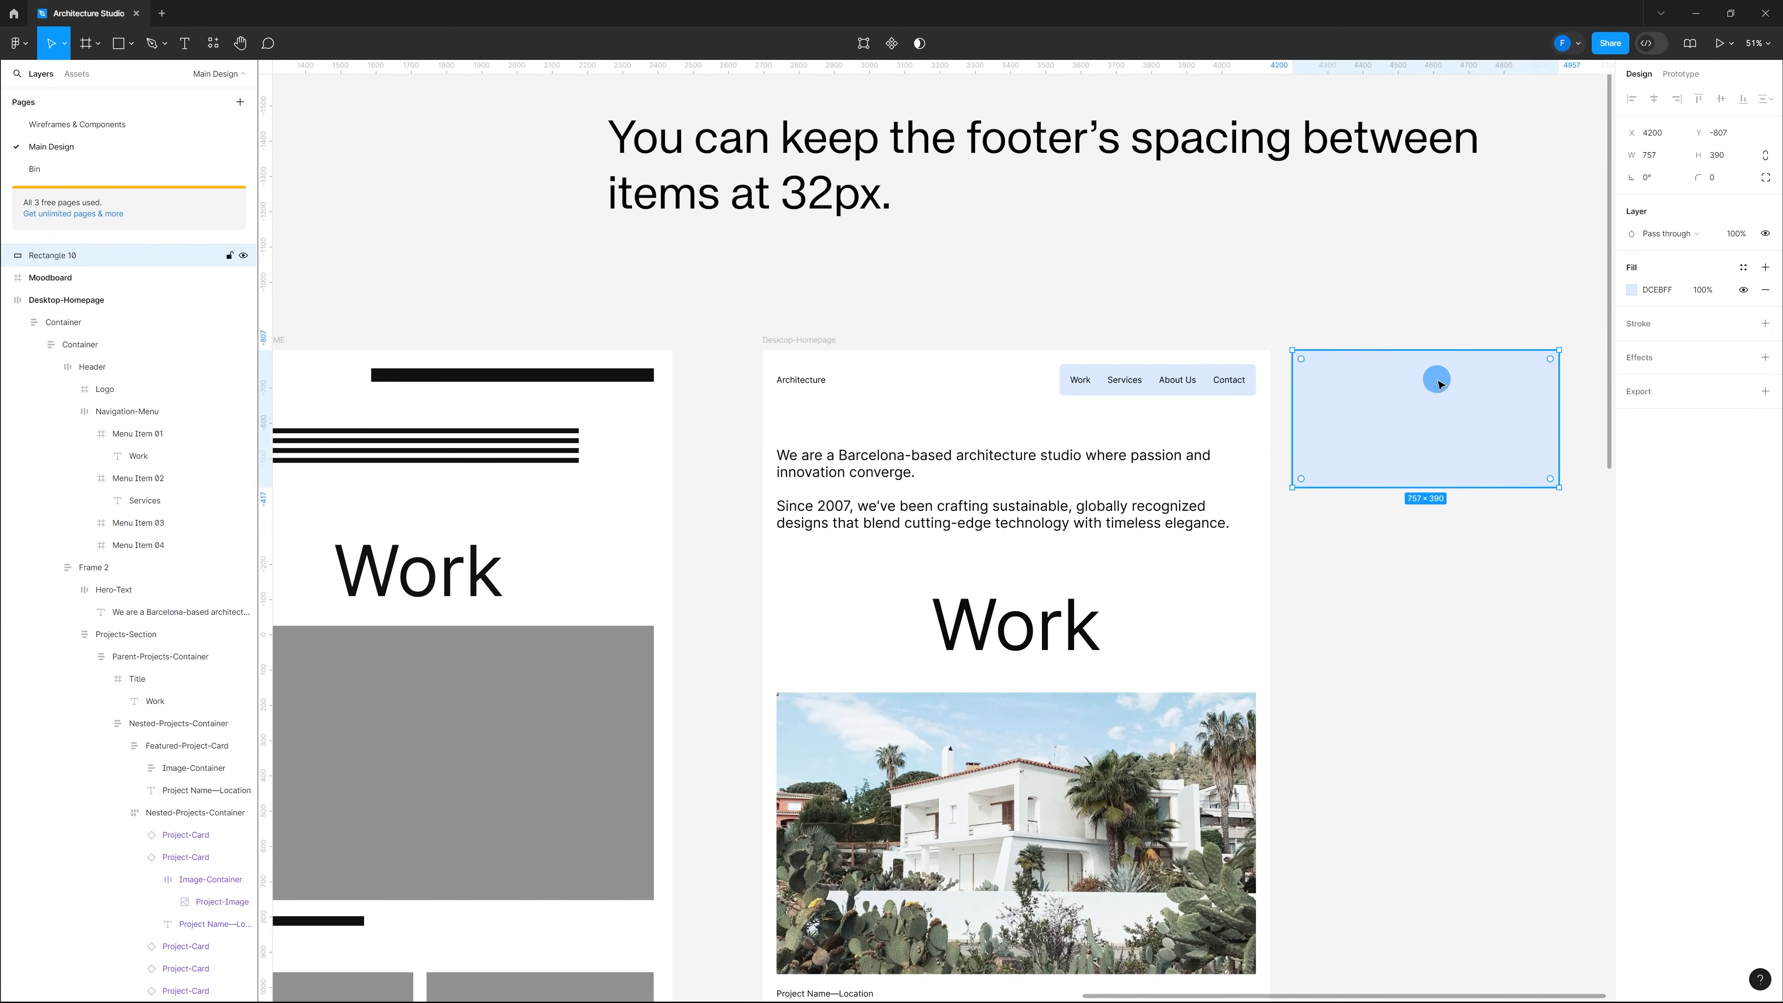
key(Delete)
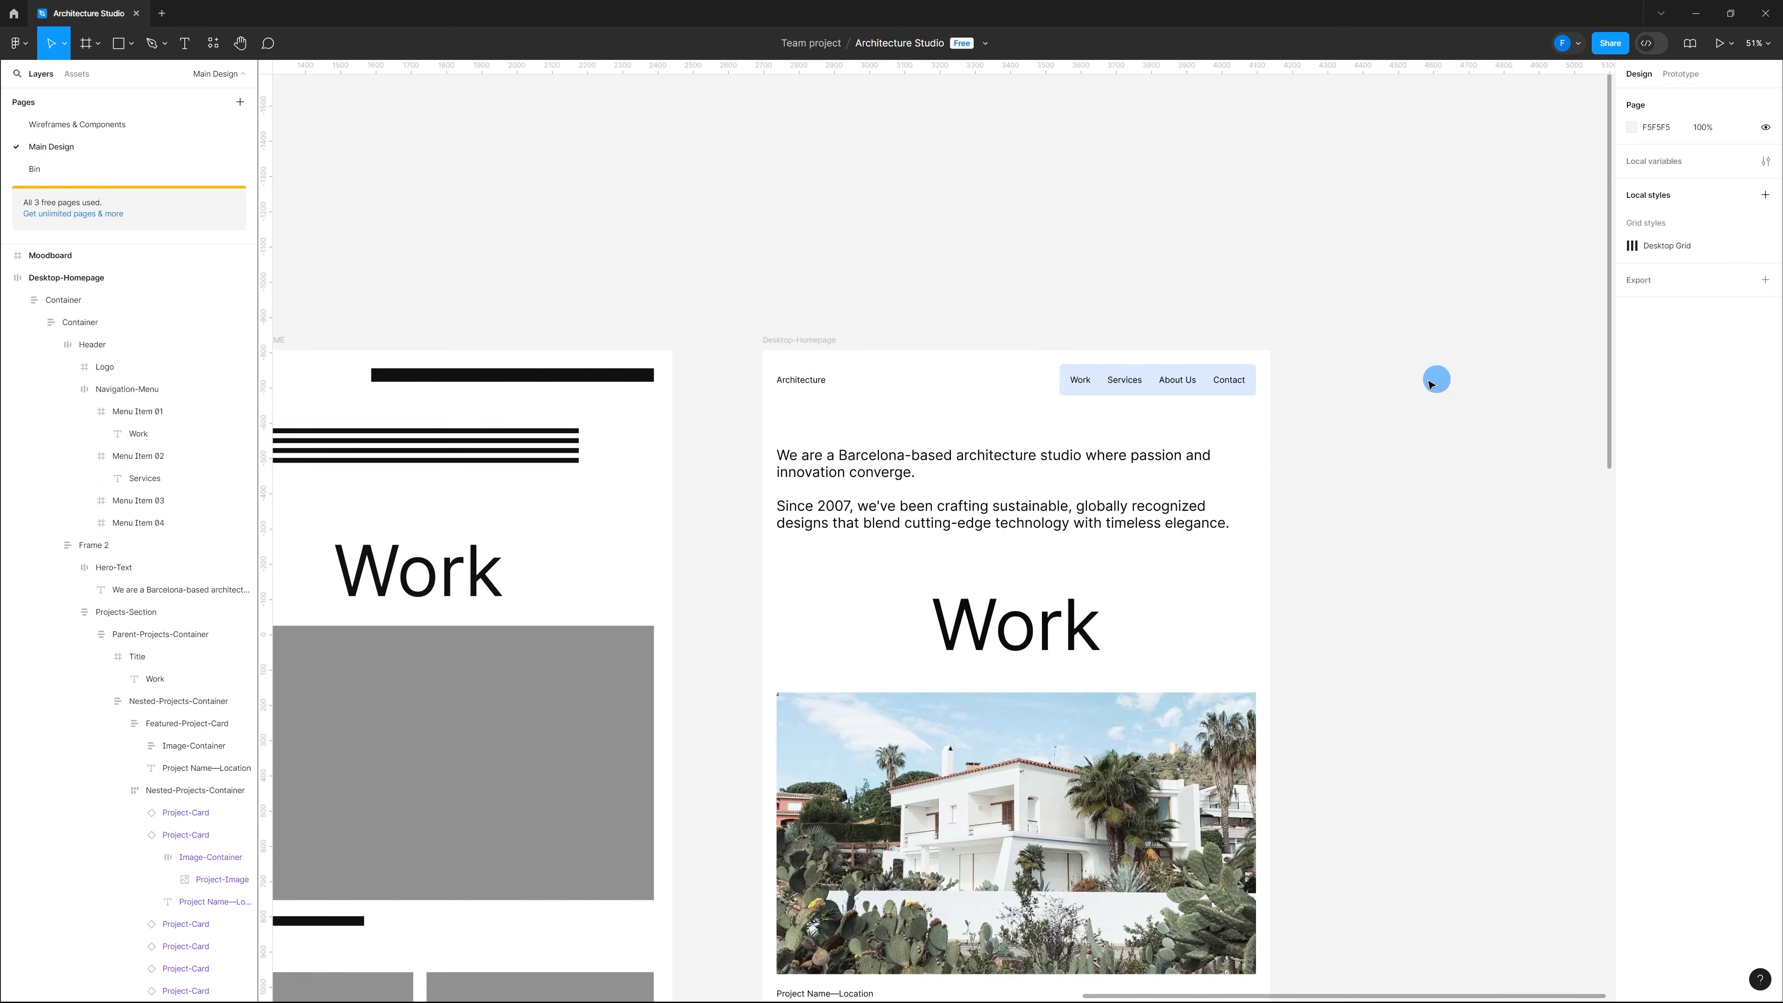
scroll(1123, 316, down, 2)
scroll(1053, 341, up, 5)
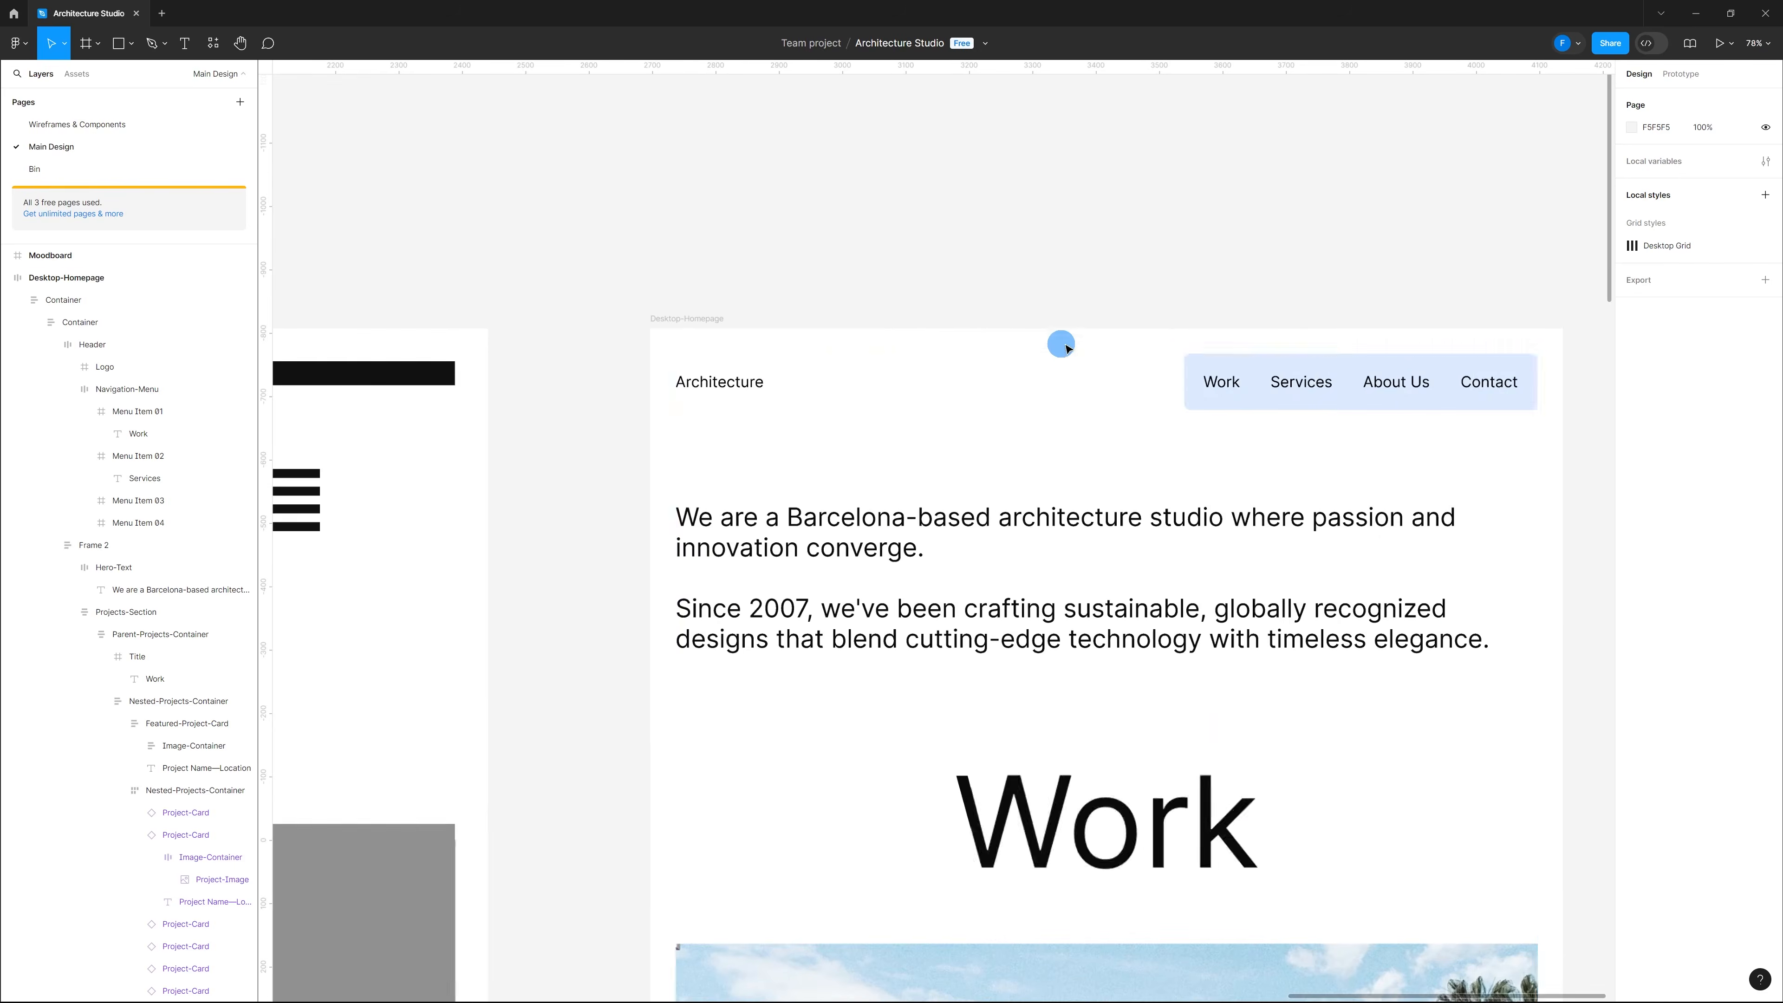
Step: Save the Navigation-Menu frame's DCEBFF fill as a color style named "Light Blue"
click(1342, 369)
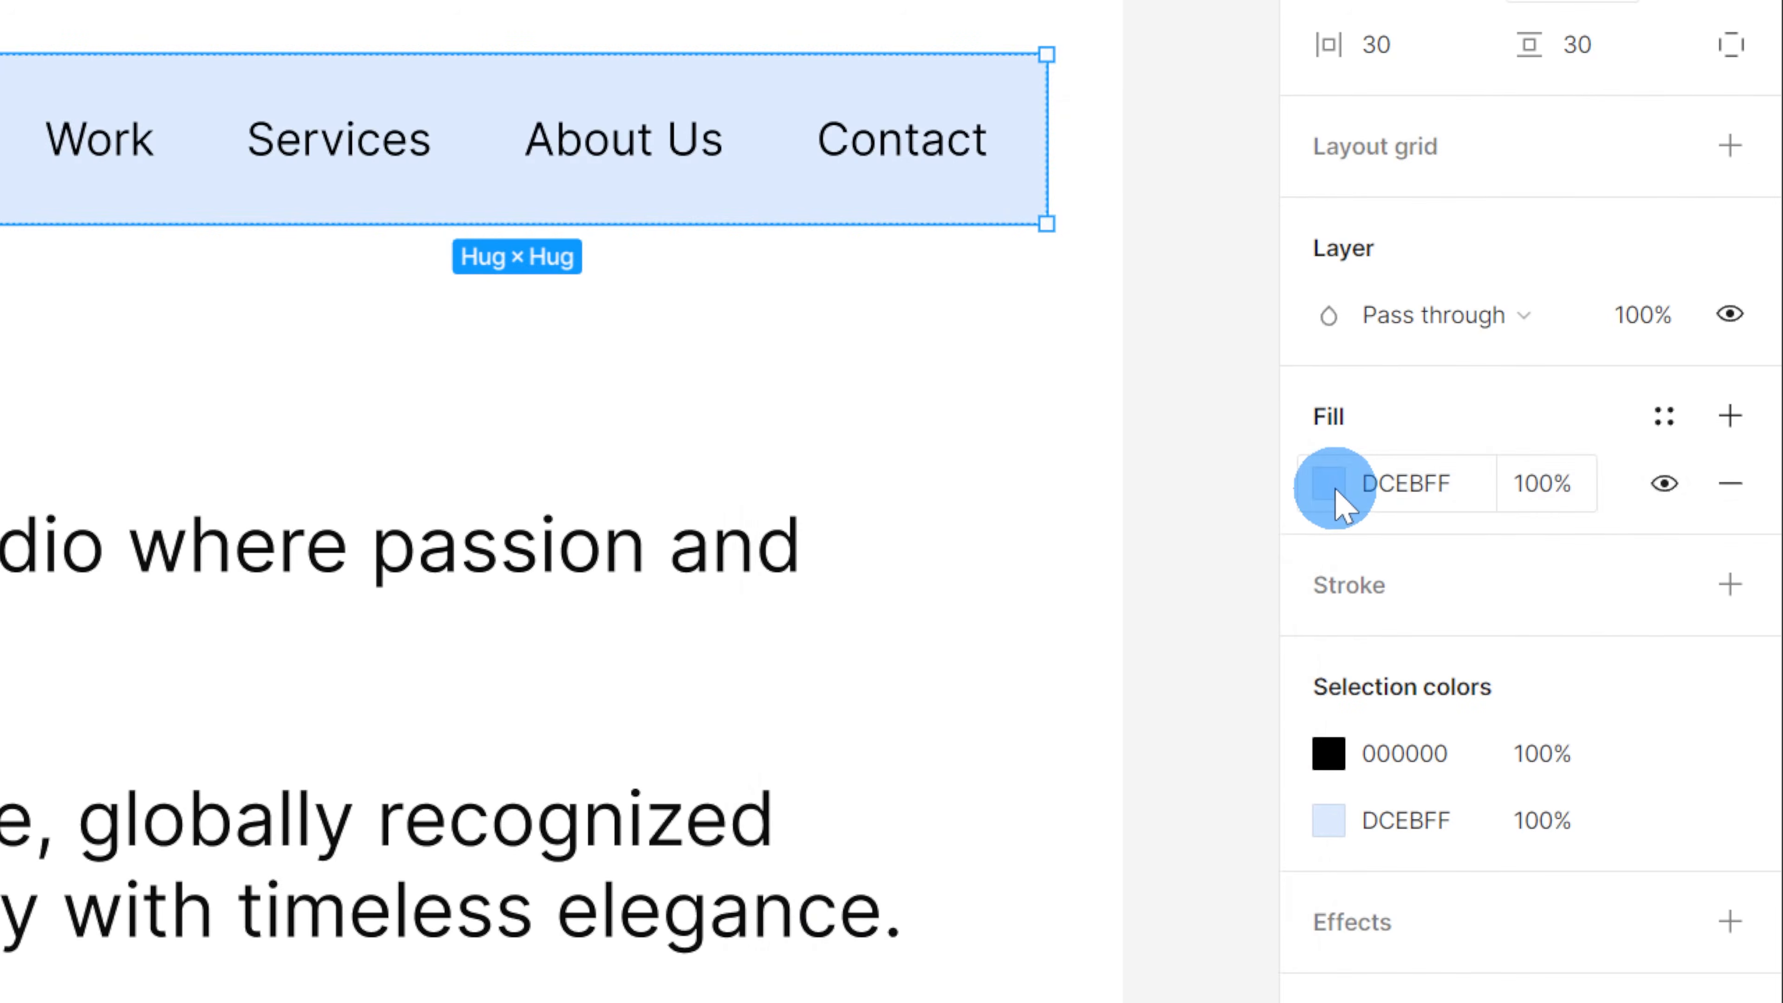
click(1329, 485)
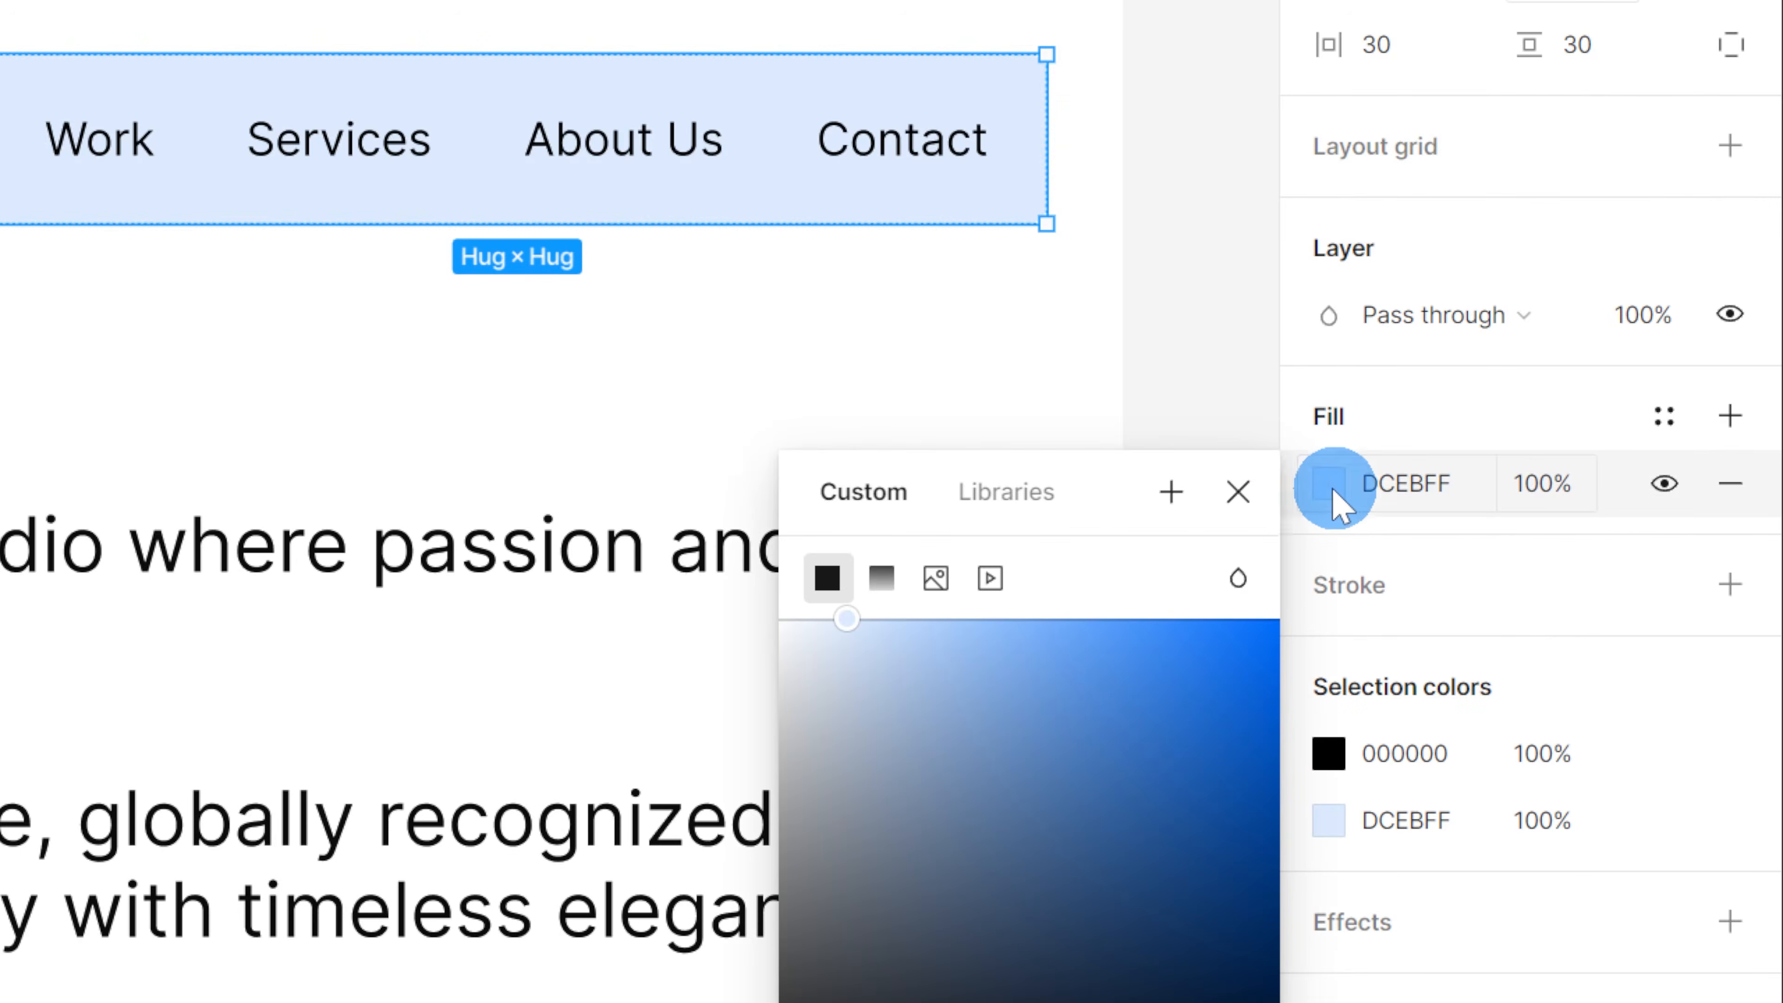
click(1174, 509)
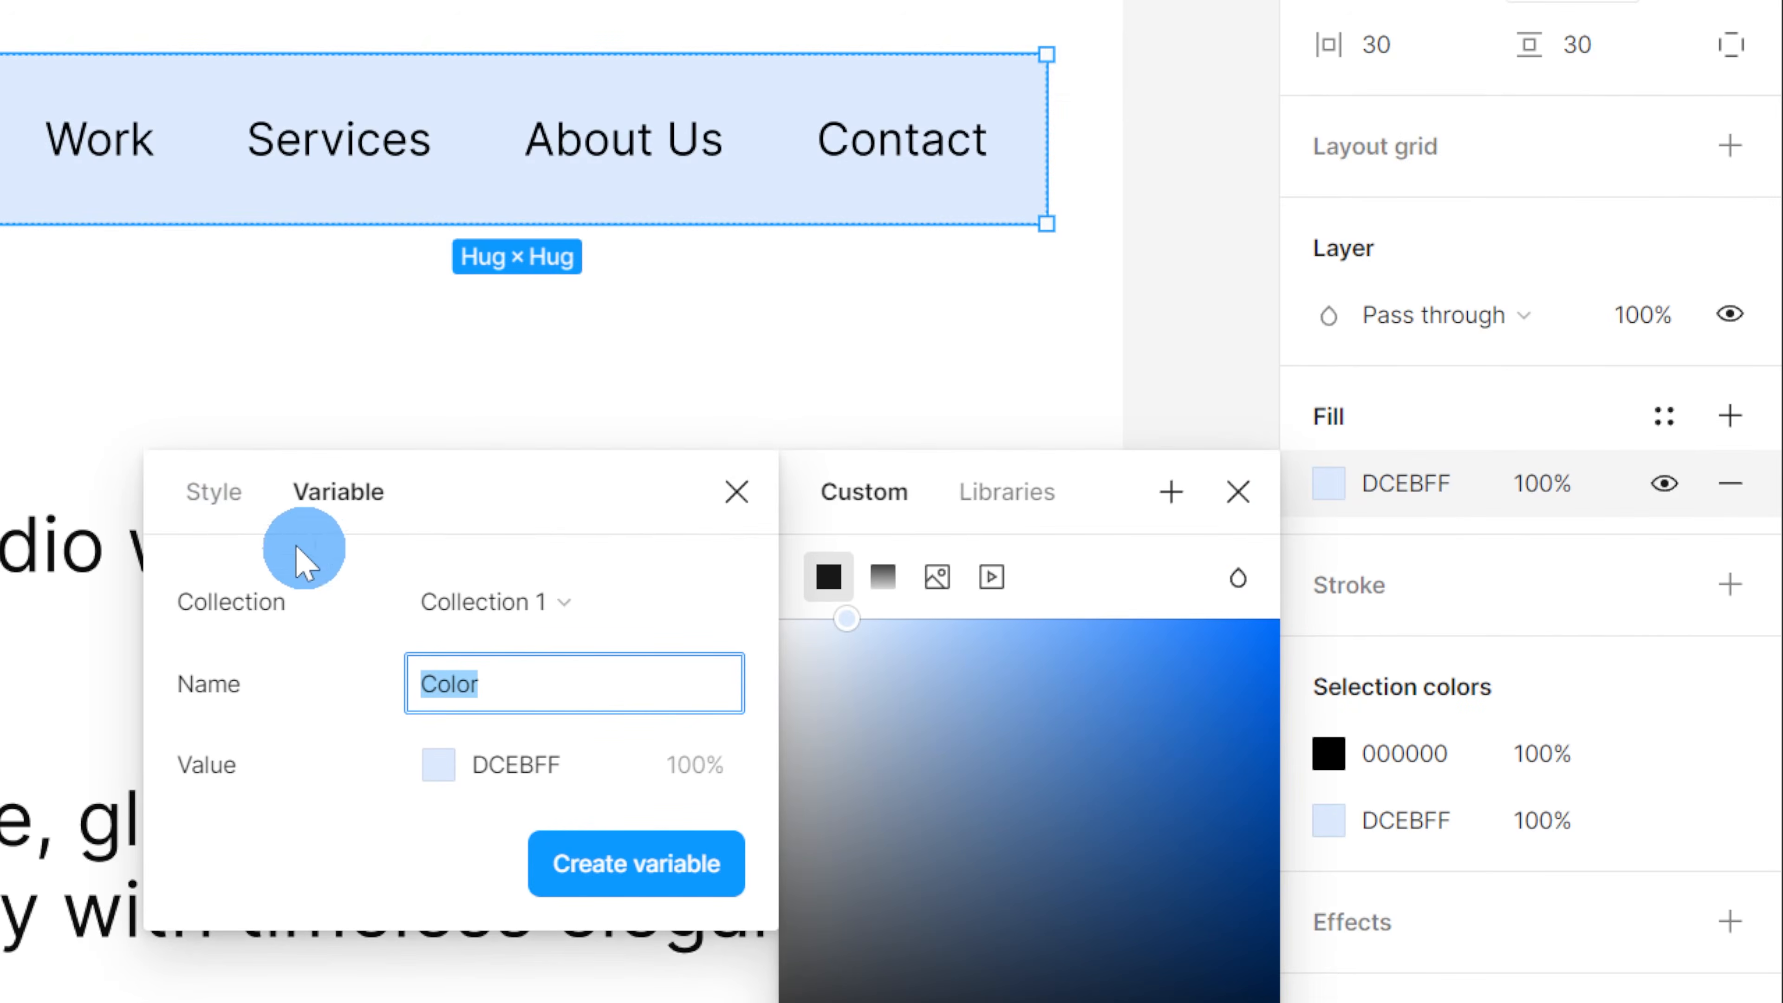
click(219, 509)
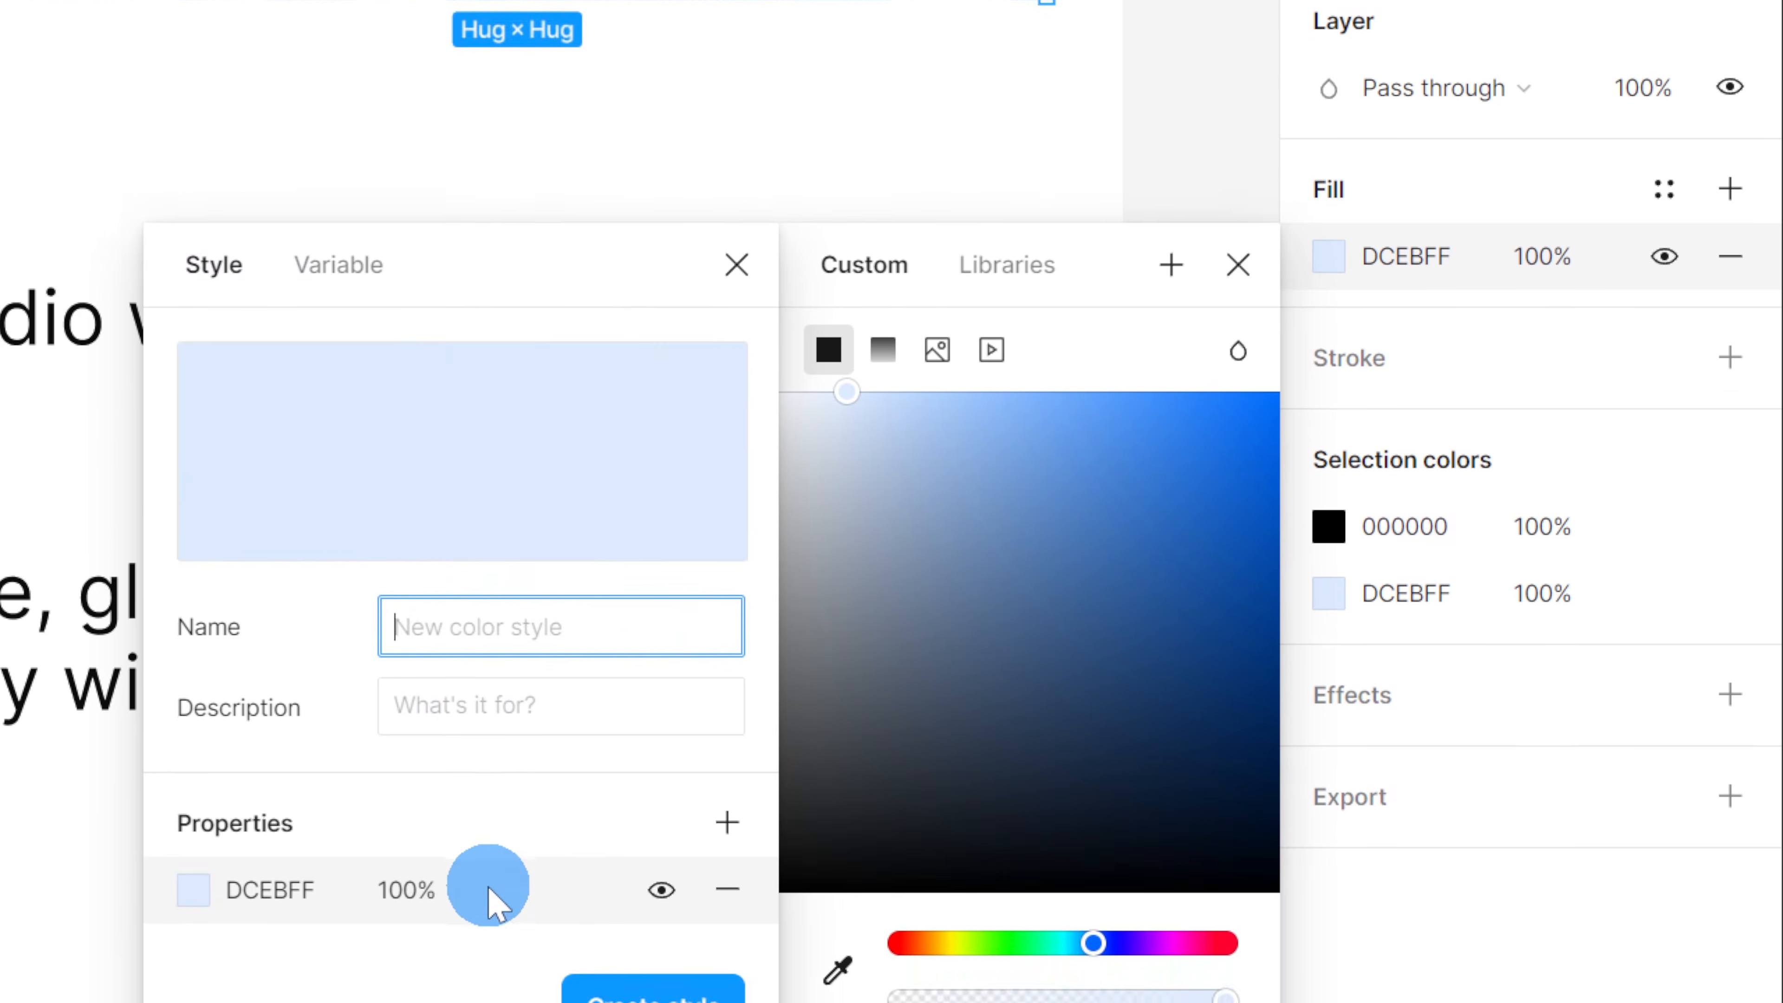
text(Light Blue)
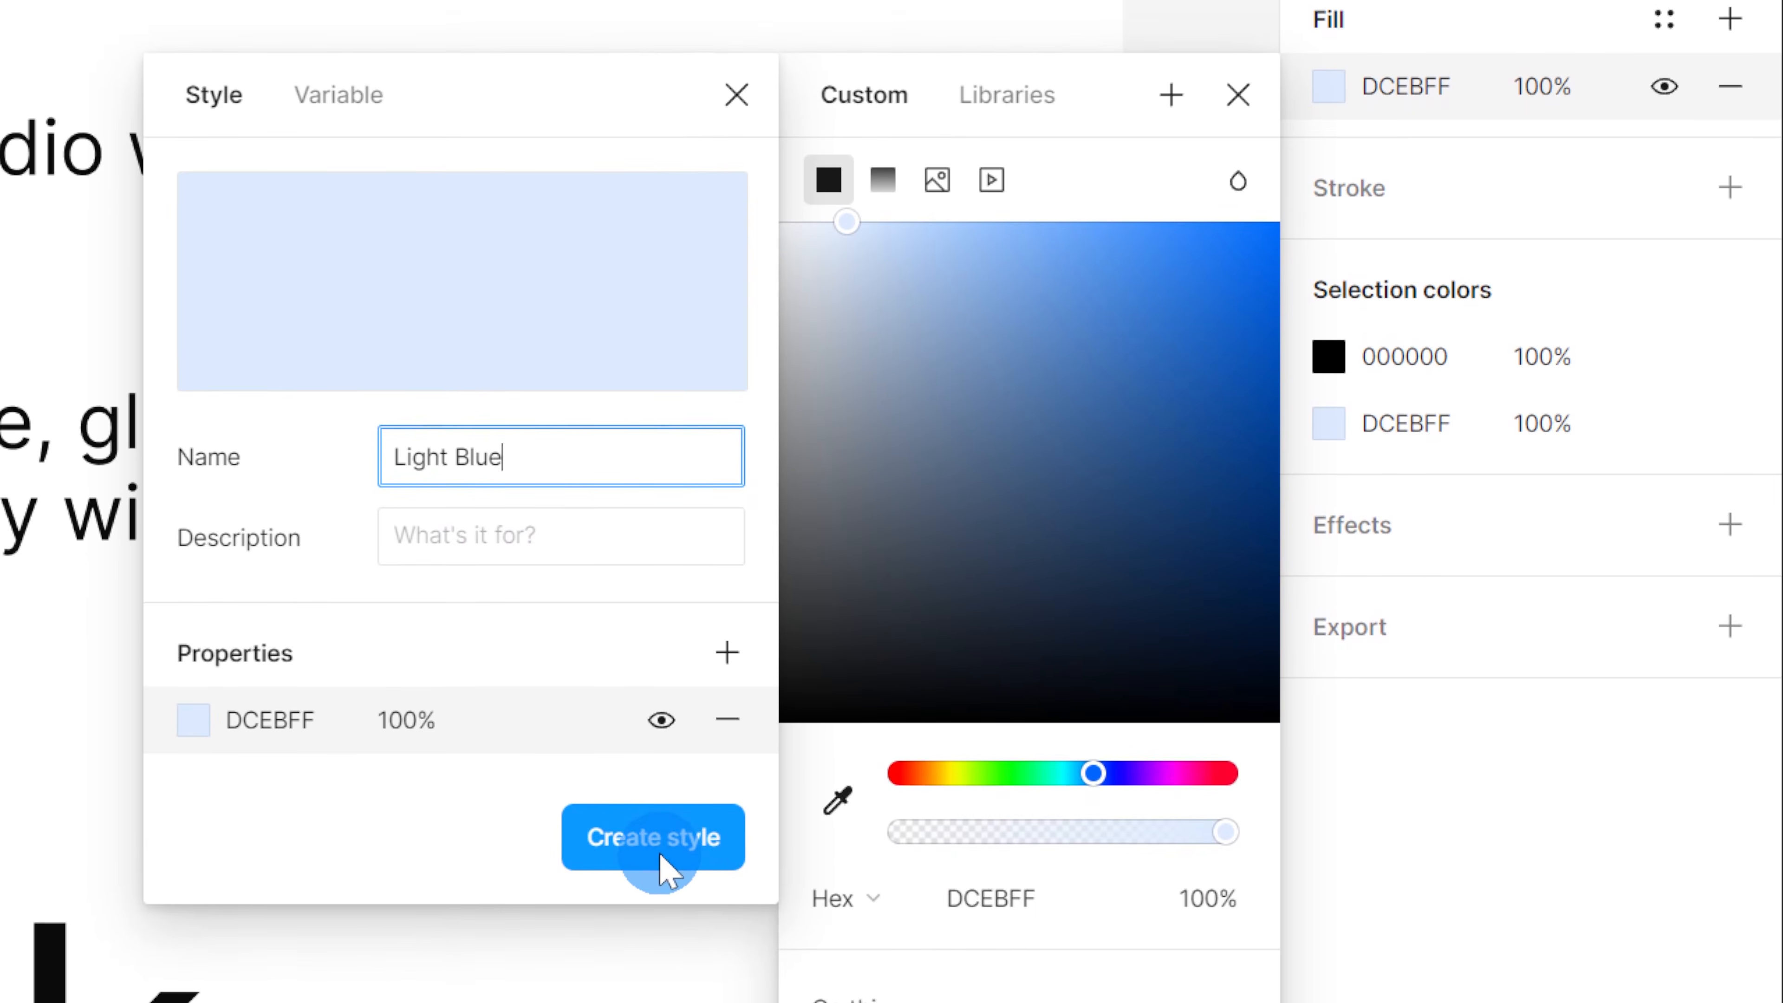
click(666, 867)
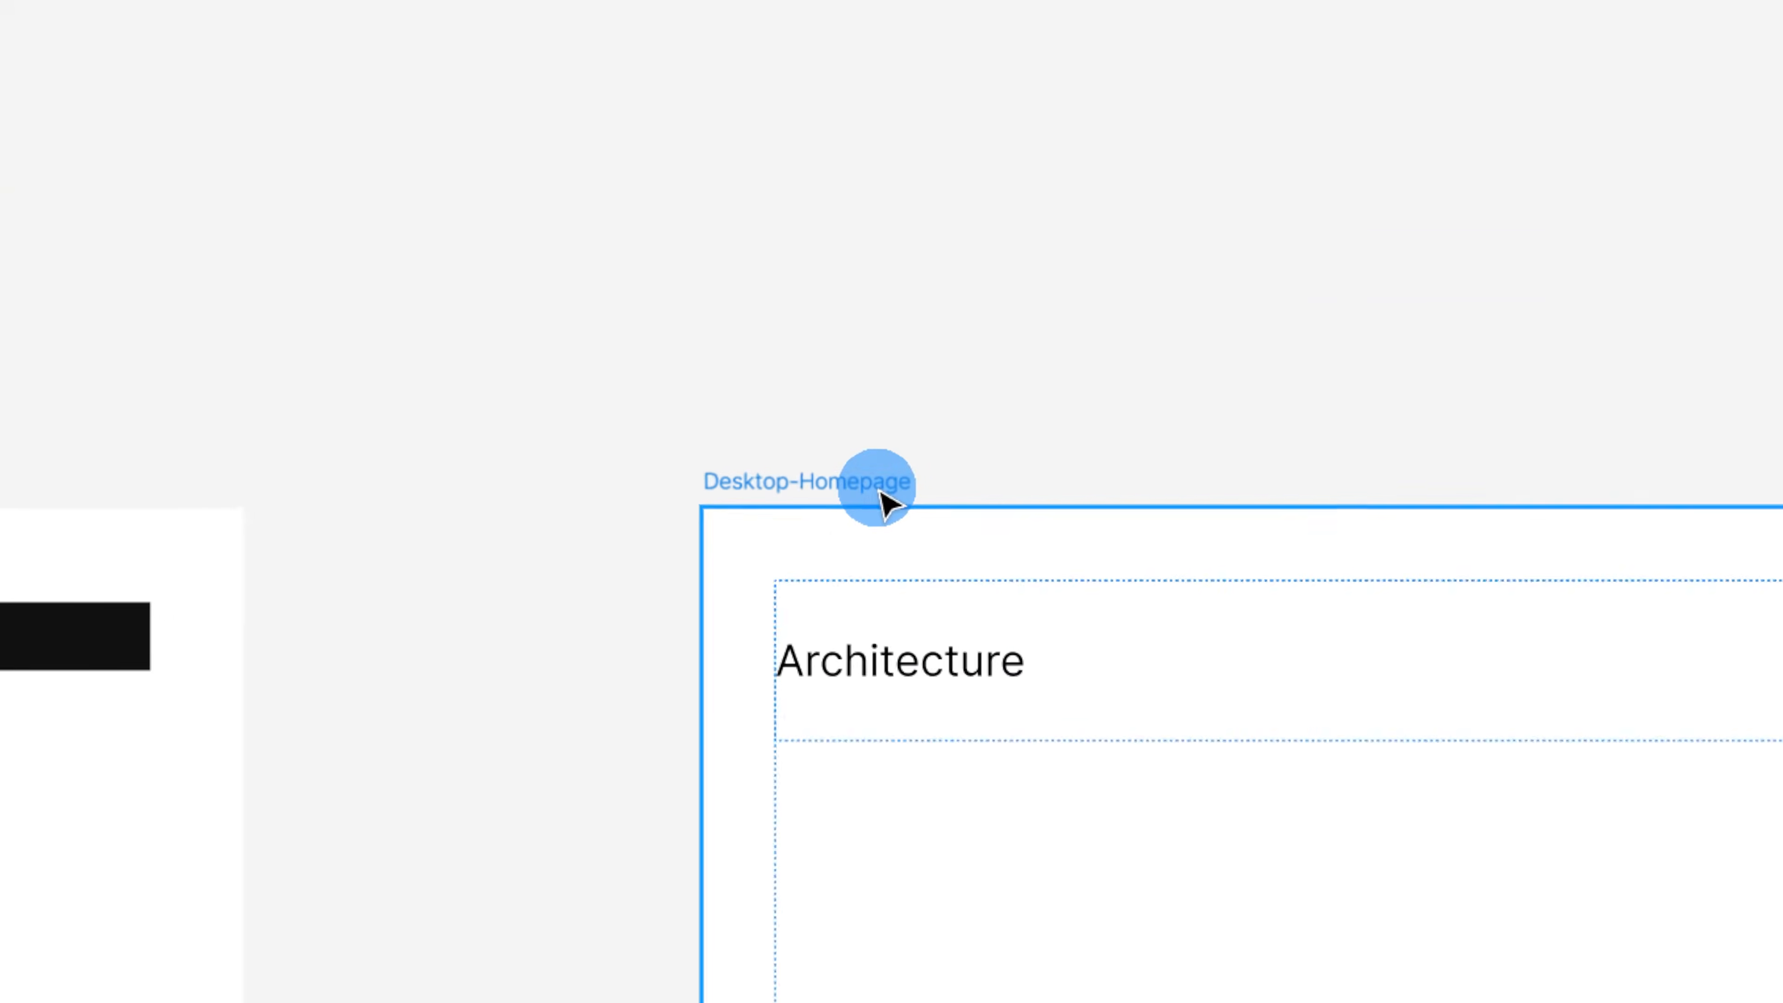
Step: Change the Desktop-Homepage frame's 000000 selection color to 101010
click(713, 321)
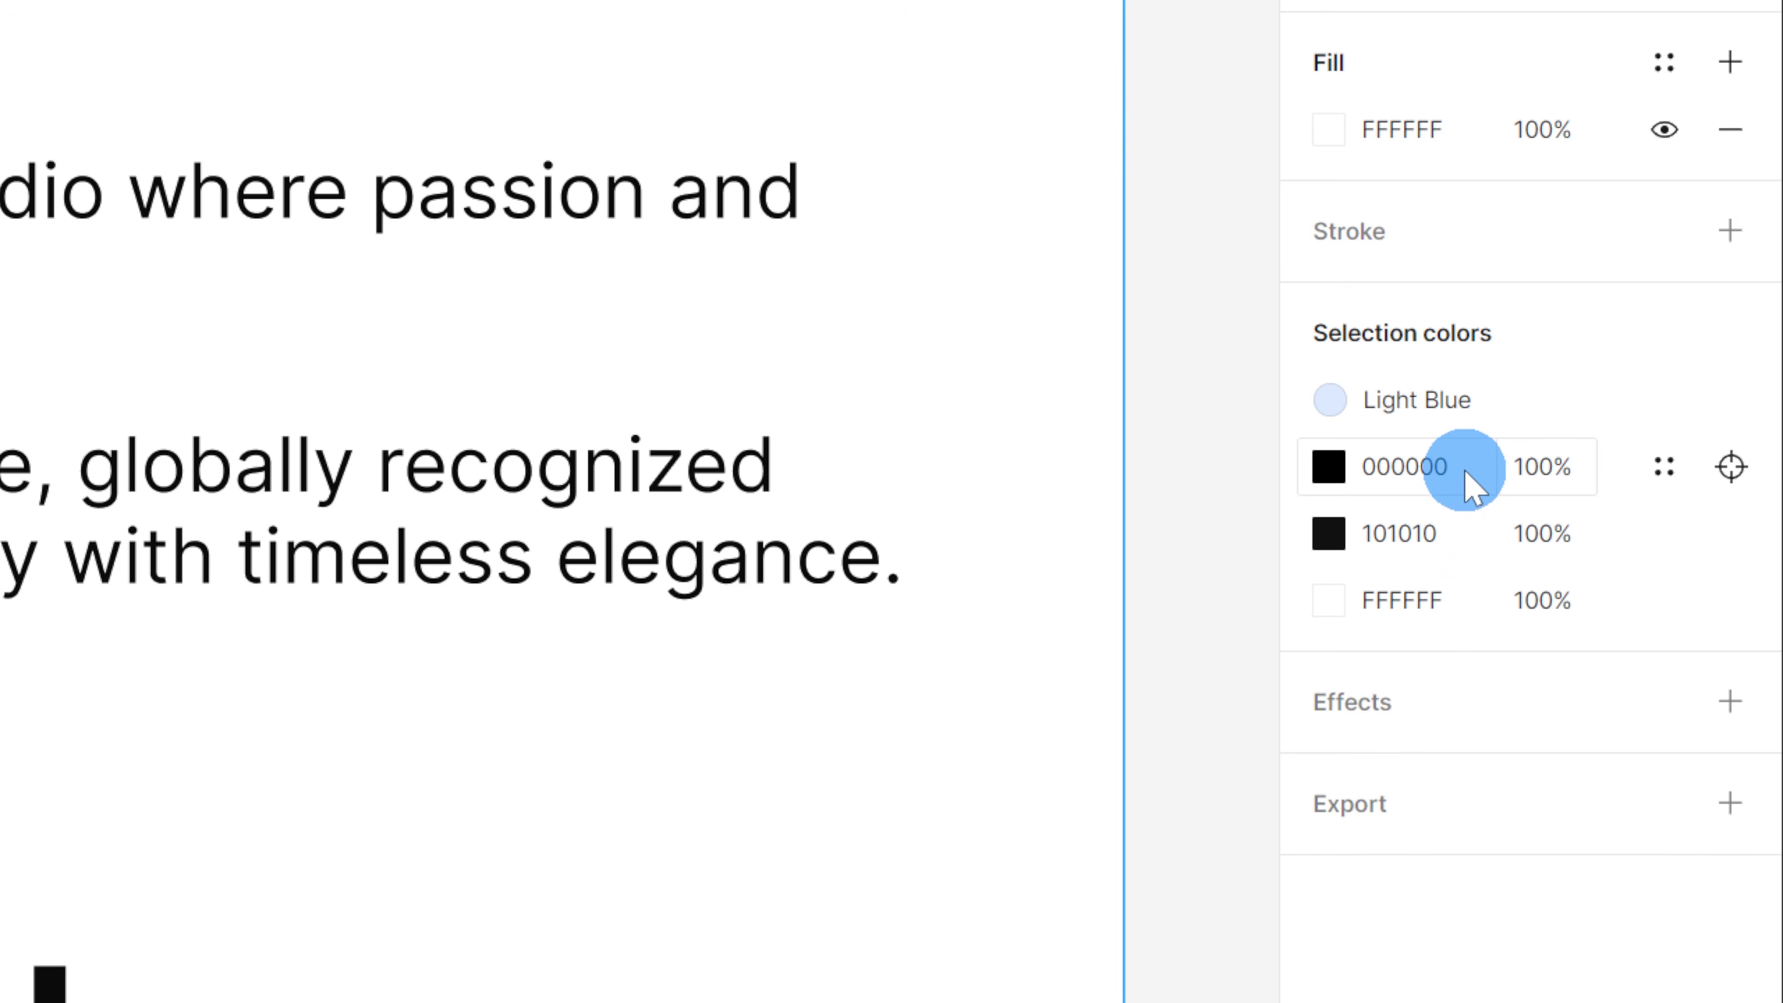
click(1439, 469)
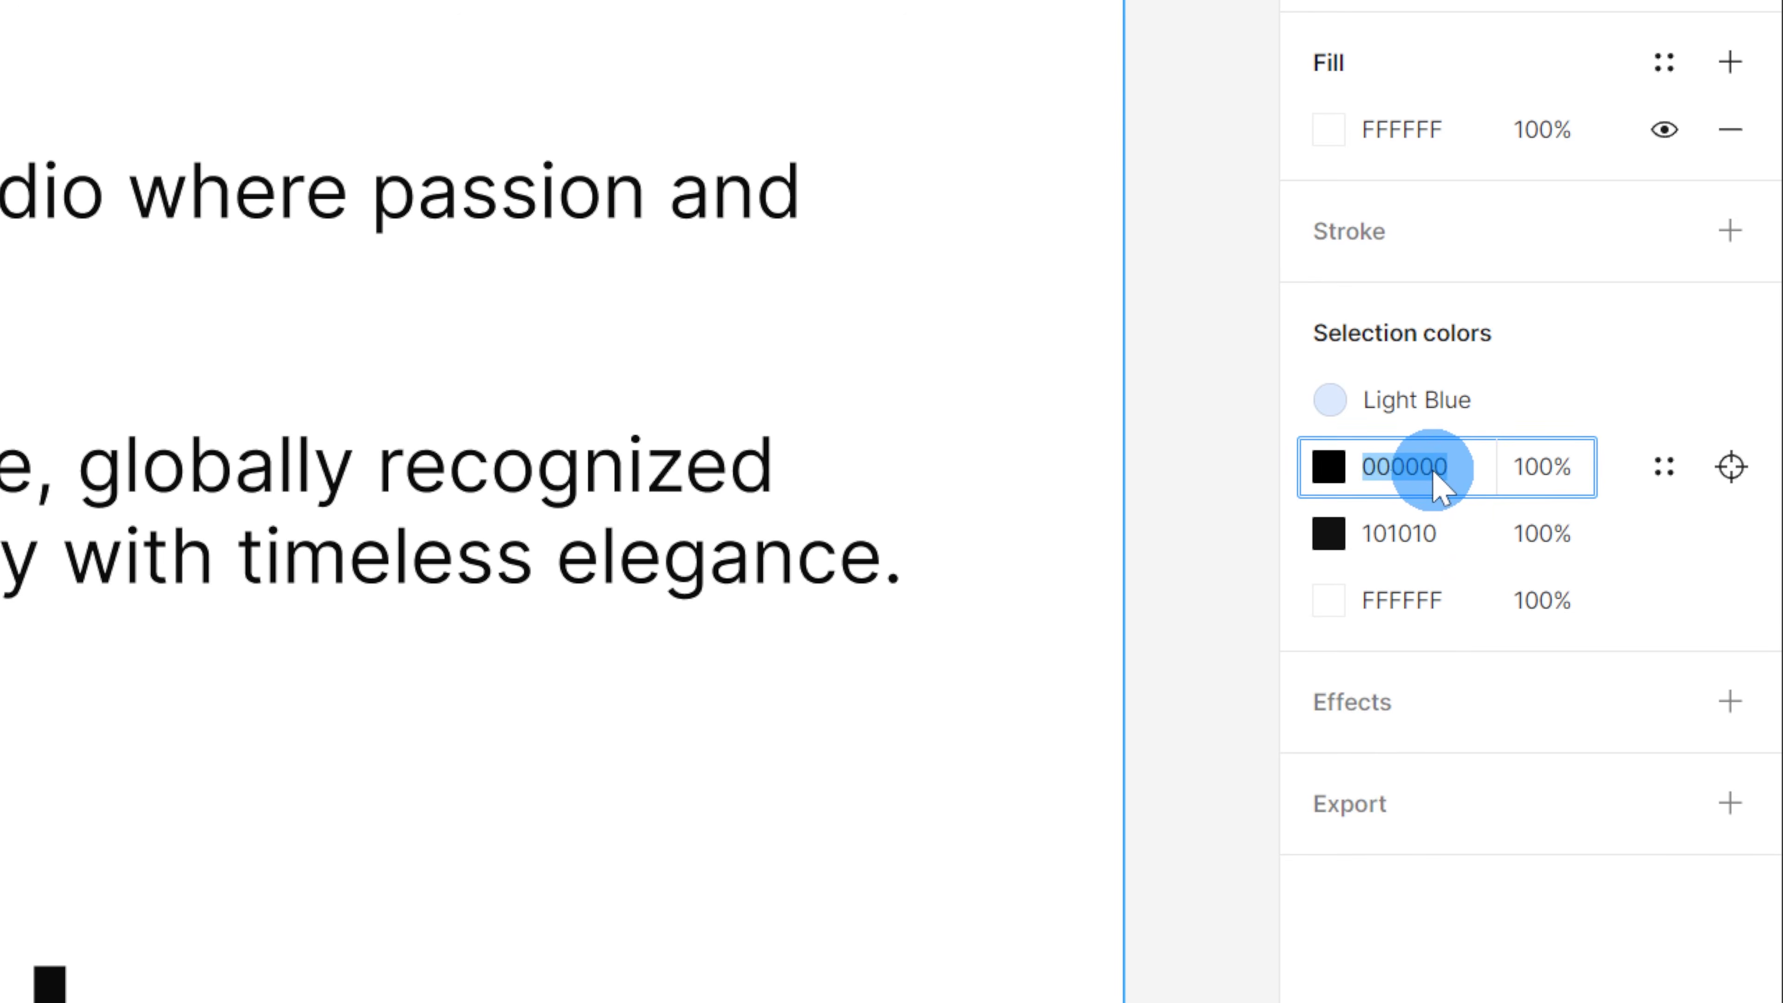
text(10101)
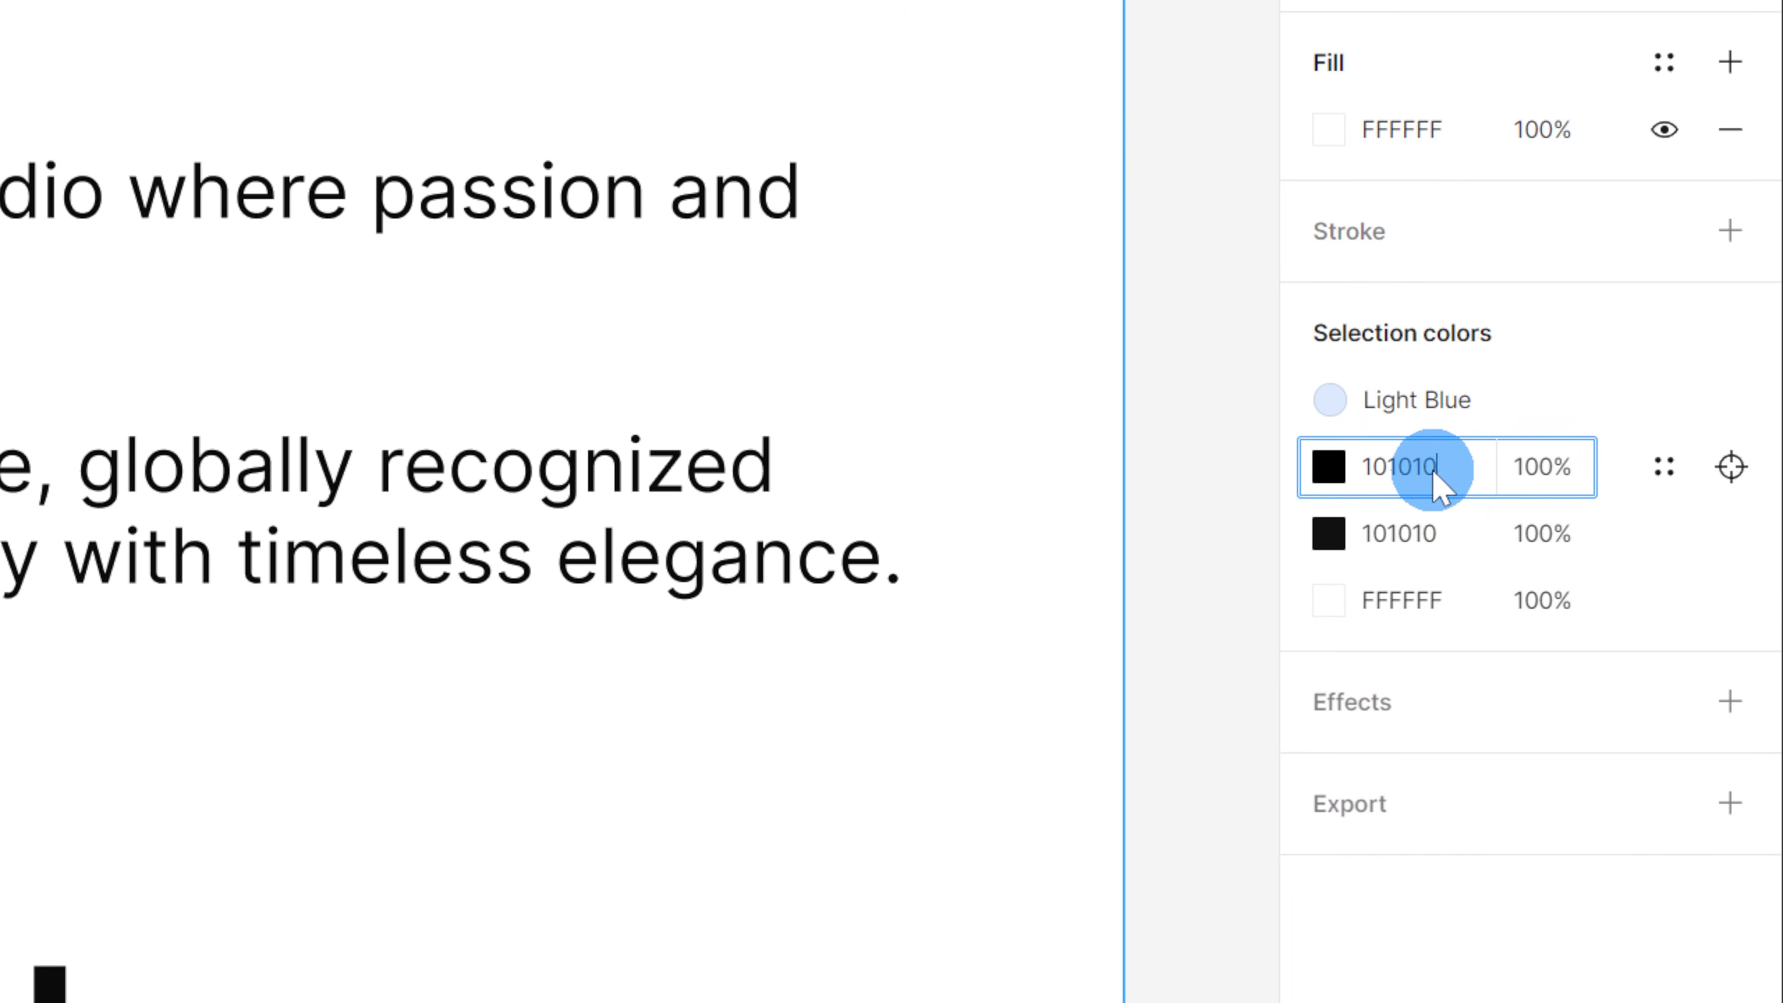
text(0)
key(Return)
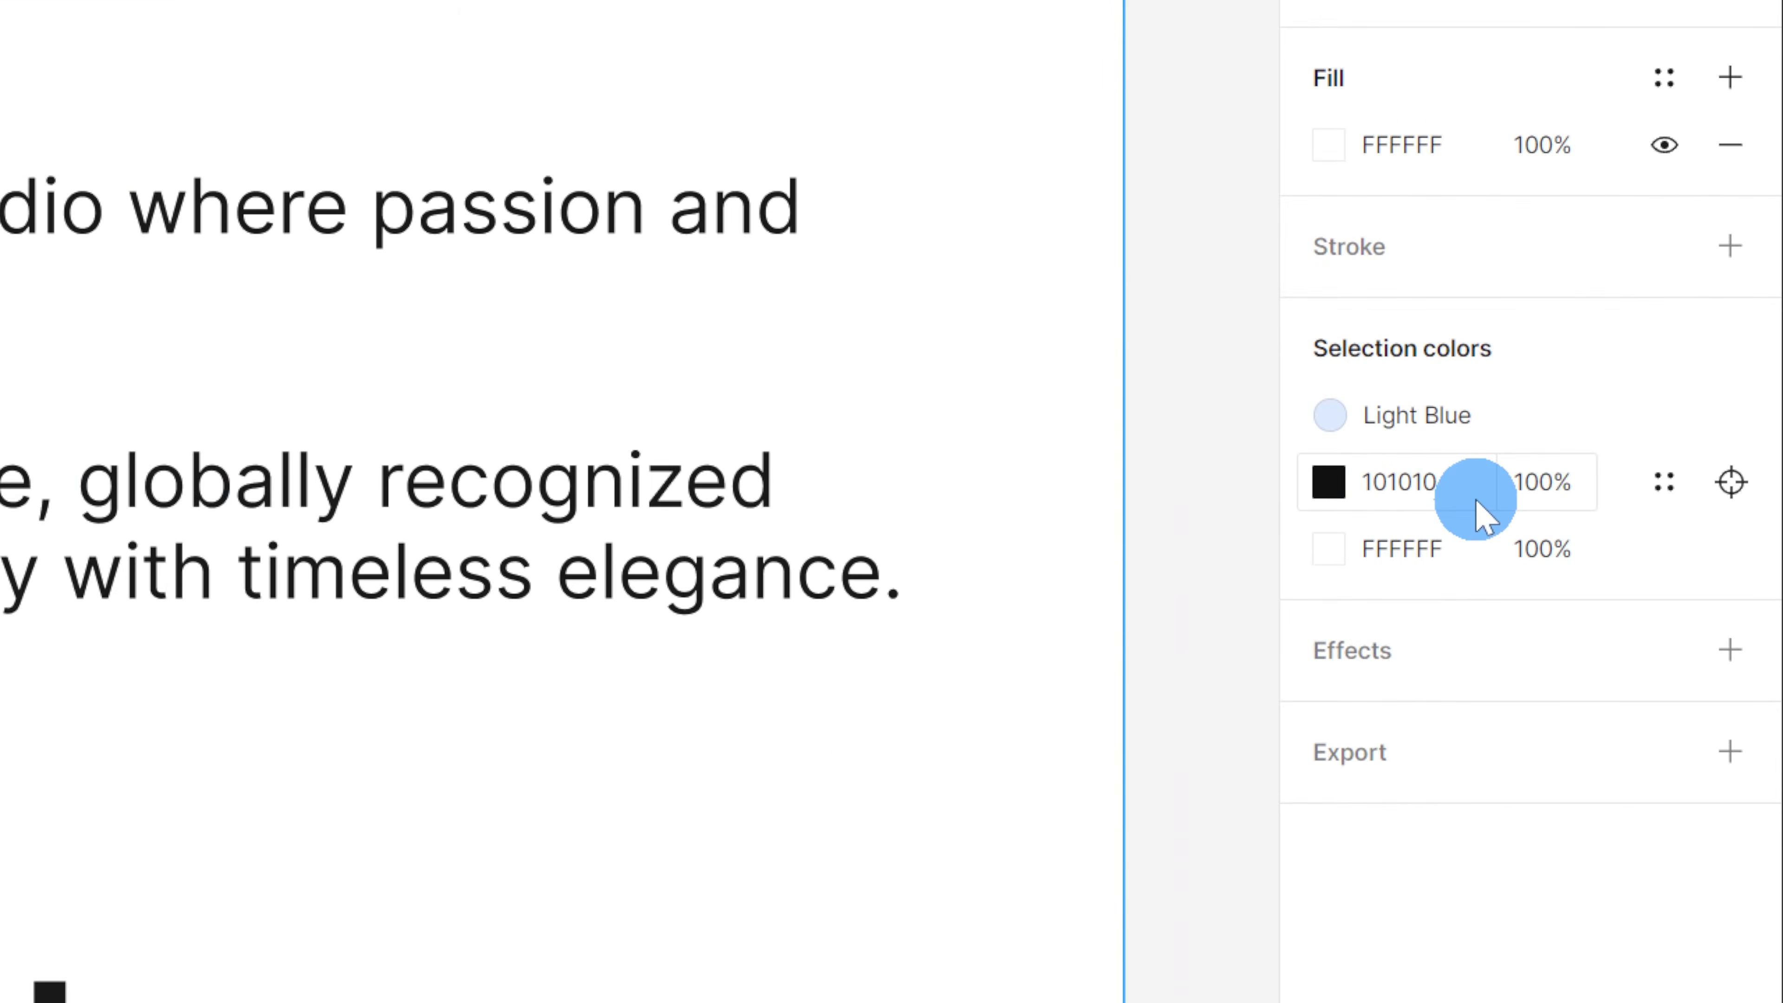
Step: Save the Desktop-Homepage's 101010 selection color as a color style named "Black"
click(1340, 488)
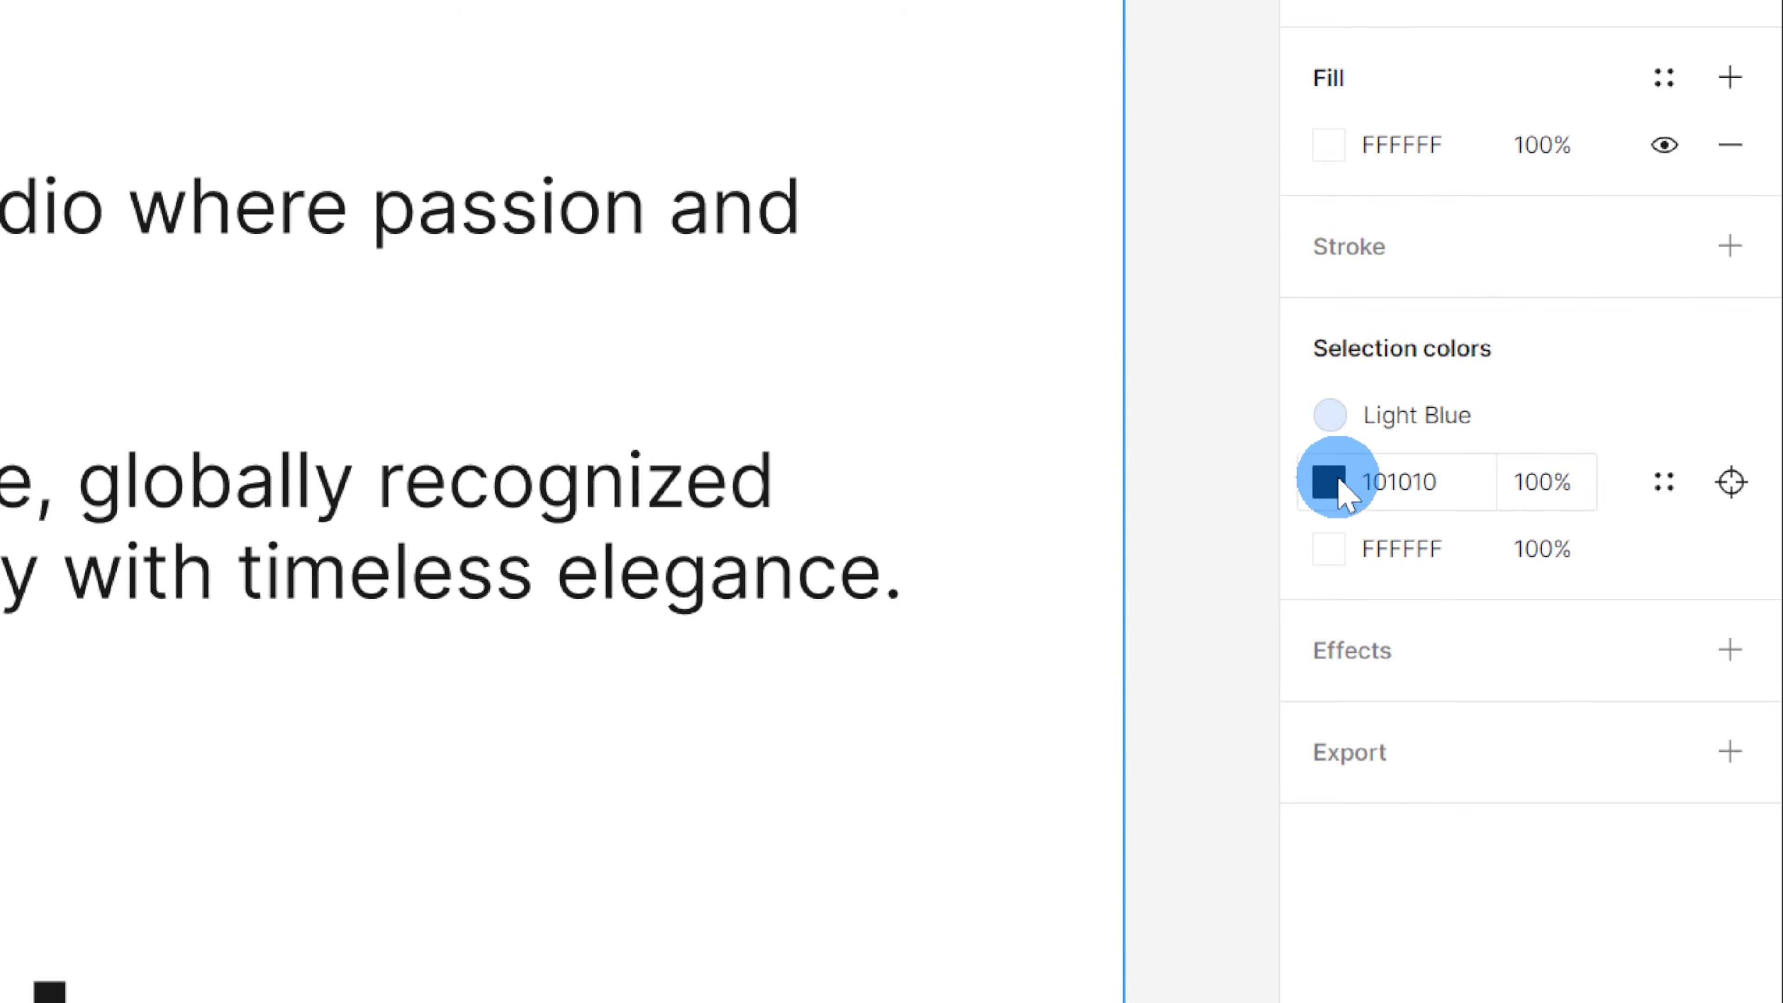
click(1335, 484)
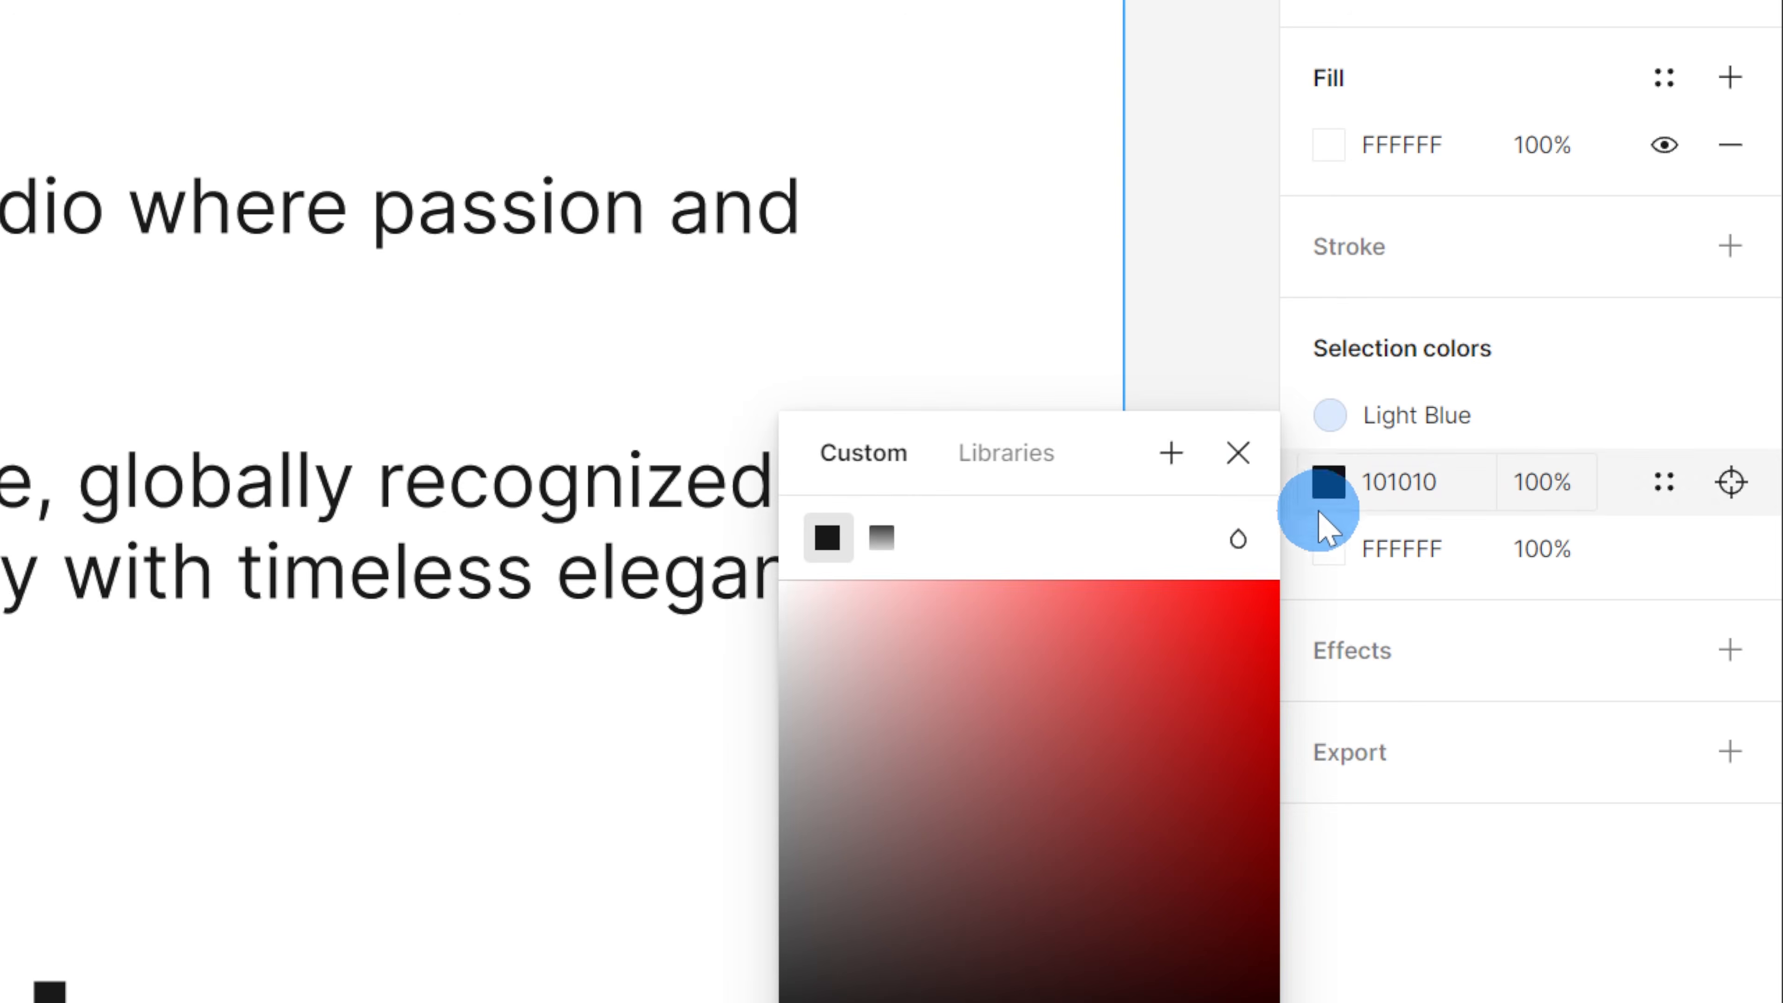
click(1172, 460)
click(230, 469)
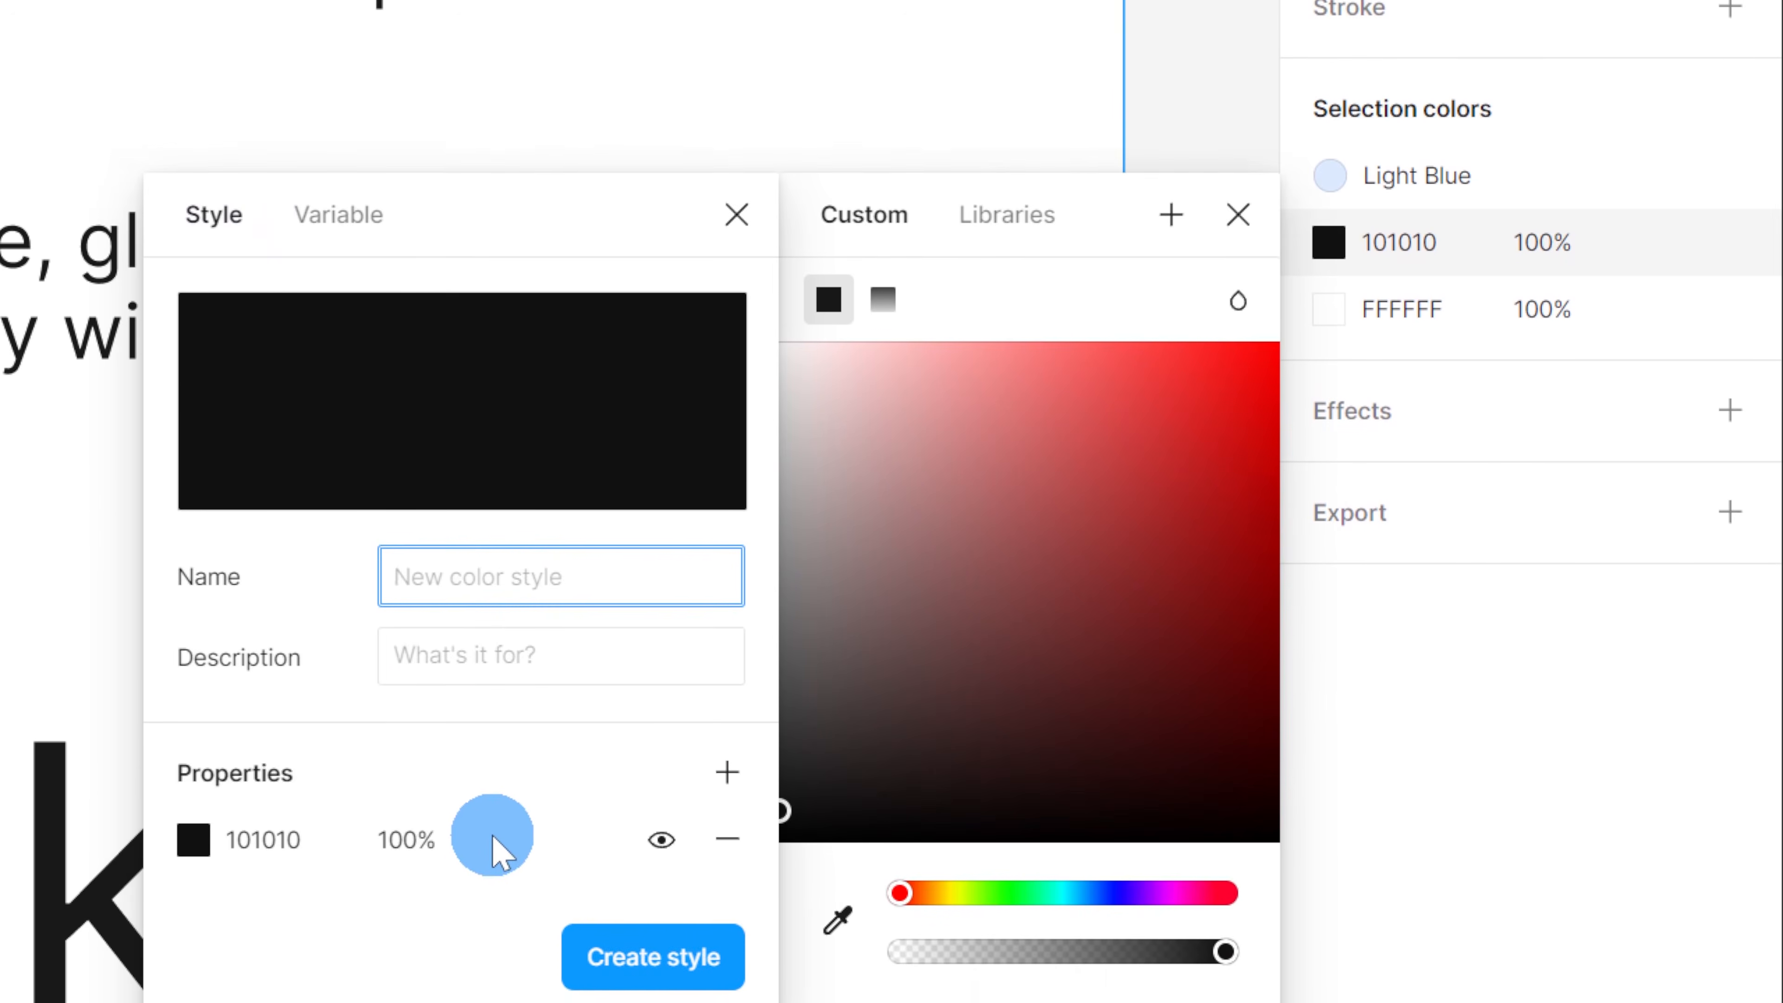
text(Black)
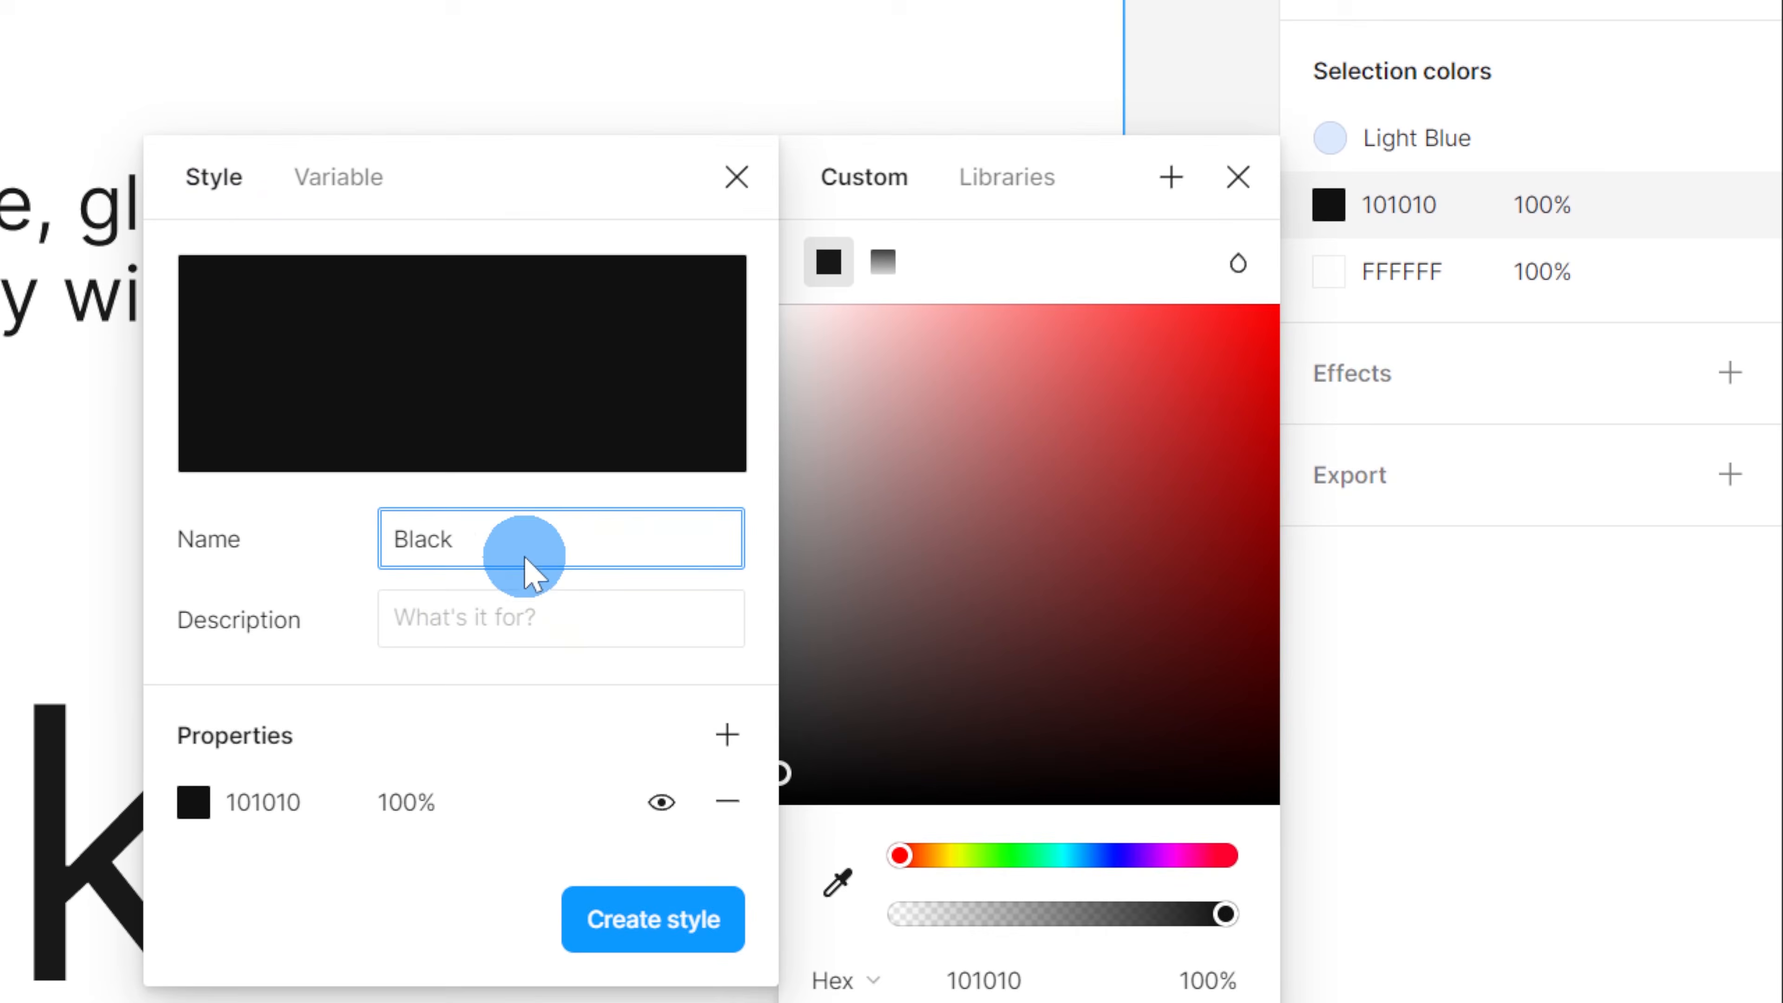
click(667, 917)
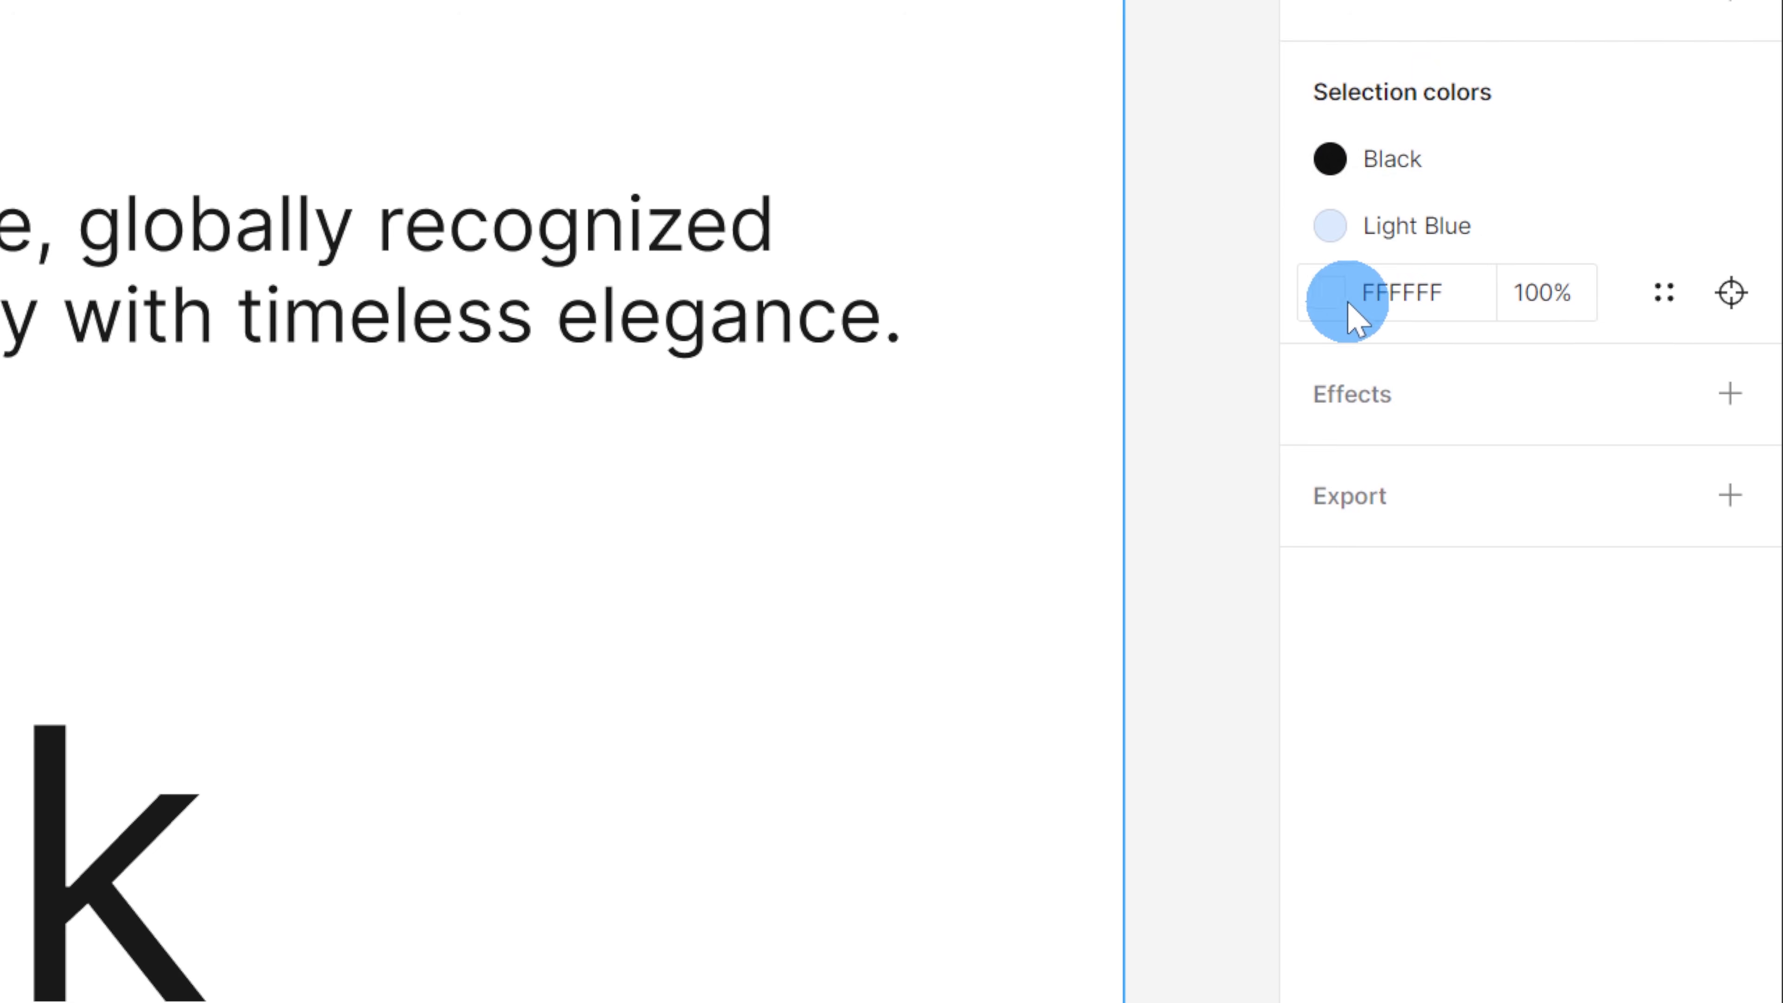
Step: Save the Desktop-Homepage's FFFFFF selection color as a color style named "White"
click(1349, 303)
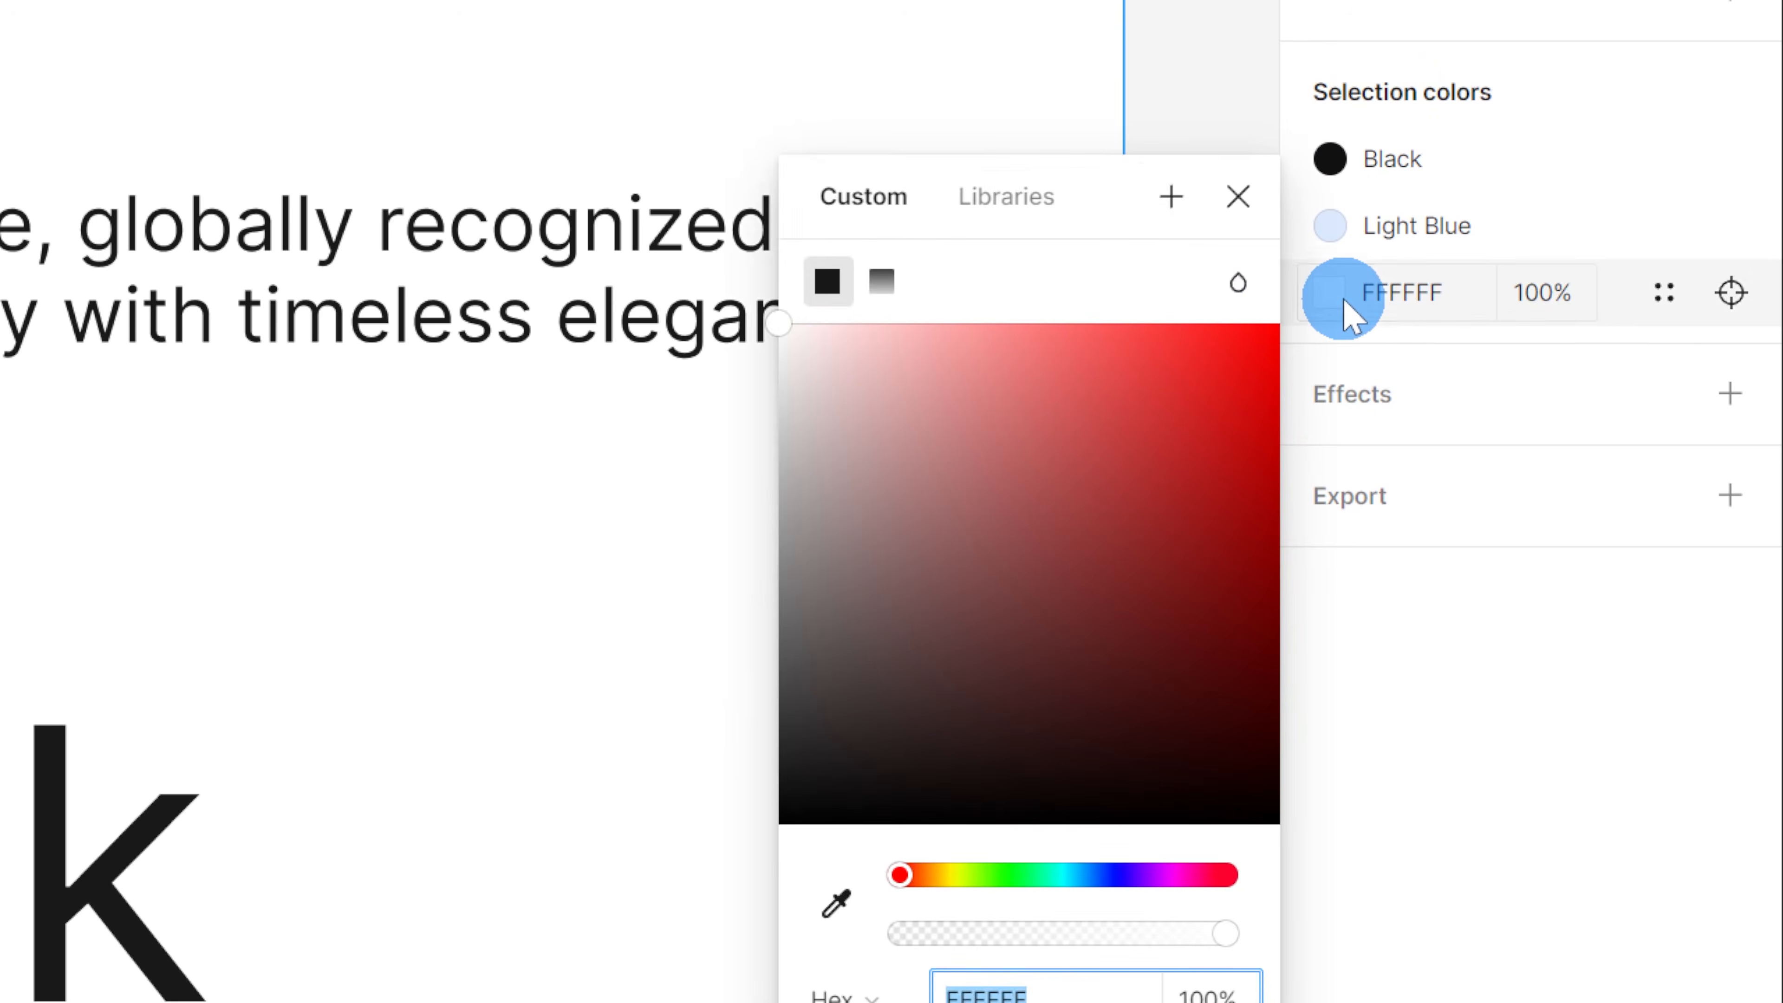
click(1171, 200)
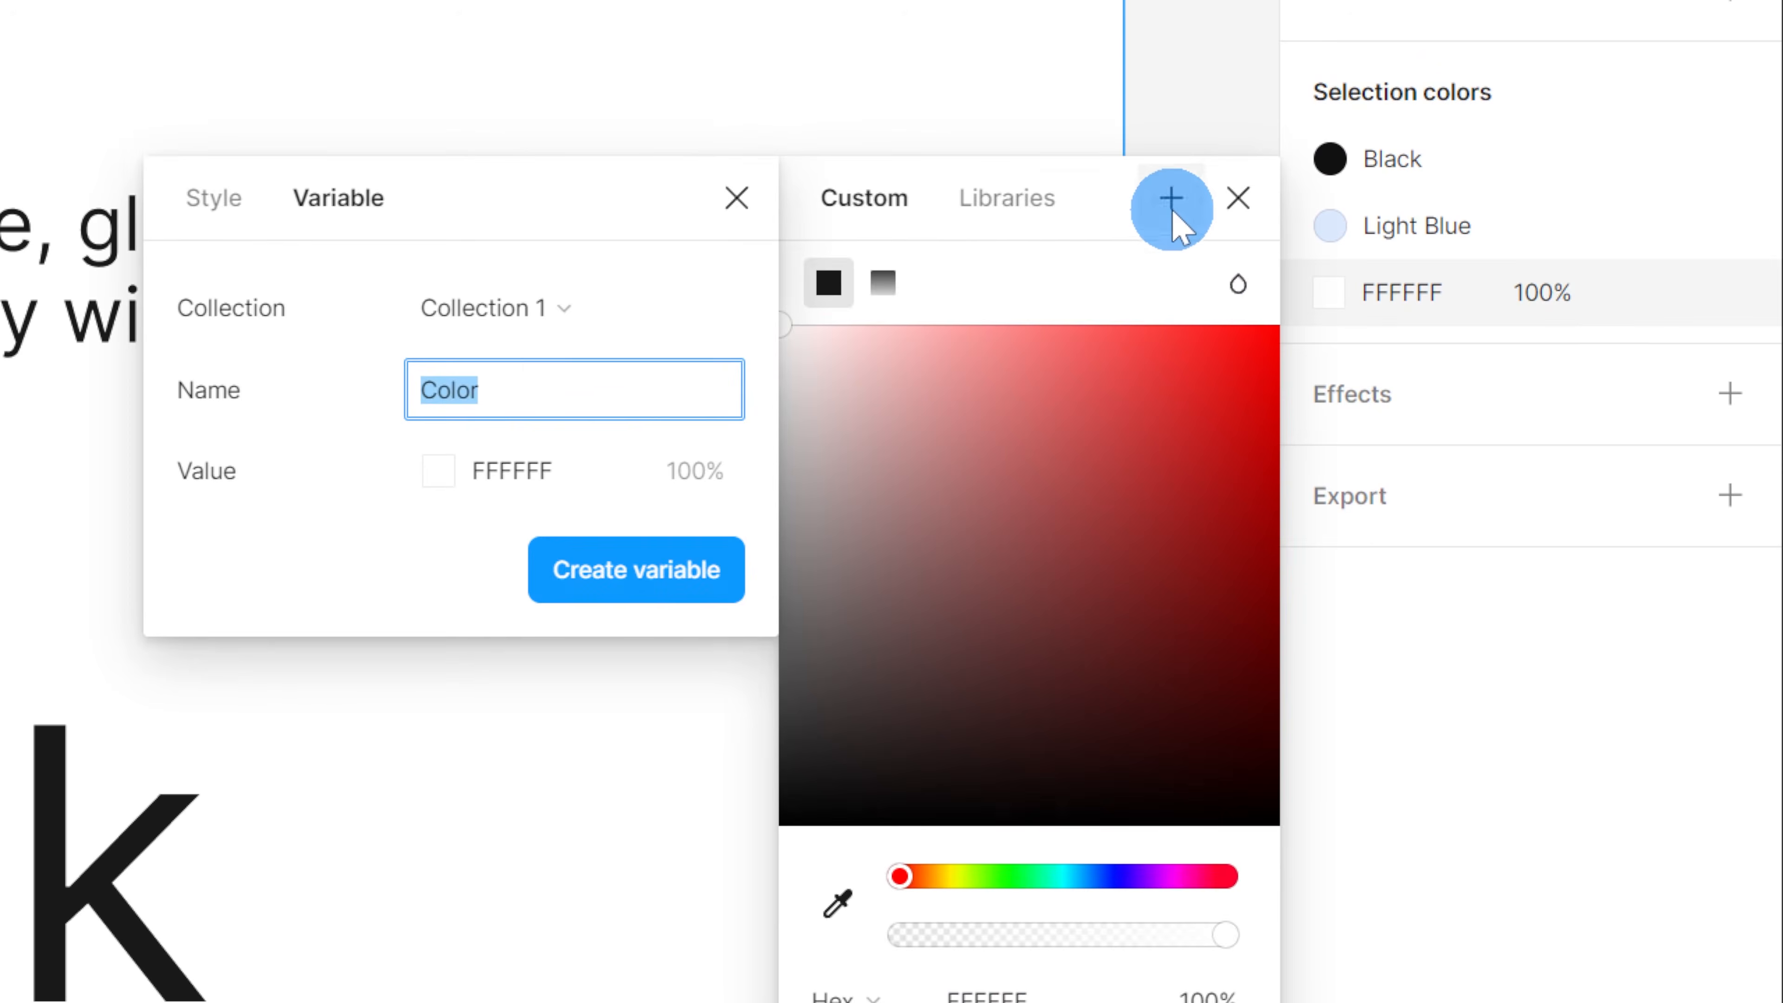
click(234, 212)
text(White)
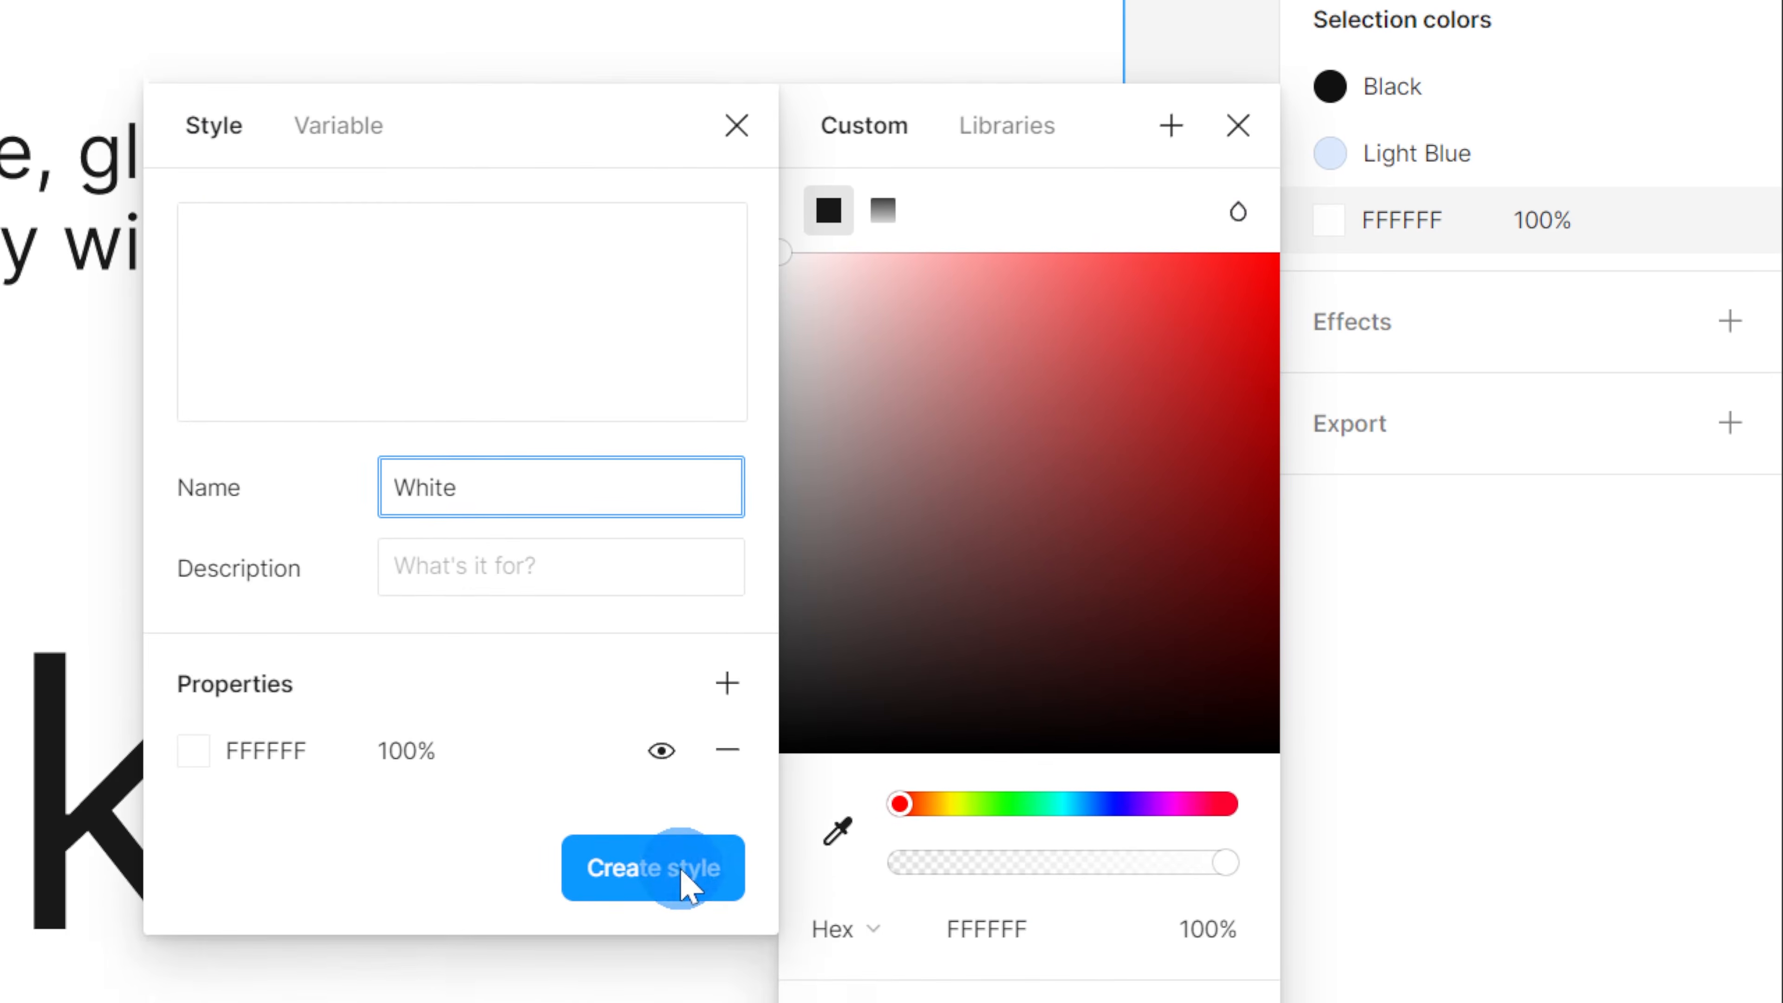
click(687, 943)
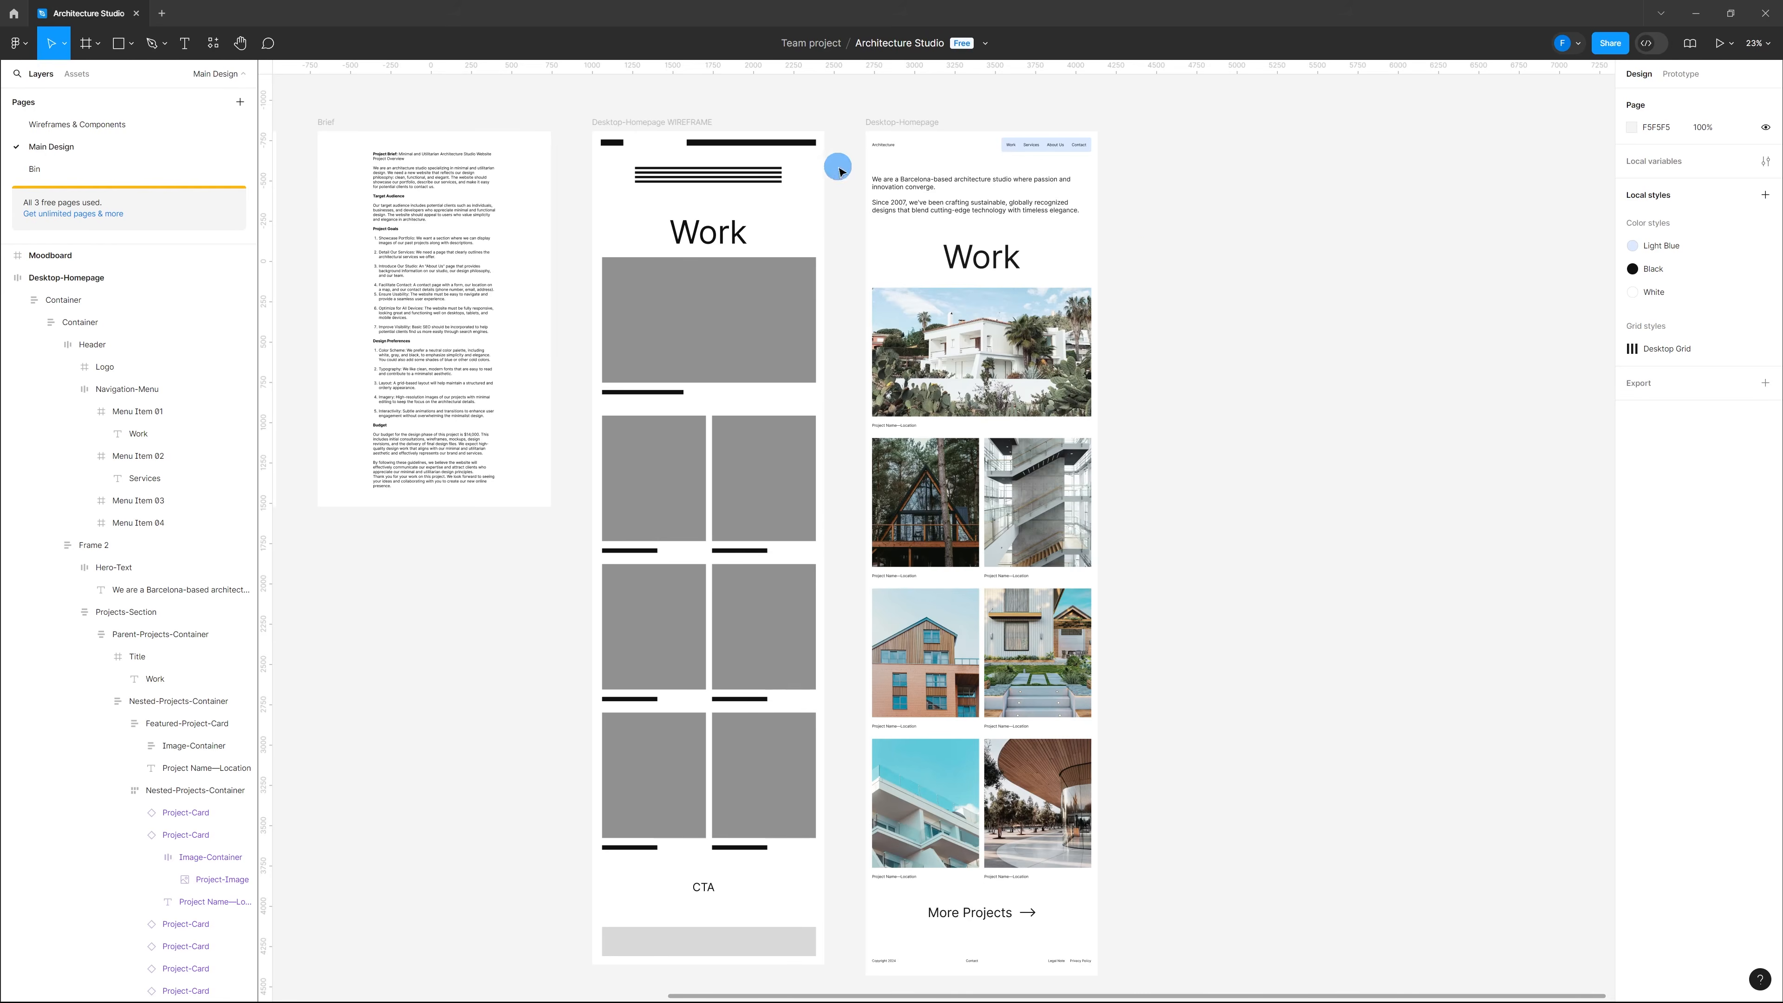
Step: Draw a new frame about 1110 × 2031 in the empty canvas beside the Desktop-Homepage frame, level with its upper edge
scroll(830, 181, down, 2)
scroll(1118, 161, up, 2)
scroll(1074, 184, up, 1)
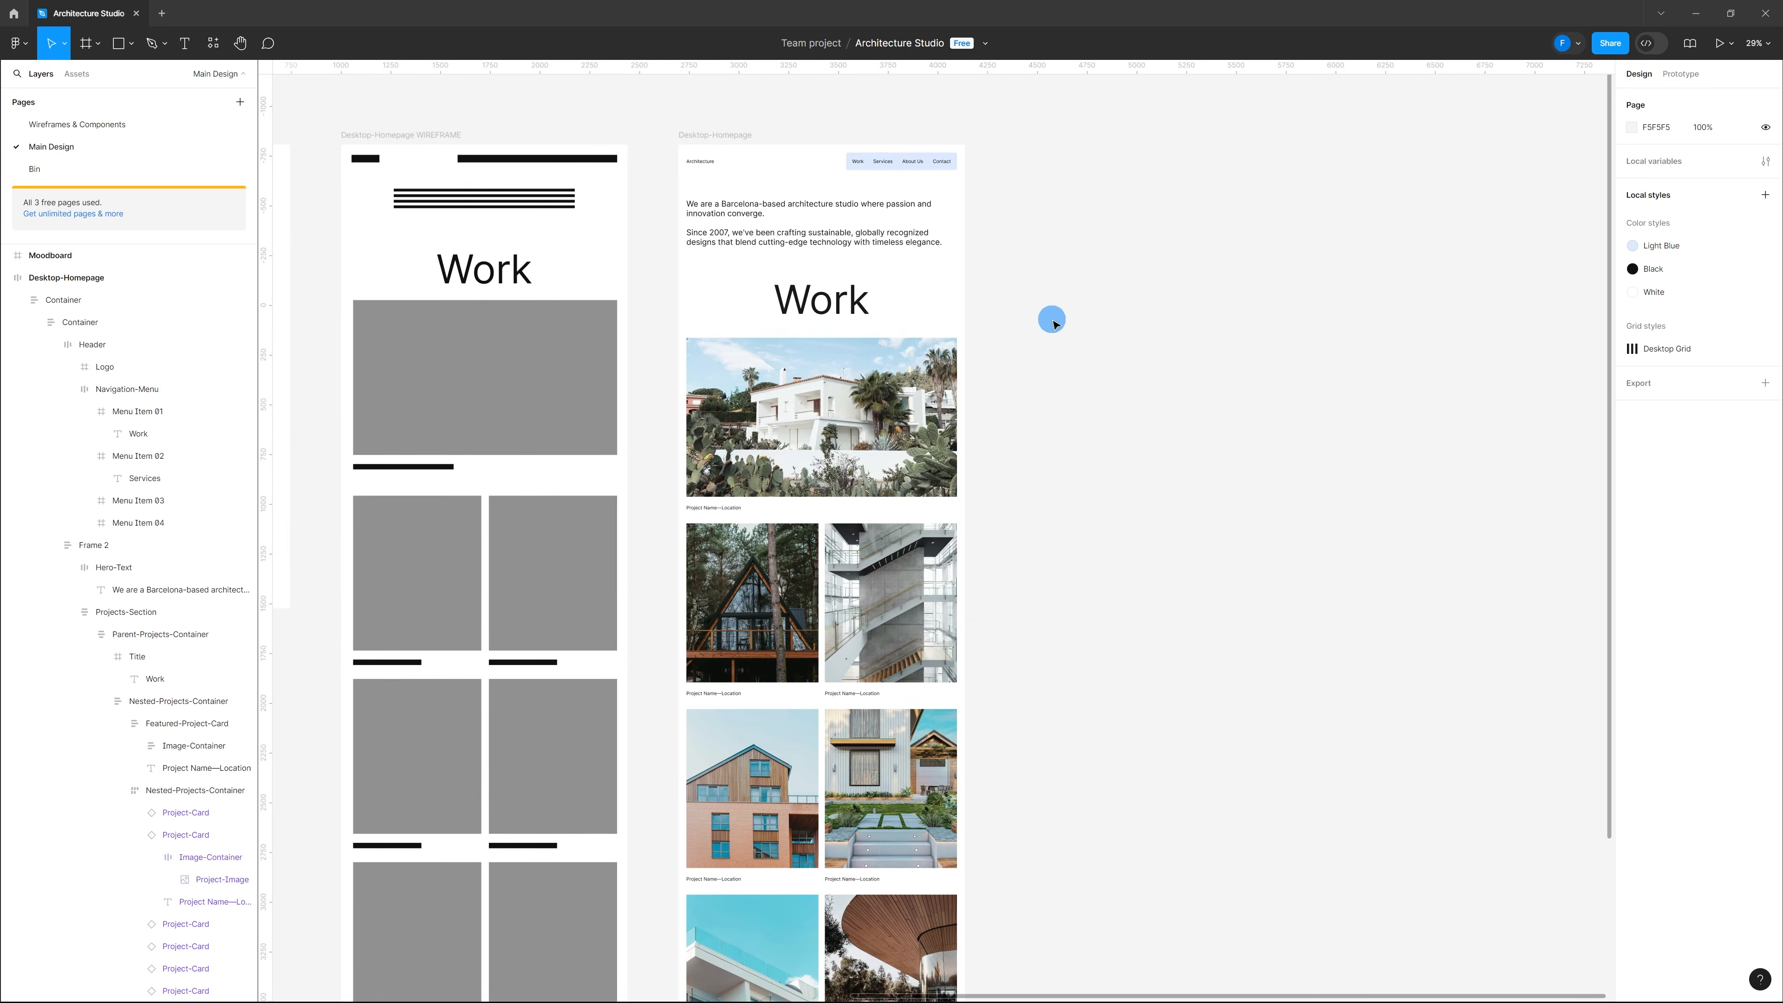
scroll(702, 519, down, 1)
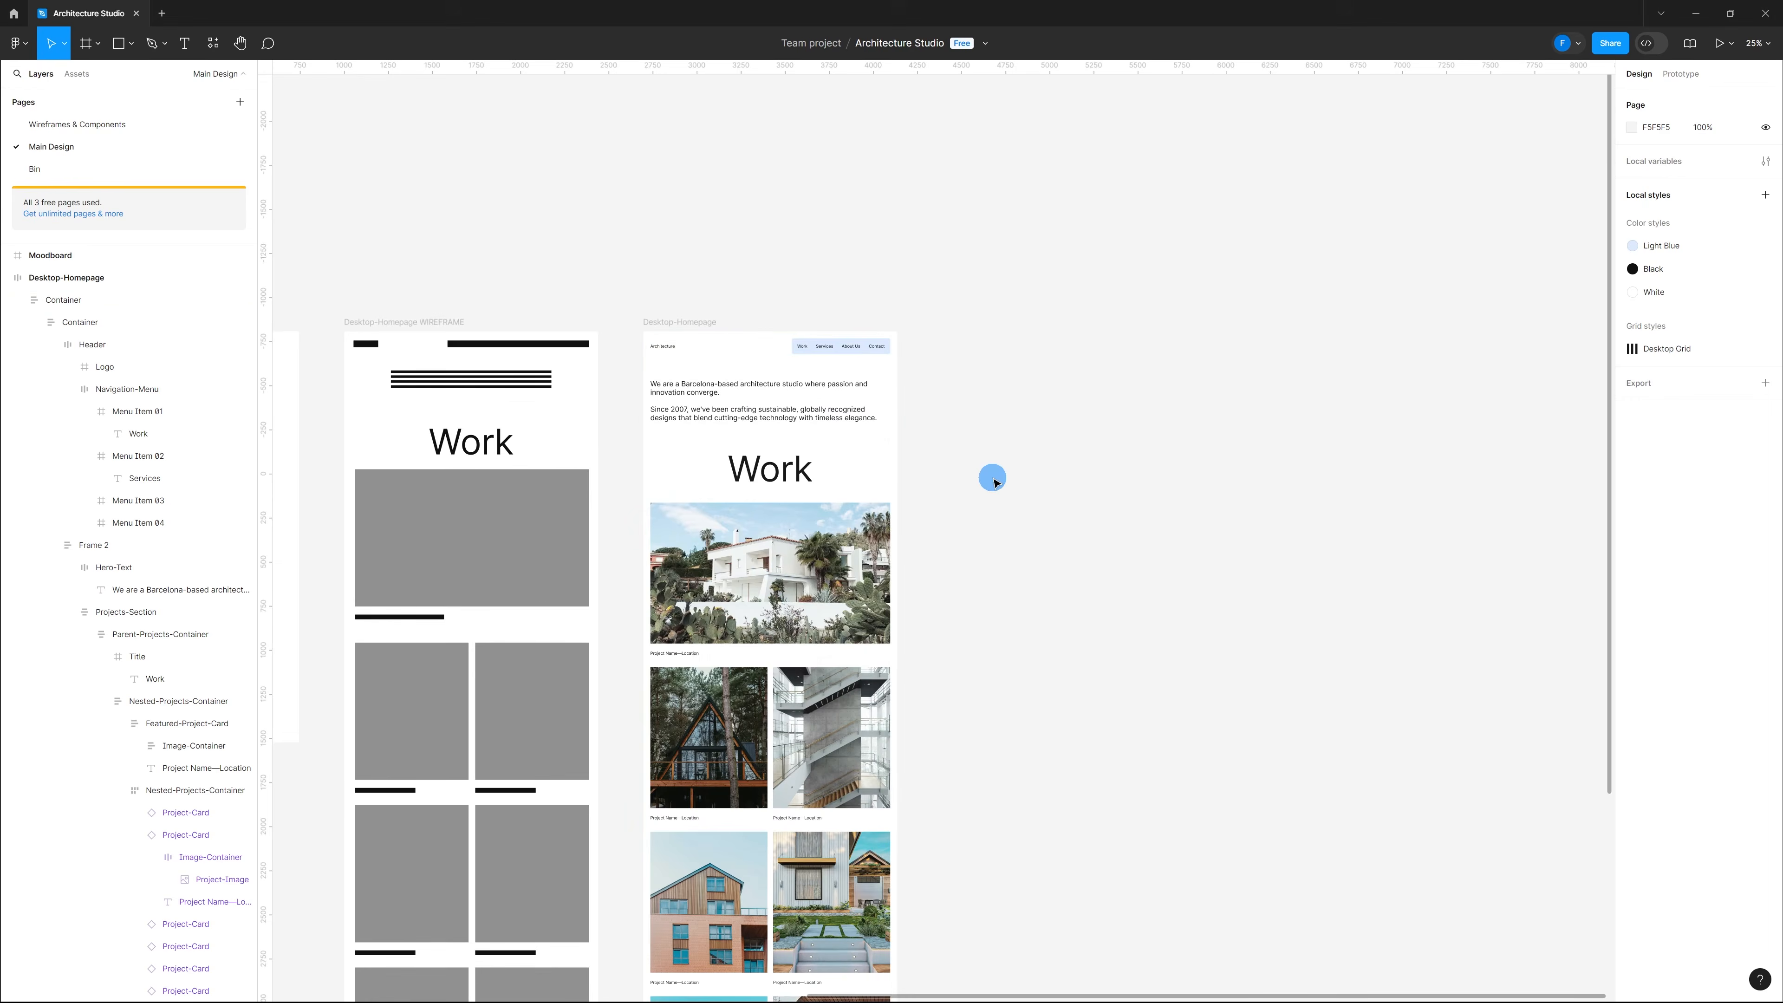
key(f)
drag(929, 332, 1124, 690)
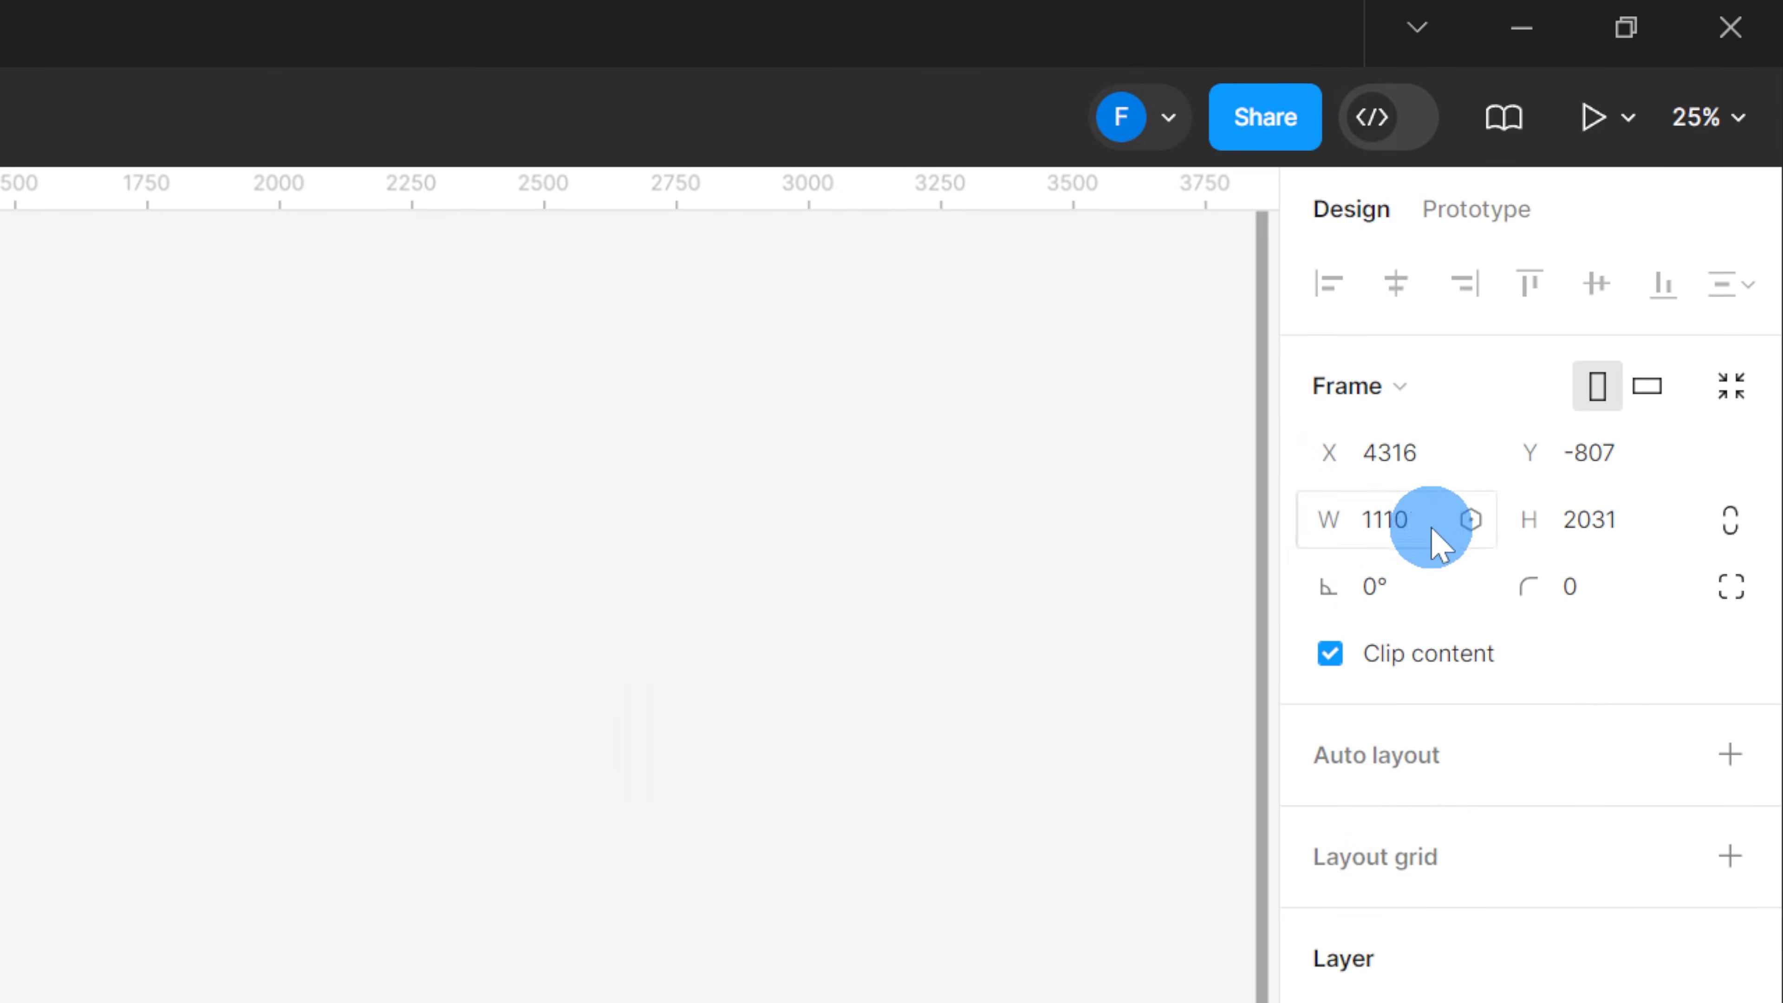
Step: Set the new frame's width to 810 and shift it horizontally to X 4393, away from the Desktop-Homepage frame
click(1665, 181)
double_click(1427, 526)
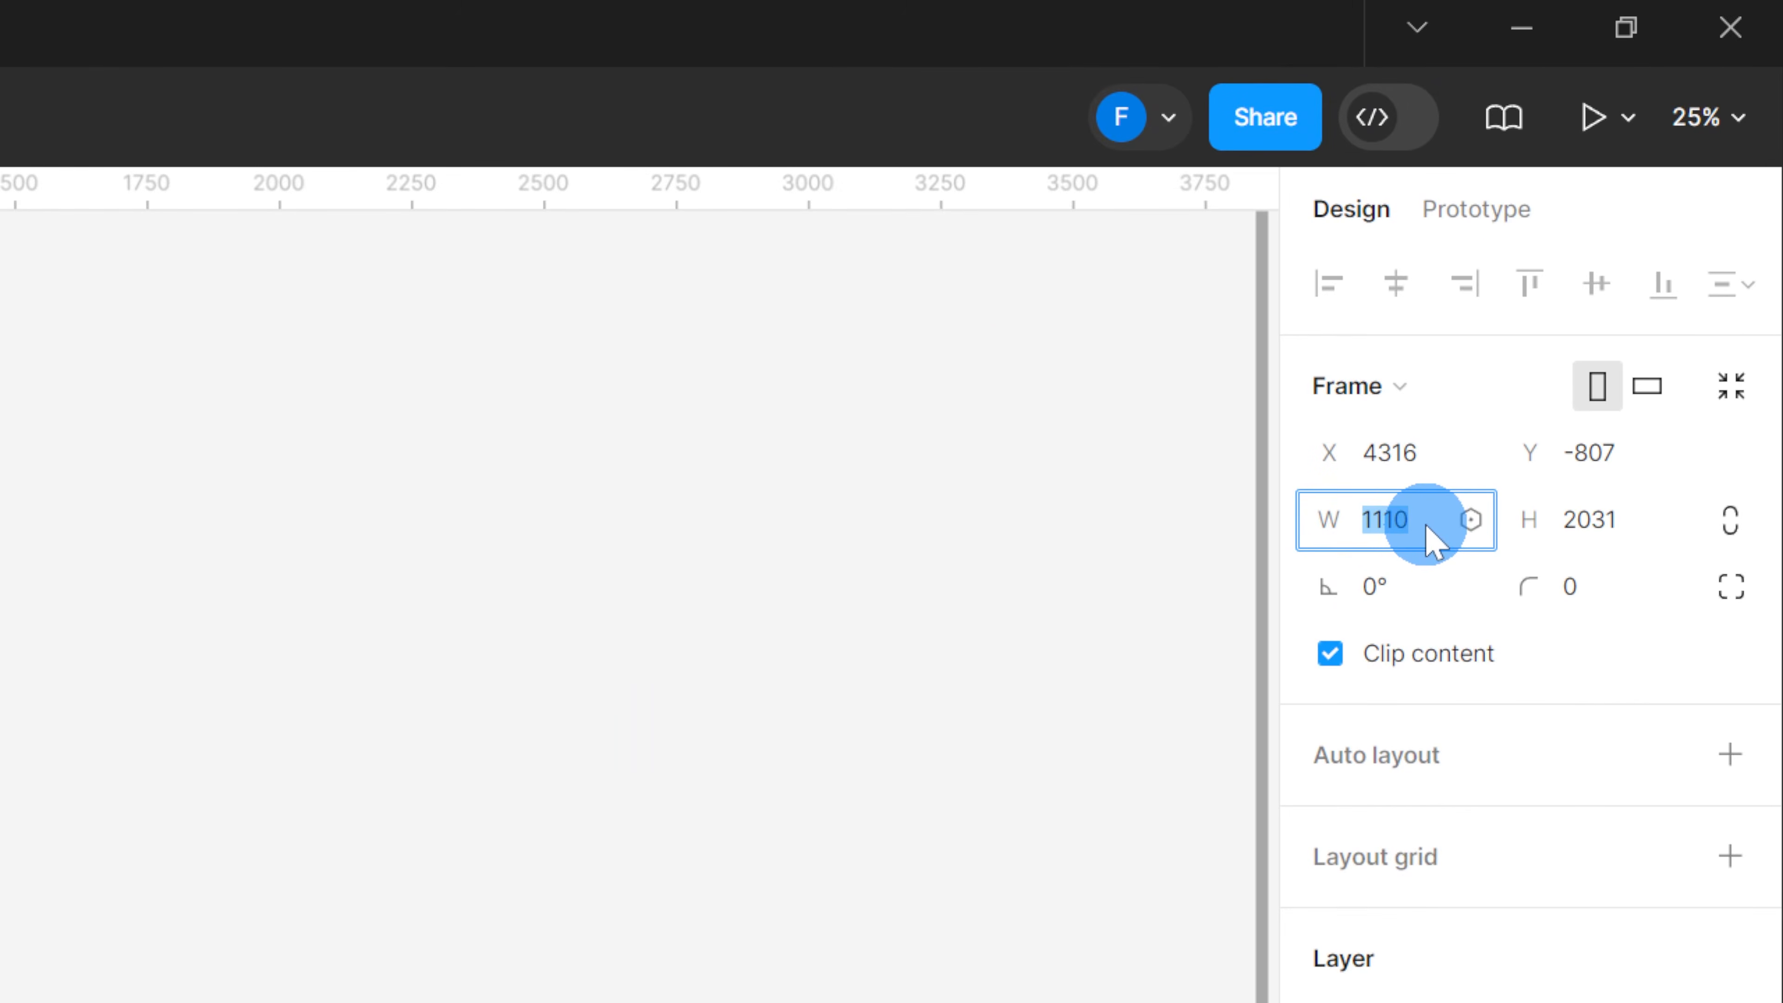
text(810)
key(Return)
mouse_move(962, 321)
mouse_down()
mouse_move(945, 322)
mouse_move(969, 322)
mouse_up()
click(1017, 286)
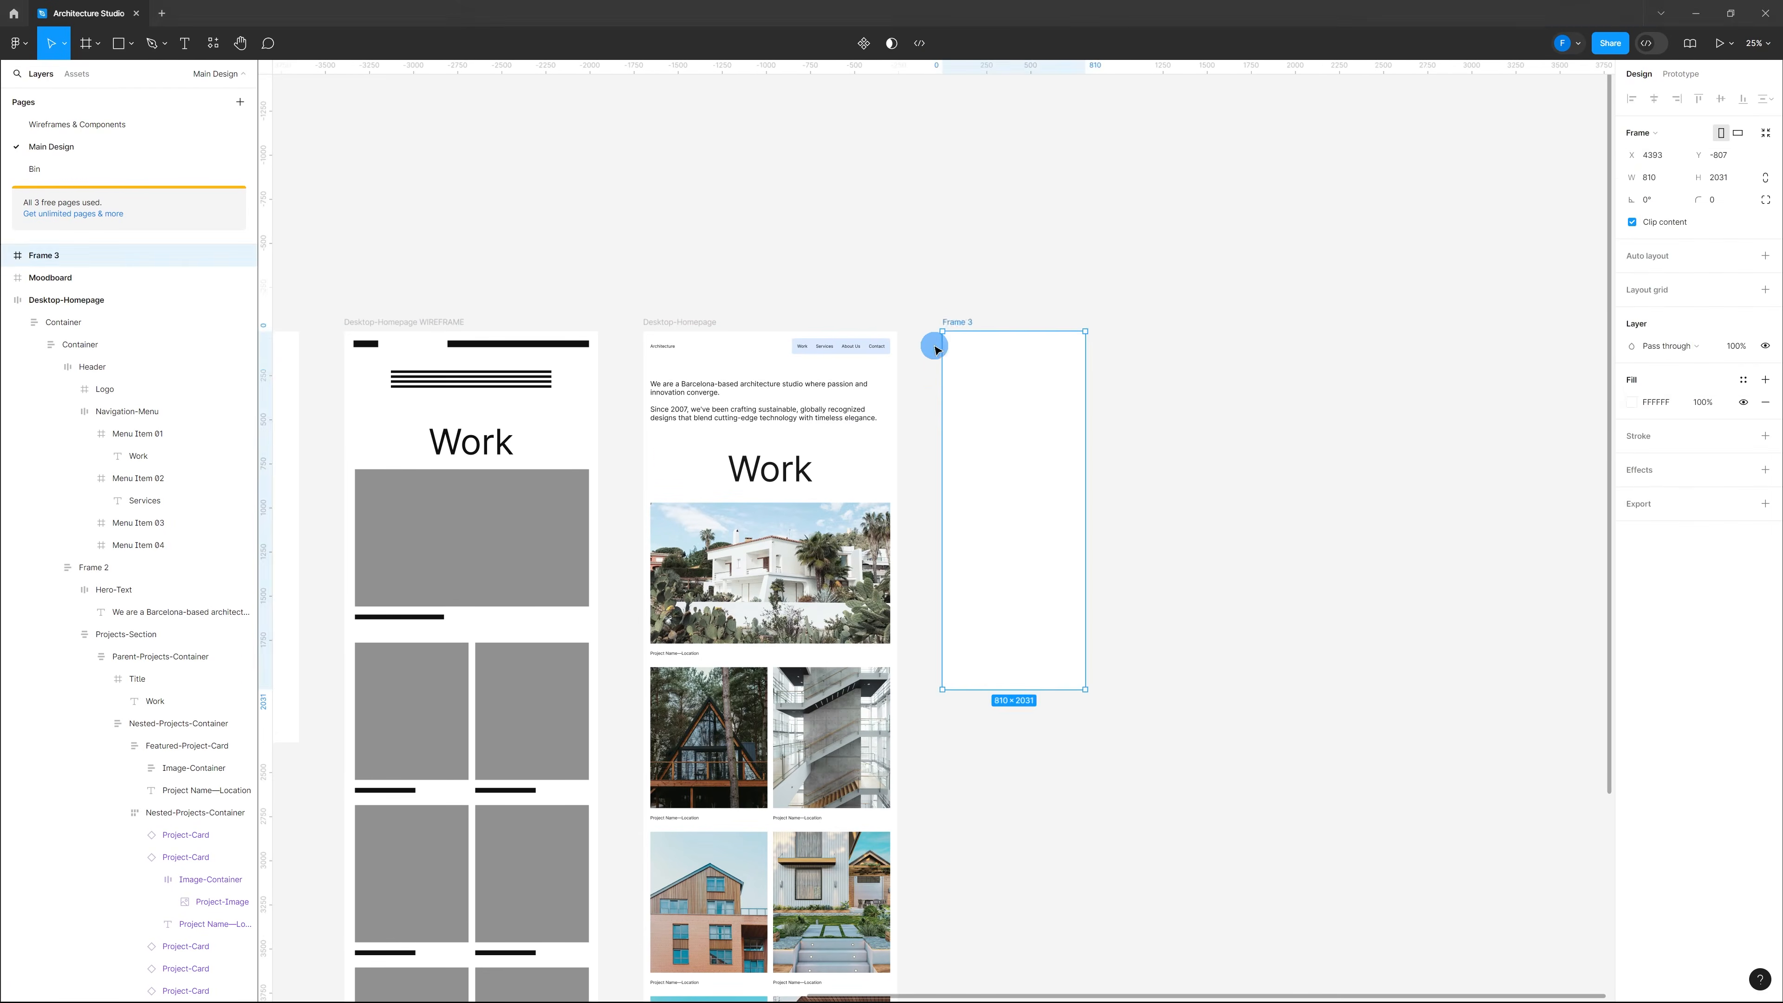
Step: Rename the new 810-wide frame as Tablet-Homepage
double_click(956, 322)
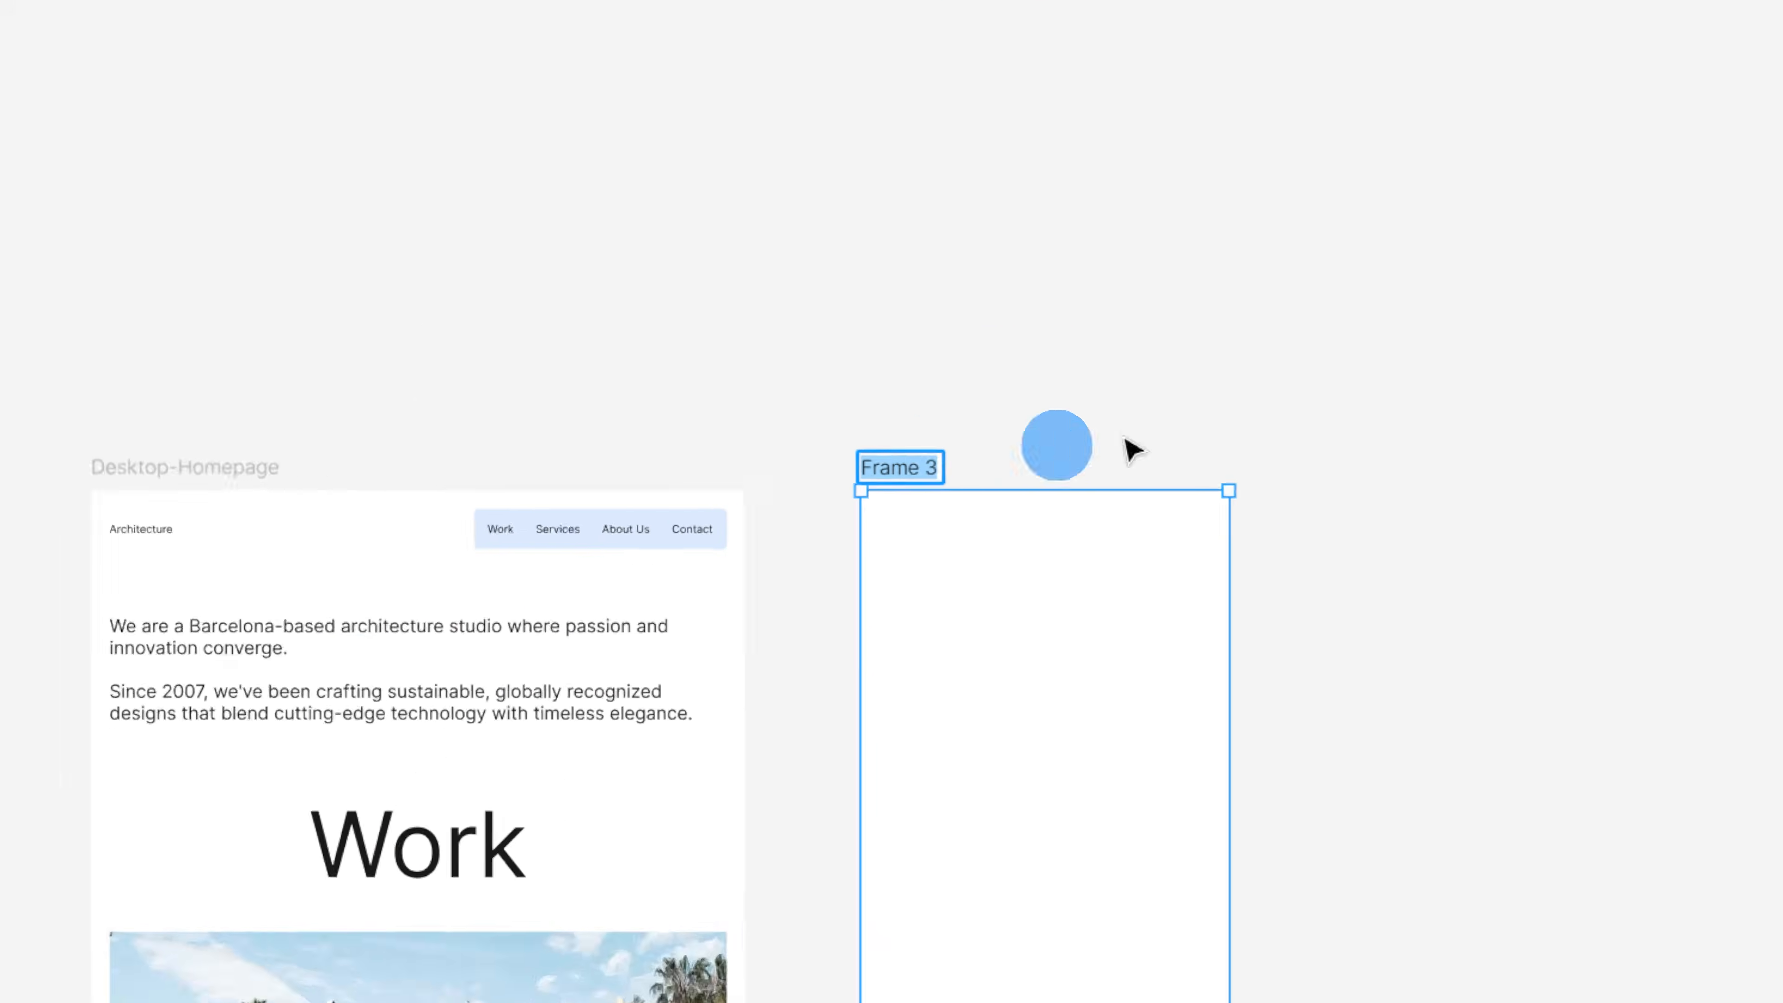
text(Table)
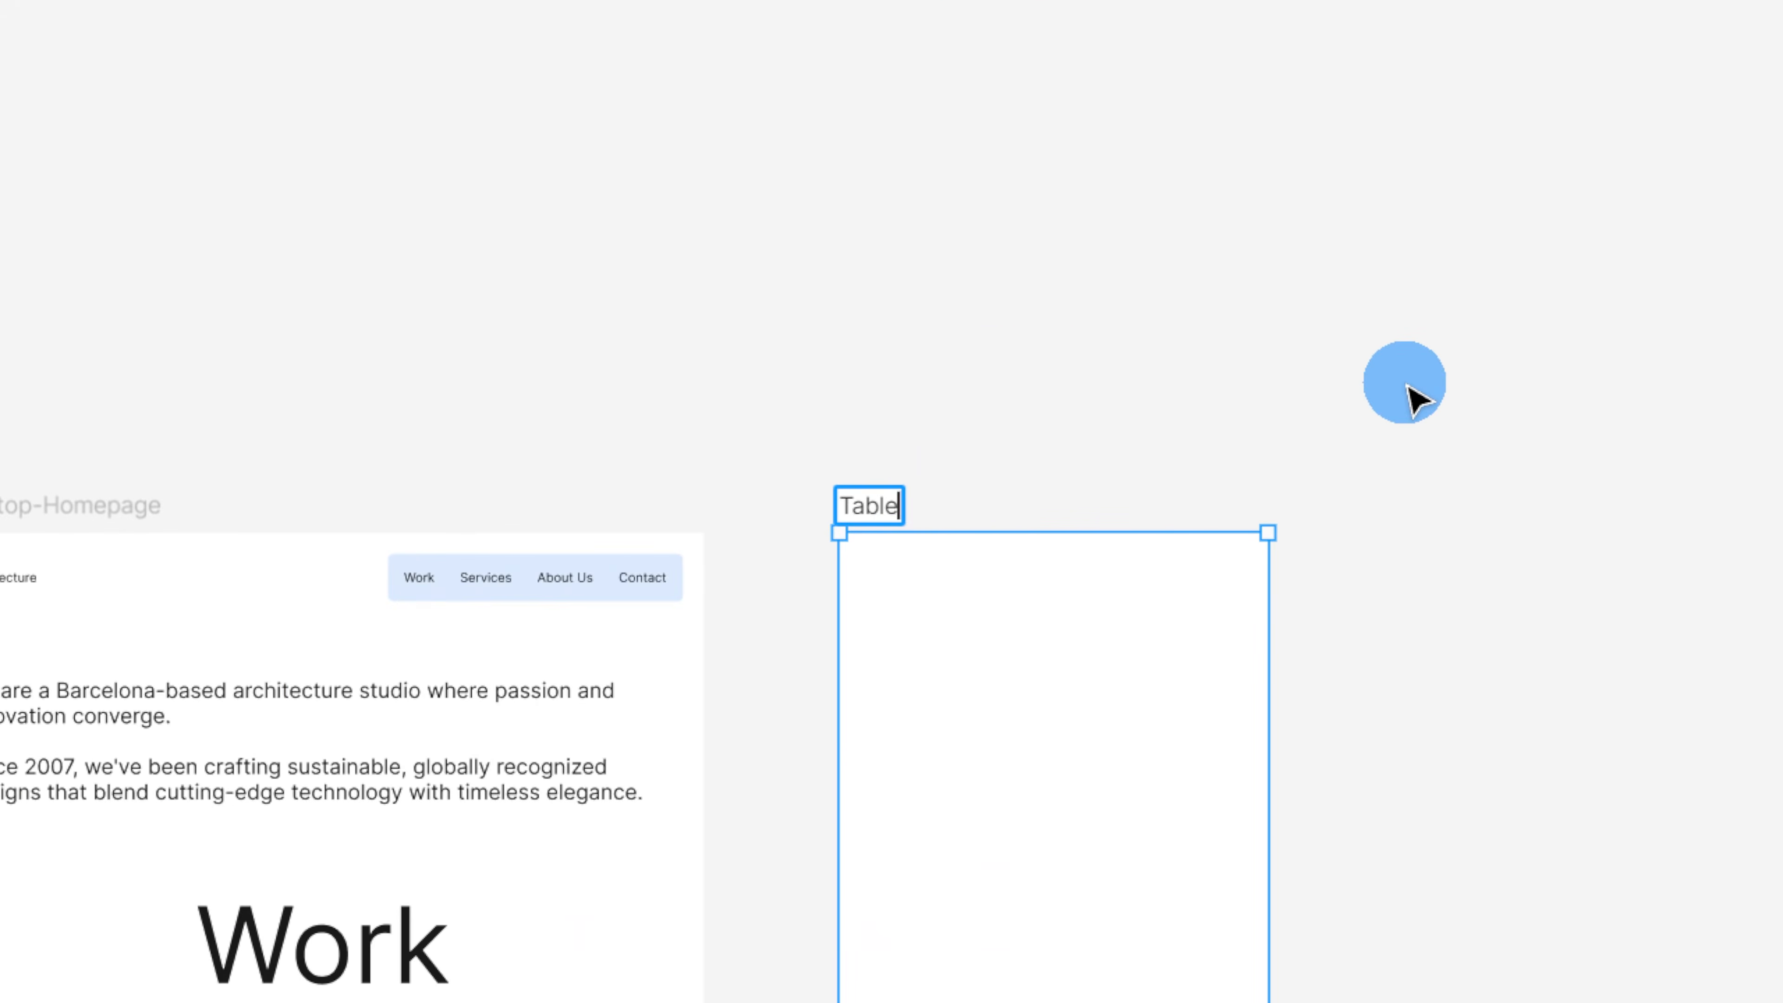
text(t-Homepage)
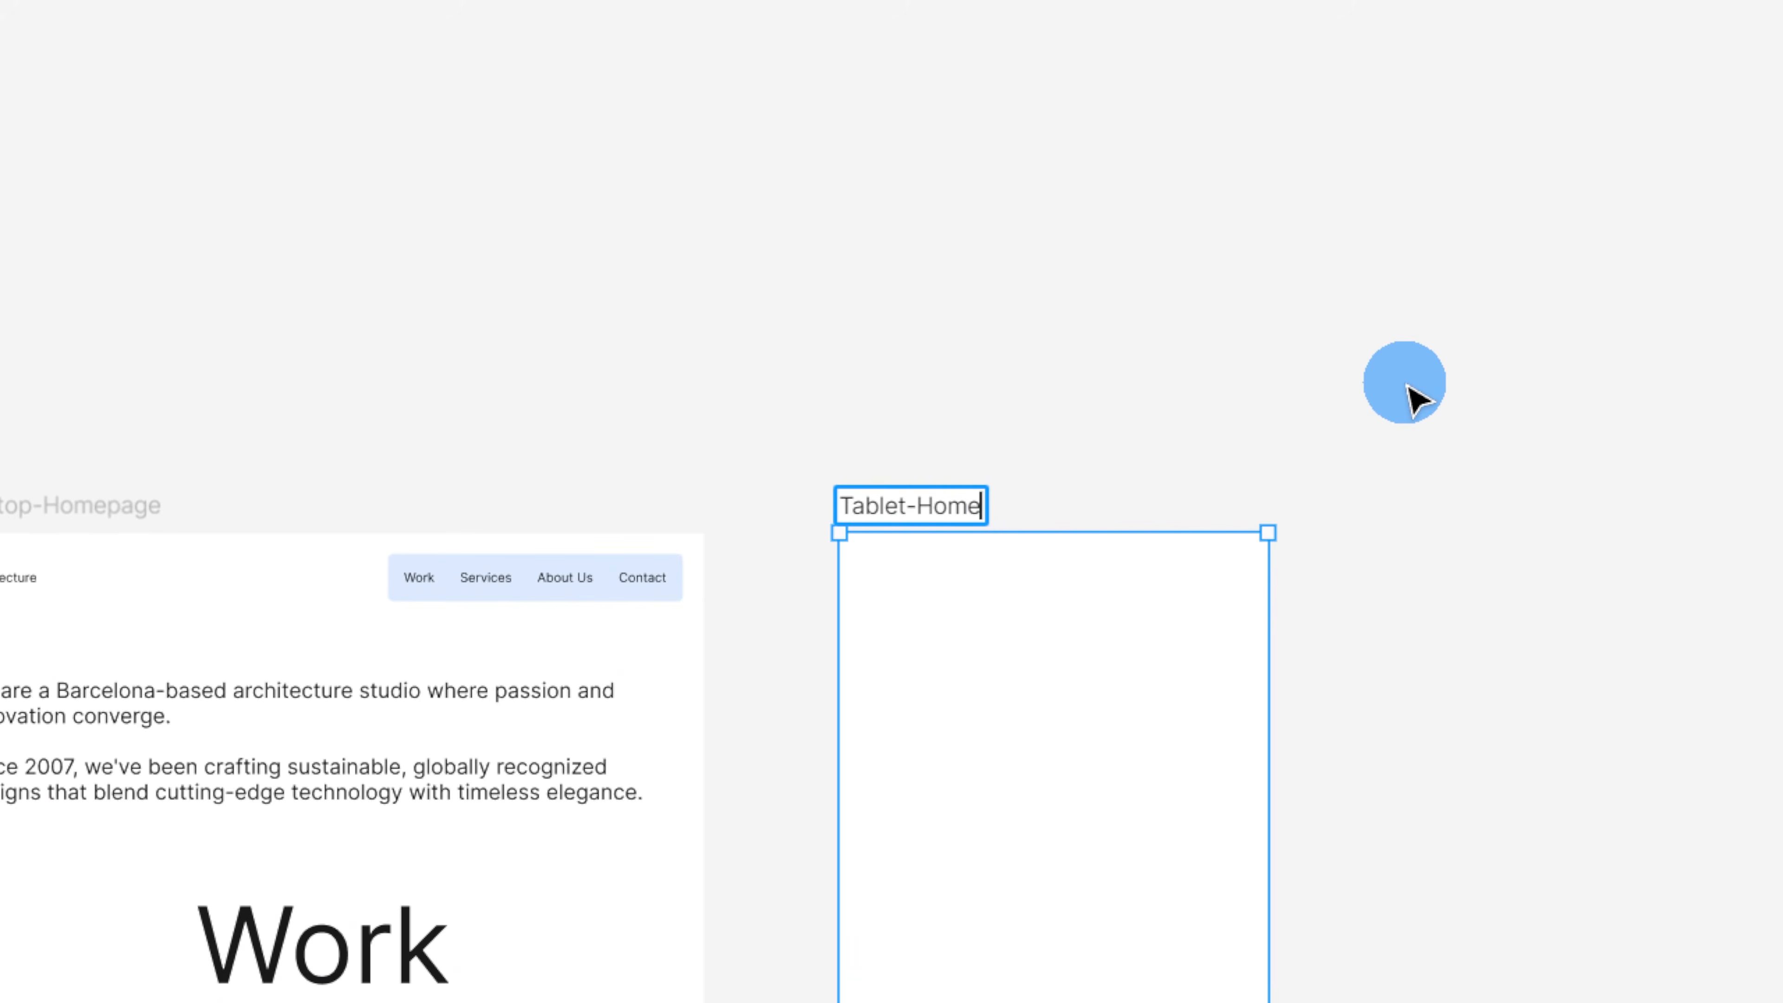
click(1413, 399)
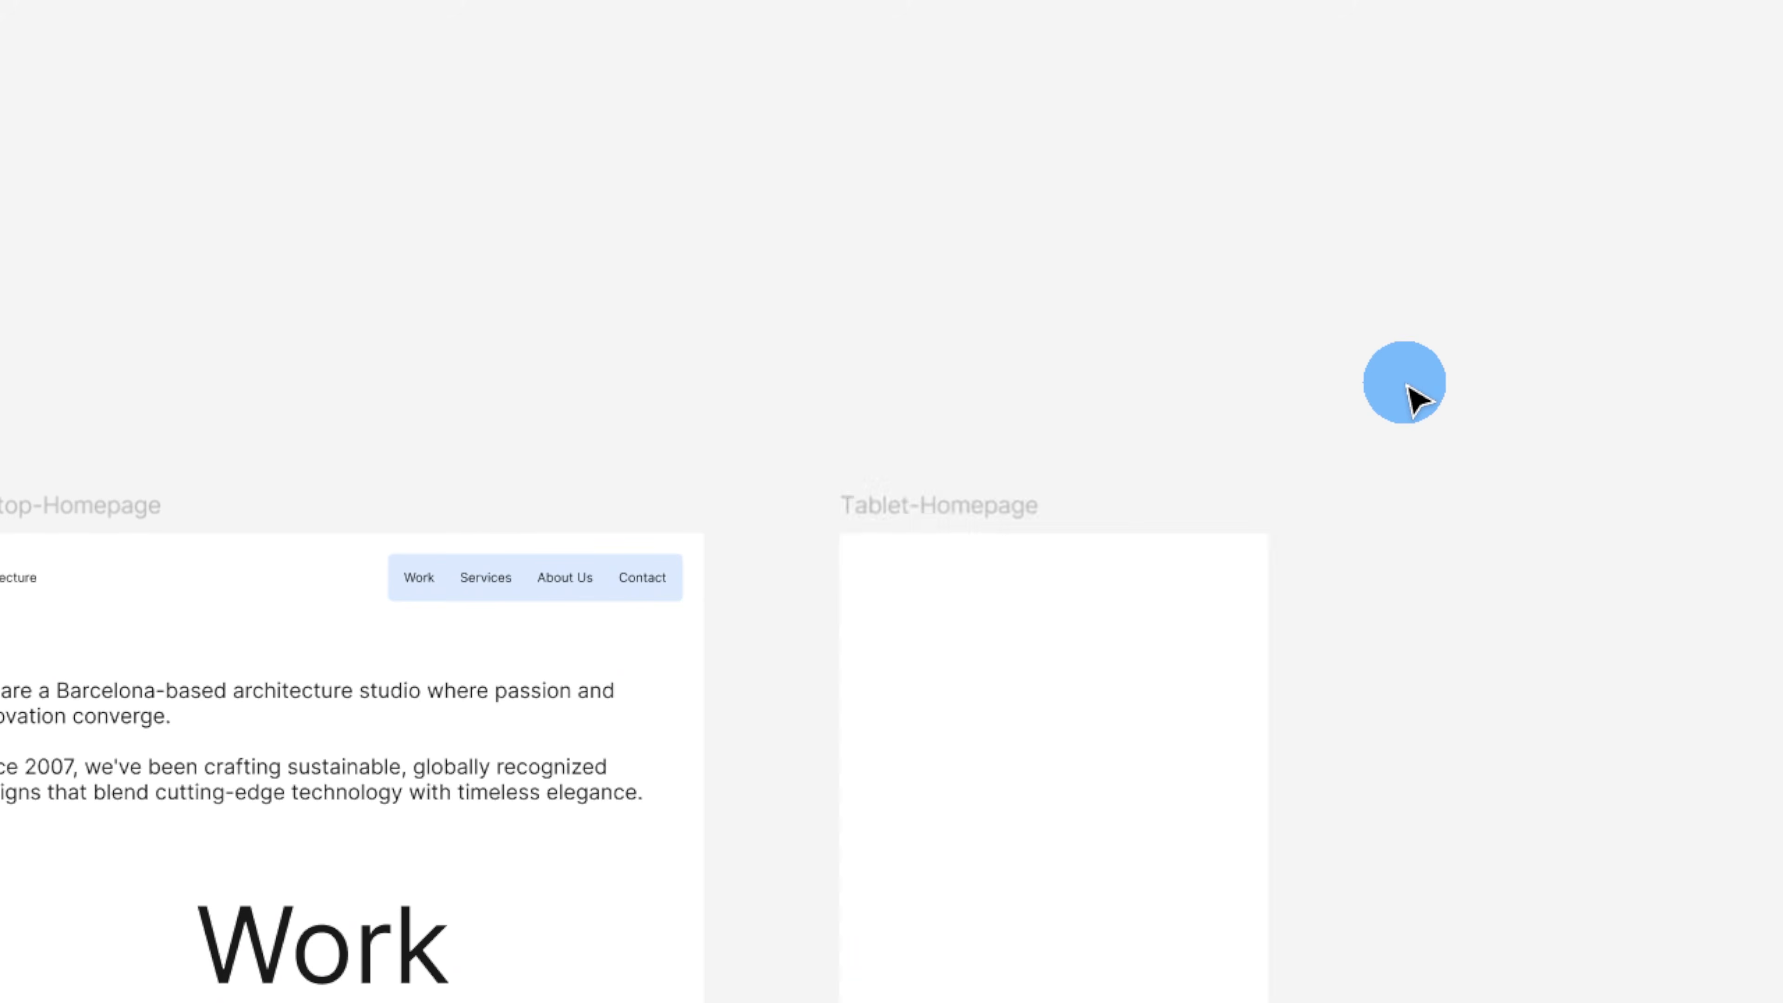
Step: Extend the Tablet-Homepage frame's height to 5239 so its lower edge lines up with the Desktop-Homepage frame
click(1015, 520)
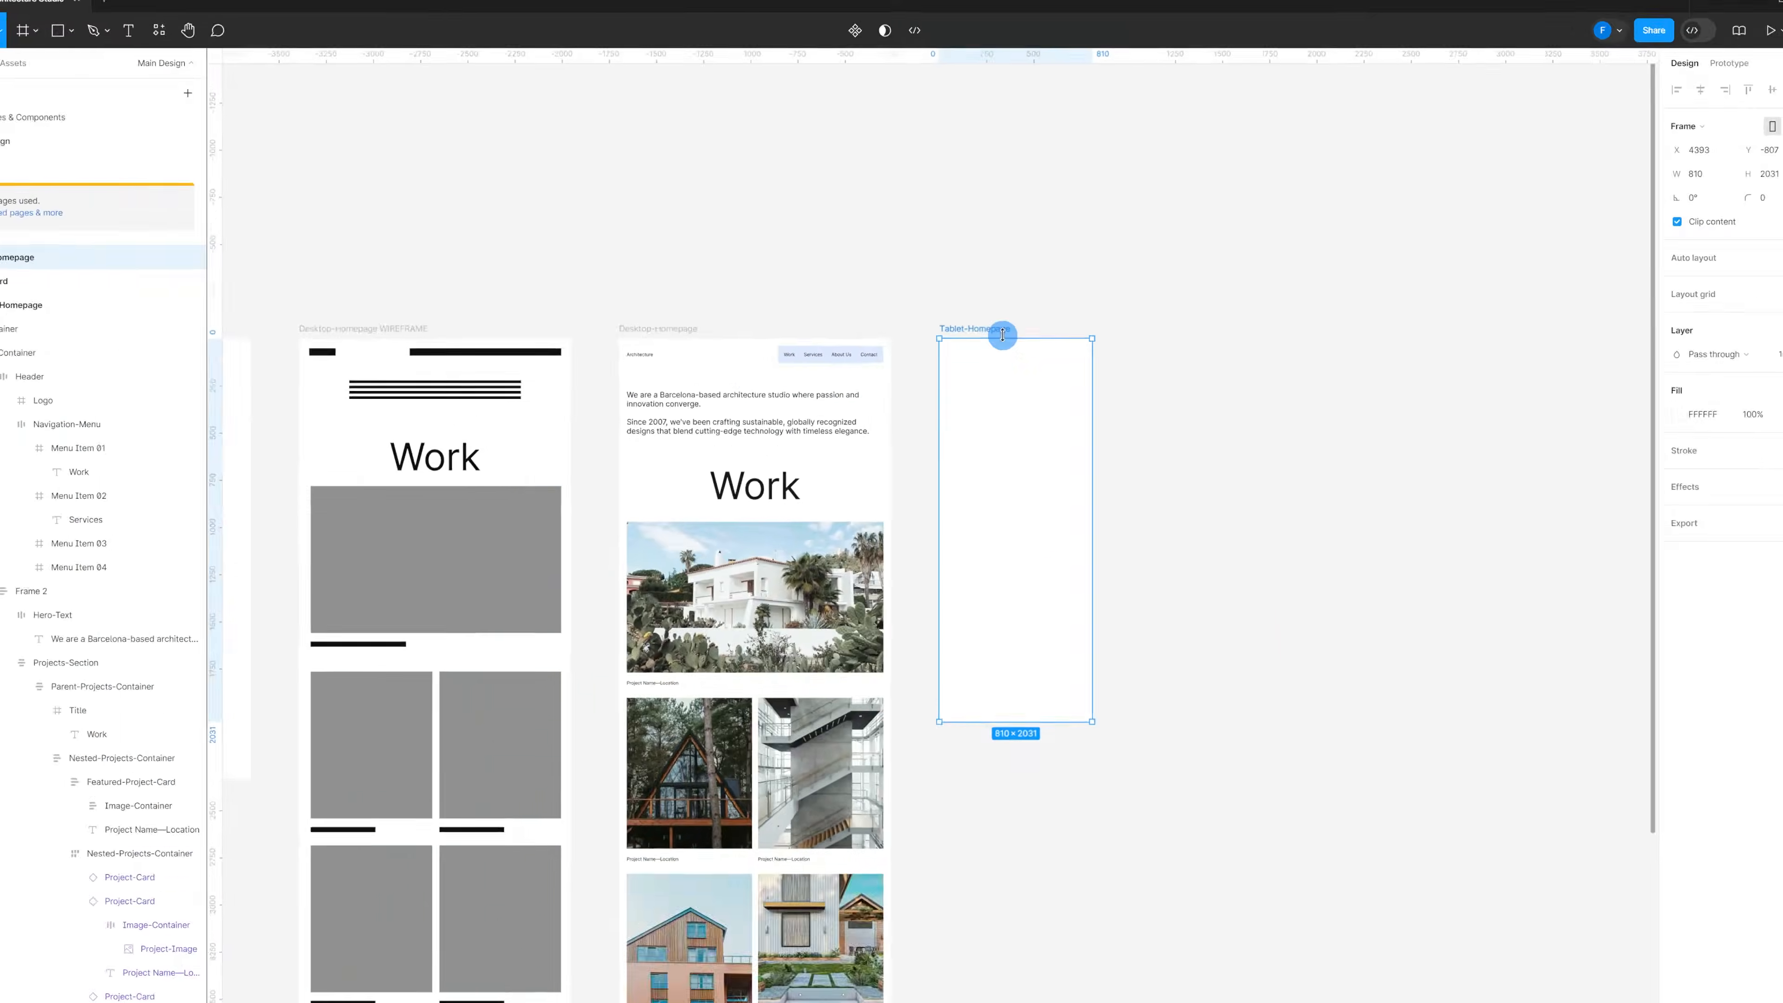
scroll(1016, 495, down, 3)
scroll(1015, 347, down, 3)
drag(1025, 436, 1027, 800)
click(1194, 315)
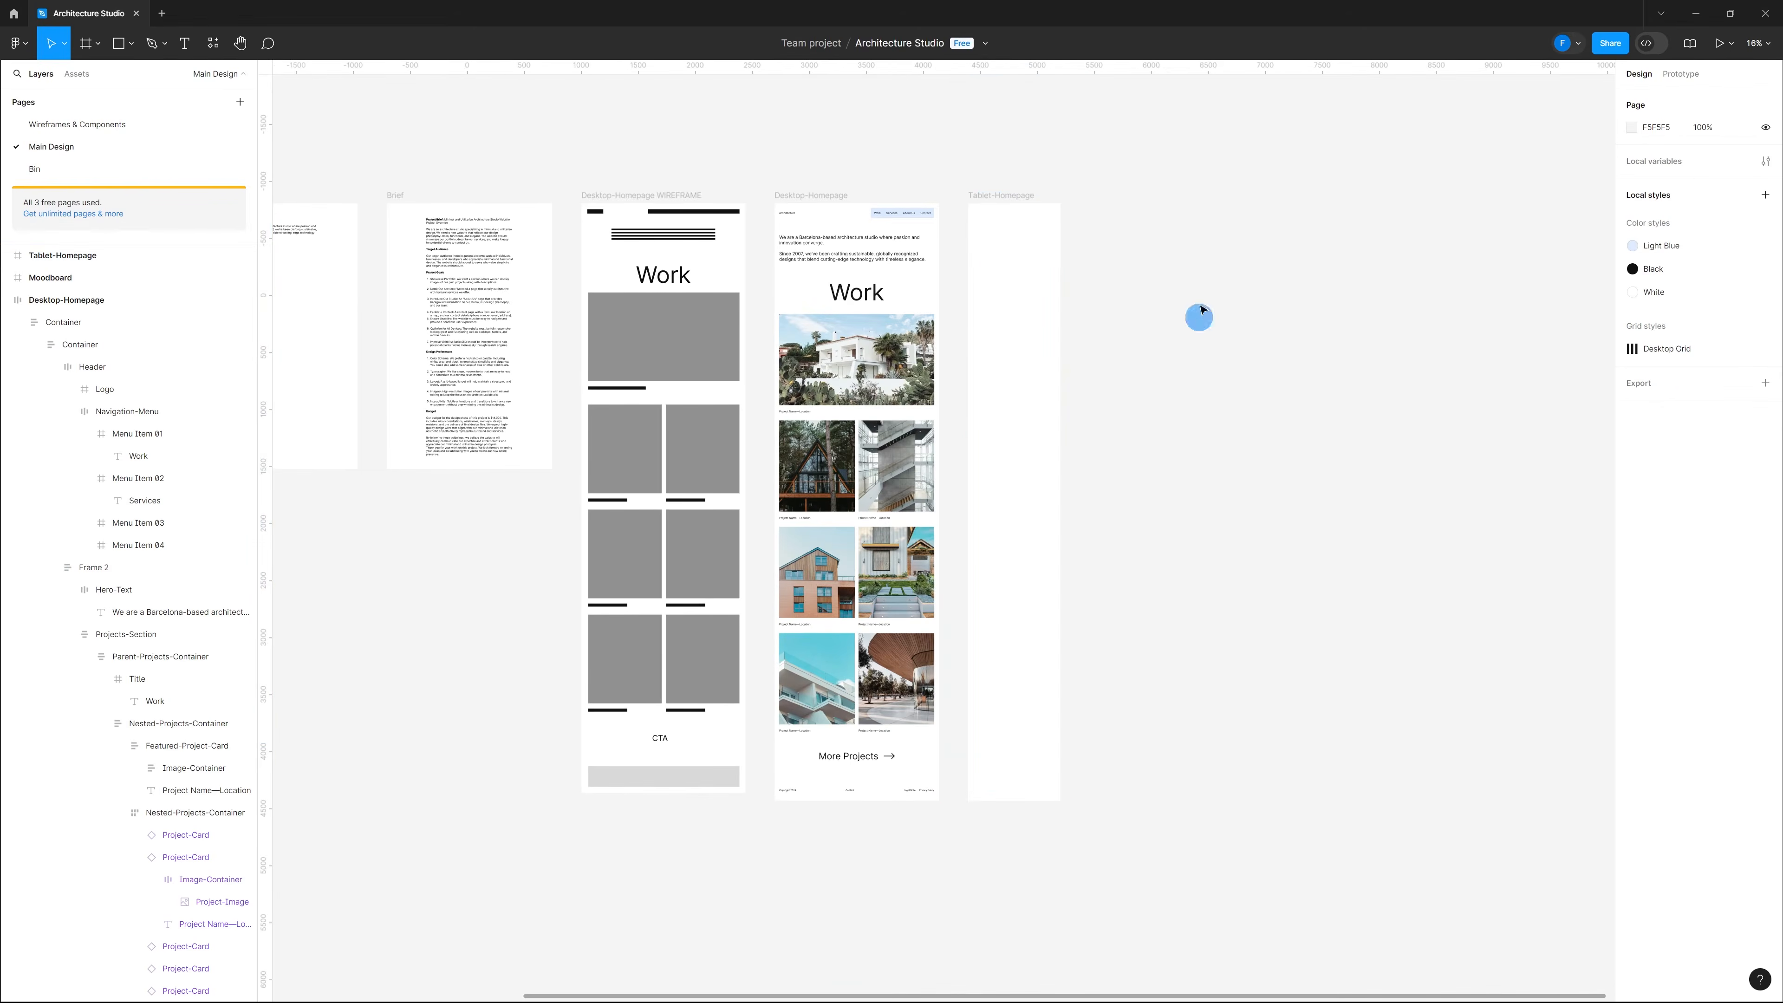
Step: Add a layout grid to the Tablet-Homepage frame and change its type to Columns
scroll(1003, 112, up, 5)
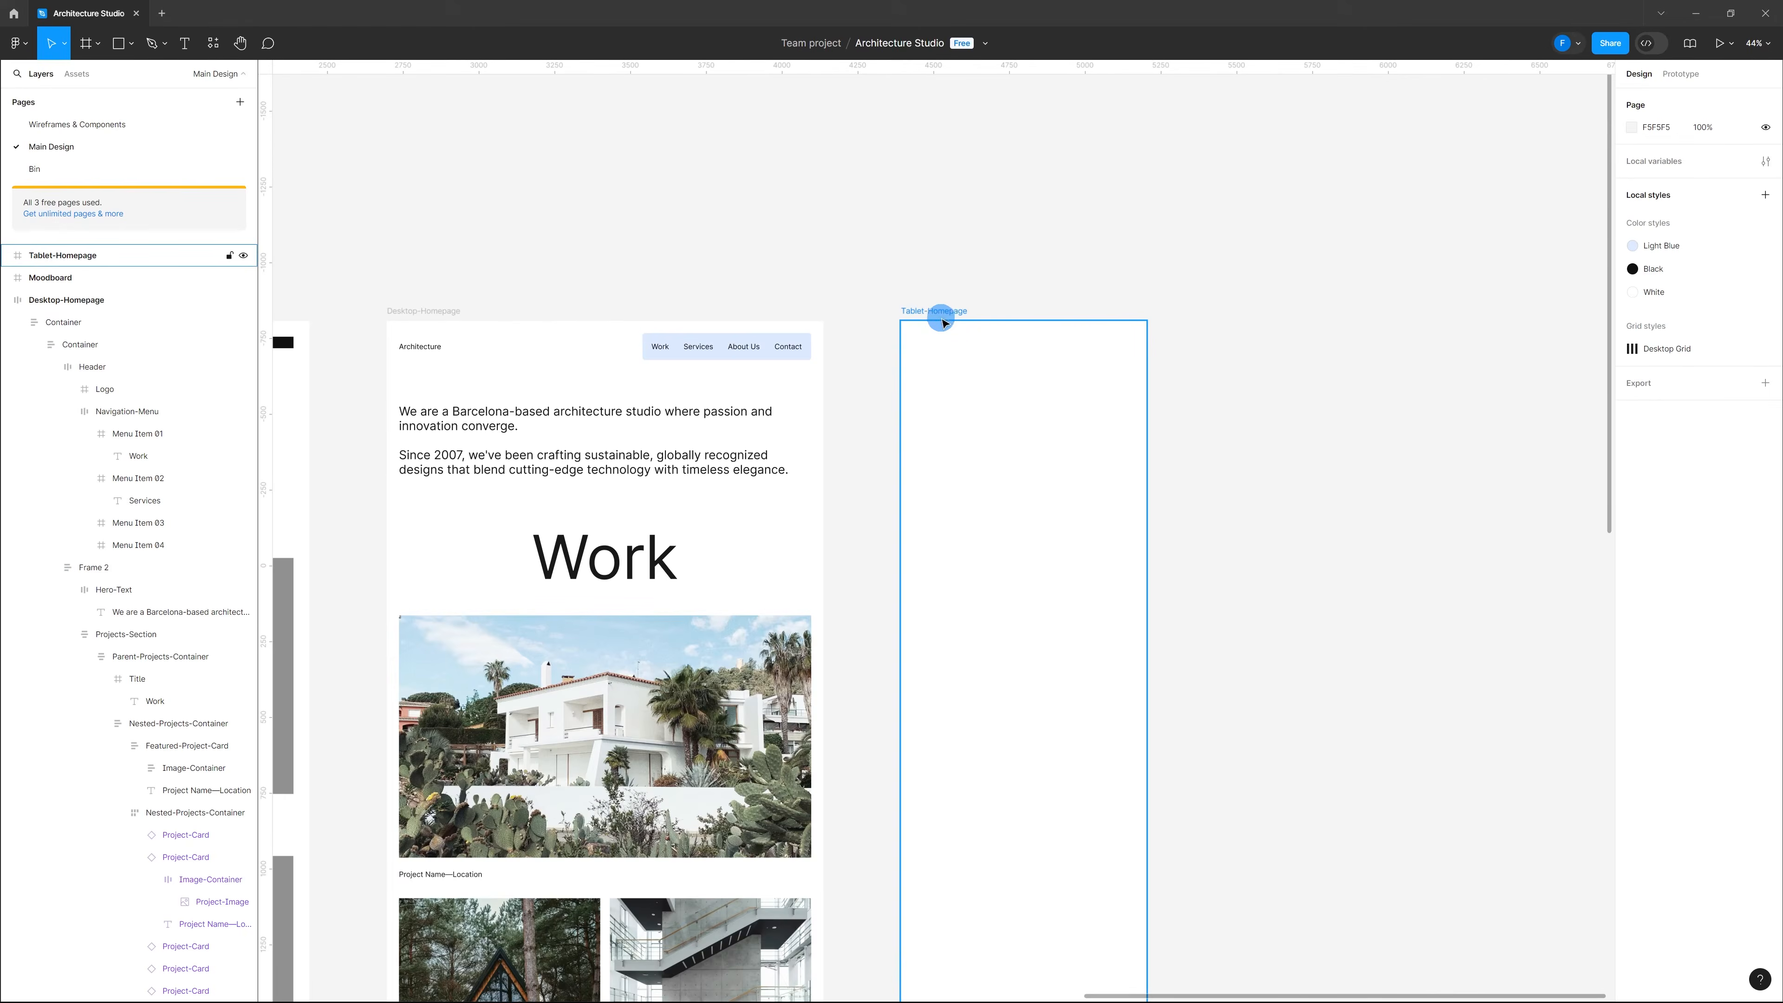
click(943, 316)
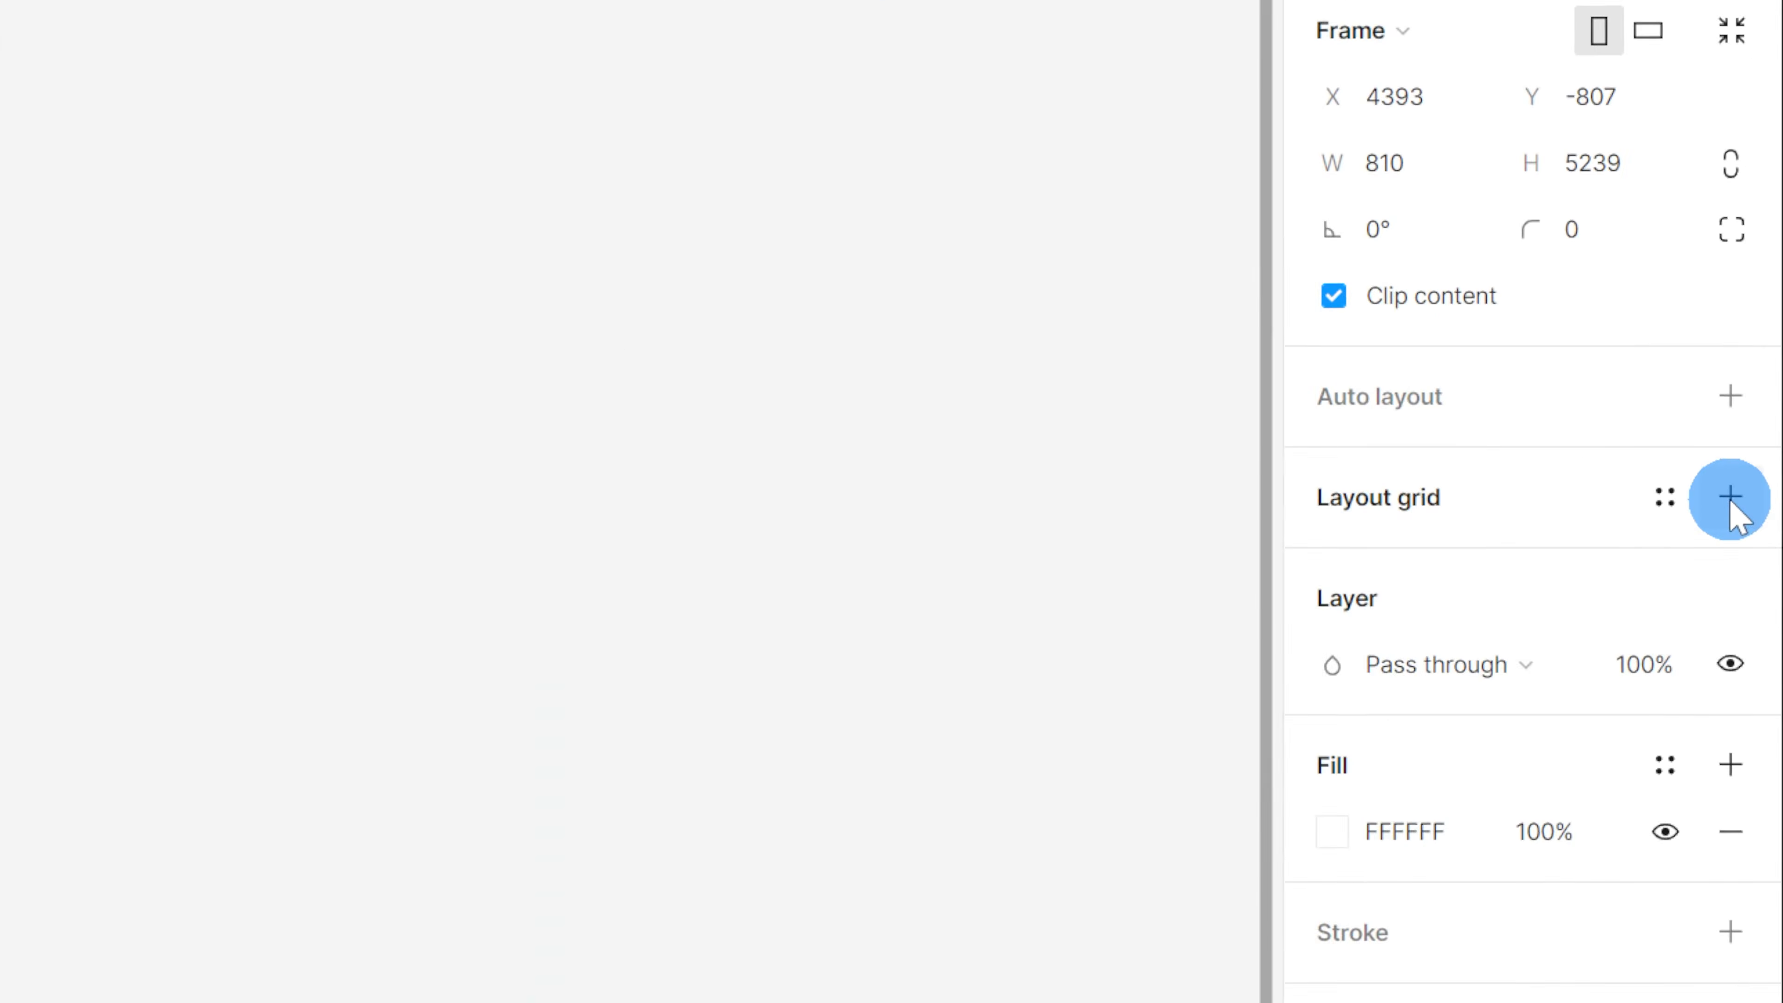
click(1761, 320)
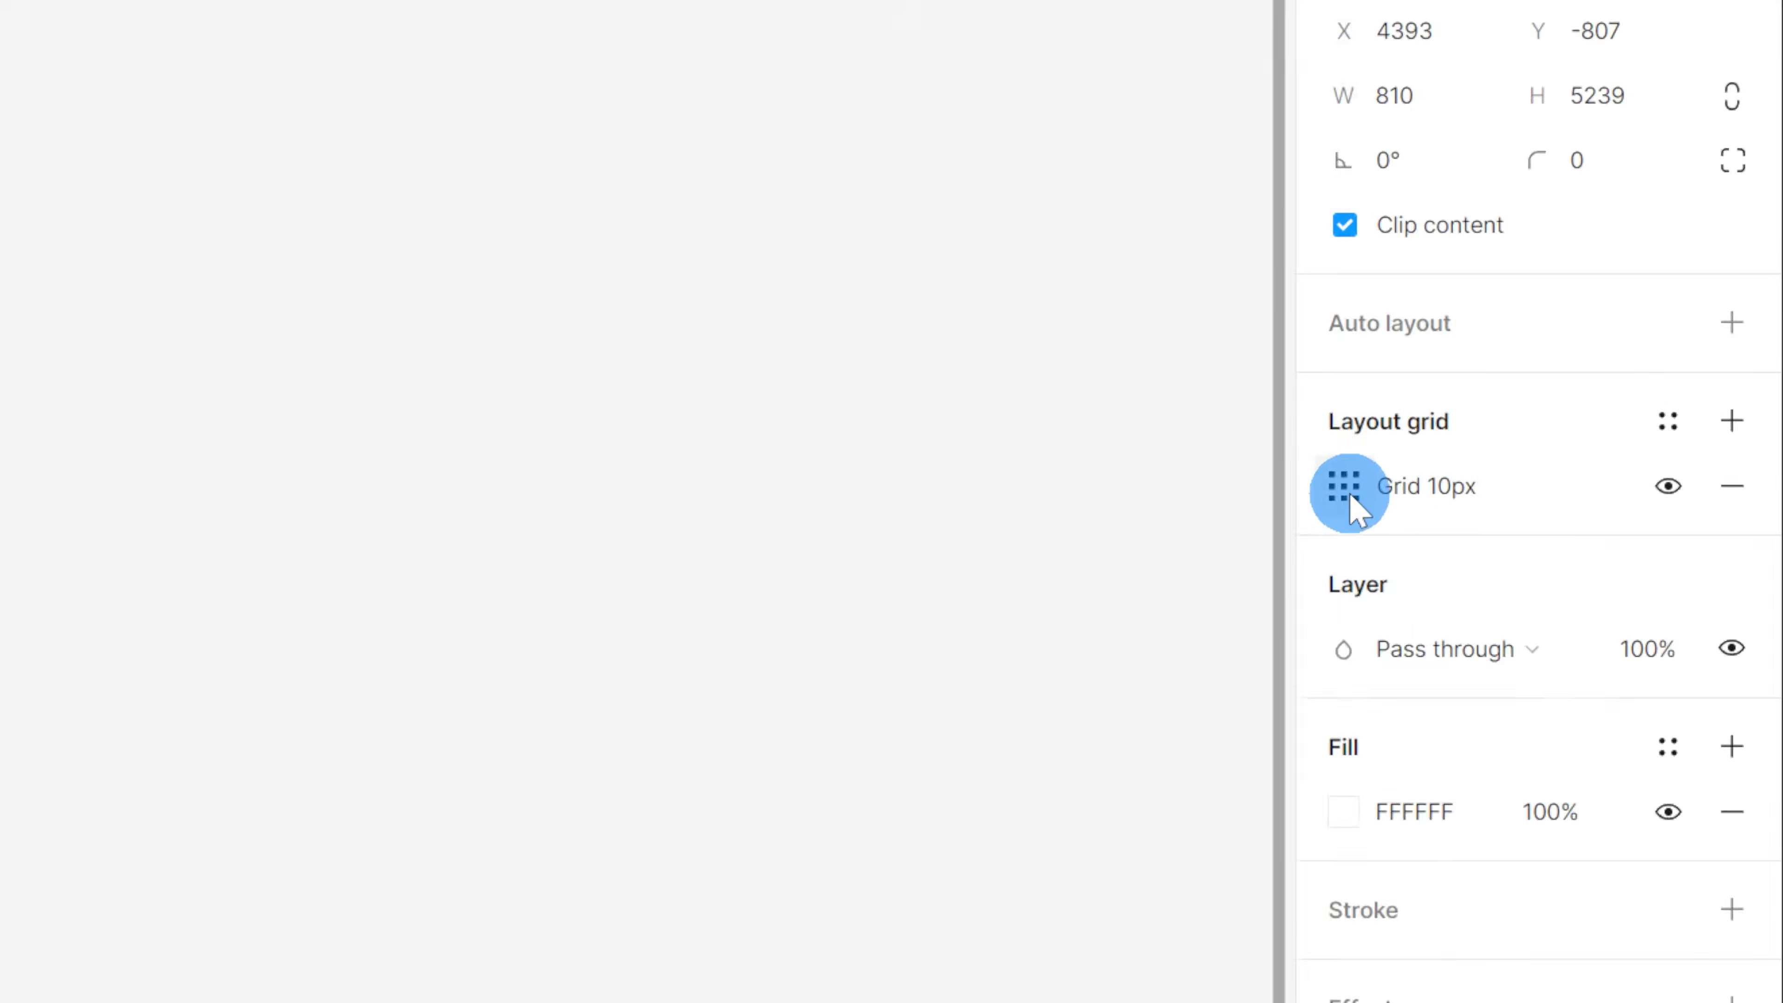
click(1344, 488)
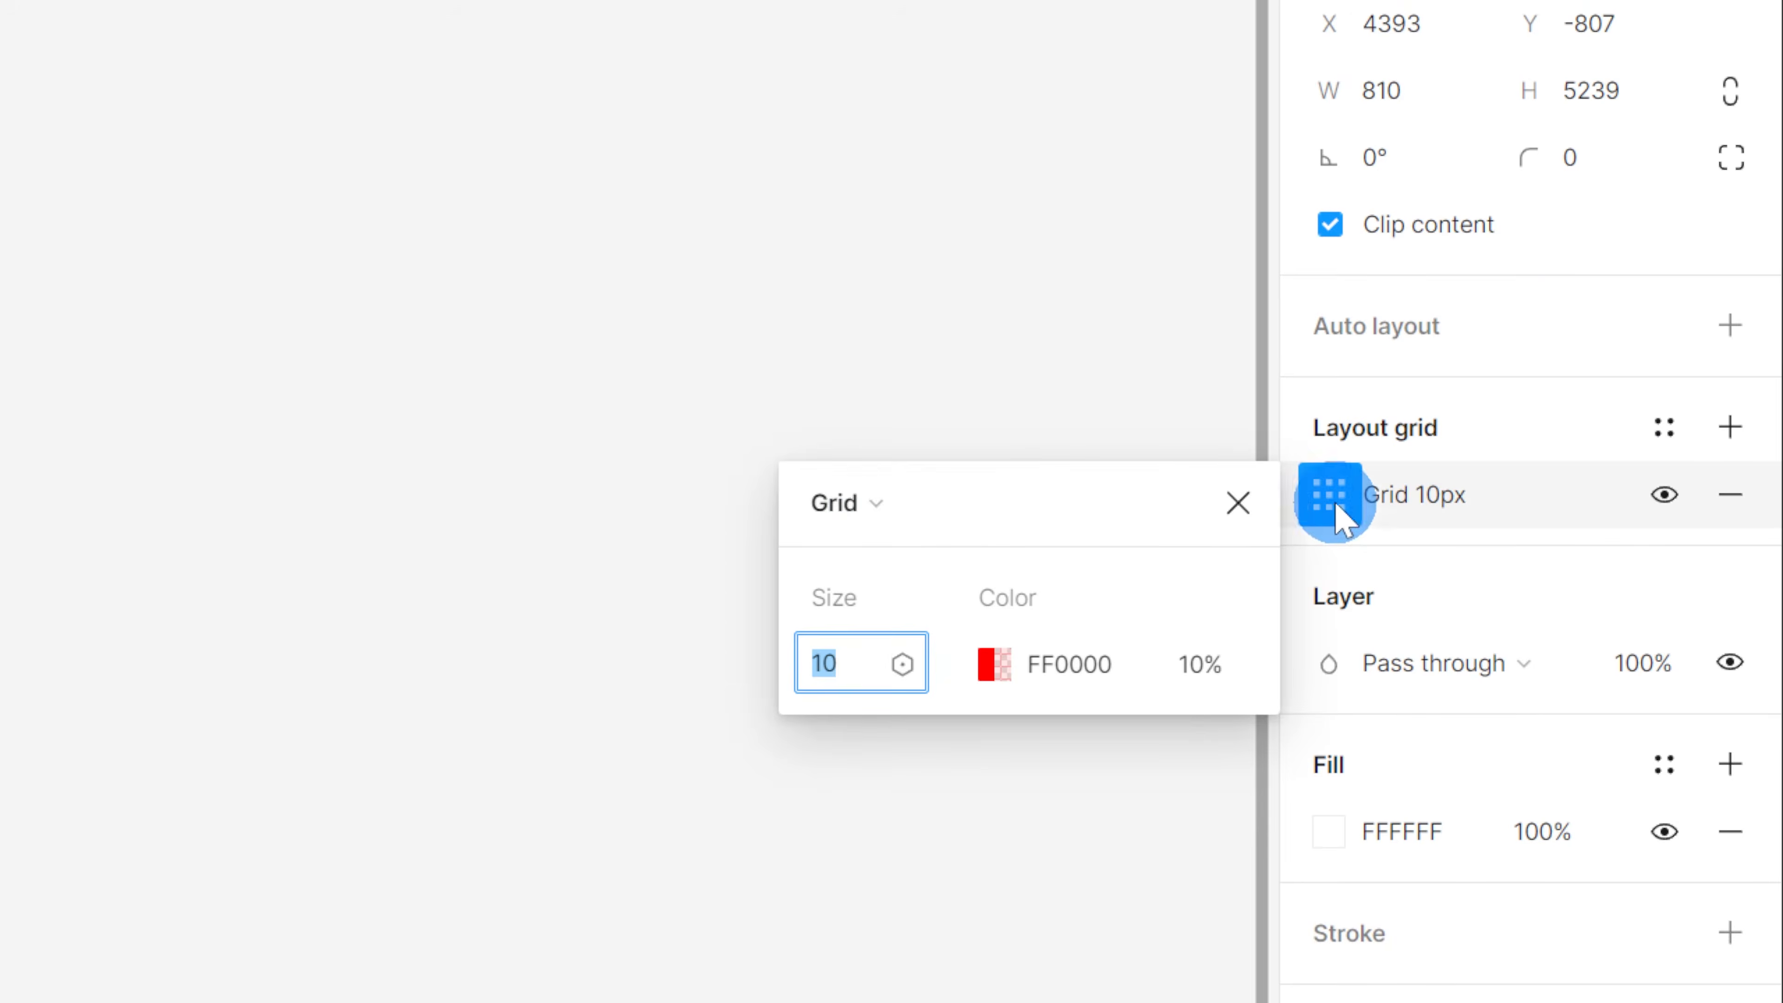
click(853, 502)
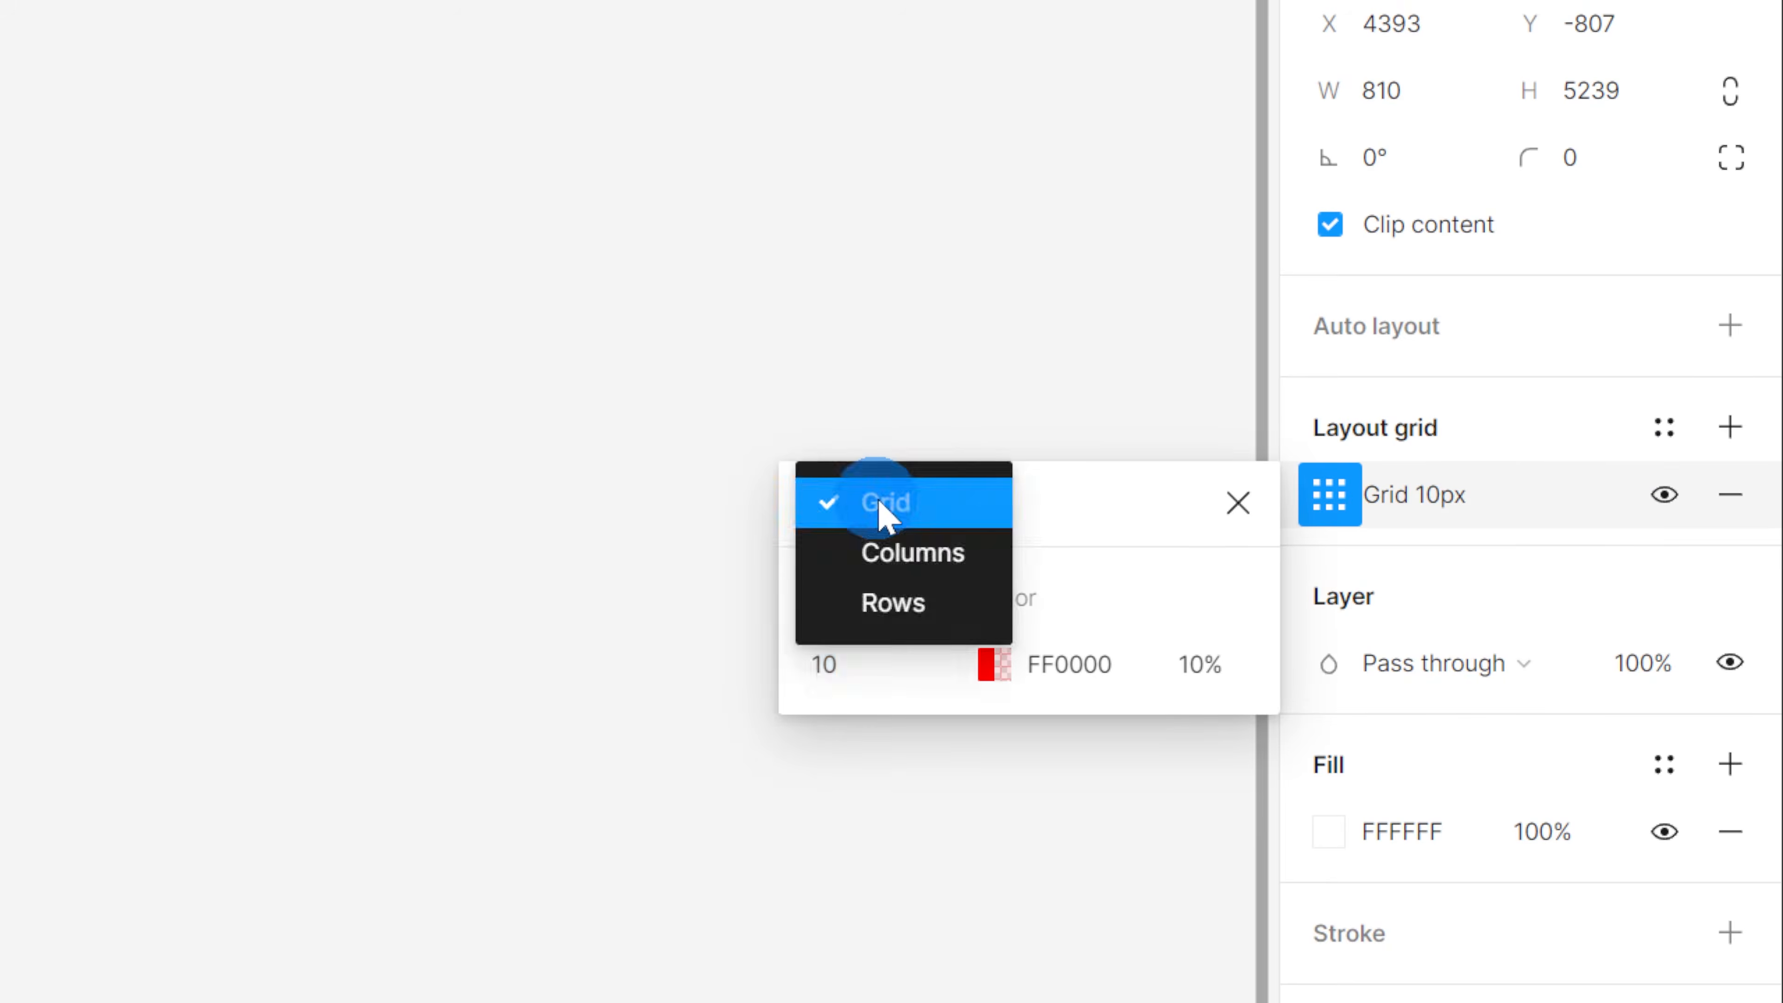
click(911, 555)
Step: Set the tablet column grid to a count of 8 and recolor it blue, 00A3FF
click(871, 656)
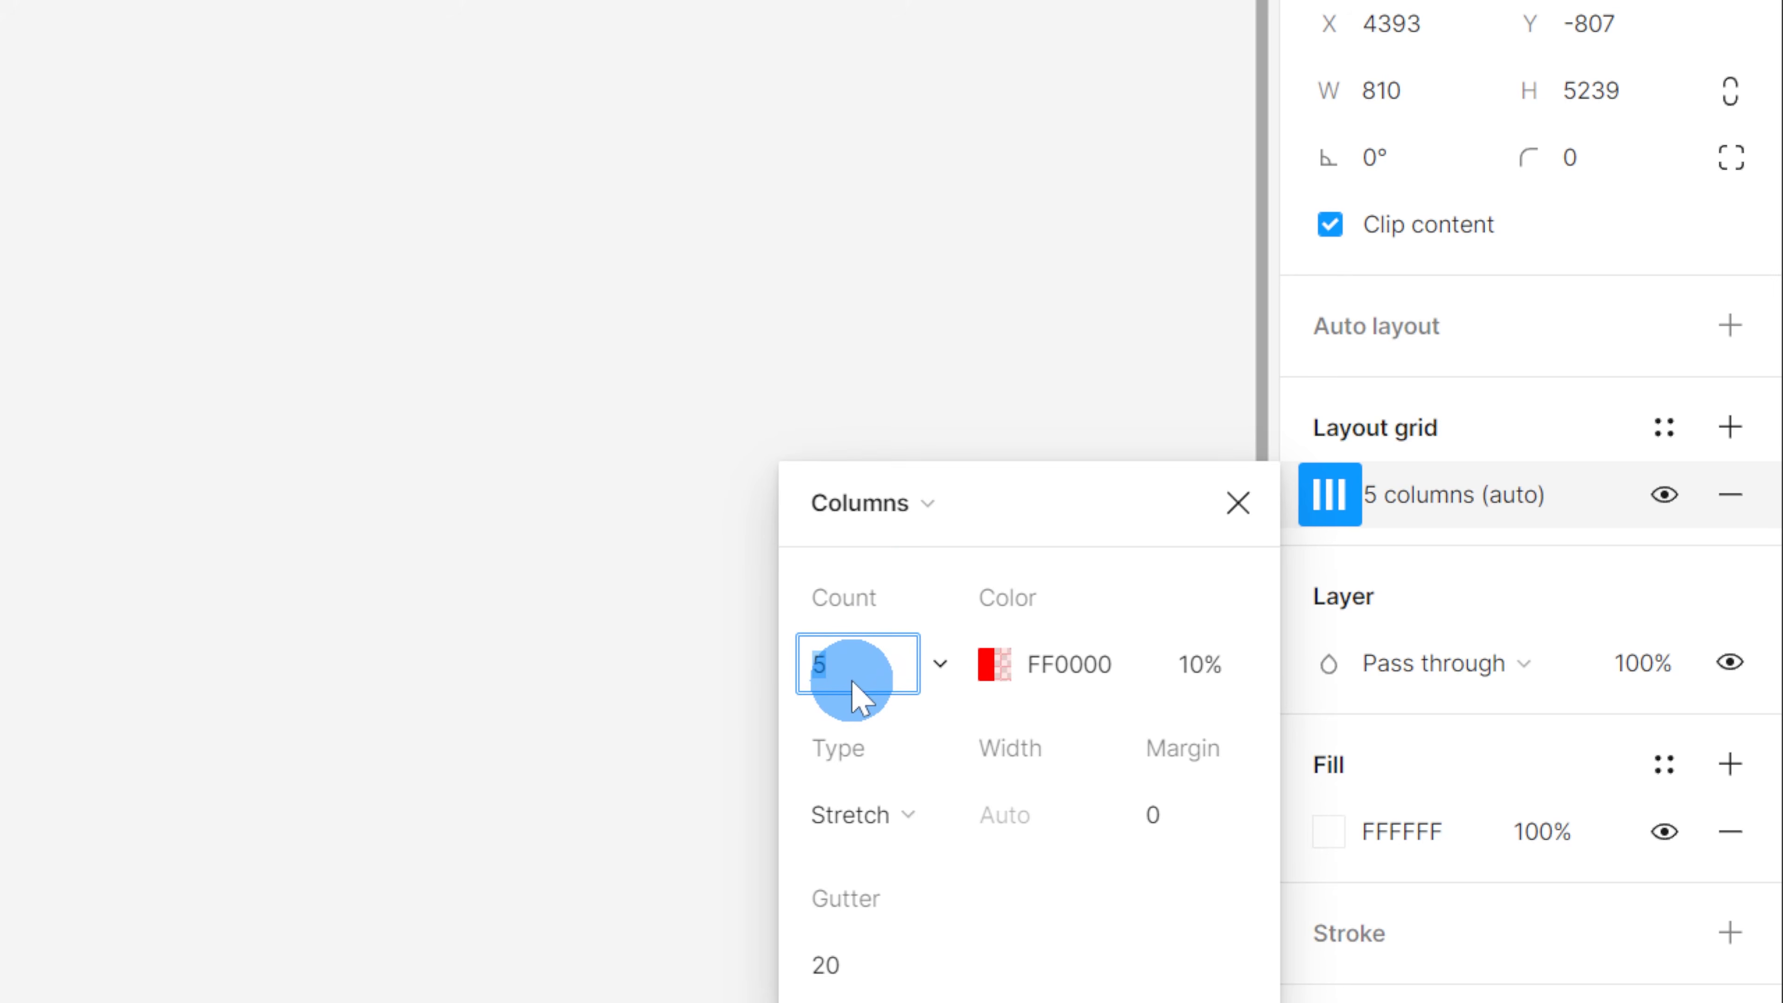
text(8)
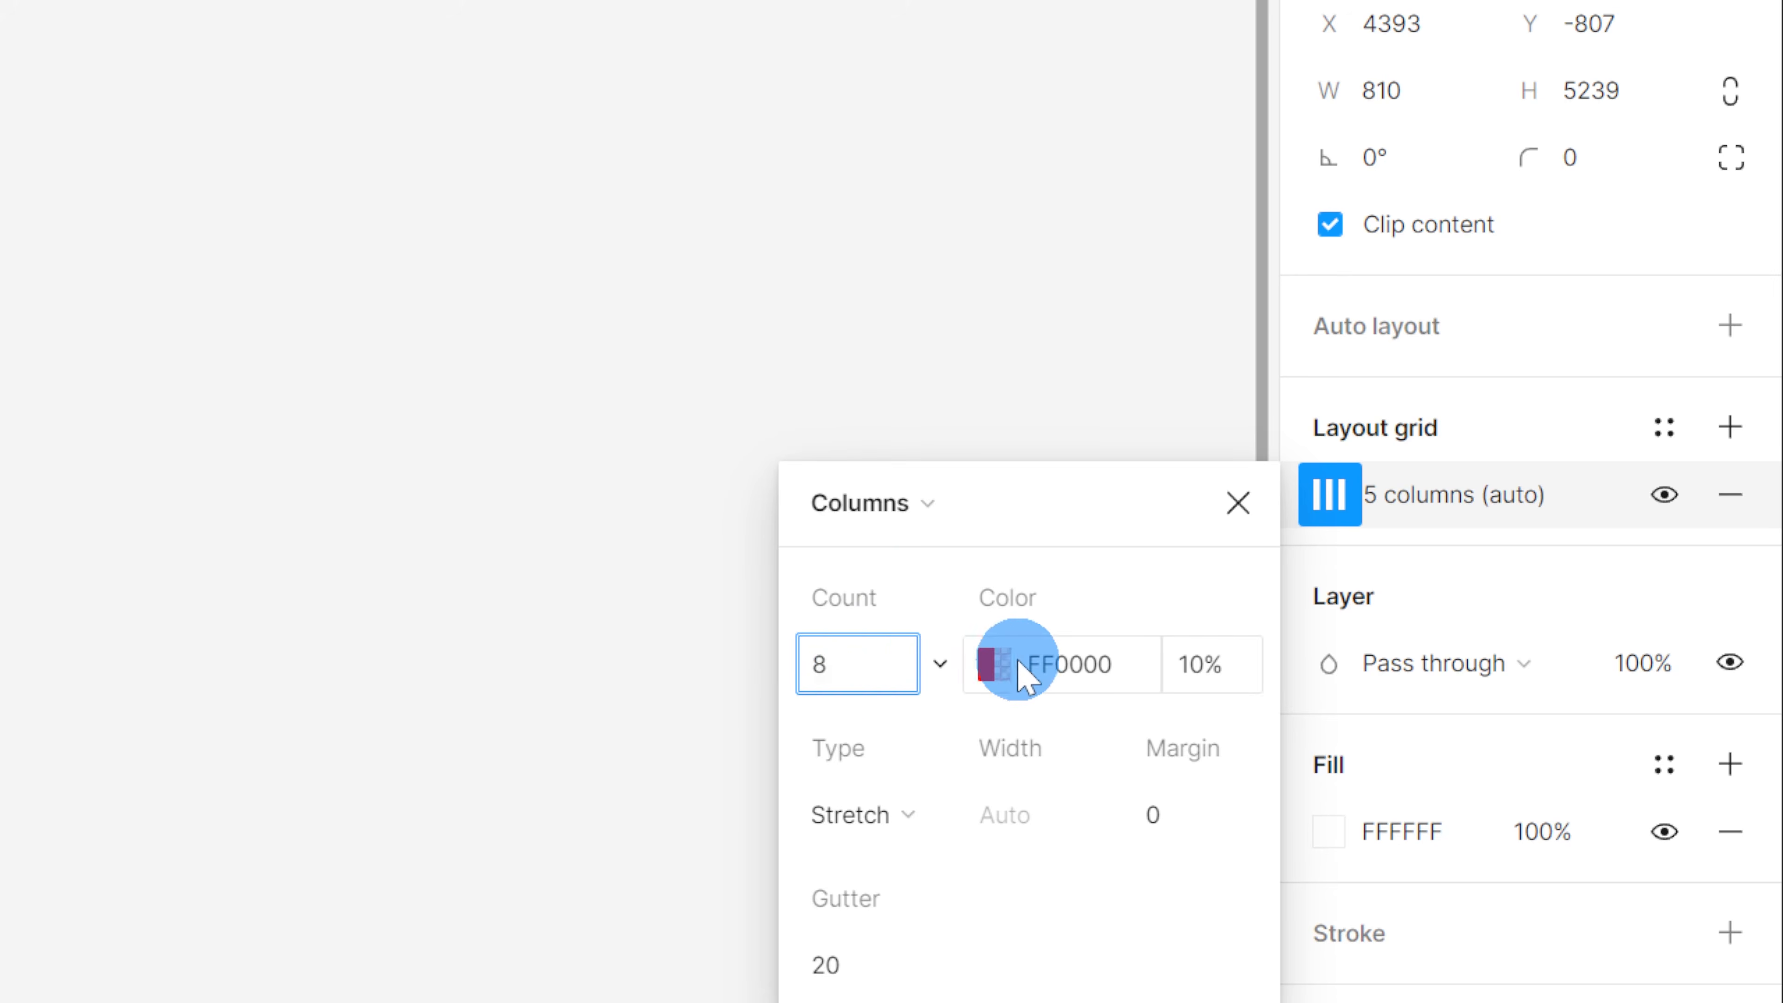
click(995, 665)
click(577, 924)
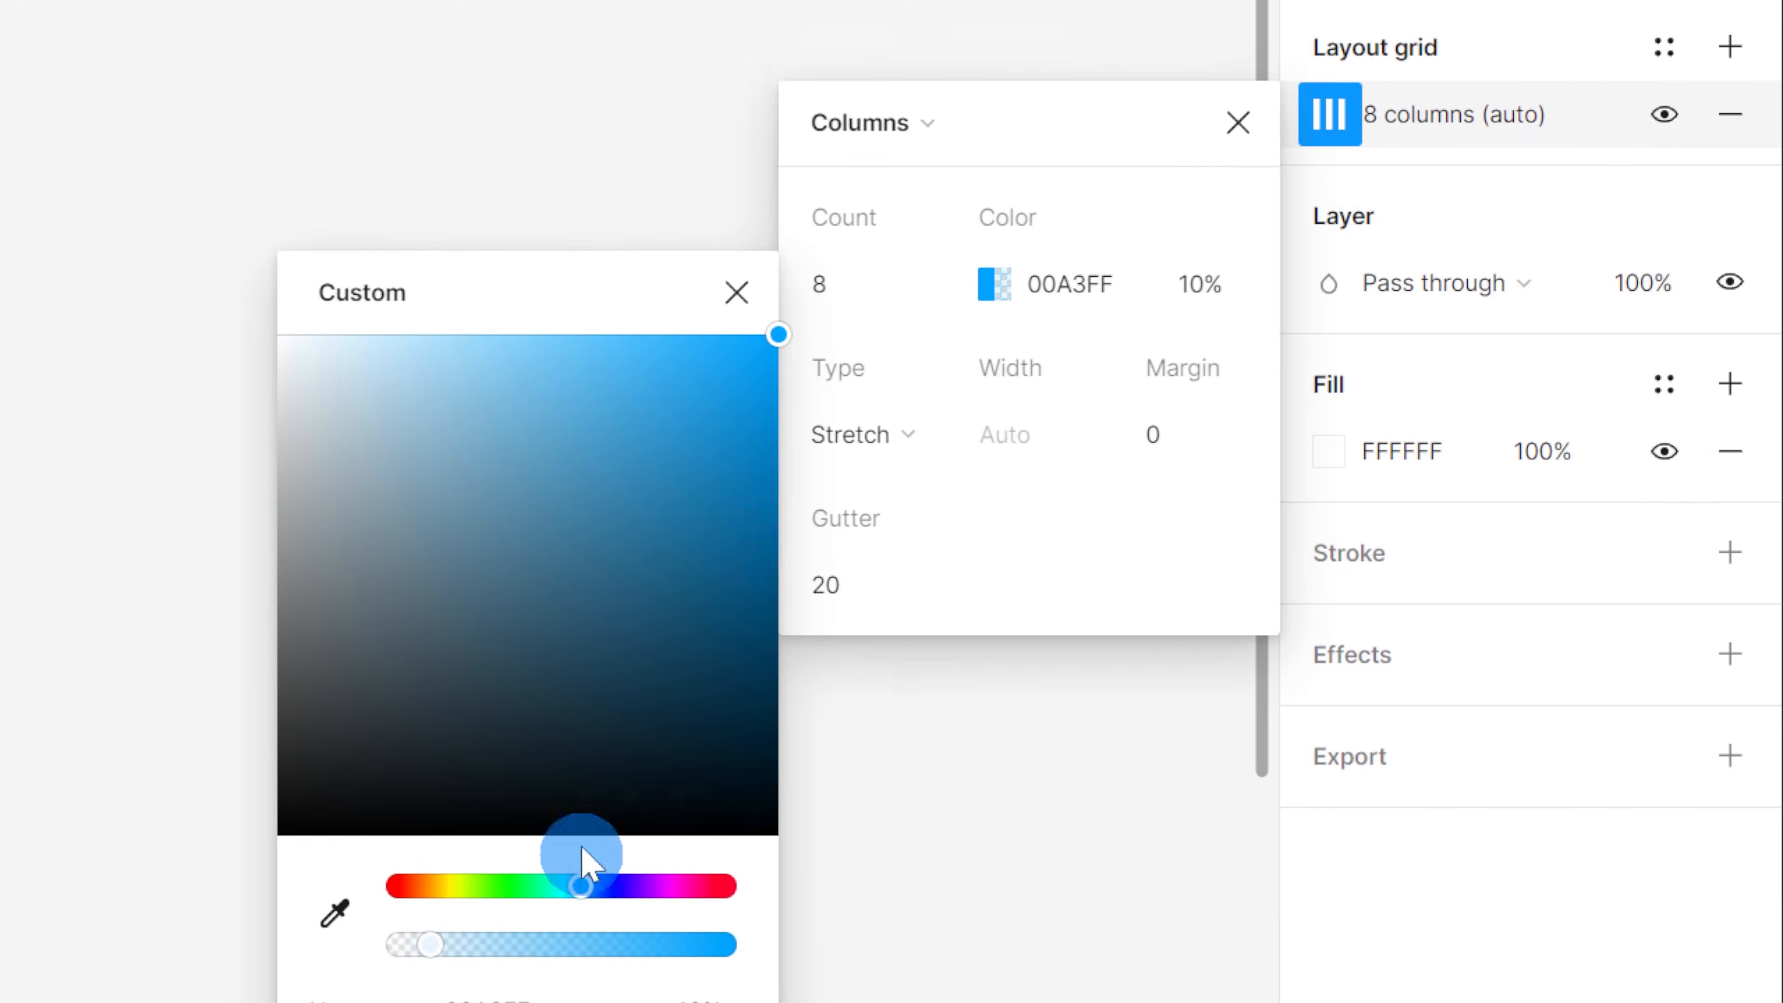
Step: Set the tablet column grid's margin to 40 and its gutter to 32, keeping the Stretch type
click(868, 422)
click(1158, 413)
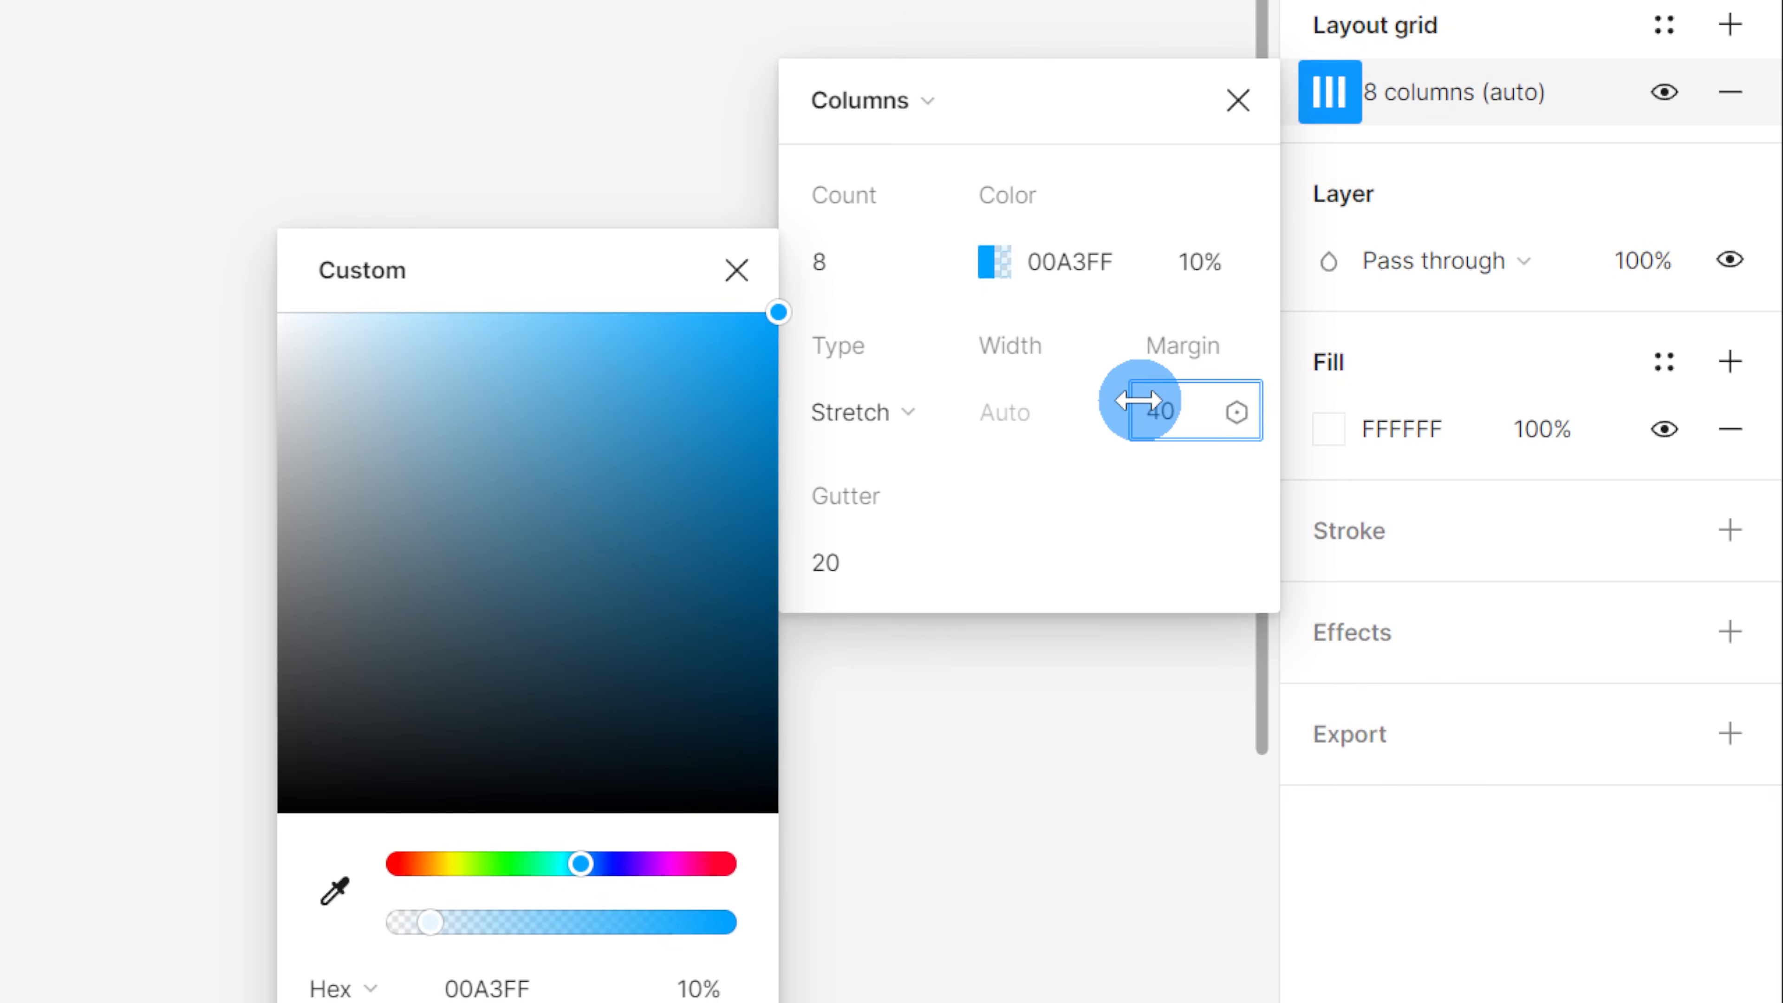
click(1098, 492)
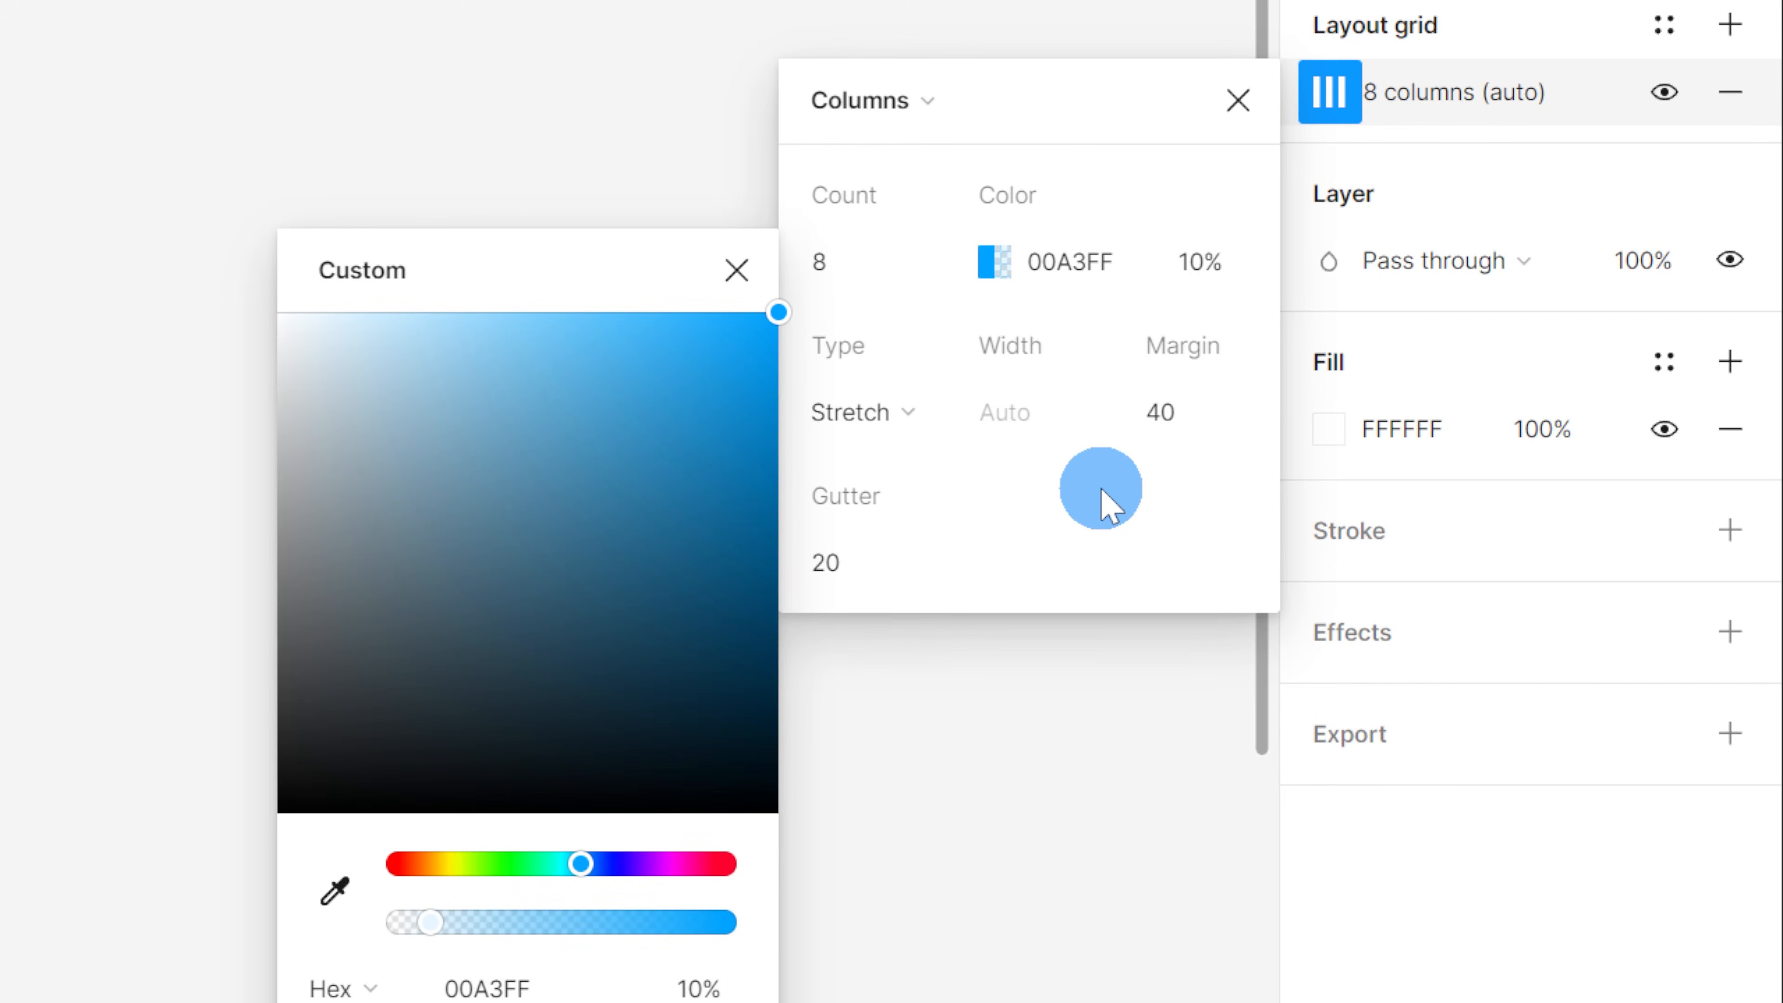
click(846, 567)
text(32)
key(Return)
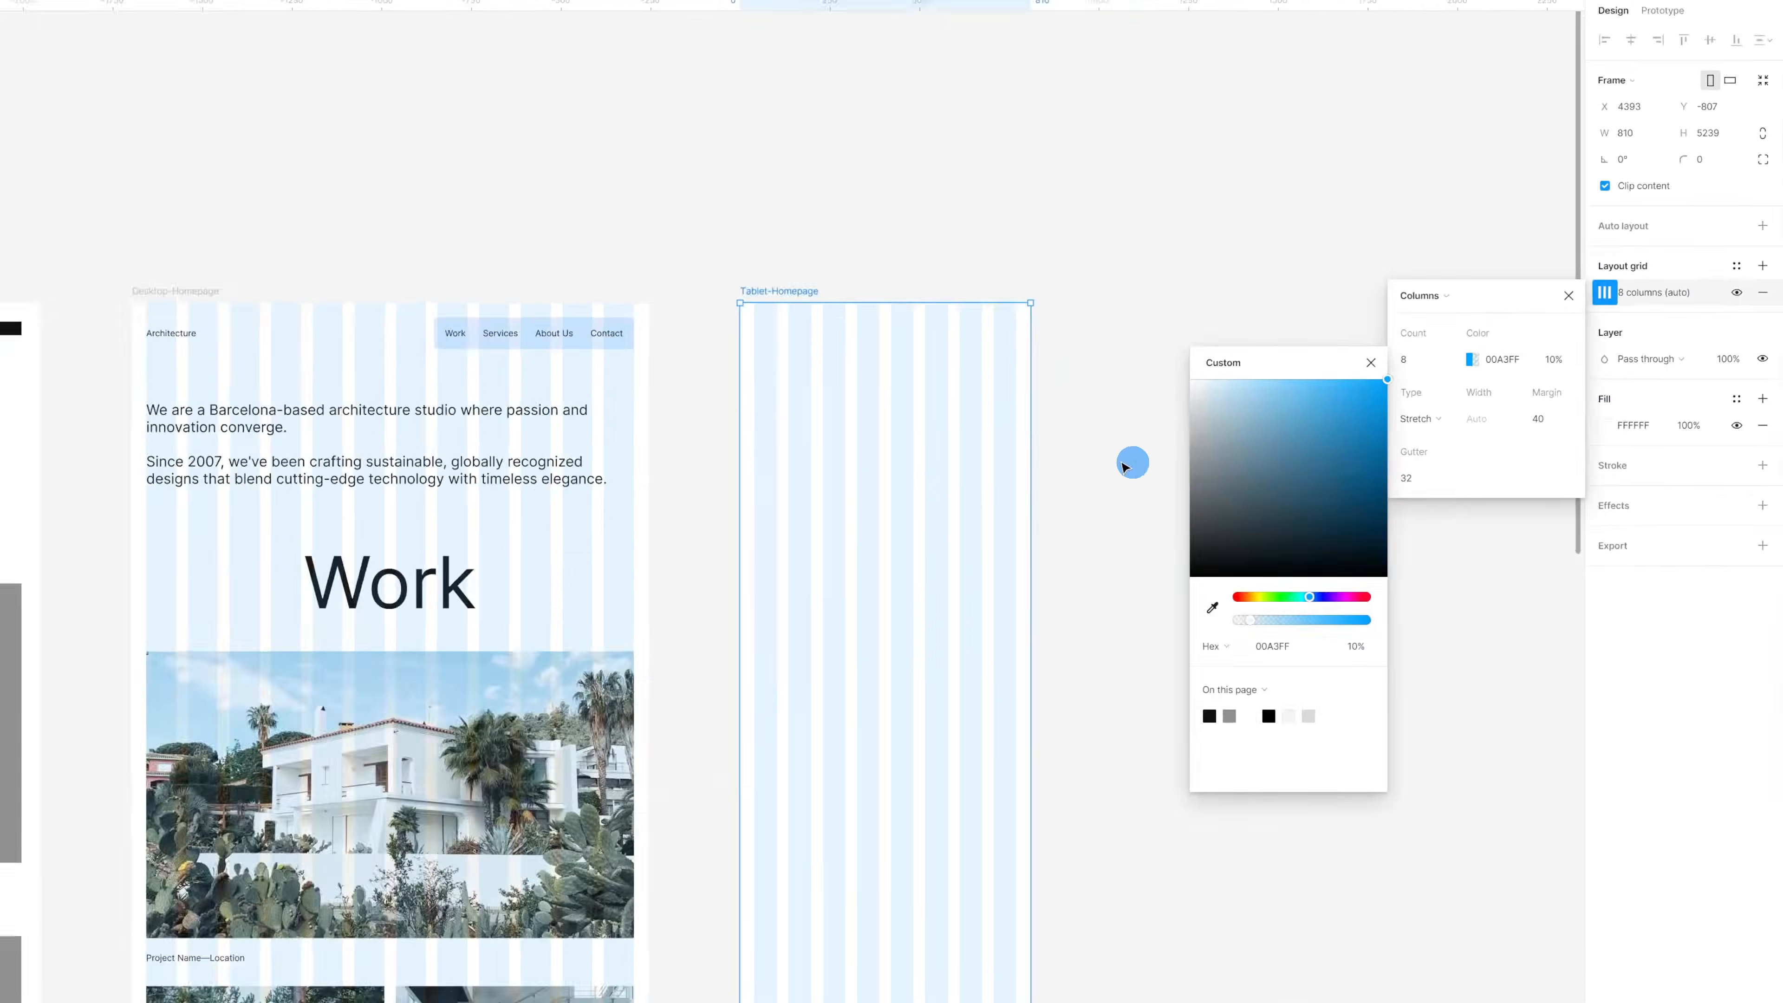
click(1192, 455)
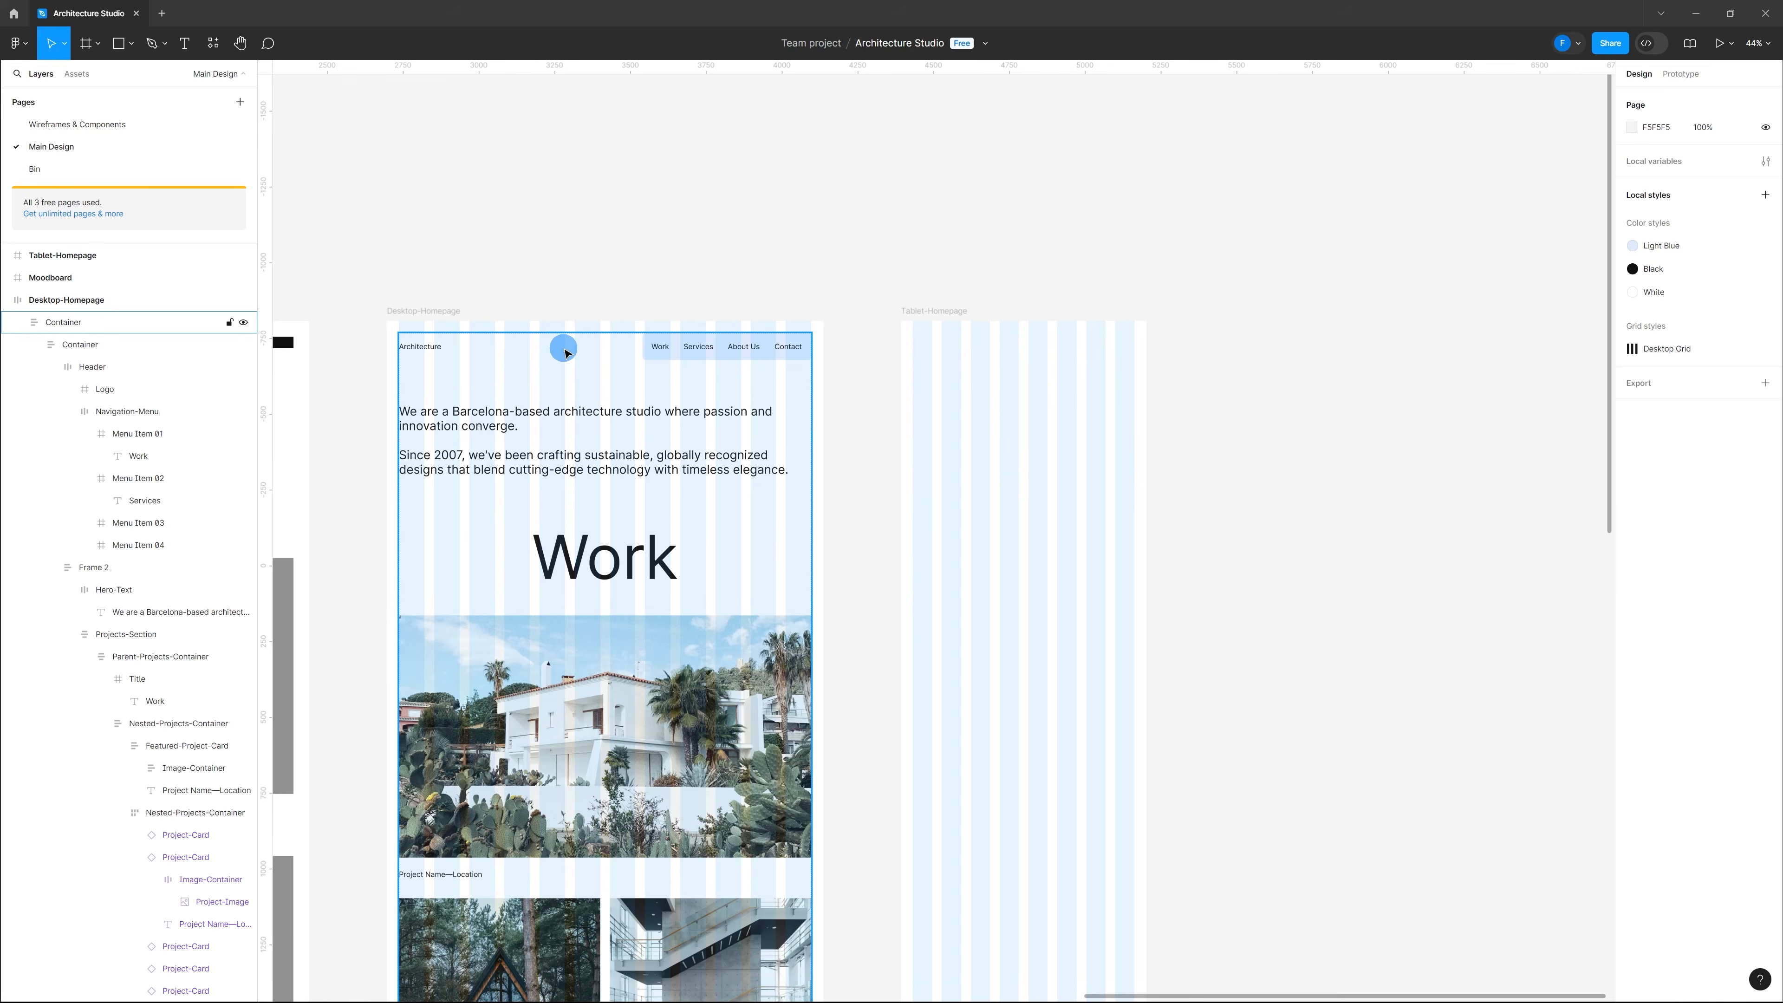
Step: Copy the Header frame from Desktop-Homepage and paste it into the Tablet-Homepage frame
click(568, 352)
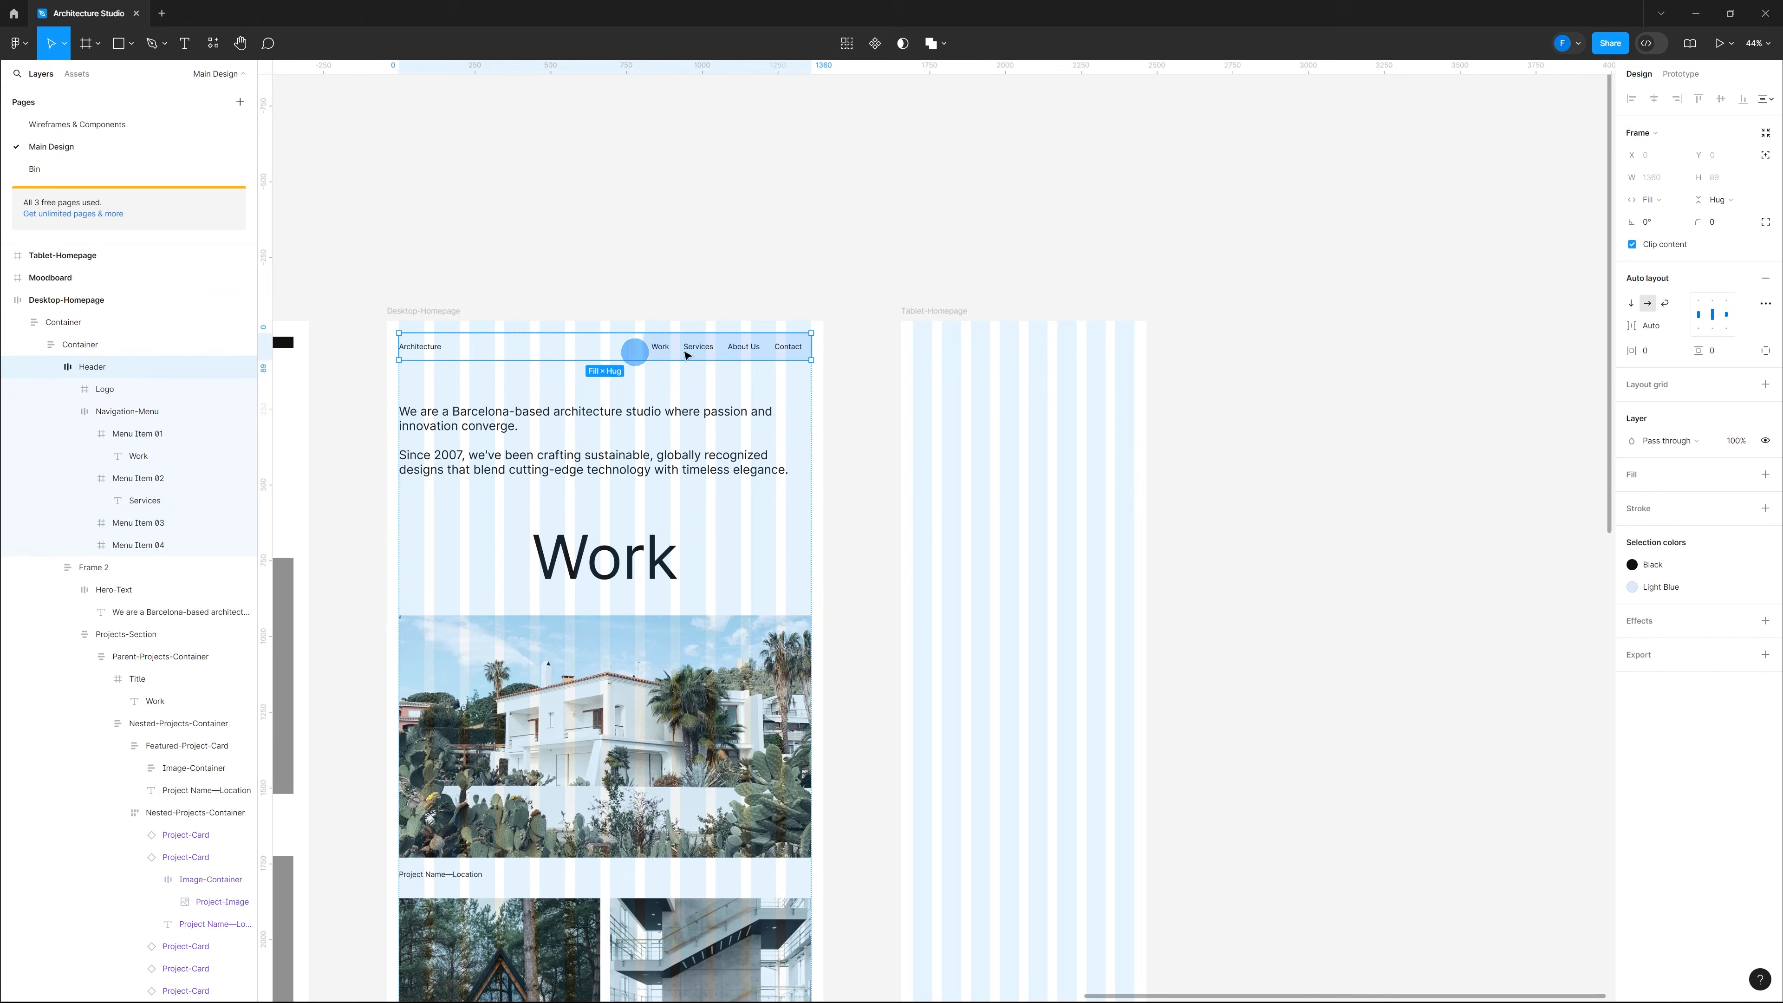
click(955, 311)
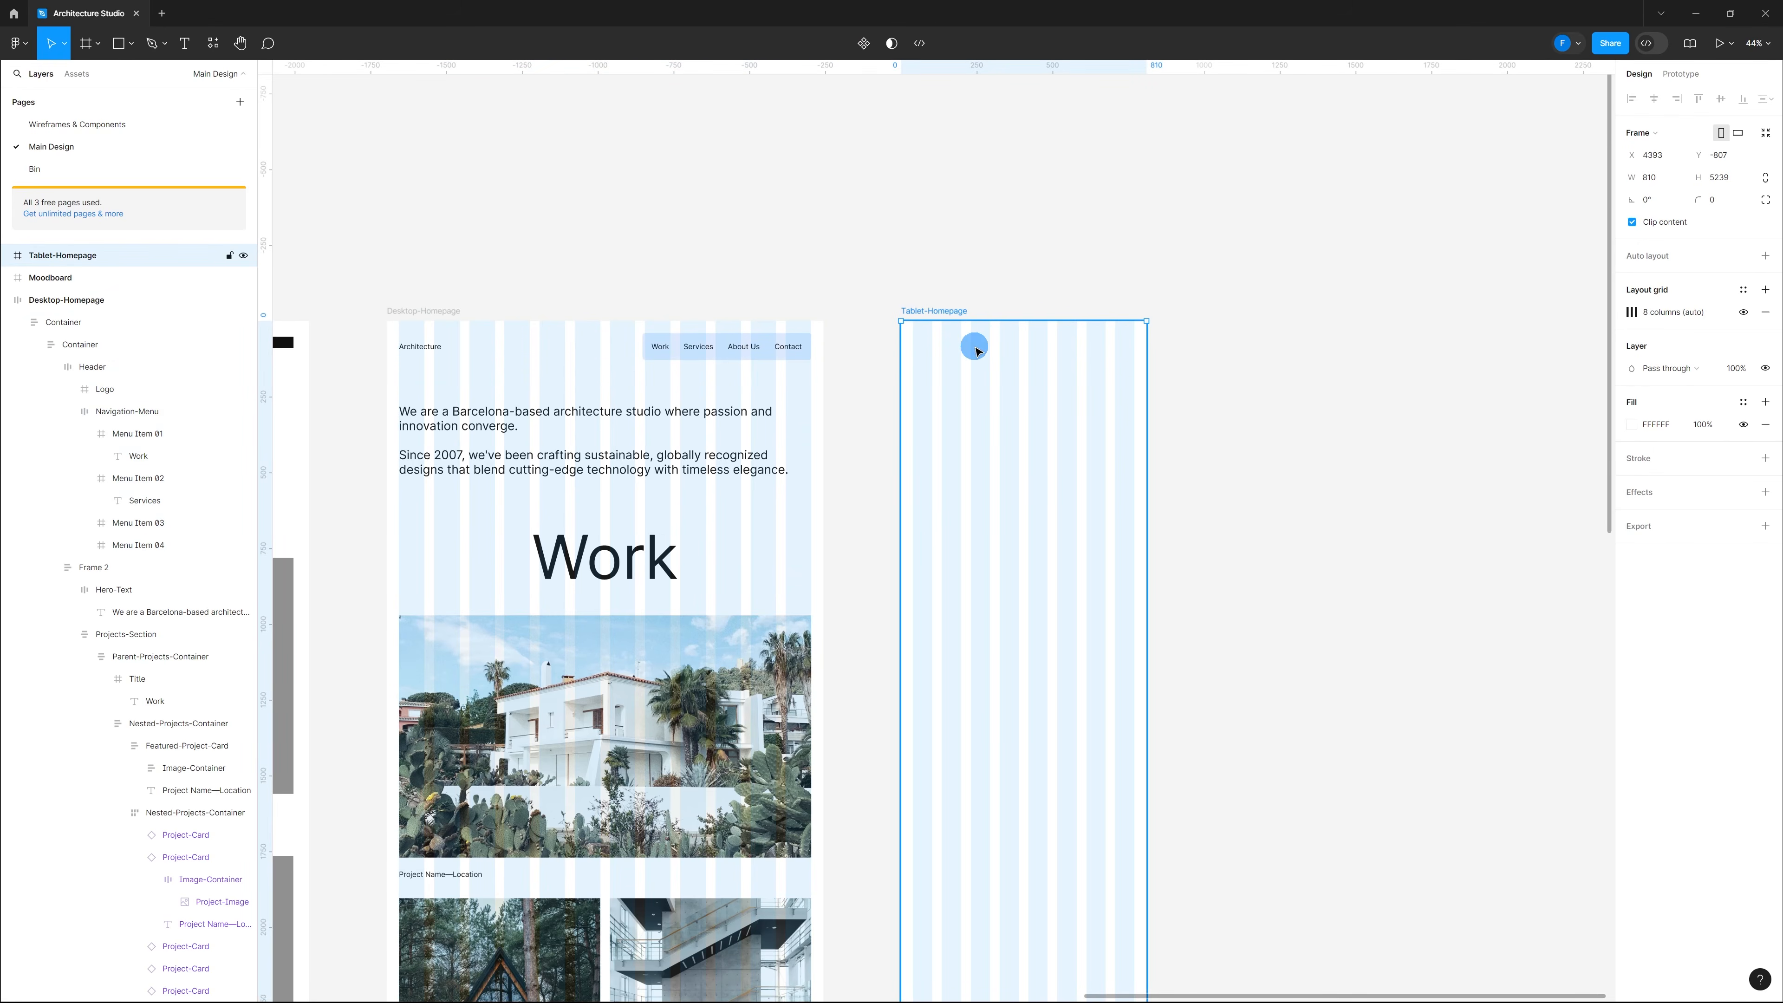
key(ctrl+v)
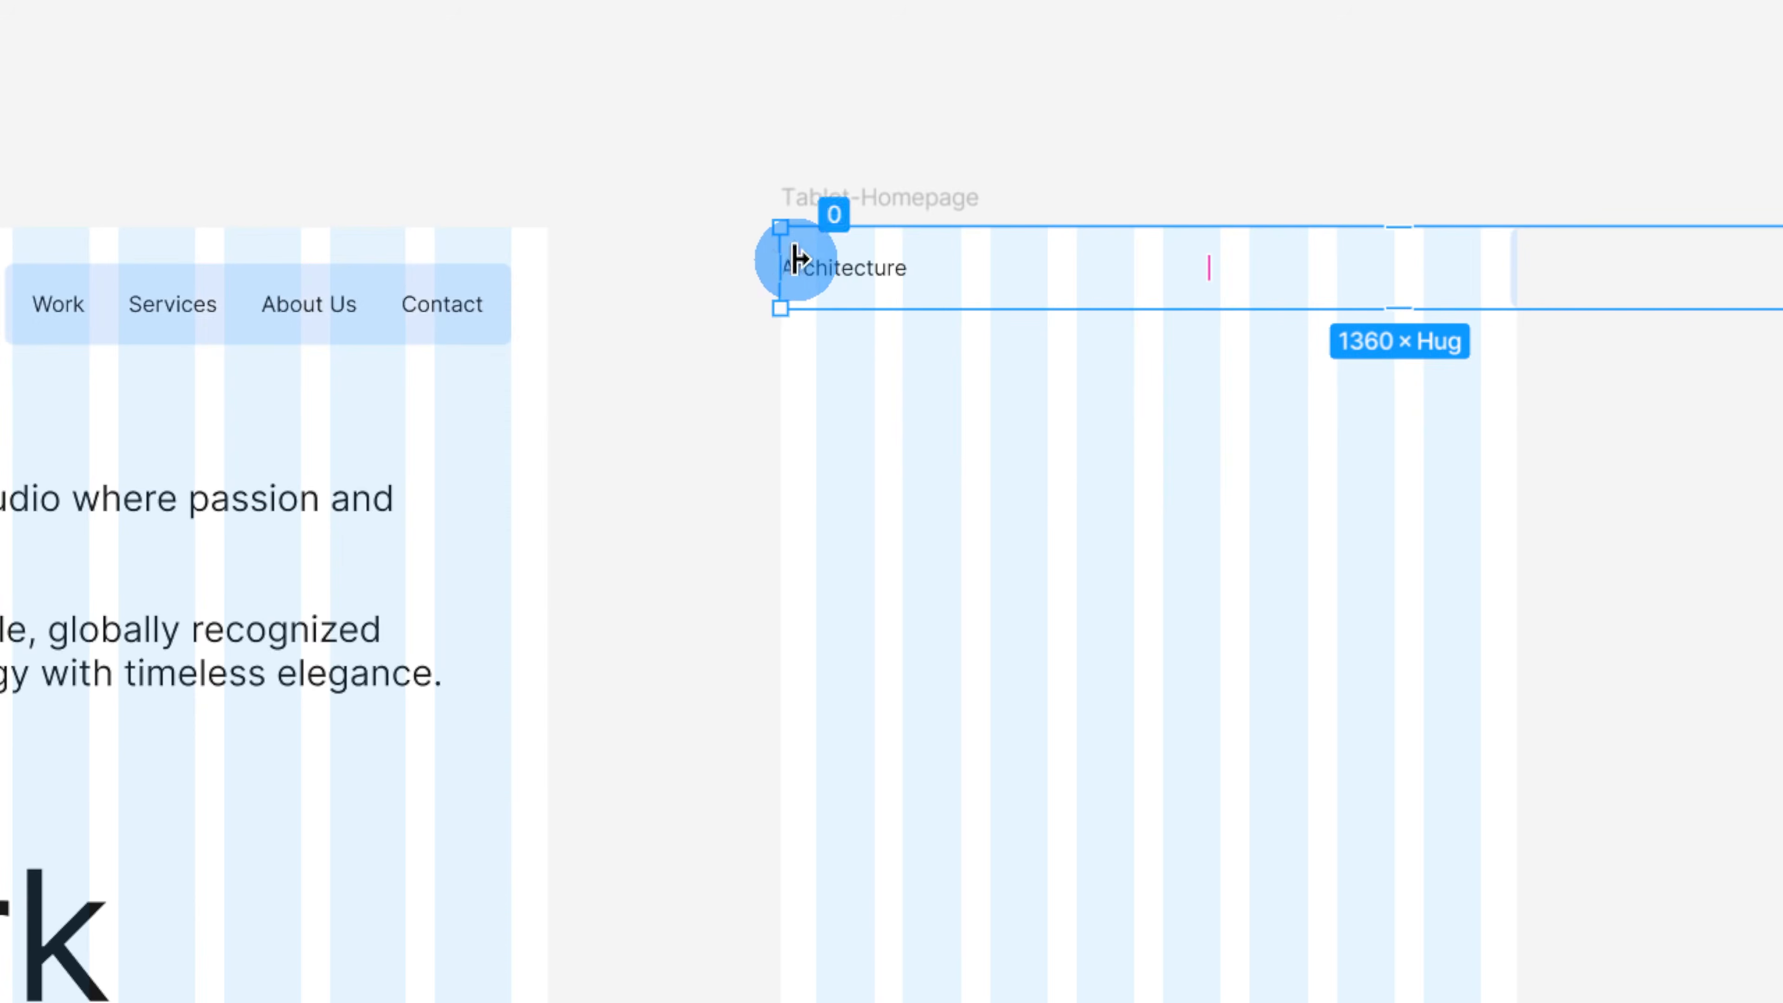
Step: Resize the pasted header from both sides to fit within the tablet grid's margins, and hide the layout grids
drag(779, 266, 814, 258)
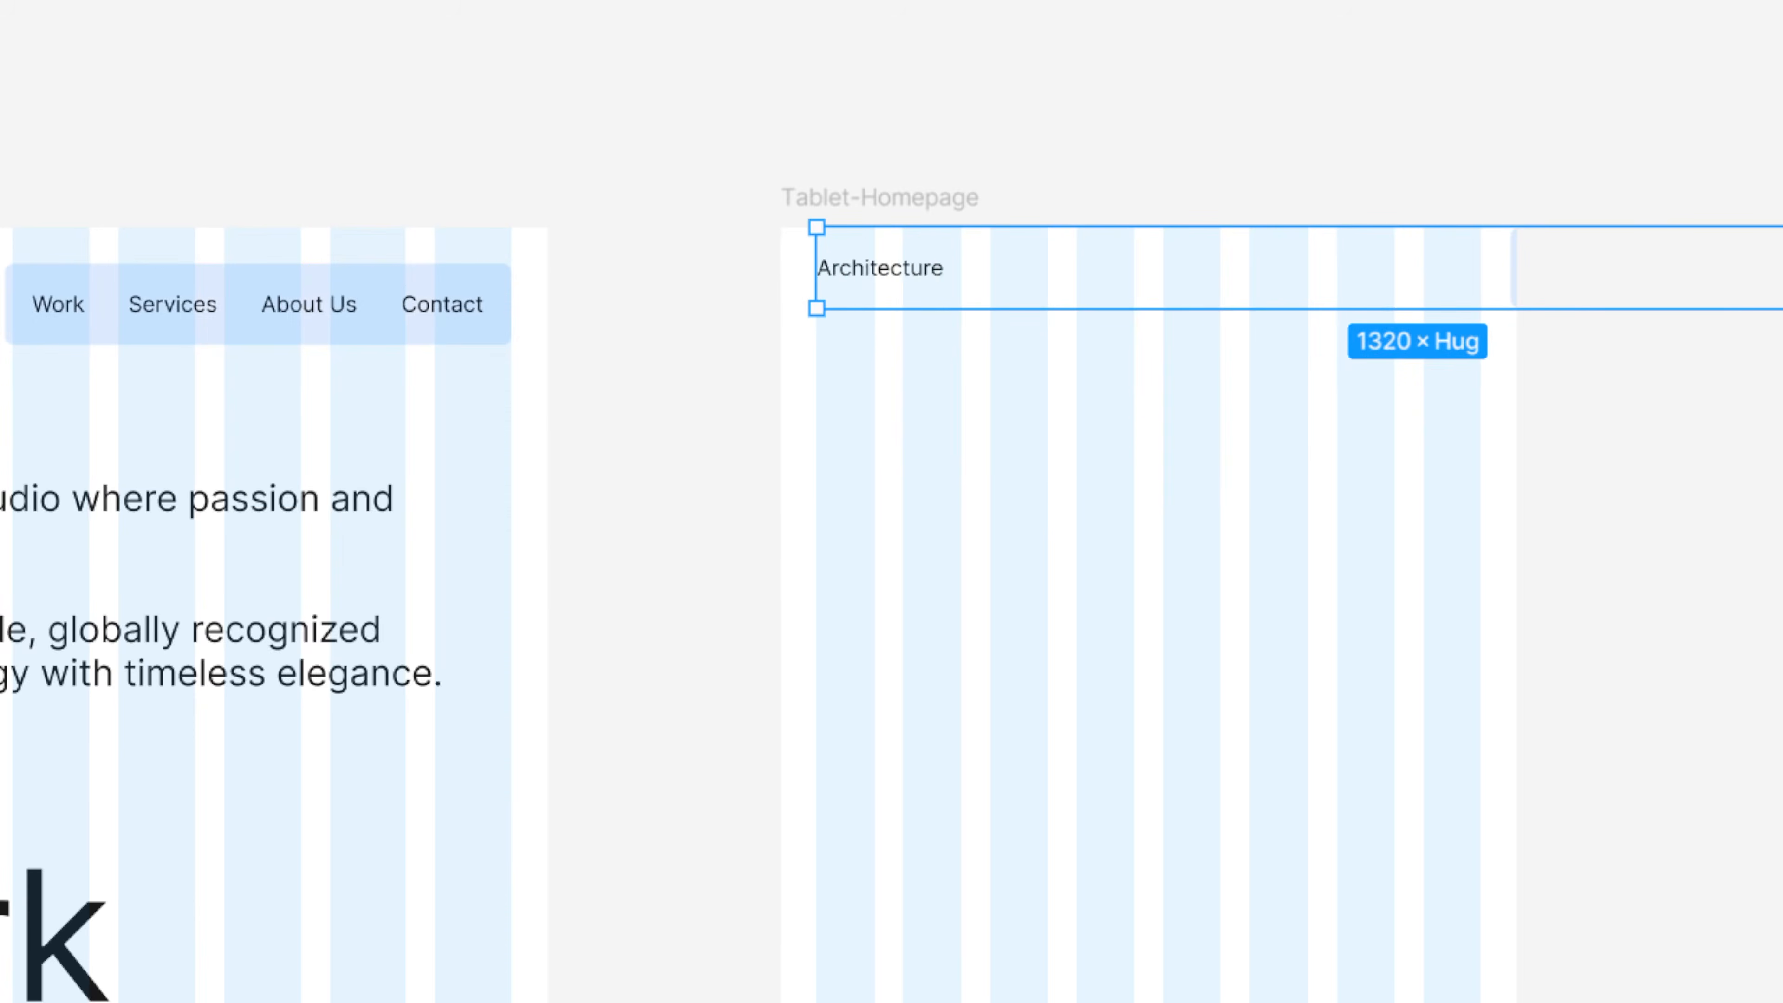
drag(1779, 267, 1483, 328)
click(1502, 450)
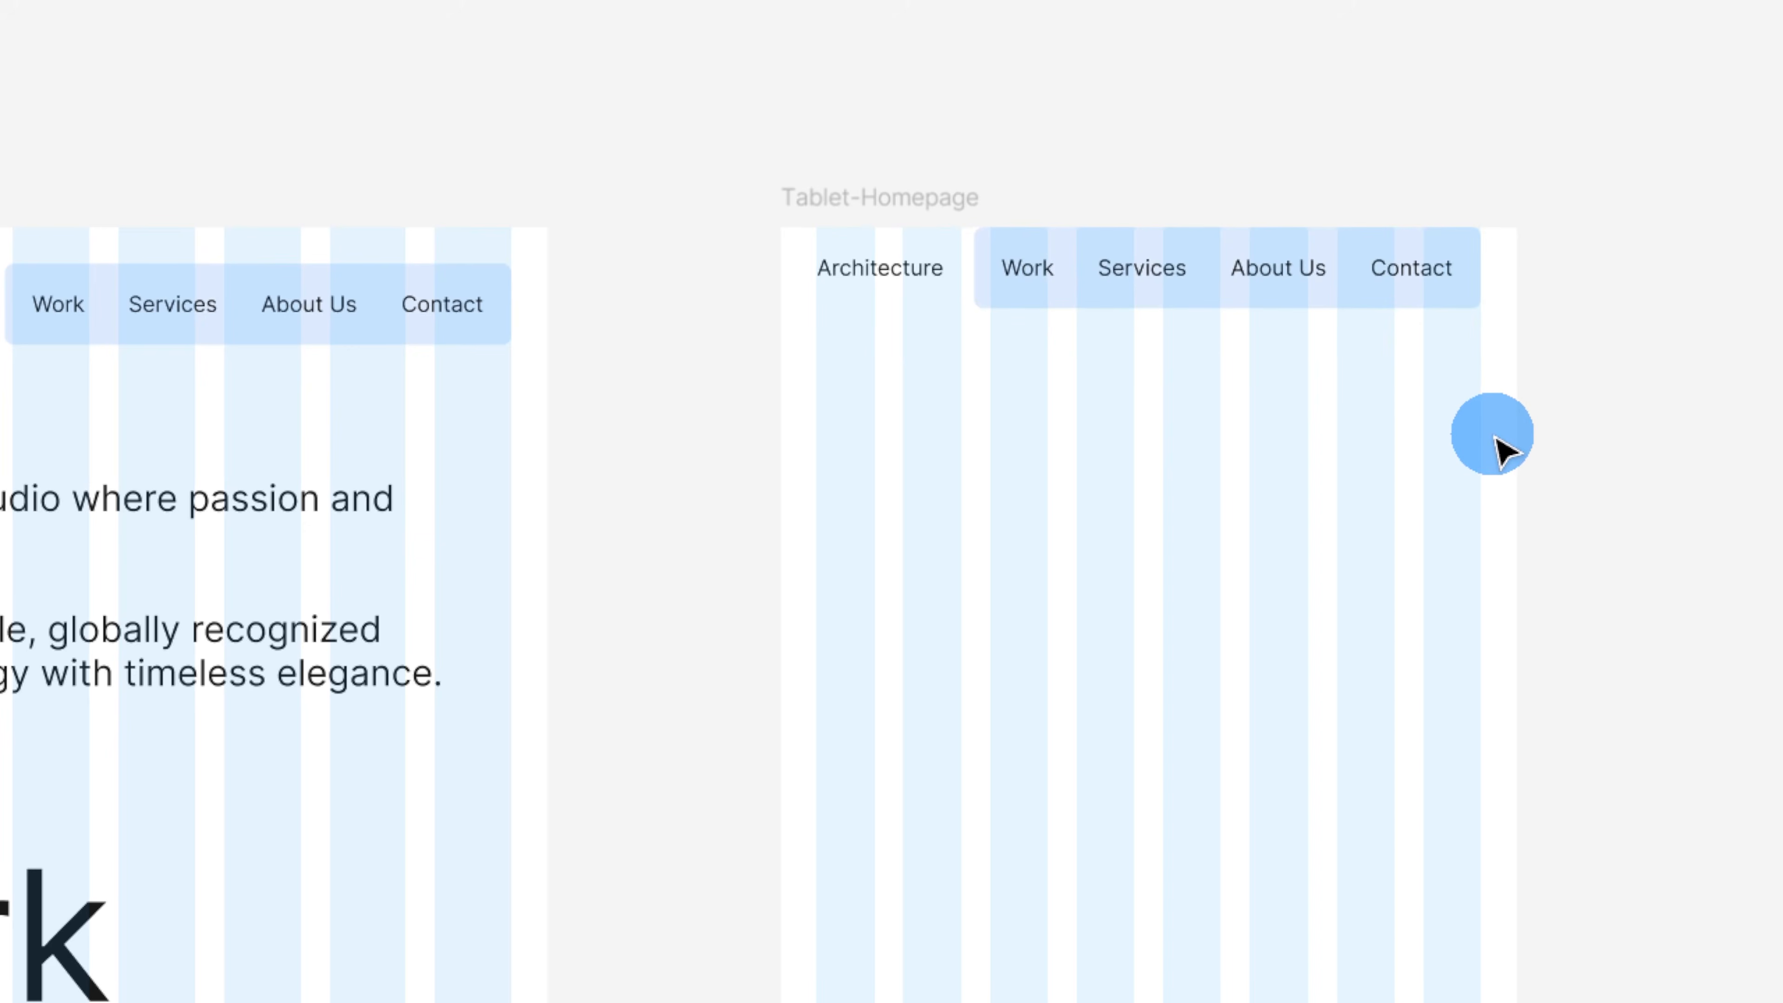
key(ctrl+shift+4)
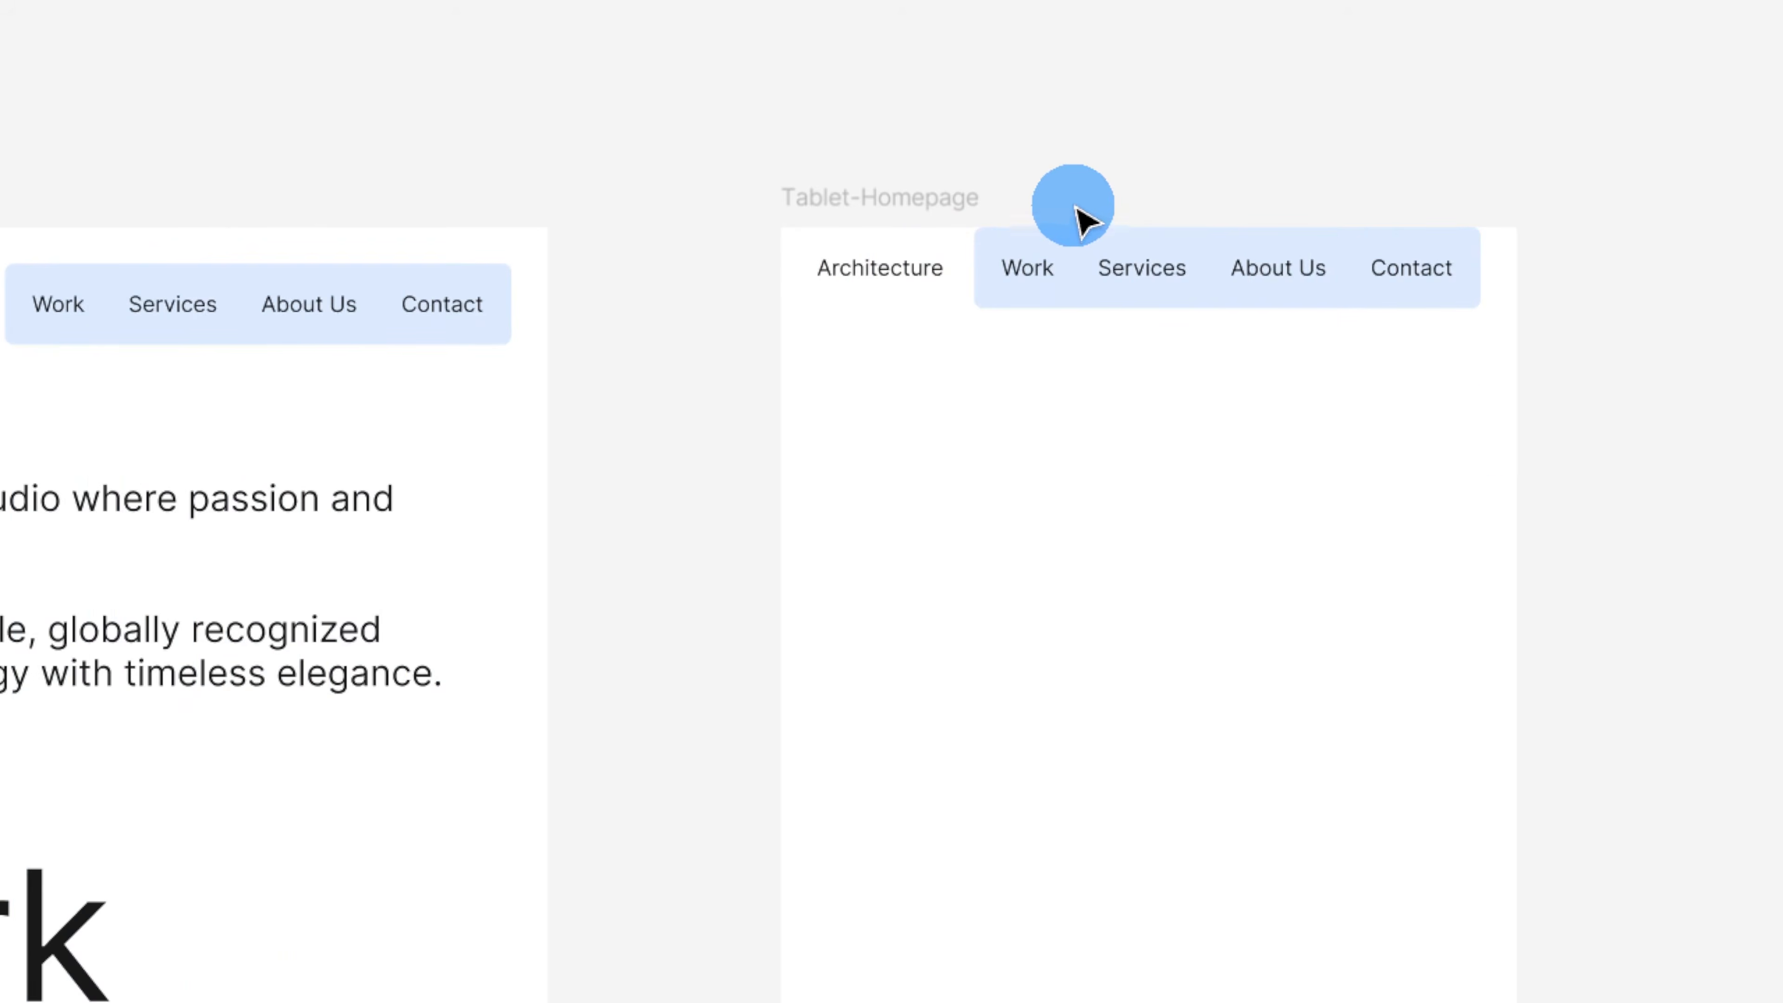
Step: Delete the Work, Services and About Us items from the tablet header's navigation menu
scroll(1078, 208, up, 3)
scroll(1078, 209, up, 2)
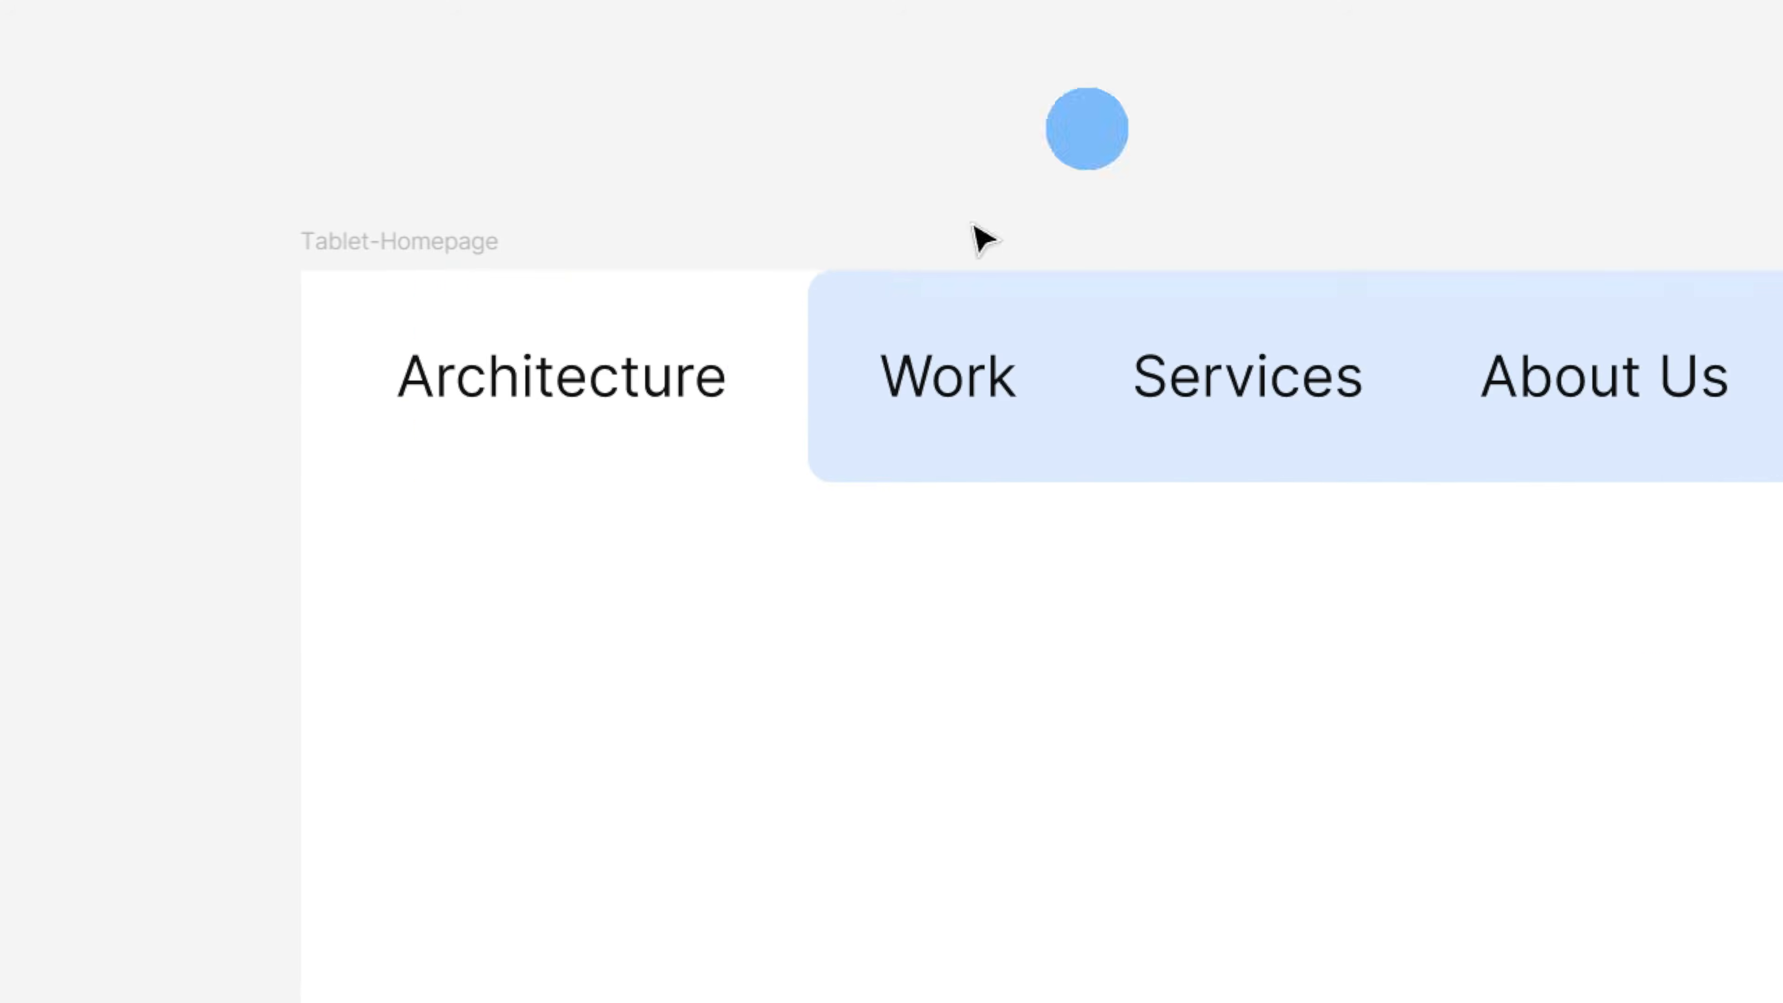
scroll(1113, 738, down, 3)
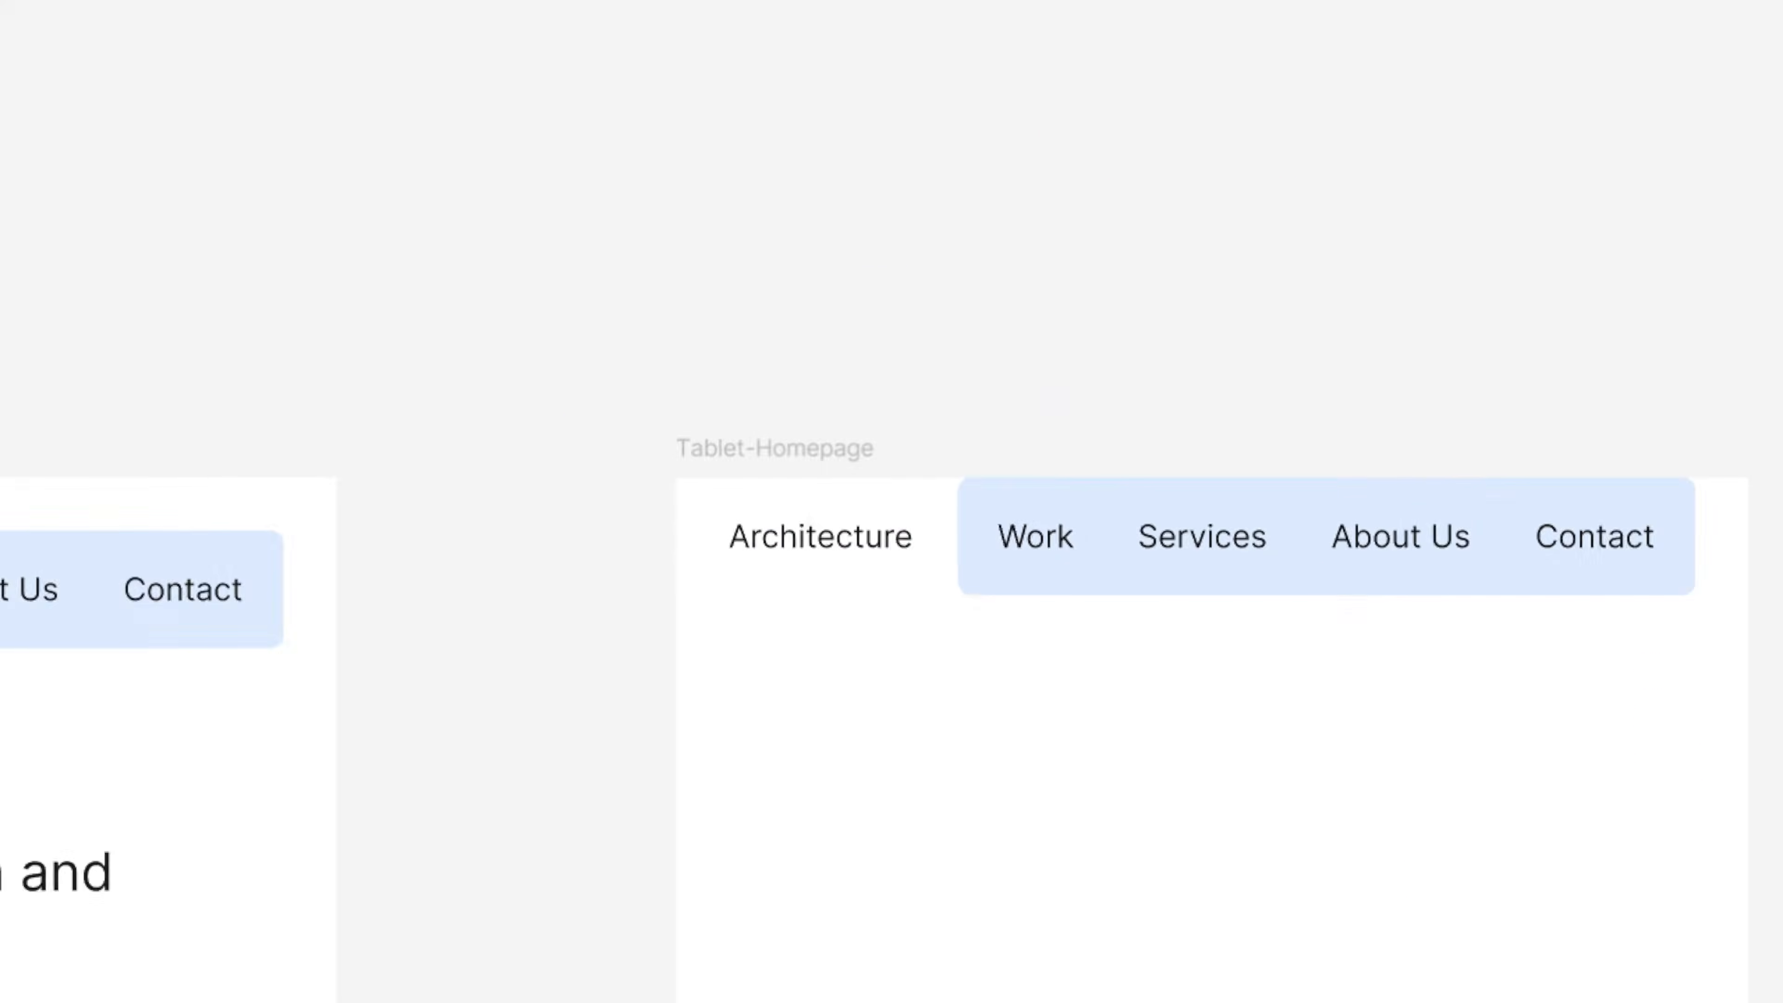
scroll(1755, 636, down, 1)
scroll(1755, 703, up, 2)
scroll(1755, 703, right, 4)
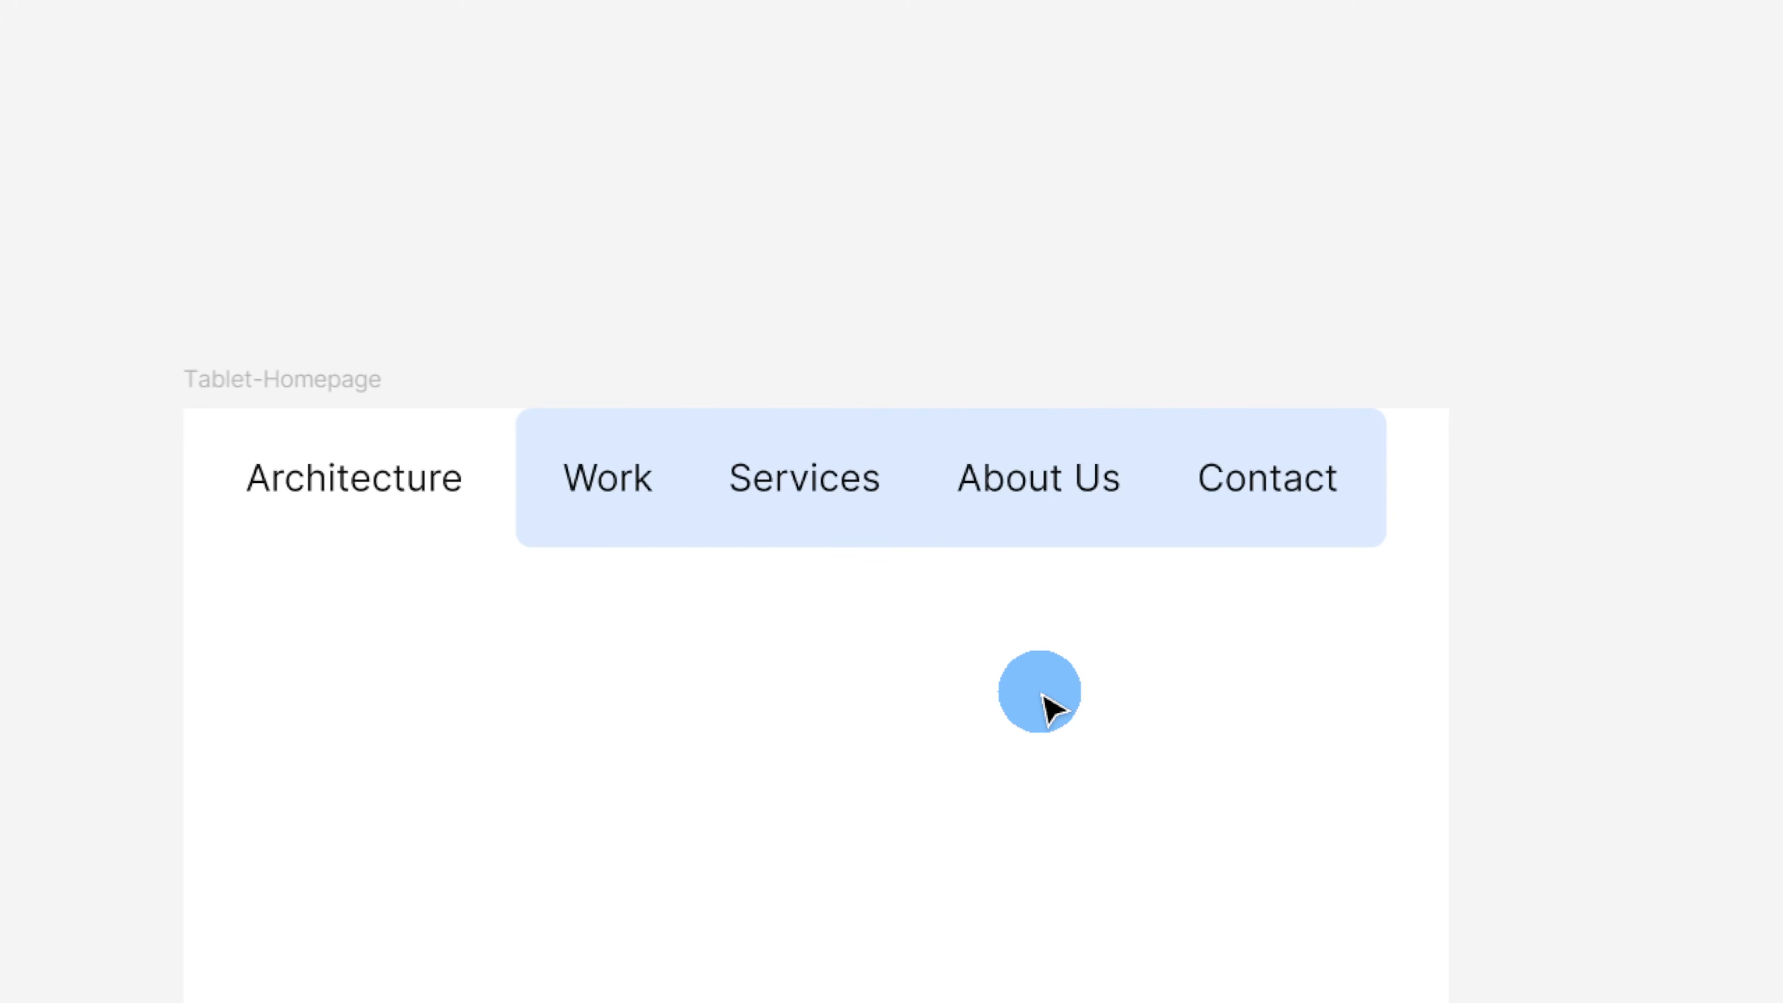
click(640, 492)
click(637, 492)
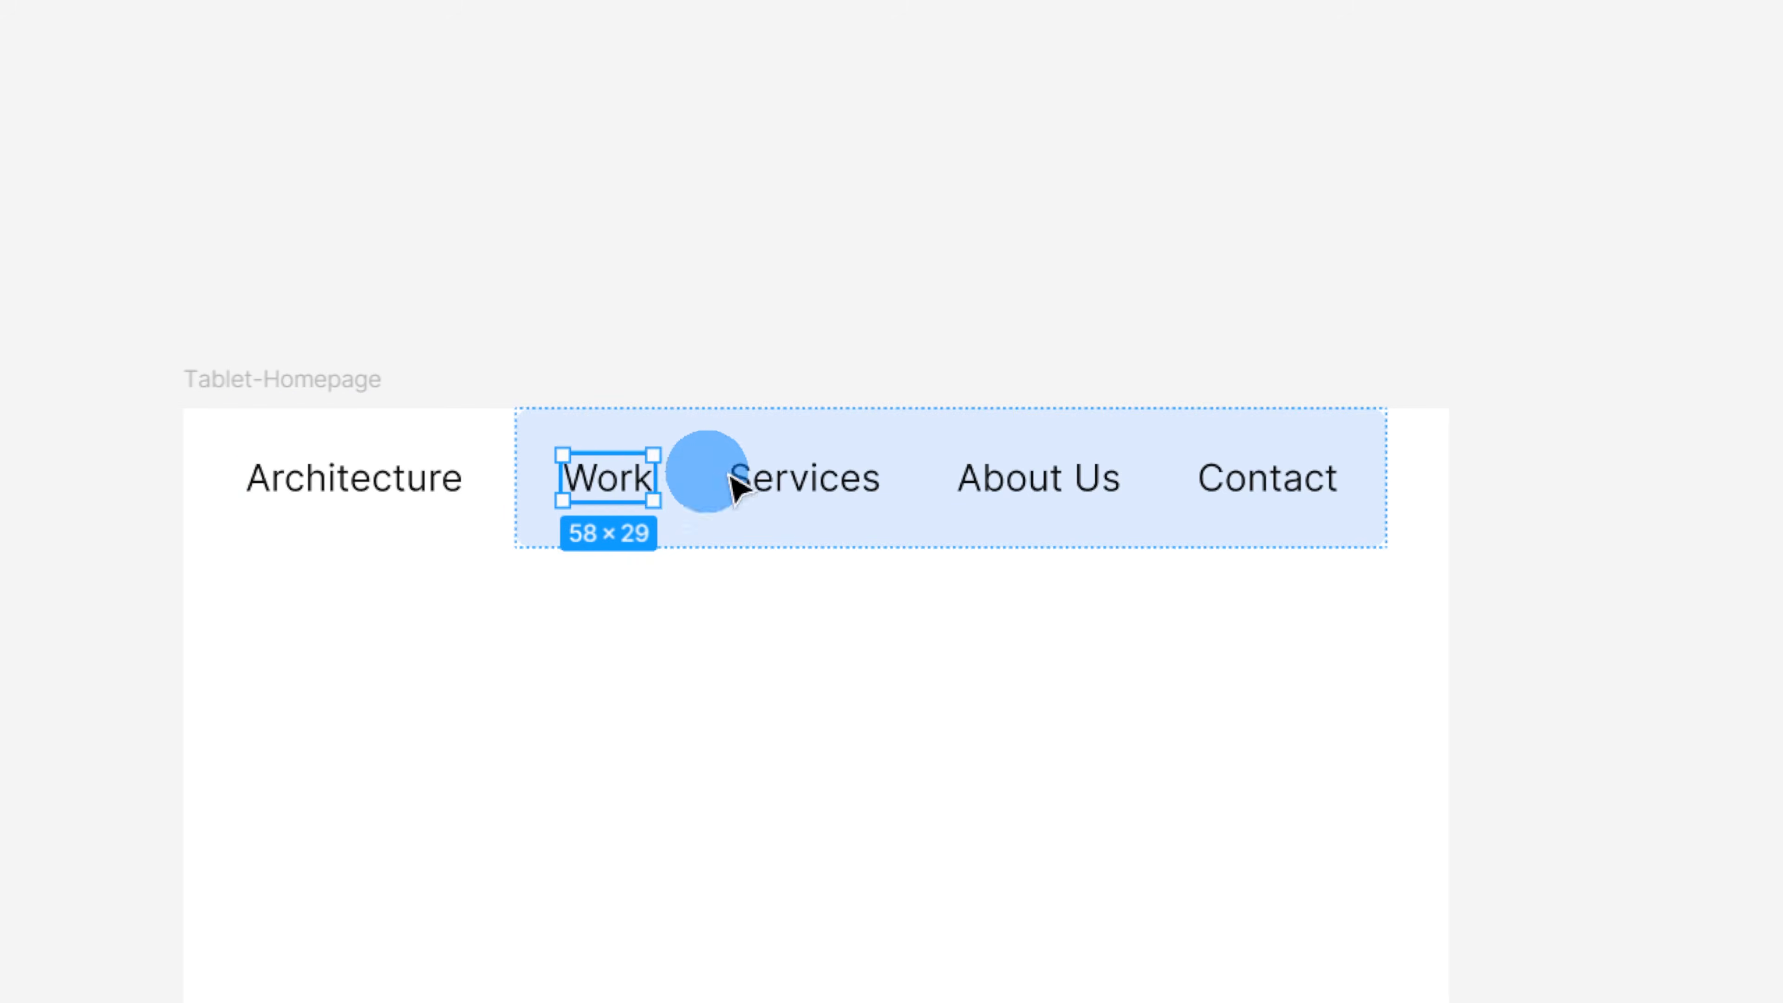
shift+click(835, 480)
shift+click(1037, 475)
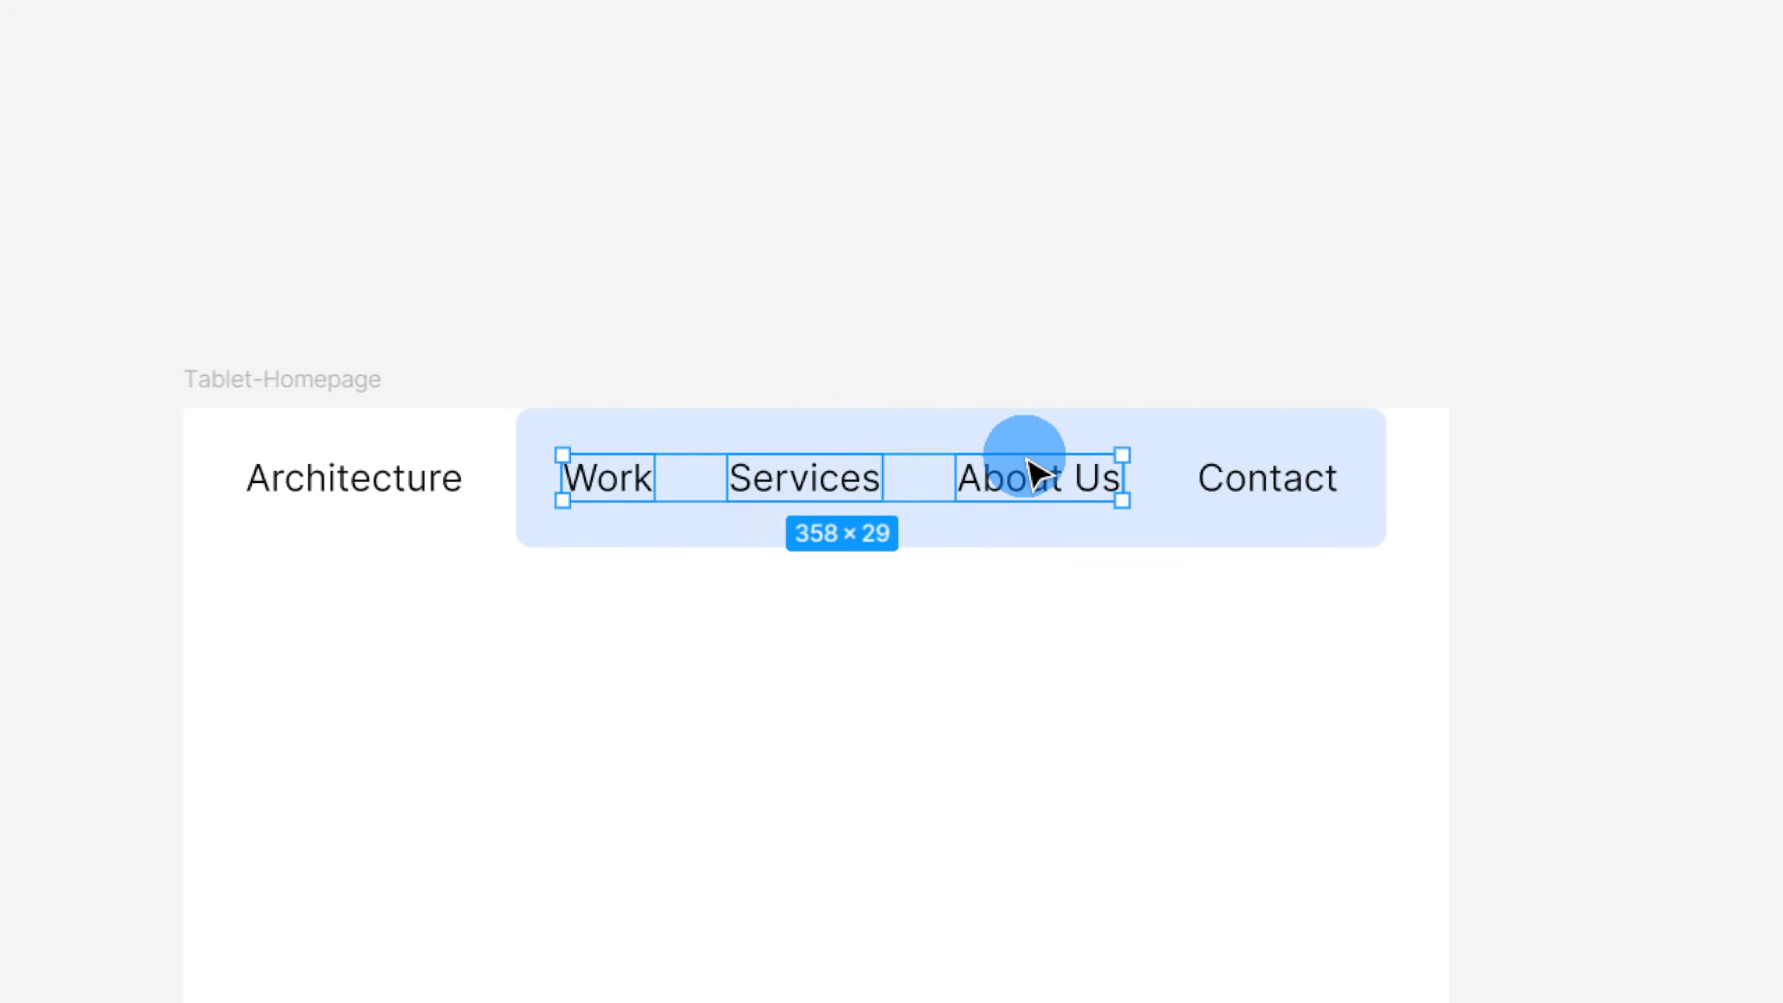
key(Delete)
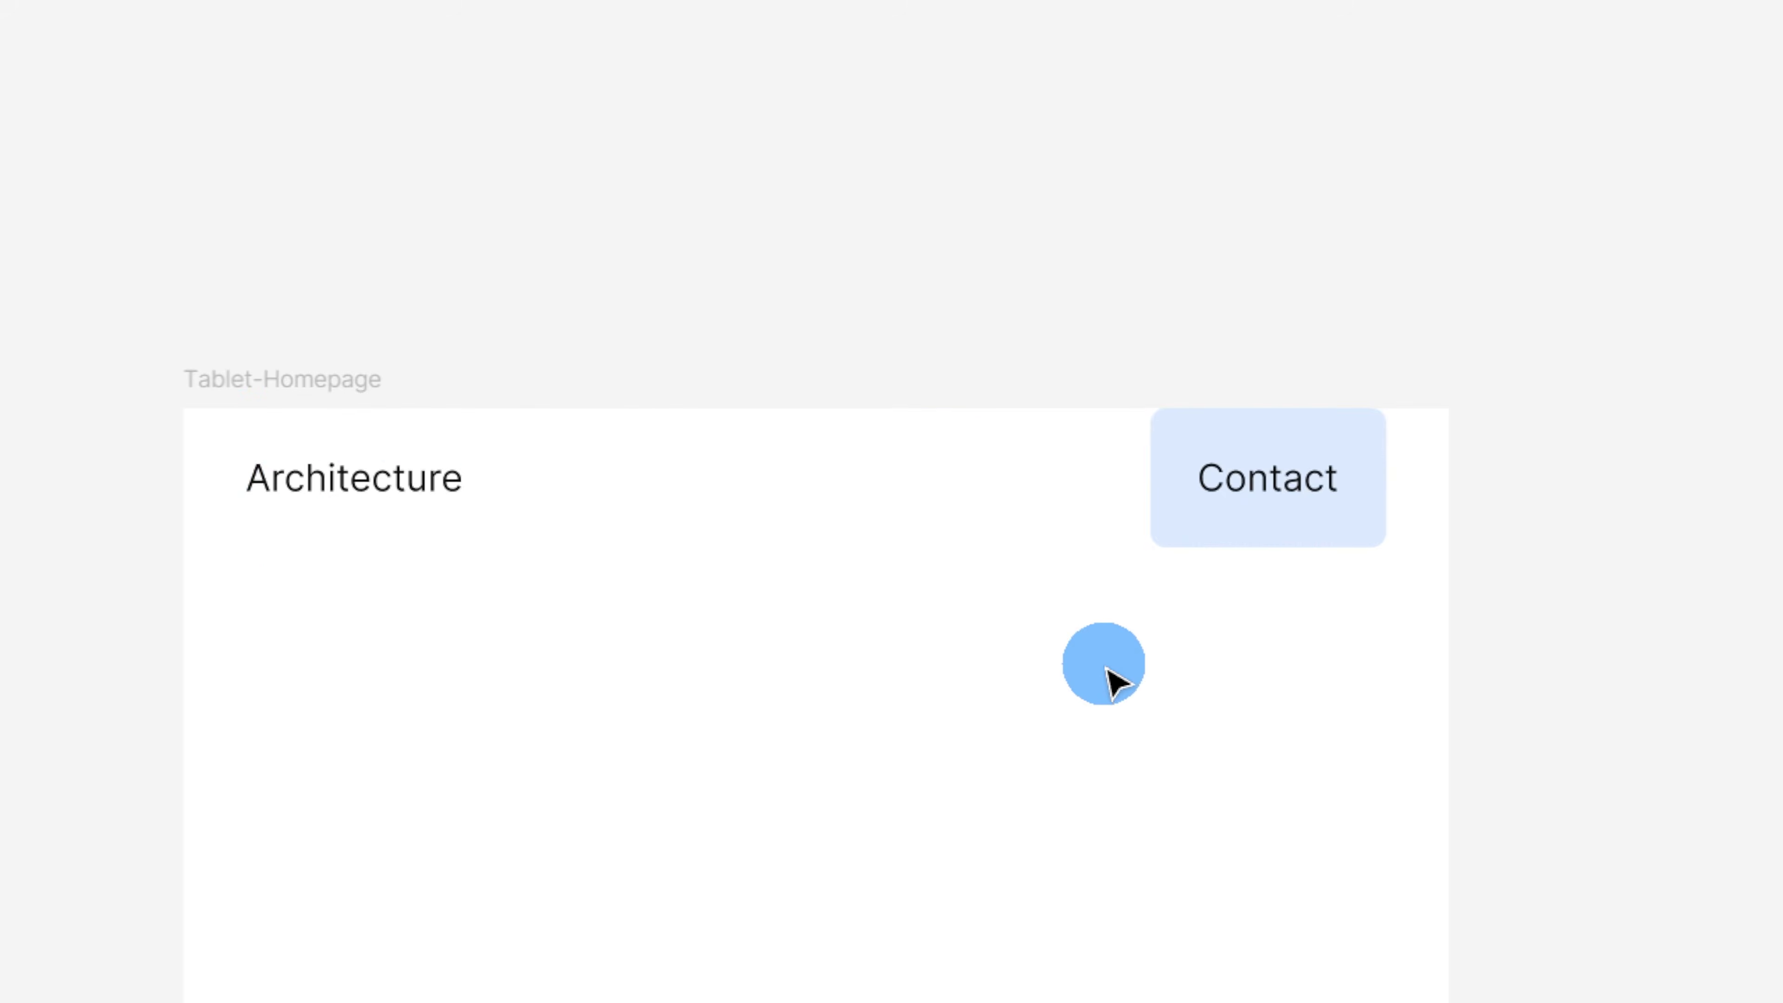
Step: Replace the remaining Contact label in the tablet header with the text Menu
click(1298, 495)
click(1297, 494)
double_click(1297, 495)
text(Menu)
key(Escape)
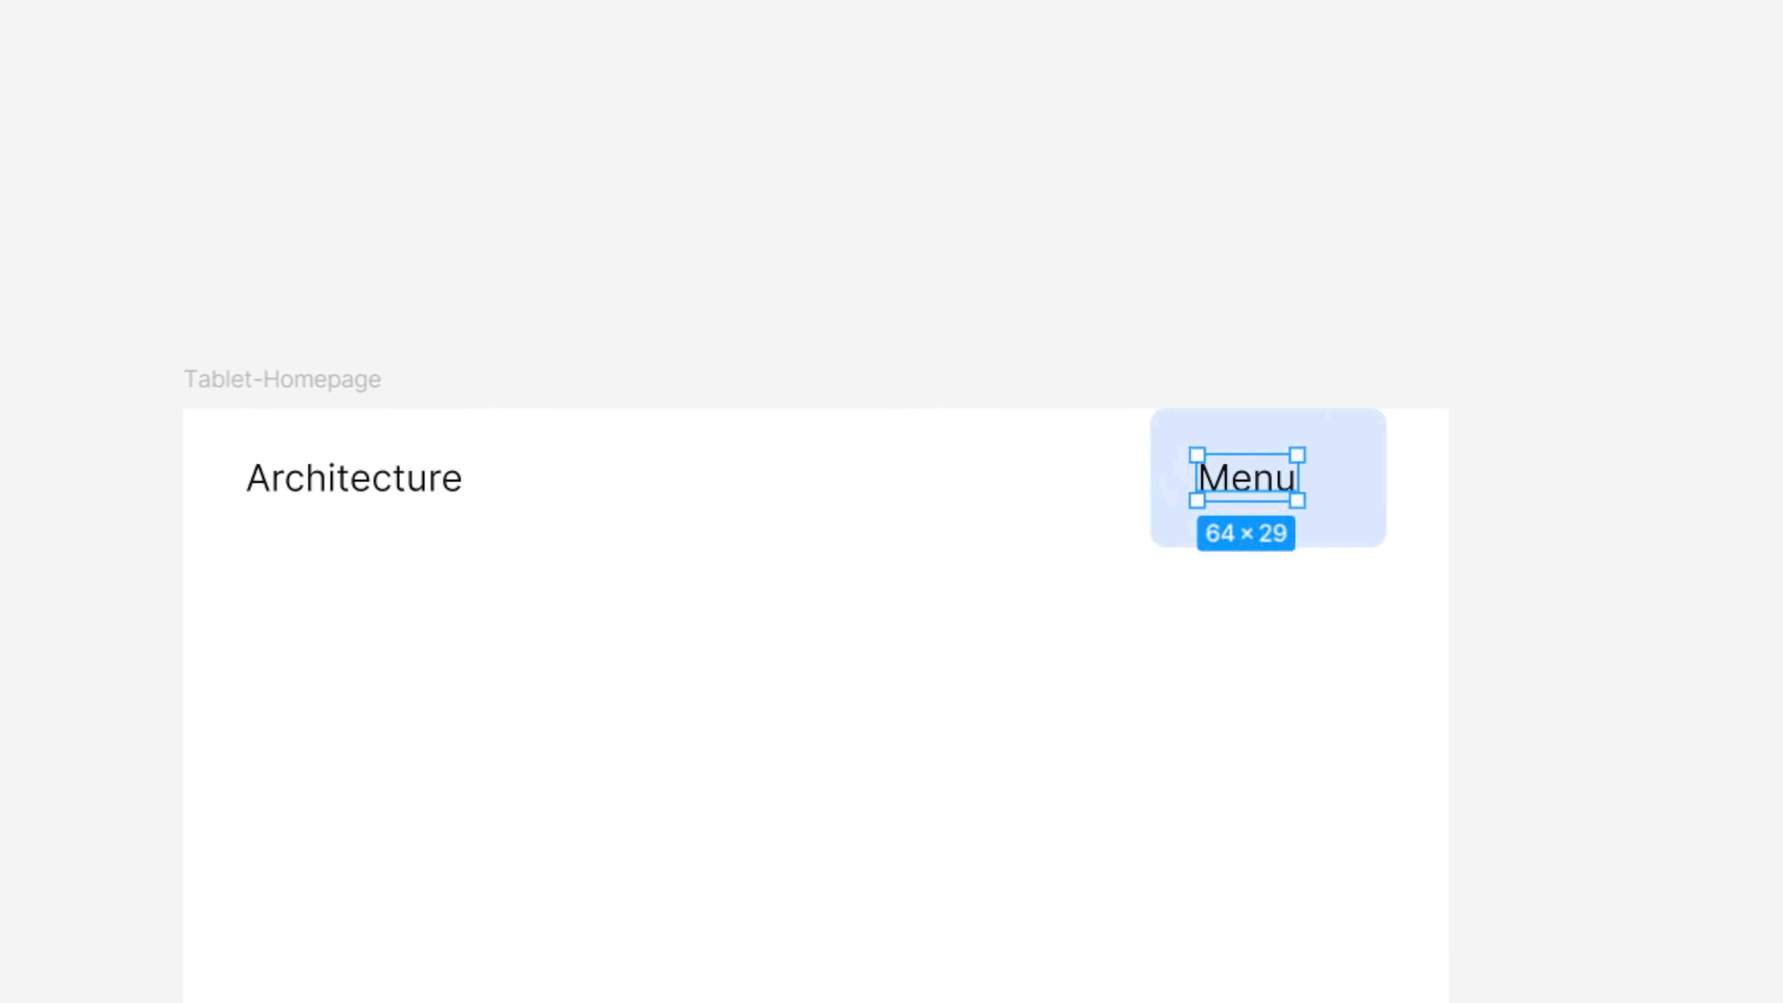
Step: Try widening the Menu text box to 91, and undo the resize
click(1308, 470)
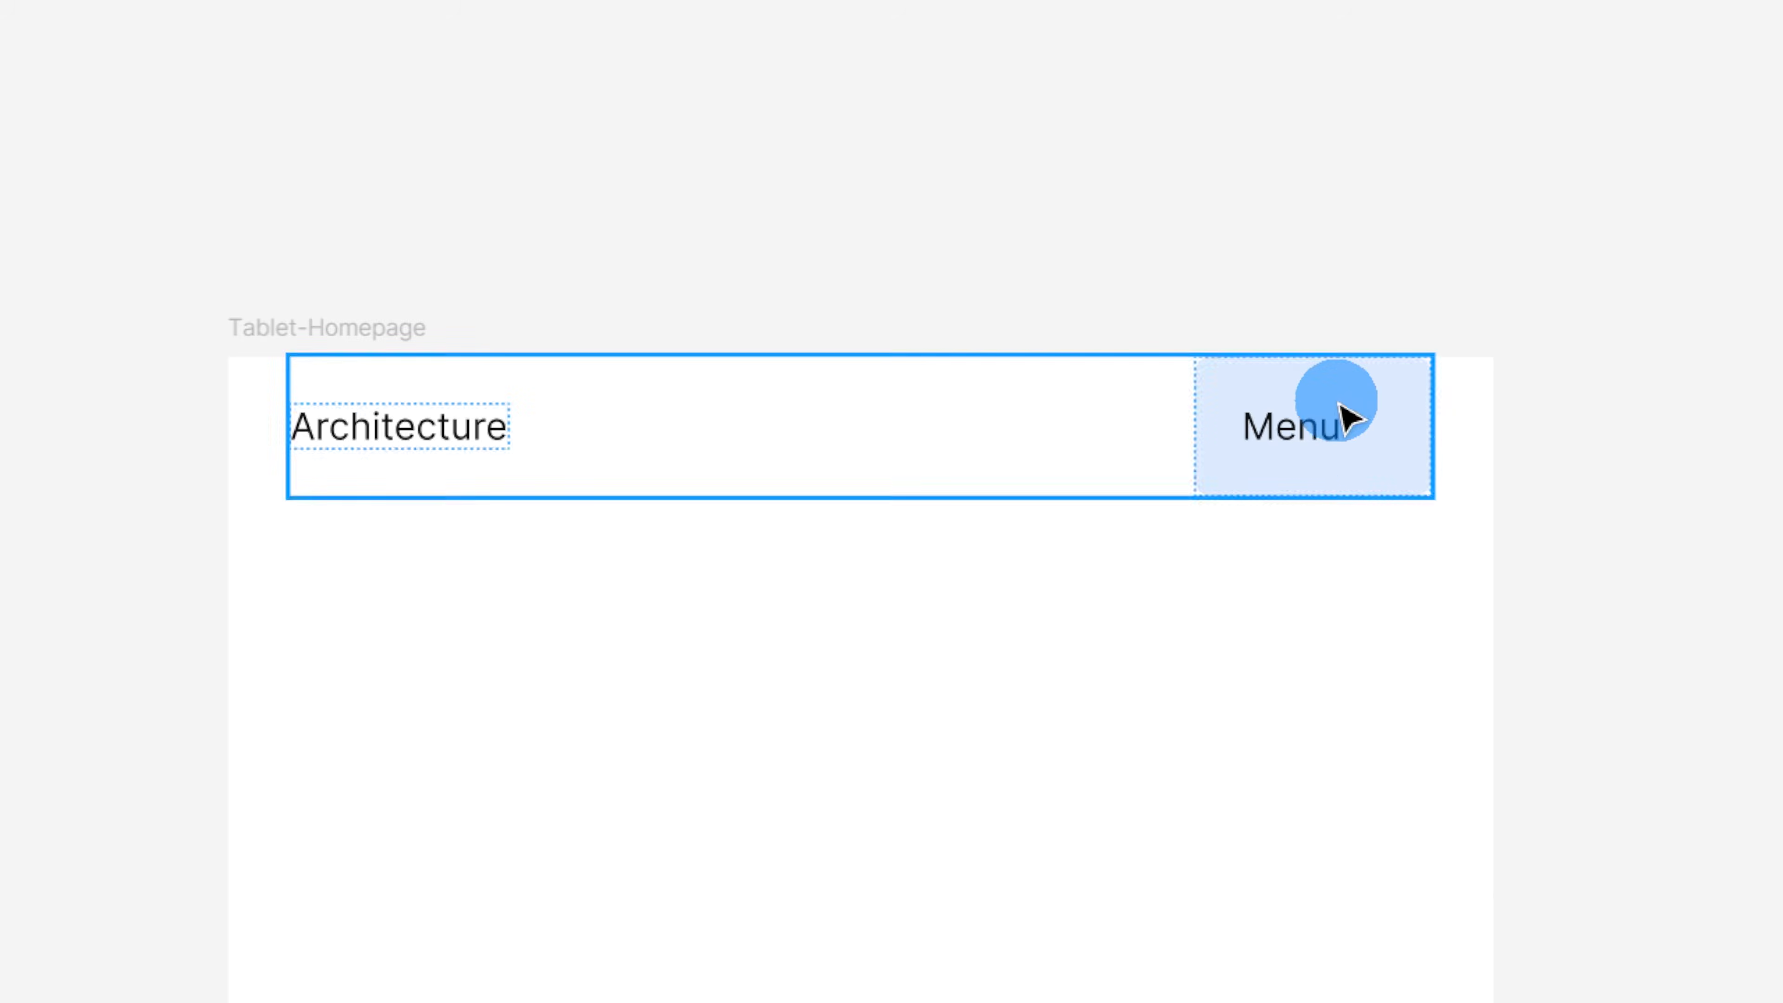
click(1309, 428)
super+click(1308, 427)
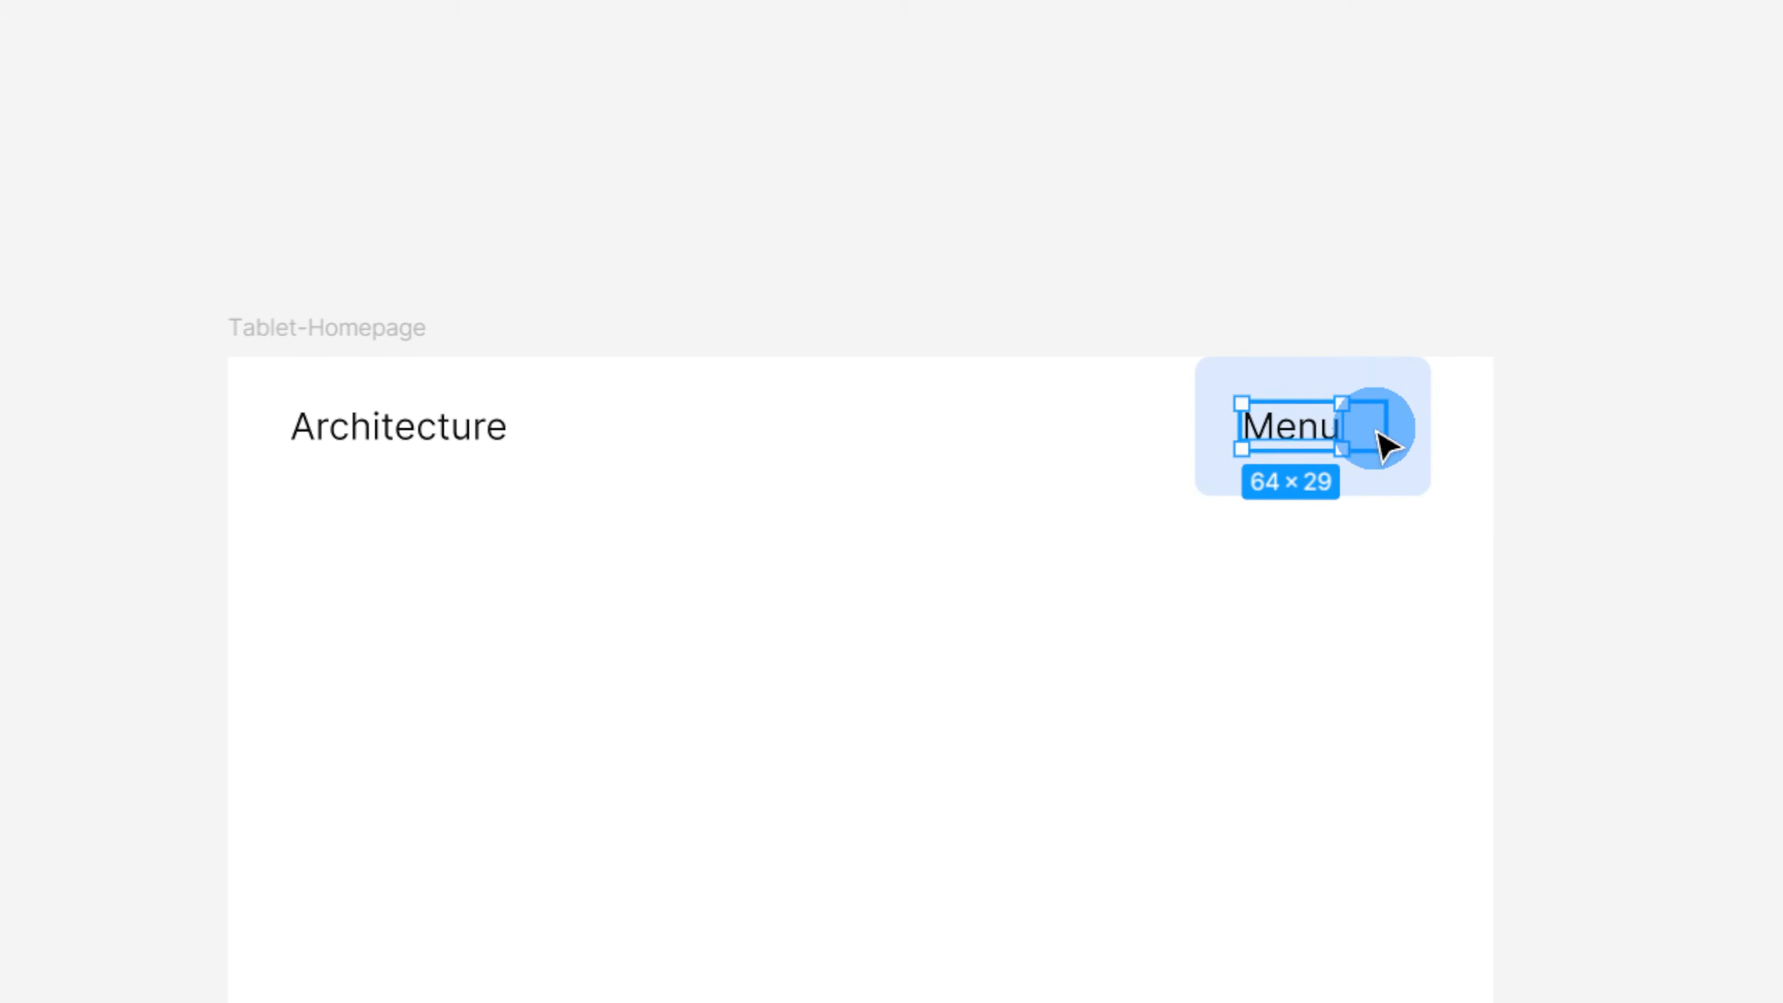
drag(1342, 426, 1384, 426)
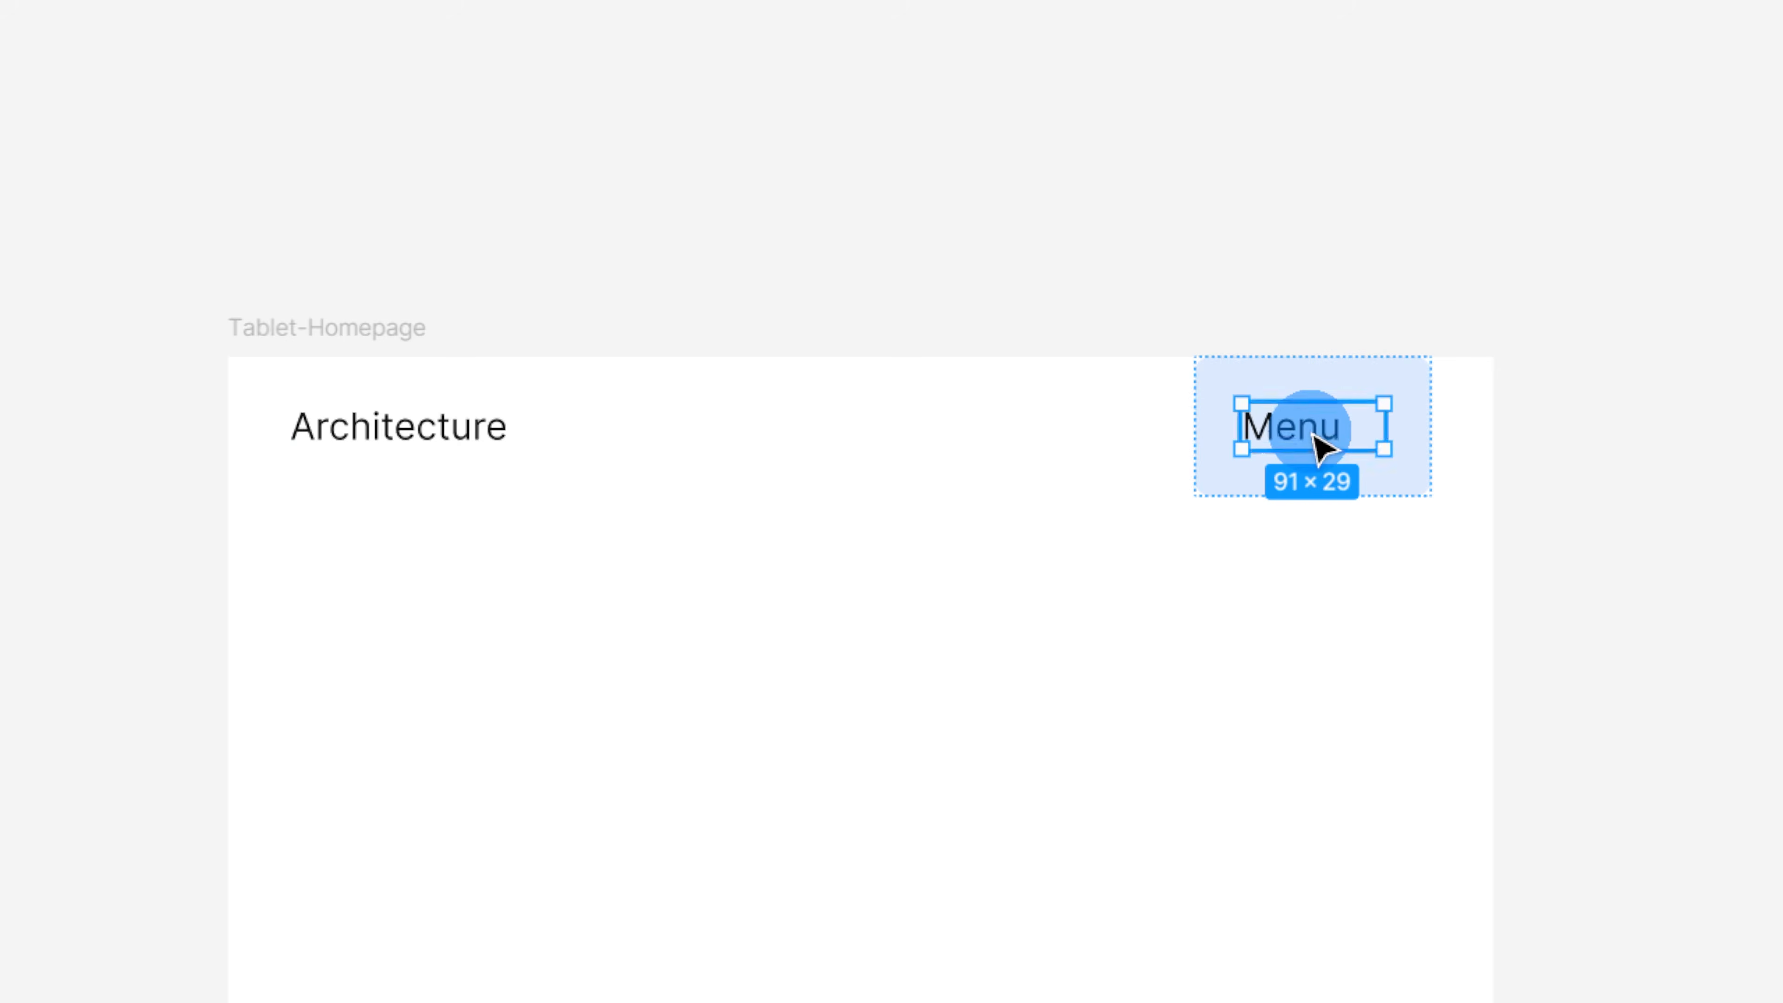
key(super+z)
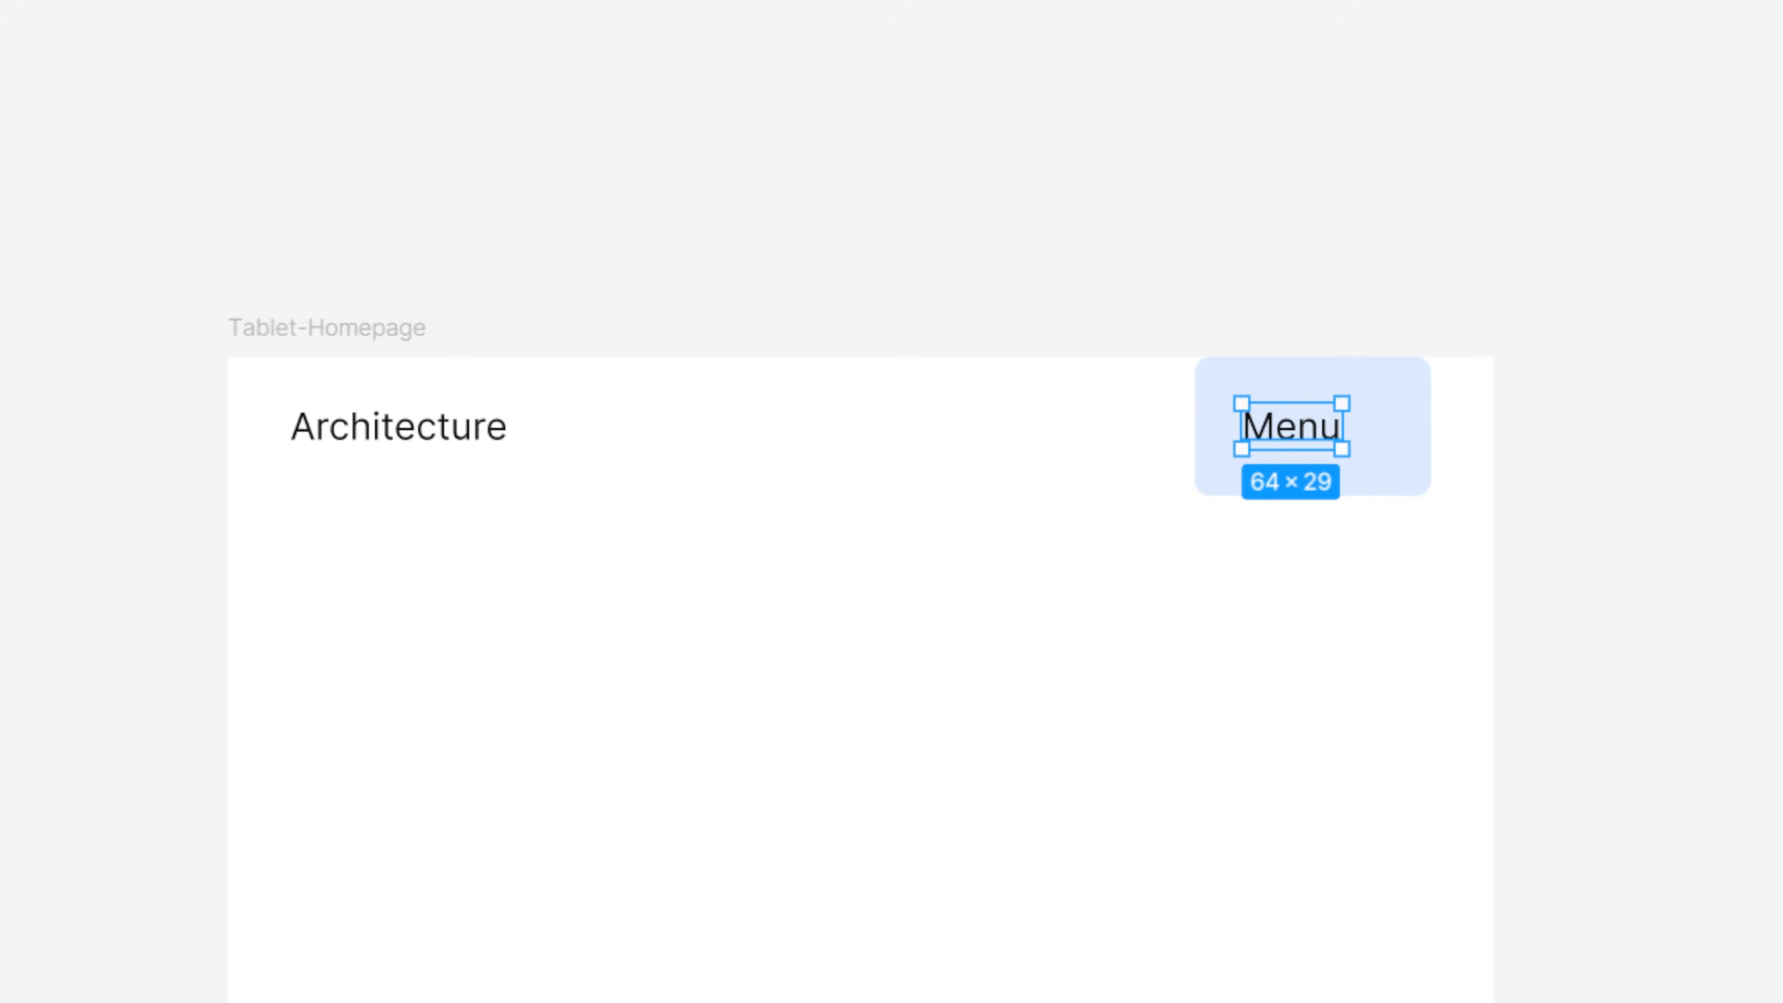
Step: Center the Menu text horizontally within its parent frame in the tablet header and deselect it
click(1650, 101)
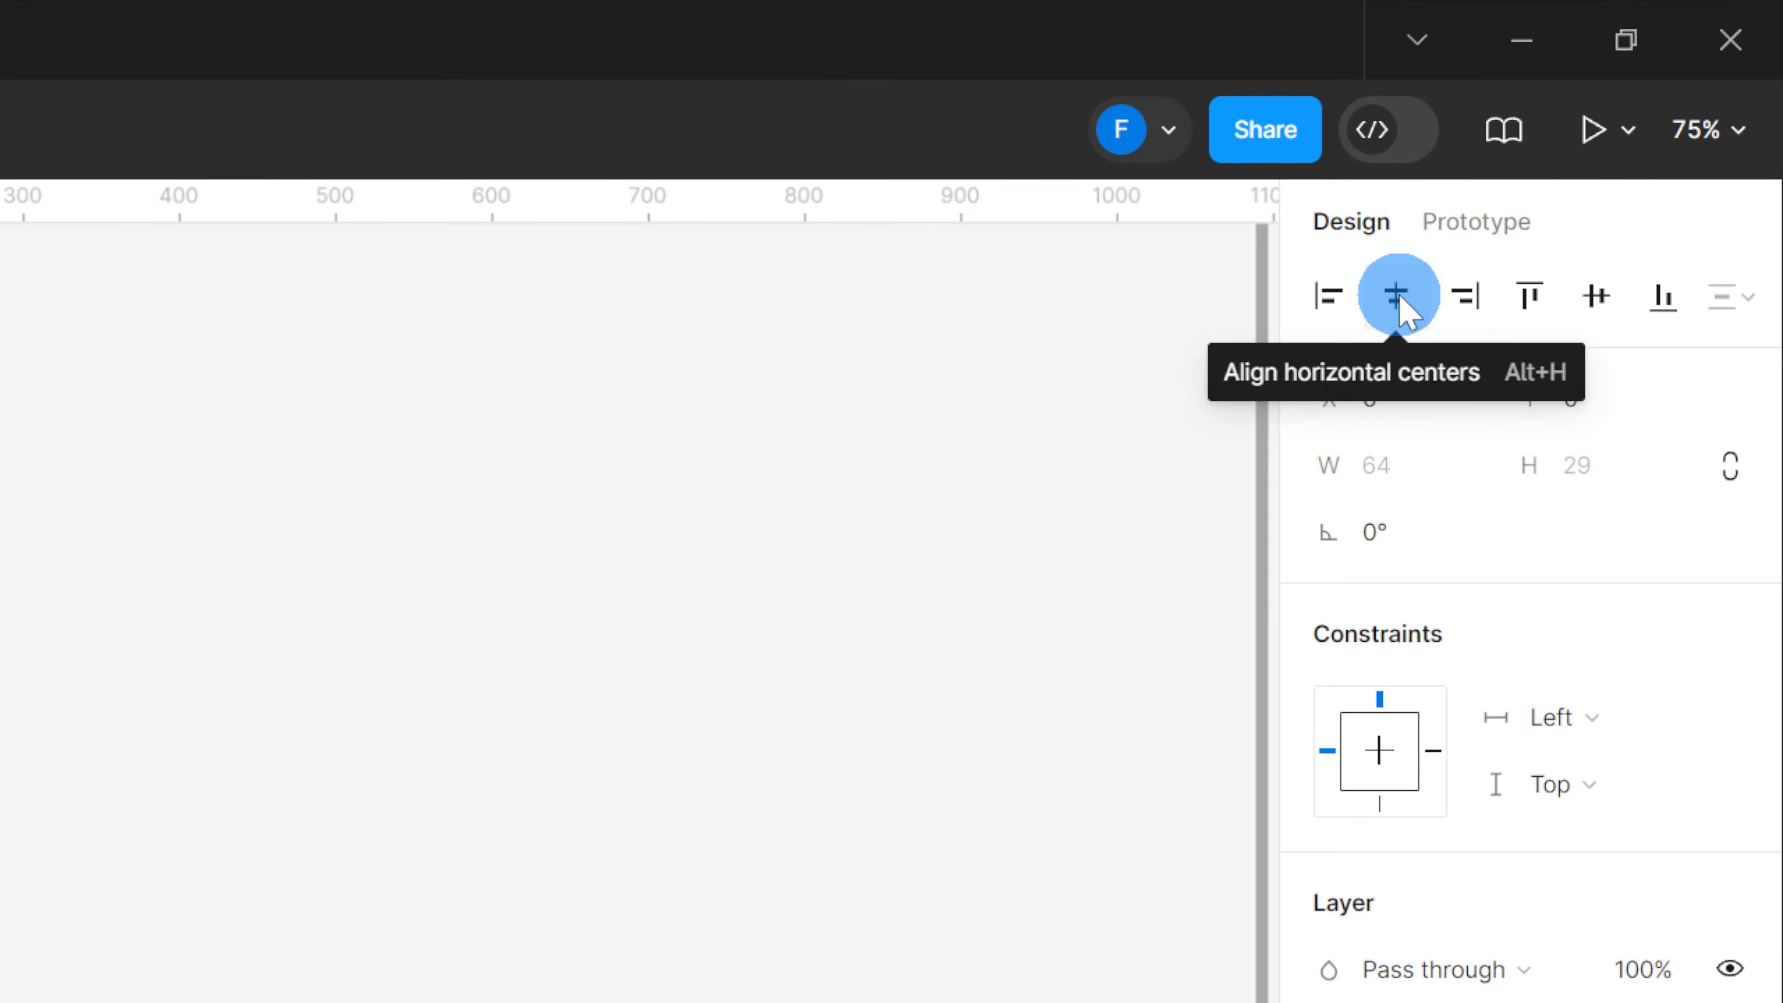
click(1397, 297)
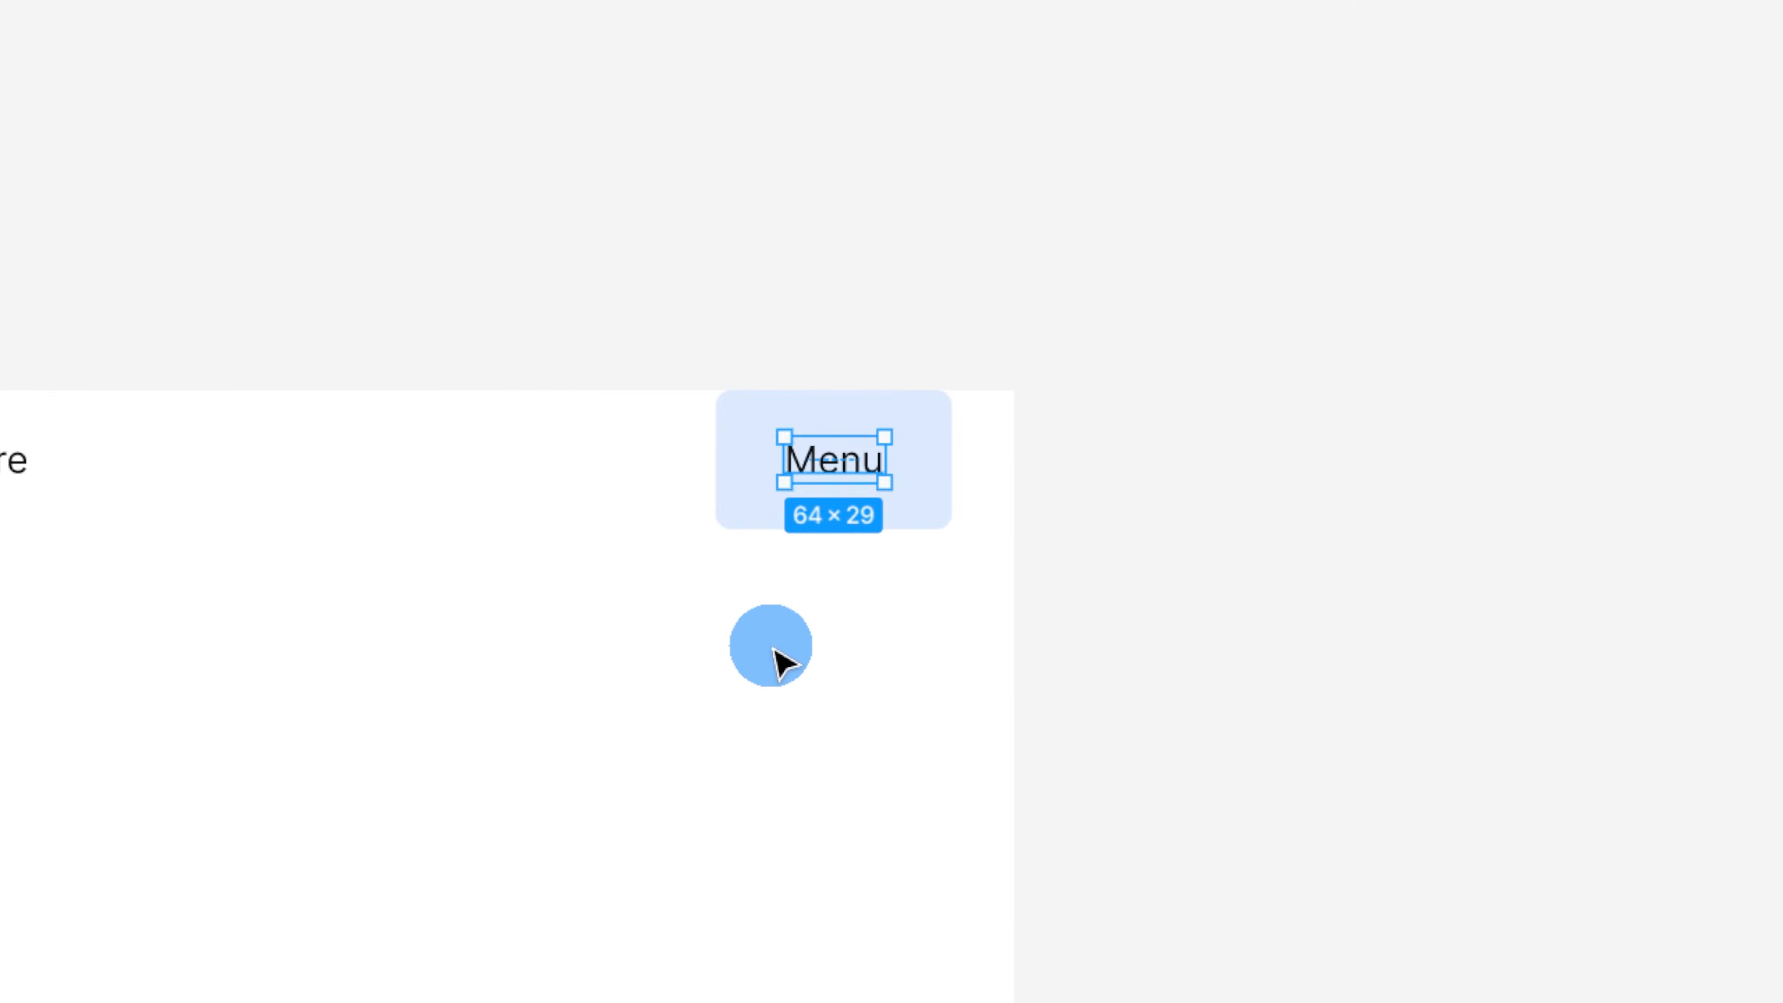
click(779, 648)
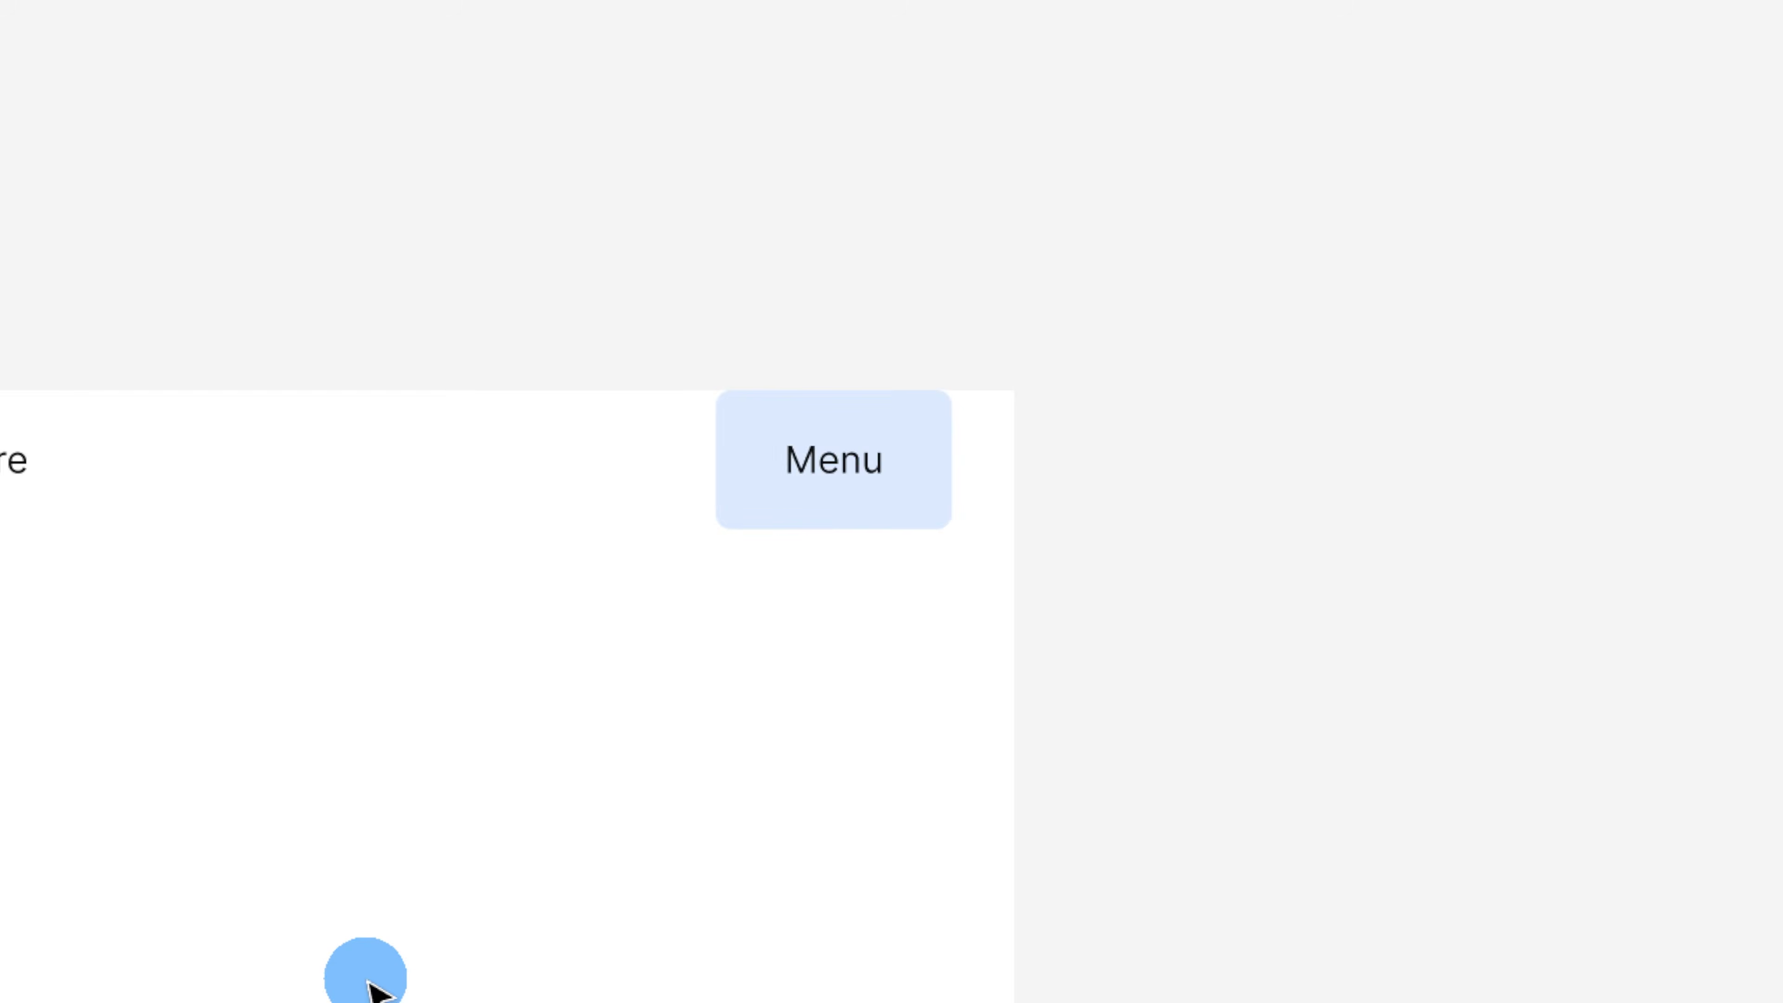
Step: Check the tablet header's logo and Menu item against the layout grid in the Tablet-Homepage frame
key(ctrl+g)
scroll(877, 843, down, 5)
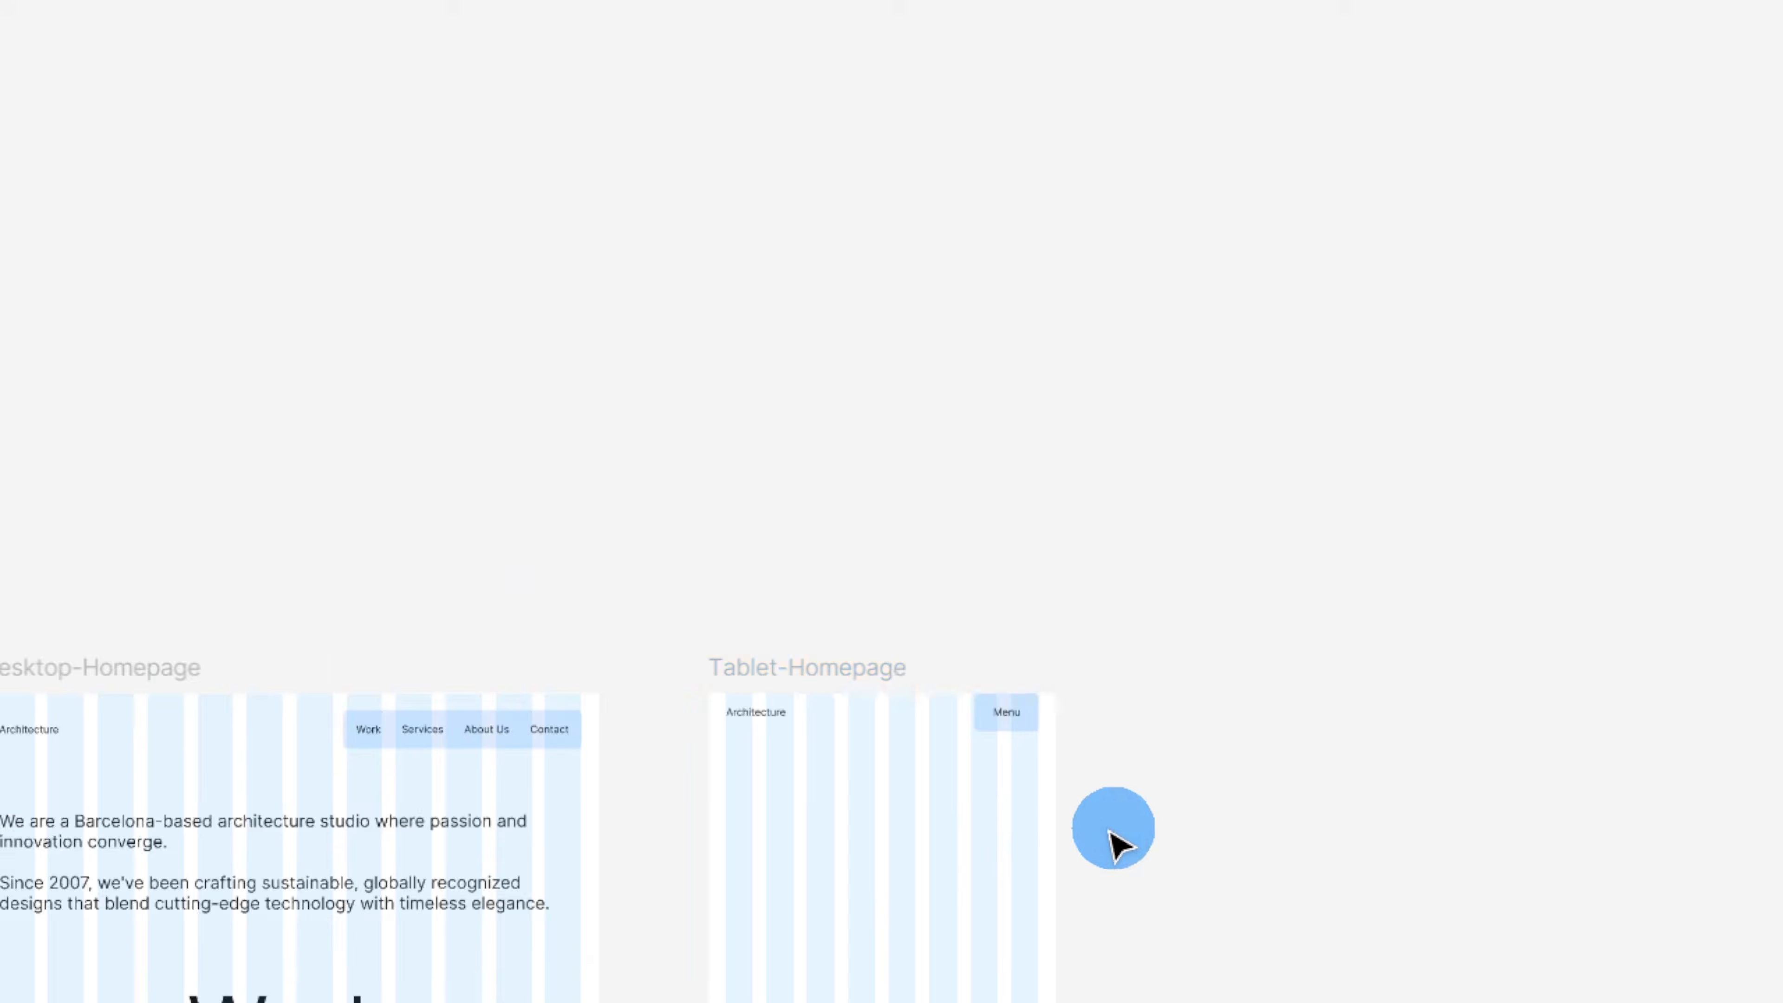
scroll(518, 938, up, 5)
scroll(1439, 636, up, 4)
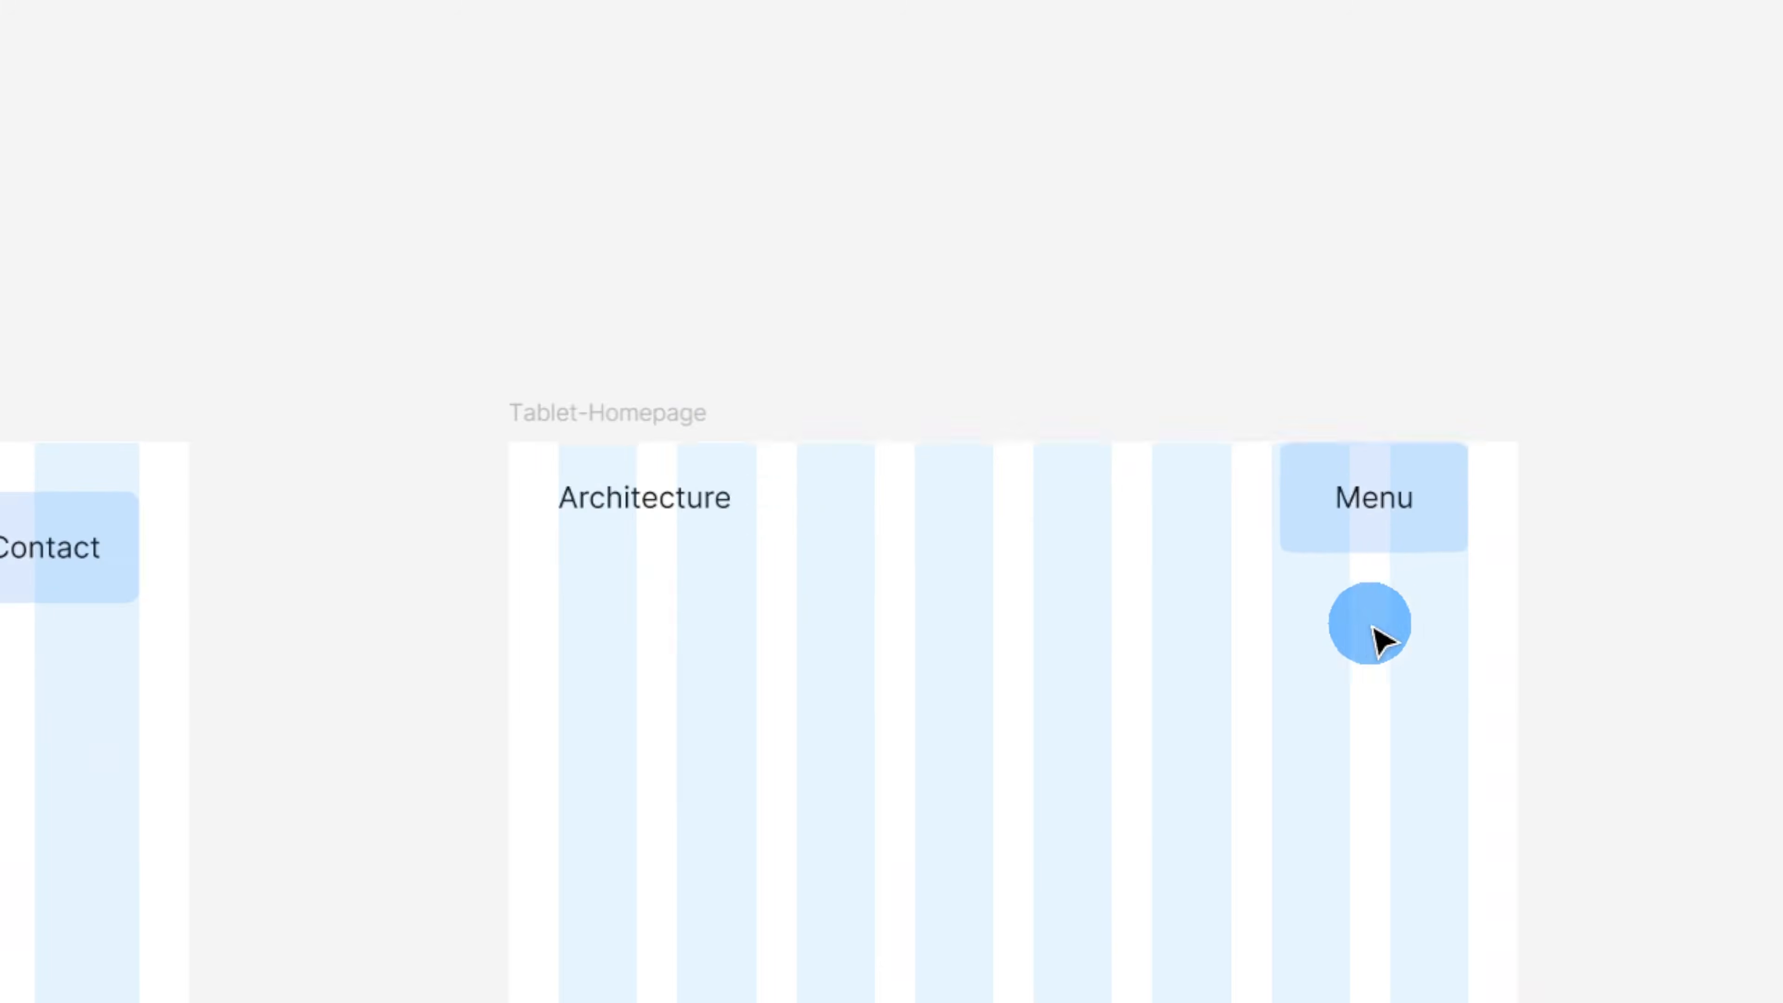
scroll(1214, 570, down, 2)
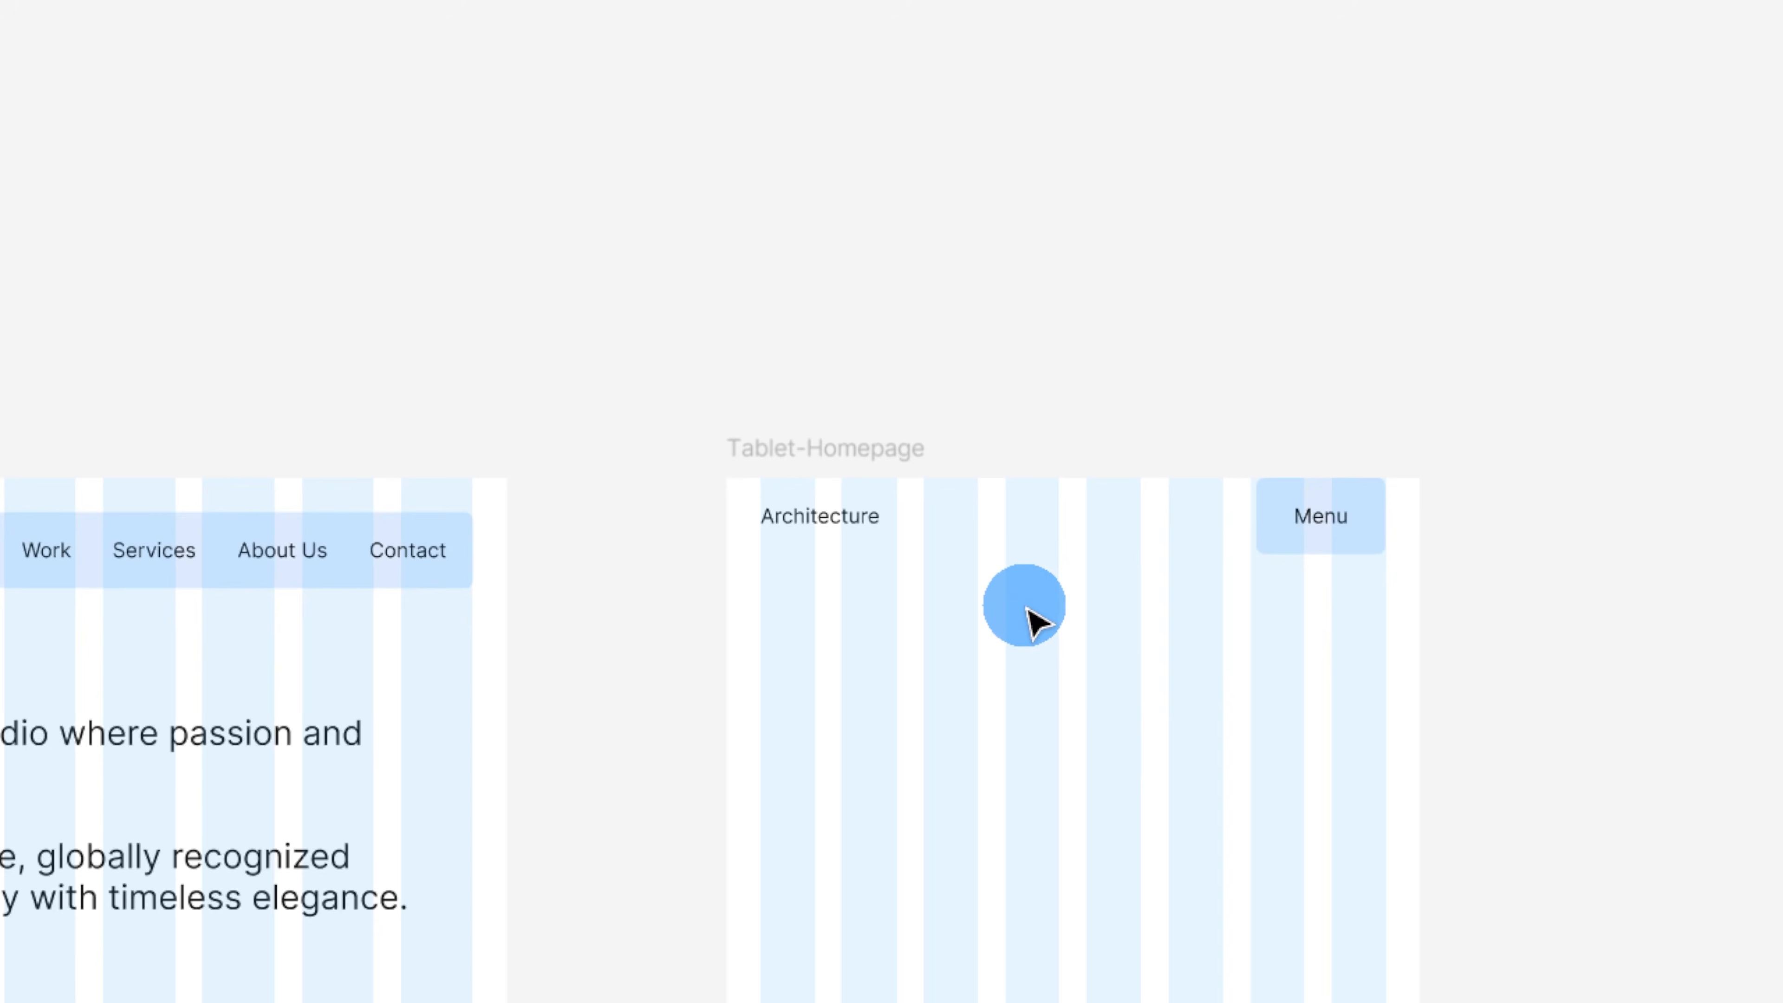
key(ctrl+g)
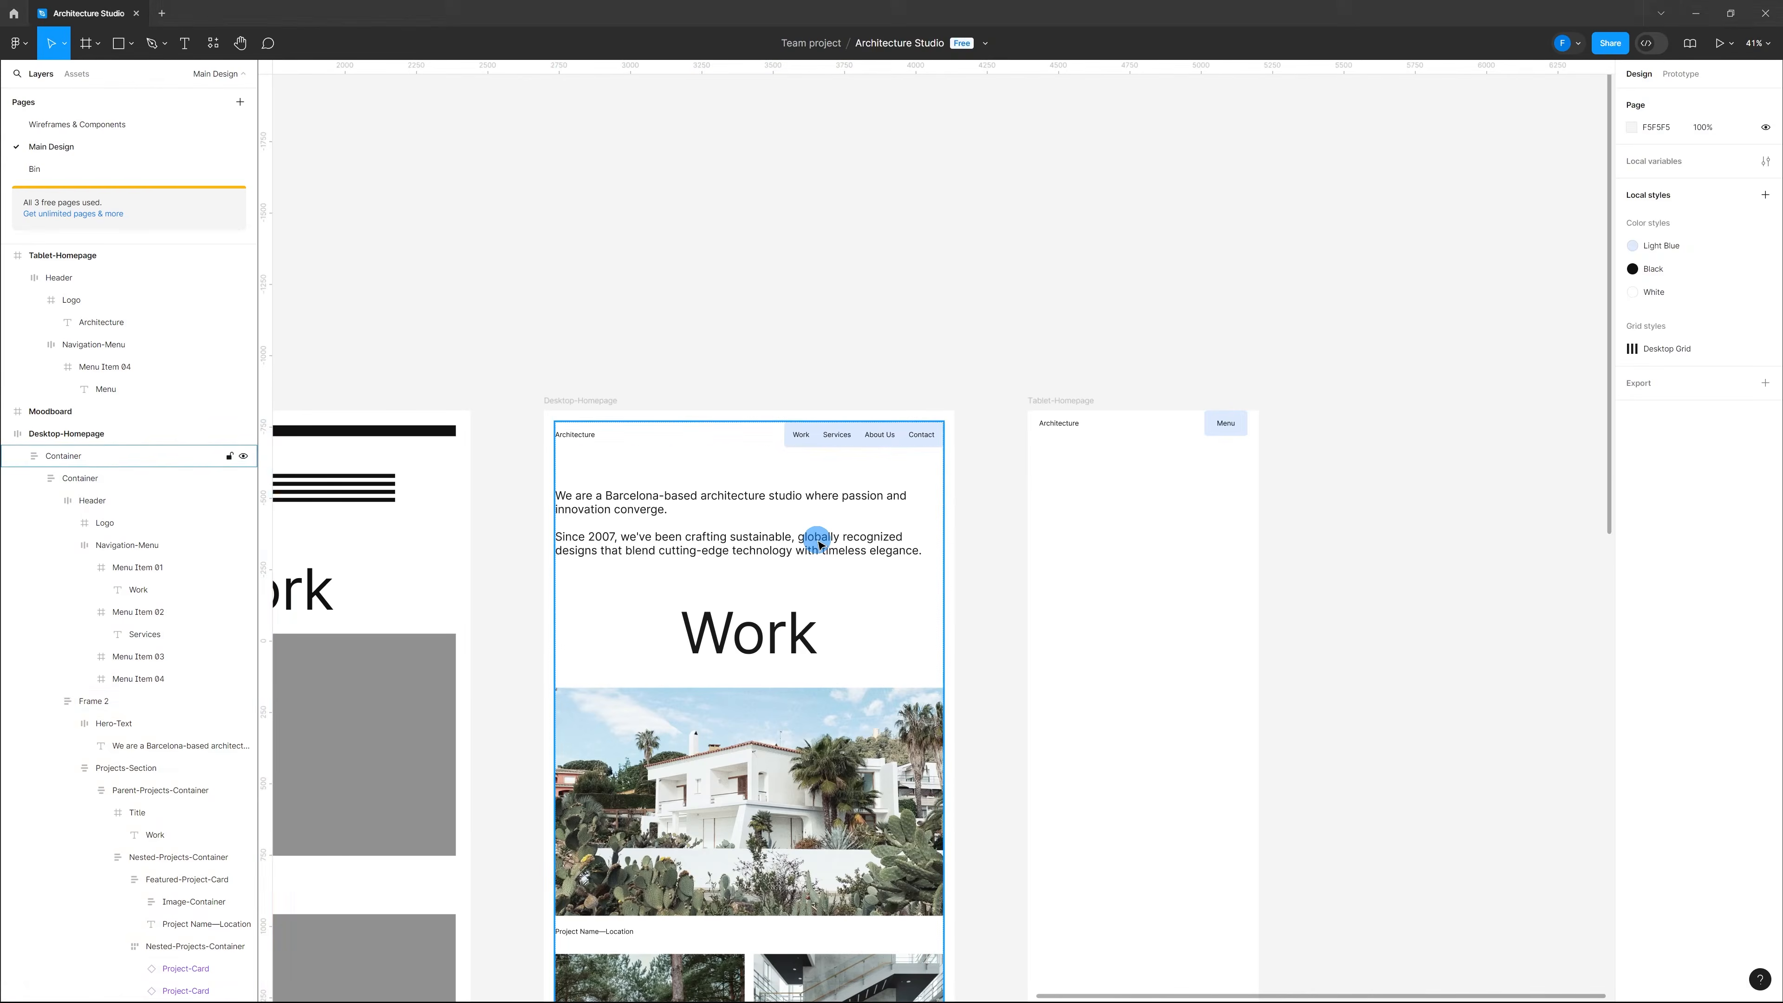
Step: Copy the Hero-Text frame from Desktop-Homepage into Tablet-Homepage and position it below the header at X 40, Y 203
click(819, 544)
double_click(818, 545)
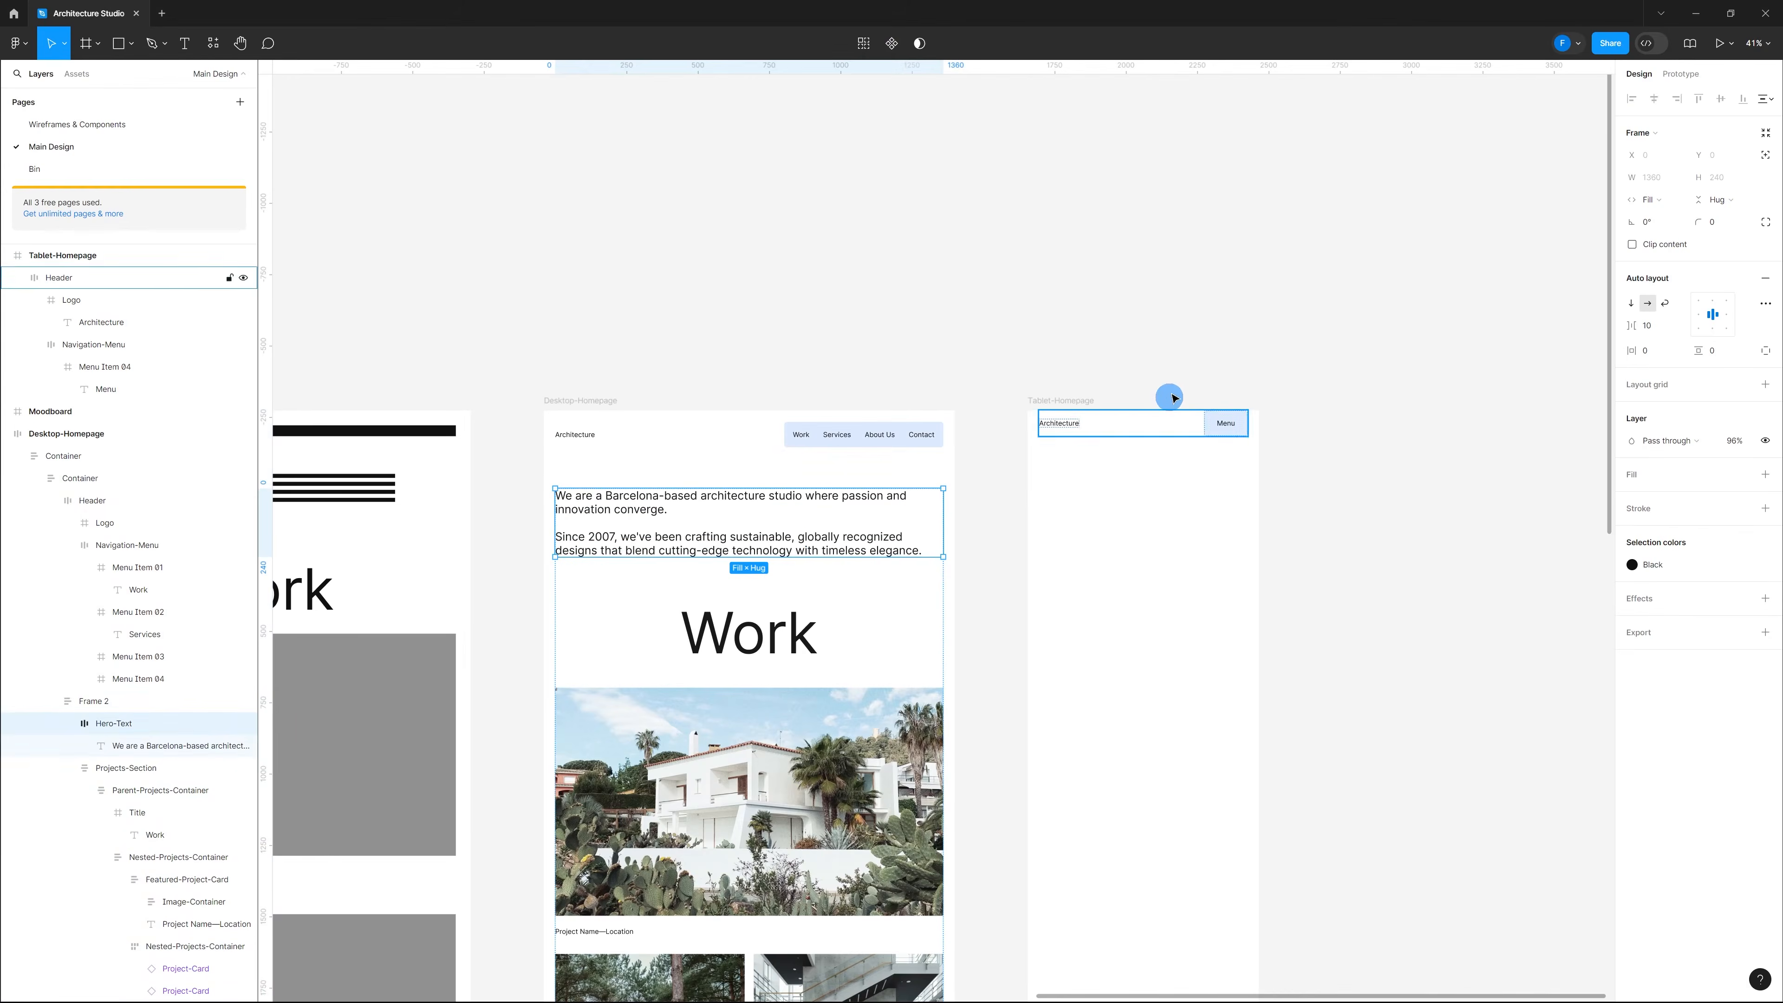
click(1091, 400)
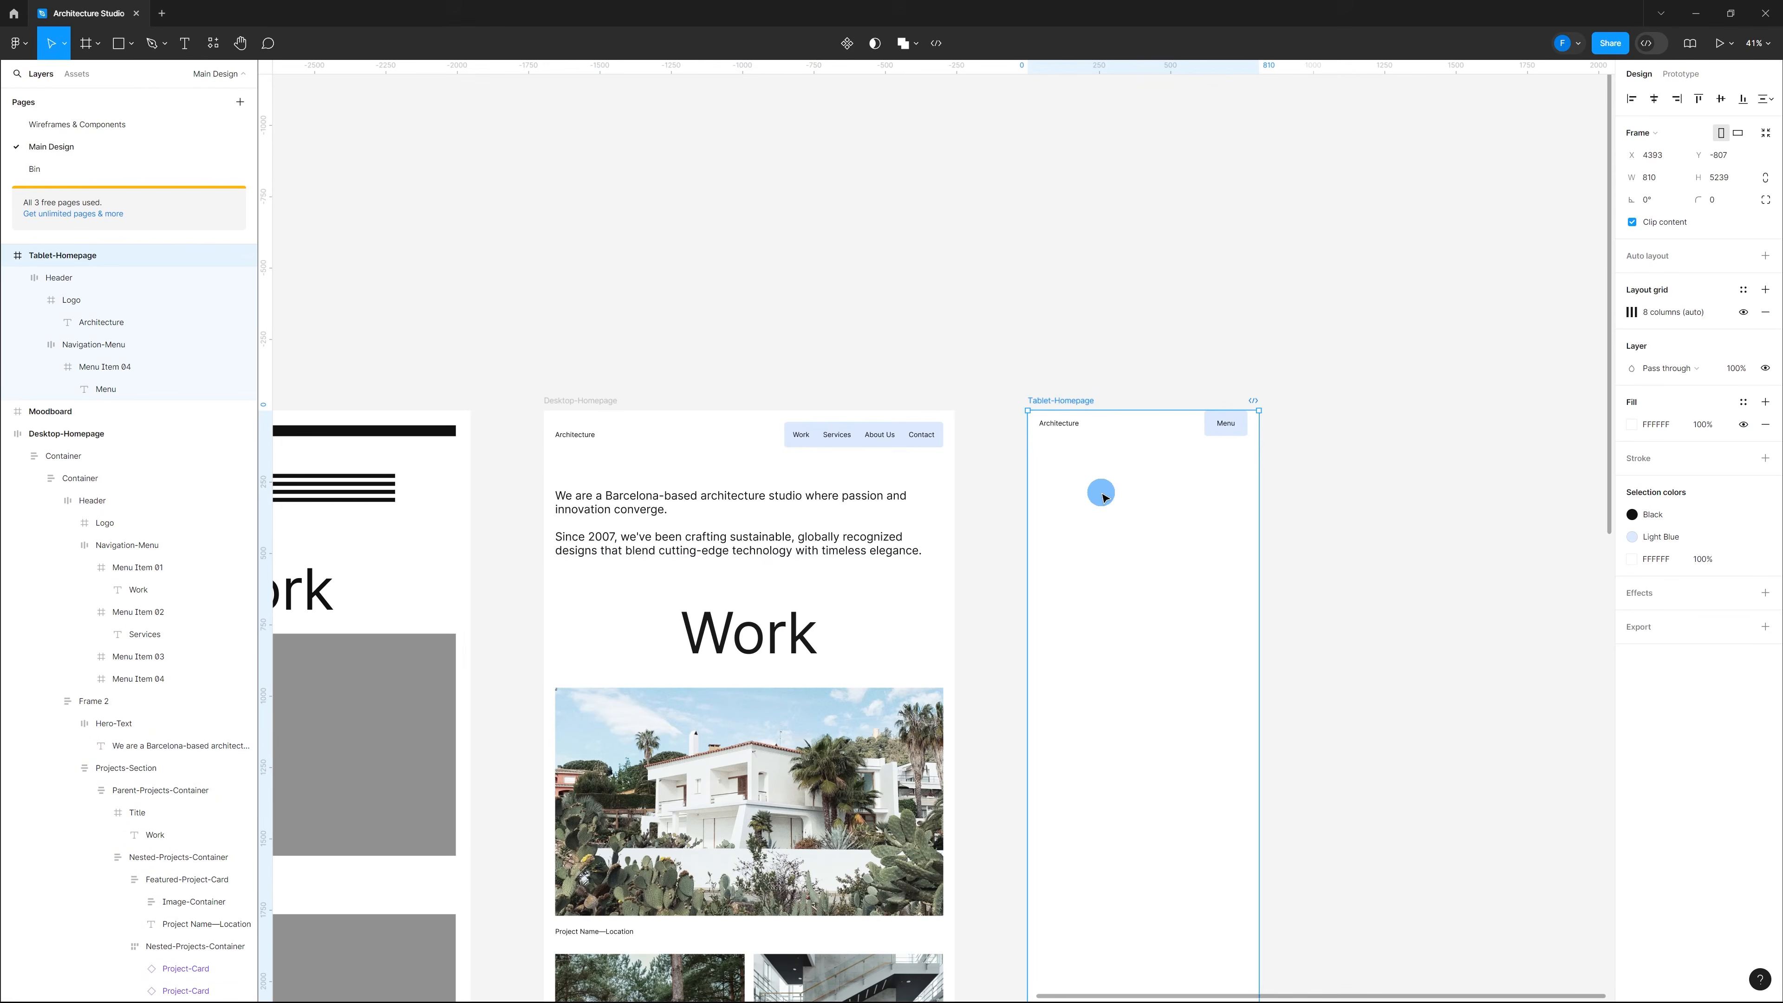
key(ctrl+v)
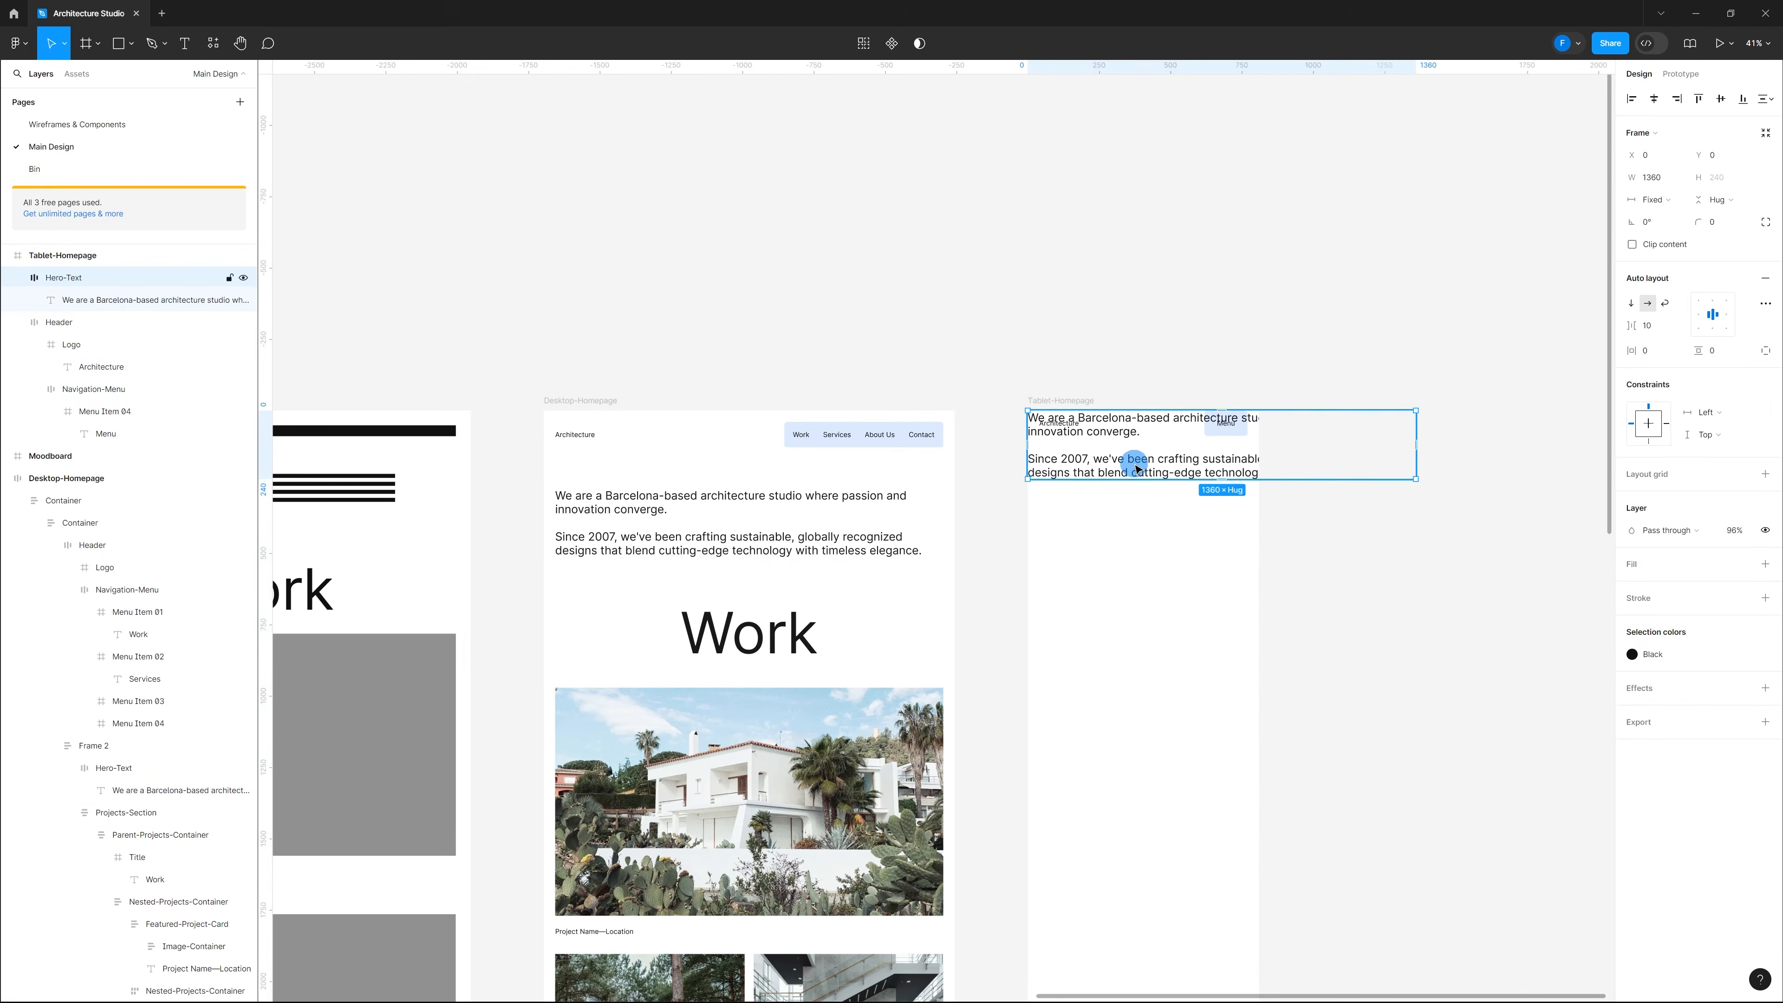
drag(1137, 469, 1149, 518)
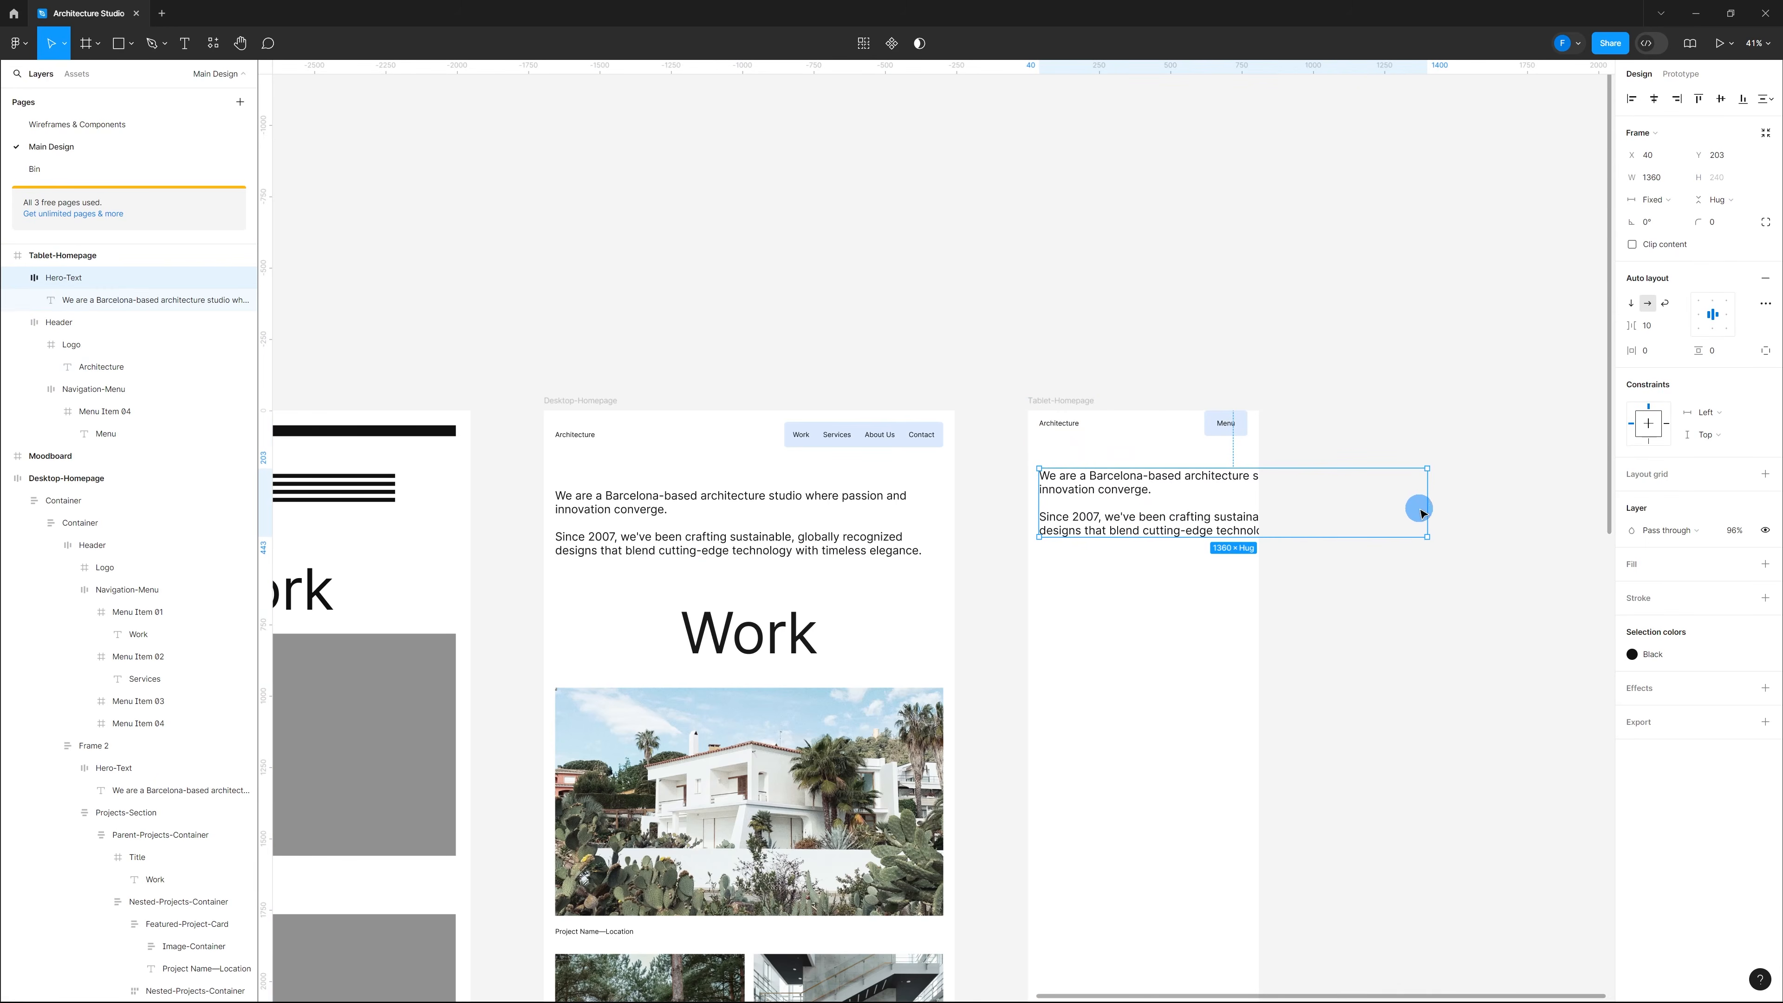
Step: Narrow the tablet Hero-Text frame to 730 wide so it fits the layout grid columns, using the grid as a temporary guide
key(ctrl+shift+4)
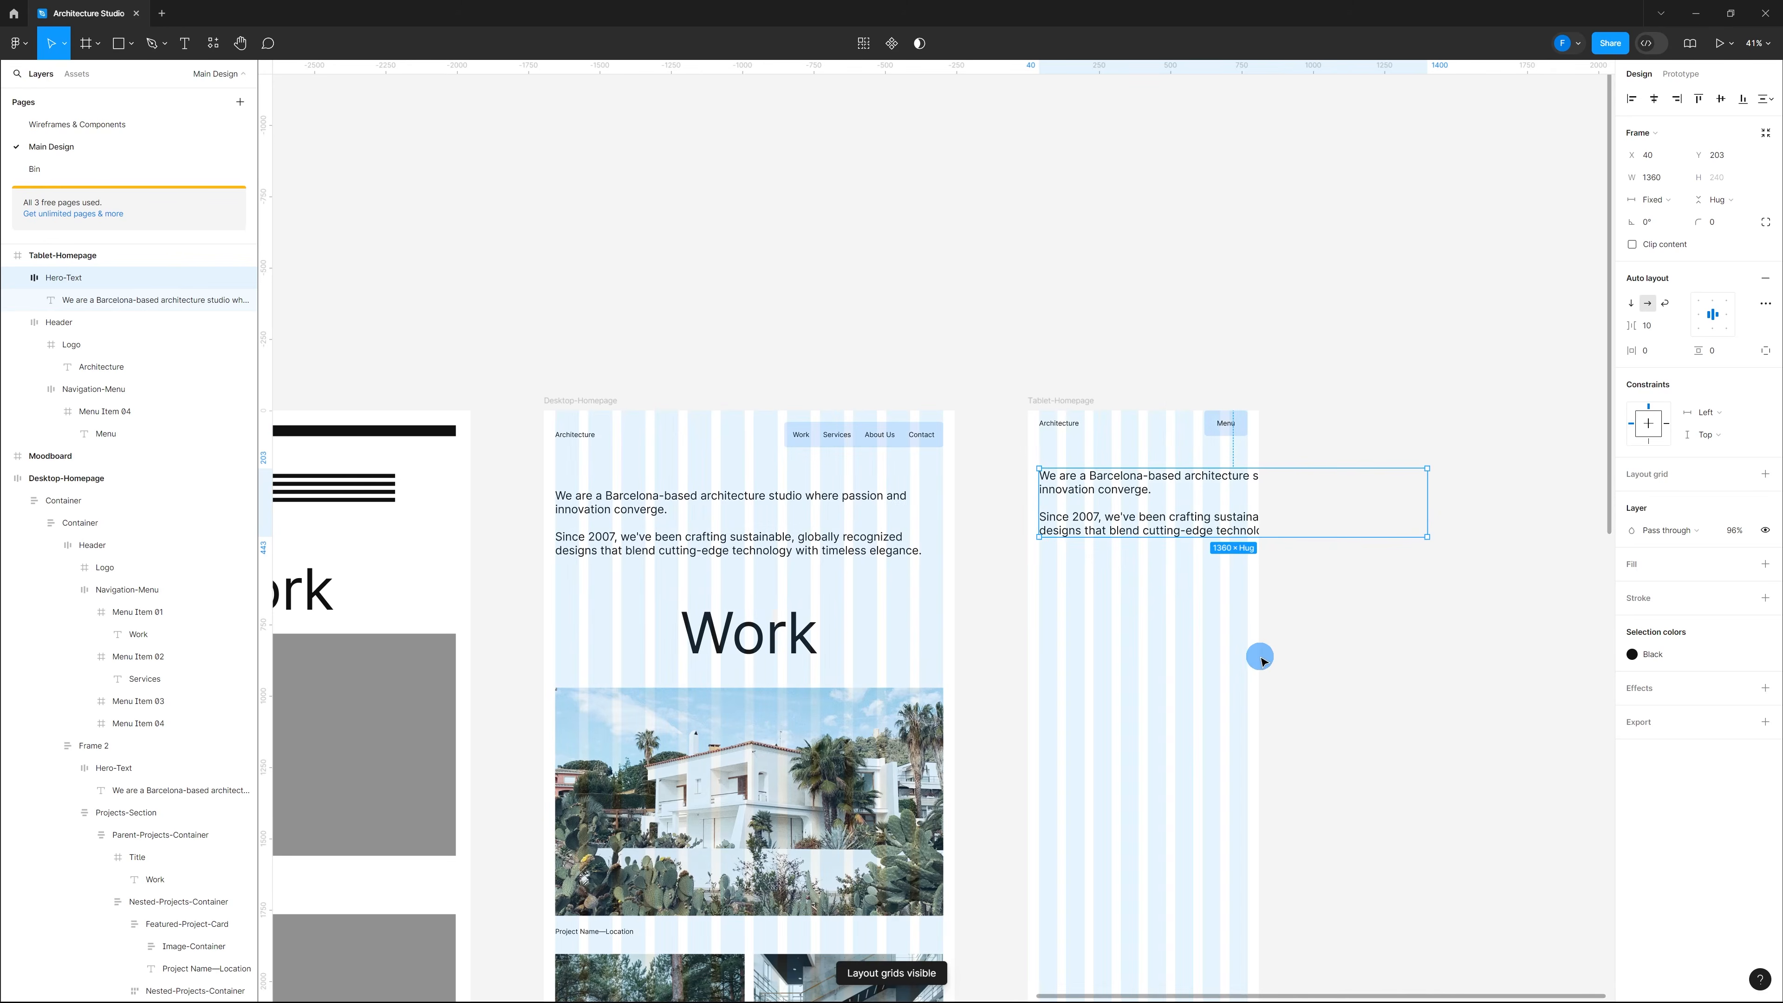
drag(1424, 503, 1248, 520)
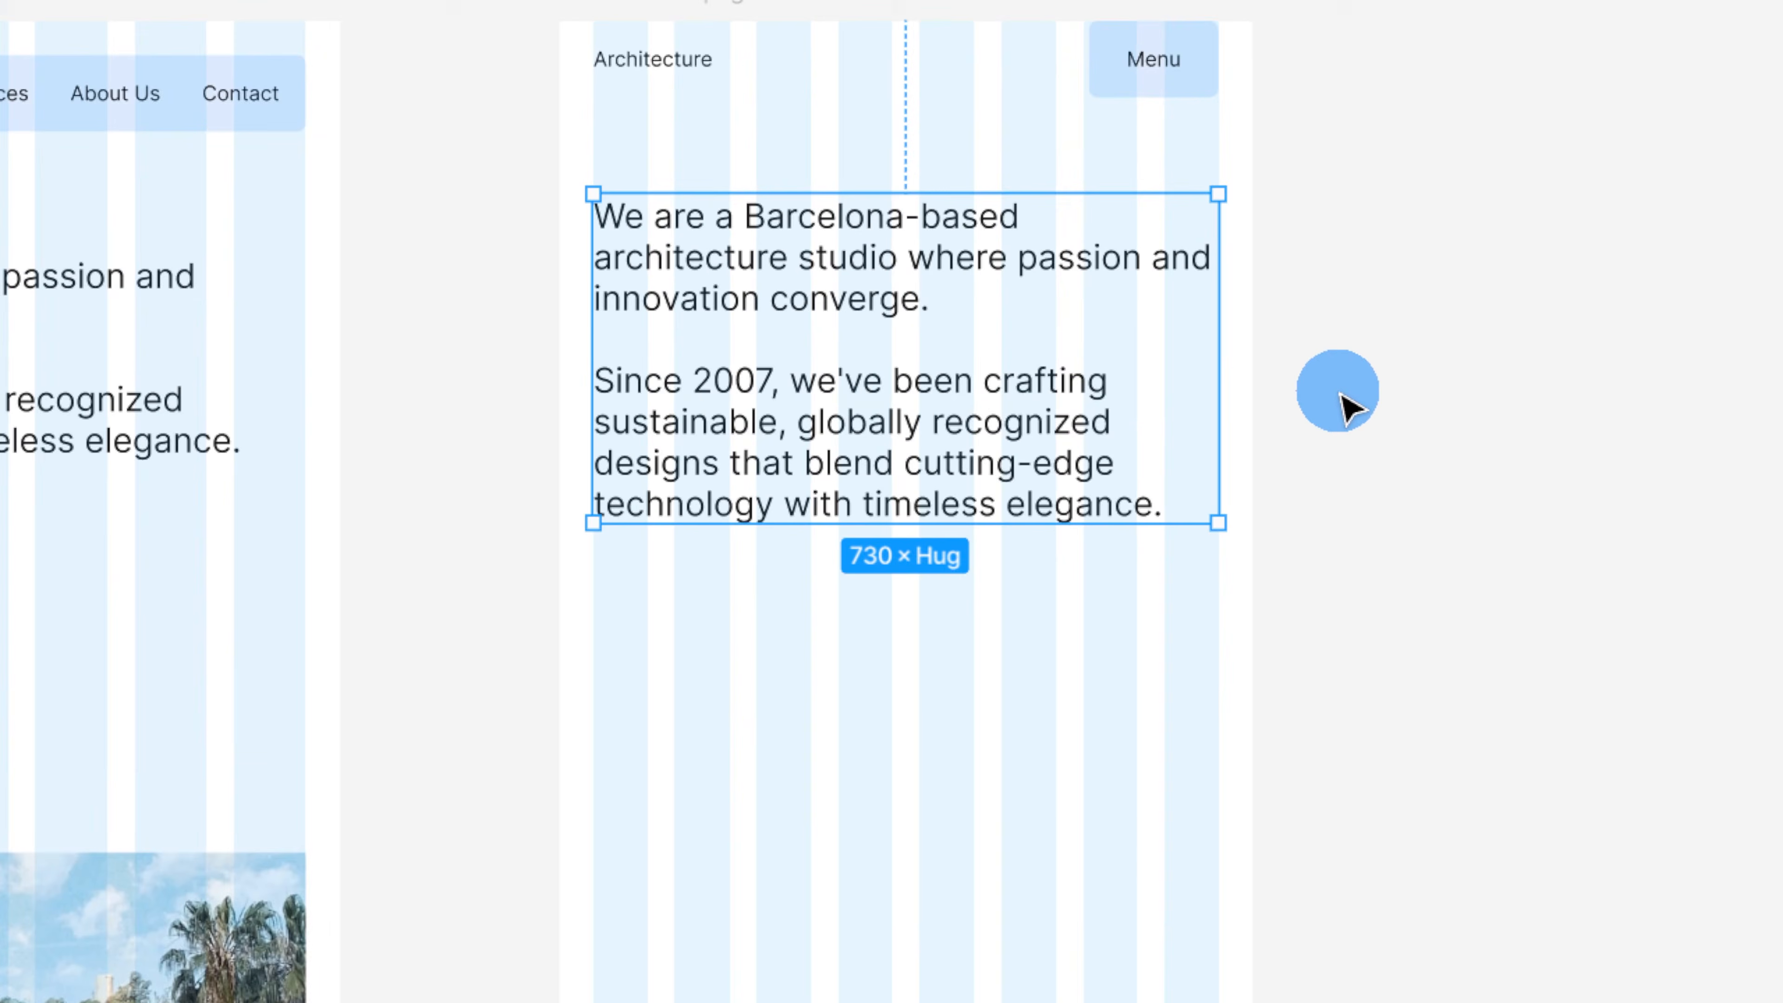
click(1342, 395)
key(ctrl+shift+4)
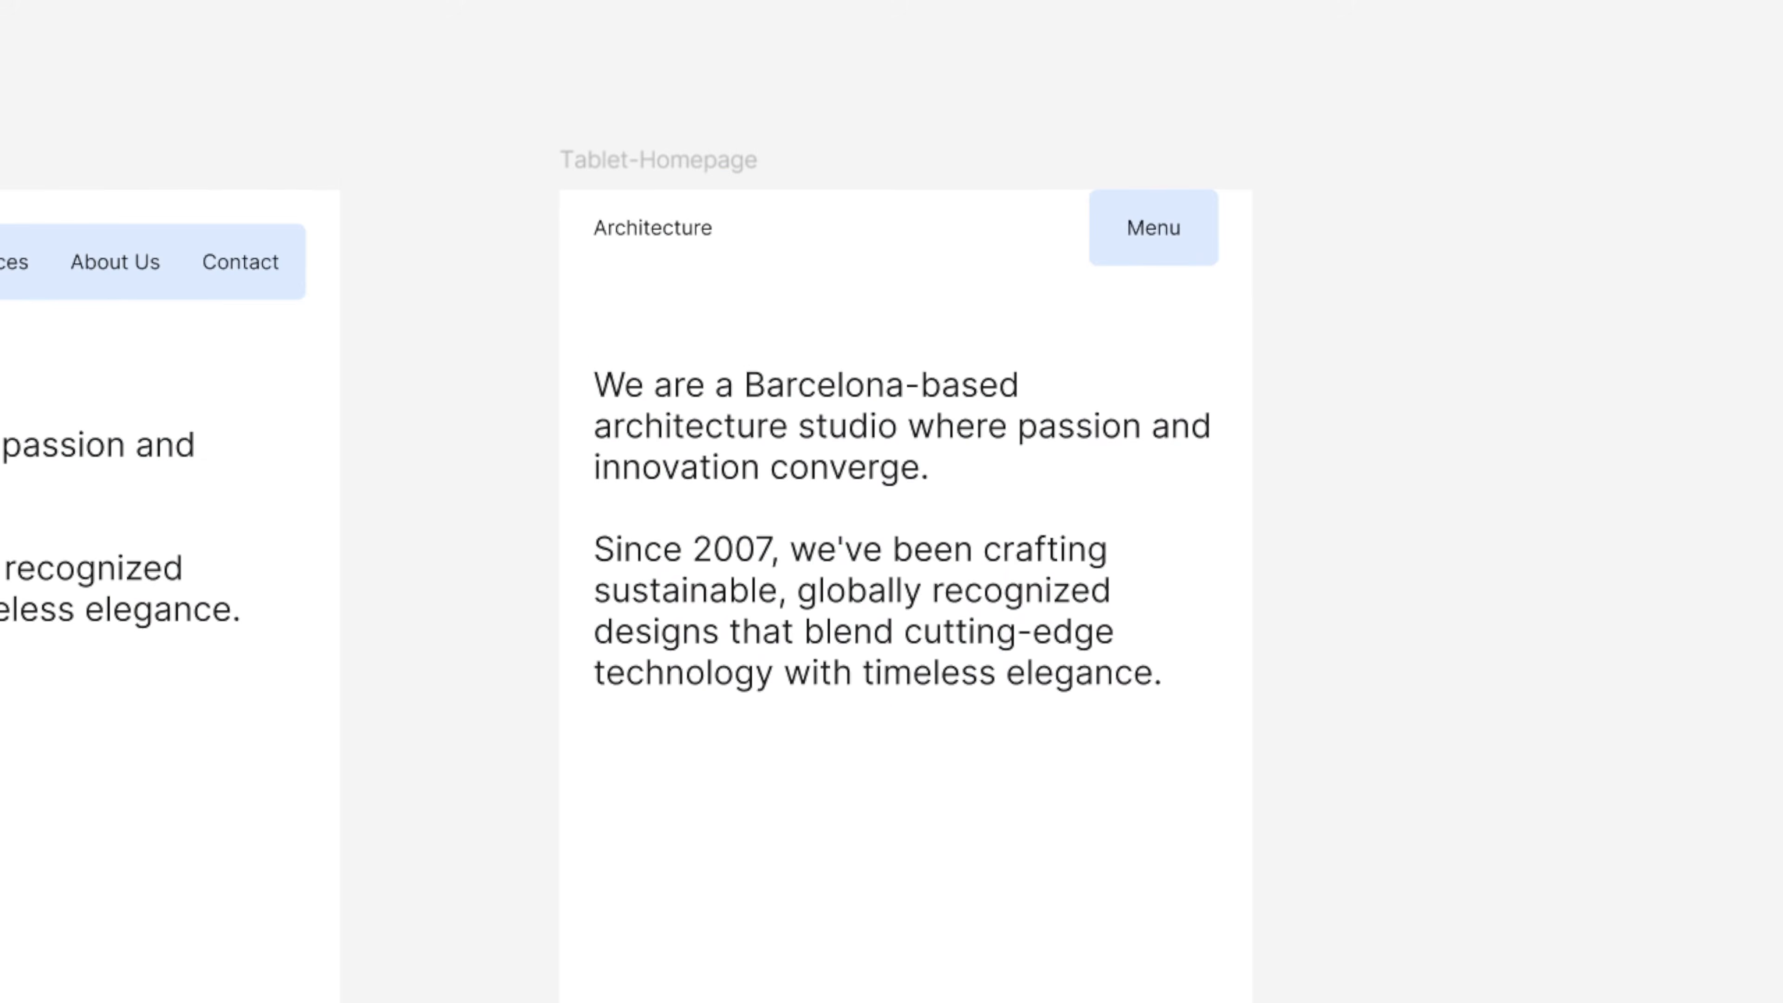
Step: Set the tablet hero paragraph's font size to 36
click(899, 478)
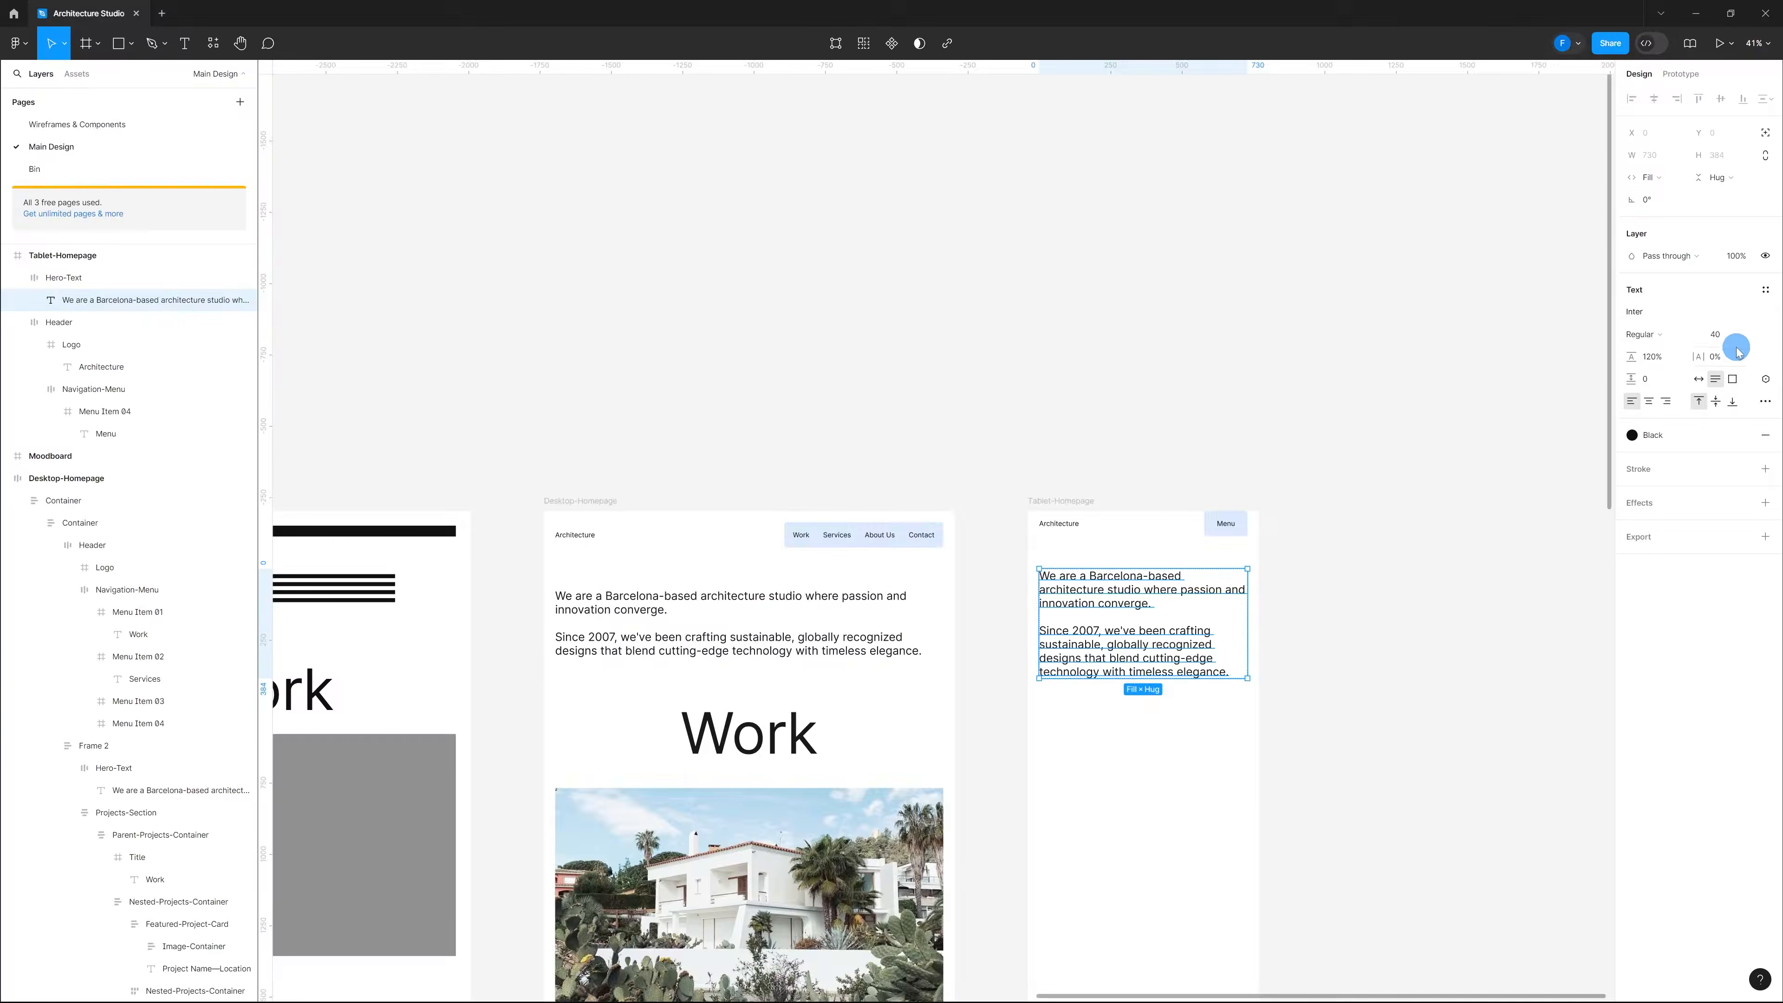
click(1729, 345)
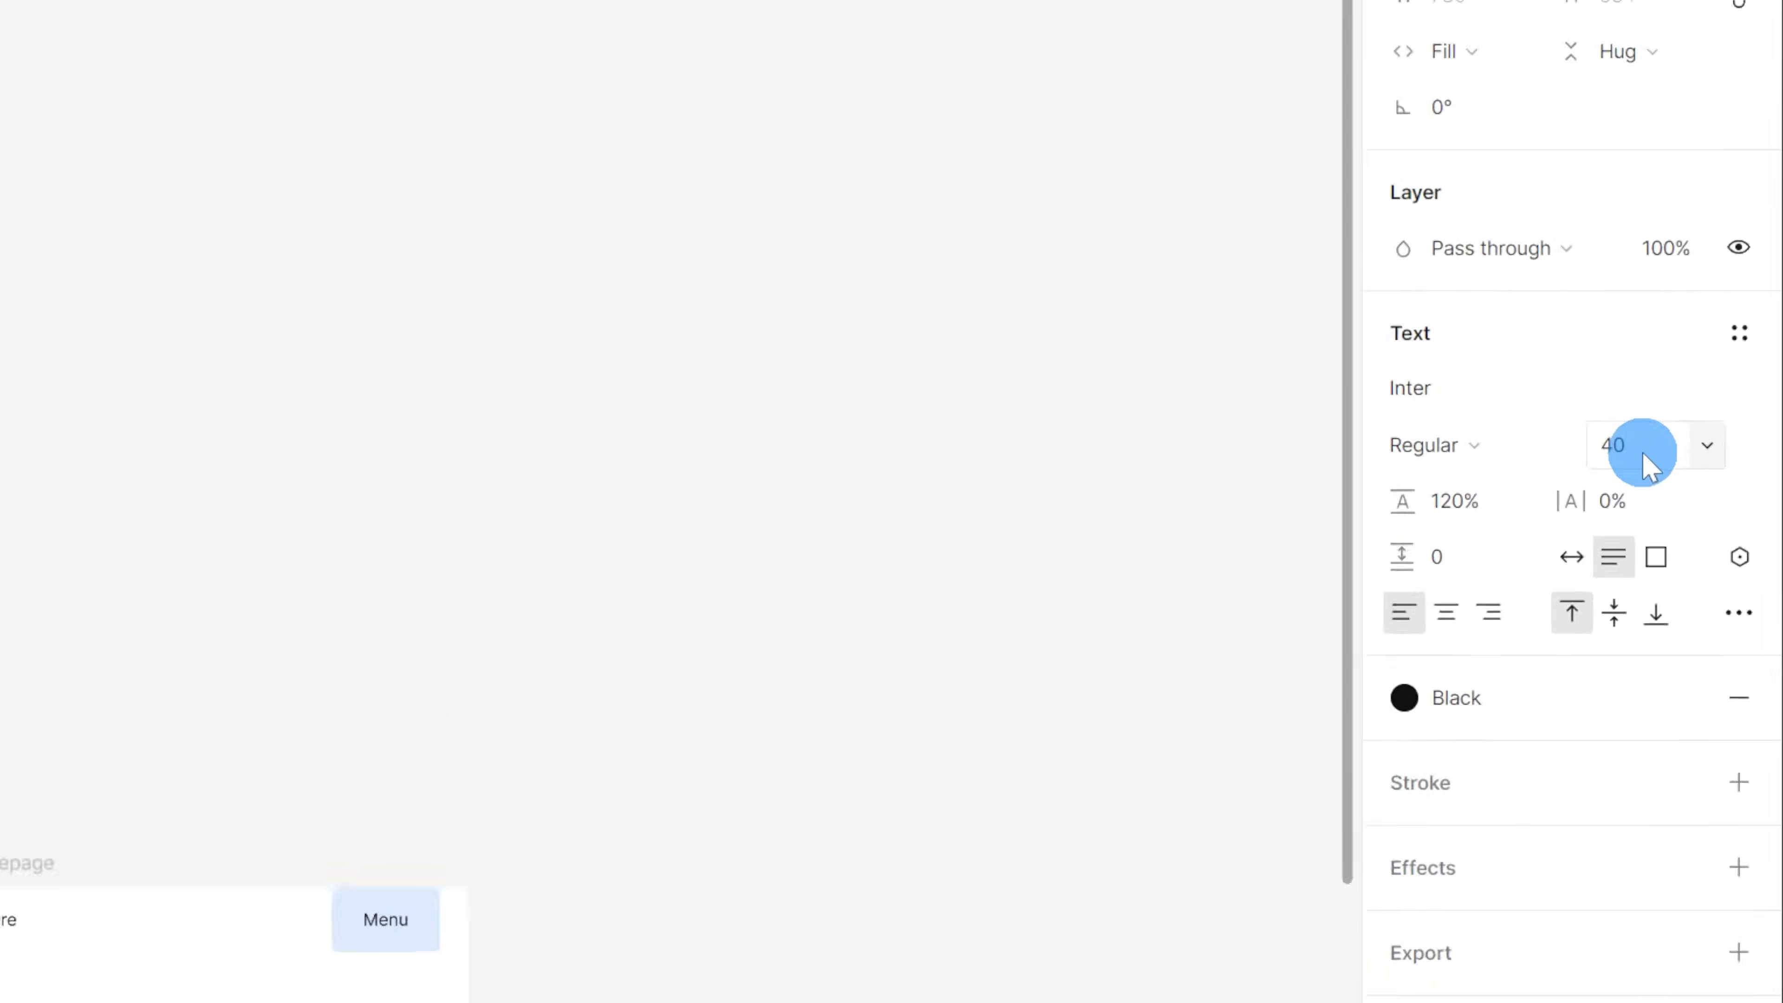
click(1725, 340)
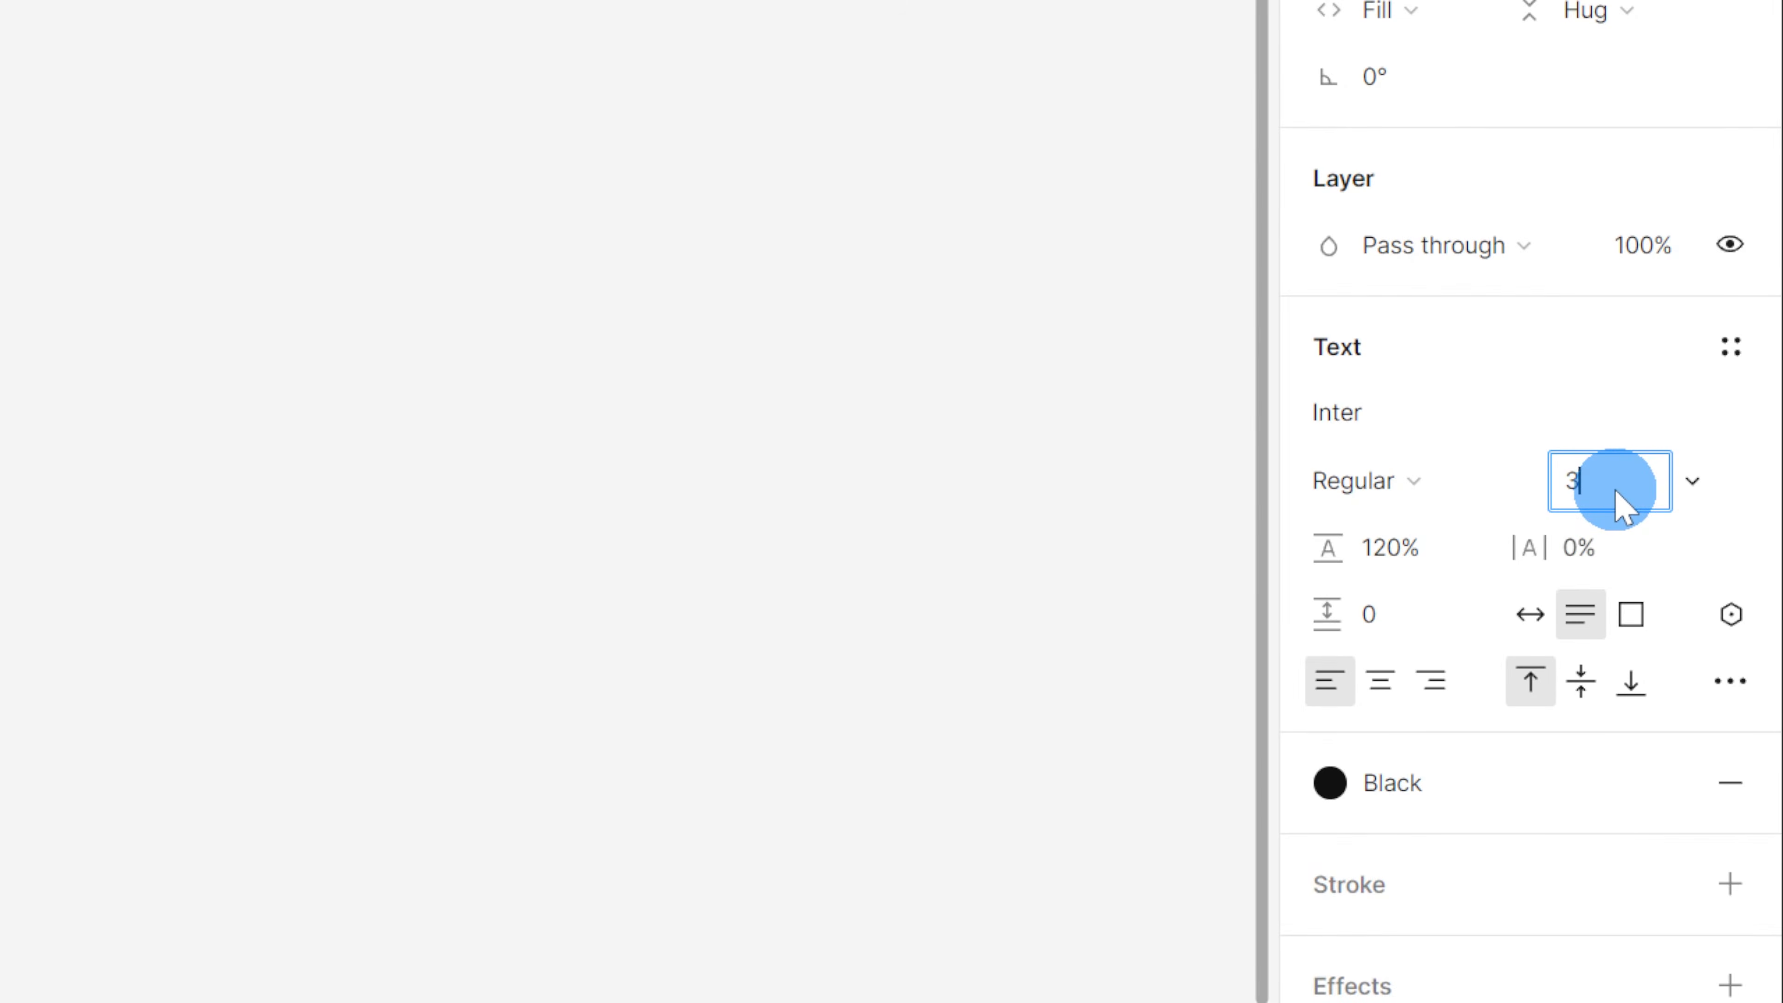
key(Return)
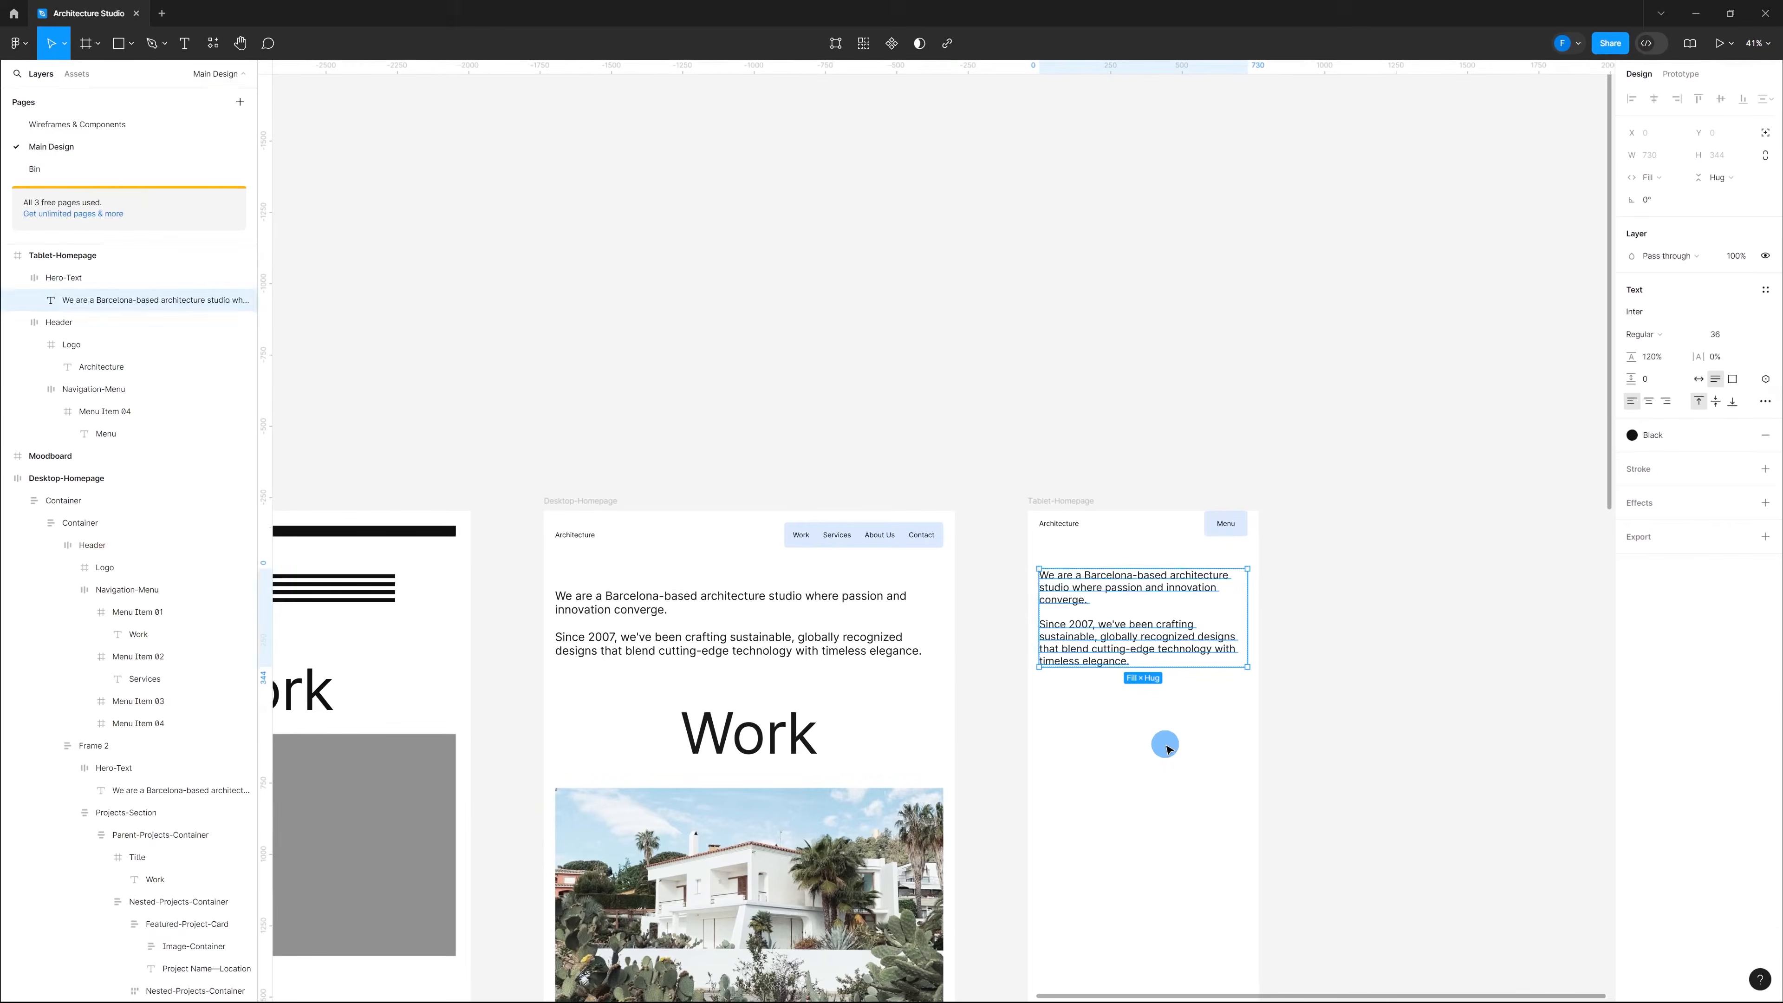
click(1167, 748)
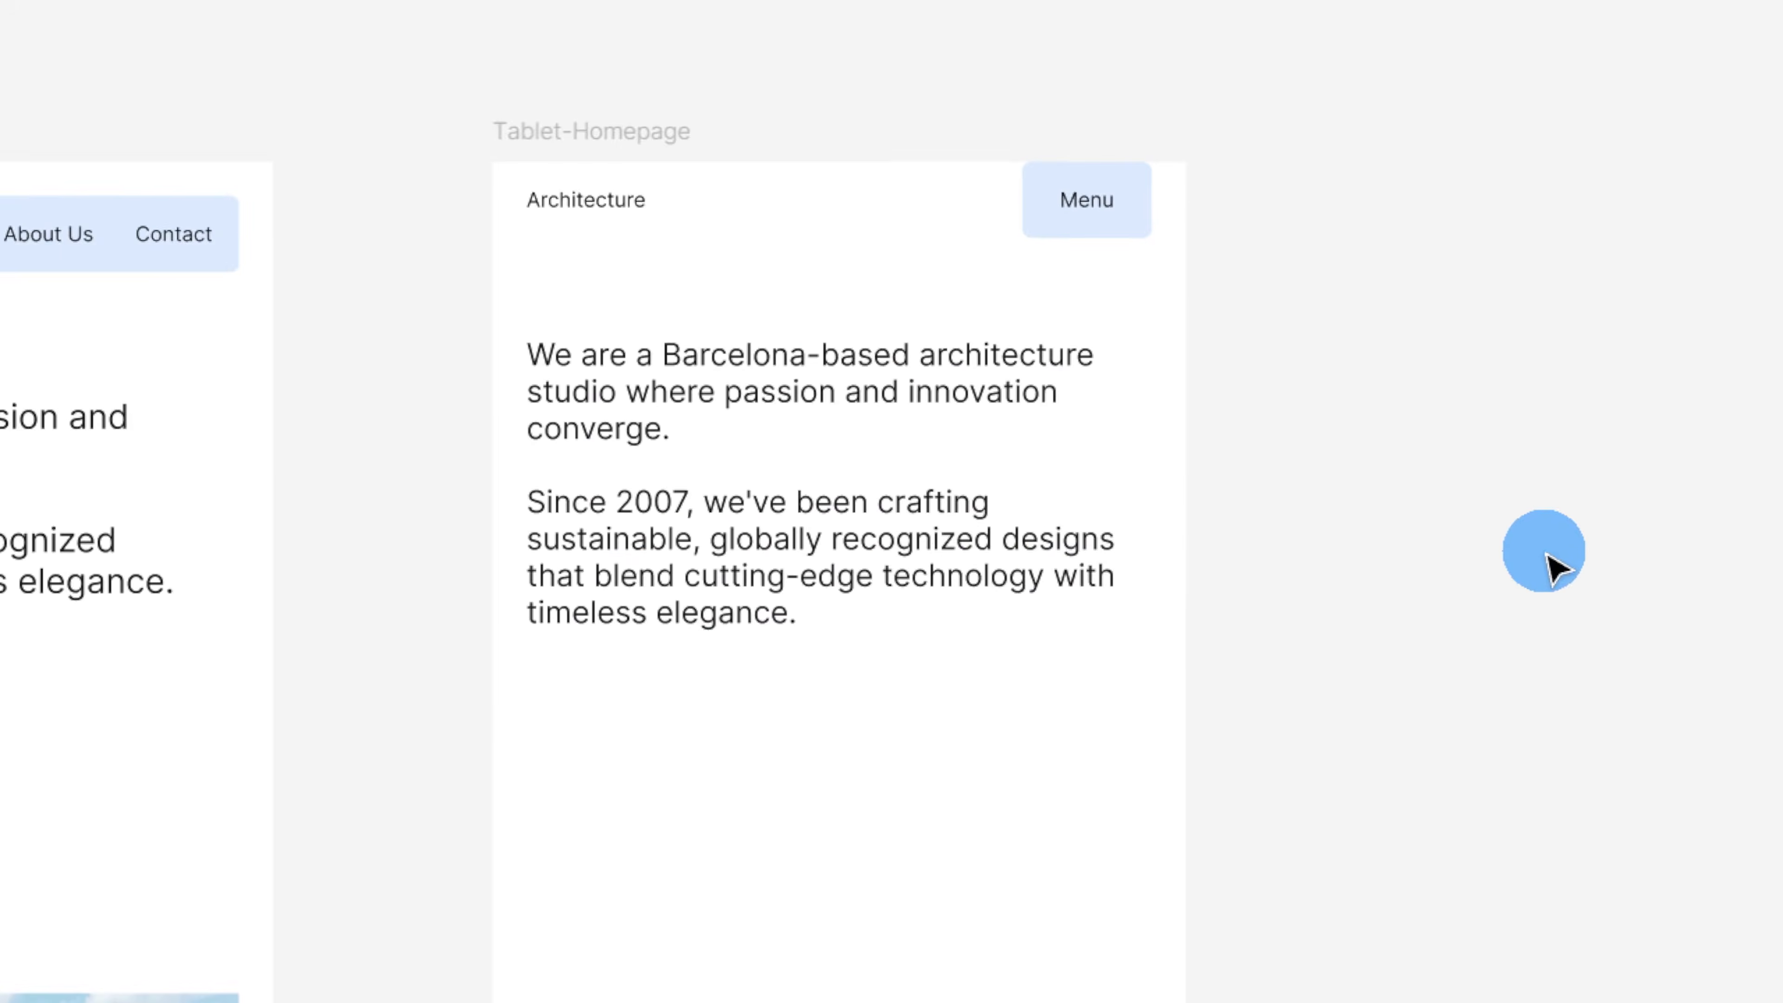
Step: Set the font size of the text inside the tablet Hero-Text frame to 32
click(980, 292)
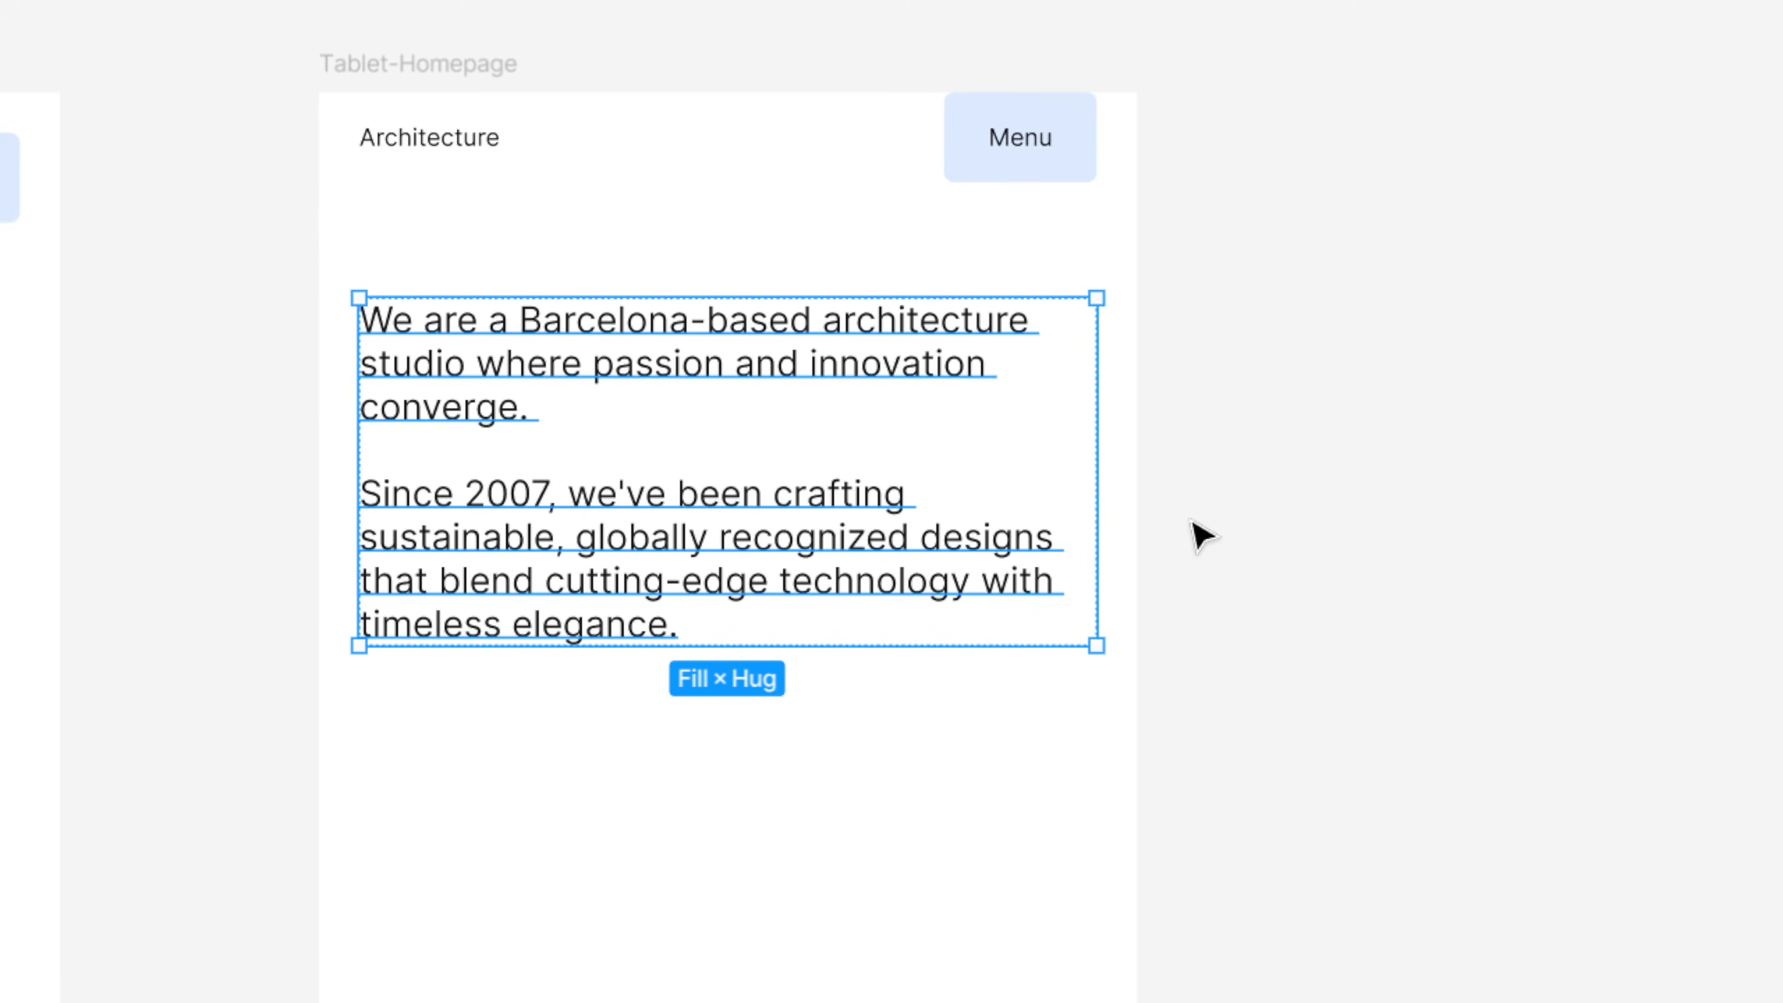
click(1202, 536)
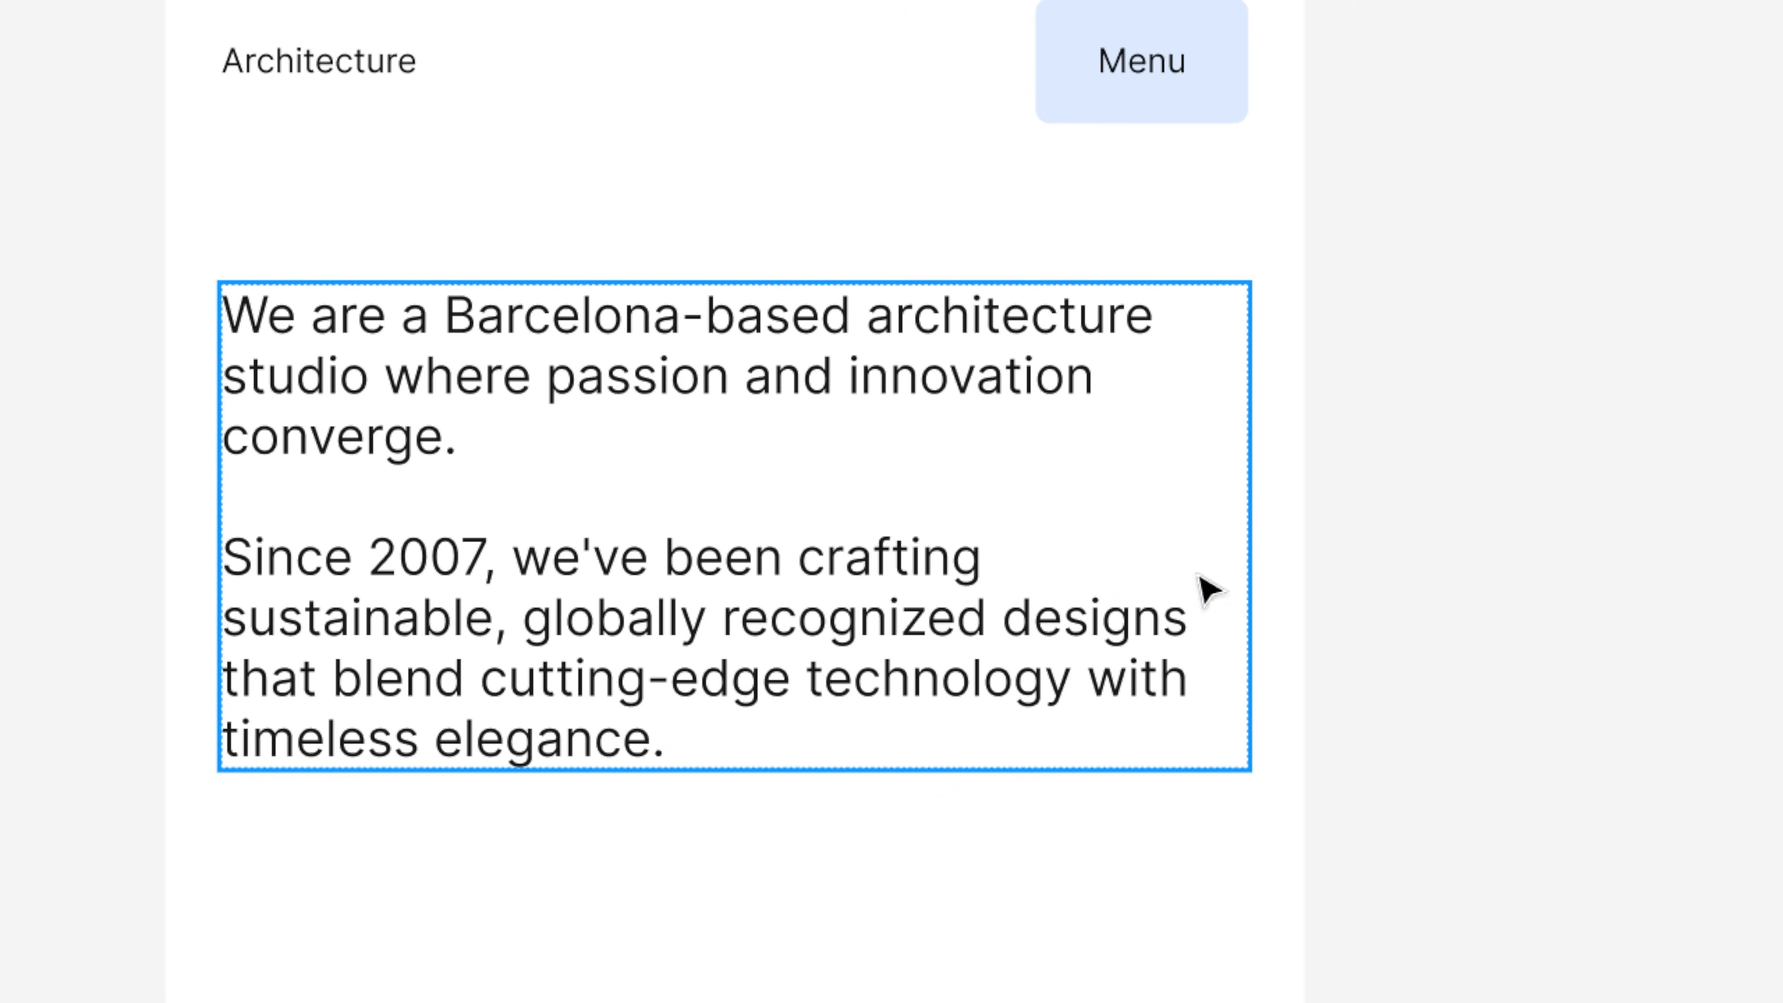
click(845, 519)
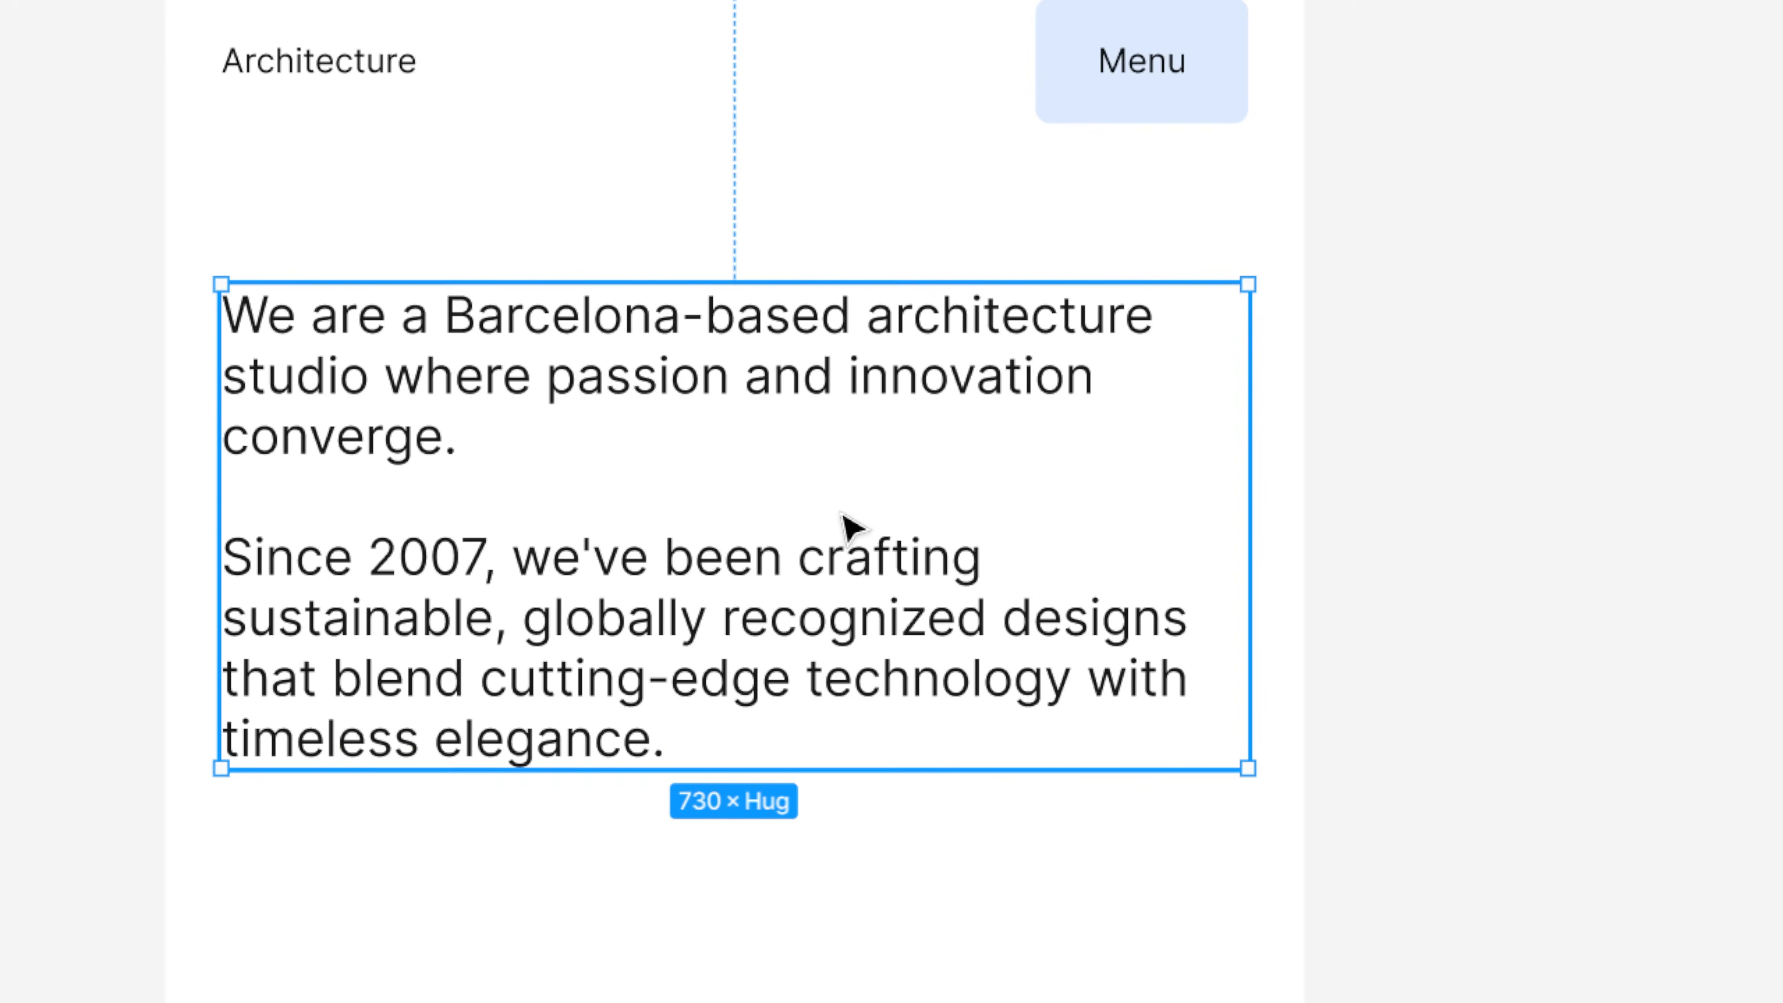
super+click(857, 570)
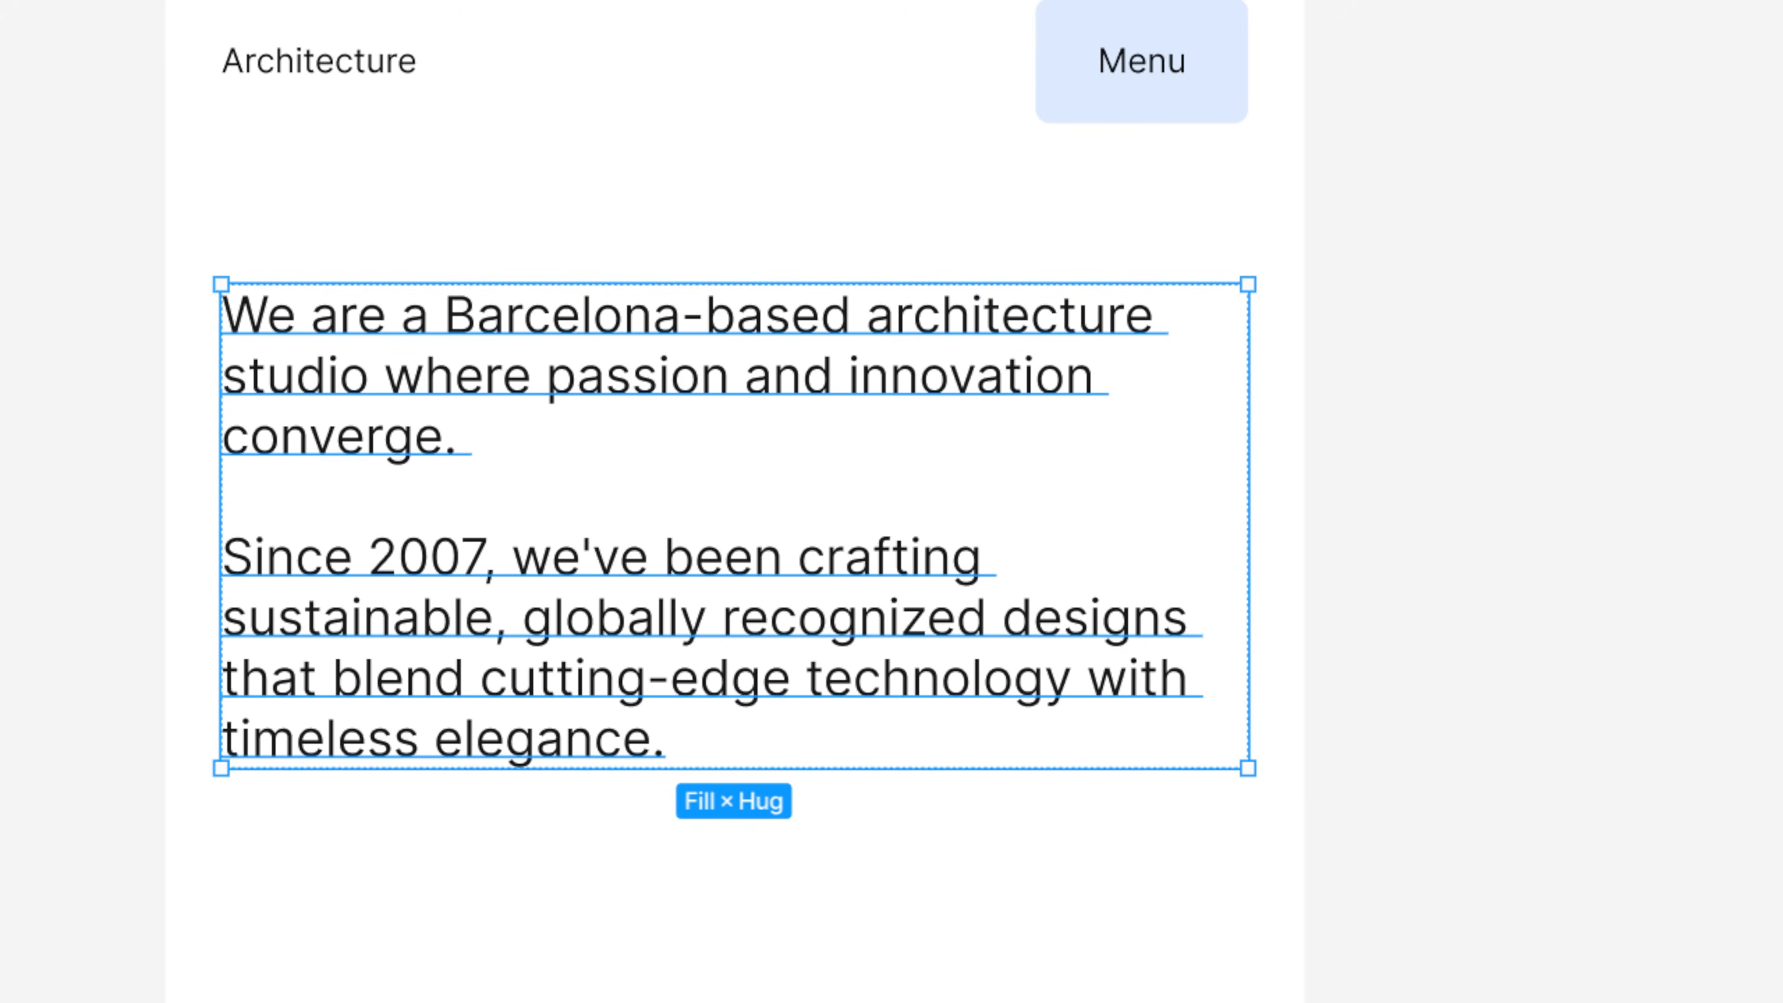
click(1730, 335)
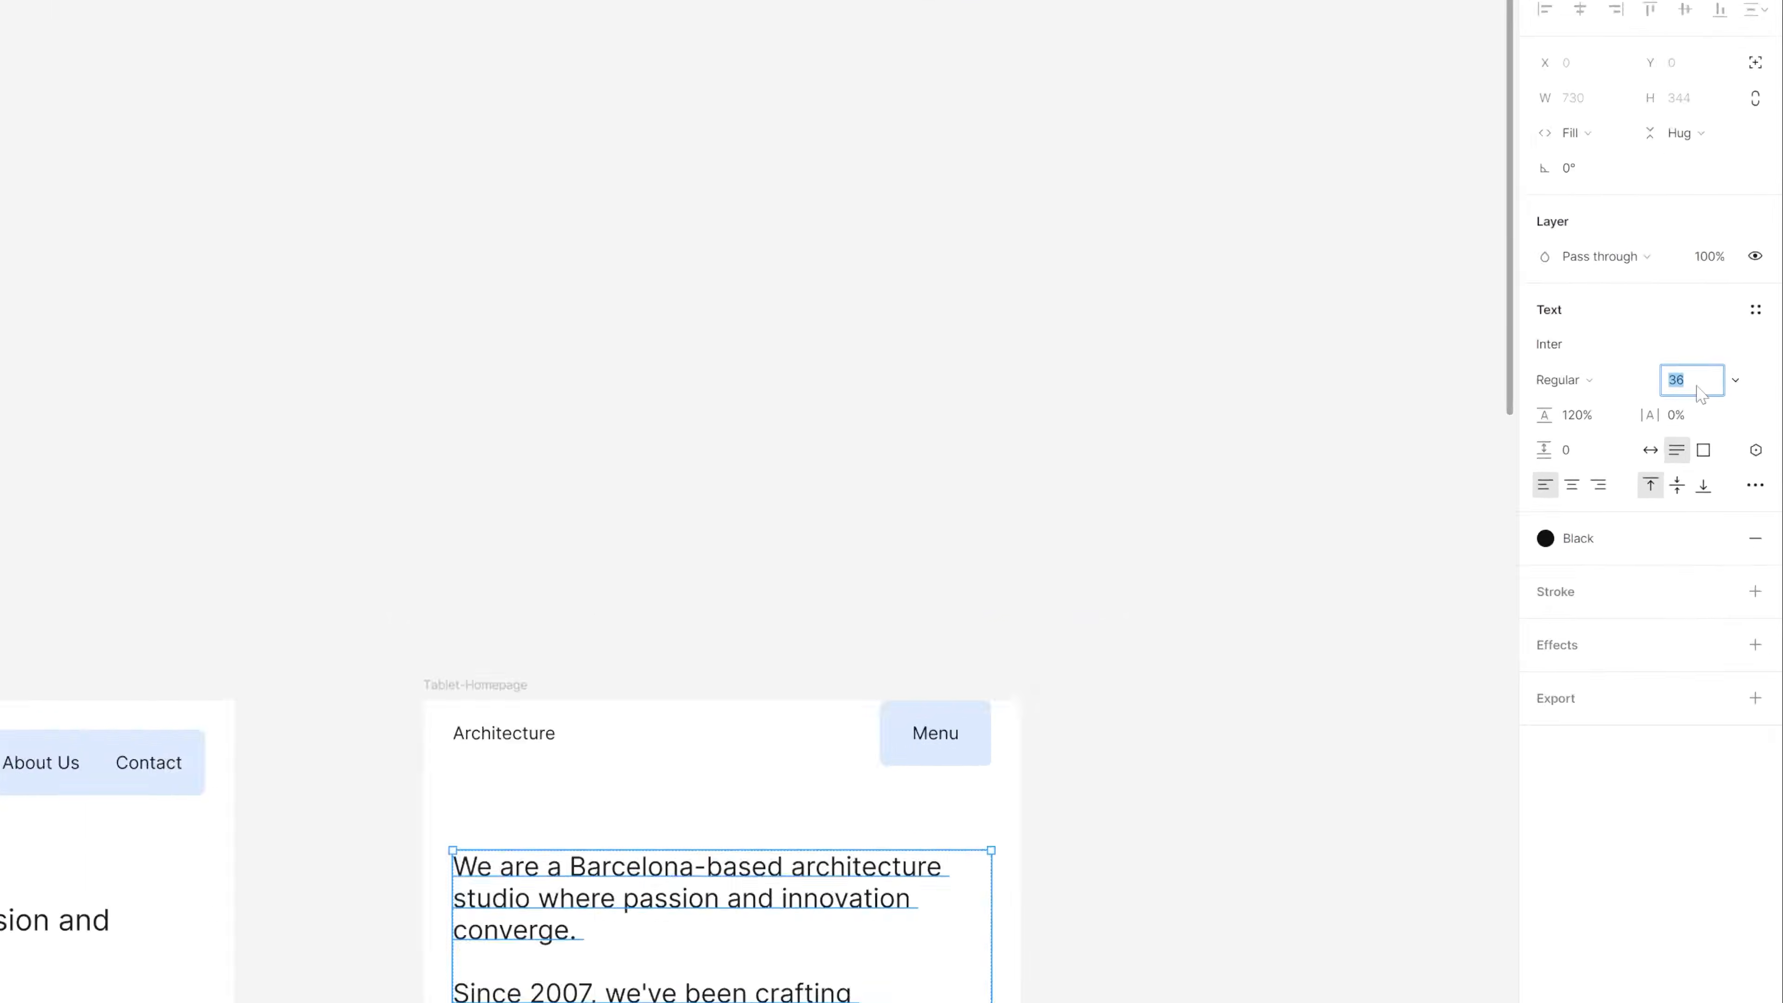
text(32)
key(Return)
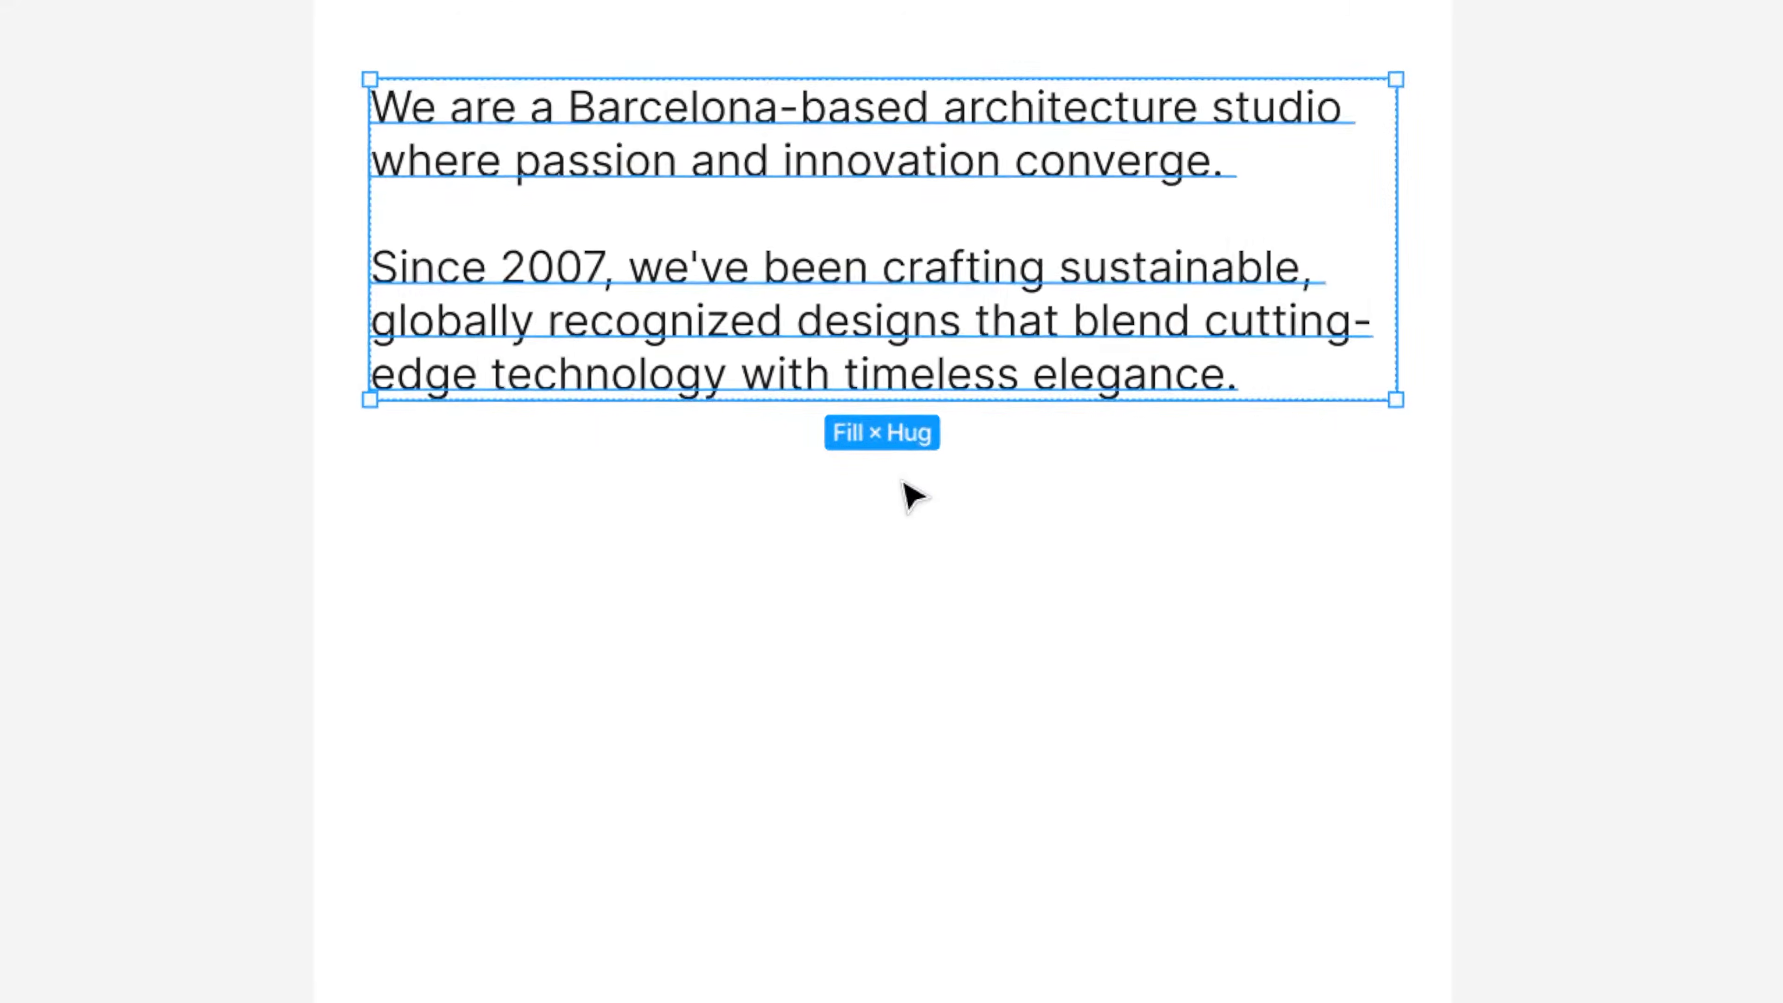
click(1115, 768)
scroll(1324, 749, up, 2)
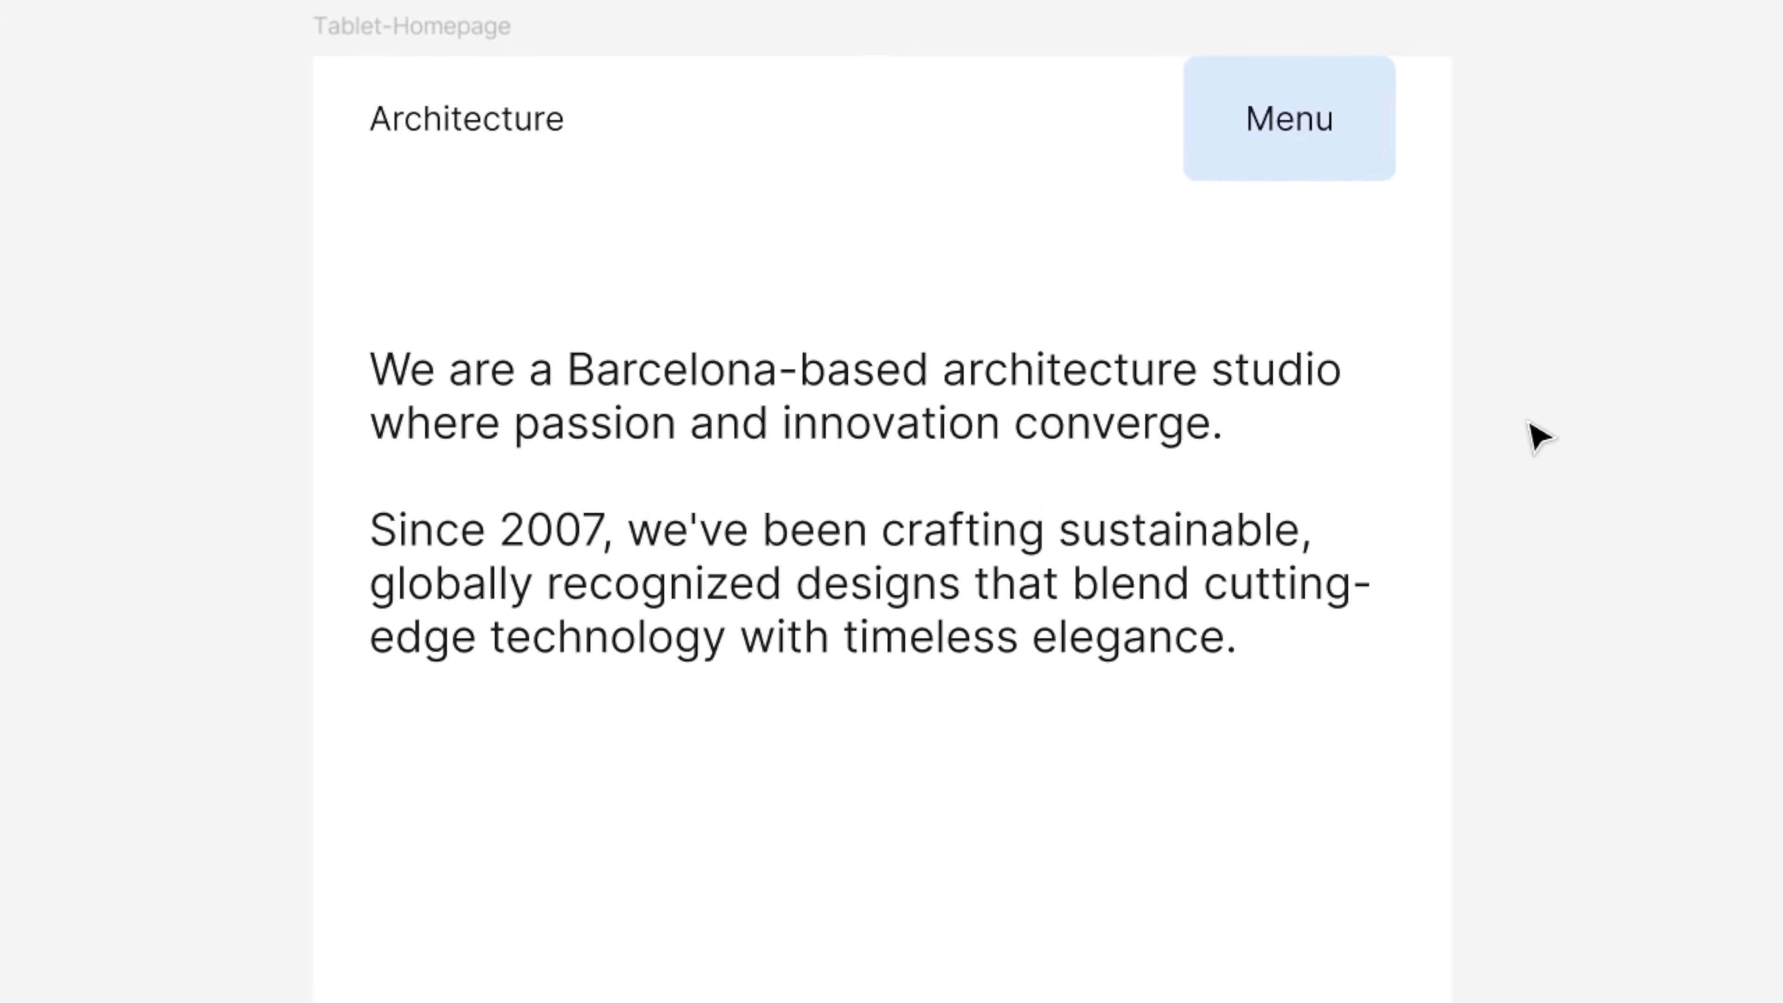
Step: Examine the tablet hero text and how the Hero-Text and Header layers are arranged within Tablet-Homepage
click(1035, 490)
click(723, 443)
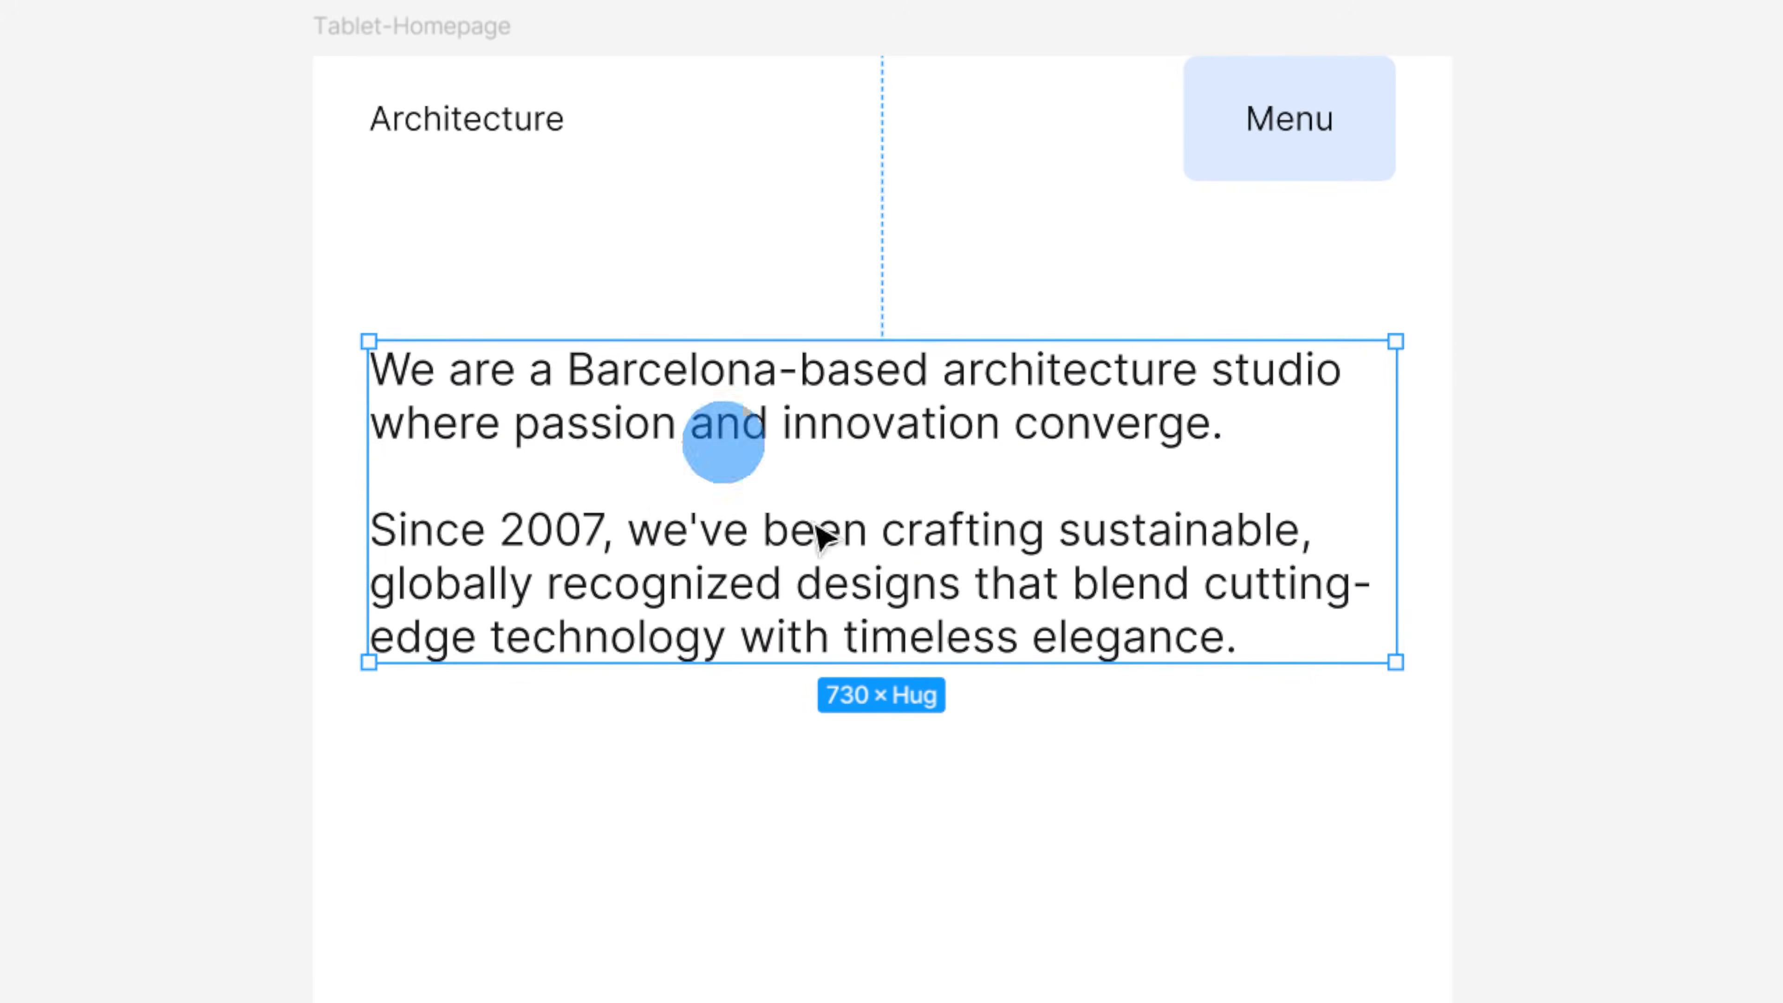
click(1666, 732)
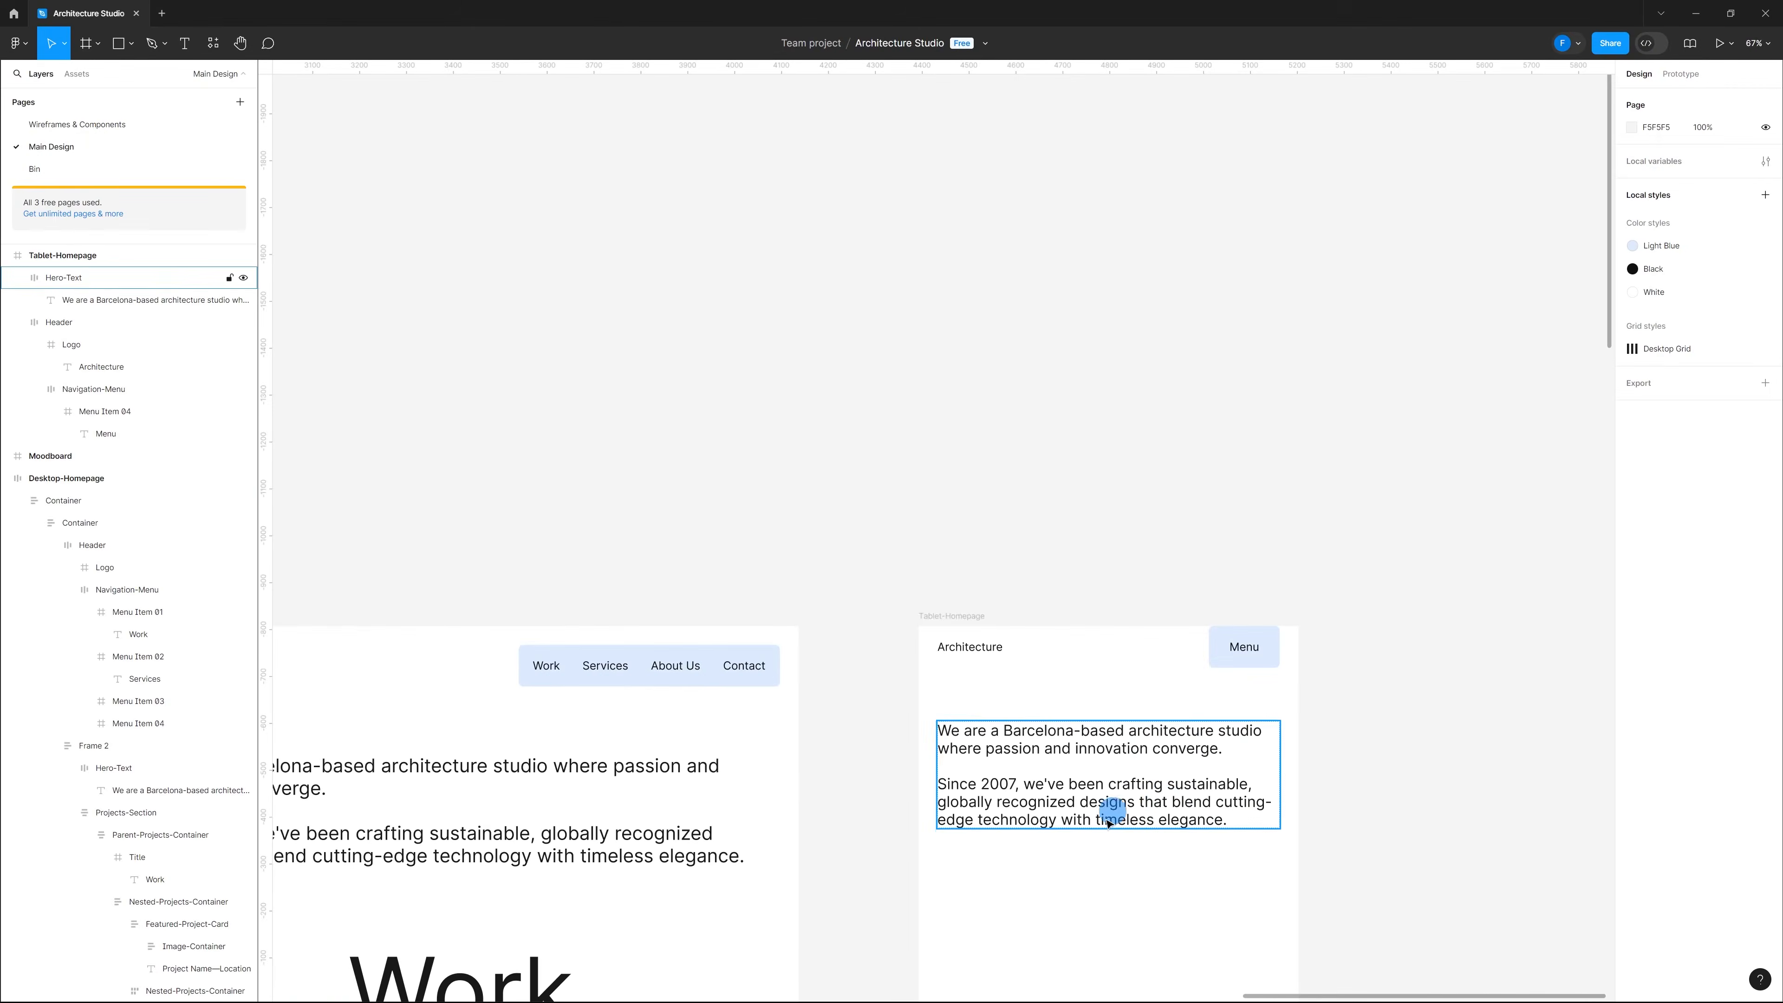
scroll(1110, 753, down, 2)
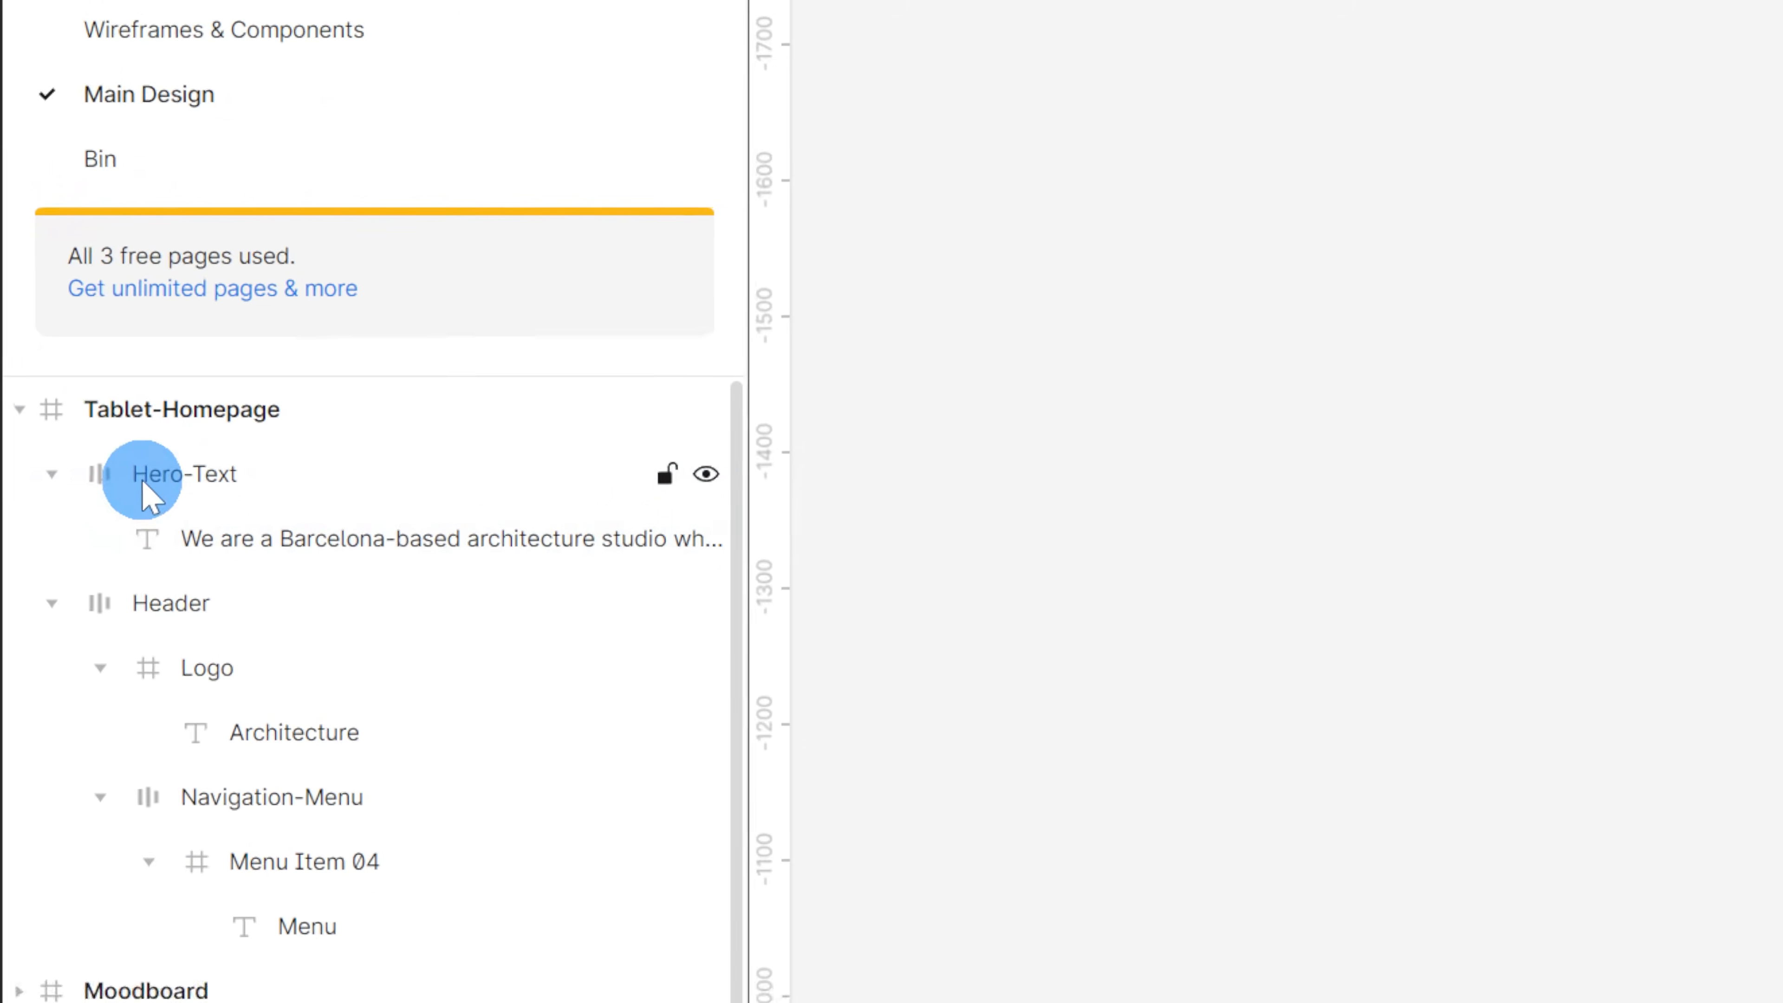
click(49, 288)
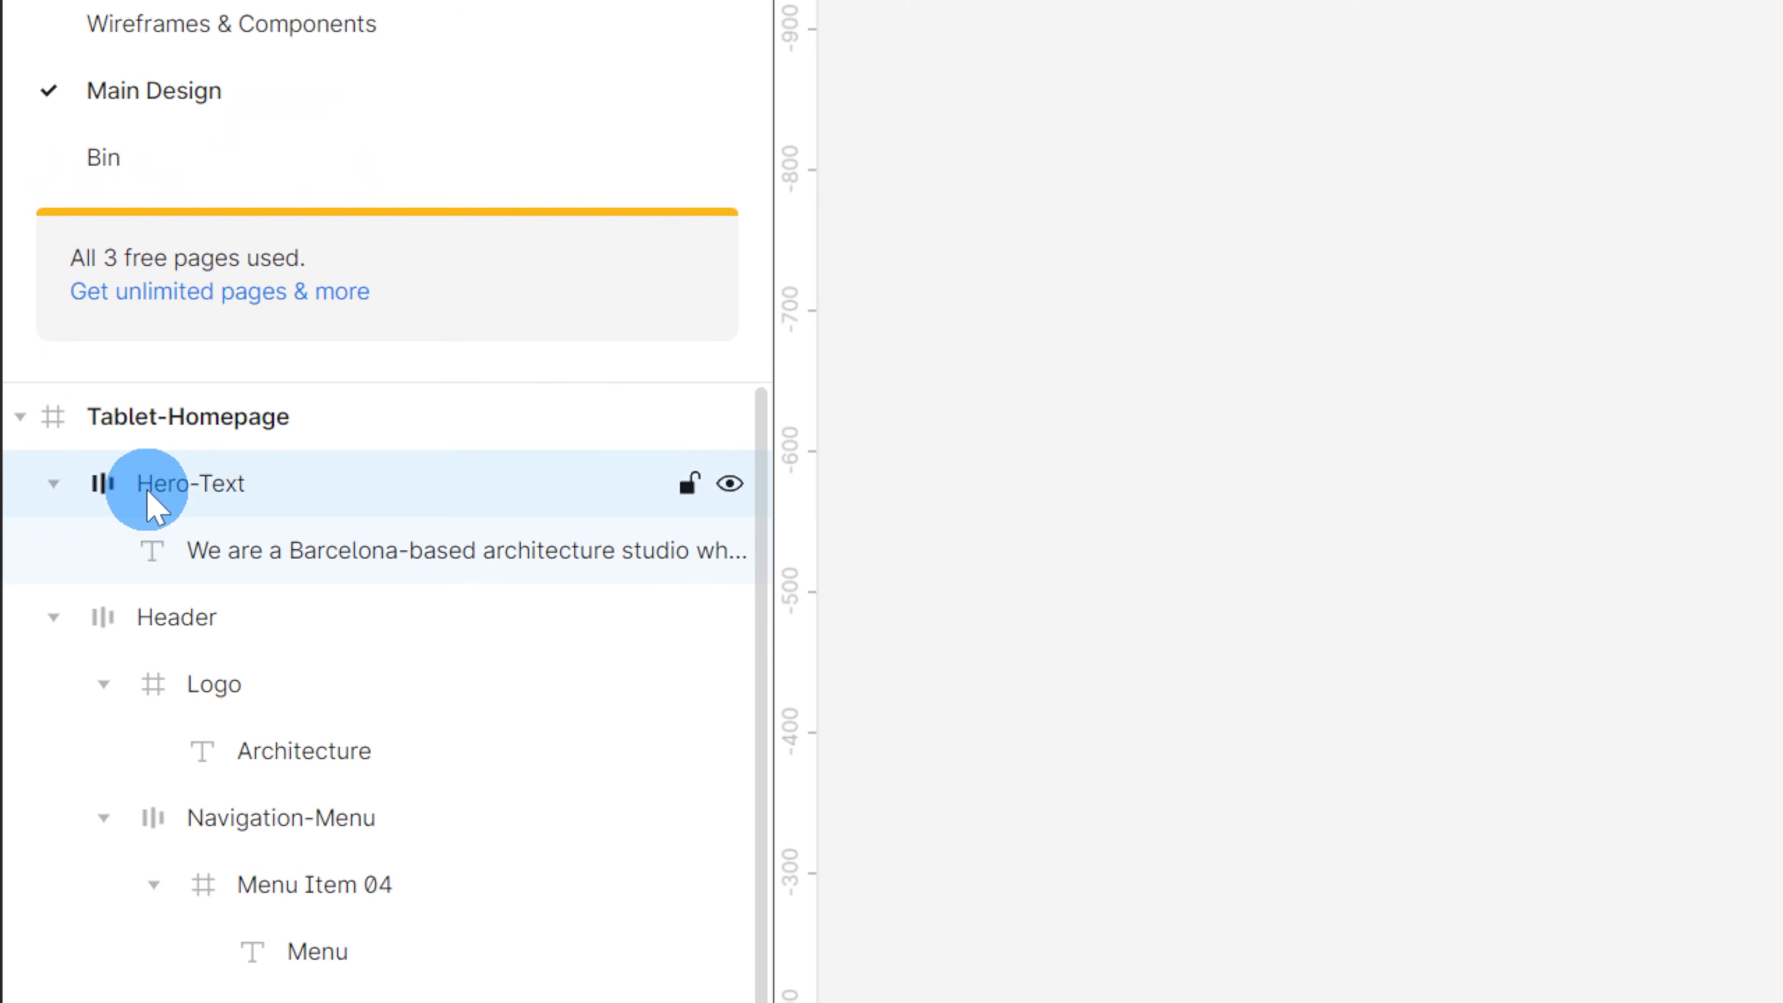
click(160, 617)
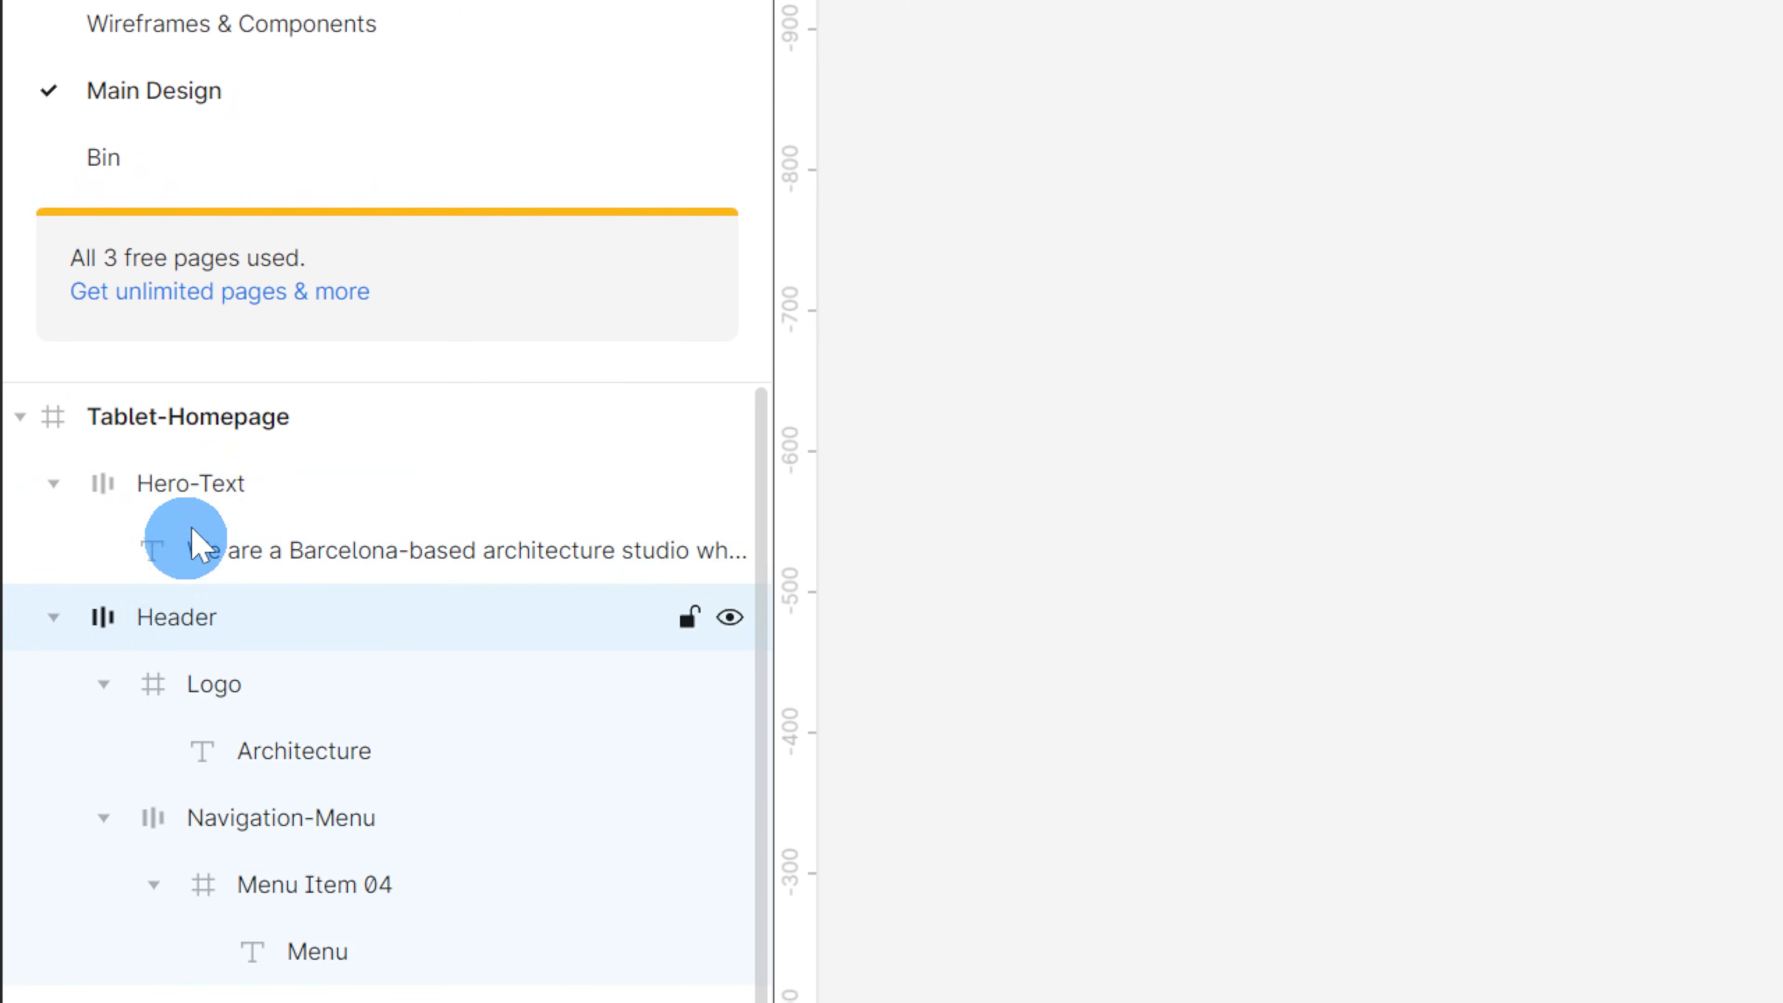
click(211, 495)
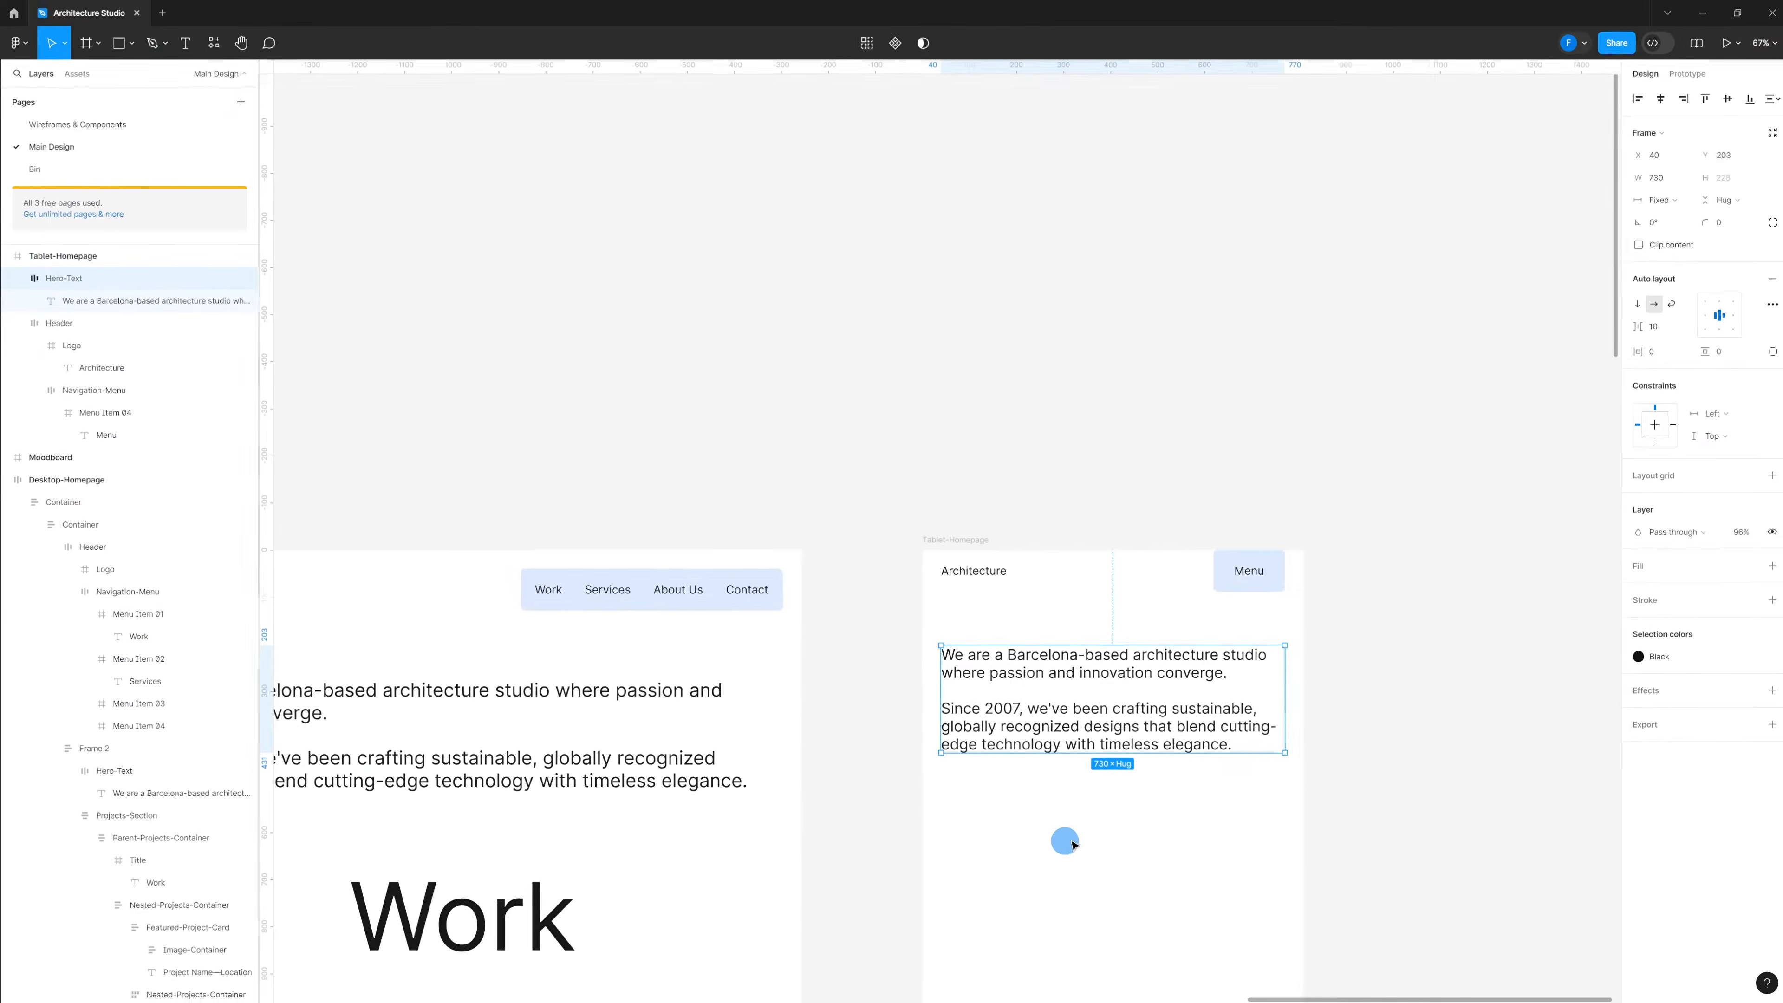
Step: Copy the "Work" Title frame from Desktop-Homepage into Tablet-Homepage and place it horizontally centred below the hero text
scroll(1102, 817, down, 2)
scroll(1019, 826, down, 2)
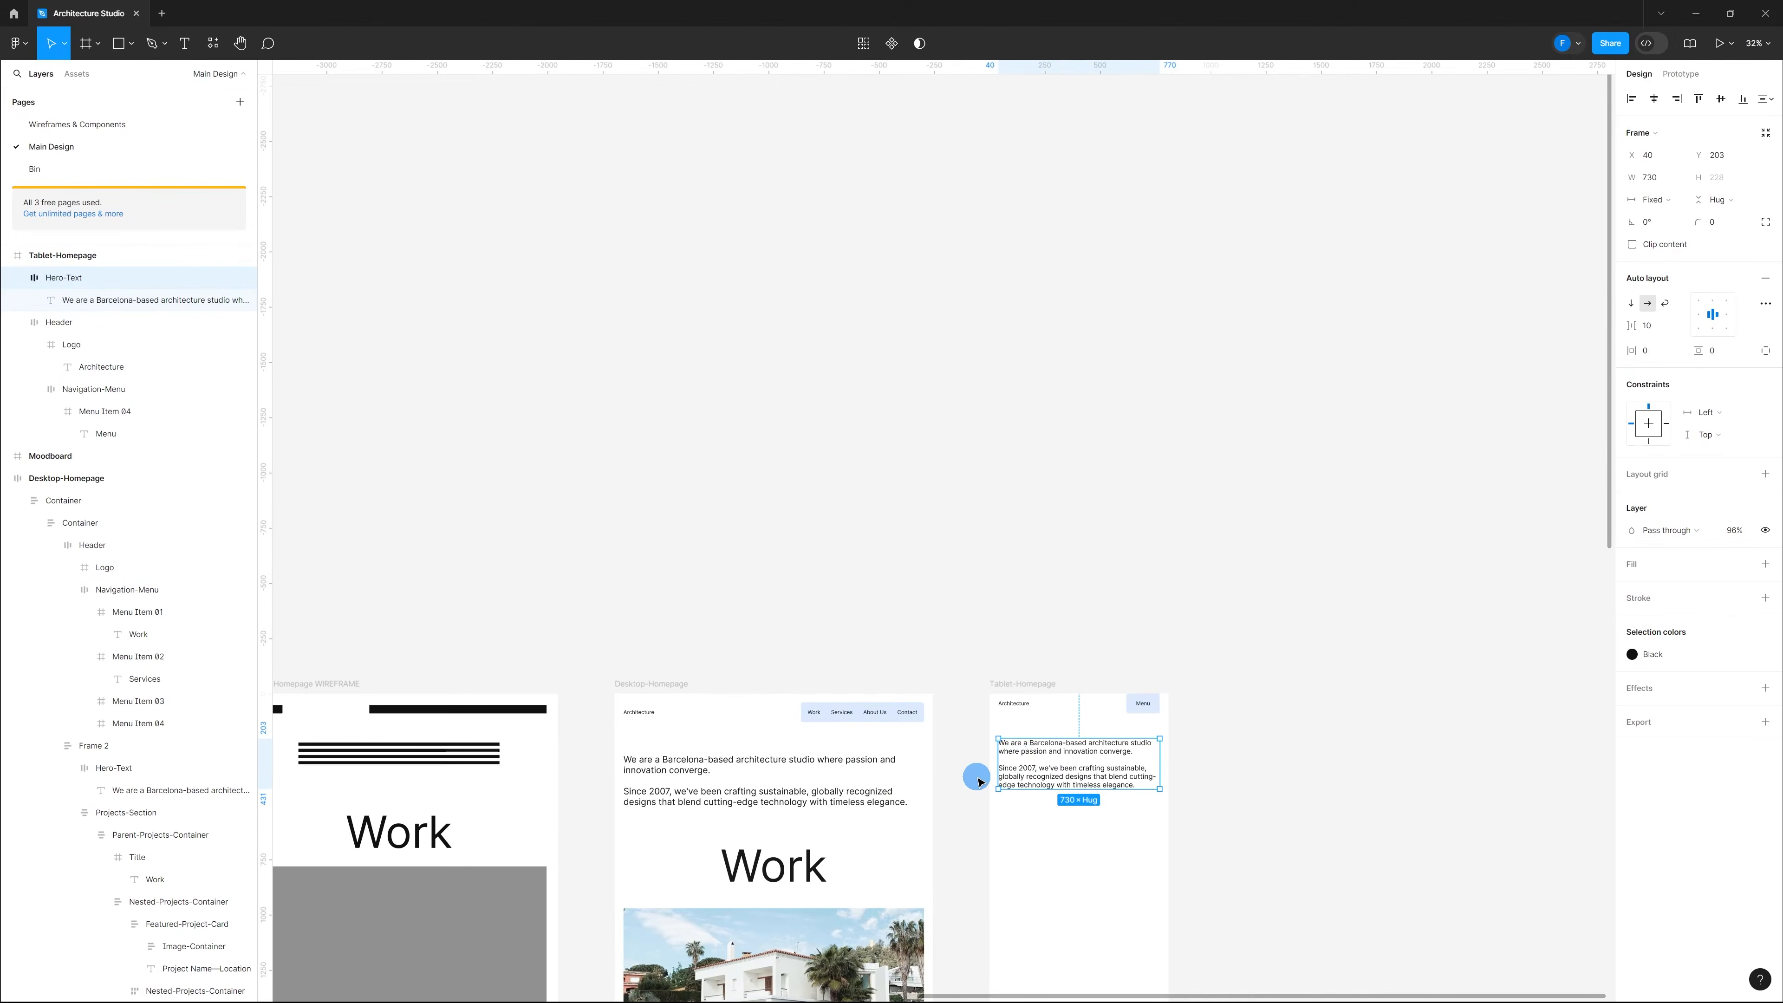
scroll(1095, 832, down, 1)
scroll(1058, 812, up, 3)
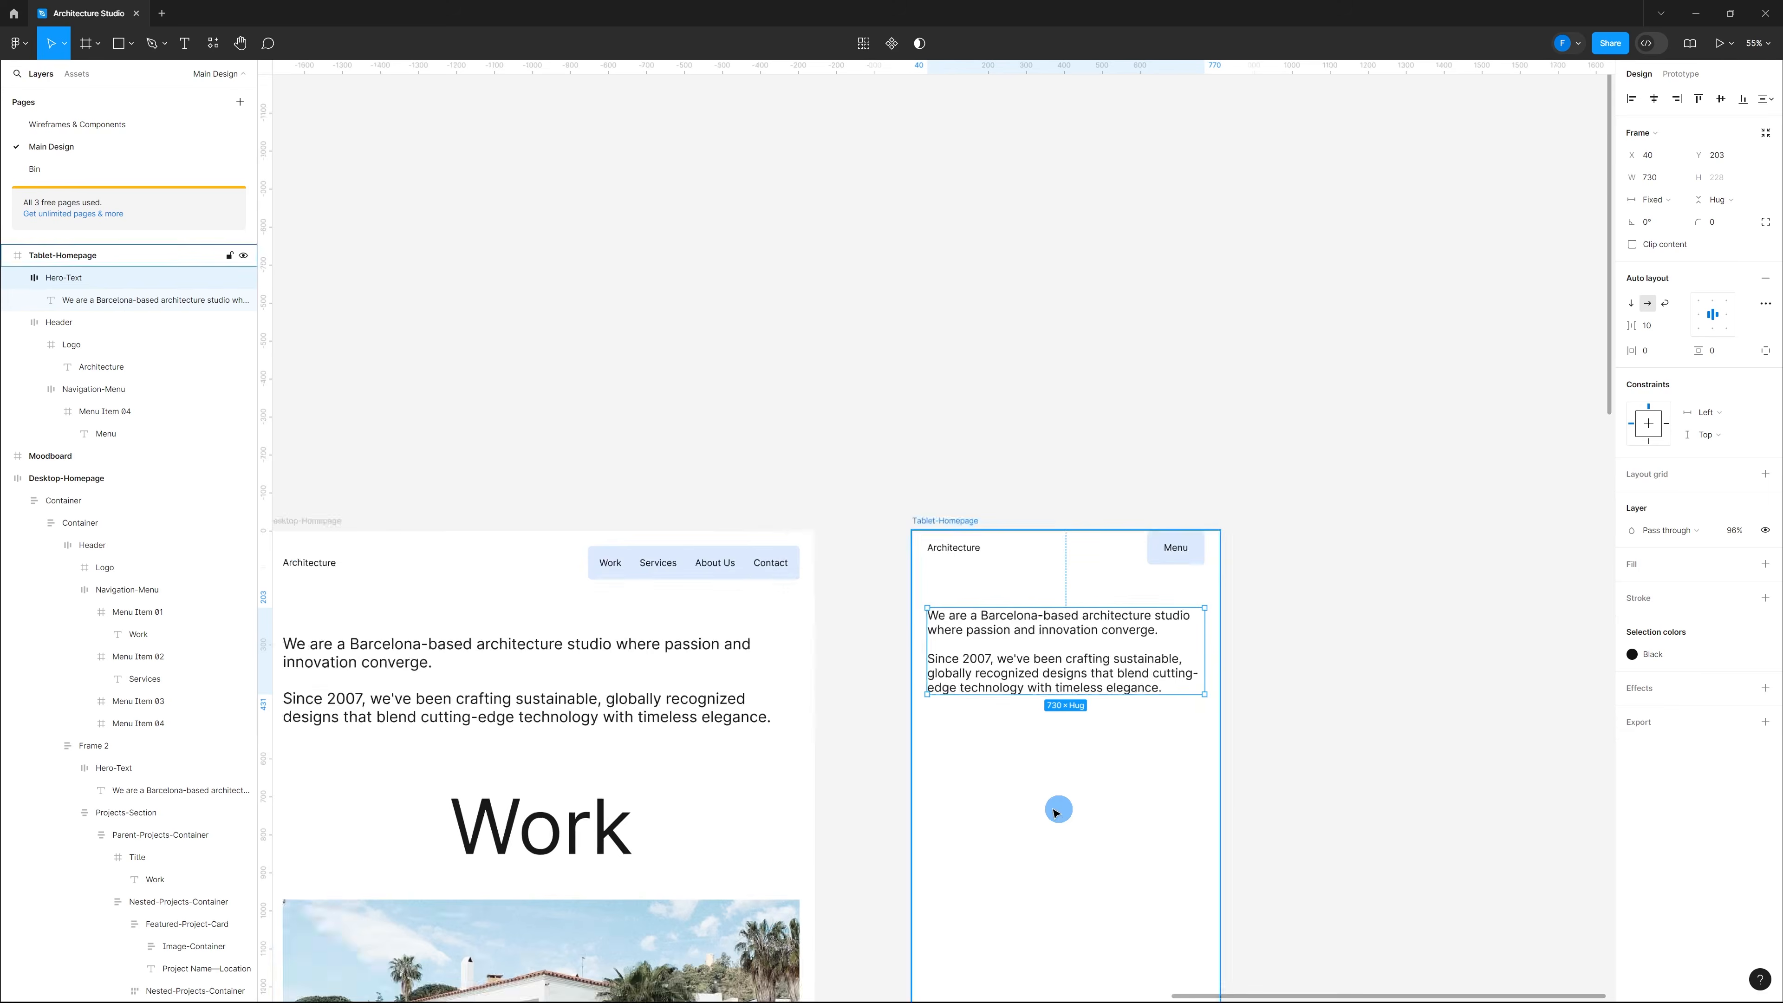
scroll(1035, 438, down, 2)
scroll(892, 685, down, 2)
scroll(789, 632, up, 2)
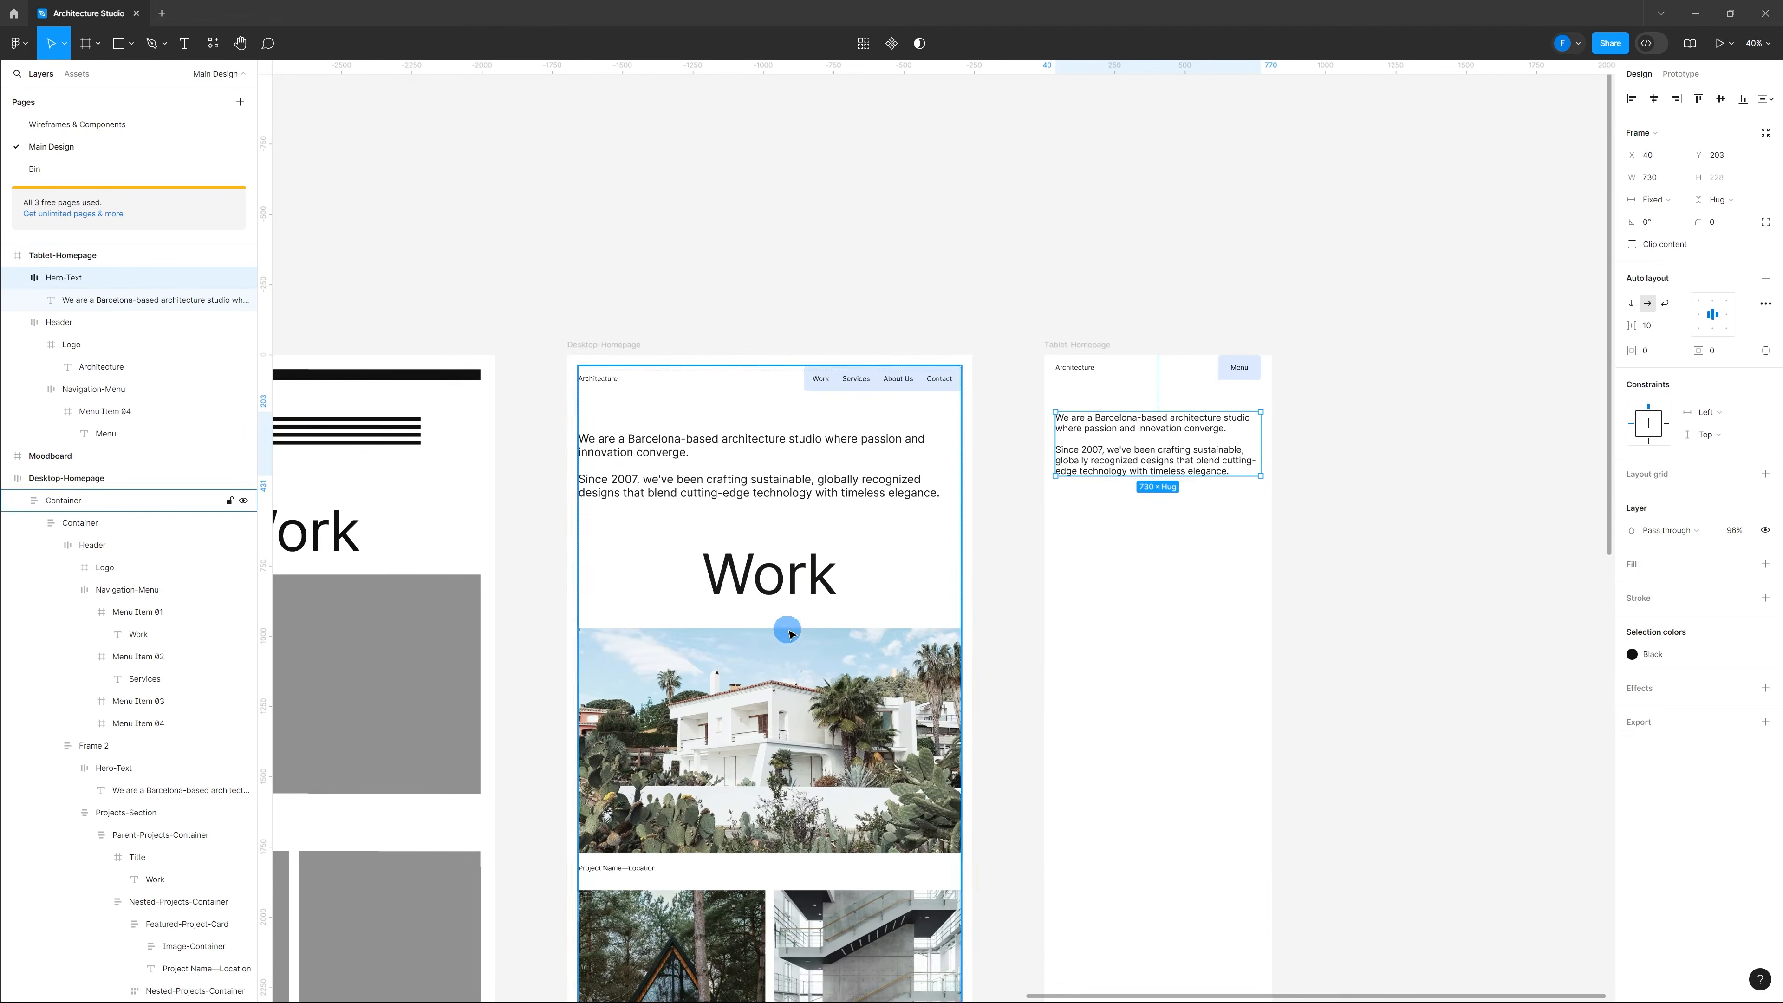
ctrl+click(786, 582)
click(761, 573)
click(712, 570)
key(ctrl+c)
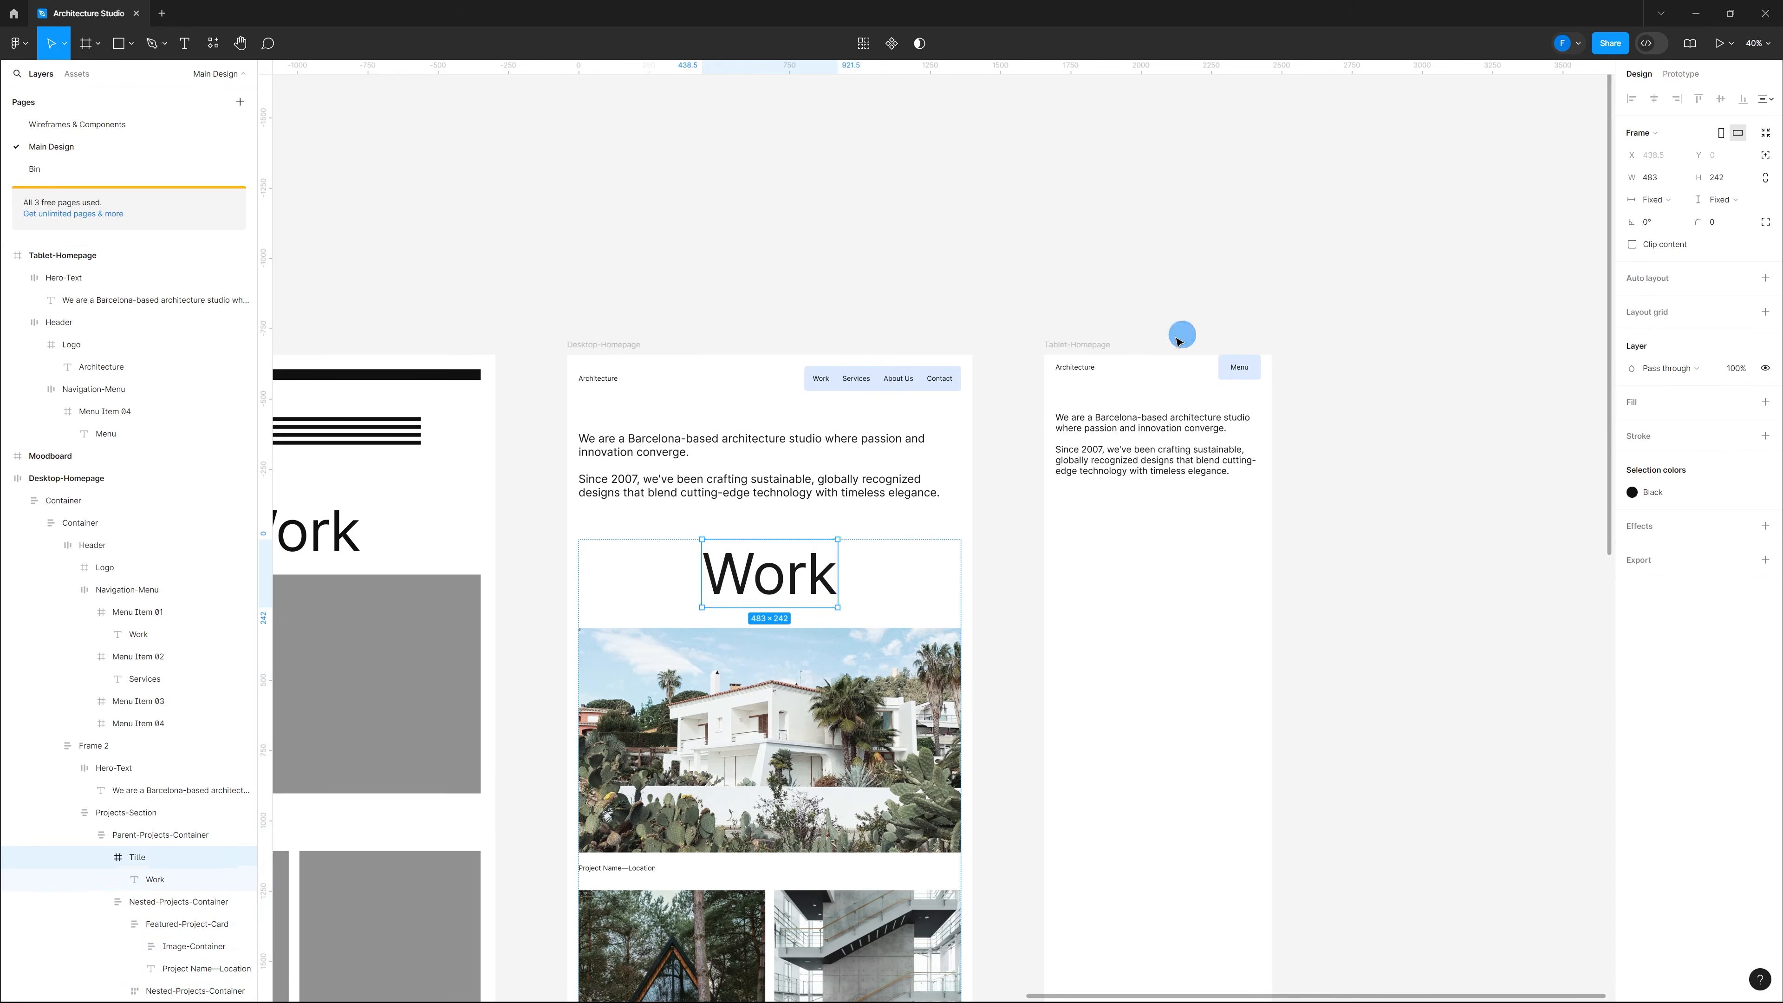
click(1095, 345)
key(ctrl+v)
drag(1245, 405, 1168, 555)
click(1302, 511)
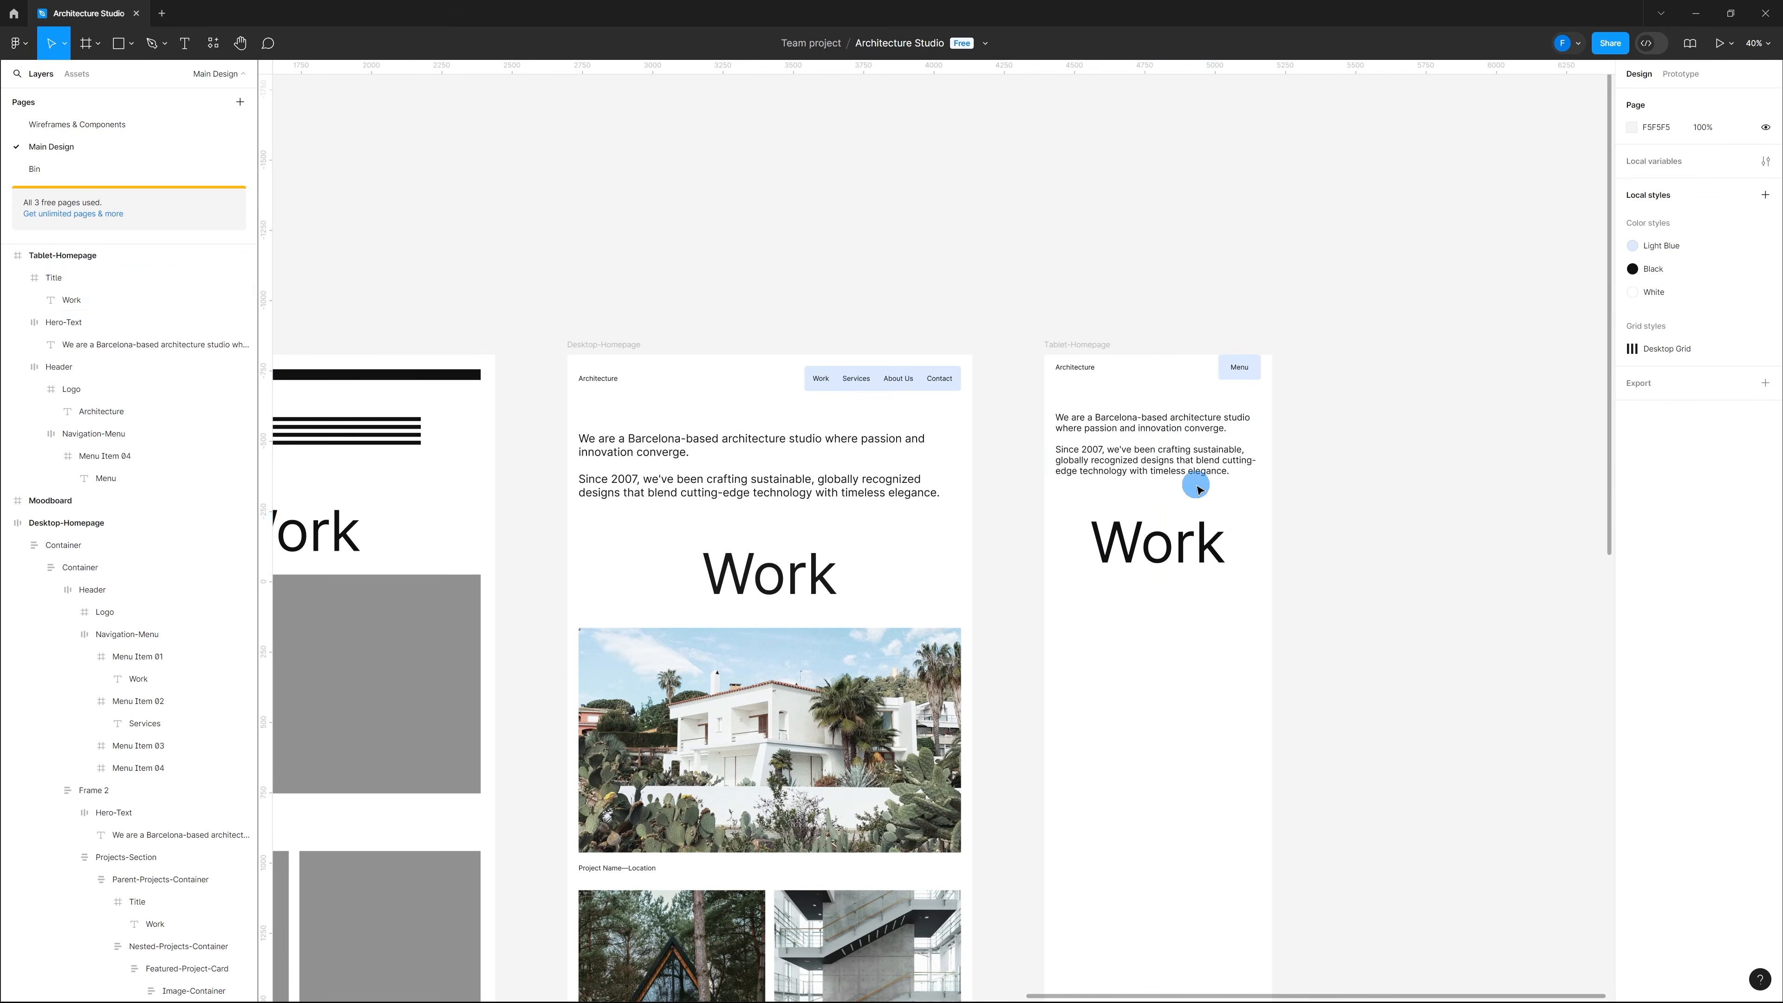
ctrl+scroll(1199, 605, up, 3)
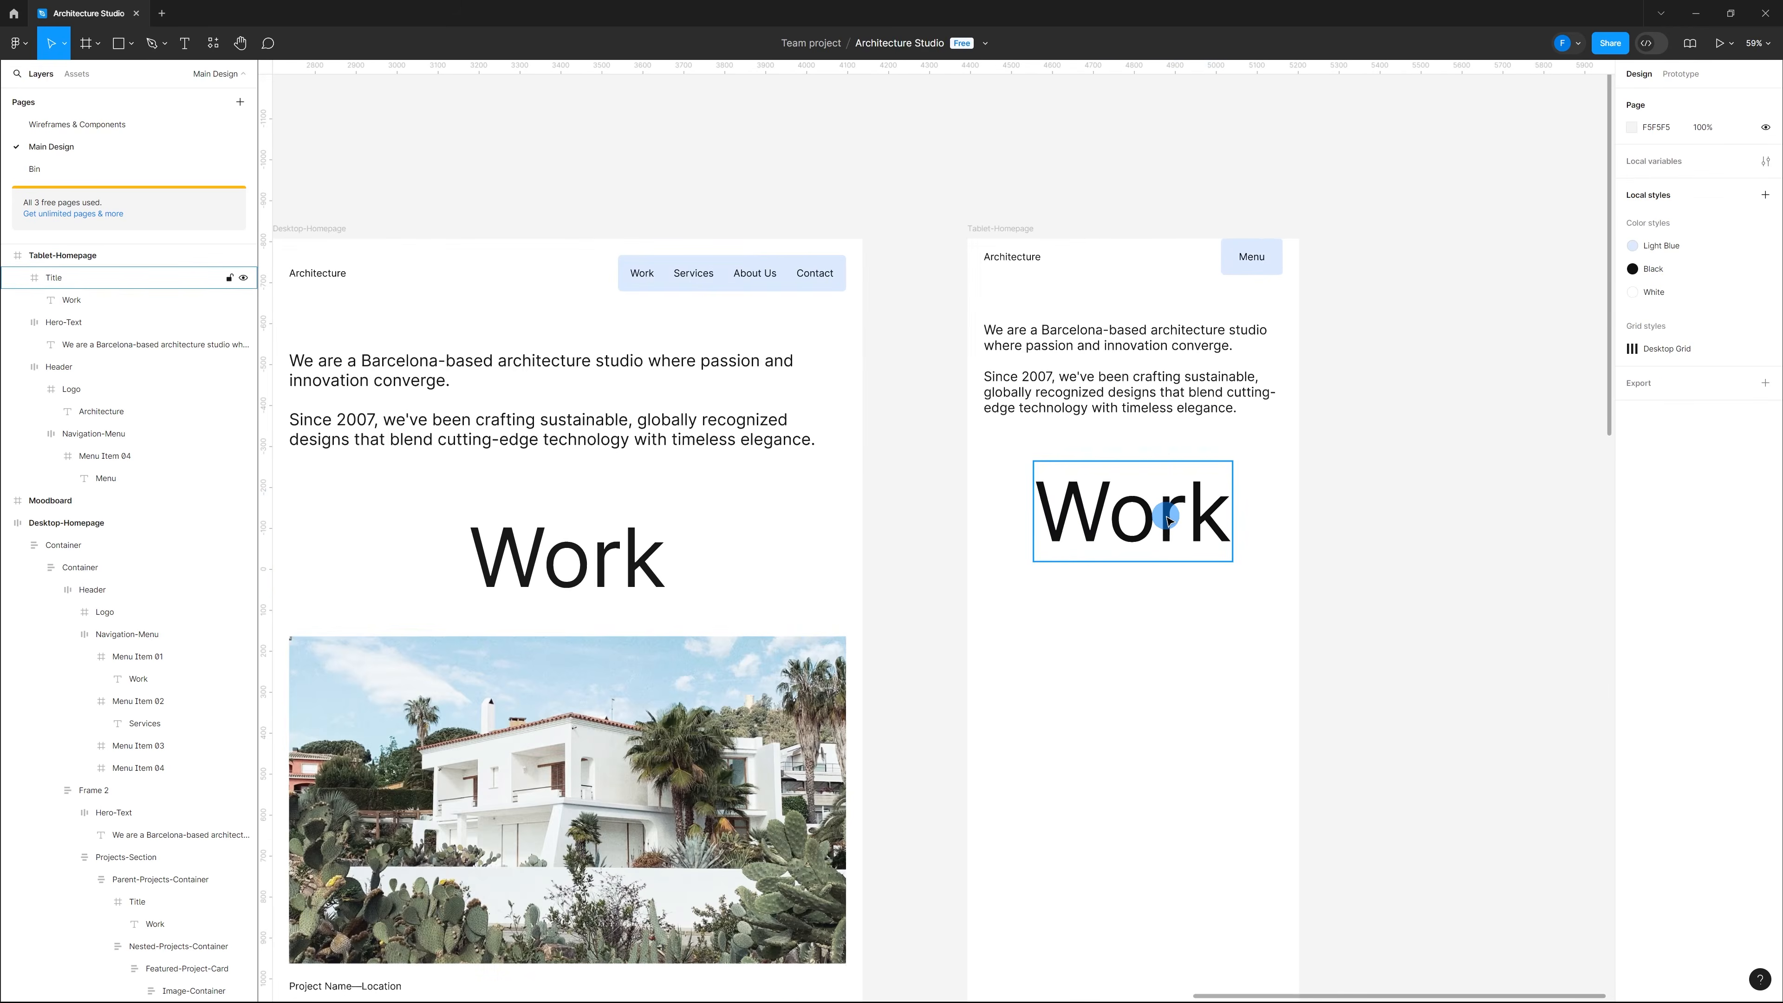
Step: Set the font size of the tablet "Work" title text to 160 and centre it horizontally within its Title frame
double_click(1168, 519)
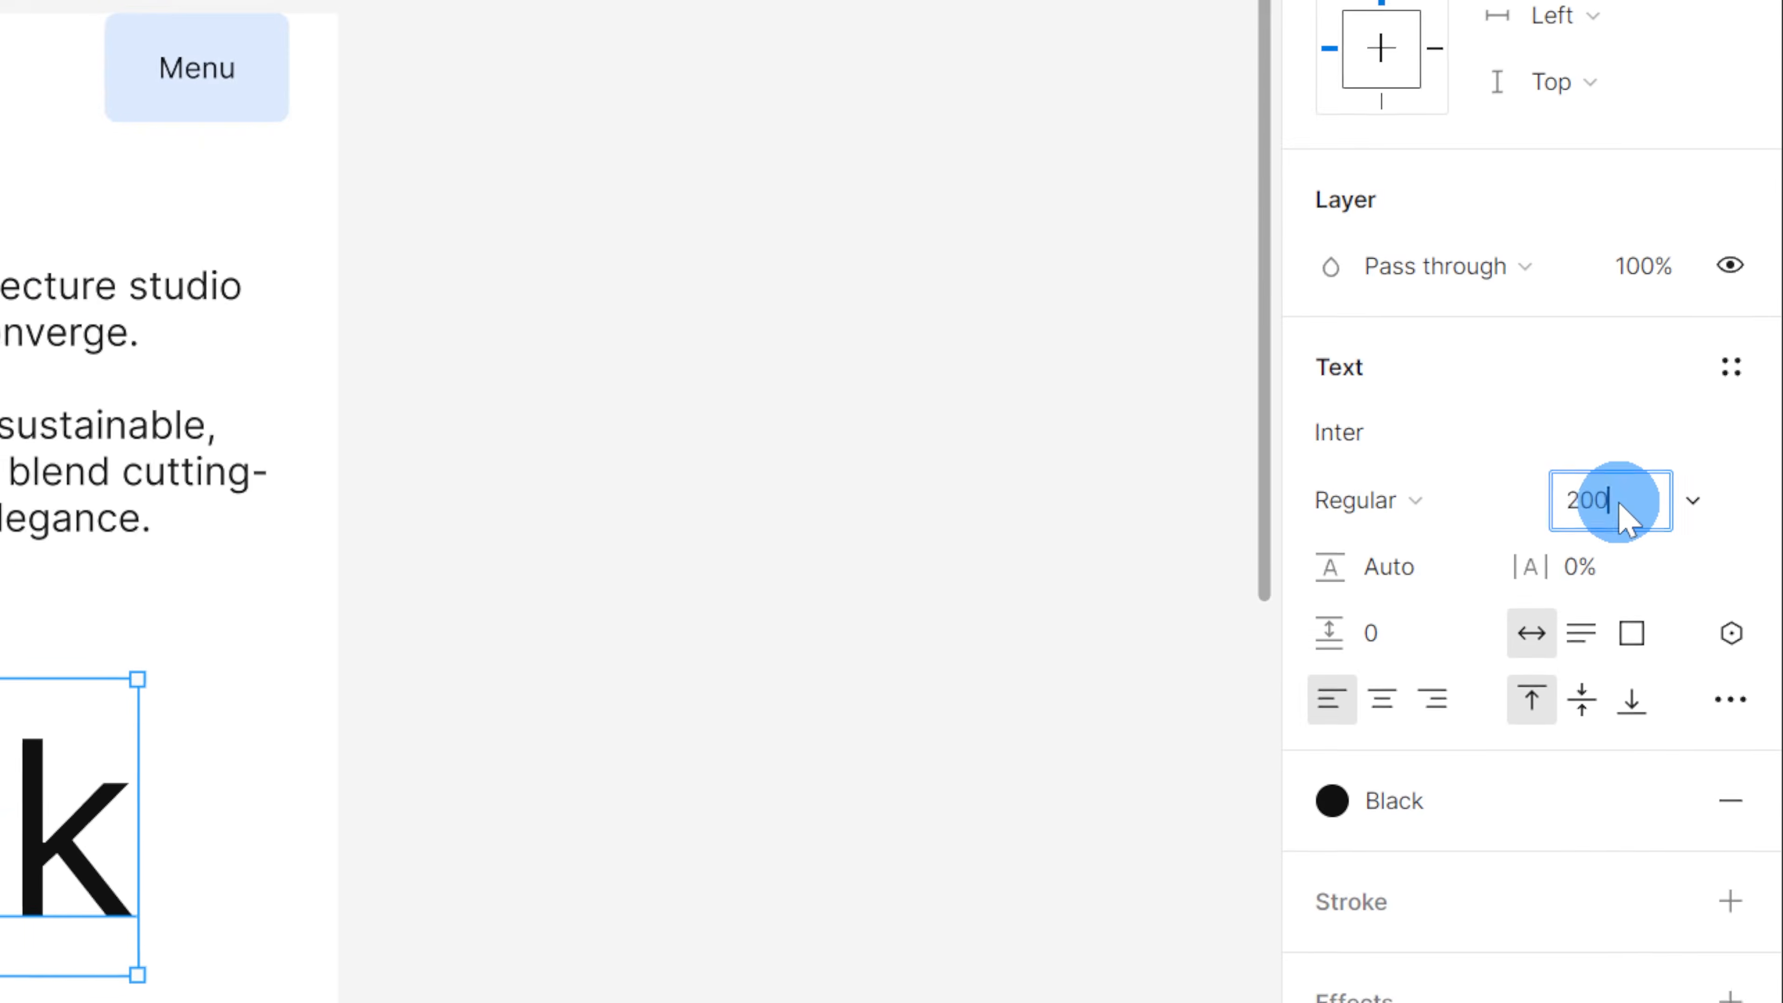
key(Return)
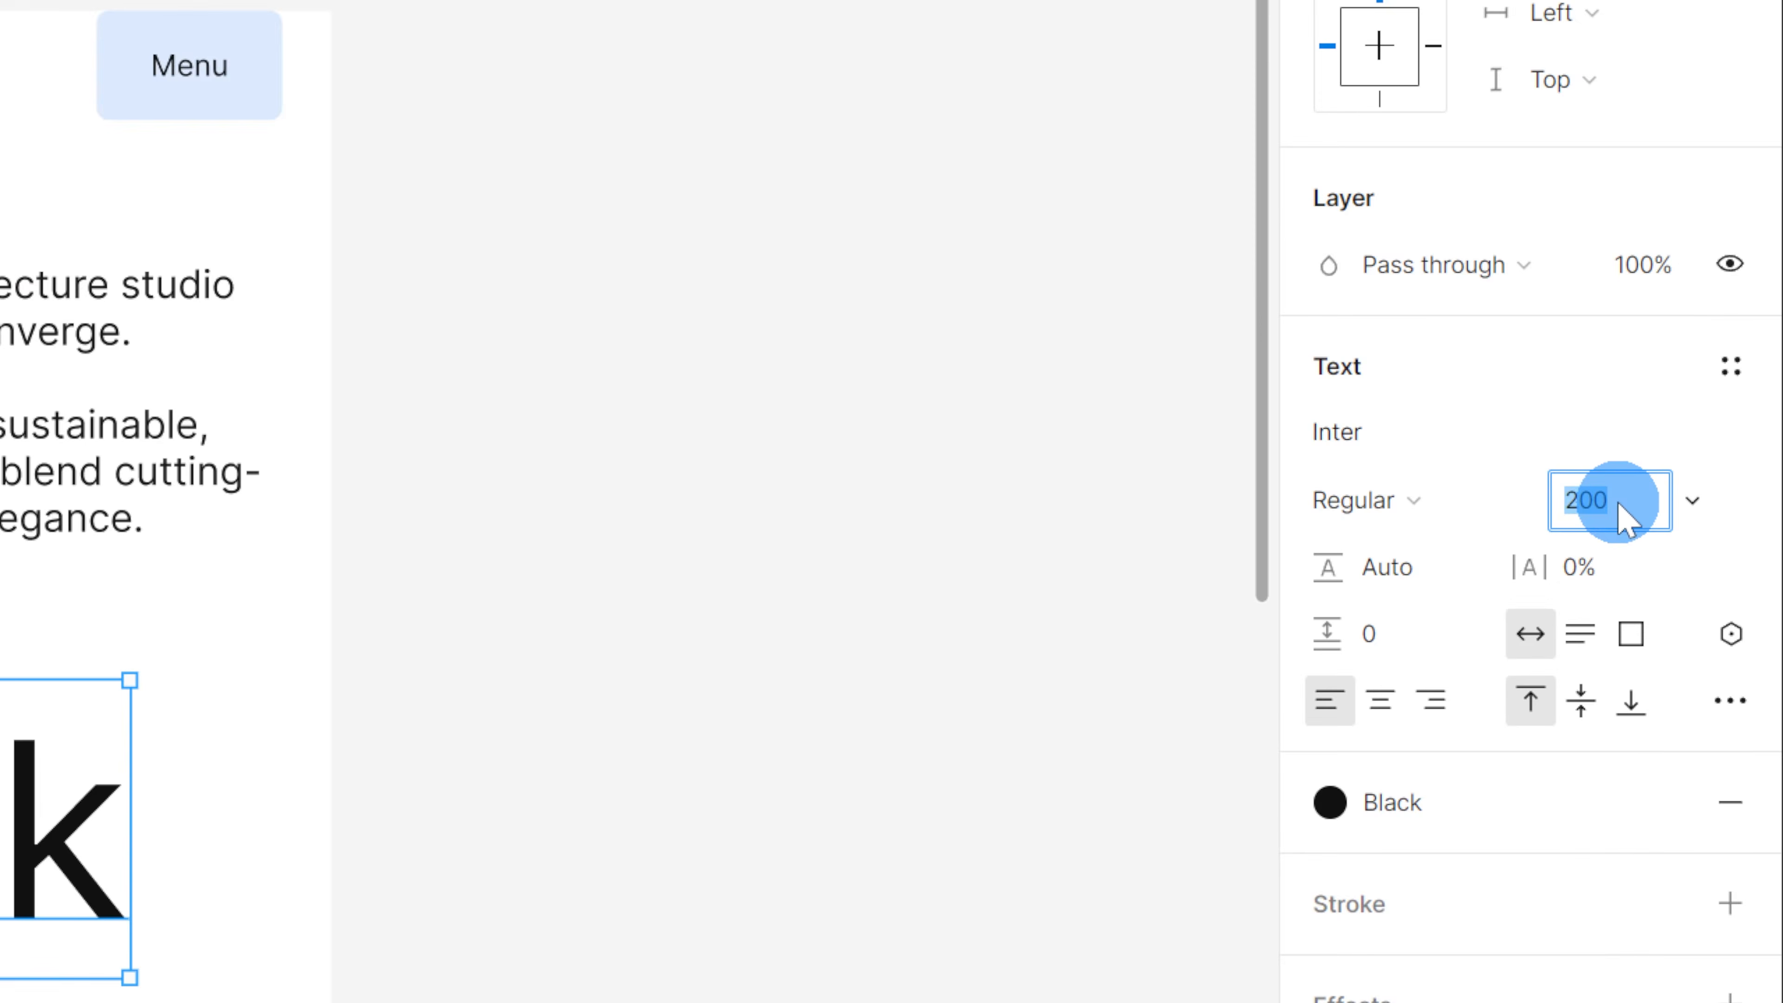
text(160)
key(Return)
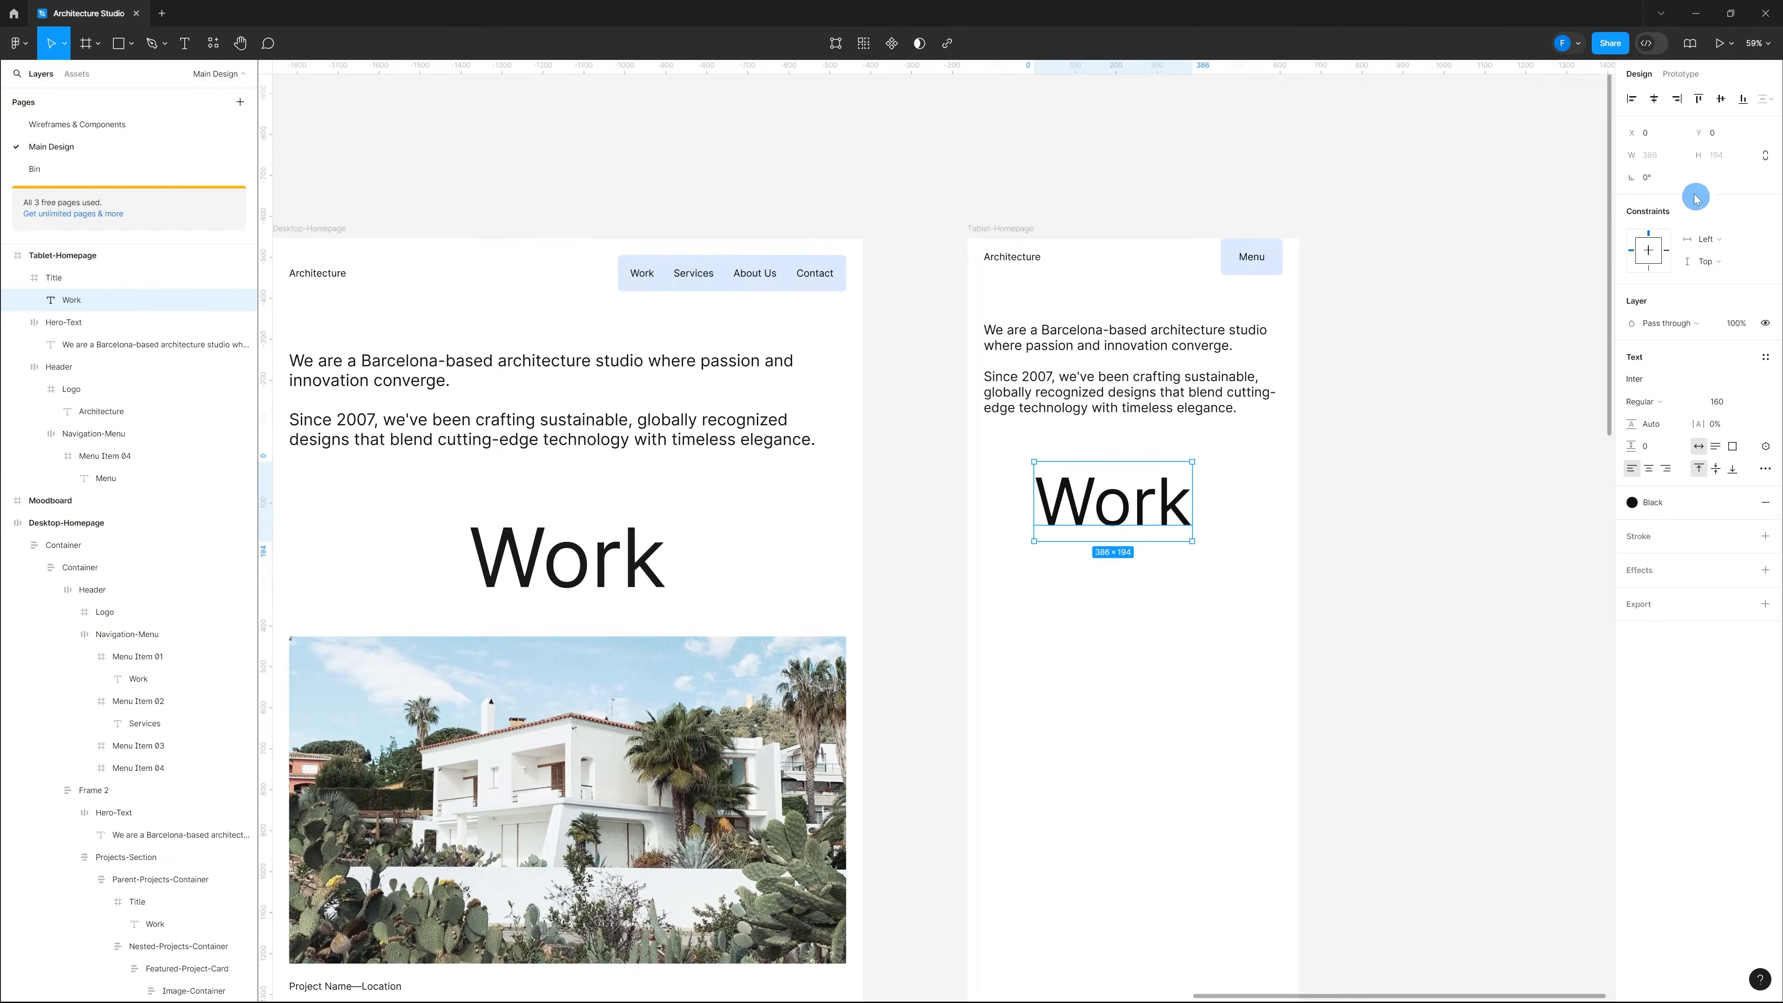
click(1653, 101)
click(1191, 608)
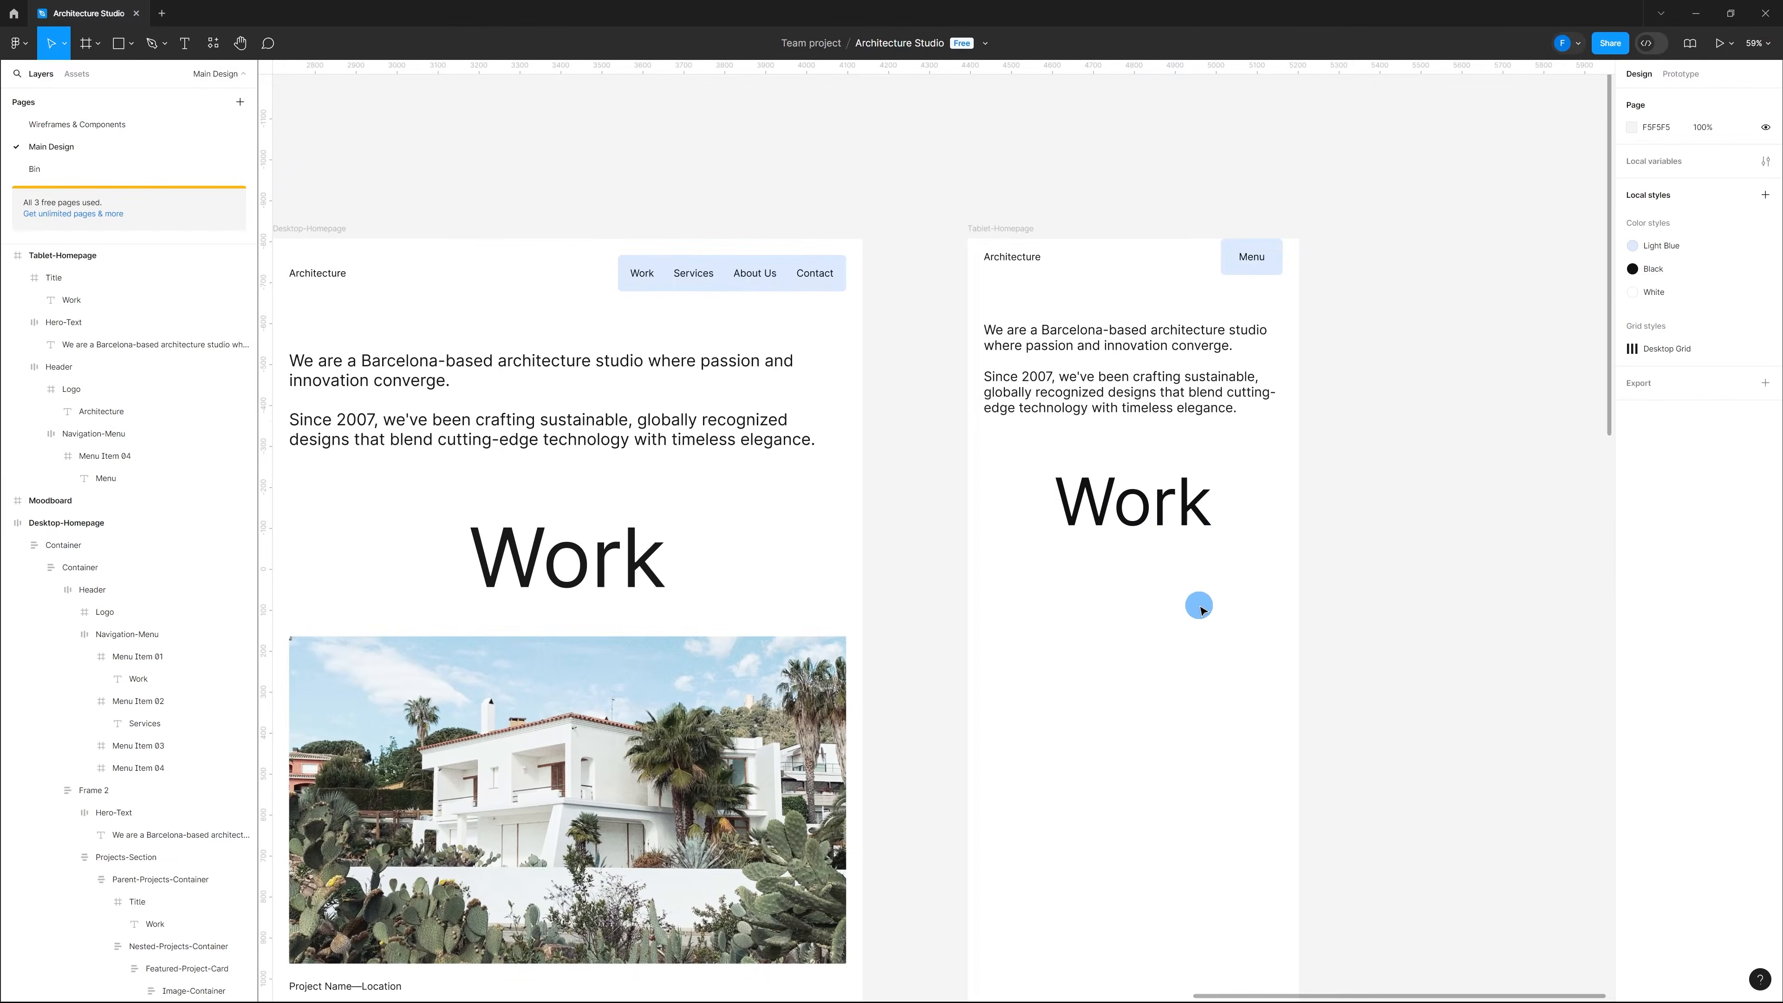
Step: Add auto layout to the "Work" Title frame in Tablet-Homepage
scroll(1202, 611, down, 1)
scroll(1237, 591, down, 5)
scroll(1133, 627, up, 4)
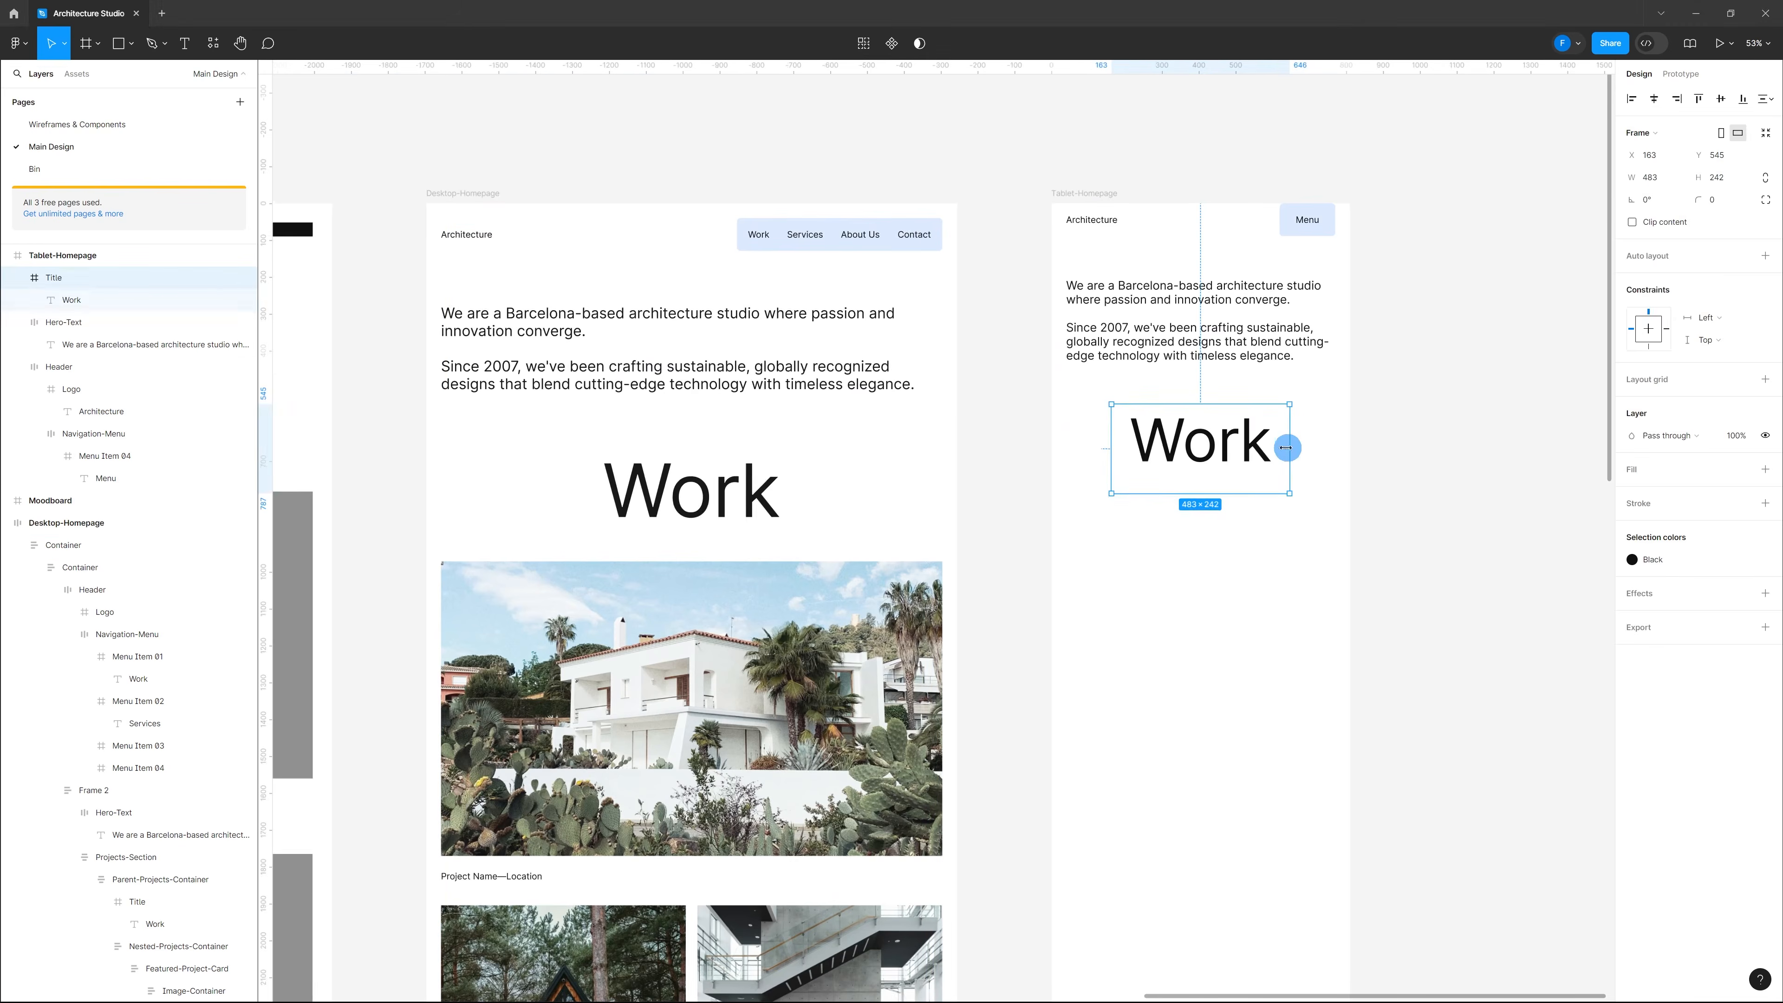
scroll(1286, 448, up, 5)
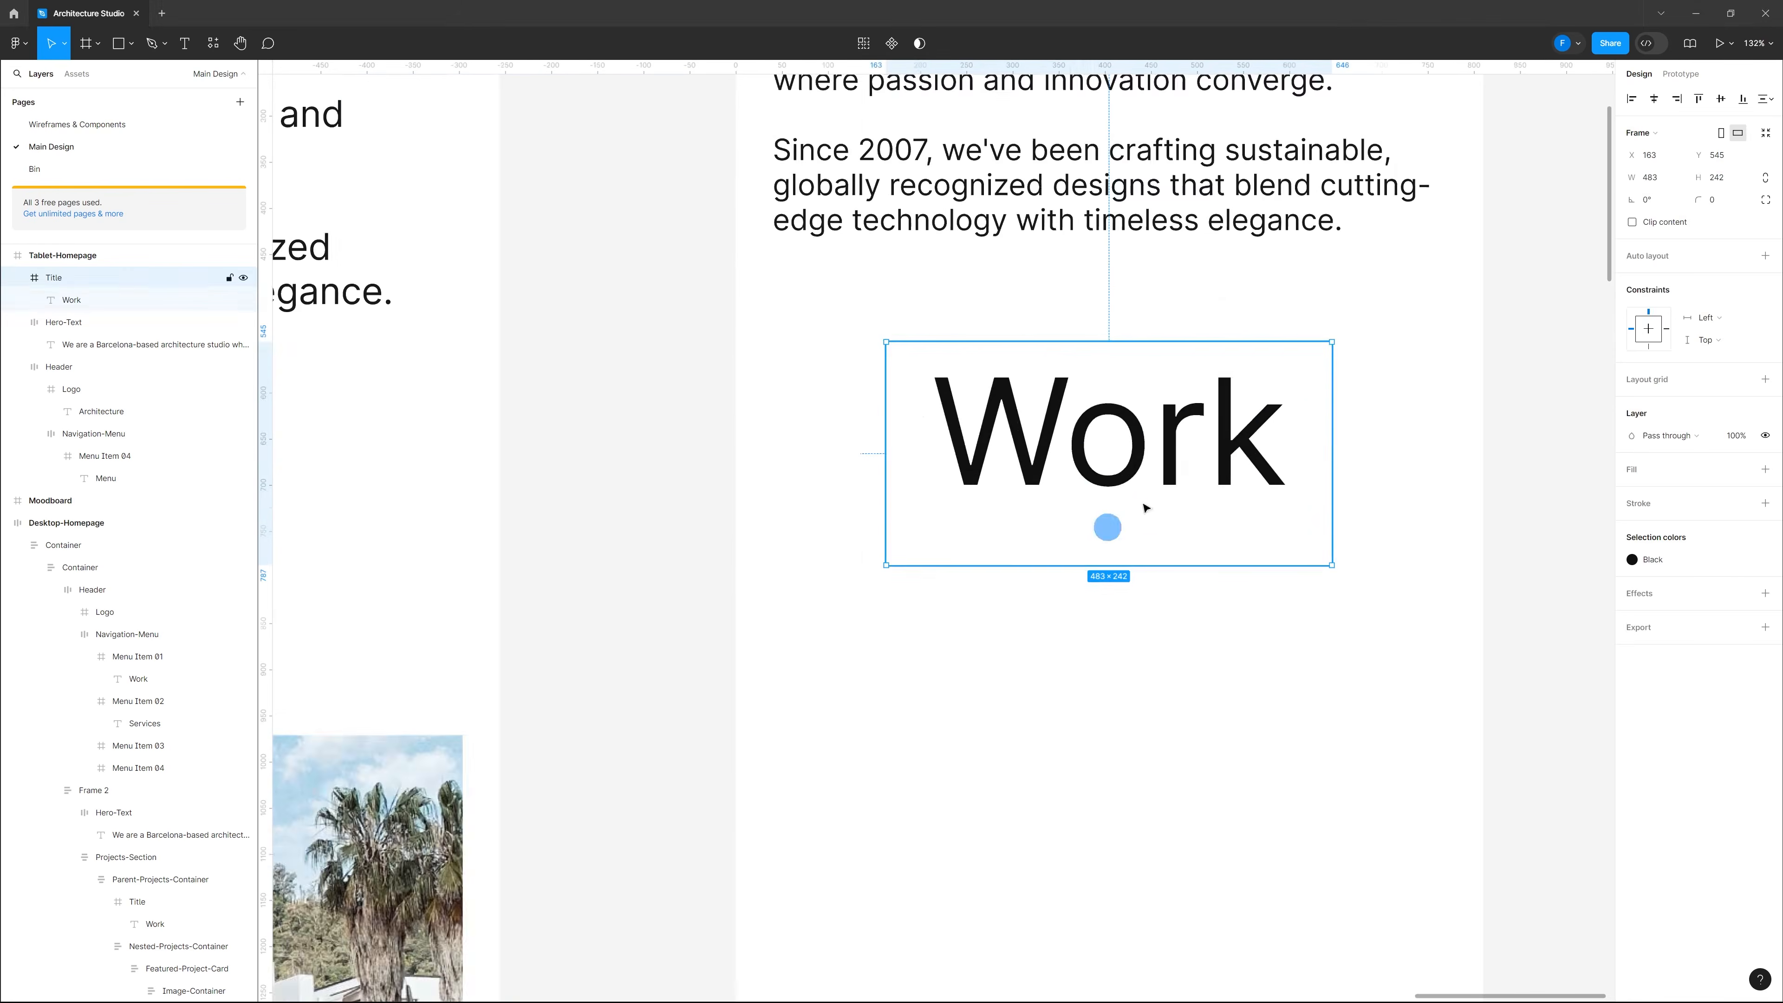
scroll(1148, 477, down, 5)
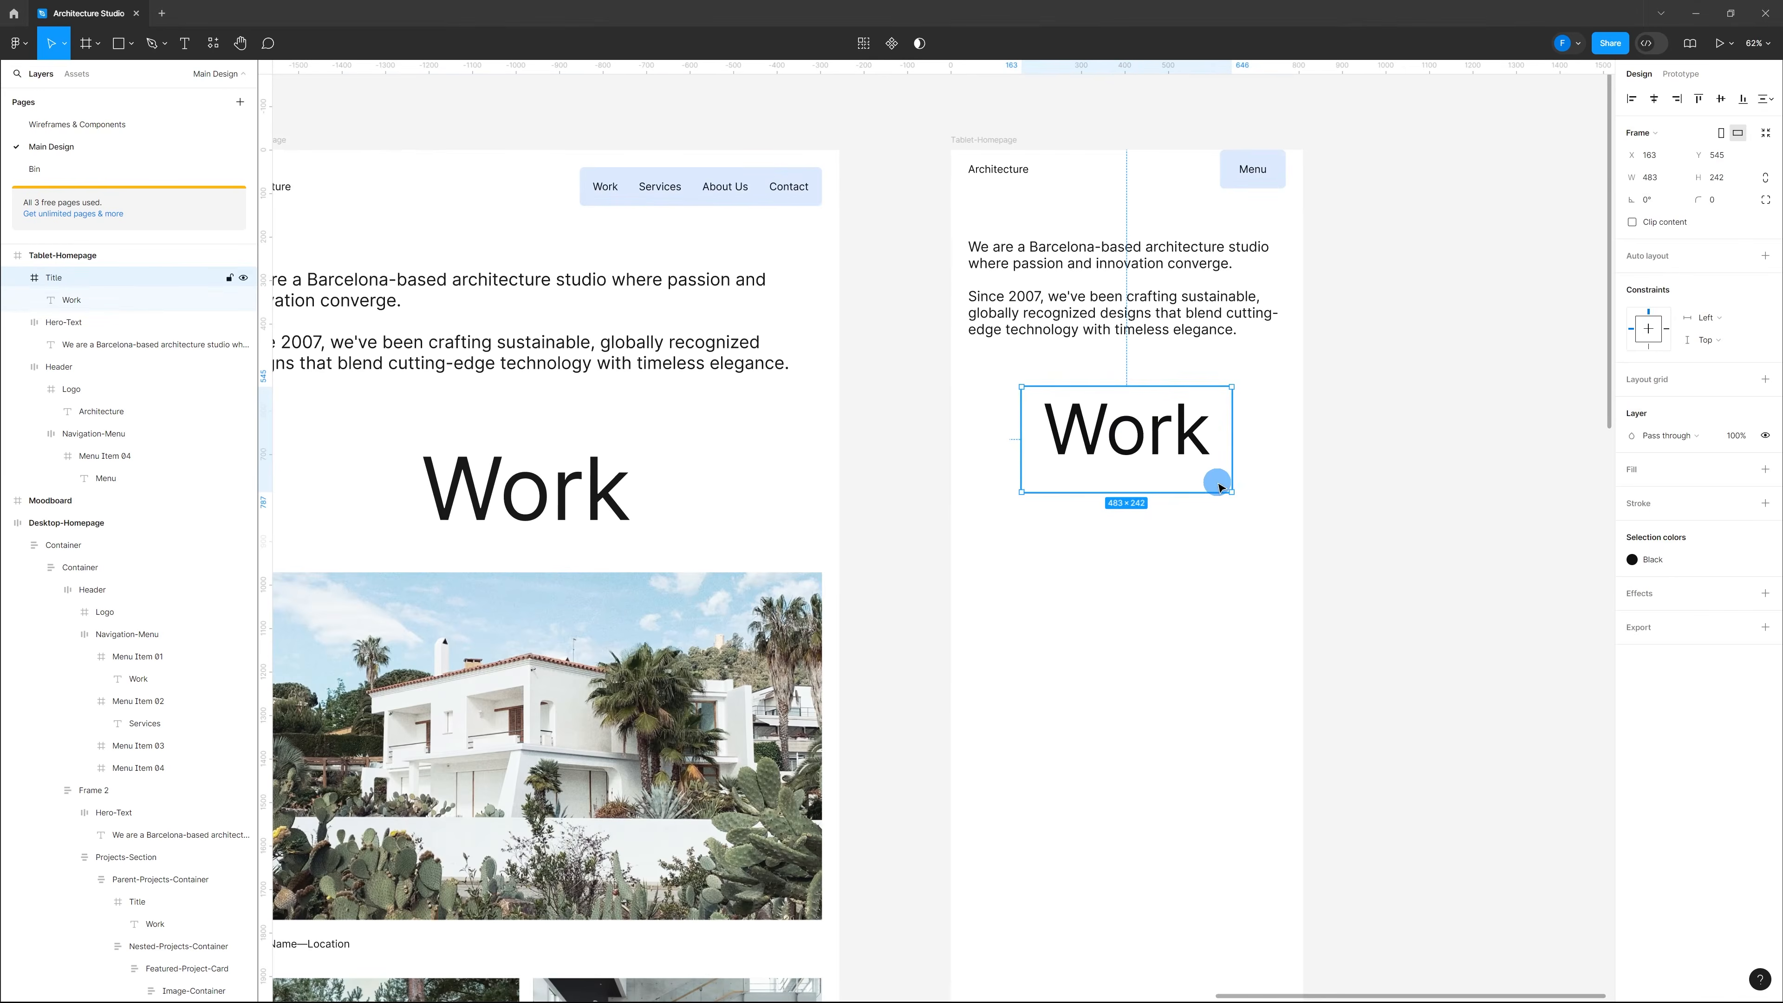
key(shift+a)
scroll(936, 415, down, 1)
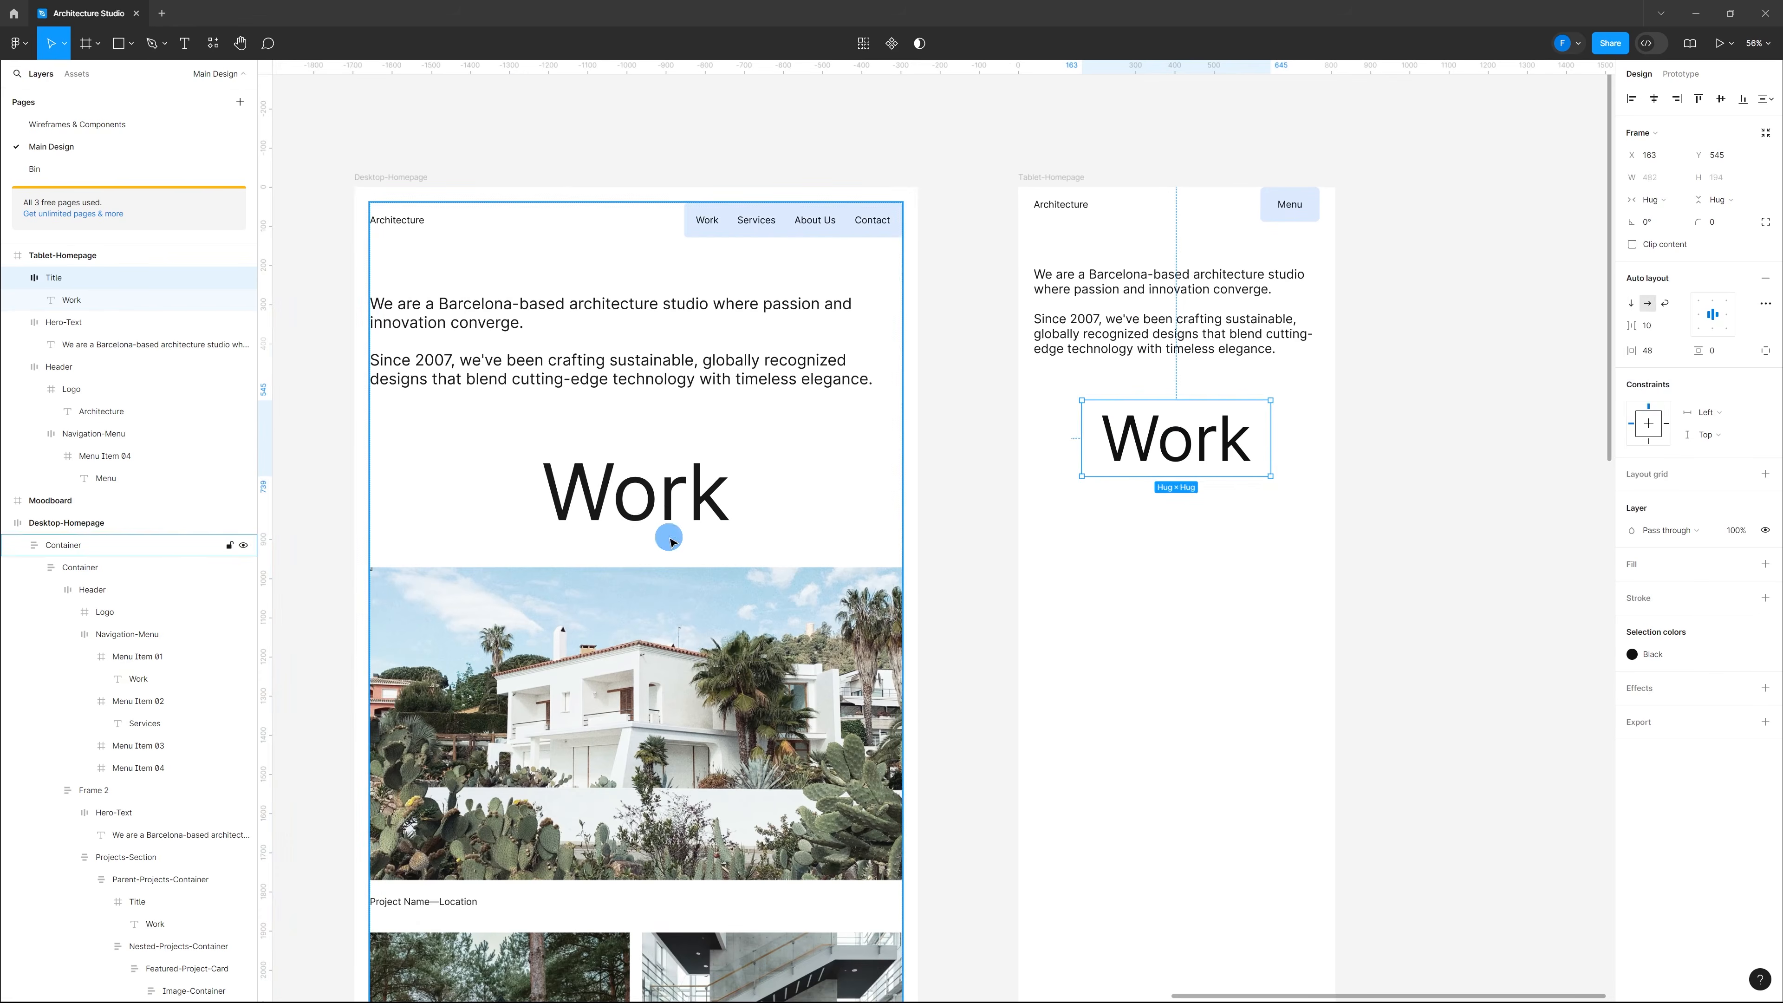
Step: Add auto layout to the "Work" Title frame nested inside the Projects-Section of Desktop-Homepage
click(648, 512)
double_click(648, 512)
double_click(647, 511)
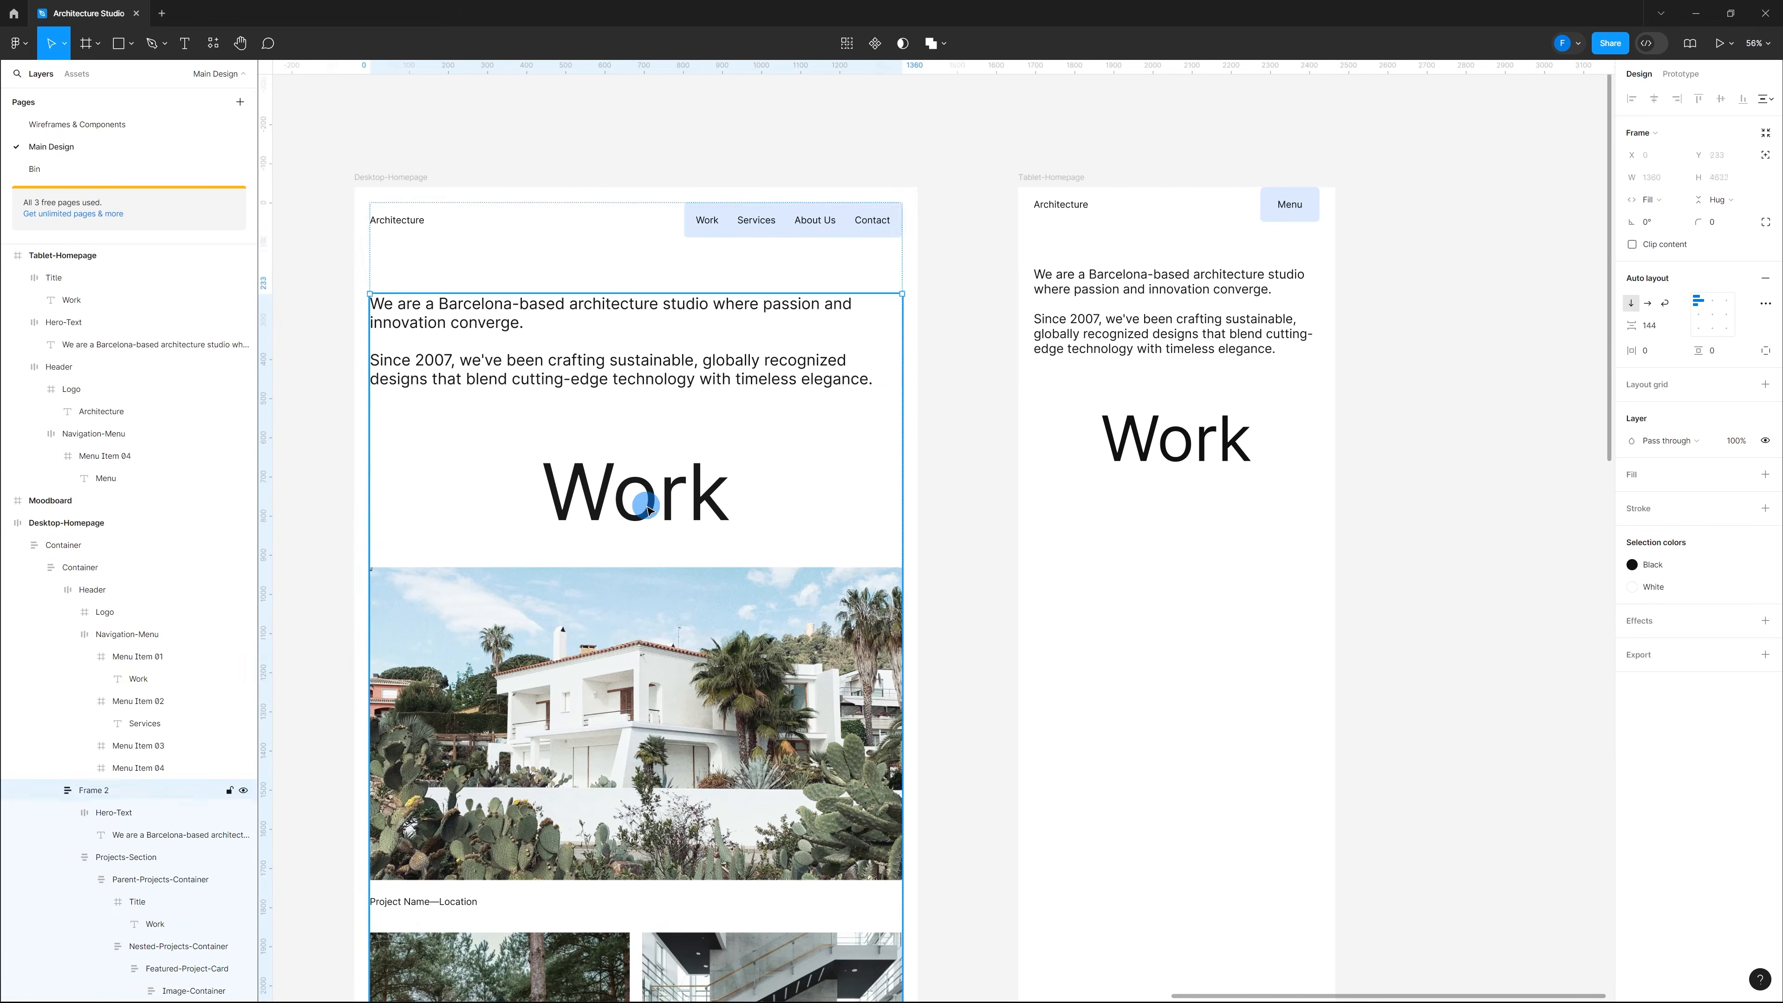
double_click(647, 511)
double_click(648, 511)
double_click(648, 511)
key(shift+a)
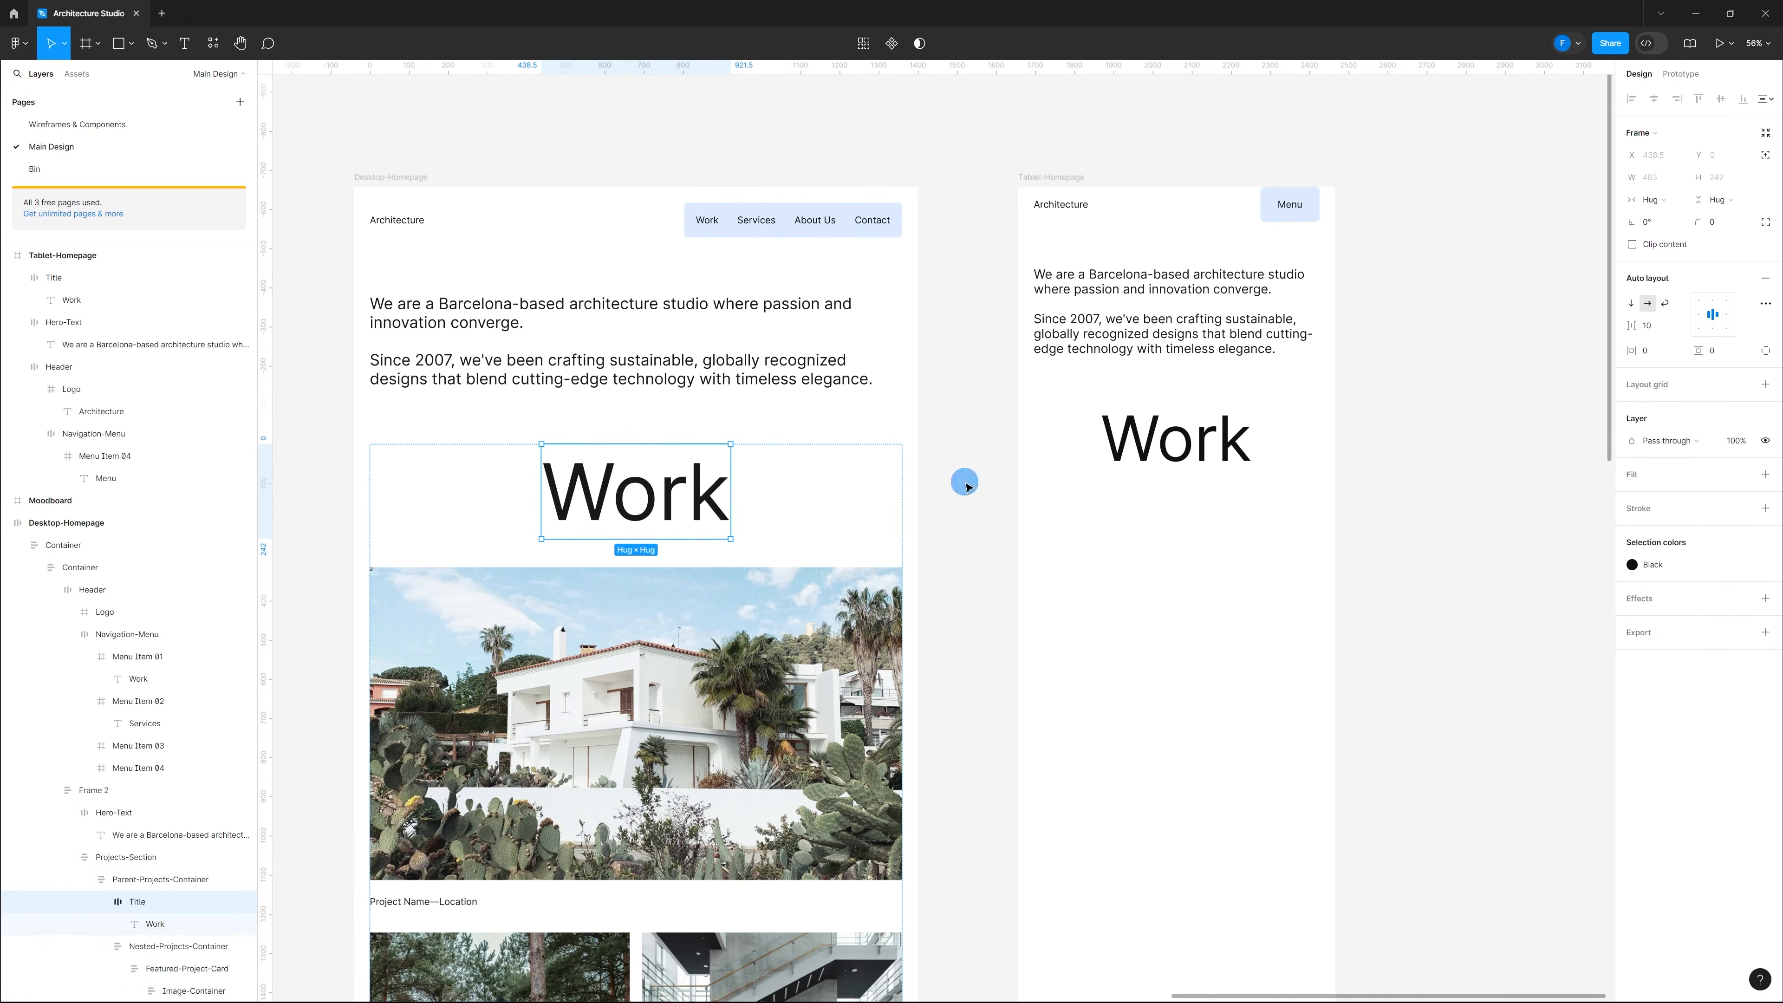
Step: Set the tablet Title frame's horizontal padding to 0 and centre the frame horizontally in Tablet-Homepage
click(1220, 448)
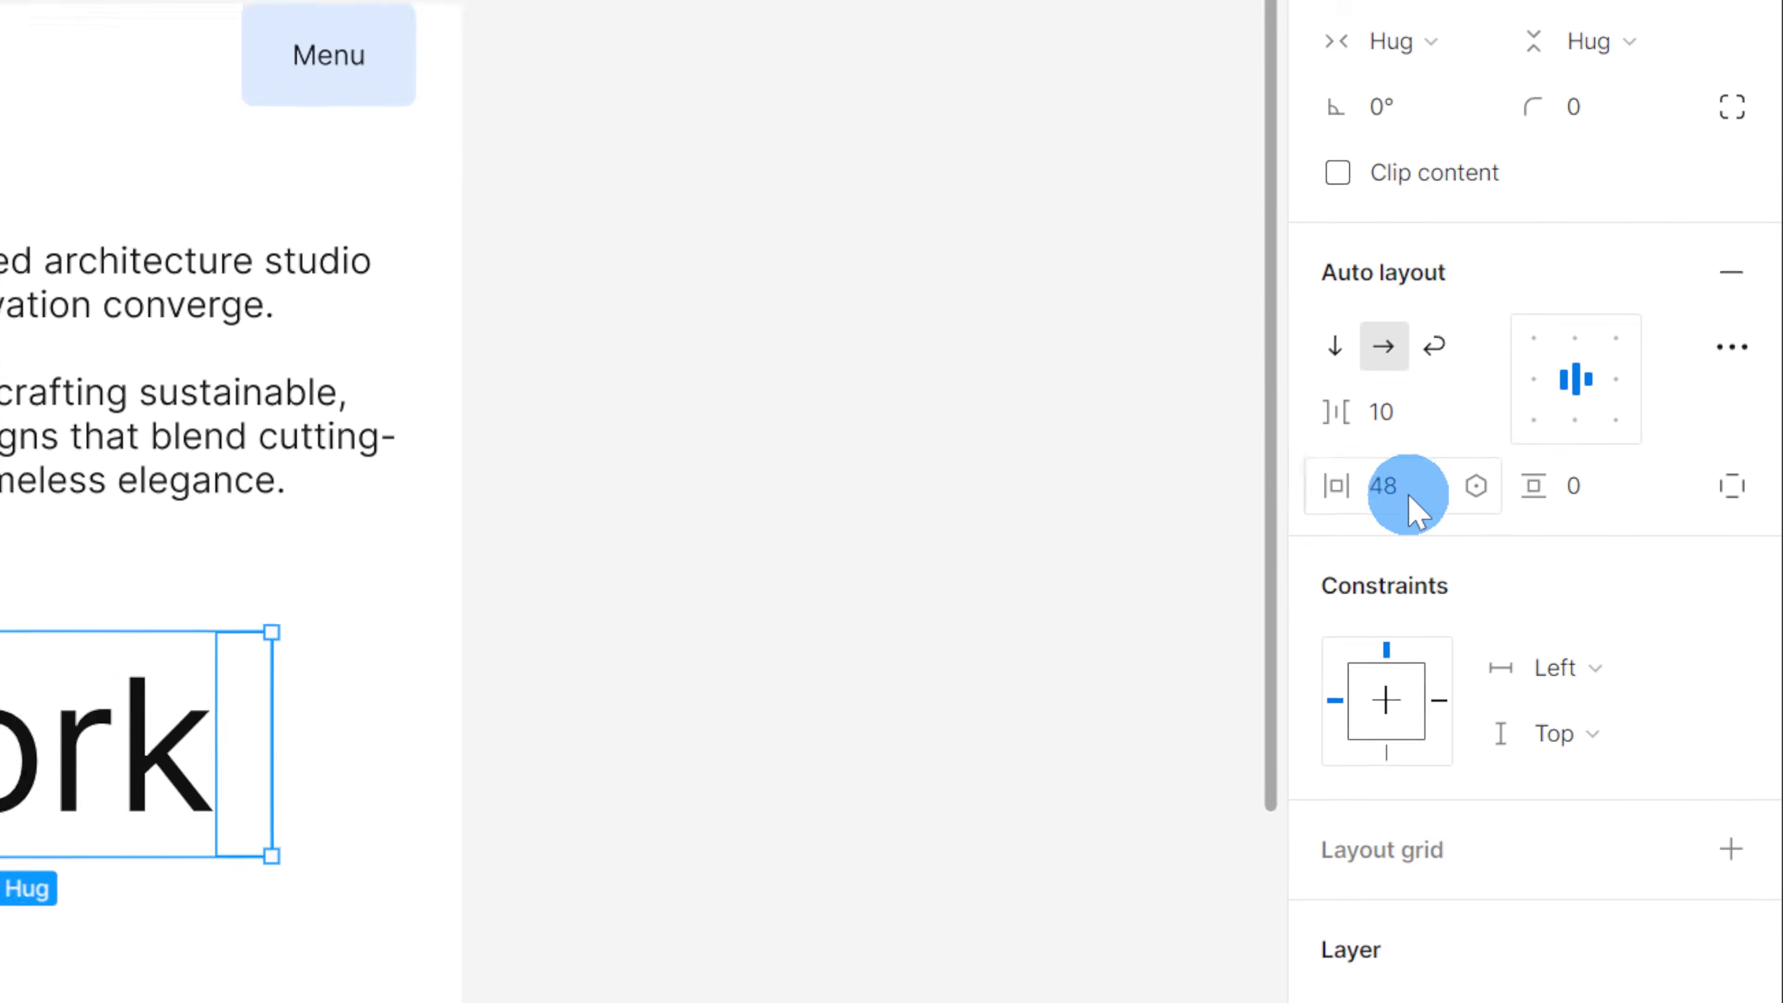
click(1656, 358)
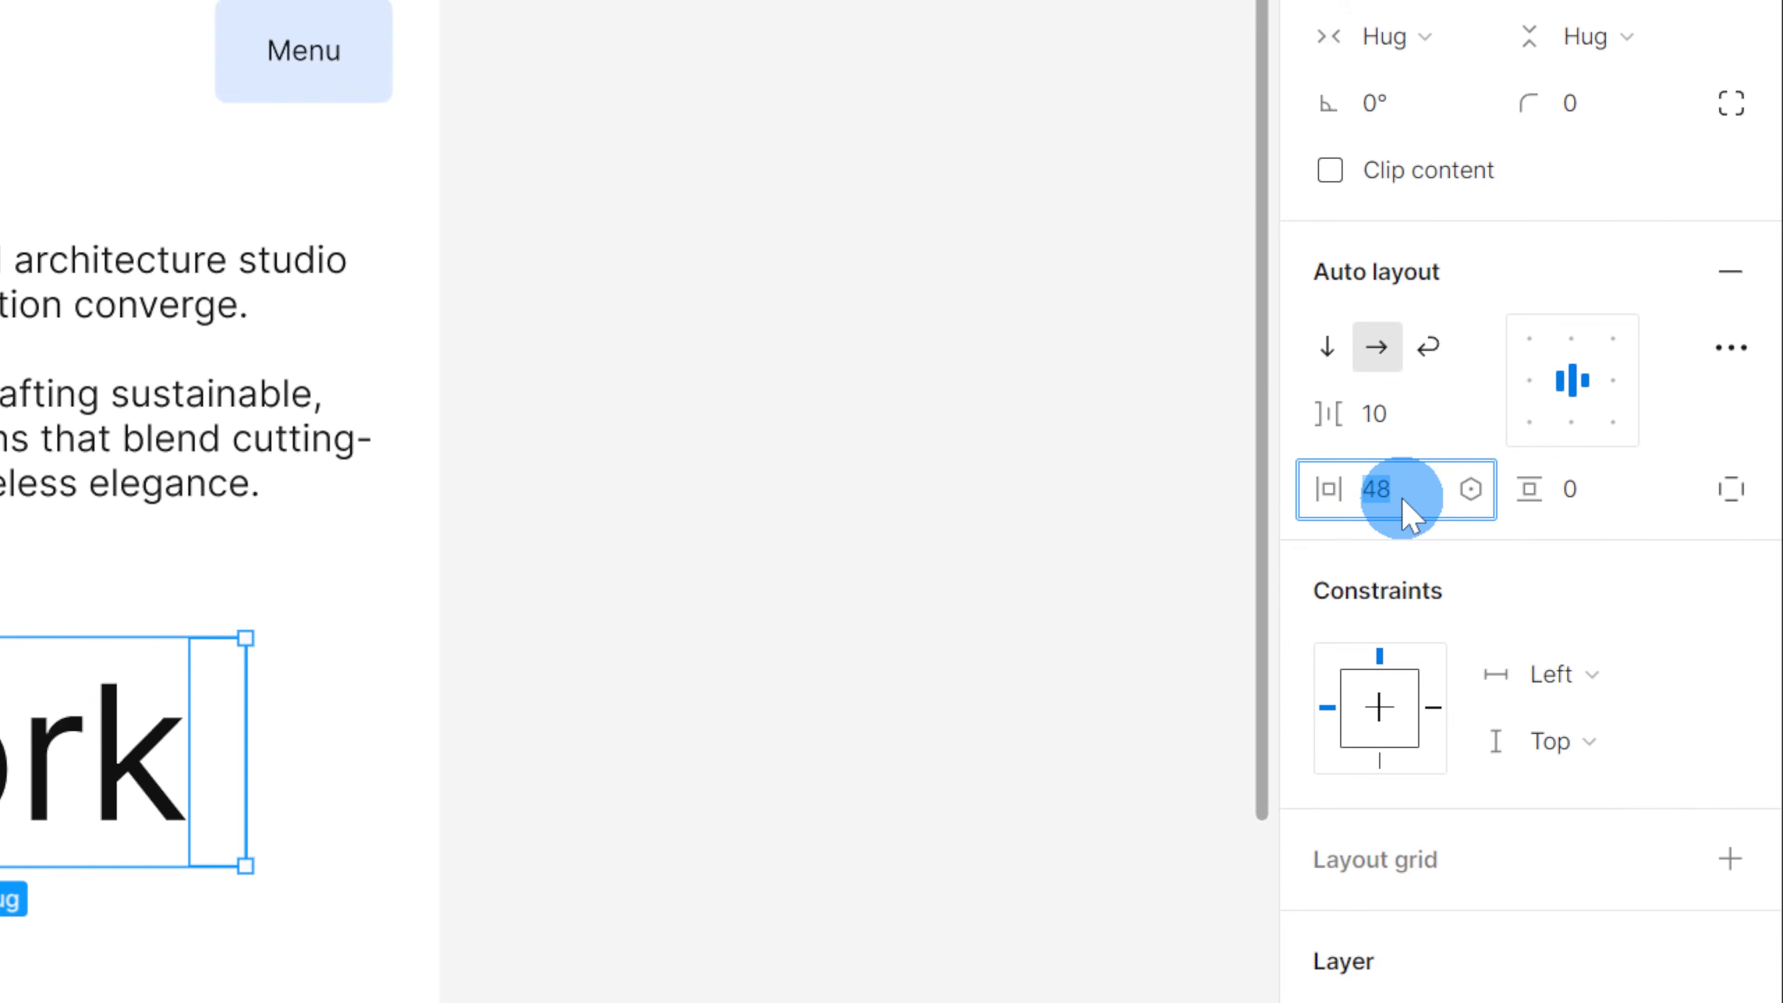
key(Return)
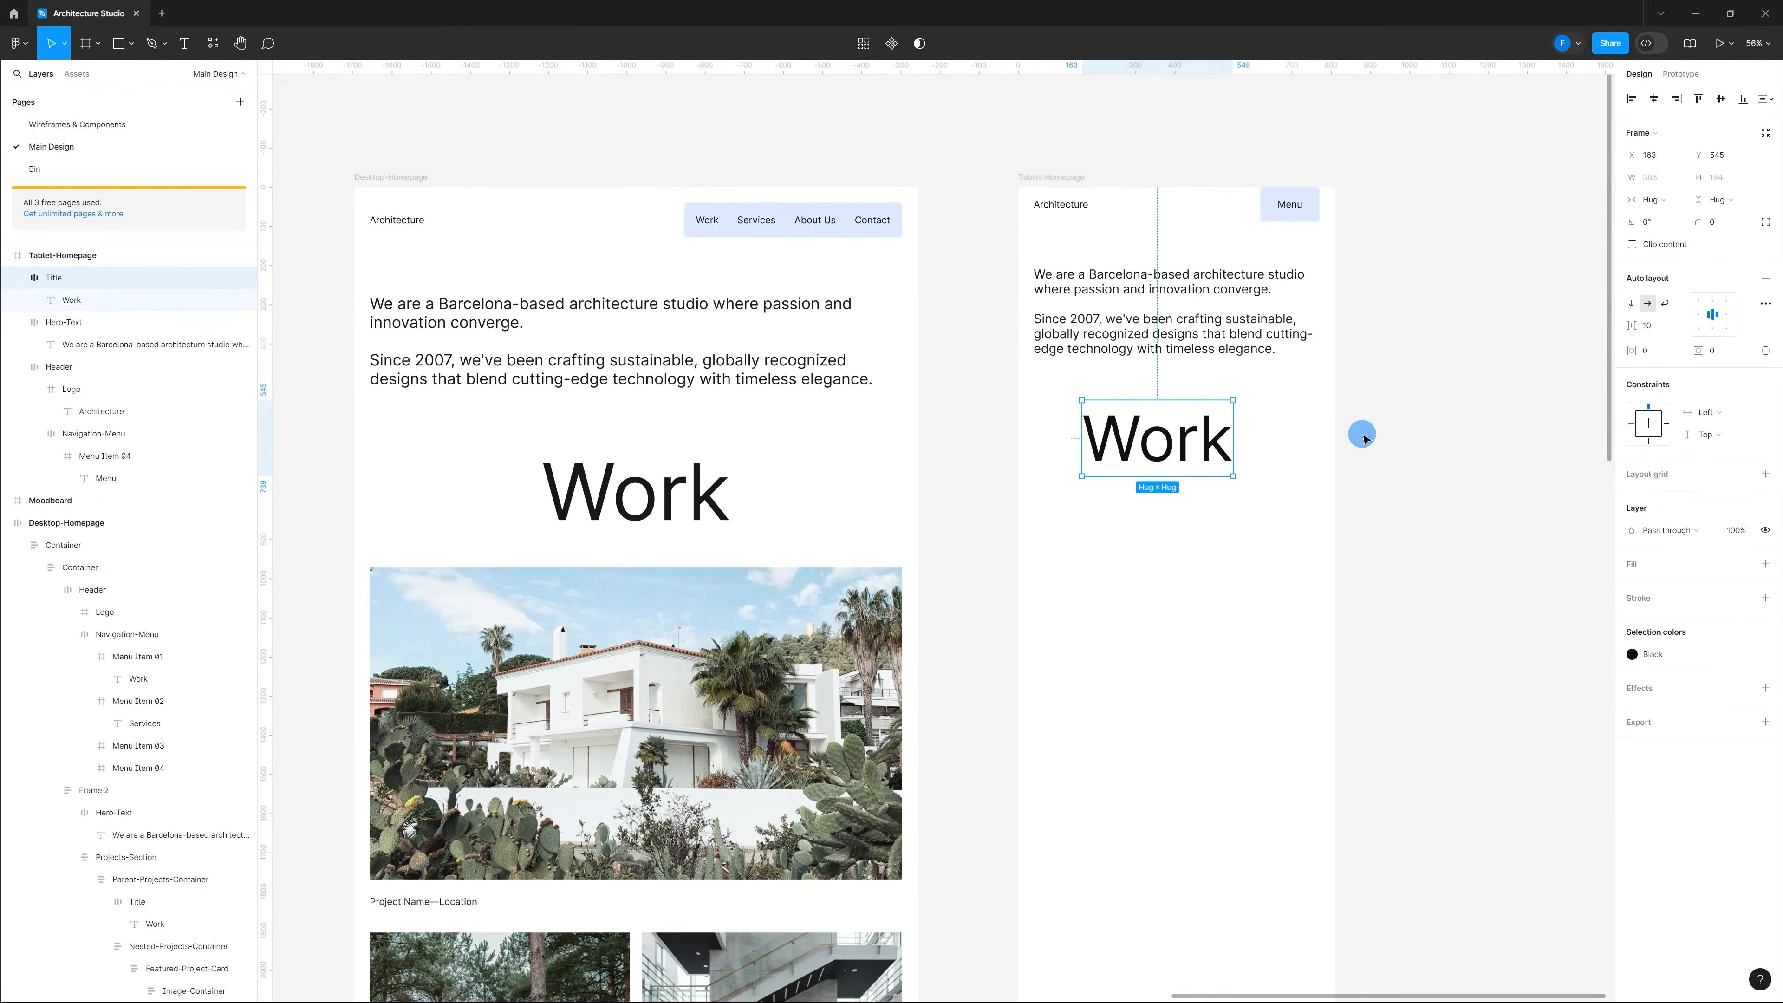
drag(1157, 443, 1174, 442)
click(1216, 572)
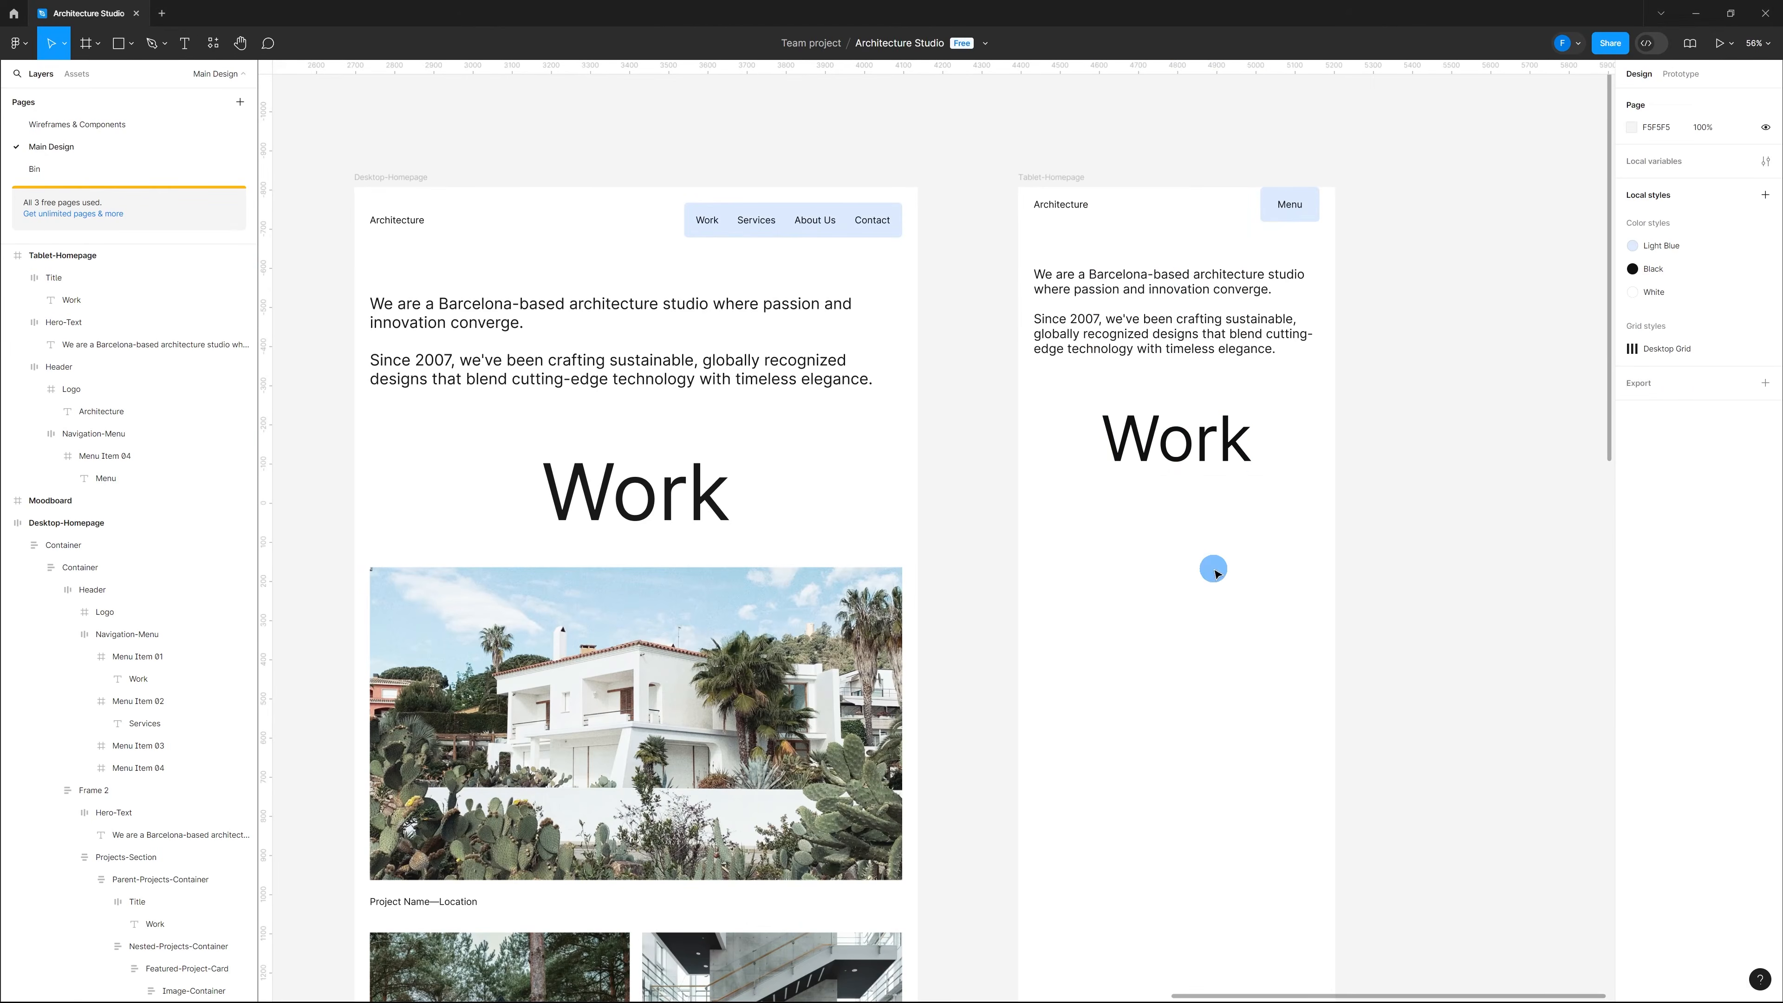
Step: Copy the Featured-Project-Card from Desktop-Homepage into Tablet-Homepage and place it below the "Work" title at X 40, Y 853
scroll(1111, 541, down, 5)
double_click(903, 618)
double_click(903, 618)
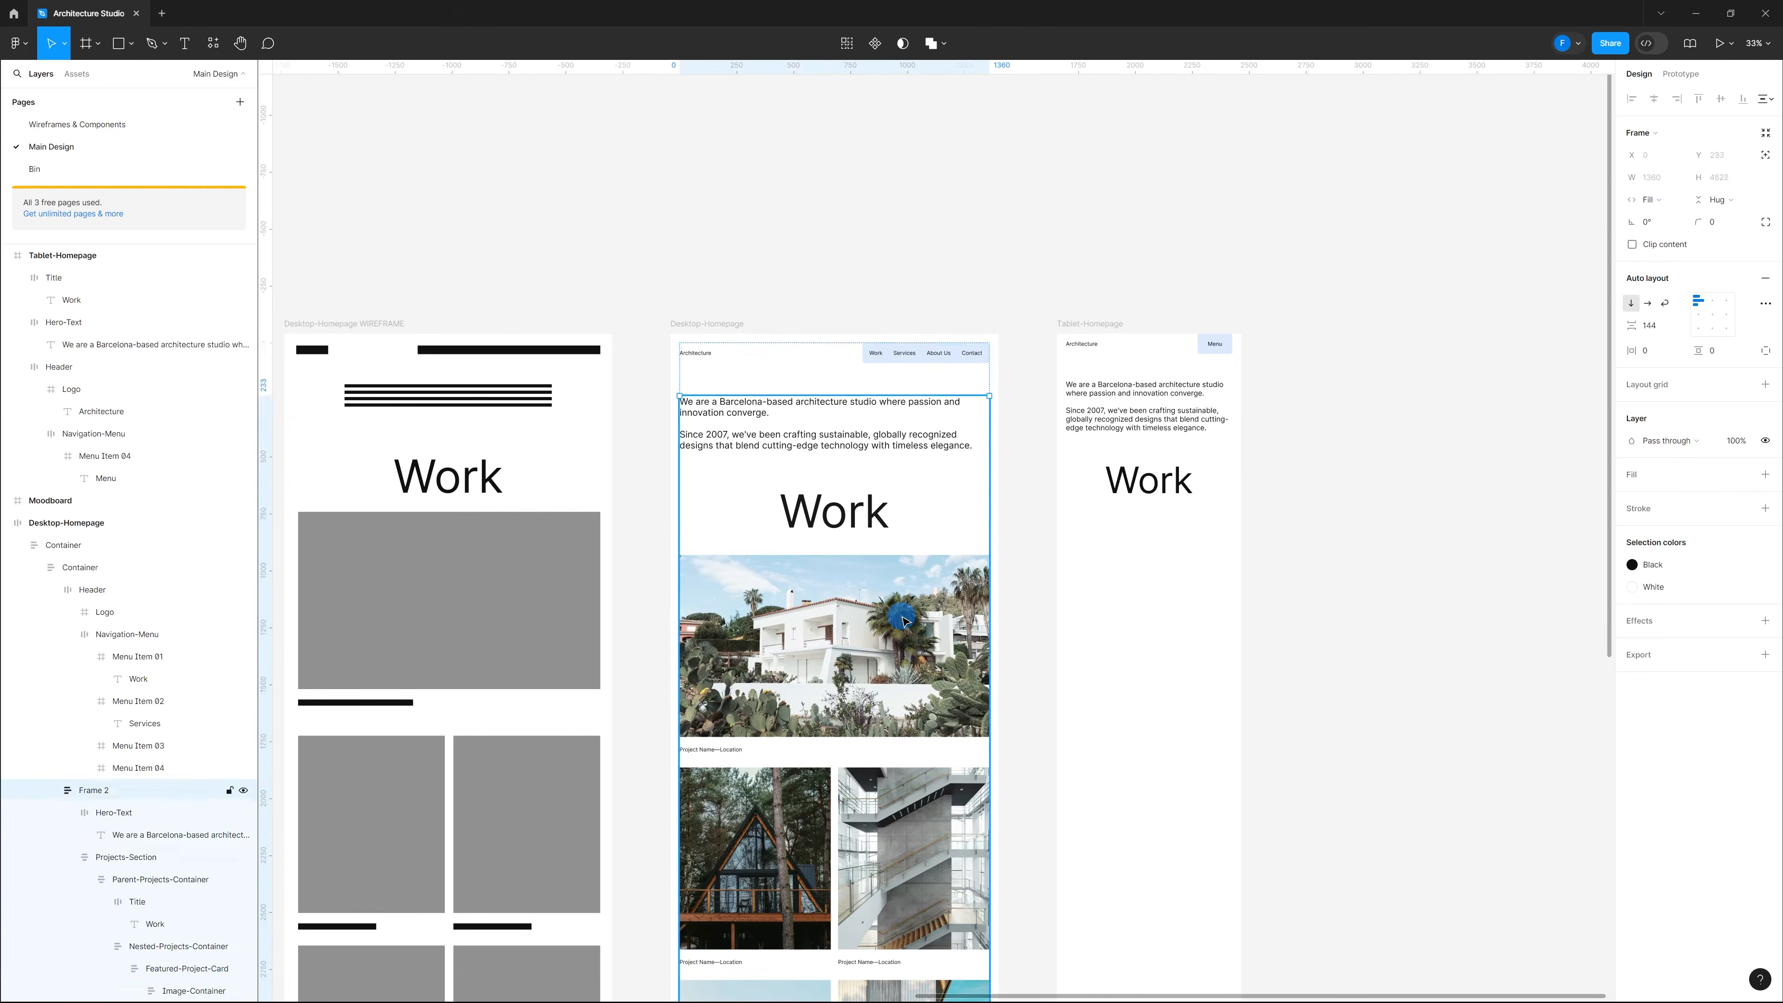
double_click(903, 618)
double_click(902, 618)
double_click(903, 618)
double_click(903, 620)
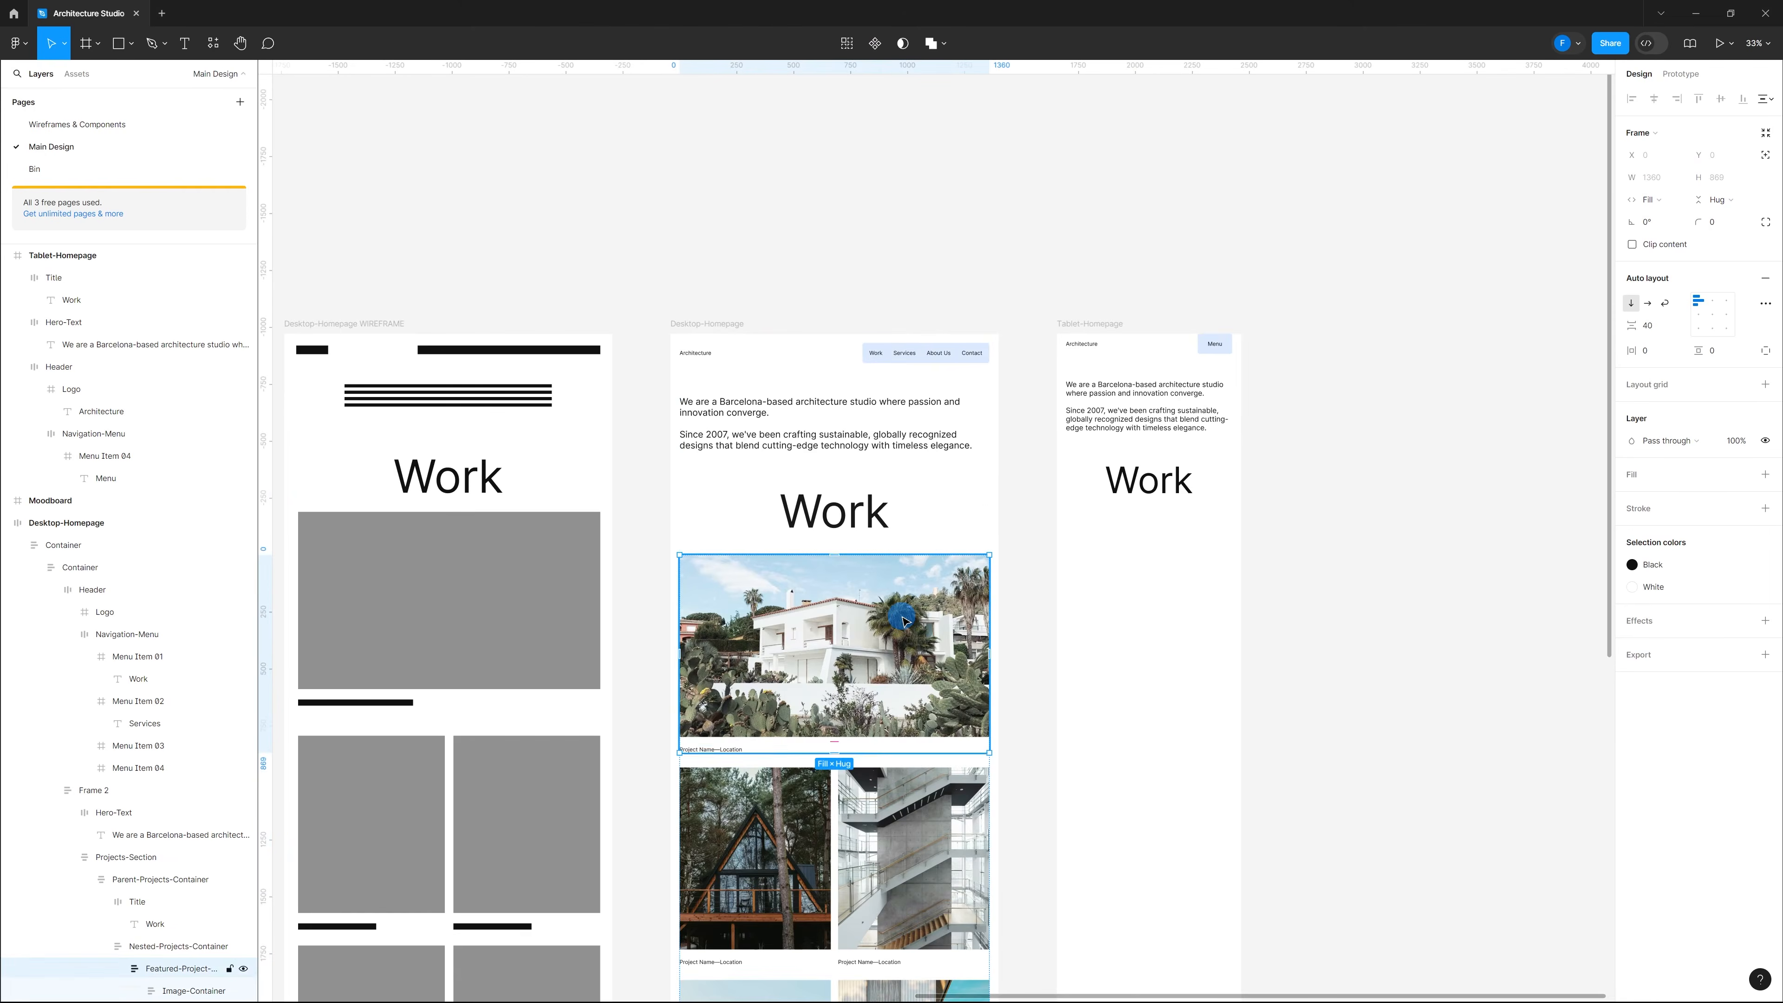
click(1103, 327)
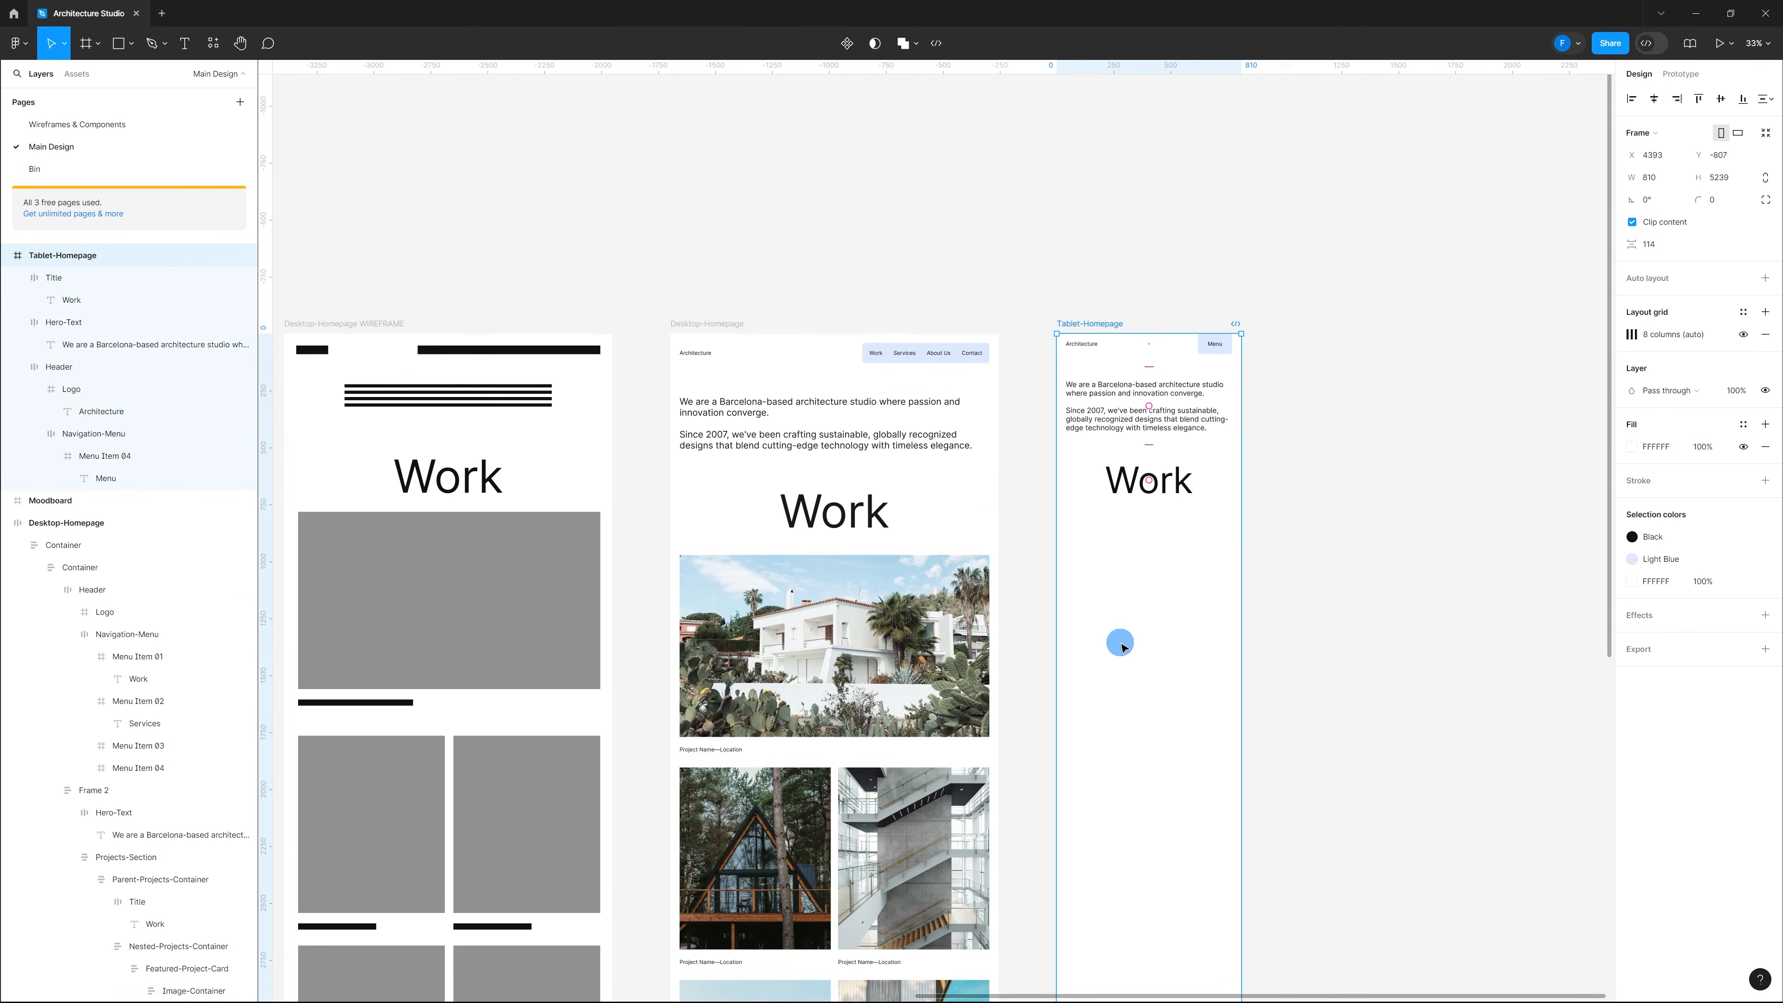
key(ctrl+v)
drag(1177, 462, 1185, 655)
scroll(746, 709, down, 2)
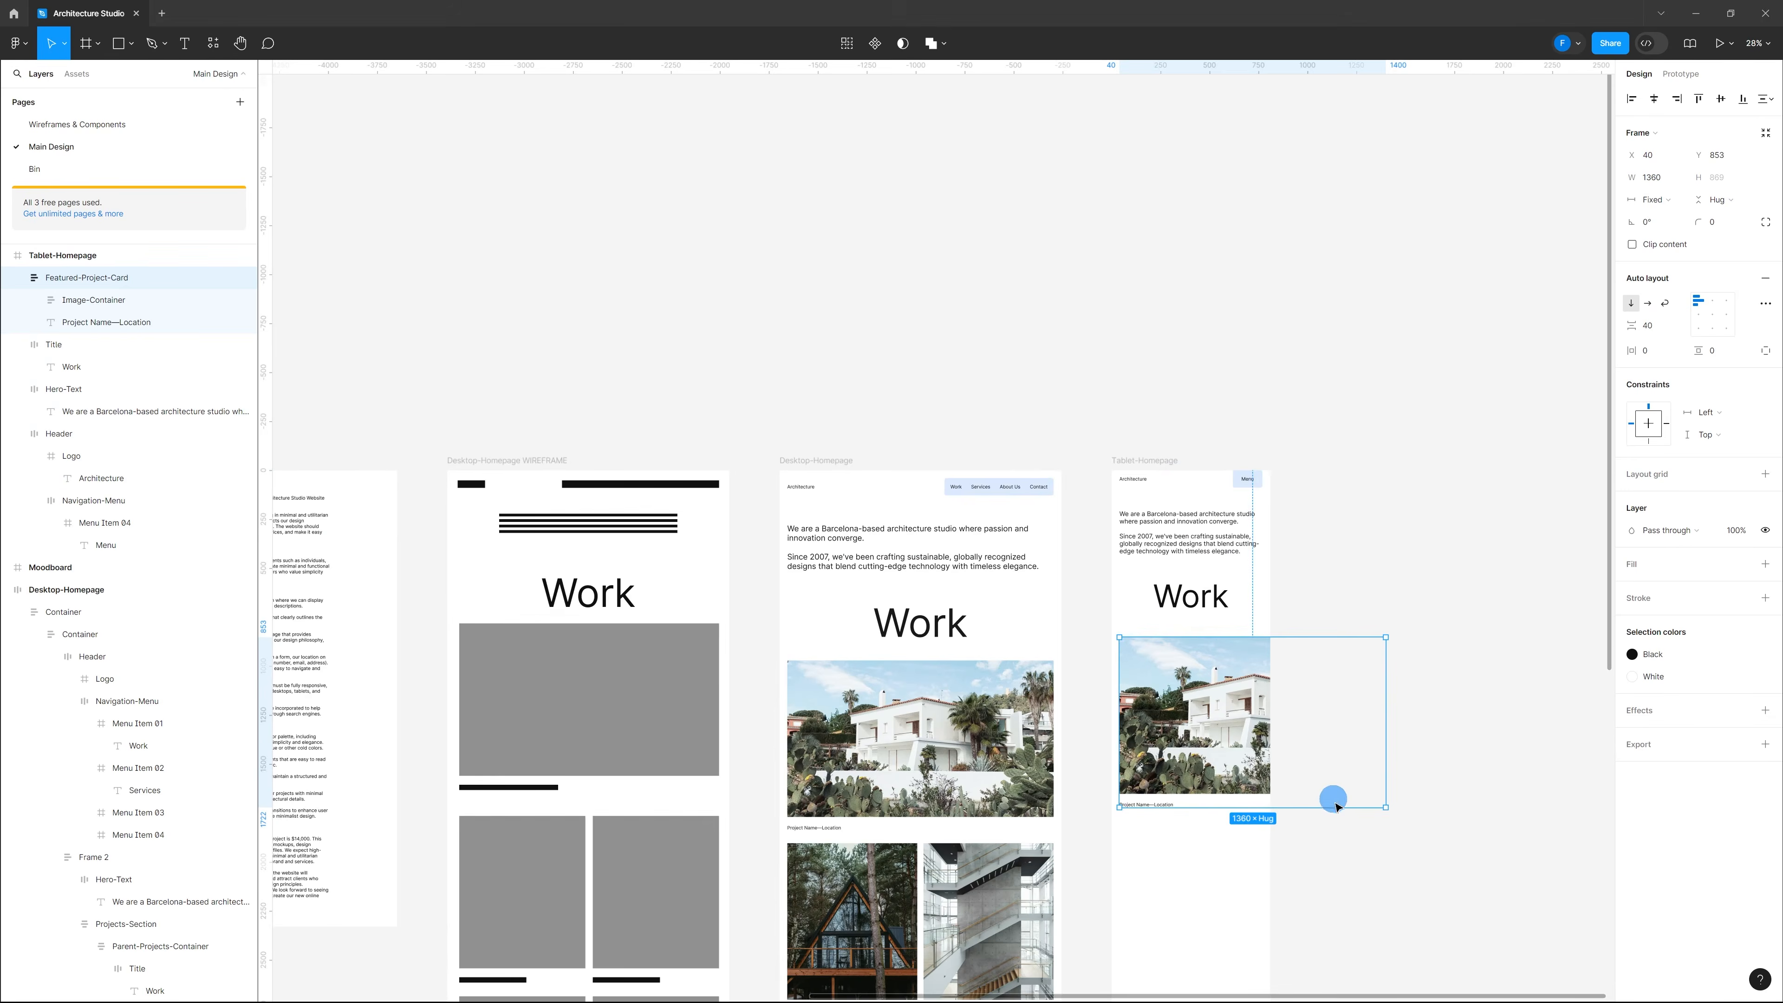
Step: Set the vertical resizing of the tablet Featured-Project-Card's Image-Container to Fill container
scroll(1333, 801, up, 5)
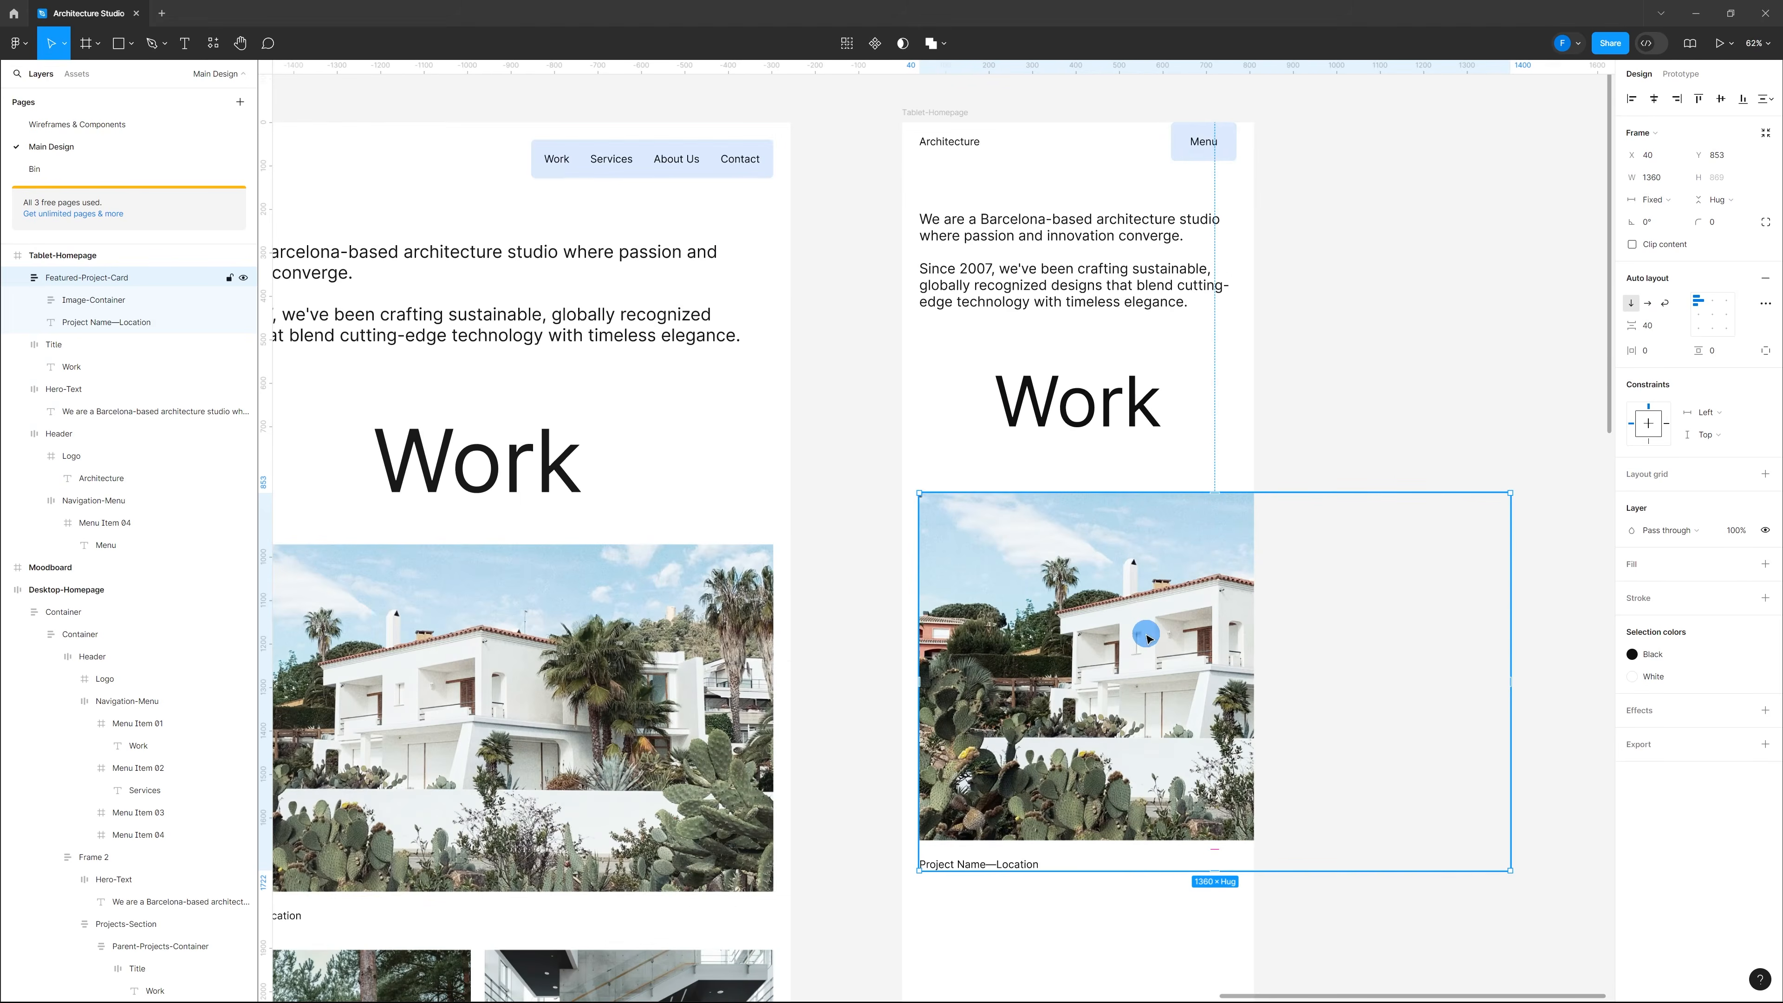
double_click(1105, 620)
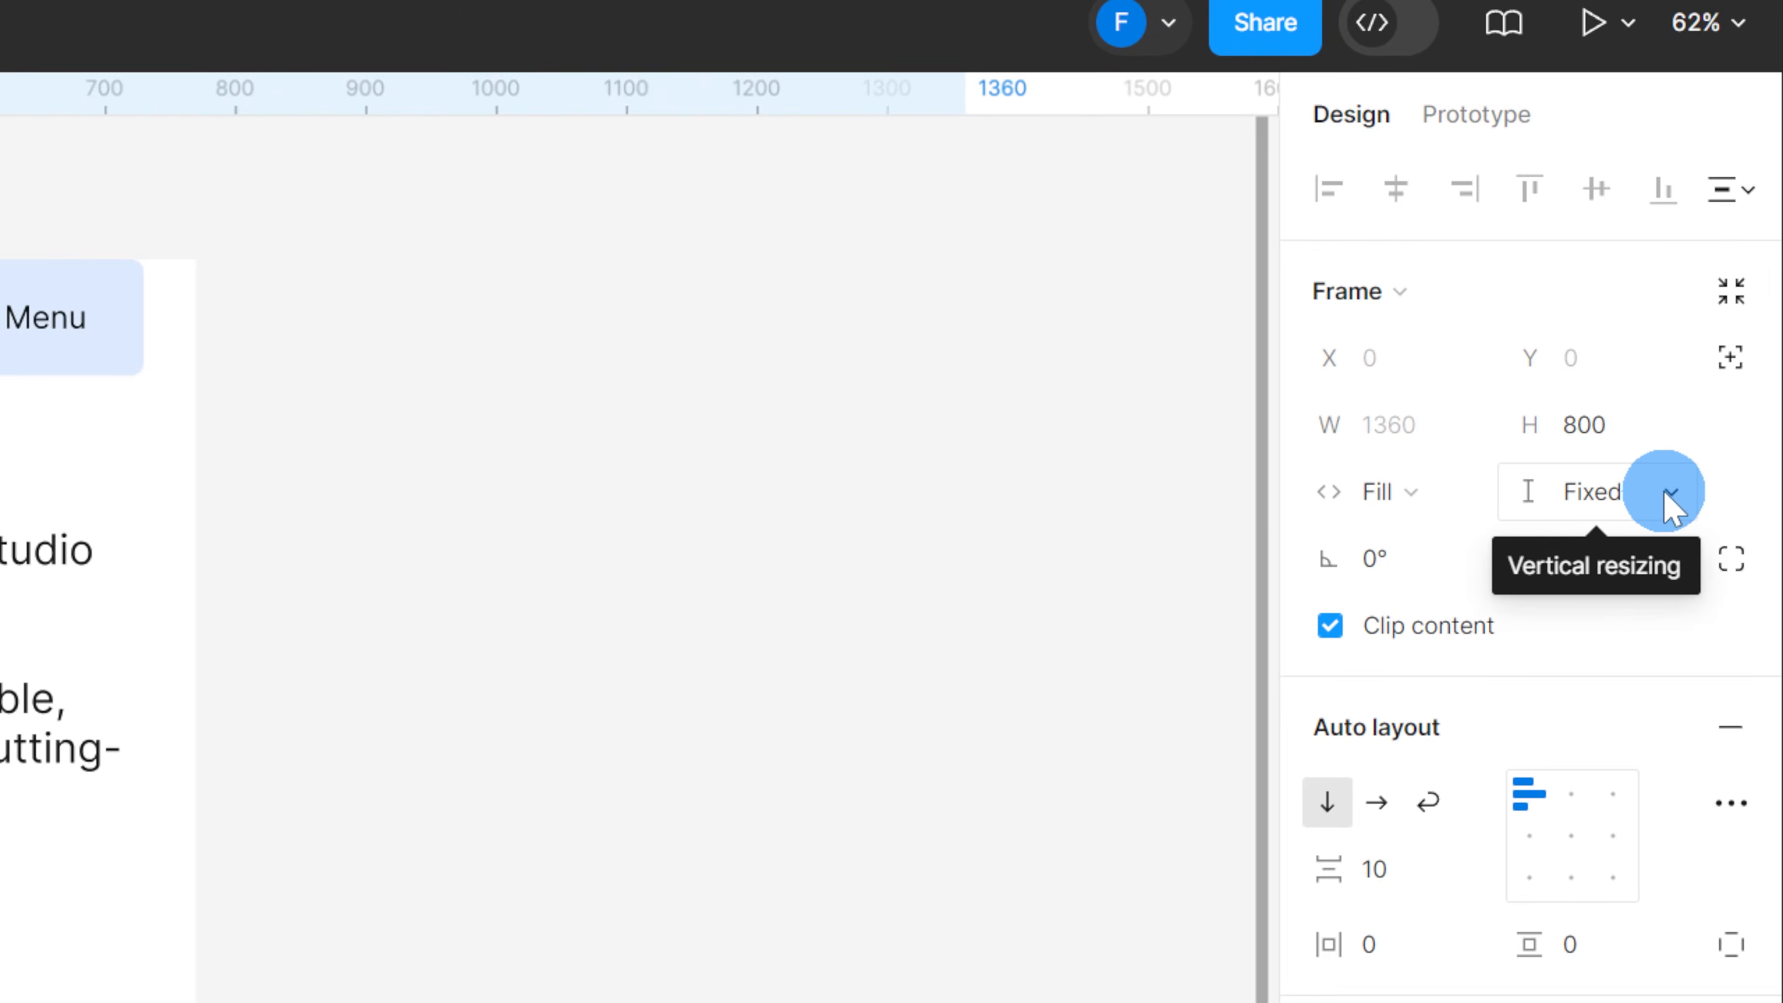
click(1625, 510)
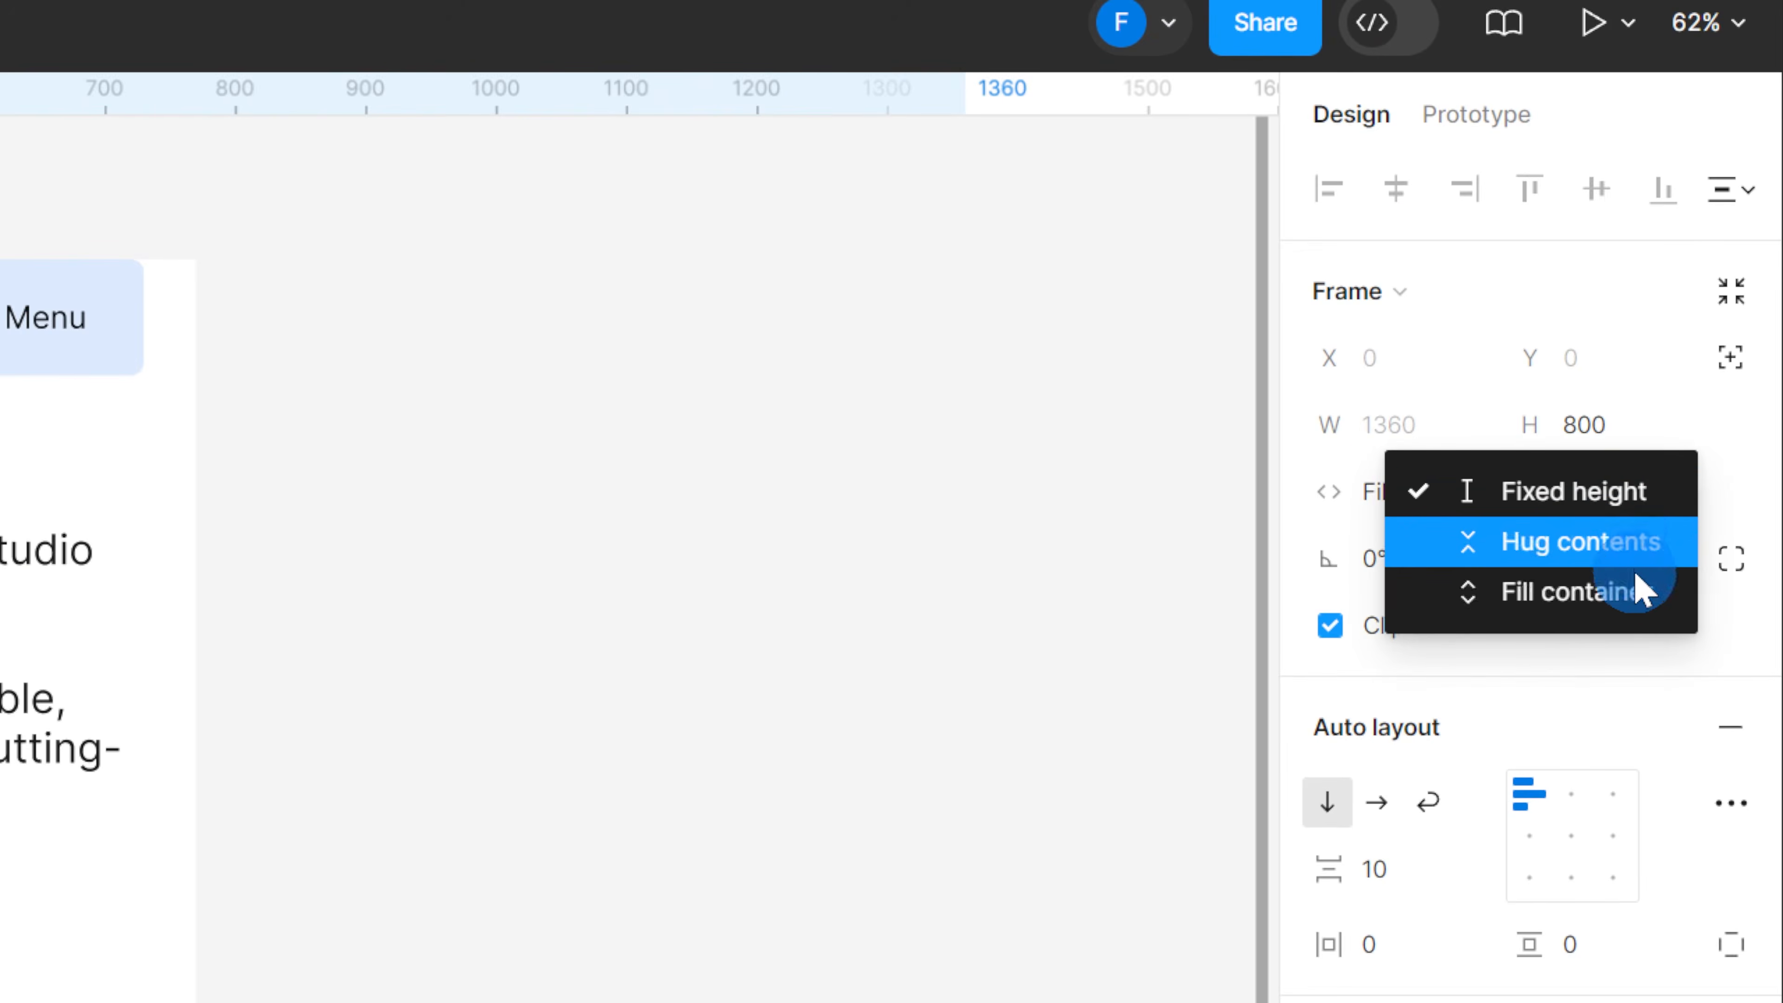
click(1637, 608)
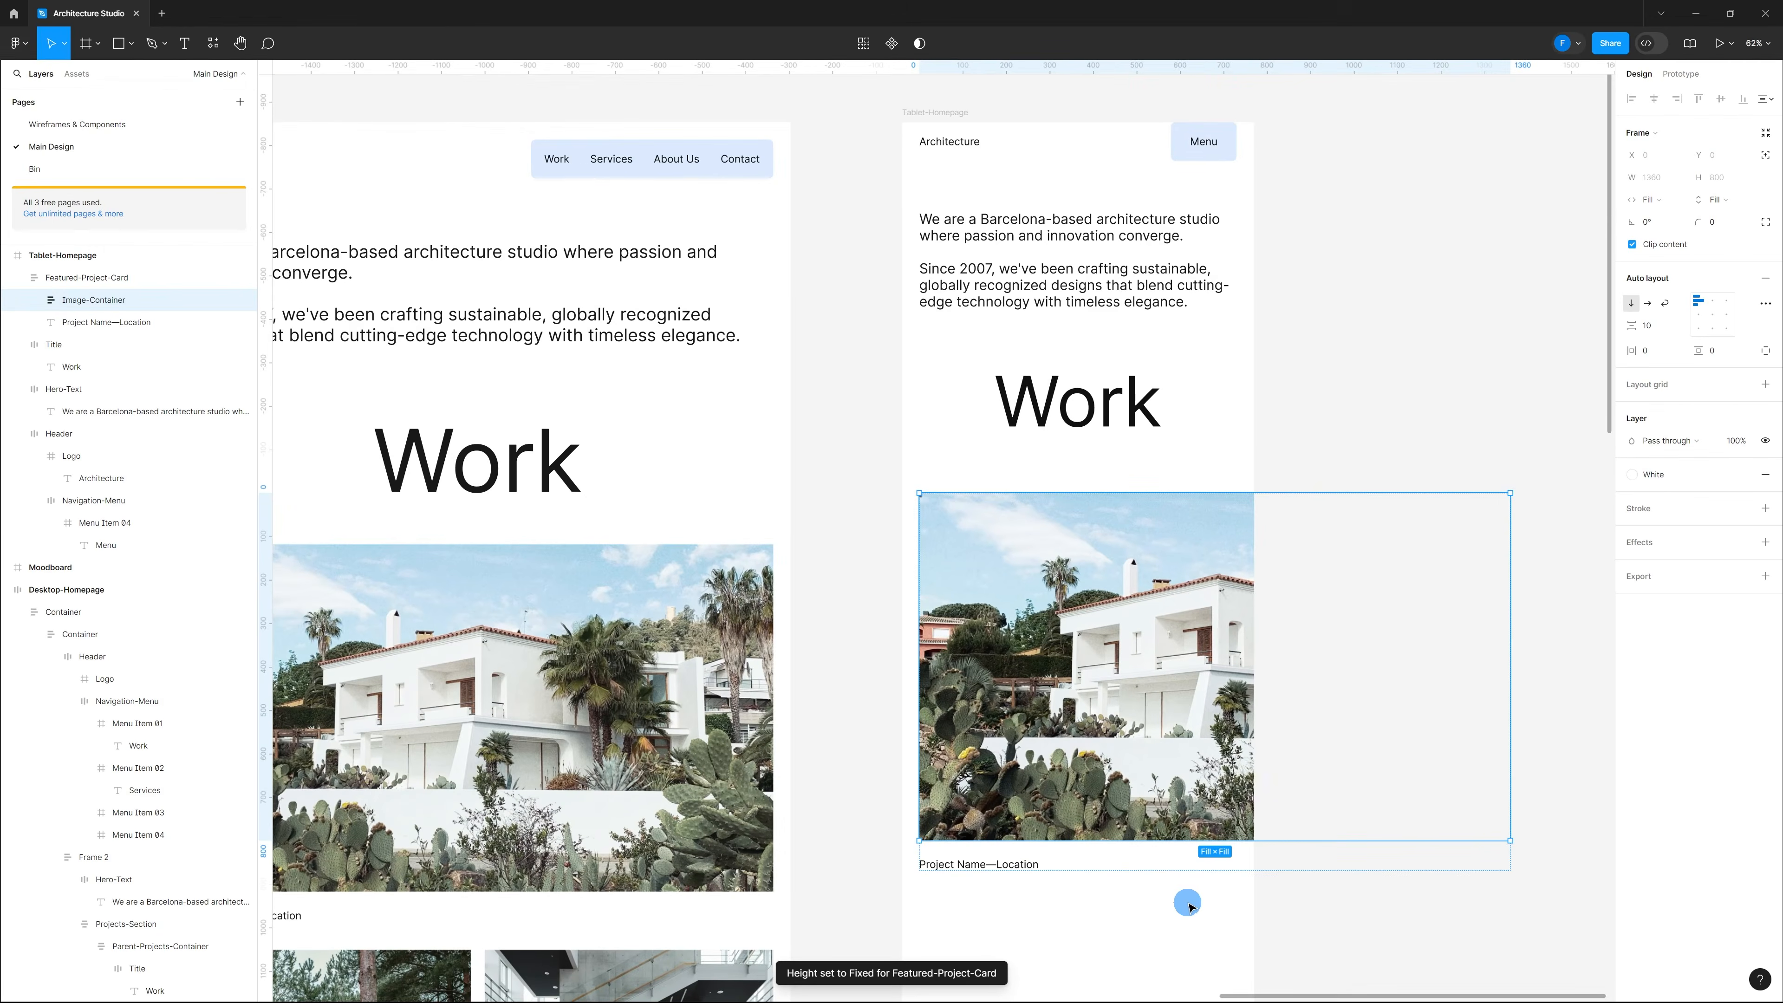
click(1189, 906)
Step: Scale the tablet Featured-Project-Card down to about 743 × 475 so it fits within the tablet frame
click(1222, 884)
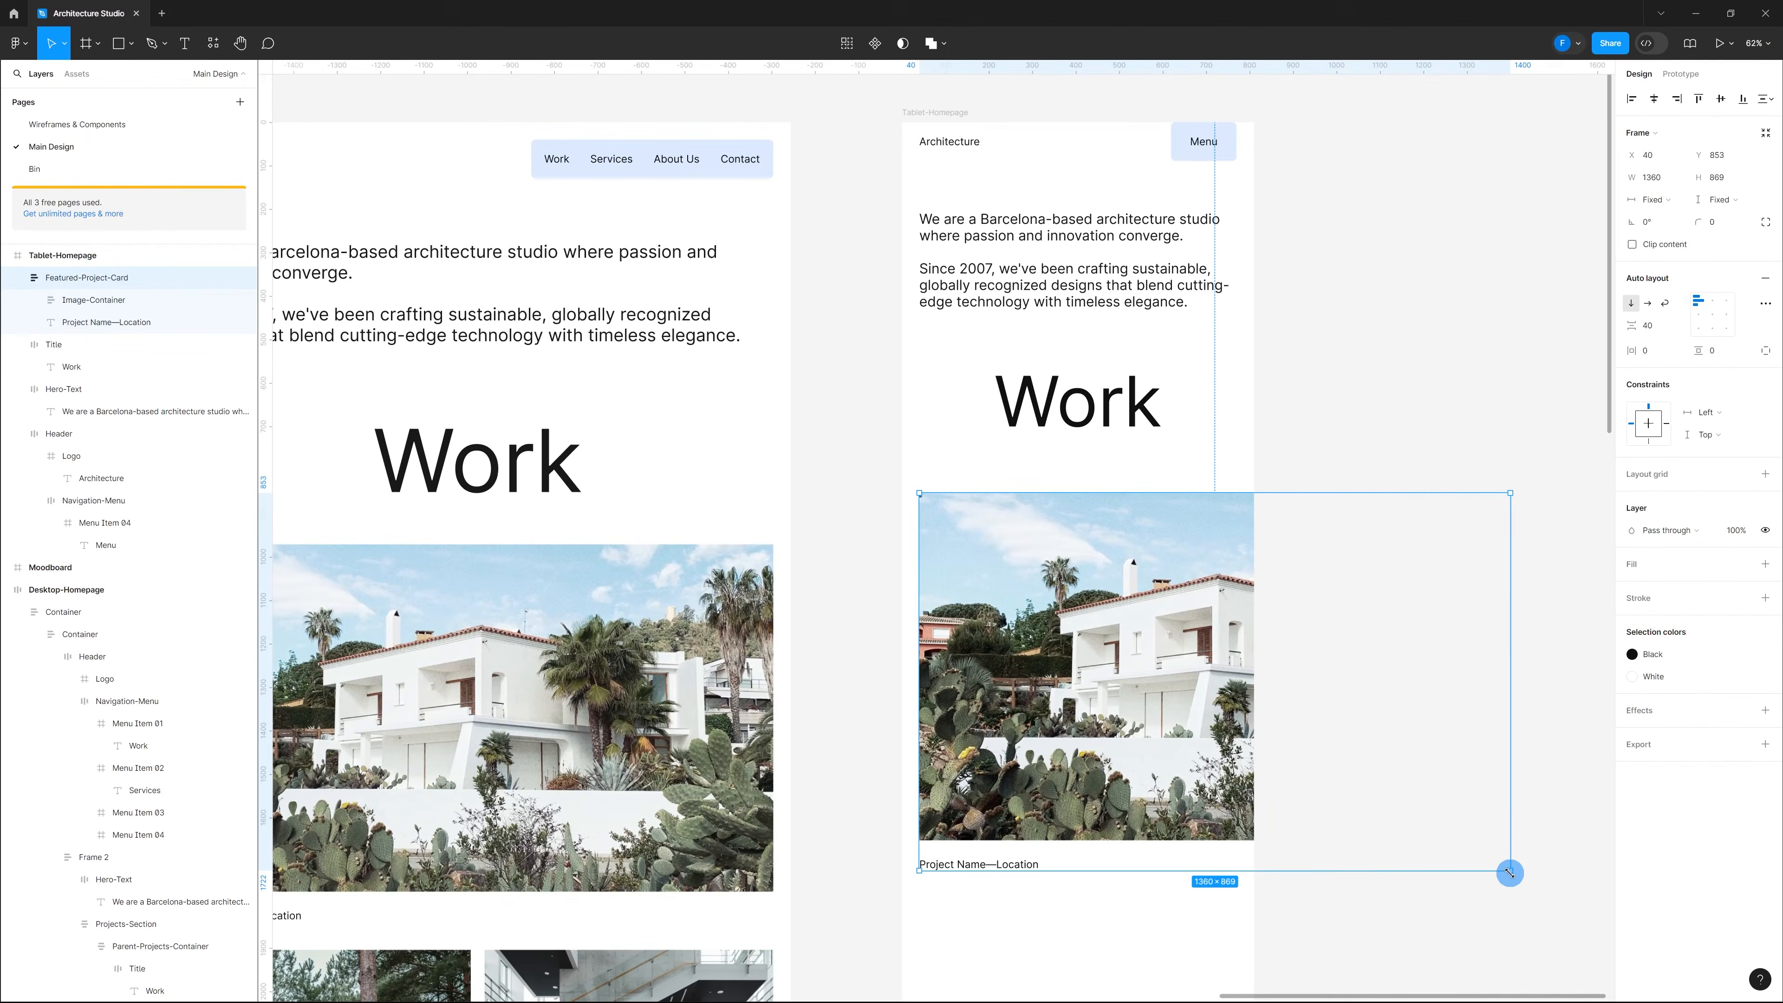
drag(1509, 873, 1183, 699)
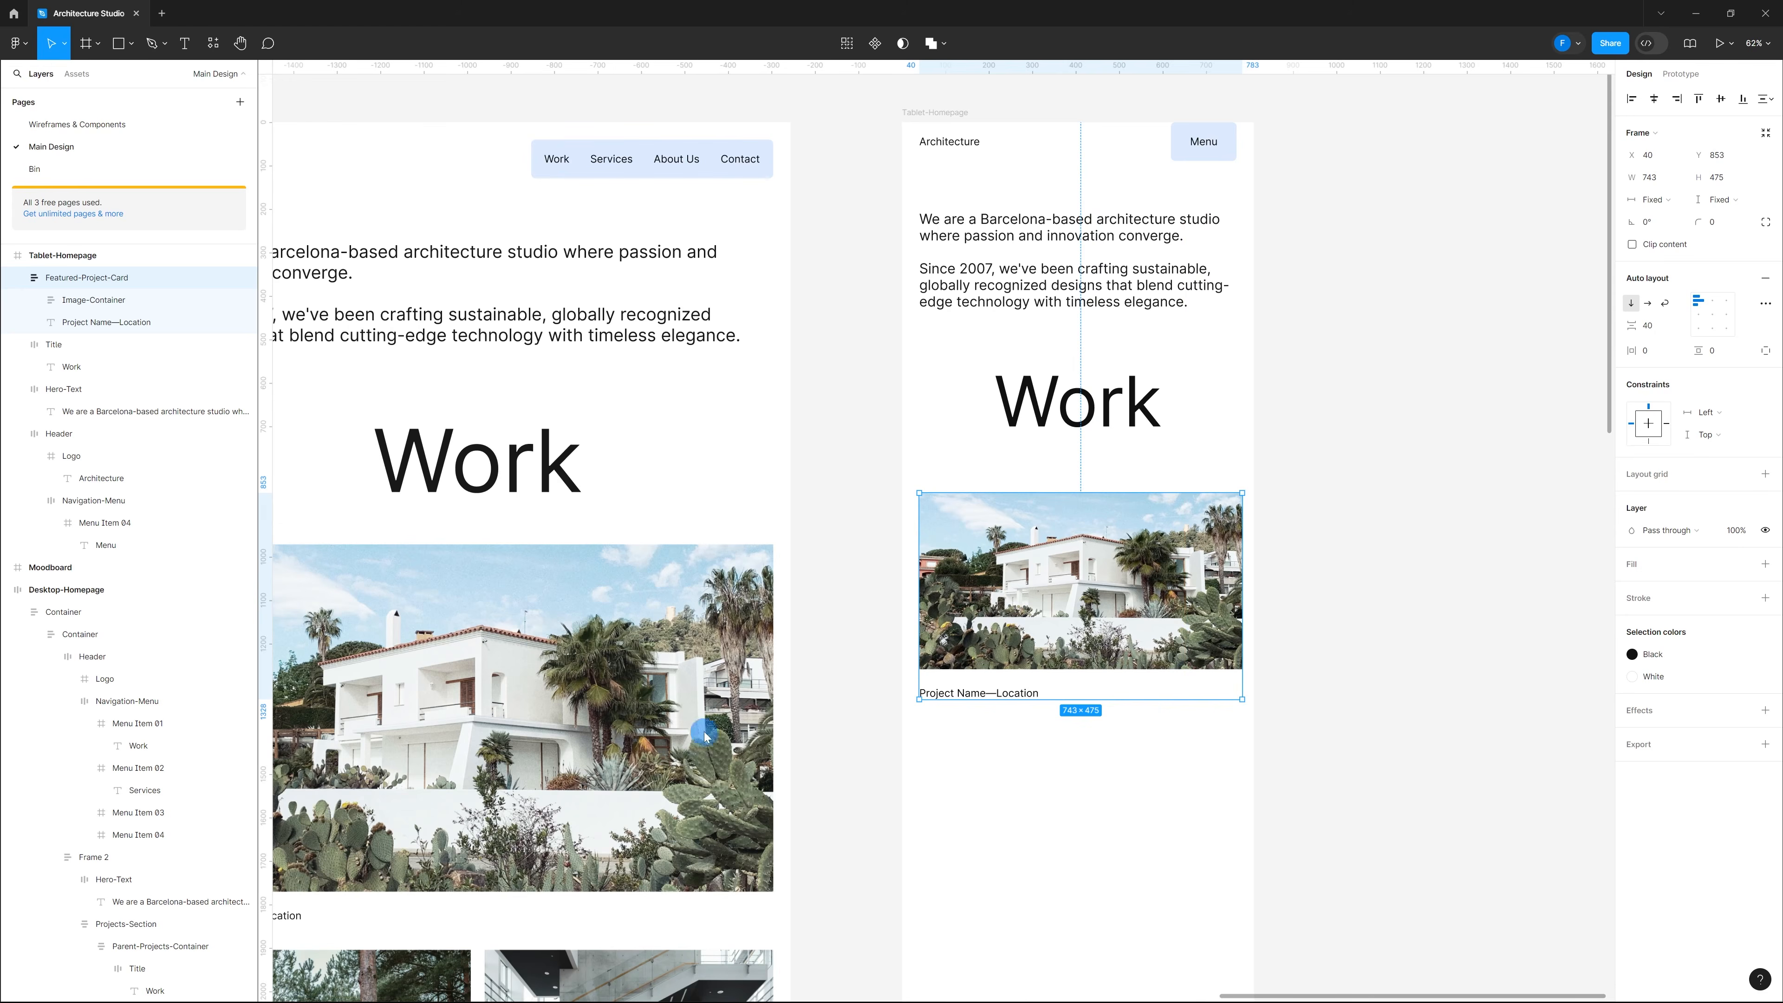
click(1198, 744)
Step: Show the layout grids, resize the tablet Featured-Project-Card to 730 × 467 to match the grid's outer columns, and check its edges
scroll(1179, 748, up, 2)
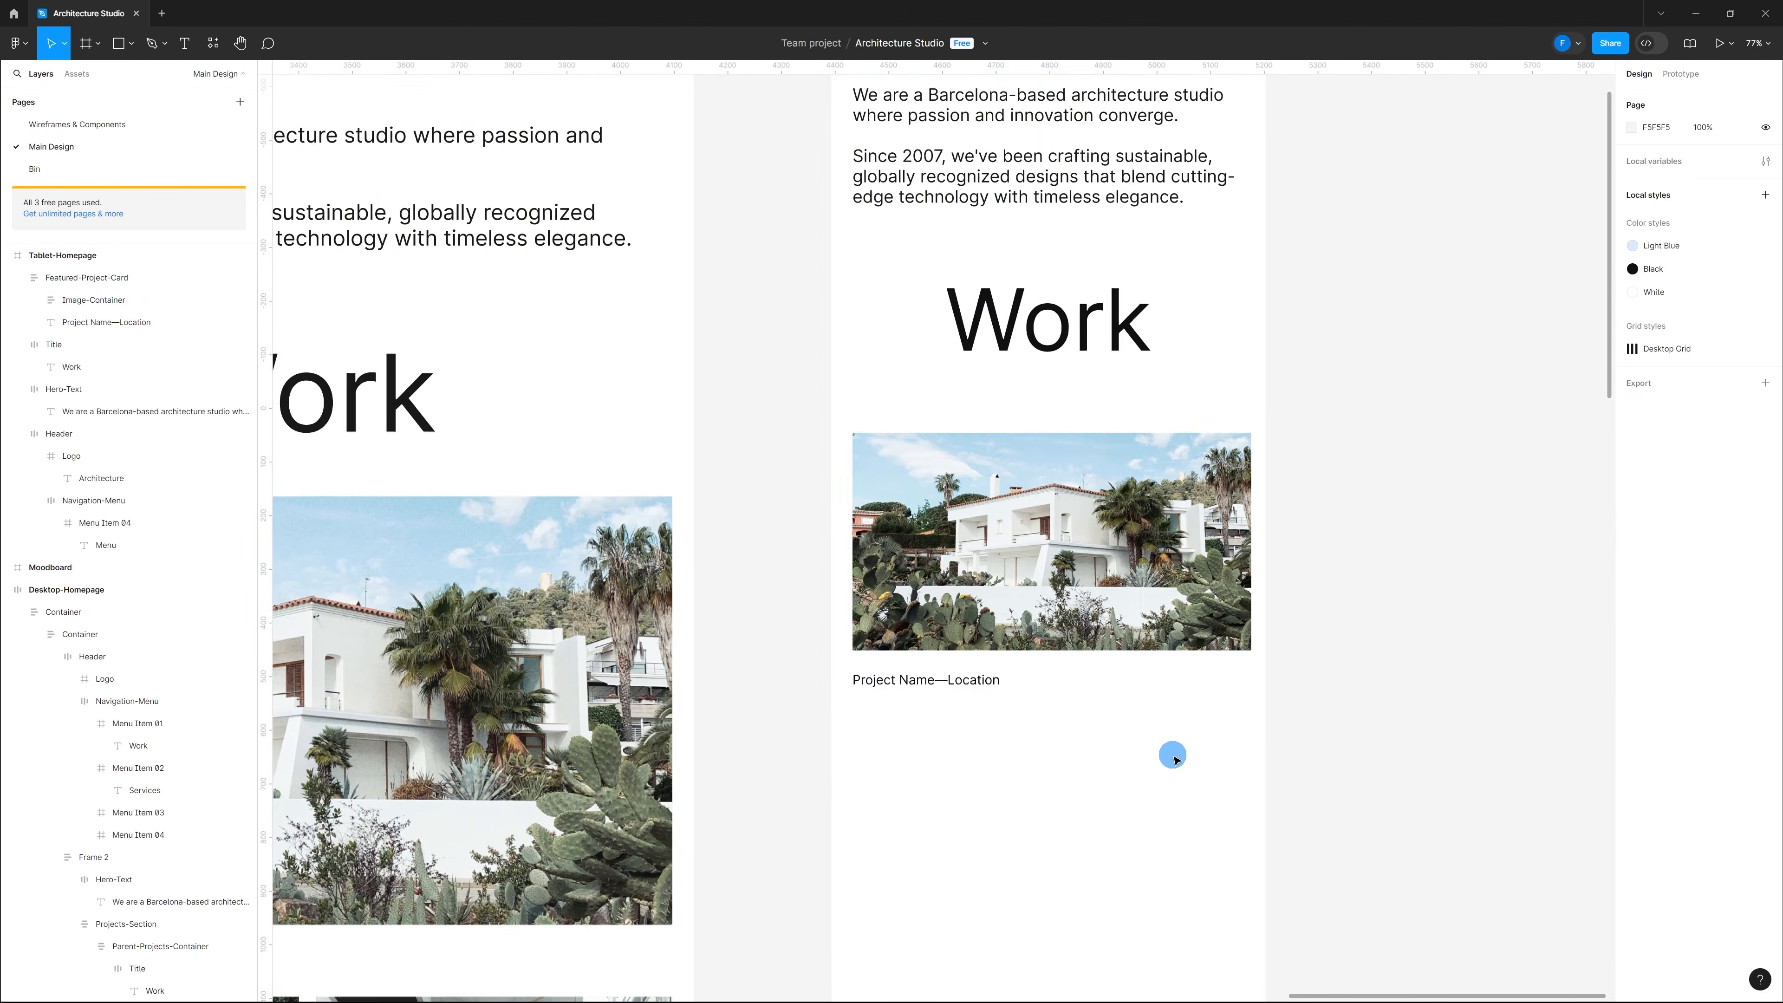
key(ctrl+shift+4)
scroll(1137, 619, up, 2)
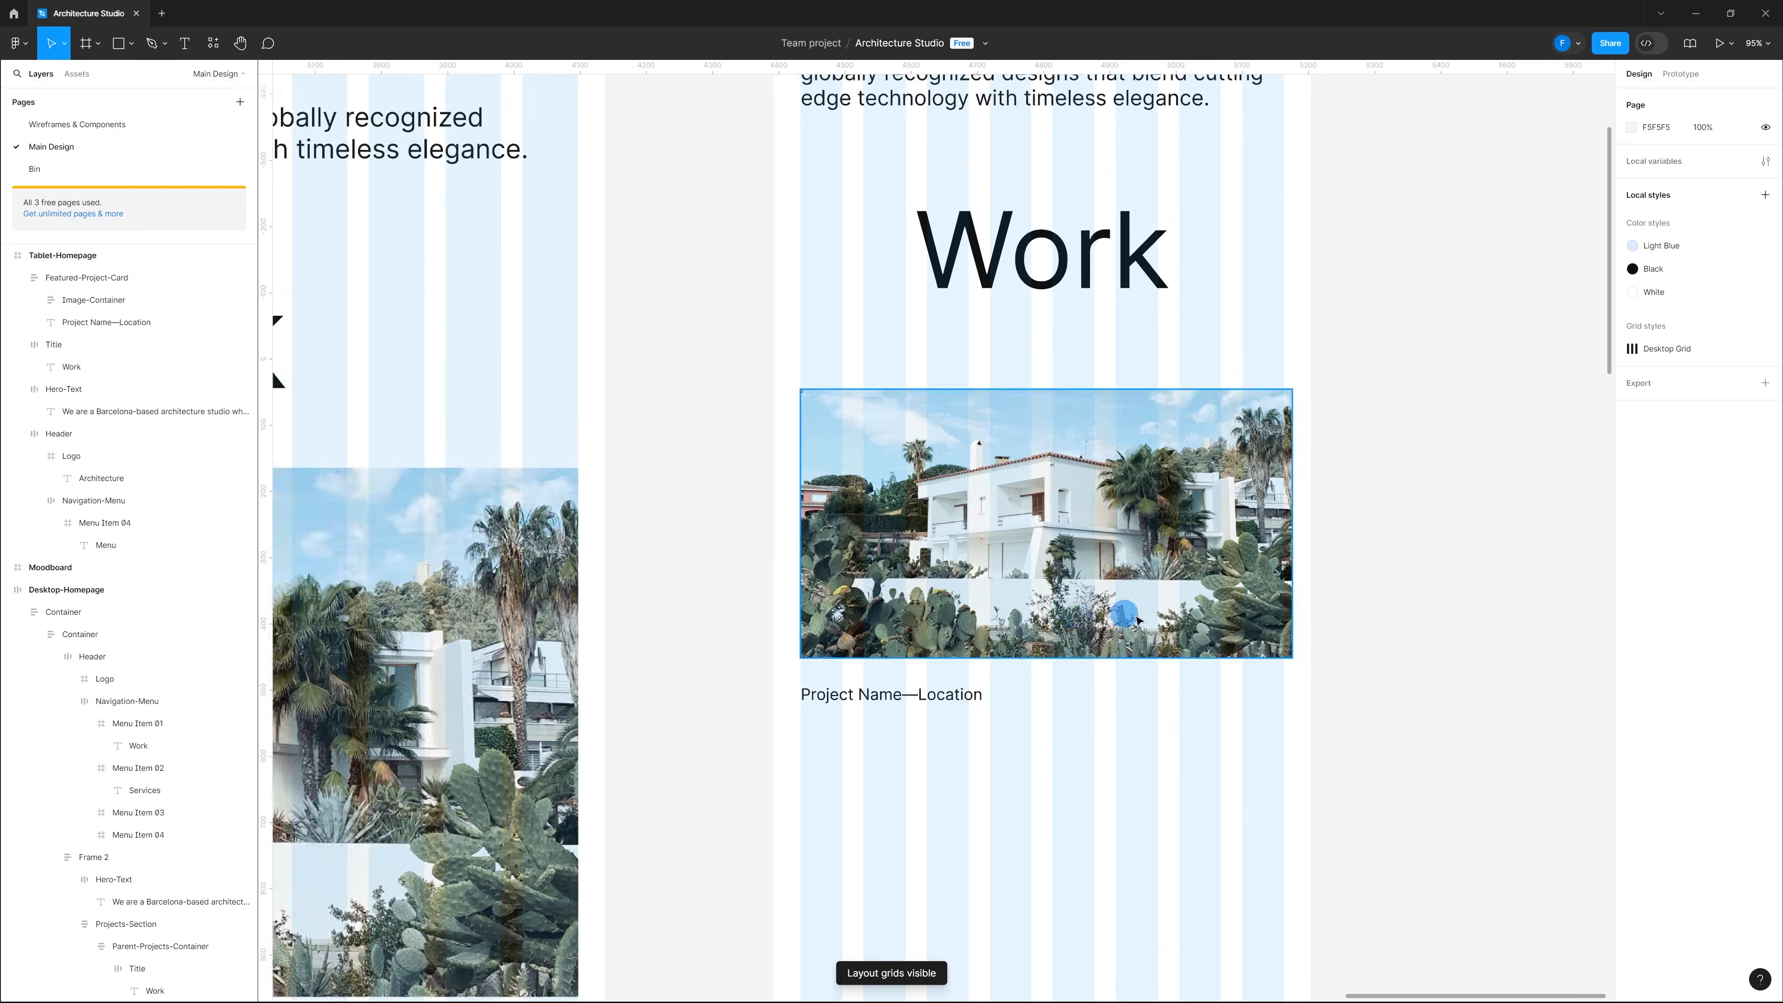
scroll(1292, 660, up, 5)
click(1259, 667)
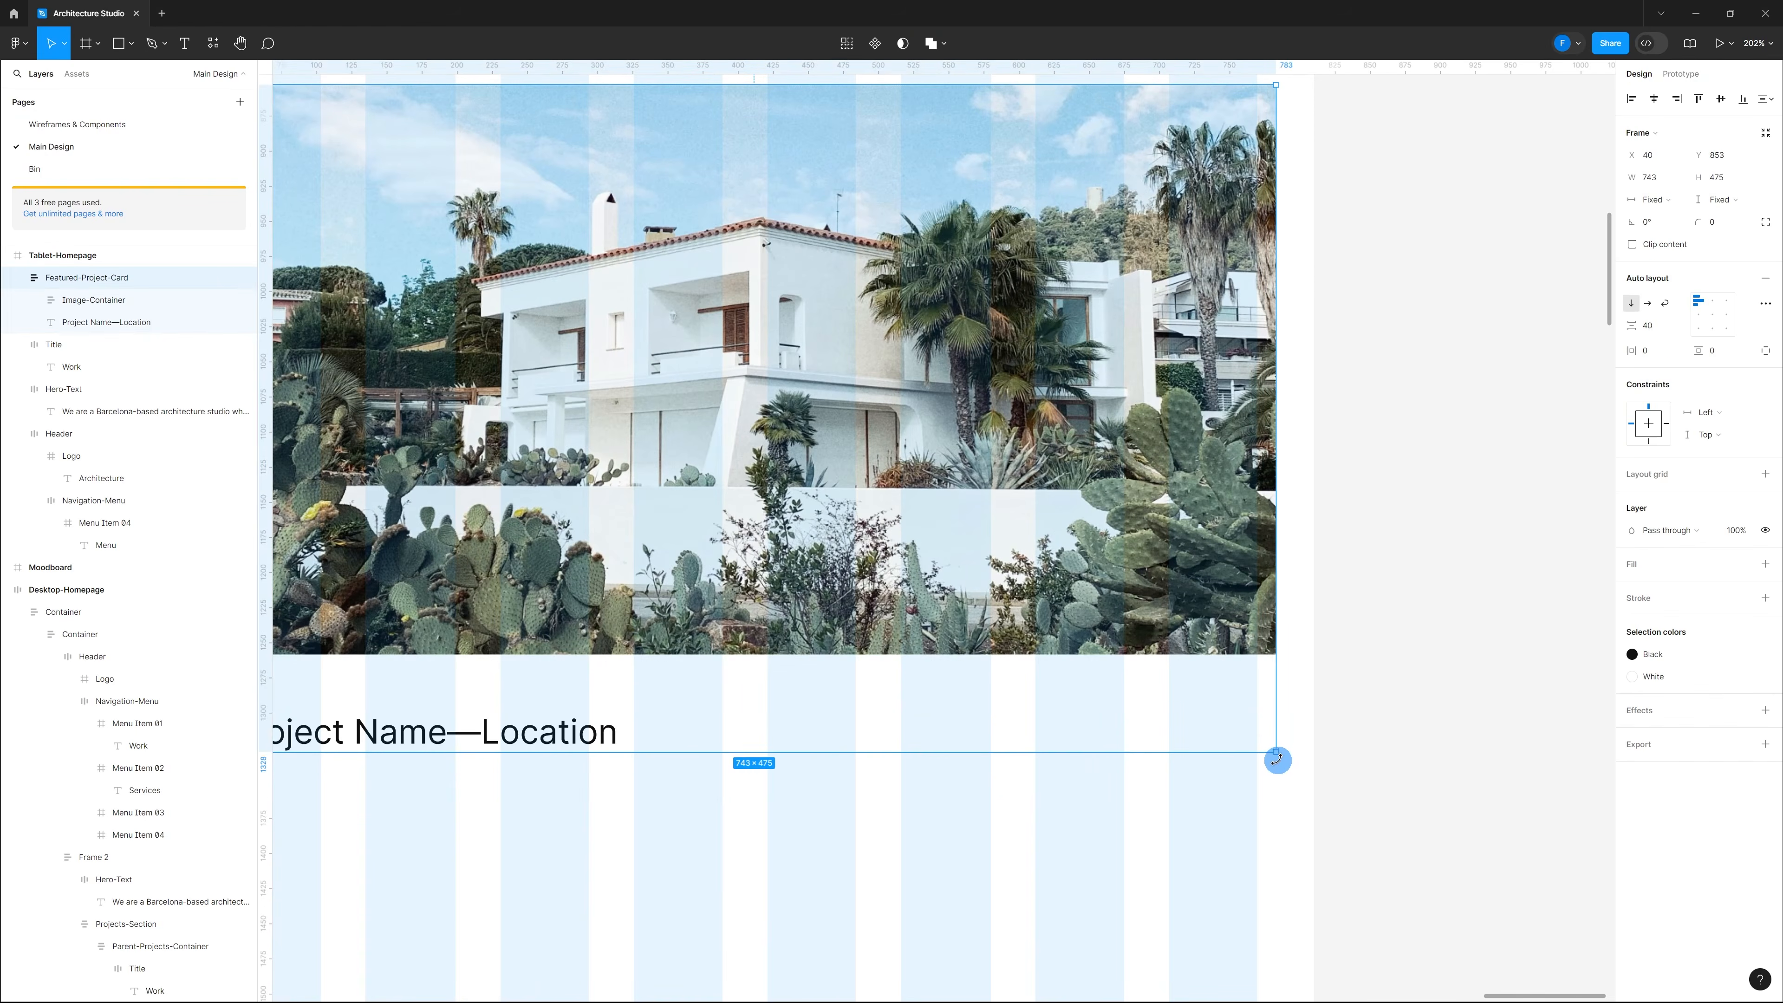
drag(1276, 751, 1257, 729)
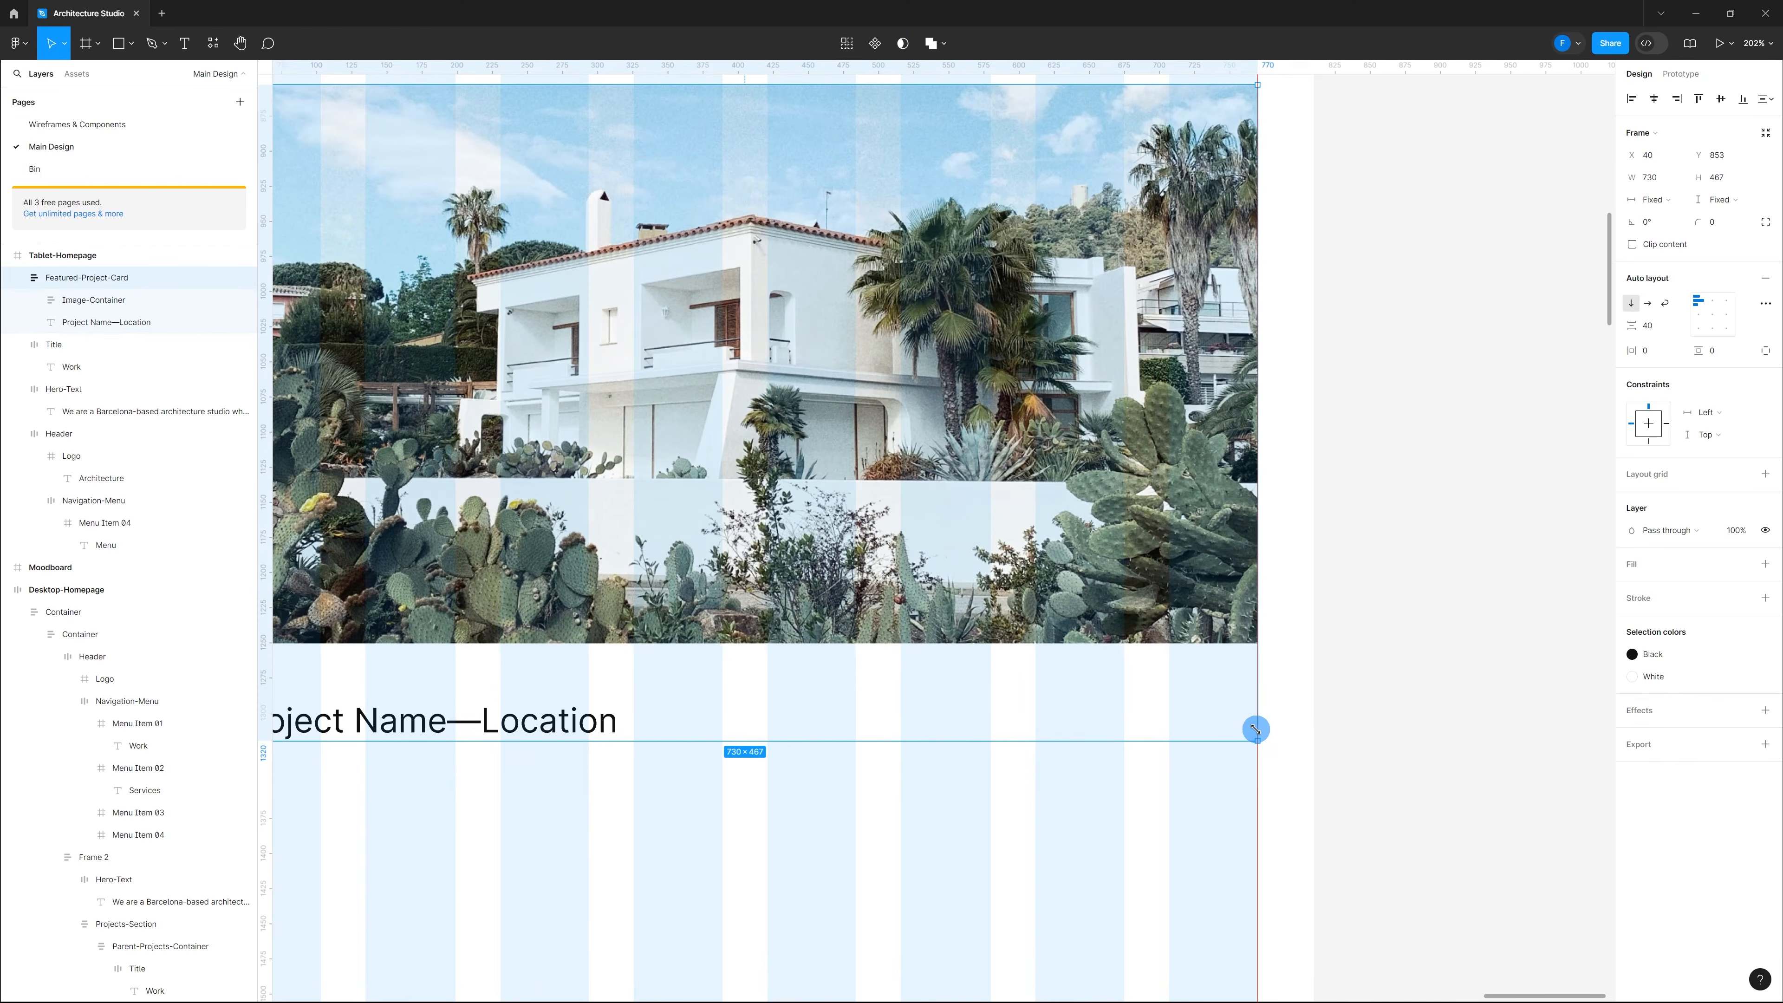
scroll(1256, 729, down, 5)
scroll(1166, 748, up, 3)
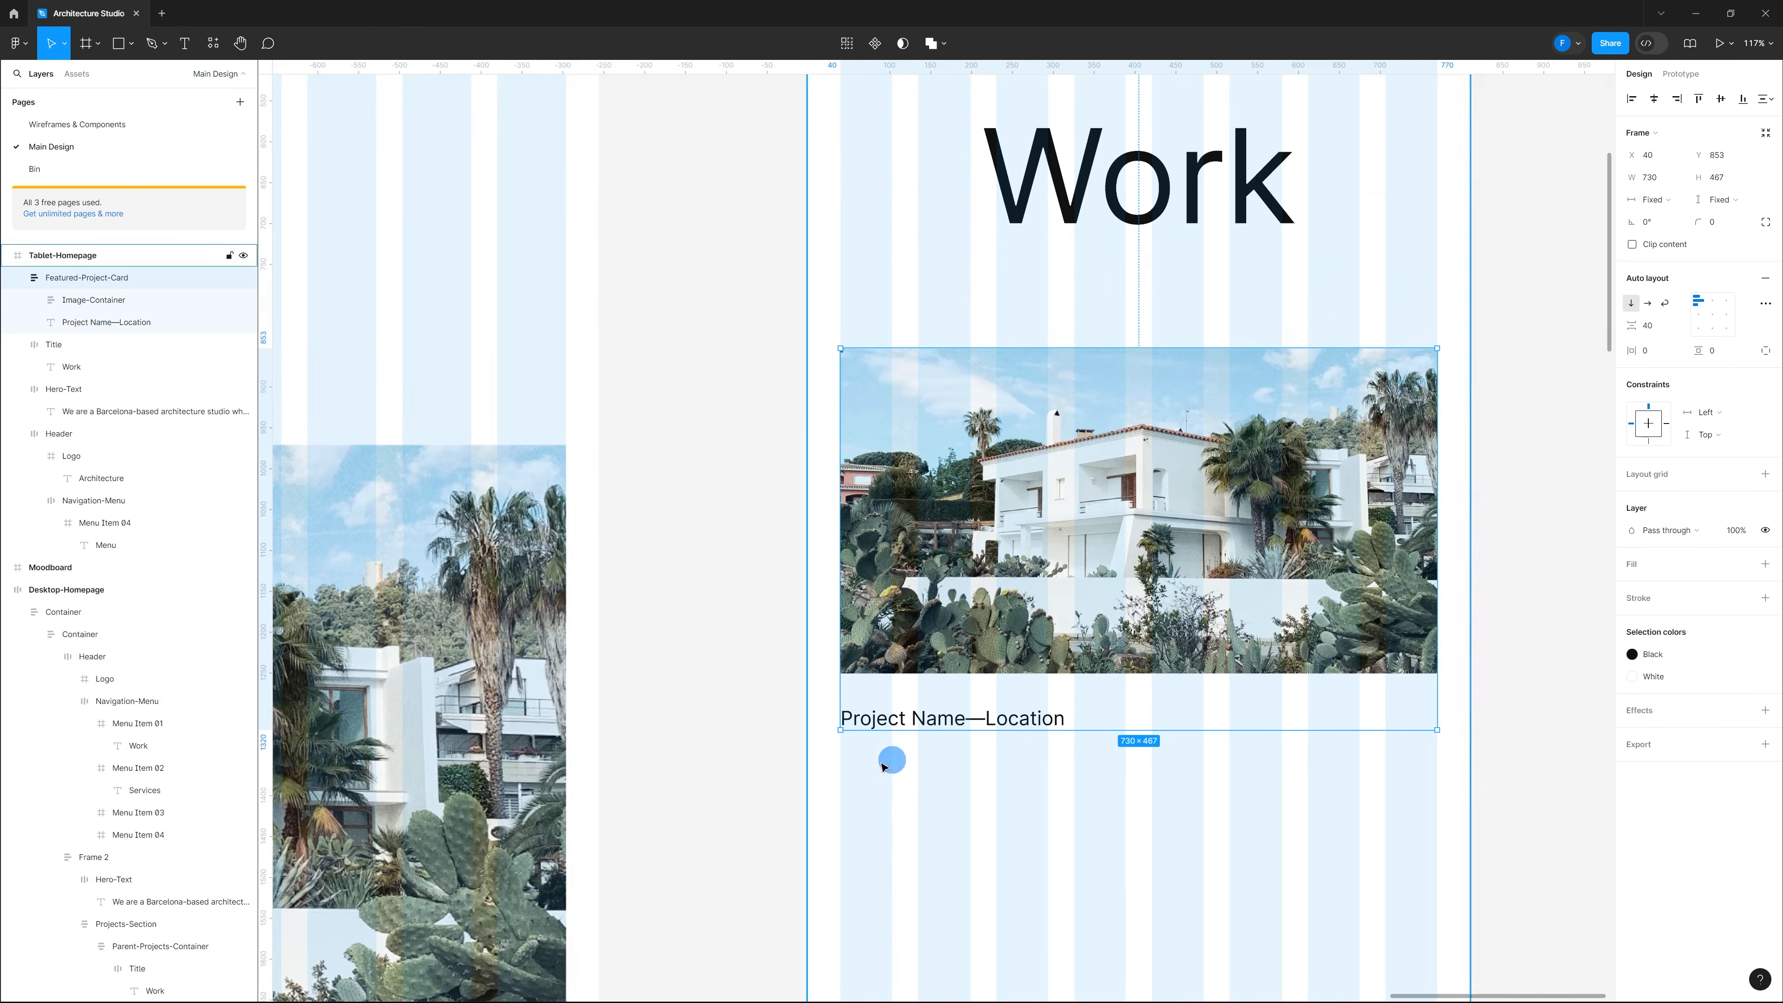
scroll(831, 741, up, 6)
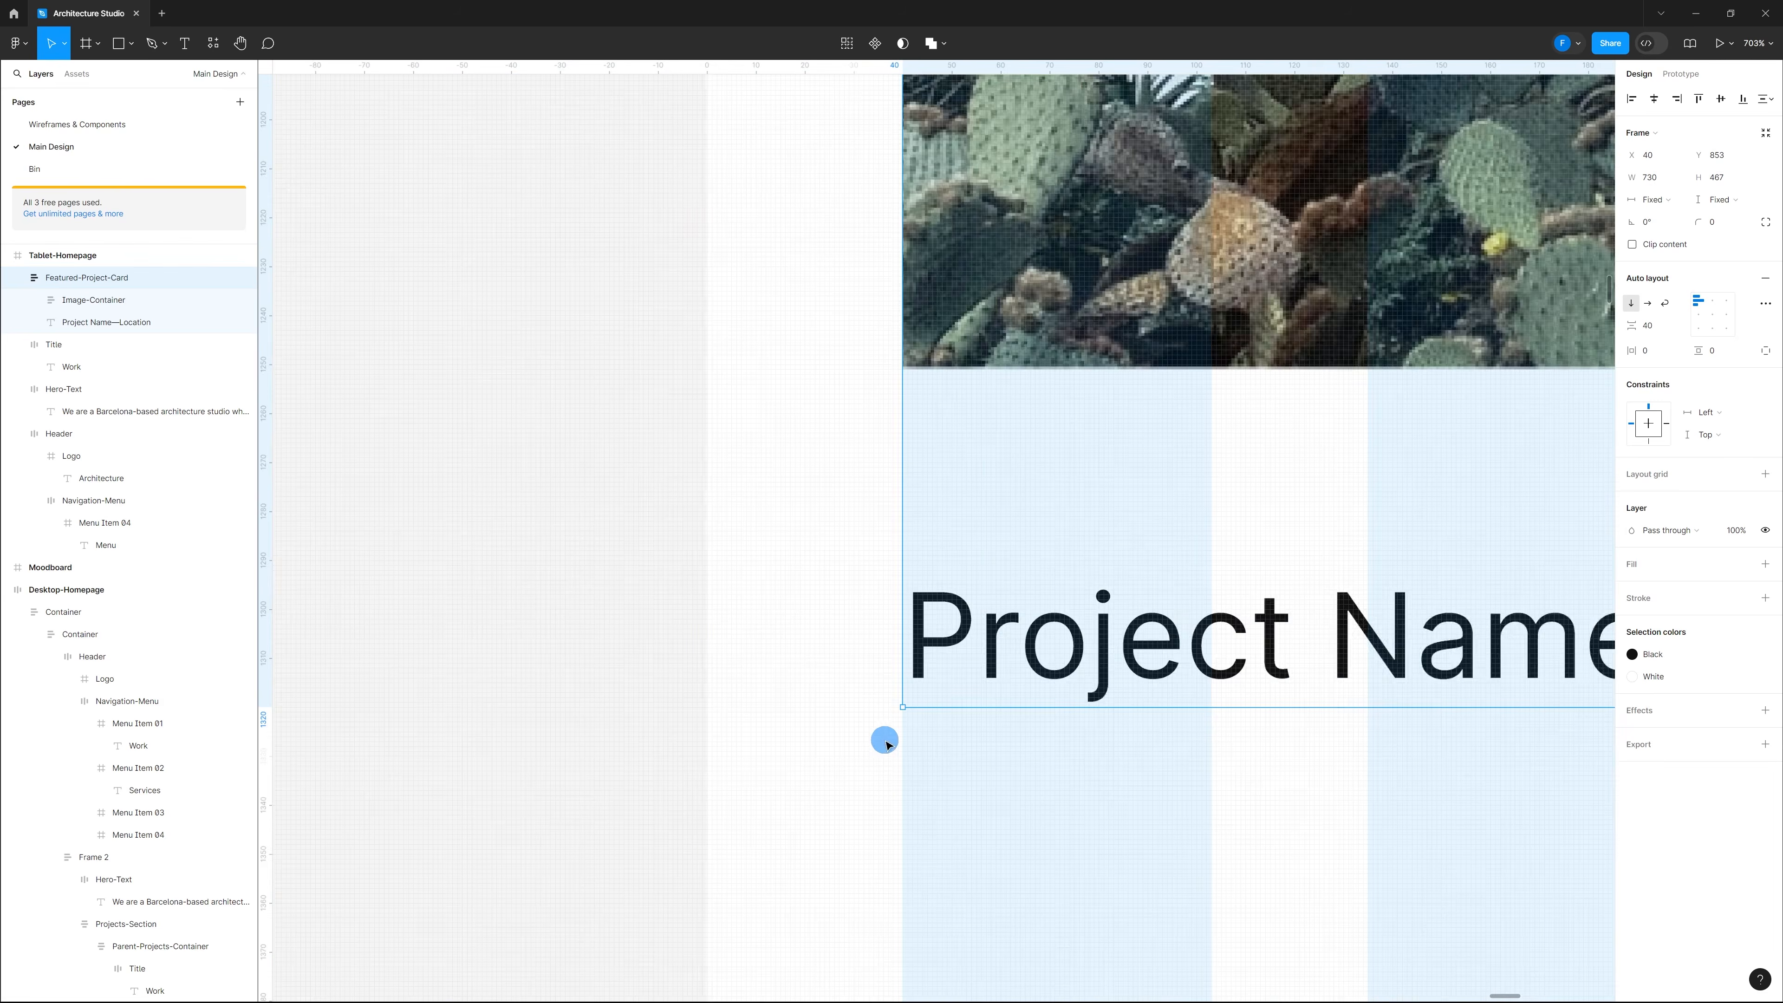
scroll(886, 743, down, 2)
scroll(886, 743, down, 5)
scroll(1187, 794, up, 2)
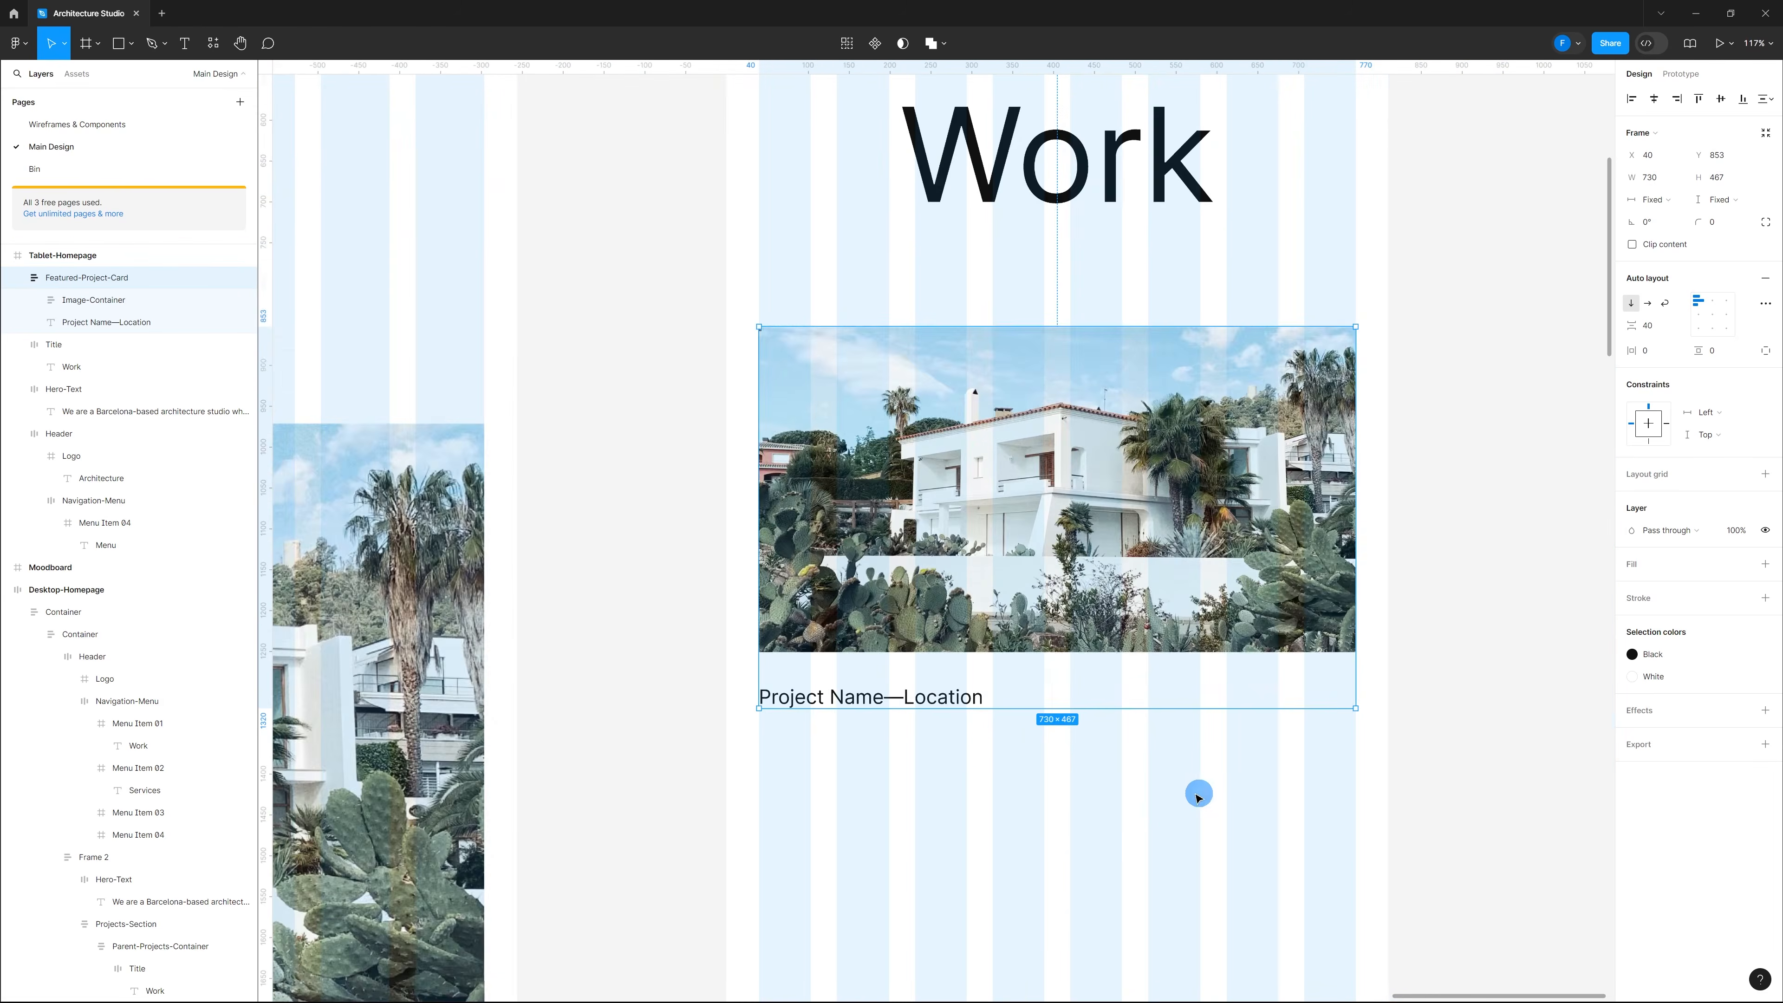
Step: Set the font size of the "Project Name—Location" text in the tablet Featured-Project-Card to 20
scroll(1121, 790, down, 2)
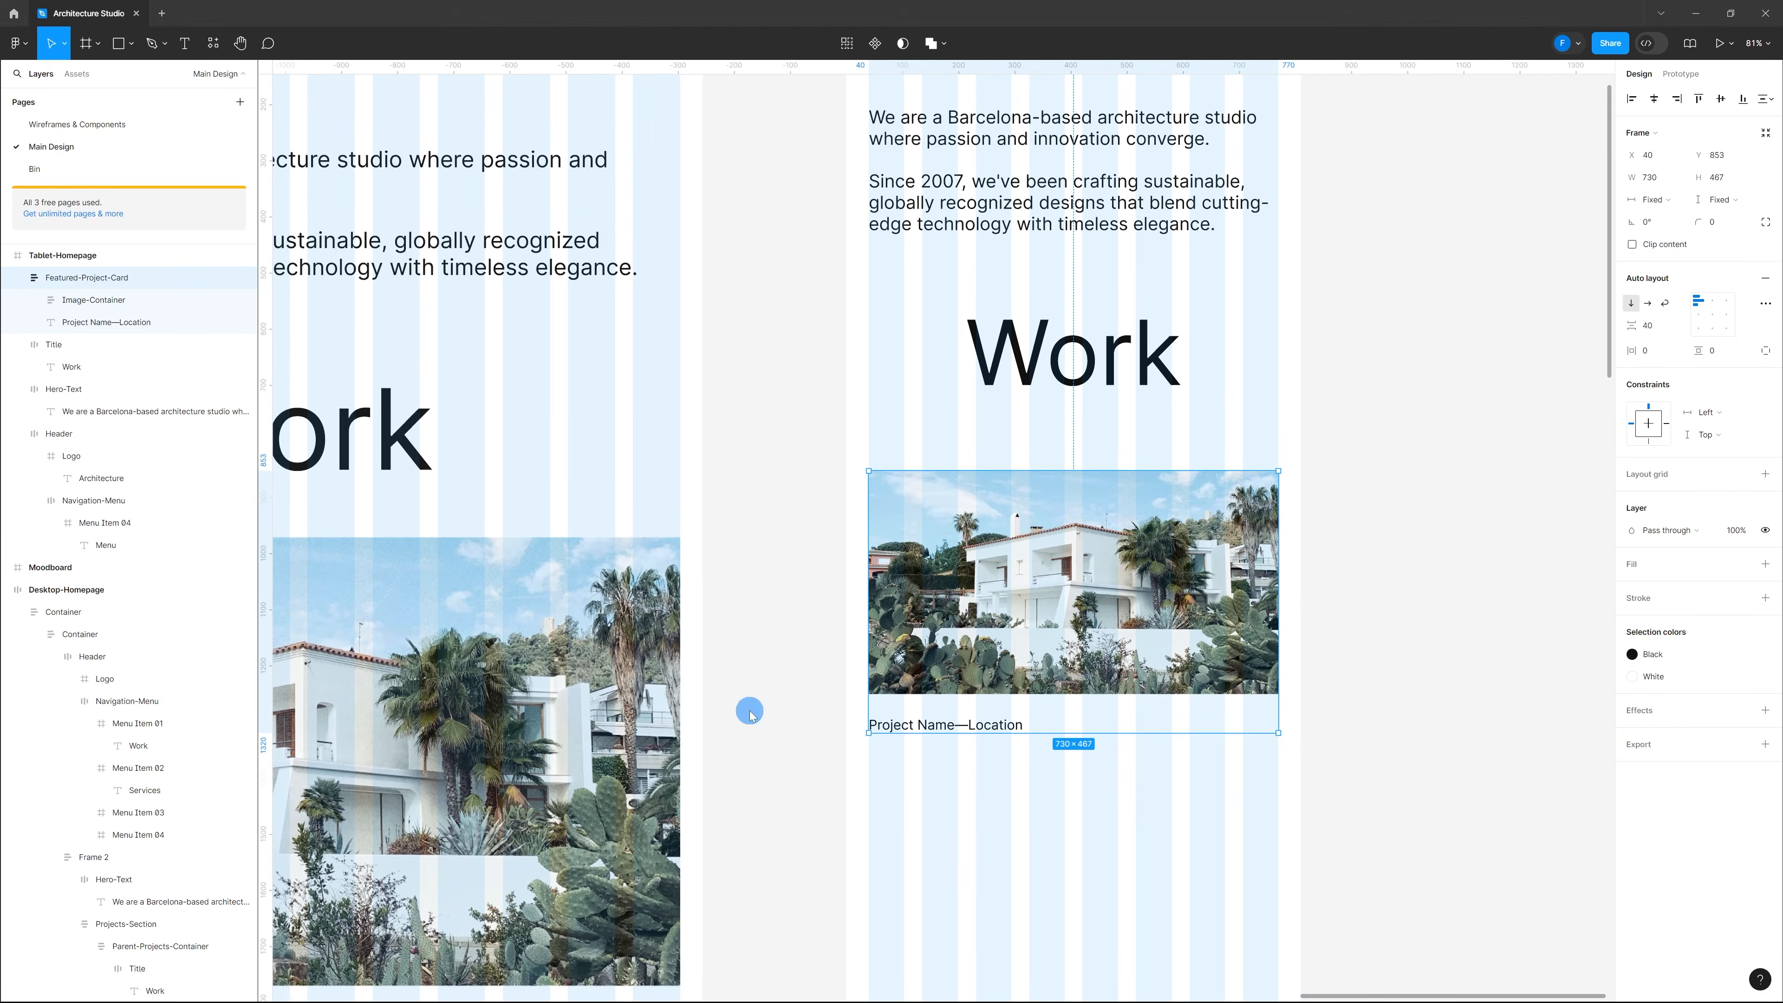
scroll(913, 724, up, 5)
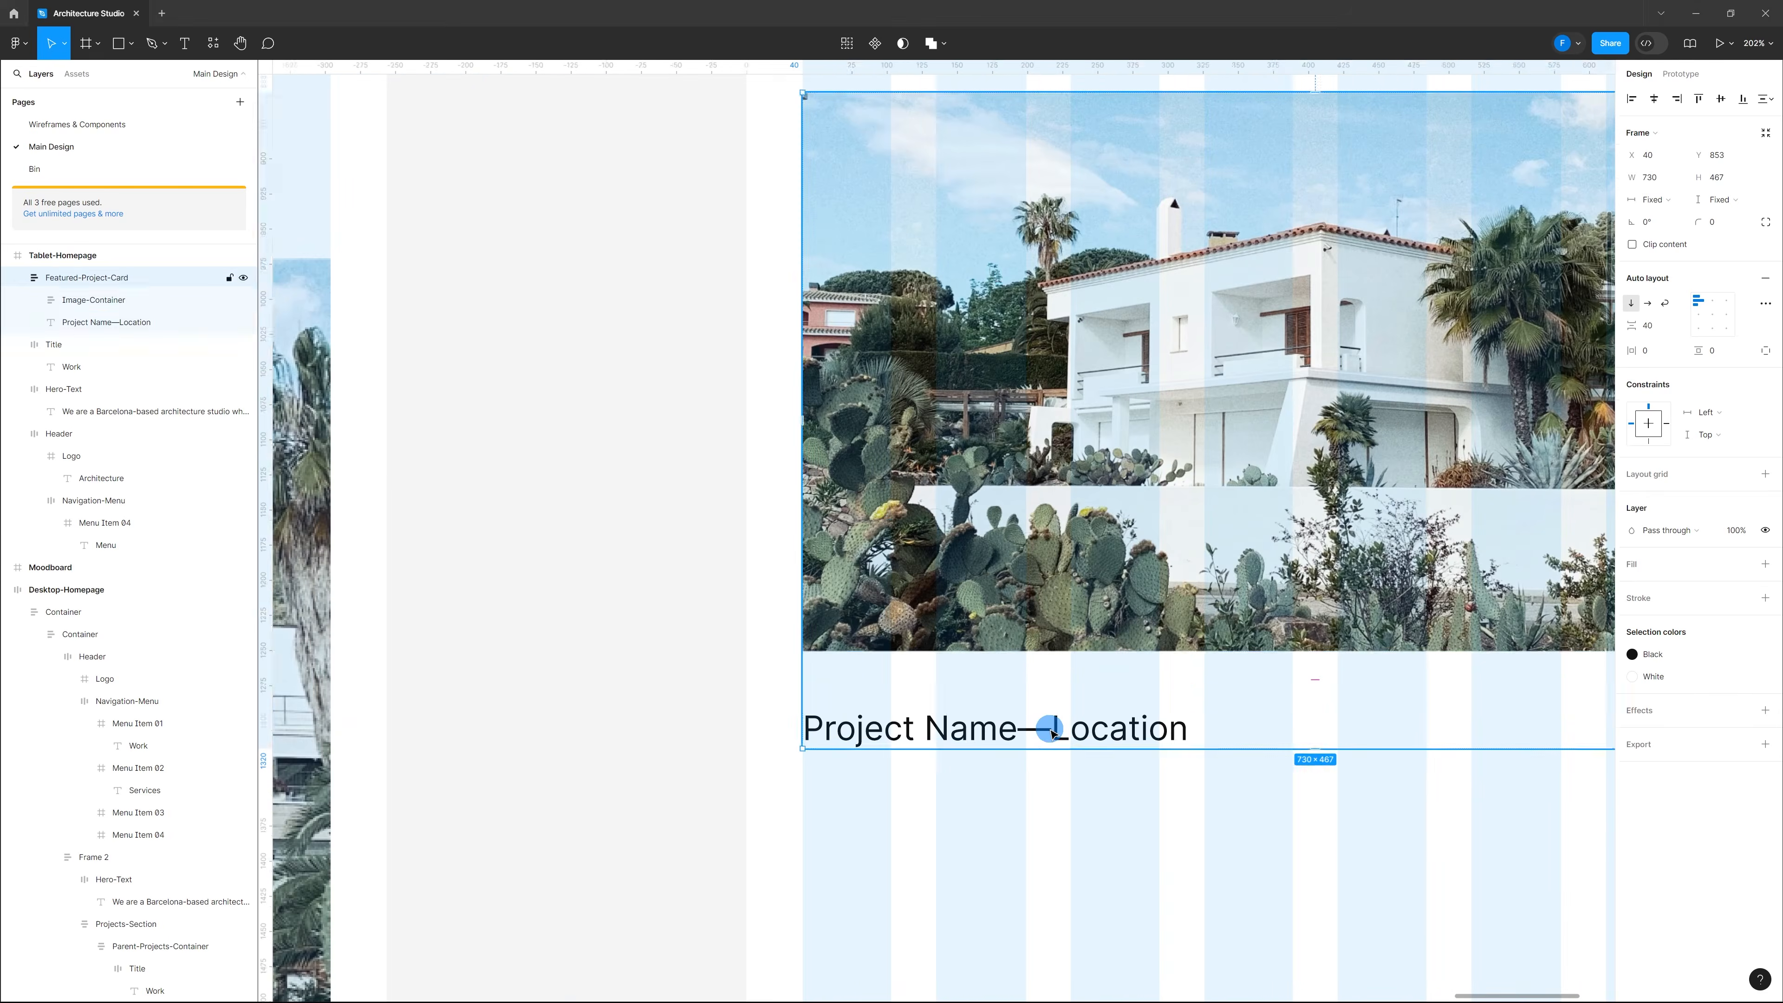
click(1051, 734)
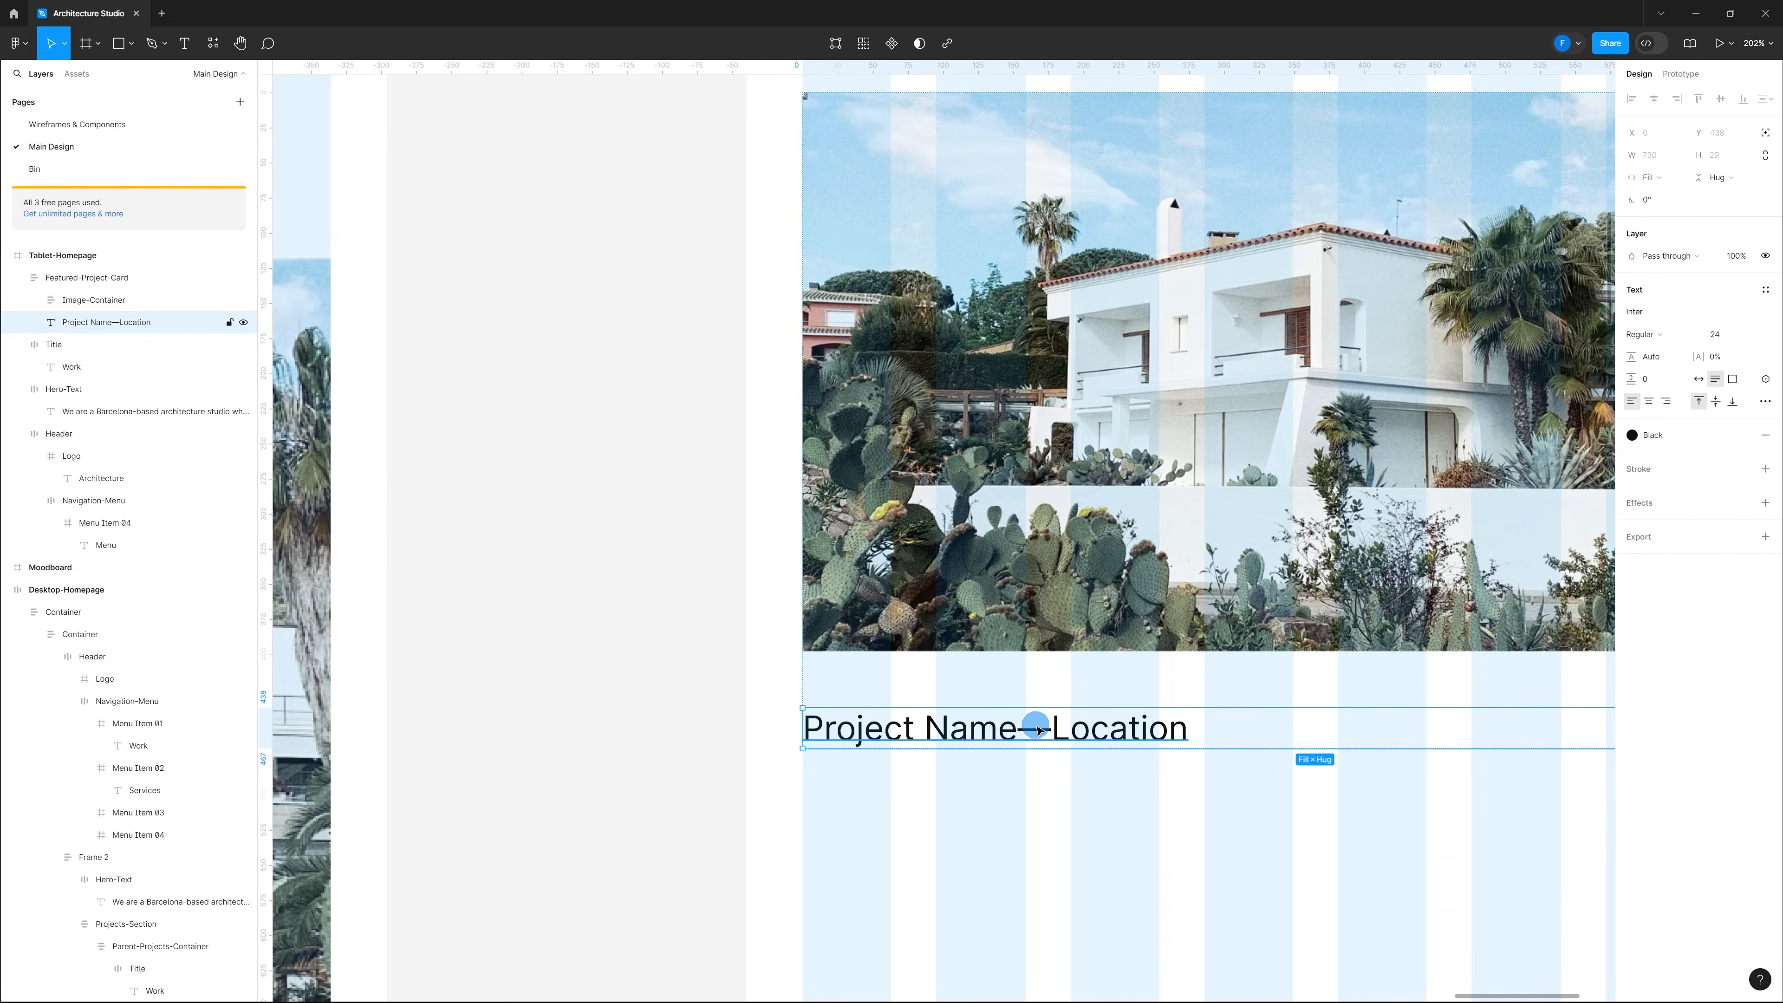
scroll(1039, 730, down, 4)
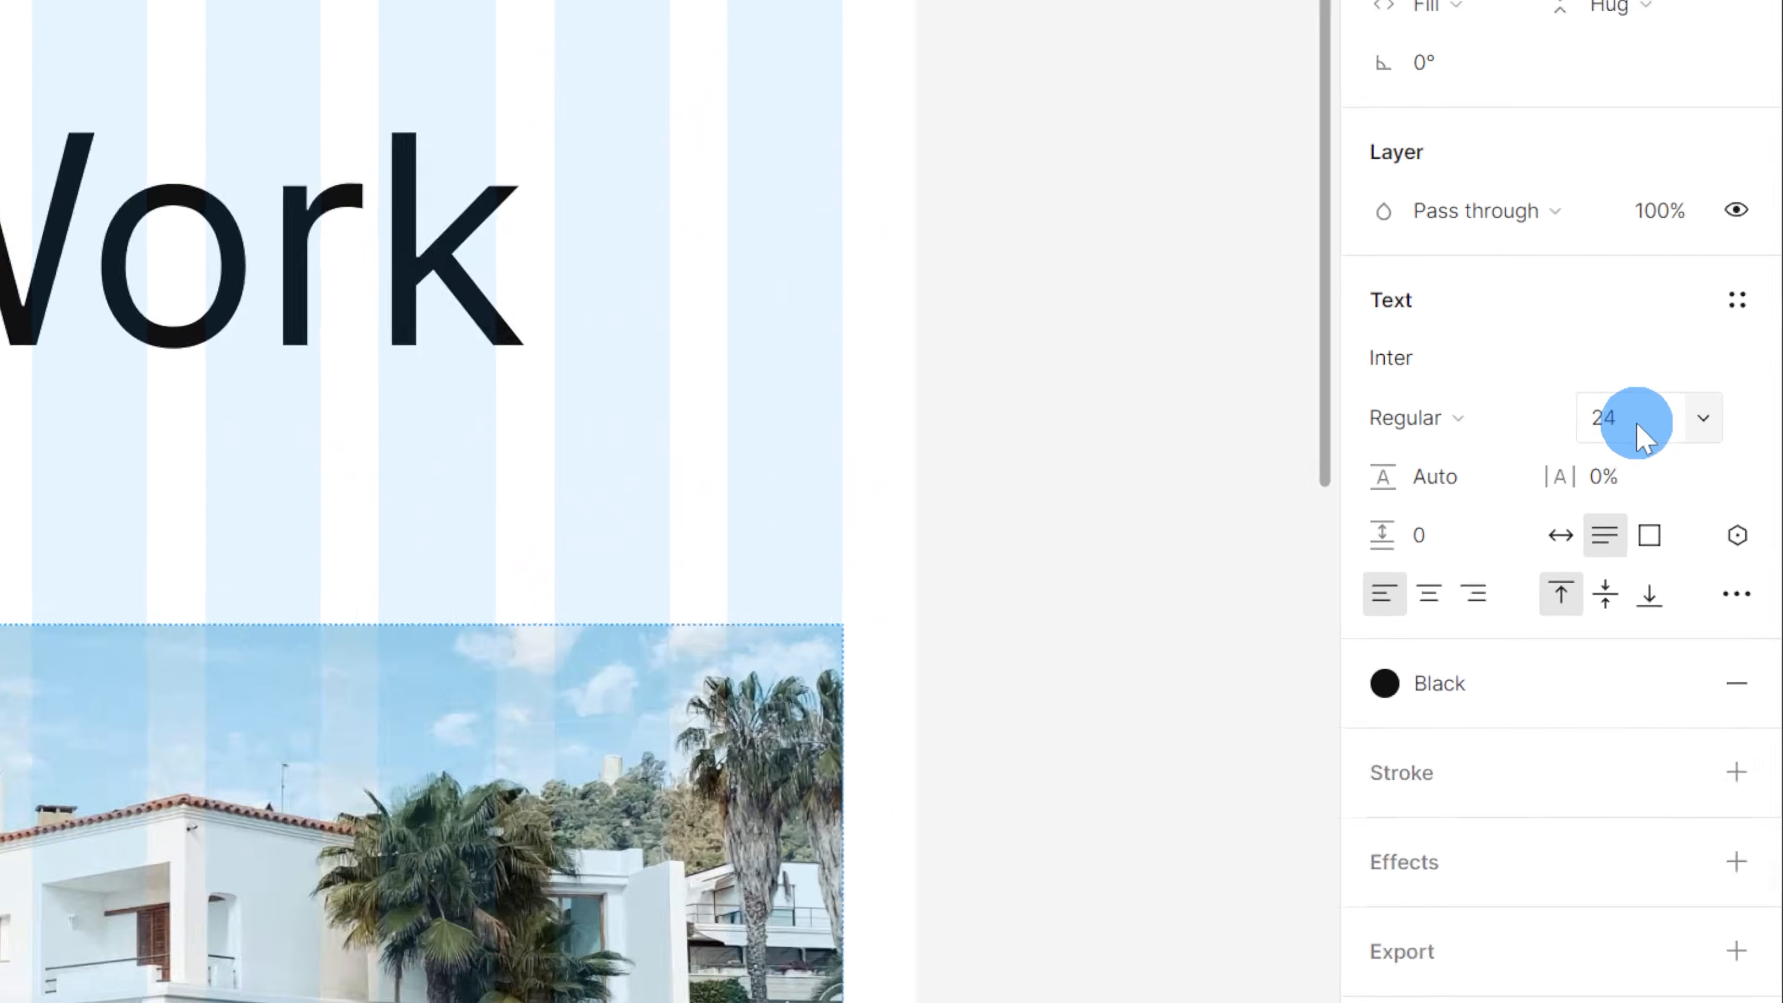
click(1734, 334)
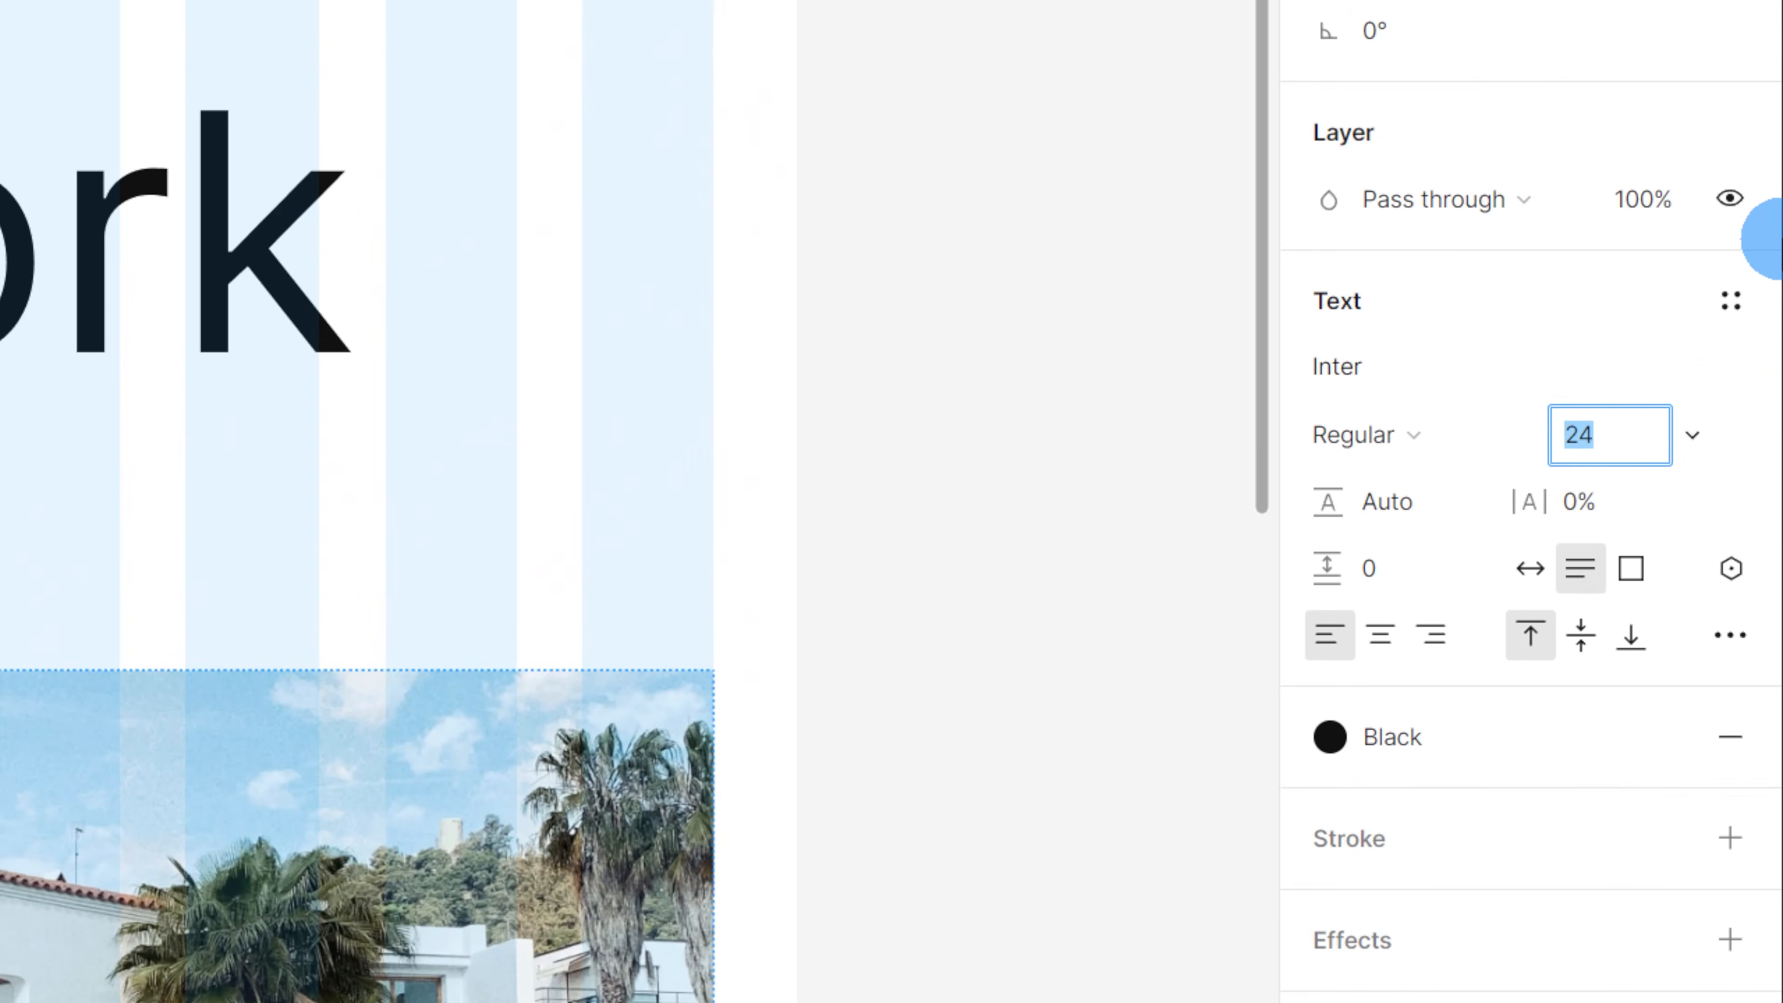
text(20)
key(Return)
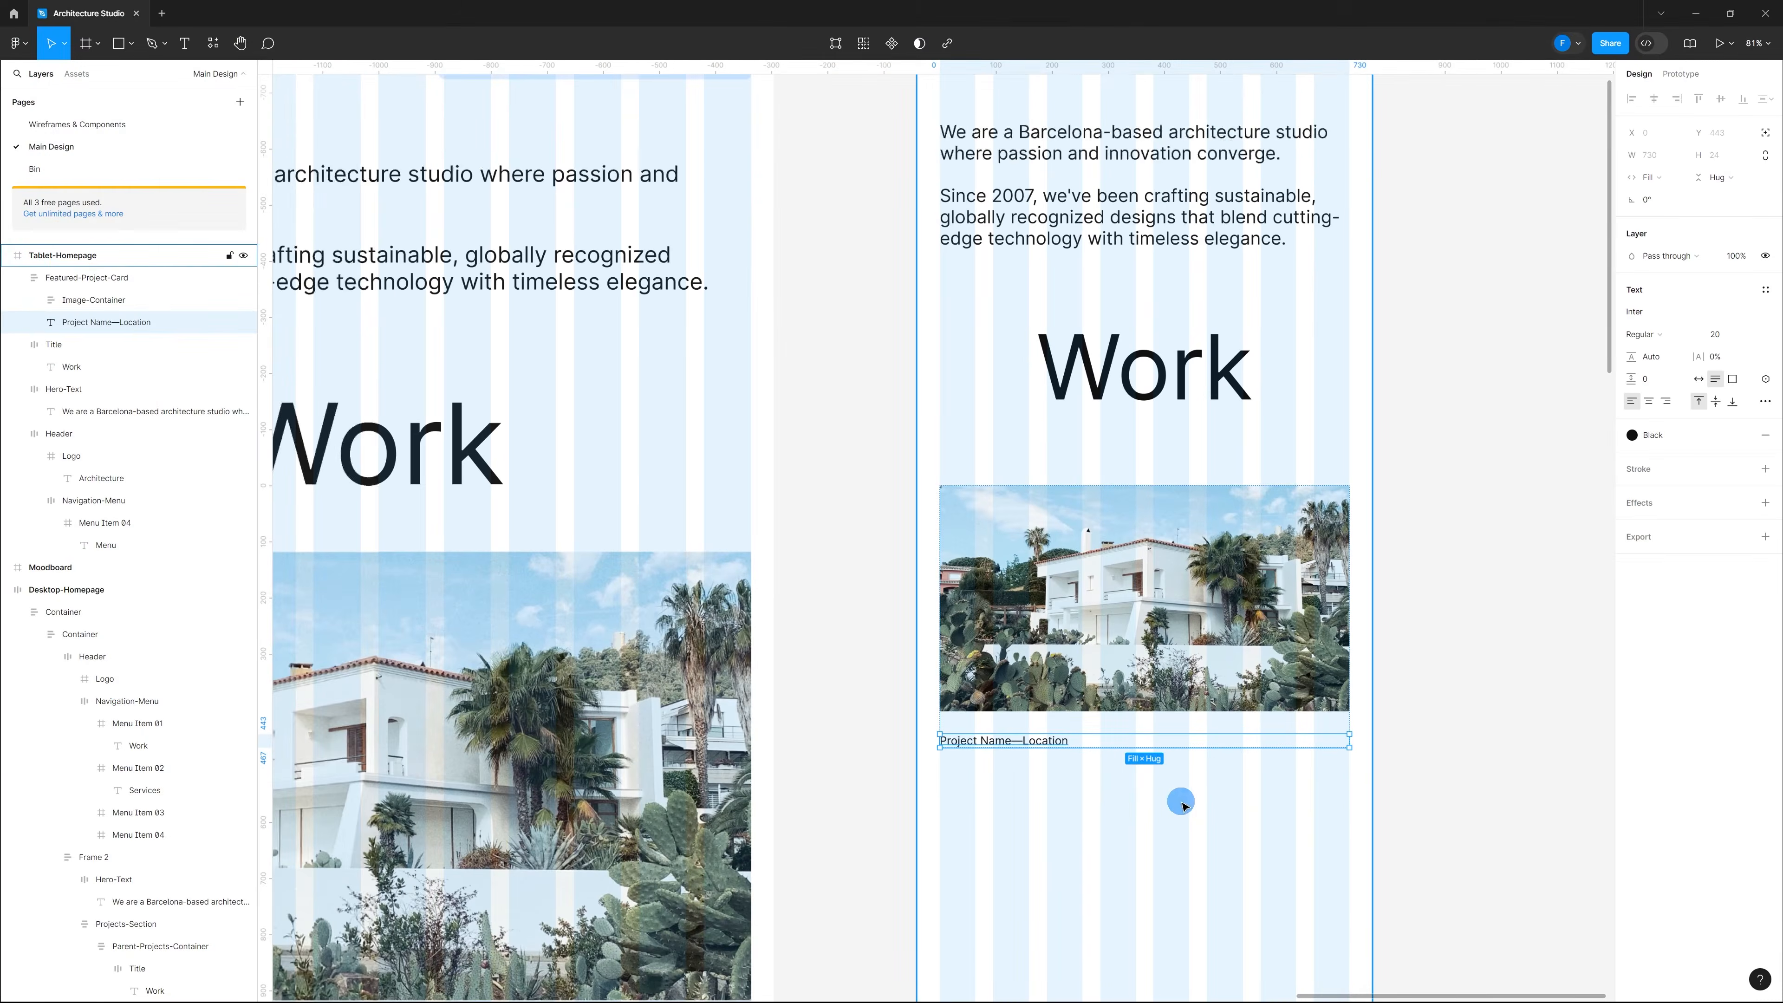
scroll(1181, 803, up, 3)
click(1191, 792)
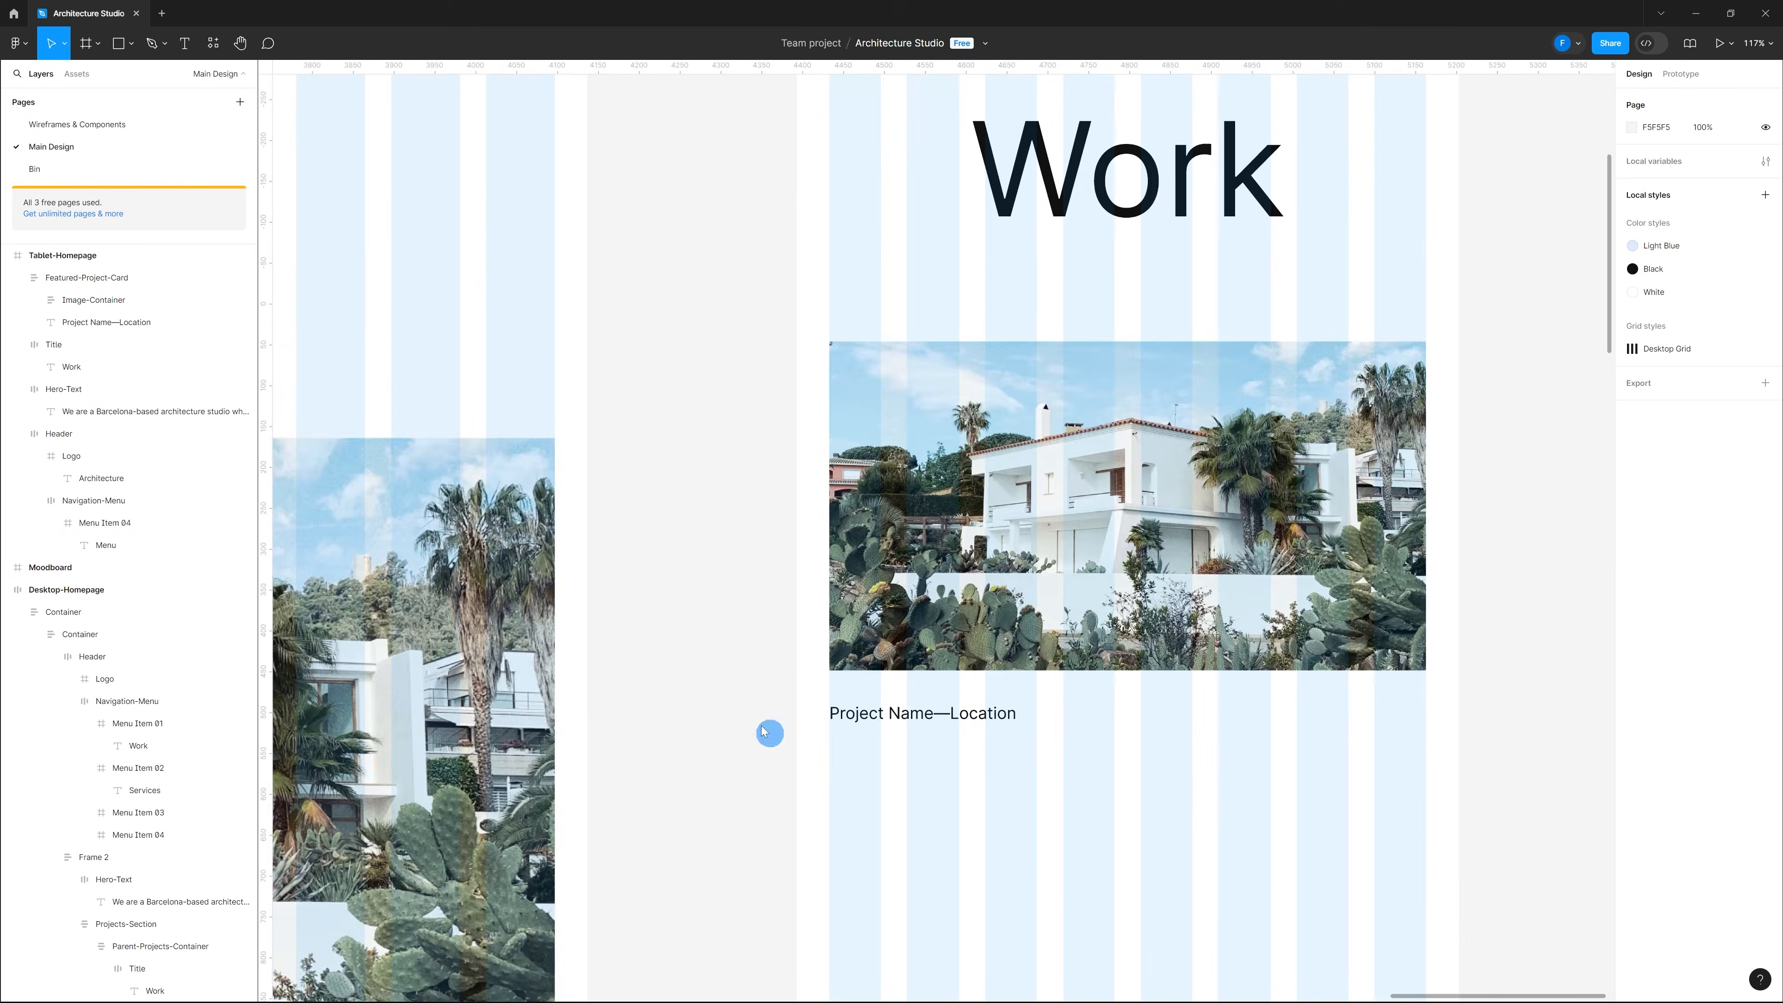
Step: Check the font sizes of the "Work" menu text and the featured project caption in Desktop-Homepage against the tablet layout
scroll(763, 732, down, 3)
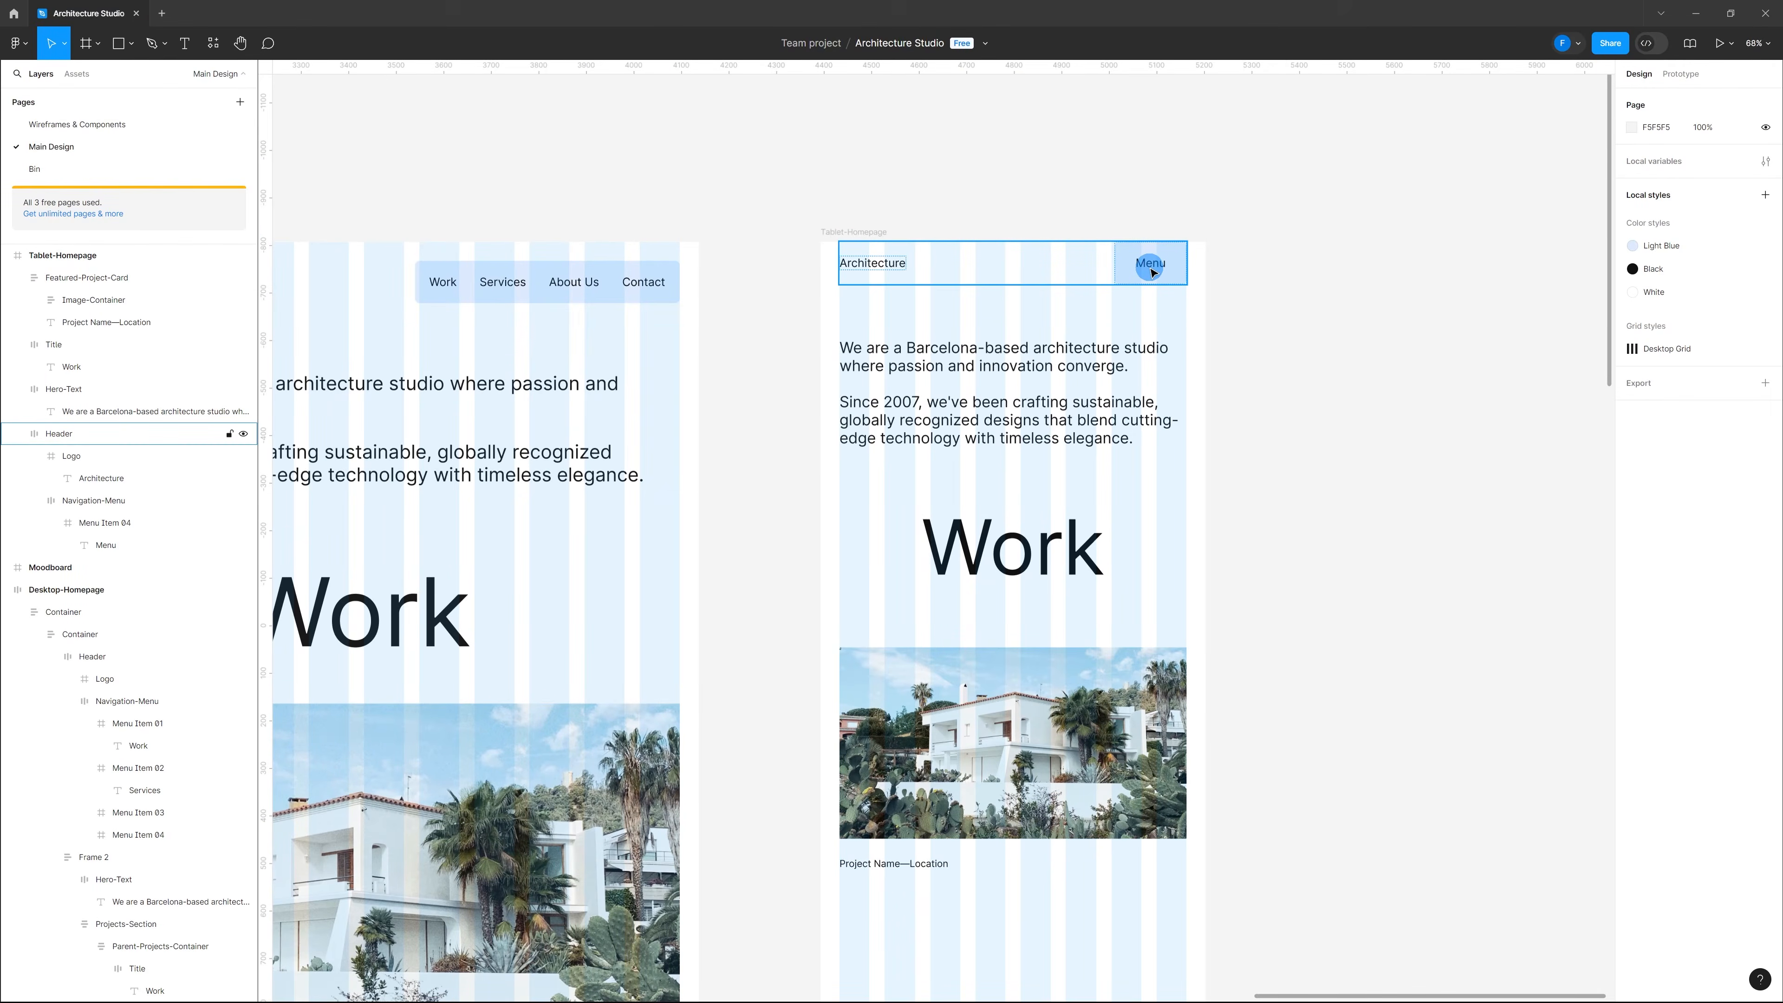
scroll(1405, 350, down, 3)
scroll(786, 303, up, 8)
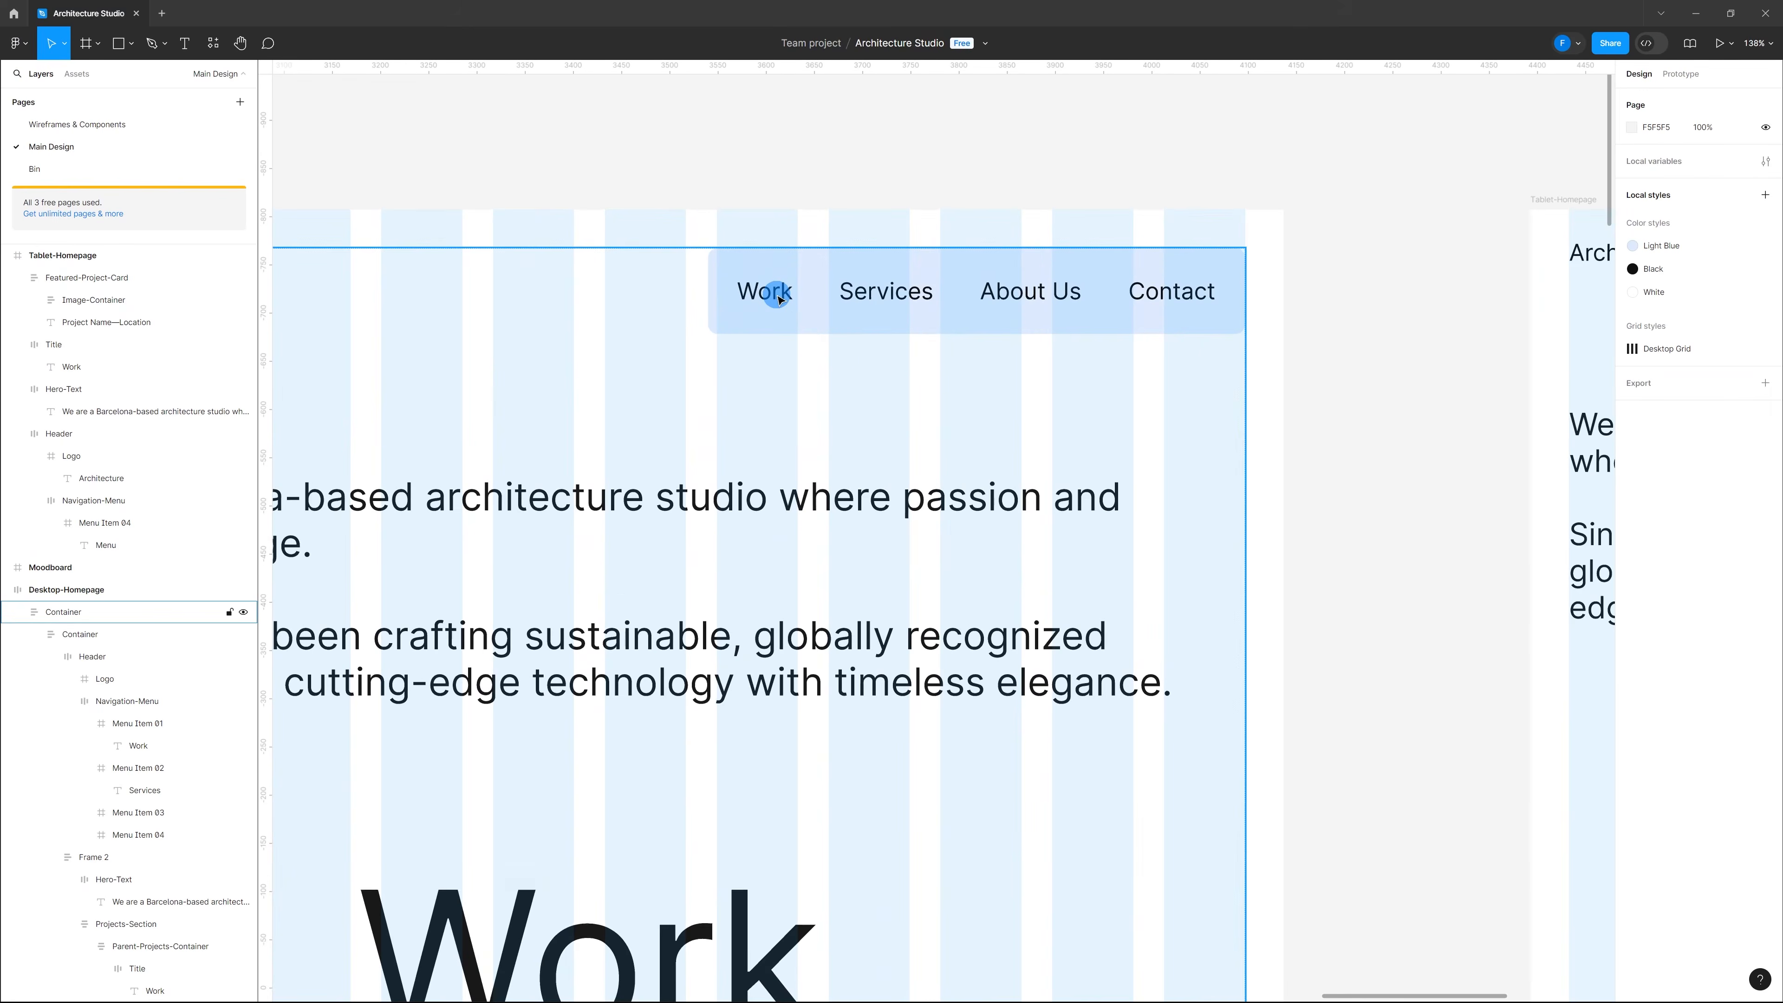
ctrl+click(776, 302)
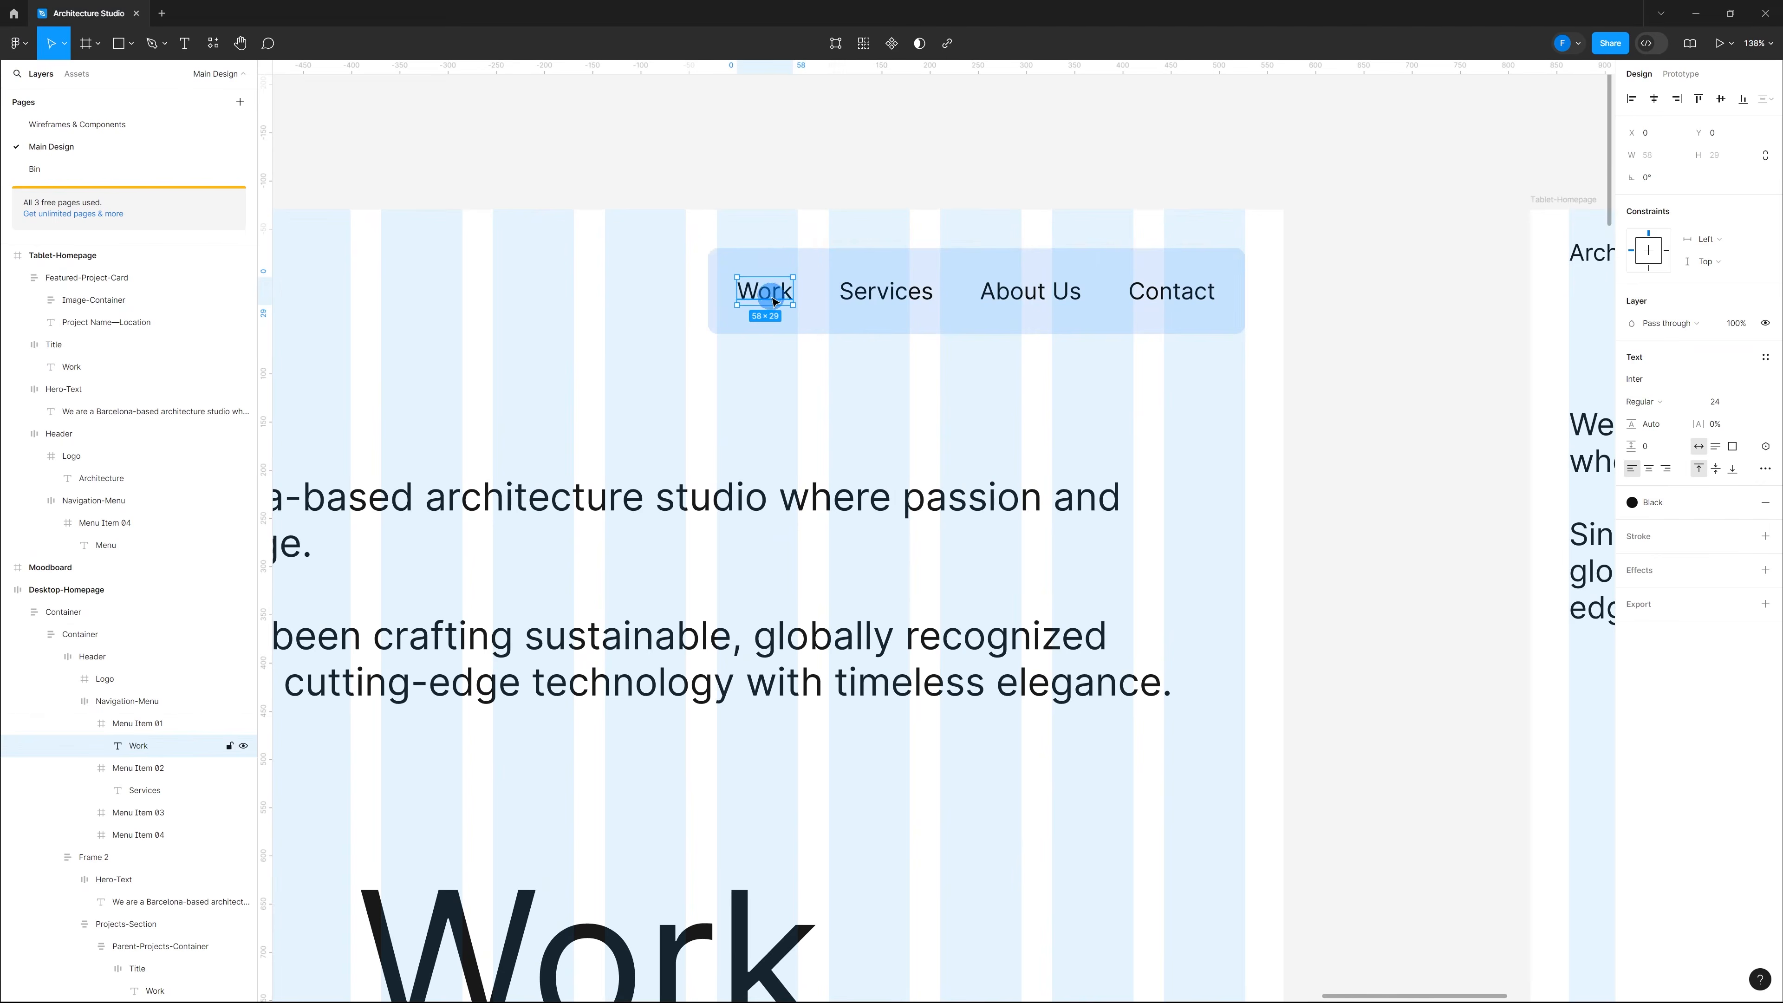
scroll(958, 295, down, 10)
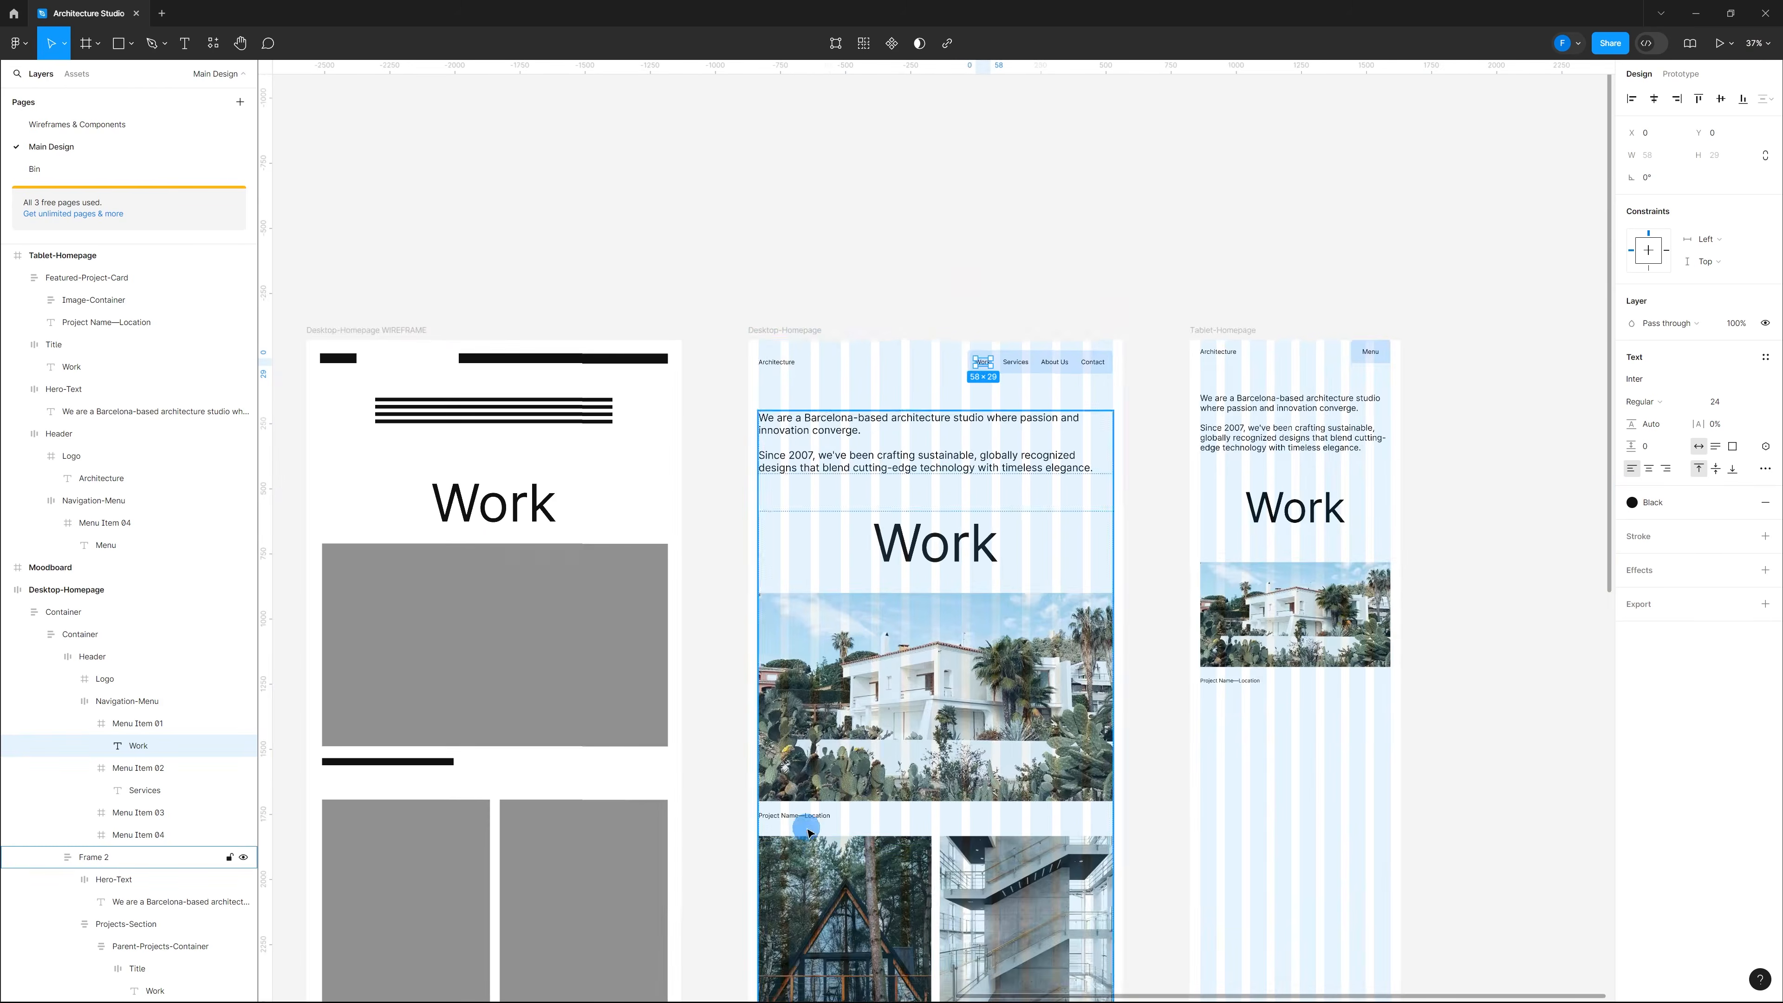
scroll(809, 830, up, 5)
click(806, 785)
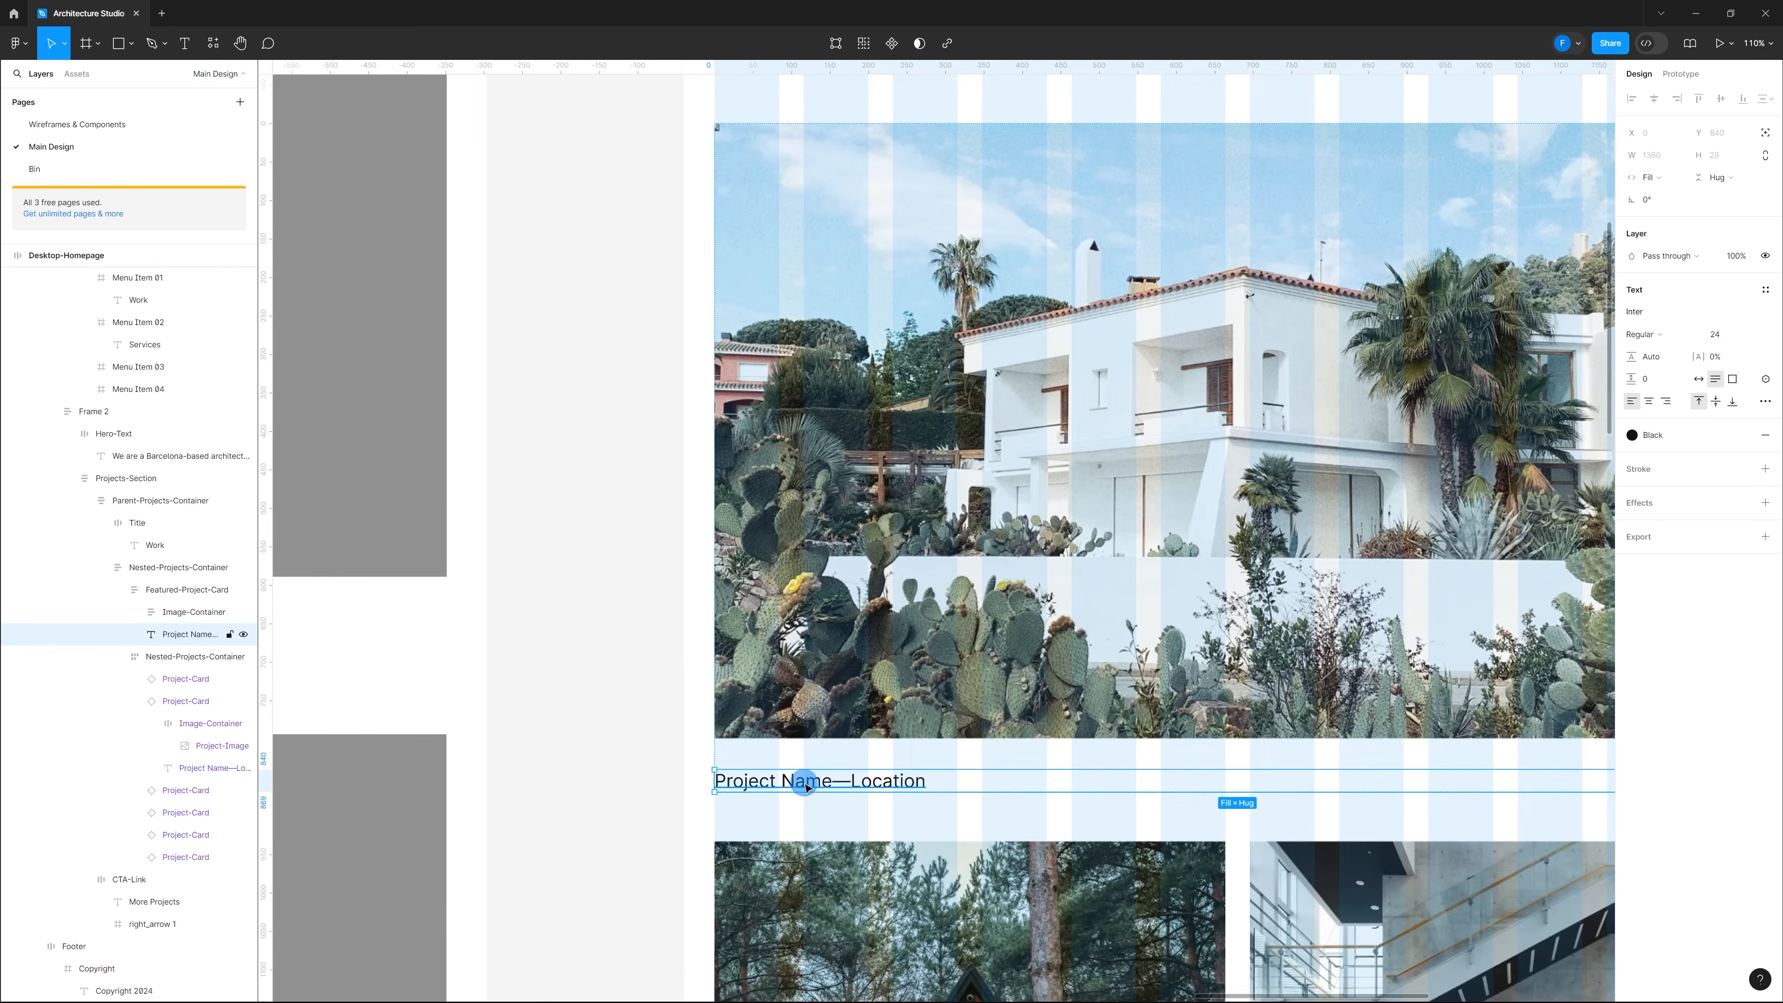
scroll(806, 785, down, 5)
scroll(913, 752, down, 4)
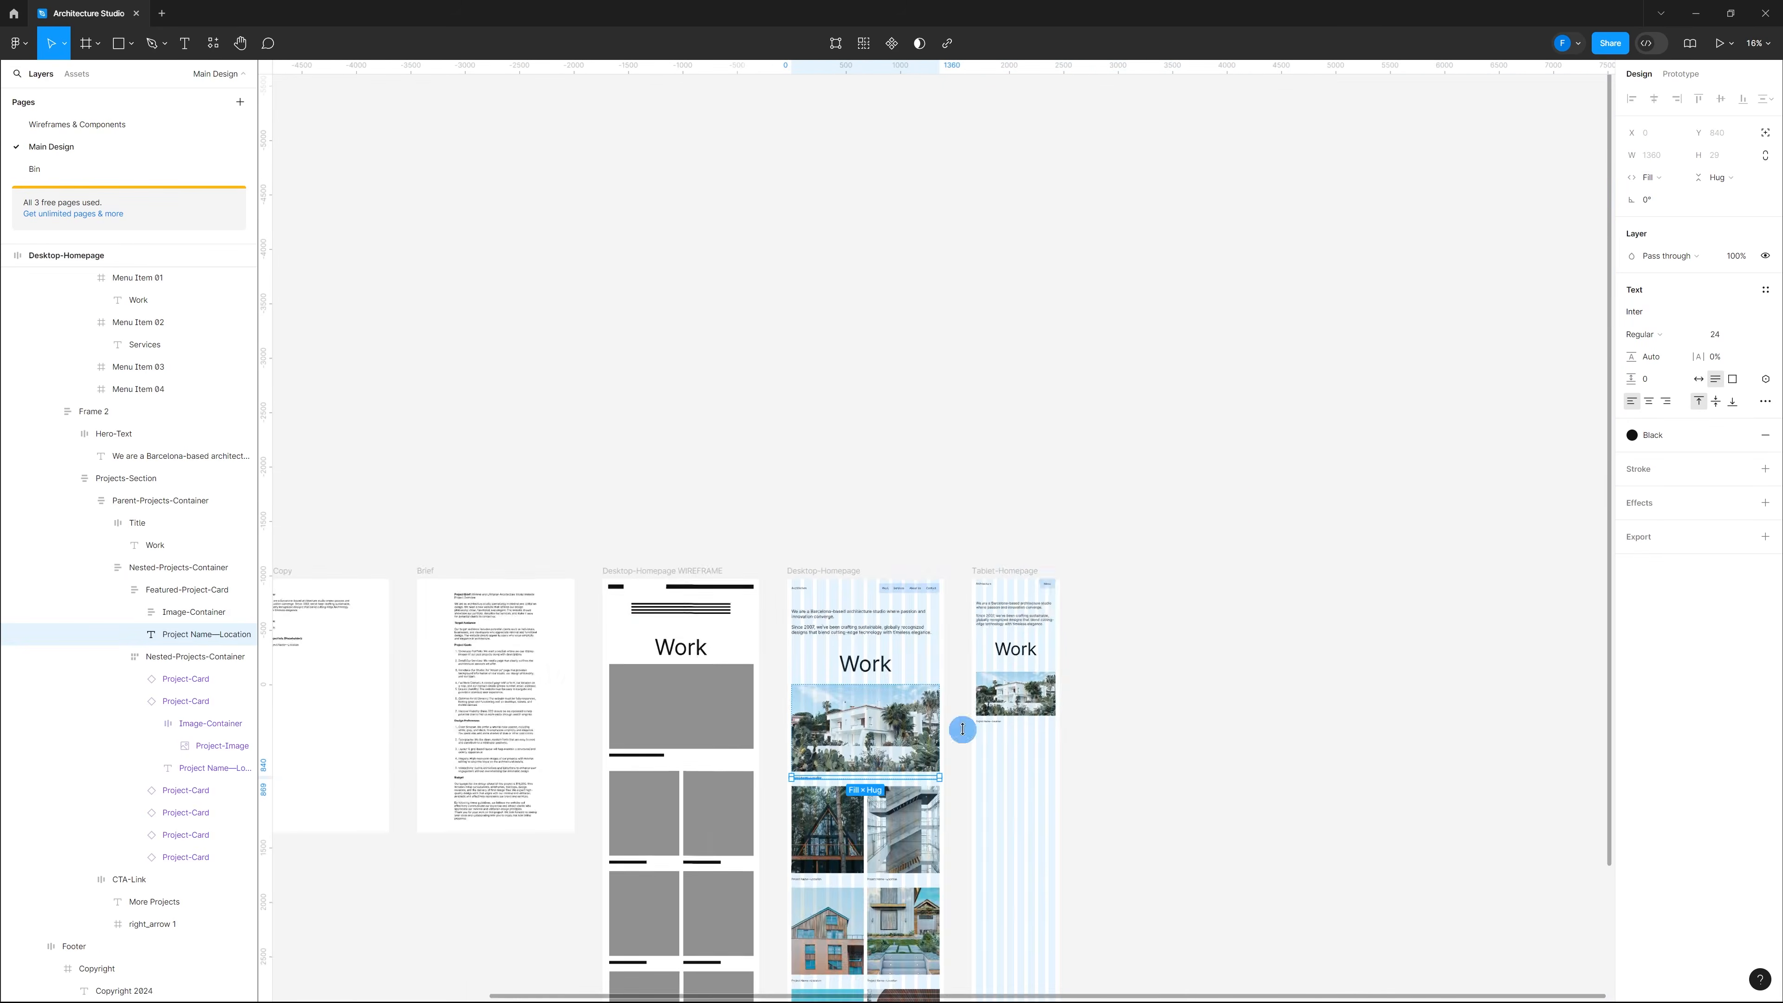
scroll(1046, 727, up, 5)
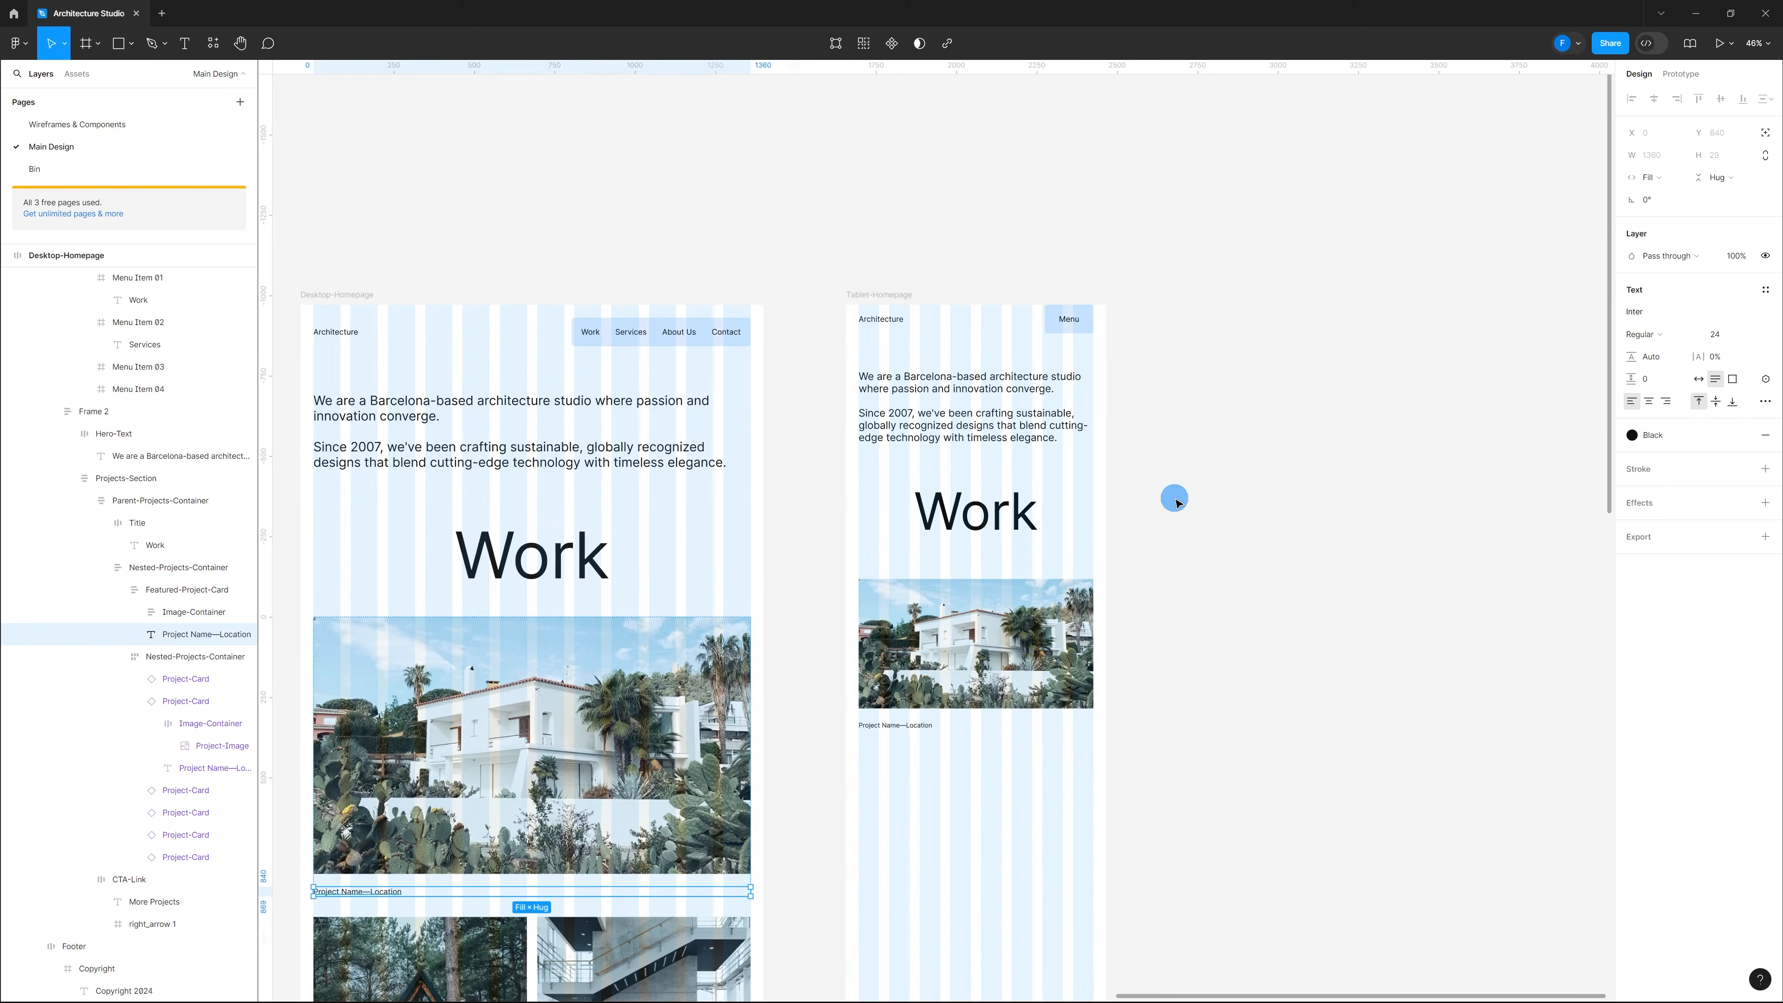
scroll(642, 643, up, 2)
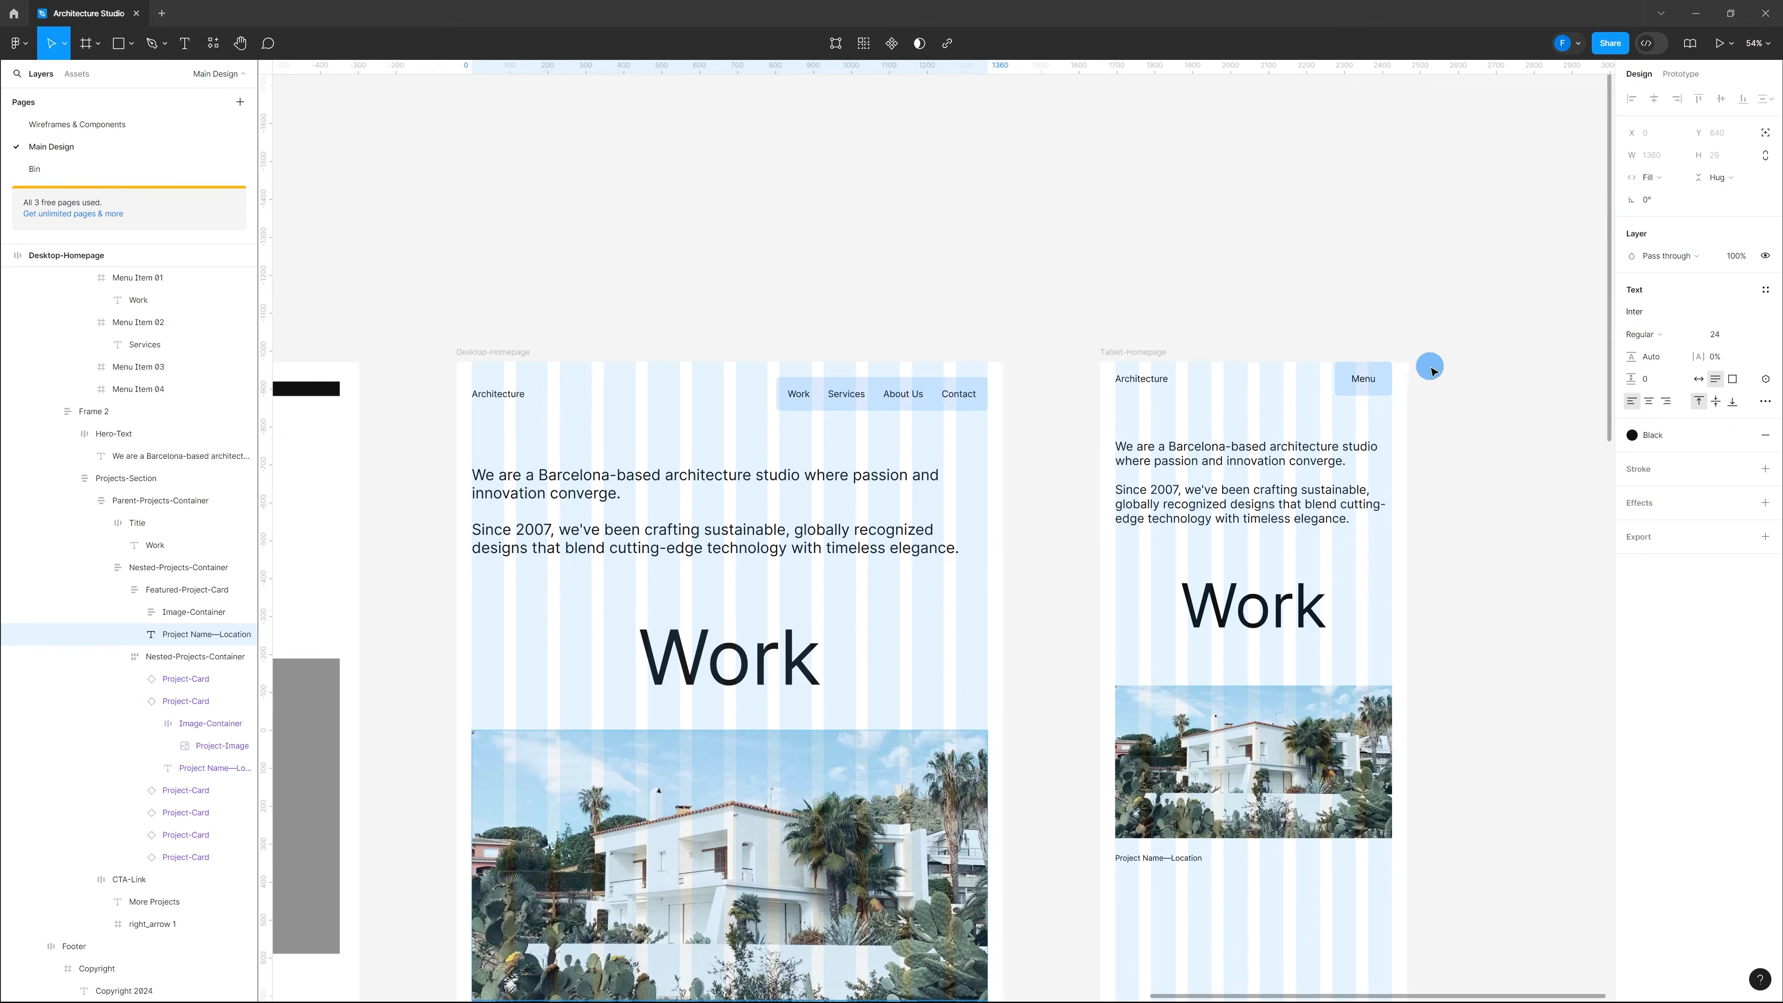
Step: Try to set the tablet "Menu" text to size 20 and center it horizontally within its menu item frame
scroll(1432, 370, up, 10)
click(1367, 381)
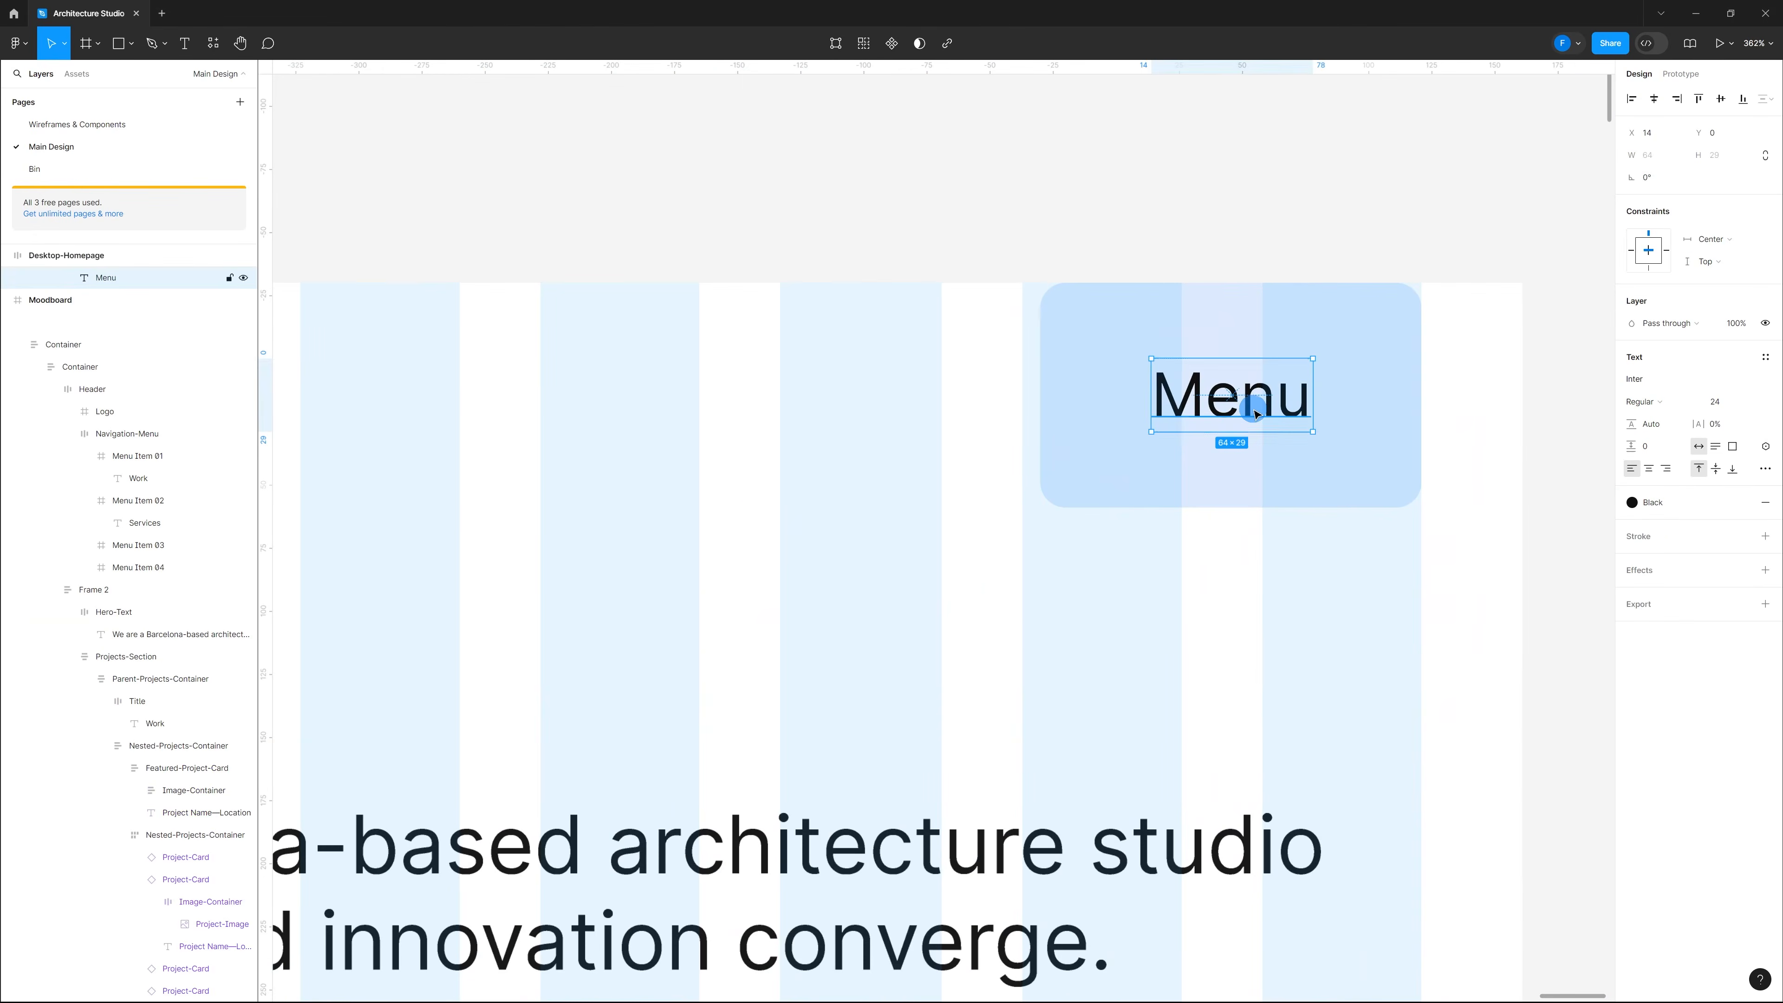
click(1332, 393)
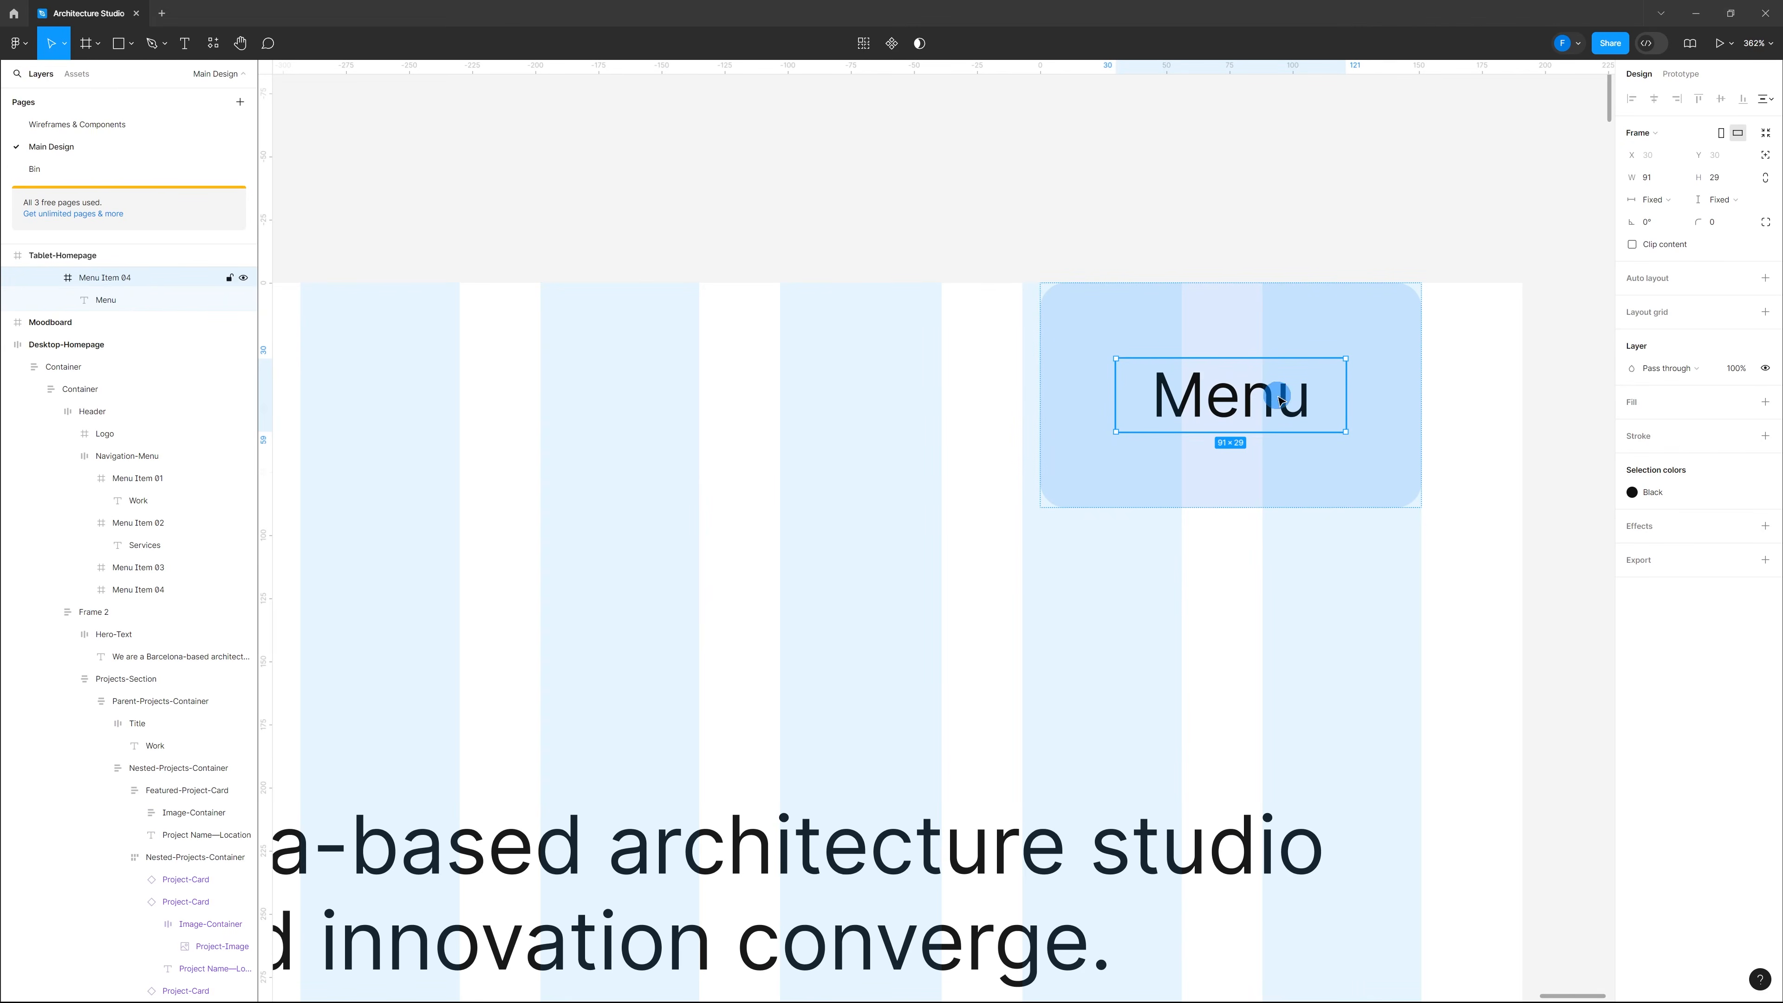
click(1285, 401)
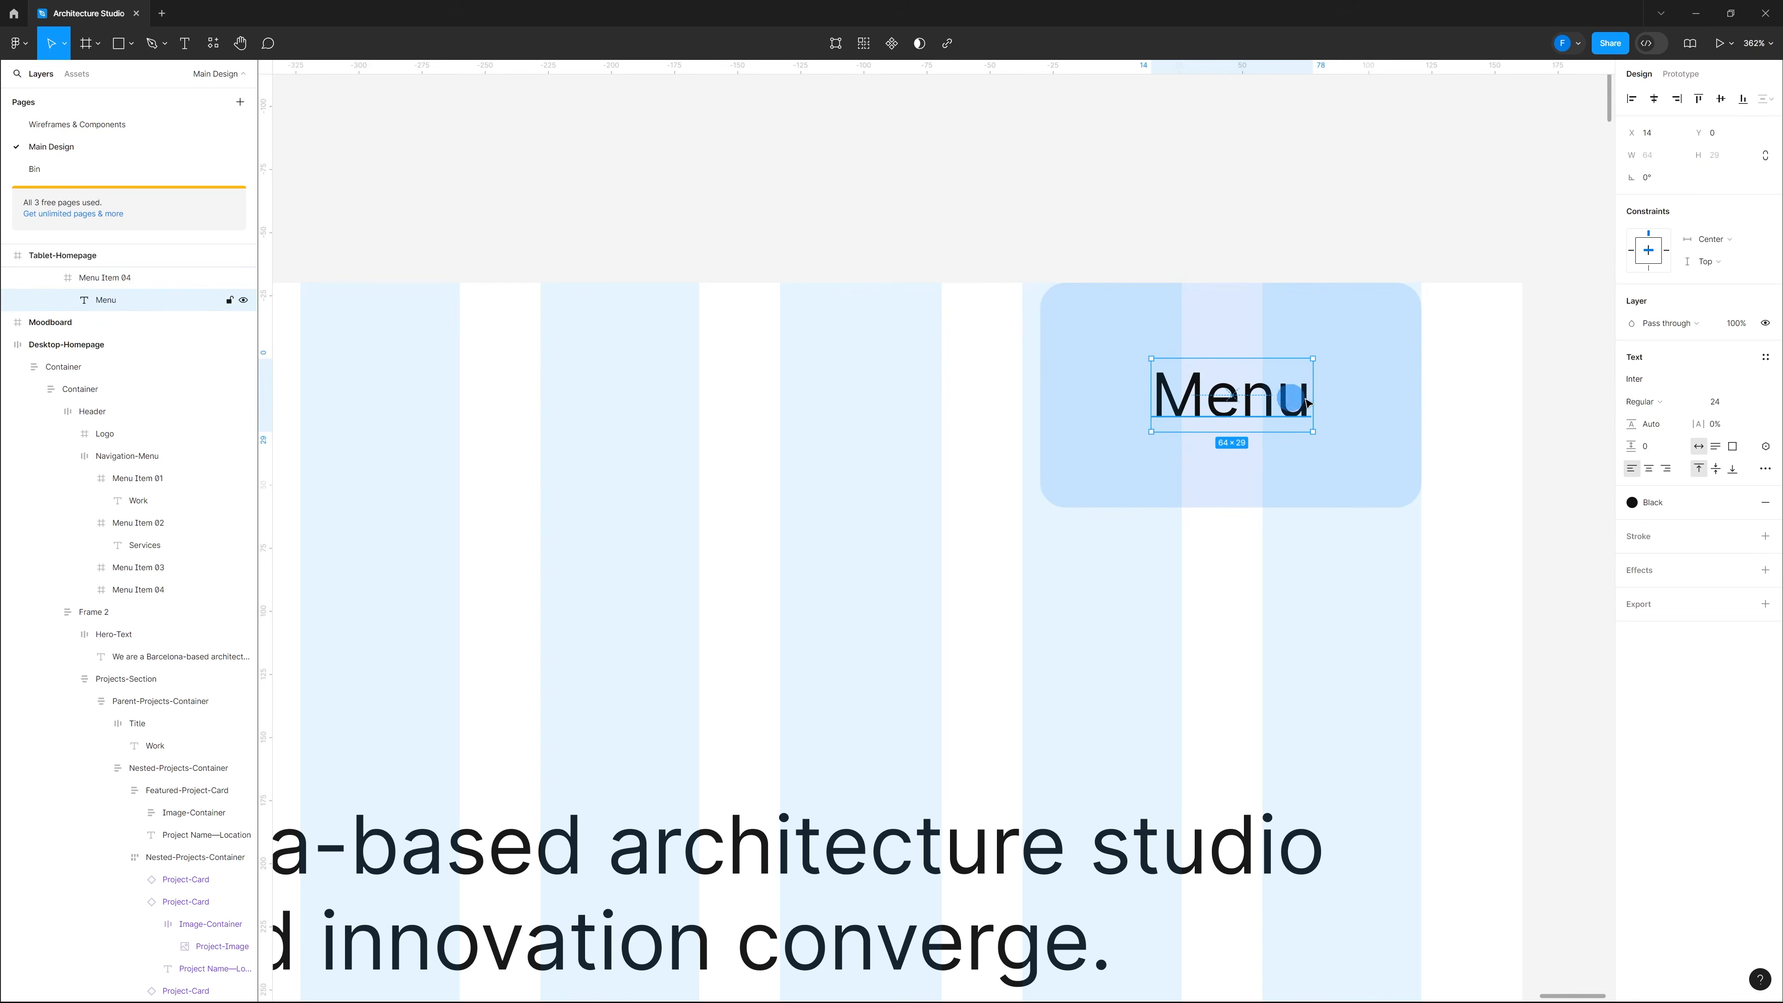
click(1727, 404)
text(20)
key(Return)
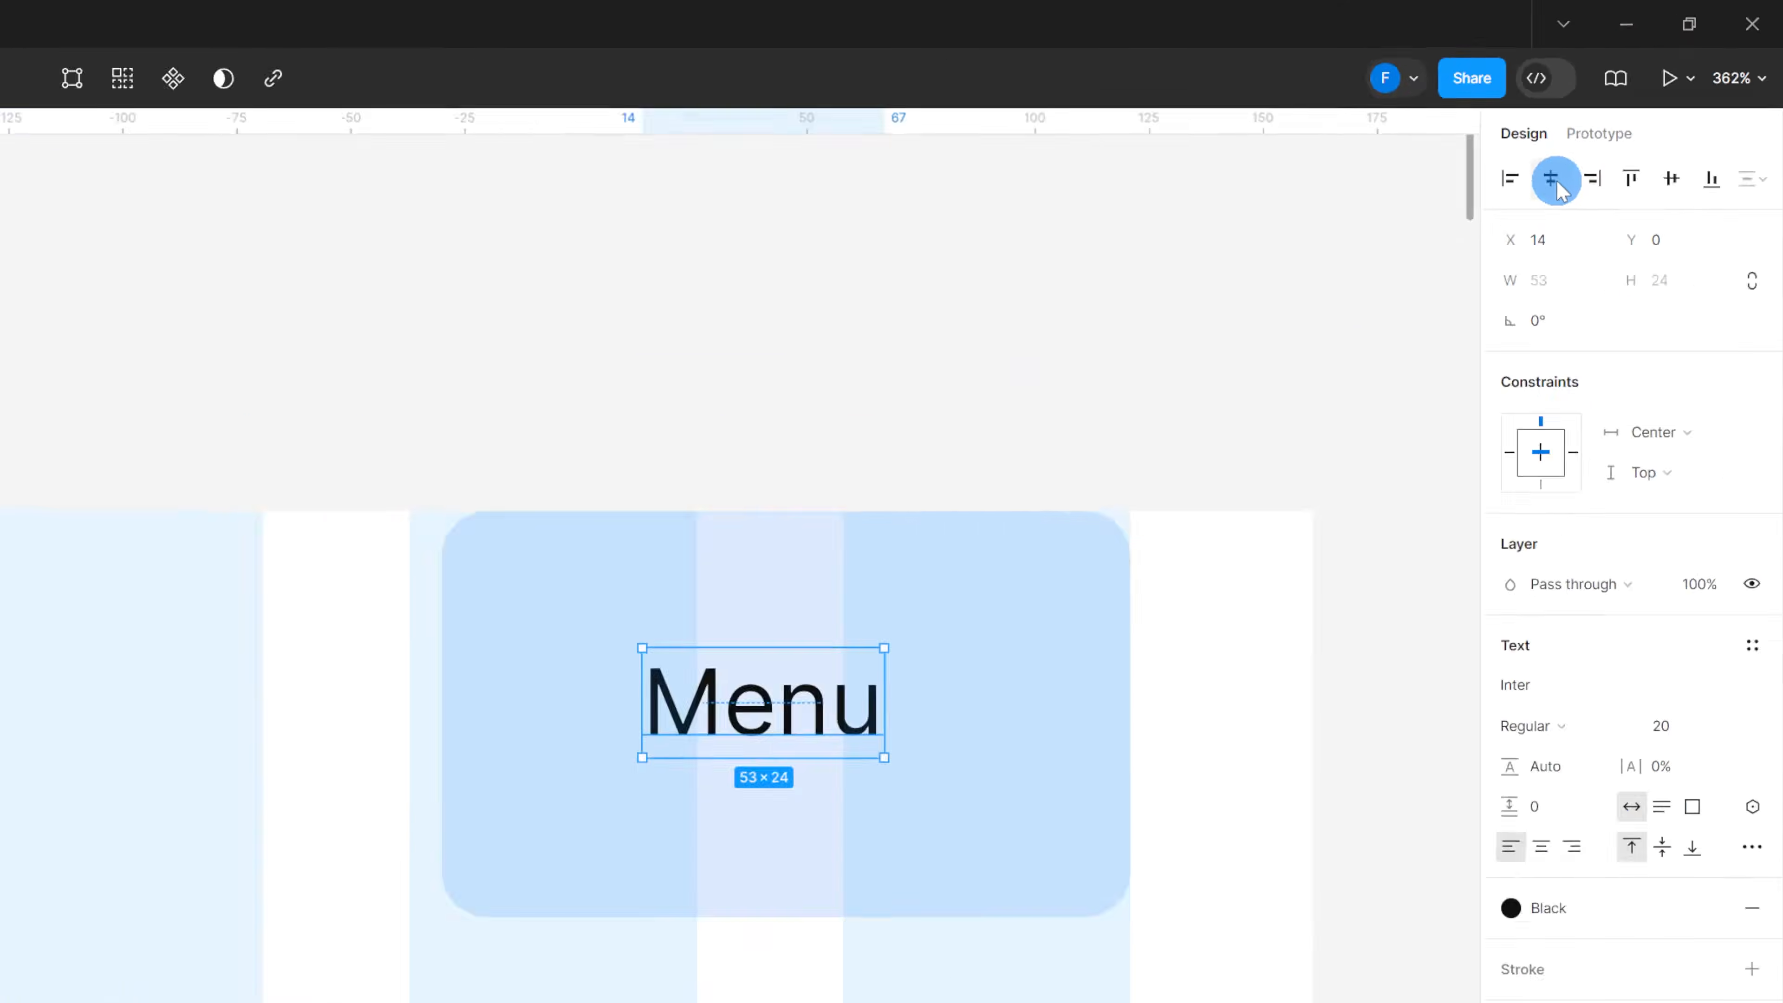
click(1554, 181)
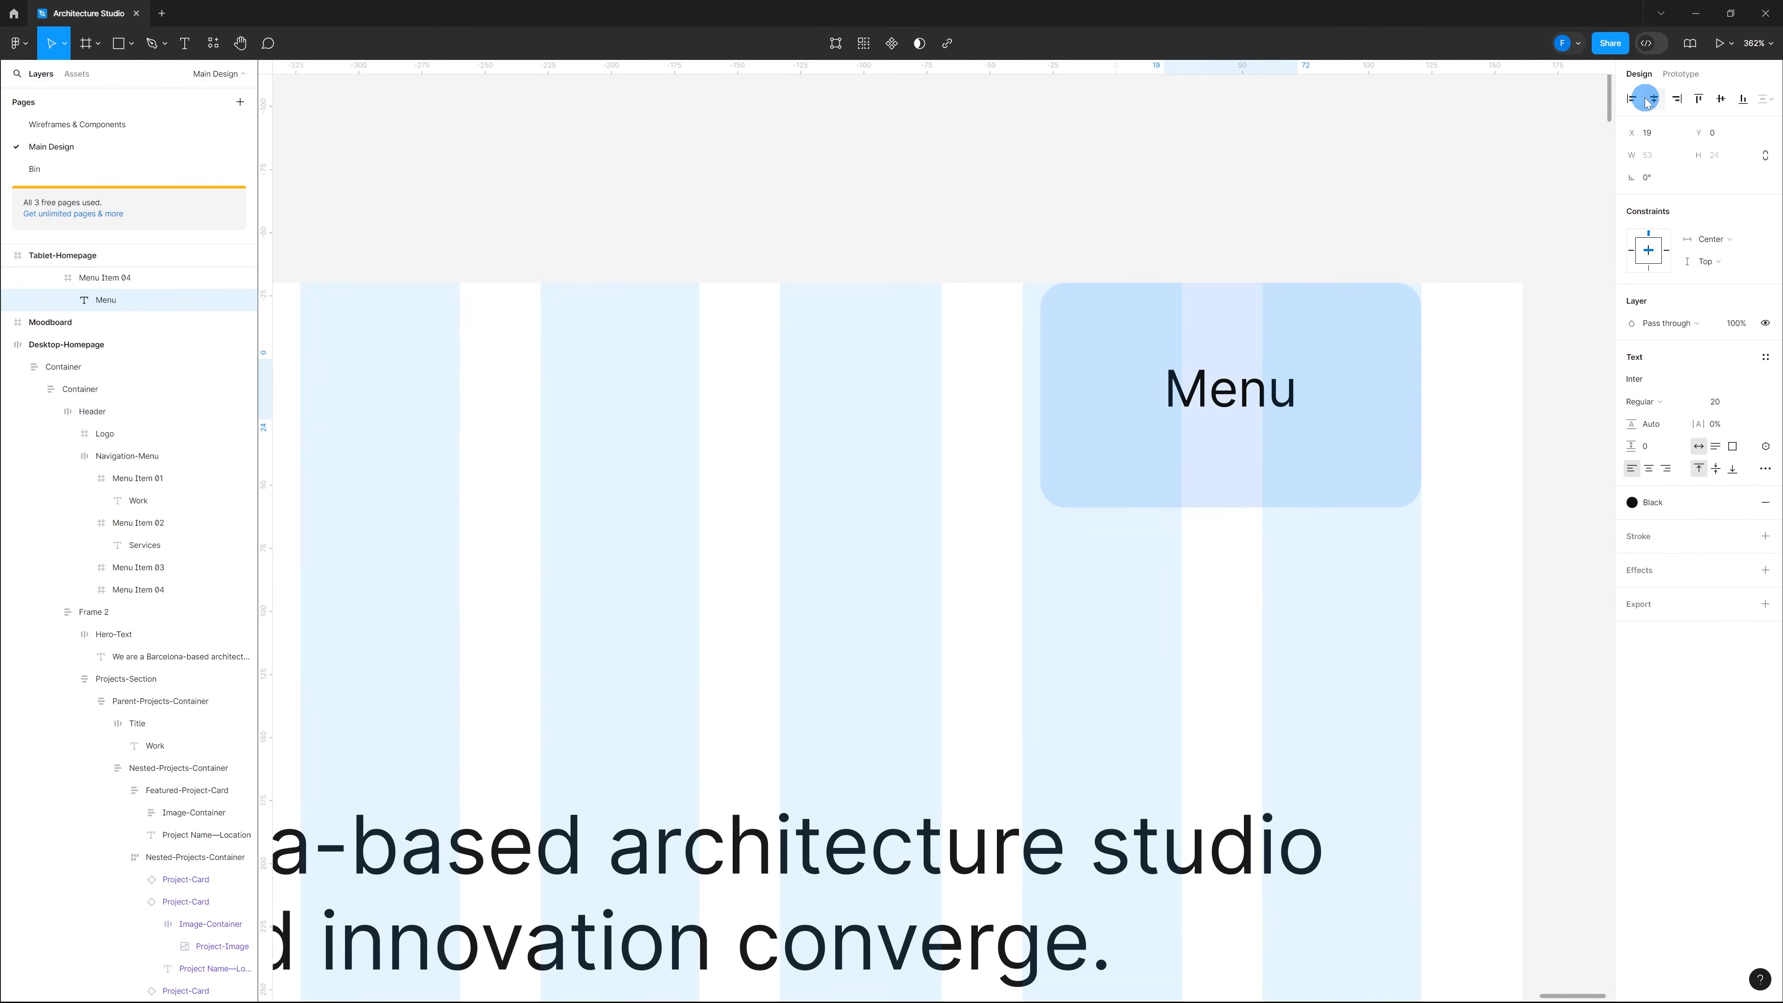
click(1334, 464)
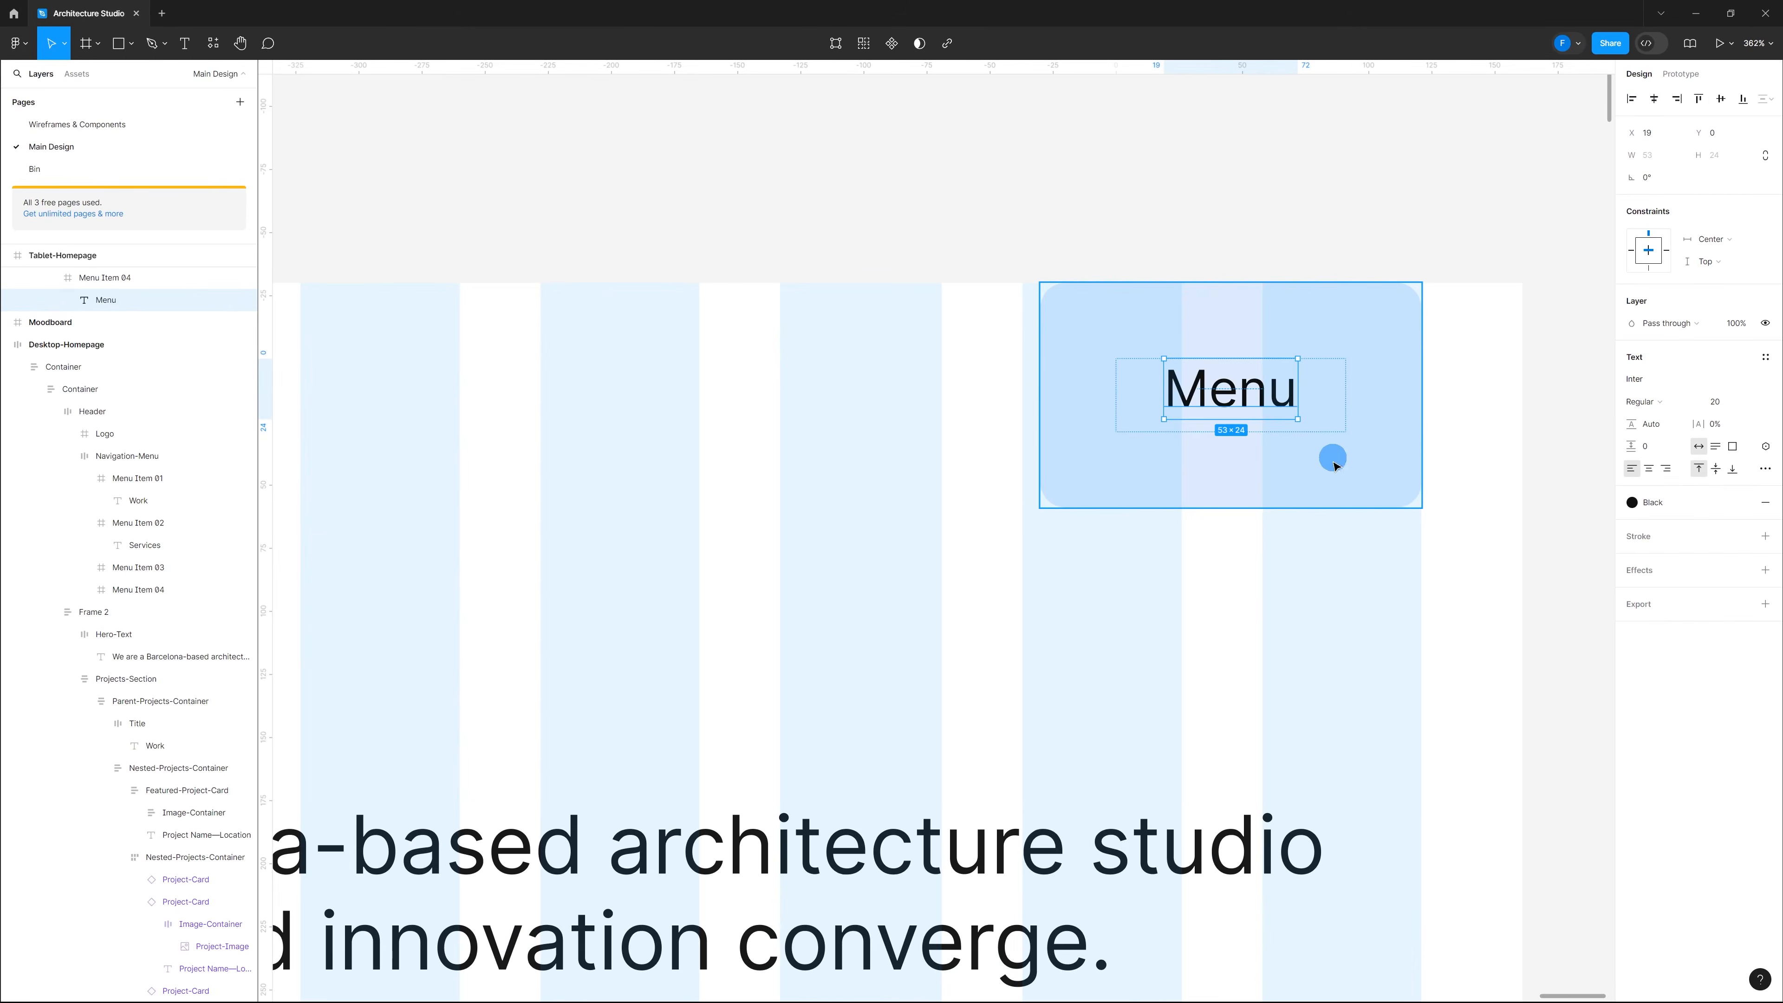
key(ctrl+z)
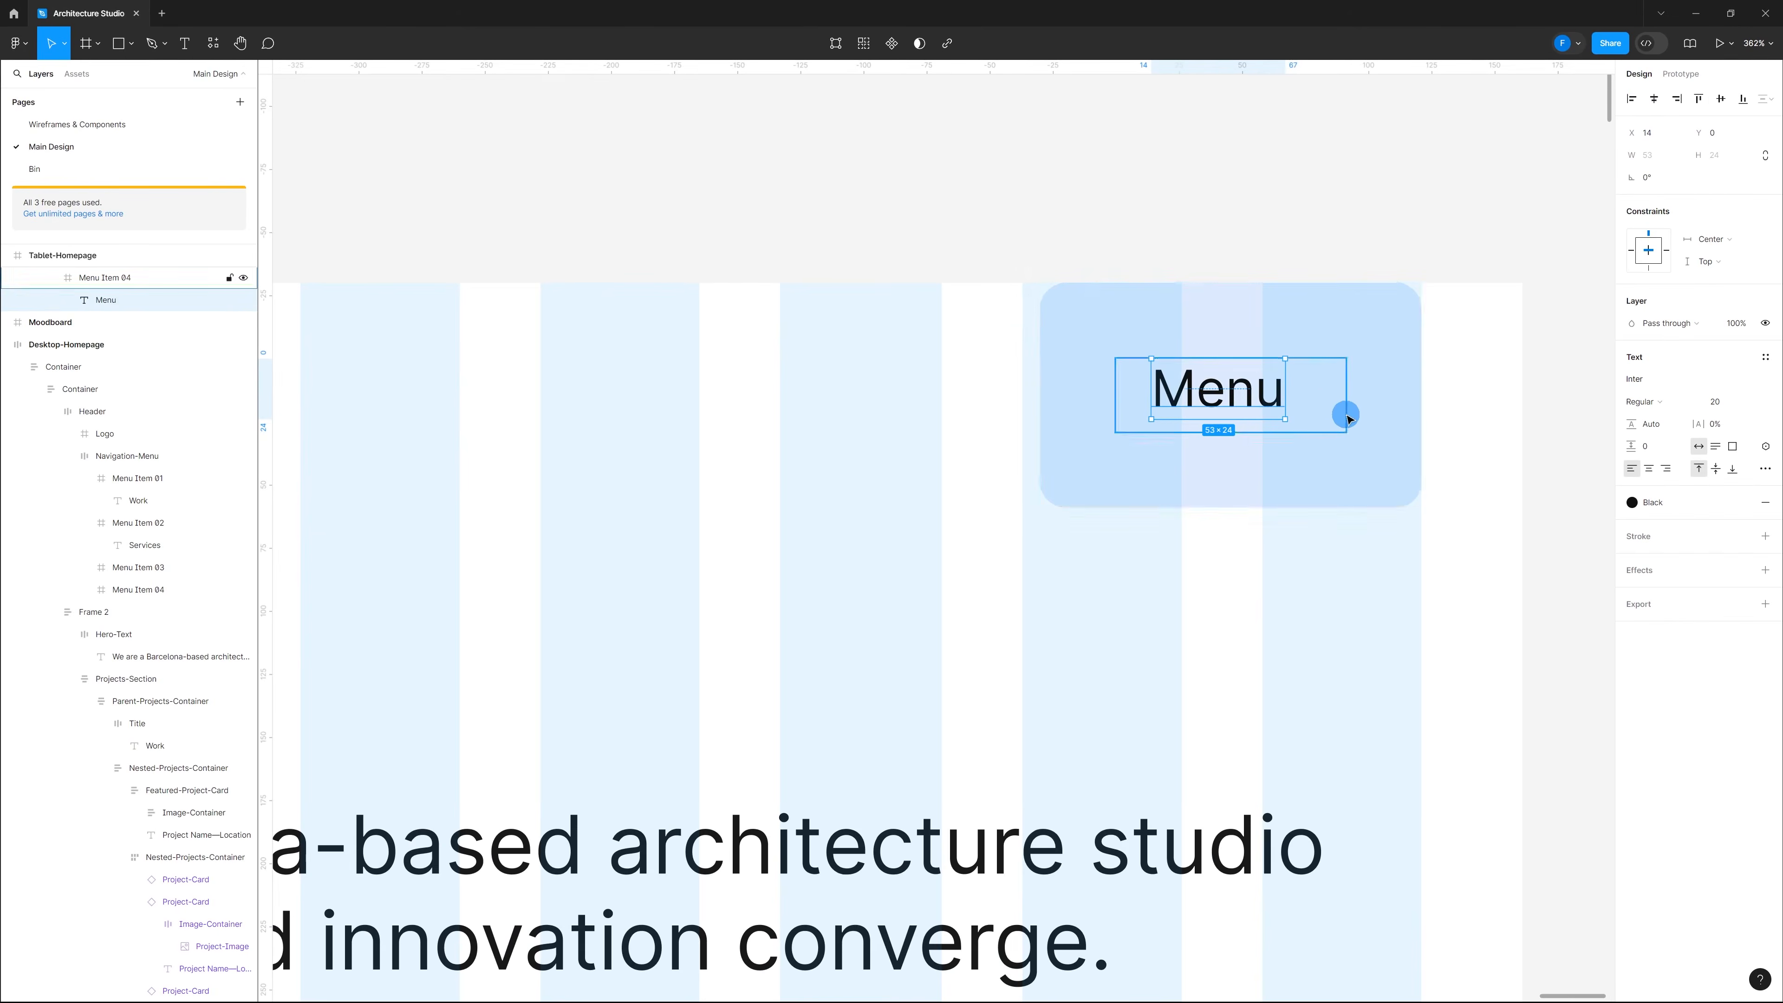
Step: Add auto layout to Menu Item 04 in Tablet-Homepage and set its "Menu" text to size 20
click(1332, 414)
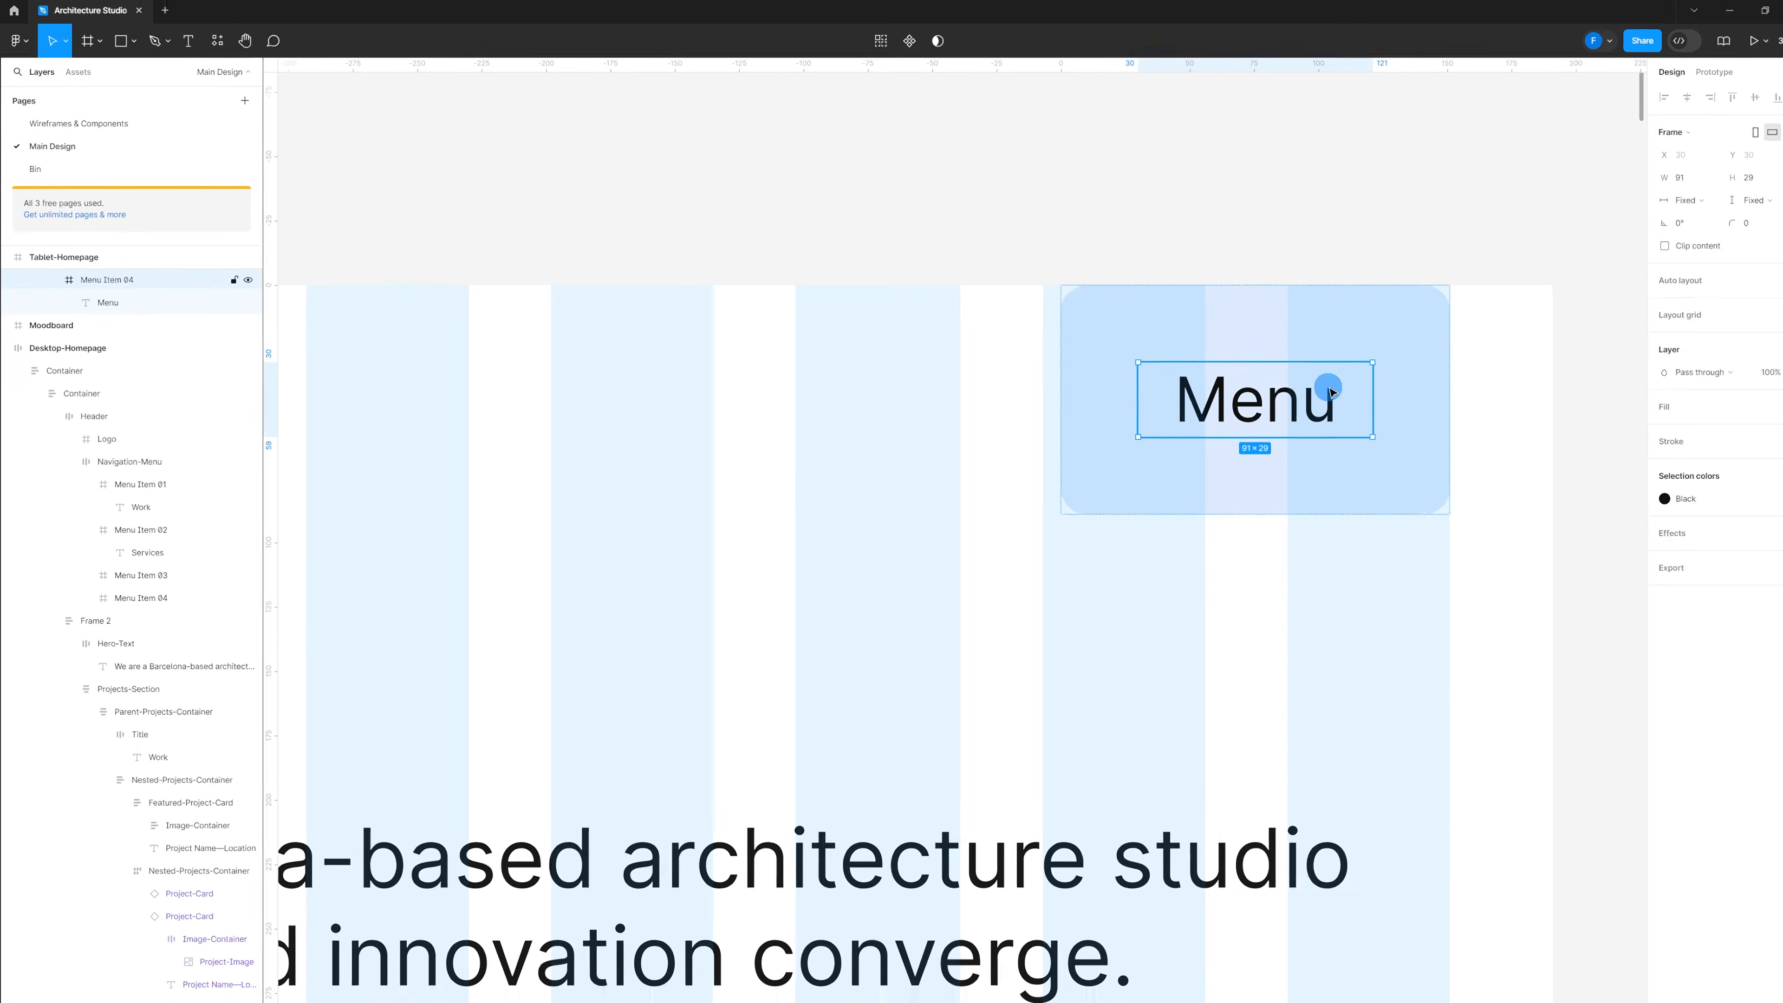
key(shift+a)
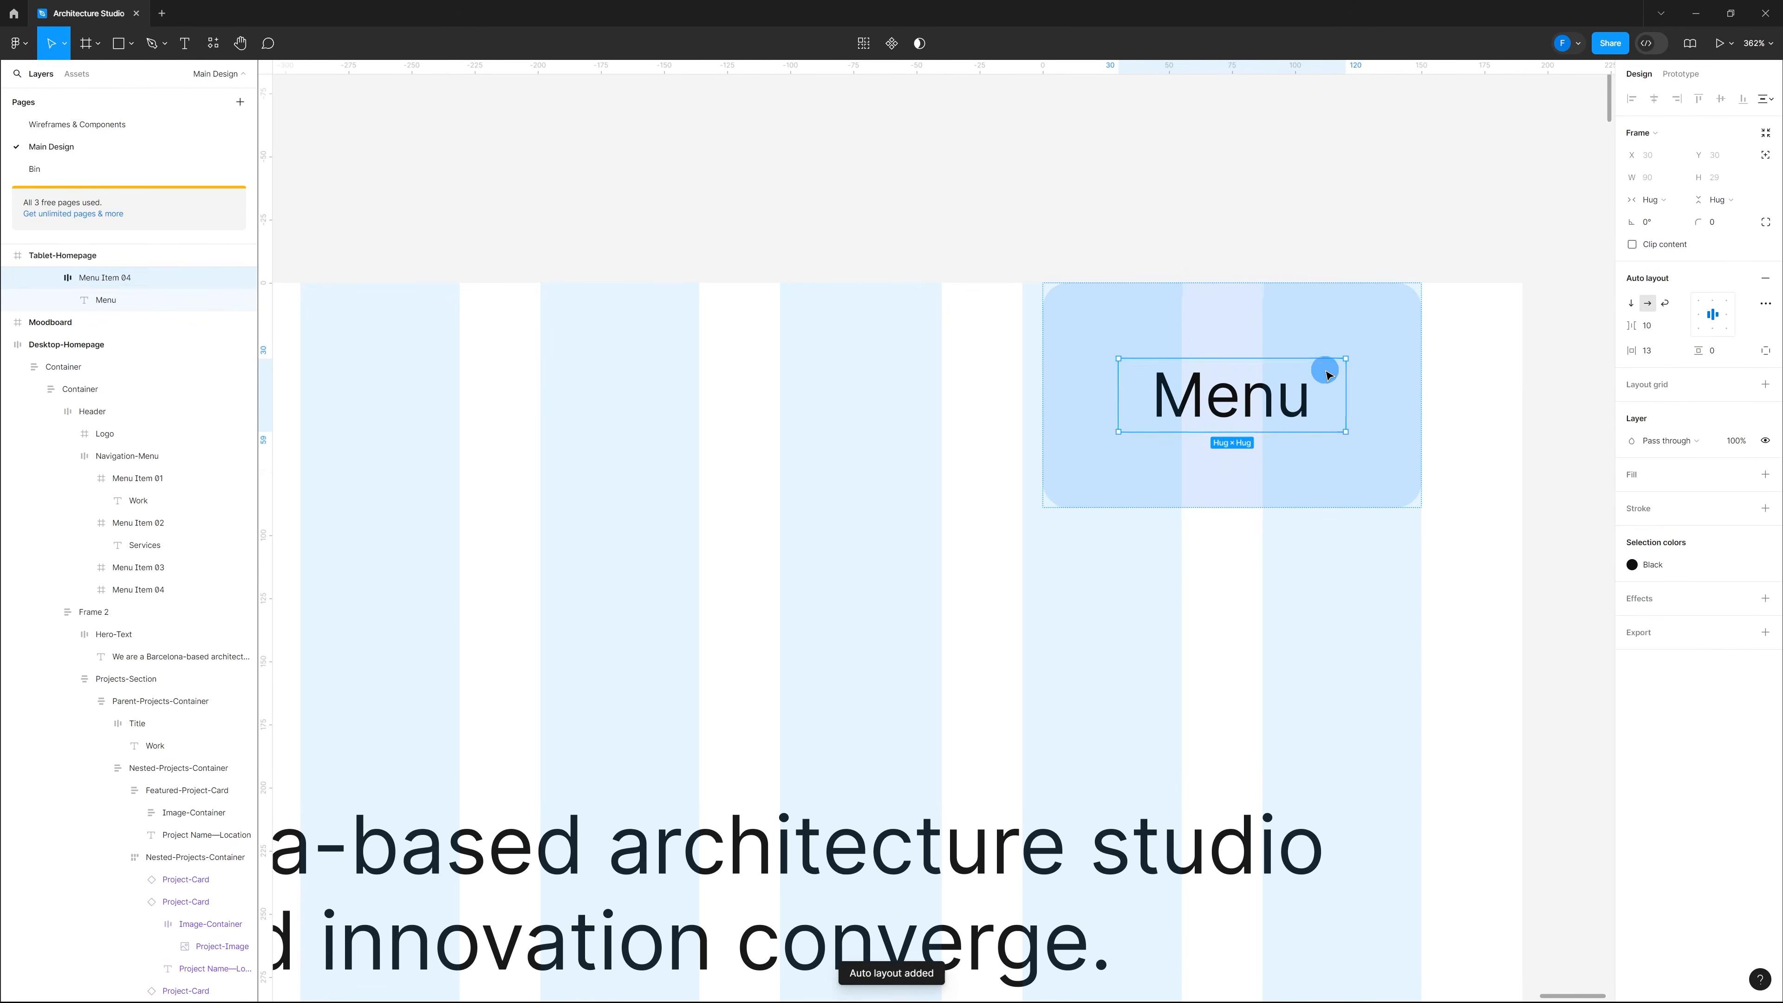
double_click(1264, 399)
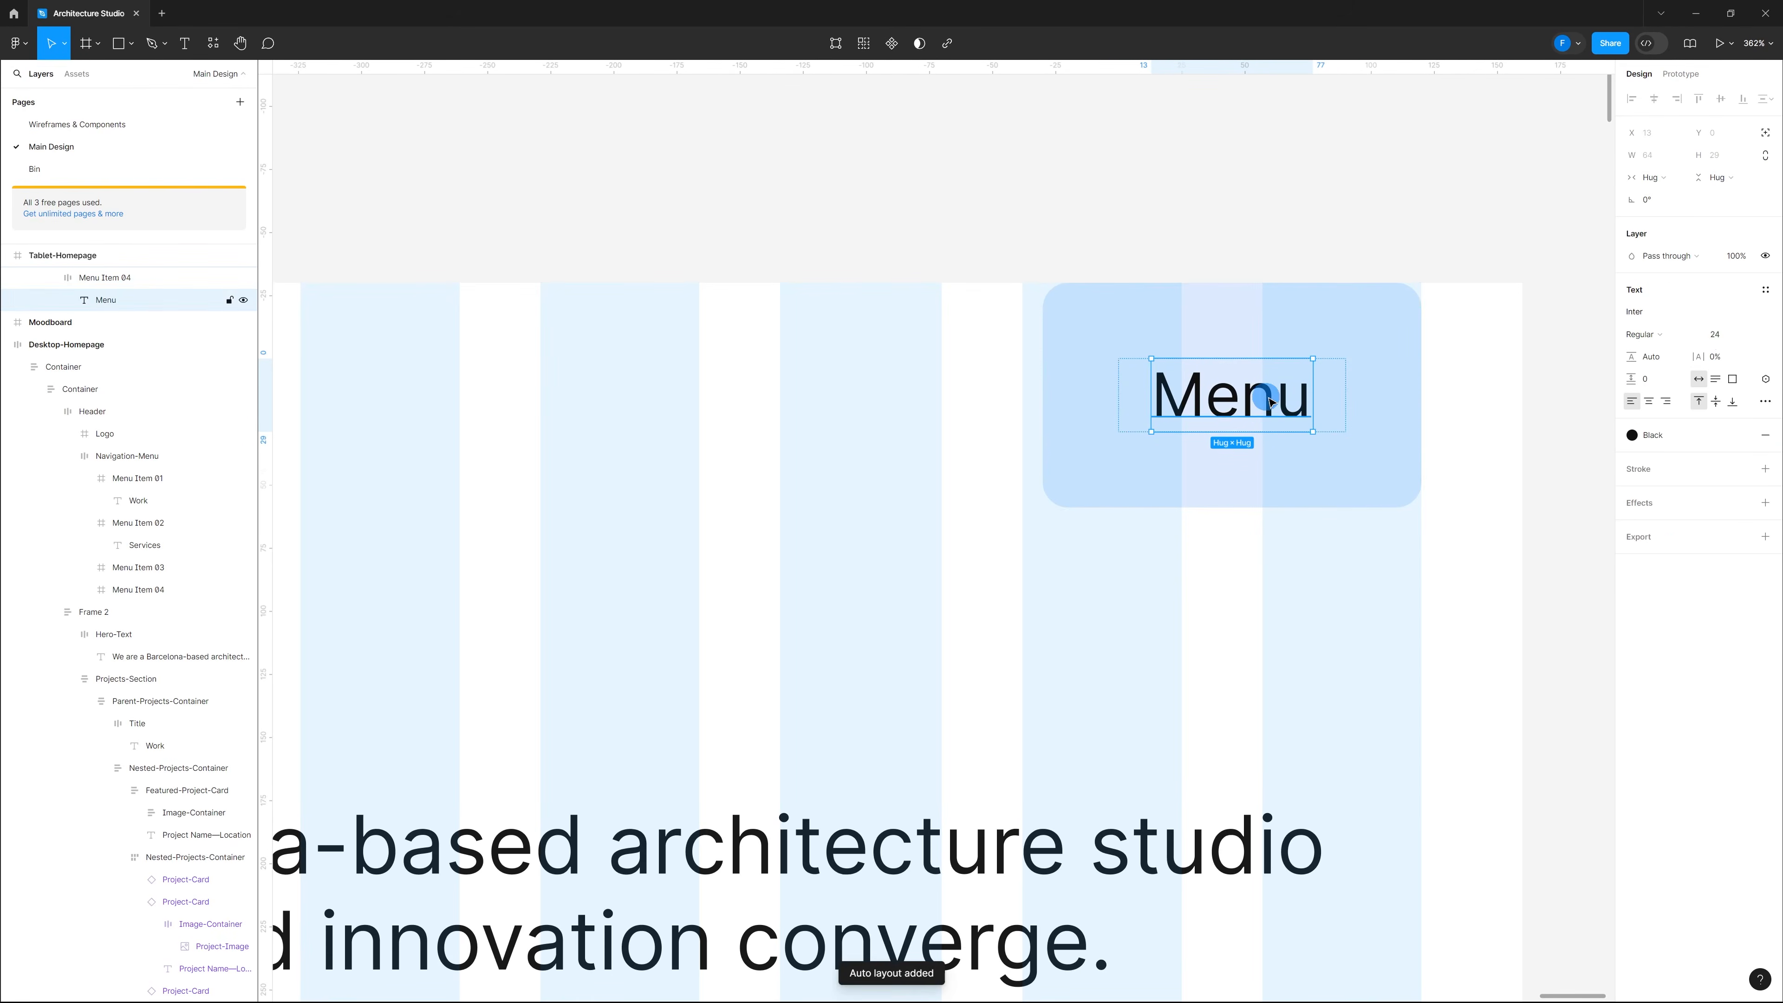
click(1722, 336)
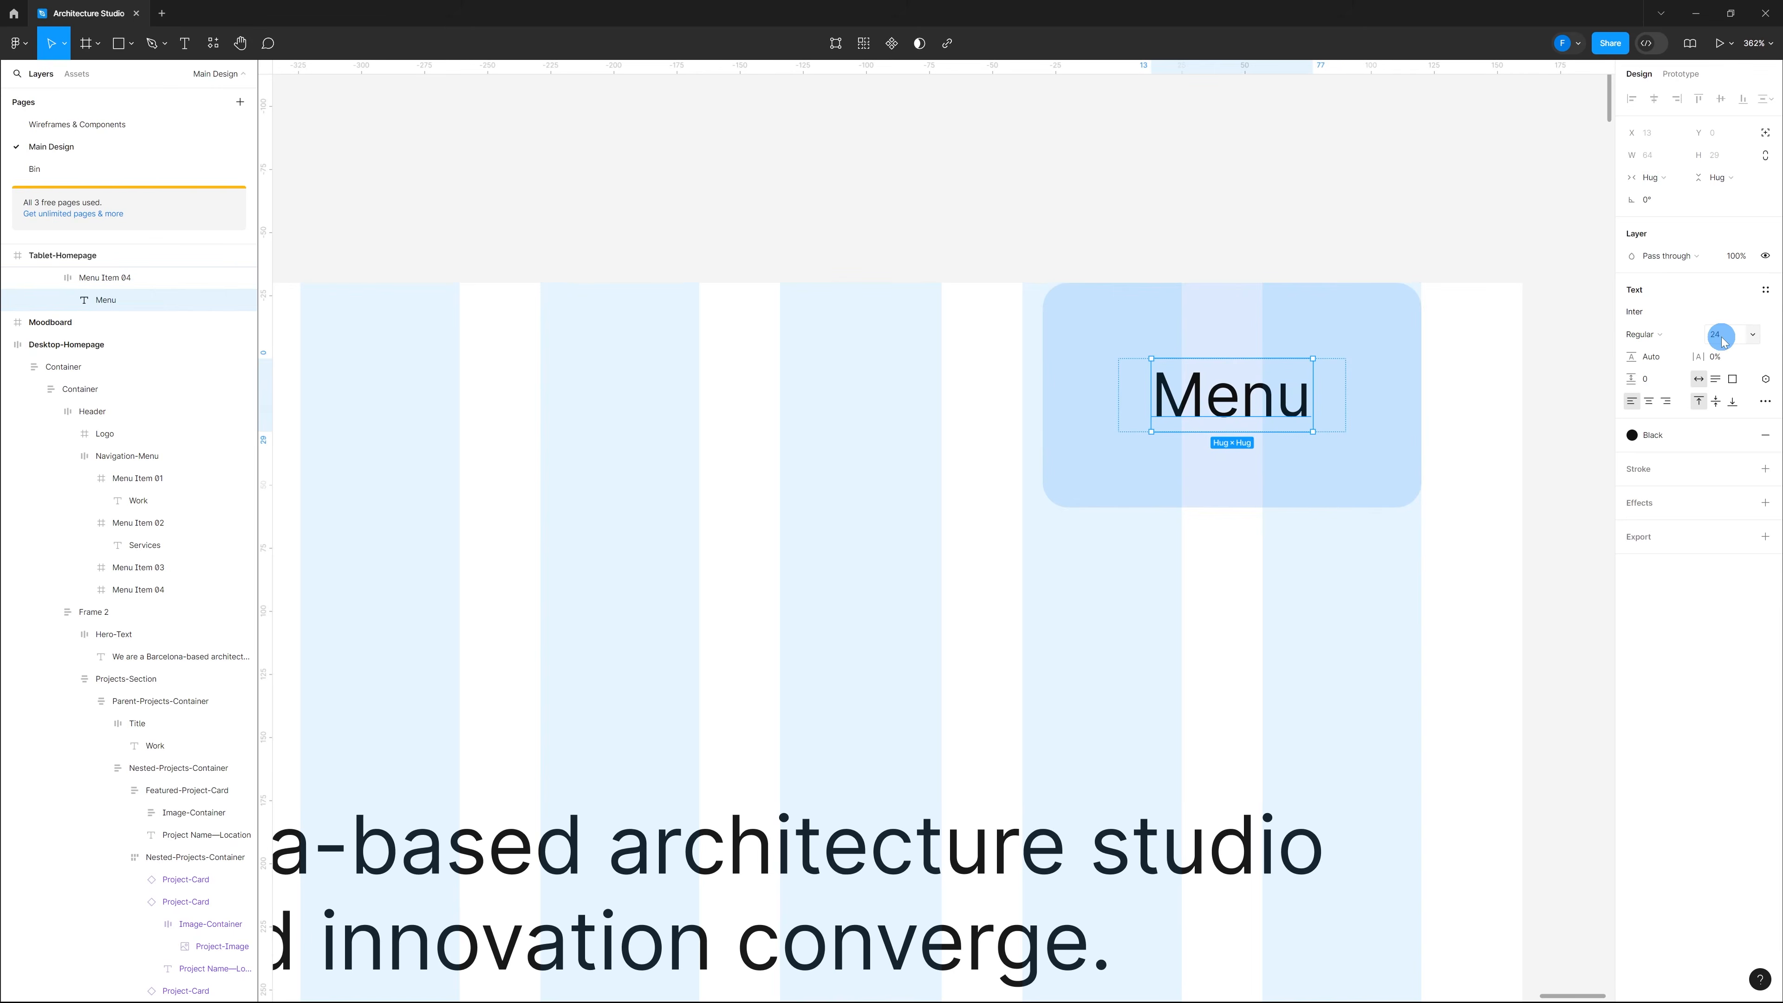
text(2)
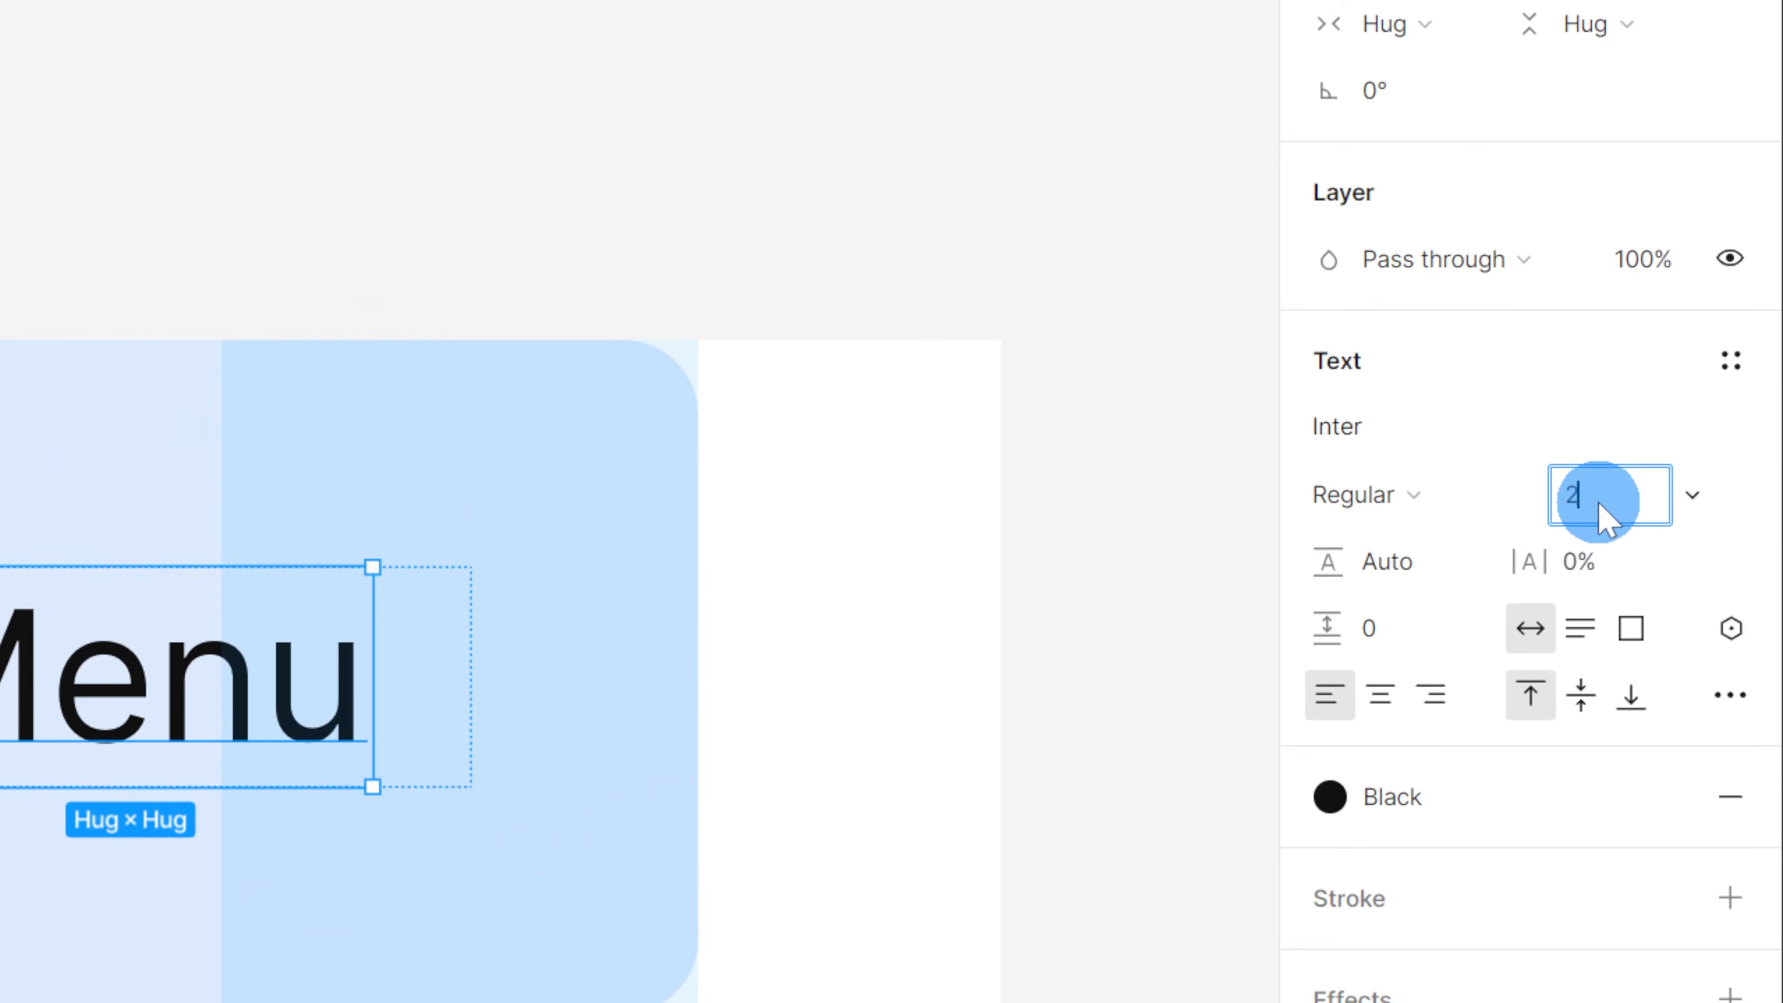
text(0)
key(Return)
key(Escape)
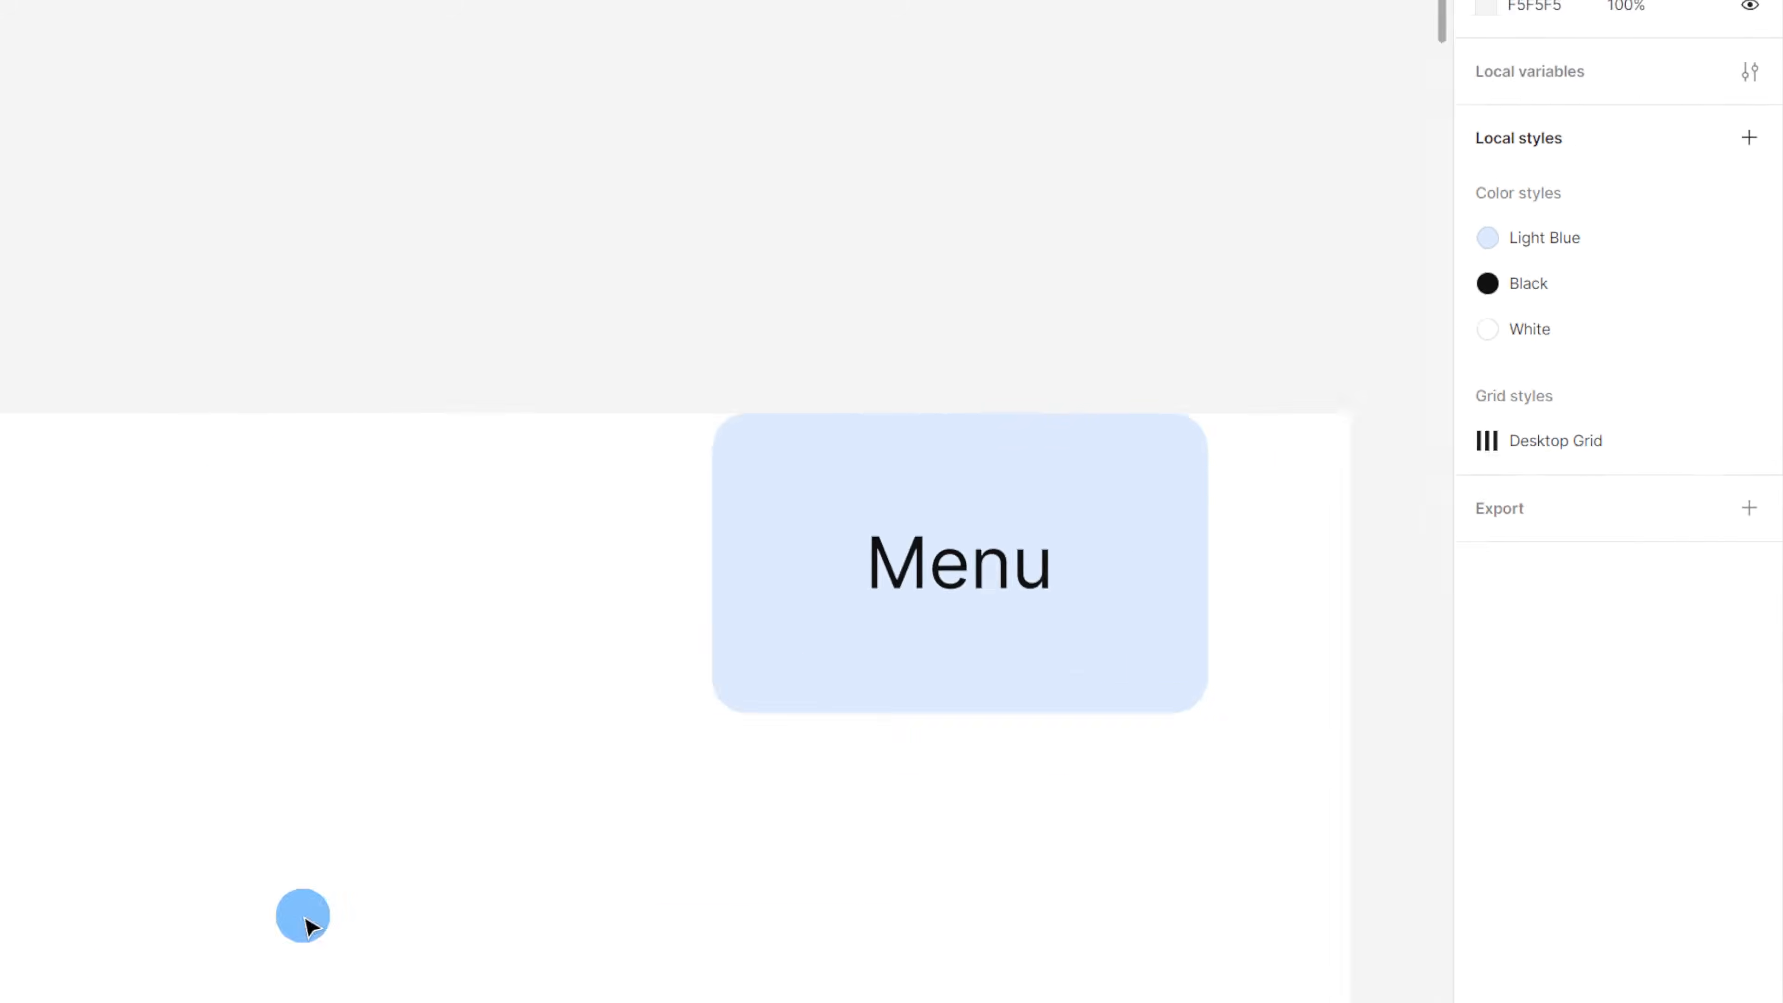
Step: Add auto layout to Menu Item 01 in the Desktop-Homepage Navigation-Menu
scroll(1030, 590, down, 6)
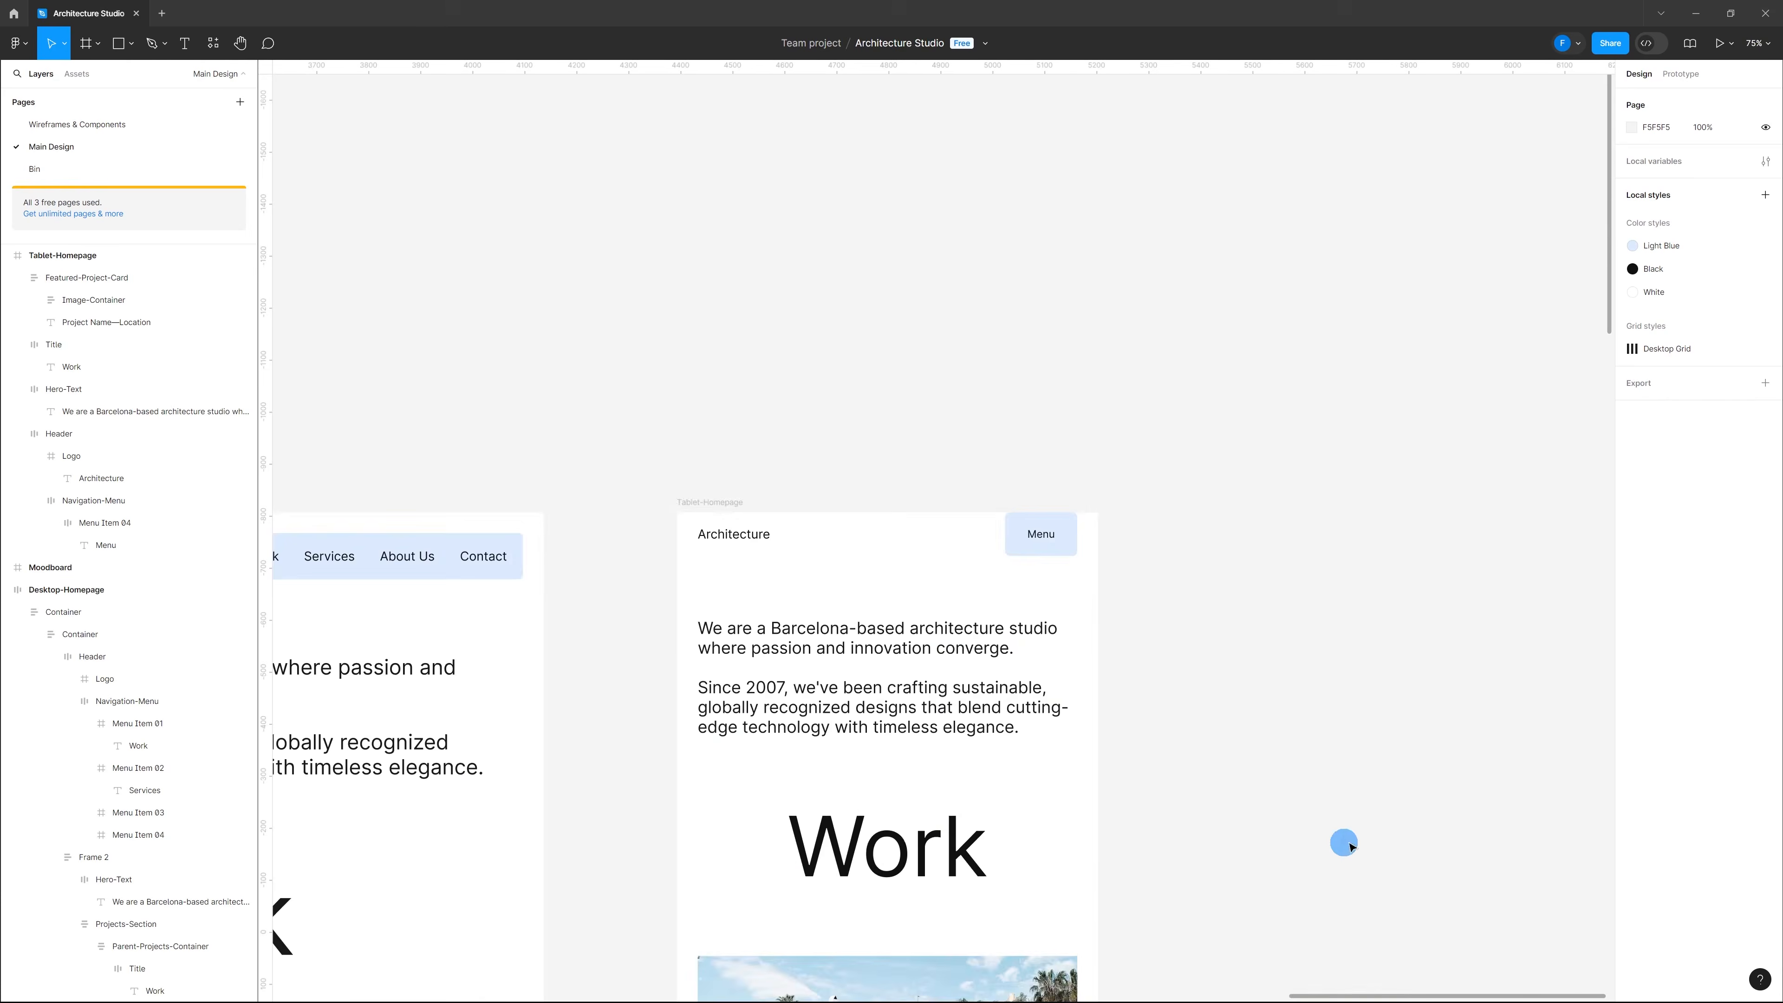
scroll(784, 808, up, 5)
scroll(836, 597, up, 2)
scroll(725, 589, down, 3)
scroll(756, 578, up, 4)
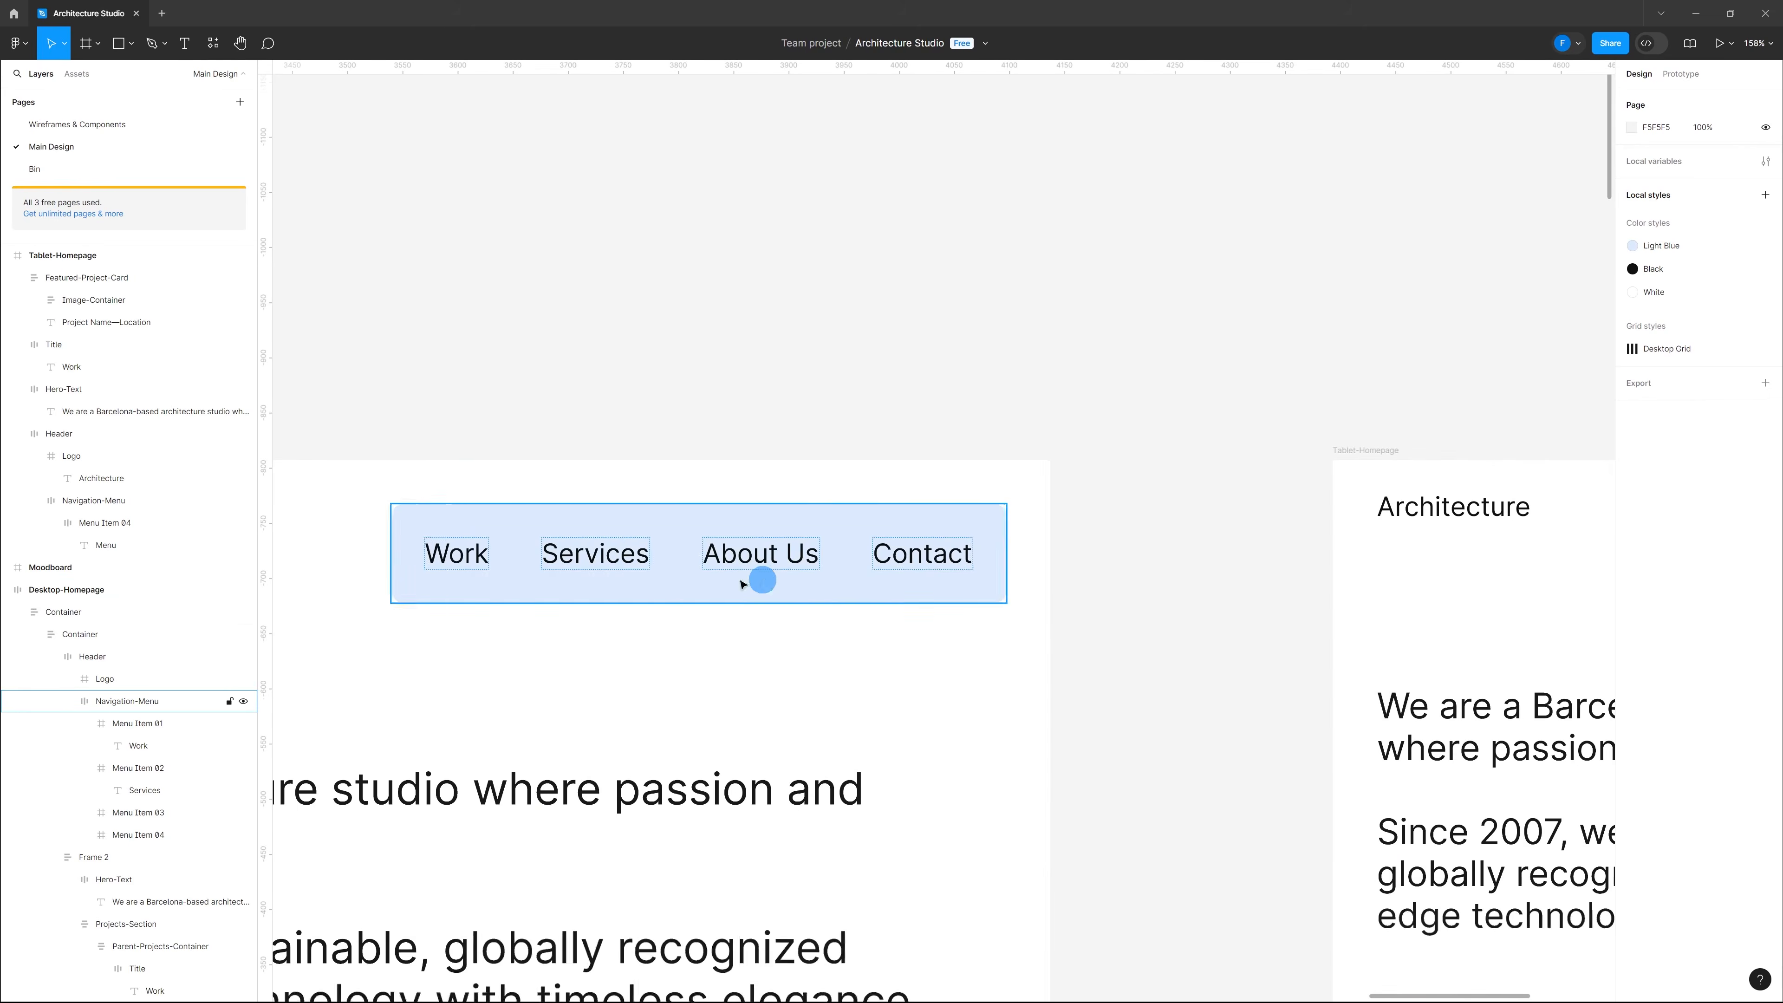
ctrl+click(472, 560)
click(163, 726)
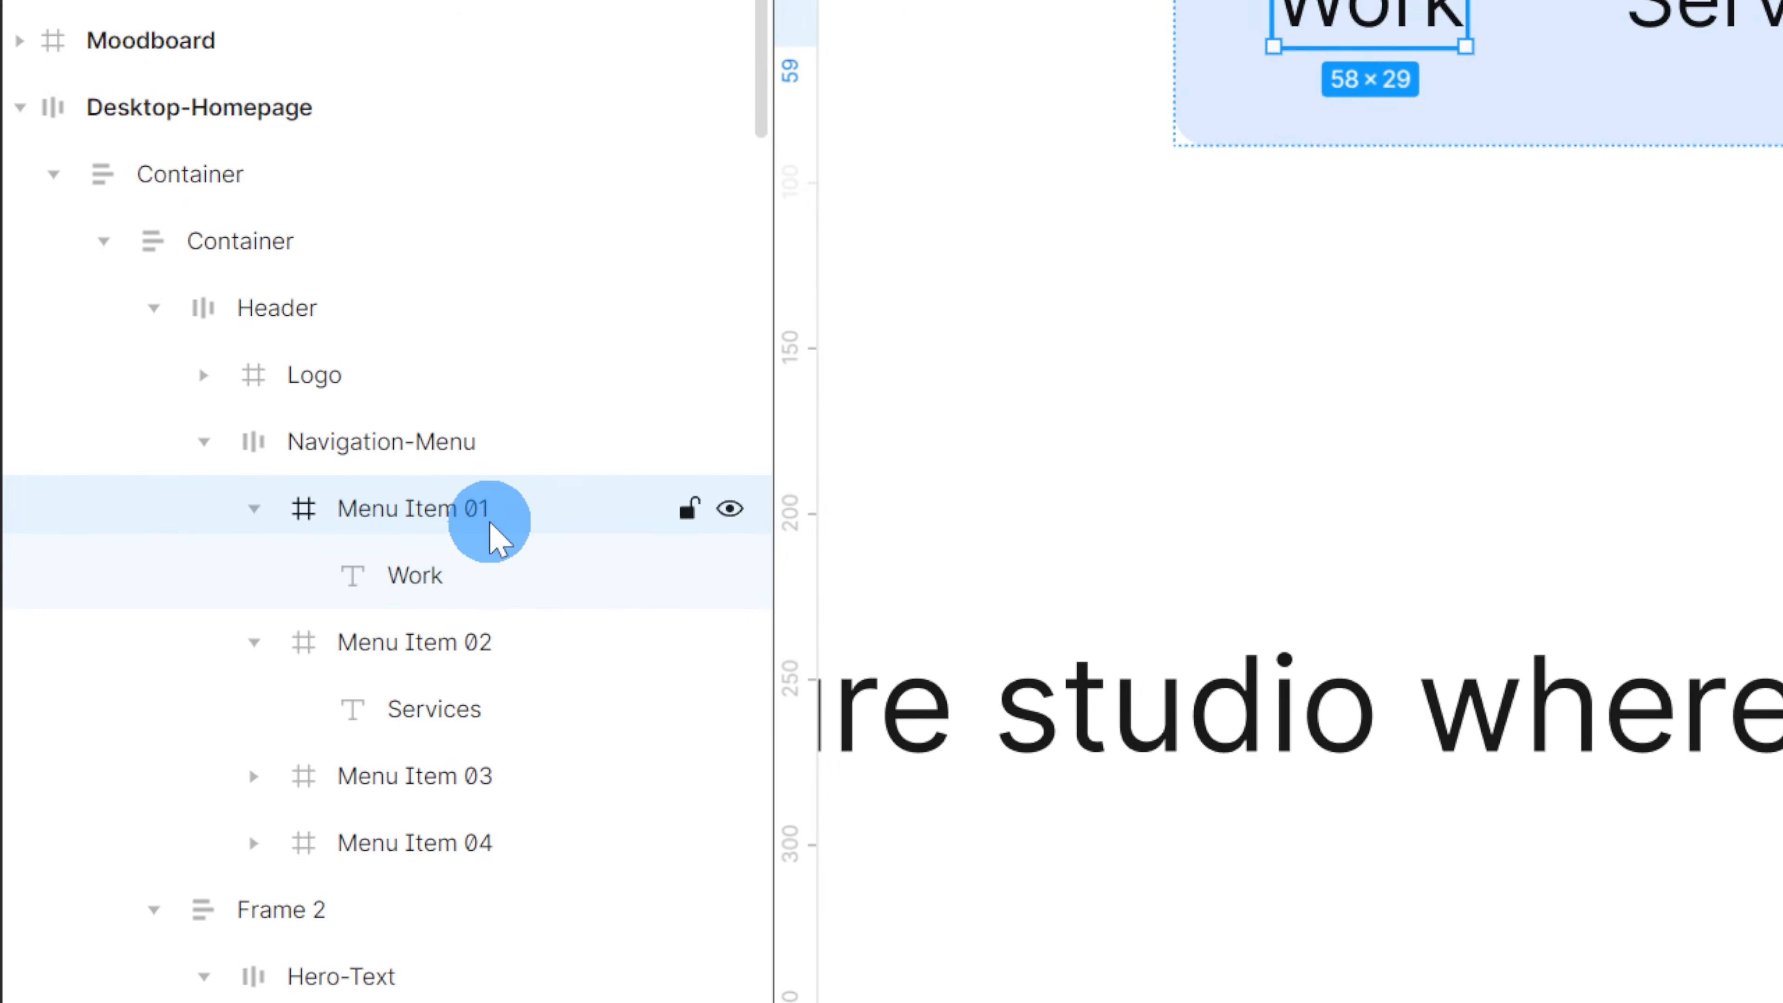
key(shift+a)
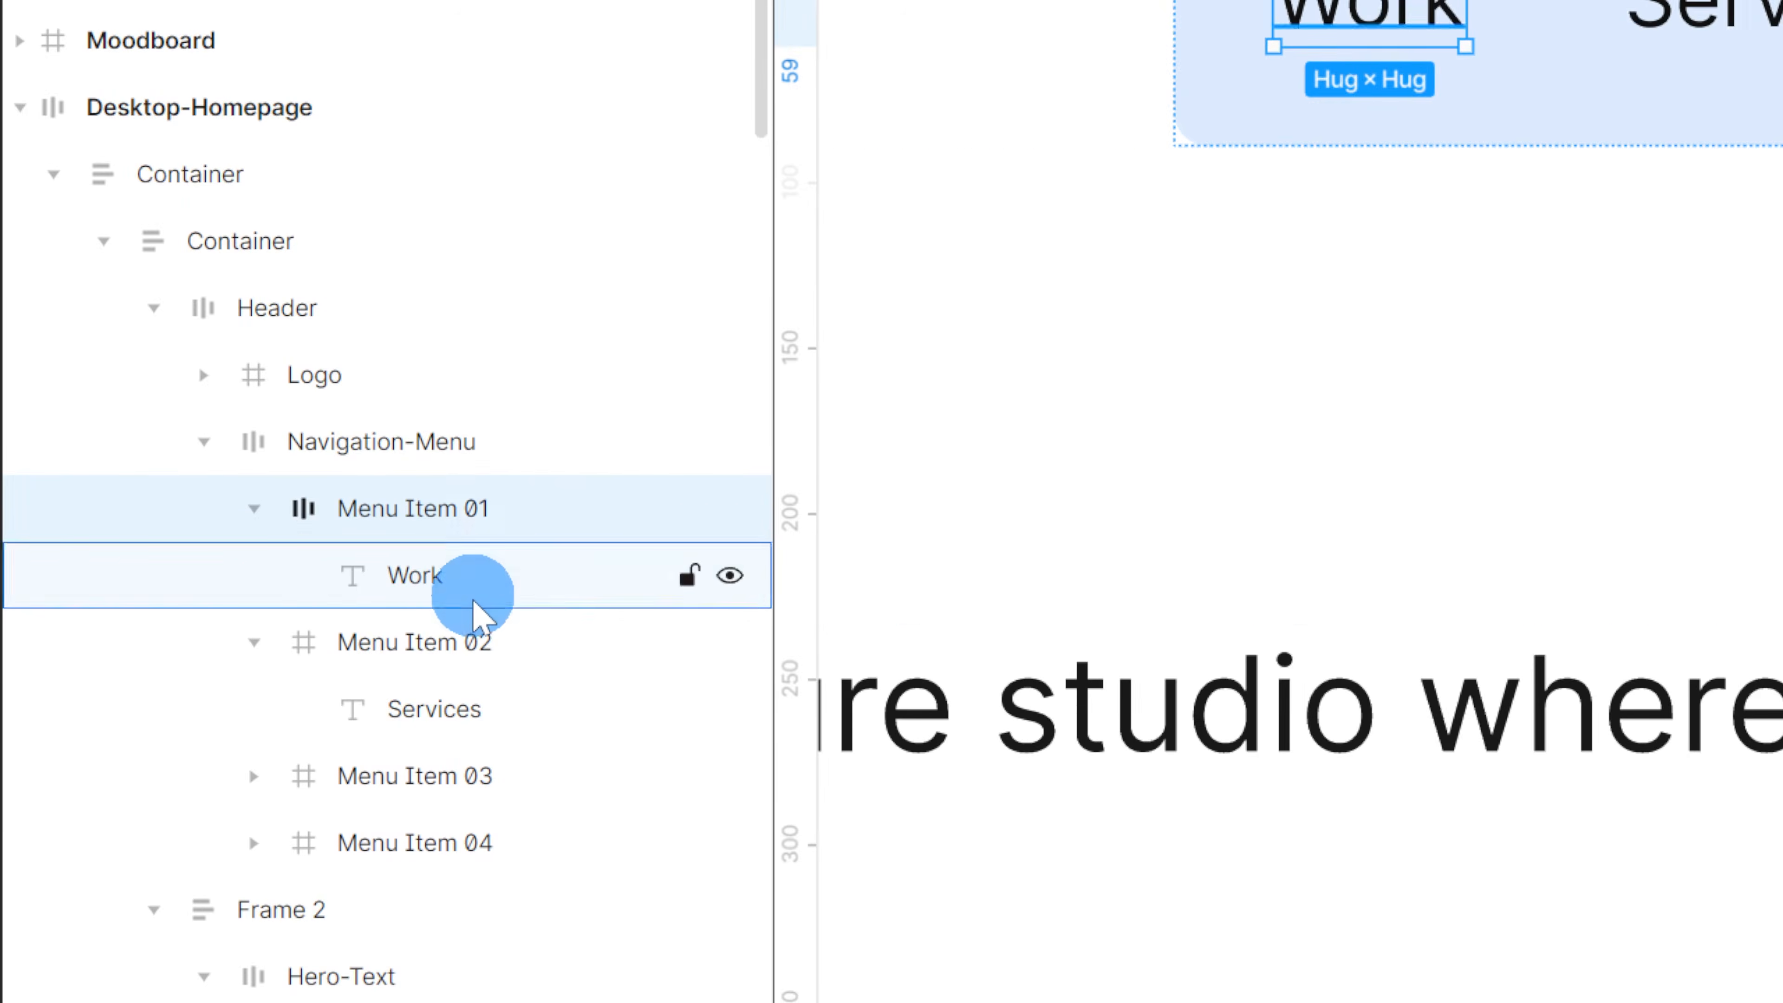
Step: Add auto layout individually to Menu Item 02, Menu Item 03 and Menu Item 04 in the Desktop-Homepage Navigation-Menu
click(459, 650)
key(shift+a)
click(433, 803)
key(shift+a)
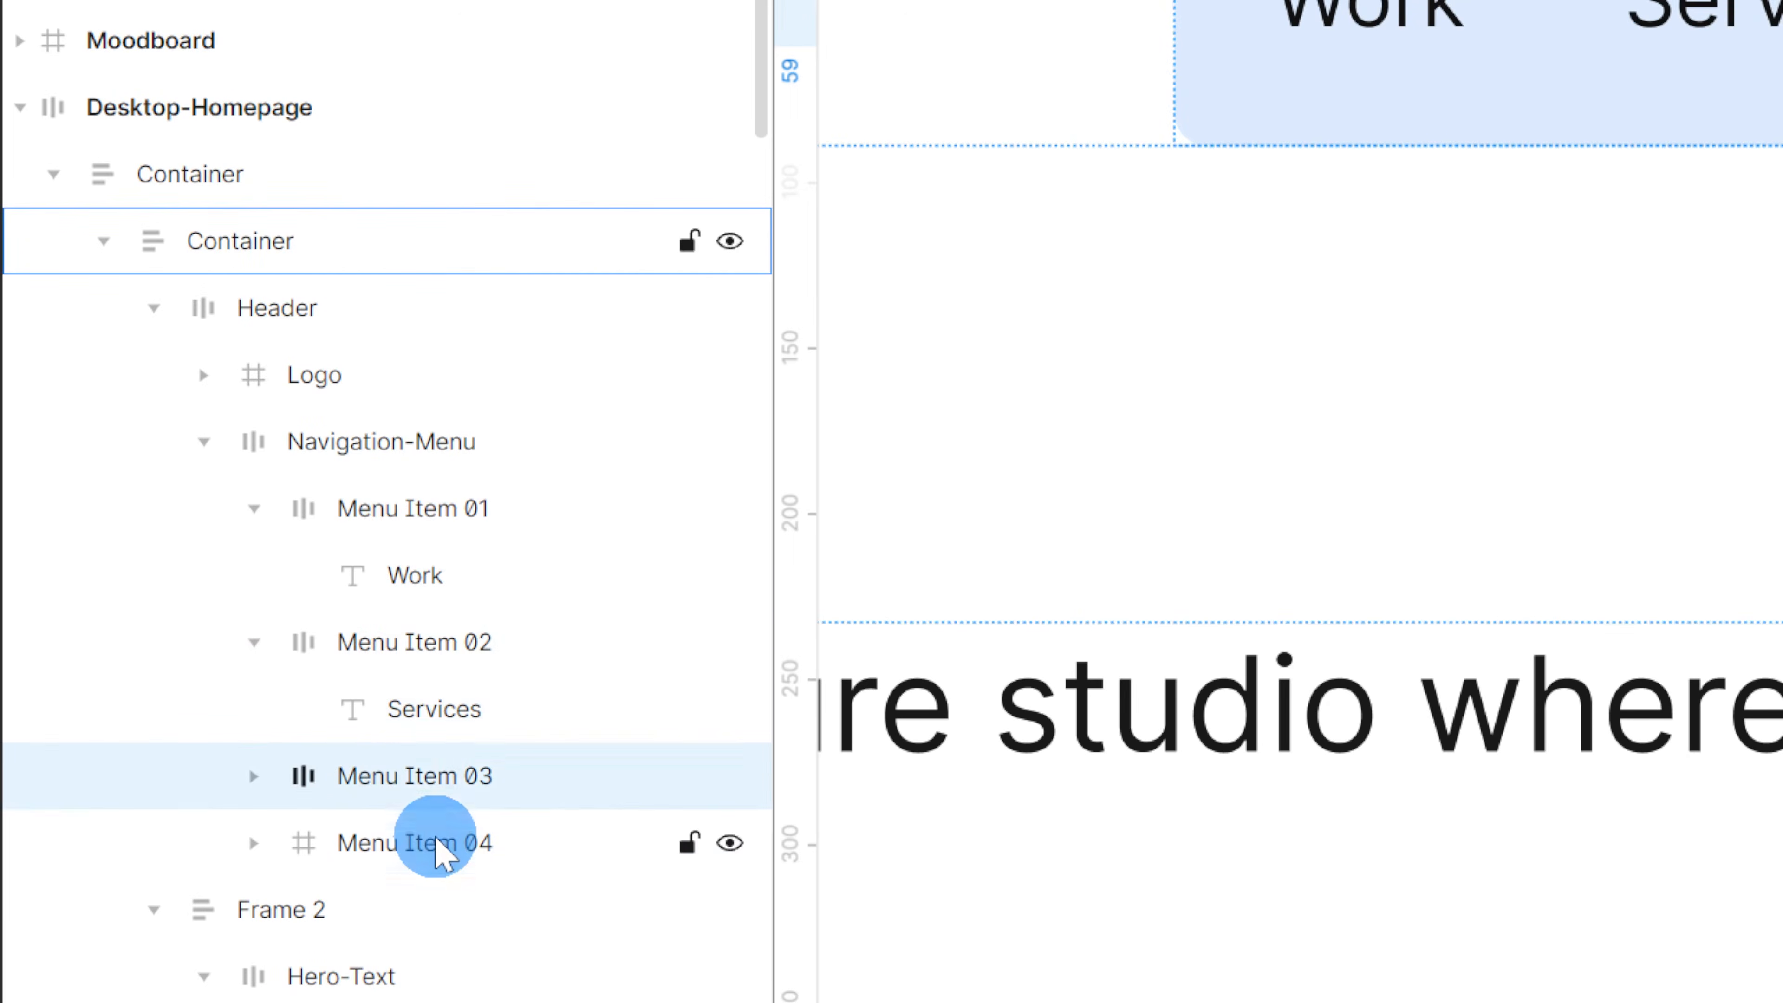
click(438, 841)
key(shift+a)
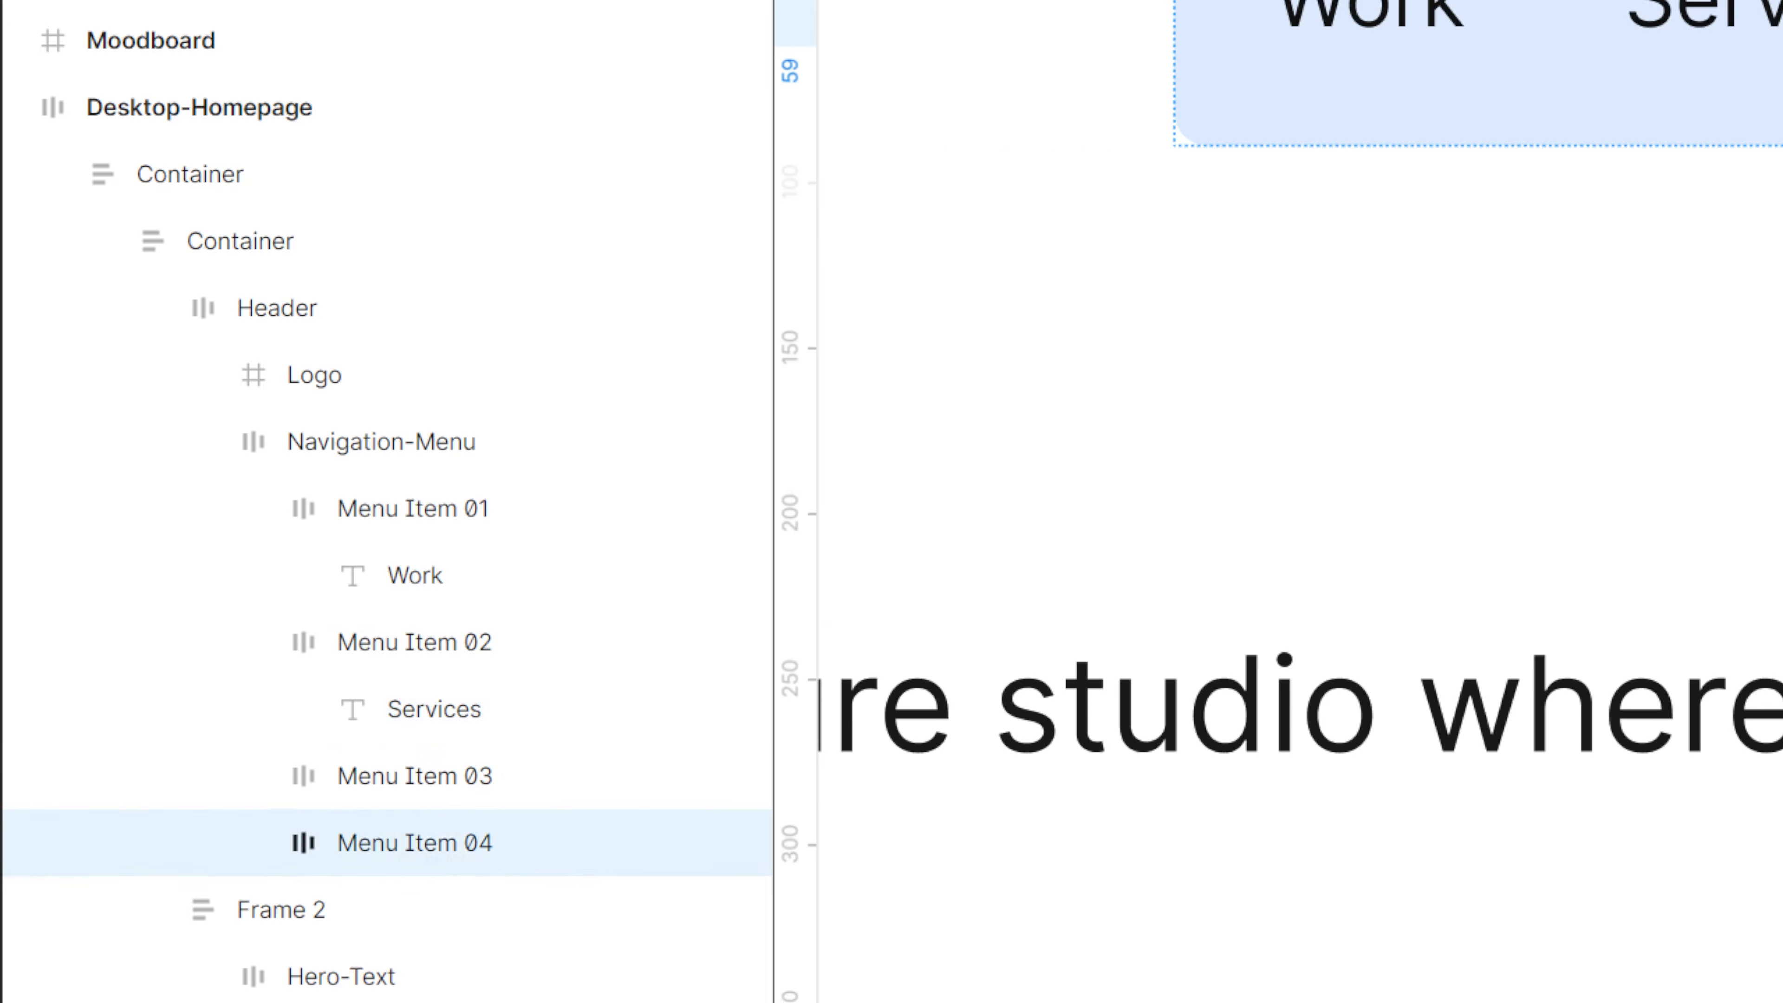
key(Escape)
scroll(1300, 501, down, 5)
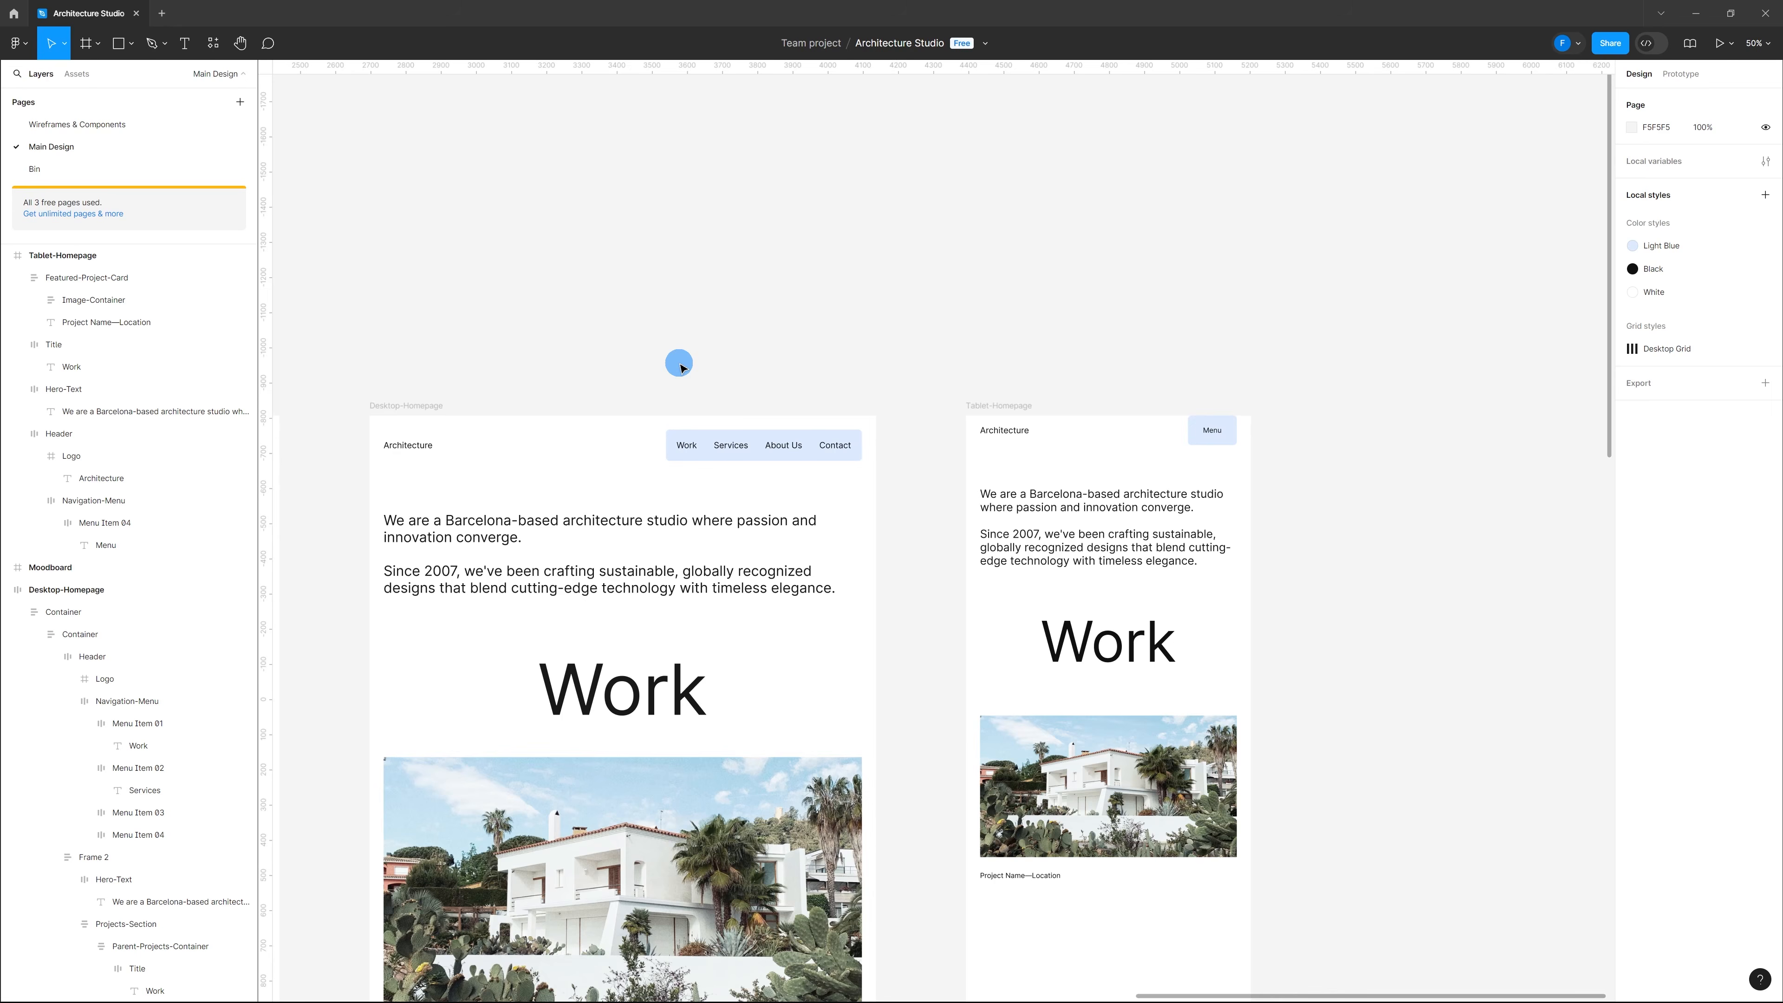
Step: Copy the cabin Project-Card from Desktop-Homepage into Tablet-Homepage and place it below the featured project card
ctrl+scroll(679, 365, down, 3)
scroll(1044, 522, up, 1)
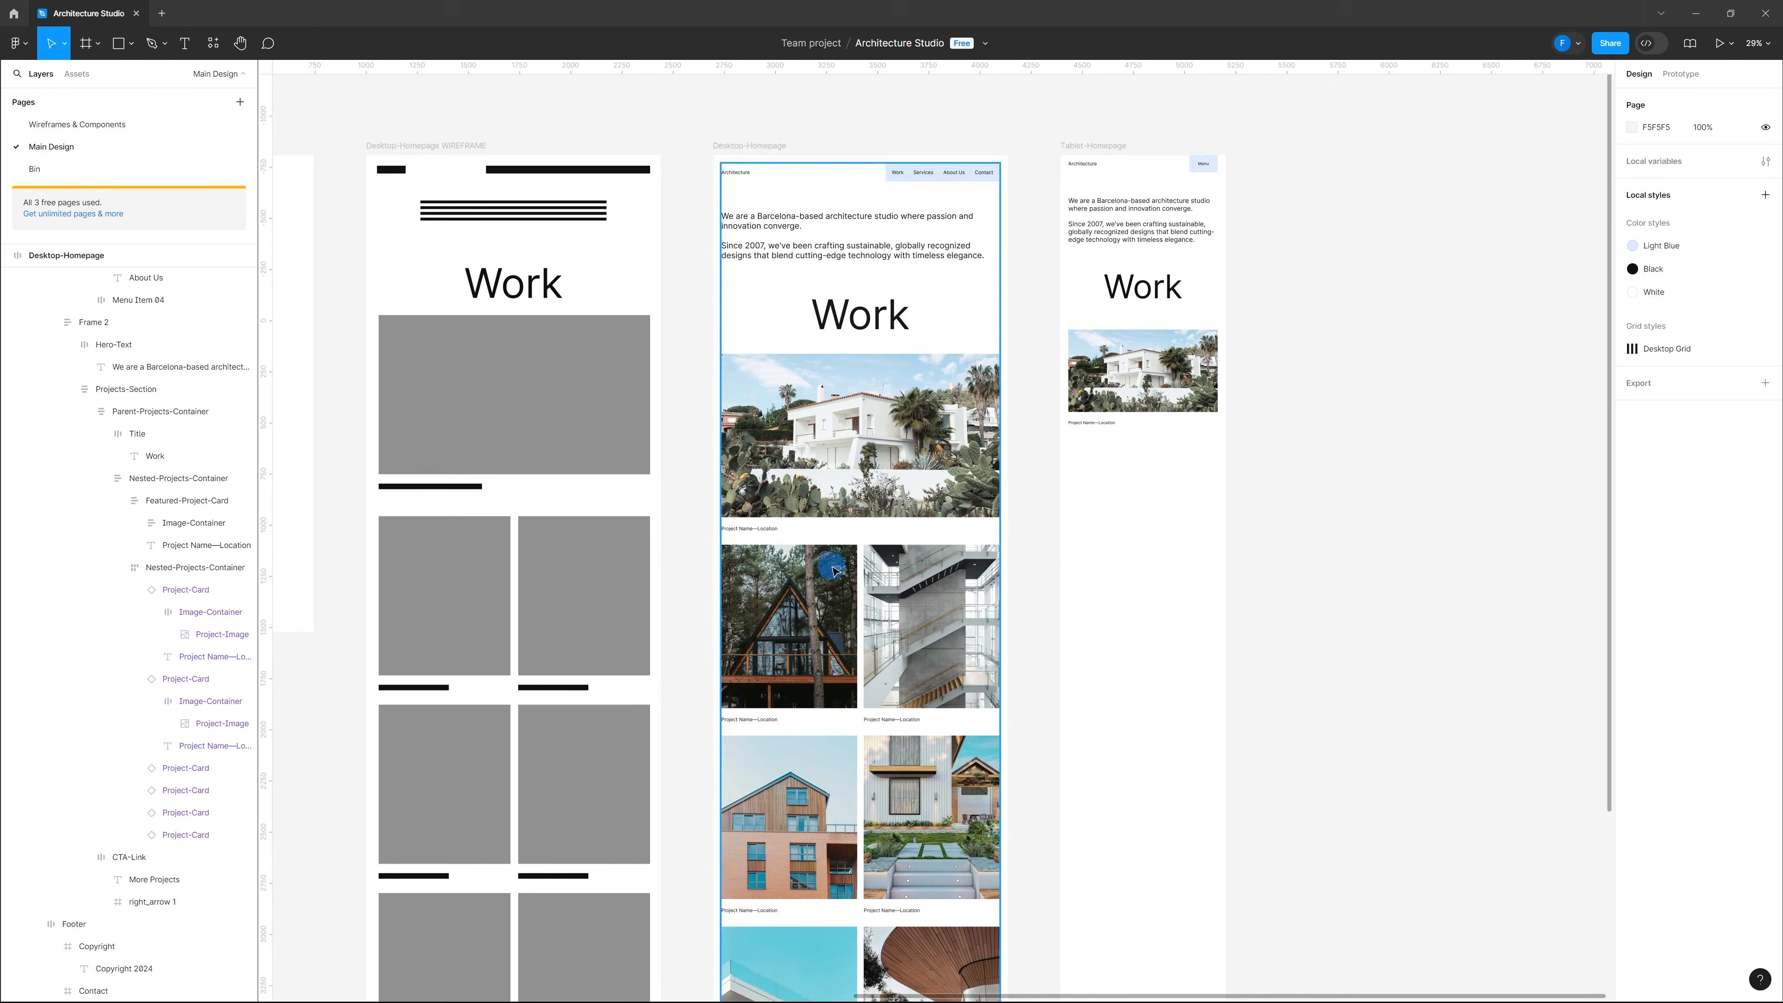
scroll(832, 566, down, 5)
scroll(1166, 601, up, 5)
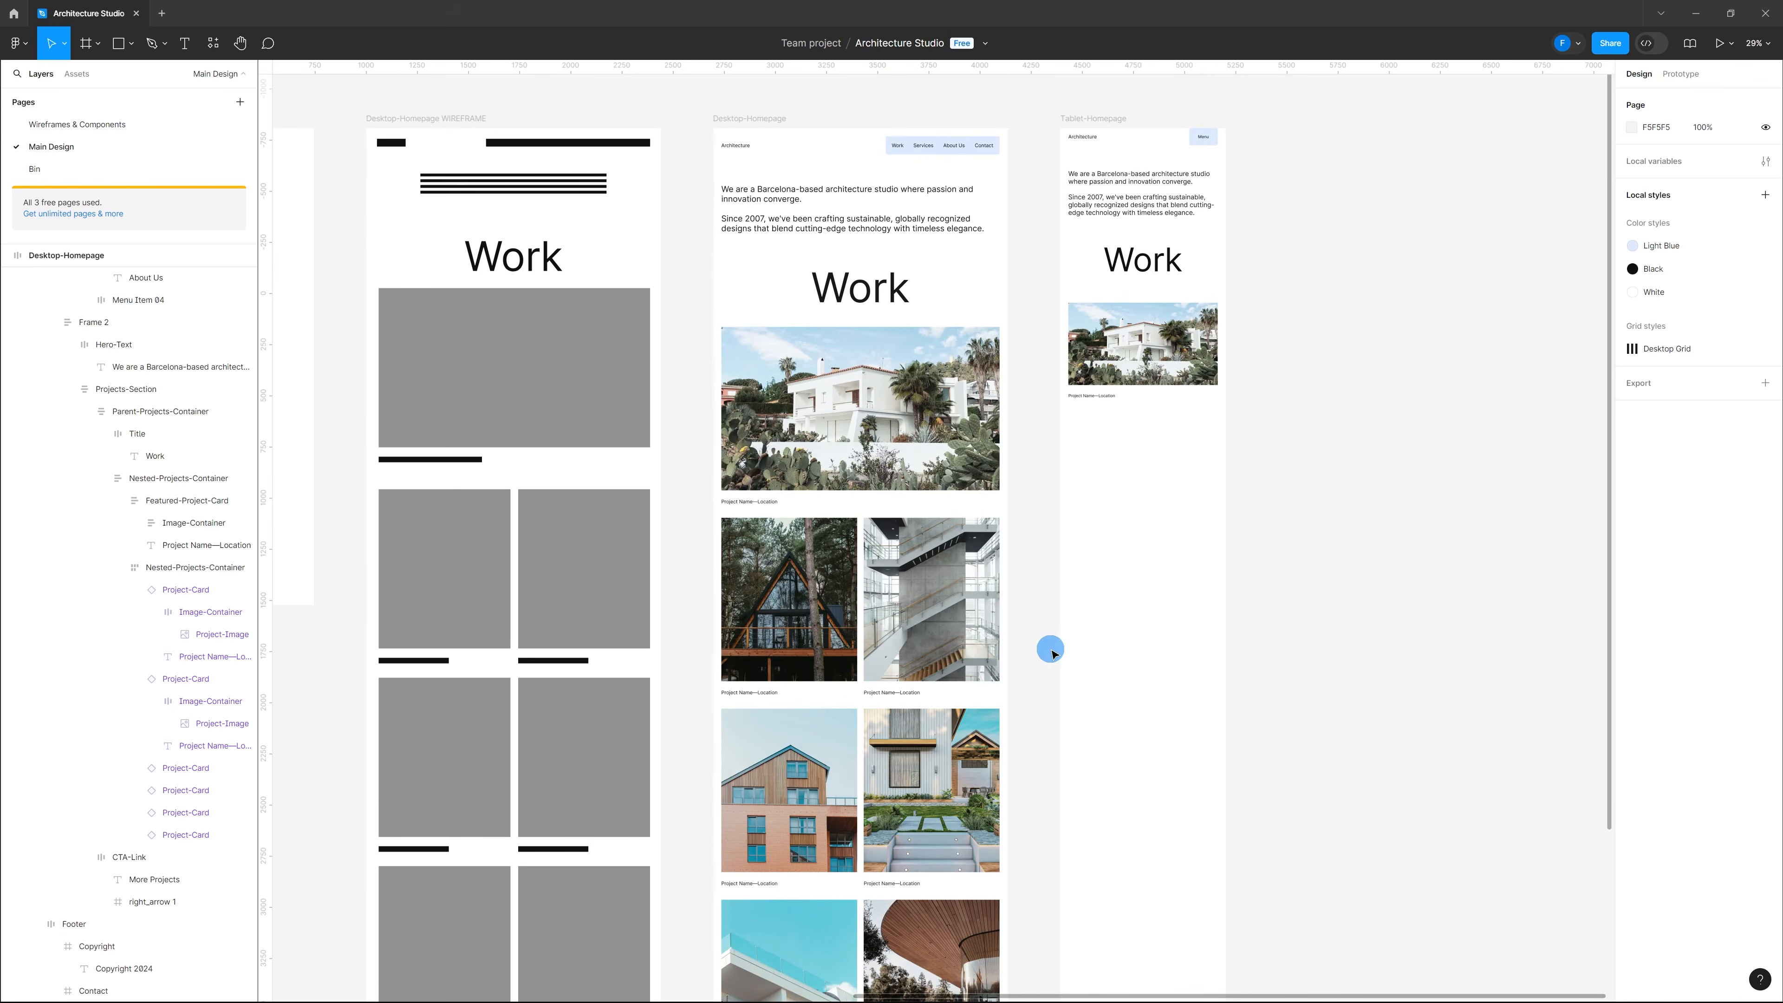
double_click(783, 610)
double_click(783, 610)
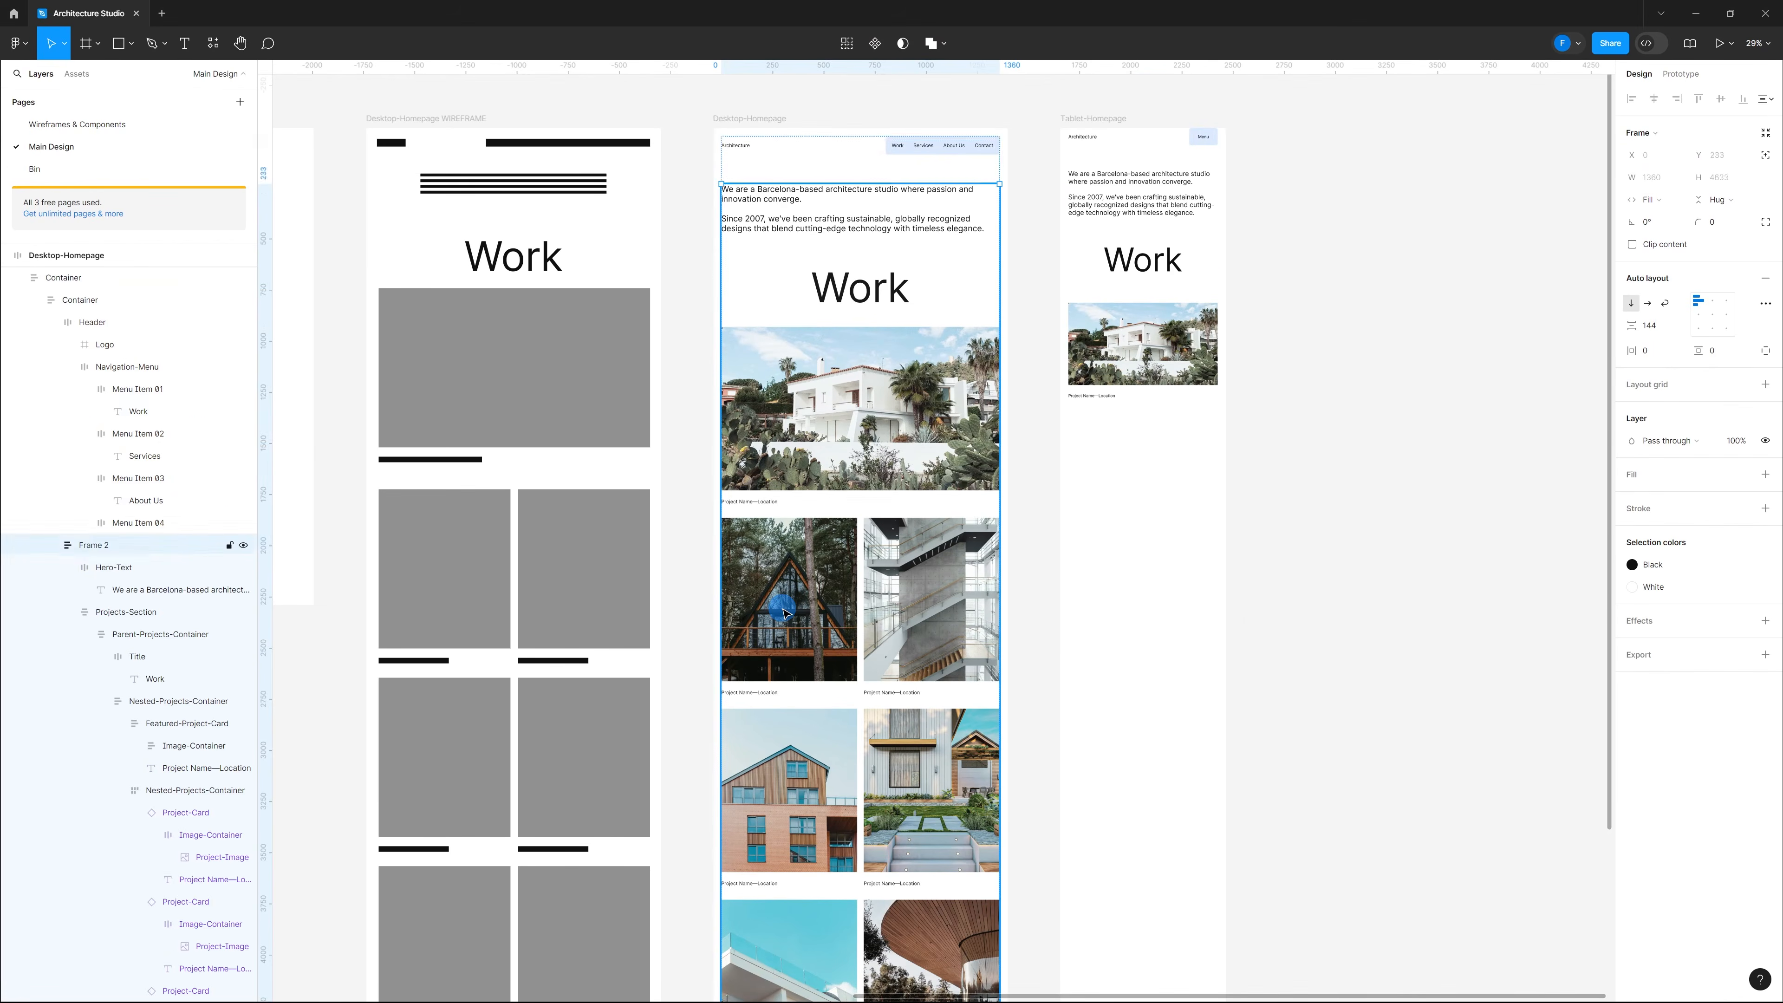
double_click(783, 610)
double_click(783, 609)
double_click(784, 614)
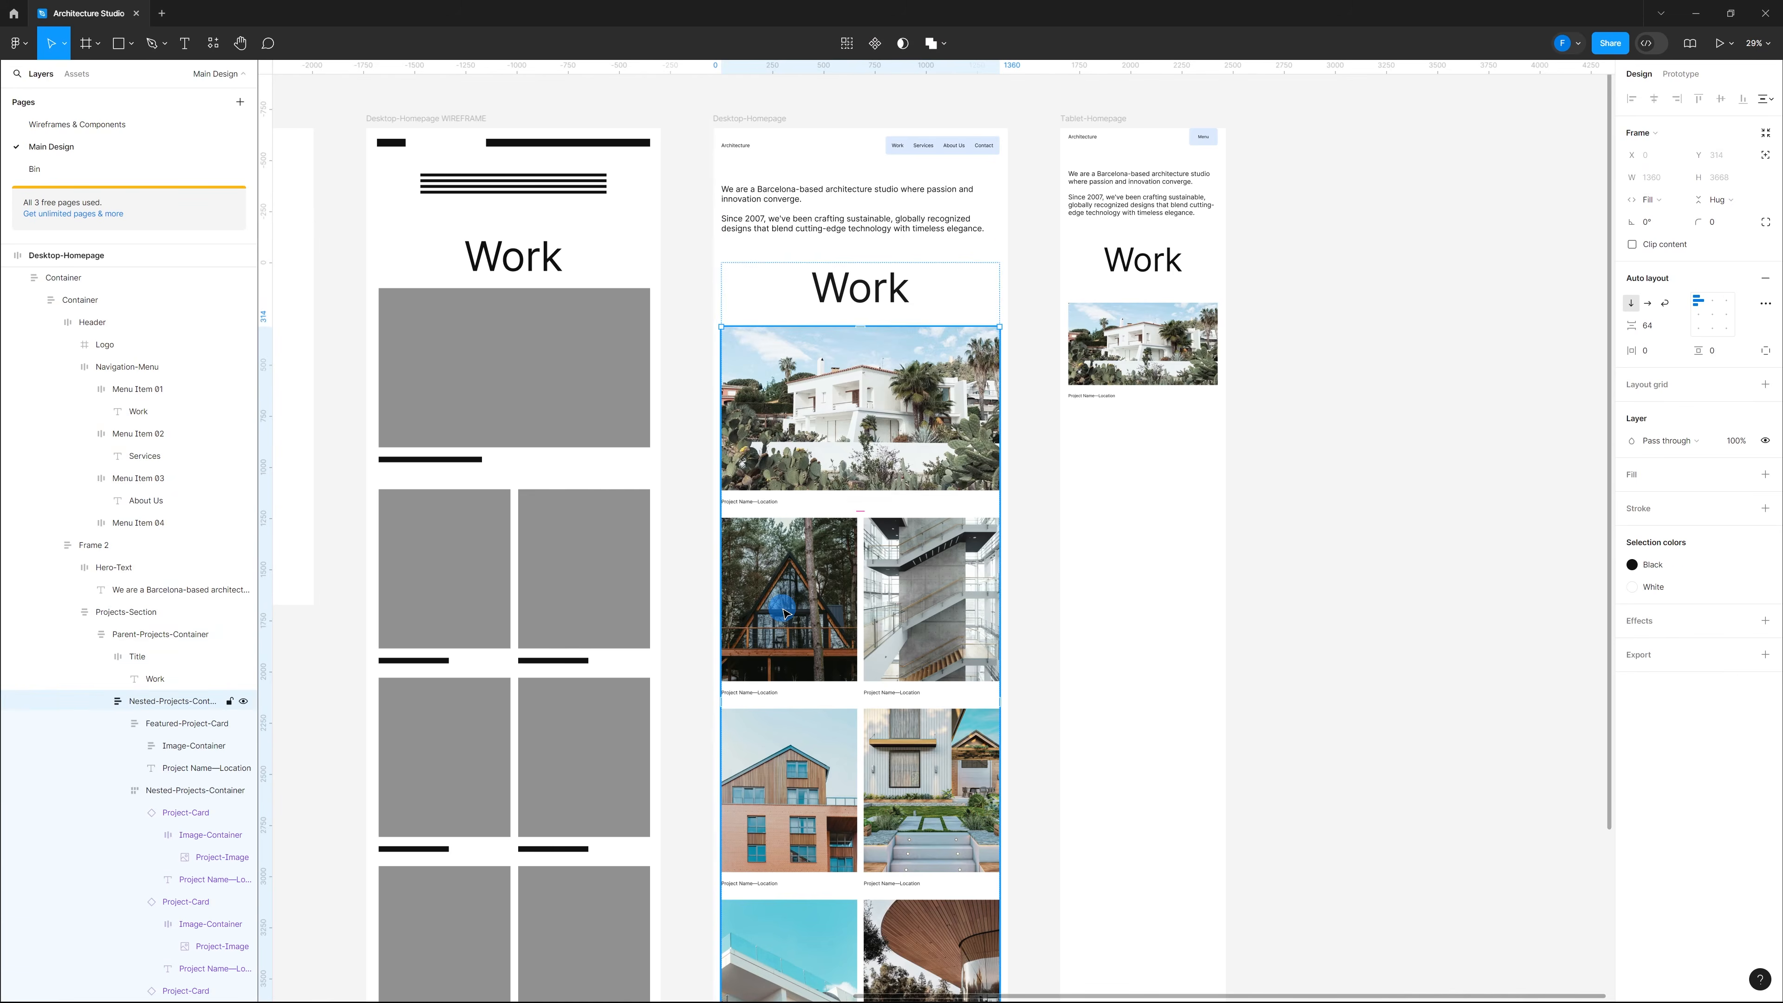
double_click(784, 614)
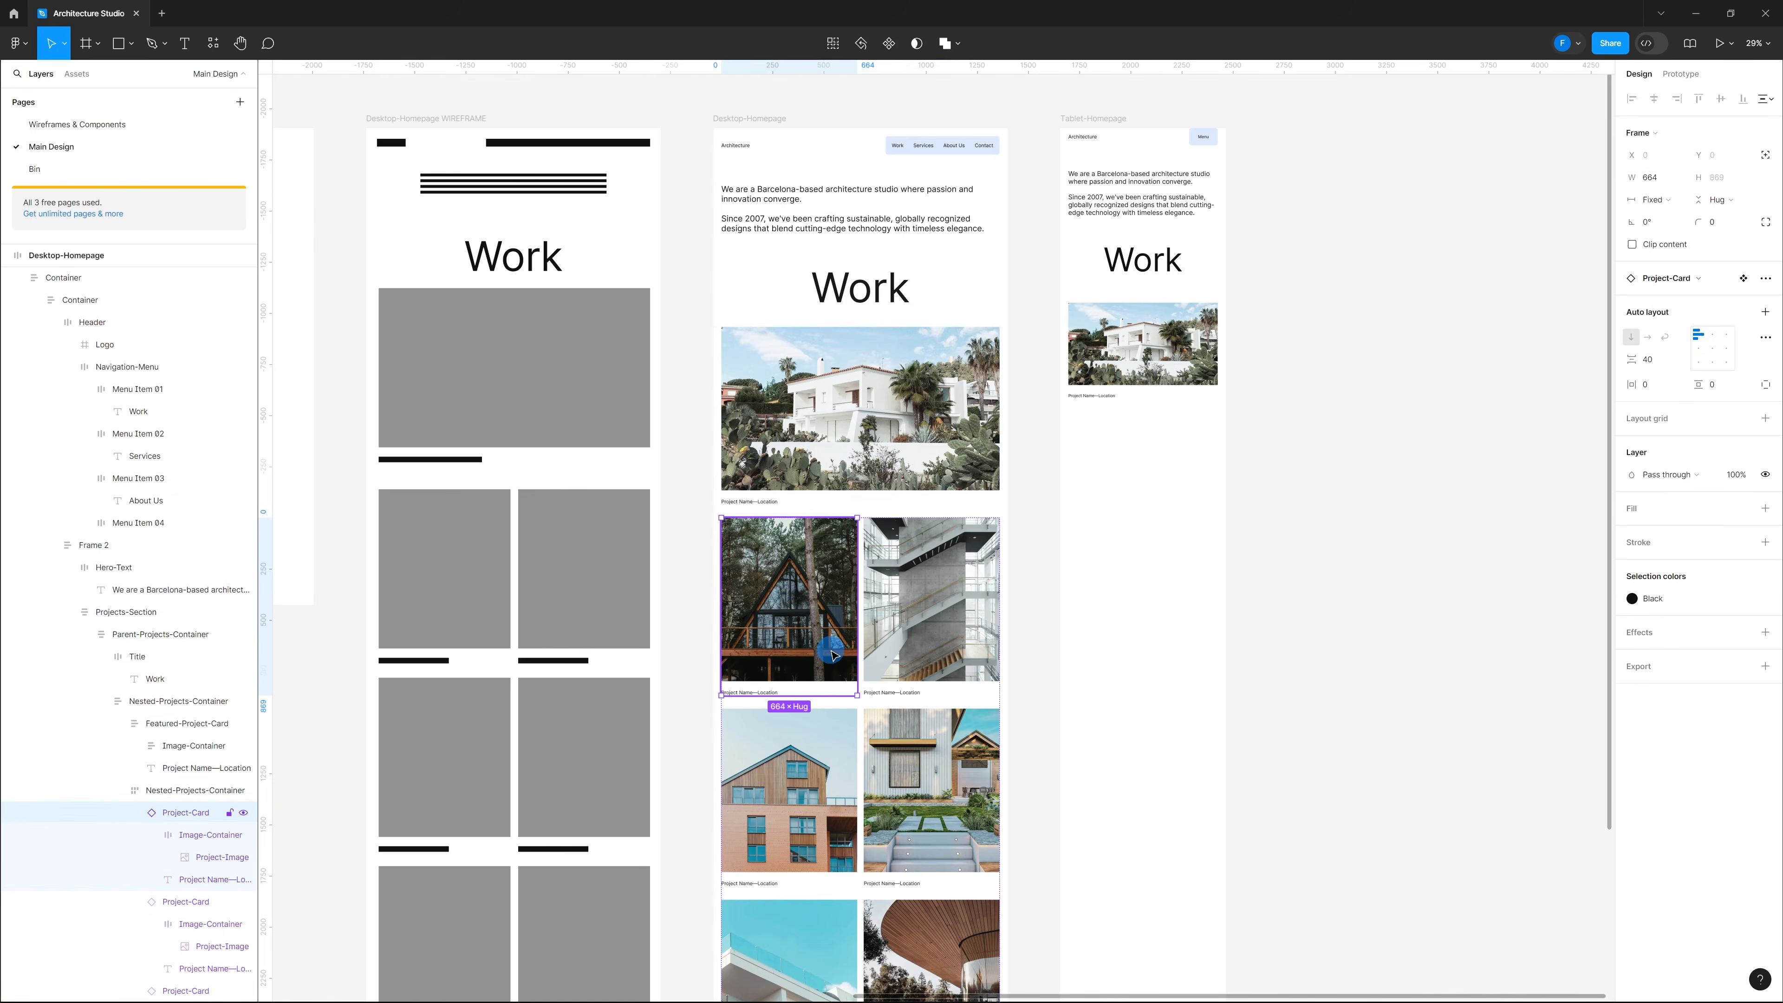
click(1108, 121)
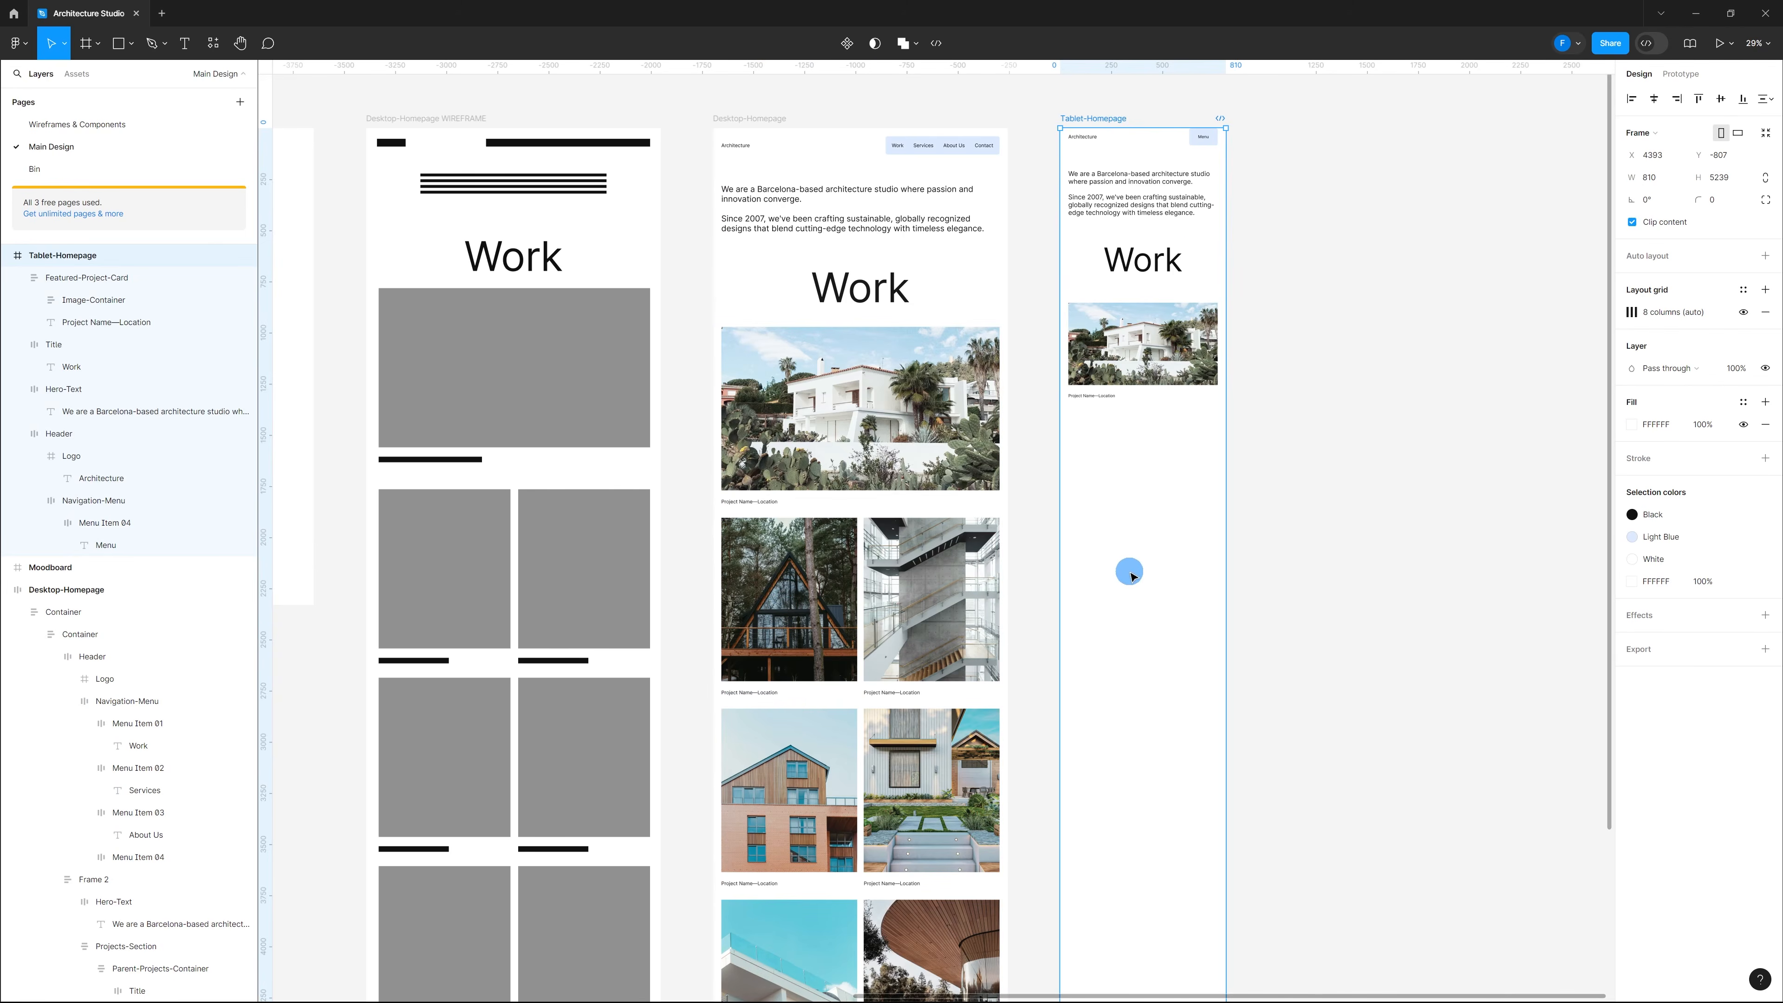
key(ctrl+v)
click(1141, 178)
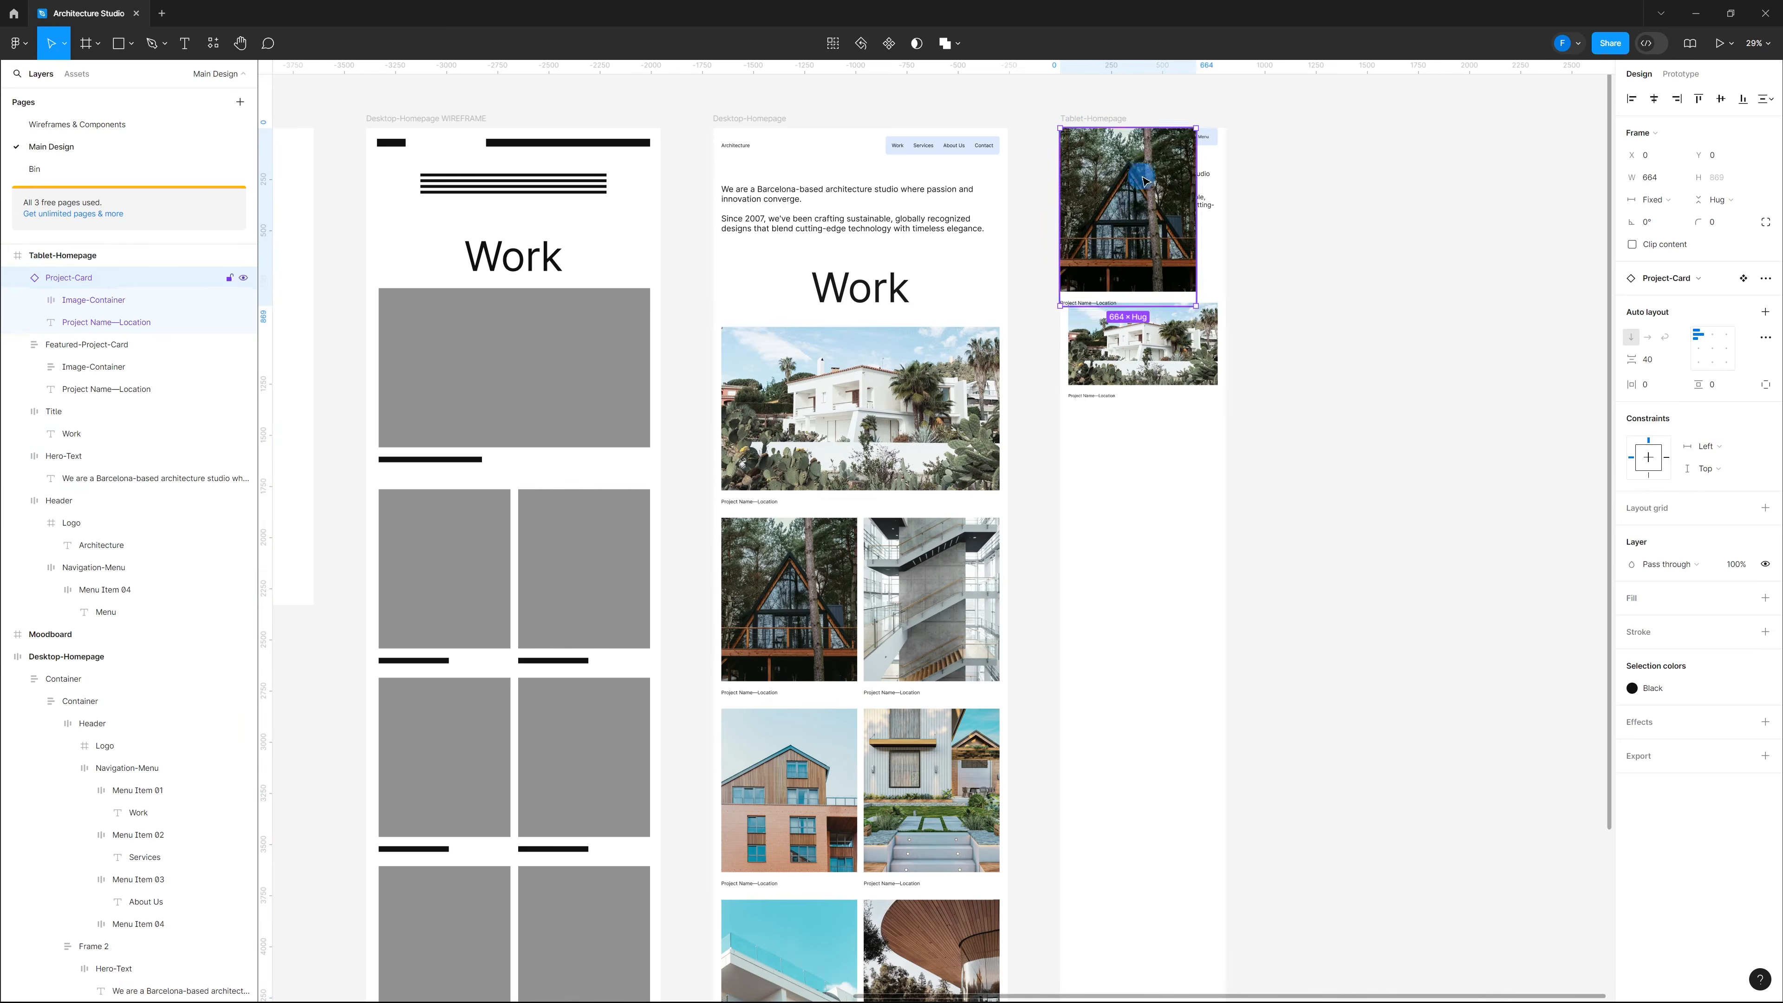
drag(1142, 211, 1150, 467)
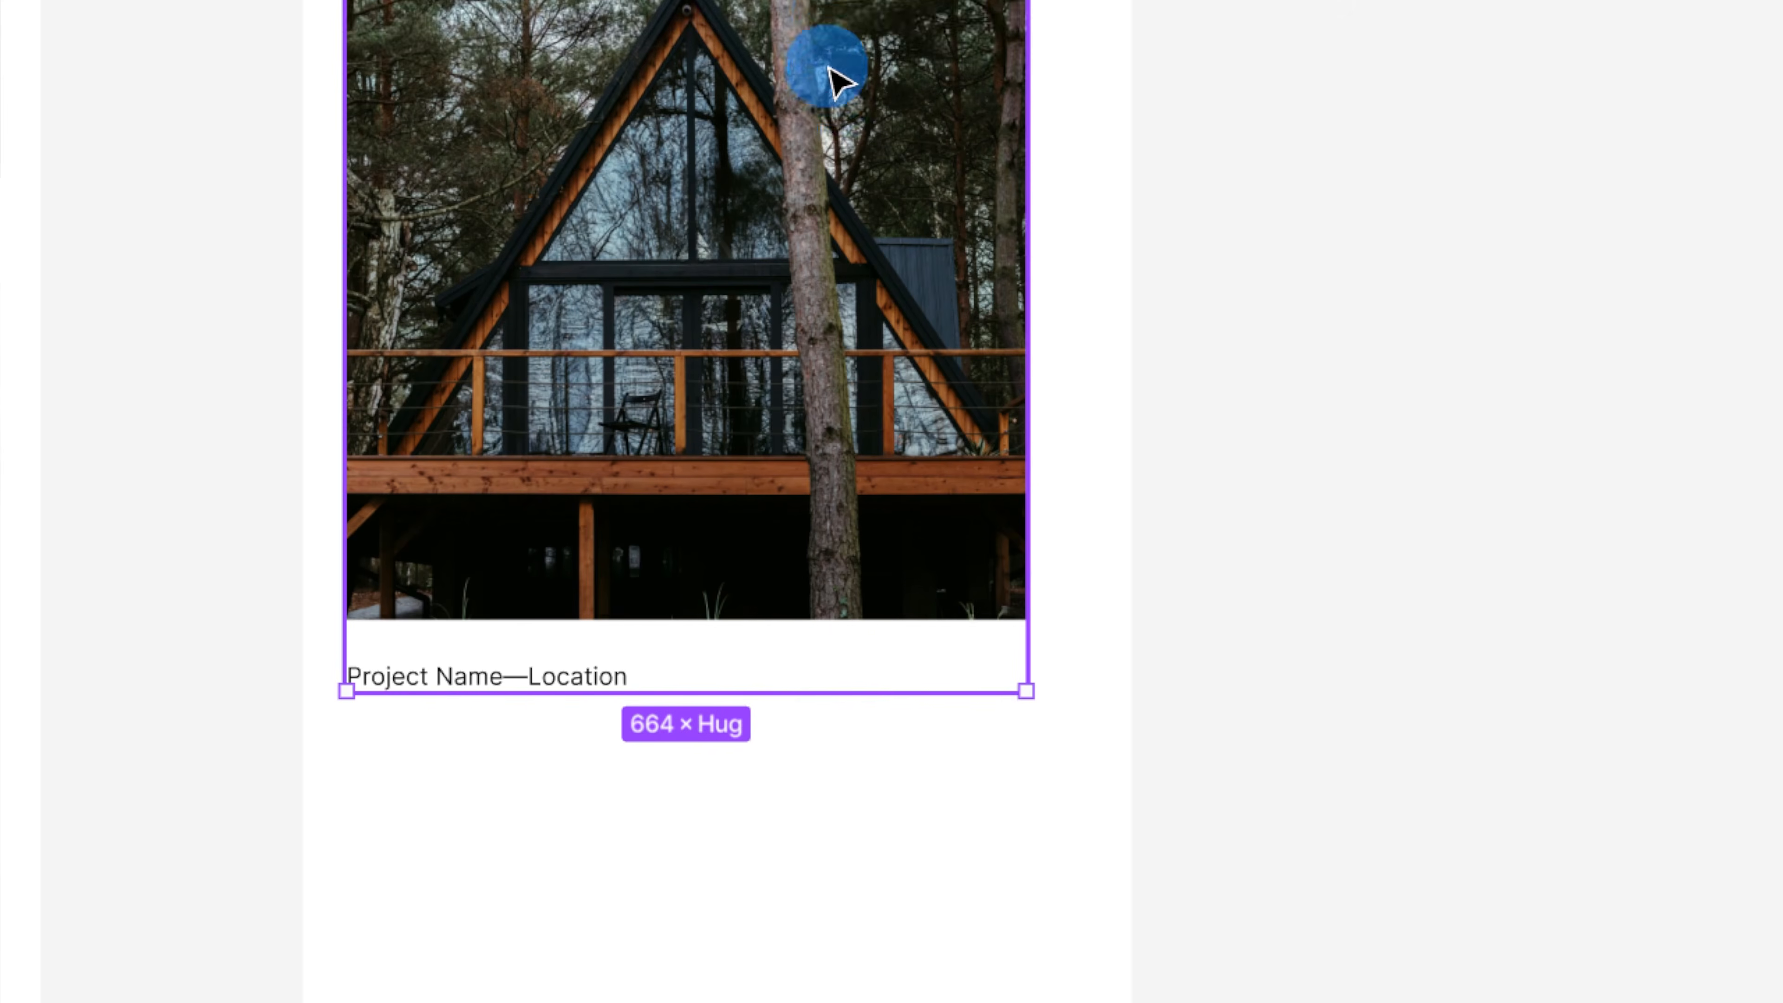
Step: Detach the copied Project-Card in Tablet-Homepage from its main component
right_click(835, 116)
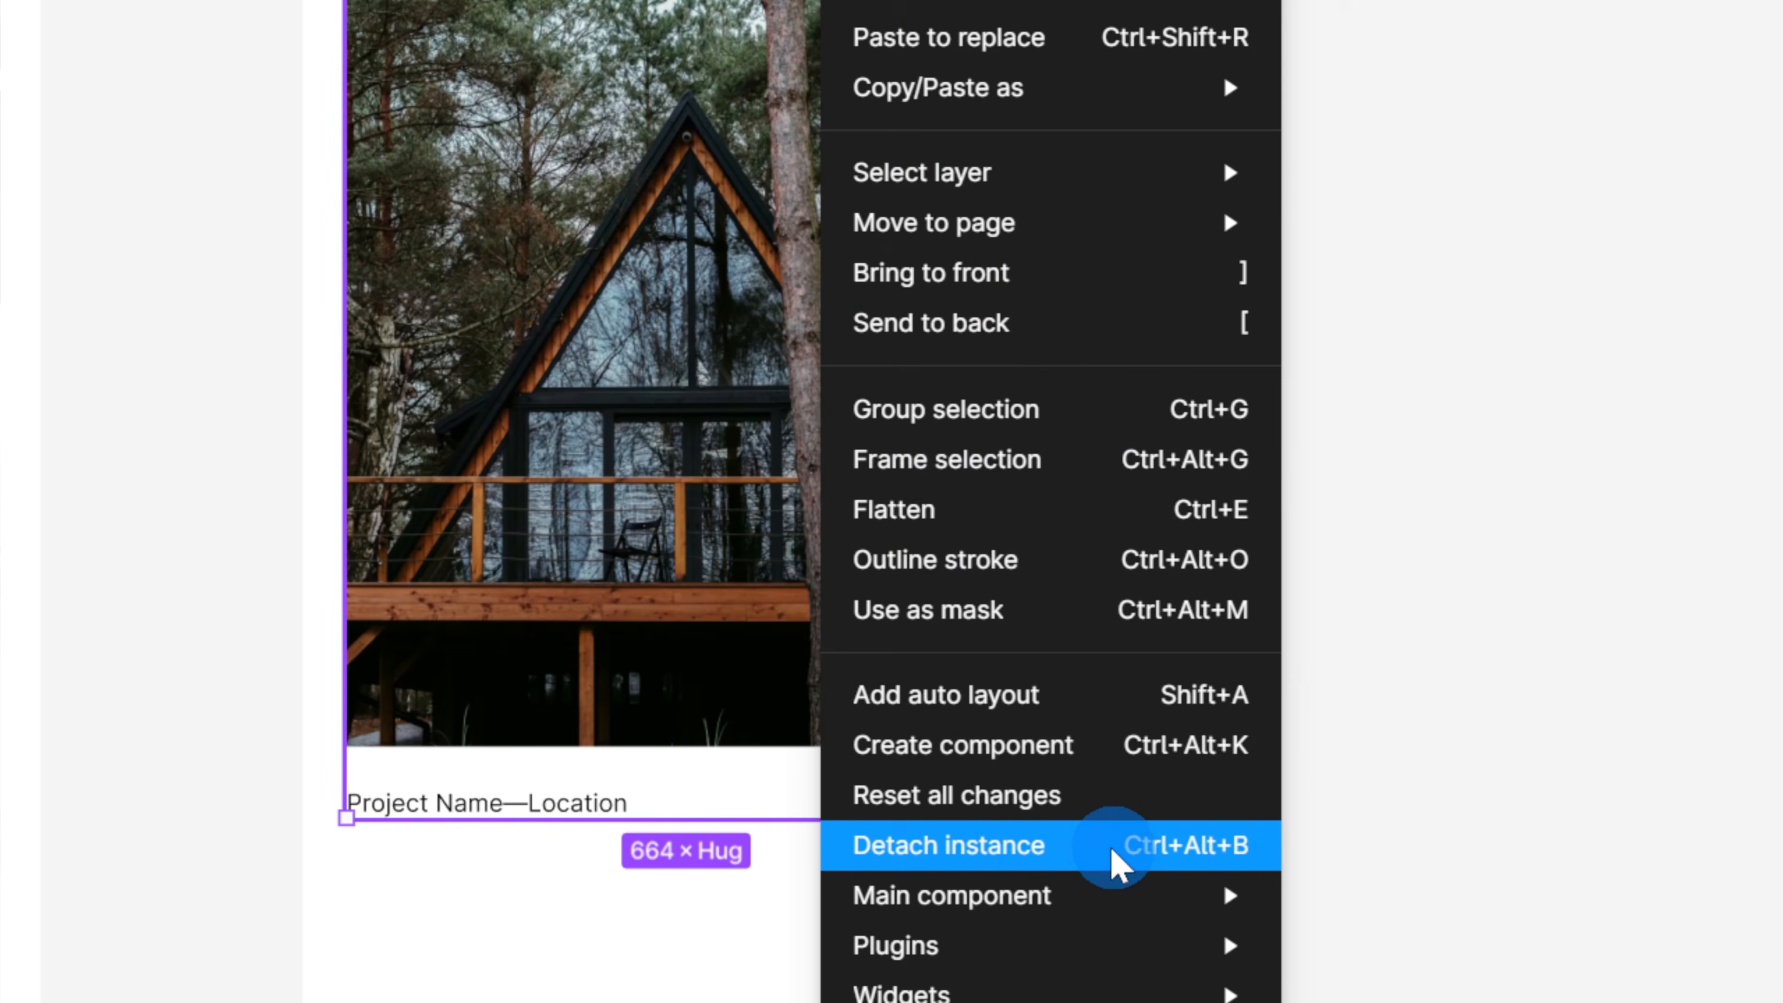
click(1114, 864)
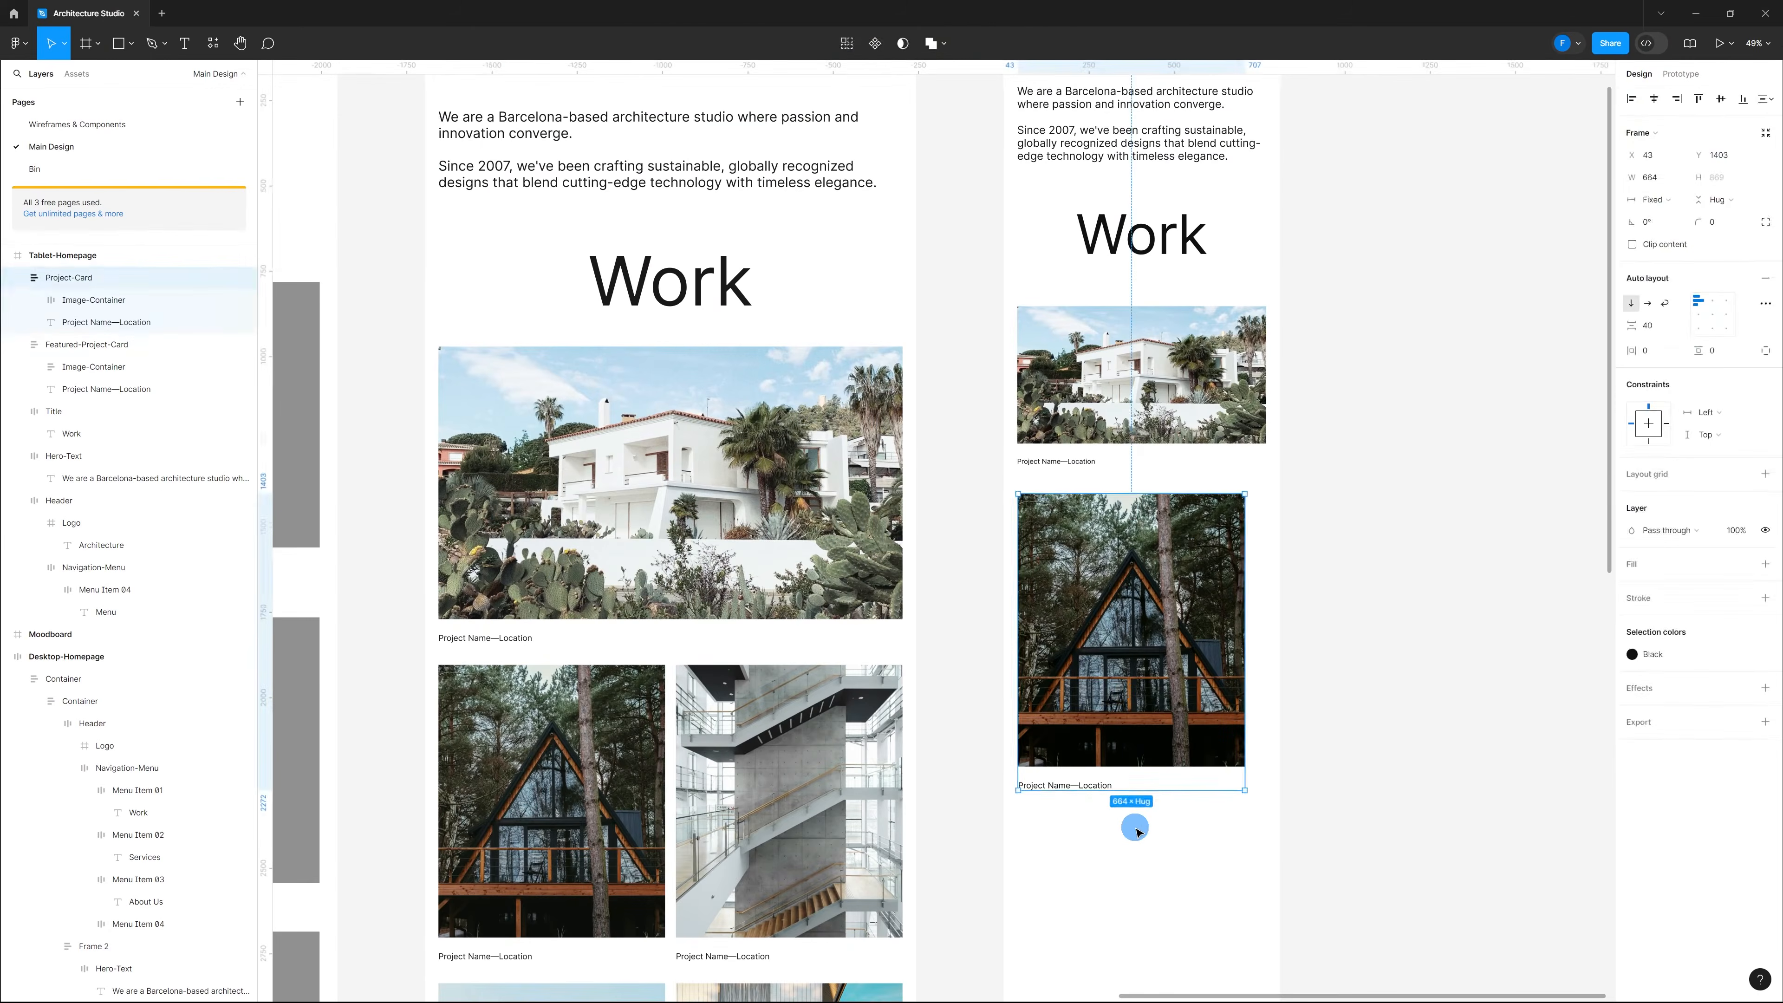
Step: Deselect the tablet project card and show the layout grids
click(698, 932)
click(1162, 791)
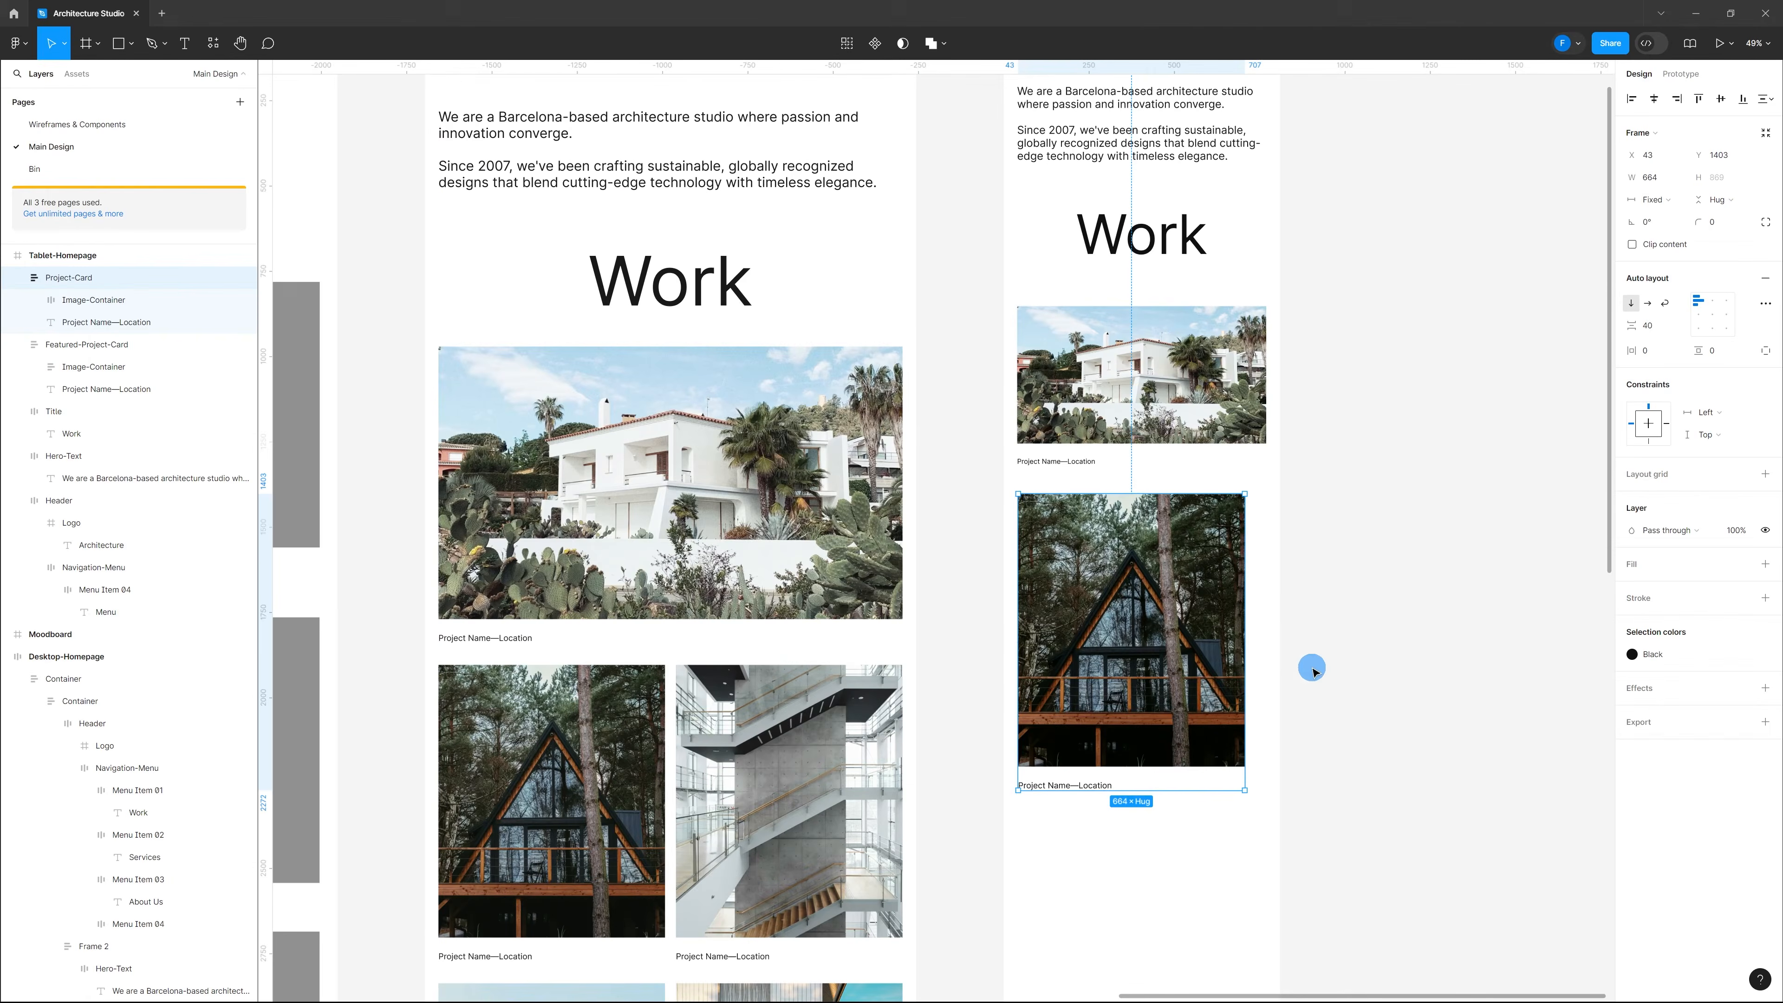
click(1283, 649)
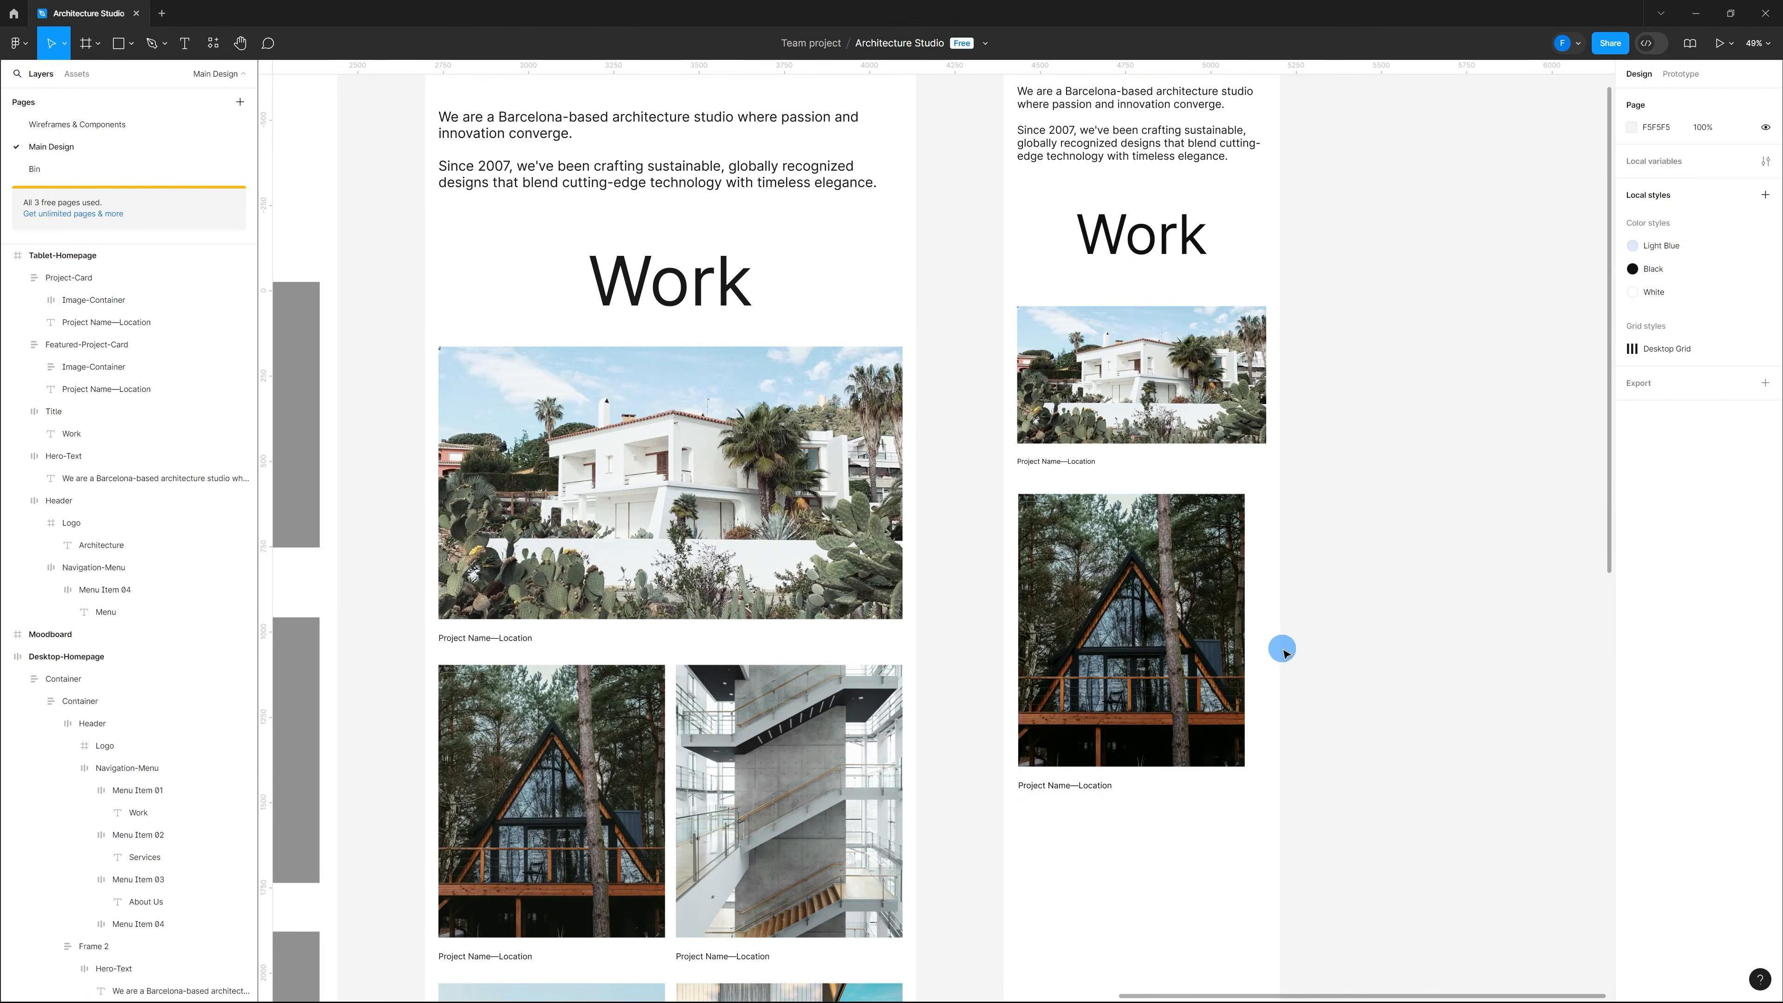
key(ctrl+shift+4)
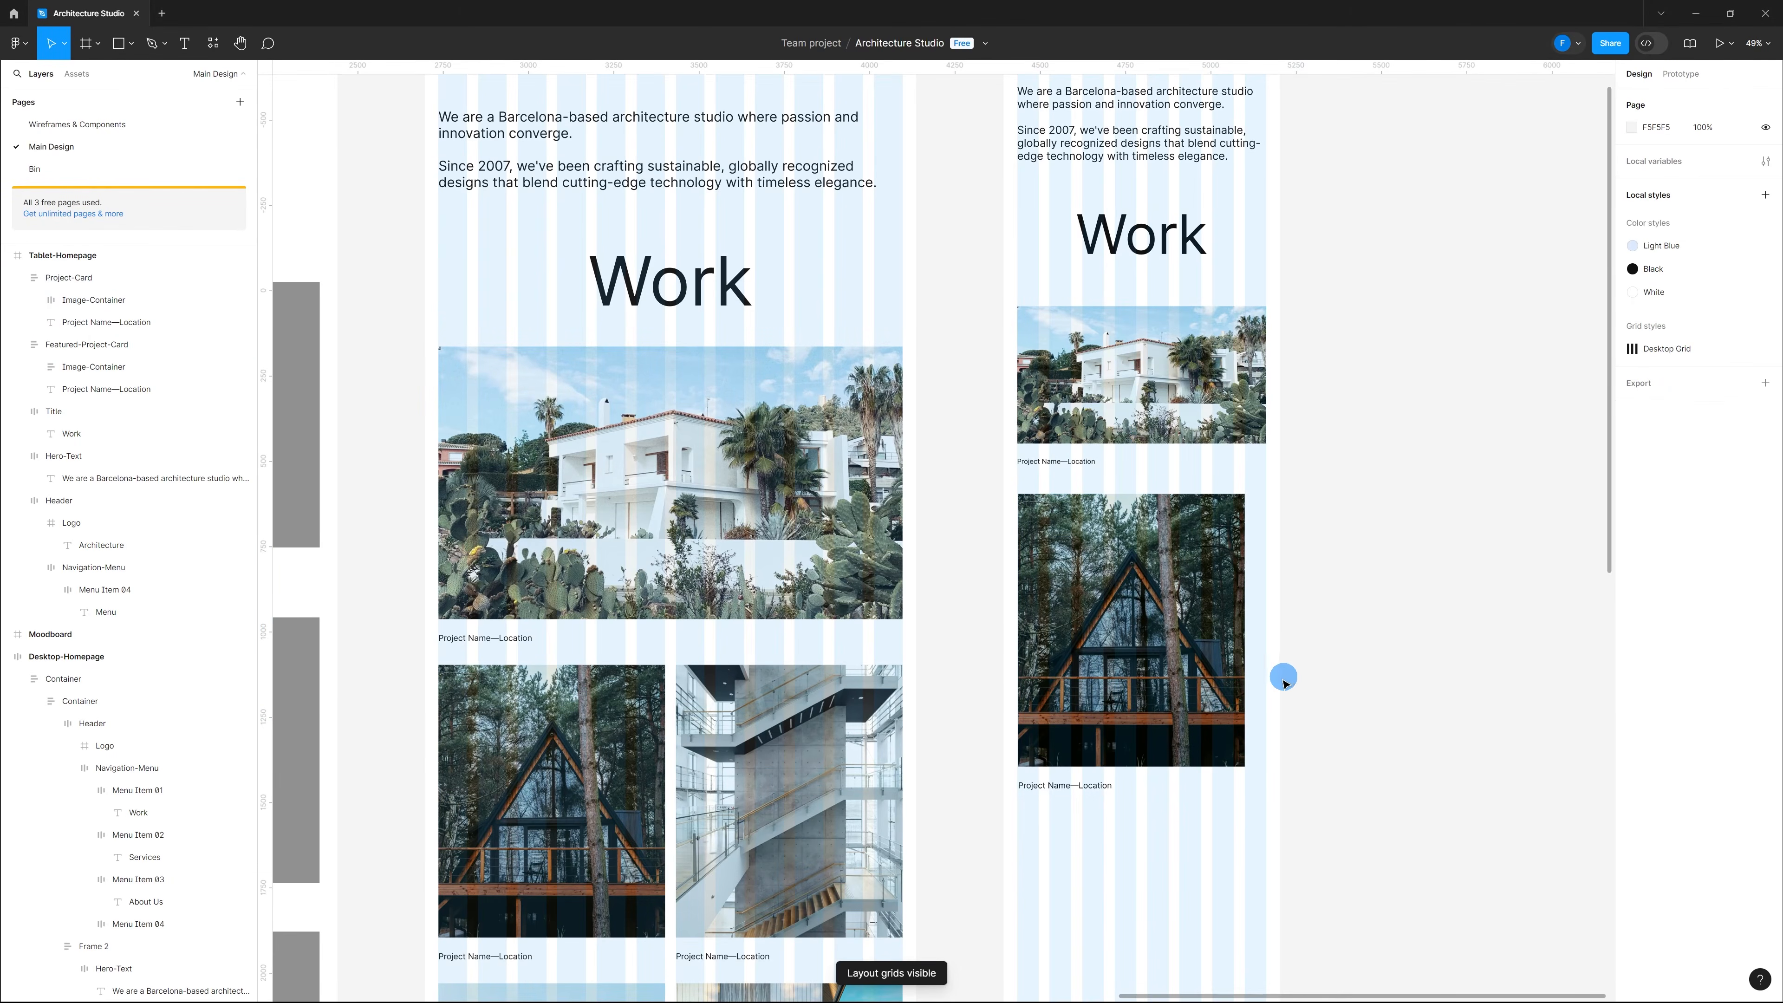
Step: Try to shrink the detached tablet Project-Card proportionally from its corner, and undo the resize
click(1206, 639)
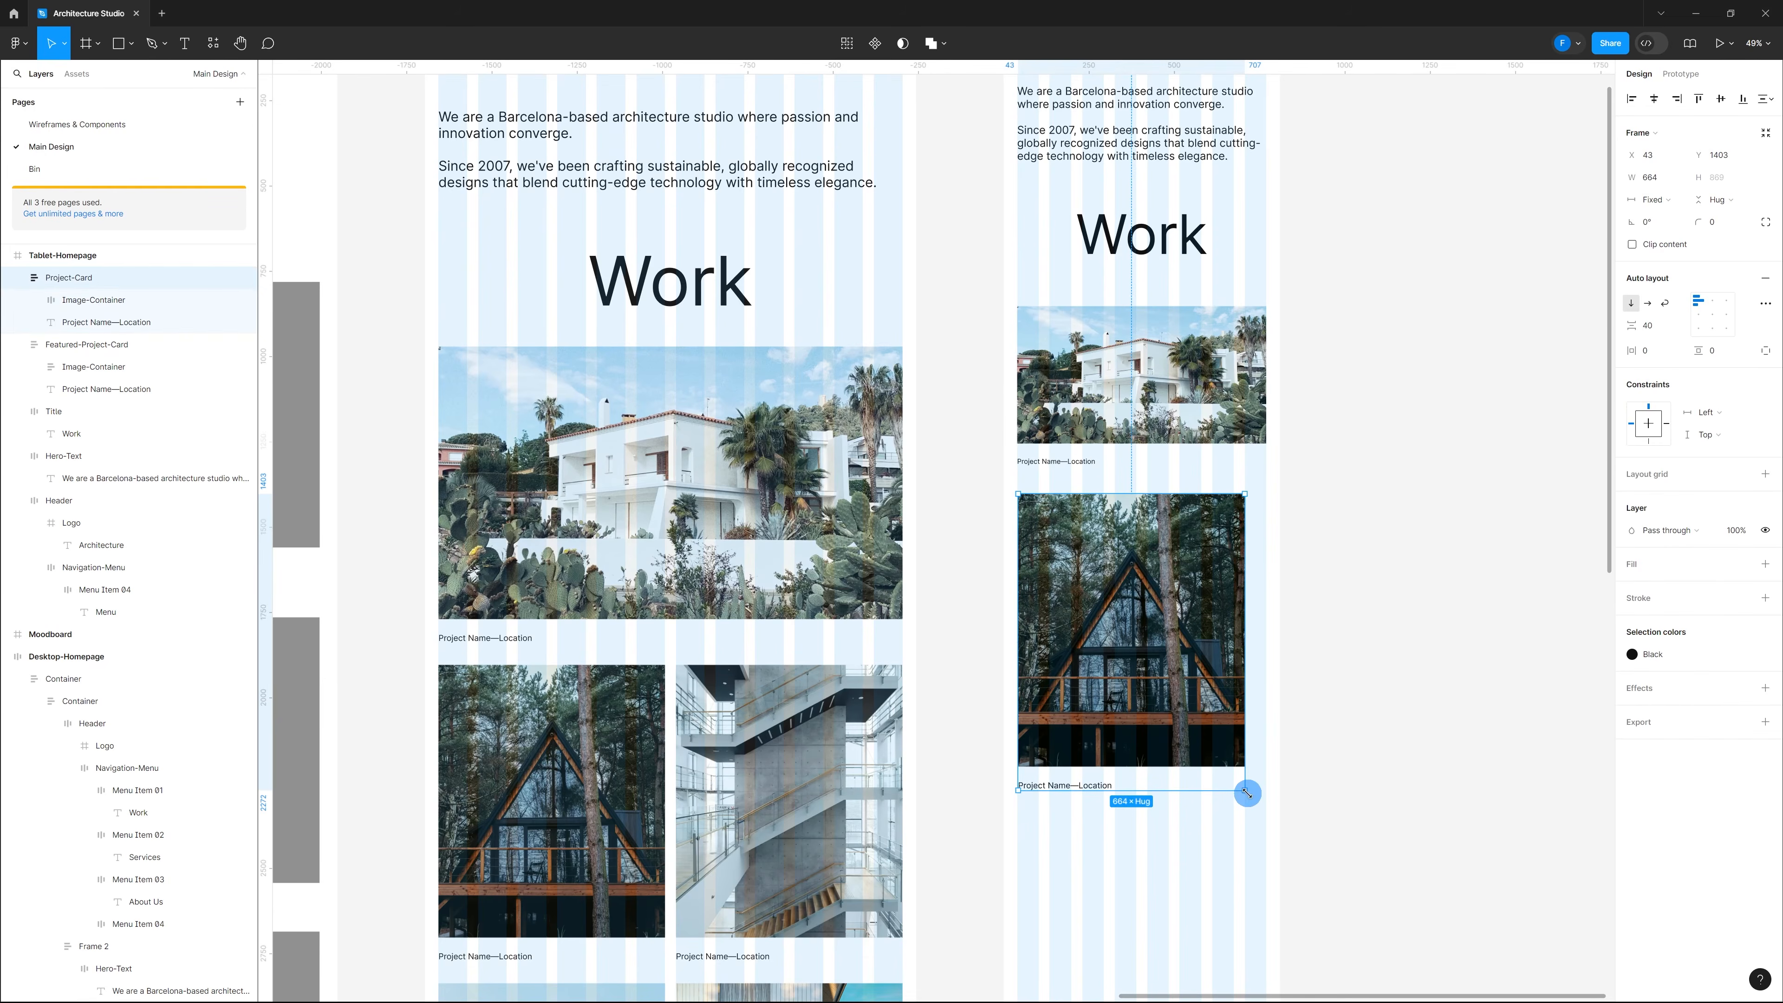
drag(1239, 787, 1100, 654)
key(ctrl+z)
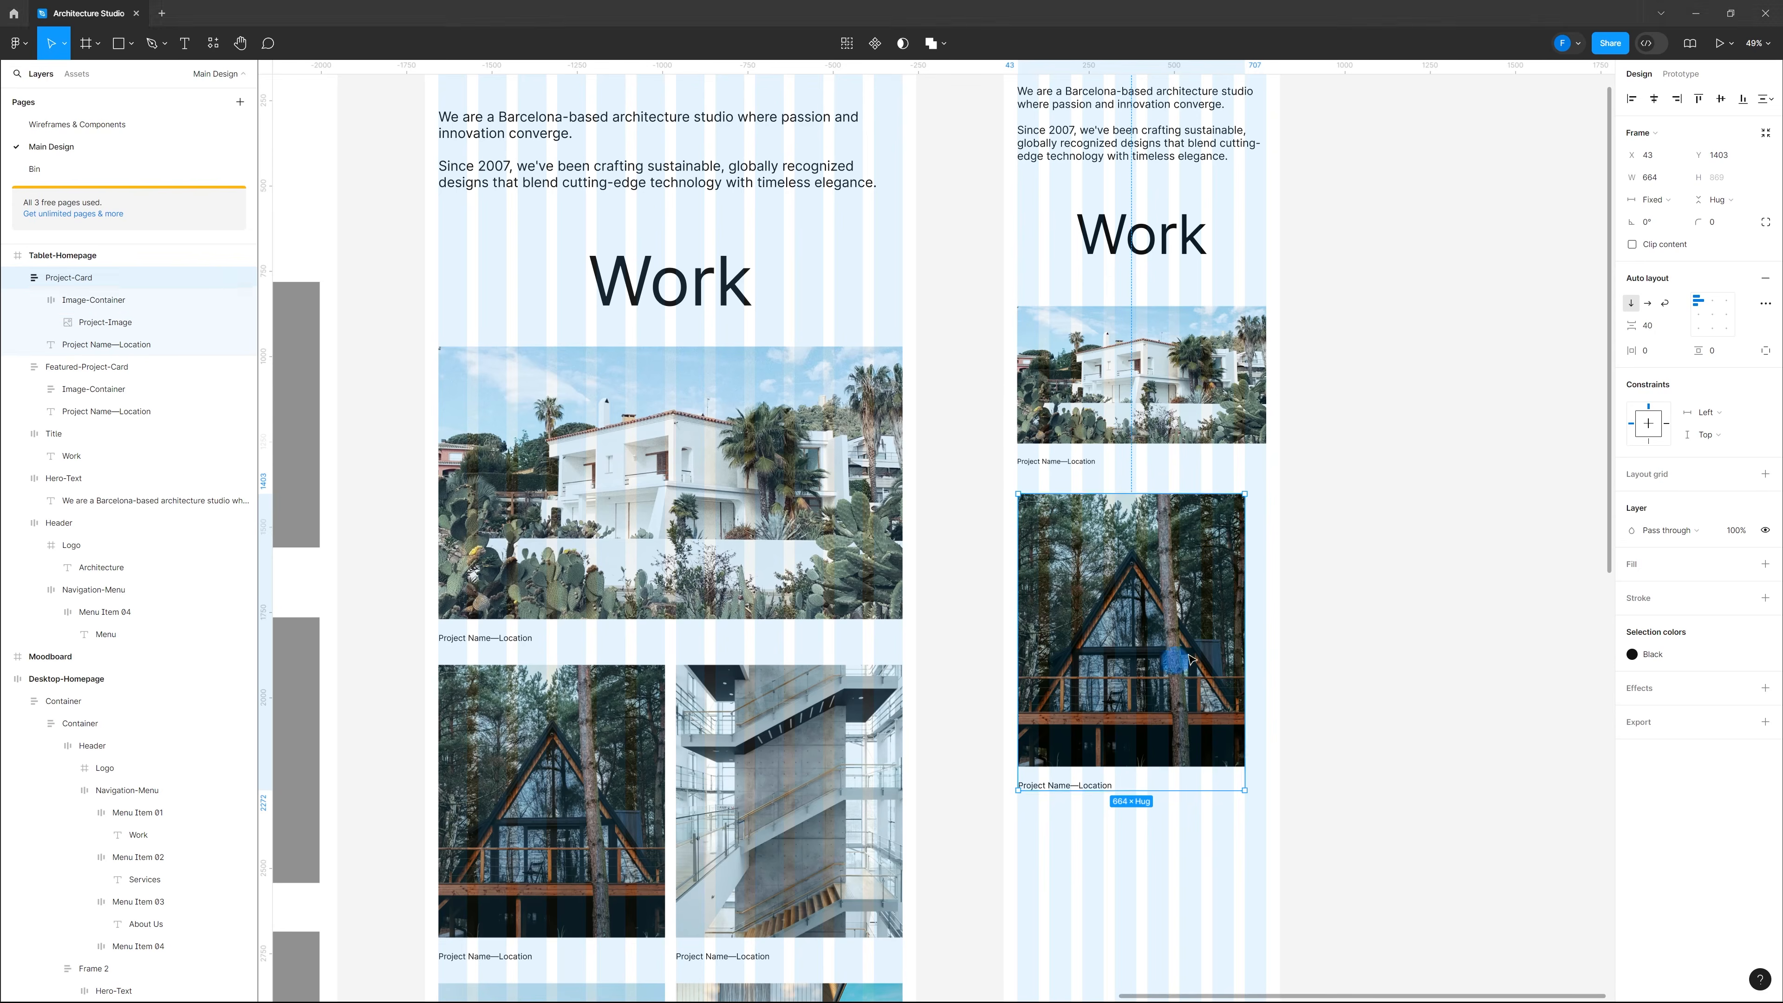
Step: Set the height and width of the tablet card's Project-Image to Fill container
ctrl+click(1203, 592)
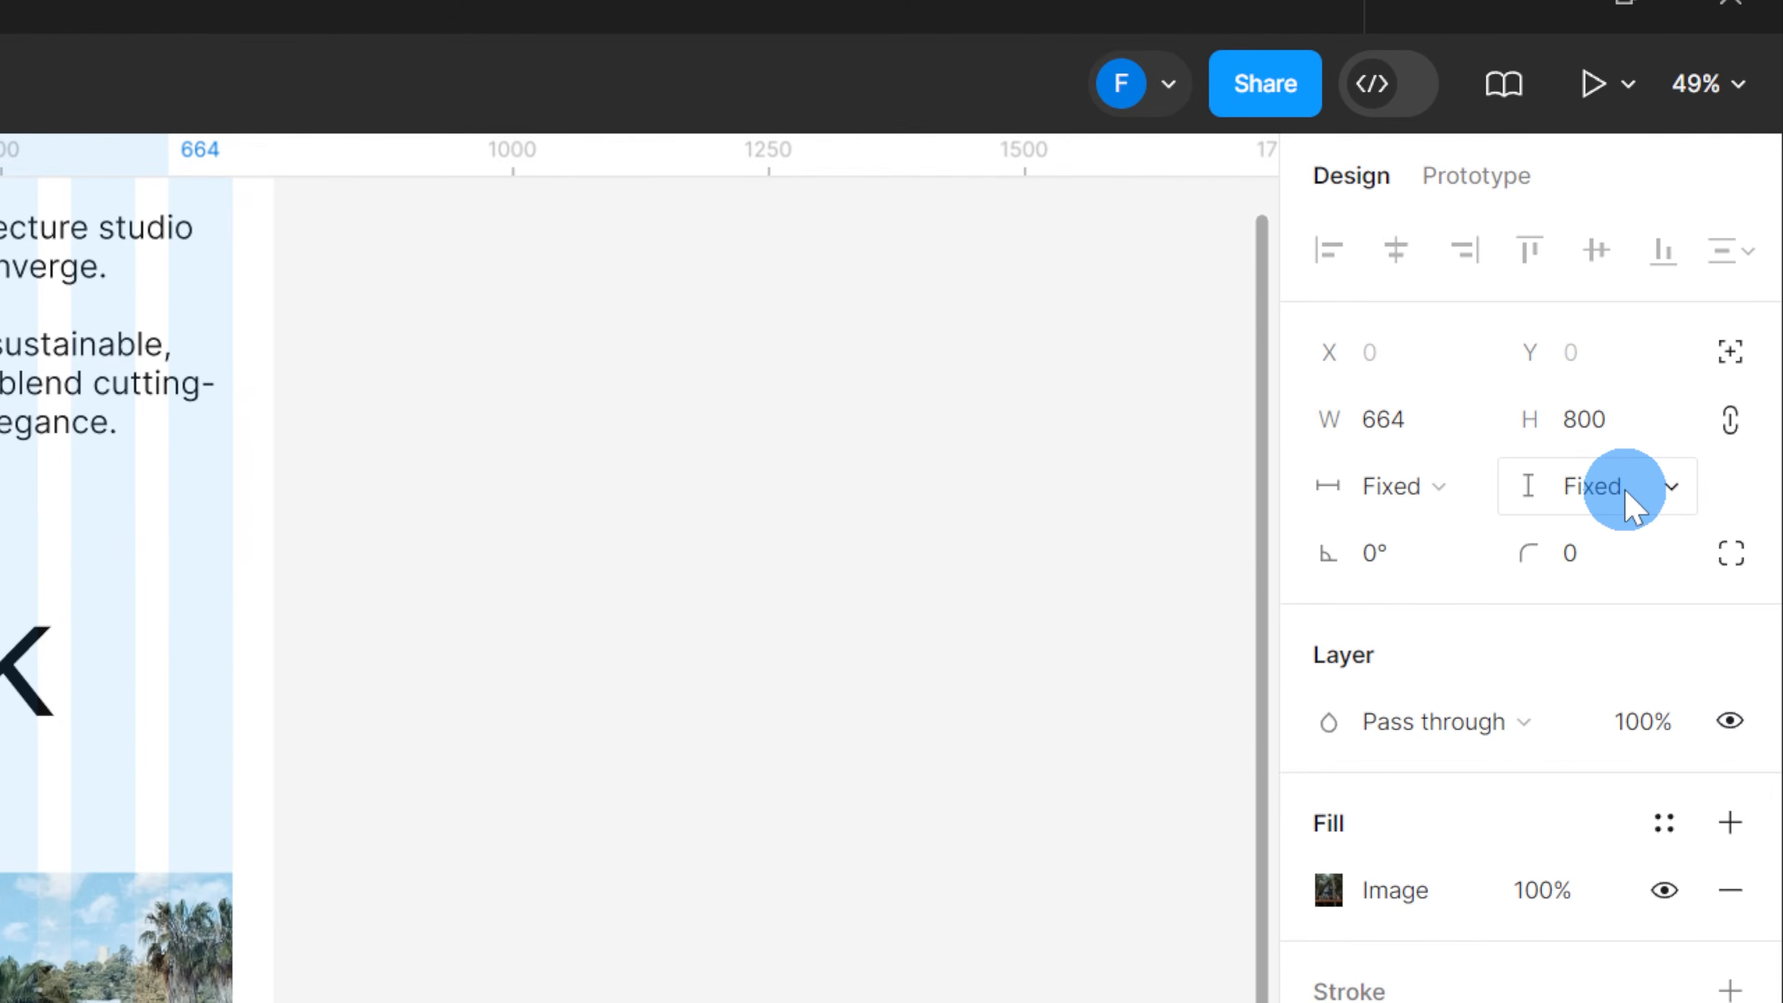
click(1626, 492)
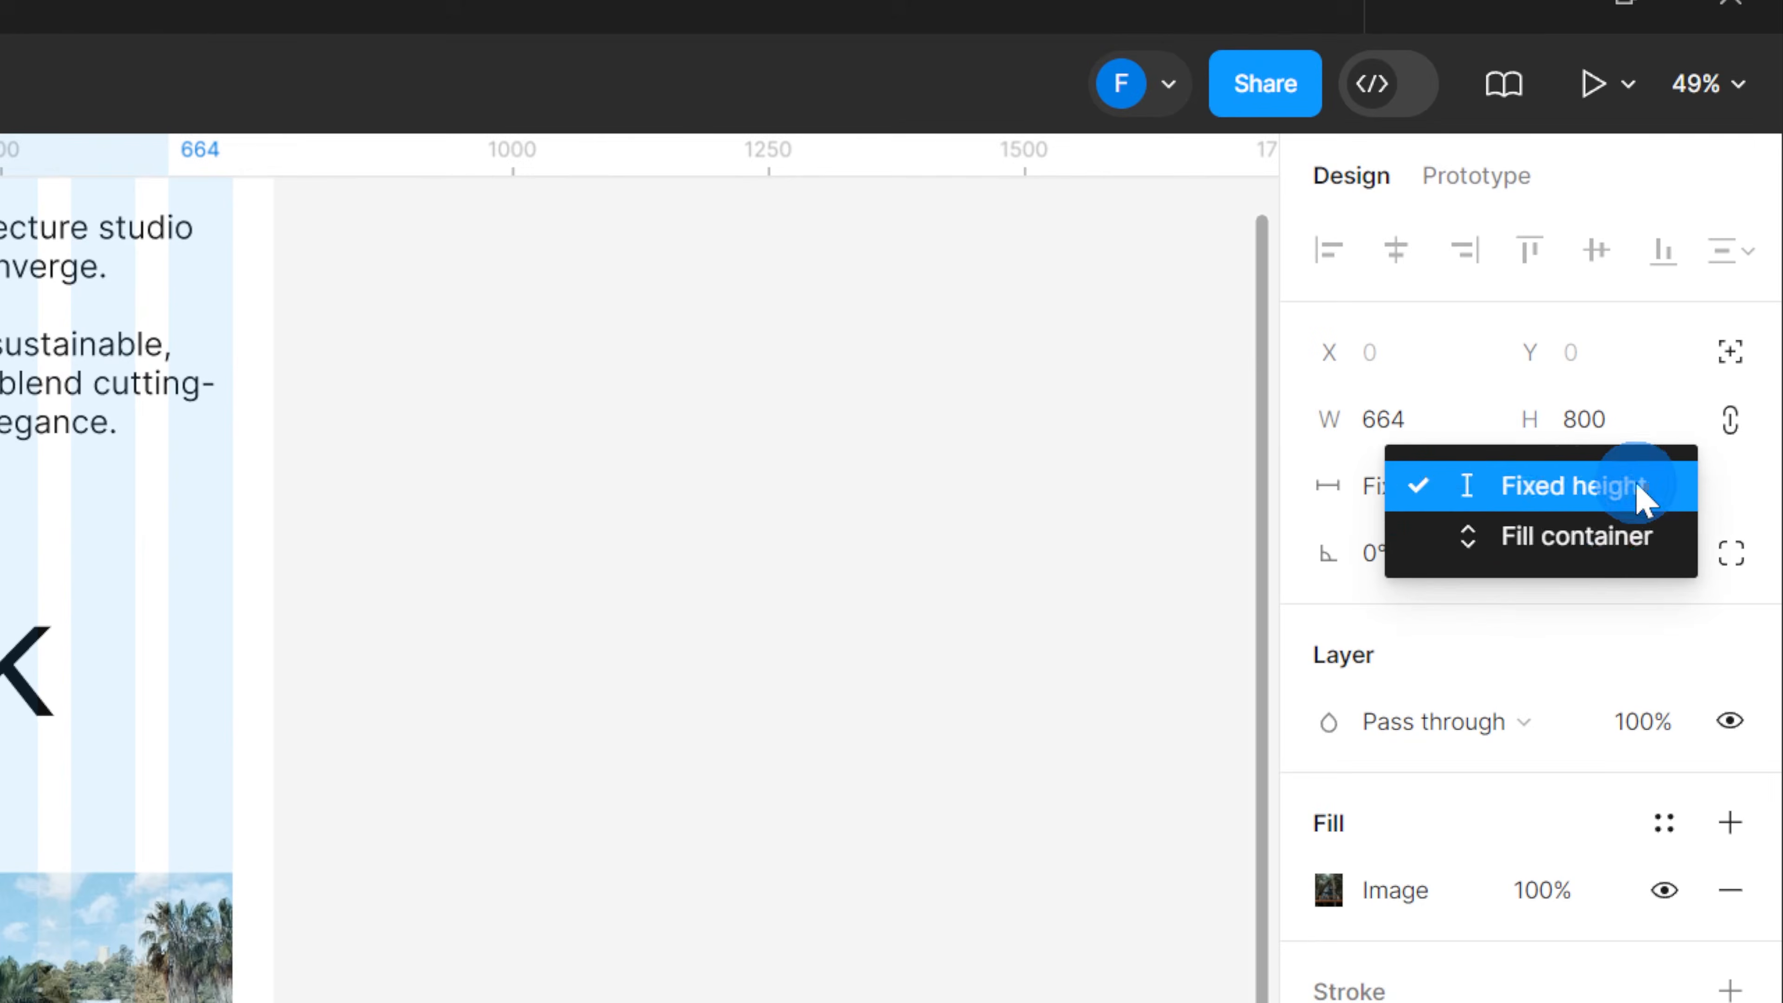
click(1620, 541)
click(1437, 506)
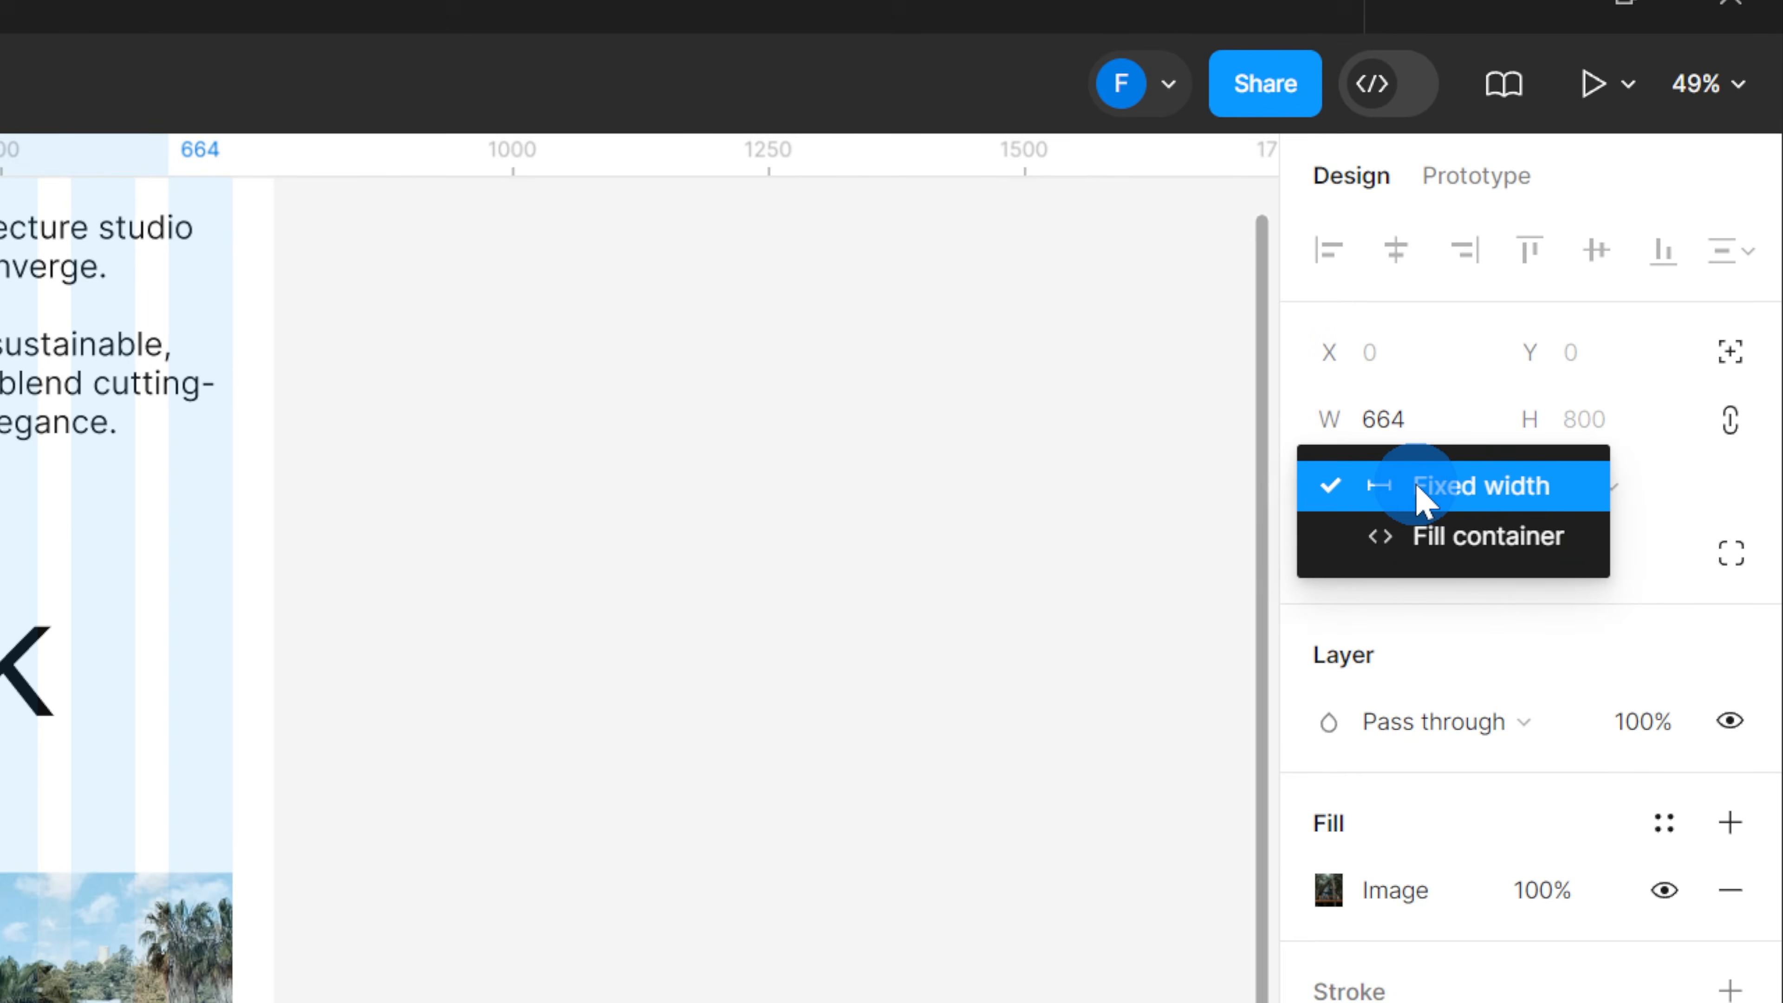
click(1458, 550)
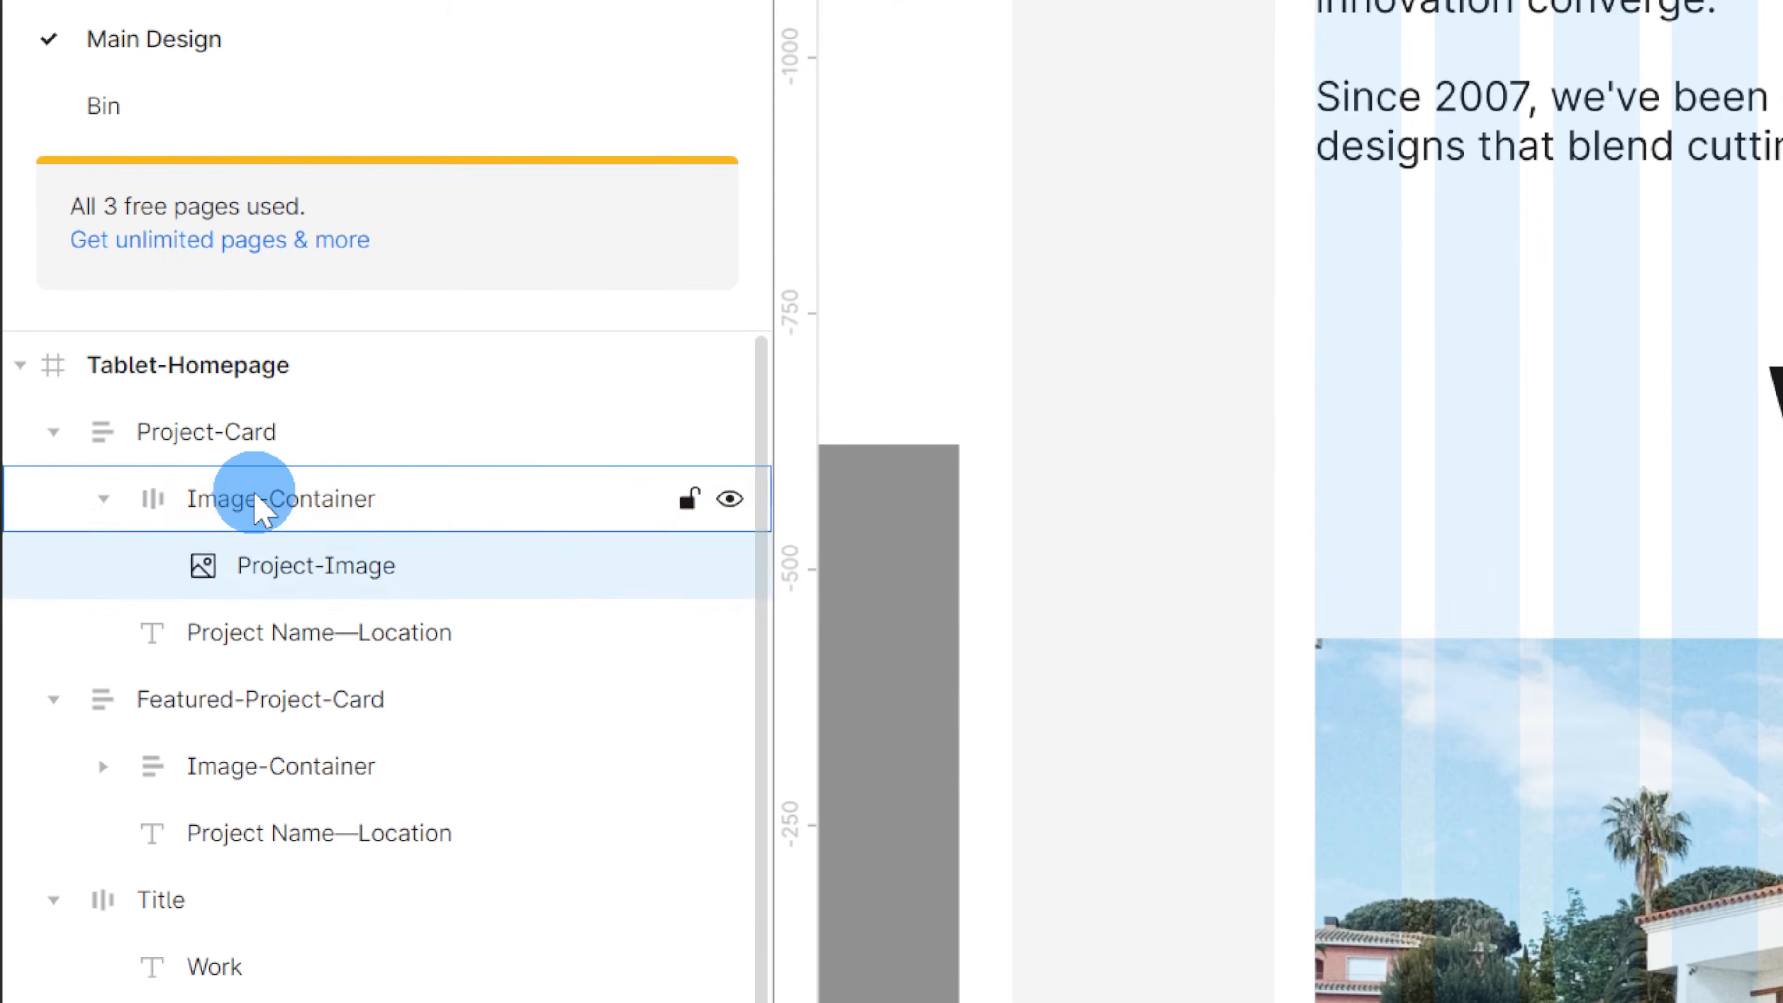
Step: Set the height of the tablet card's Image-Container to Fill container
click(233, 474)
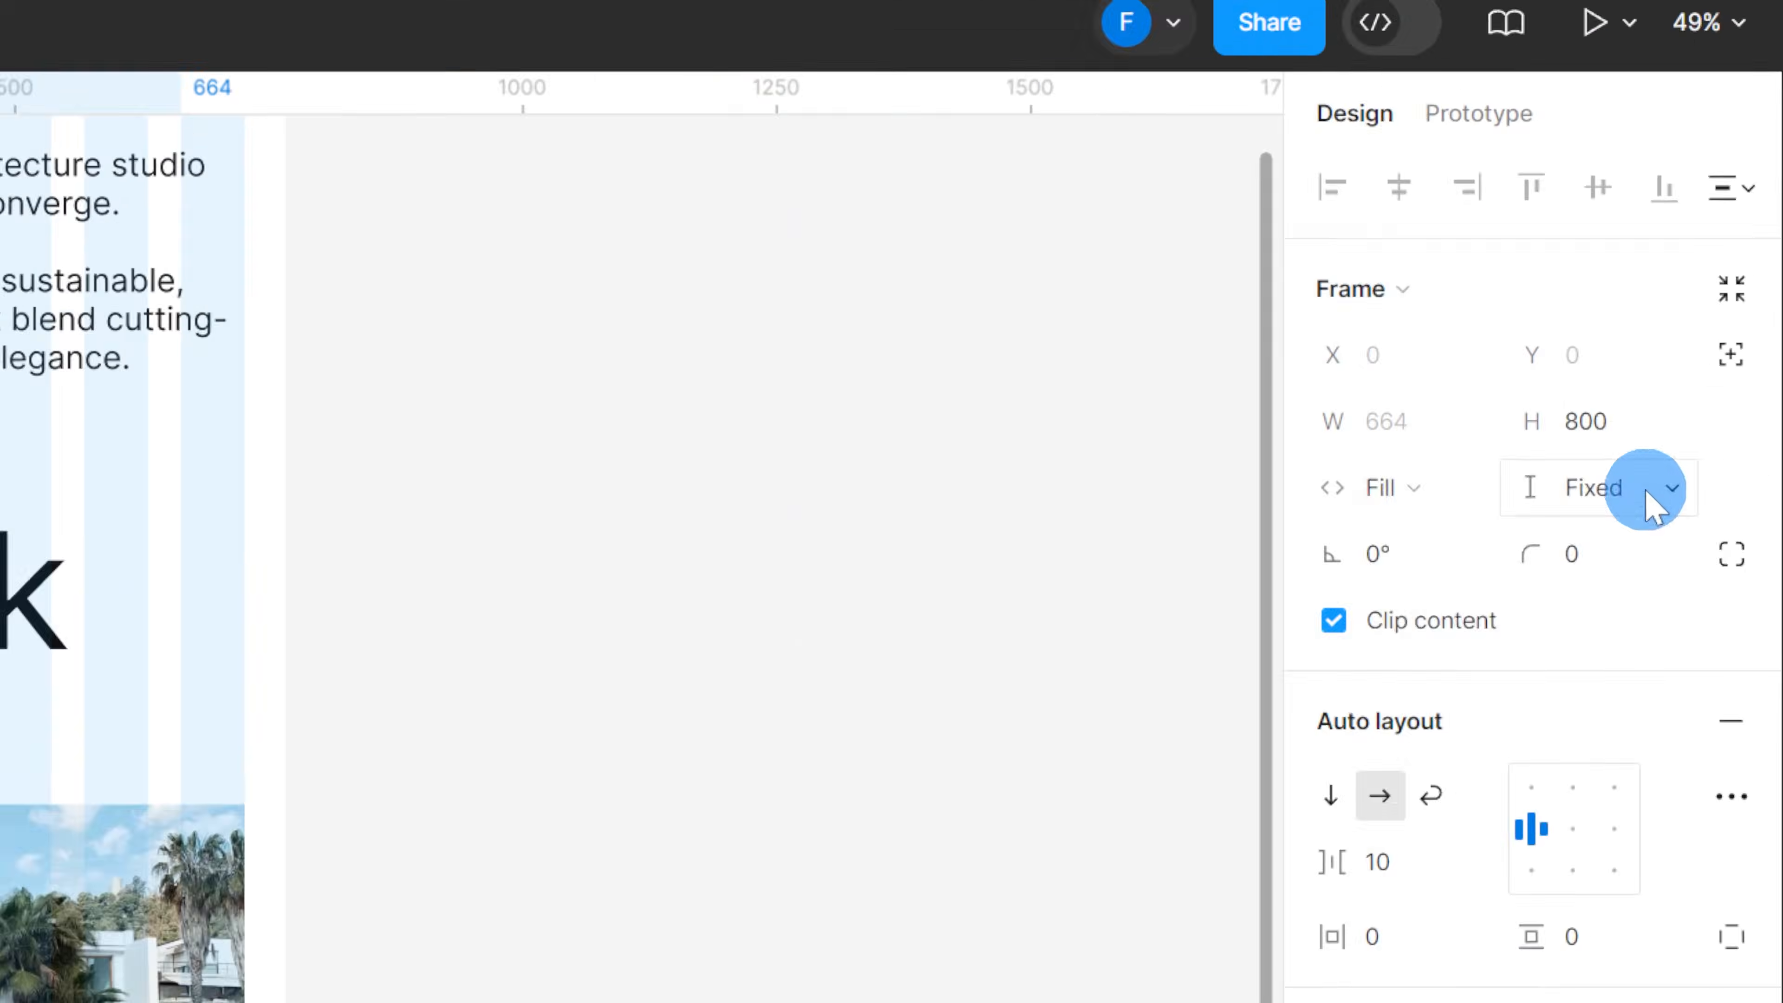
click(1745, 204)
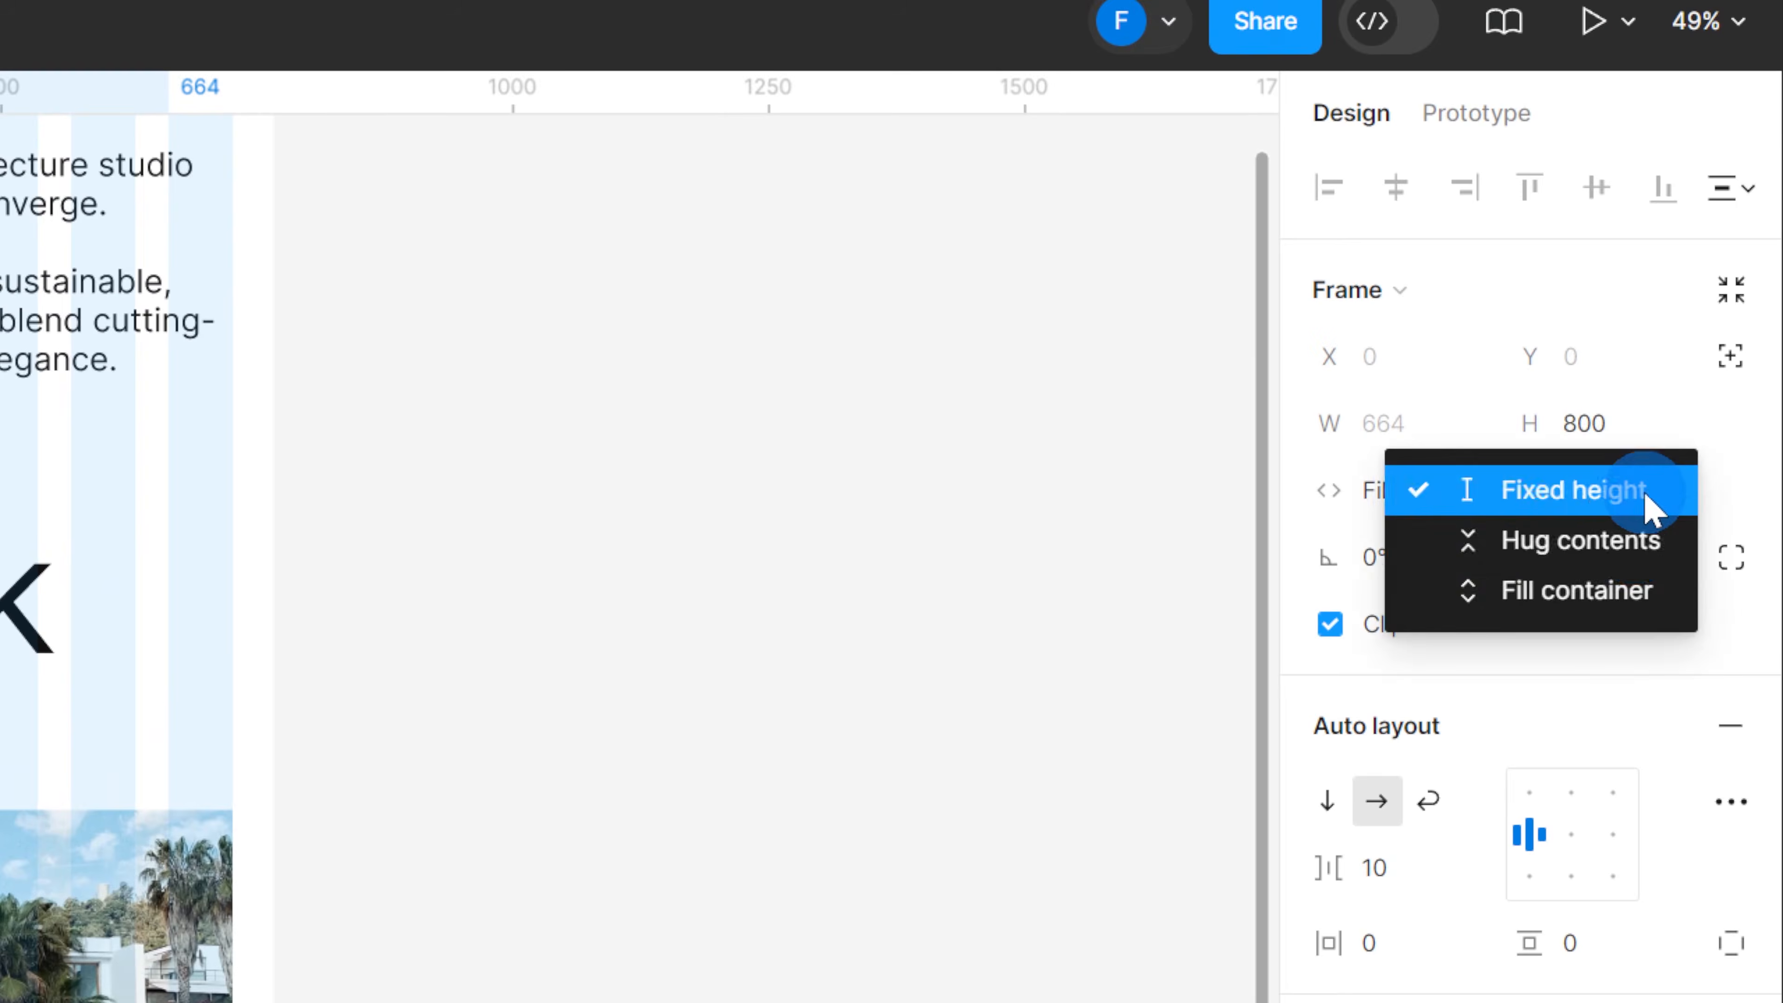
click(1630, 601)
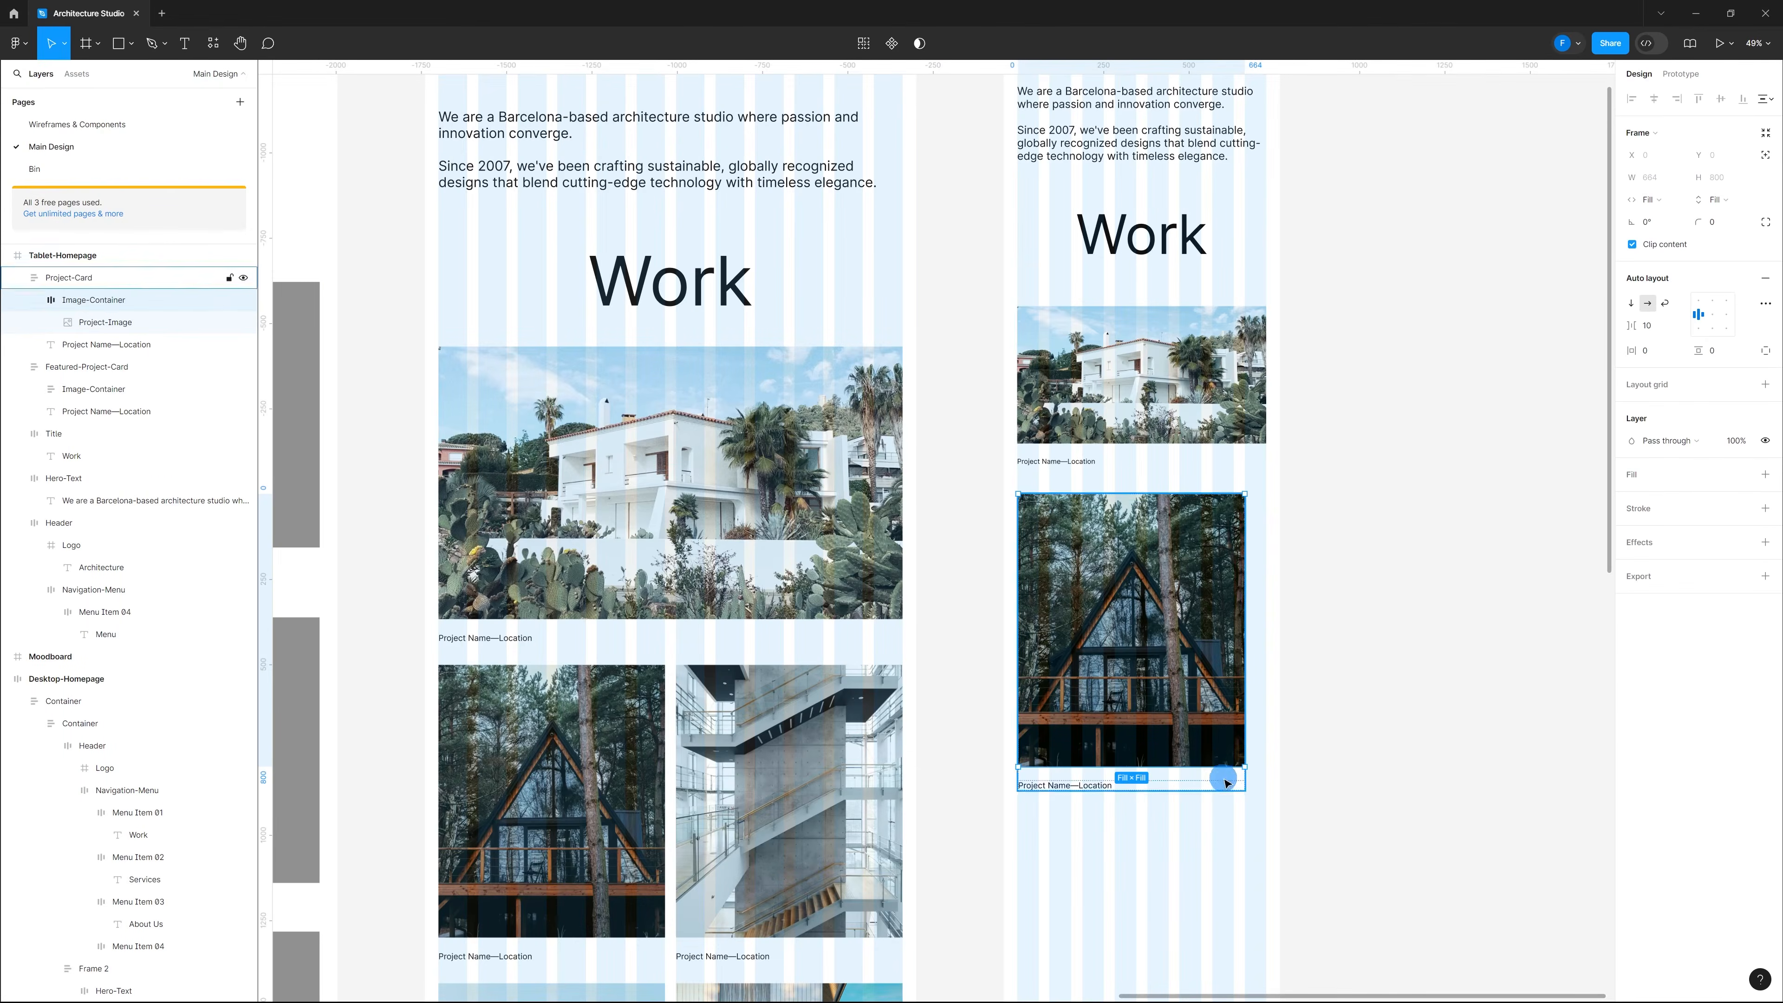
Step: Resize the detached Project-Card in Tablet-Homepage to about 342 × 447 so that it spans four grid columns
click(1231, 785)
drag(1245, 793, 1118, 647)
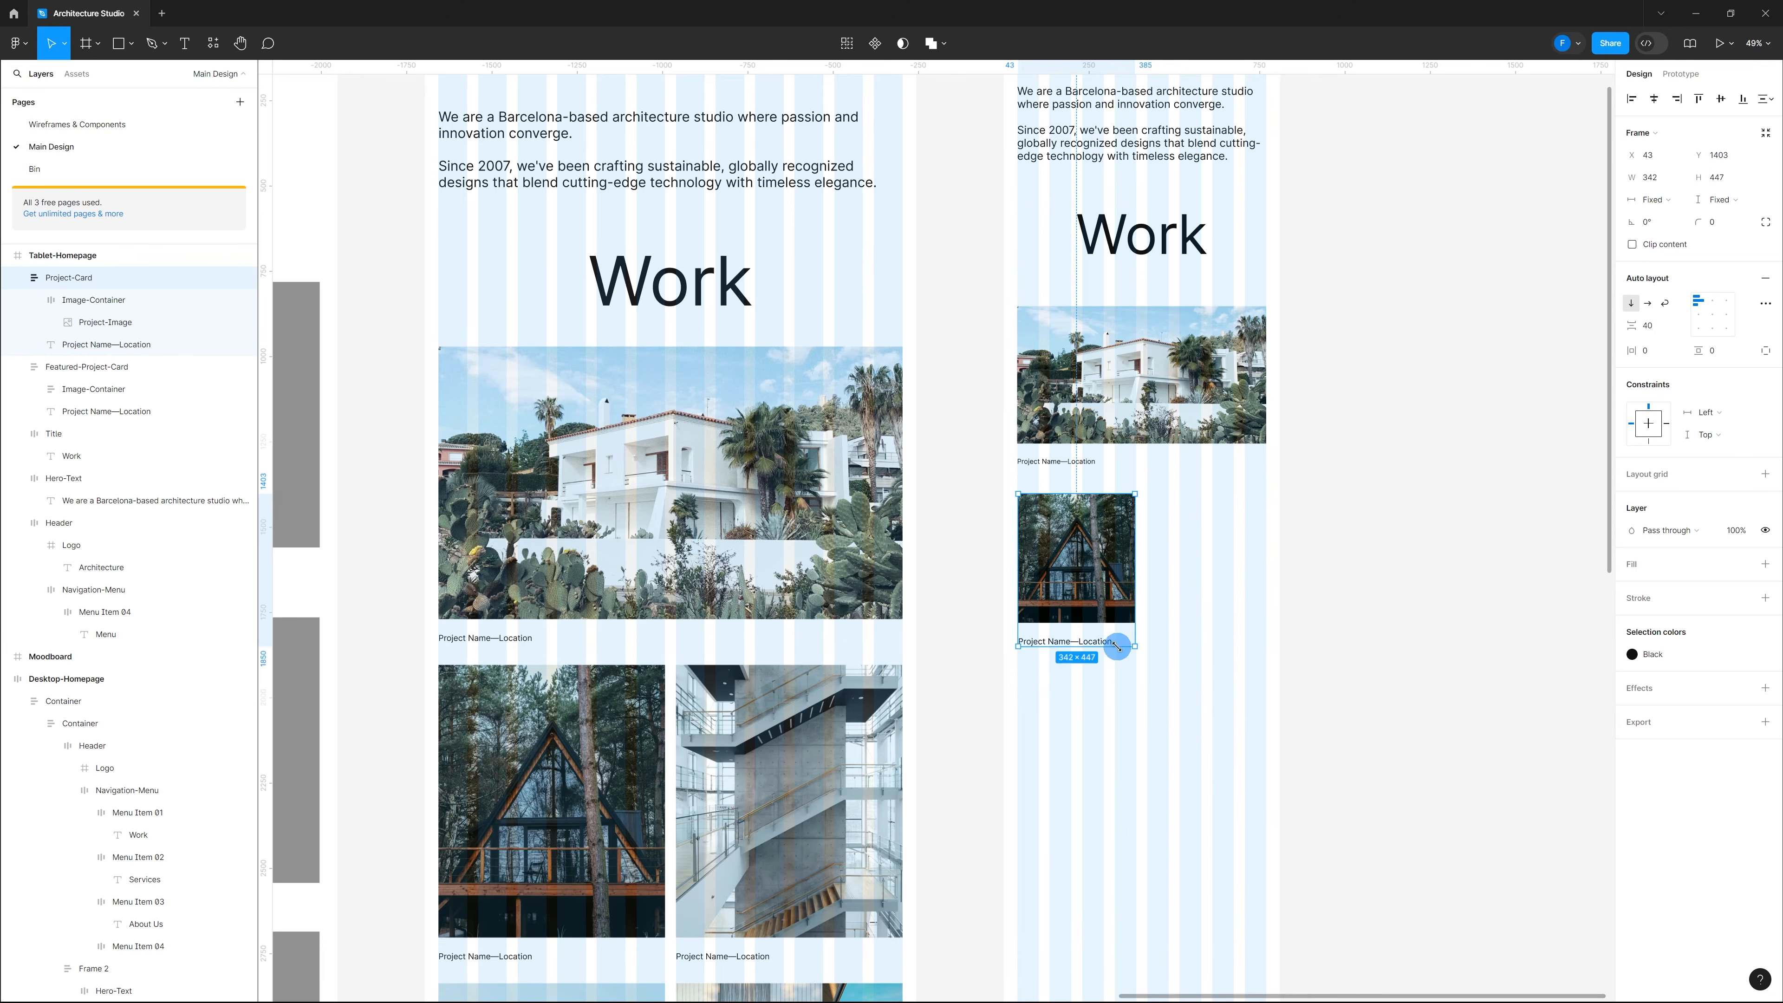
Step: Delete the detached Project-Card from Tablet-Homepage
click(1161, 710)
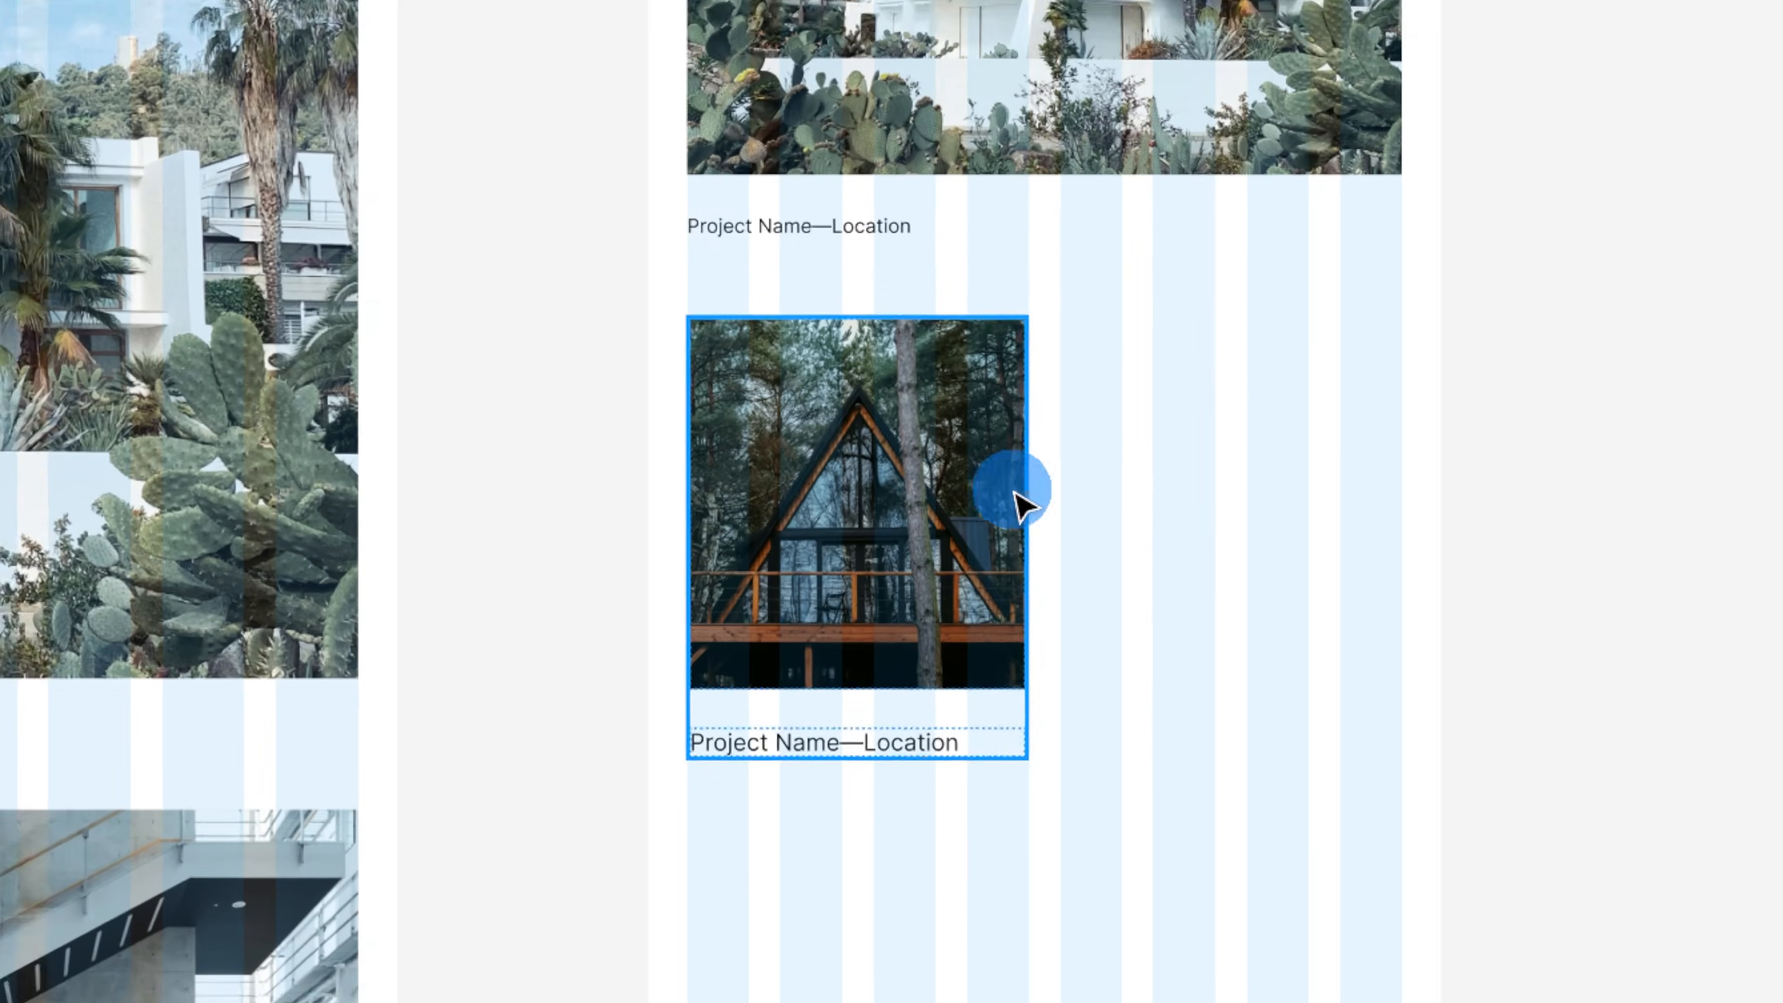
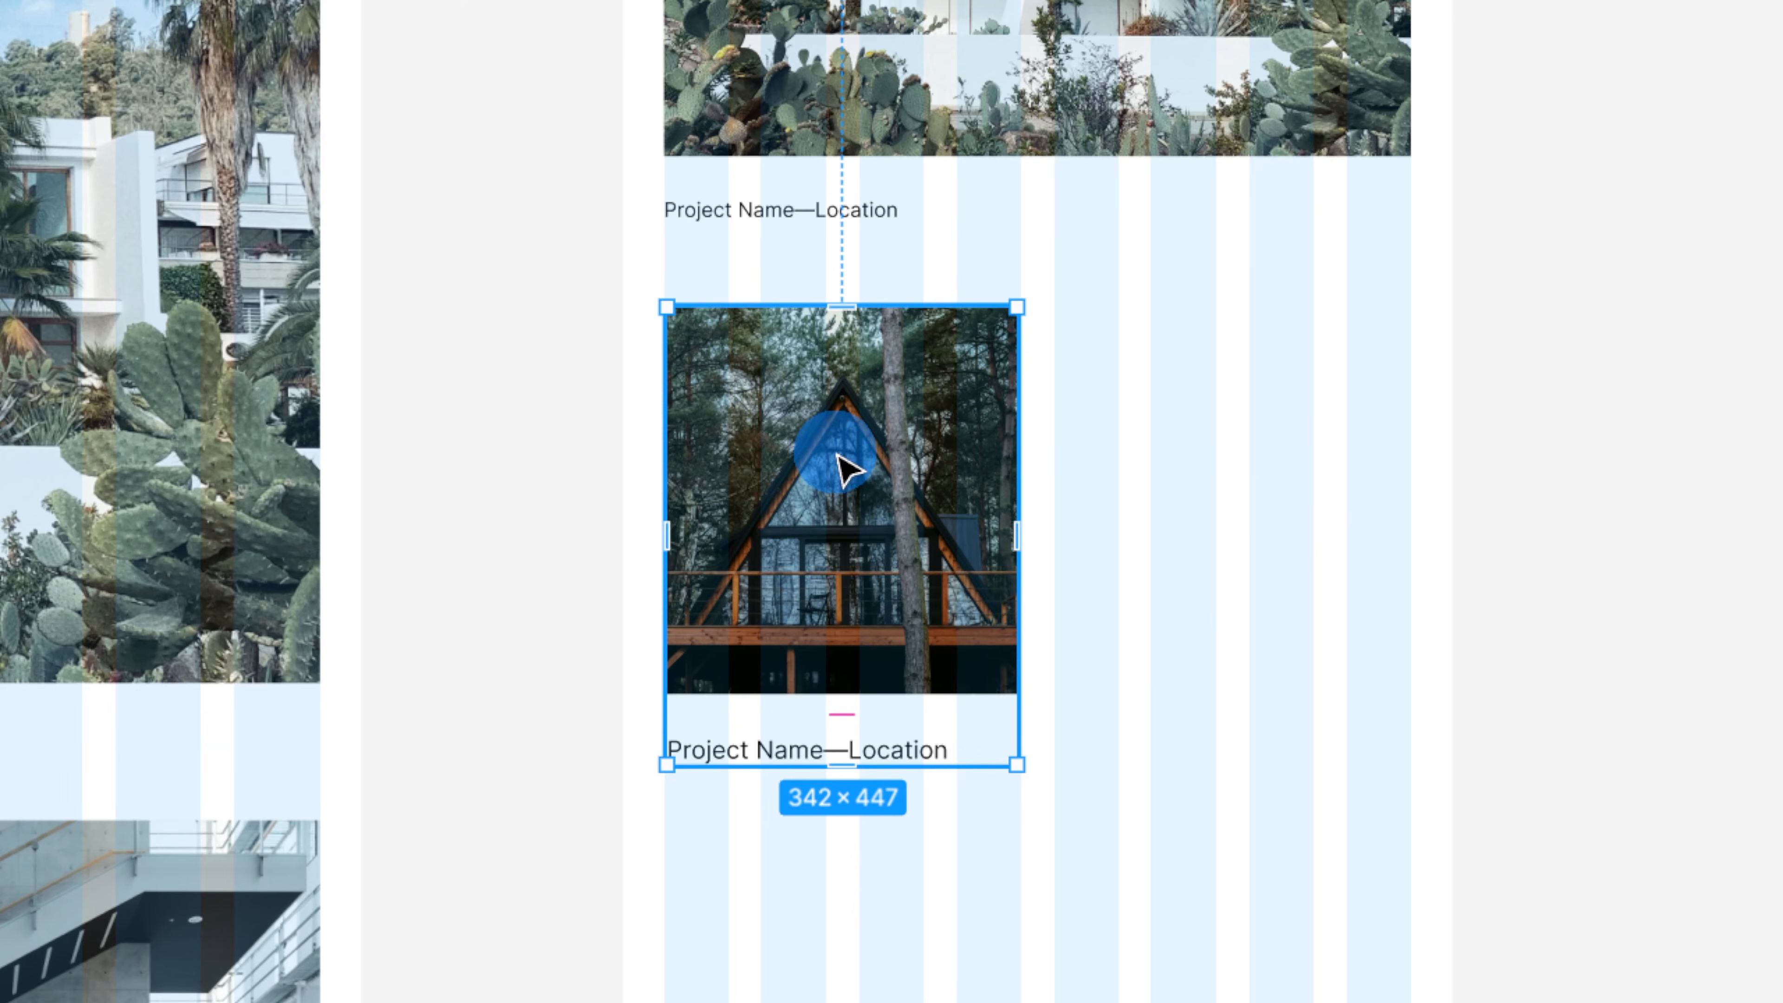
key(Delete)
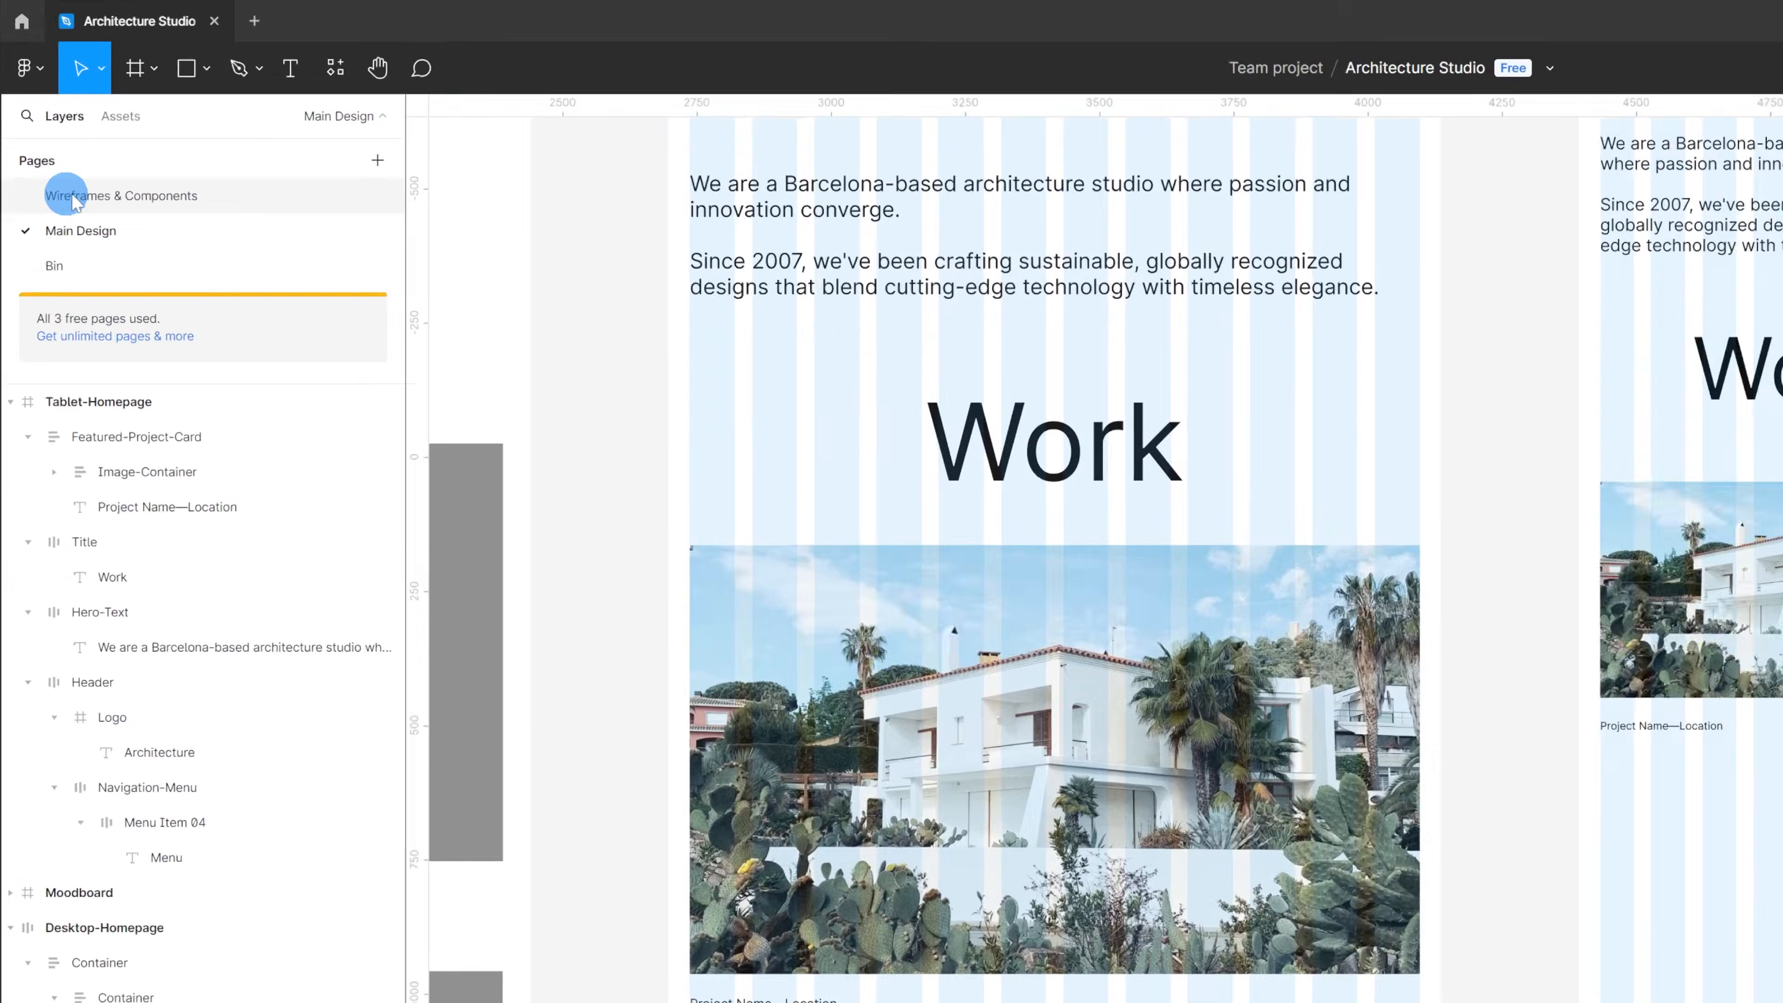
Step: On the Wireframes & Components page, set the Project-Card main component's Project-Image width and height to Fill container
click(75, 200)
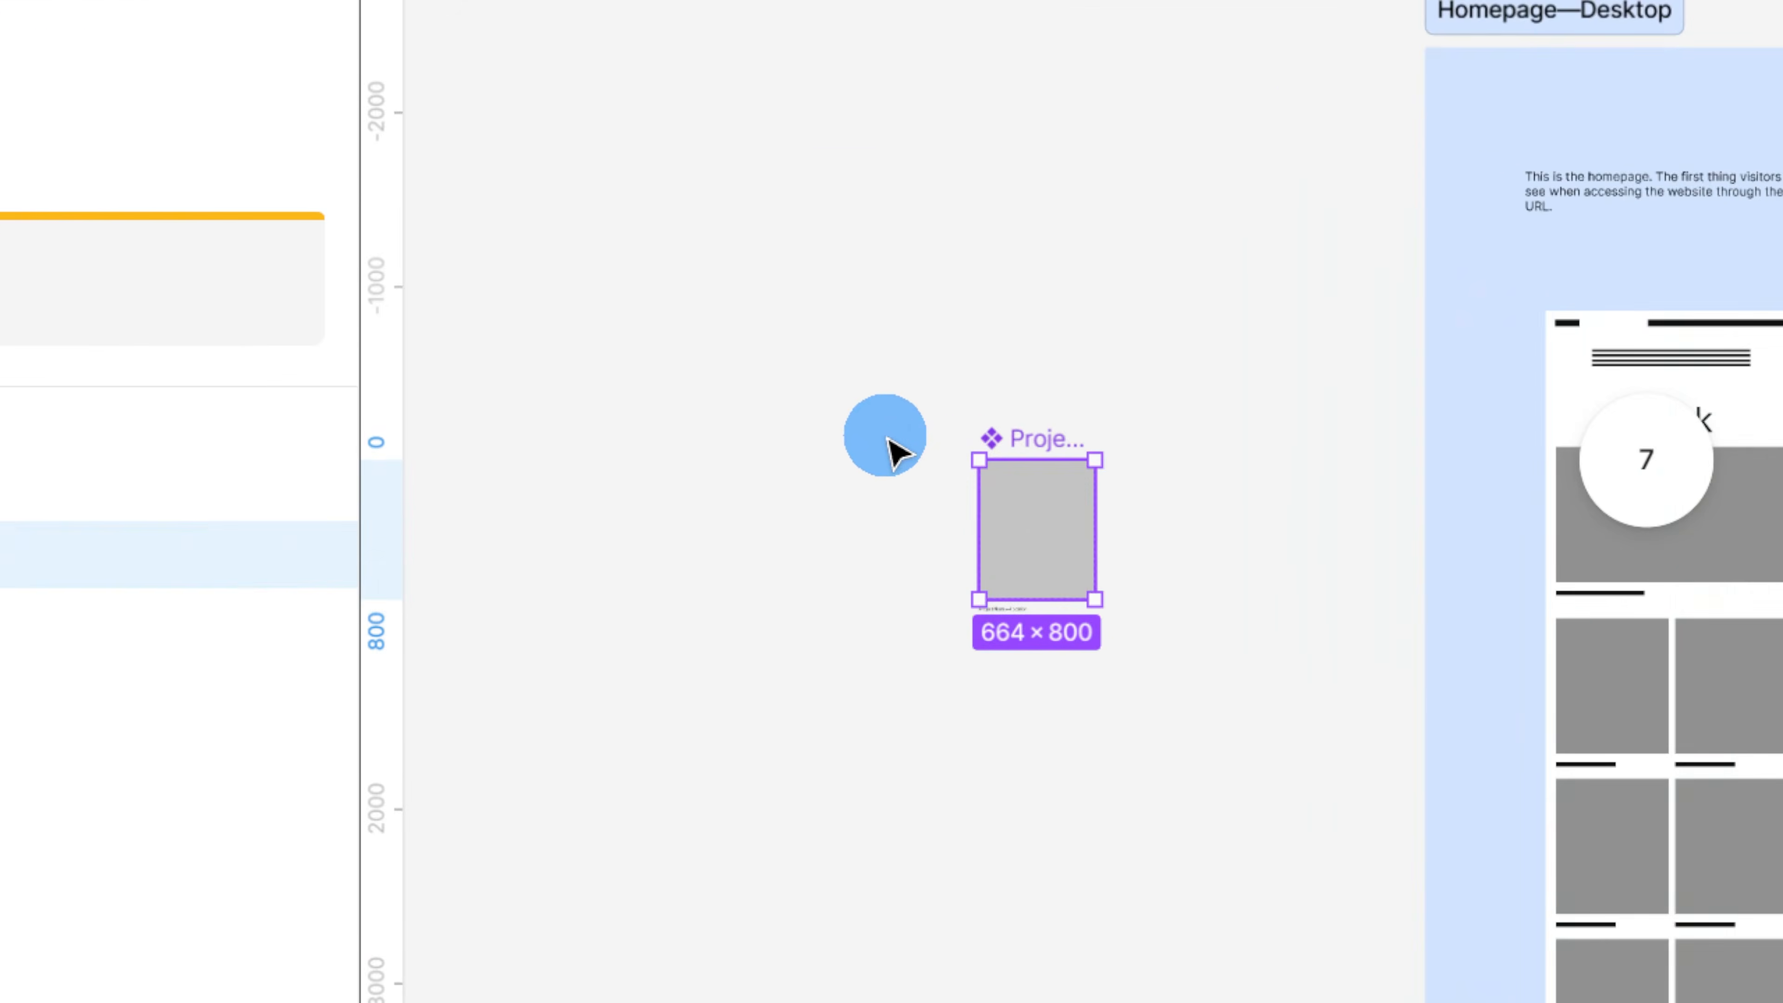
scroll(895, 450, up, 10)
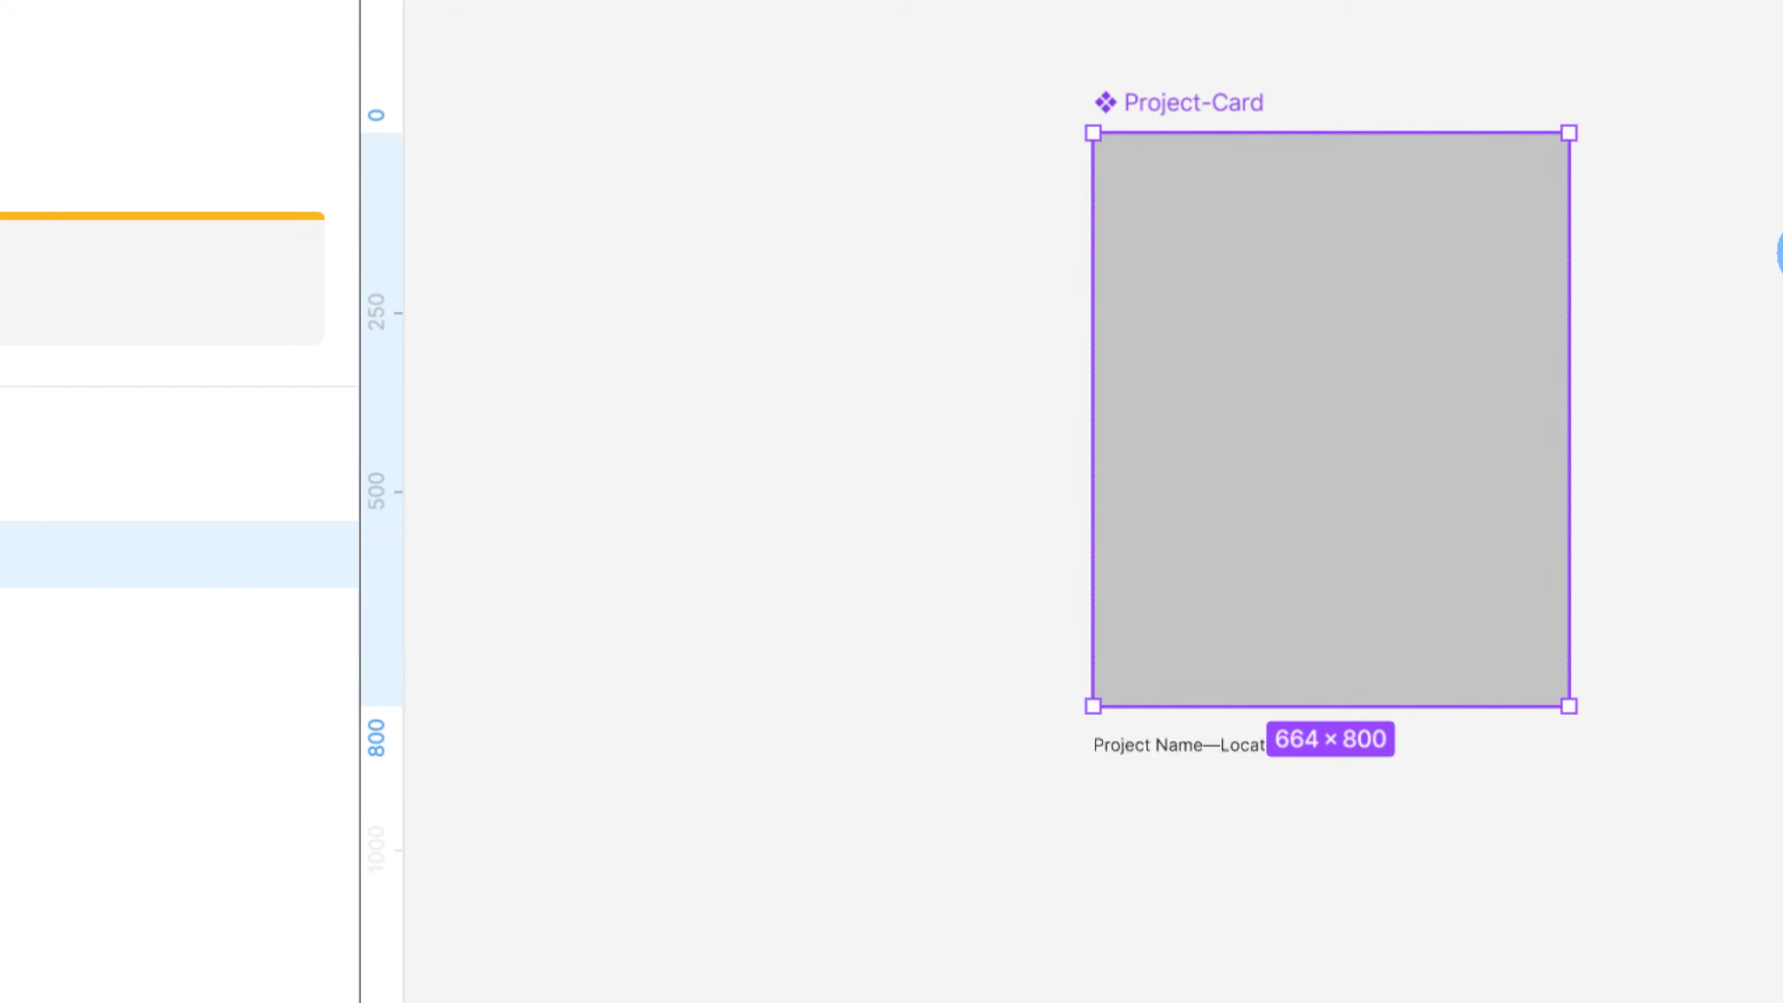
click(1778, 255)
scroll(1464, 320, up, 2)
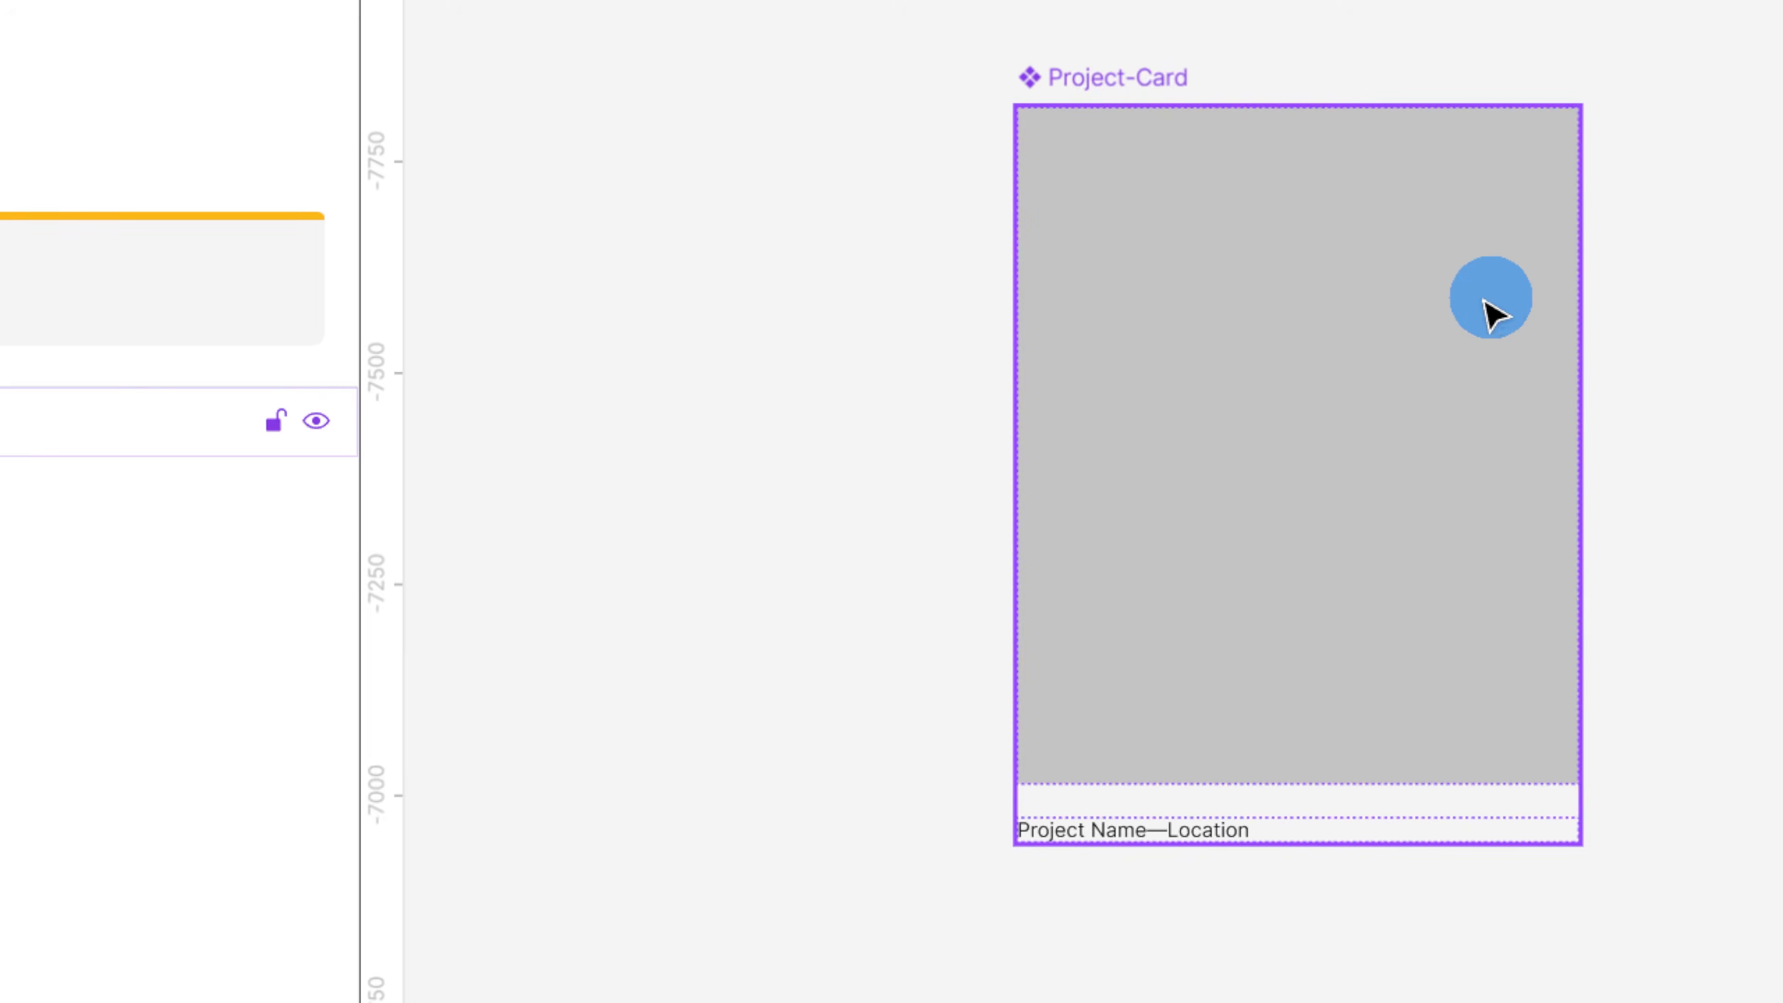
click(1402, 310)
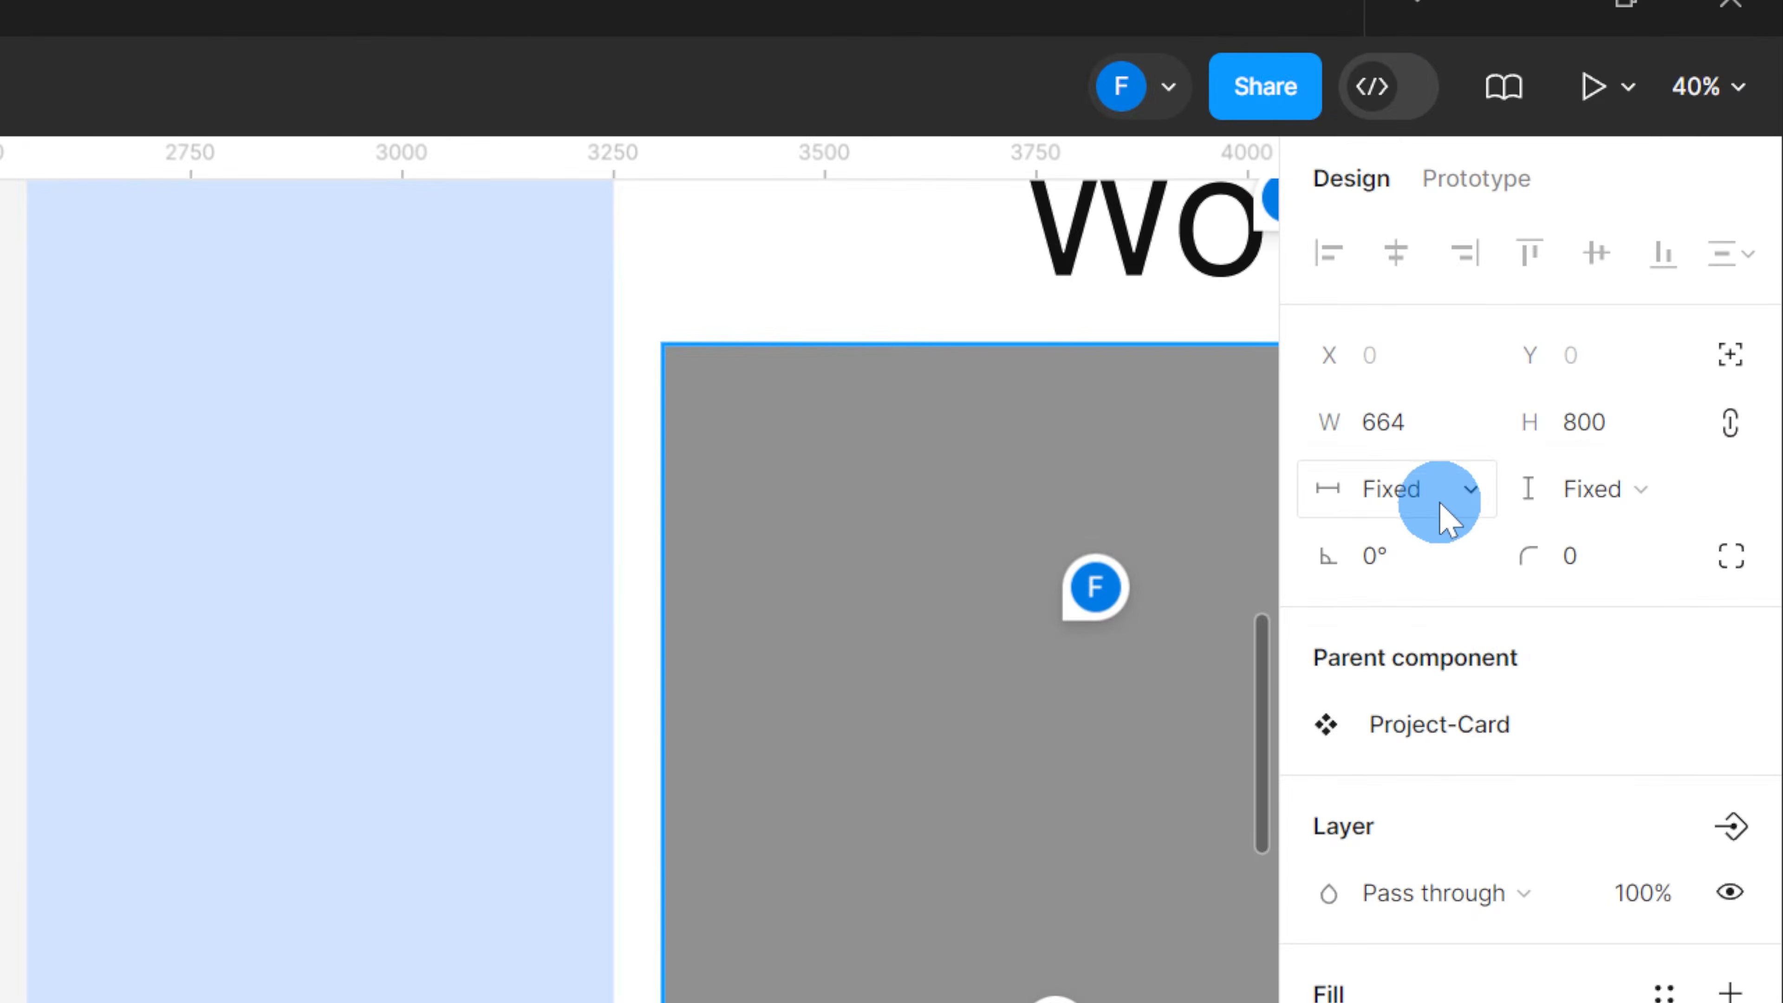
click(1662, 188)
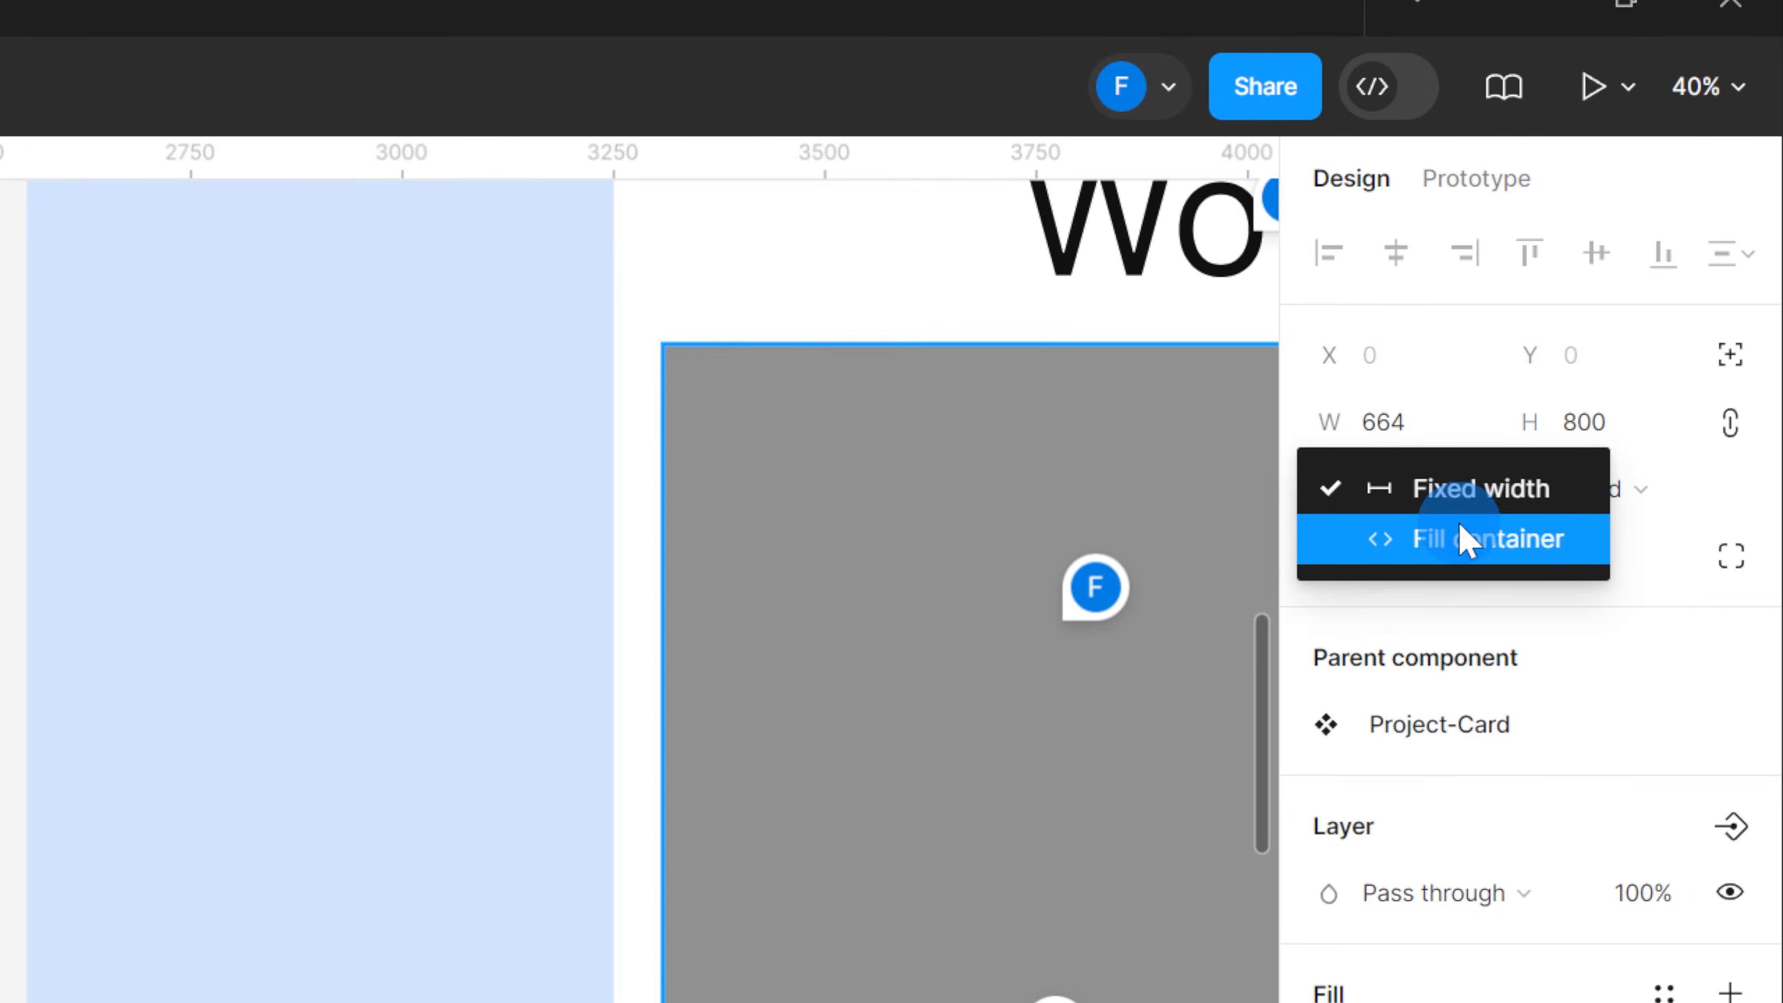
click(1460, 541)
click(1612, 492)
click(1612, 551)
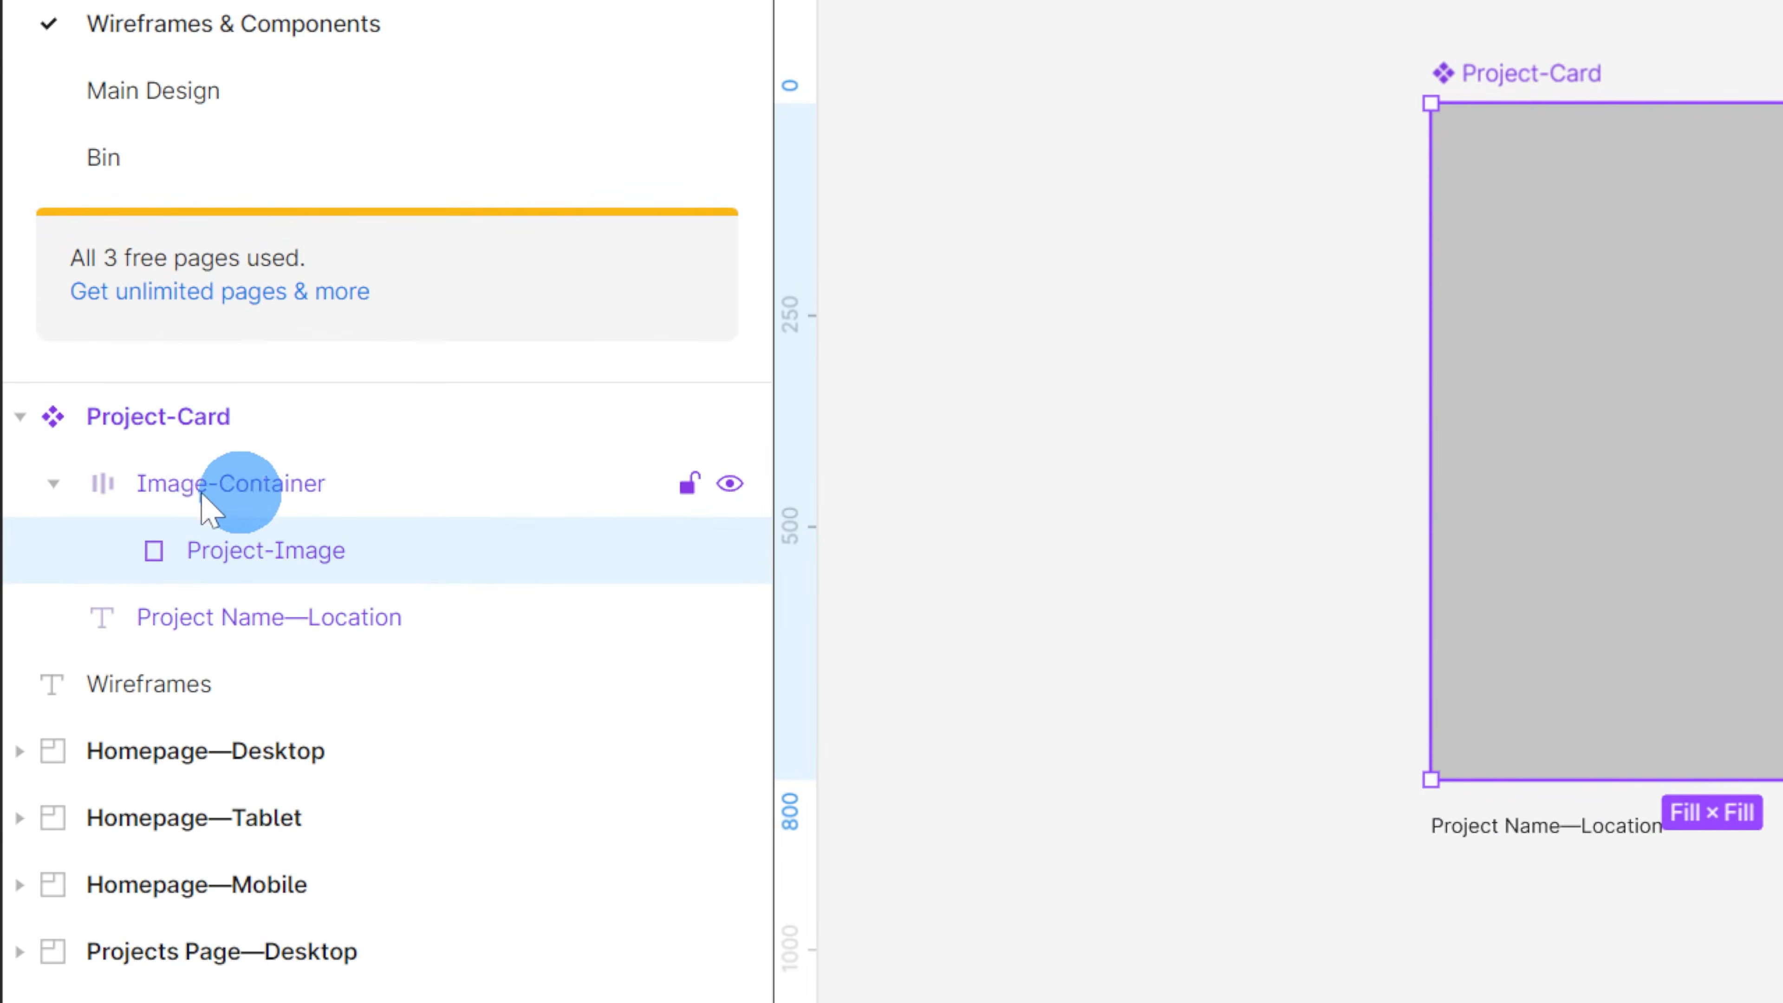
Step: Set the main component's Image-Container height to Fill container and return to the Main Design page
click(249, 484)
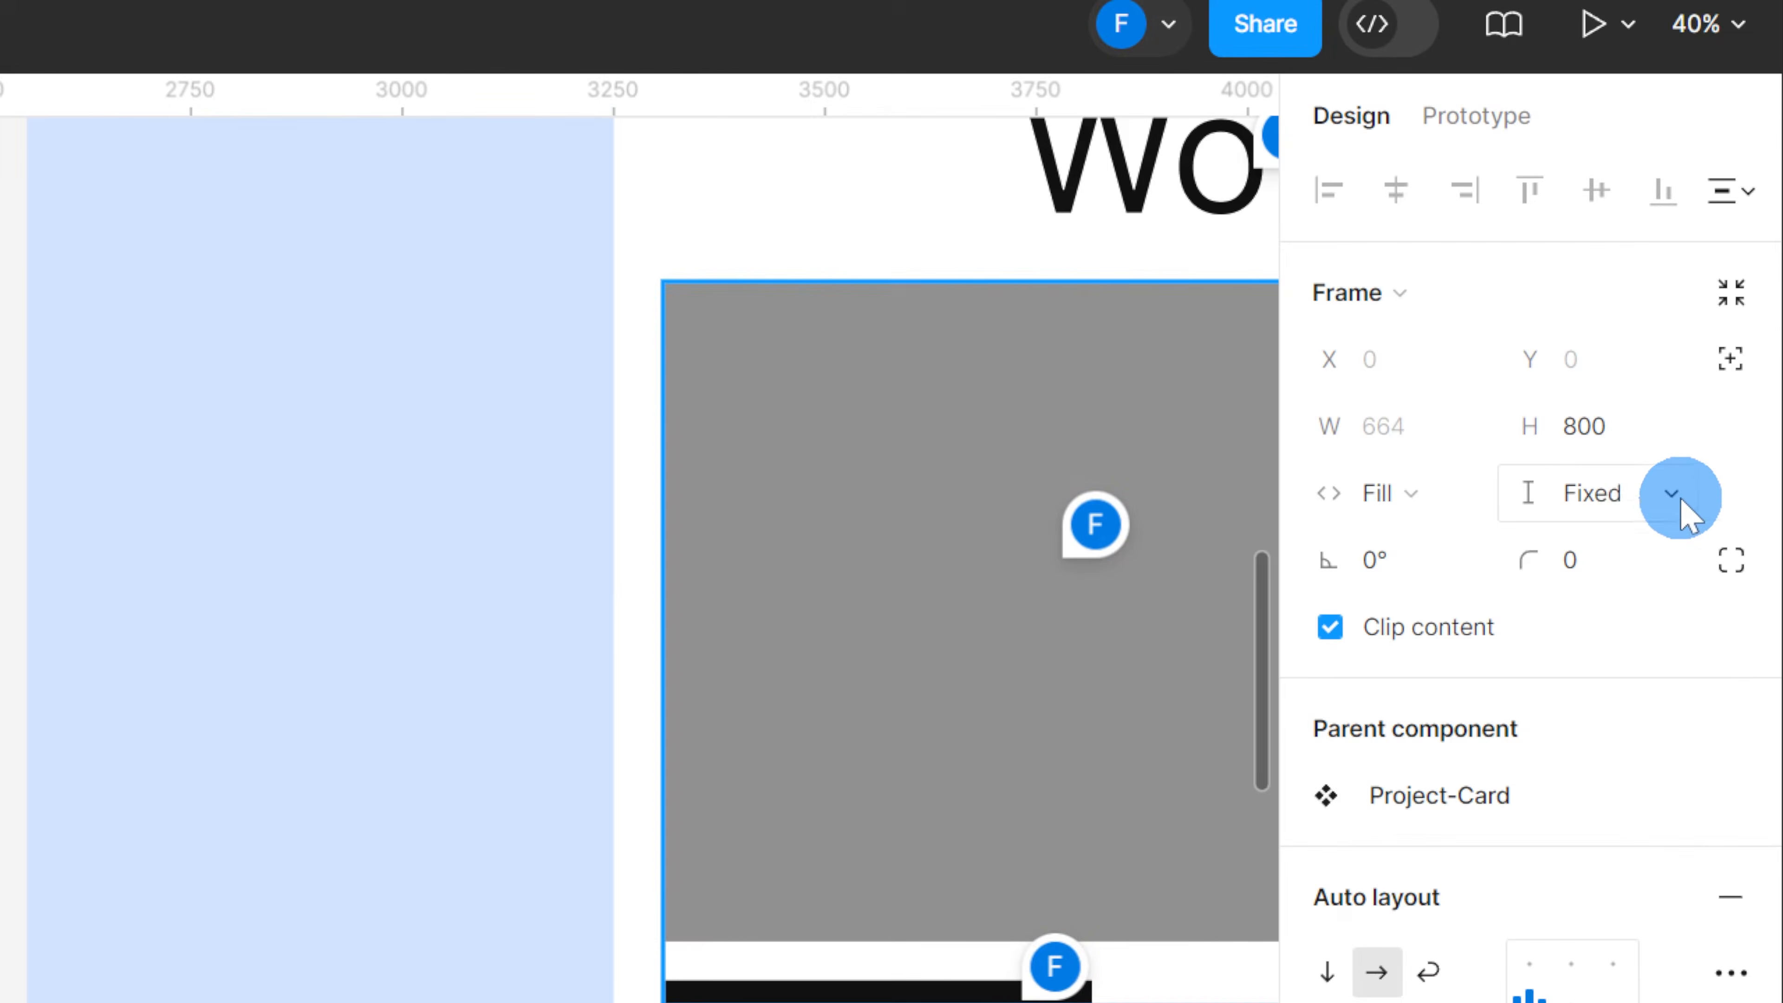
click(1636, 509)
click(1608, 618)
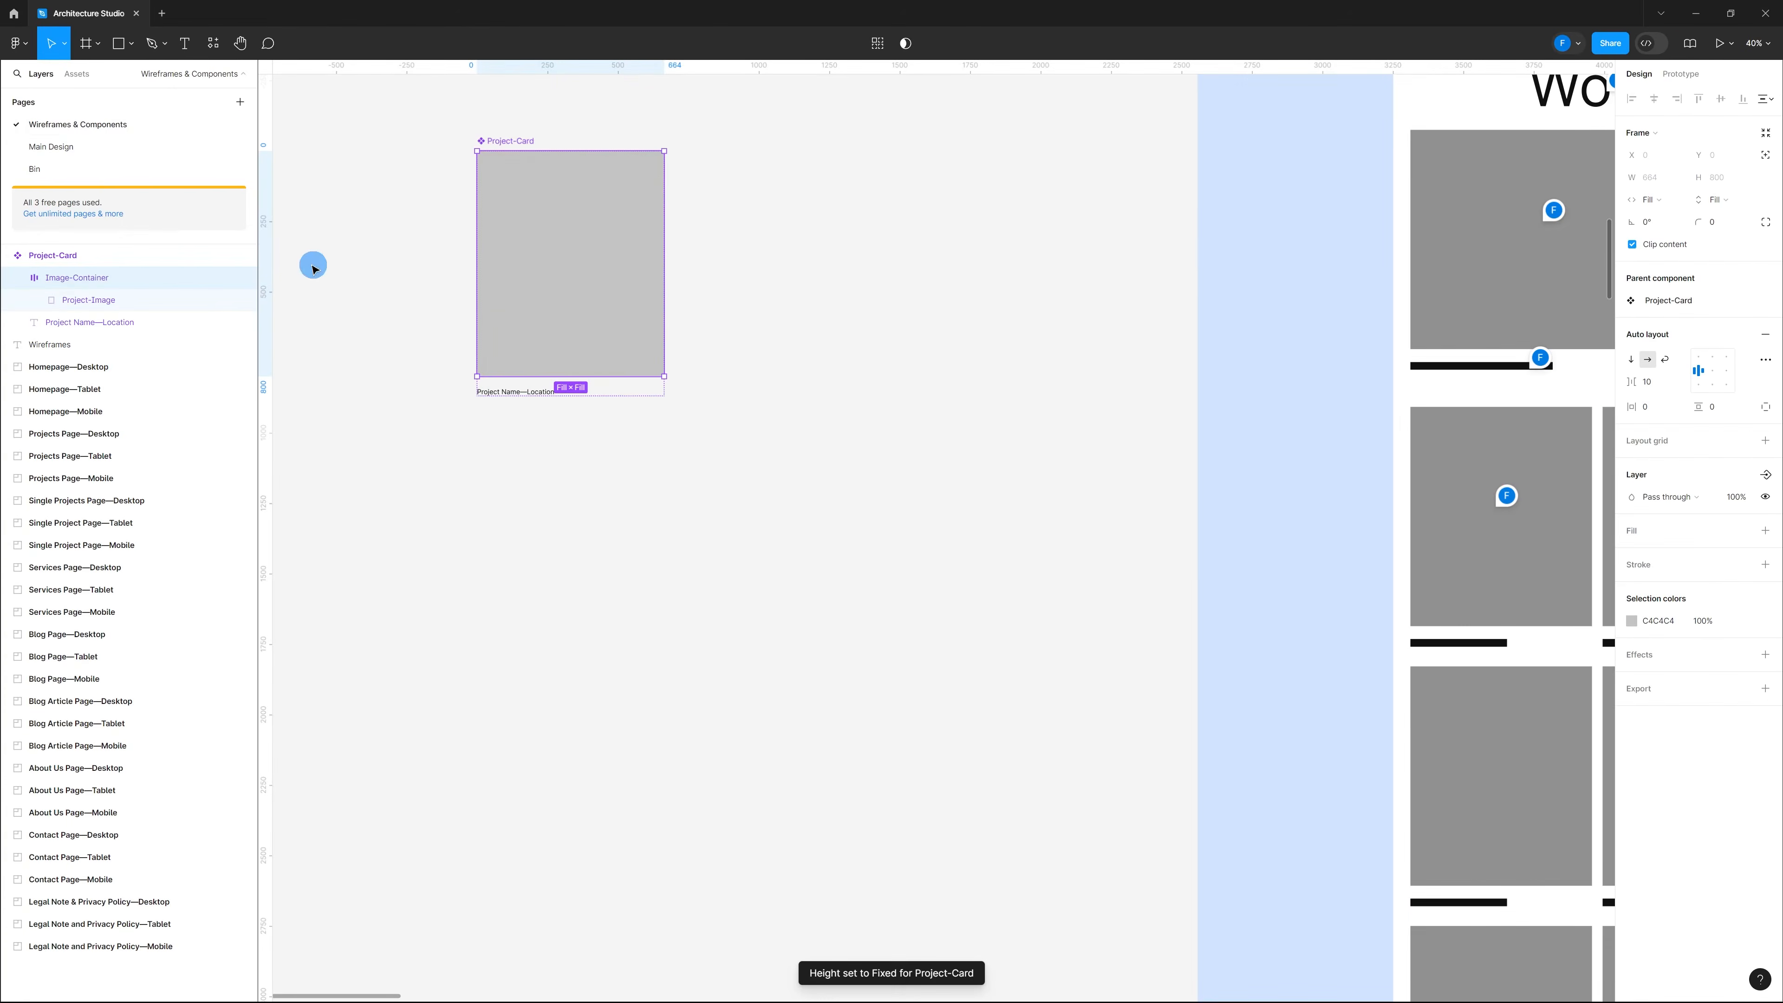
click(113, 150)
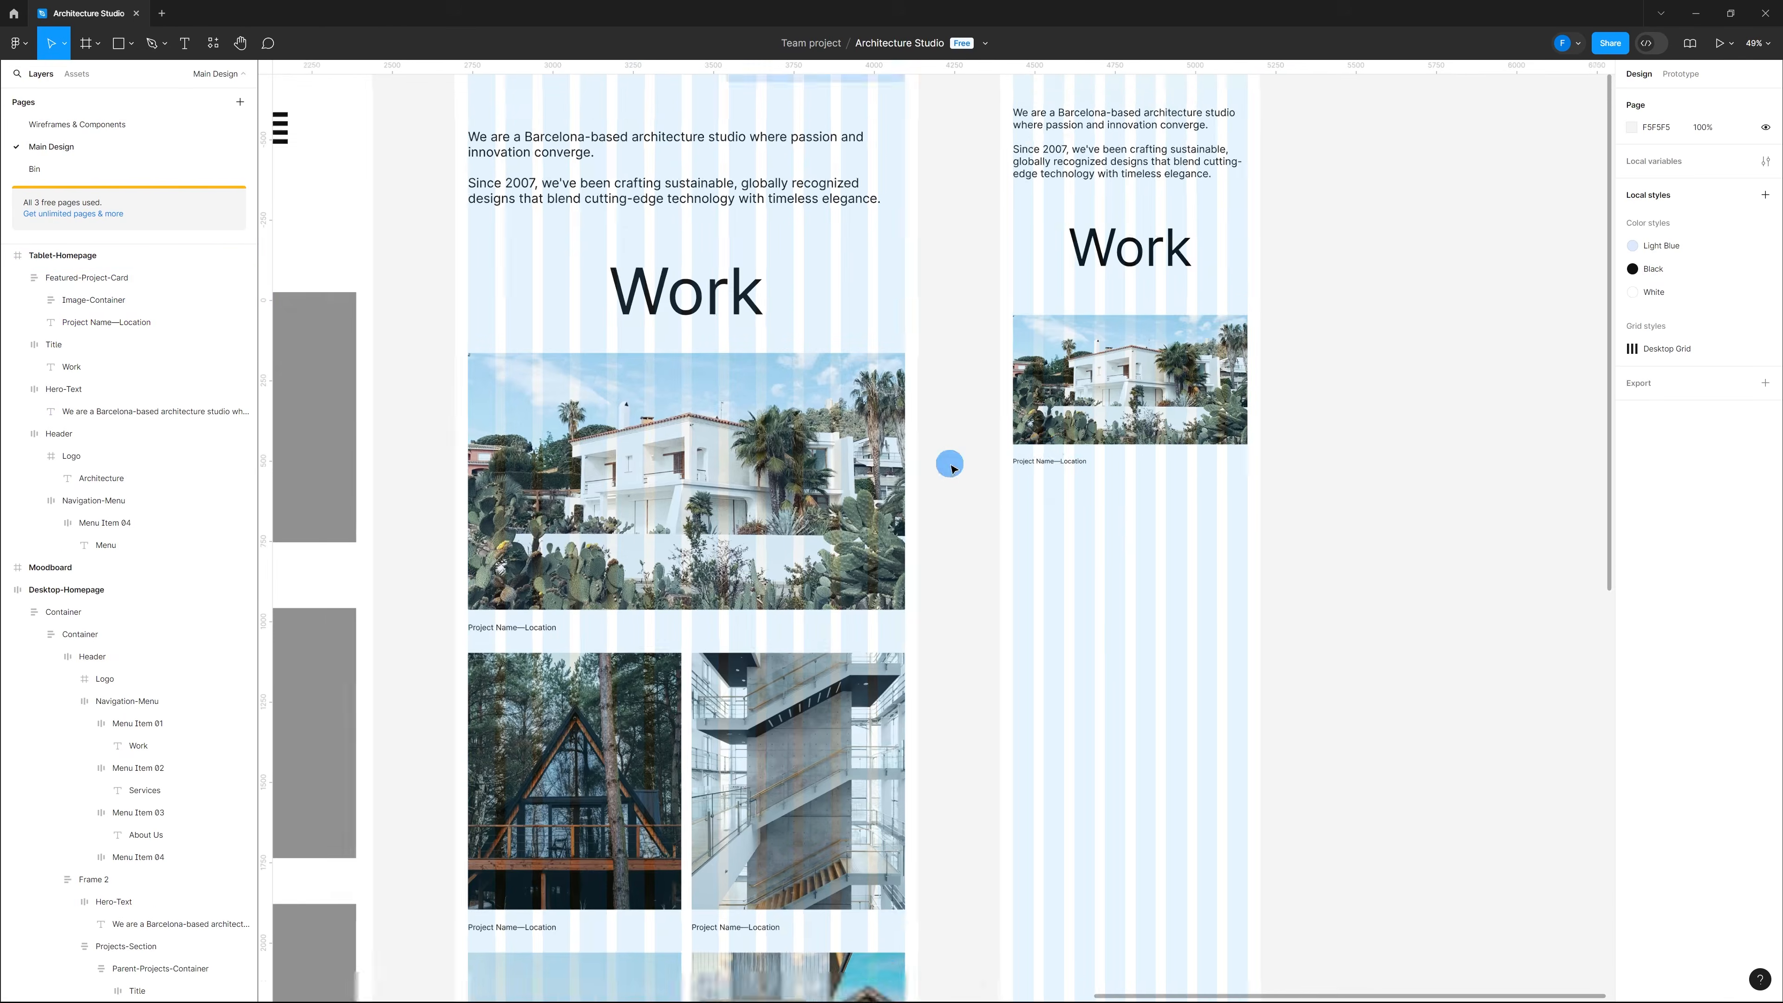
Step: Copy the forest cabin Project-Card from Desktop-Homepage and paste it into the Tablet-Homepage frame
scroll(1194, 596, down, 4)
scroll(865, 656, up, 4)
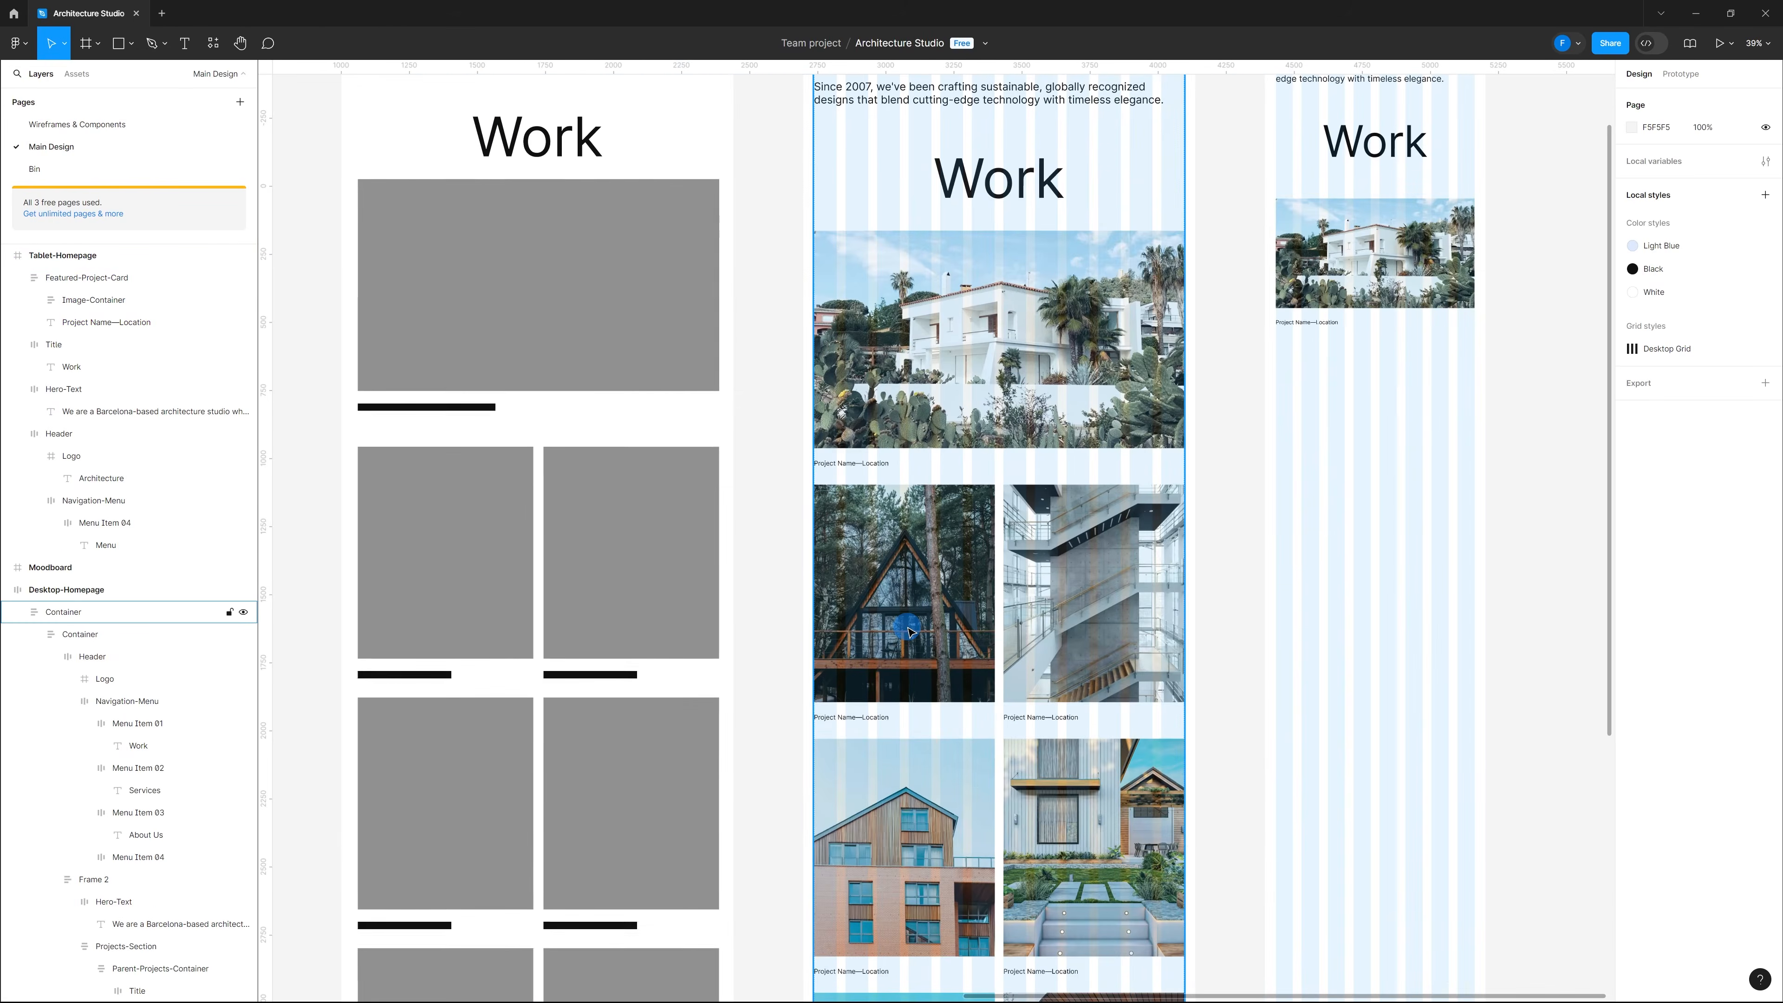
double_click(908, 628)
double_click(908, 628)
double_click(908, 628)
double_click(908, 628)
double_click(908, 627)
double_click(908, 628)
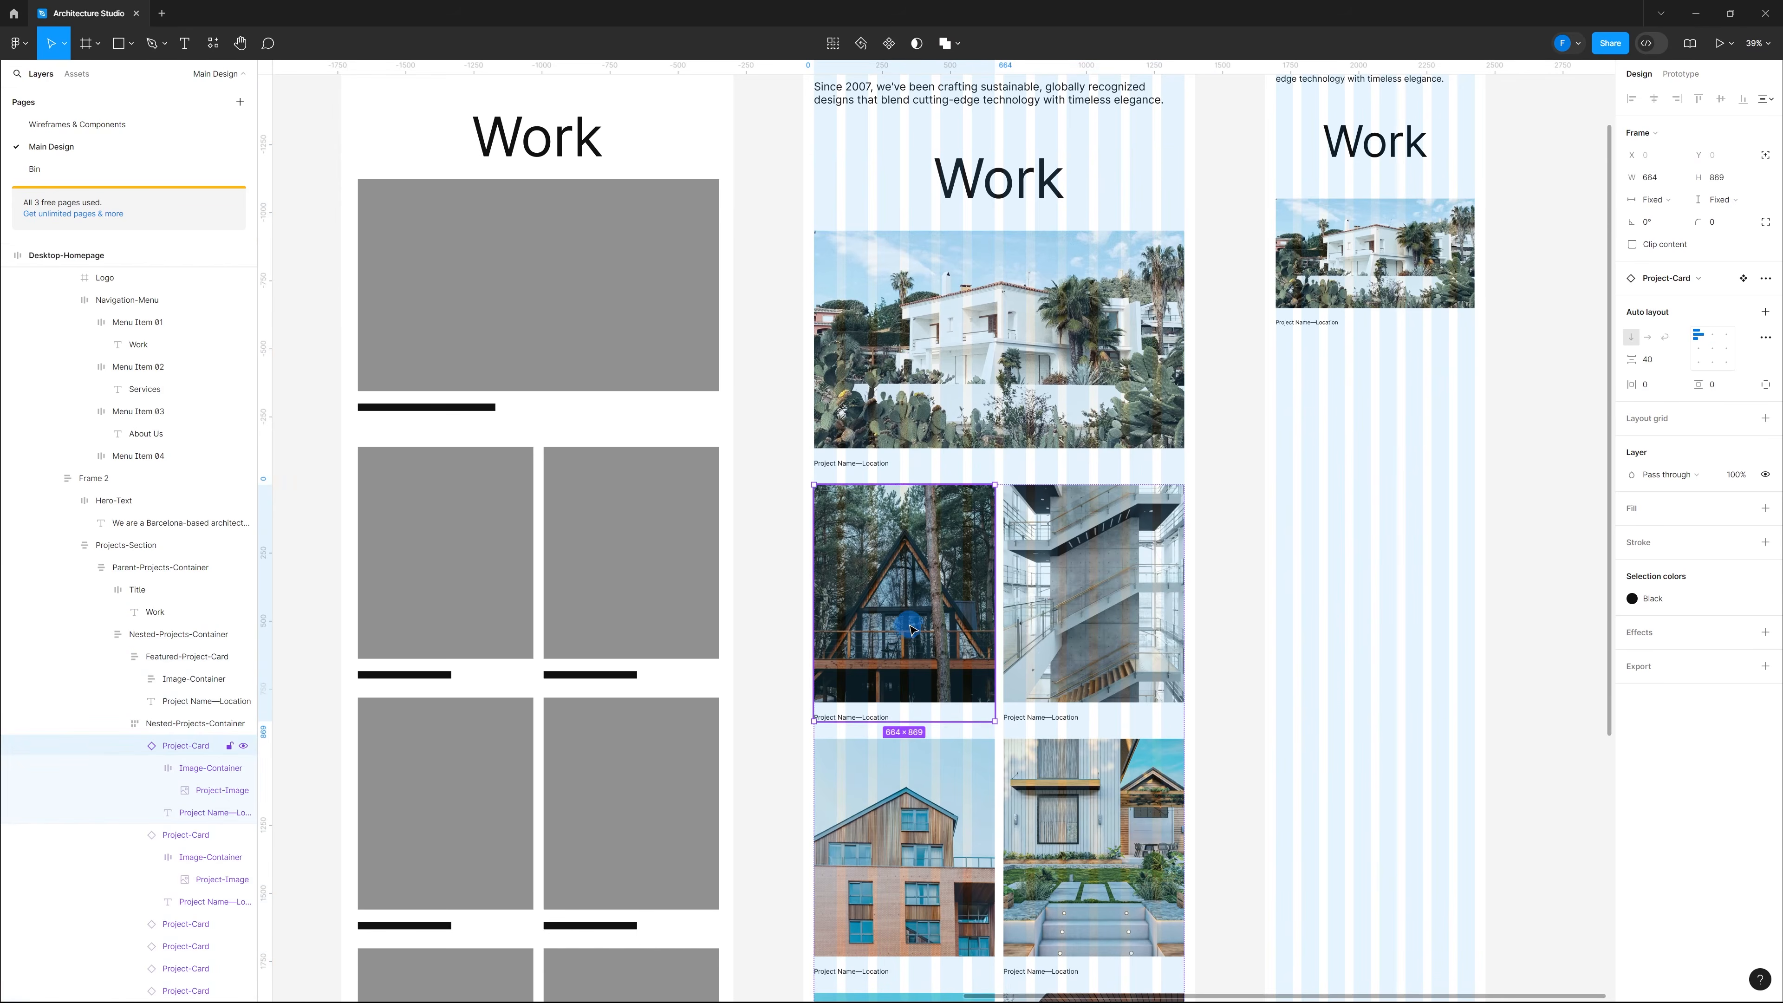
scroll(1369, 274, up, 3)
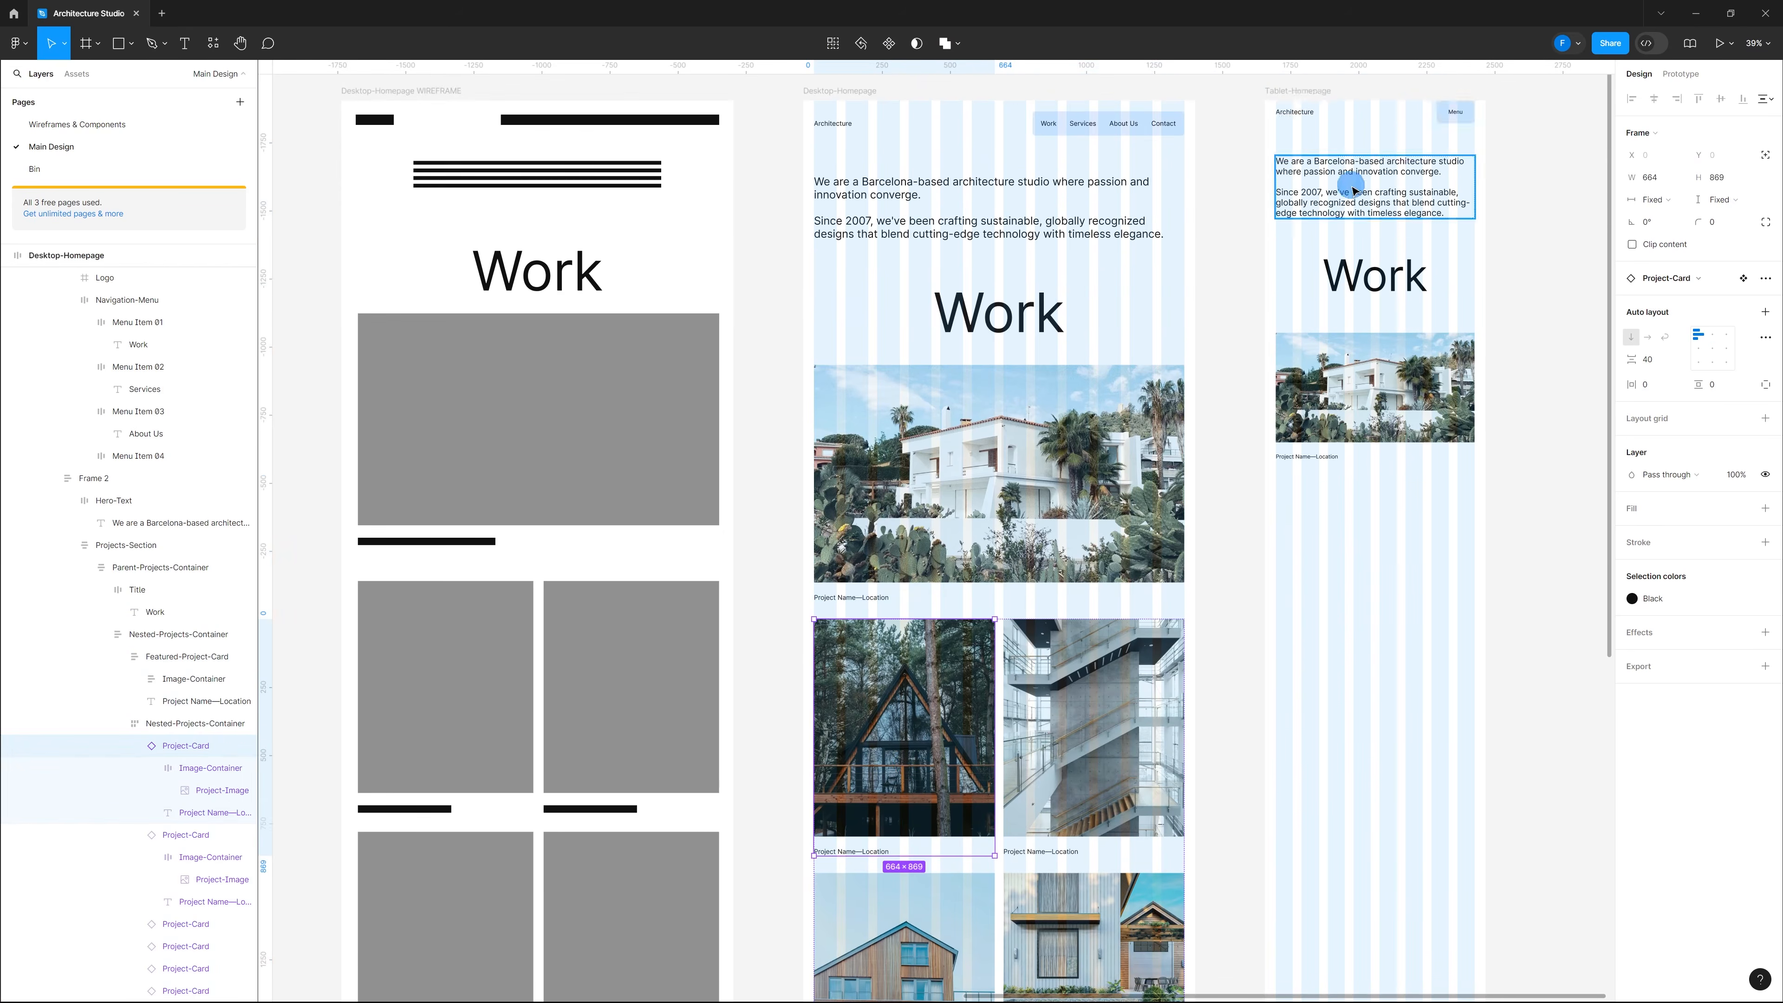
click(1313, 94)
key(ctrl+v)
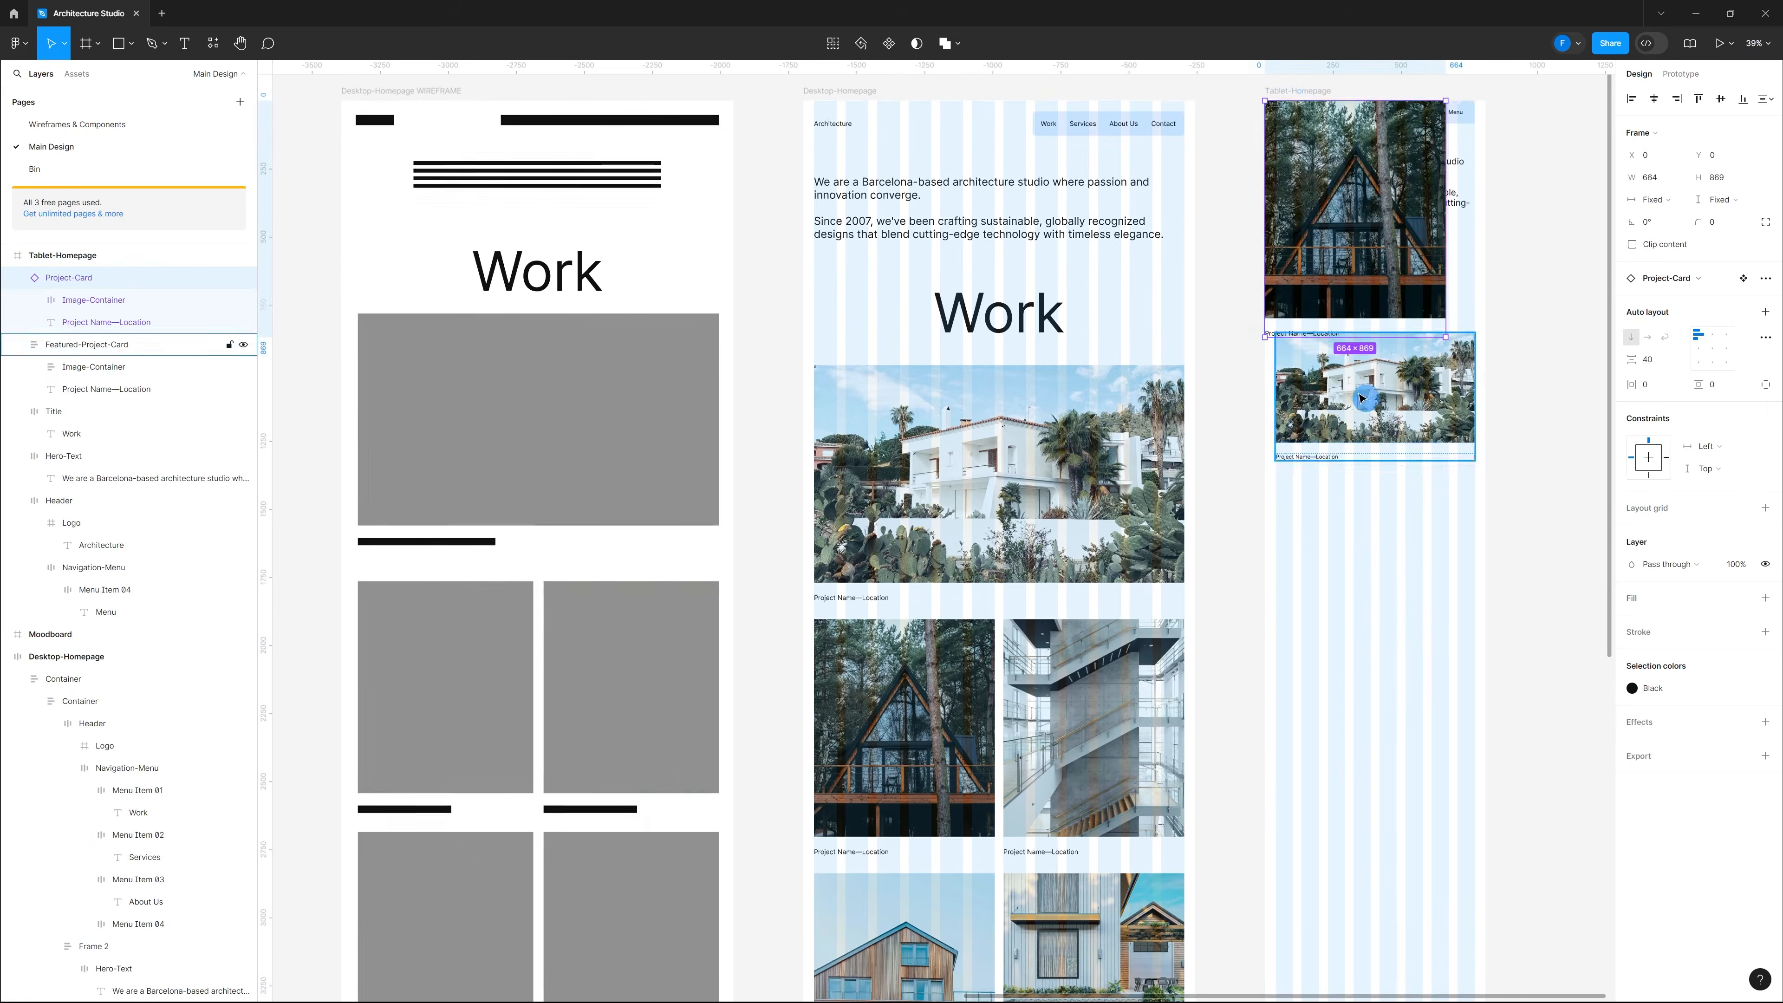
Step: Place the cabin Project-Card below the featured project in Tablet-Homepage and resize it to about 346 × 453
scroll(1373, 370, down, 3)
scroll(1472, 405, up, 3)
drag(1137, 221, 1143, 593)
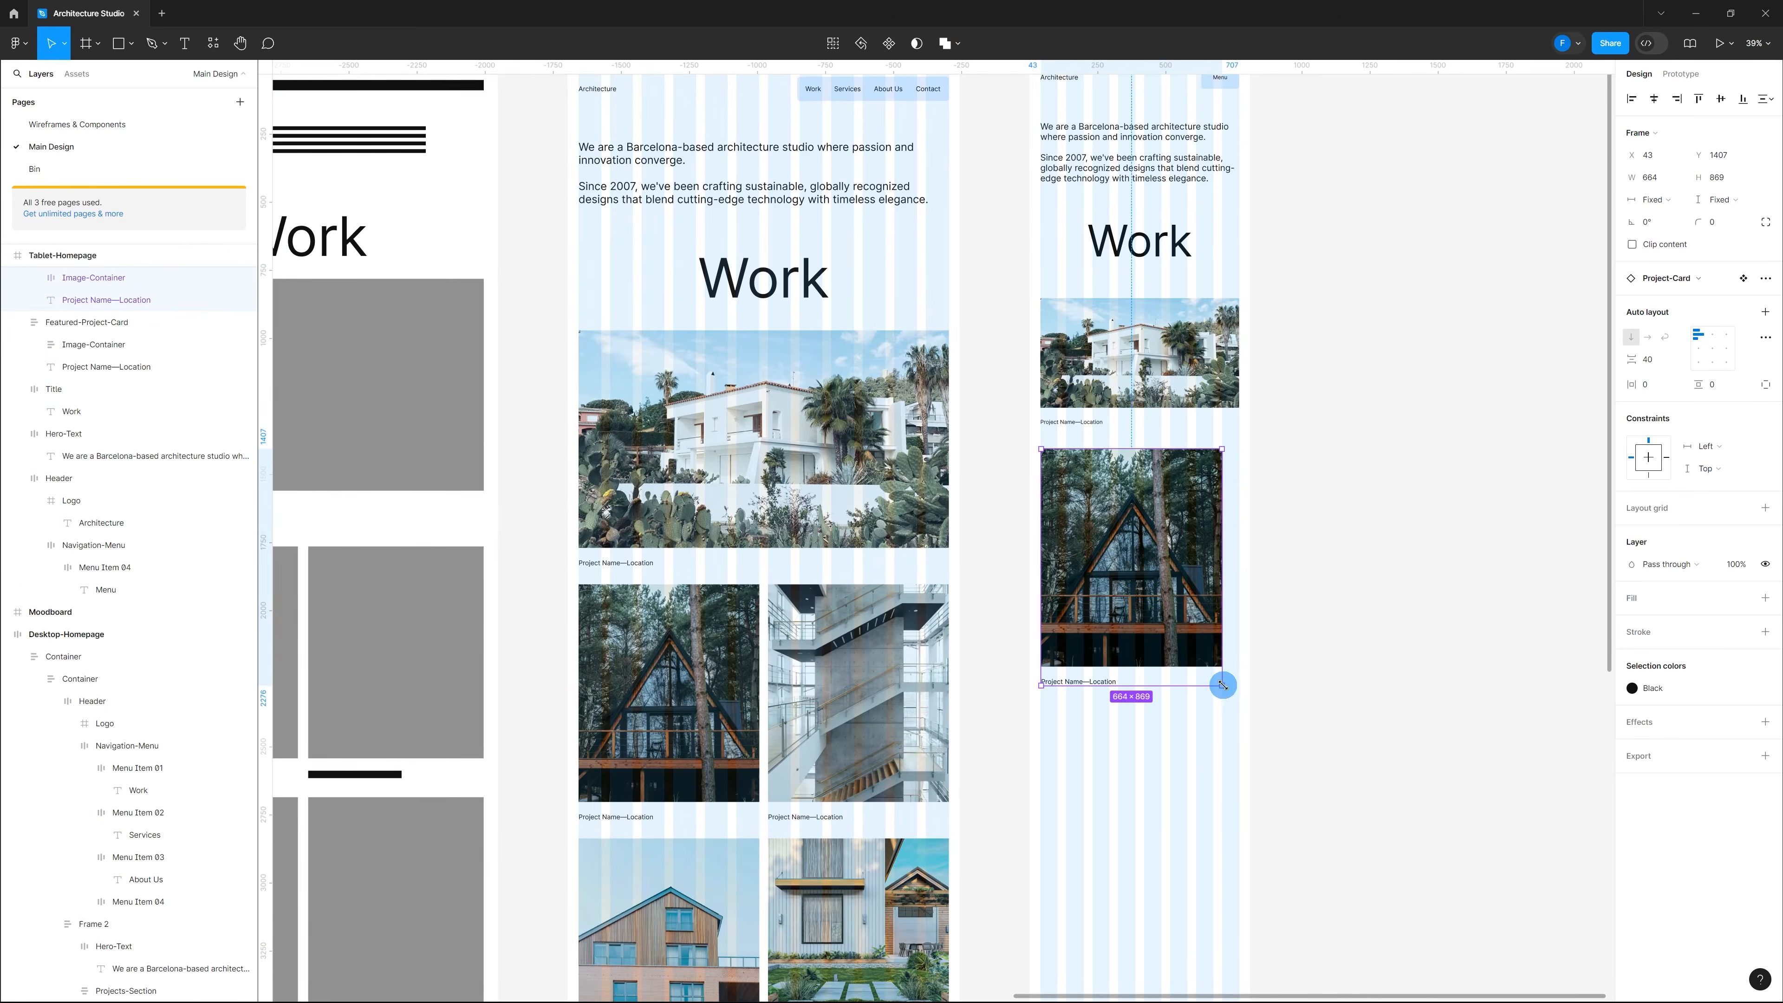
drag(1223, 685, 1134, 571)
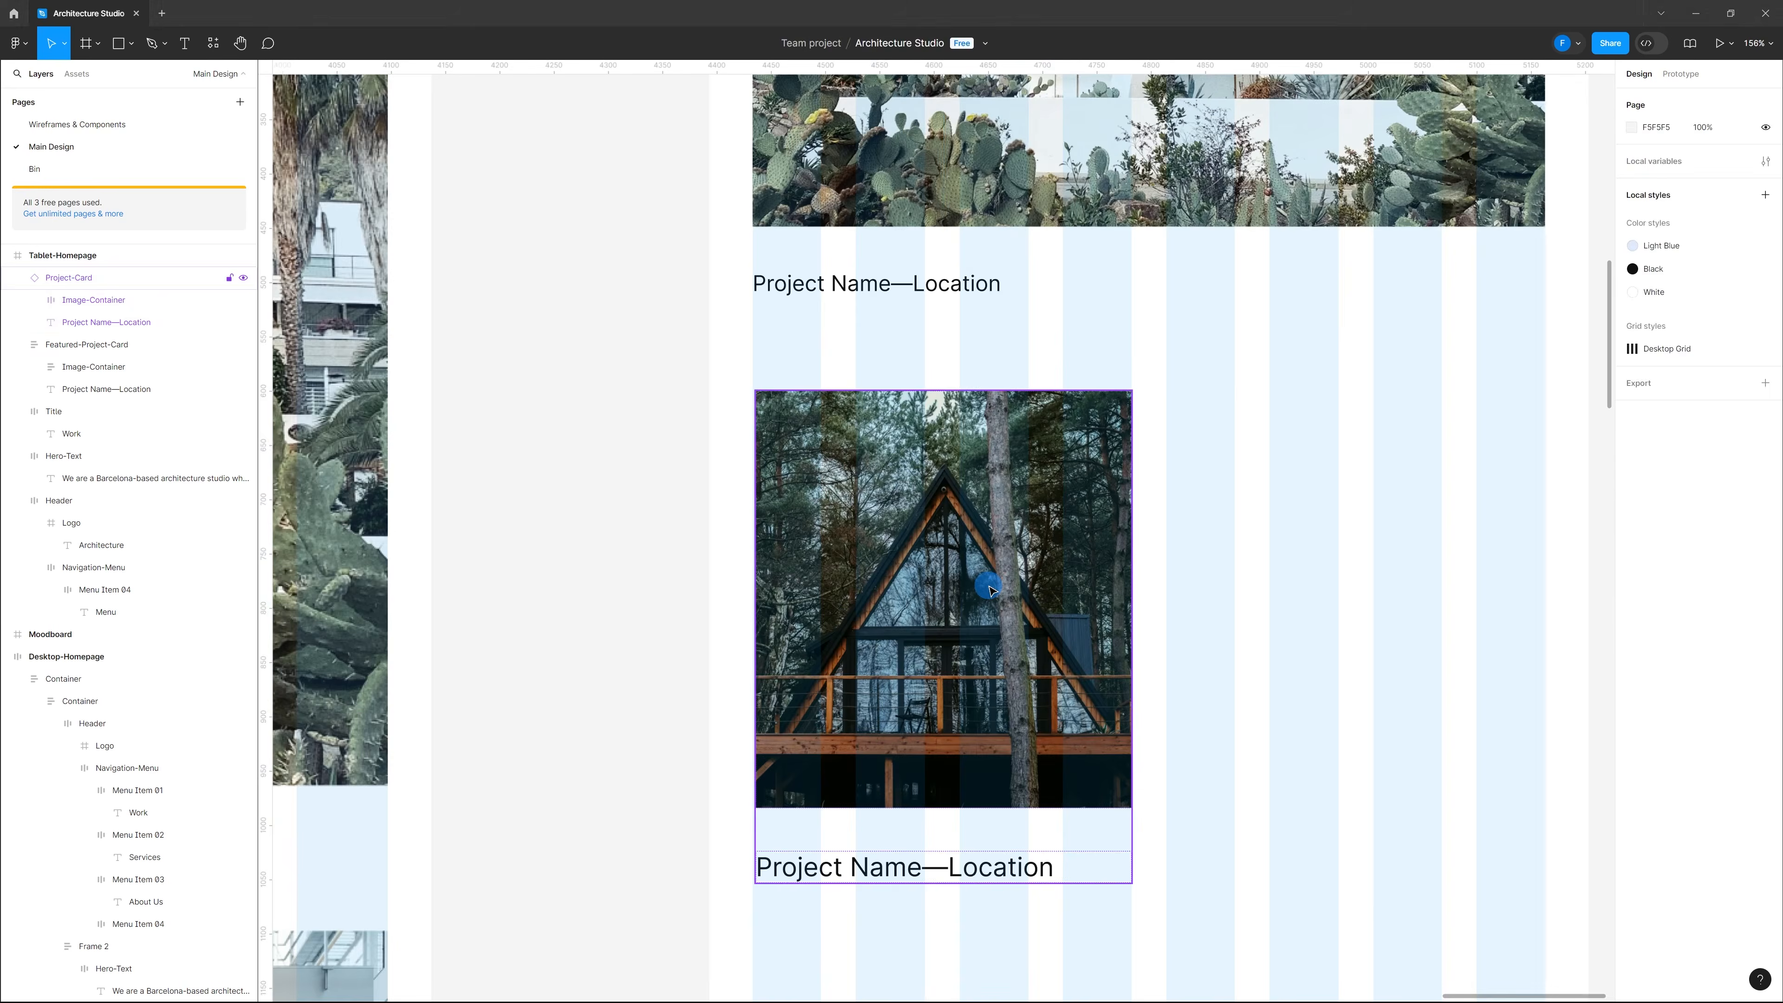
click(988, 589)
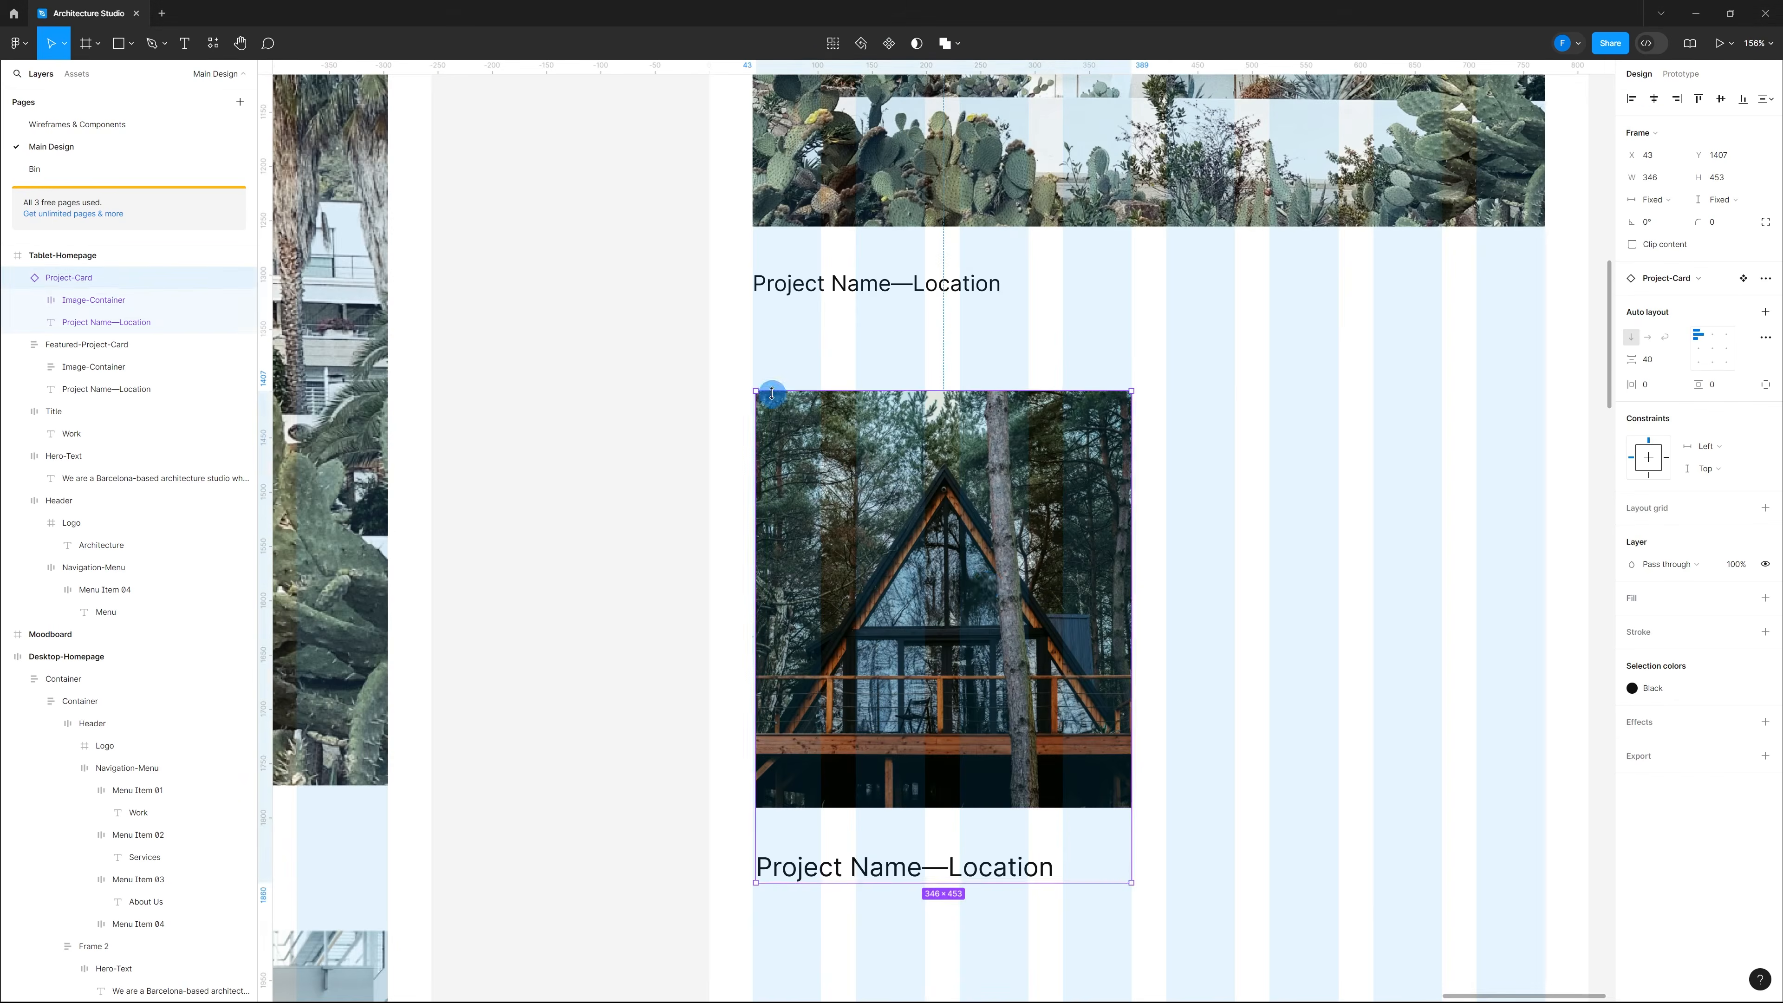
Step: Extend the cabin card's upper-left corner so that its edge aligns exactly with the first grid column
scroll(759, 394, up, 8)
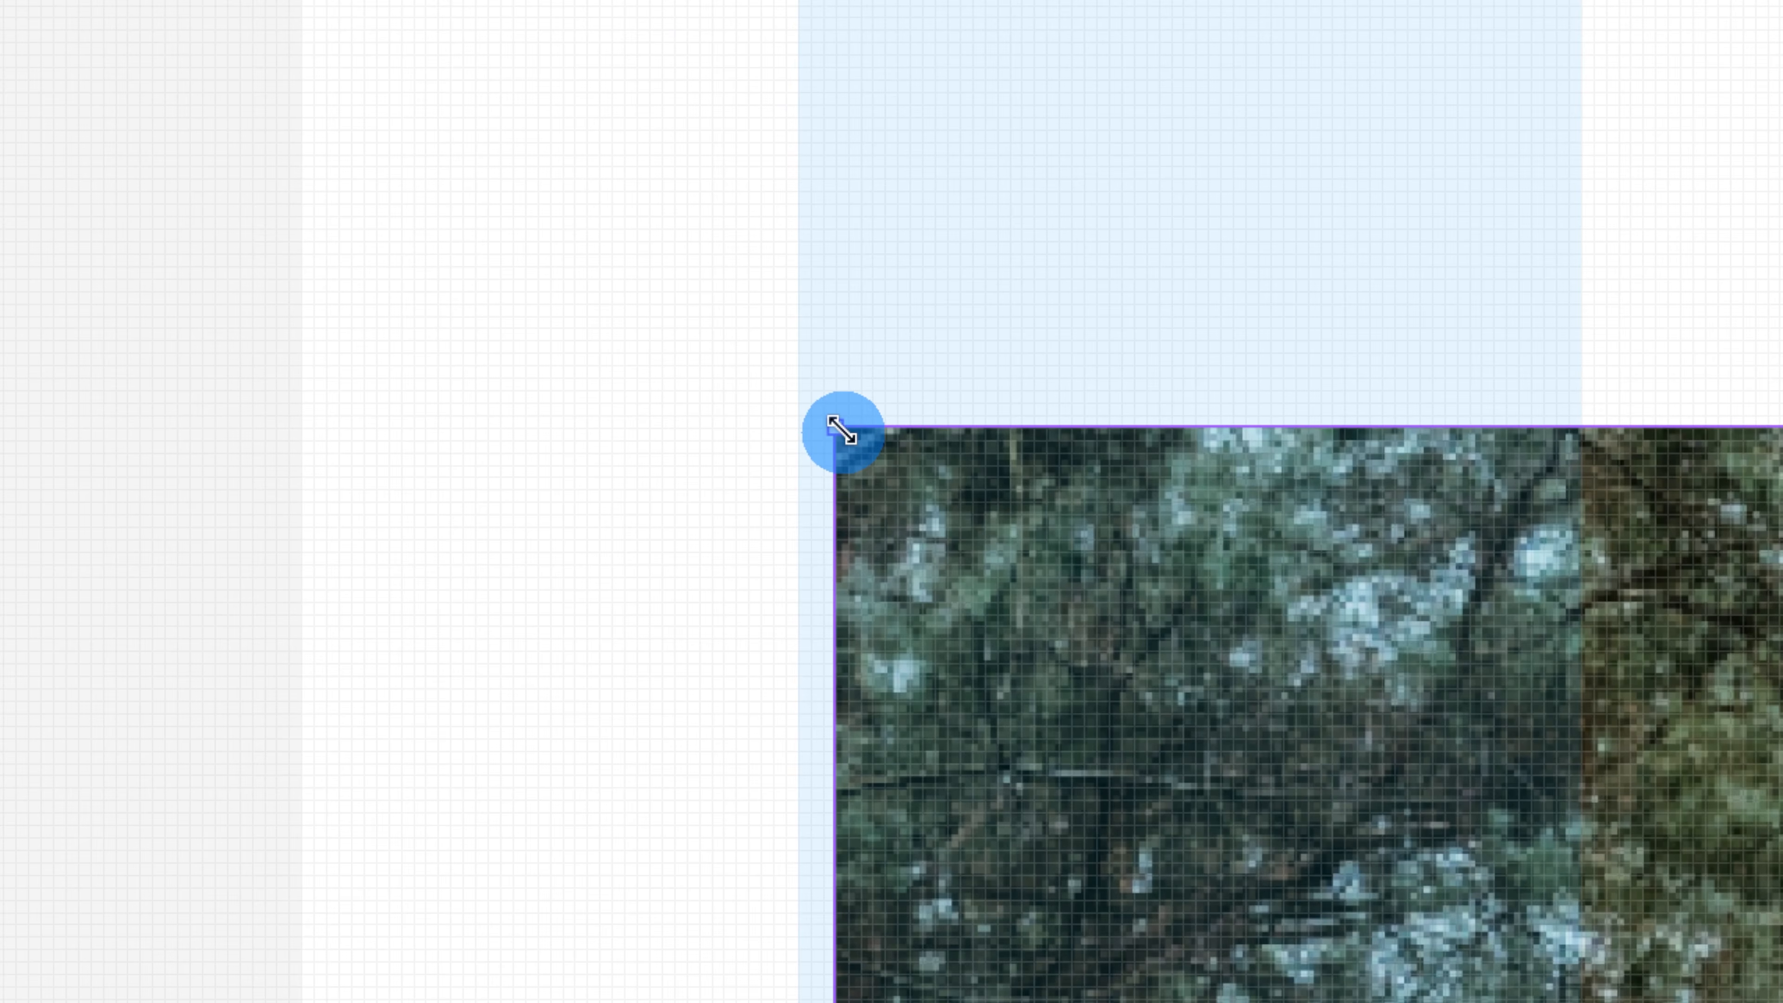
drag(841, 430, 797, 393)
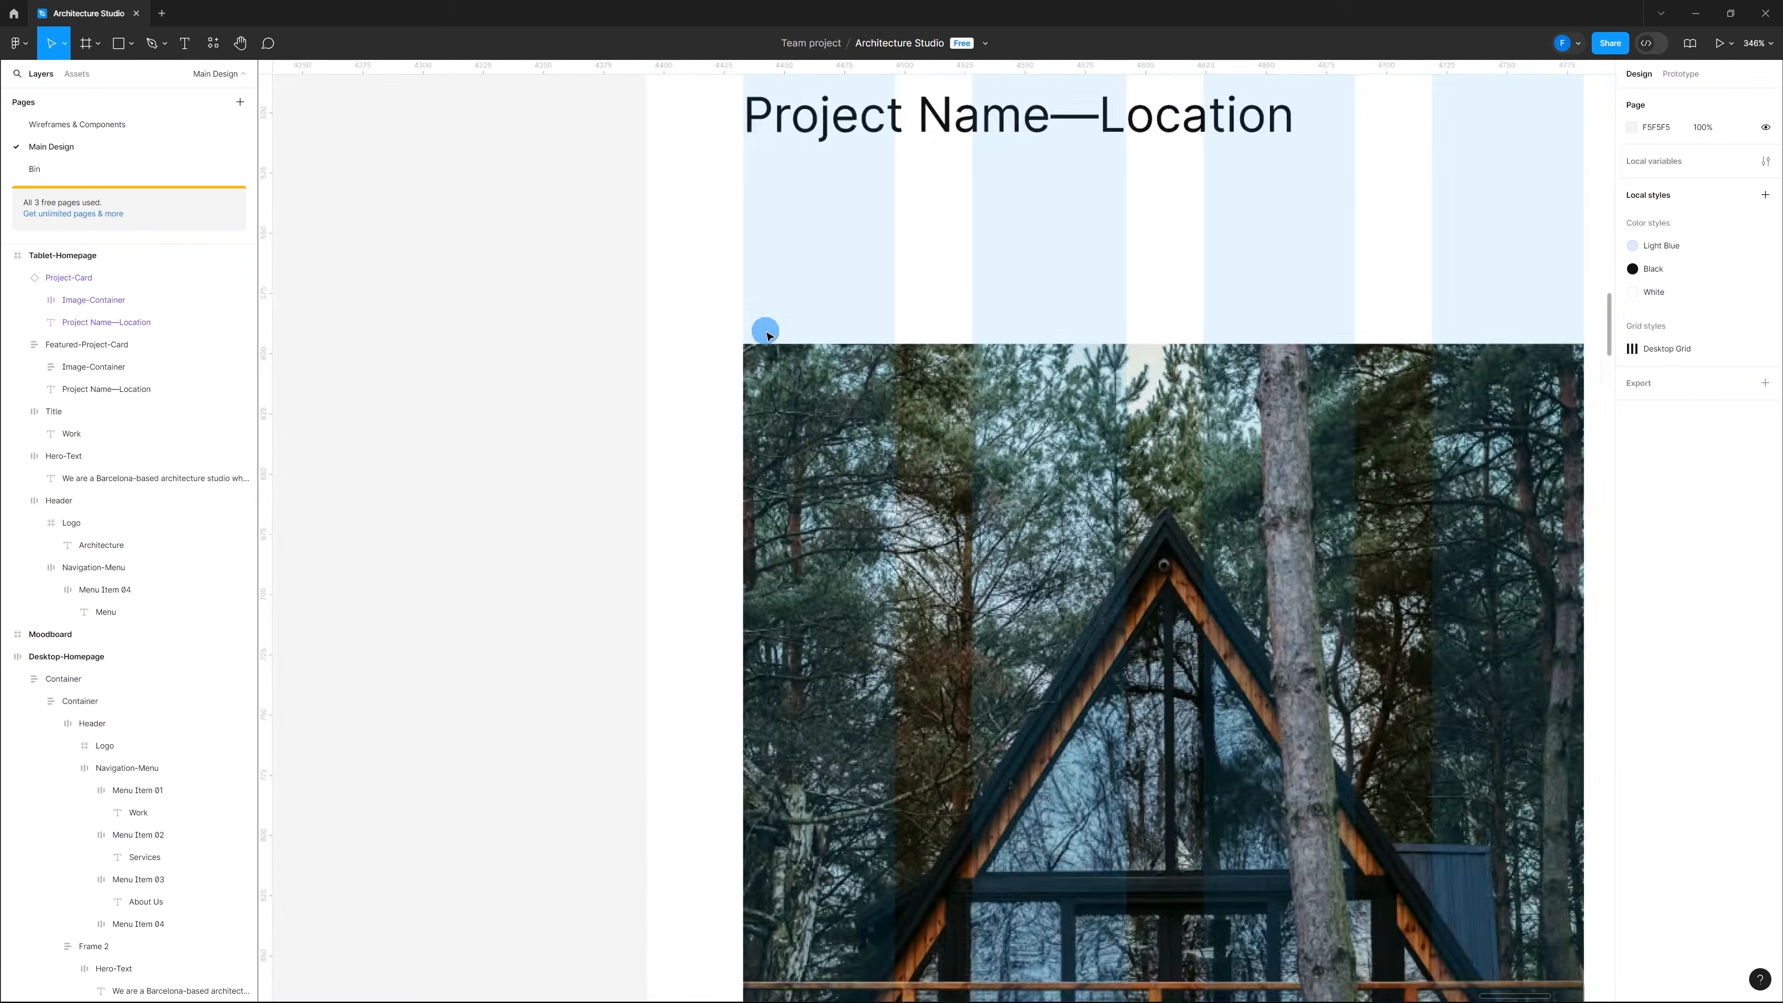
scroll(798, 333, down, 5)
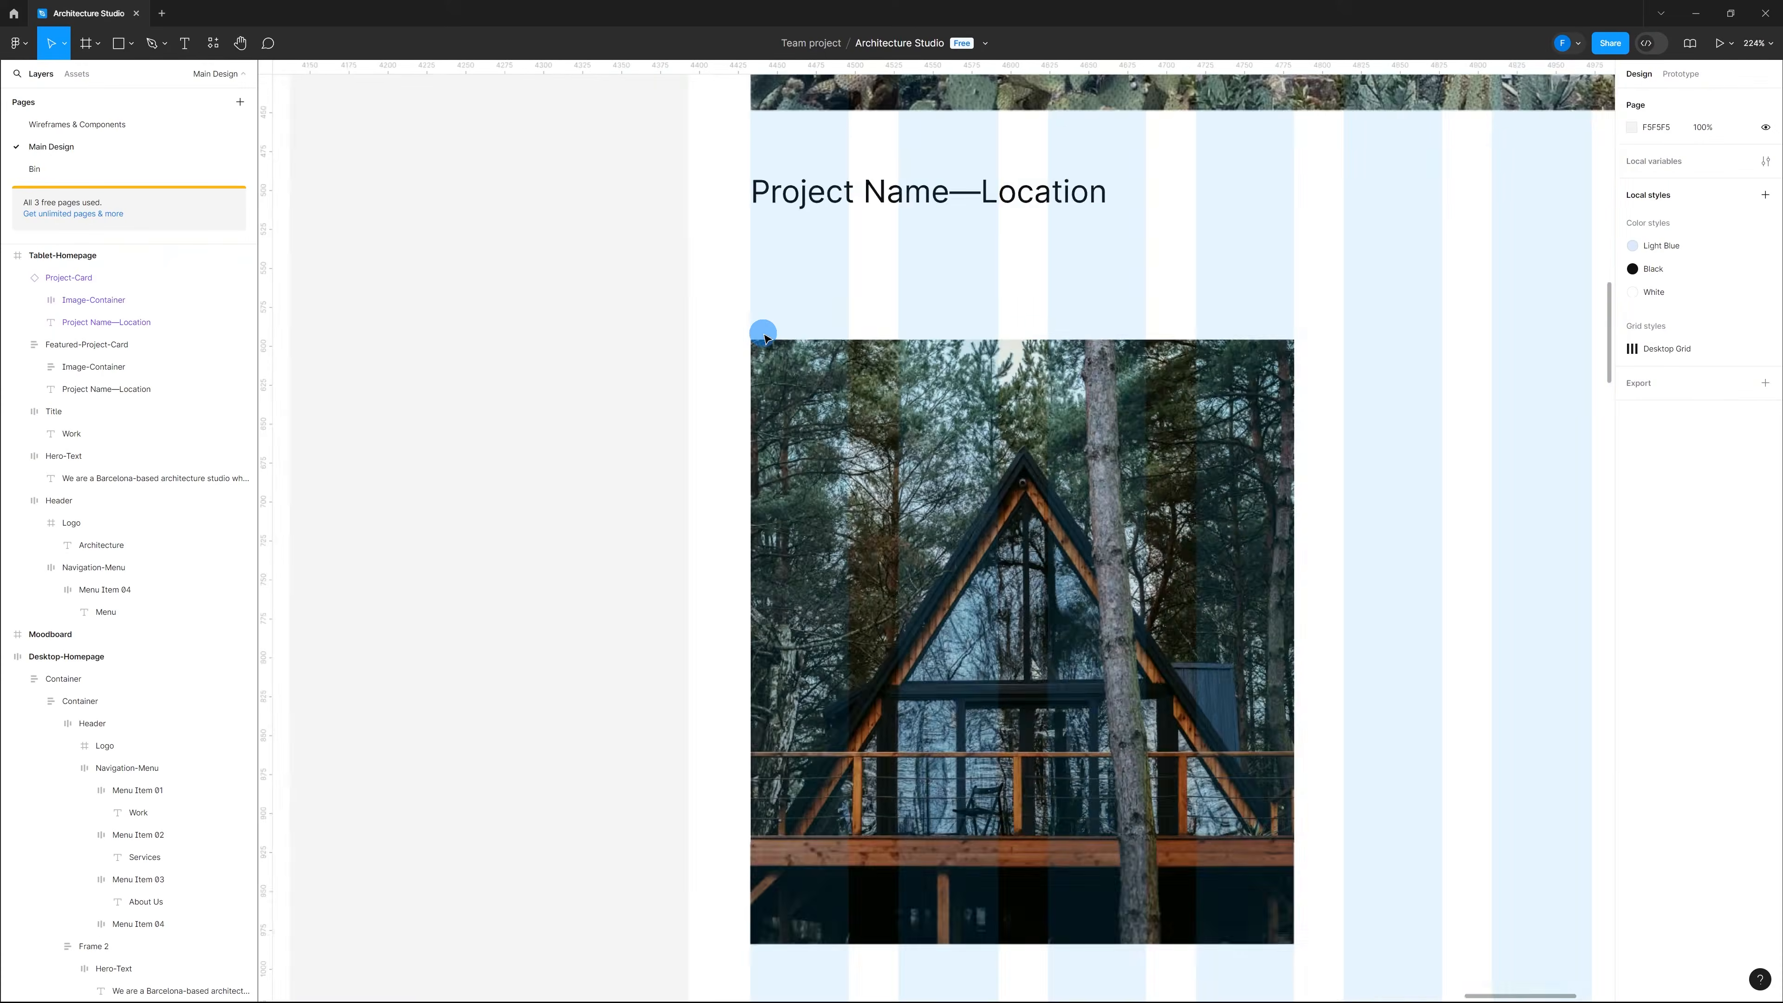
scroll(1285, 589, down, 8)
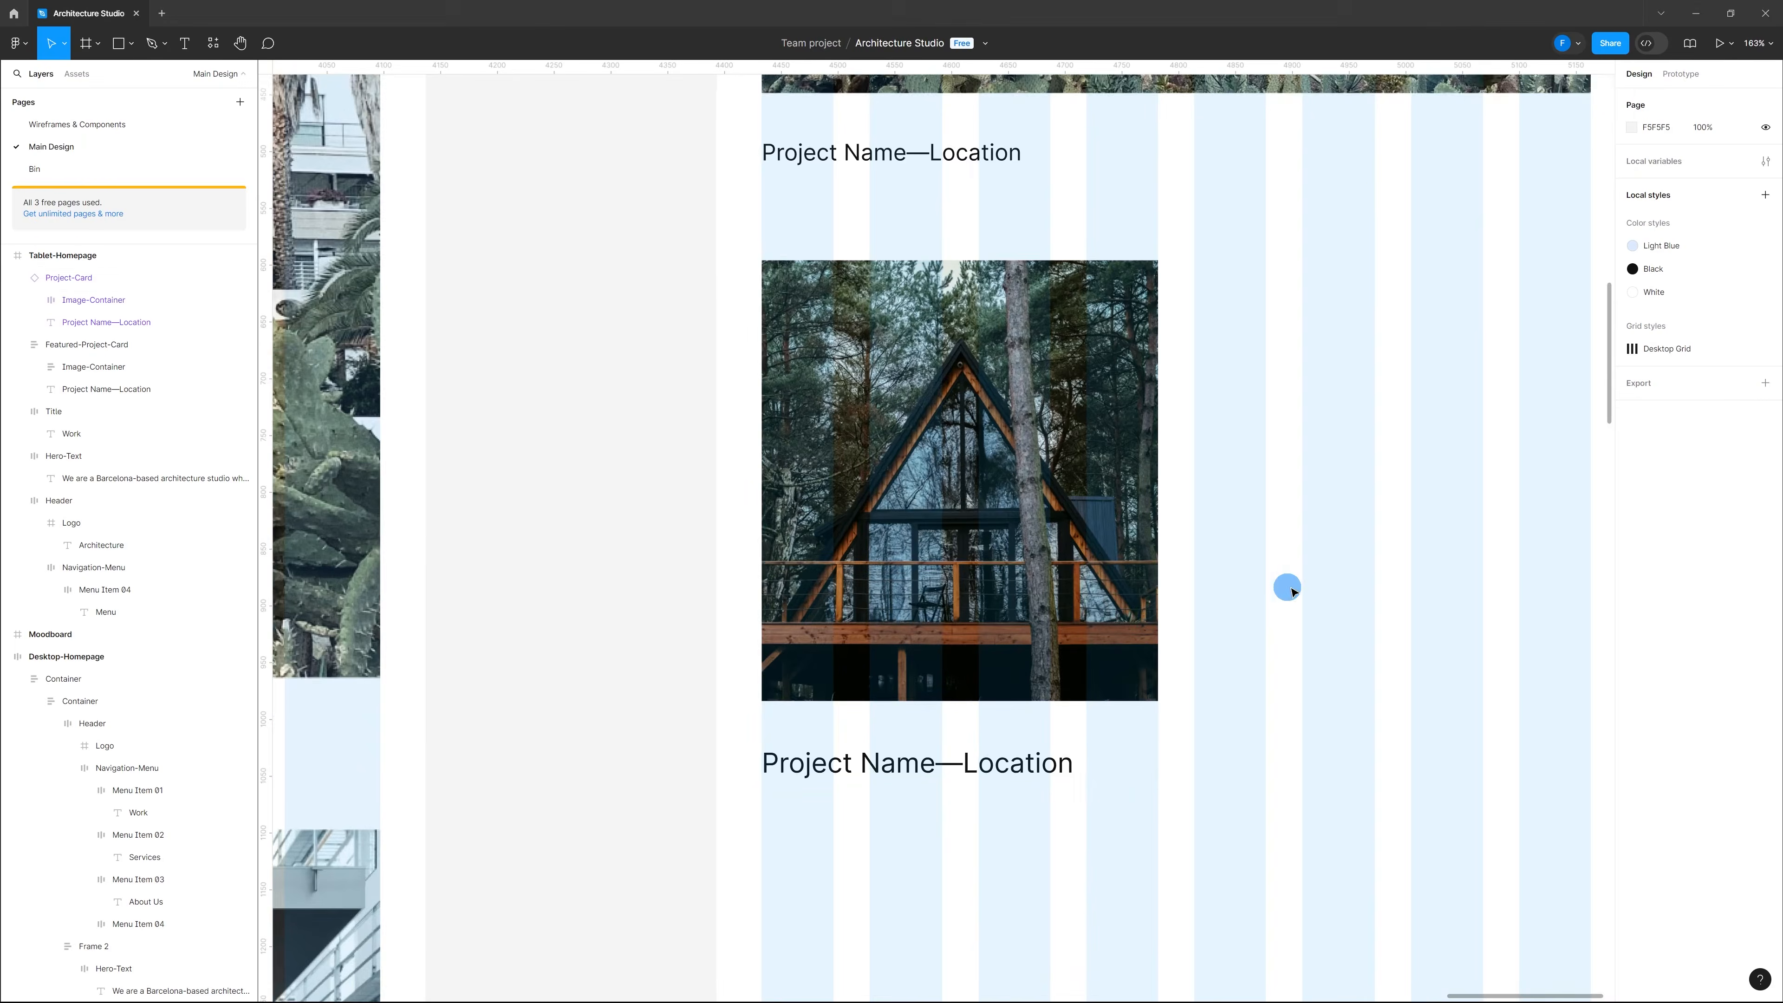
scroll(1131, 629, down, 5)
scroll(1066, 656, down, 3)
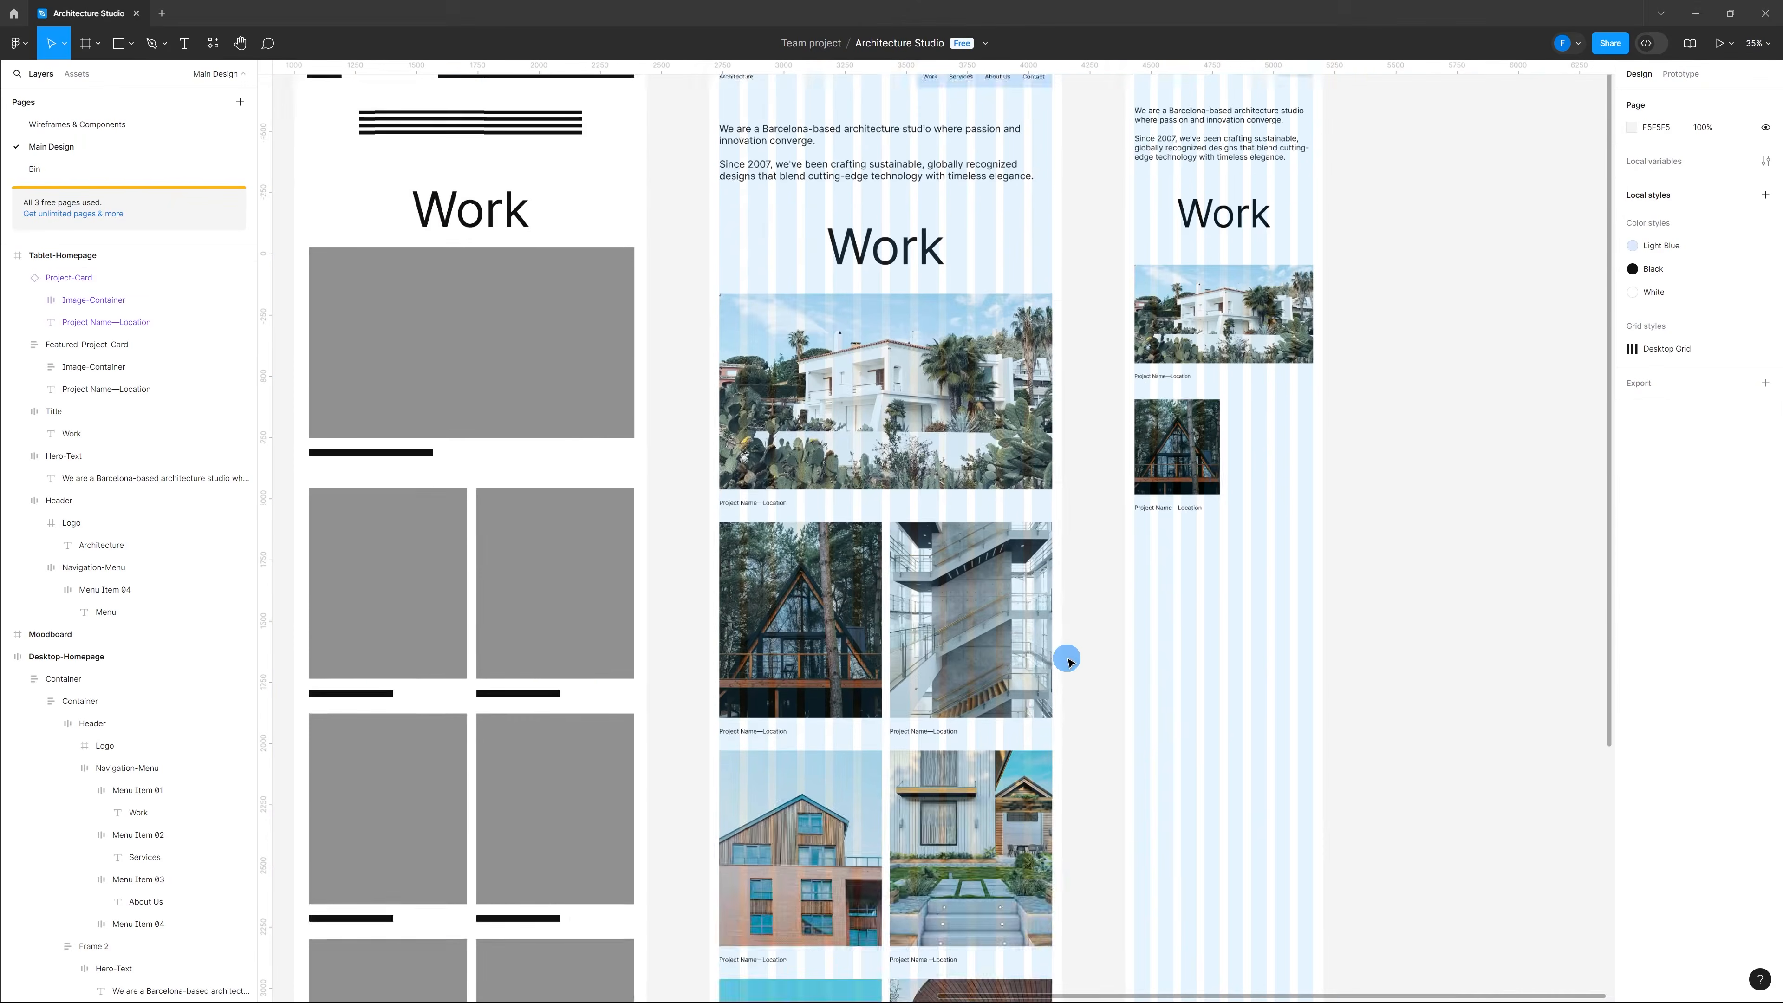
Step: Copy the concrete staircase Project-Card from Desktop-Homepage and paste it into the Tablet-Homepage frame
scroll(1071, 649, up, 5)
click(963, 625)
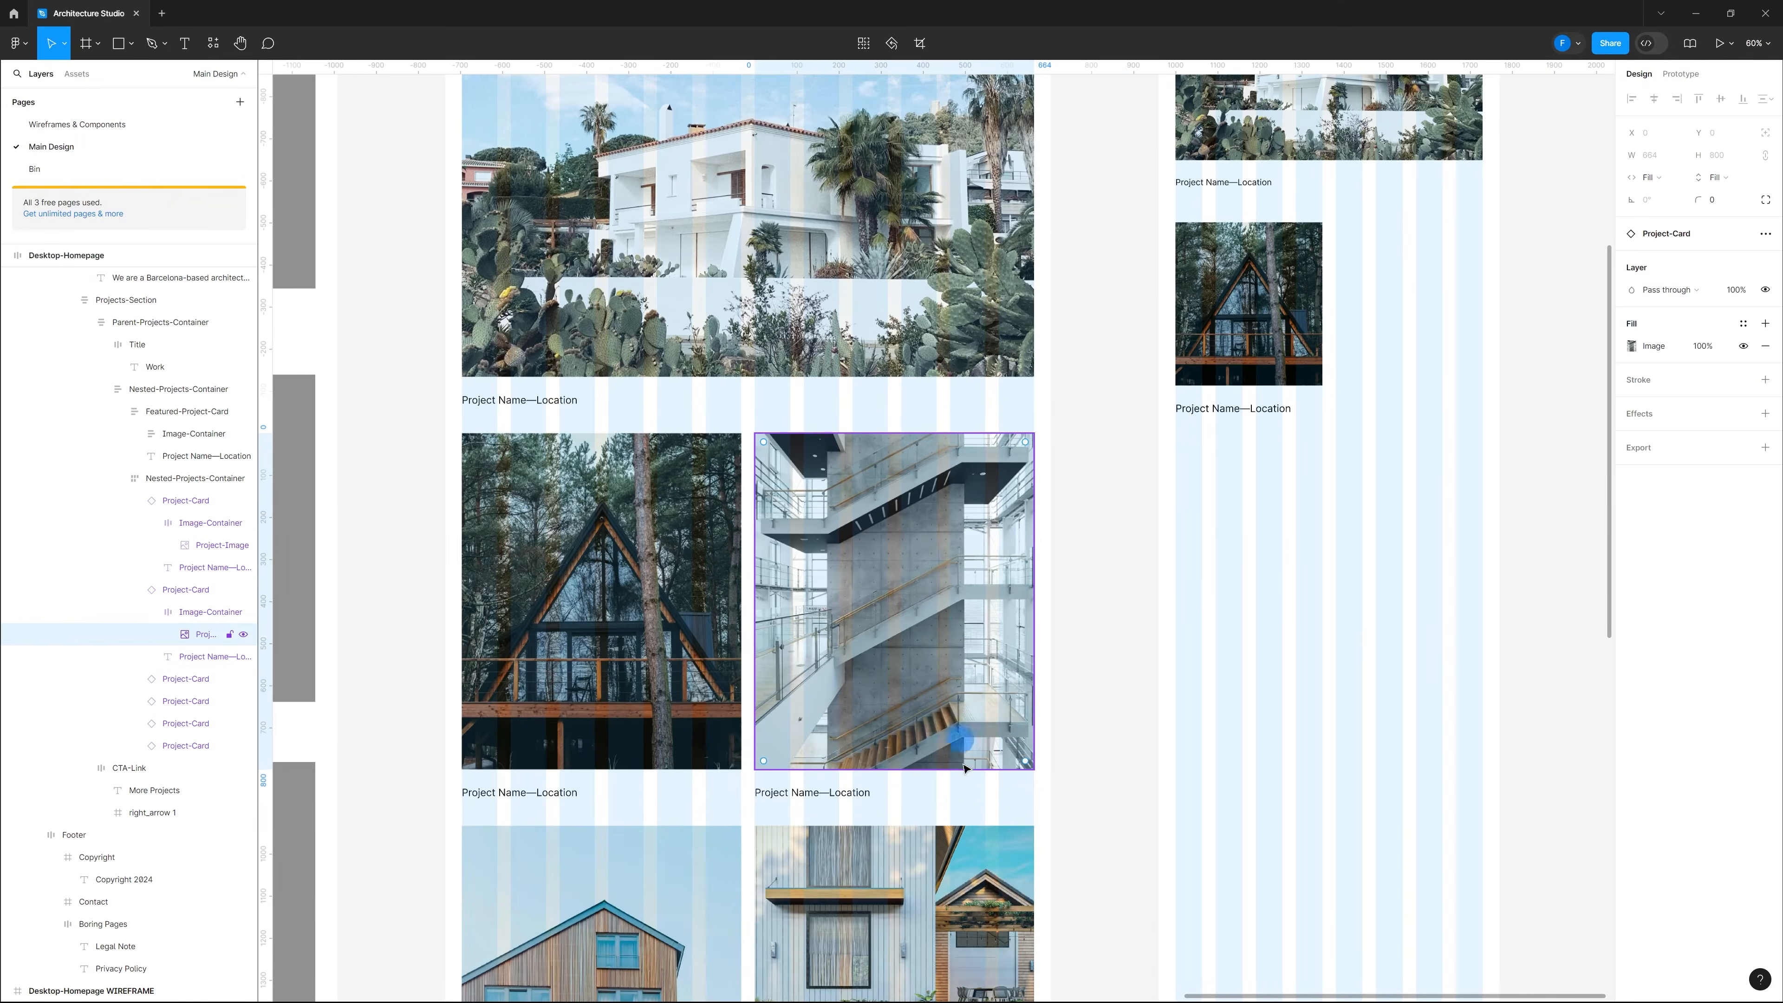
click(976, 787)
scroll(1124, 632, down, 5)
scroll(963, 291, up, 3)
click(976, 170)
scroll(1025, 559, up, 4)
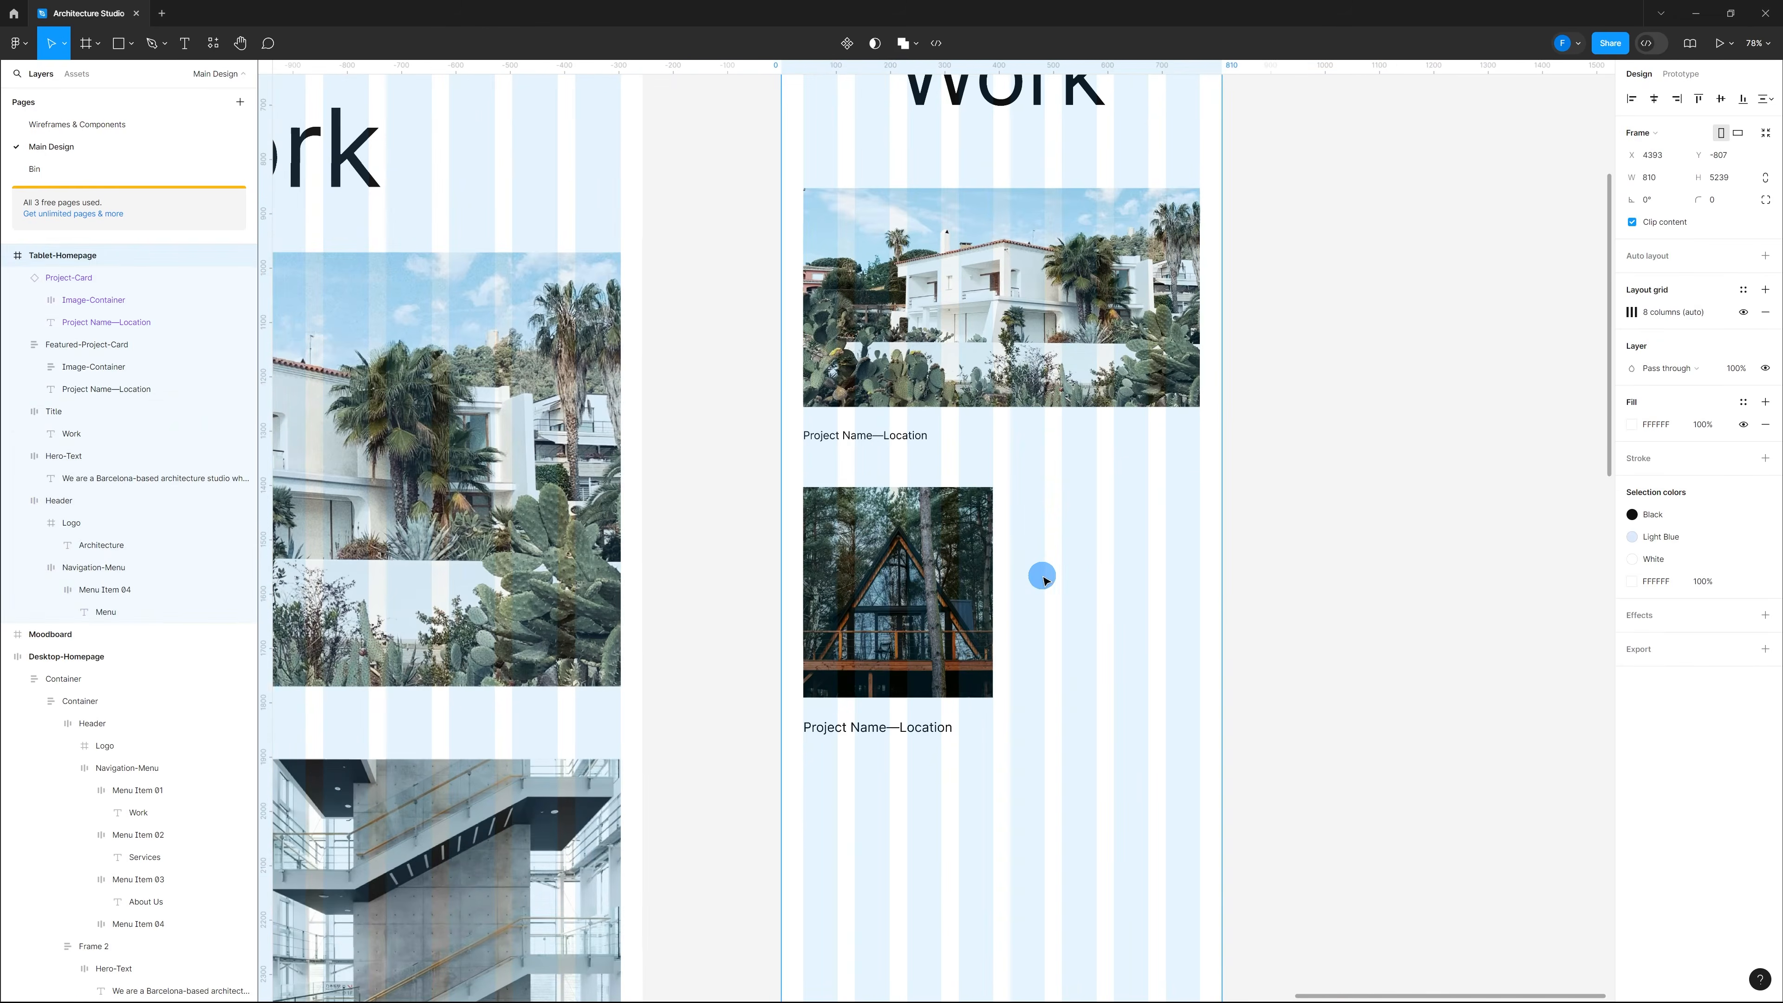
key(ctrl+v)
Step: Place the staircase card beside the cabin card at X 421, Y 1403 and resize it to 349 × 457, spanning four columns
drag(1206, 150, 1063, 885)
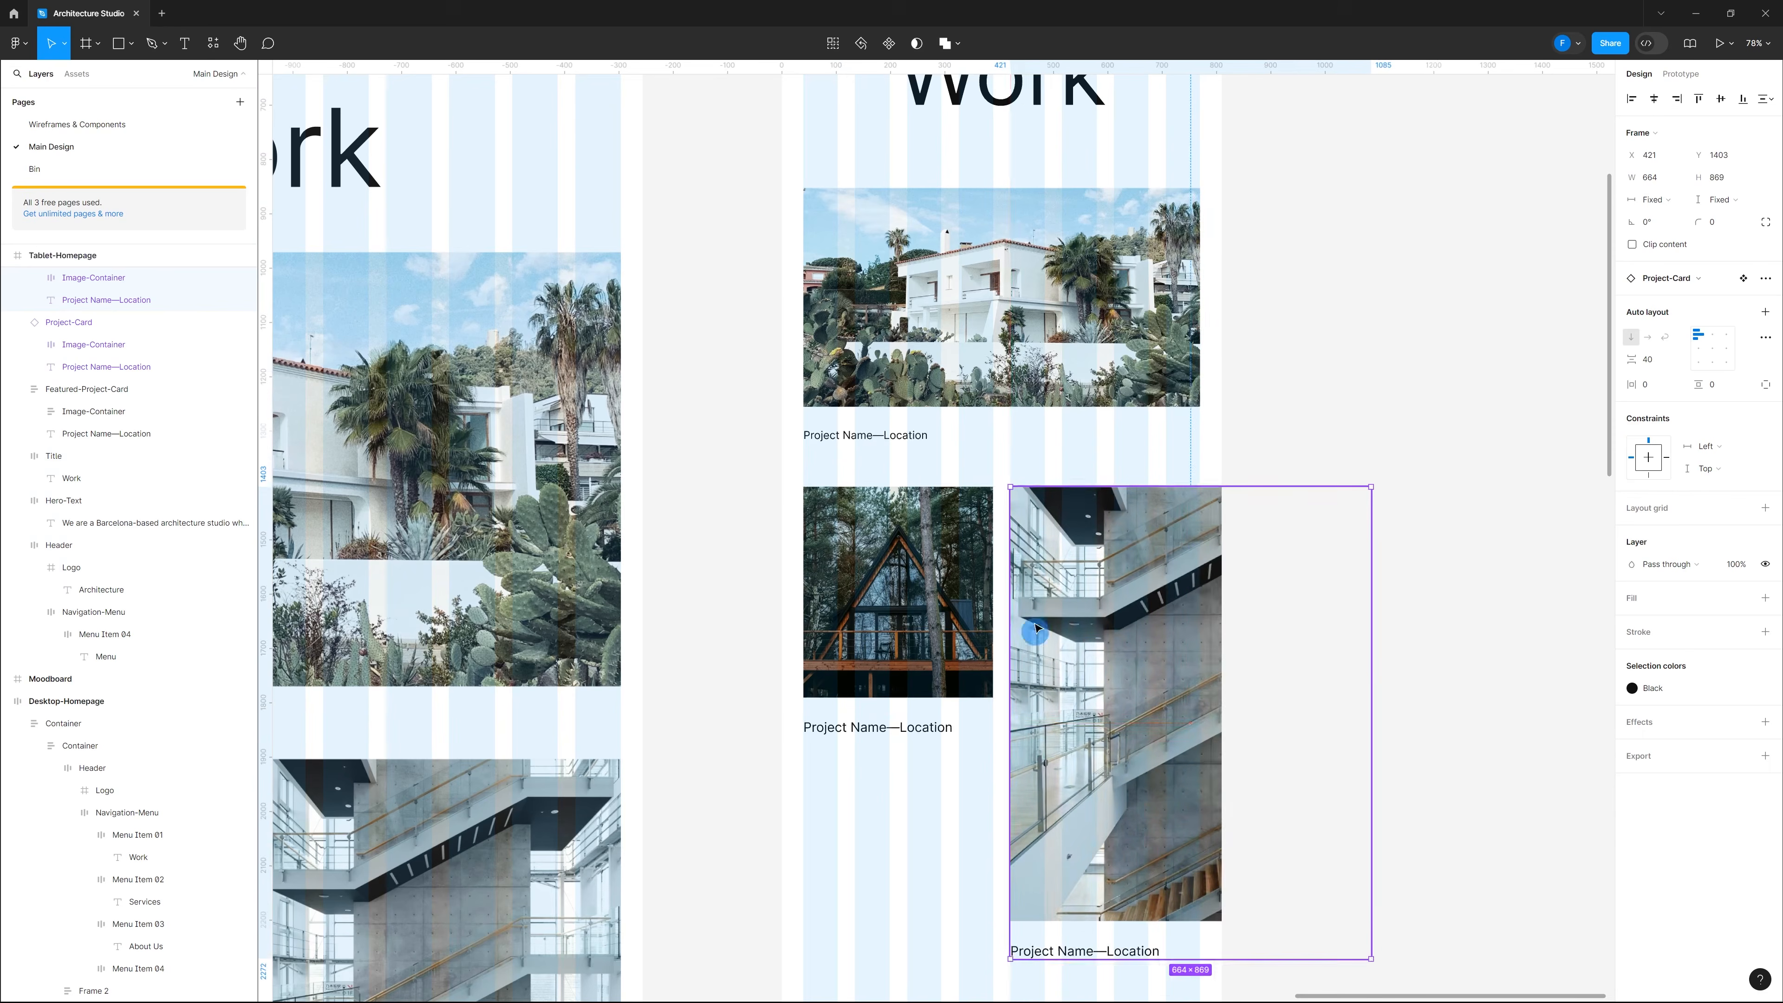
scroll(1035, 629, down, 3)
scroll(1257, 843, up, 2)
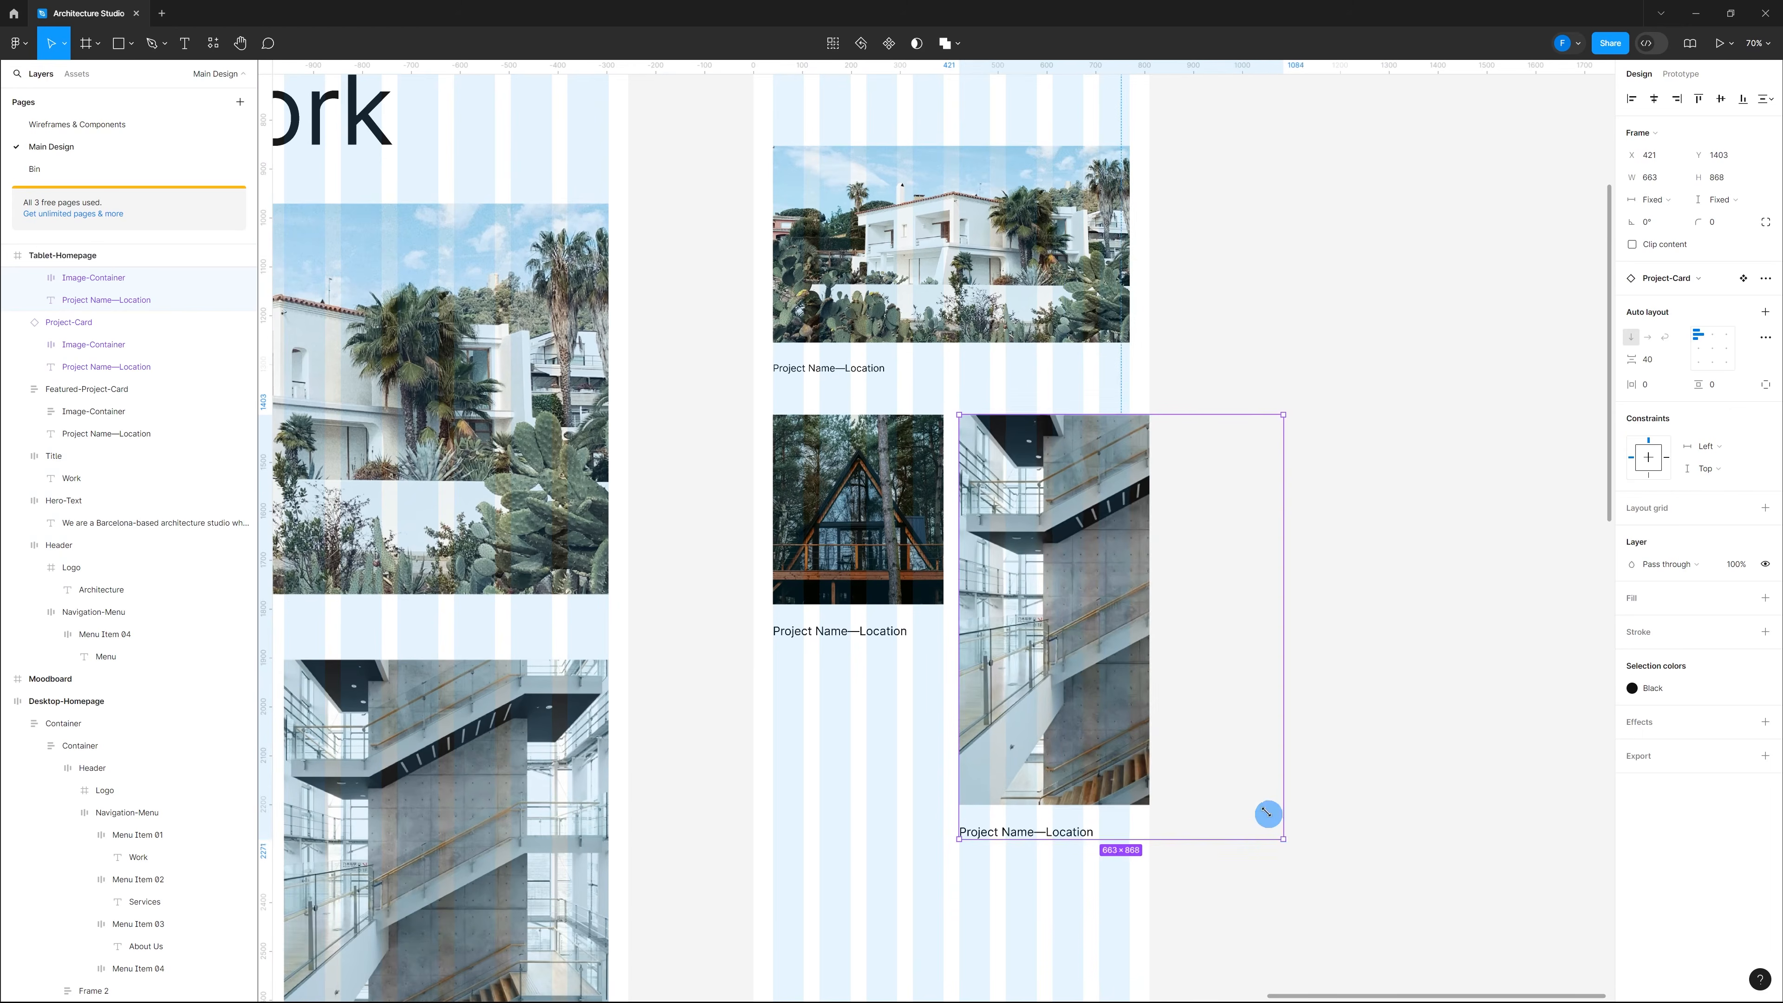
drag(1267, 813, 1165, 712)
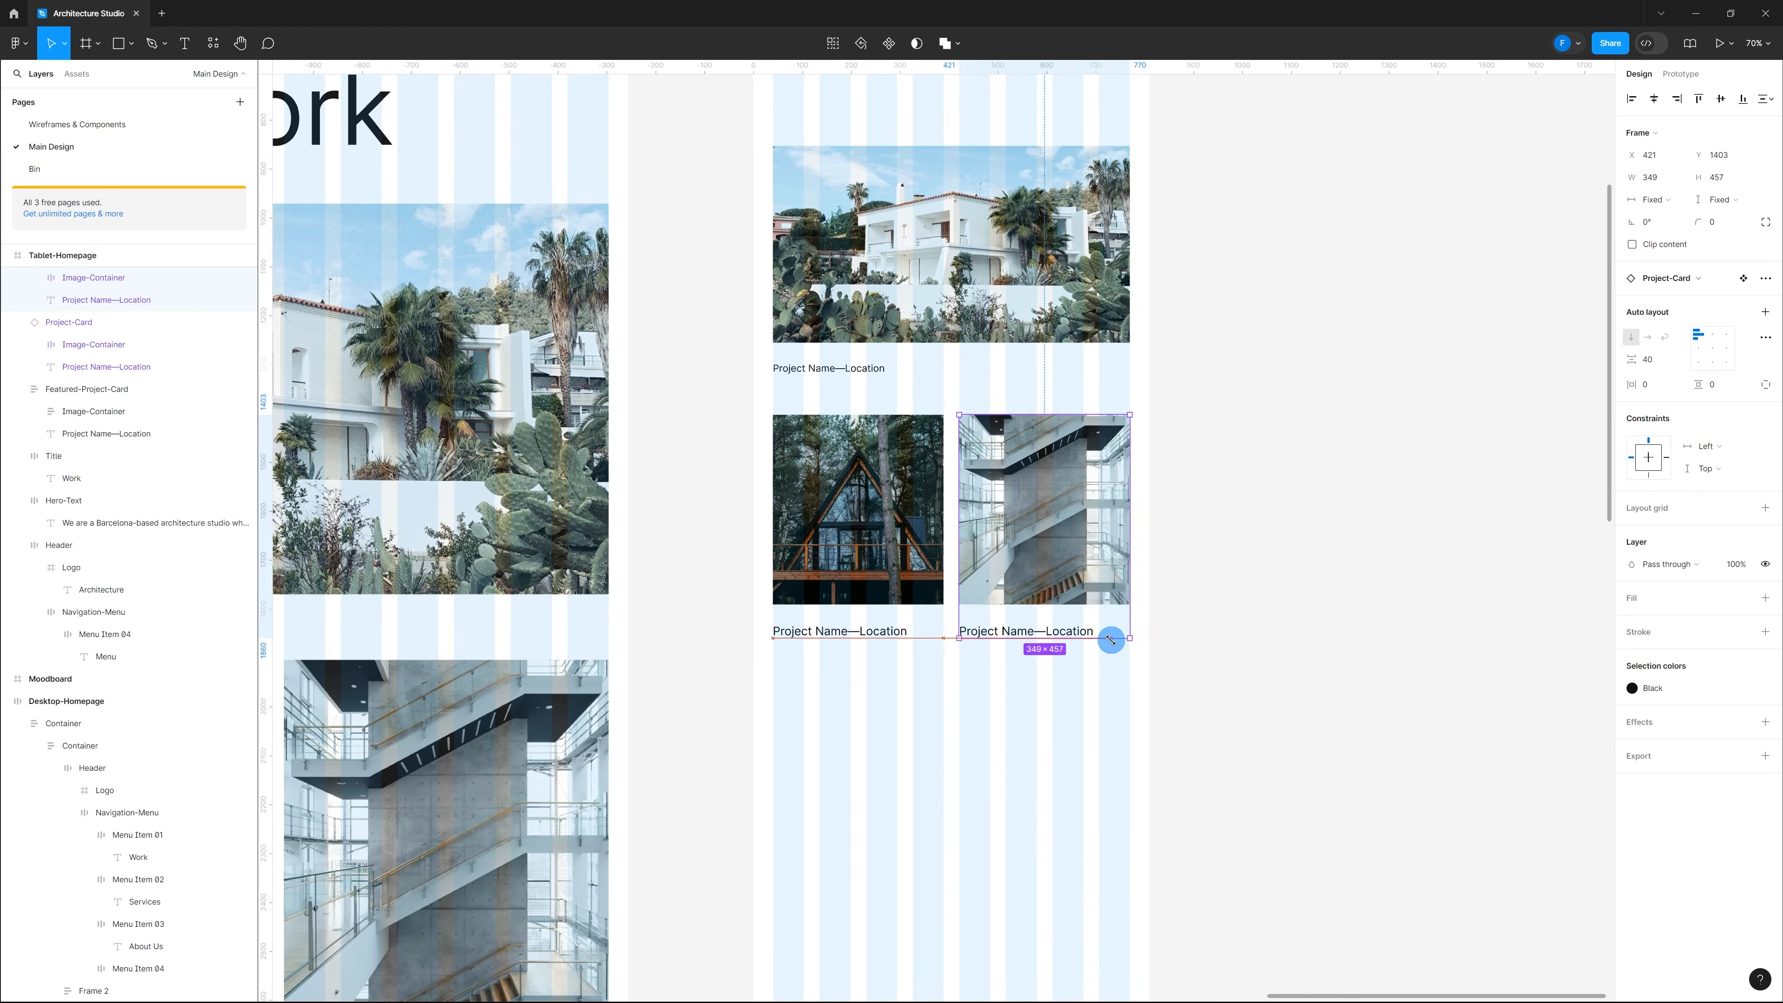
Step: Check at high zoom that the staircase card's outer and inner edges align with the tablet grid columns
scroll(1127, 420, up, 12)
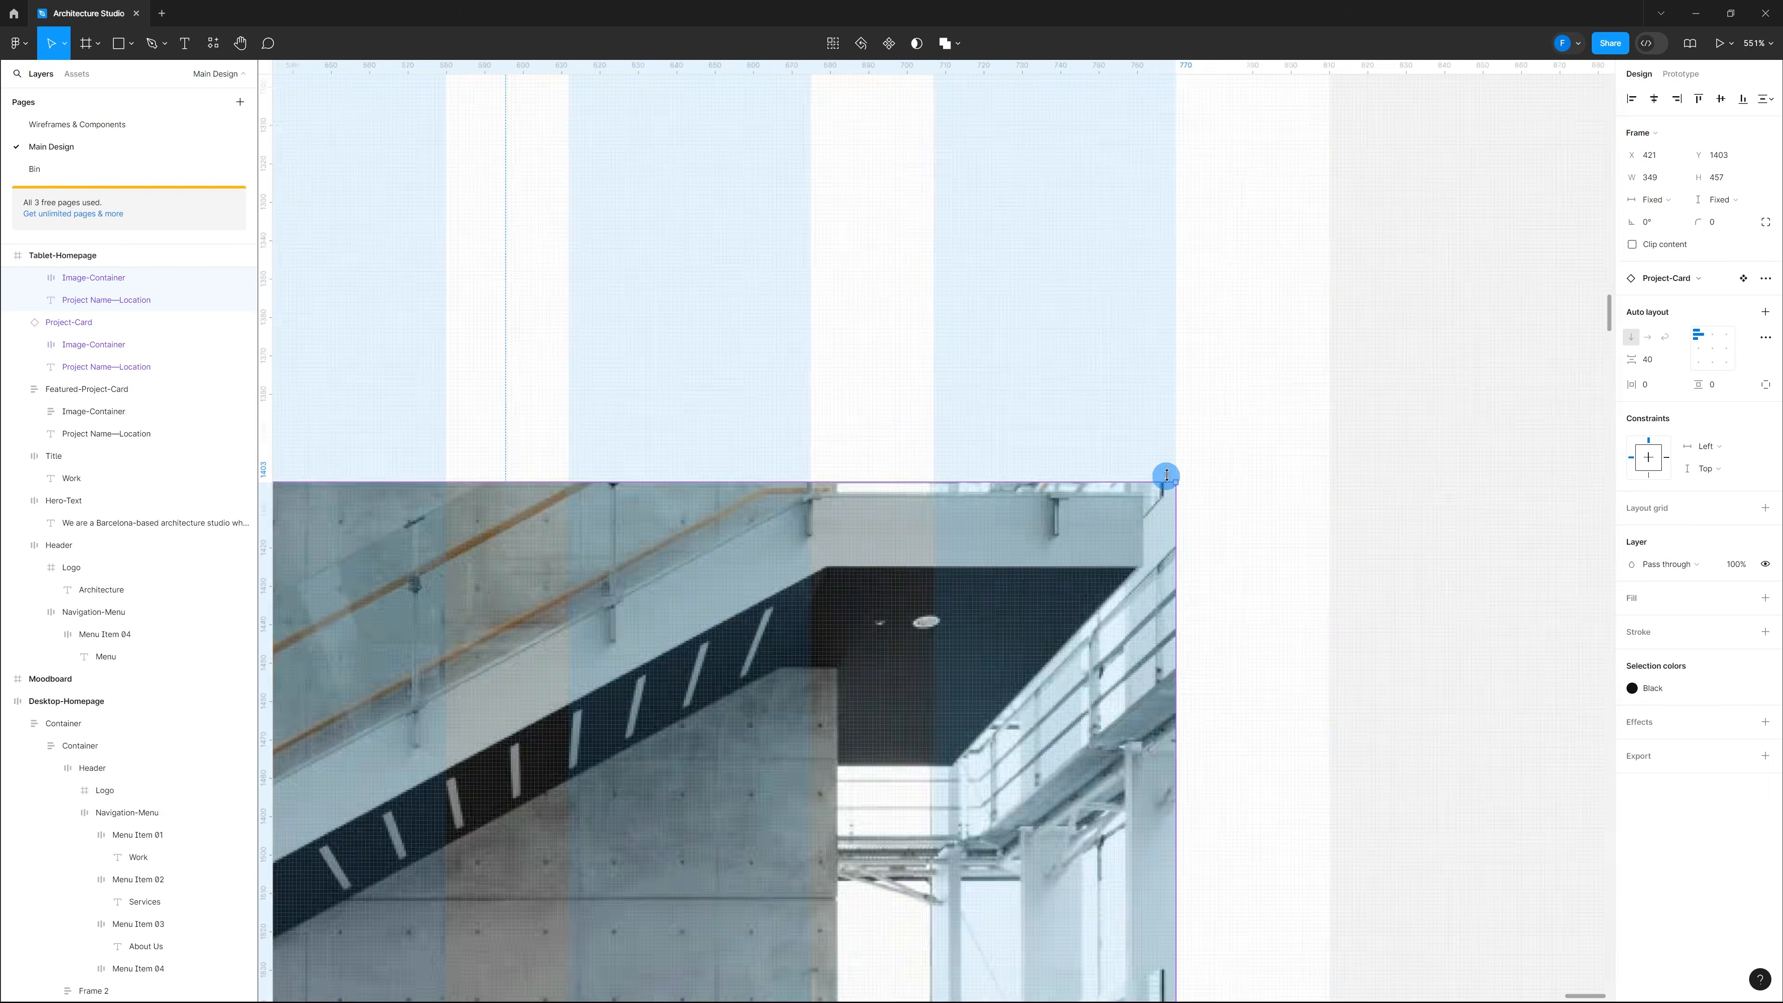
scroll(1165, 544, down, 8)
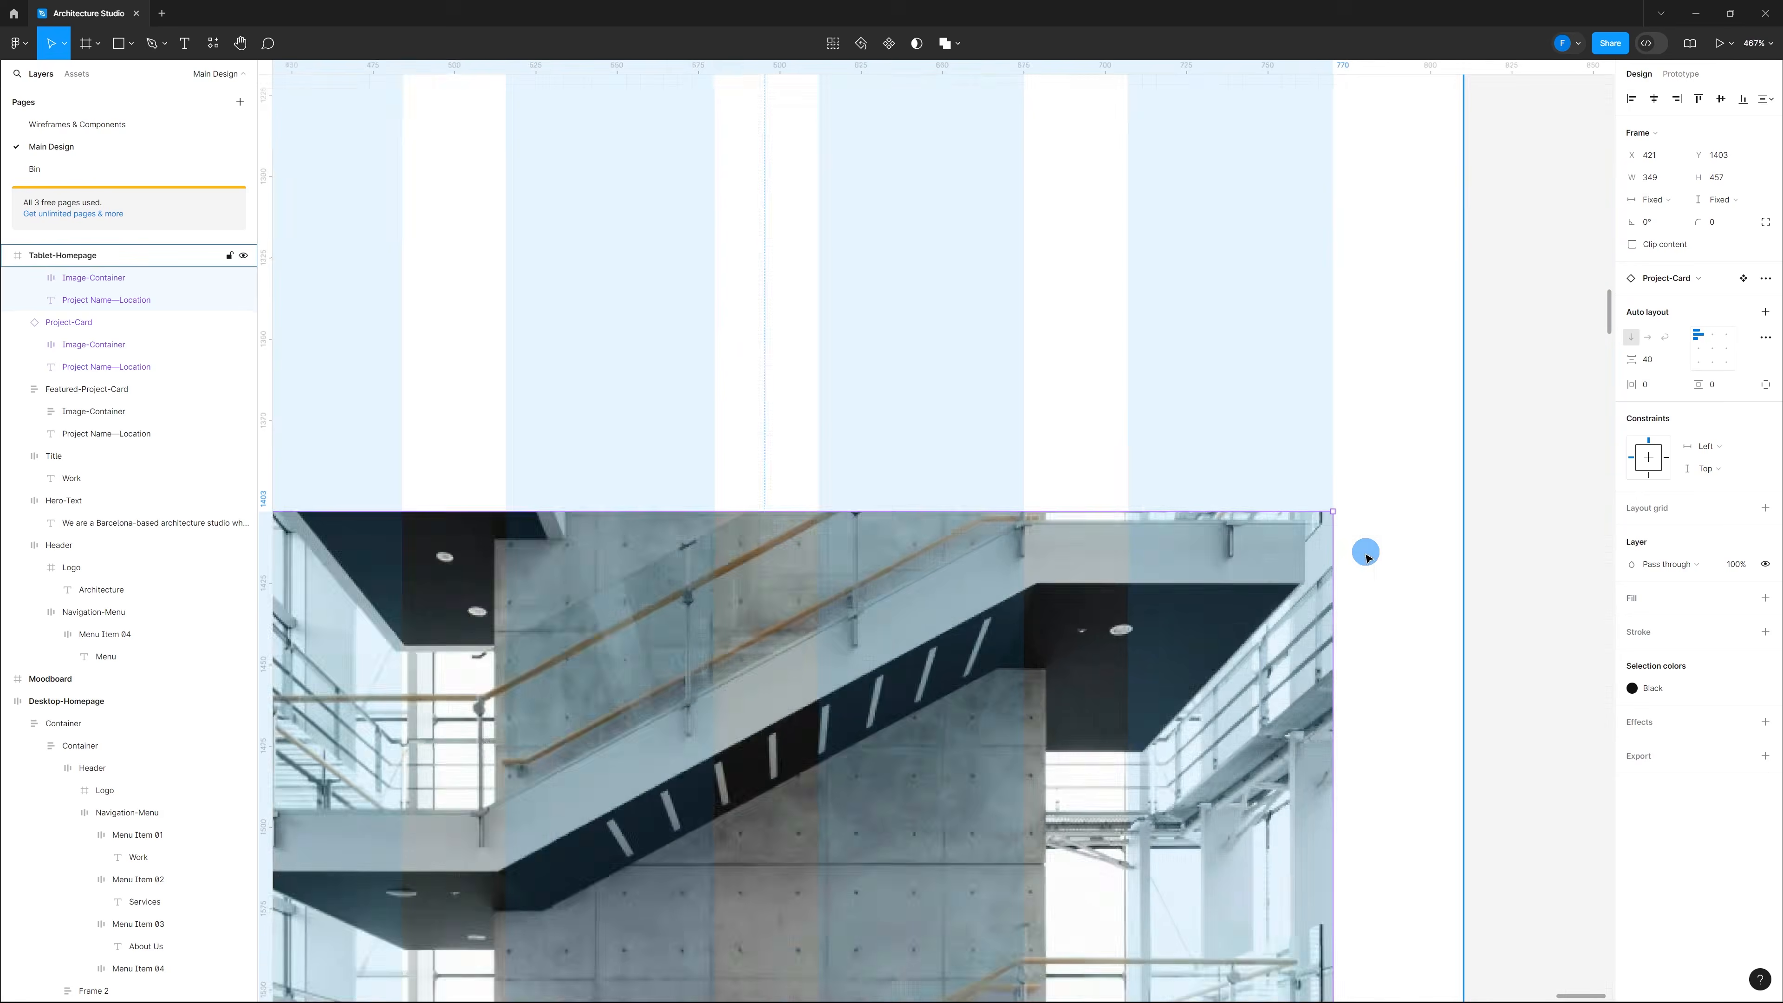
scroll(954, 559, up, 12)
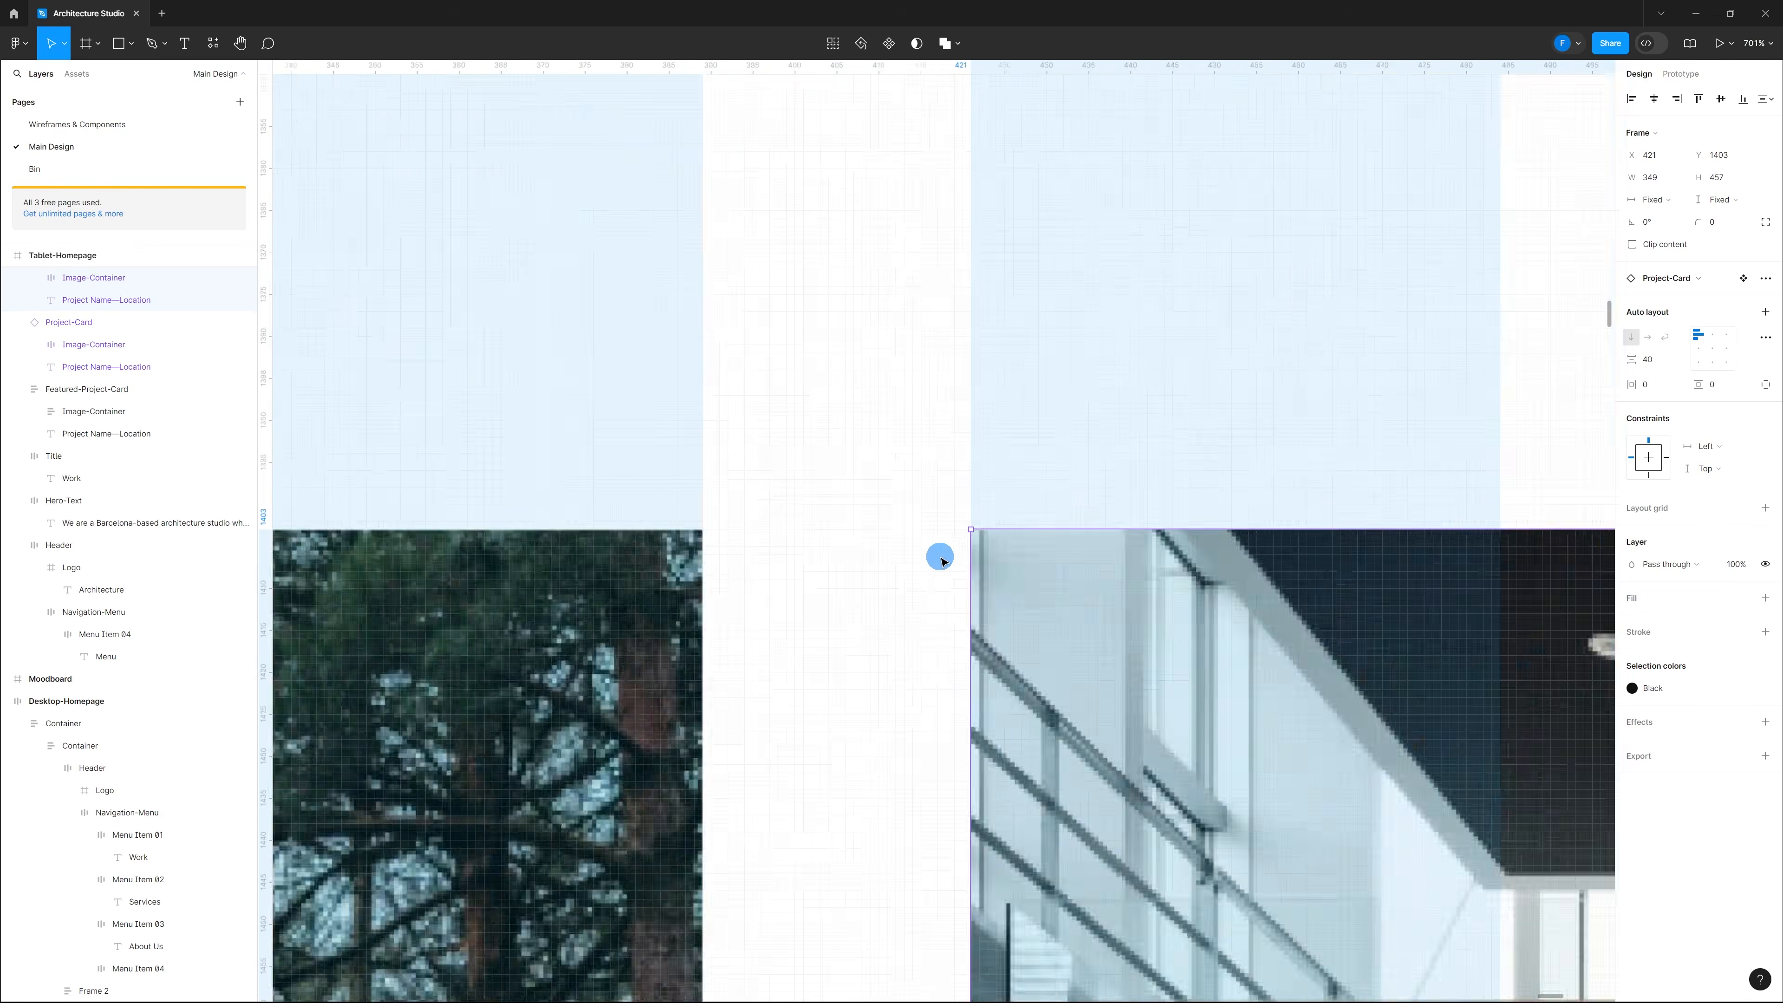
scroll(941, 559, down, 9)
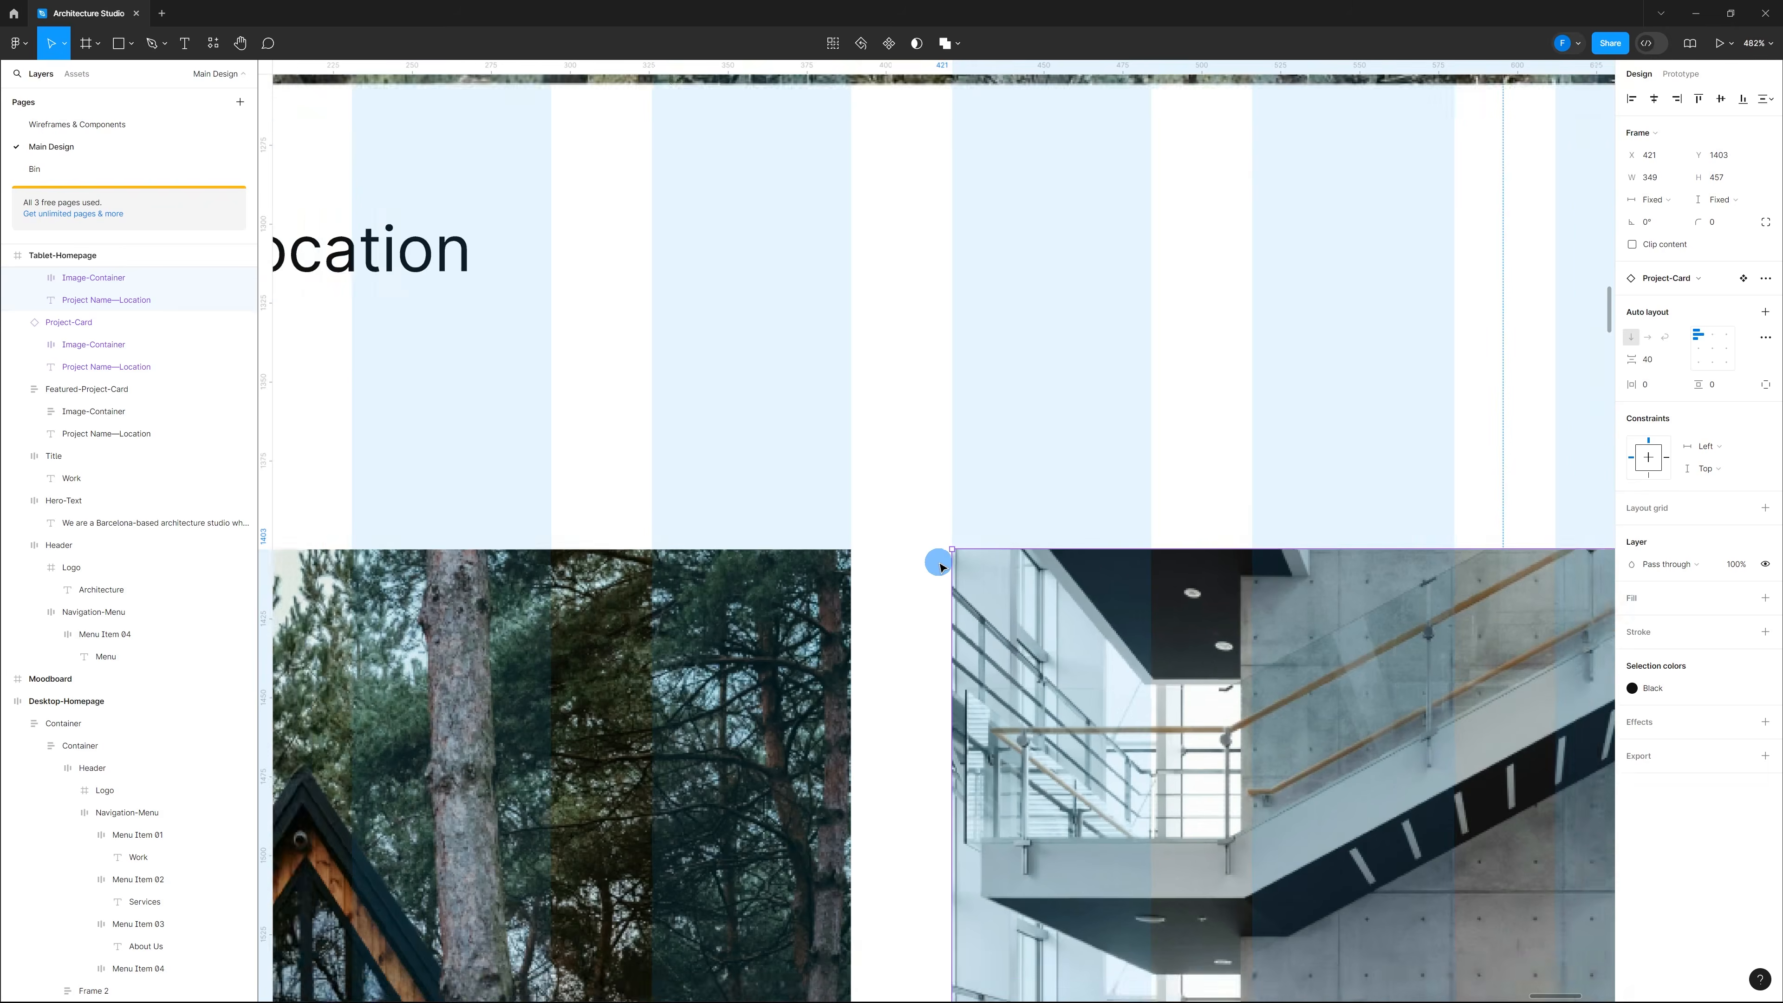
scroll(930, 522, down, 5)
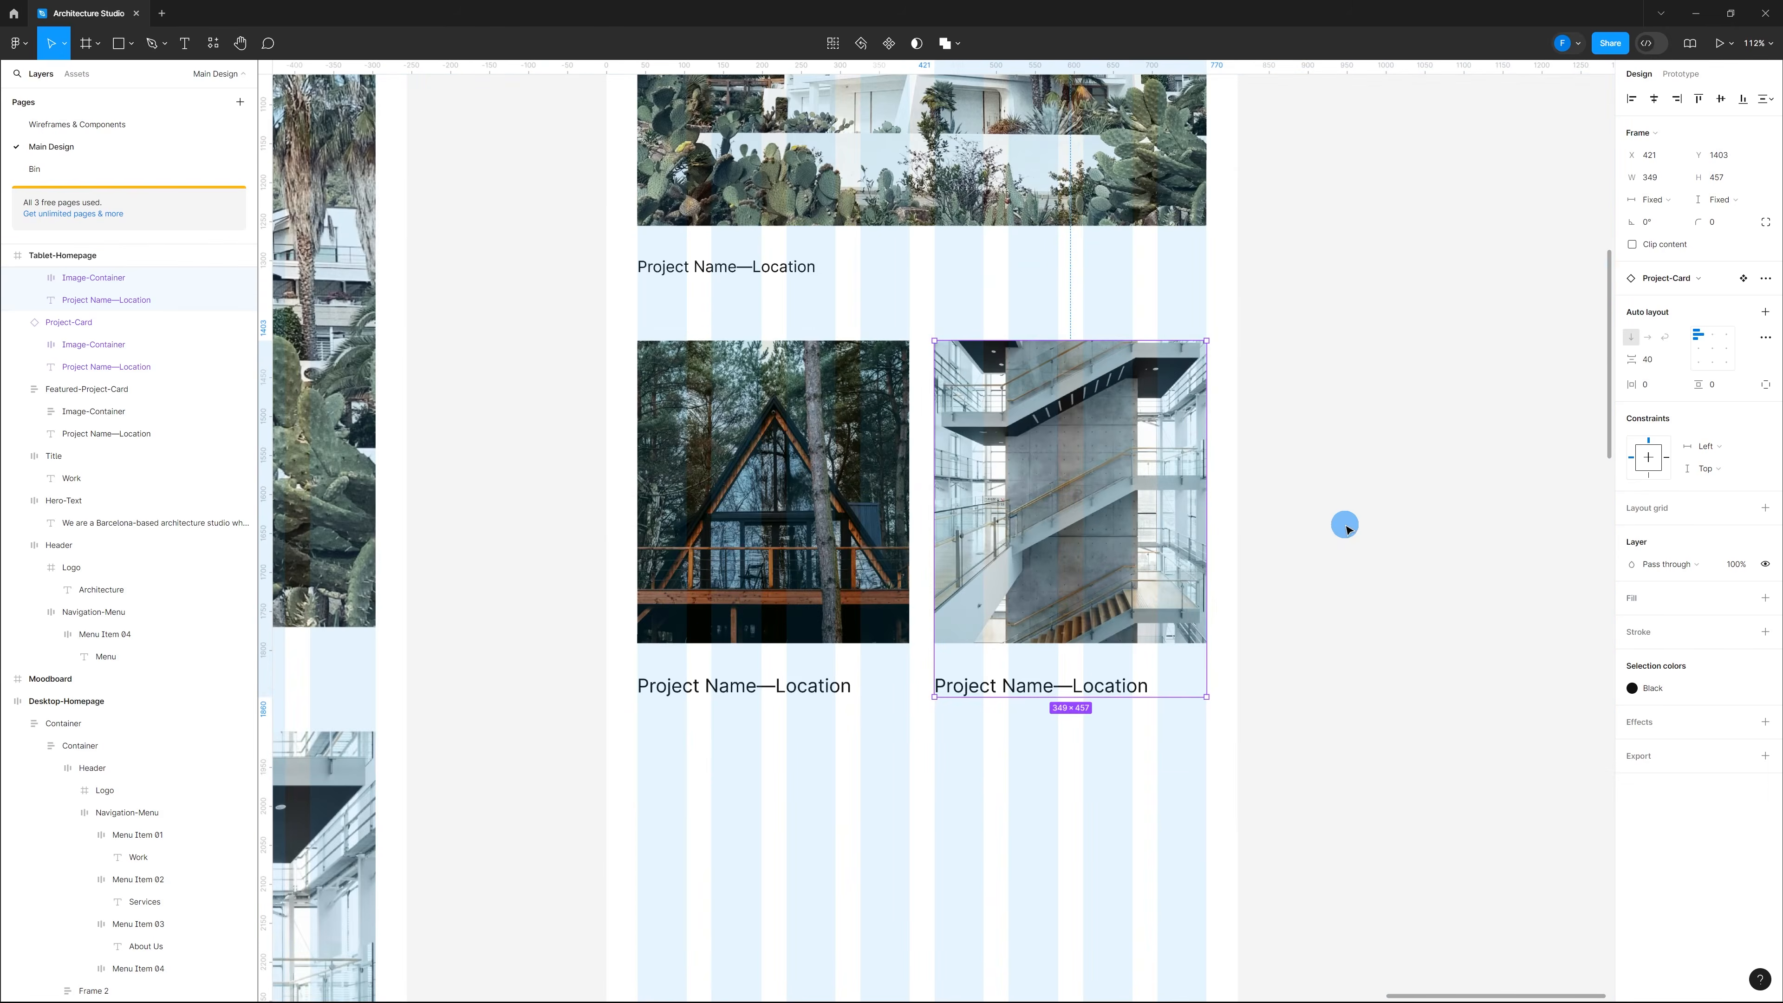
click(1387, 523)
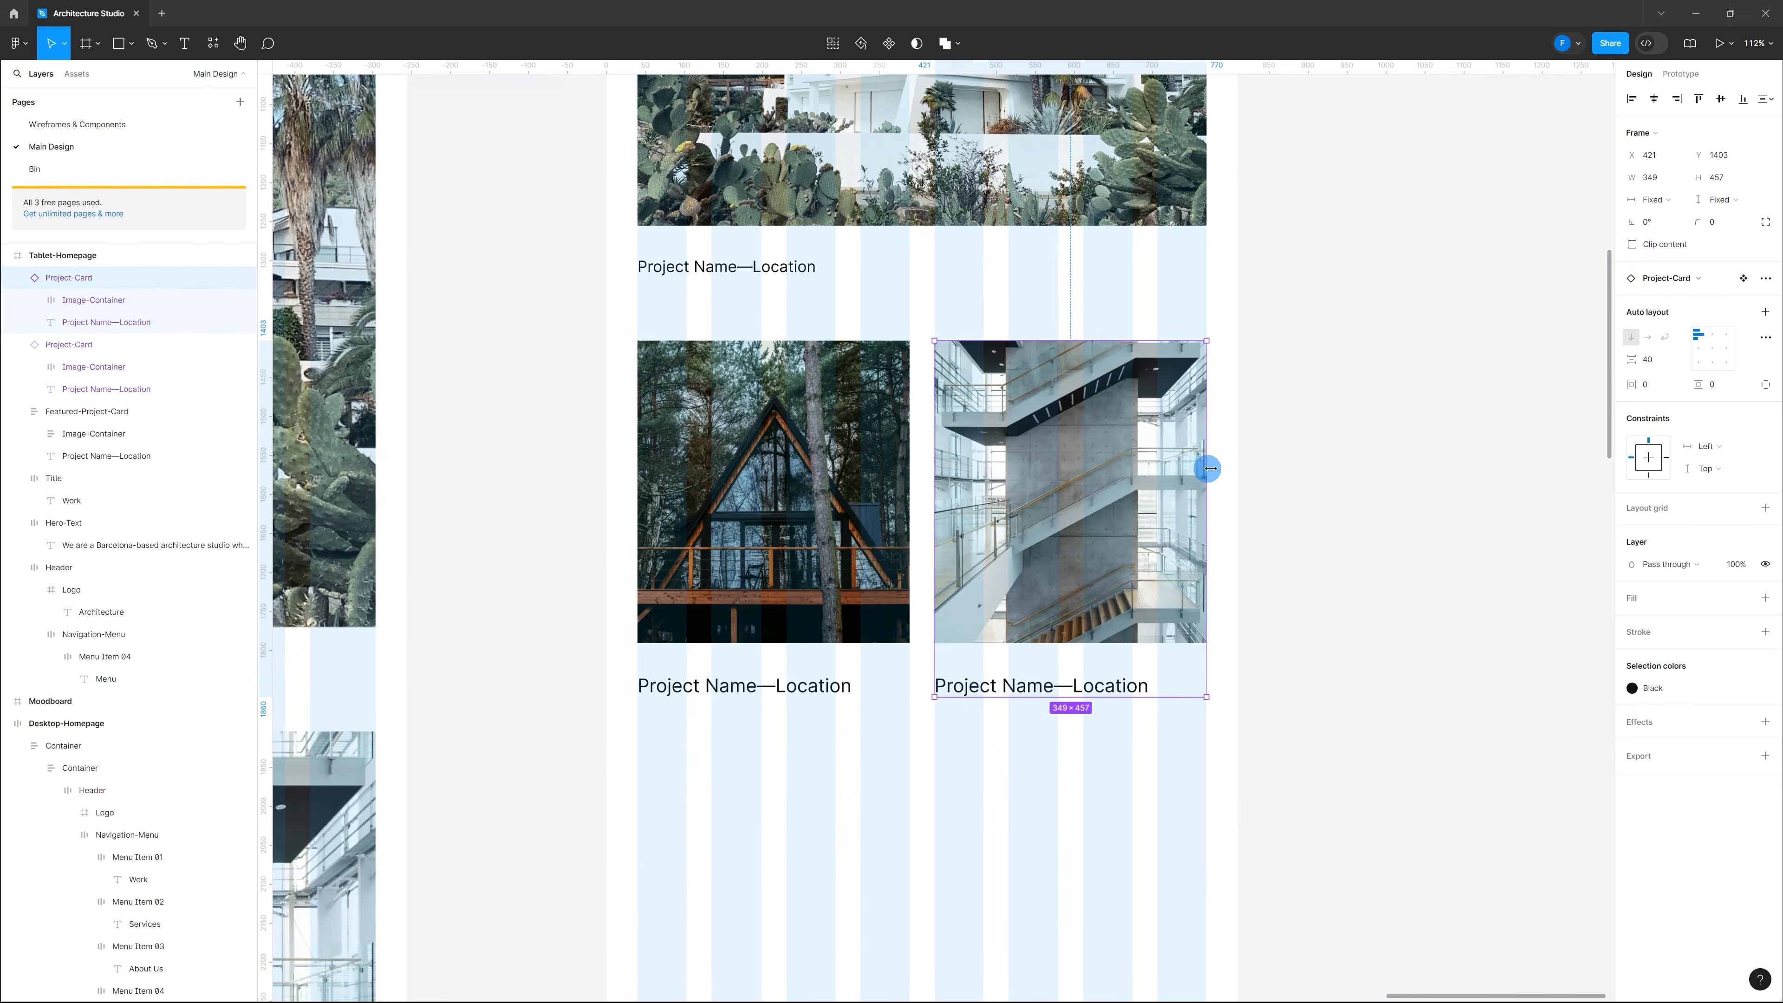
scroll(1319, 472, down, 3)
scroll(1136, 506, down, 5)
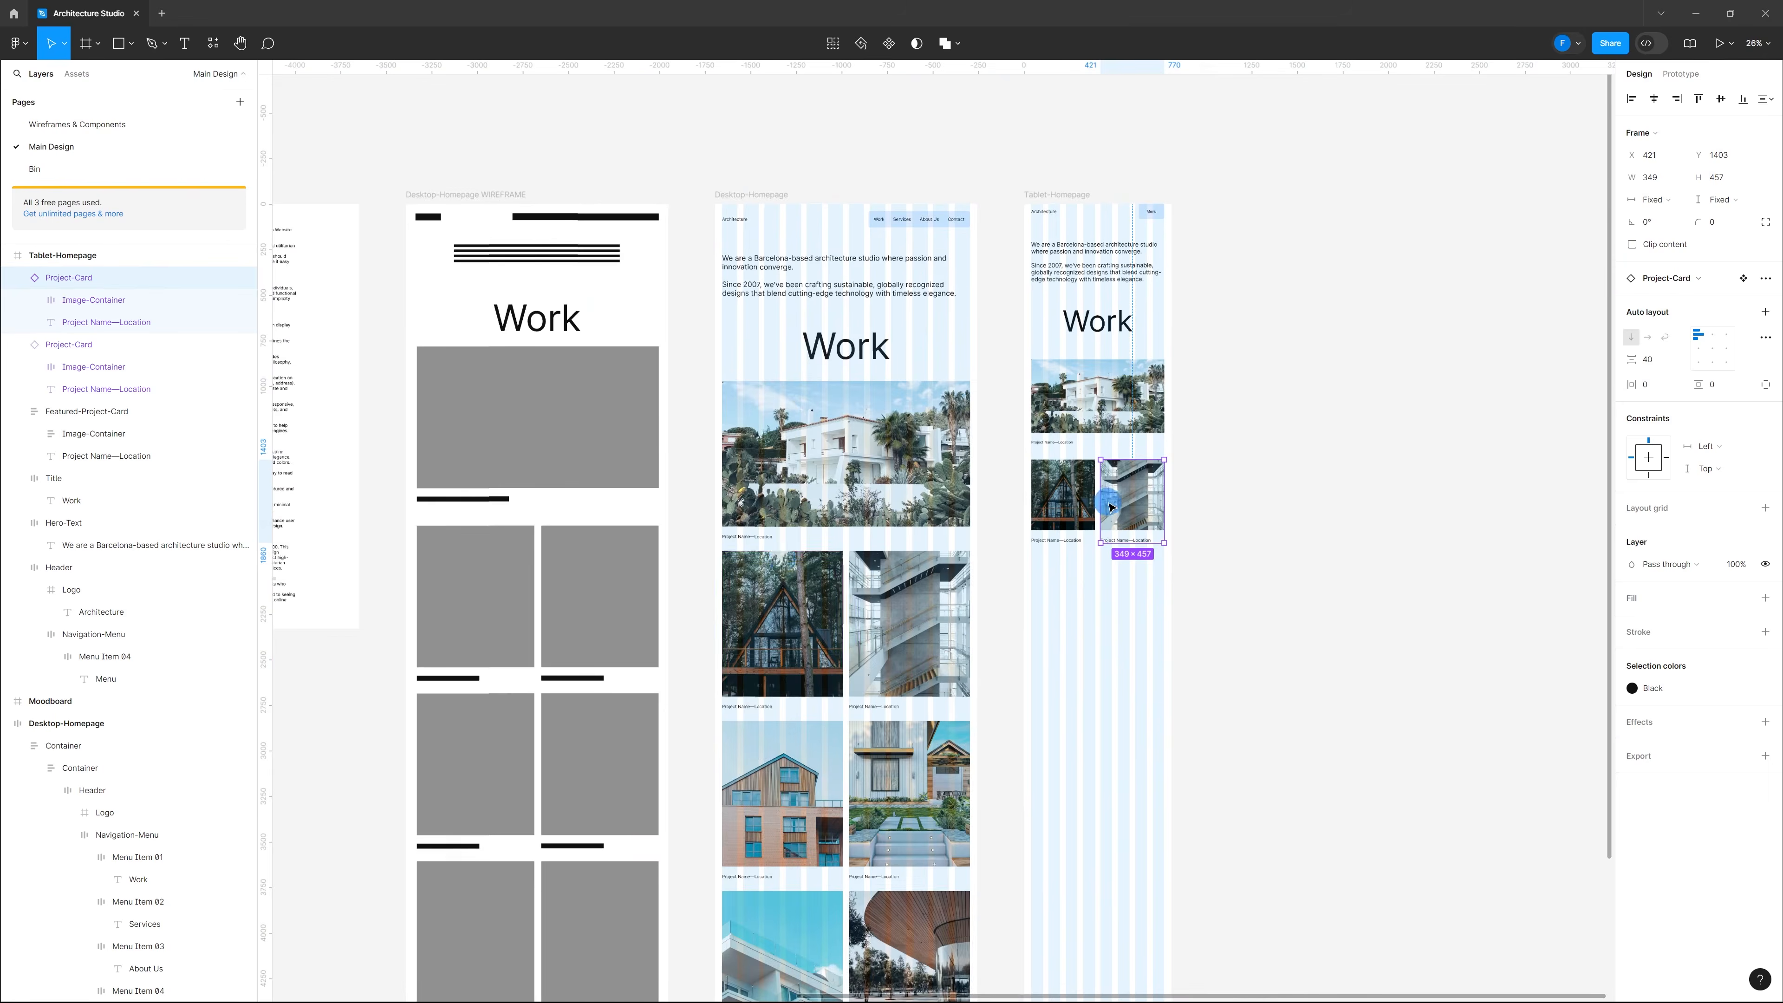
Step: Compare the project captions and card layout of Desktop-Homepage with those of Tablet-Homepage
scroll(764, 558, up, 5)
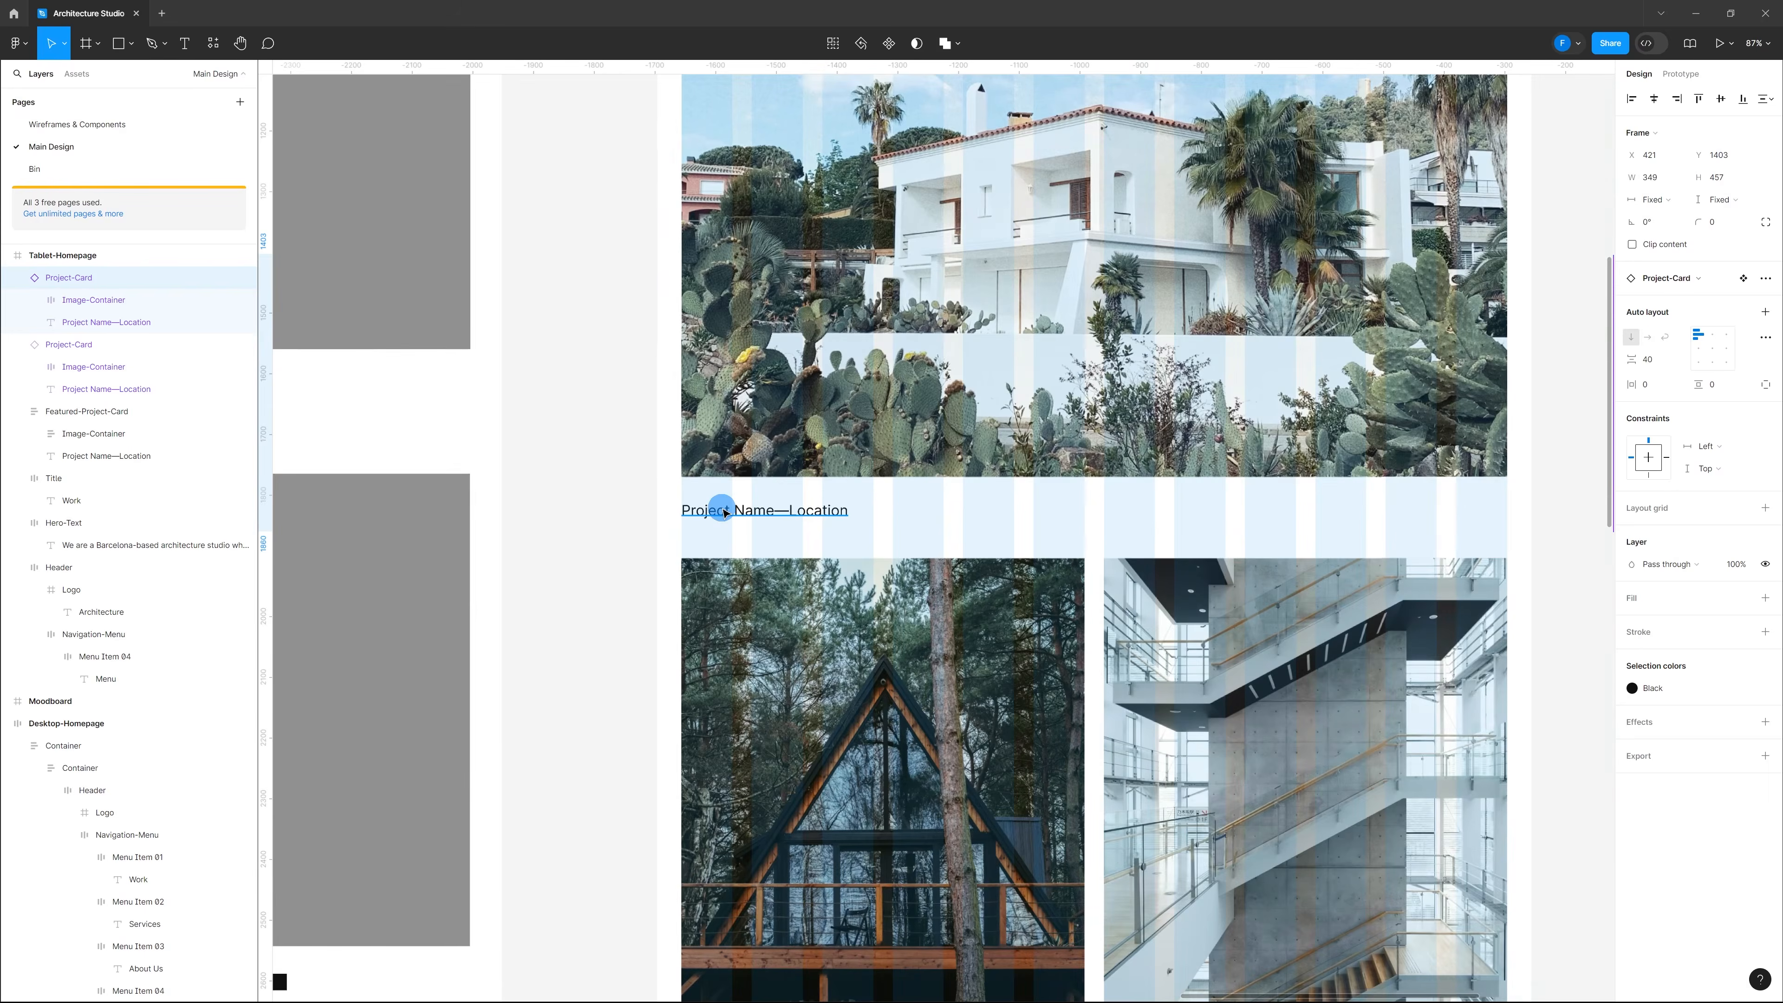
scroll(772, 505, down, 6)
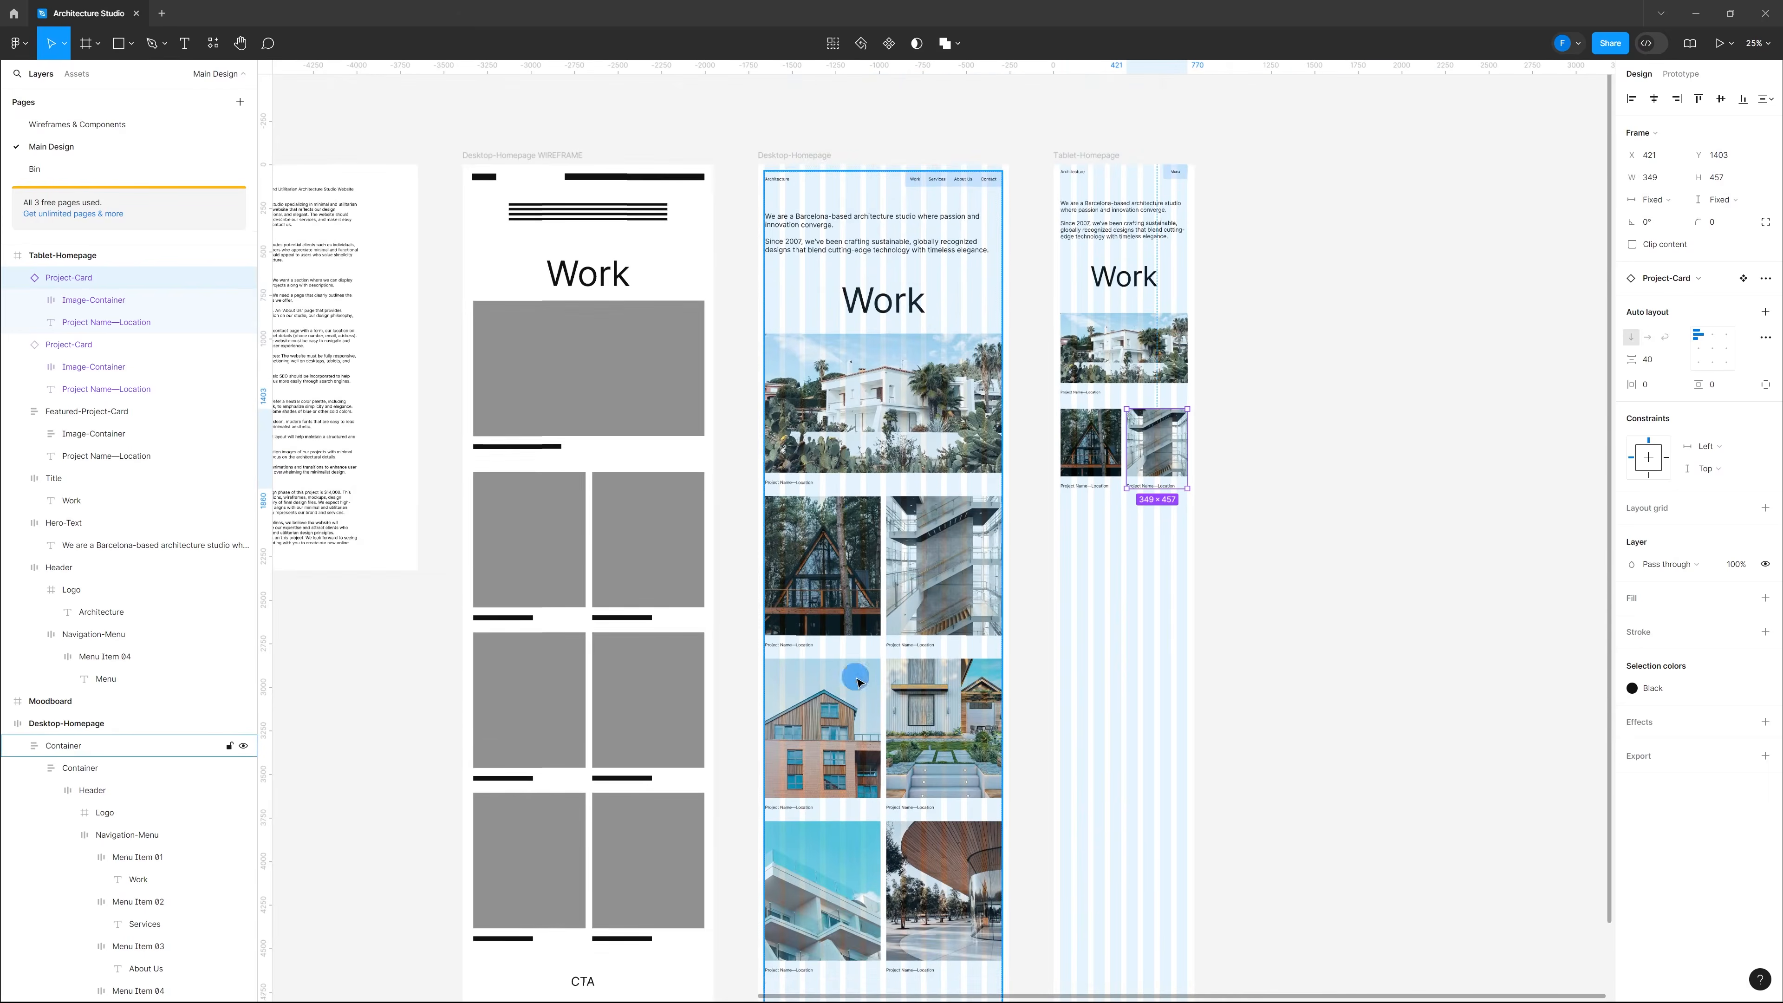
scroll(906, 667, up, 4)
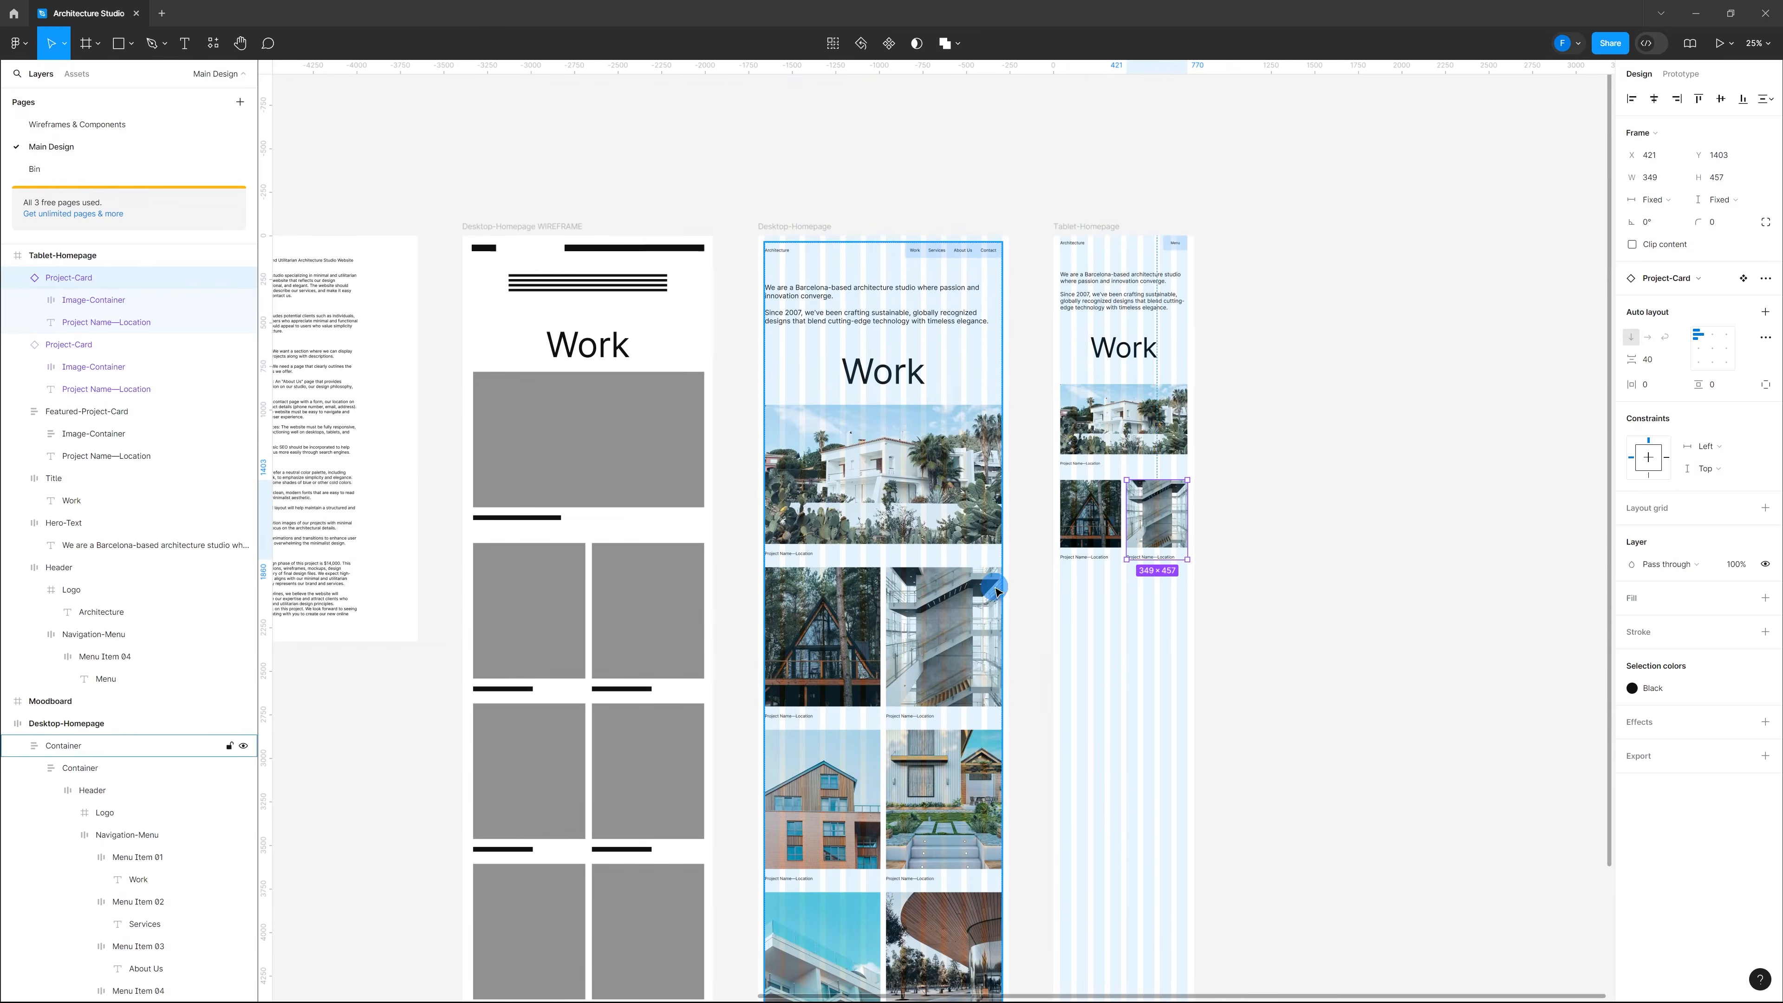
scroll(1049, 575, up, 3)
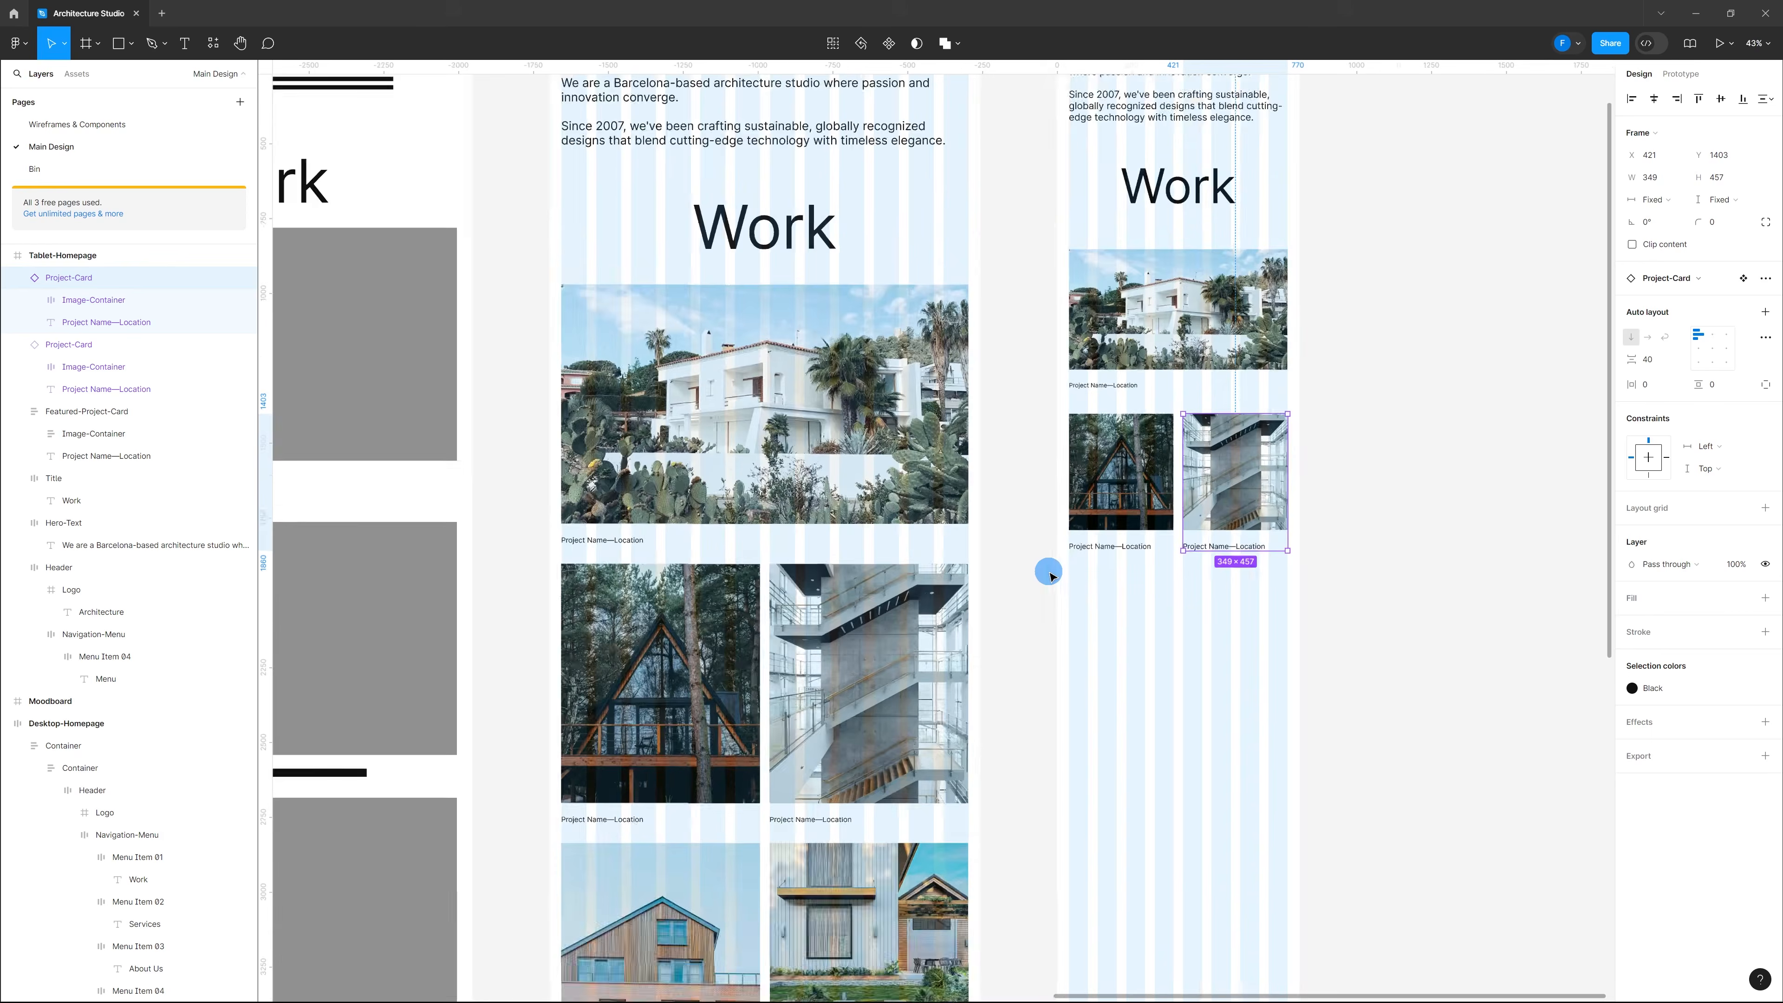
scroll(943, 667, down, 4)
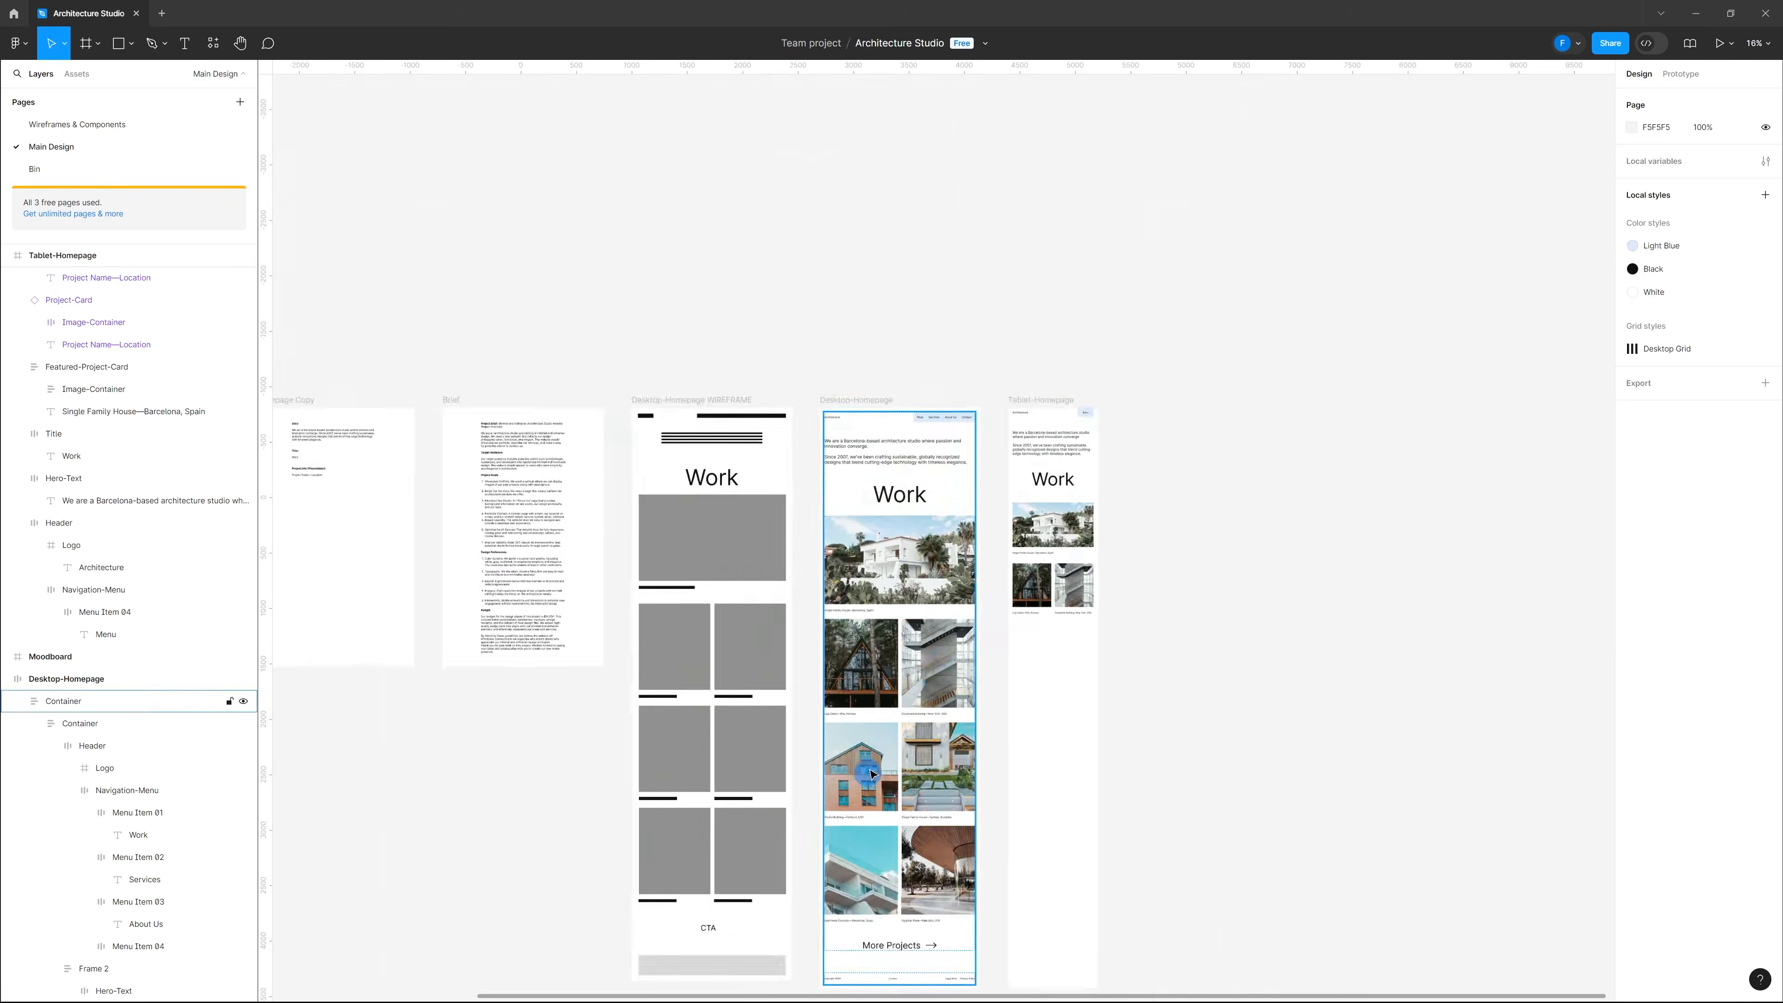
Step: Review the project names on both homepages and the remaining project cards, More Projects link and footer of Desktop-Homepage
scroll(871, 774, up, 10)
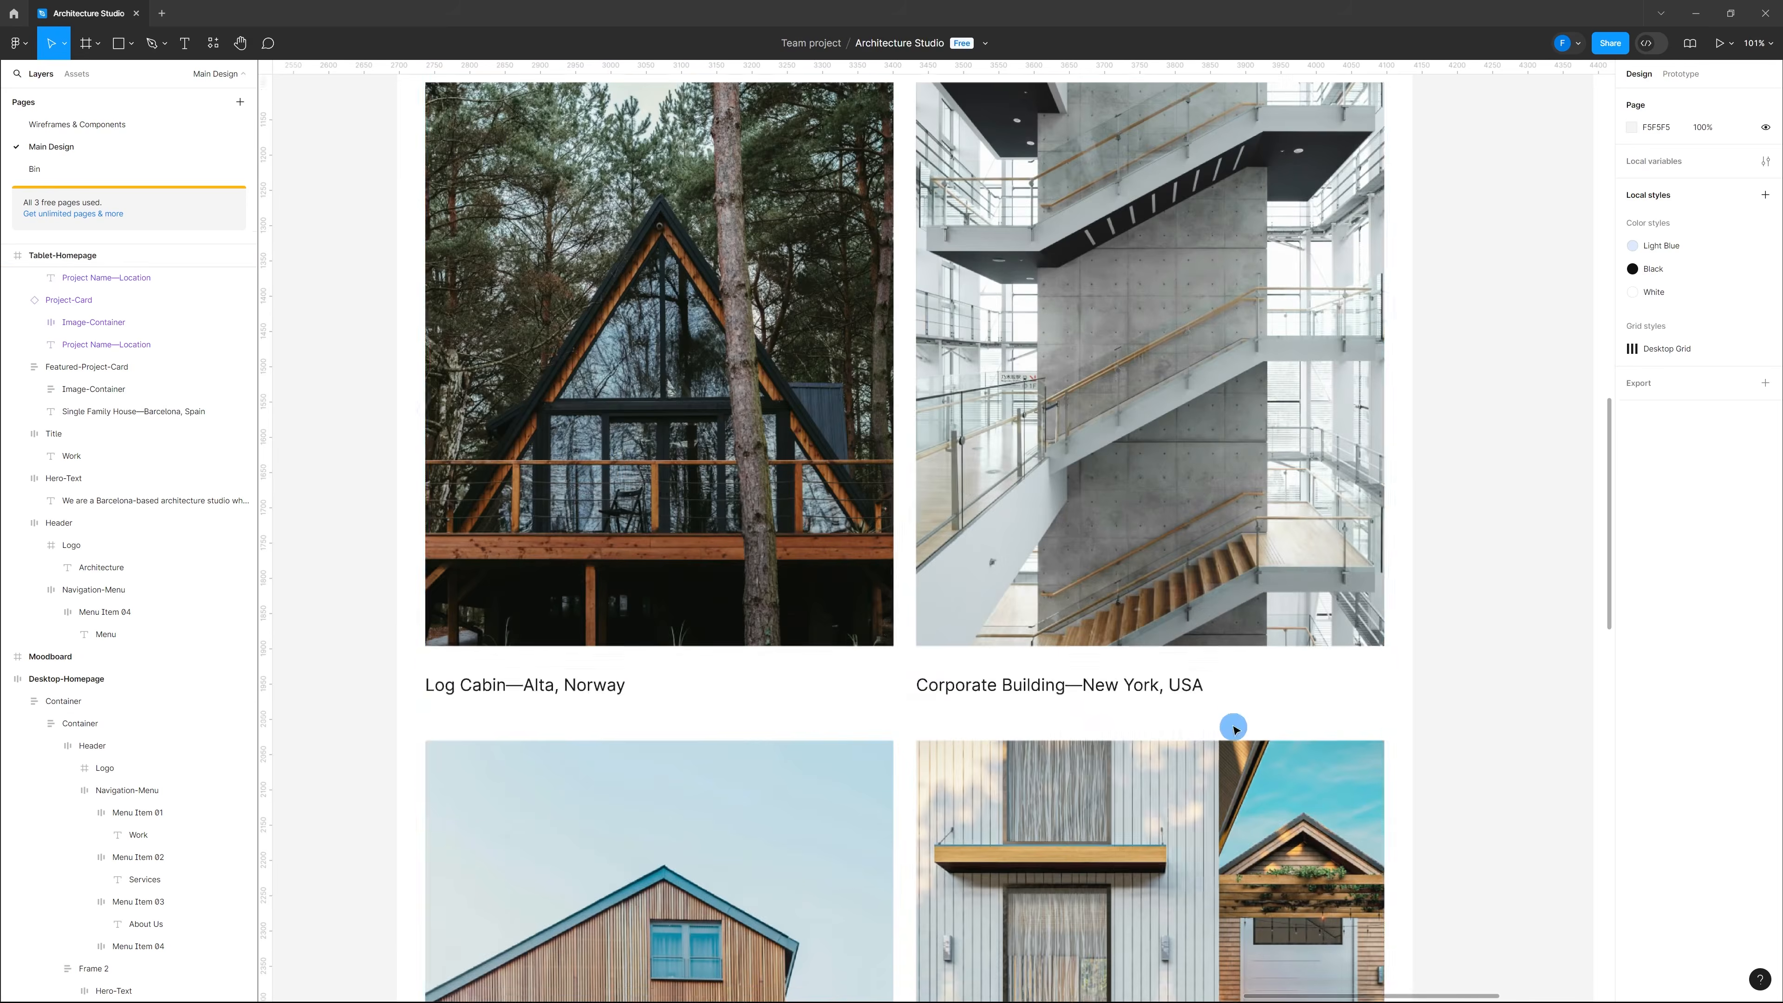
scroll(1236, 729, down, 8)
scroll(848, 685, down, 6)
scroll(1158, 382, up, 1)
scroll(1143, 501, up, 6)
scroll(1070, 503, up, 2)
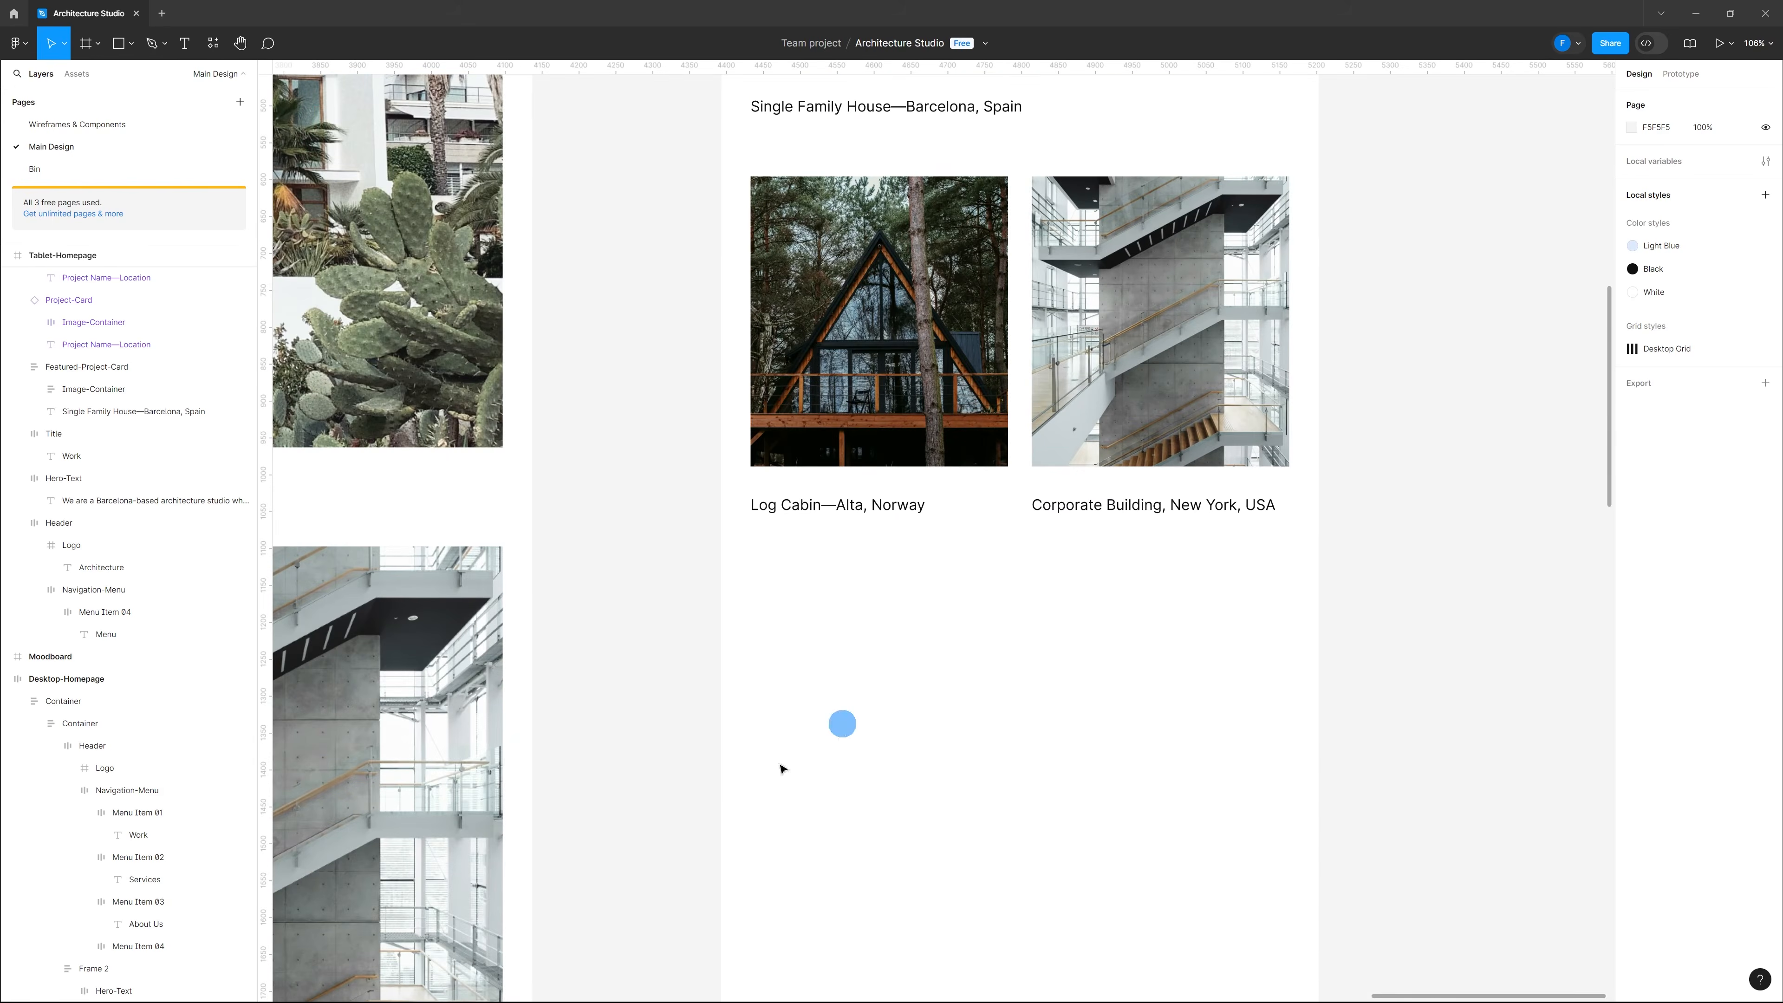
scroll(1150, 562, down, 6)
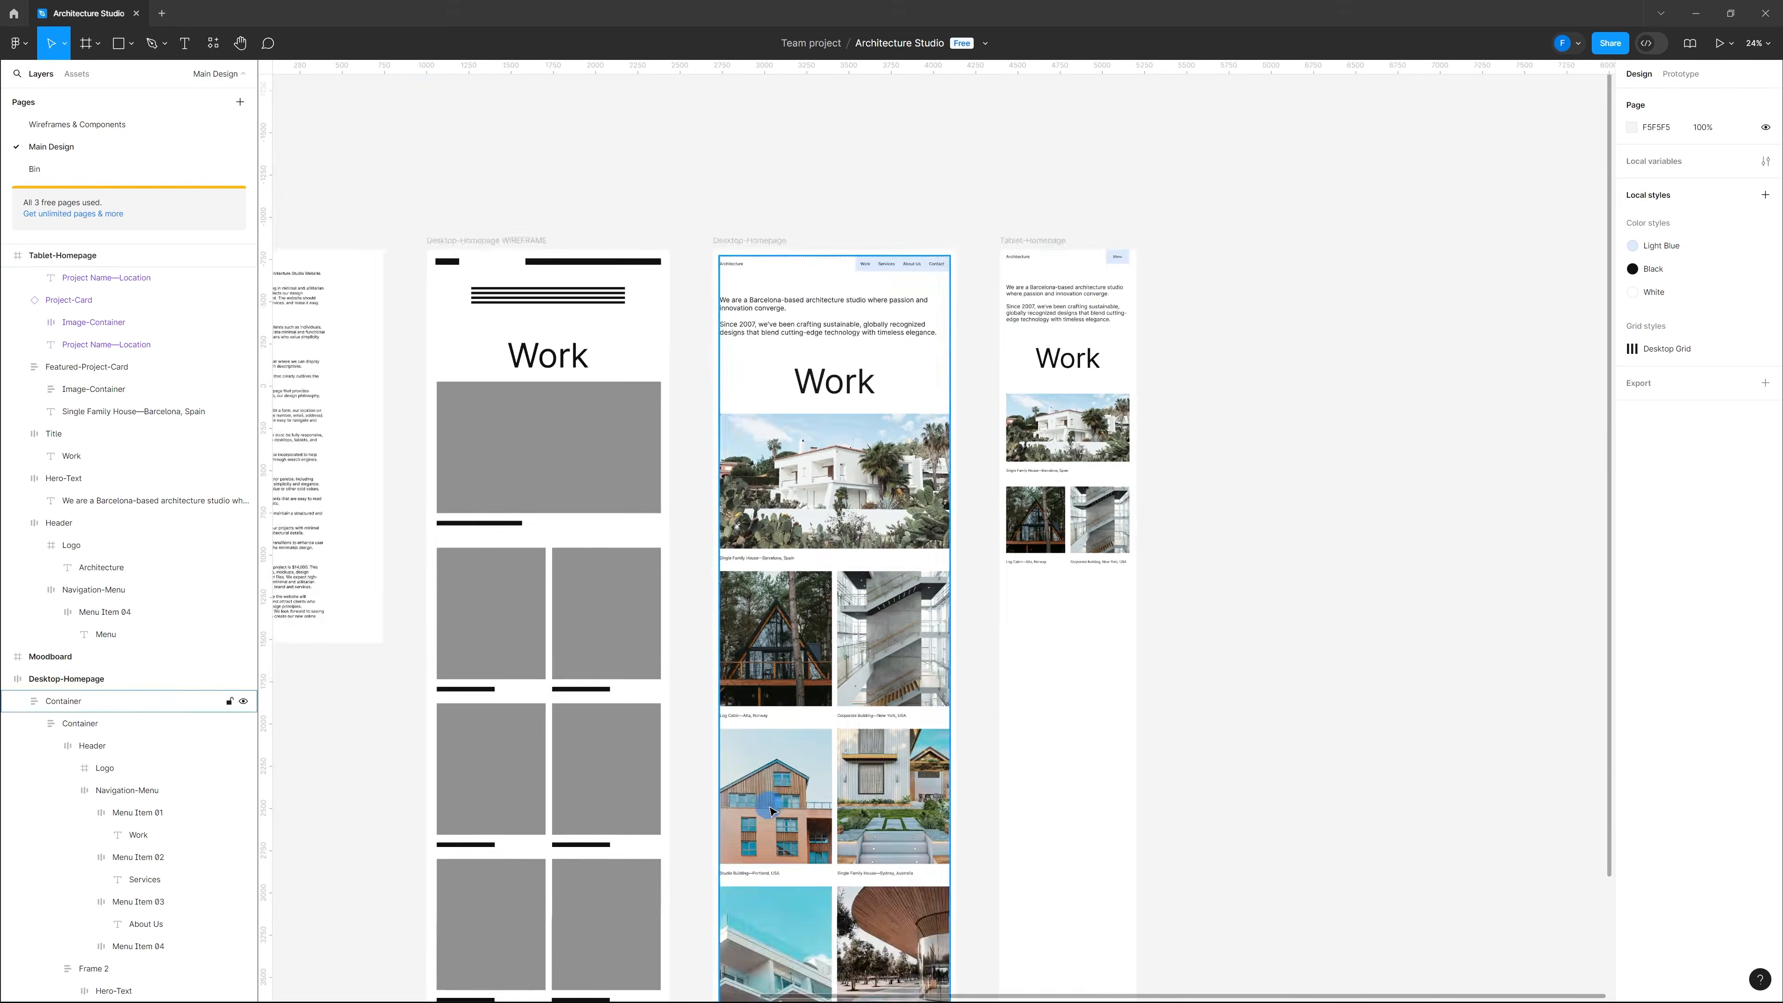
scroll(772, 796, up, 4)
scroll(856, 605, up, 2)
scroll(931, 551, down, 5)
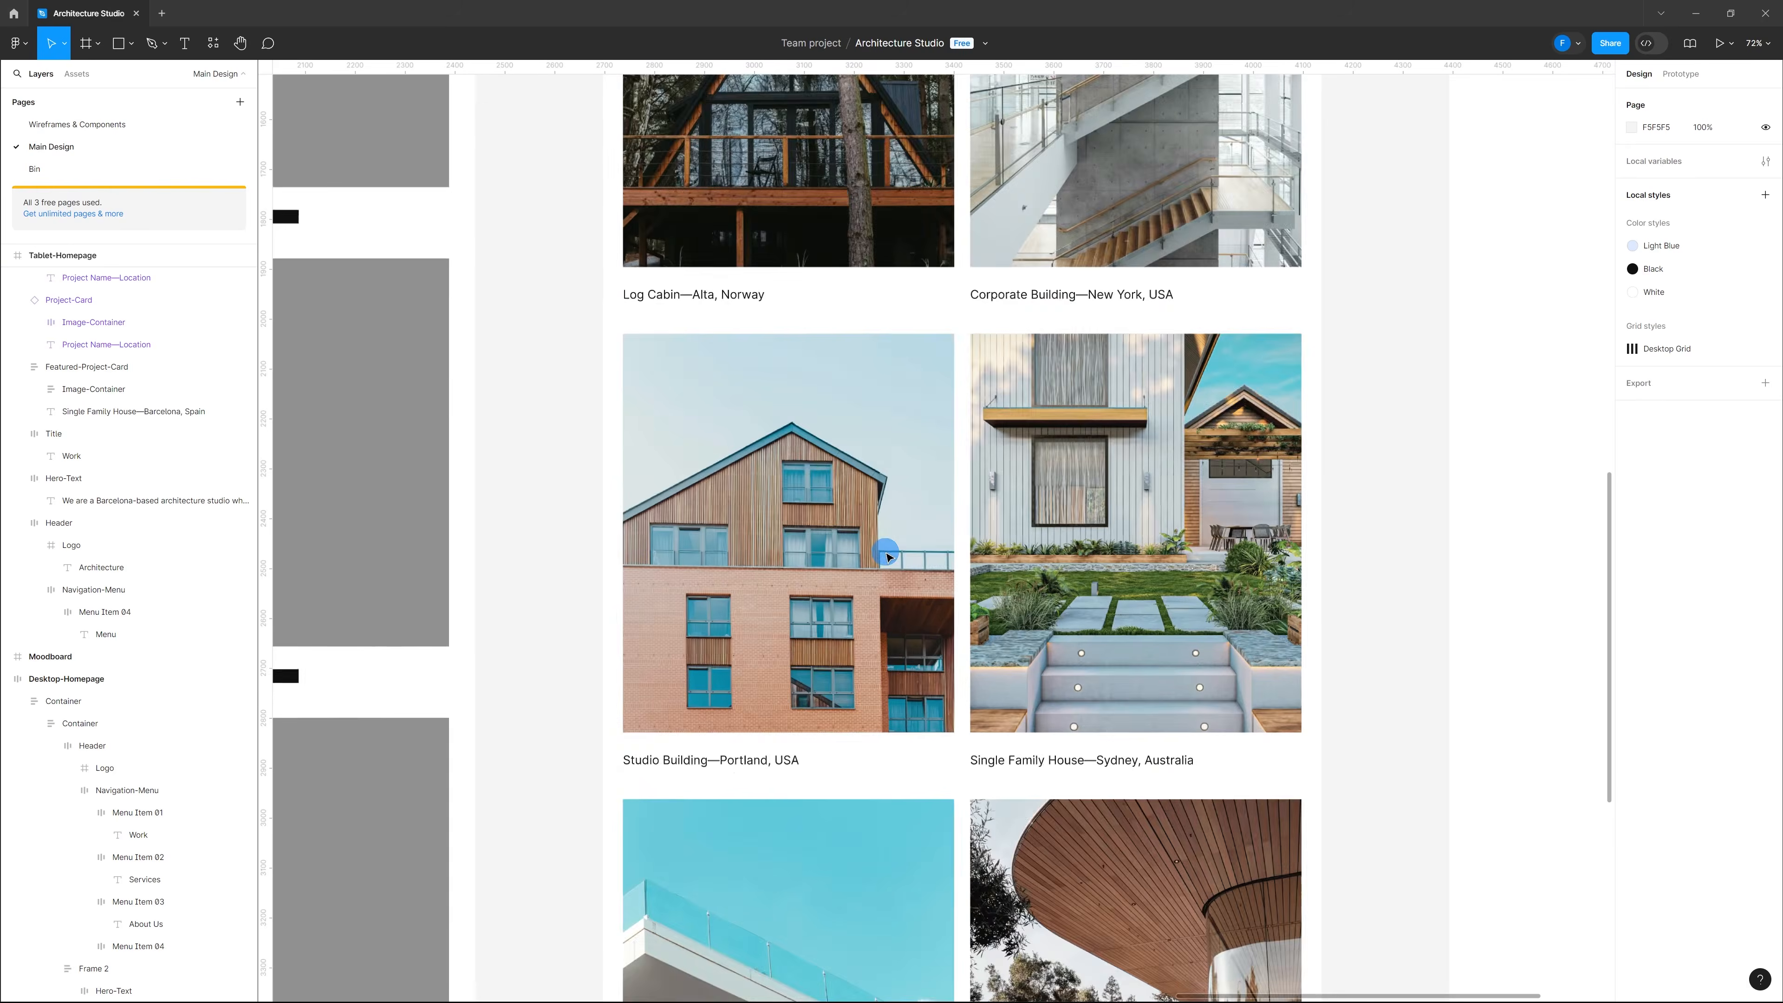
scroll(930, 551, down, 7)
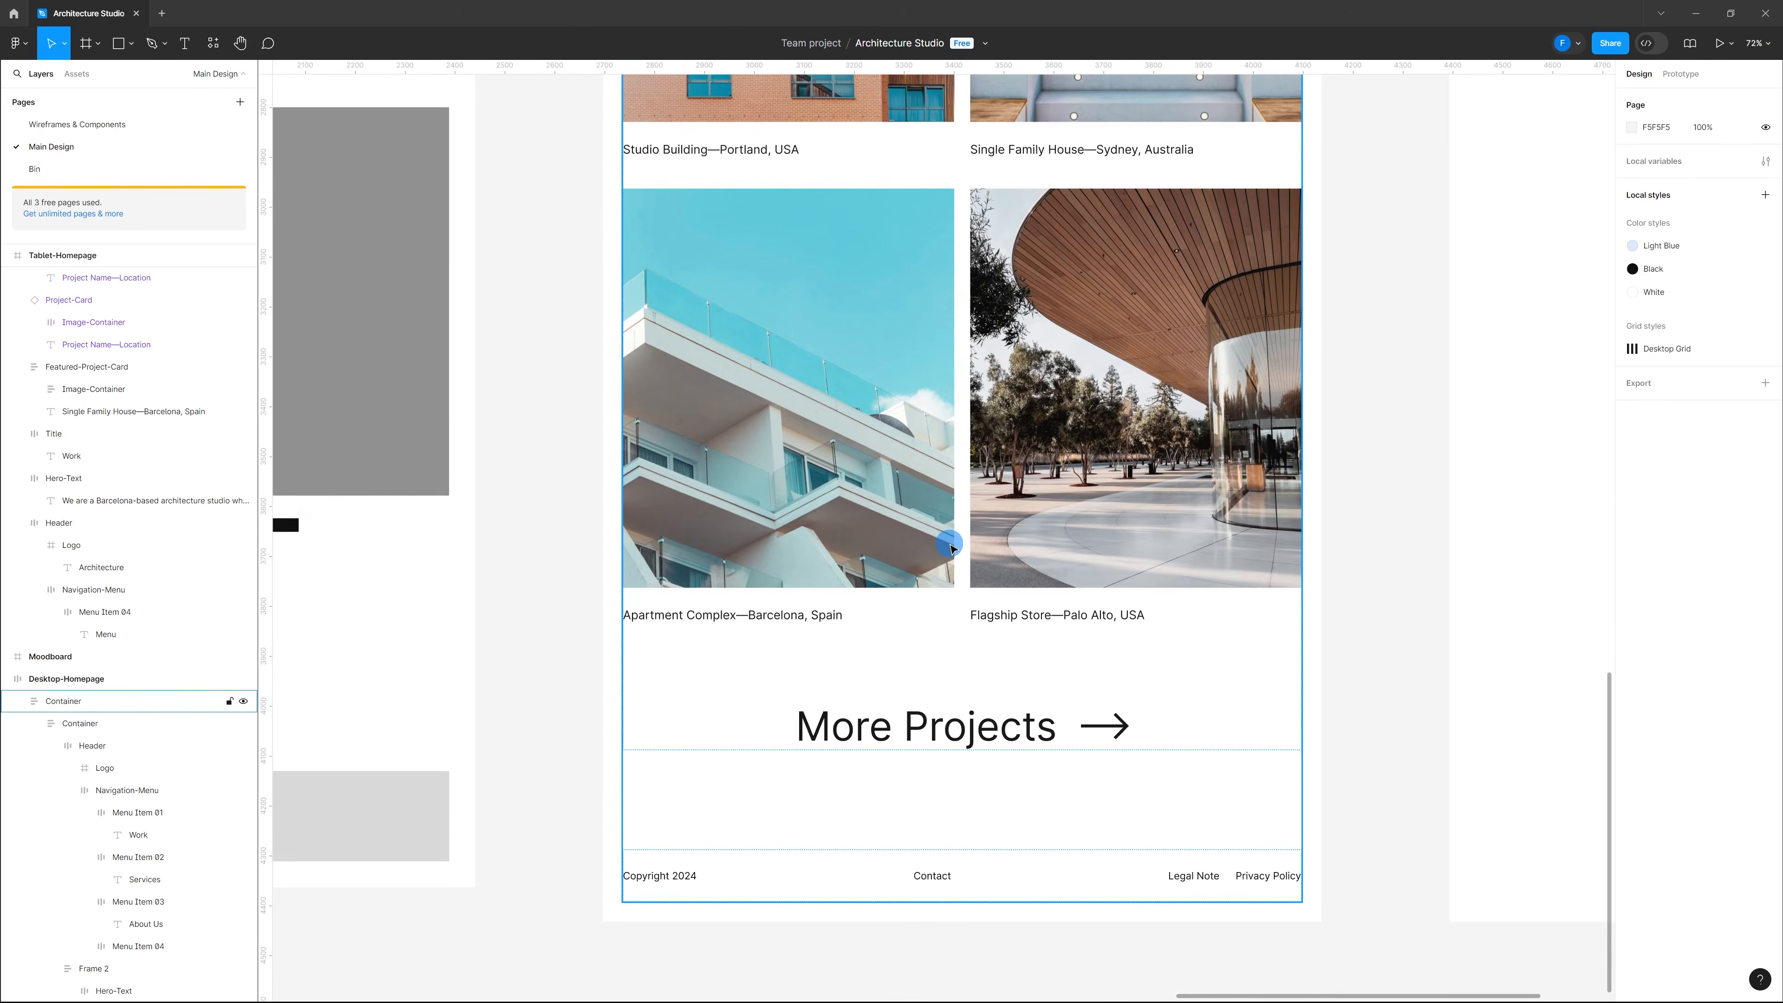
key(shift+2)
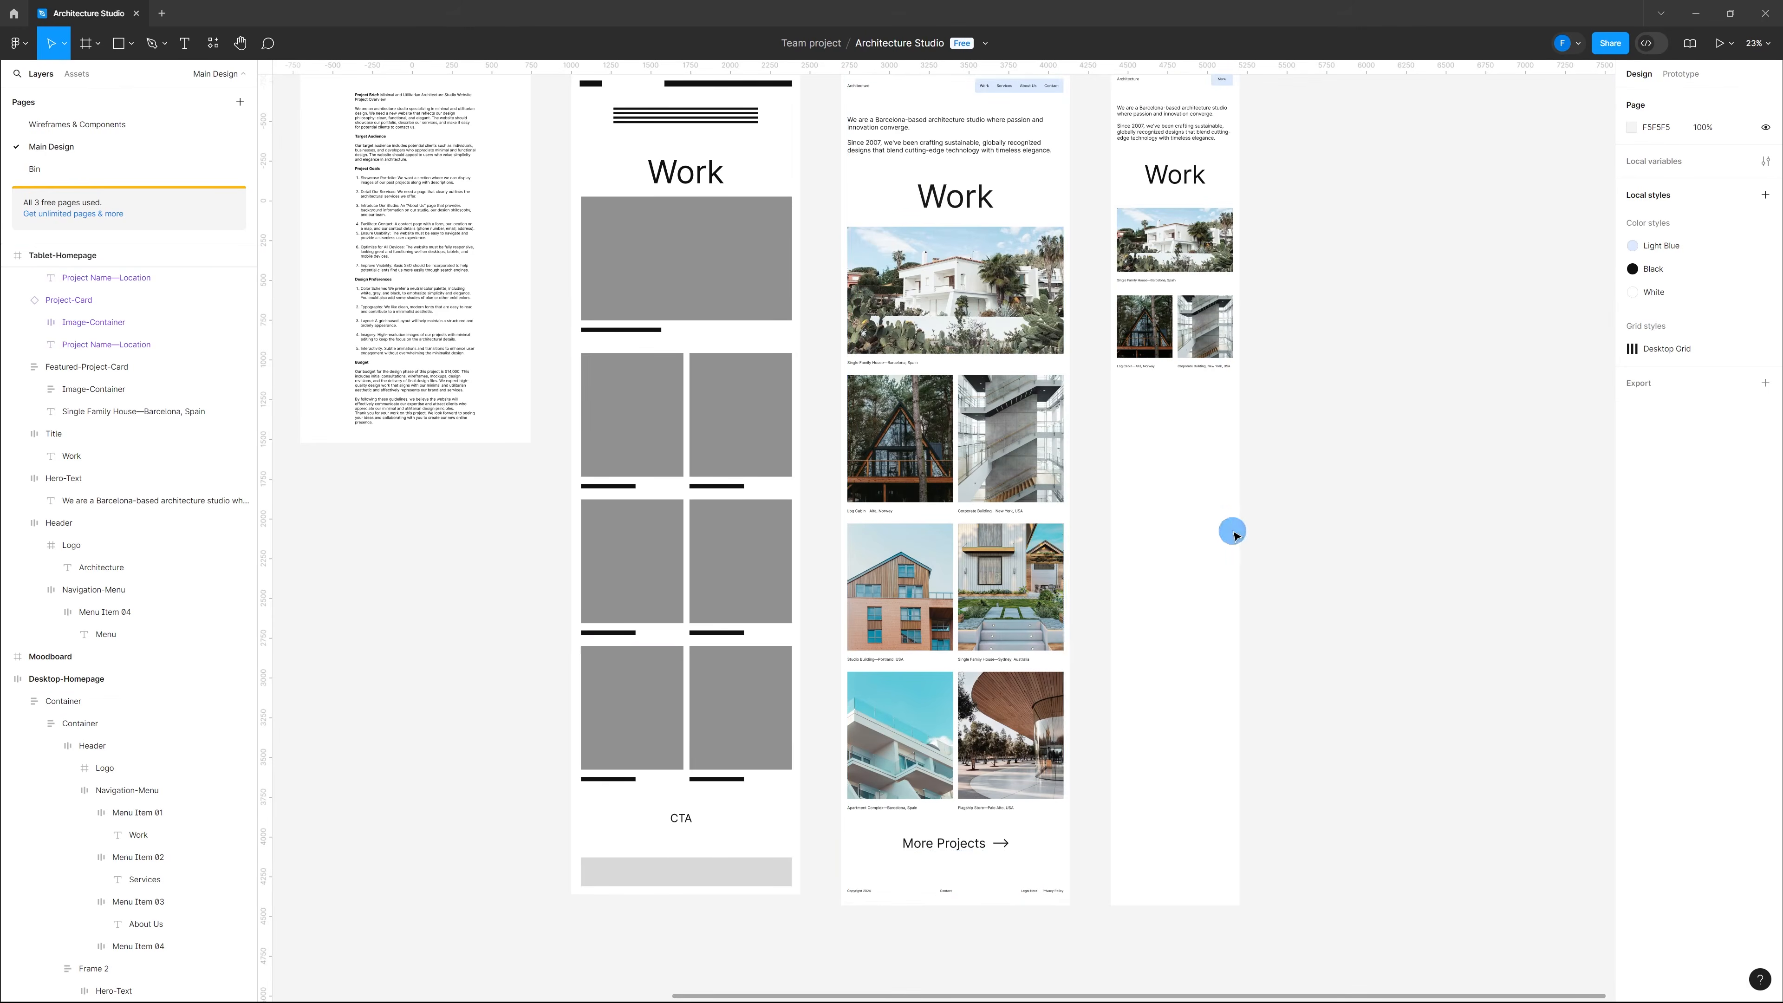
Step: Hide the layout grids so the tablet project cards can be viewed without columns
scroll(927, 597, up, 3)
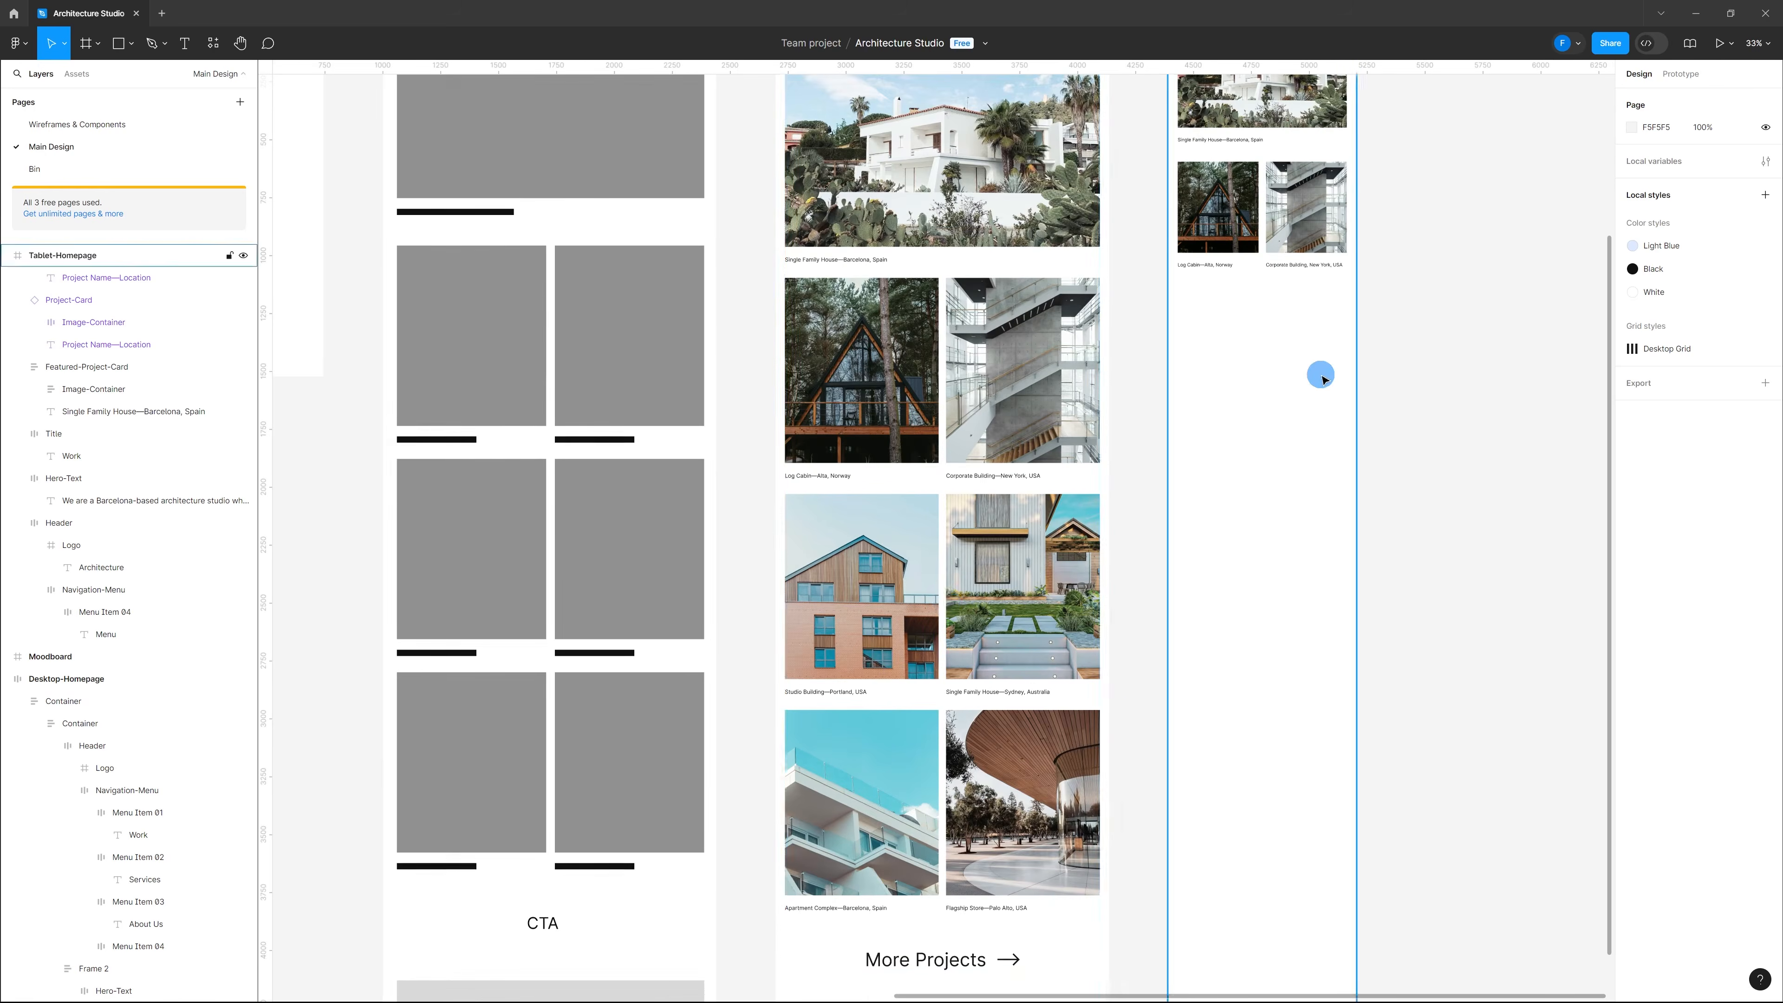
scroll(1320, 371, up, 1)
scroll(1358, 467, up, 3)
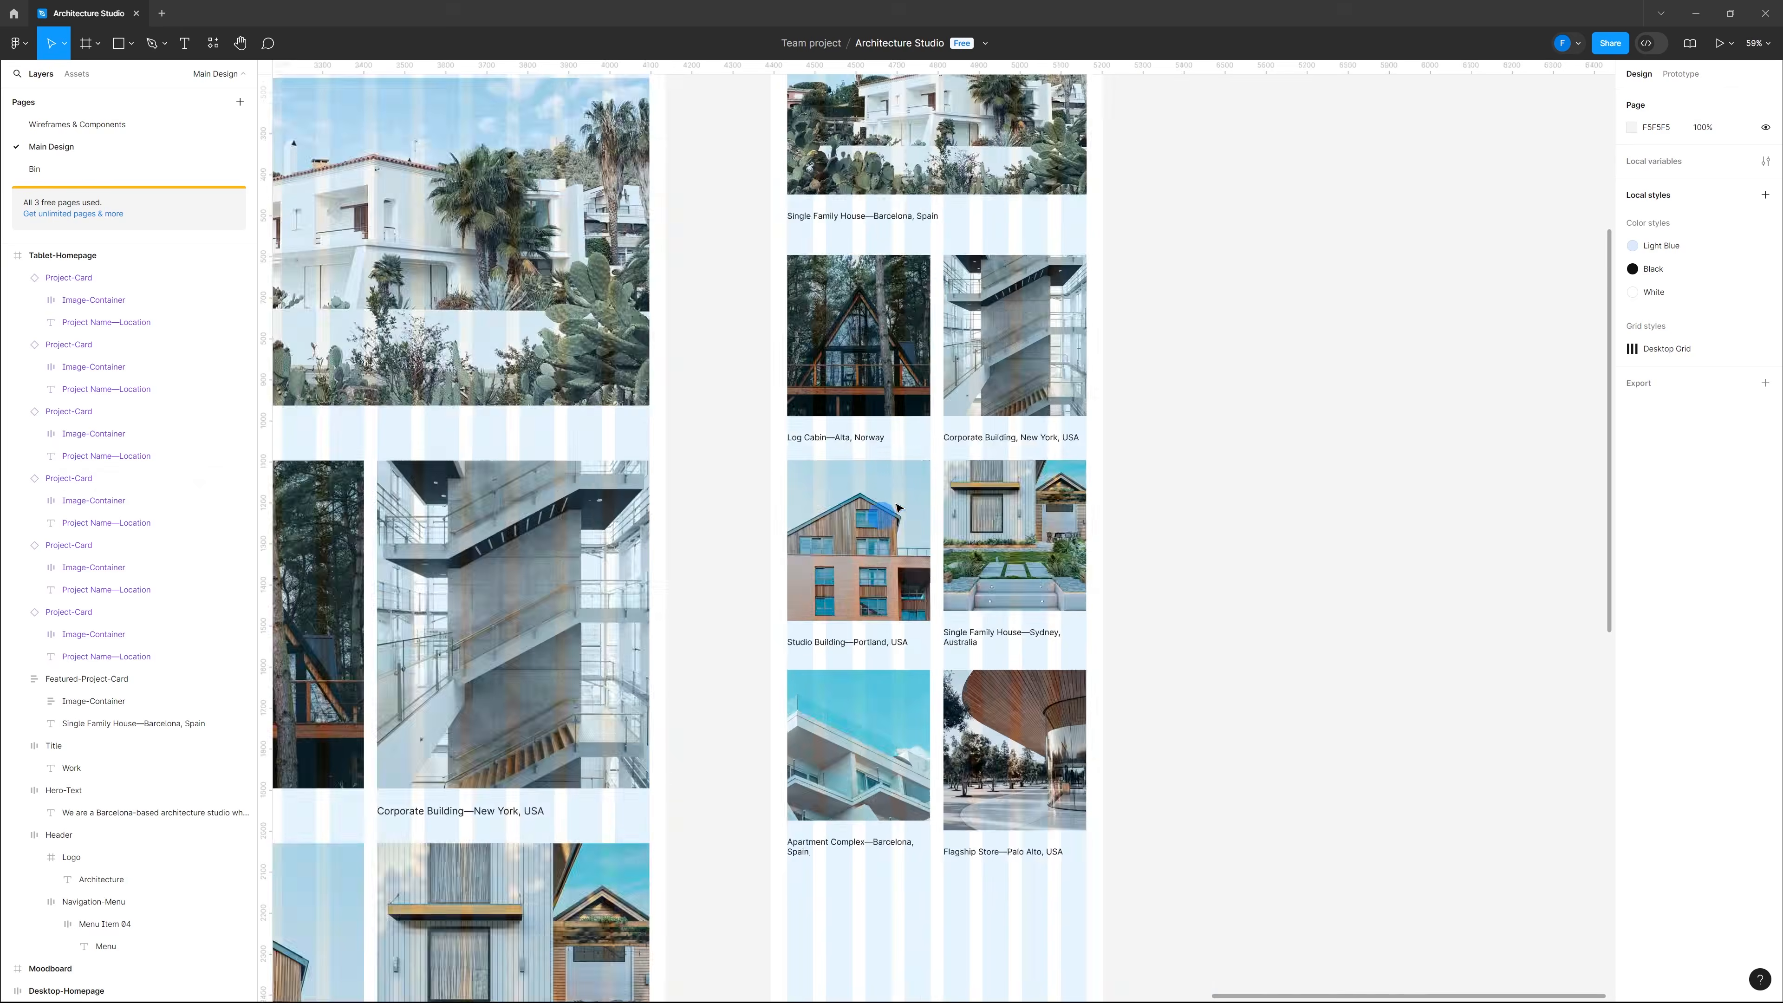
scroll(909, 485, down, 3)
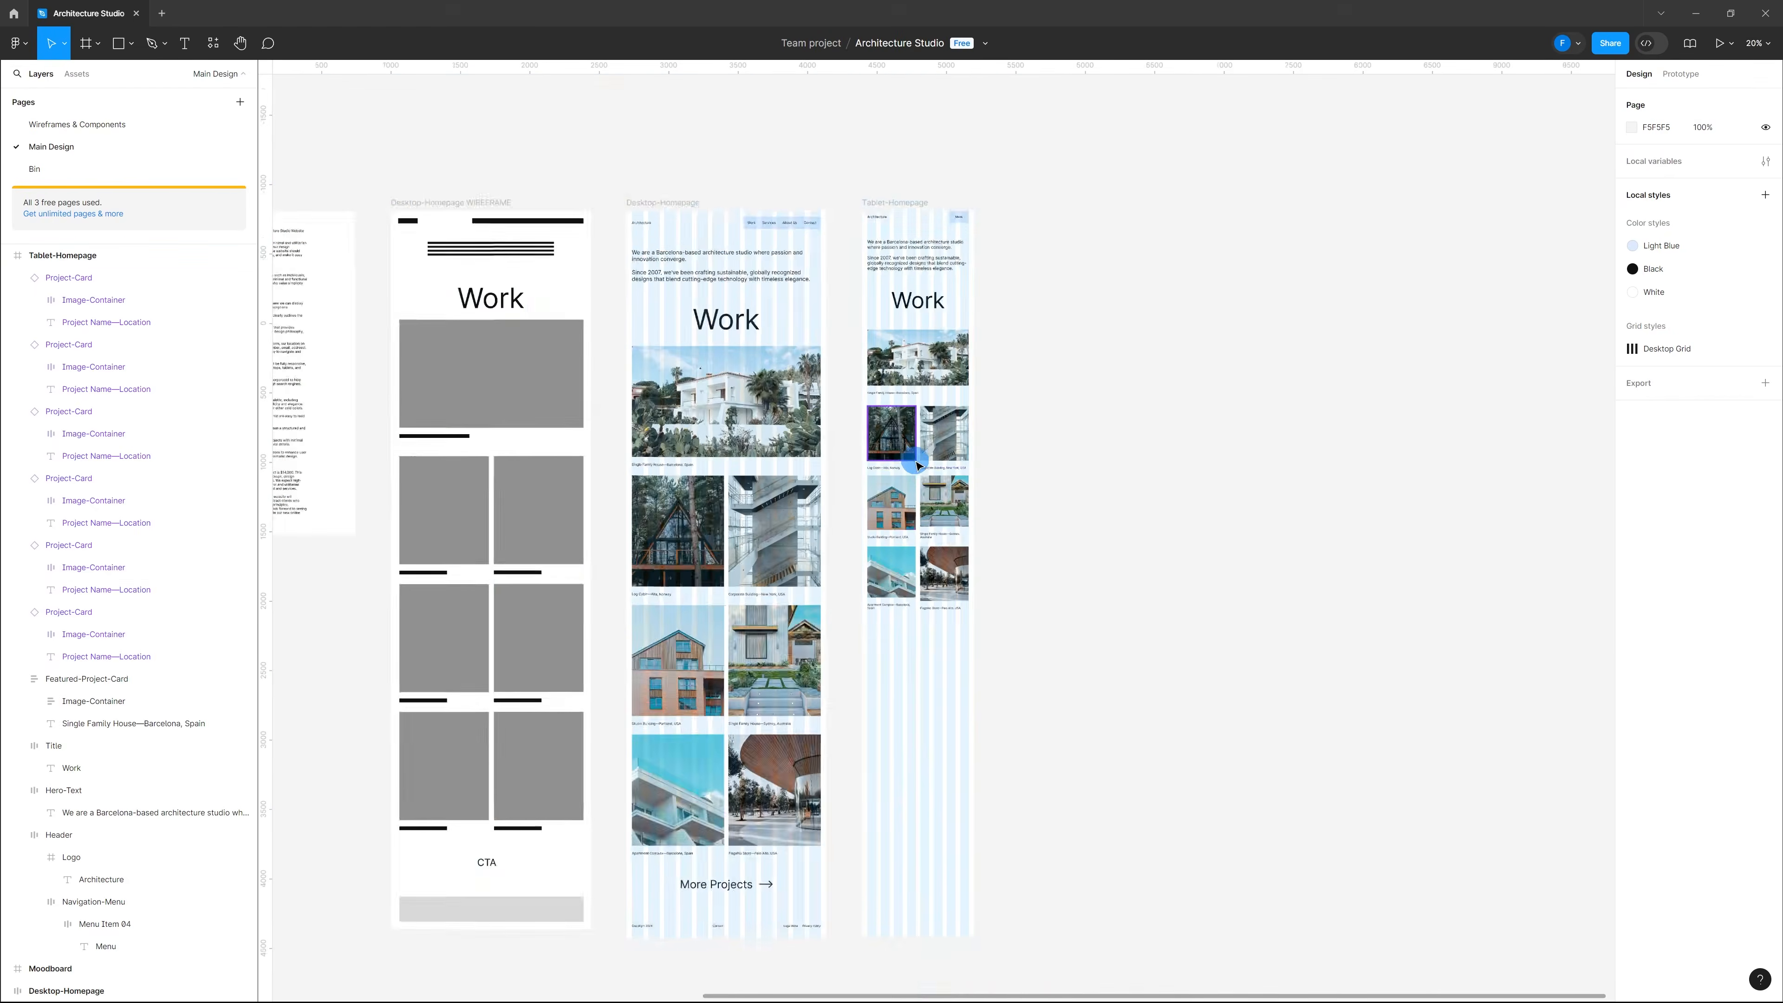
scroll(915, 465, up, 2)
scroll(915, 465, up, 2)
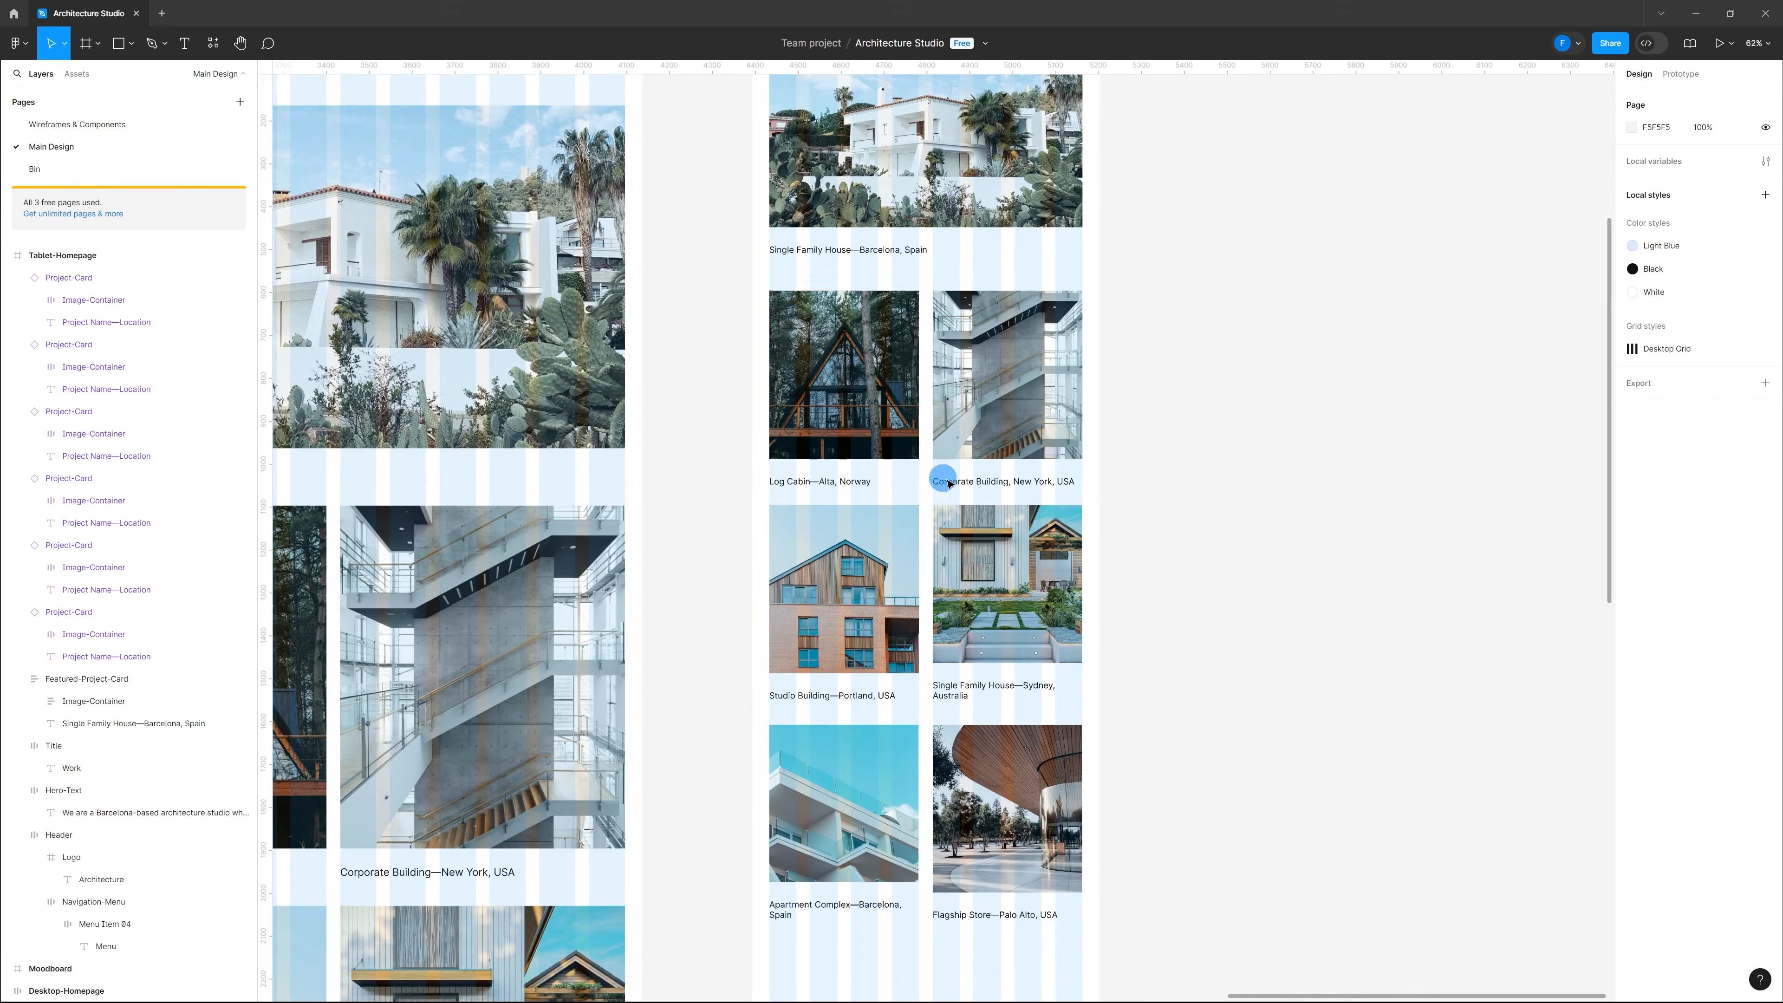
key(ctrl+shift+4)
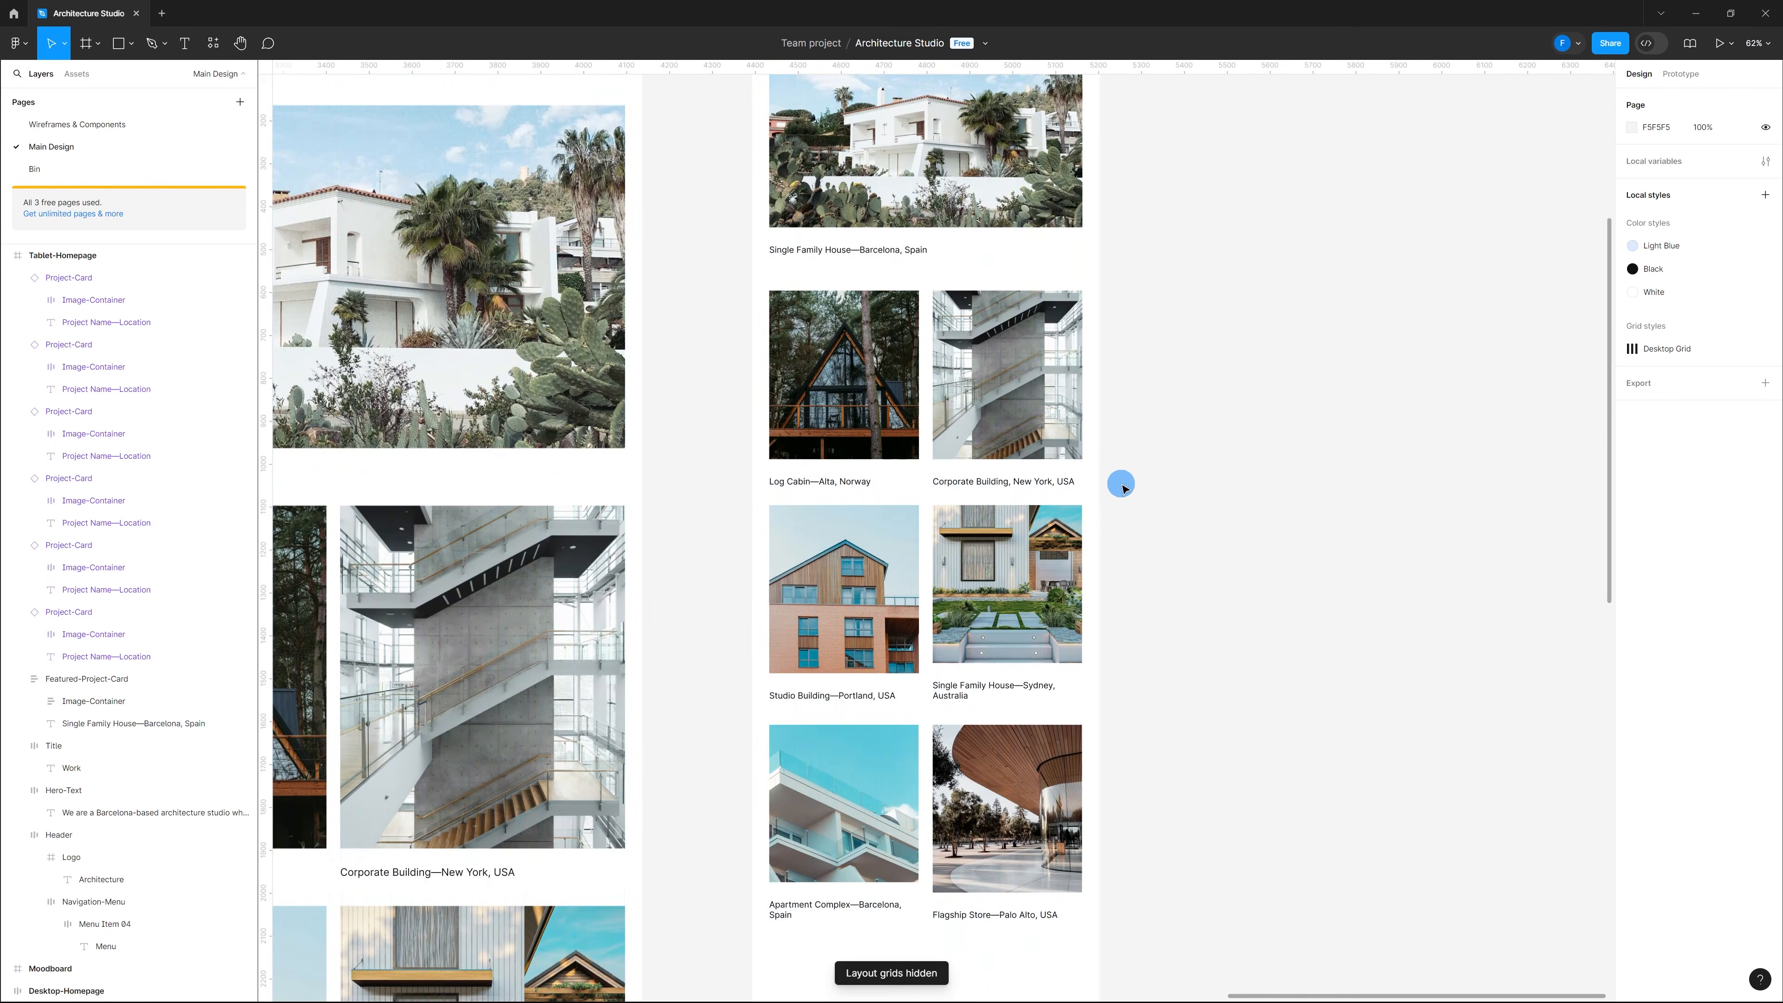
Step: Examine how the project captions fit beneath the Project-Cards on Tablet-Homepage
scroll(939, 492, down, 2)
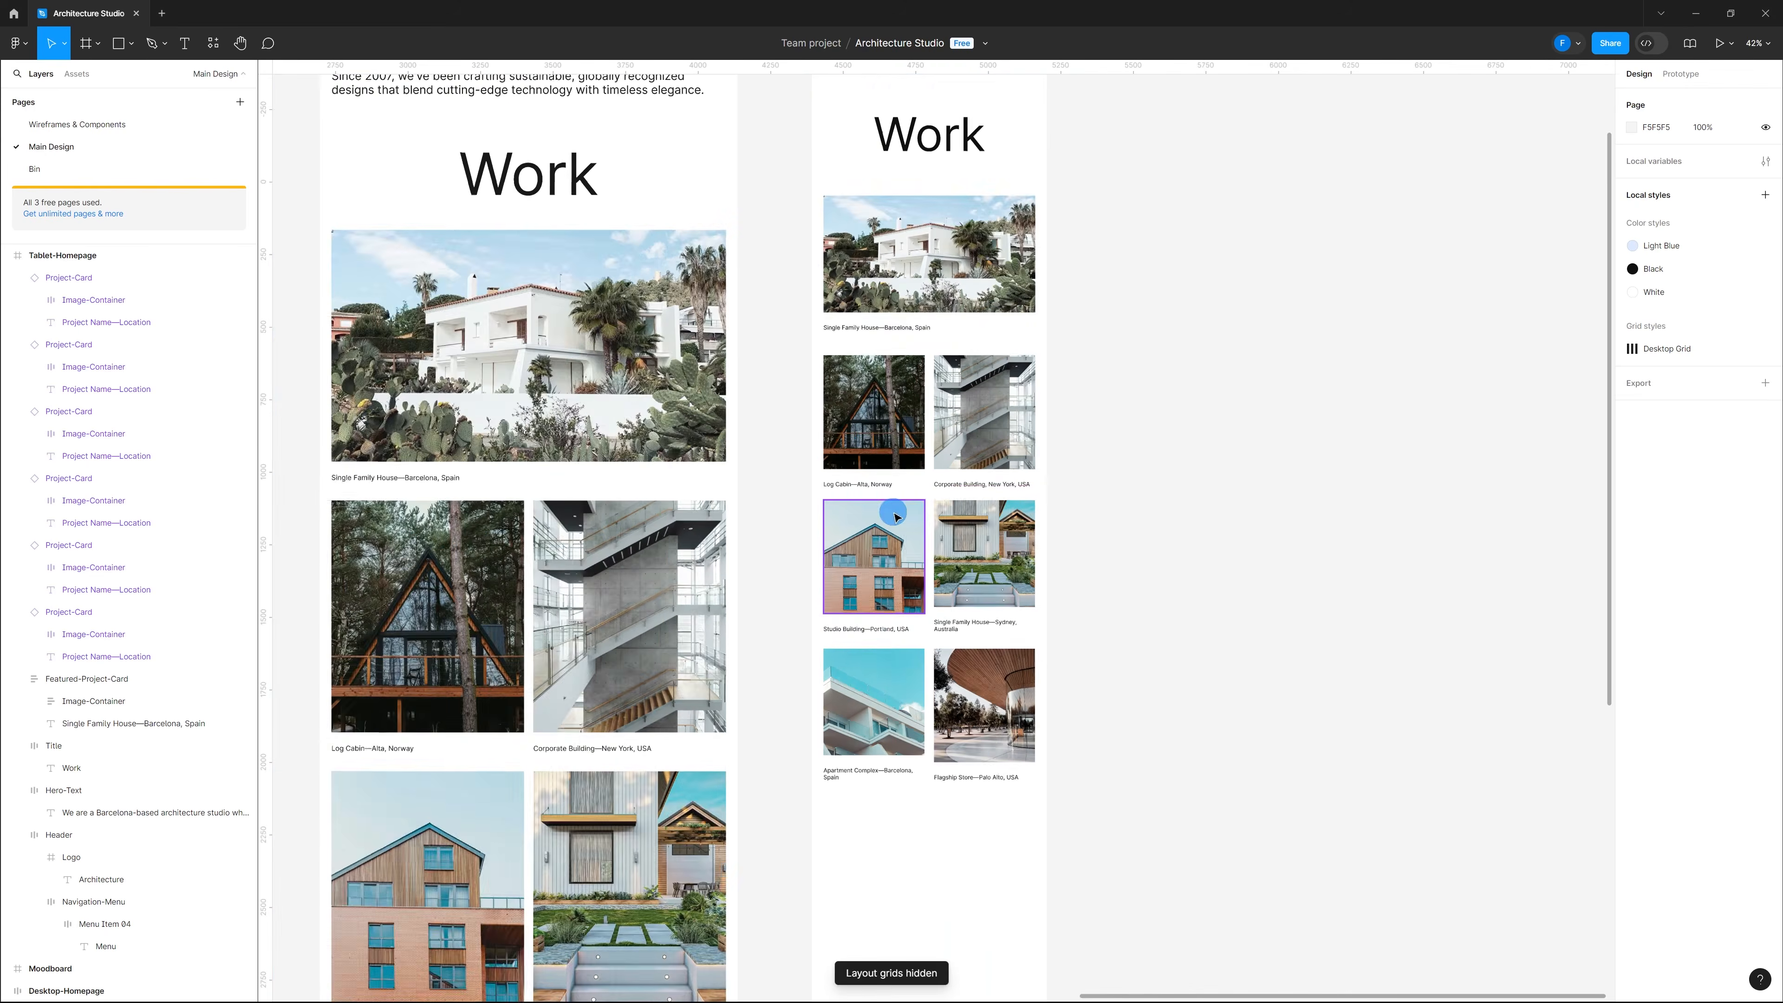
scroll(896, 511, up, 4)
scroll(973, 514, down, 3)
scroll(972, 517, down, 1)
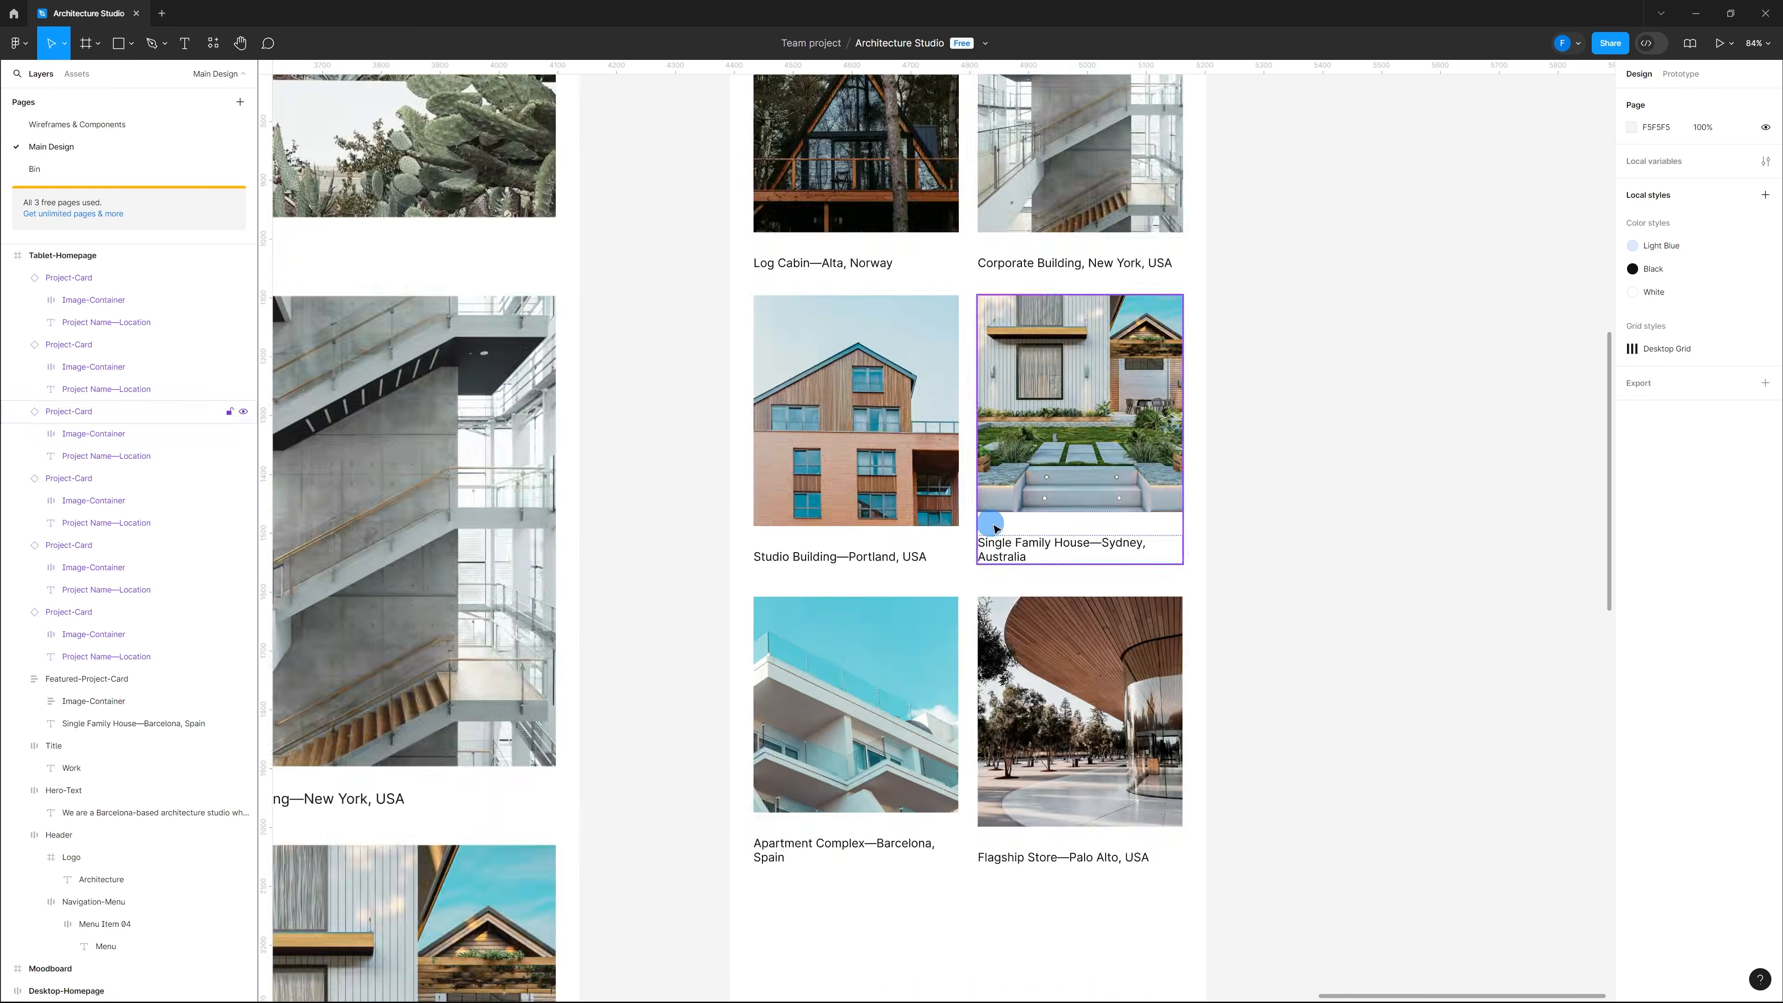
scroll(982, 521, up, 4)
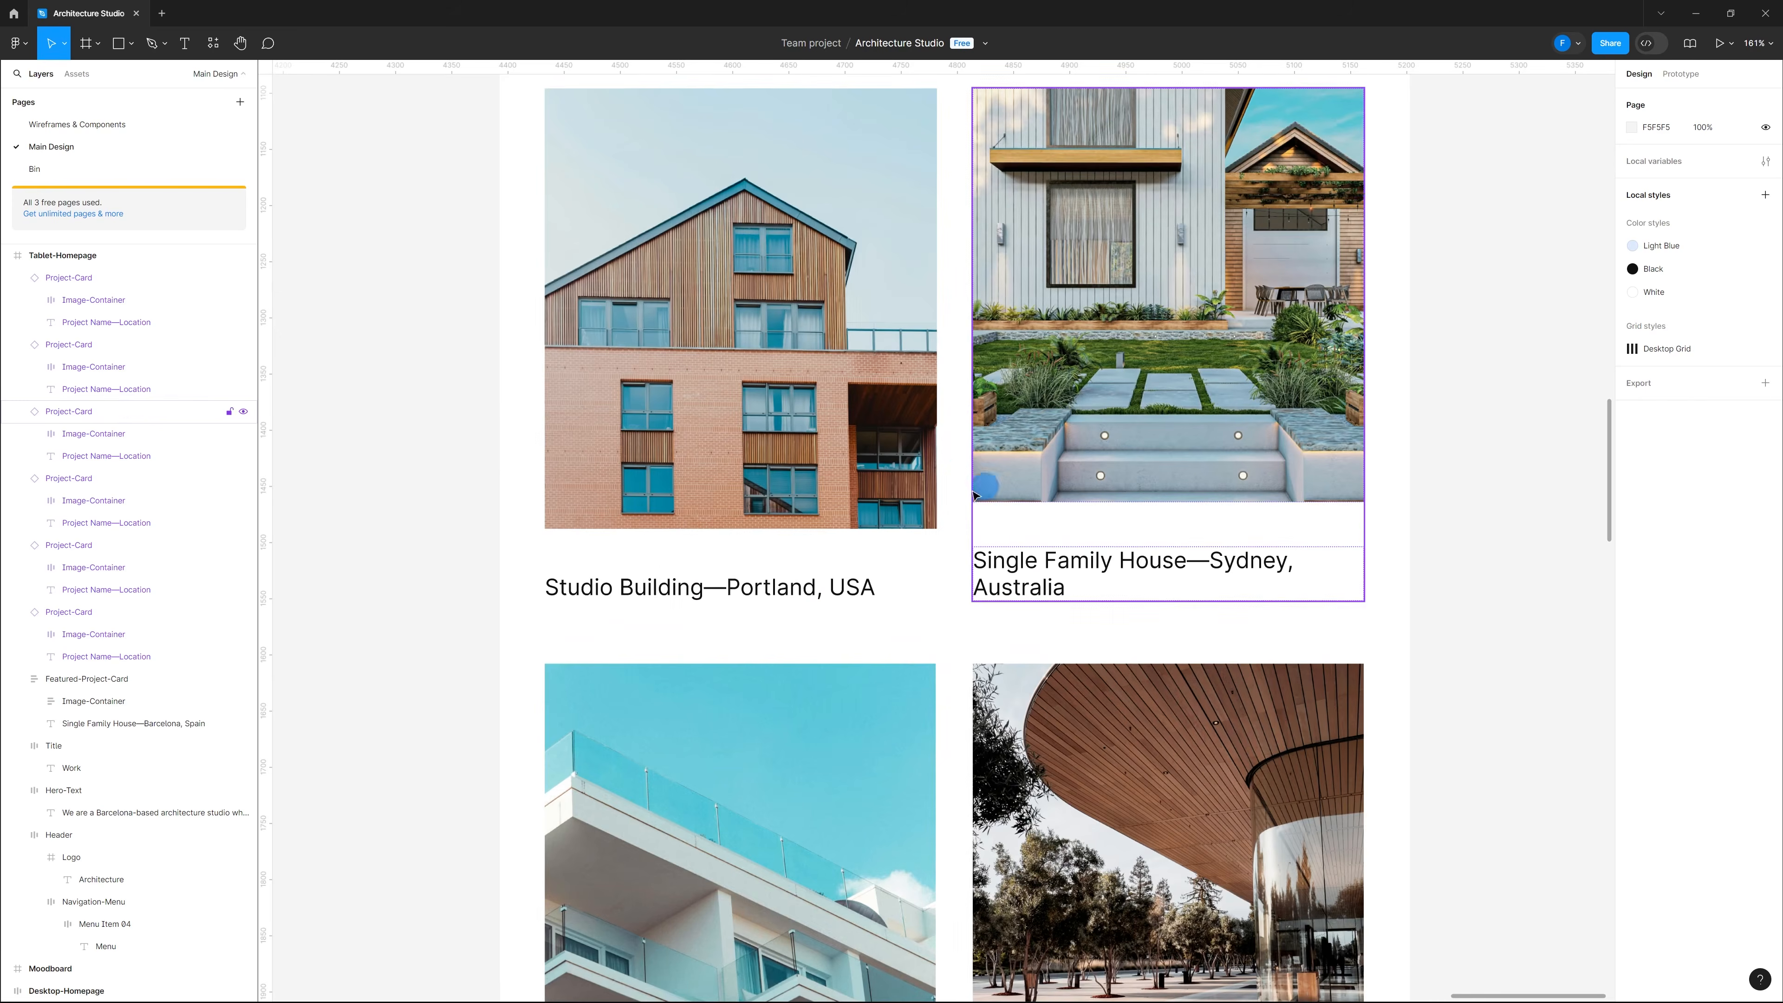
scroll(971, 514, up, 3)
scroll(1006, 521, down, 4)
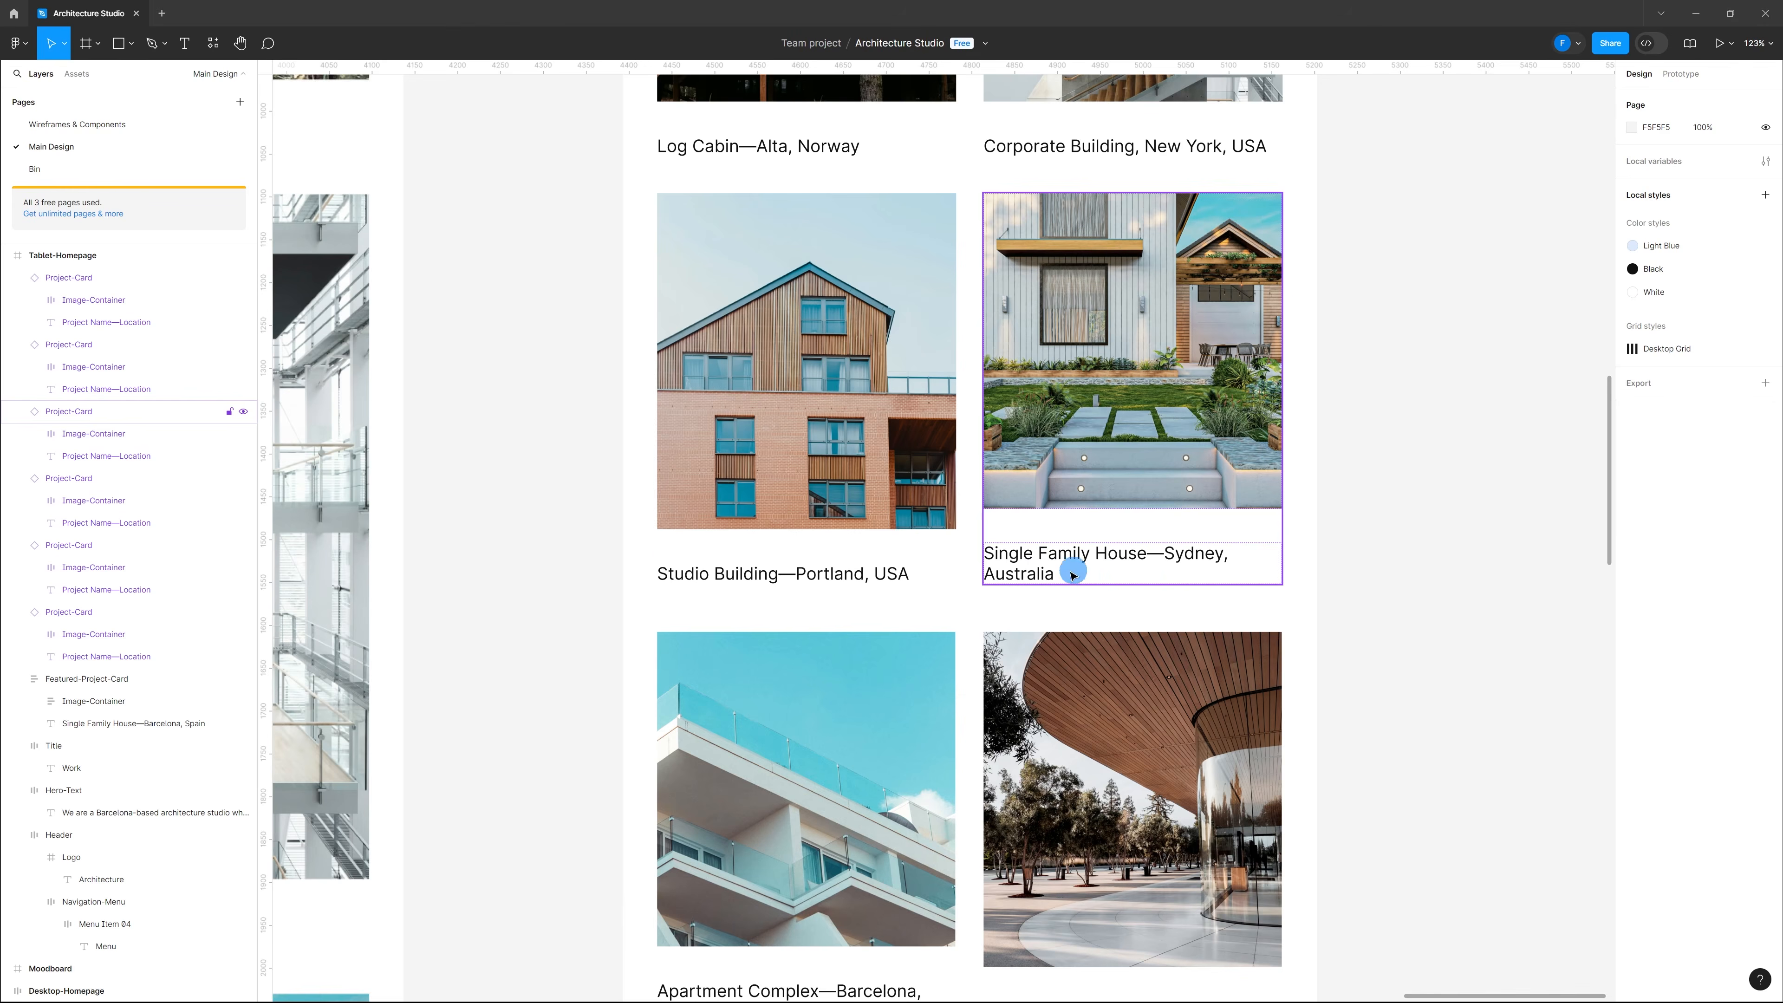
scroll(868, 283, up, 2)
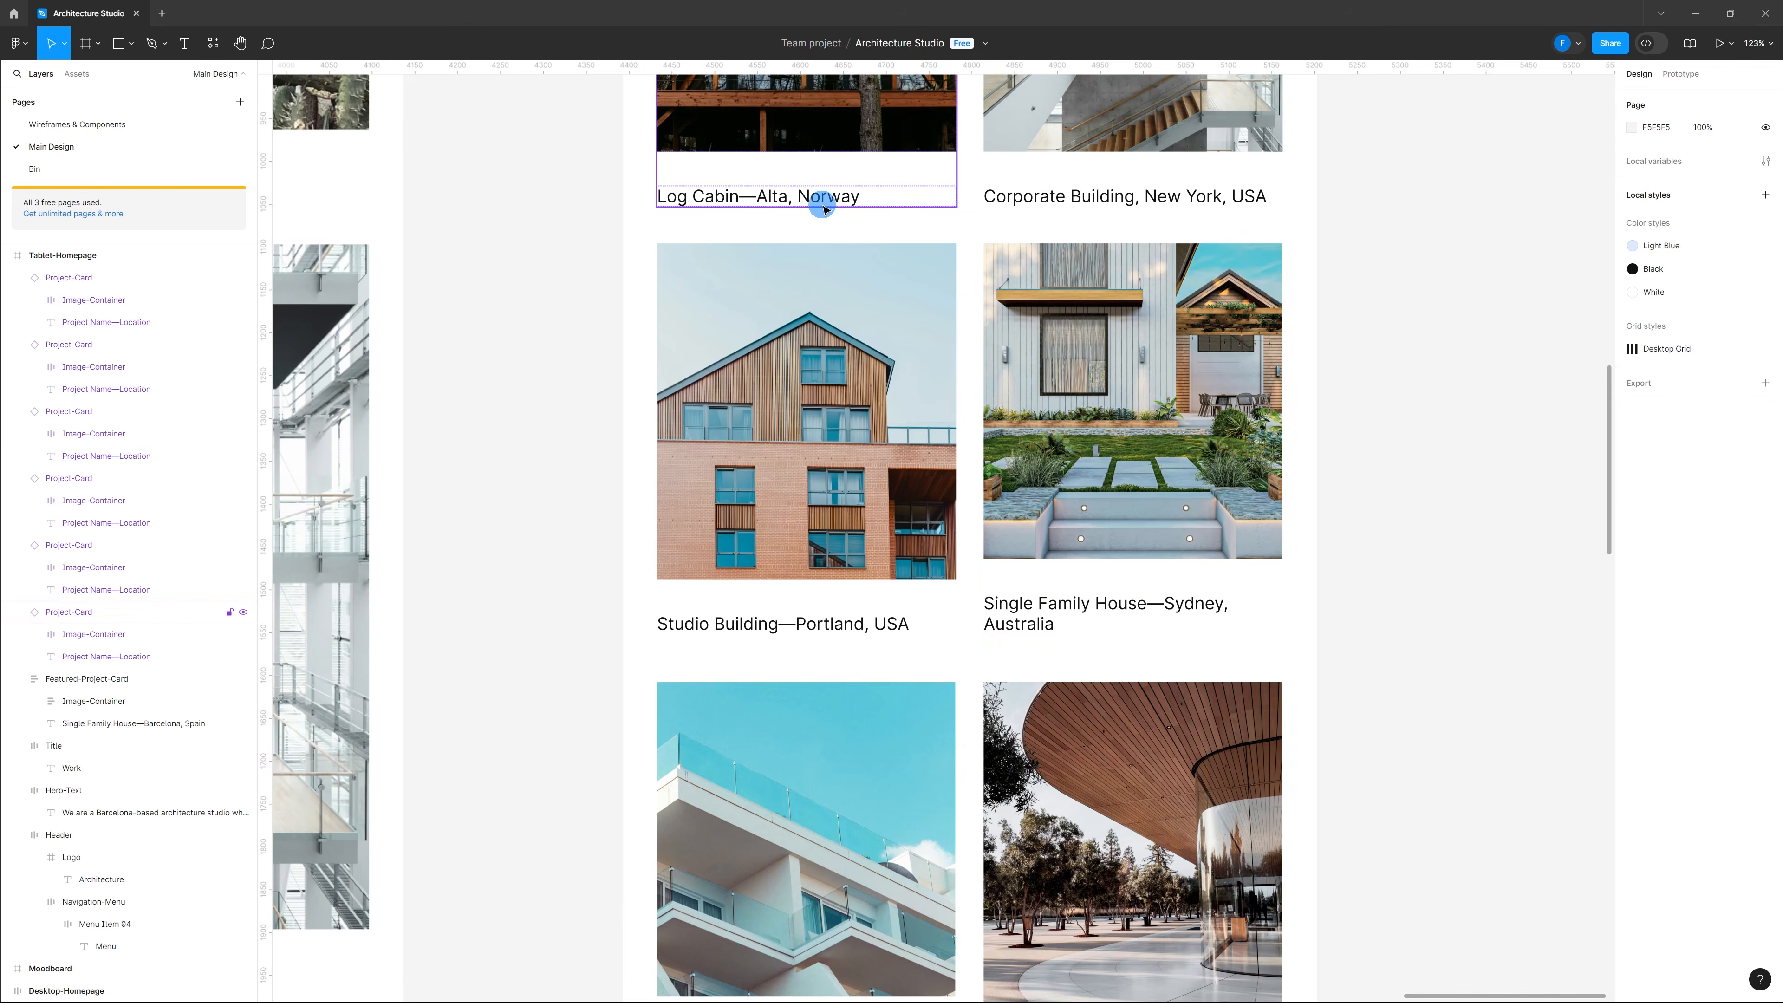
Step: Abbreviate the country in the tablet cabin card's caption so it reads "Log Cabin—Alta, NOR"
scroll(817, 204, up, 10)
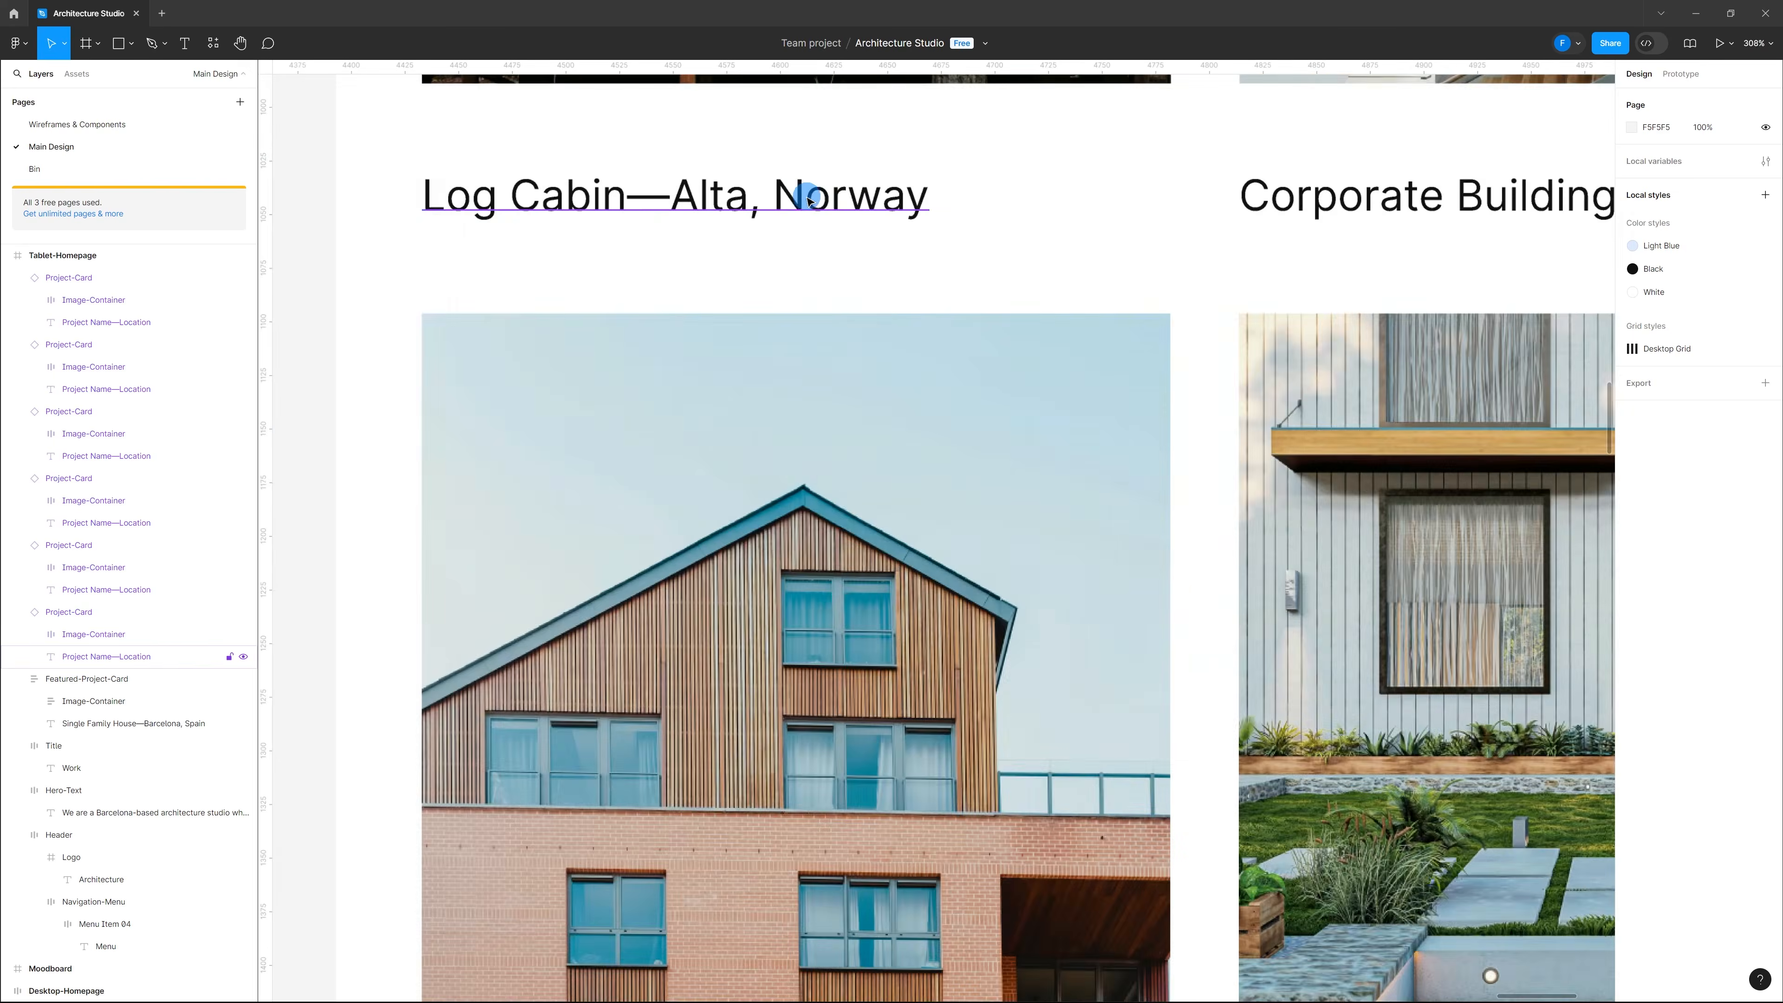
ctrl+click(808, 198)
double_click(798, 197)
click(770, 197)
scroll(993, 219, down, 8)
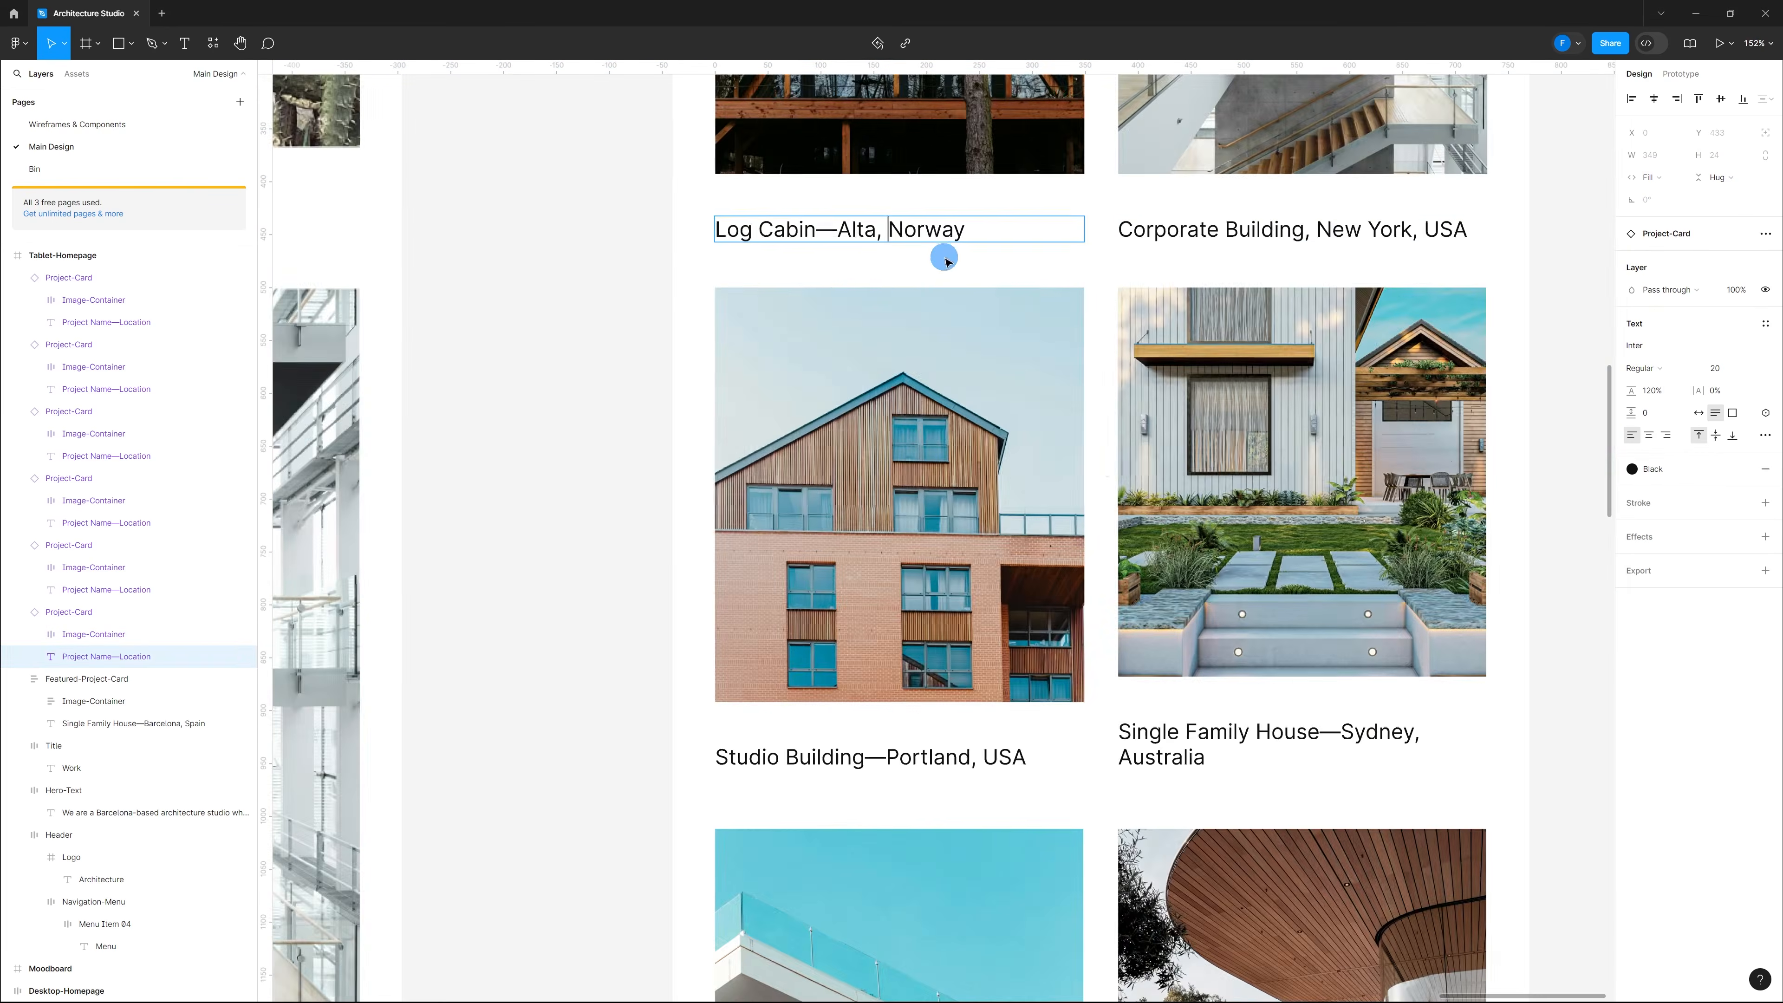
scroll(997, 793, up, 5)
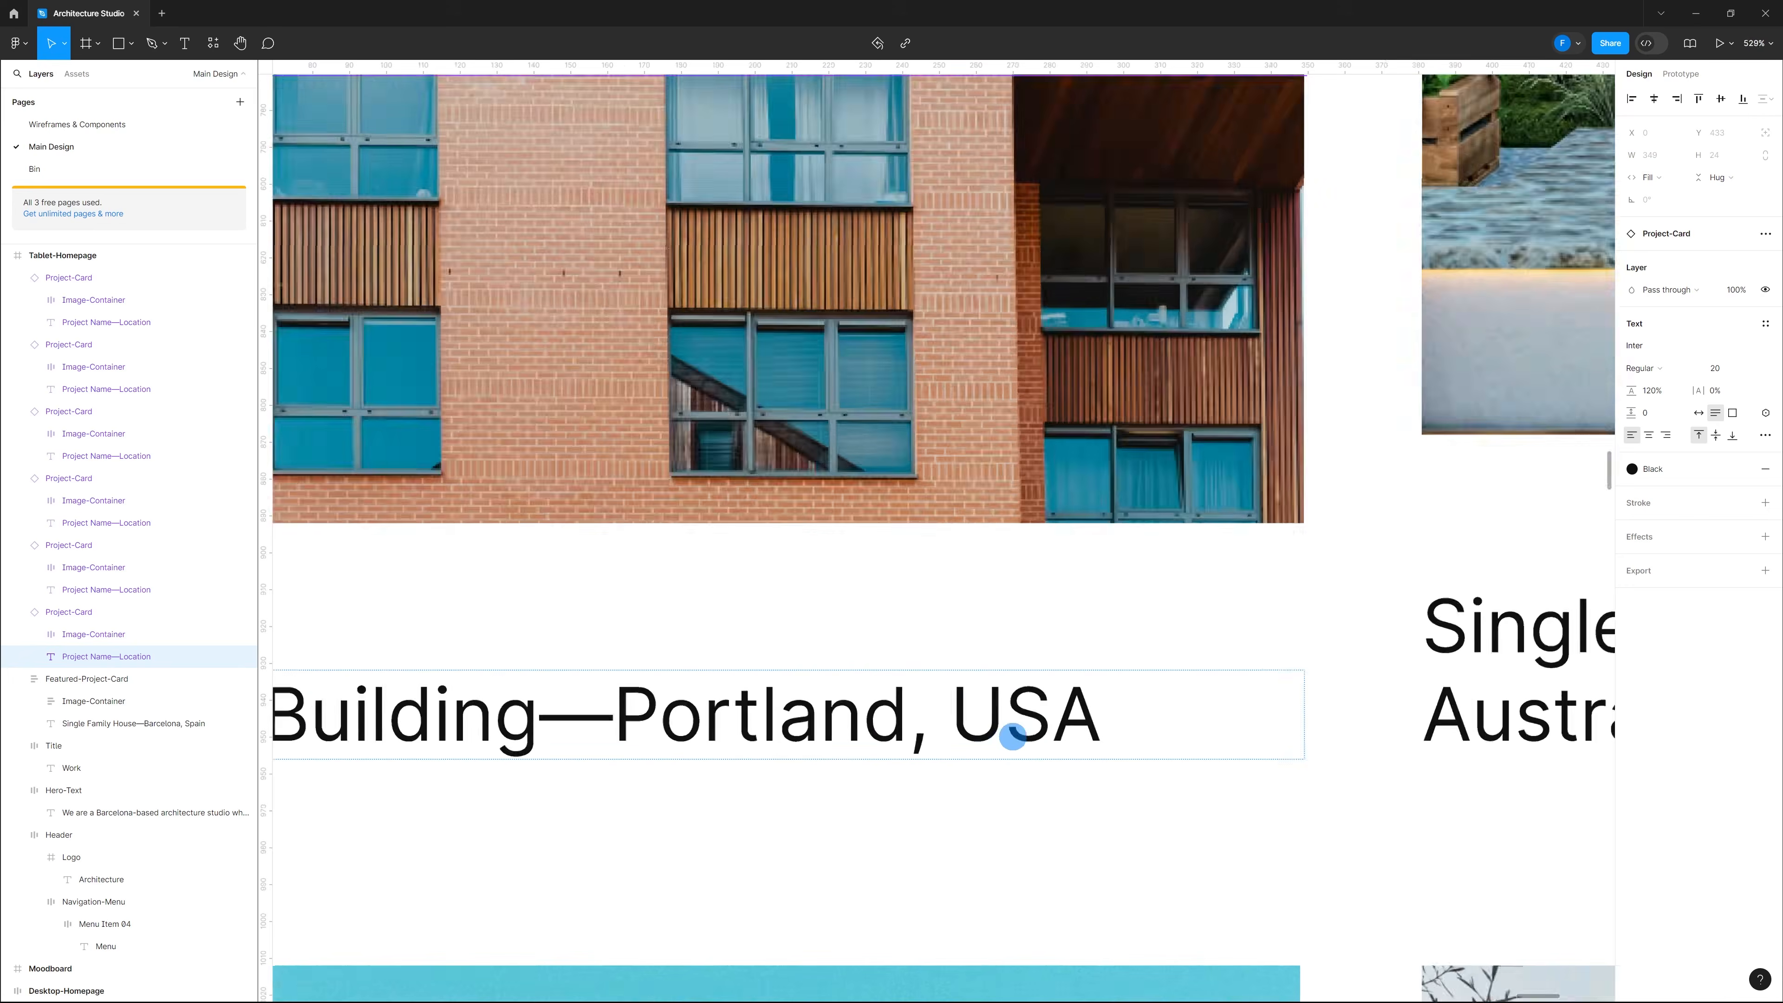
scroll(997, 728, left, 4)
scroll(997, 686, up, 6)
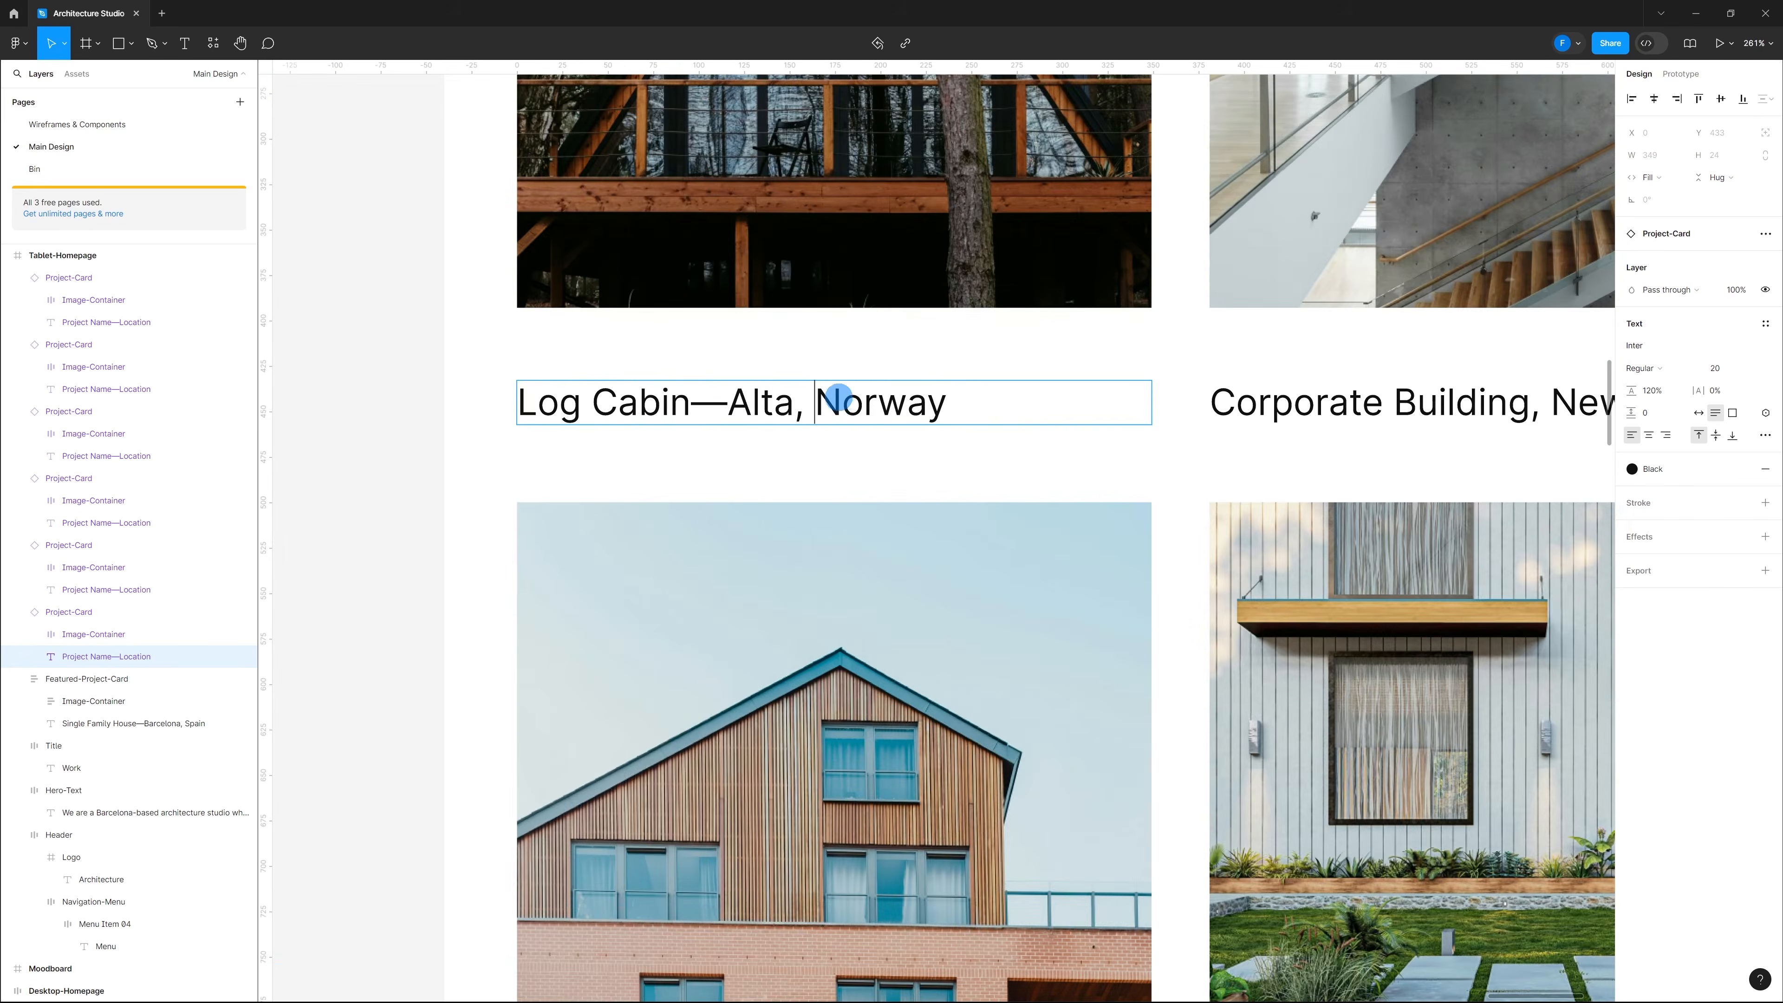
scroll(827, 399, up, 3)
shift+click(1122, 419)
text(N)
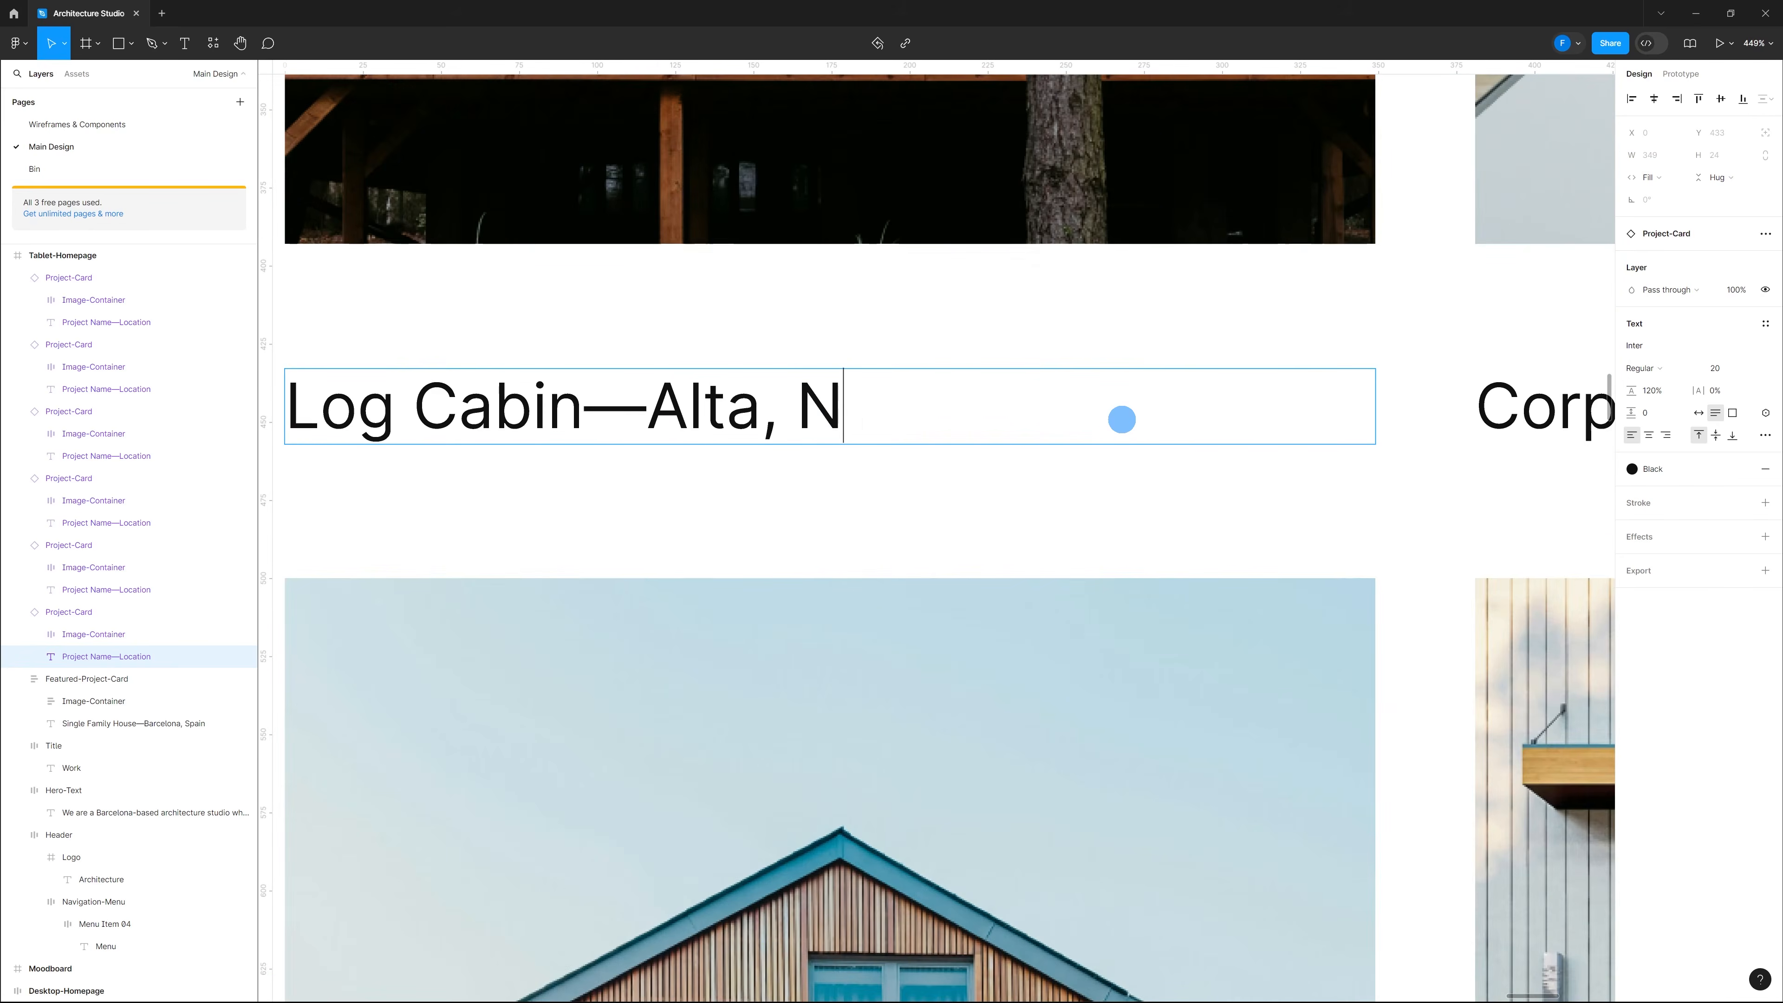
key(Escape)
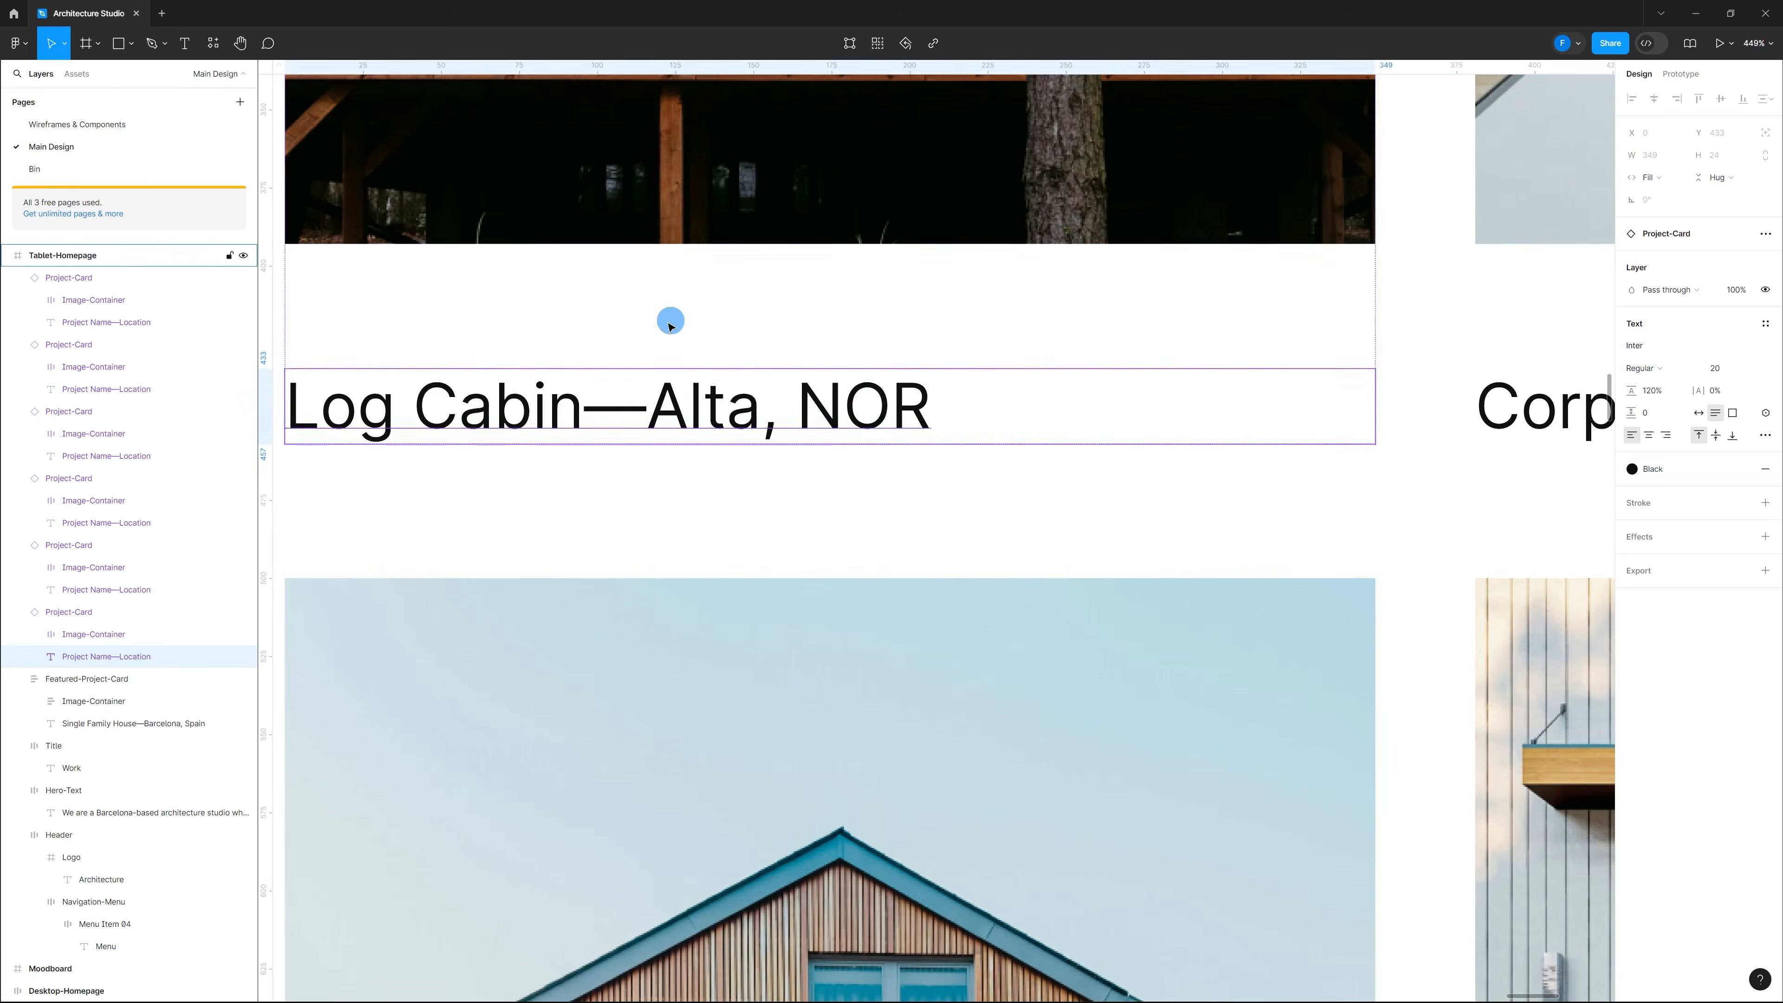
Step: Abbreviate the country in the tablet featured project's caption so it reads "Single Family House—Barcelona, ESP"
scroll(670, 319, down, 10)
scroll(1150, 406, left, 5)
scroll(978, 406, up, 7)
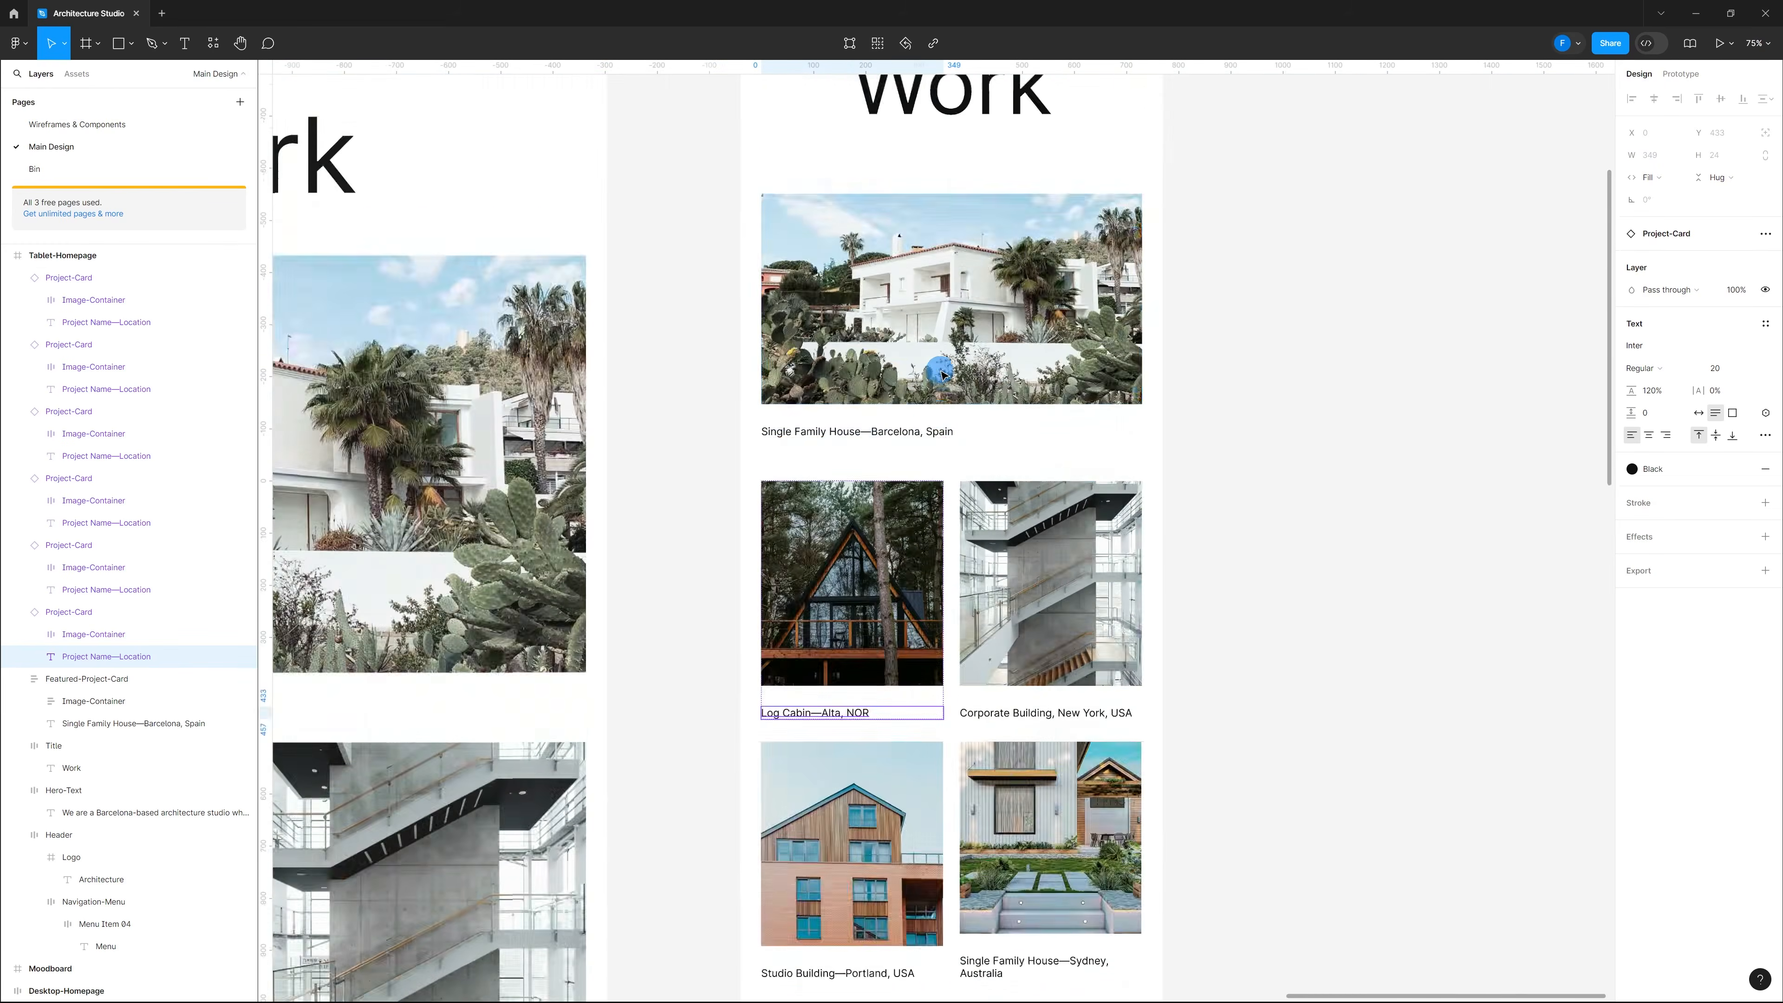
scroll(931, 410, up, 10)
click(935, 460)
double_click(936, 460)
drag(885, 458, 1048, 457)
text(E)
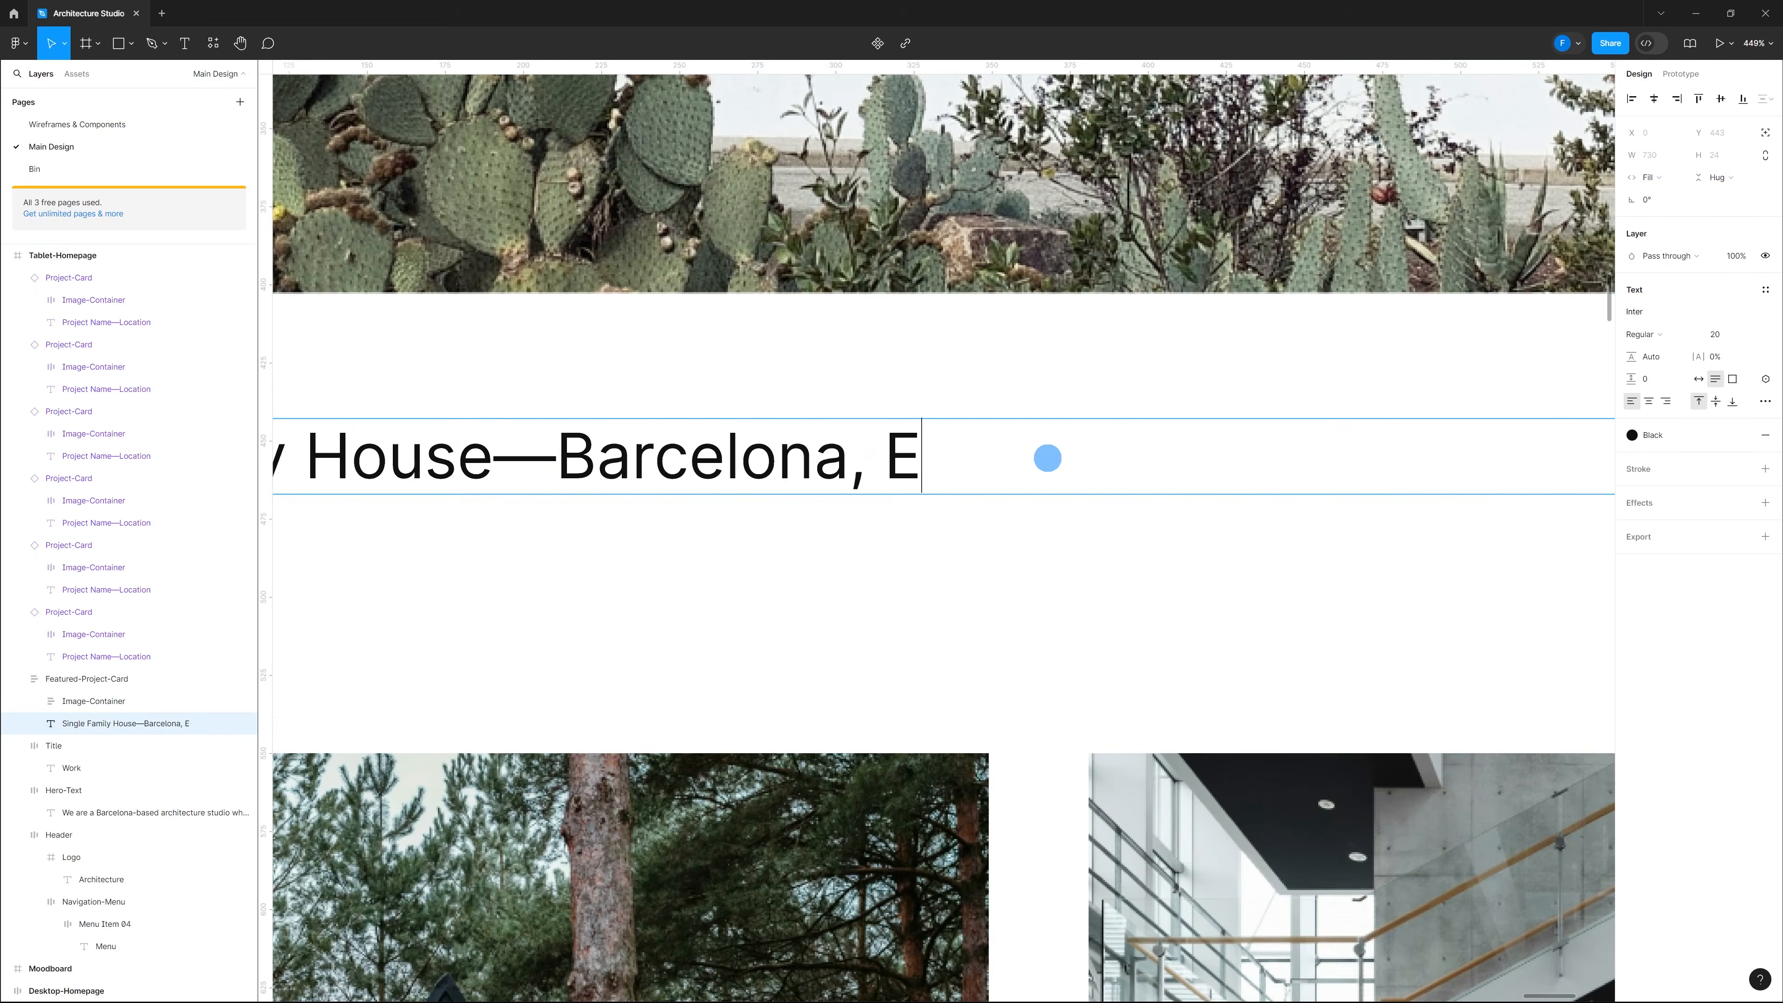
key(Escape)
Step: Shorten the tablet Sydney card's caption to "Single Family House—Sydney, AUS"
scroll(871, 518, down, 10)
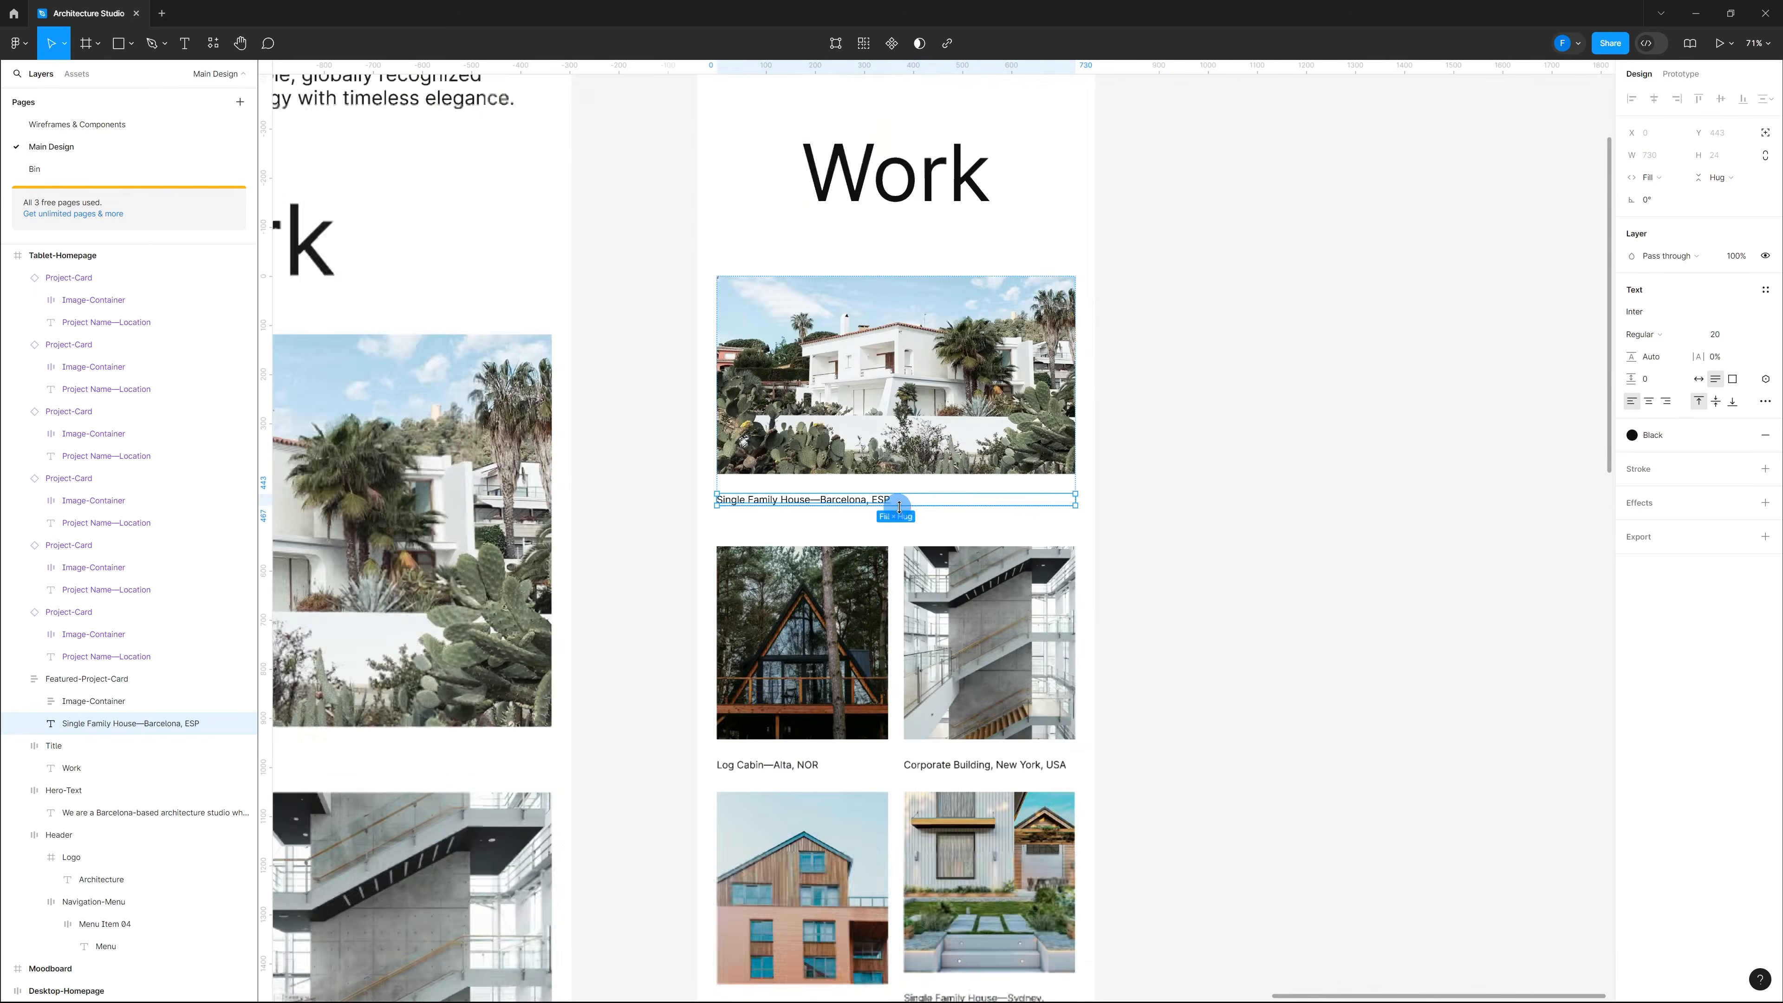
scroll(976, 632, down, 5)
scroll(981, 691, up, 8)
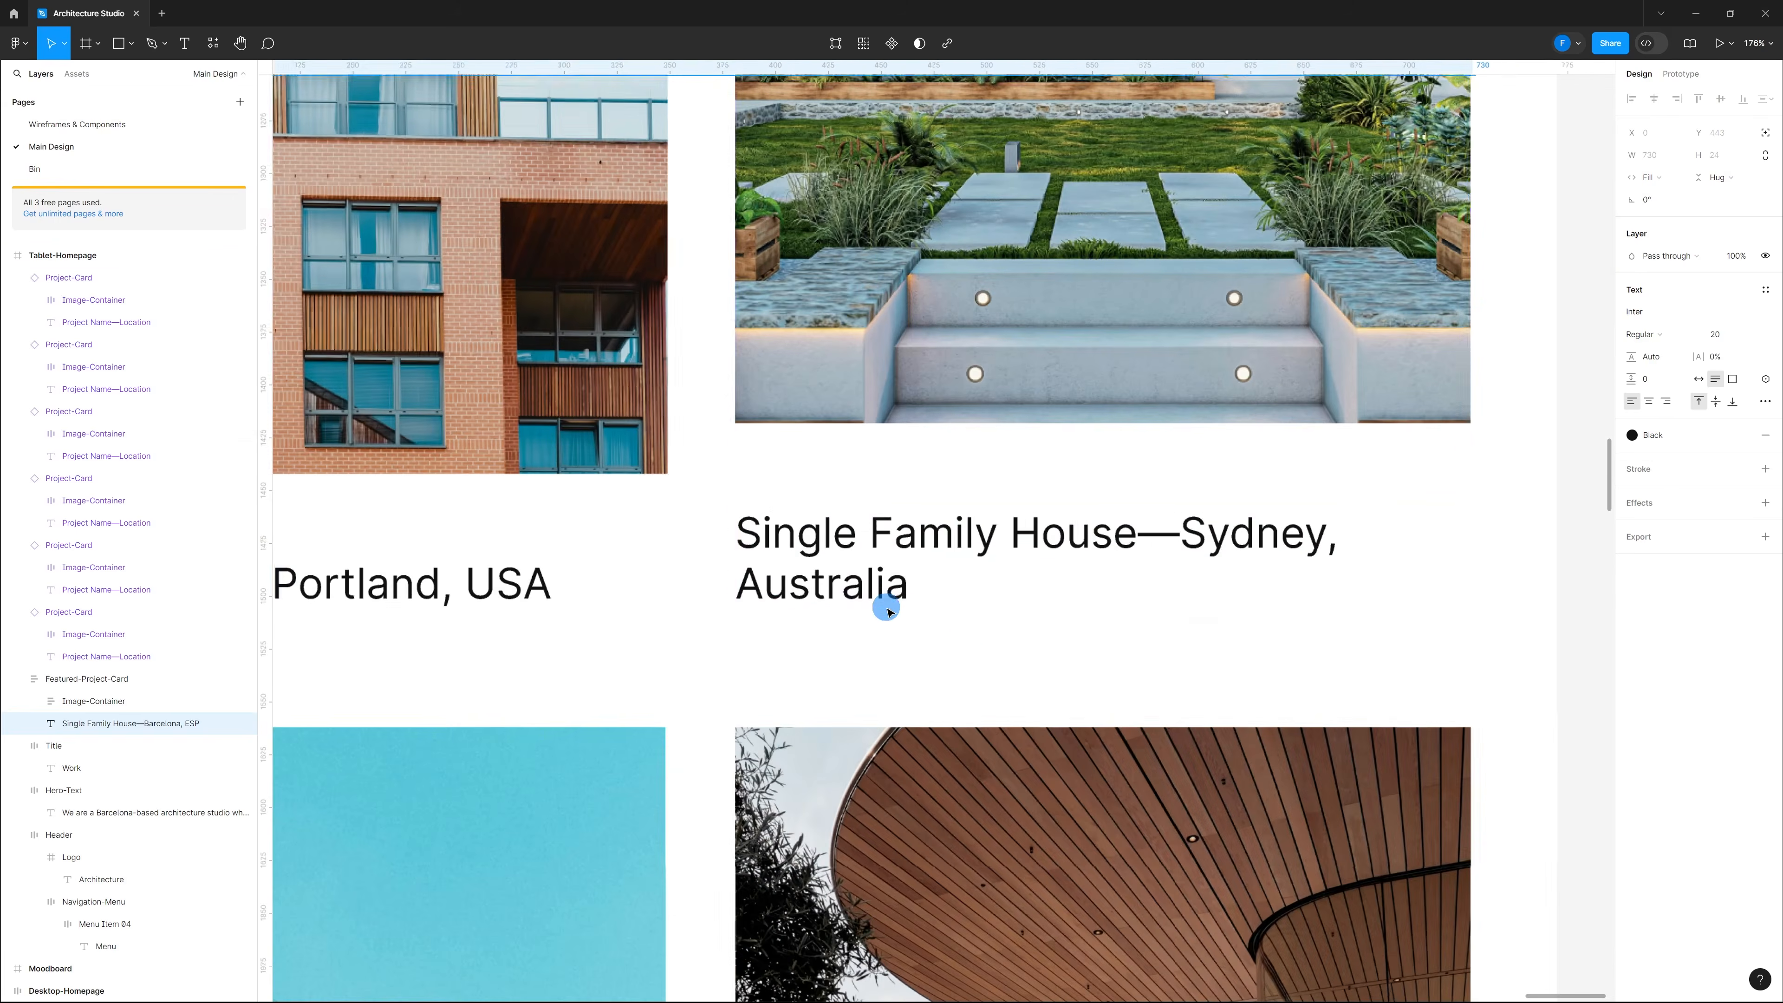
click(886, 601)
double_click(886, 600)
drag(898, 596, 751, 581)
key(BackSpace)
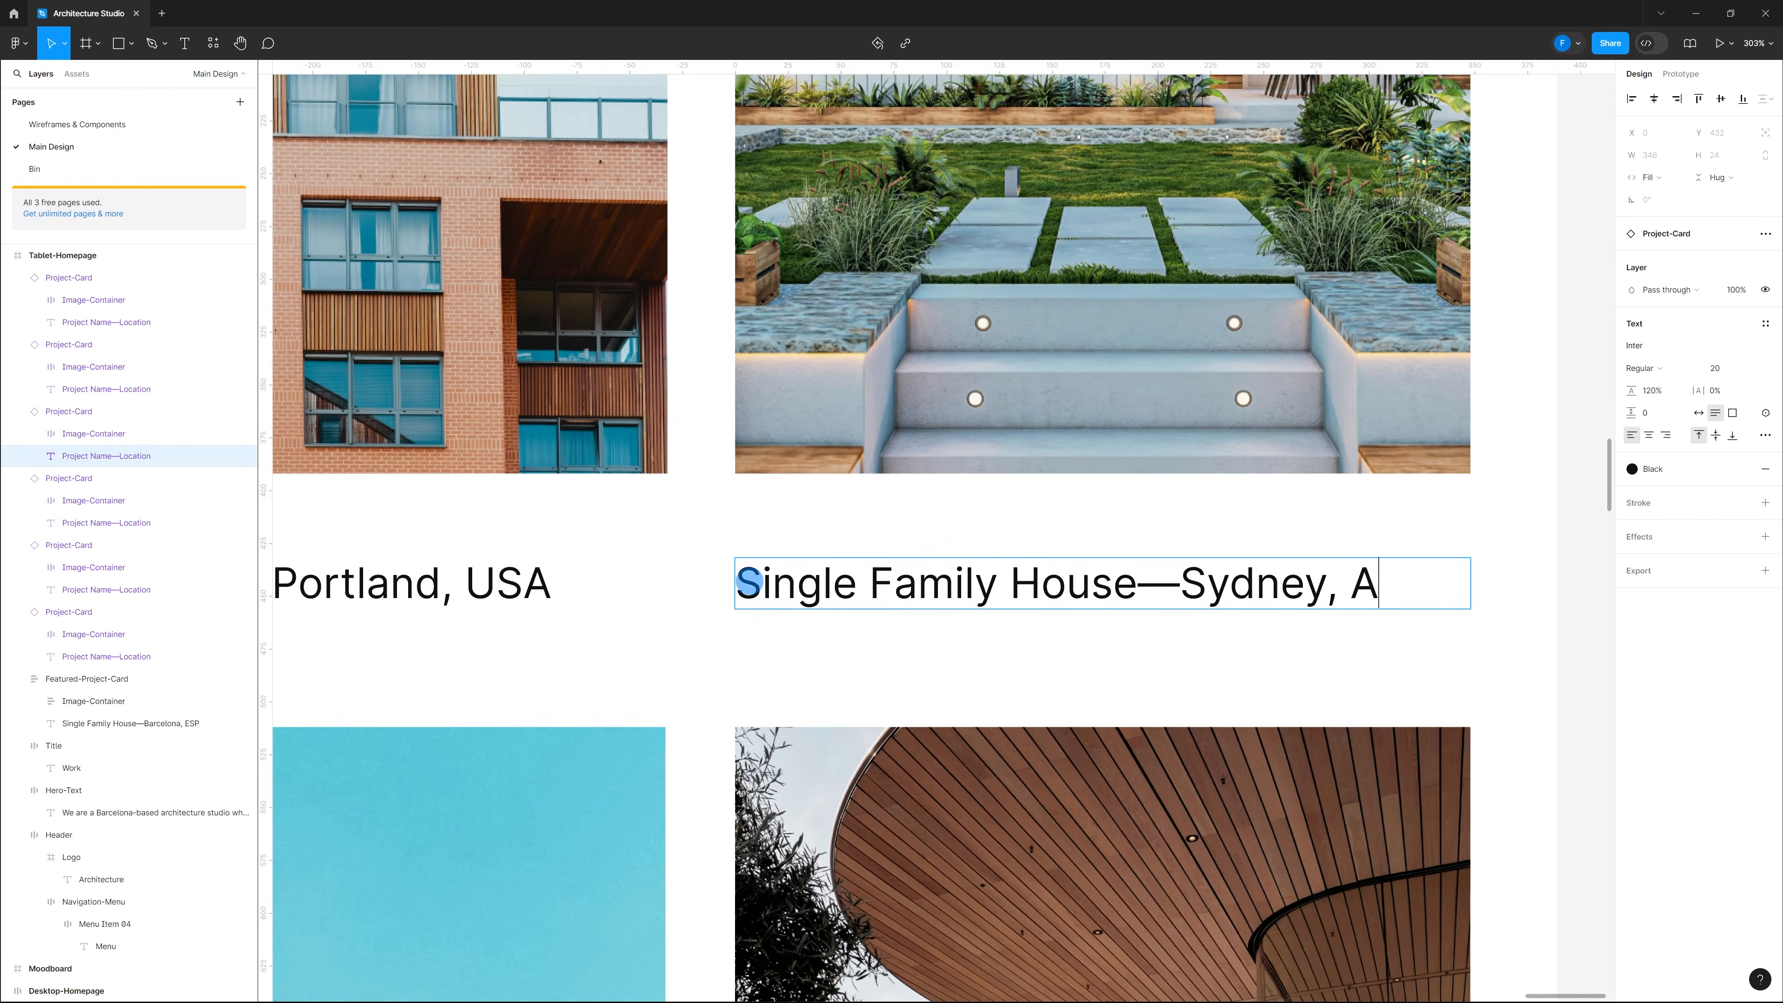
click(997, 675)
Step: Shorten the tablet apartment card's caption to "Apt. Complex—Barcelona, ESP"
scroll(1155, 492, down, 7)
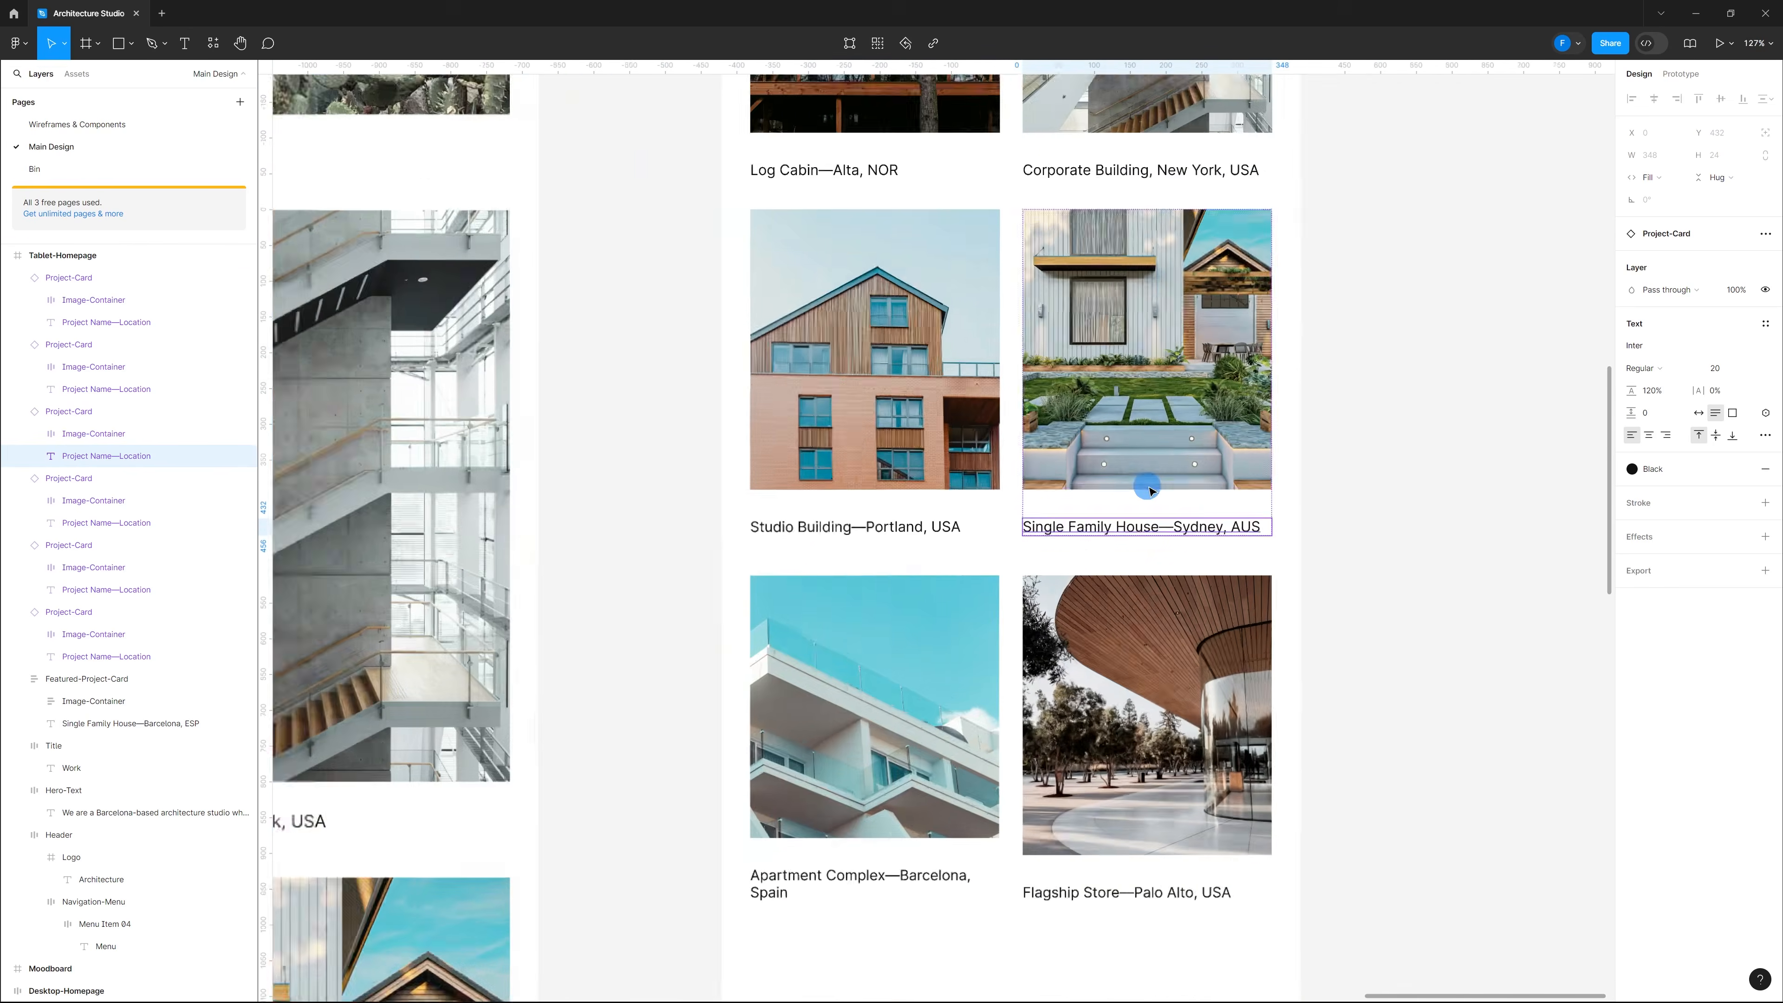
scroll(1118, 776, down, 4)
scroll(895, 546, up, 4)
double_click(935, 511)
double_click(936, 511)
click(802, 531)
text(ESP)
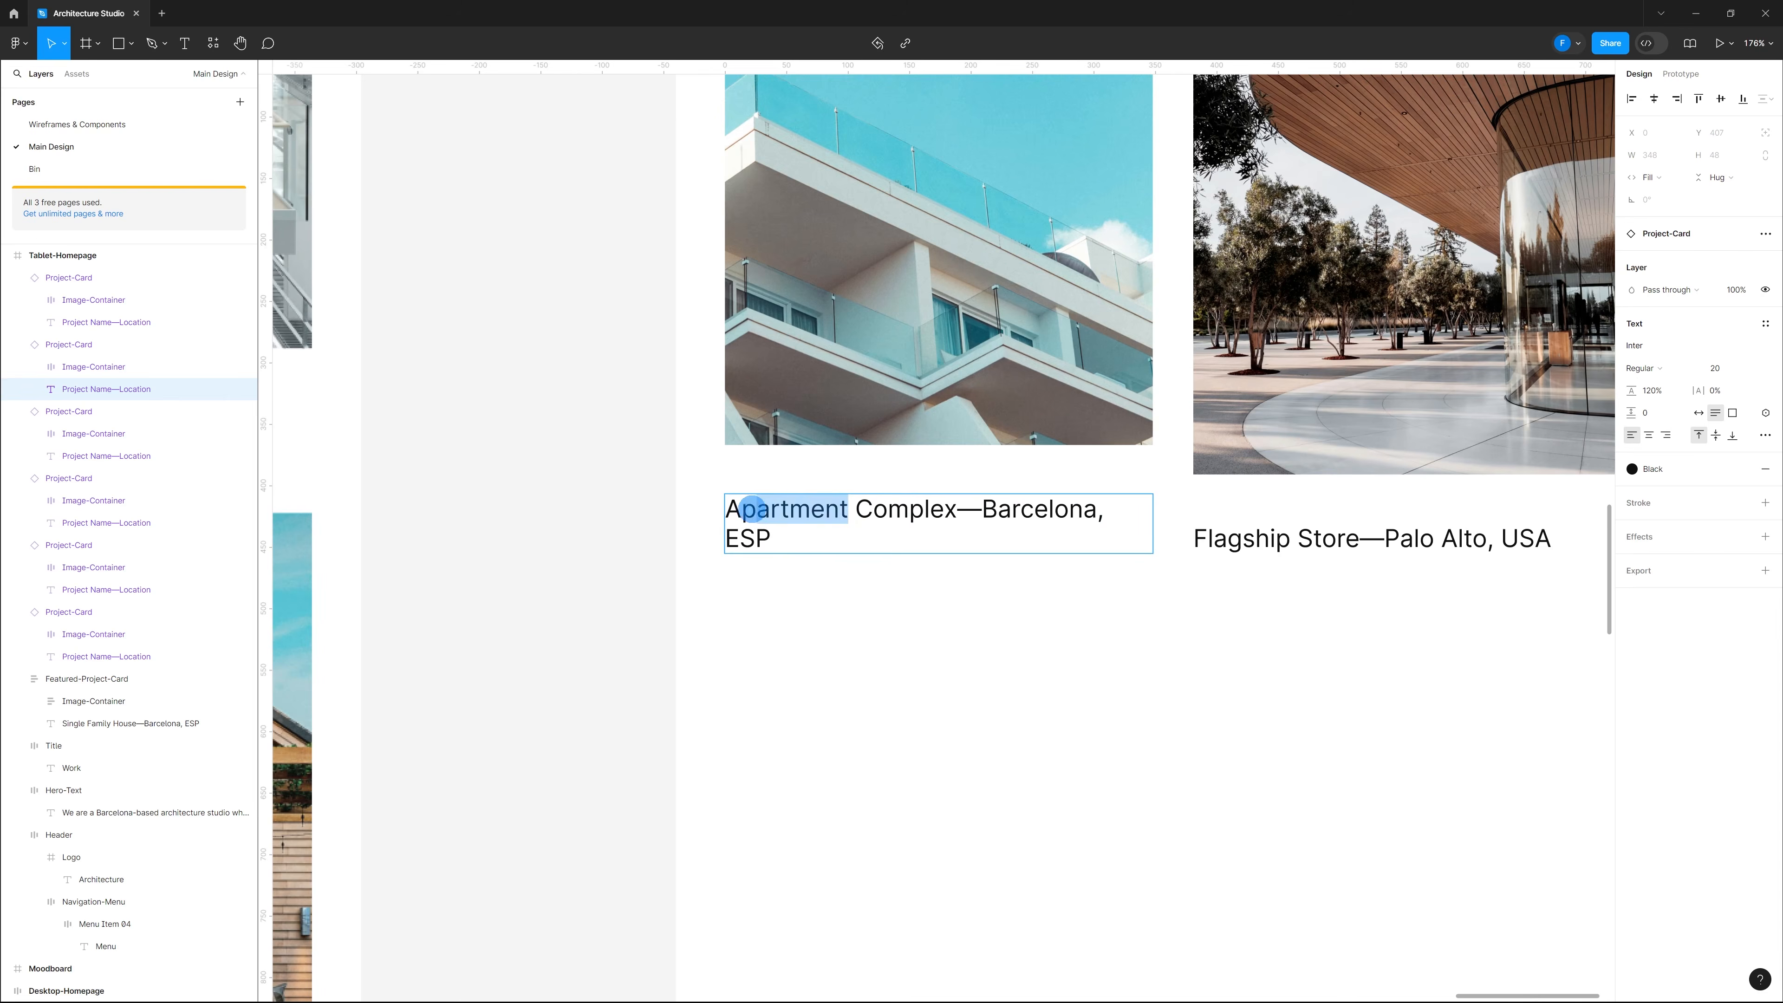
text(Apt.)
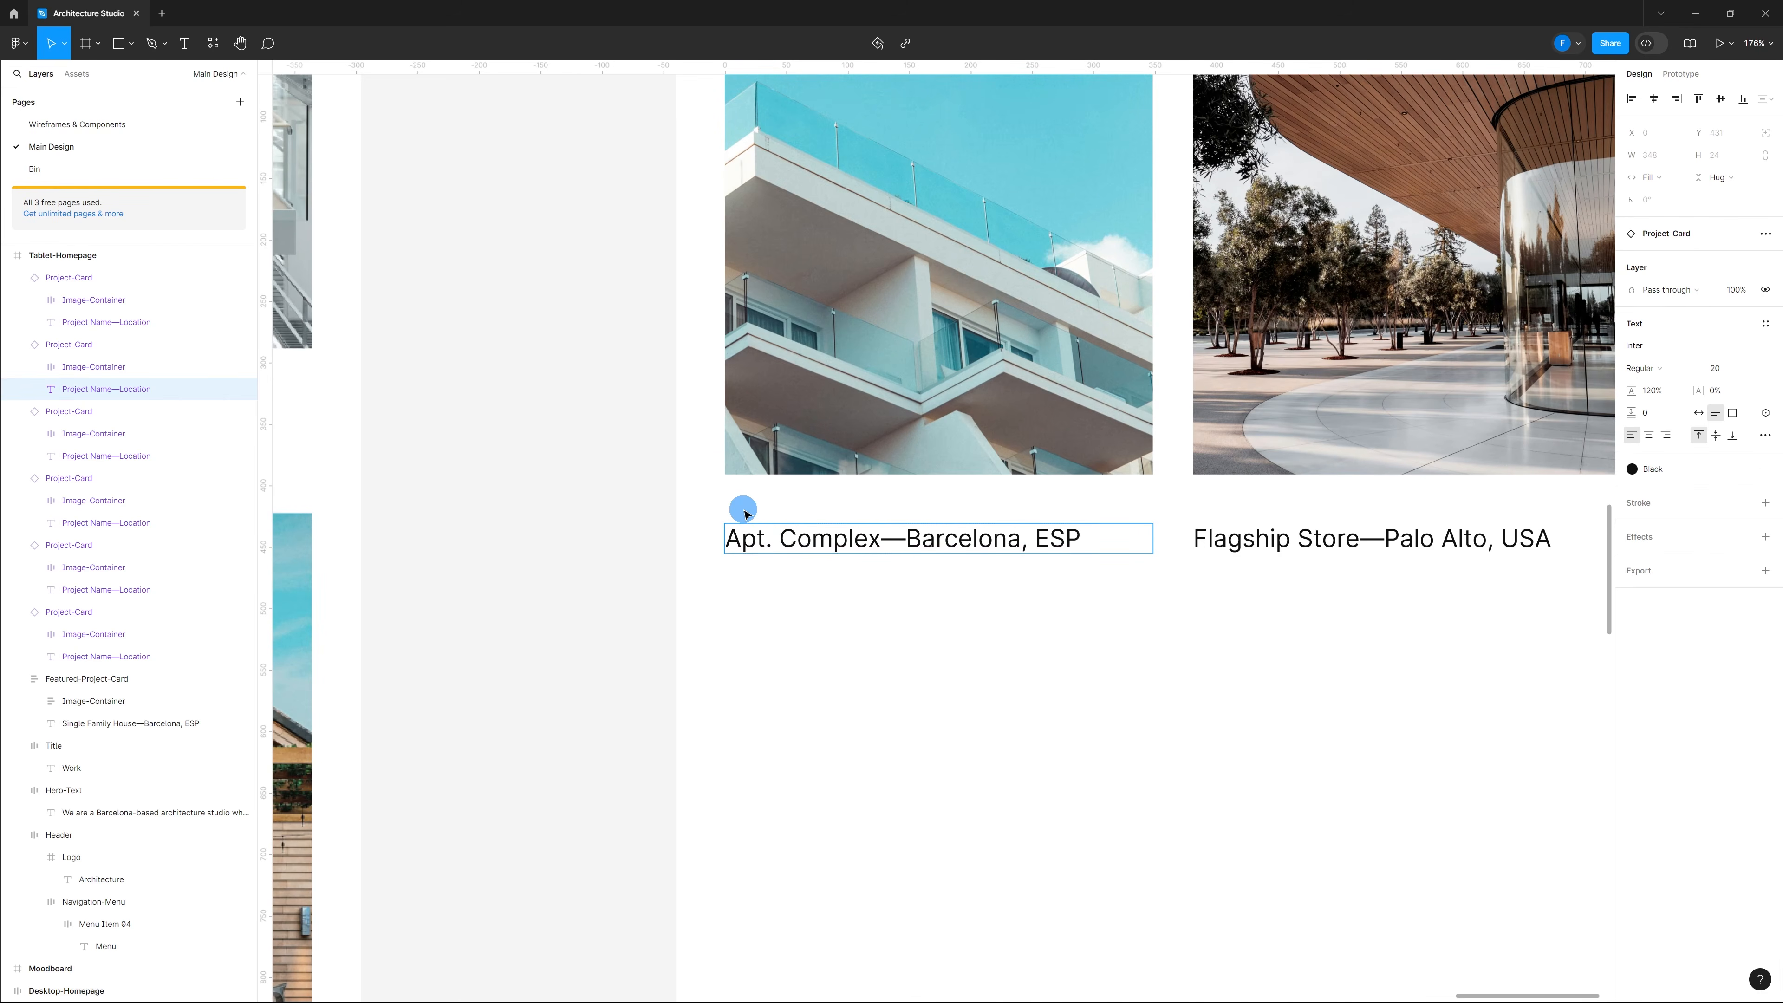
click(1054, 619)
Step: Review all the shortened captions and the card rows on Tablet-Homepage against Desktop-Homepage
scroll(1046, 618, down, 5)
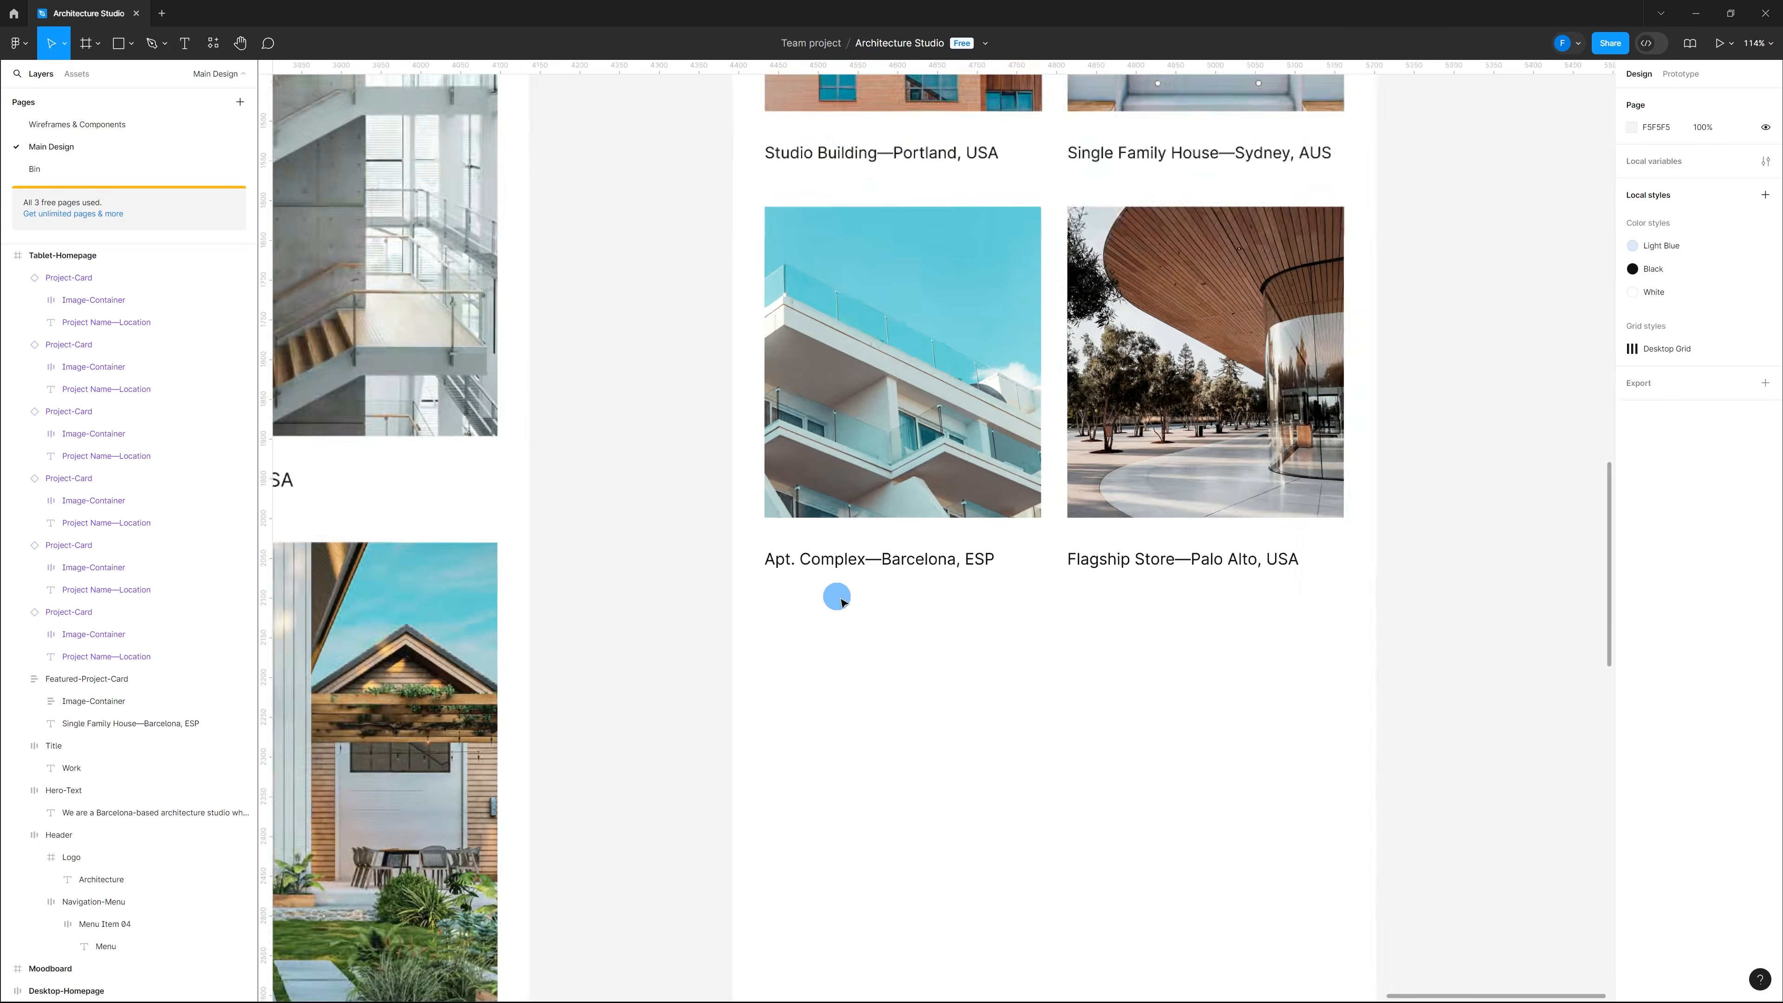
scroll(880, 608, up, 5)
scroll(913, 618, down, 3)
scroll(963, 609, up, 4)
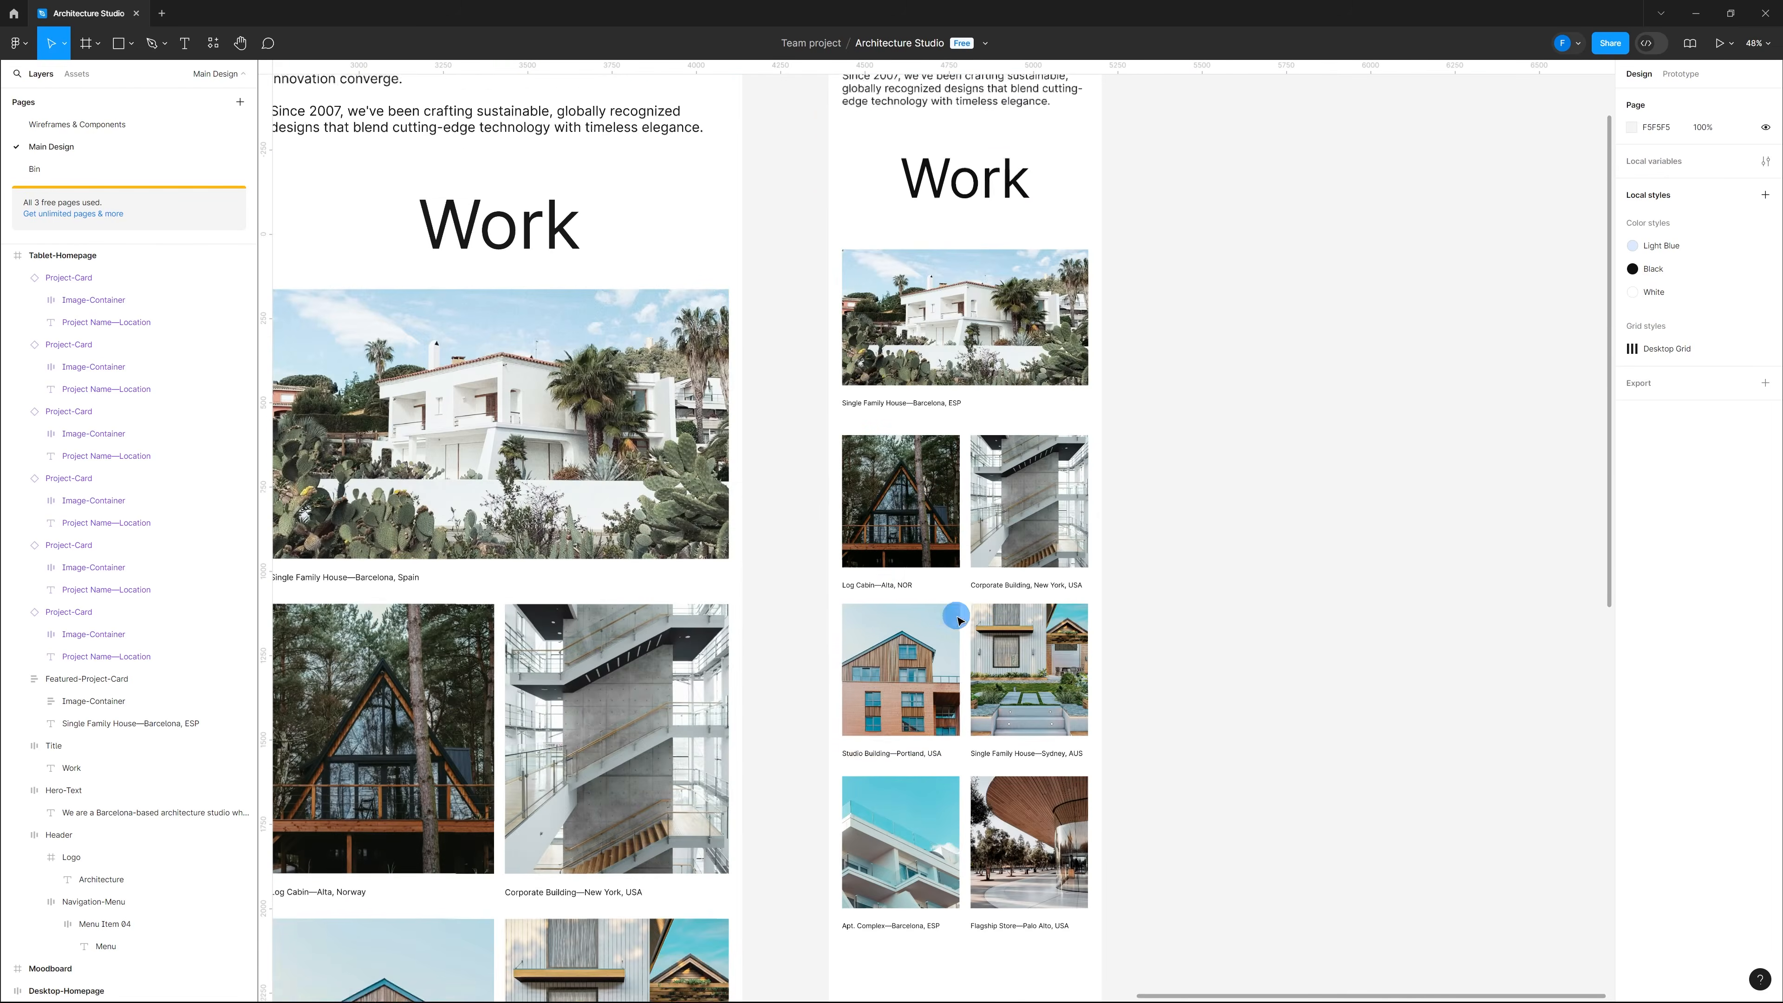
scroll(981, 616, down, 3)
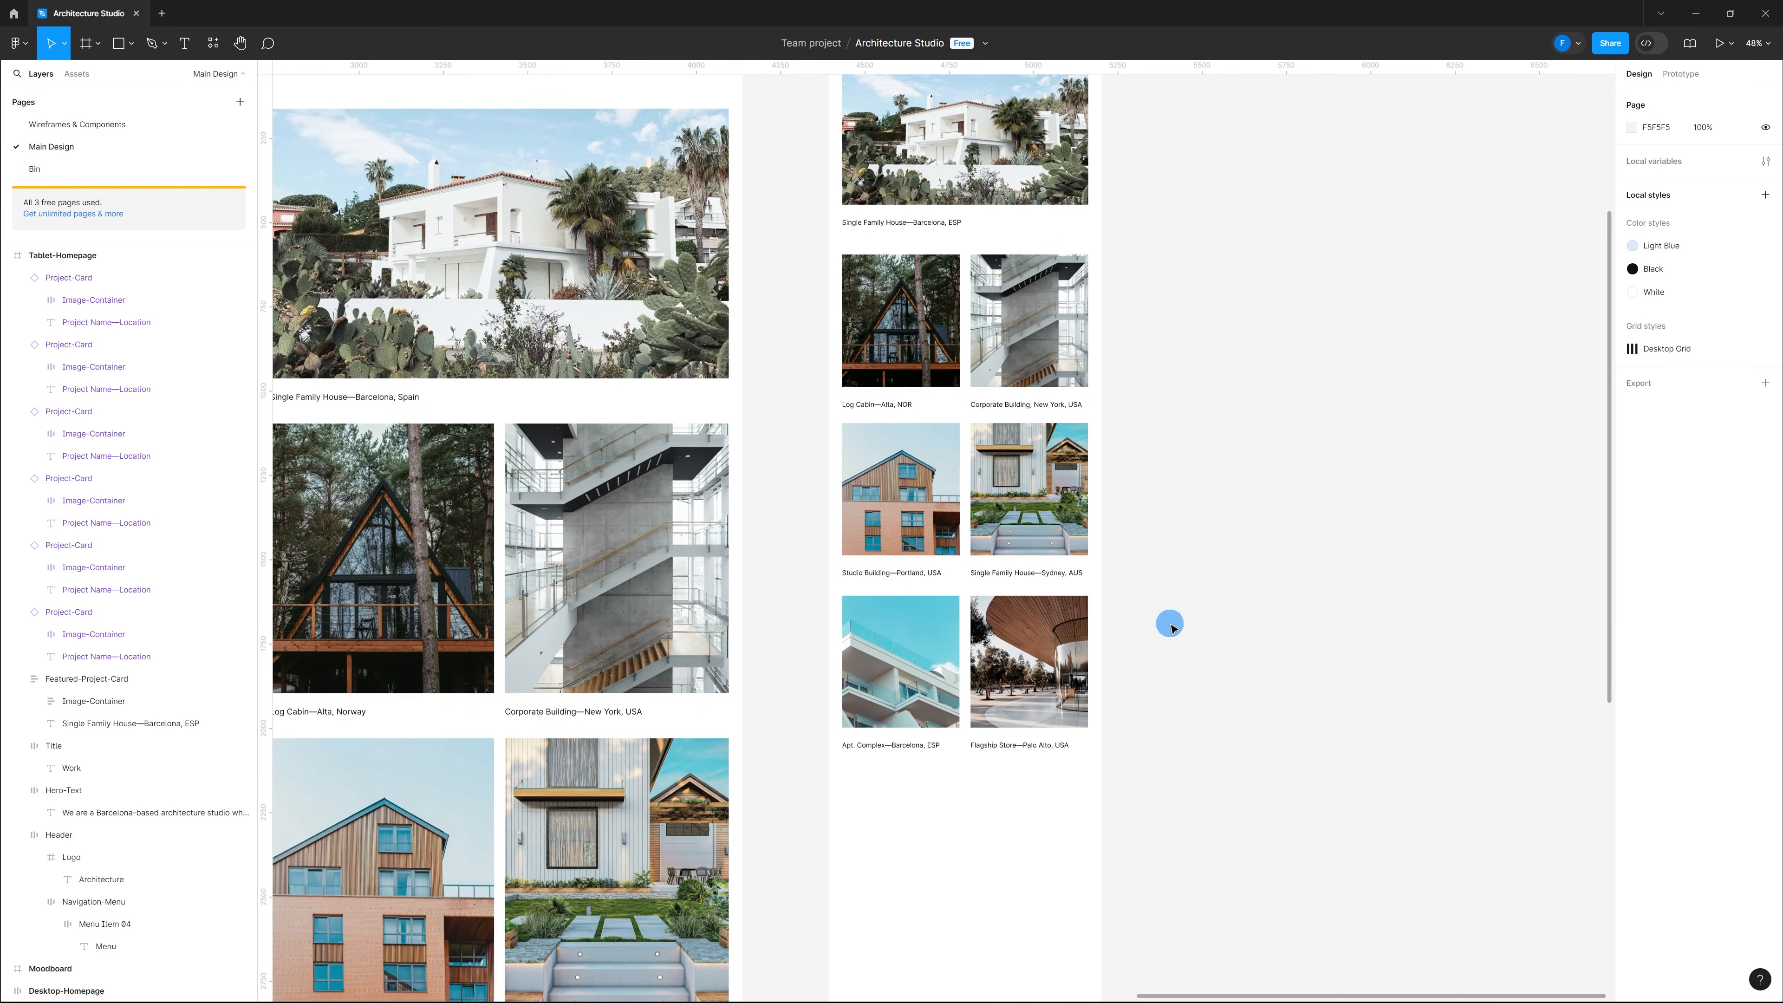
scroll(1117, 632, down, 6)
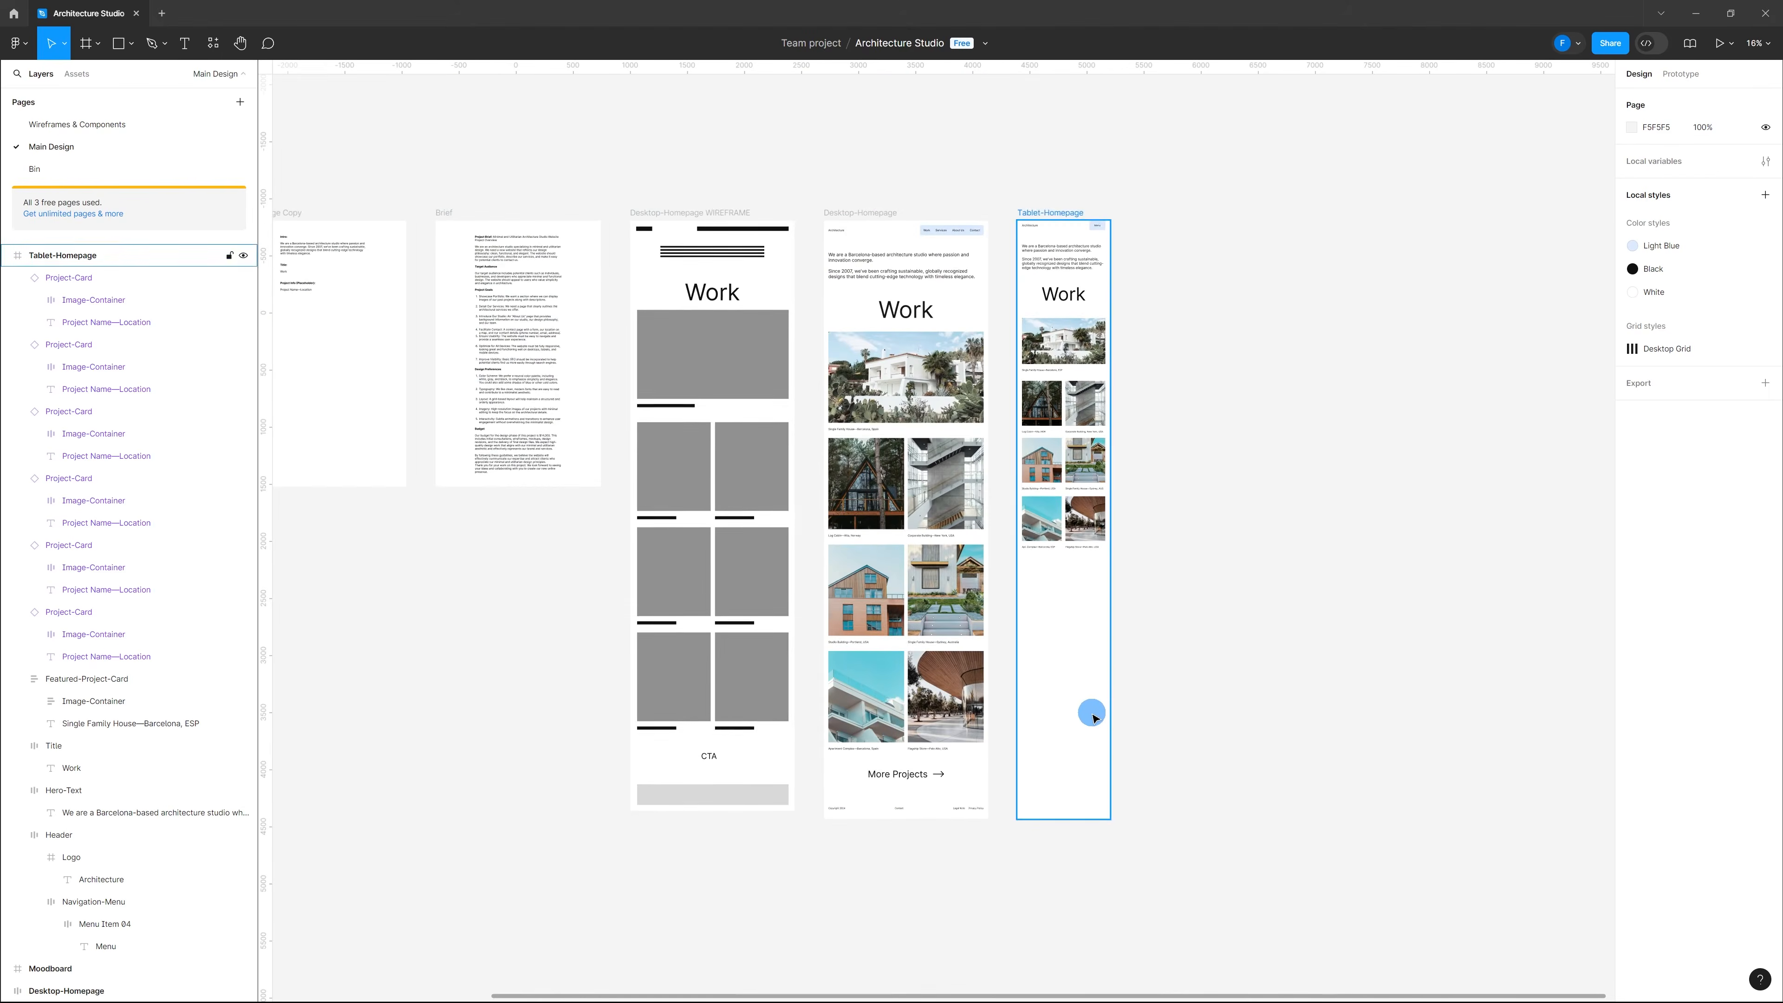
Step: Copy the More Projects CTA-Link from Desktop-Homepage into the lower part of Tablet-Homepage, centred at X 71, Y 4184
scroll(1032, 738, up, 4)
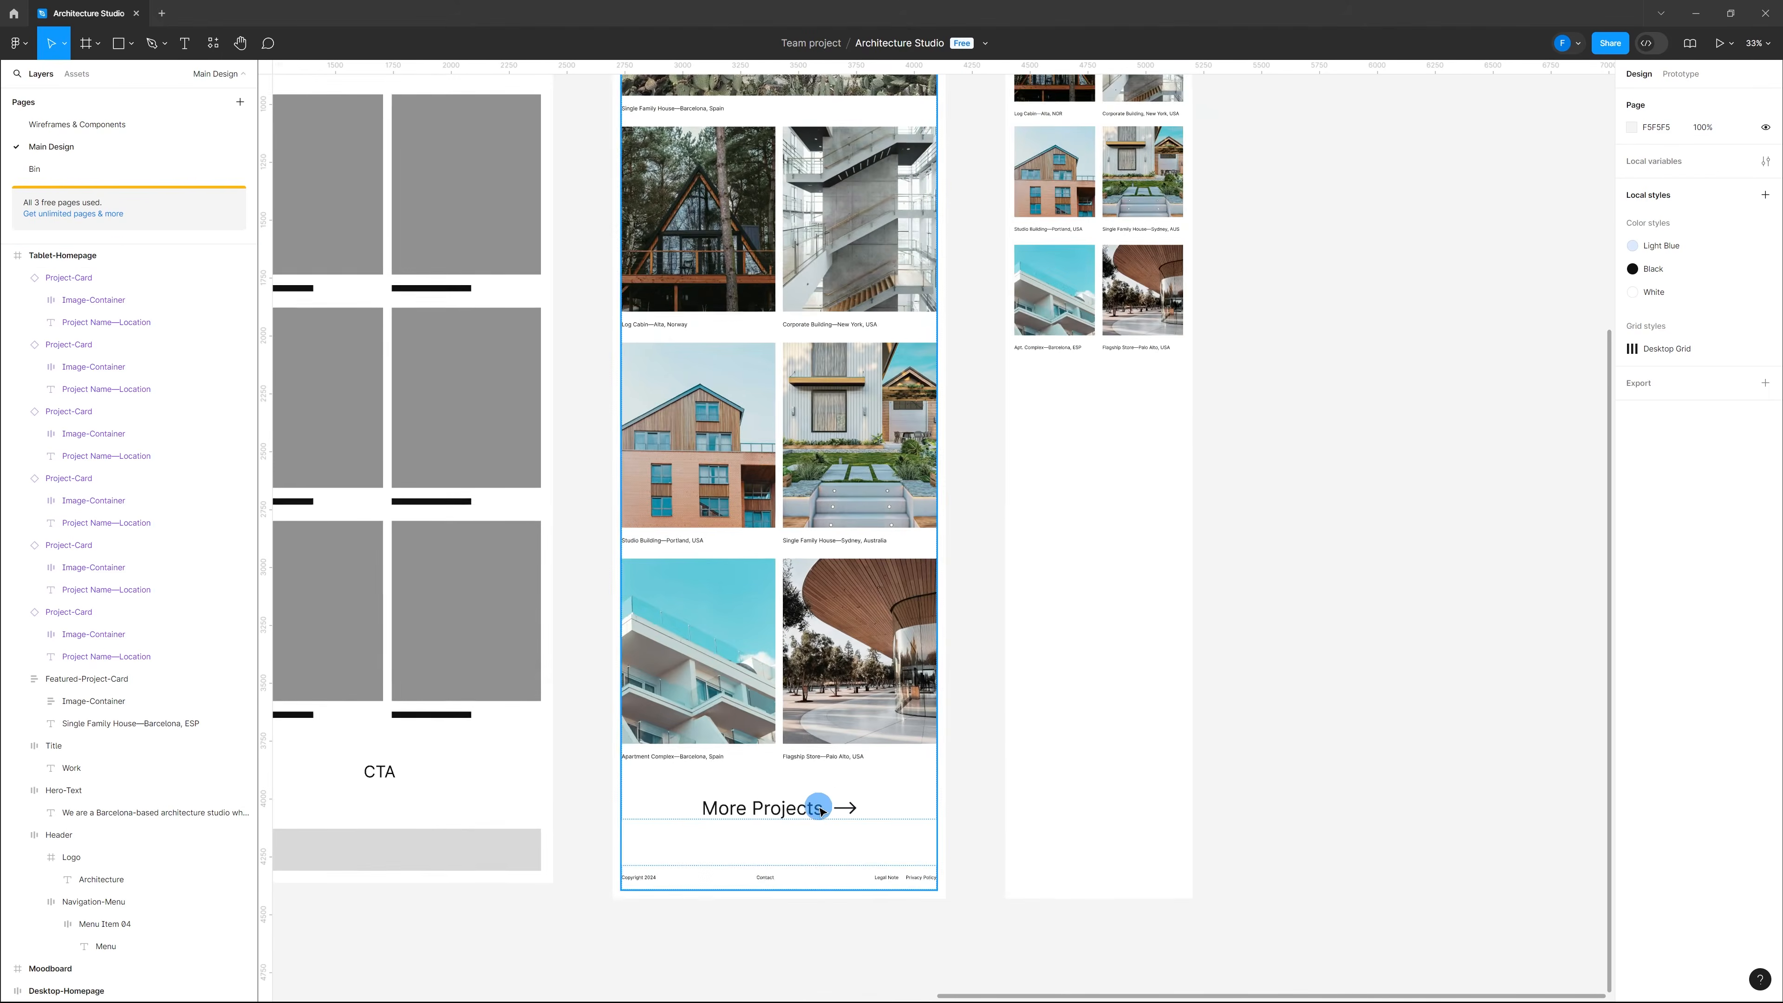
scroll(820, 810, up, 6)
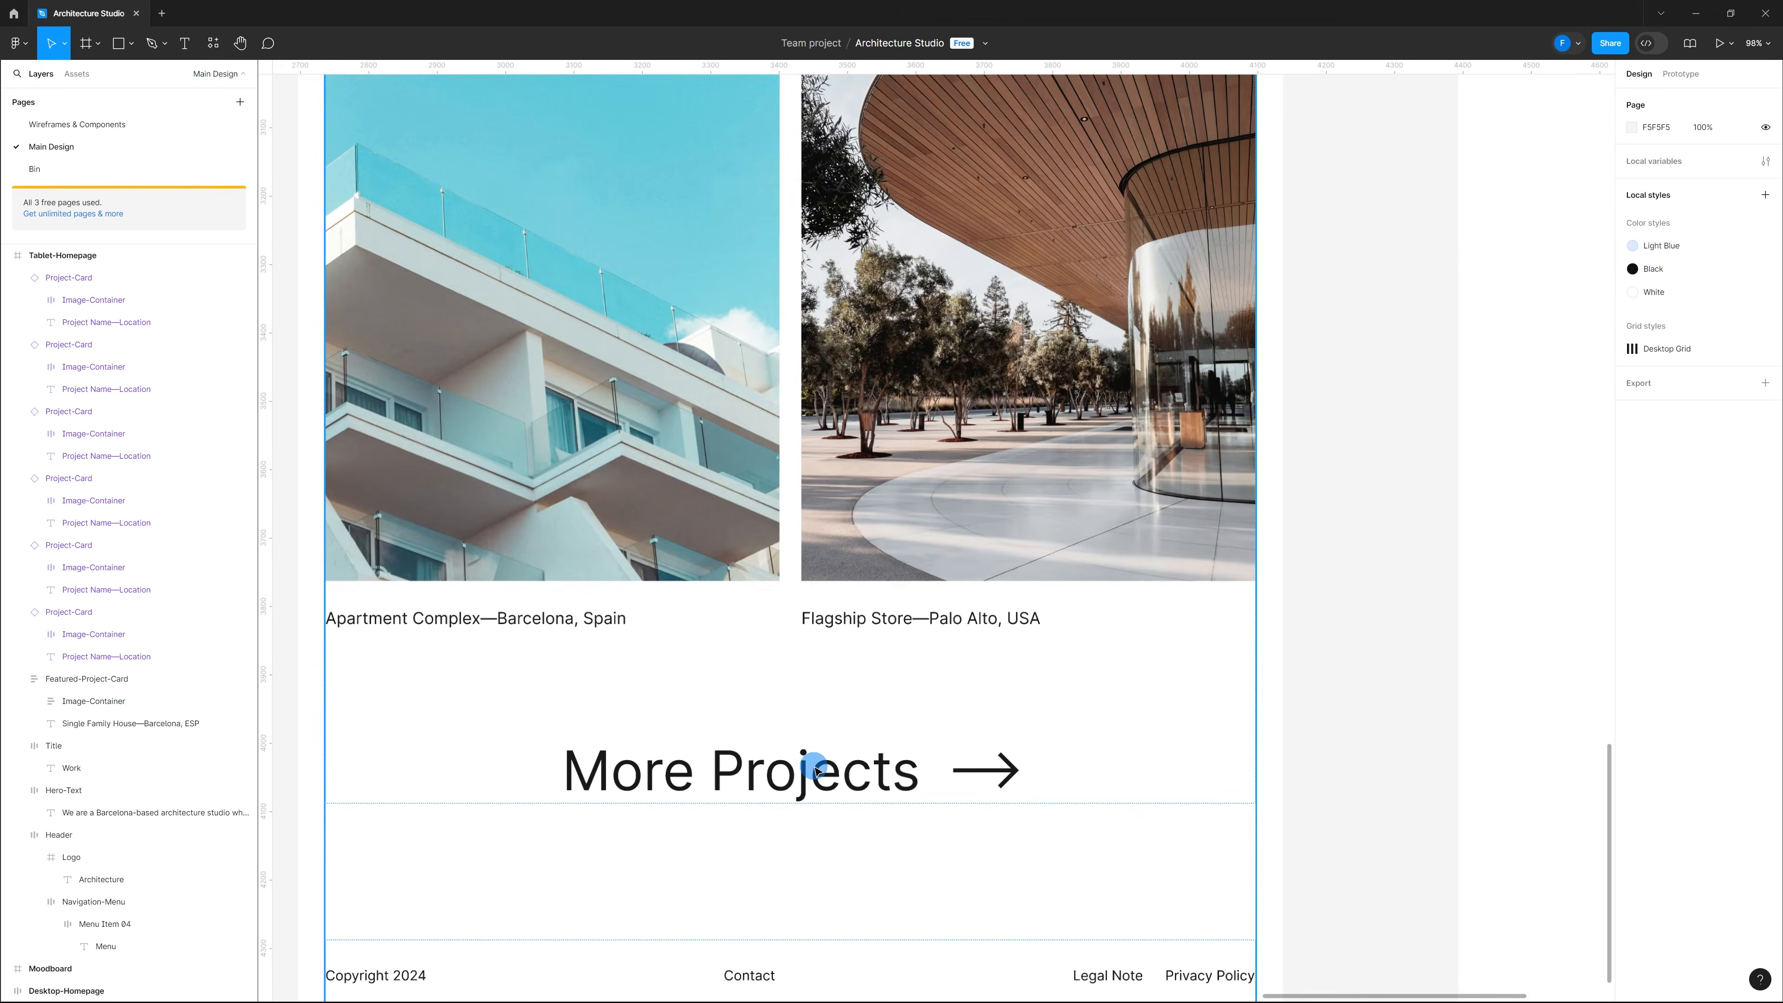
click(816, 772)
click(935, 759)
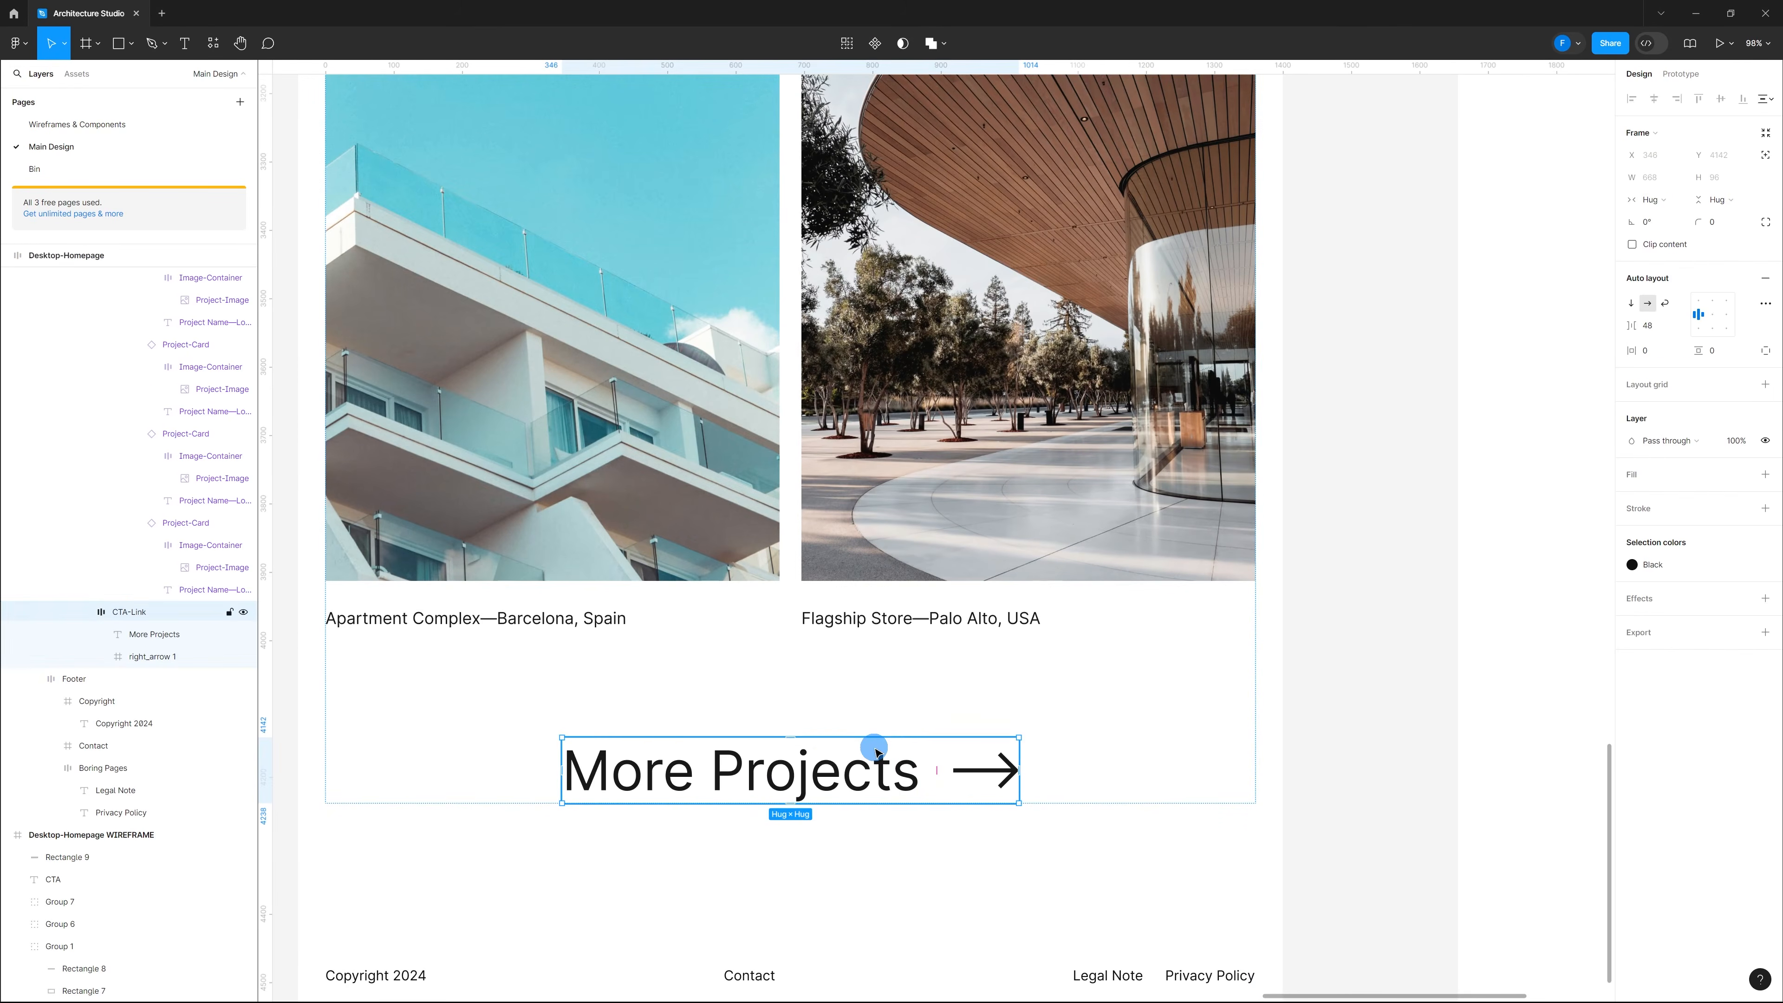
scroll(875, 753, down, 6)
click(975, 139)
scroll(947, 663, down, 4)
scroll(990, 647, up, 3)
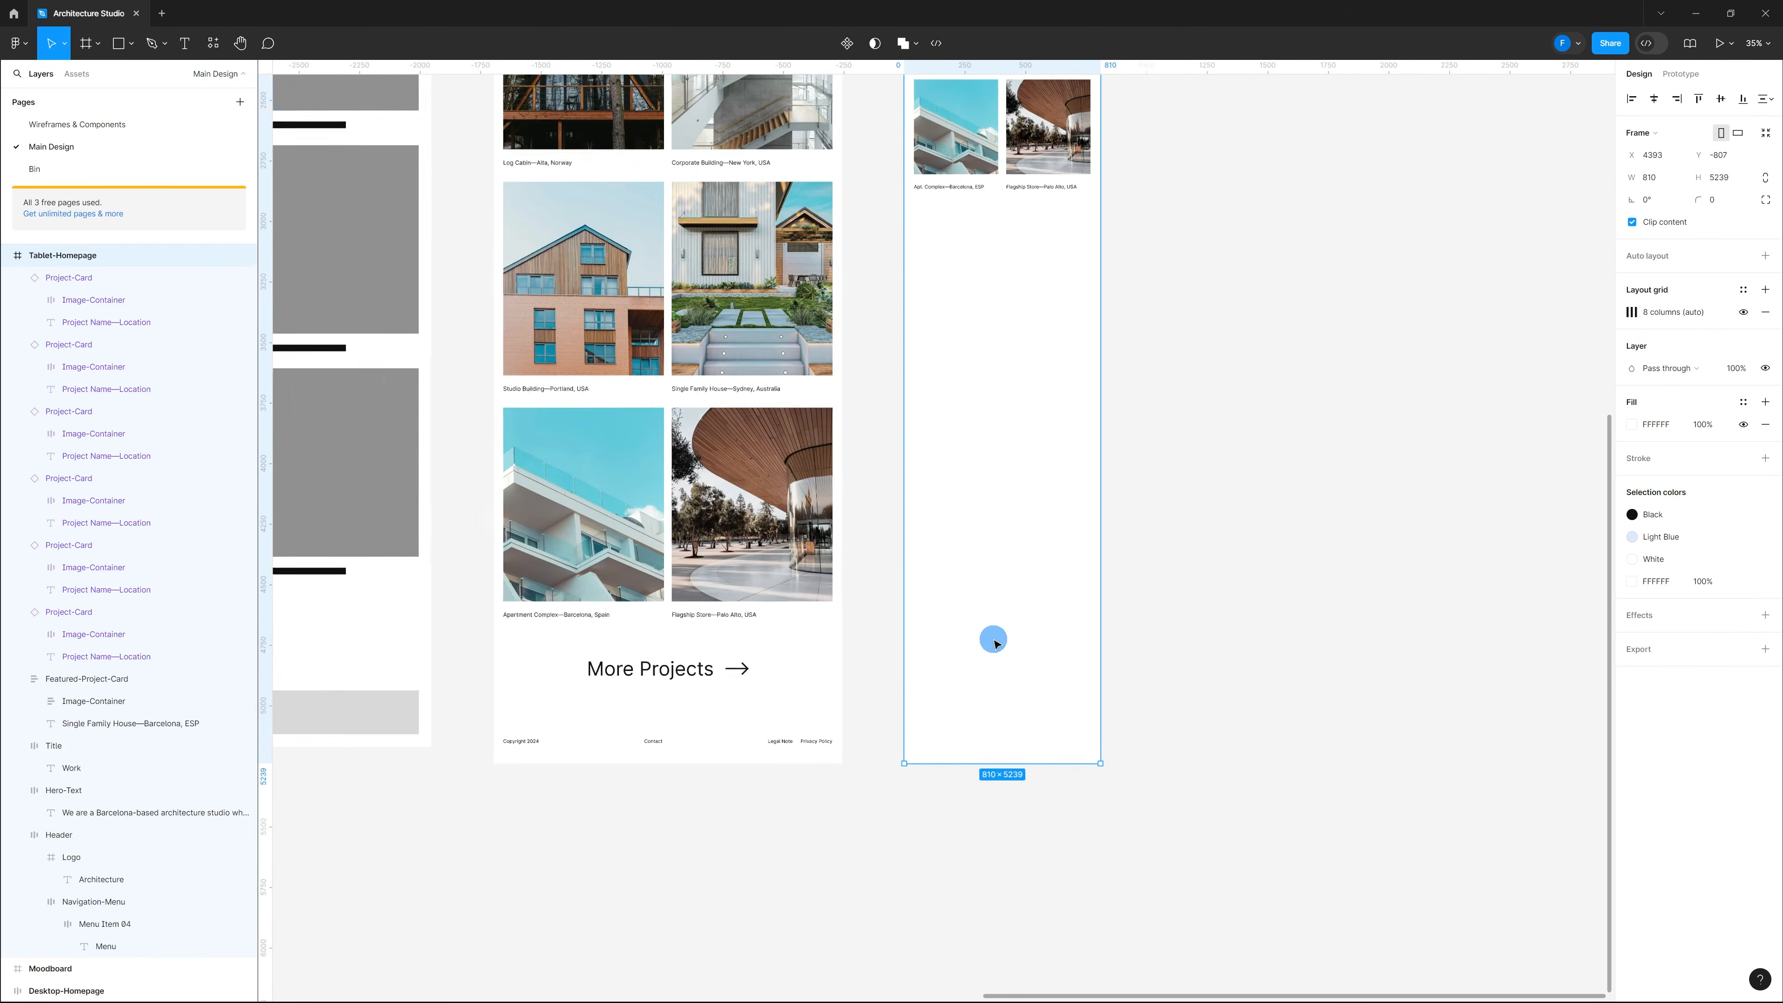
key(ctrl+v)
scroll(992, 555, up, 2)
drag(1030, 639, 1017, 652)
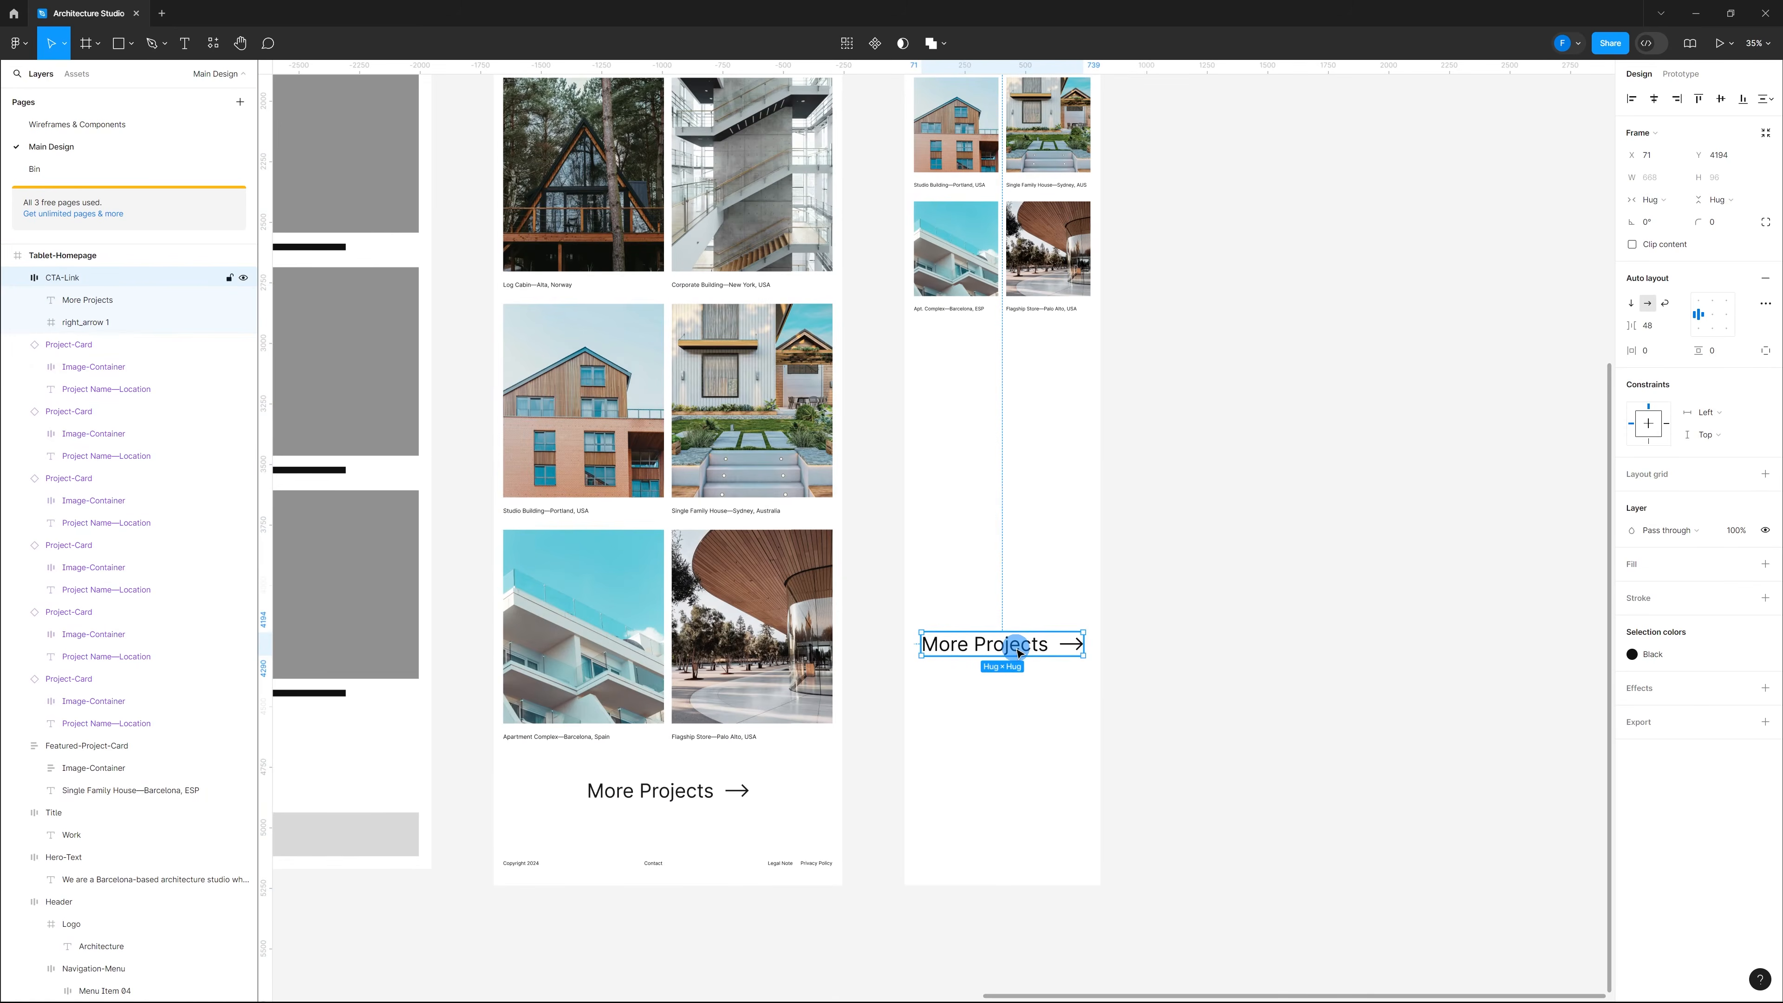
Step: Move the tablet More Projects link up beneath the last row of project cards, at X 71, Y 2998
key(shift+g)
key(shift+g)
drag(1032, 651, 1050, 387)
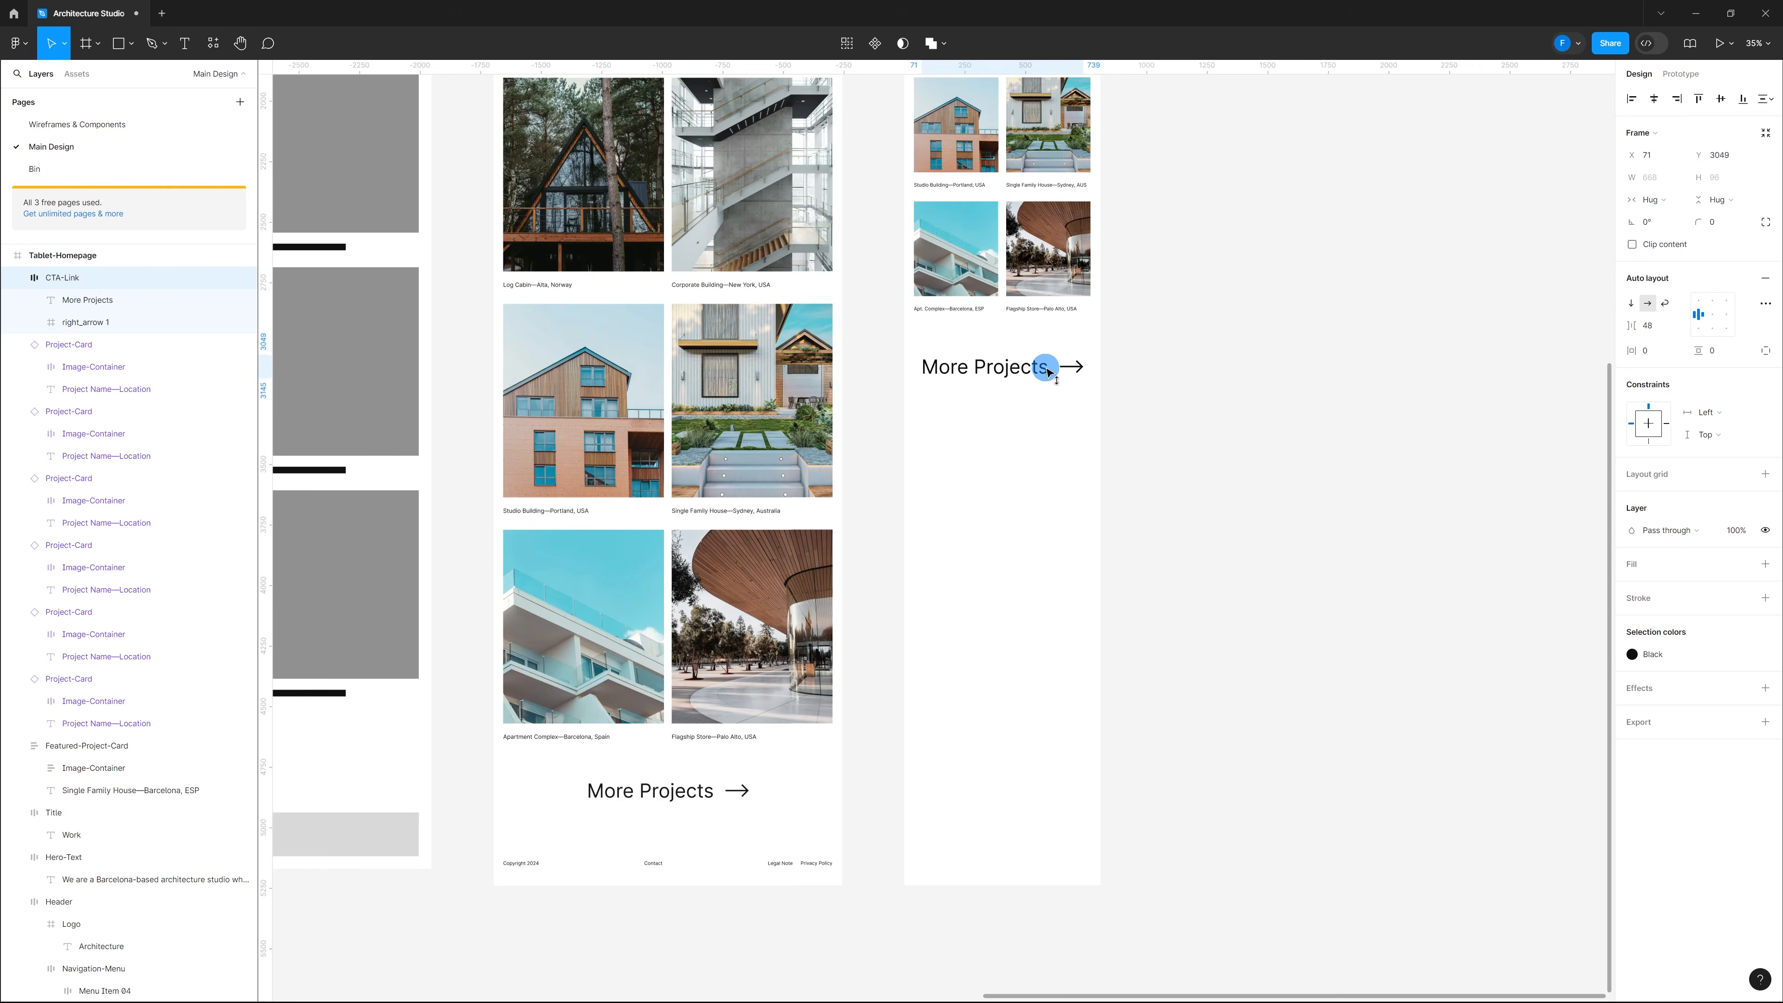
scroll(1038, 342, up, 5)
ctrl+scroll(1011, 649, up, 5)
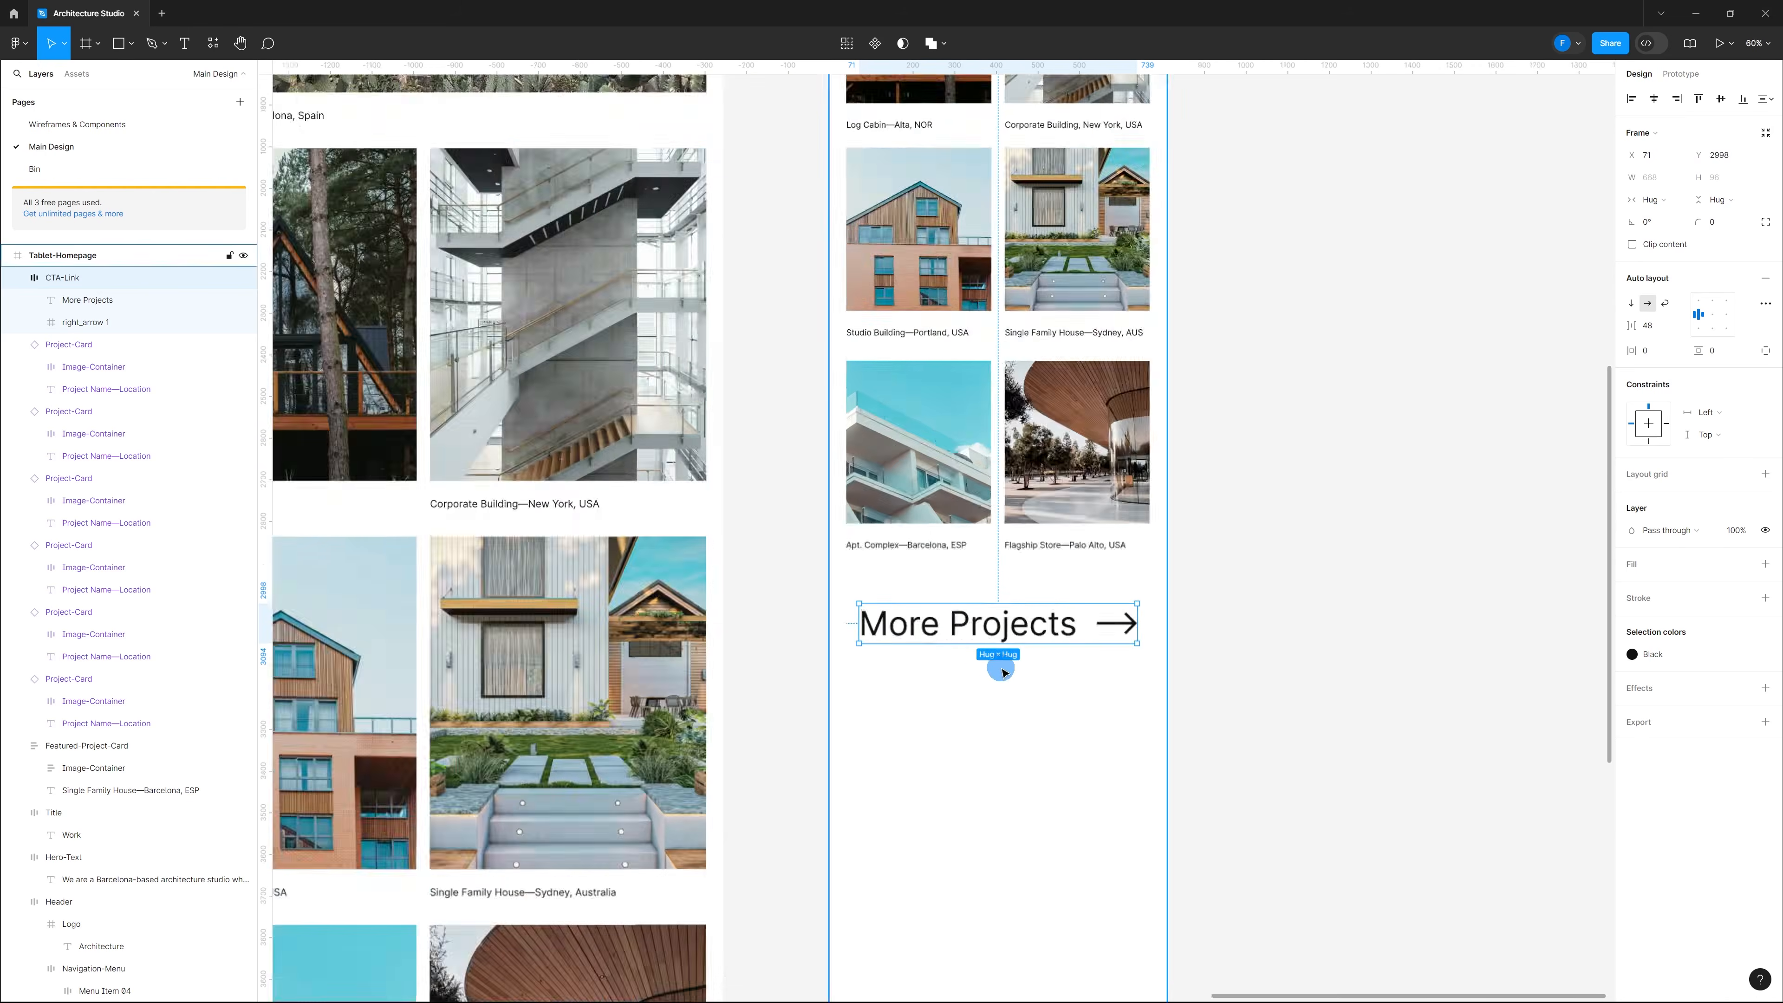
Step: Try a font size of 50 on the tablet More Projects text and compare it with the desktop link
scroll(1036, 741, up, 1)
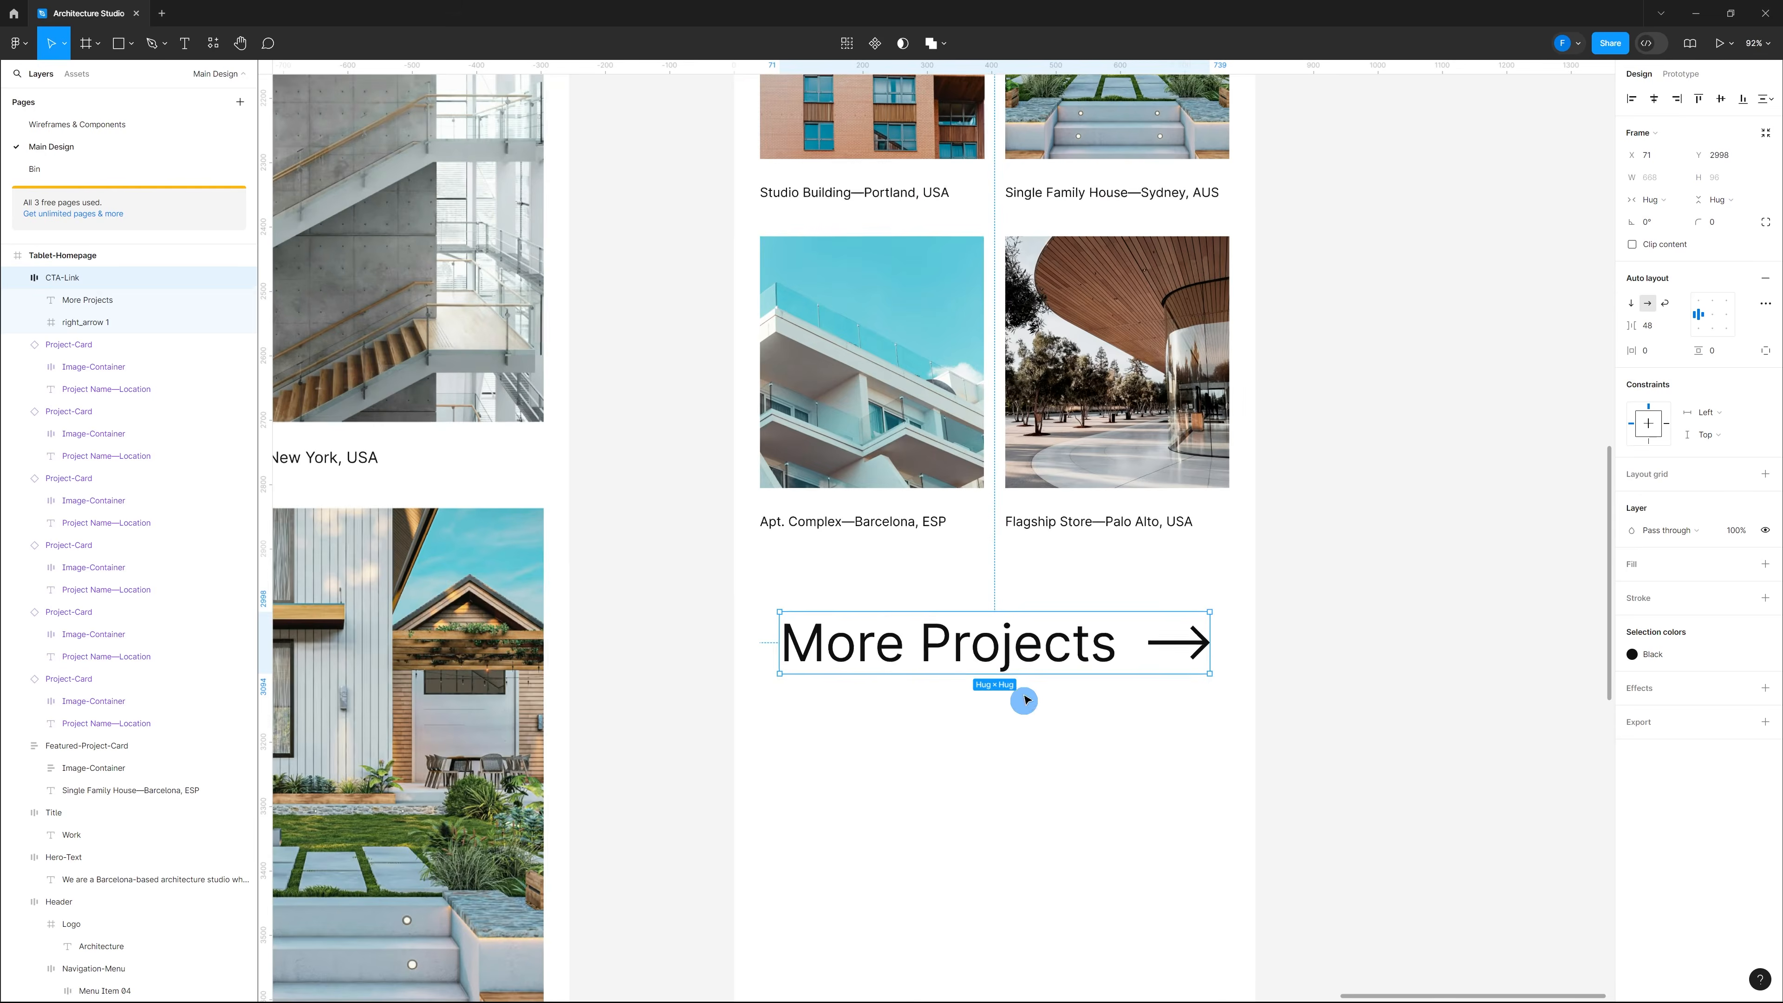
click(1026, 652)
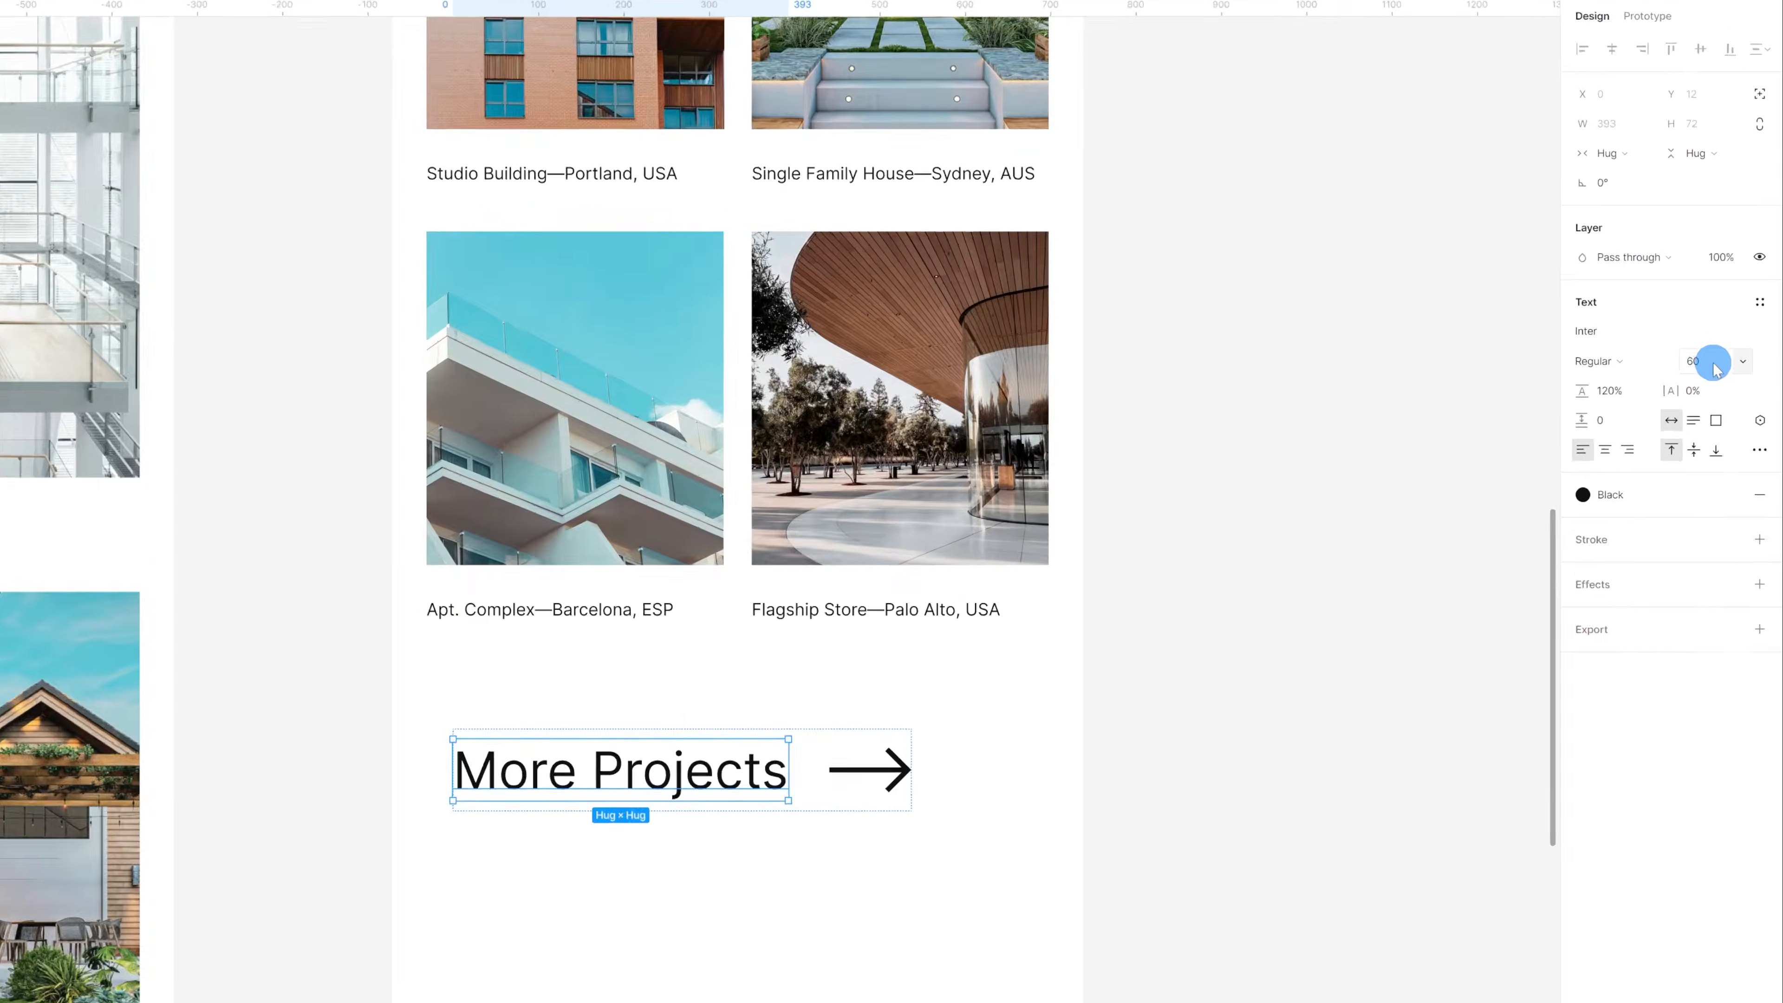
click(1731, 337)
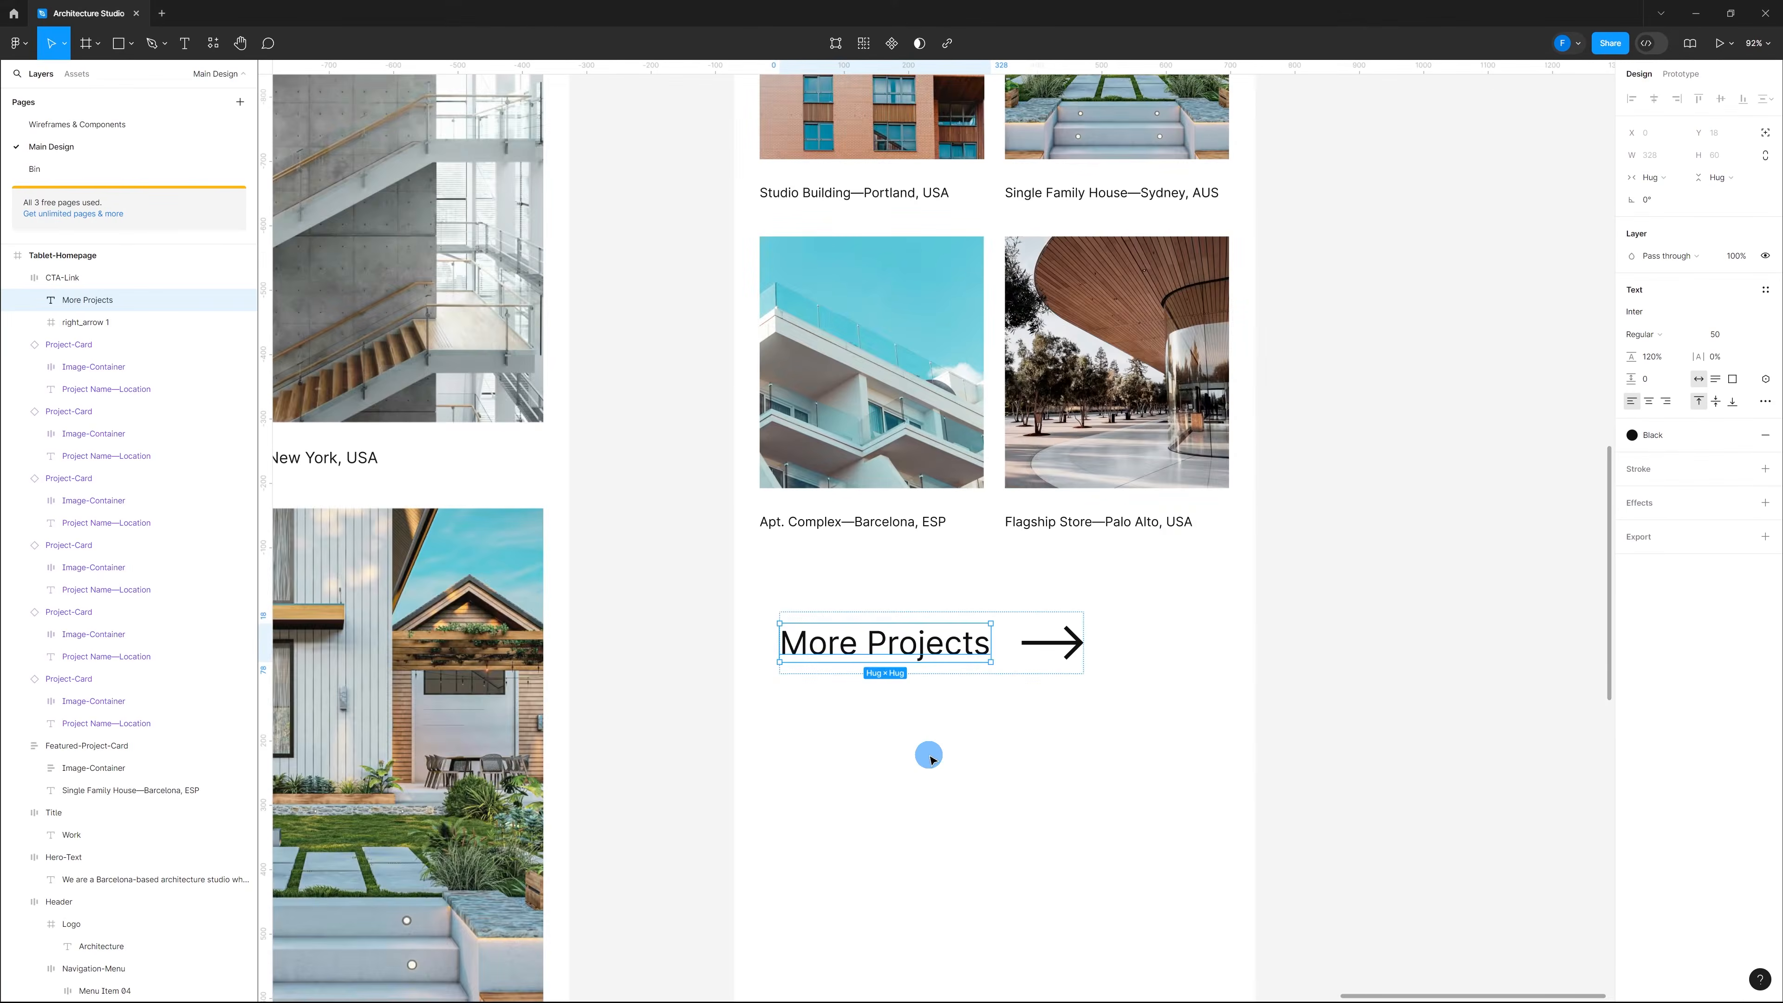
scroll(1043, 740, down, 4)
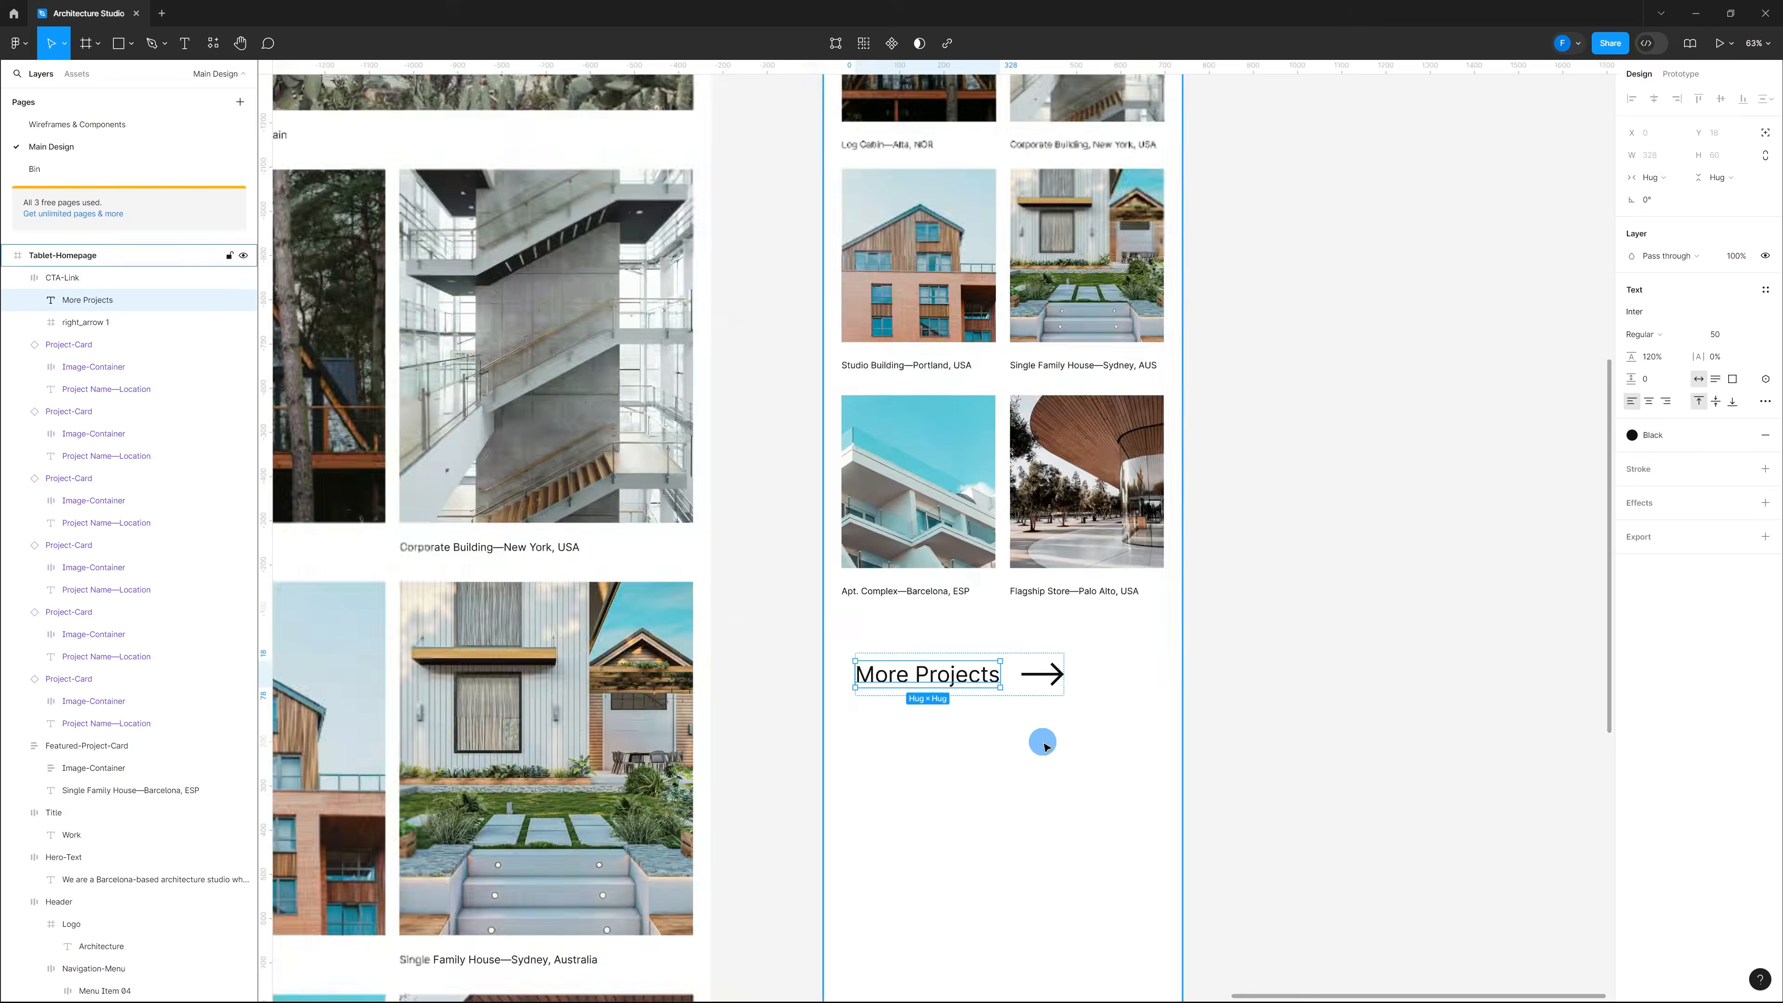
scroll(956, 721, down, 4)
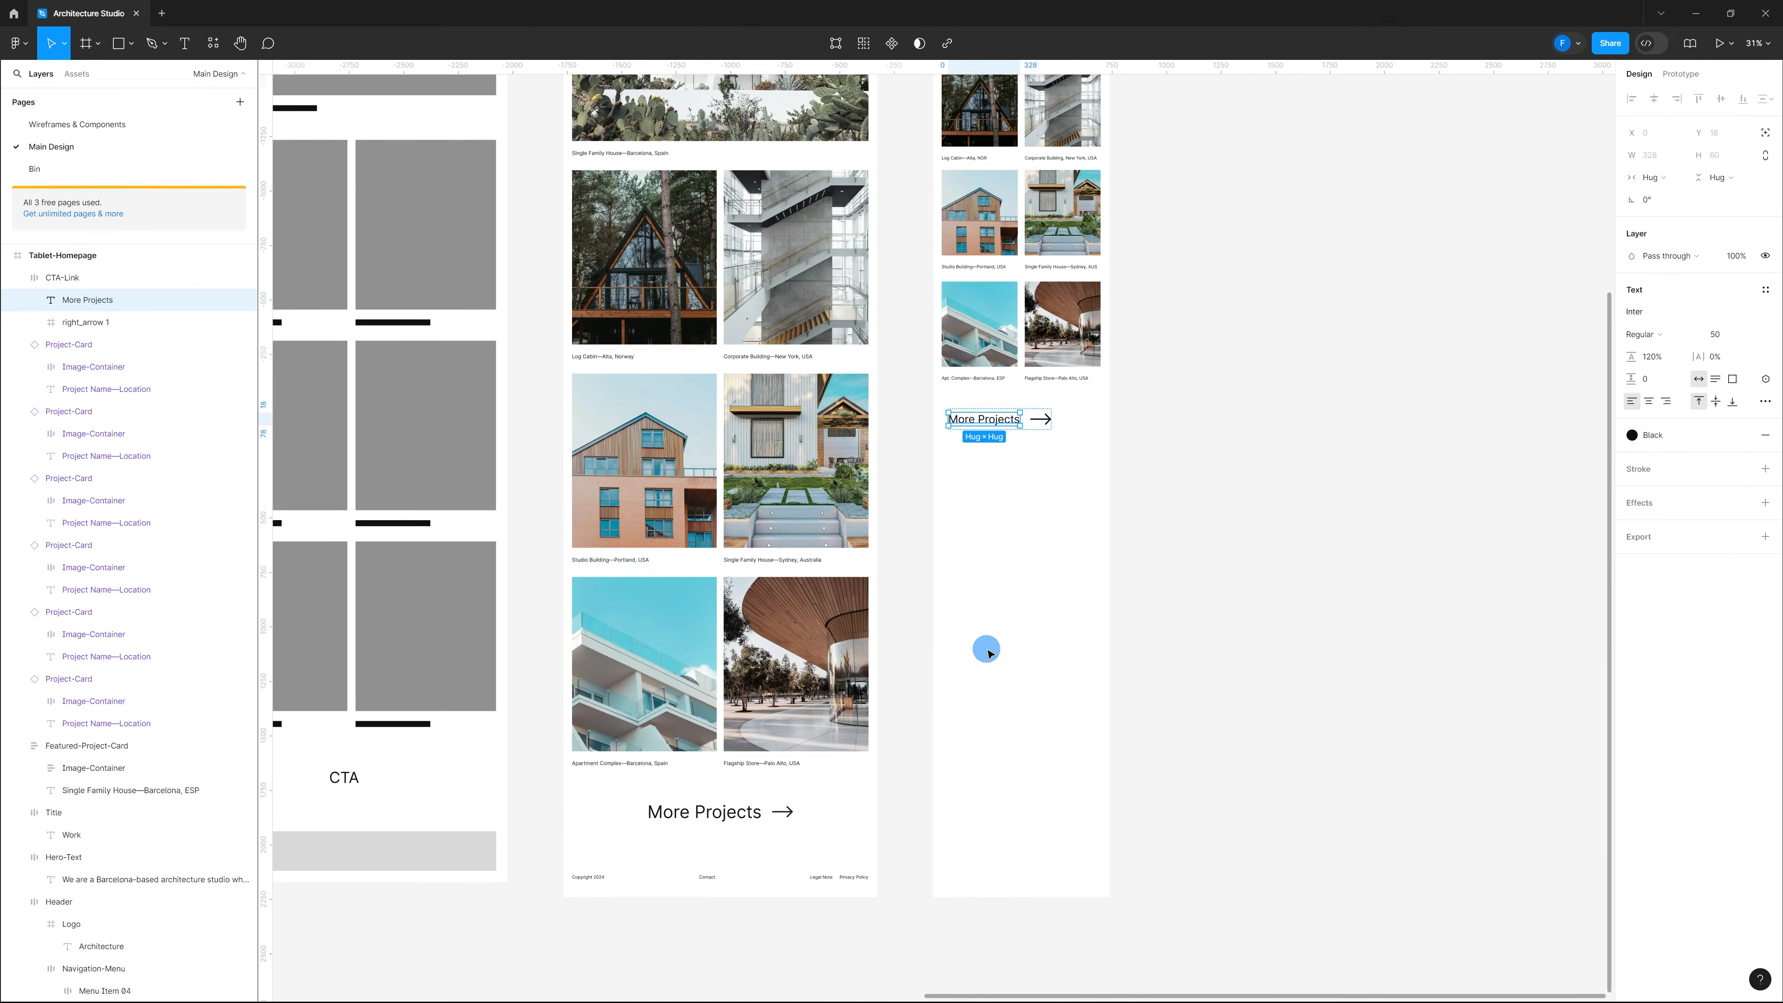
click(989, 652)
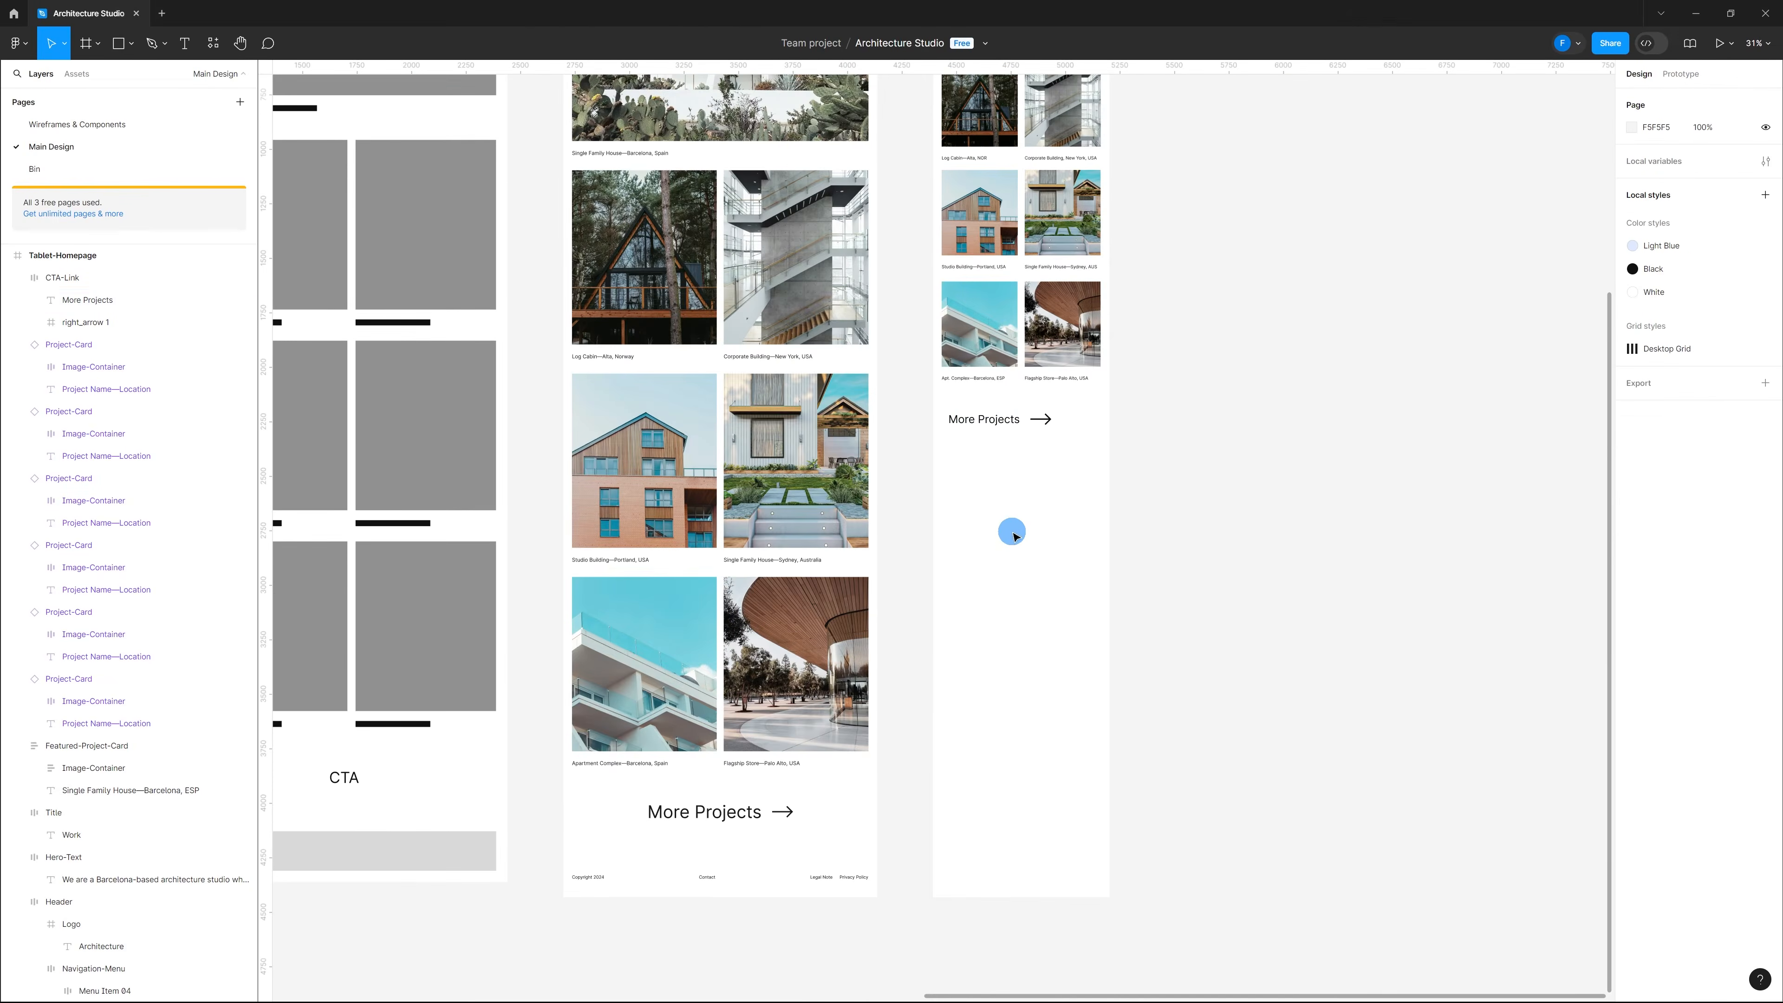
Step: Set the font size of the tablet More Projects text to 60
scroll(1013, 536, up, 5)
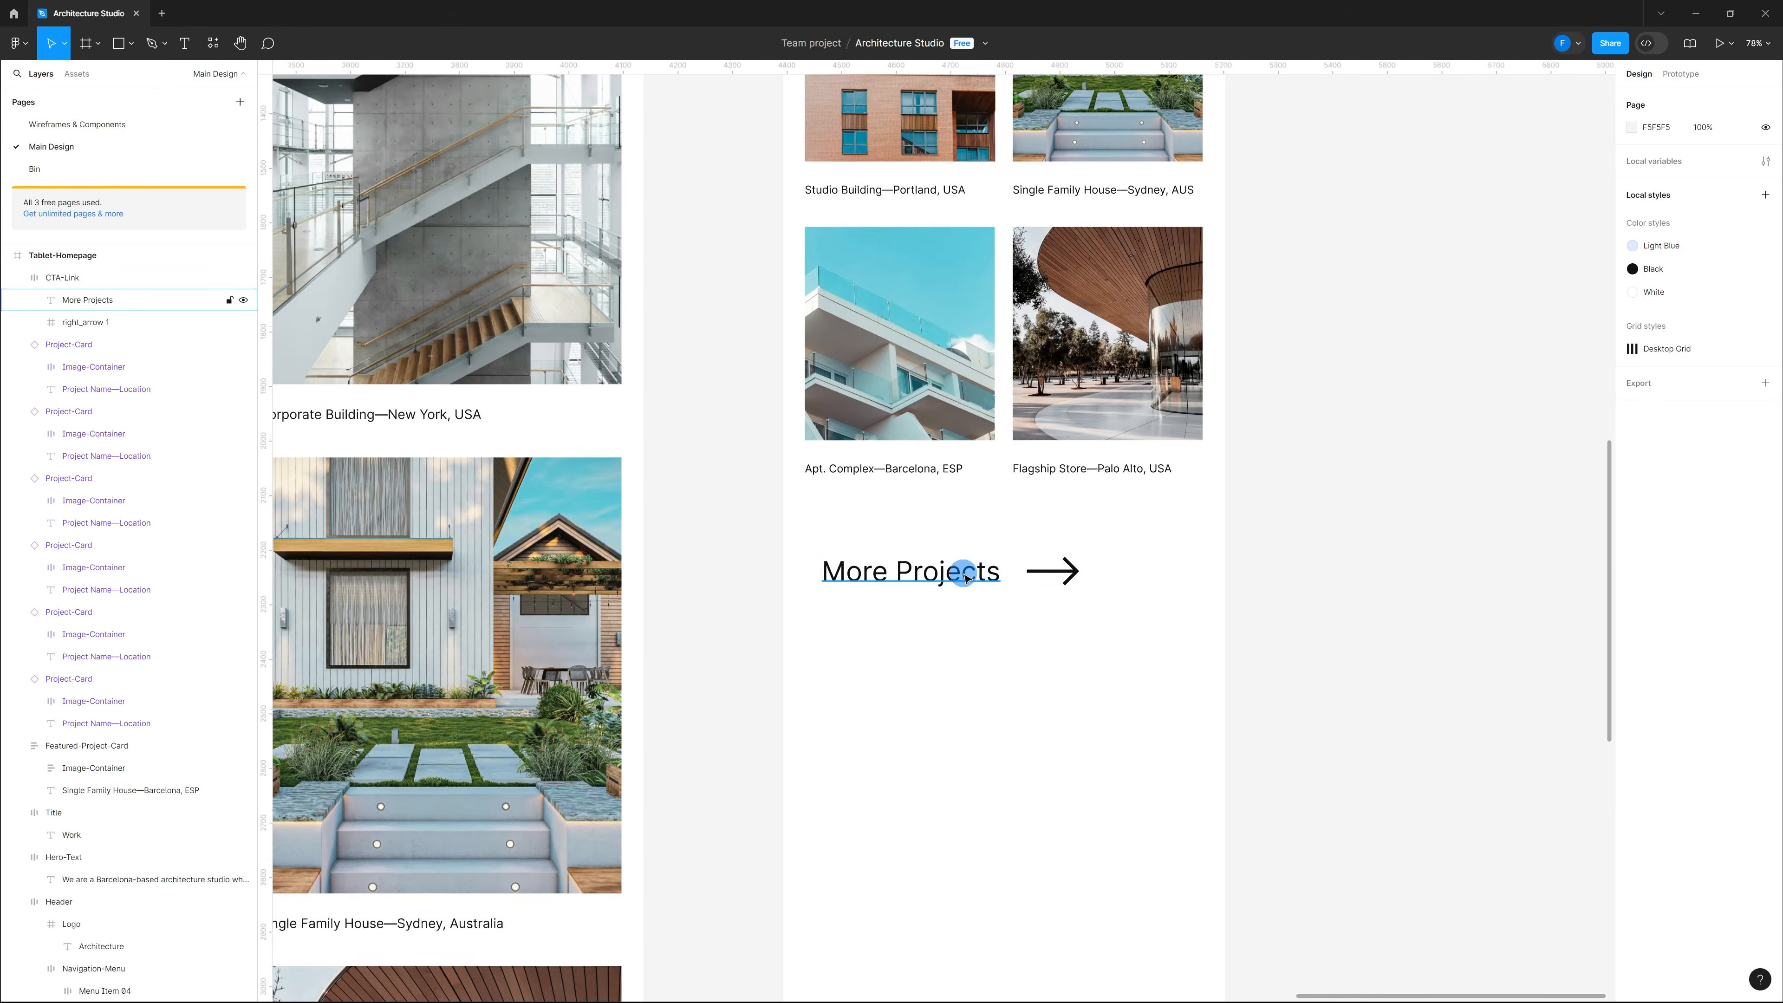
click(966, 577)
text(60)
key(Return)
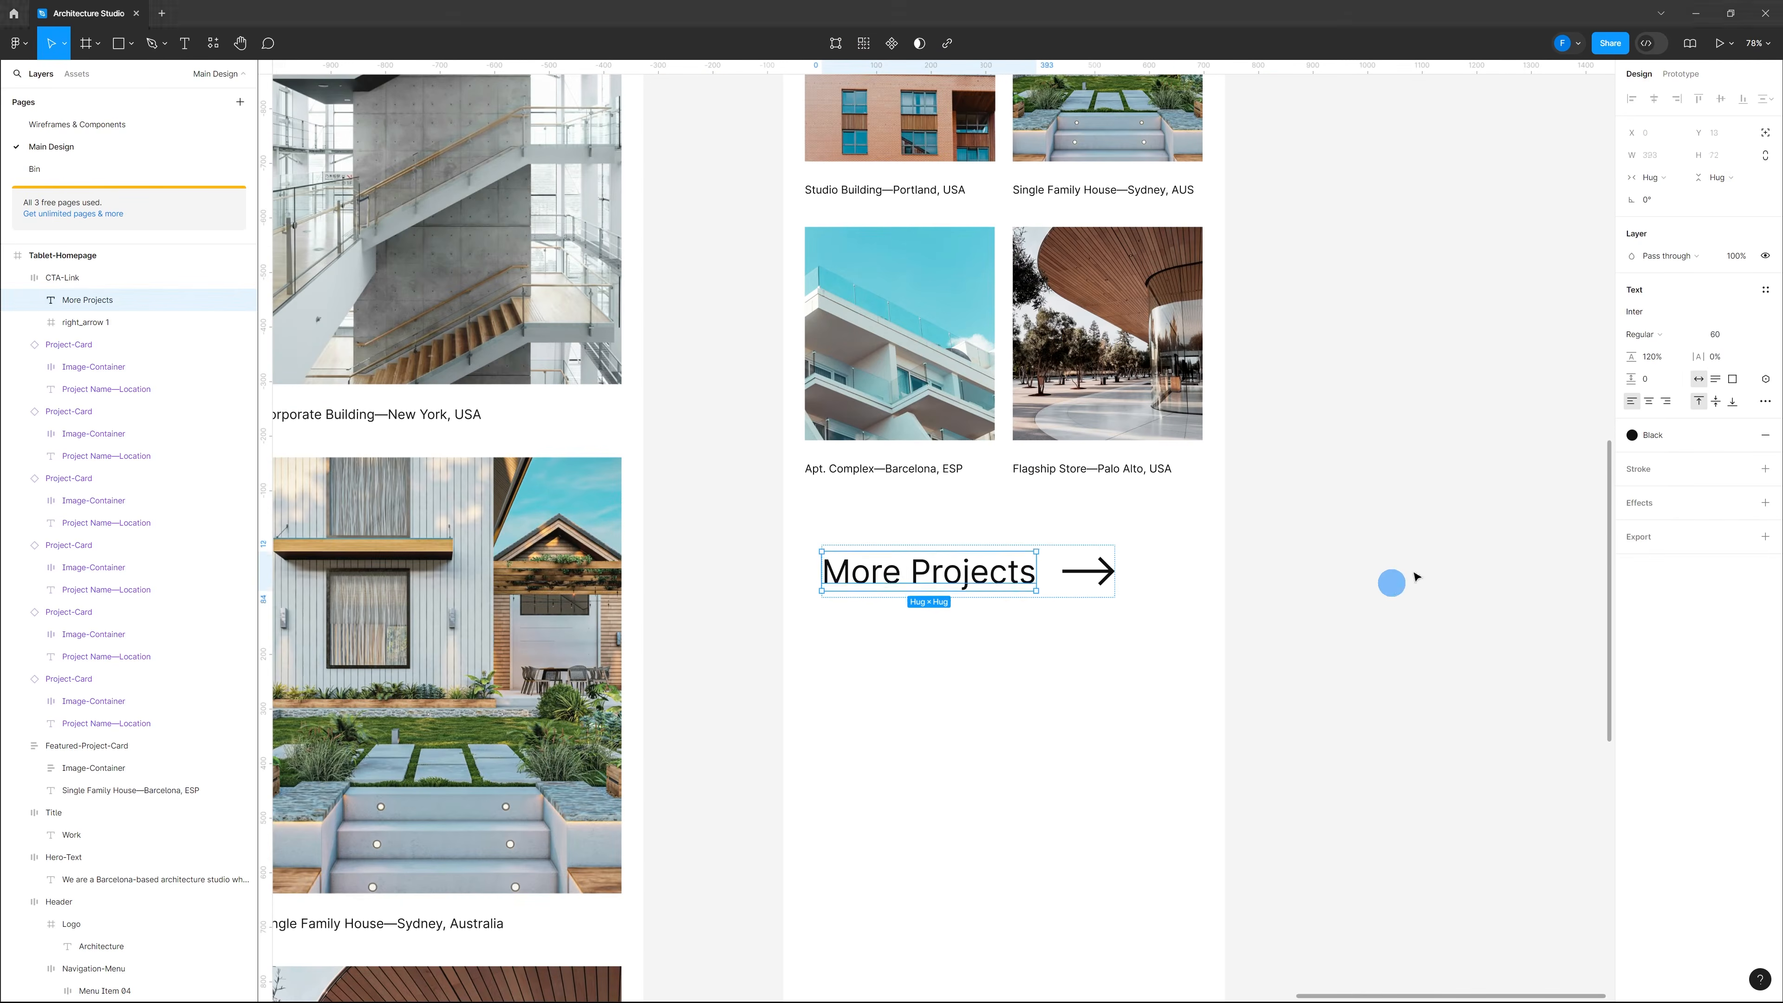
click(1449, 518)
scroll(1445, 520, down, 3)
scroll(1210, 602, up, 3)
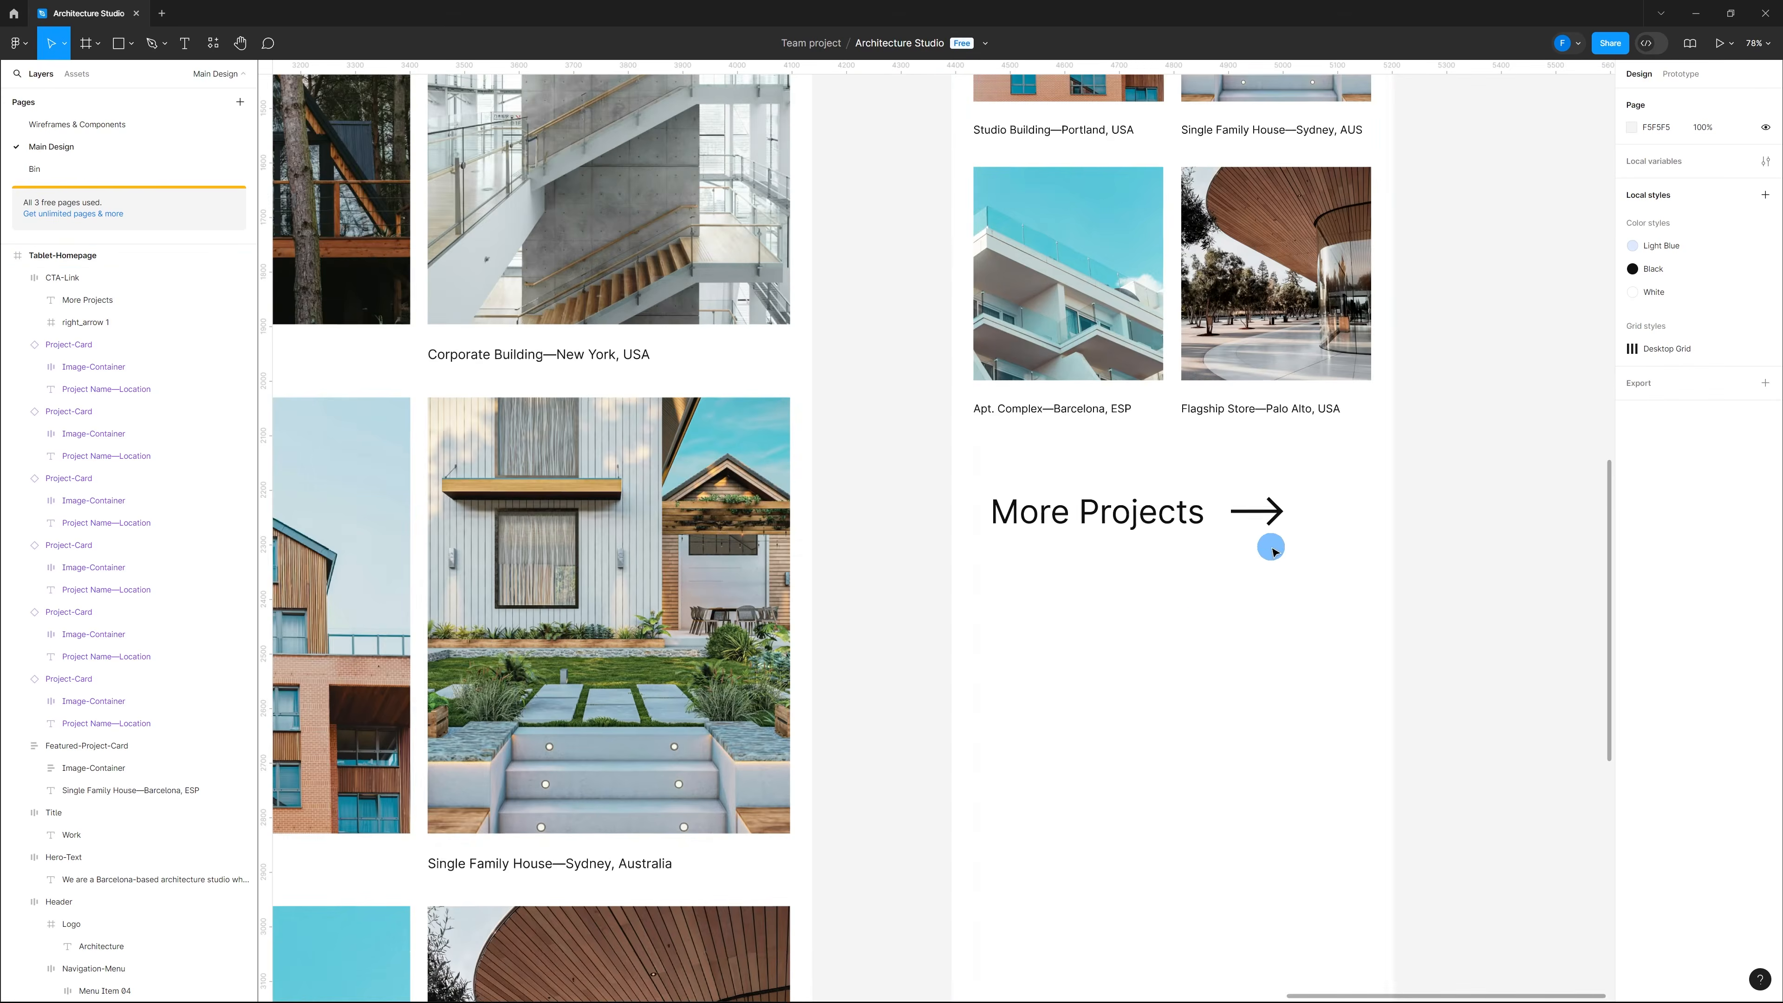
Step: Constrain the proportions of the arrow vector in the tablet More Projects link and set its width to 80
scroll(1270, 545, up, 4)
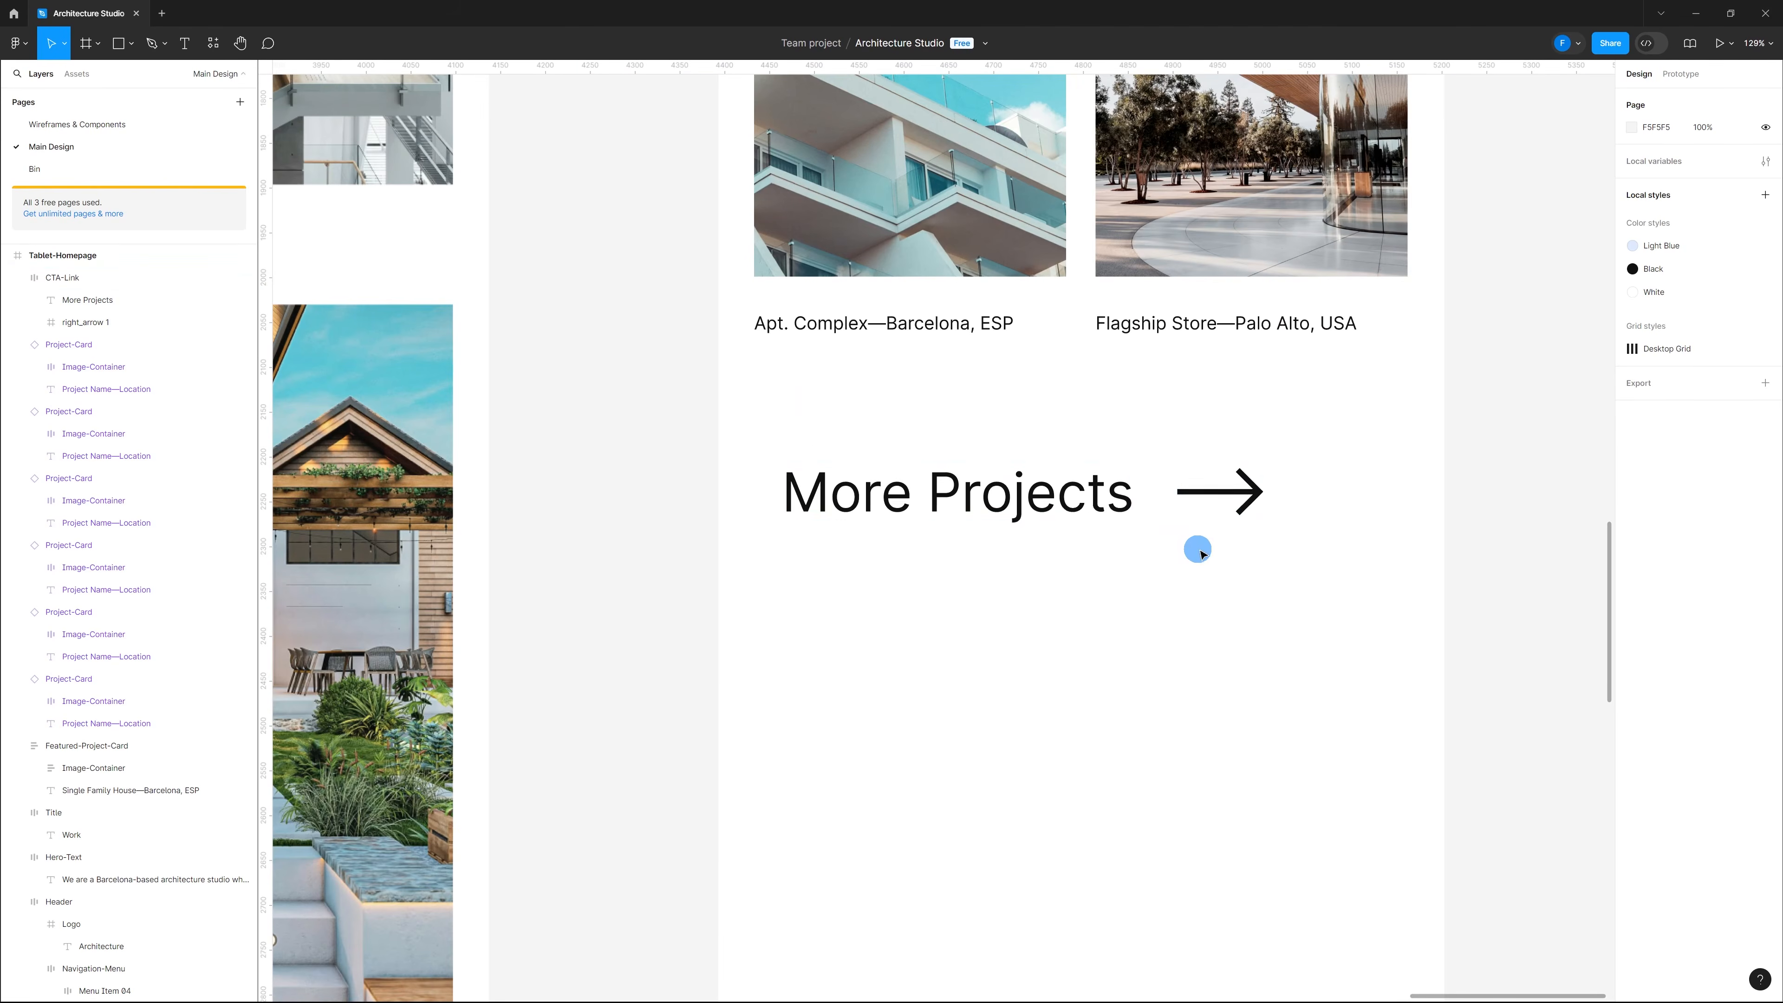
ctrl+click(1249, 497)
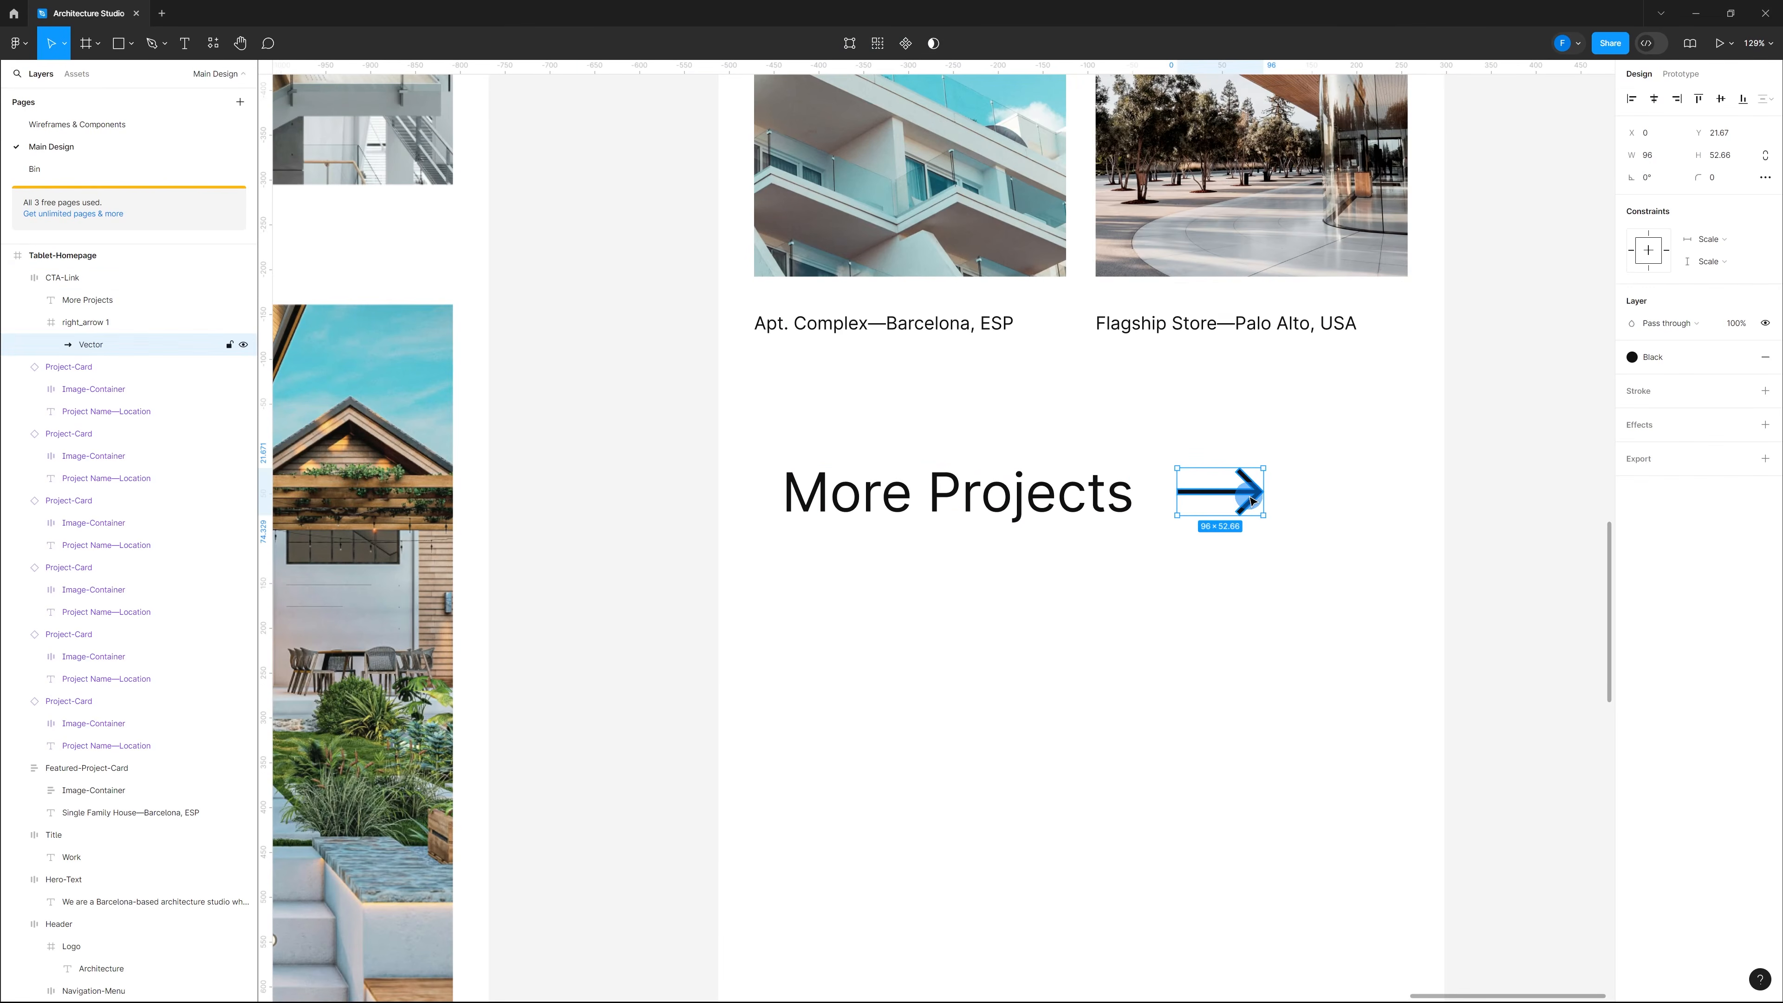
click(1659, 156)
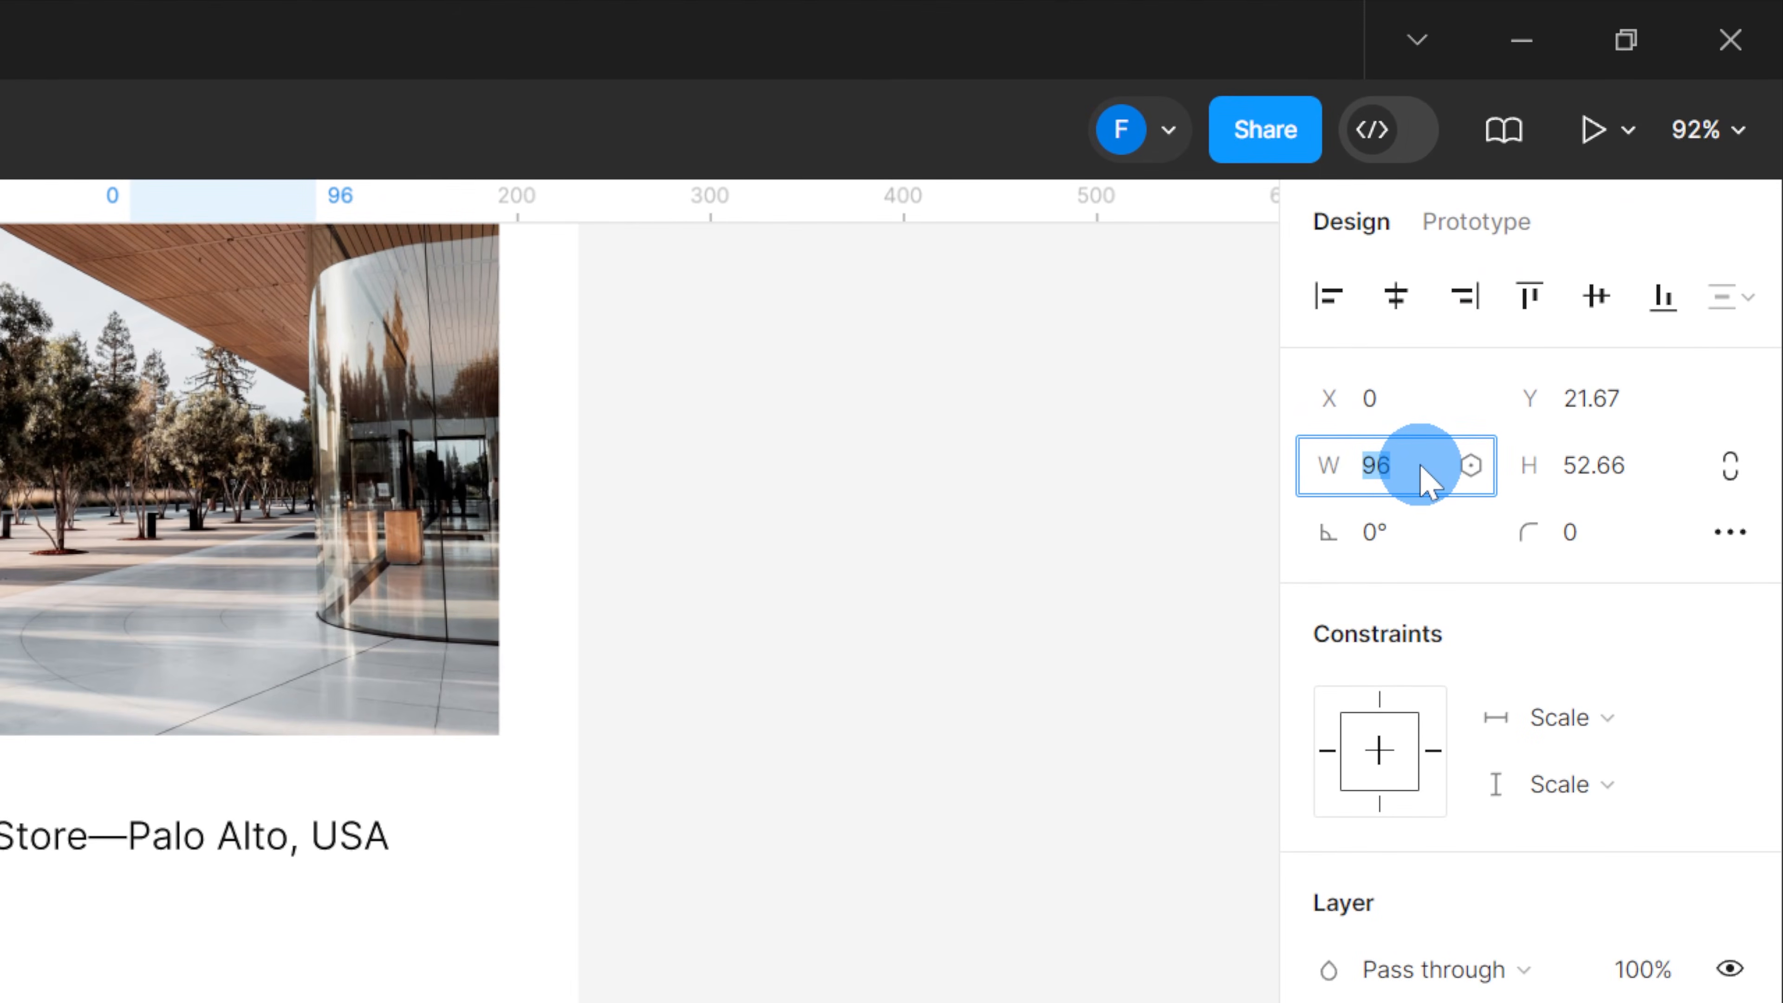
click(1731, 466)
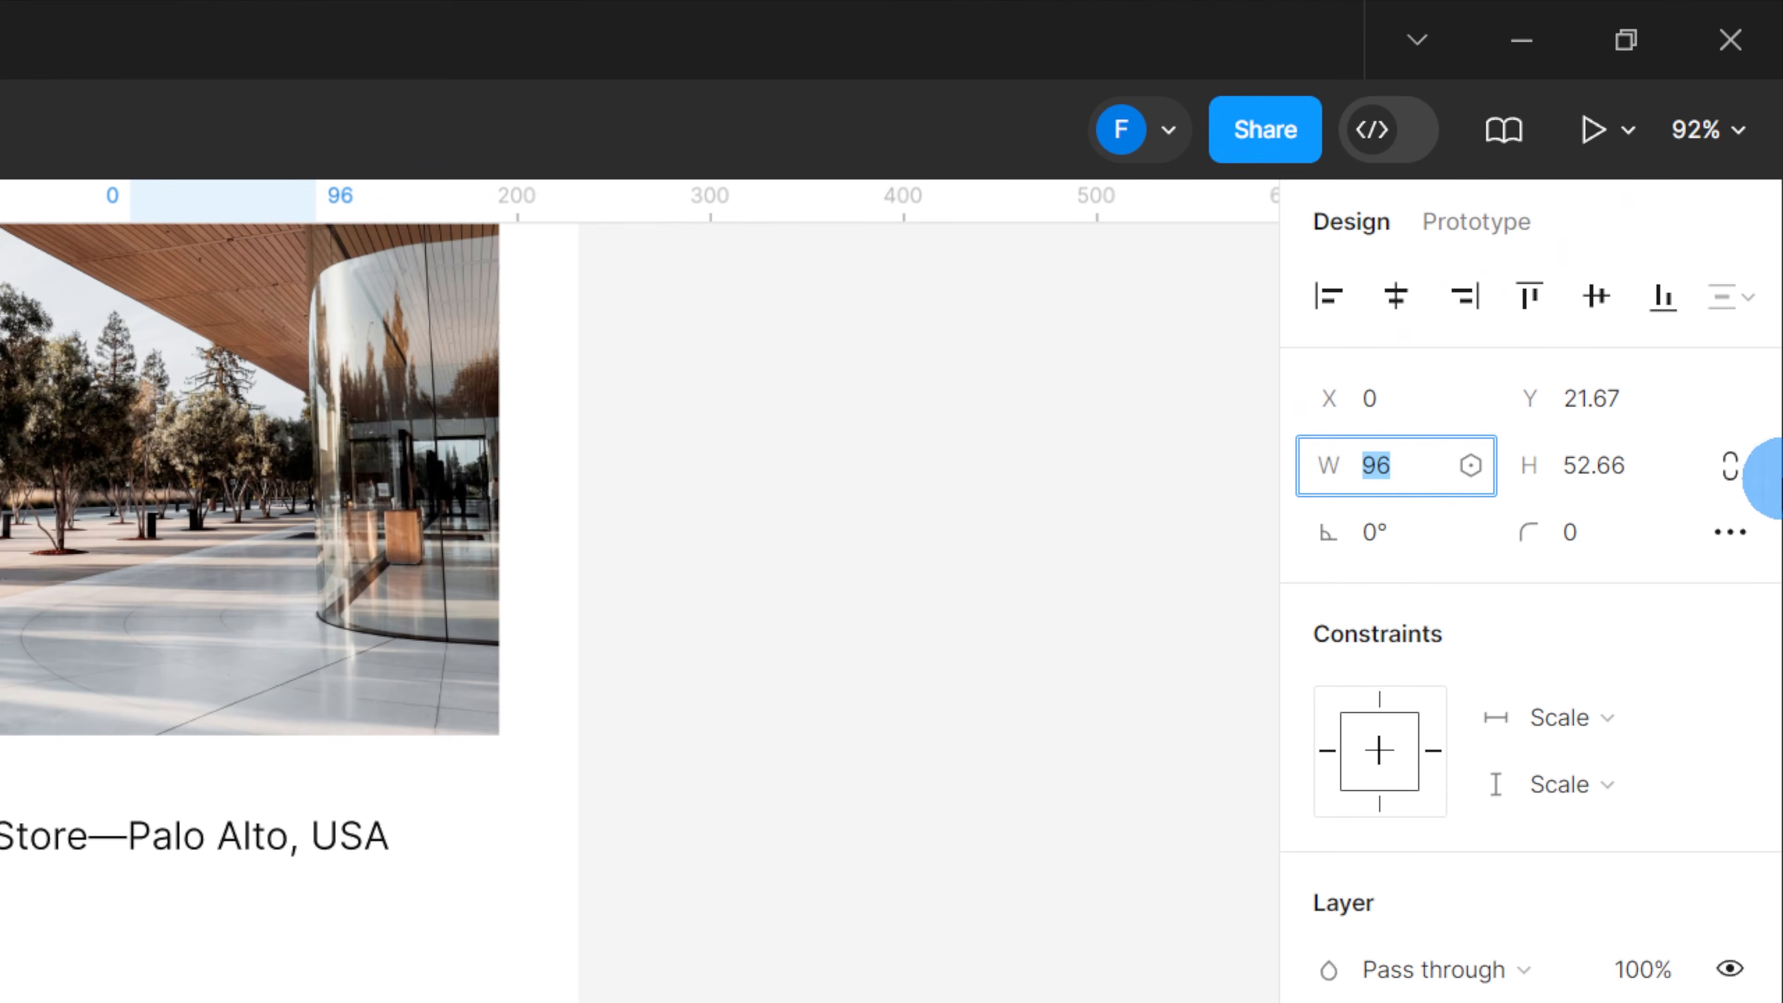
click(1731, 467)
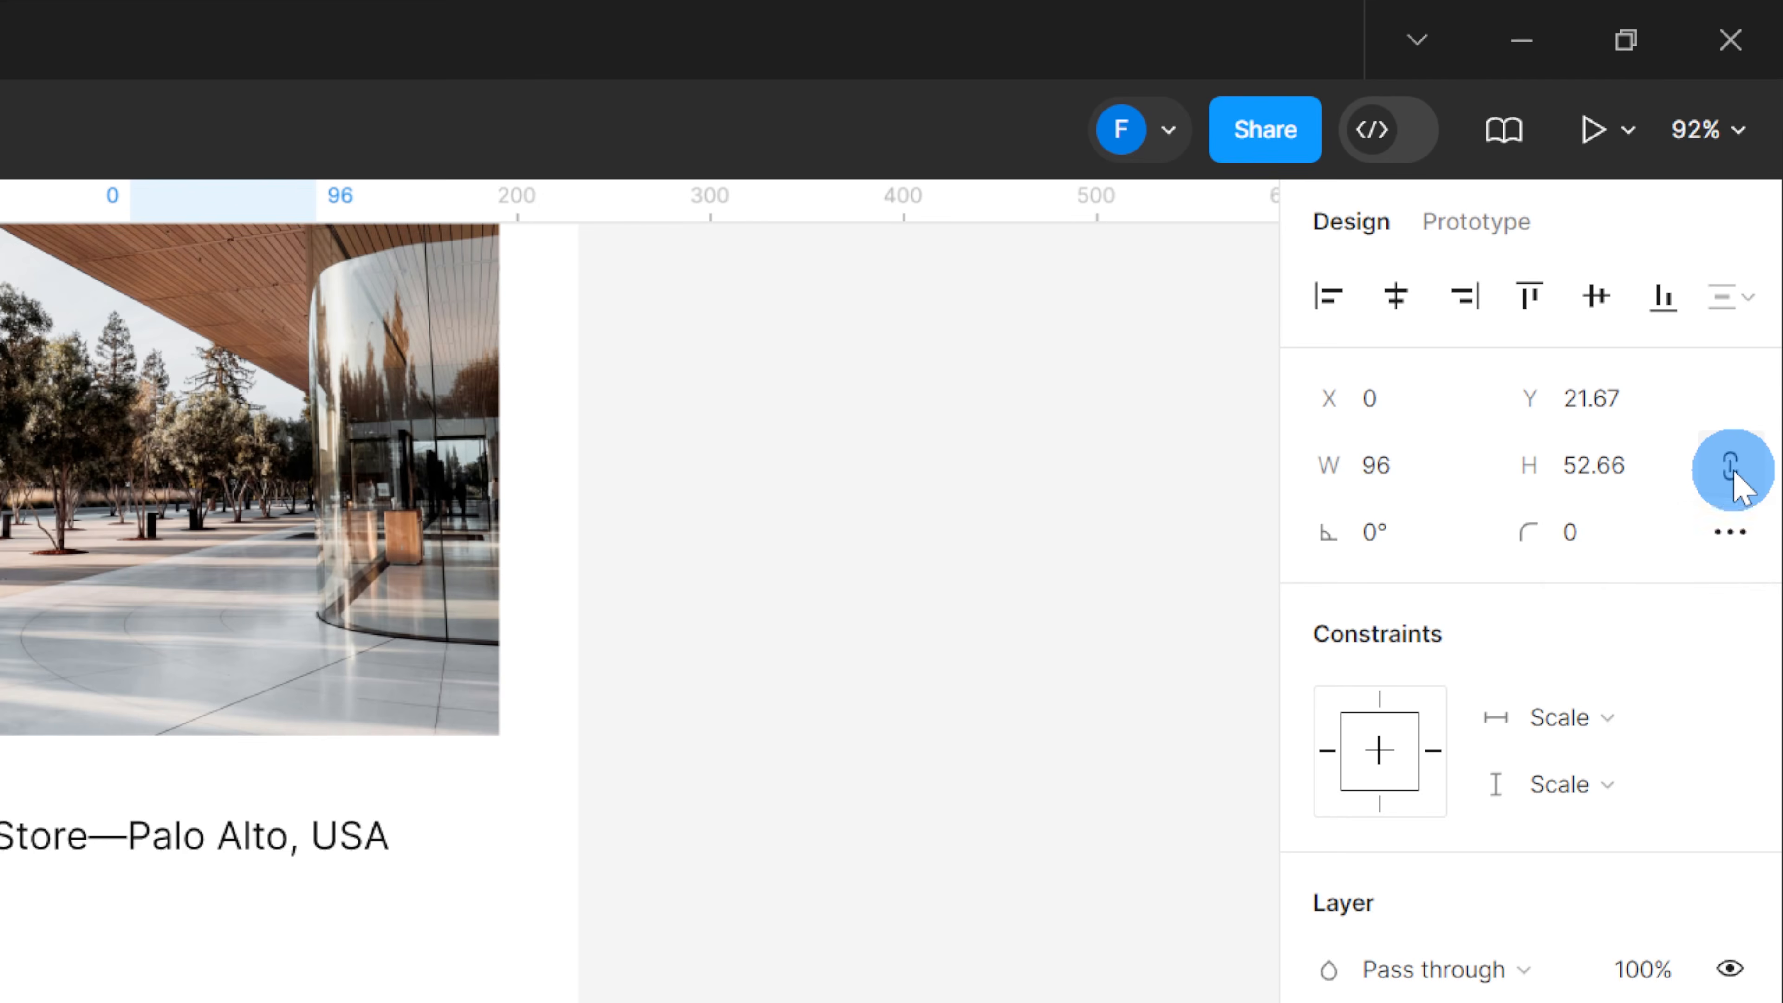
click(1434, 466)
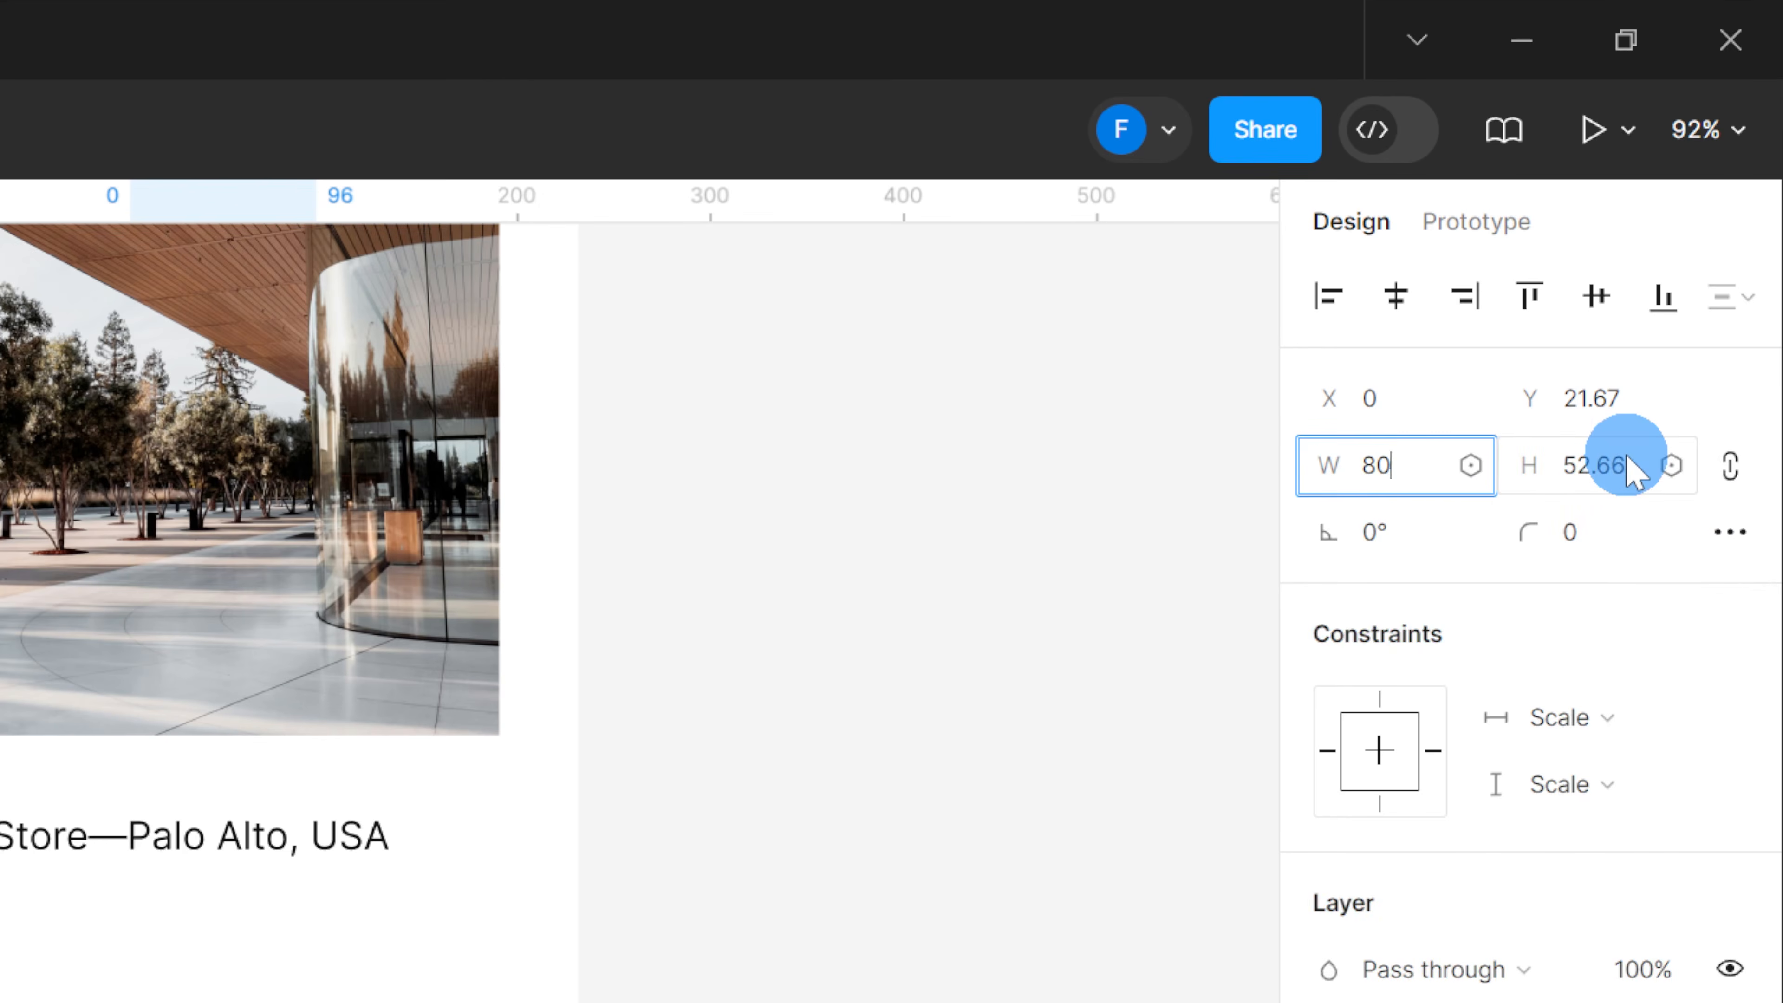
key(Return)
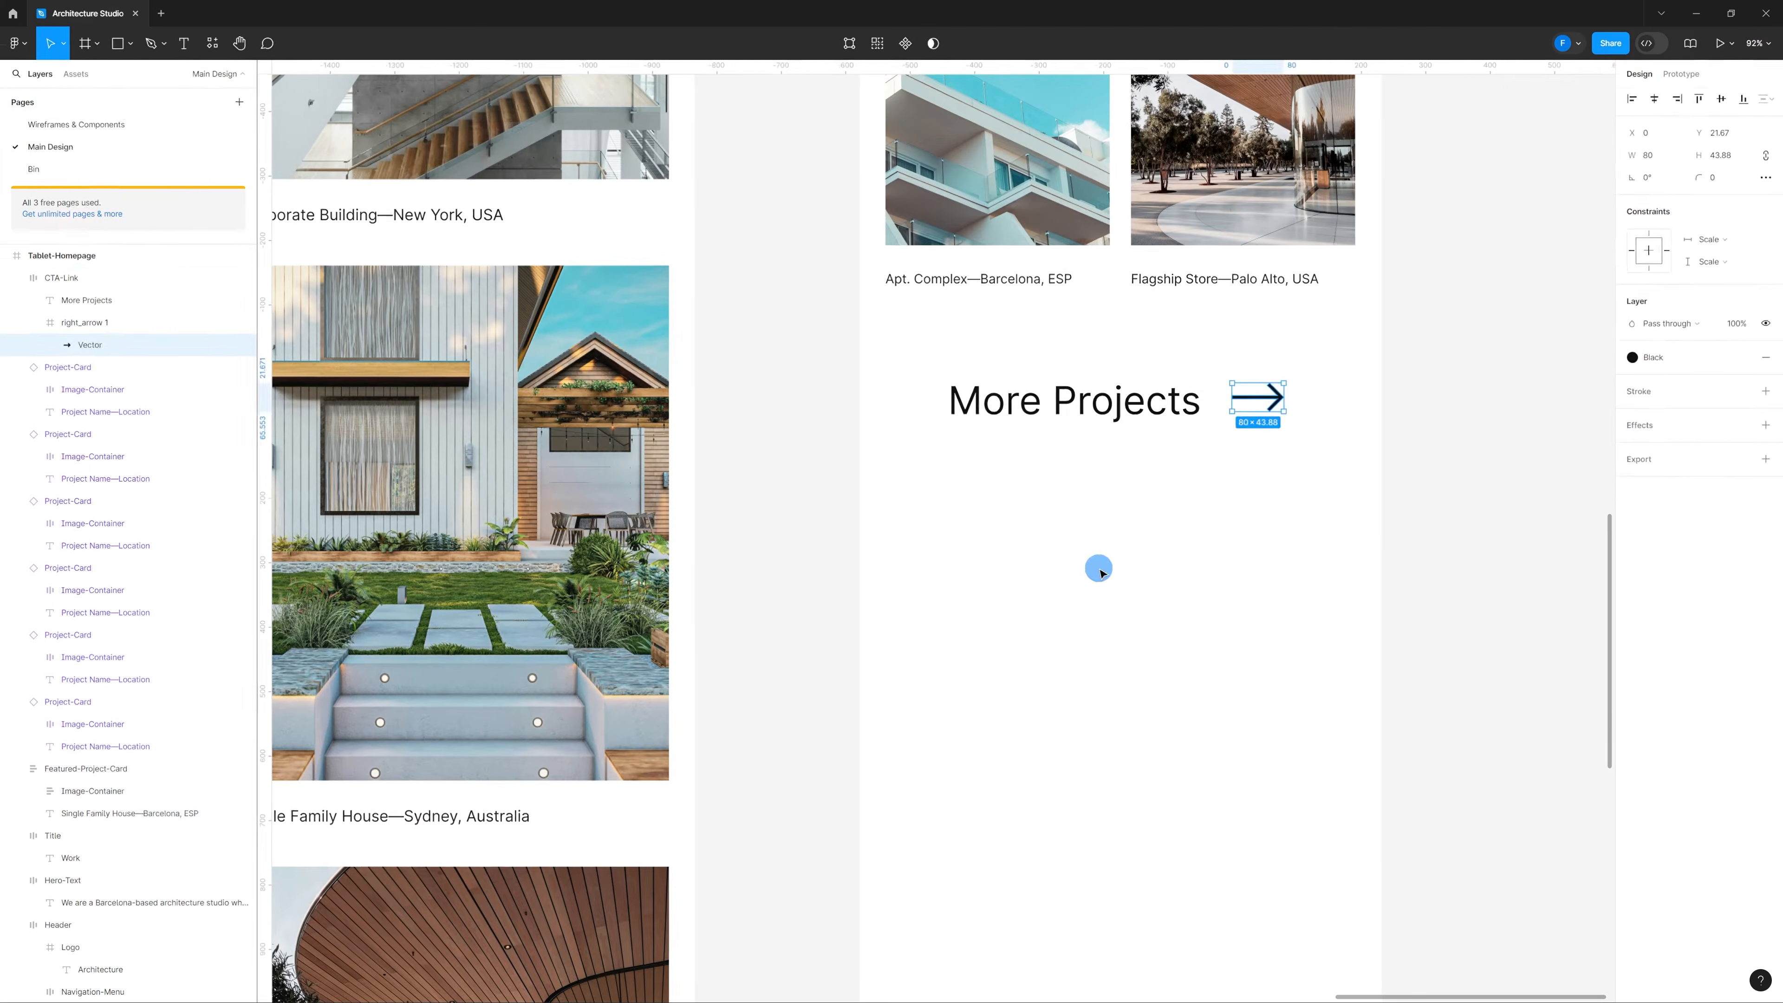
click(1116, 543)
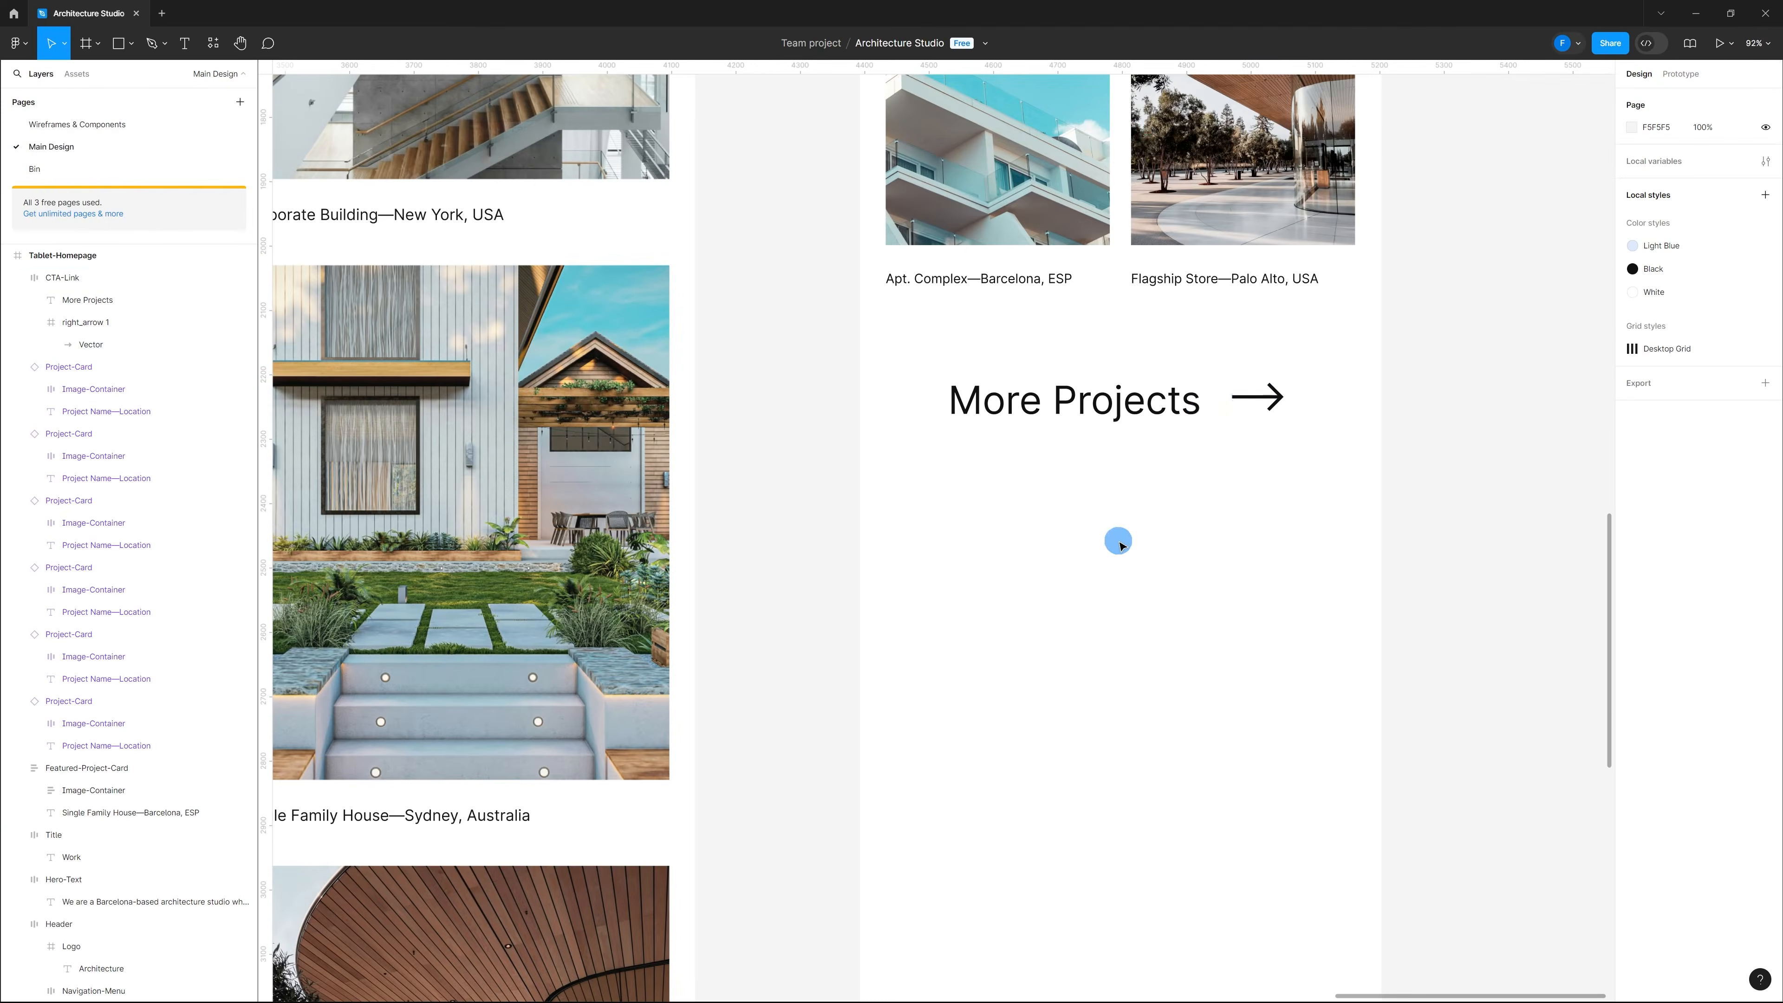
click(1216, 407)
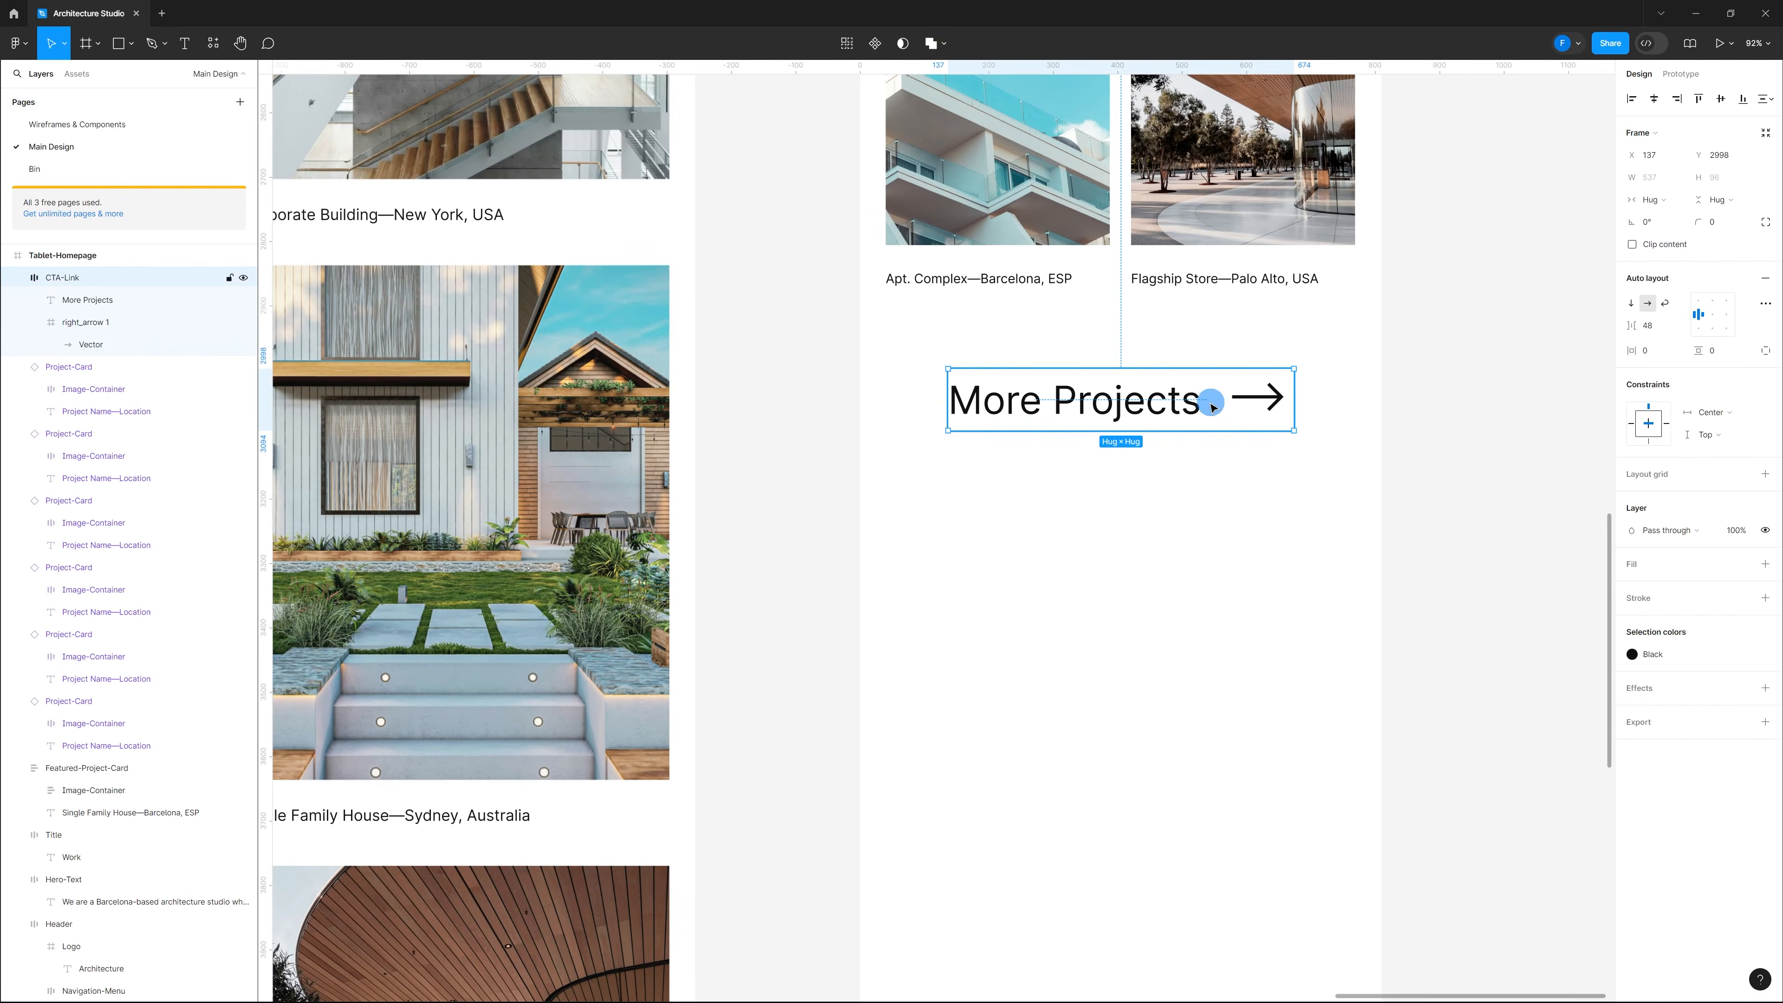
click(1154, 558)
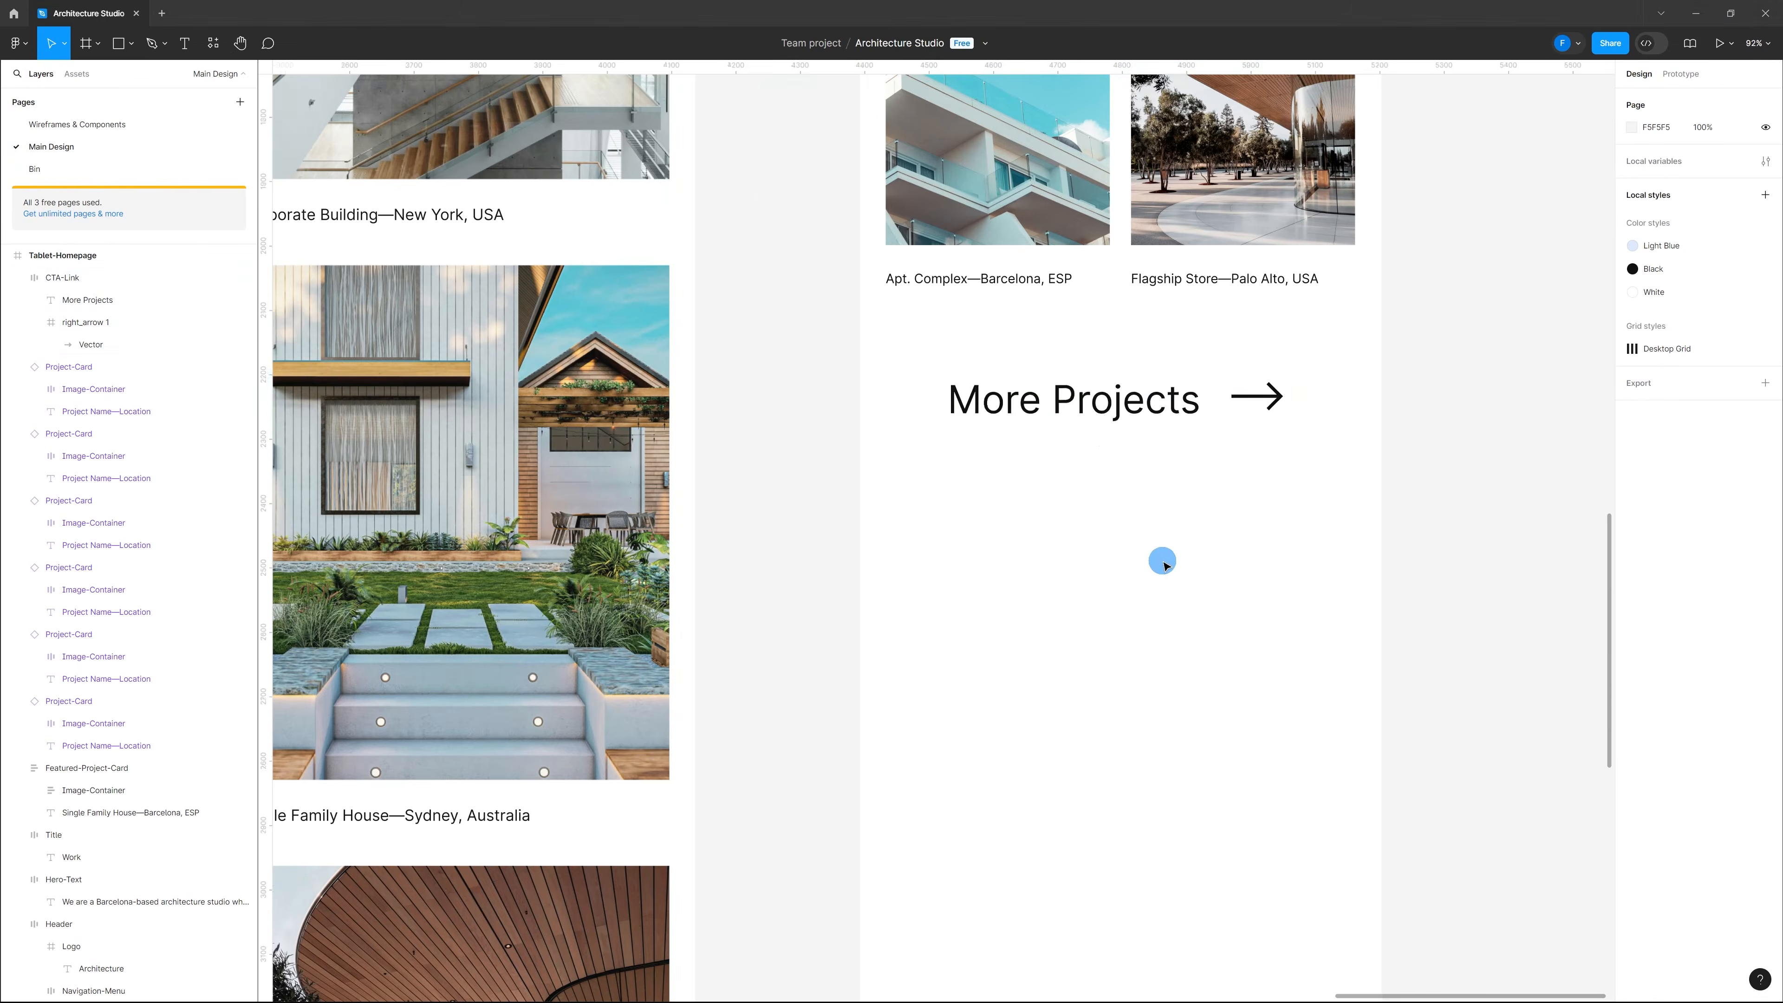
Step: Examine the Footer frame at the end of Desktop-Homepage and its auto layout settings
ctrl+scroll(1154, 557, down, 5)
scroll(1007, 557, down, 5)
scroll(757, 776, up, 5)
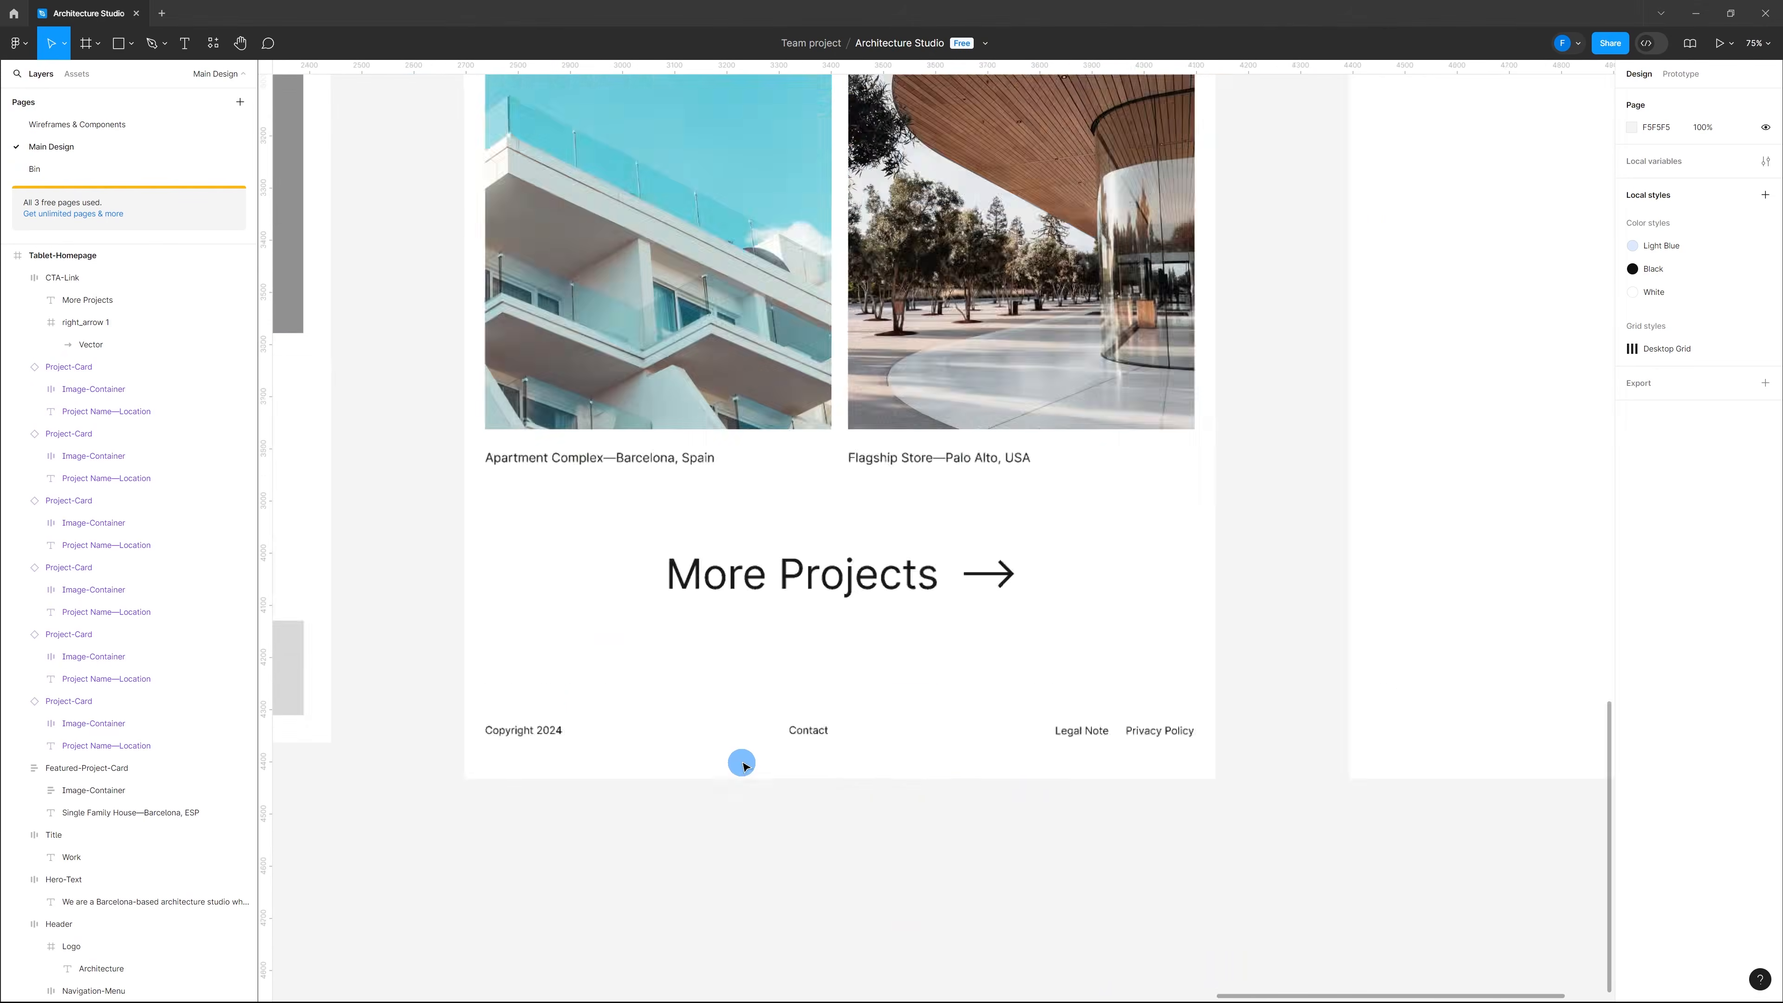
click(777, 726)
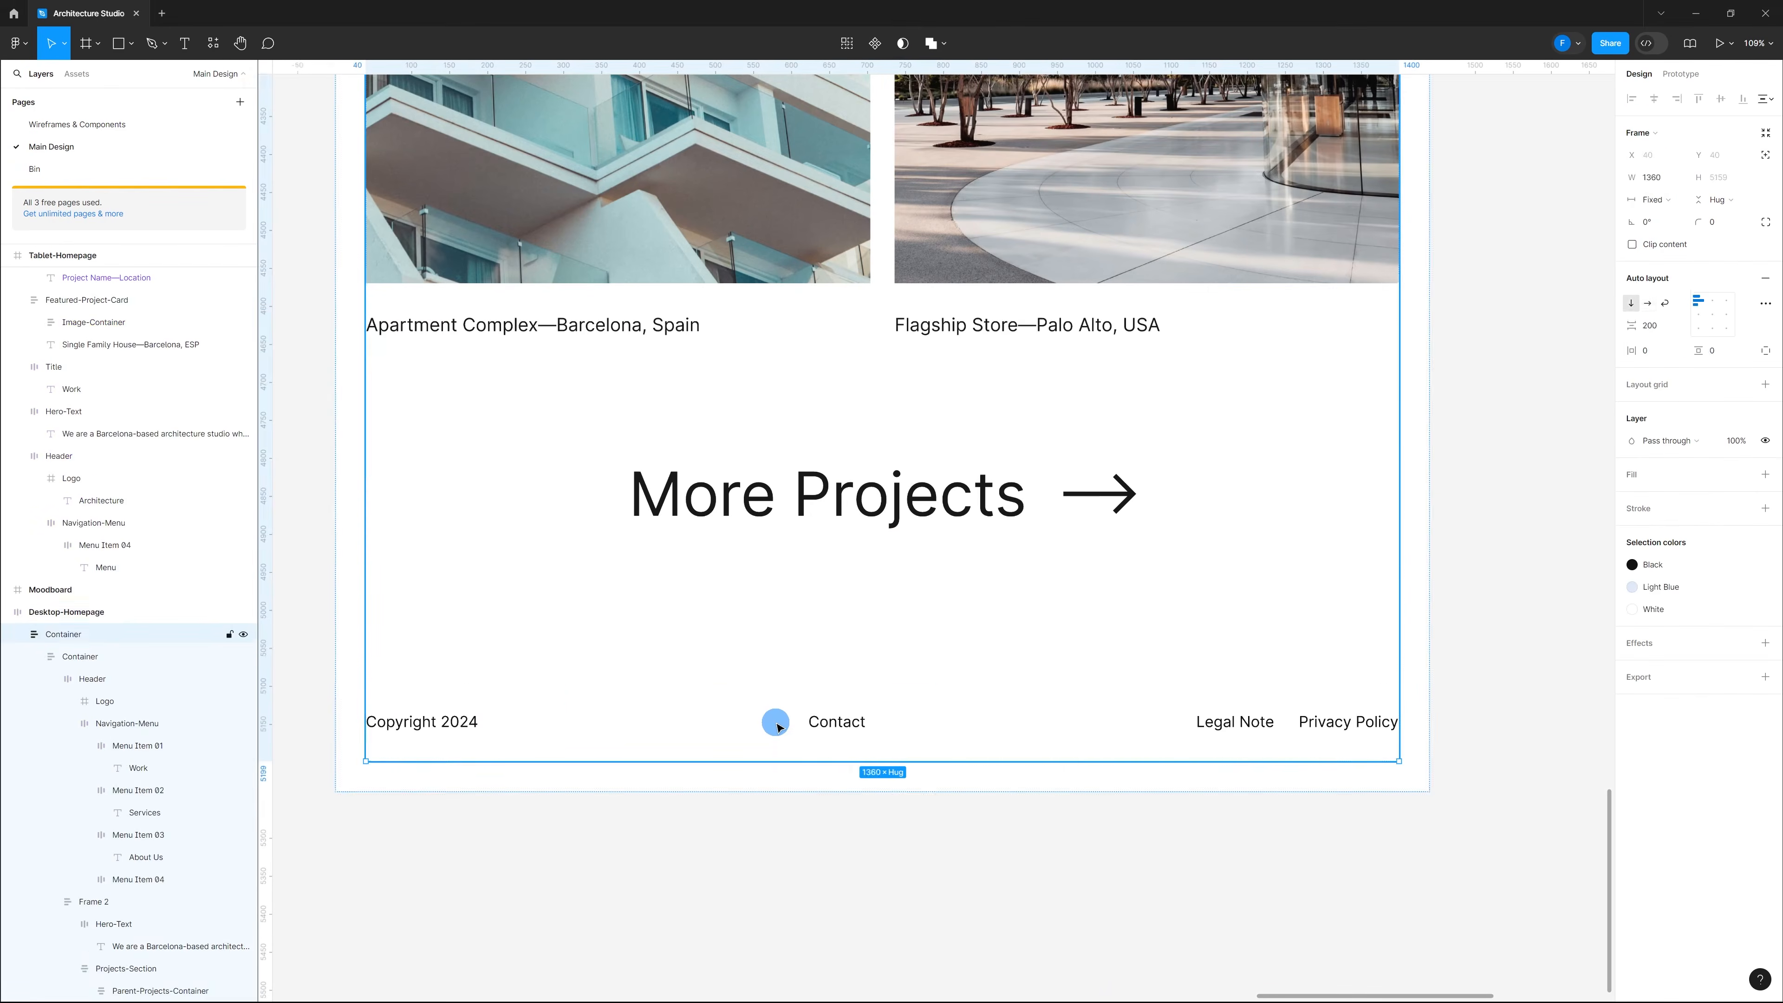
click(777, 726)
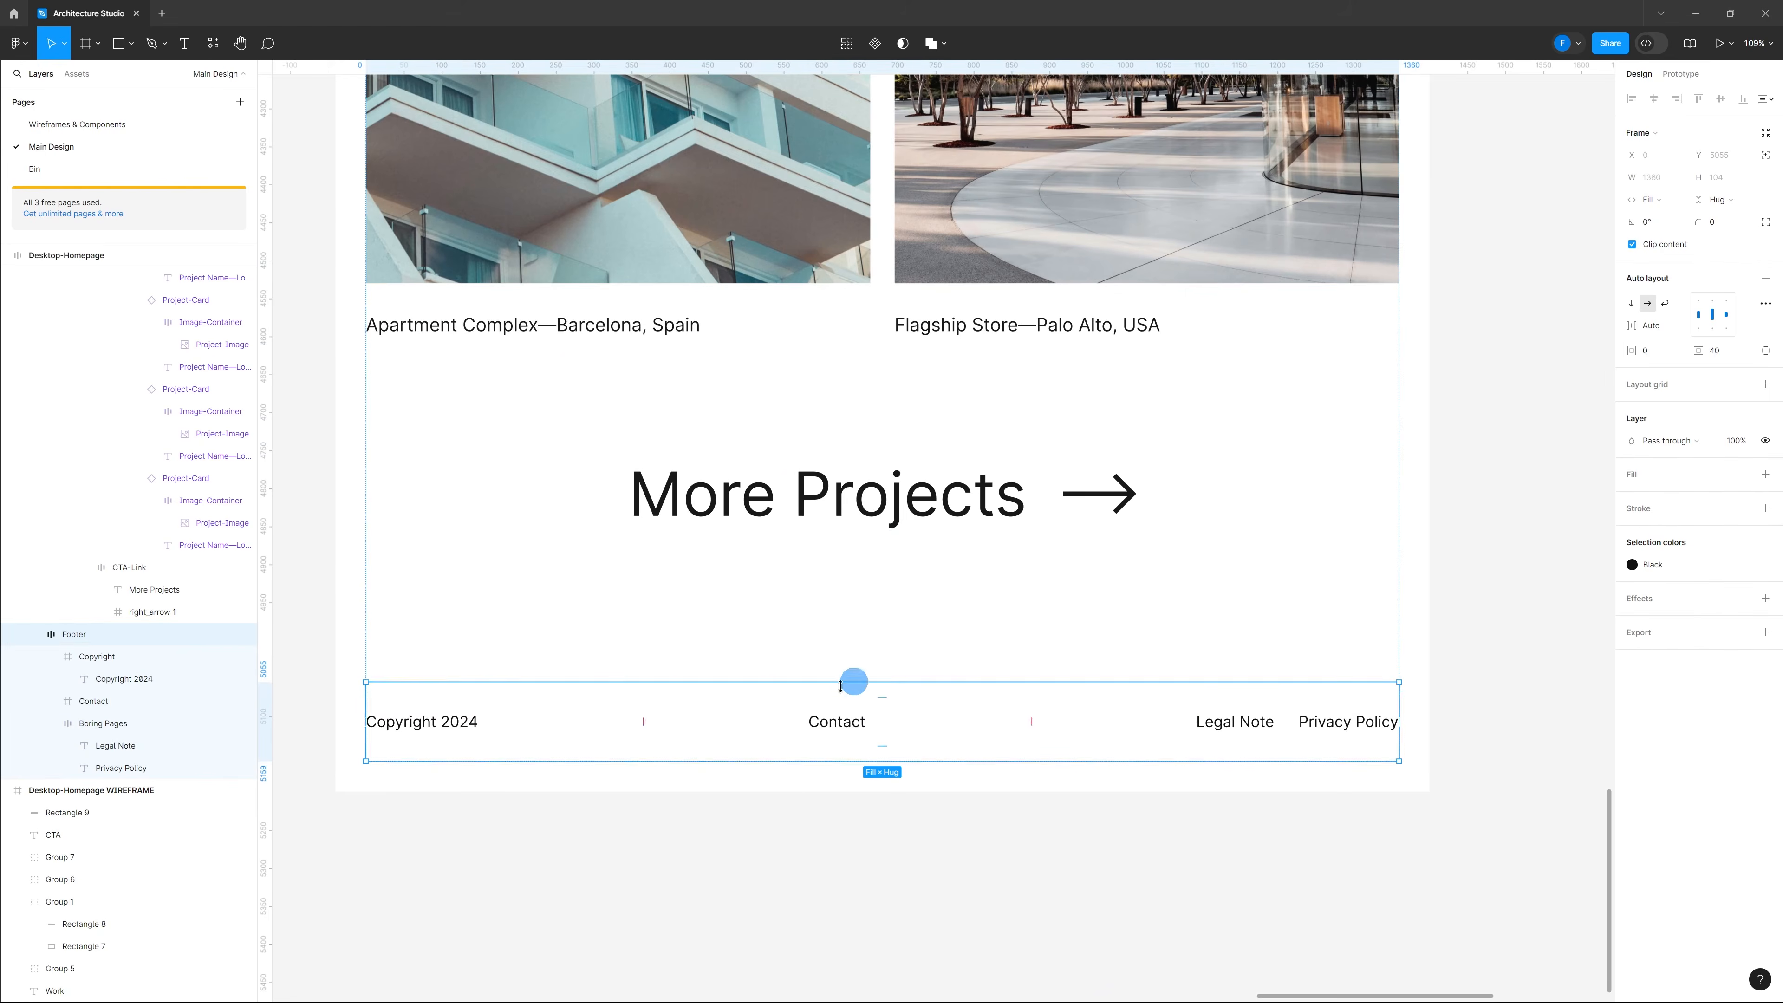
scroll(928, 721, down, 5)
Step: Copy the Header from Desktop-Homepage onto the Wireframes & Components page
scroll(963, 801, up, 15)
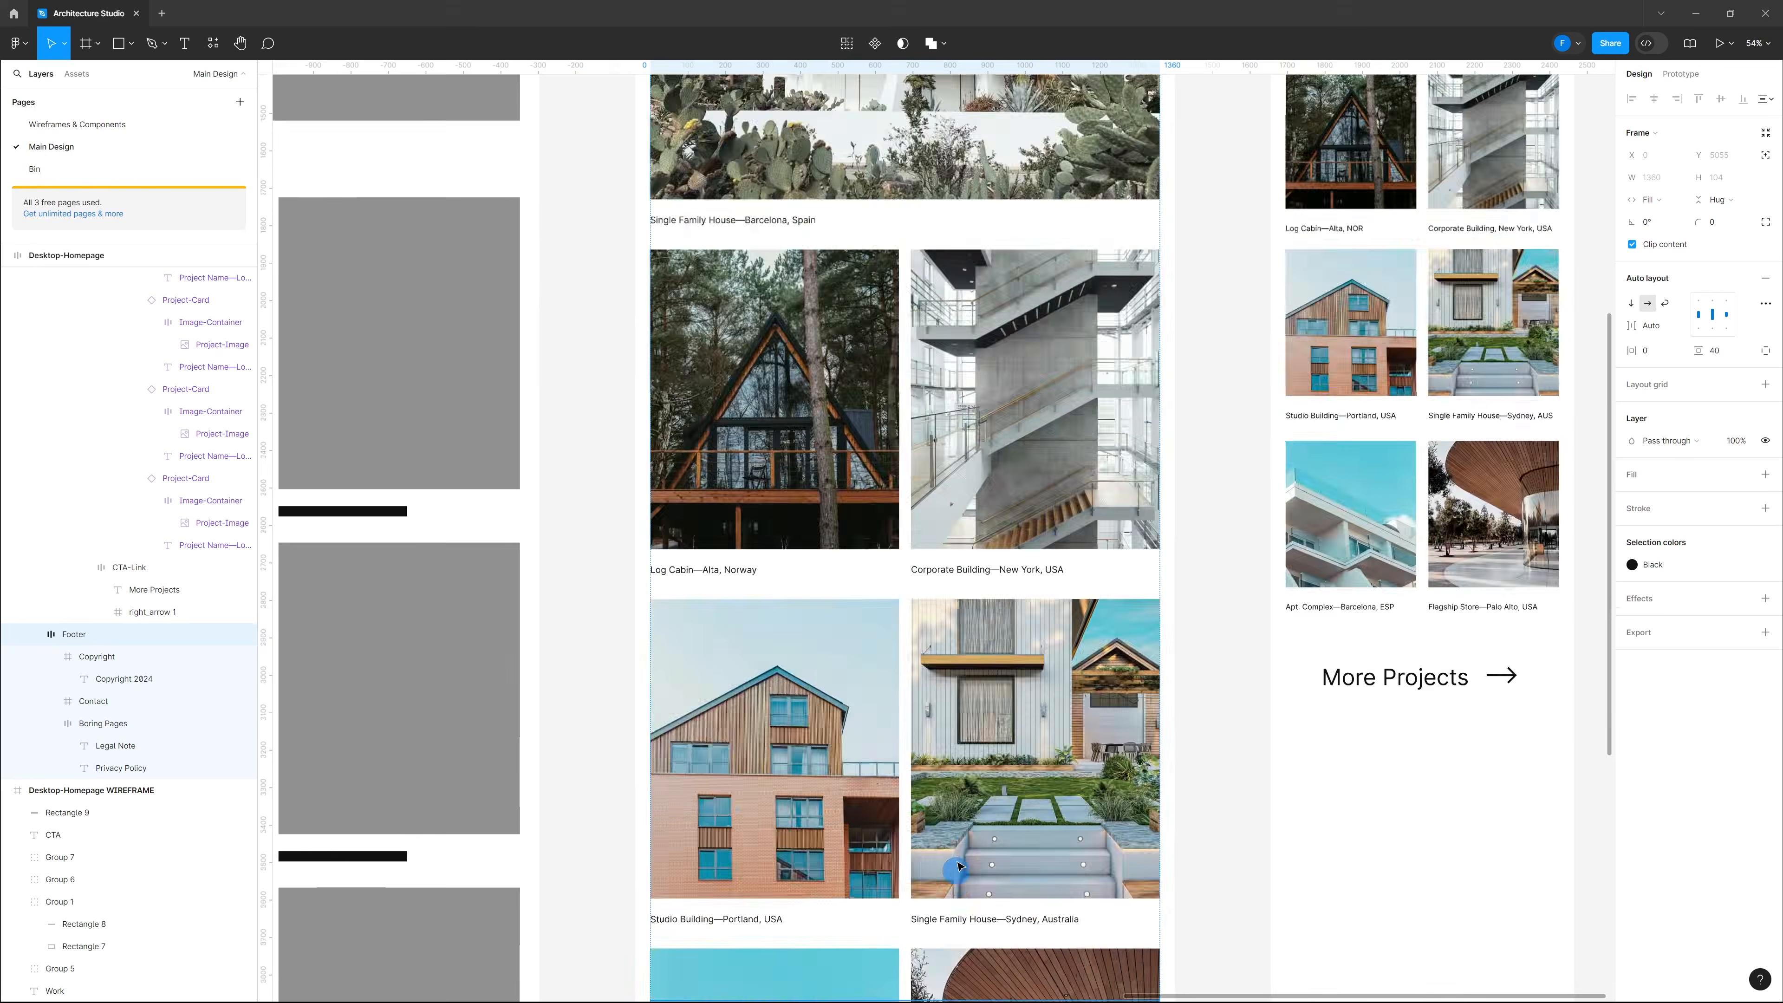
scroll(934, 674, up, 6)
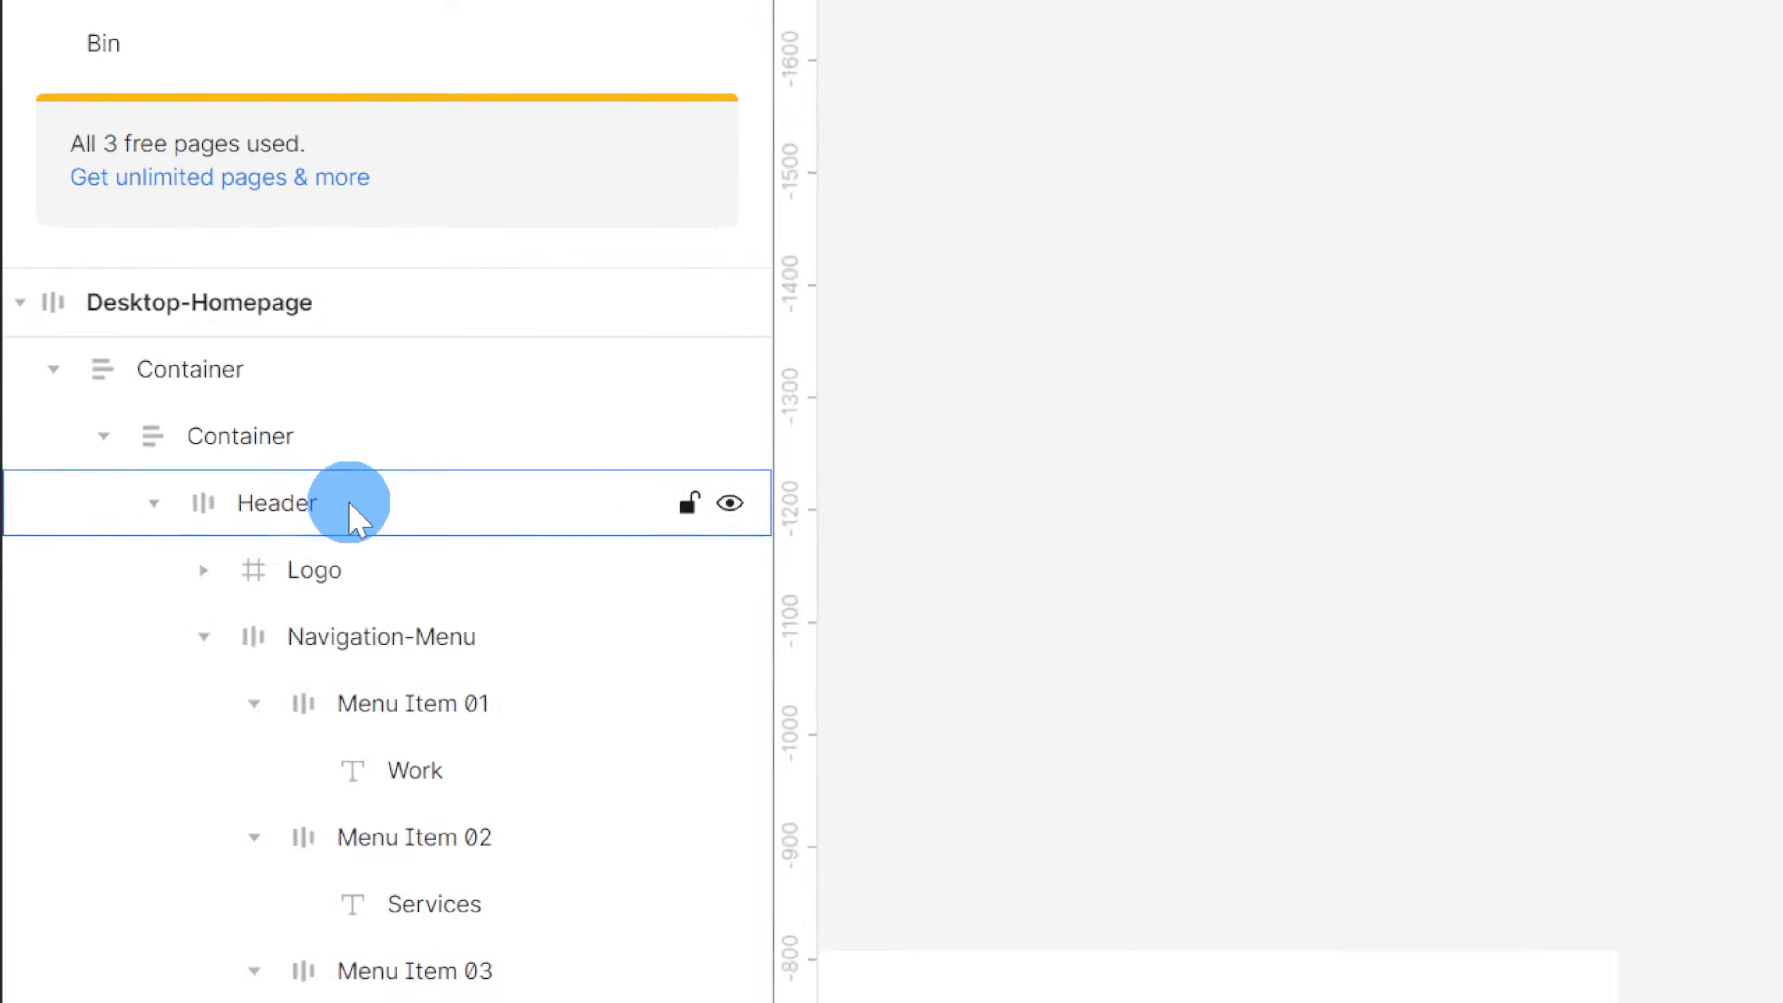
click(350, 505)
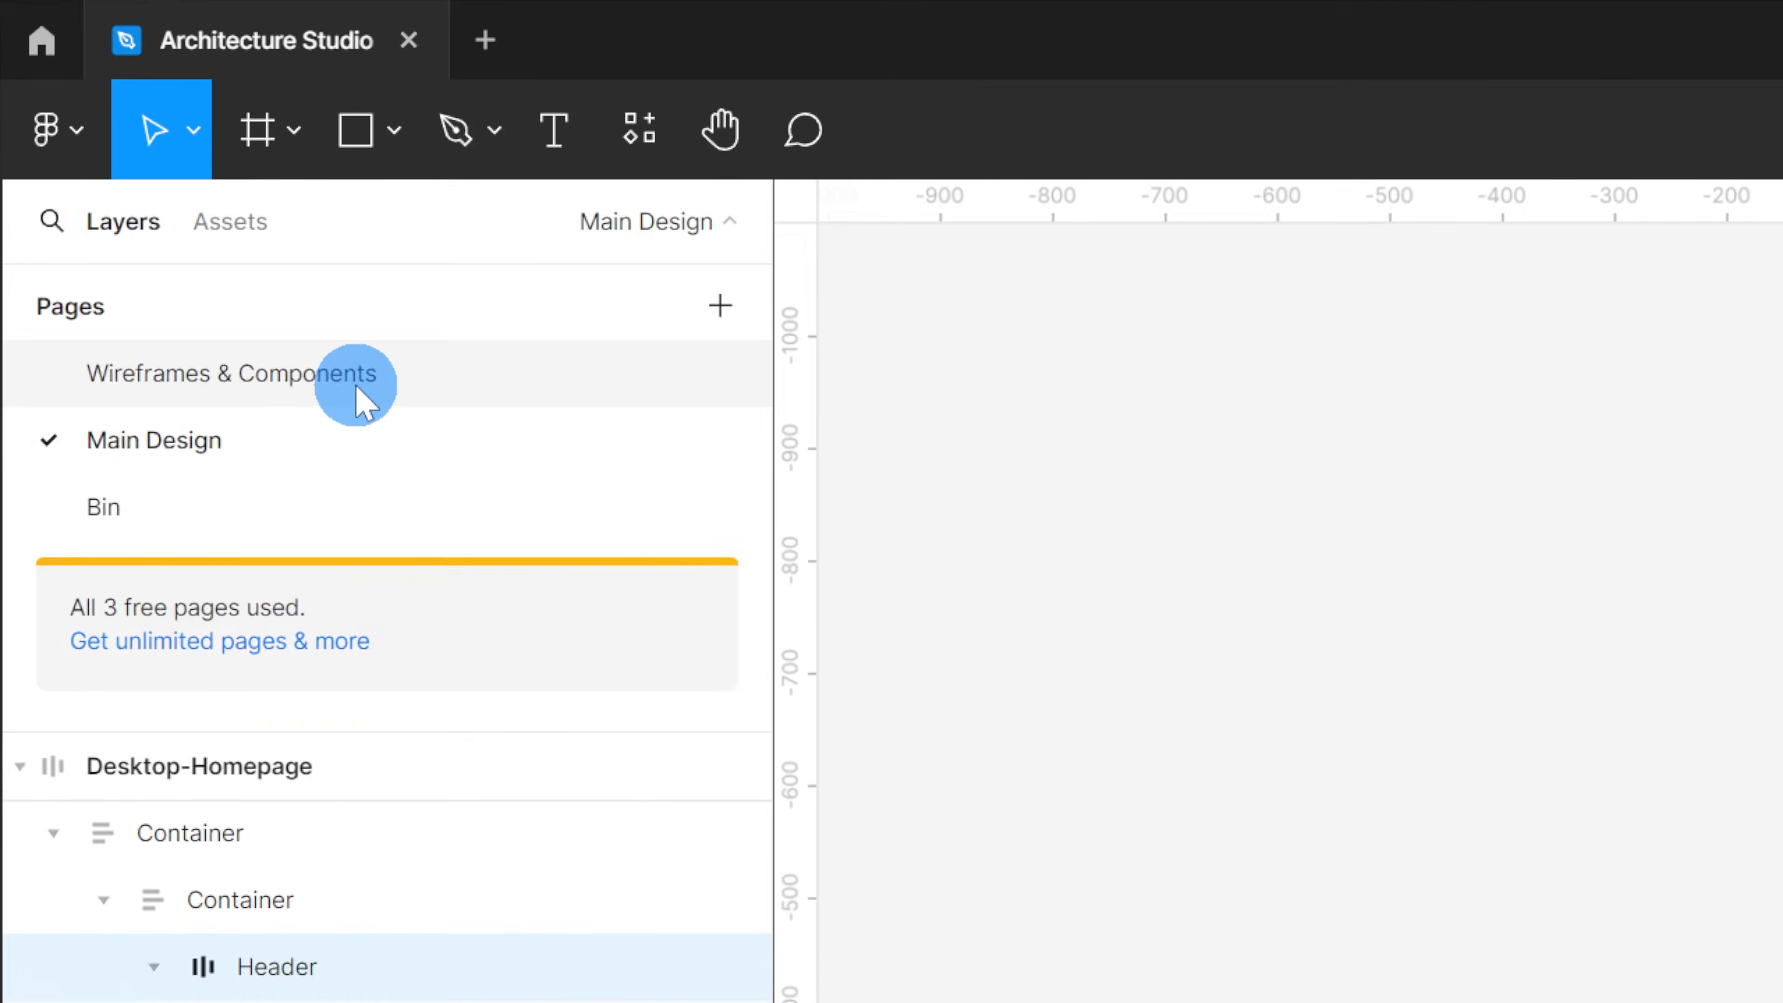
click(120, 133)
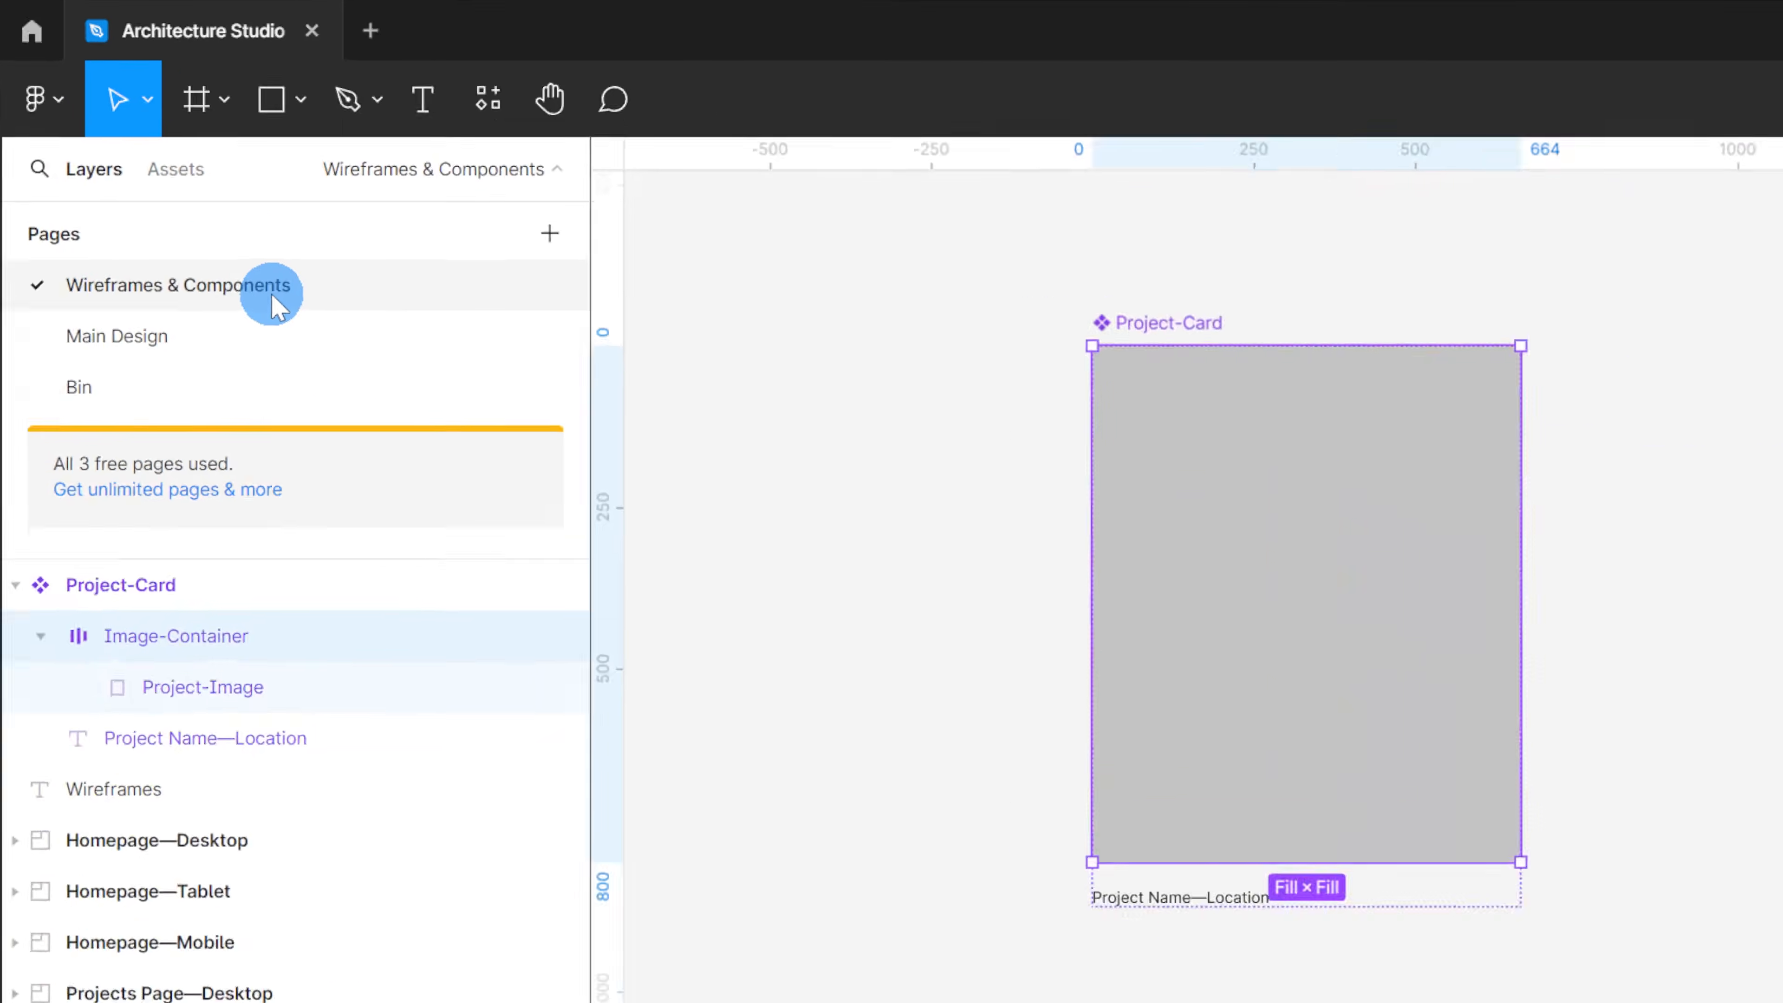
key(ctrl+v)
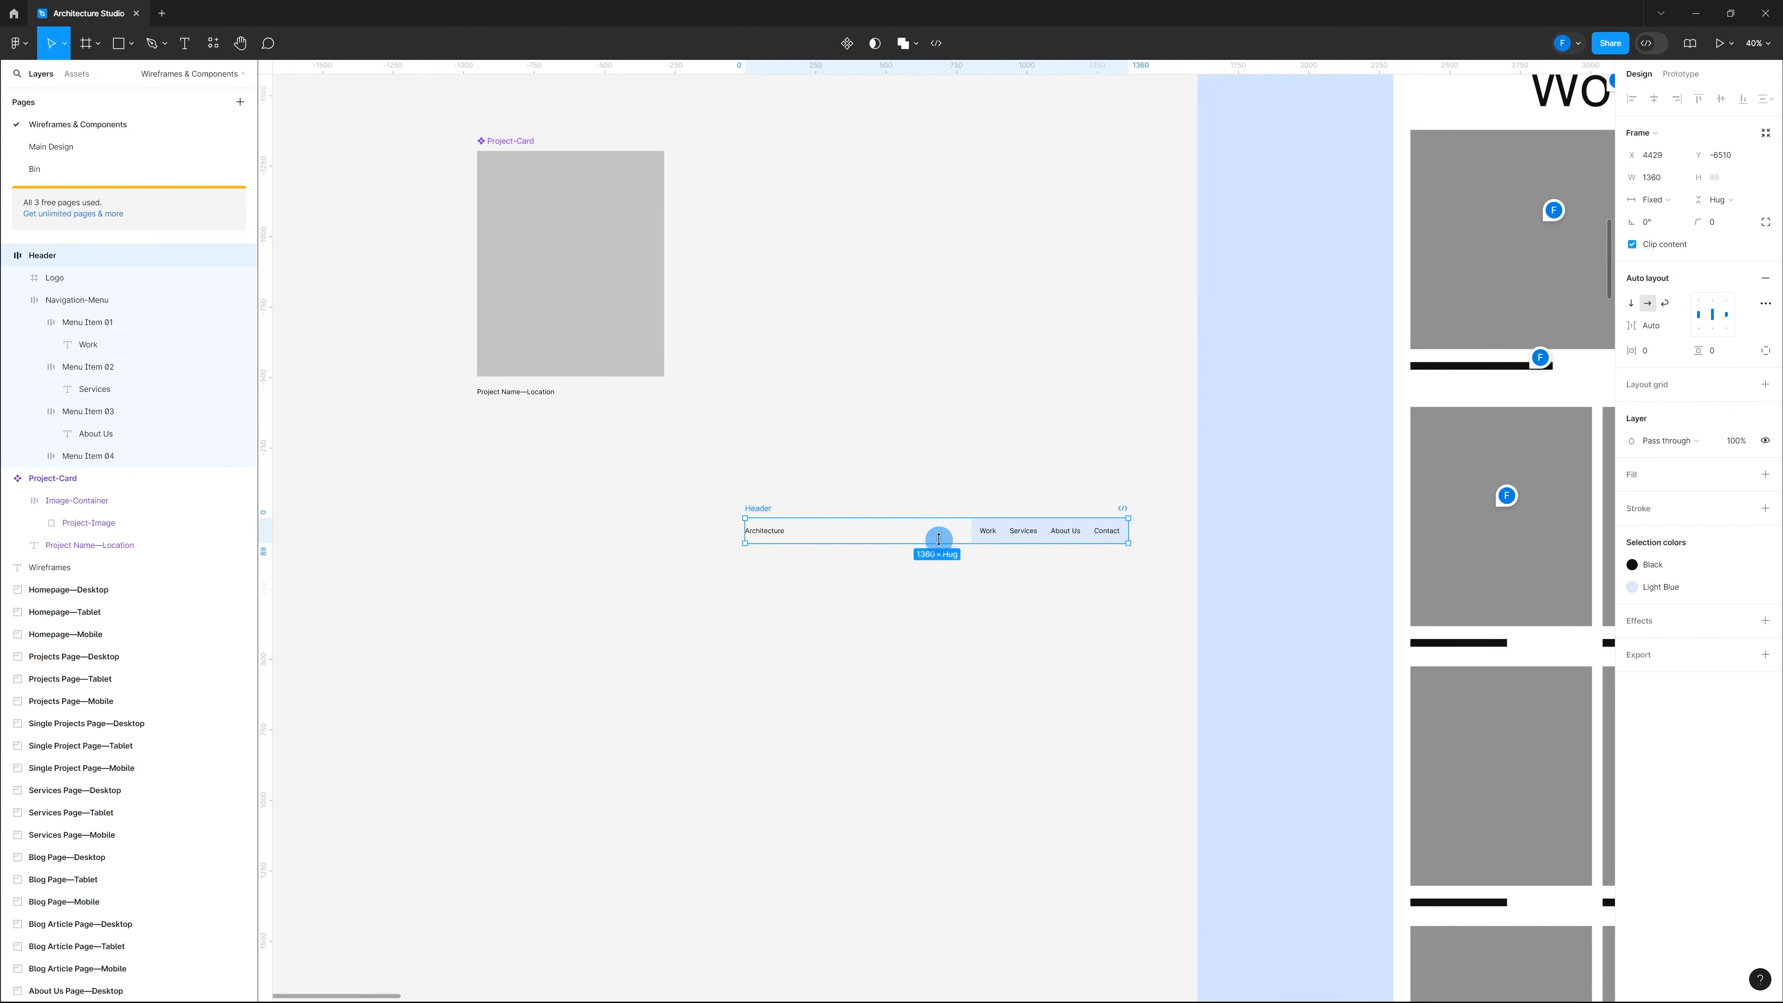
Step: Place the copied Header beside the Project-Card component, level with its upper edge
scroll(878, 542, up, 5)
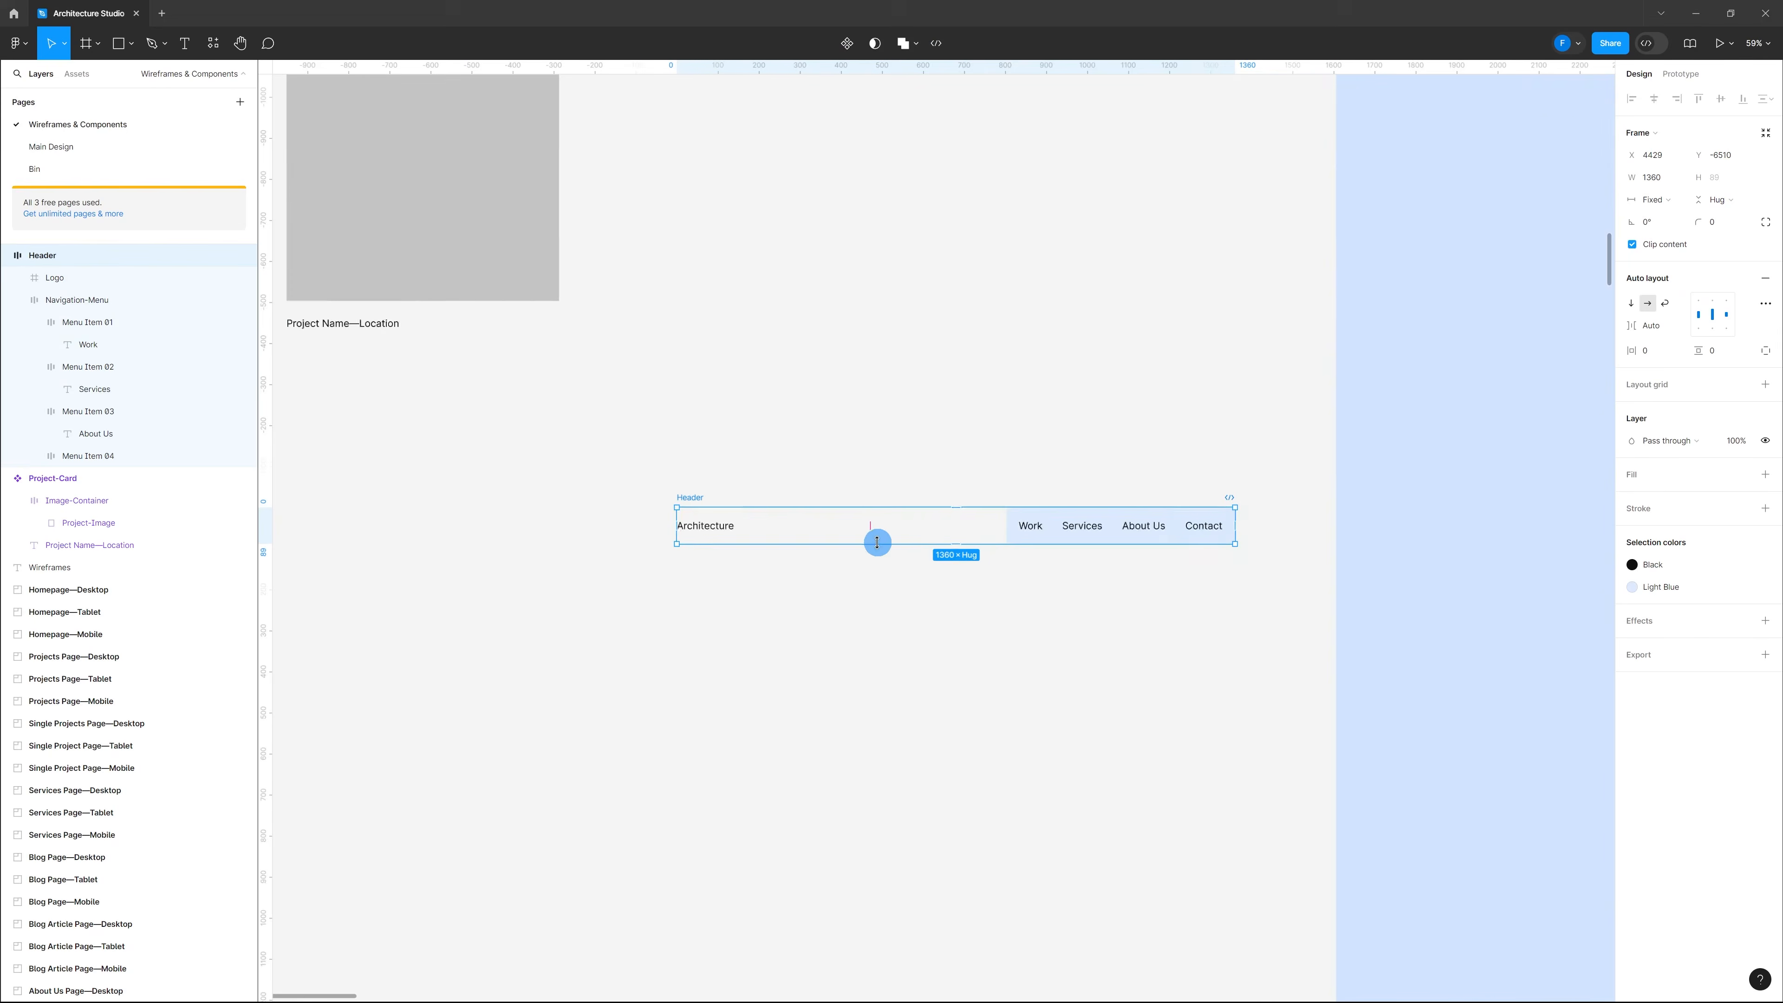
drag(956, 522, 959, 301)
scroll(959, 291, down, 4)
drag(939, 465, 896, 256)
click(937, 406)
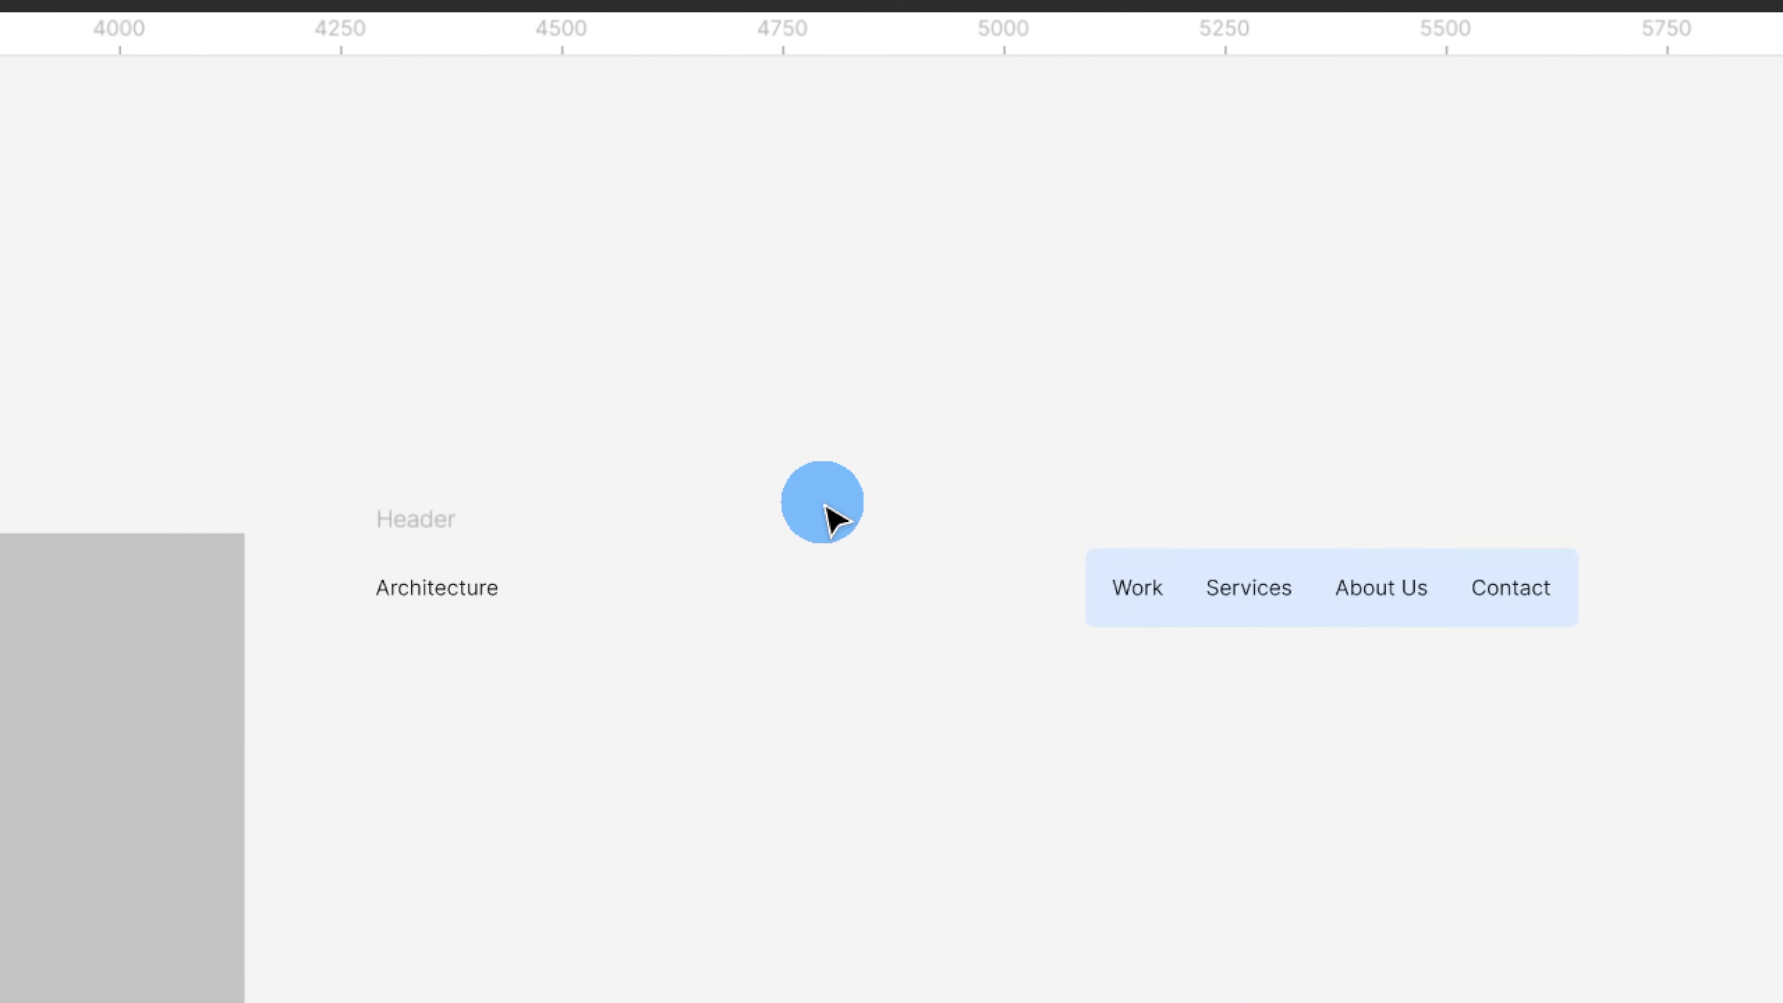
Step: Turn the Header frame on the Wireframes & Components page into a component
click(449, 528)
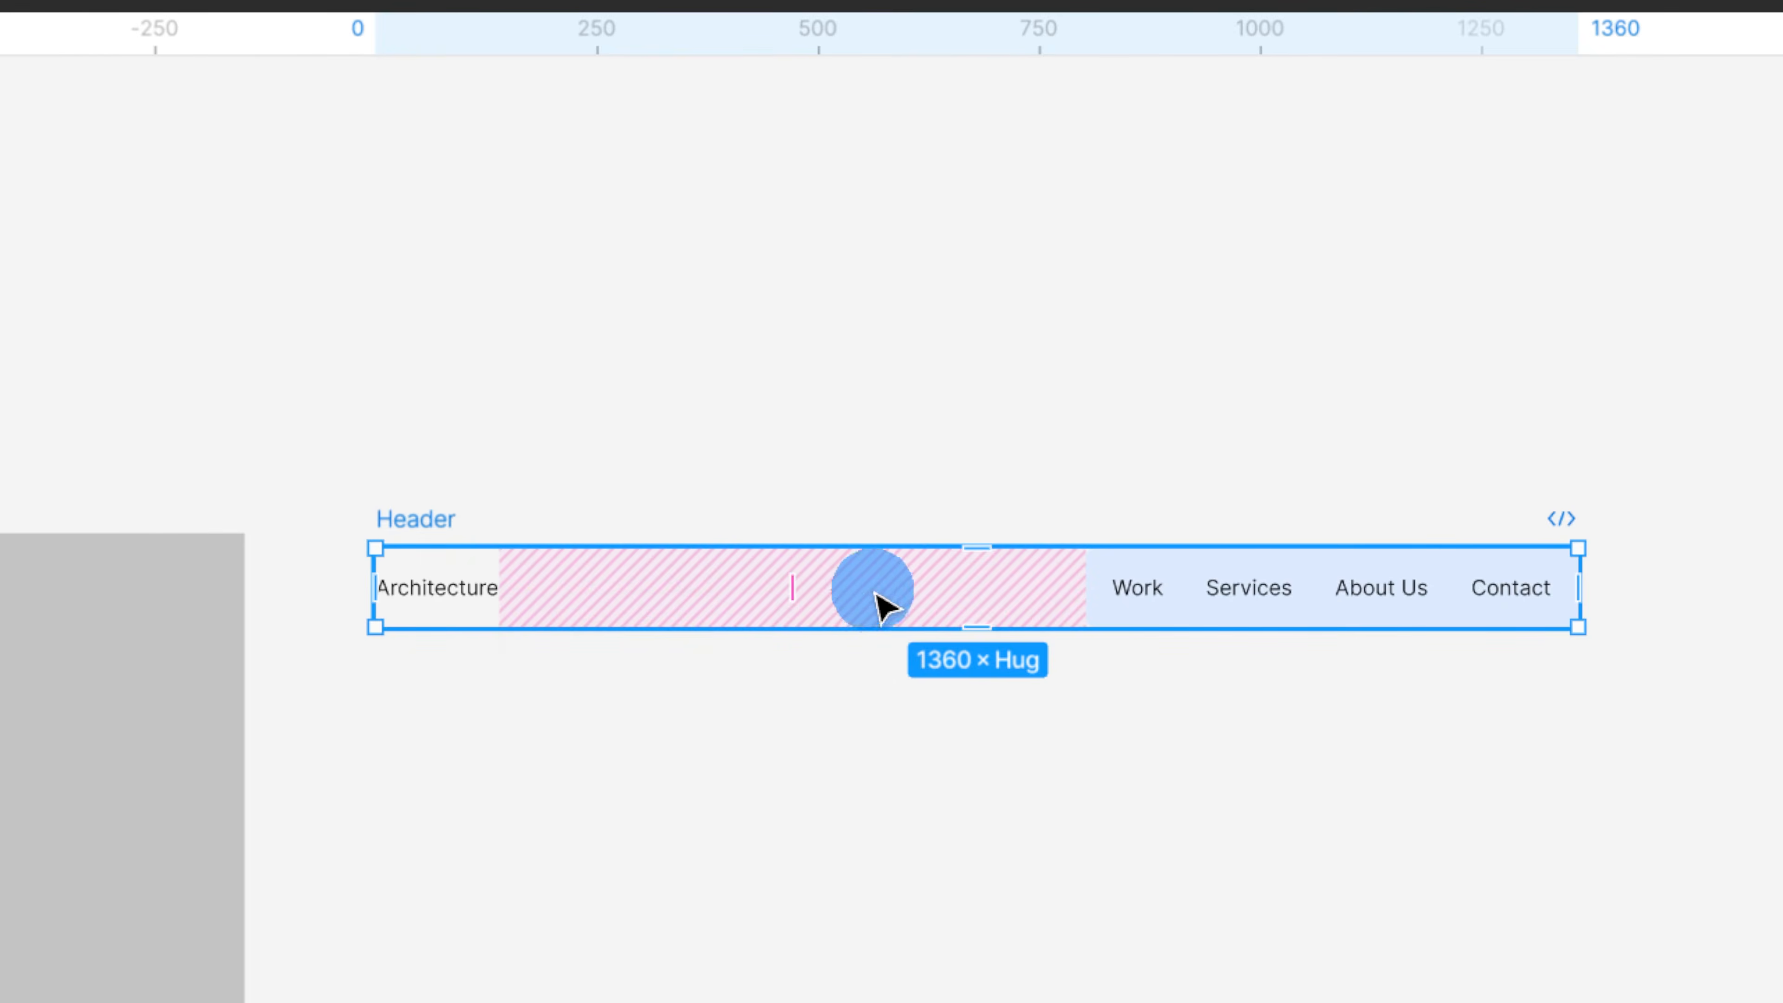
right_click(565, 615)
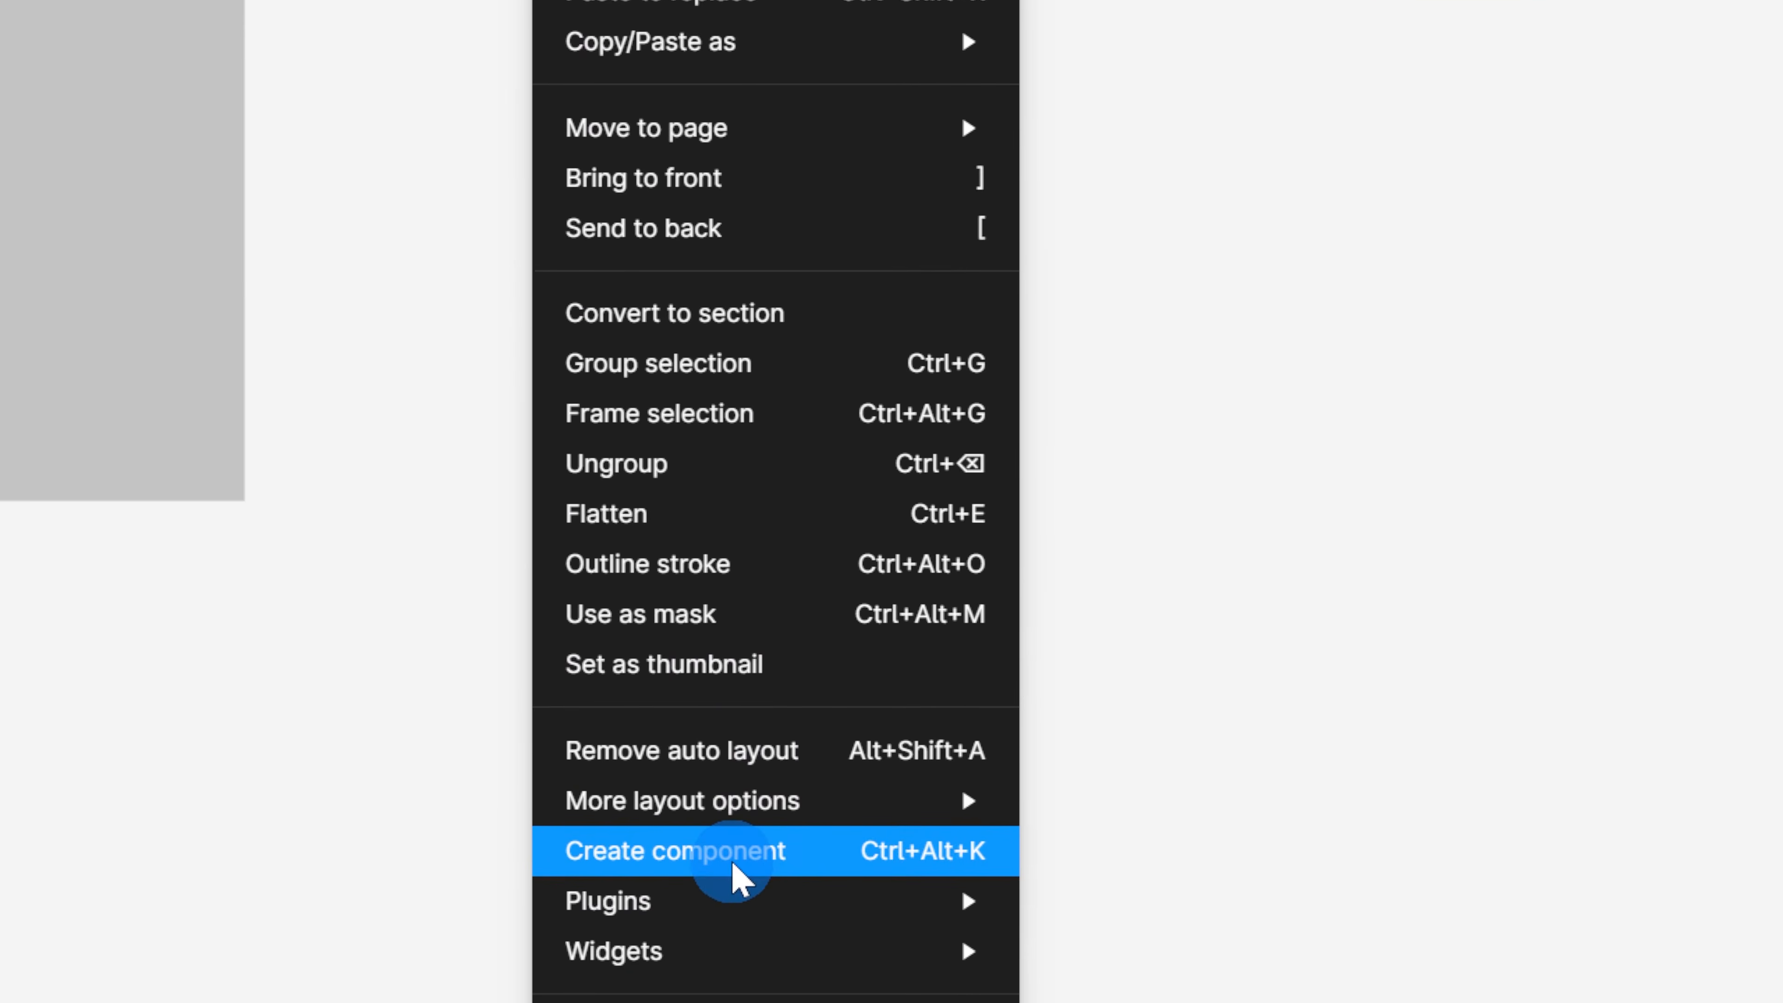
click(748, 940)
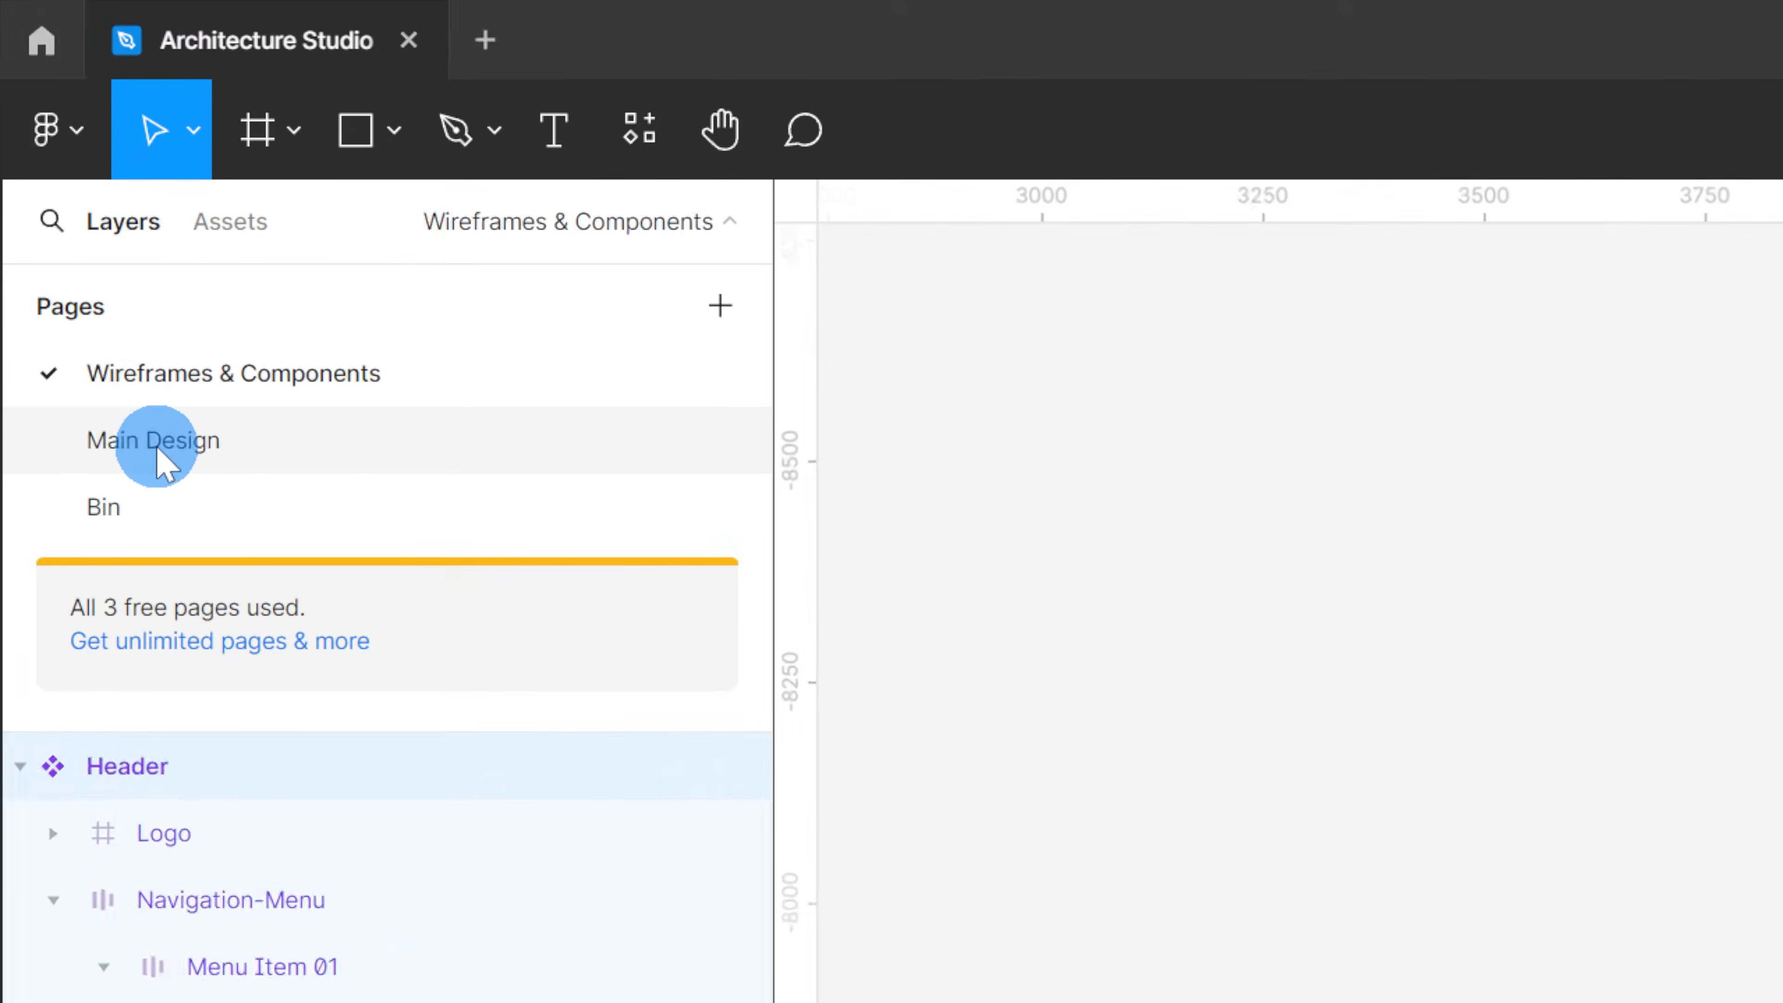
Step: Copy the Footer from the end of Desktop-Homepage onto the Wireframes & Components page
click(56, 151)
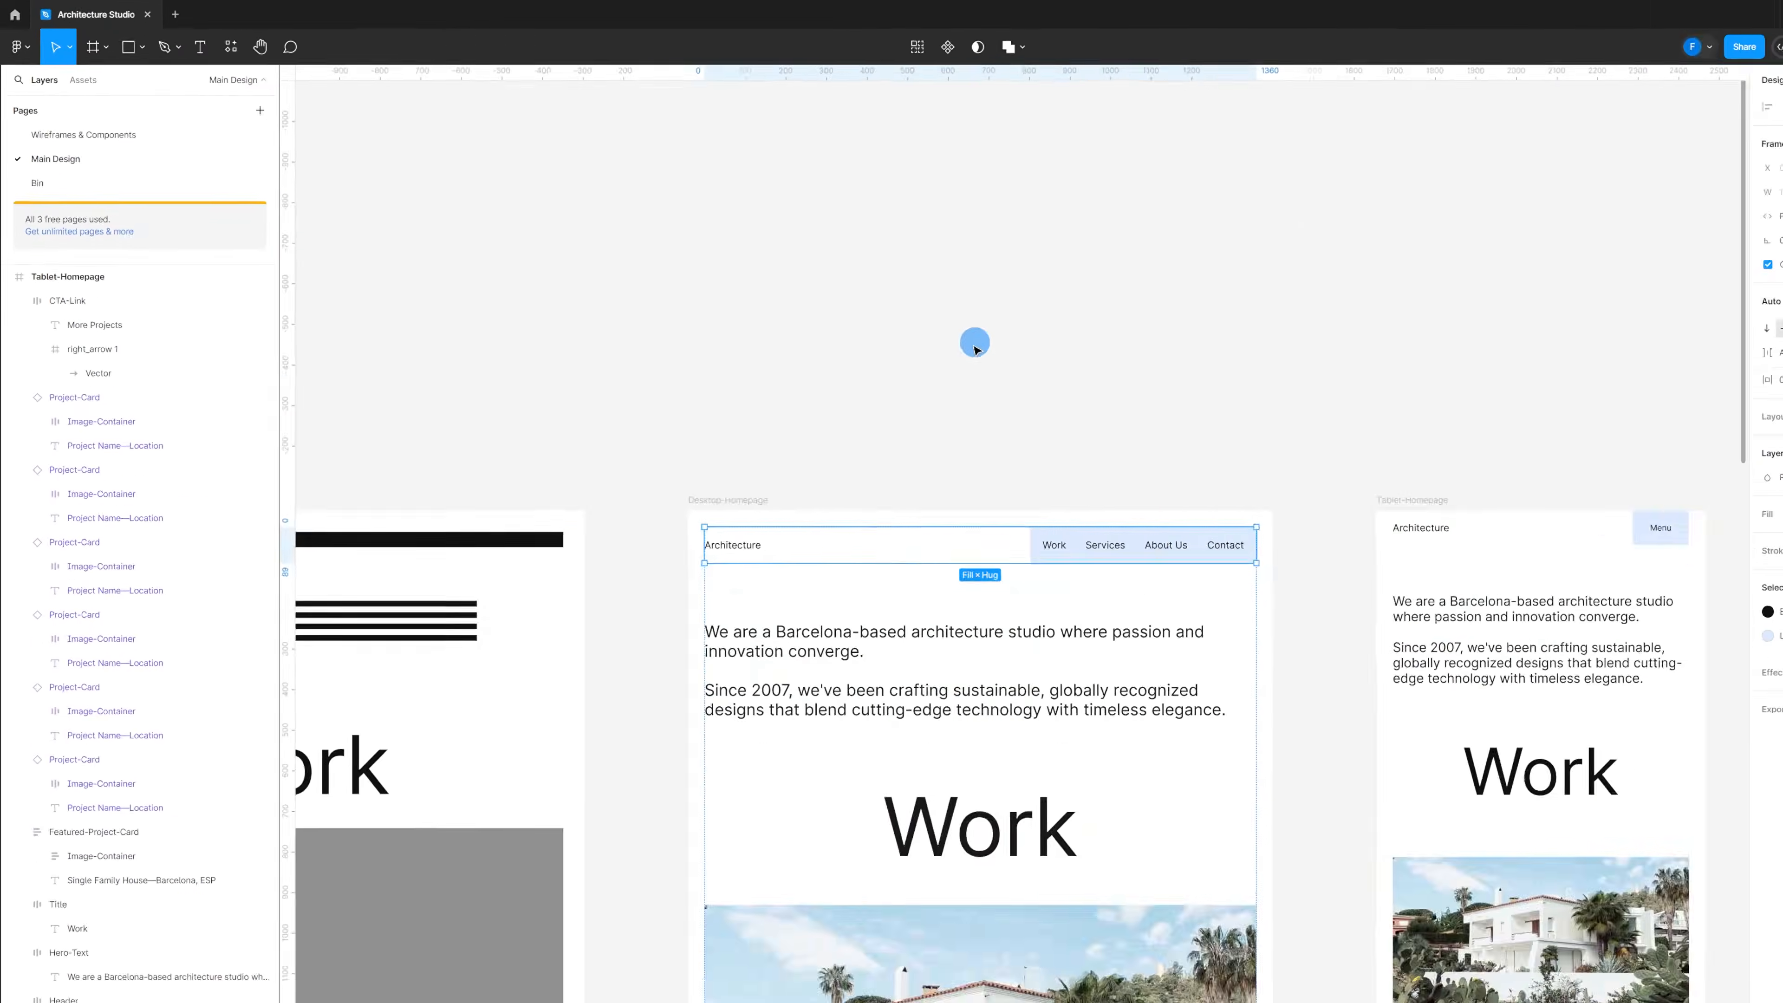
scroll(836, 414, down, 15)
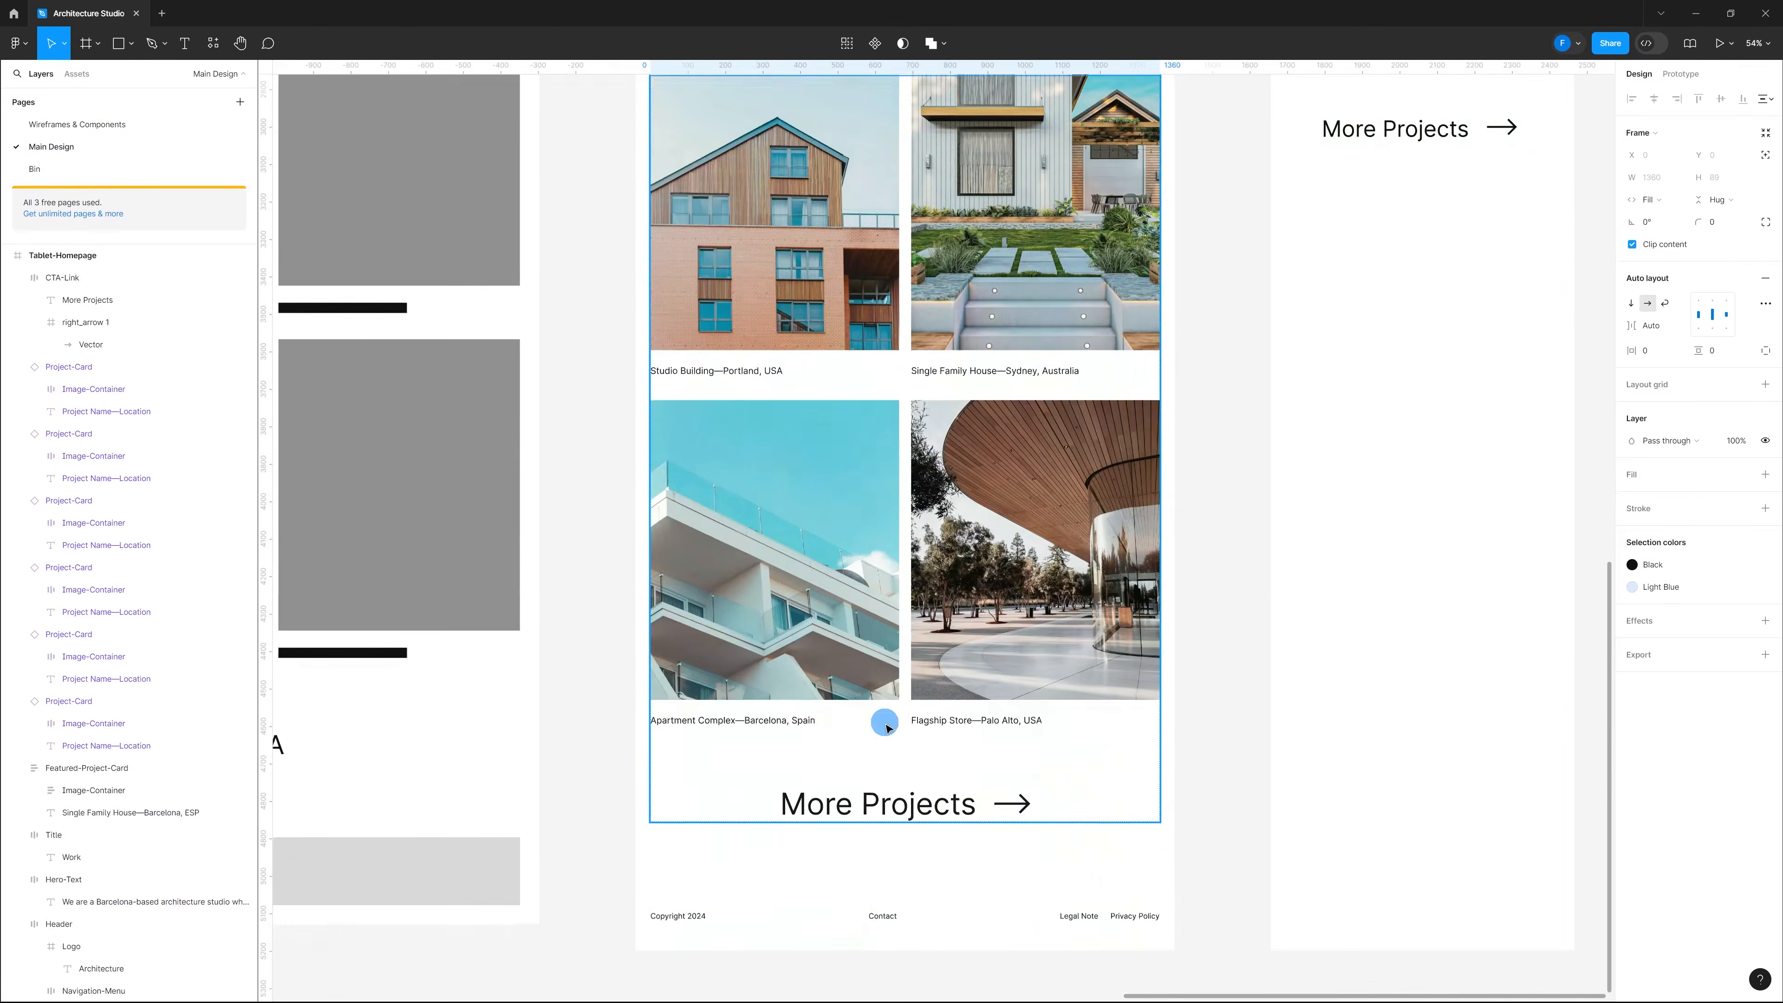
scroll(884, 721, down, 5)
scroll(939, 618, up, 4)
click(954, 608)
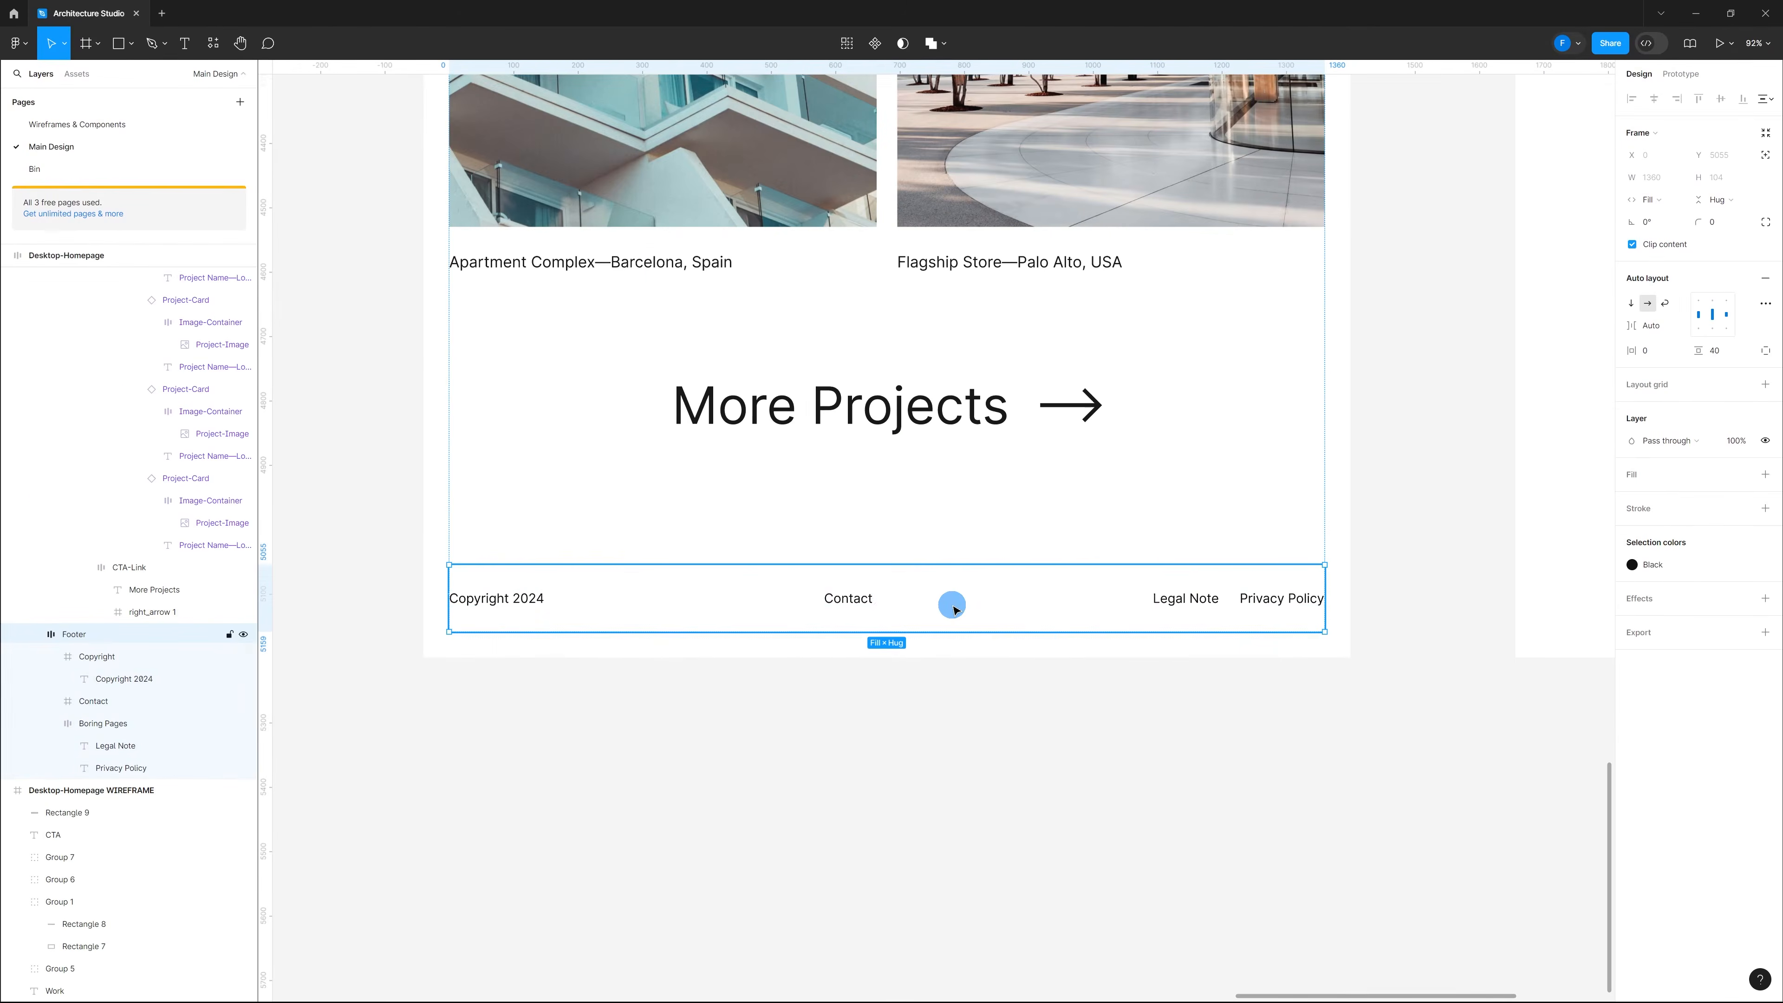
scroll(955, 608, down, 8)
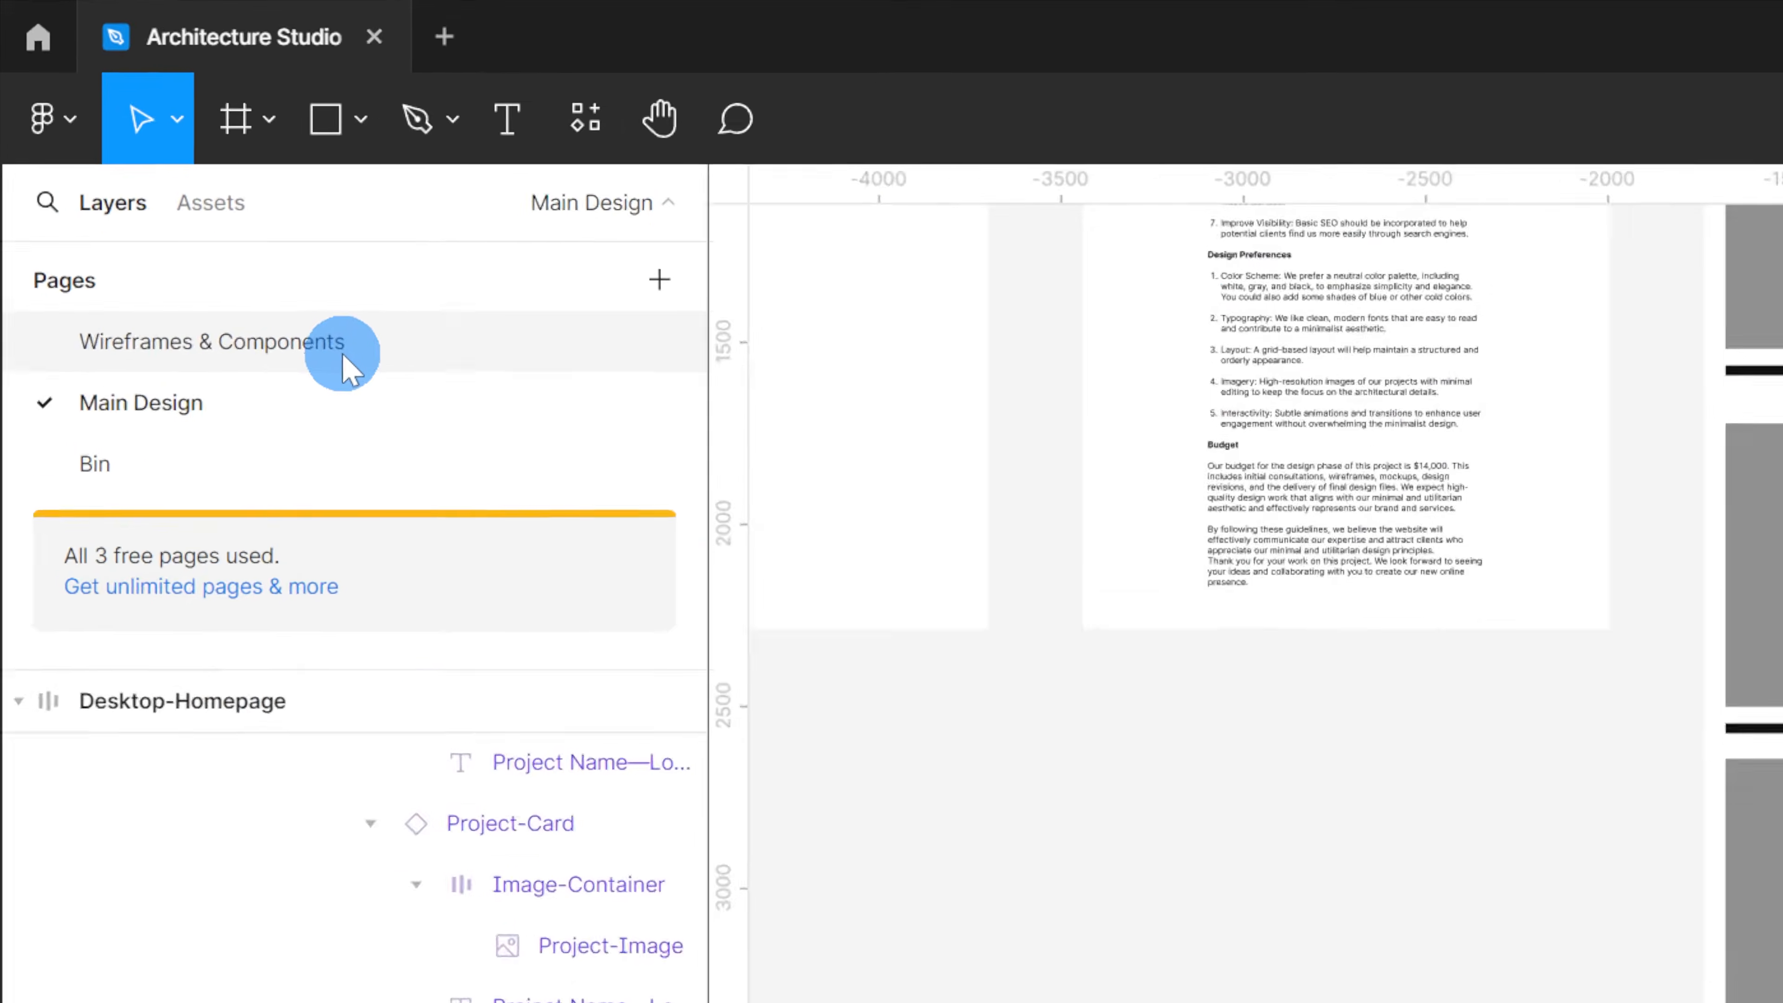
click(98, 125)
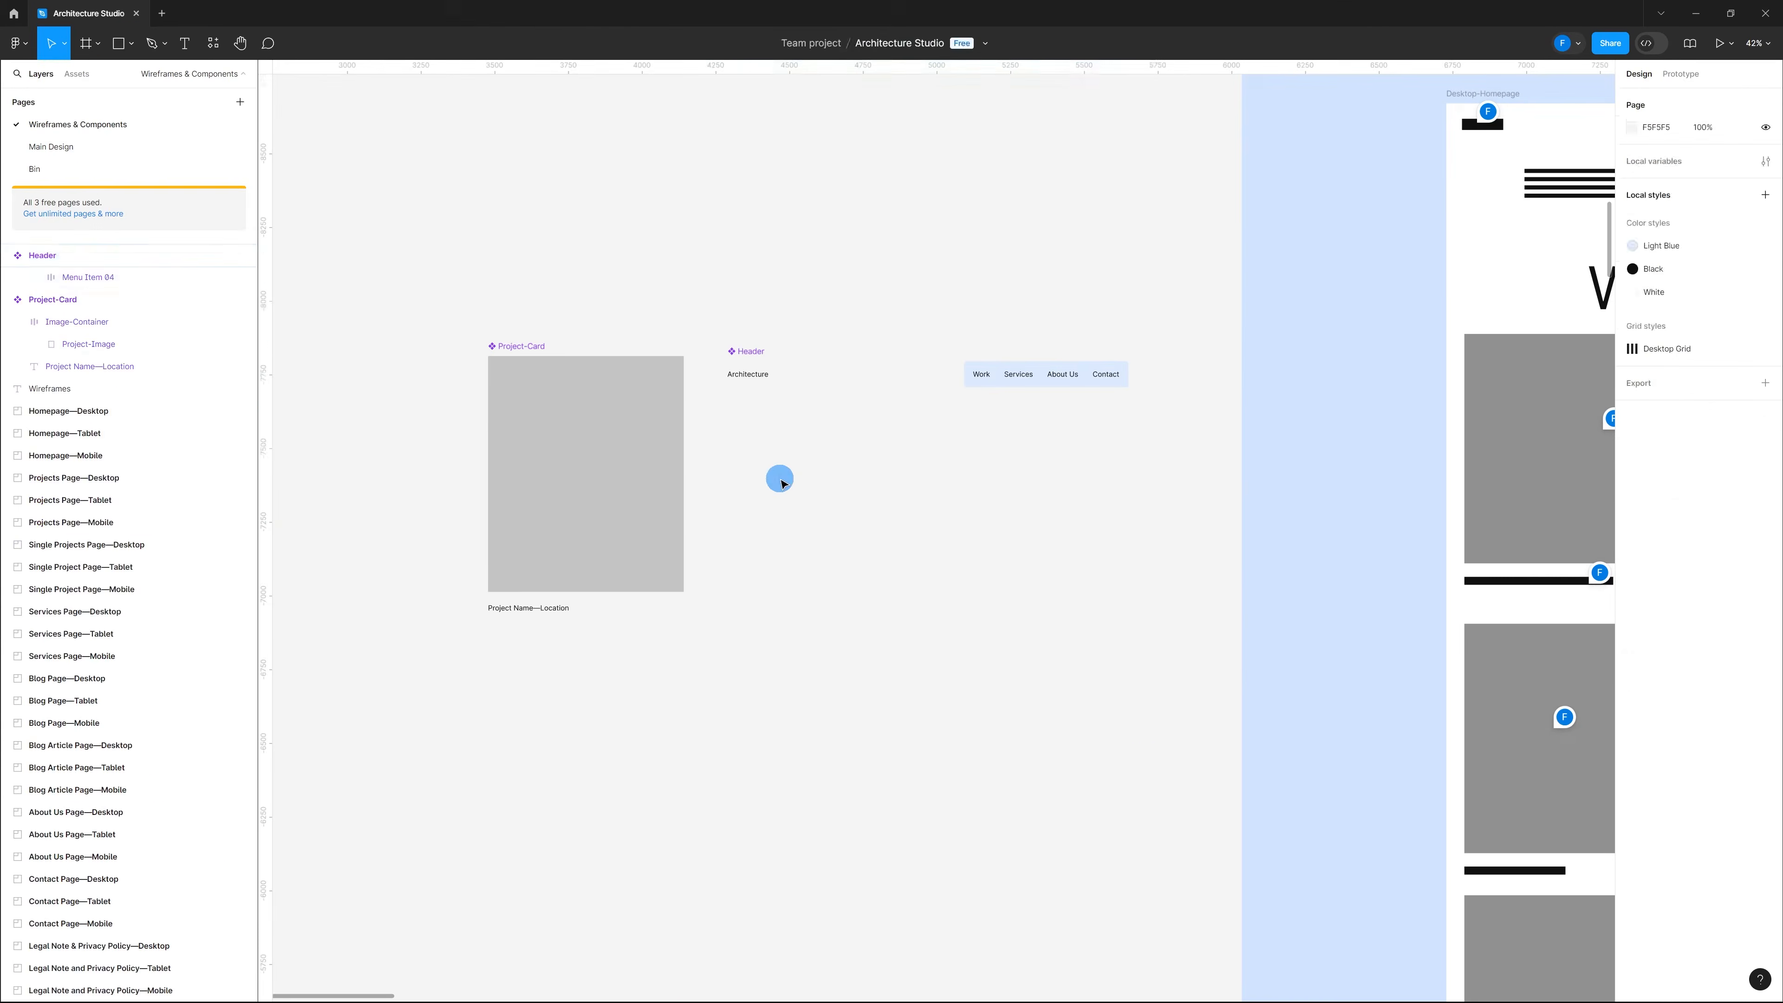
key(ctrl+v)
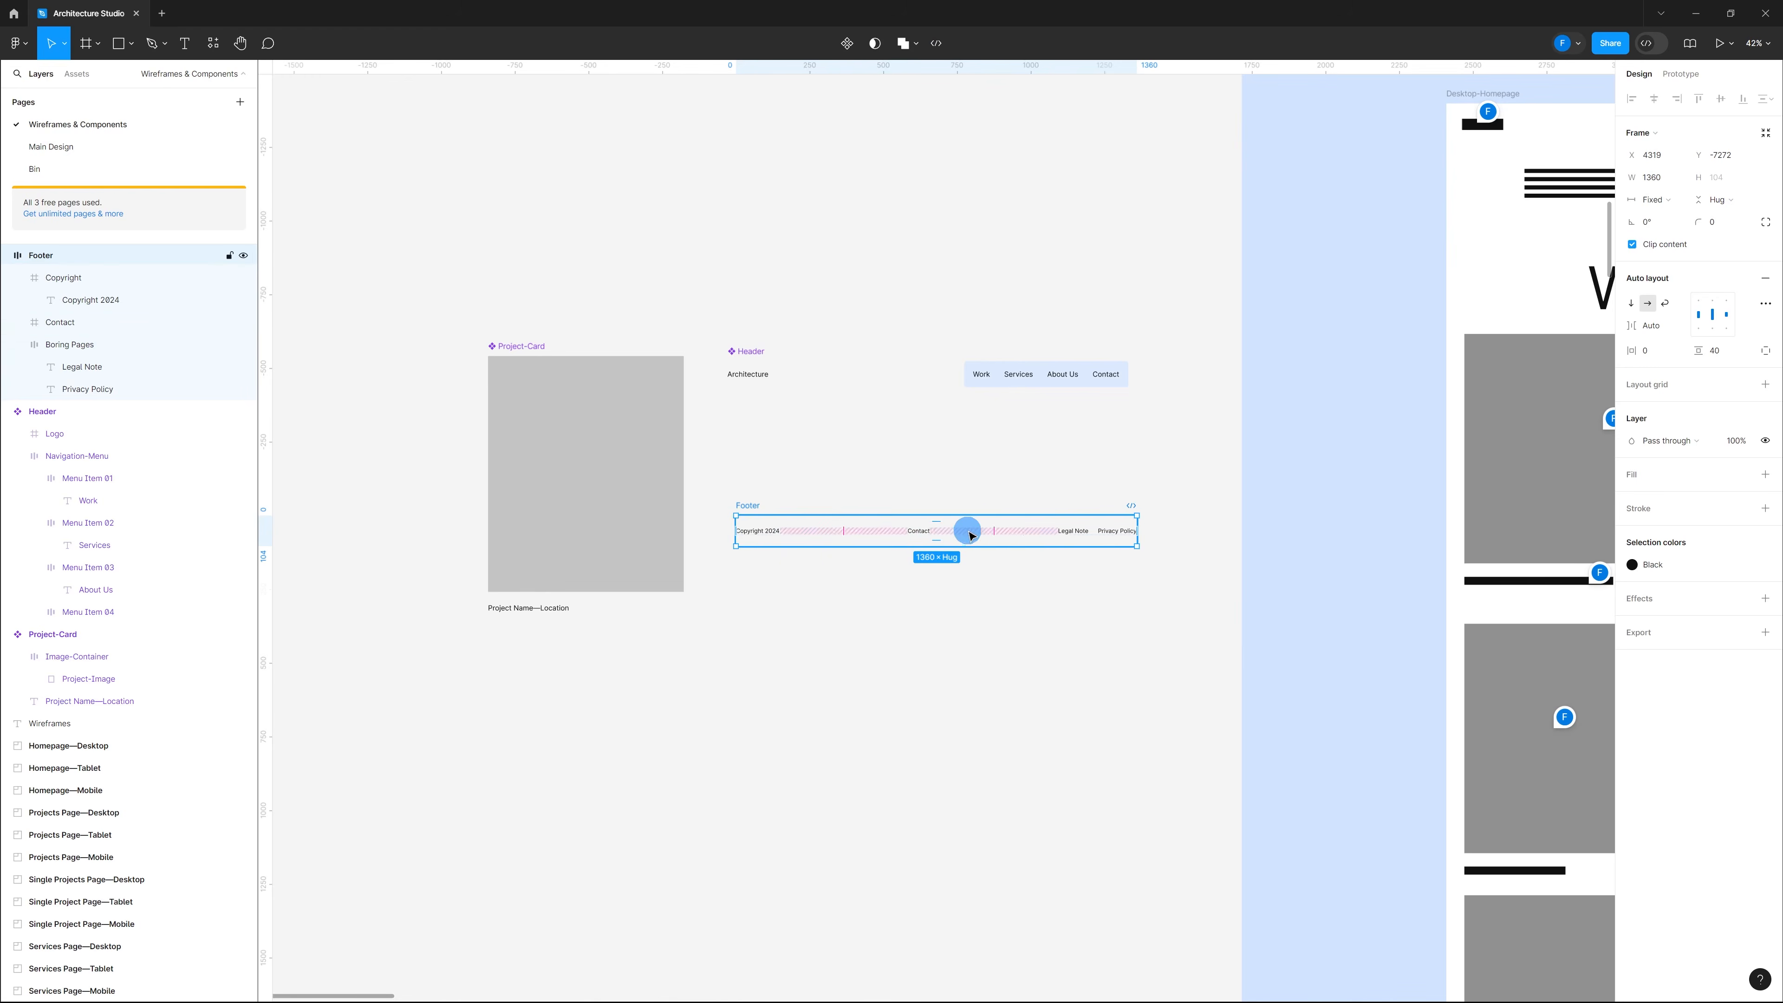
Step: Align the copied Footer beneath the Header component and turn it into a component
drag(1026, 536, 1020, 458)
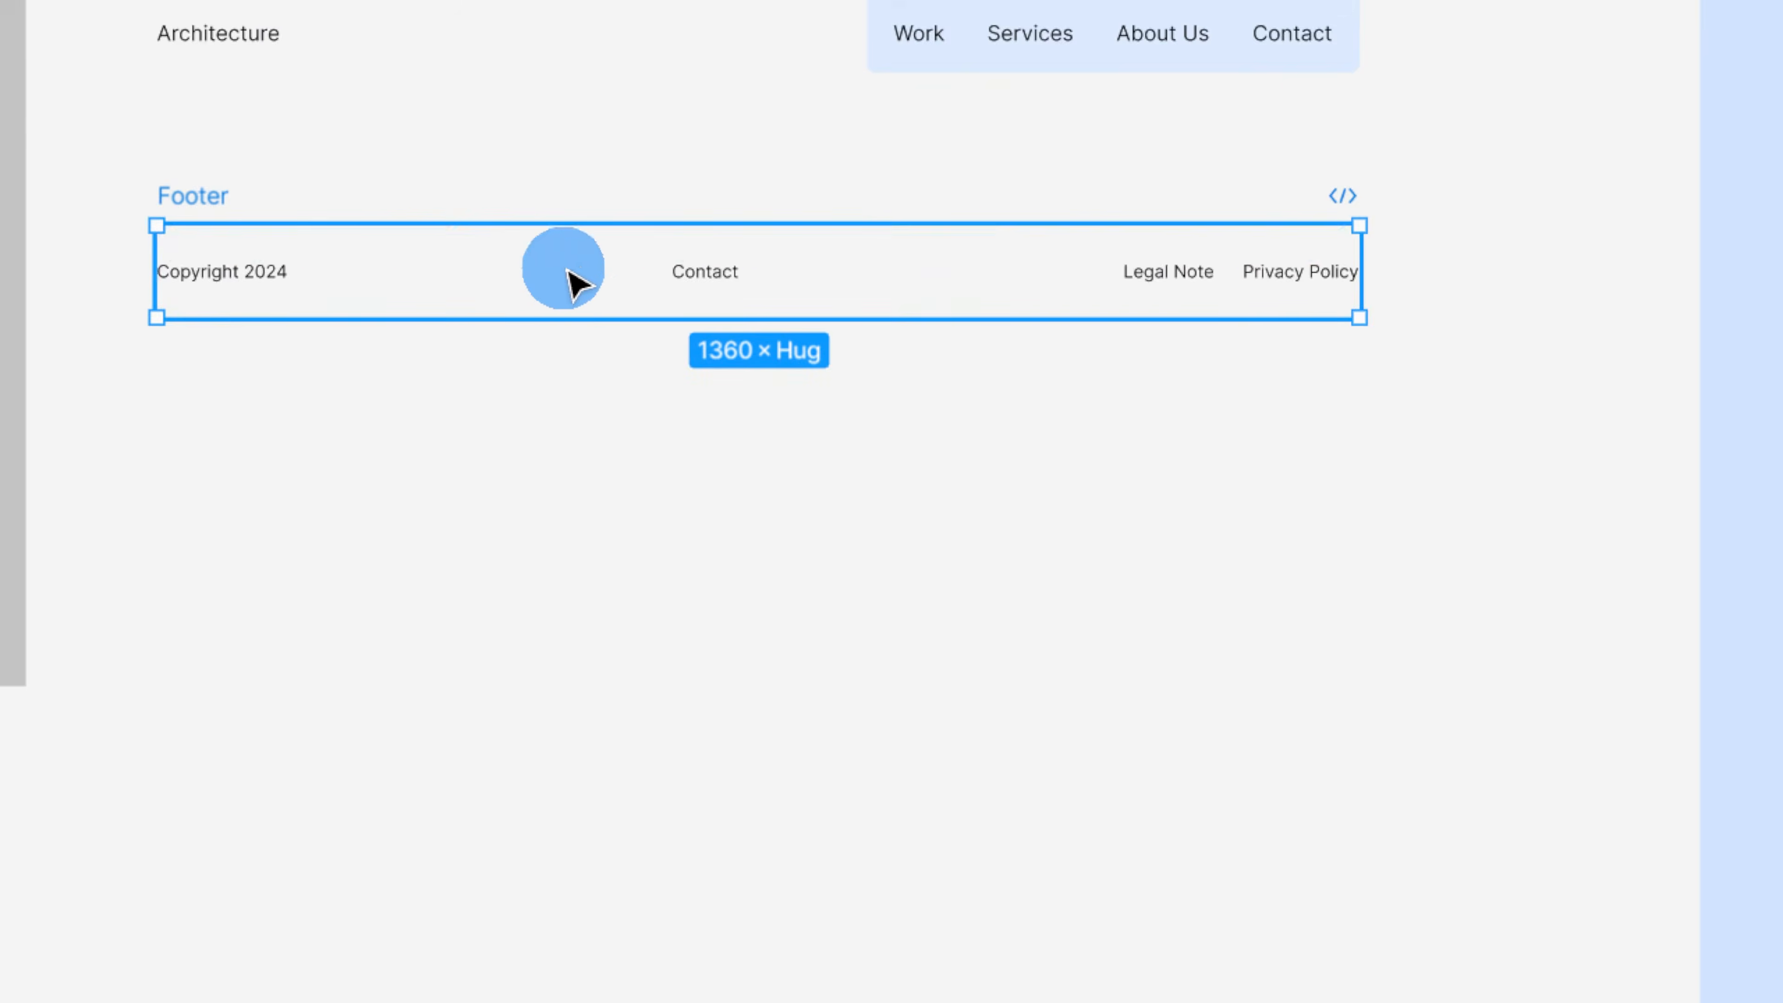
right_click(569, 273)
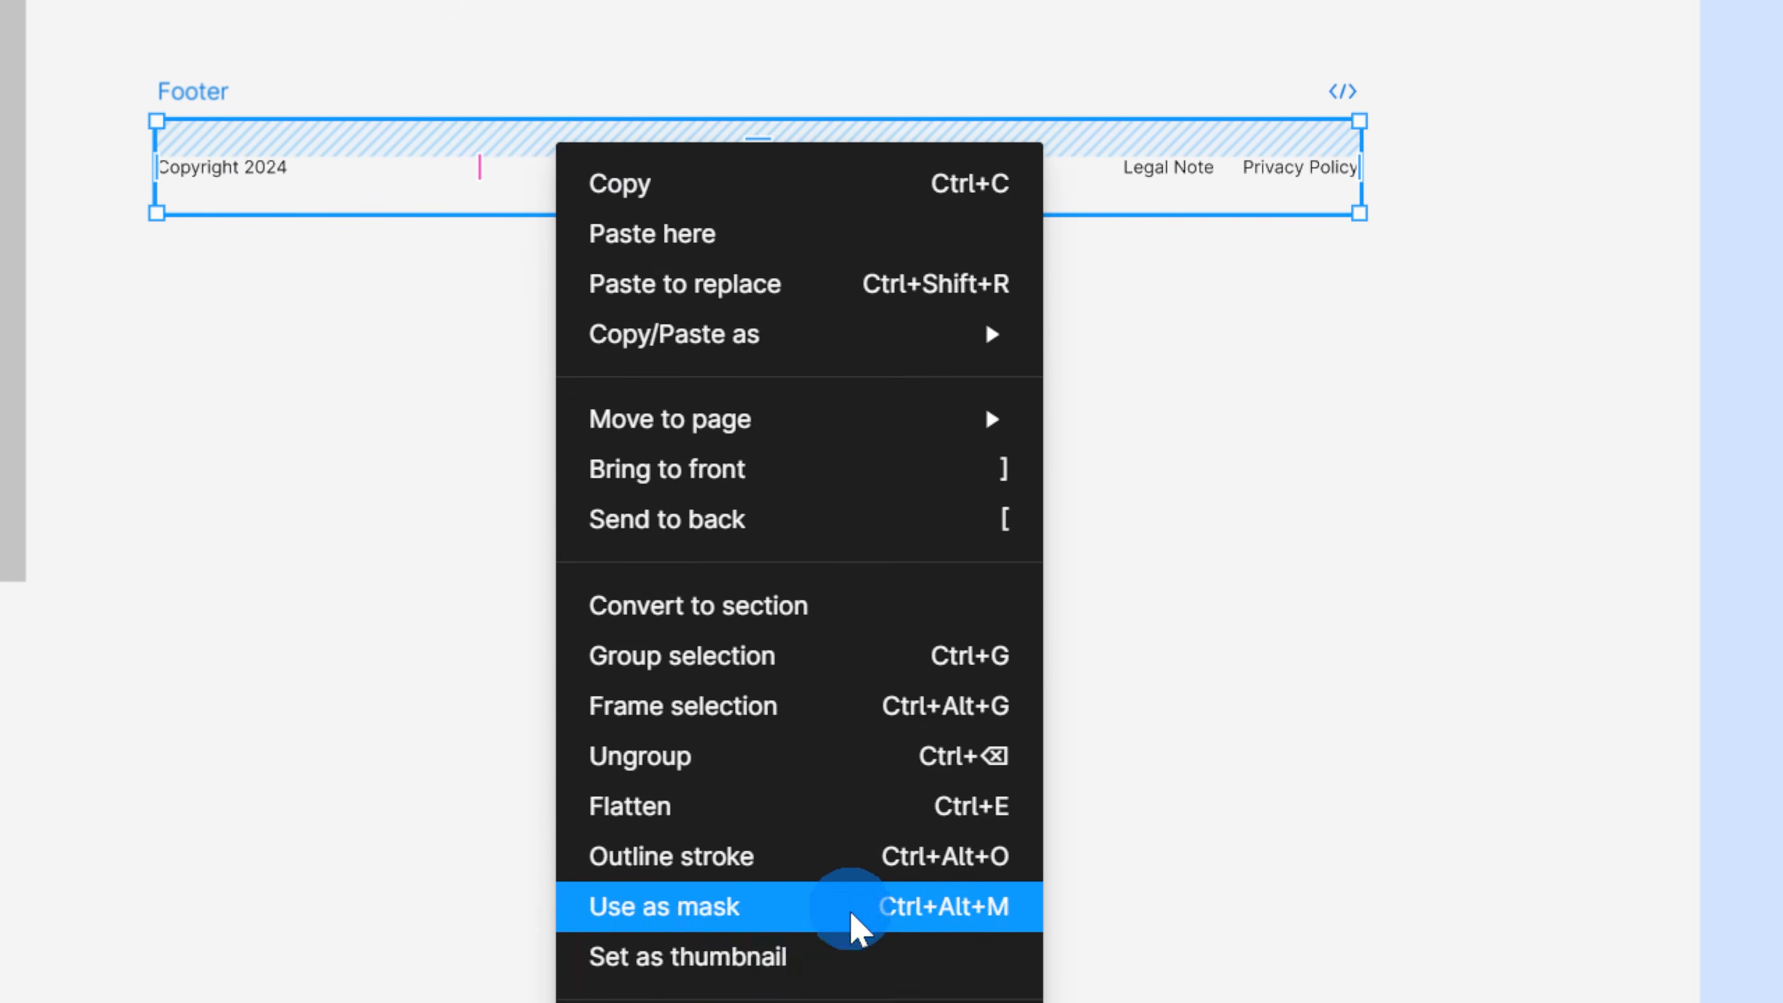
click(830, 900)
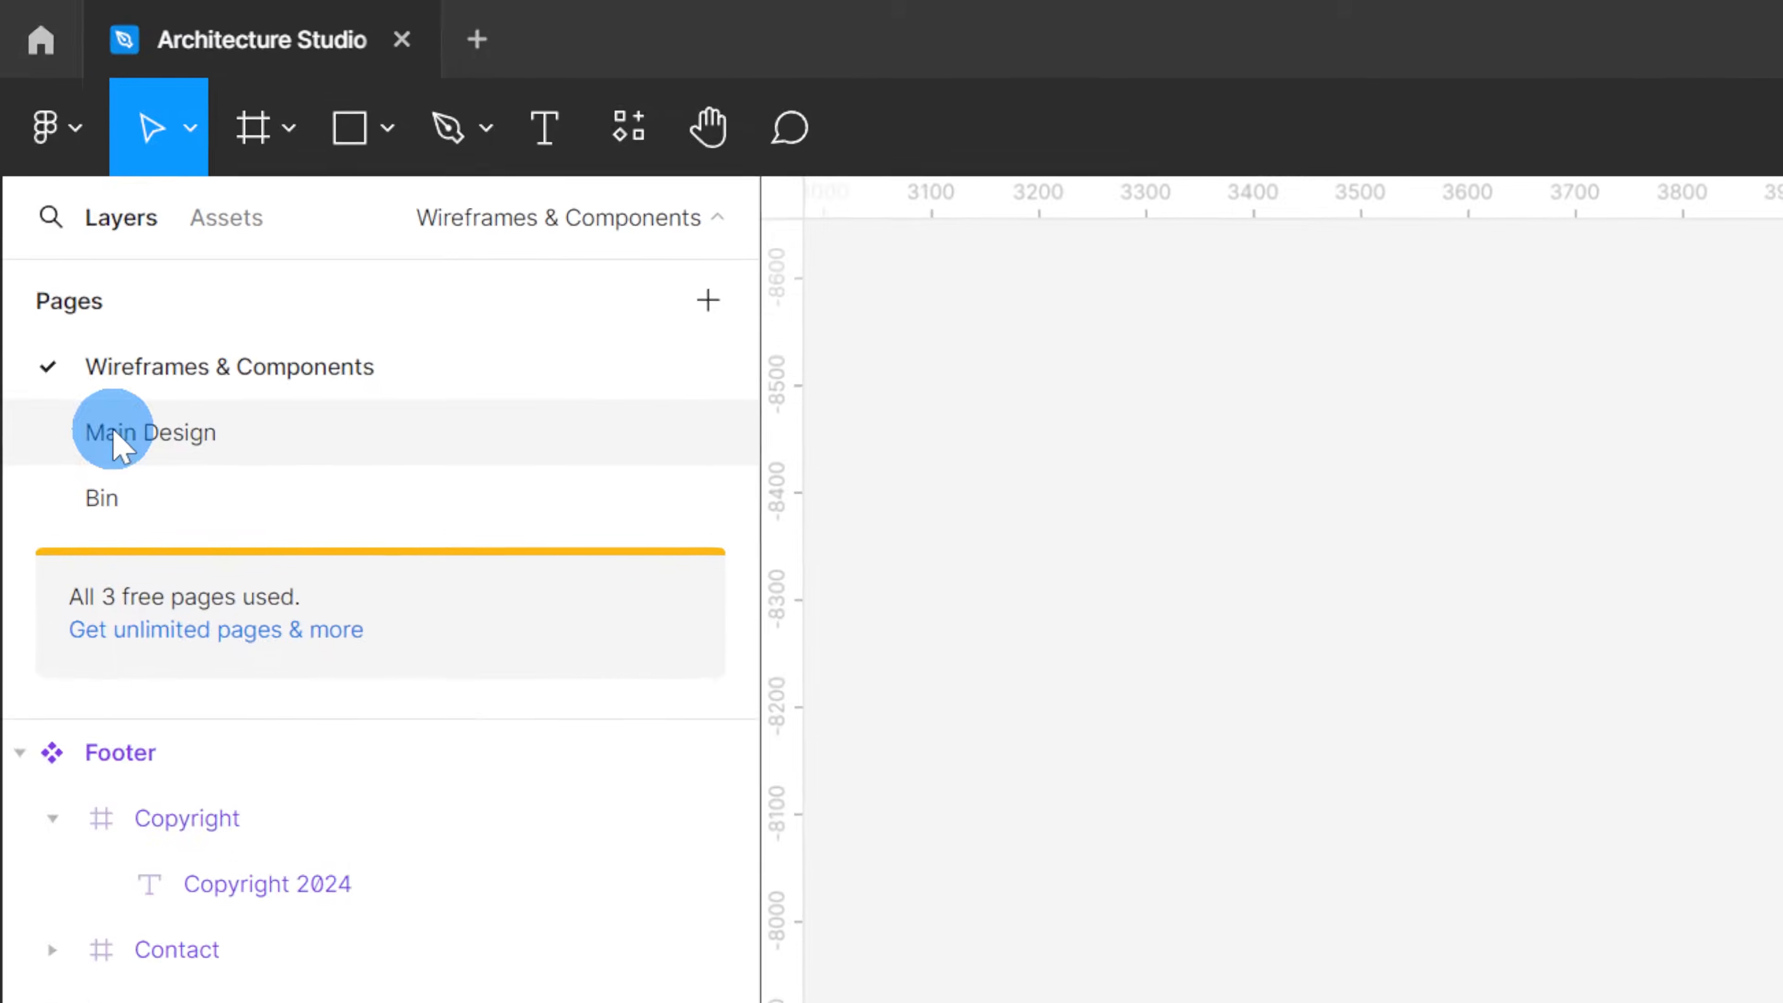
Step: Copy the Tablet-Homepage Header onto the Wireframes & Components page and align it beneath the Footer component
click(38, 145)
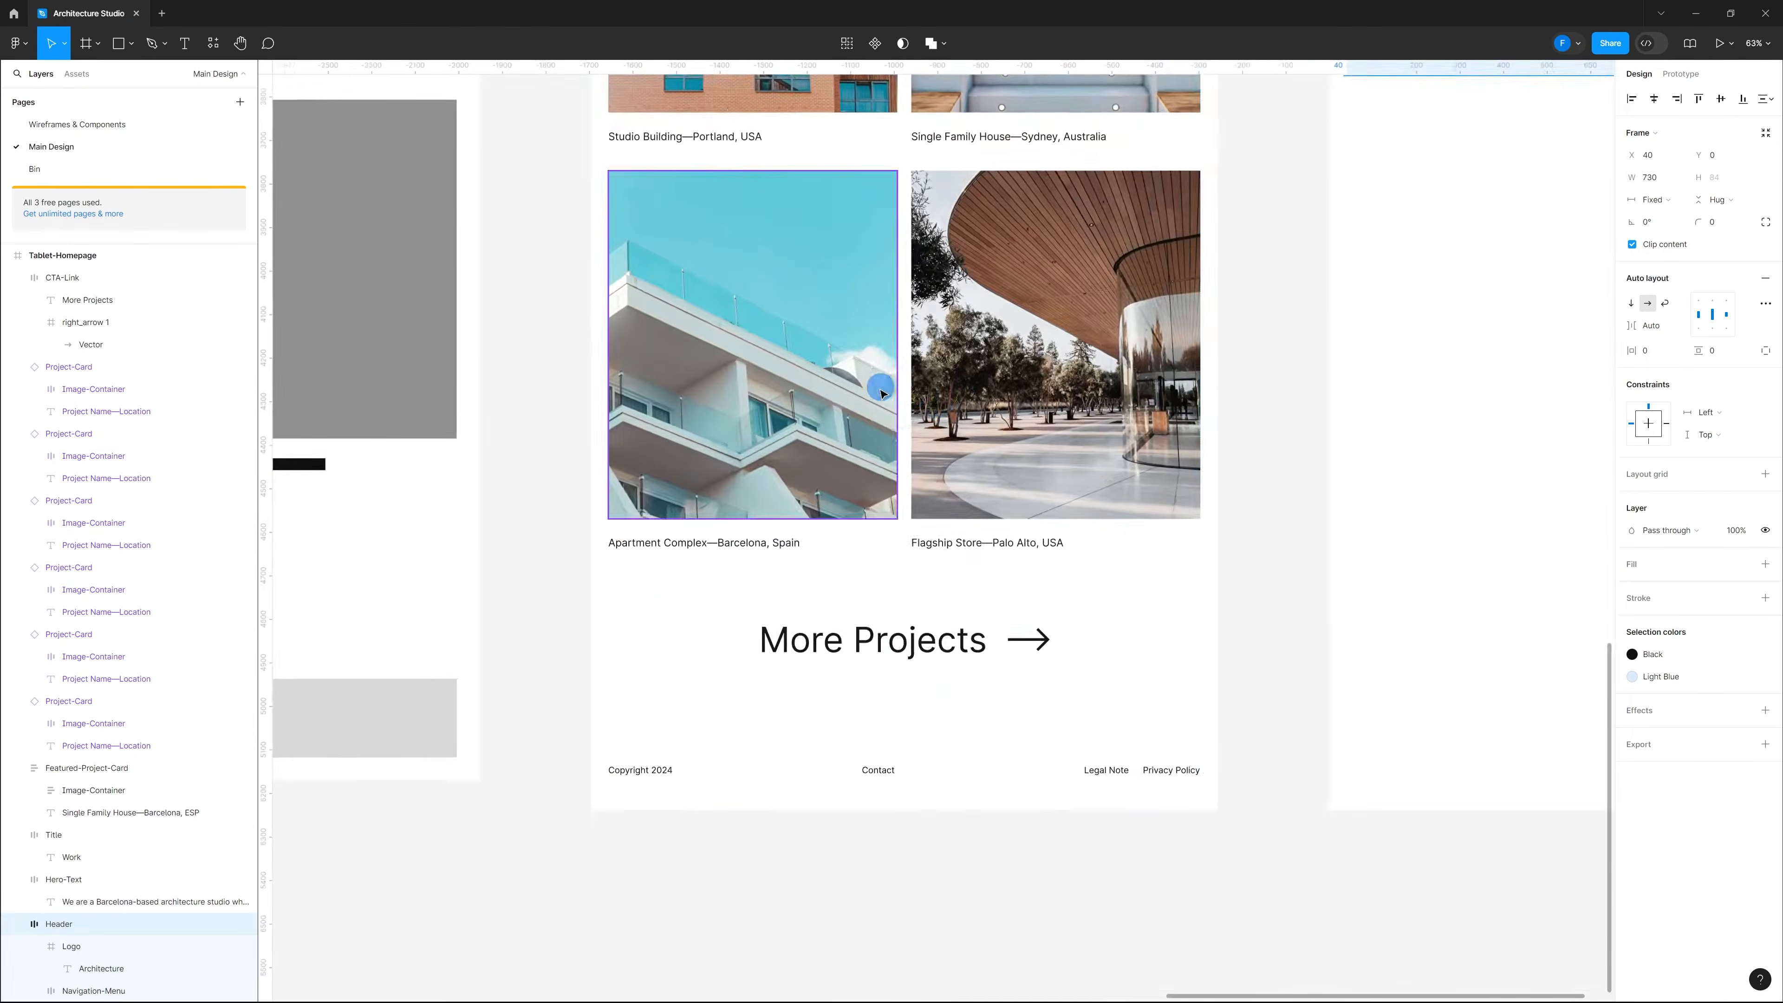
scroll(882, 389, down, 3)
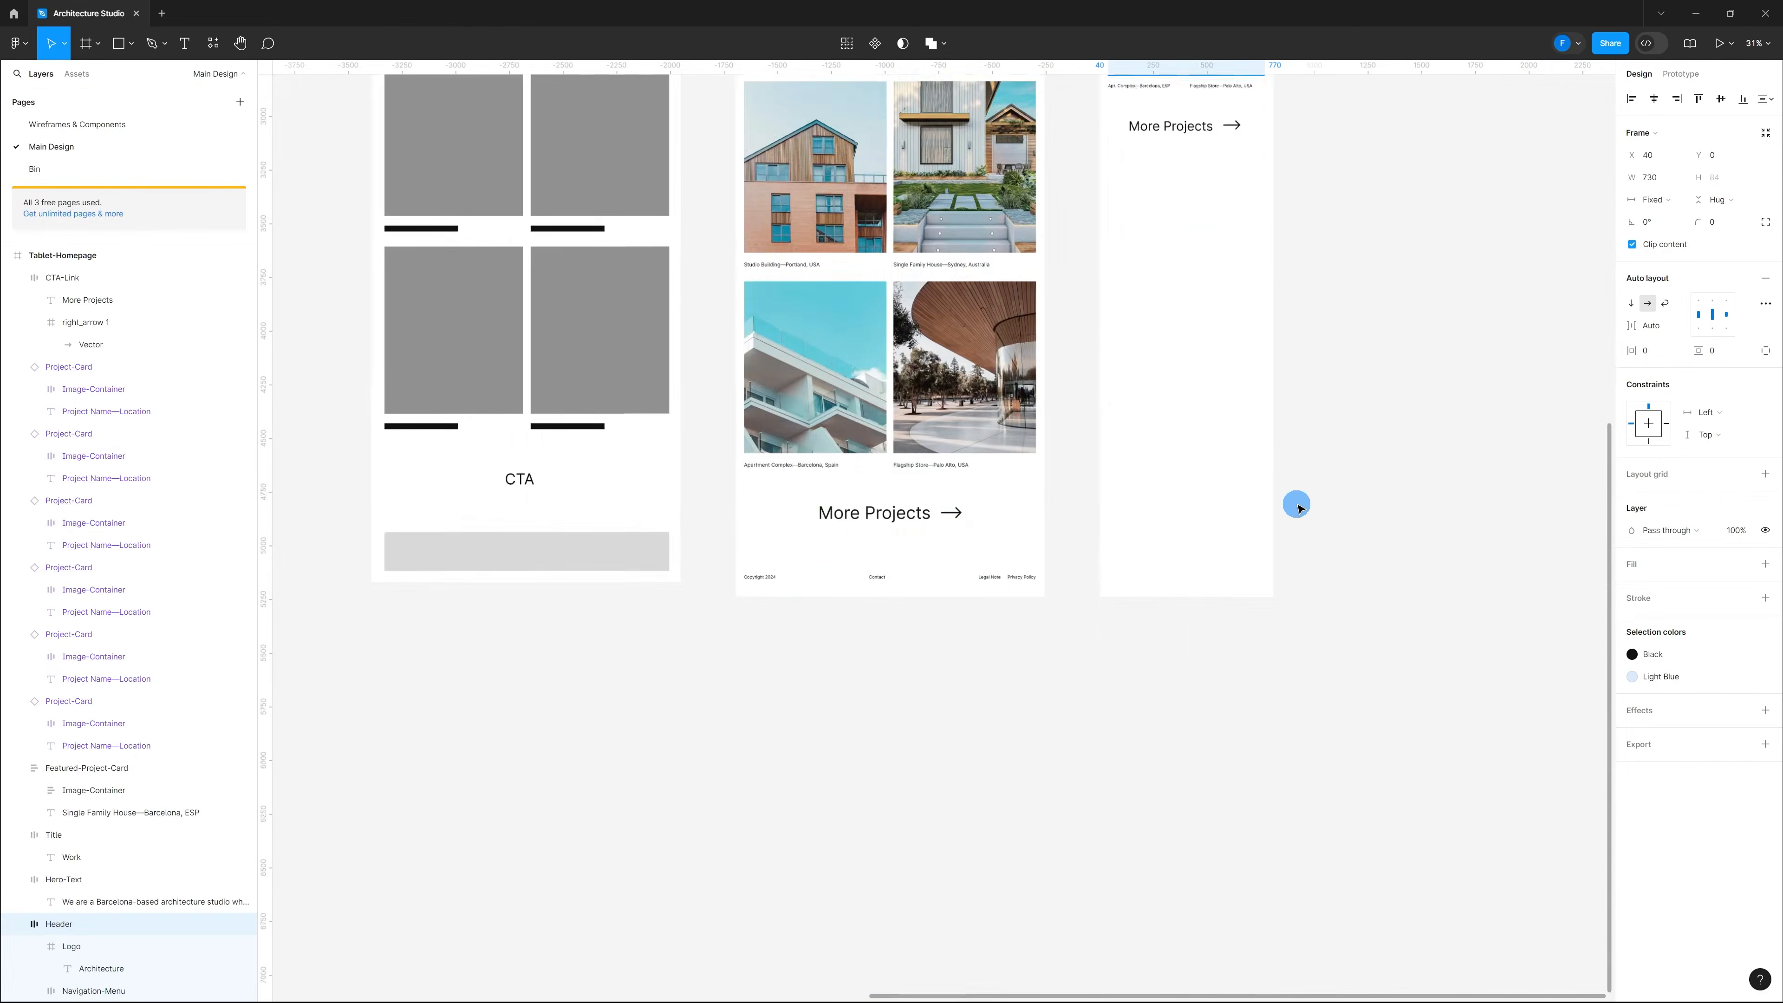
scroll(1297, 504, up, 10)
scroll(1301, 463, up, 4)
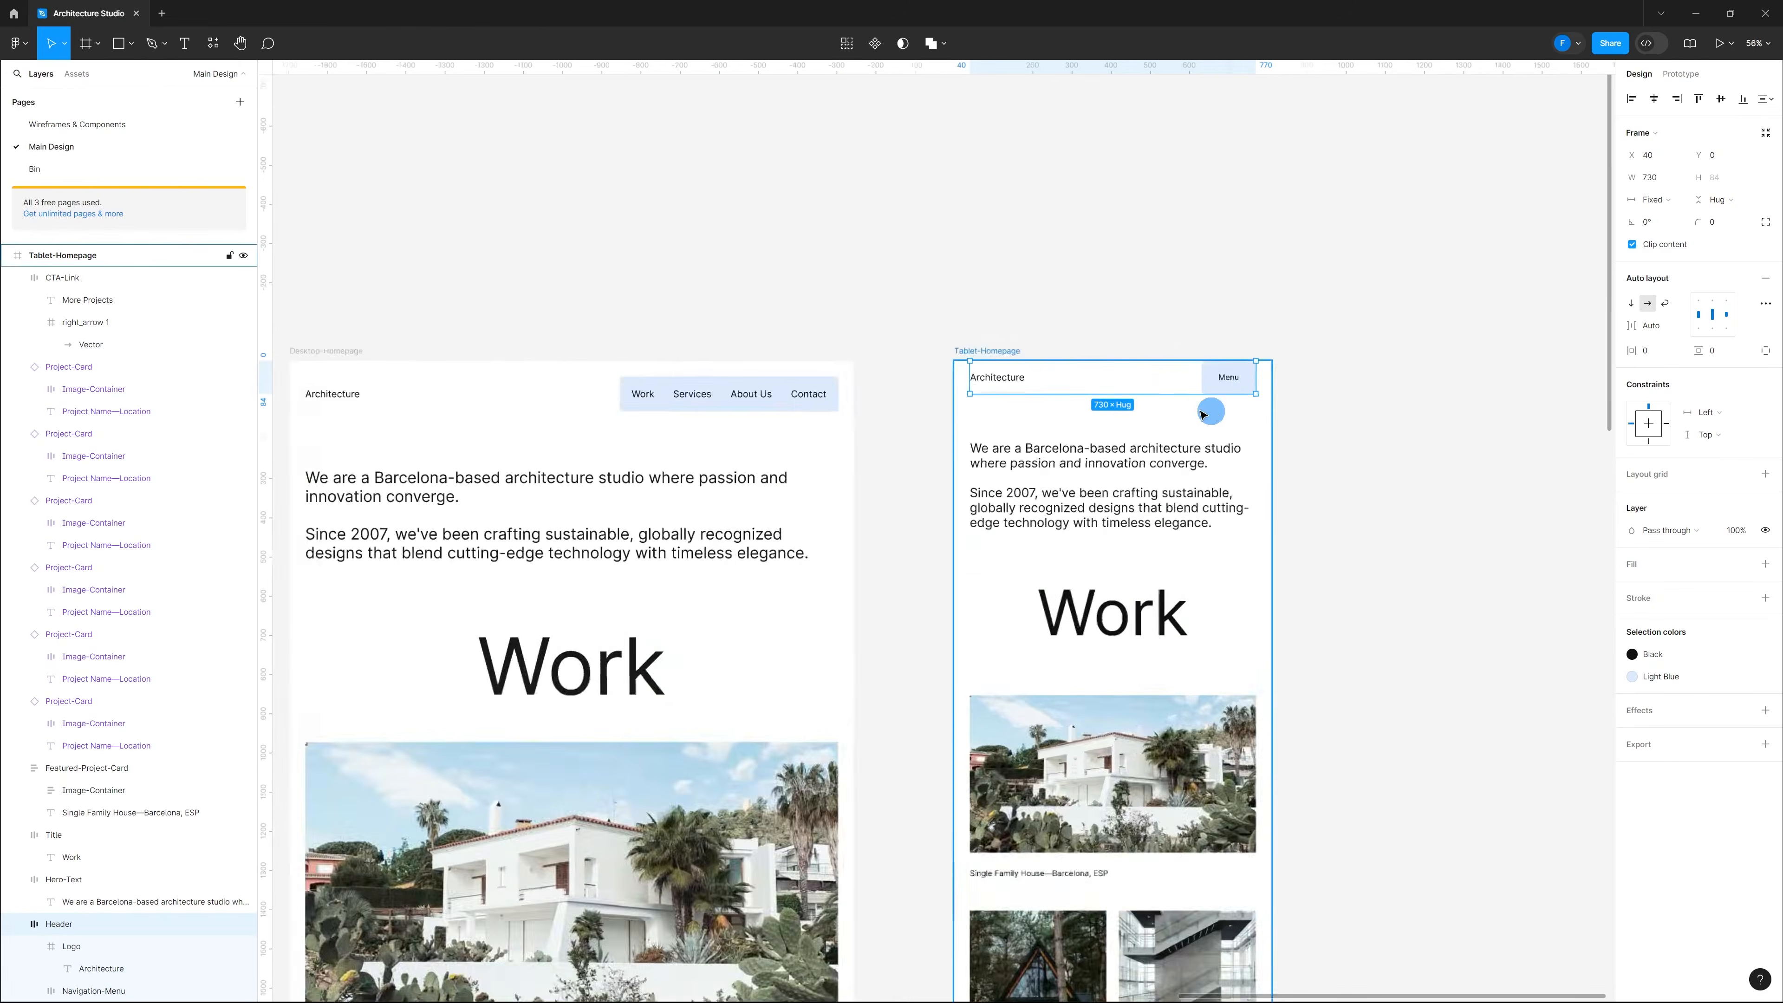
scroll(1194, 413, up, 5)
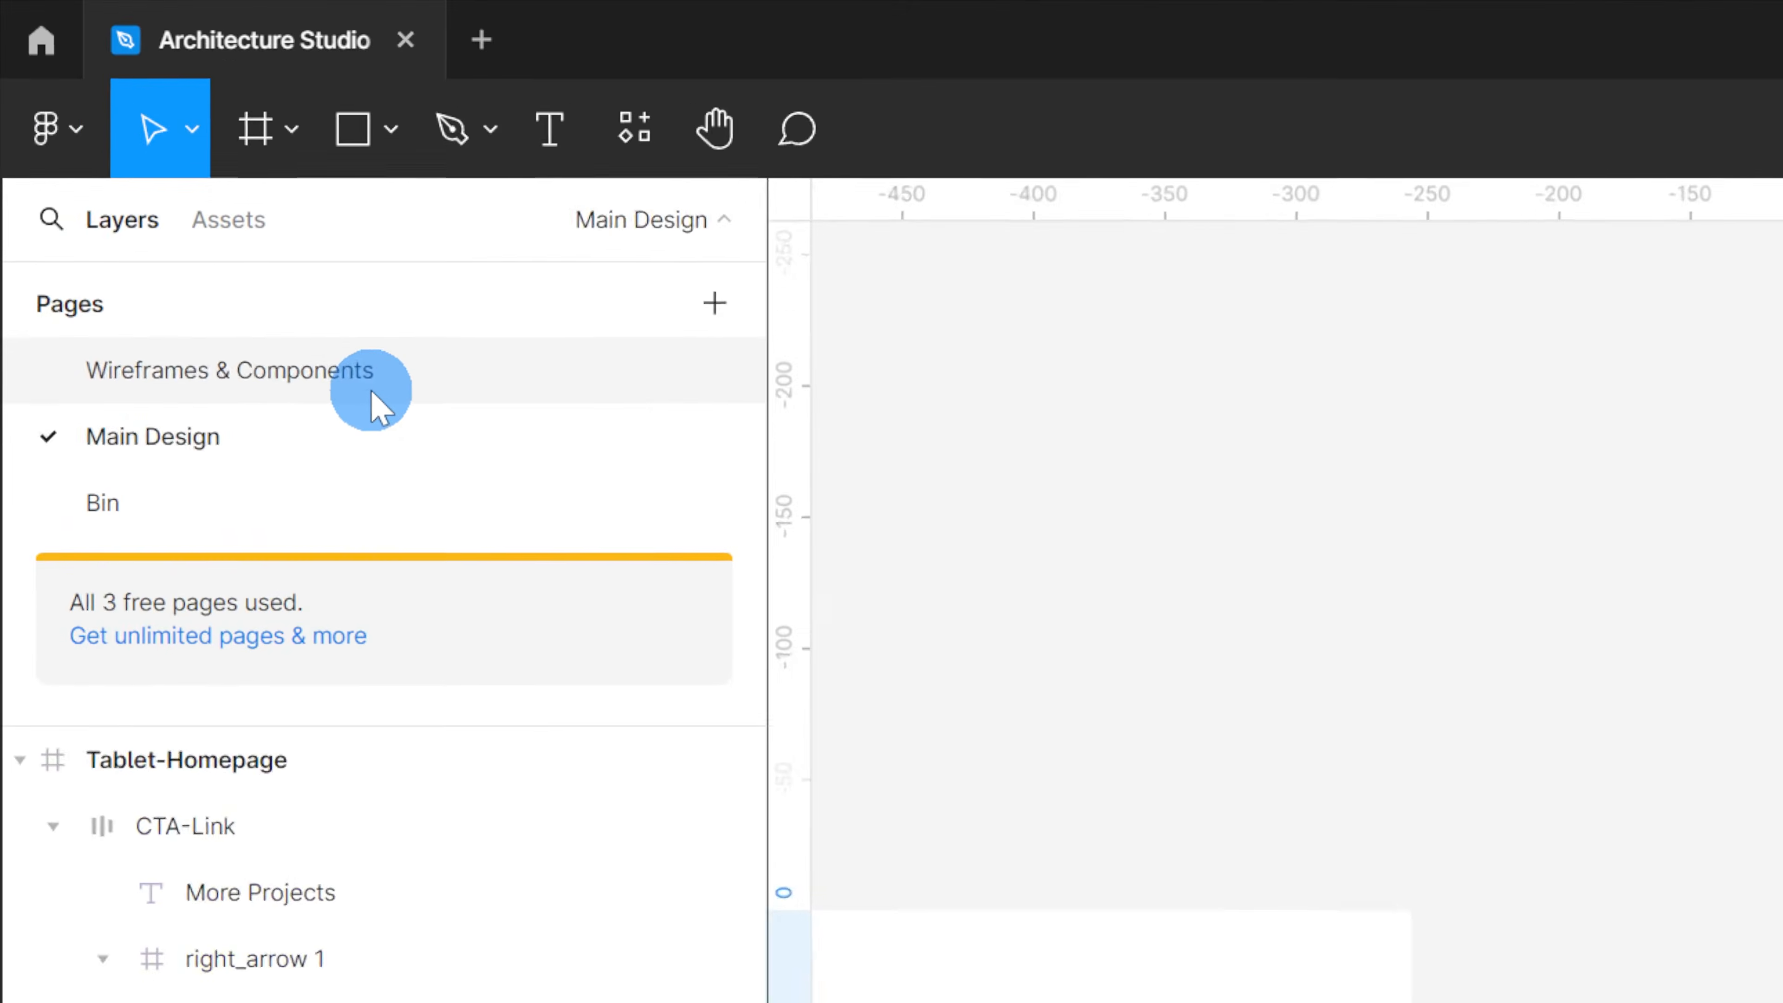
click(124, 131)
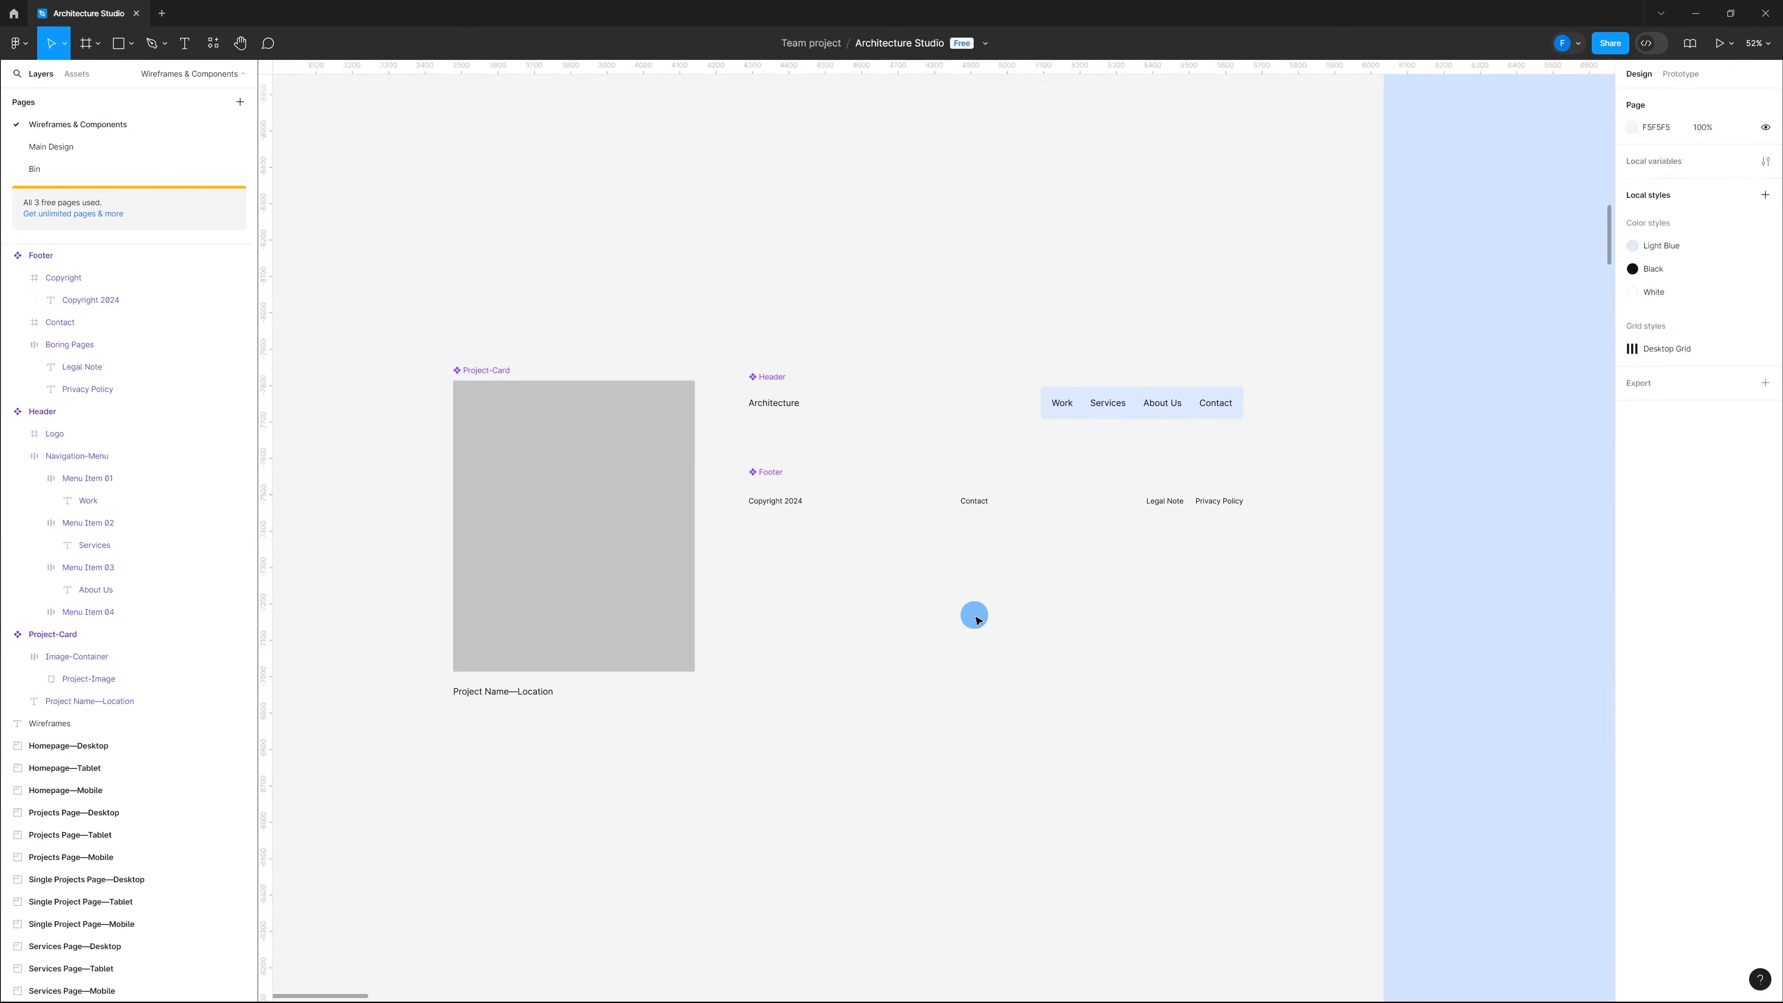
key(ctrl+v)
drag(1007, 532, 906, 590)
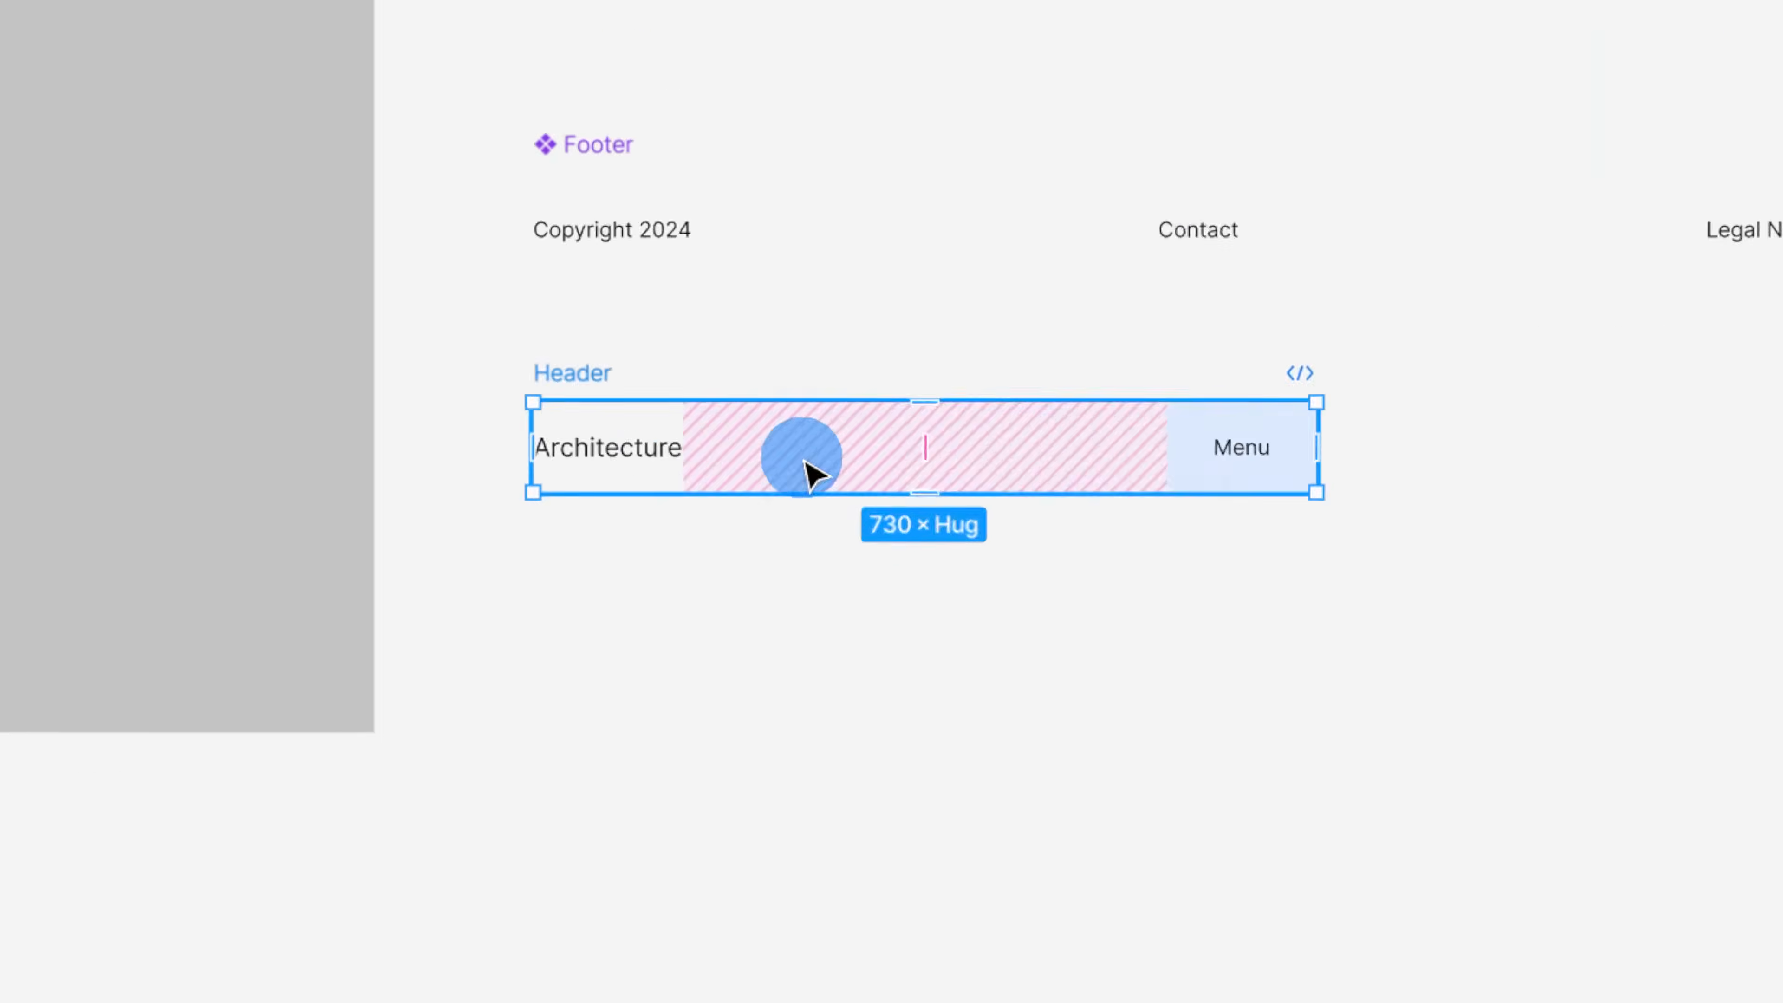
Step: Turn the copied tablet Header with the Menu button into a component
right_click(835, 580)
mouse_move(935, 804)
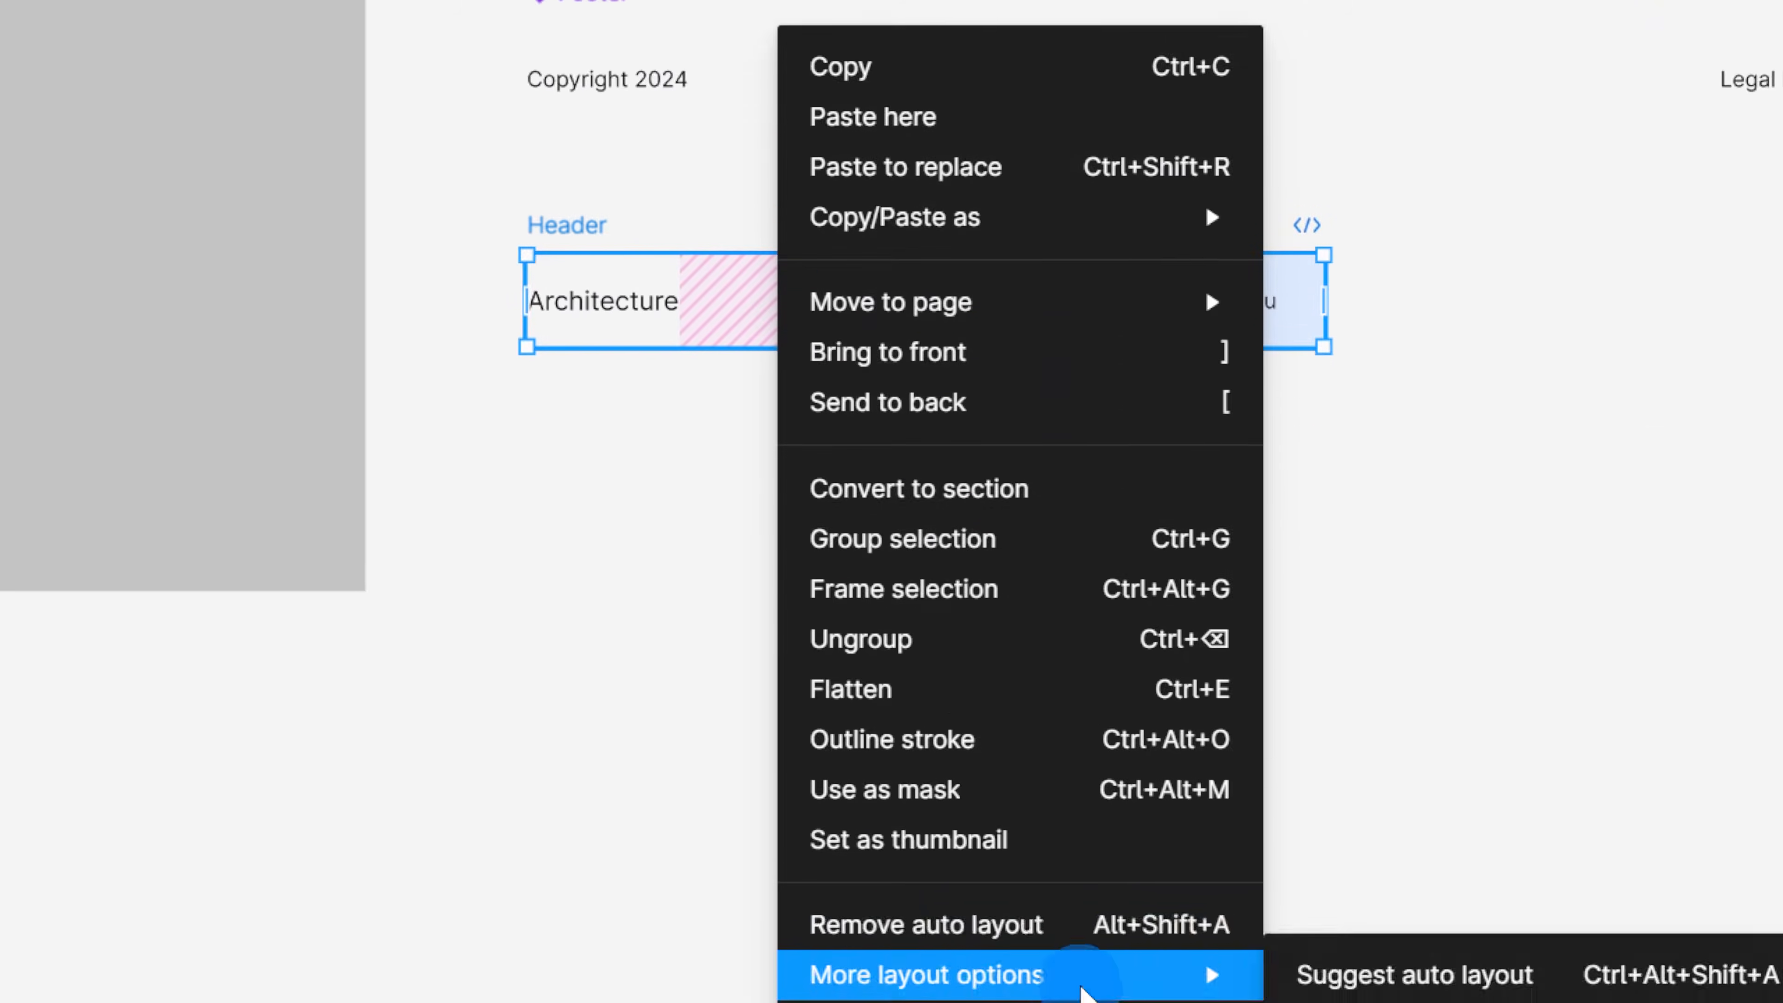
click(1075, 1002)
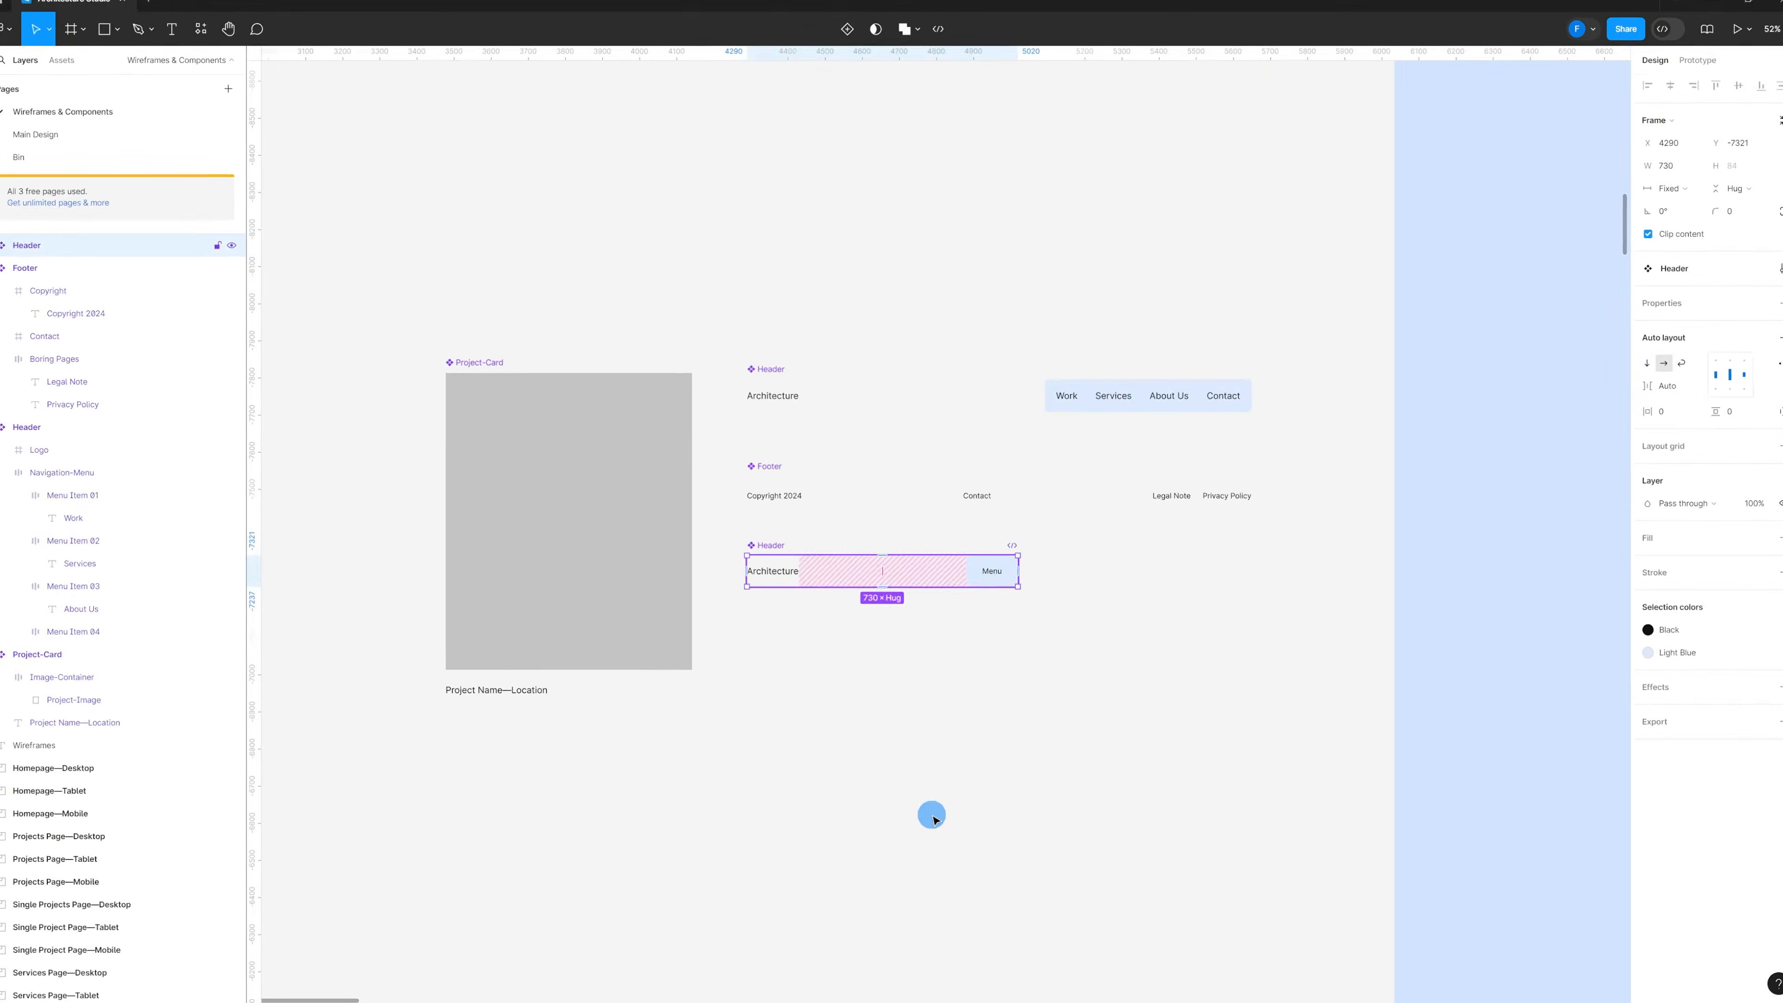
click(919, 694)
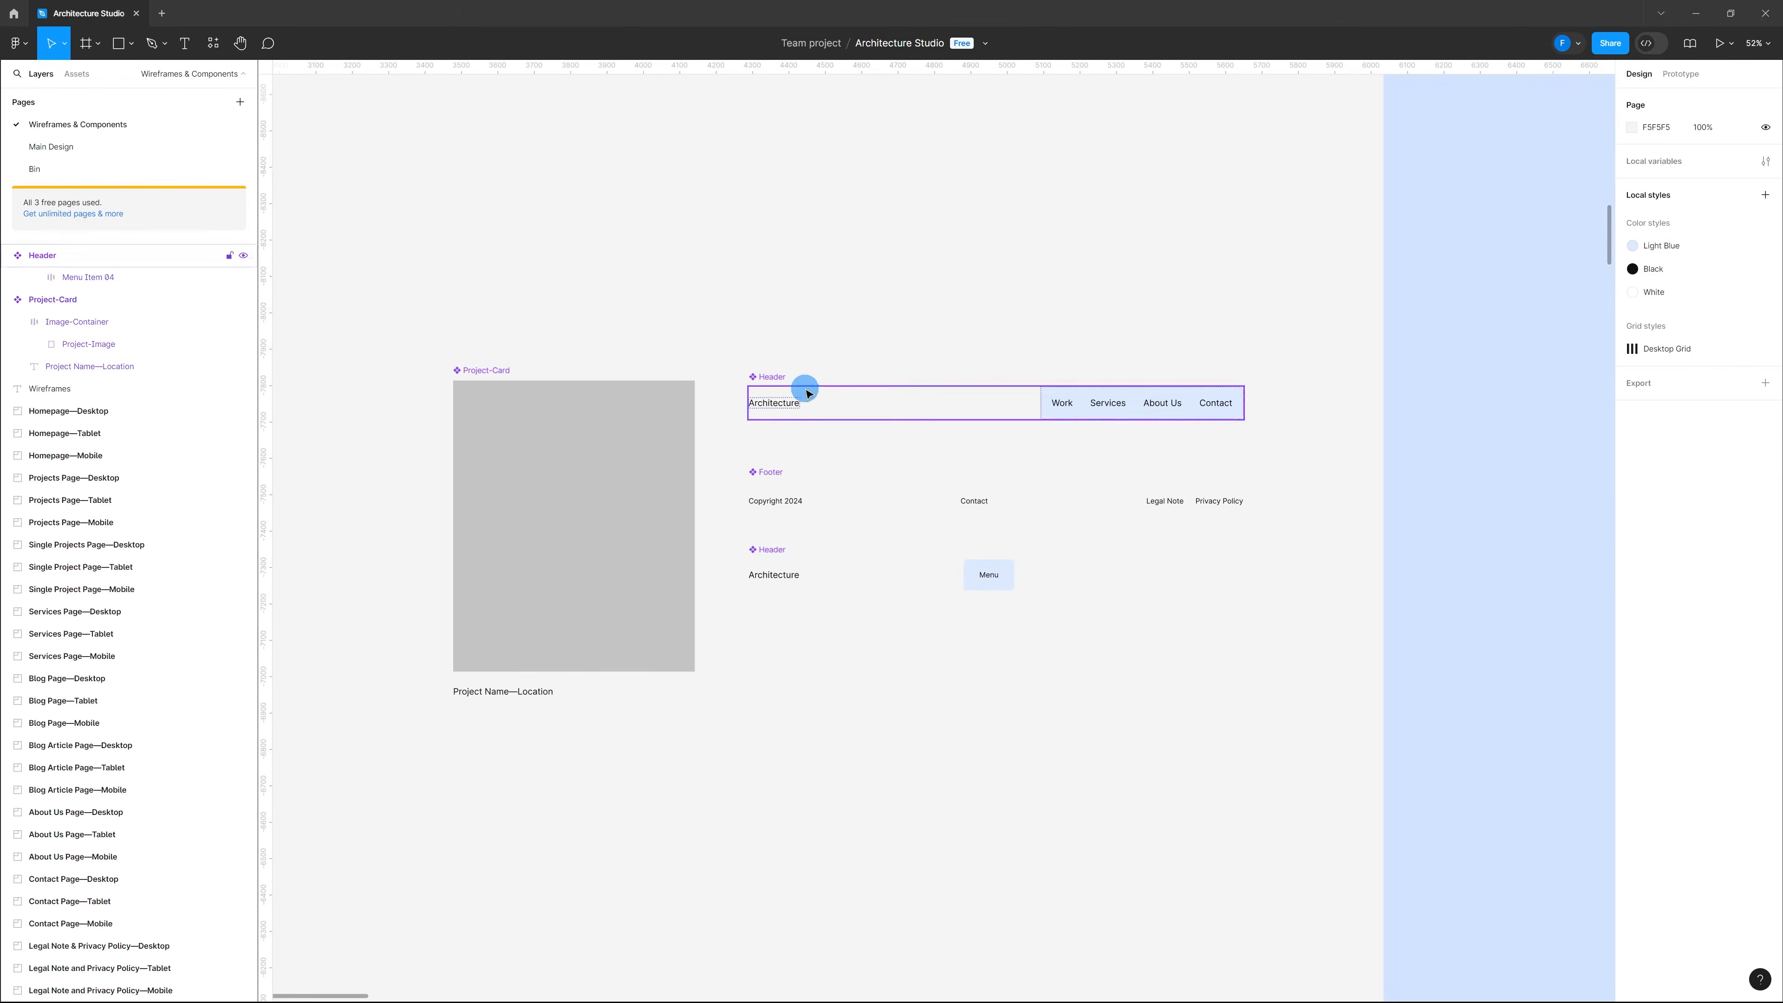
Step: Paste an instance of the desktop Header component into the content container of Desktop-Homepage on the Main Design page
click(775, 382)
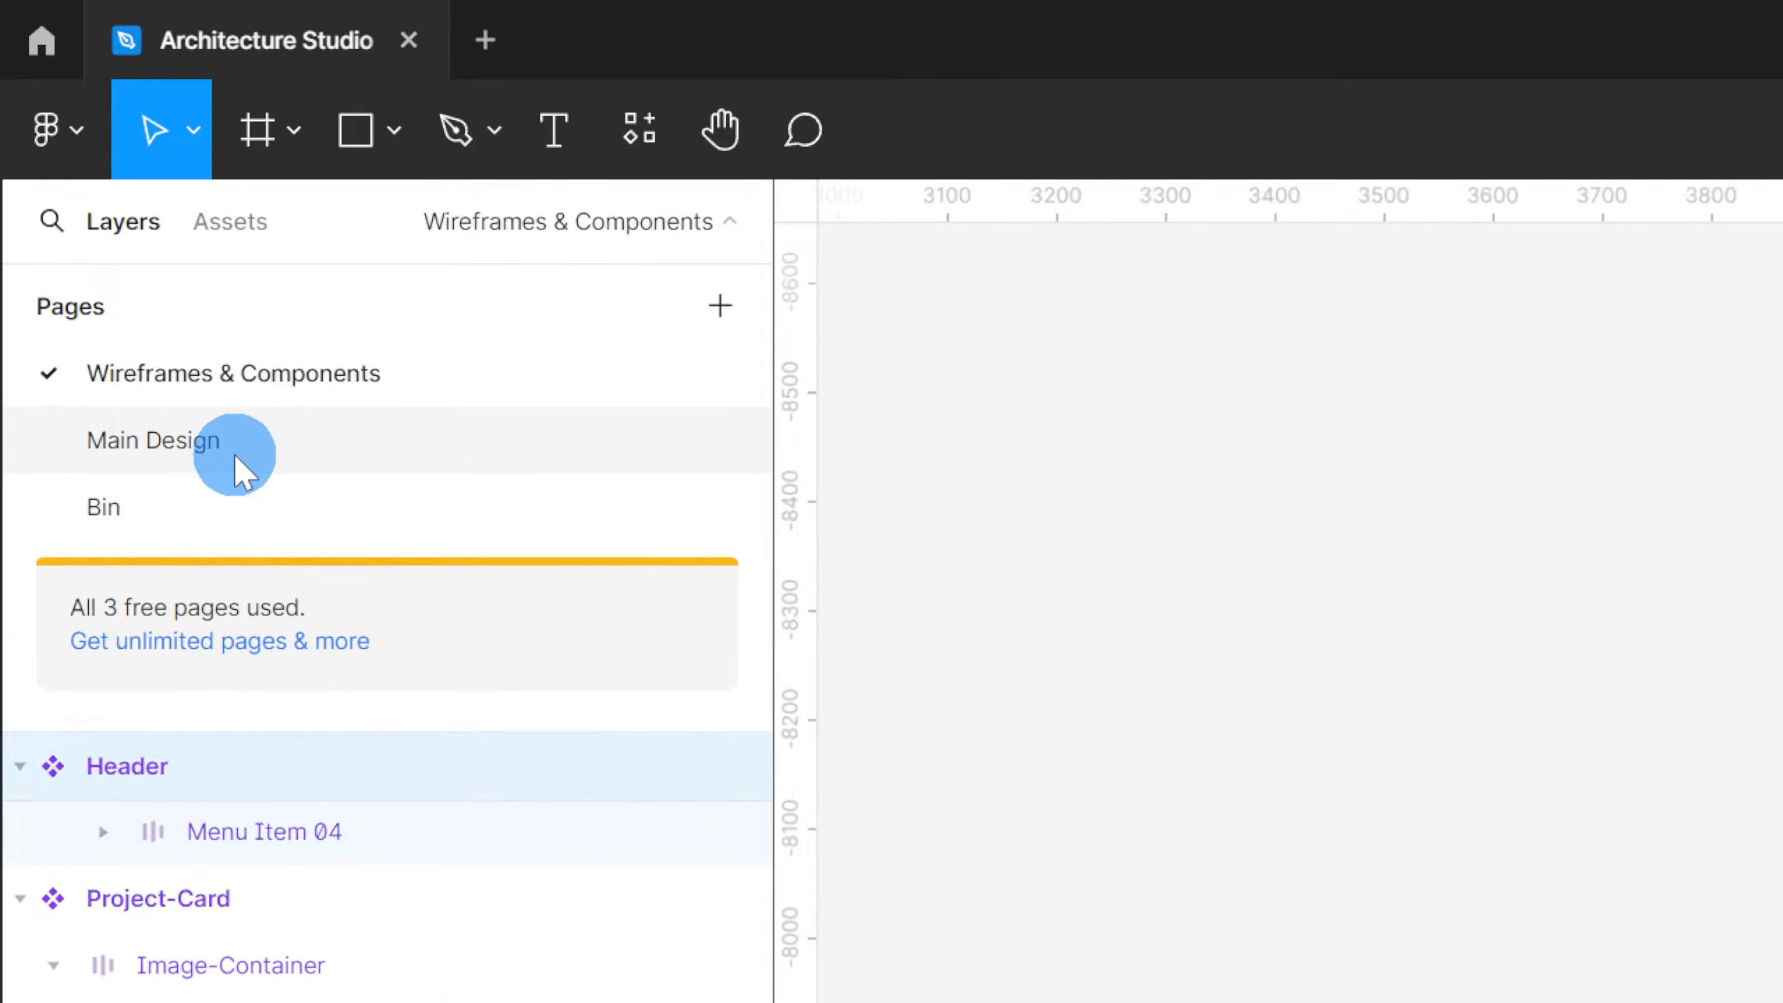
click(235, 455)
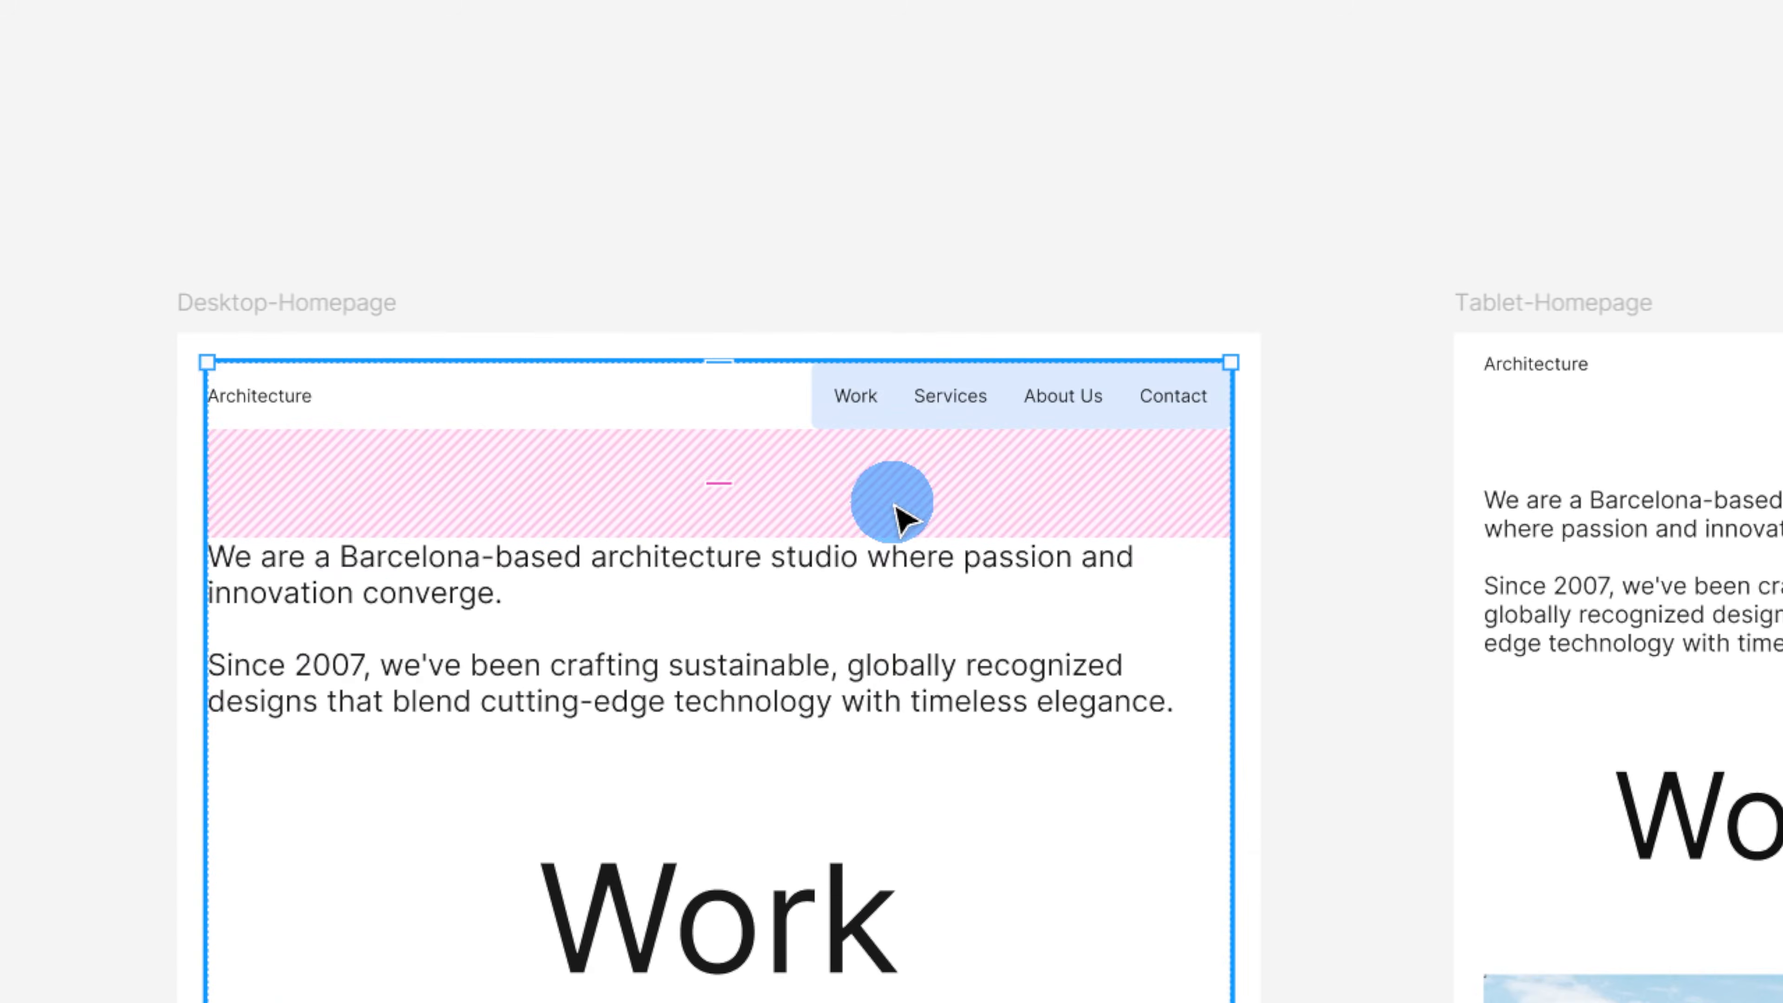
scroll(1005, 503, down, 15)
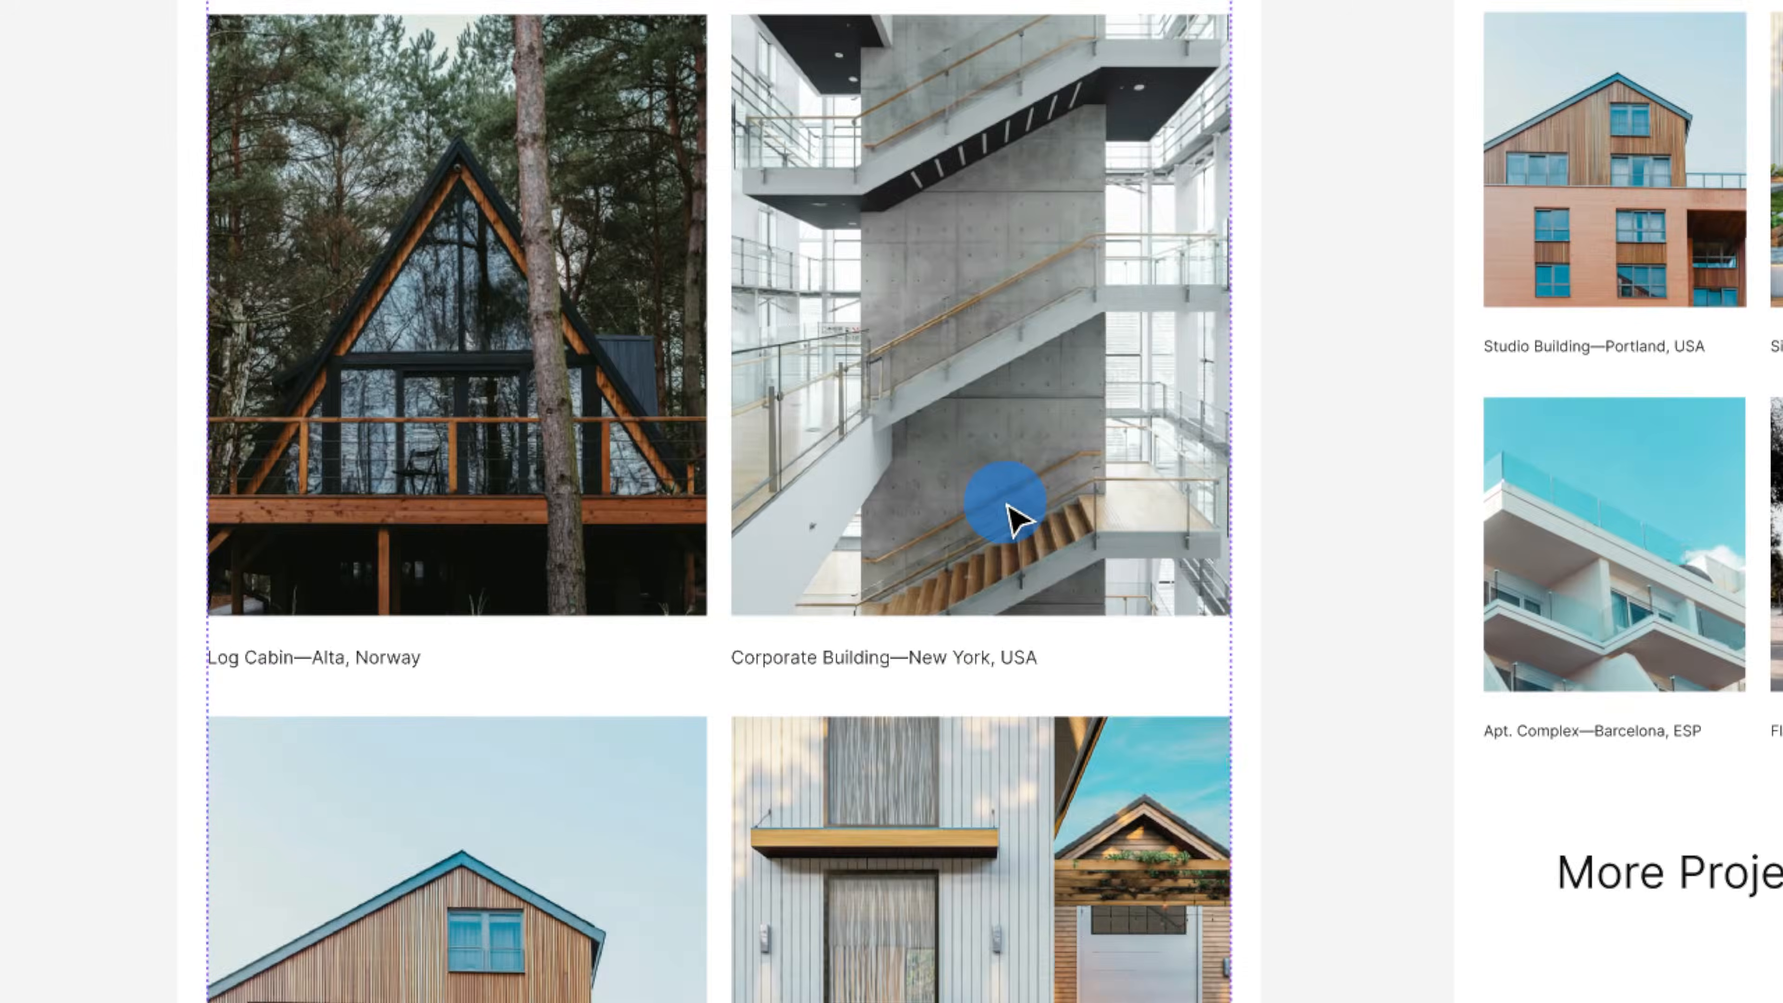
key(ctrl+v)
Step: Move the pasted Header instance up Desktop-Homepage so it sits between the original header and the hero text
scroll(1015, 518, down, 20)
scroll(995, 975, down, 6)
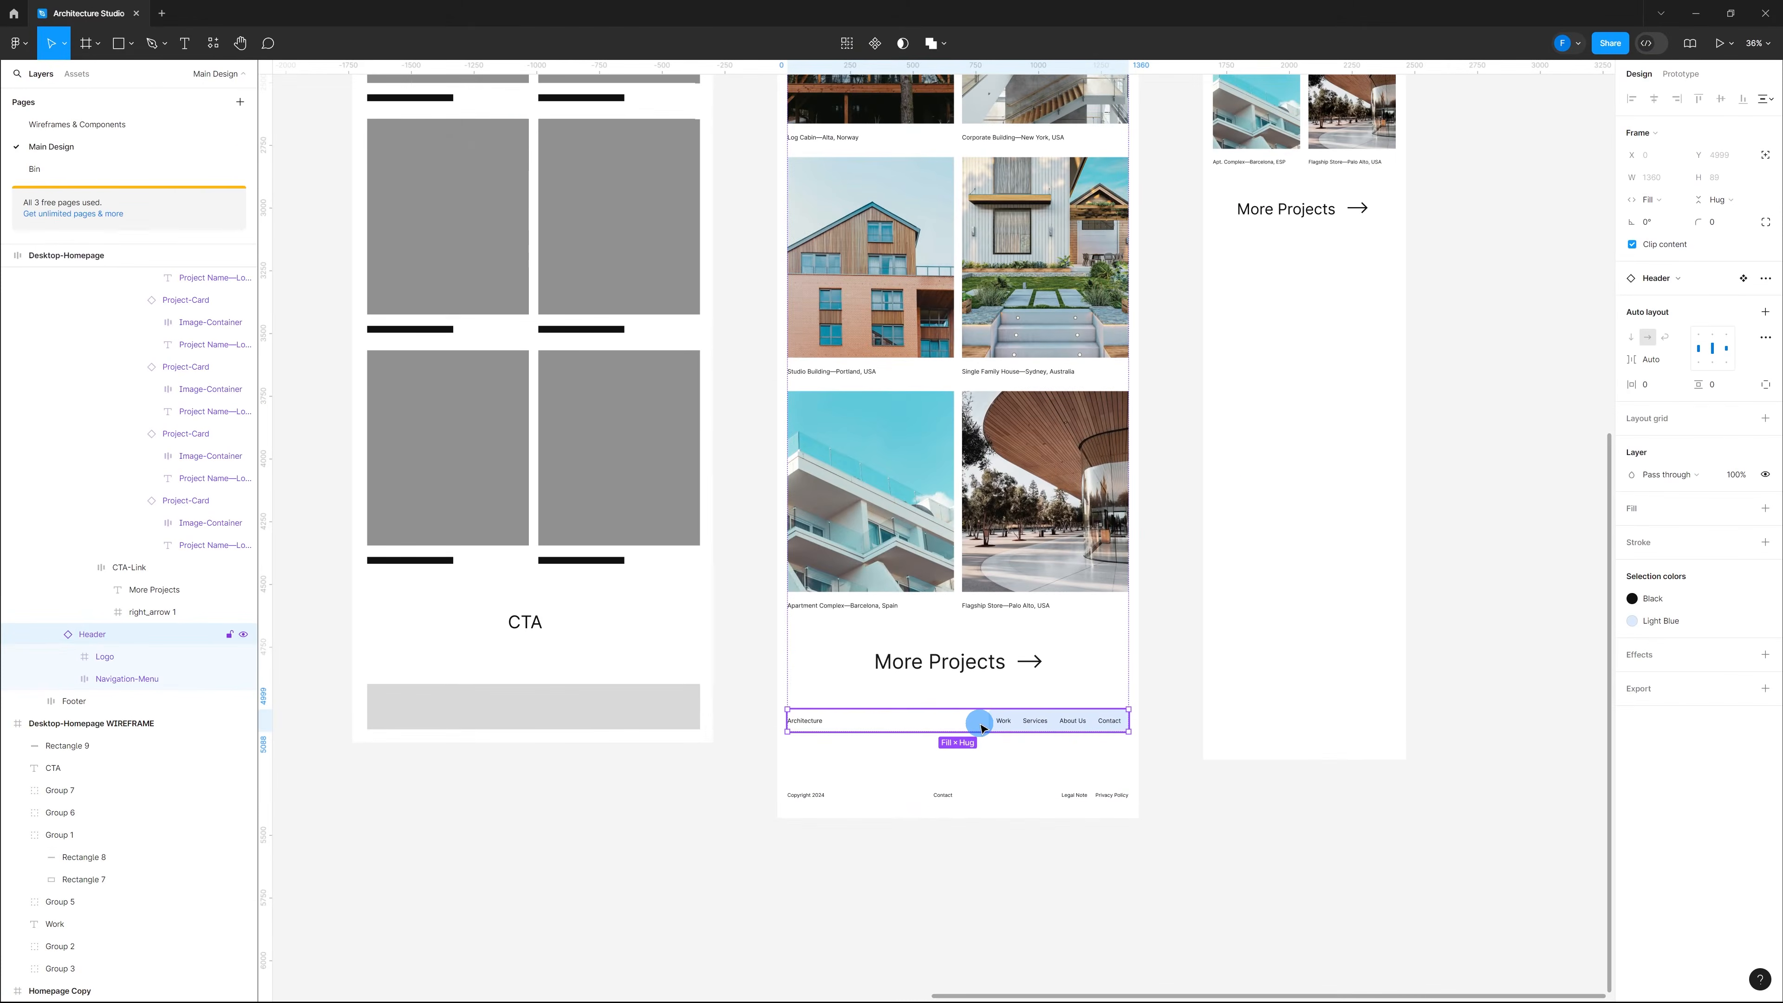
ctrl+scroll(981, 728, down, 5)
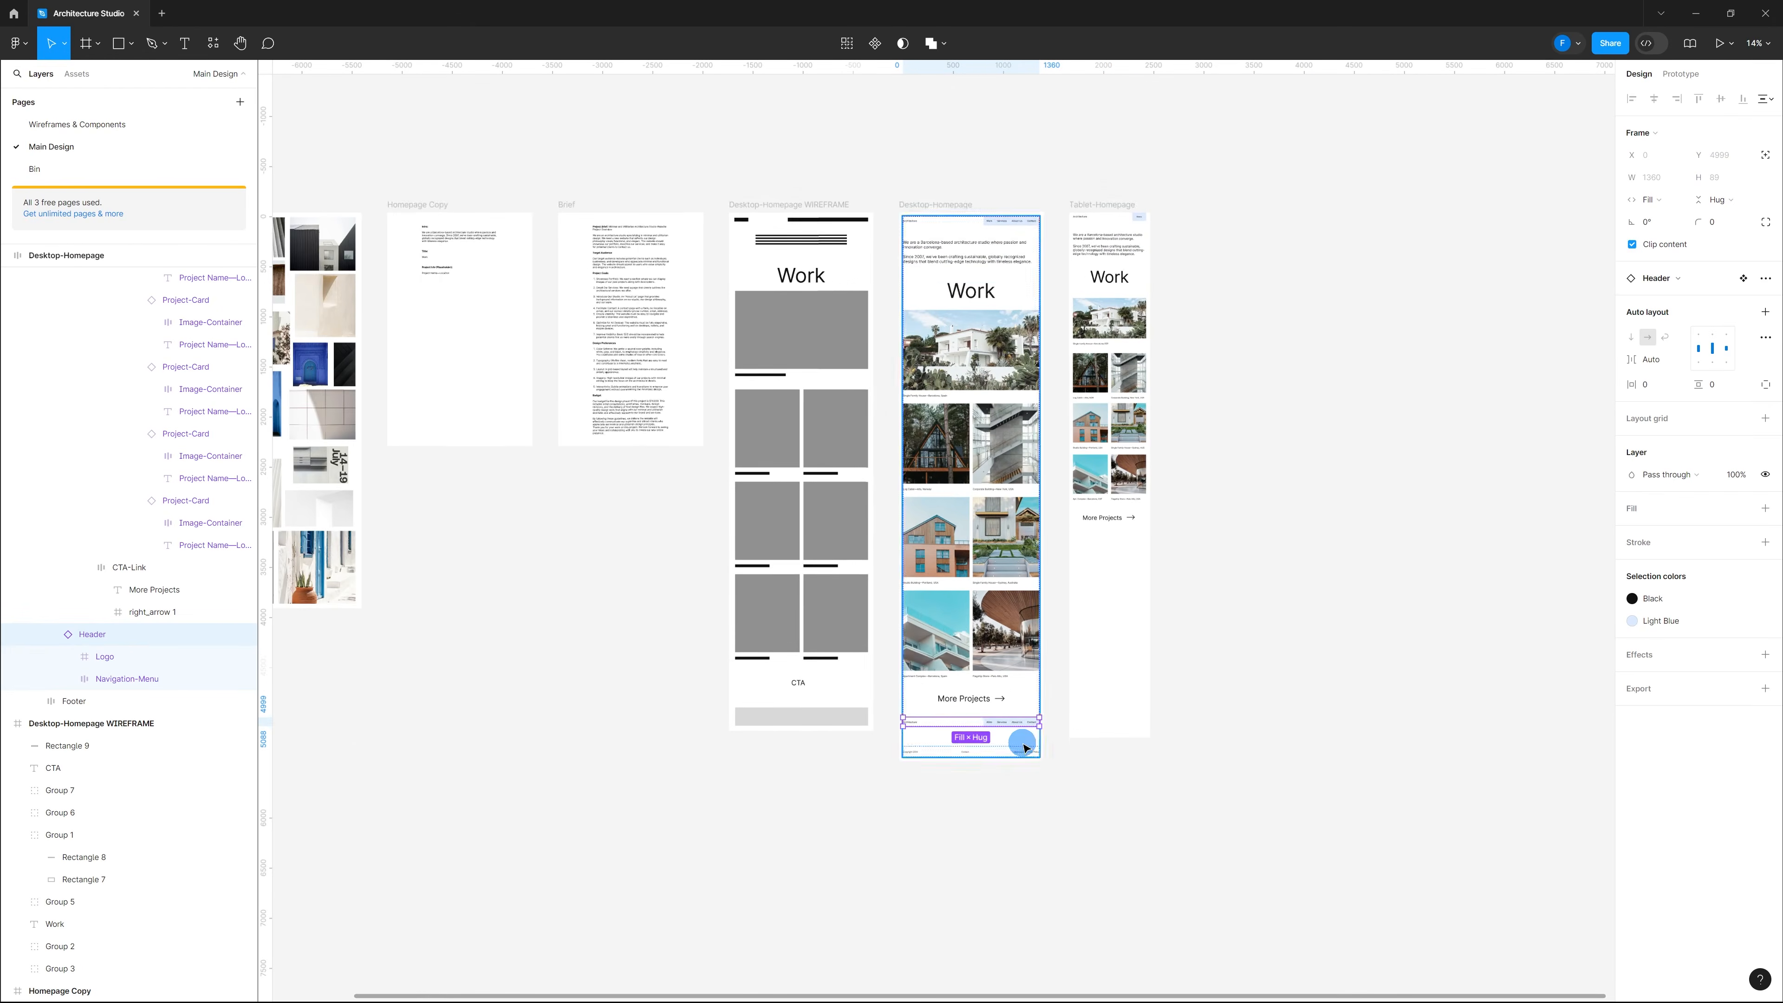
drag(975, 766, 973, 297)
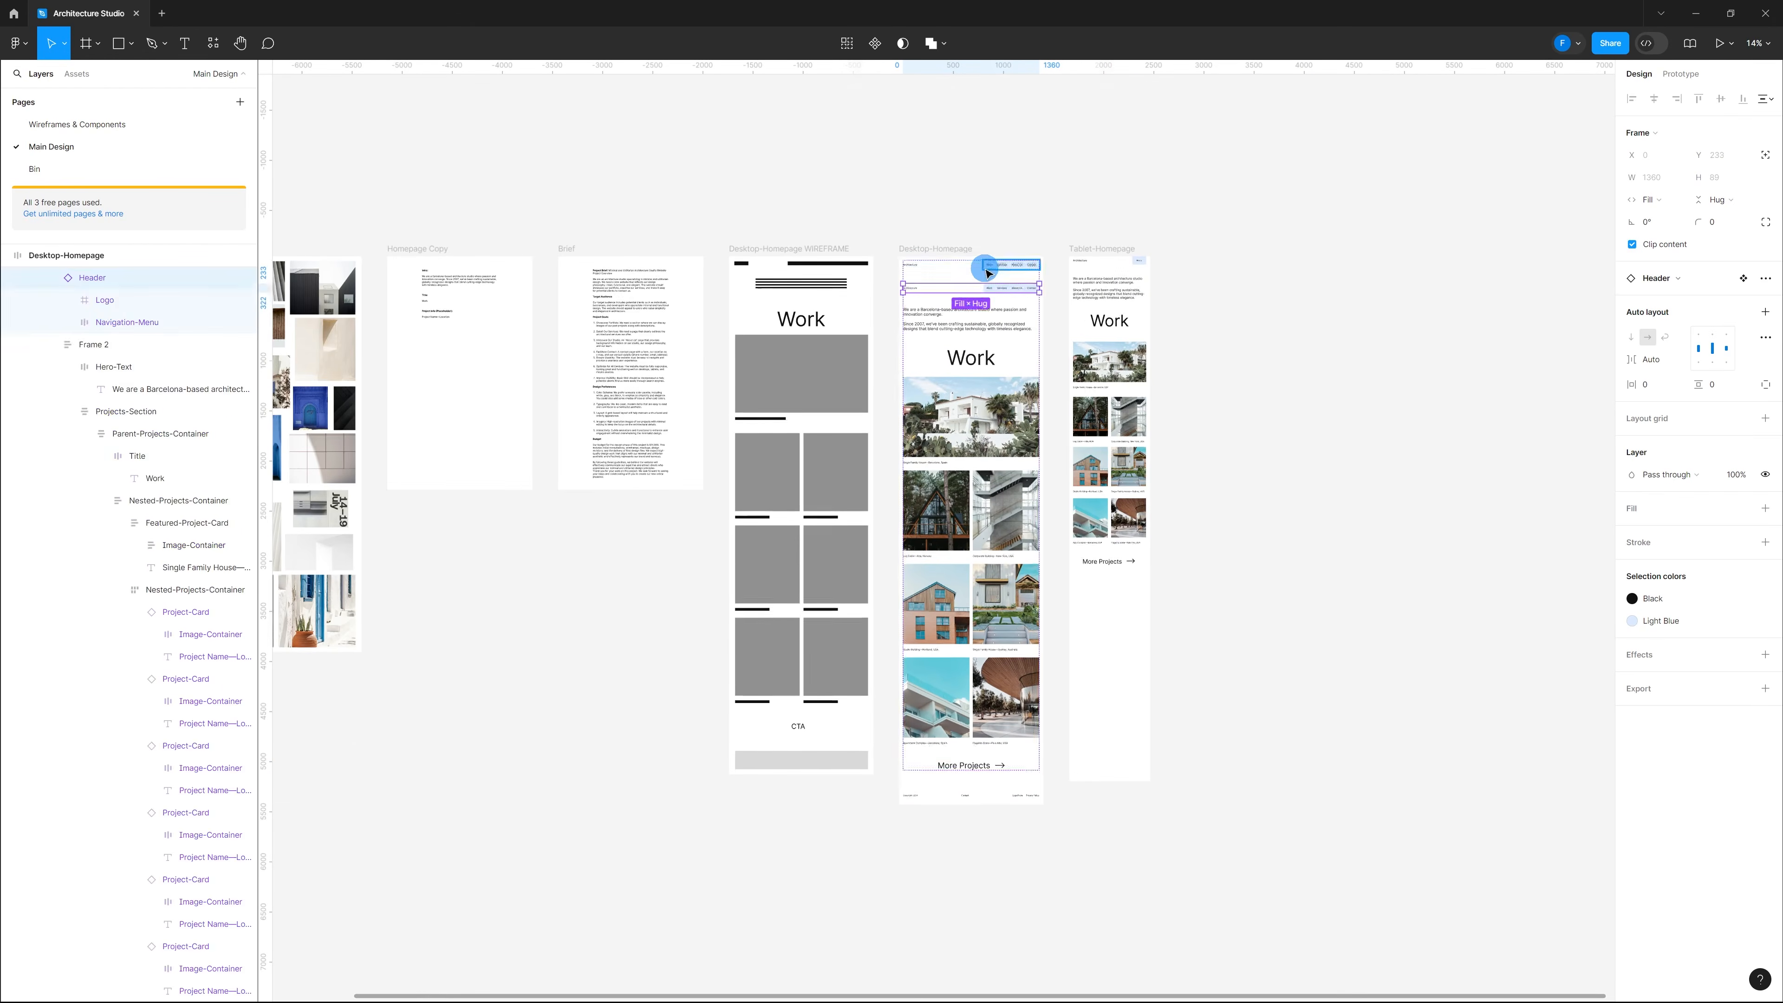
Step: Delete the original Header frame from Desktop-Homepage, keeping the component instance in its place
ctrl+scroll(941, 261, up, 8)
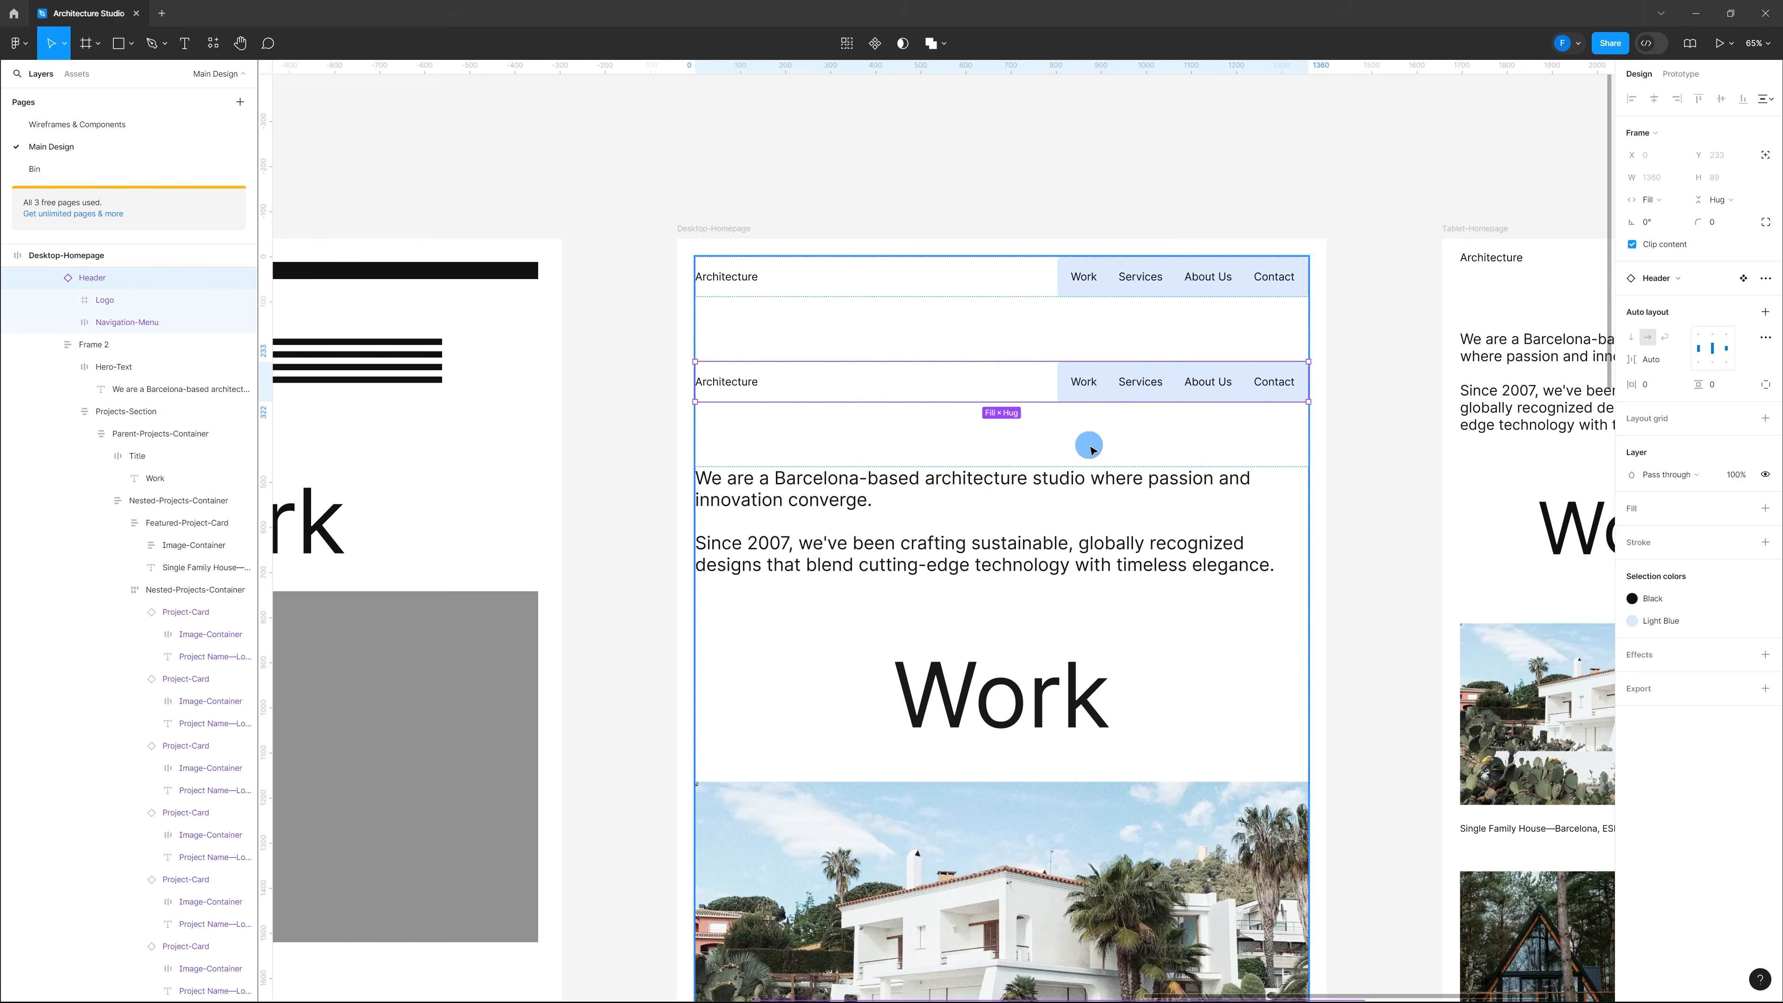
drag(1092, 449, 1015, 291)
key(shift+a)
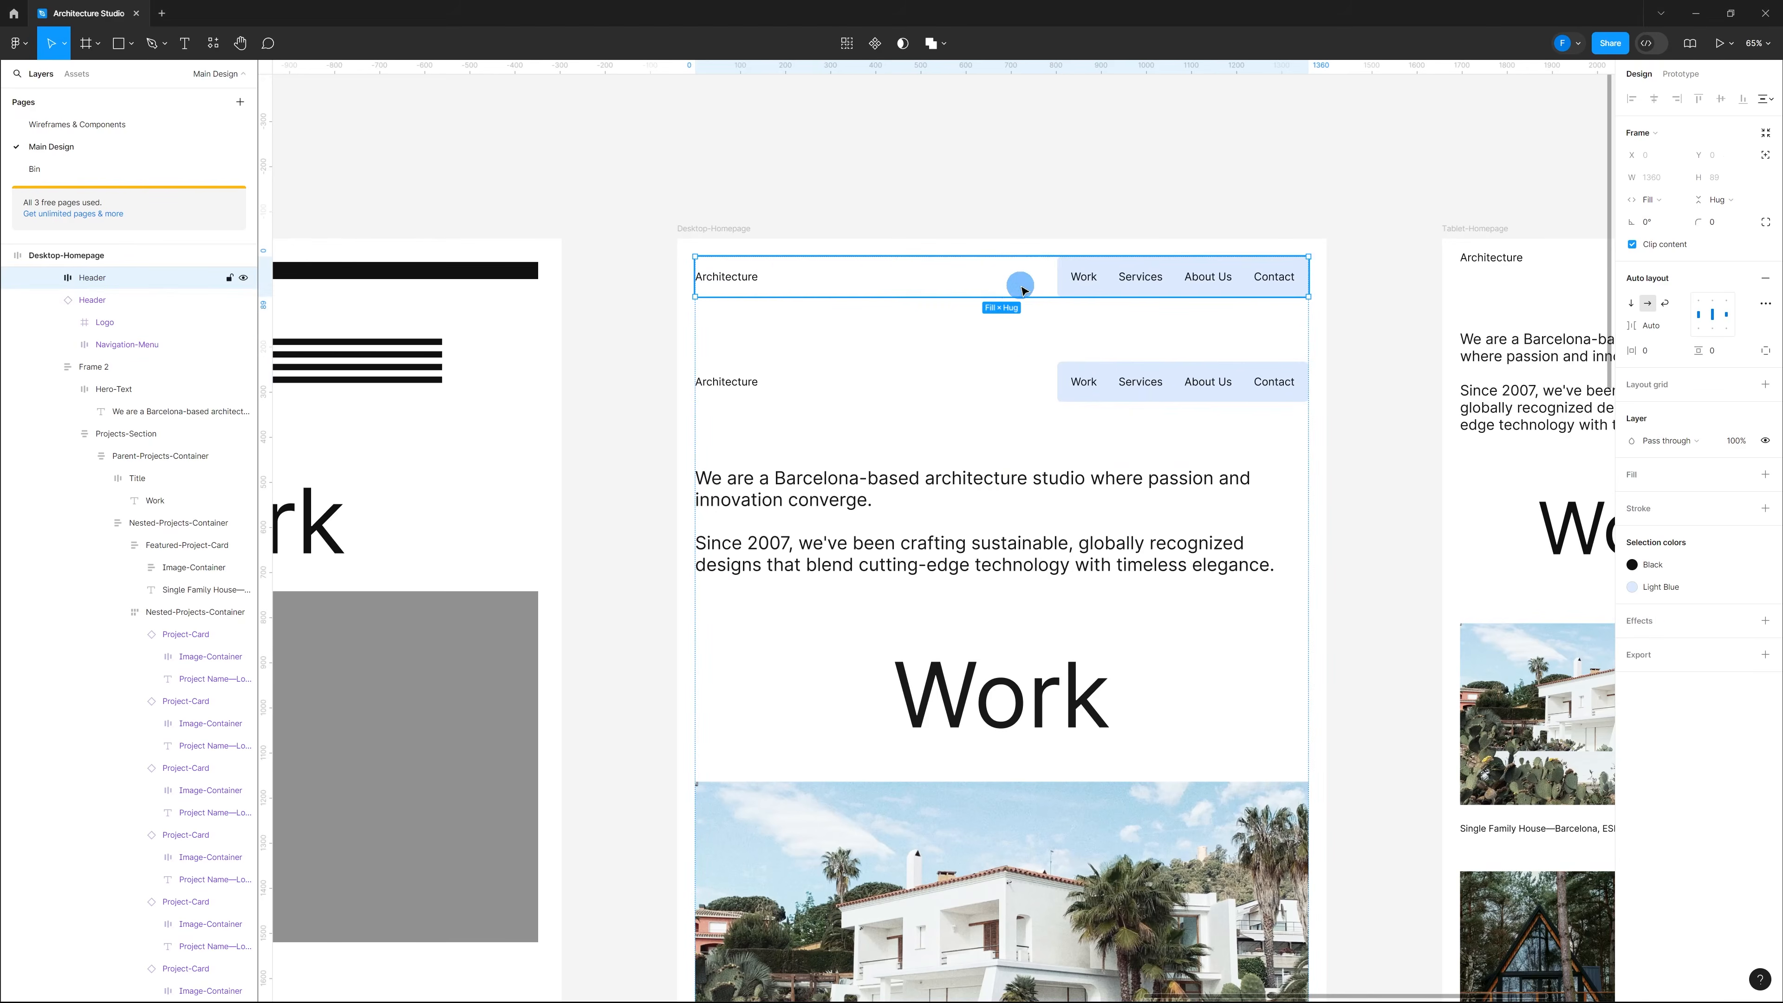
key(Delete)
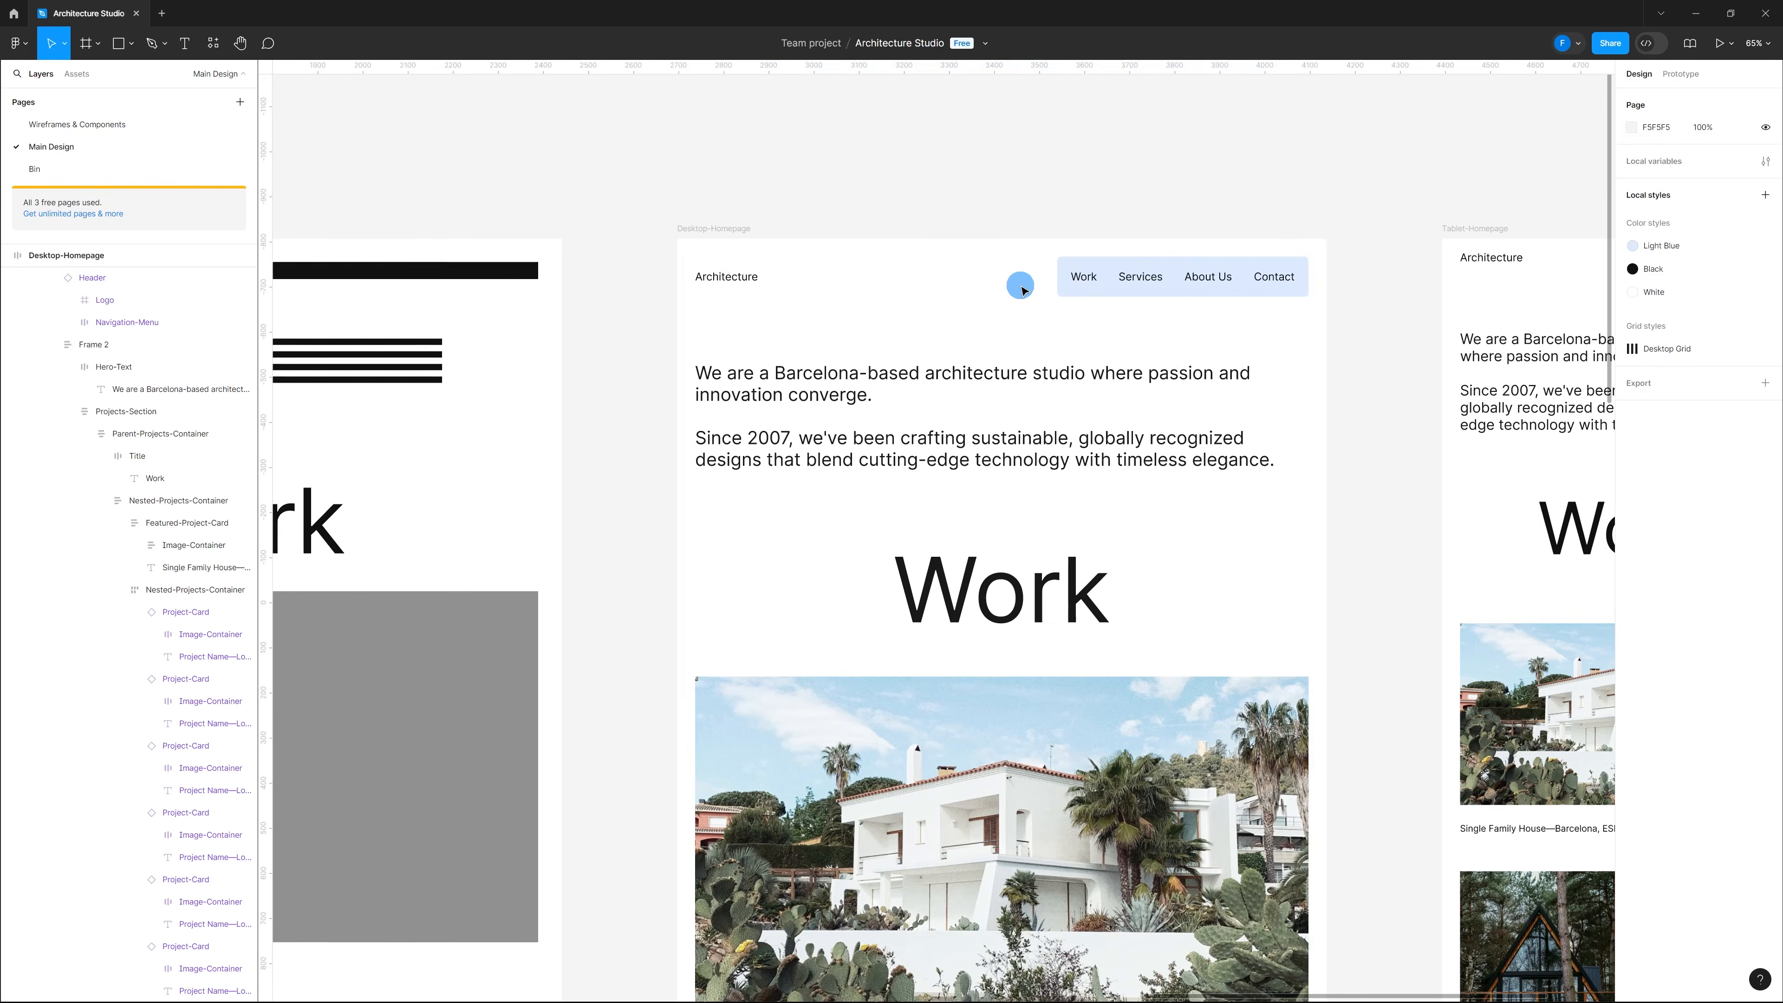
click(1022, 291)
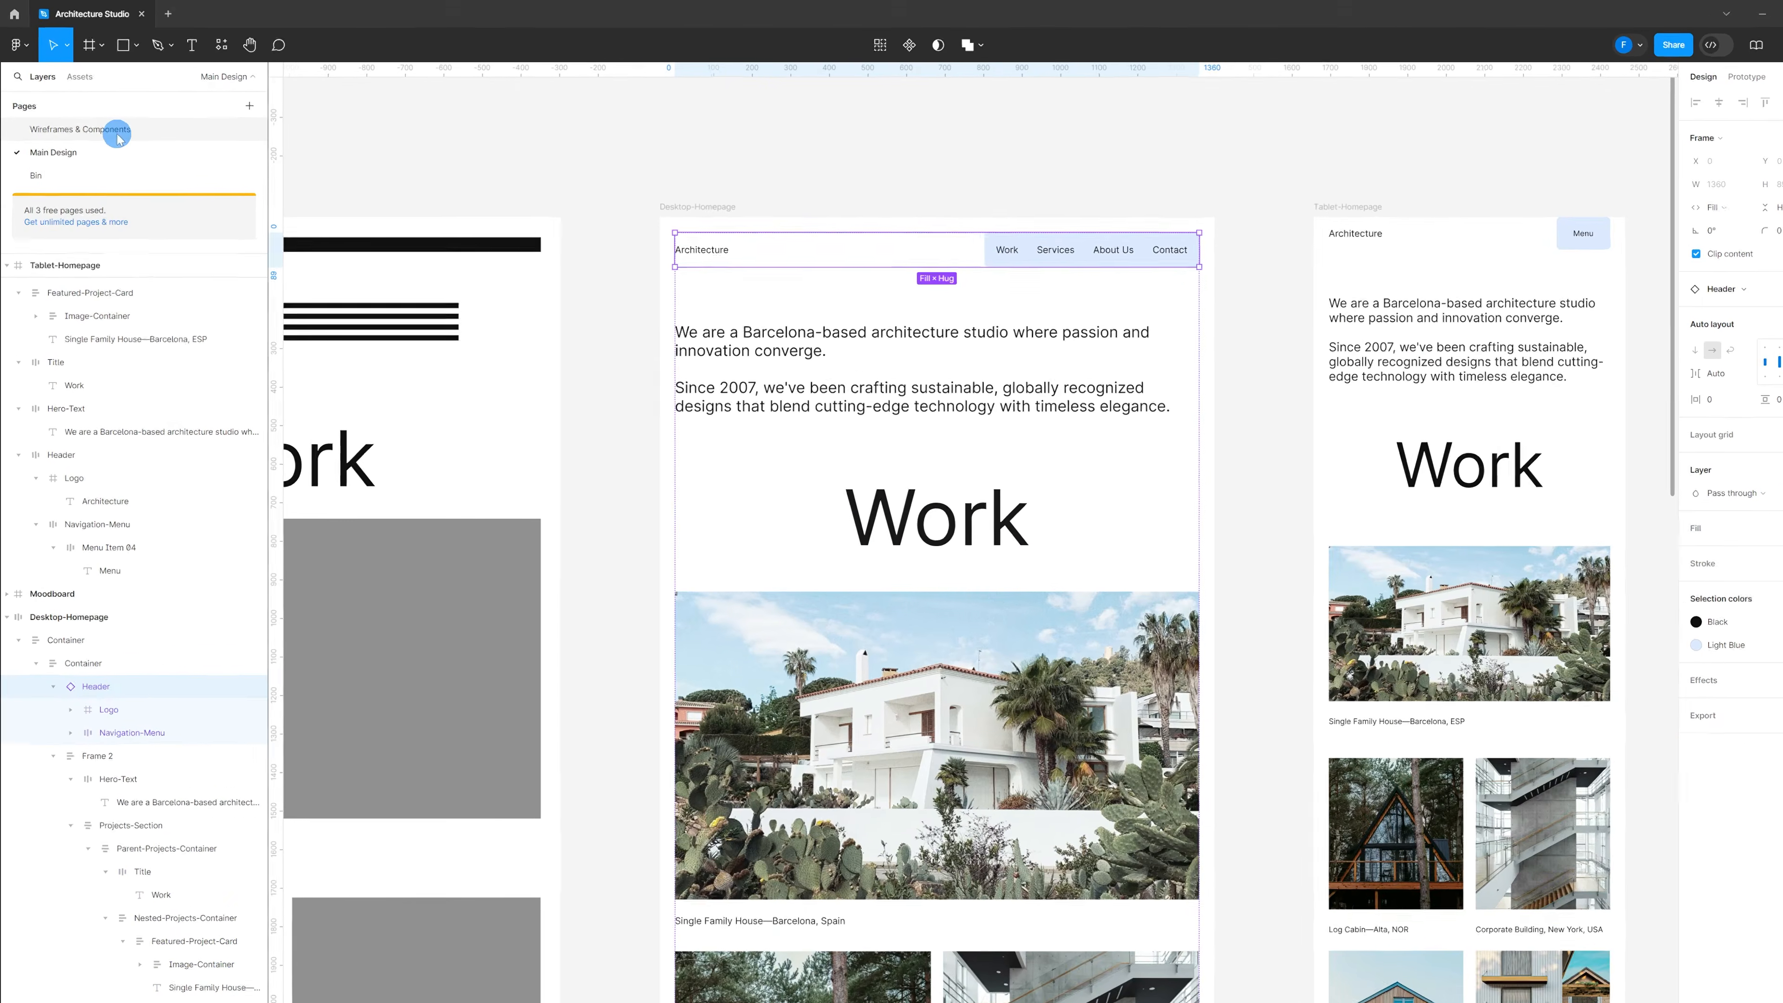
Step: Insert an instance of the Footer component into the Desktop-Homepage container, directly above the original footer
click(116, 134)
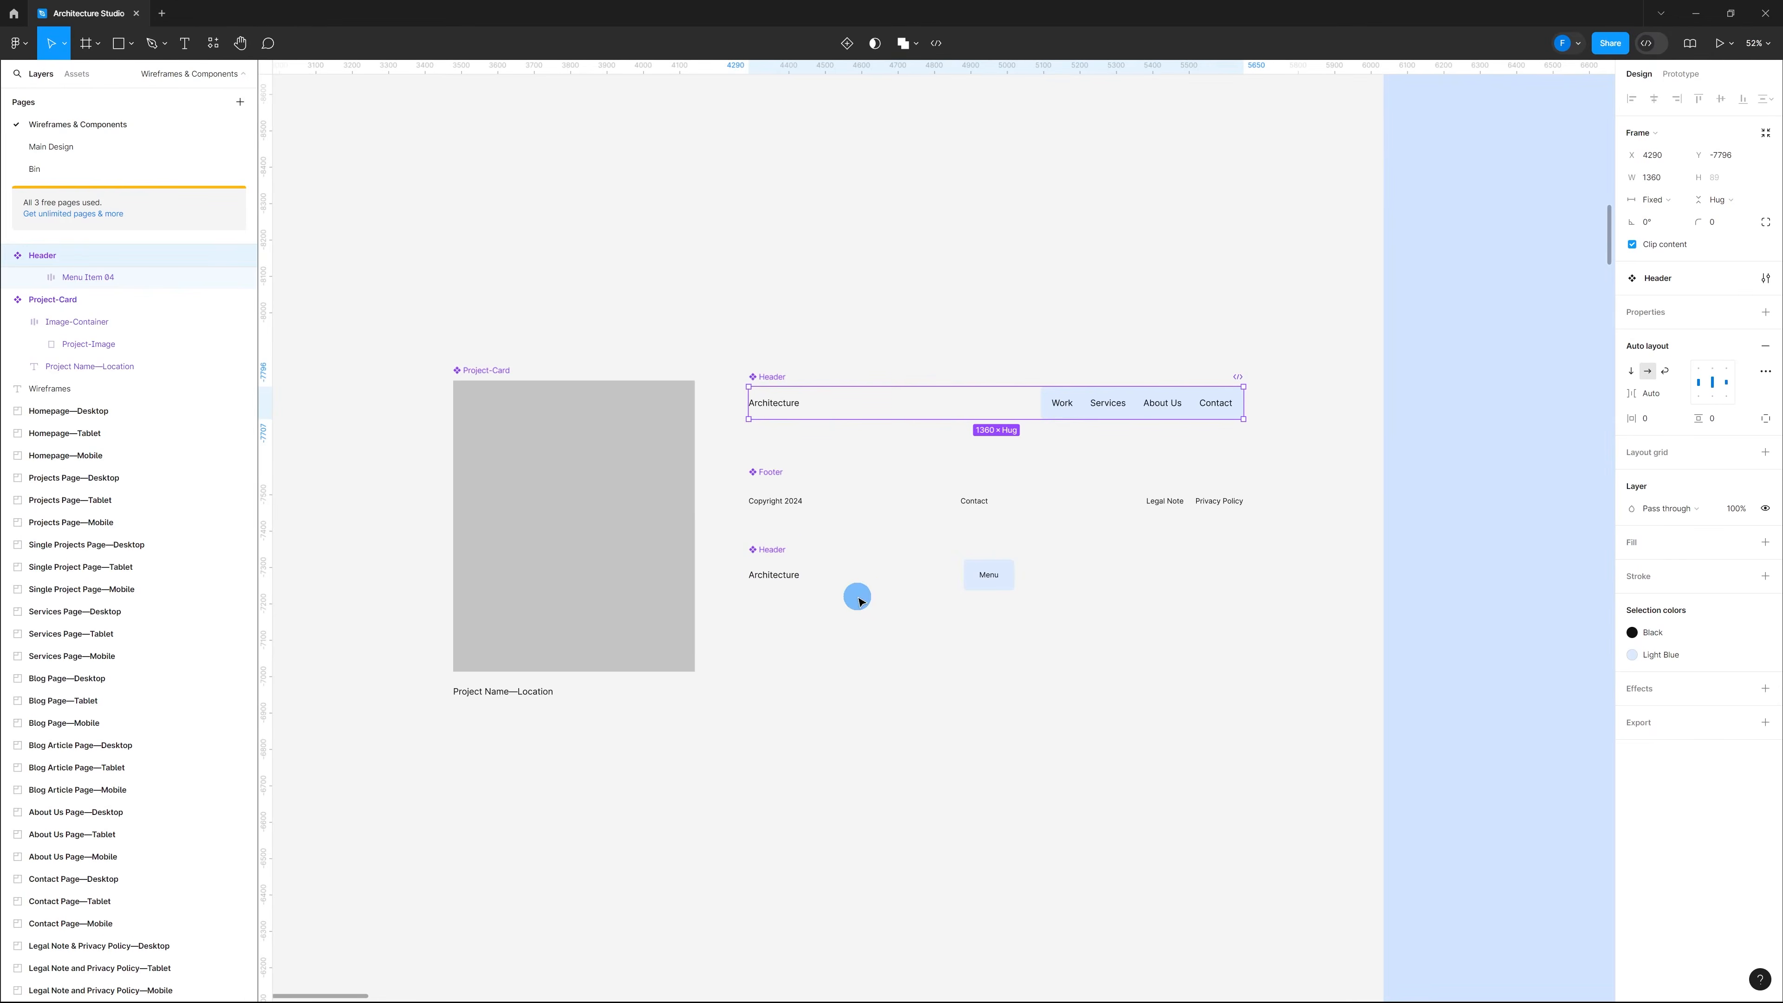
click(785, 478)
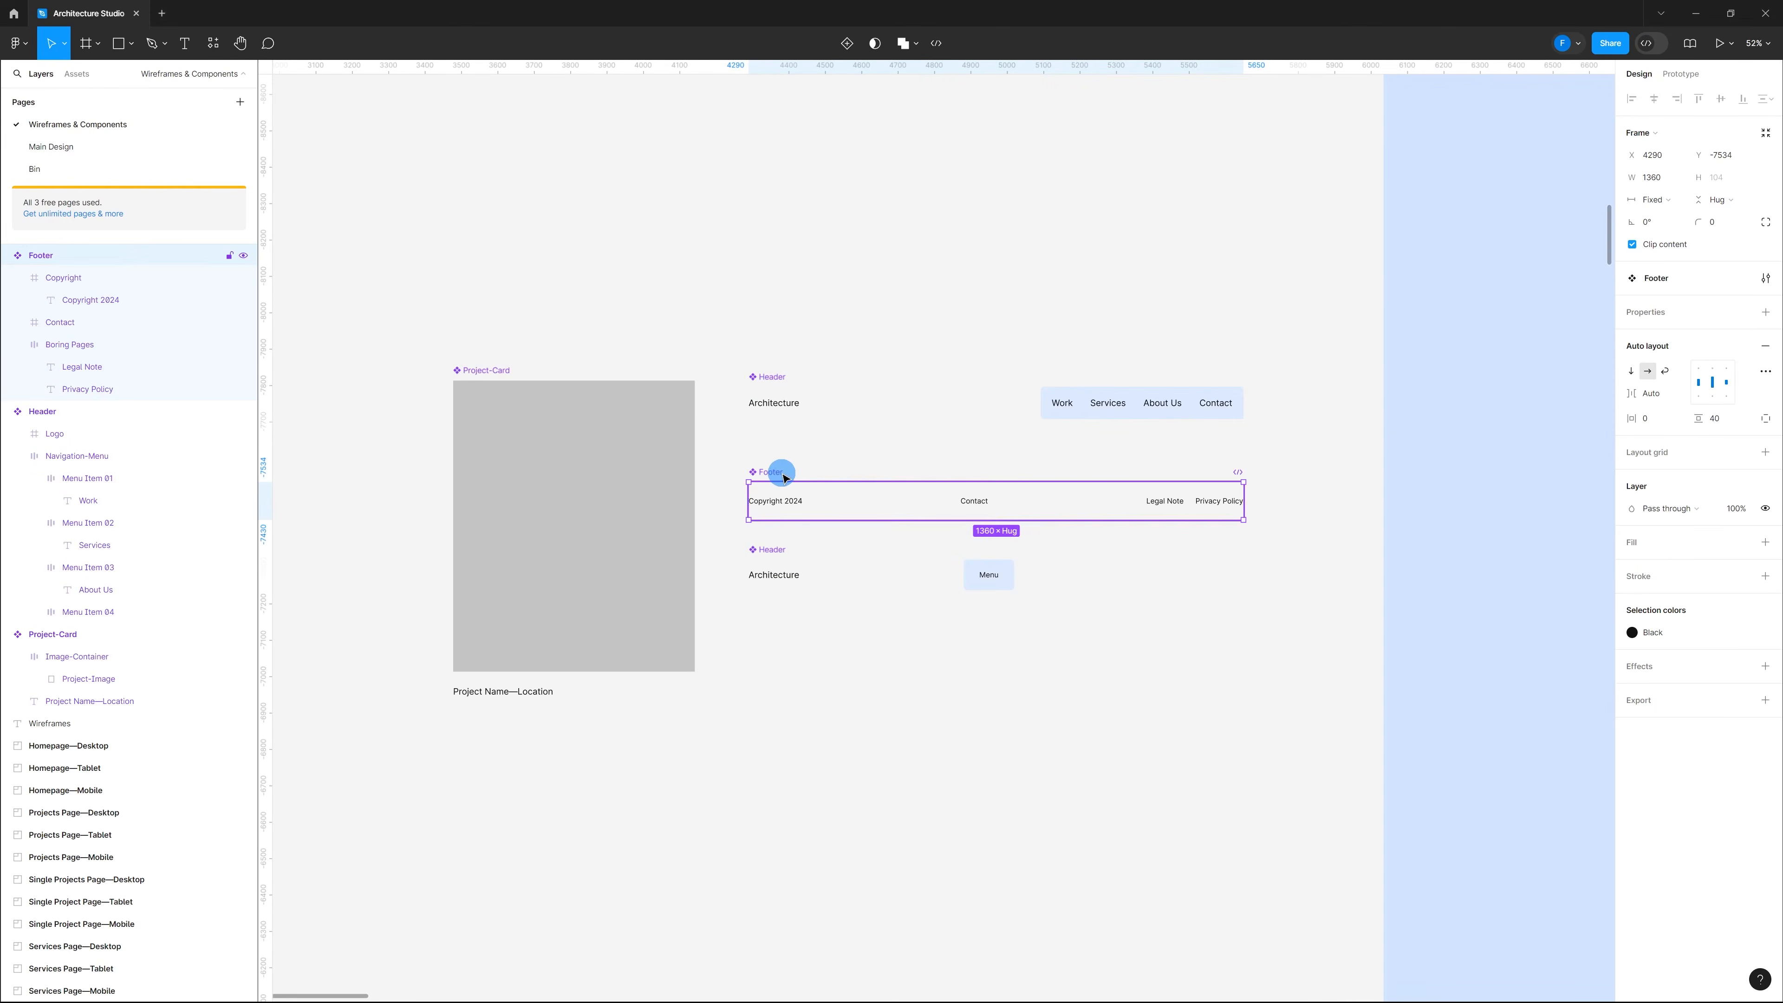
click(111, 146)
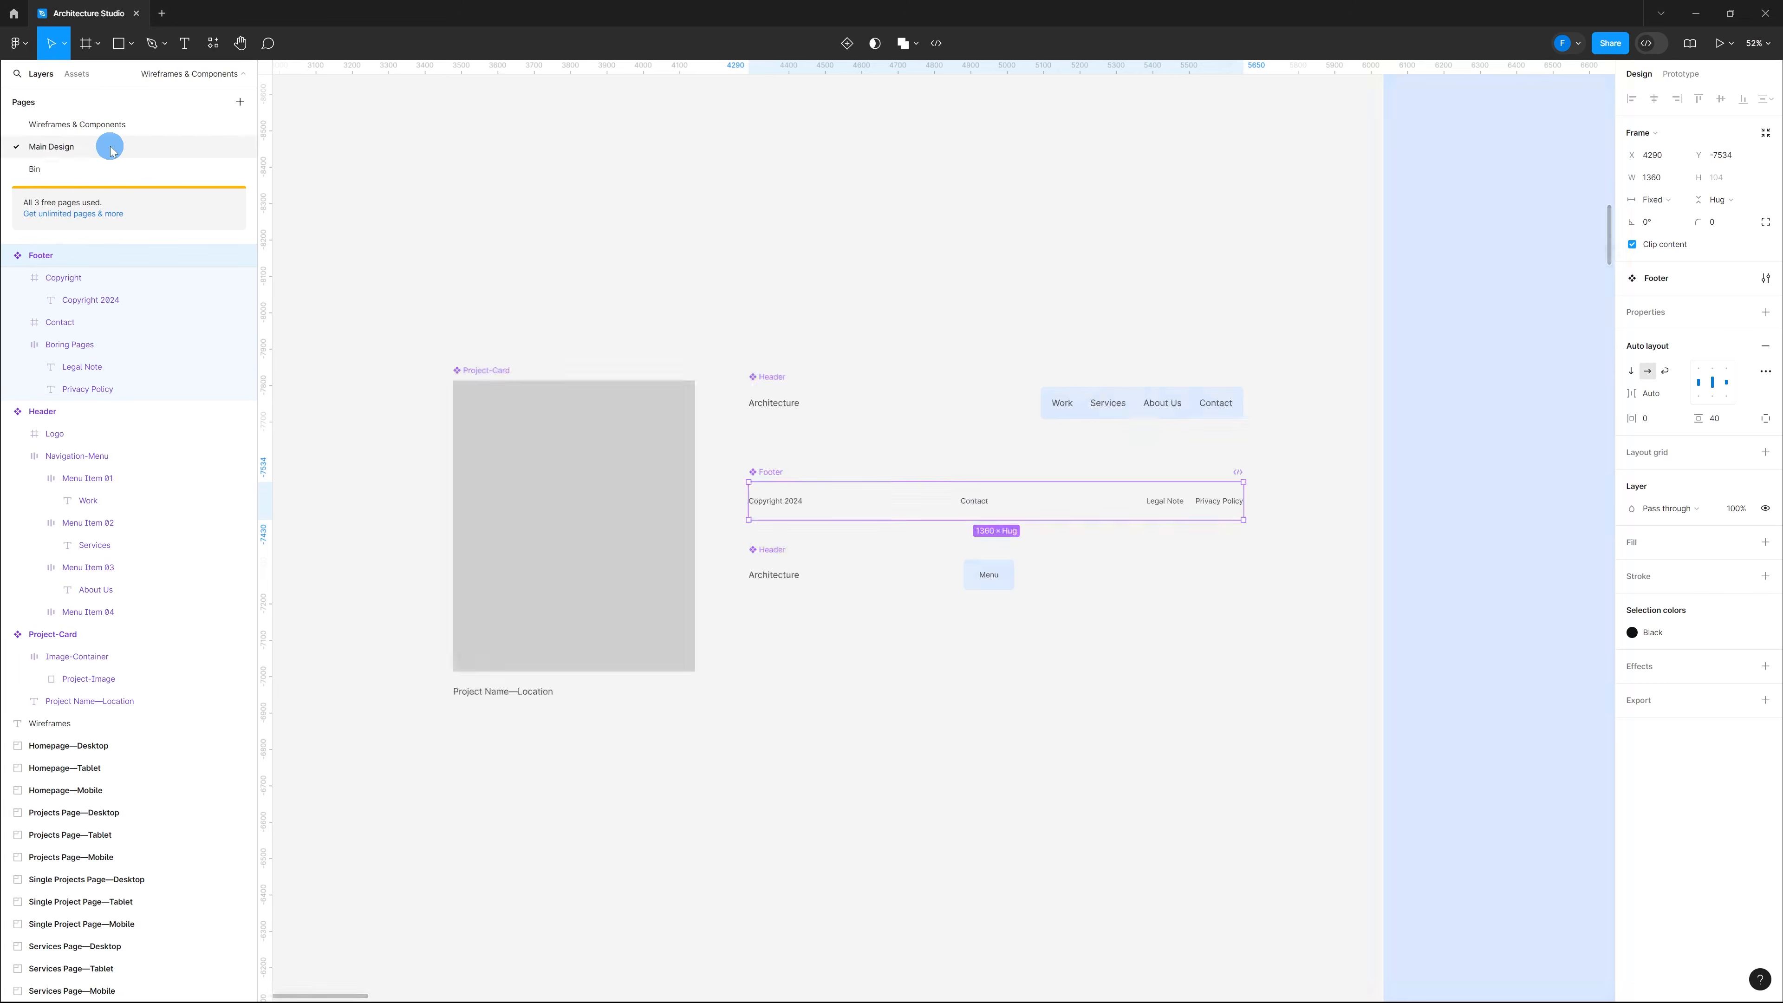
scroll(878, 457, down, 15)
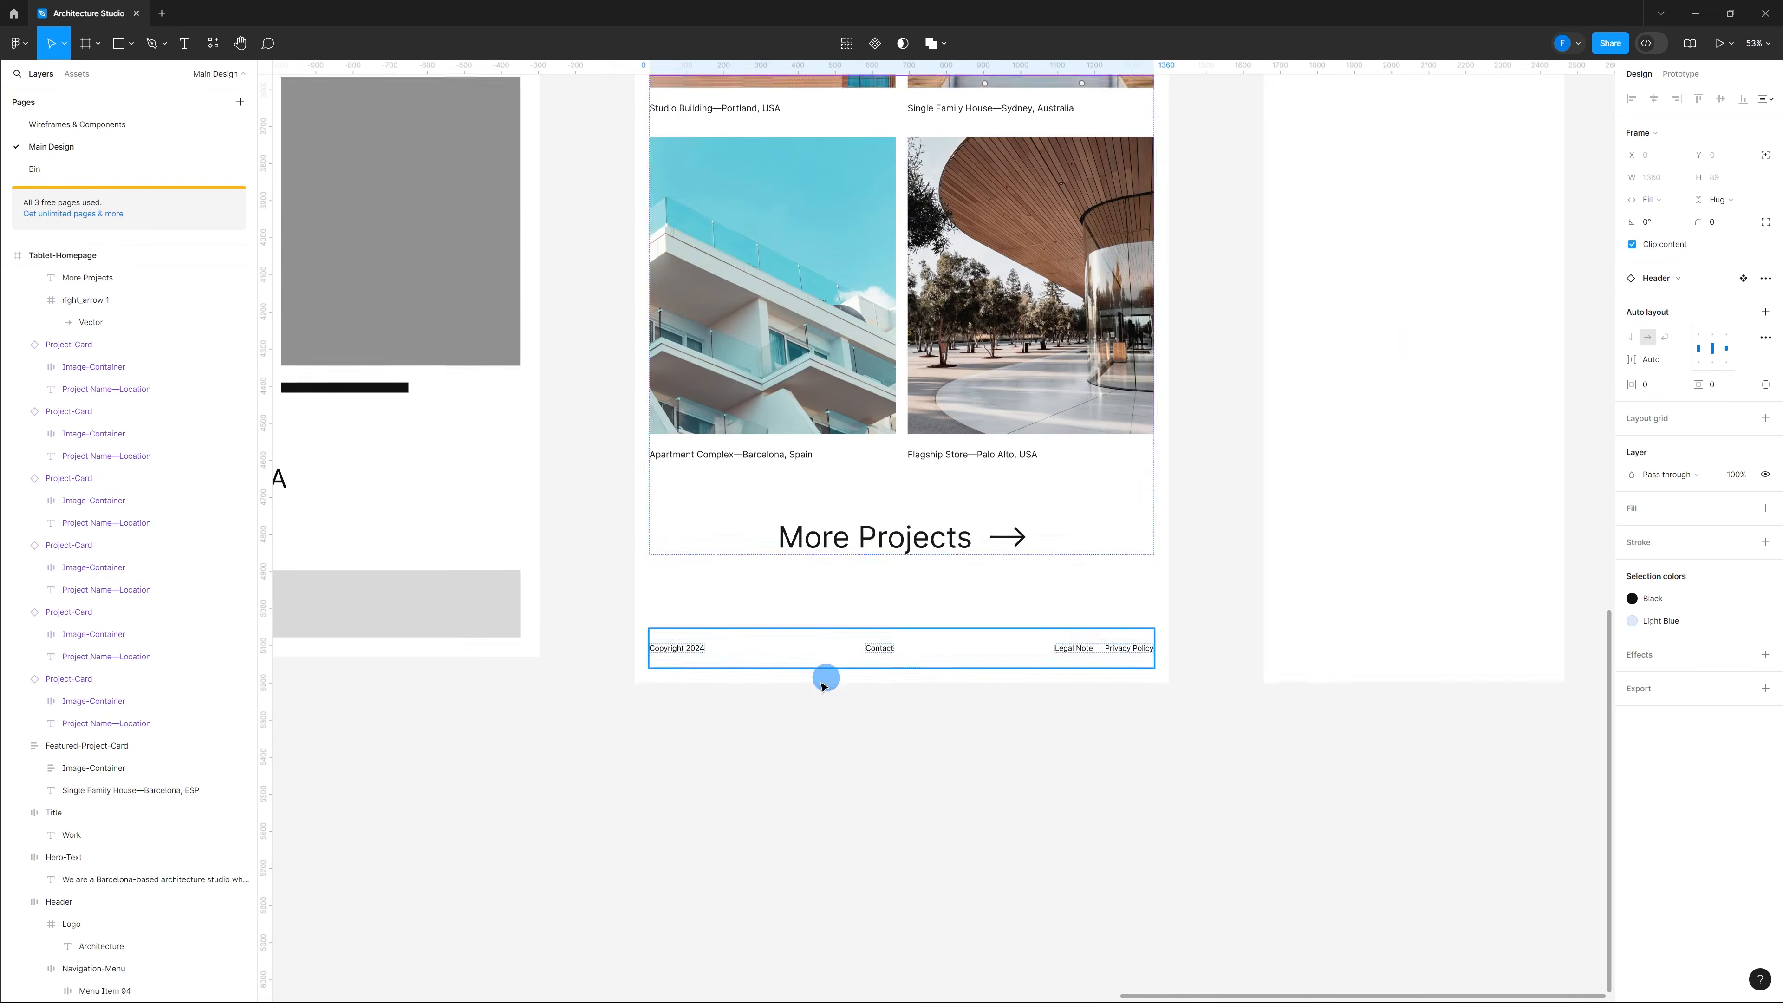
click(823, 683)
scroll(808, 562, up, 4)
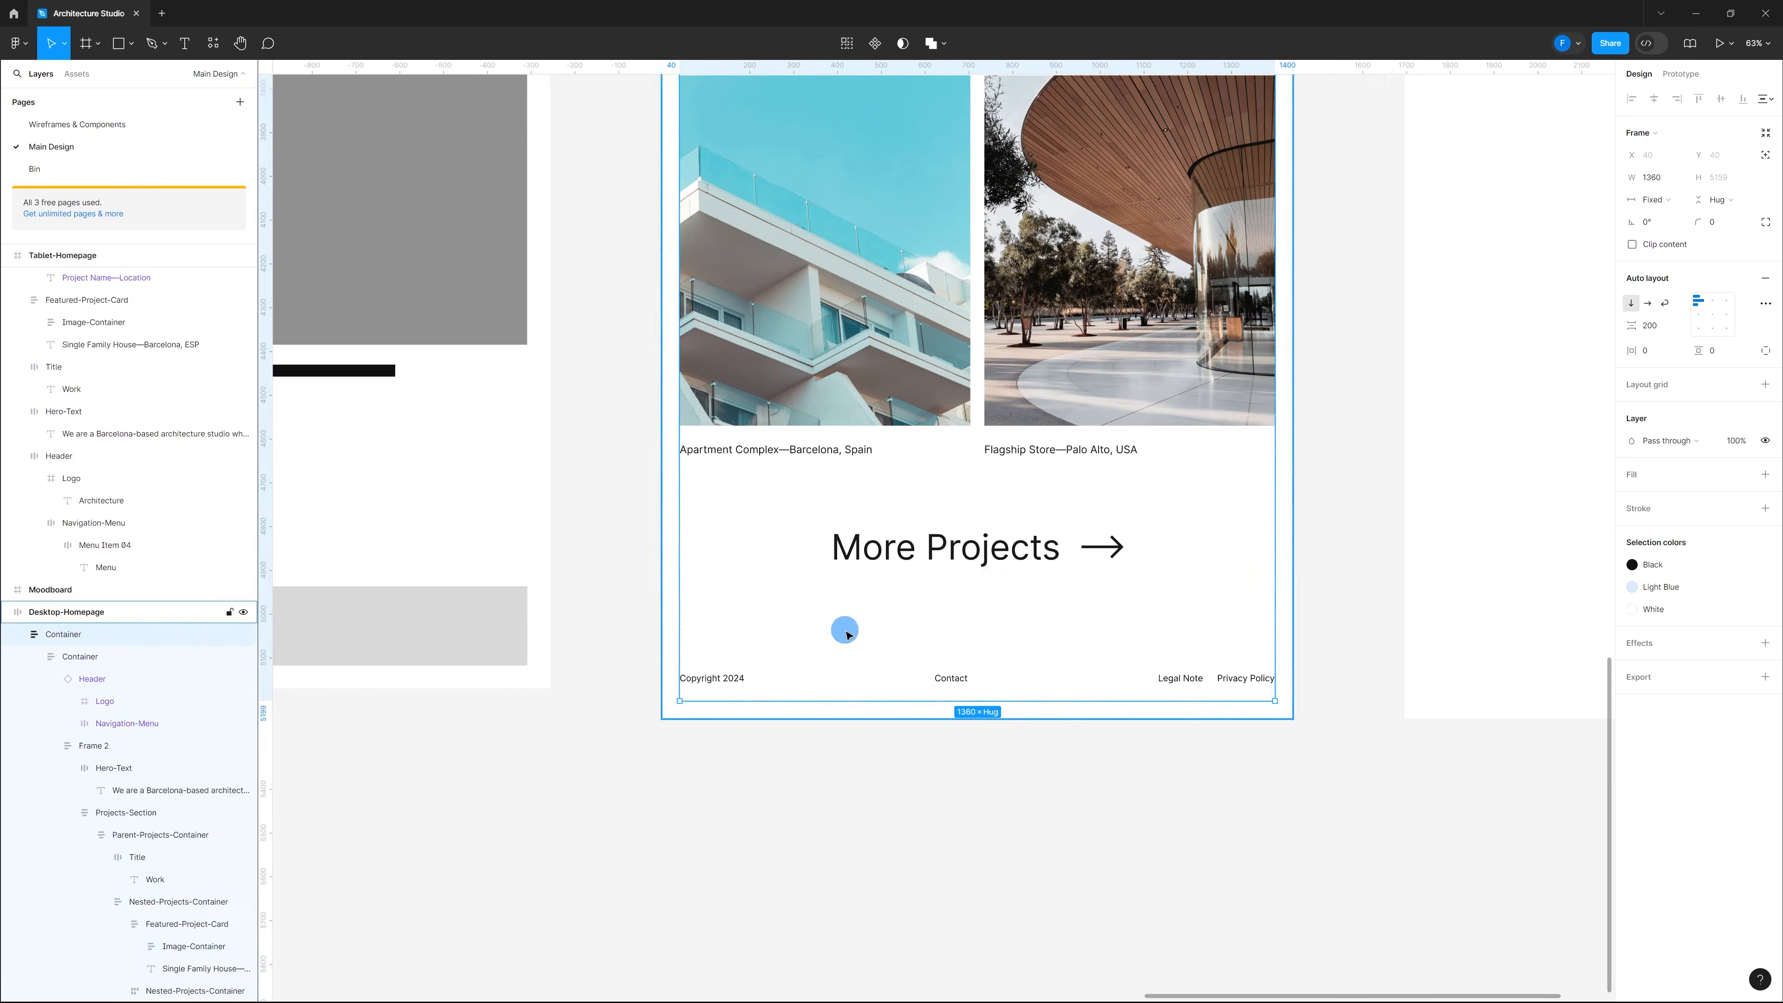
key(ctrl+v)
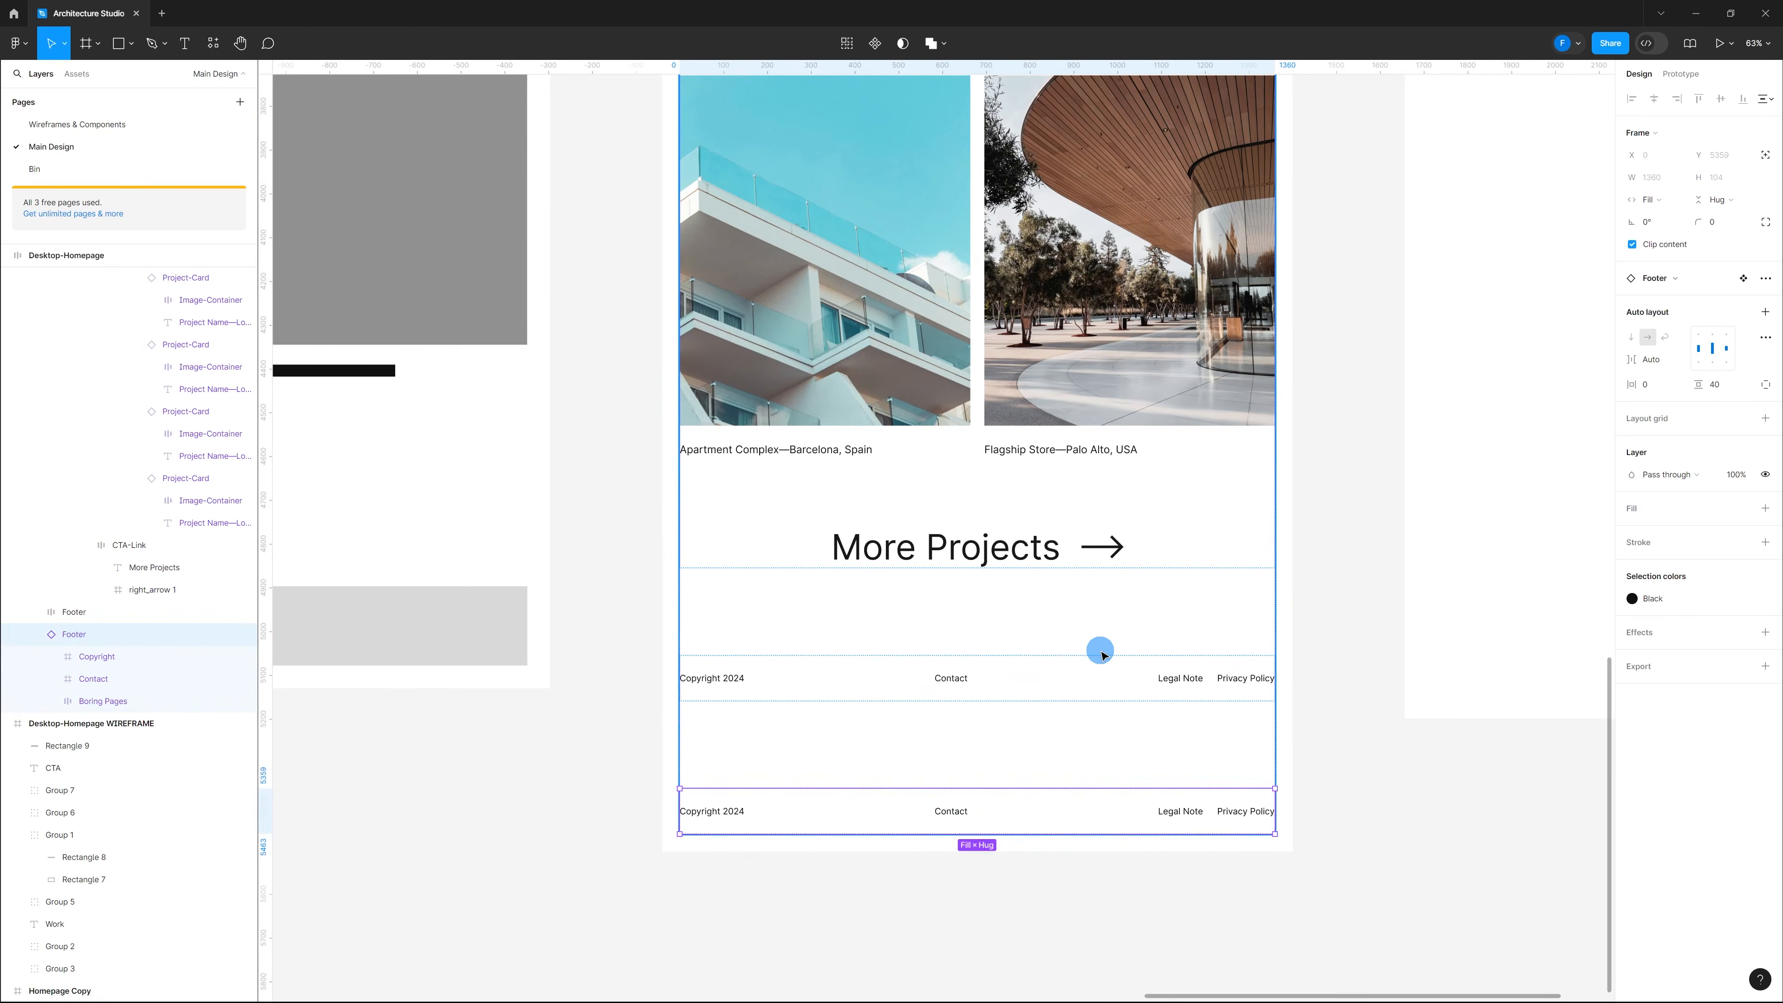
key(Up)
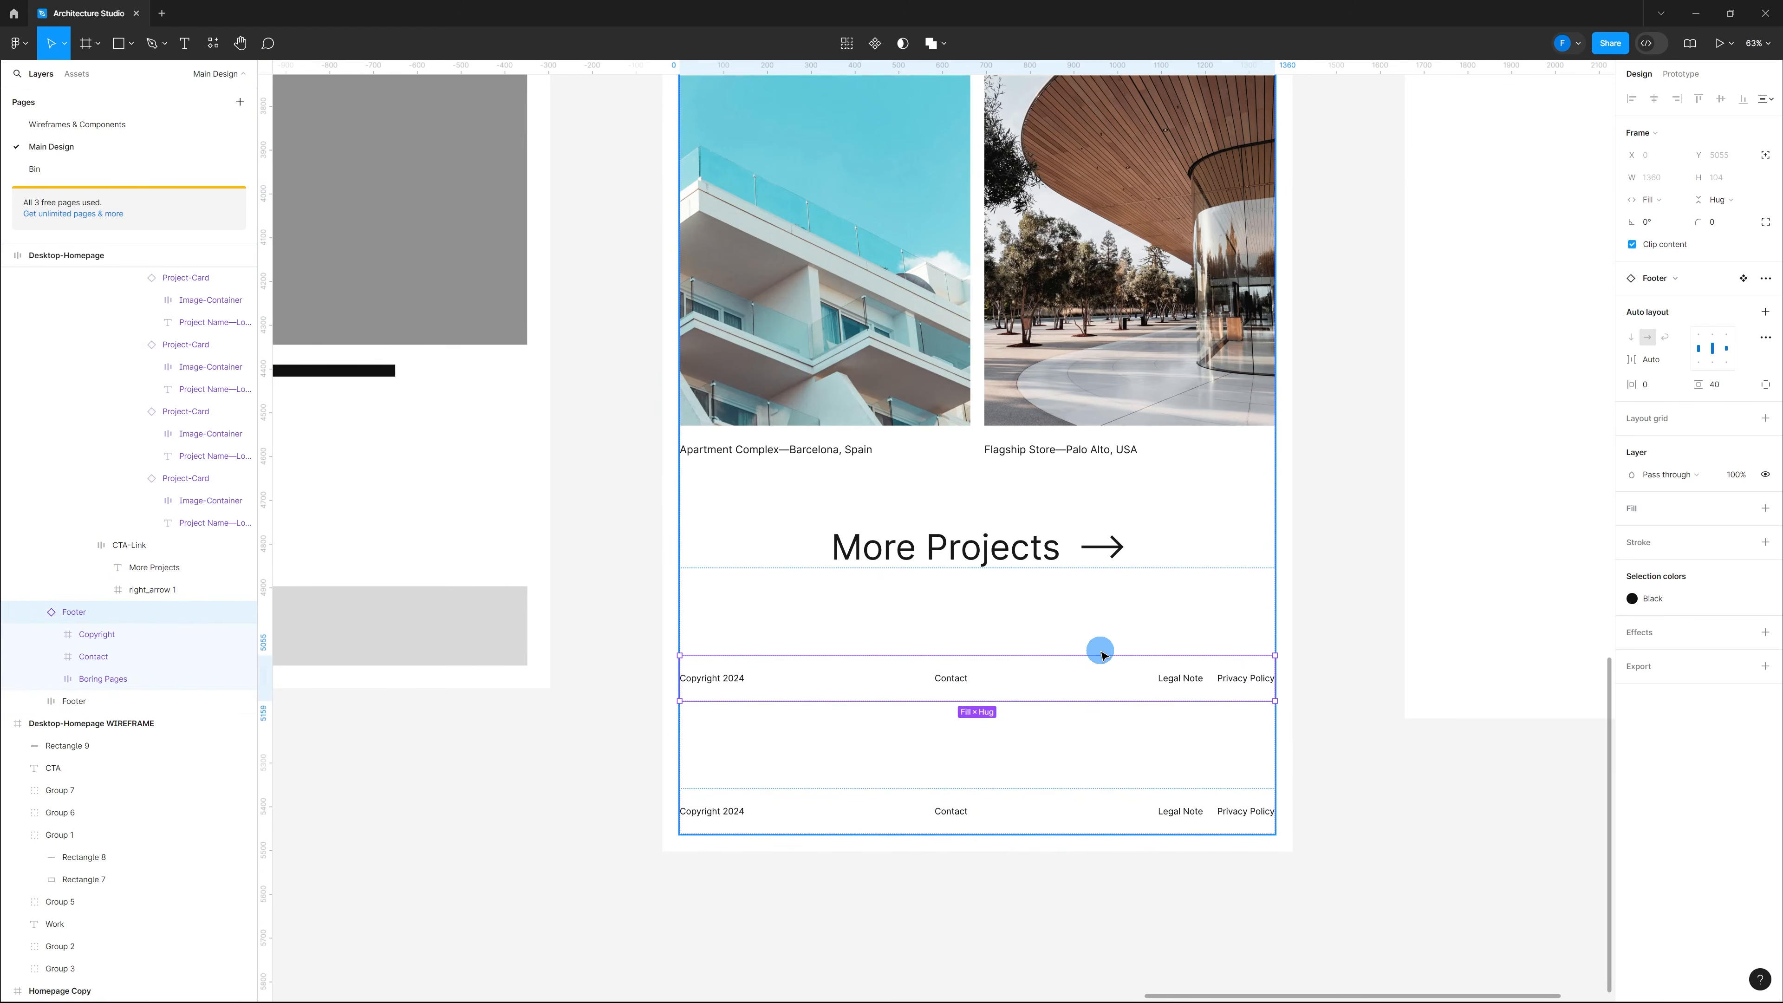
Step: Delete the original Footer frame from Desktop-Homepage, leaving the Footer component instance in its place
click(1090, 805)
key(Delete)
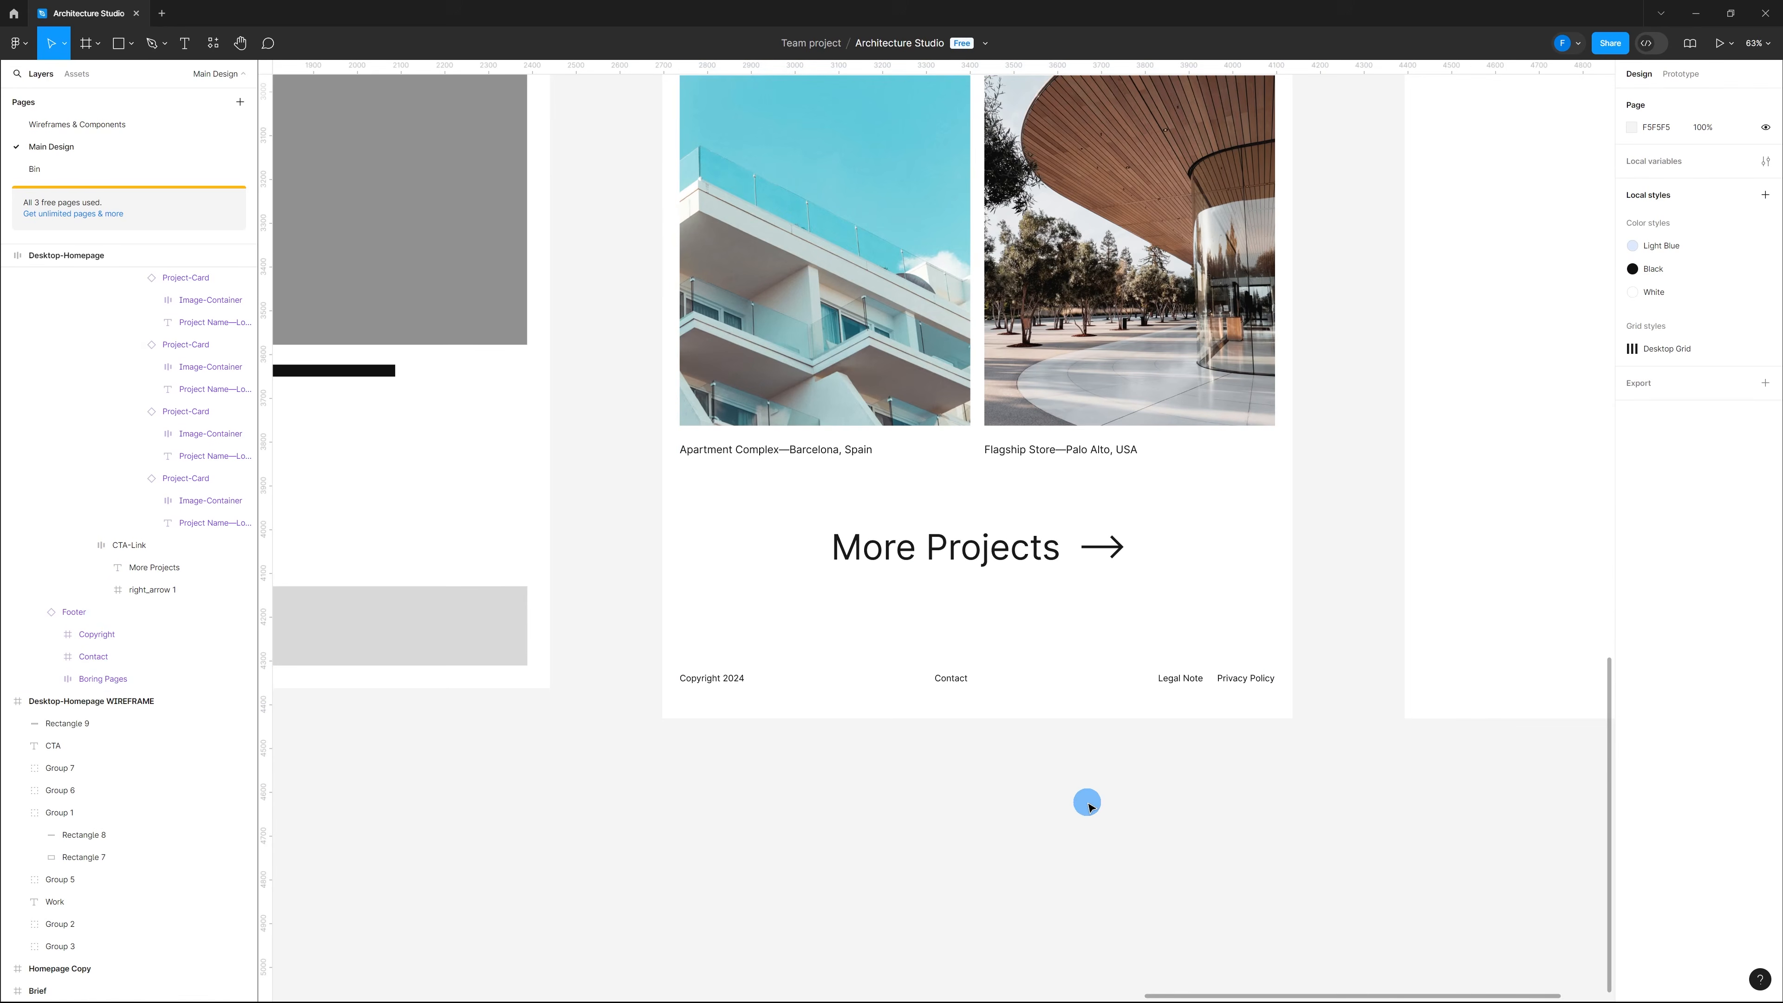
click(1083, 685)
Step: Copy the tablet Header component from the Wireframes & Components page and paste an instance into Tablet-Homepage on the Main Design page
key(Page_Up)
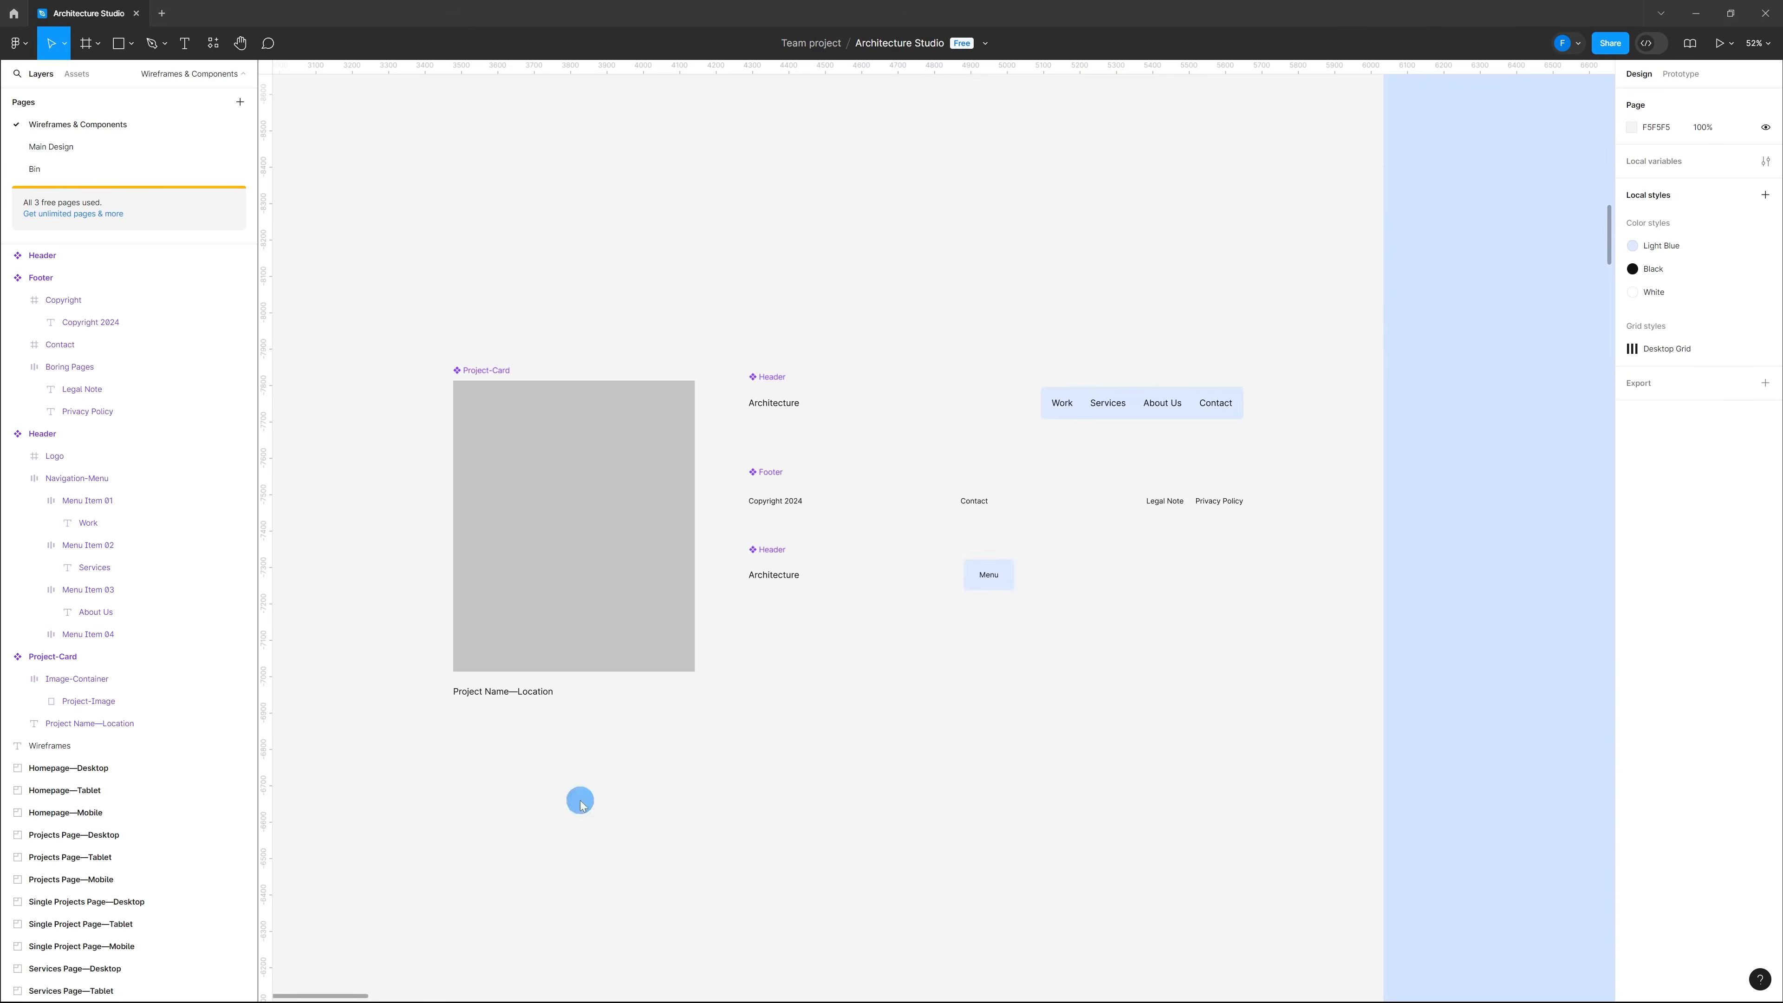
click(778, 551)
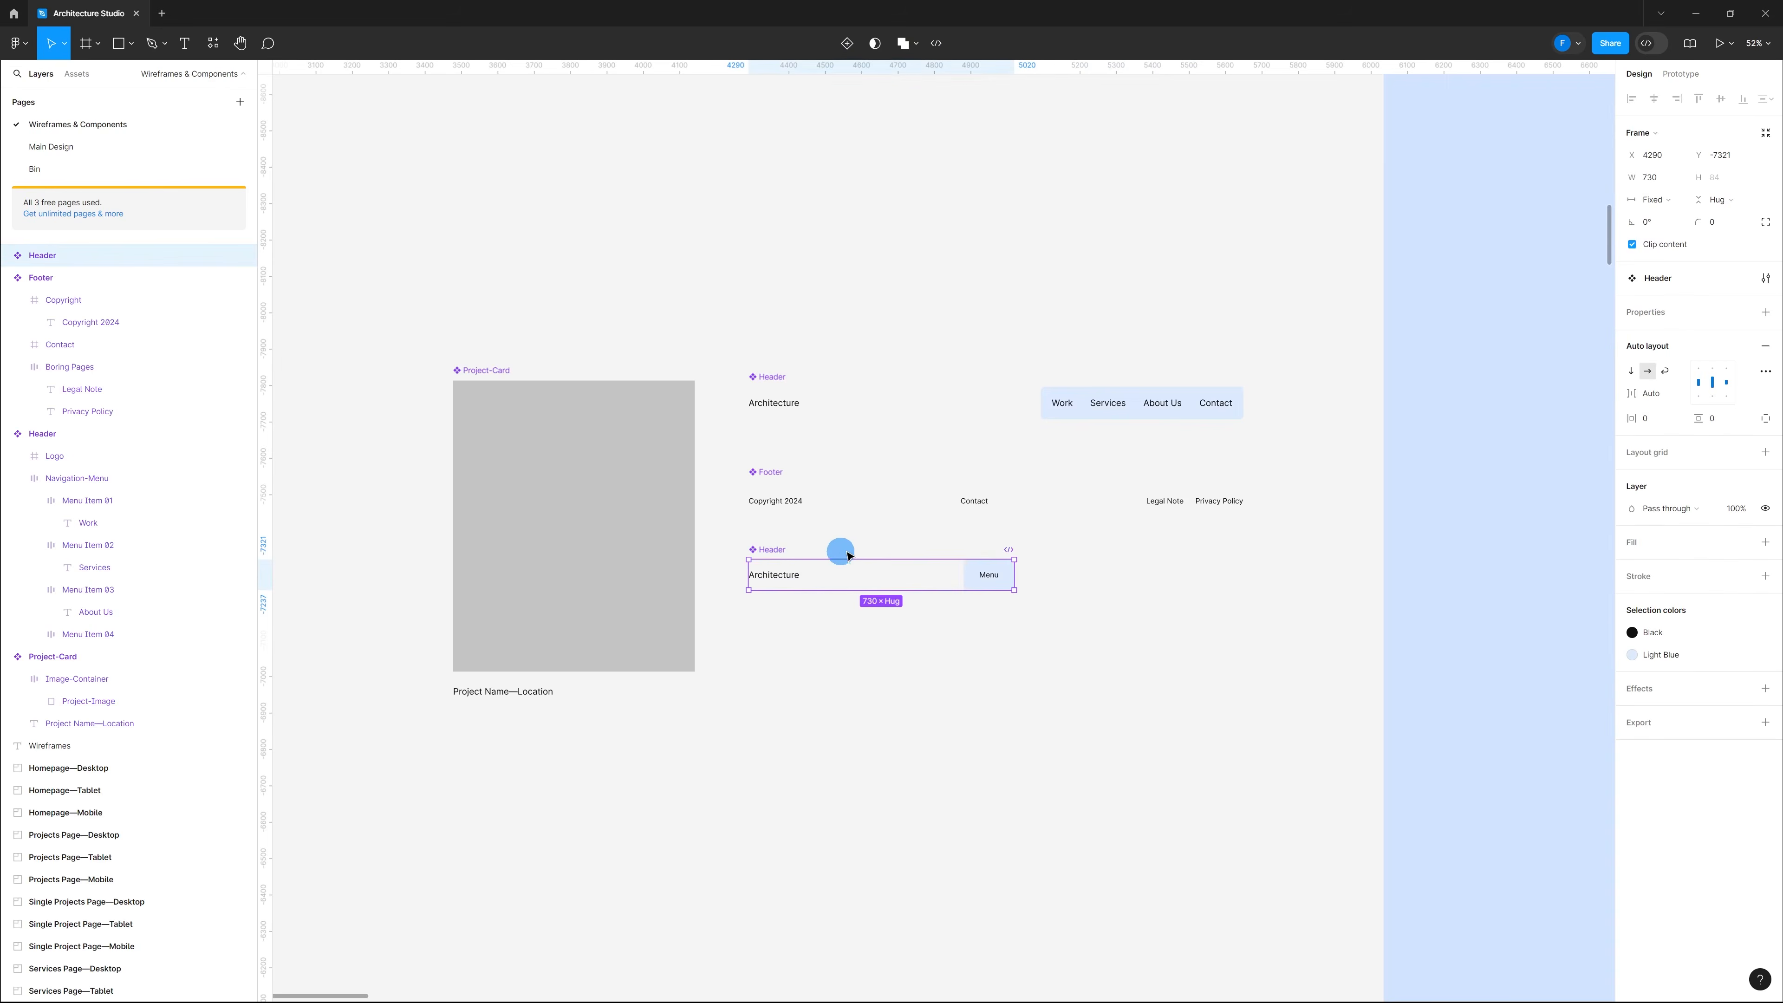
click(83, 148)
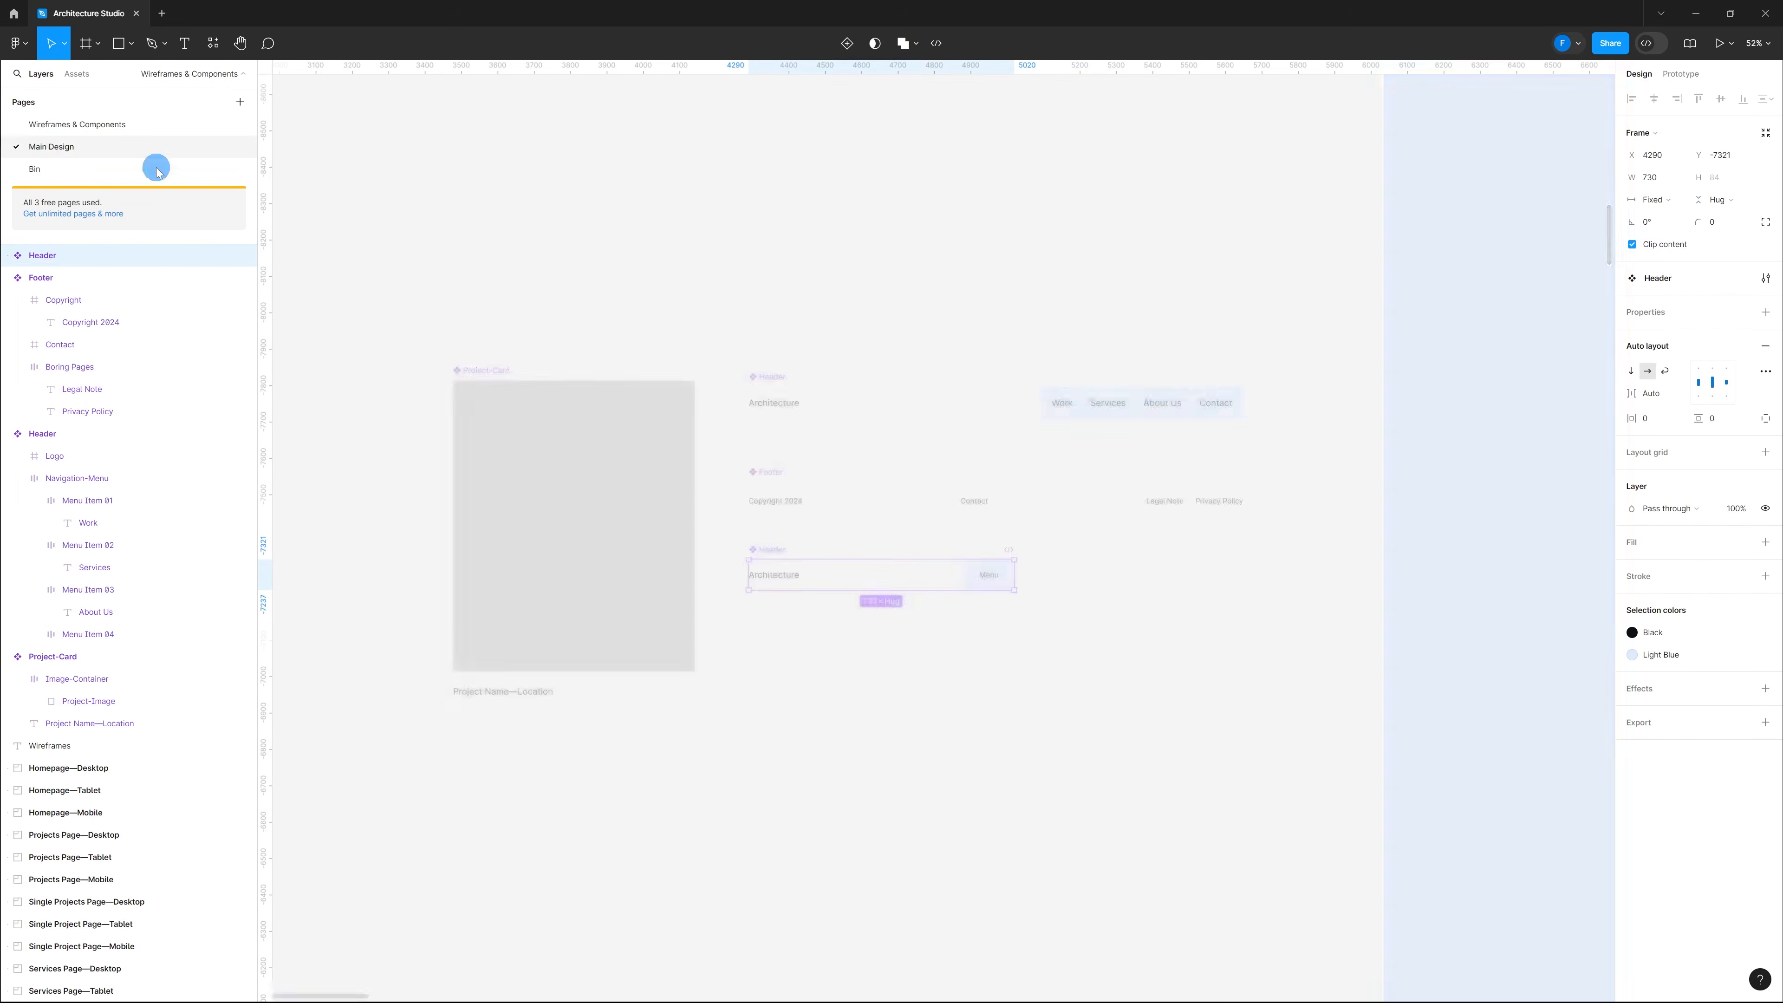
scroll(957, 400, up, 1)
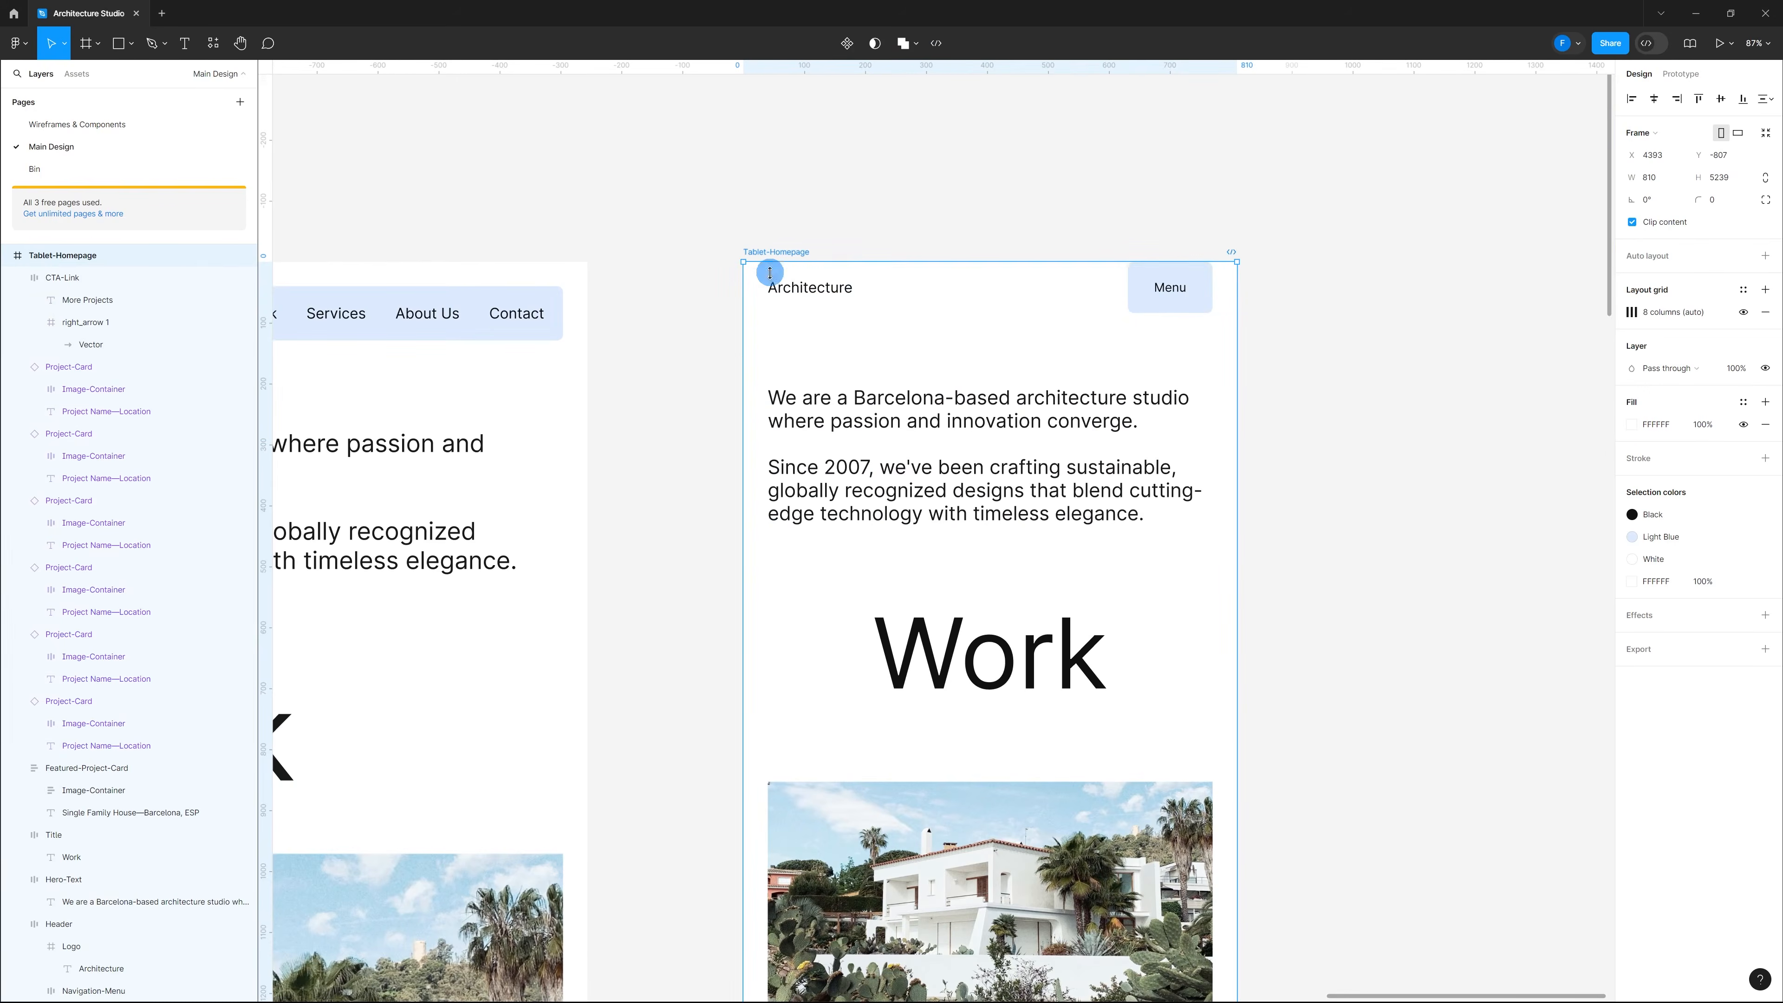
key(ctrl+v)
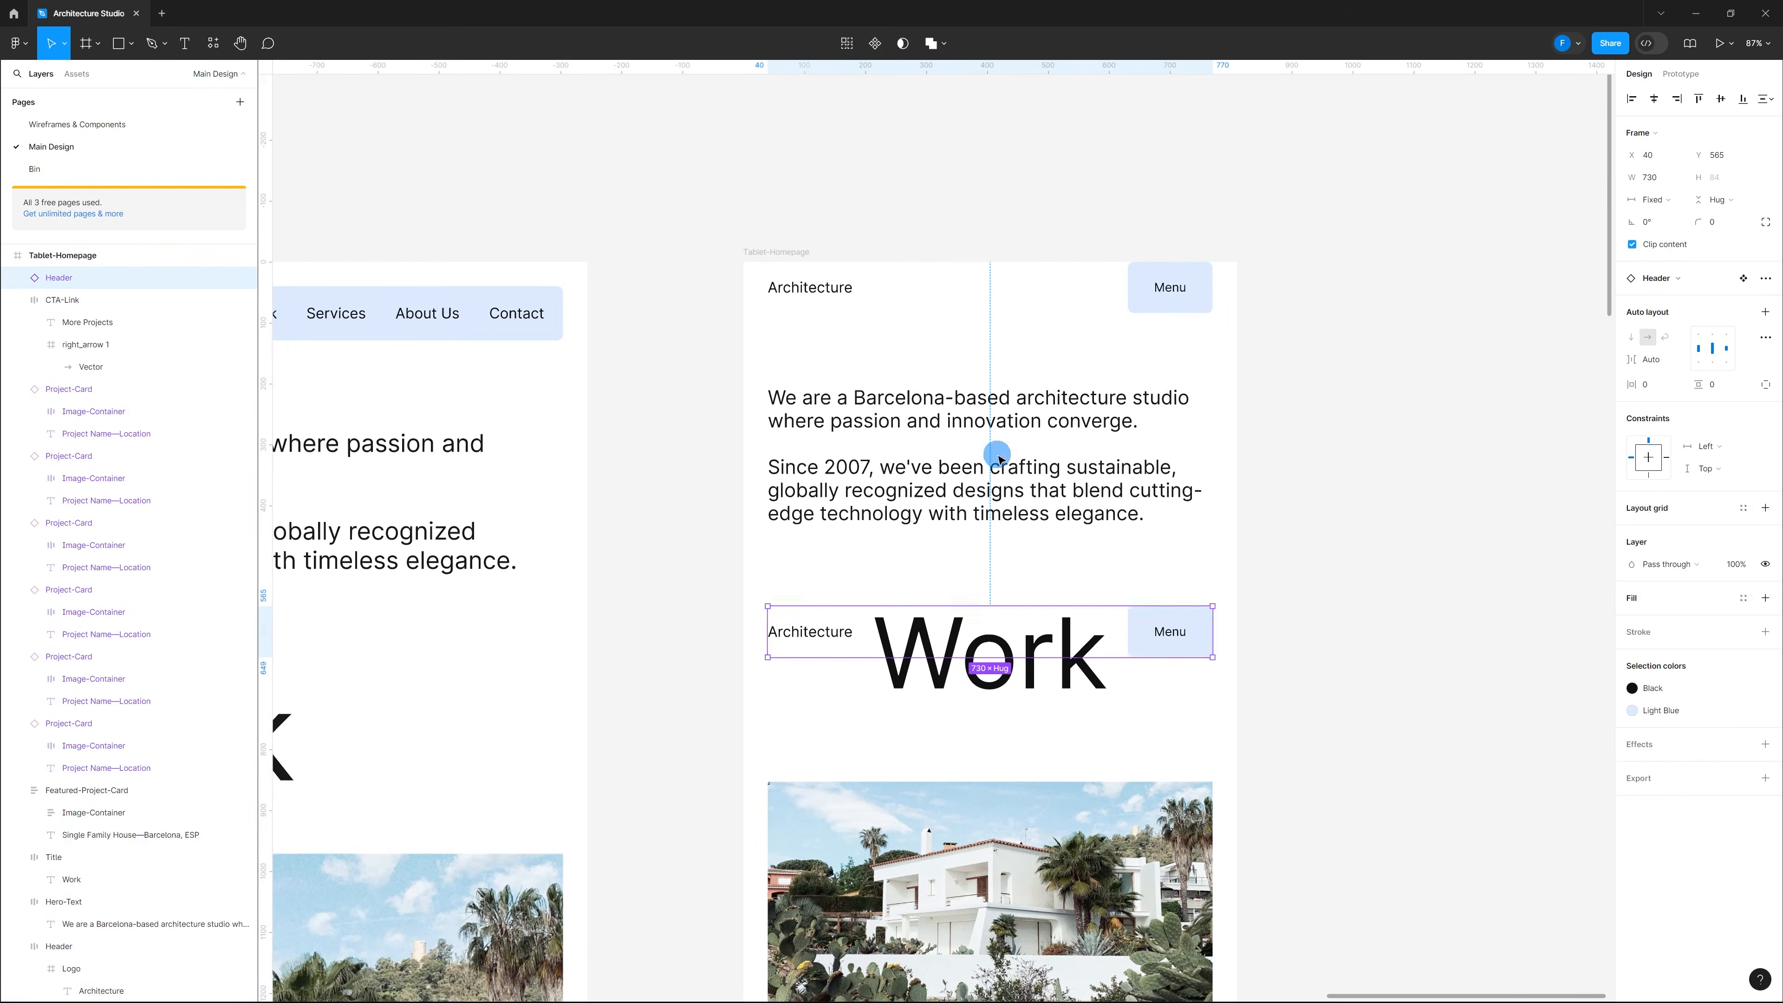
Step: Delete Tablet-Homepage's original header and position the pasted Header instance above the hero text in its place
drag(1023, 636, 977, 288)
key(Delete)
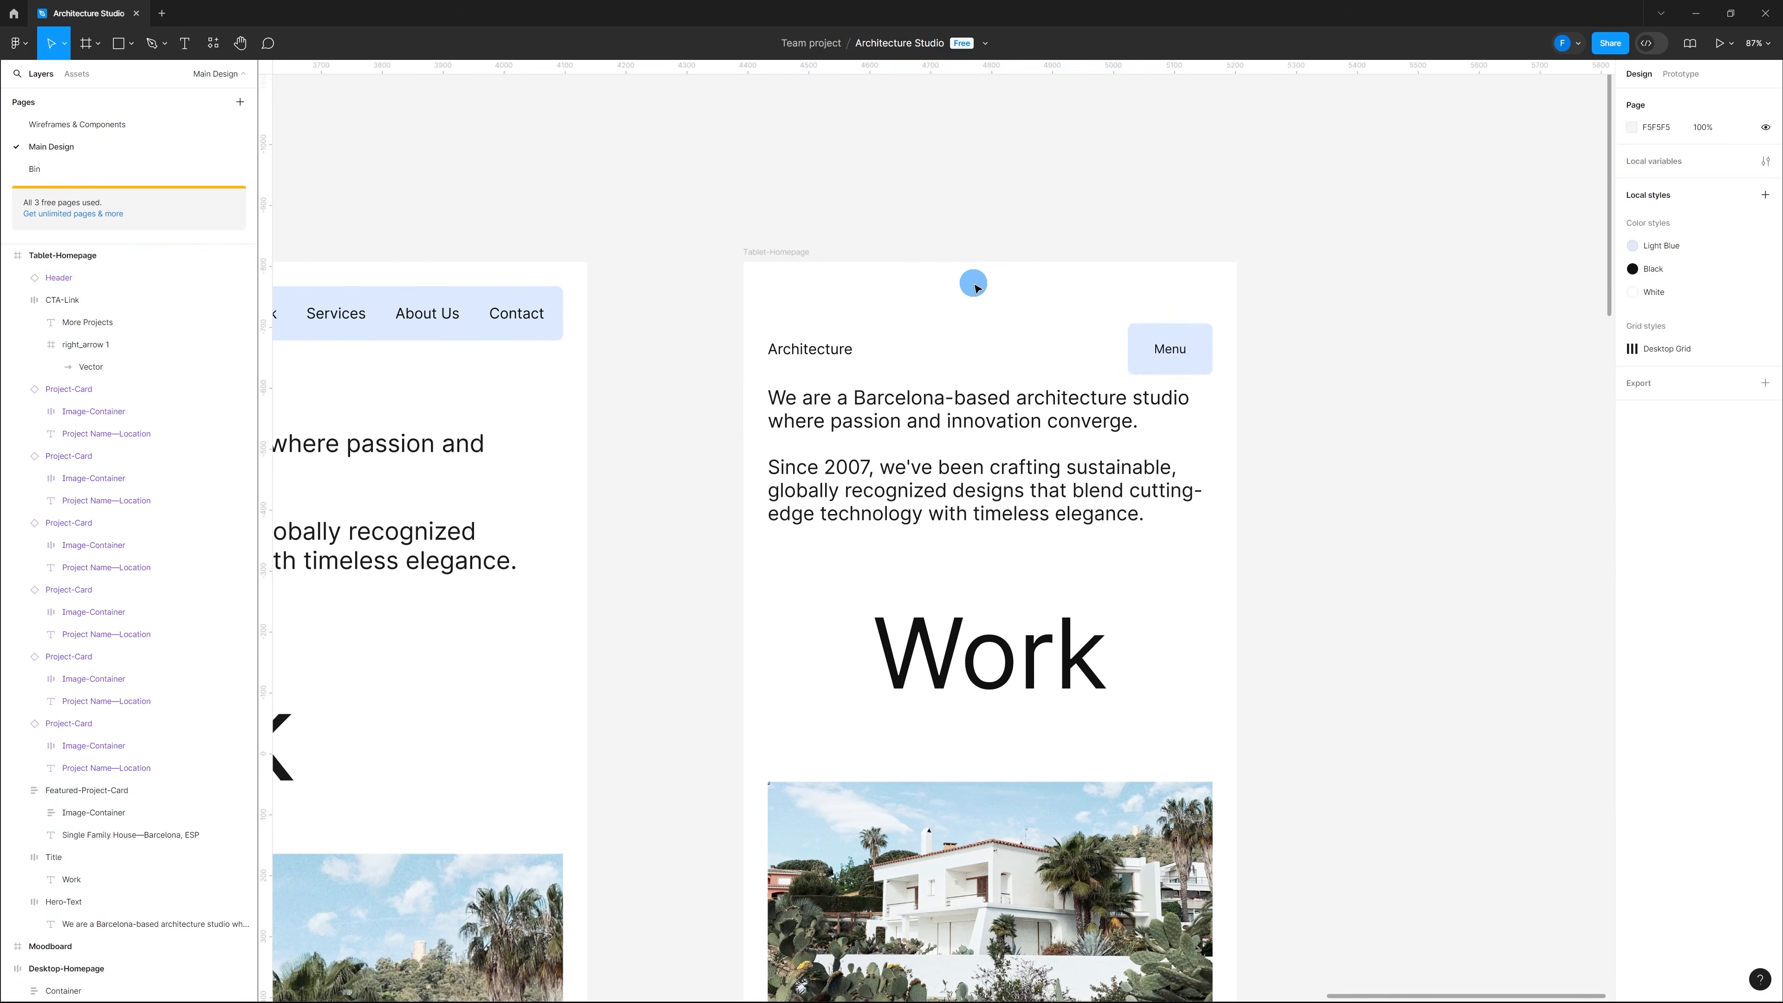
click(1015, 353)
drag(1015, 353, 1036, 337)
click(1341, 435)
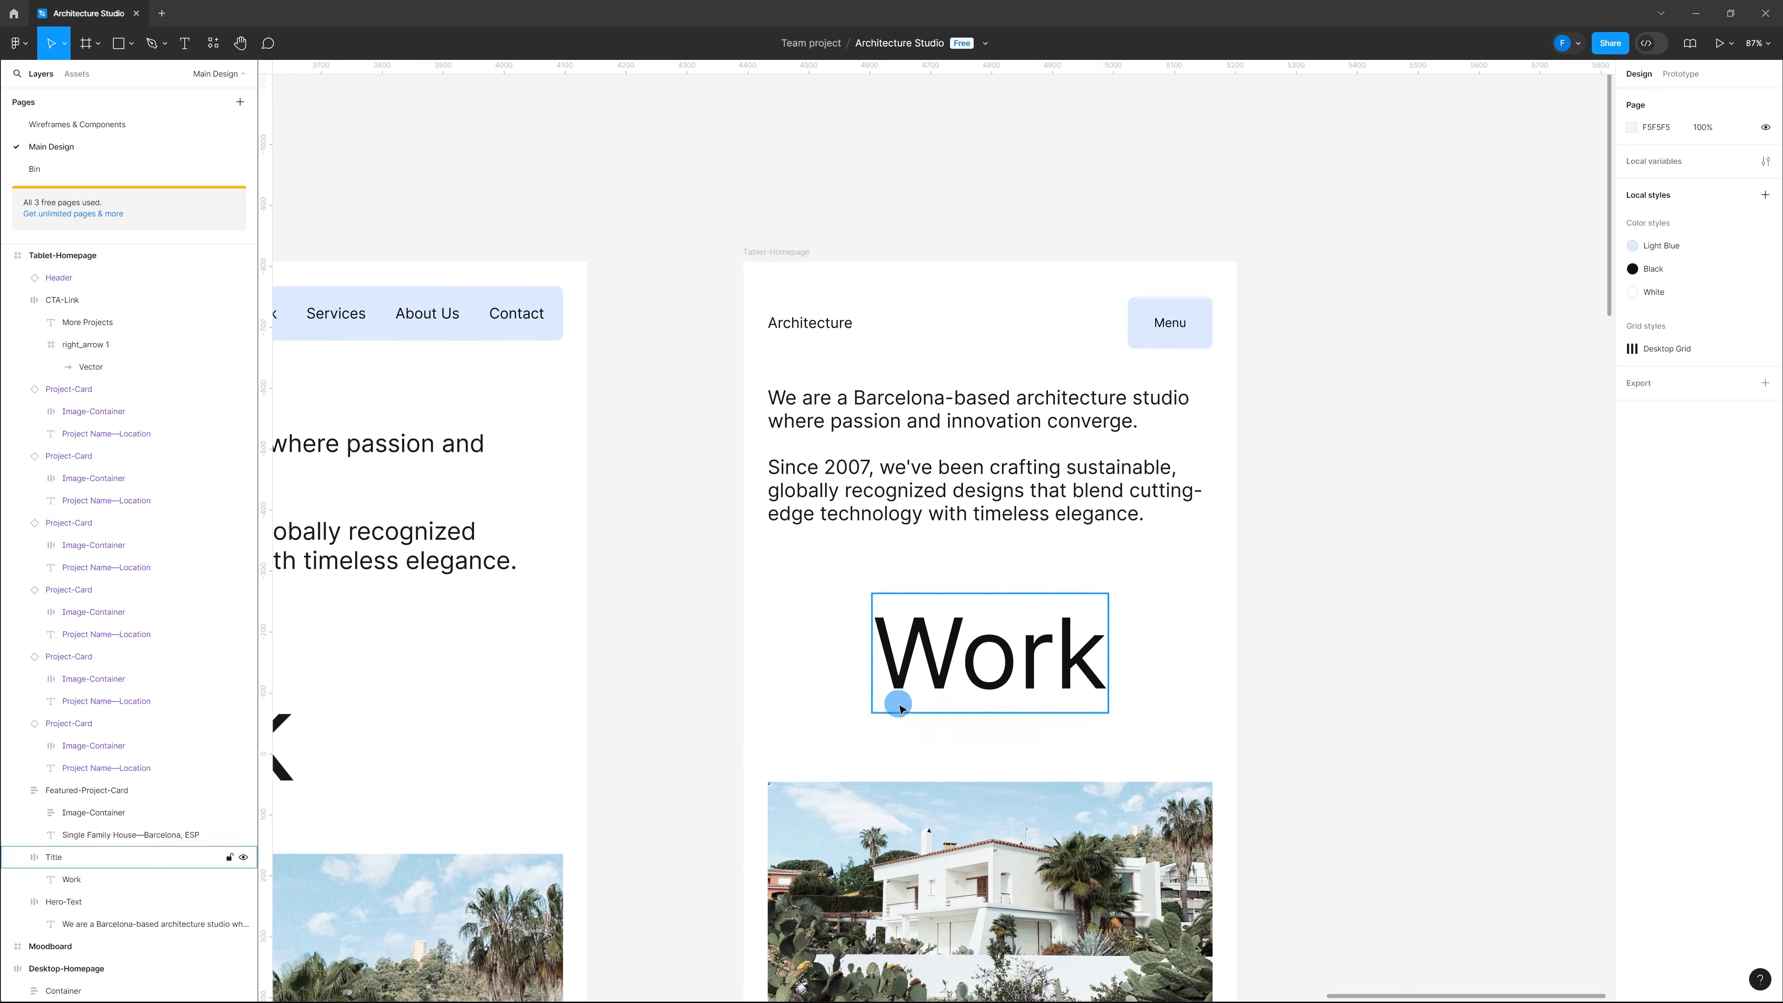
Step: Copy the Footer instance from Desktop-Homepage and paste it into the Tablet-Homepage frame
scroll(896, 697, down, 5)
scroll(728, 717, down, 5)
click(726, 730)
scroll(697, 769, down, 3)
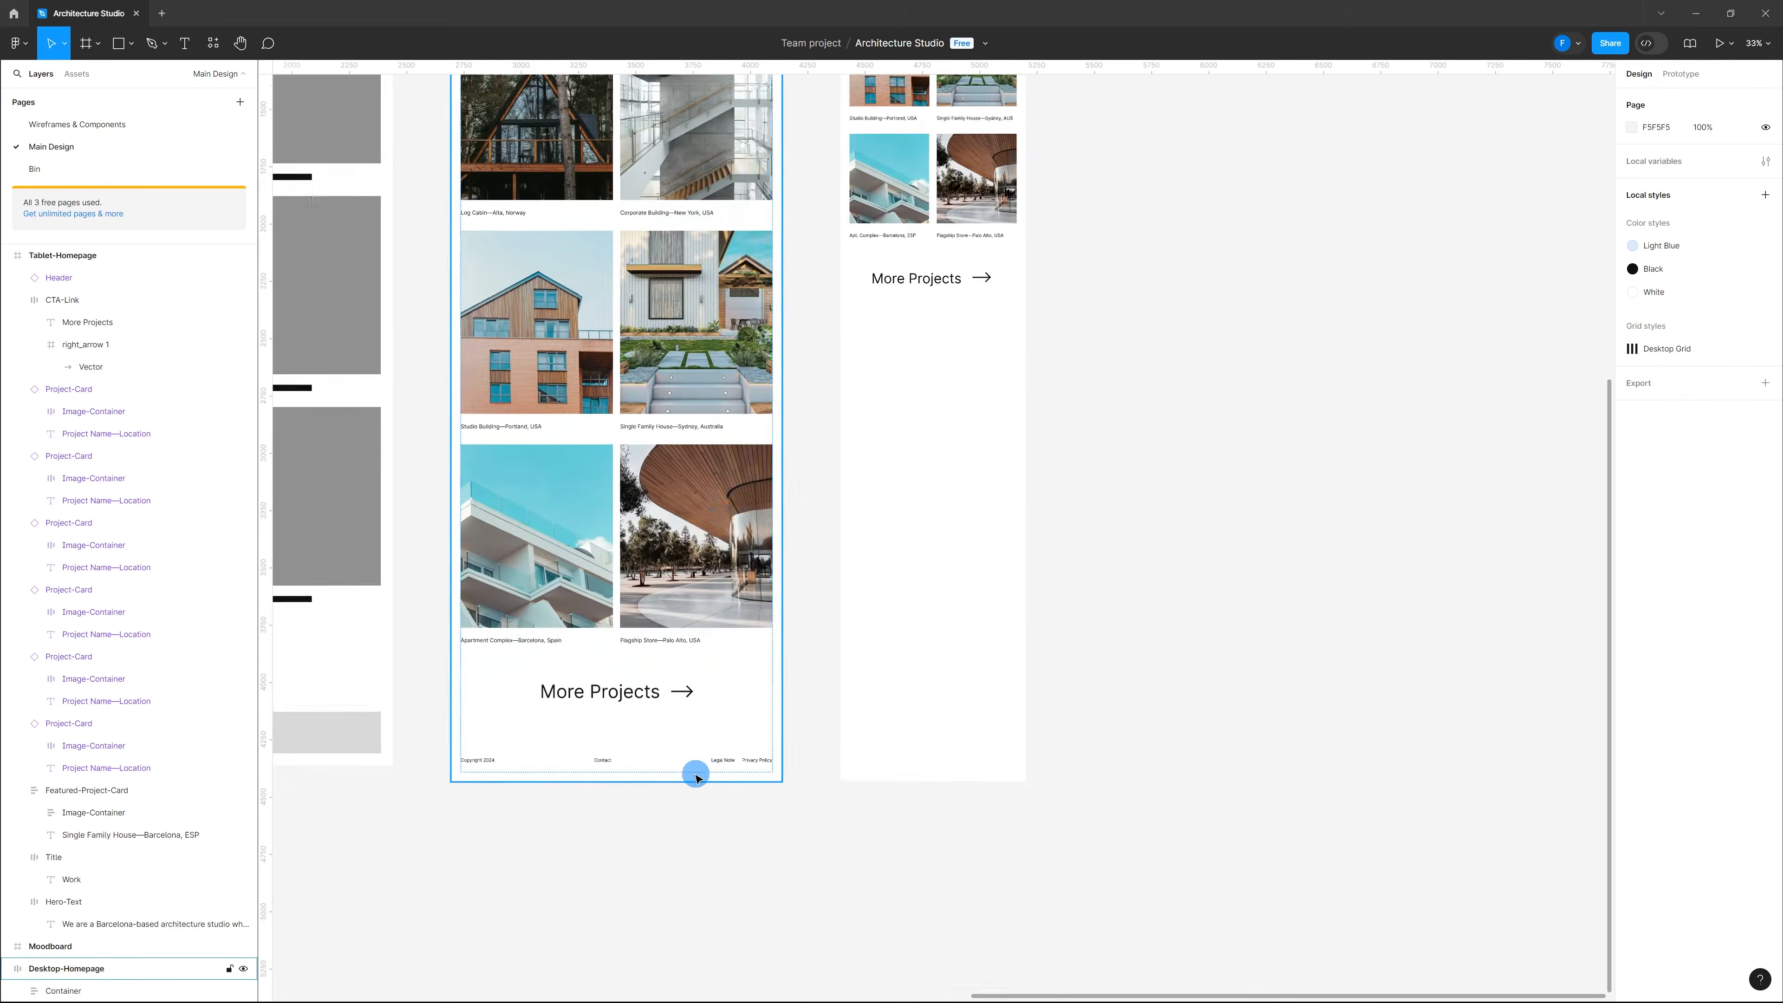
scroll(695, 759, up, 6)
click(726, 754)
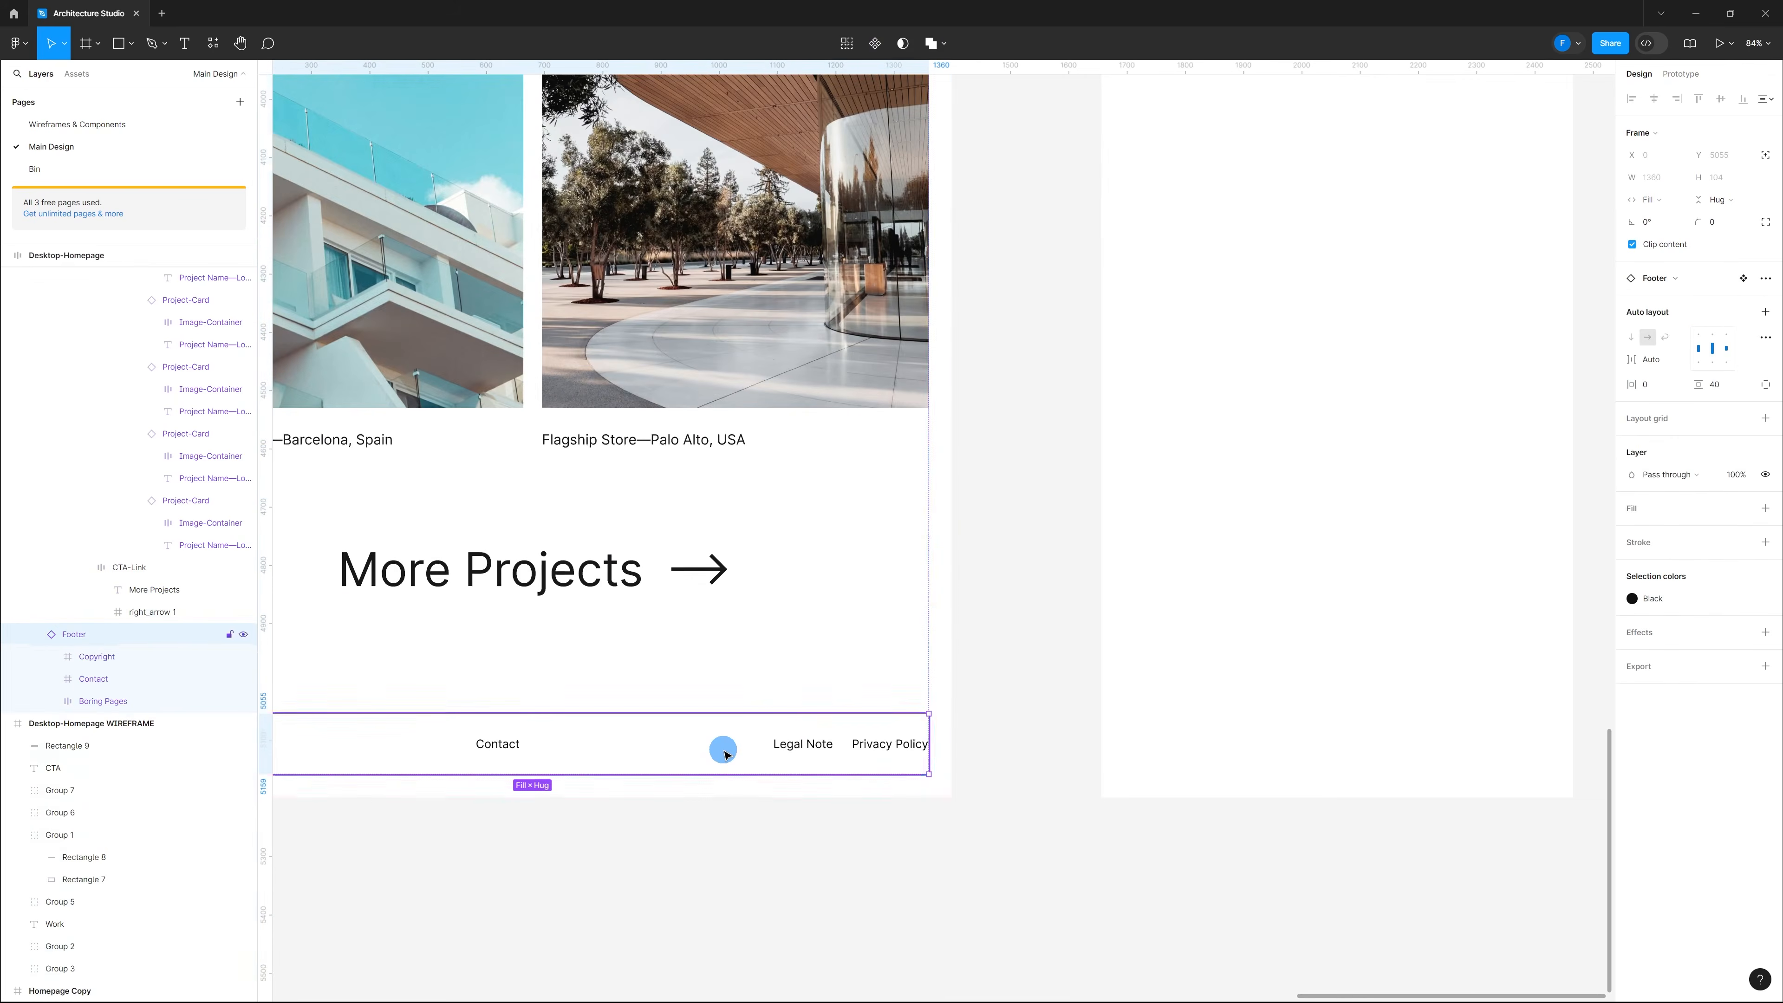
scroll(724, 743, down, 8)
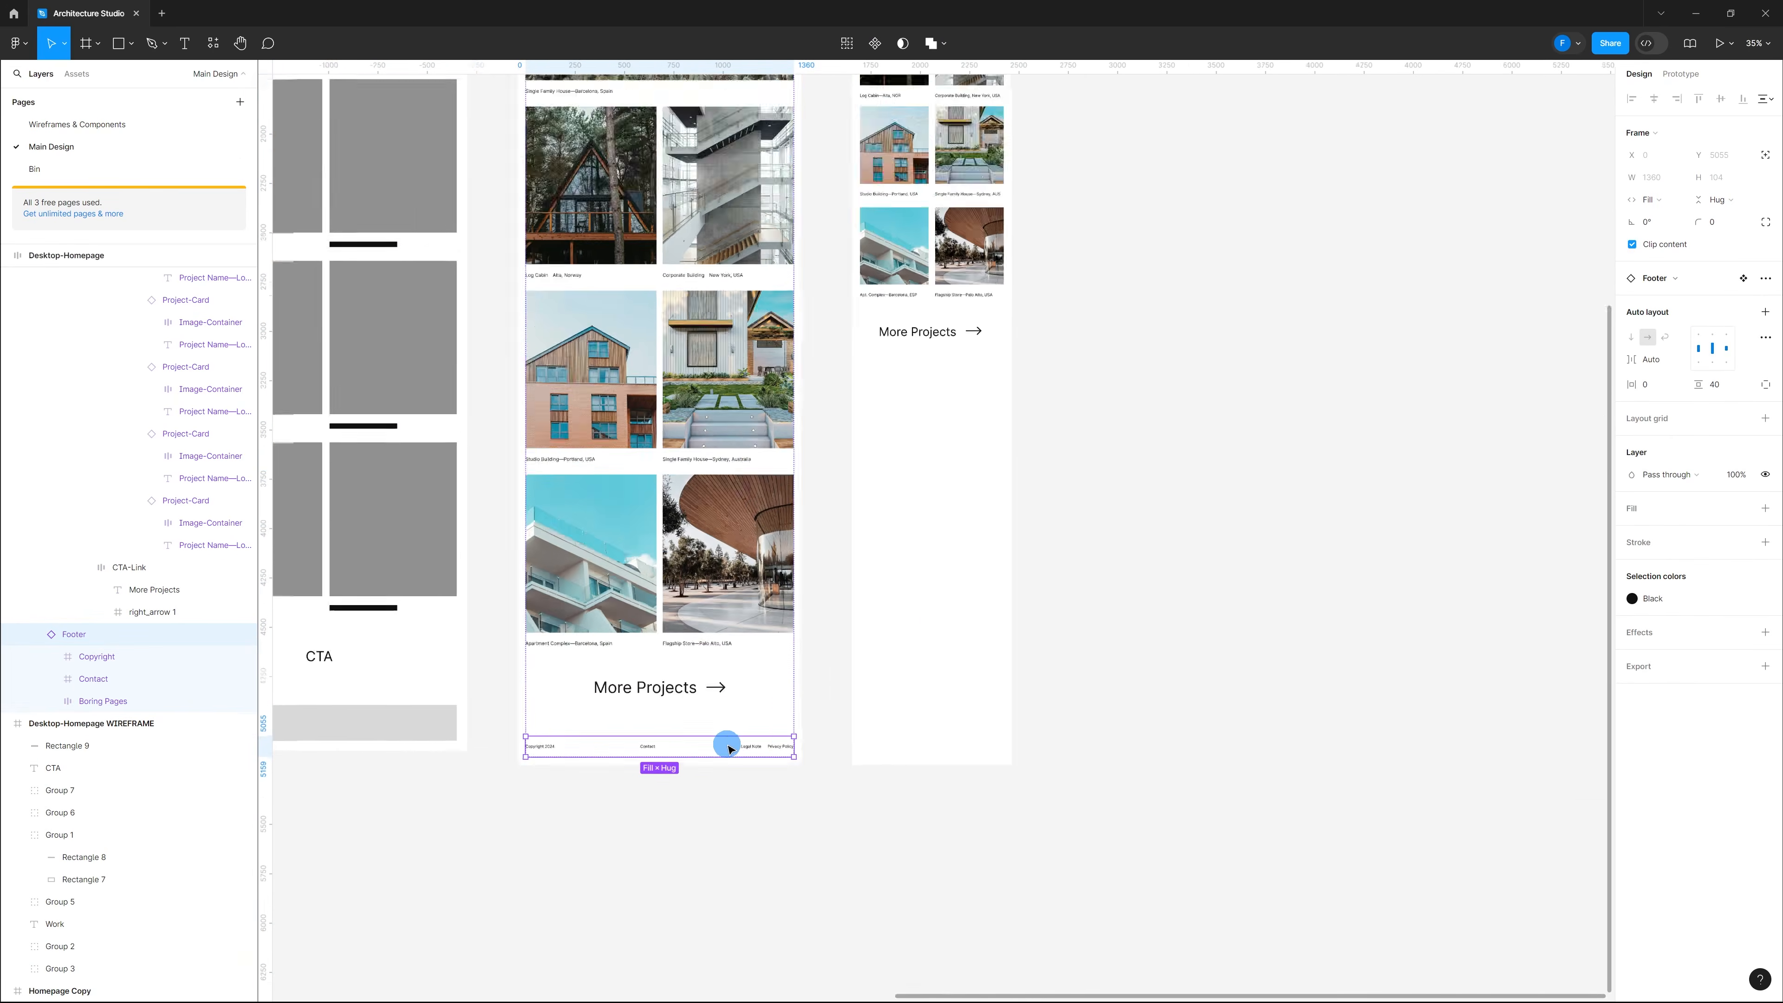
scroll(913, 562, up, 3)
scroll(864, 490, up, 2)
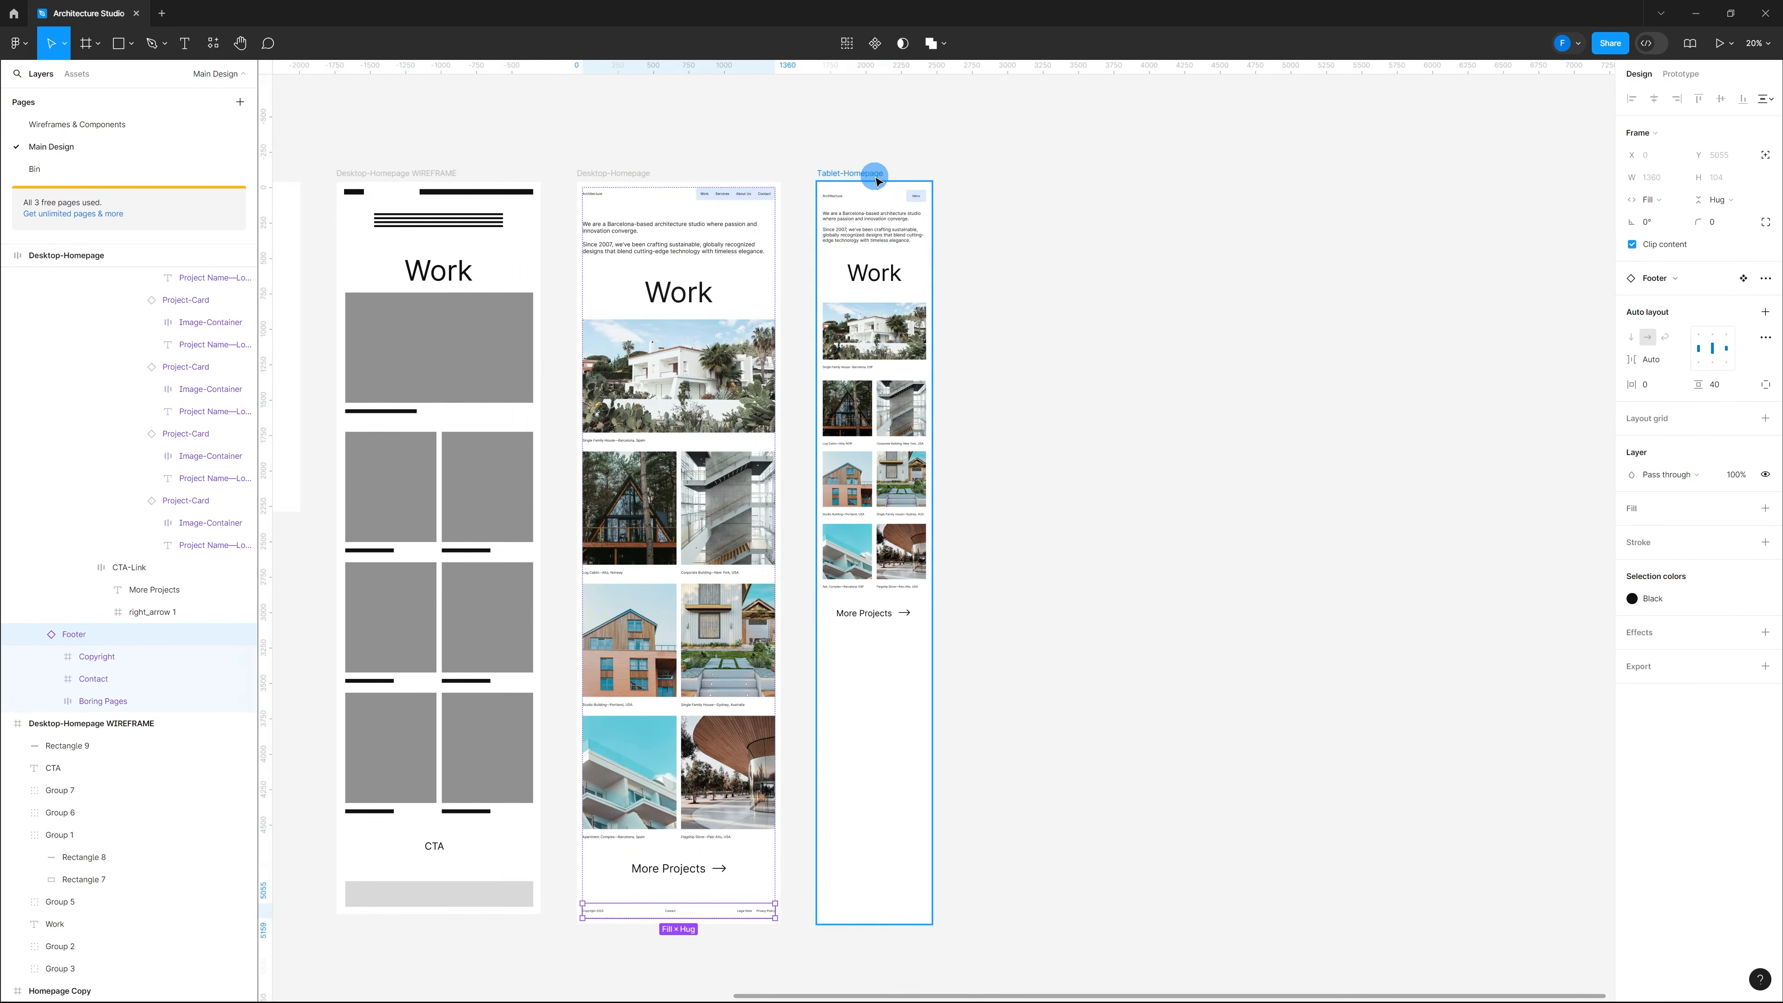
click(875, 176)
key(ctrl+v)
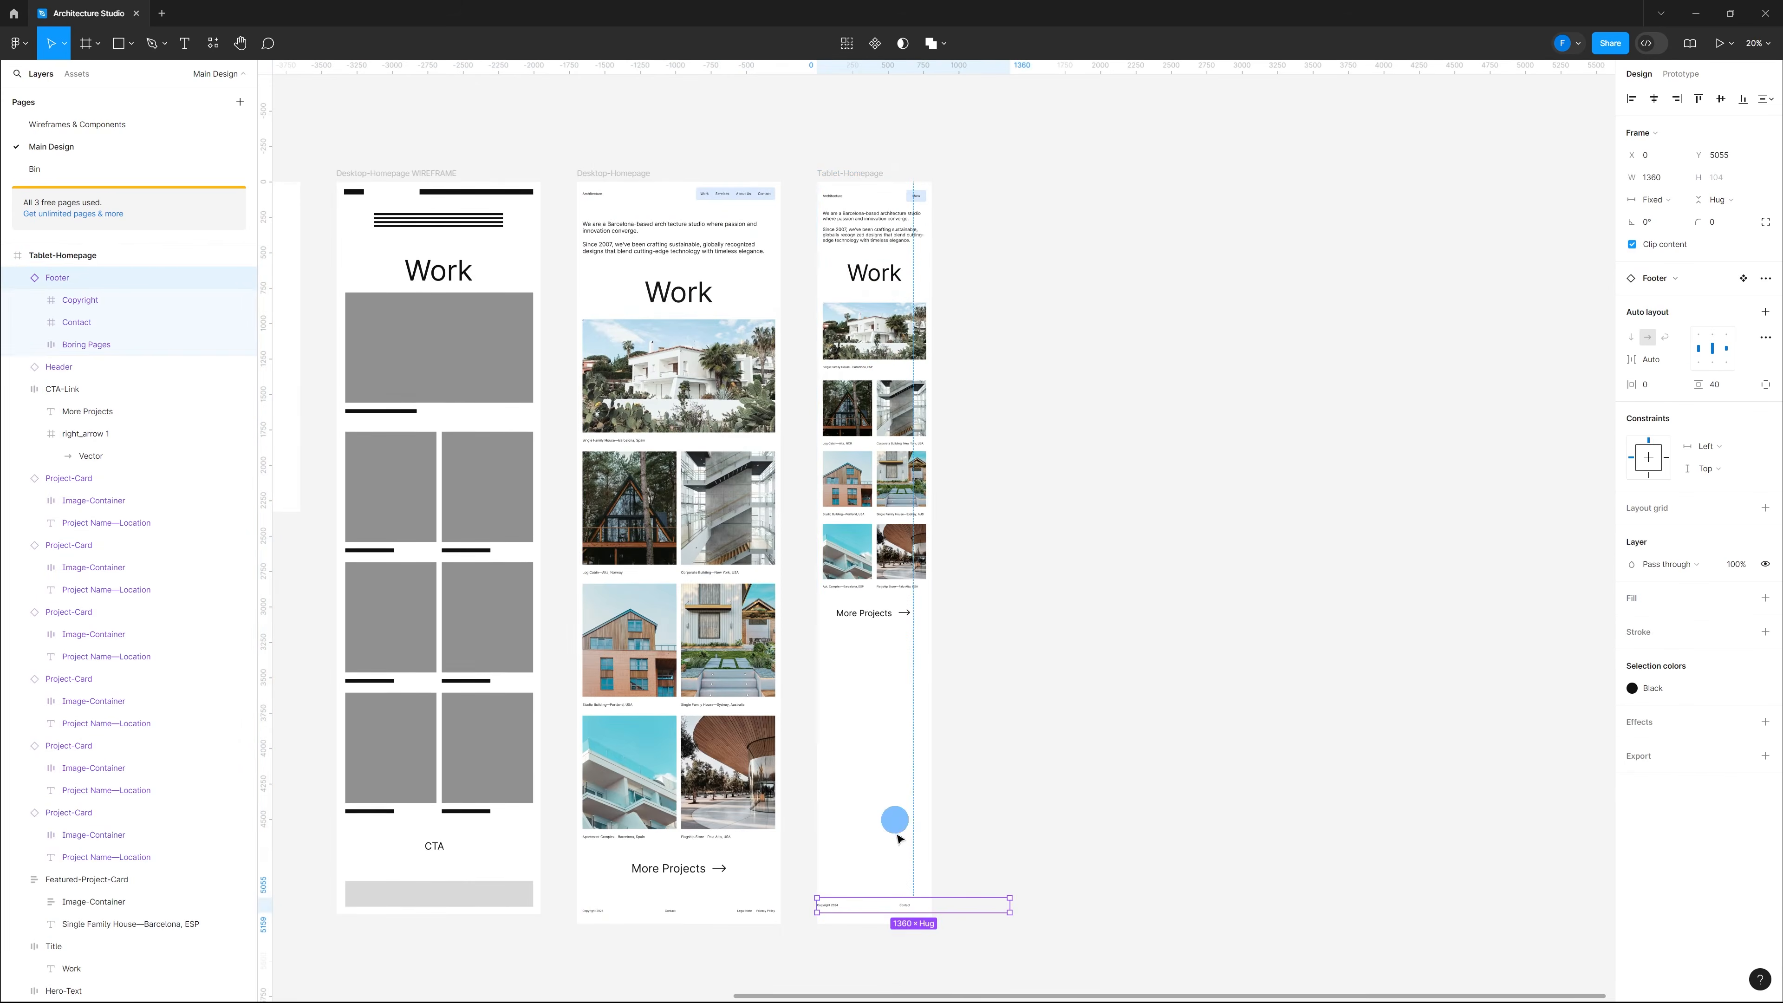
Step: Show the layout grids and fit the Footer instance to Tablet-Homepage's margins, 730 wide at X 40
scroll(880, 941, up, 6)
scroll(1357, 812, down, 2)
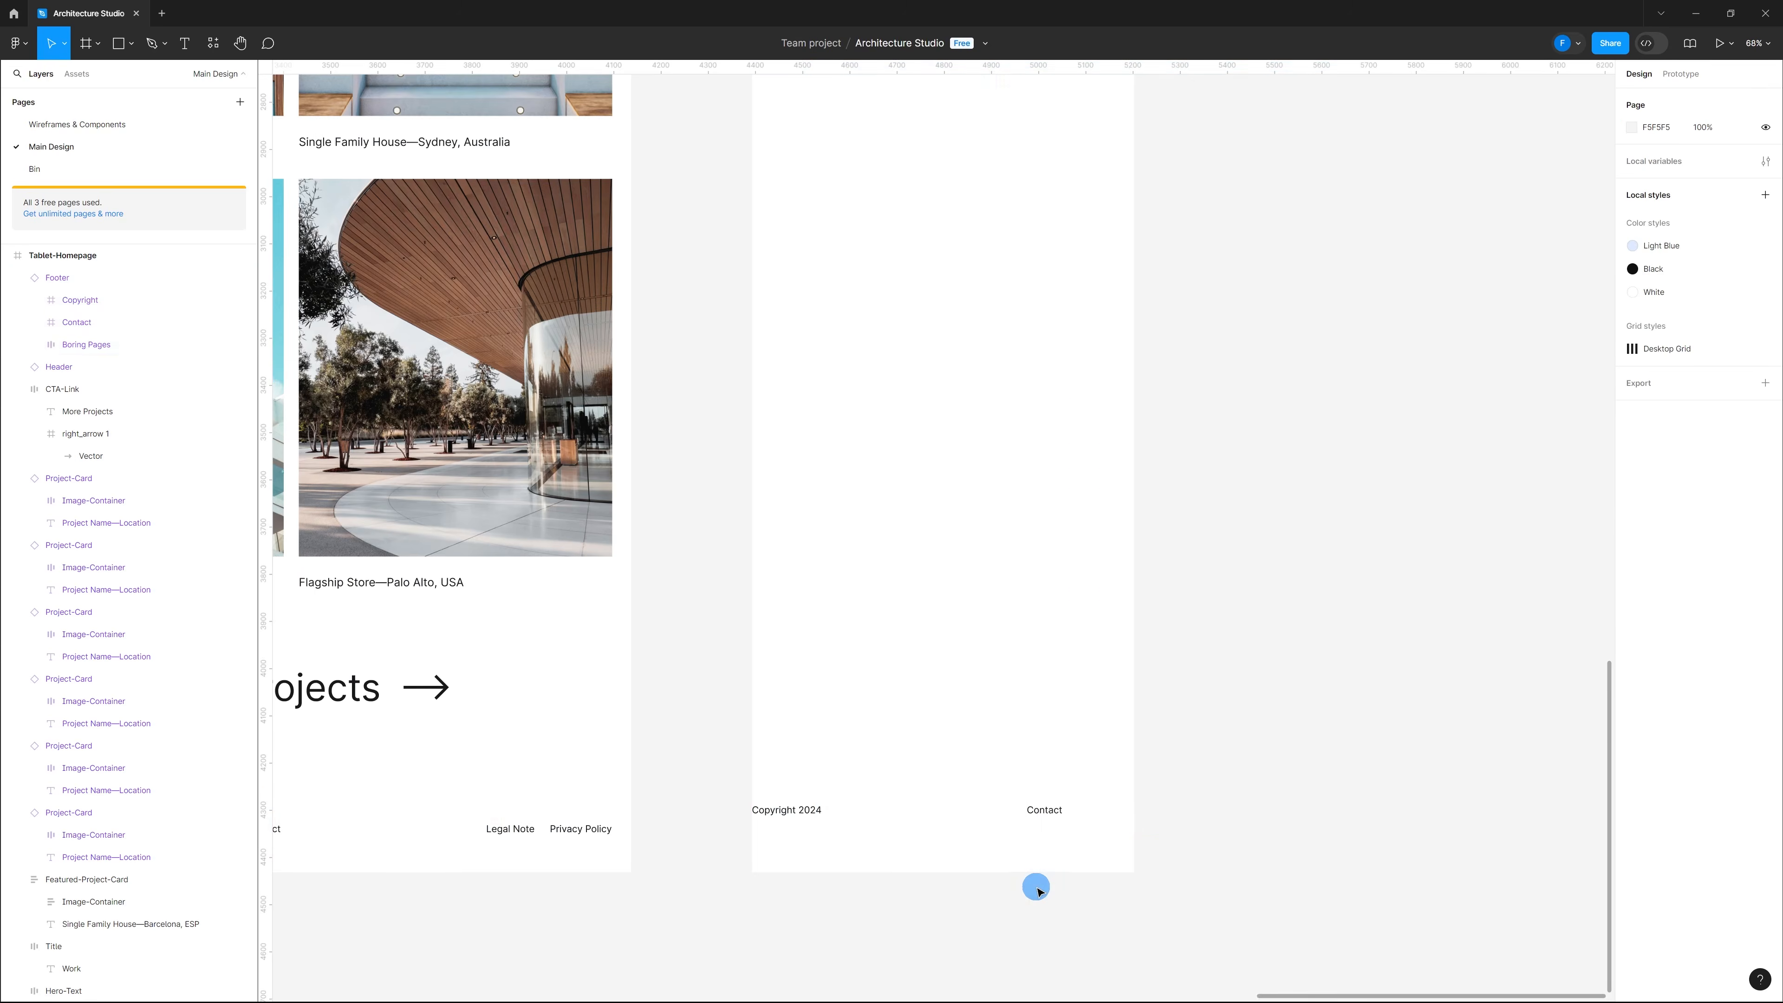
key(ctrl+shift+4)
drag(1400, 800, 1116, 806)
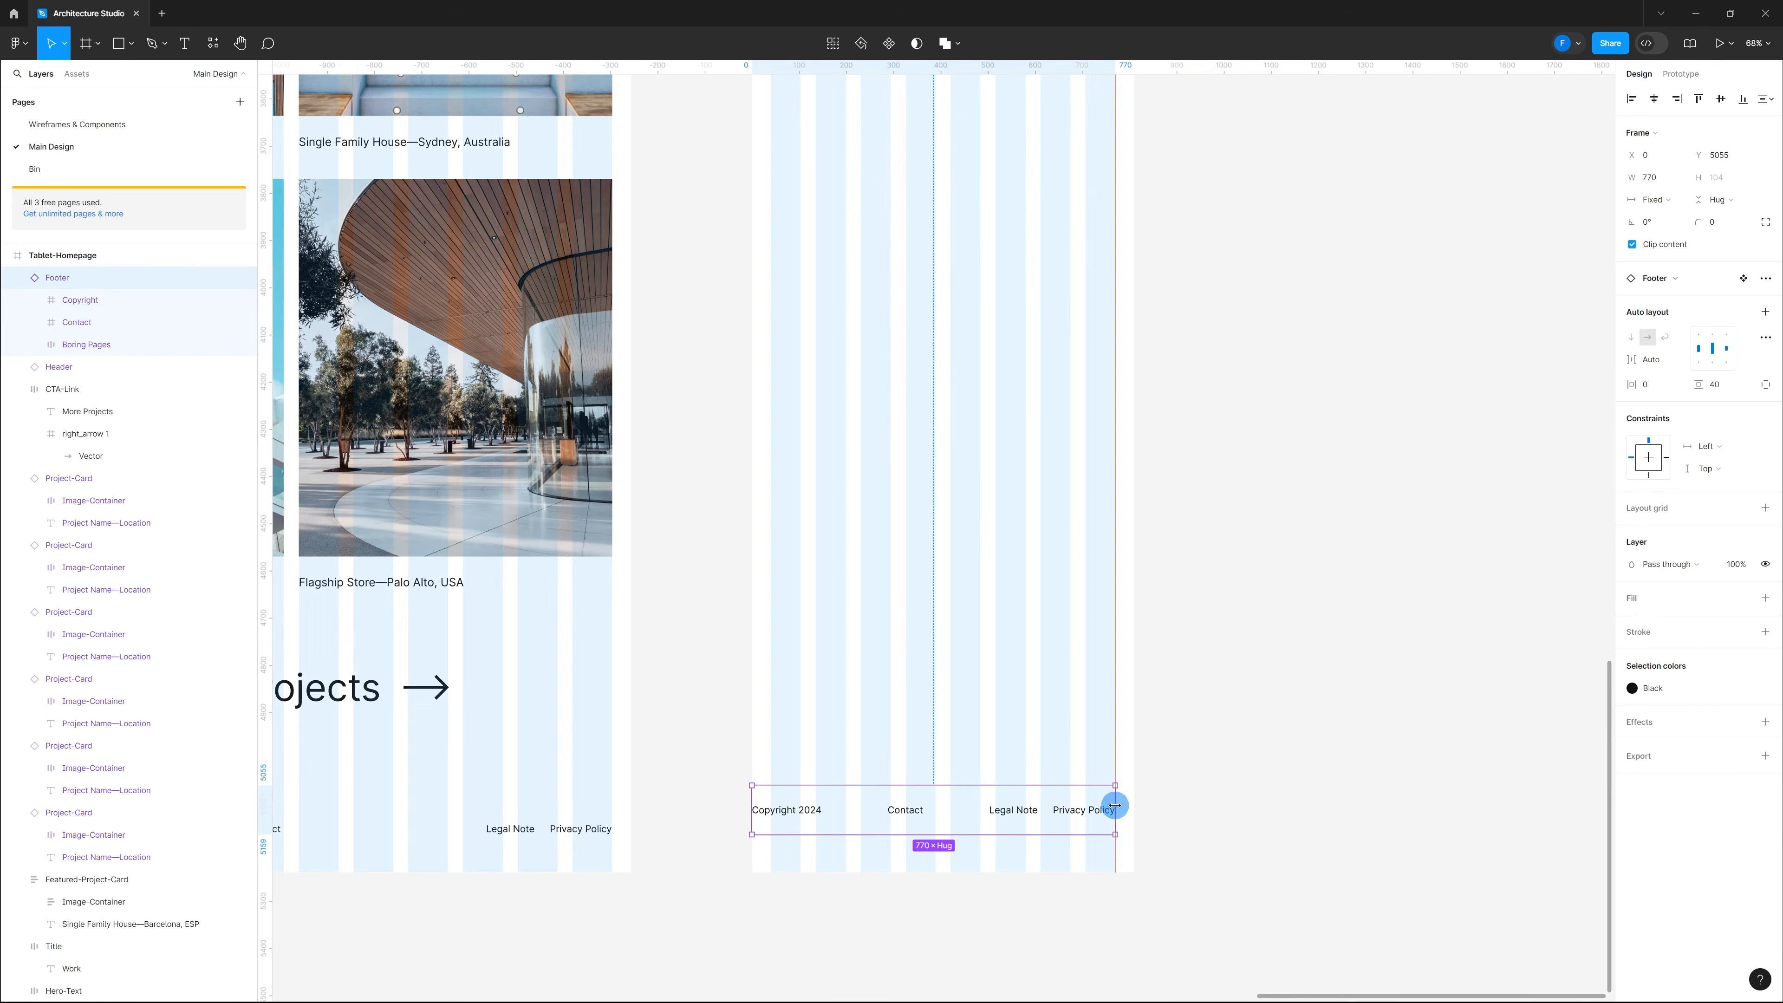
click(1241, 798)
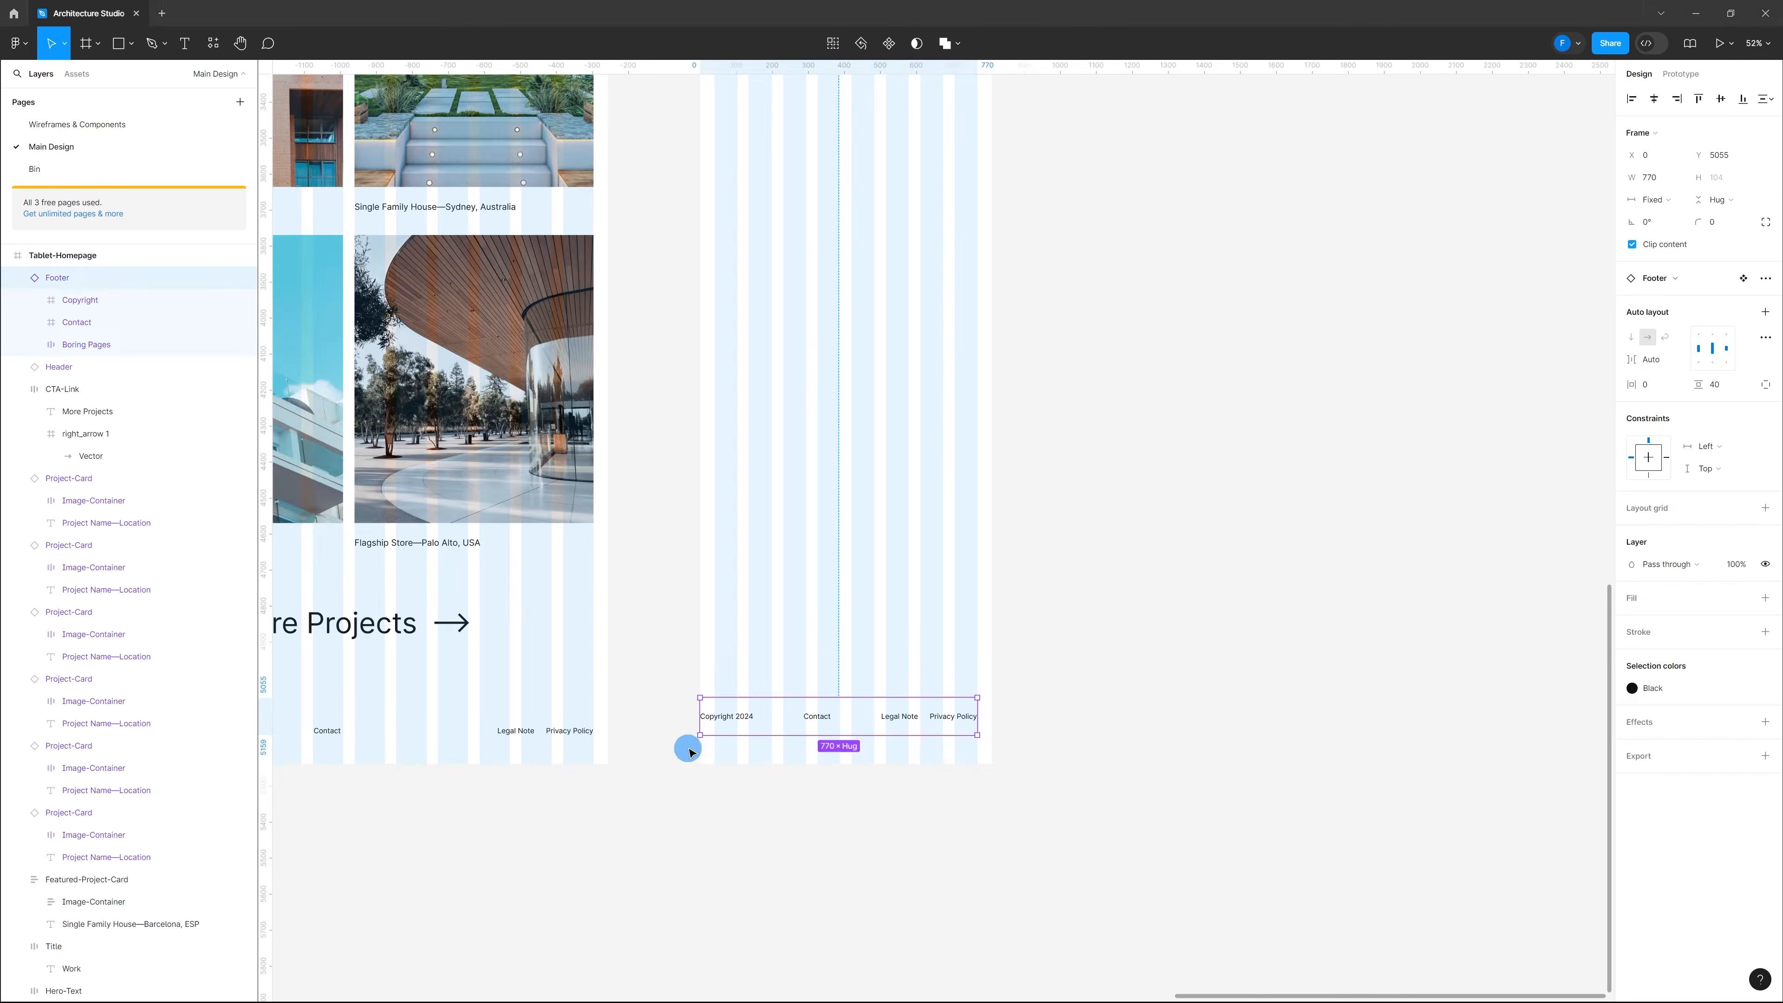
scroll(690, 748, up, 7)
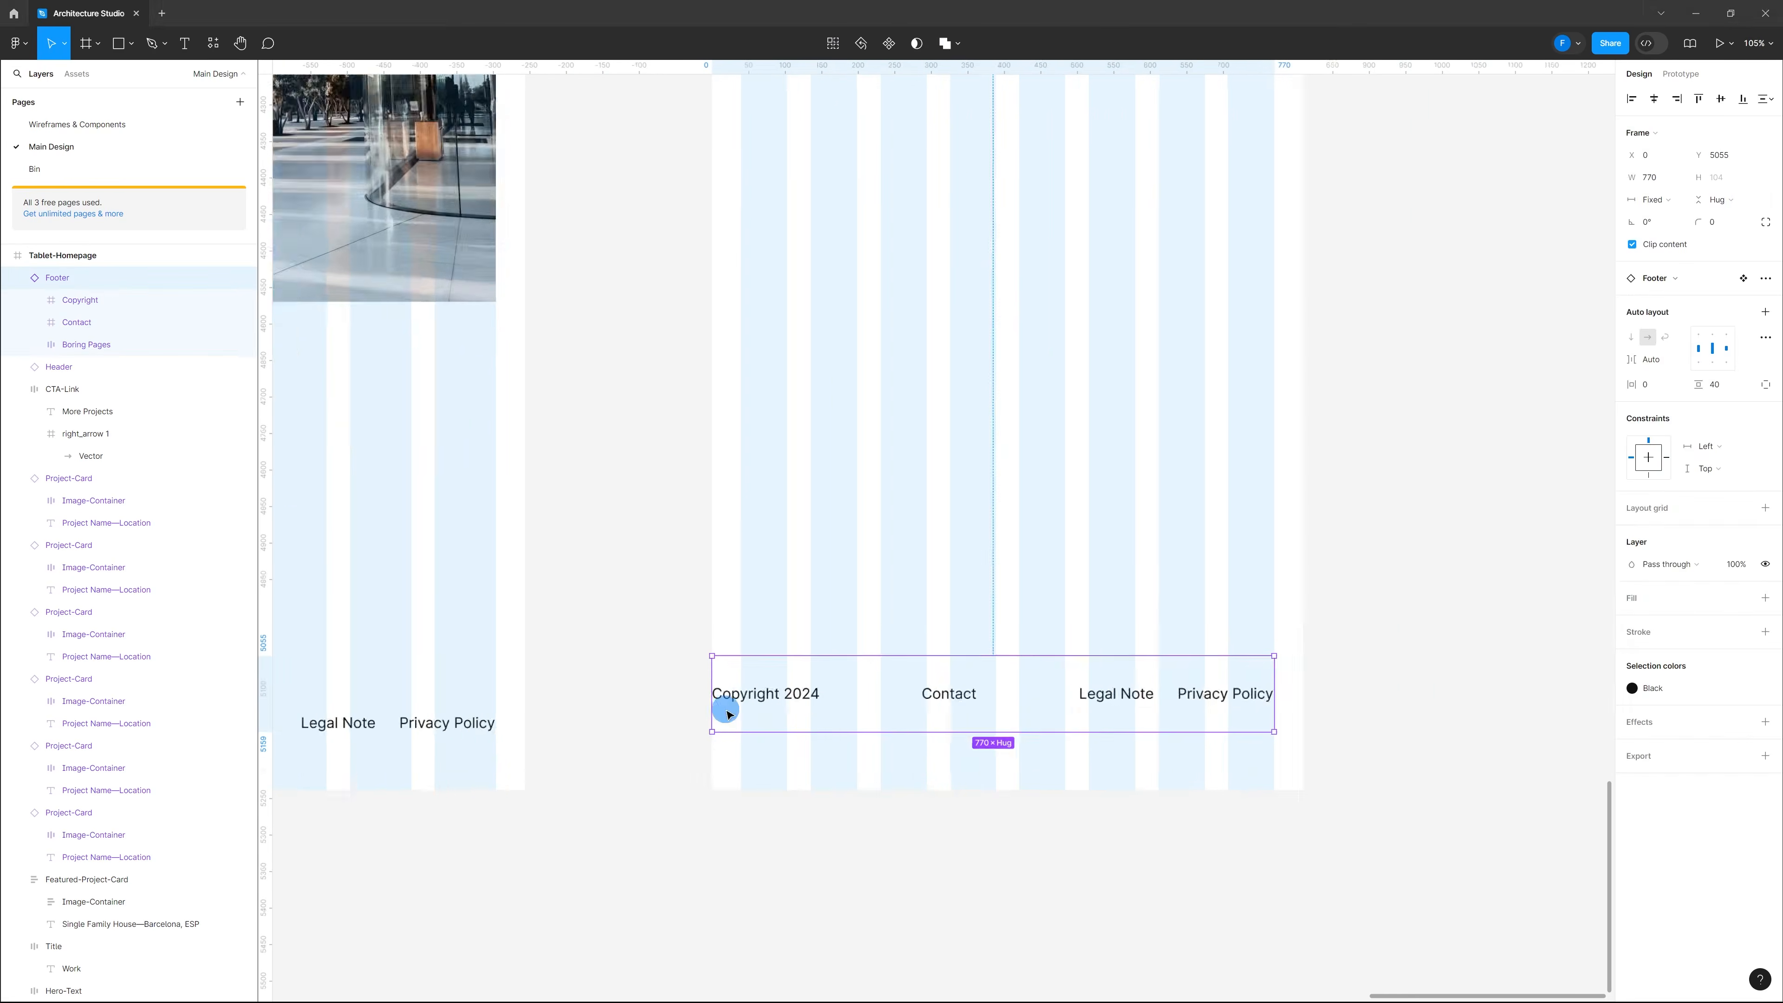
drag(704, 696, 751, 694)
scroll(751, 685, down, 5)
scroll(907, 765, up, 3)
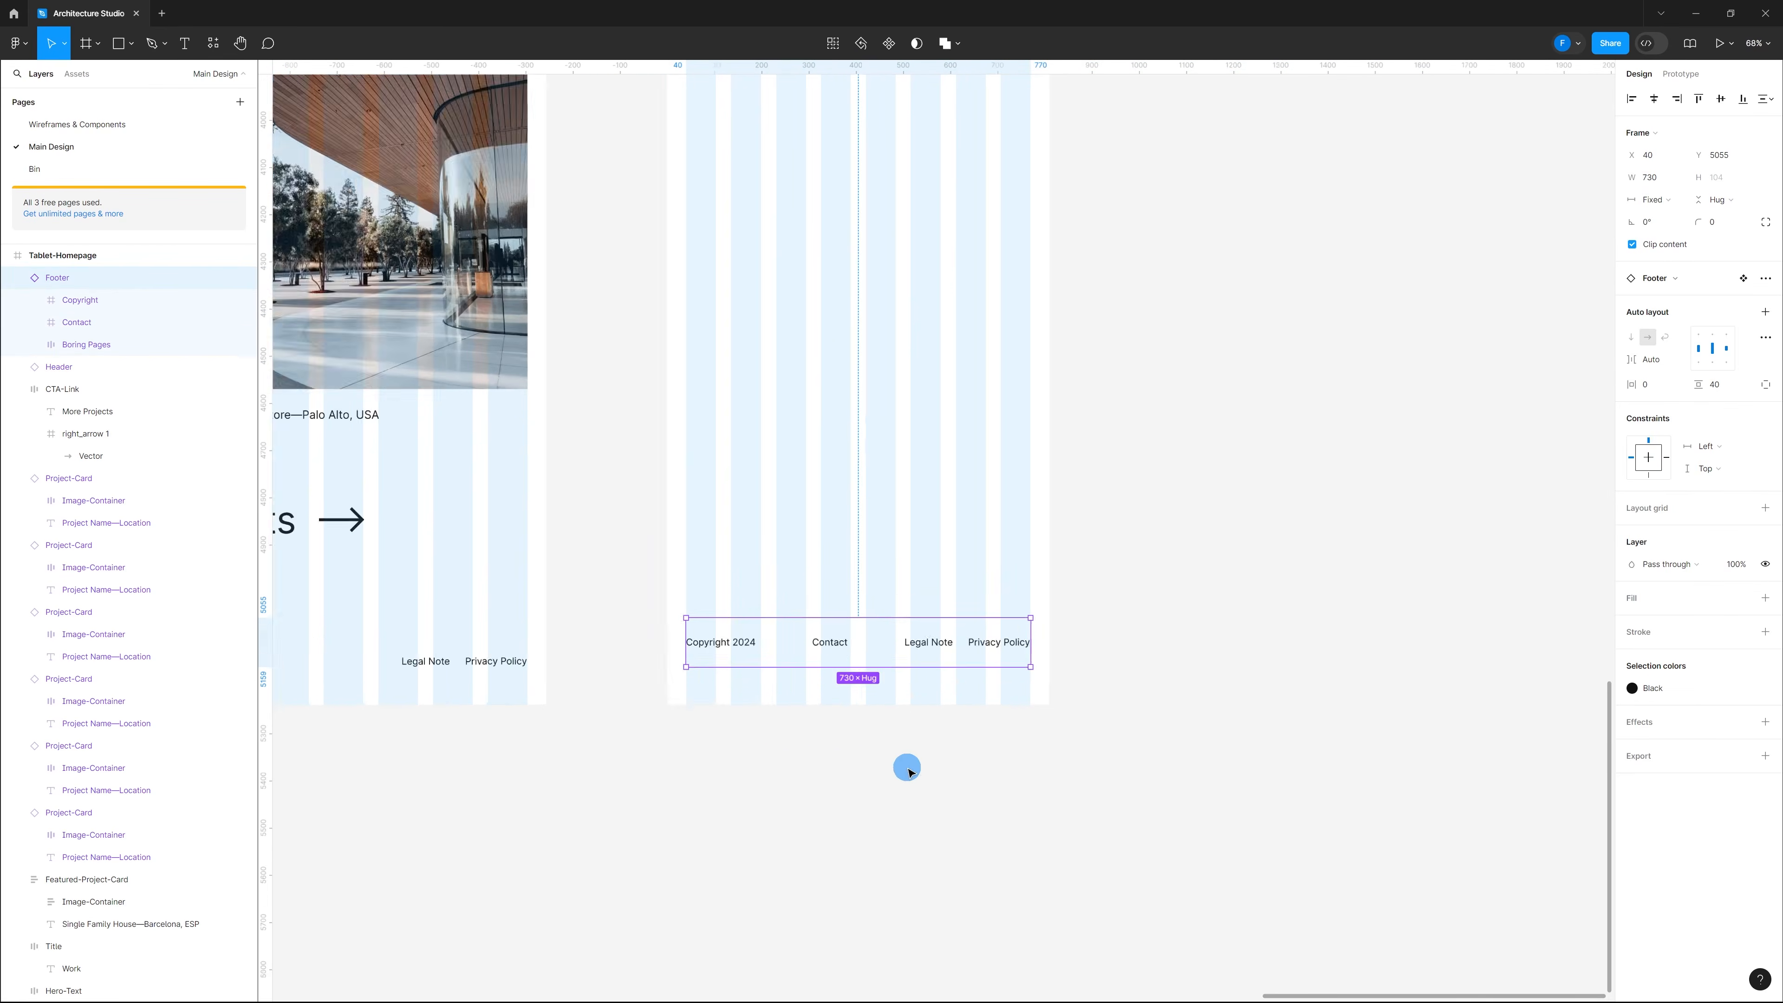
Step: Move Tablet-Homepage's Footer instance up beneath the More Projects link at Y 3342, and hide the layout grids
scroll(877, 643, down, 5)
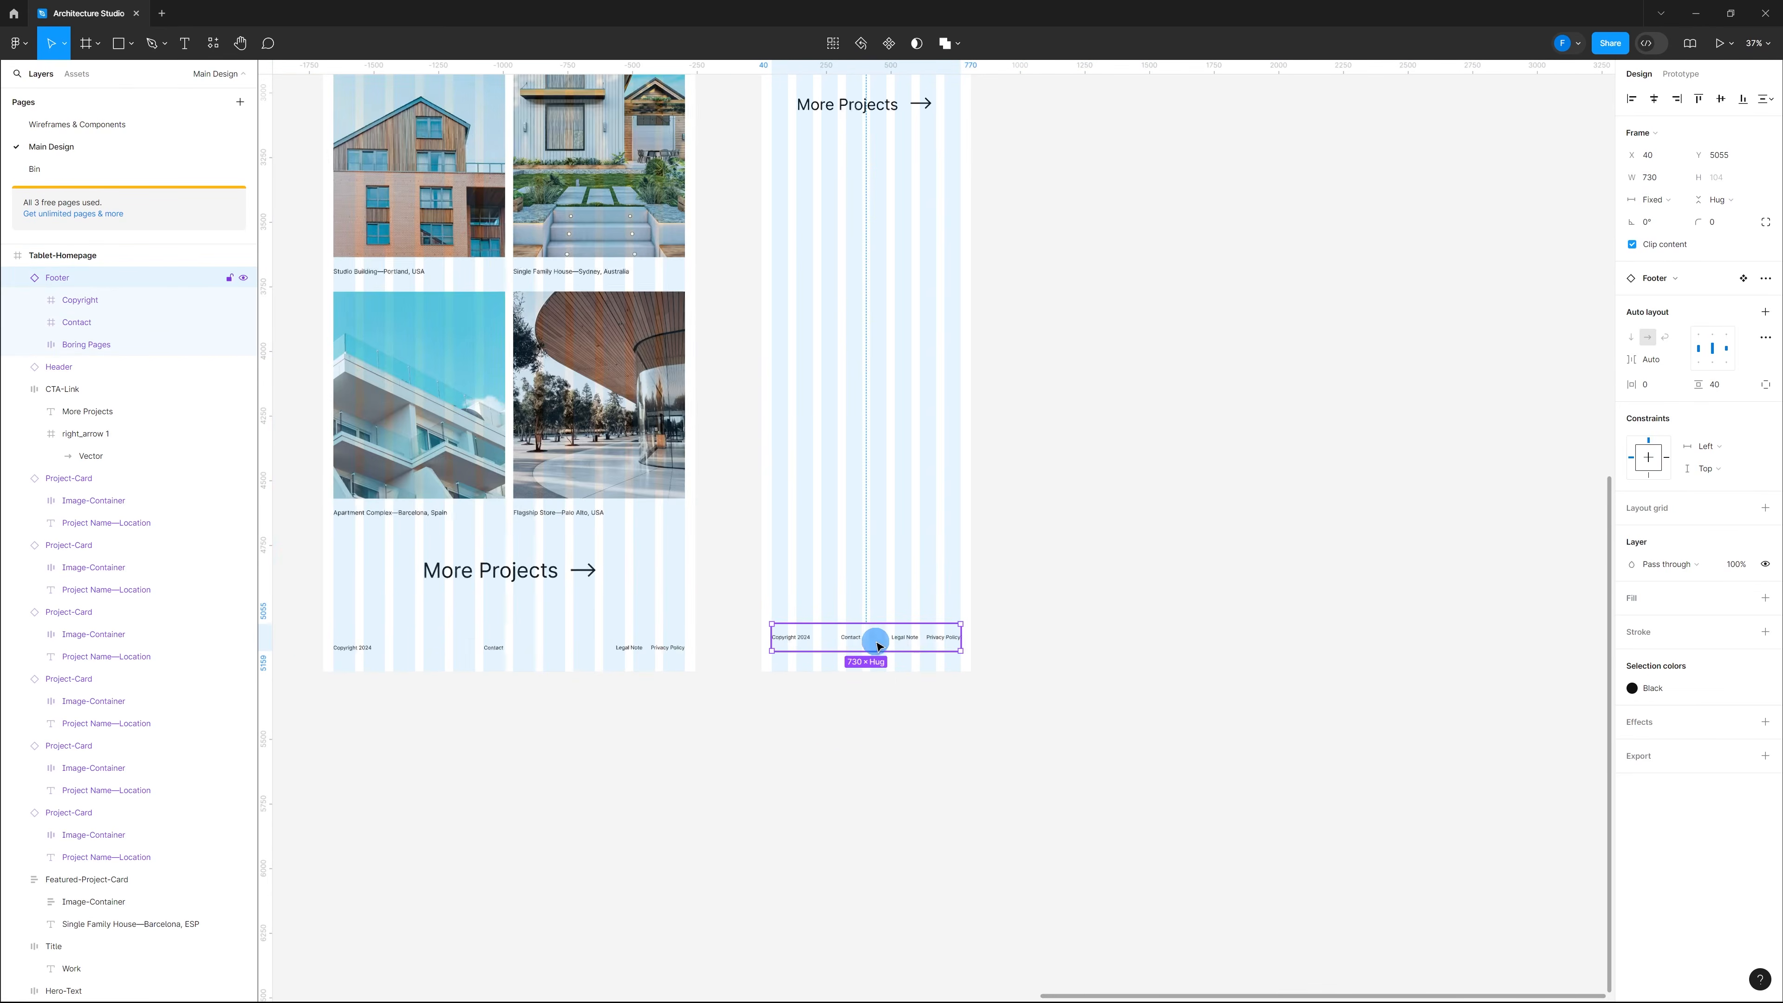
drag(878, 520, 878, 207)
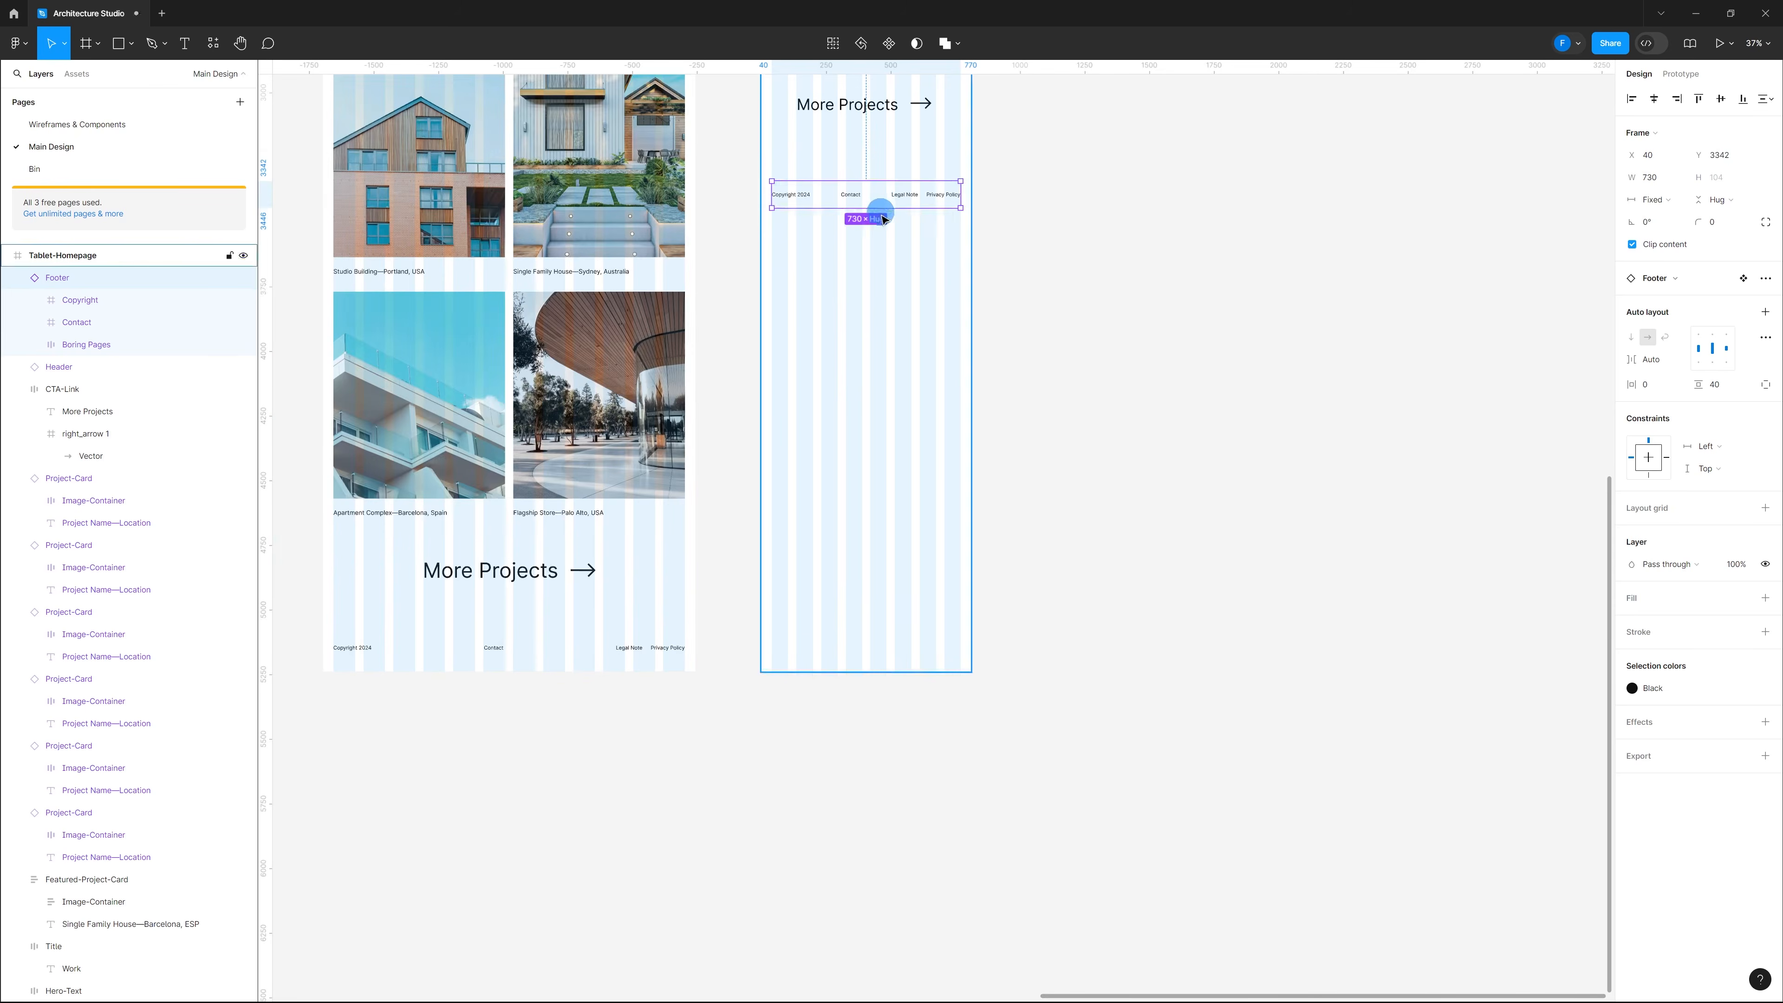
scroll(871, 218, down, 3)
scroll(875, 399, up, 5)
scroll(875, 399, up, 3)
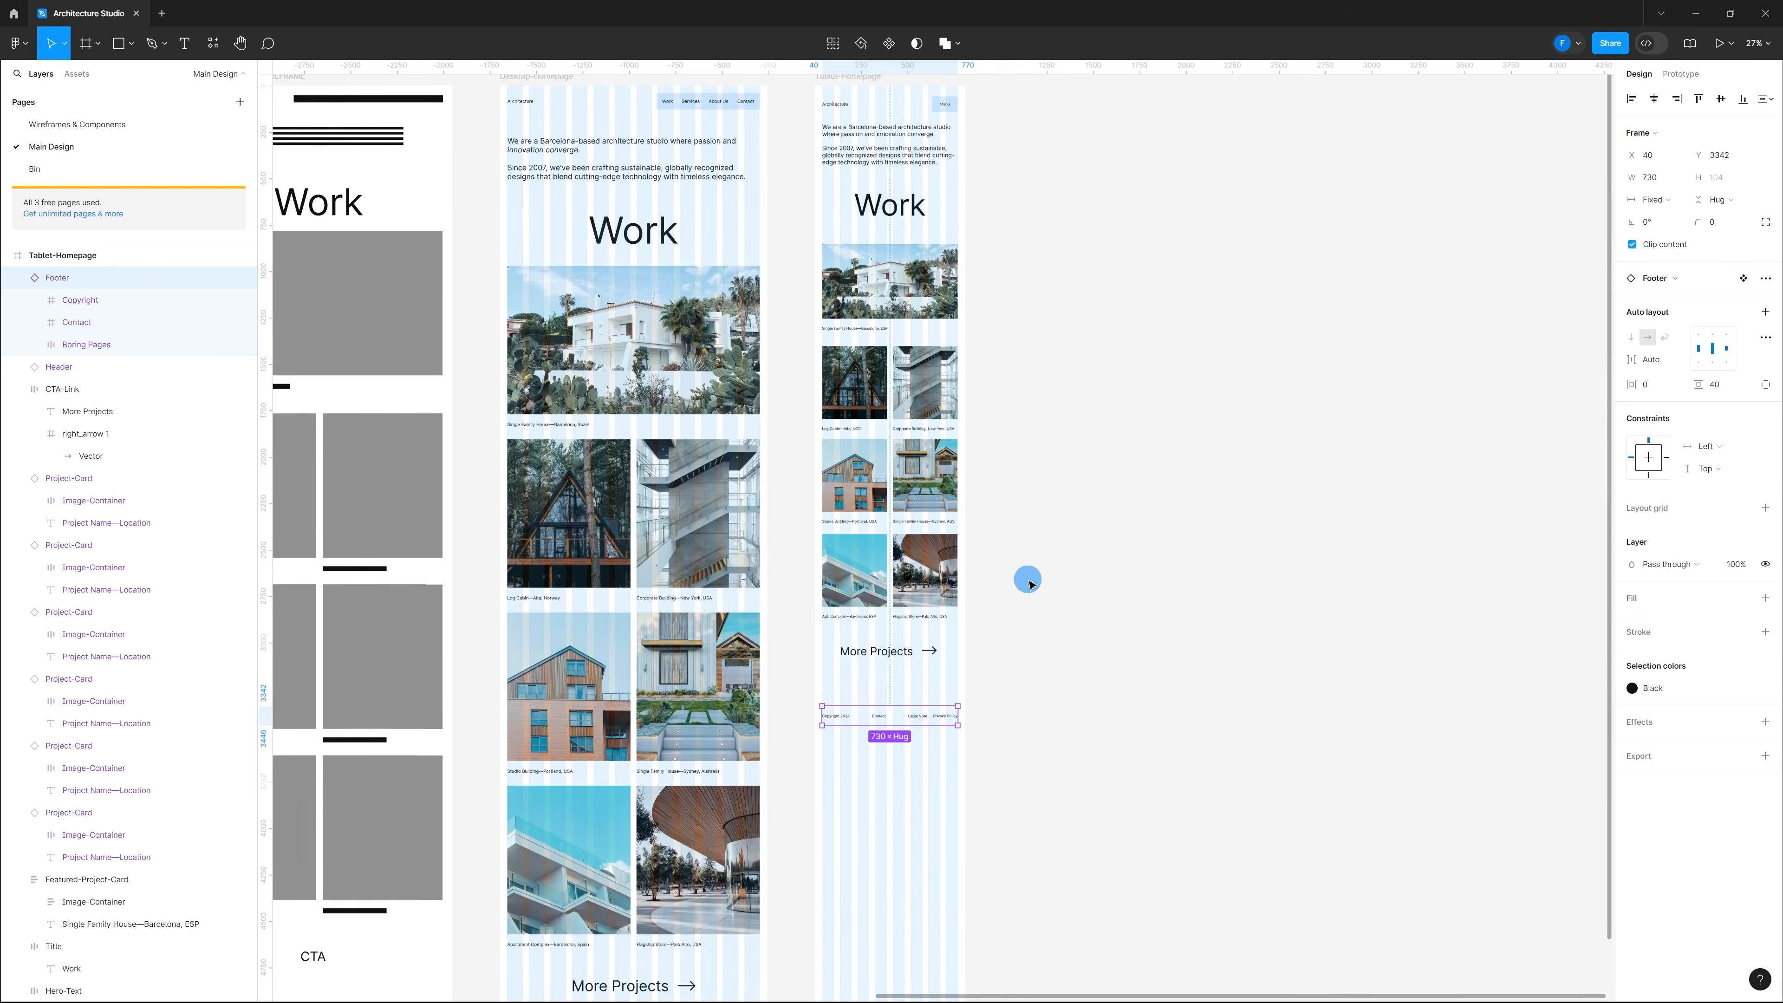
click(1038, 458)
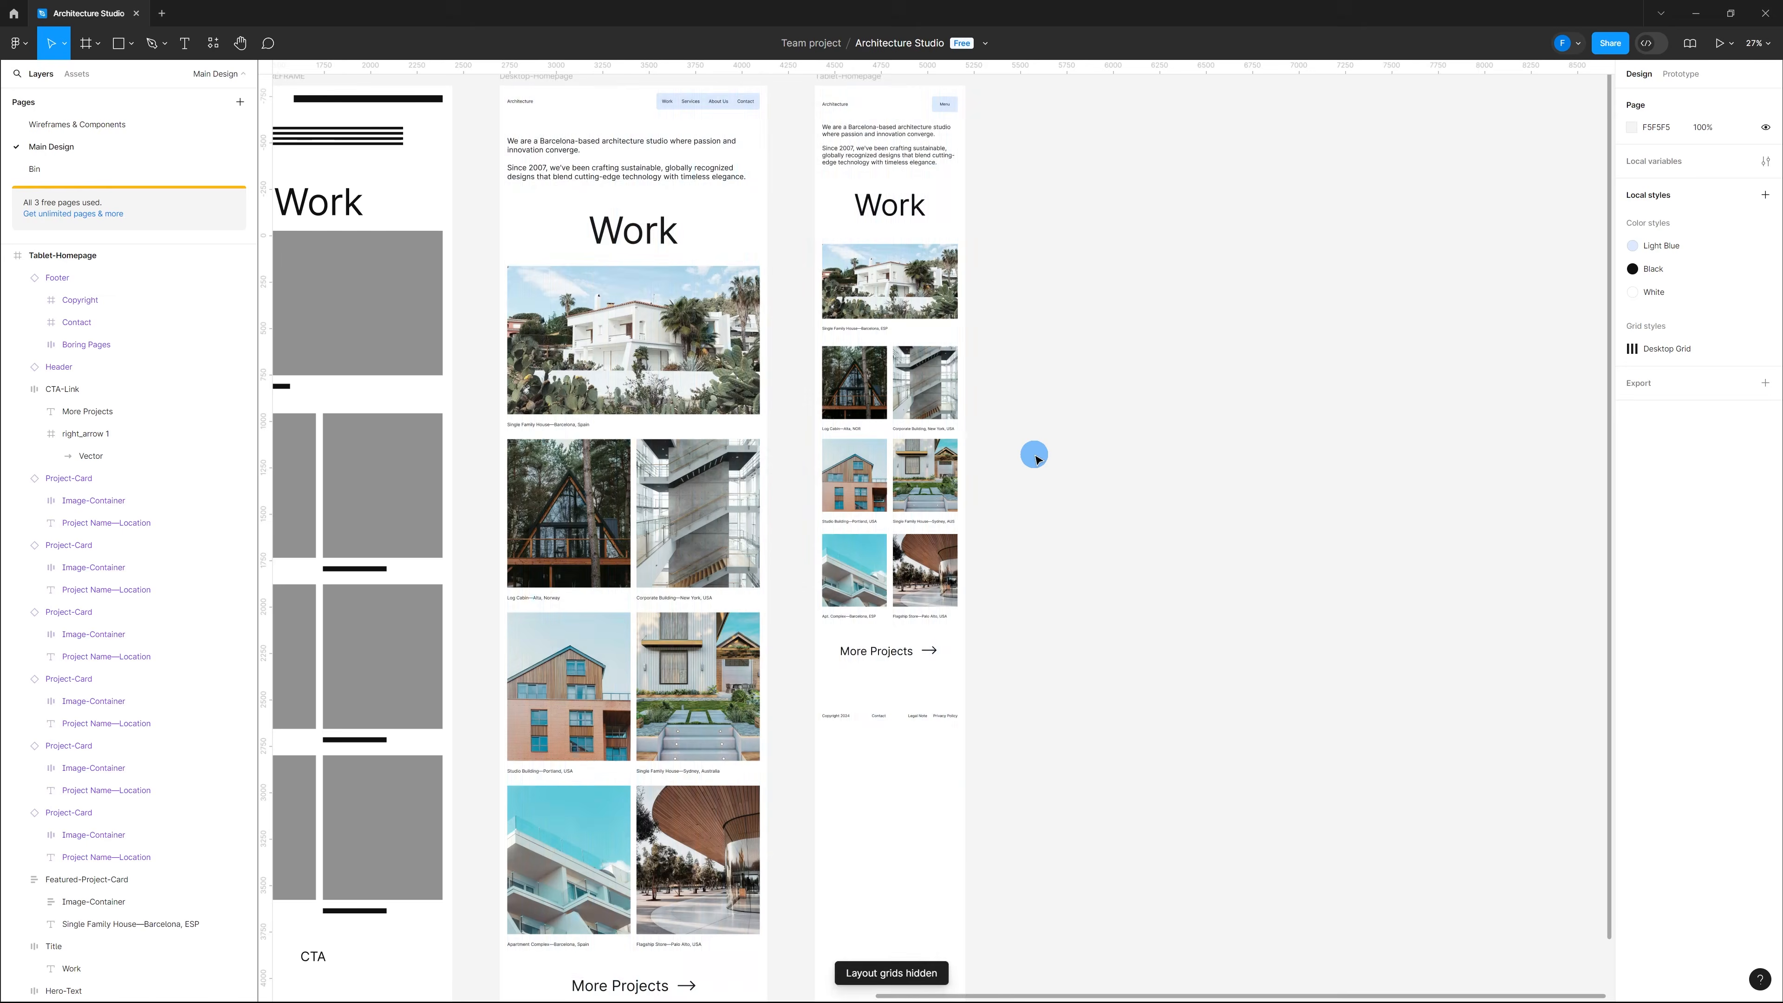
Step: Compare the project cards and overall spacing of Tablet-Homepage with those of Desktop-Homepage
scroll(878, 503, down, 3)
scroll(1038, 554, up, 4)
scroll(1059, 566, down, 4)
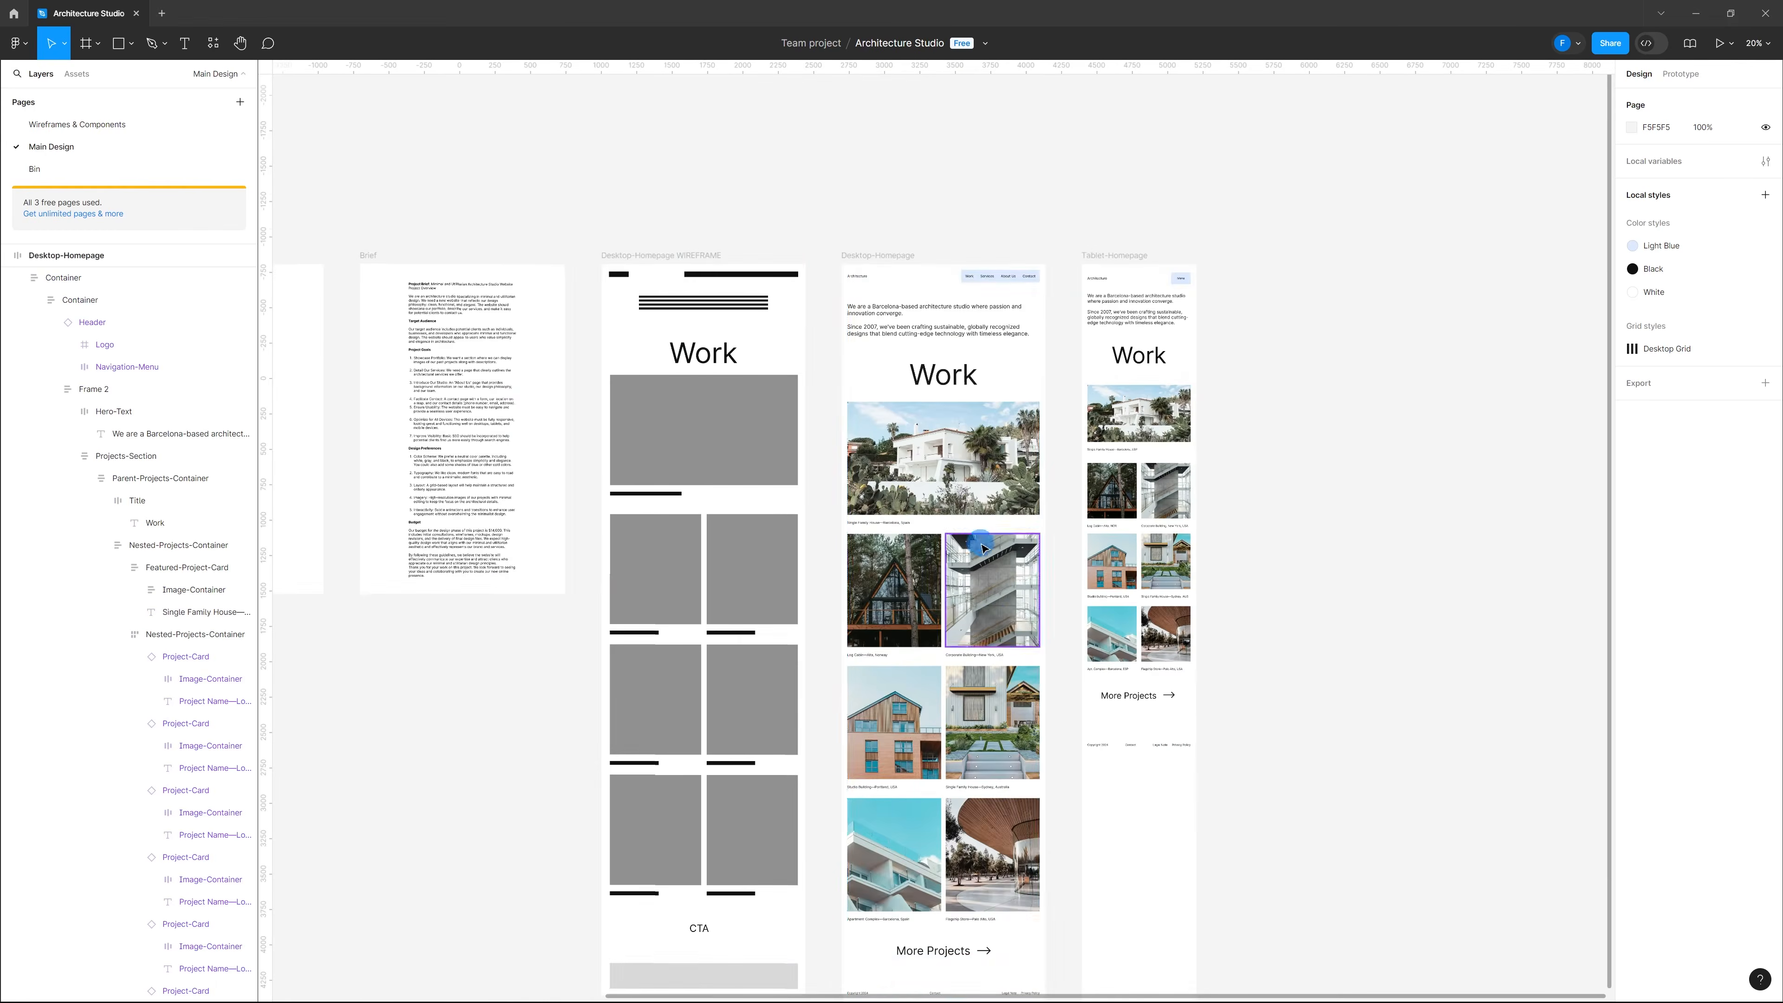
scroll(1124, 505, up, 3)
scroll(1143, 485, down, 2)
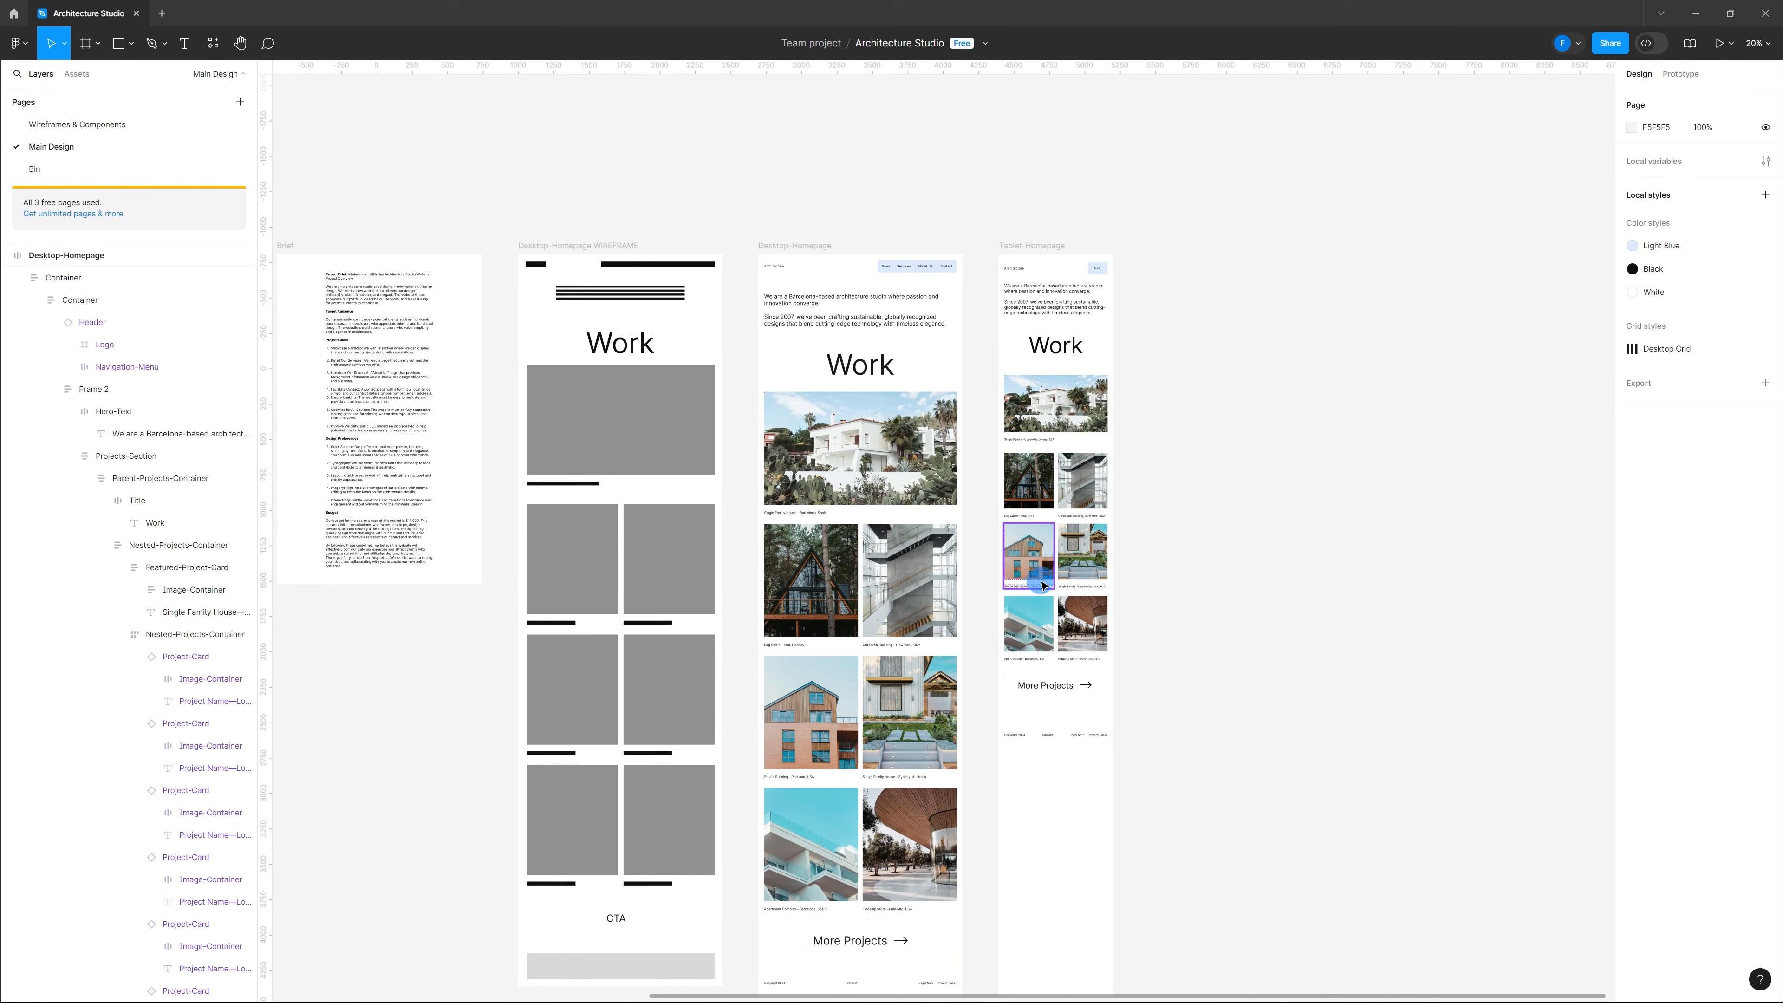
scroll(1054, 506, up, 10)
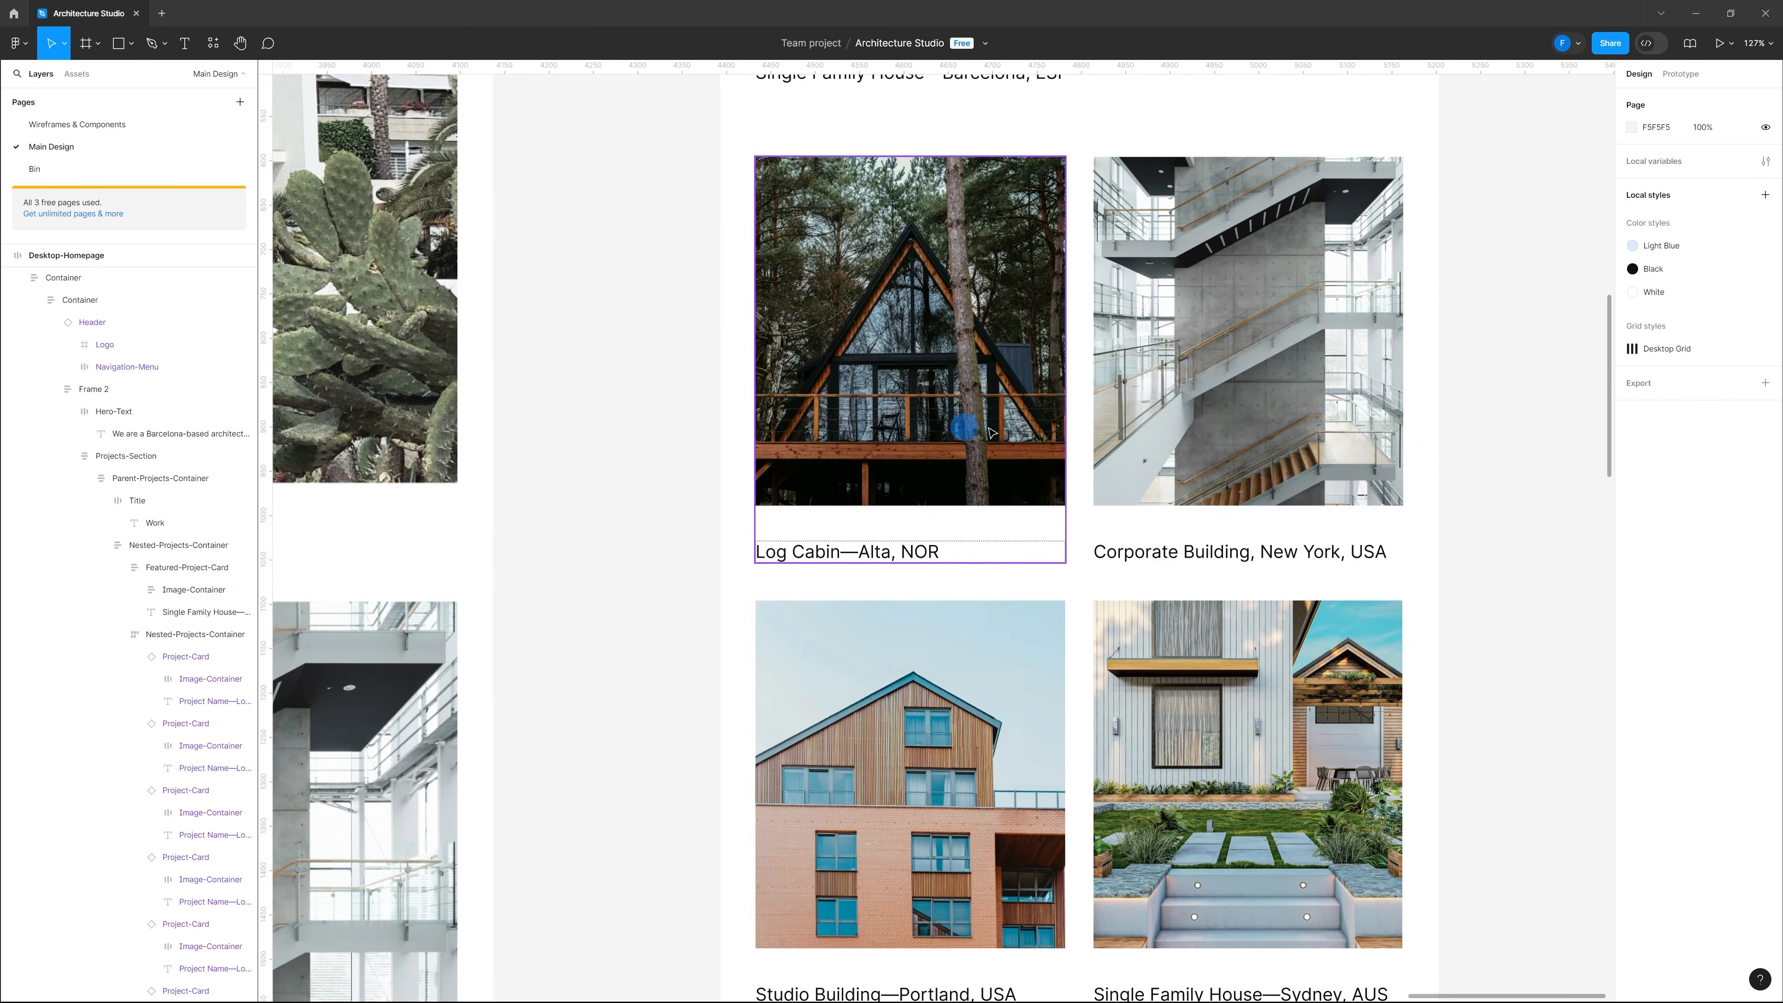
scroll(1257, 506, down, 8)
scroll(902, 646, up, 4)
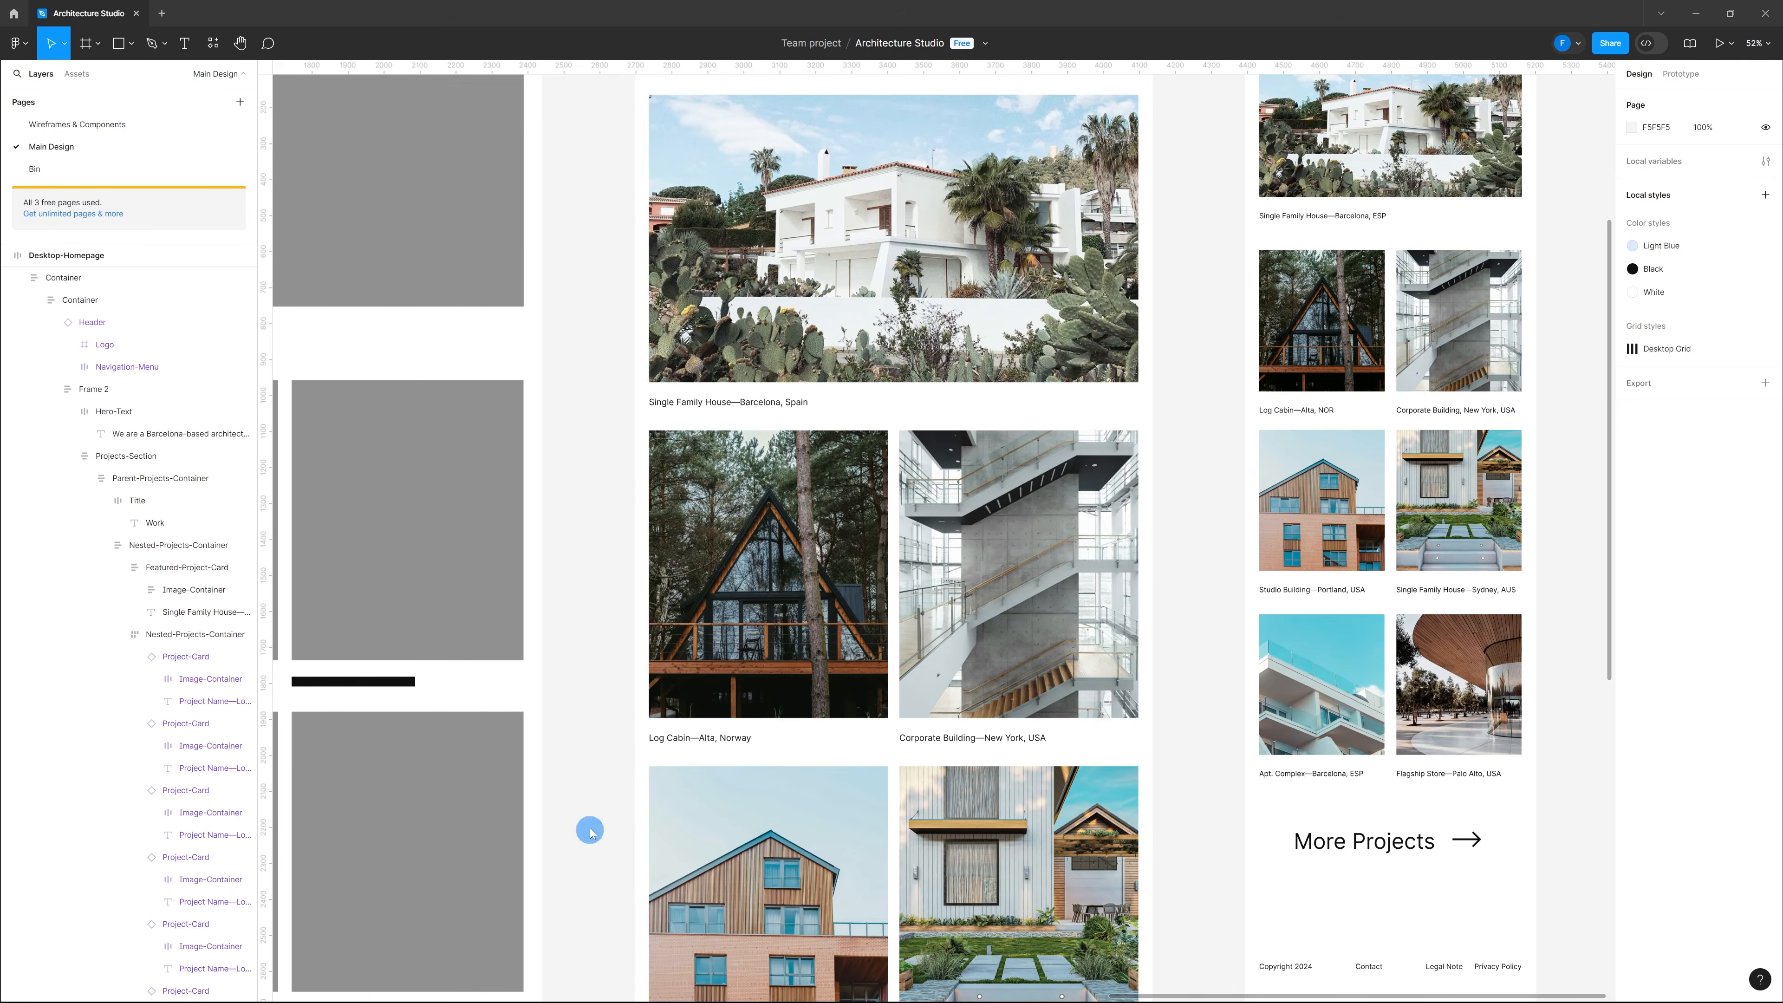
scroll(590, 831, down, 3)
scroll(884, 761, up, 2)
Step: Show the layout grids and edit the gutter of Tablet-Homepage's 8-column layout grid
click(1022, 270)
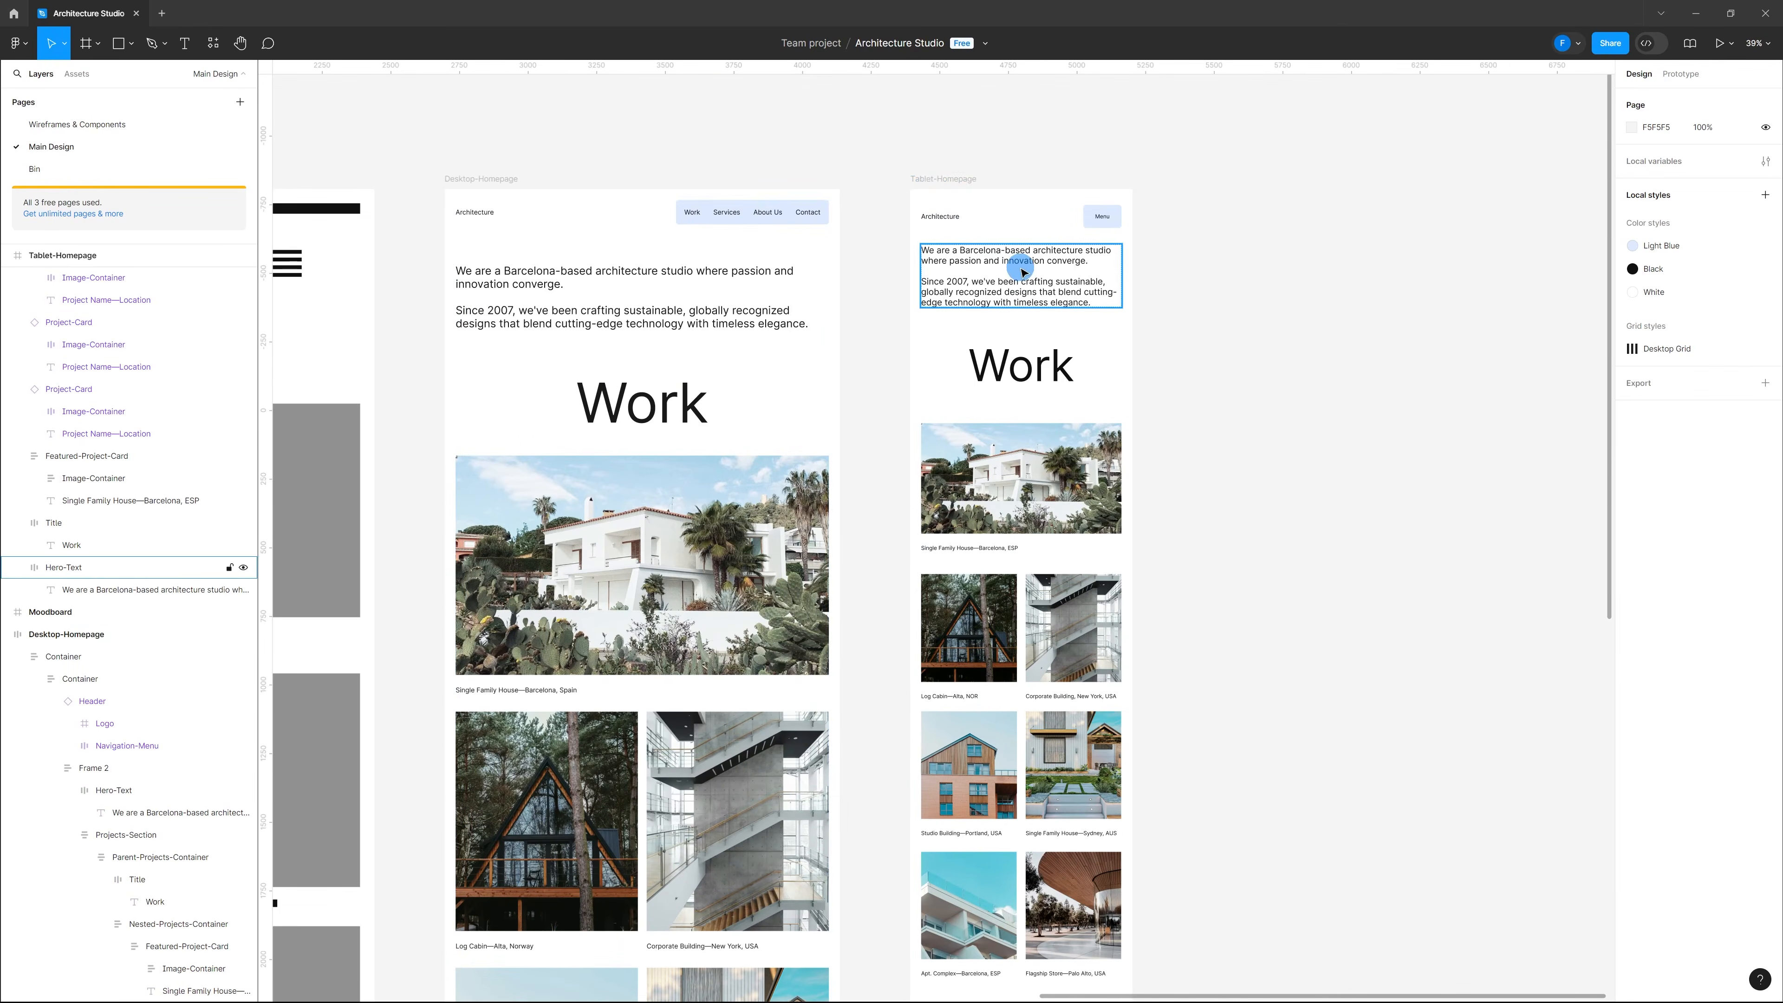
click(962, 180)
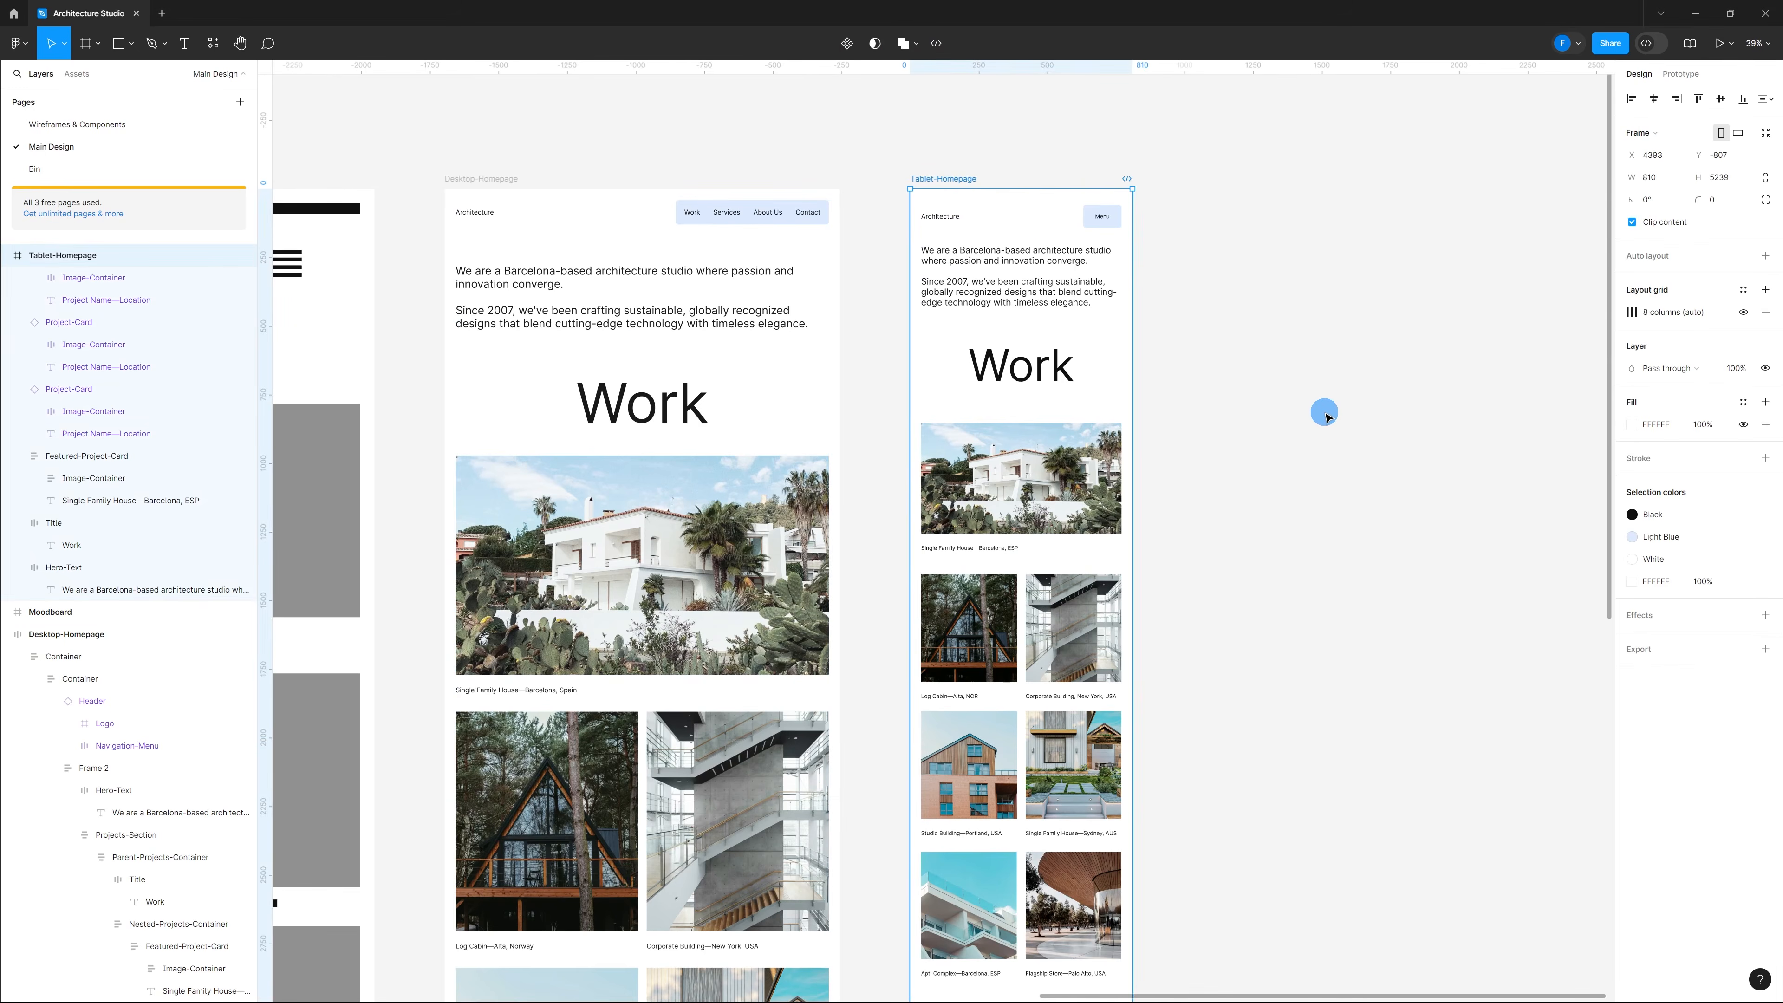
key(ctrl+shift+4)
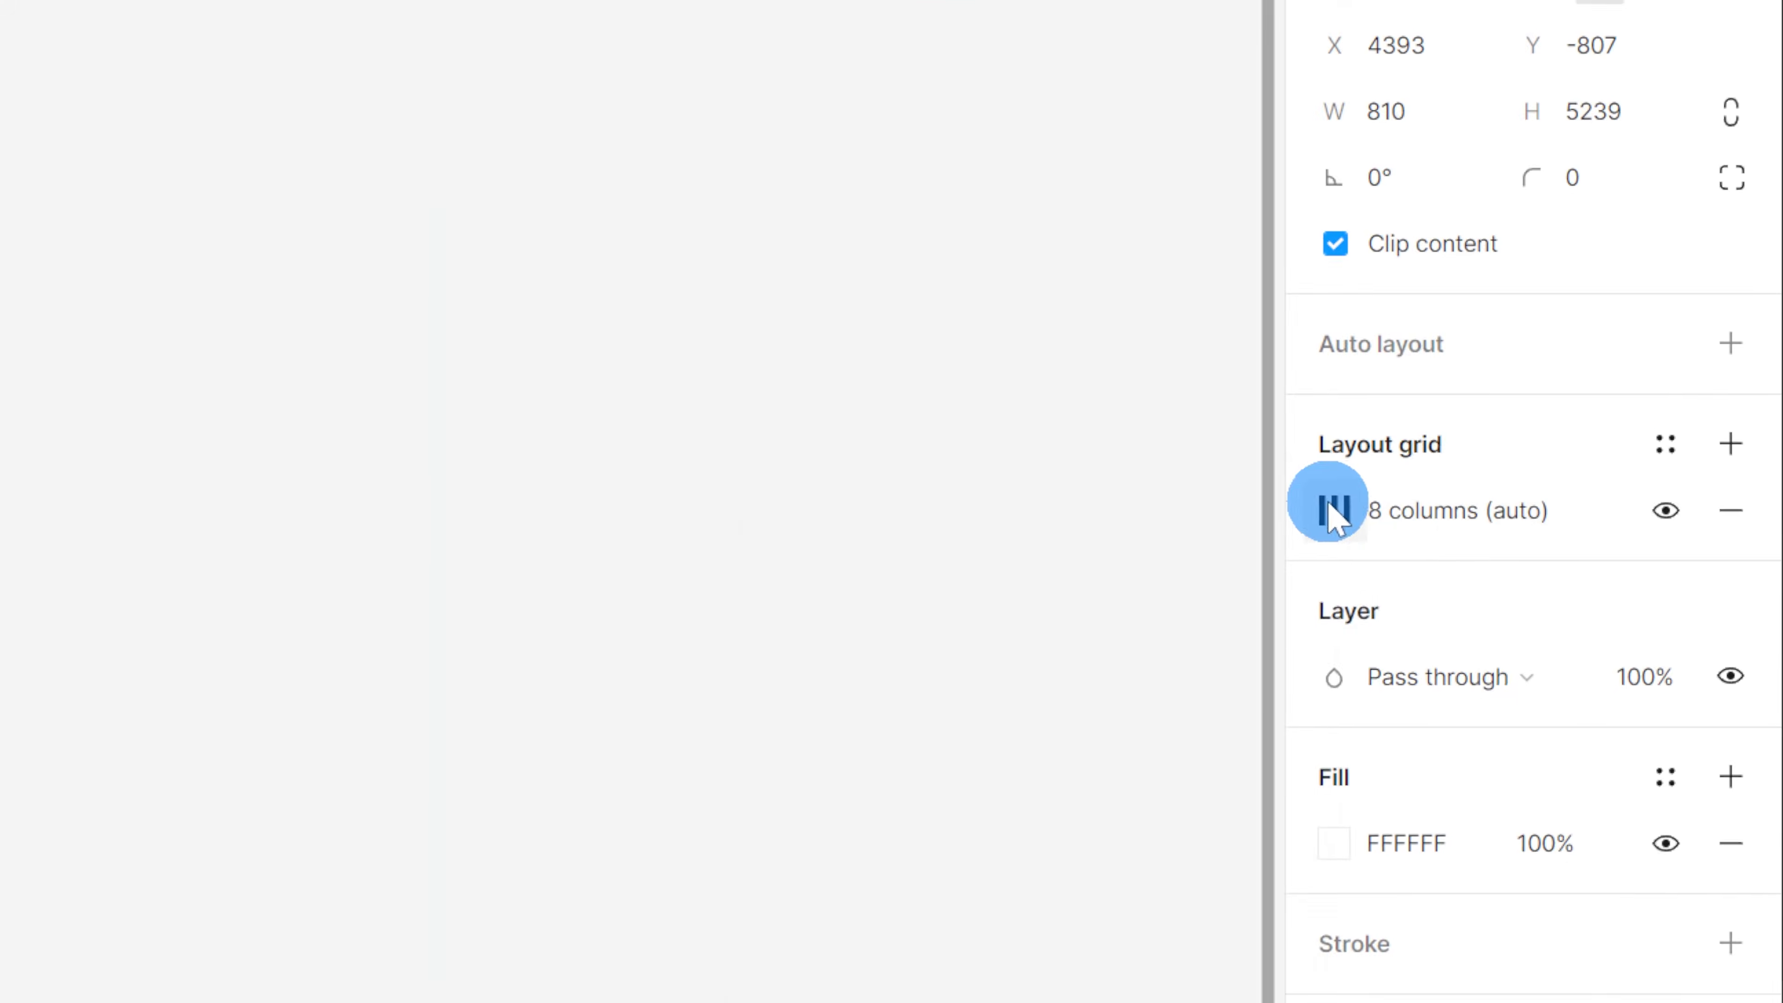
click(1630, 311)
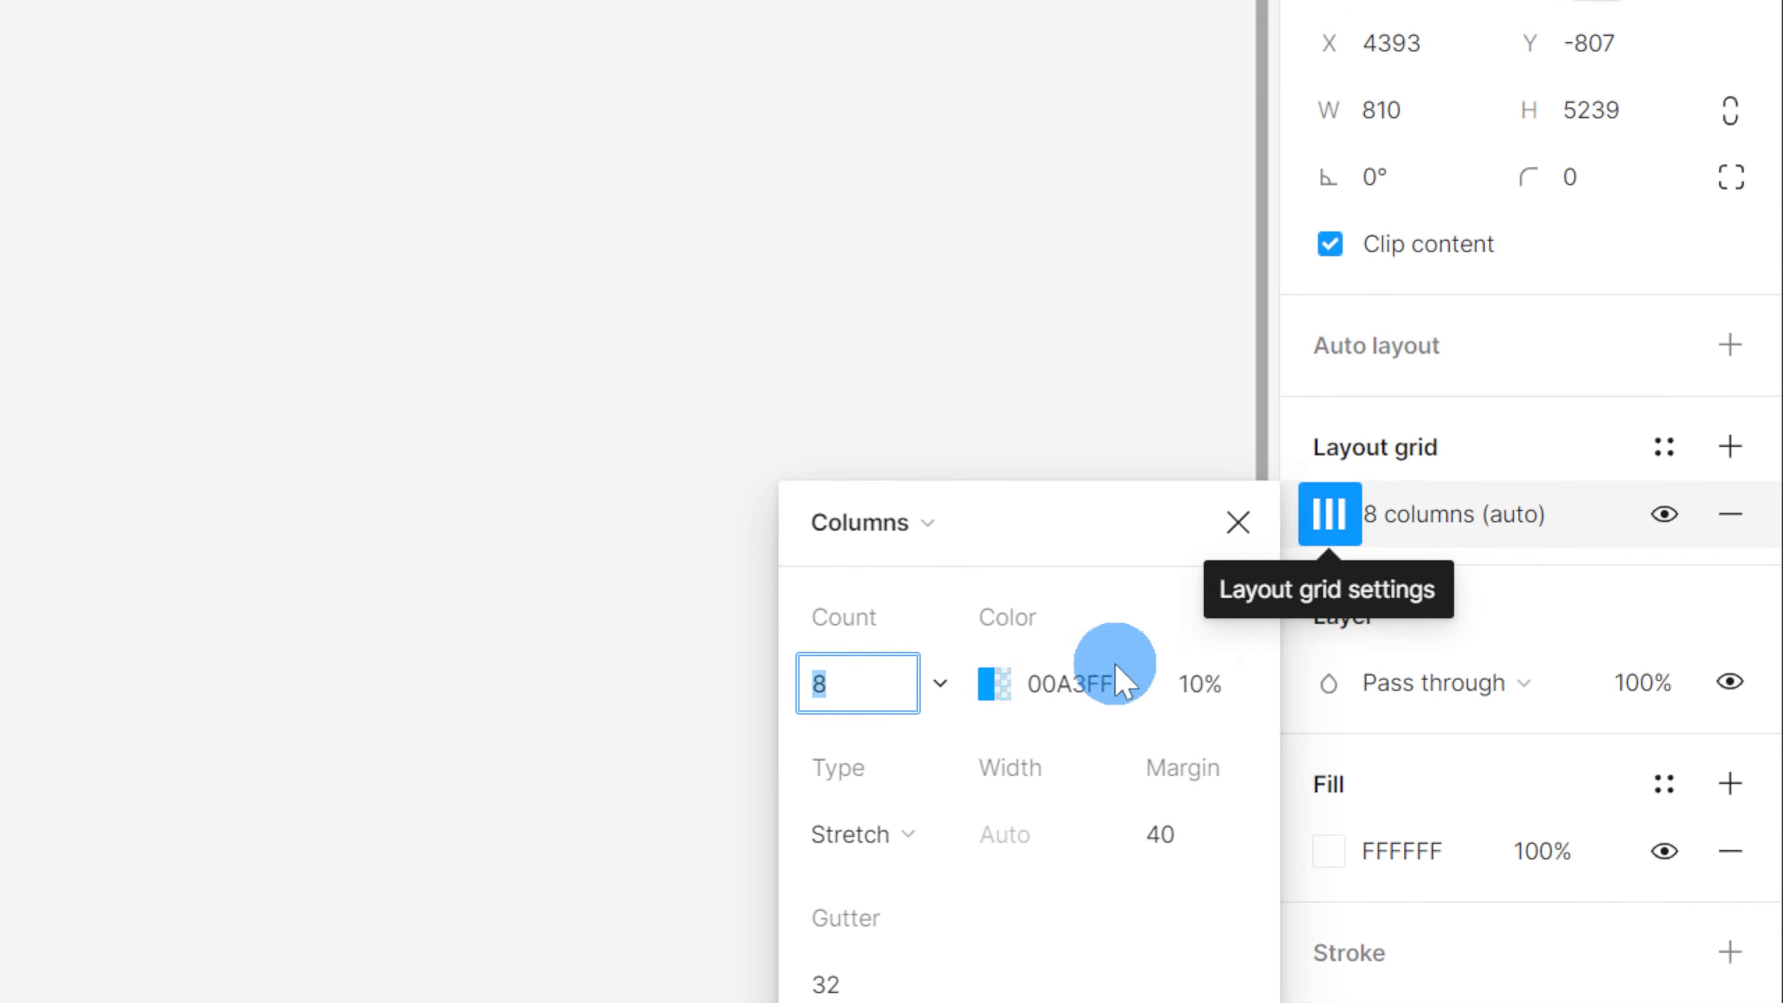
click(846, 982)
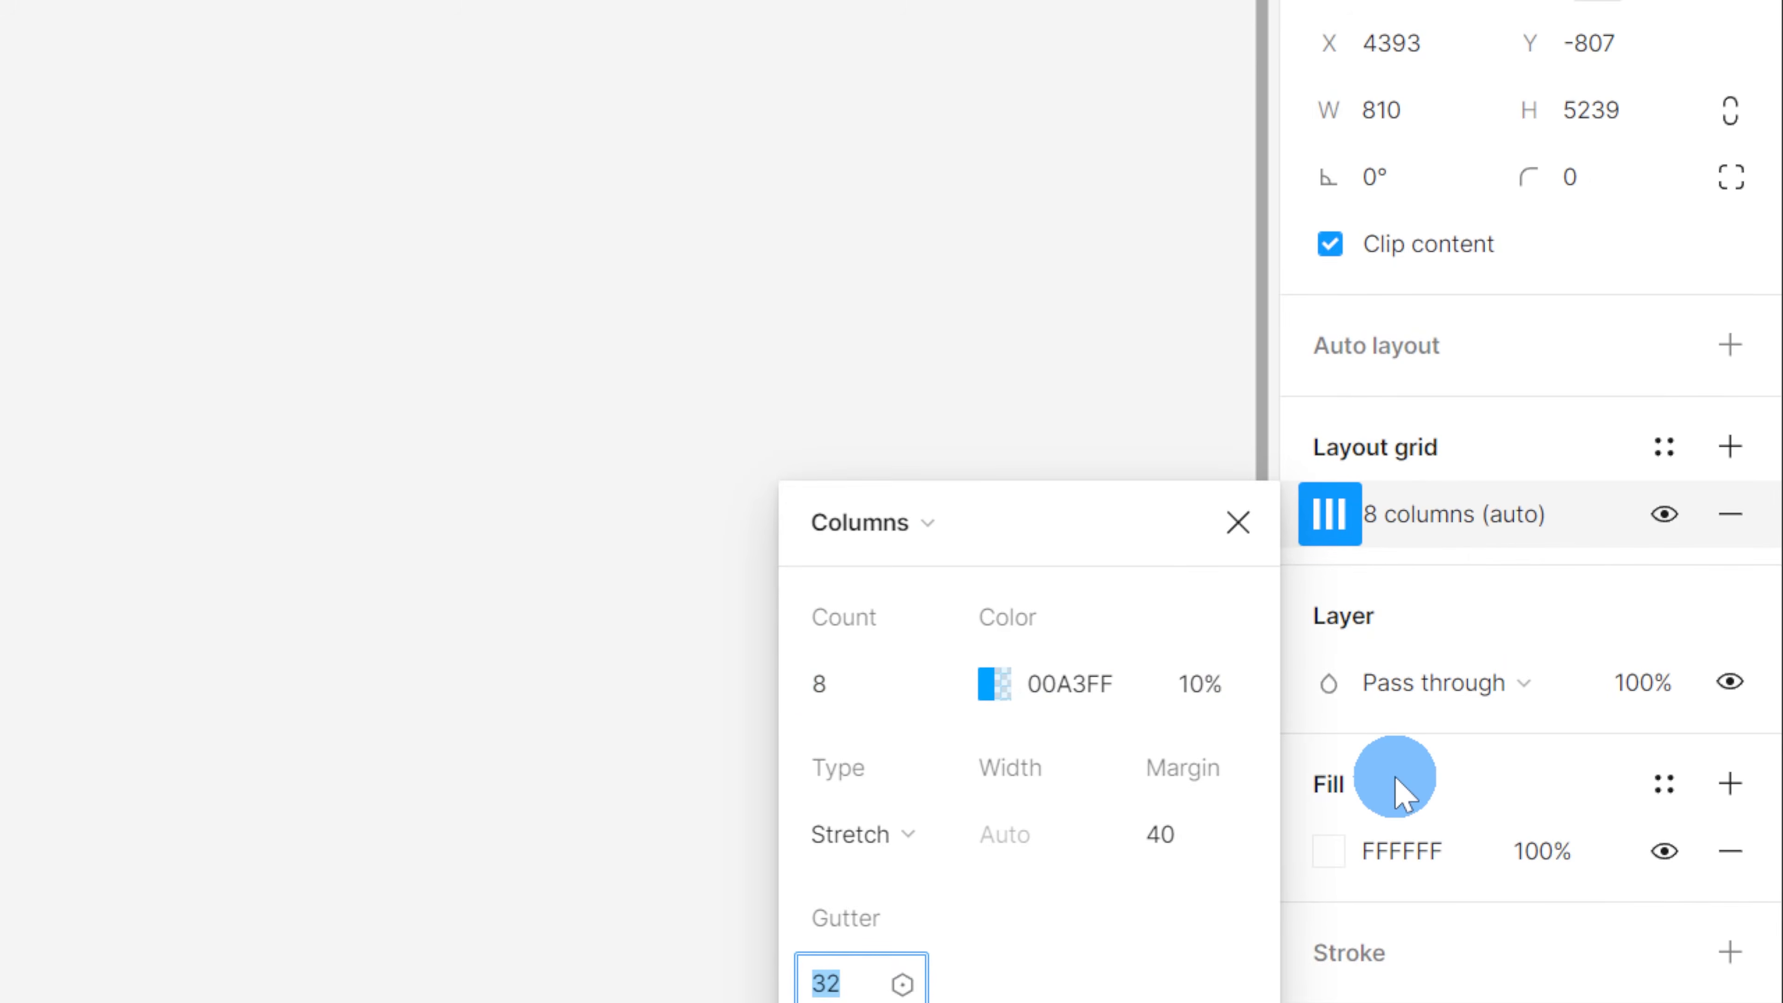
key(Return)
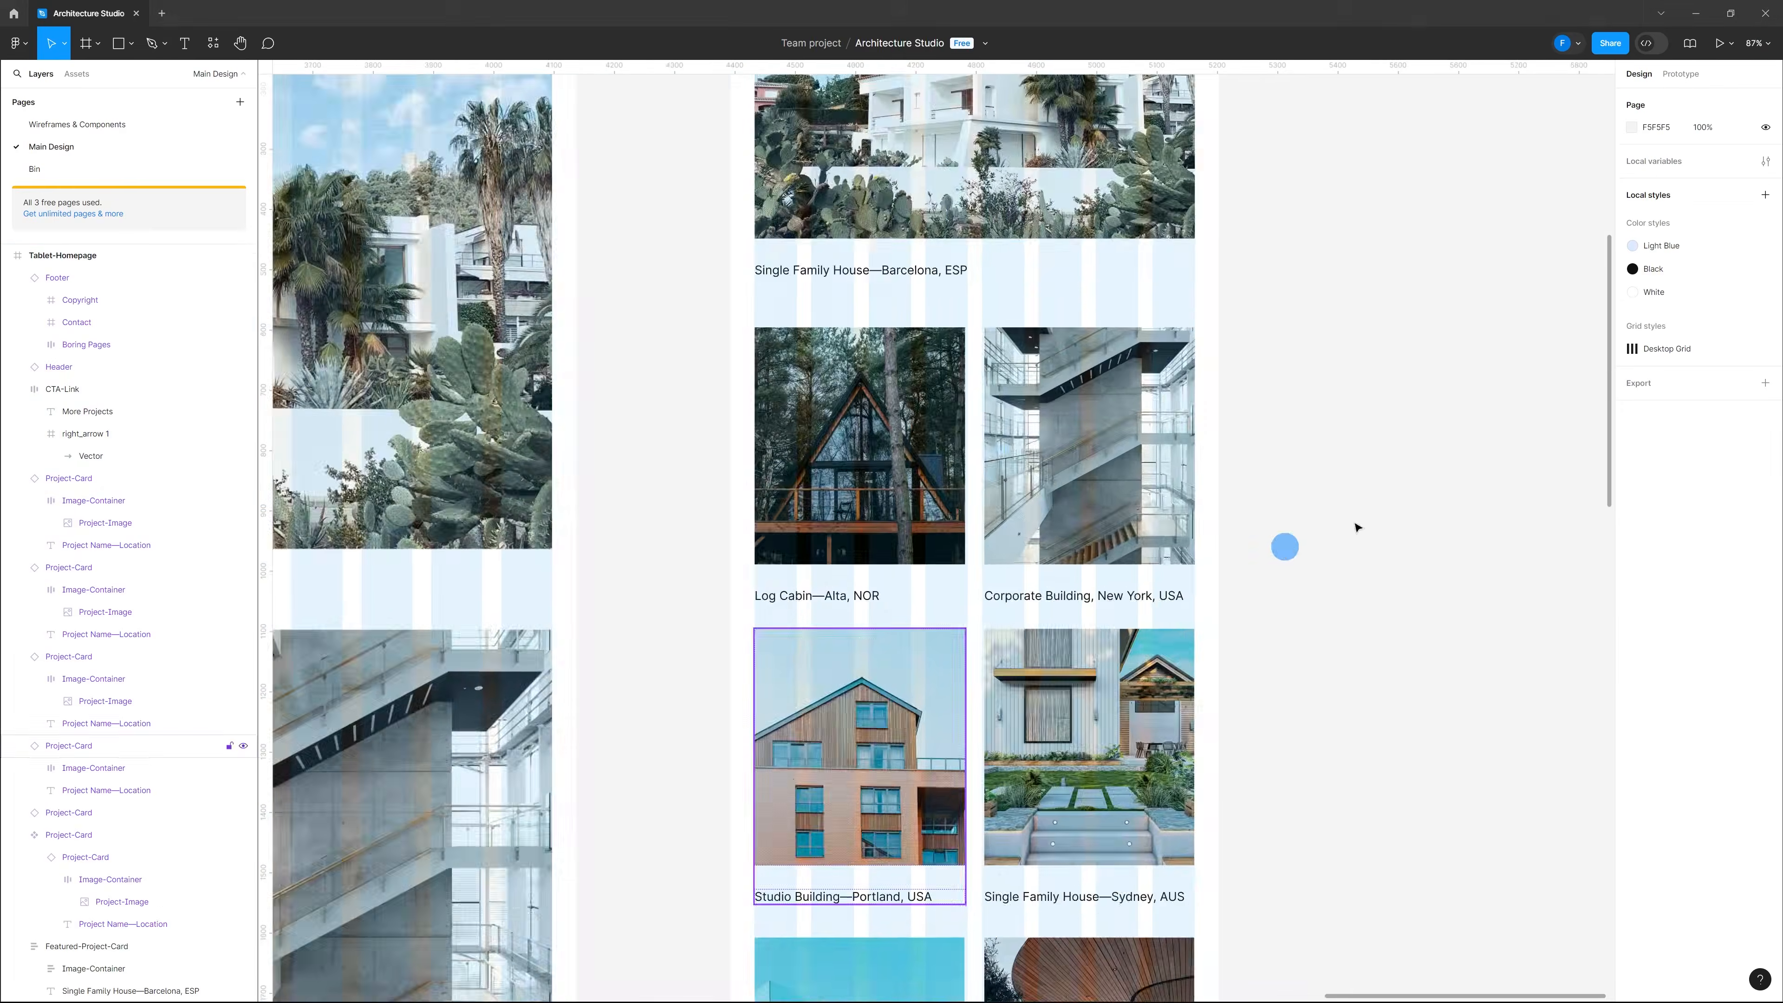
Step: Examine how Tablet-Homepage's project cards line up with the columns of its layout grid
scroll(1334, 501, down, 3)
scroll(1085, 460, down, 1)
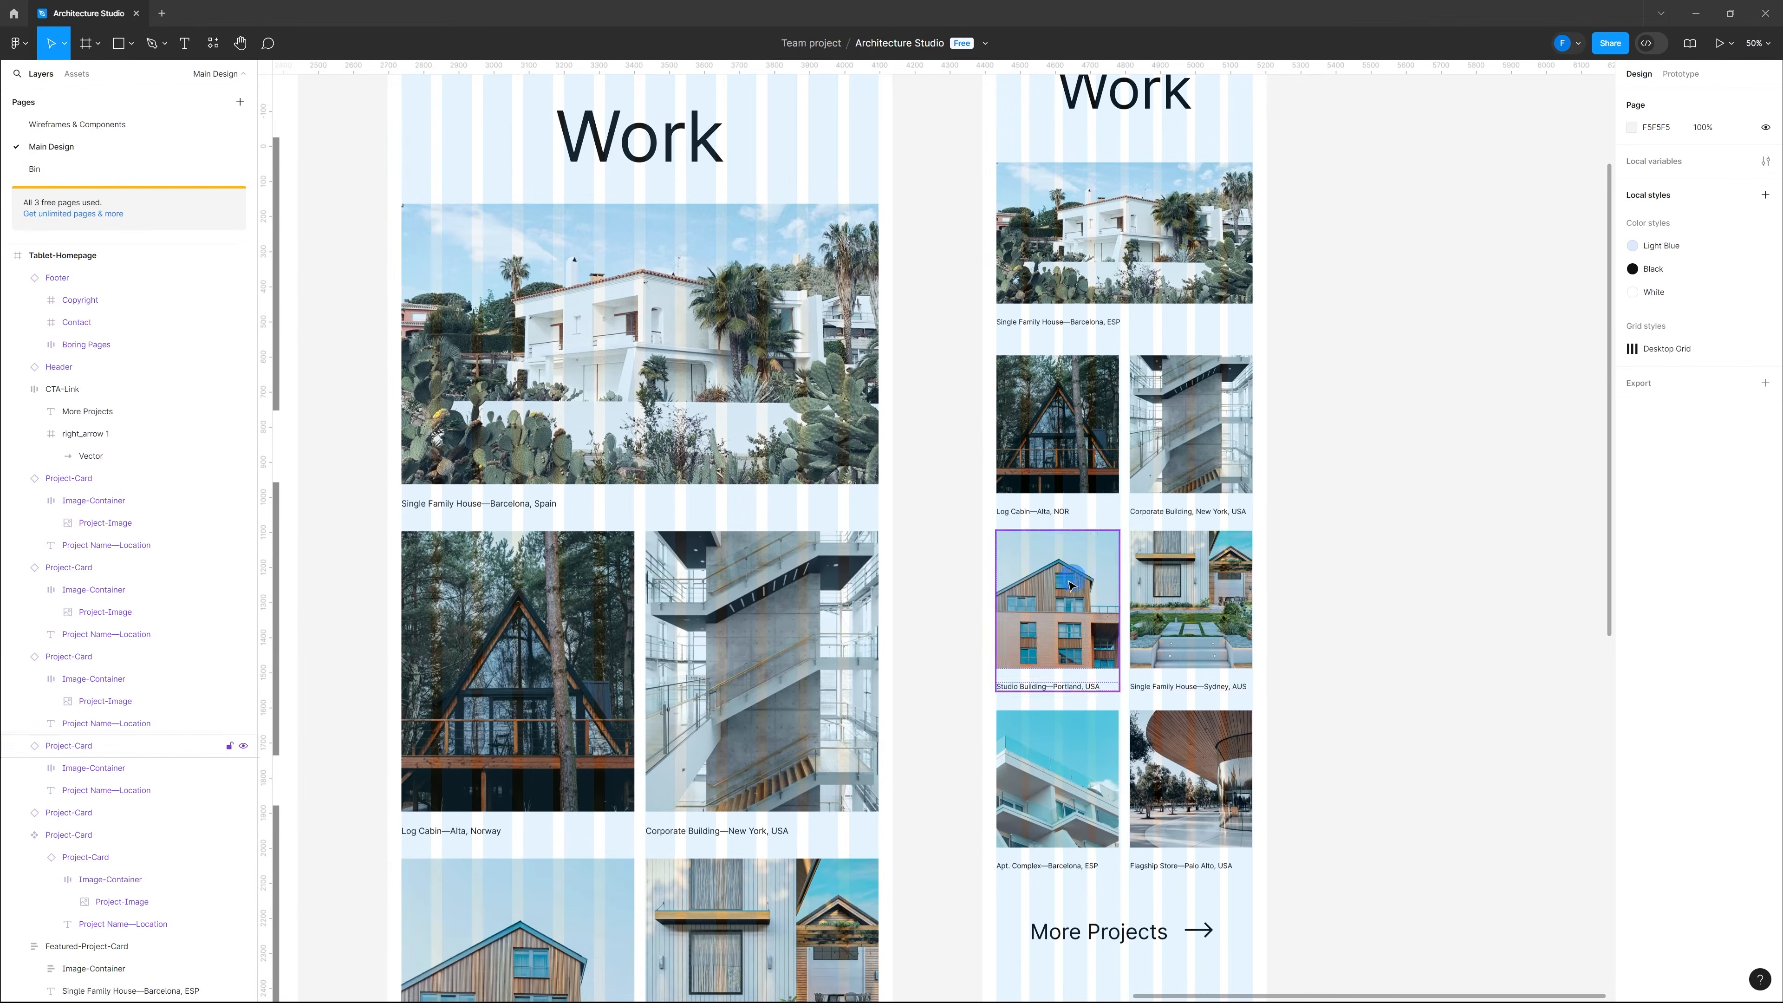
scroll(1103, 470, up, 6)
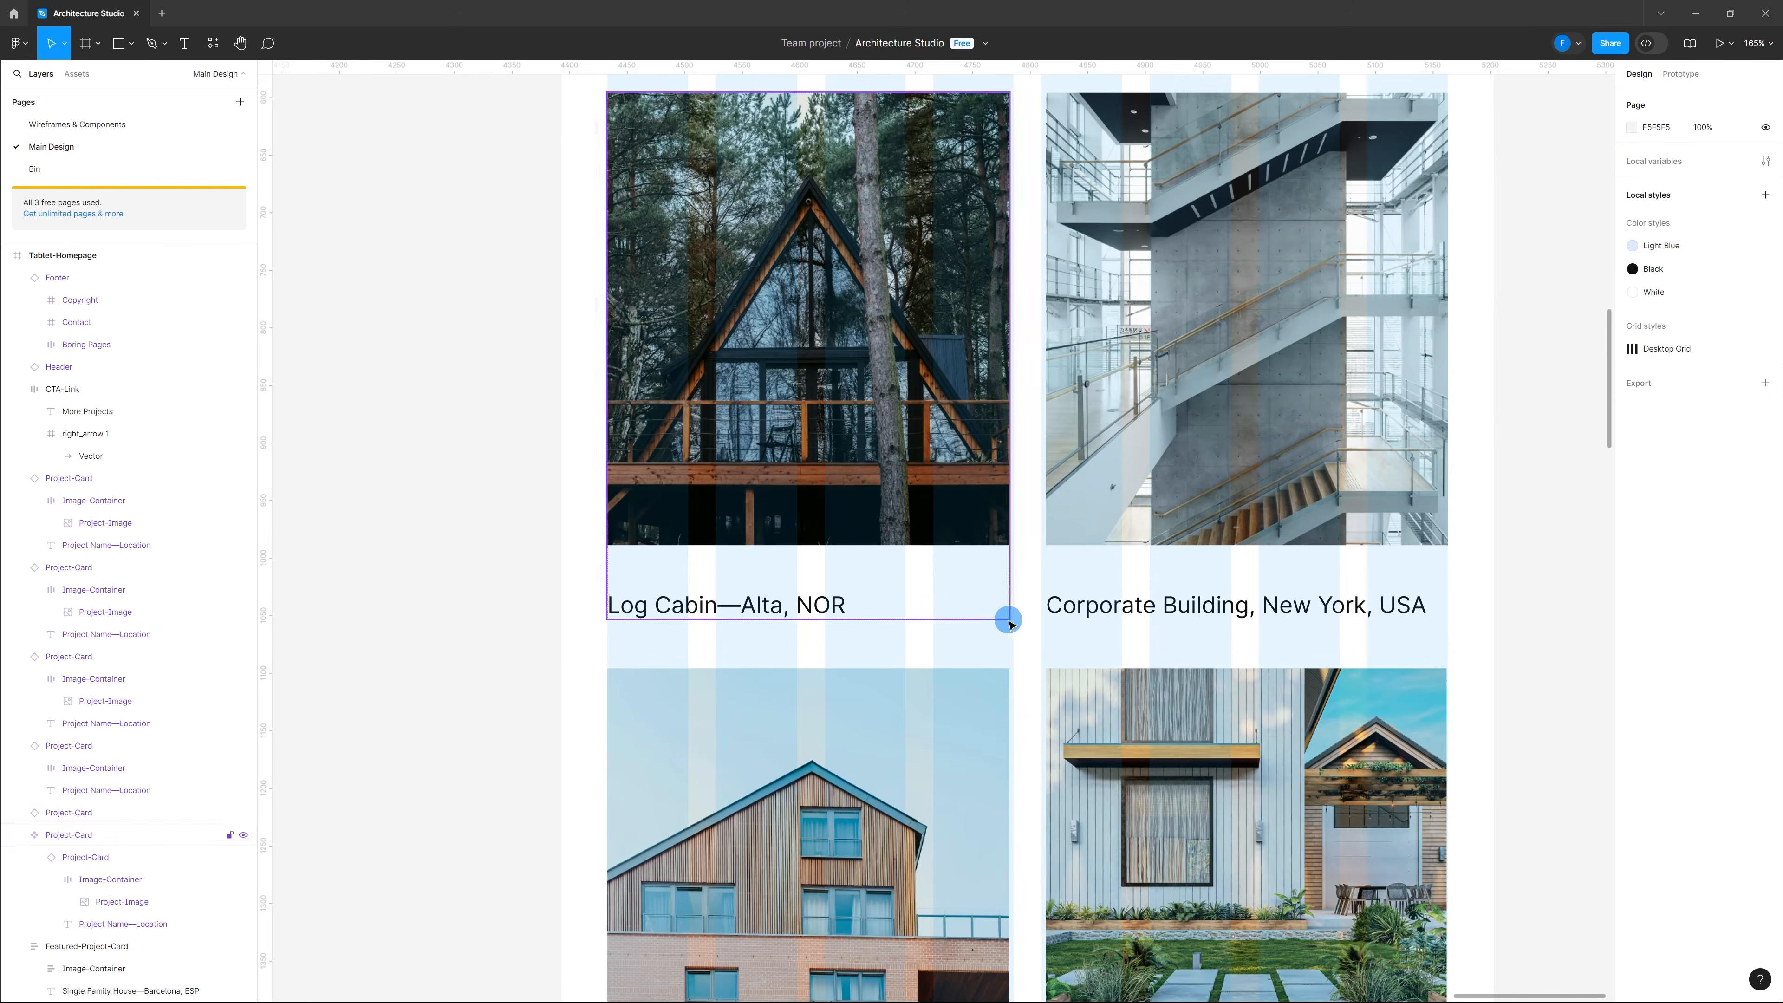
scroll(541, 684, down, 5)
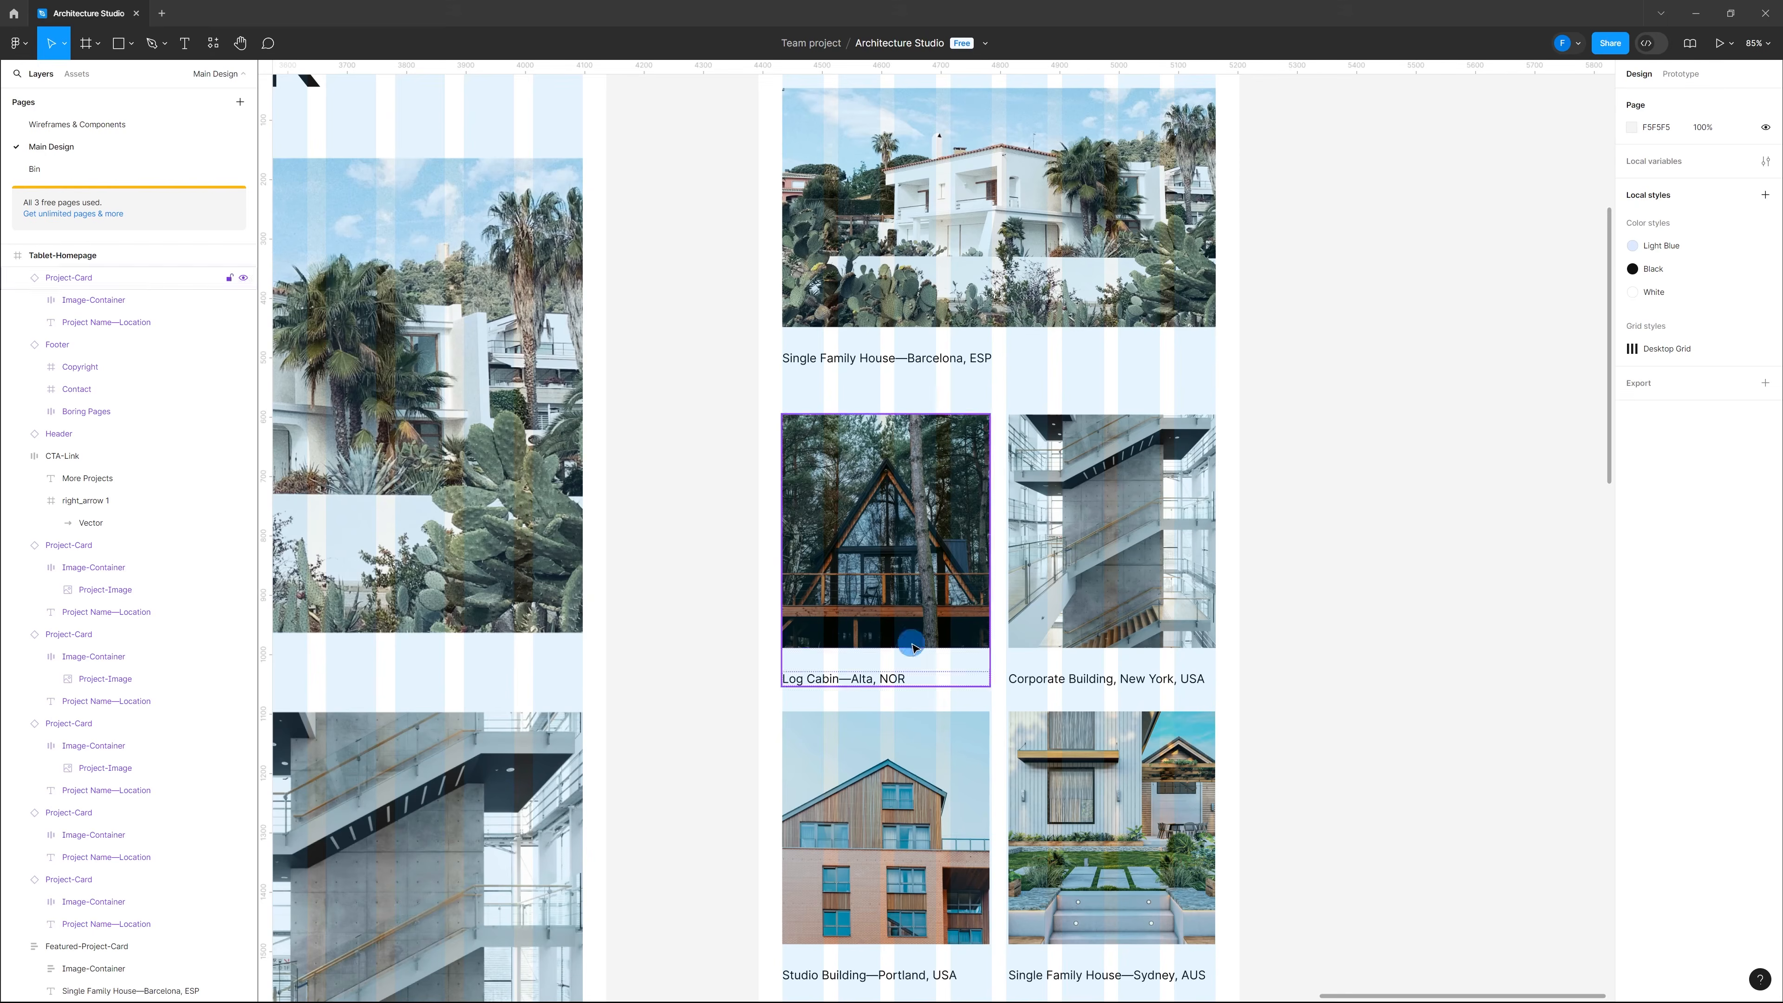
Step: Resize Tablet-Homepage's Log Cabin project card to 353 × 462 so its edge meets the grid column
scroll(888, 604, up, 5)
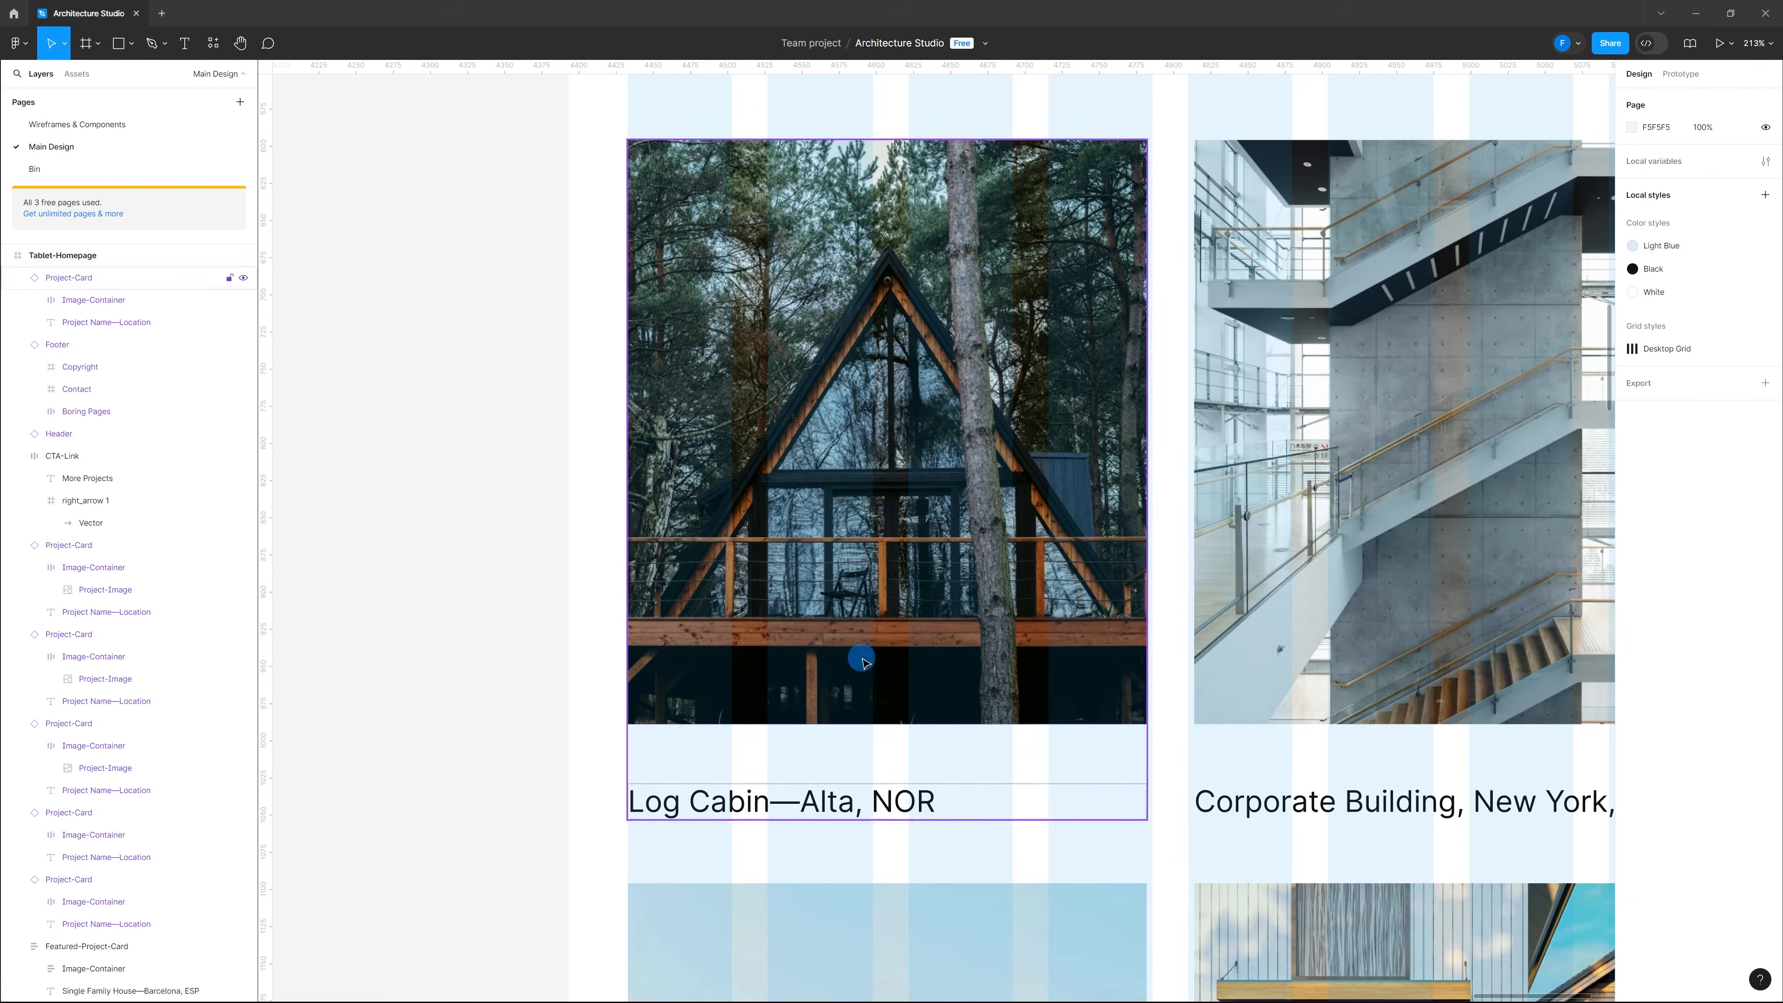
click(1038, 577)
scroll(1151, 821, up, 8)
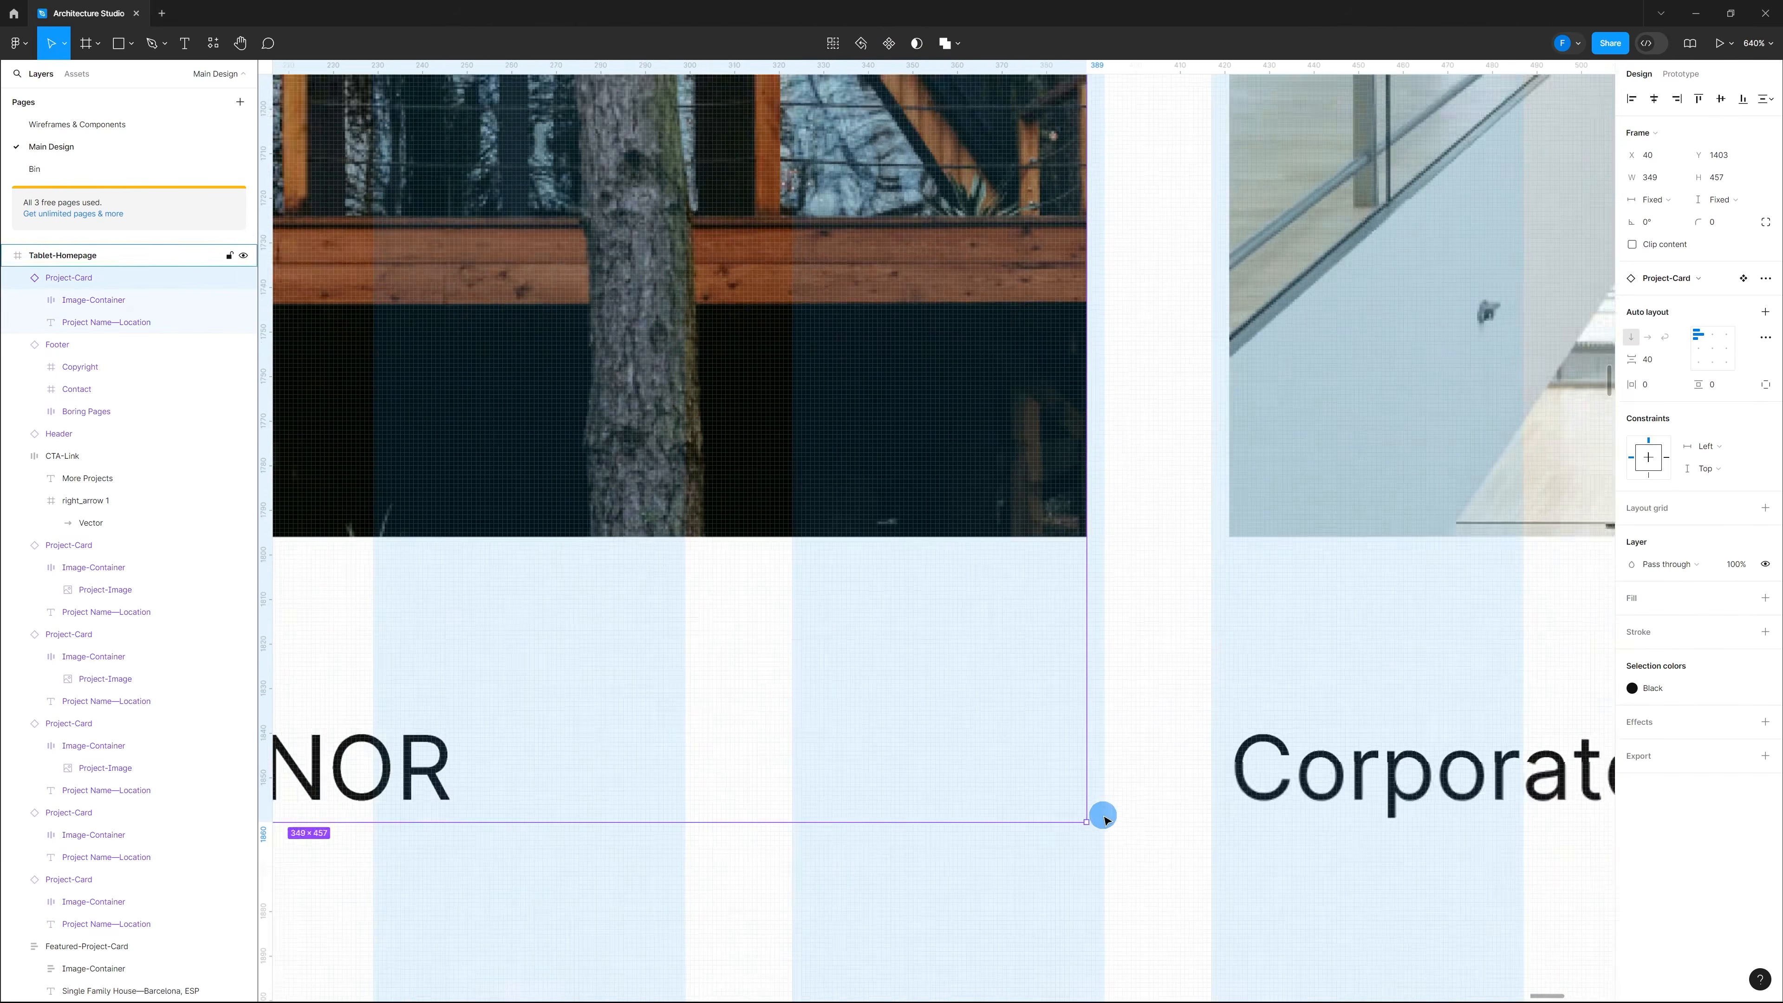
drag(1079, 828, 1092, 859)
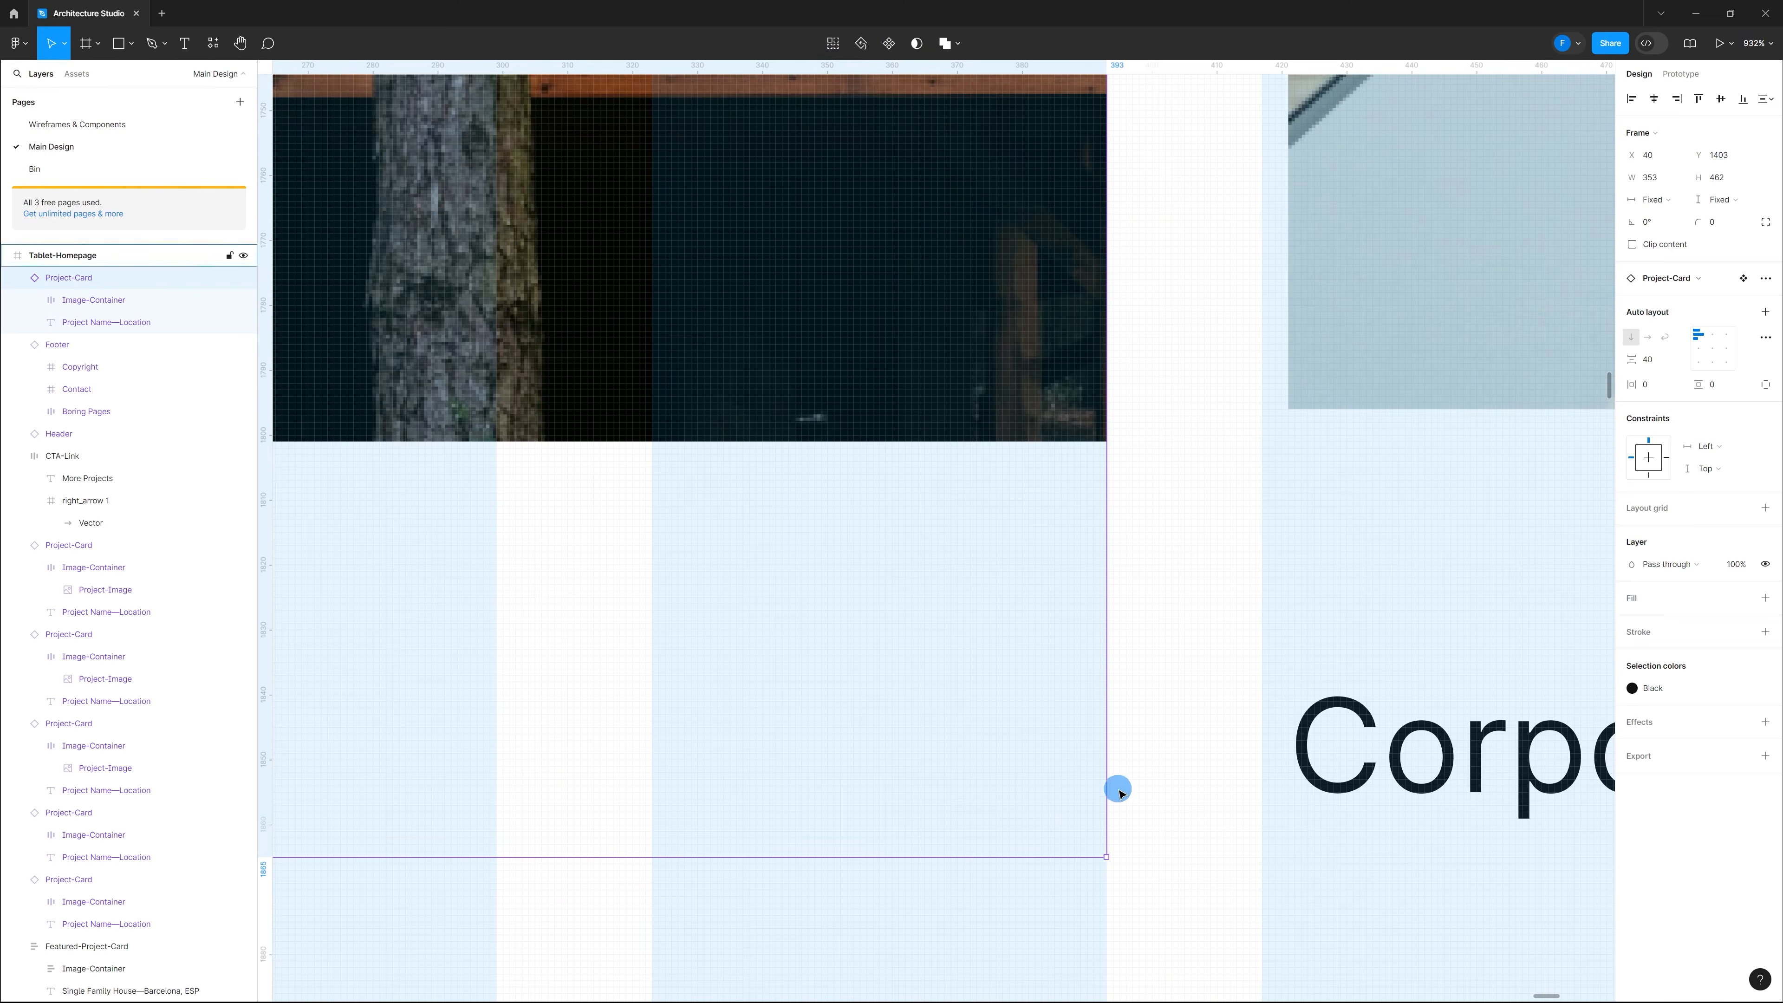
Step: Examine how the Log Cabin card lines up with the grid columns and the neighbouring project cards on Tablet-Homepage
scroll(1118, 785, down, 10)
scroll(992, 605, up, 2)
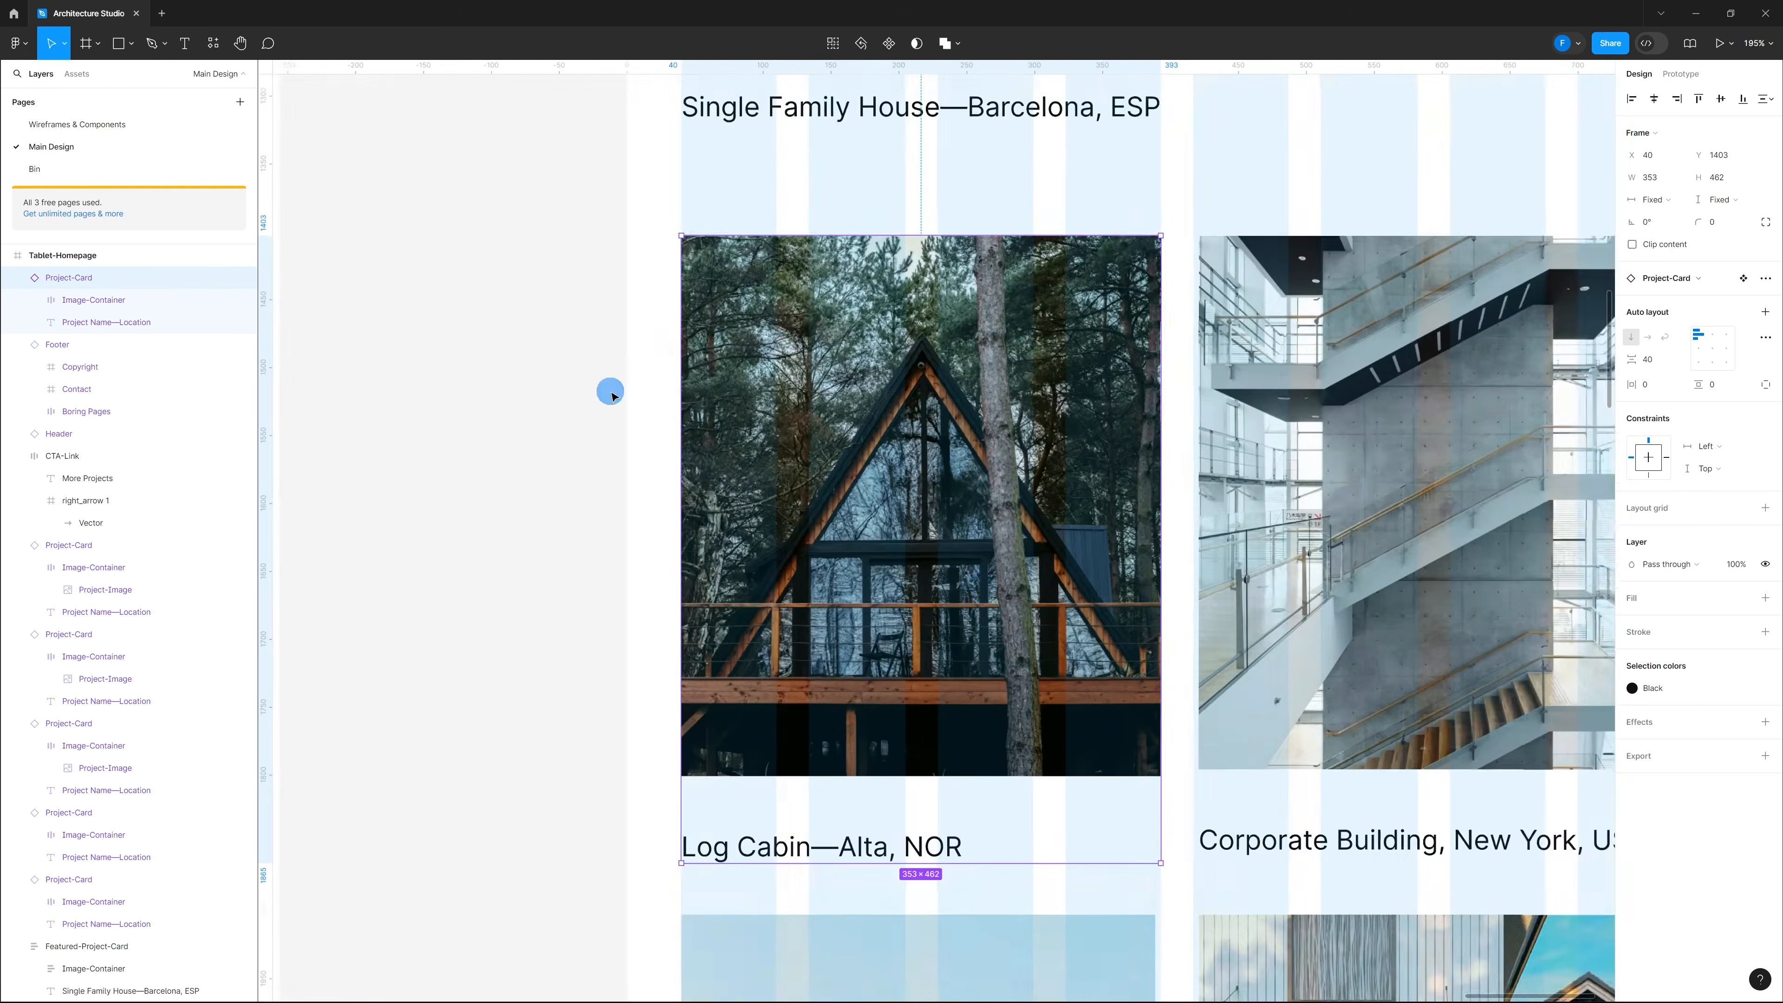
scroll(660, 211, up, 3)
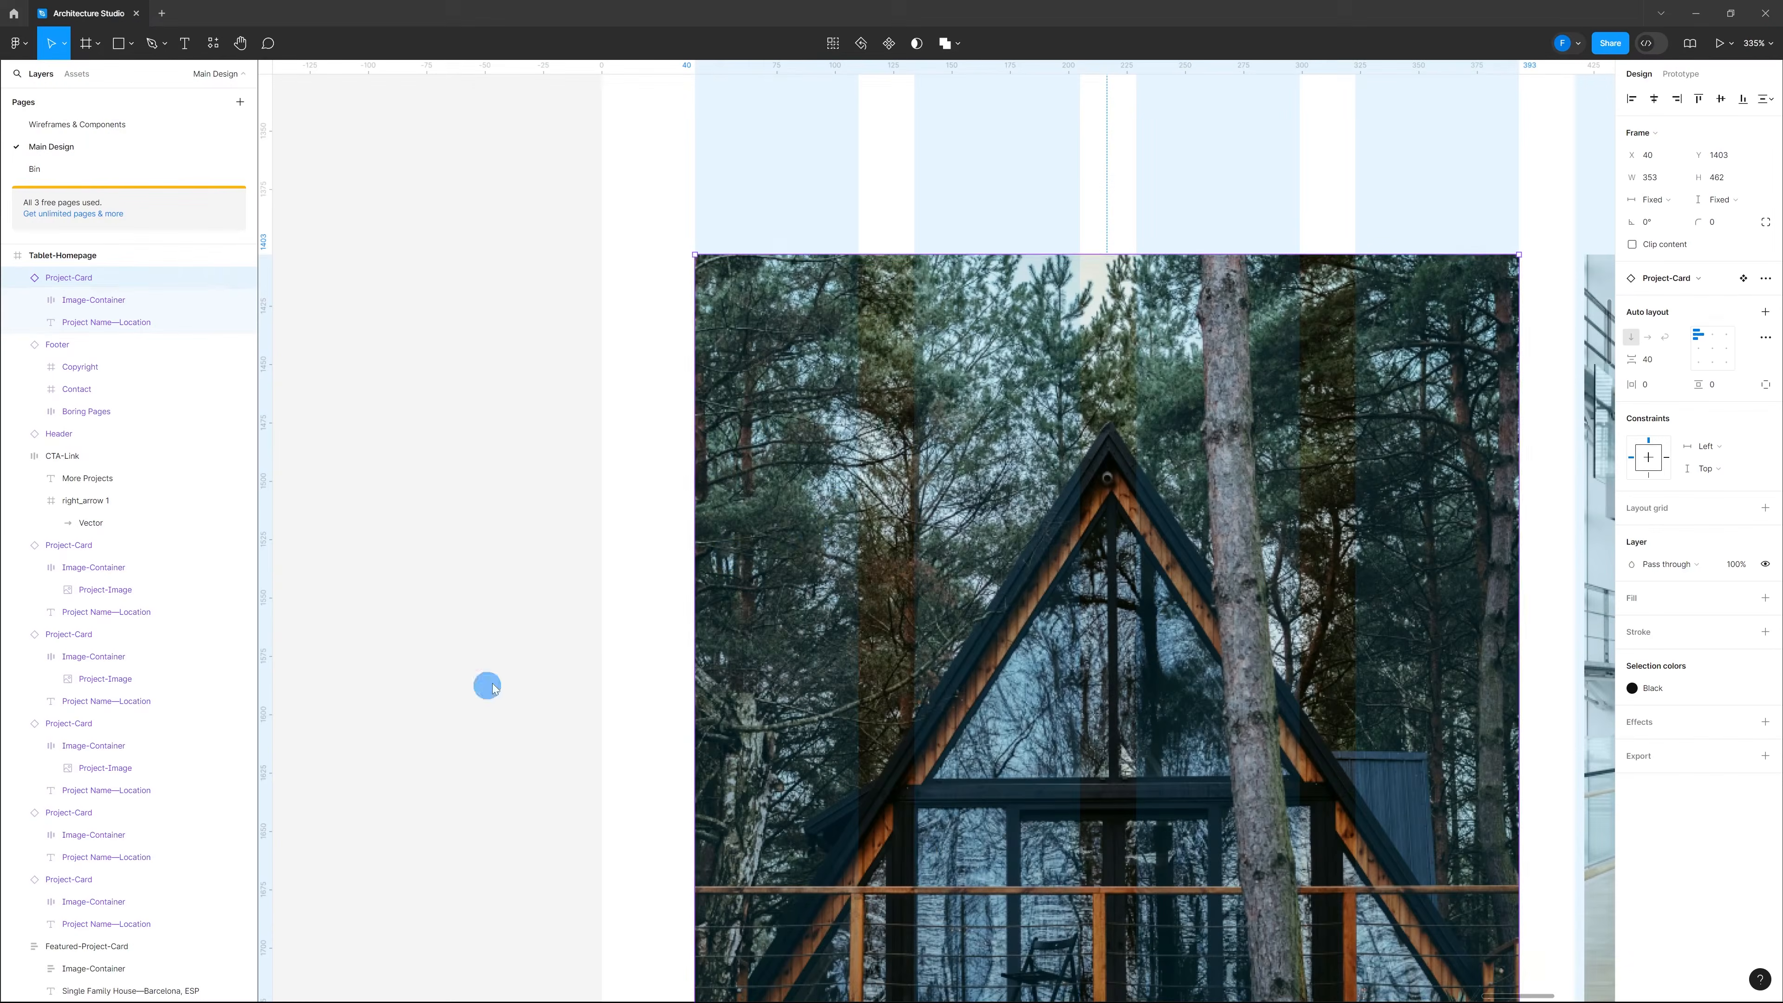
scroll(796, 530, down, 5)
scroll(985, 541, down, 8)
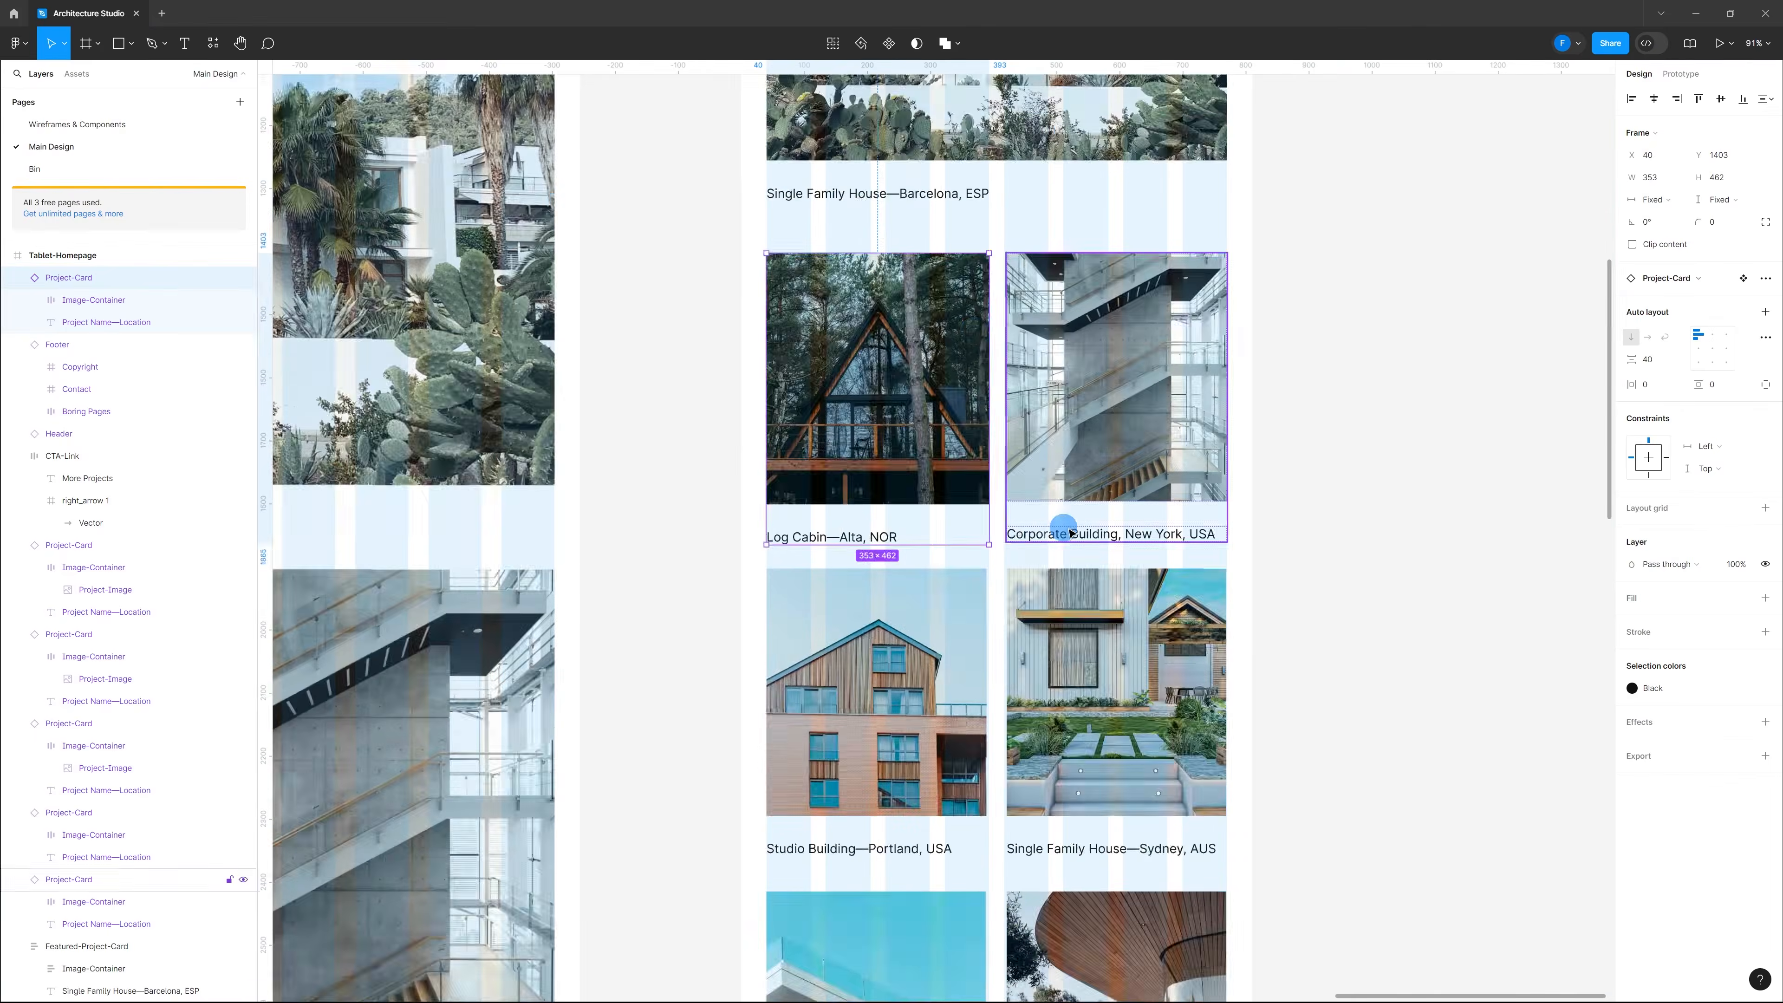
scroll(1047, 526, down, 3)
scroll(1072, 568, up, 3)
scroll(1072, 567, up, 3)
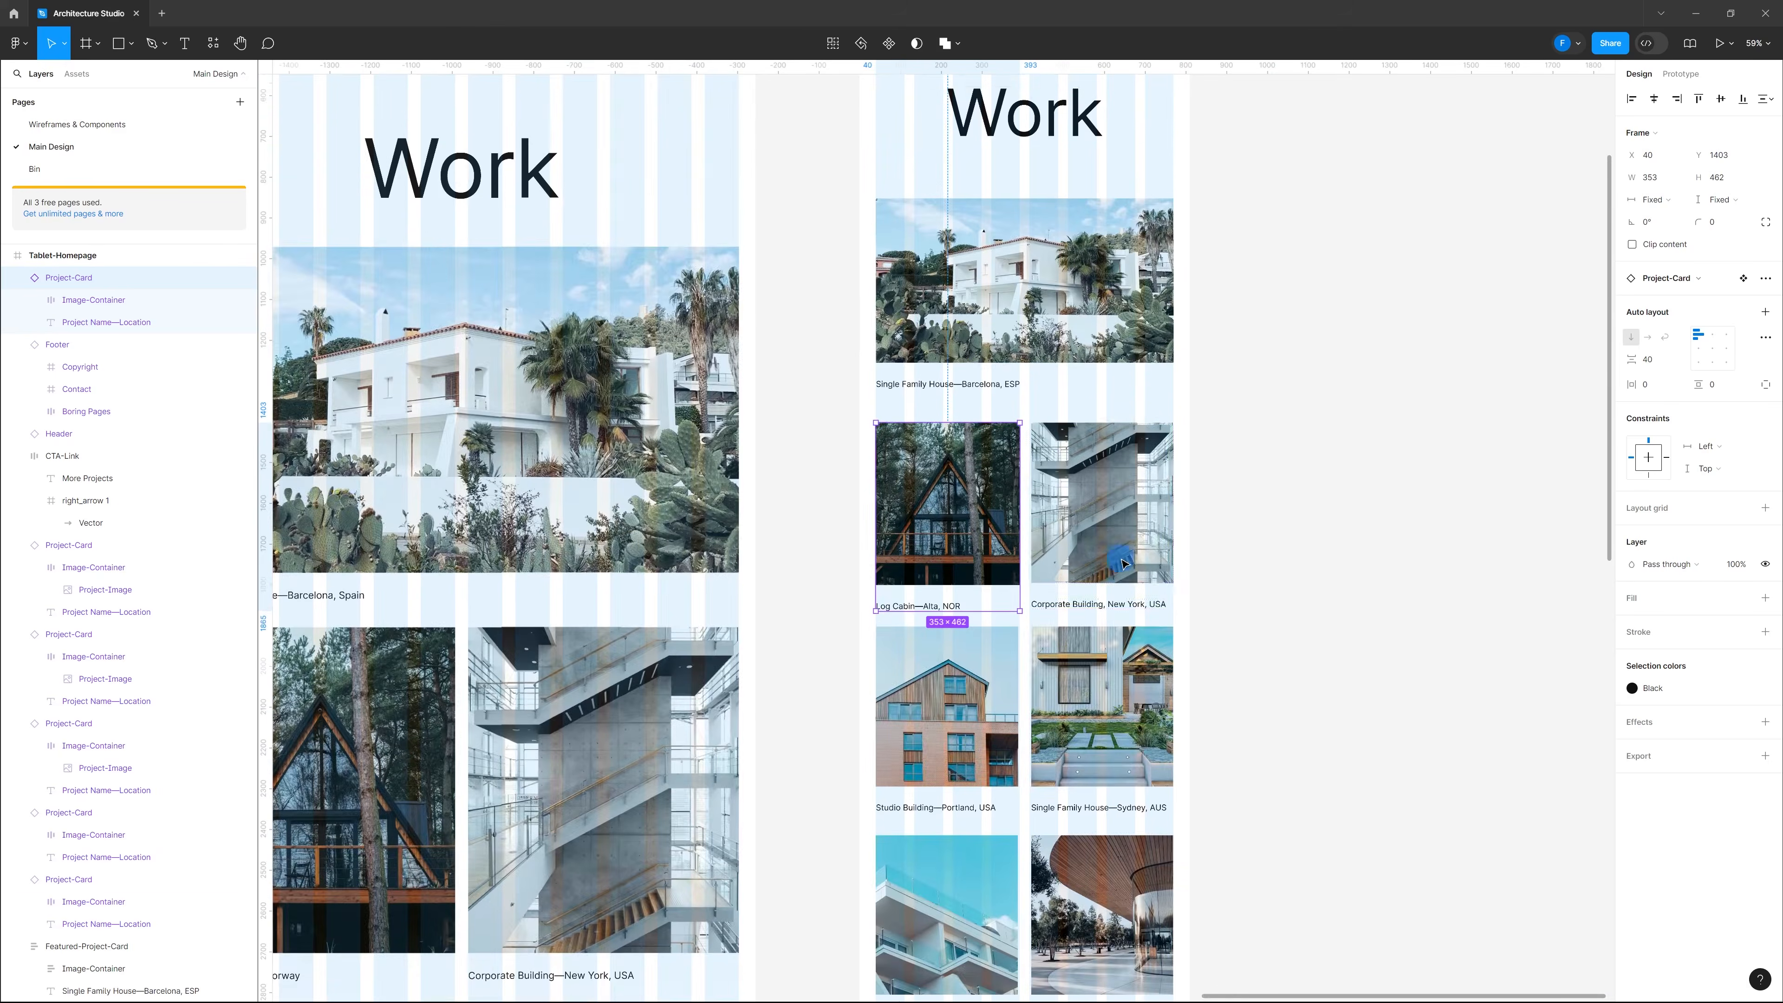
scroll(976, 510, up, 5)
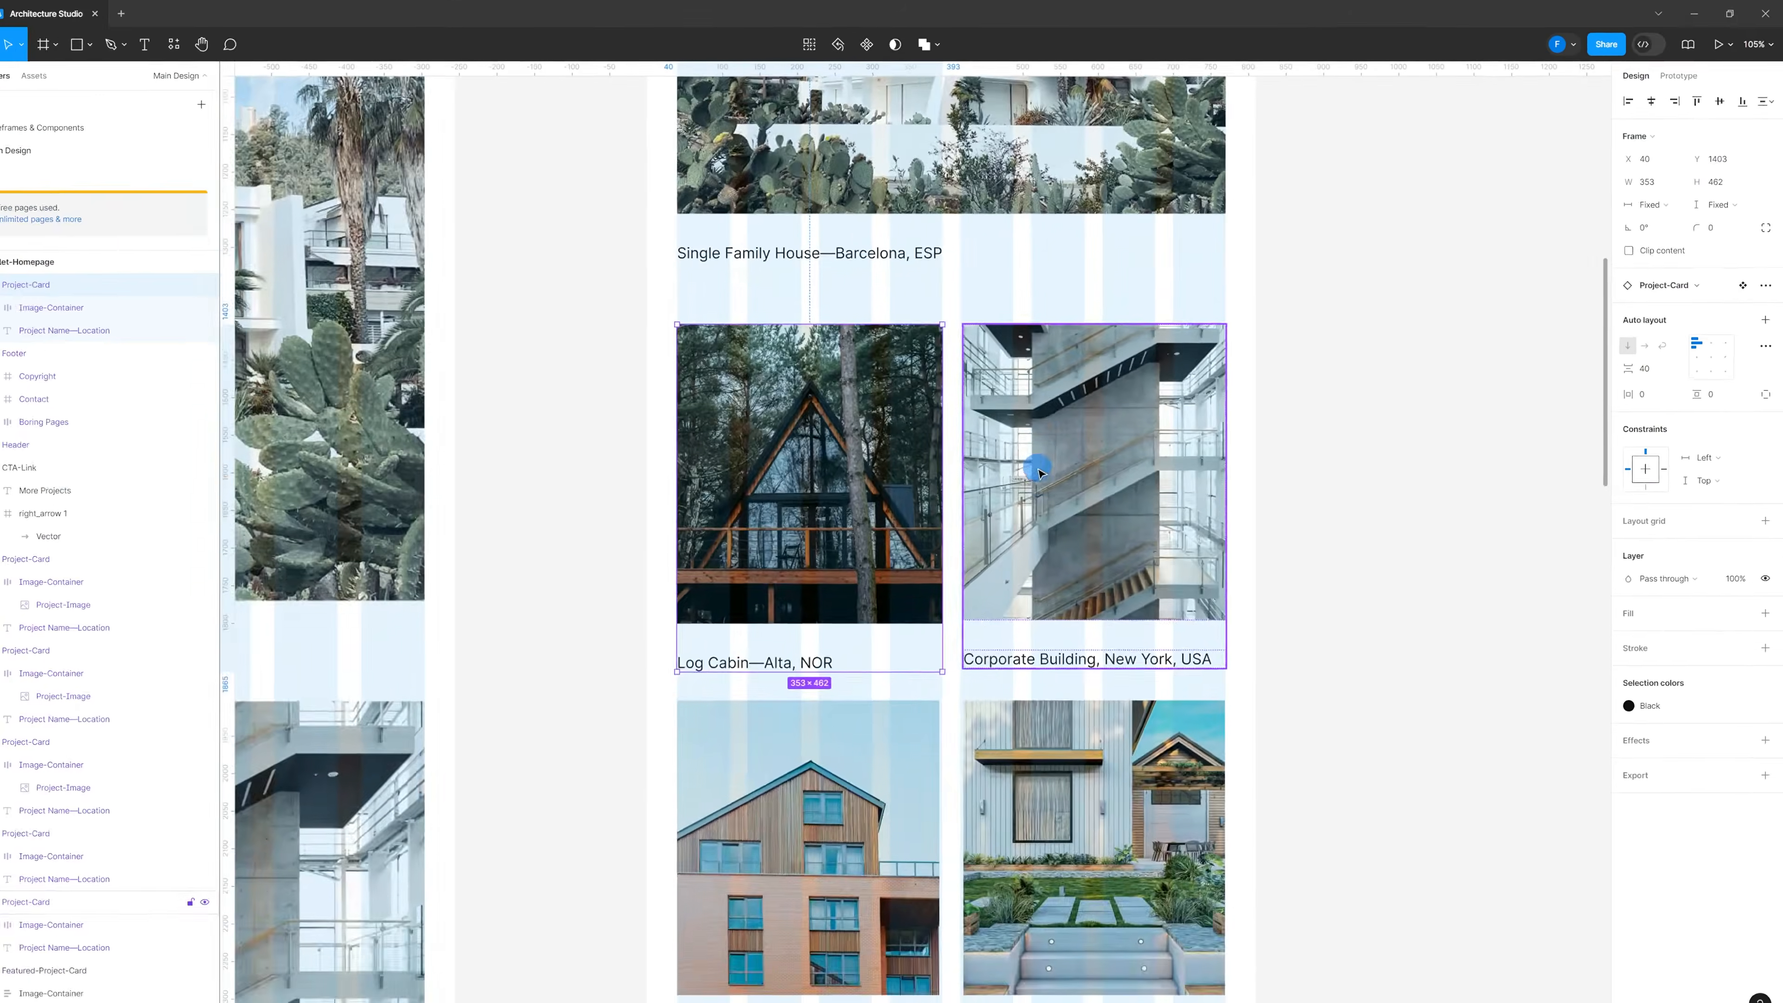
scroll(1068, 467, down, 5)
scroll(1068, 466, down, 1)
scroll(1054, 520, up, 6)
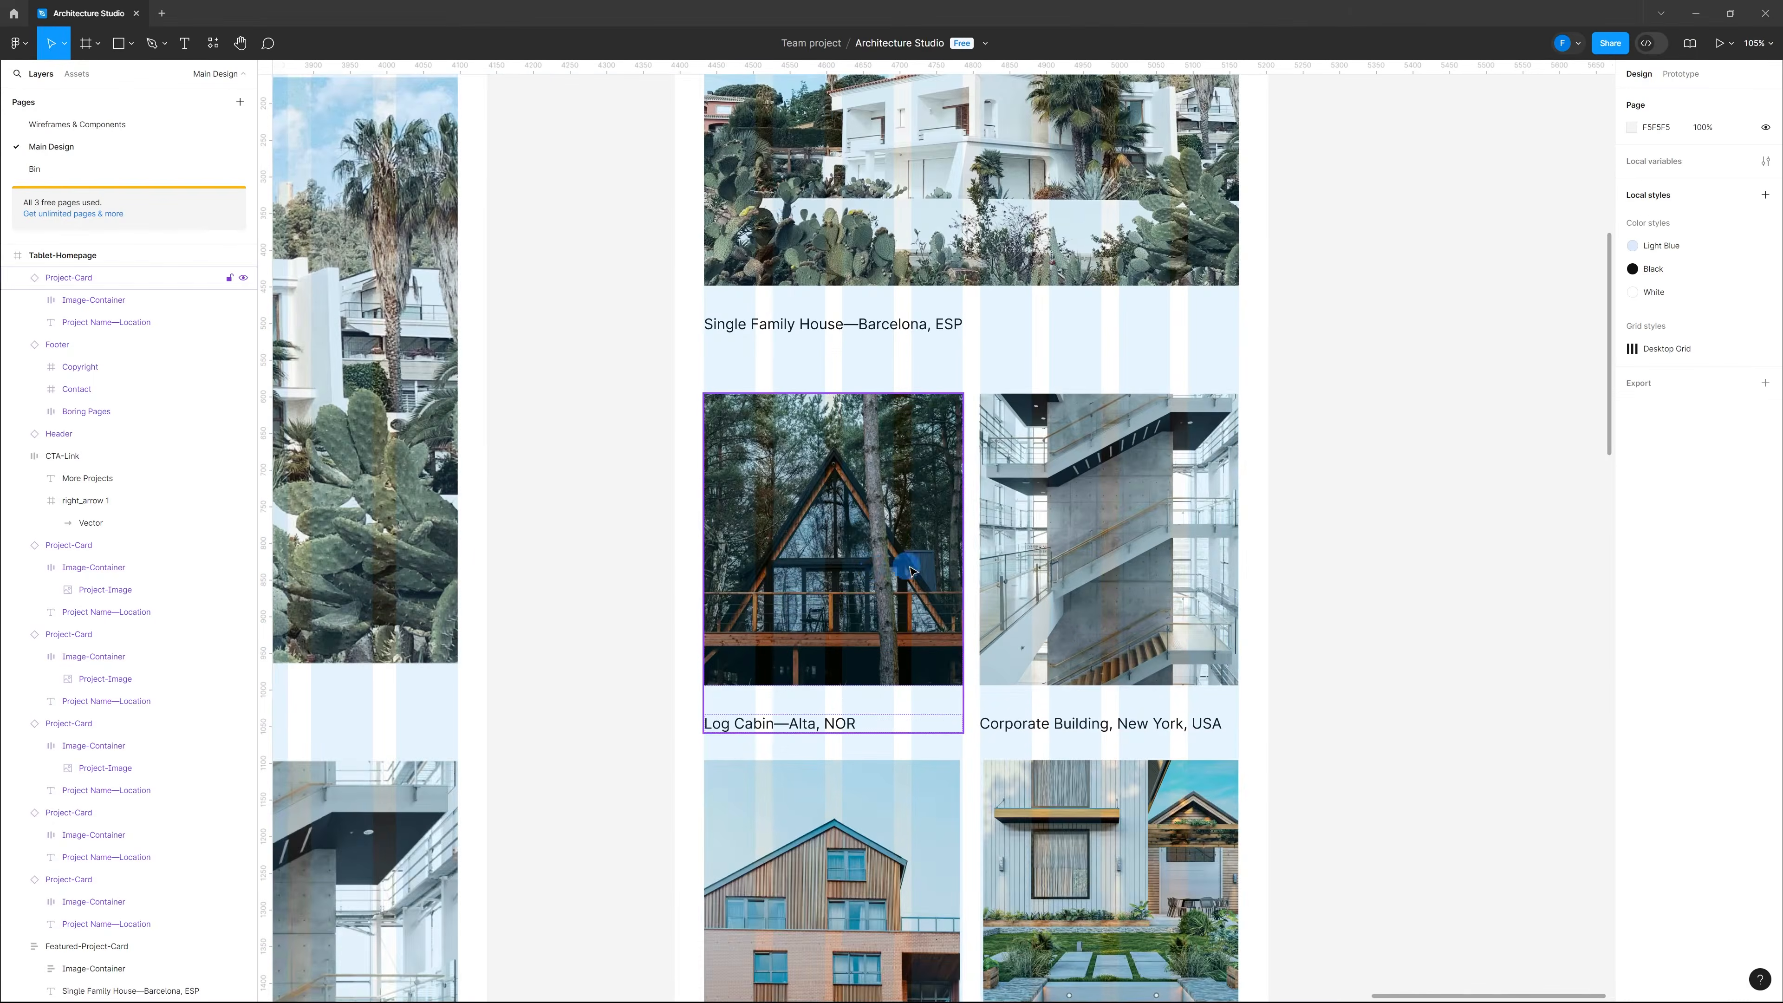
Step: Set the other five project cards on Tablet-Homepage to a width of 353 and a height of 462
scroll(911, 572, down, 5)
click(1061, 567)
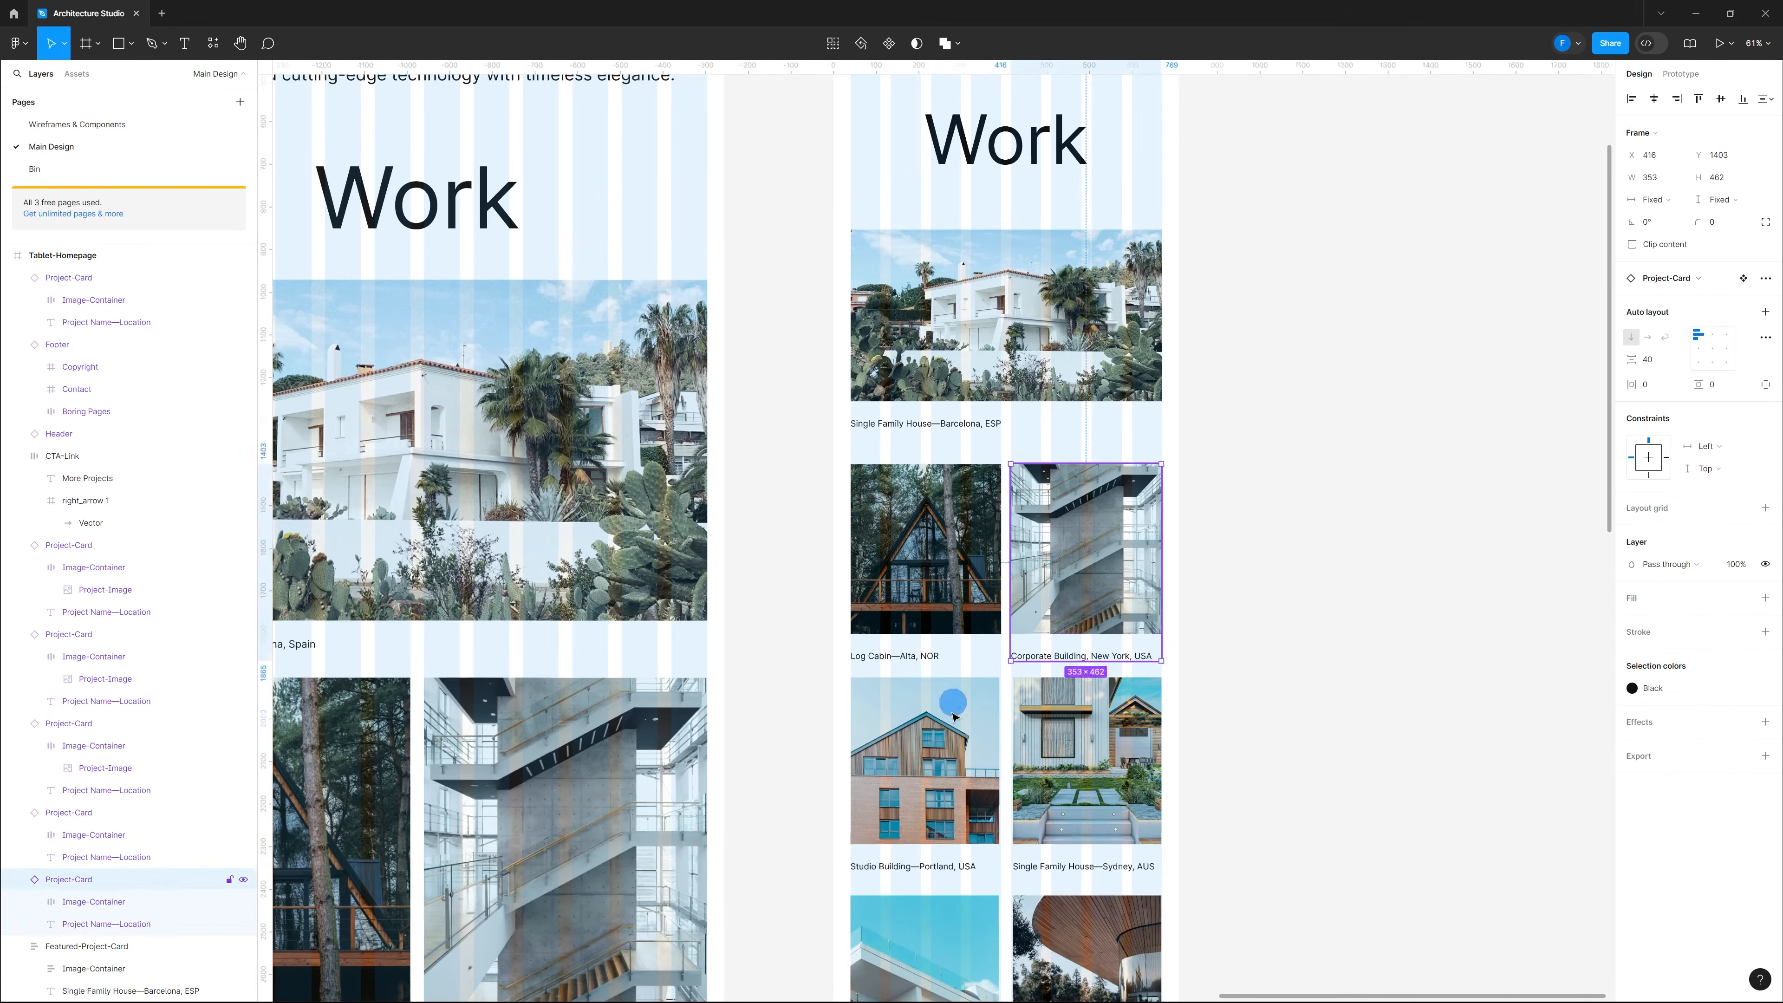
shift+click(953, 706)
shift+click(1072, 748)
scroll(1072, 748, down, 4)
shift+click(967, 677)
shift+click(1095, 702)
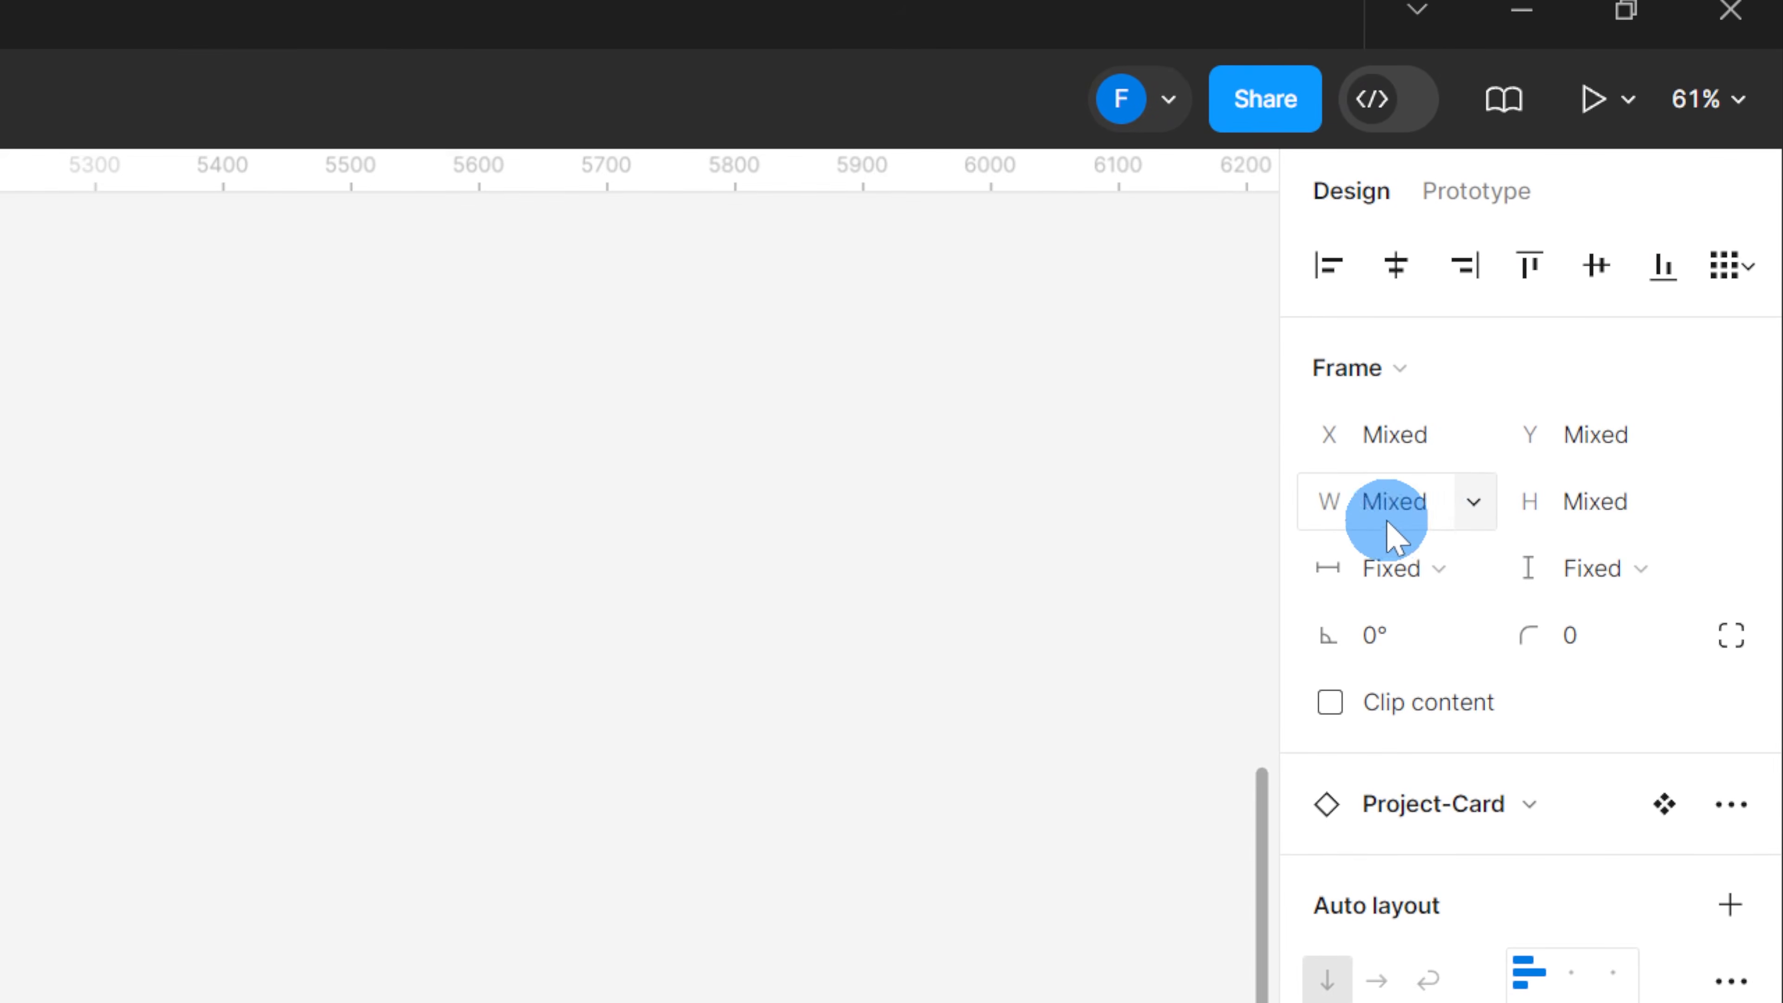
click(1391, 516)
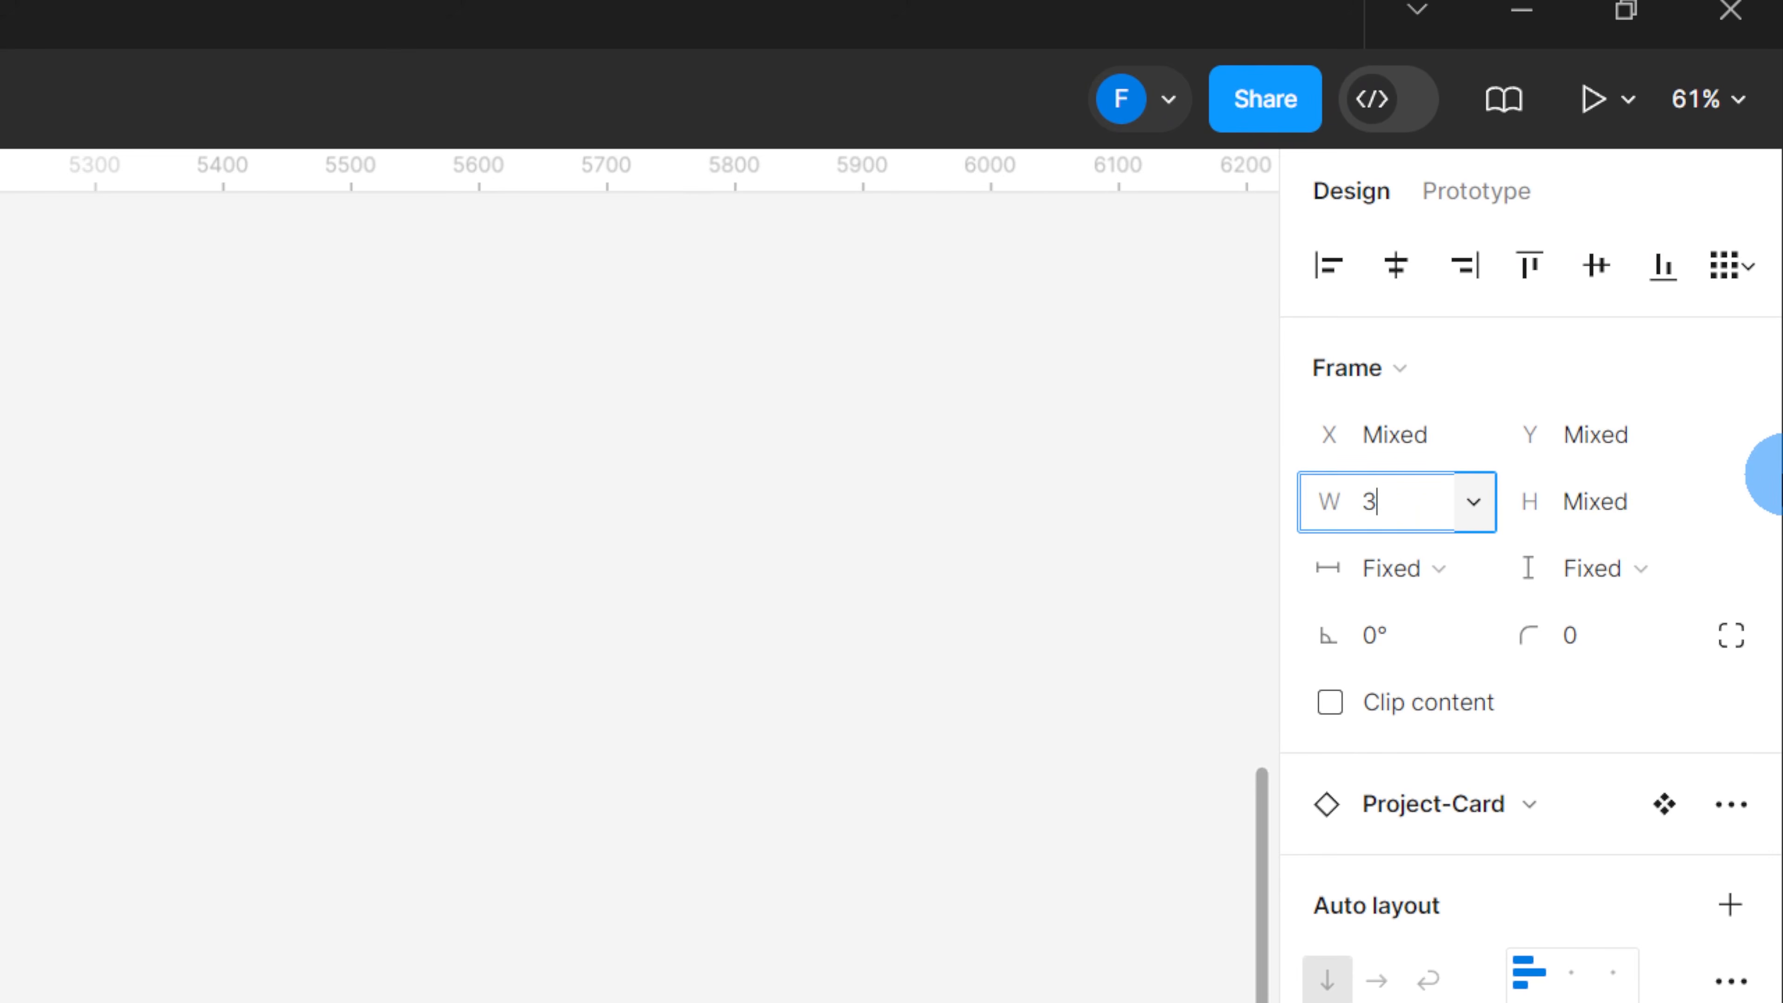
click(1597, 500)
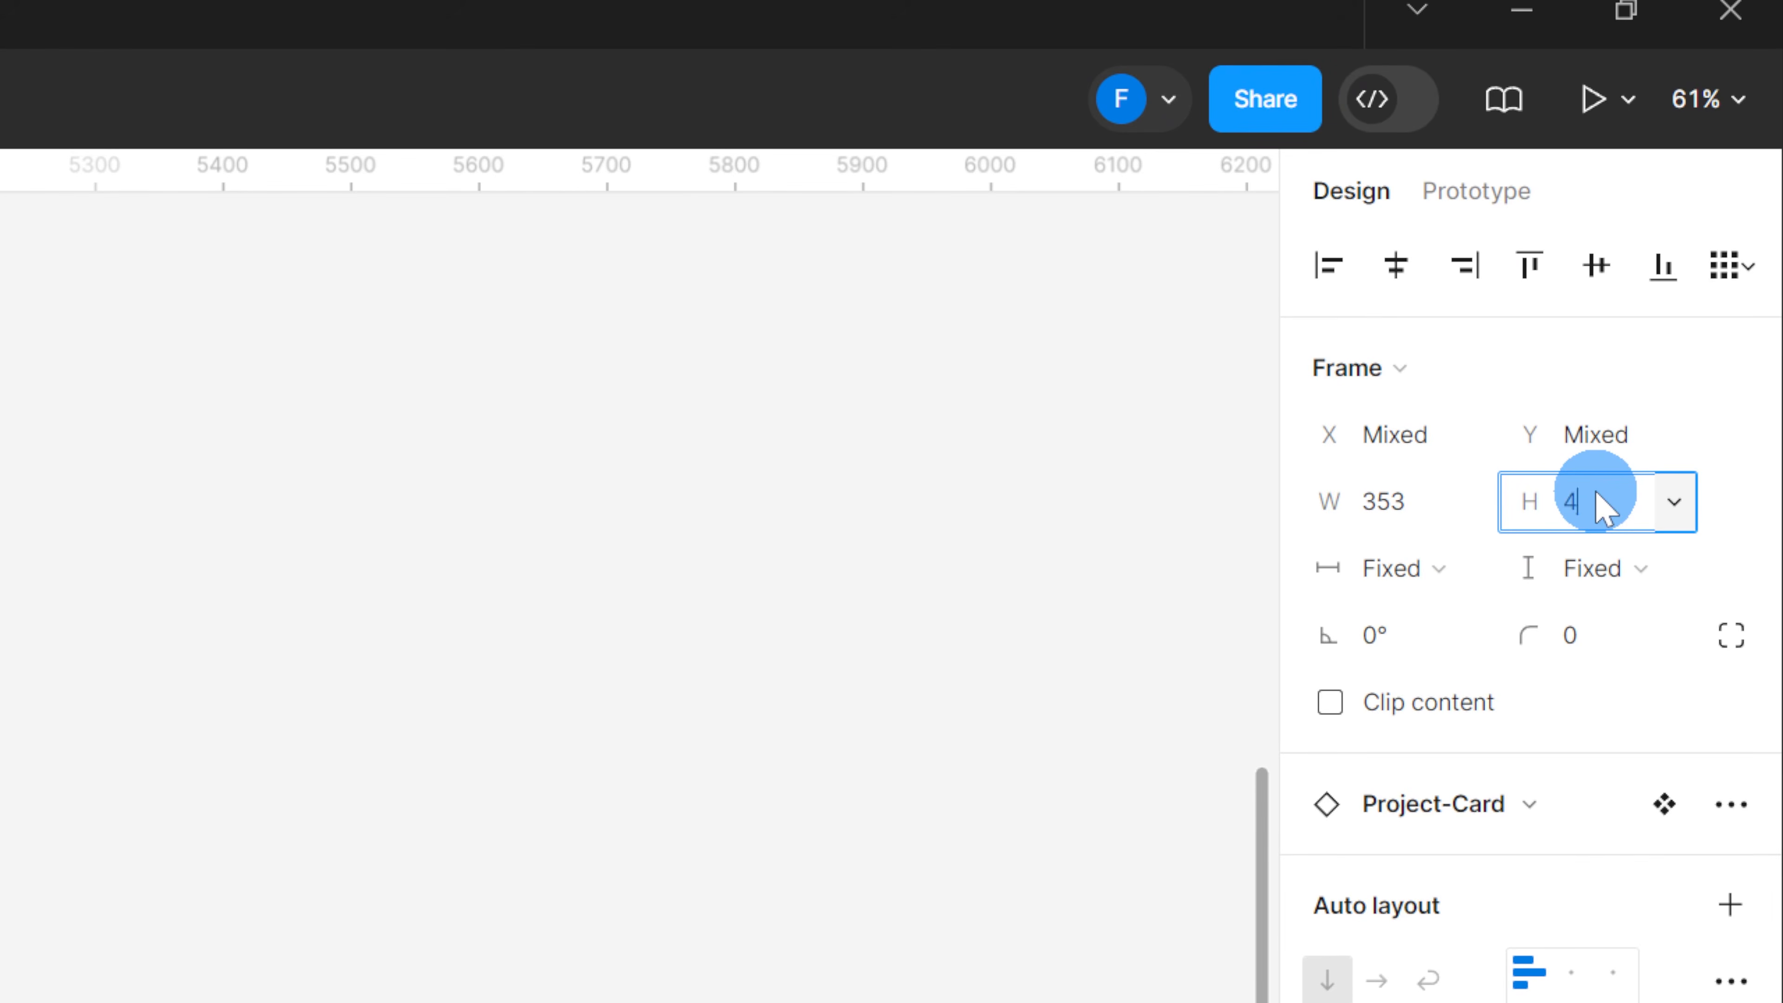
key(Return)
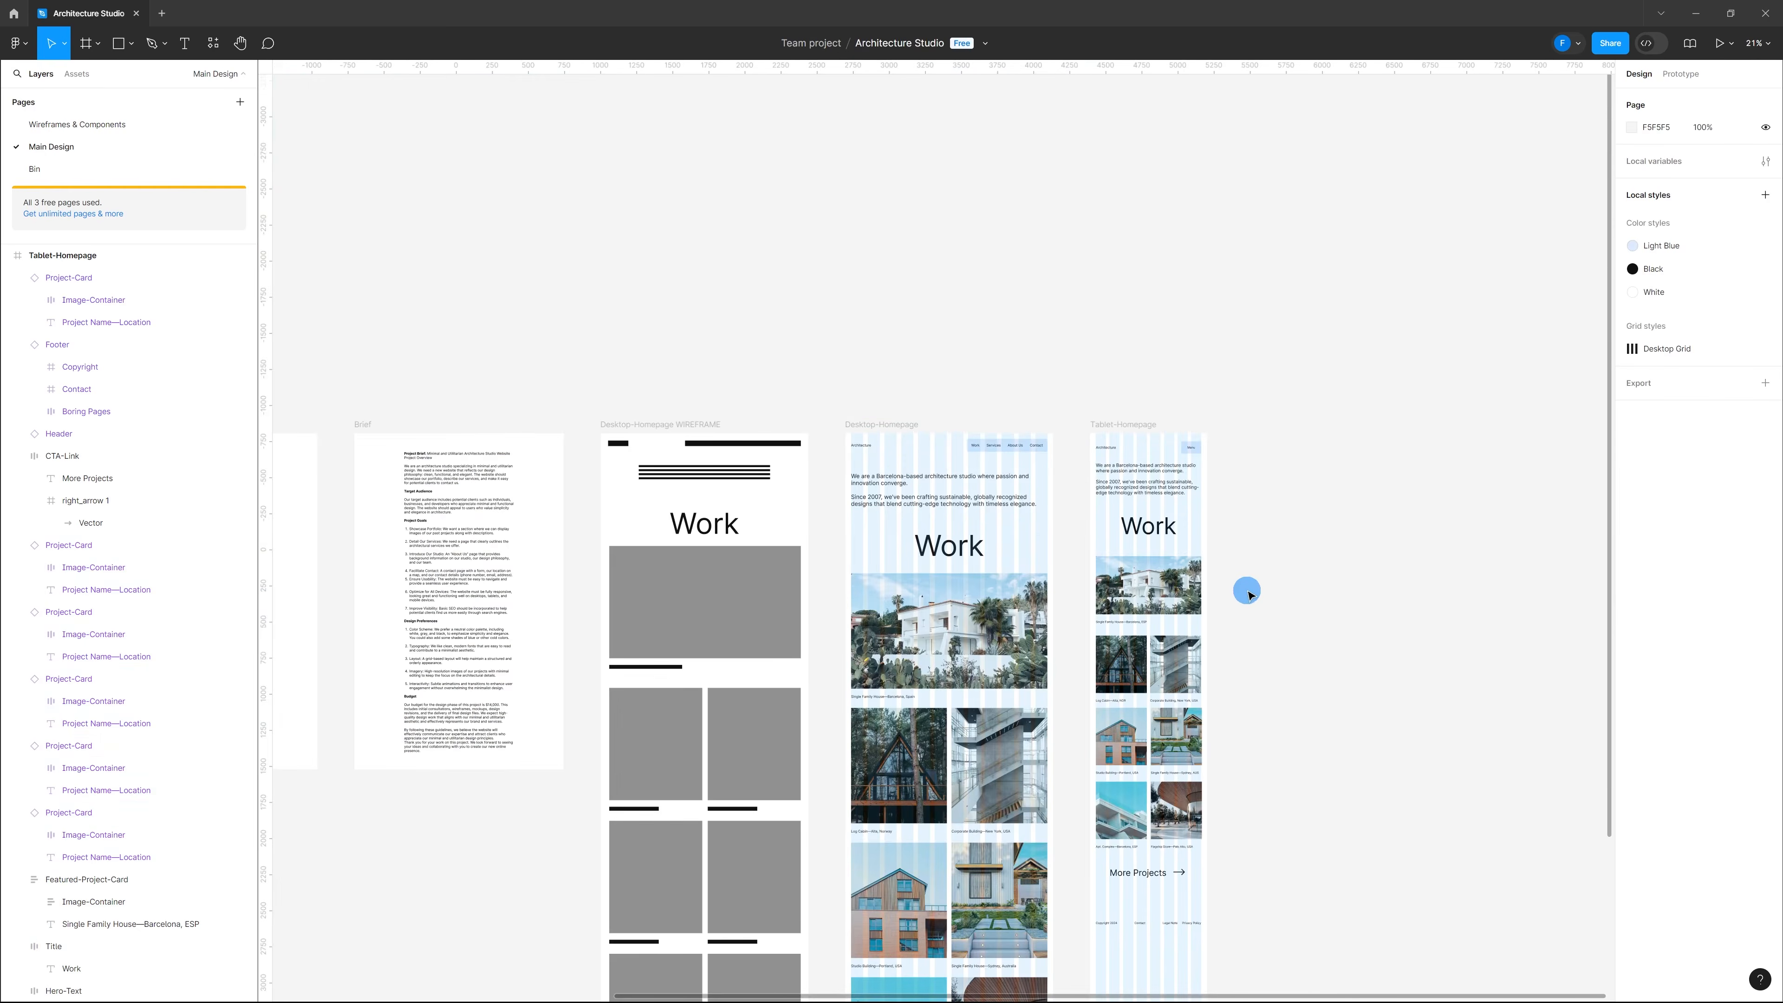
Step: Save Tablet-Homepage's 8-column layout grid as a grid style named Tablet Grid, and hide the layout grids
scroll(1217, 547, up, 5)
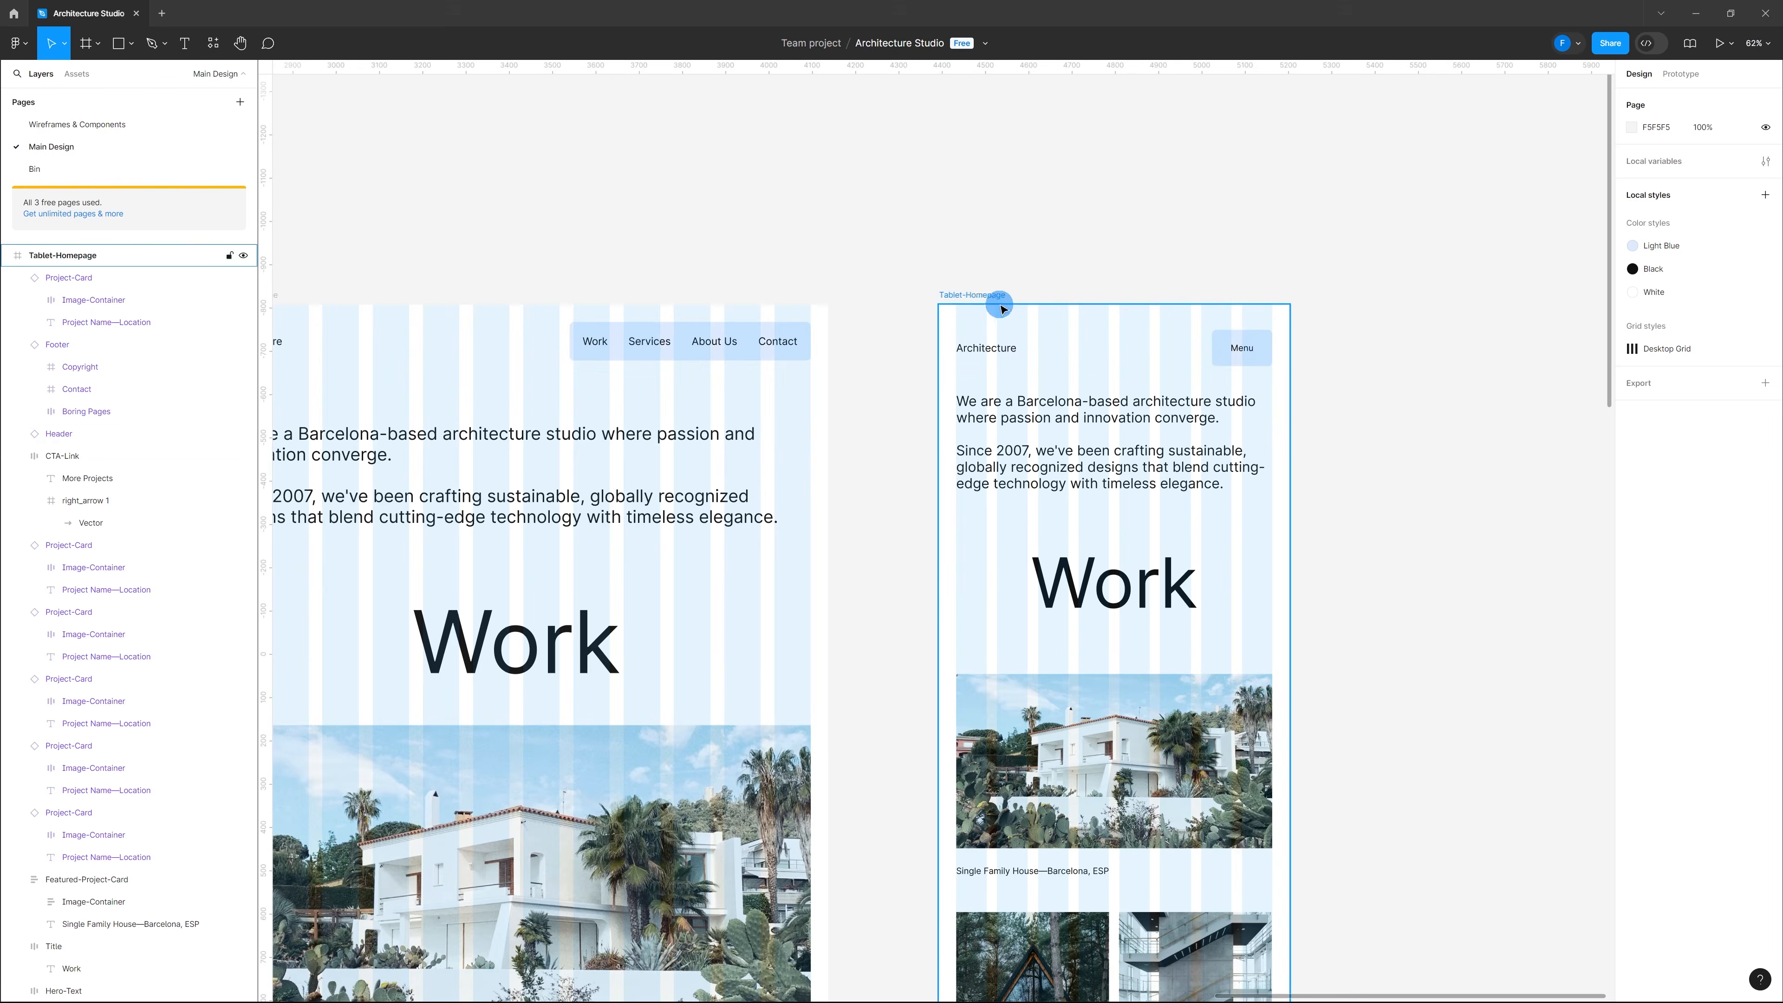
click(980, 297)
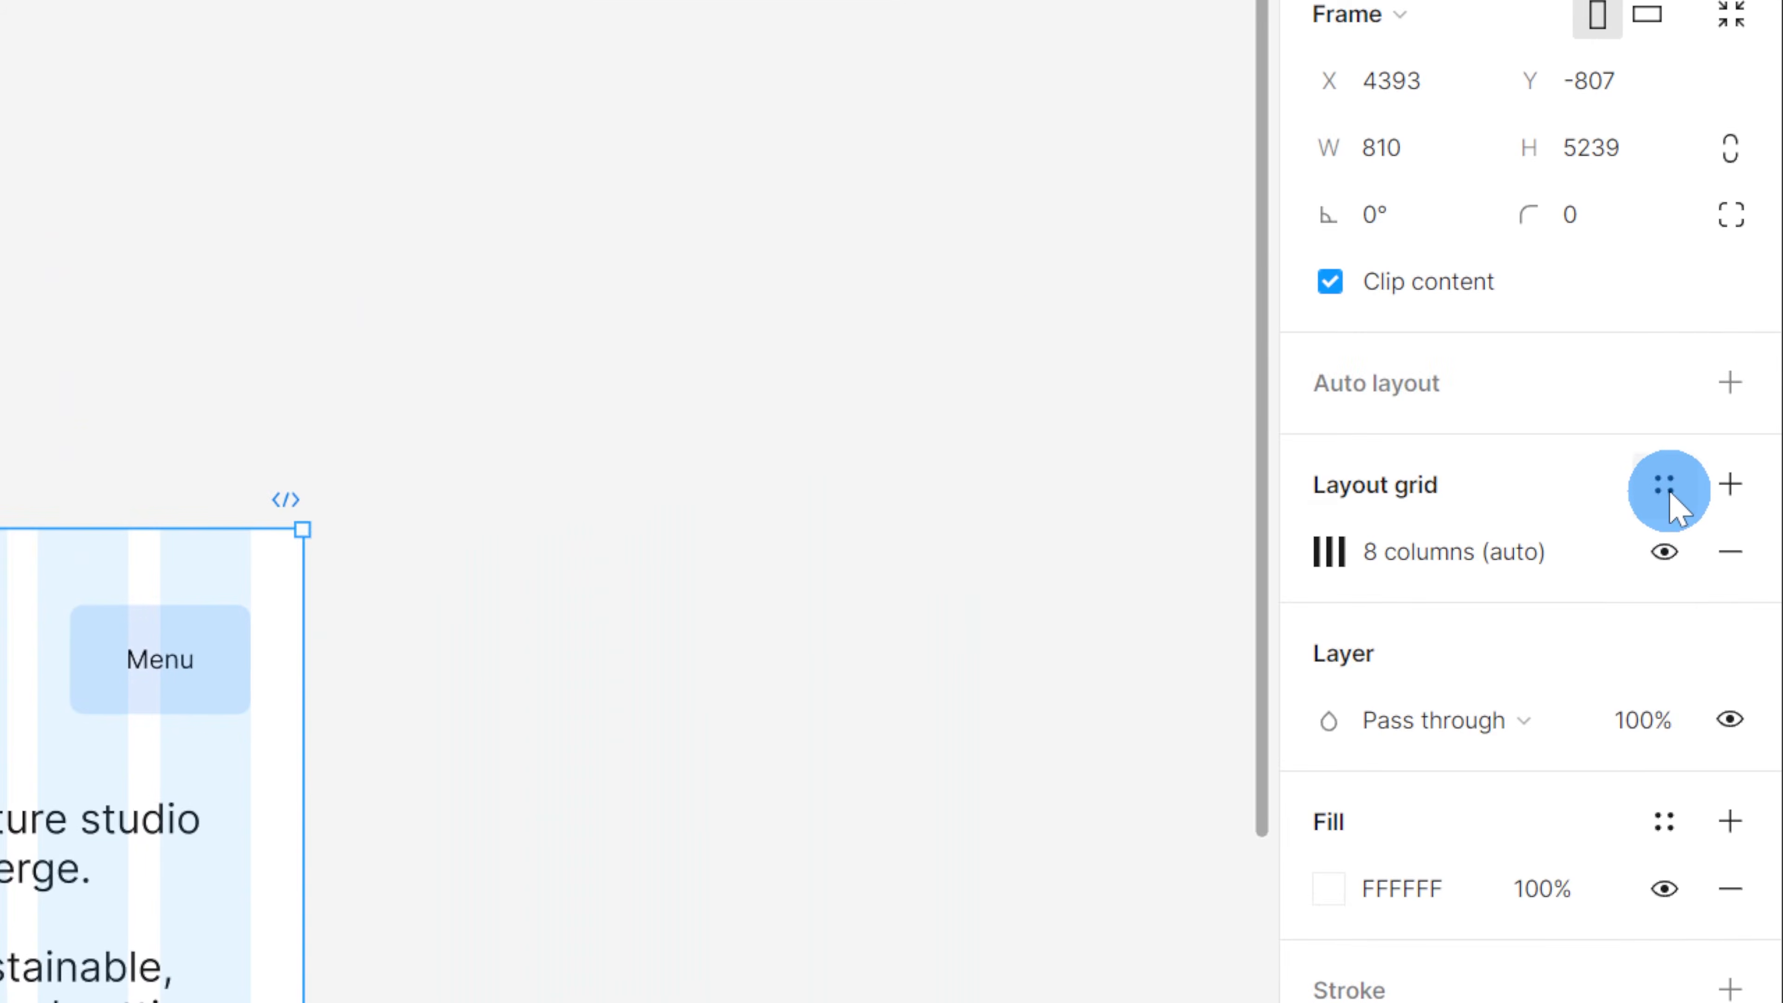
click(1665, 485)
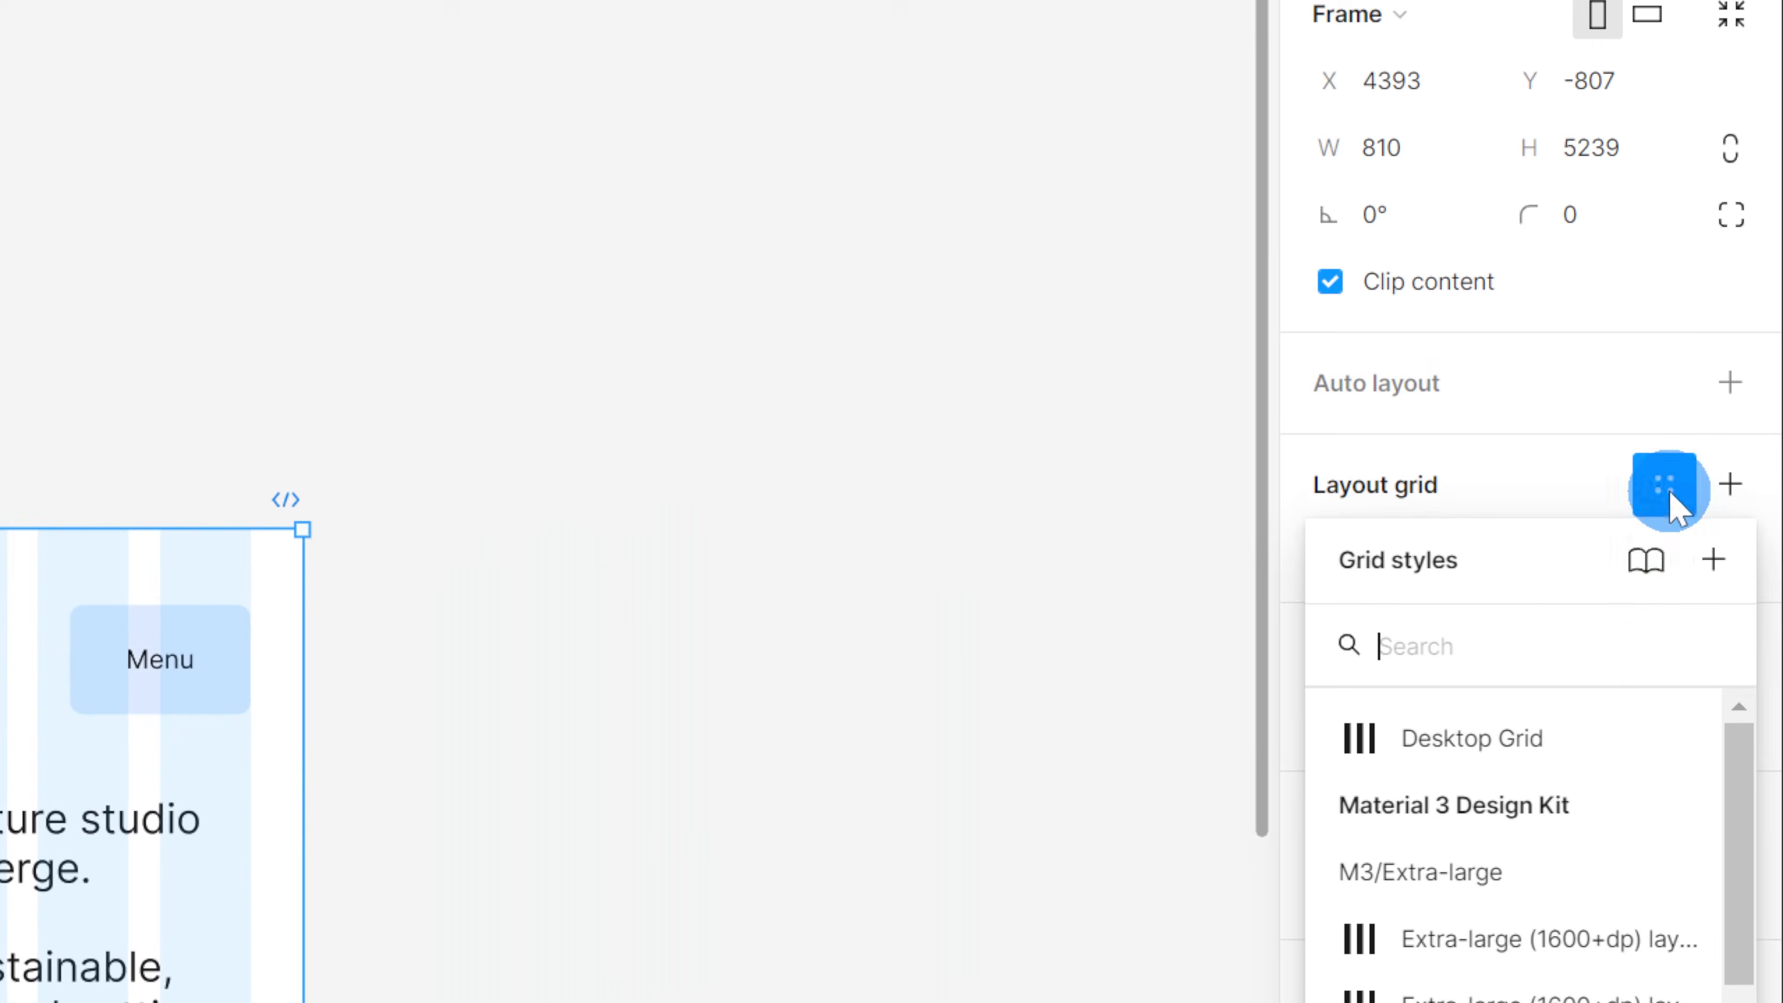
click(1713, 562)
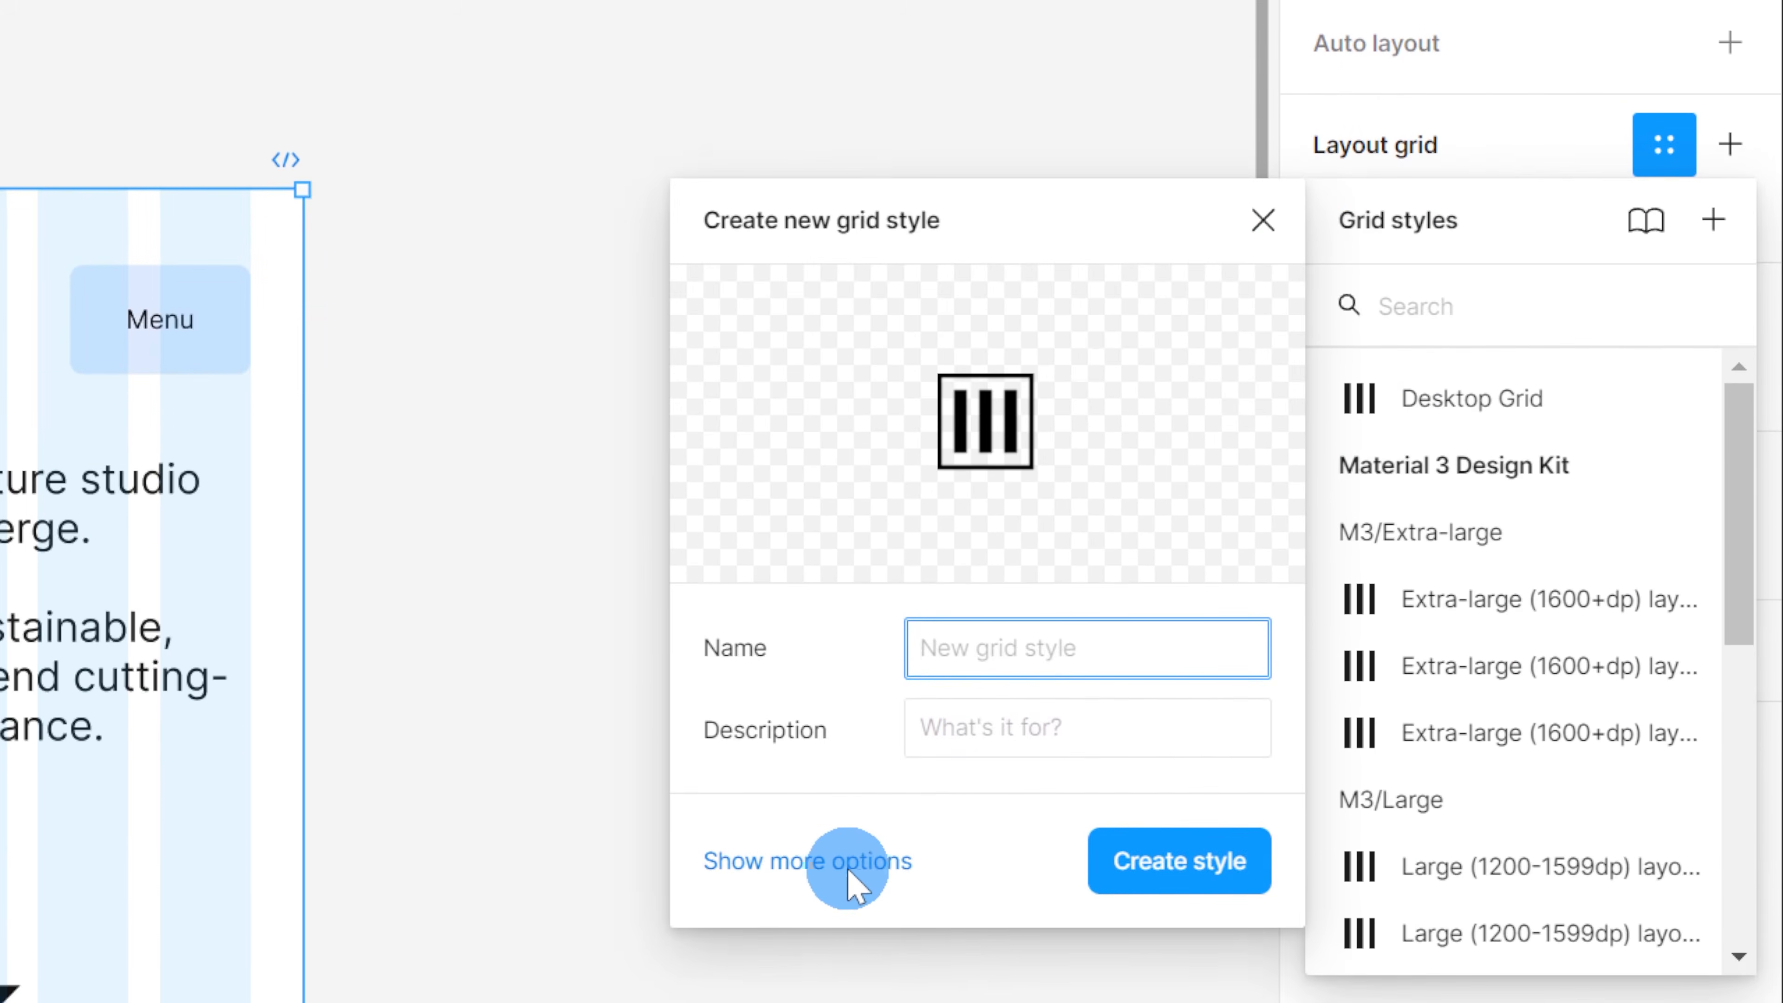
click(800, 862)
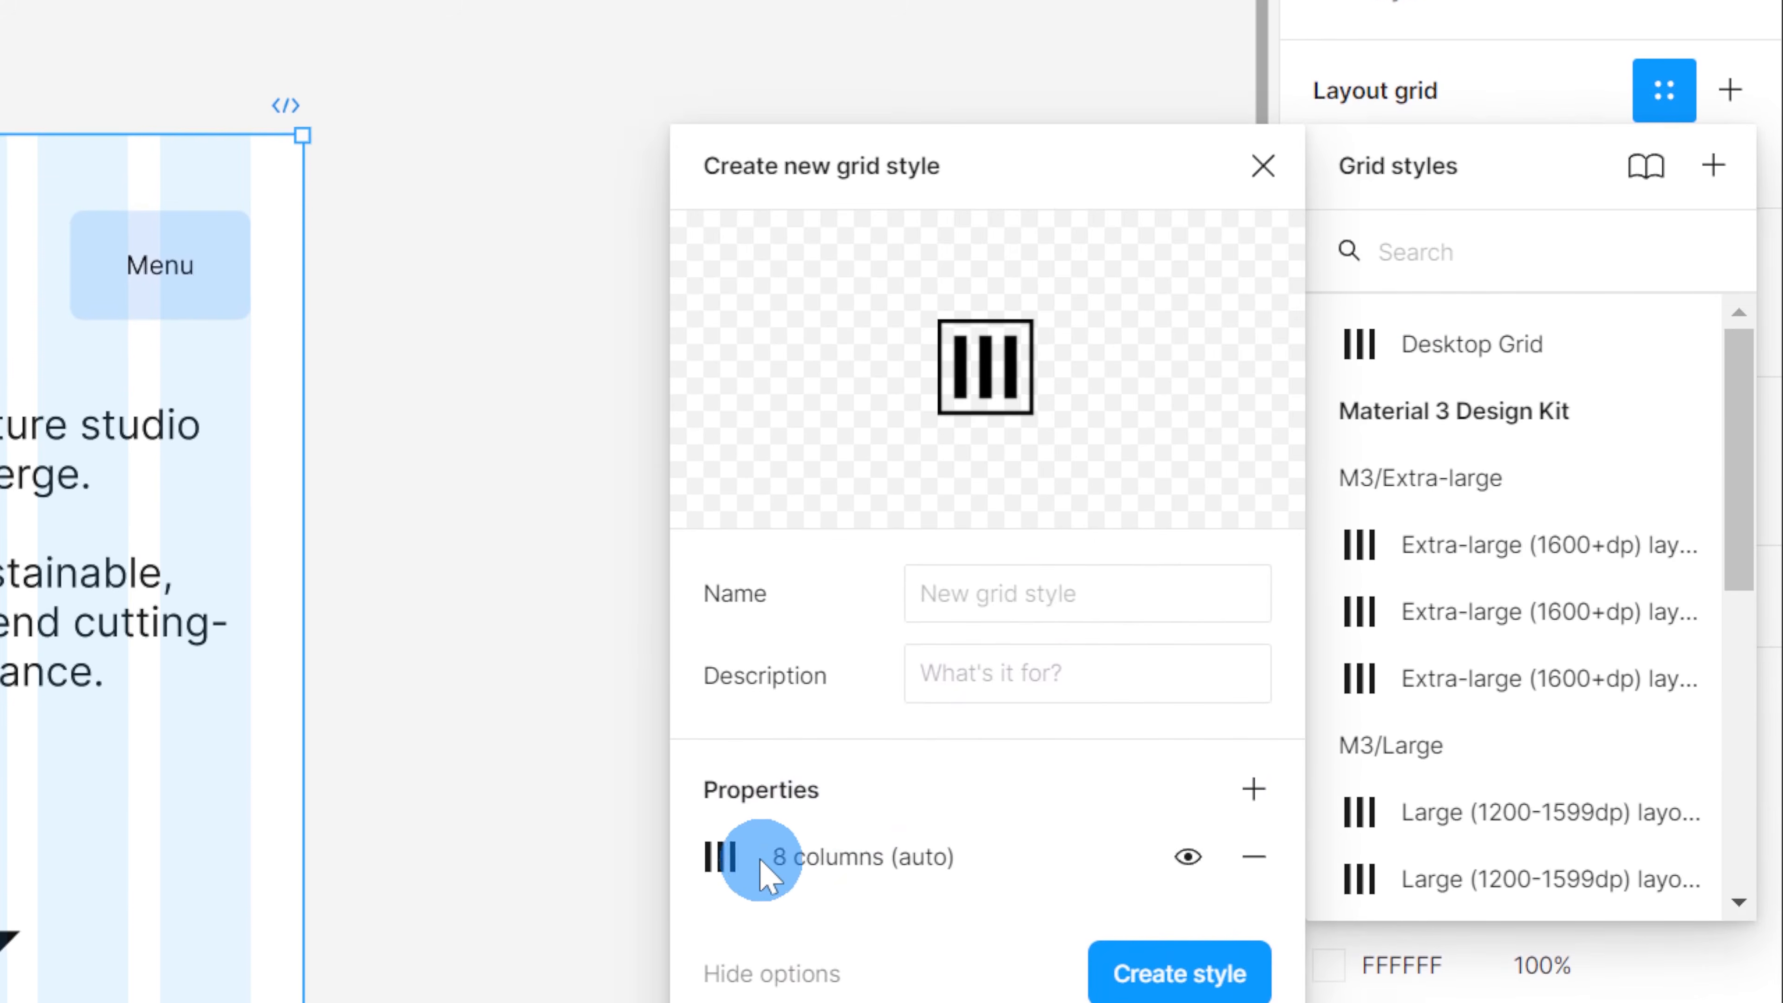
click(1011, 603)
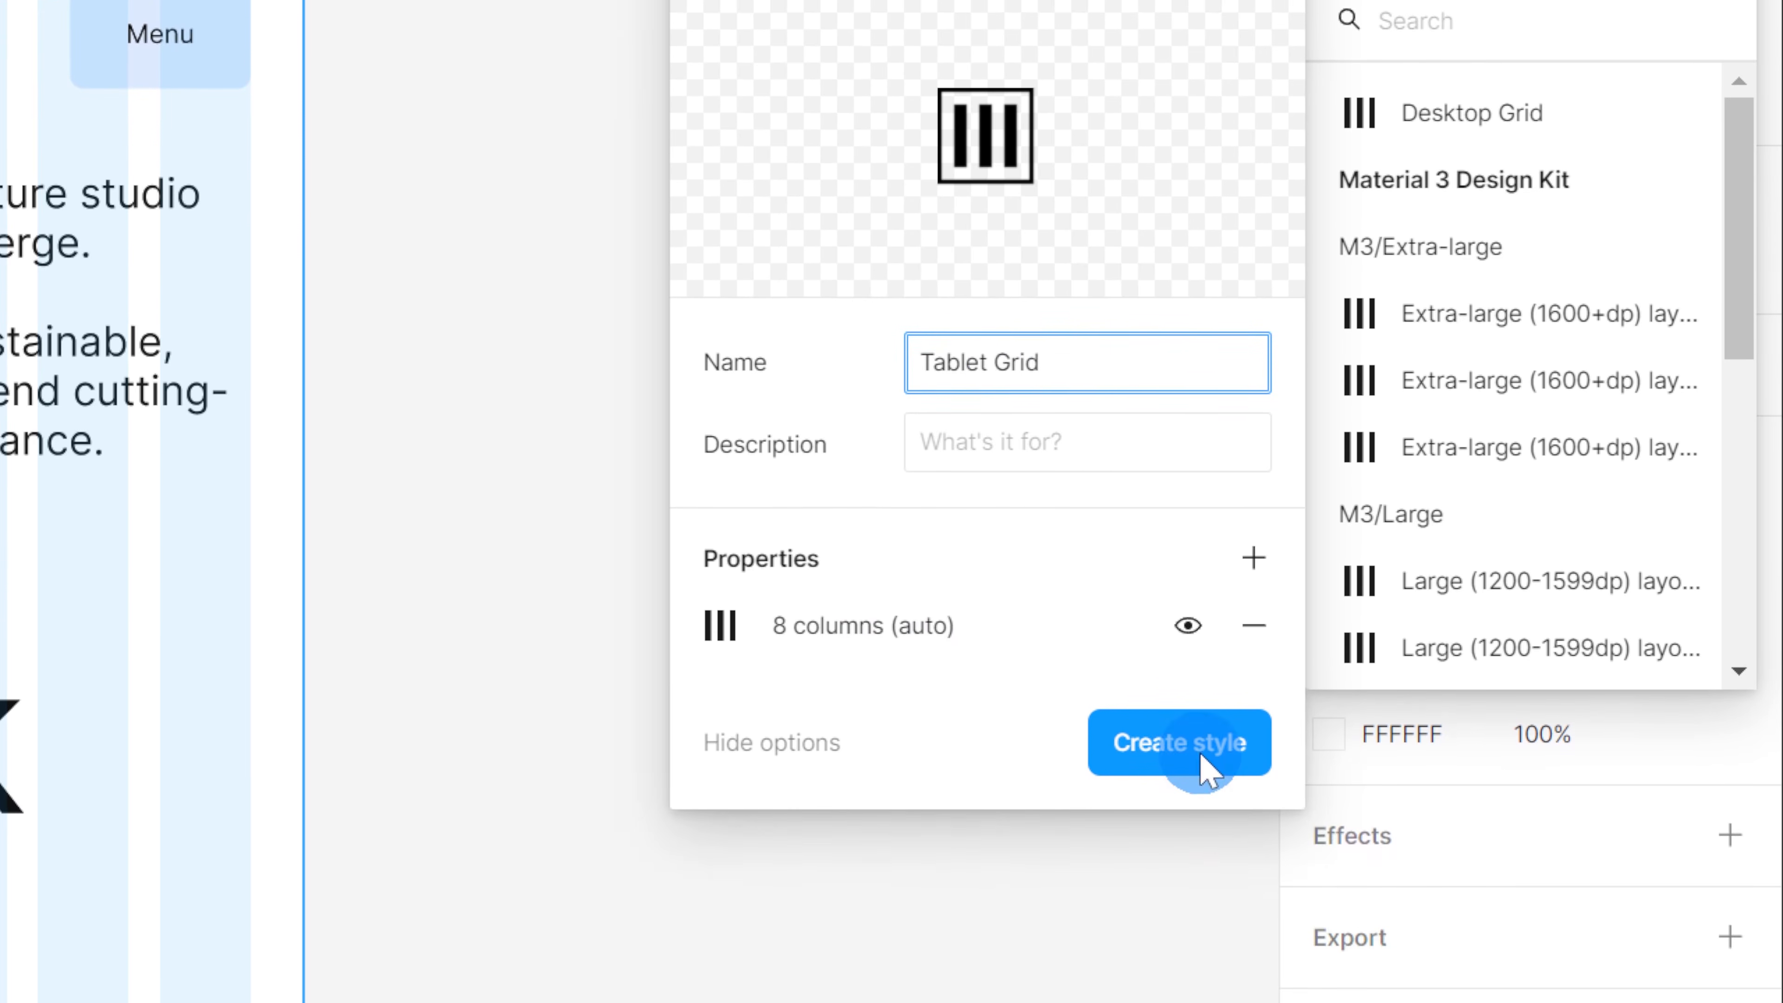
click(1202, 749)
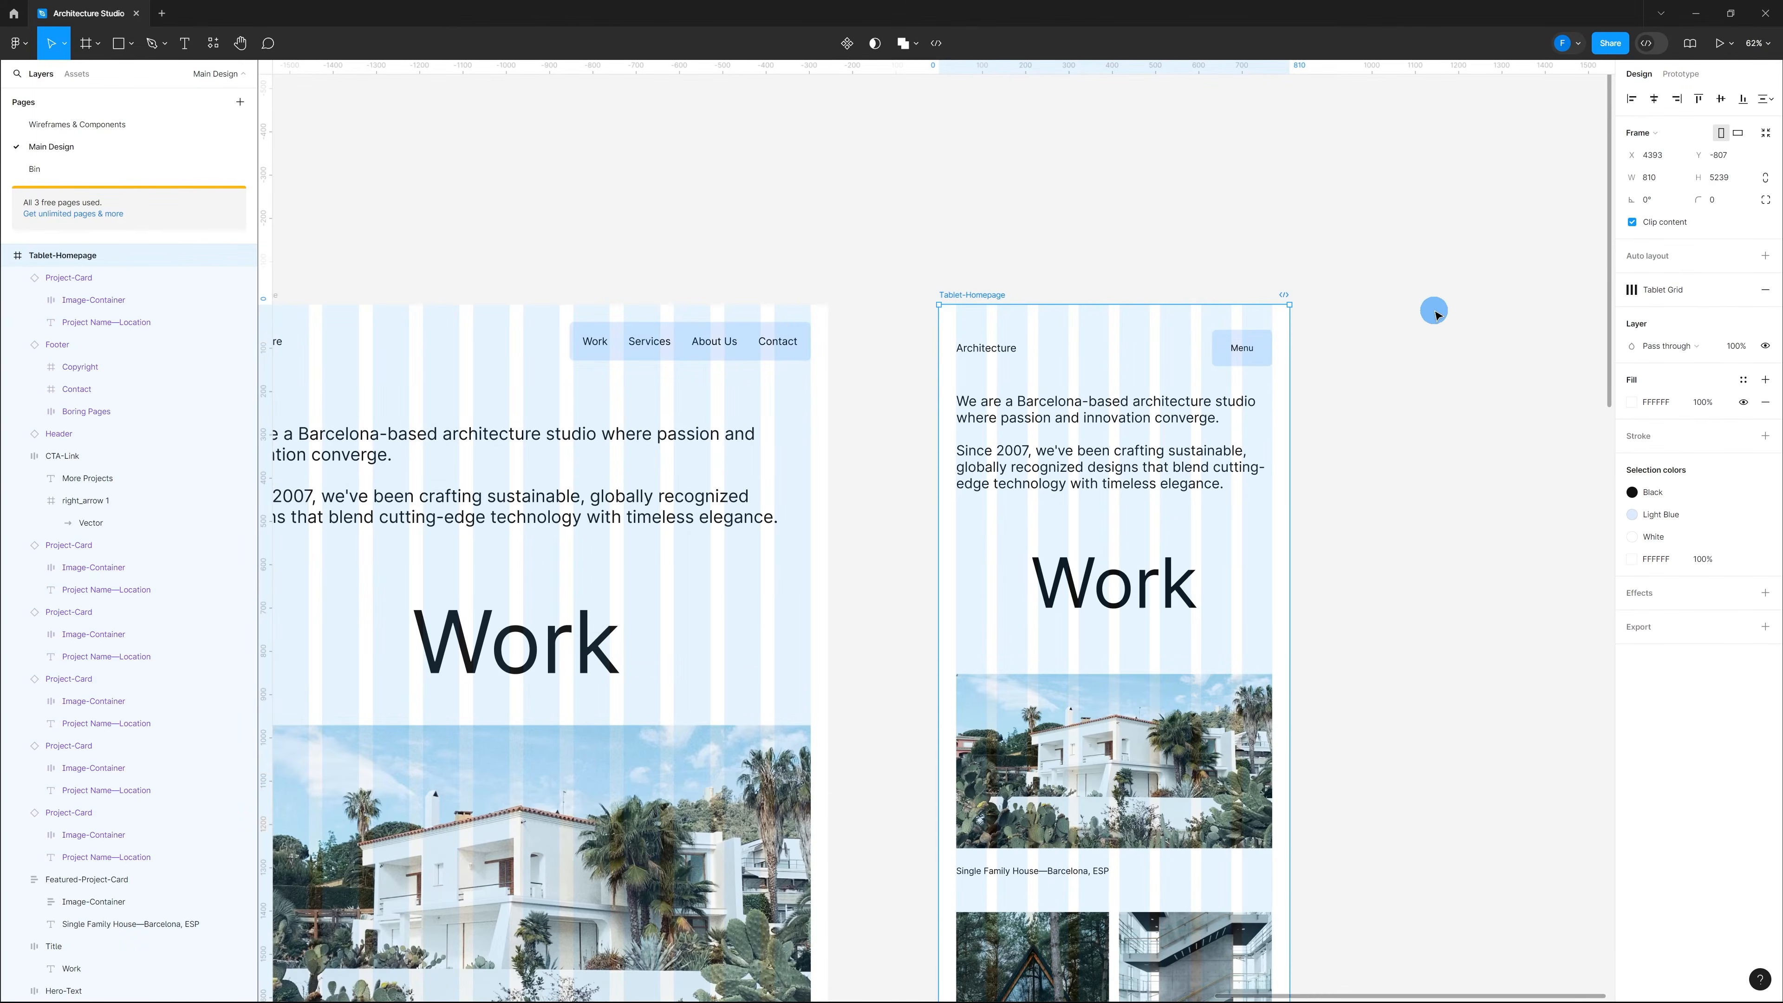
click(1429, 310)
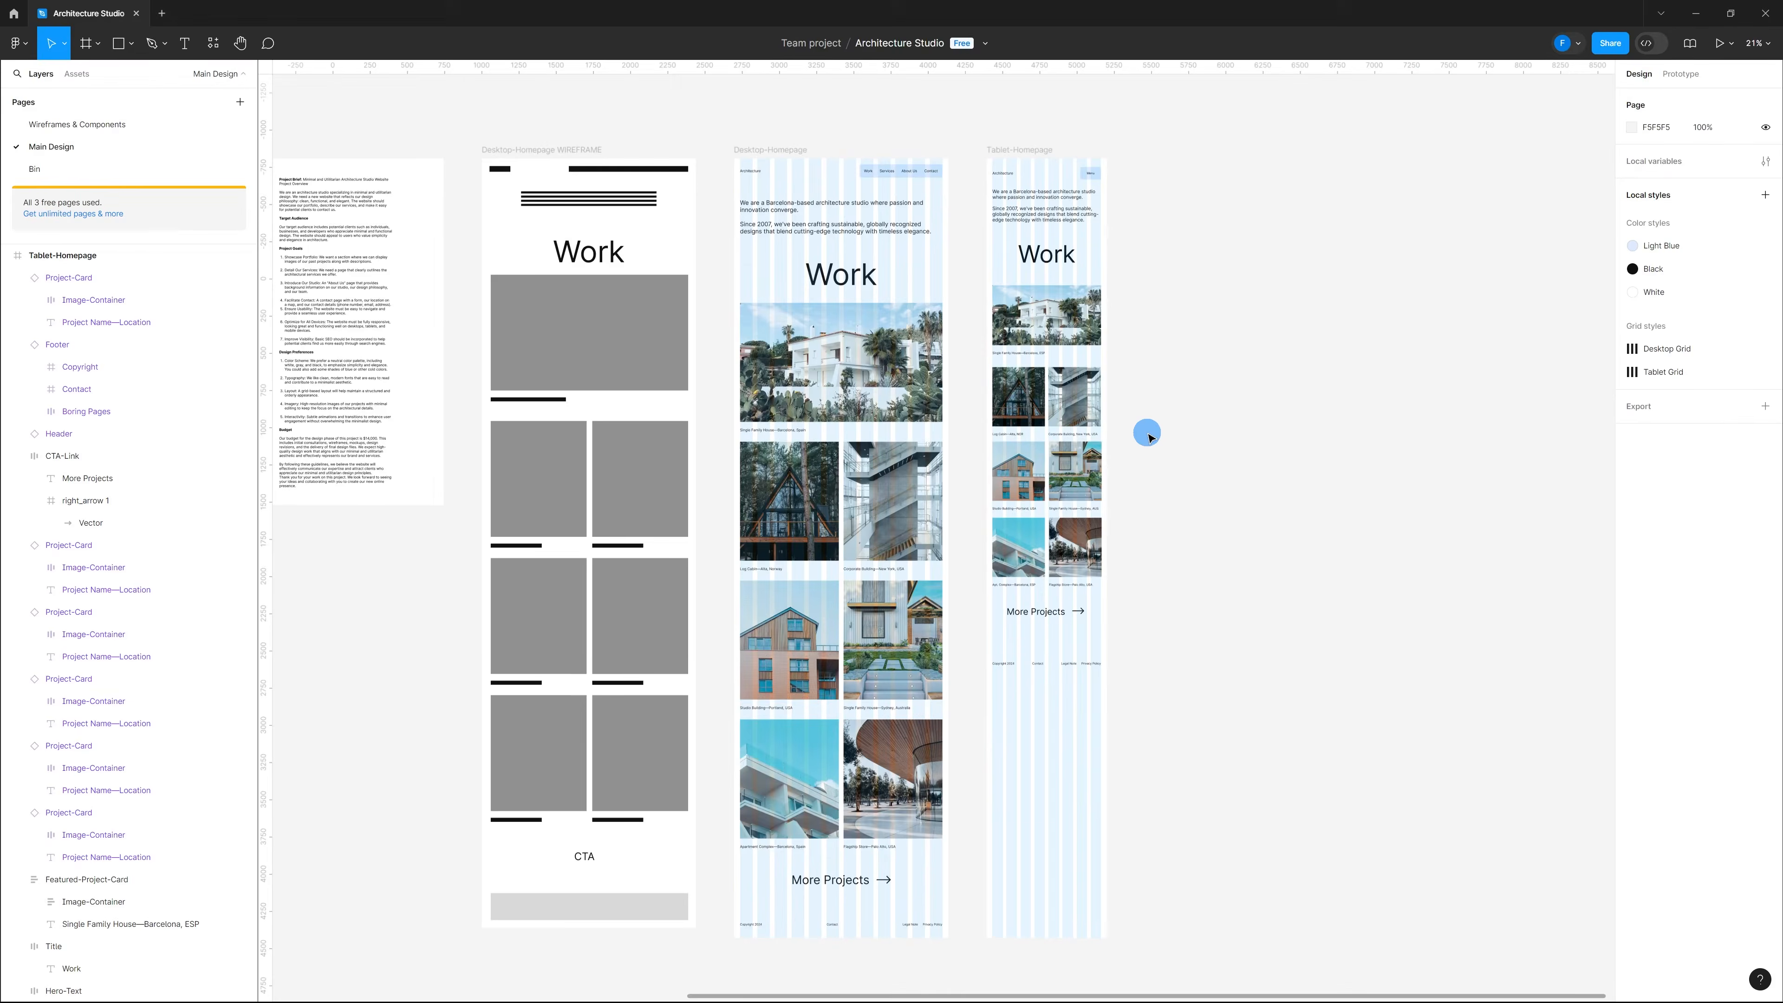
key(ctrl+shift+4)
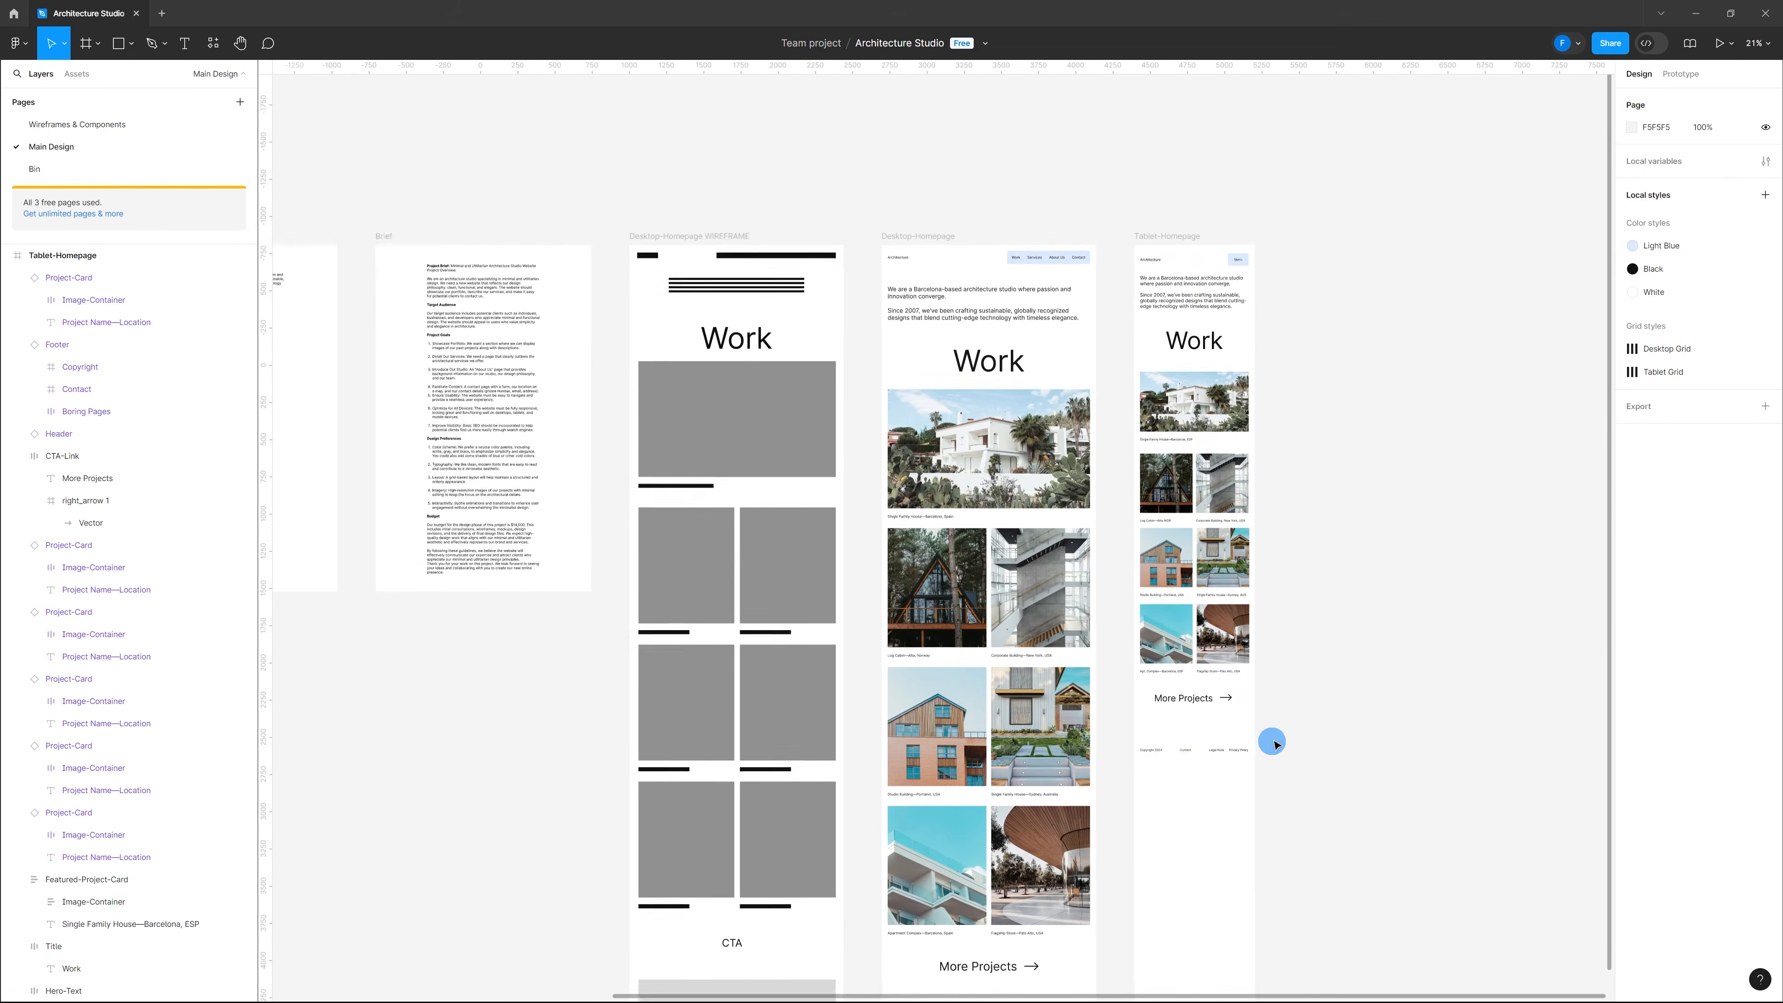
Step: Wrap Tablet-Homepage's six project cards together in one auto layout frame
scroll(1273, 743, down, 3)
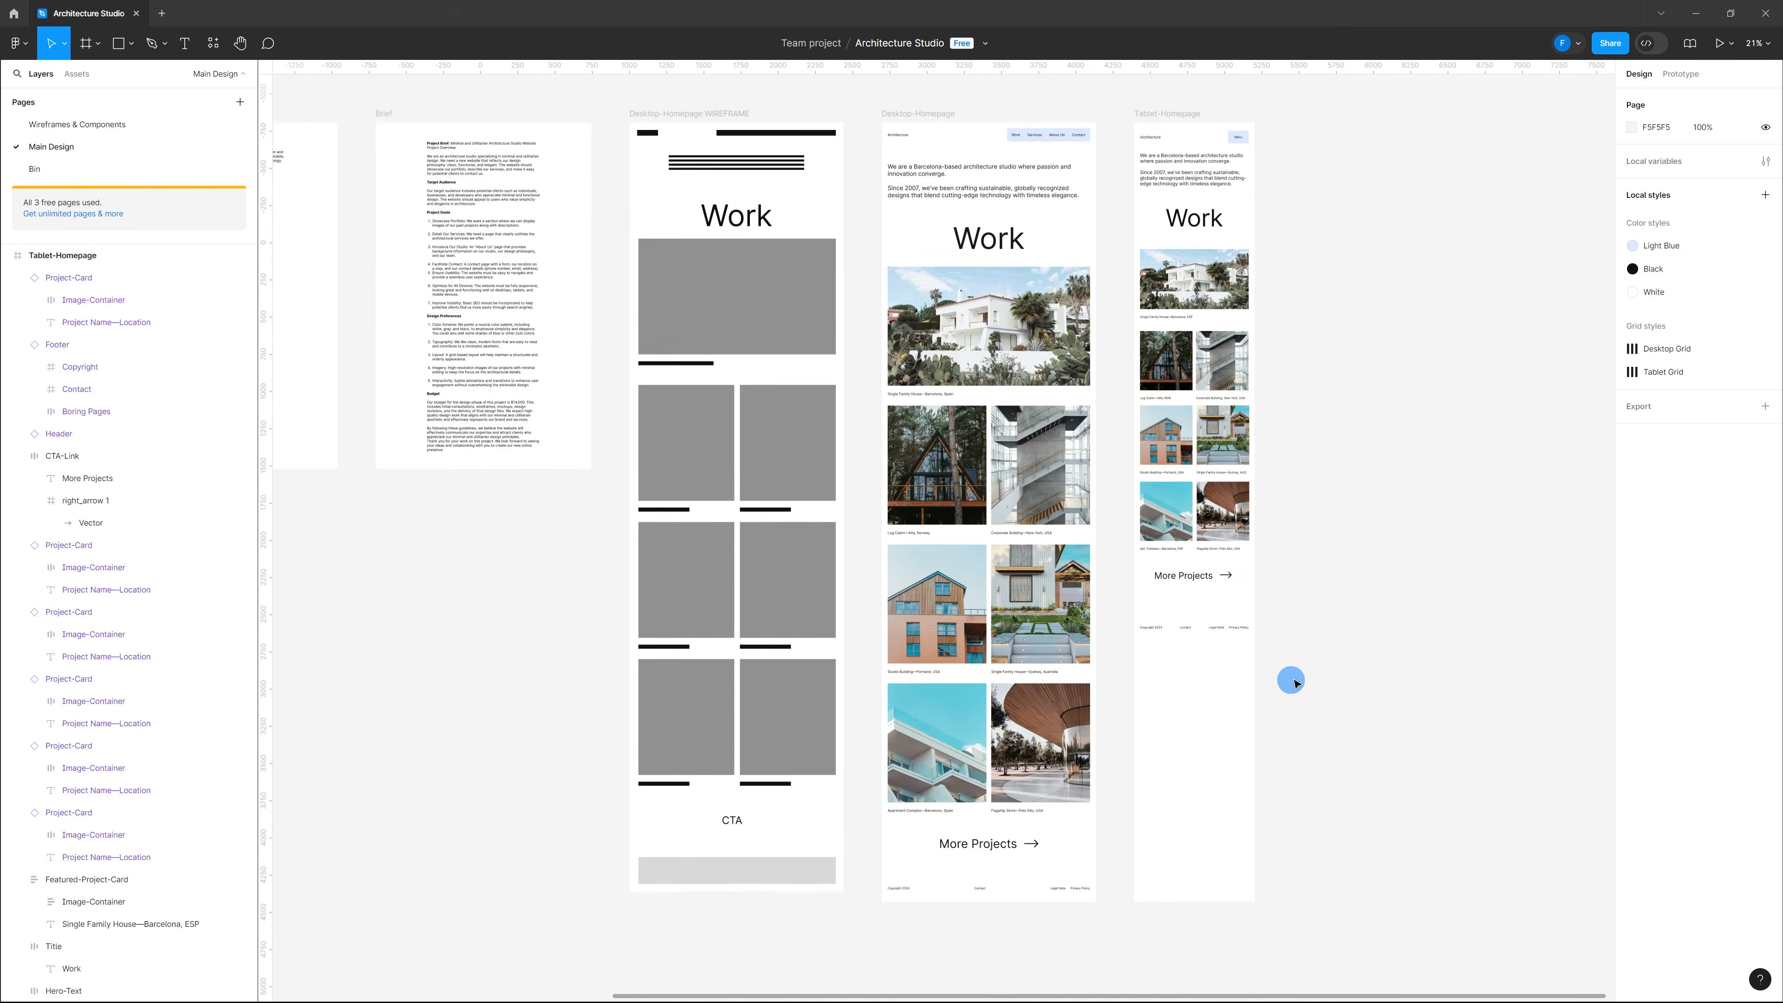
scroll(1285, 415, up, 5)
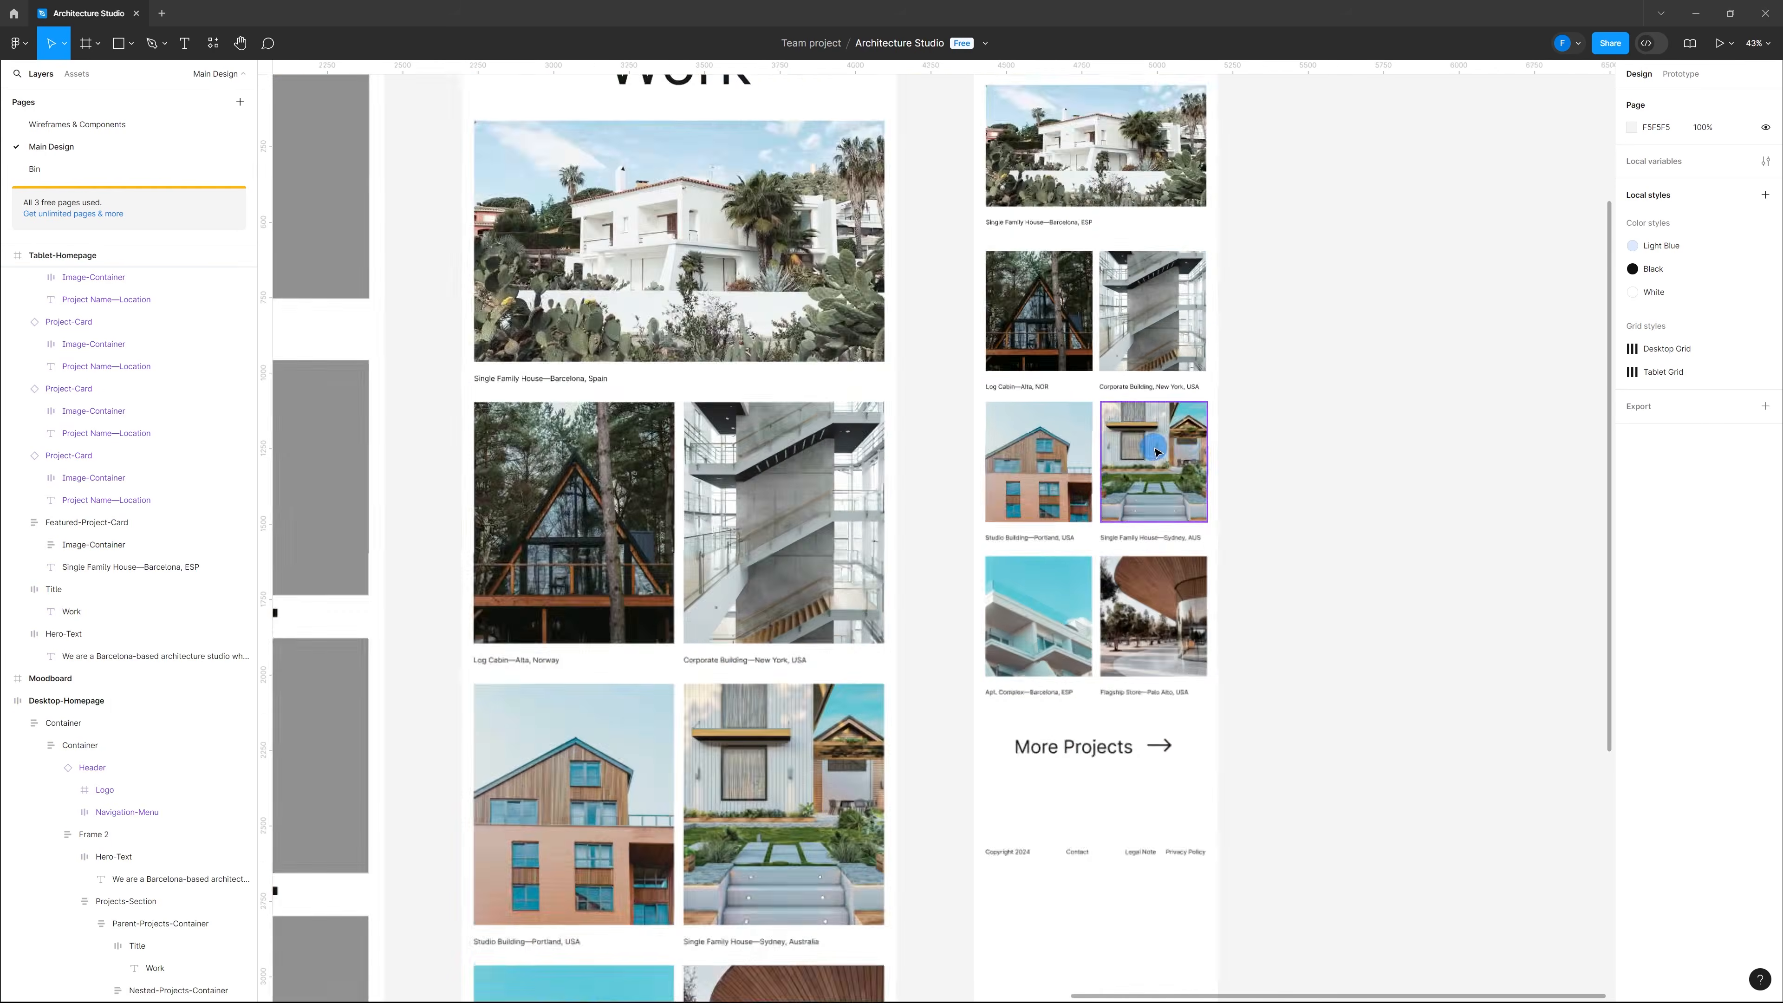
click(1026, 661)
shift+click(1152, 695)
shift+click(1152, 485)
shift+click(1011, 485)
shift+click(983, 281)
shift+click(1135, 301)
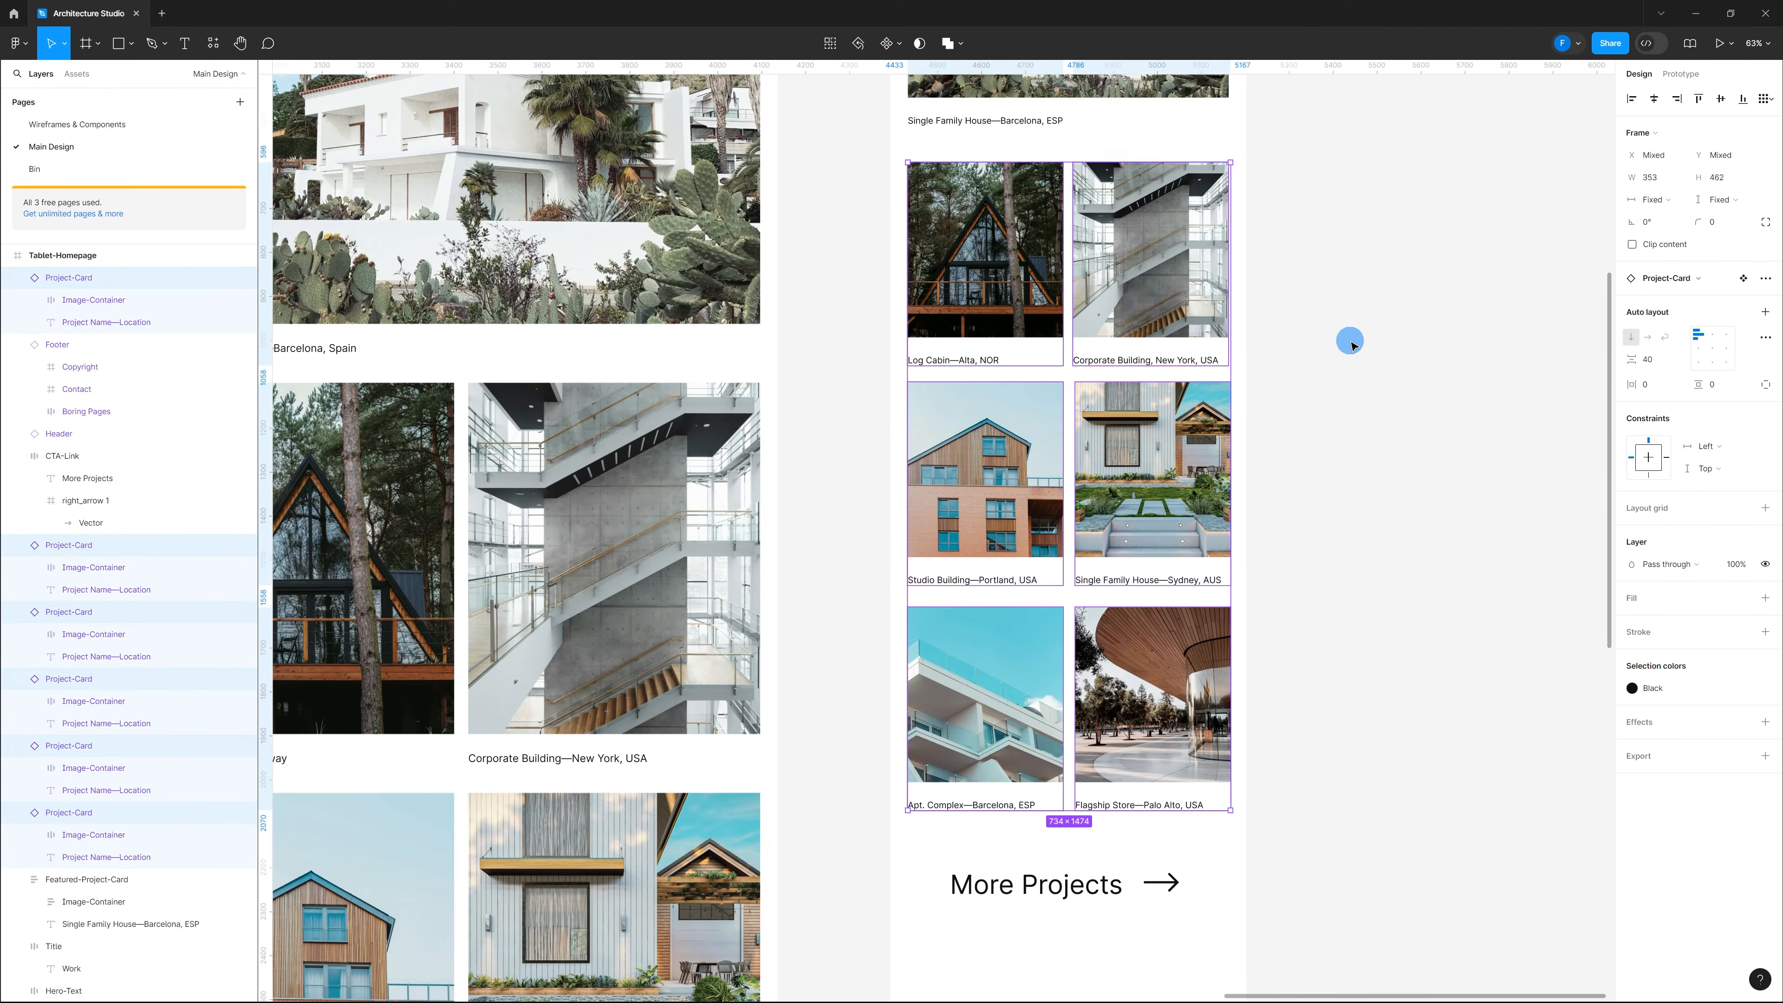
key(shift+a)
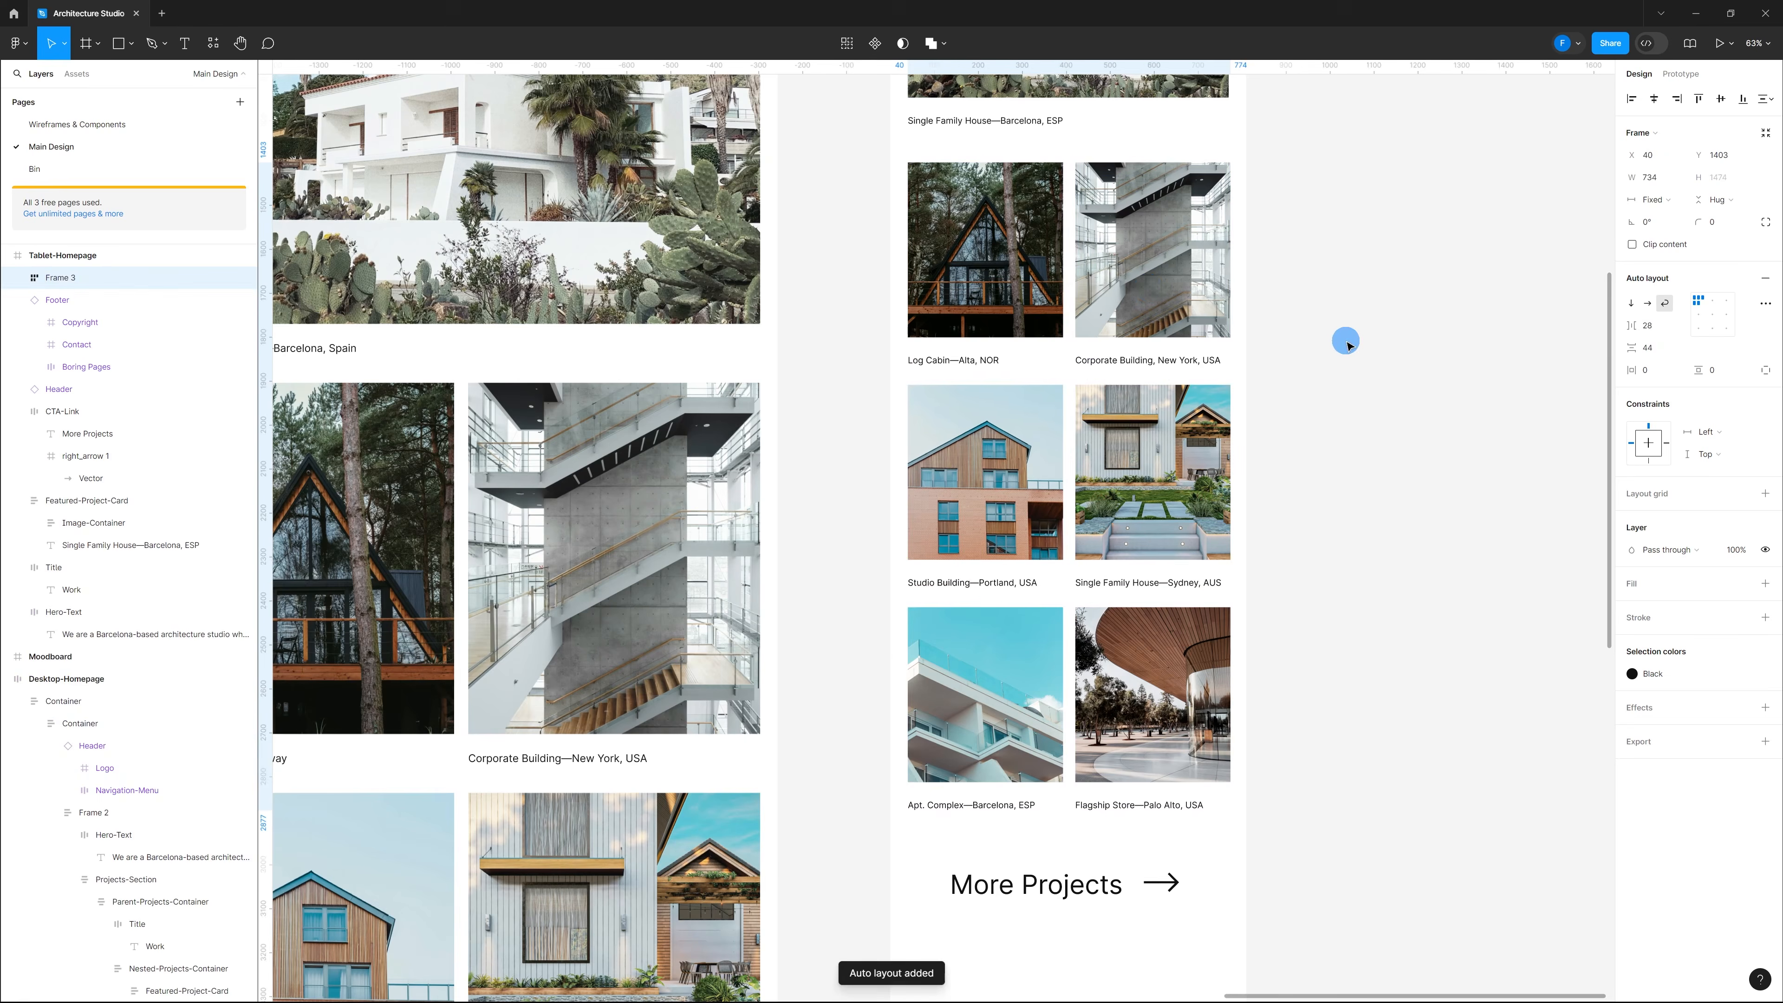
click(1346, 342)
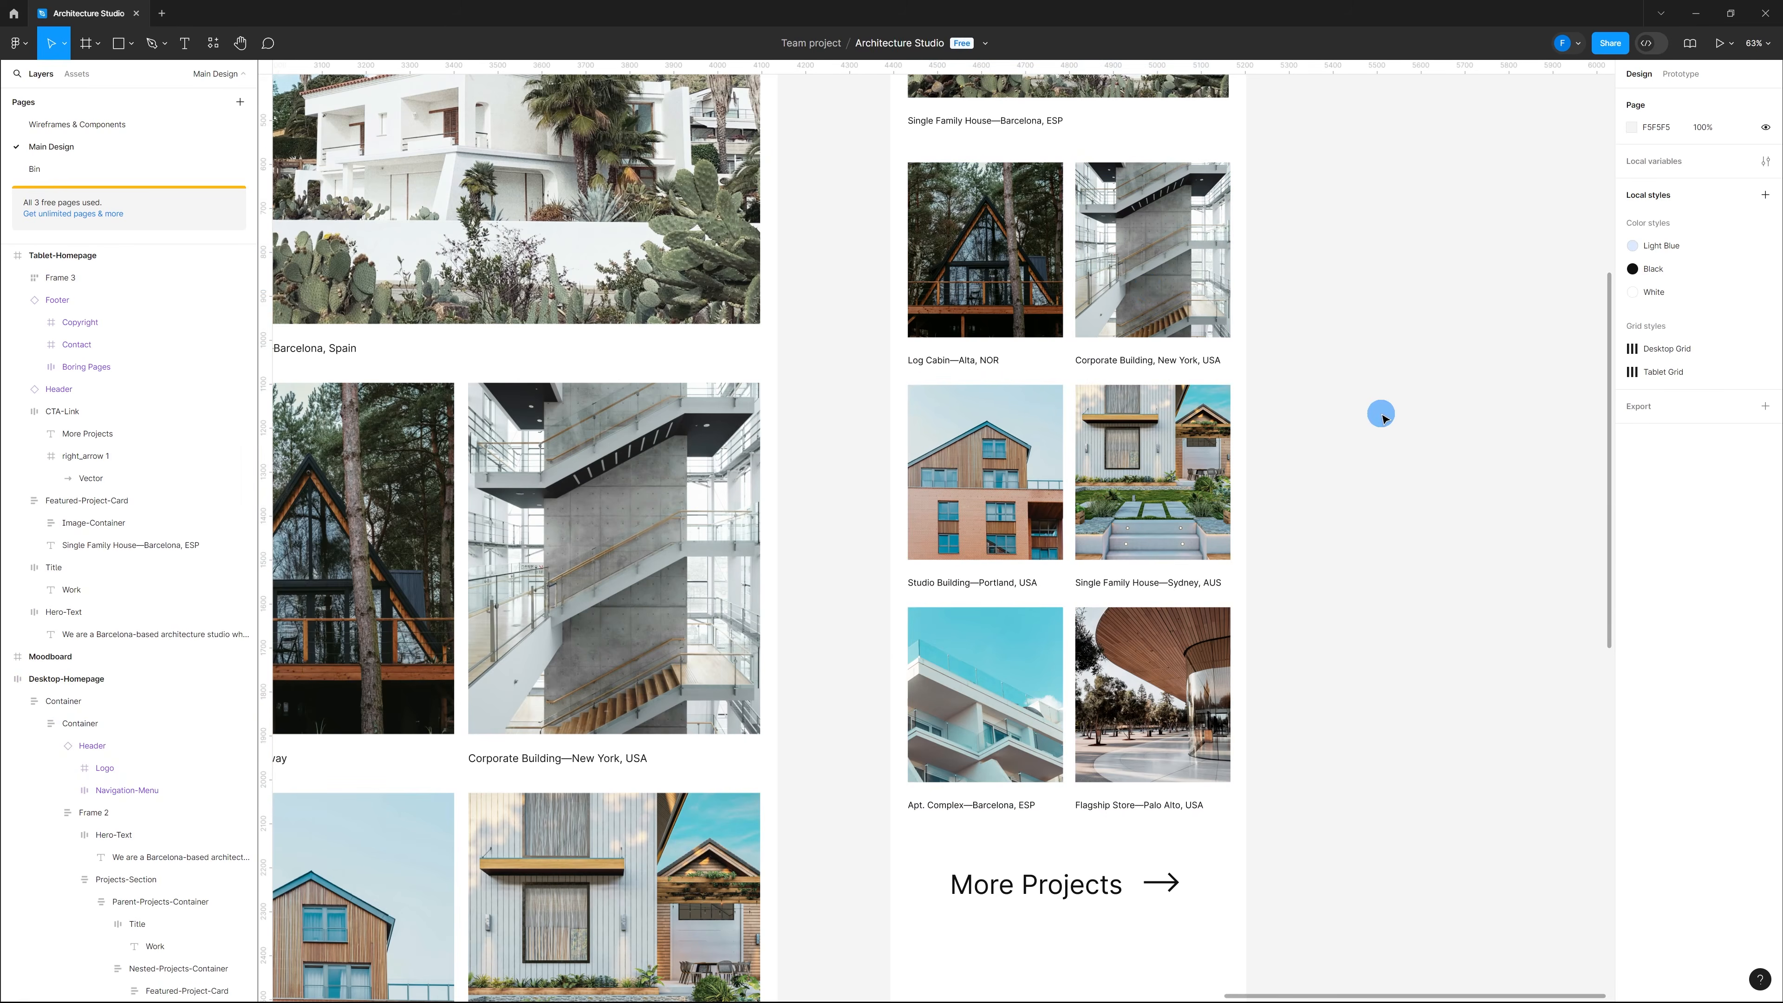
Step: Show the layout grids and rename Tablet-Homepage's project cards frame with Desktop-Homepage's layer name Nested-Projects-Container
key(ctrl+shift+4)
scroll(720, 510, down, 5)
click(853, 498)
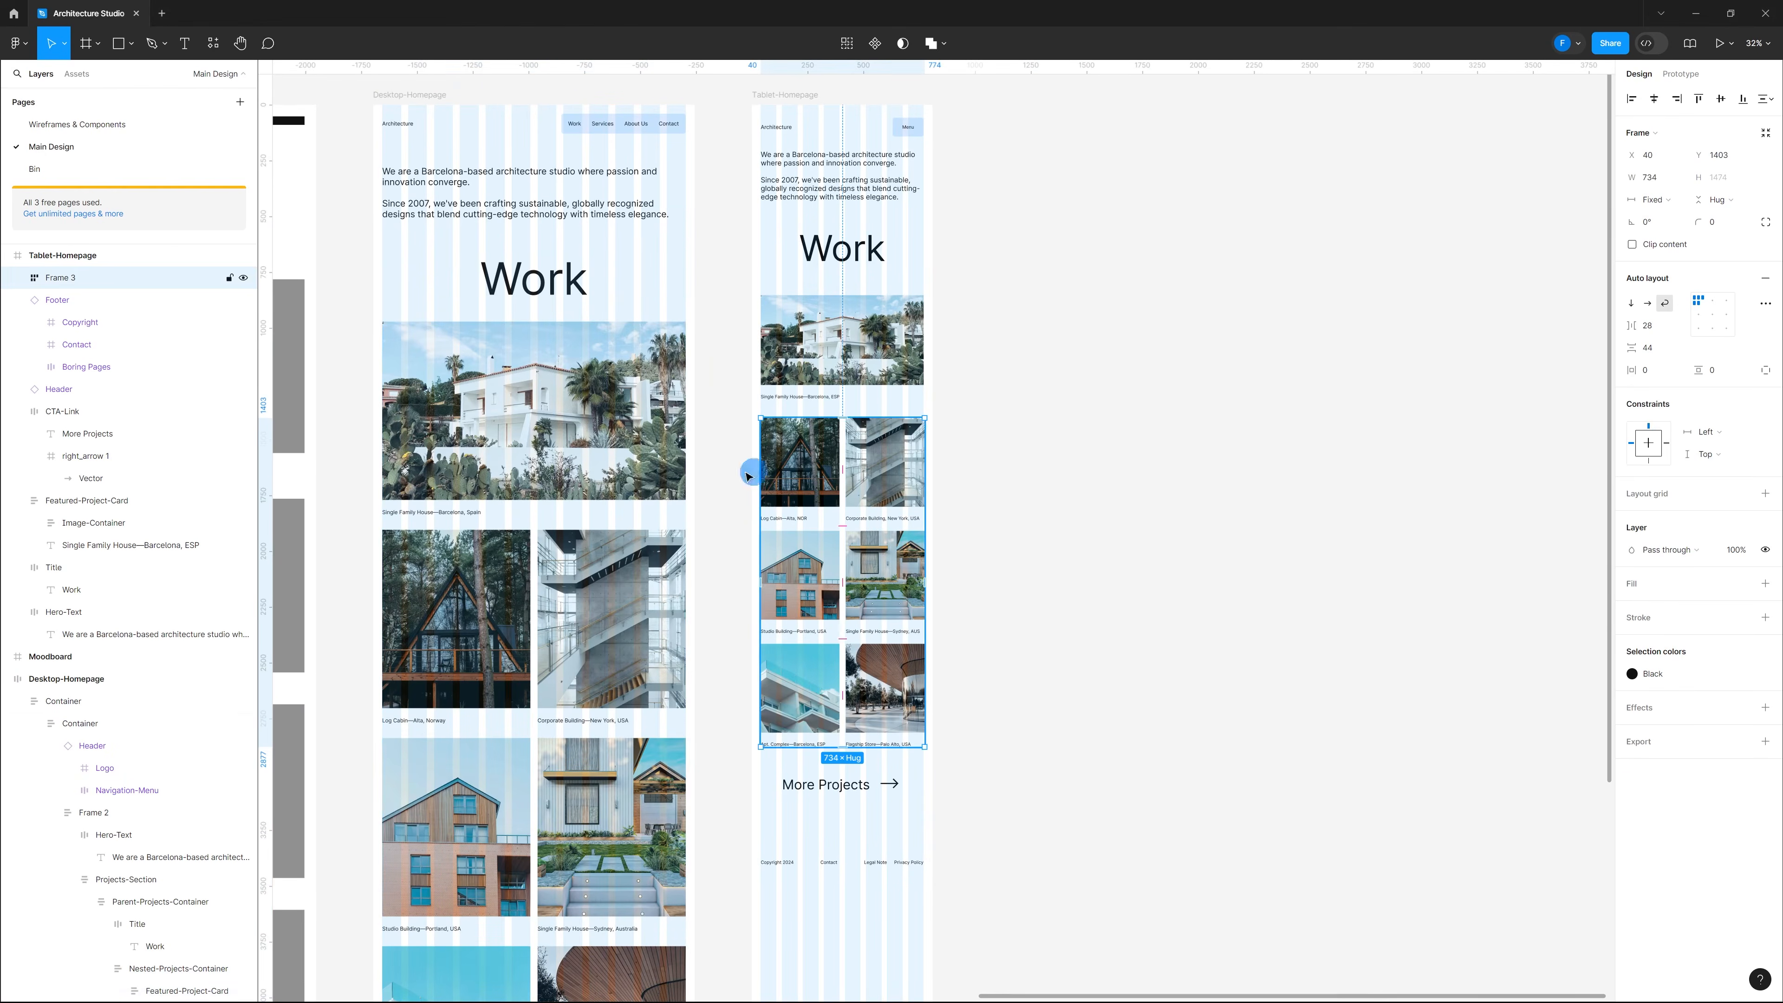
ctrl+click(531, 476)
ctrl+click(546, 524)
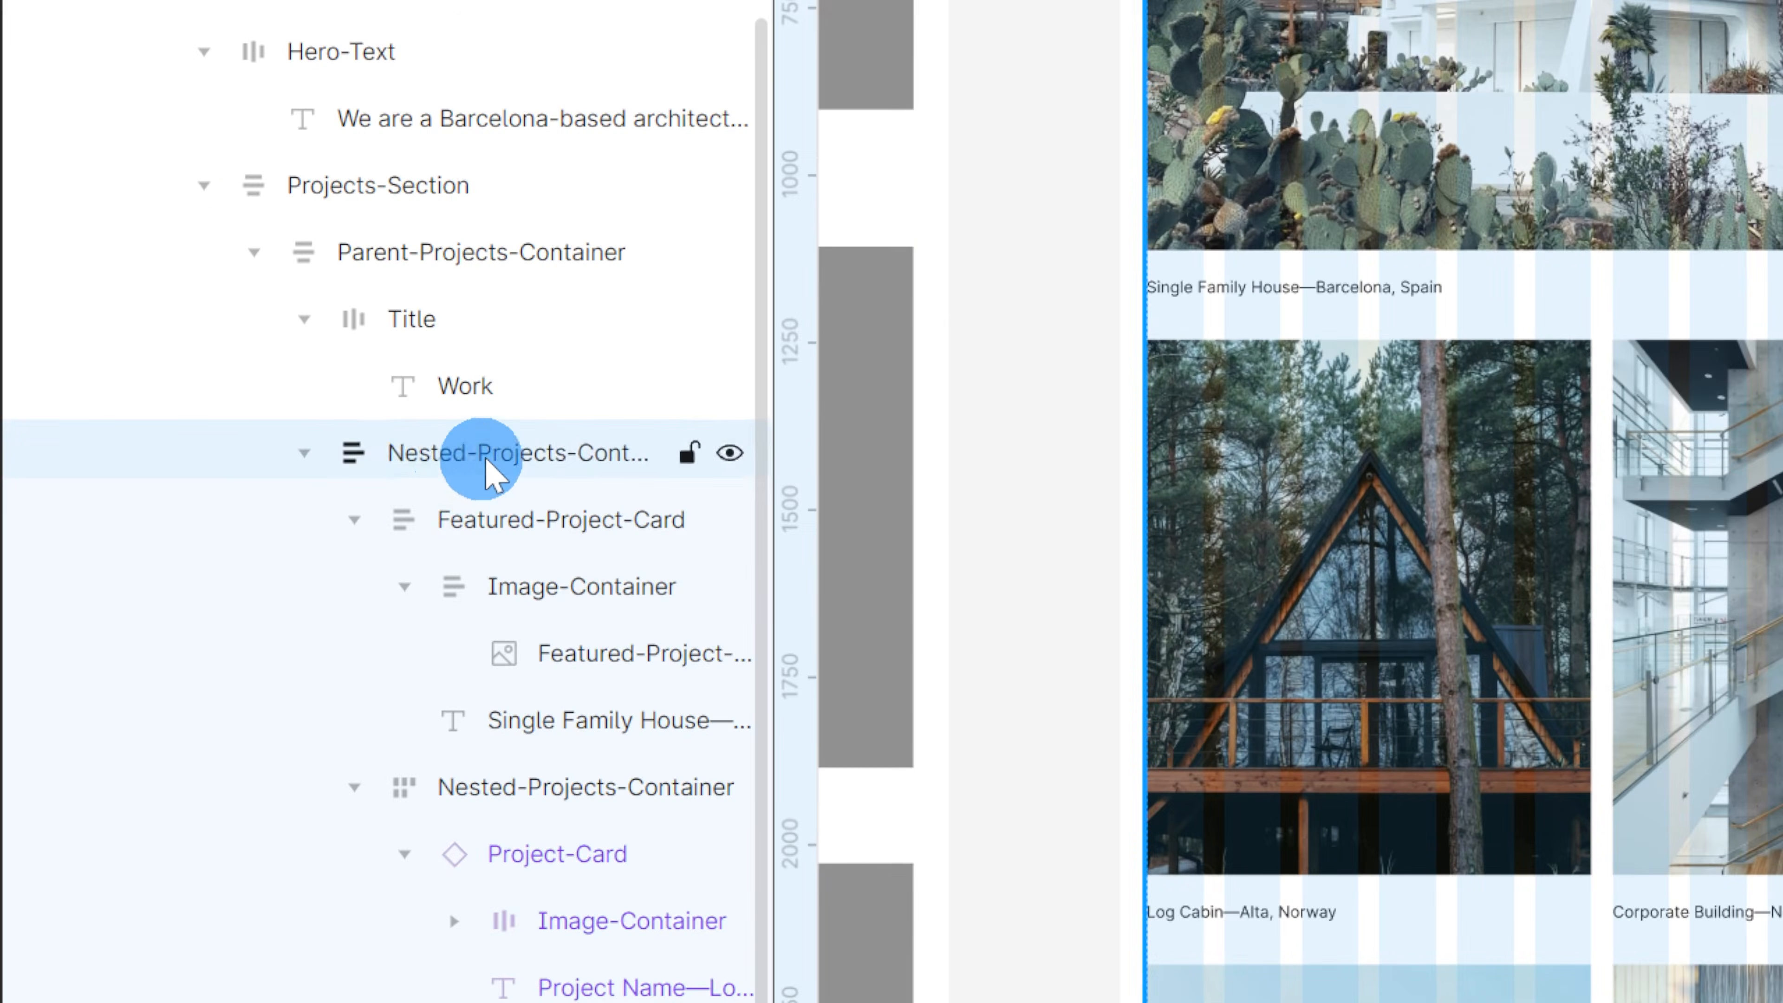
double_click(162, 569)
key(ctrl+c)
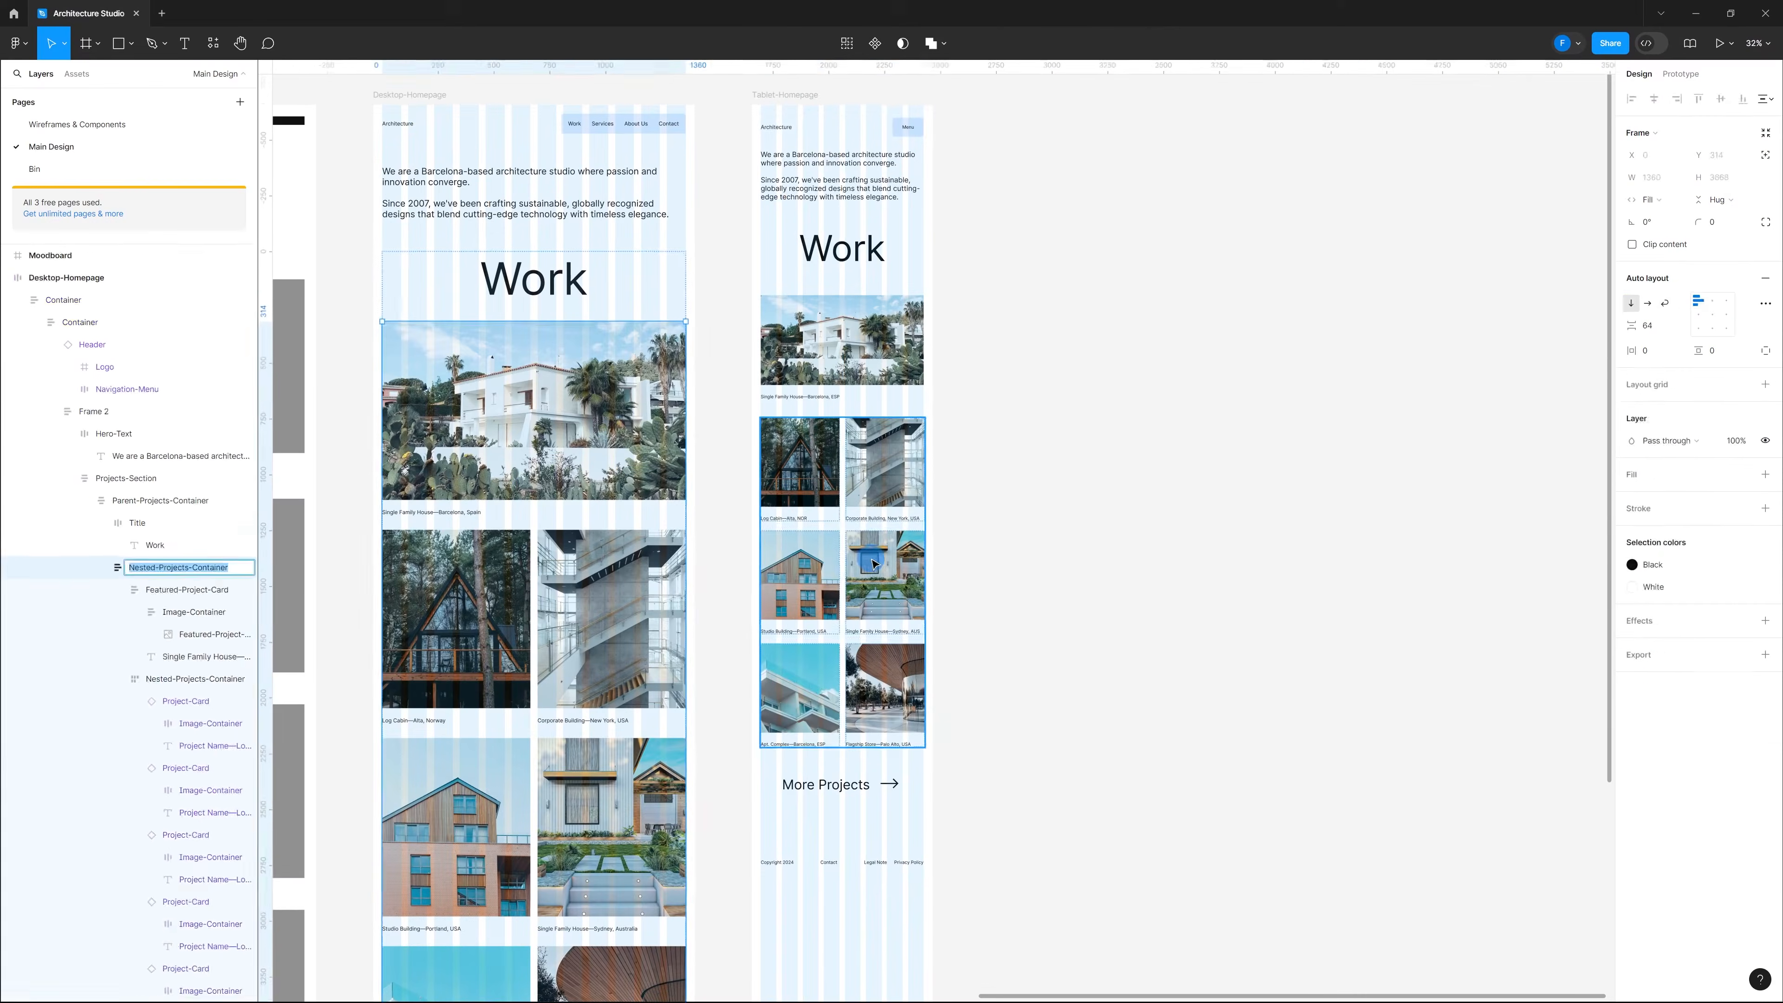
click(834, 553)
click(63, 279)
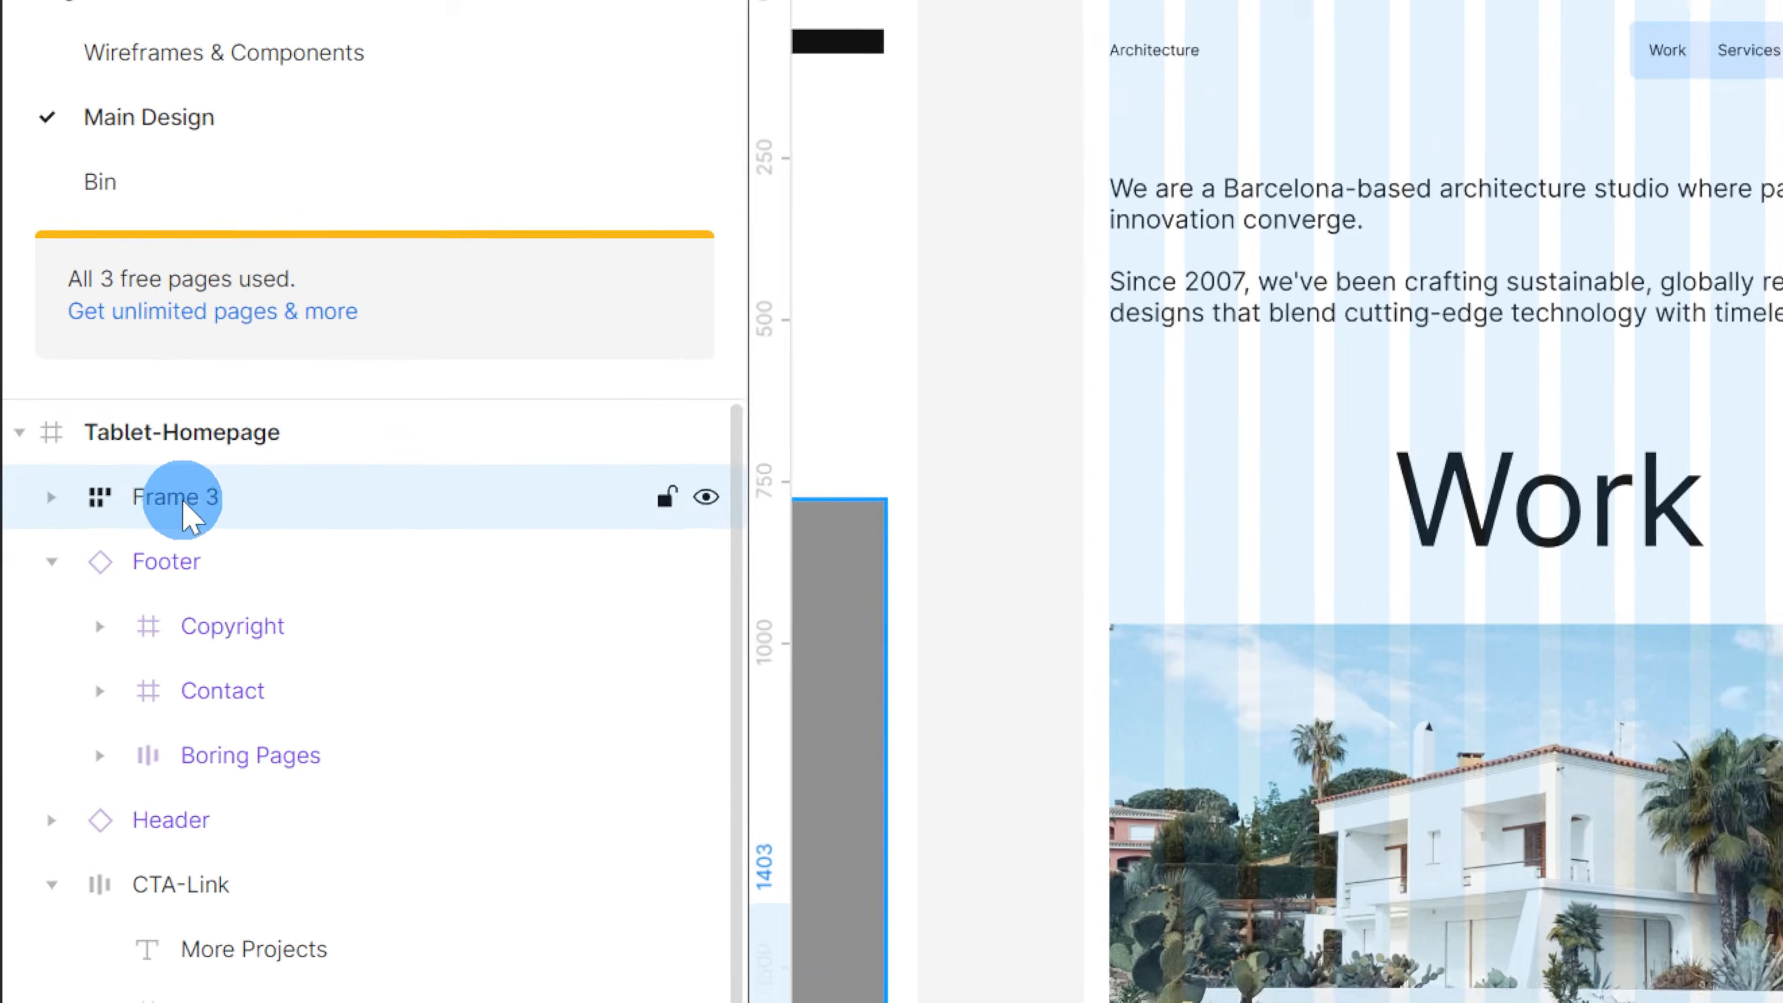
Step: Rename Frame 3 in the Tablet-Homepage frame to Nested-Projects-Container
double_click(184, 500)
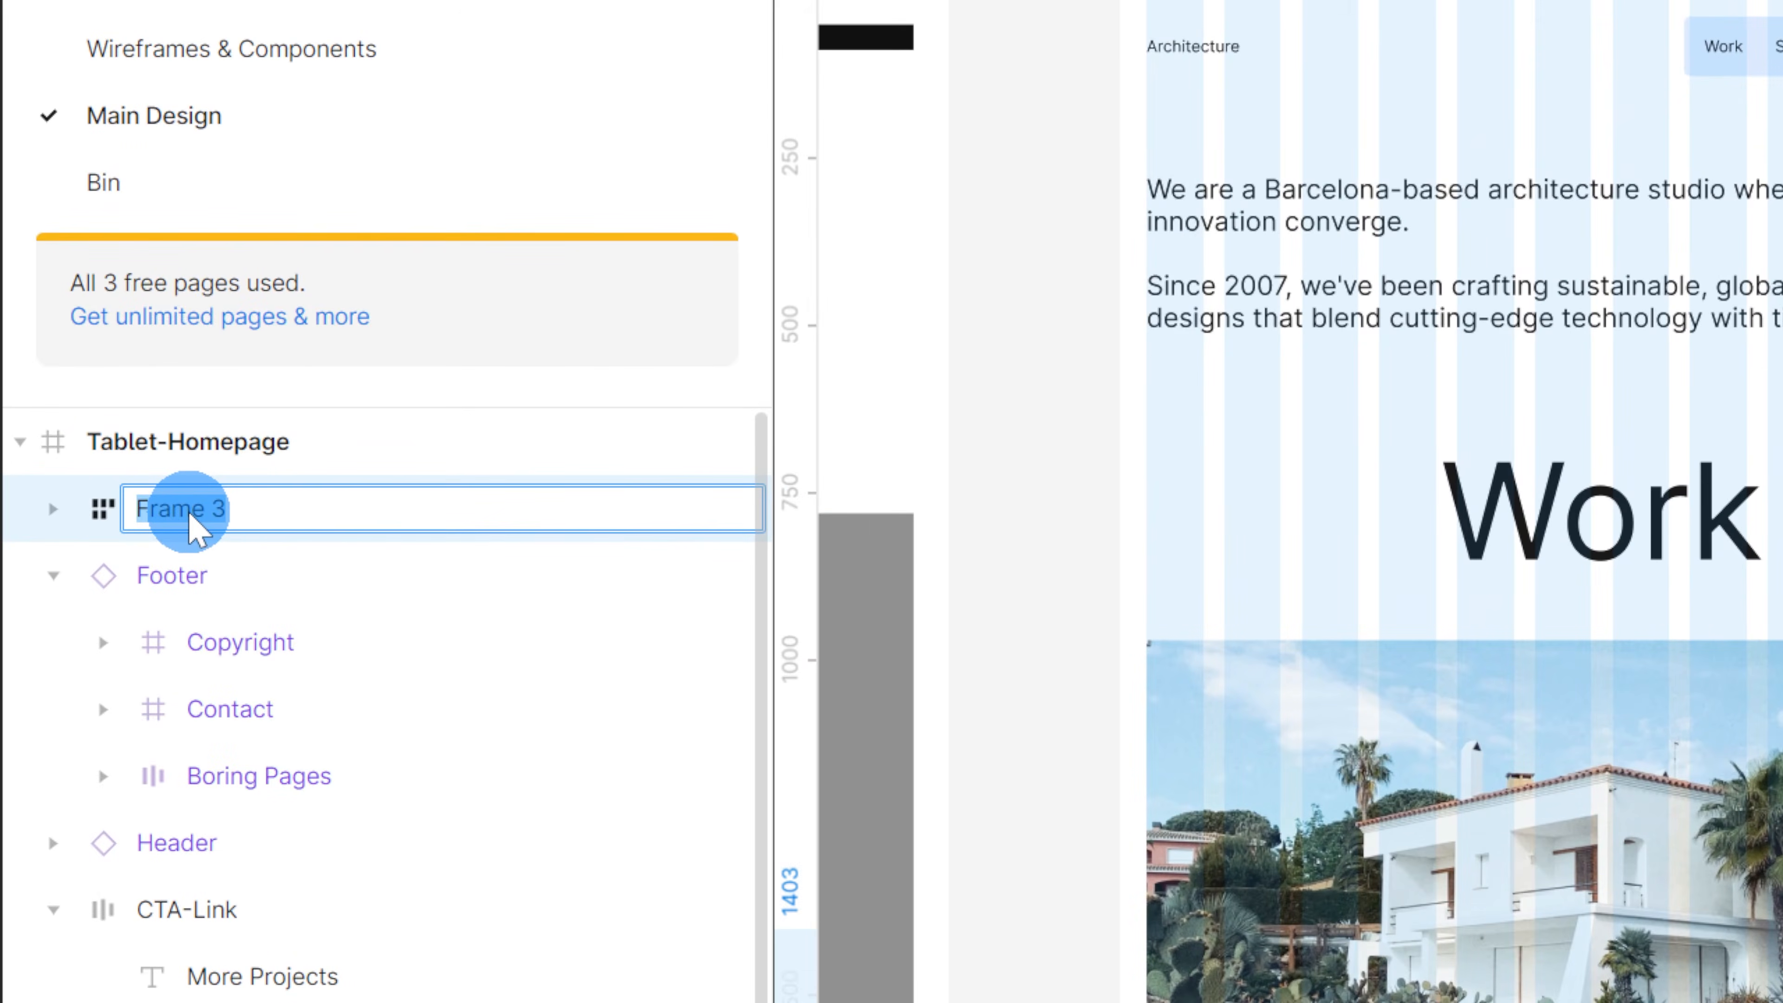
key(ctrl+v)
key(Return)
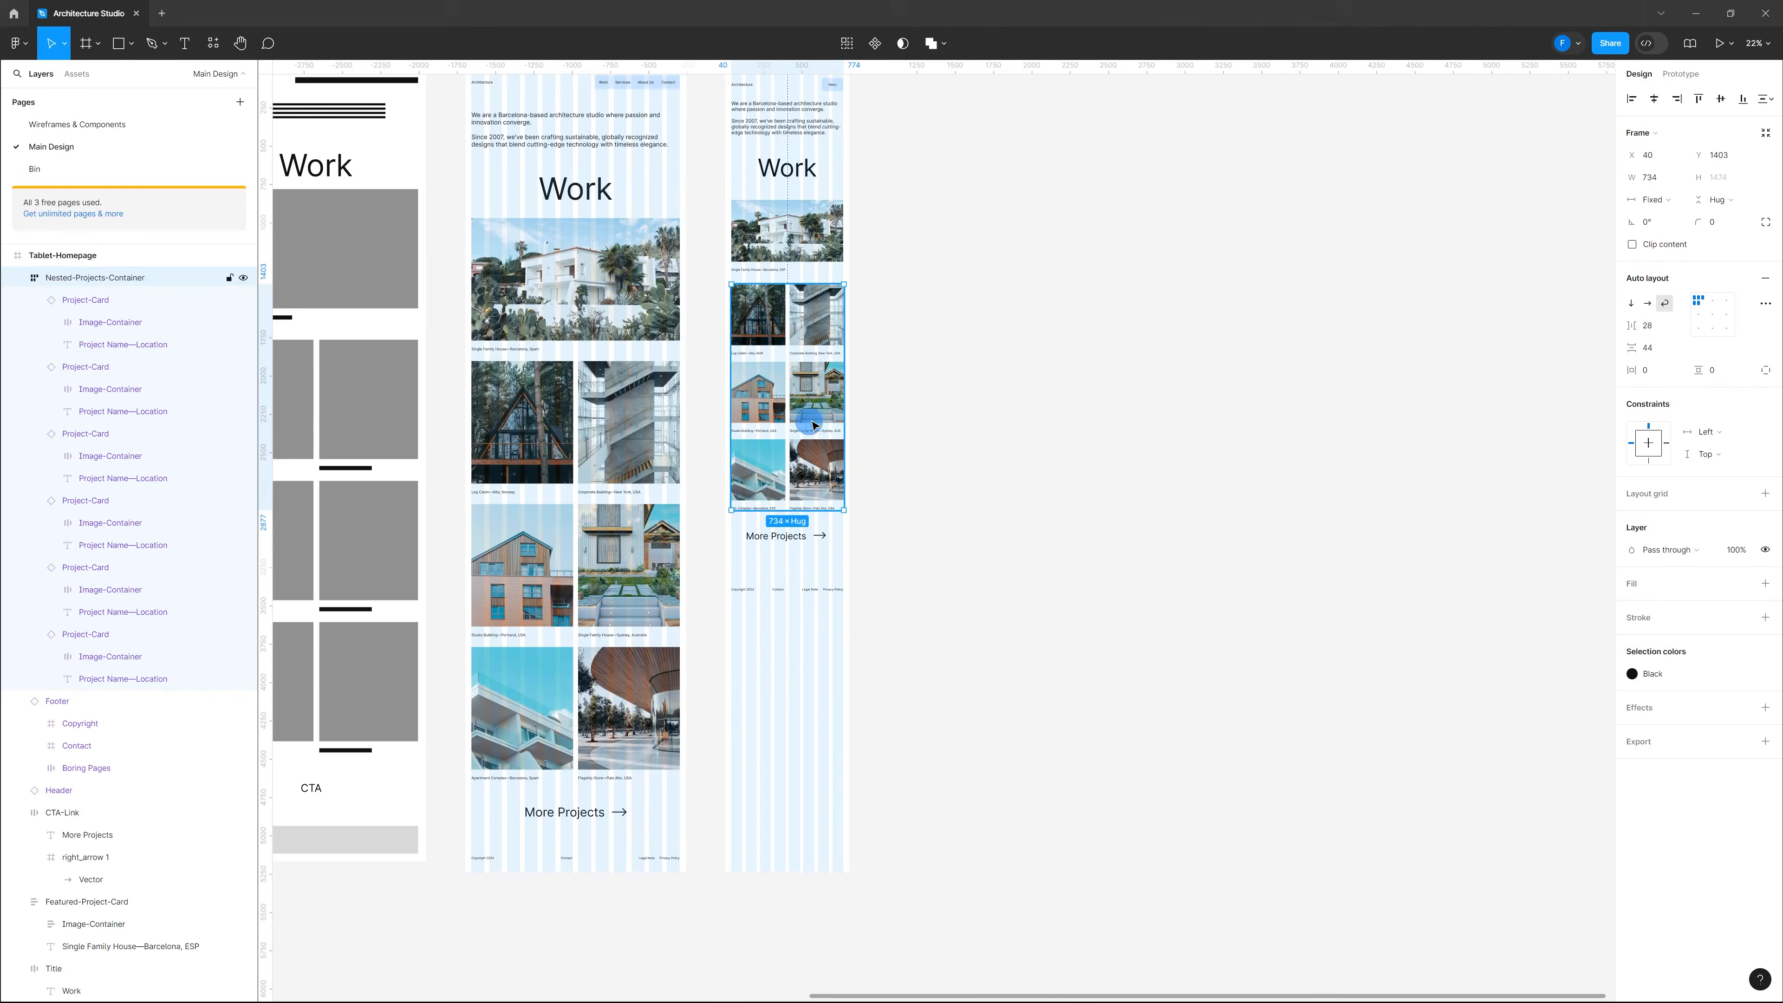
Step: Set the vertical gap between the rows of the tablet's Nested-Projects-Container to 40
scroll(787, 389, up, 10)
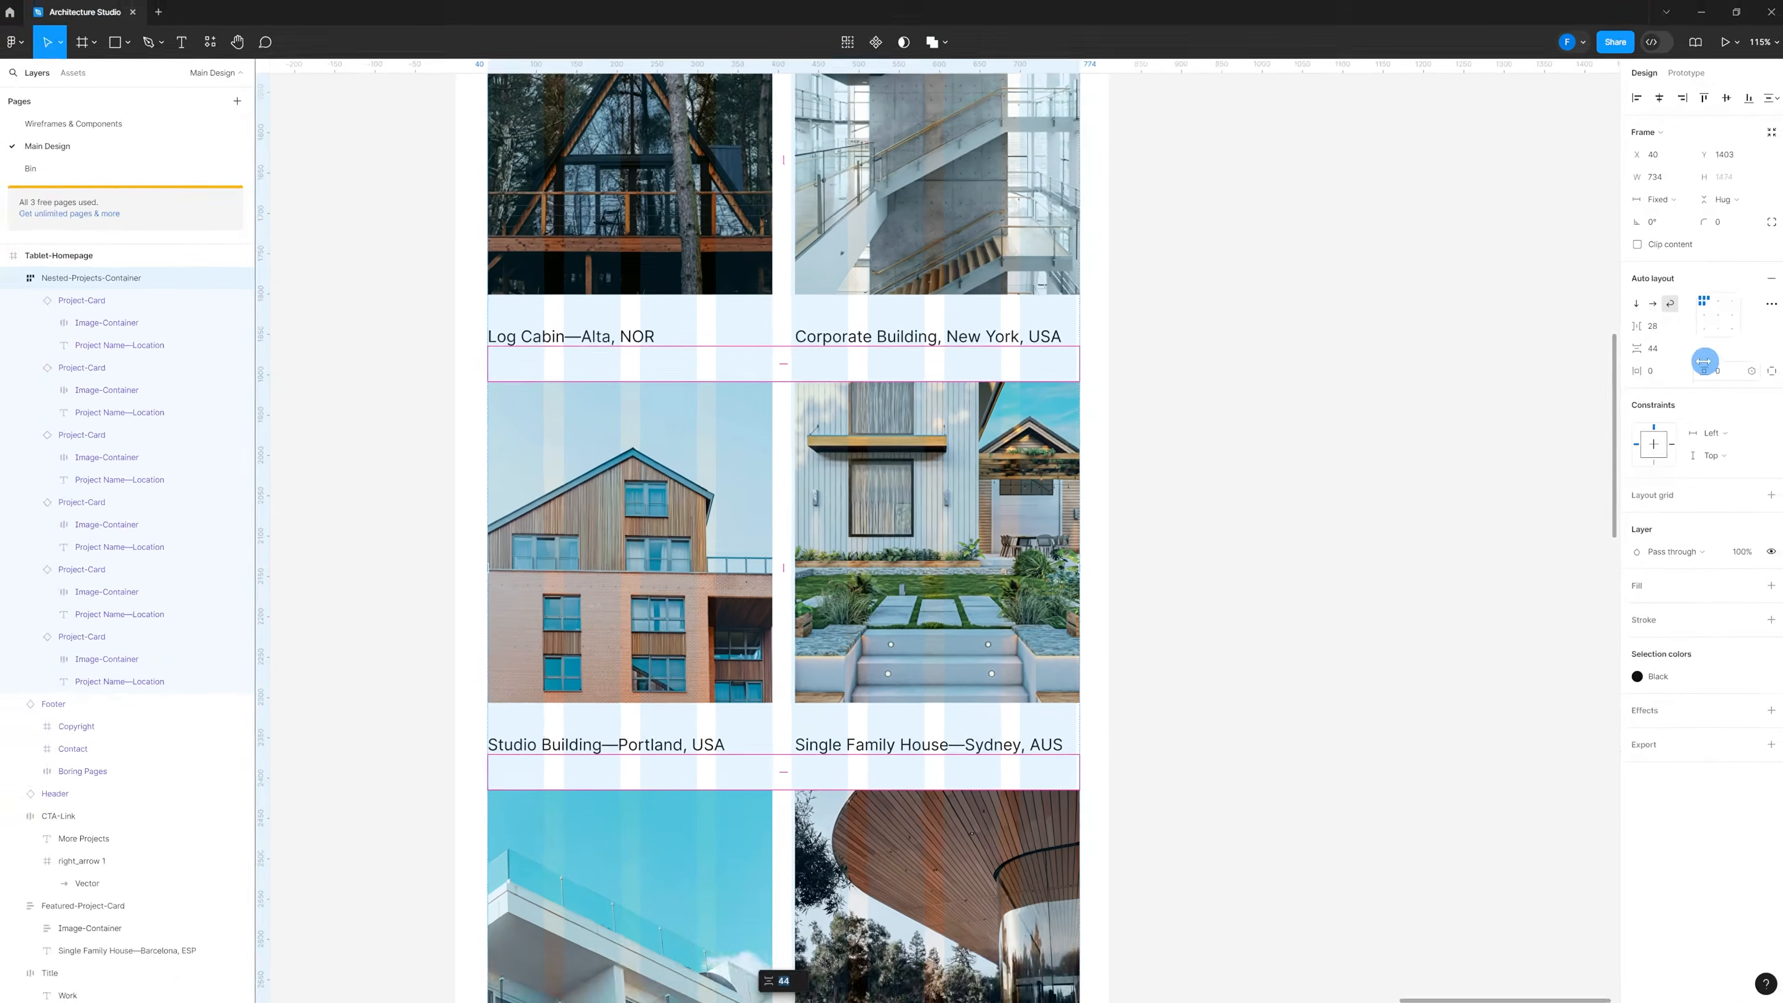
click(1652, 350)
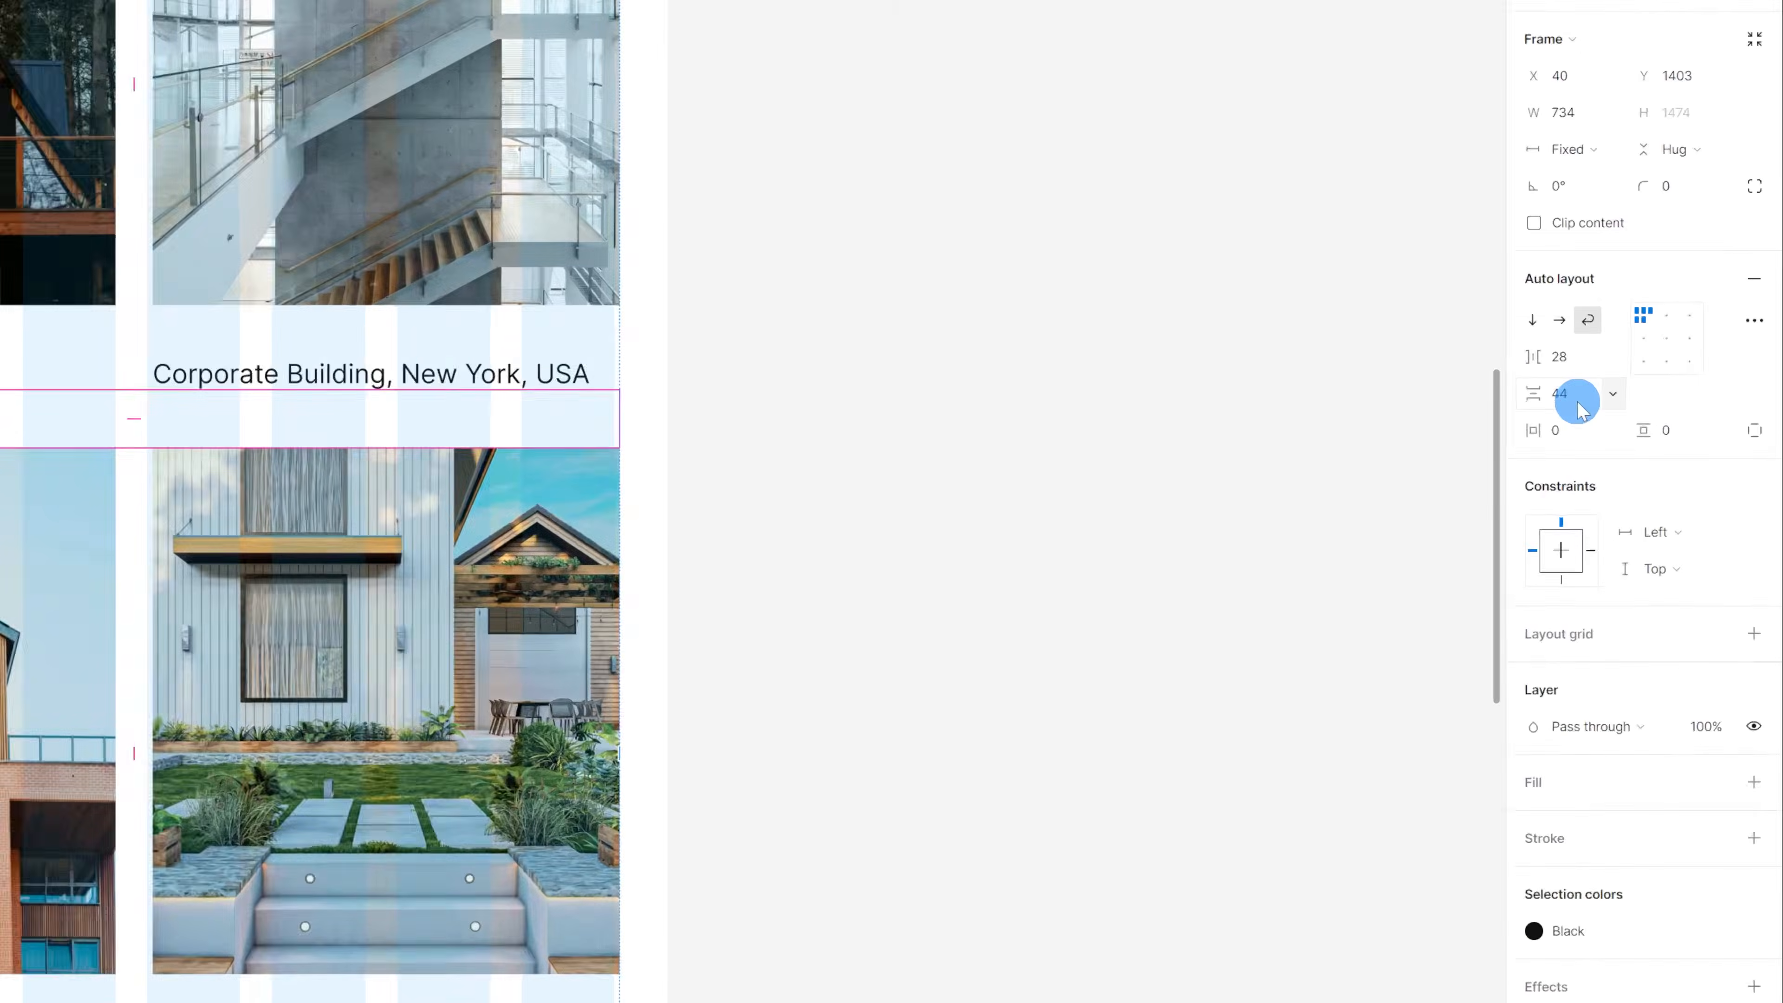
text(40)
key(Return)
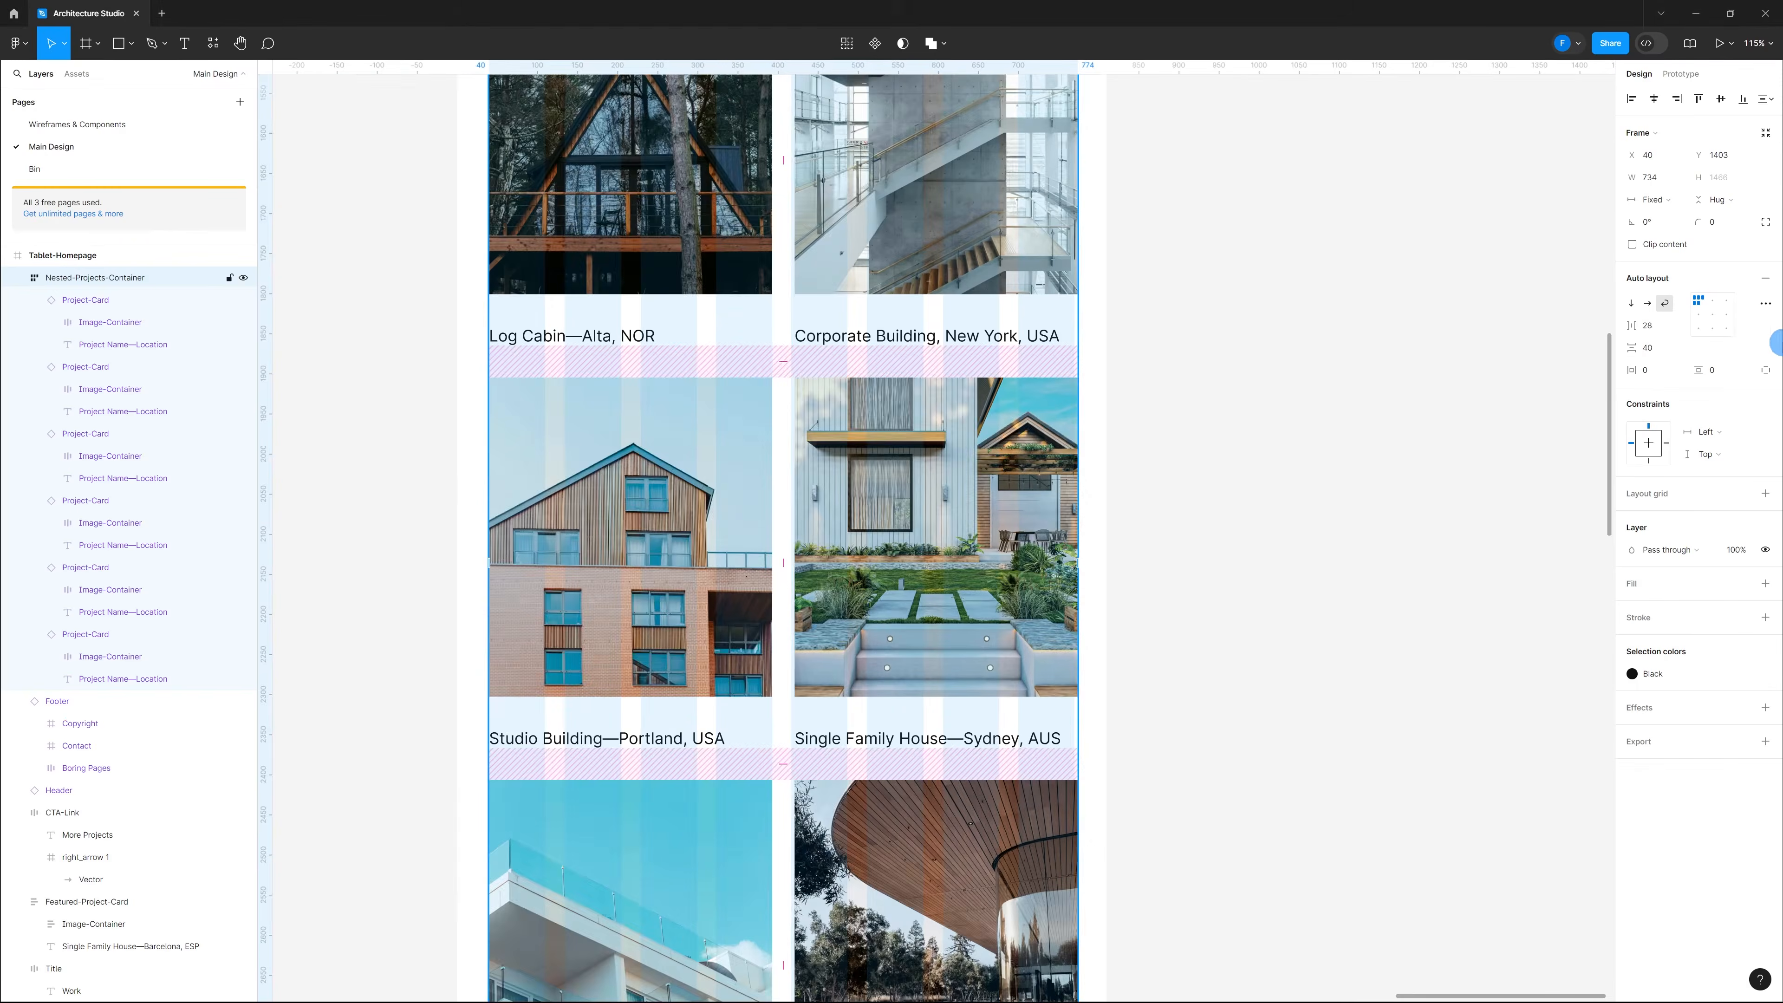
Step: Center-align the project cards in the tablet's Nested-Projects-Container and set their horizontal gap to Auto
scroll(1439, 330, down, 3)
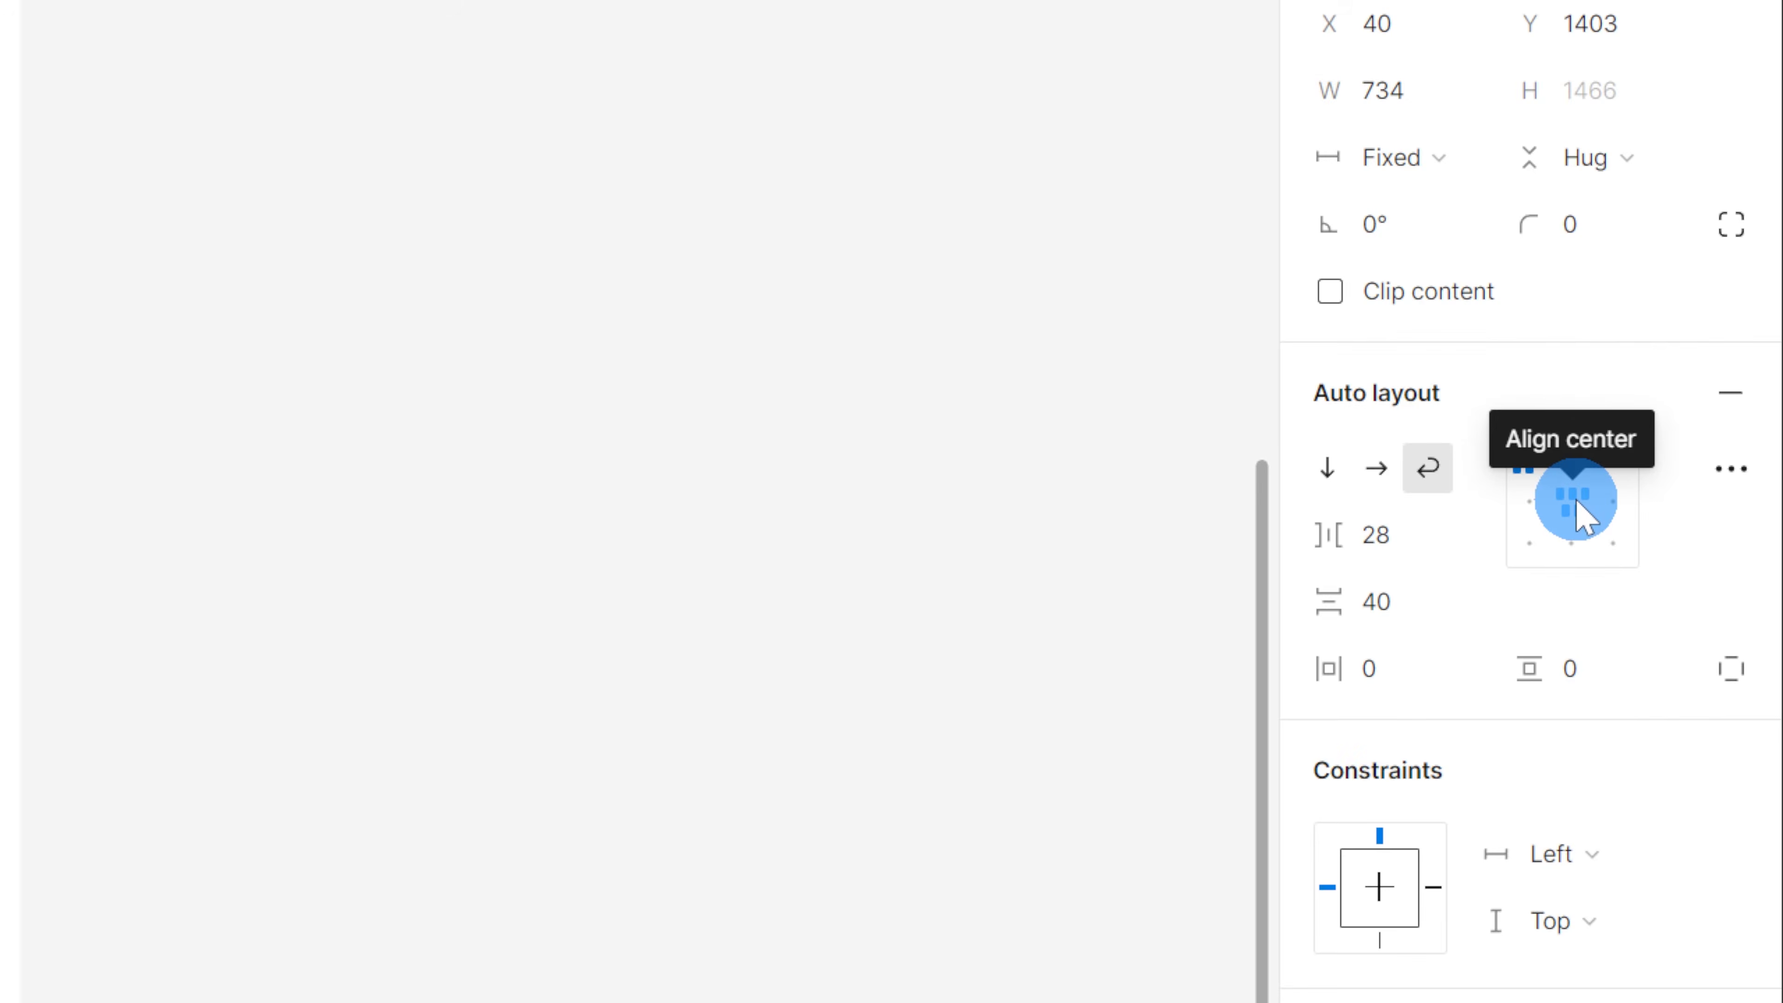
click(1576, 509)
double_click(1580, 503)
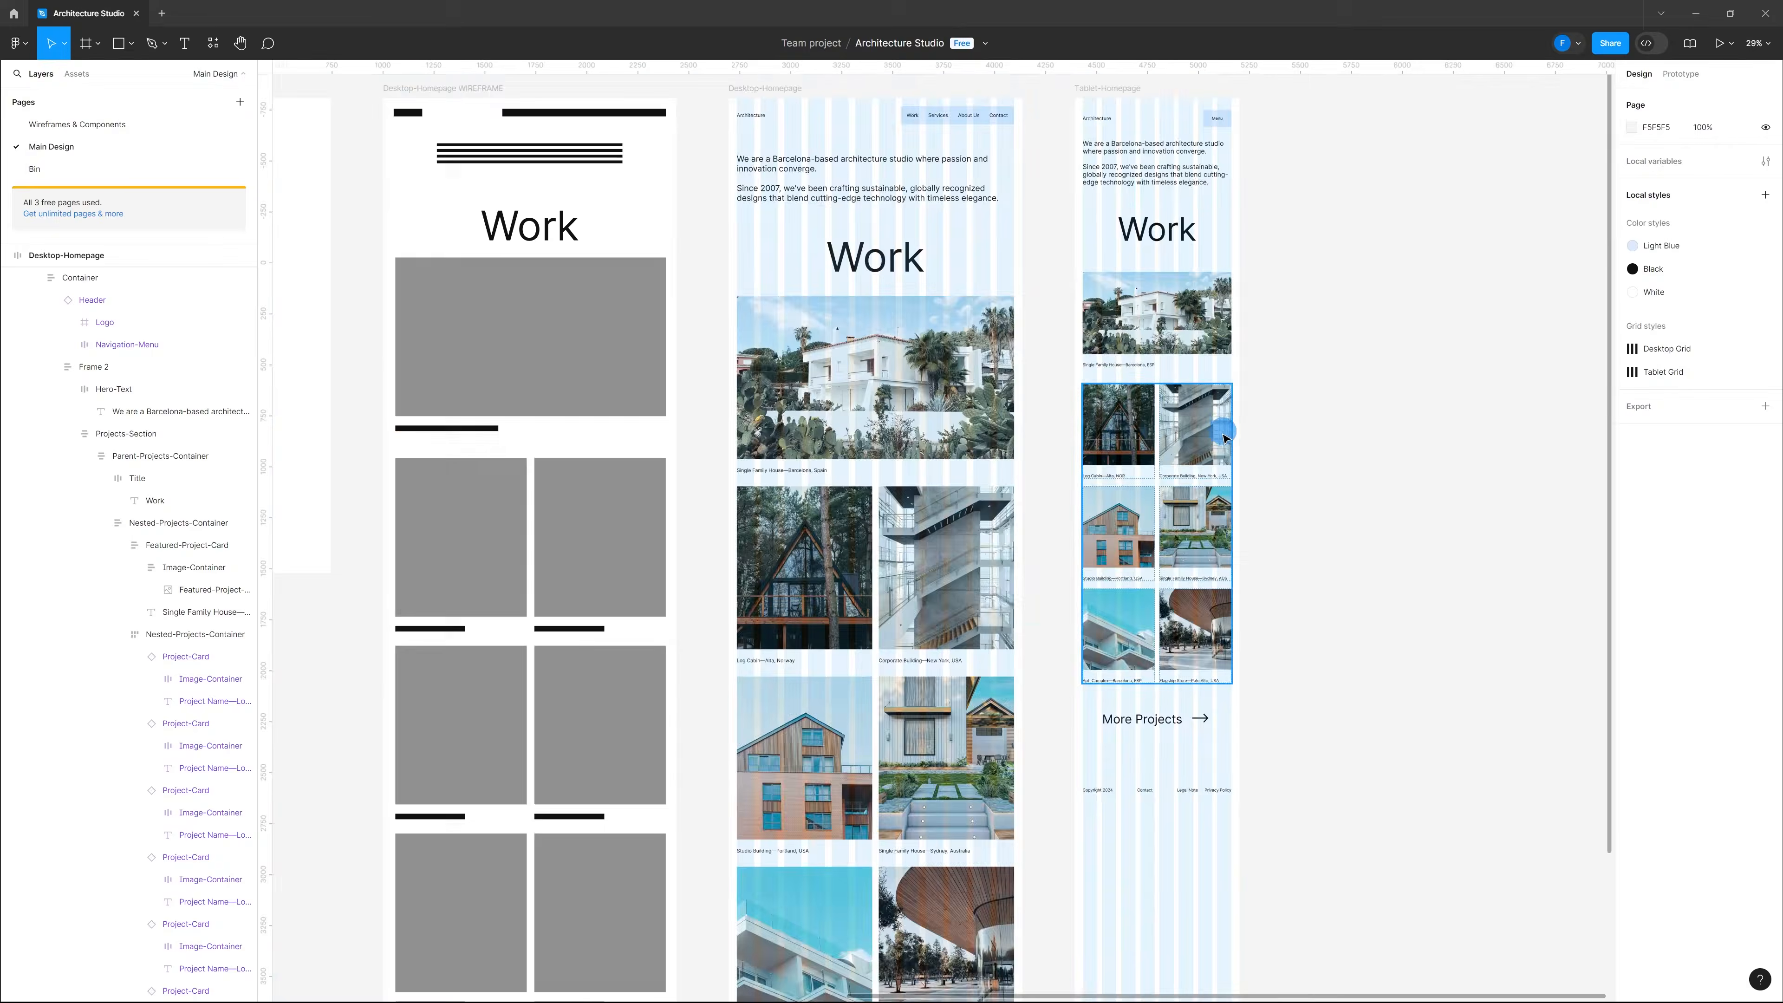
Step: Cut the tablet's Featured-Project-Card and paste it into the Nested-Projects-Container
scroll(1223, 439, up, 5)
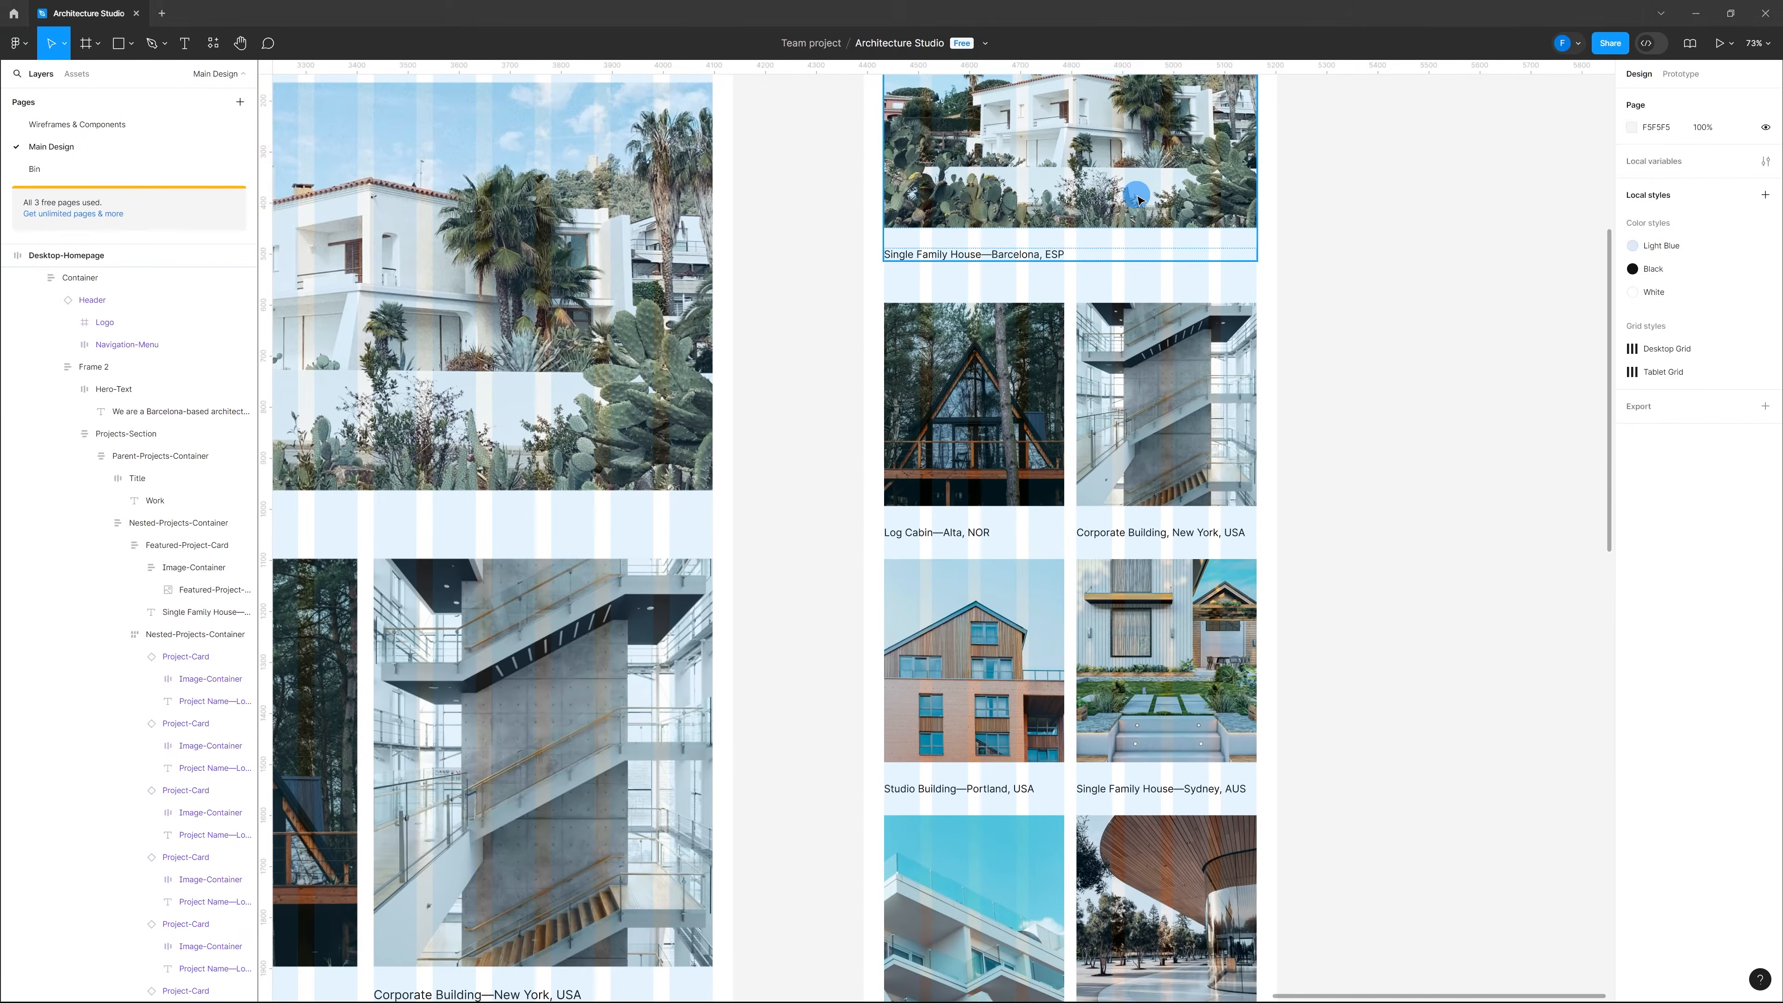
click(1106, 278)
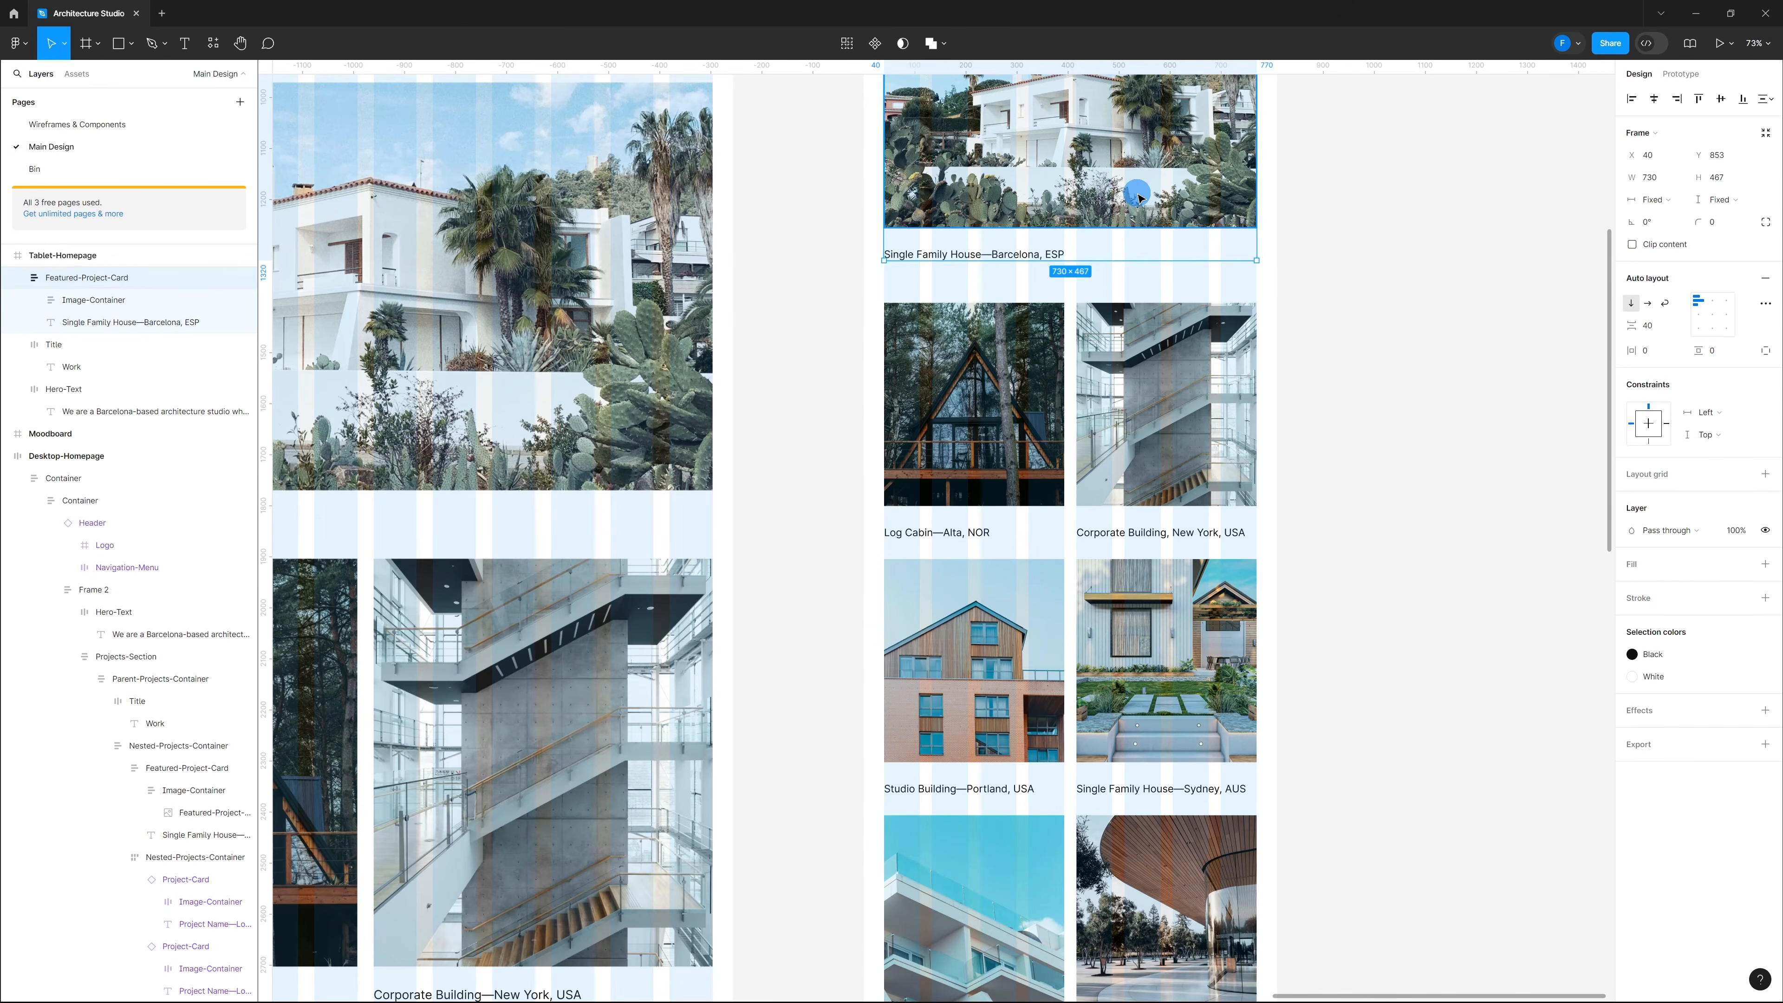
key(Delete)
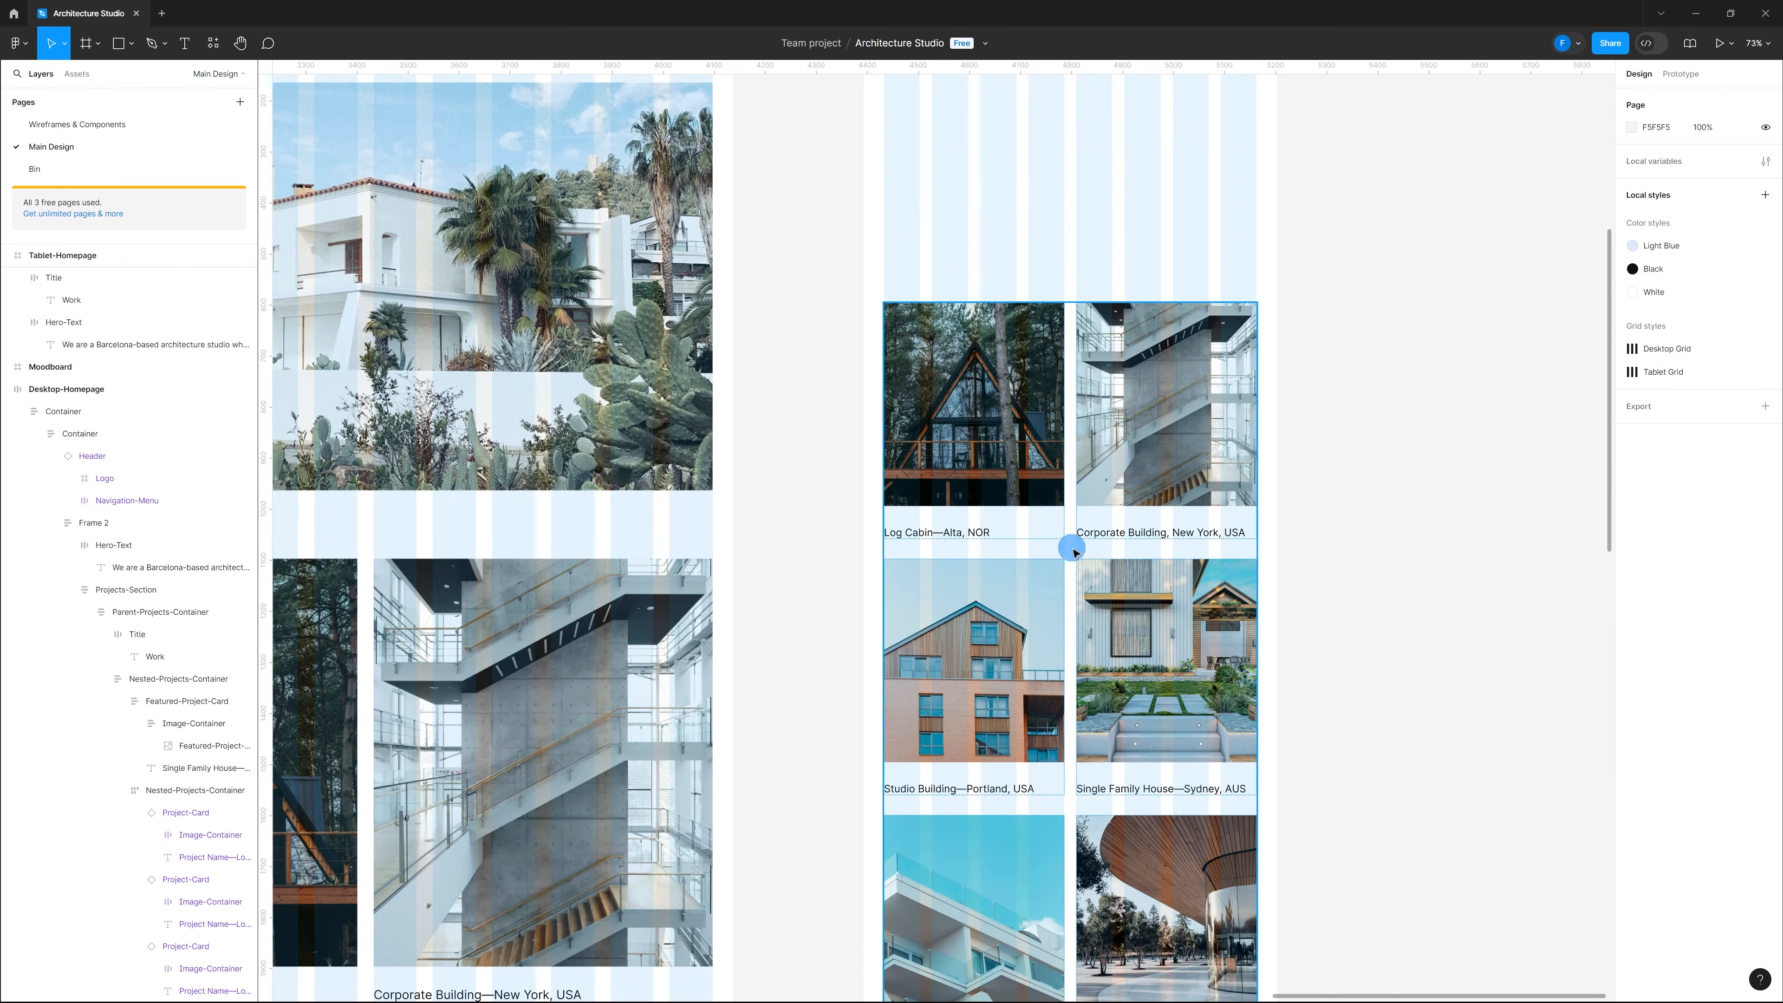
click(1073, 549)
key(ctrl+v)
scroll(1072, 549, down, 3)
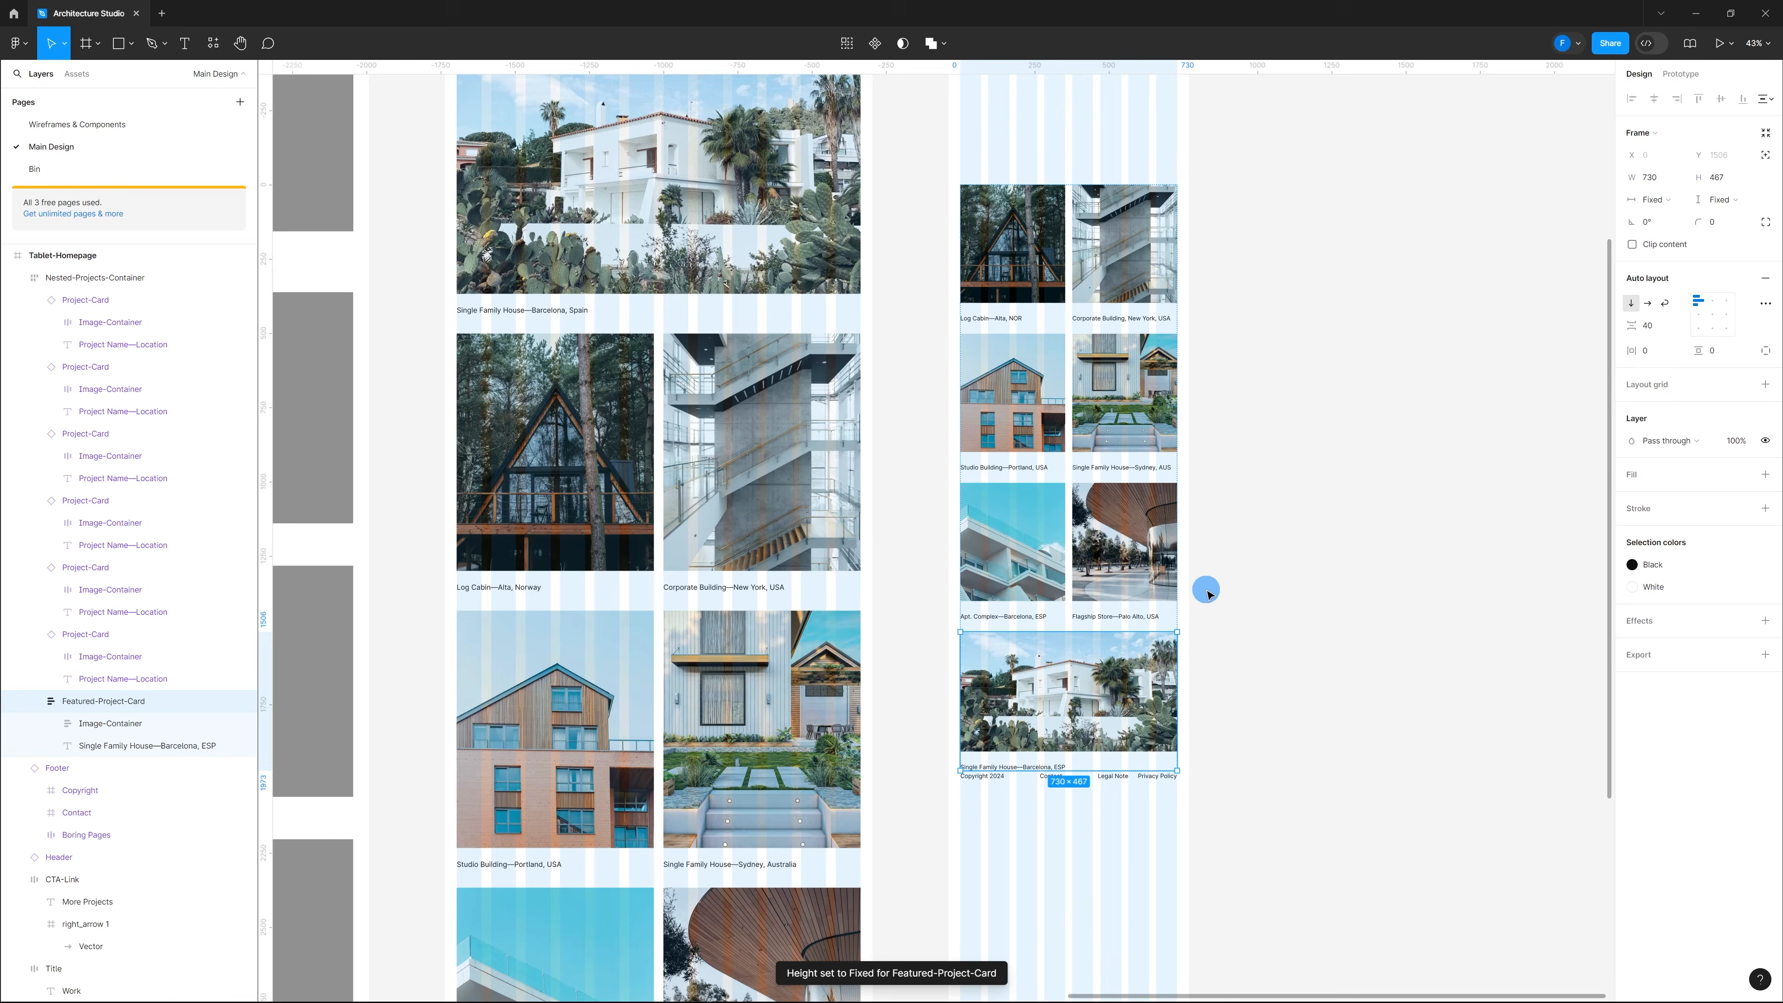
Step: Move the Featured-Project-Card to the first position in the Nested-Projects-Container, above the six project cards
key(Up)
key(Up)
key(Up)
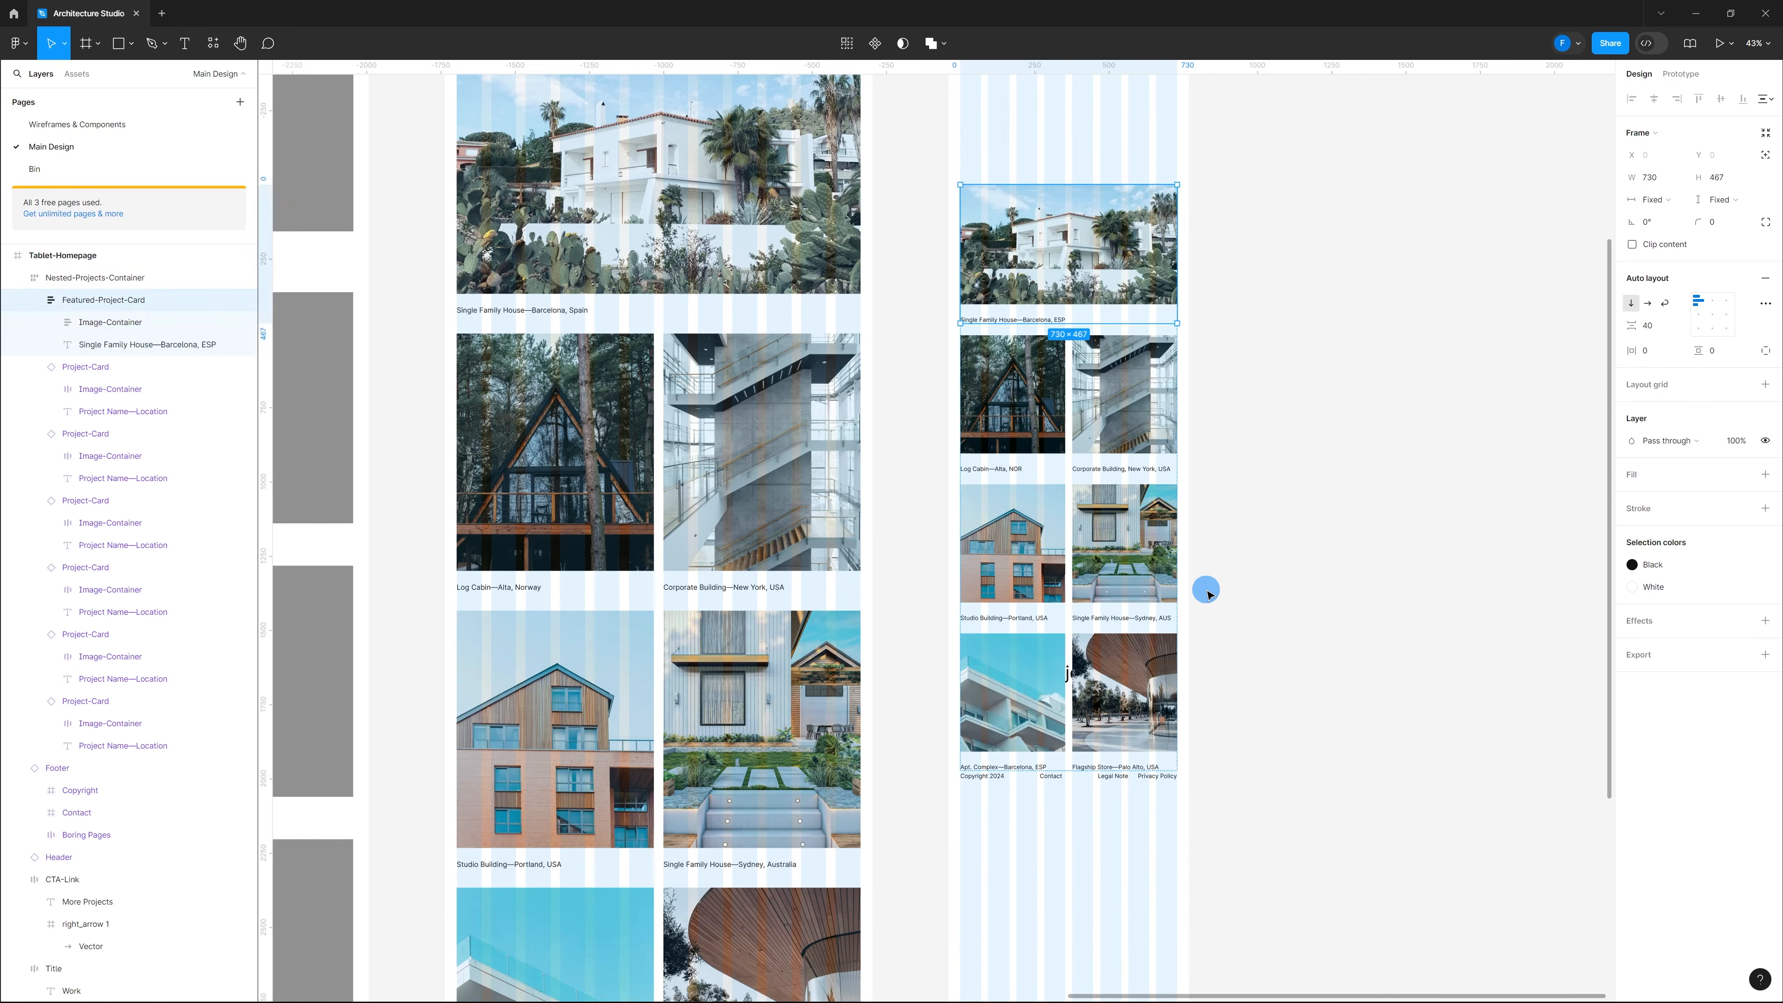
click(1276, 511)
Step: Hide the layout grids on the homepage frames
scroll(1276, 511, down, 2)
click(1159, 481)
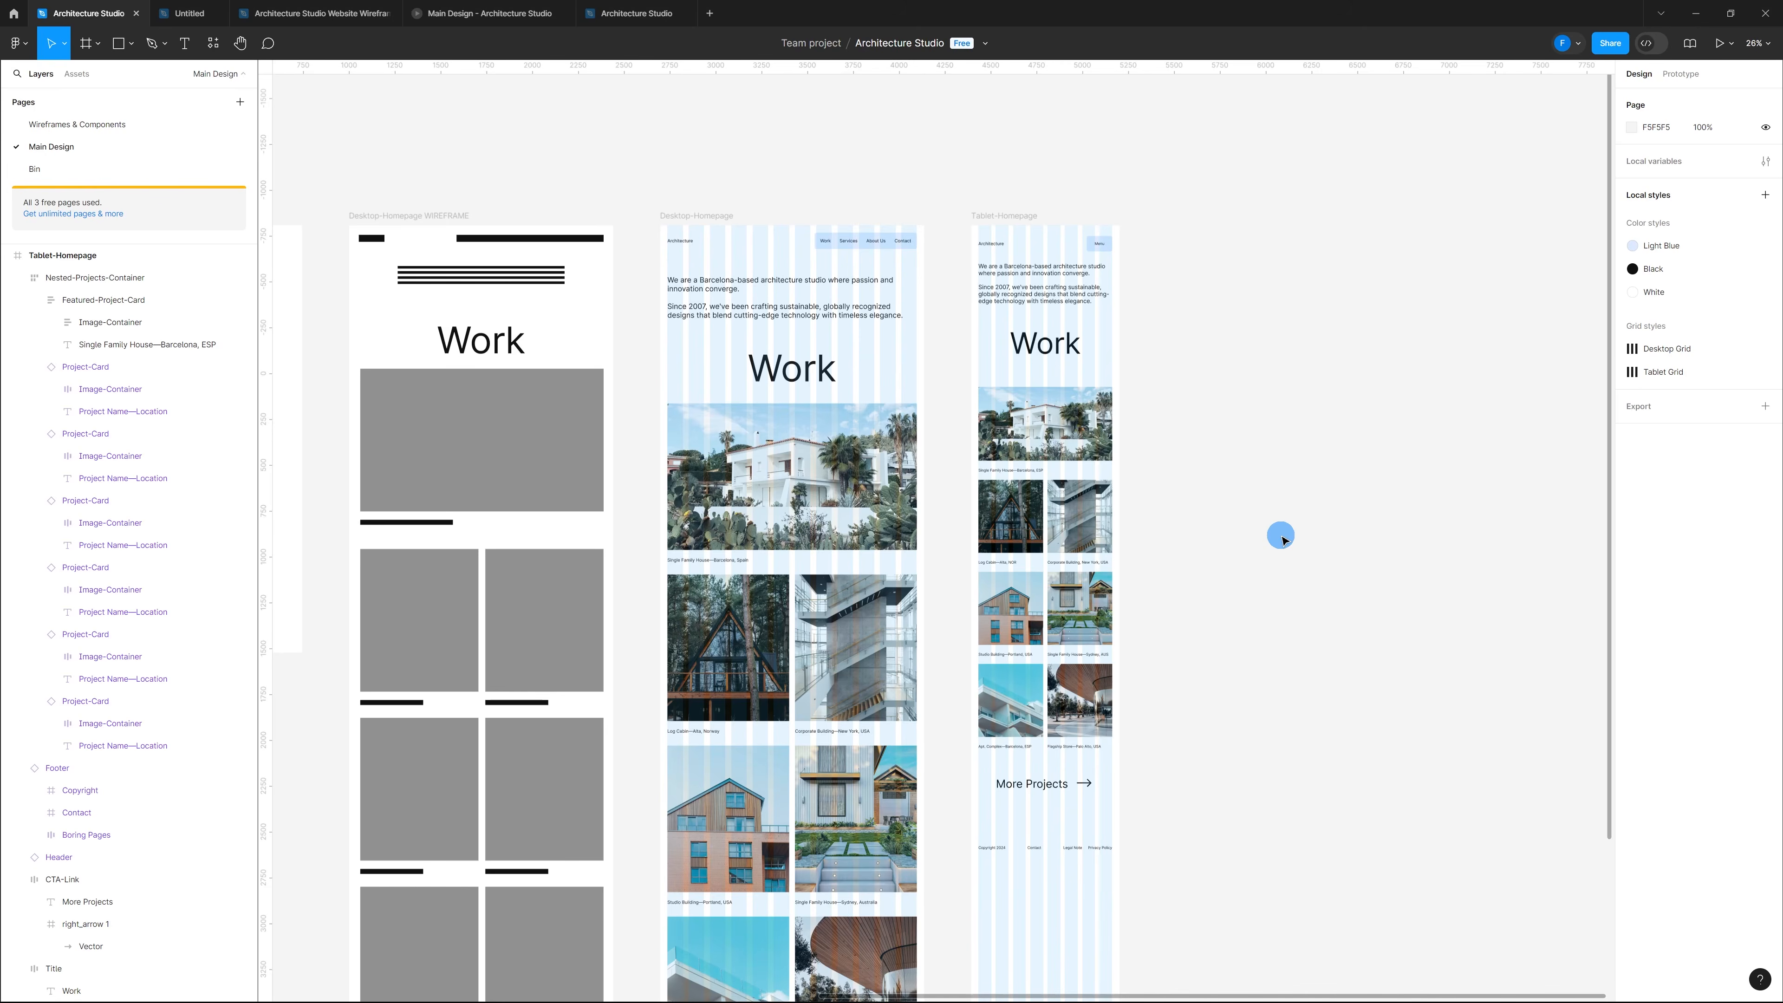
key(ctrl+shift+4)
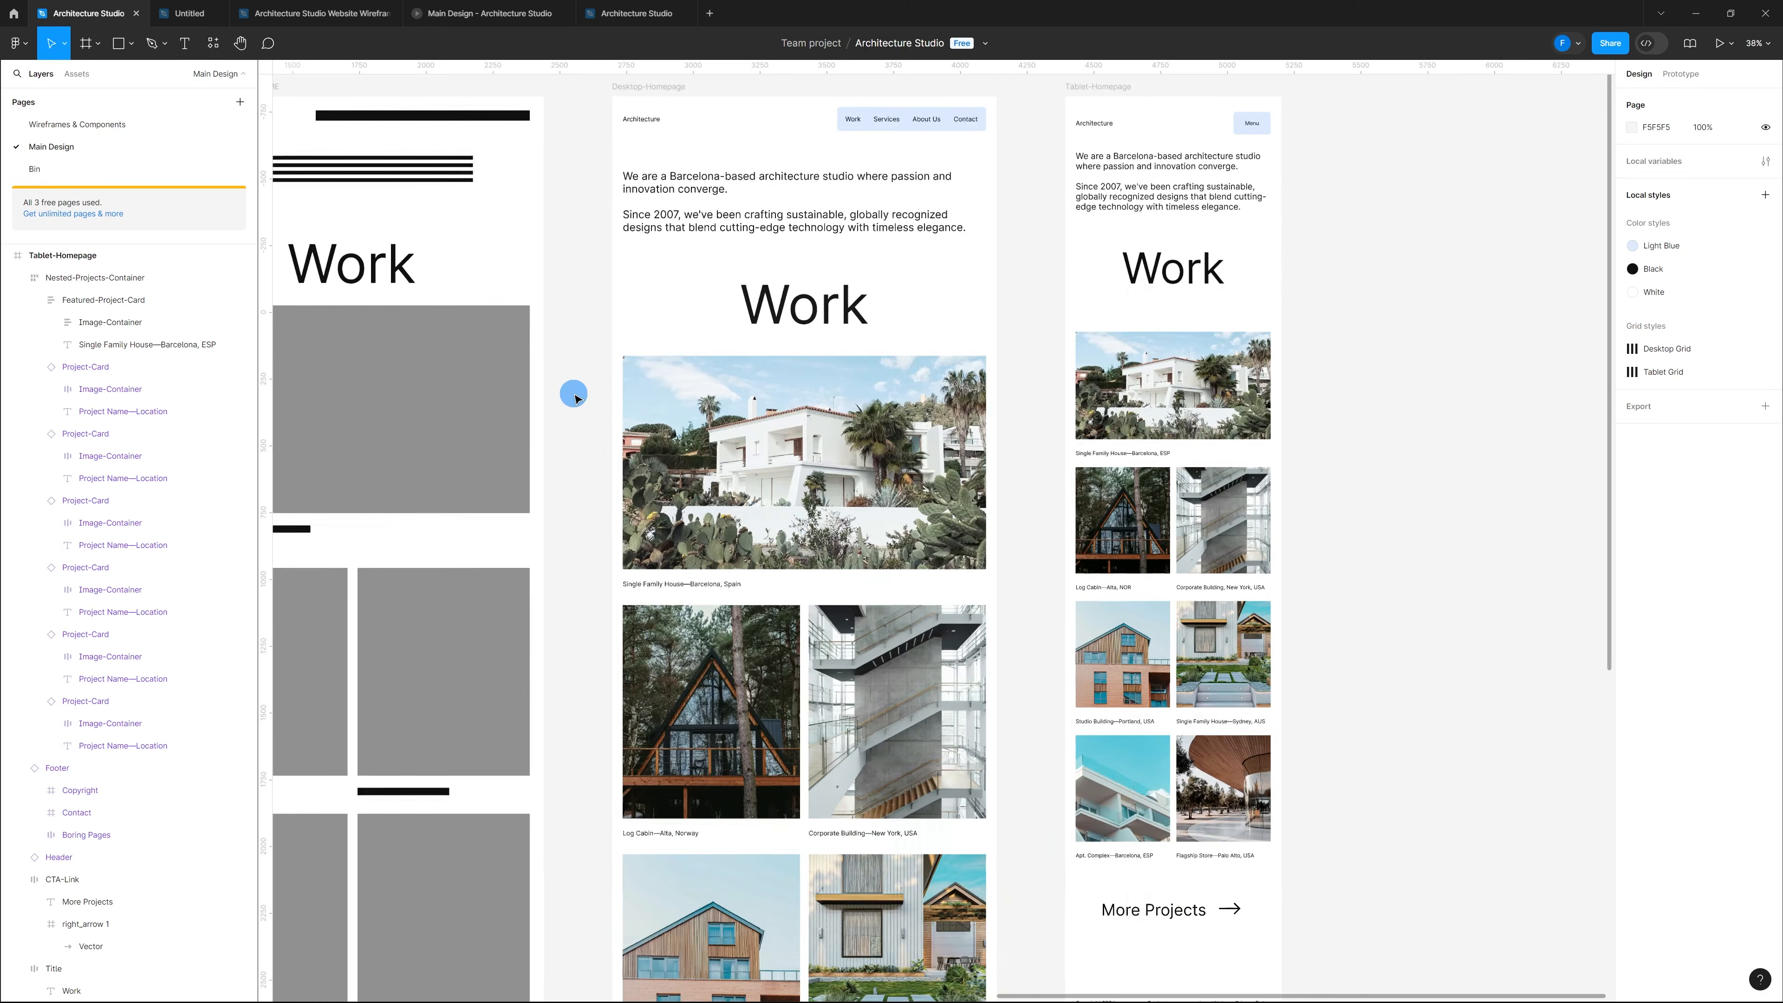
Step: Examine how the desktop homepage's projects section nests its title and project containers, including their auto layout spacing
scroll(583, 389, up, 5)
scroll(674, 408, up, 2)
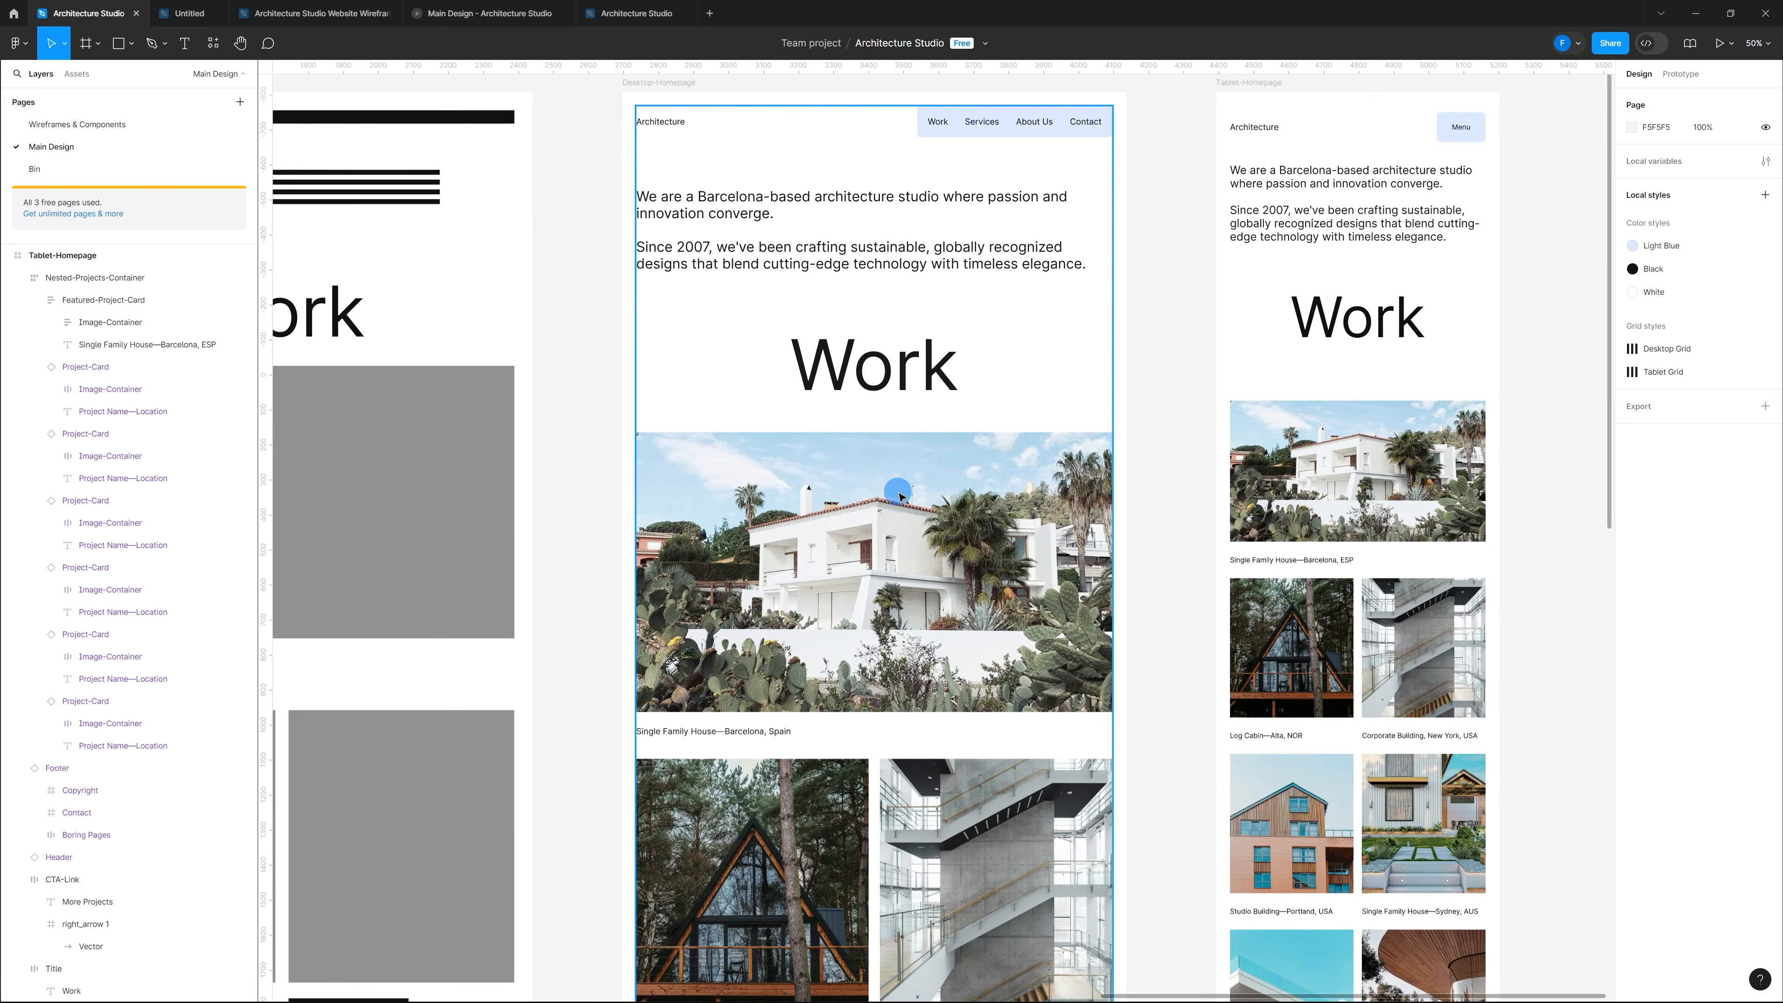
click(827, 505)
double_click(827, 505)
double_click(828, 505)
double_click(827, 505)
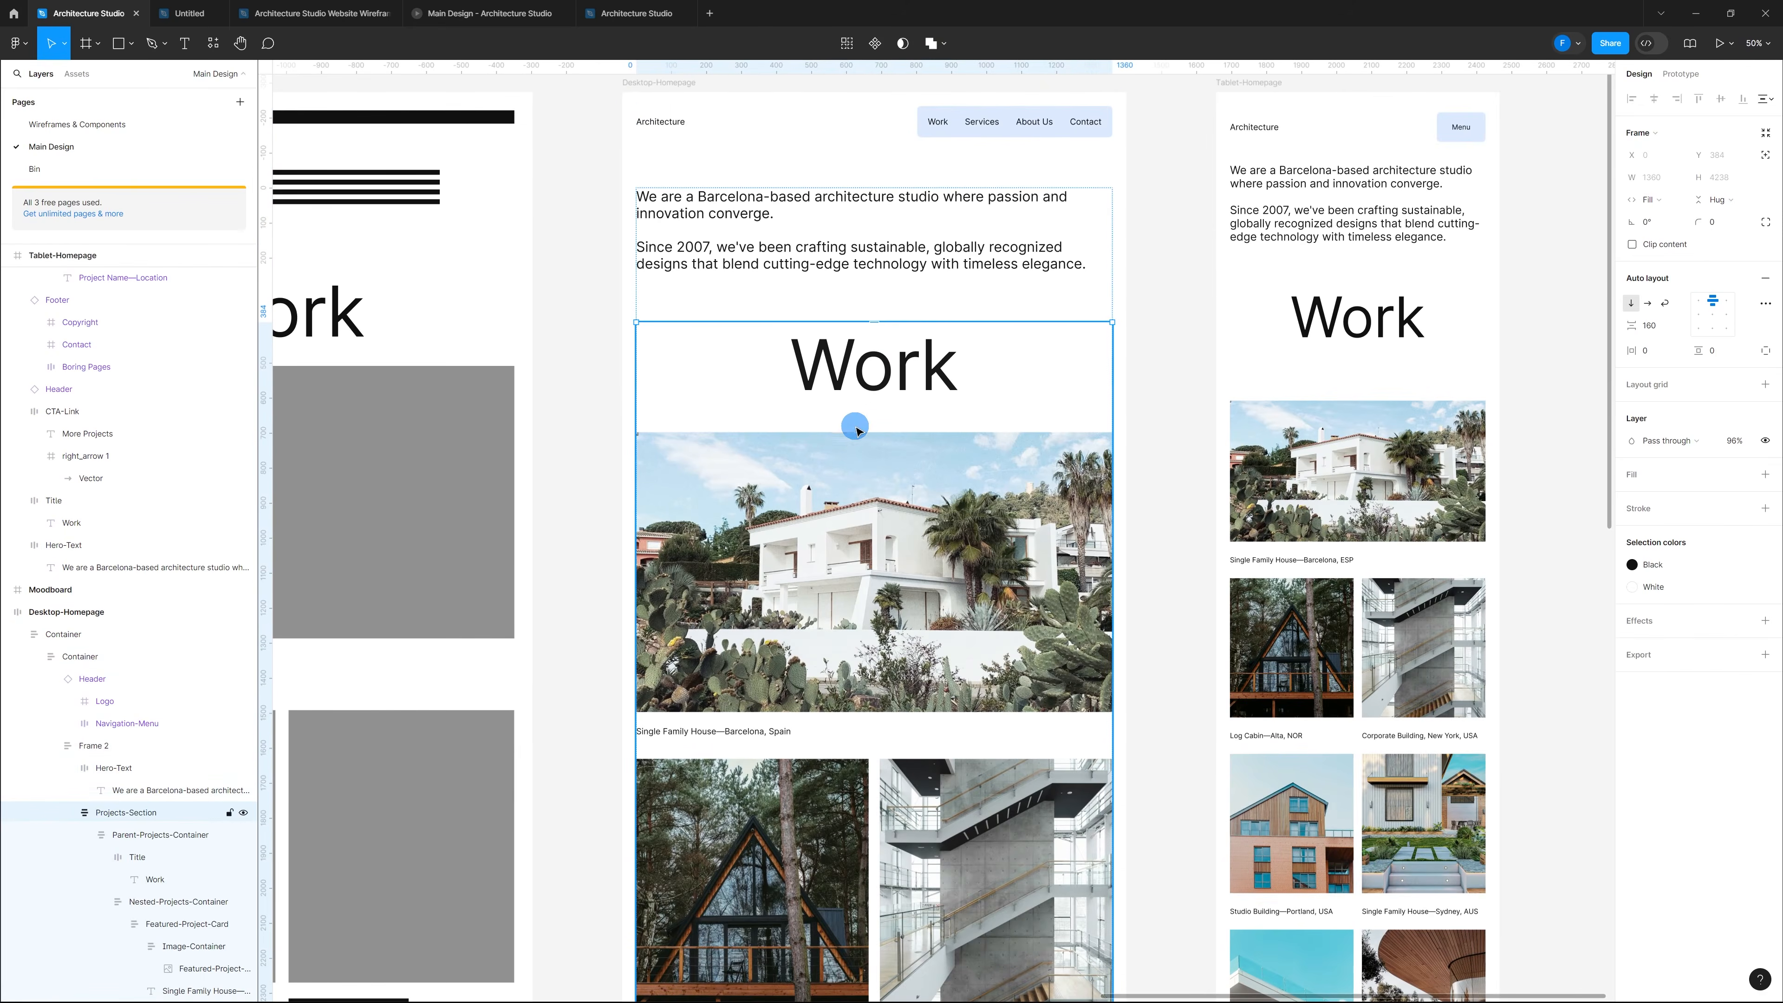
scroll(983, 378, down, 2)
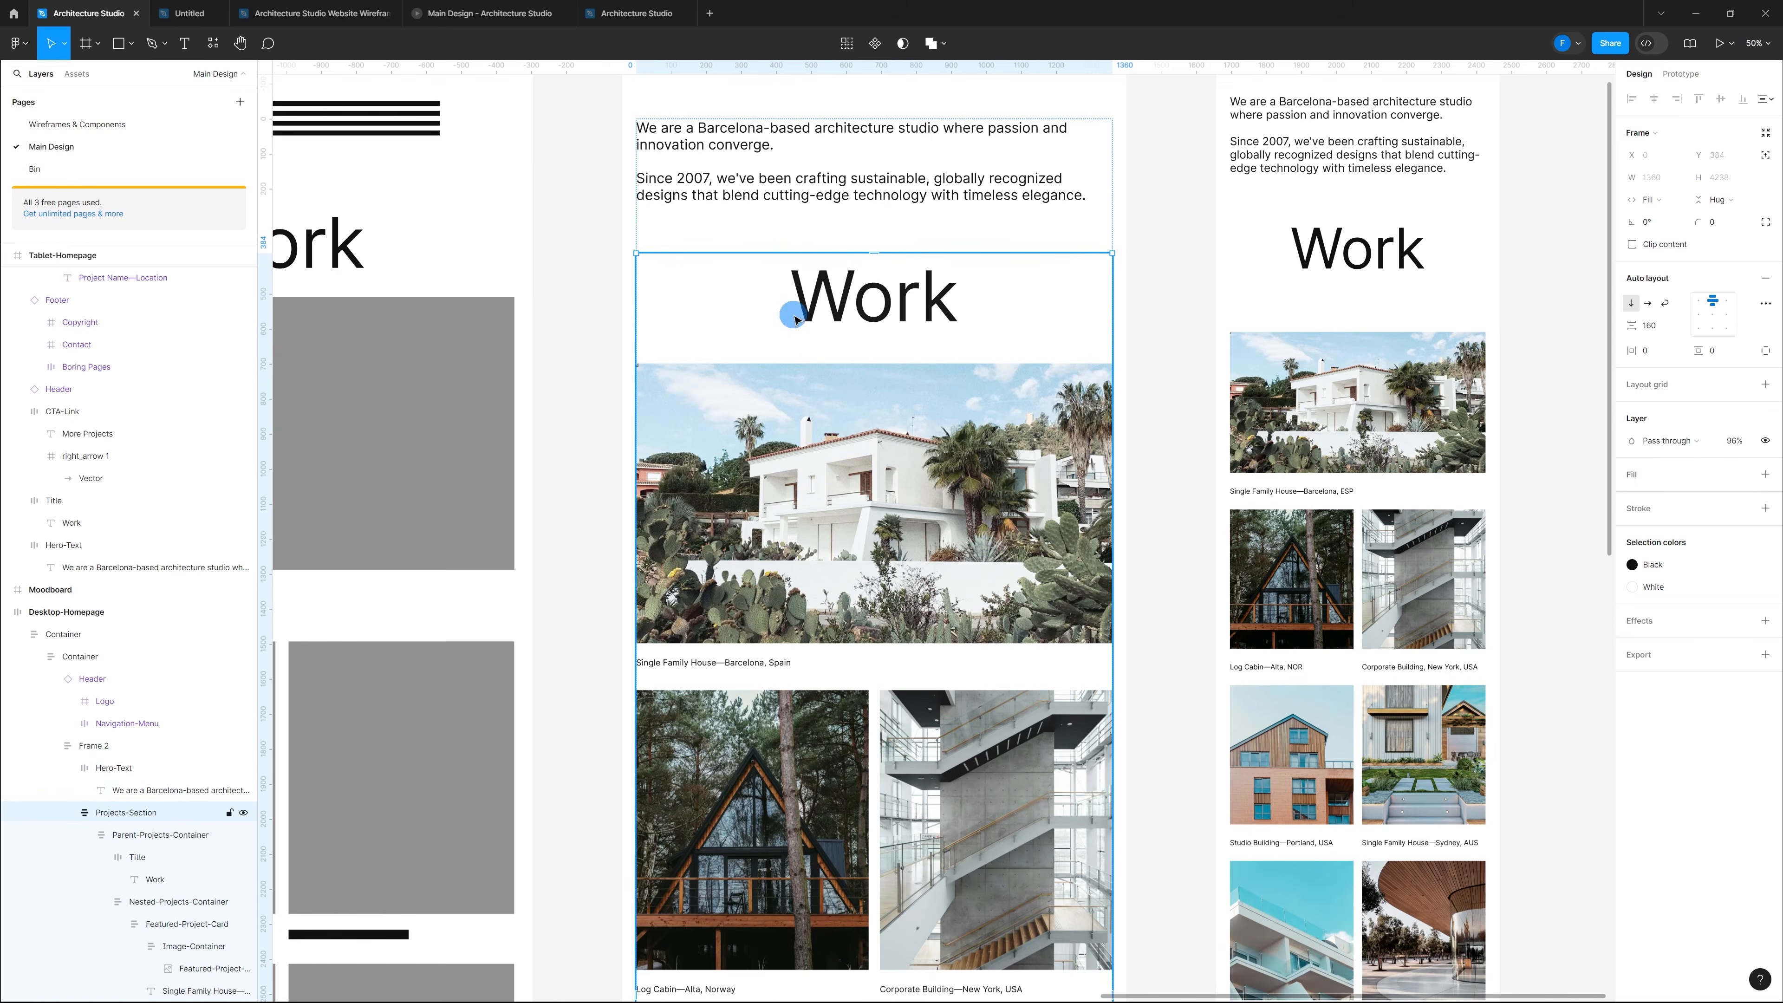
double_click(932, 300)
double_click(931, 301)
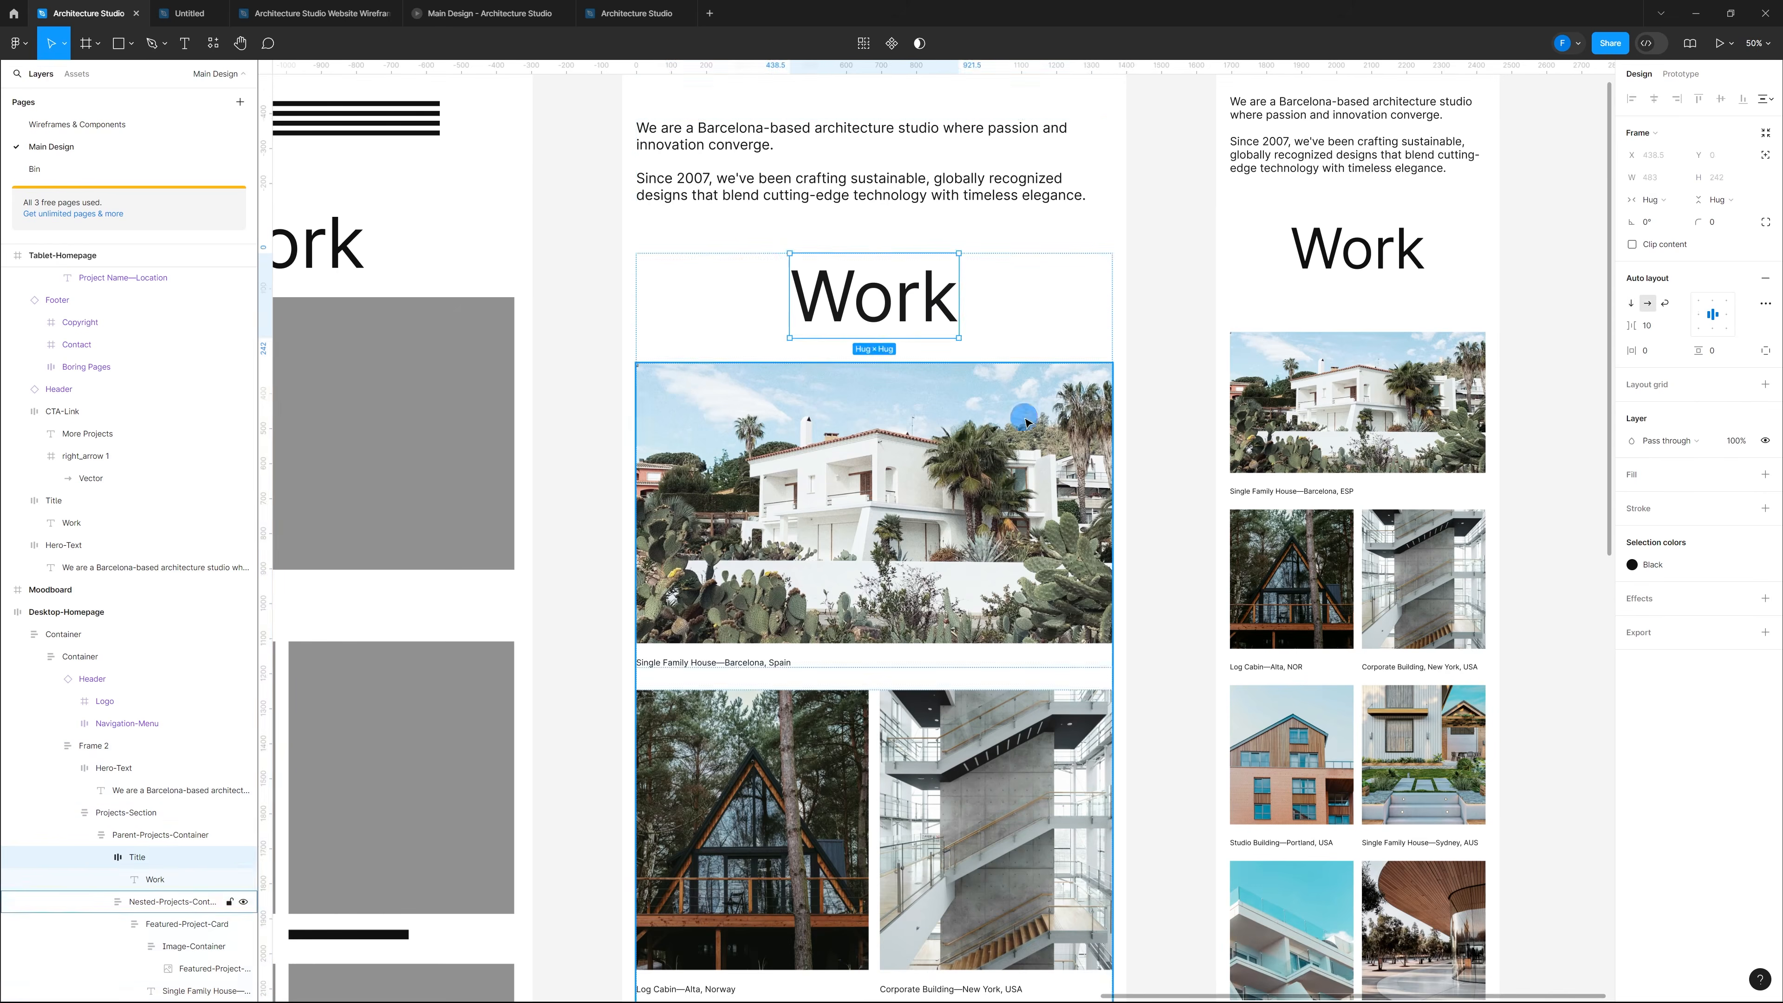
click(1022, 426)
scroll(1022, 426, down, 5)
scroll(916, 450, up, 5)
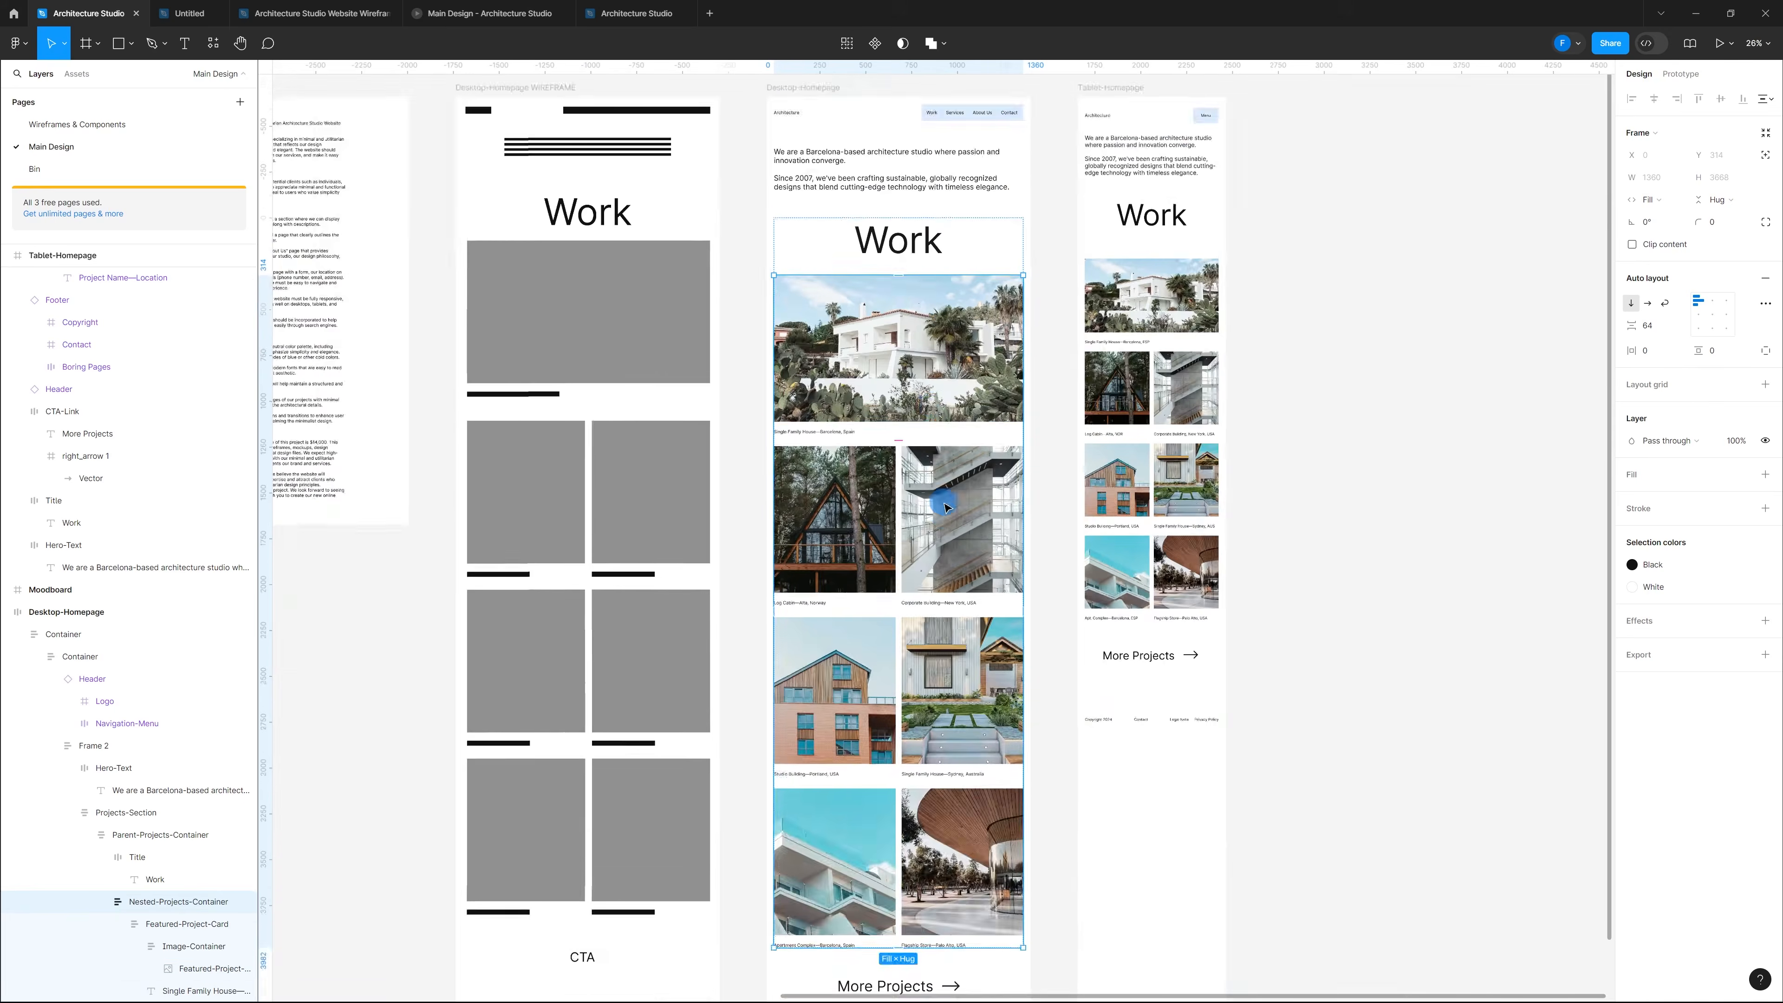
scroll(916, 450, up, 5)
click(927, 472)
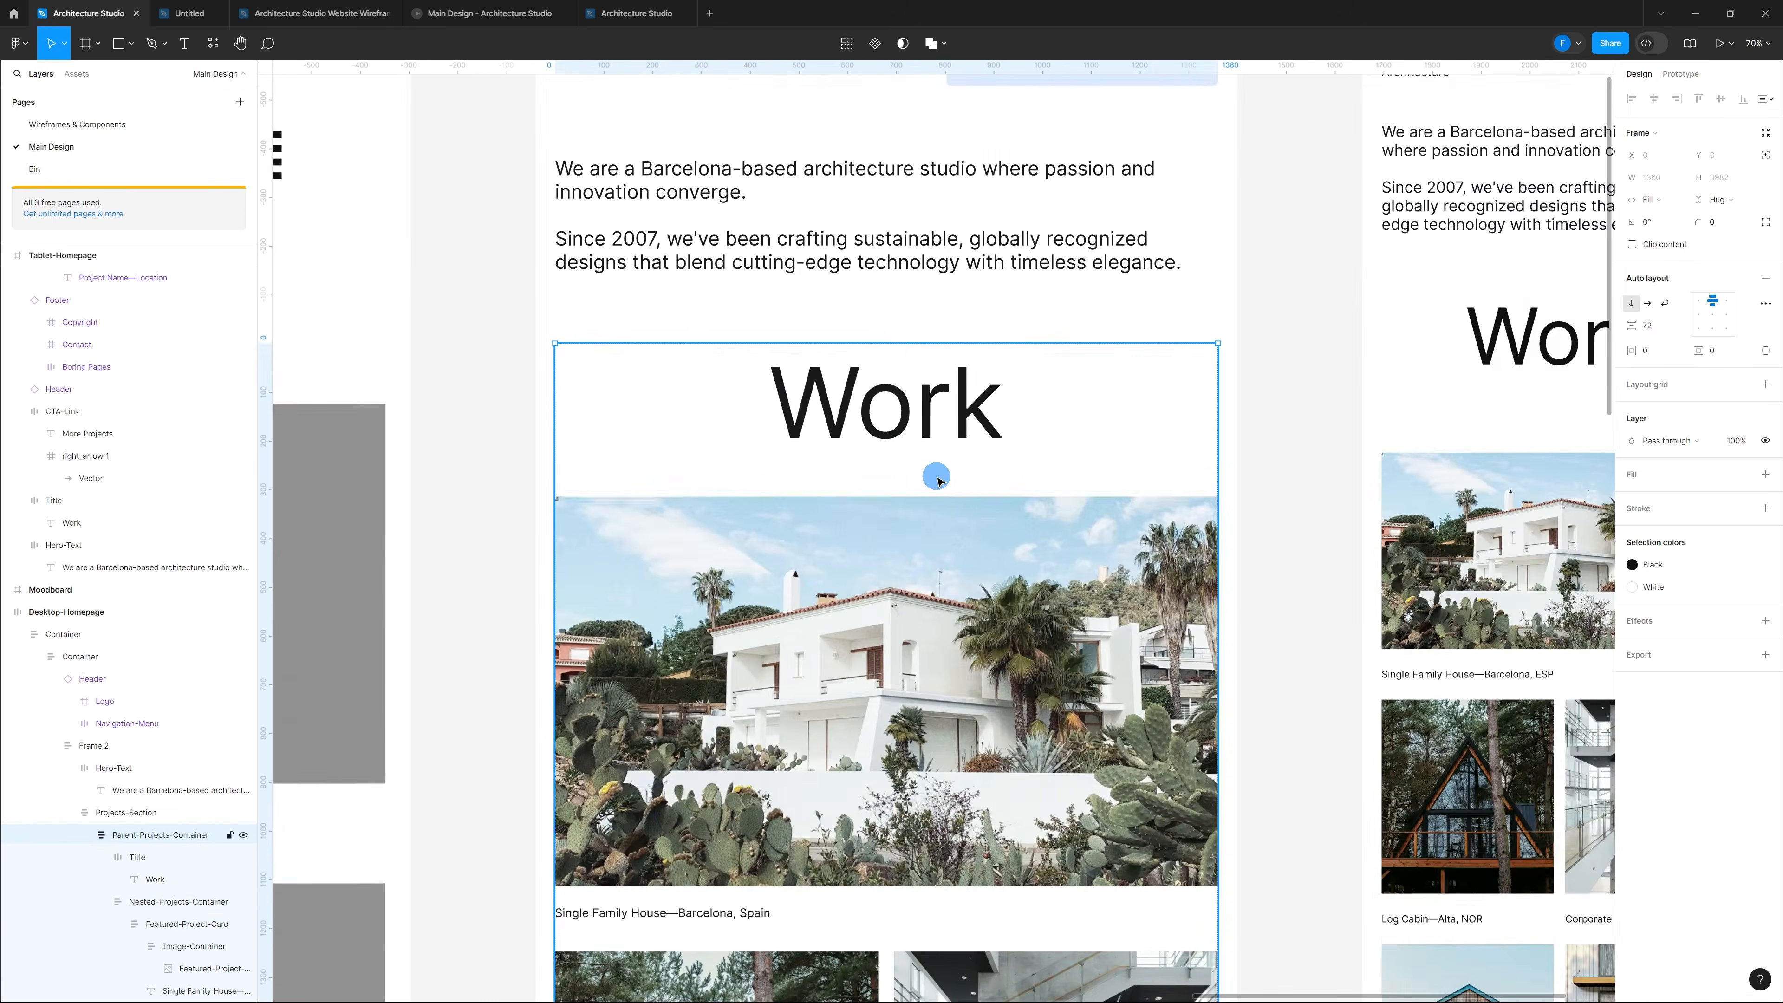
Step: Combine the tablet's Work title and Nested-Projects-Container into one vertical auto layout frame
scroll(892, 475, down, 6)
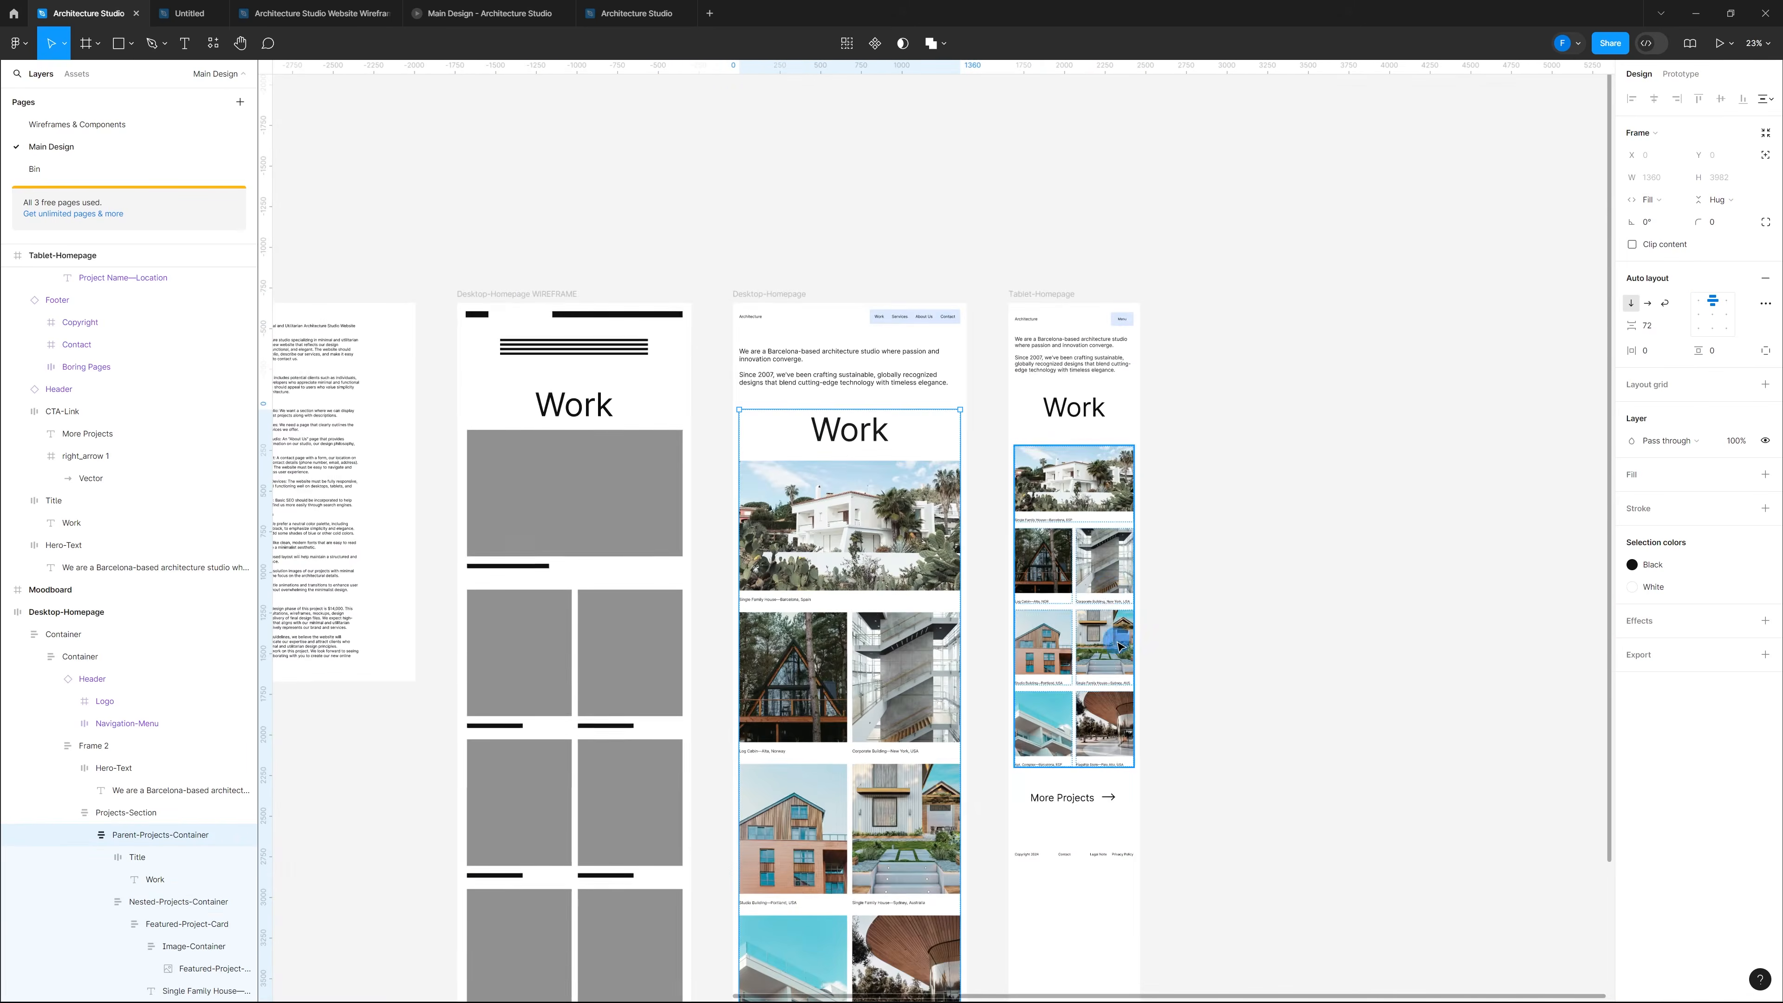
click(1109, 594)
scroll(1109, 541, up, 3)
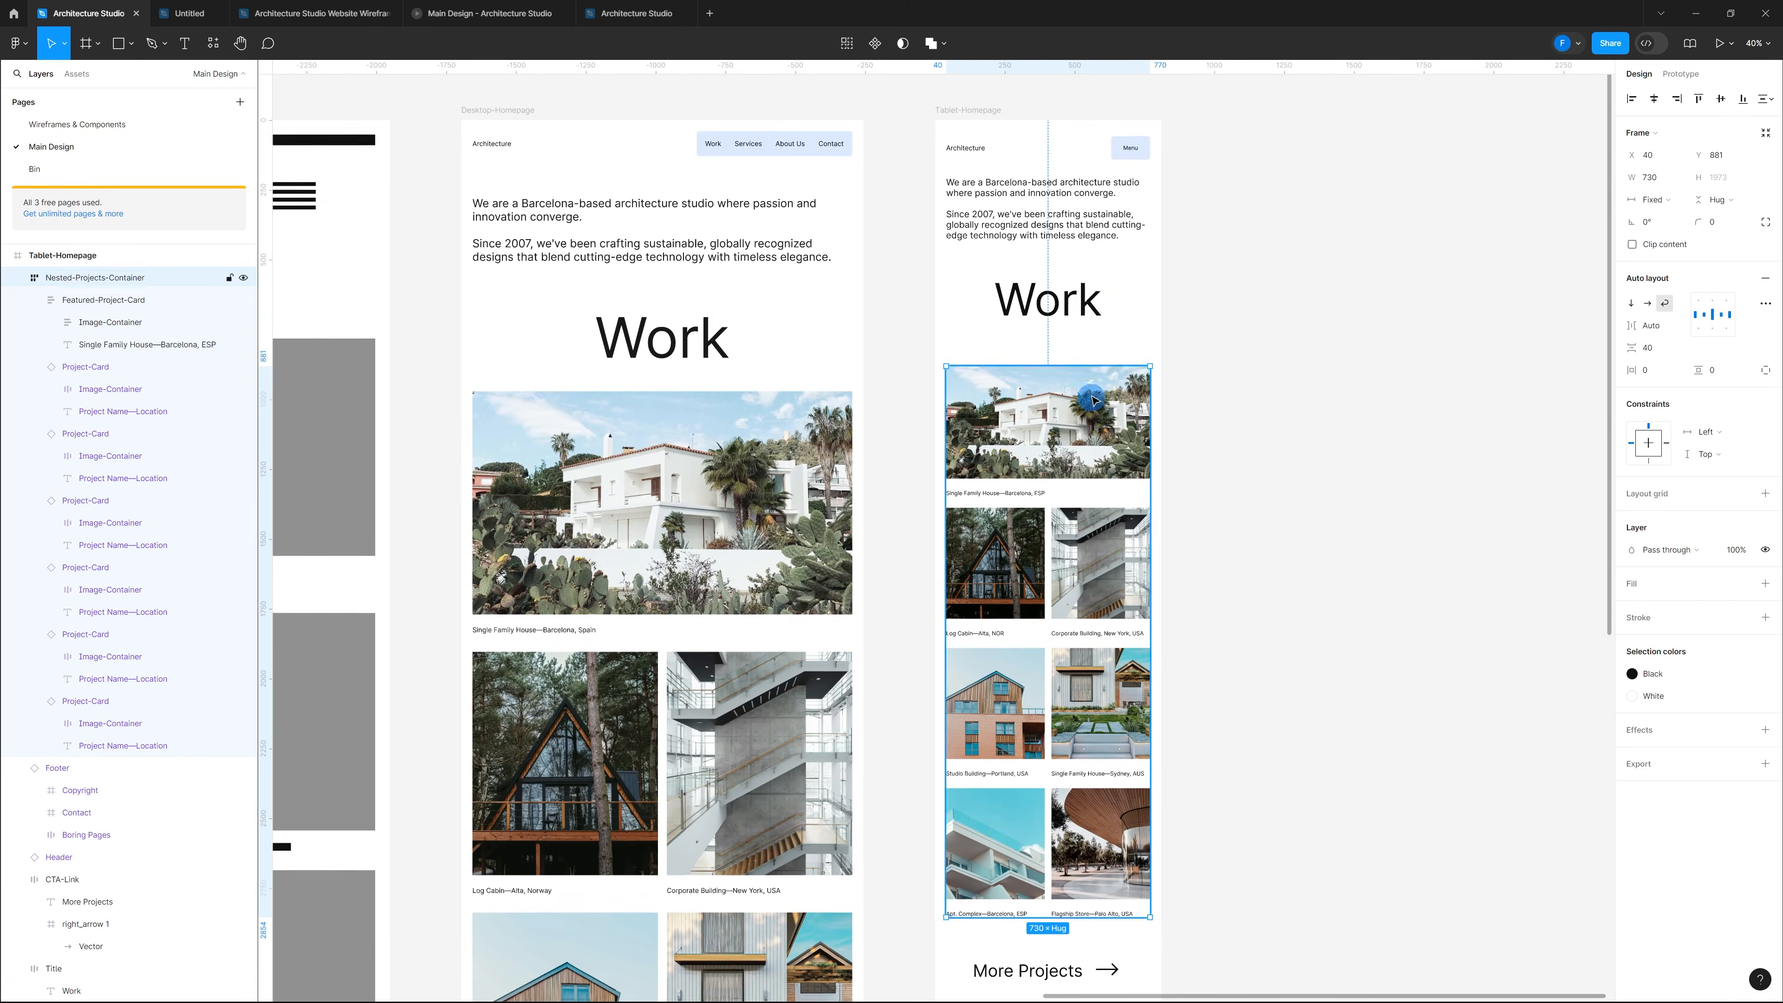
shift+click(1078, 318)
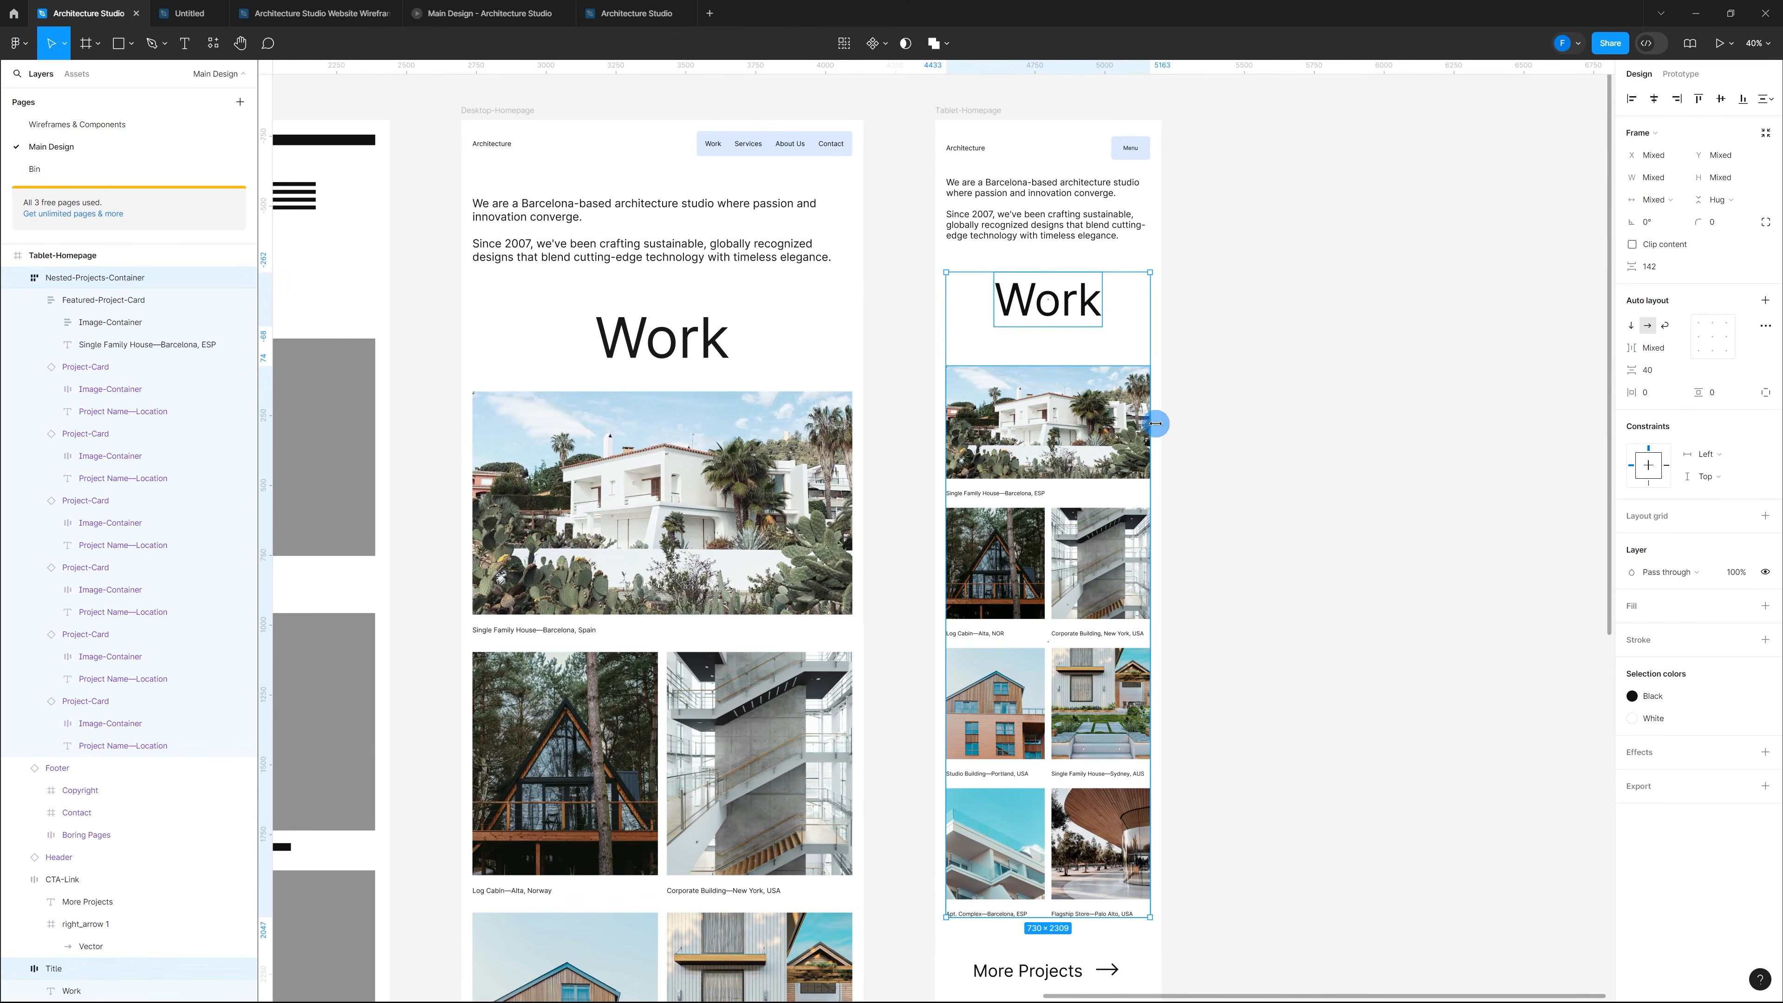
key(shift+a)
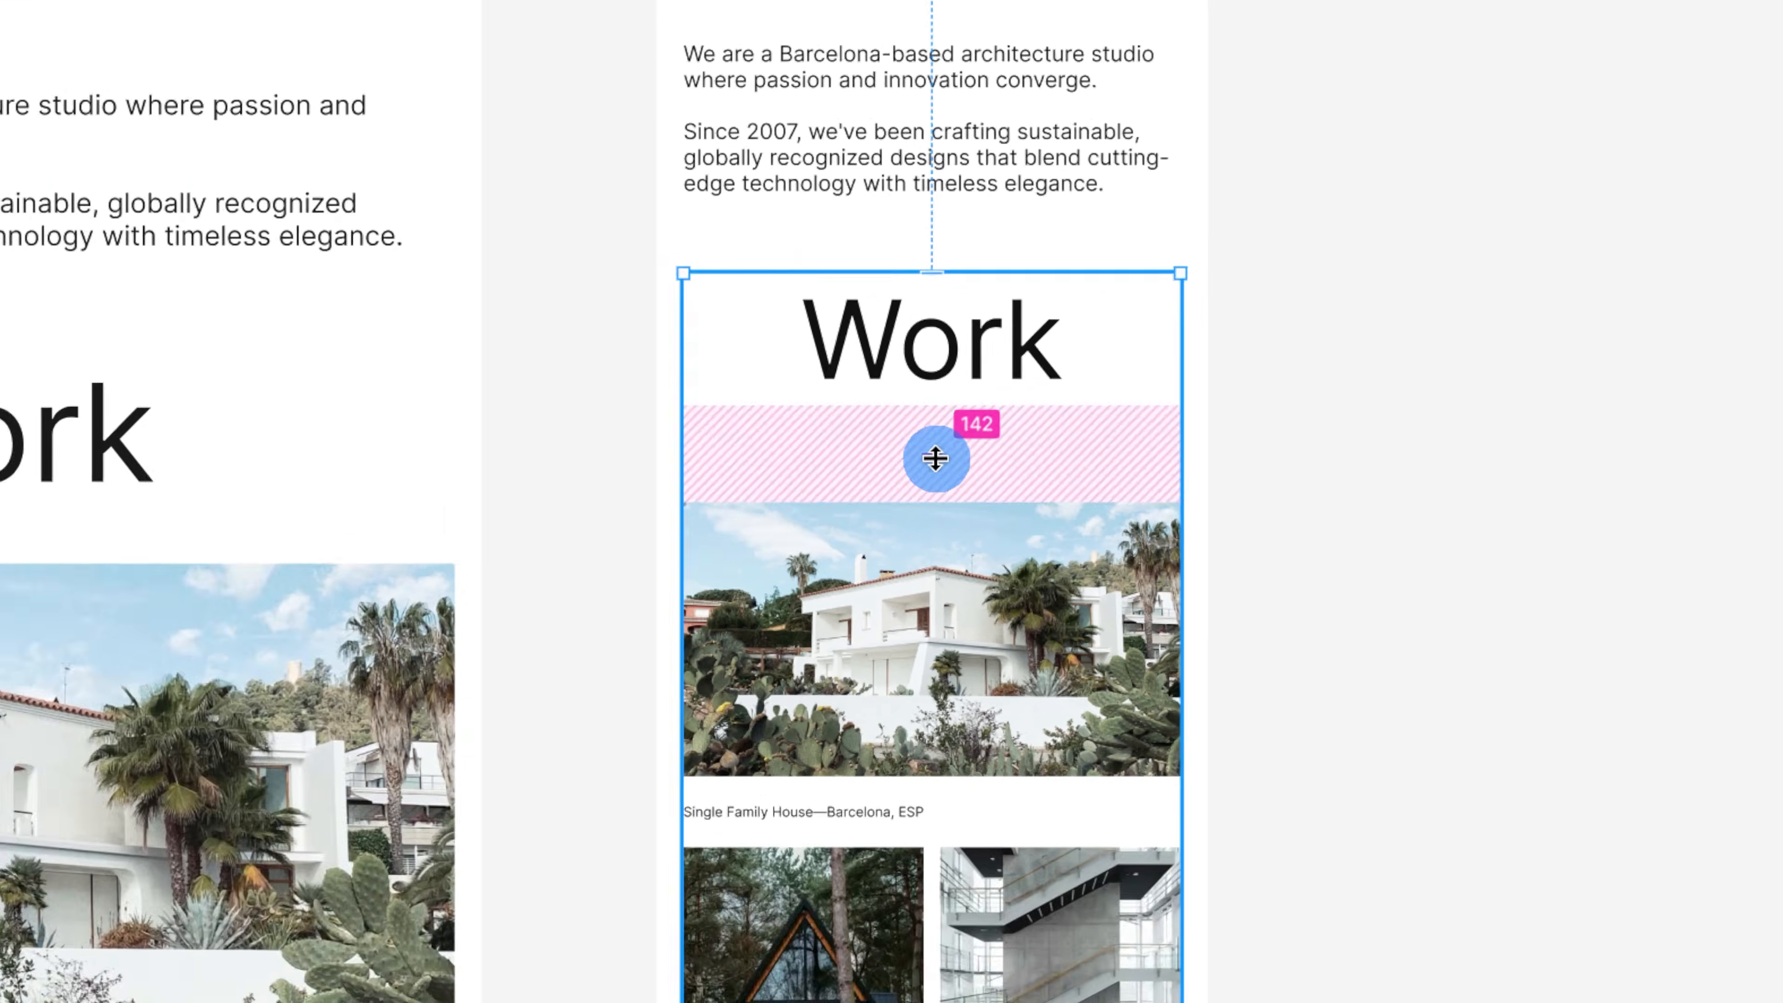
Step: Set the gap between the tablet's Work title and the projects container to 48
click(1050, 348)
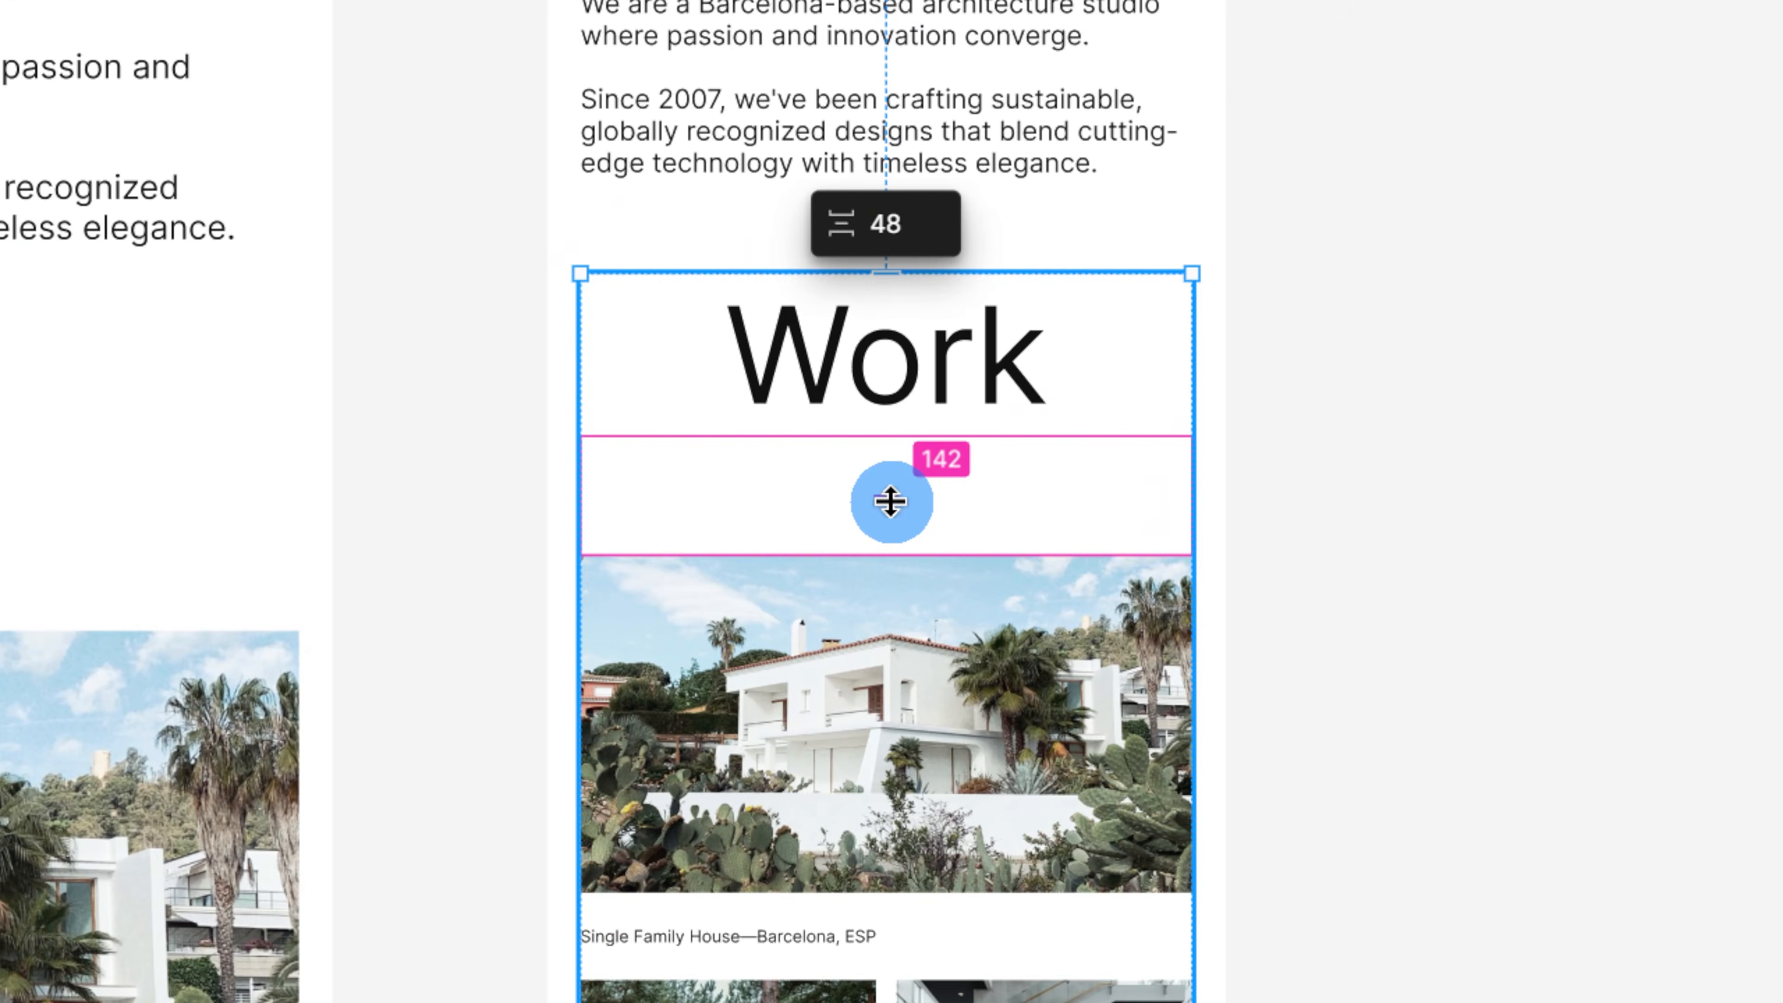
text(48)
key(Return)
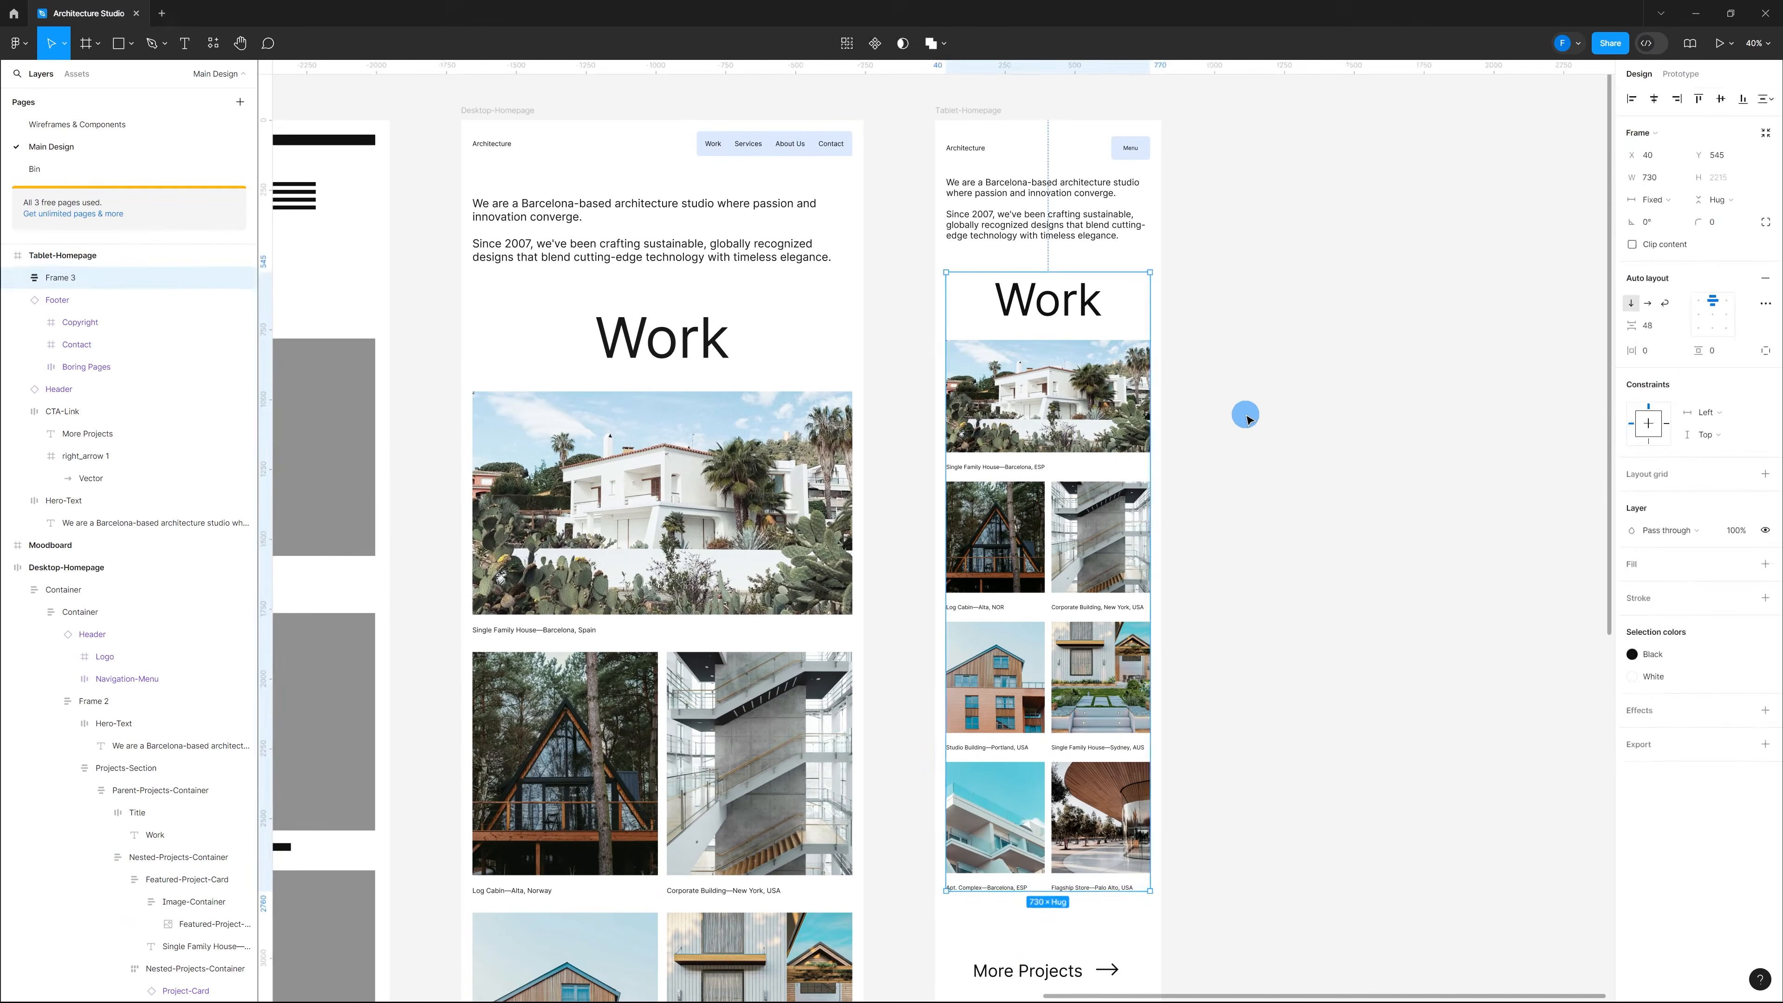
click(1481, 702)
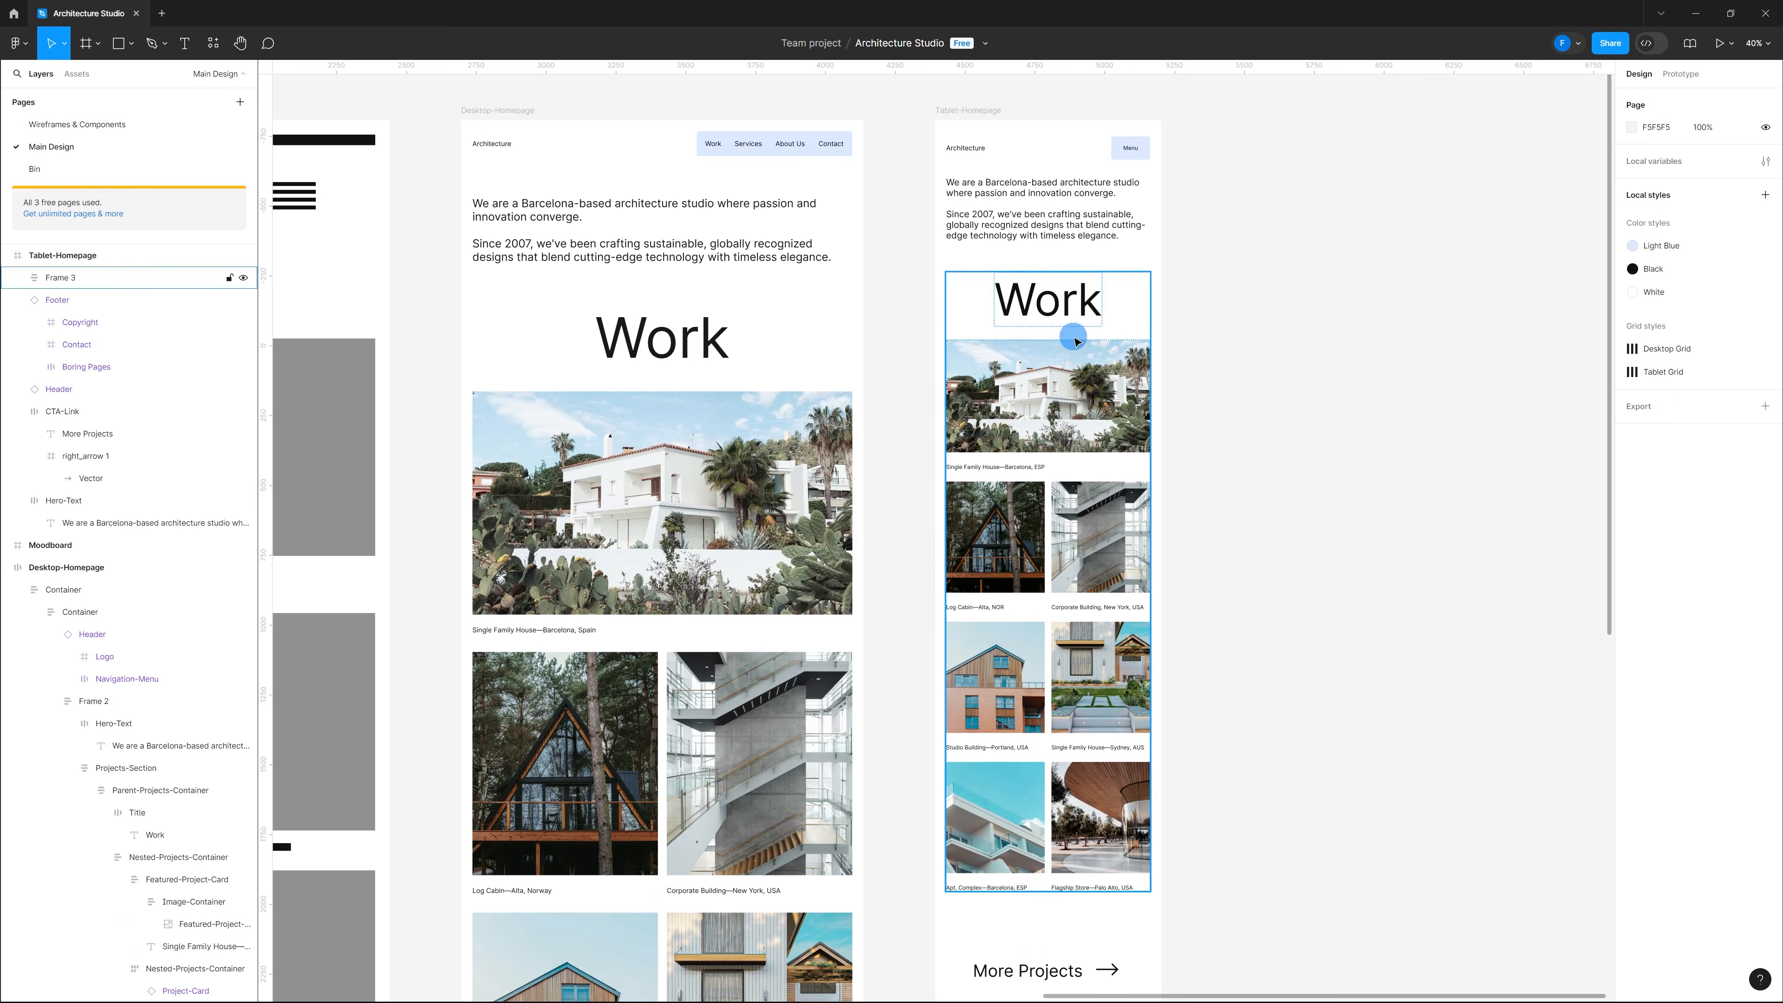
Step: Set the gap between the tablet's Work title and the projects container to 56
click(1045, 342)
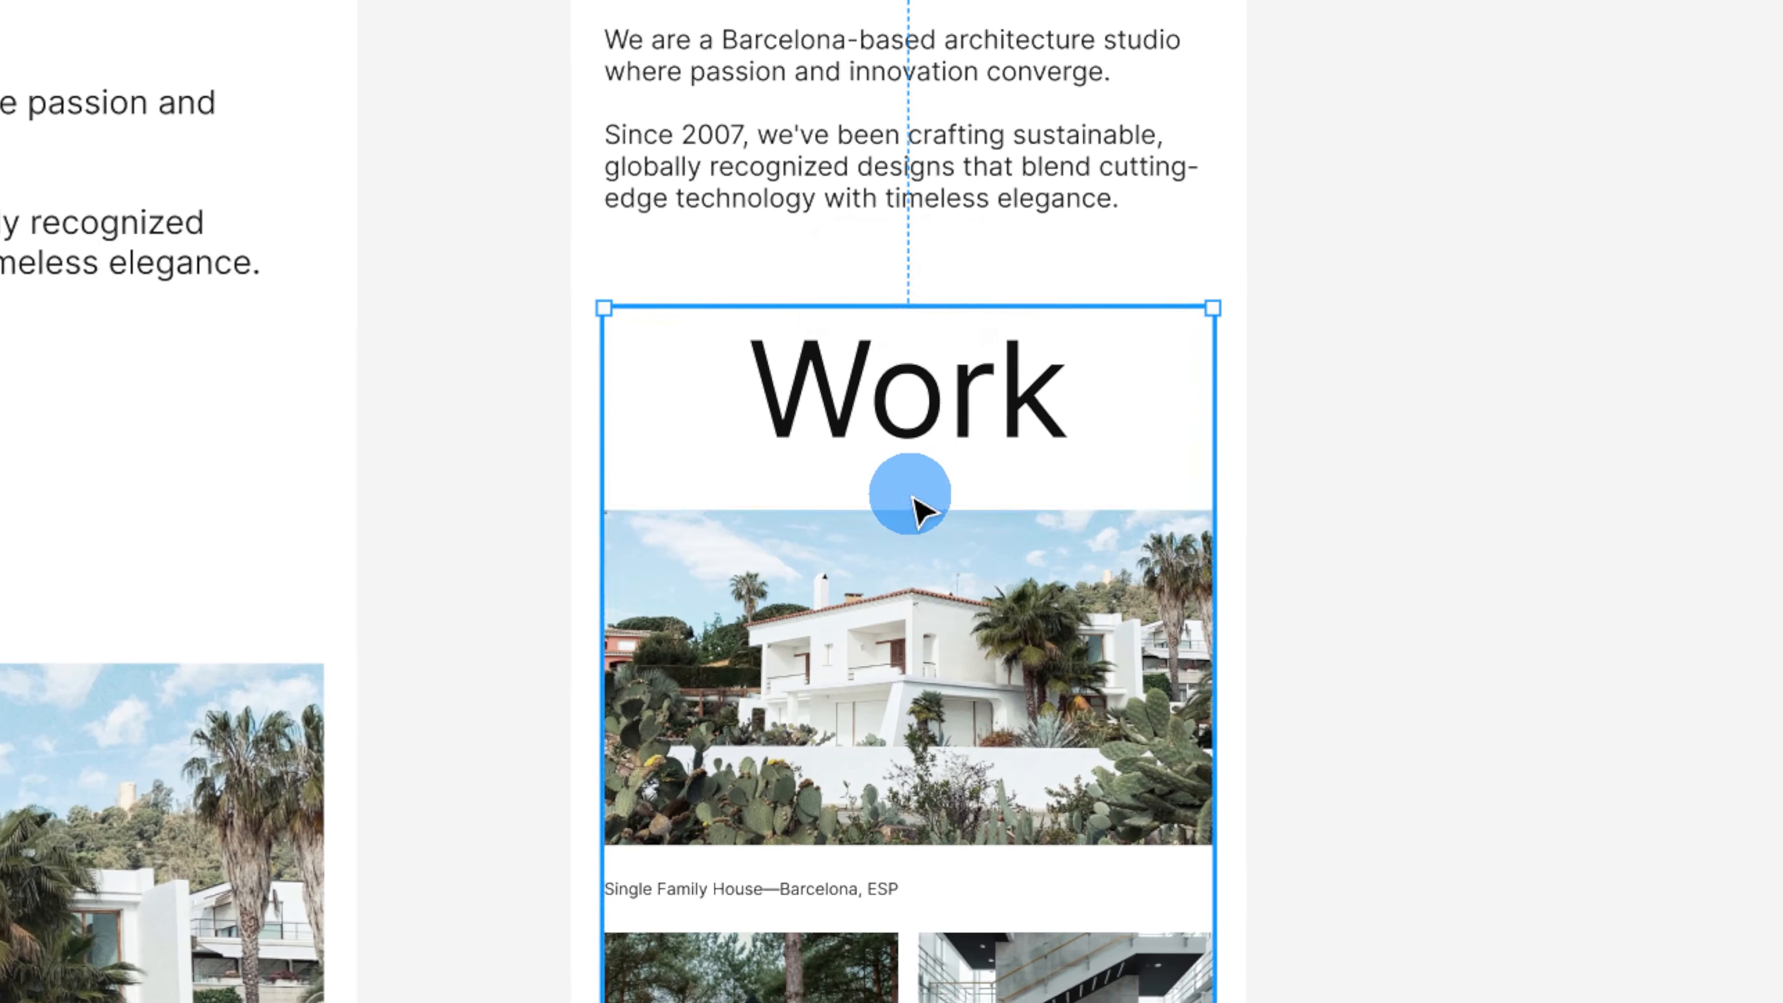
click(1050, 333)
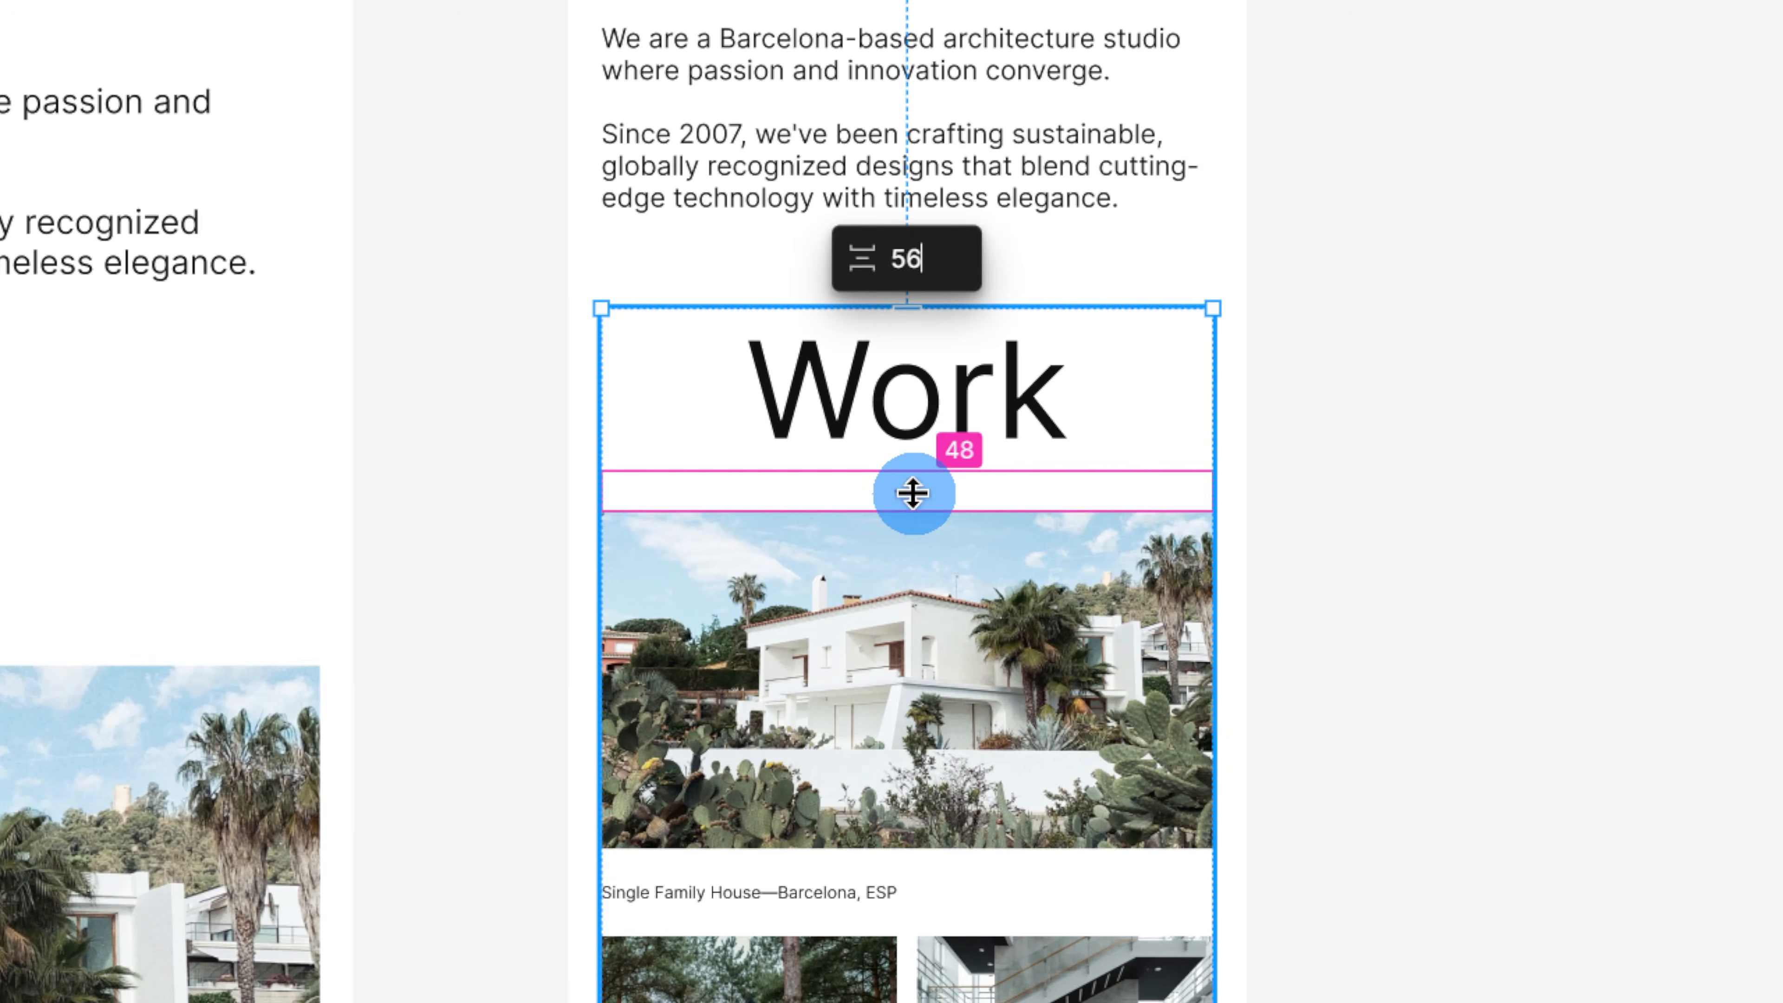
key(Return)
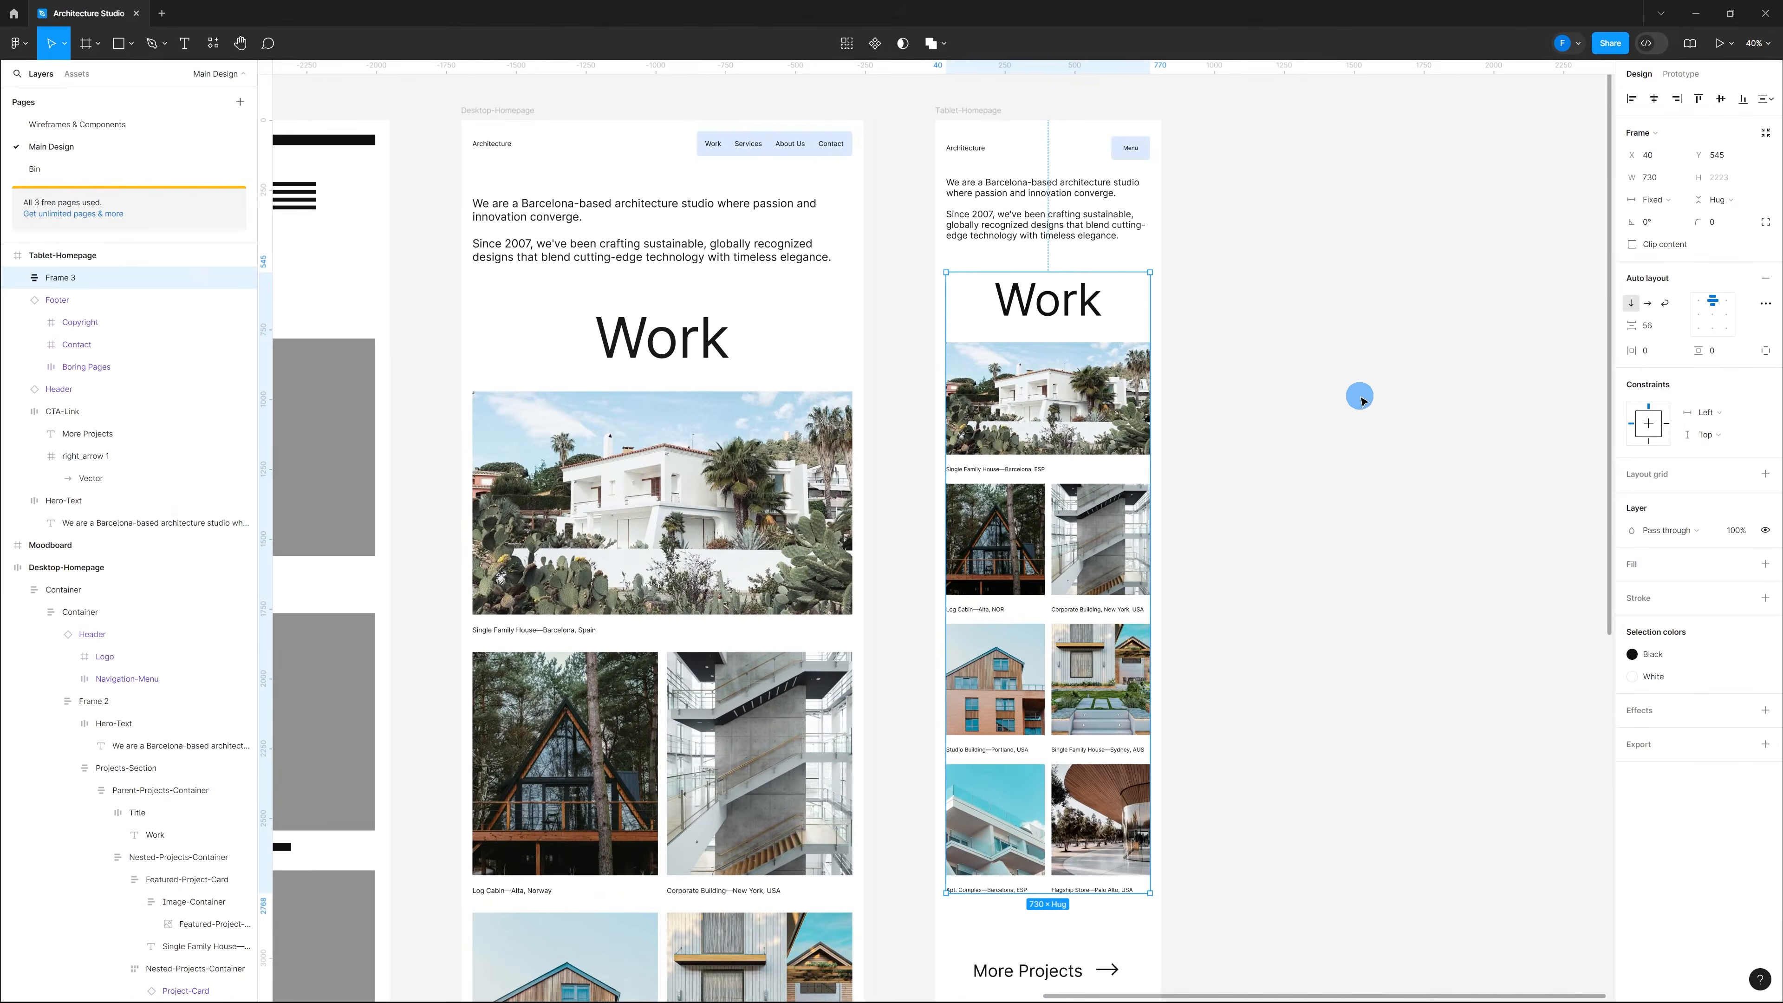
click(1271, 385)
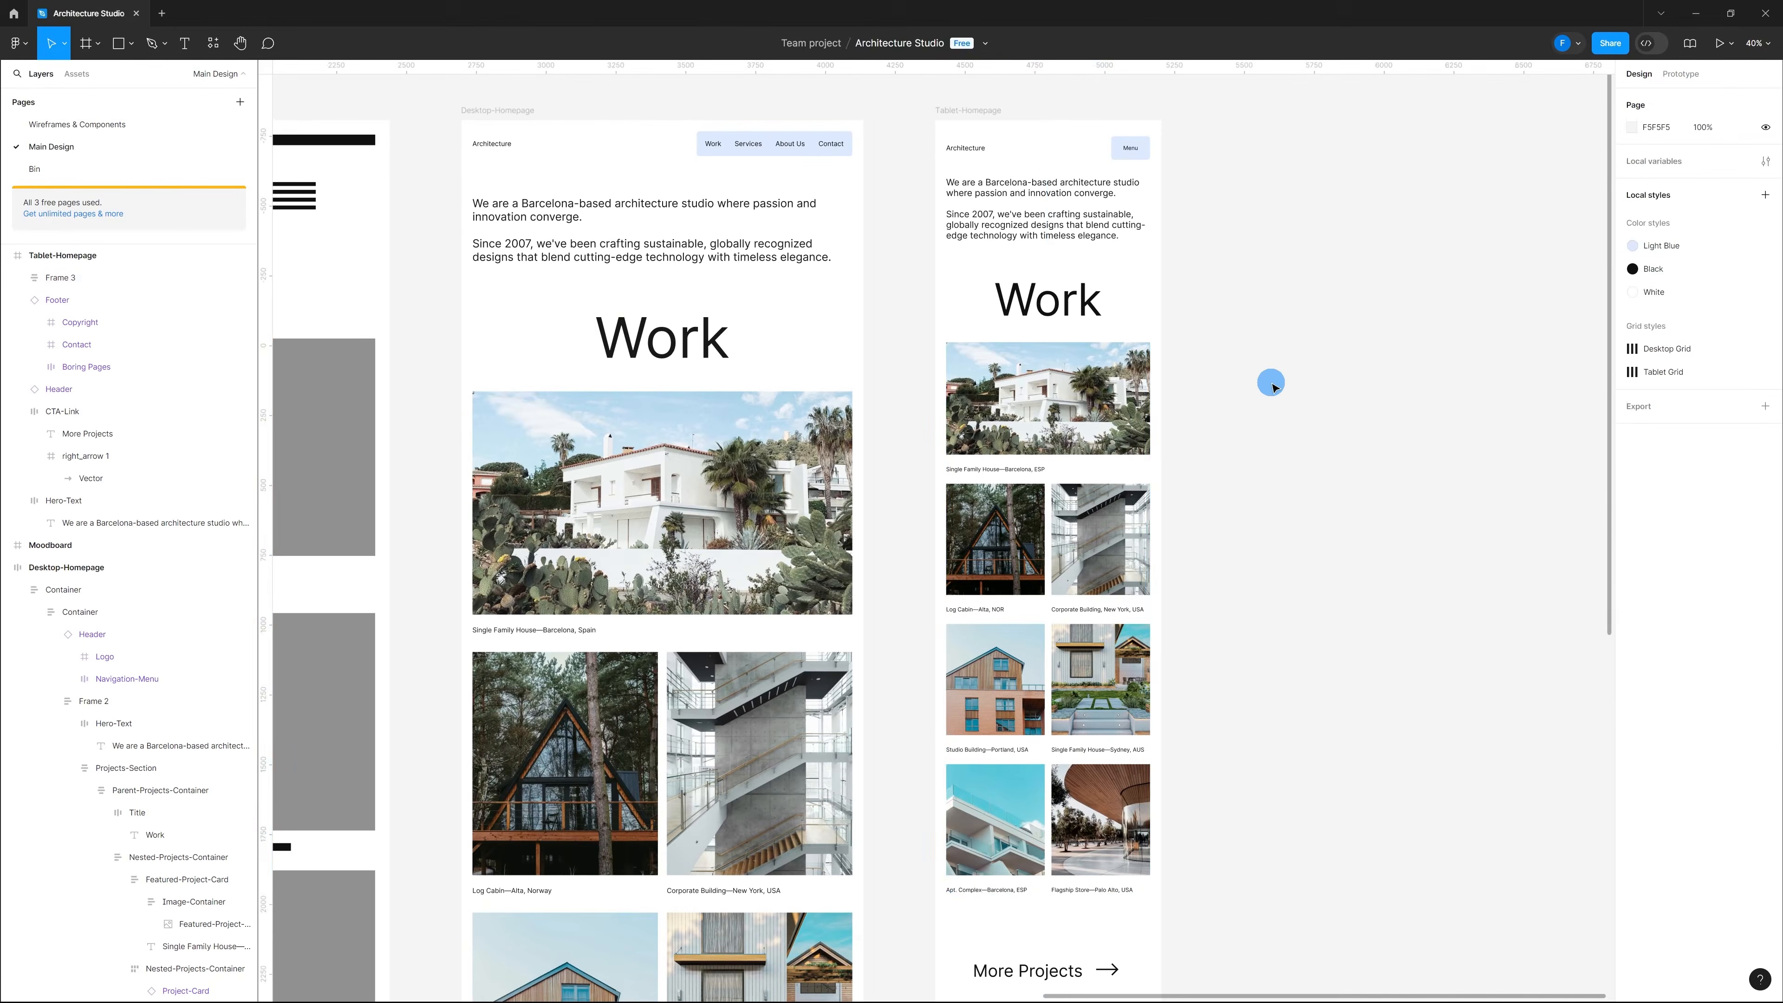
Step: Rename the tablet frame holding the Work title and projects container as Projects-Section, reusing the desktop layer's name
click(758, 546)
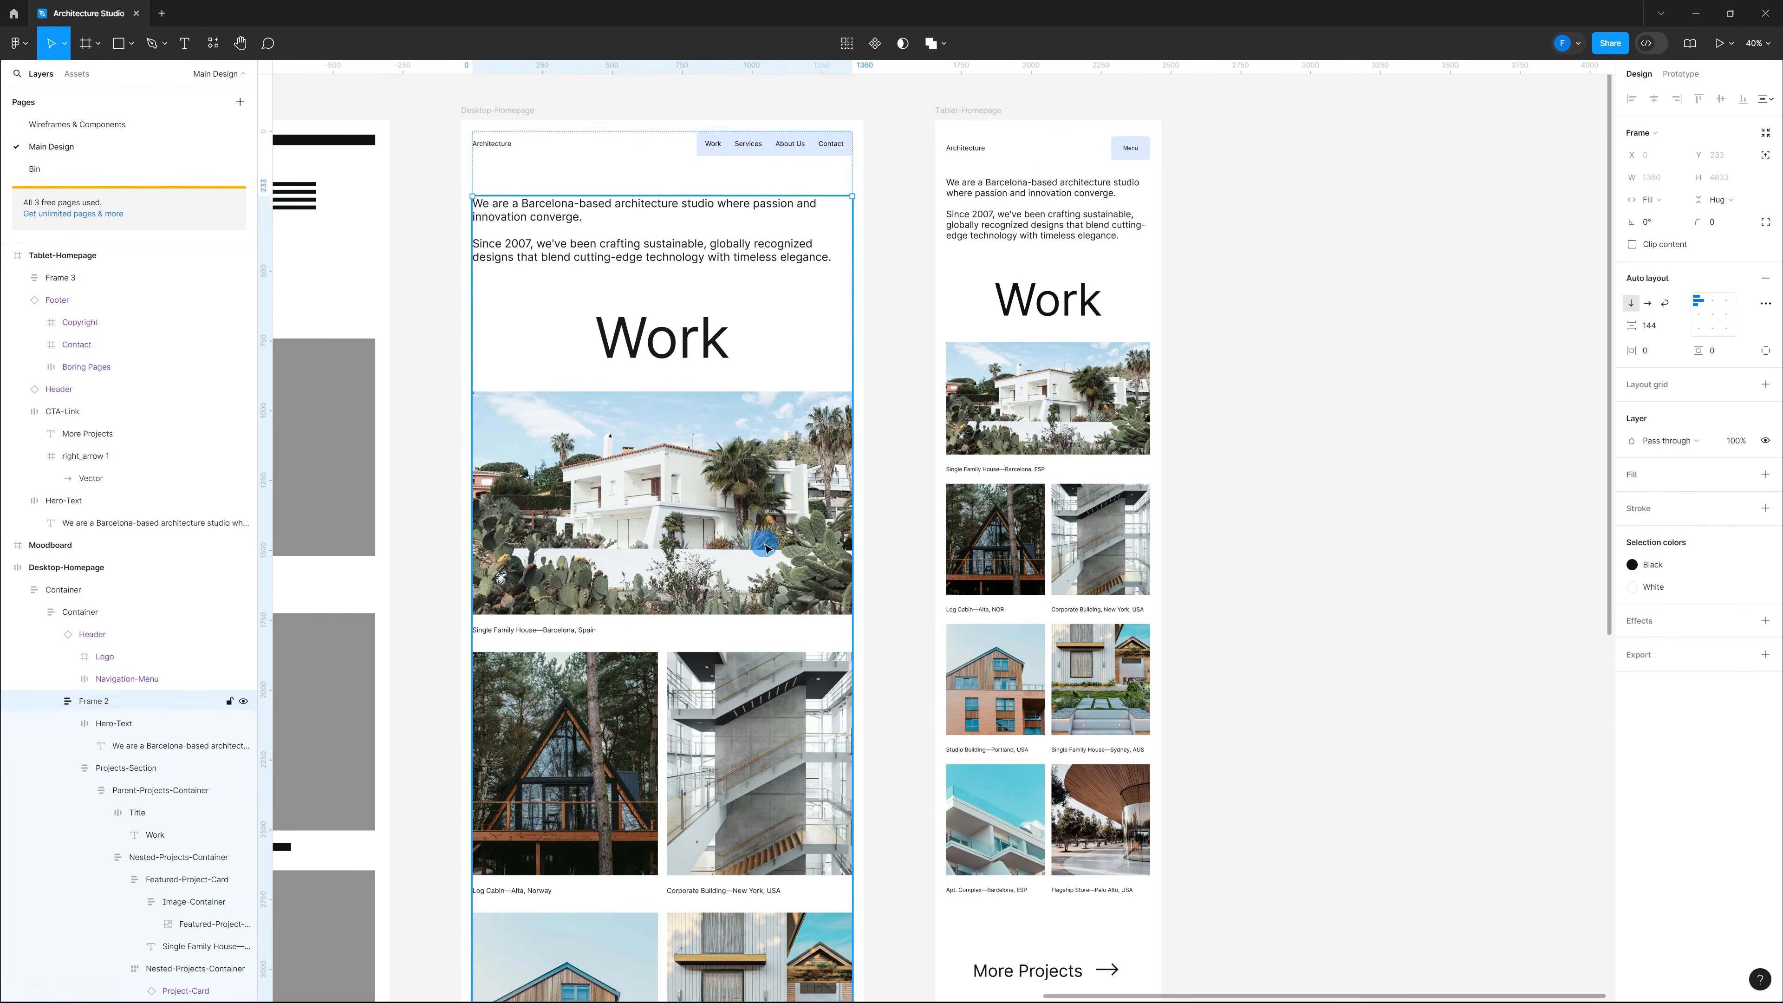
click(767, 548)
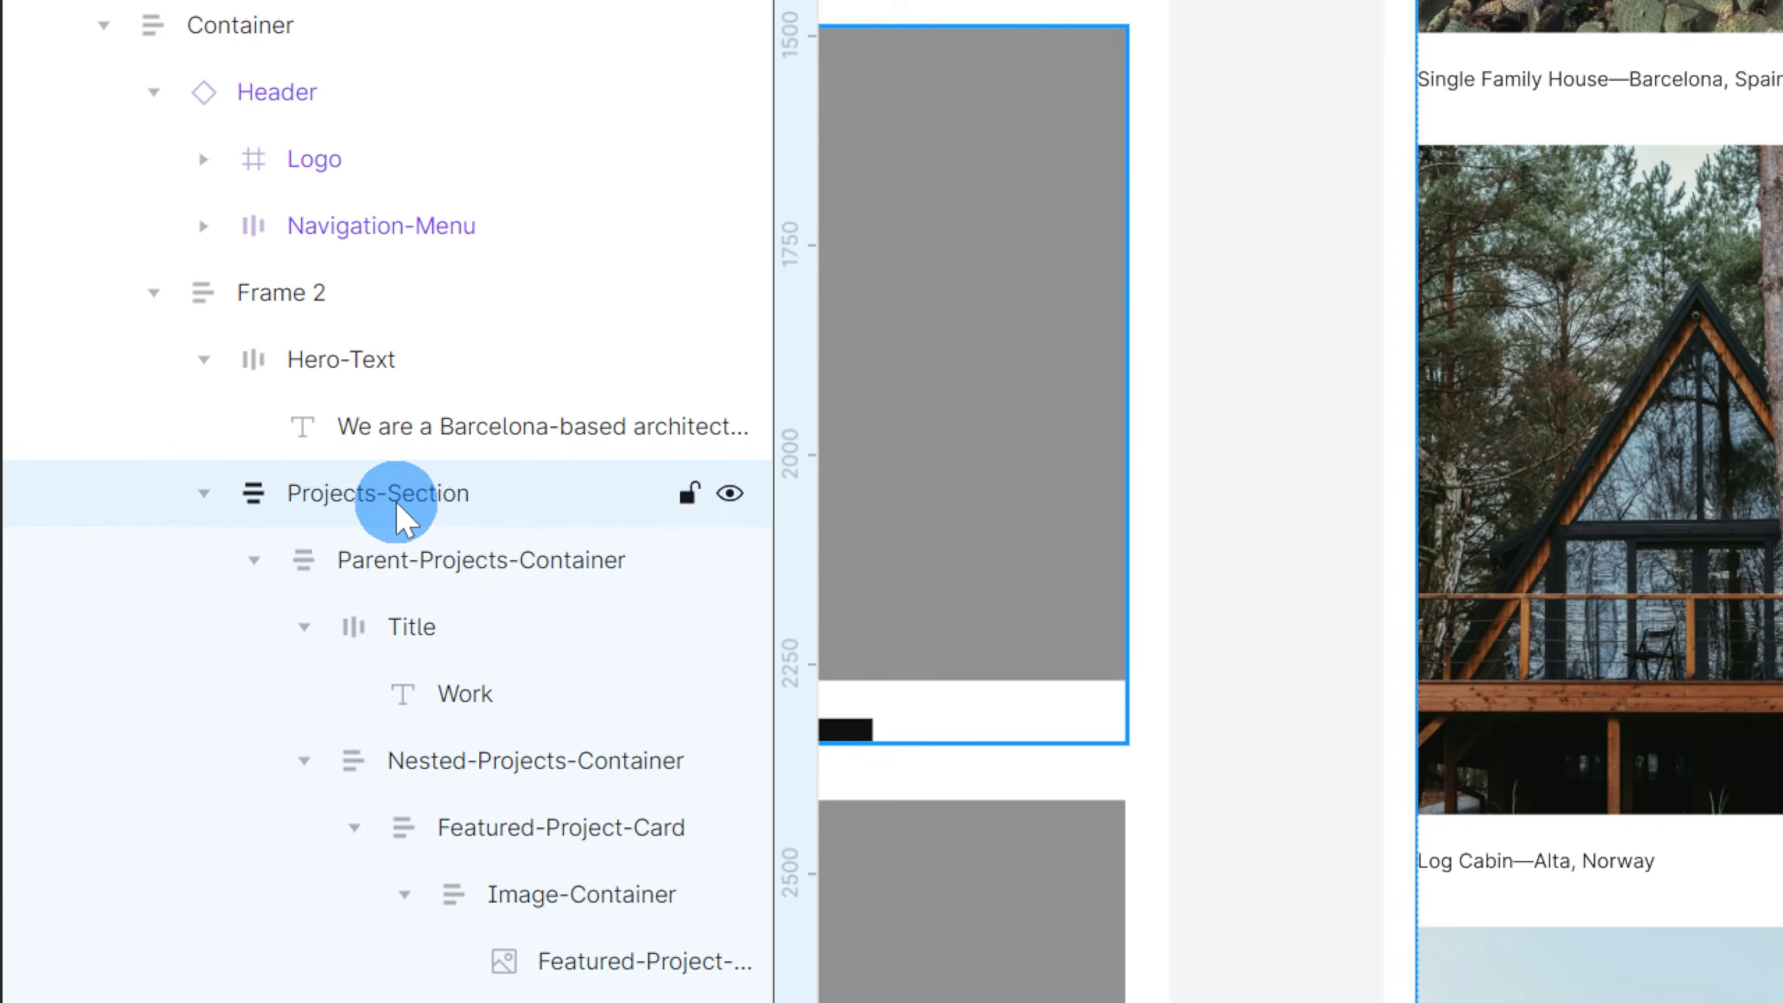
double_click(398, 505)
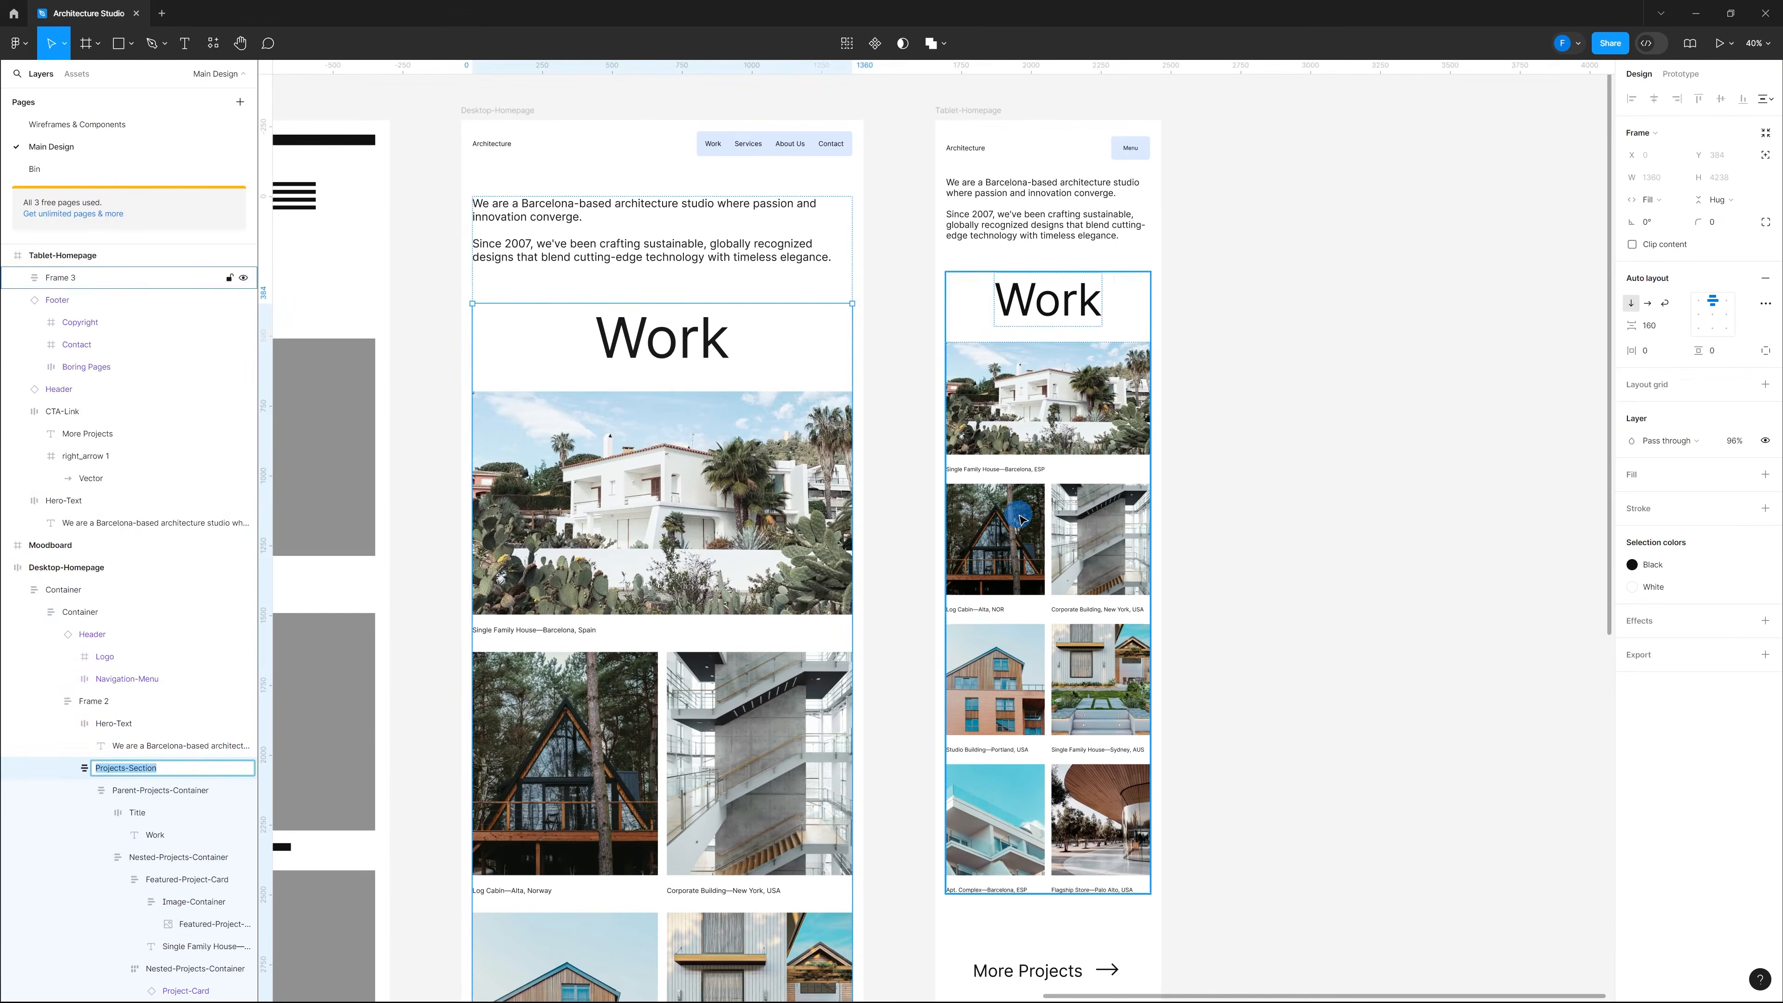
click(1022, 520)
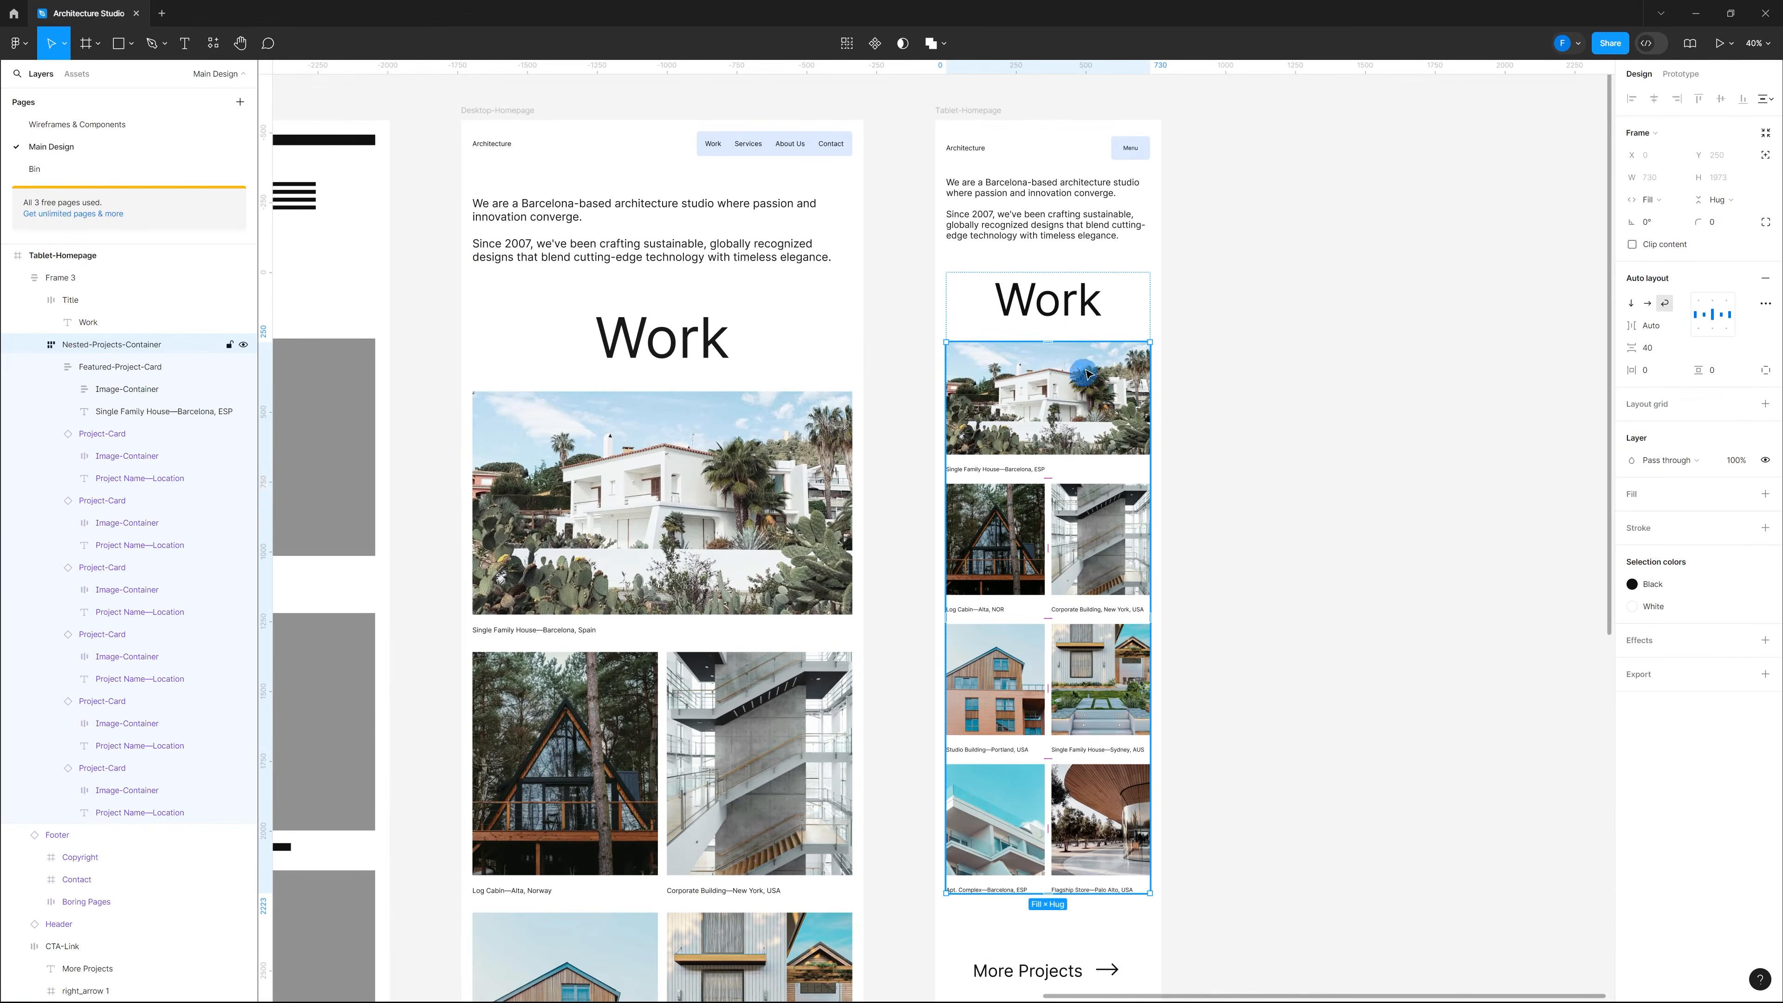
click(1141, 332)
click(63, 277)
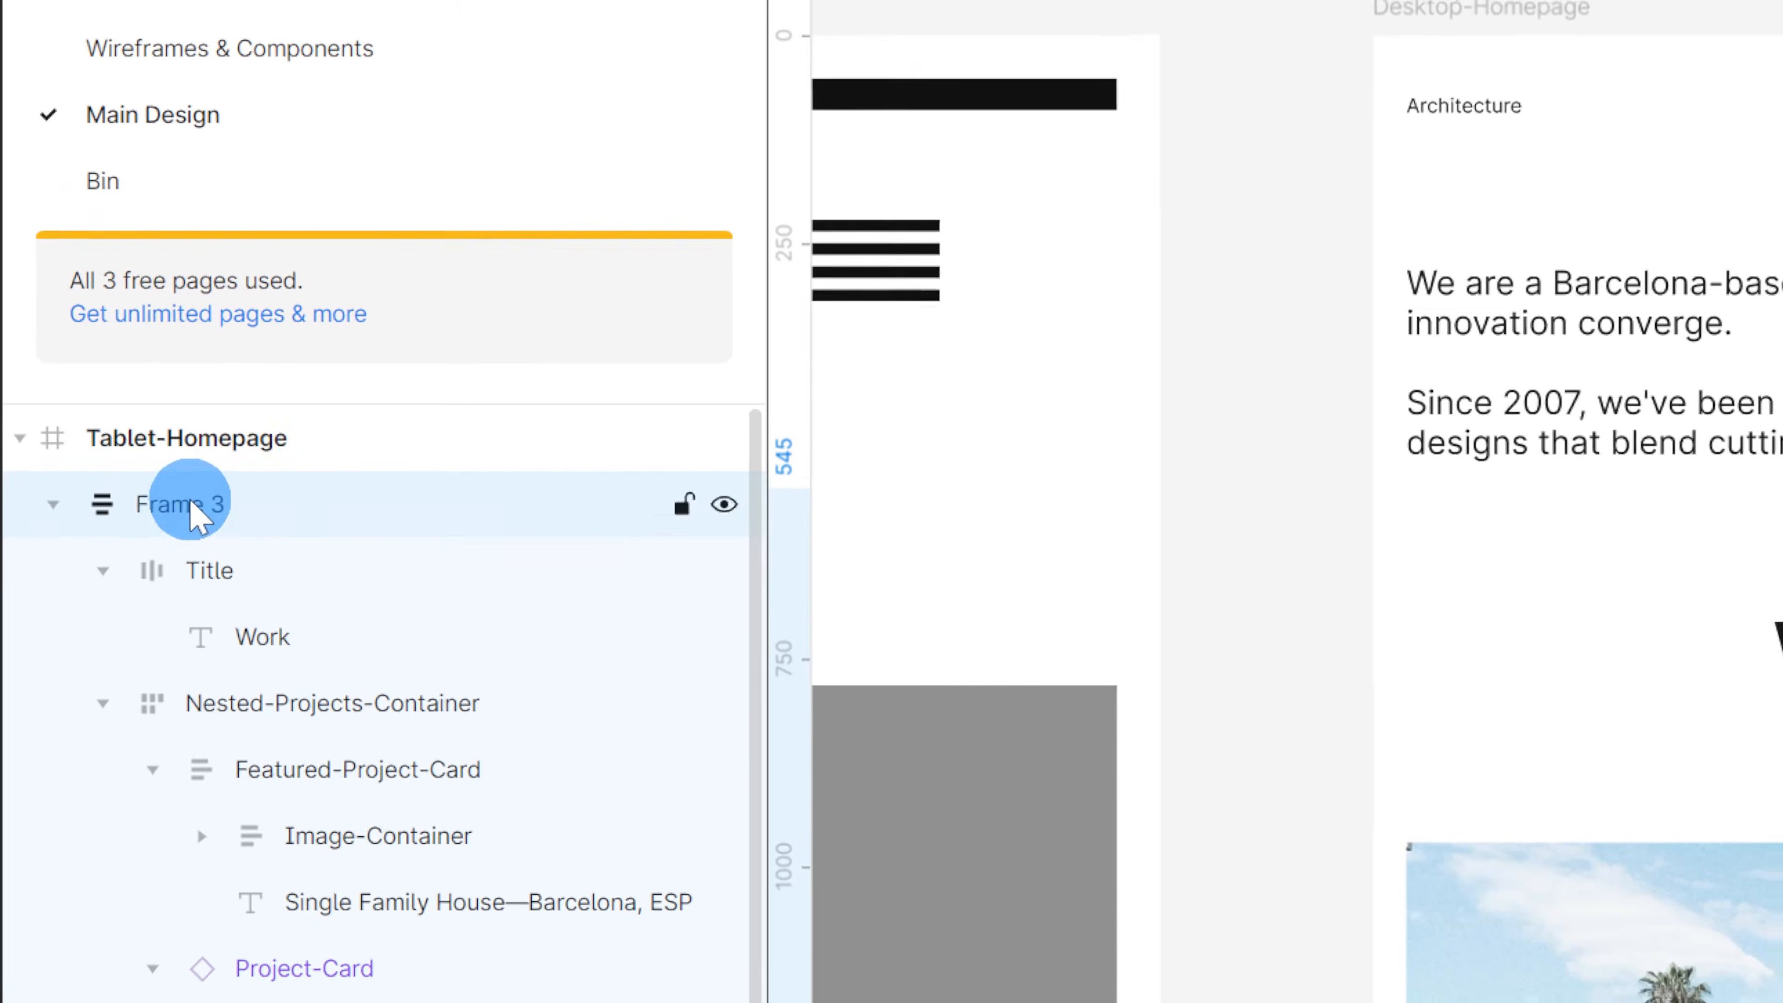
double_click(63, 277)
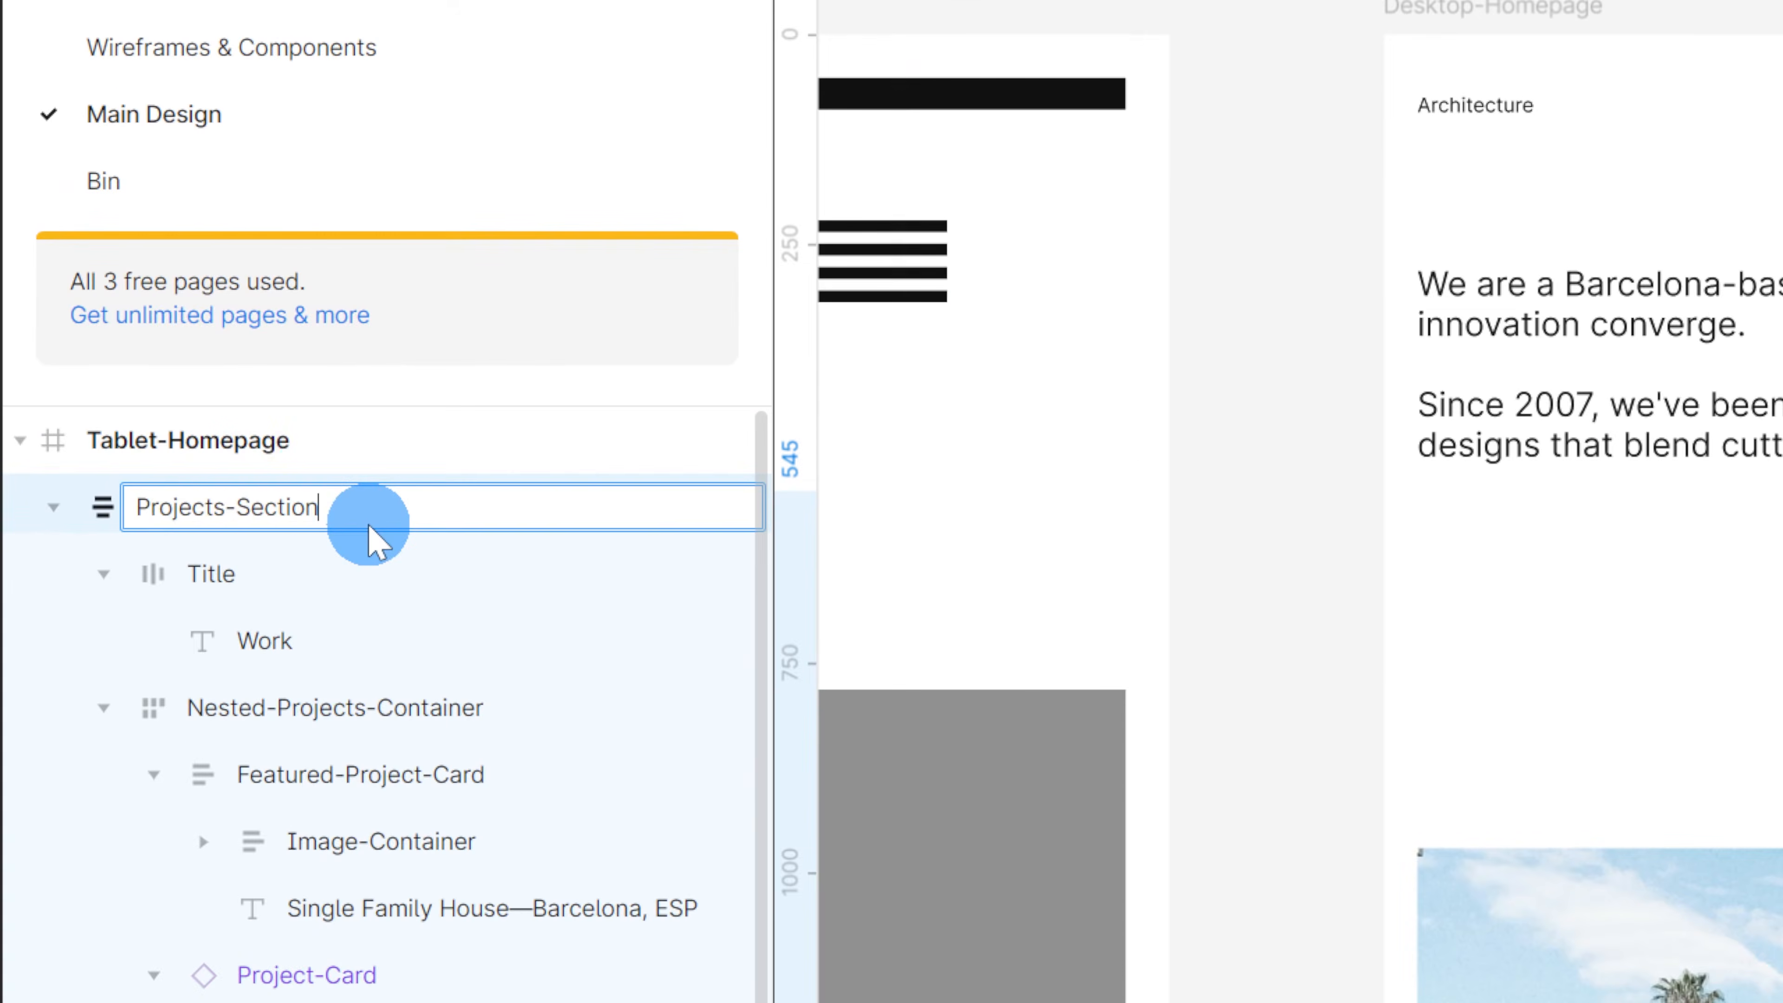
key(Return)
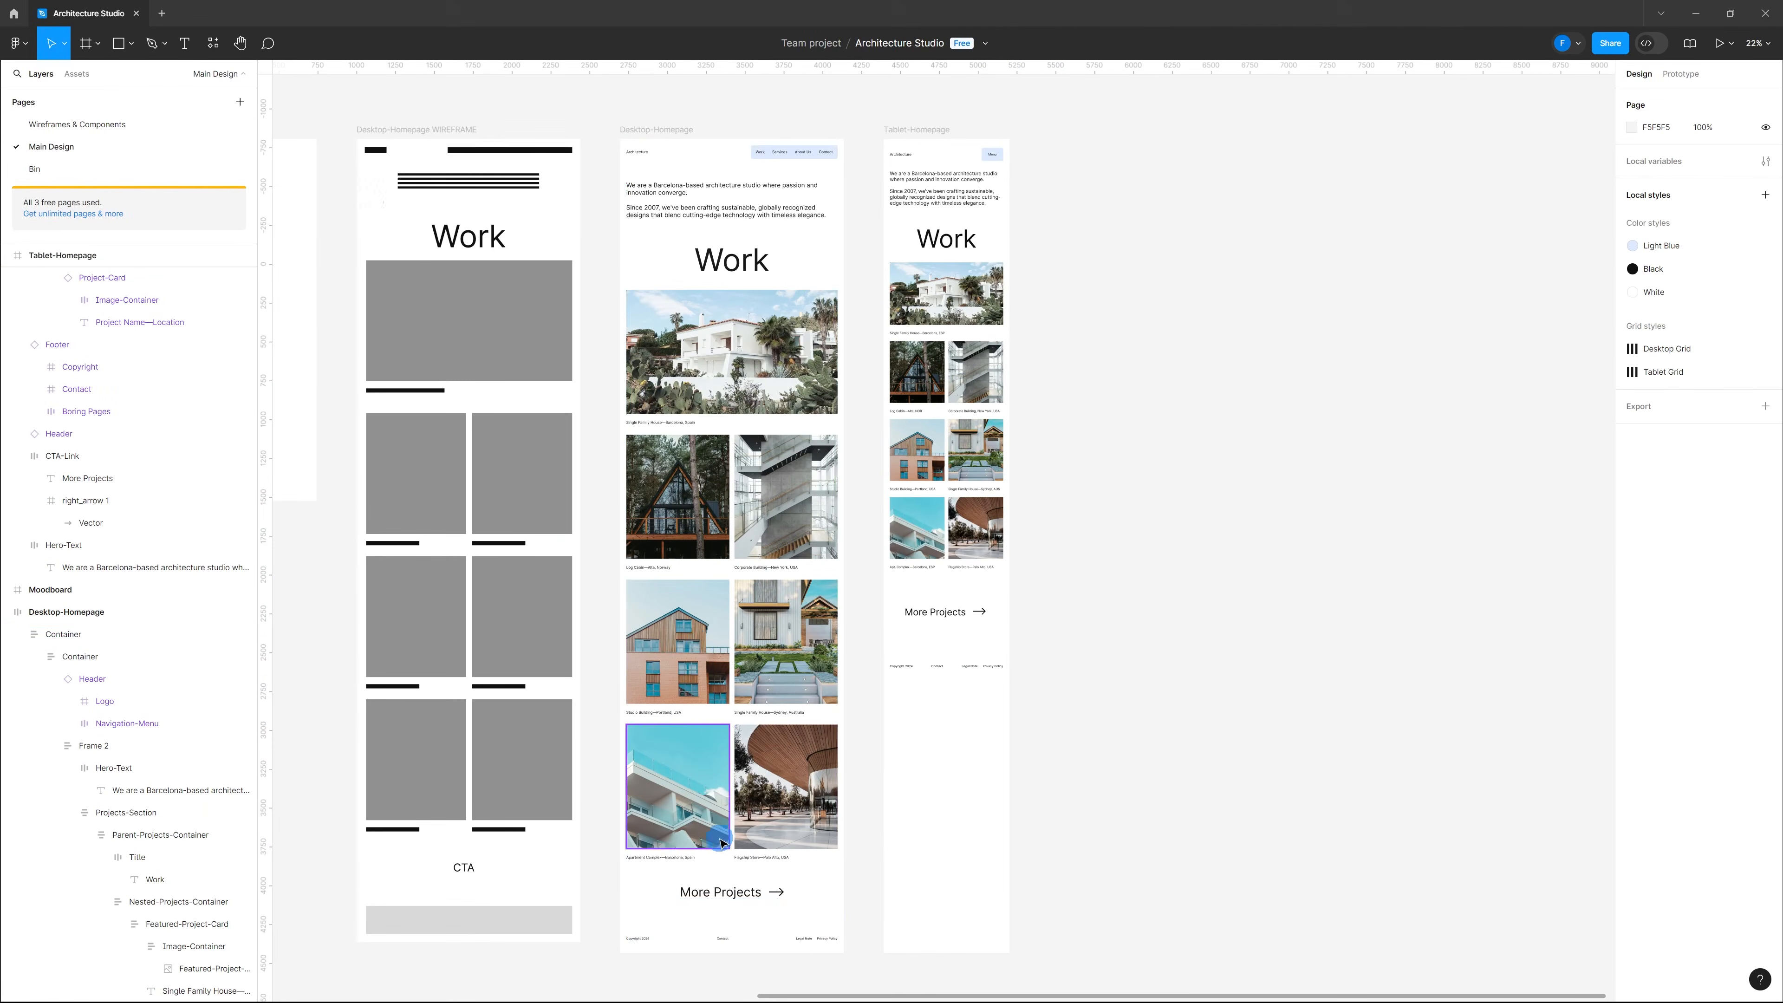
Step: Examine how the desktop's Projects-Section groups the projects container with the More Projects link, including its auto layout spacing
scroll(761, 913, up, 5)
click(766, 918)
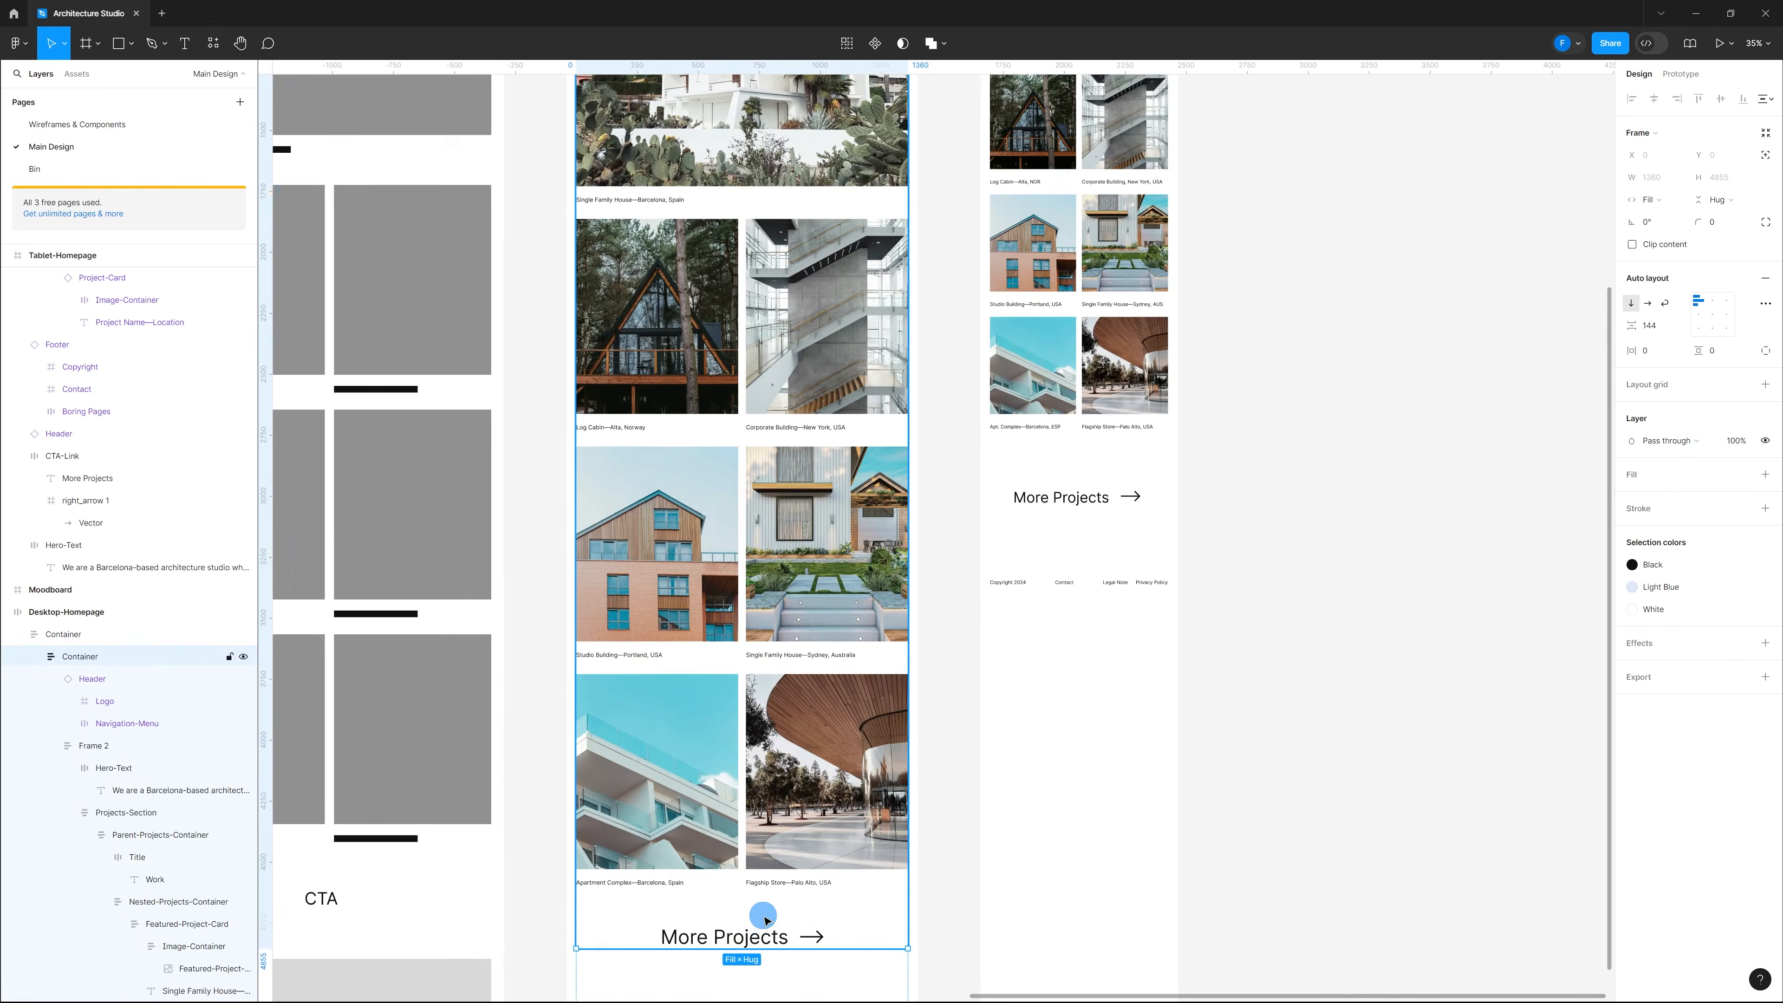
scroll(775, 934, down, 3)
click(808, 931)
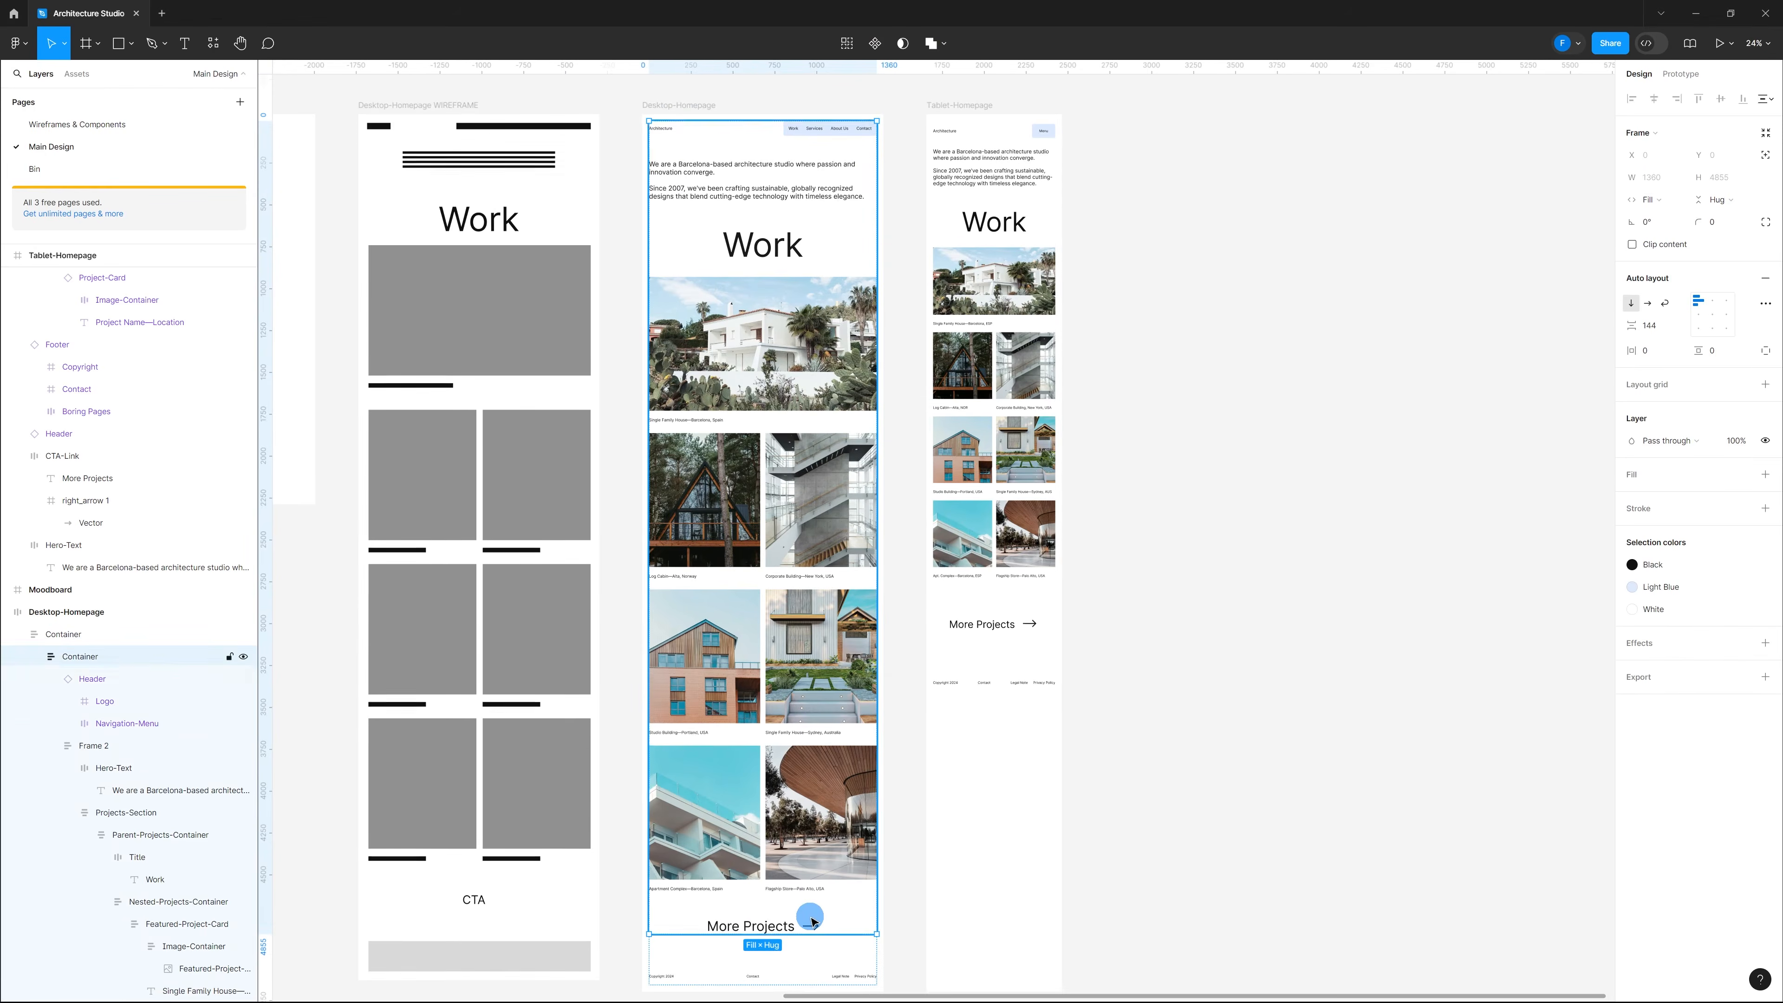
click(785, 927)
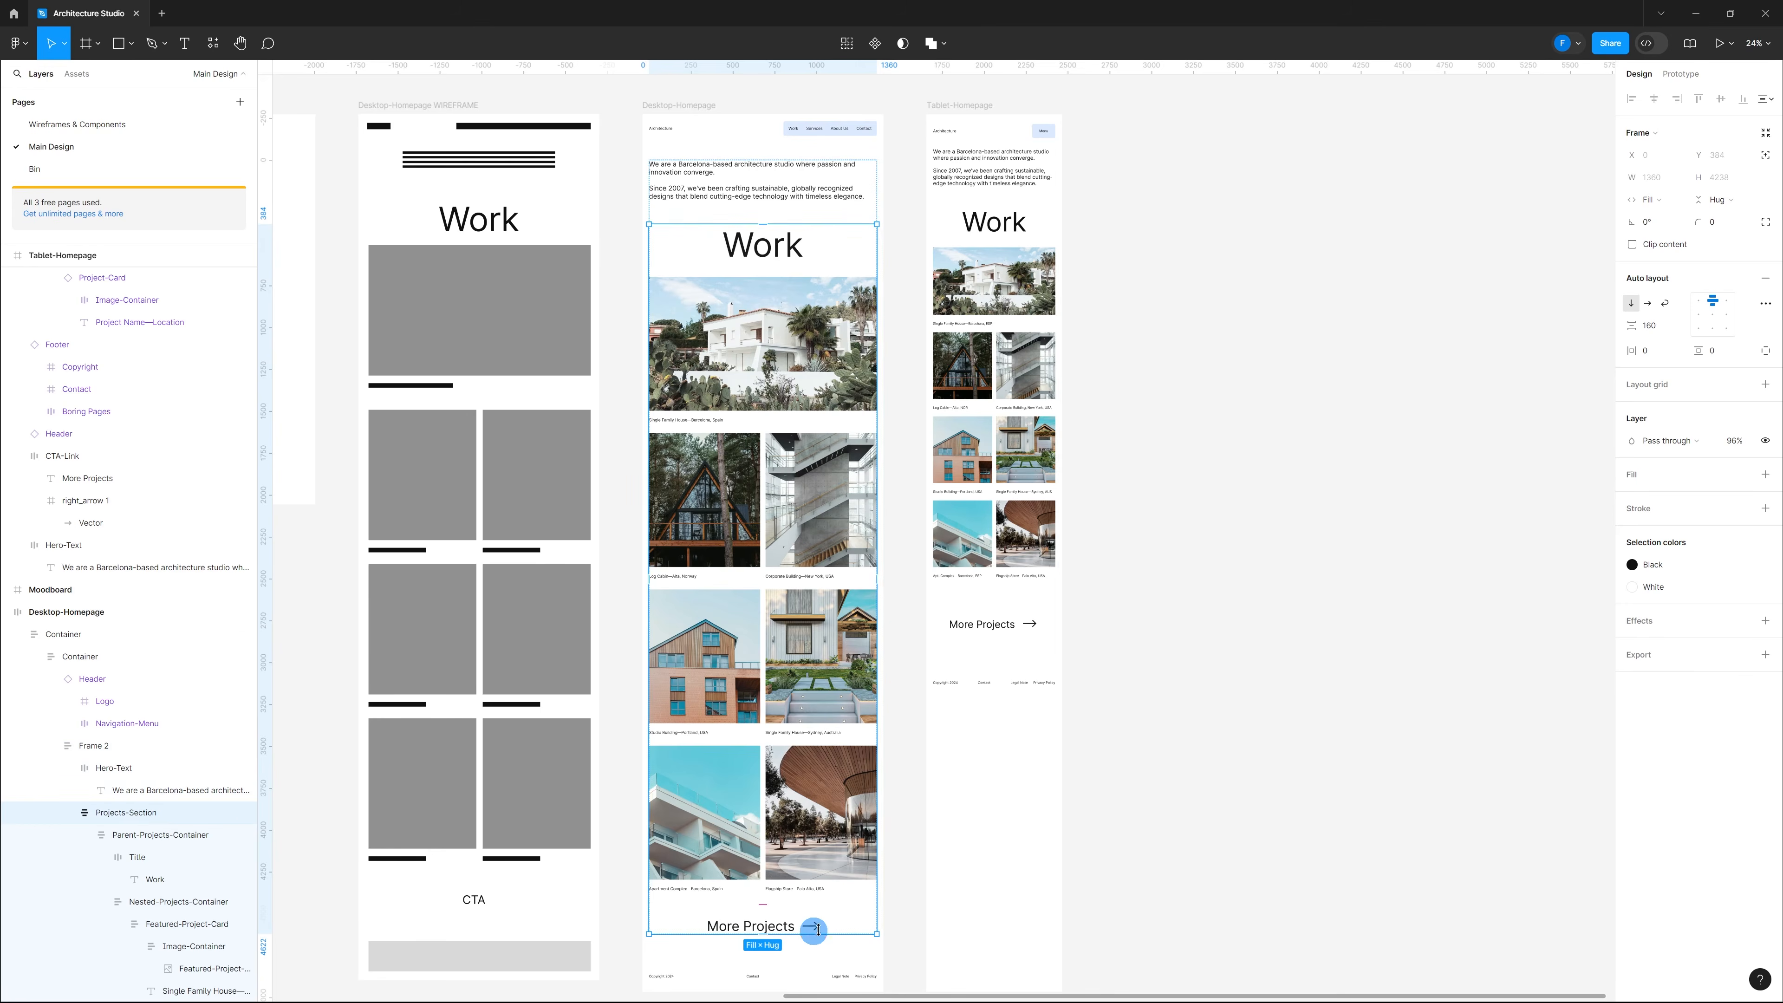
scroll(804, 926, up, 5)
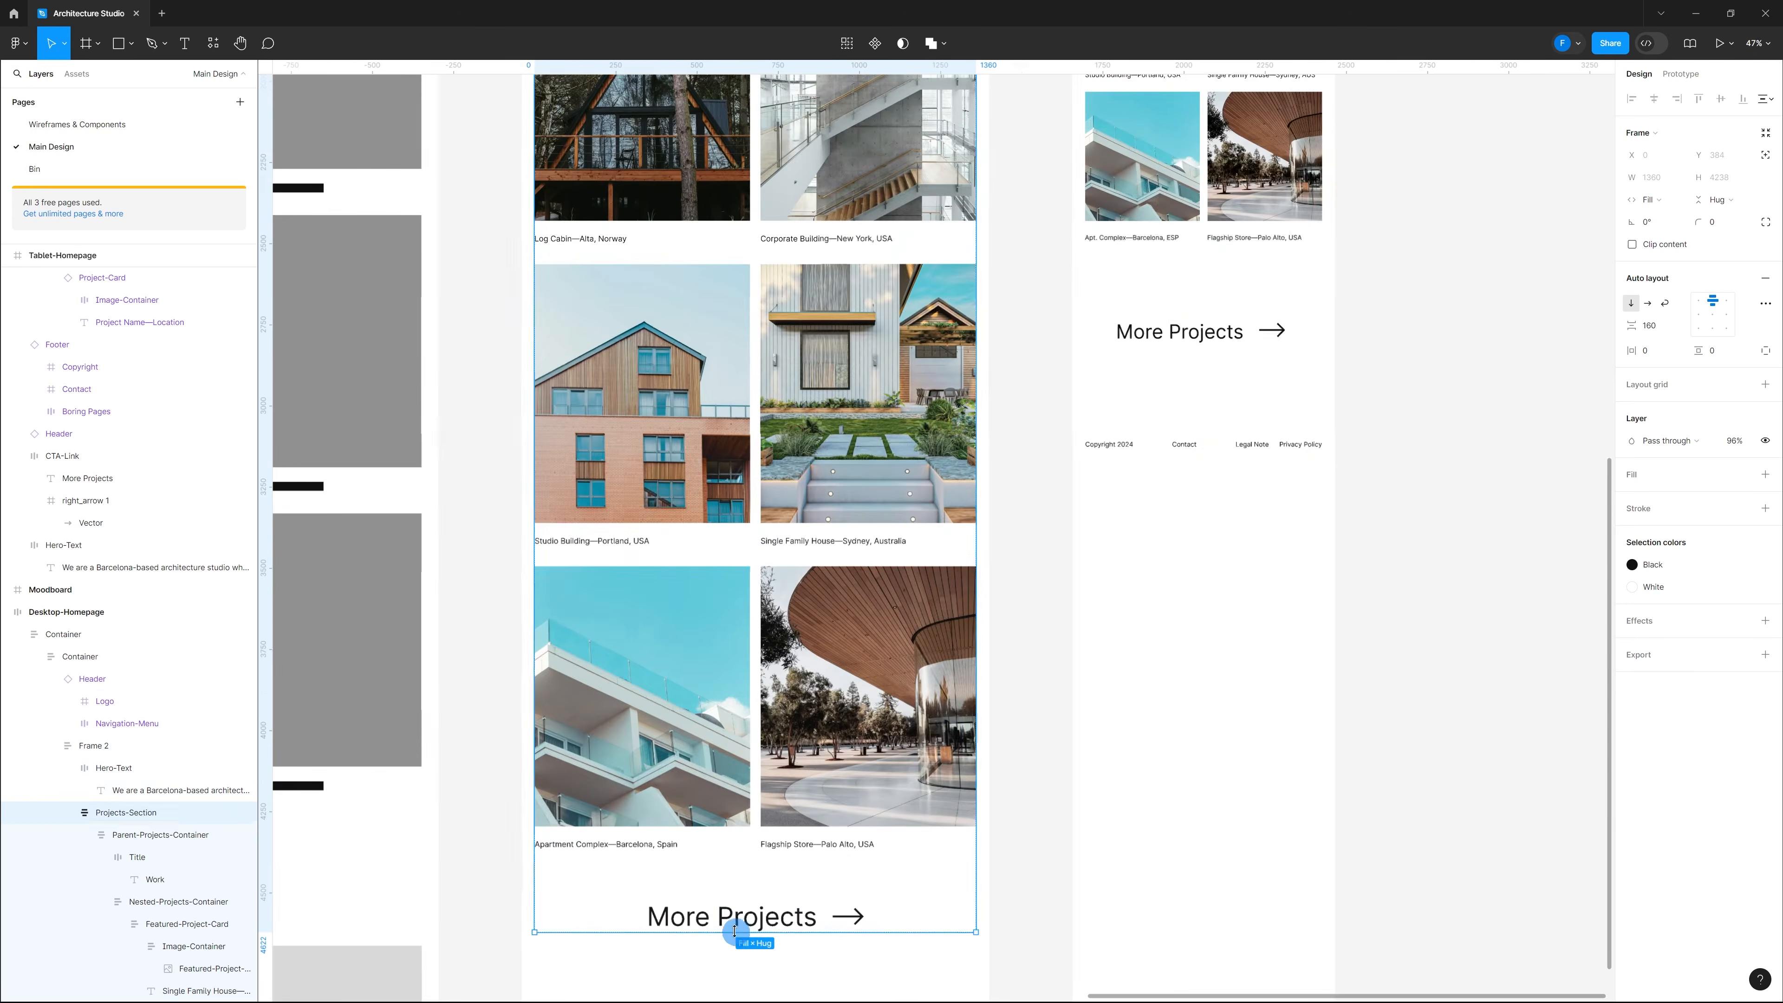
scroll(976, 589, down, 5)
Step: Combine the tablet's Projects-Section and the More Projects CTA-Link into one vertical auto layout frame
scroll(1166, 617, up, 3)
click(1111, 661)
scroll(1130, 662, up, 3)
shift+click(1101, 498)
scroll(1101, 497, down, 3)
scroll(1116, 534, up, 2)
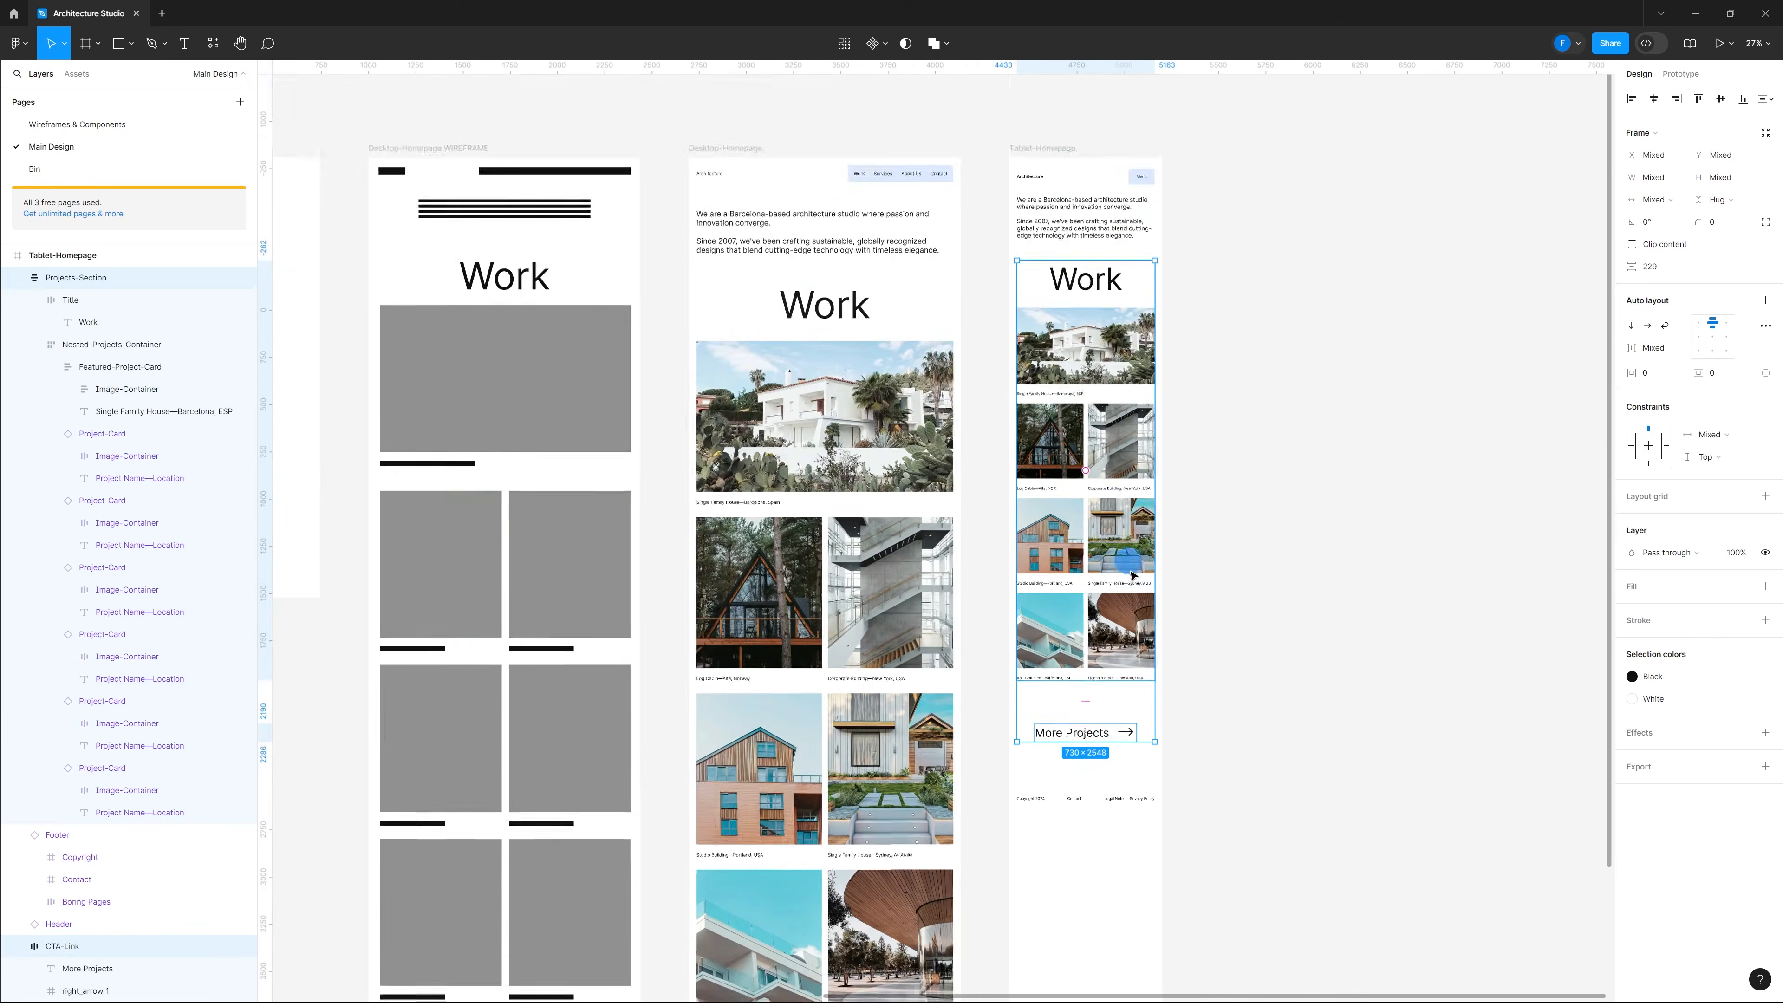
scroll(1131, 576, up, 3)
scroll(1124, 558, up, 1)
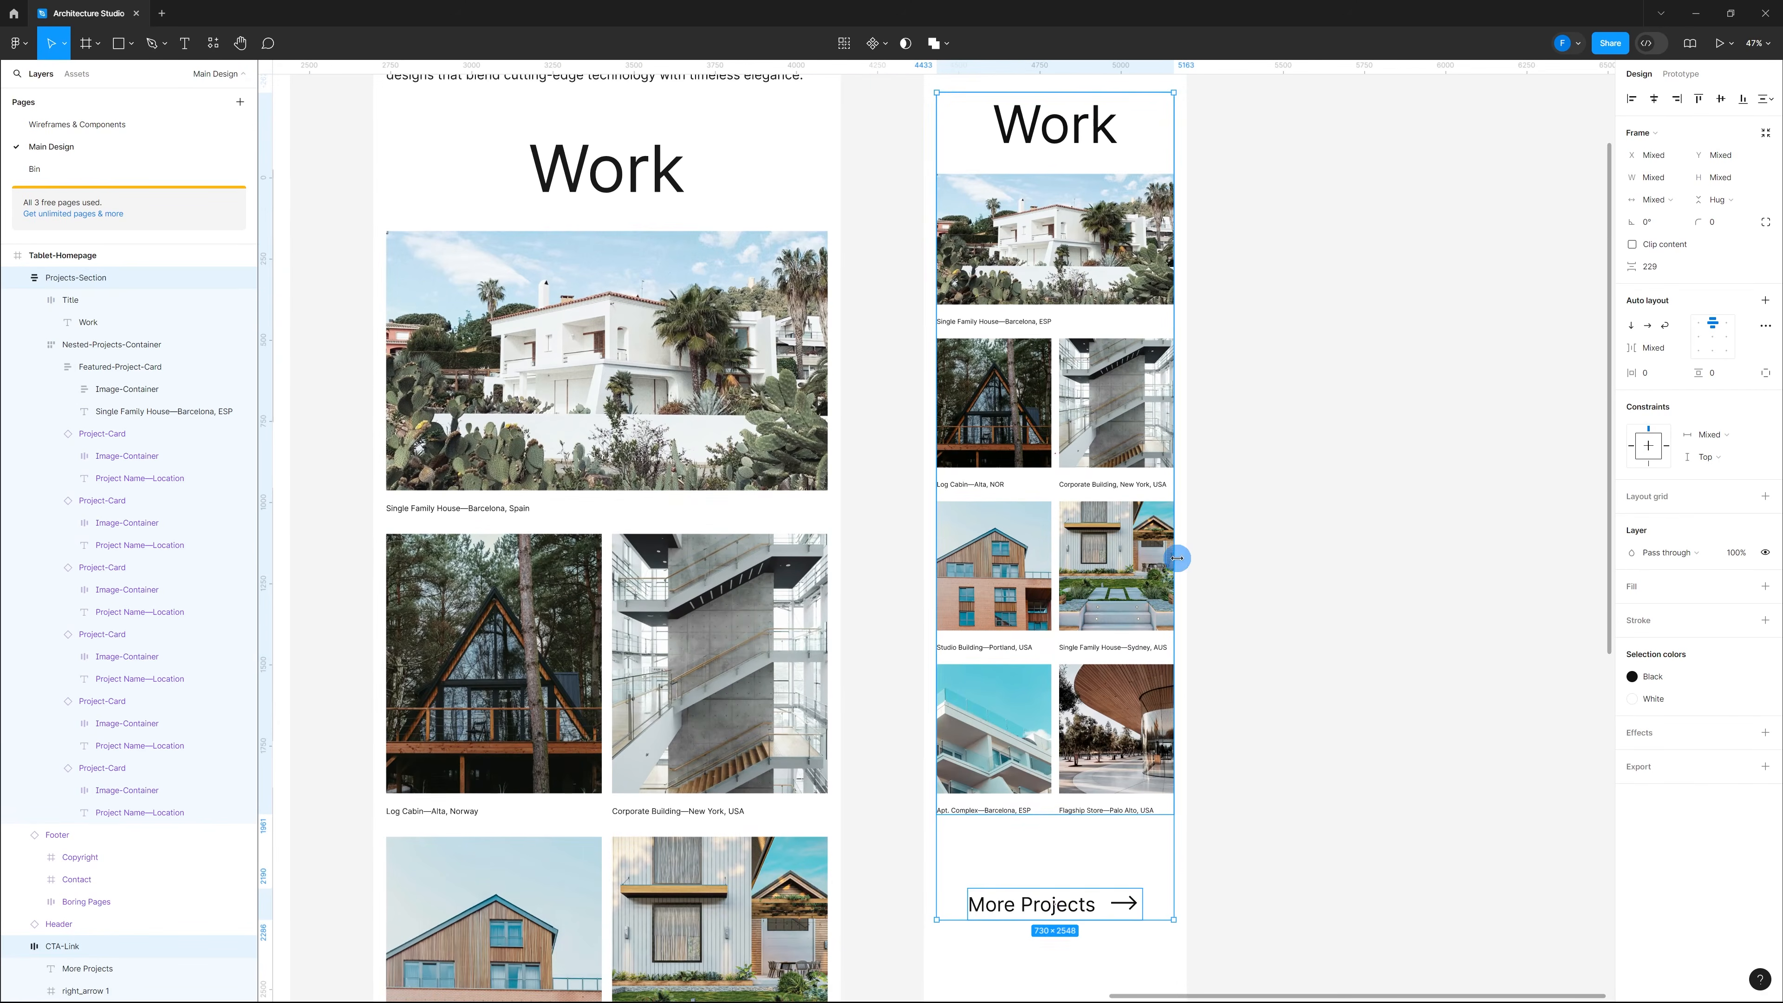
key(shift+a)
Step: Set the gap between the tablet's projects and the More Projects link to 128
scroll(1226, 567, down, 5)
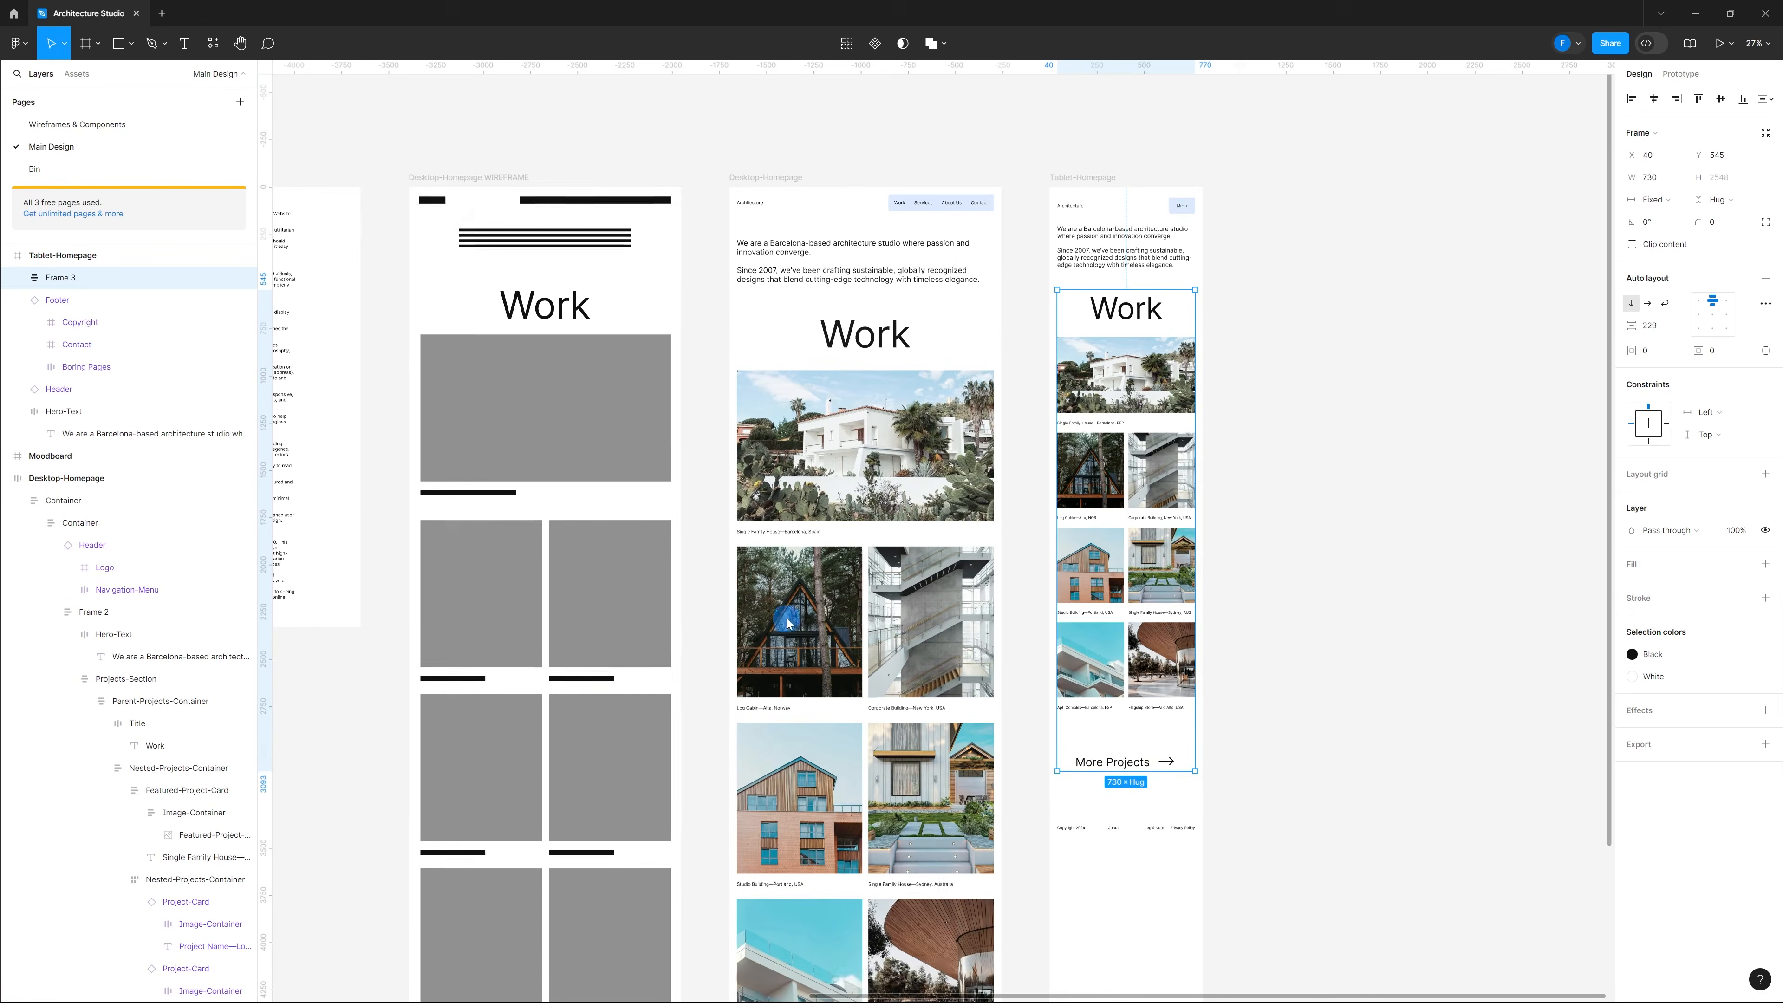
scroll(1134, 605, up, 10)
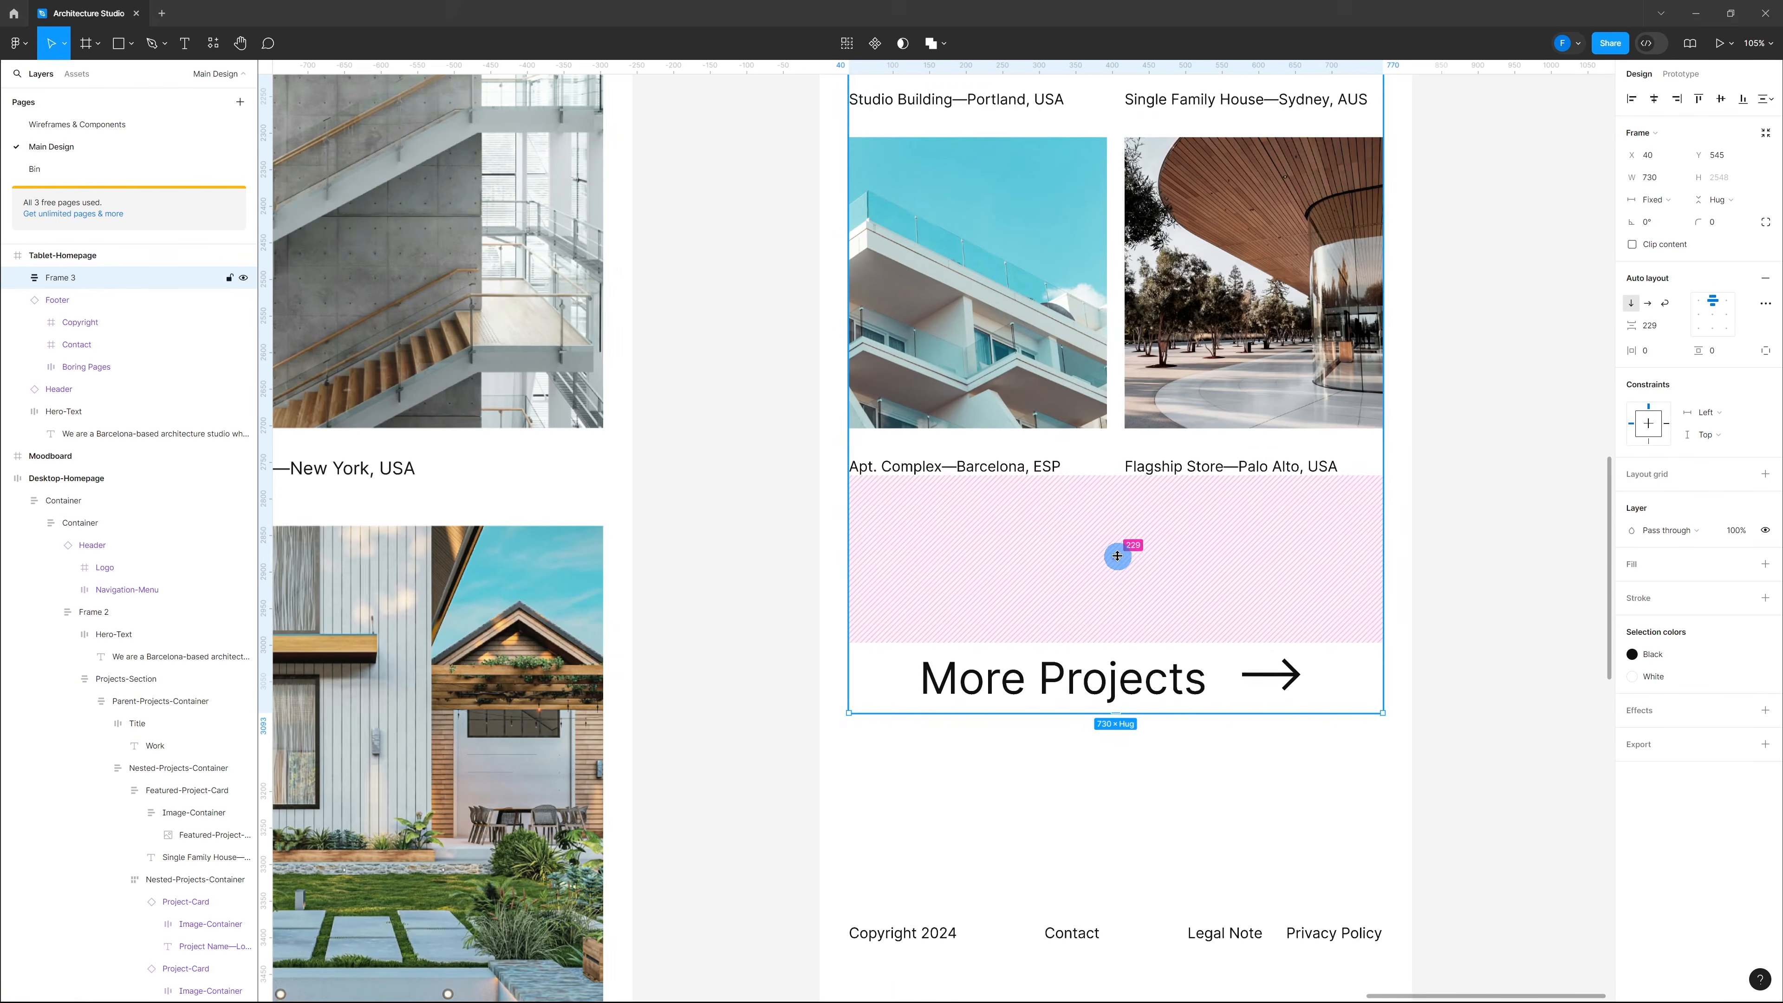
click(1117, 556)
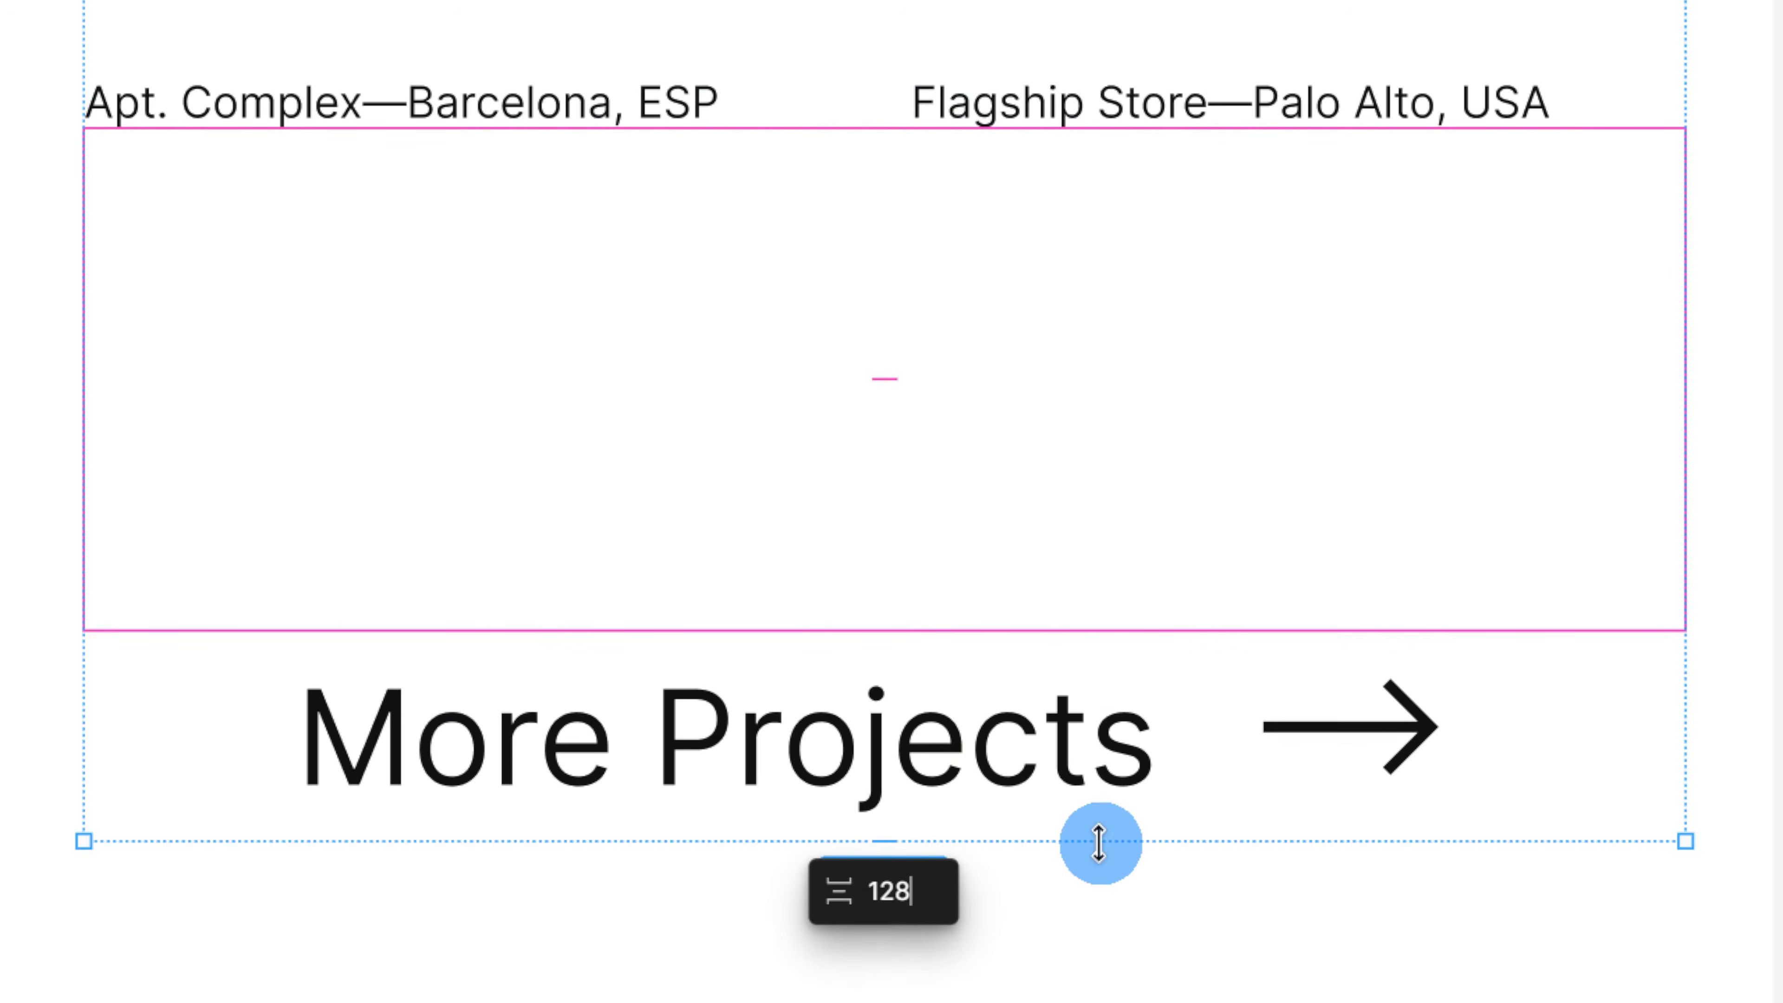
key(Return)
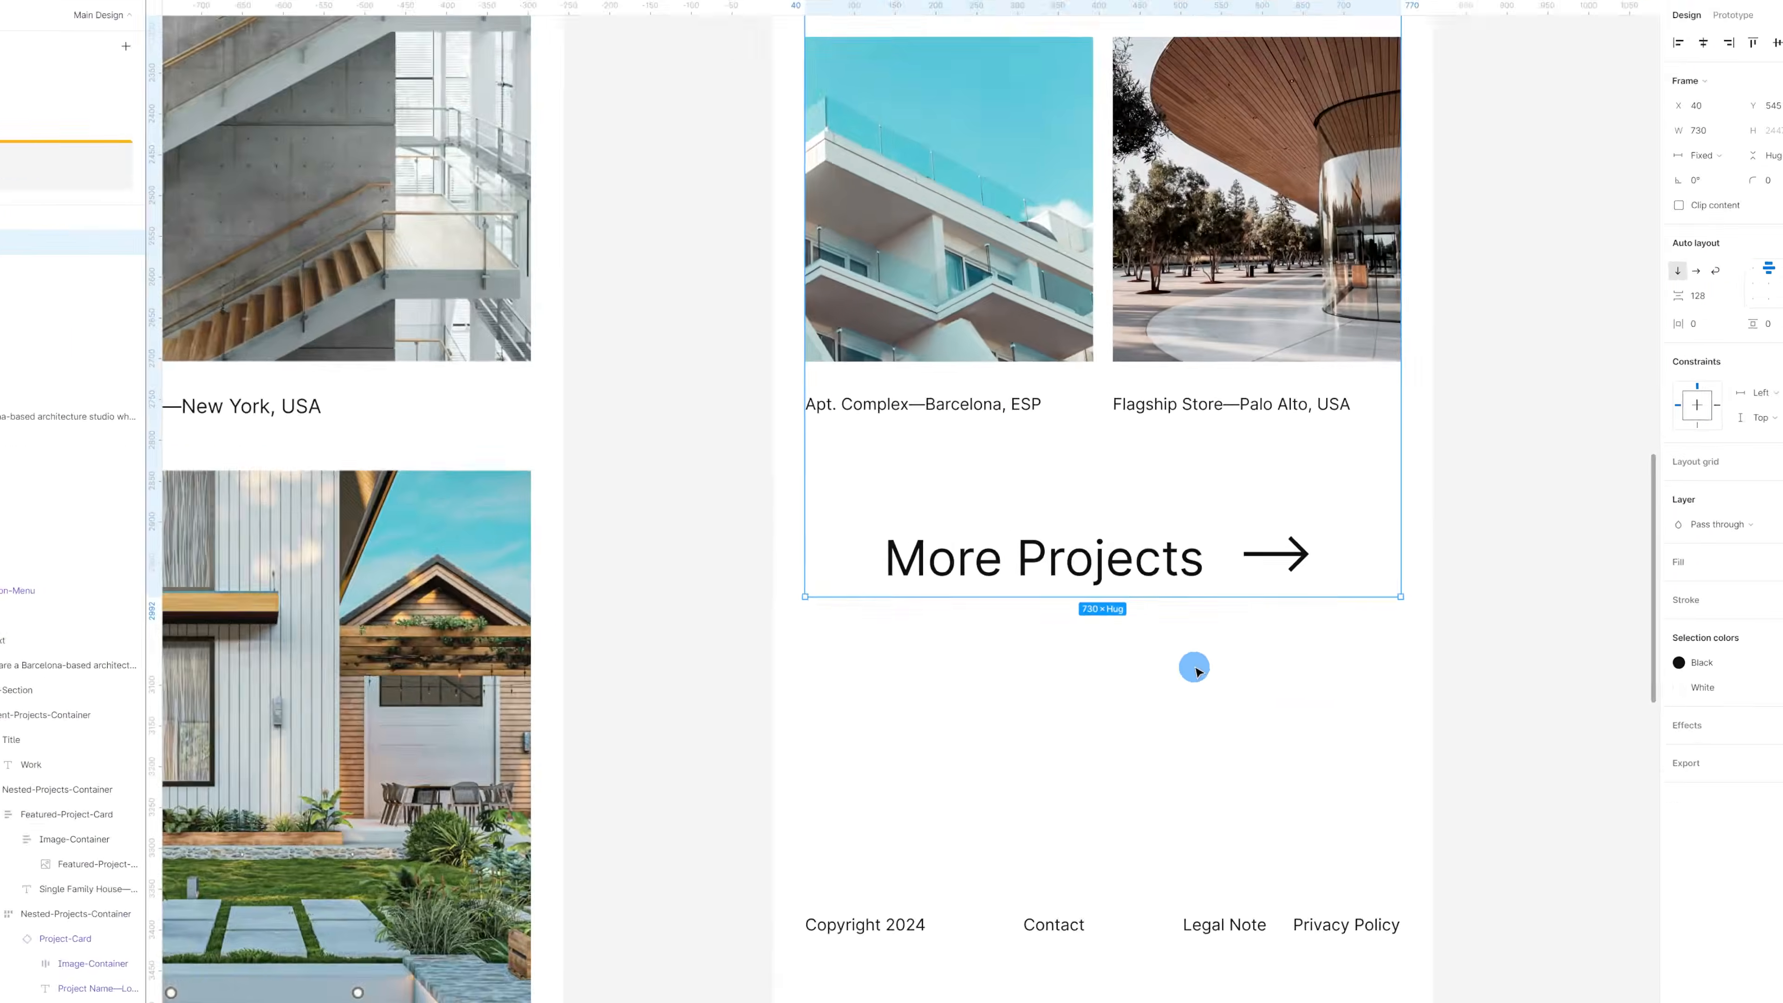
scroll(1204, 634, down, 5)
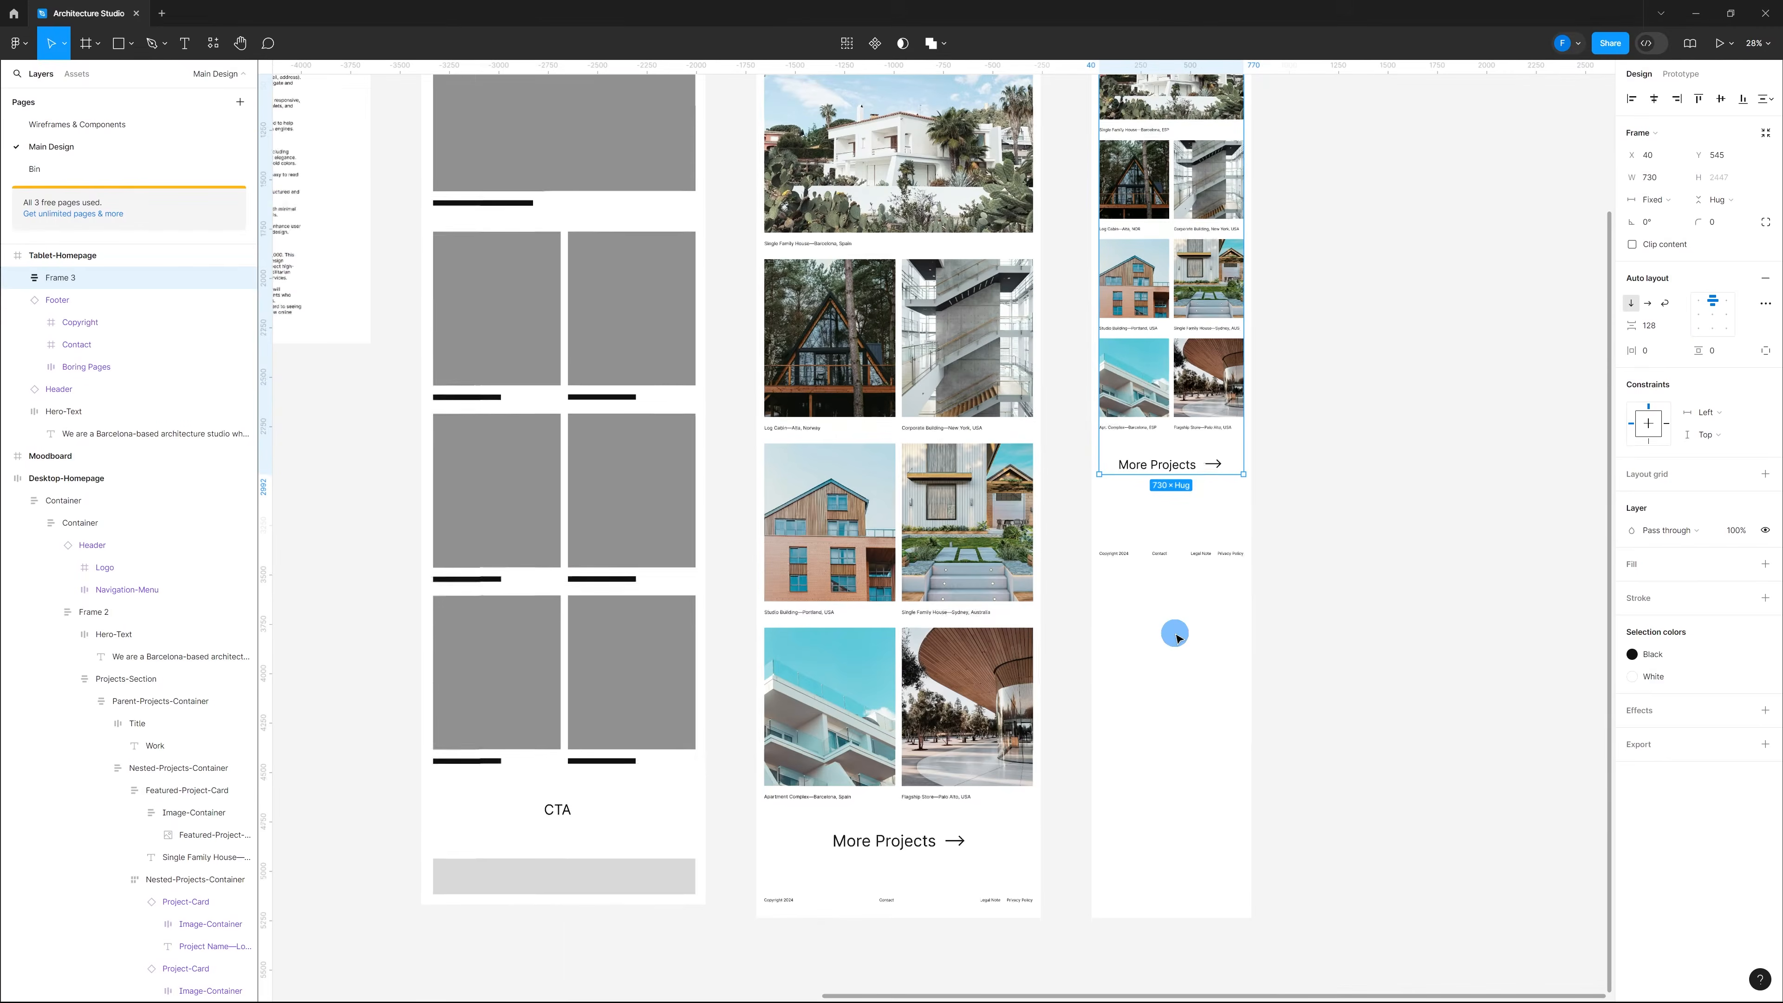
click(1312, 596)
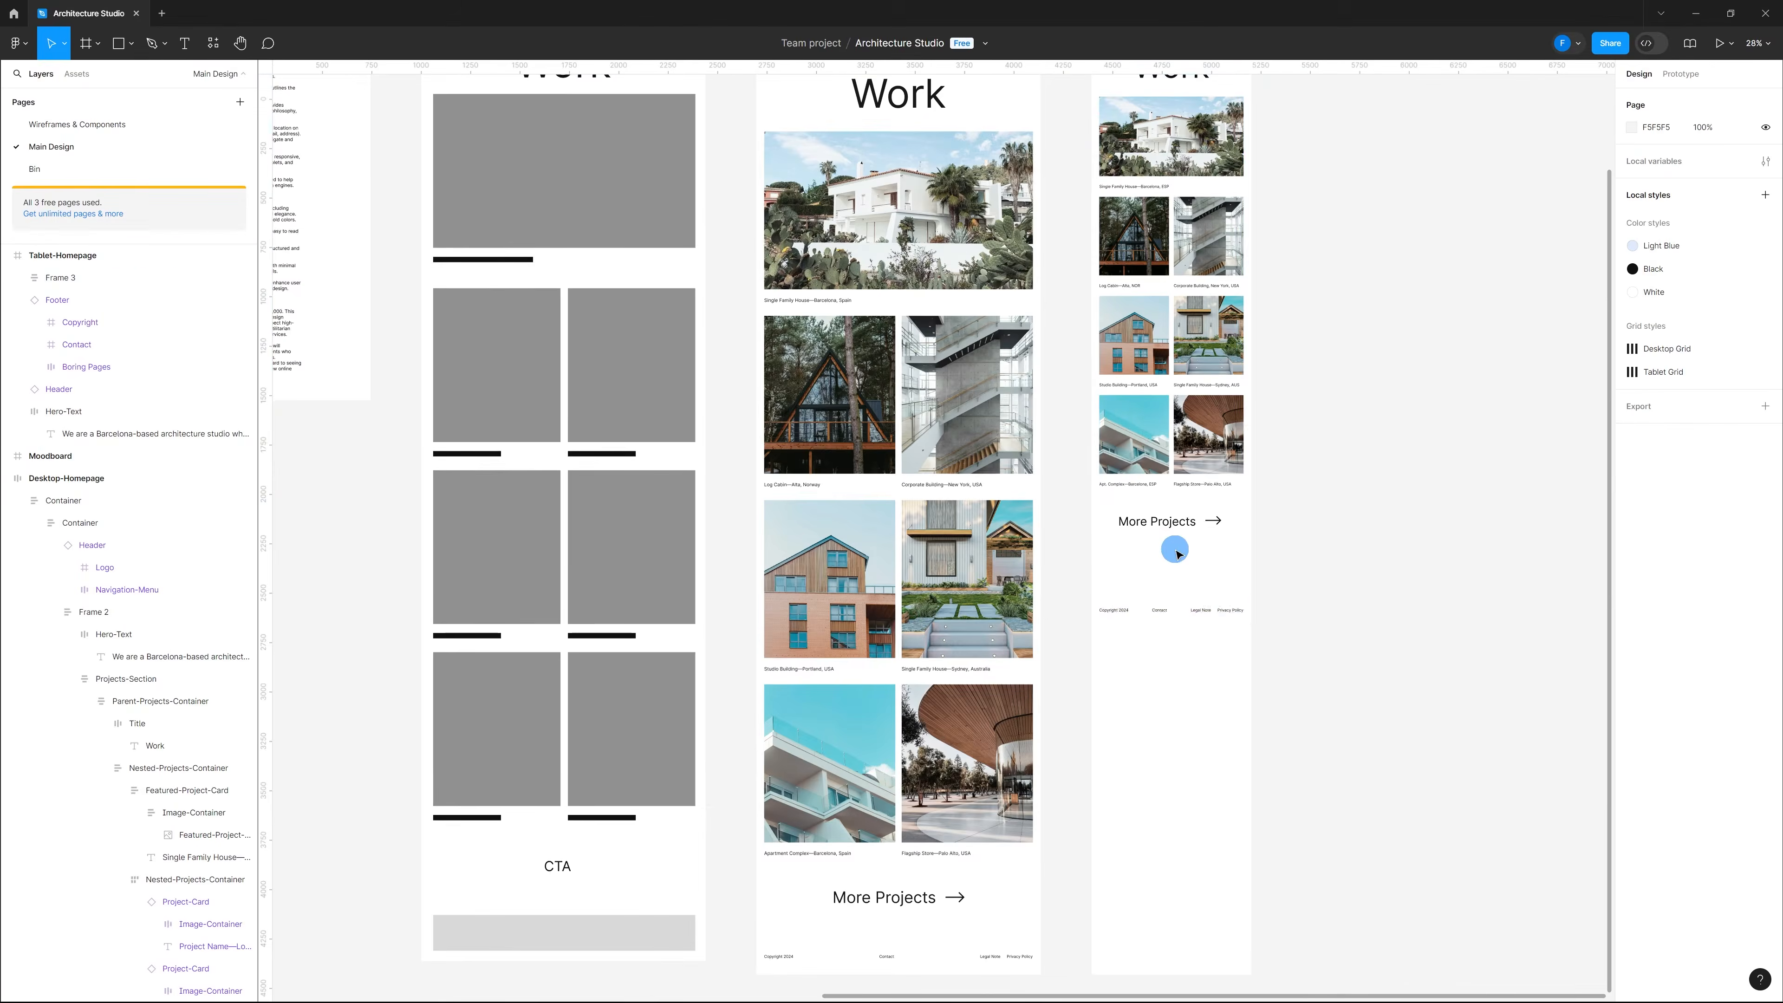
Step: Compare the tablet's footer with the desktop's, and inspect the desktop Footer component's auto layout settings
scroll(1177, 550, up, 5)
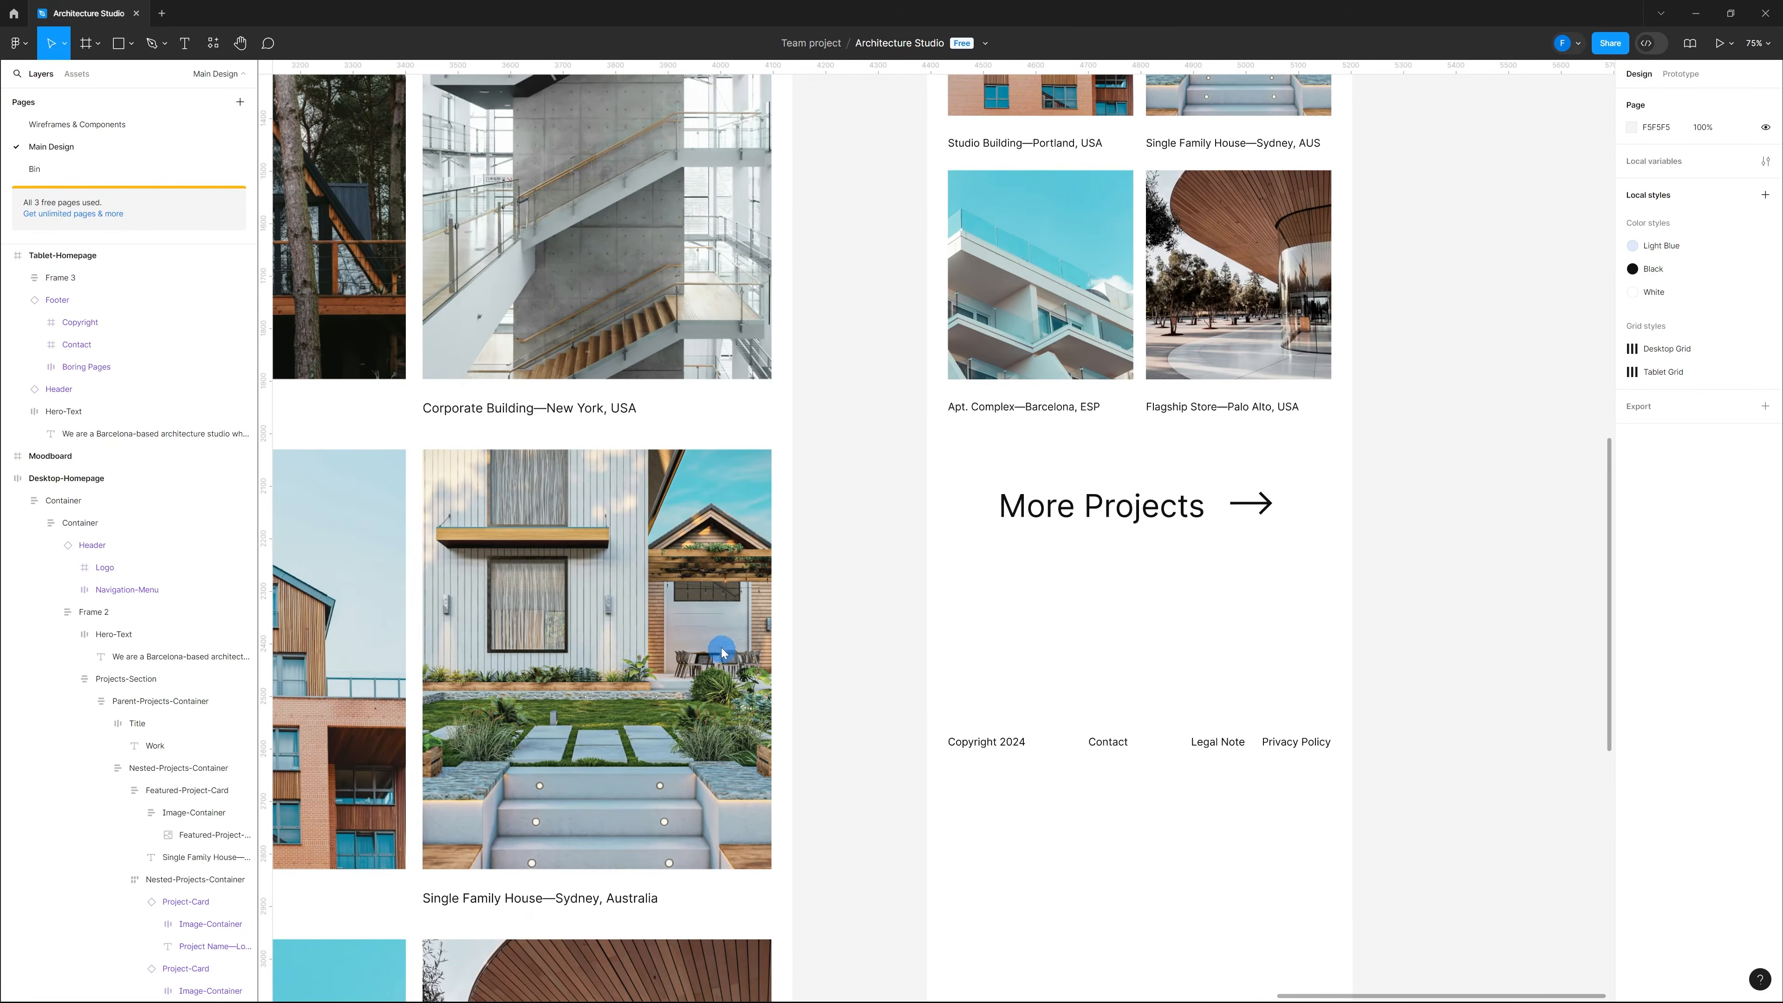
scroll(723, 652, down, 8)
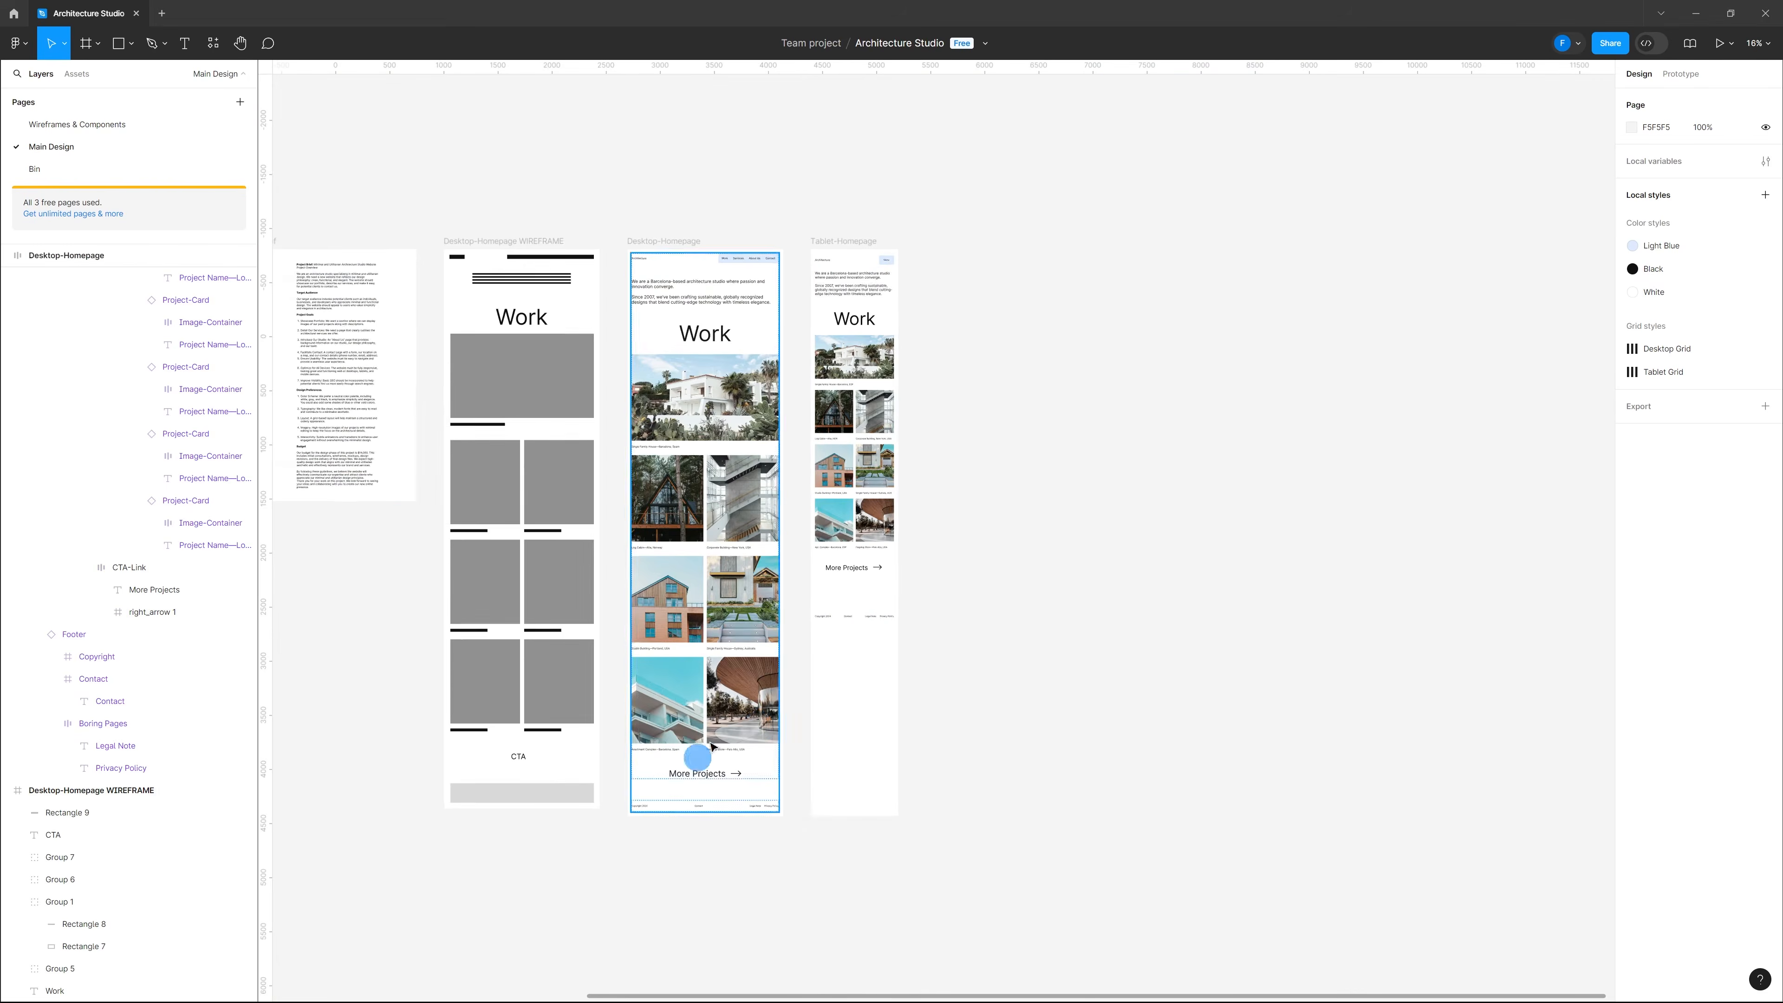
scroll(841, 615, up, 10)
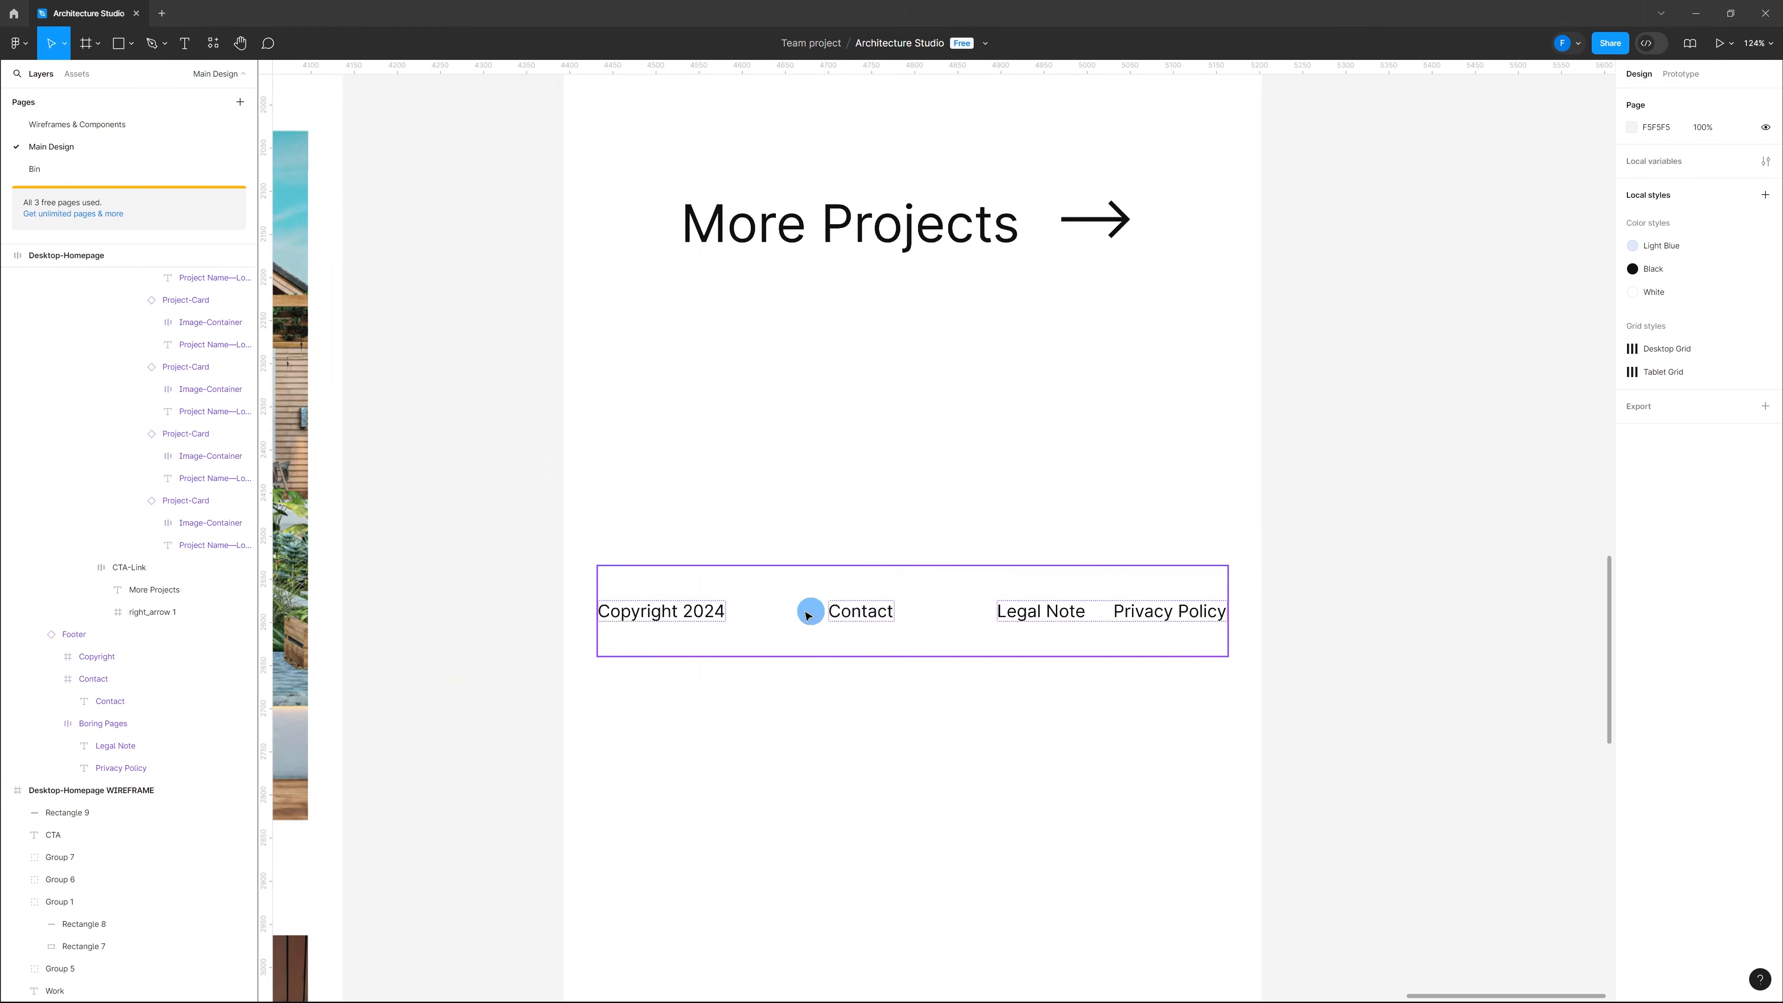
scroll(845, 602, down, 8)
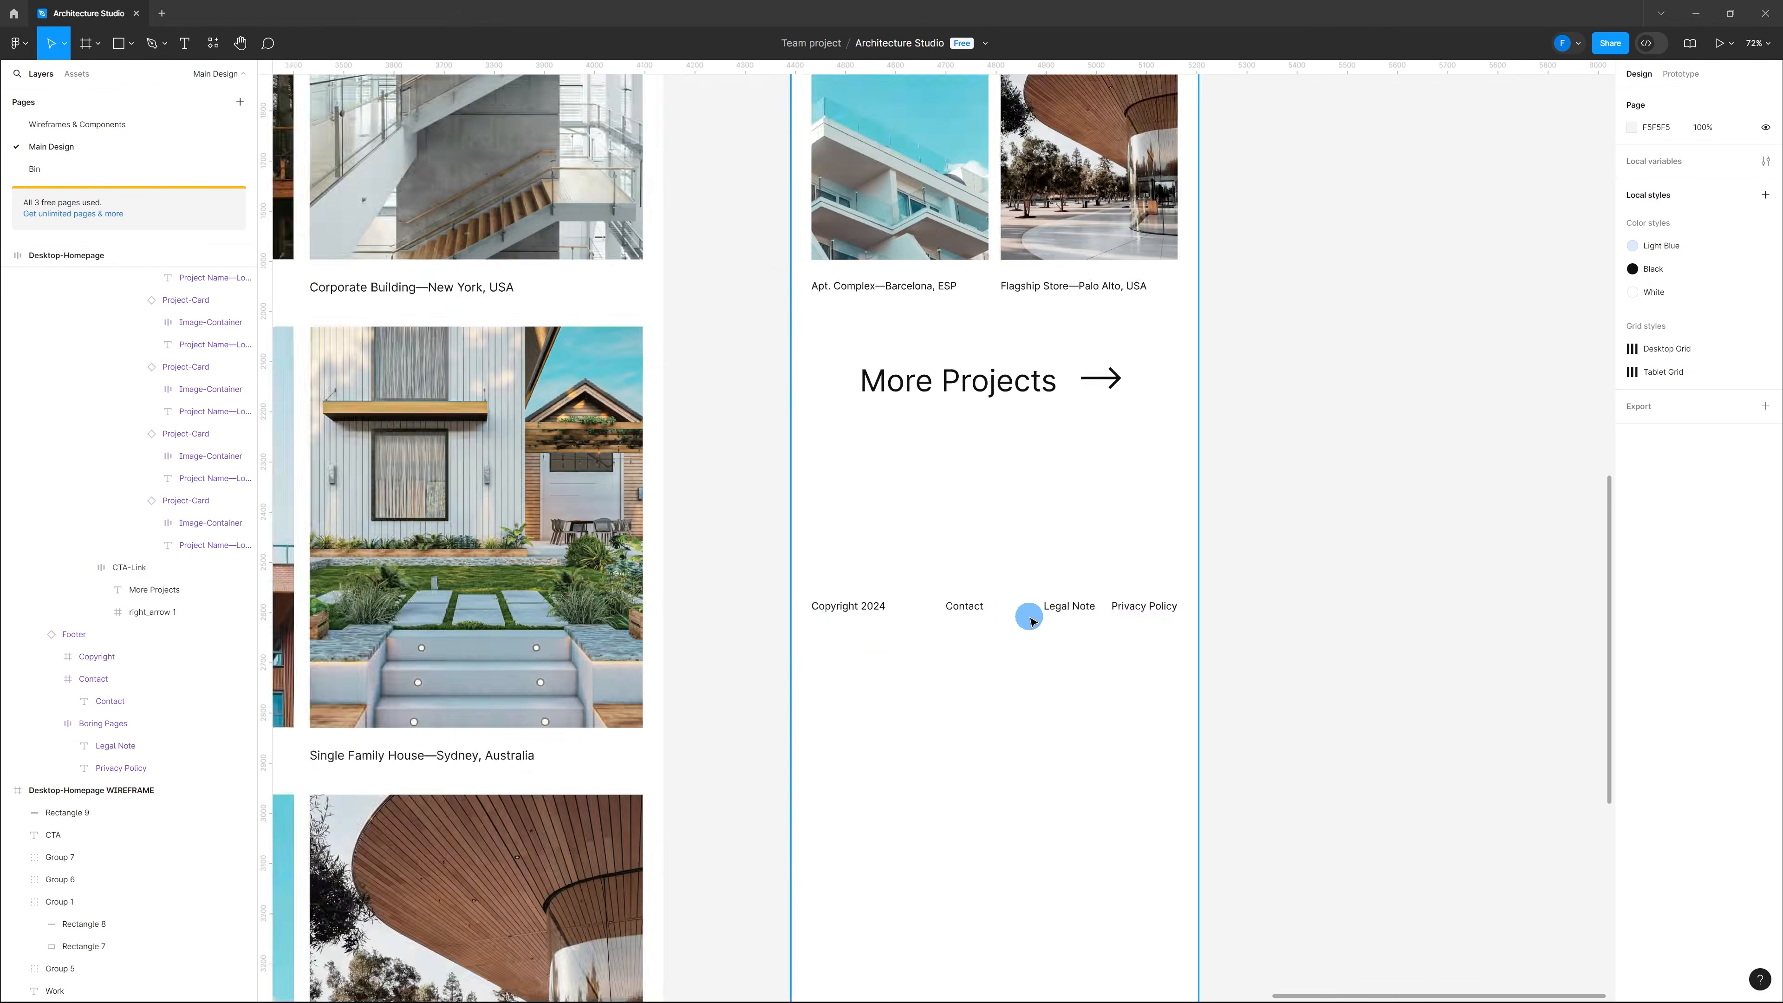
scroll(772, 773, down, 2)
scroll(862, 646, up, 4)
scroll(863, 646, up, 2)
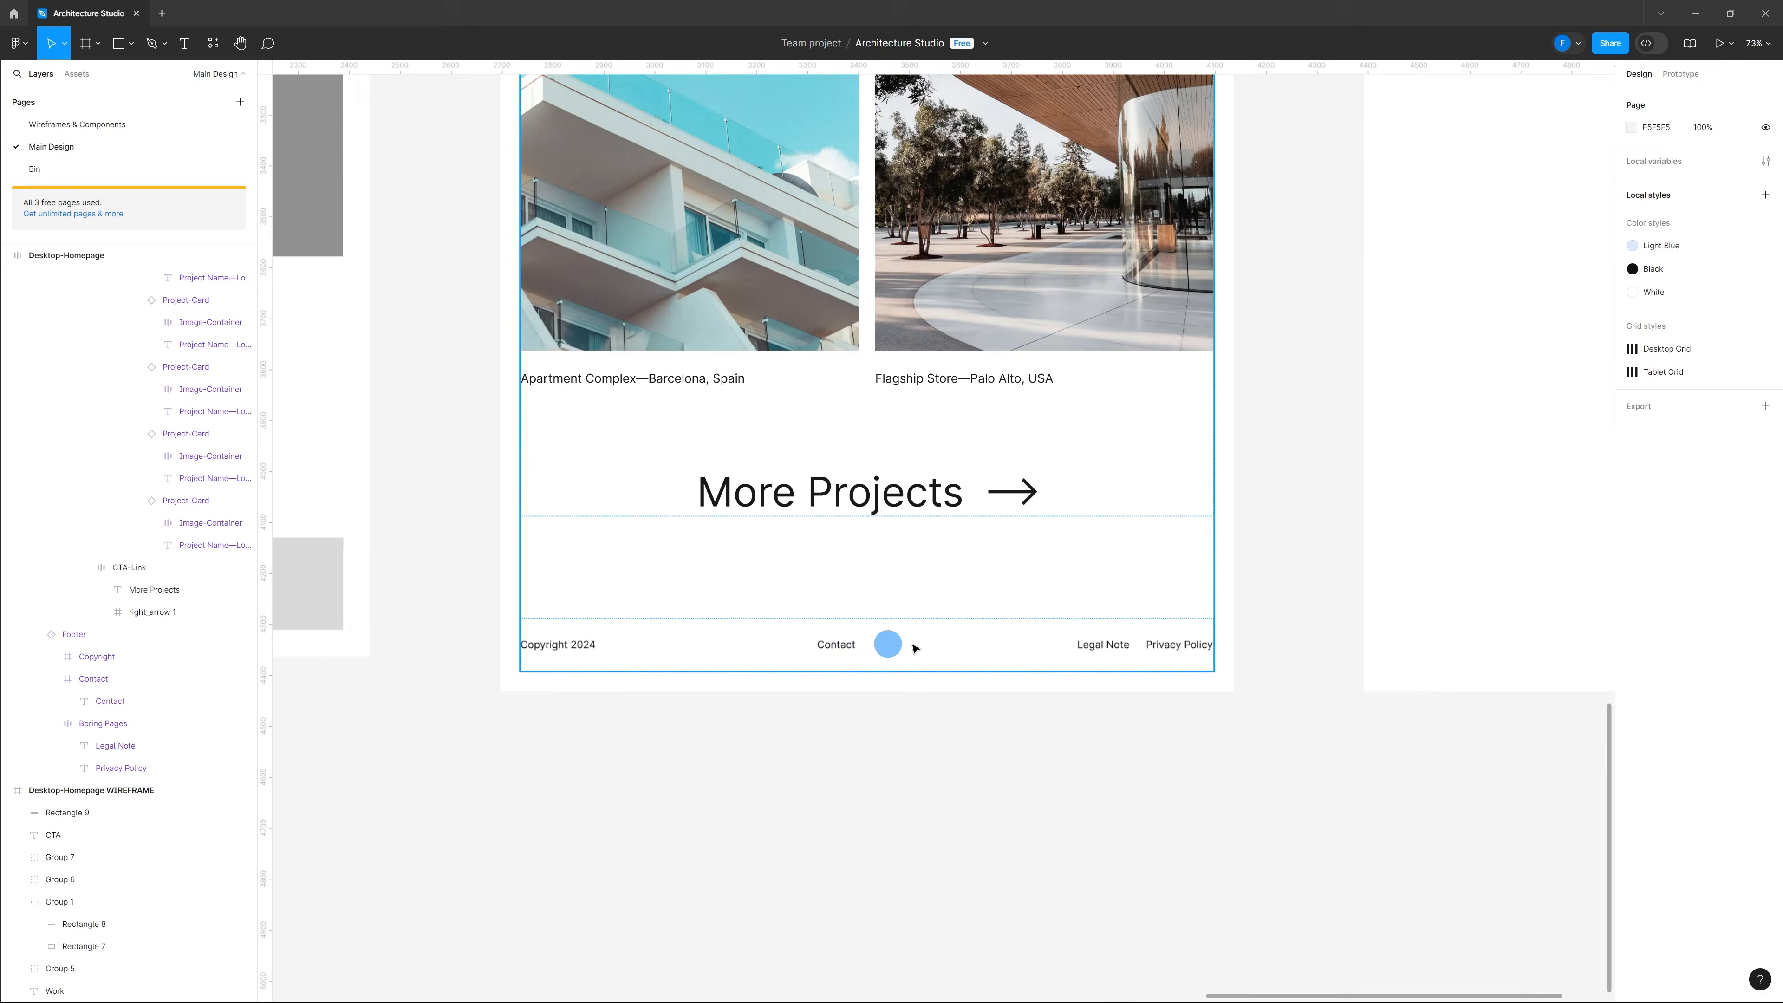
scroll(913, 650, down, 3)
scroll(800, 639, up, 3)
scroll(910, 664, up, 2)
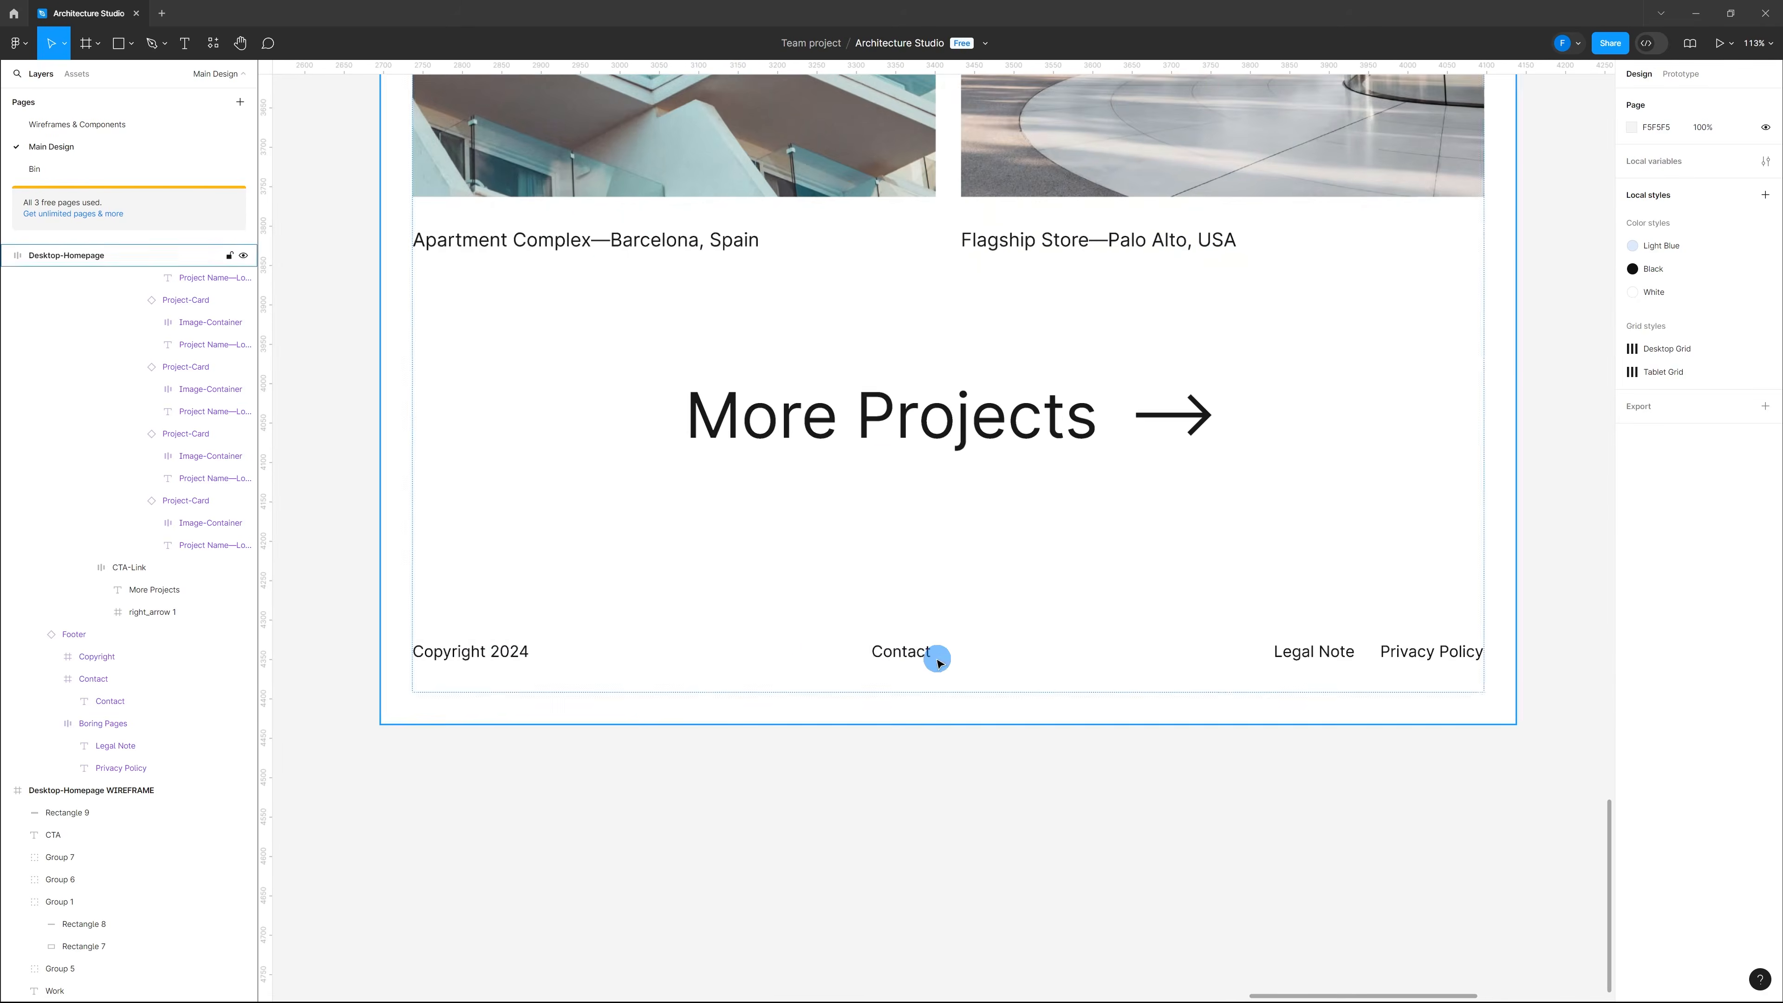
scroll(927, 657, down, 3)
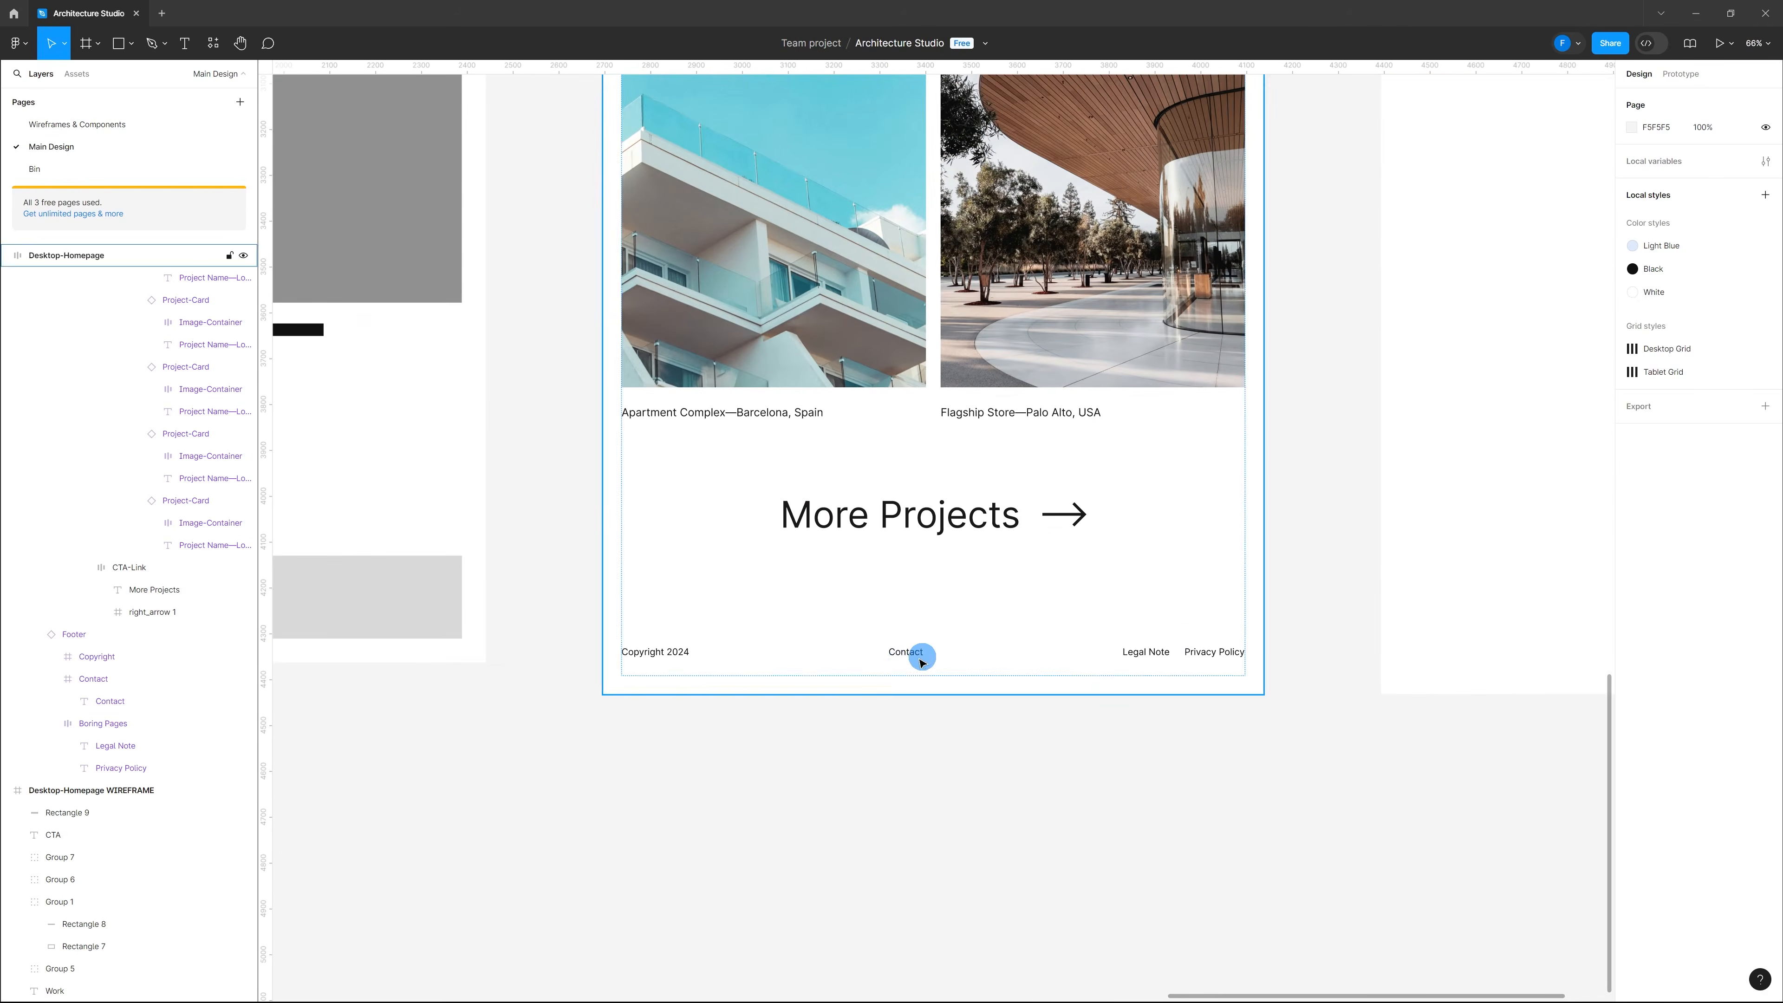
scroll(902, 660, up, 5)
scroll(896, 611, down, 5)
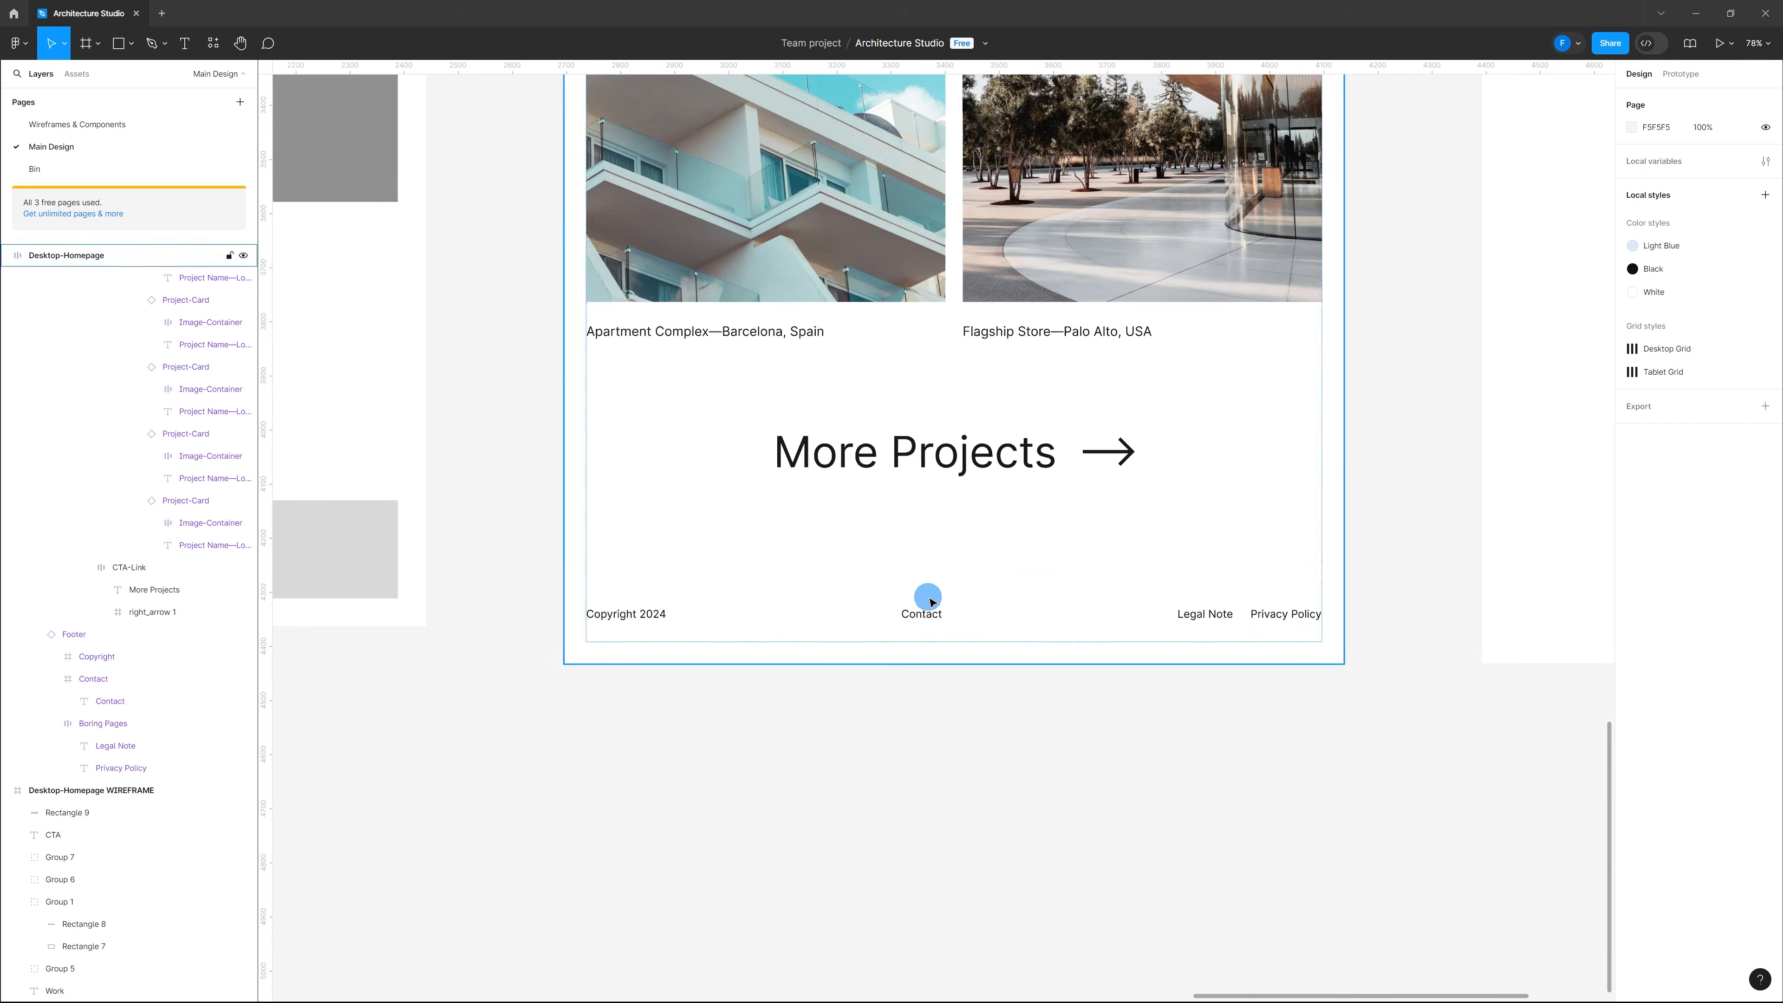
click(993, 610)
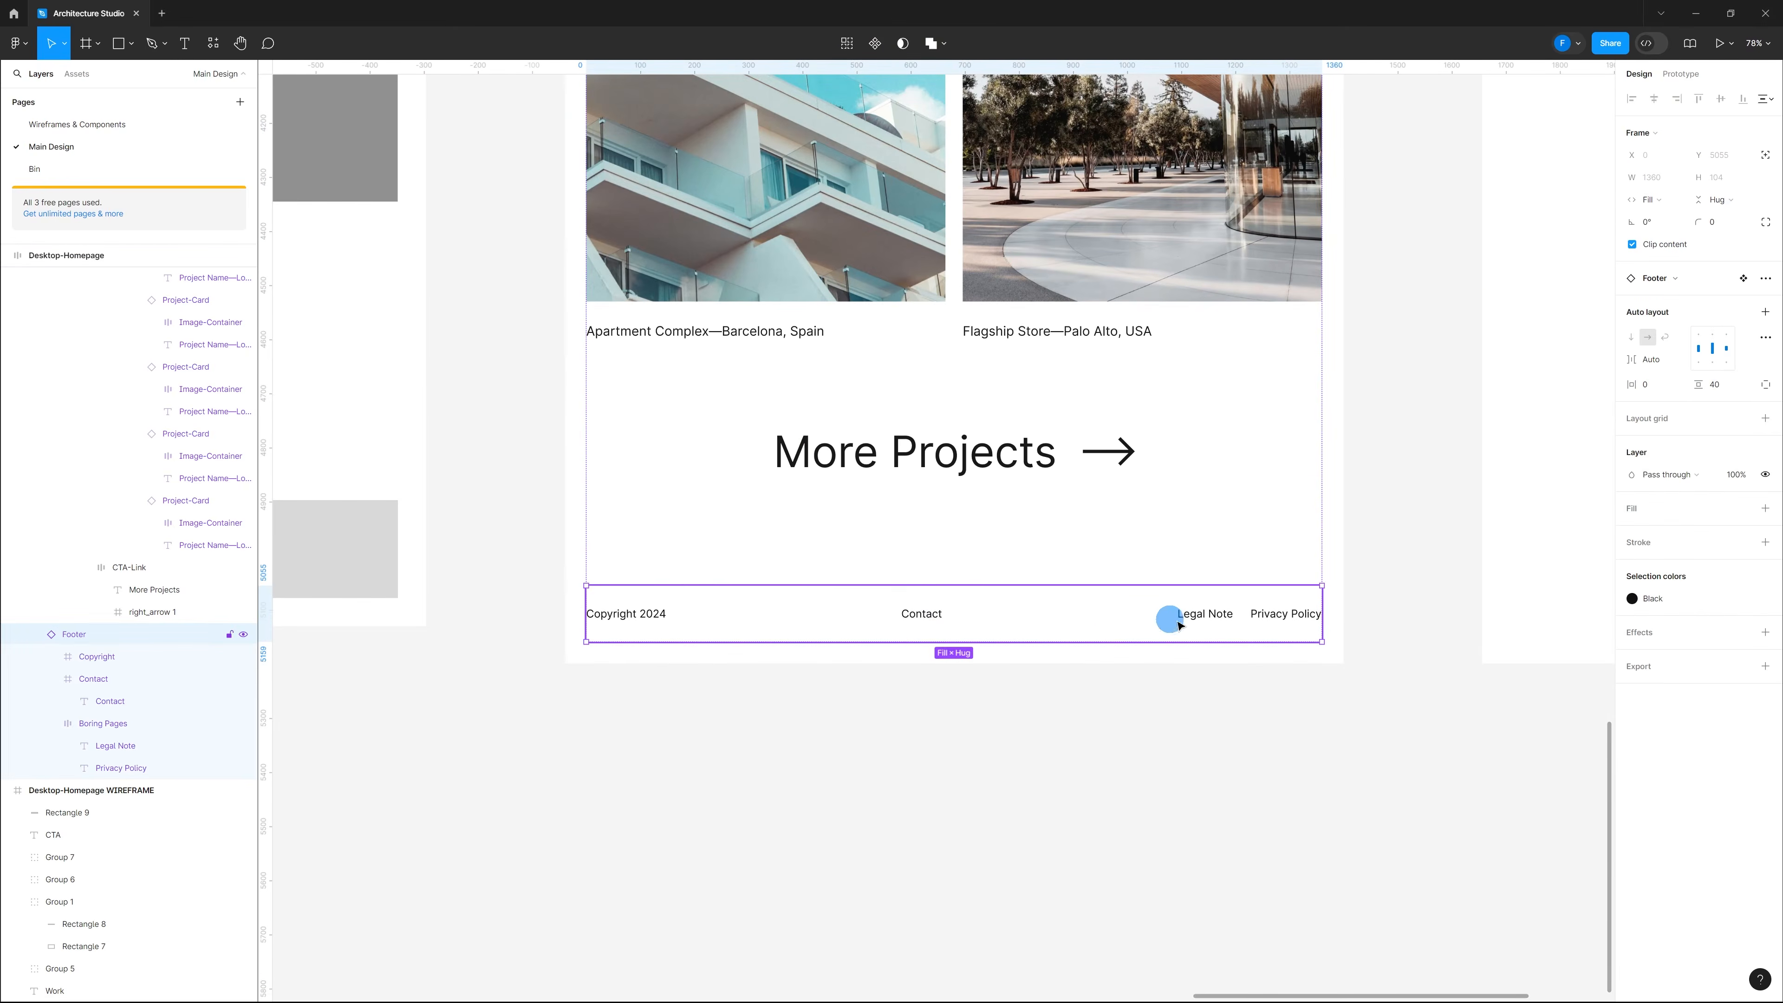
click(884, 708)
Step: Examine the desktop footer's item layout and its spacing below the More Projects link
scroll(789, 502, down, 6)
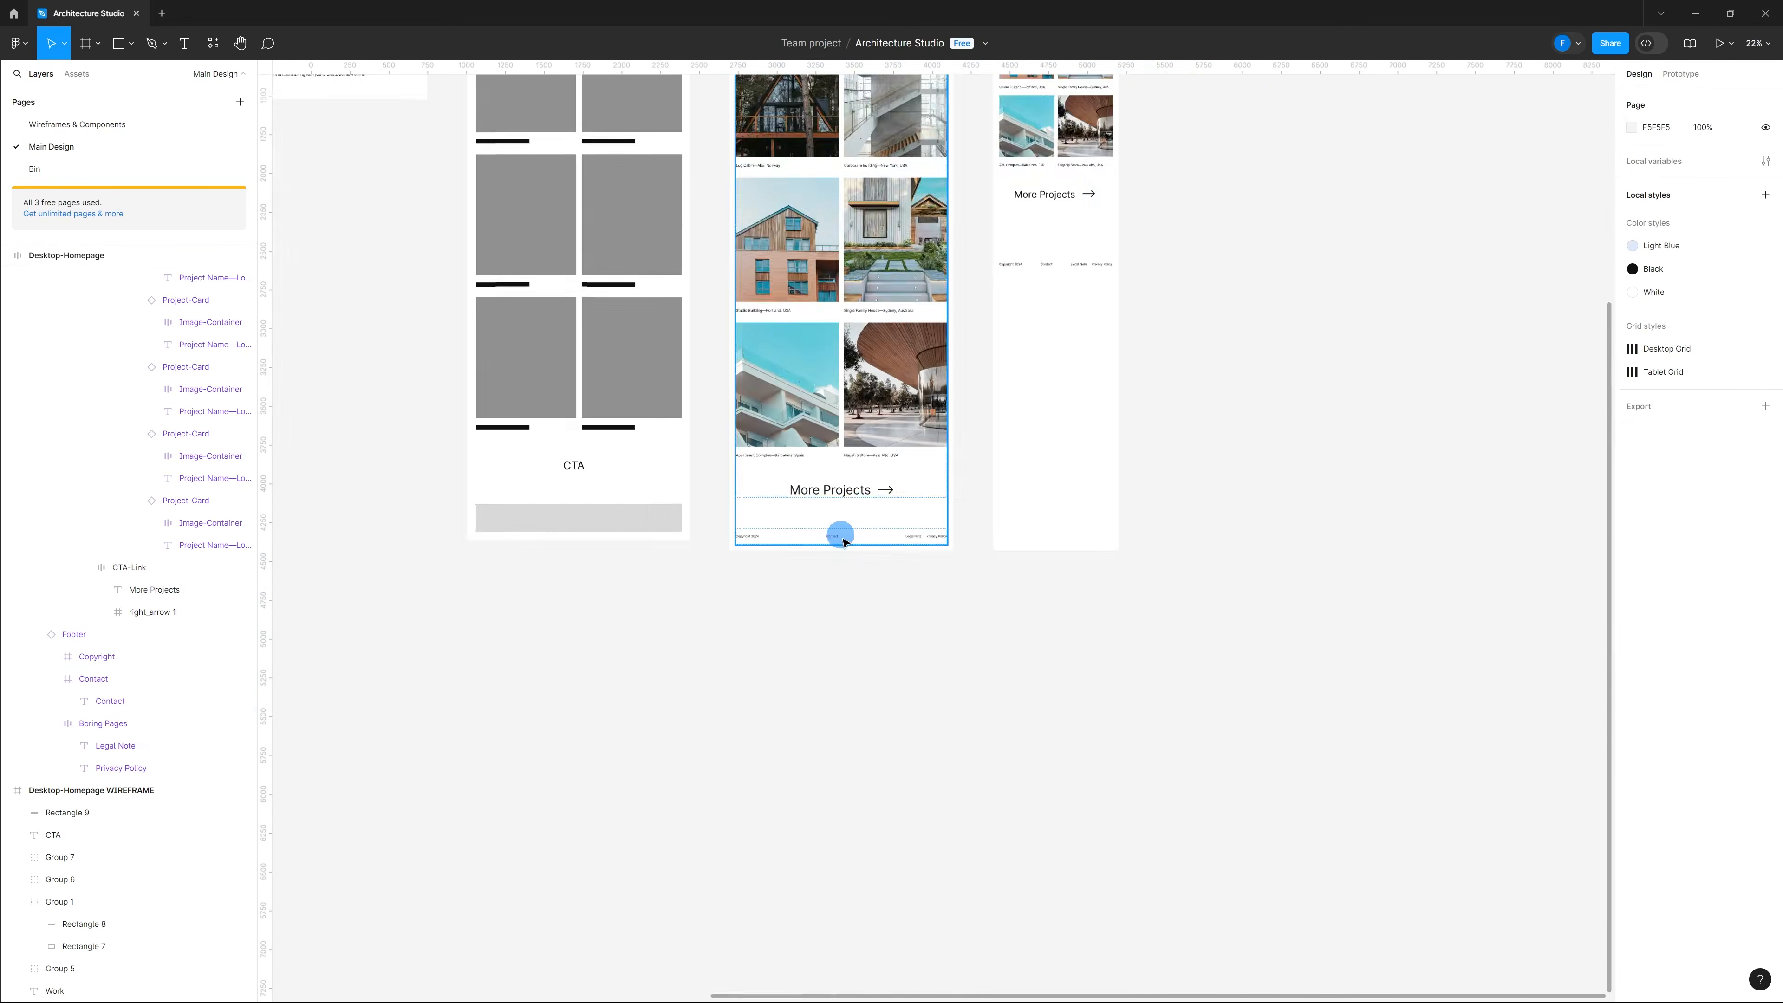
scroll(815, 611, up, 5)
scroll(807, 601, down, 2)
click(762, 177)
click(854, 798)
scroll(828, 850, up, 10)
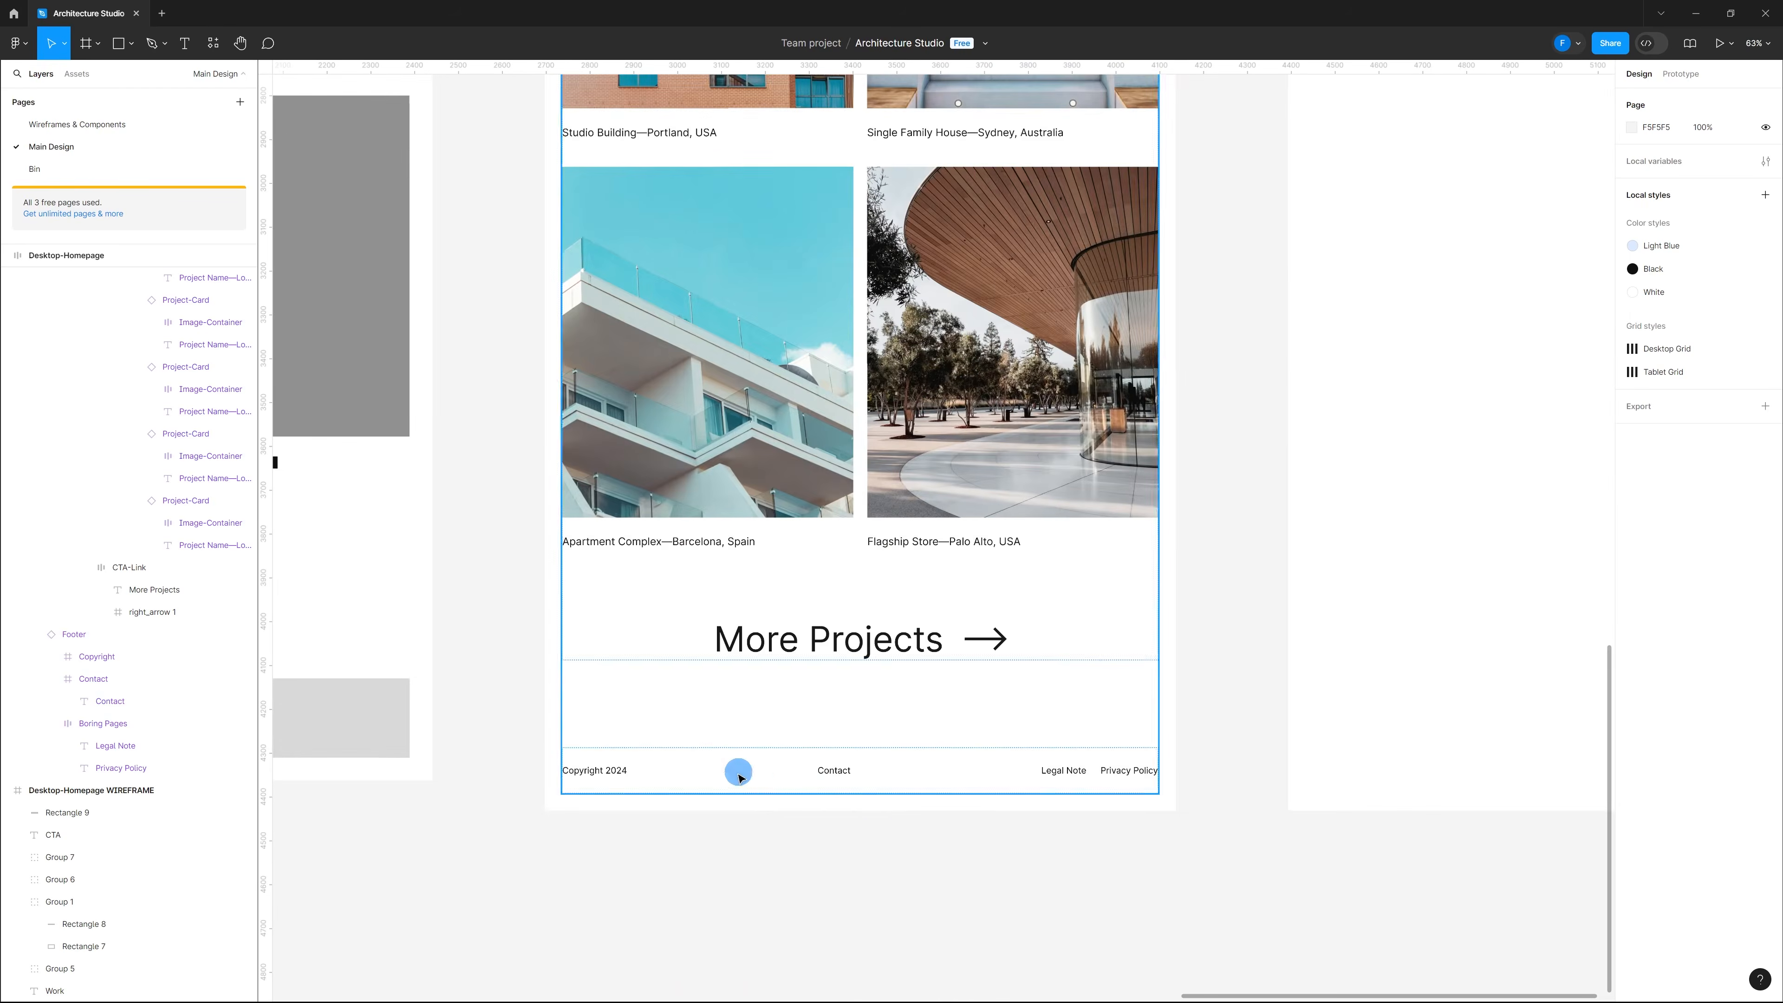
scroll(1144, 795, up, 5)
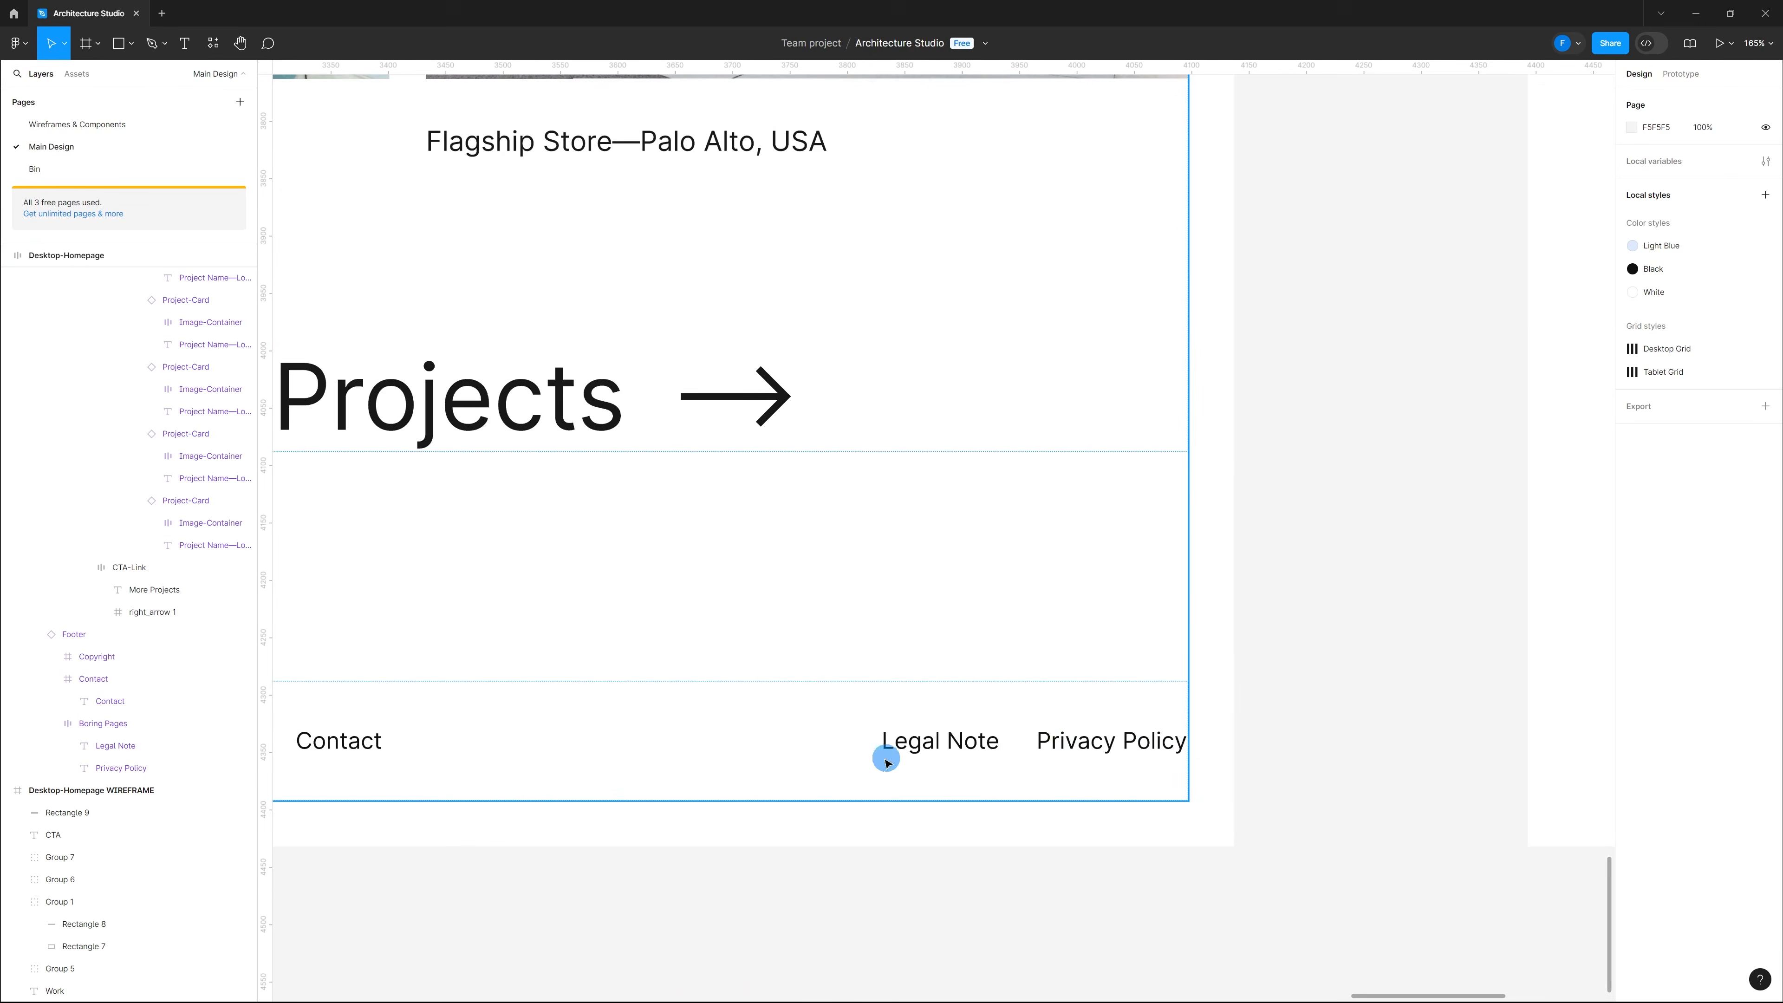
scroll(1124, 781, down, 7)
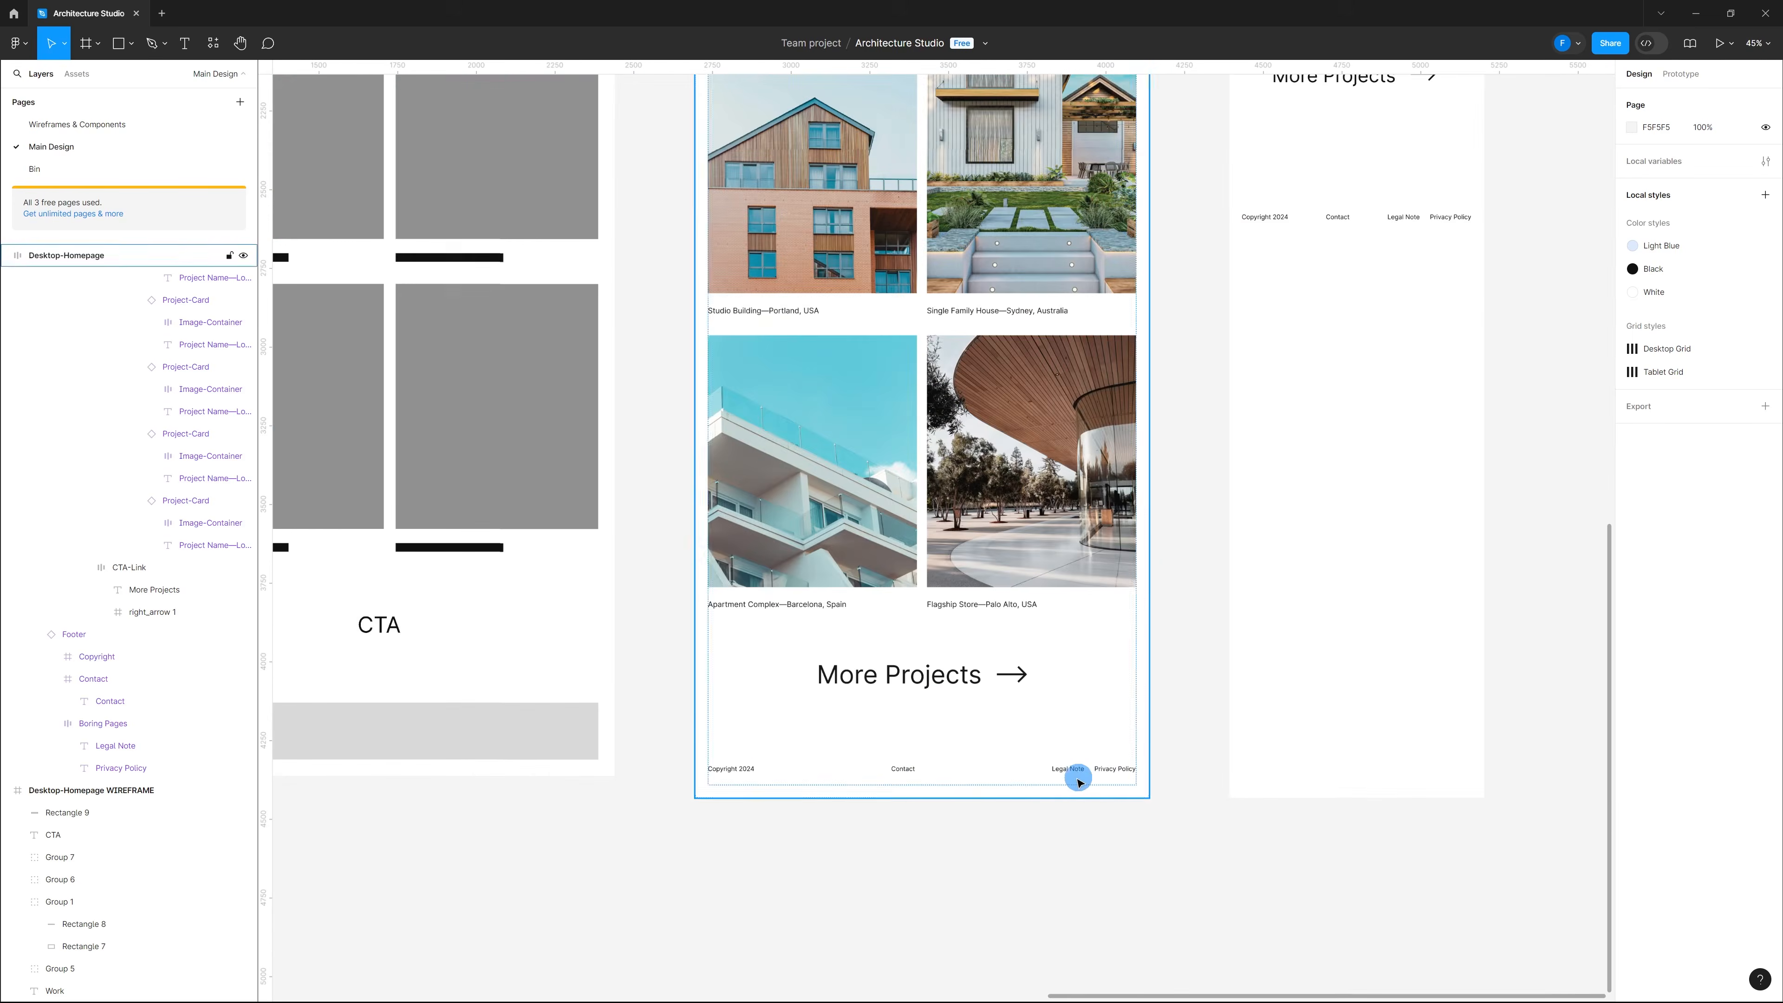
scroll(926, 802, up, 8)
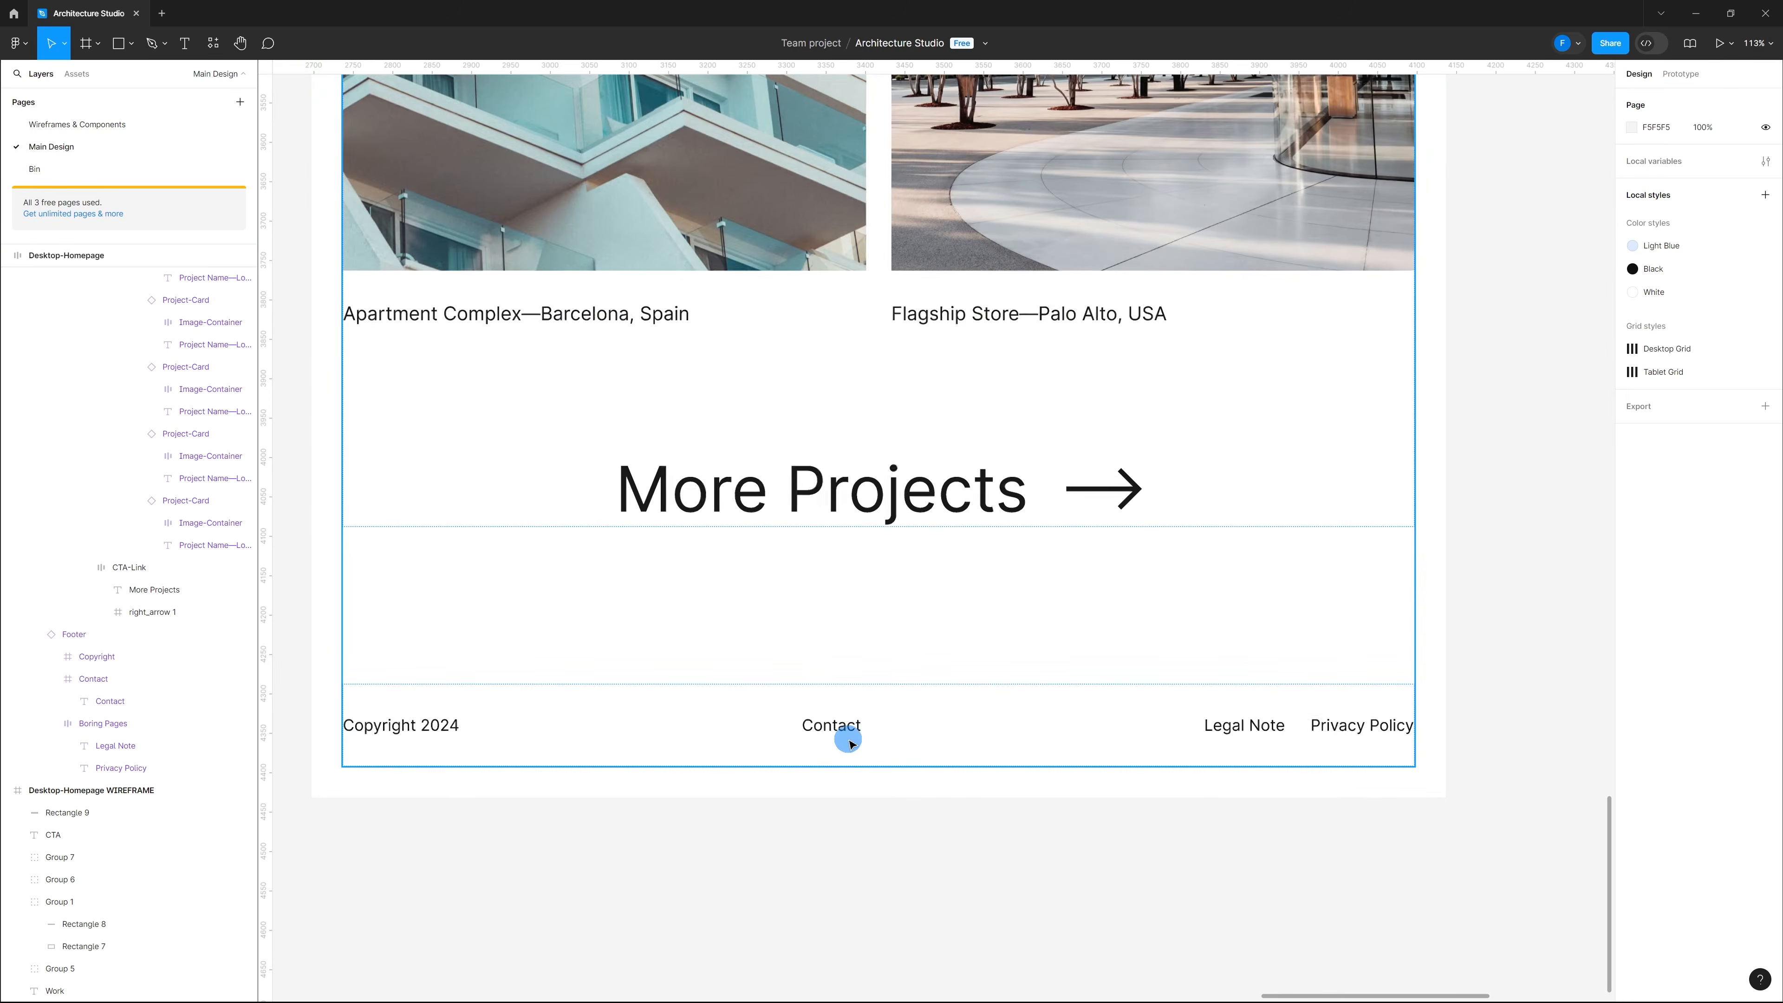
scroll(1167, 739, down, 6)
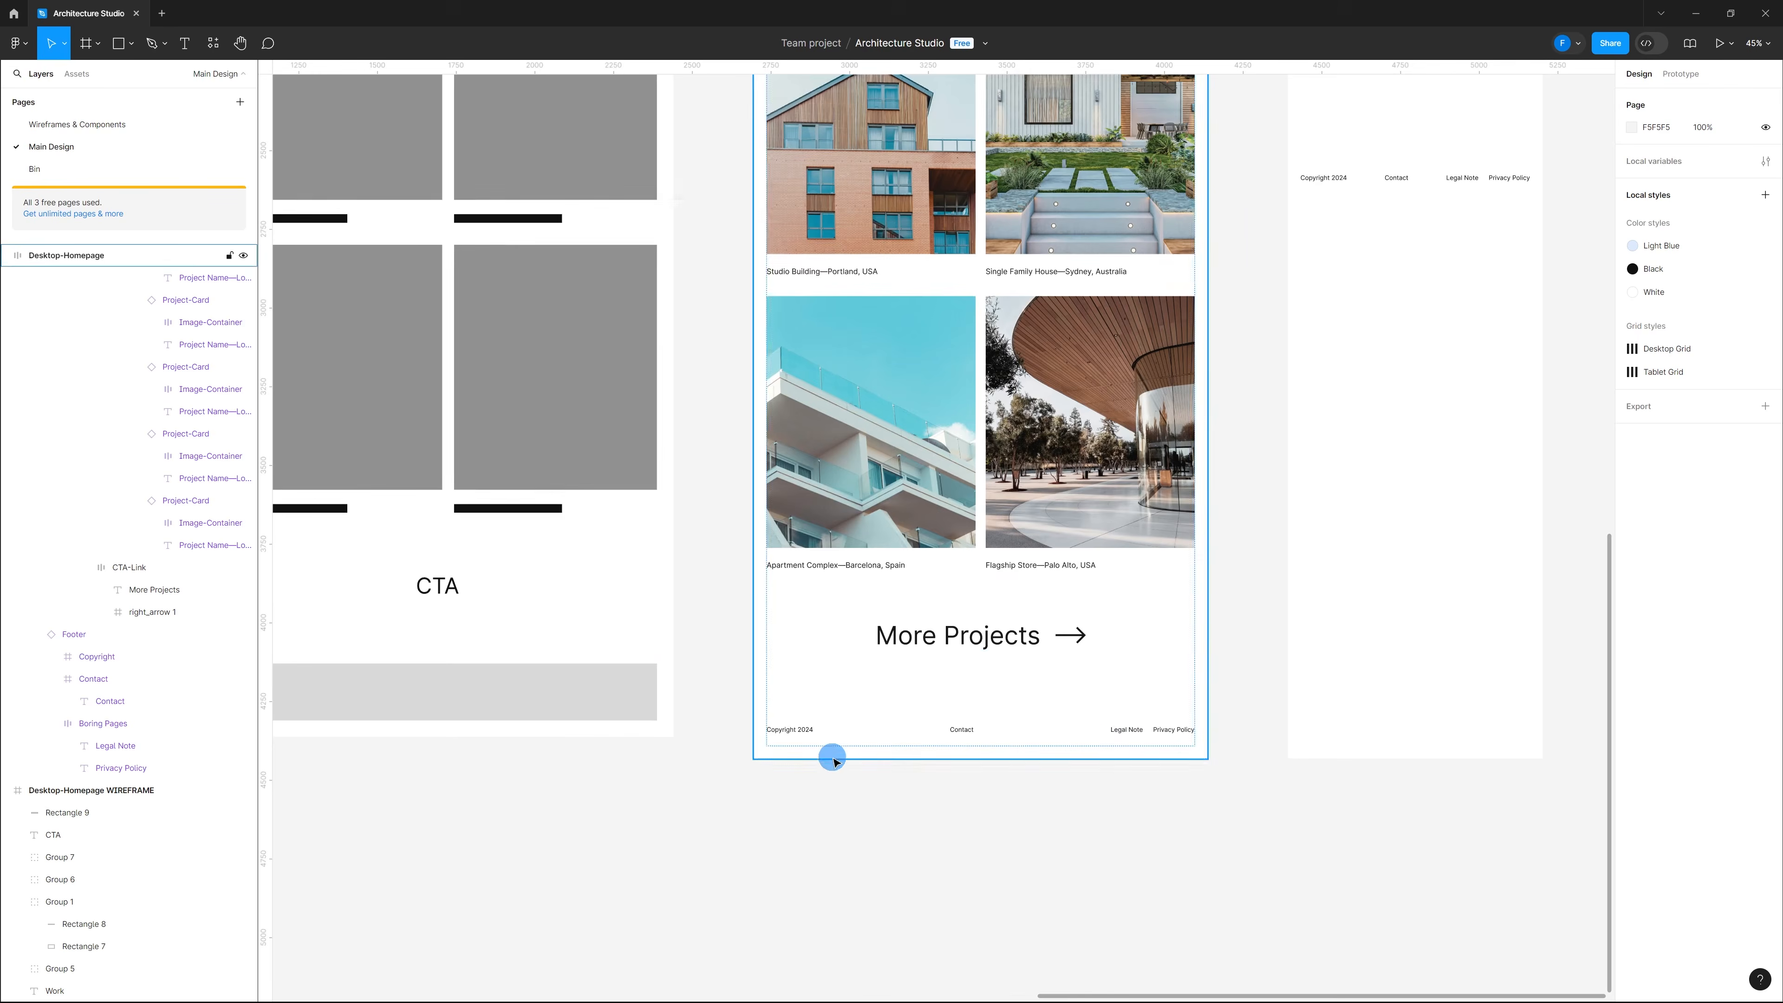
scroll(831, 755, up, 6)
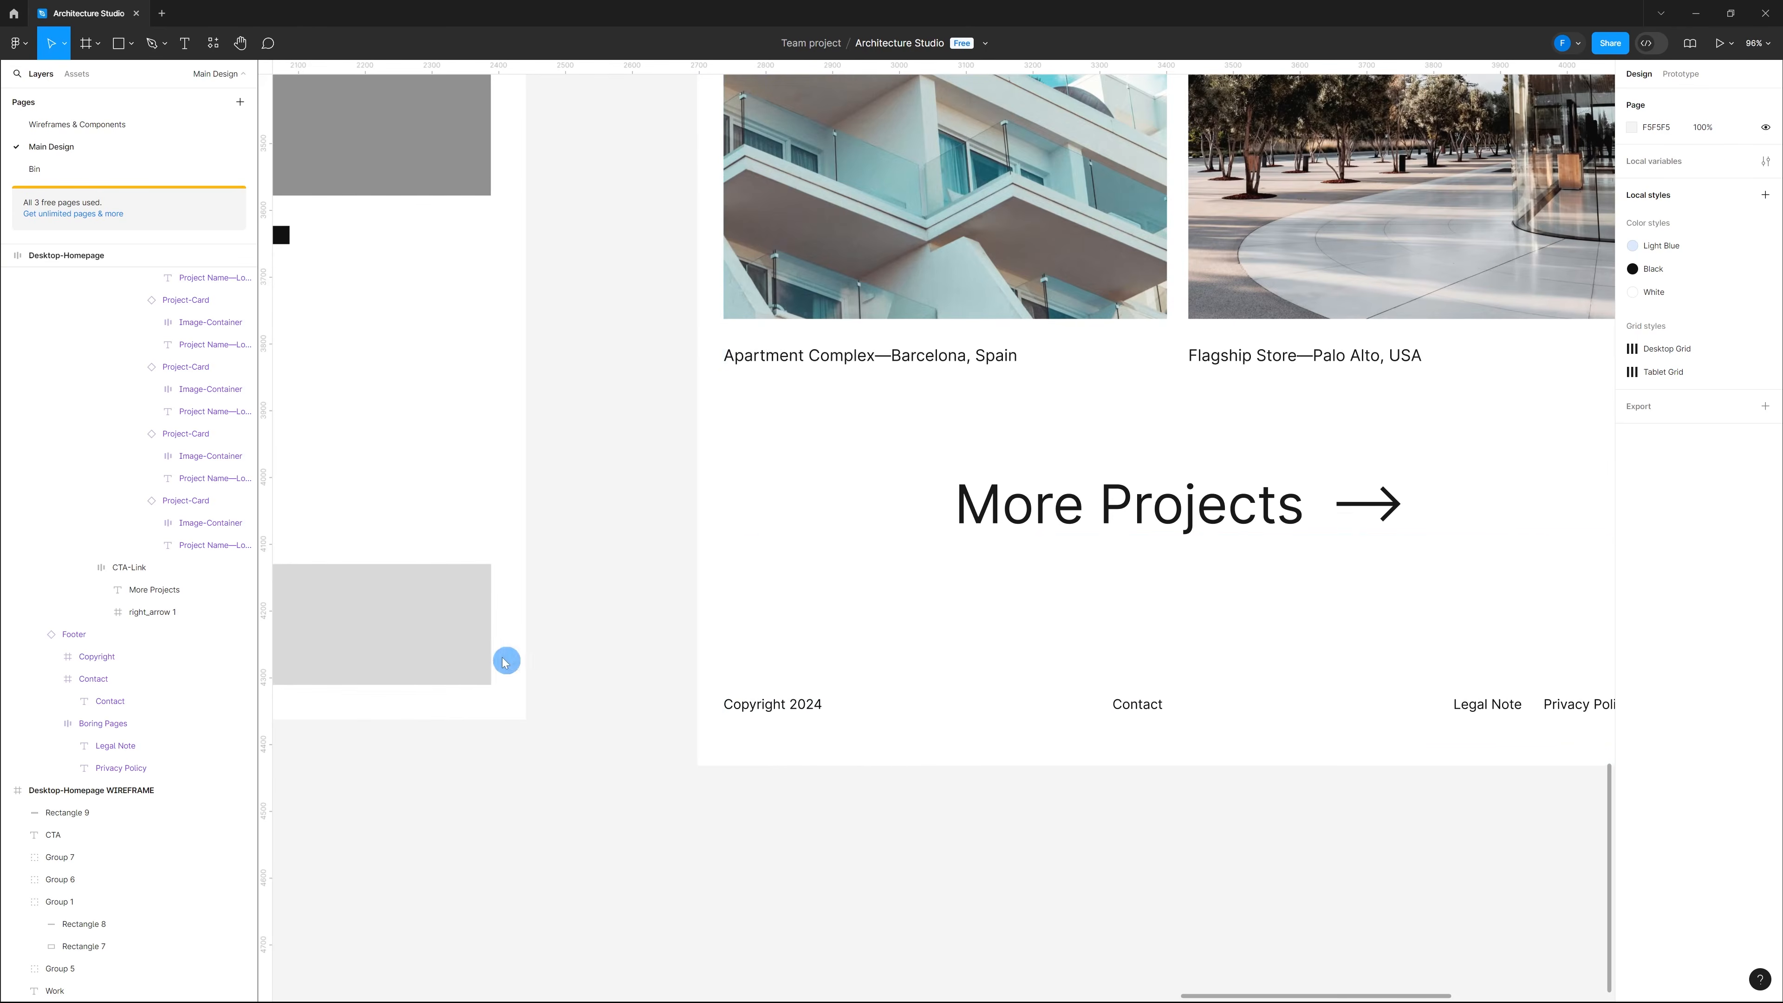
Step: Go to the Wireframes & Components page and select the Footer main component
scroll(908, 562, down, 5)
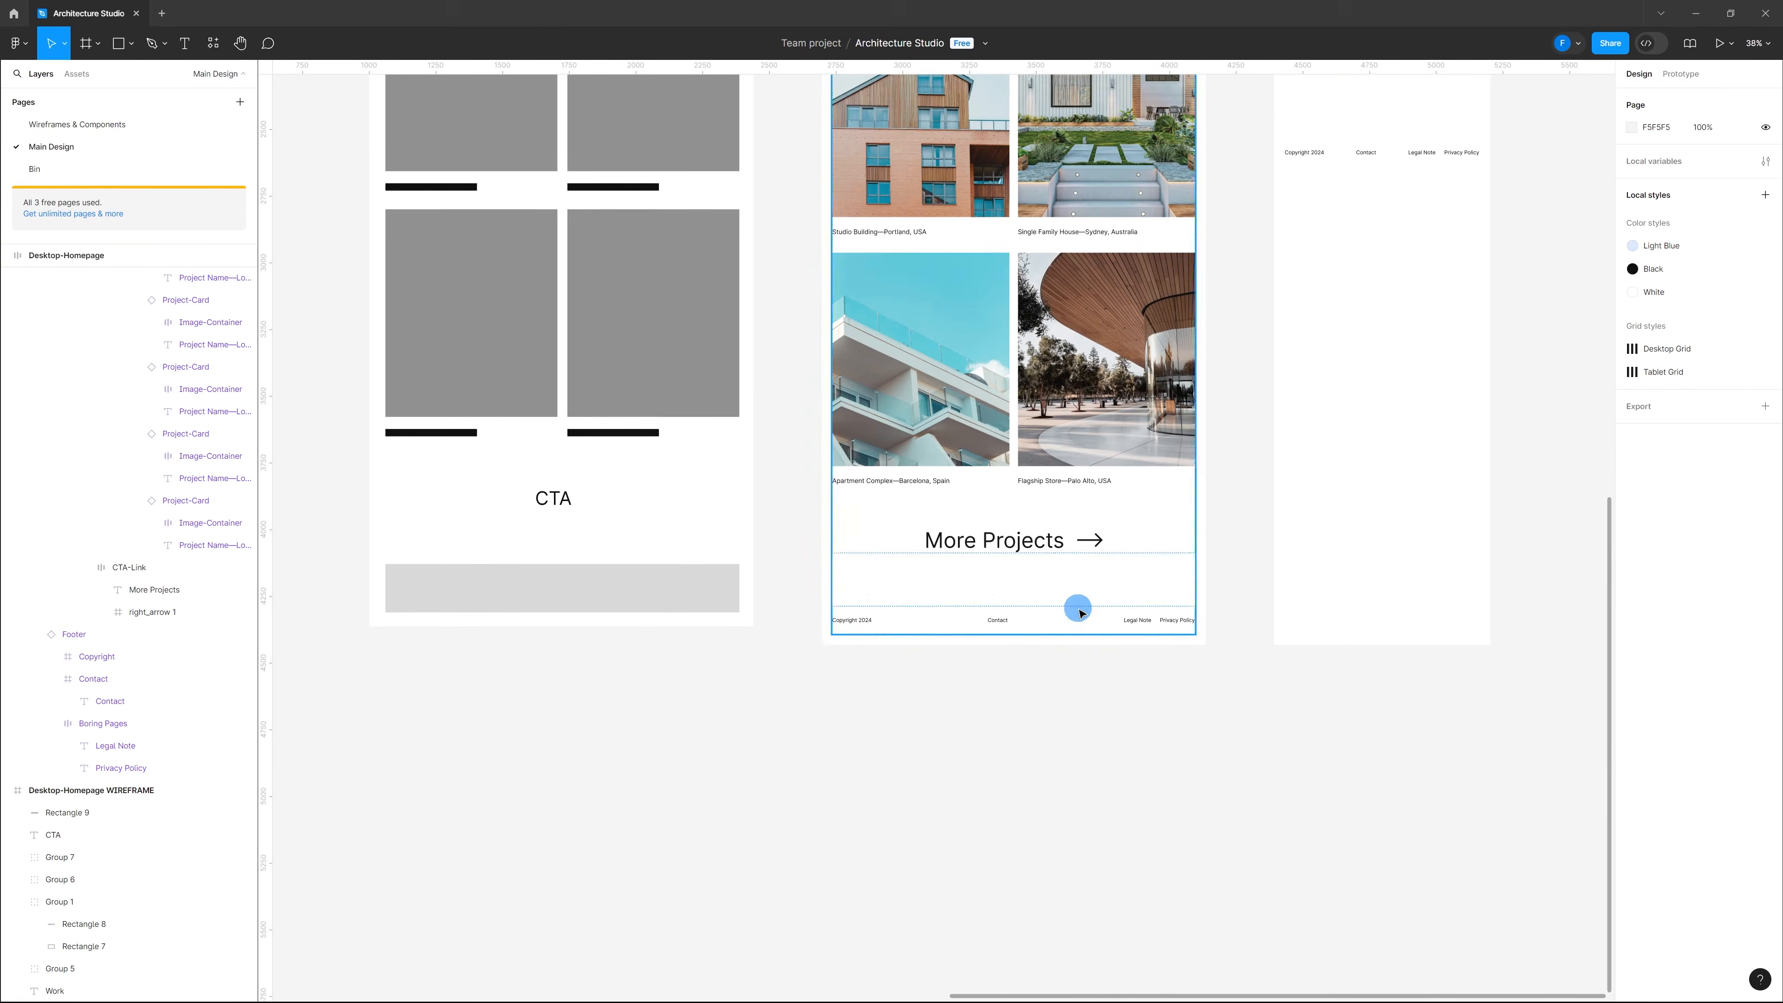
scroll(943, 733, down, 4)
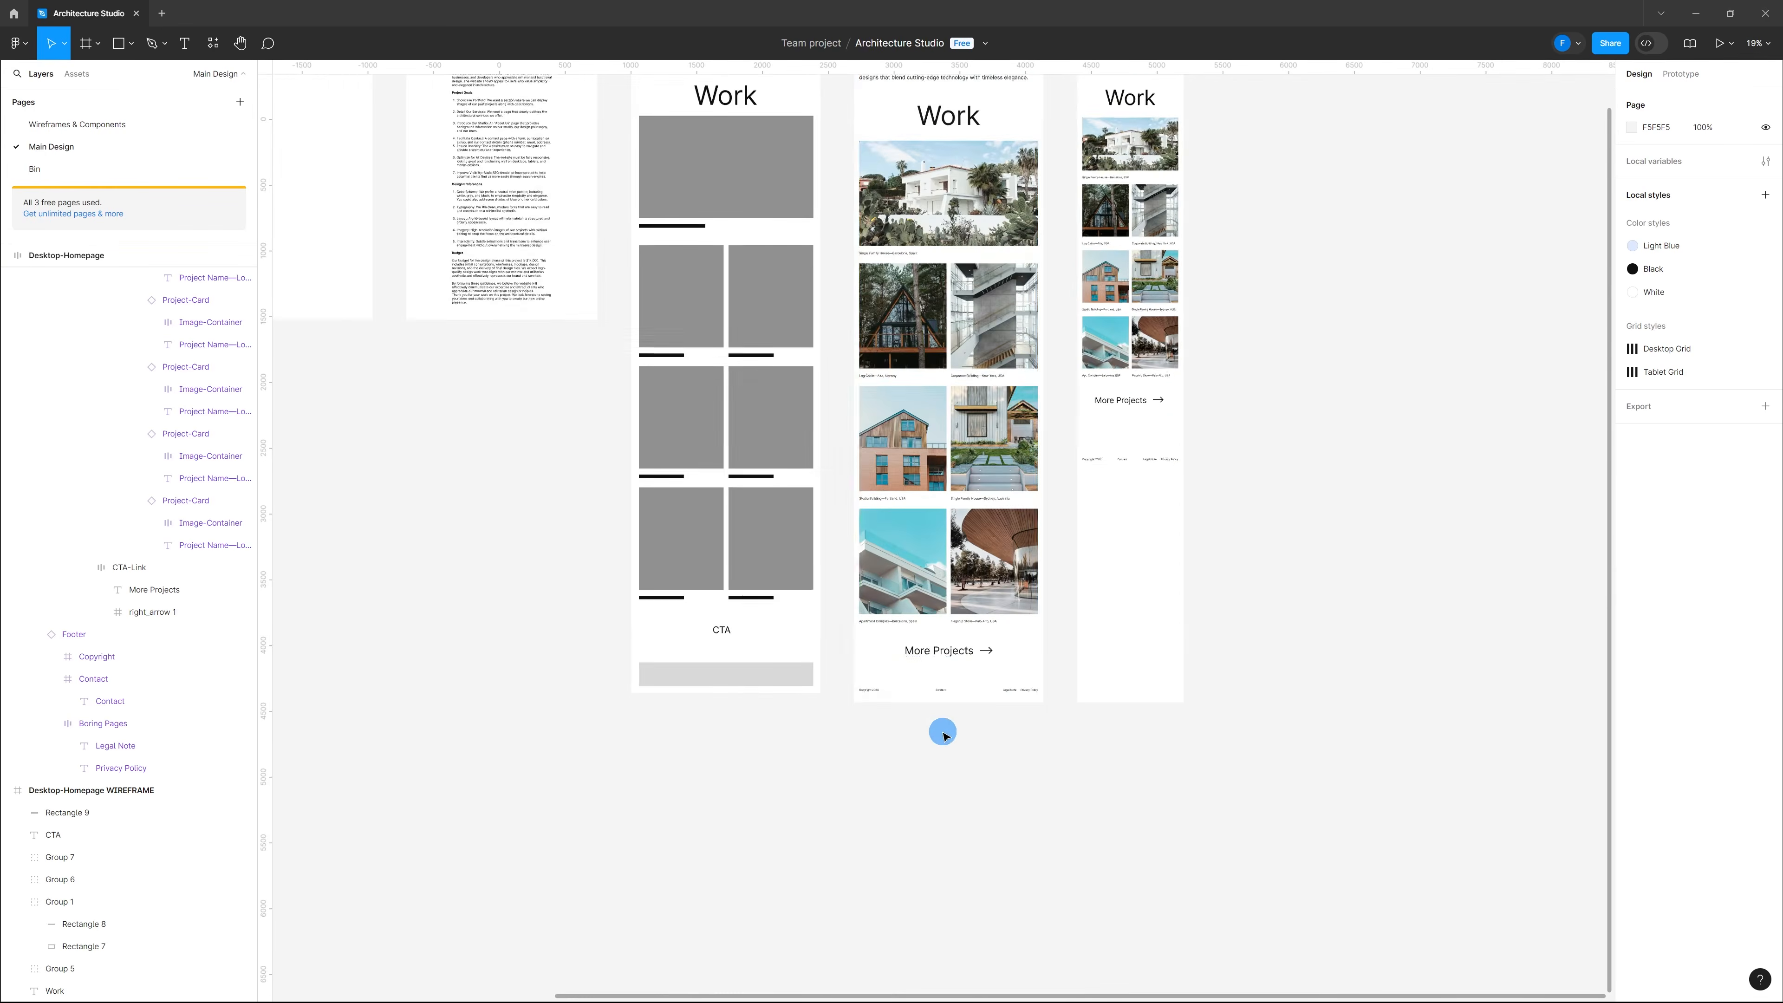
scroll(943, 732, up, 4)
click(926, 691)
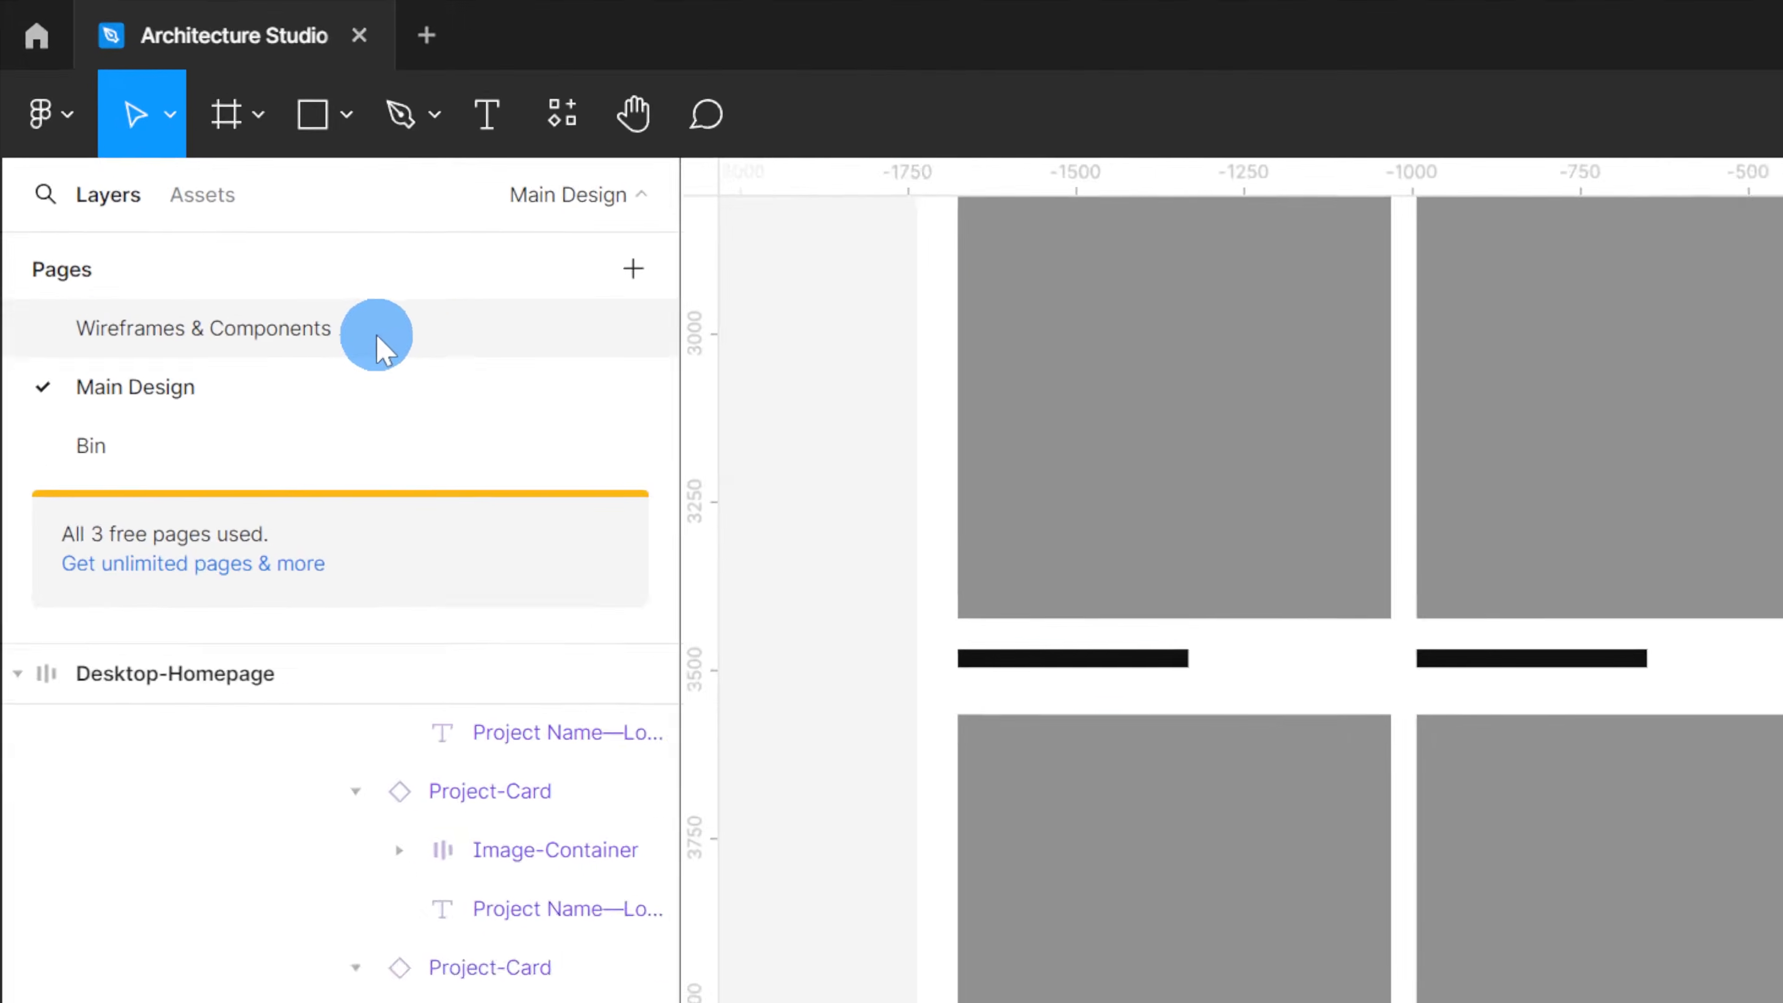
click(152, 133)
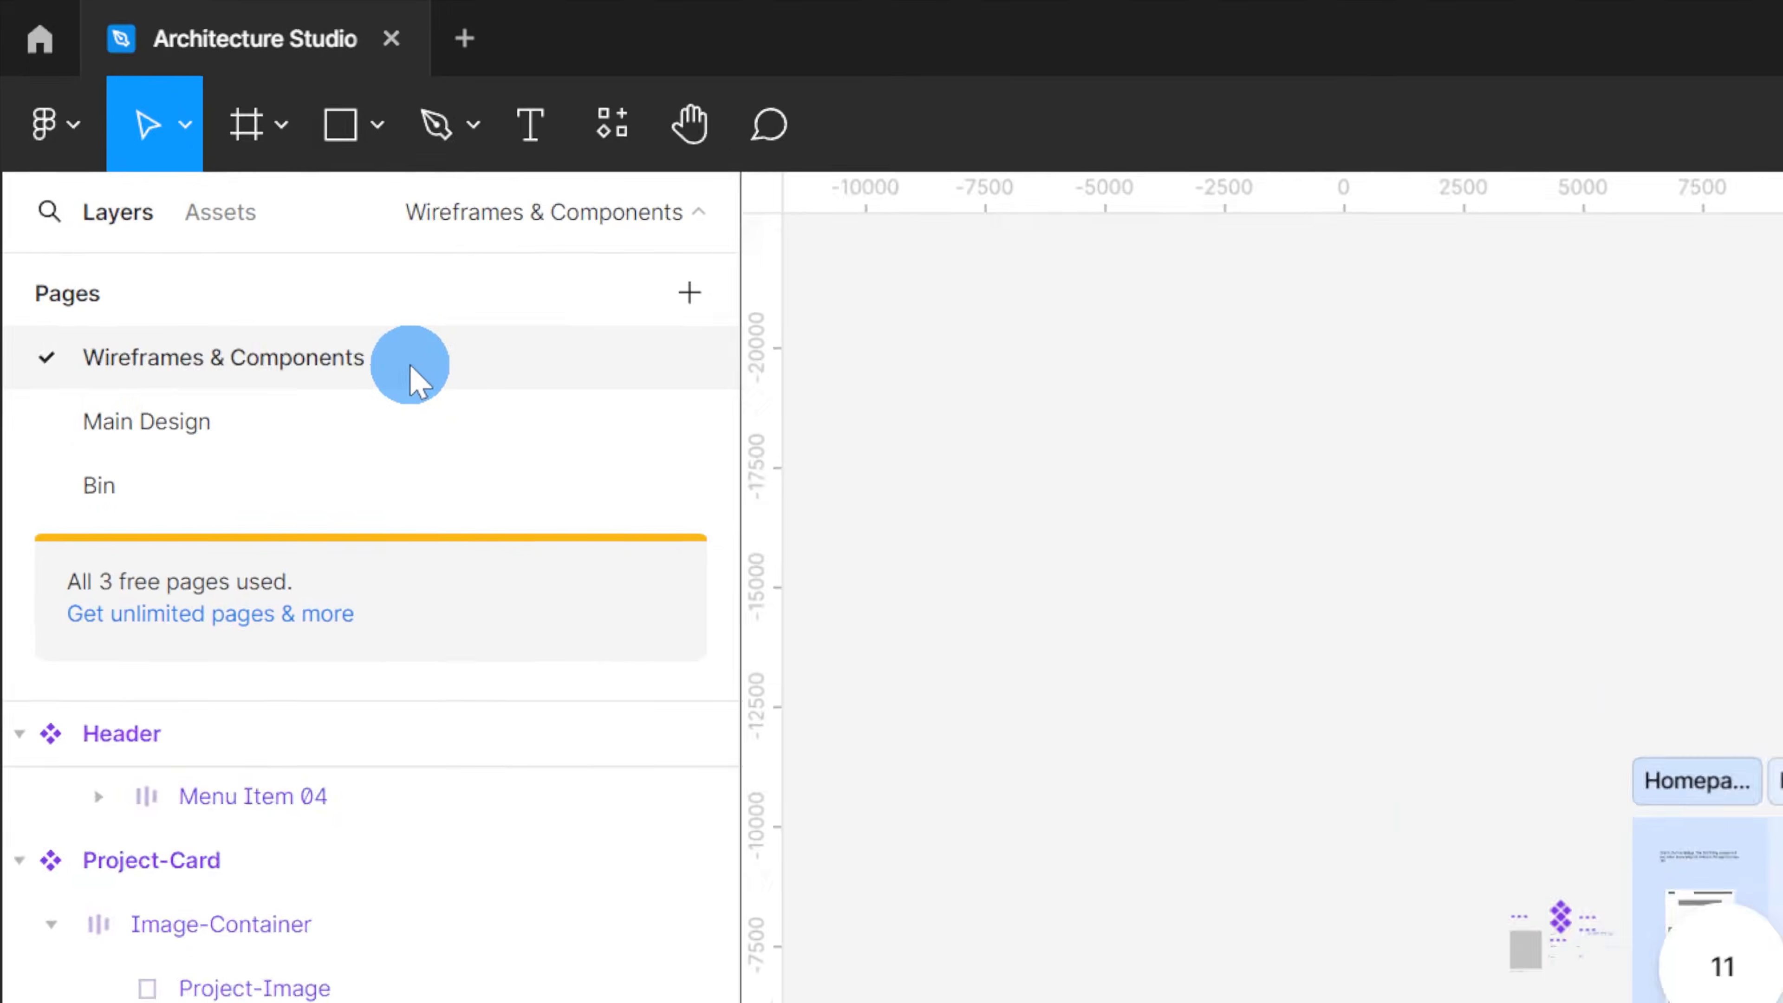
scroll(595, 355, up, 10)
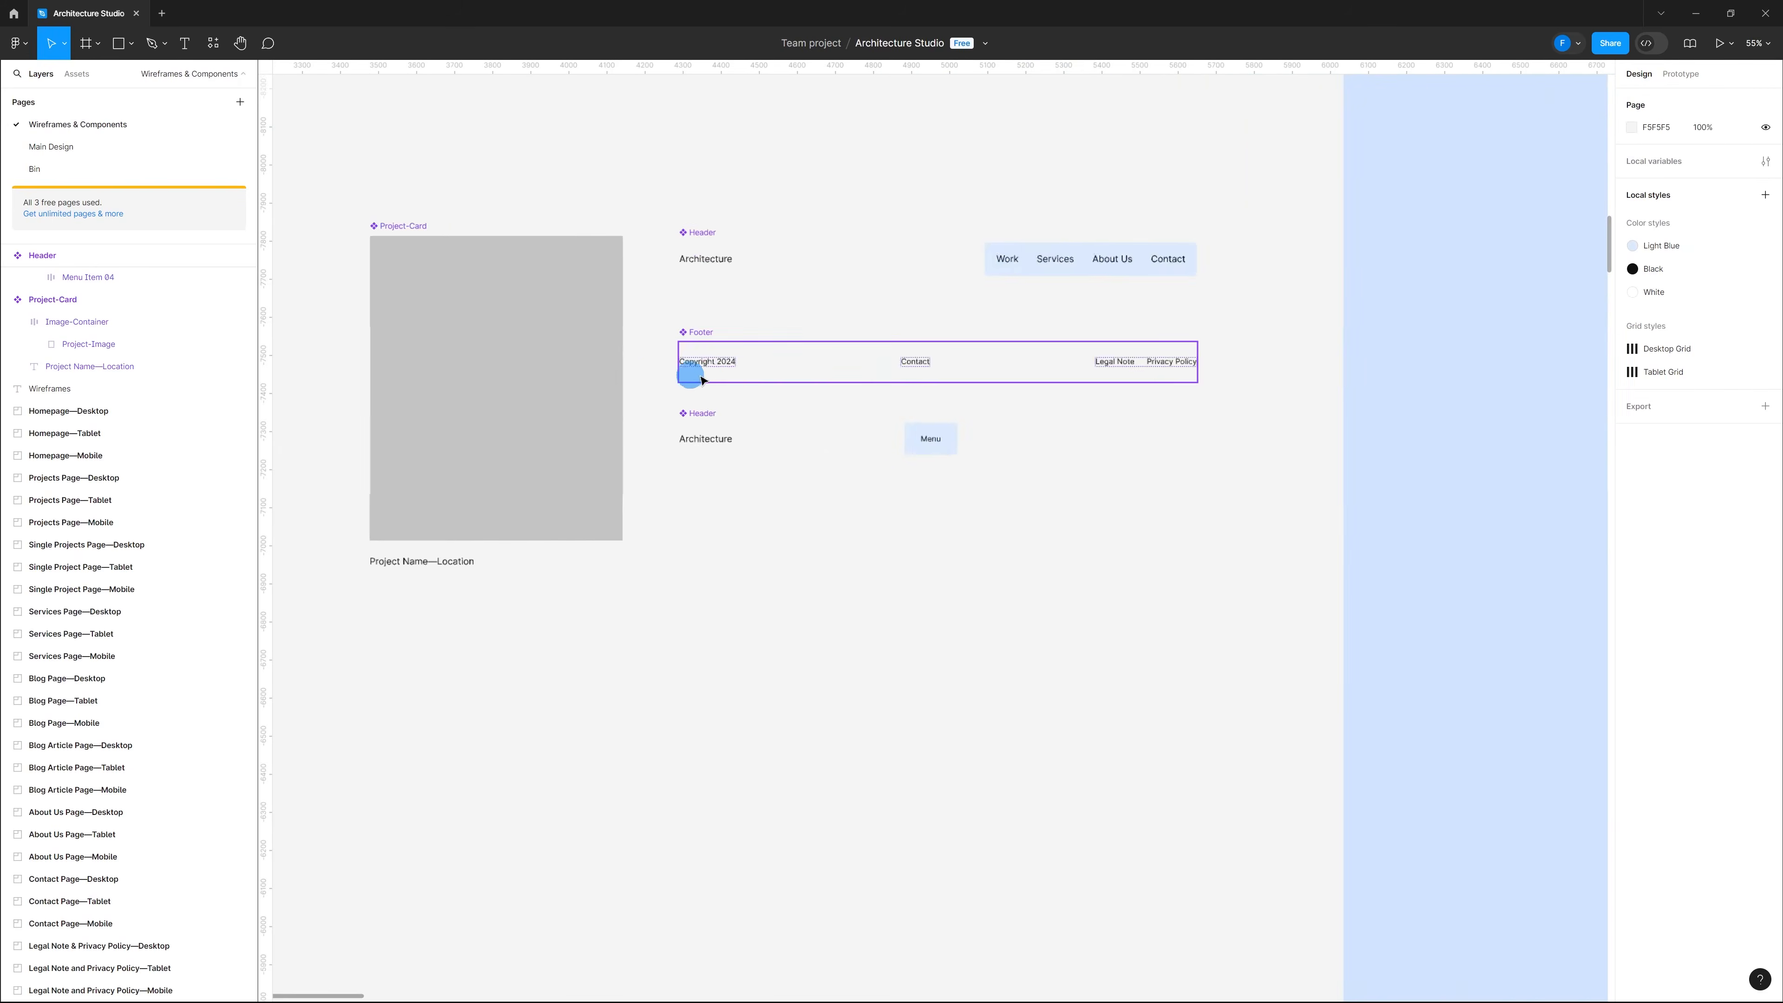
scroll(818, 363, up, 4)
scroll(1036, 362, up, 2)
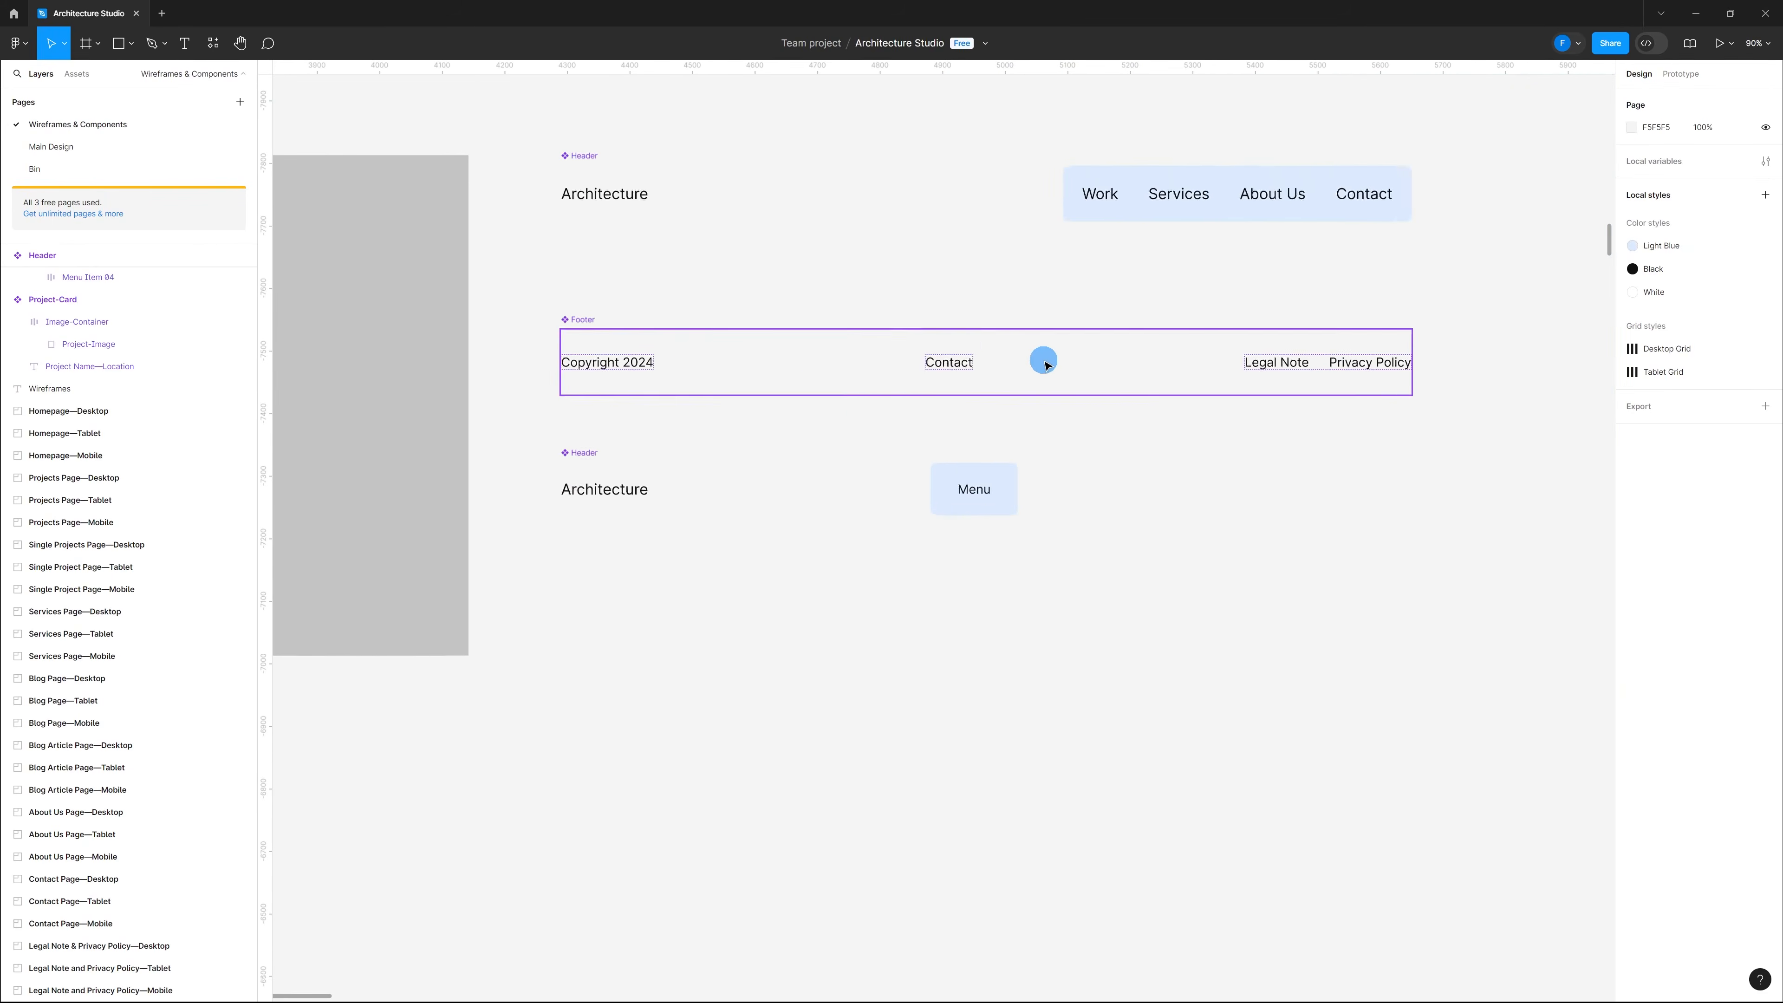
scroll(983, 338, down, 1)
click(1039, 310)
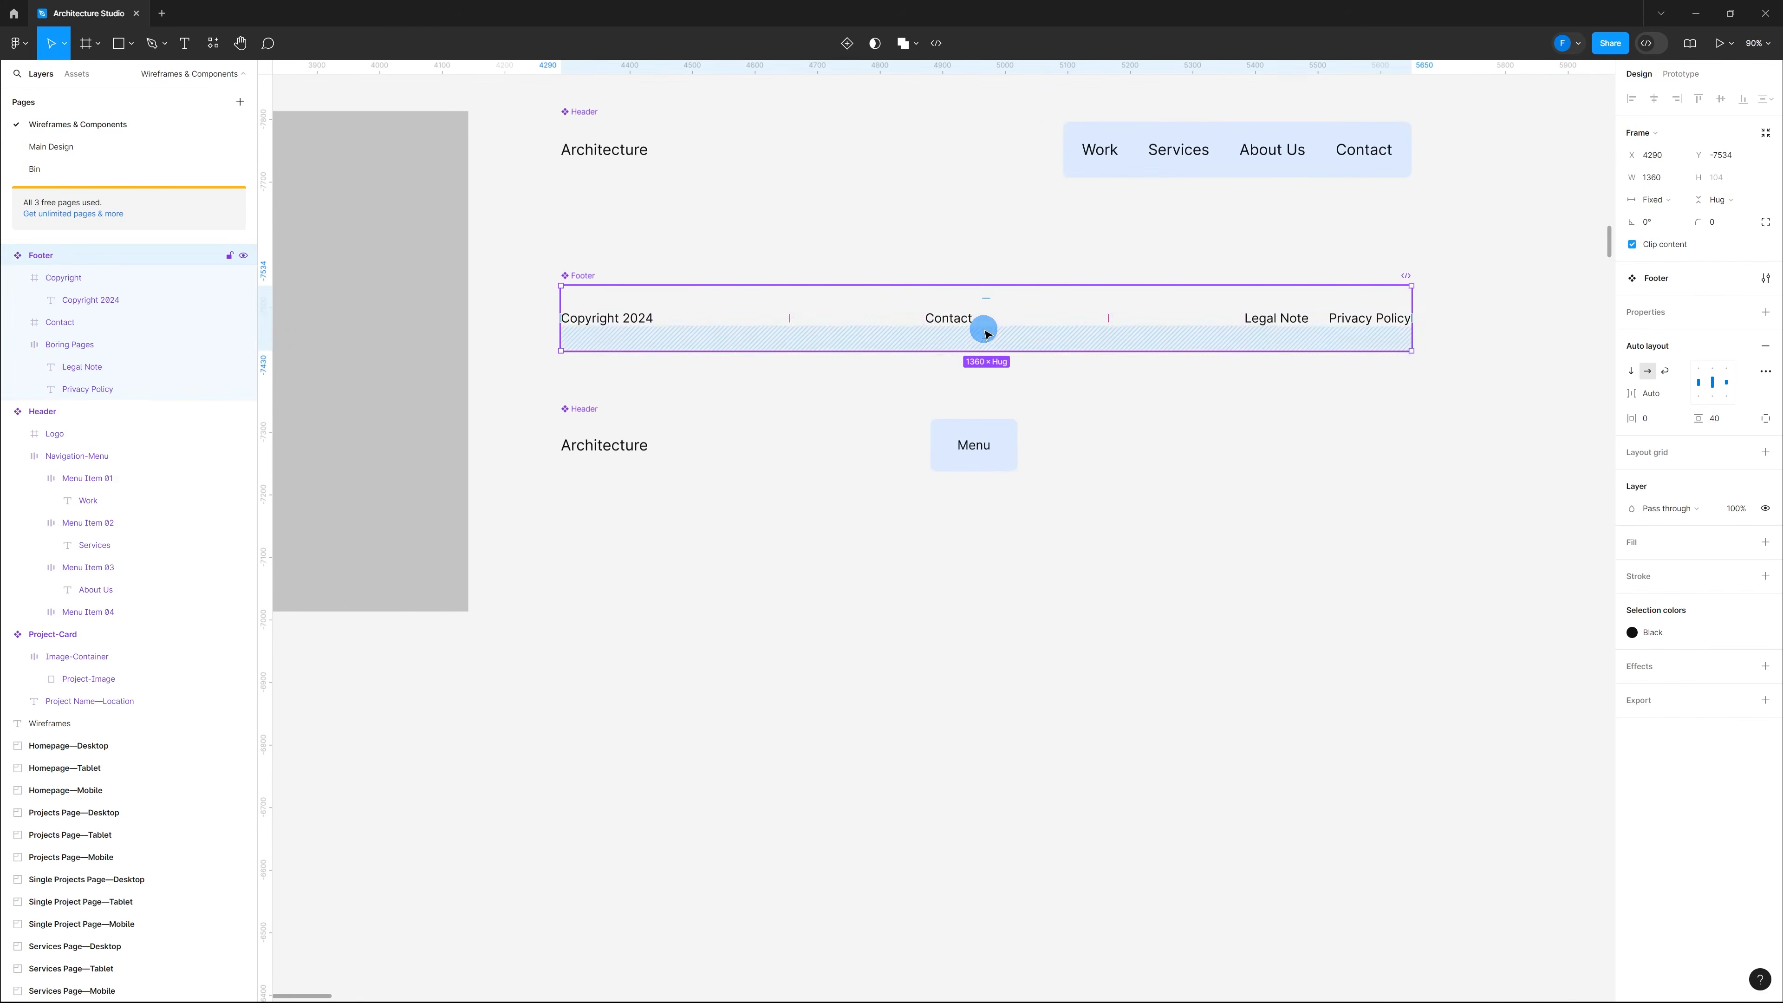
Step: Move the Footer component's Contact item into the Boring Pages group and place it first, before Legal Note
click(966, 322)
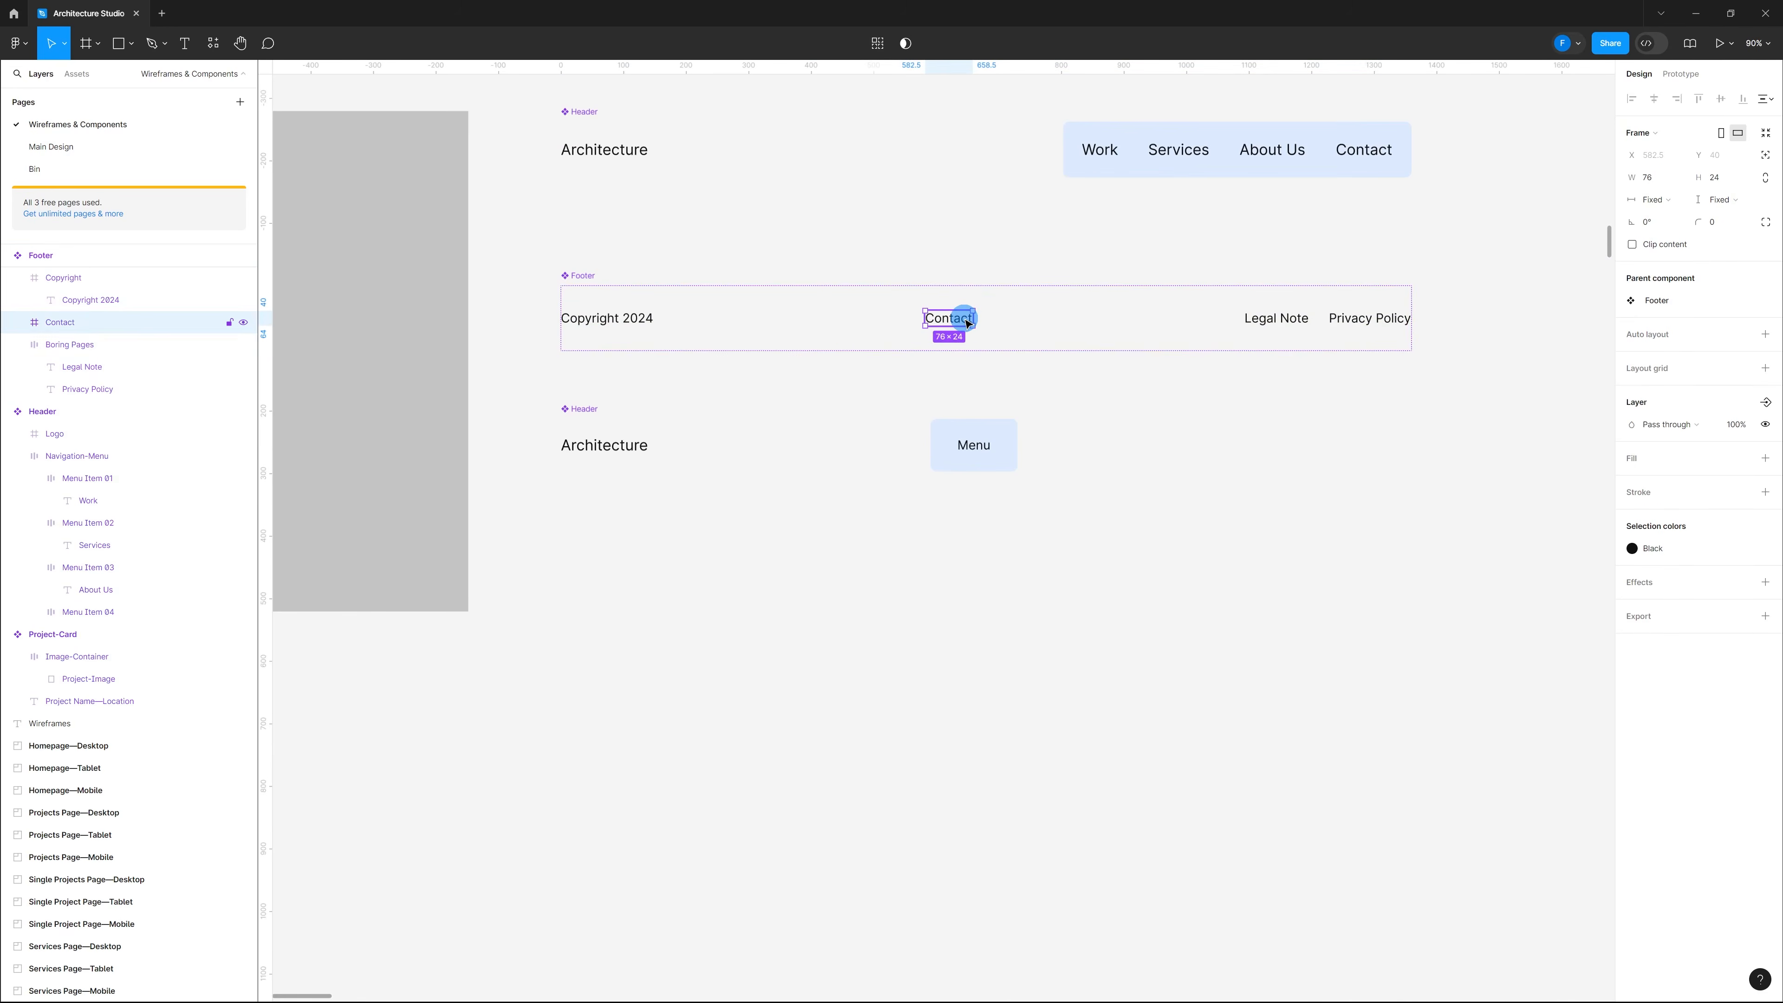
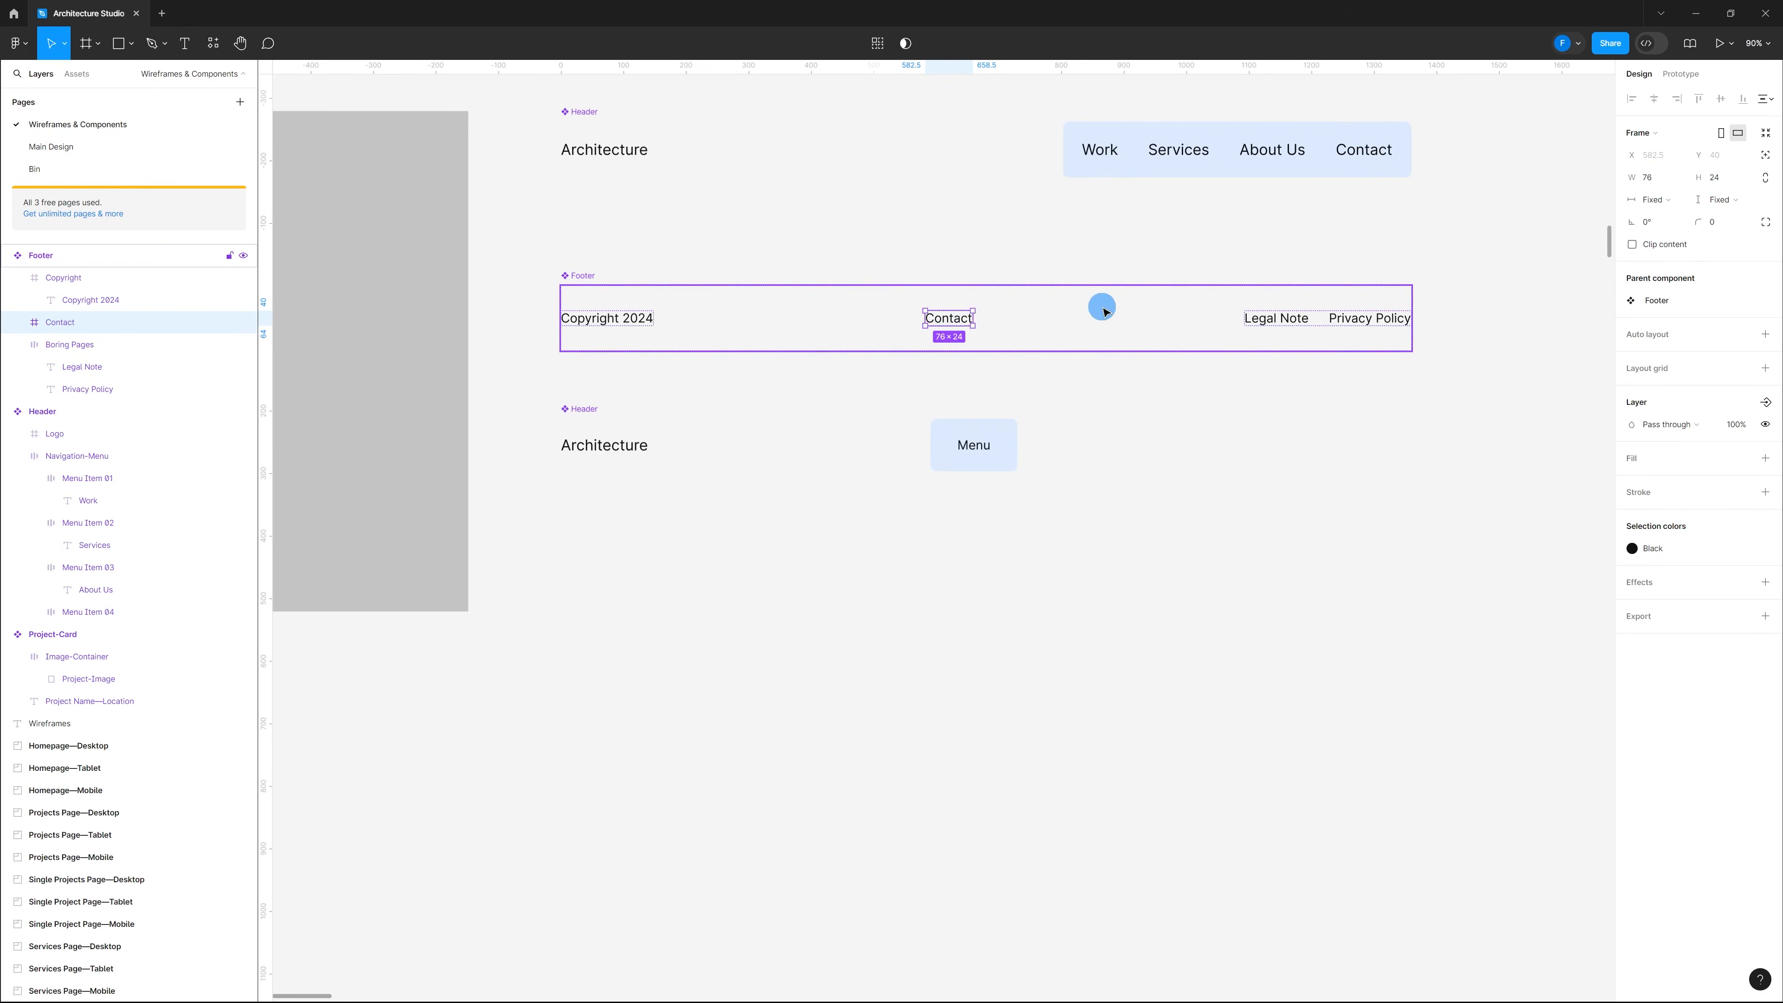
key(Delete)
click(1310, 323)
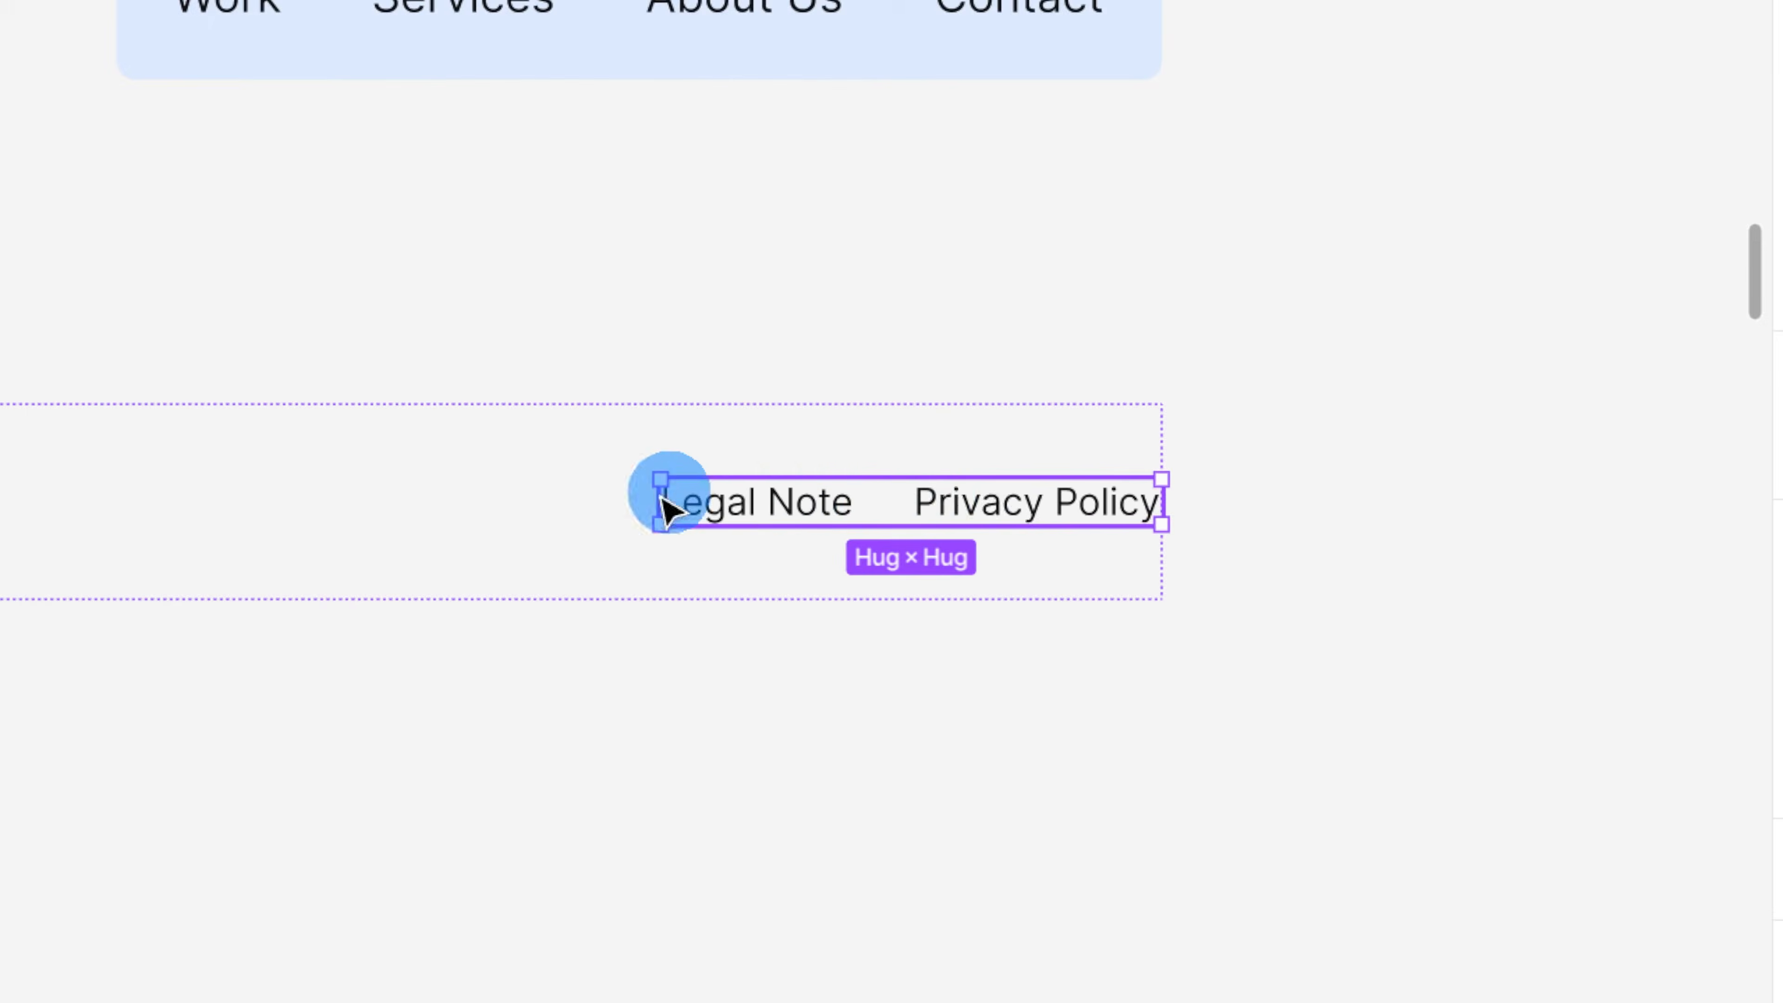
key(ctrl+z)
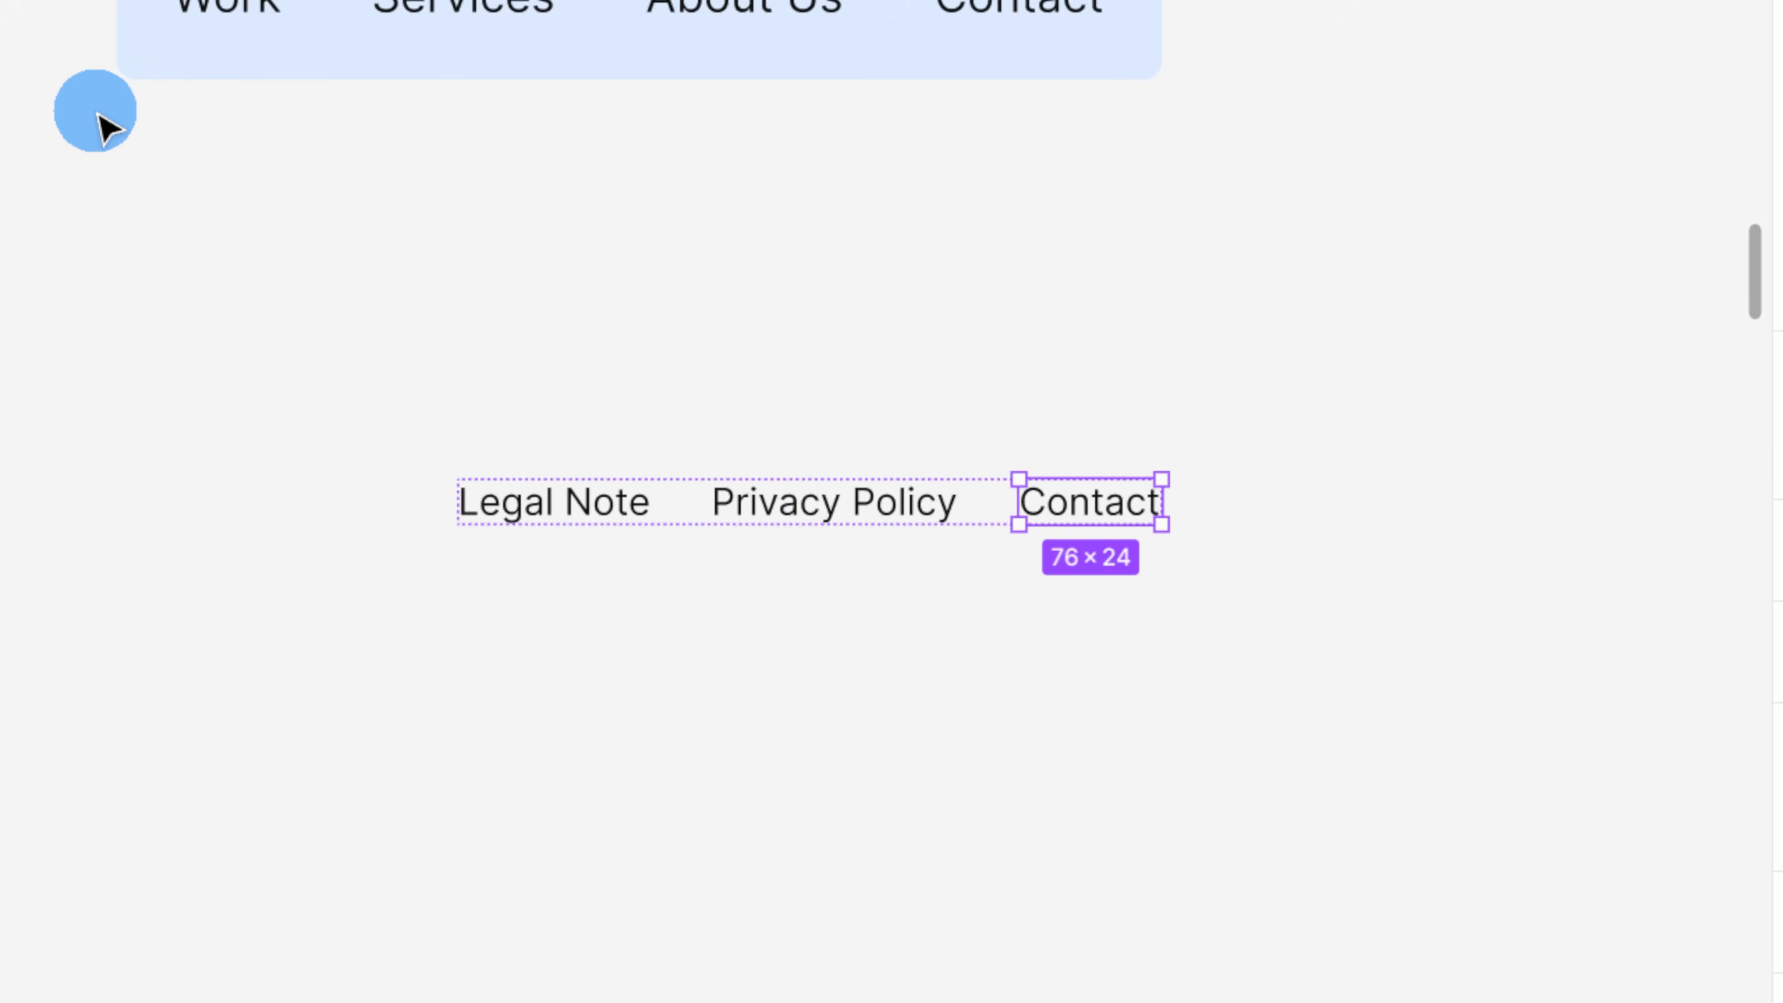
key(Left)
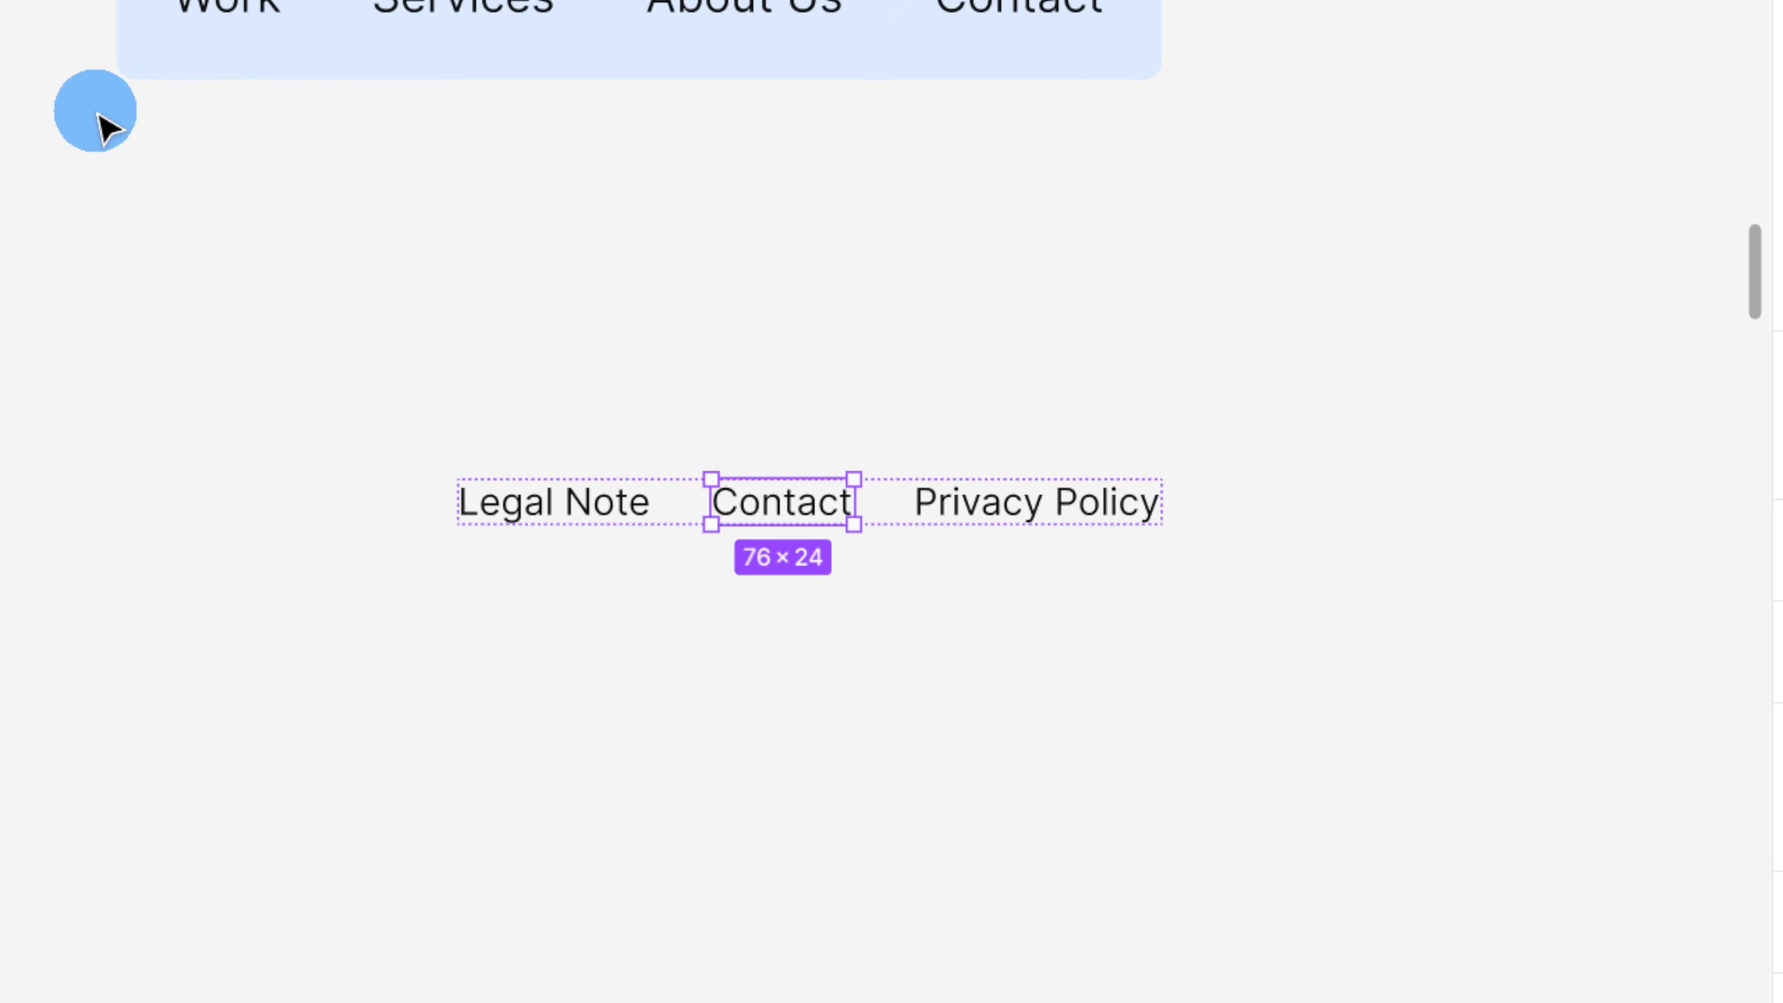
key(Left)
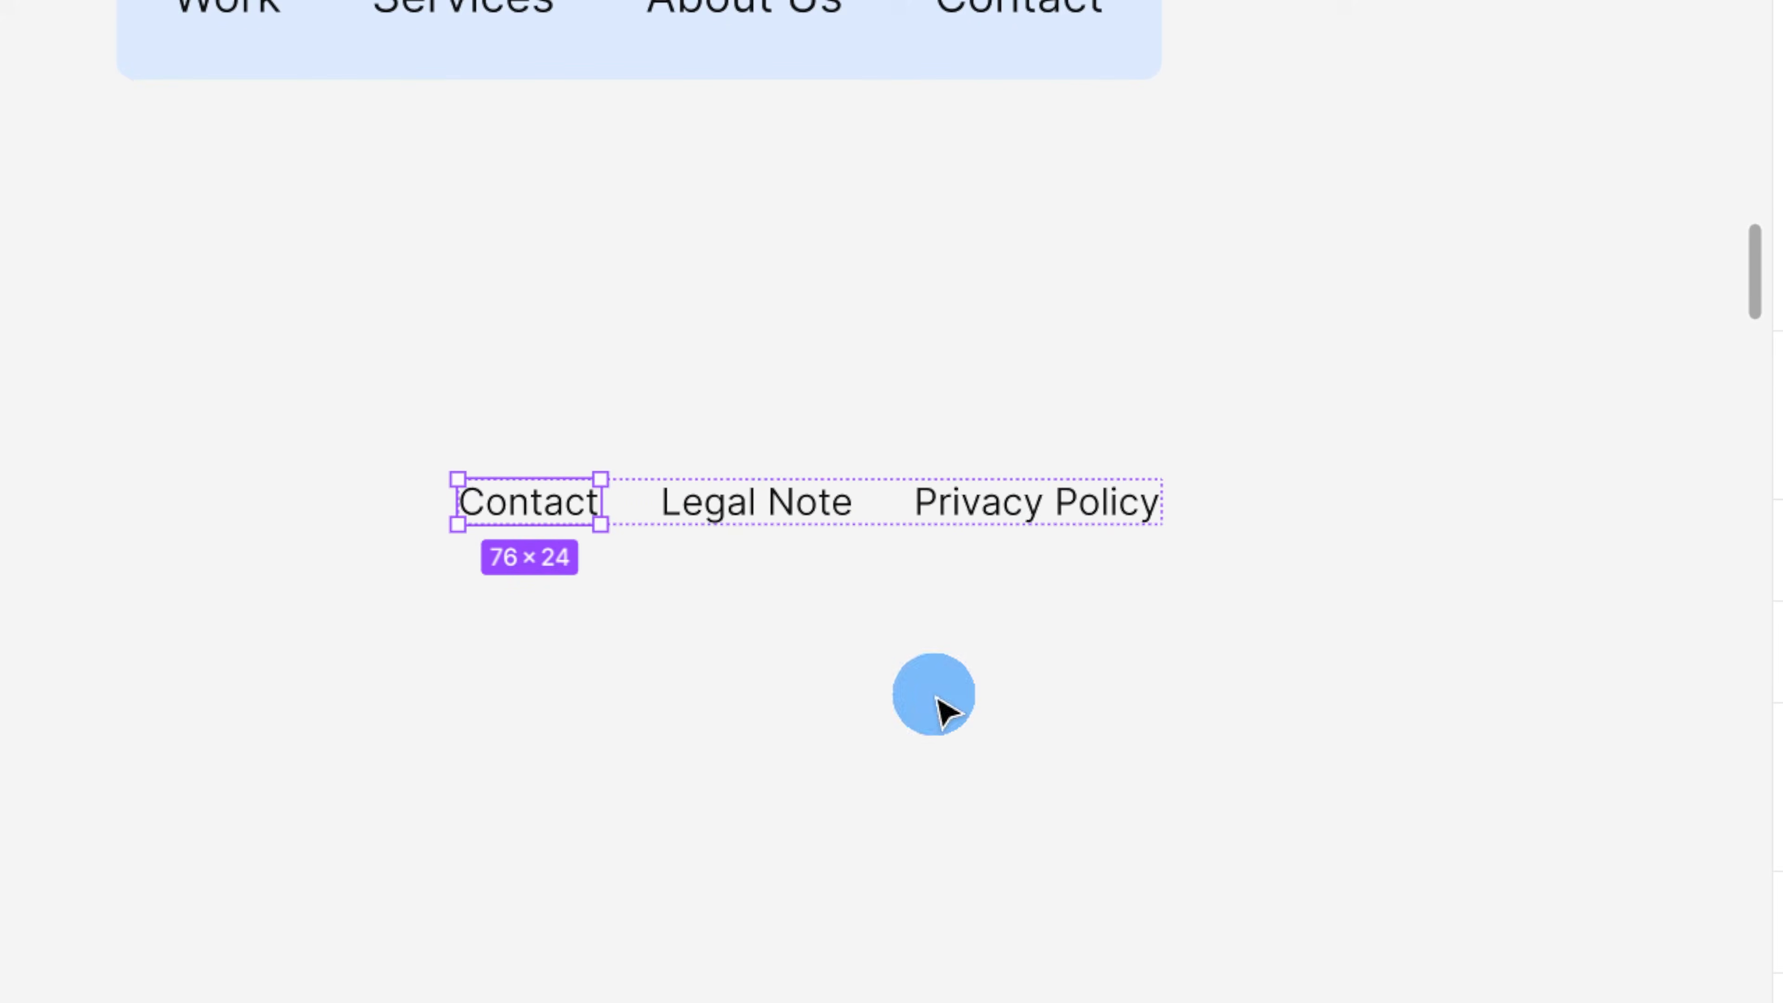
click(944, 709)
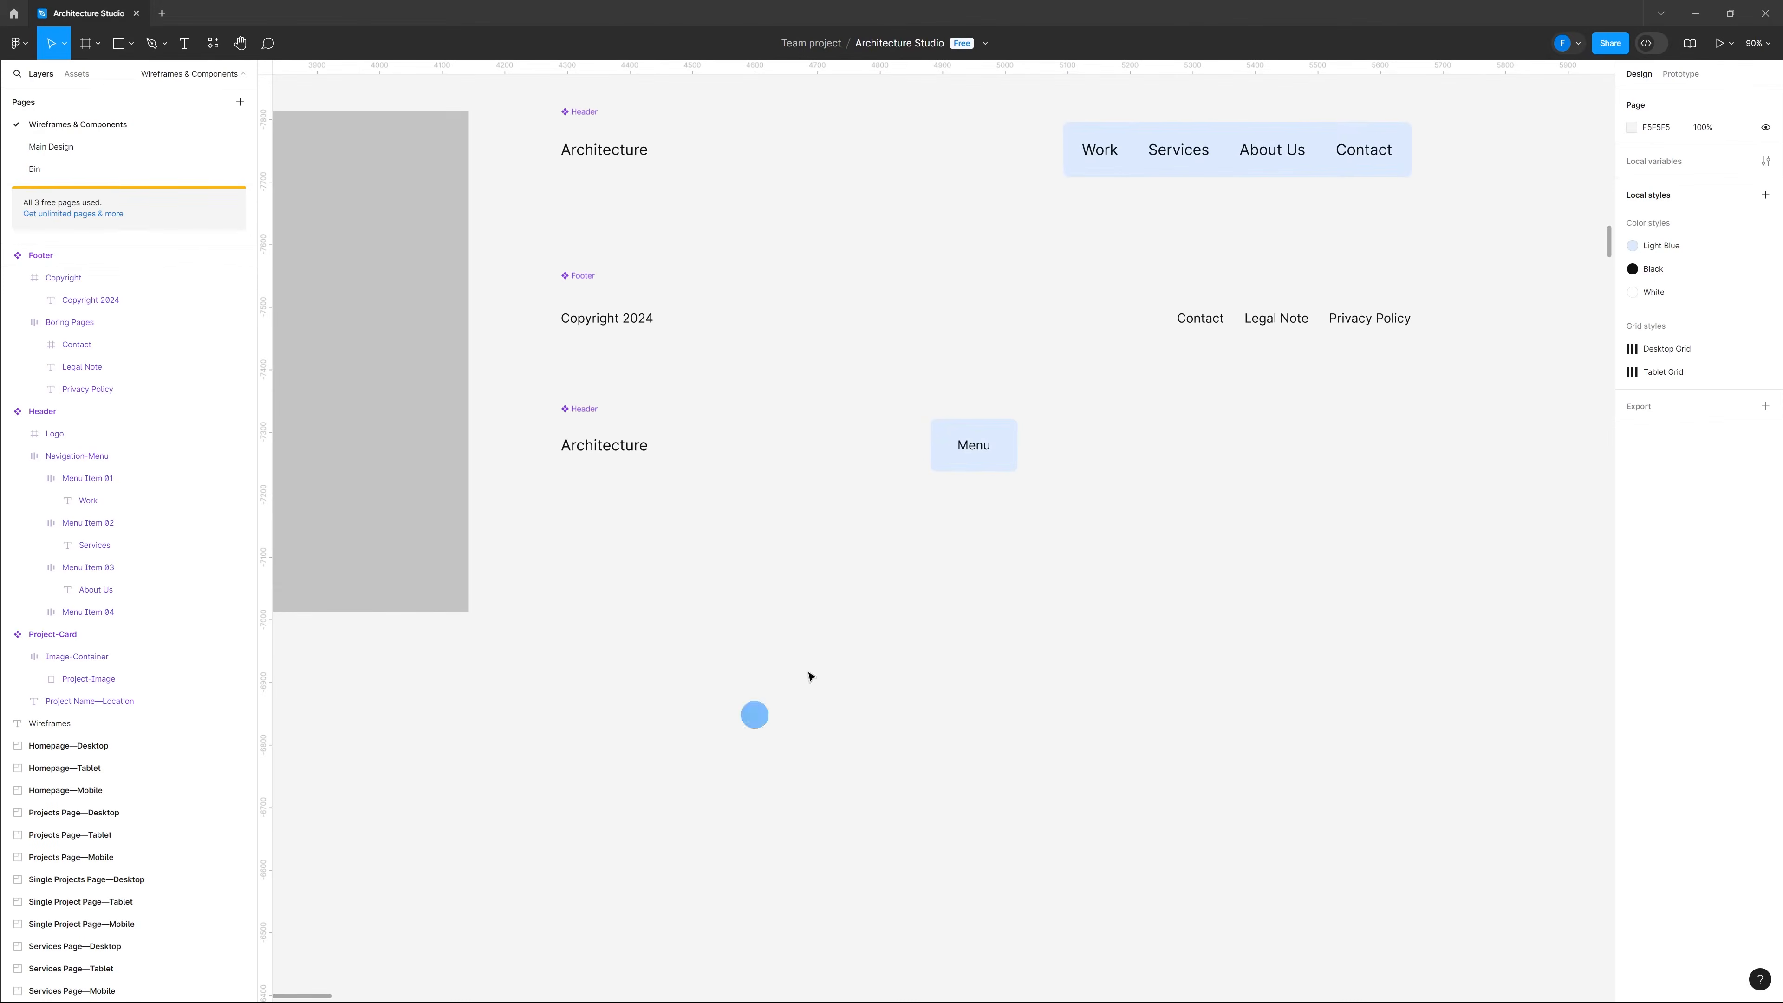
Step: Return to the Main Design page and check the item layout of the tablet homepage's footer
click(63, 147)
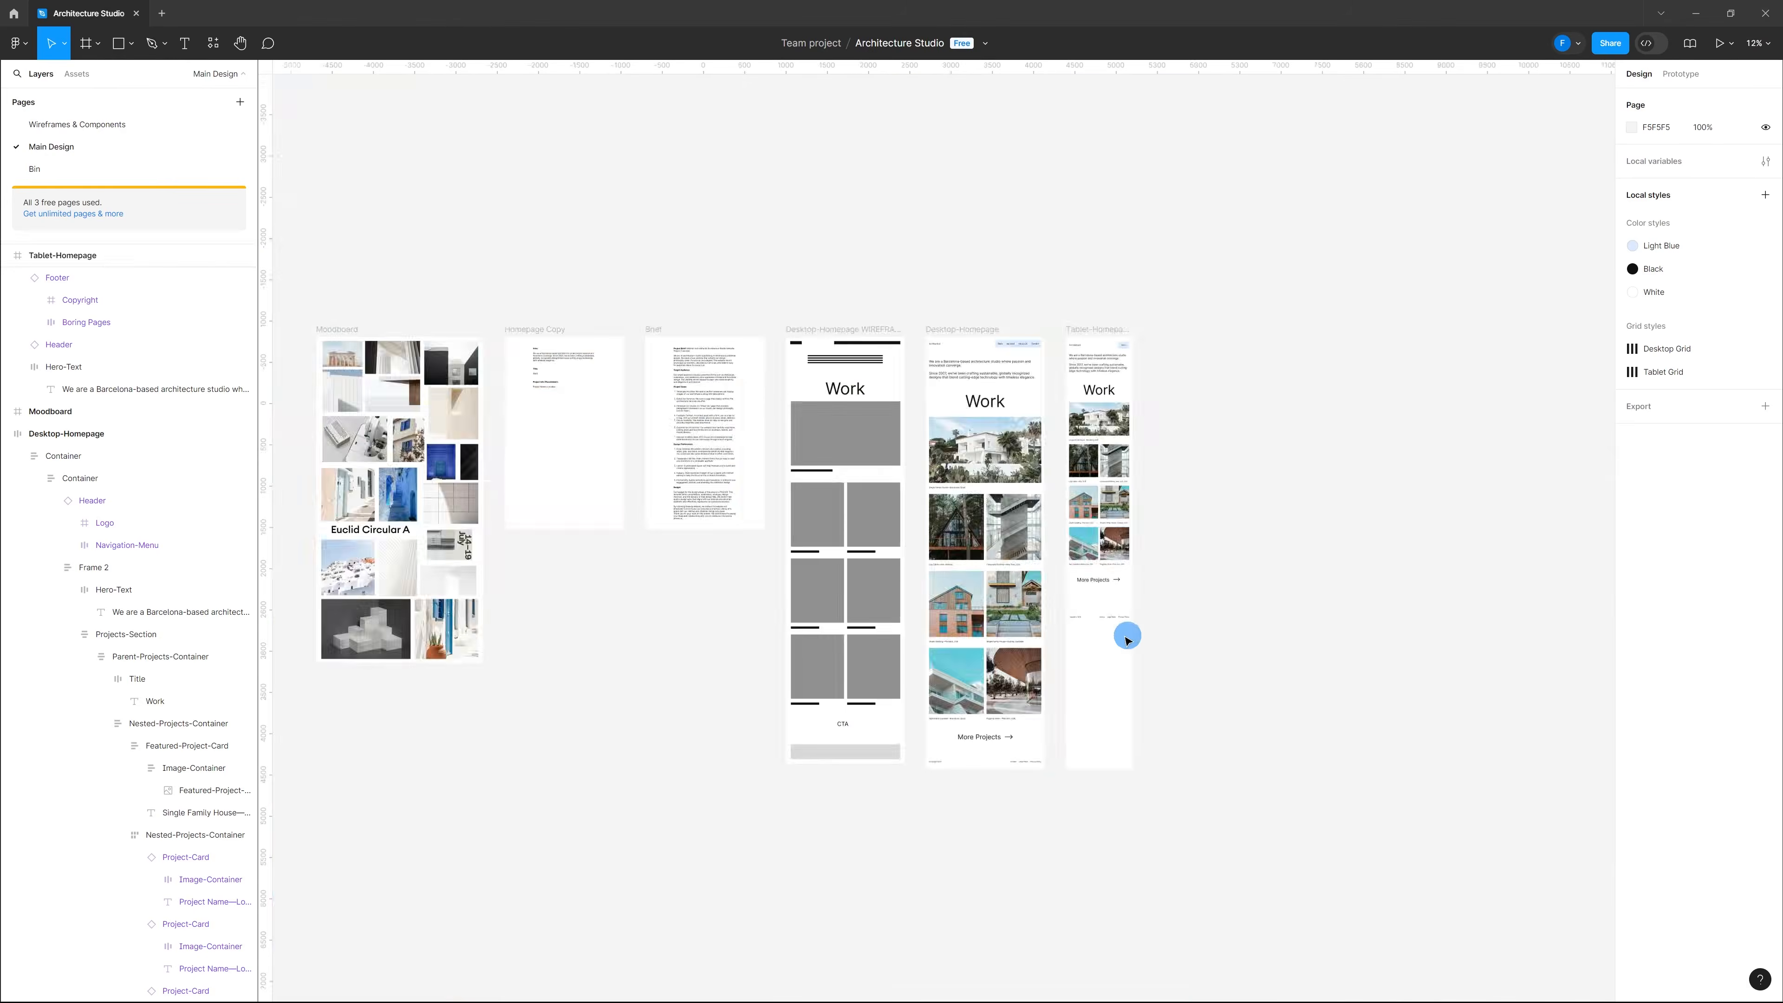
scroll(1126, 635, up, 8)
scroll(1064, 604, up, 10)
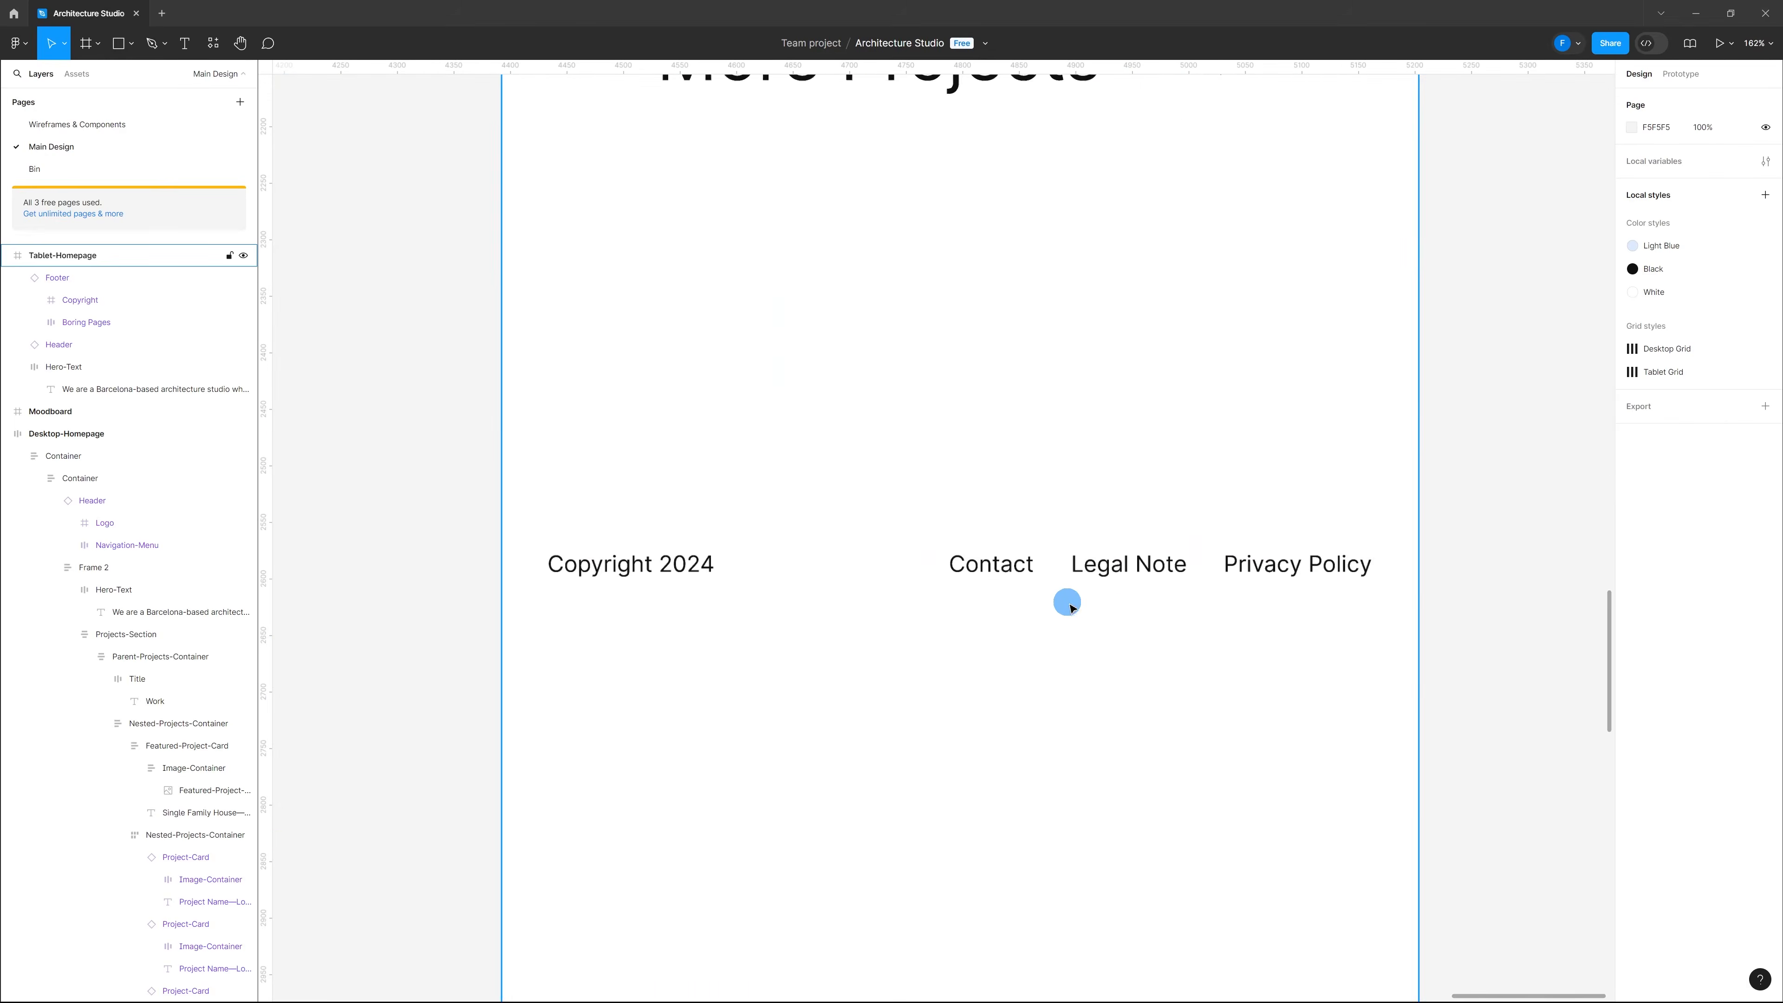
click(924, 516)
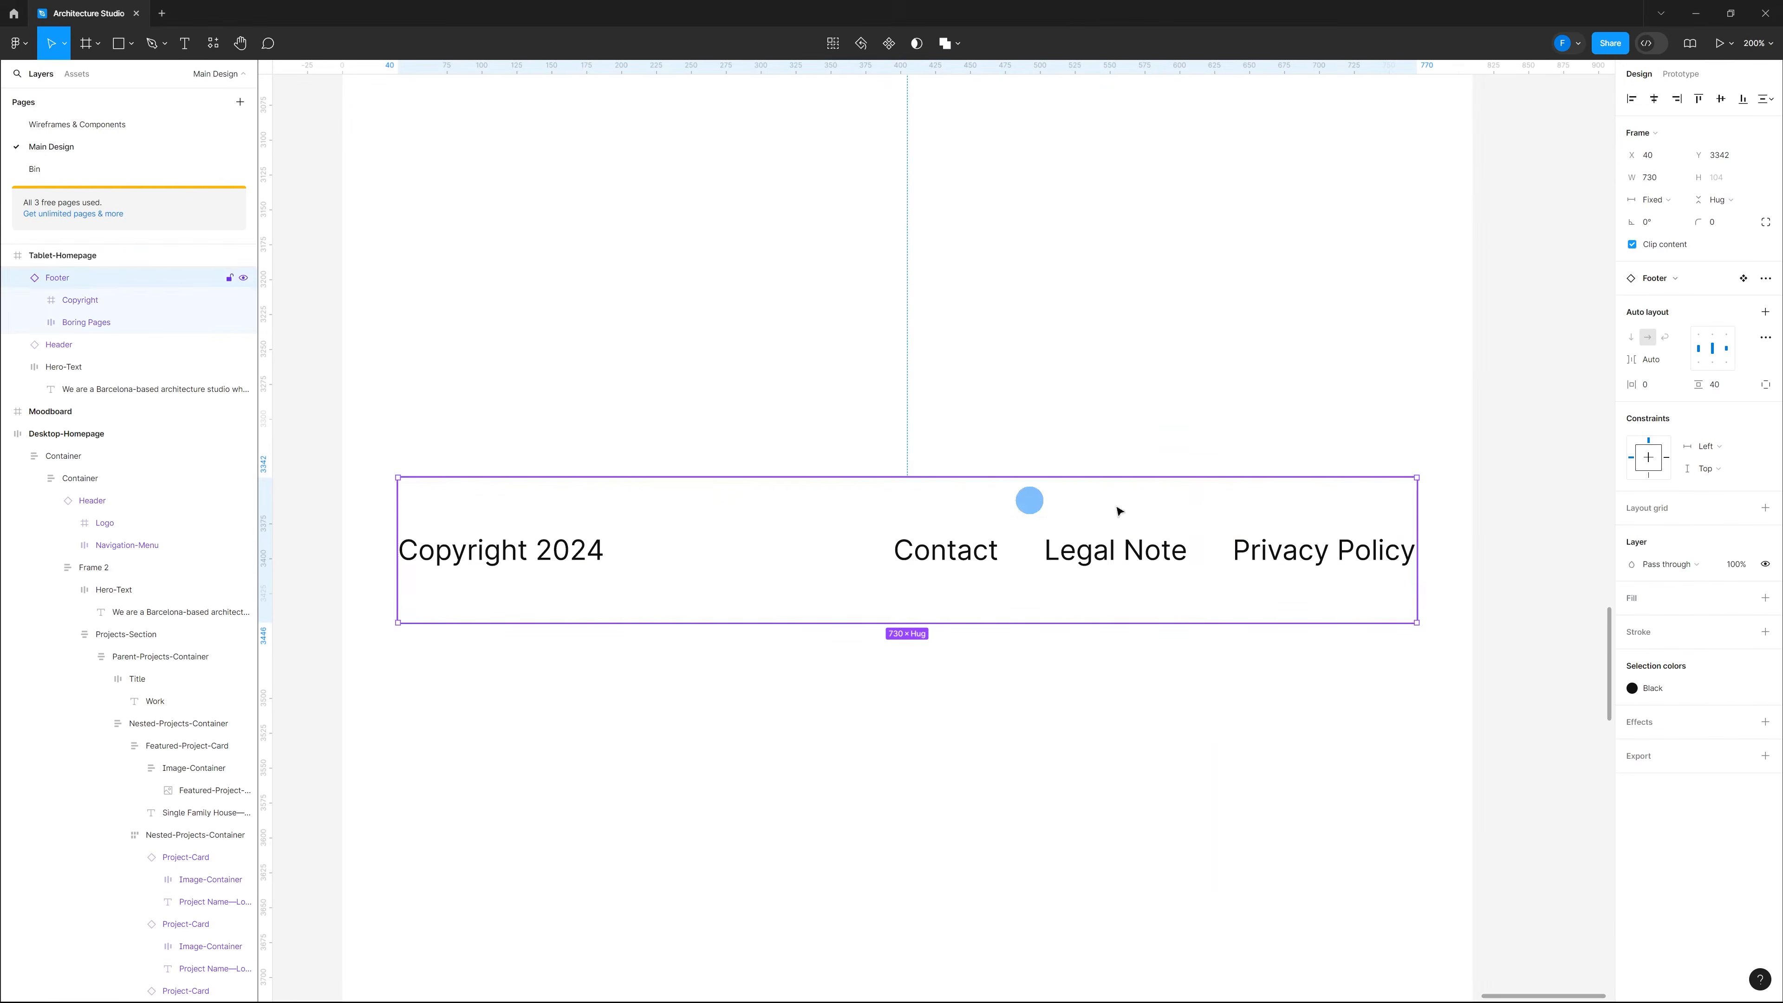
scroll(1094, 518, down, 4)
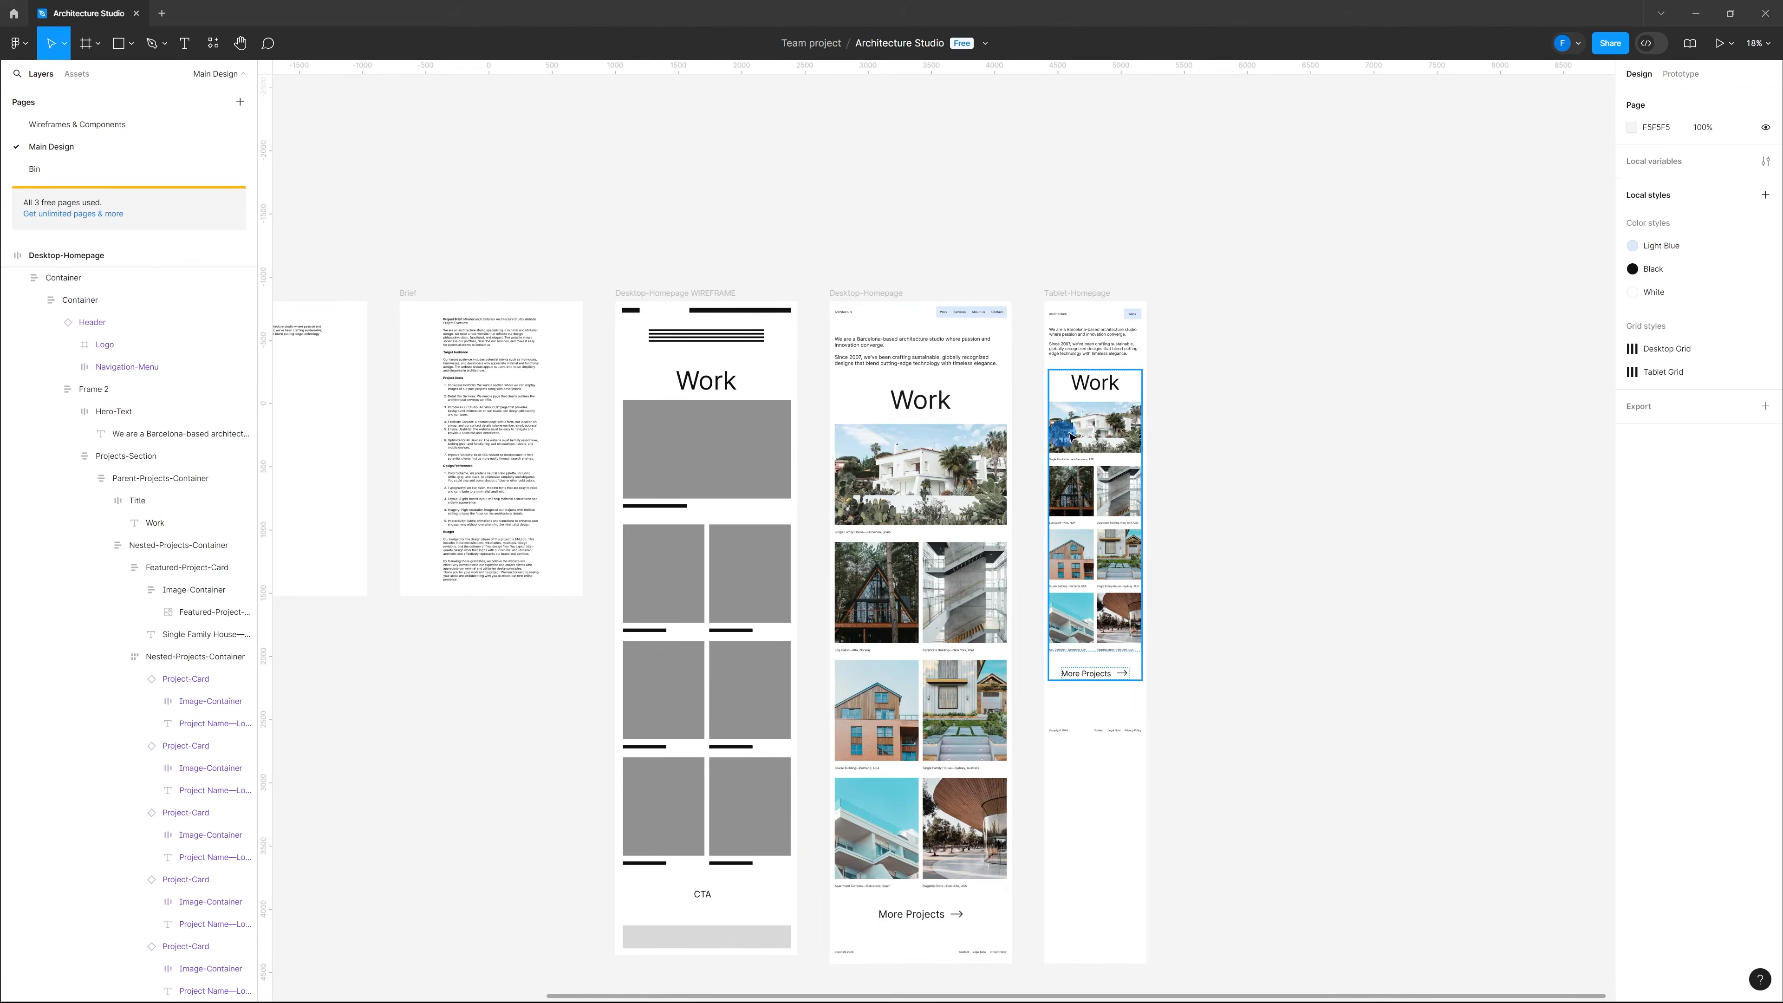
Step: Inspect how the desktop homepage nests its hero text and projects section inside an auto layout frame
click(976, 441)
click(974, 437)
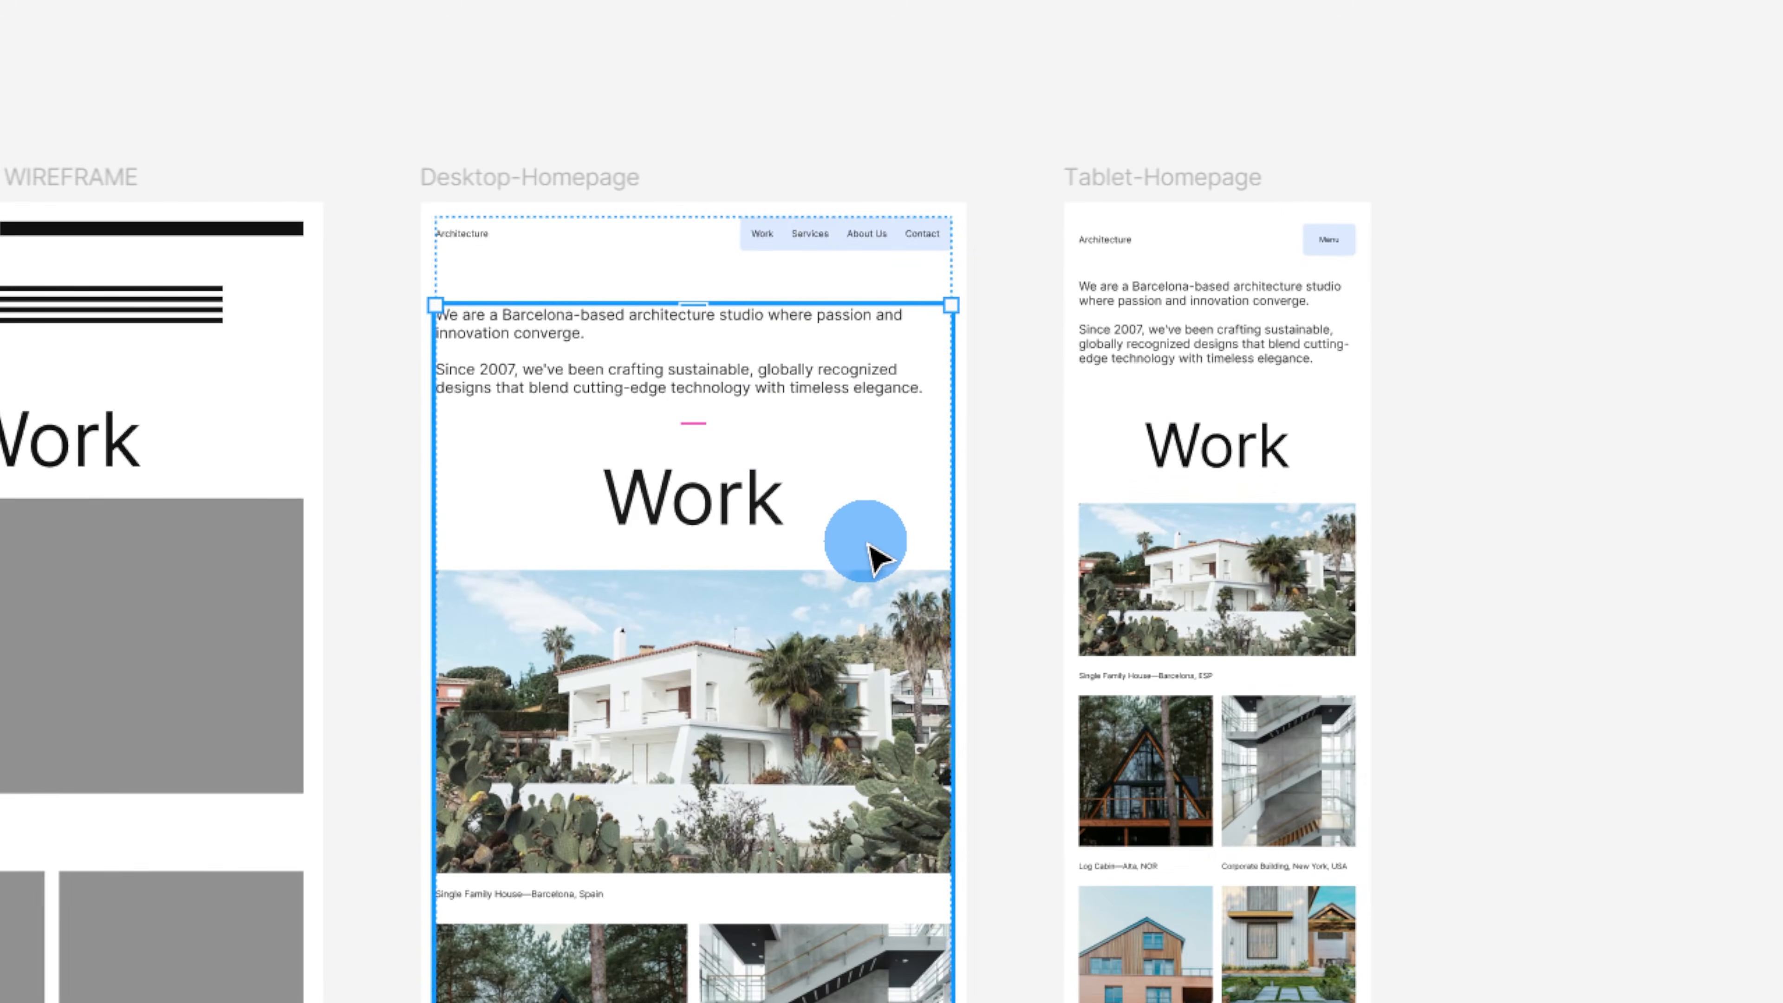
click(870, 551)
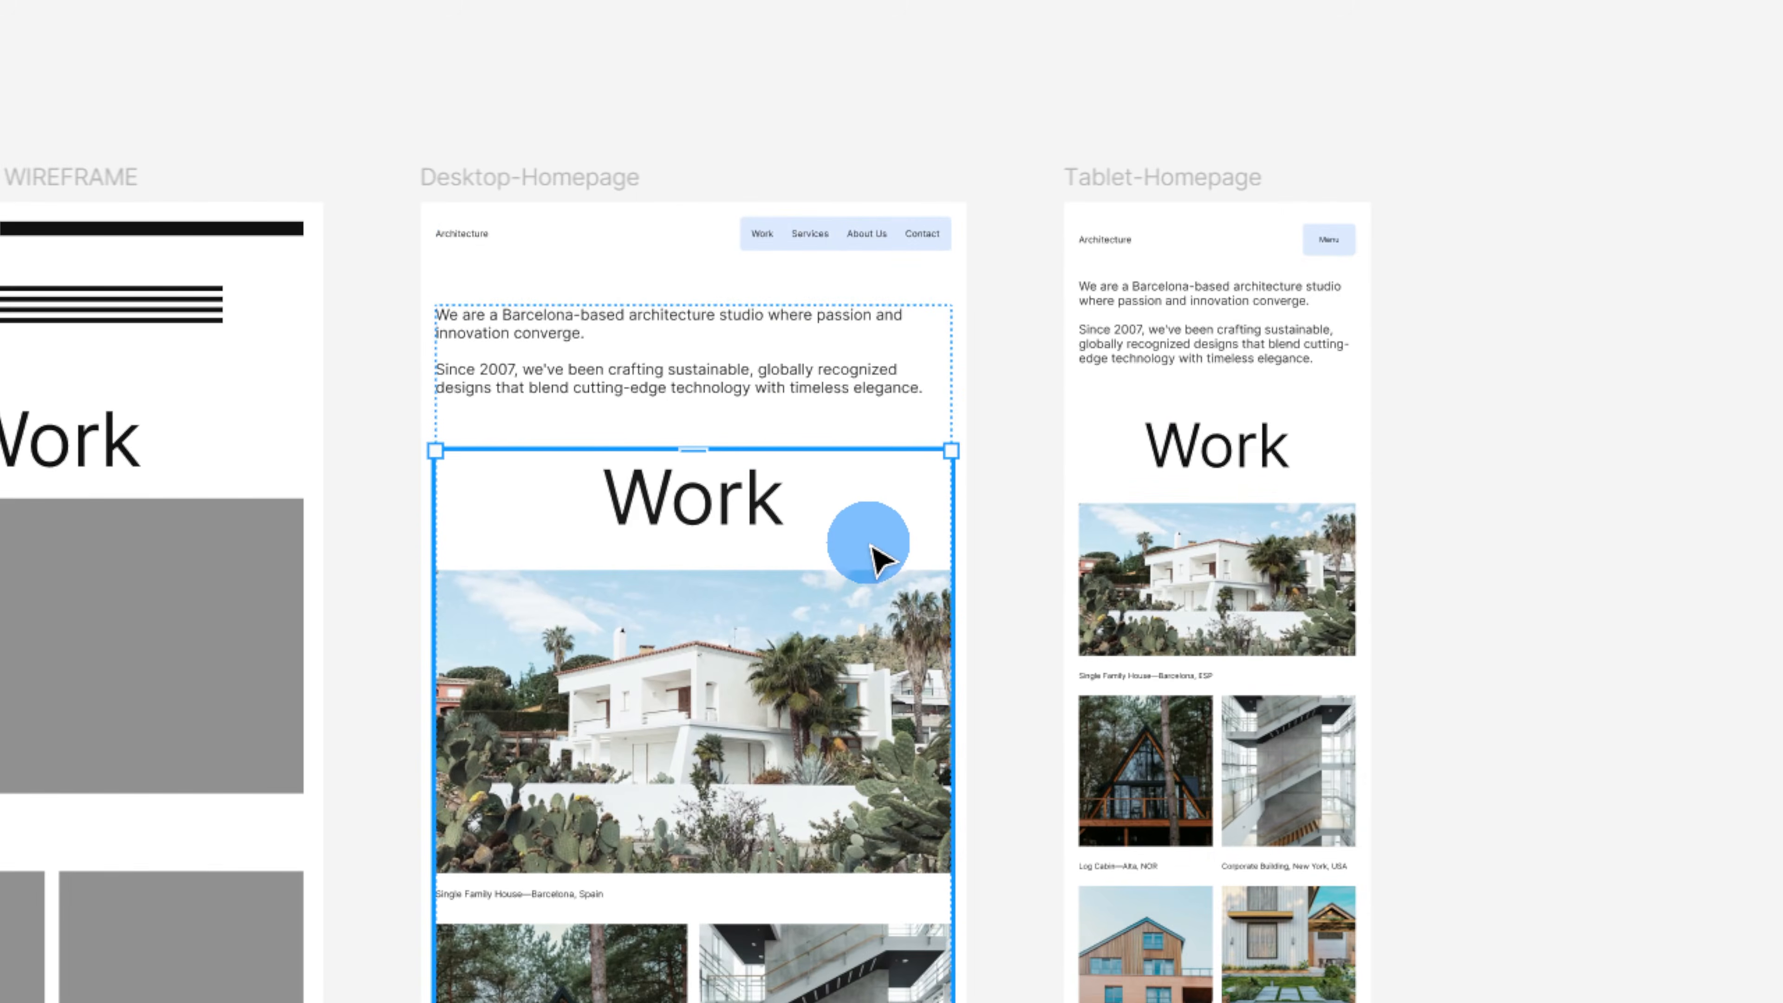
click(839, 379)
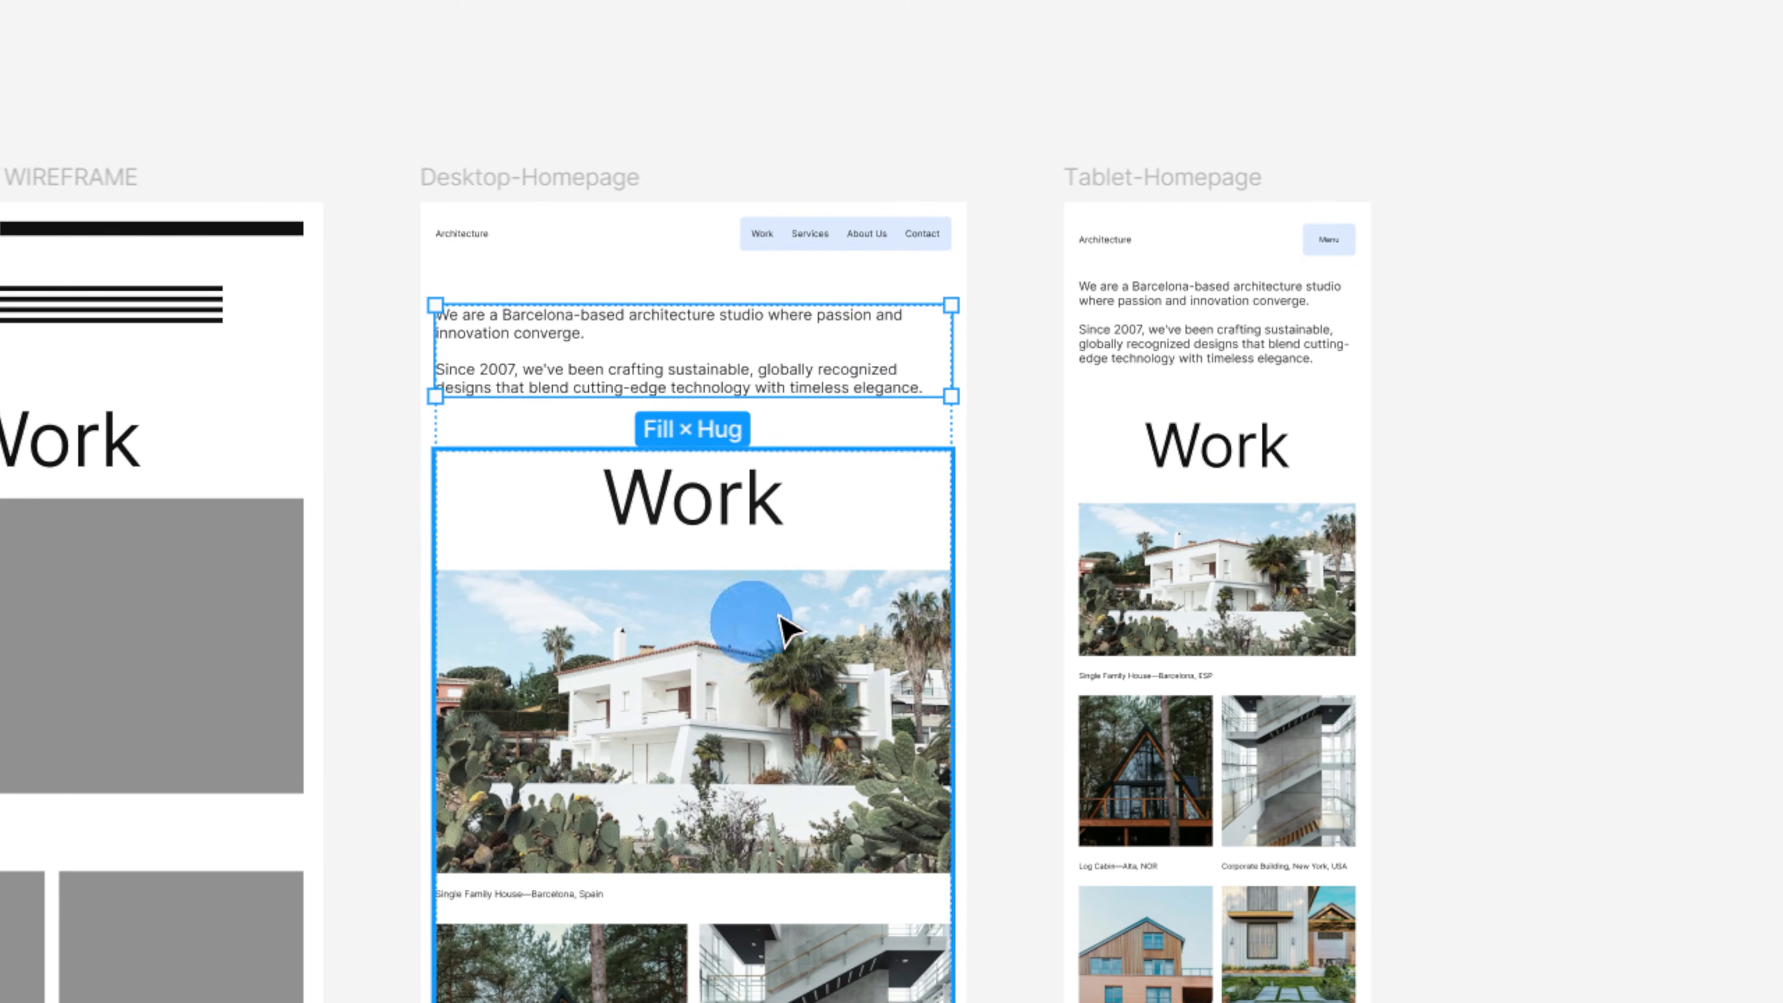
click(843, 566)
click(891, 430)
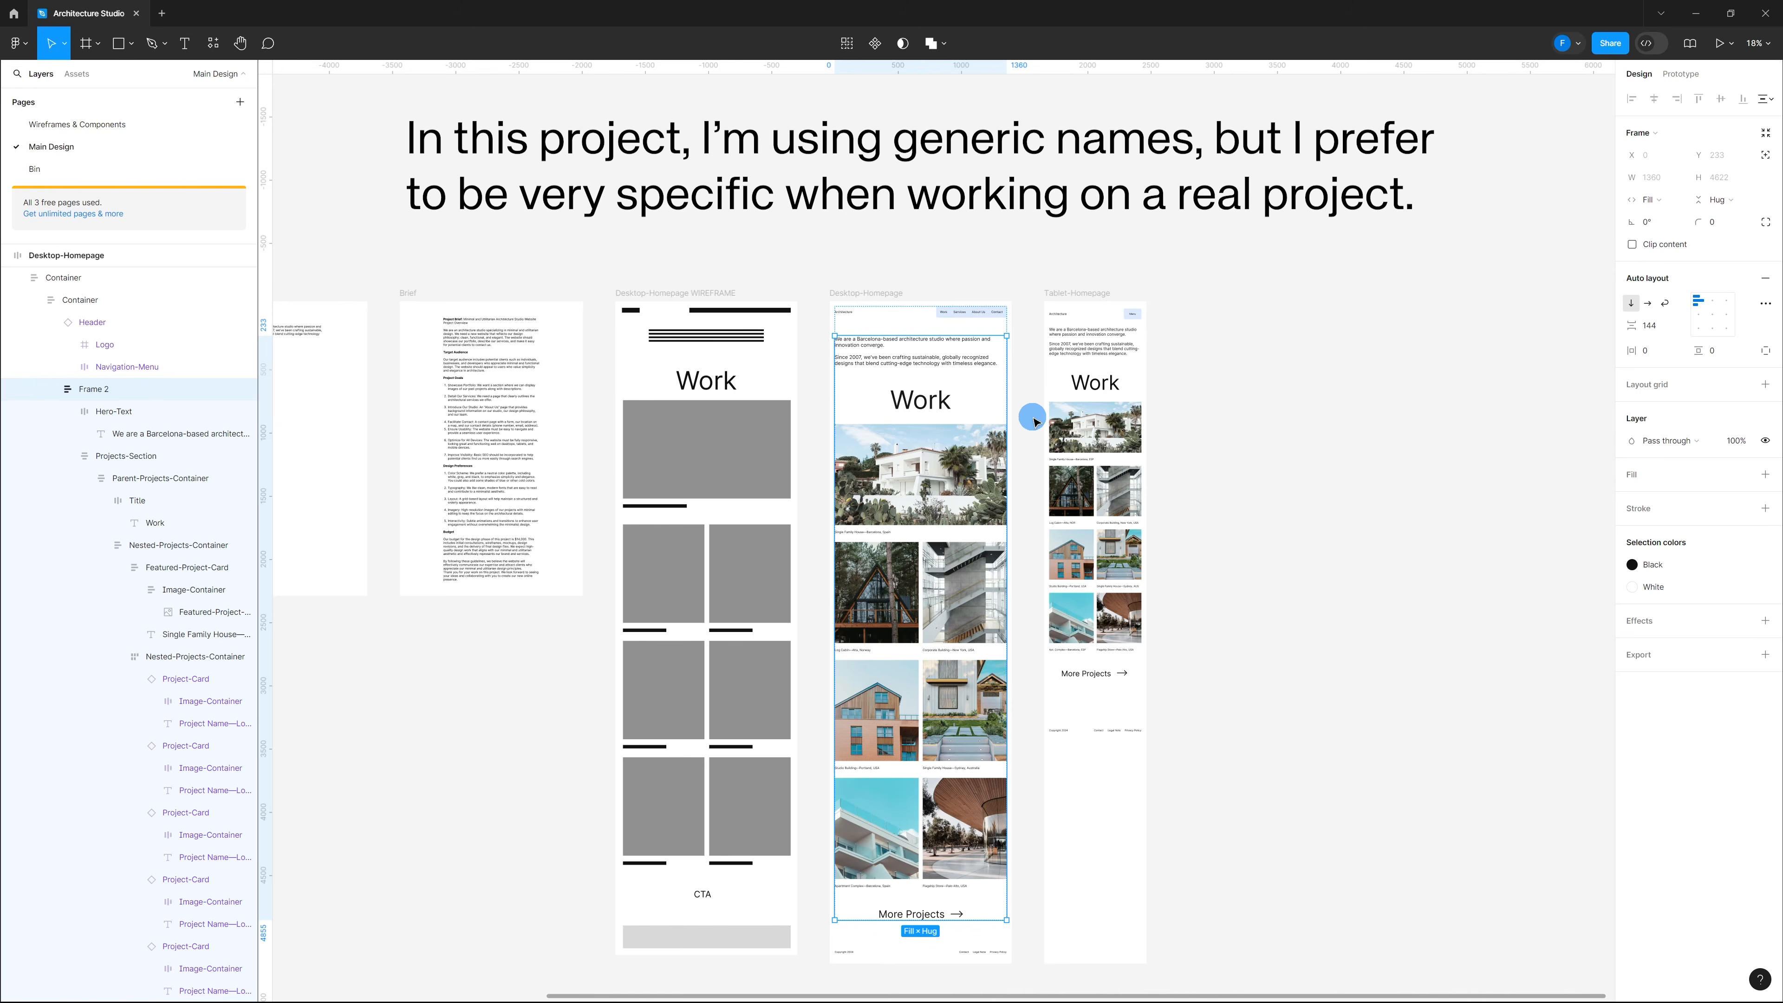
Step: Rename the desktop frame that holds Hero-Text and Projects-Section as Content-Container
scroll(824, 616, up, 1)
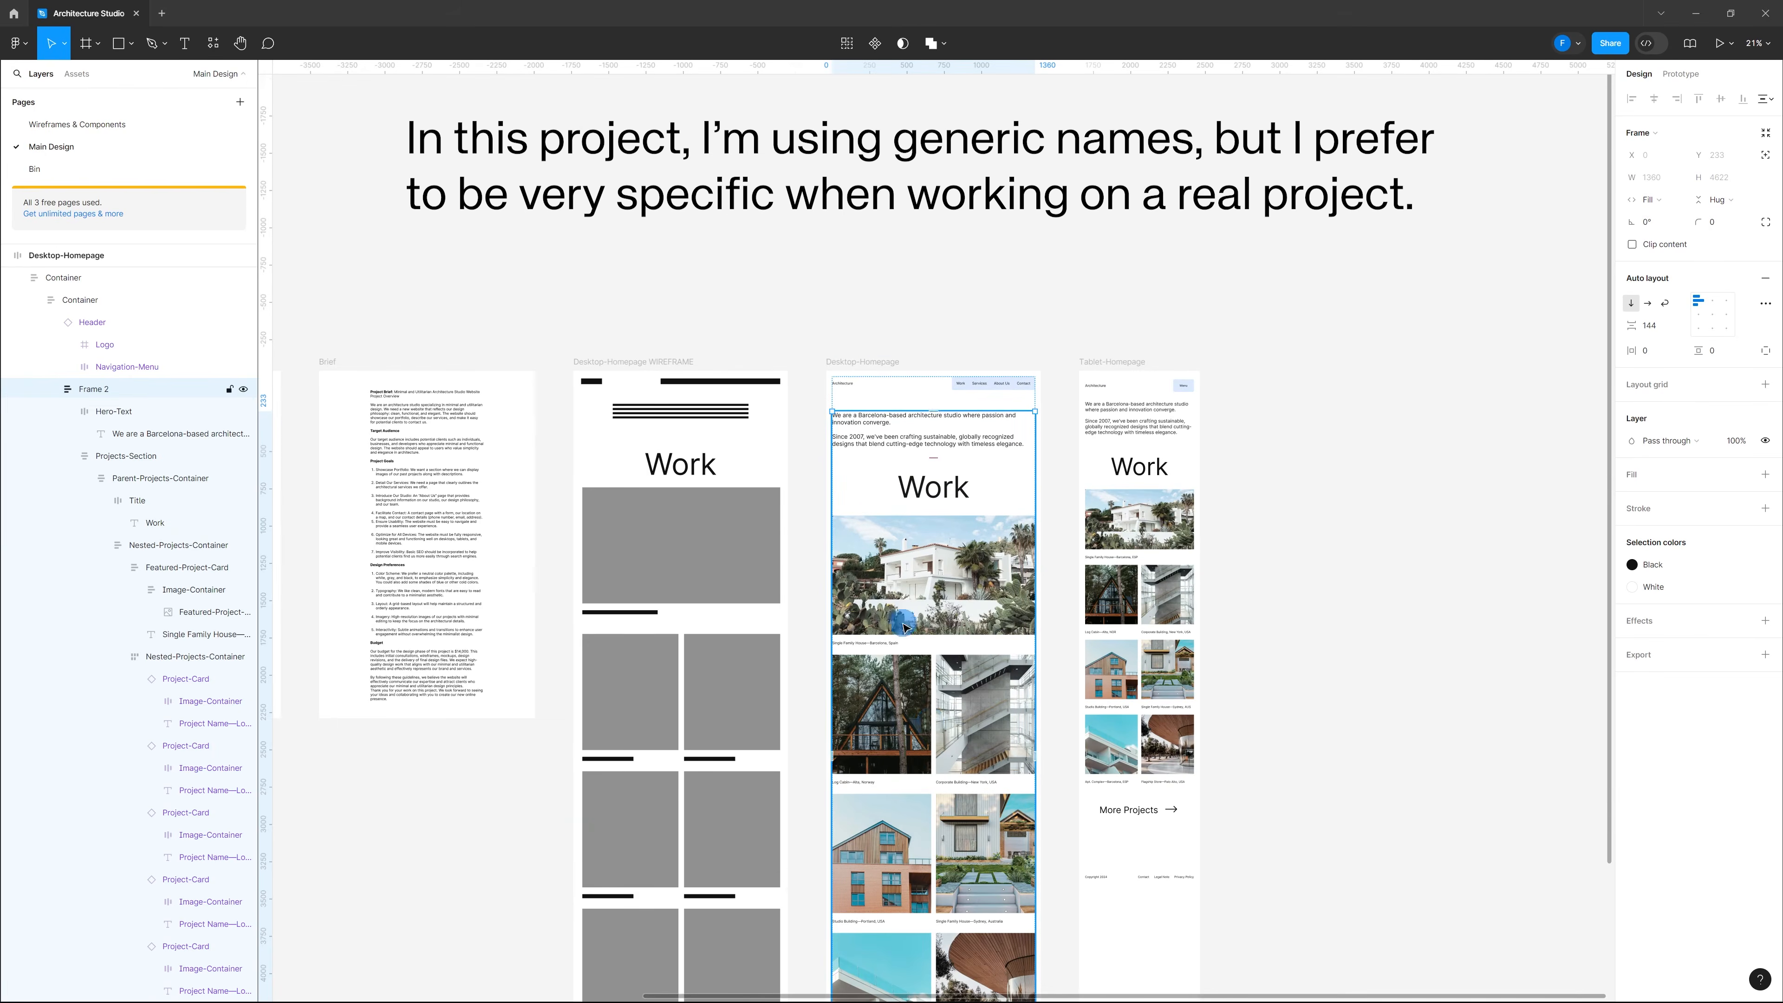
scroll(924, 505, up, 3)
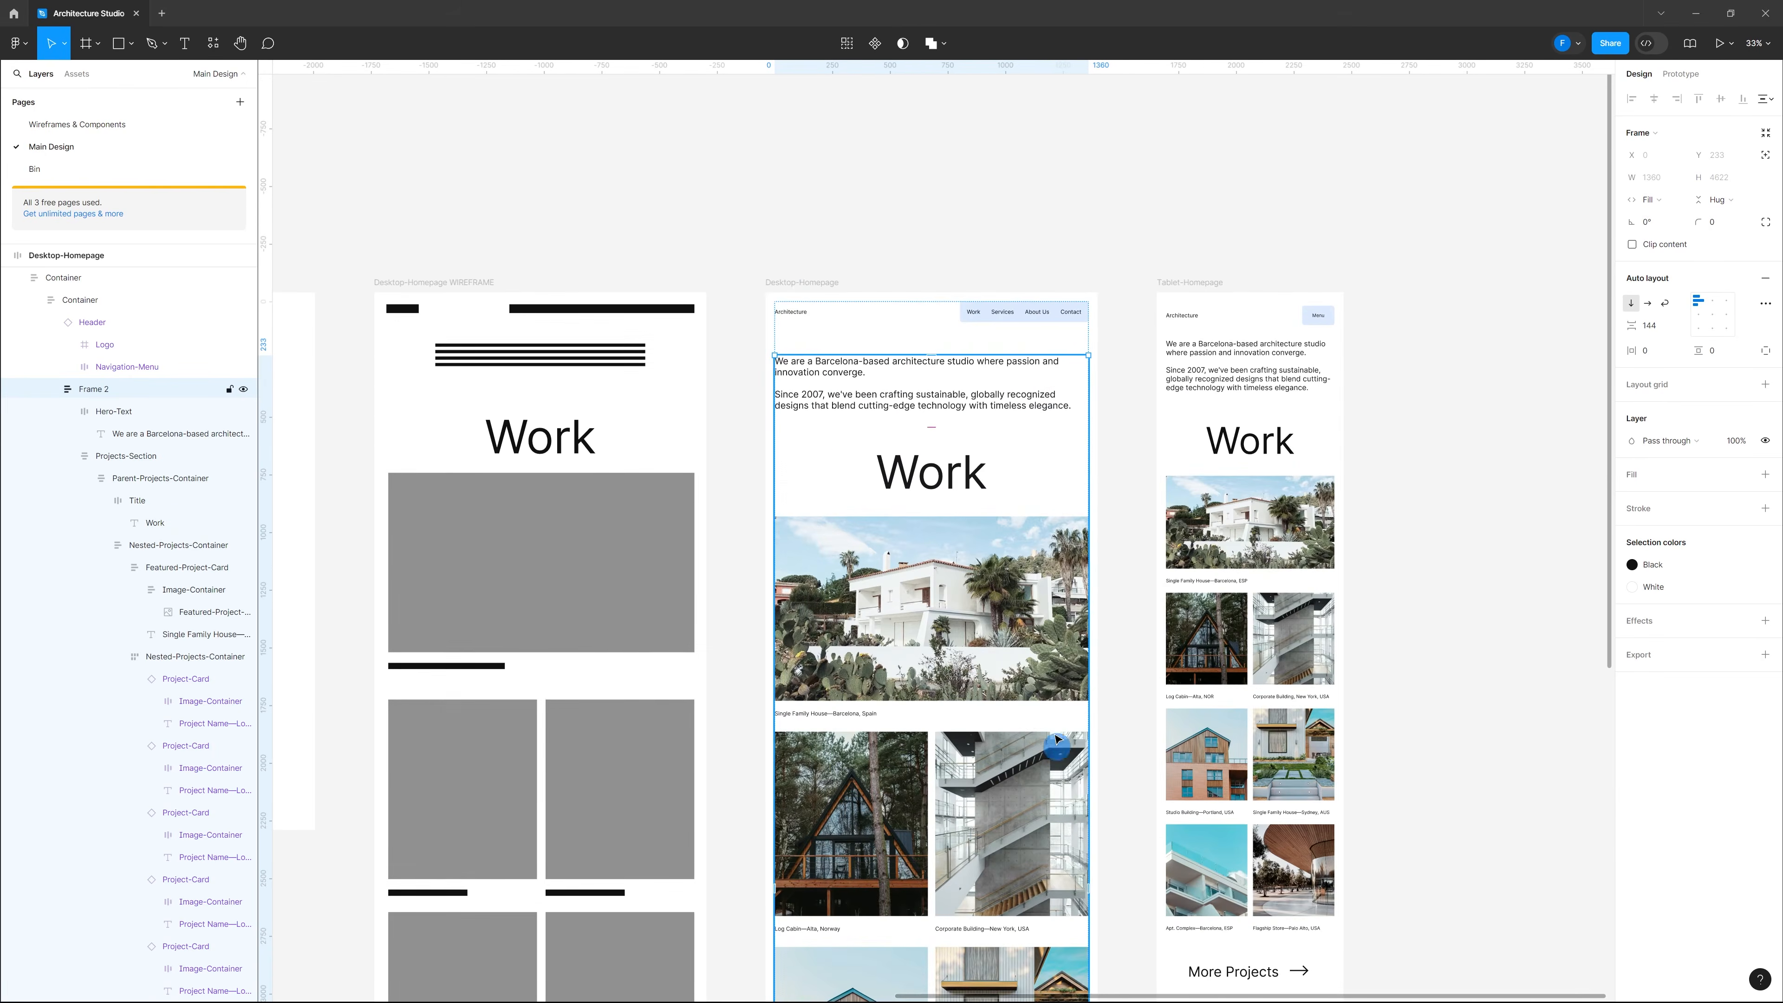
double_click(110, 389)
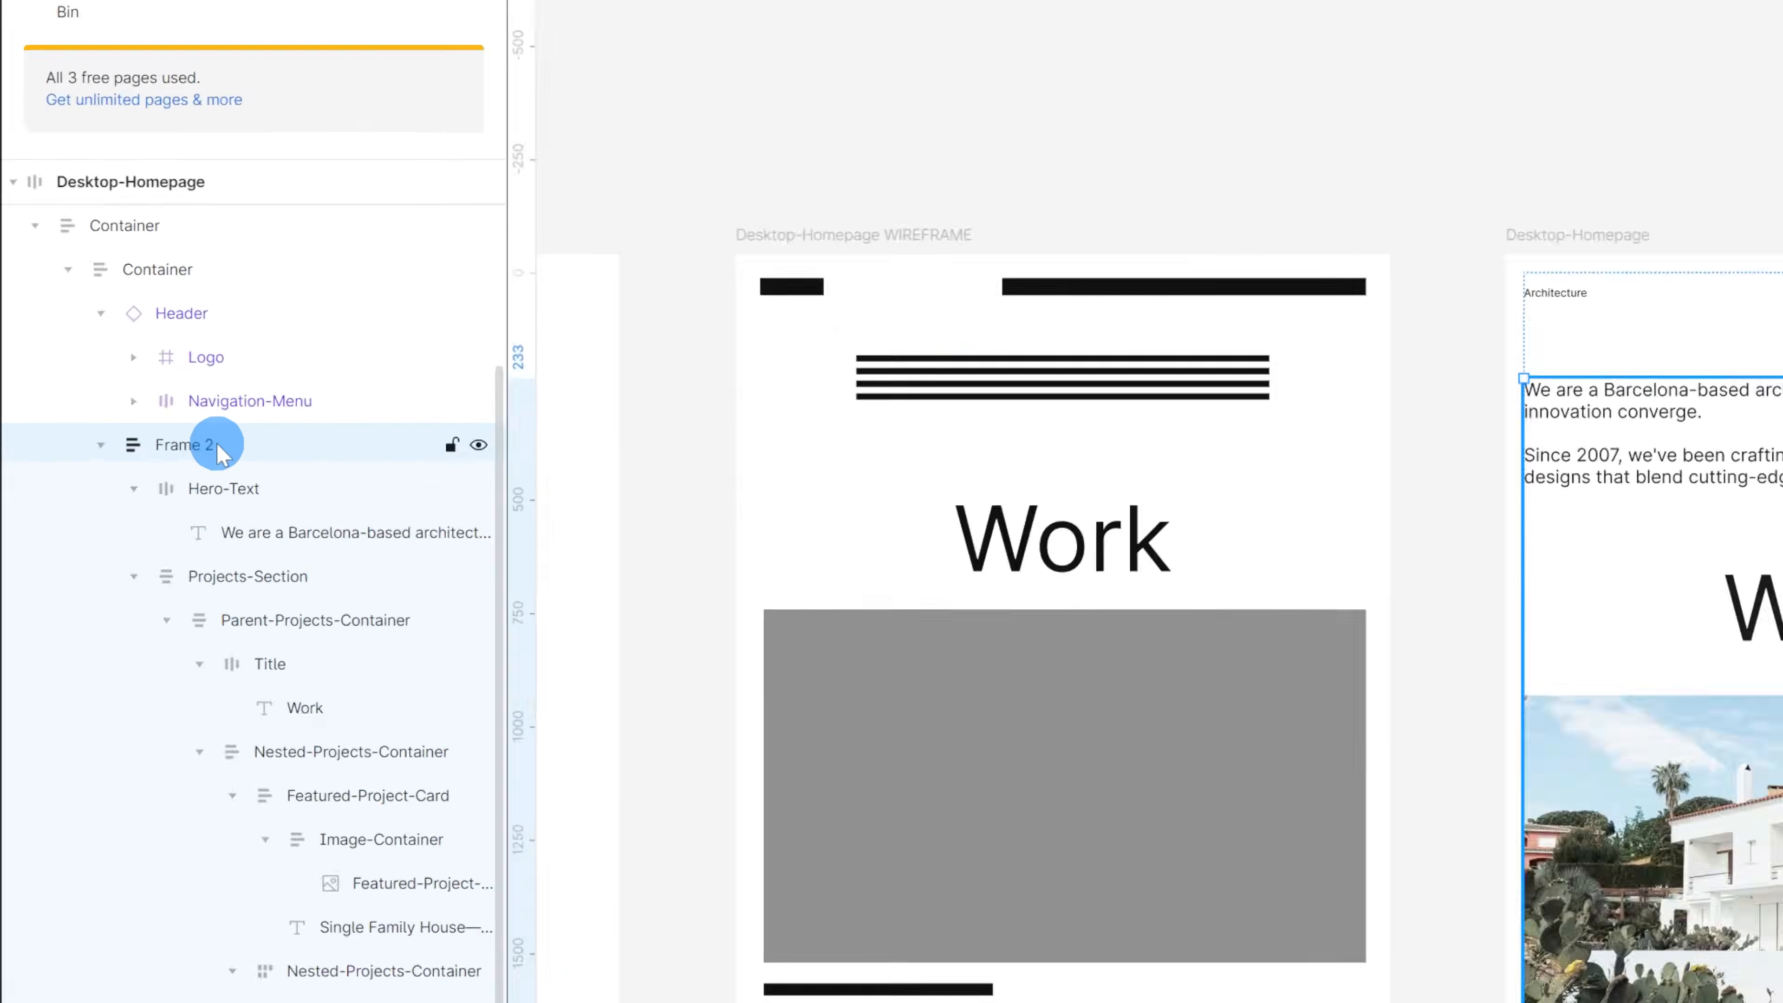
text(Content-Container)
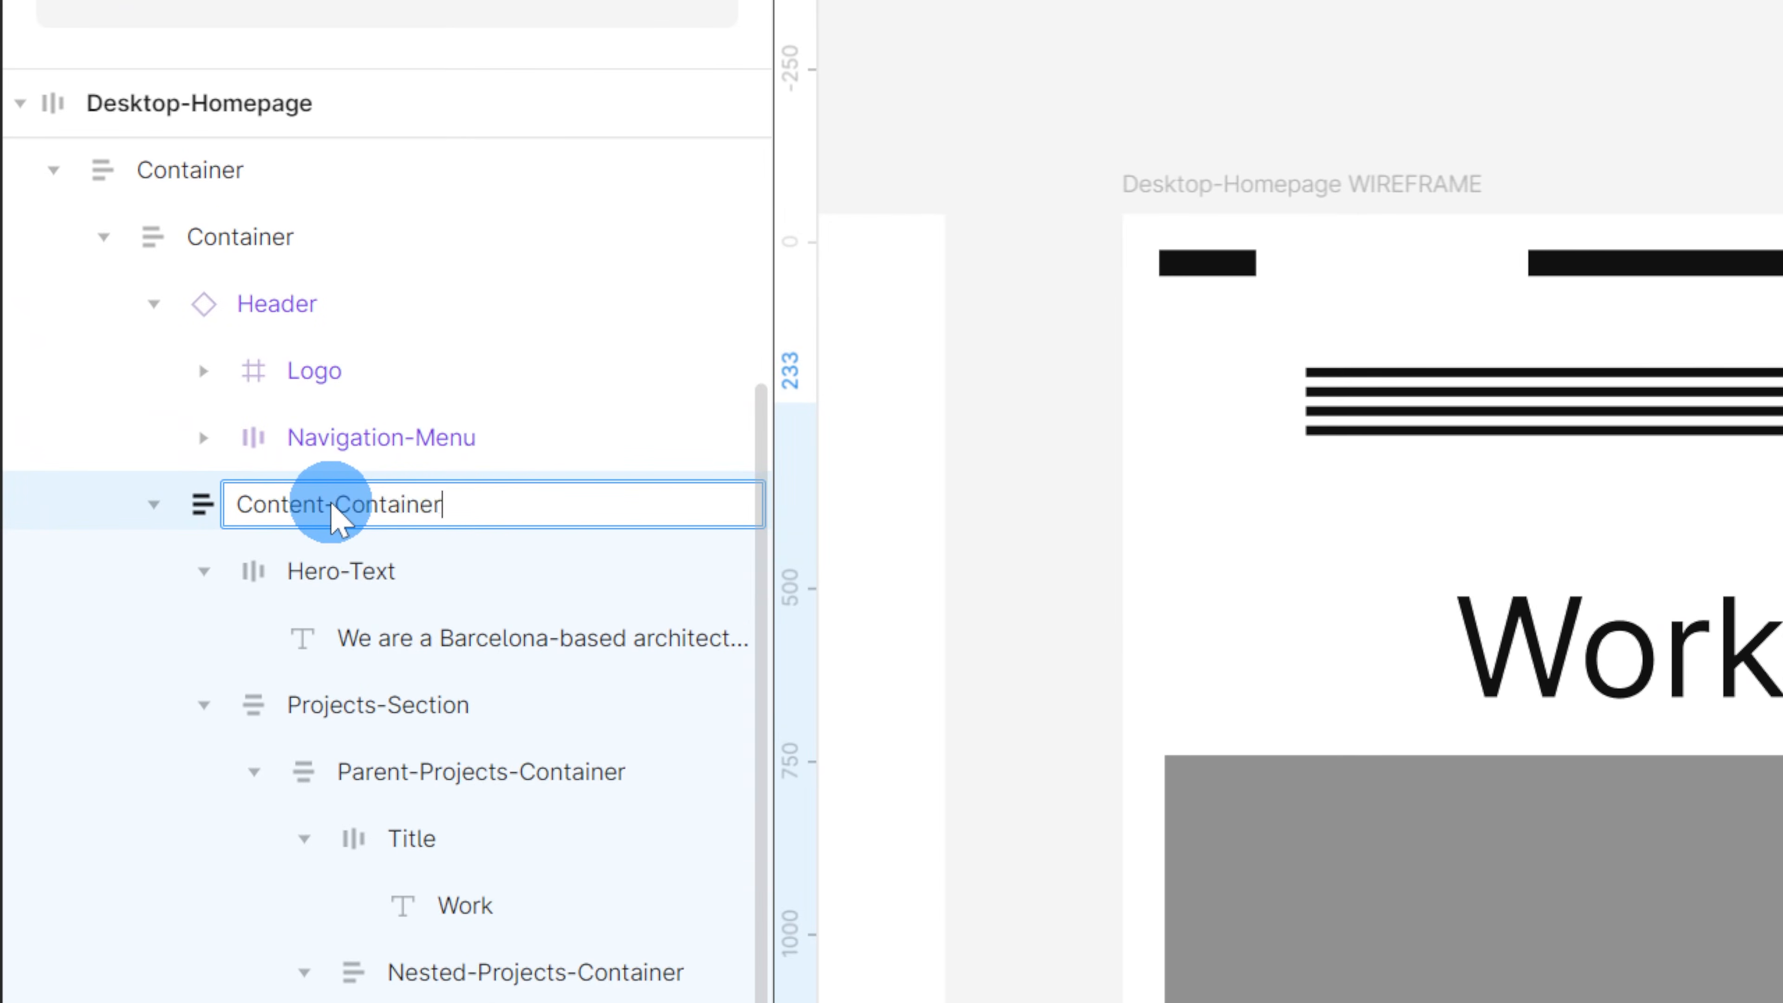
key(Return)
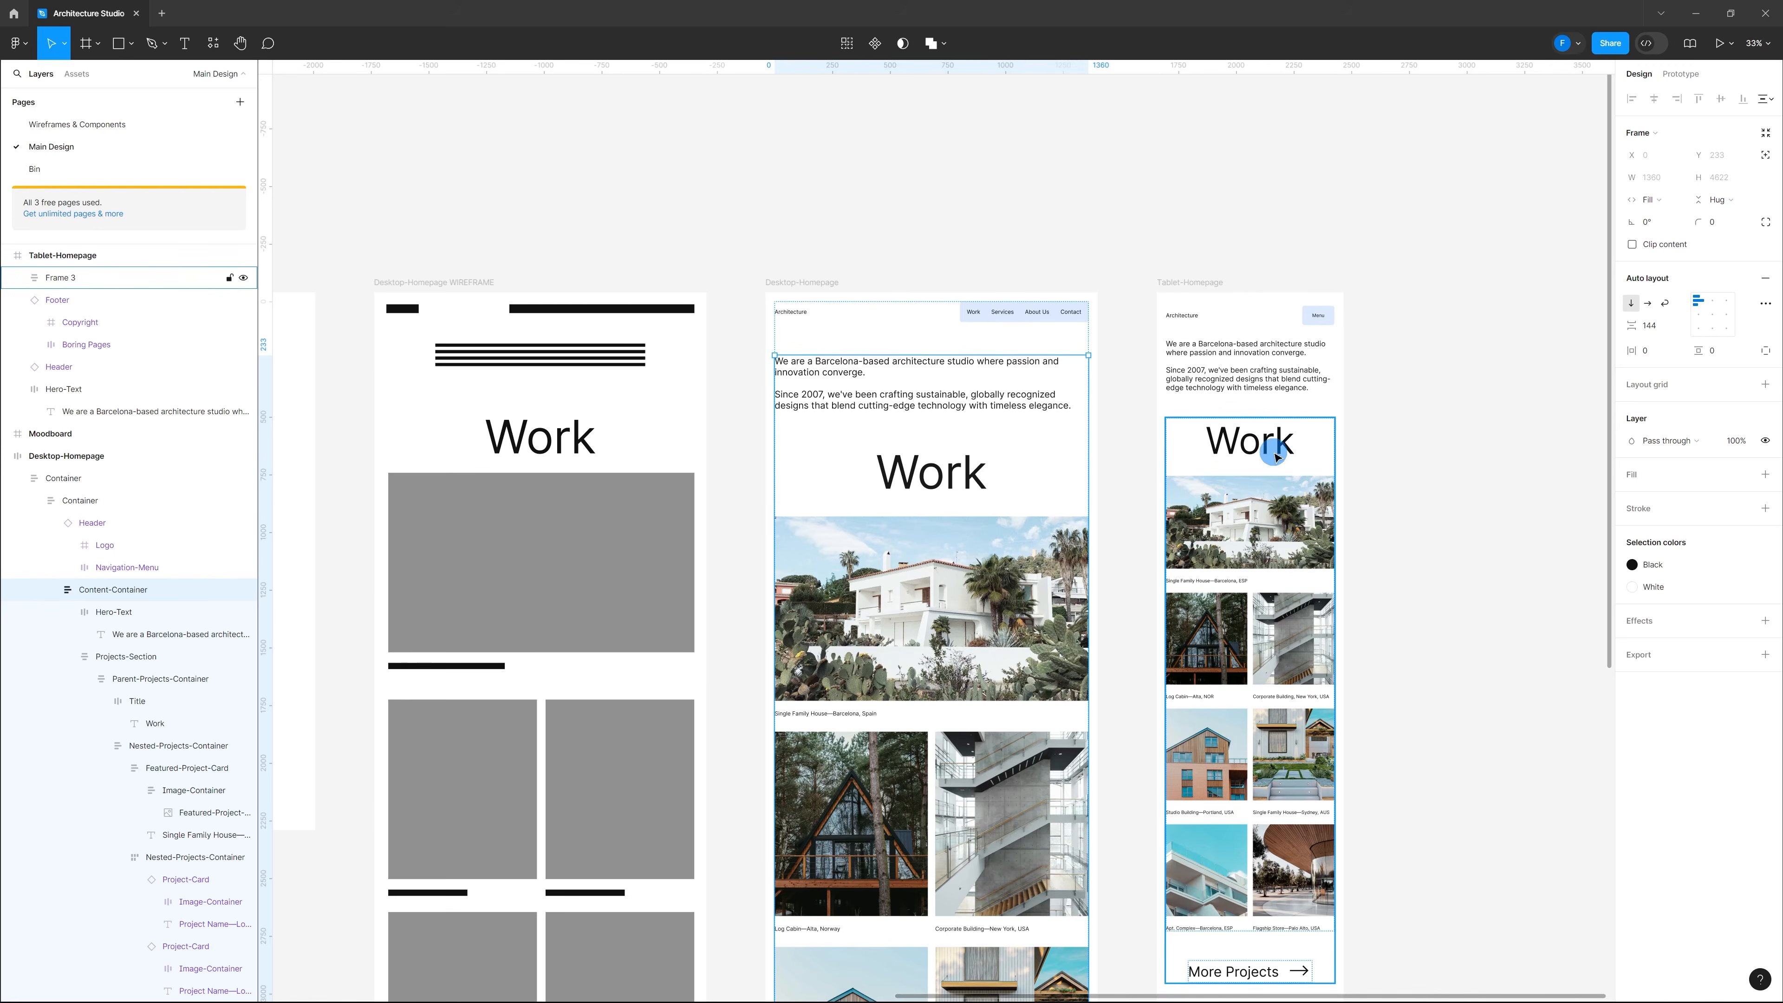
Step: Combine the tablet's Hero-Text and the frame with its projects and More Projects link into one vertical auto layout frame
click(1301, 469)
shift+click(1305, 382)
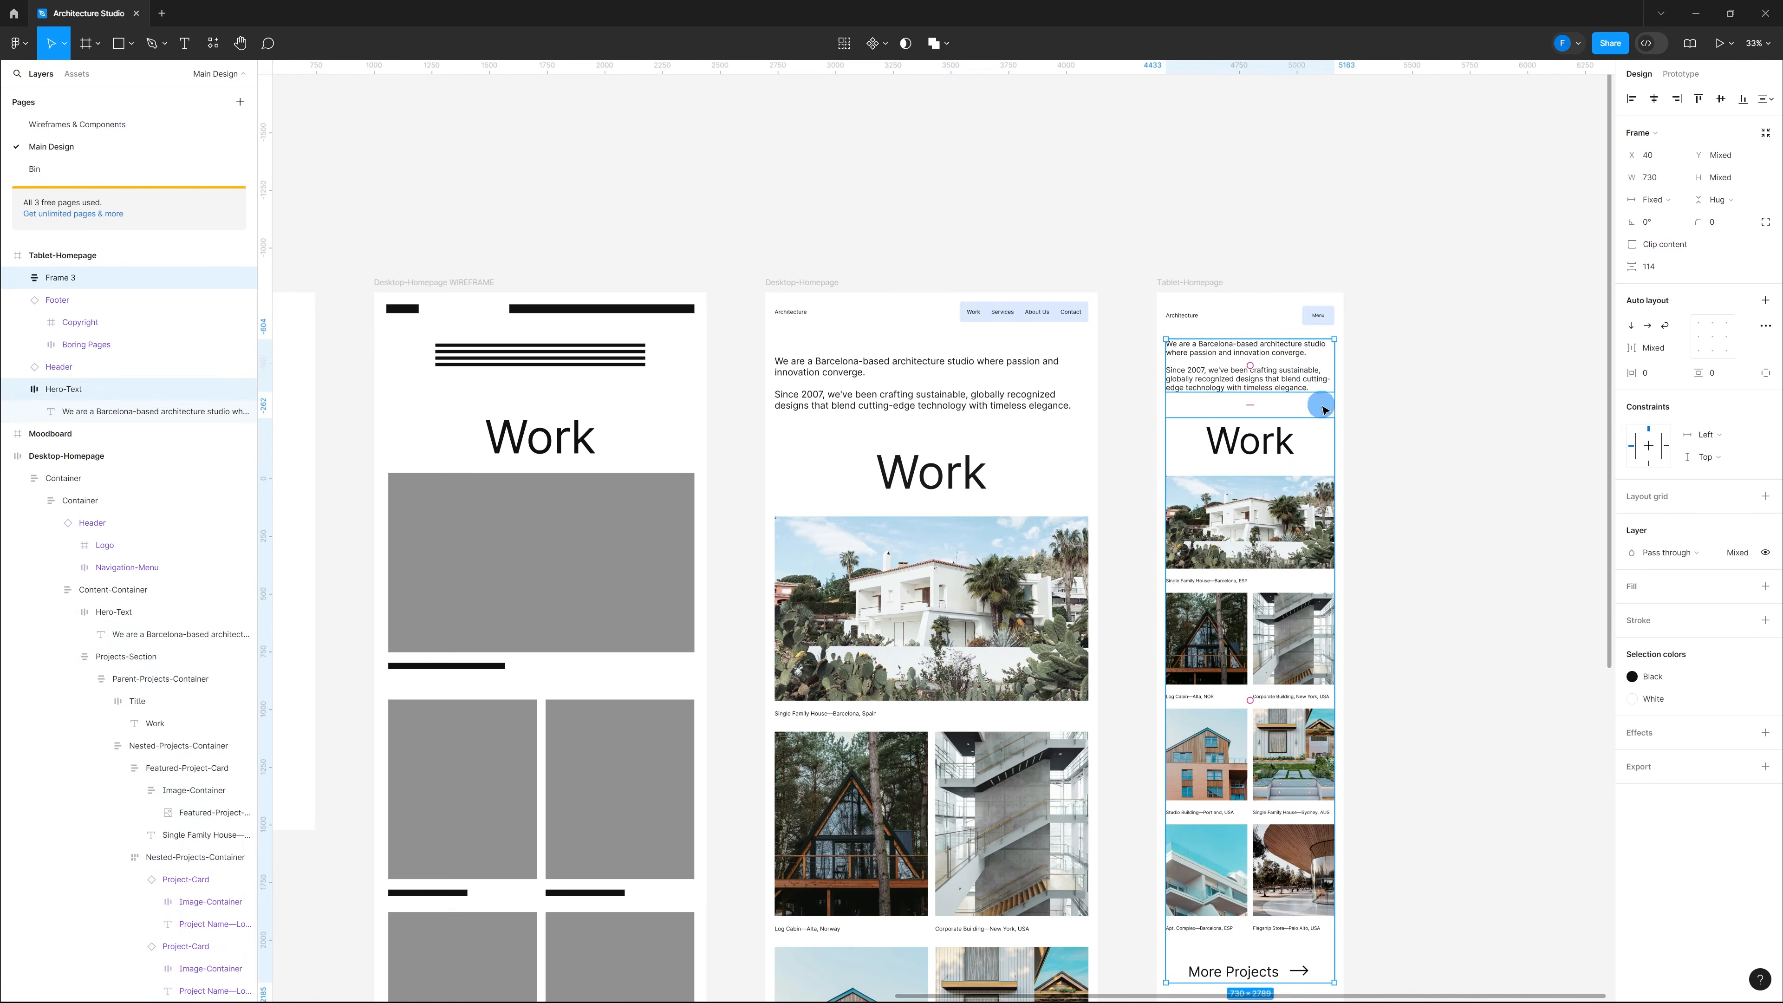
scroll(1313, 387, up, 5)
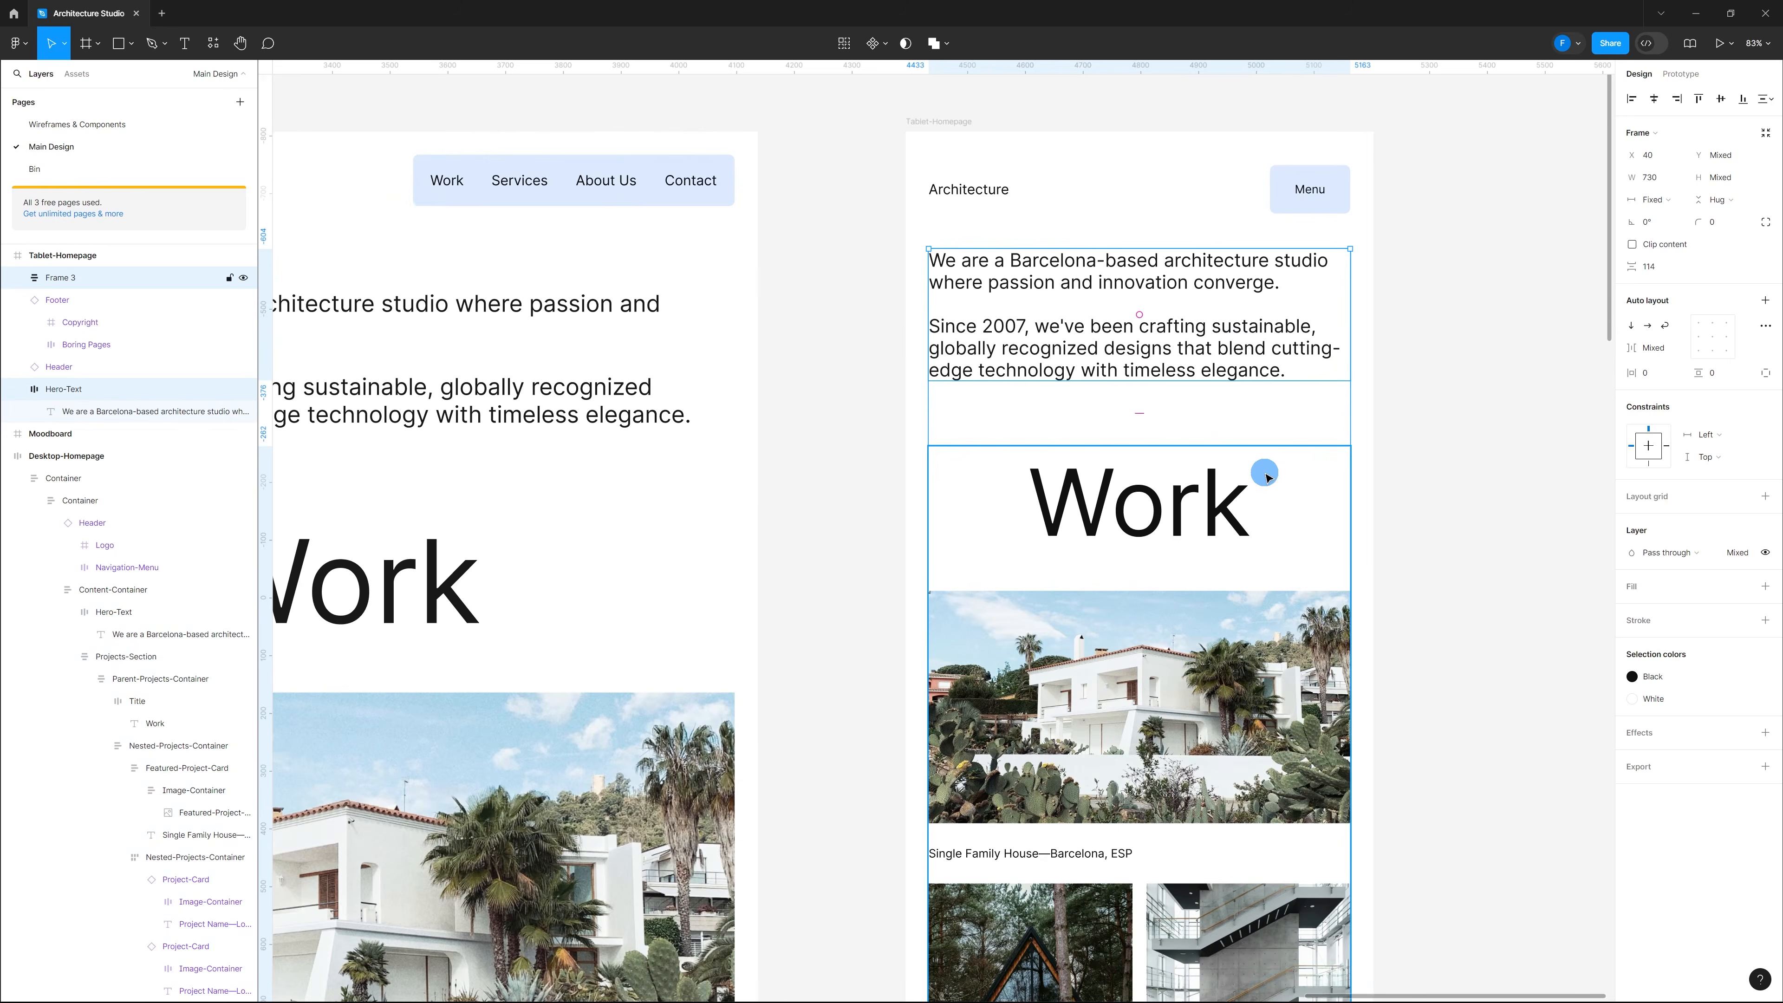
key(shift+a)
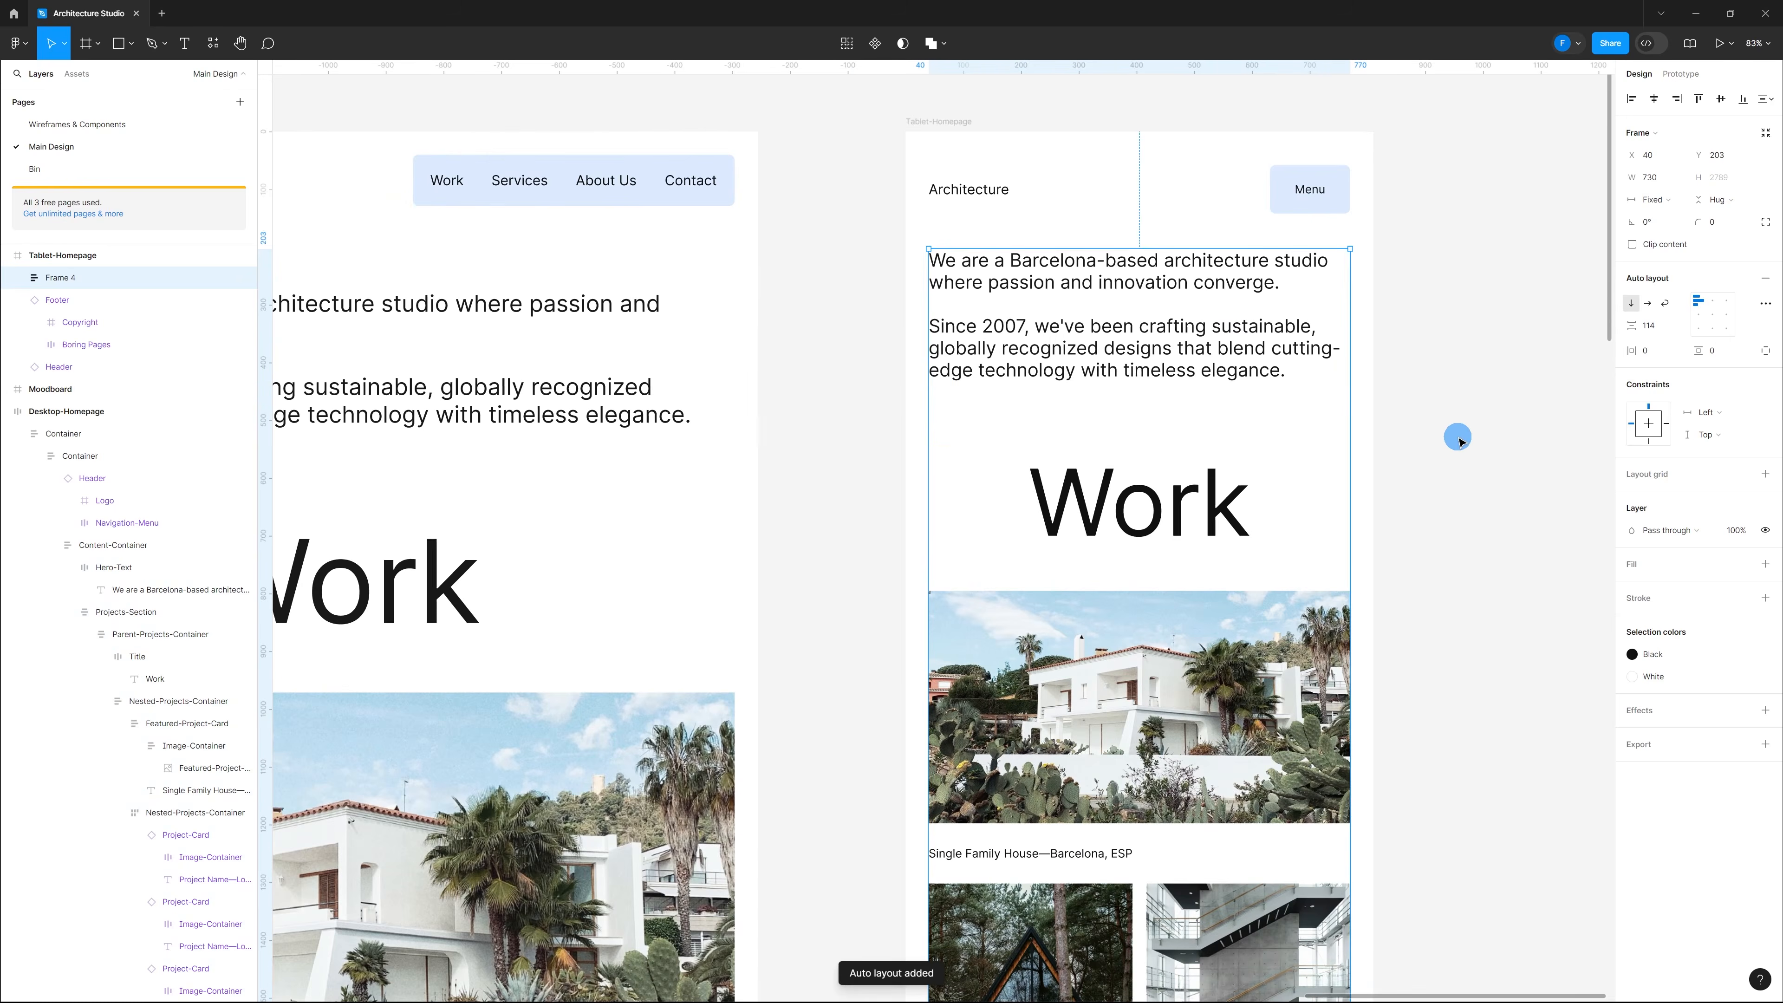
click(1460, 438)
Step: Set the gap between the tablet's hero text and the Work section to 96
scroll(1344, 449, down, 3)
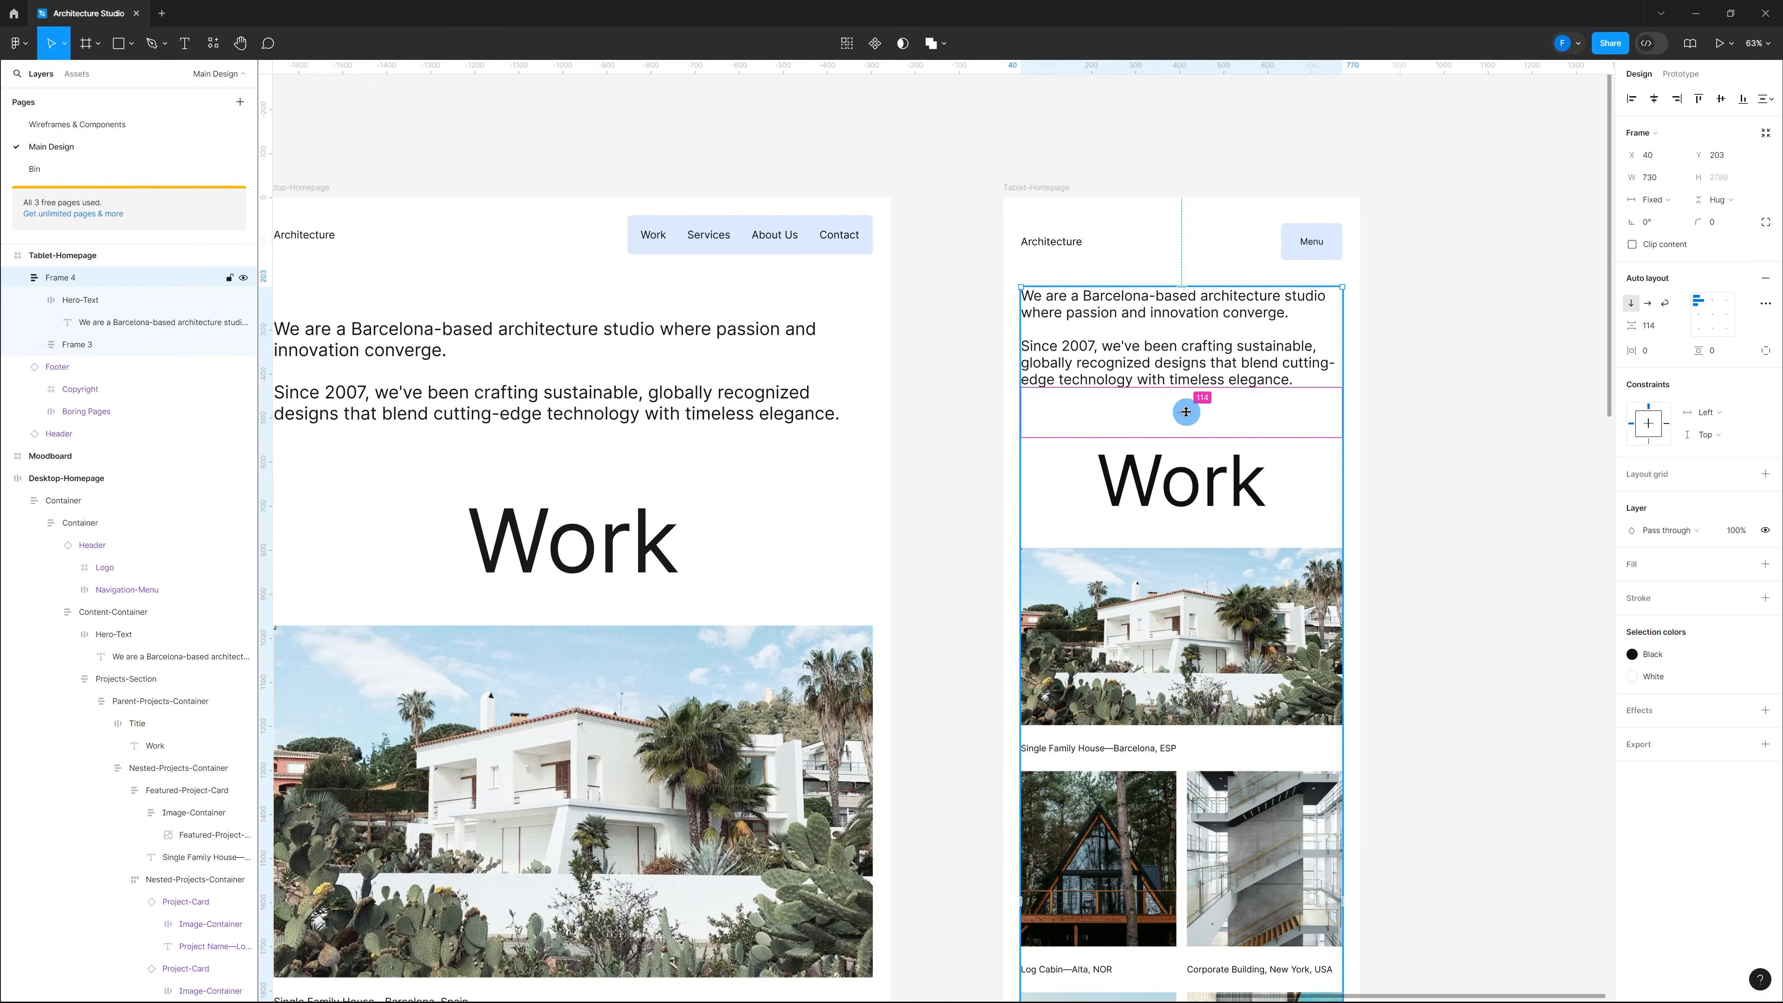
click(1186, 412)
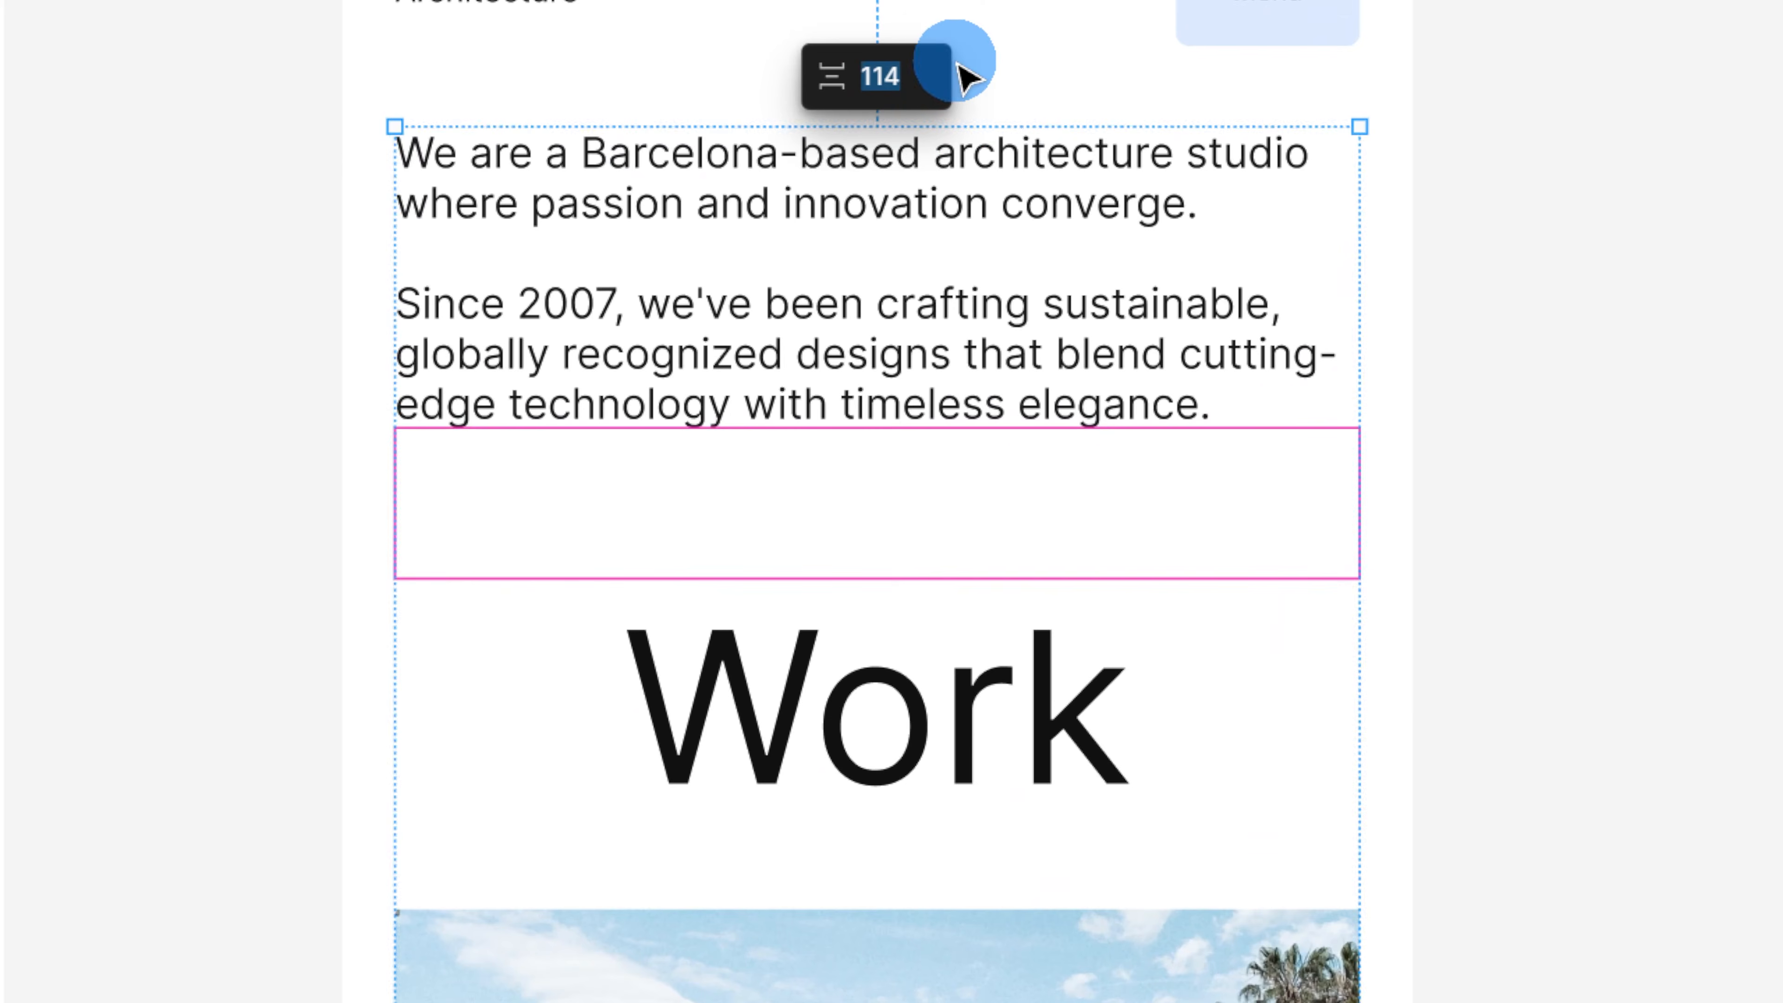
text(96)
key(Return)
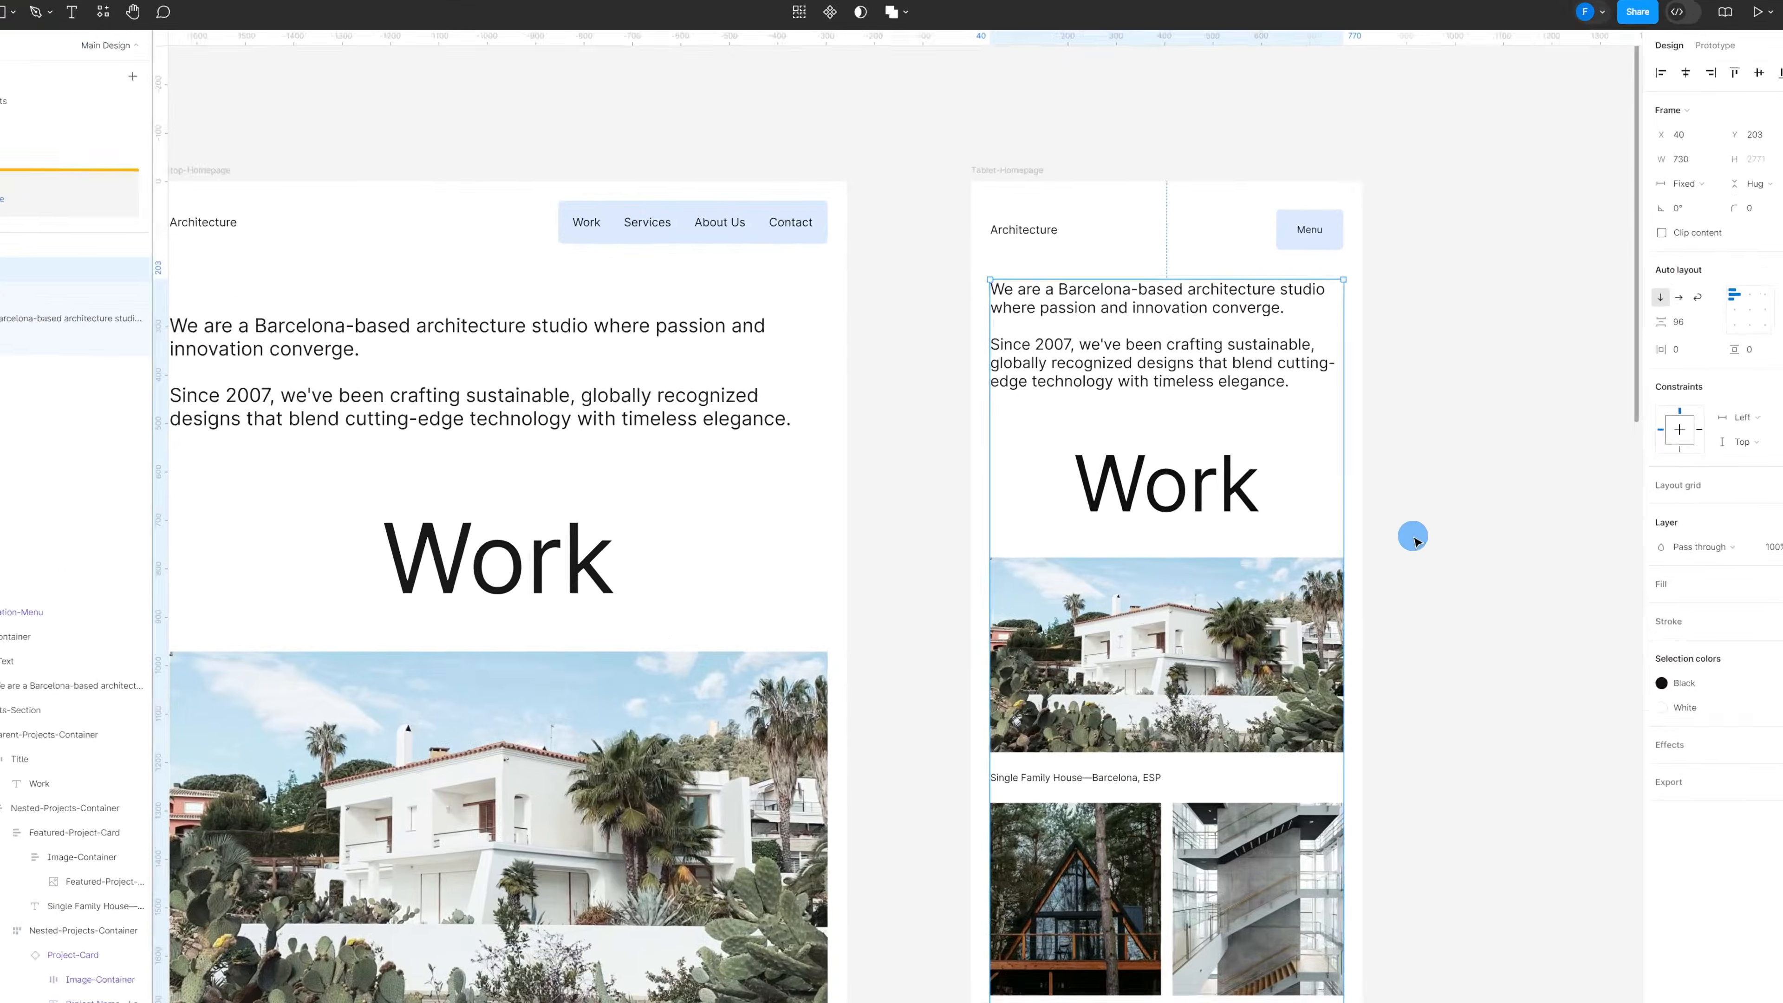
click(1414, 540)
scroll(1212, 454, down, 3)
scroll(1558, 609, down, 2)
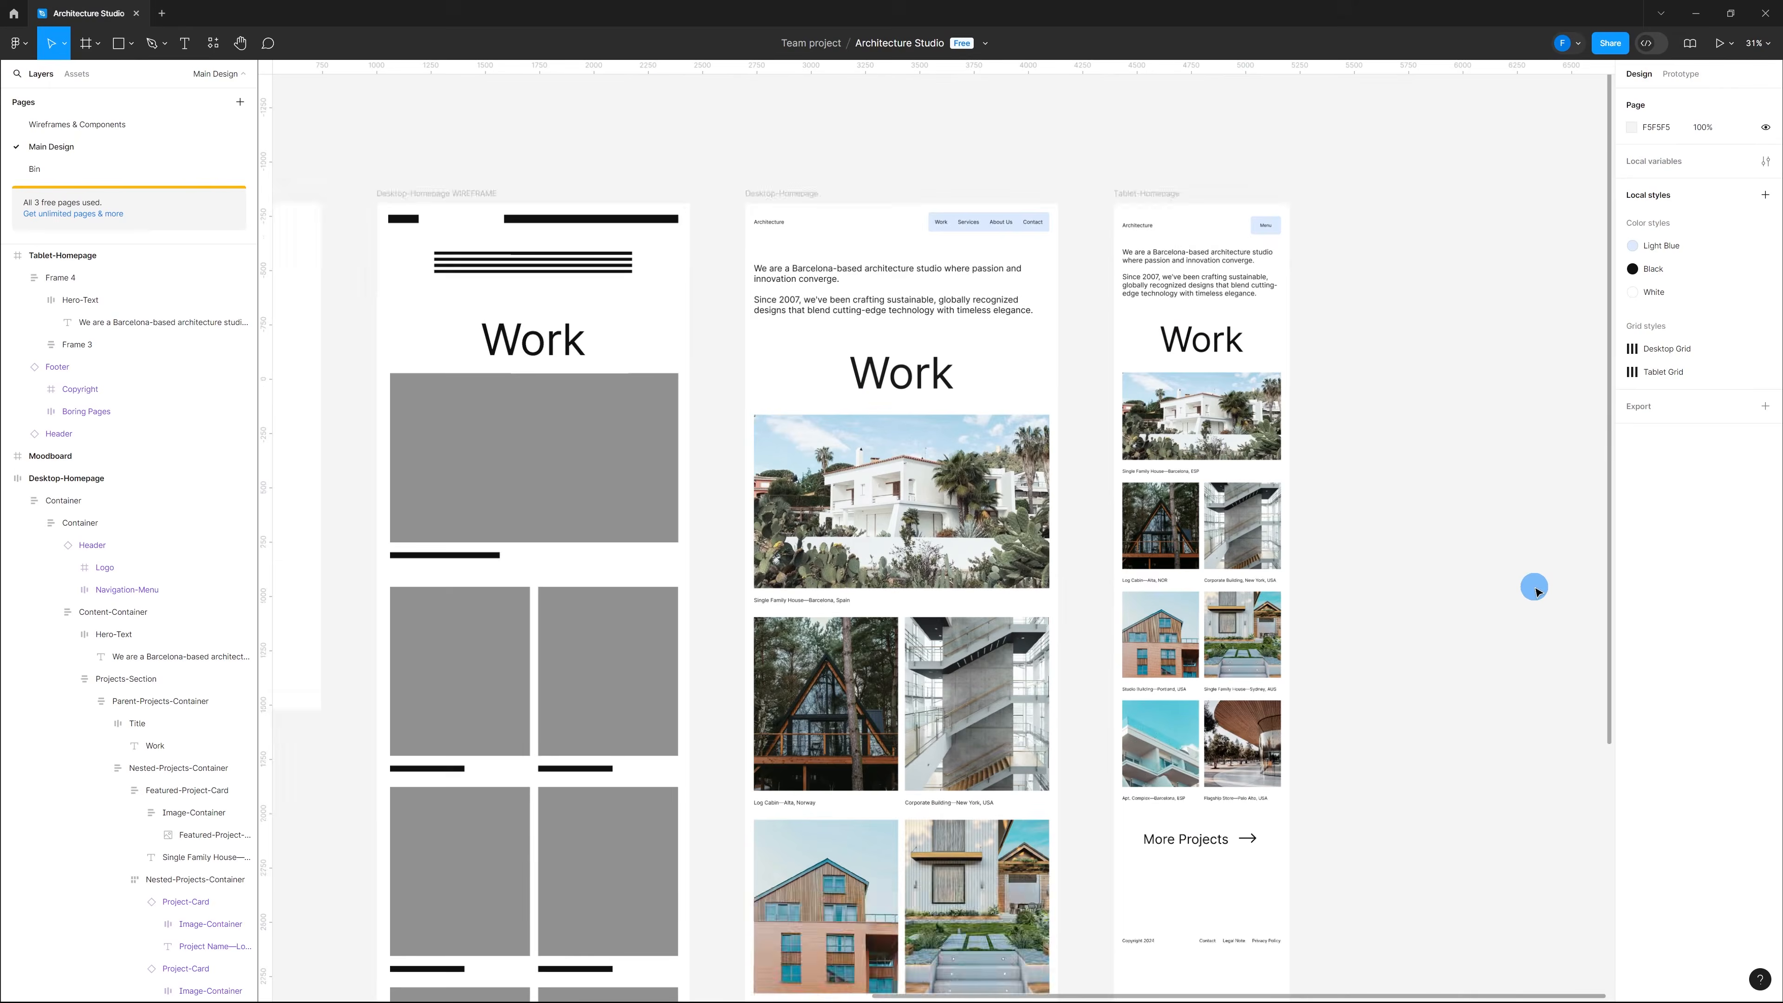
scroll(1525, 586, up, 2)
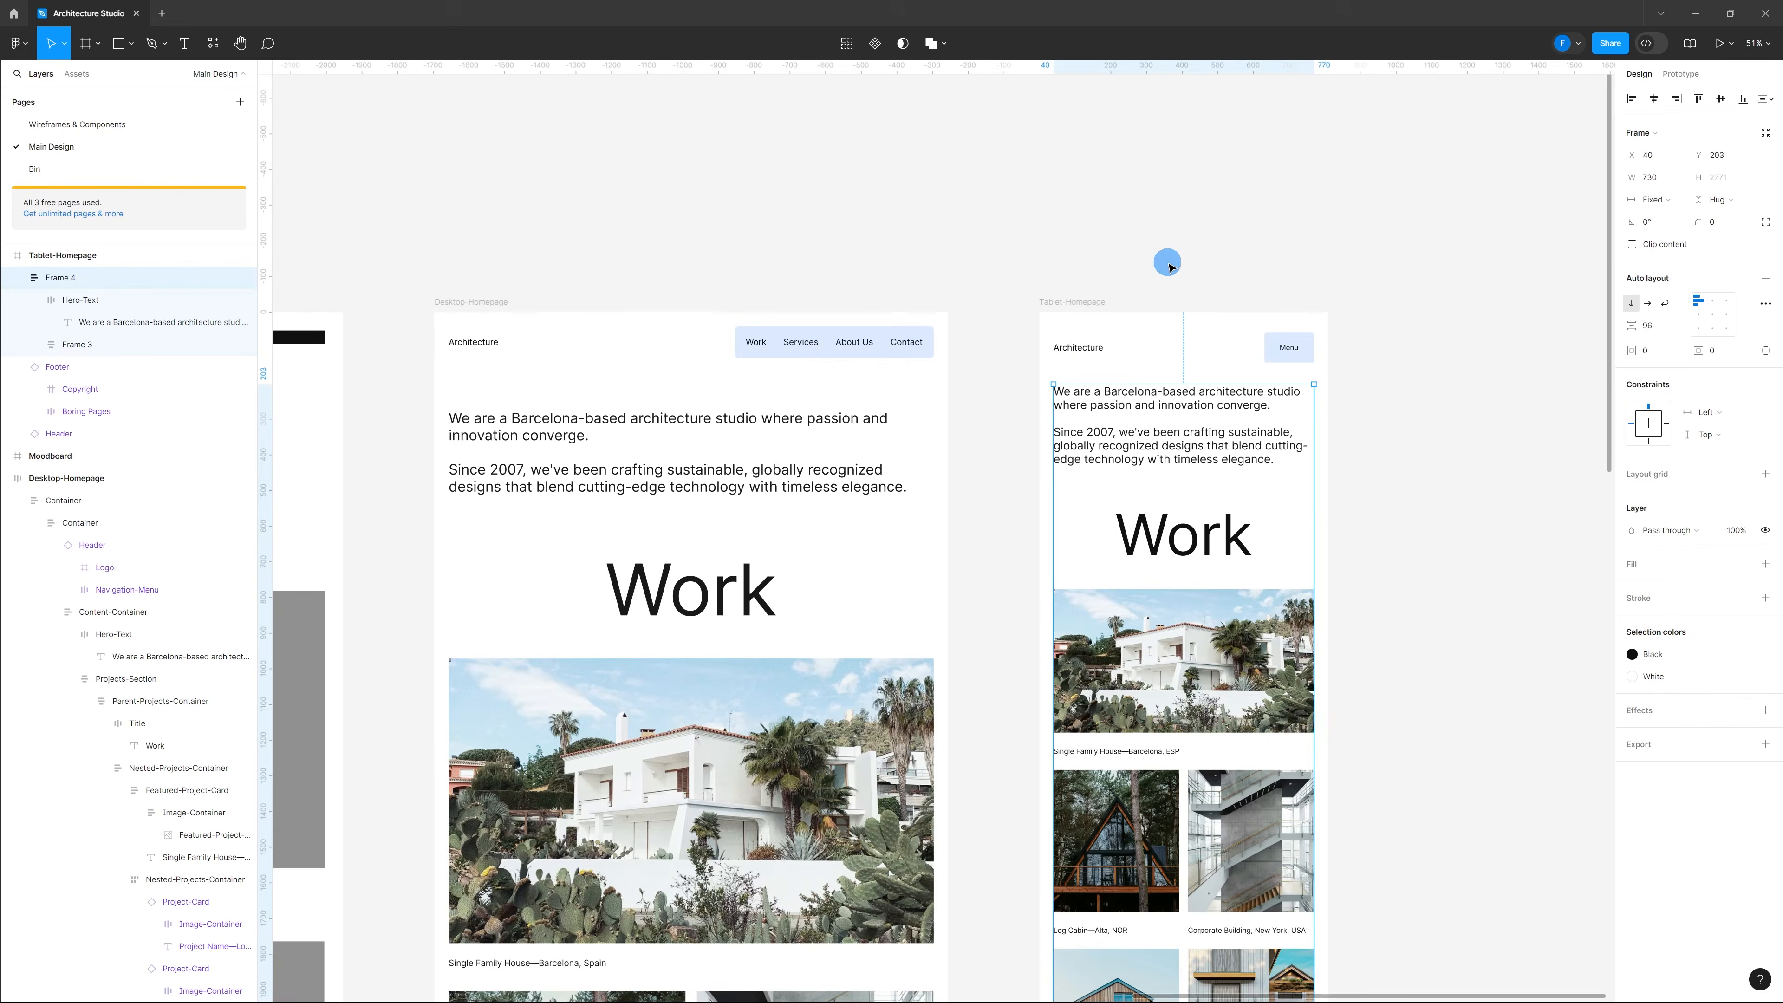
Step: Examine how the desktop homepage nests its header and Content-Container and what gap separates them
scroll(1171, 266, down, 10)
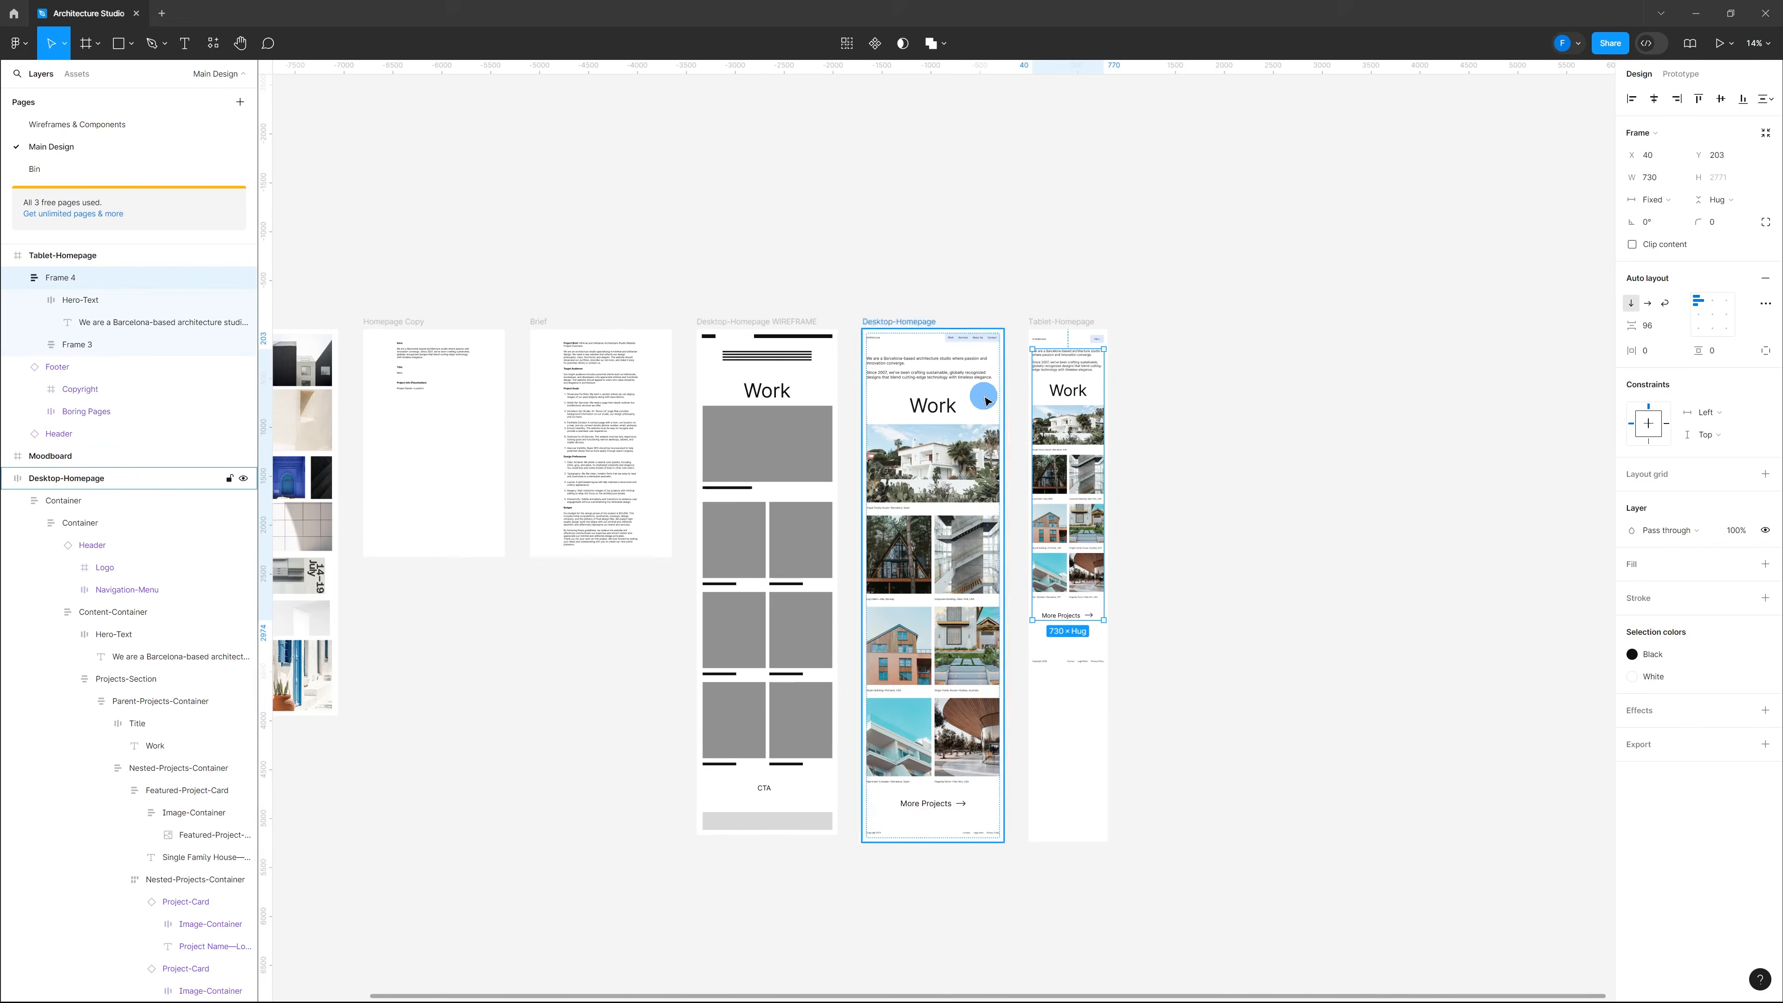
click(986, 400)
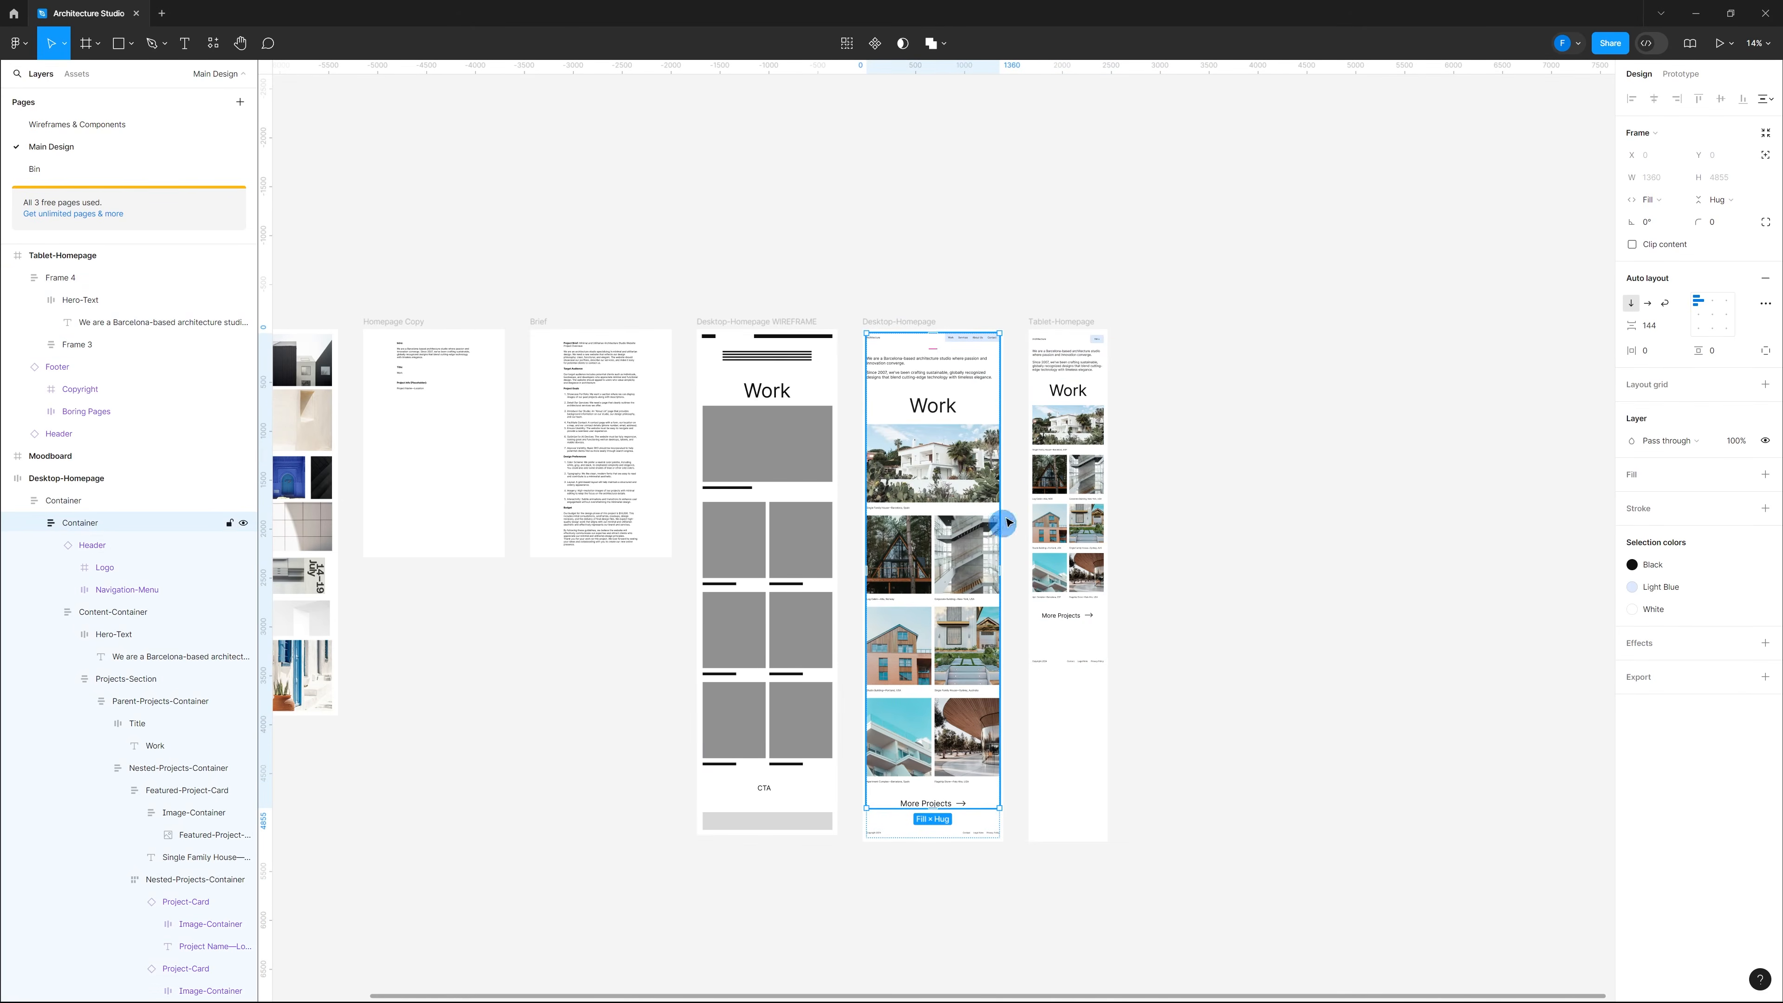
click(948, 359)
scroll(948, 354, up, 10)
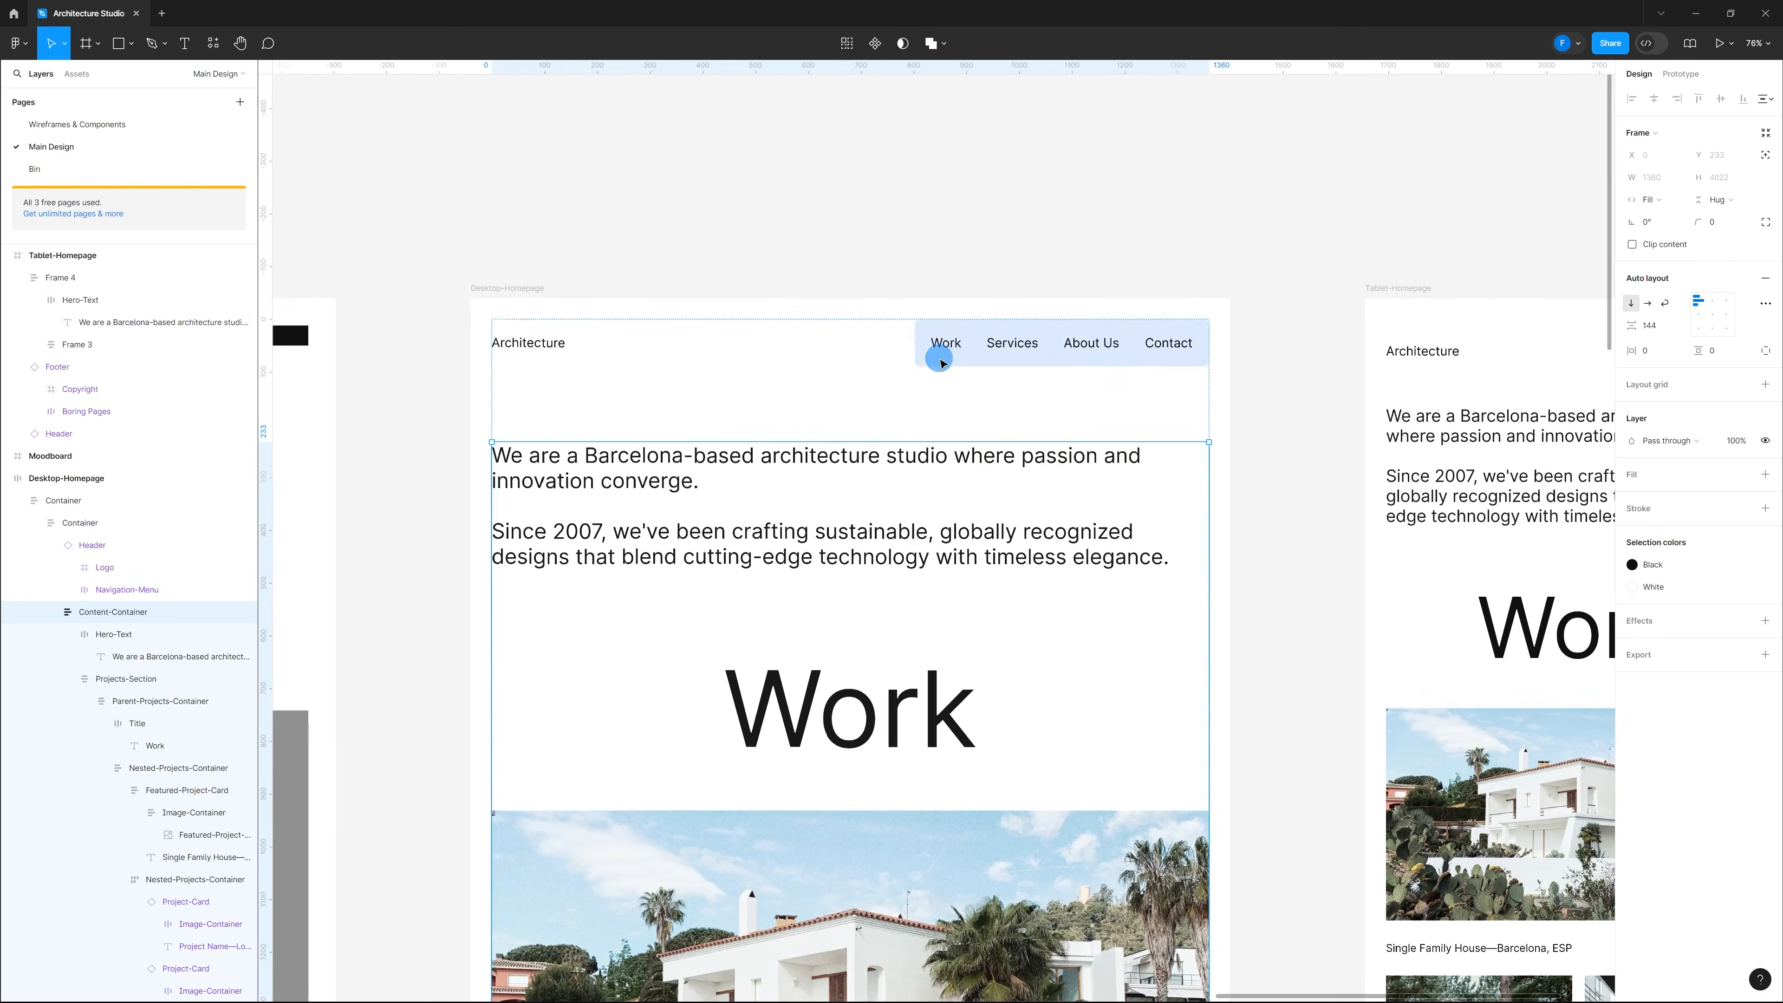
click(837, 359)
click(1077, 220)
scroll(612, 309, down, 4)
scroll(1189, 339, up, 3)
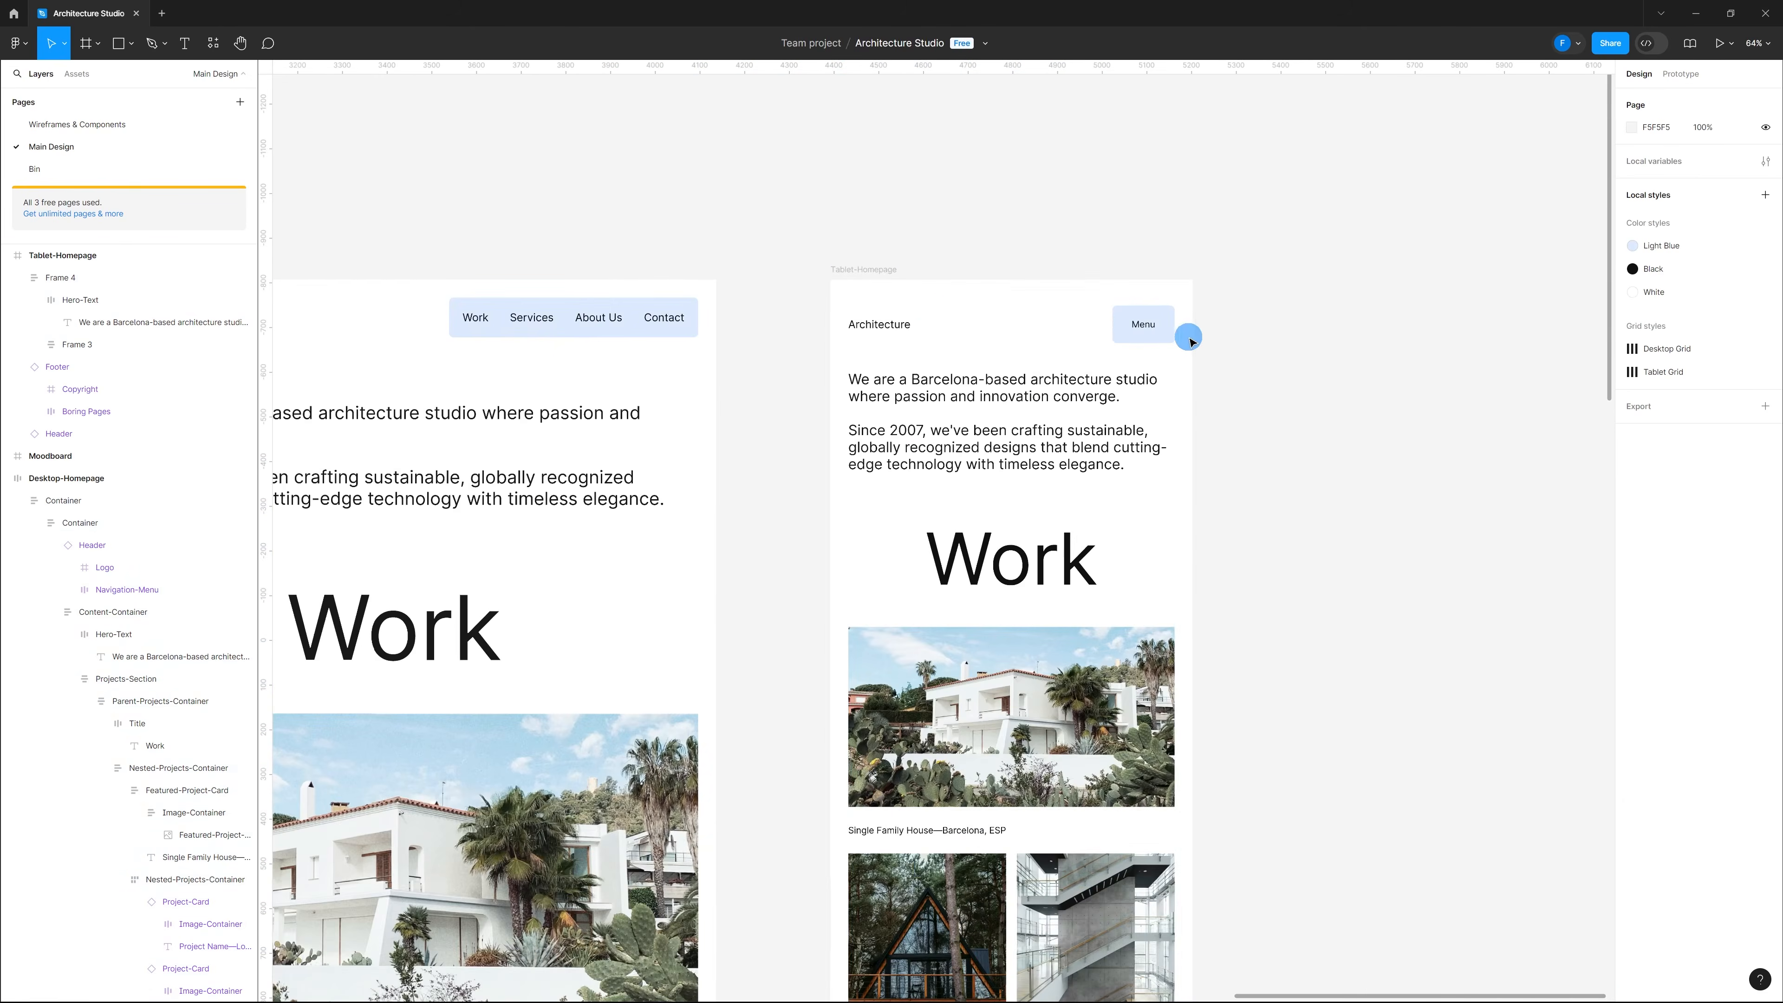
Step: Combine the tablet's header and the frame holding its hero text and projects into one vertical auto layout frame with a gap of 96
click(1055, 452)
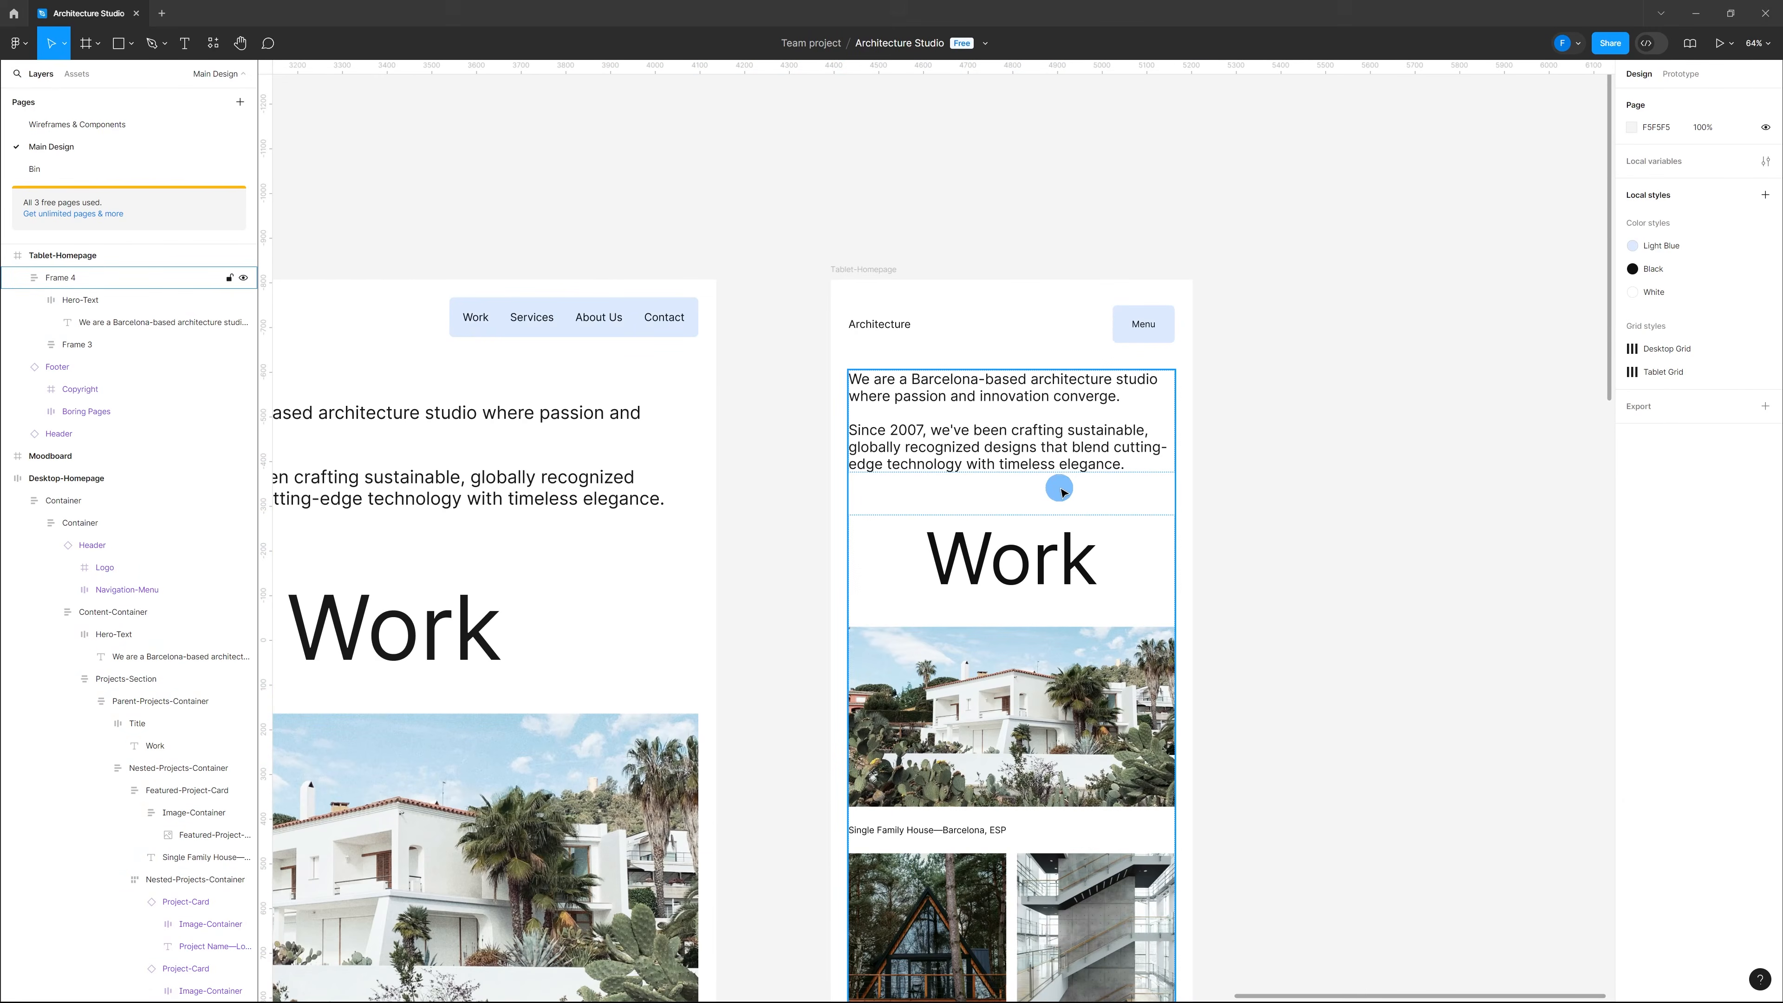
click(1084, 408)
shift+click(1039, 330)
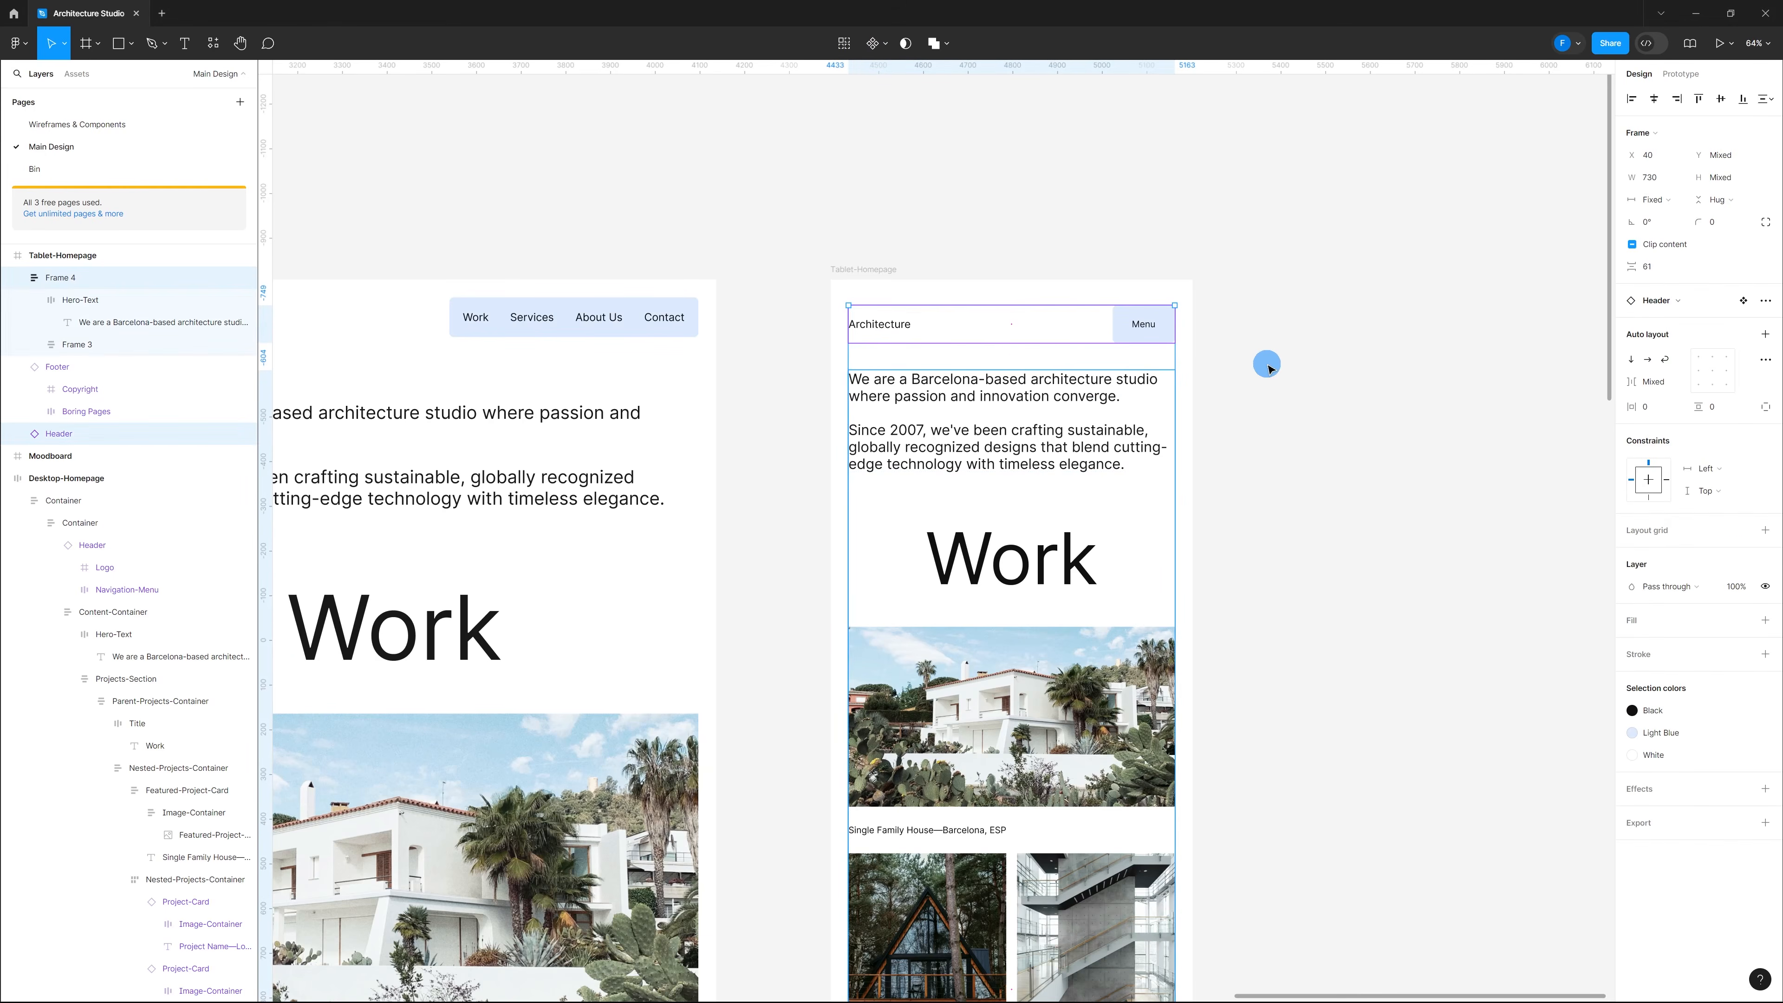
key(shift+a)
click(1015, 357)
text(96)
key(Return)
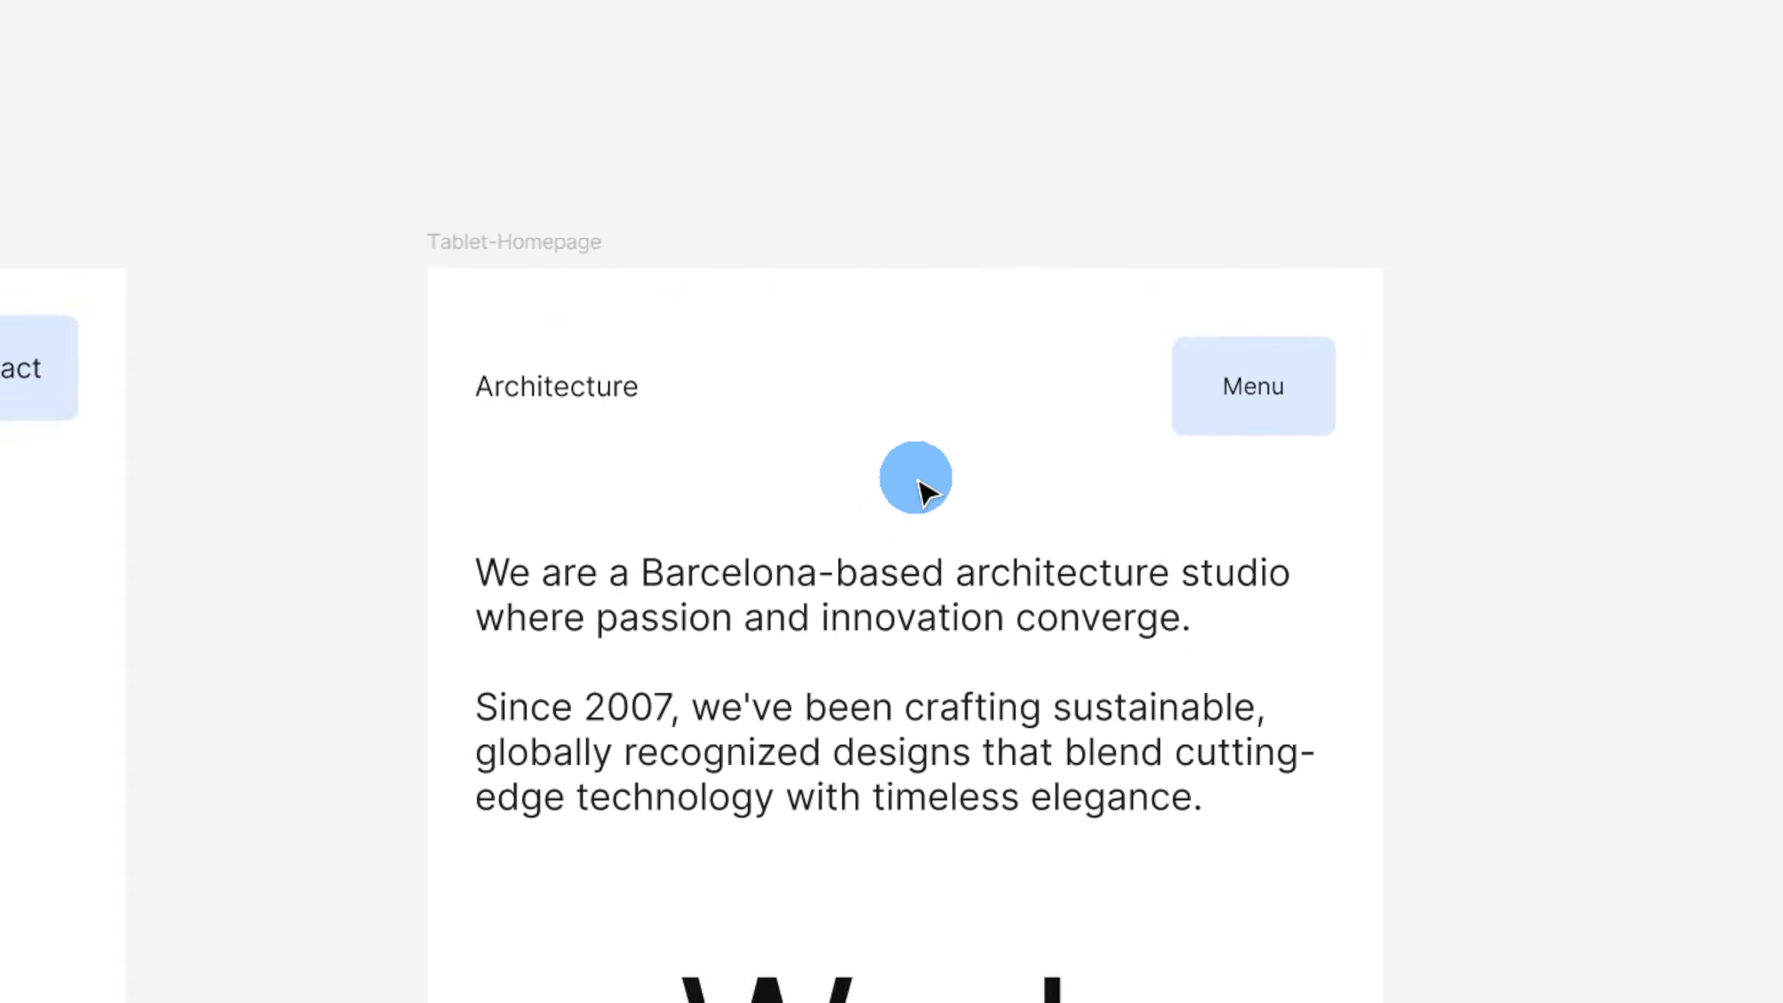
Step: Compare the gaps between header, hero text and Work section on the tablet homepage with those on the desktop homepage
scroll(1253, 393, up, 5)
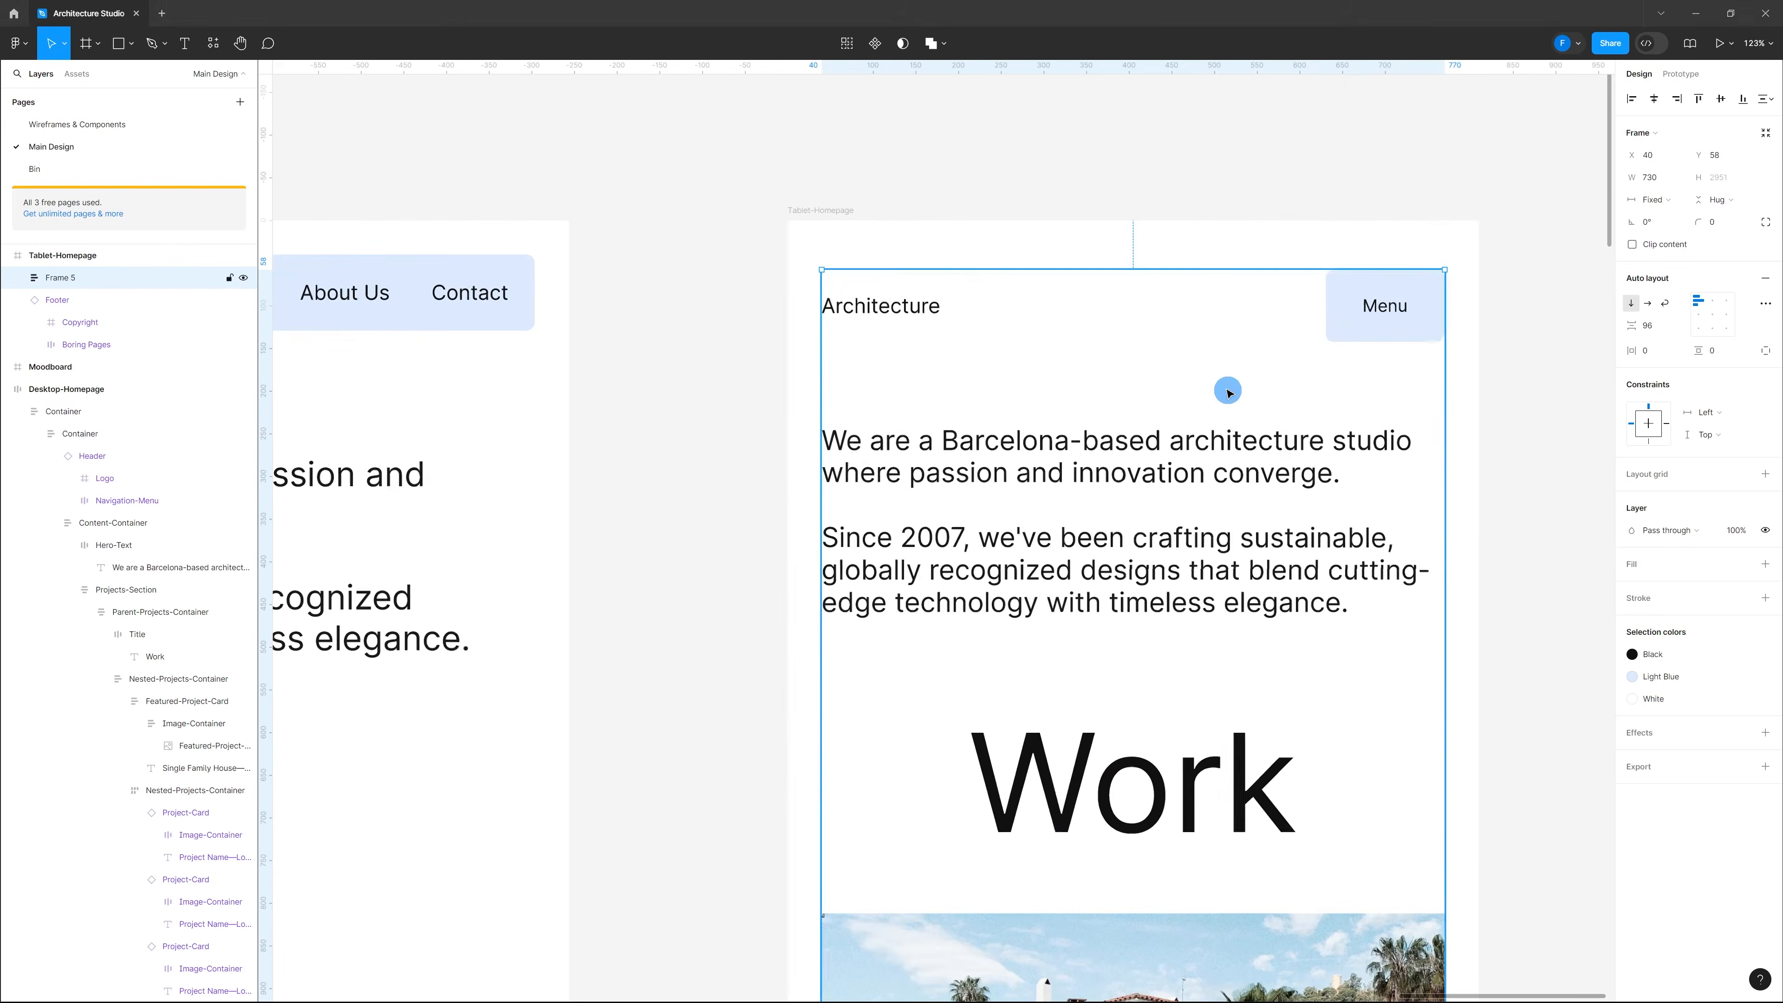
click(1191, 389)
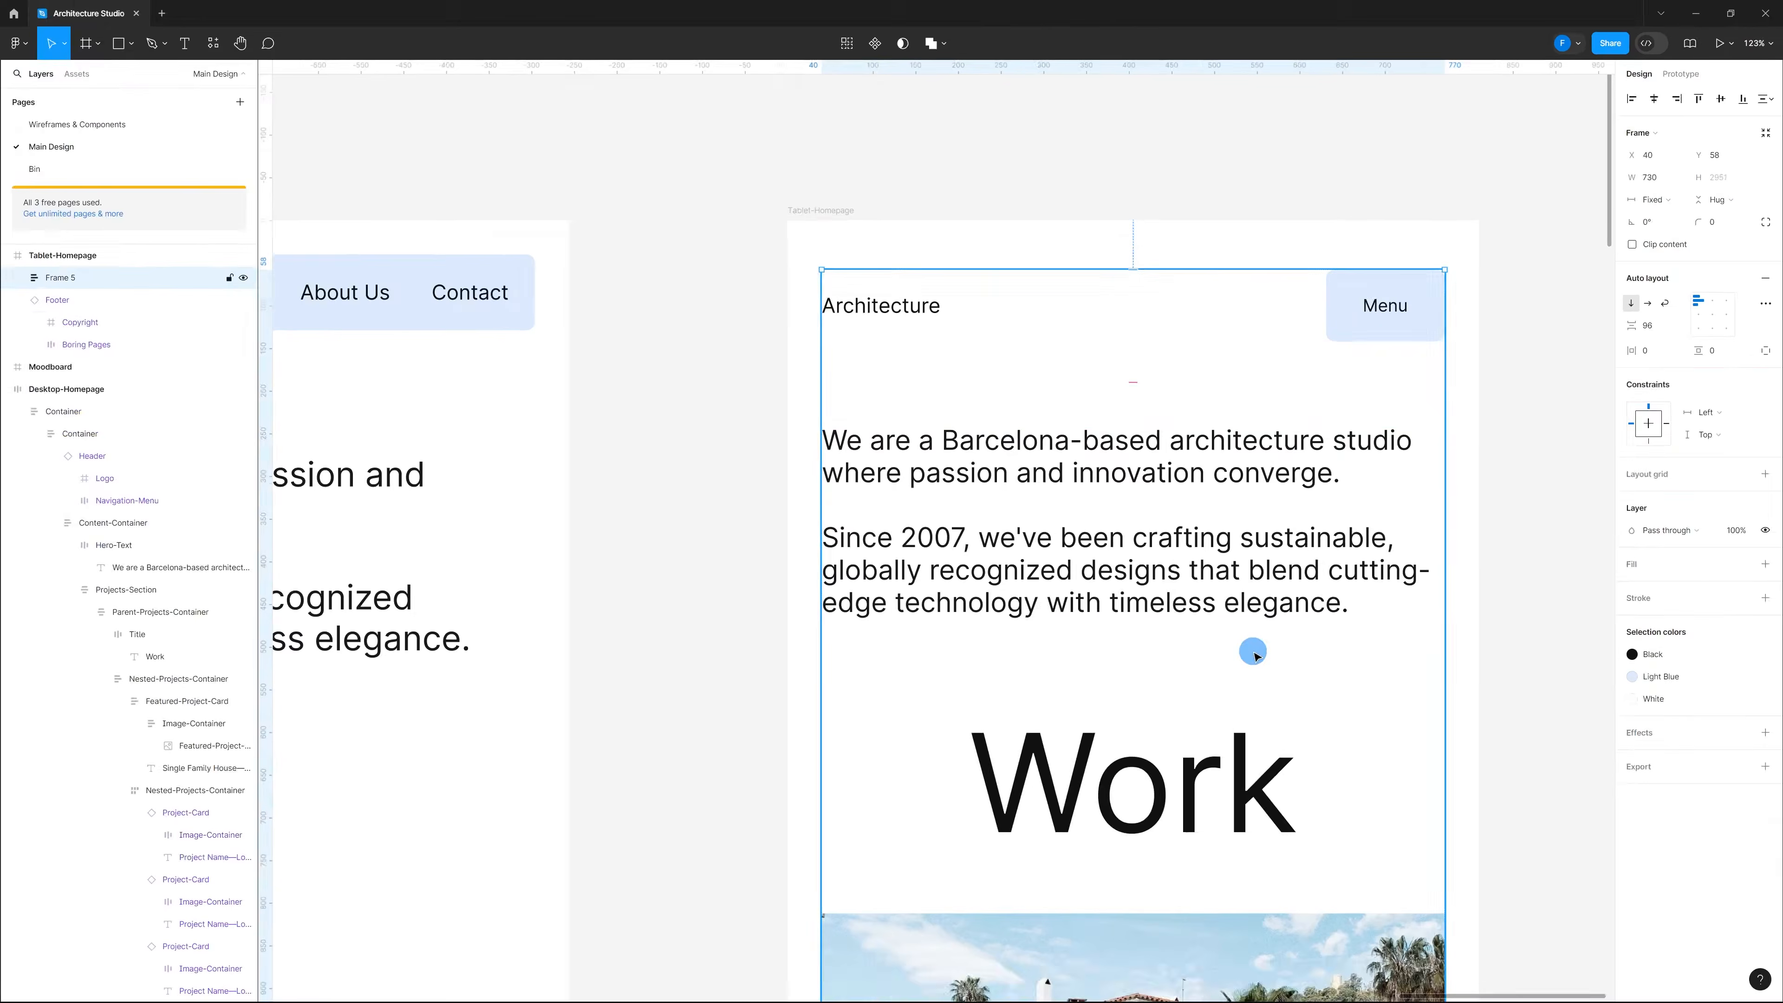
click(1221, 774)
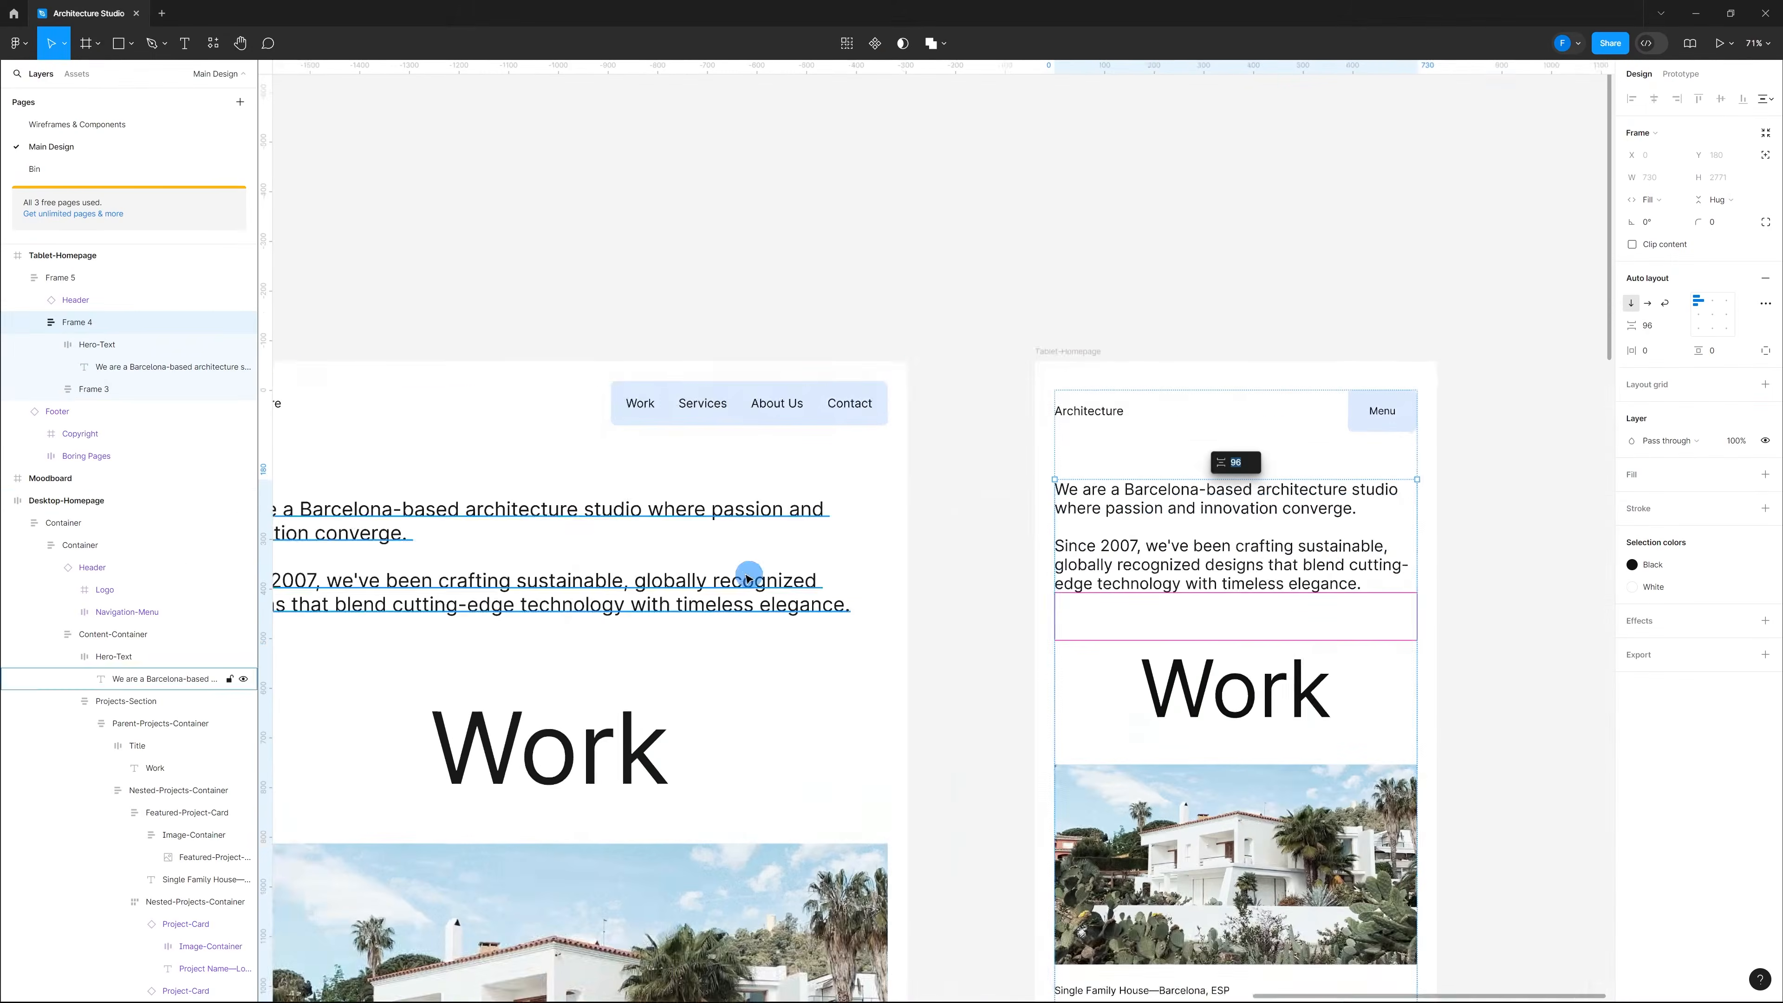
scroll(657, 551, up, 1)
scroll(1141, 573, down, 4)
scroll(1139, 572, down, 2)
scroll(917, 541, up, 4)
scroll(939, 549, up, 3)
click(936, 518)
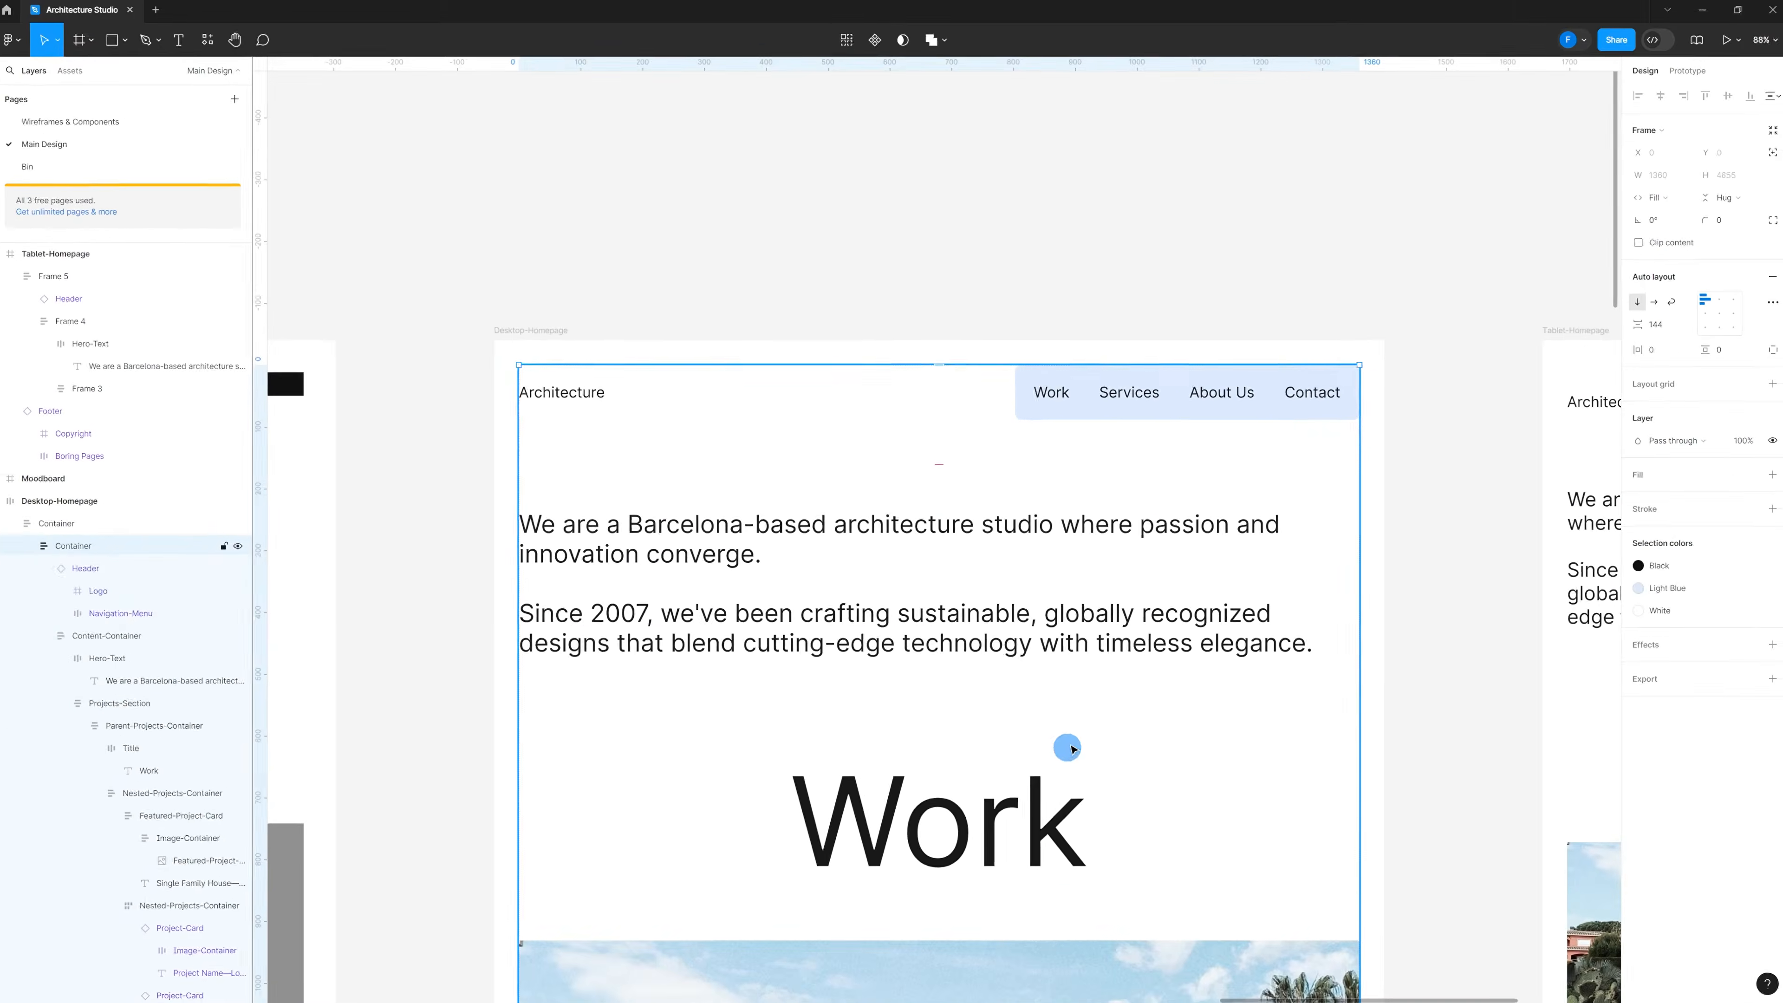
click(1068, 734)
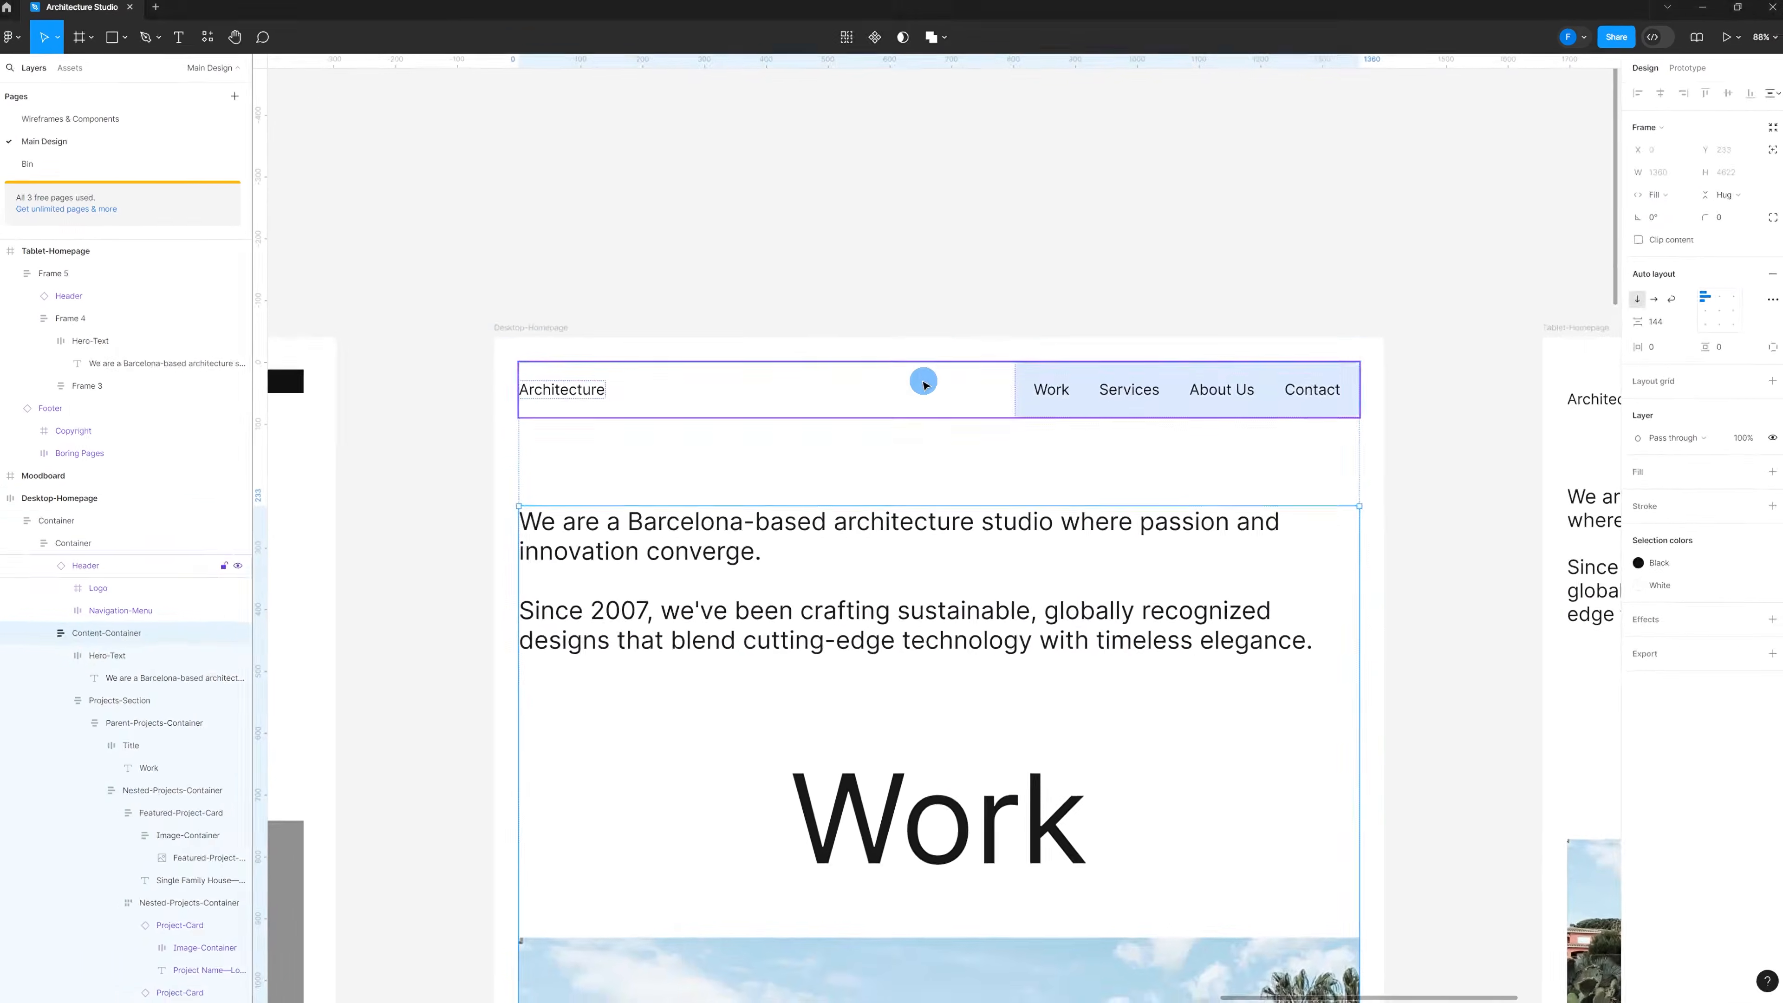
click(940, 309)
scroll(1018, 359, down, 5)
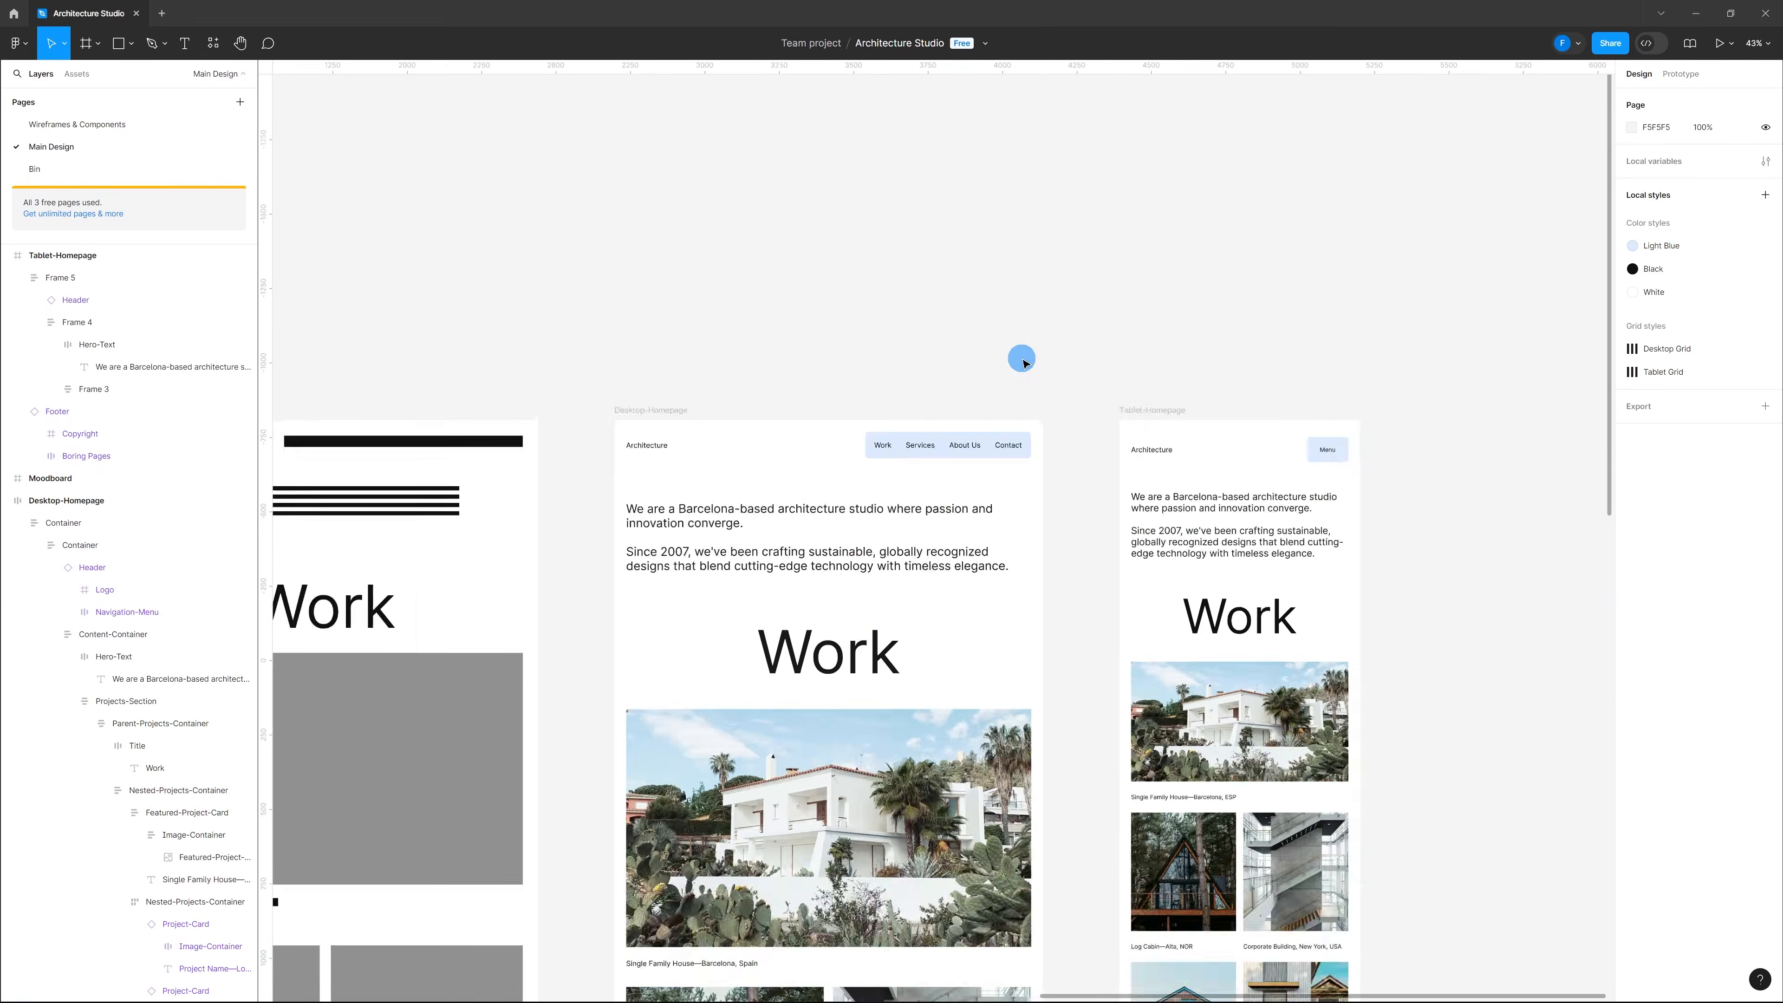
scroll(1080, 254, down, 3)
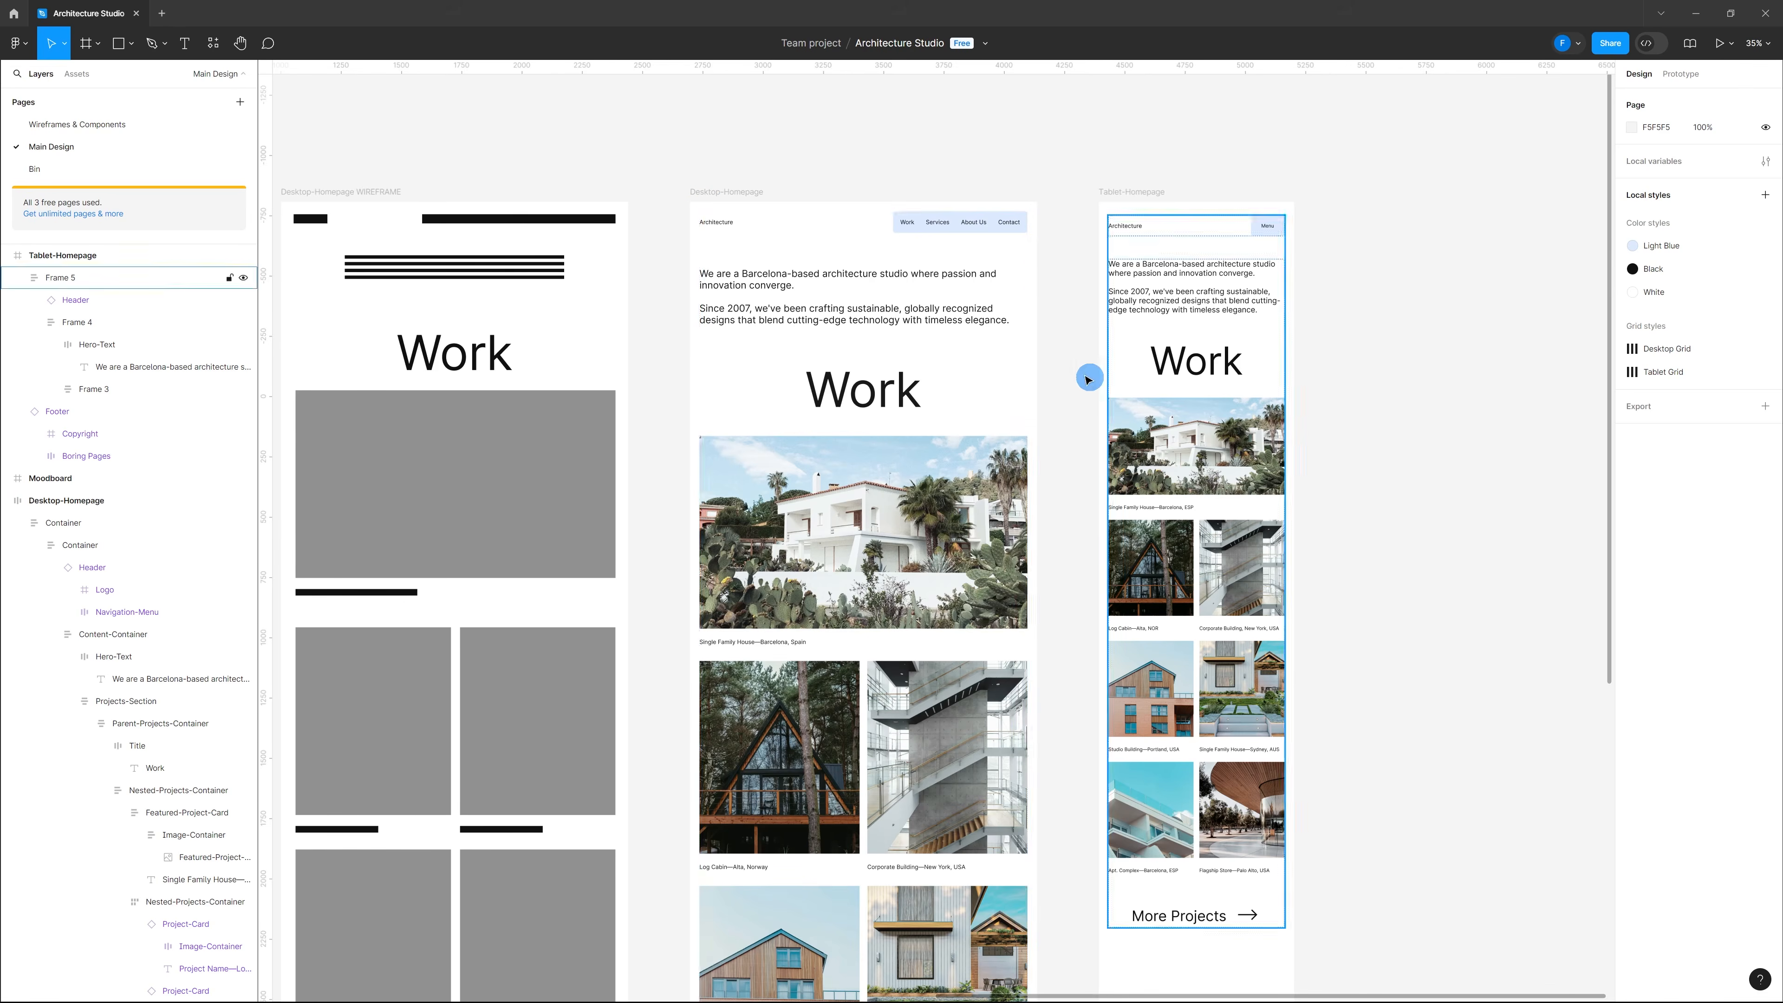
scroll(1088, 380, down, 3)
scroll(987, 507, up, 3)
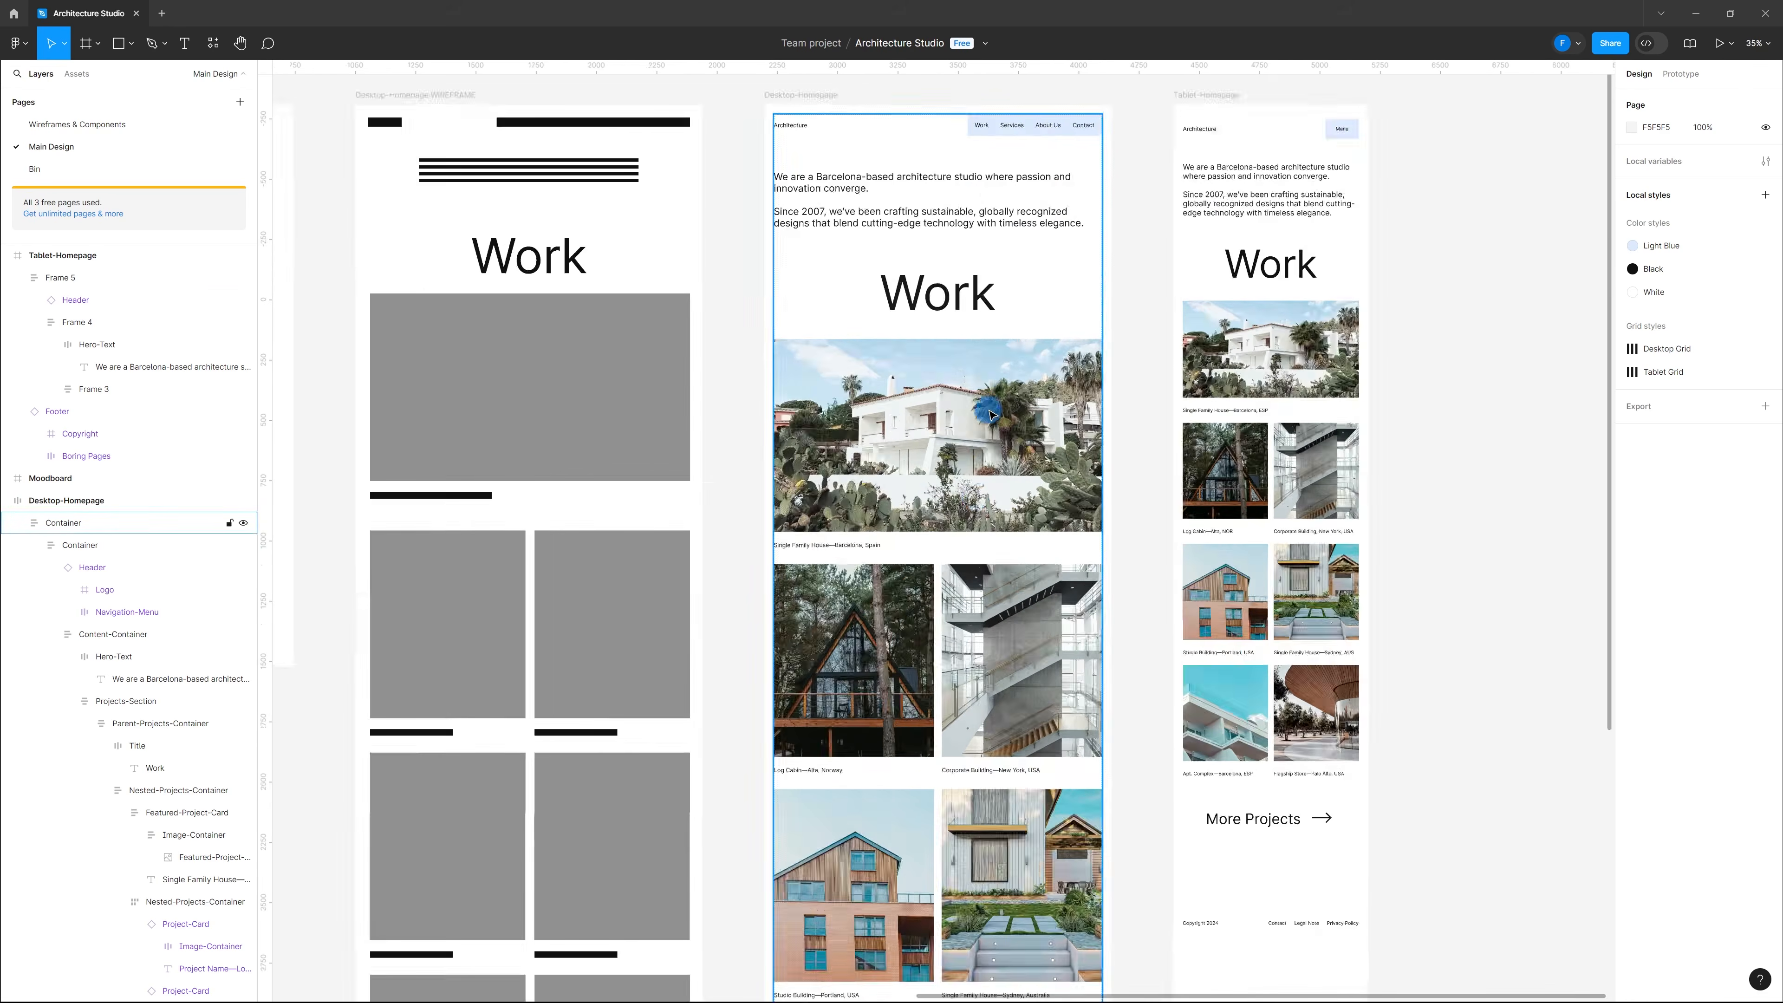
scroll(983, 404, down, 3)
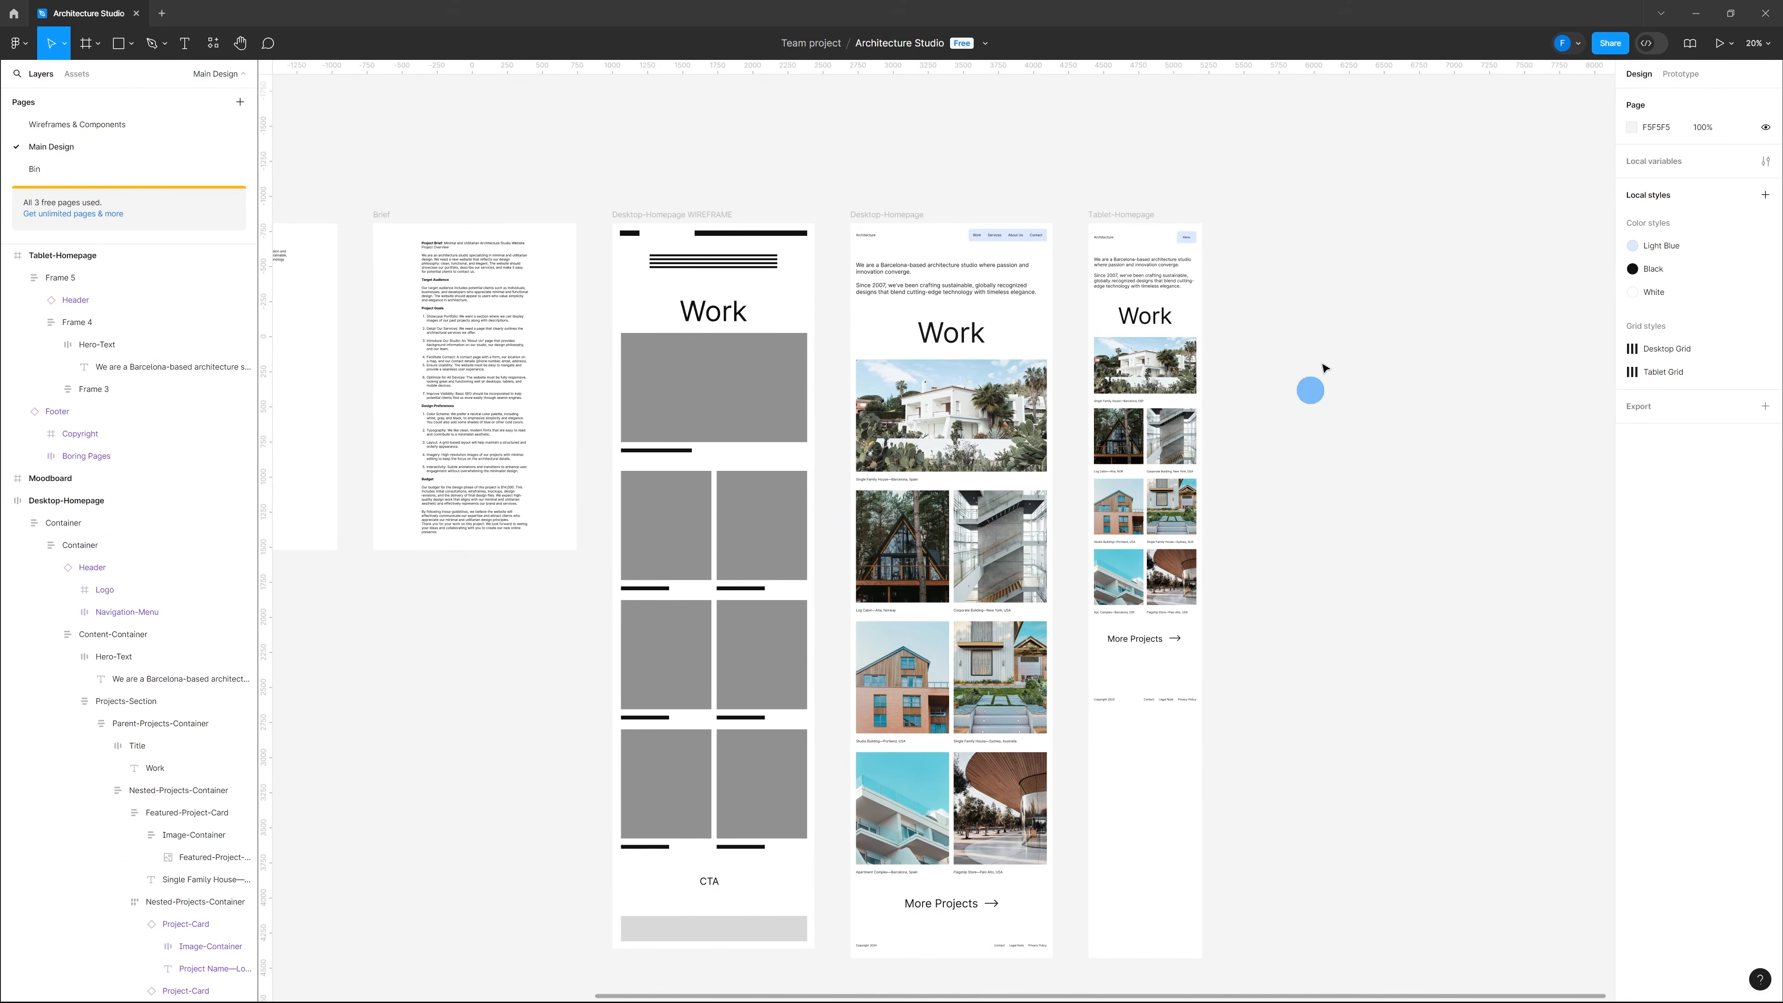
scroll(1369, 475, up, 2)
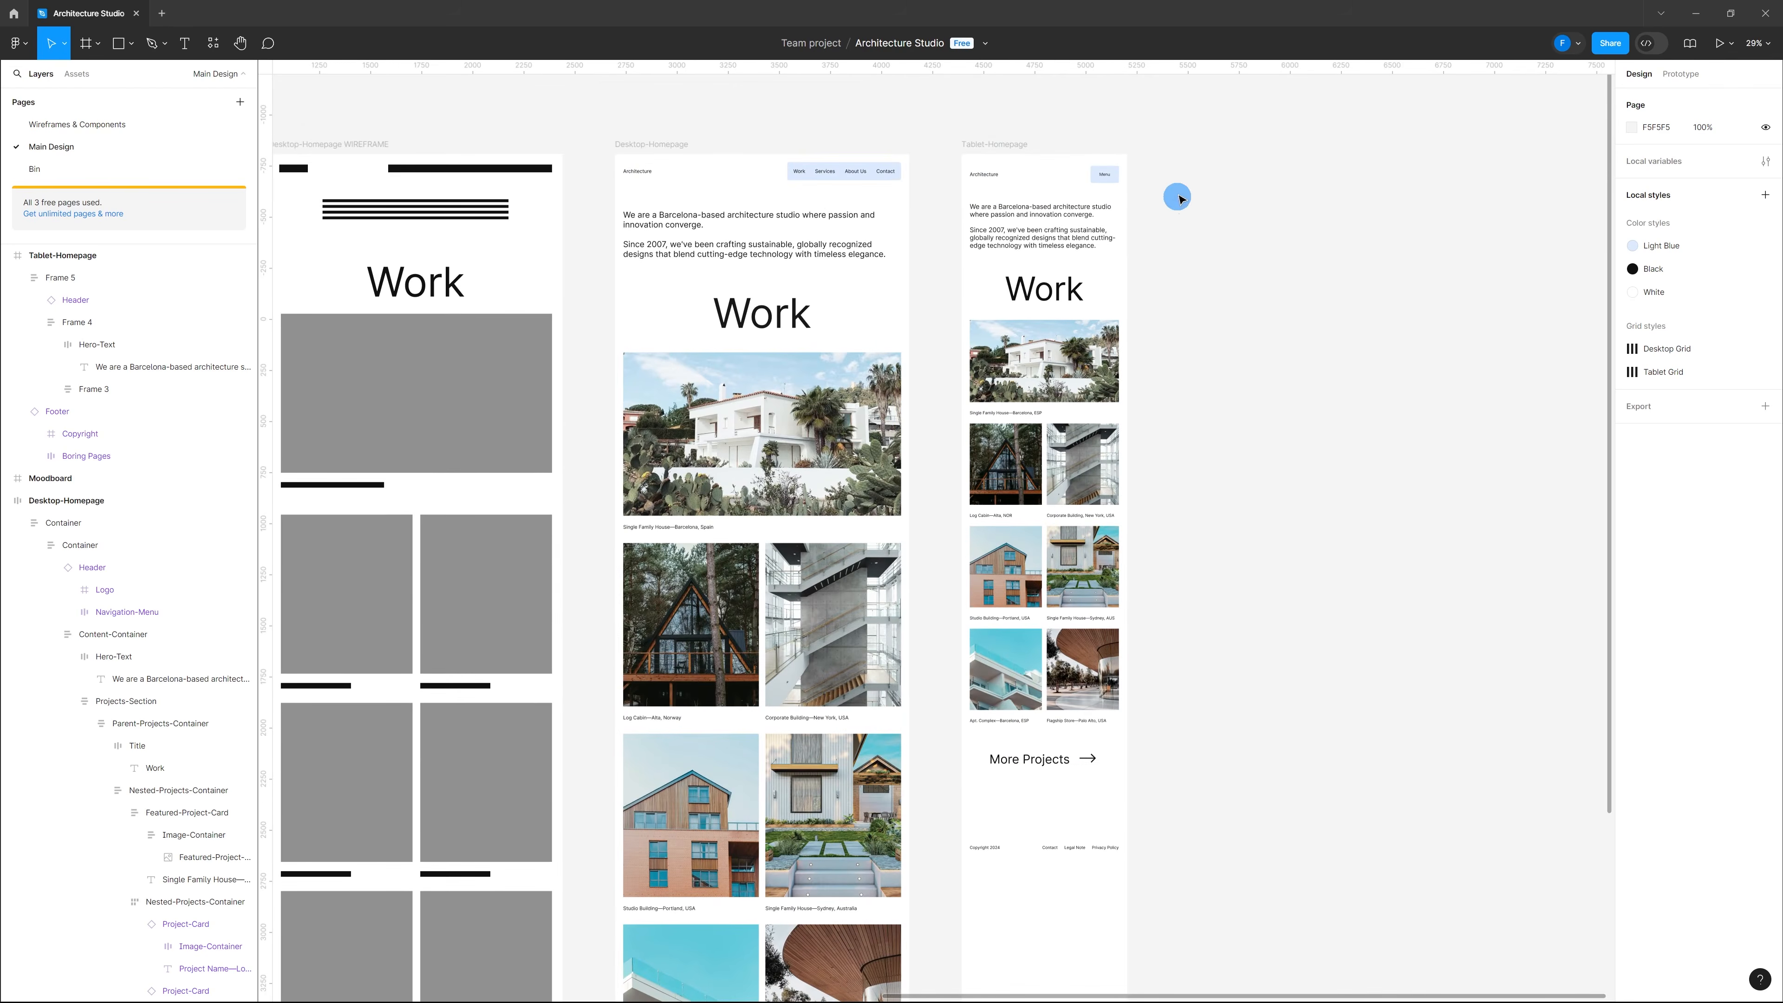
scroll(1257, 618, down, 5)
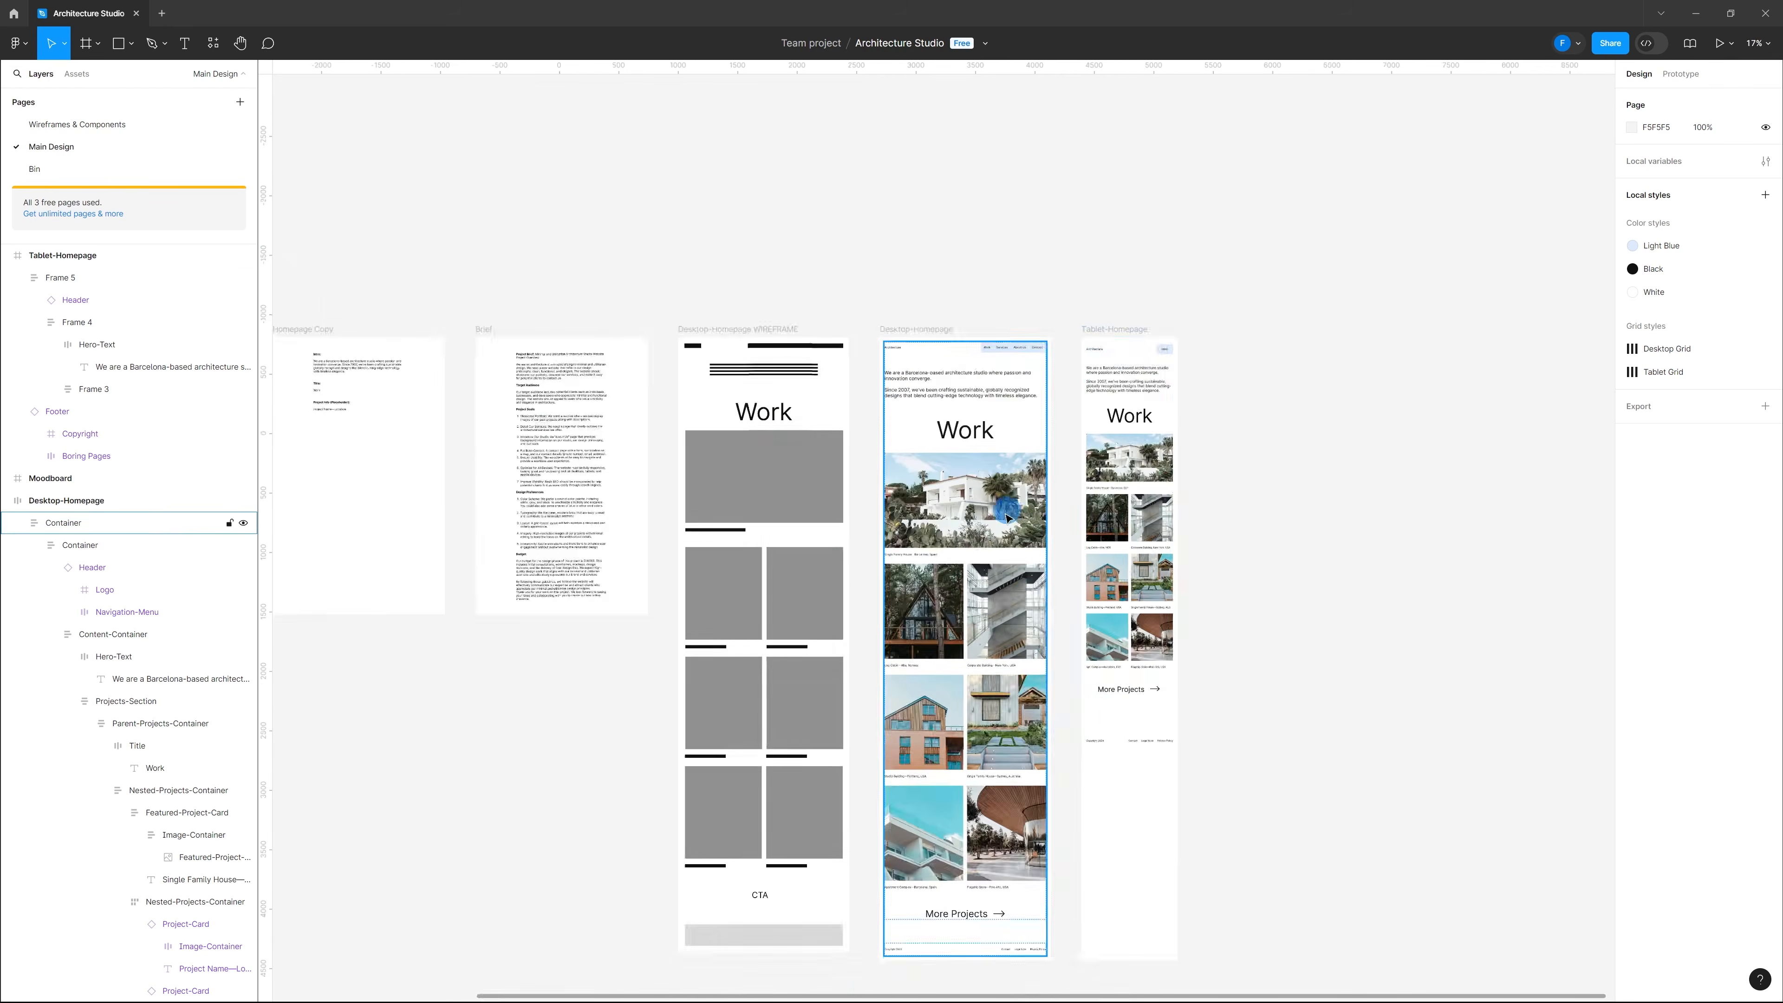
scroll(1042, 635, up, 4)
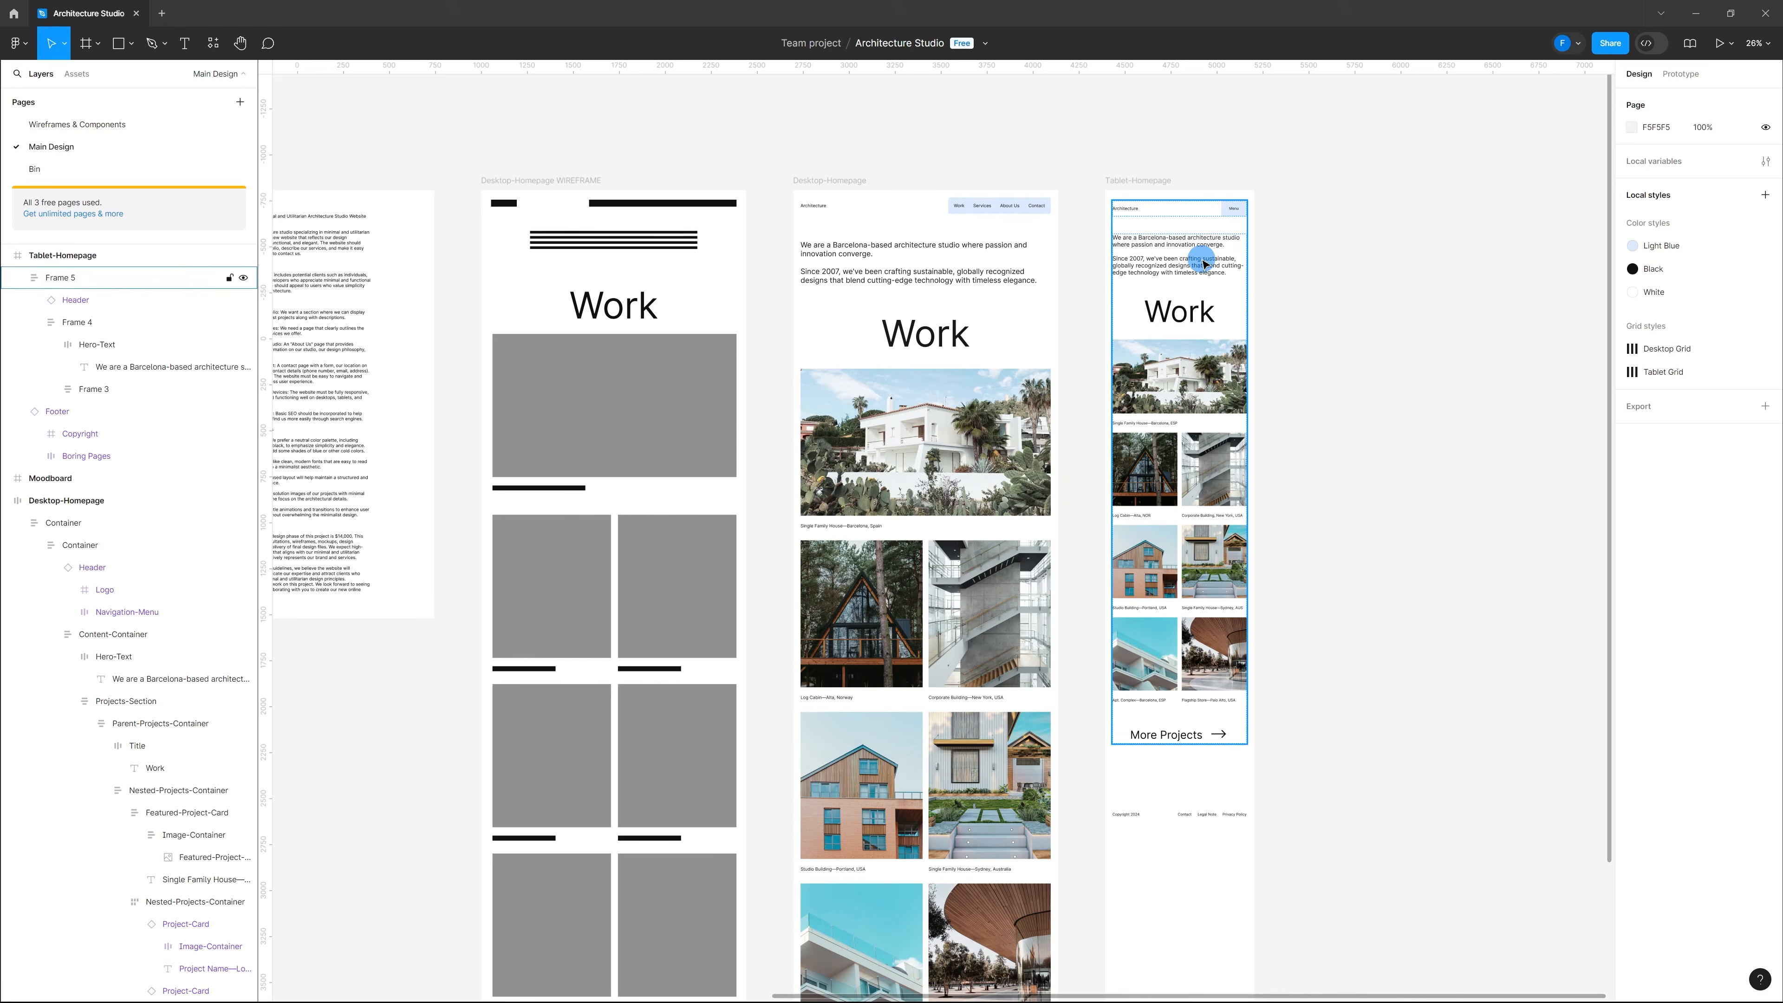
Step: Rename the tablet frame that holds the hero text and projects as Content-Container, reusing the matching desktop layer's name
click(902, 399)
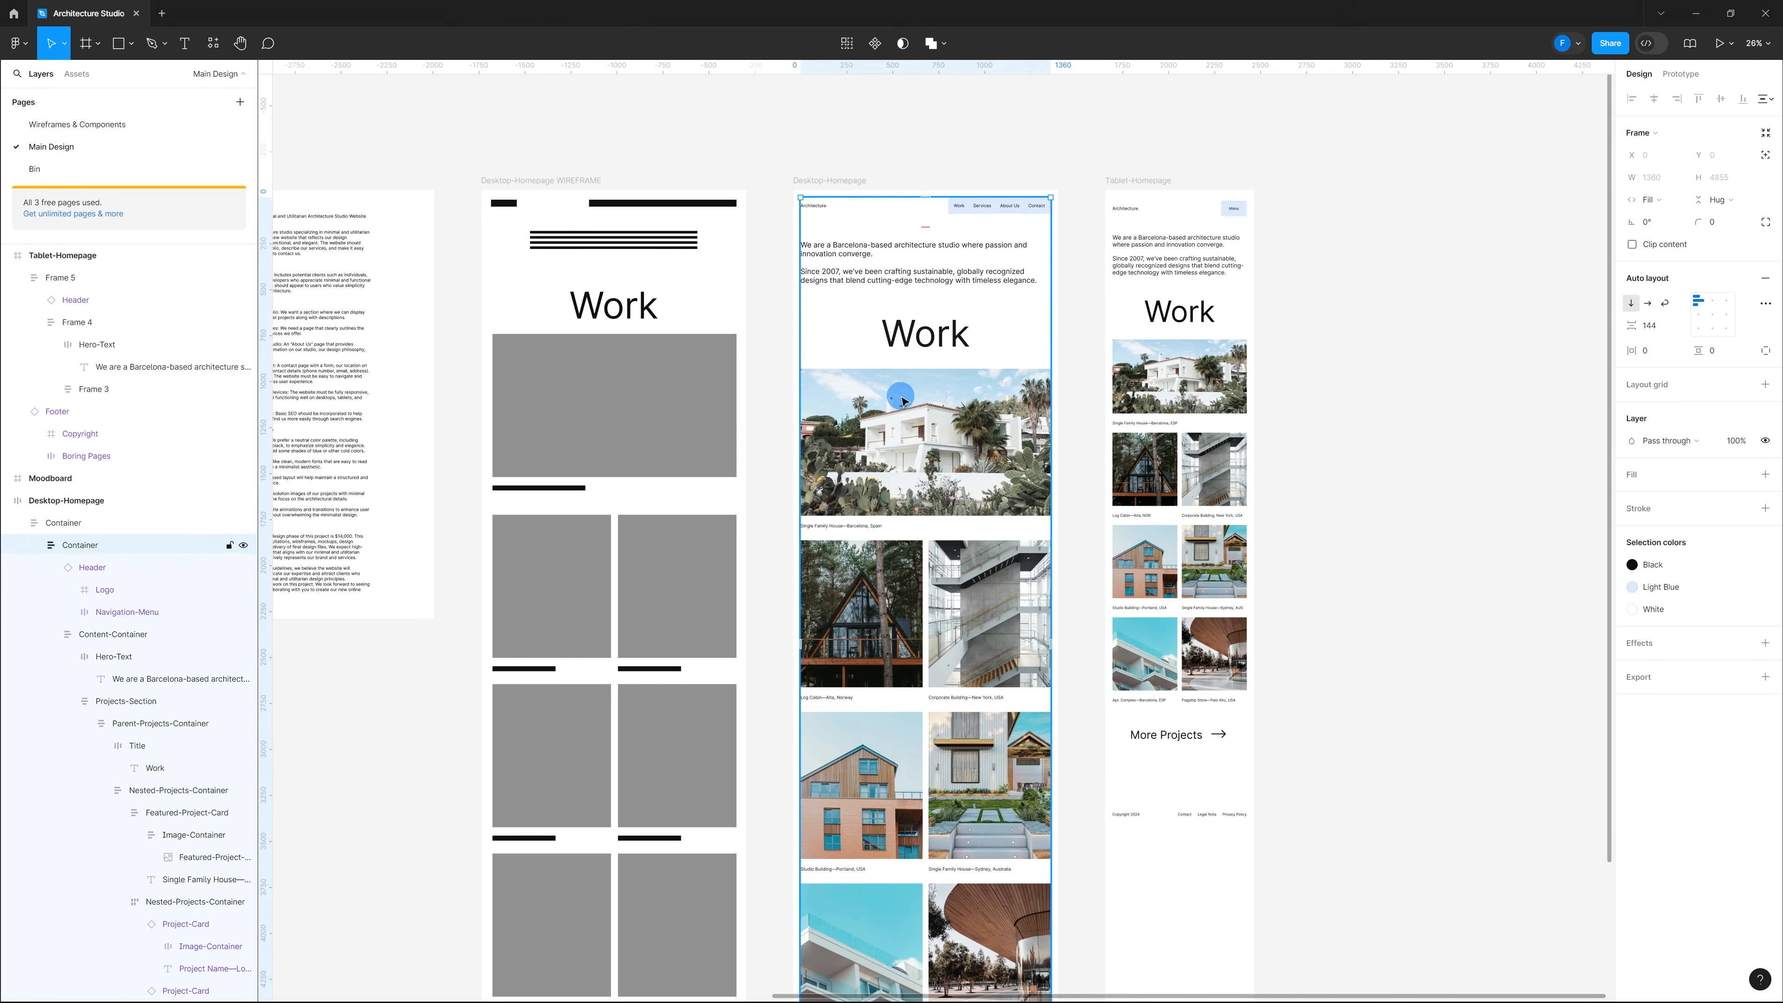
click(902, 398)
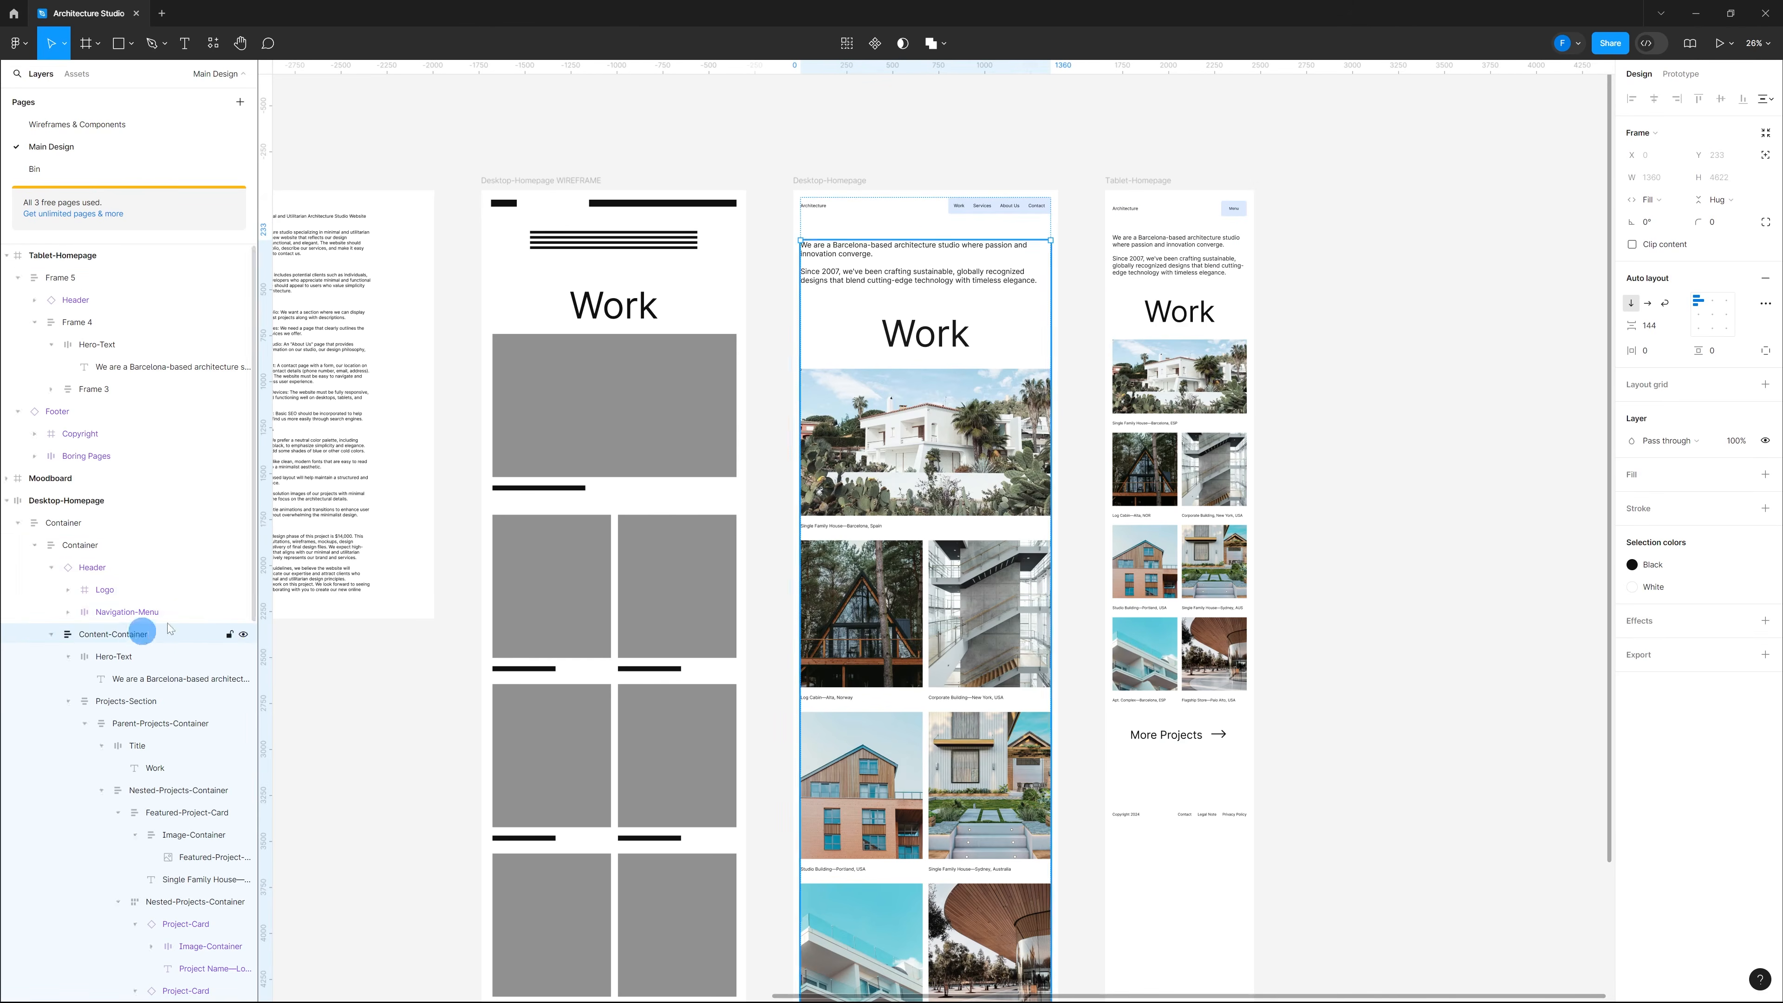
click(1192, 312)
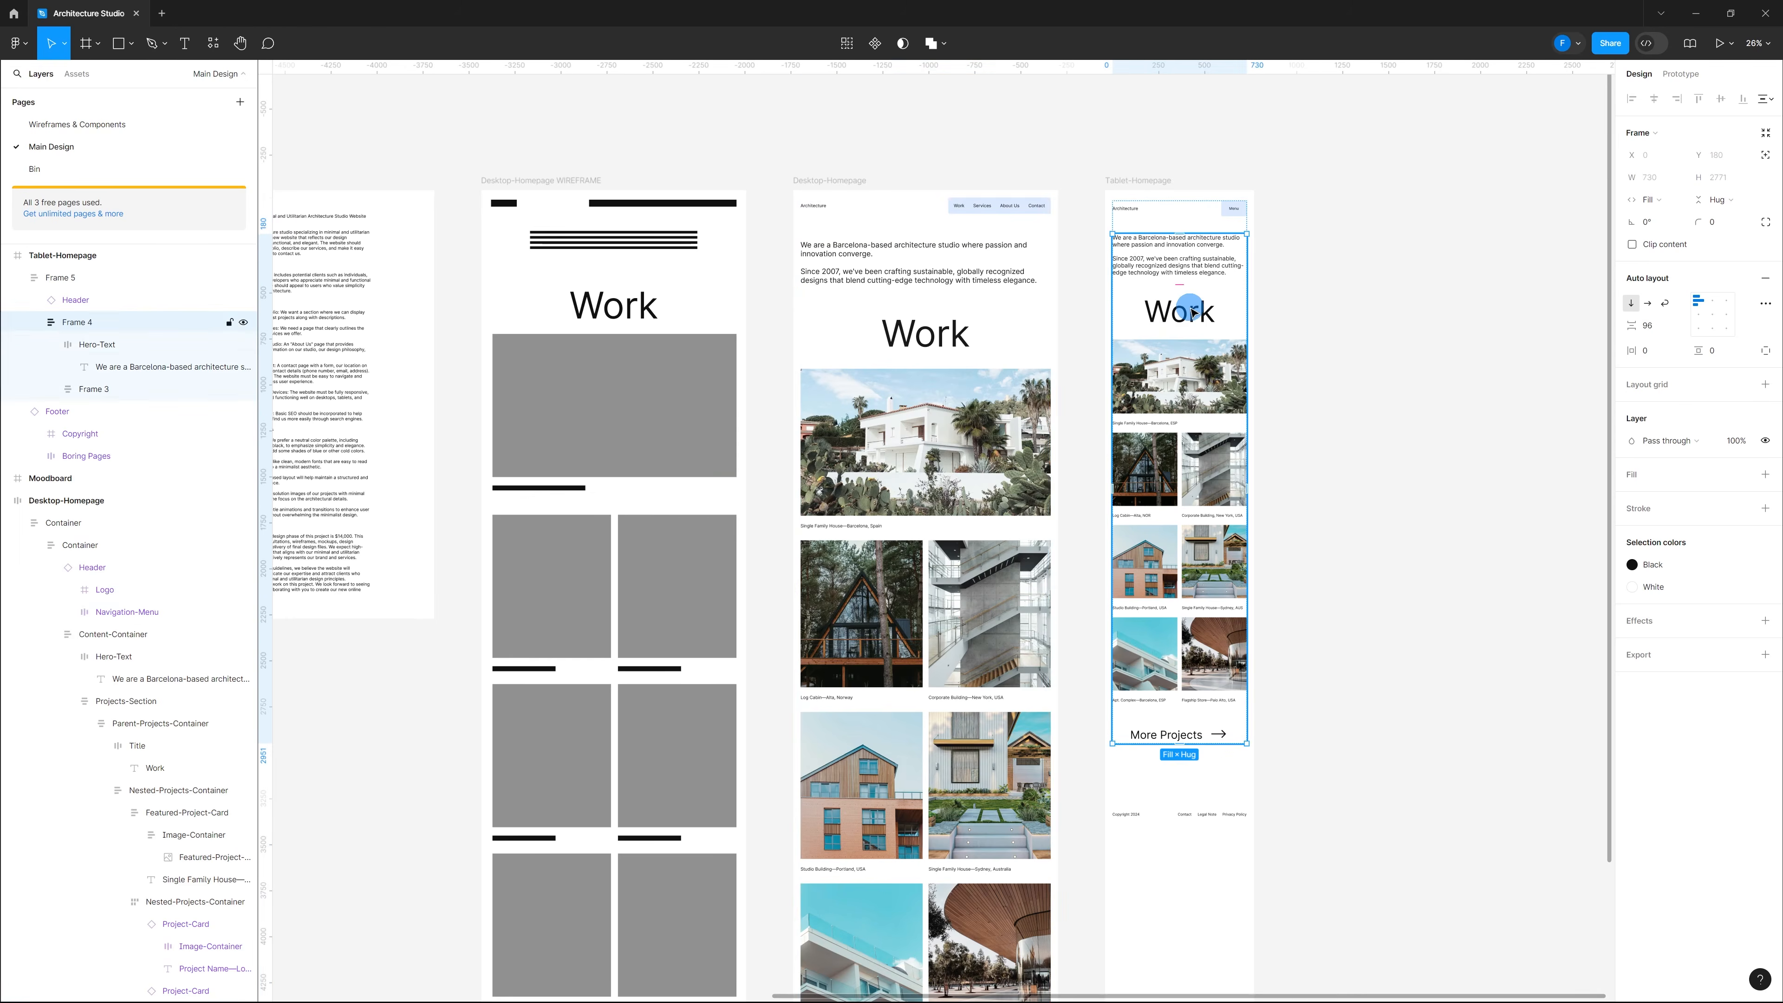
click(859, 441)
click(860, 441)
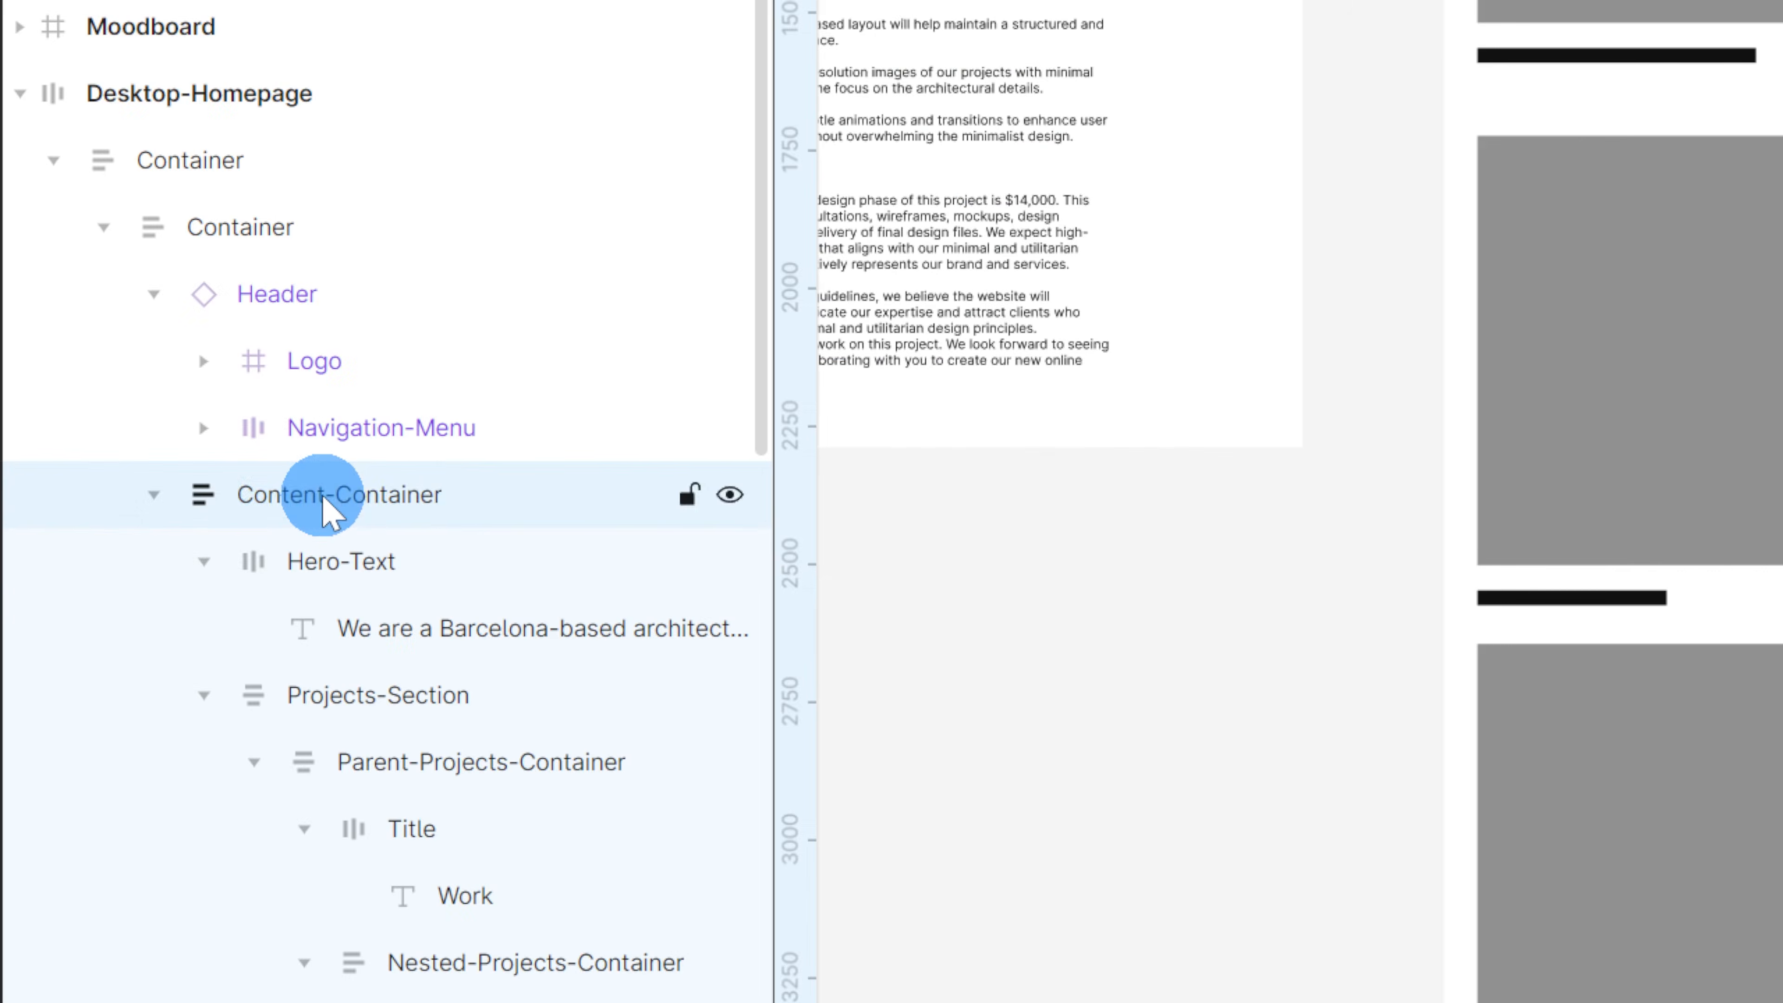
double_click(323, 496)
key(ctrl+c)
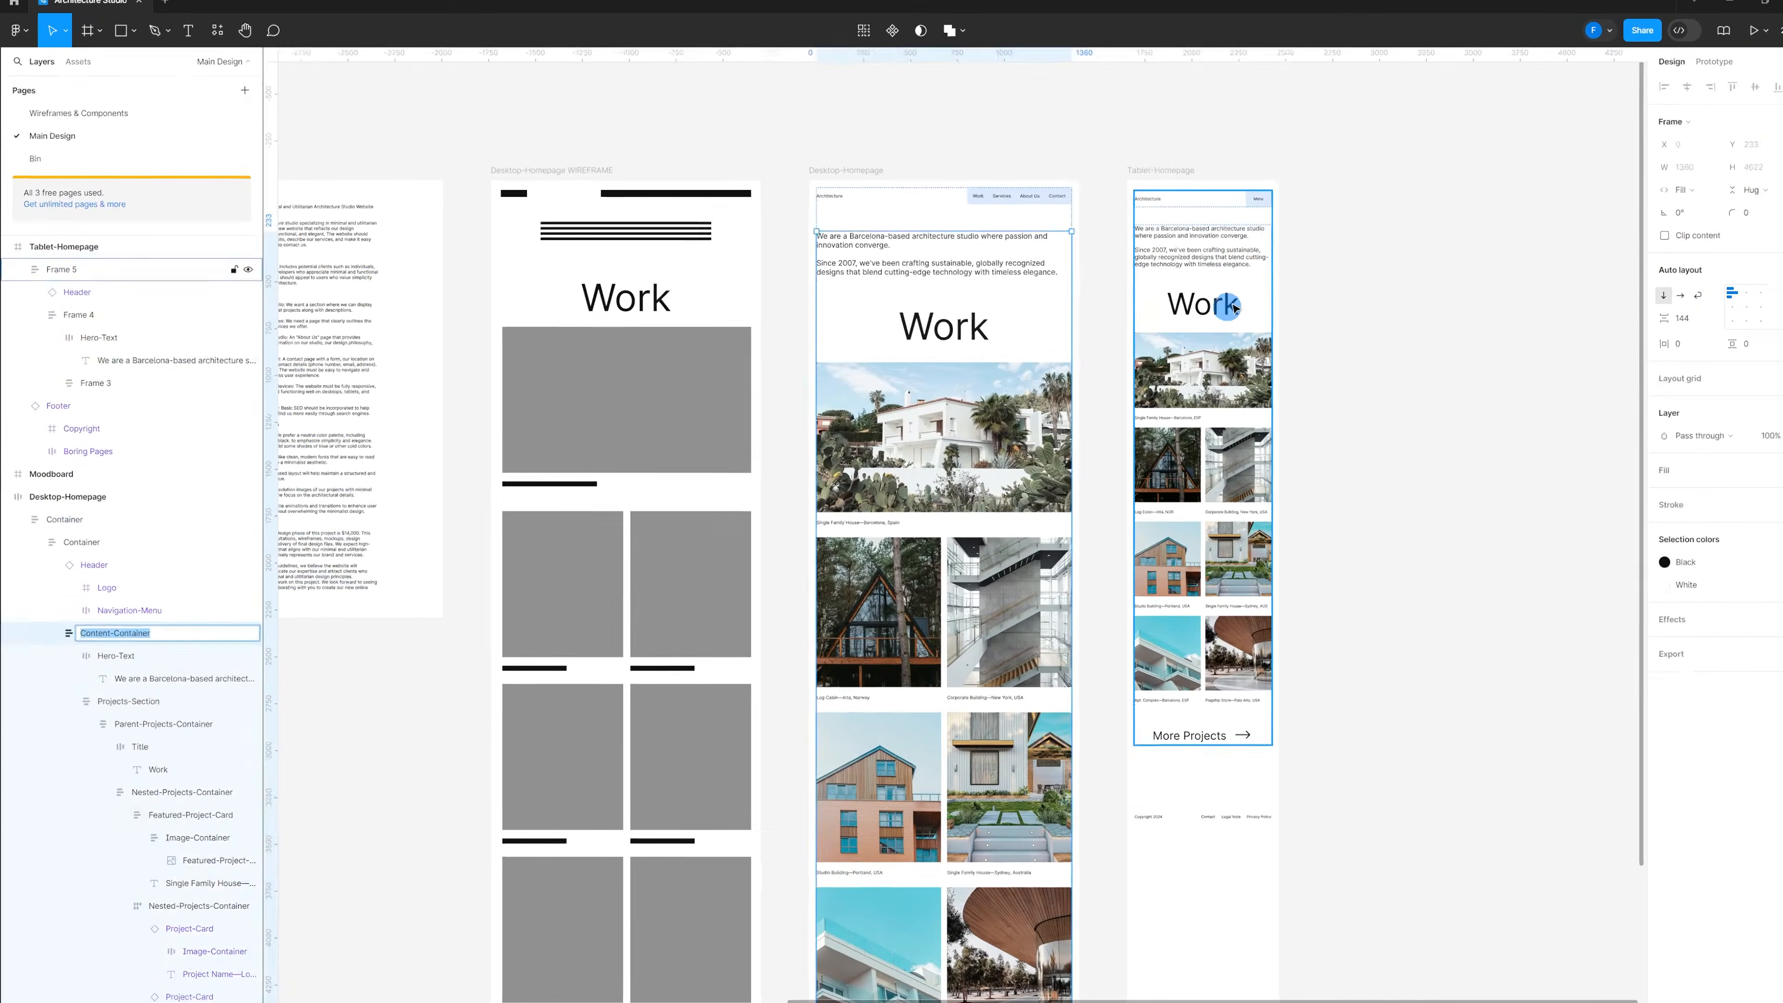
click(1211, 314)
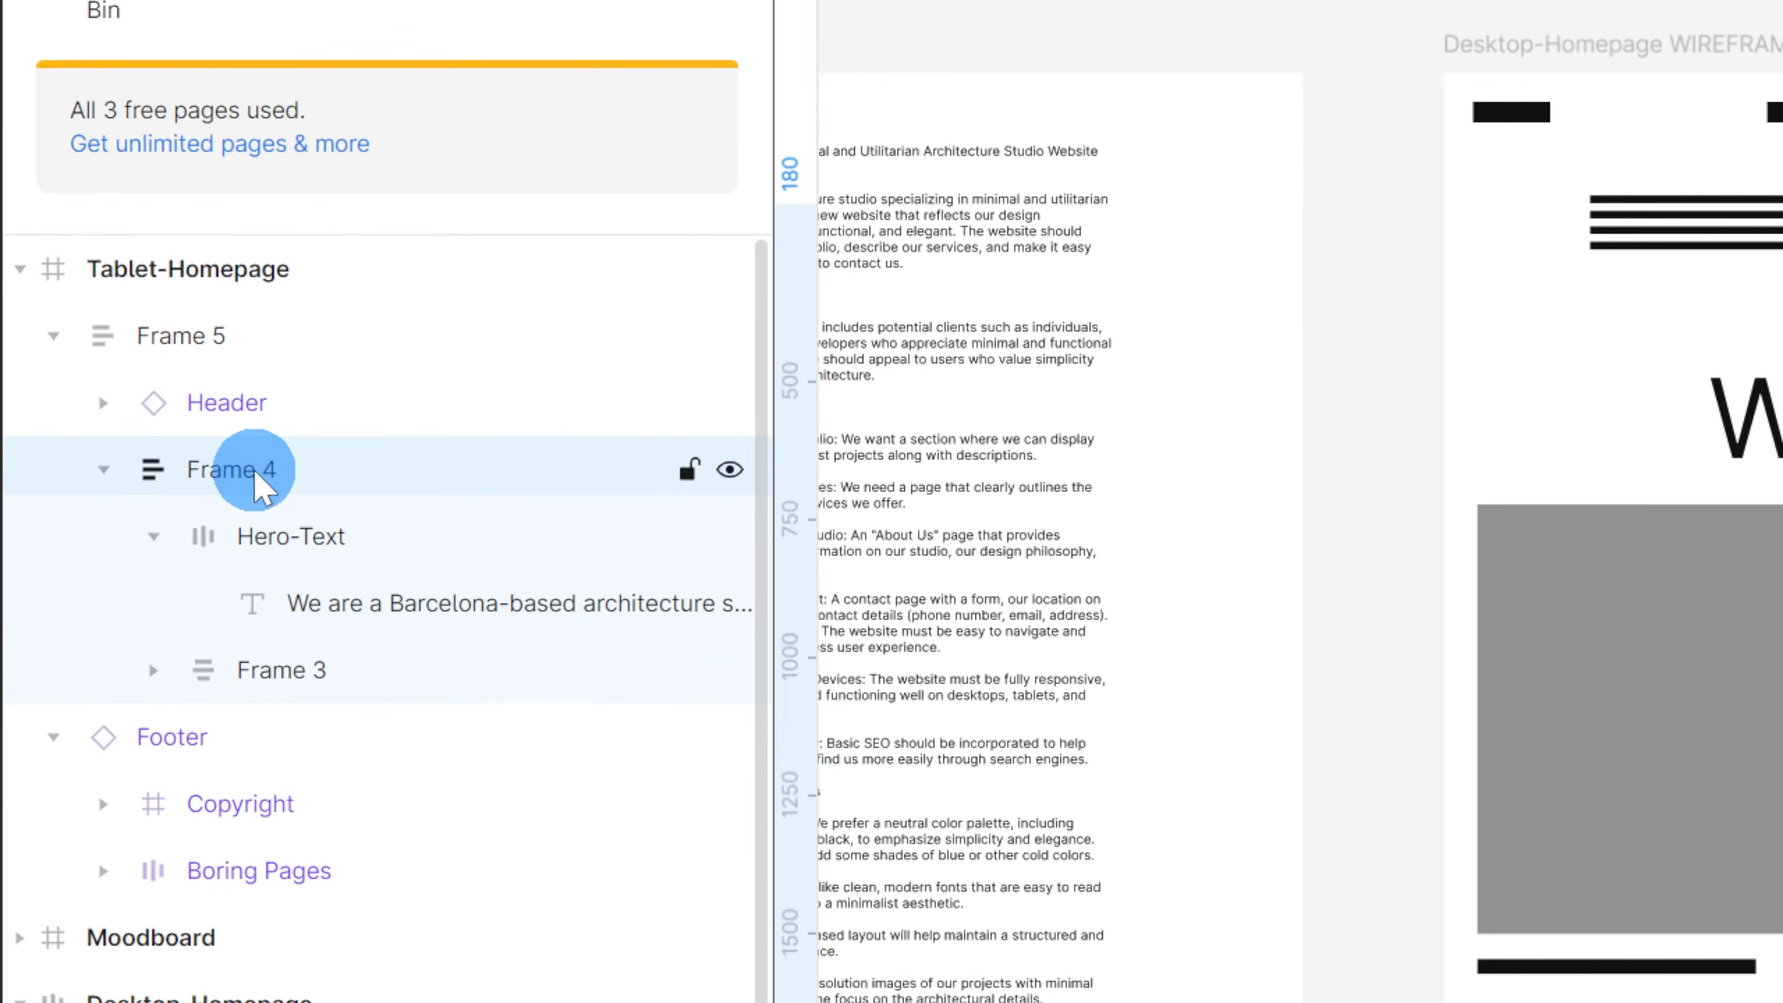
double_click(85, 322)
key(ctrl+v)
key(Return)
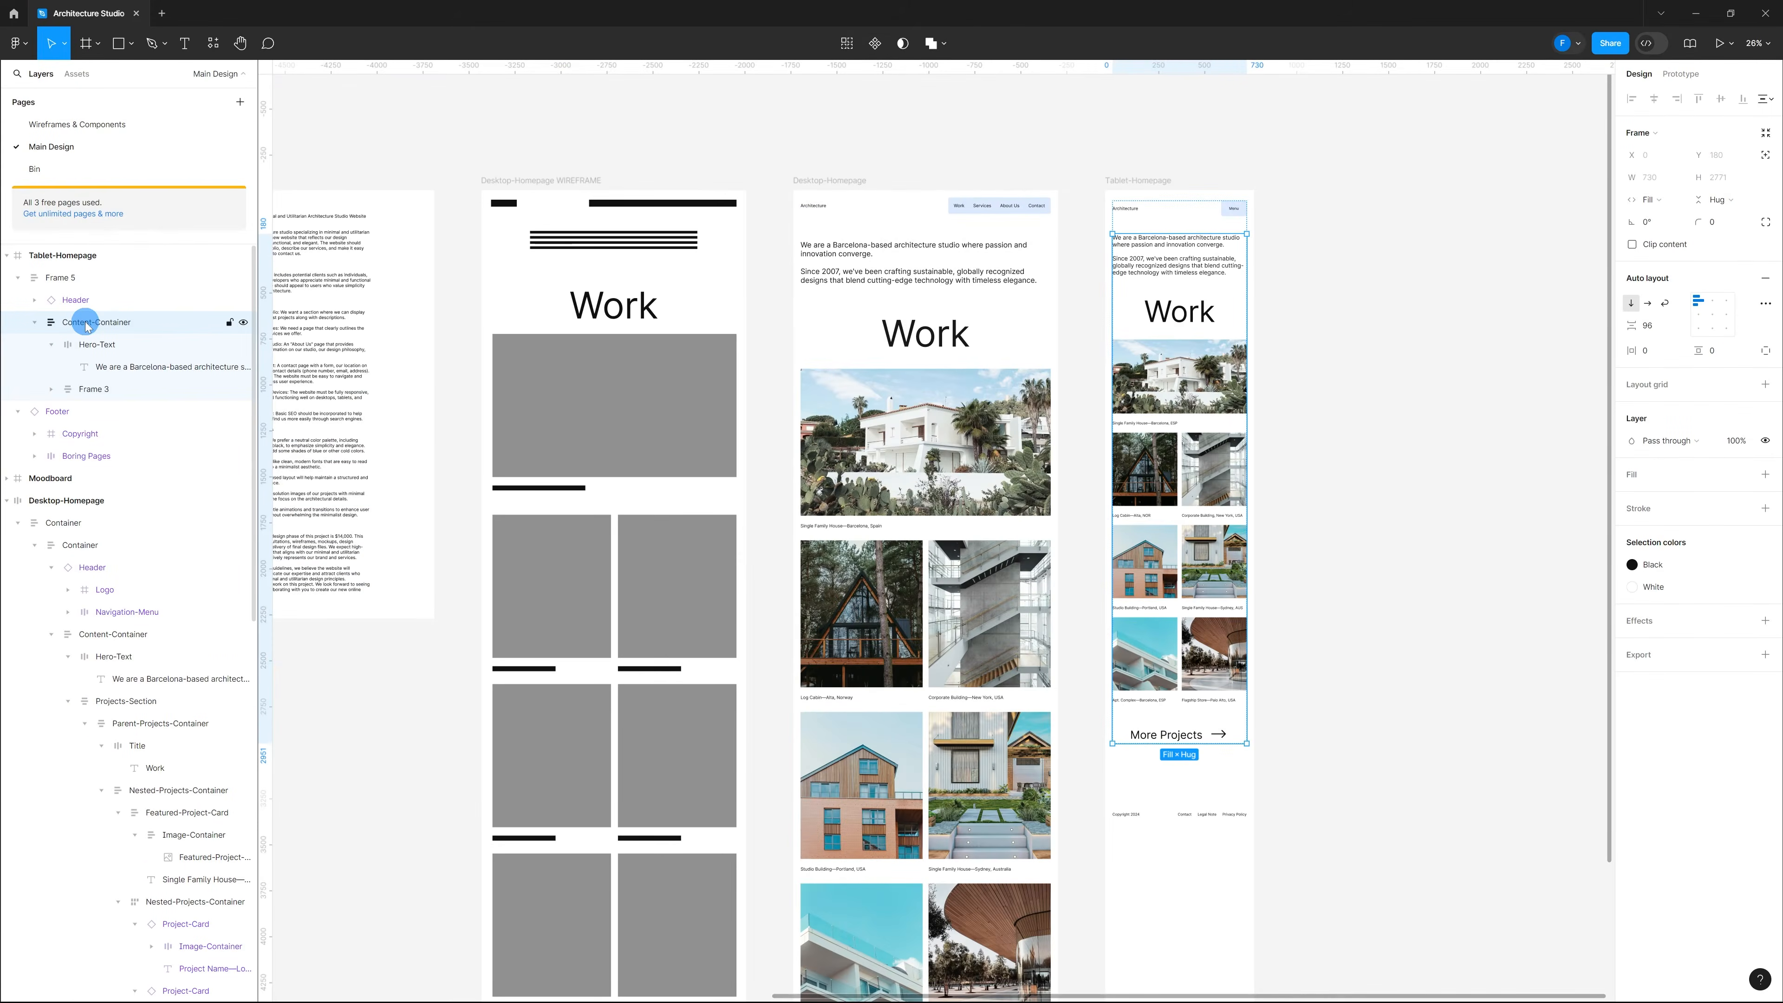
Step: Rename the tablet frame with the projects and More Projects link as Projects-Section, reusing the matching desktop layer's name
click(90, 391)
double_click(948, 380)
double_click(948, 380)
double_click(948, 380)
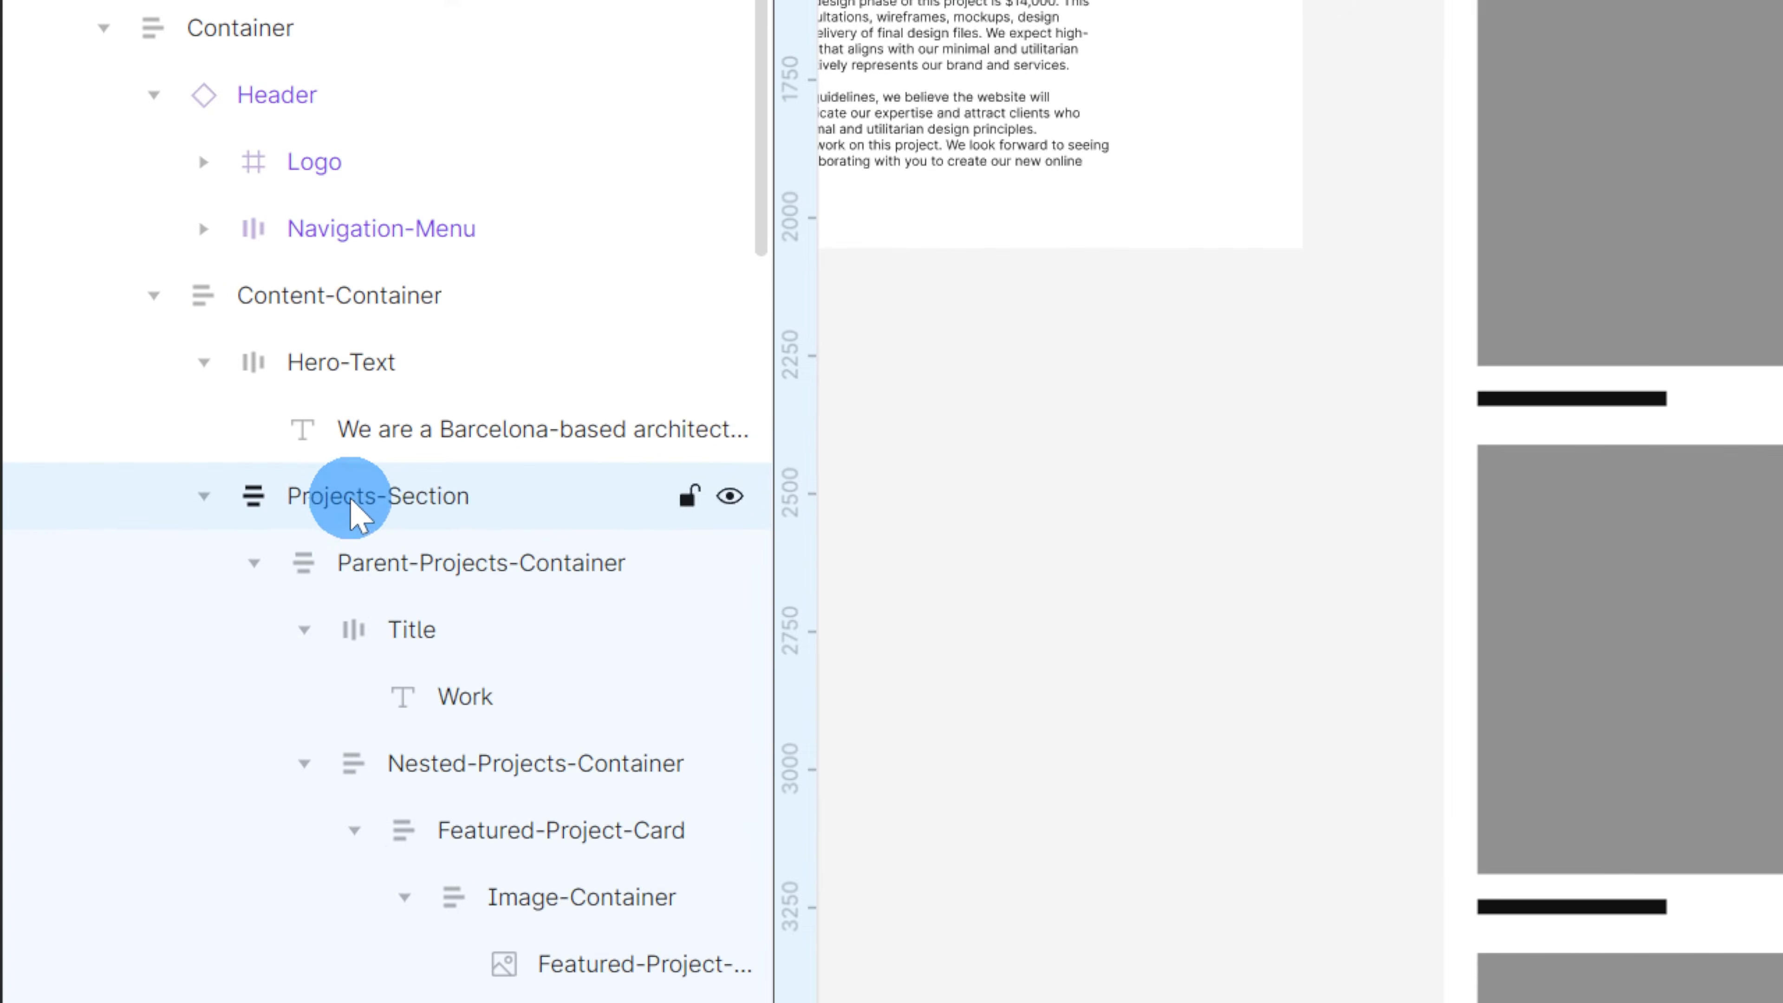
double_click(130, 703)
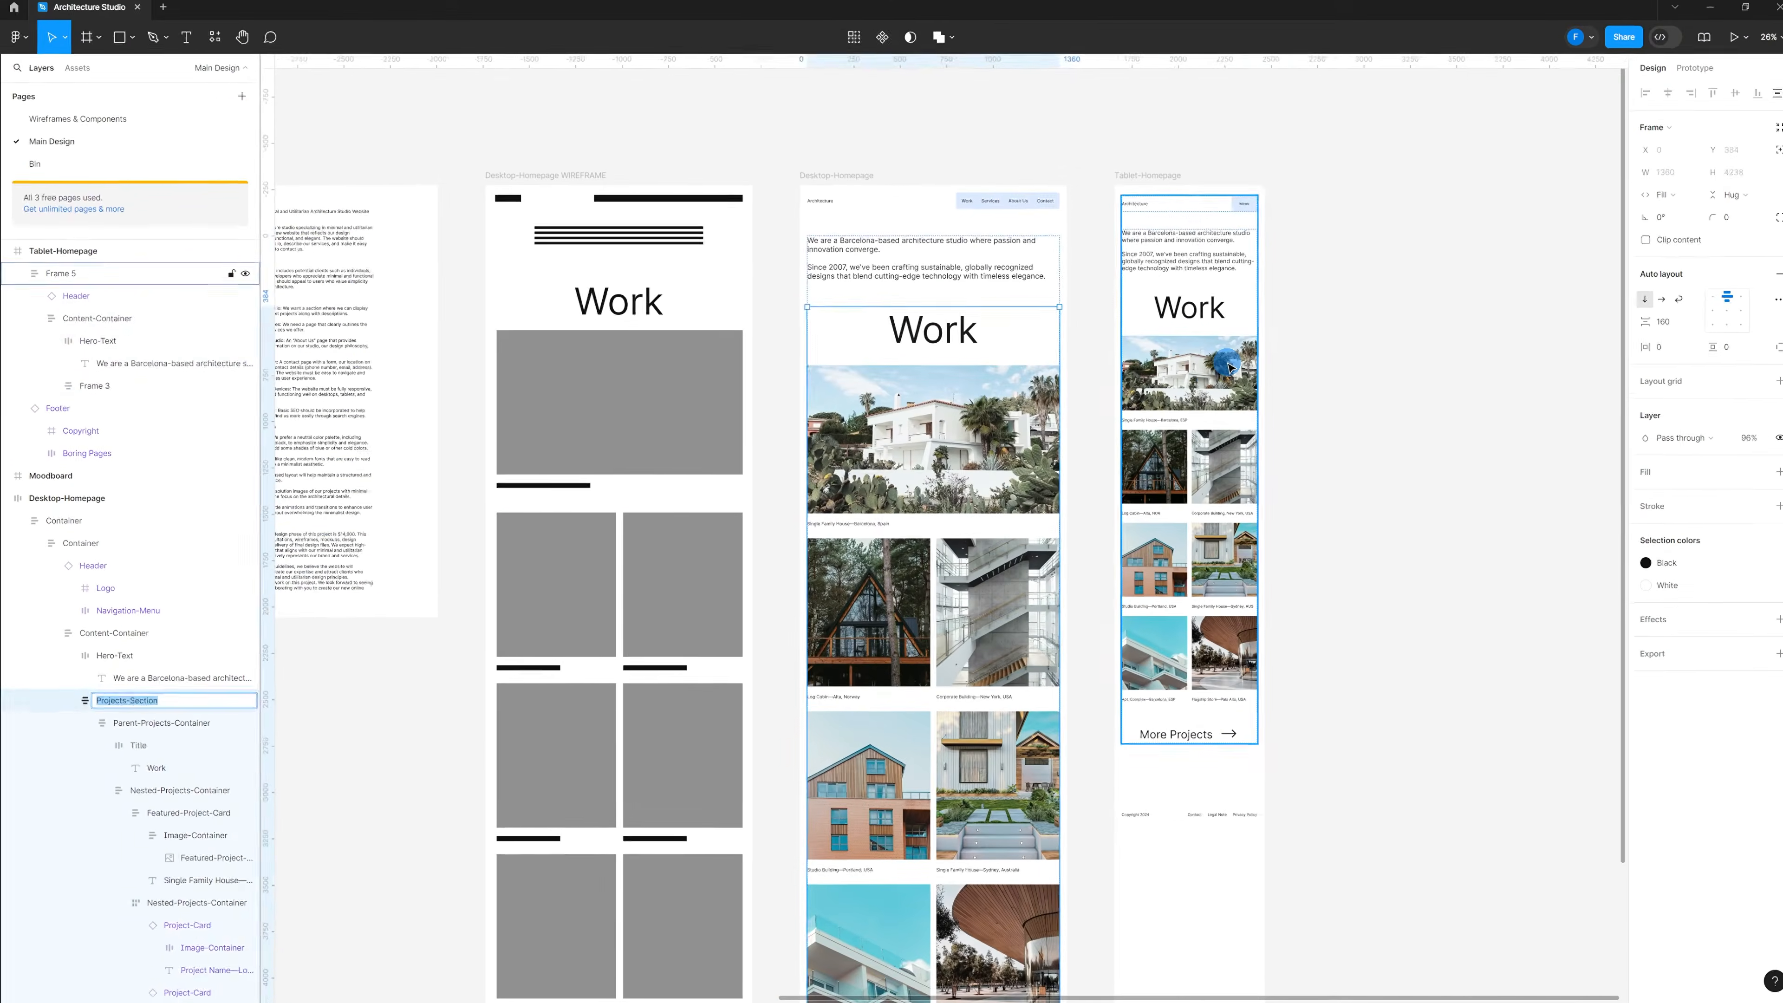
click(1219, 371)
click(128, 388)
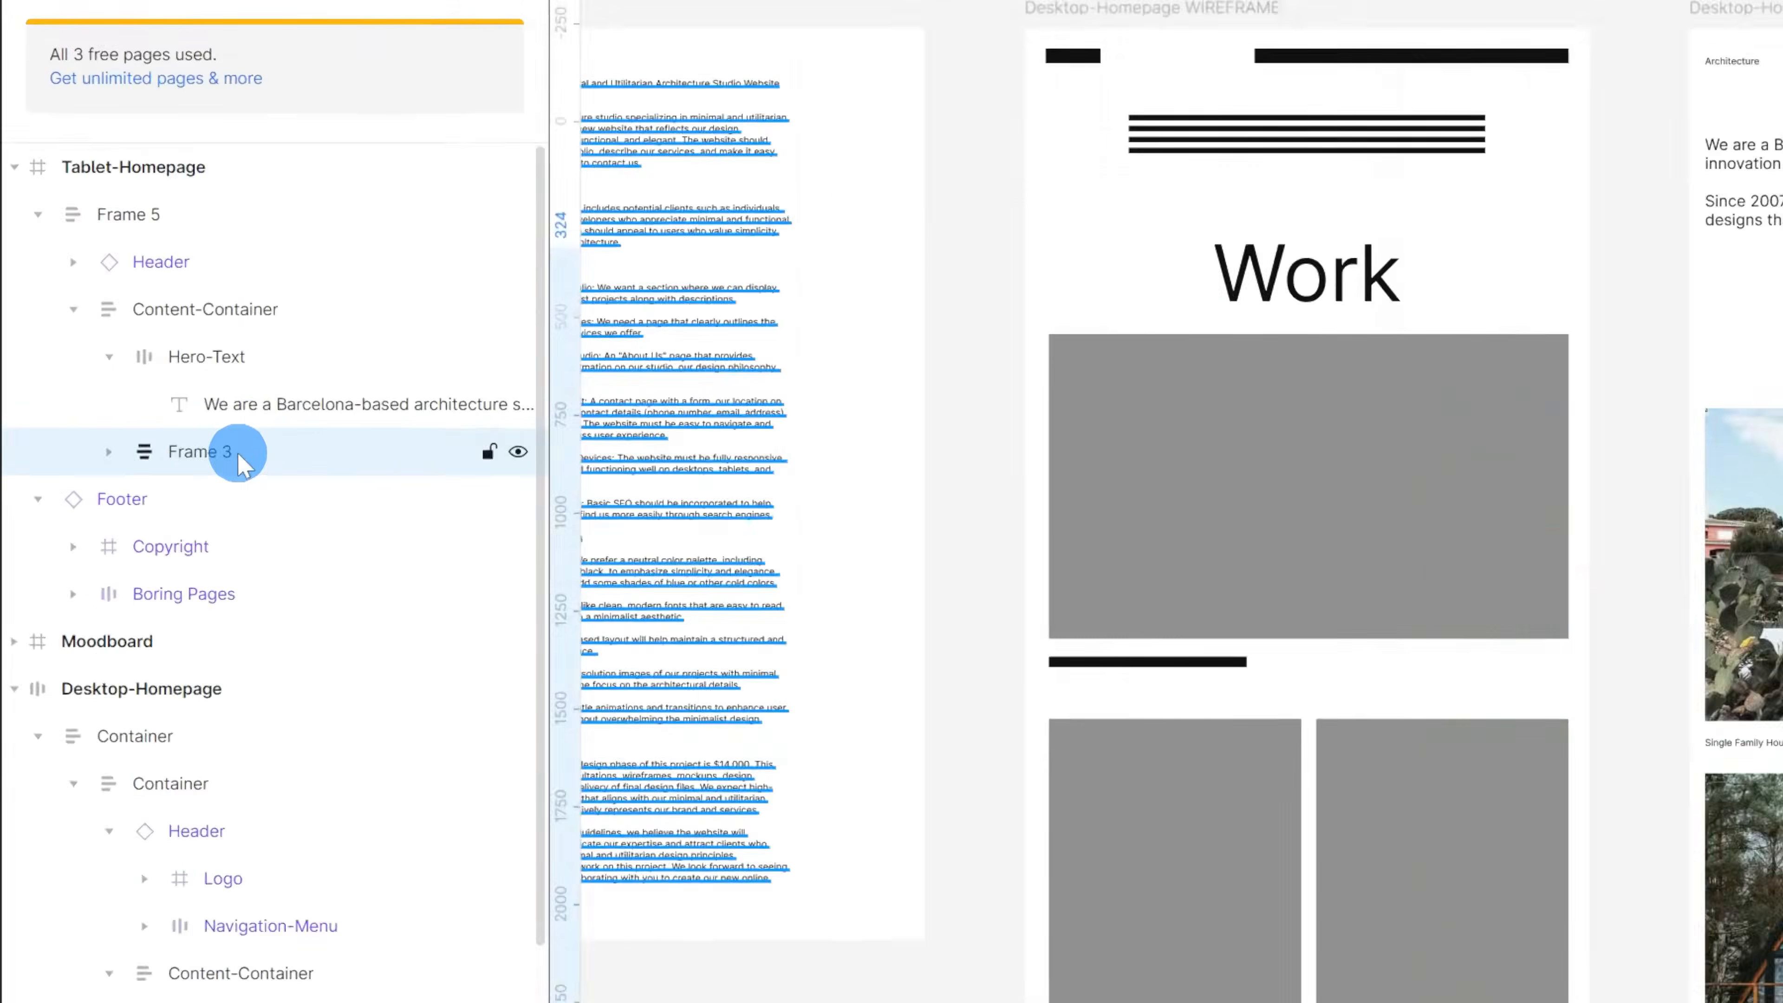
double_click(95, 389)
text(Projects-Section)
key(Return)
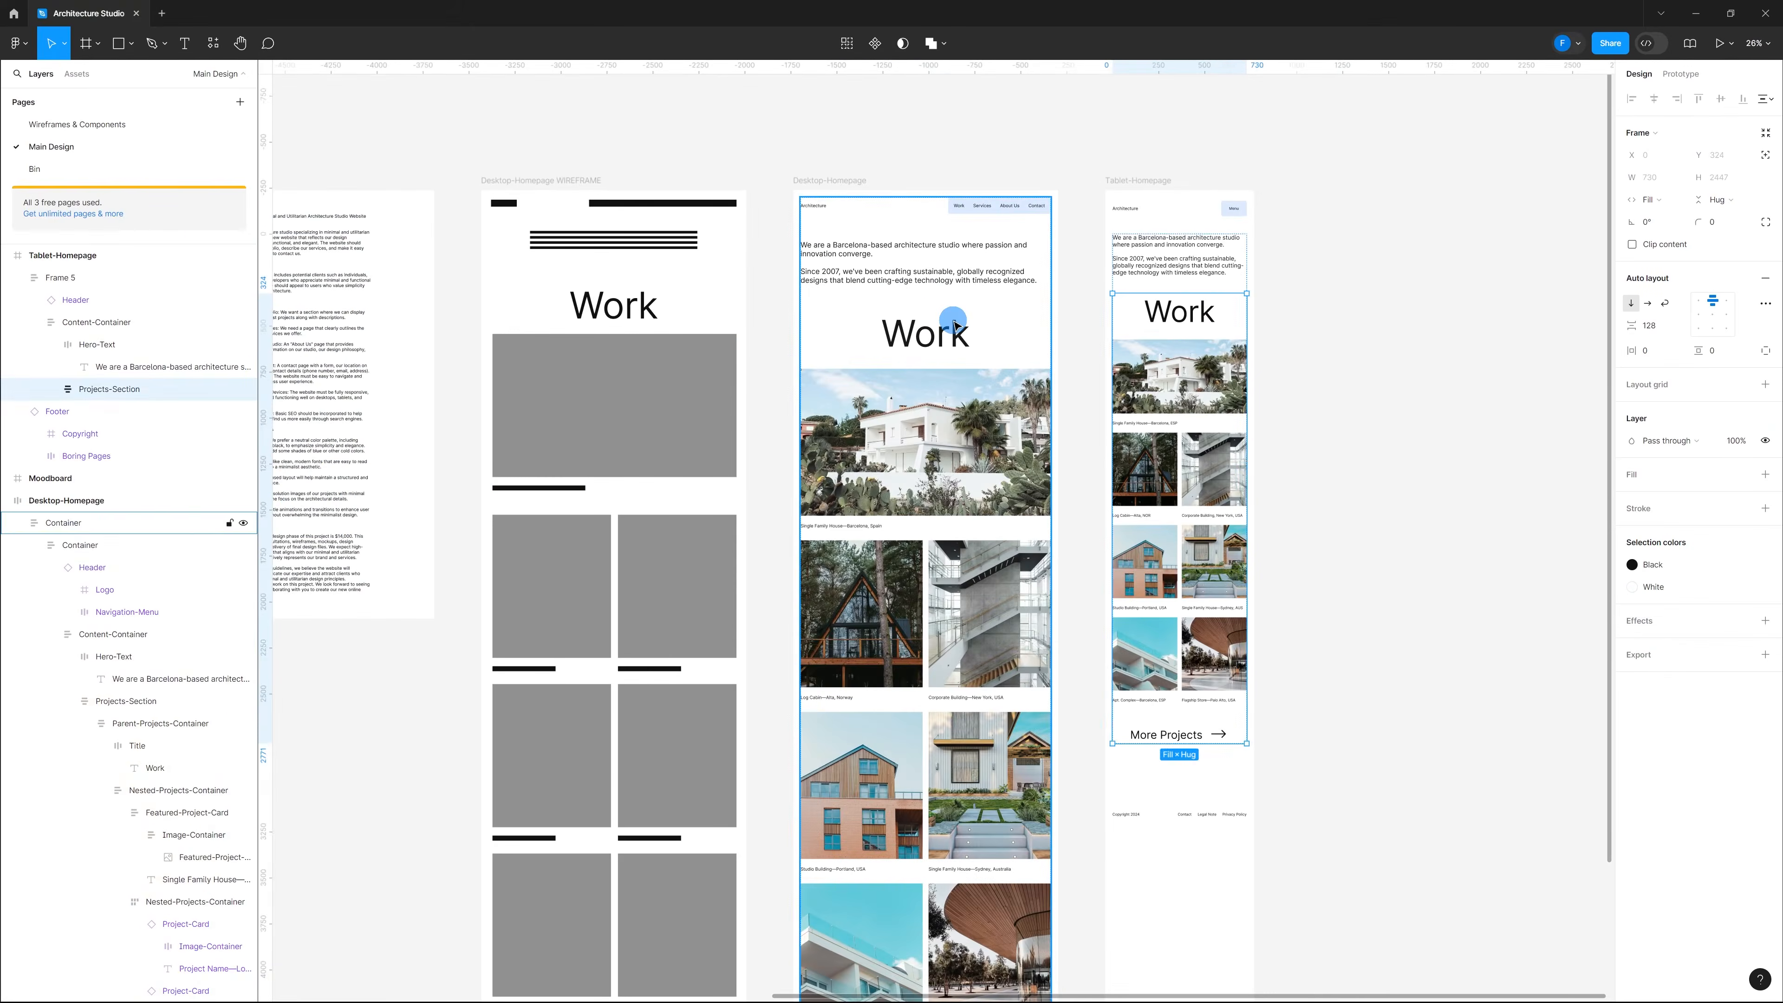
Step: Rename the tablet's outer frame around Header and Content-Container as Container, like its desktop counterpart
click(955, 324)
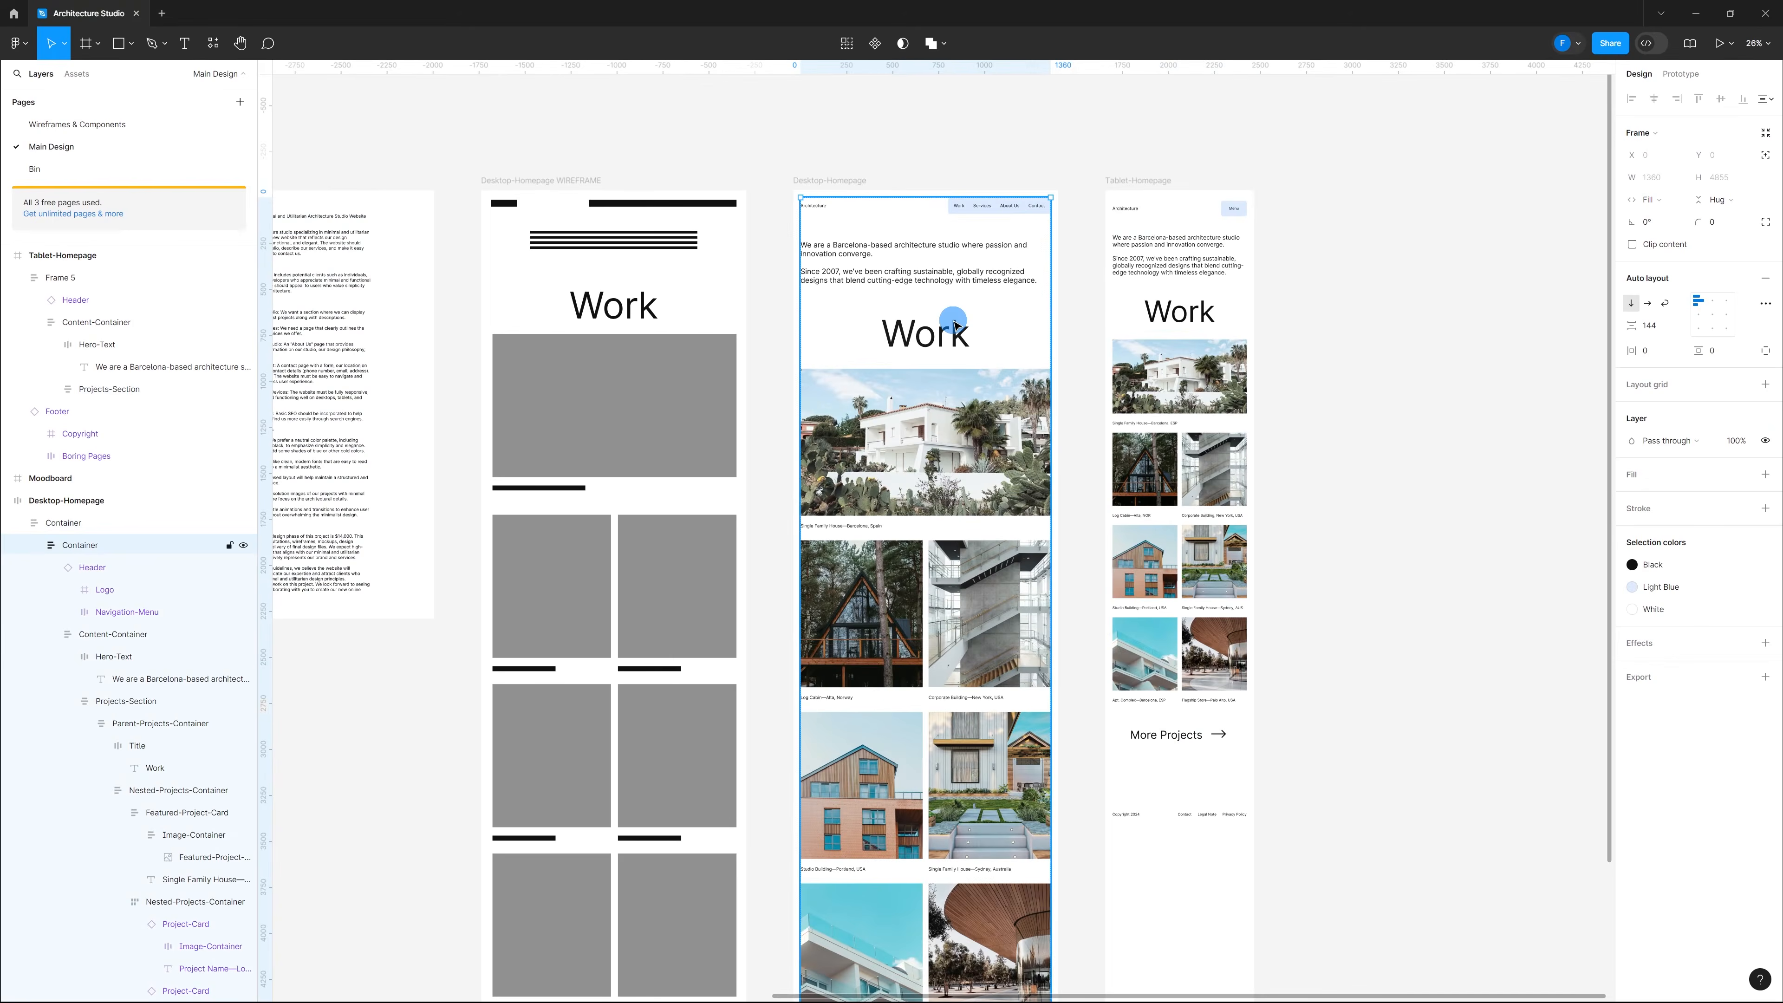
click(997, 313)
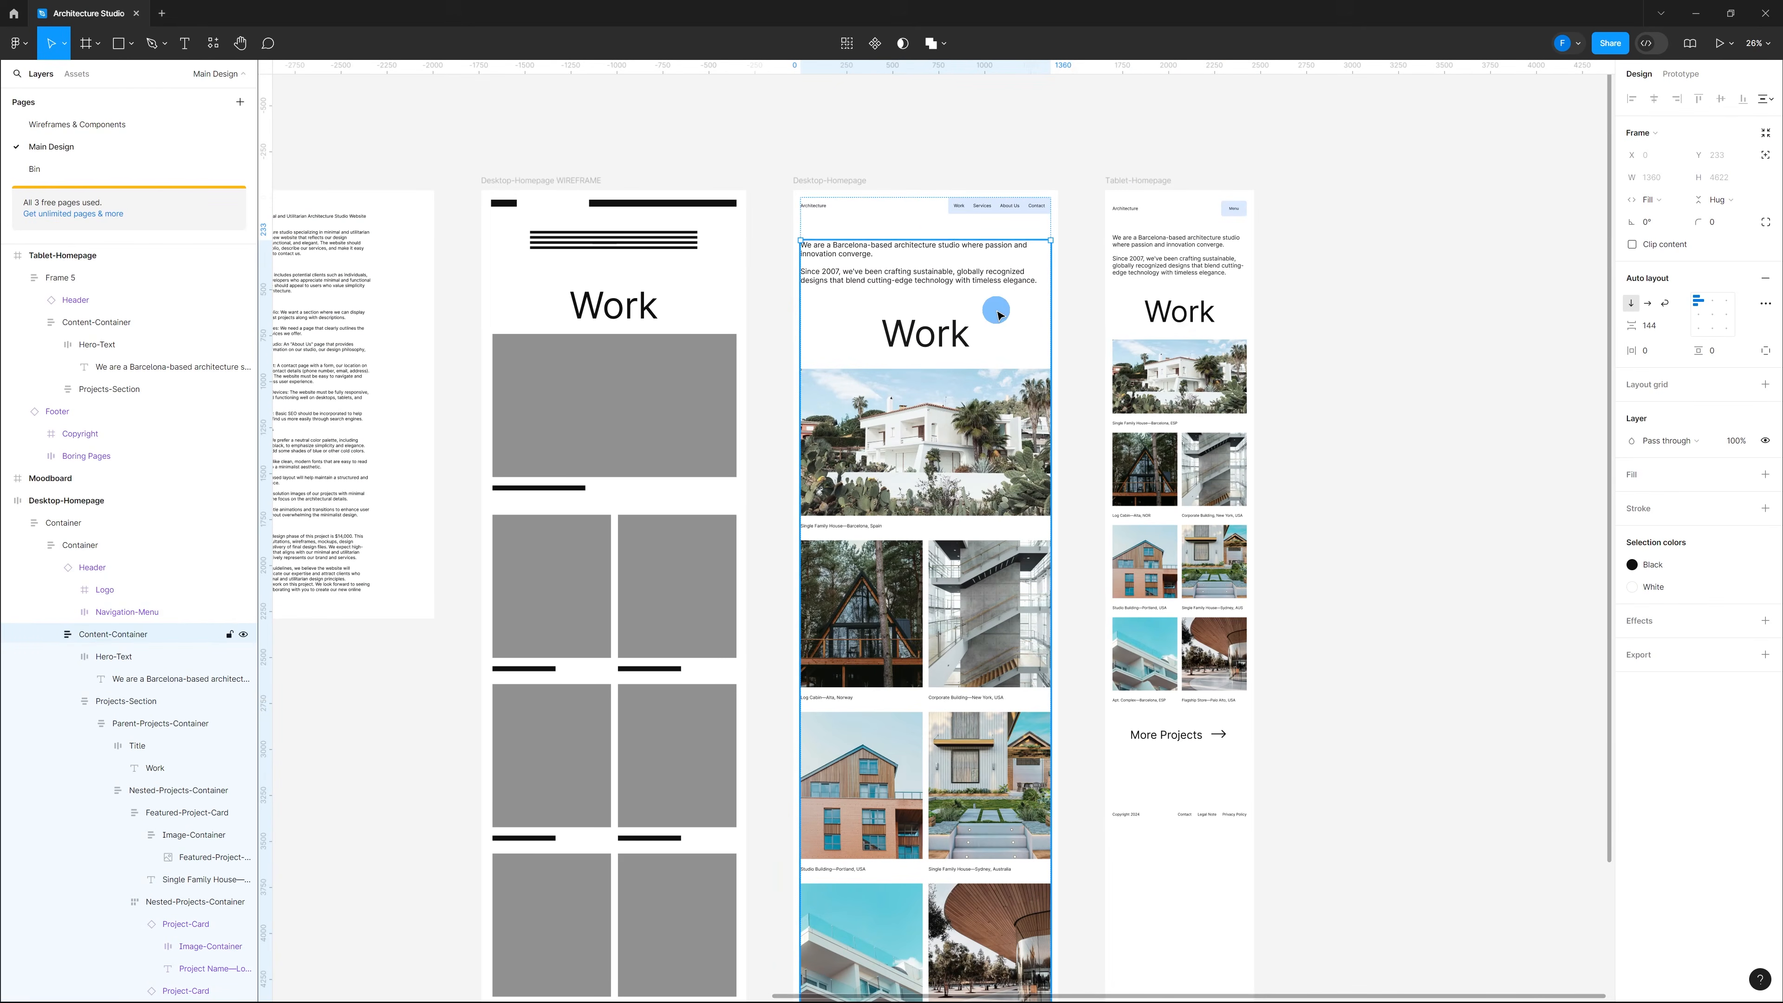
click(1118, 307)
double_click(58, 280)
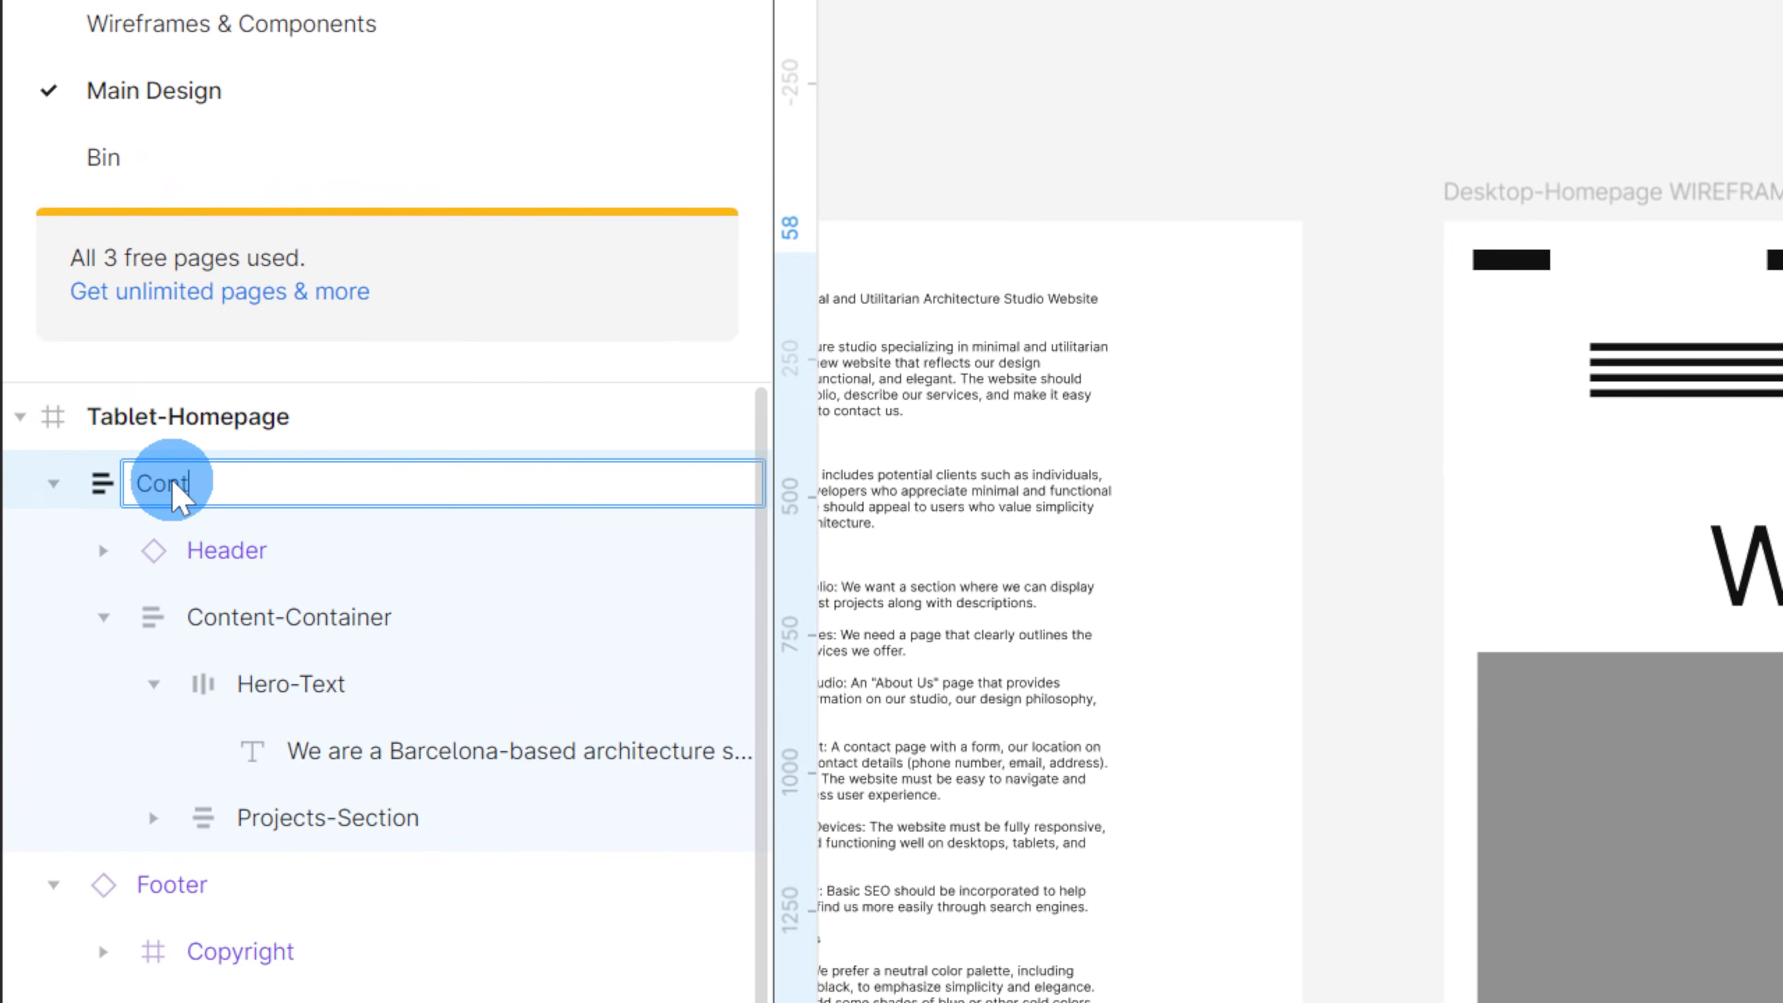
key(Return)
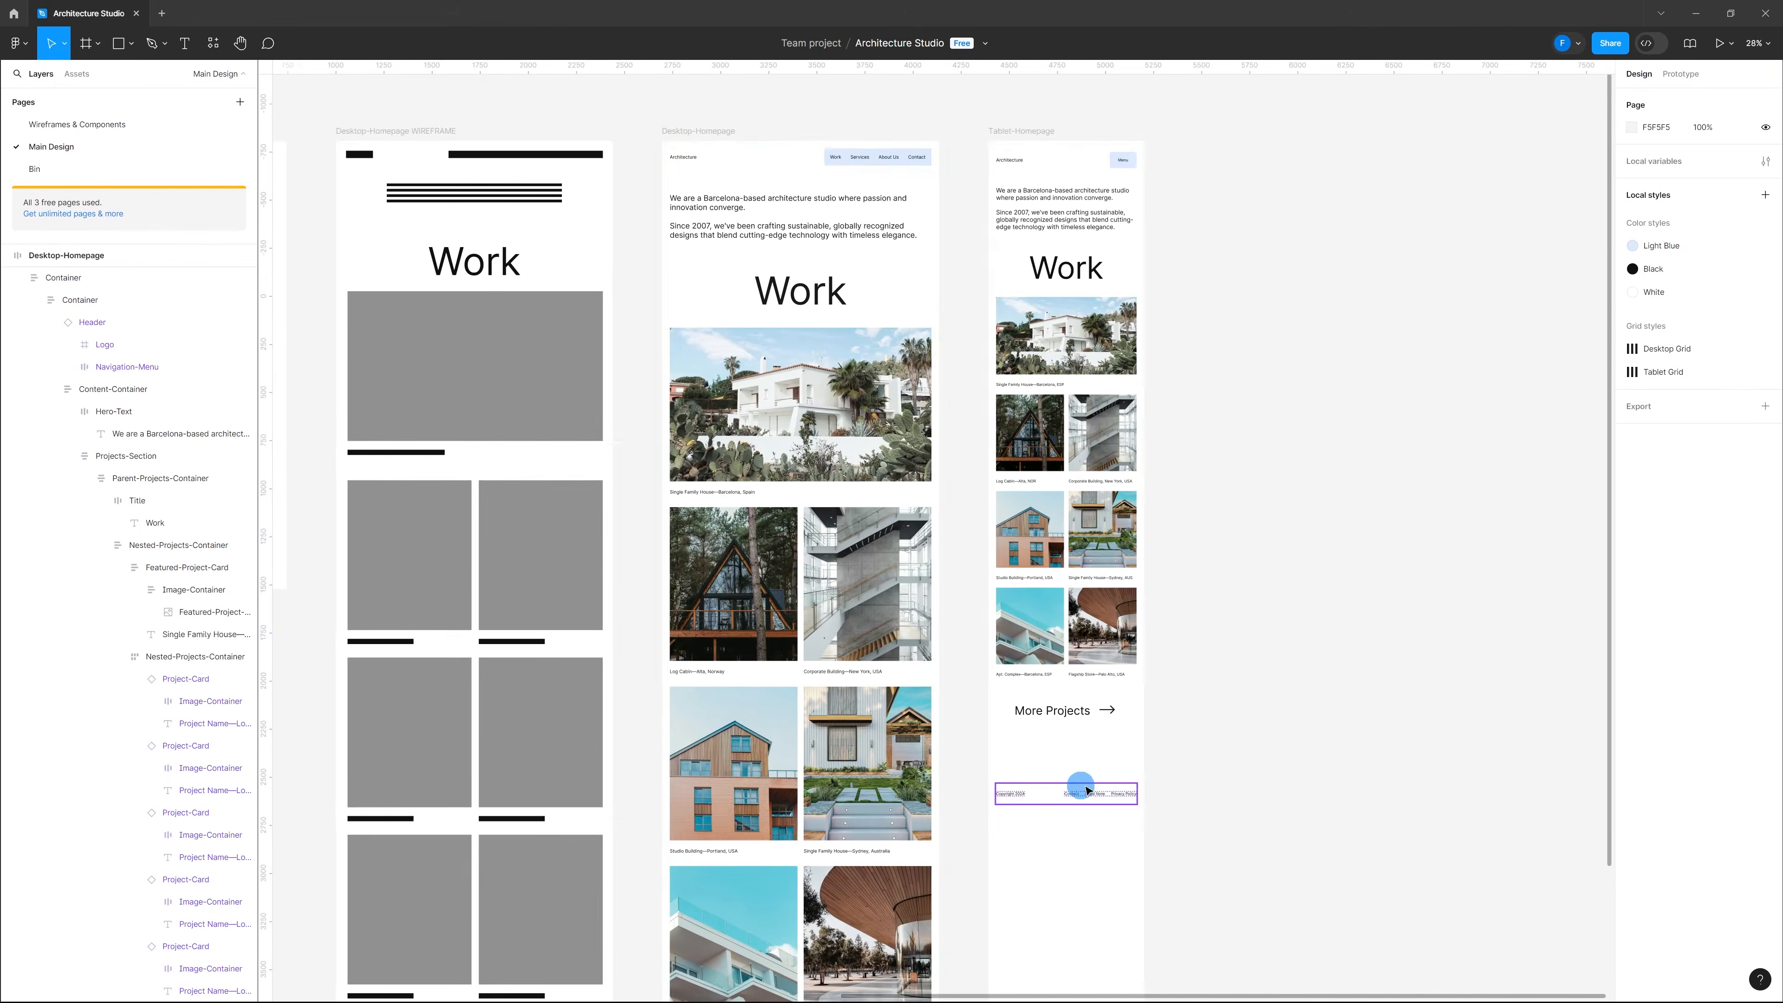
scroll(1090, 758, up, 6)
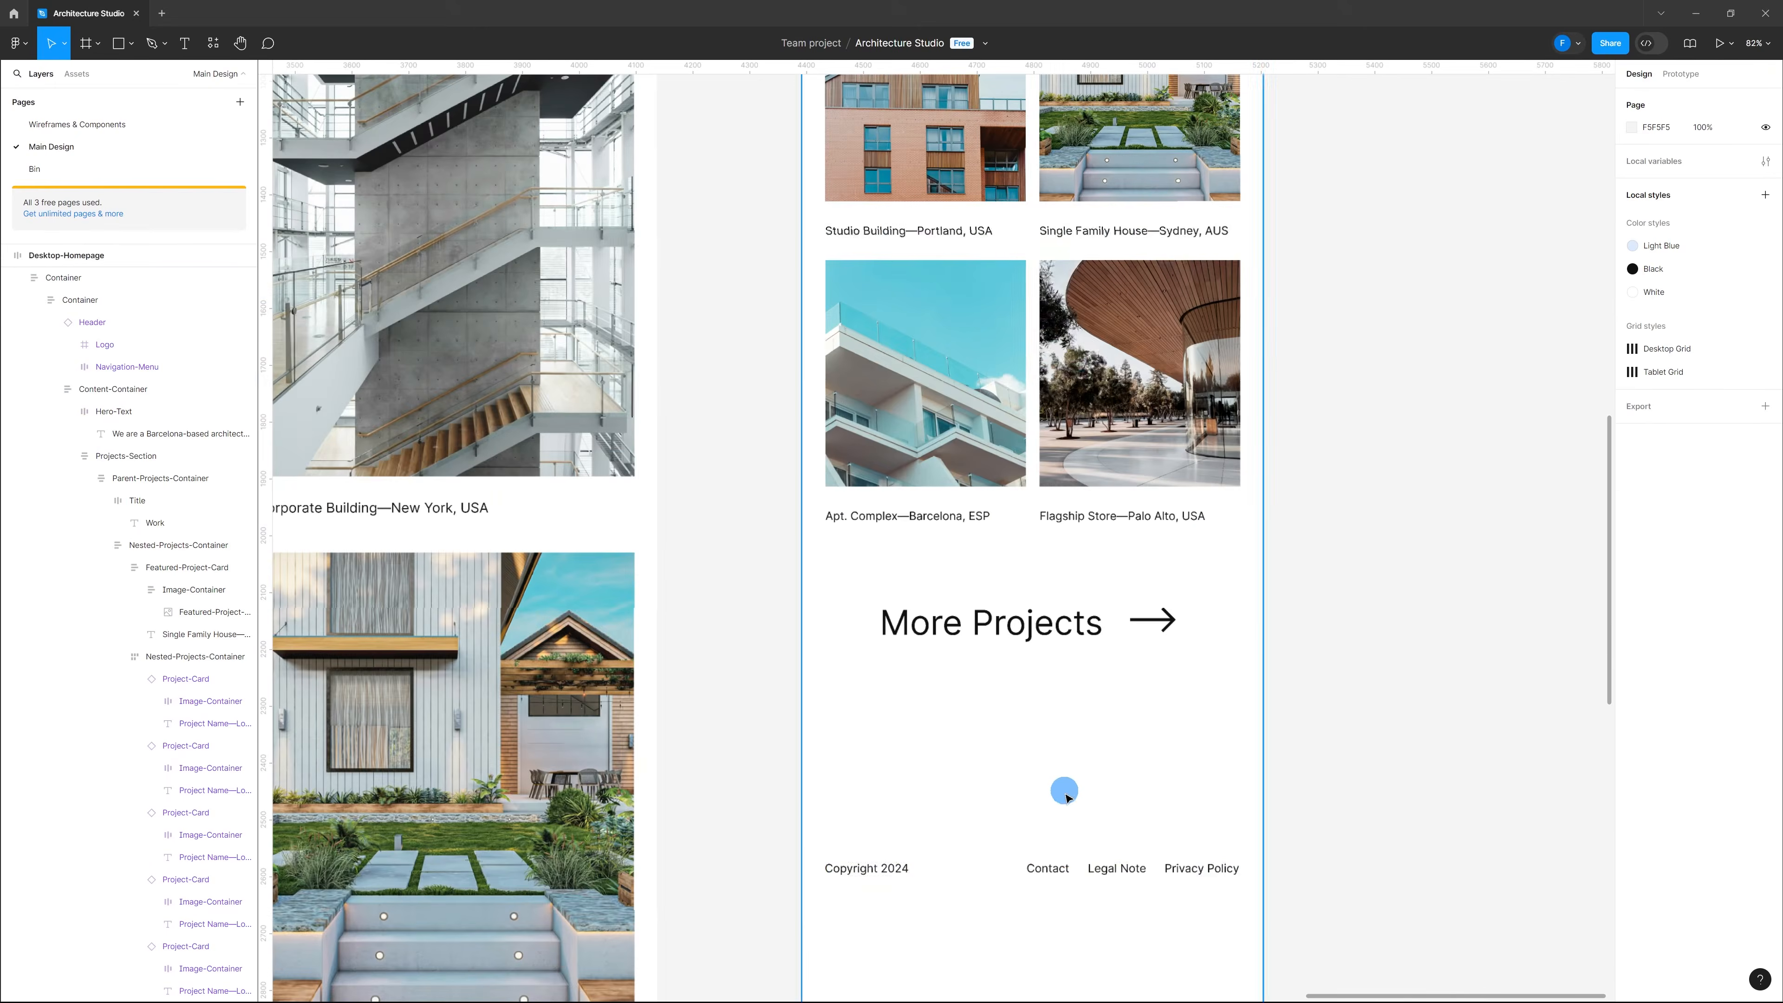
Step: Wrap the tablet homepage's Container and Footer together in a vertical auto layout frame
click(1067, 851)
click(1151, 573)
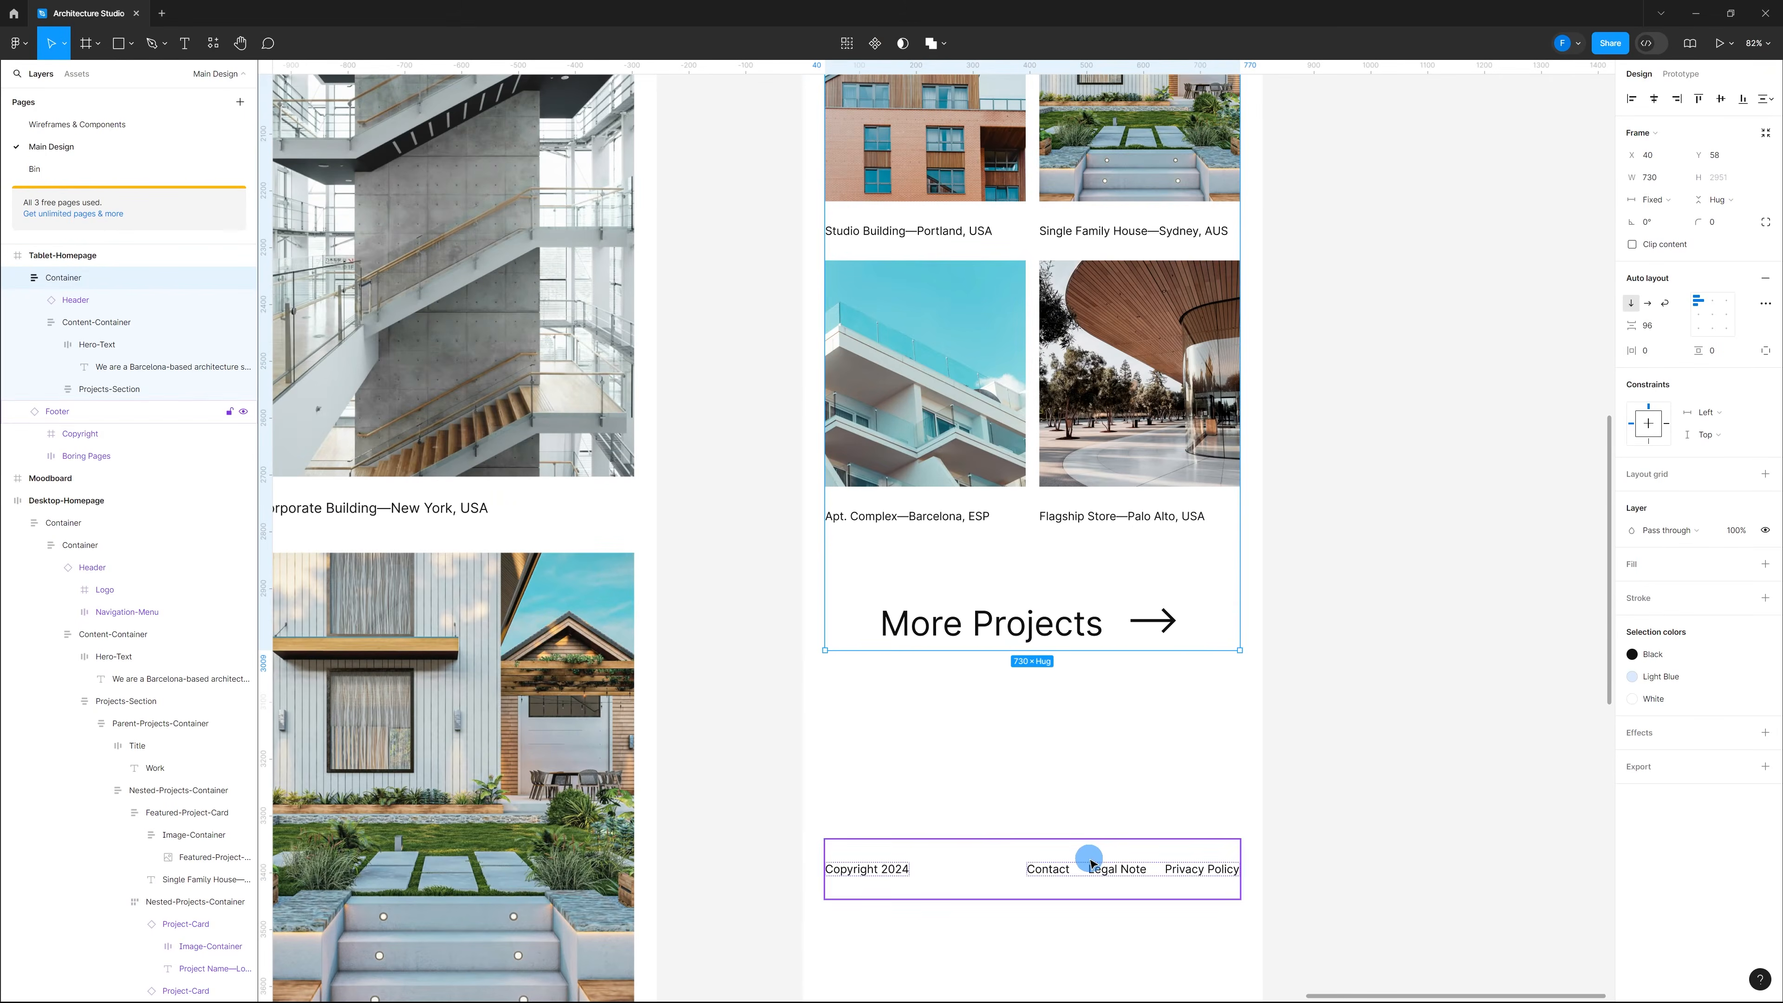
scroll(997, 744, down, 4)
shift+click(1054, 816)
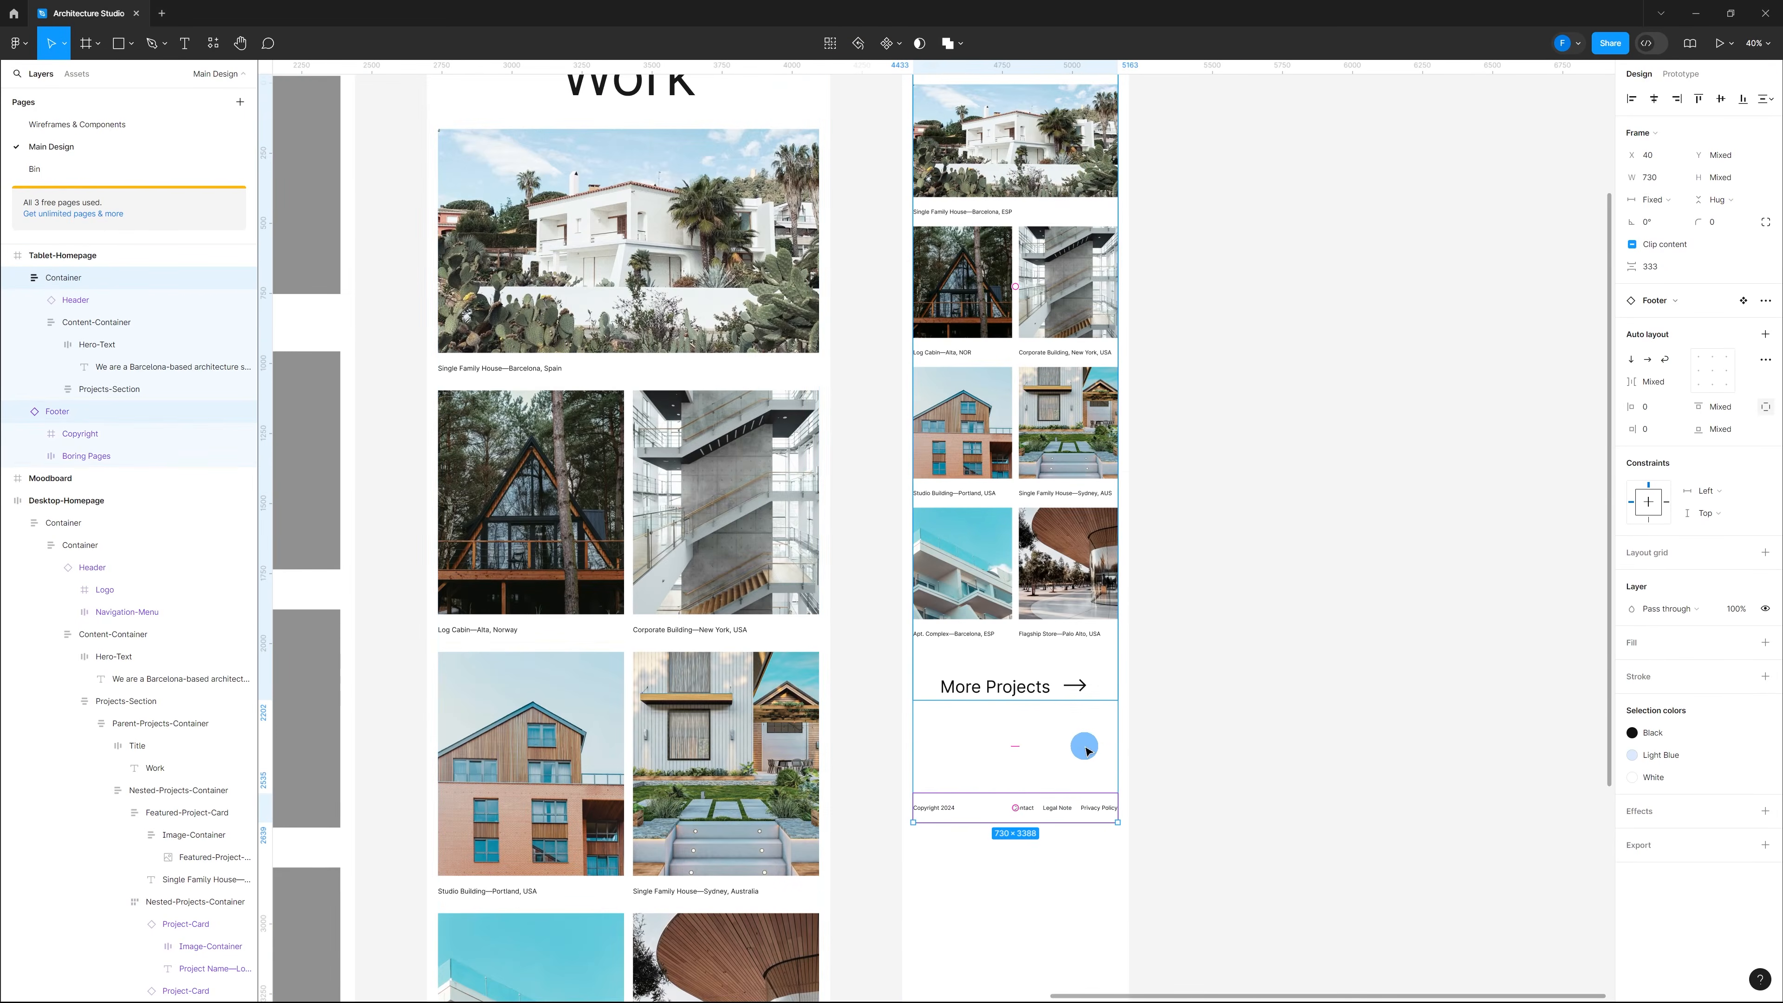
key(shift+a)
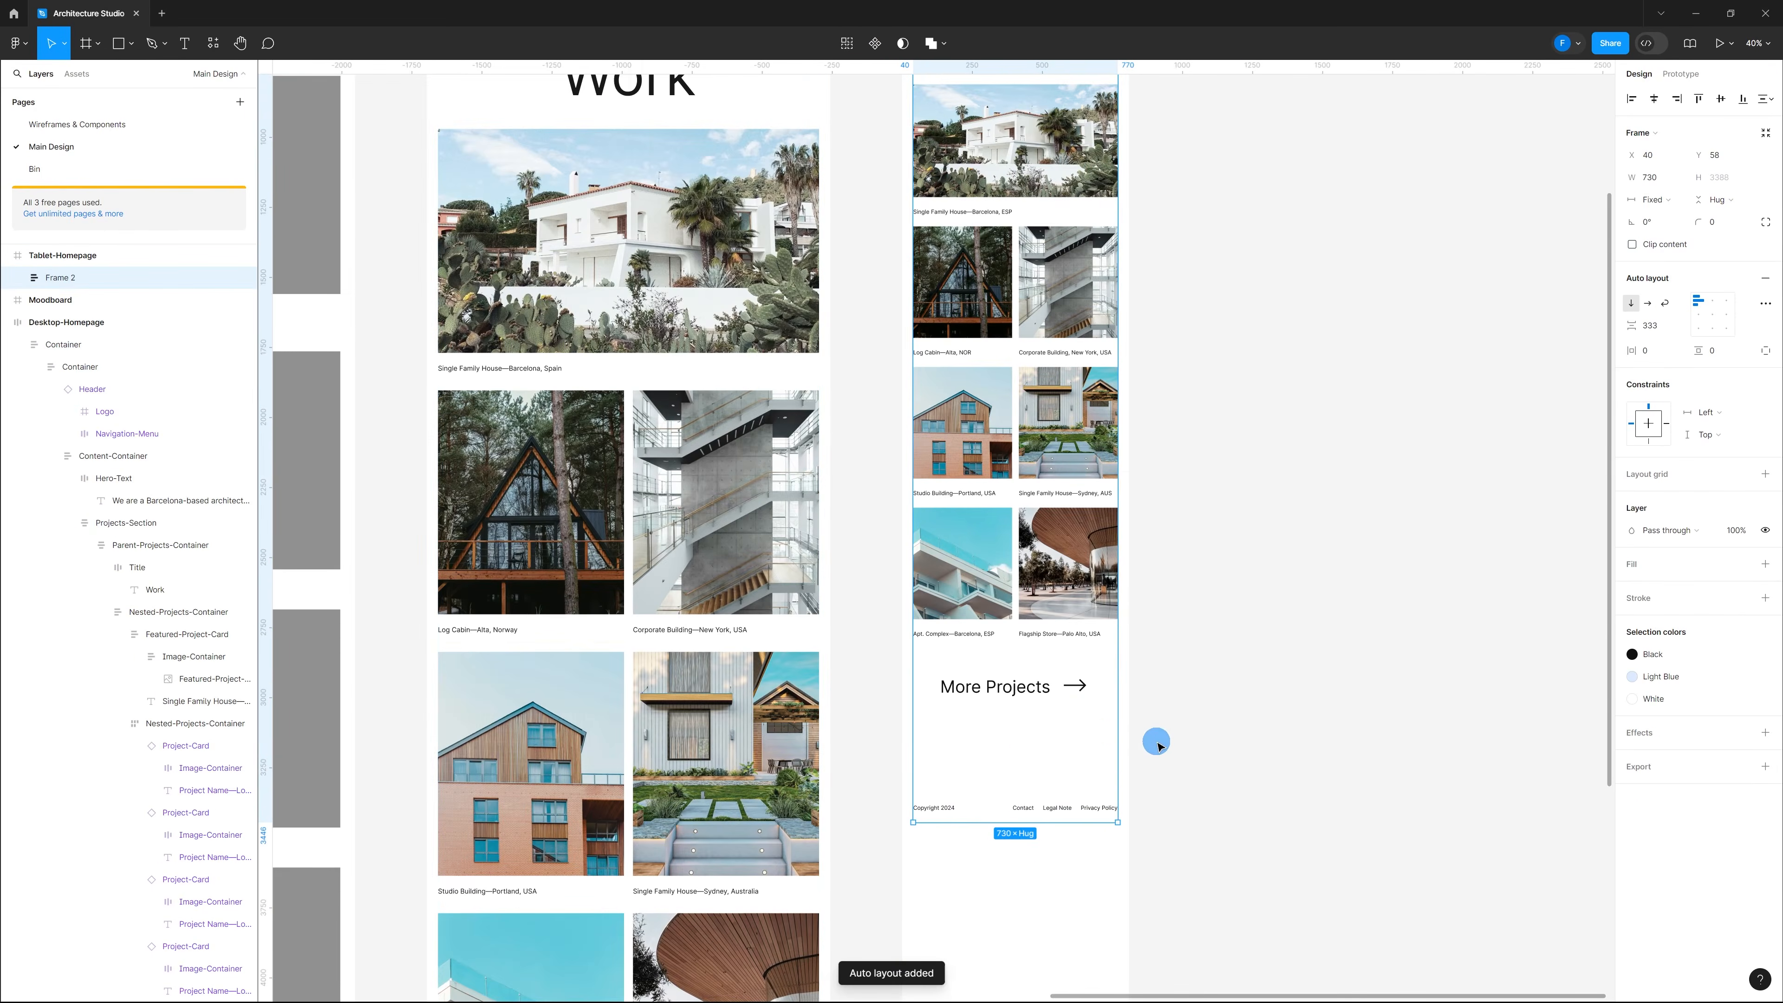
scroll(1024, 612, down, 1)
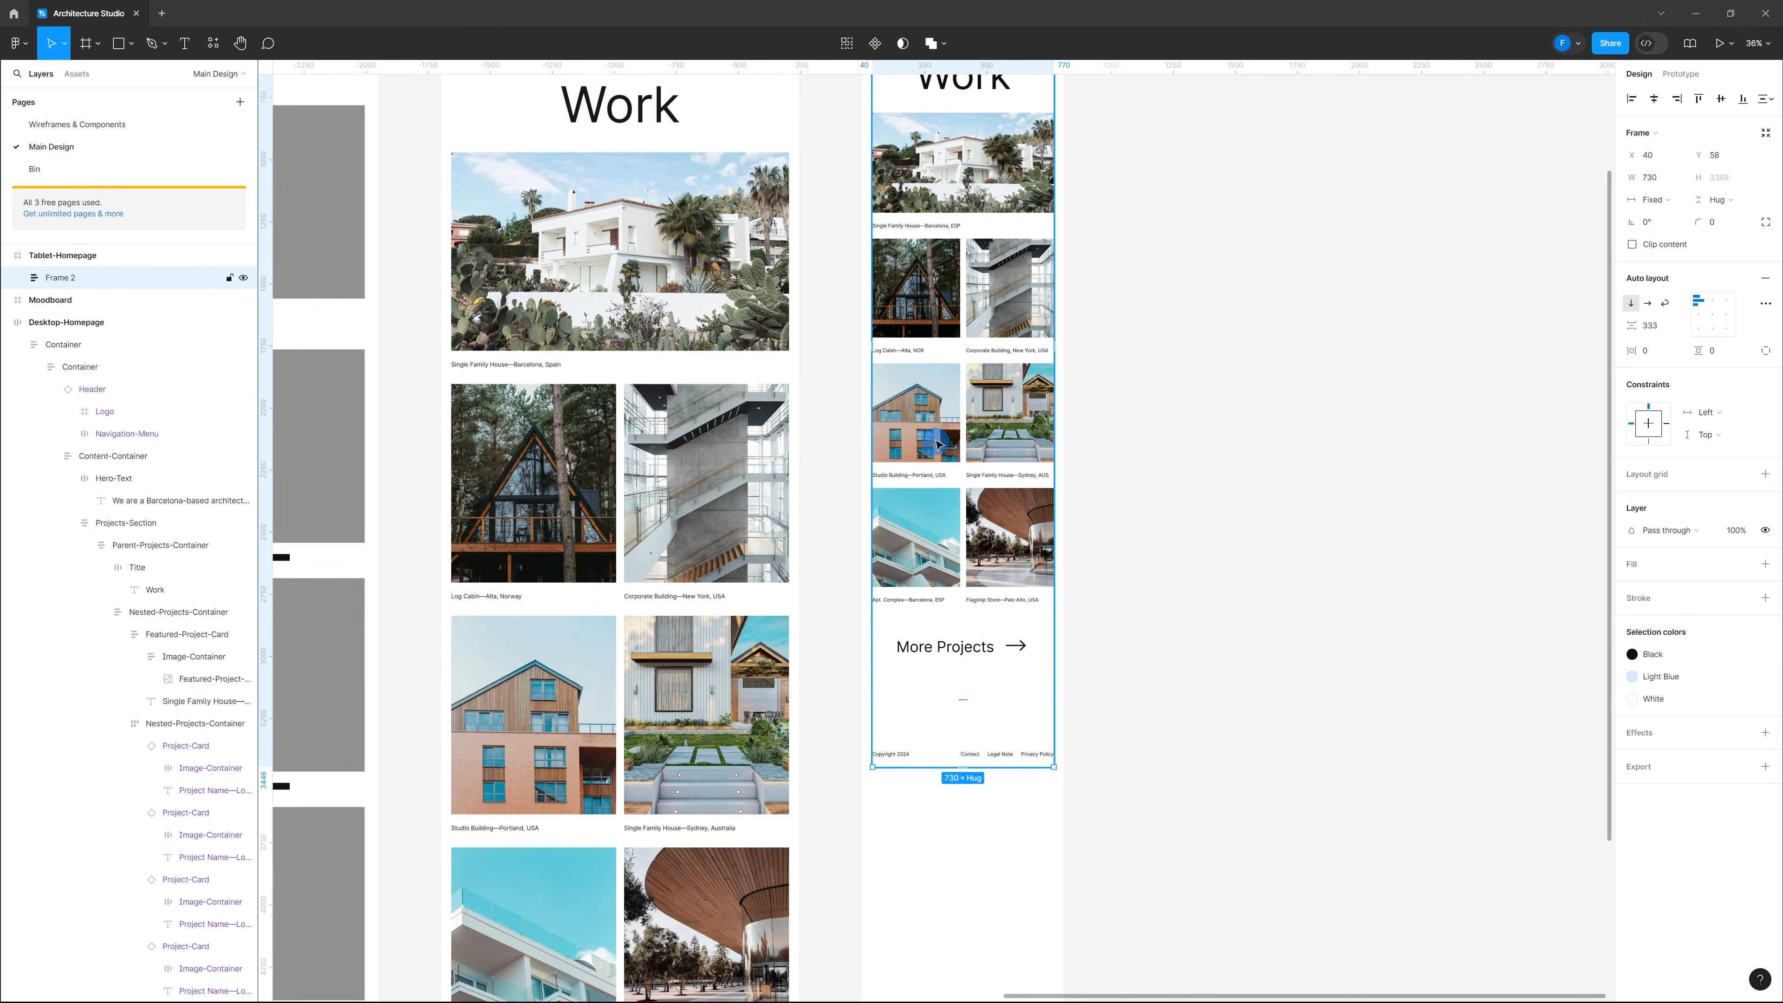
Step: Rename the tablet's new outermost auto layout frame as Container, matching the desktop homepage's outer layer
click(154, 353)
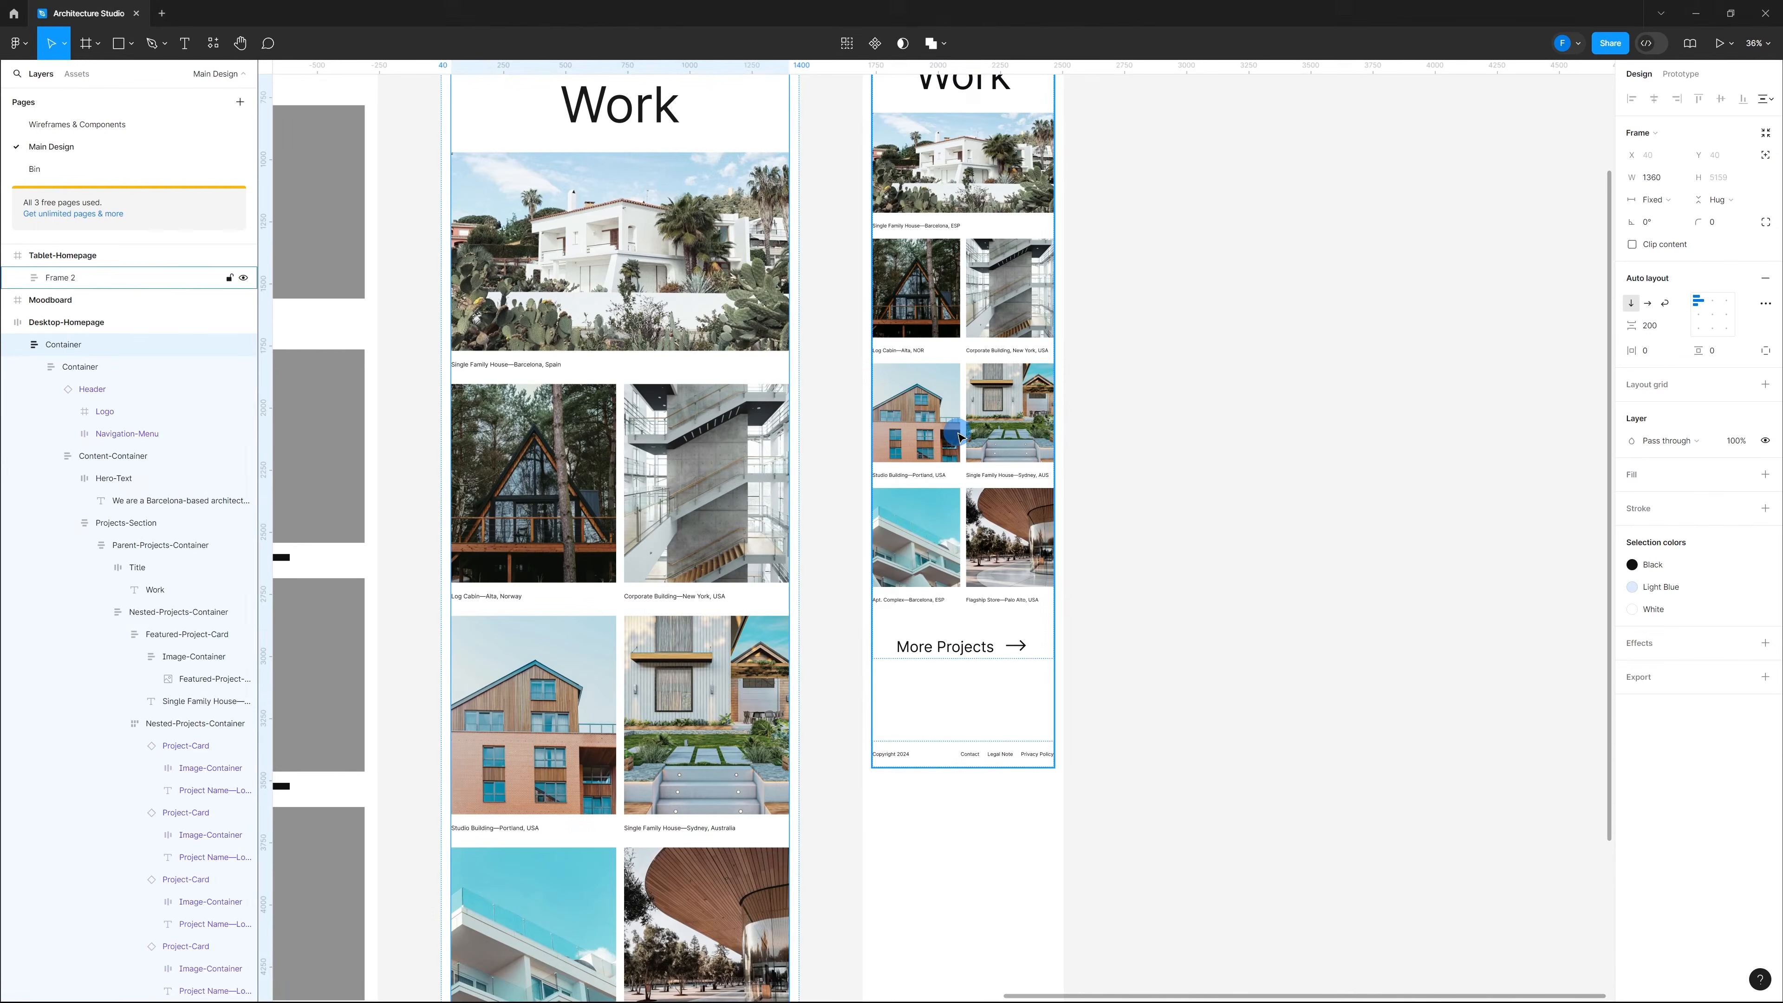
click(1264, 481)
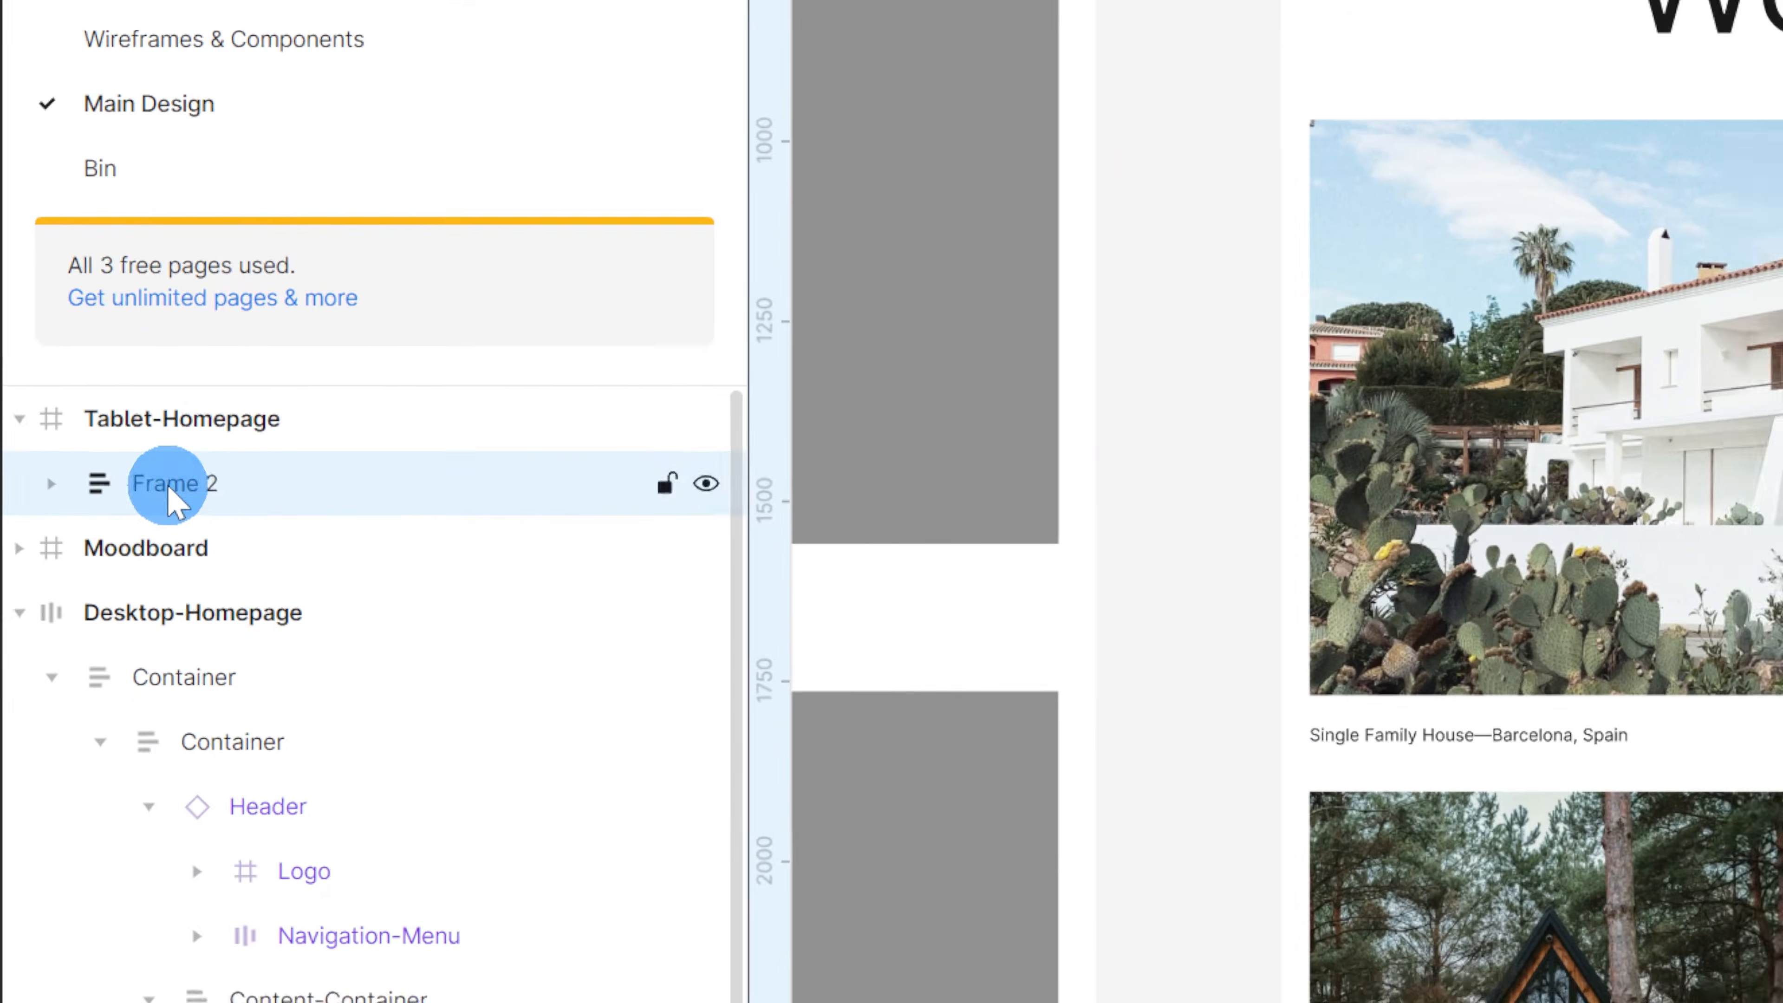
double_click(68, 296)
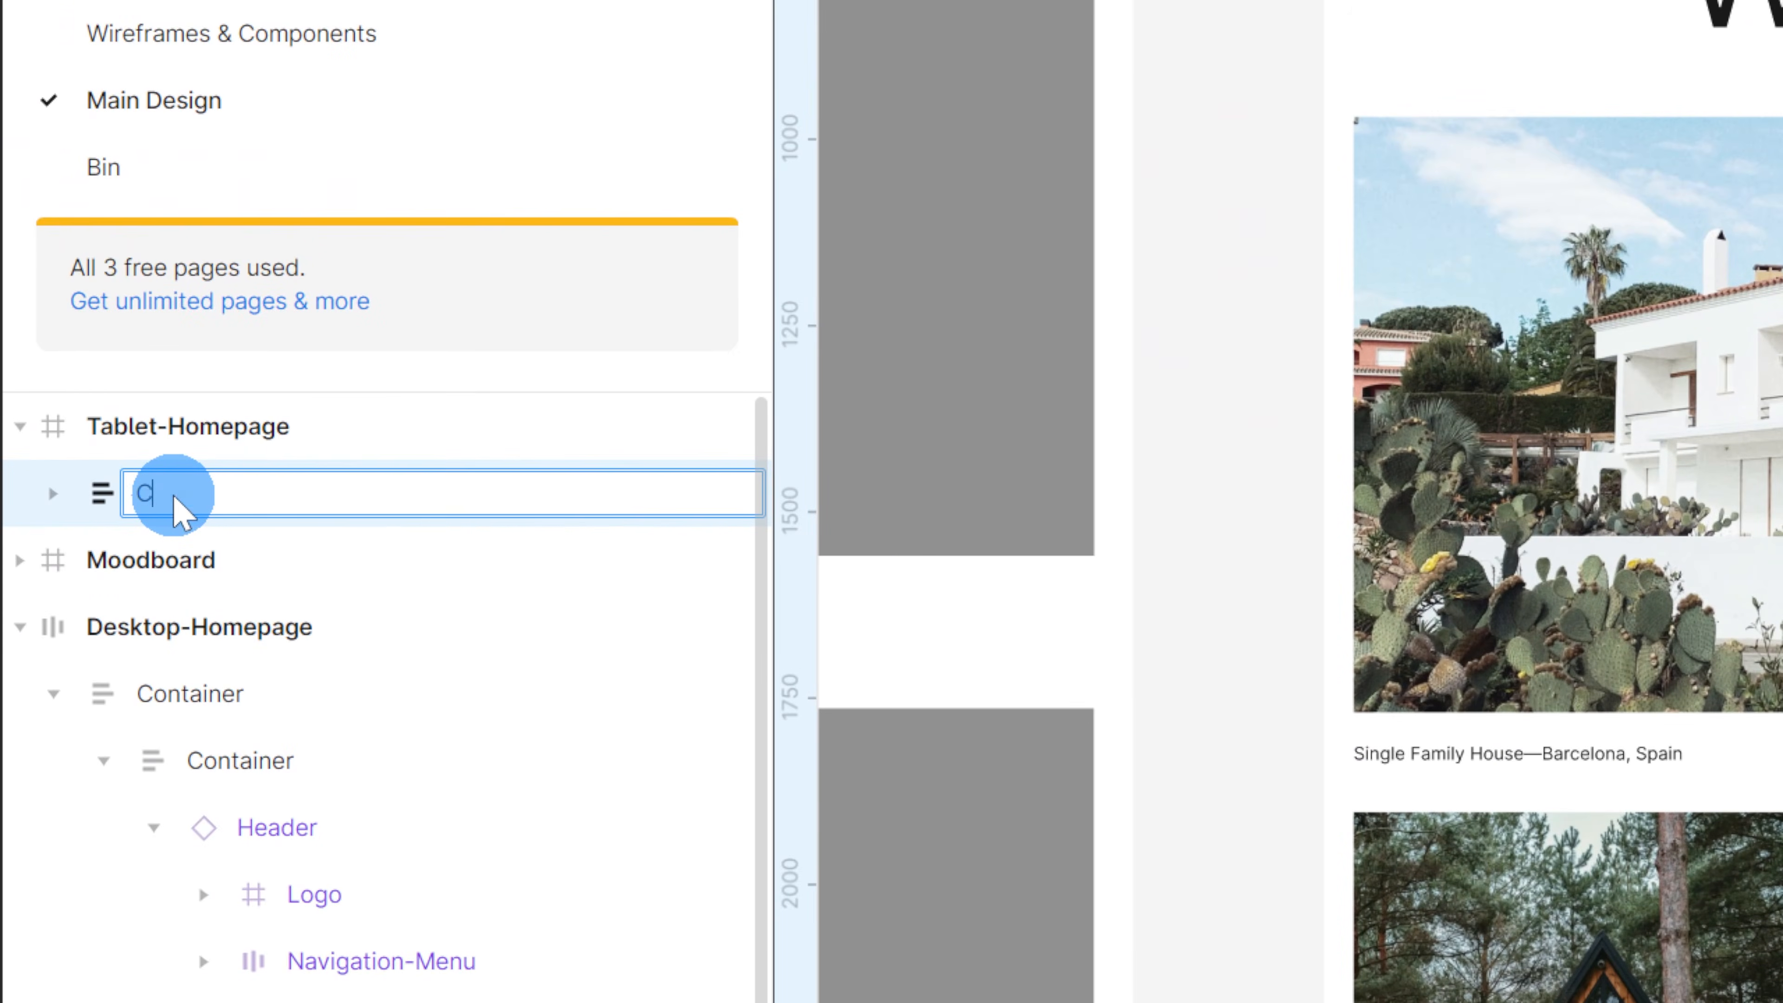
key(Return)
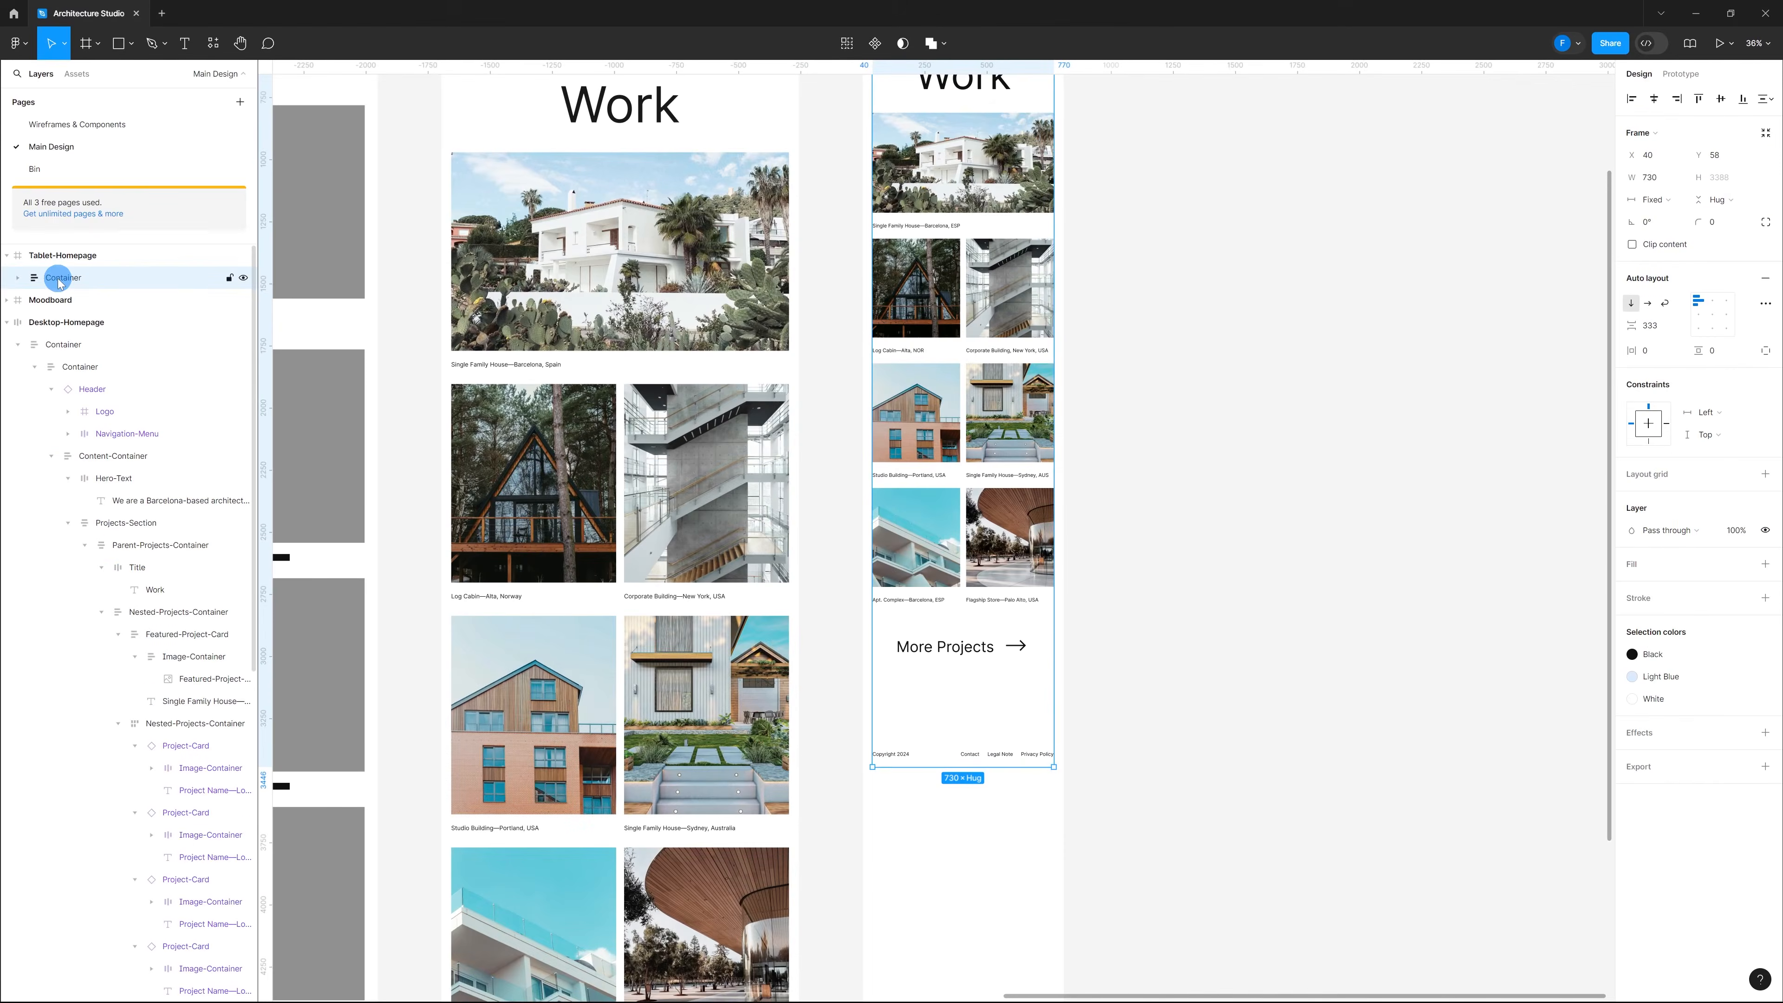
Step: Set the gap between the More Projects link and the footer on the tablet homepage to 160
scroll(1513, 622, down, 5)
ctrl+scroll(923, 330, up, 5)
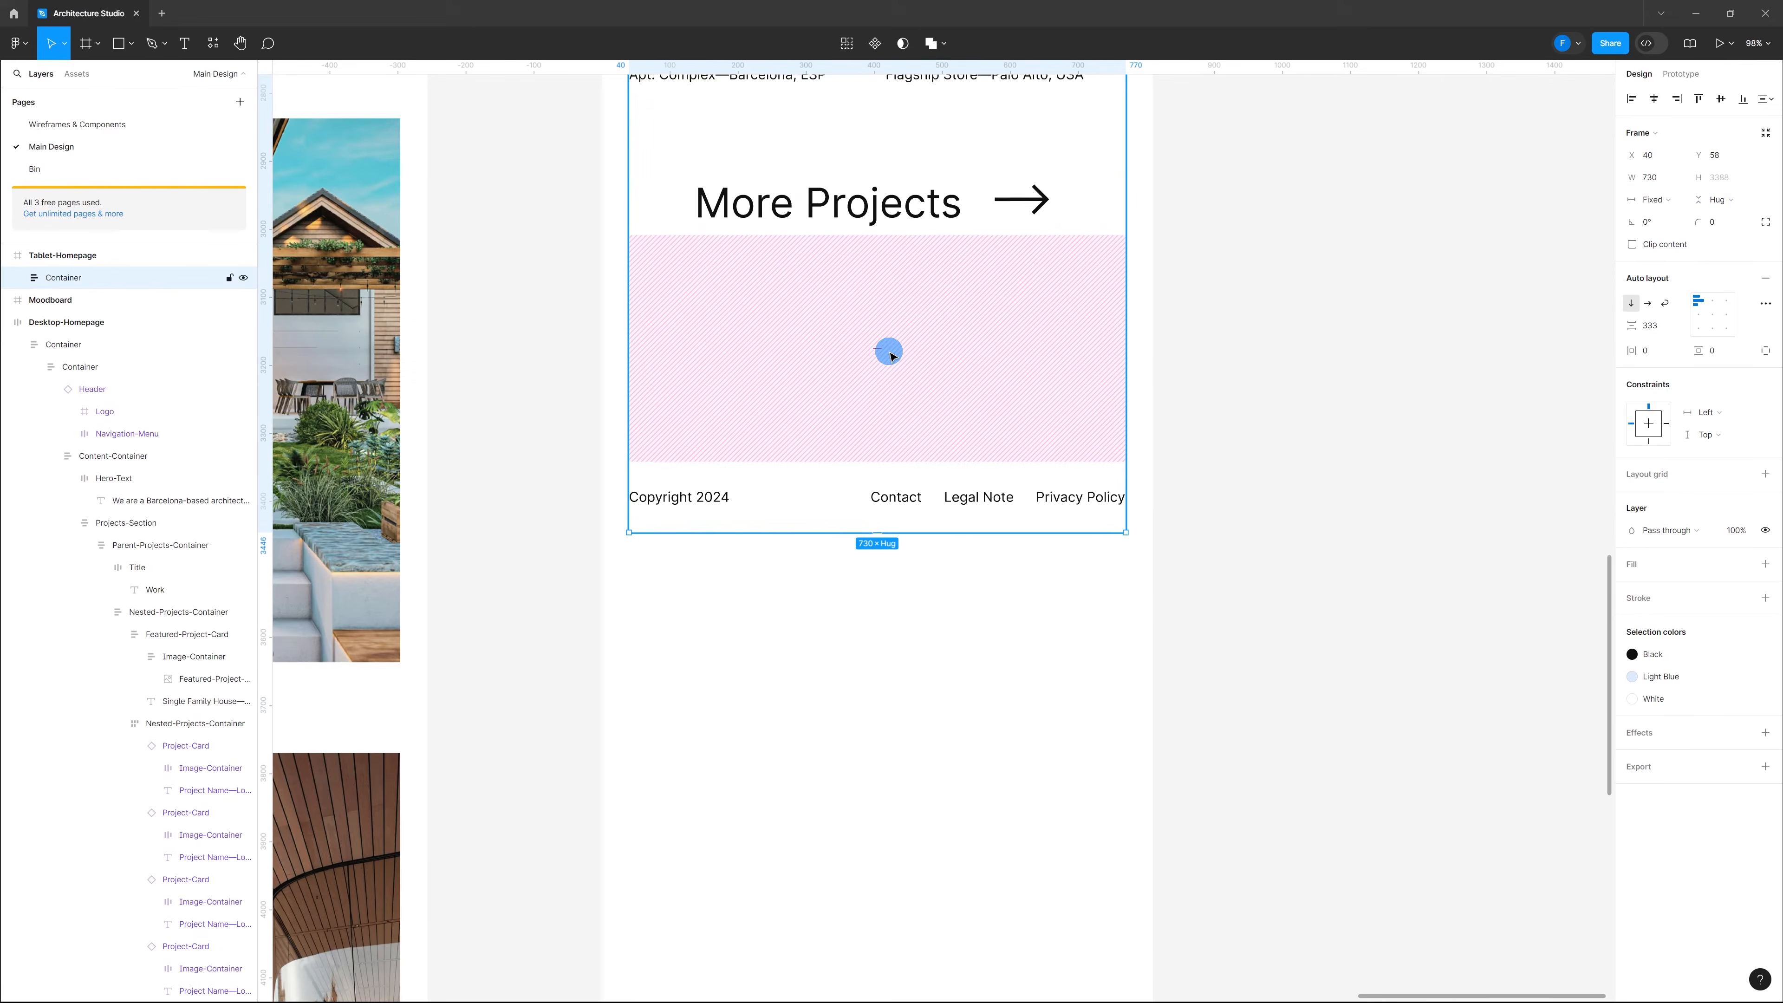
click(880, 348)
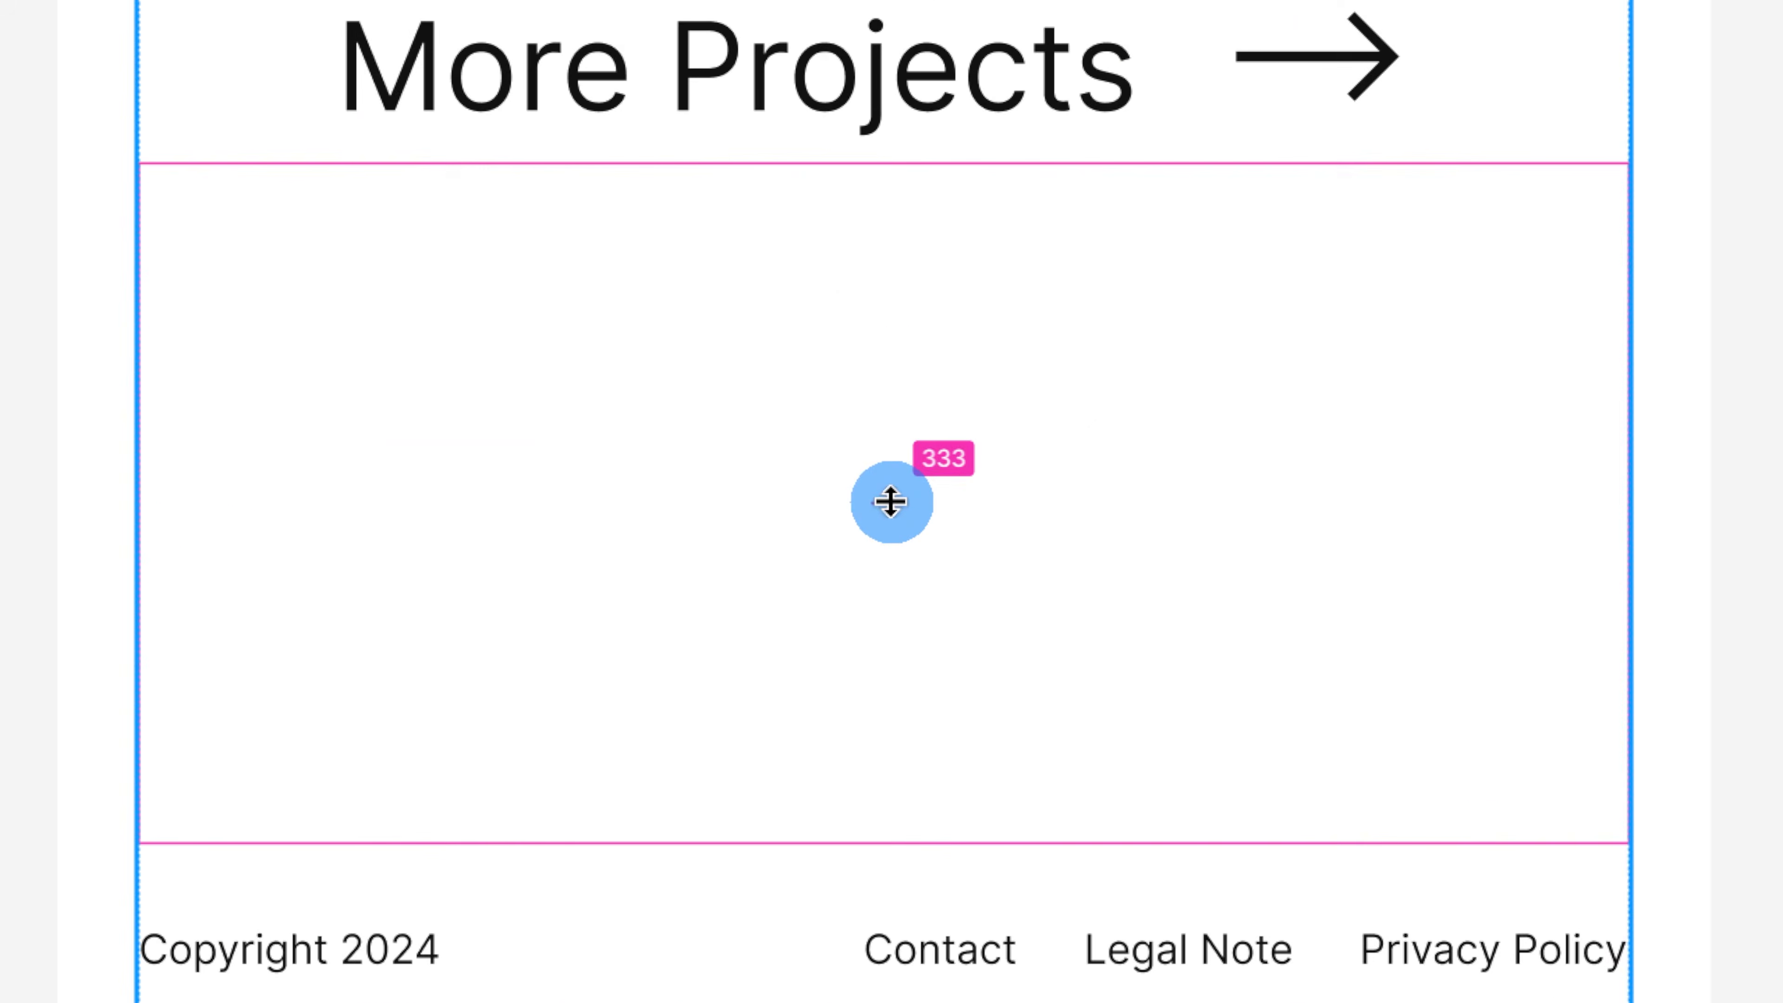
text(160)
key(Return)
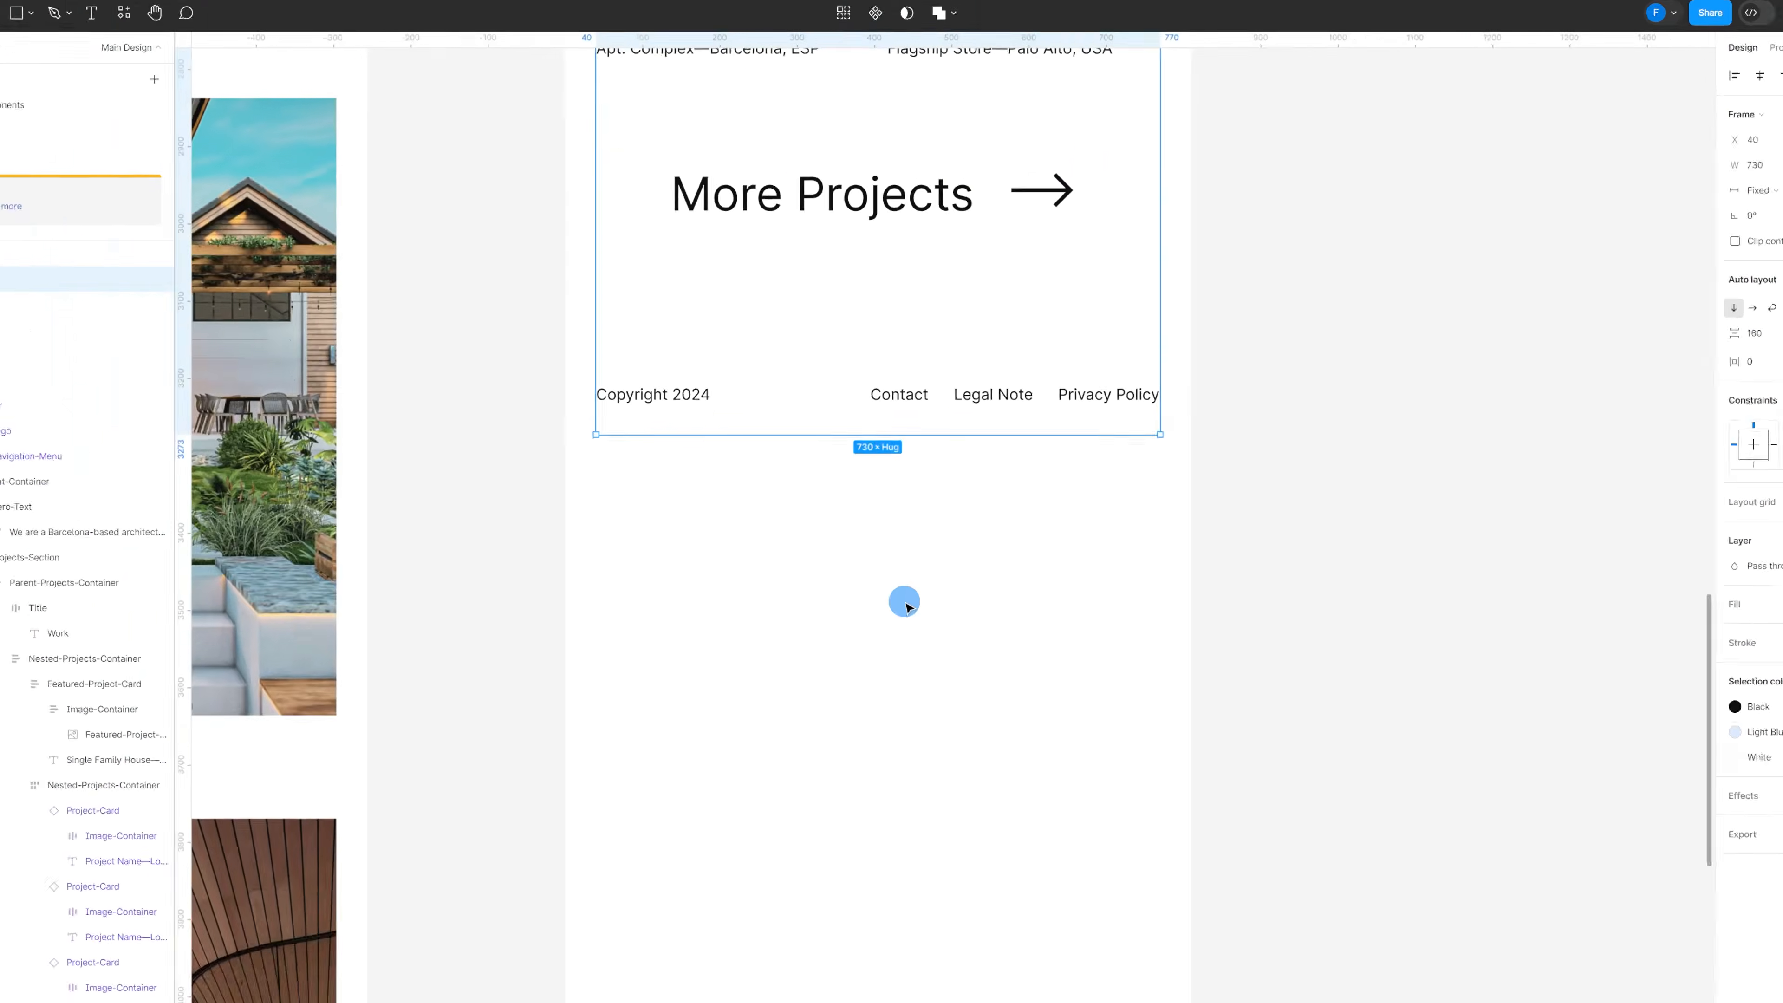
Step: Add auto layout to the top-level Tablet-Homepage frame so that it hugs its content
scroll(903, 505, up, 4)
scroll(902, 436, down, 3)
scroll(898, 393, up, 3)
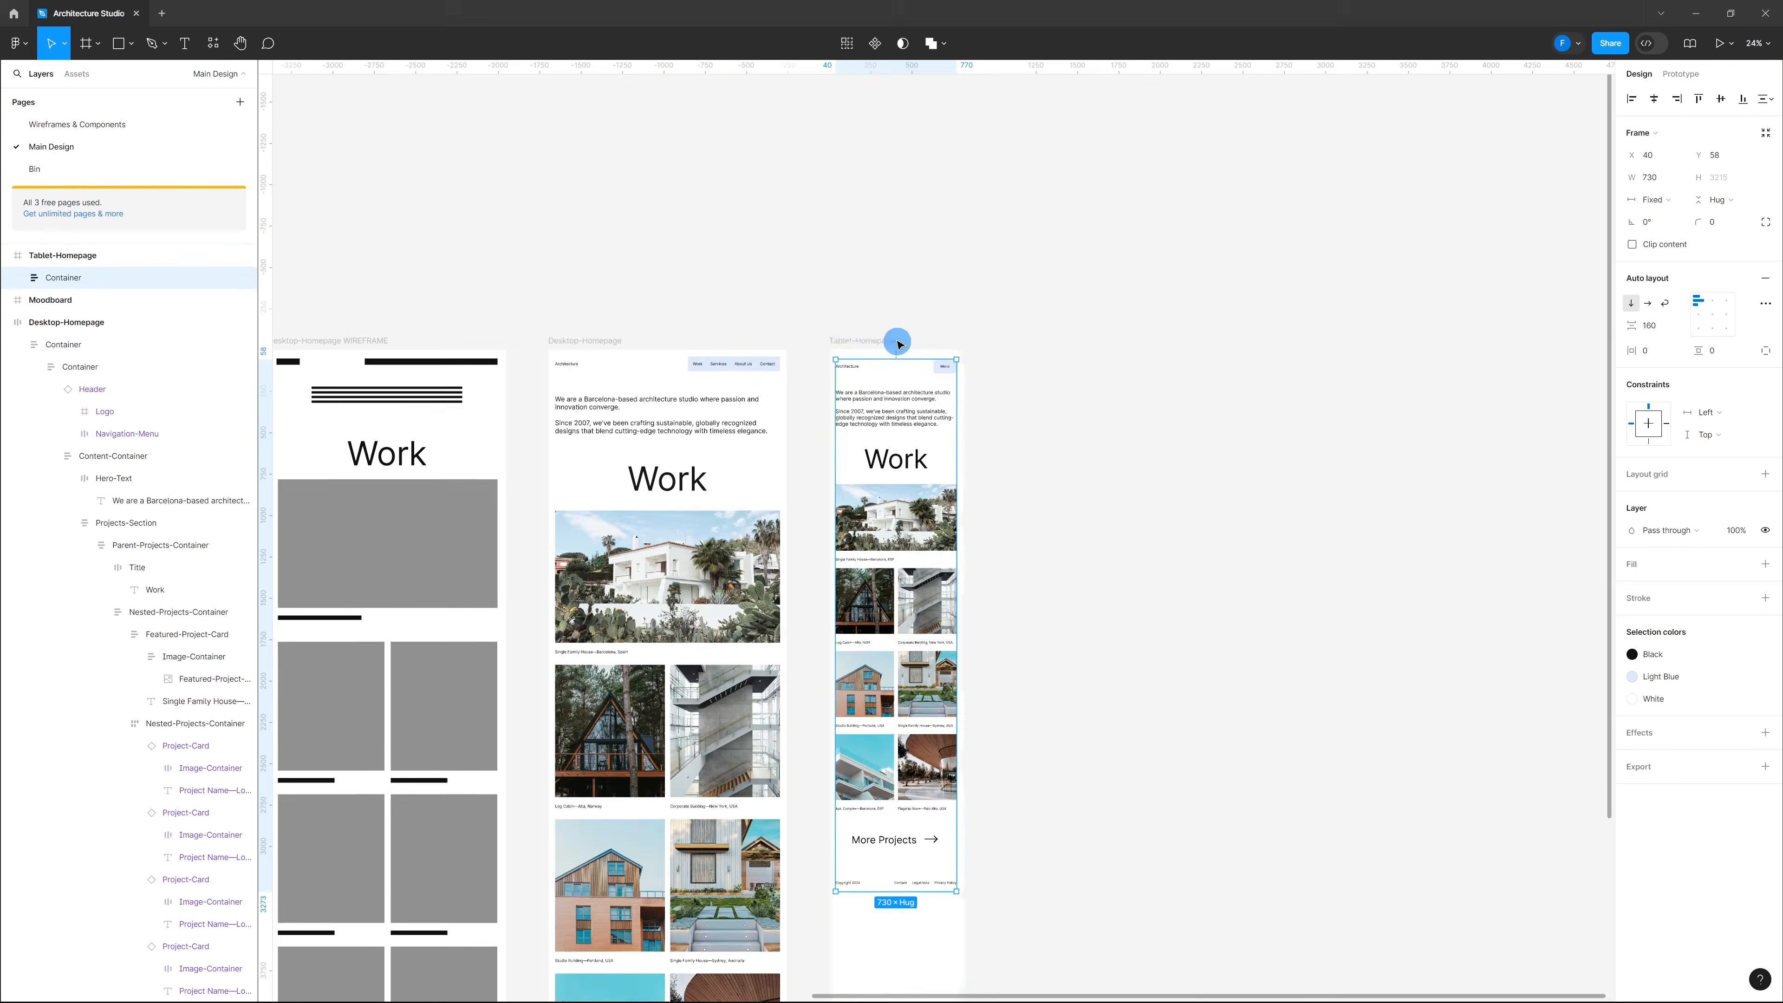
scroll(880, 344, up, 3)
scroll(878, 344, up, 3)
click(790, 357)
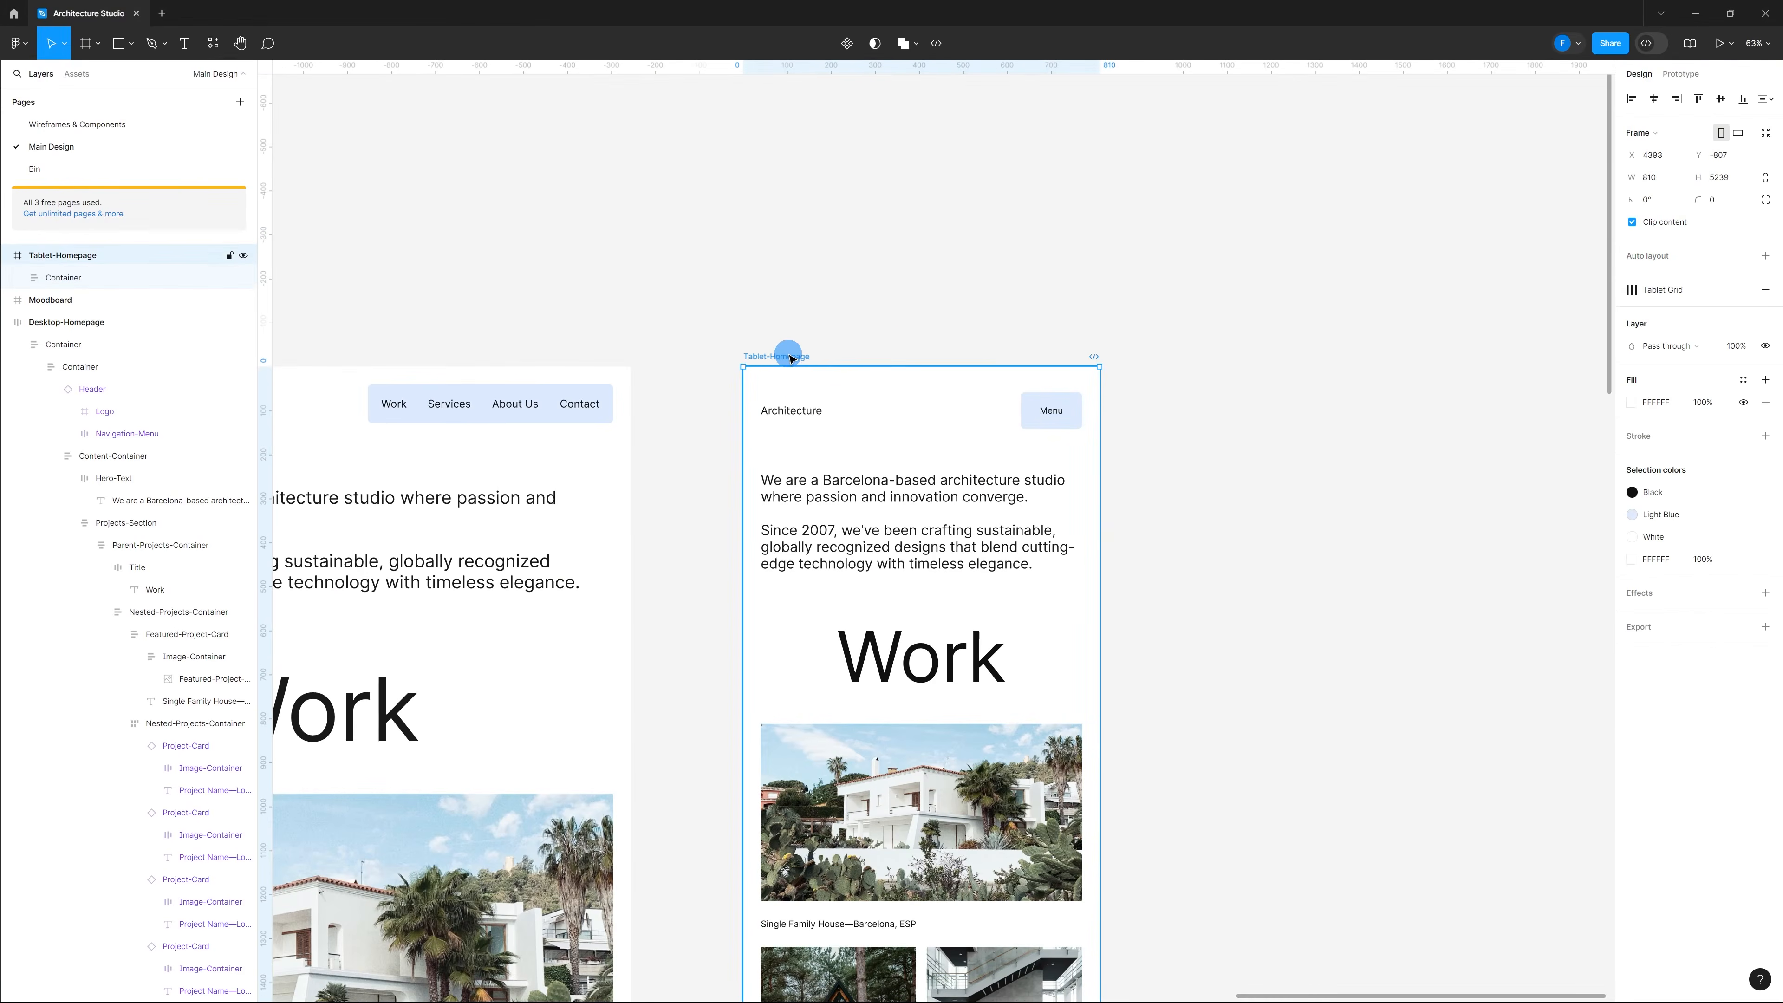
key(shift+a)
scroll(856, 231, down, 3)
scroll(860, 235, down, 3)
scroll(863, 237, down, 3)
scroll(979, 279, up, 1)
click(983, 281)
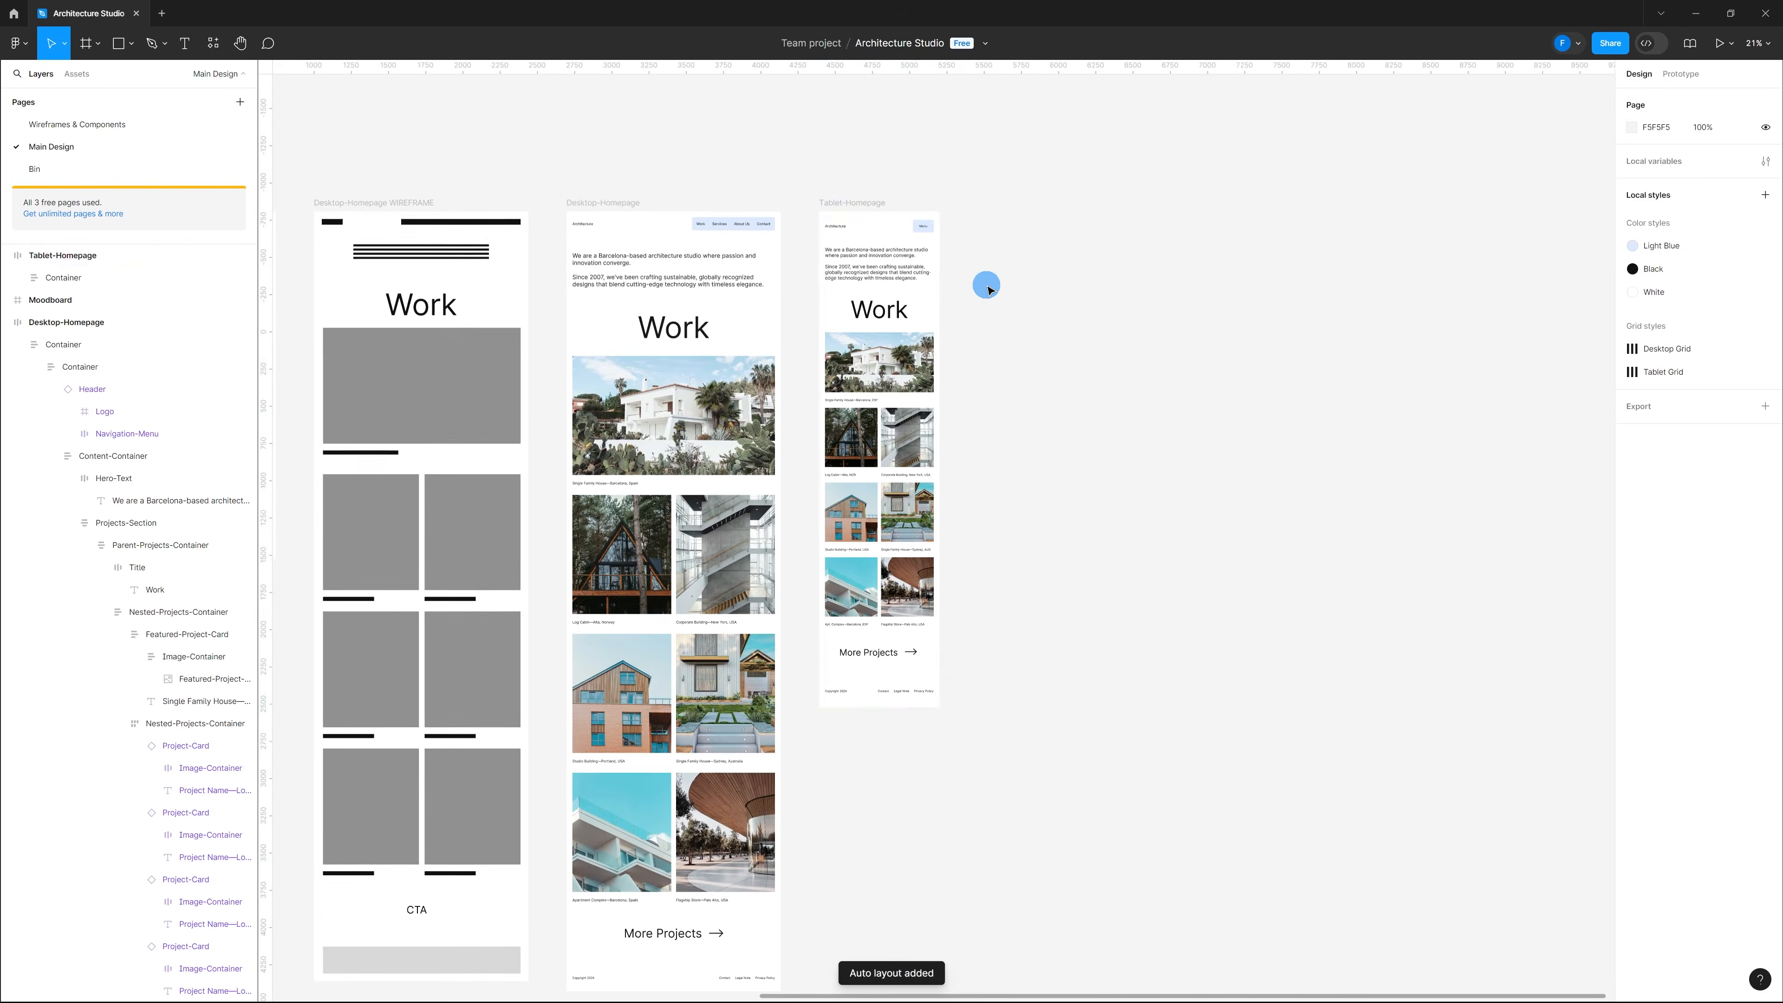
Step: Set the Tablet-Homepage frame's auto layout padding to 40 on all sides
click(890, 209)
scroll(884, 224, up, 6)
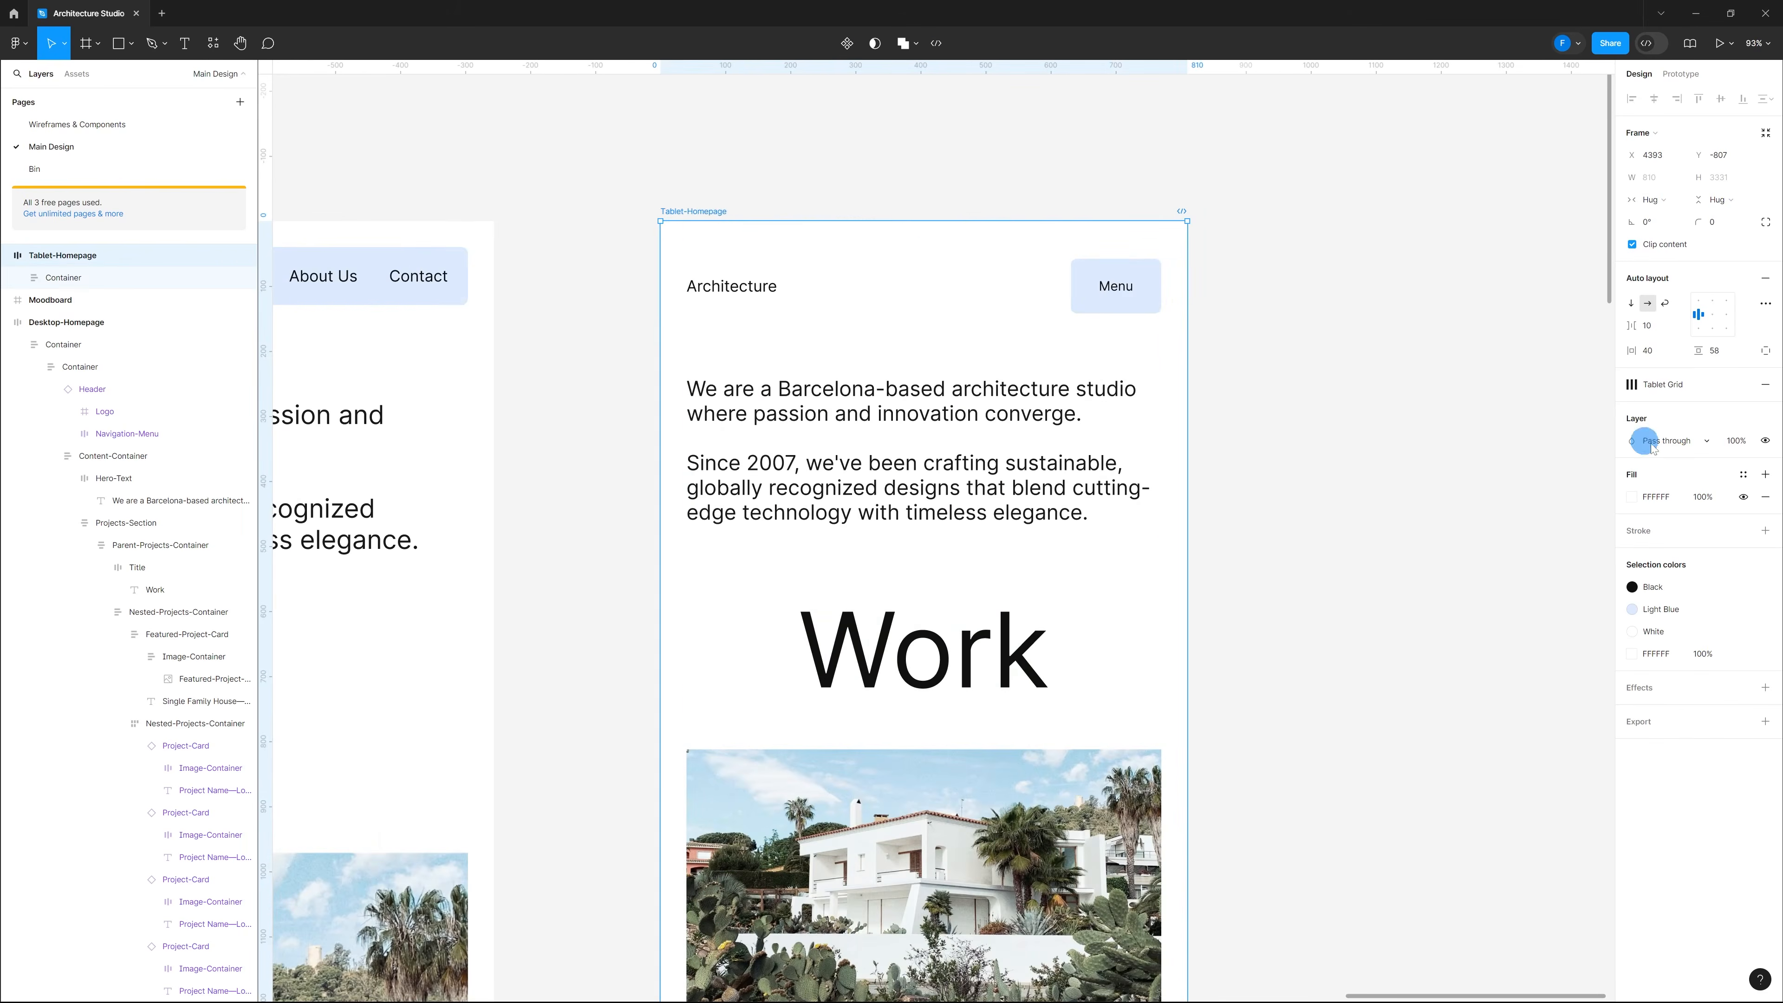
click(1649, 351)
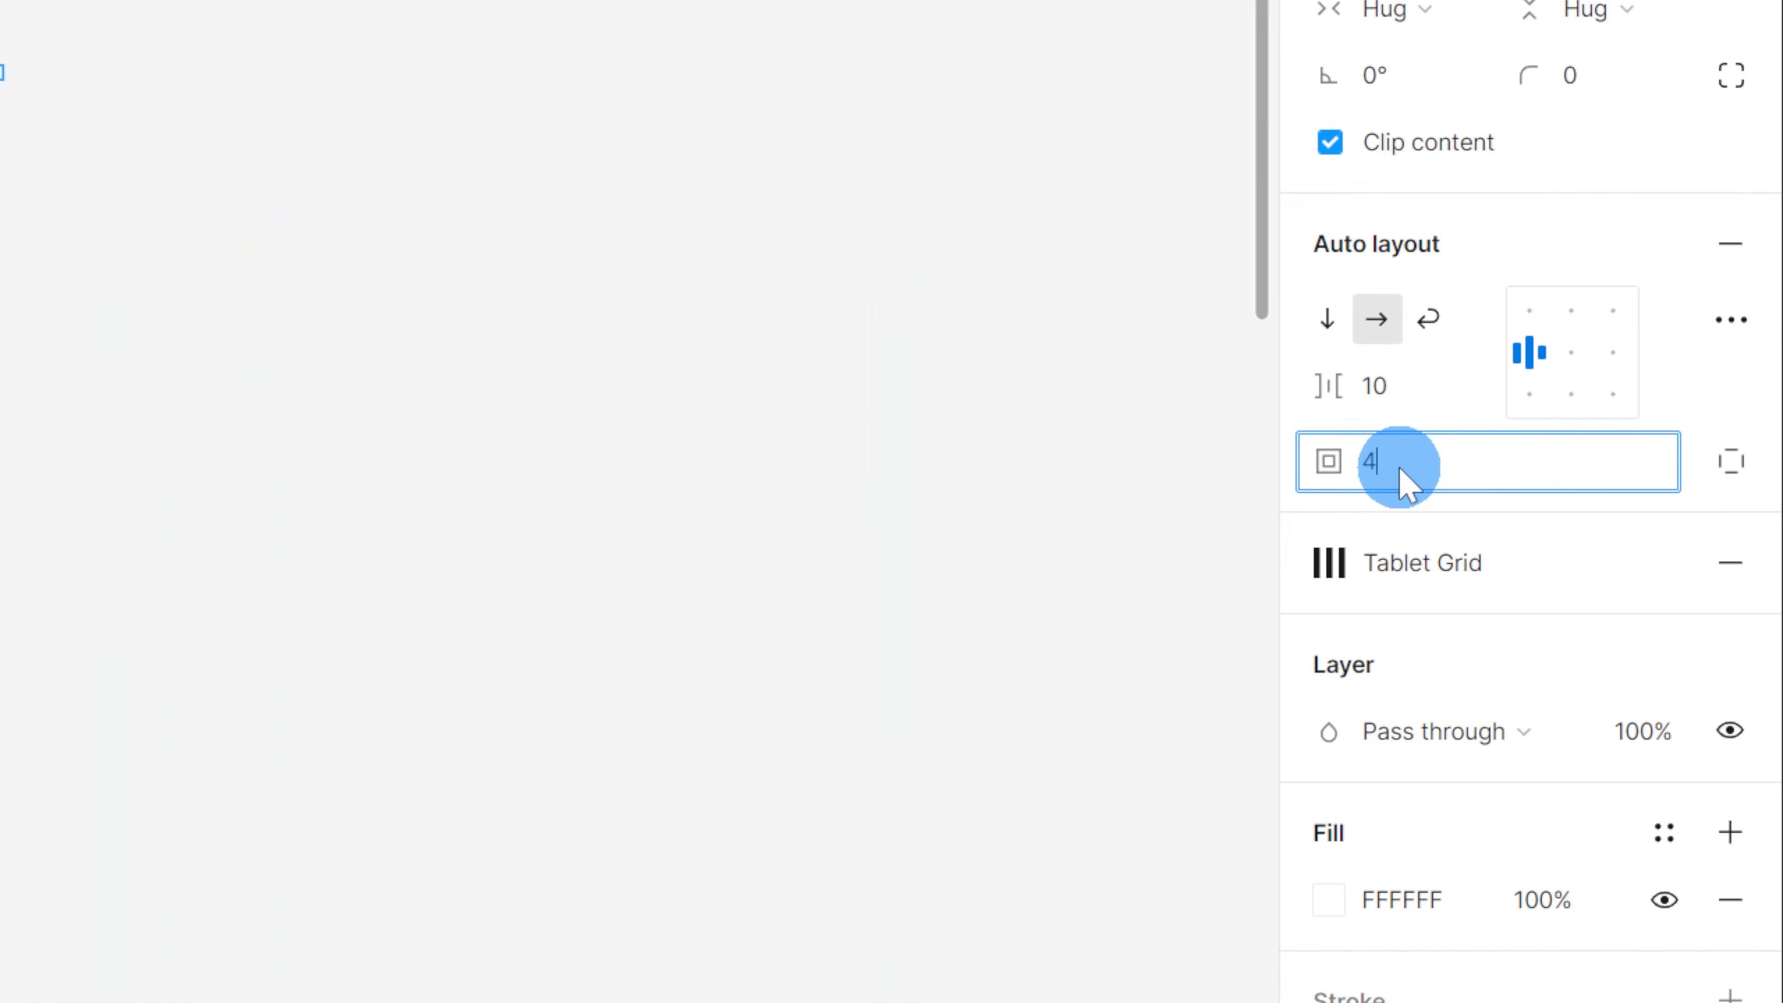
key(Return)
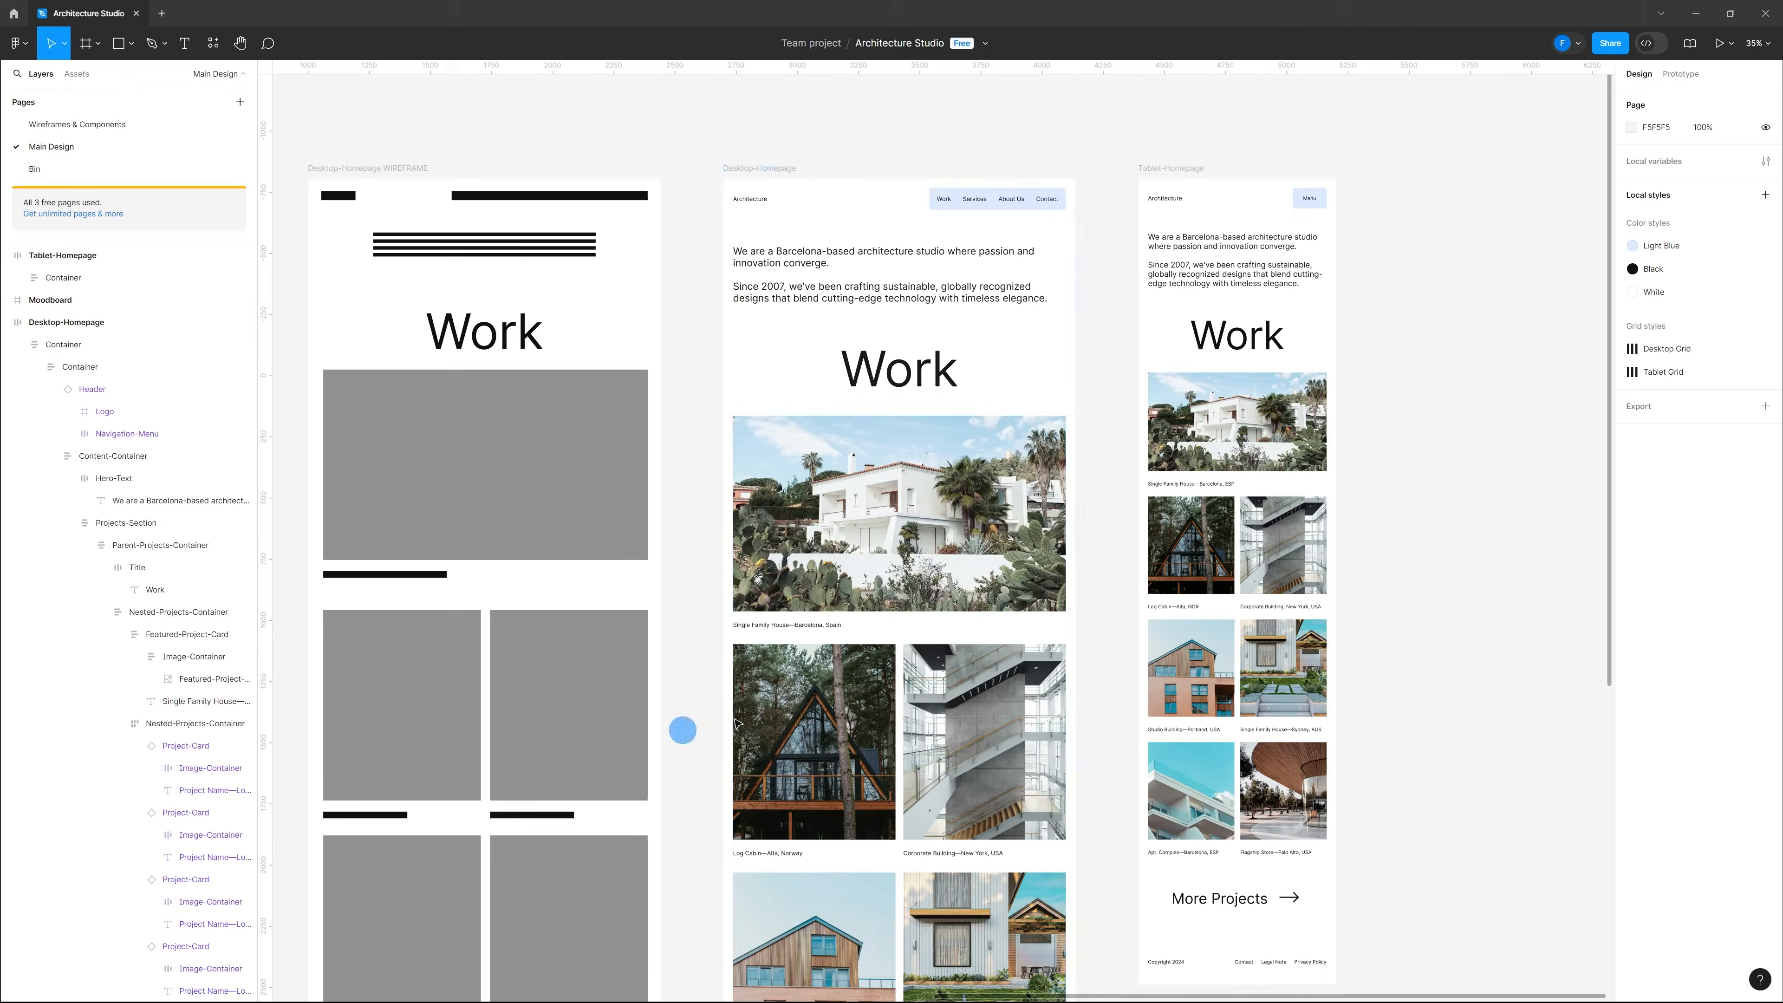
Step: Delete the Desktop-Homepage WIREFRAME frame from the Main Design page
click(393, 168)
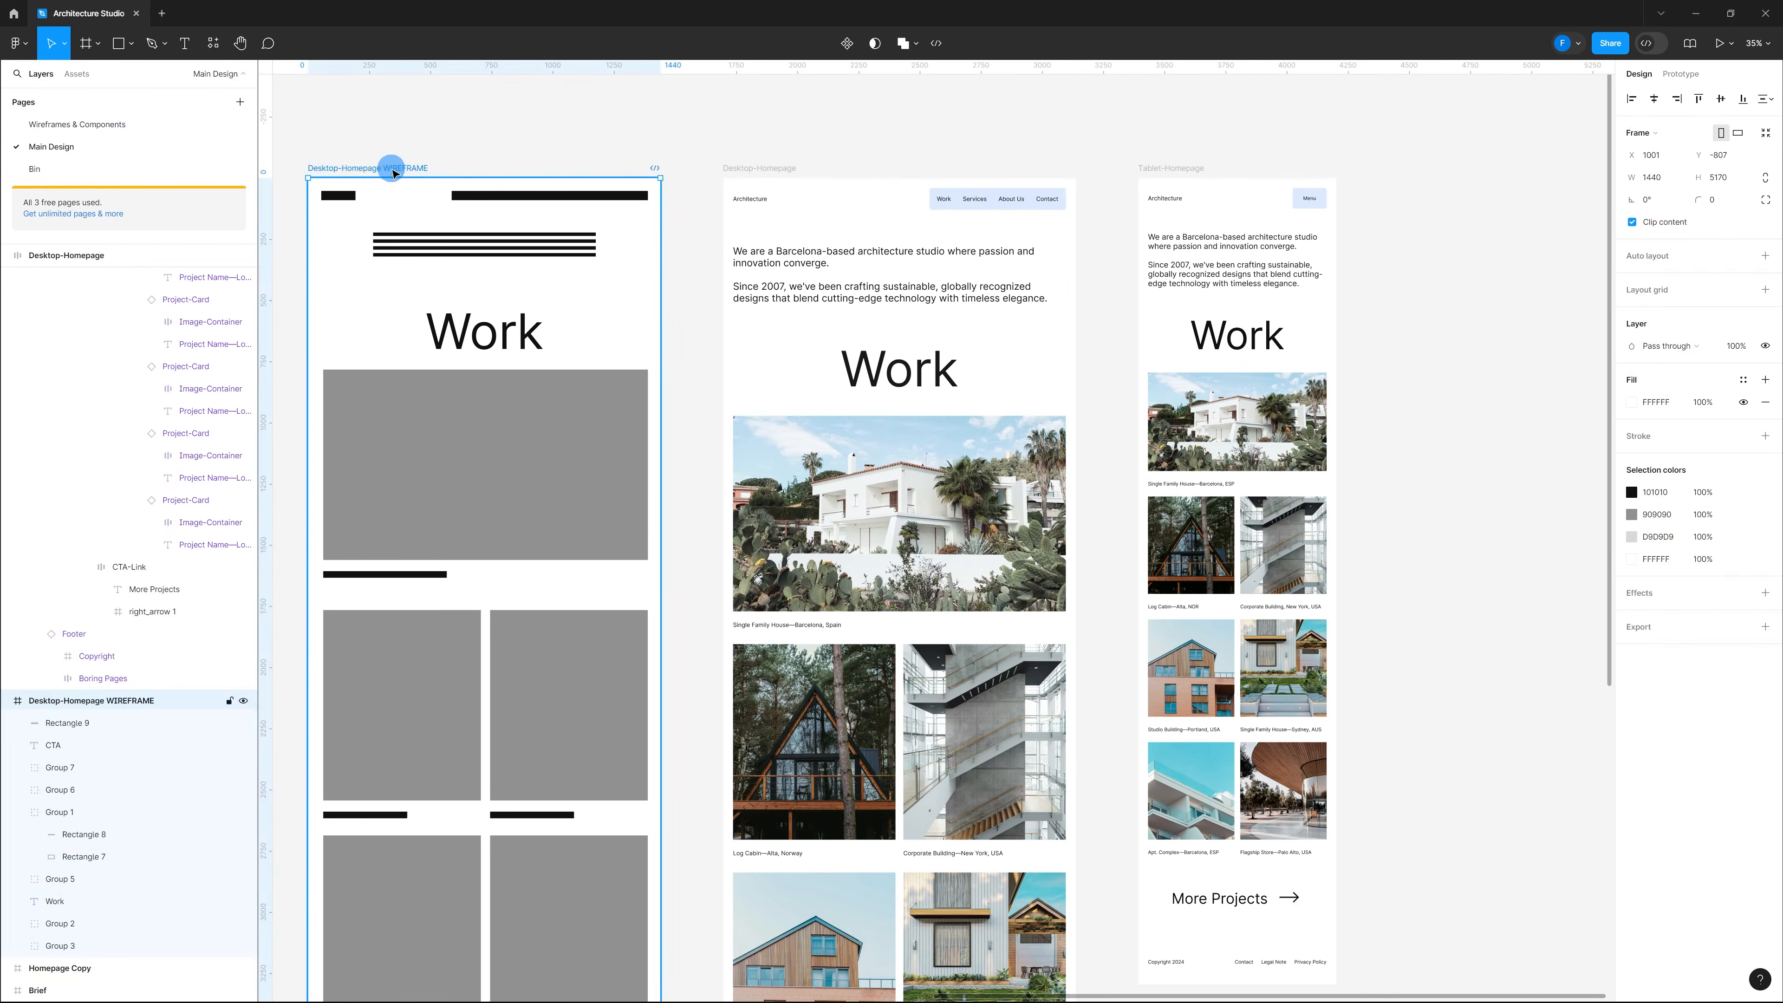
key(Delete)
Step: Center the auto layout content of both the Desktop-Homepage and Tablet-Homepage frames horizontally and vertically
scroll(545, 196, up, 5)
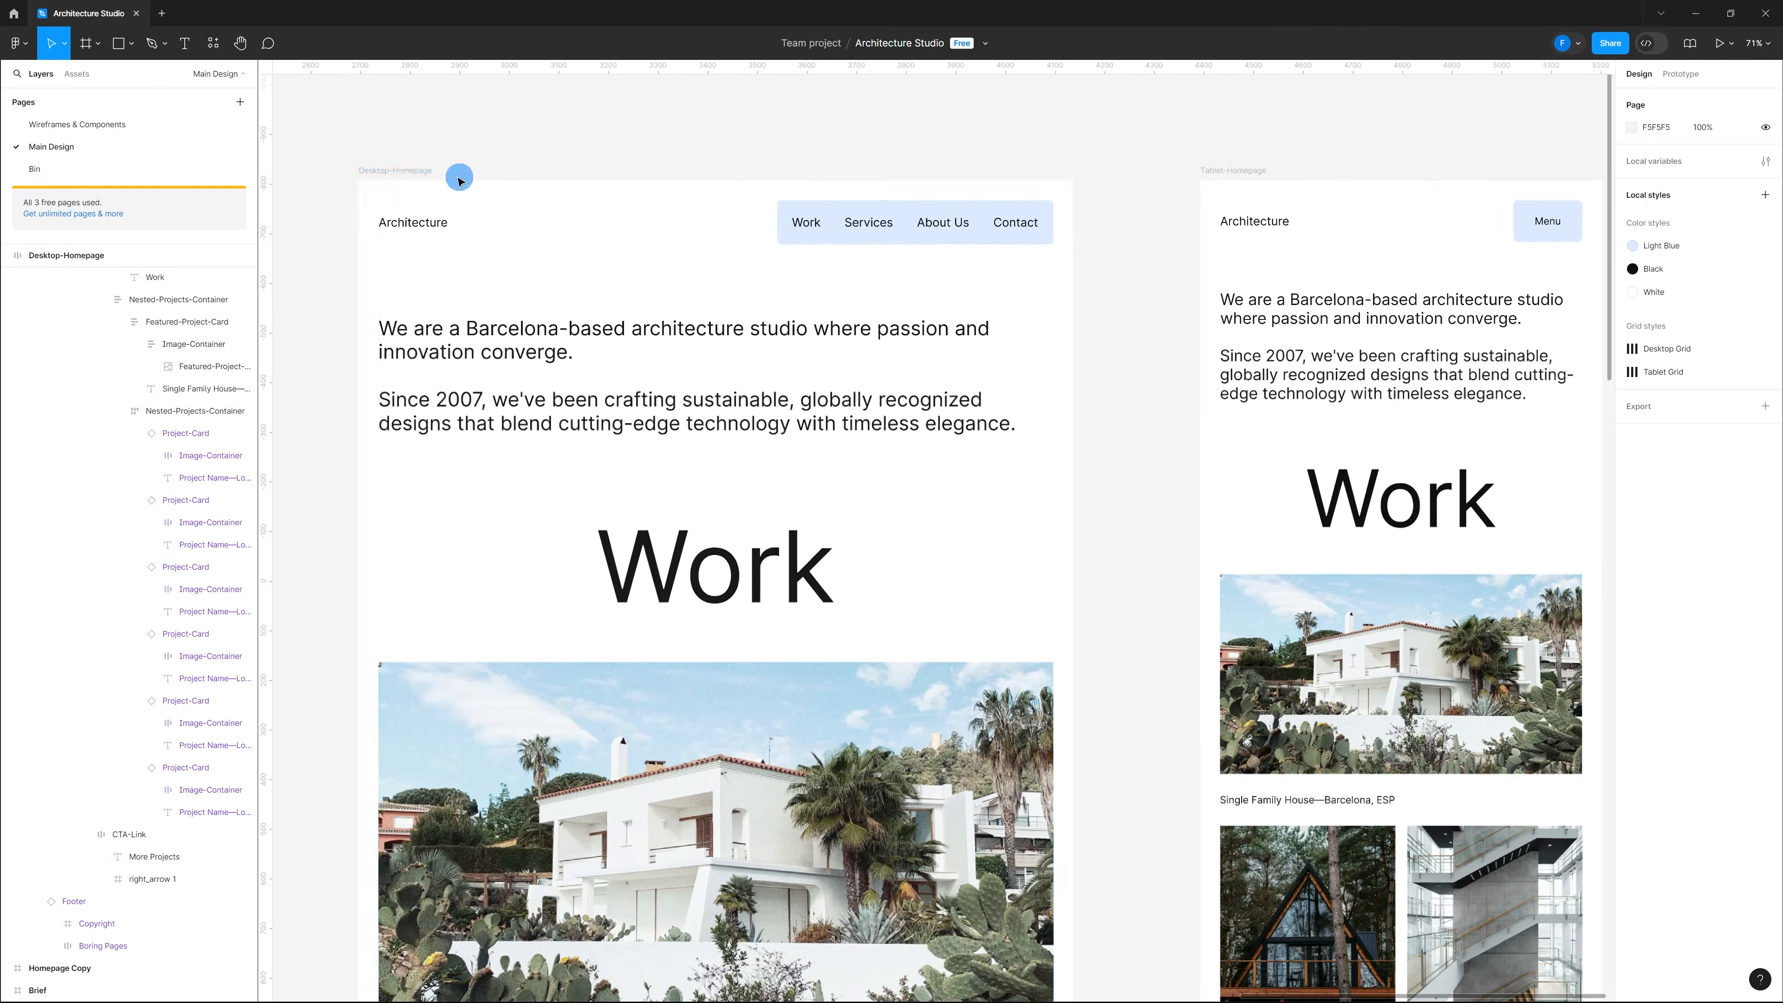
click(396, 170)
shift+click(1232, 171)
scroll(888, 128, down, 5)
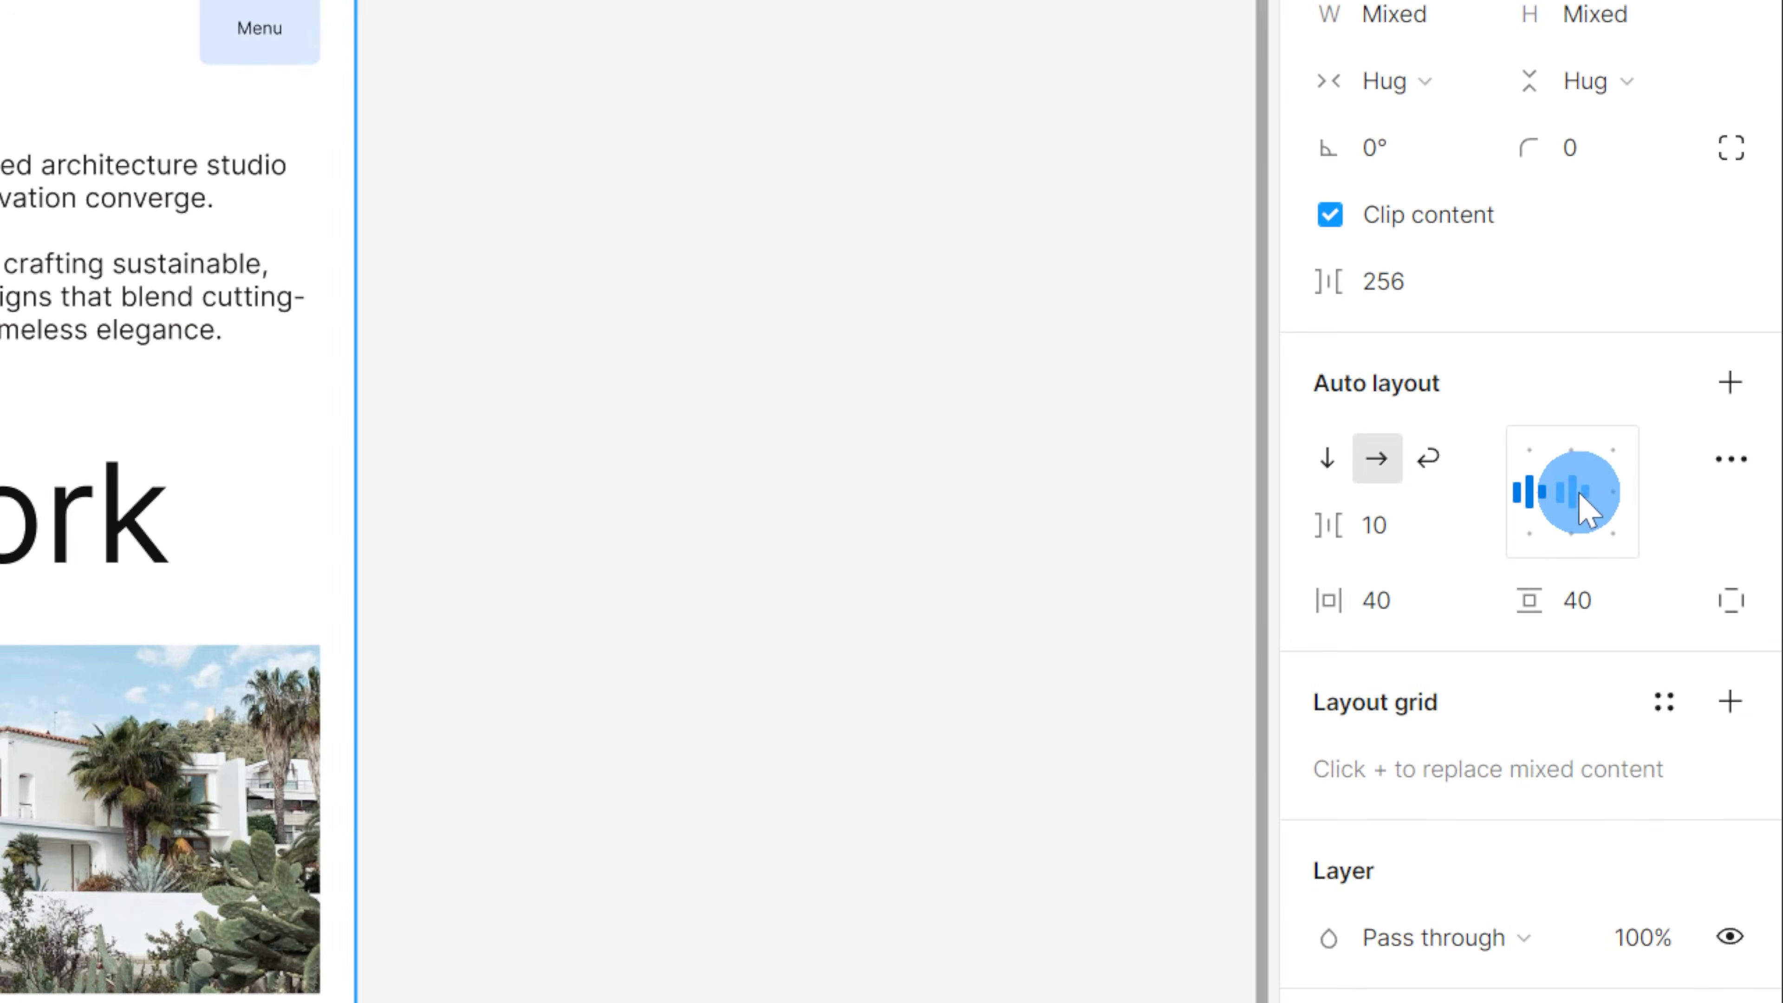
click(1576, 493)
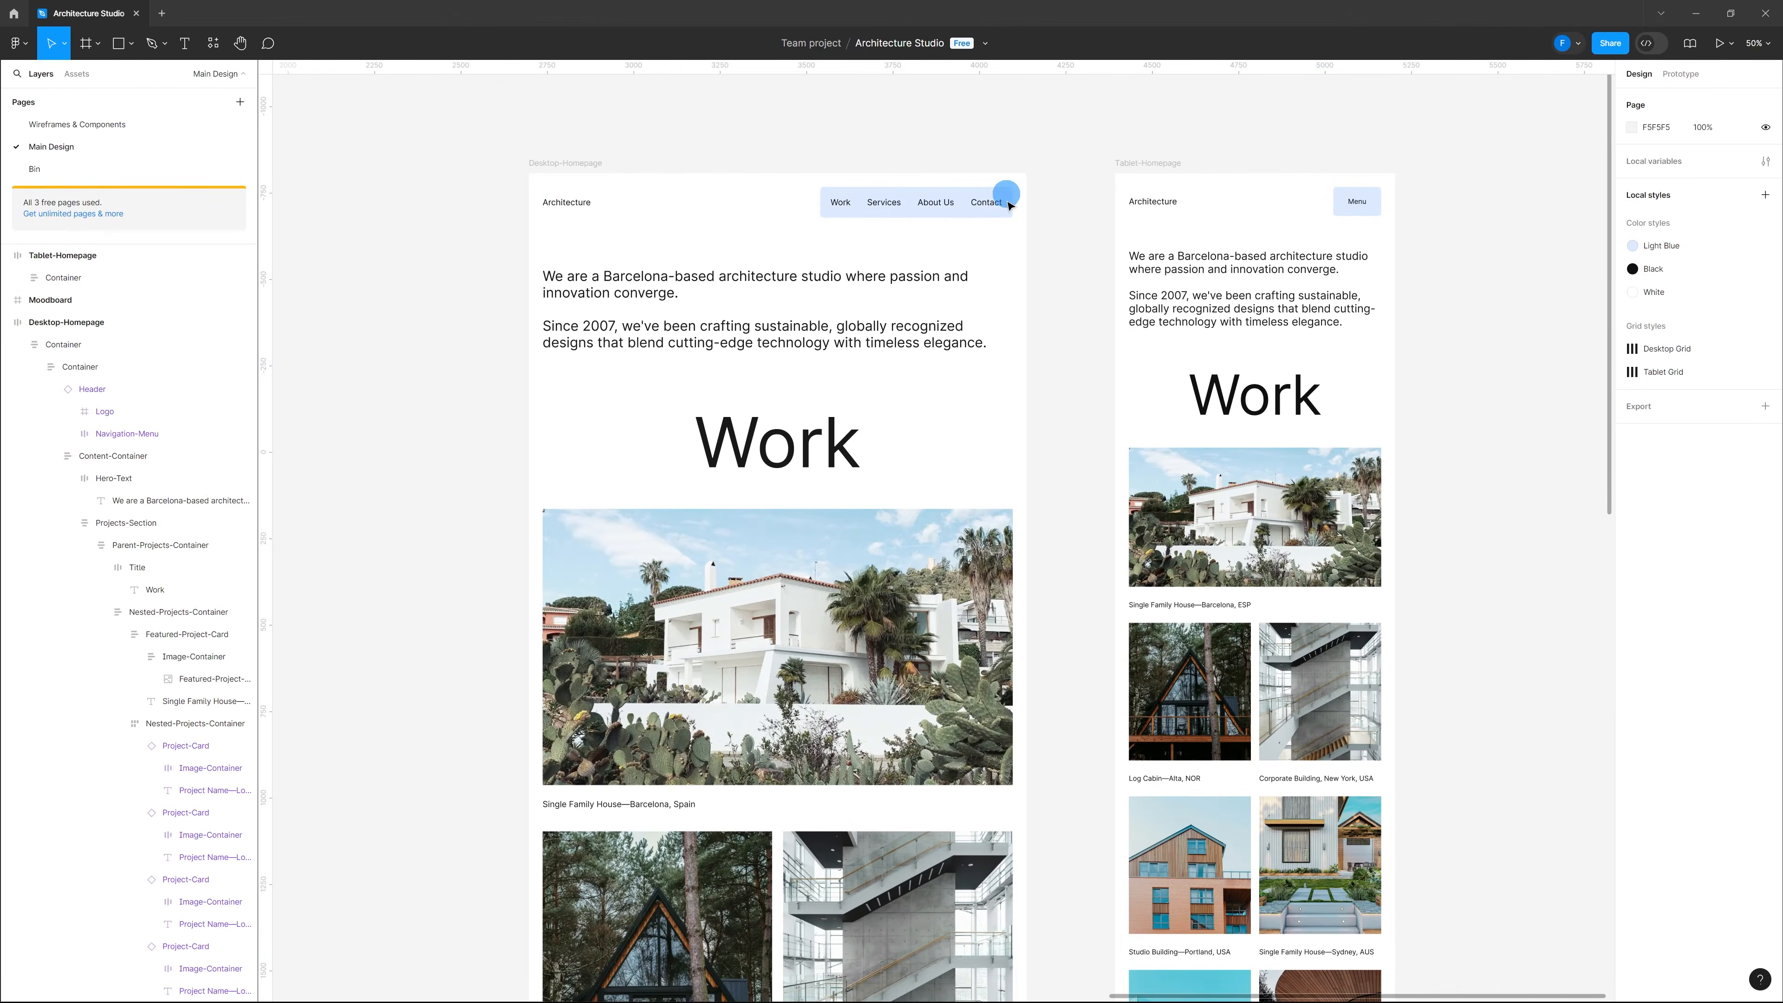
scroll(959, 138, down, 5)
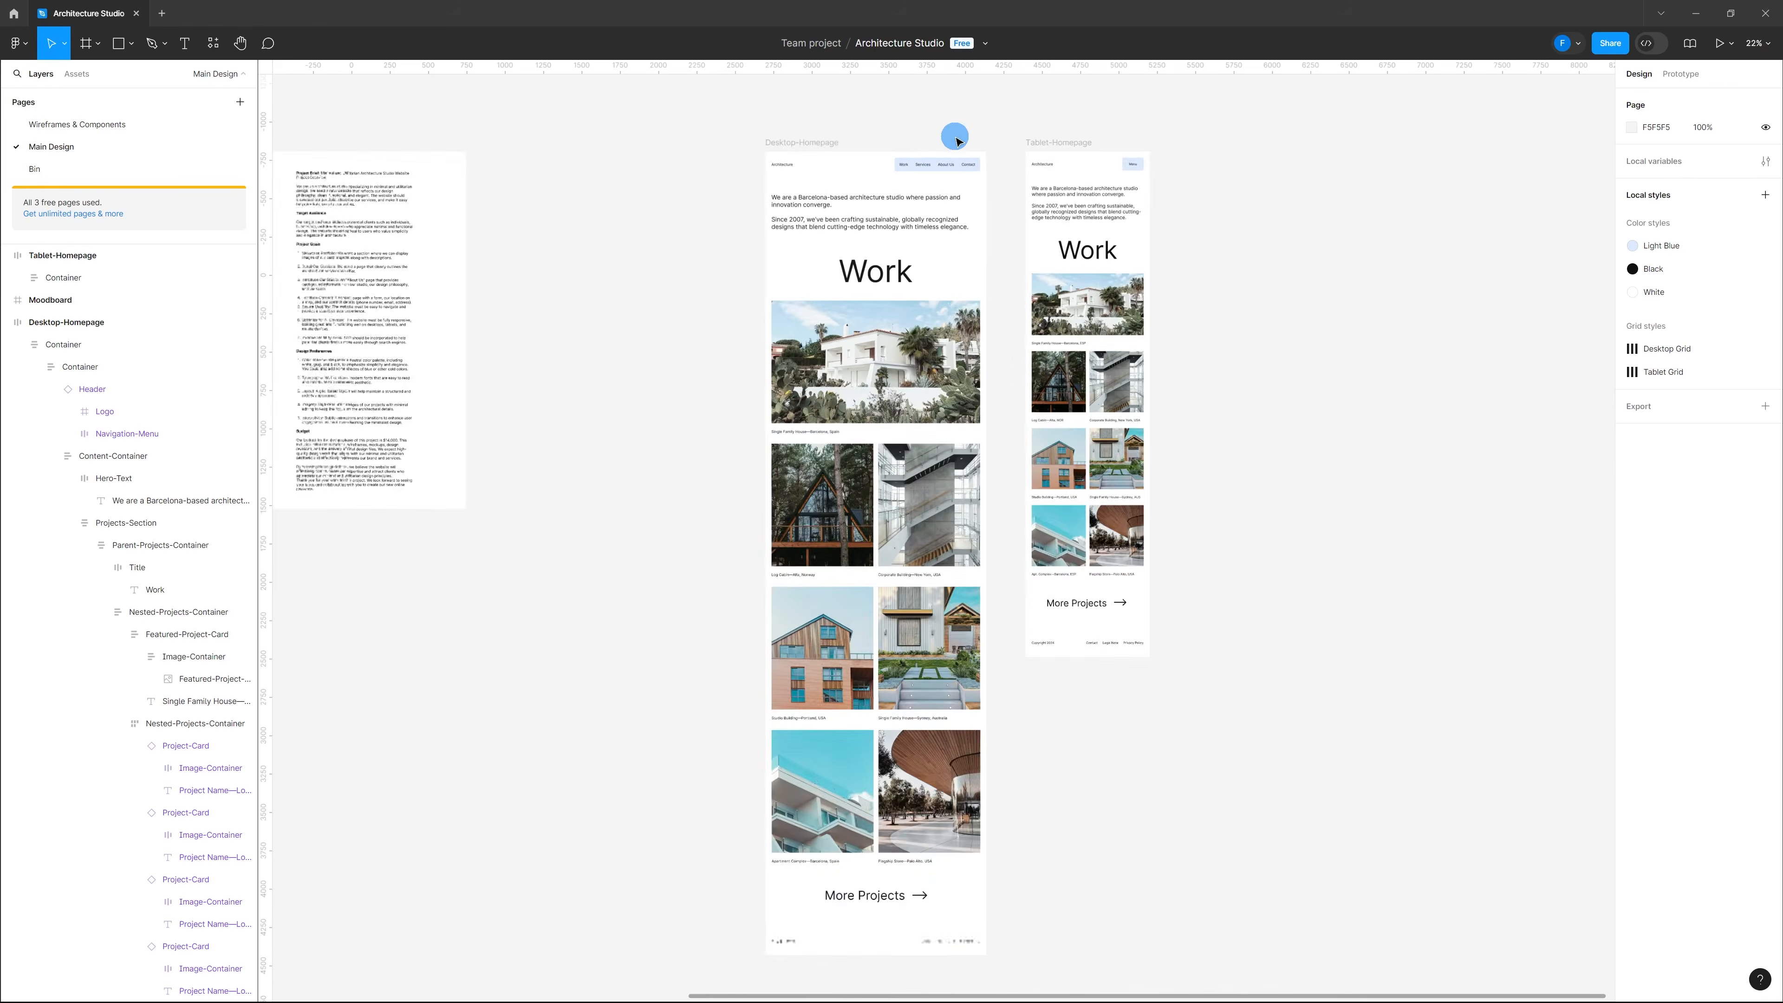
Step: Duplicate the Desktop-Homepage frame and place the copy beside the tablet homepage
scroll(948, 127, up, 3)
click(753, 153)
key(ctrl+c)
click(1444, 159)
key(ctrl+v)
scroll(780, 206, down, 2)
scroll(1532, 207, up, 4)
drag(989, 130, 1005, 130)
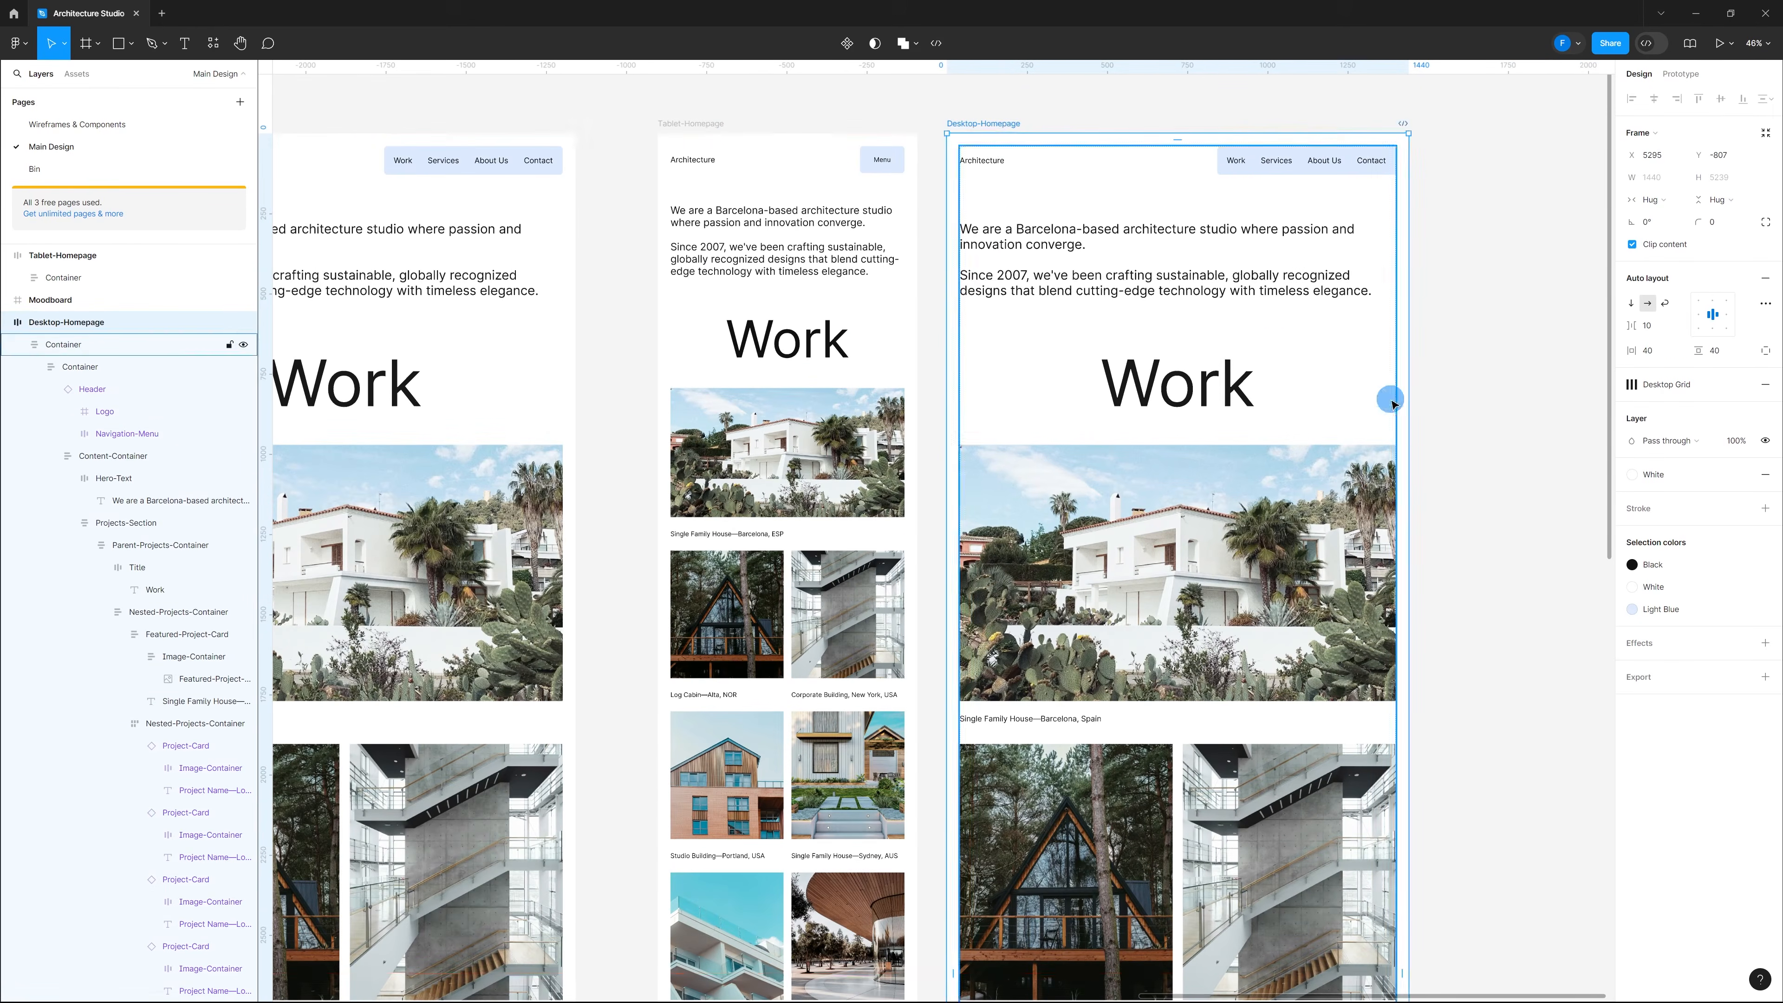
Step: Widen the copied Desktop-Homepage frame to about 2558 px to test its centered layout
scroll(925, 292, down, 4)
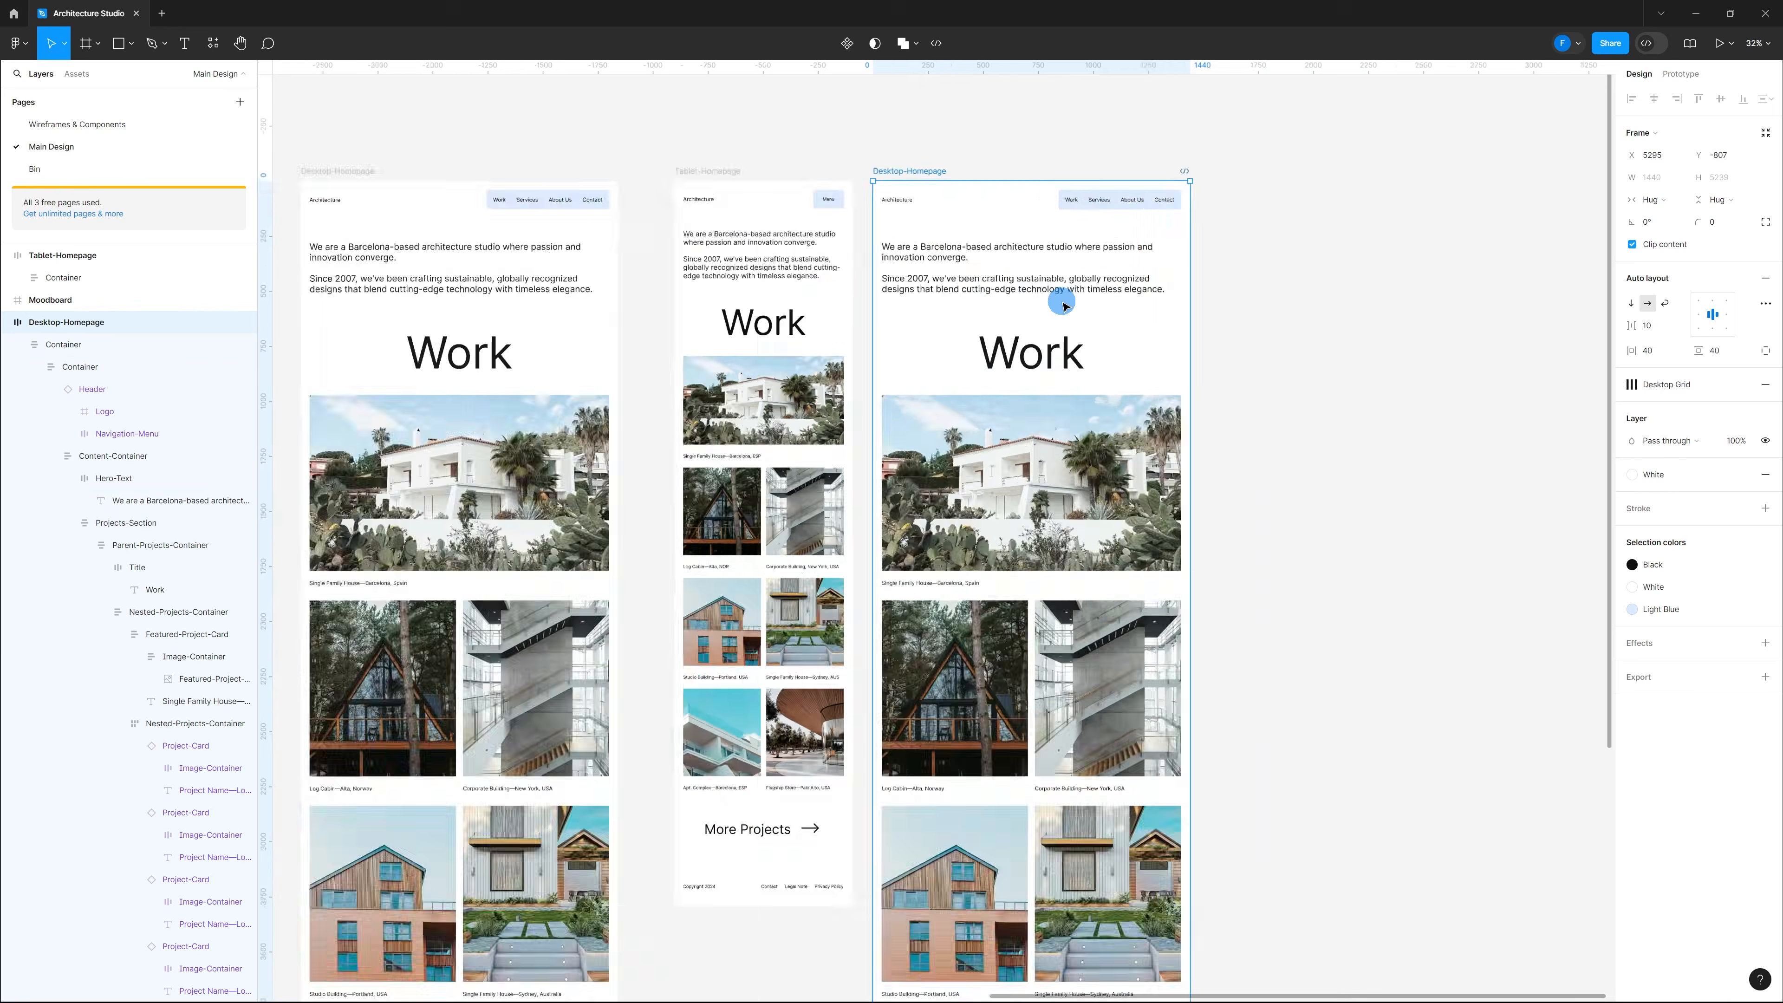
scroll(1062, 299, up, 3)
drag(1211, 371, 1497, 382)
scroll(1225, 285, down, 3)
scroll(1225, 285, down, 2)
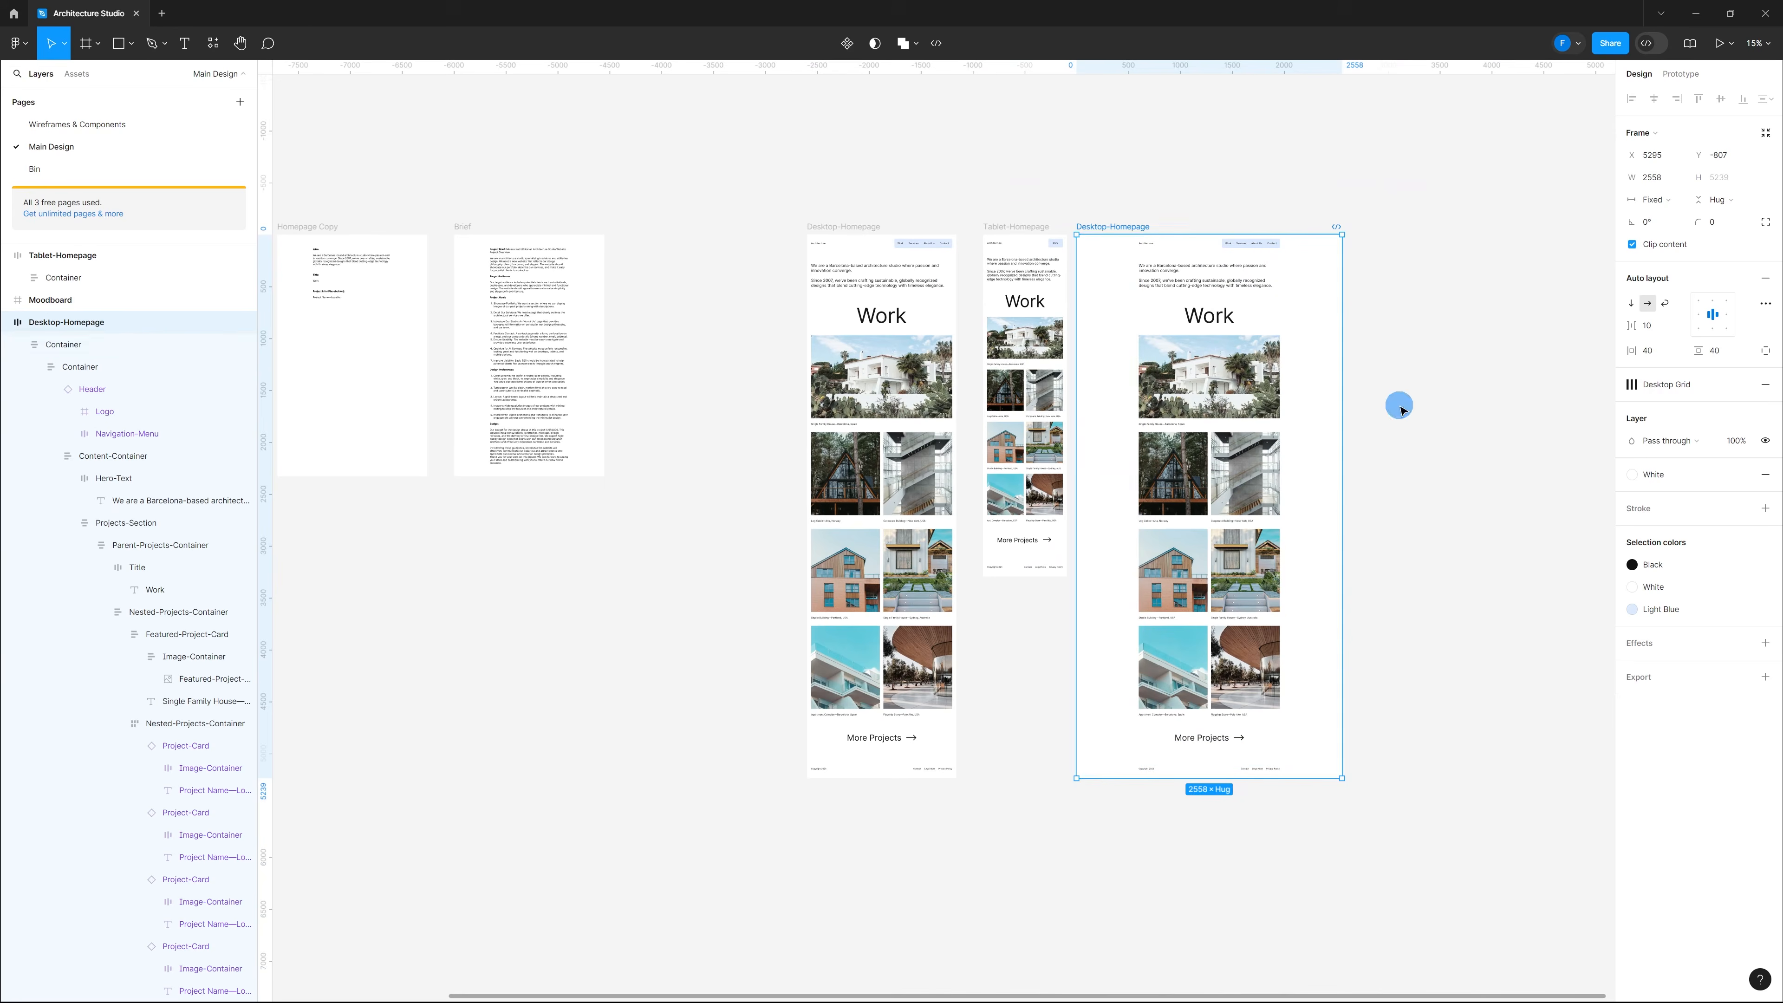
Step: Examine how the content sits in the widened desktop copy compared with the original homepages, and delete the copy
scroll(1284, 373, up, 4)
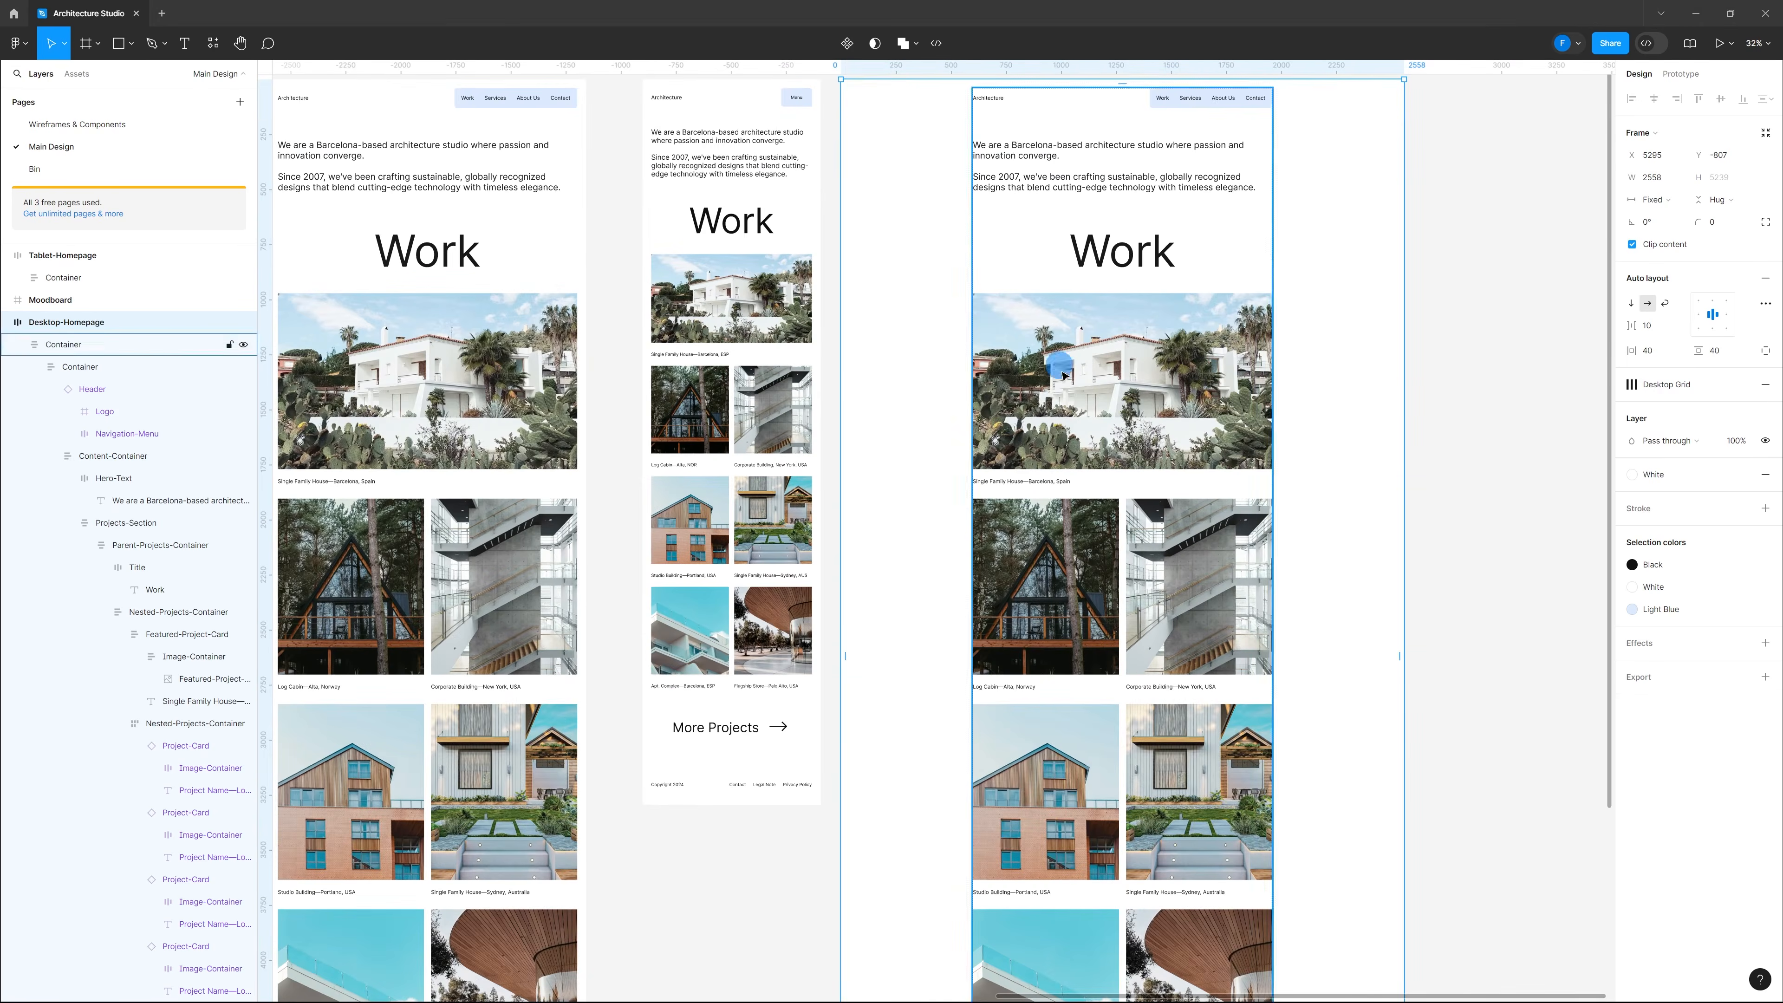
scroll(1063, 376, down, 3)
scroll(1085, 577, up, 5)
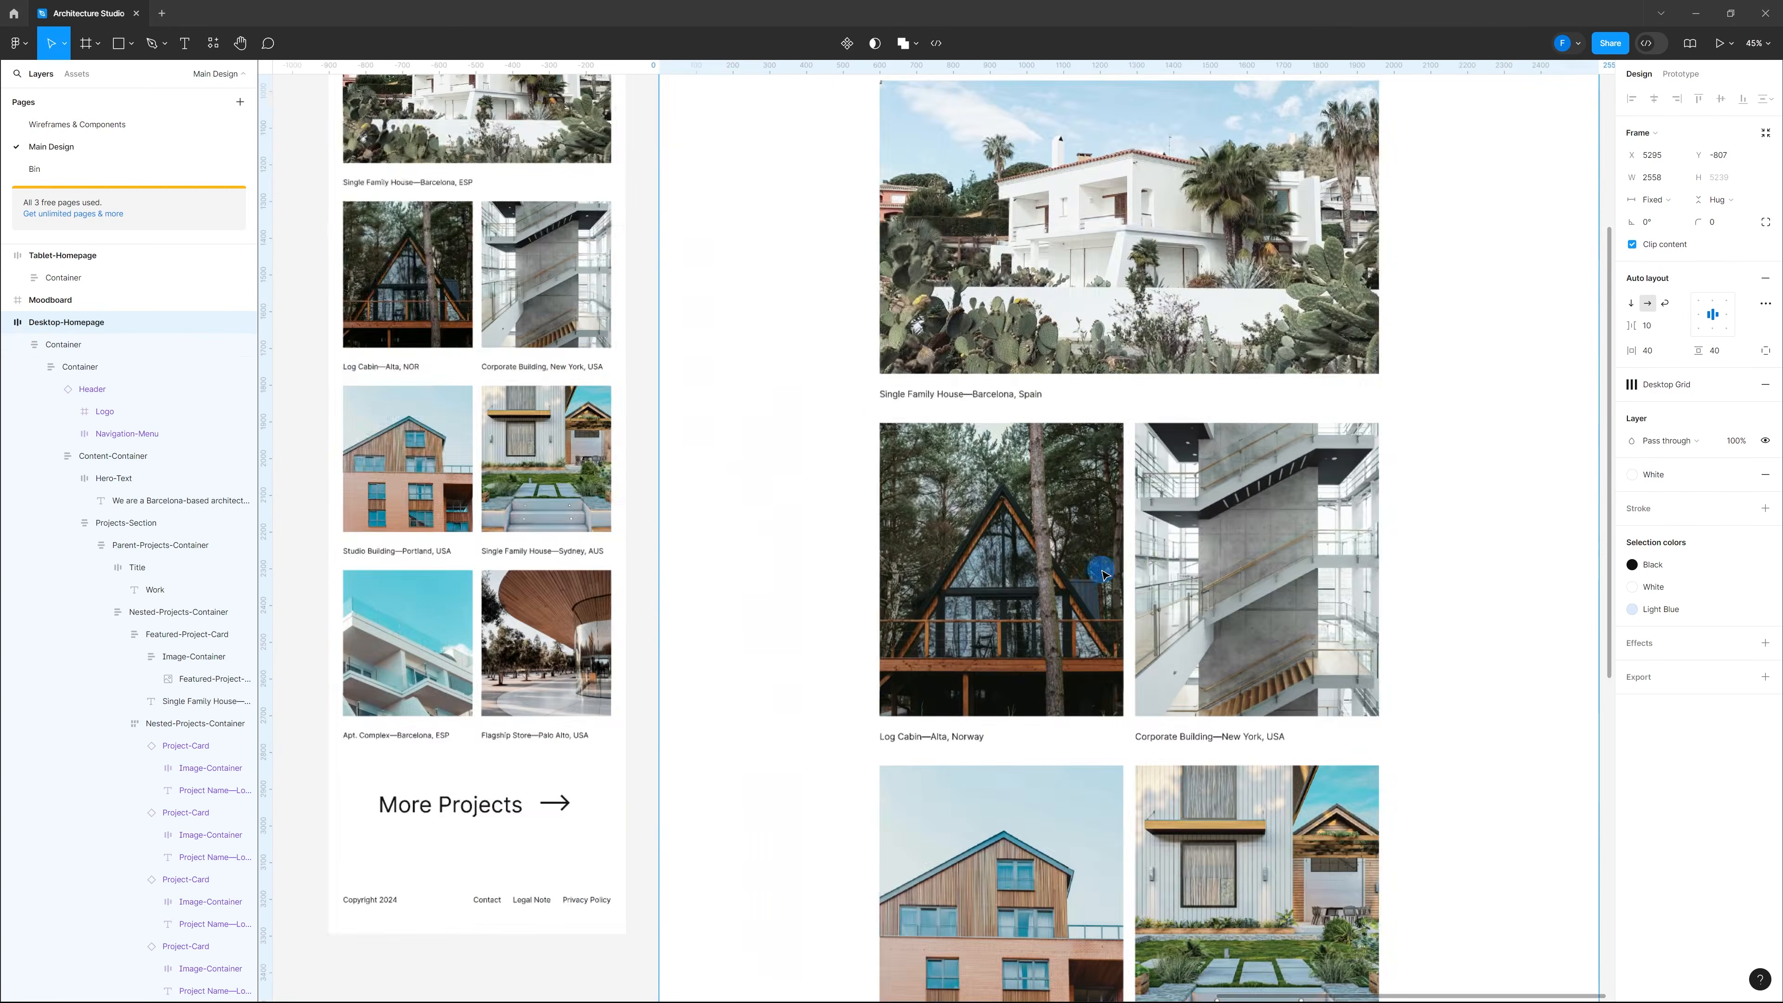
scroll(1111, 518, down, 3)
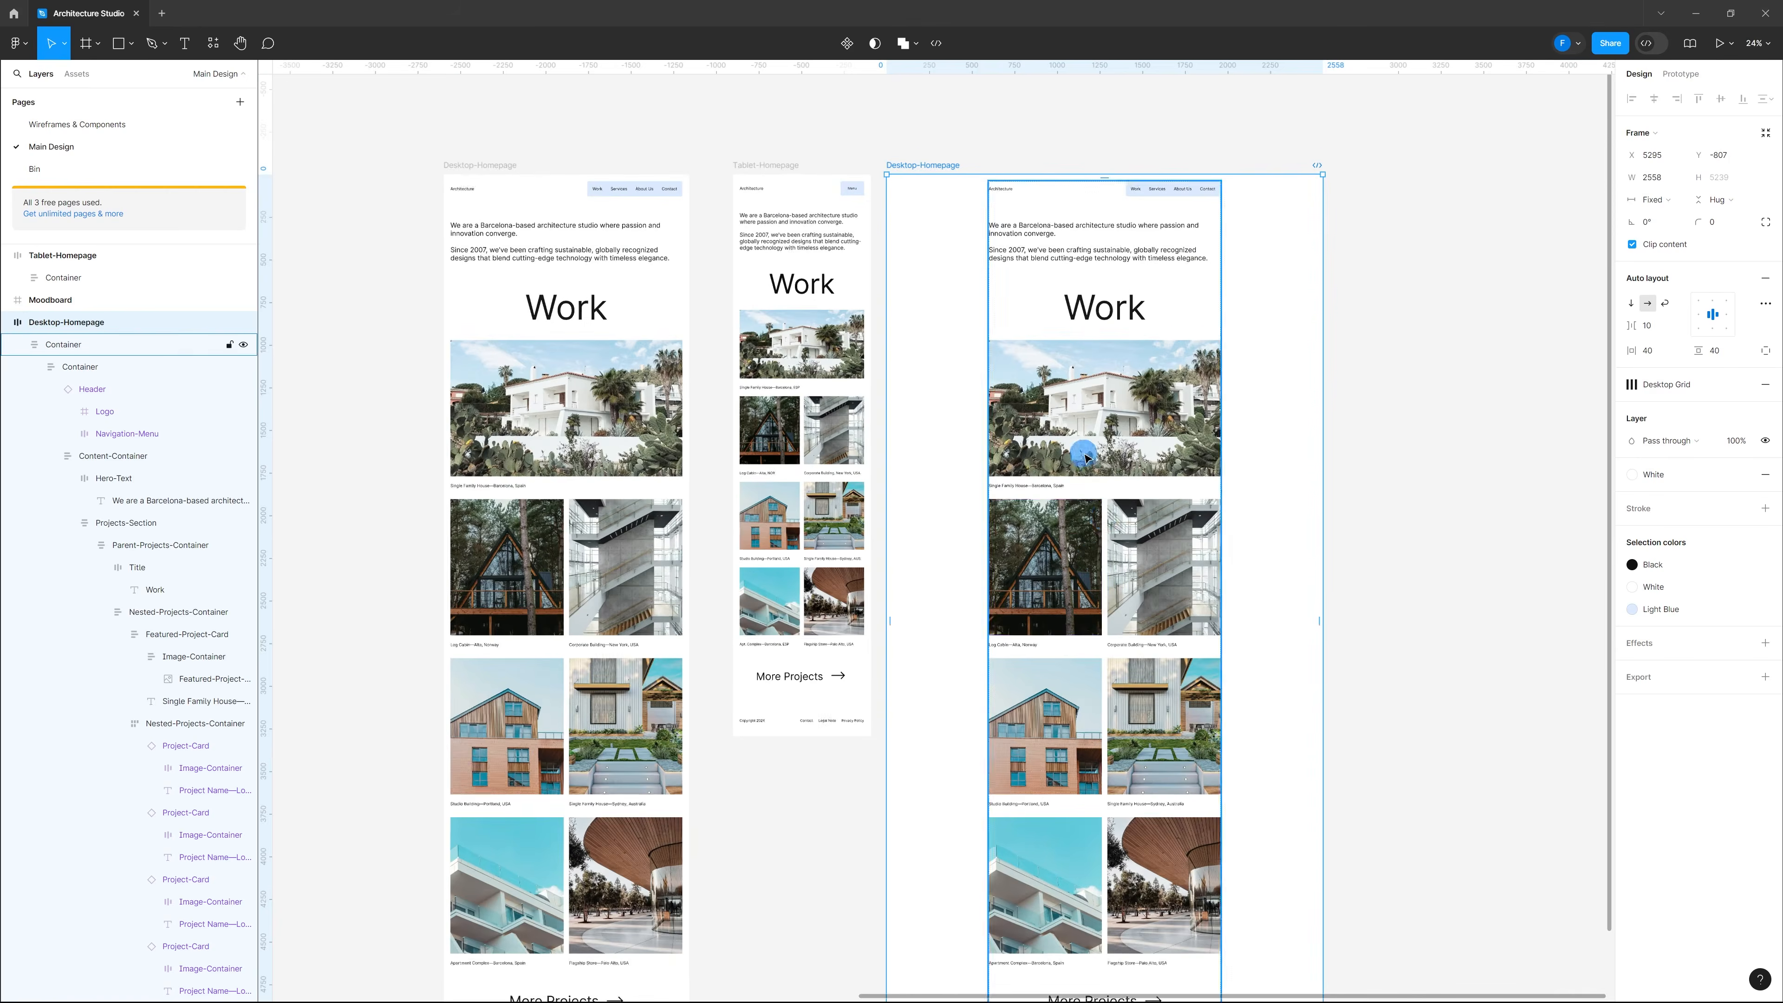
scroll(1085, 458, down, 3)
scroll(1109, 463, down, 2)
scroll(1158, 456, up, 3)
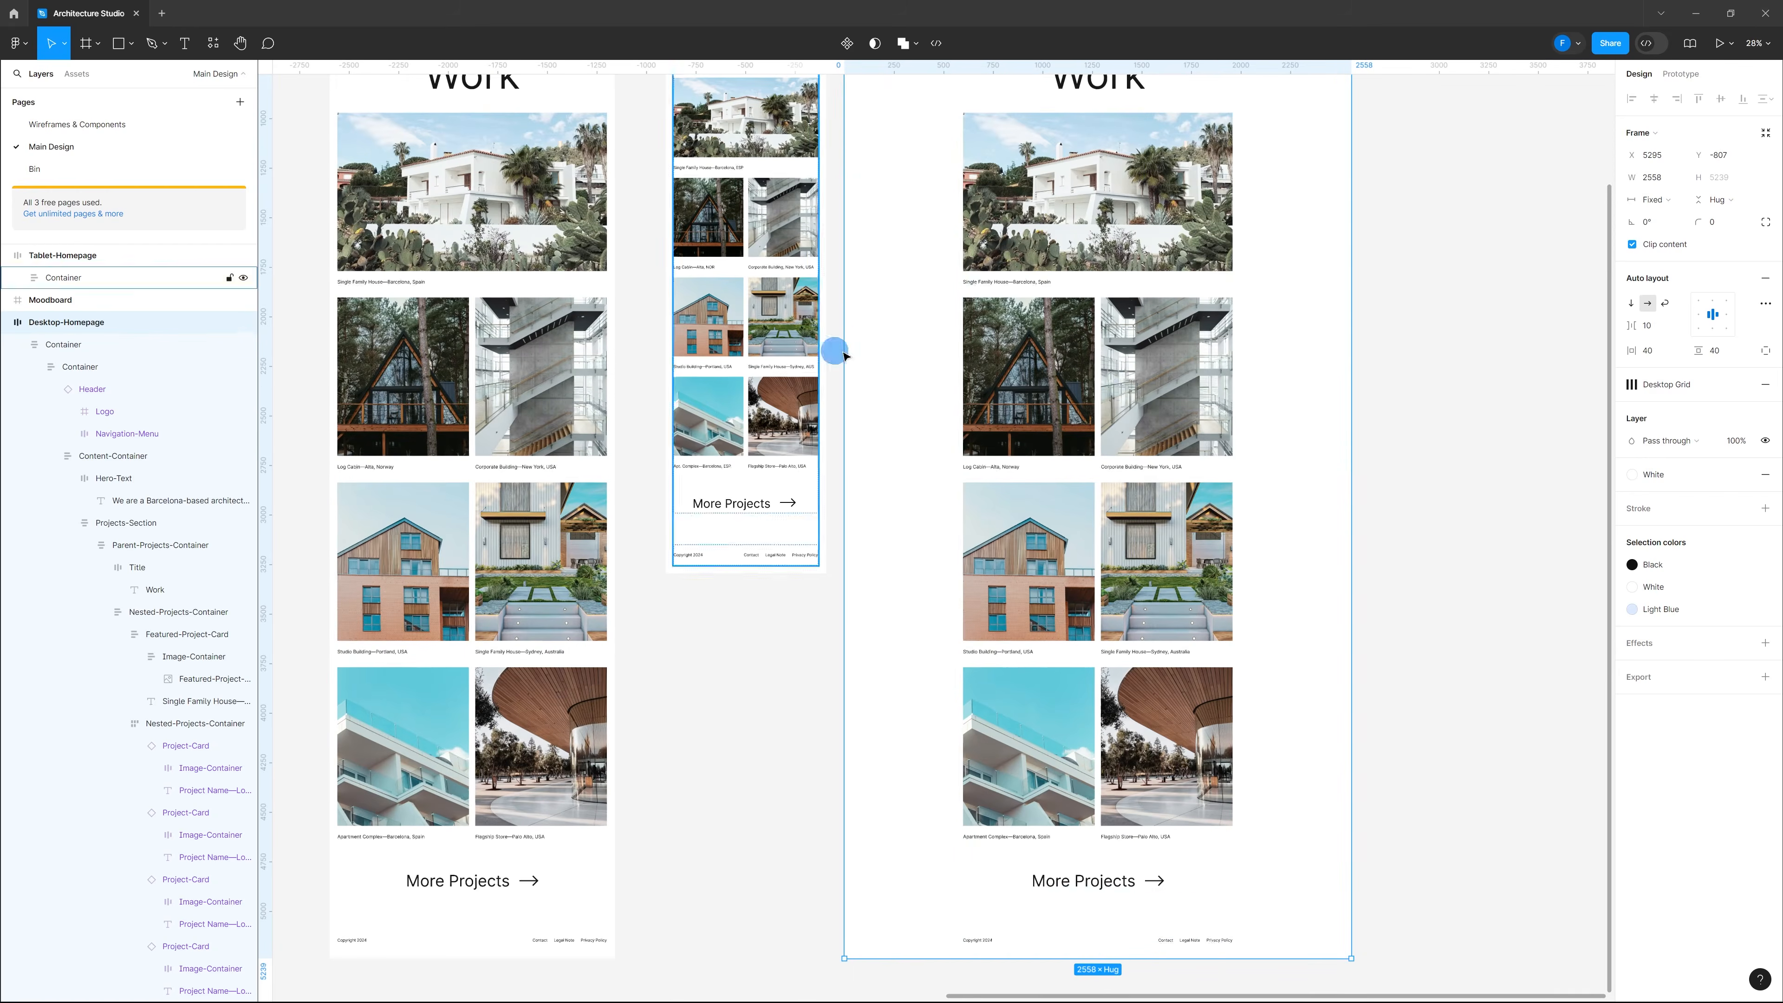
scroll(1303, 386, up, 1)
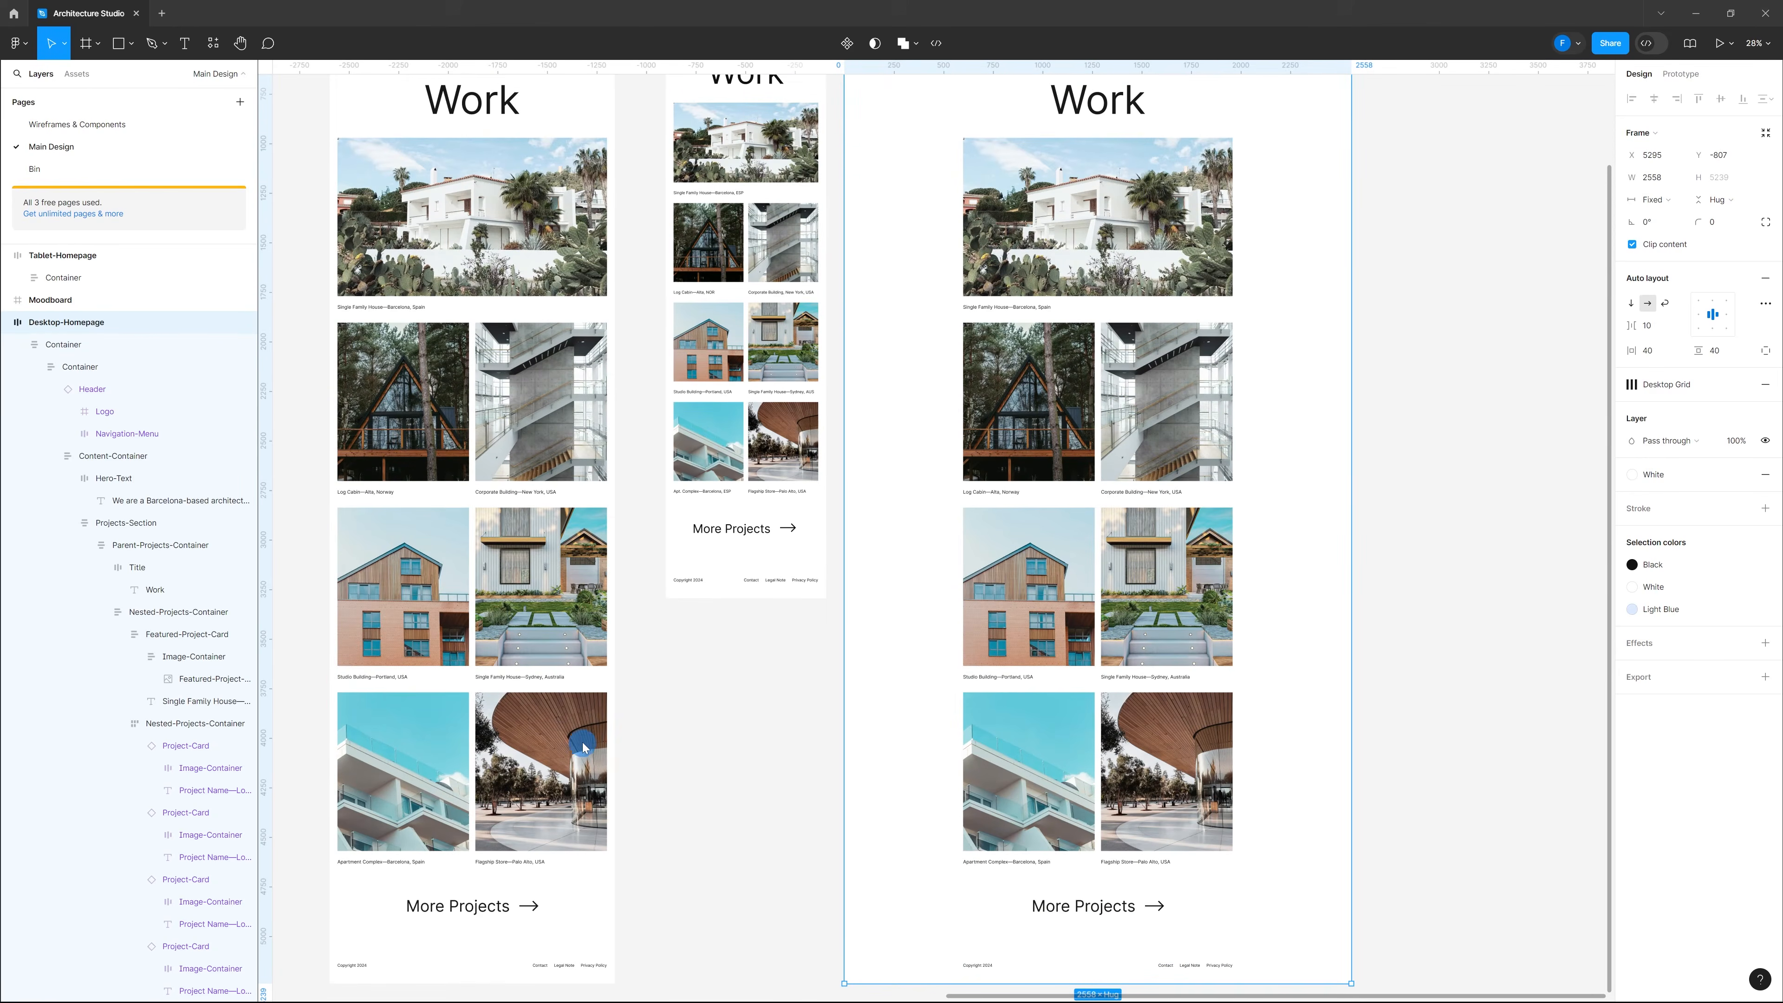
scroll(1010, 530, down, 2)
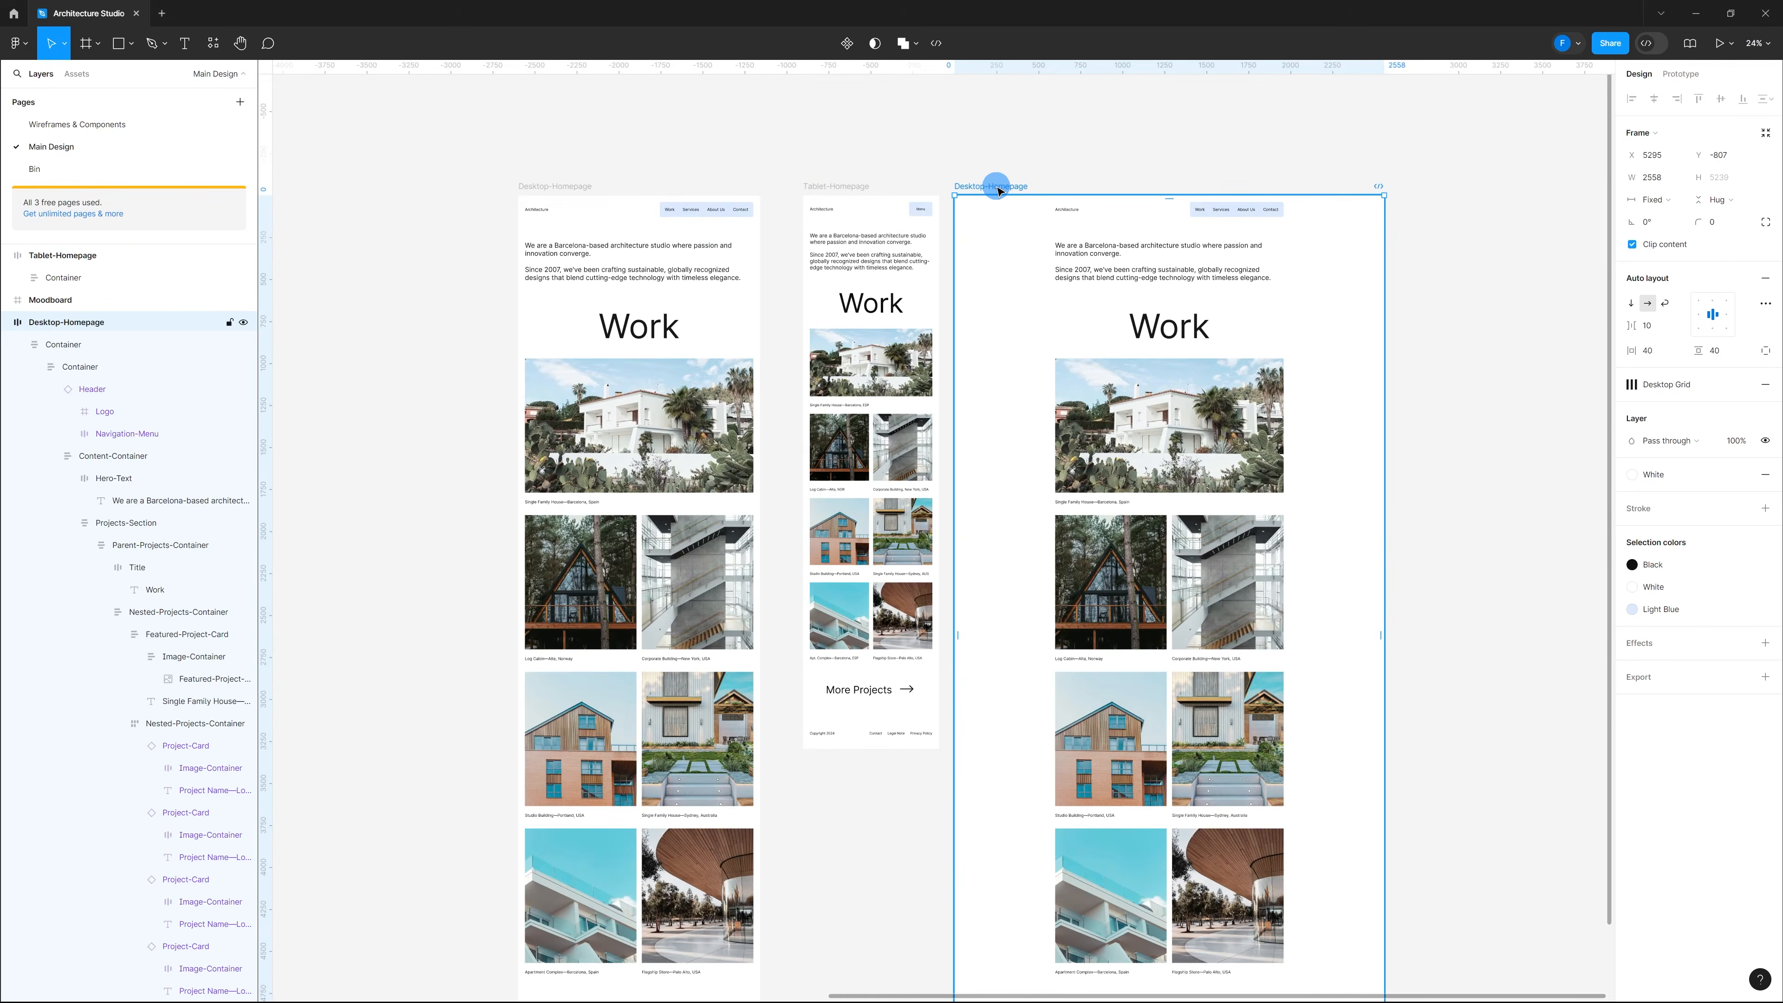
key(Delete)
Step: Duplicate the Tablet-Homepage frame and place the copy beside the original, aligned along their upper edges
scroll(1192, 327, left, 2)
scroll(1192, 327, up, 1)
scroll(923, 279, up, 10)
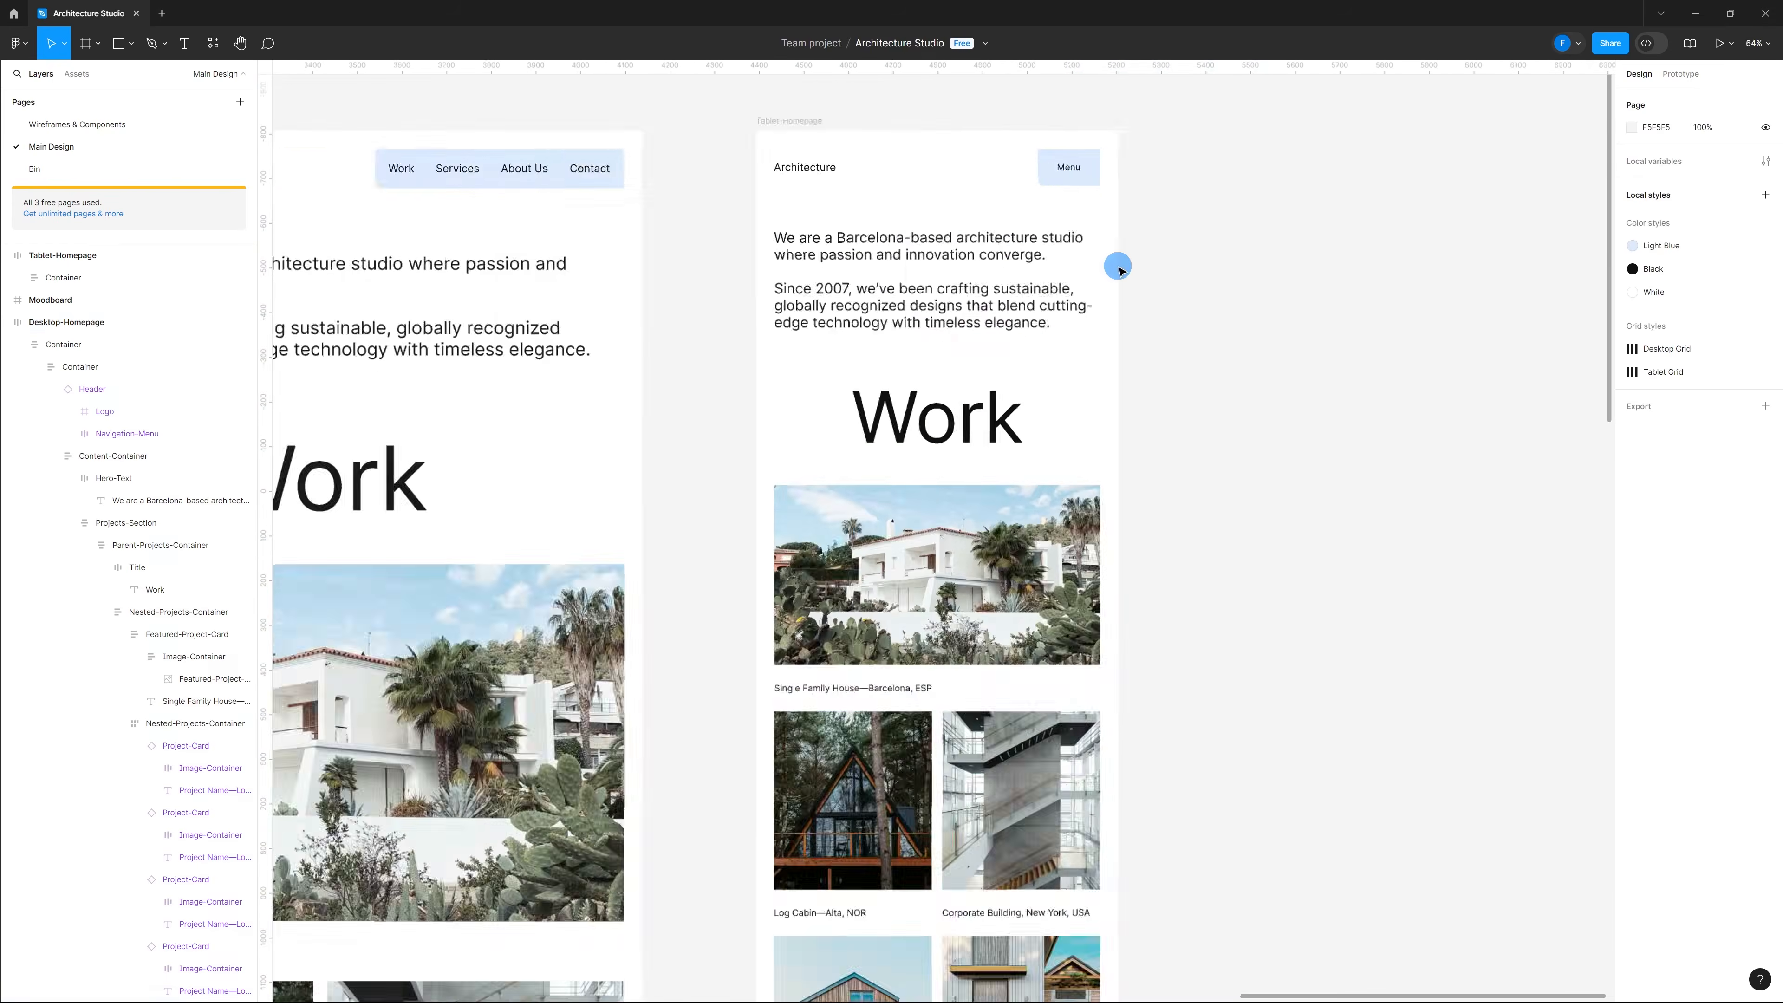
scroll(1124, 198, up, 2)
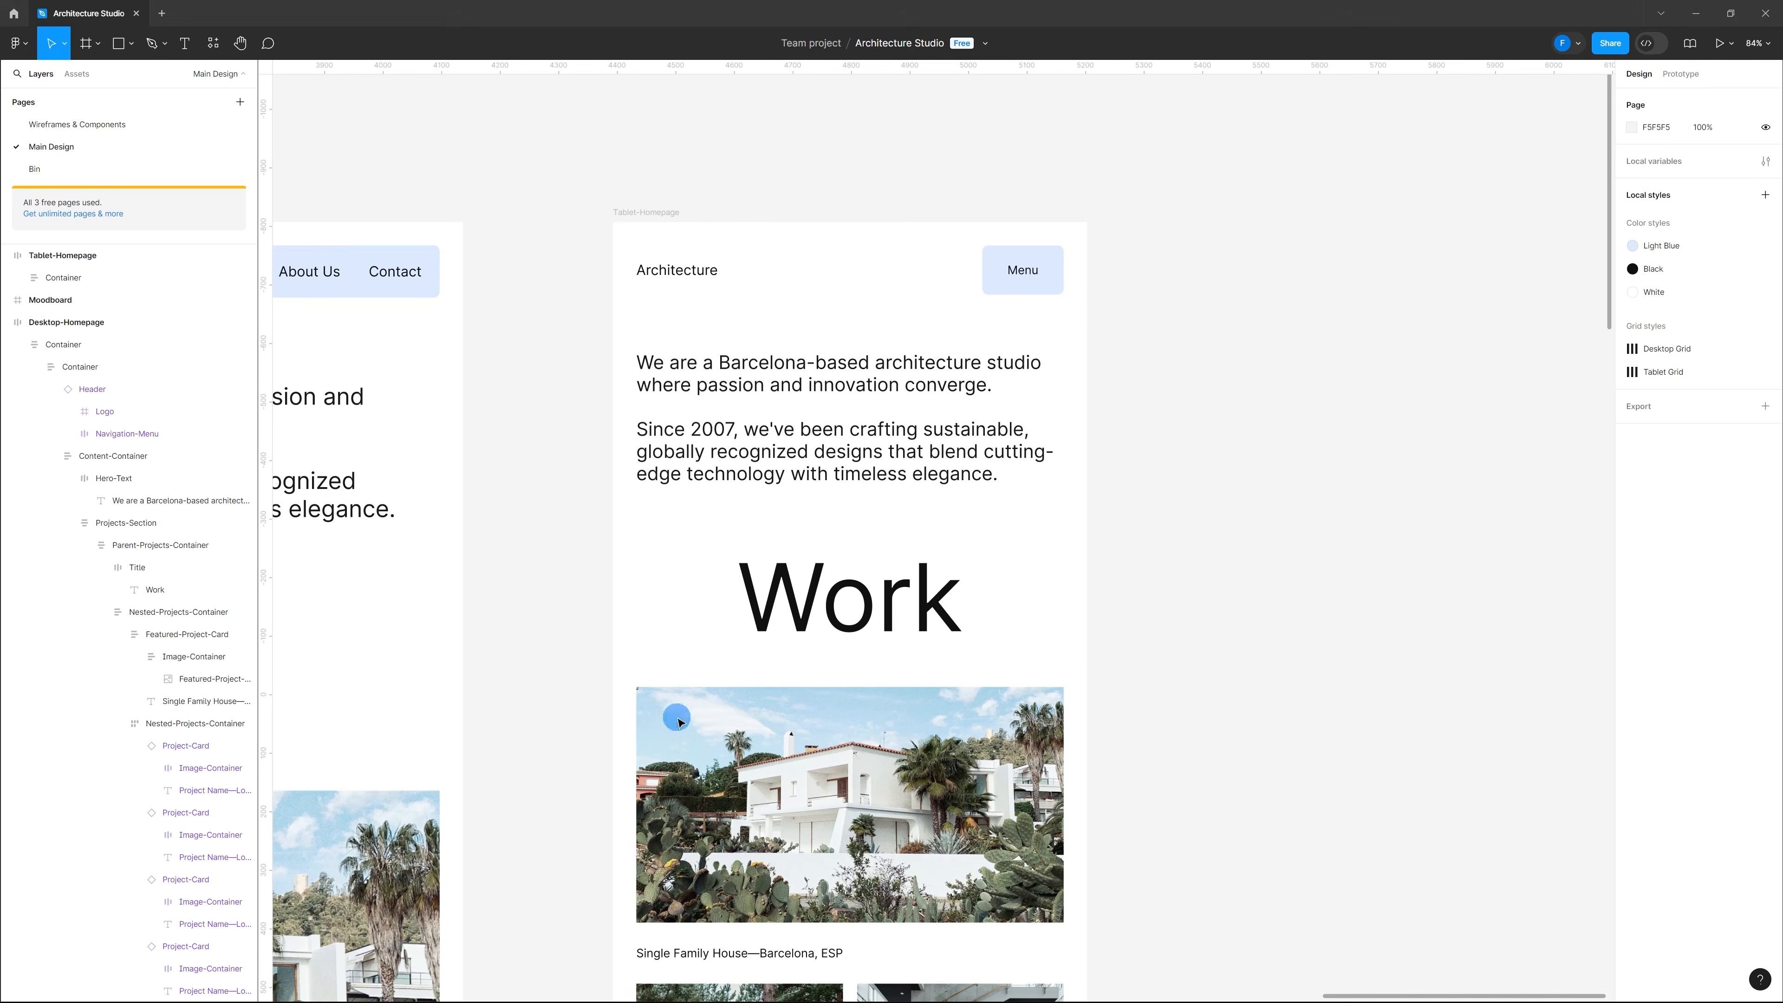
click(646, 212)
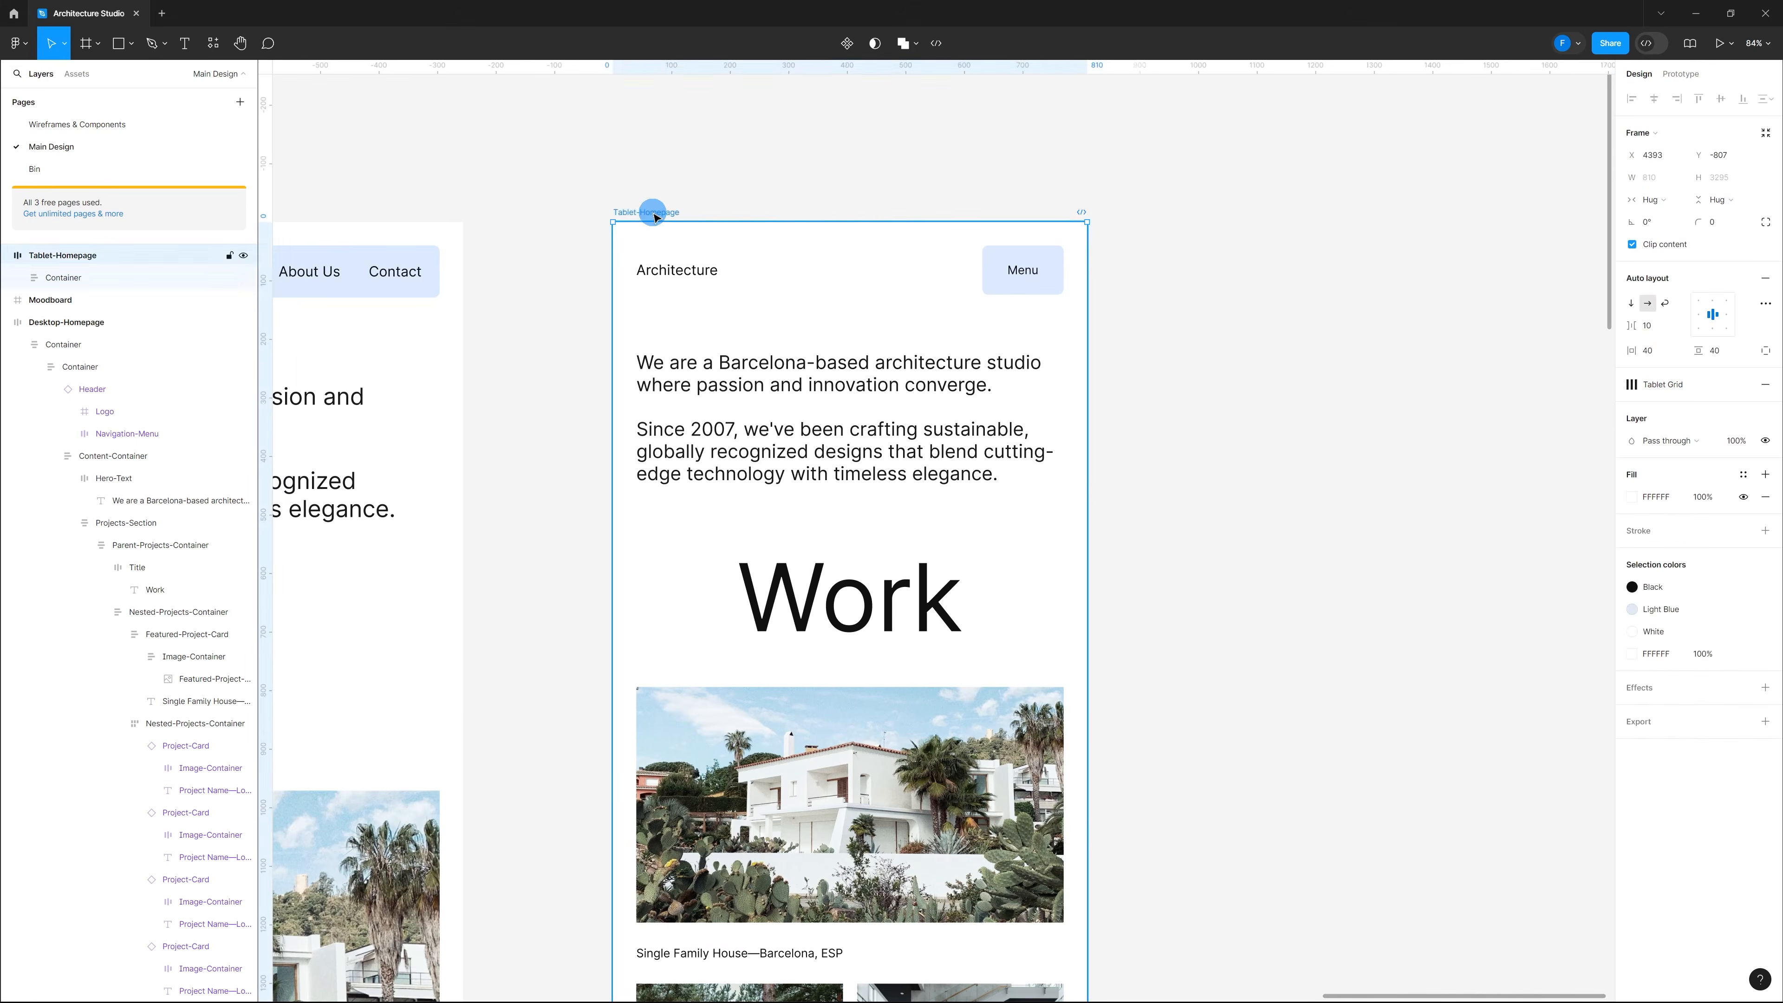
drag(646, 212, 1081, 206)
scroll(941, 210, down, 3)
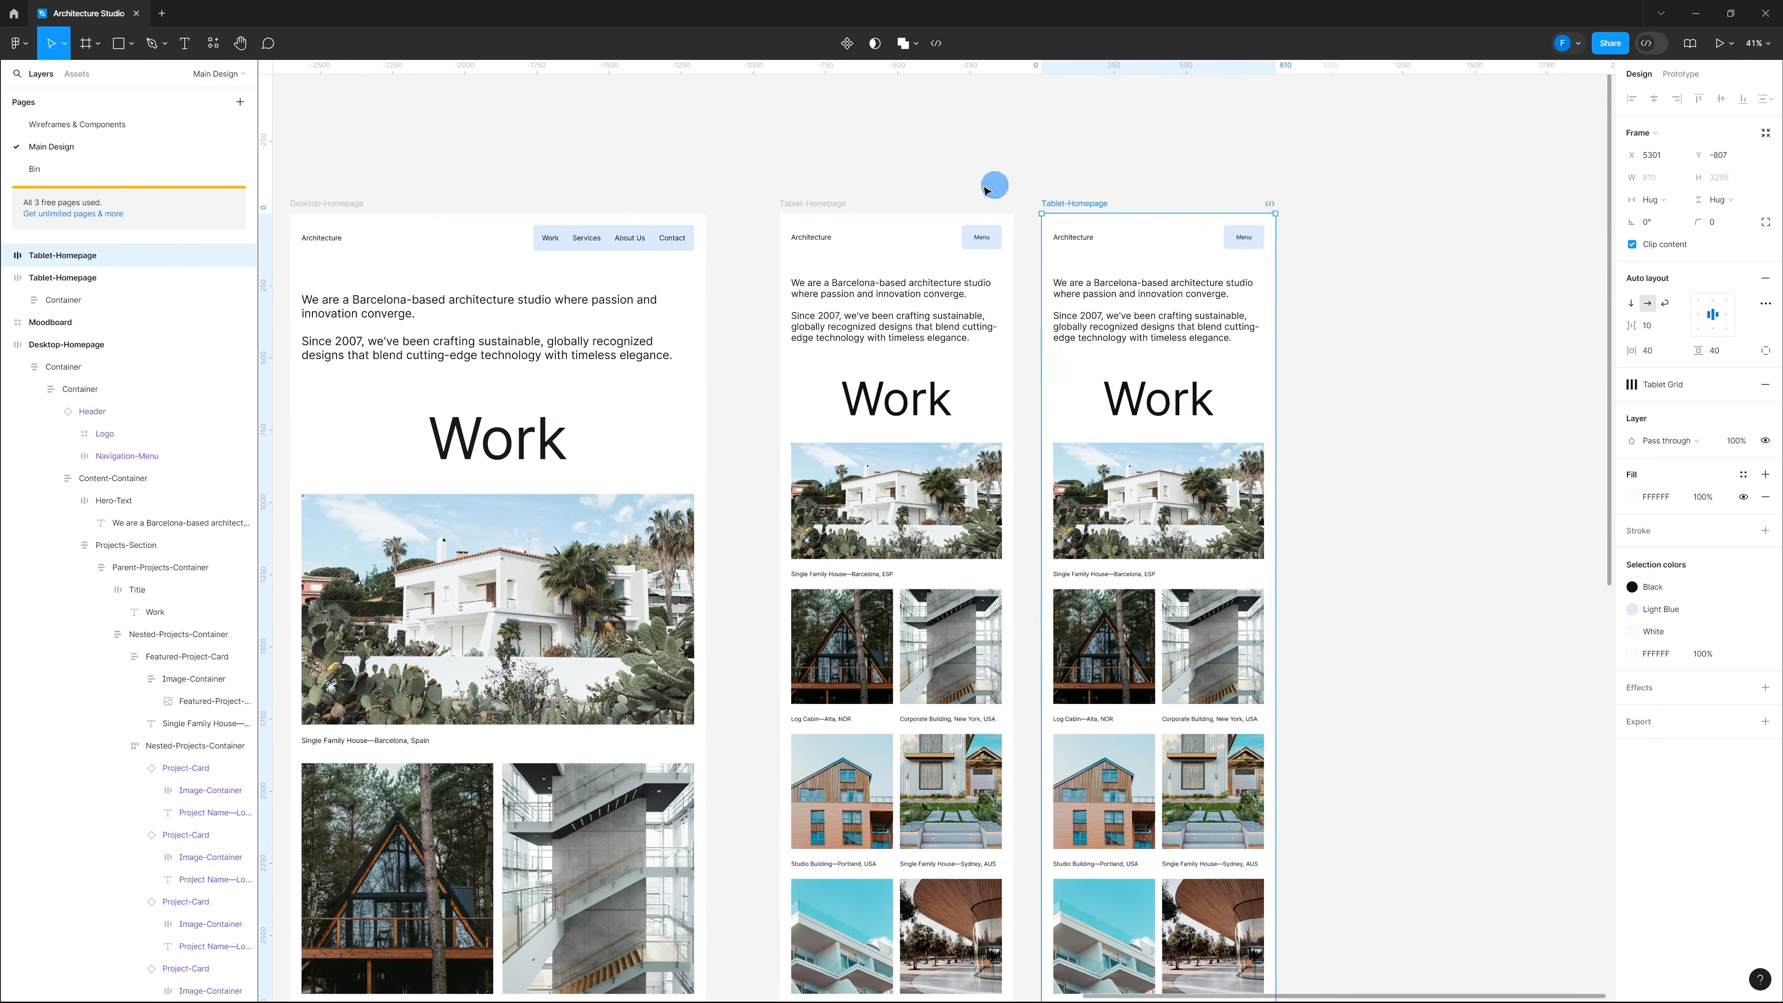
Step: Delete the Content-Container and the Footer from the copied Tablet-Homepage so only the header remains
scroll(984, 133, down, 3)
scroll(1056, 239, up, 4)
scroll(1099, 167, down, 3)
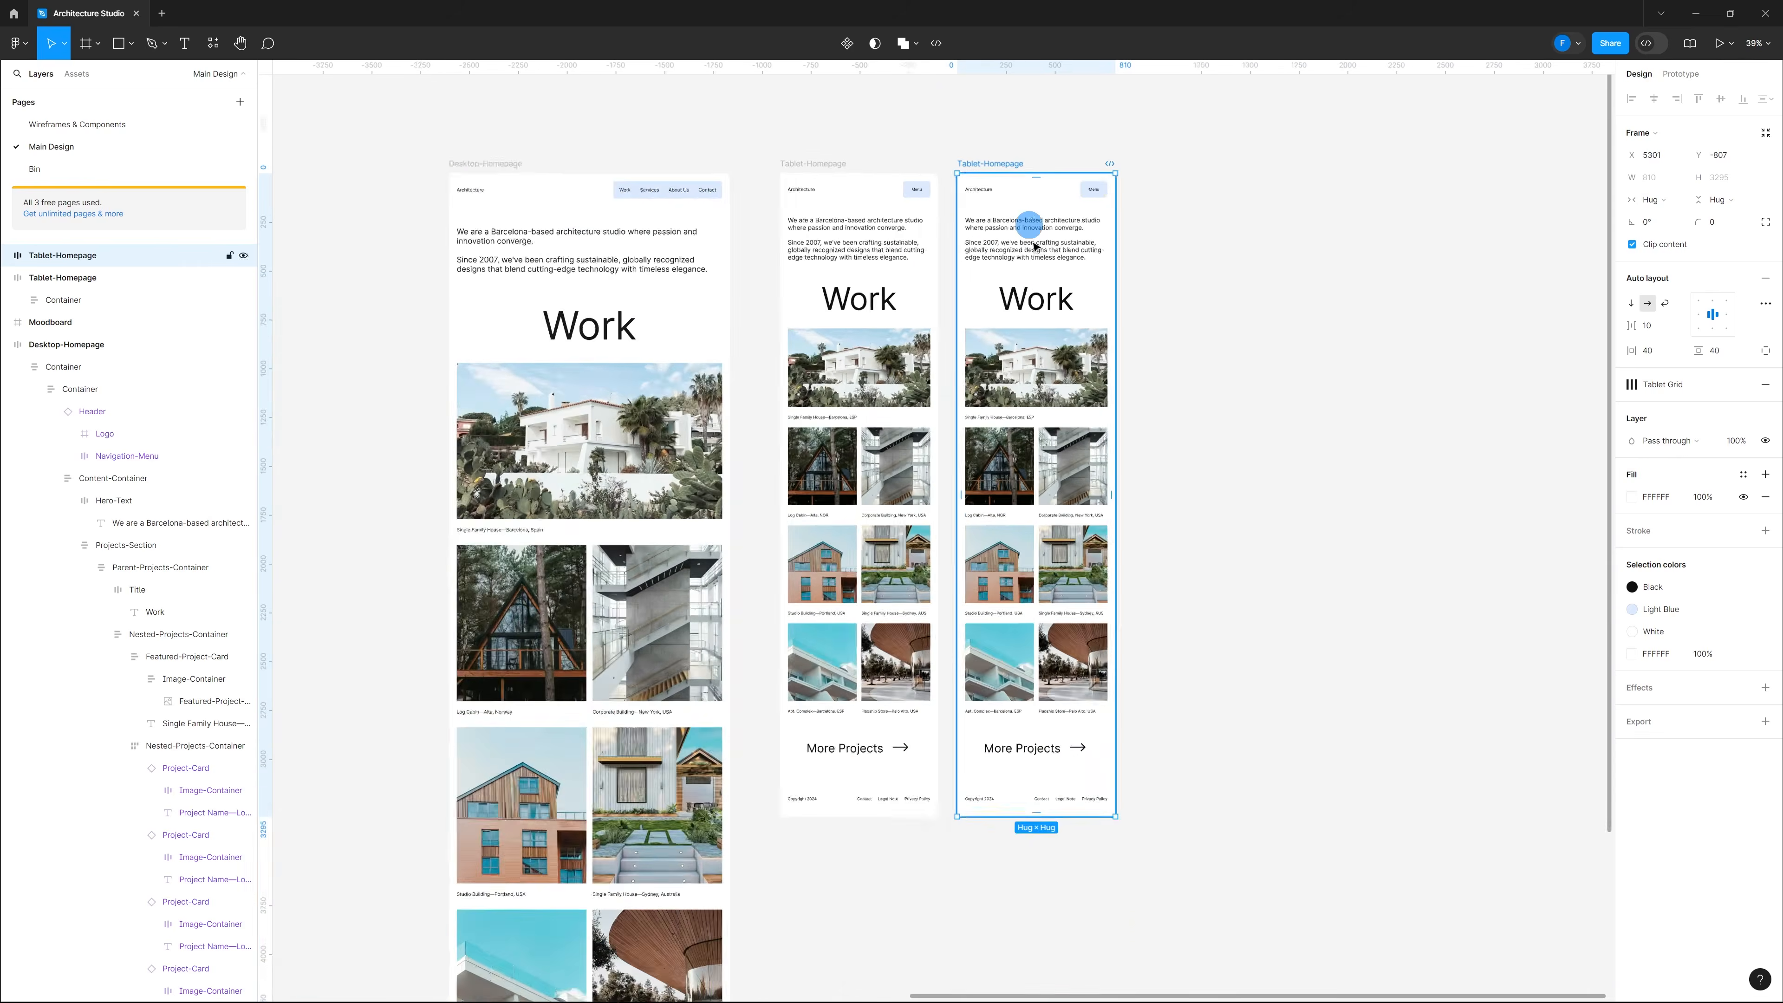
click(1087, 673)
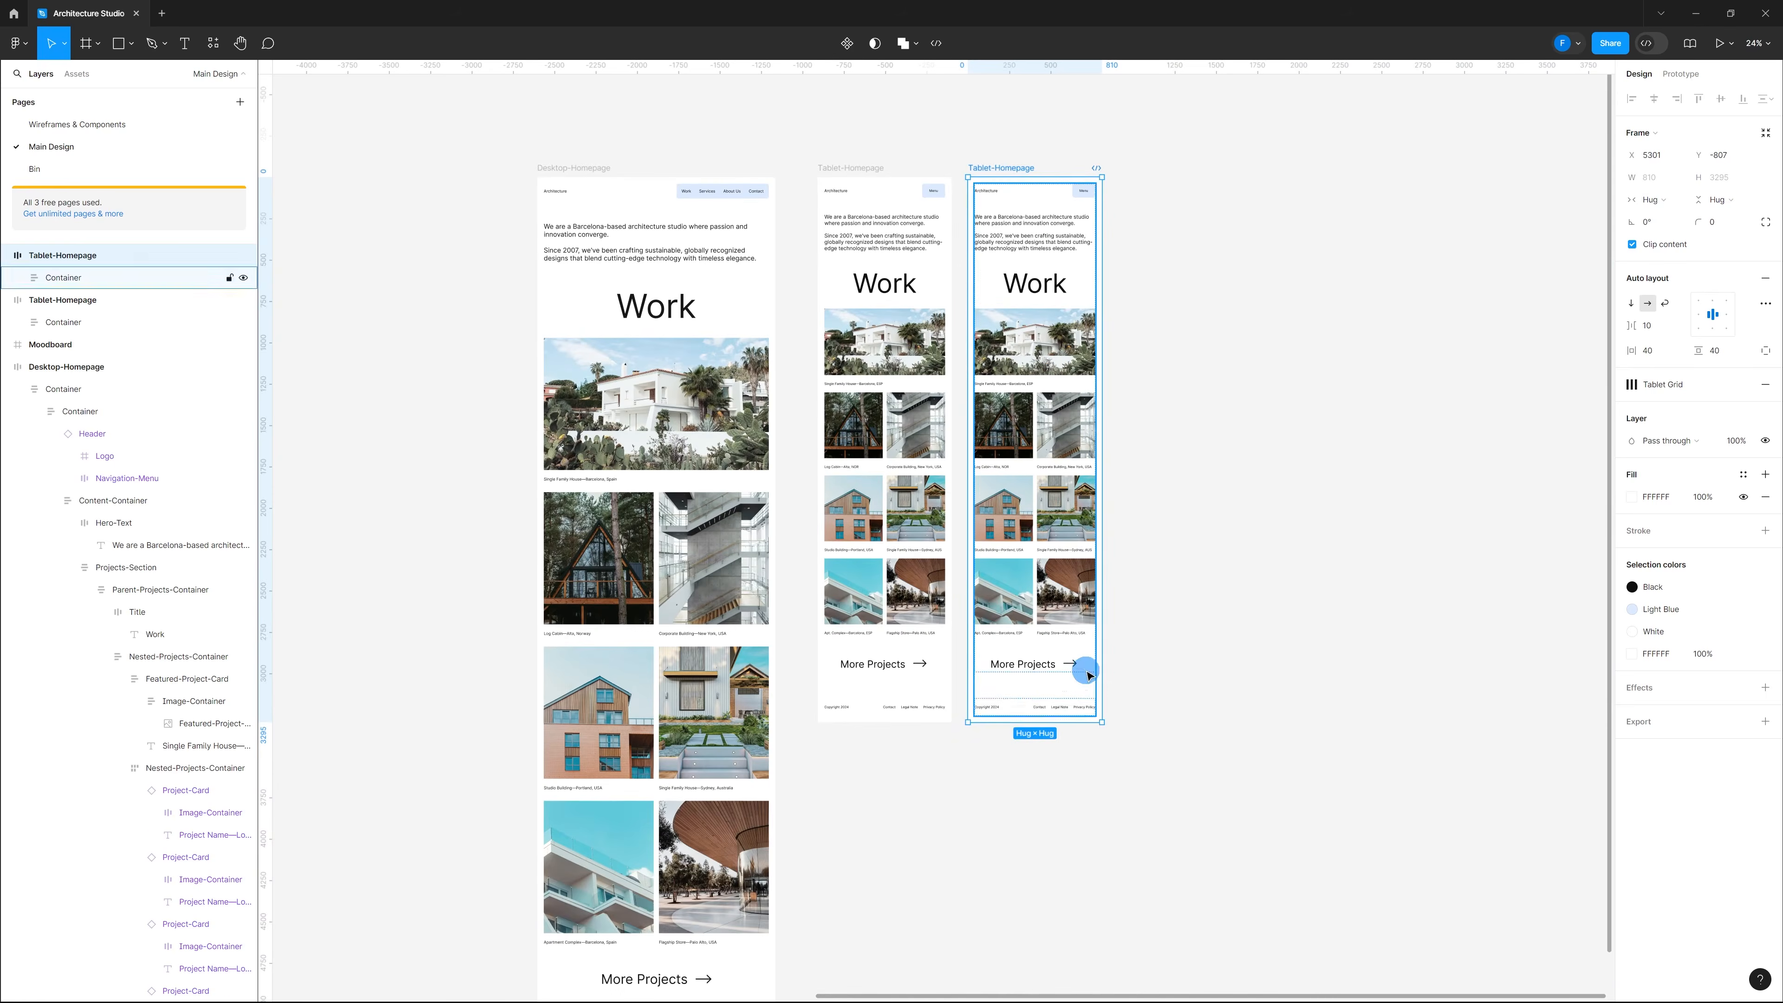
click(1080, 645)
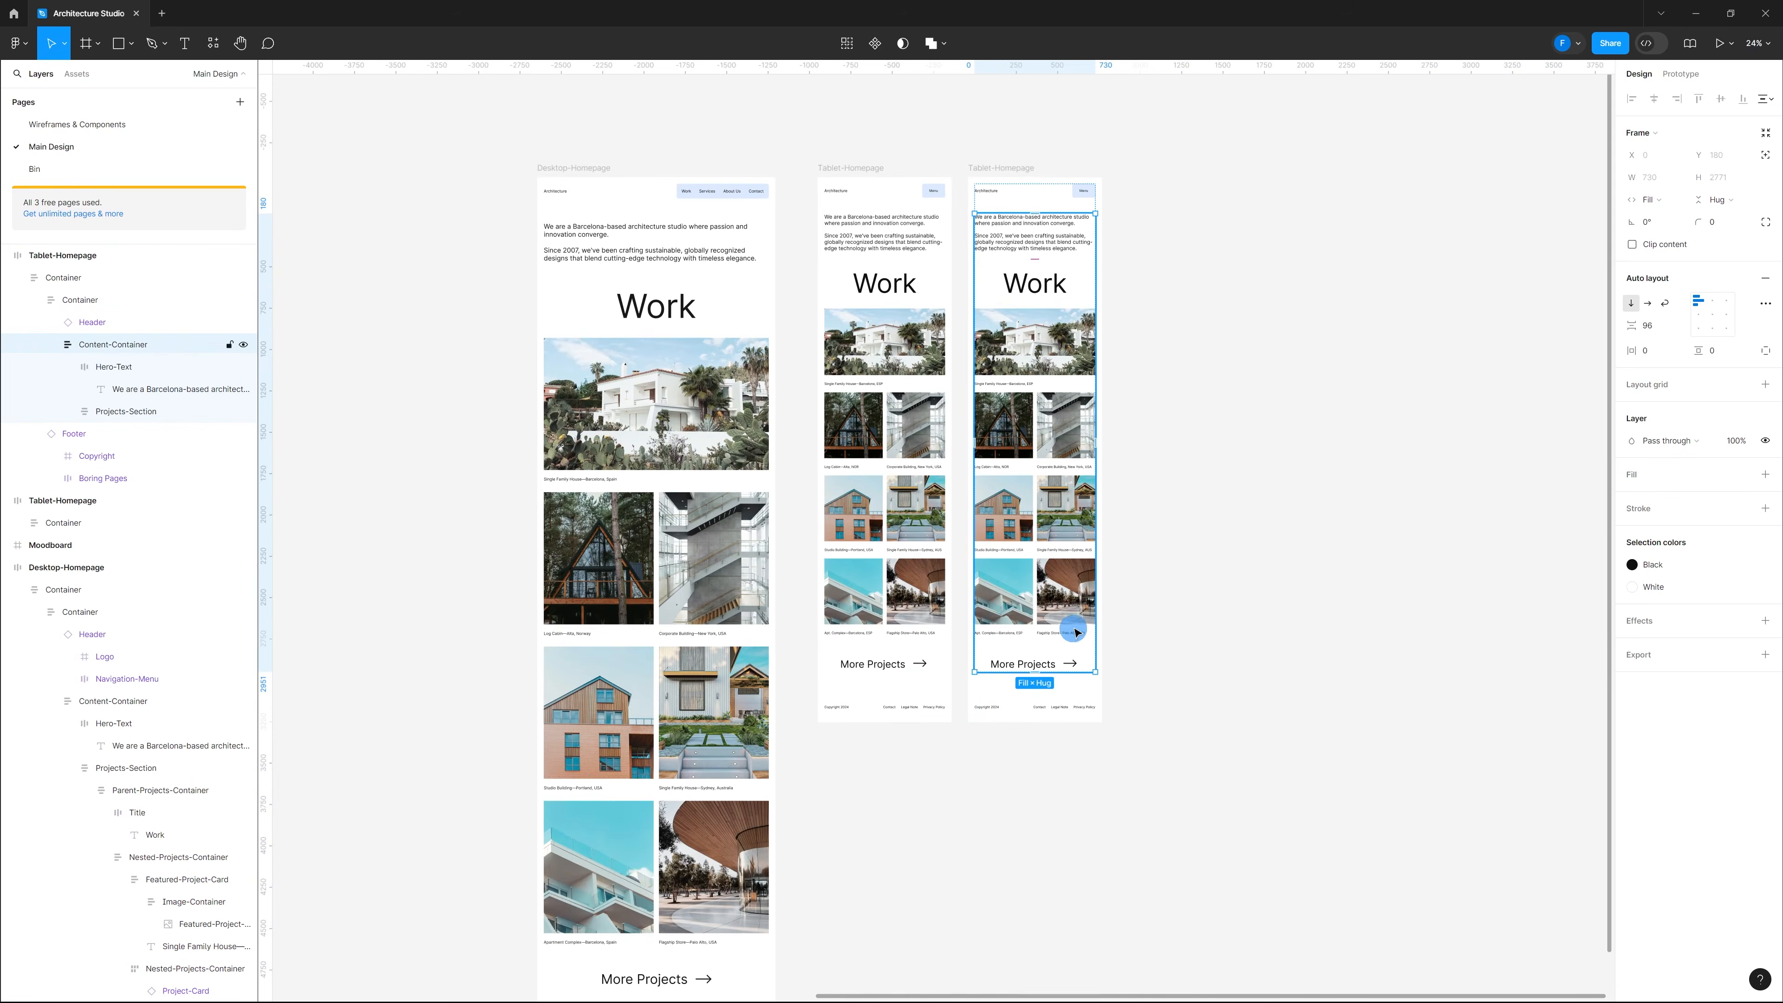
key(Delete)
click(1058, 218)
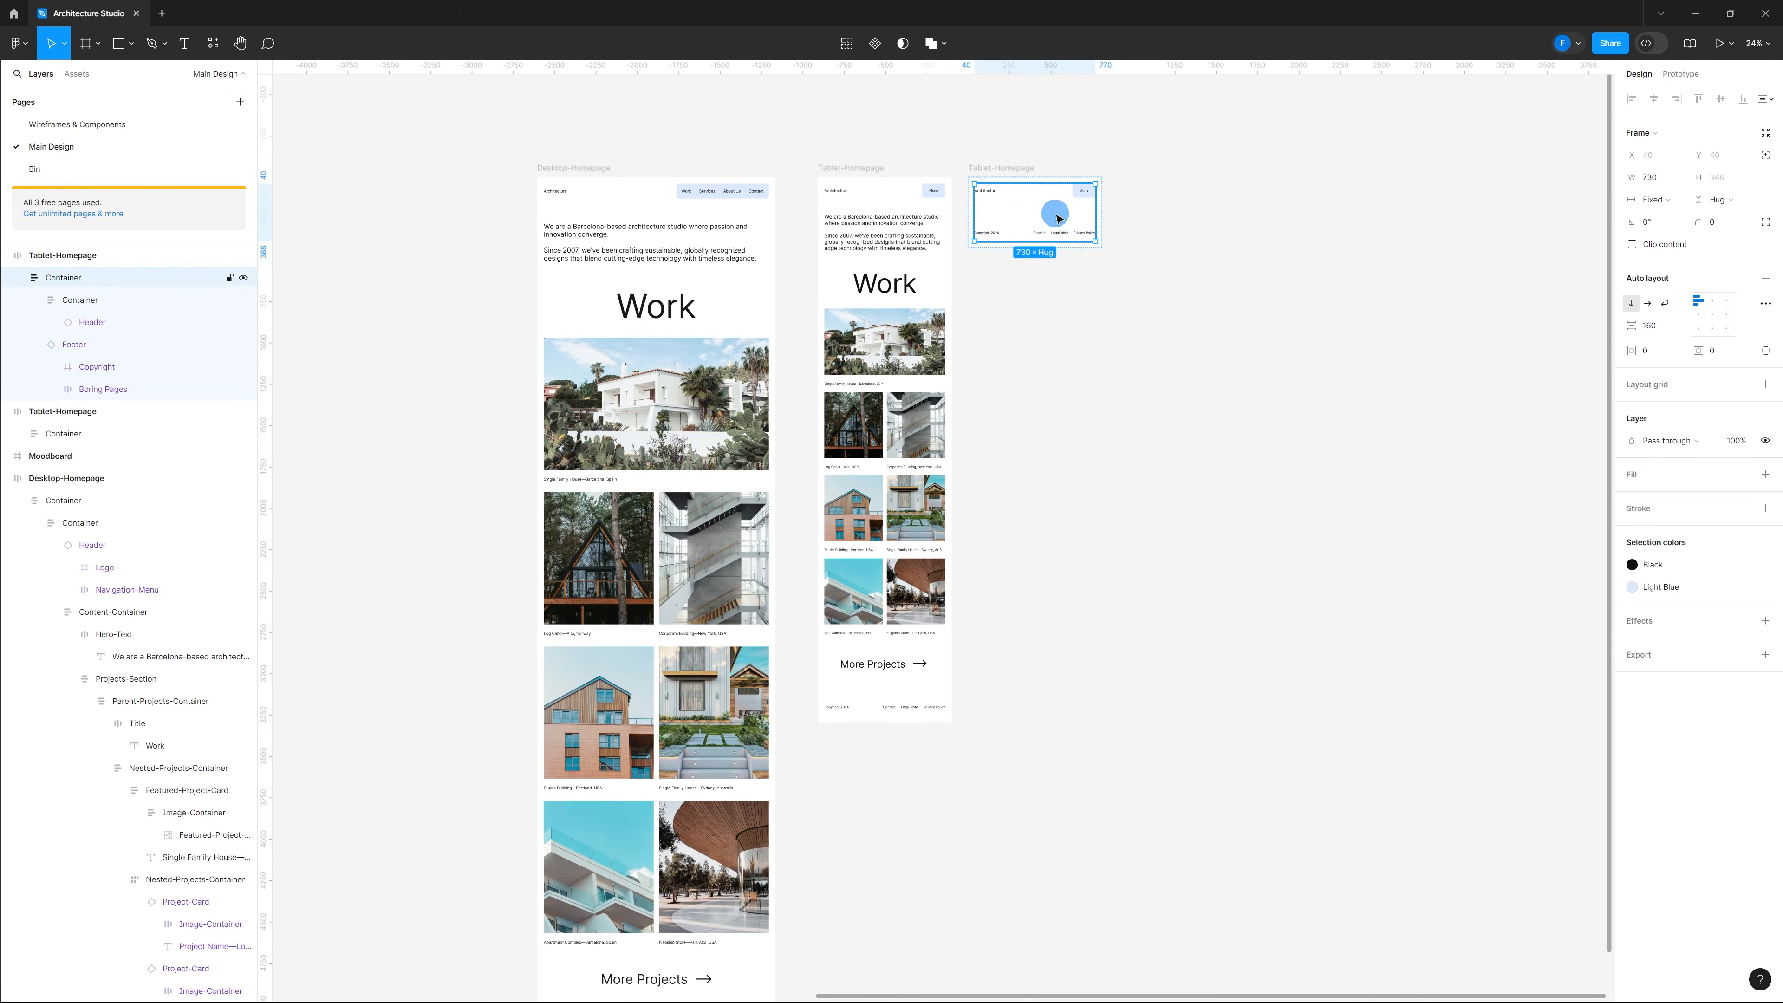
click(1059, 233)
key(Delete)
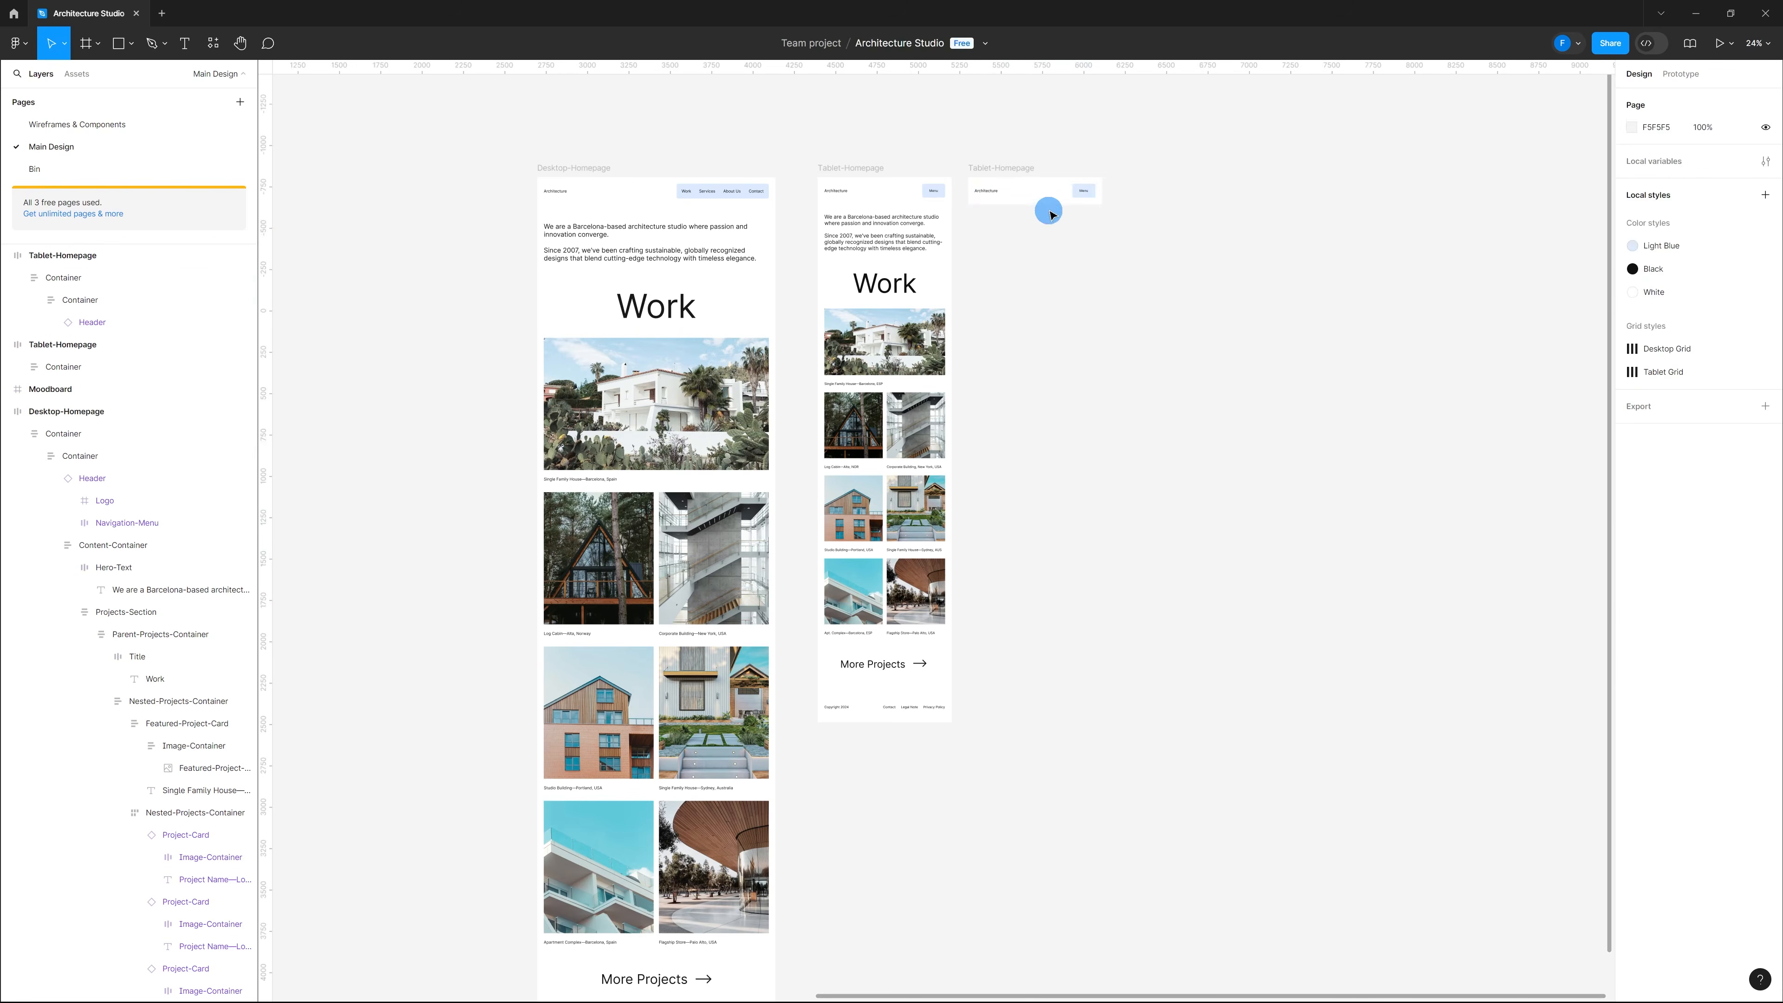
Step: Remove auto layout from the copied Tablet-Homepage frame and extend its height to 3295 px, level with the original's lower edge
click(1023, 170)
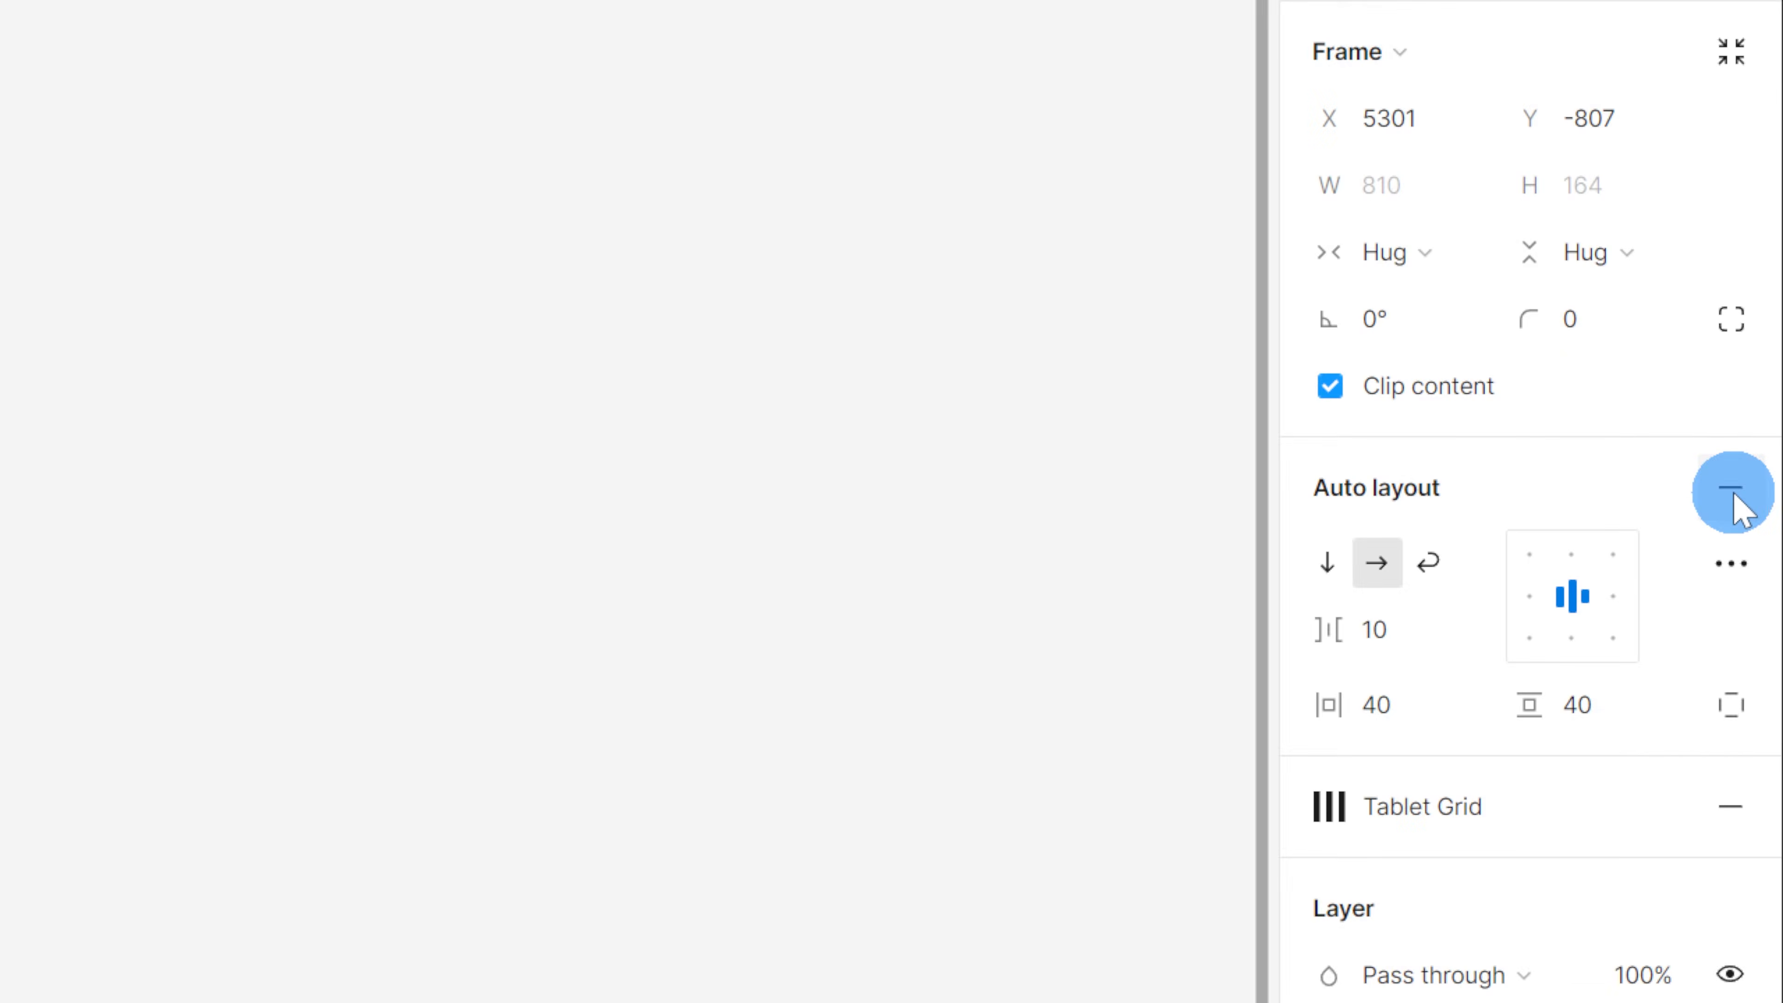
click(1763, 281)
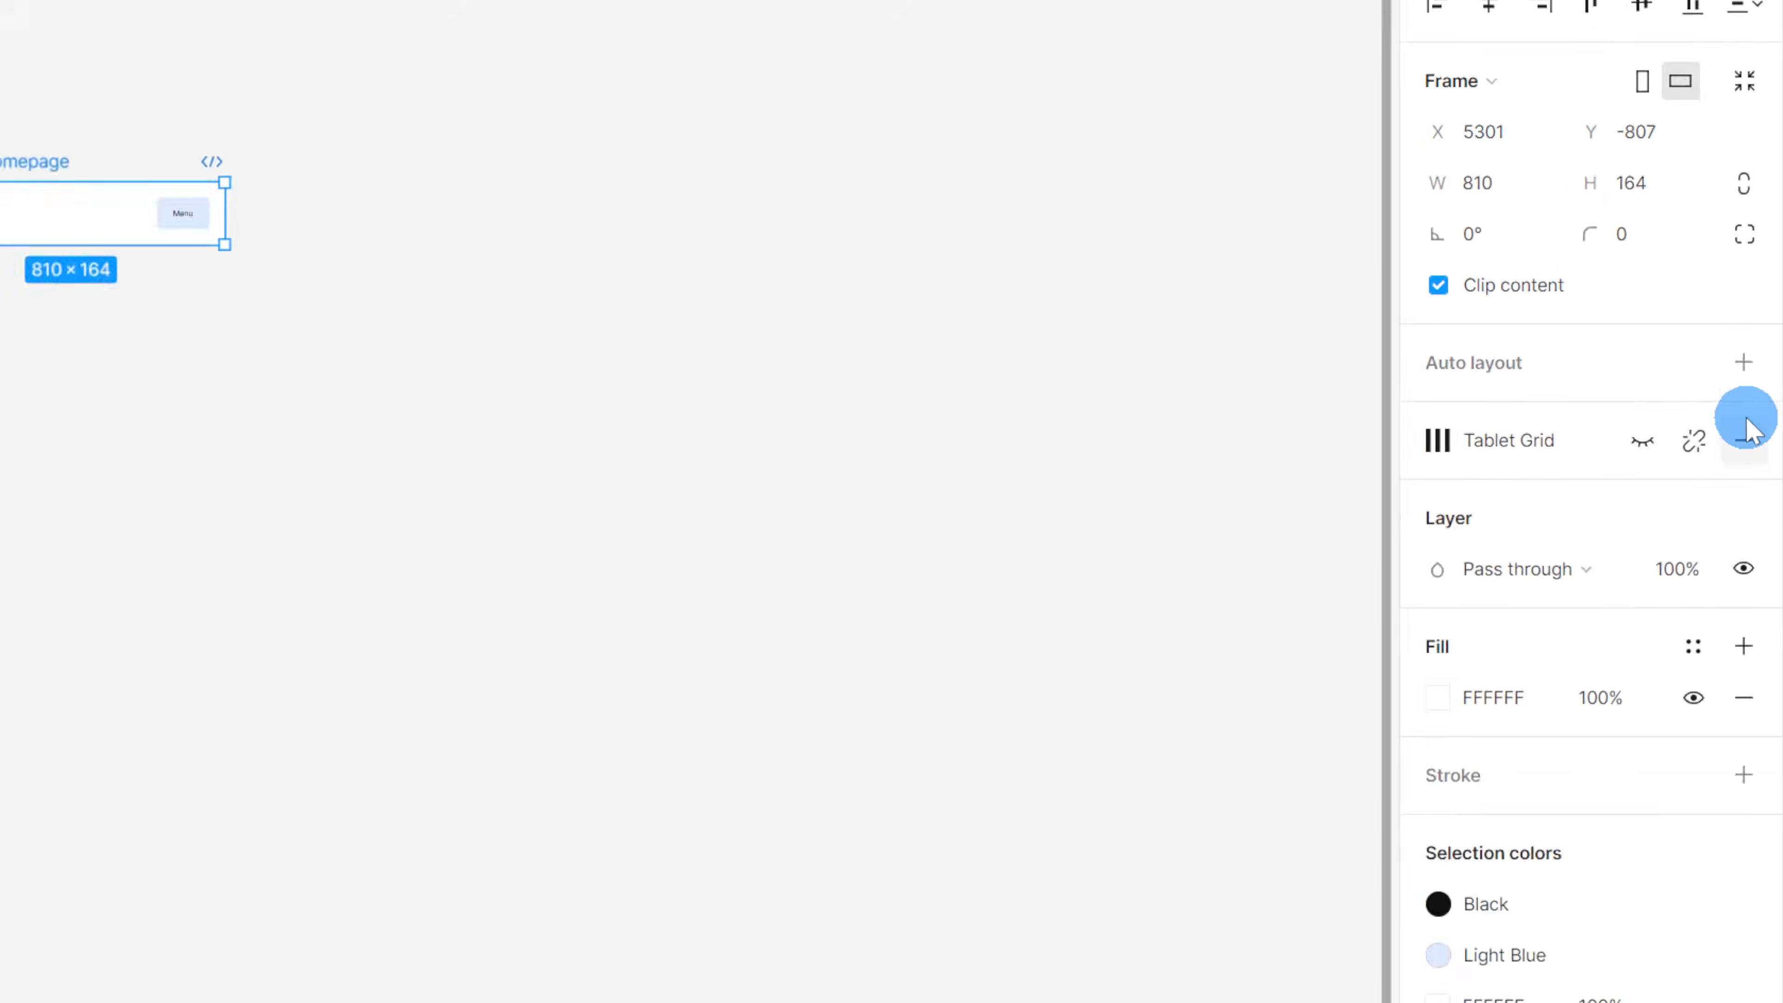
drag(1037, 205, 1059, 487)
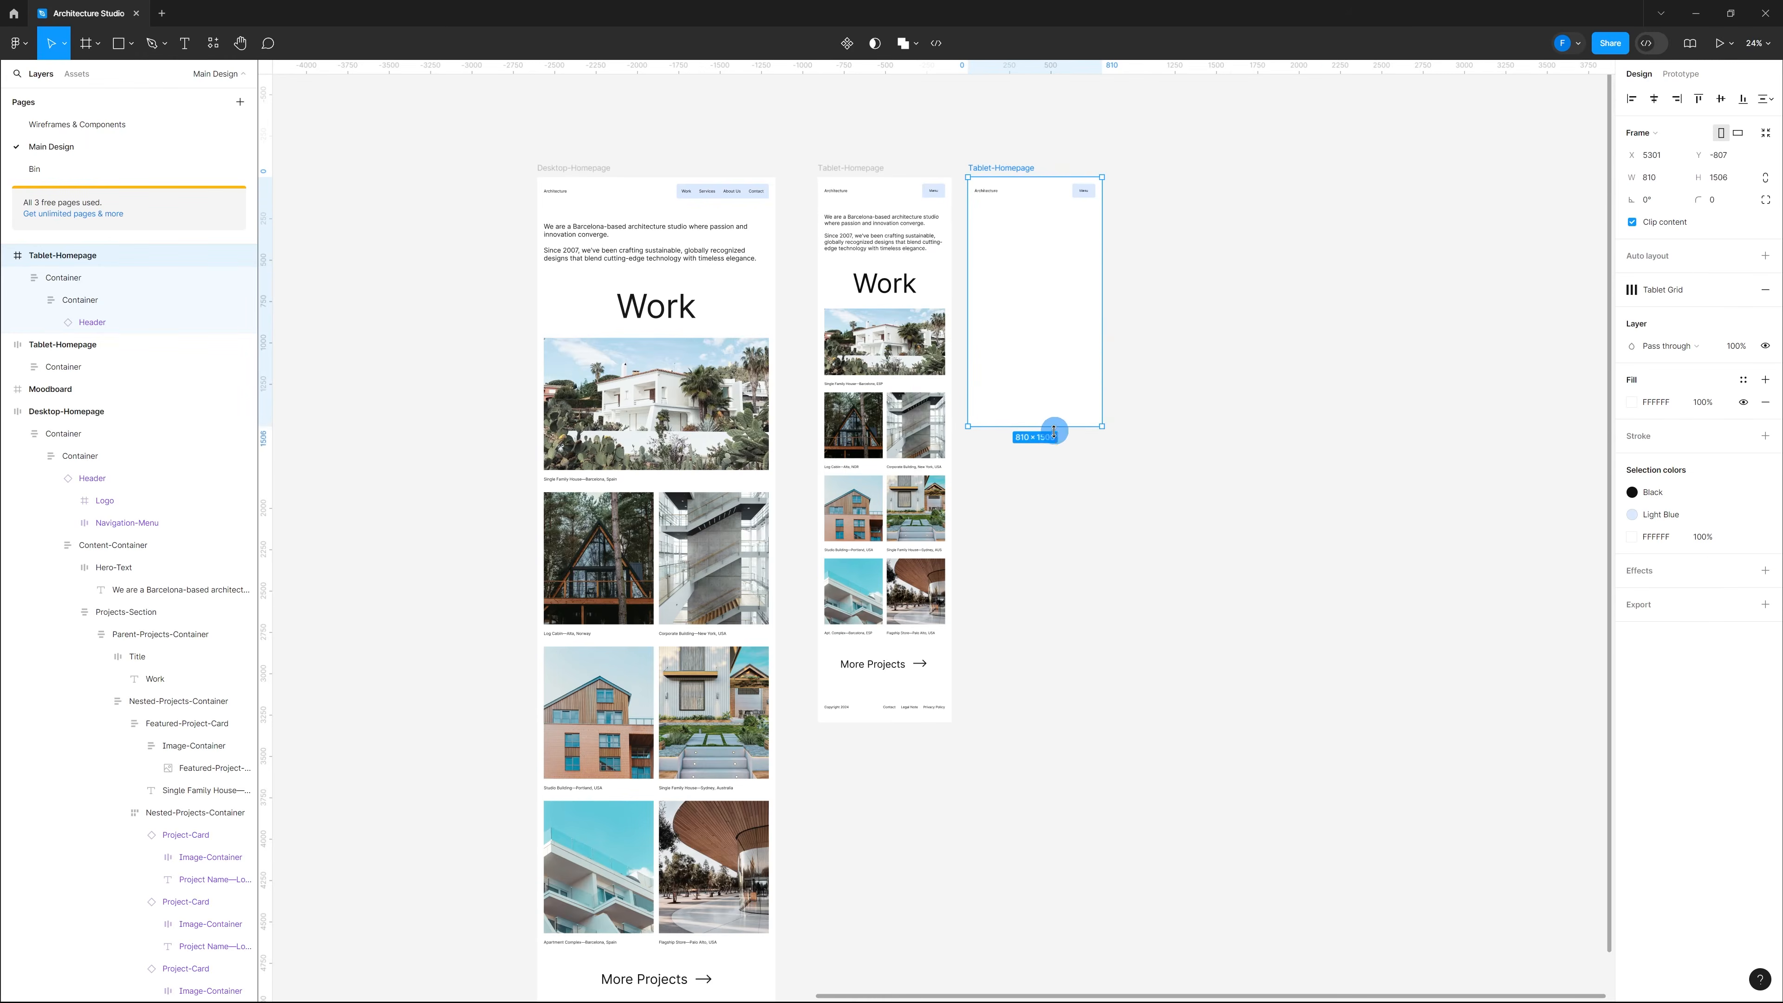
drag(1059, 568, 1054, 677)
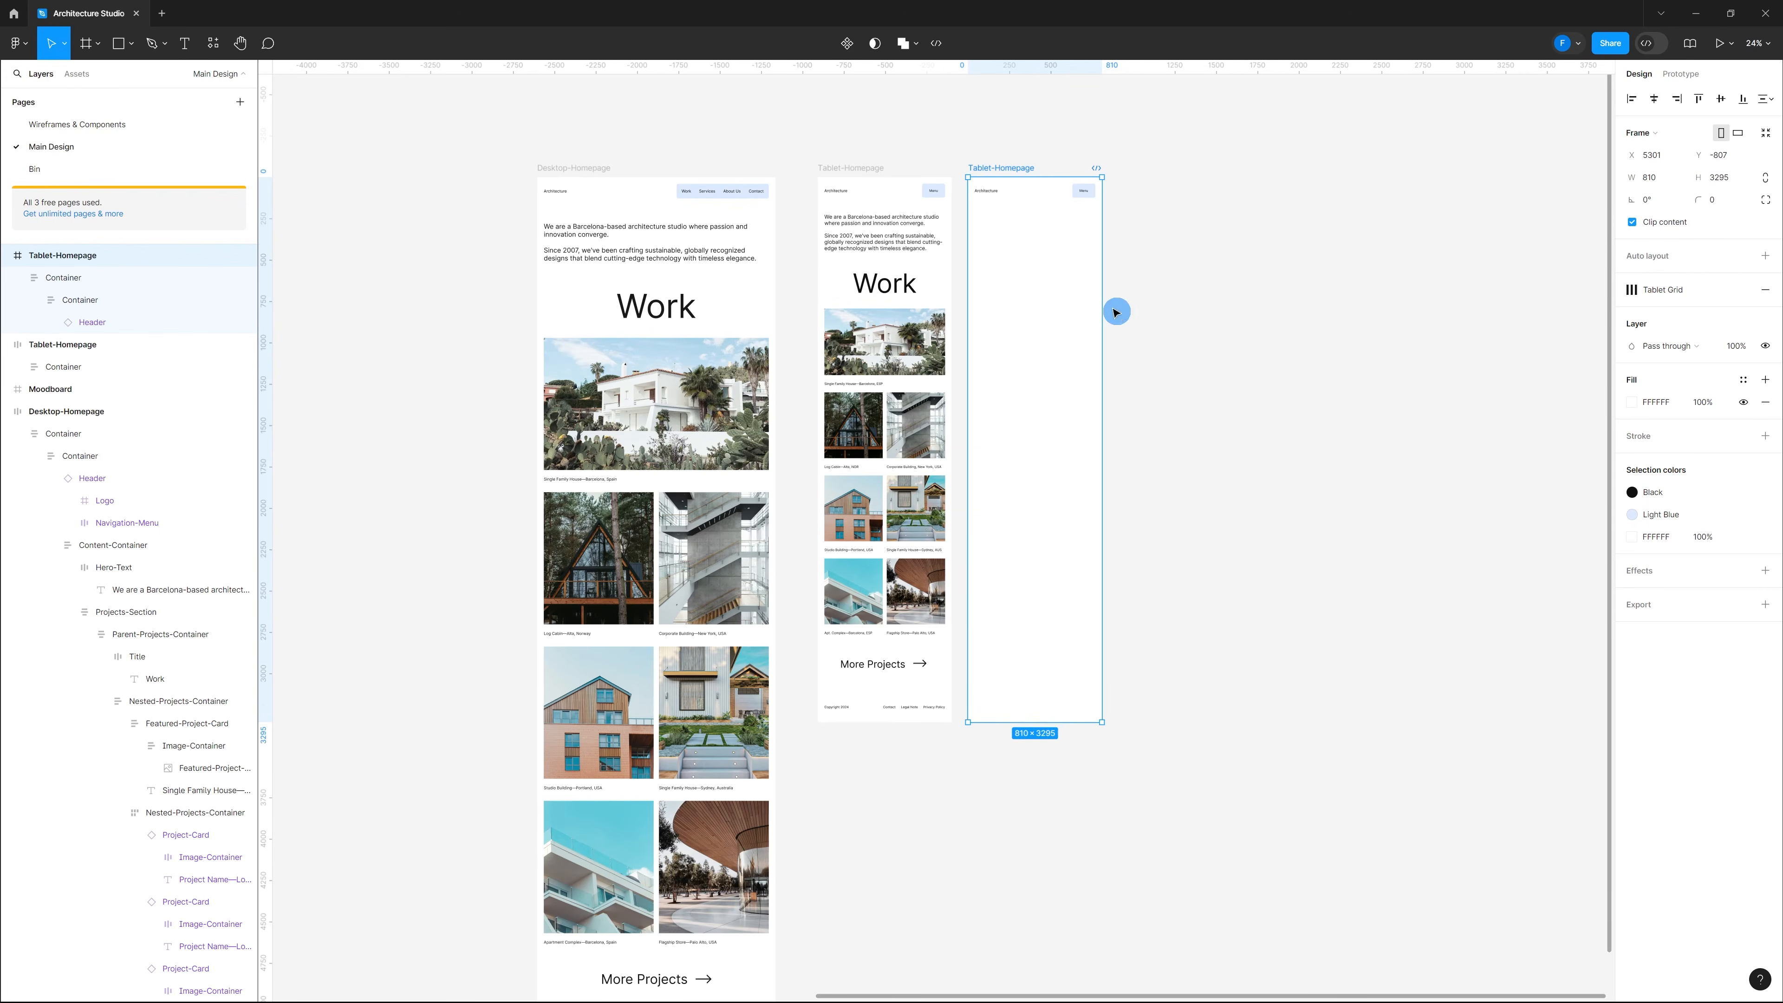
scroll(1032, 220, up, 5)
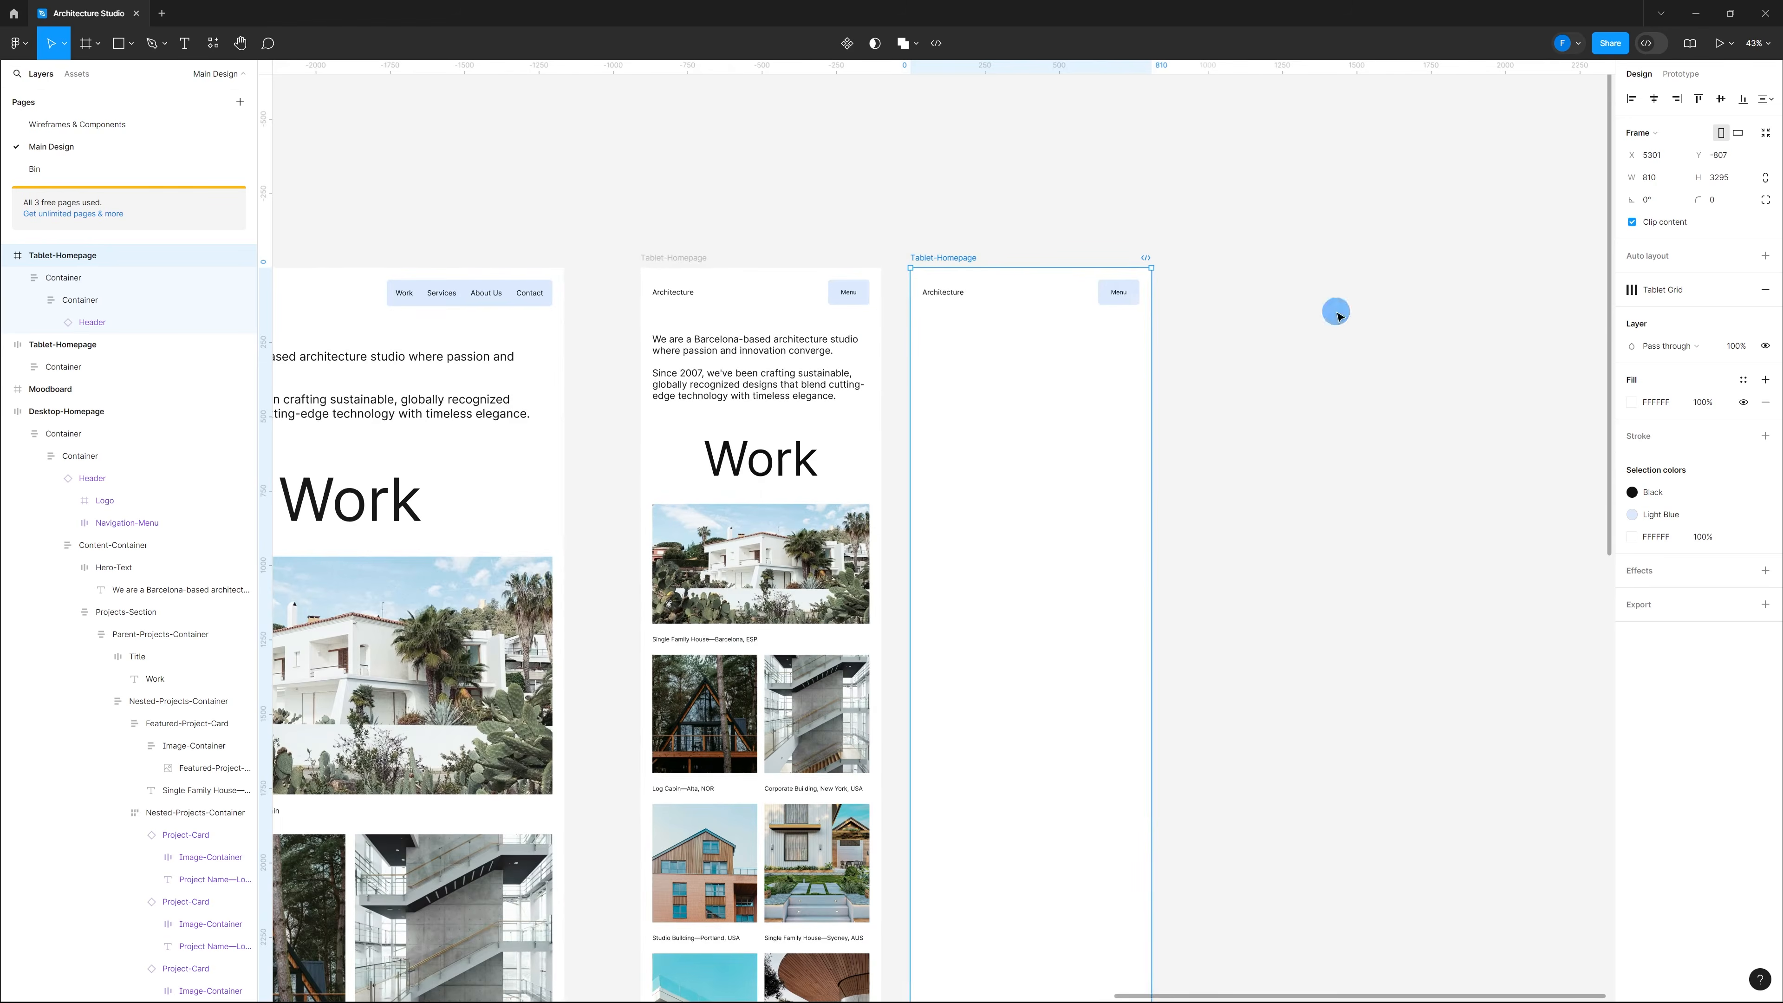
Step: Apply the Light Blue color style as the fill of the copied Tablet-Homepage frame
drag(1123, 358, 1158, 358)
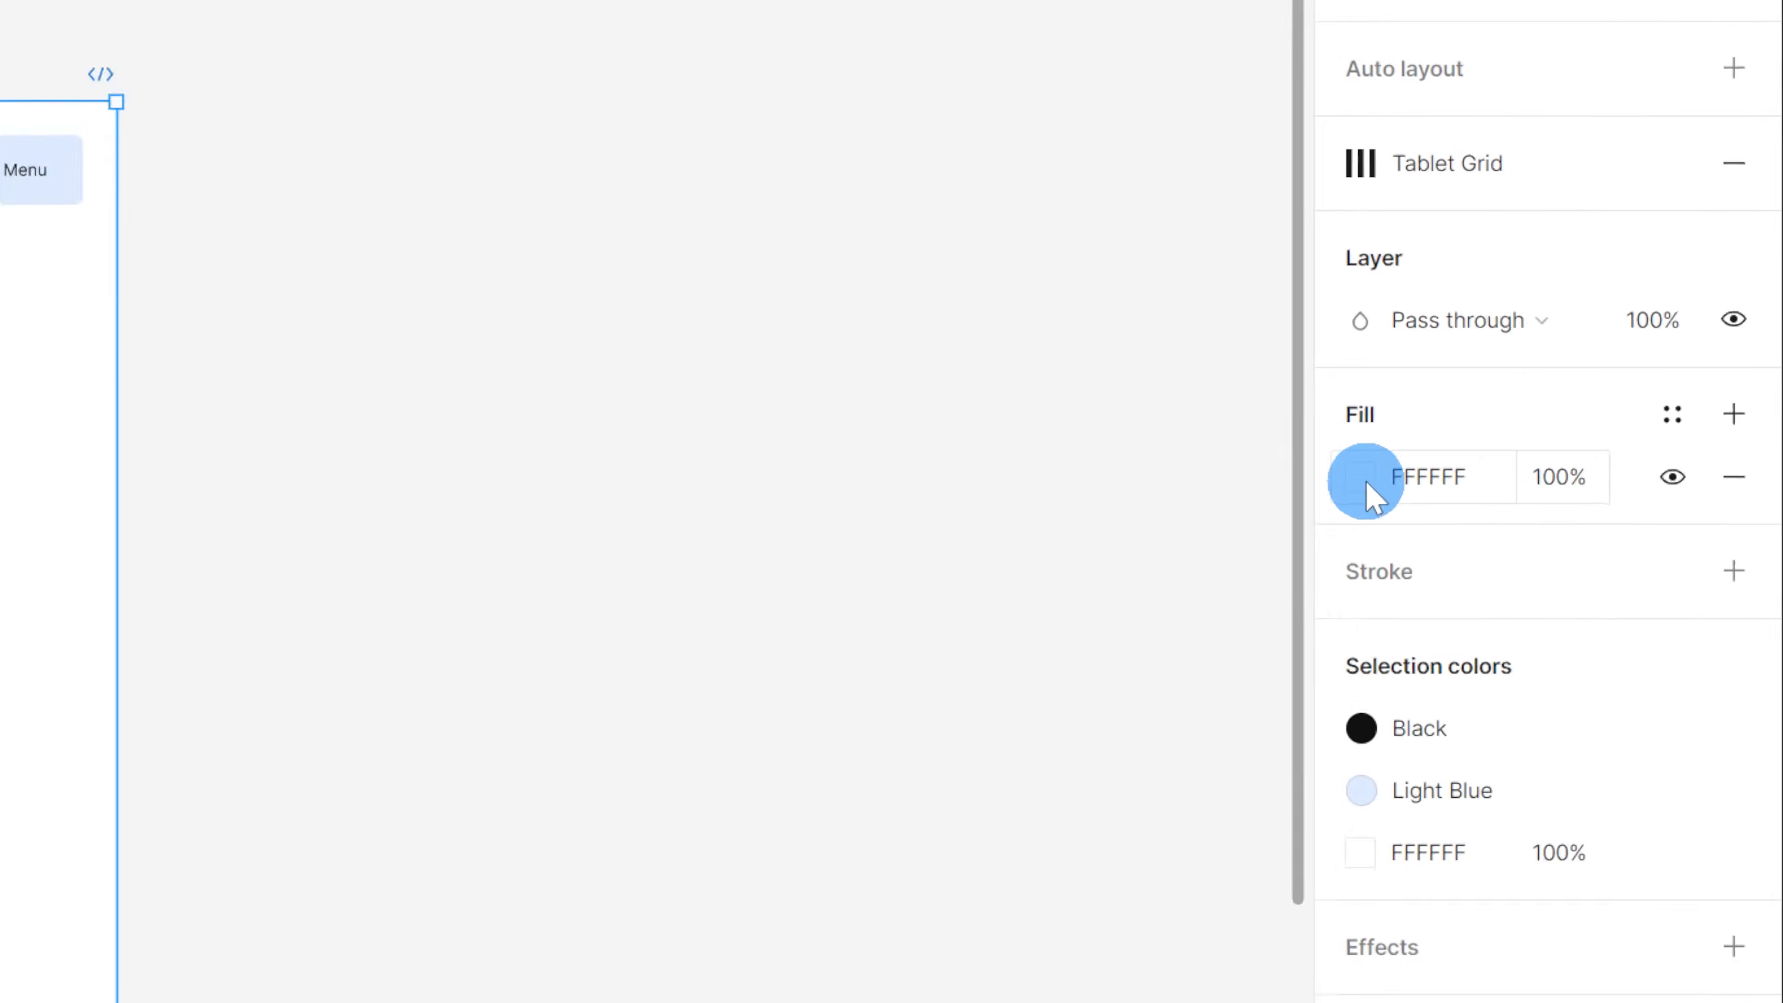
click(1368, 486)
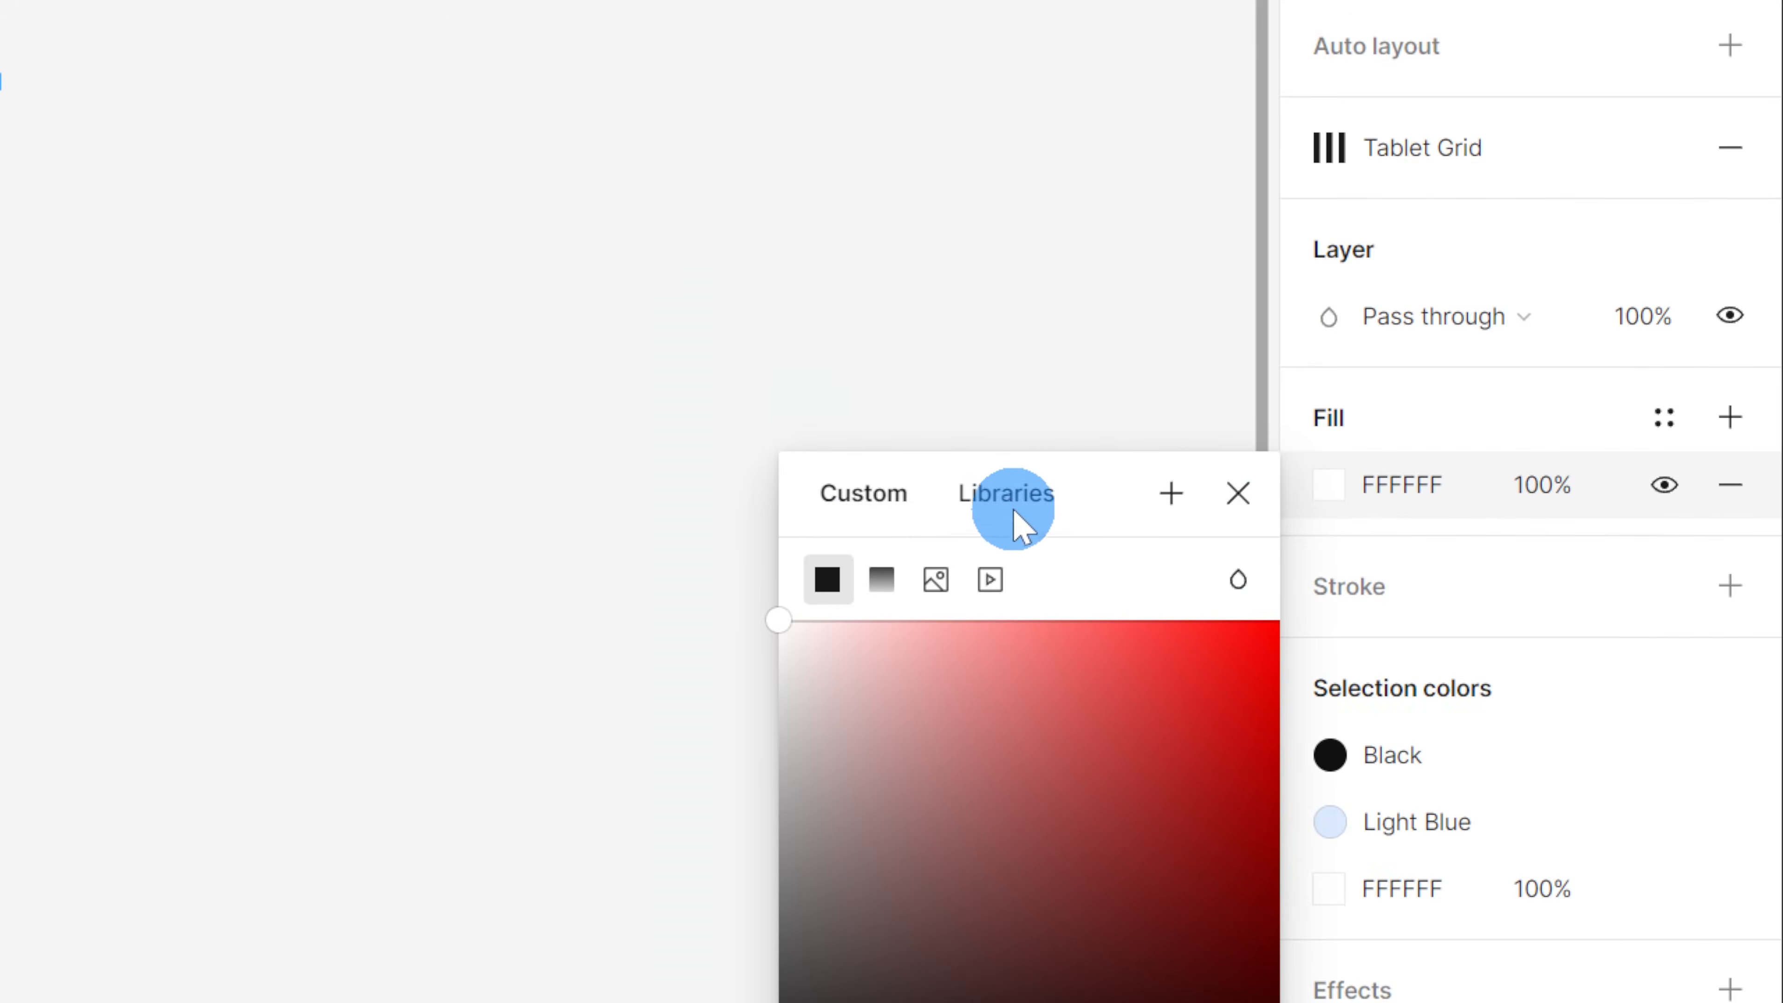
click(1016, 516)
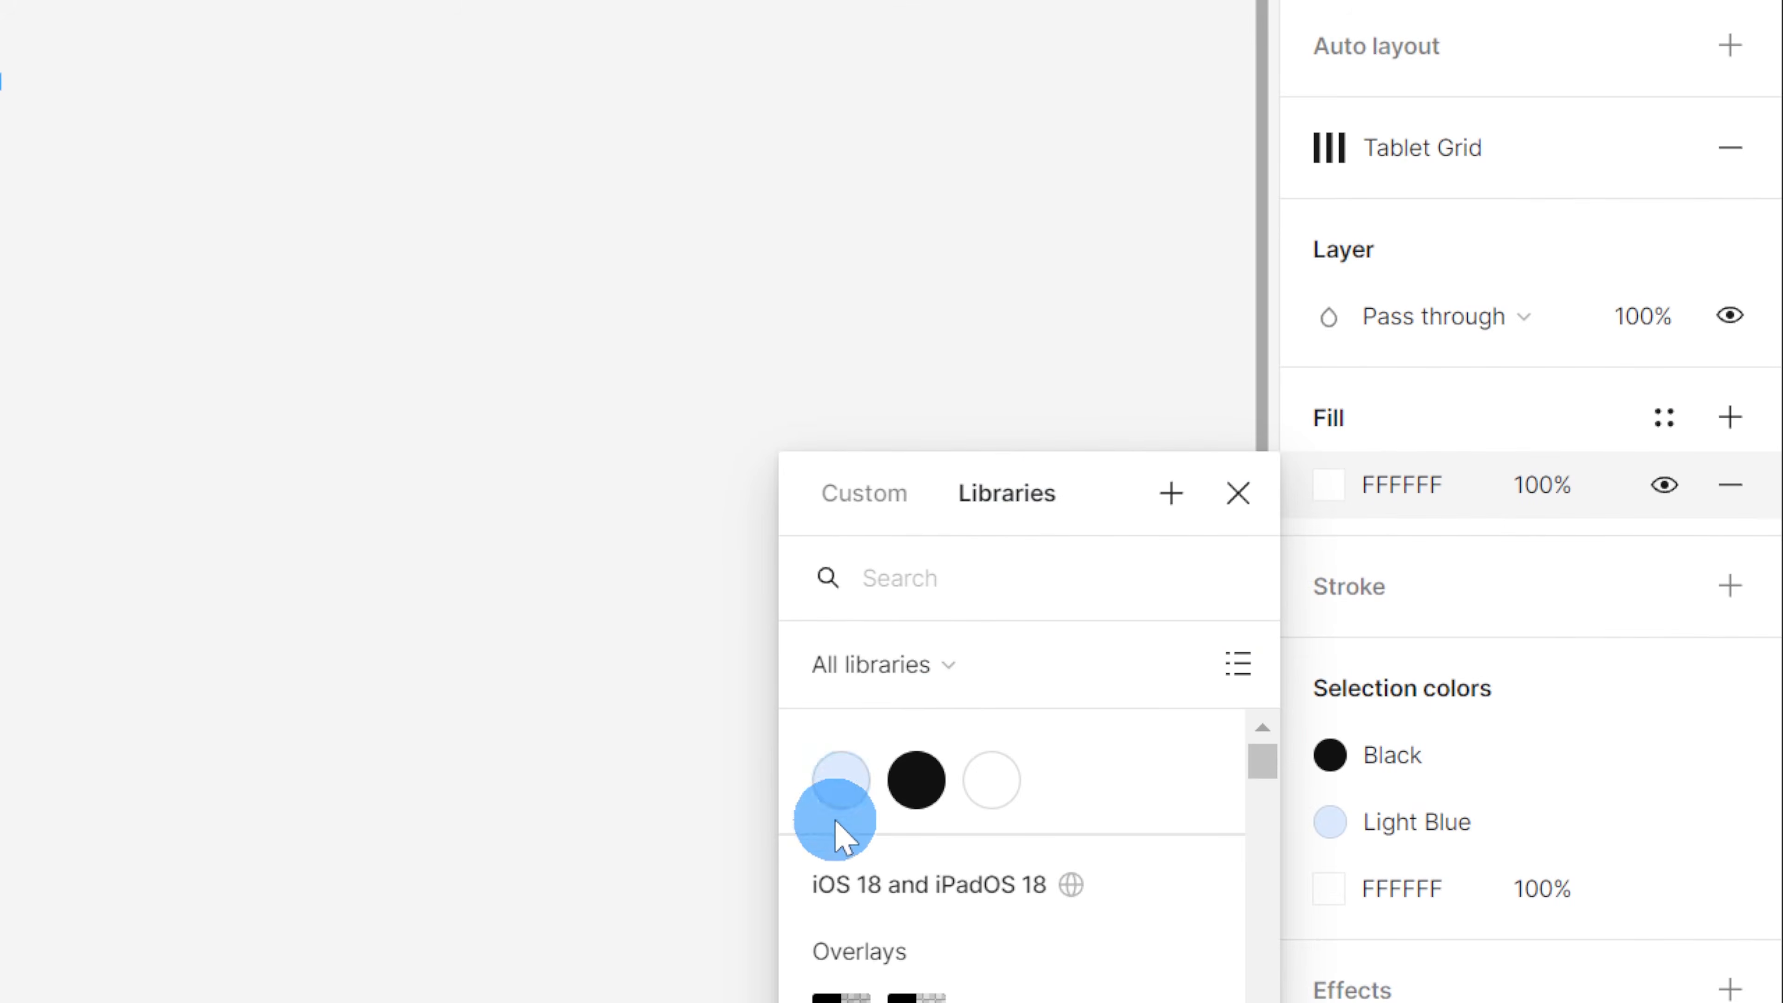
click(844, 785)
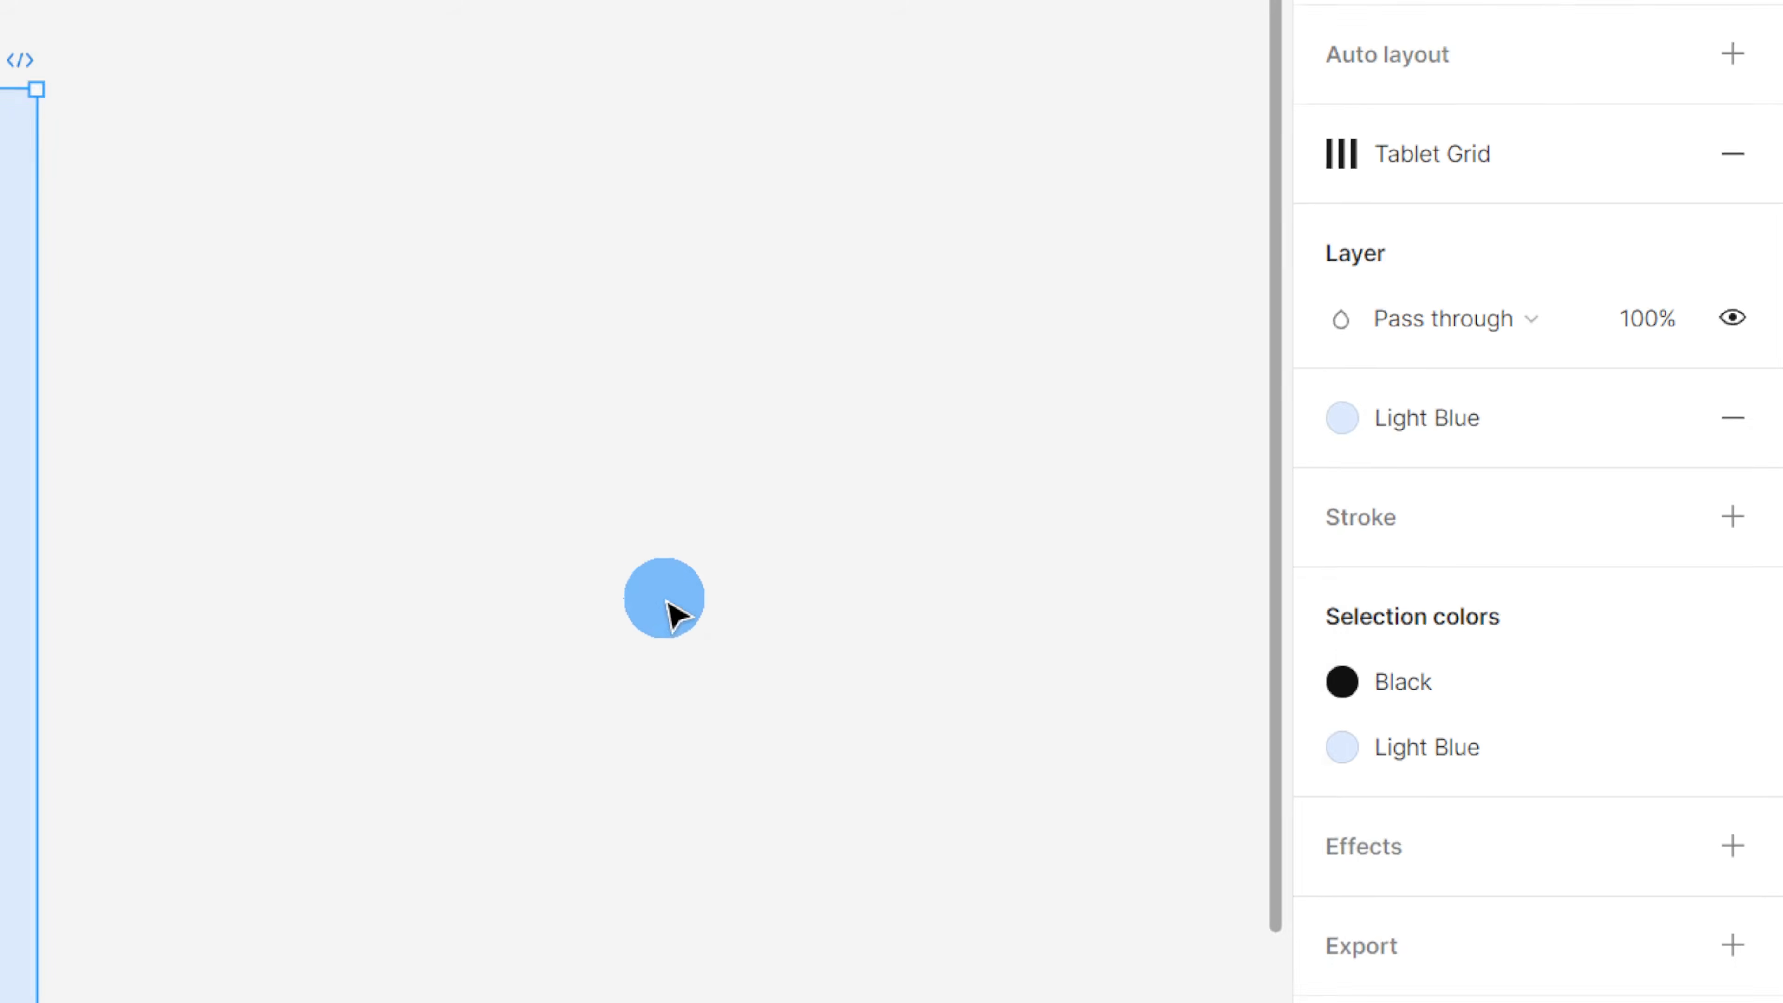
scroll(1370, 460, down, 5)
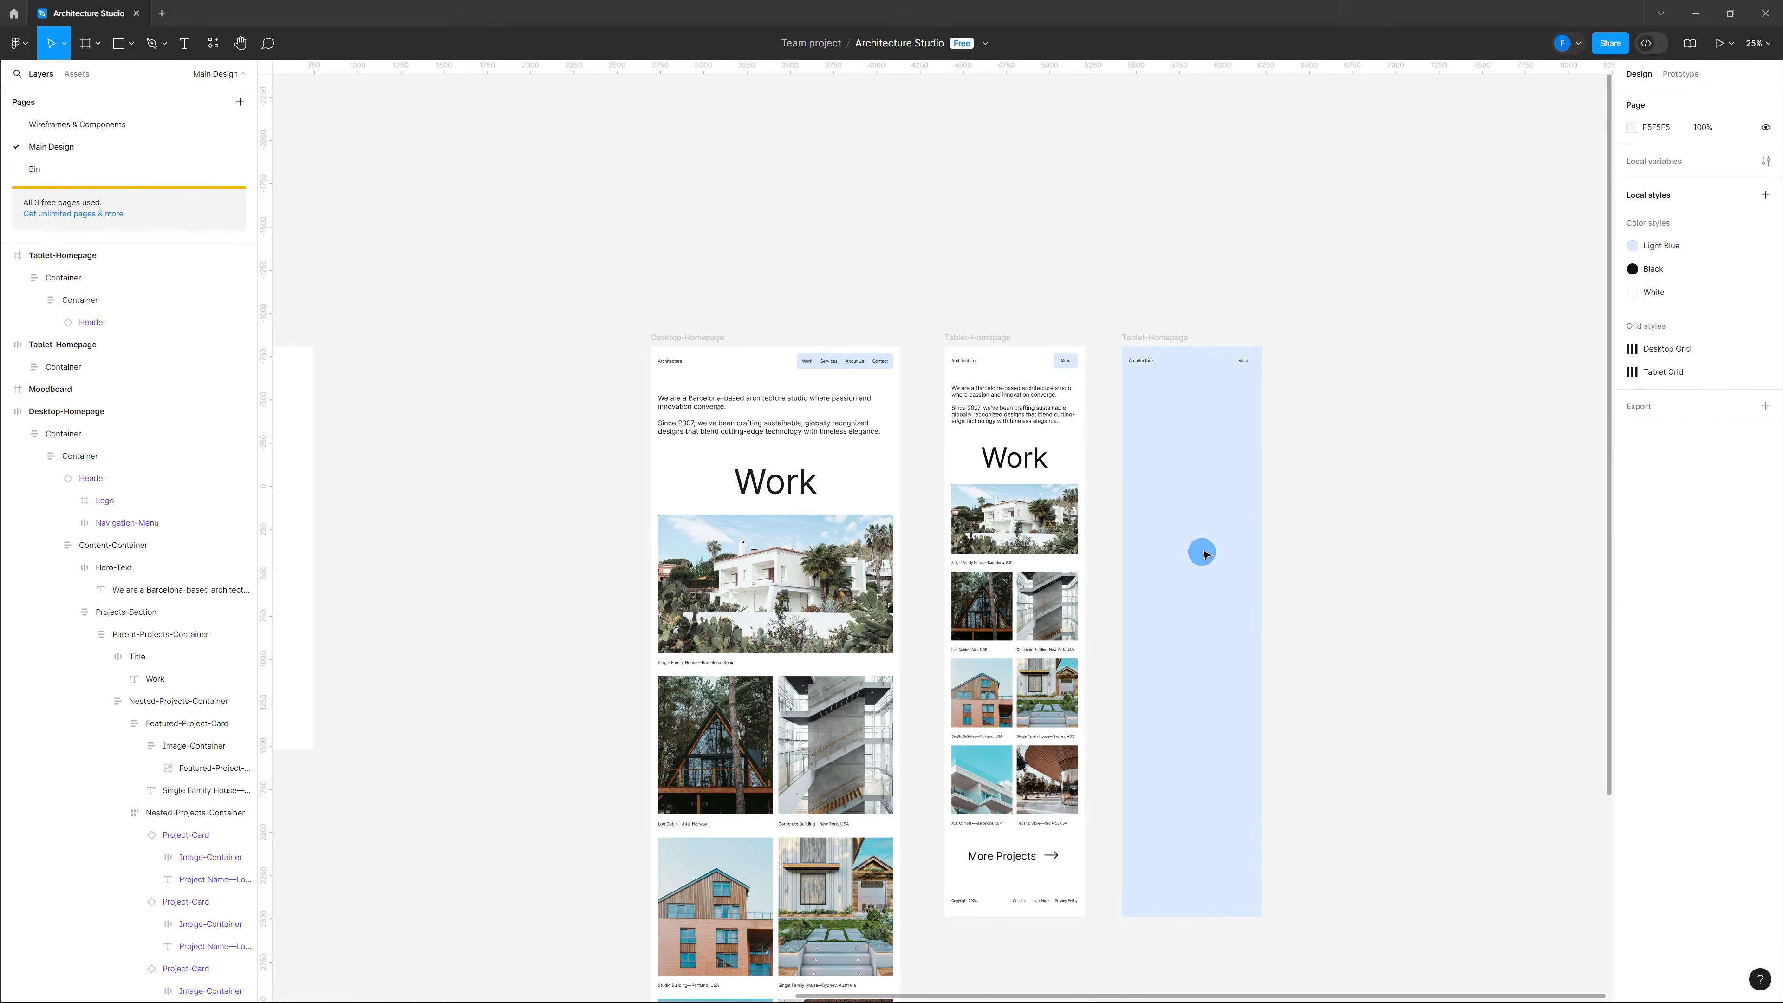
Step: Apply the White color style to the Menu button in the light blue frame and hide the Architecture logo text
scroll(1202, 359, up, 6)
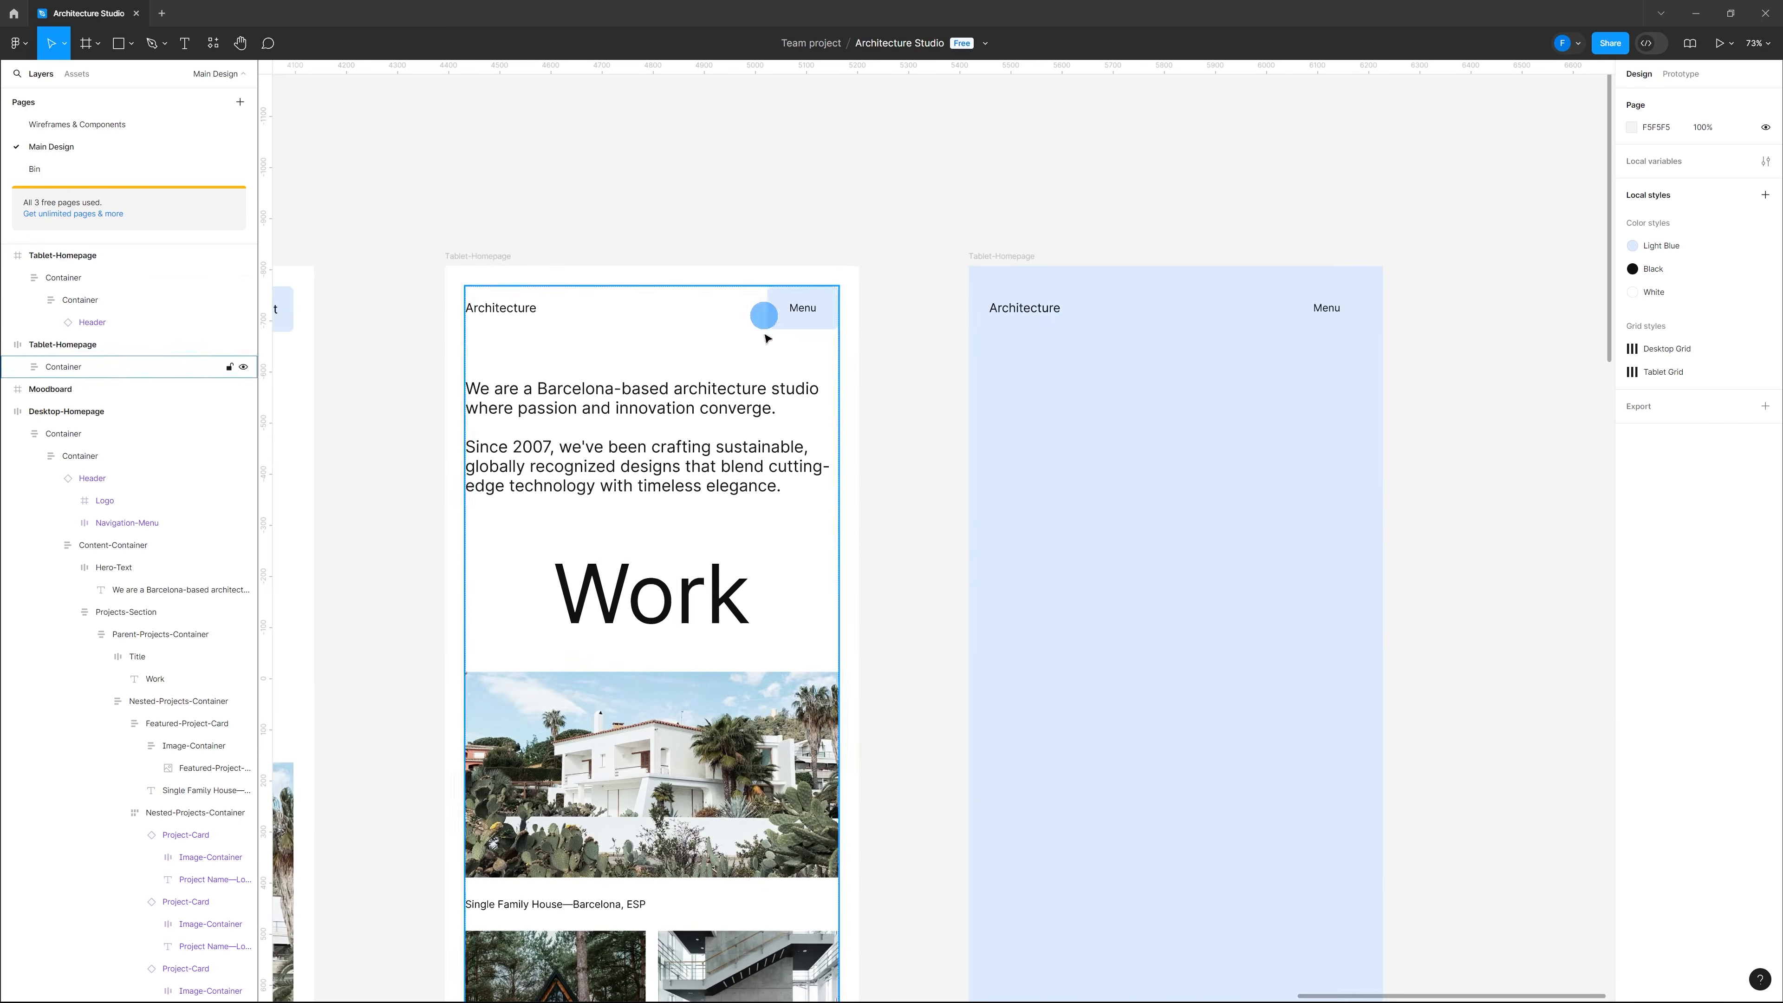
scroll(1124, 580, down, 1)
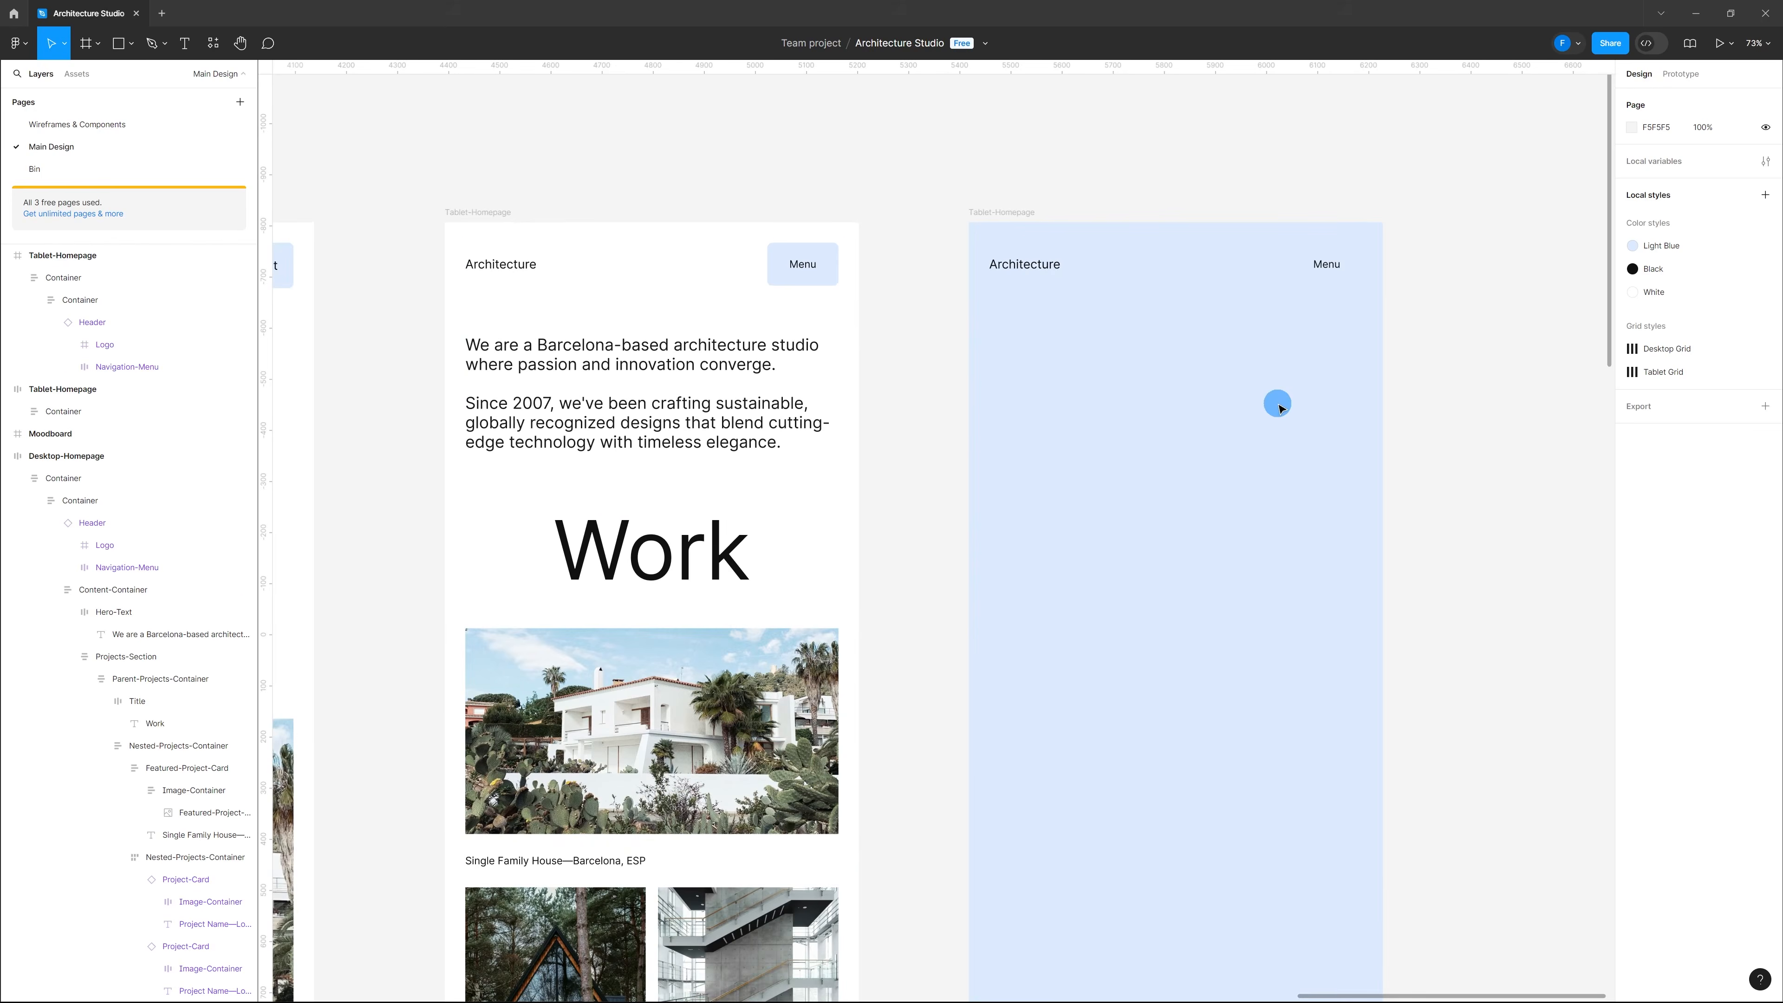
ctrl+click(1346, 253)
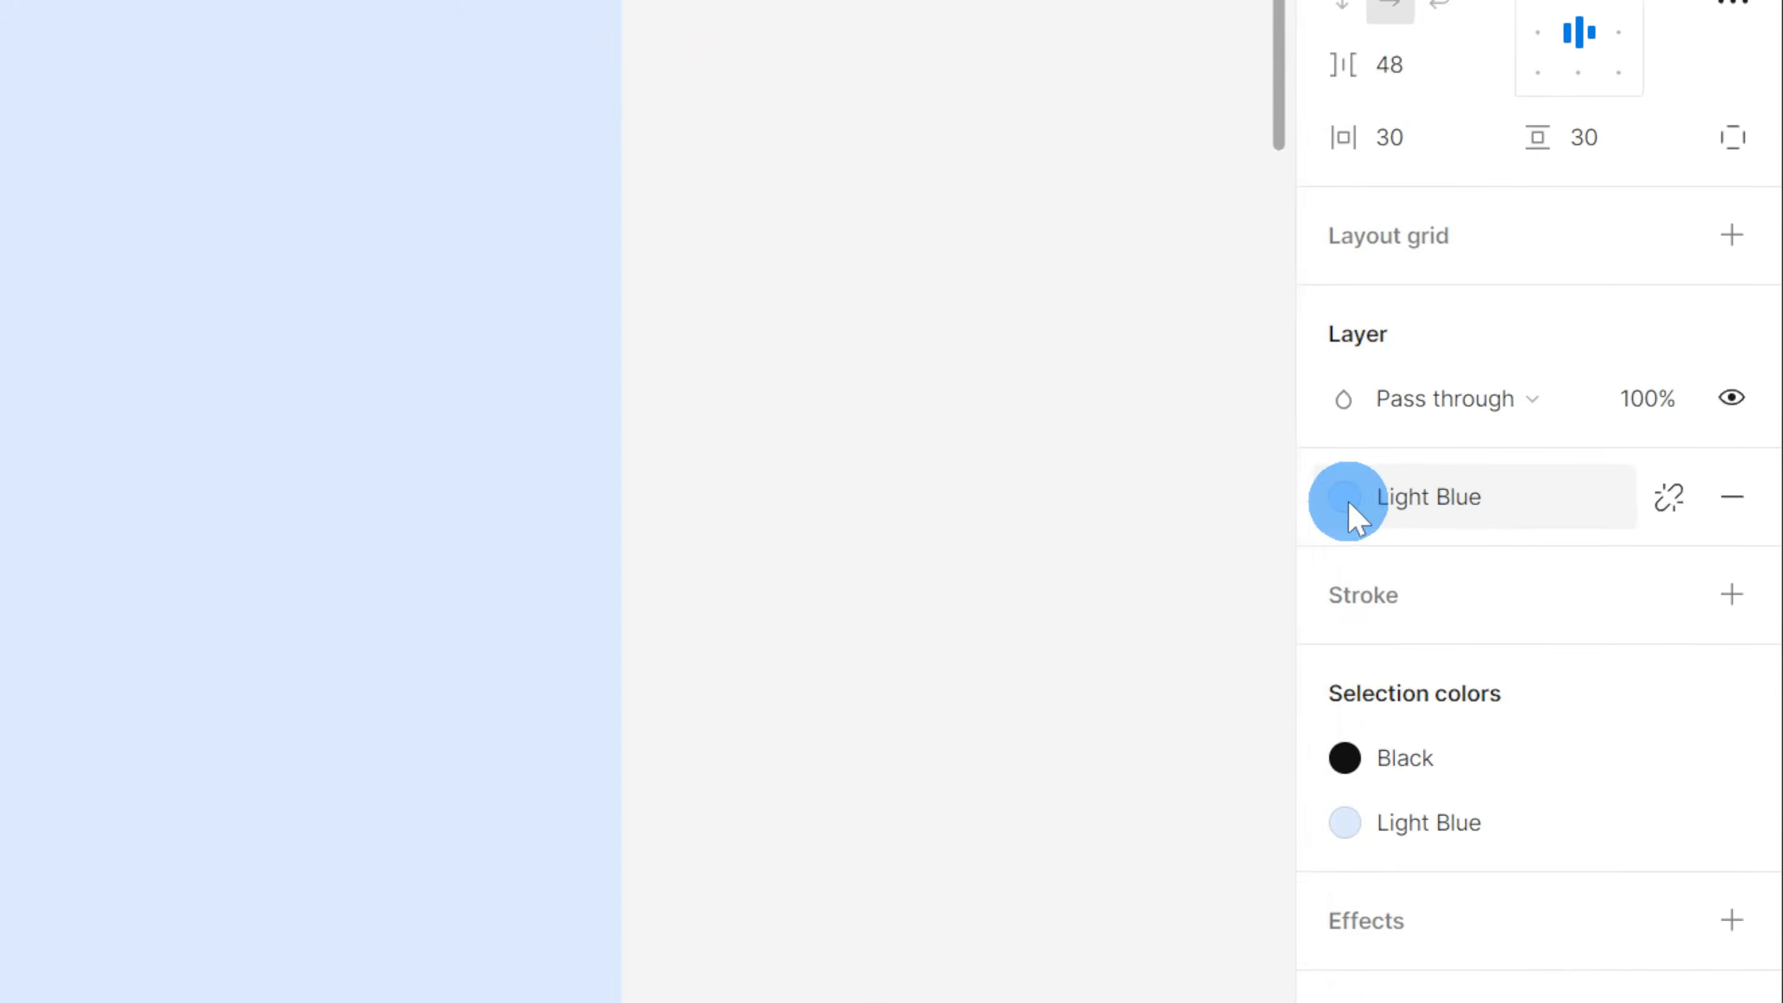
click(1616, 488)
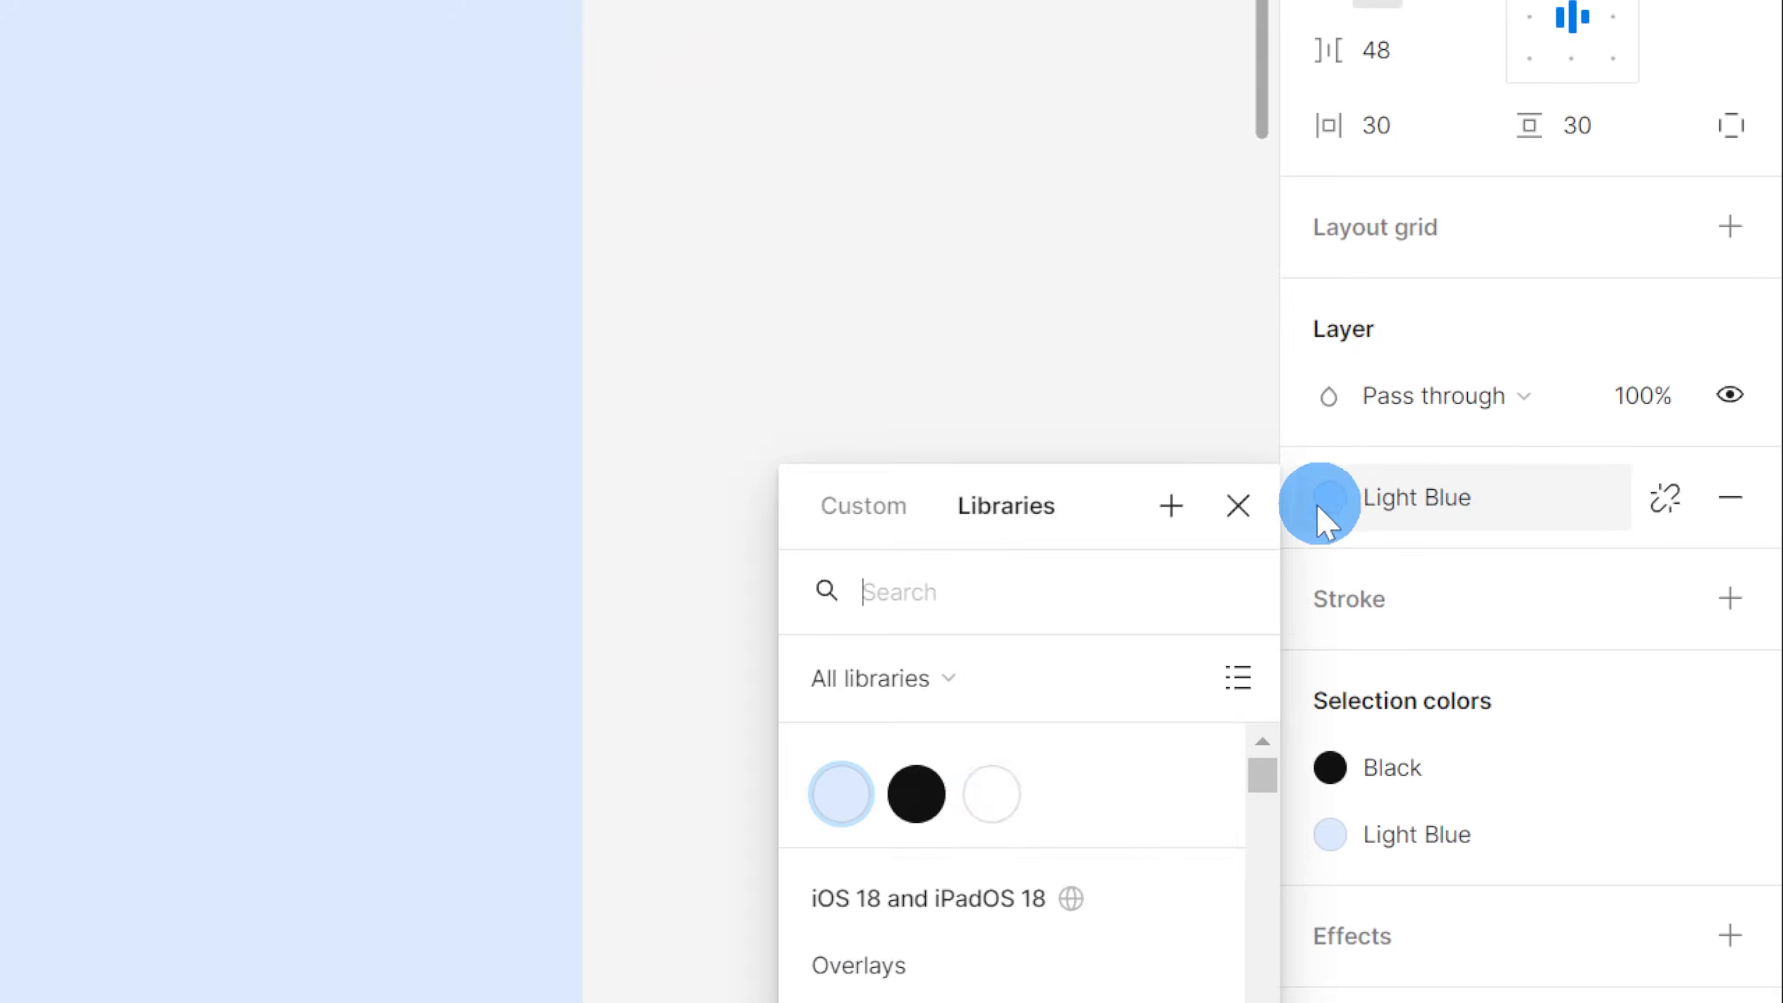
click(989, 804)
click(258, 318)
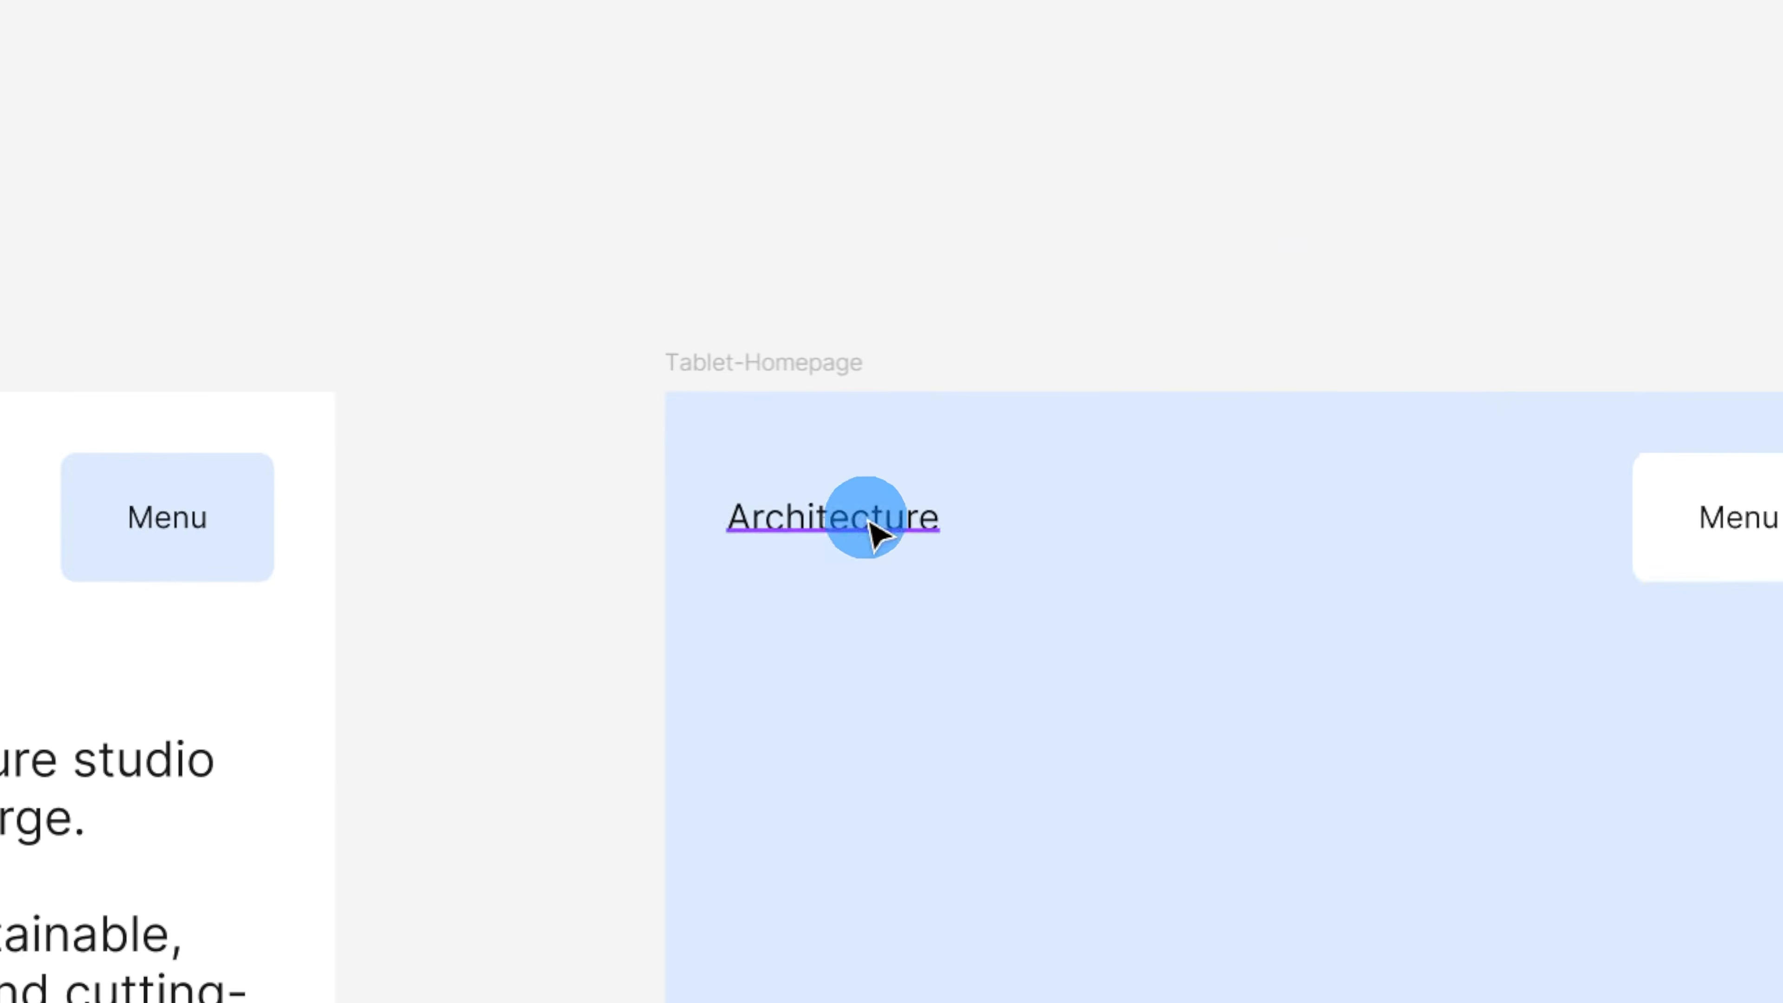
ctrl+click(1036, 265)
key(ctrl+shift+h)
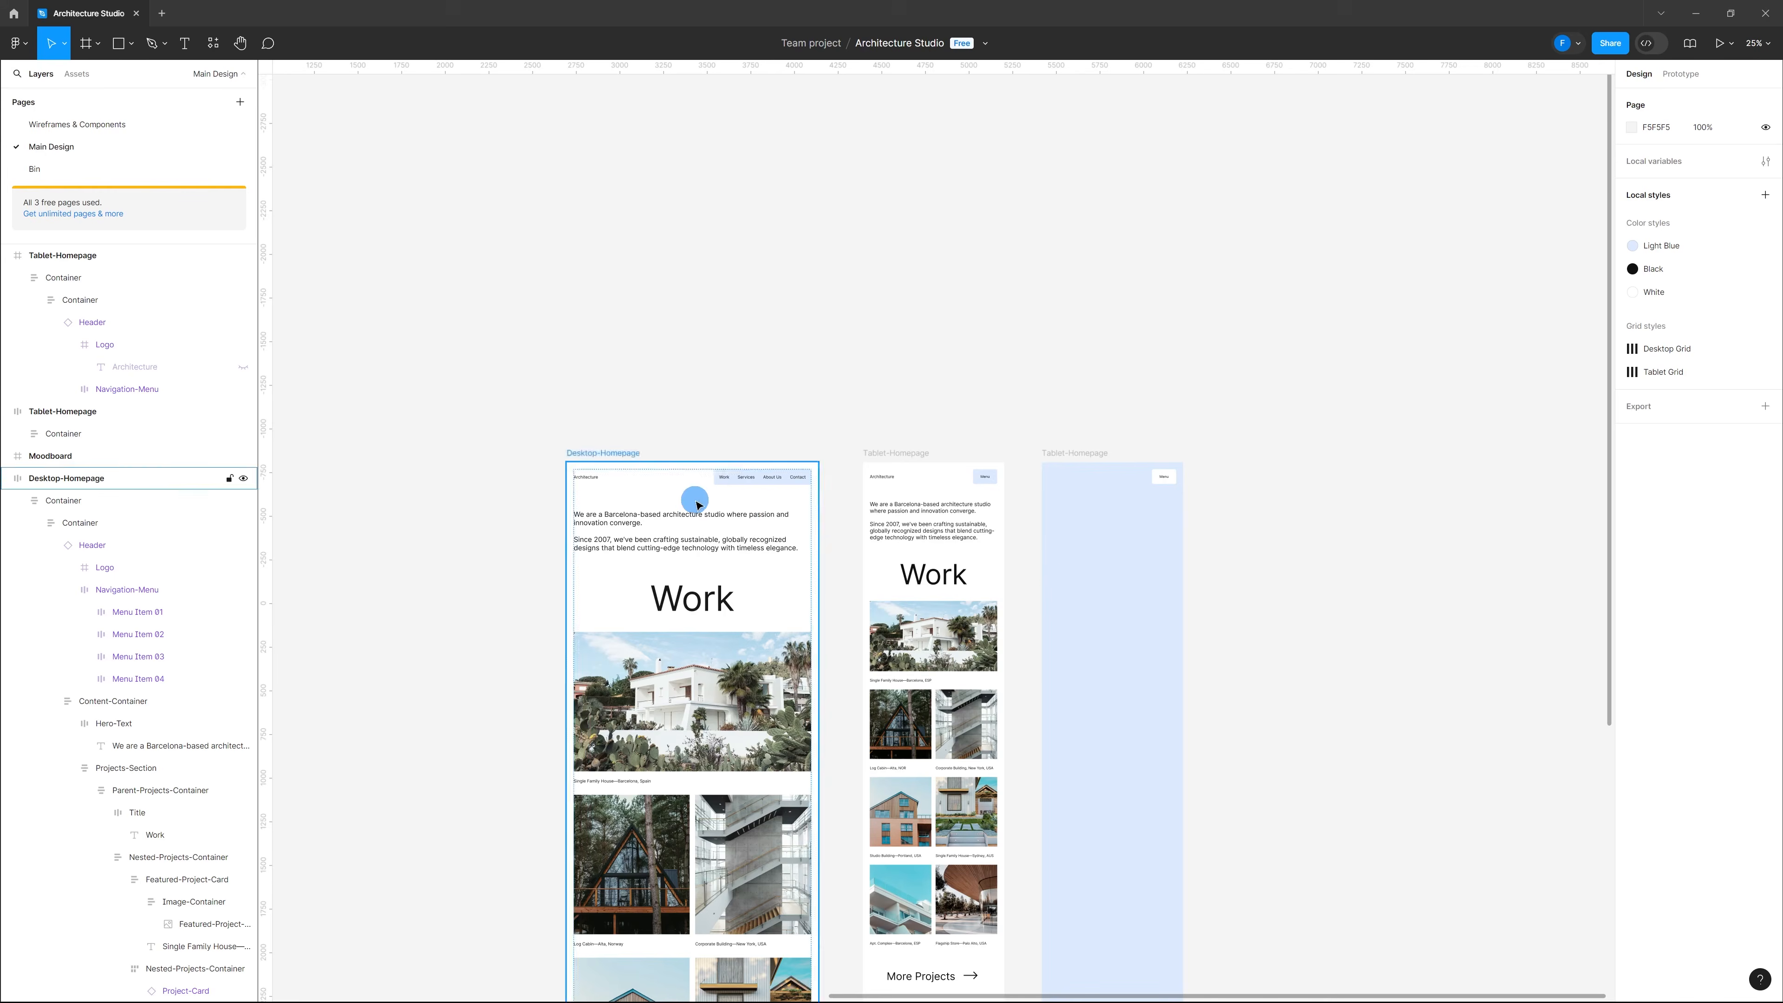
Step: Check the menu items in the desktop header and add the text "Work" below the light blue frame's header
scroll(727, 478, up, 10)
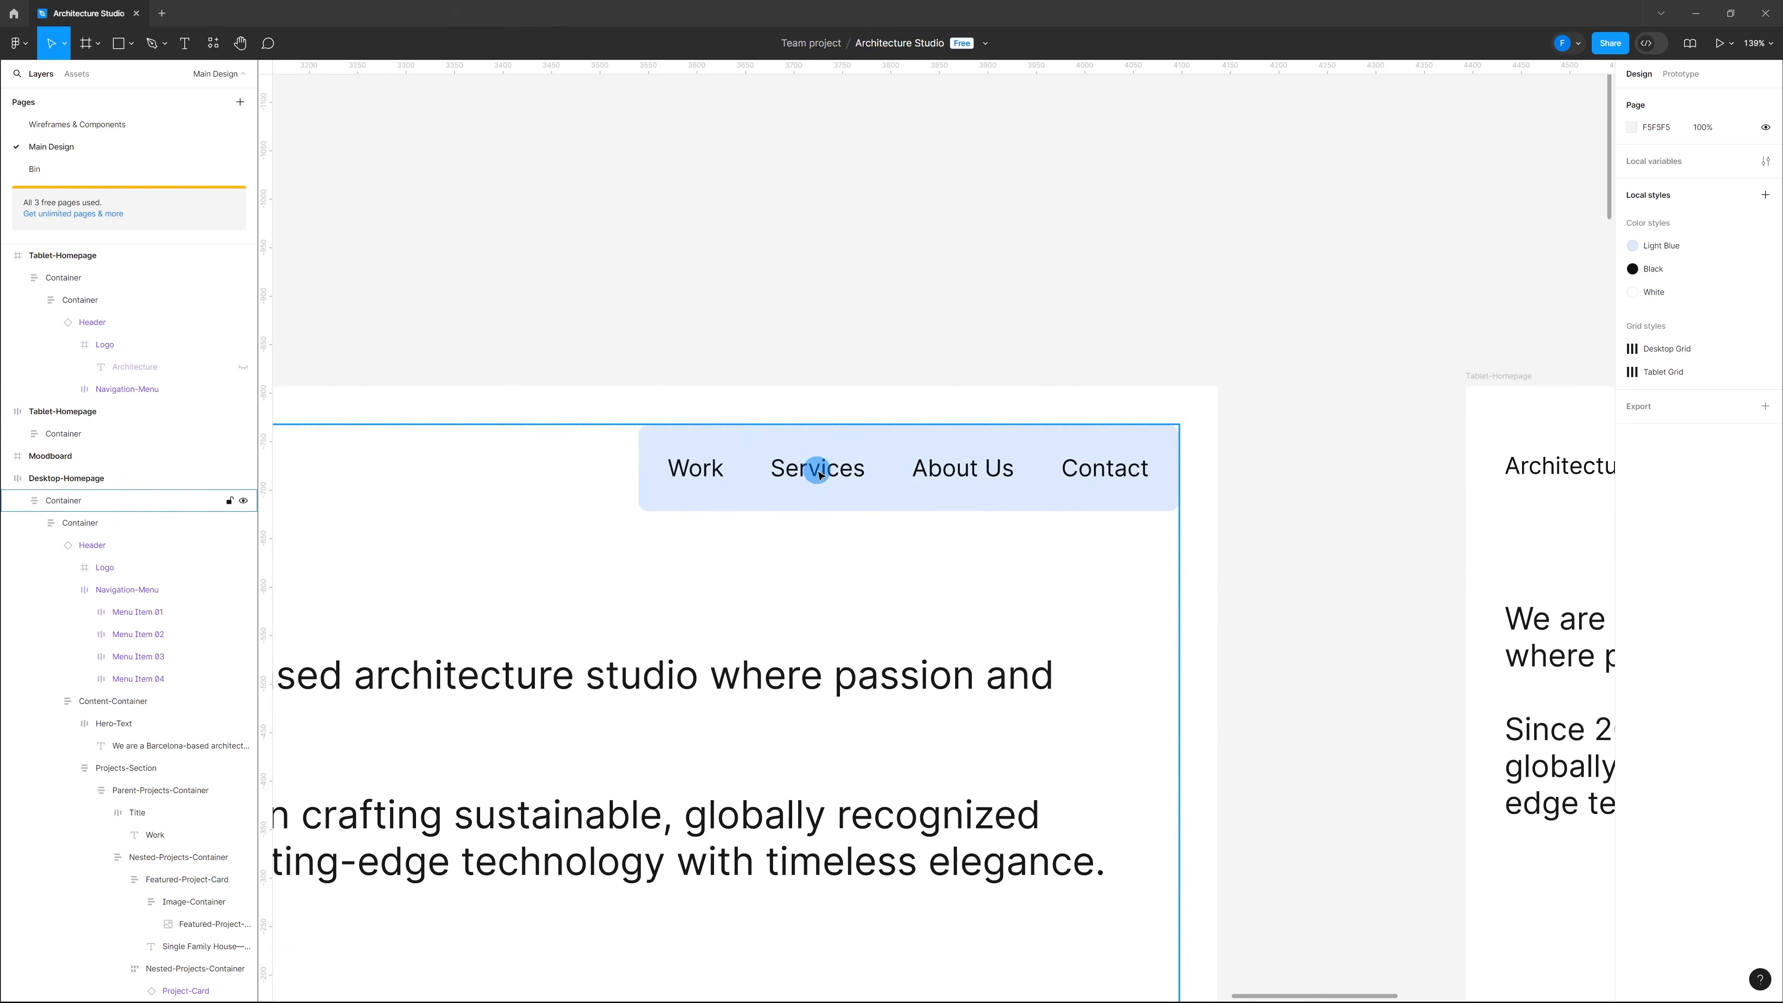
scroll(692, 426, down, 7)
scroll(1449, 560, up, 5)
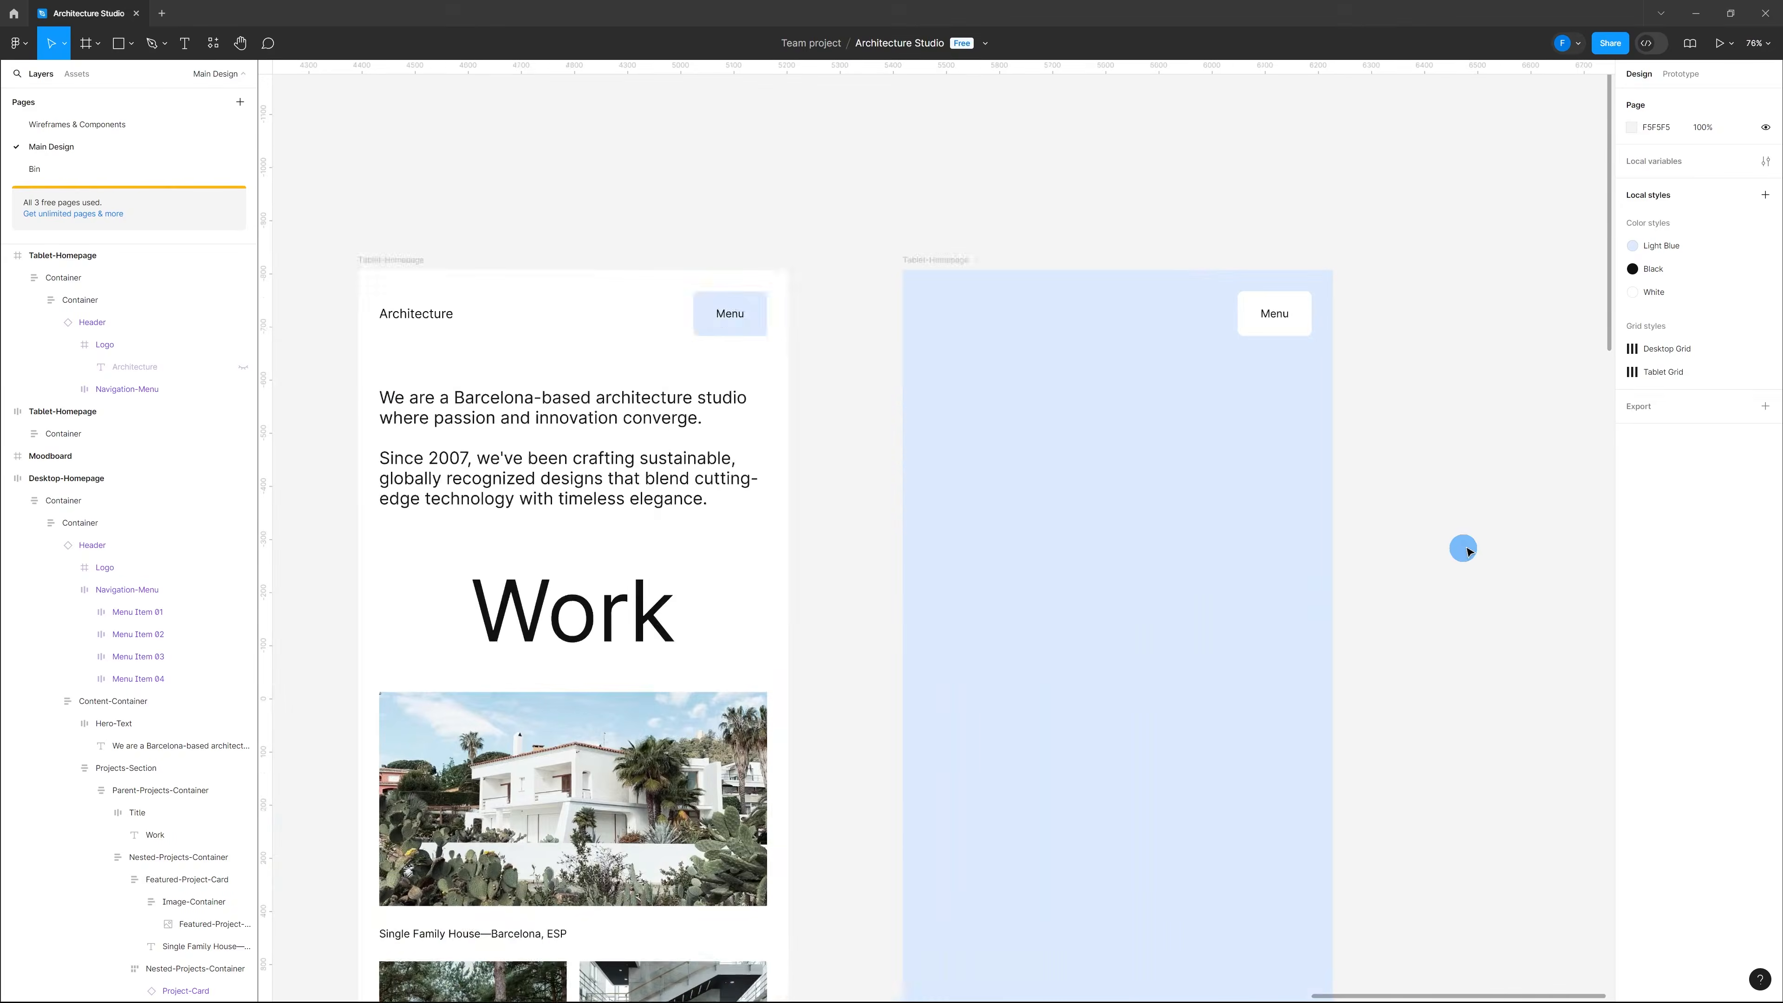
key(t)
click(879, 435)
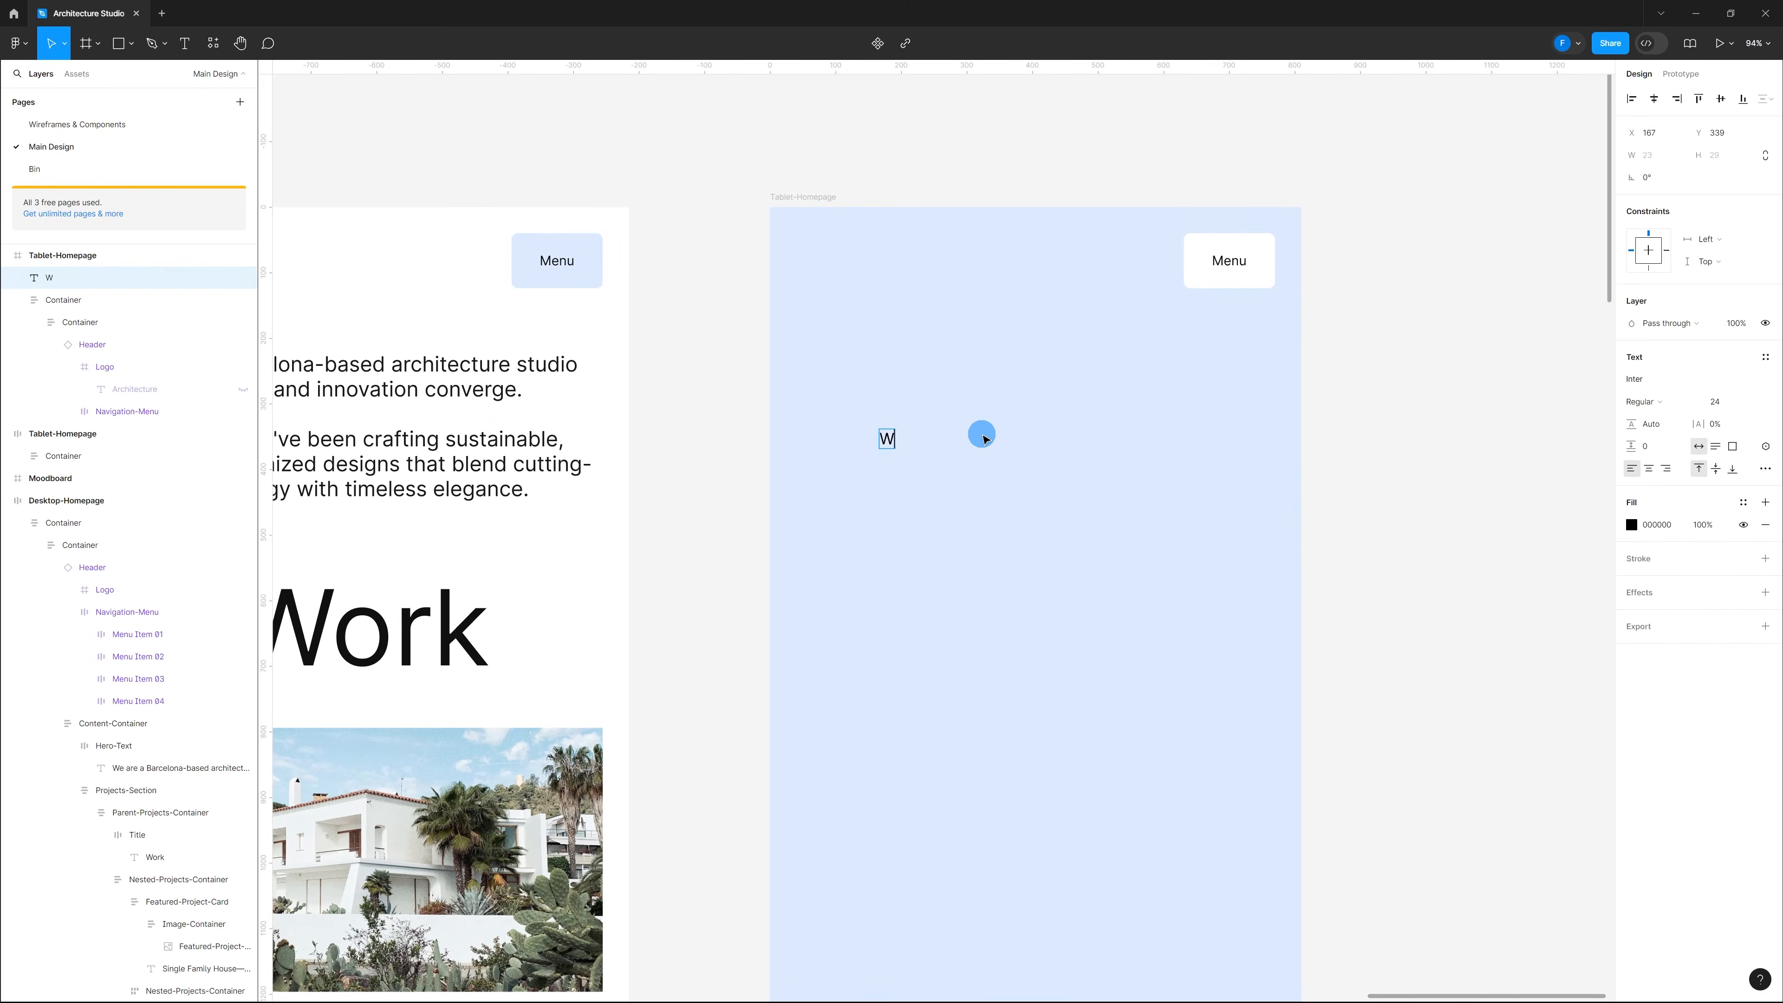
key(Escape)
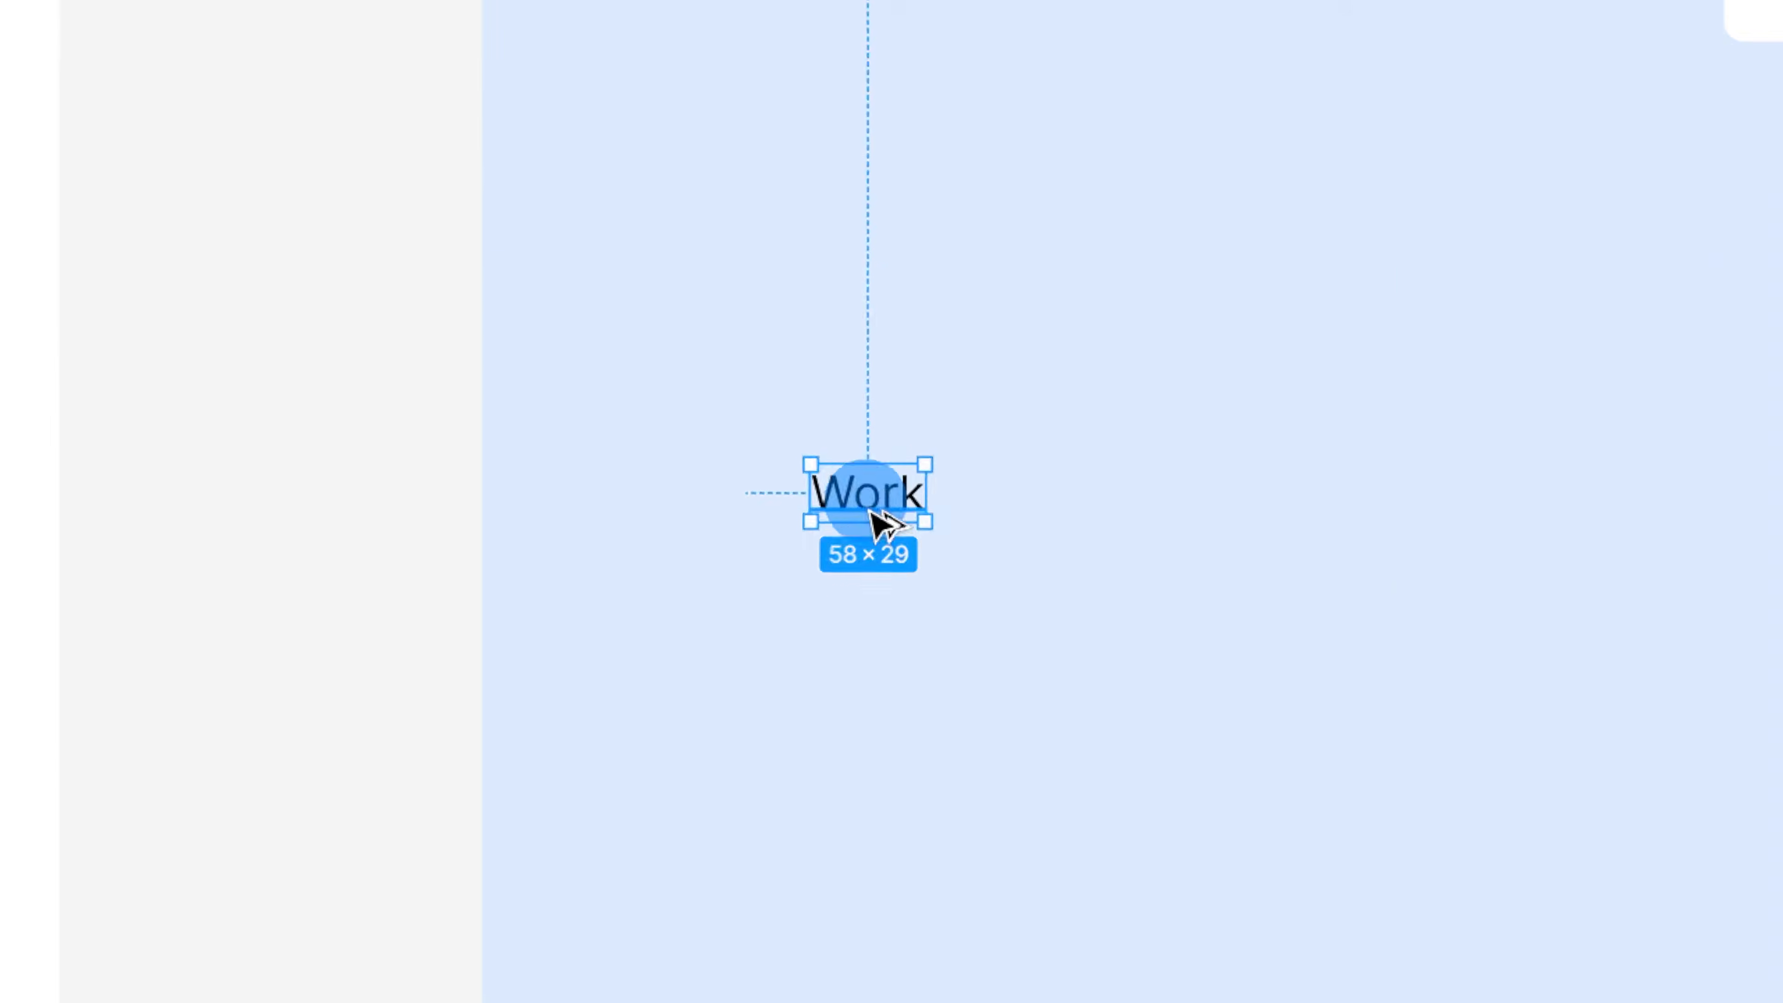
Step: Duplicate the Work text directly below itself and change the copy to "Services"
drag(901, 450, 900, 499)
drag(867, 660, 868, 657)
double_click(860, 643)
text(Services)
key(Escape)
Step: Duplicate the Services text below itself and change the copy to "About Us"
drag(948, 650, 938, 791)
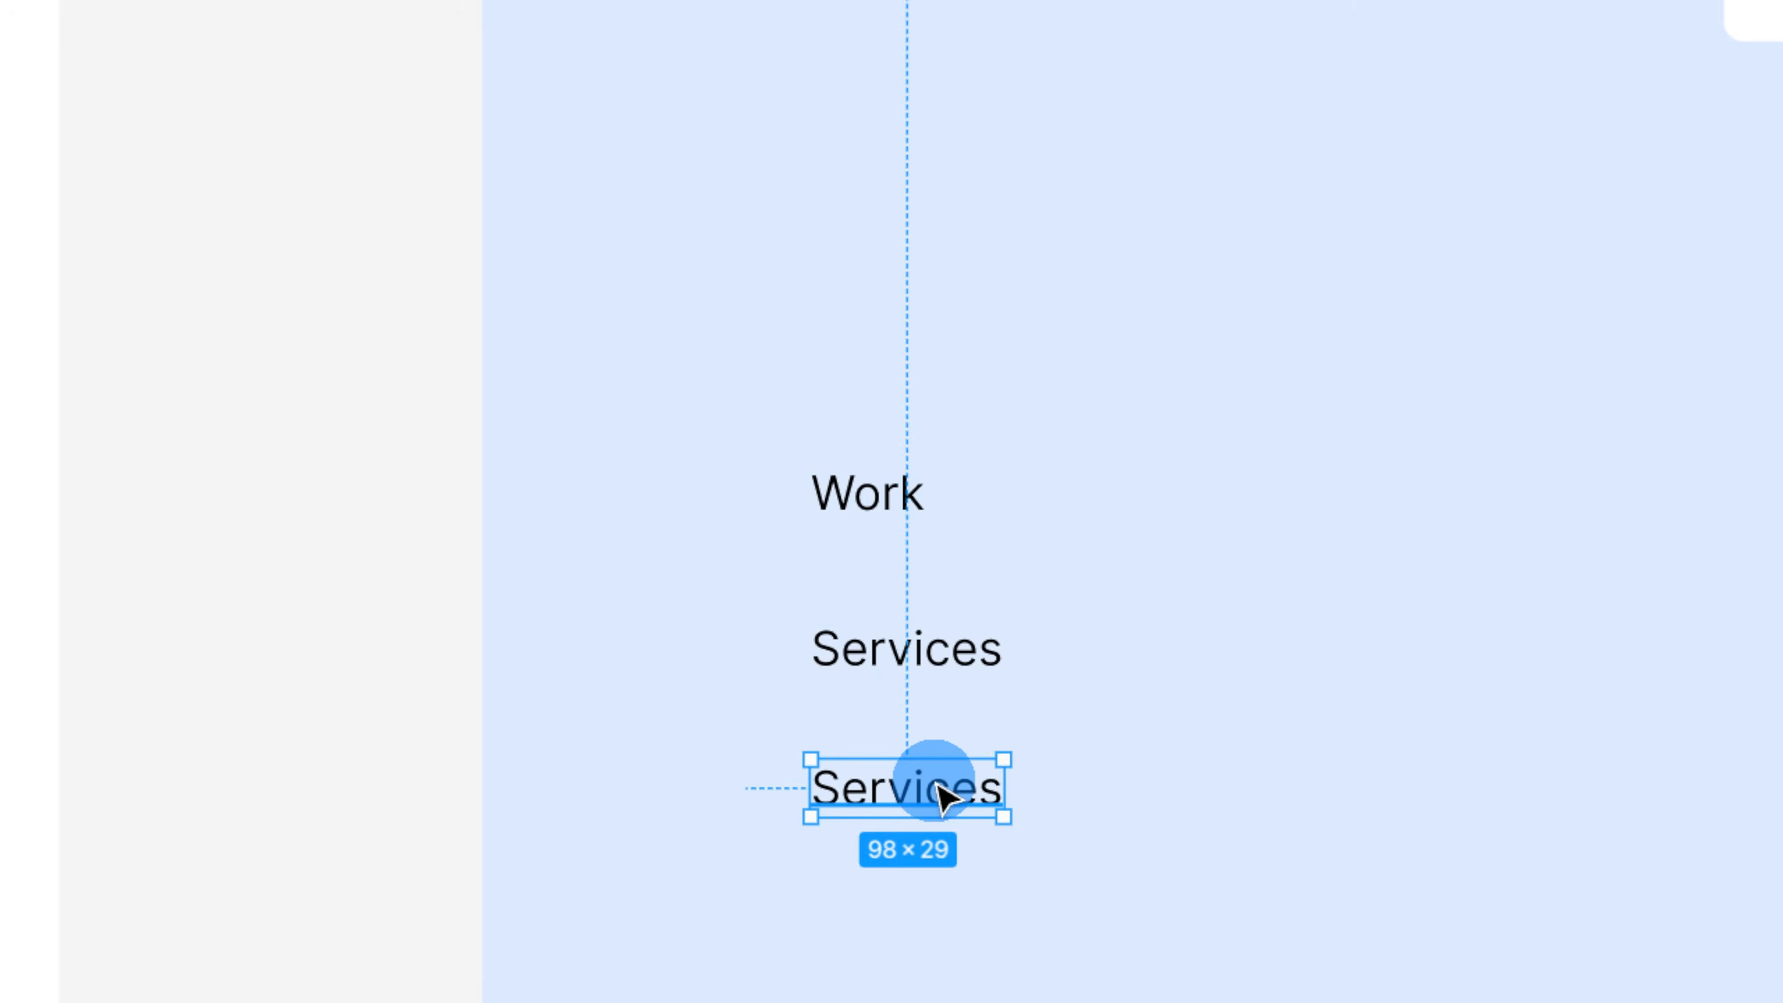
double_click(938, 791)
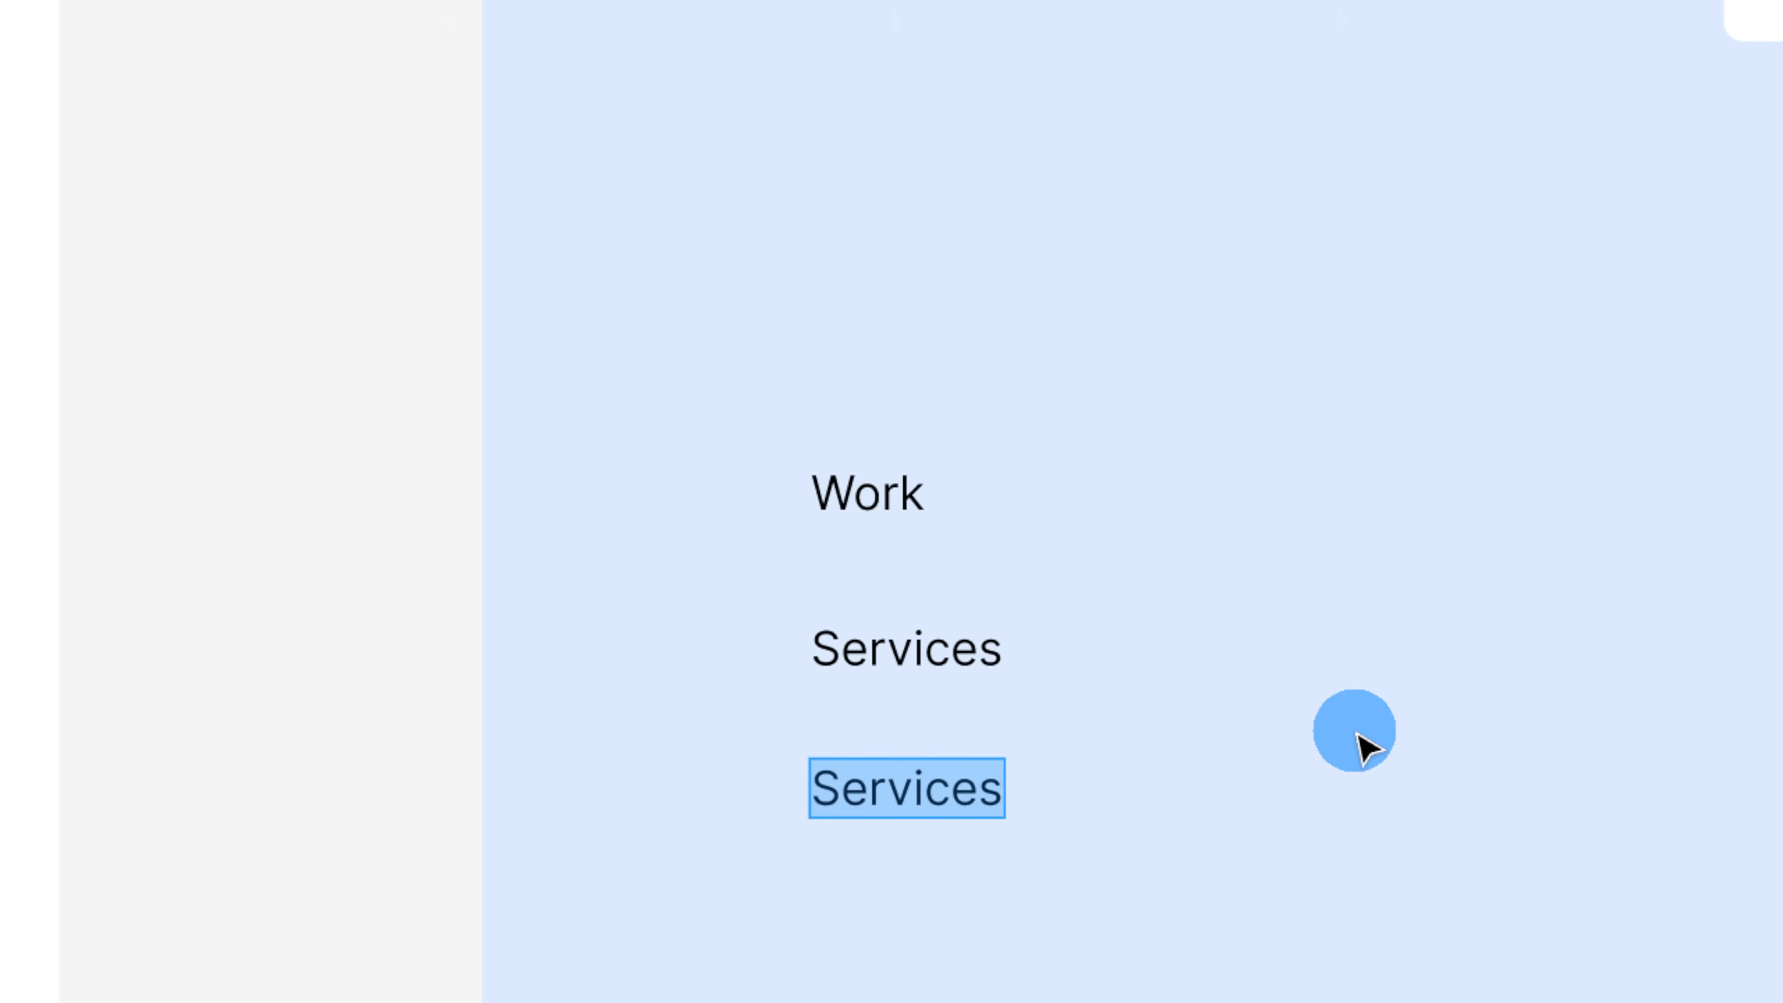
text(About Us)
key(Escape)
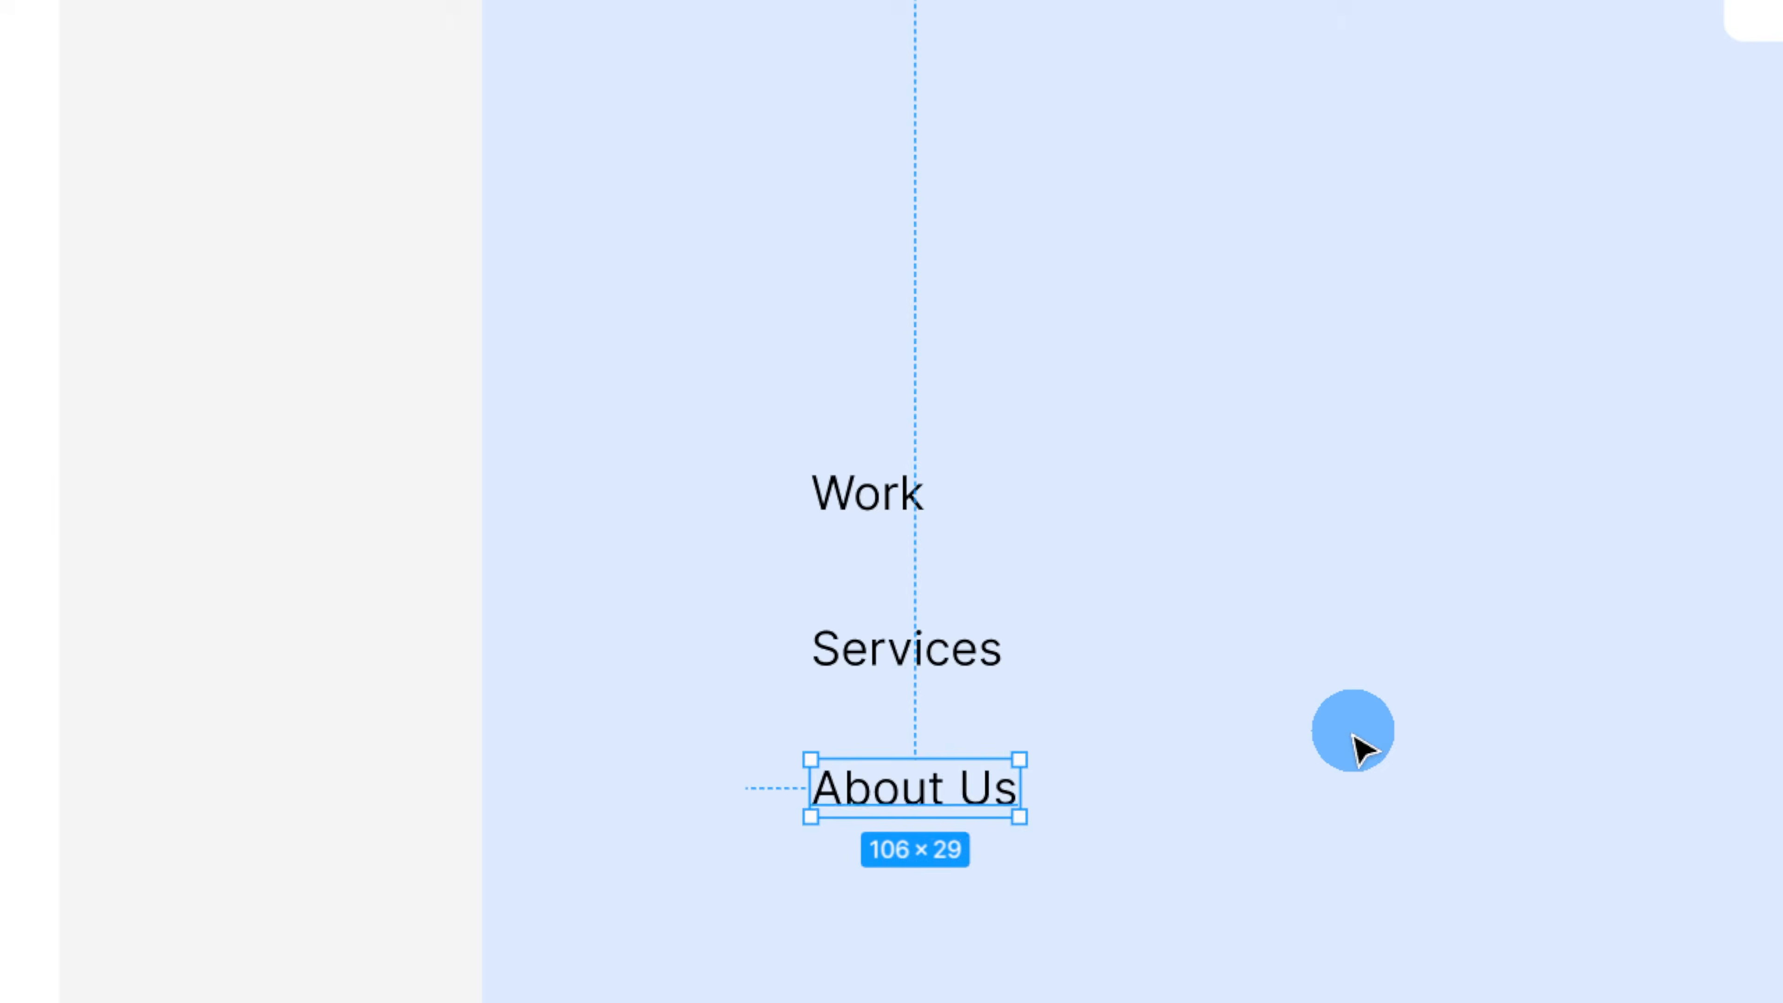
Step: Duplicate the About Us text below itself, change the copy to "Contact" and adjust its position
drag(976, 796, 959, 917)
double_click(959, 917)
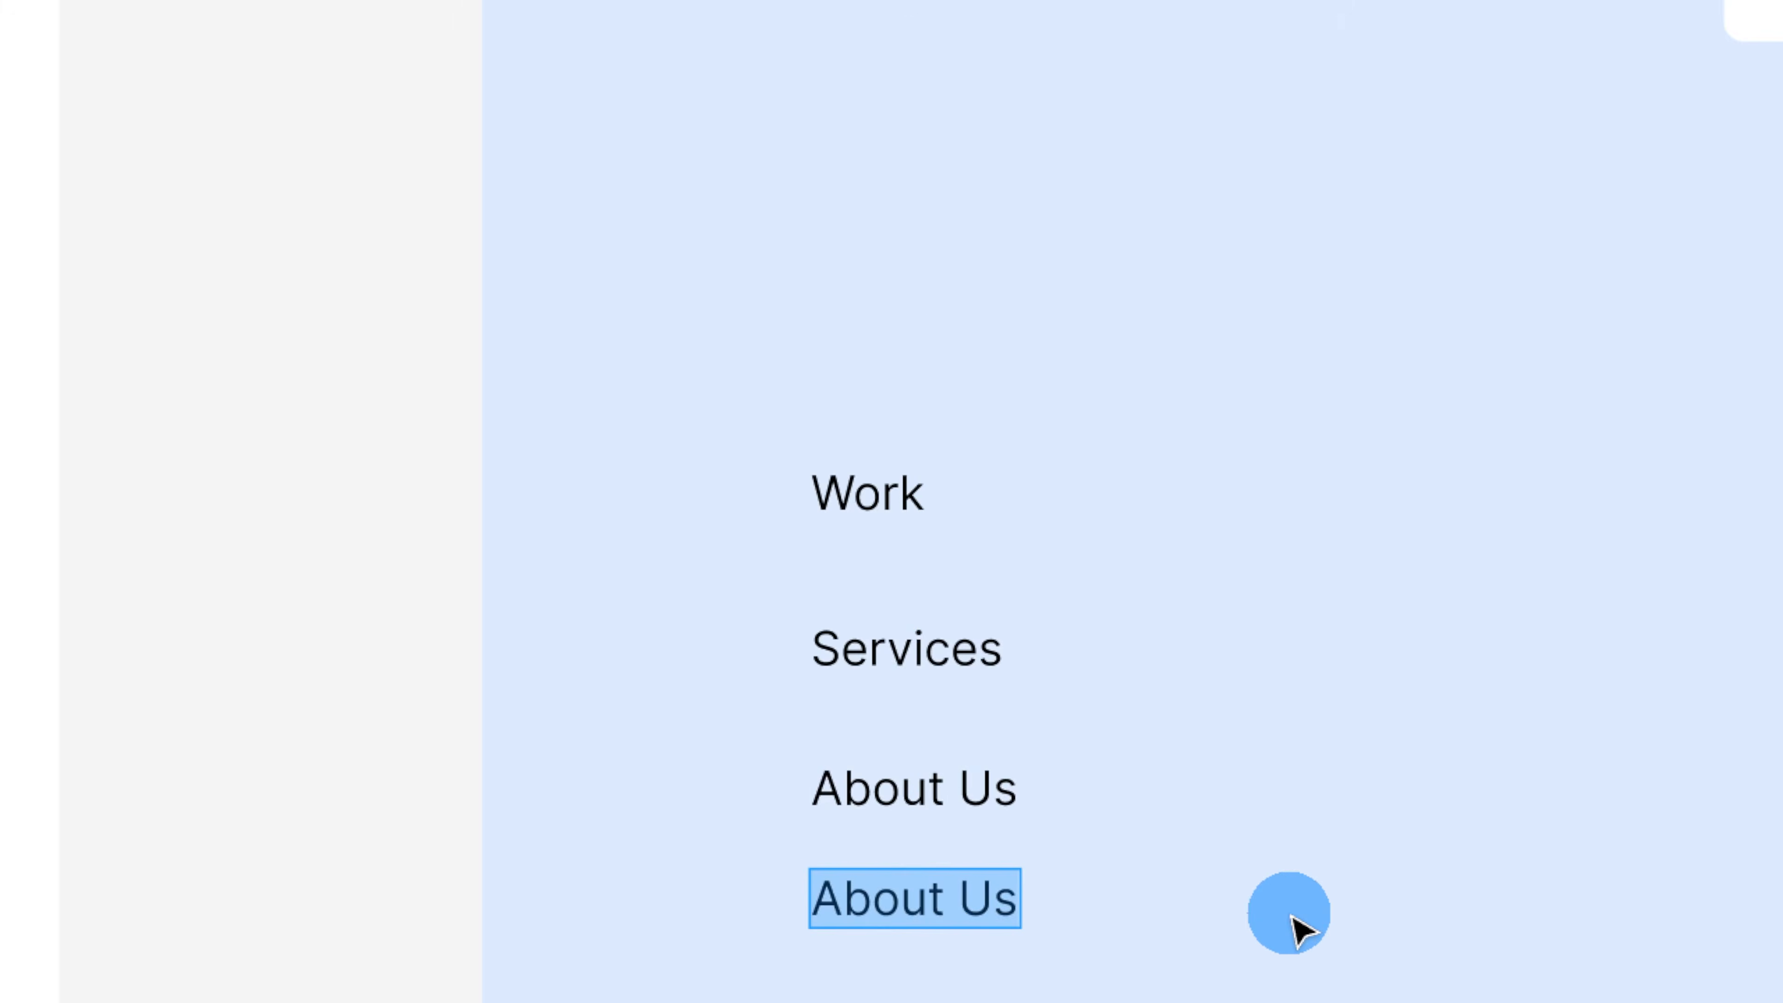
text(Contact)
key(Escape)
drag(933, 900, 936, 911)
click(1331, 935)
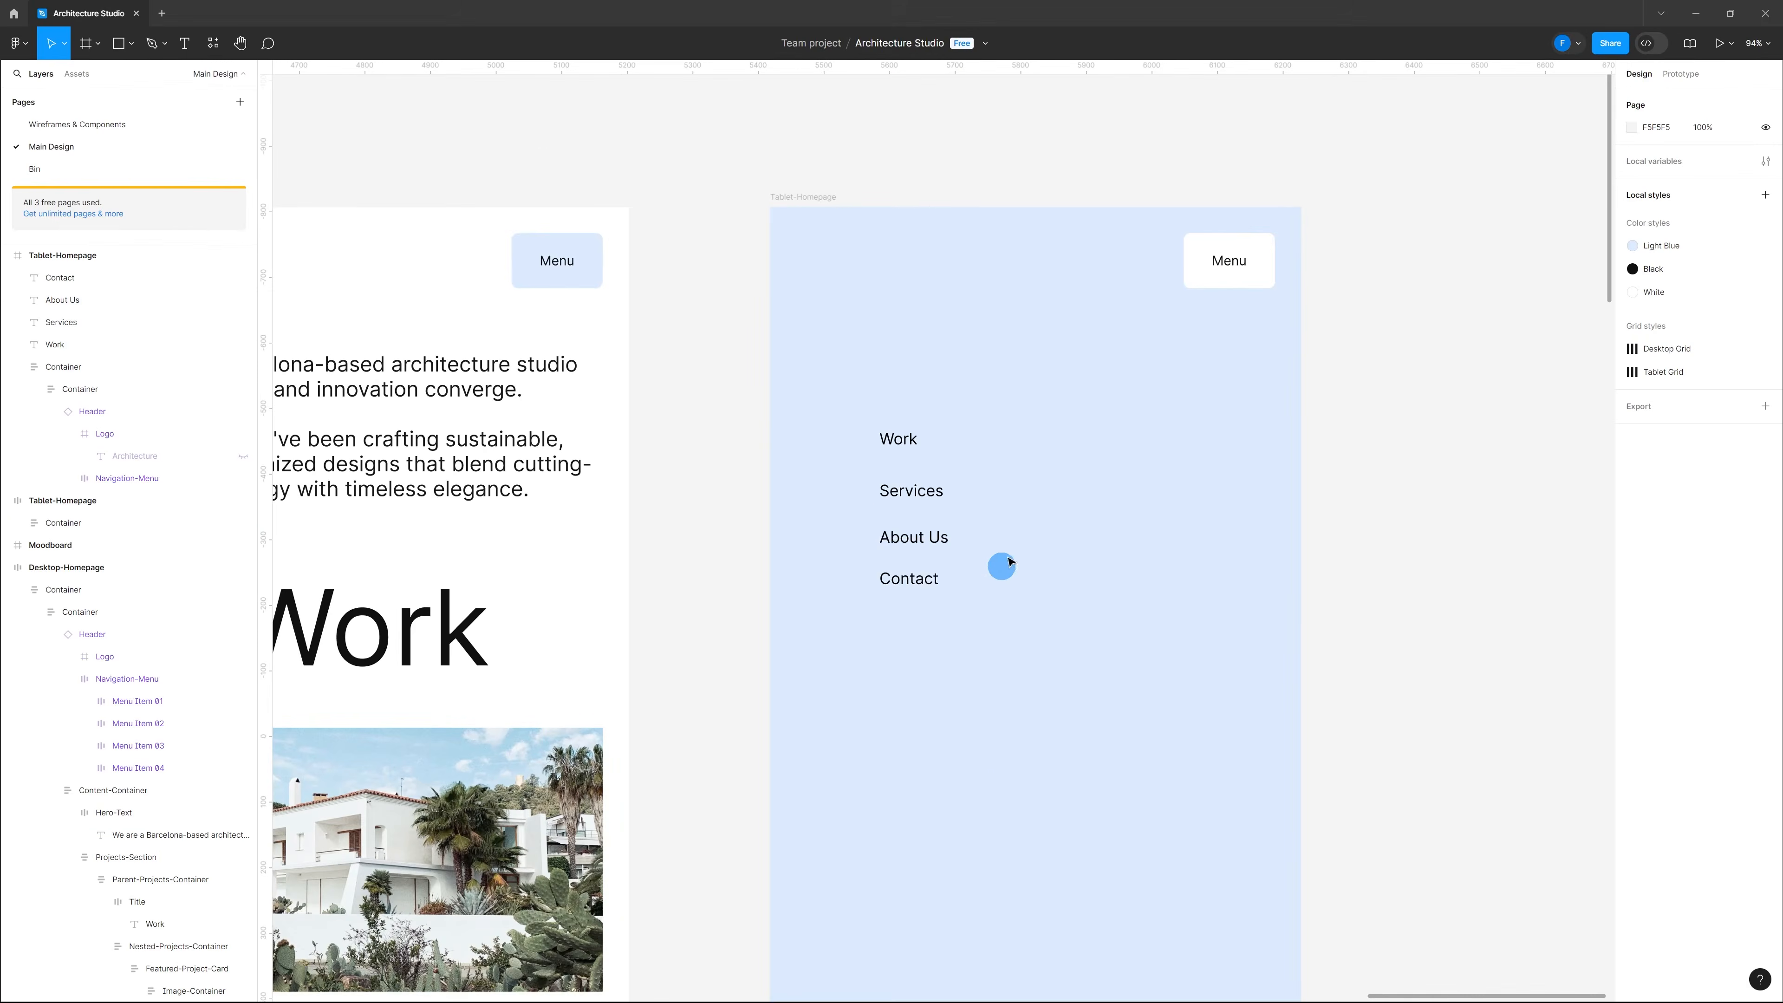
Step: Duplicate the Contact text below itself and change the copy to "Blog"
scroll(919, 582, up, 5)
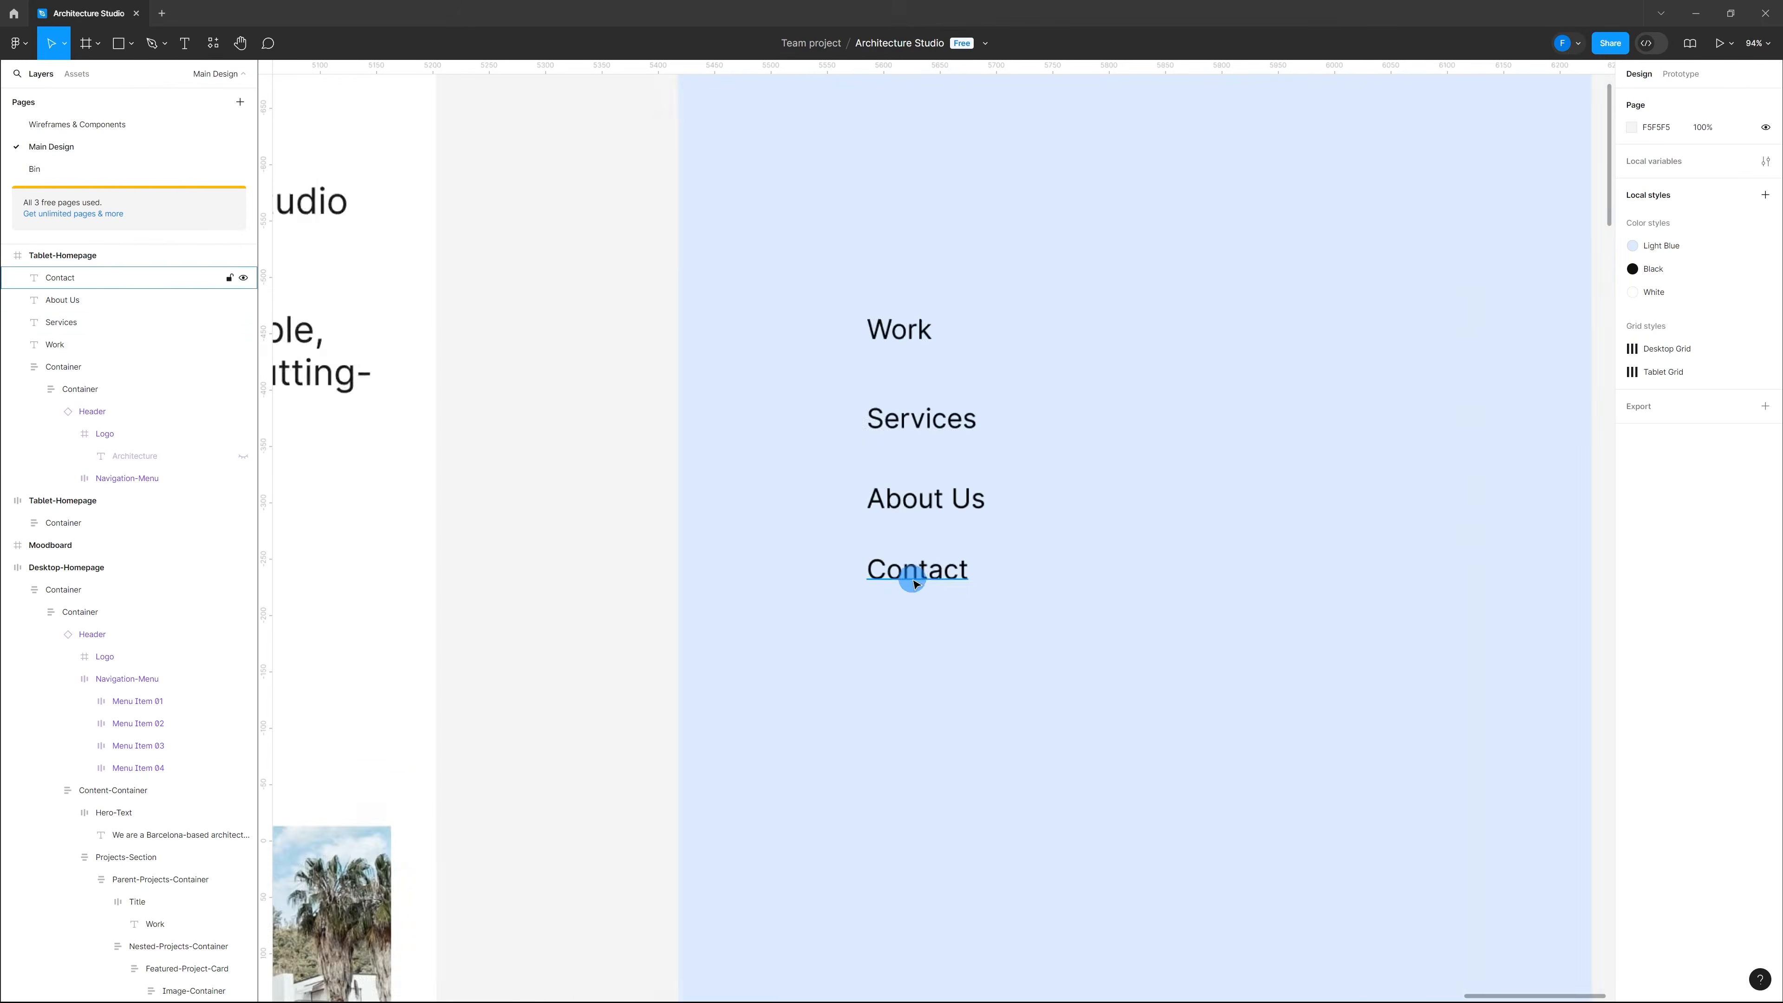
click(943, 596)
drag(955, 576, 951, 675)
text(Blog)
key(Escape)
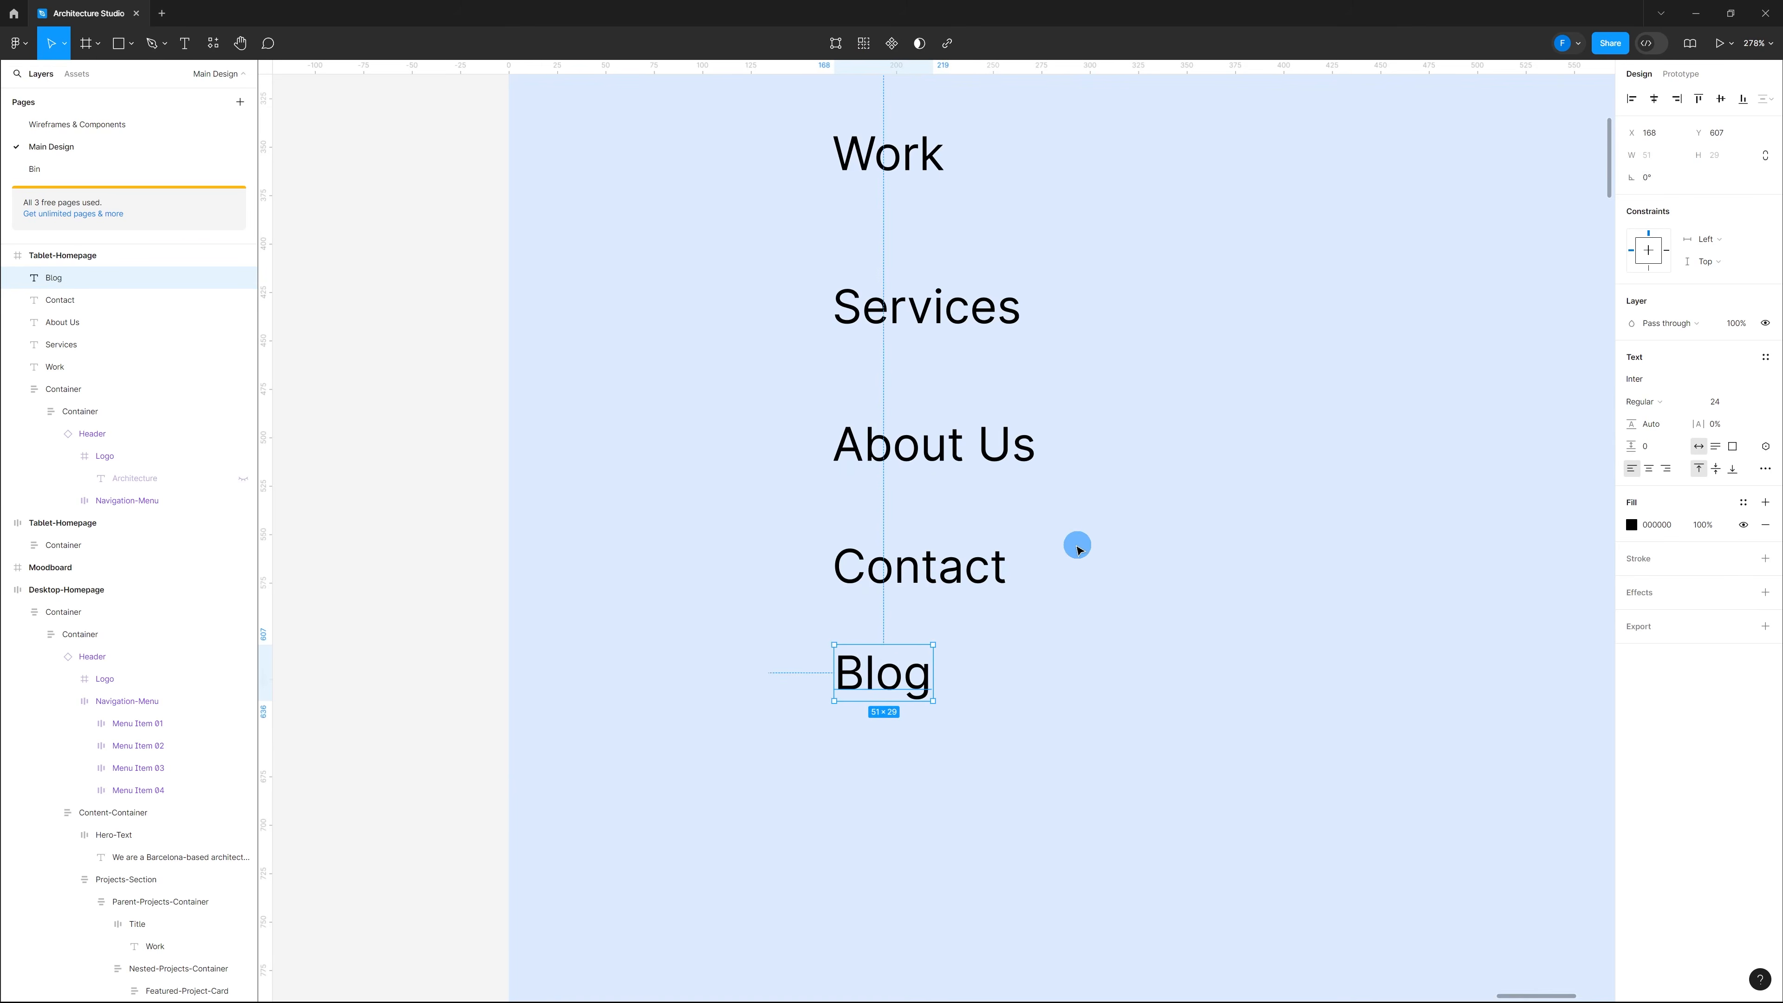
Step: Go to the main component of the desktop homepage's header navigation menu
ctrl+scroll(1064, 547, down, 5)
scroll(1065, 547, down, 10)
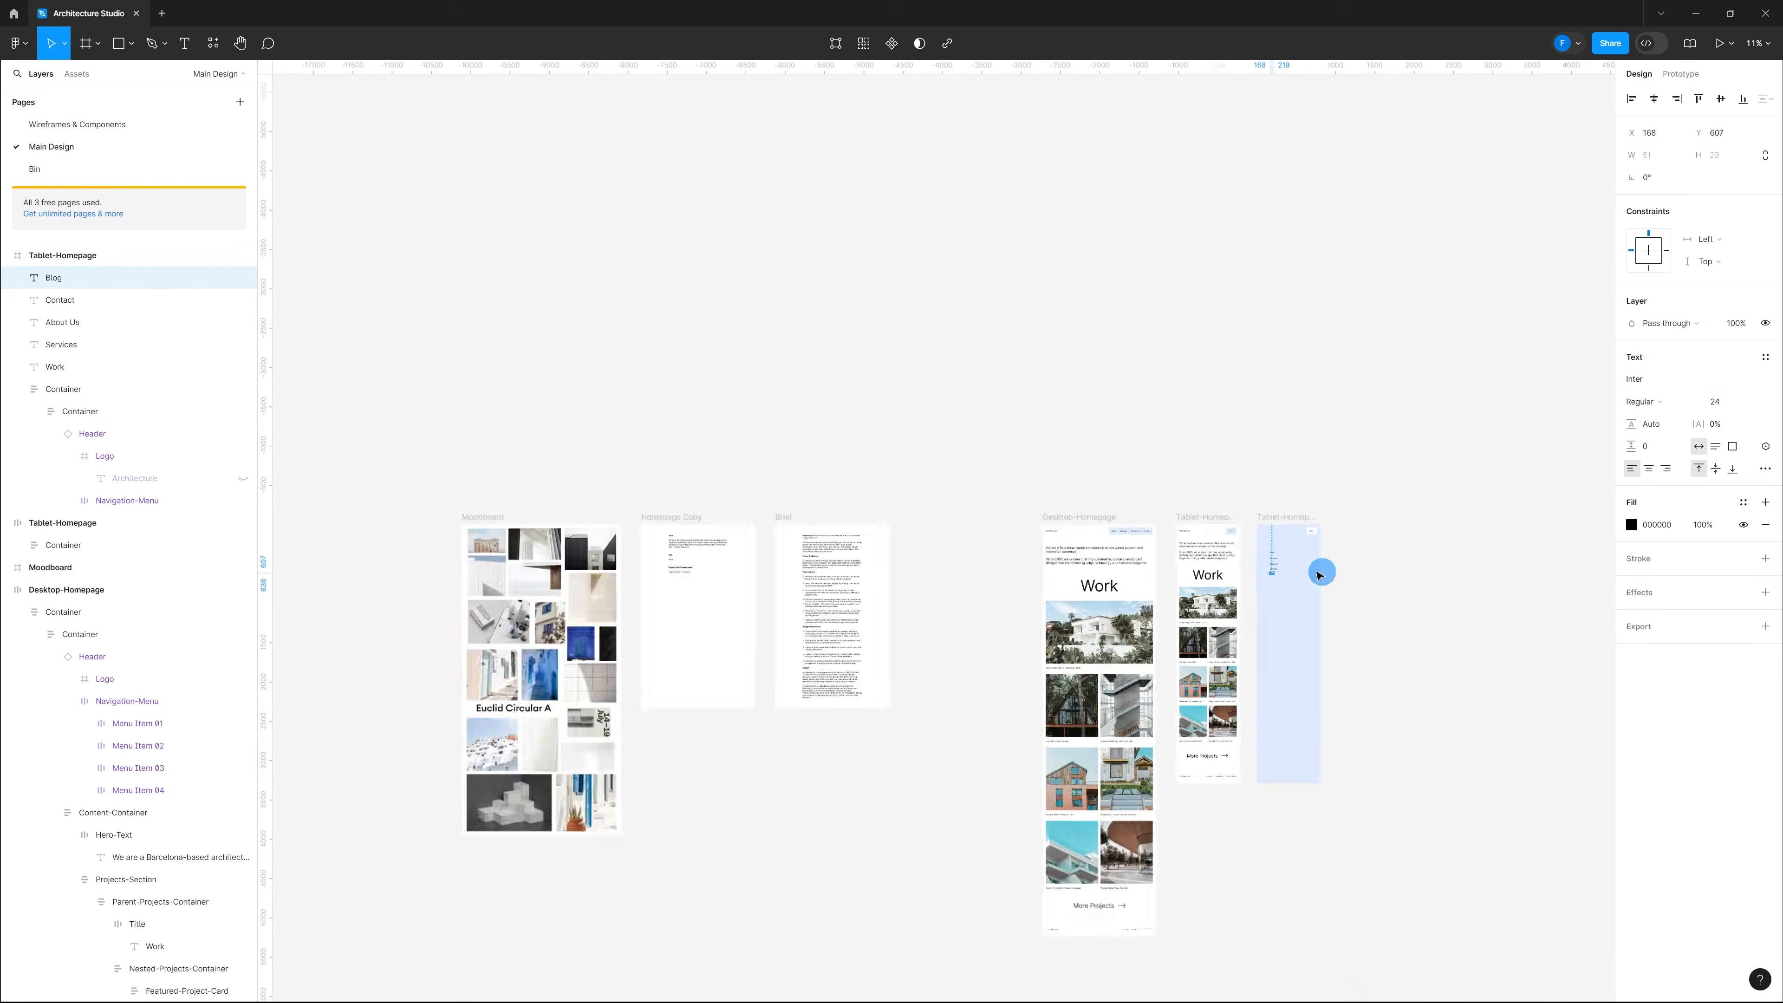
ctrl+scroll(1193, 540, up, 3)
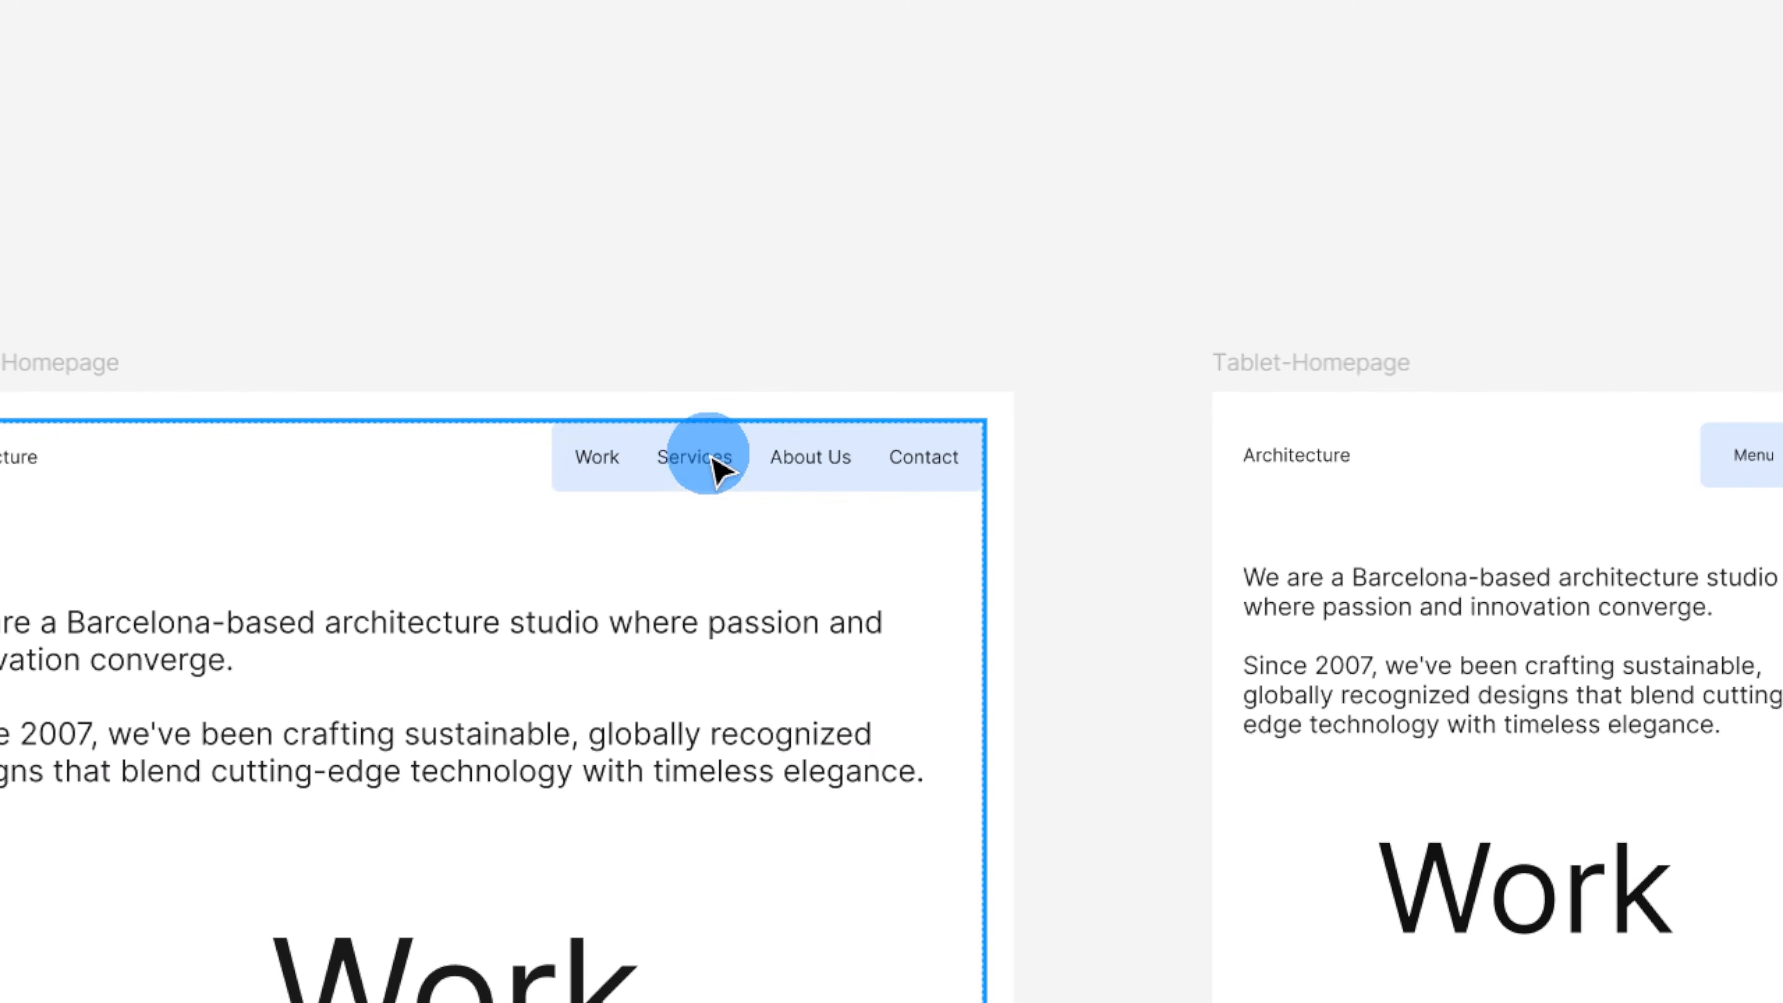
click(767, 471)
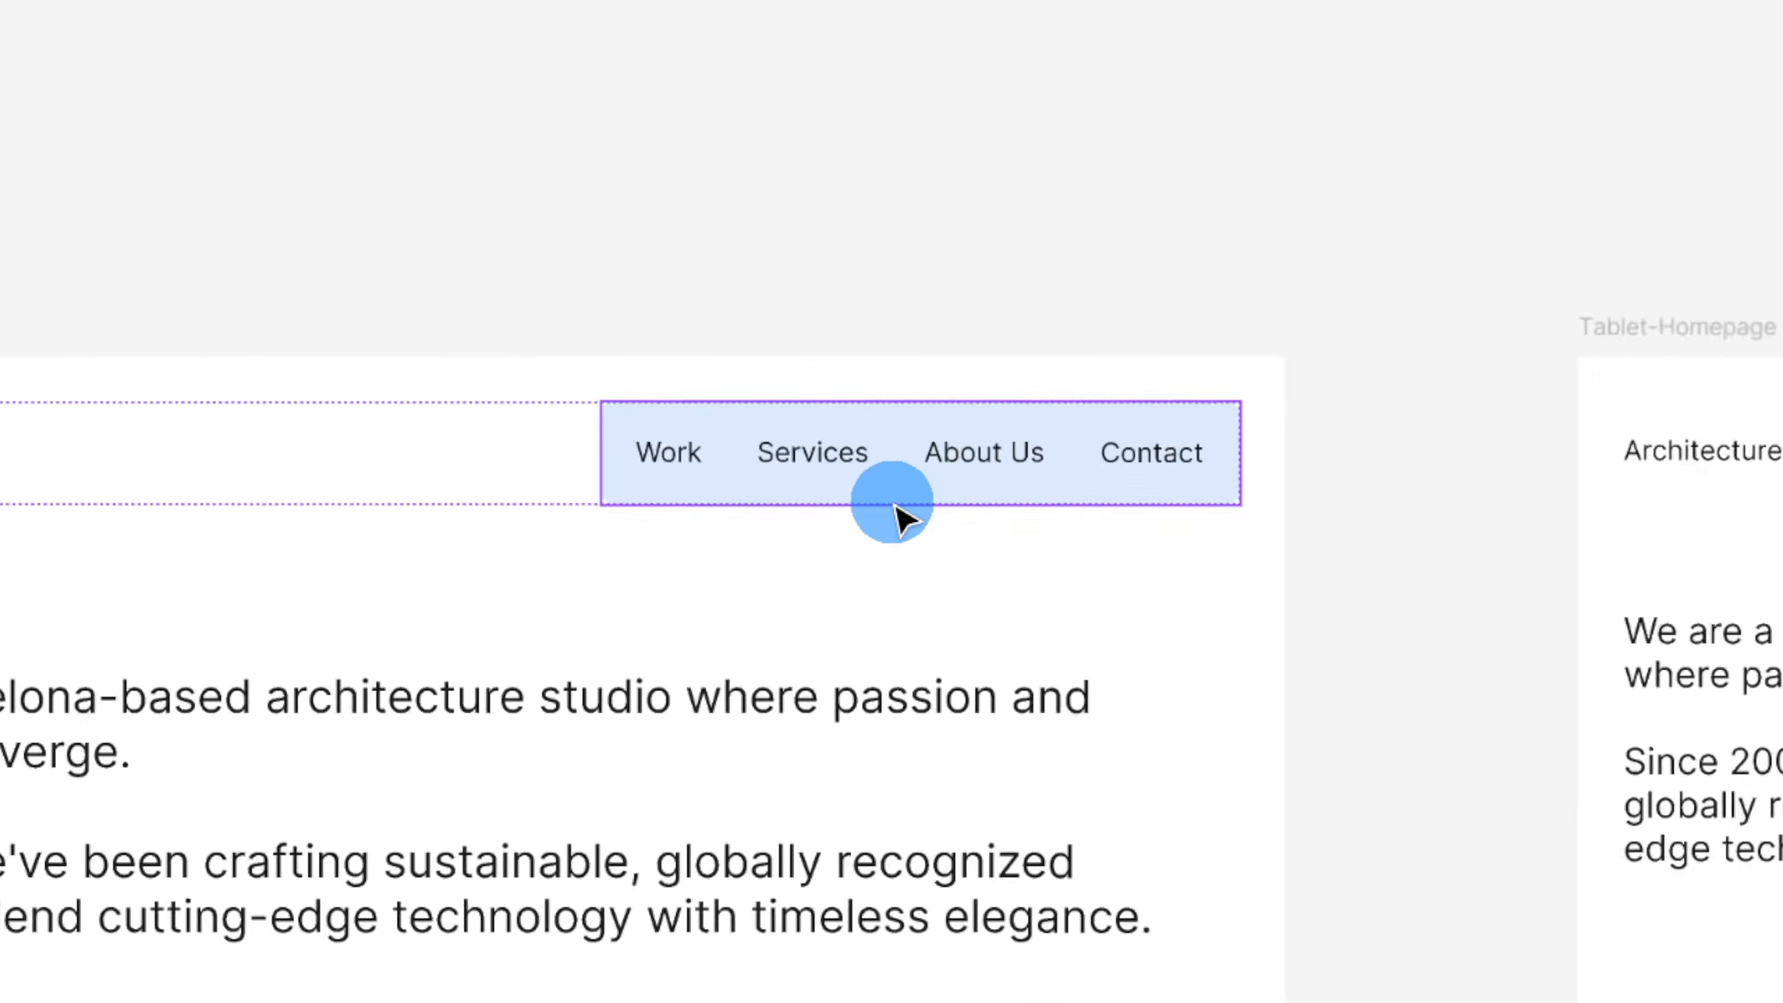
right_click(897, 479)
mouse_move(1059, 711)
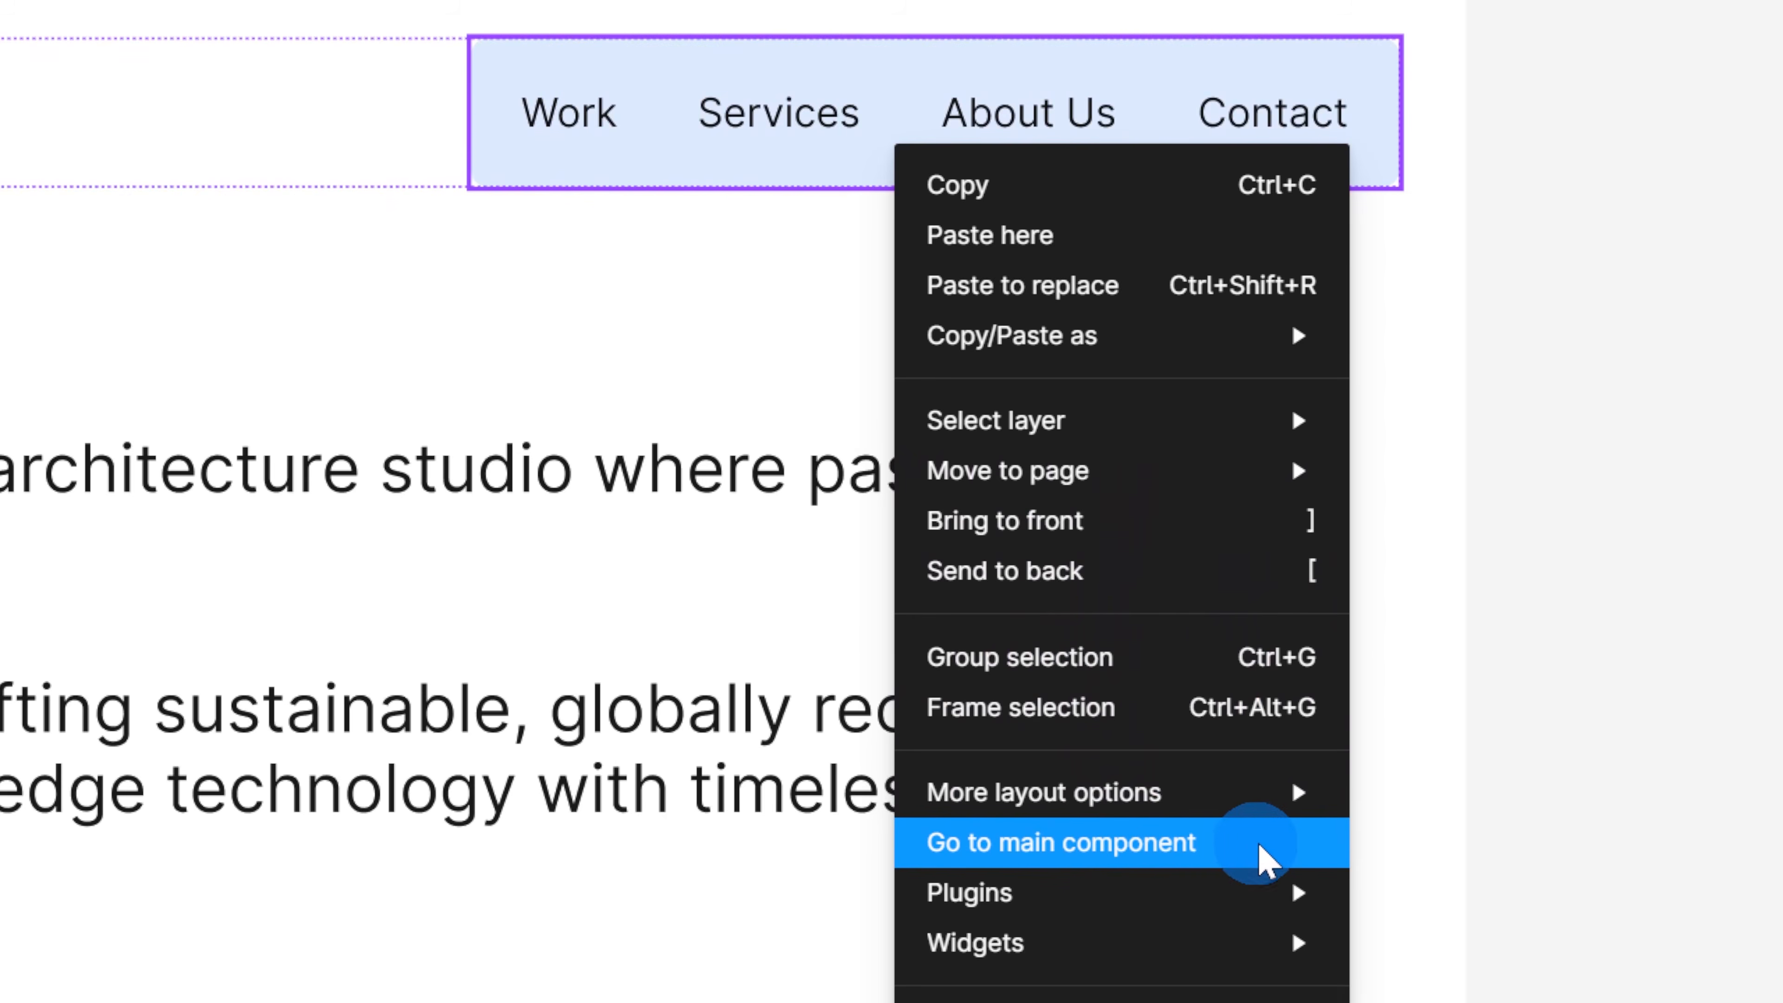
click(1263, 847)
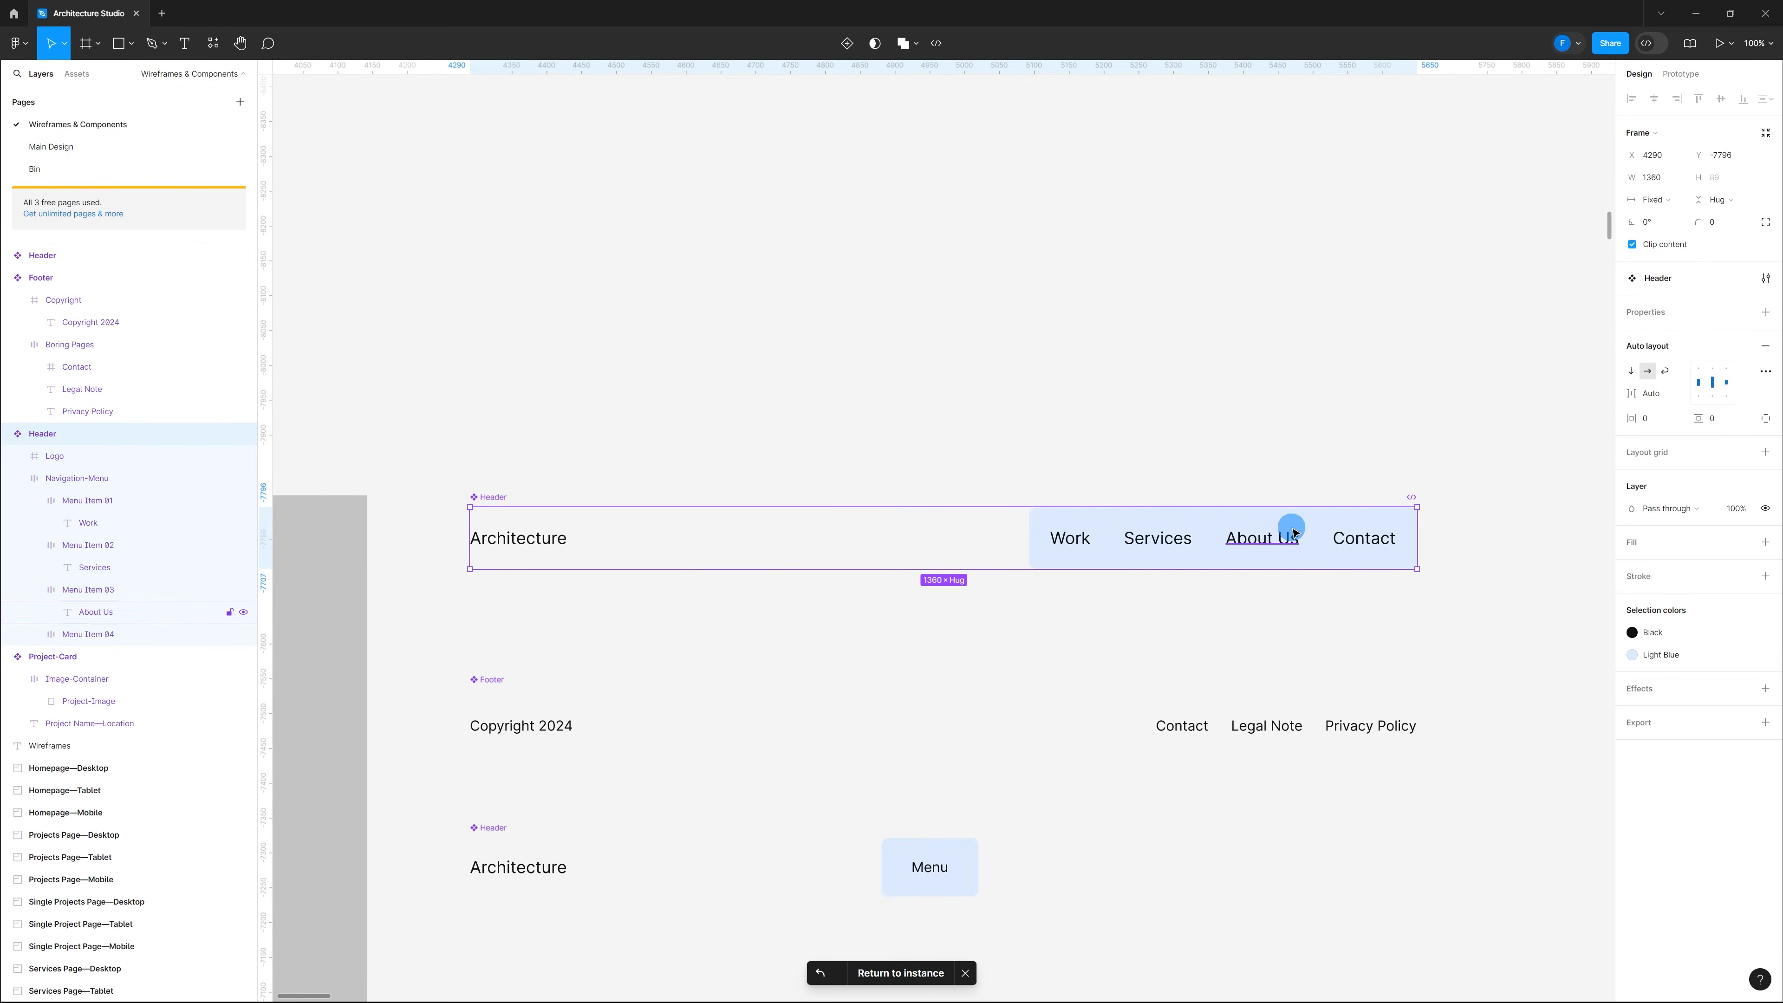
Step: Duplicate the Services text within the header component's navigation menu and change the copy to "Blog"
ctrl+scroll(1292, 530, up, 5)
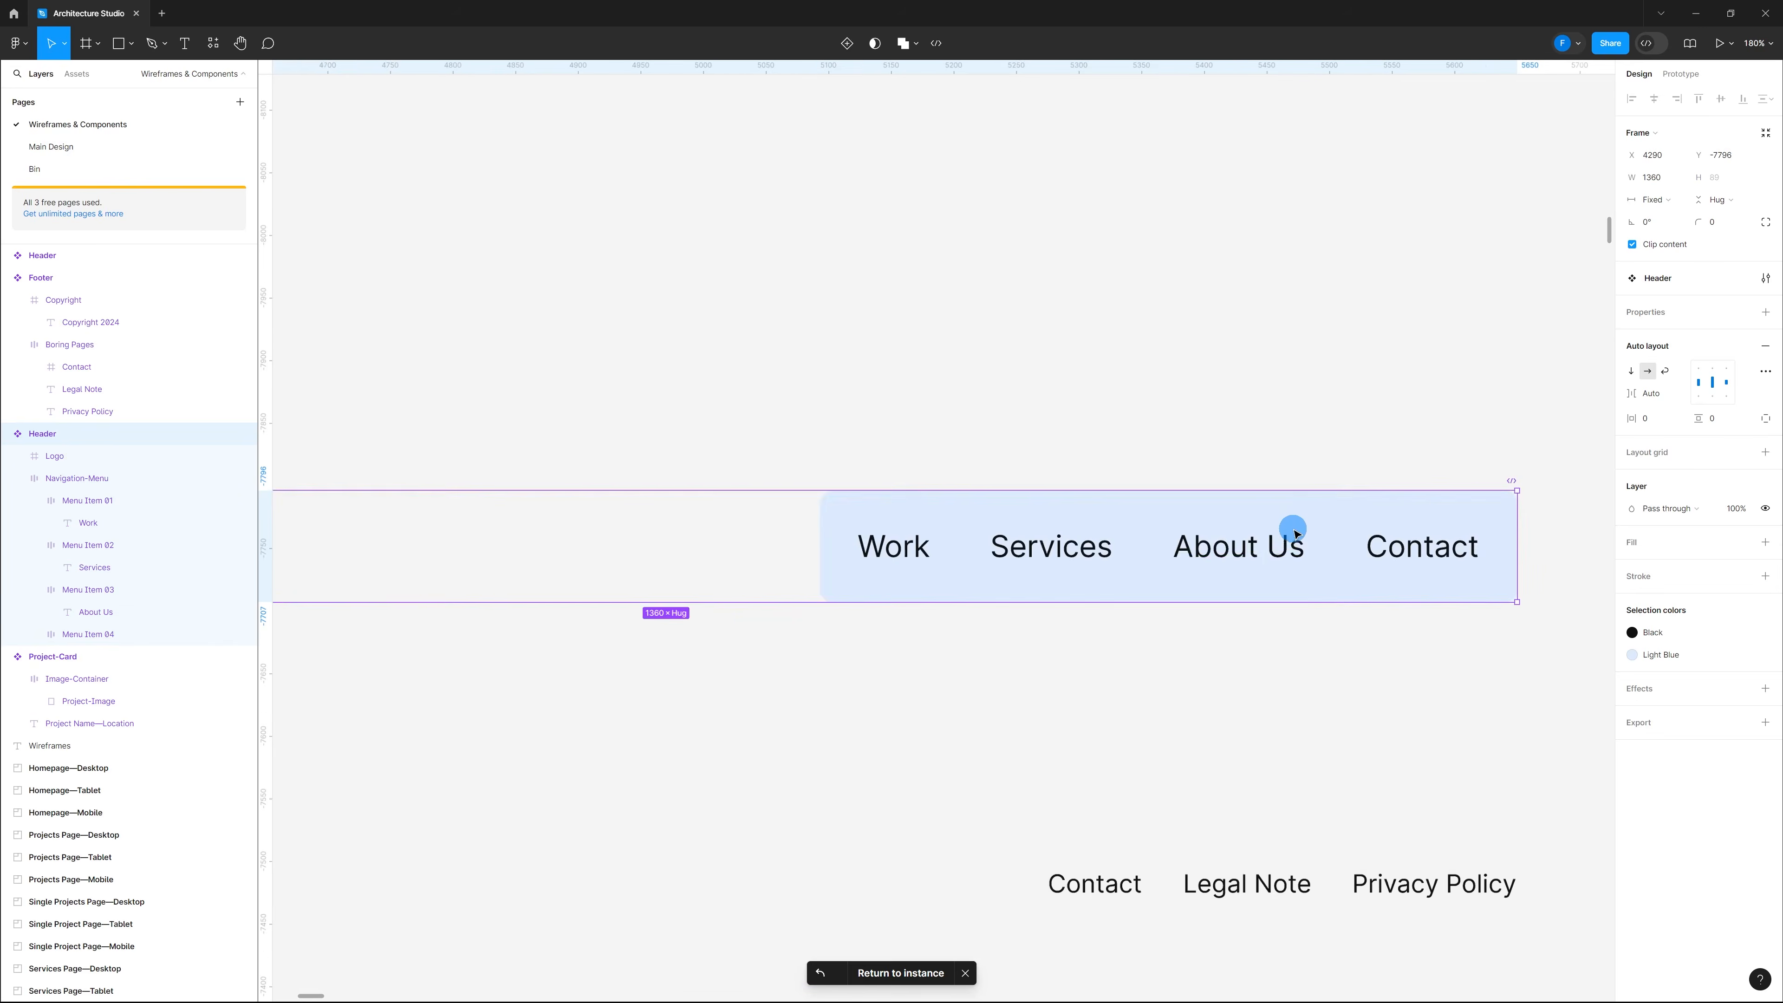
double_click(1017, 552)
double_click(1016, 551)
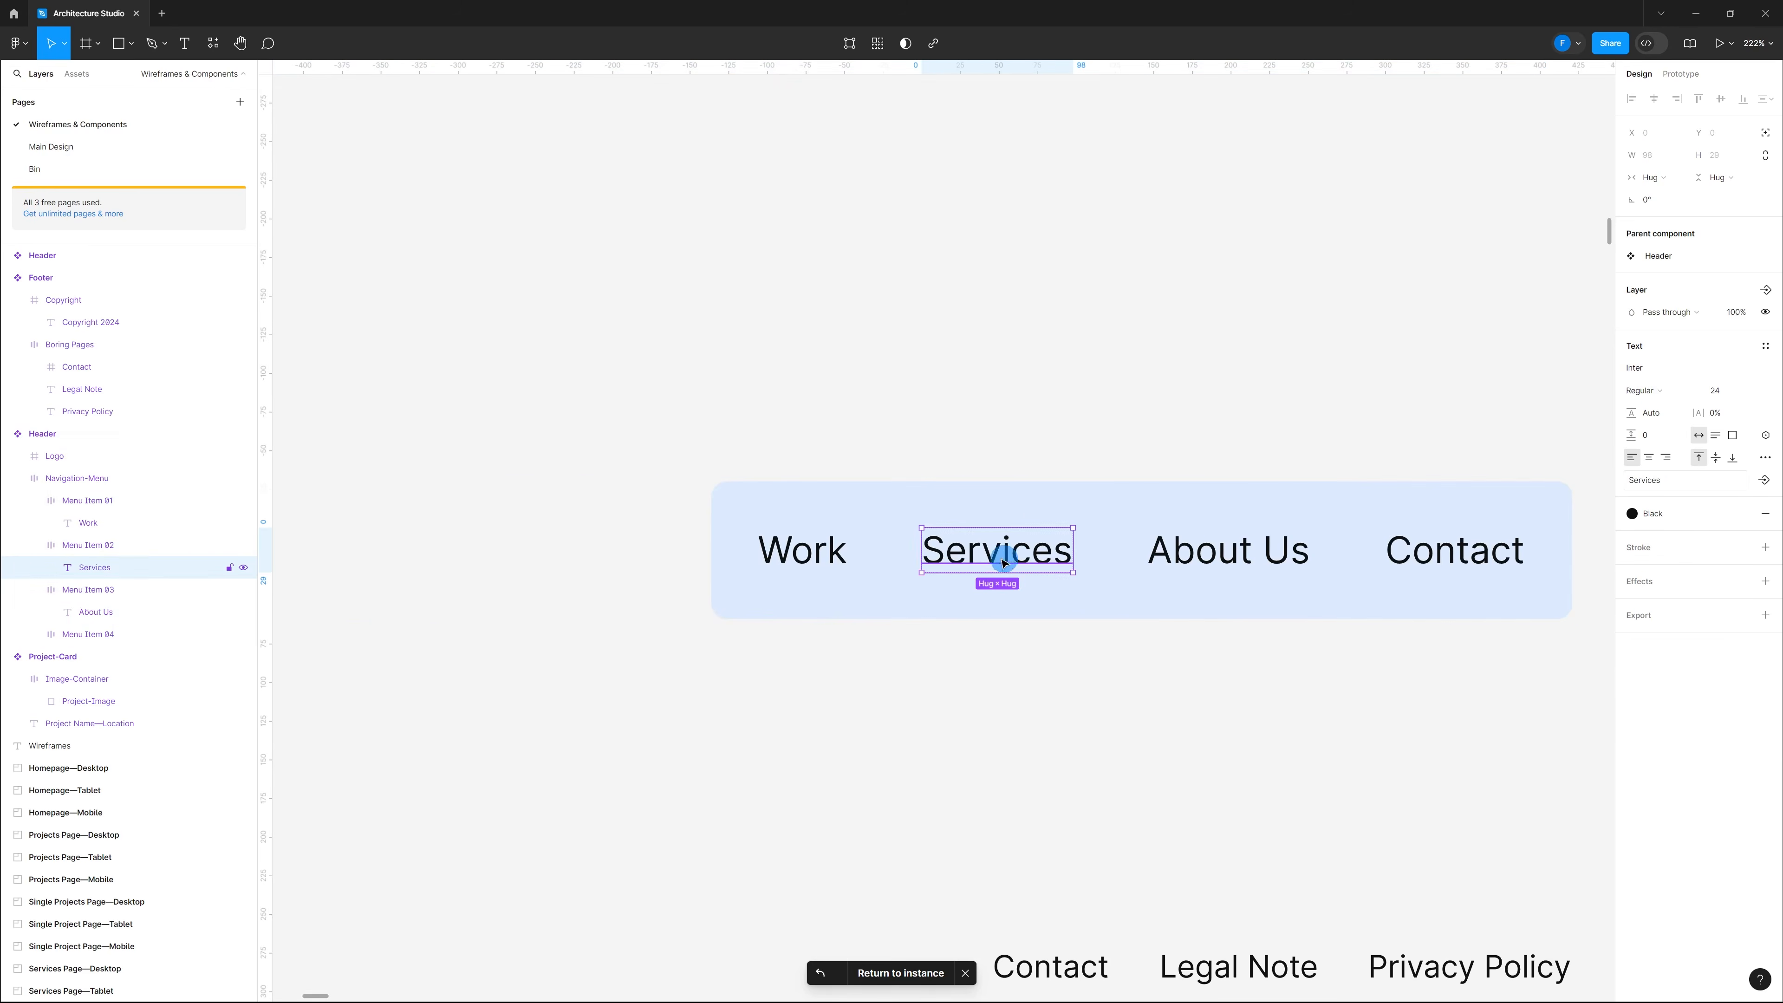
alt+drag(986, 555, 1084, 557)
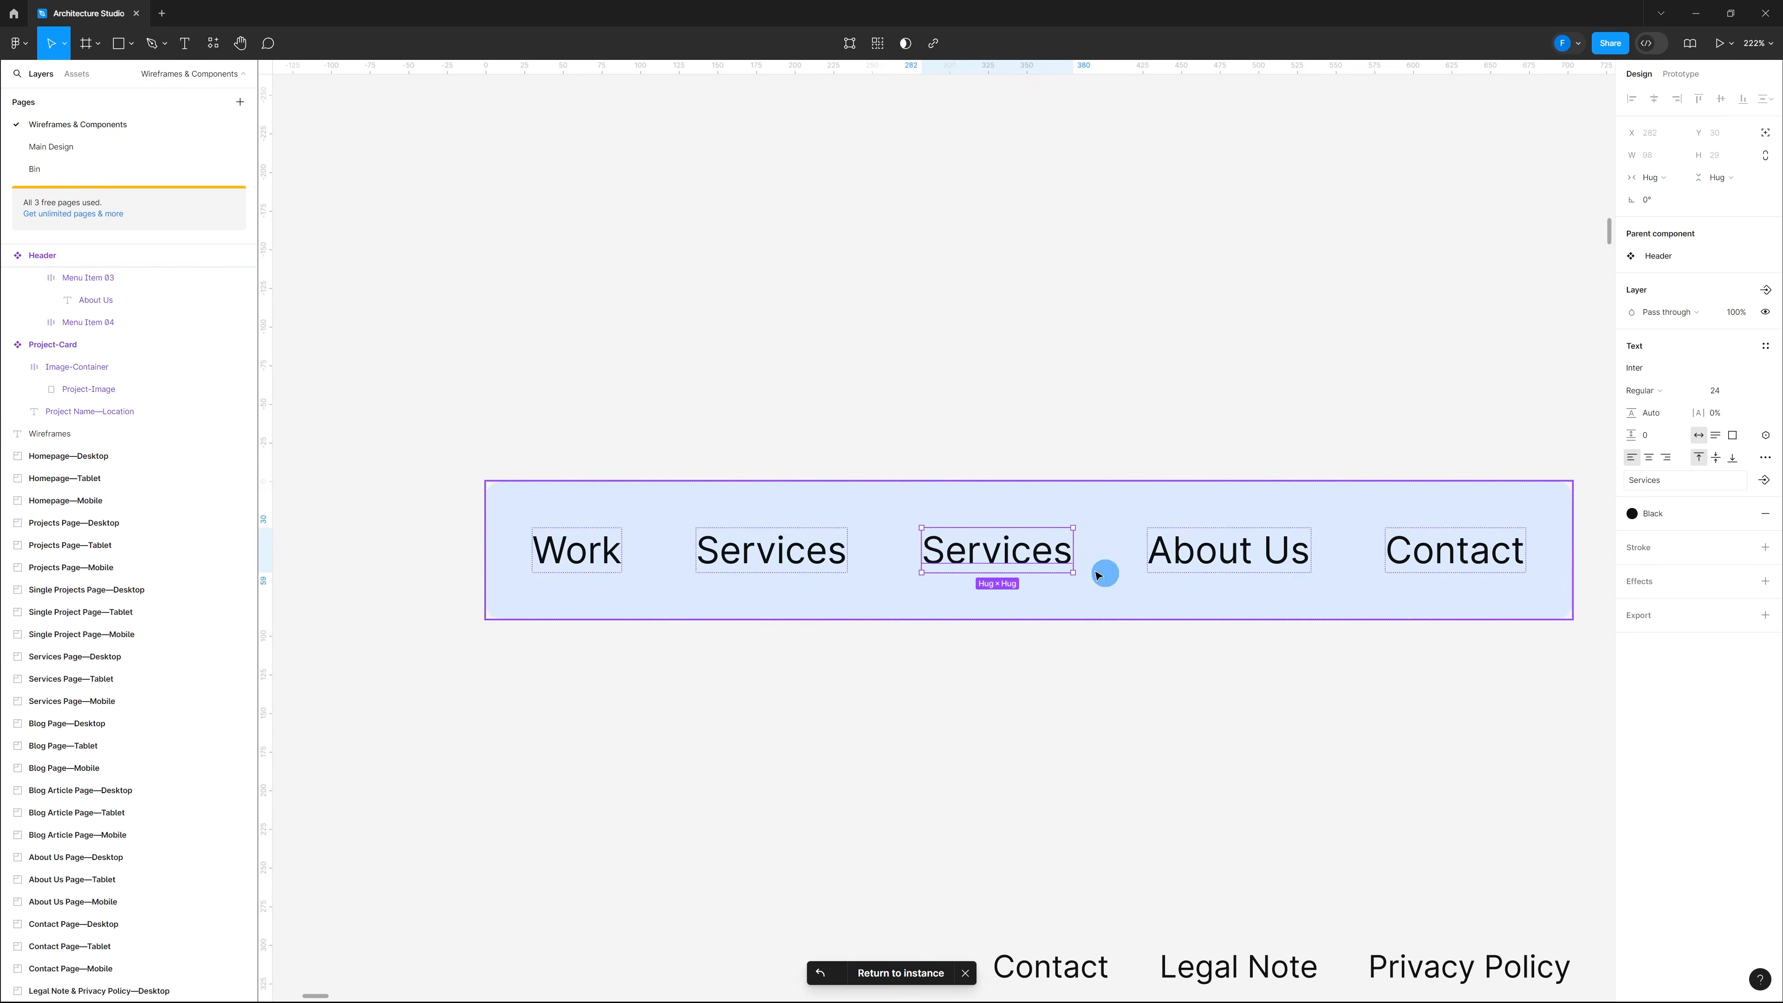
double_click(975, 557)
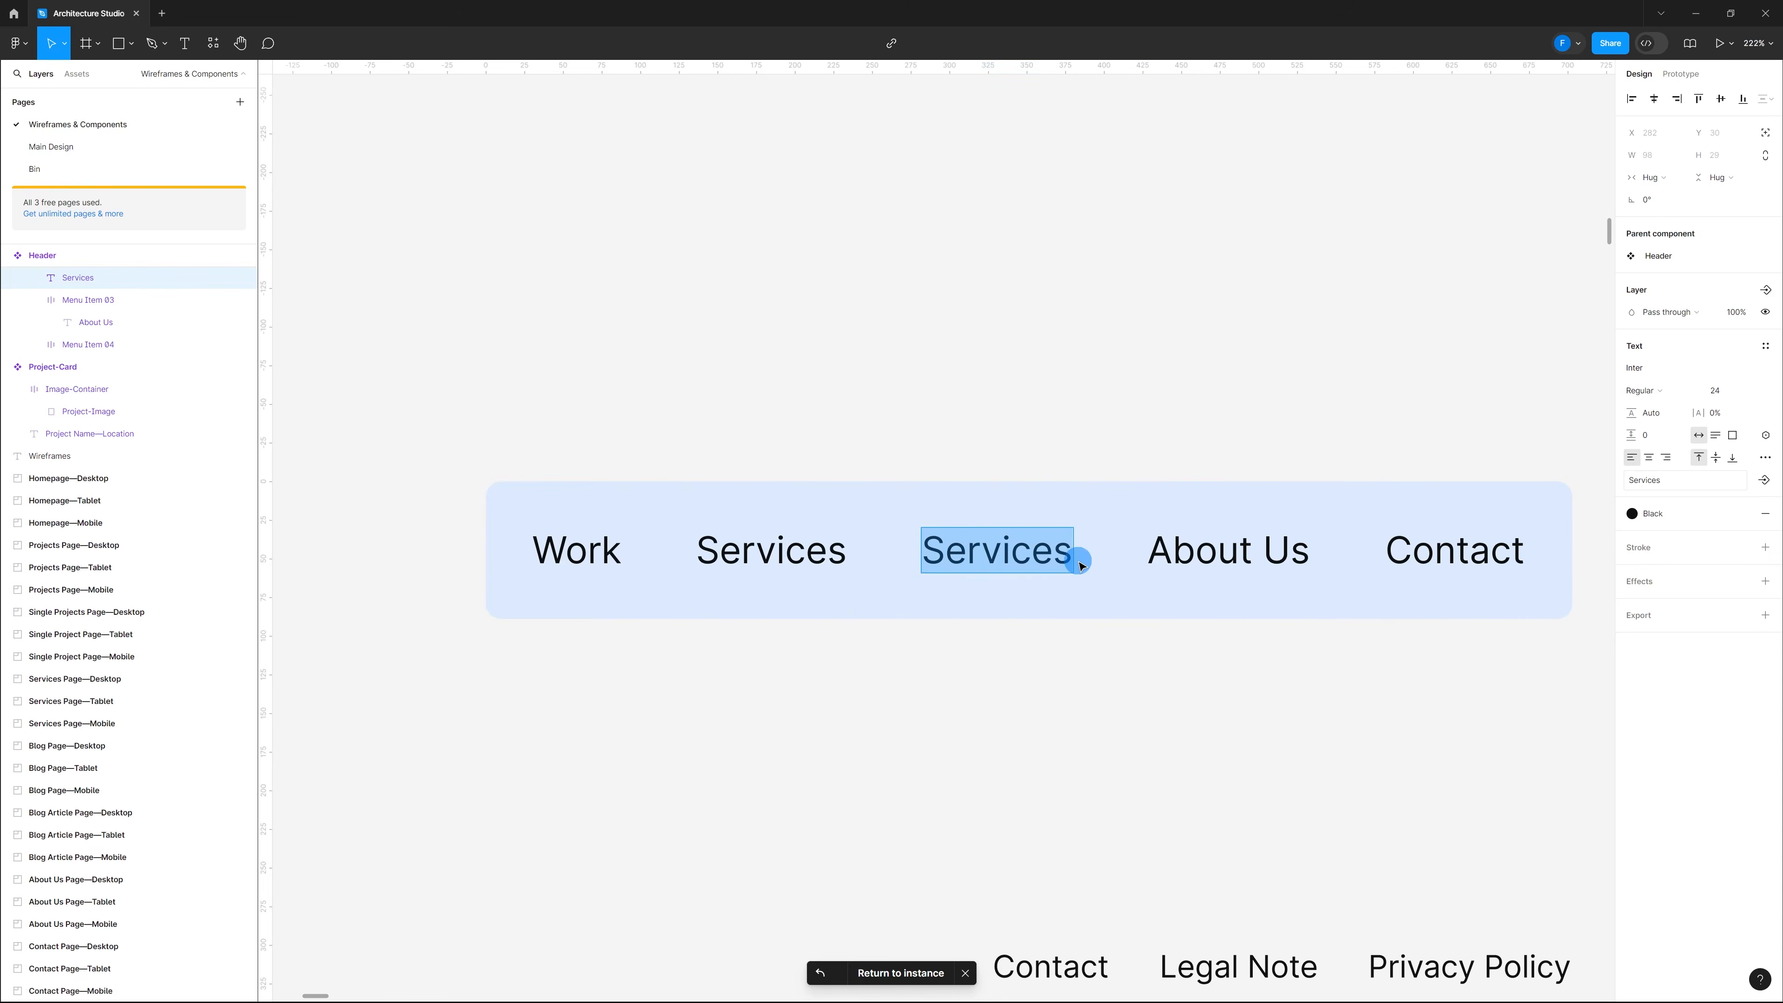
text(Blog)
key(Escape)
click(1145, 370)
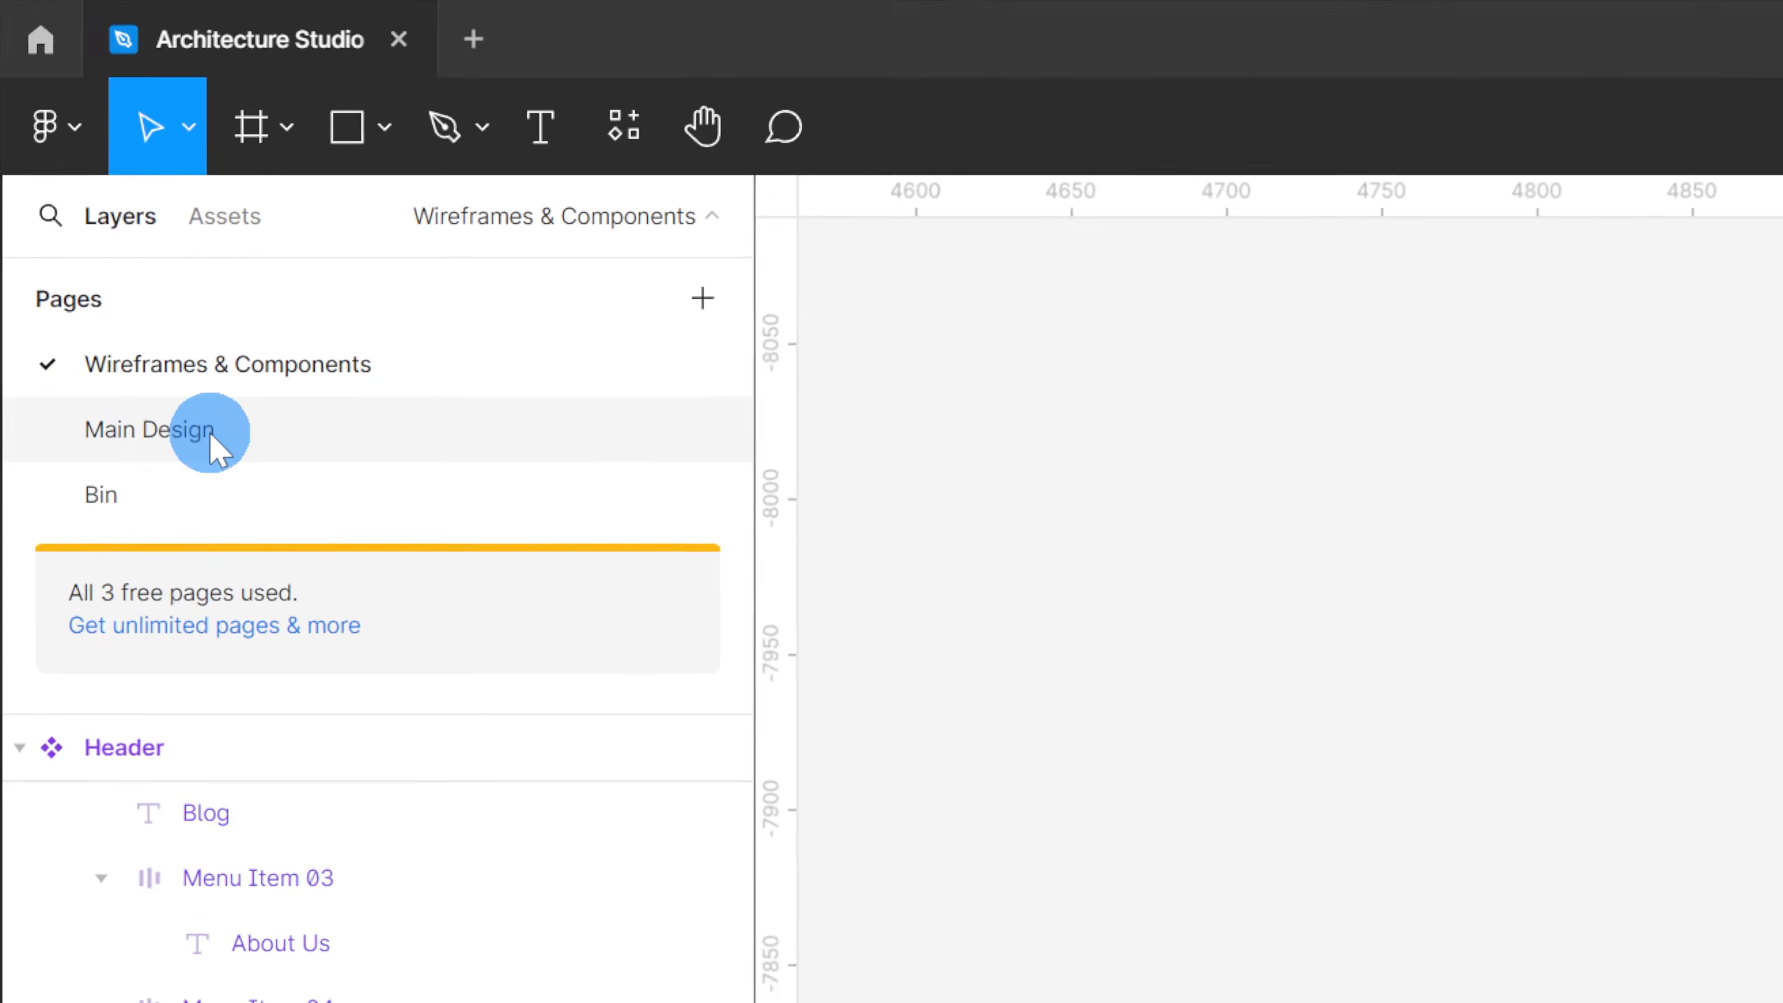
Step: Return to the Main Design page and rename the light blue Tablet-Homepage frame as "Expanded-Tablet-Menu"
click(85, 178)
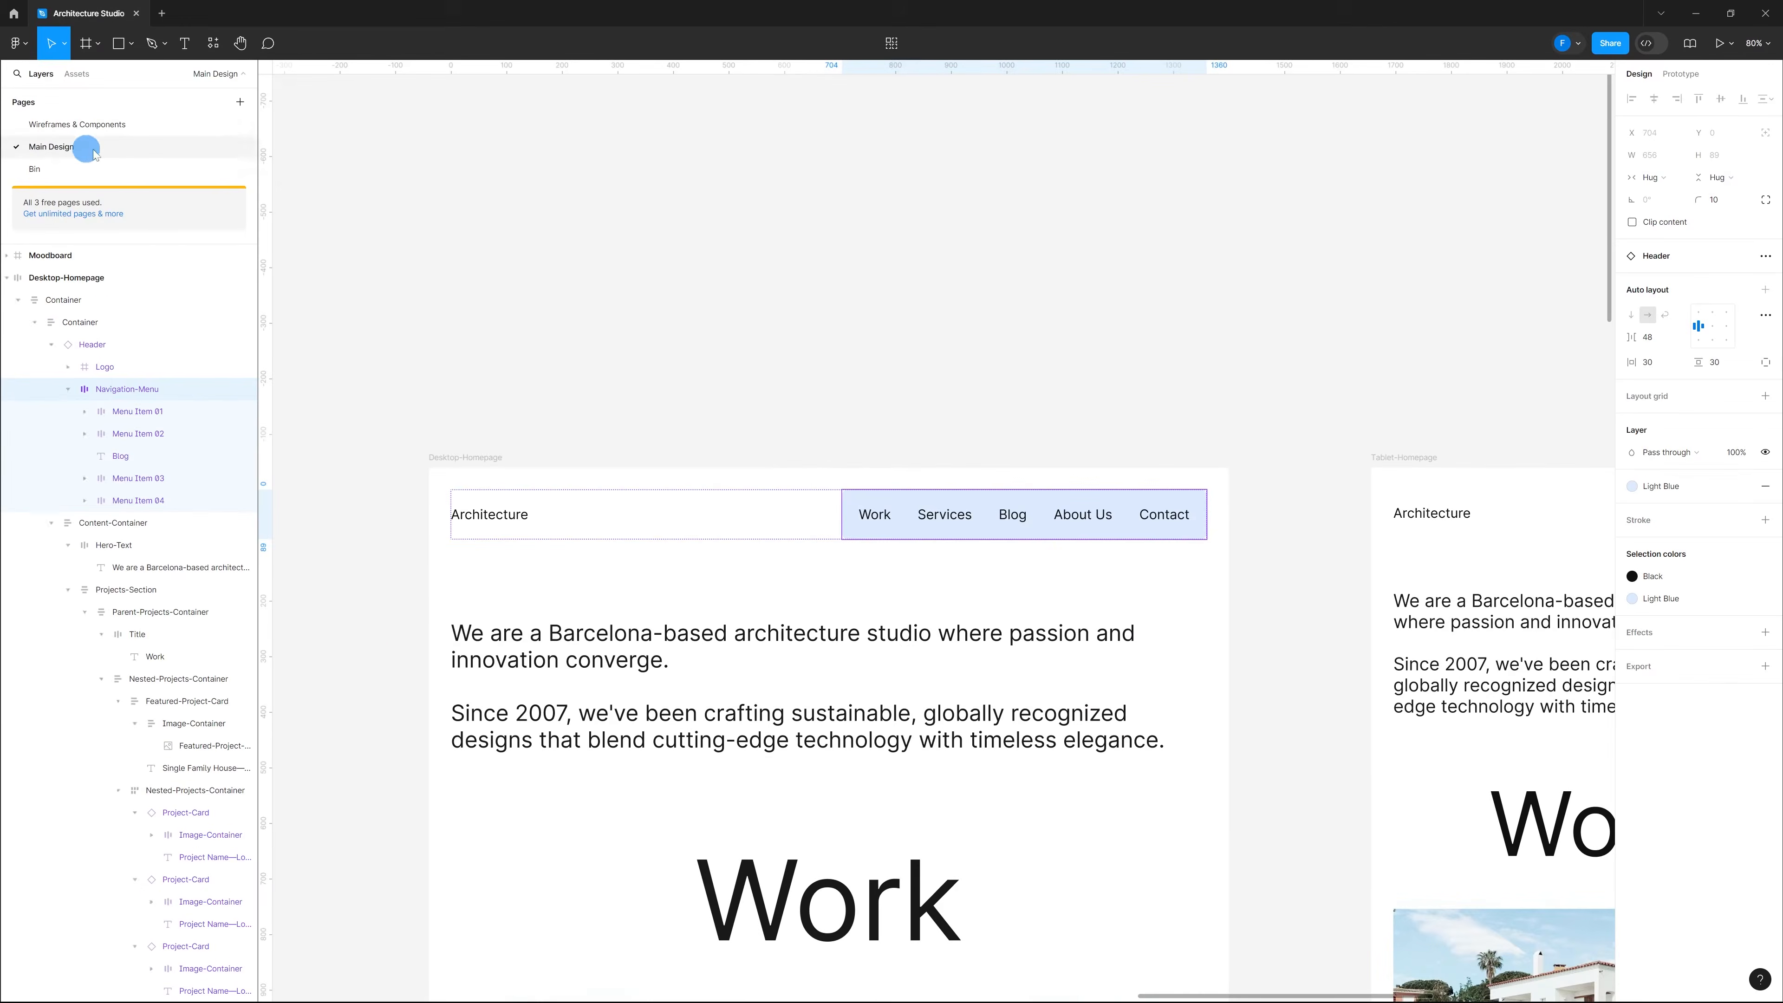
scroll(907, 290, down, 4)
scroll(912, 297, down, 2)
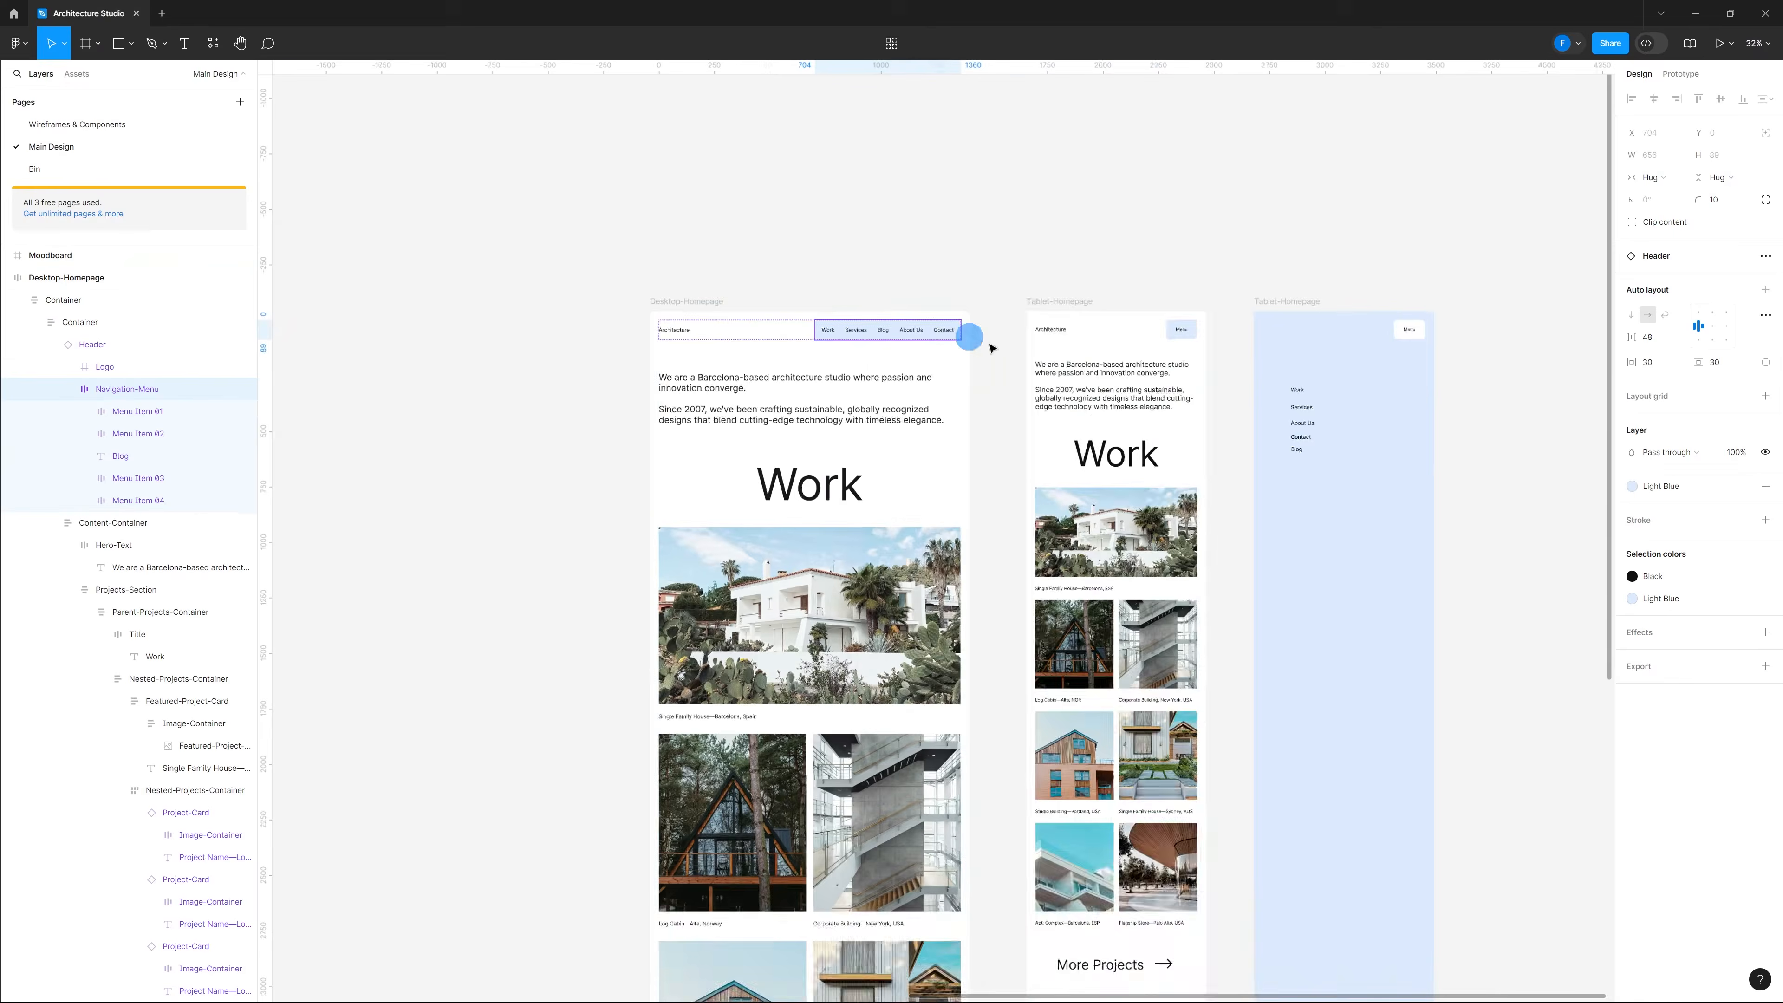
scroll(1450, 439, up, 5)
scroll(1072, 395, down, 1)
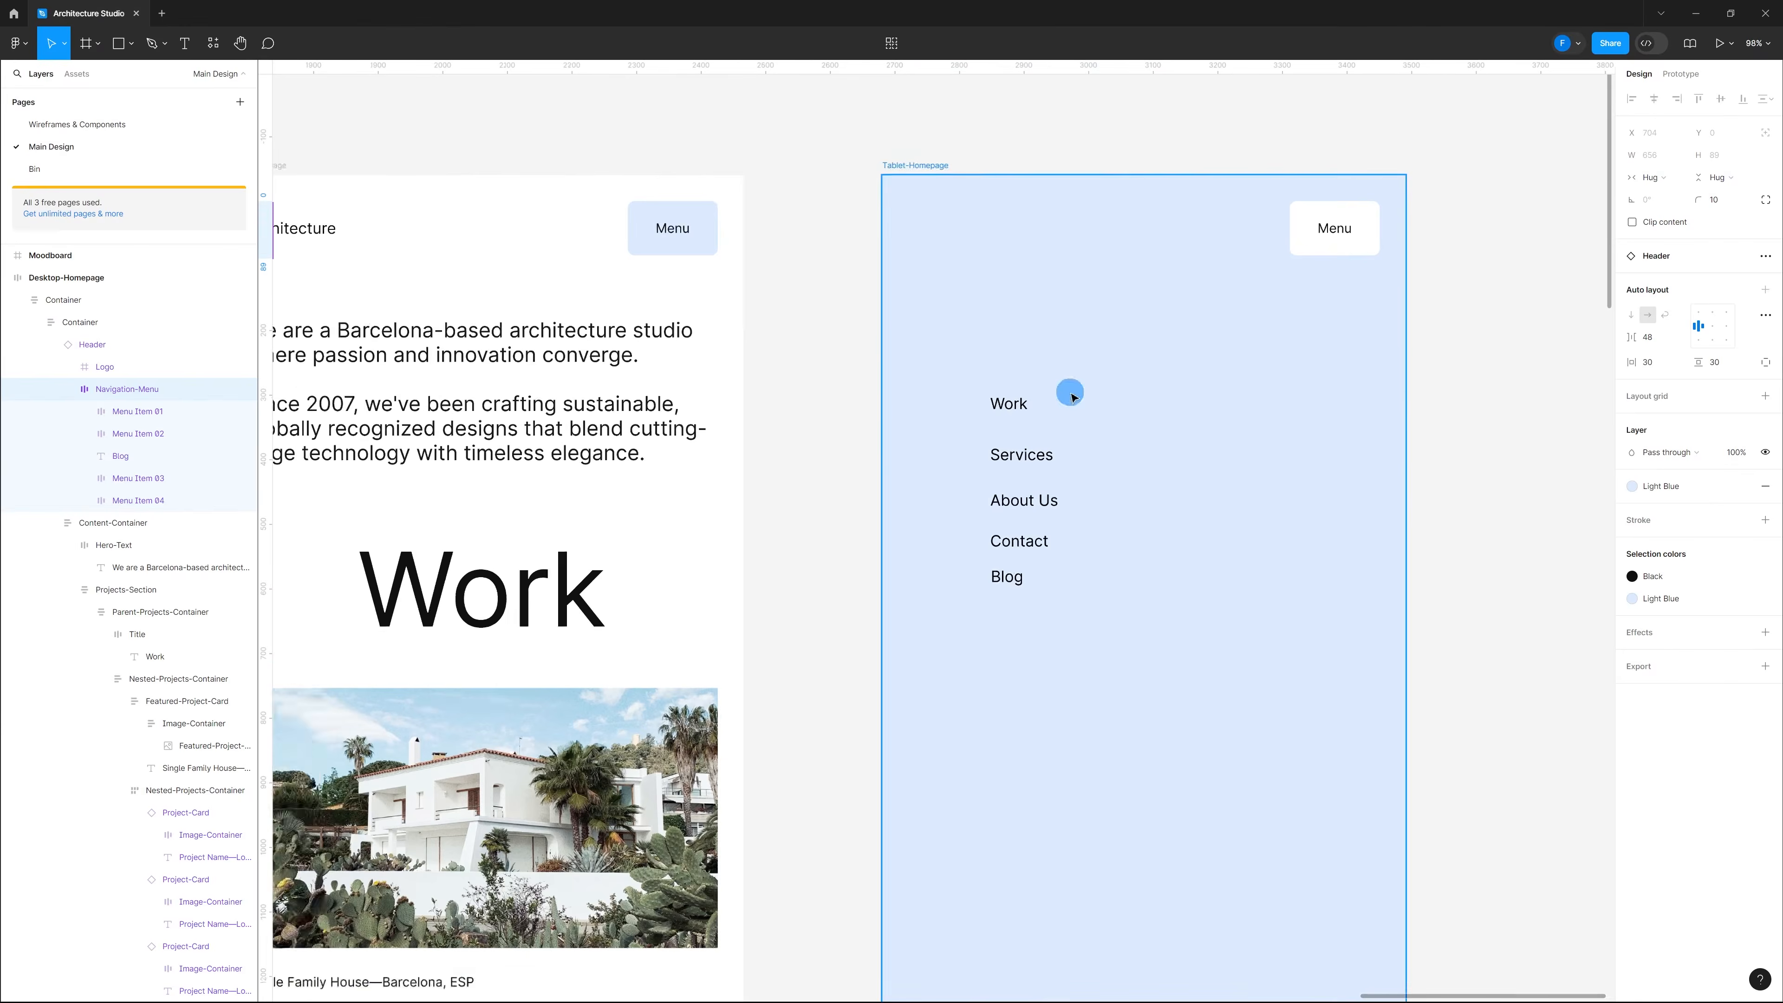
scroll(1421, 384, up, 1)
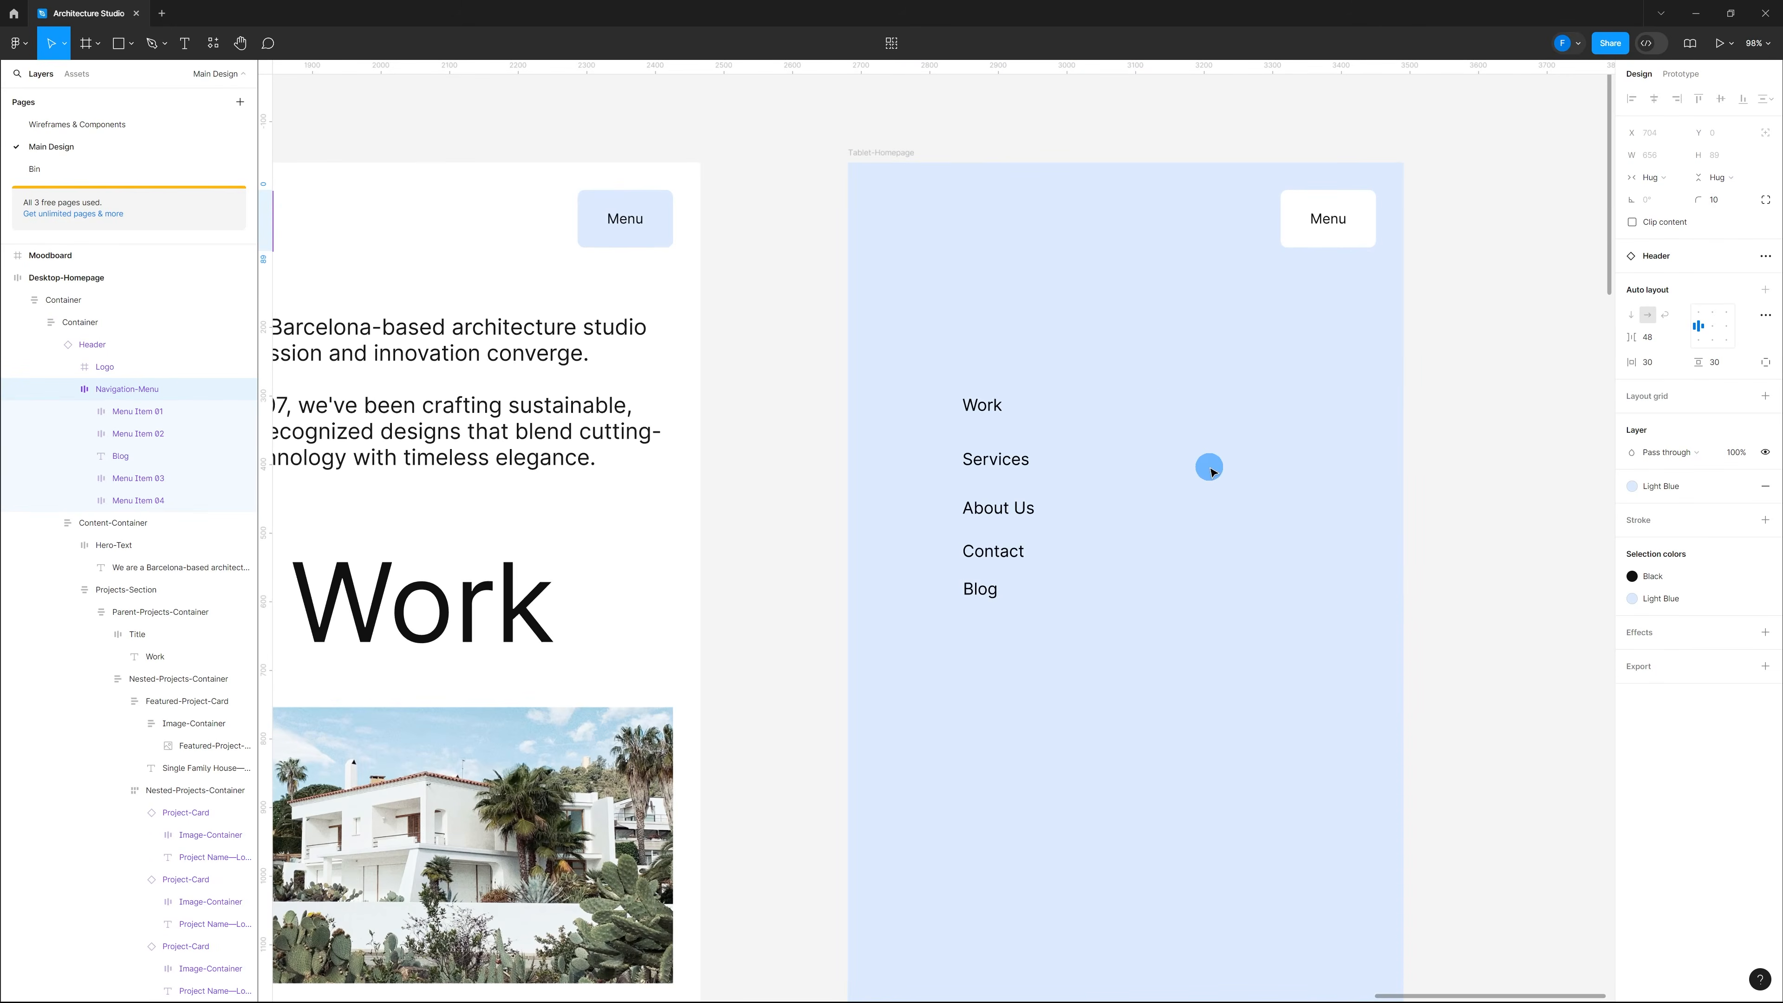
scroll(1212, 470, up, 1)
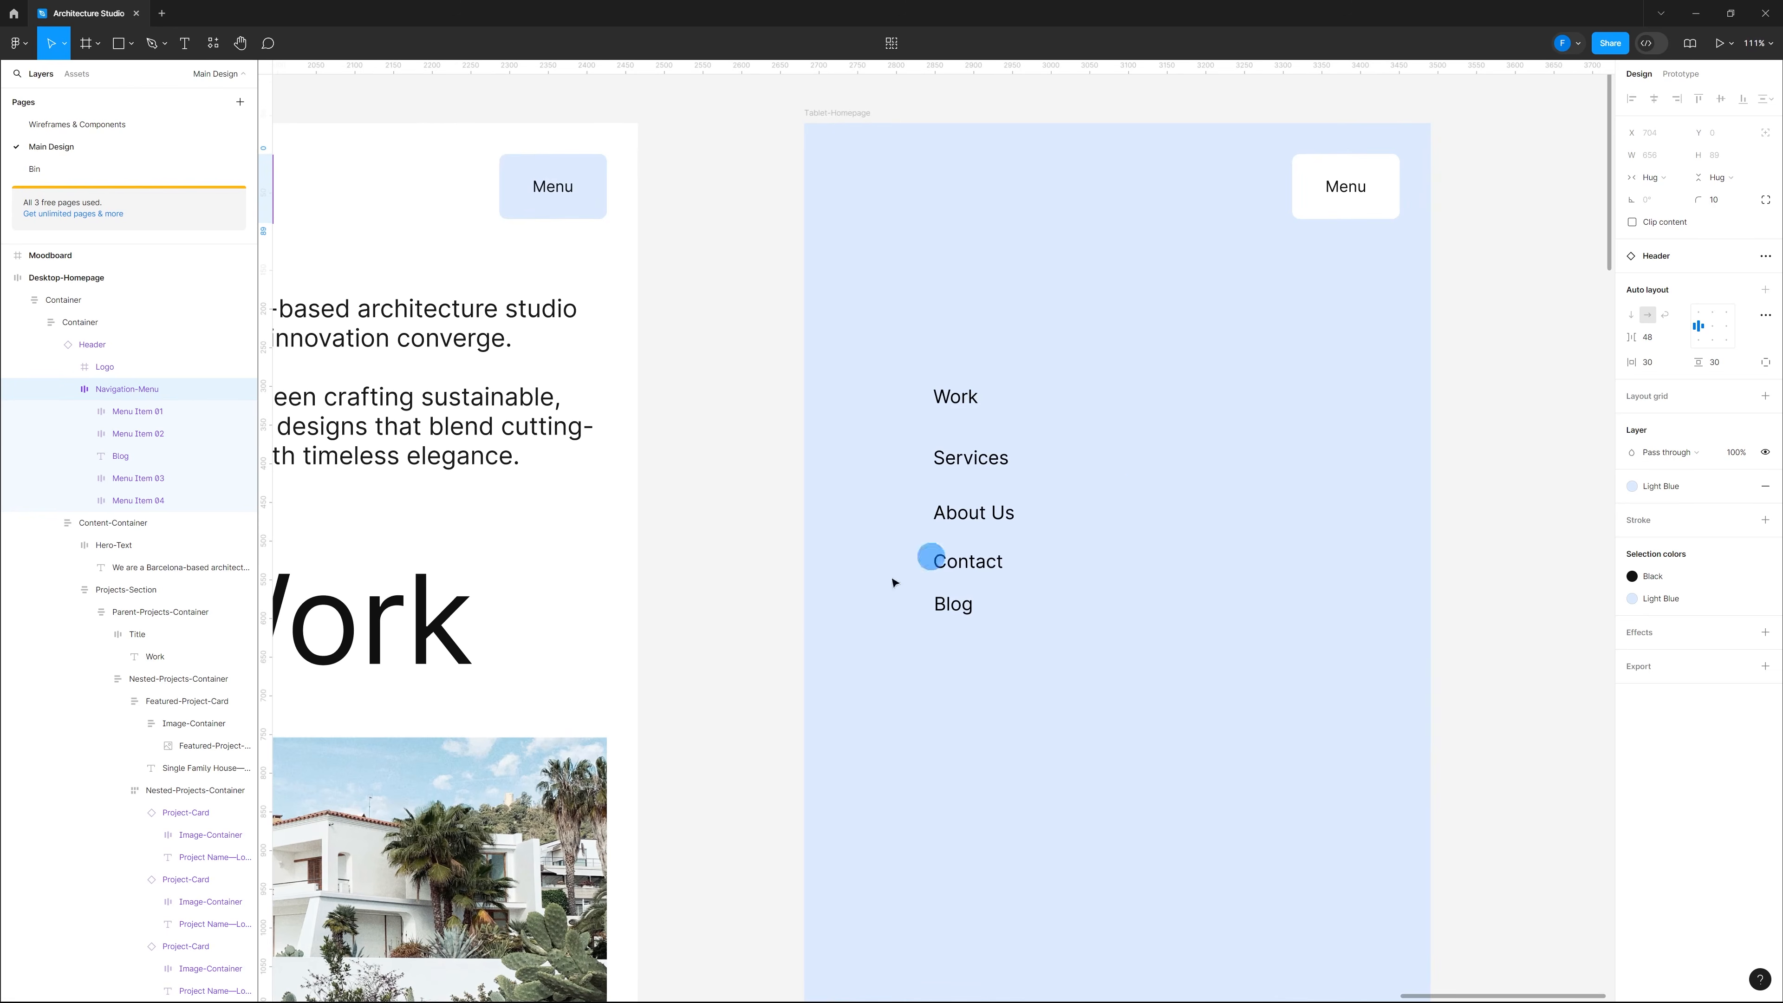
click(856, 115)
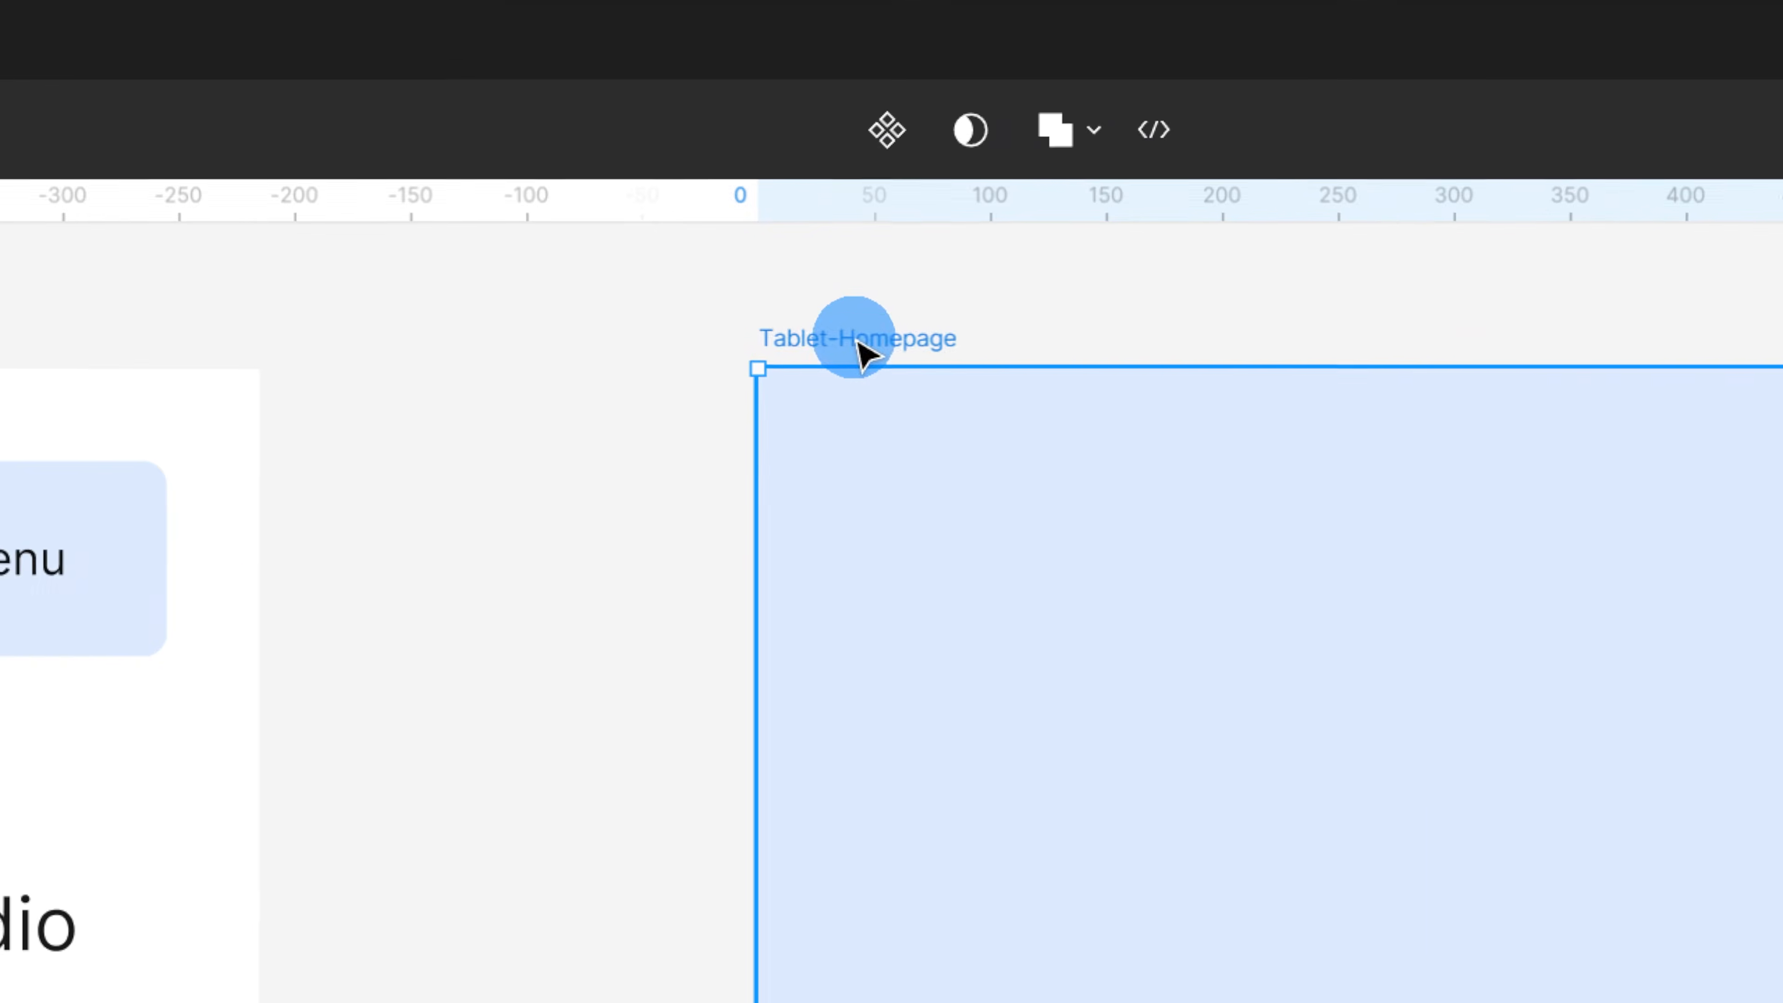
double_click(843, 117)
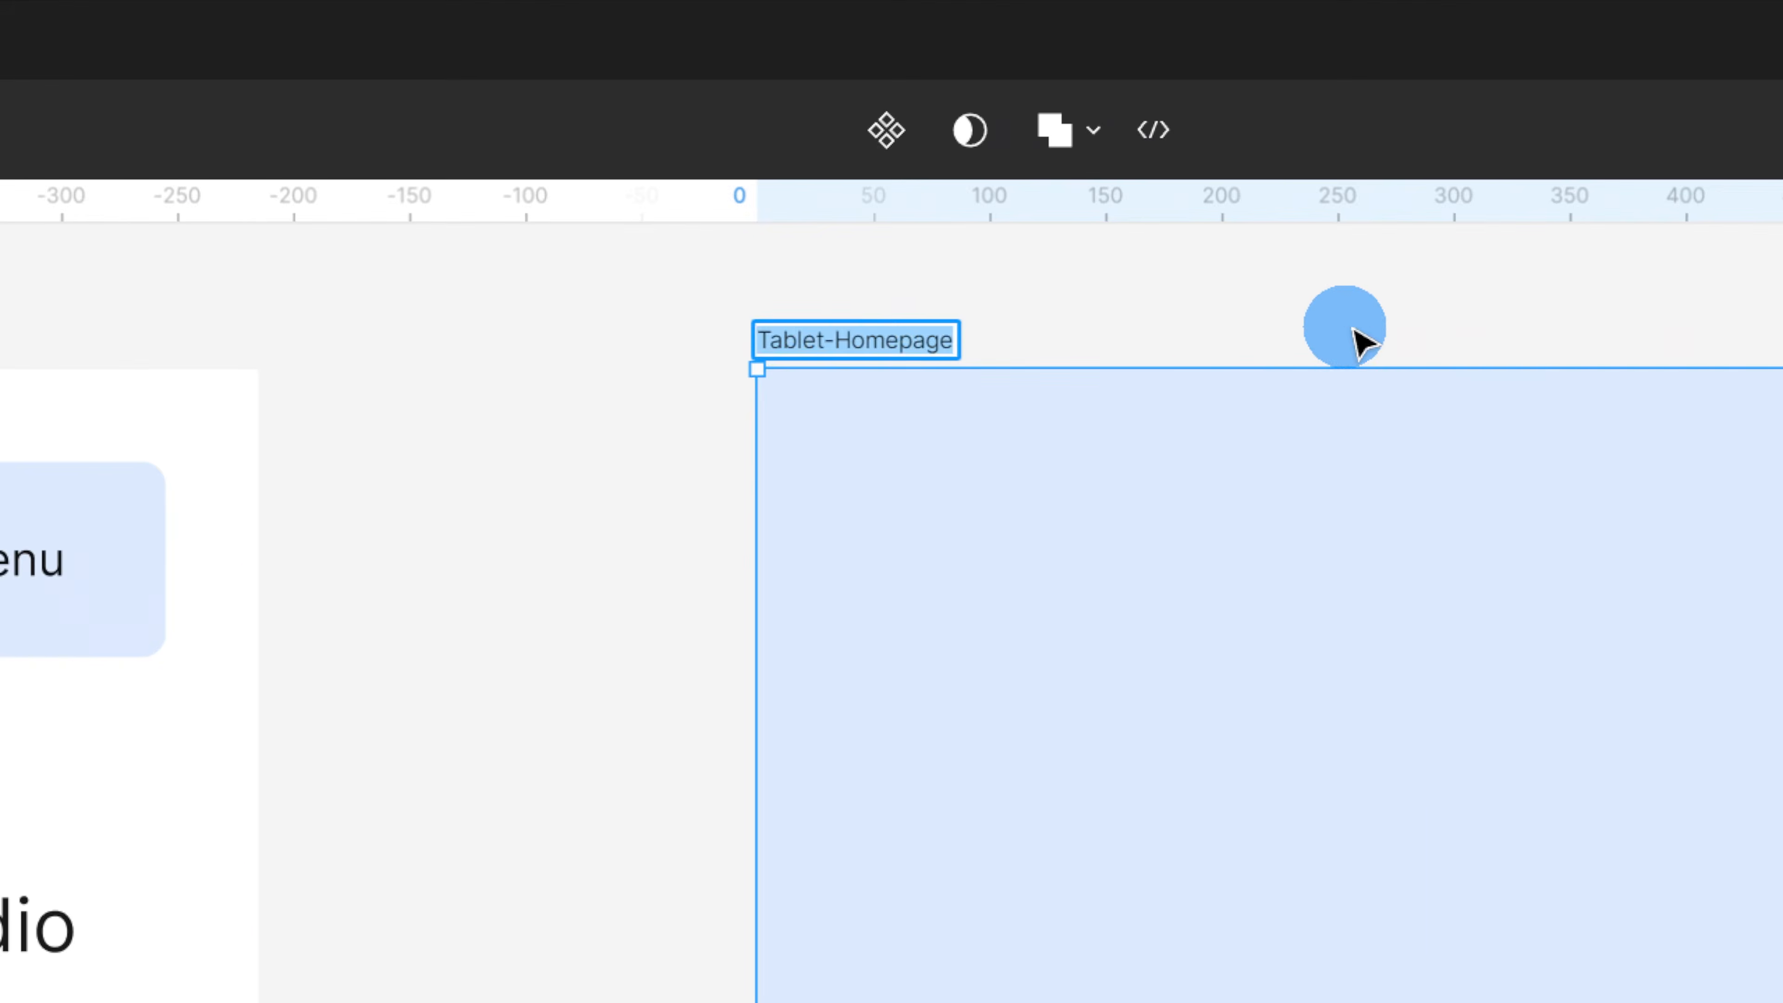
text(Expanded)
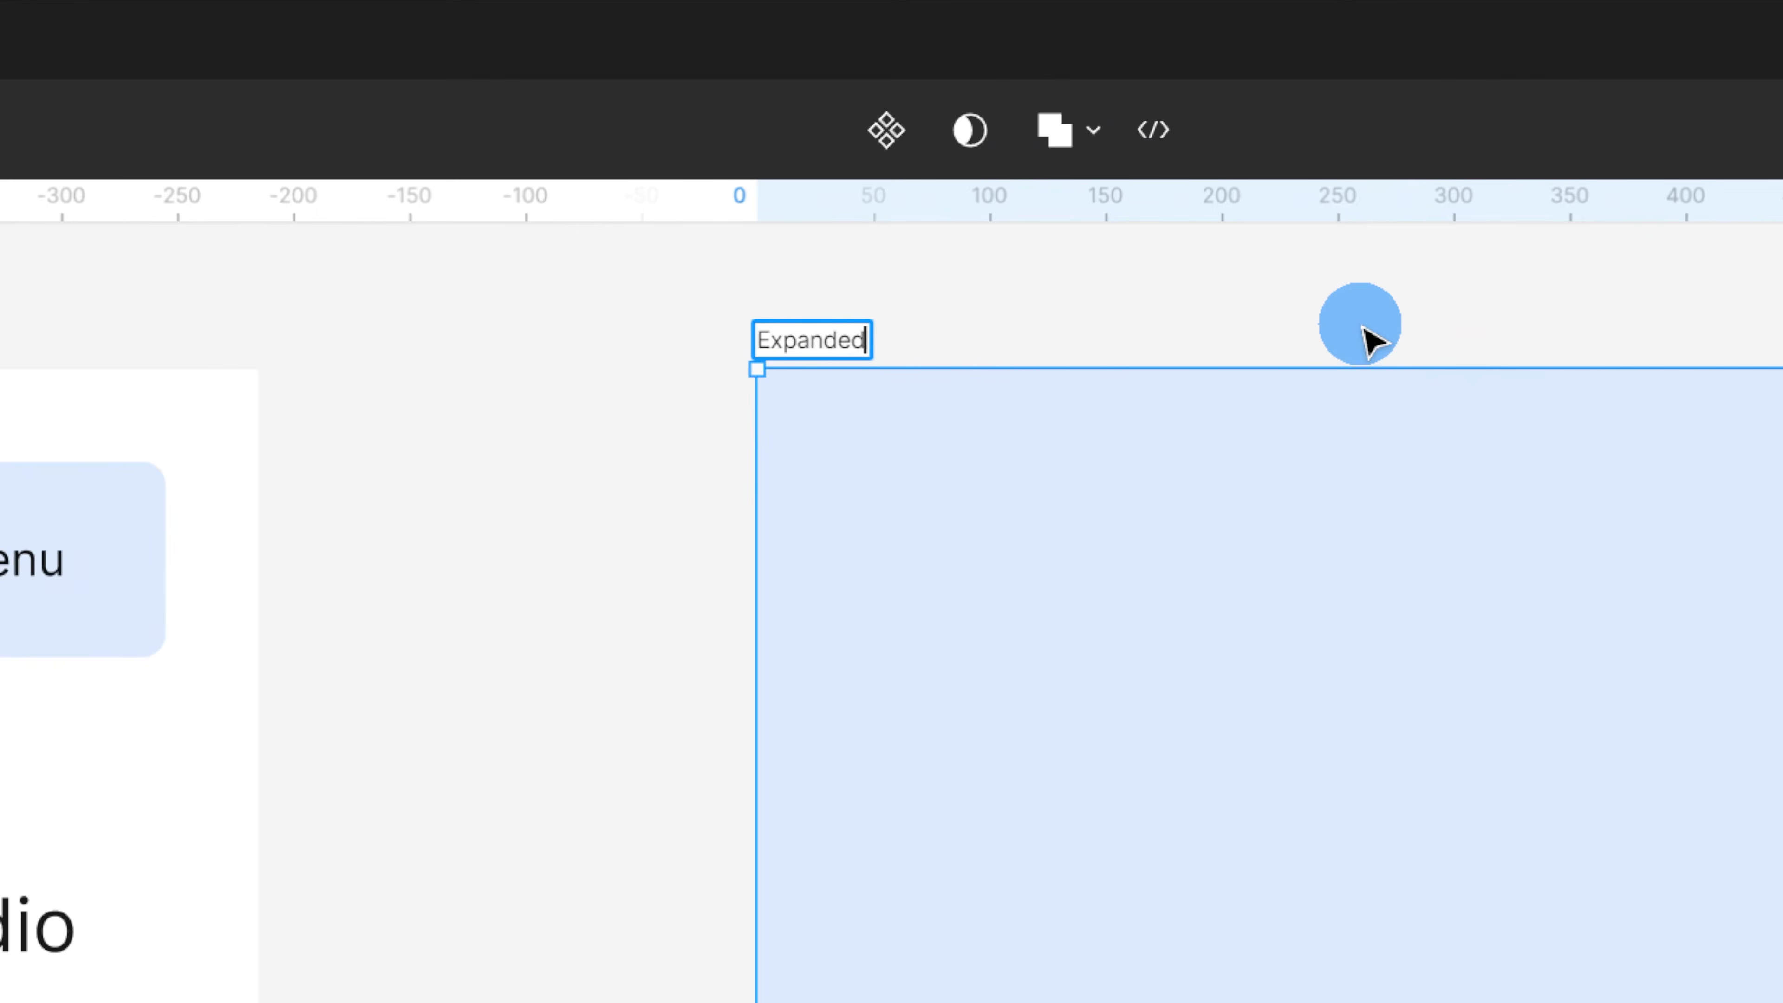
text(-Tablet-Menu)
click(1369, 341)
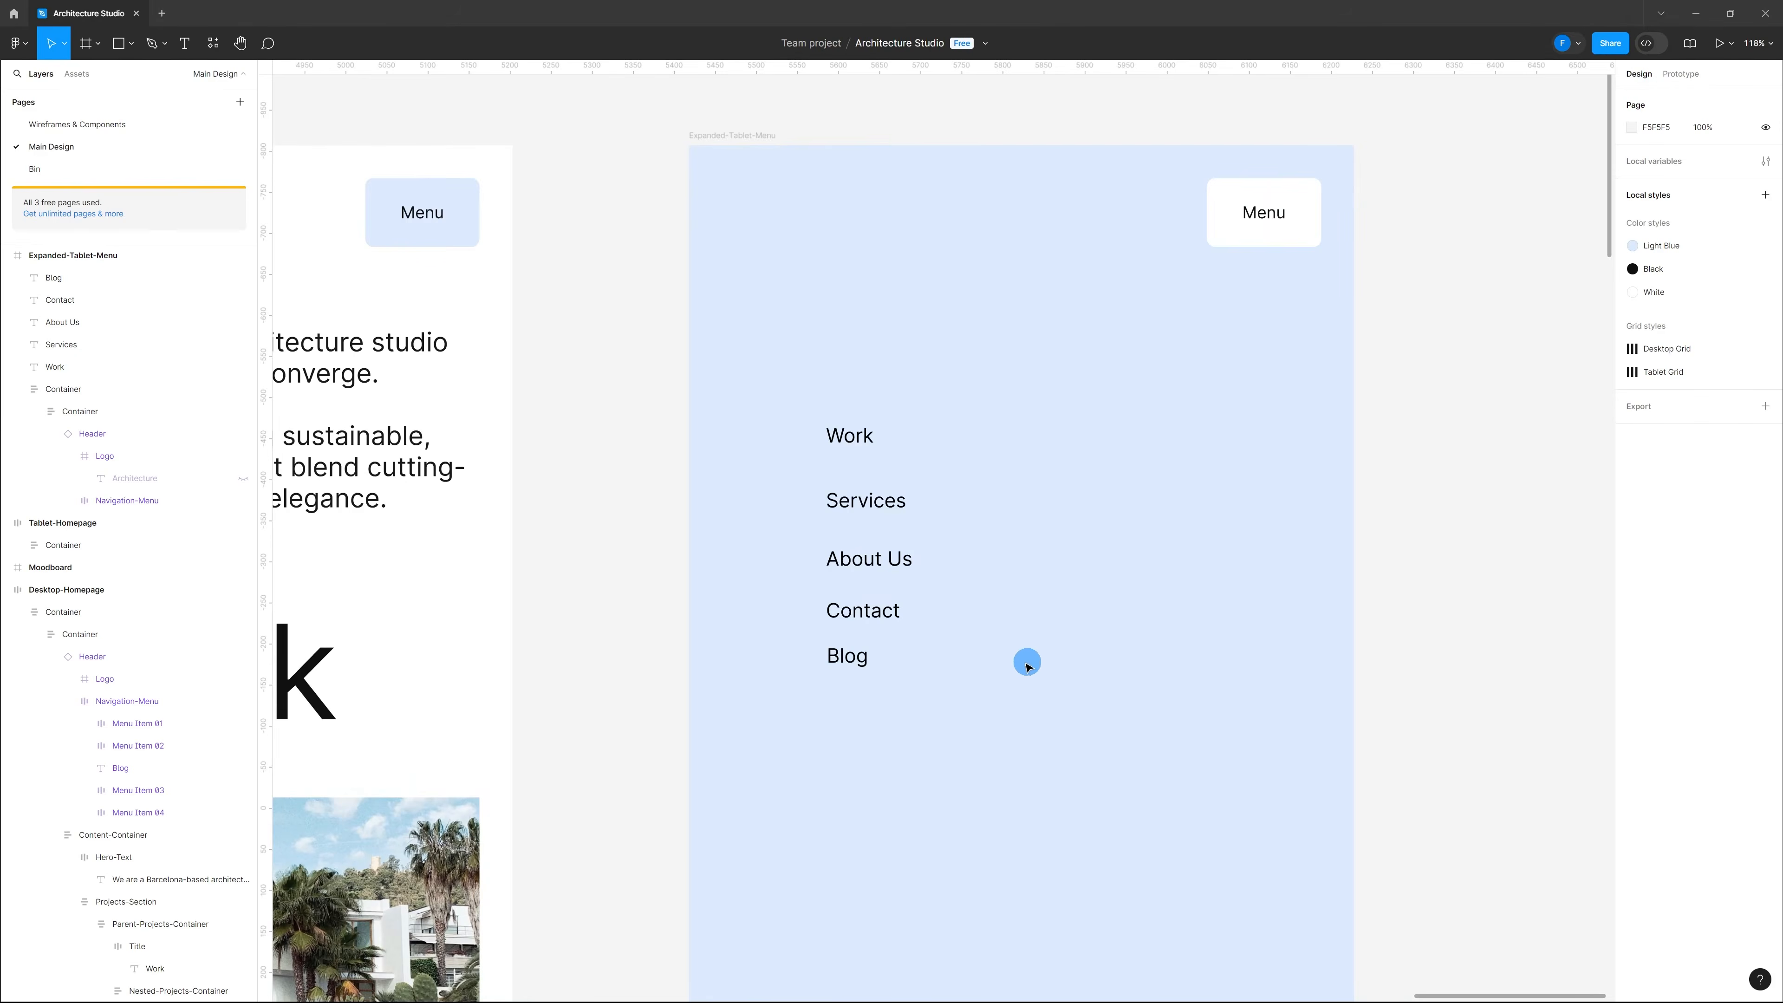
Step: Set the font size of the five menu texts in the Expanded-Tablet-Menu frame to 72
drag(1026, 753, 778, 364)
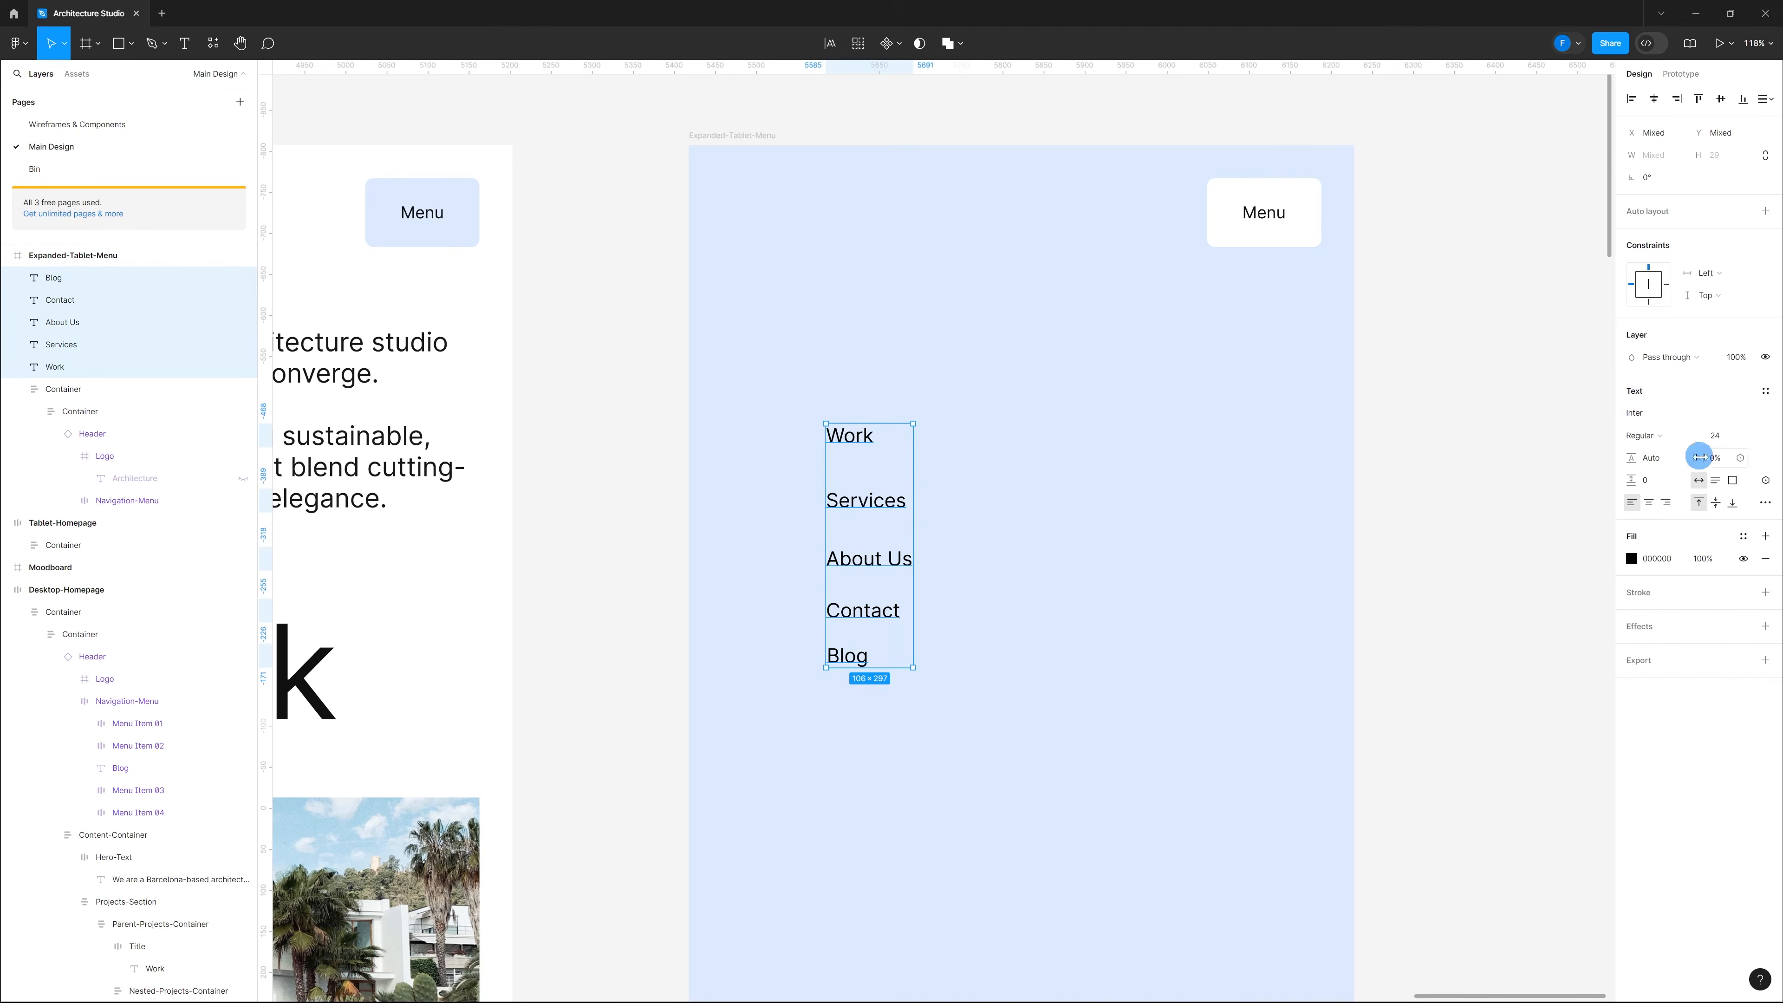
click(1740, 439)
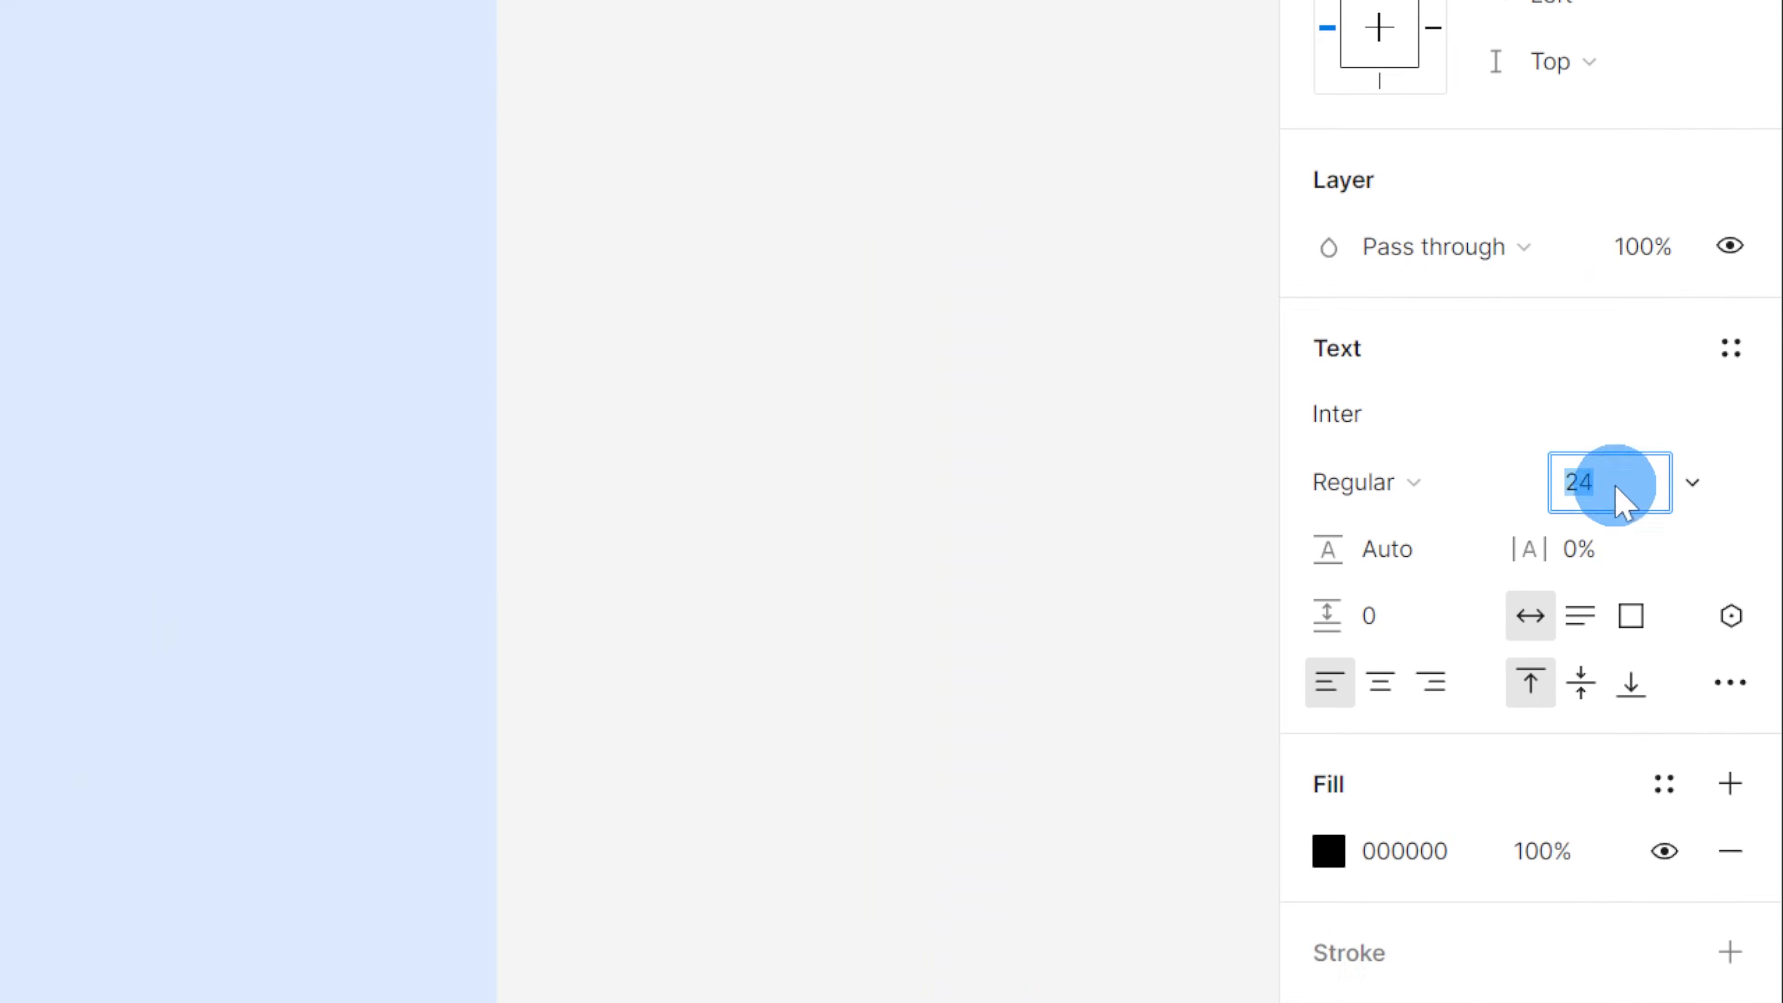
key(Return)
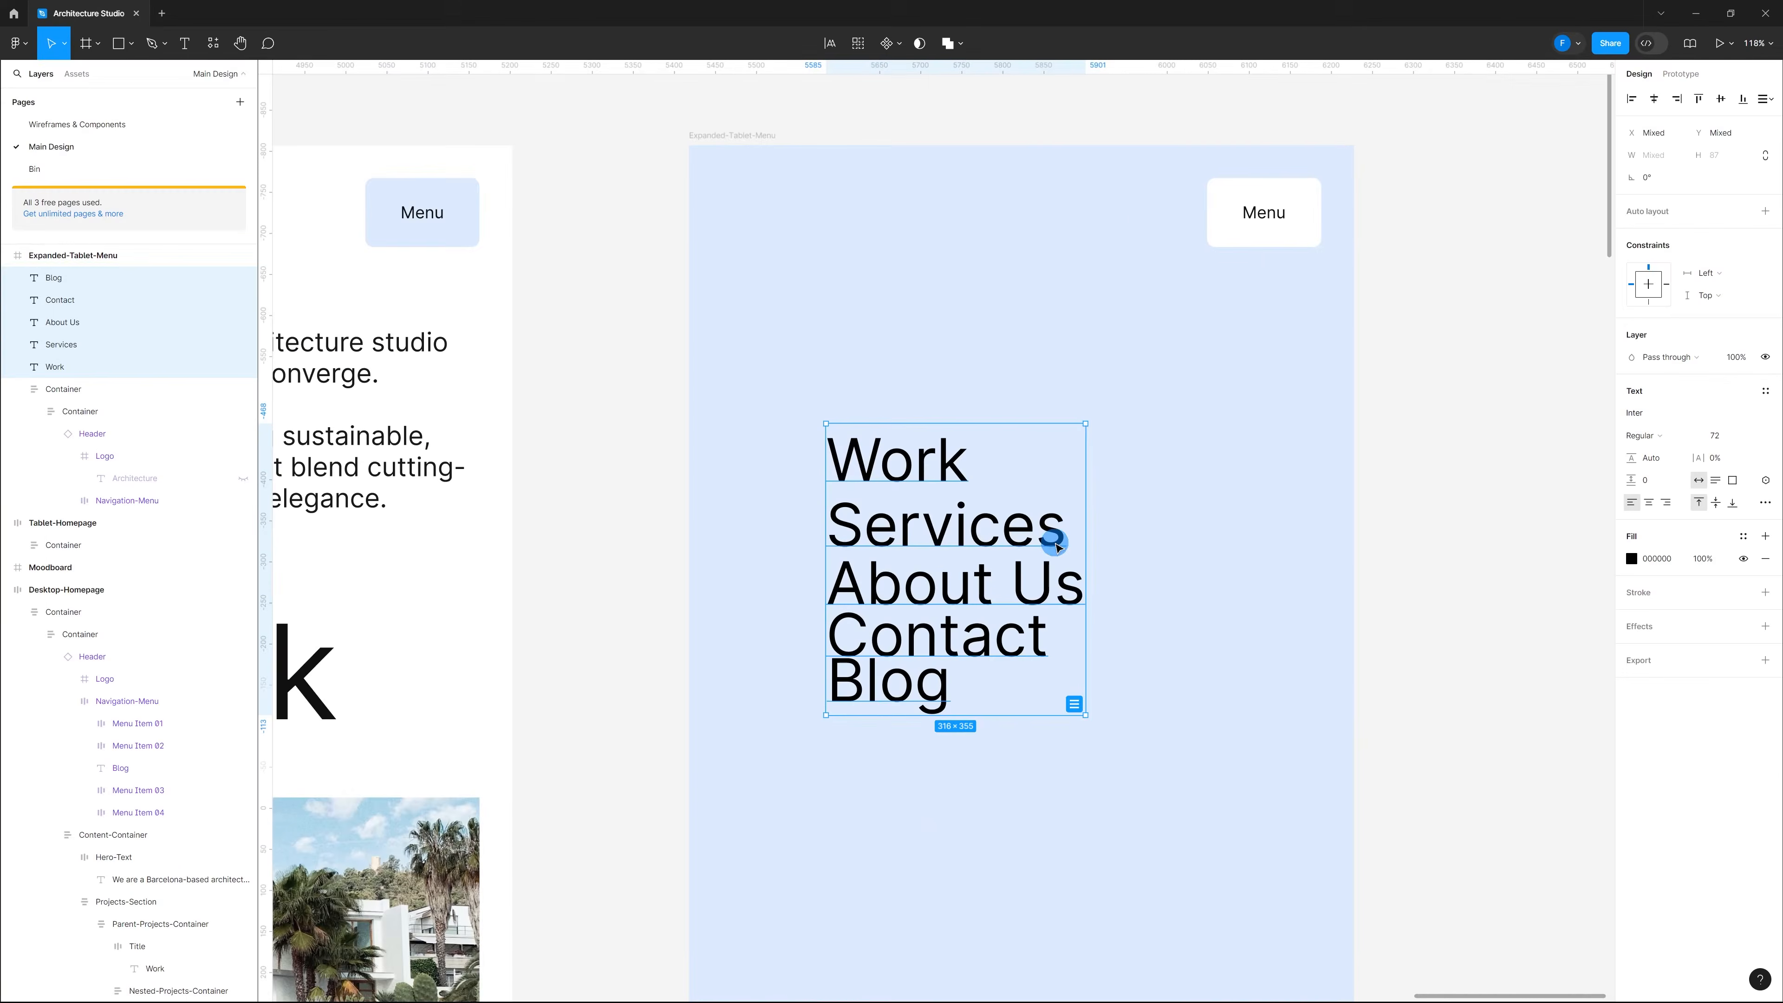
Step: Wrap the five menu texts in an auto layout frame with a vertical direction
scroll(1201, 588, down, 5)
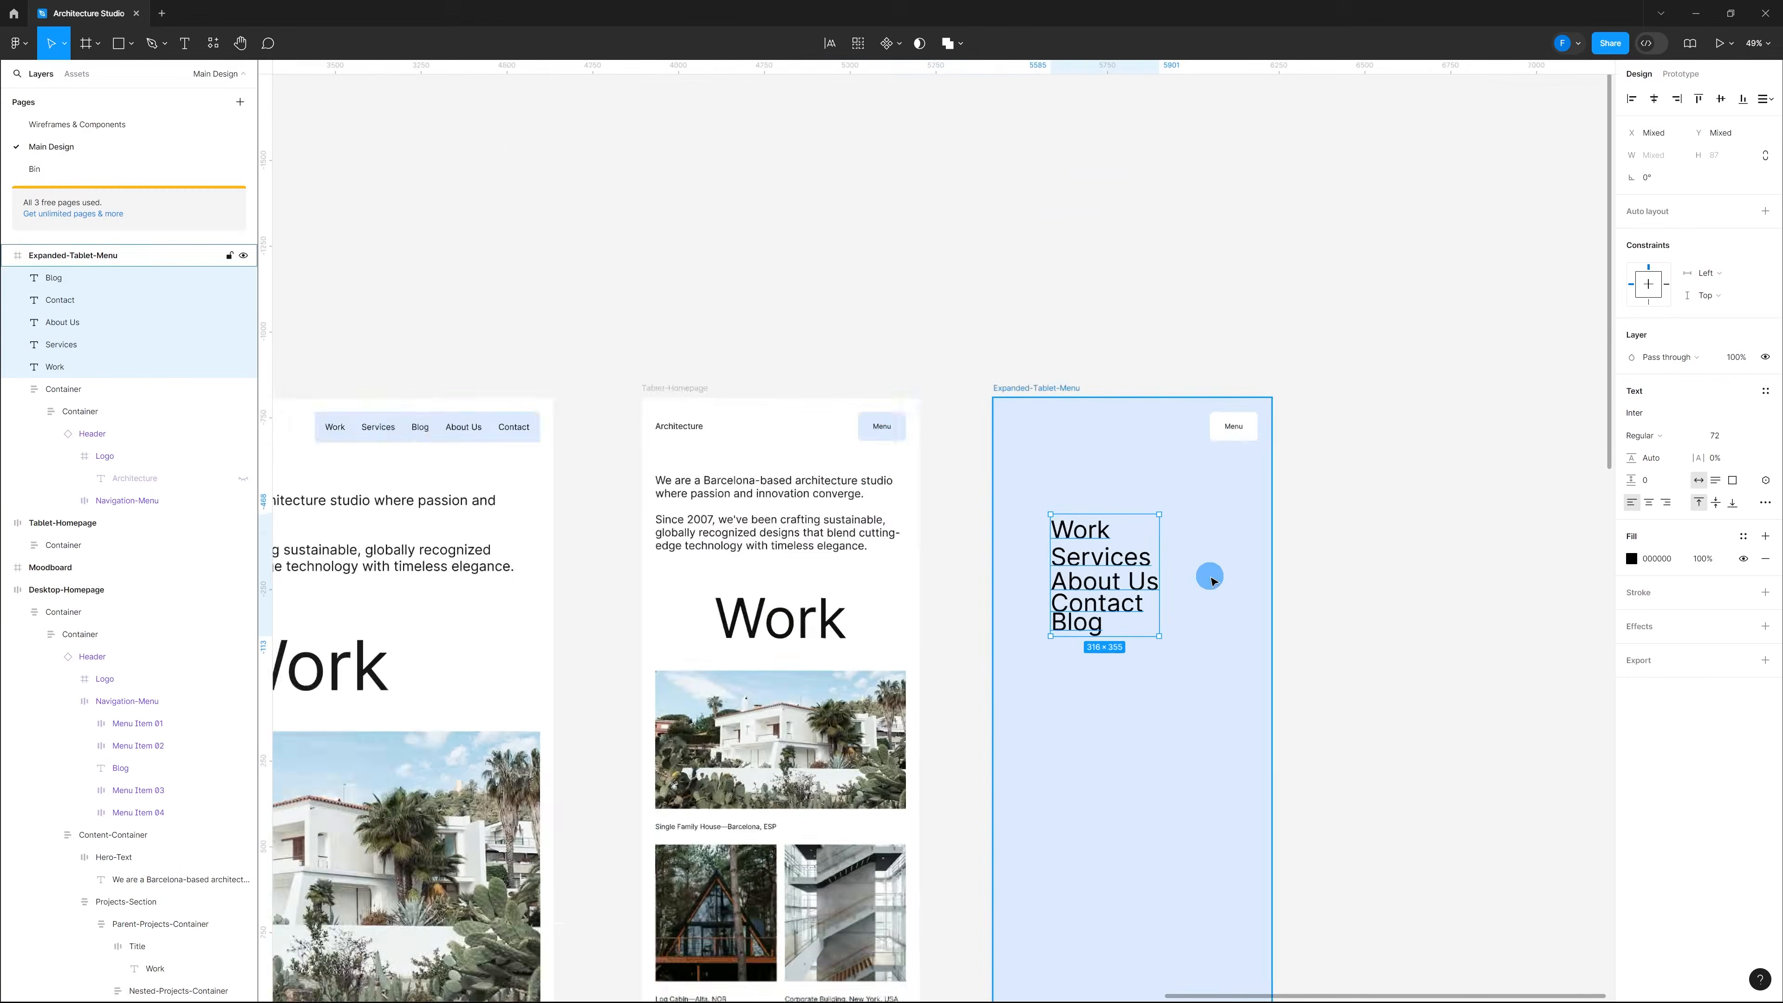
scroll(1199, 636, up, 4)
scroll(1183, 627, up, 4)
drag(1183, 677, 789, 249)
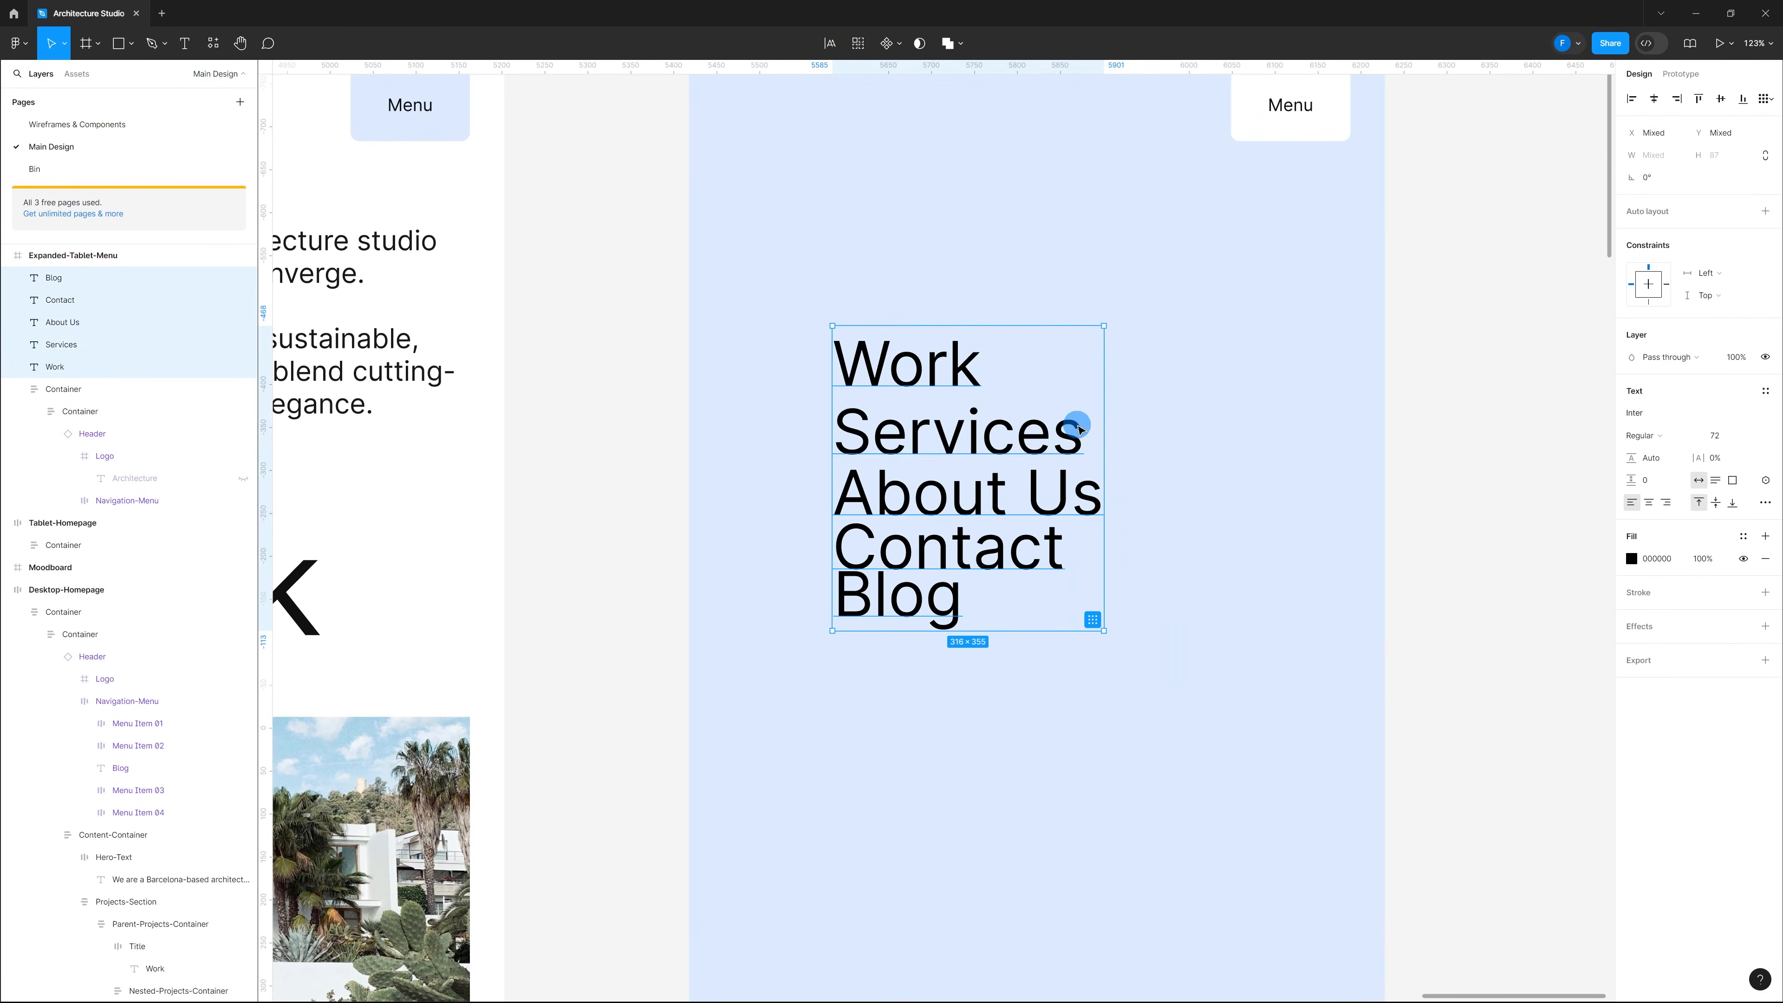
key(shift+a)
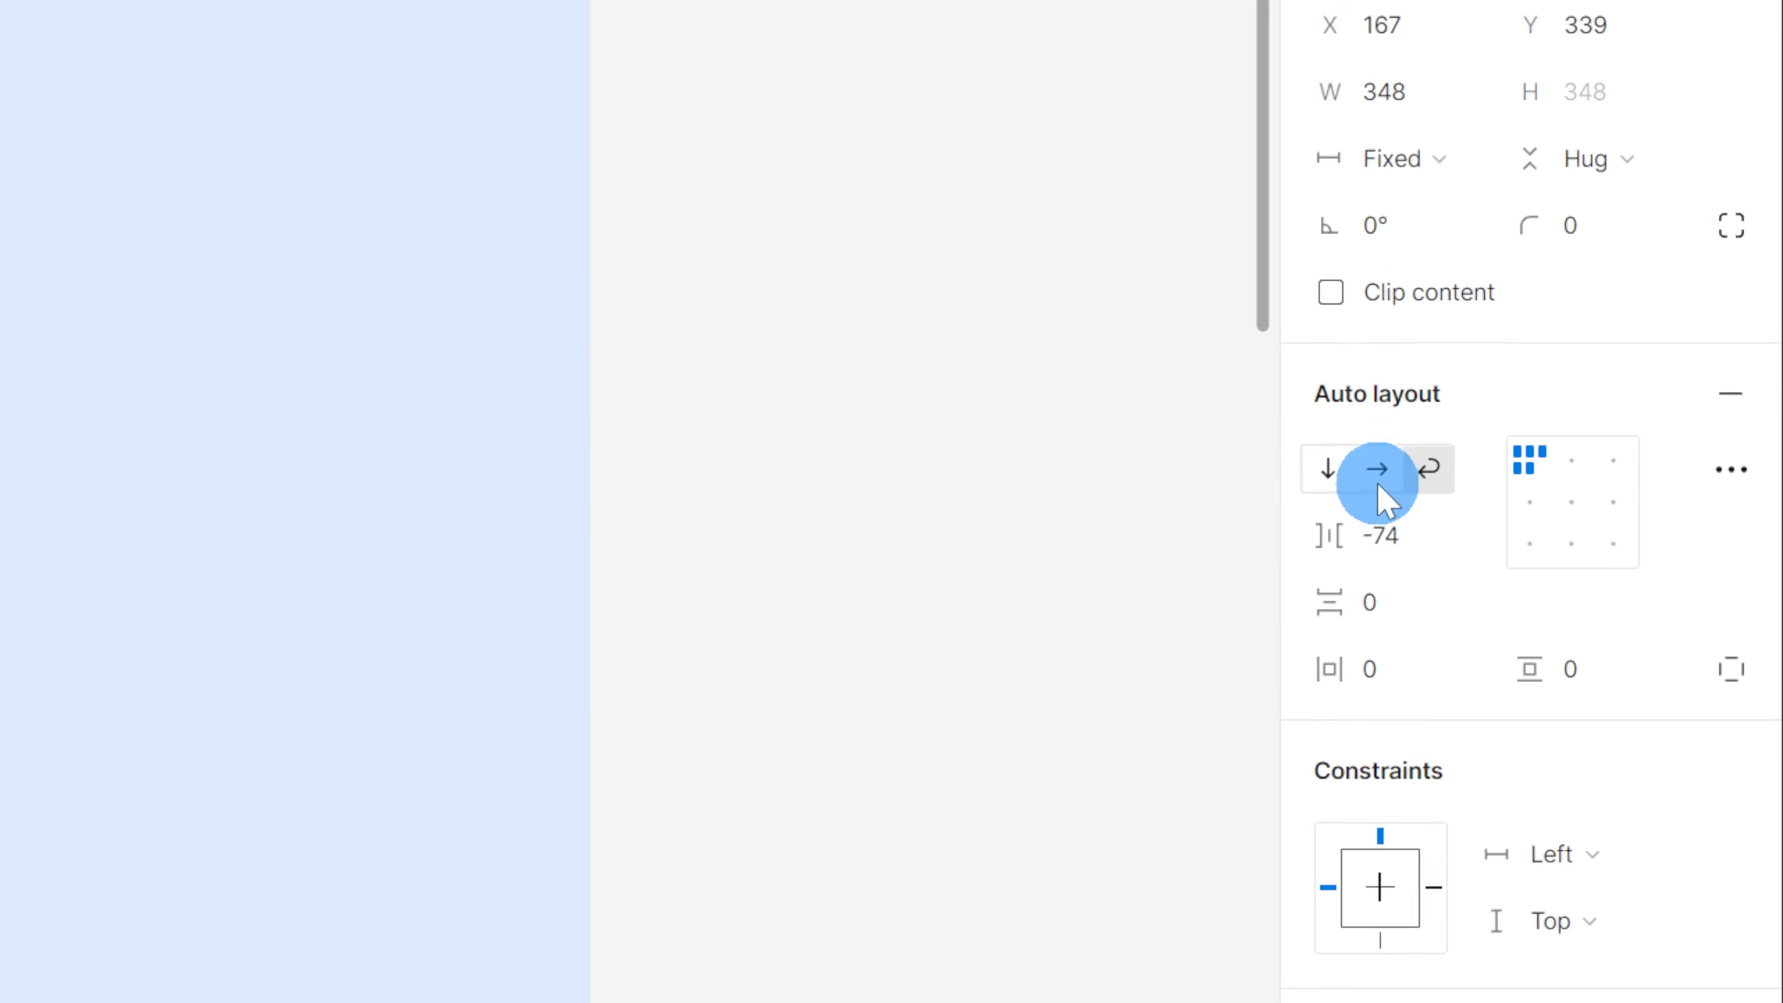
click(1336, 476)
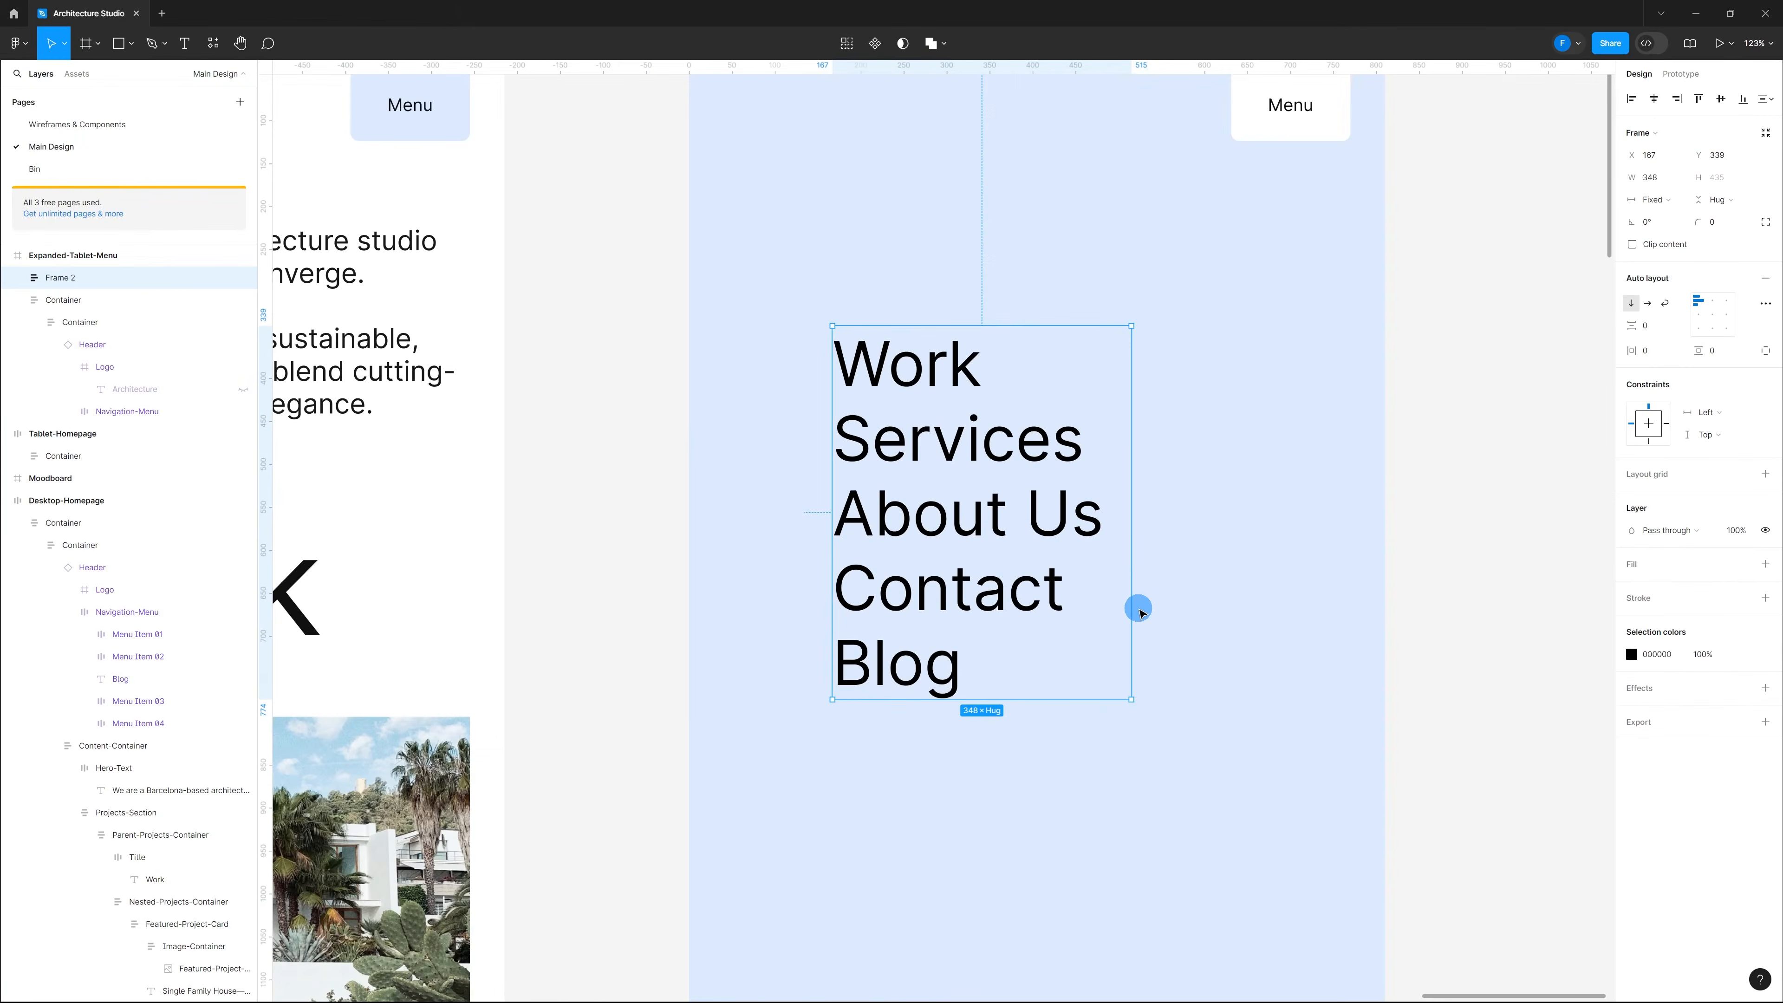
Step: Move the menu list frame up and towards the left edge of the tablet menu, to X 57 and Y 195
scroll(1139, 613, down, 2)
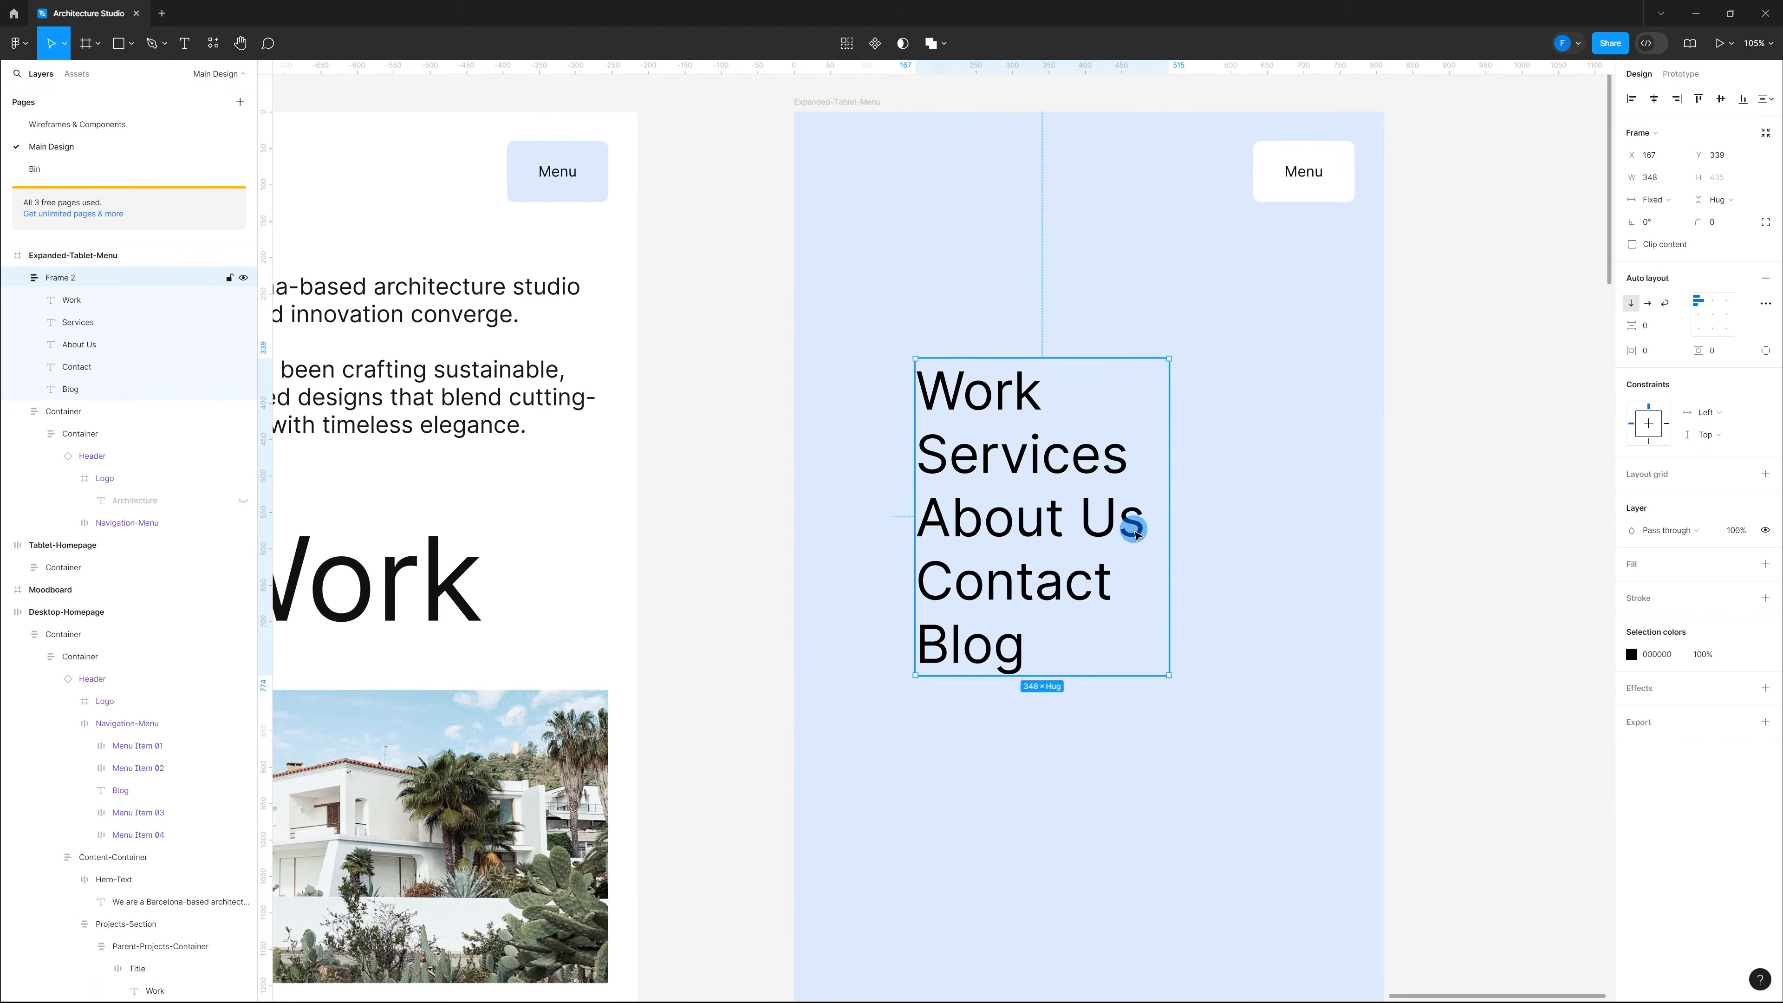
drag(1139, 577, 1063, 486)
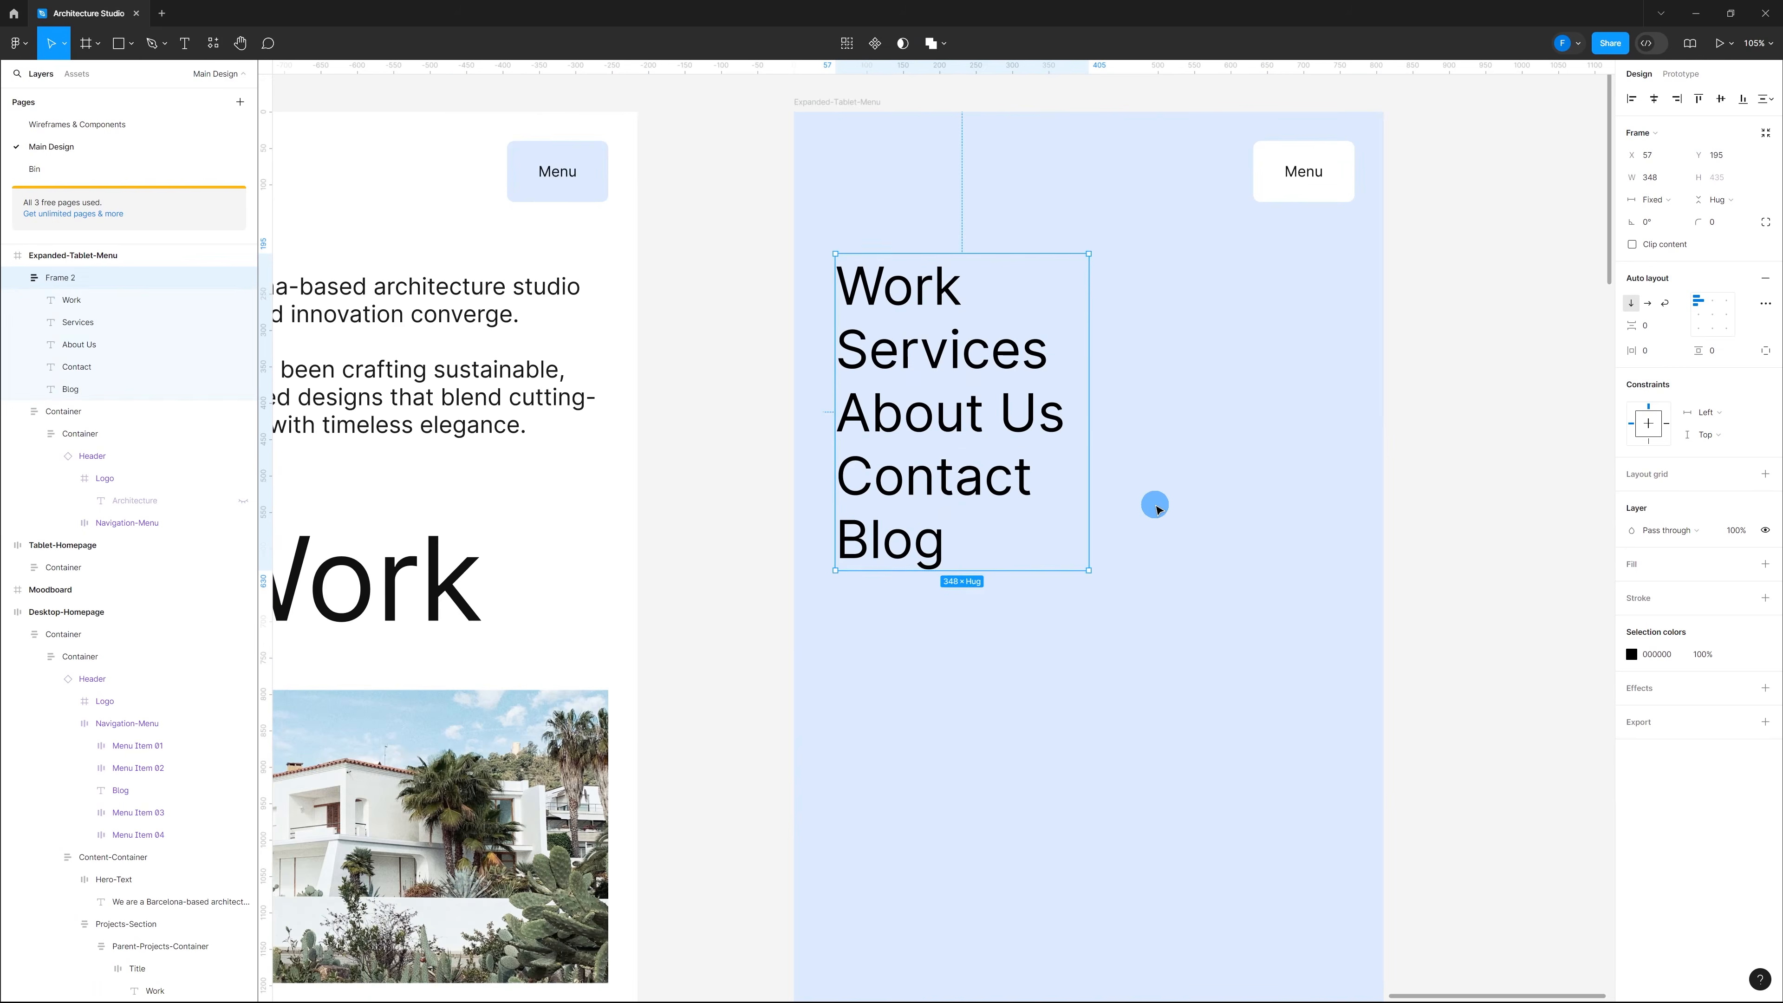
click(1011, 528)
Step: Set the line height of all the texts in the menu list to 120%
click(1056, 483)
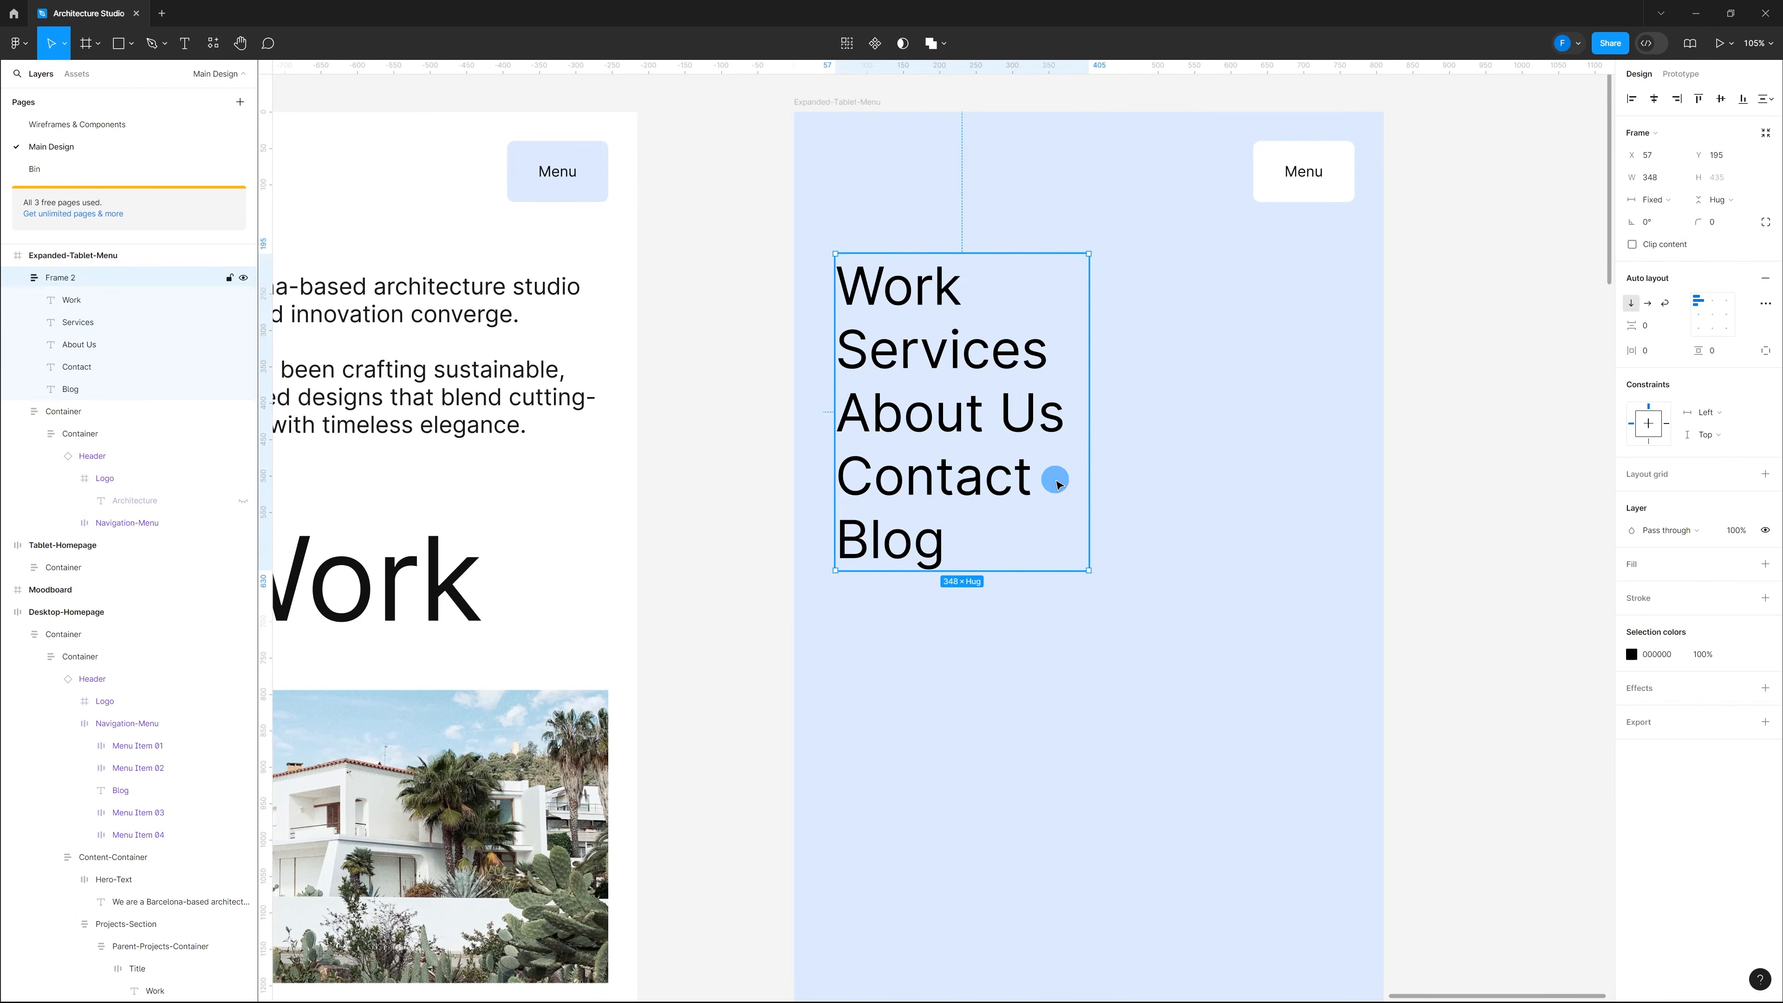
key(Return)
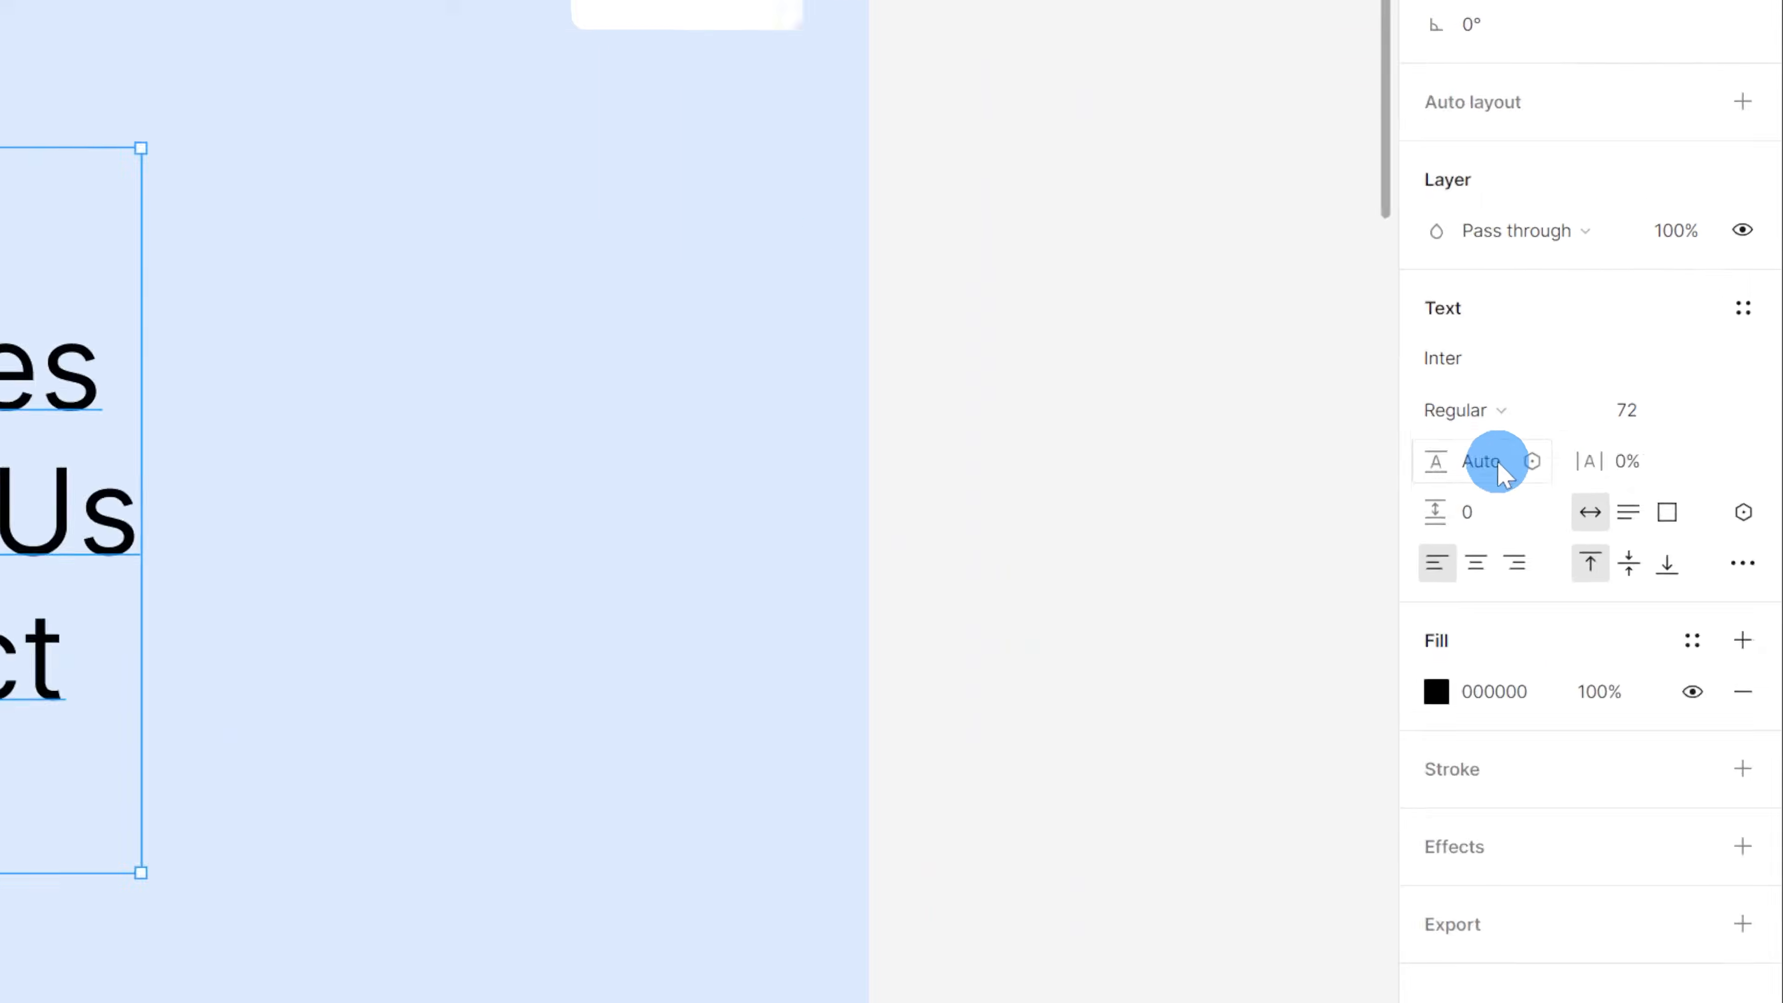
click(1497, 462)
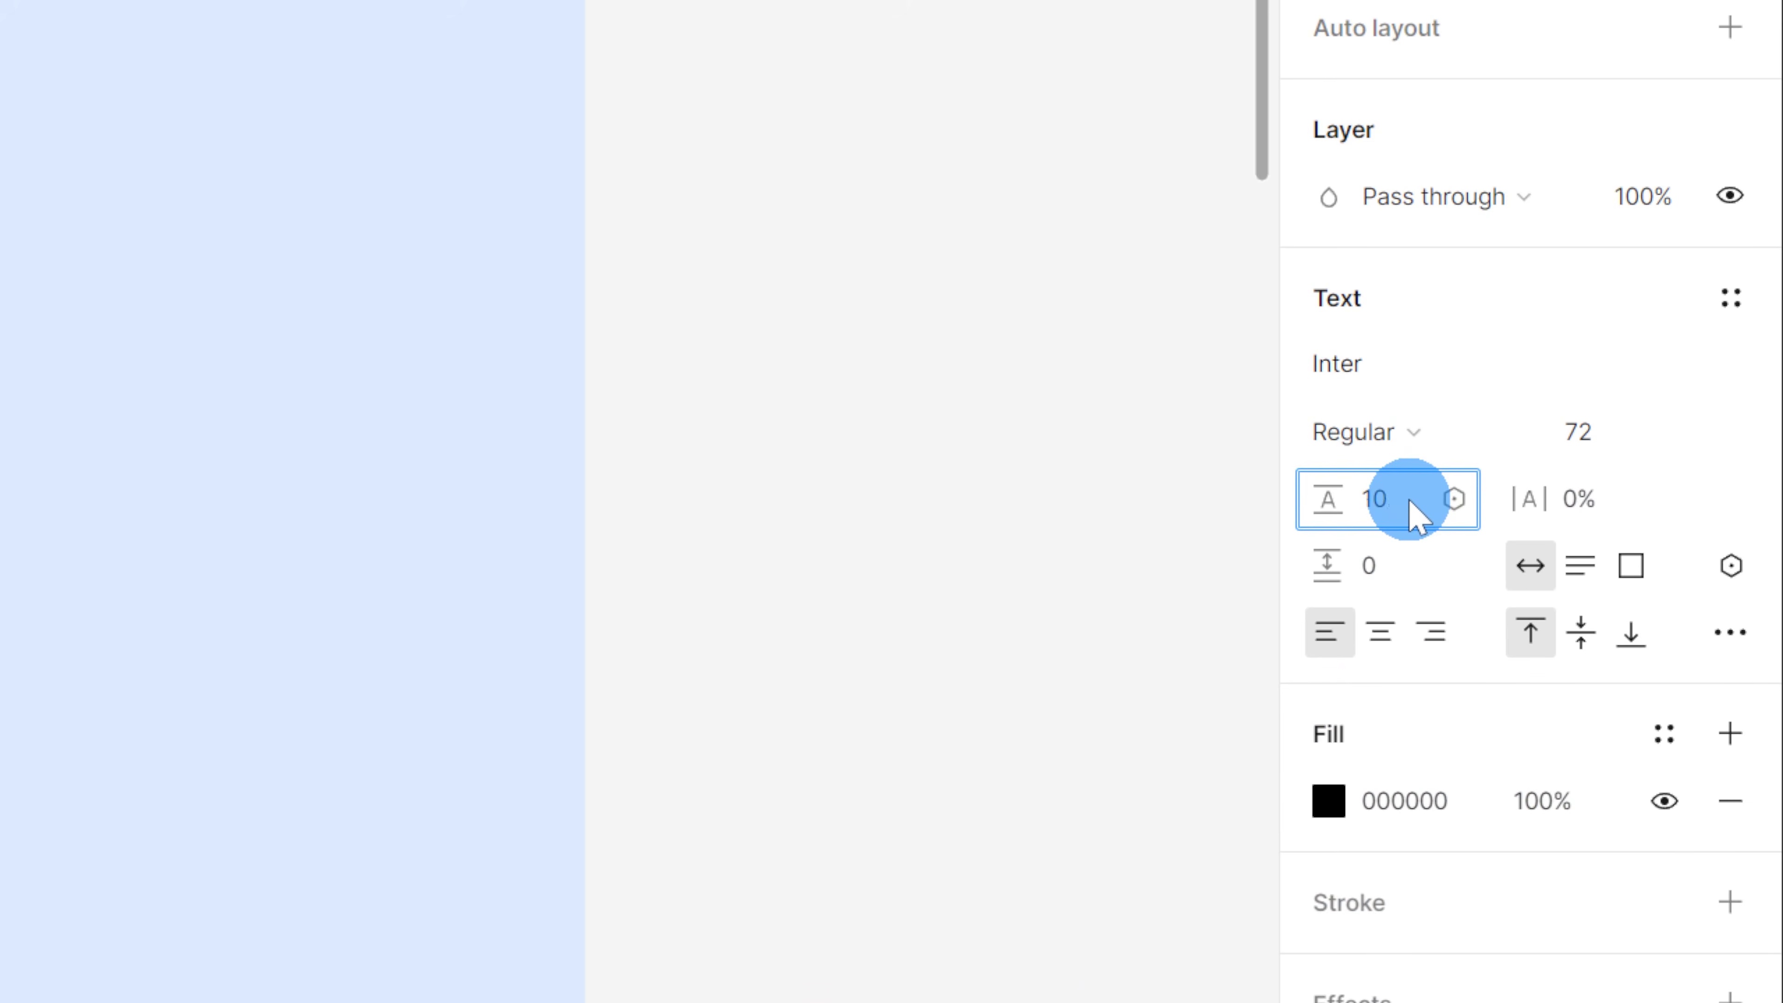
text(120)
key(Return)
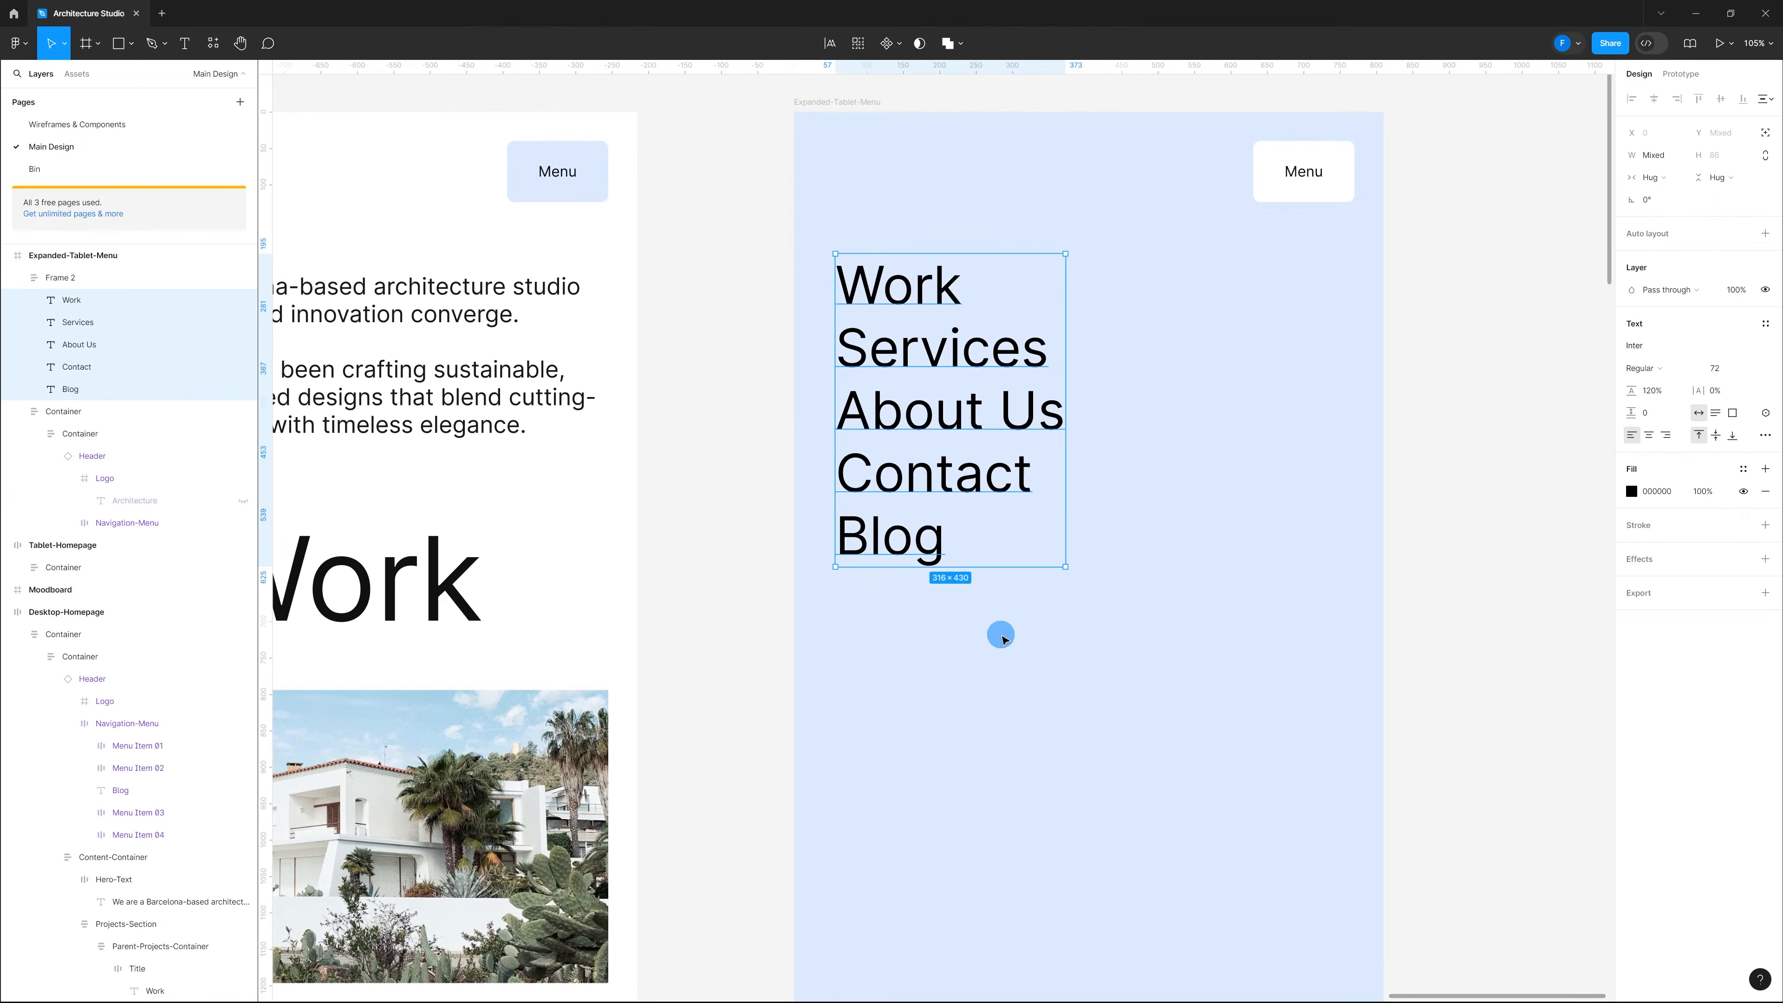
Step: Set the vertical spacing between the items of the menu list frame to 24 px
click(1000, 632)
click(1042, 454)
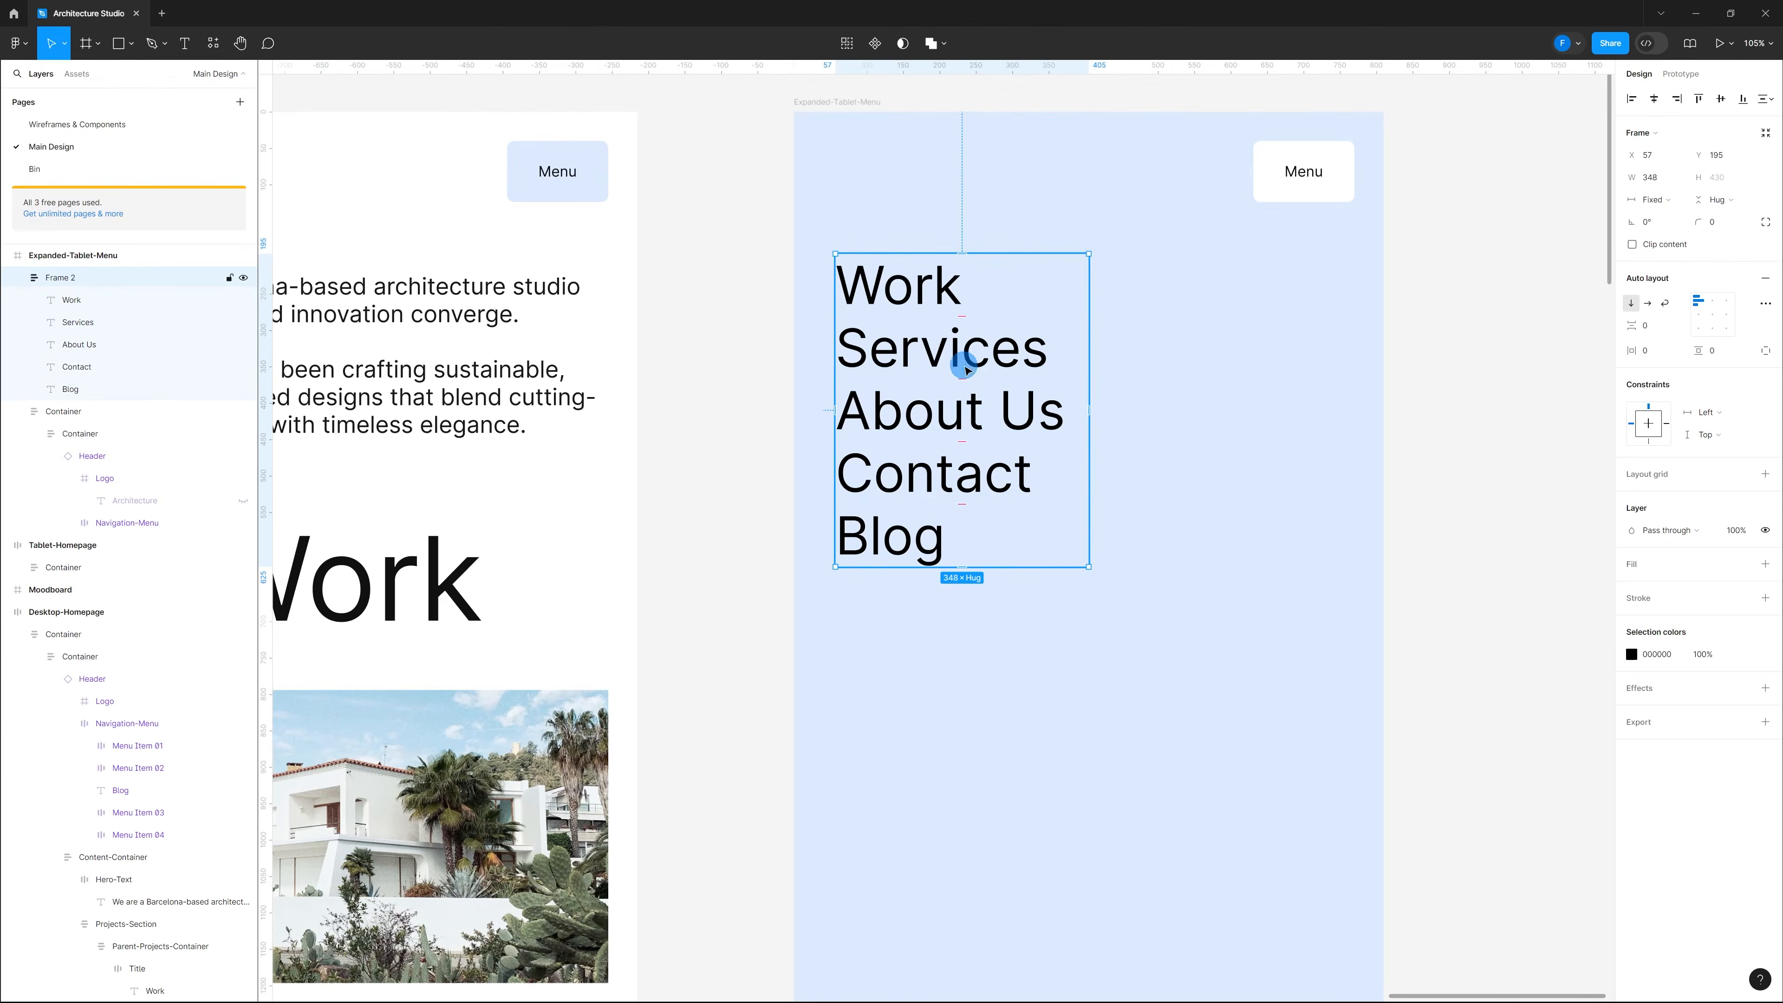
click(963, 313)
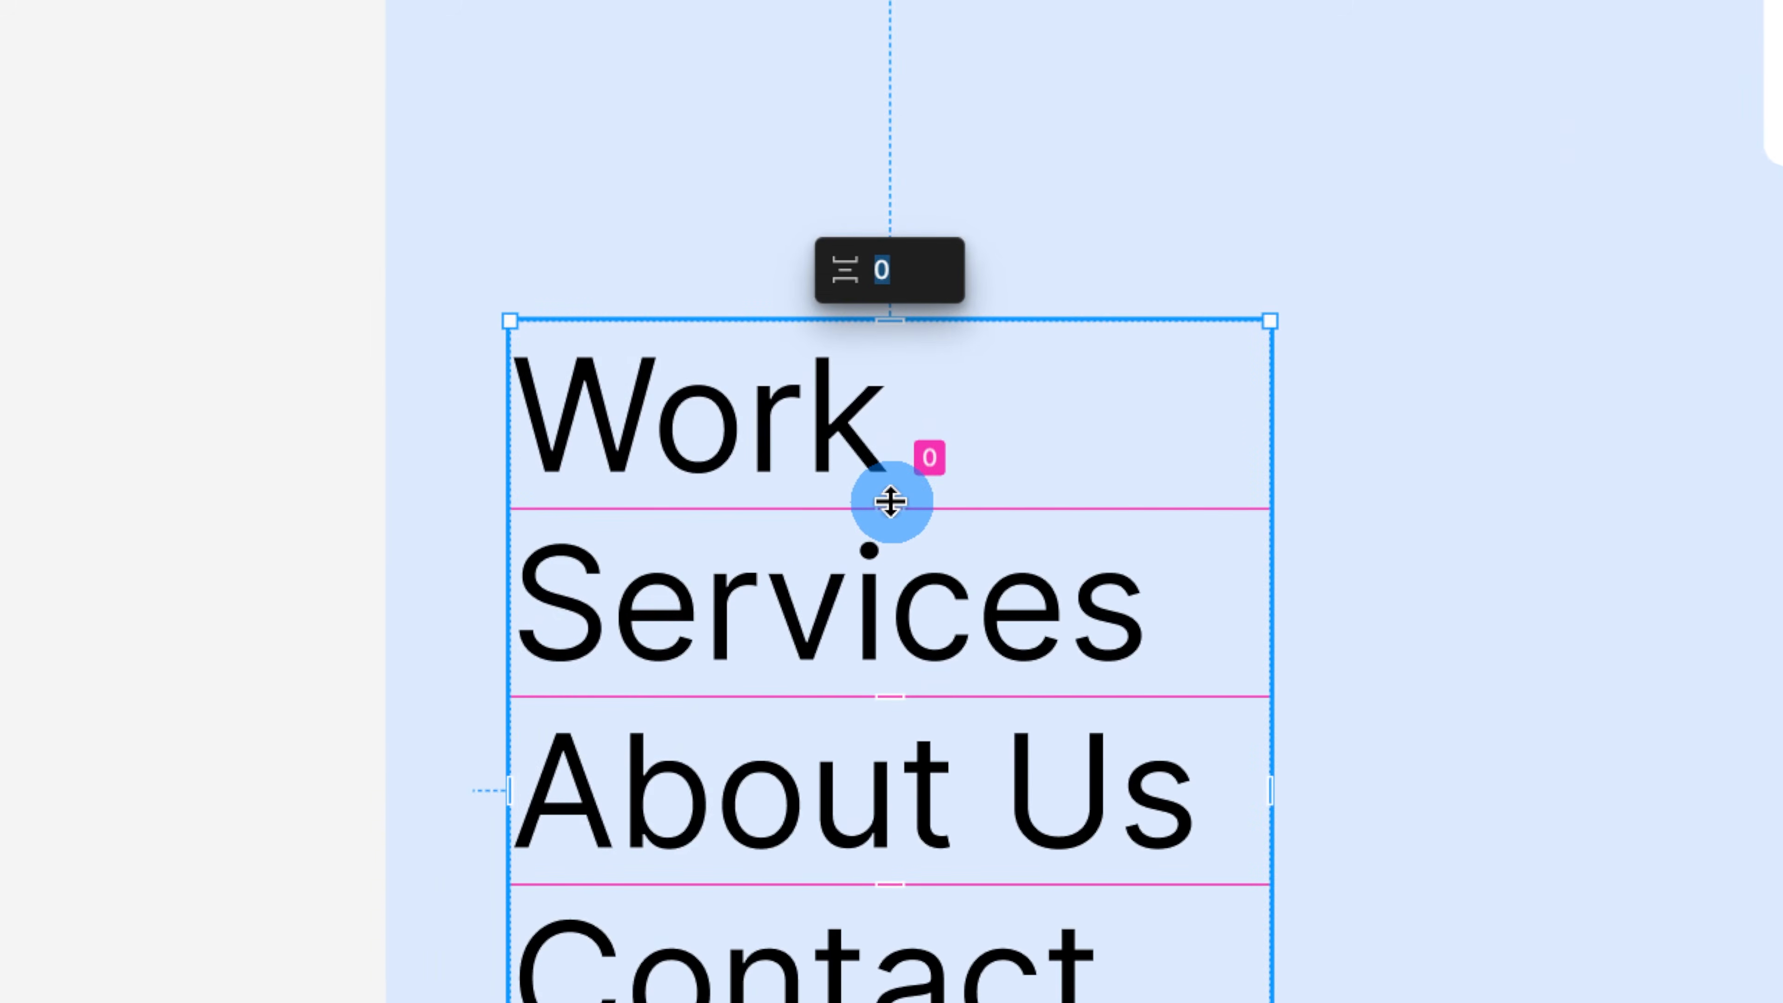
key(Return)
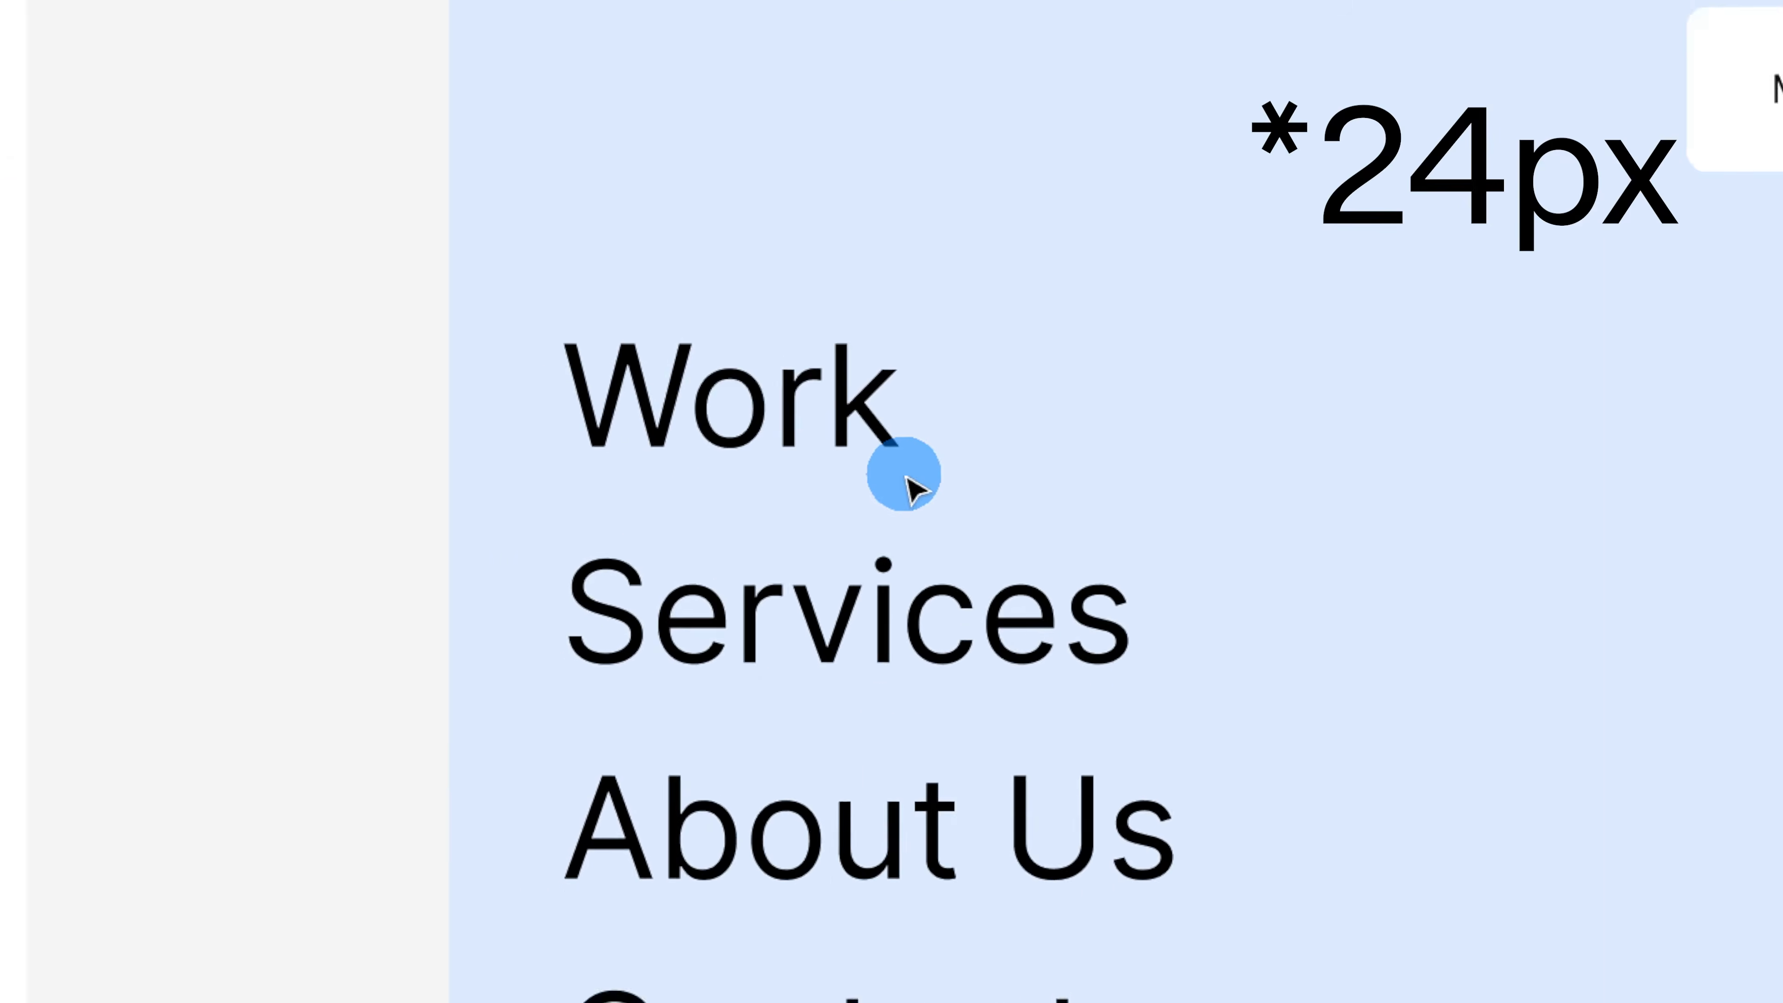
Step: Wrap each of the five menu texts, Work, Services, About Us, Contact and Blog, in its own auto layout frame
scroll(1163, 418, down, 2)
click(1163, 421)
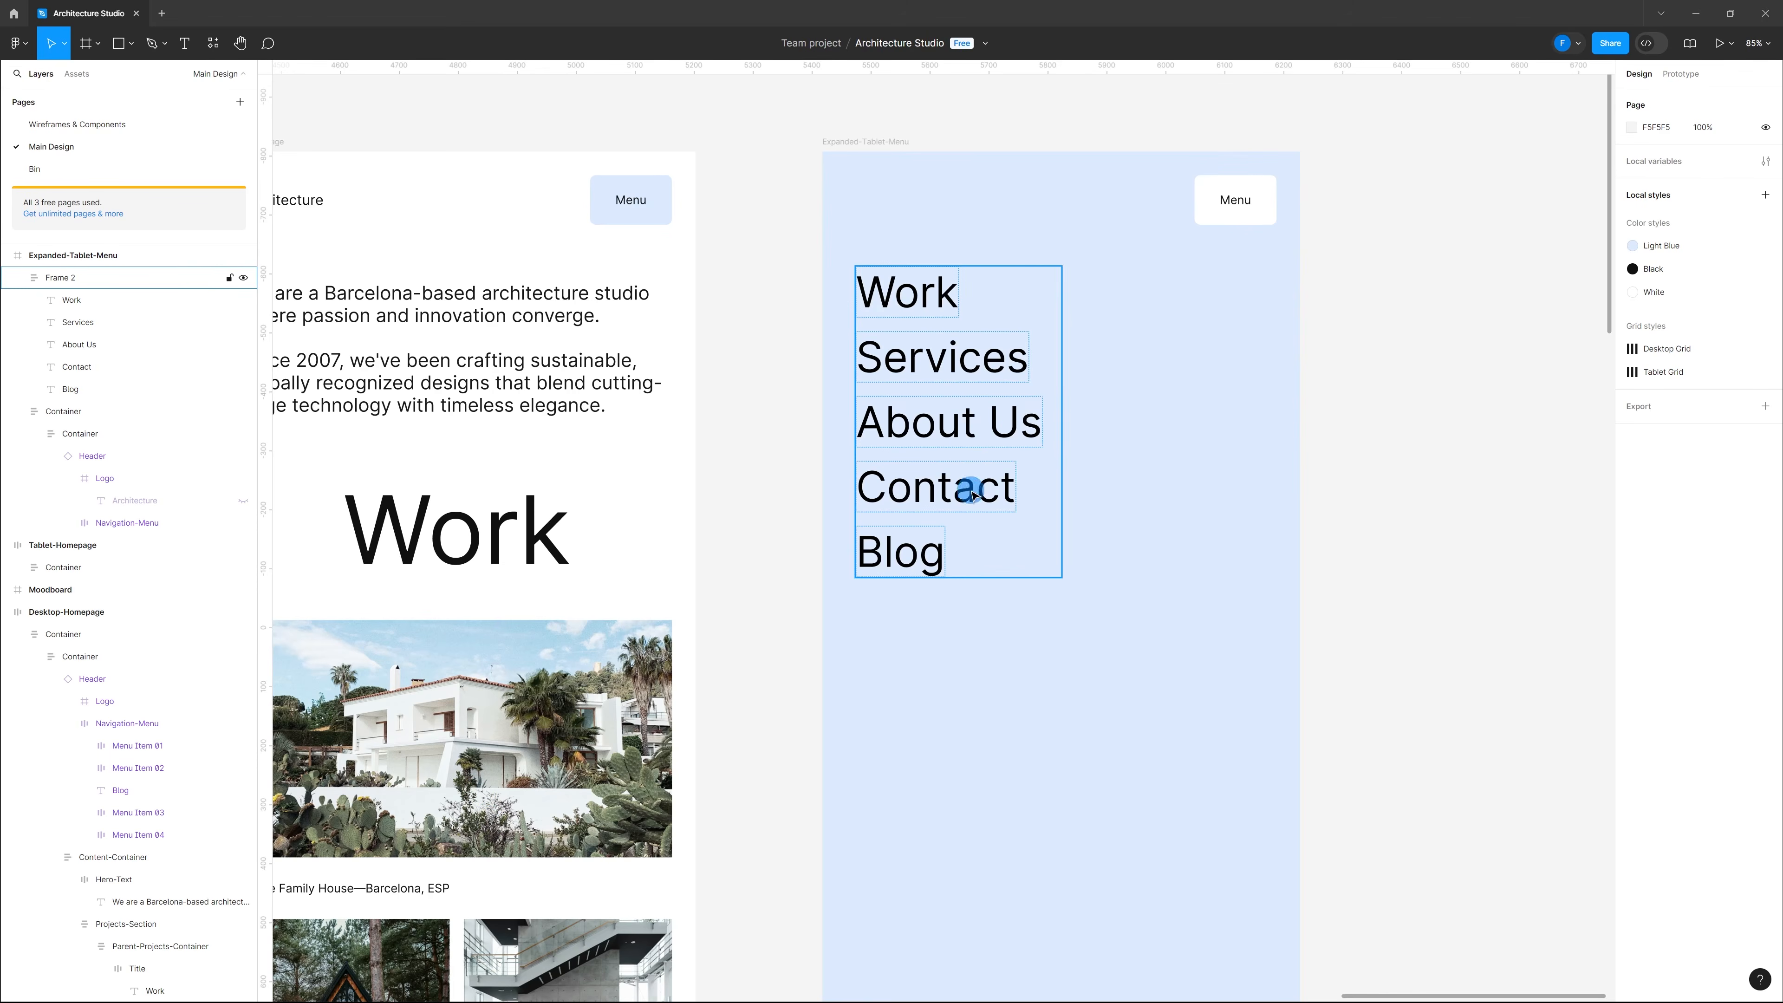
double_click(938, 291)
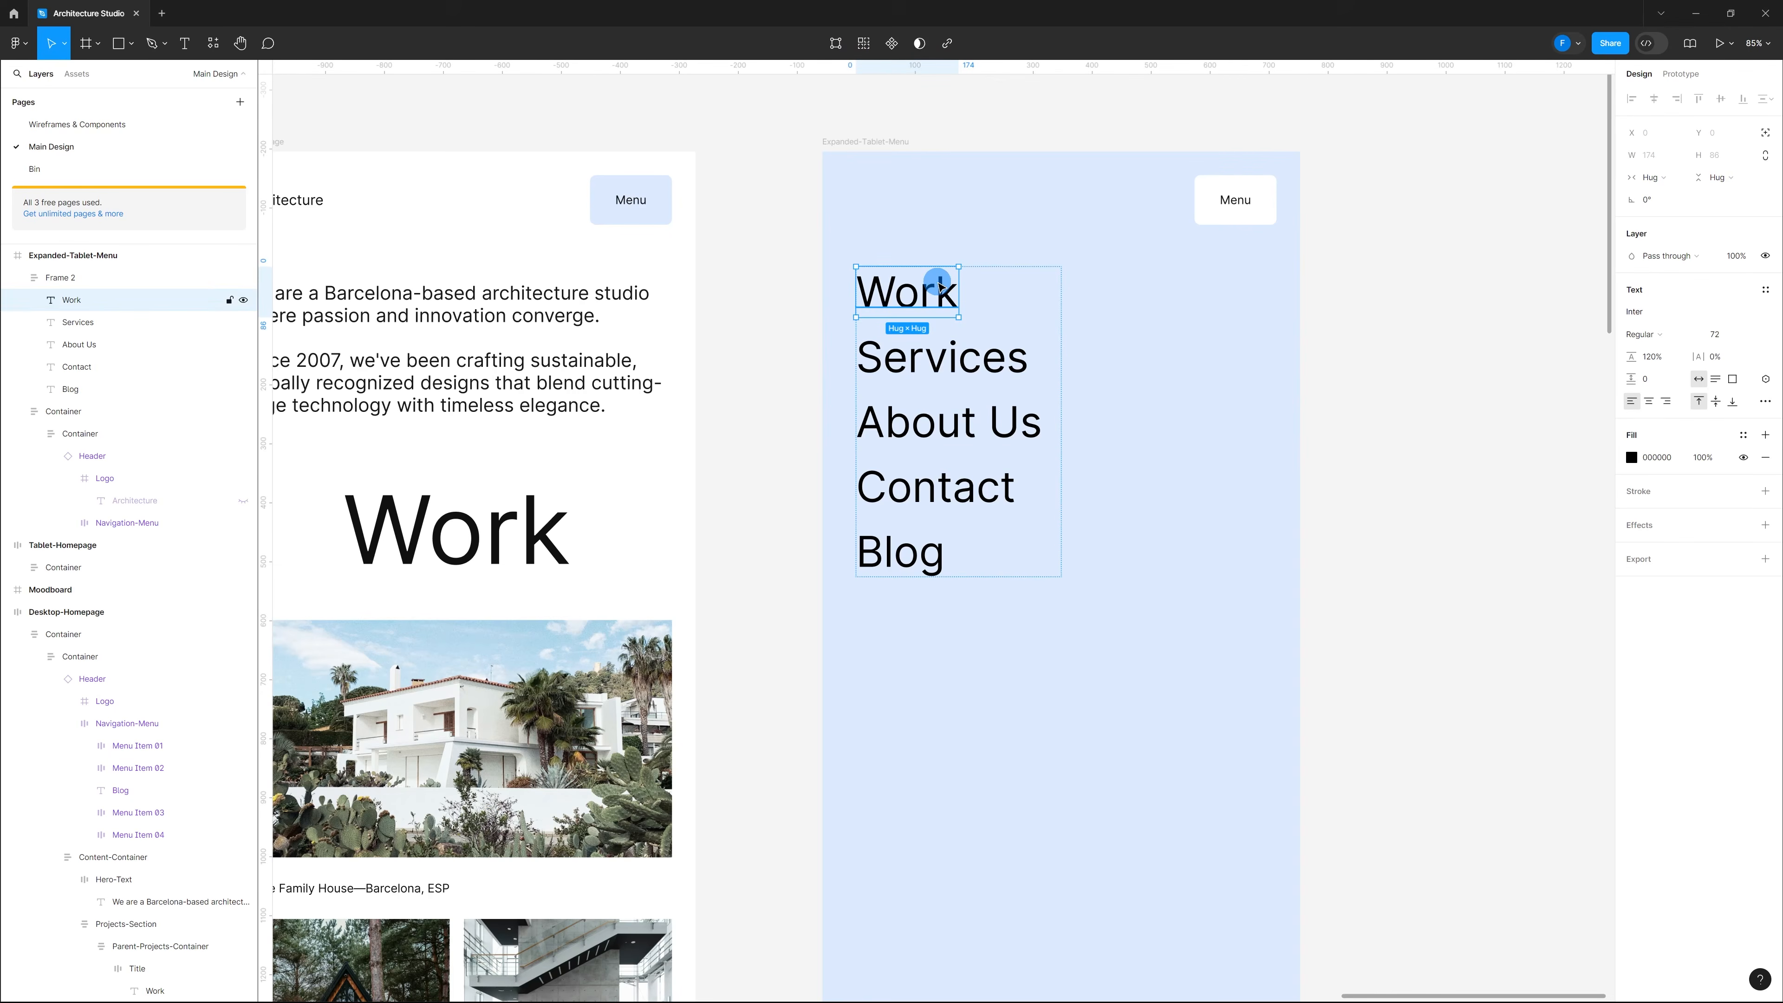
key(shift+a)
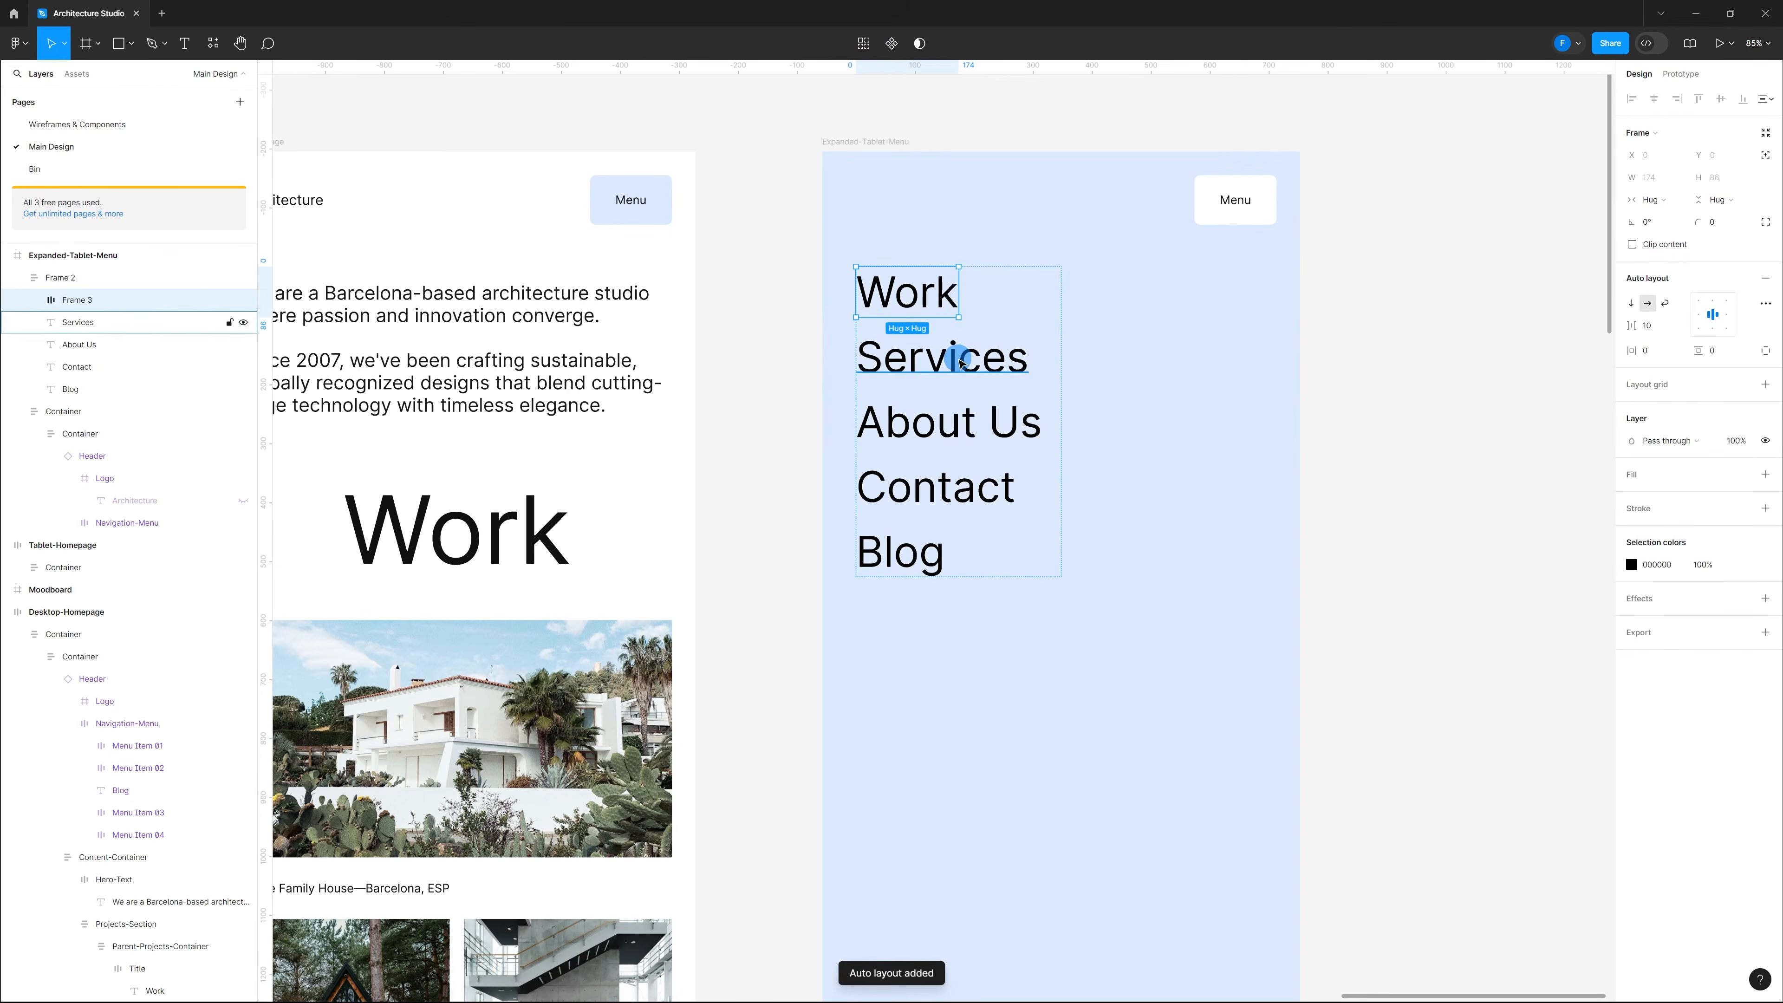
click(960, 360)
key(shift+a)
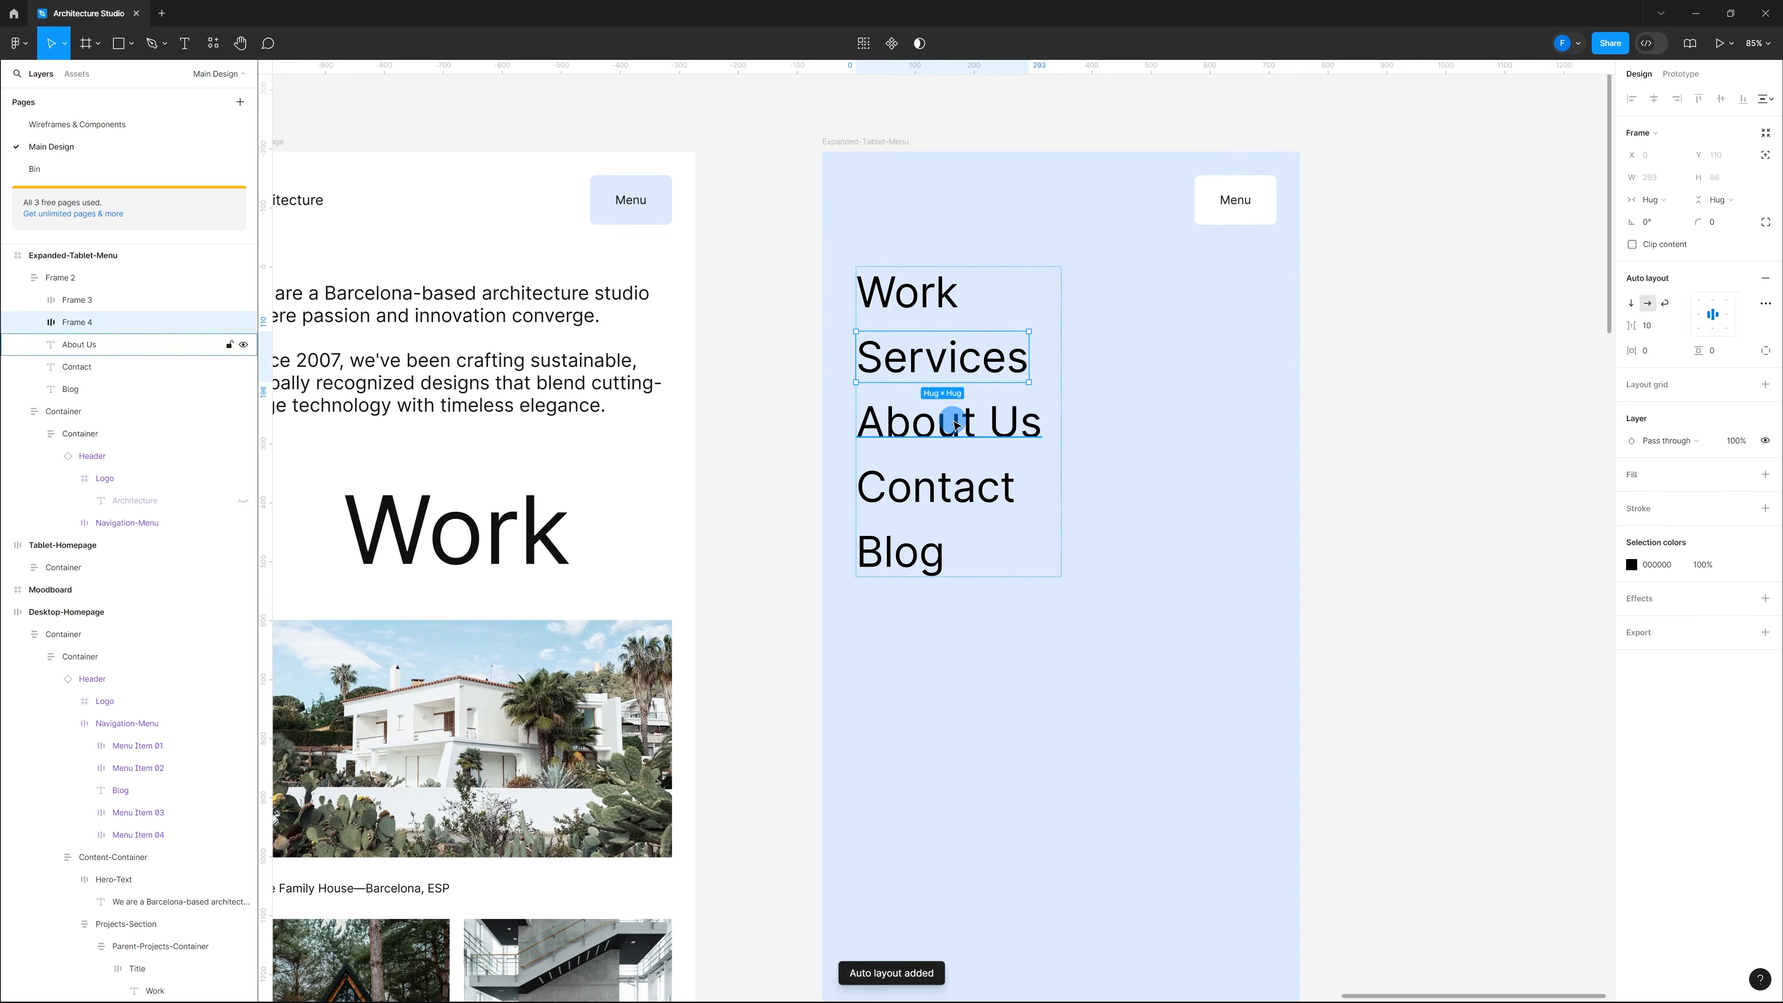
click(948, 422)
key(shift+a)
click(957, 492)
key(shift+a)
click(928, 558)
key(shift+a)
click(1180, 499)
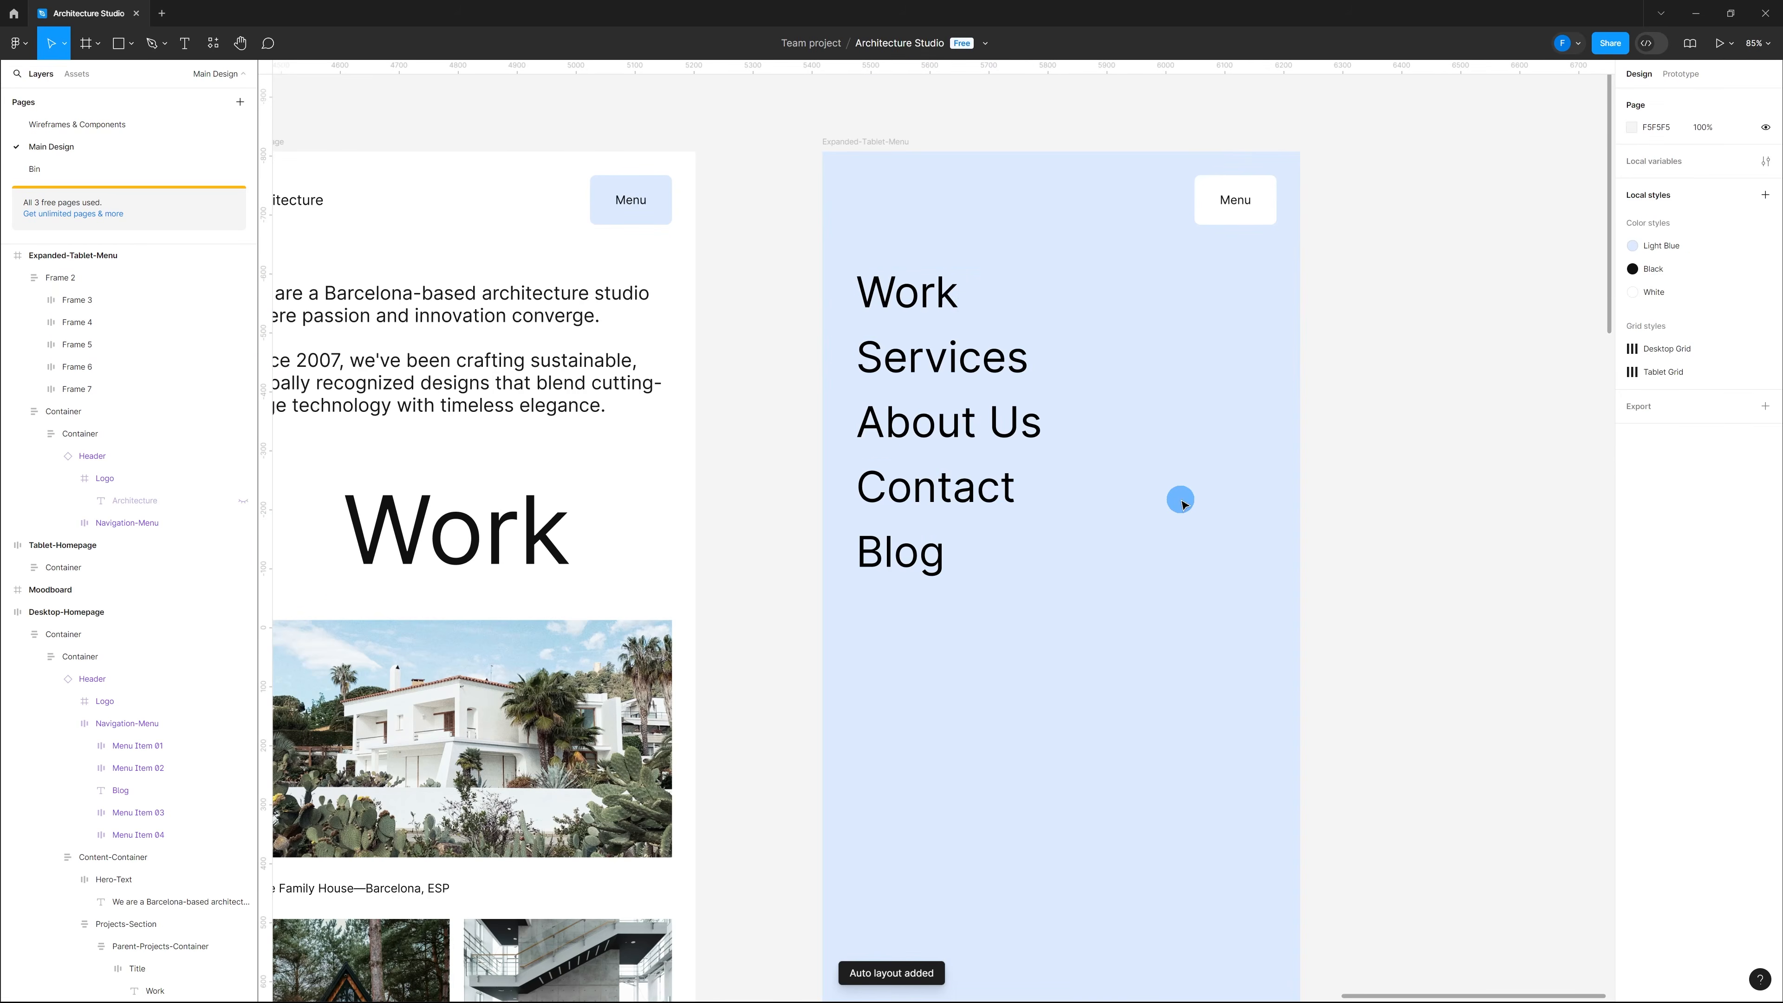
Step: Rename the frame holding the five menu items as Menu-Items-Container
scroll(1179, 499, down, 2)
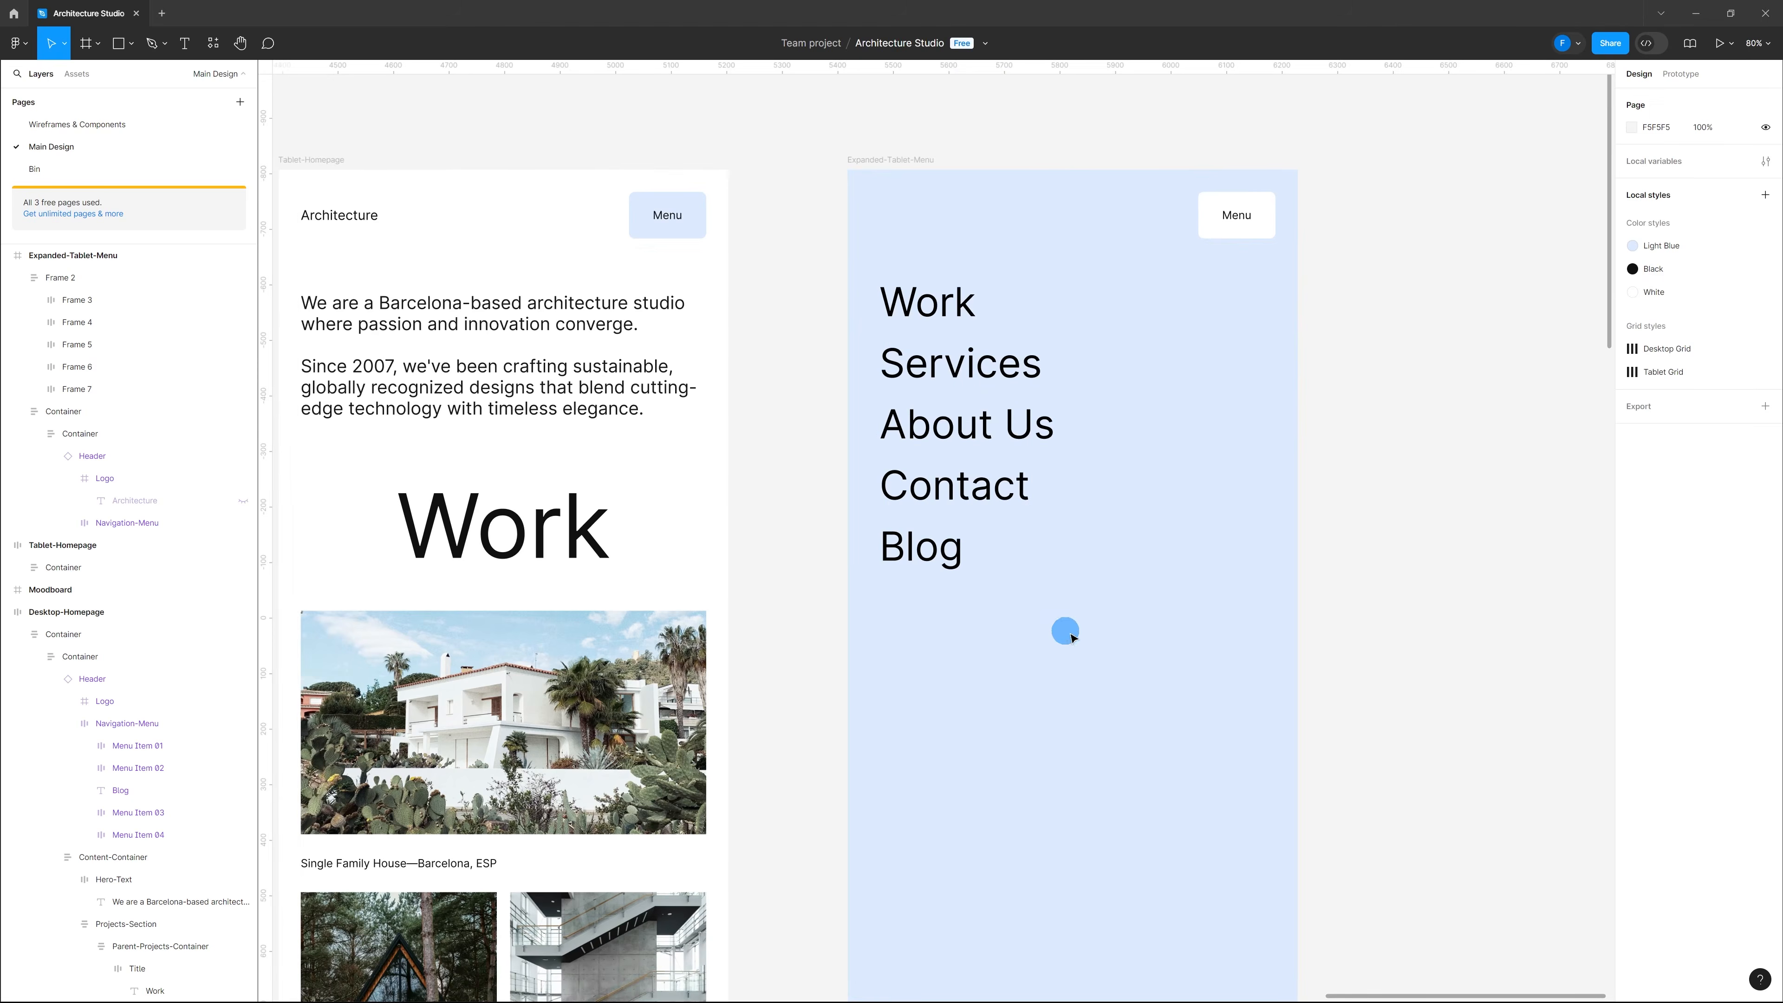
scroll(1158, 625, right, 8)
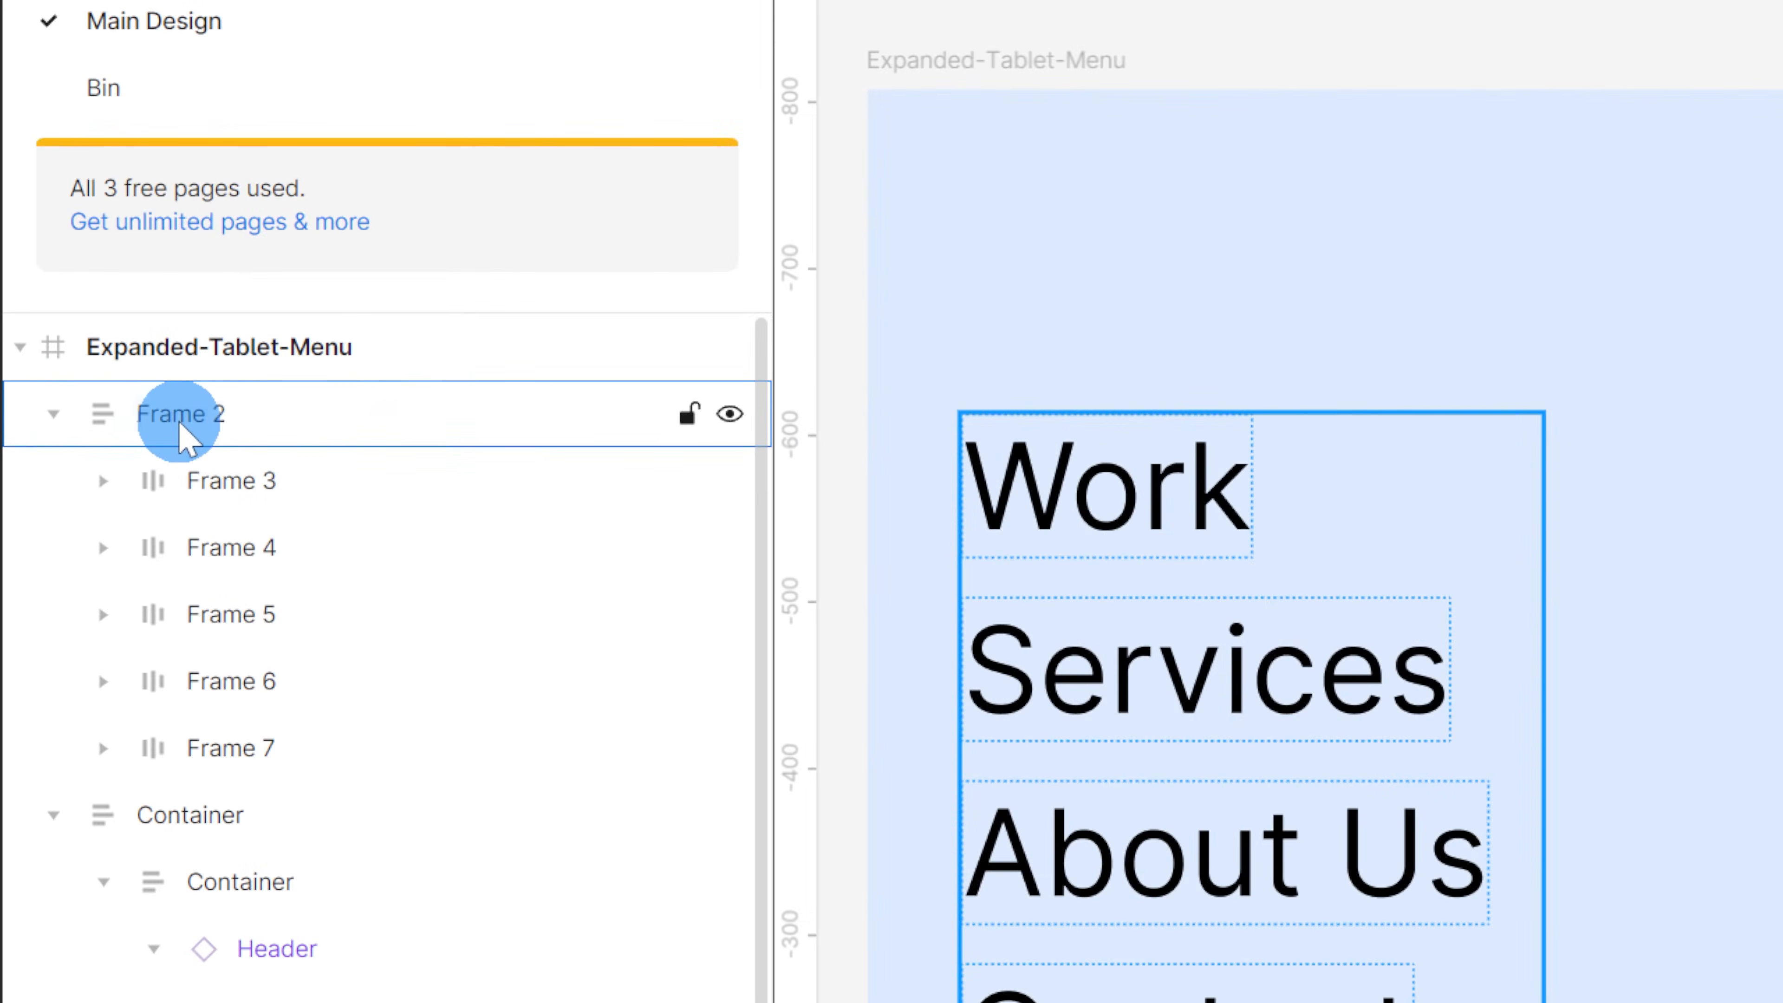
click(184, 432)
double_click(385, 413)
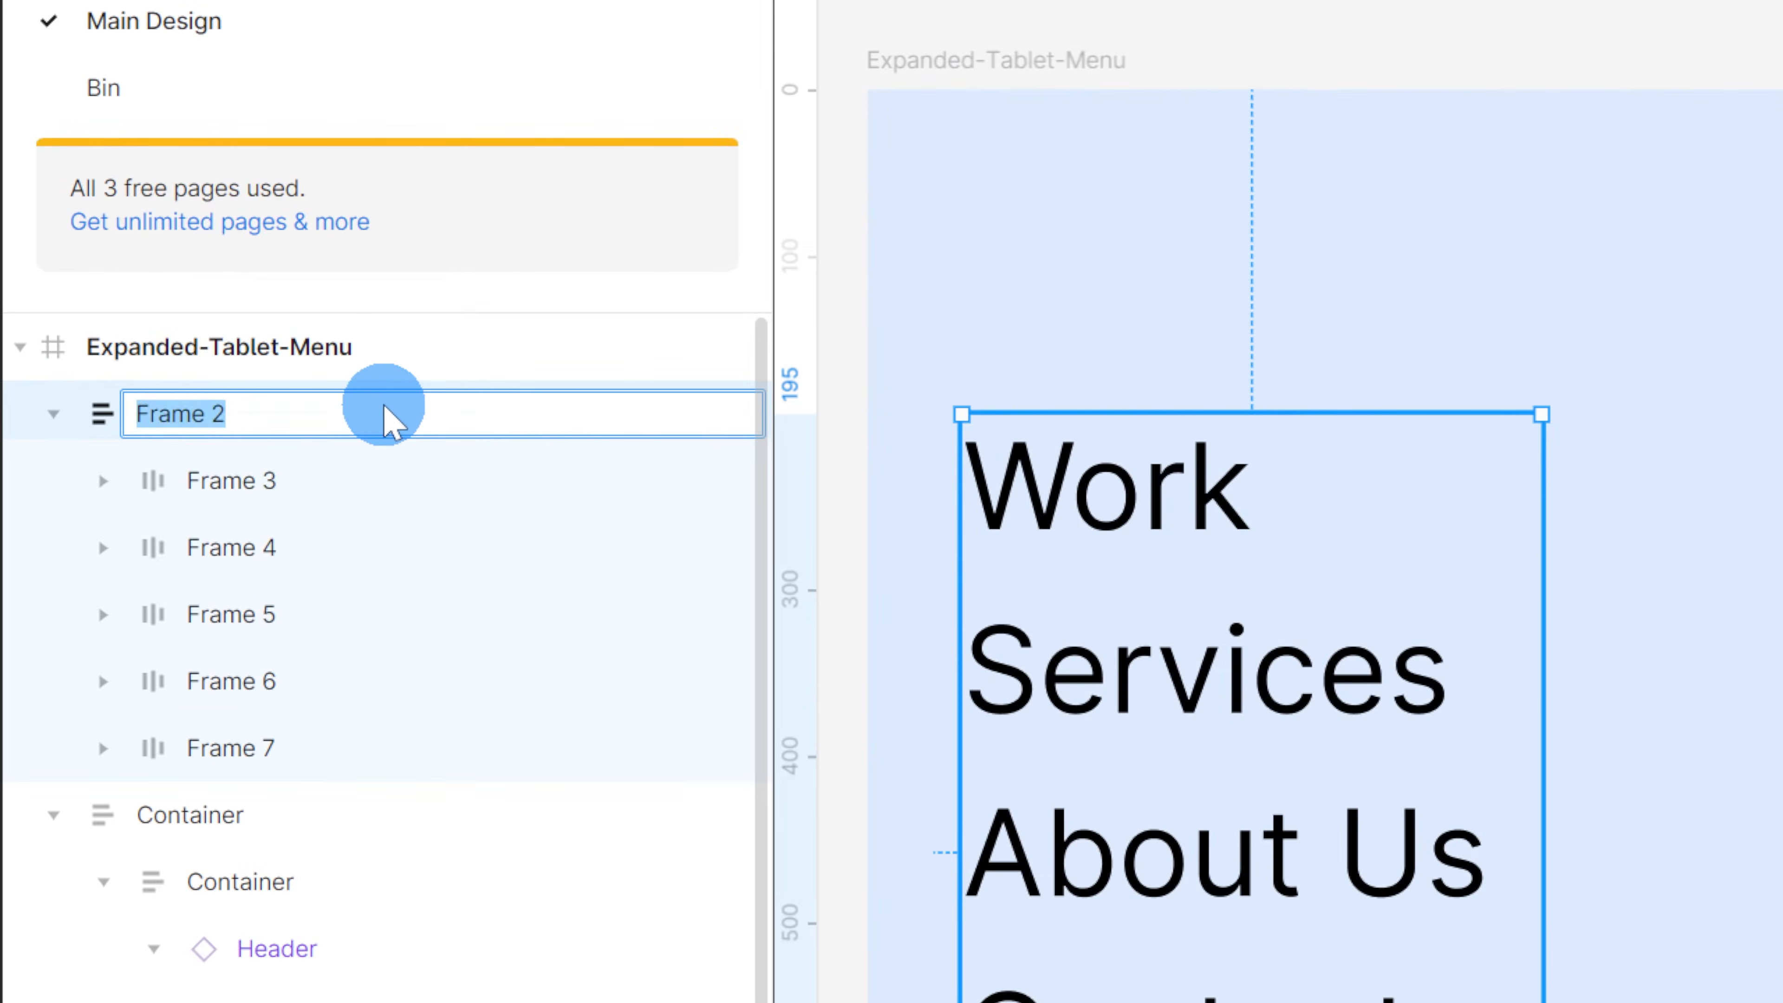
text(Menu)
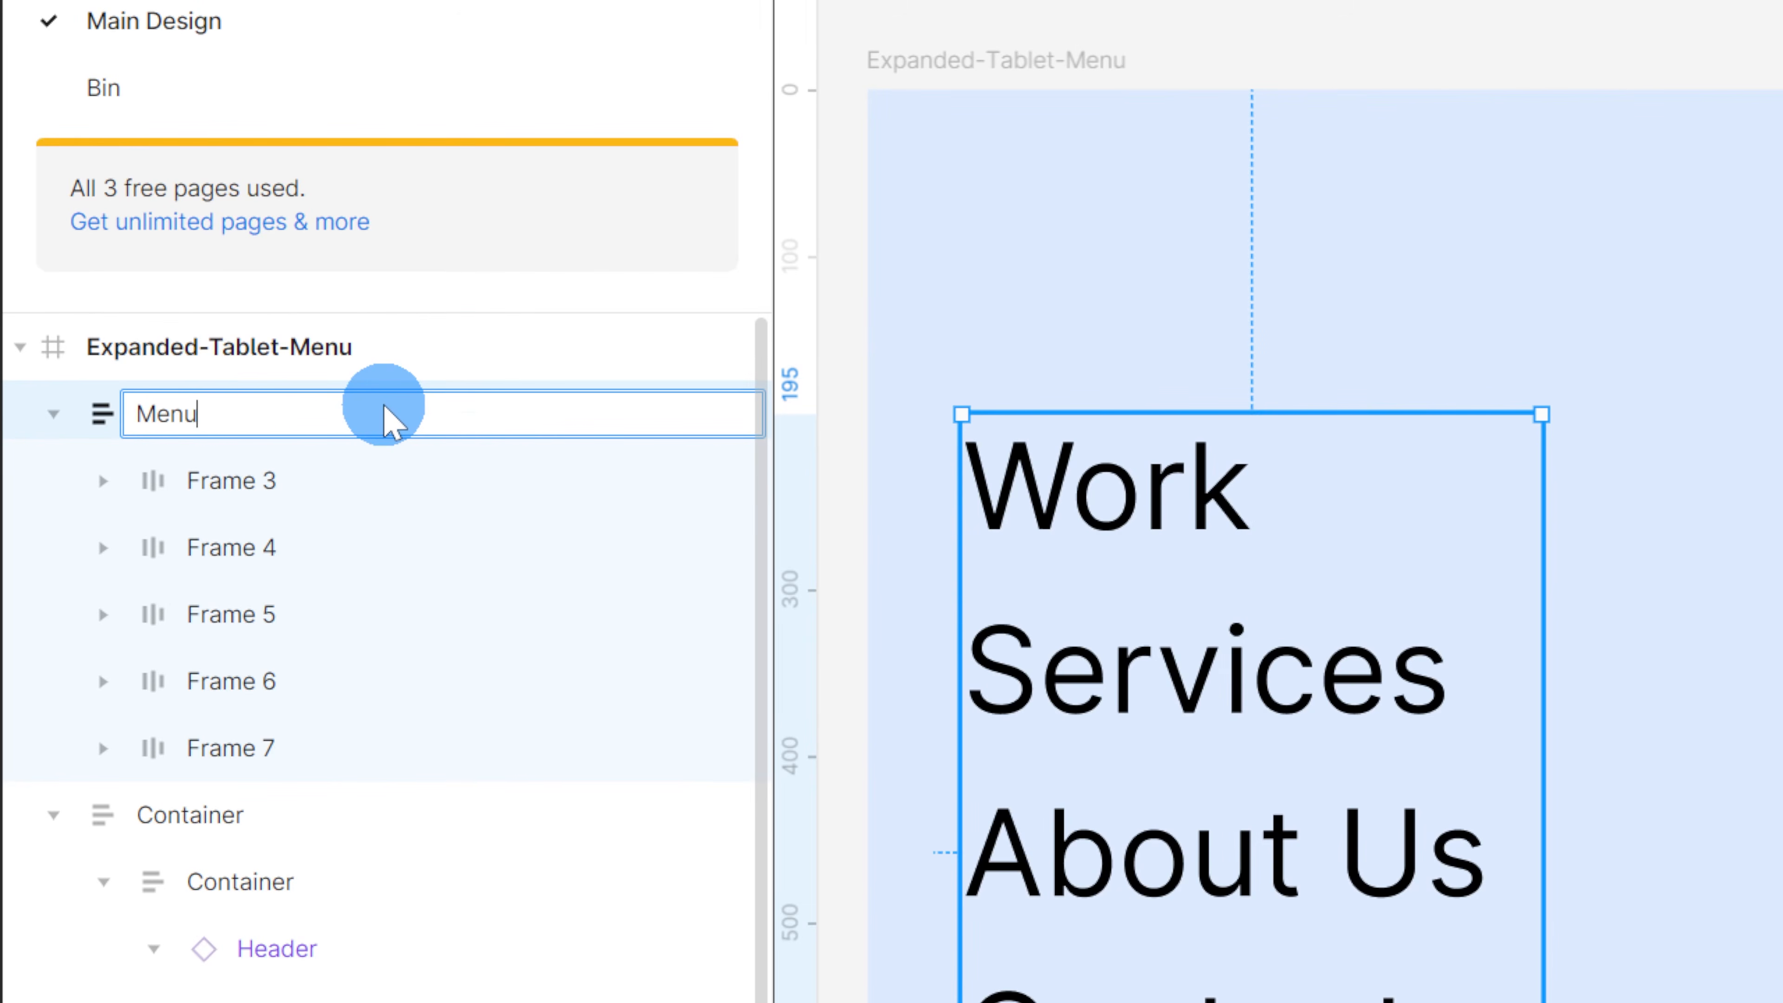
text(-Items-Container)
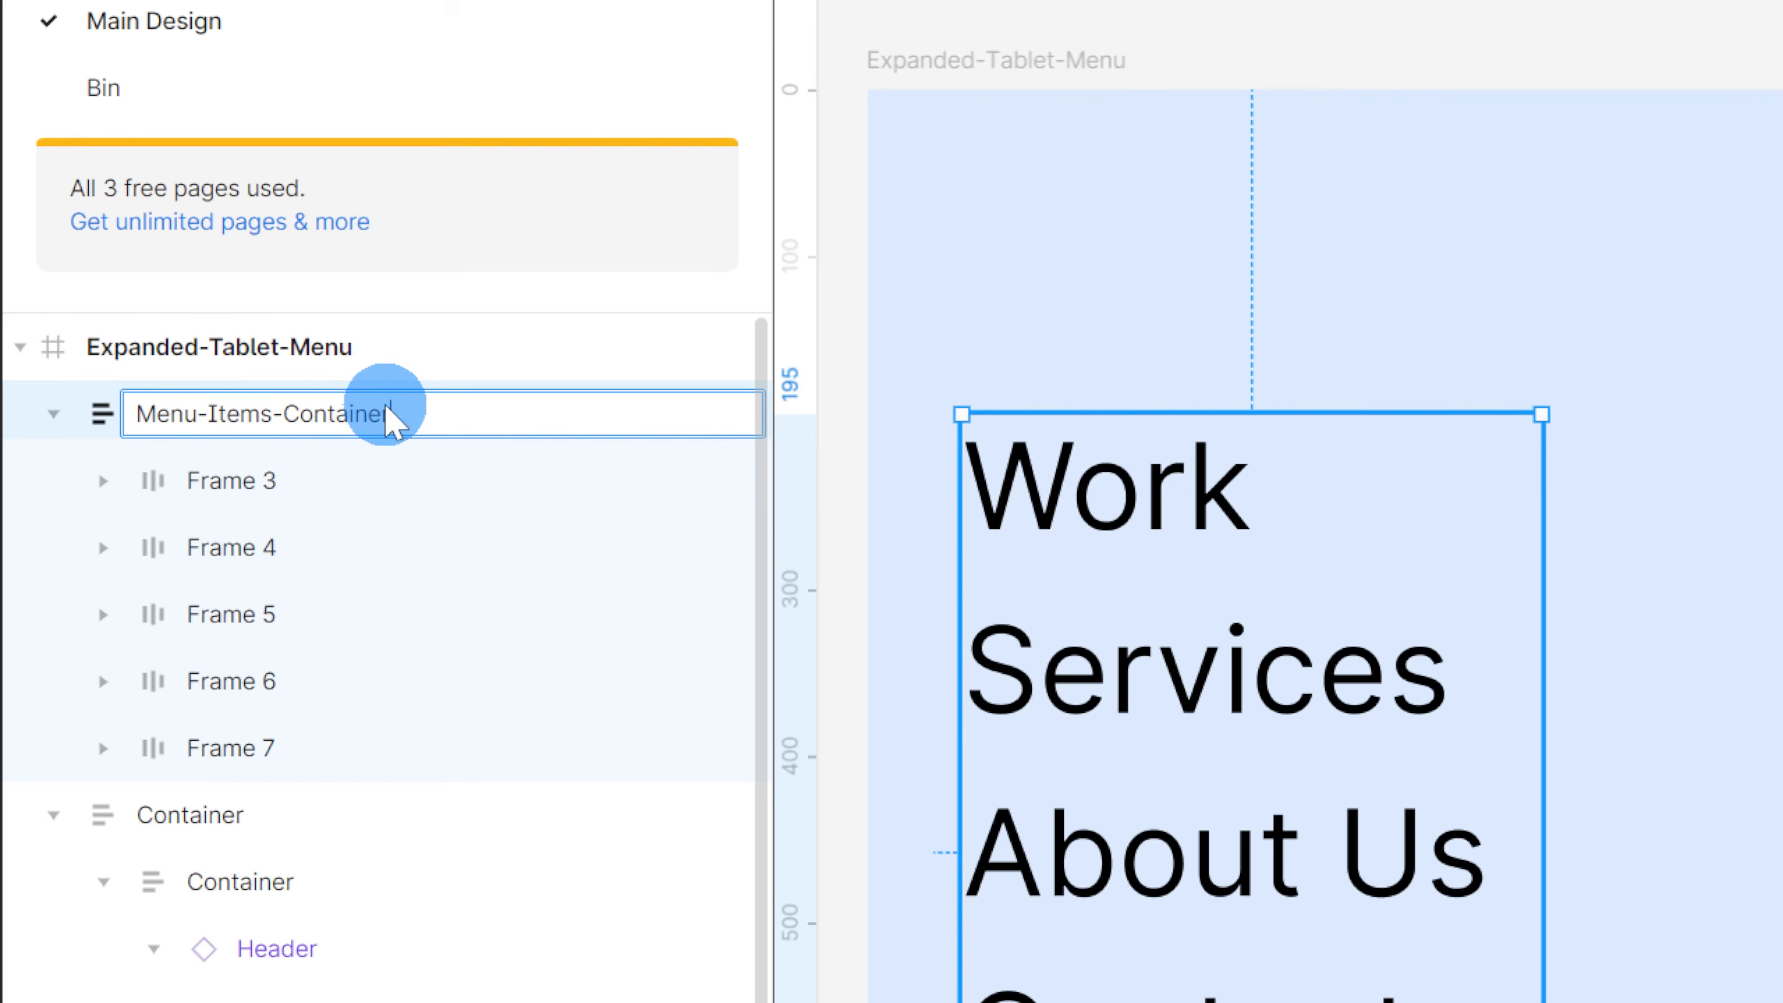
Step: Batch rename the five frames inside Menu-Items-Container with the pattern "Menu Item $nn", numbered ascending from 1
click(340, 465)
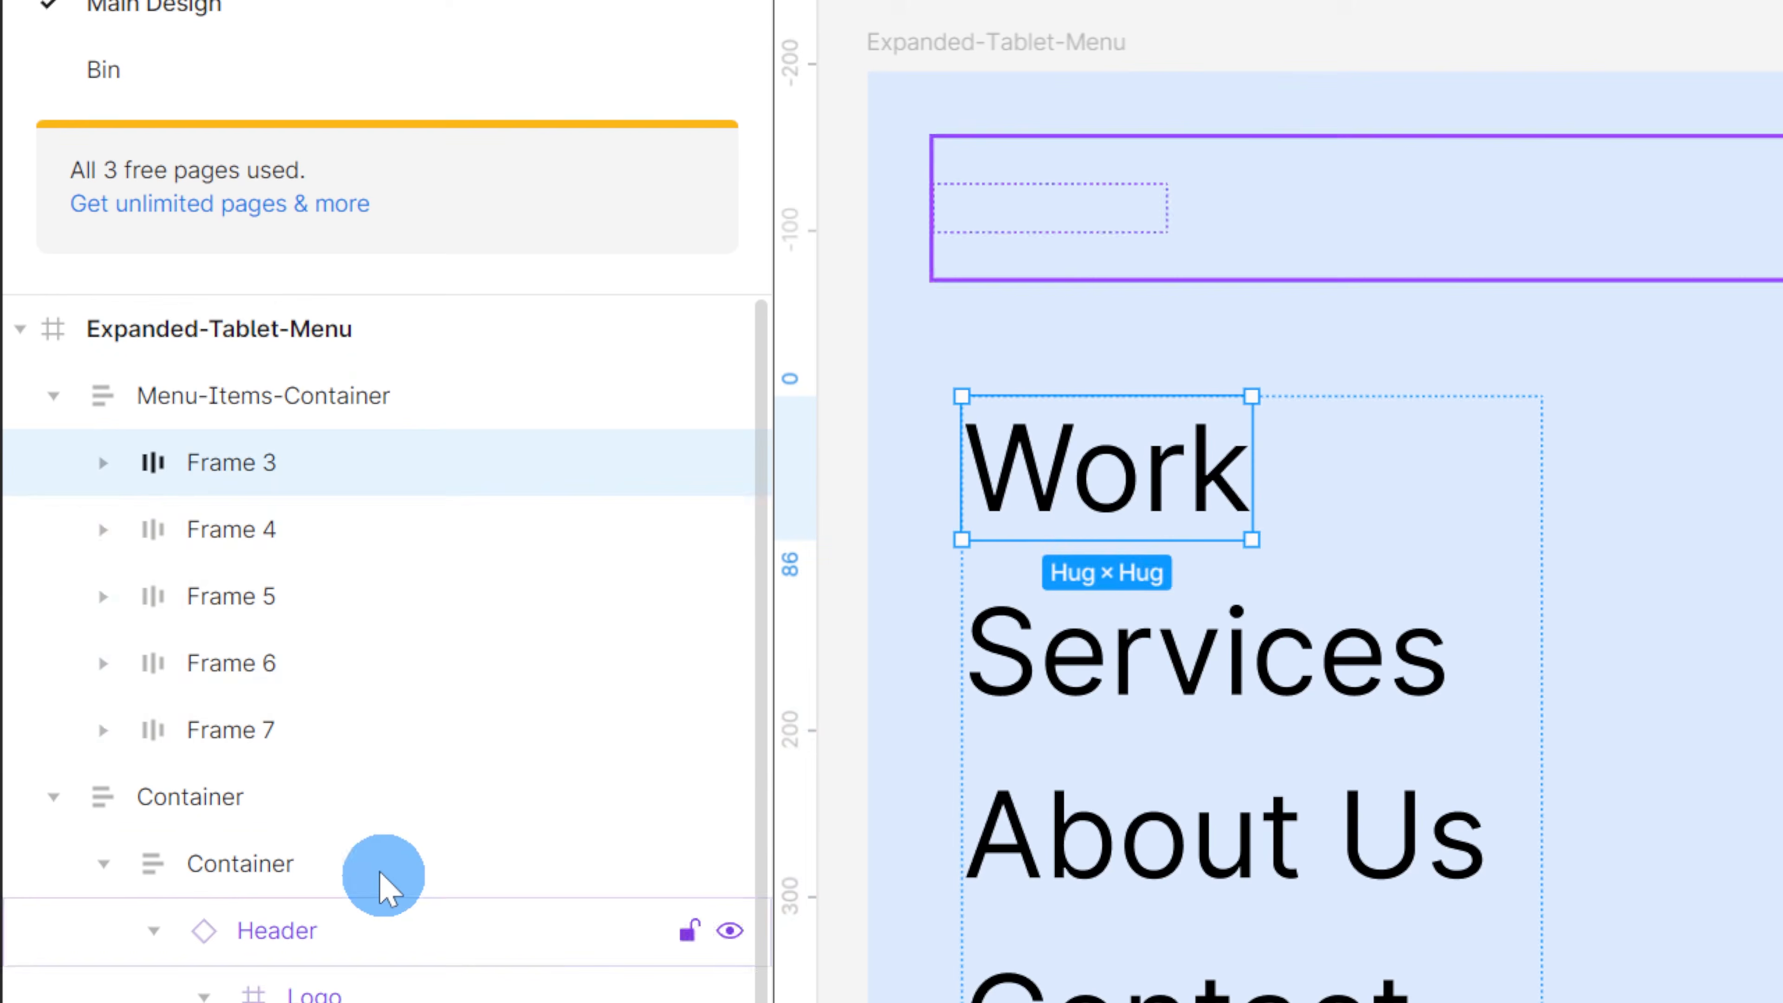
shift+click(369, 751)
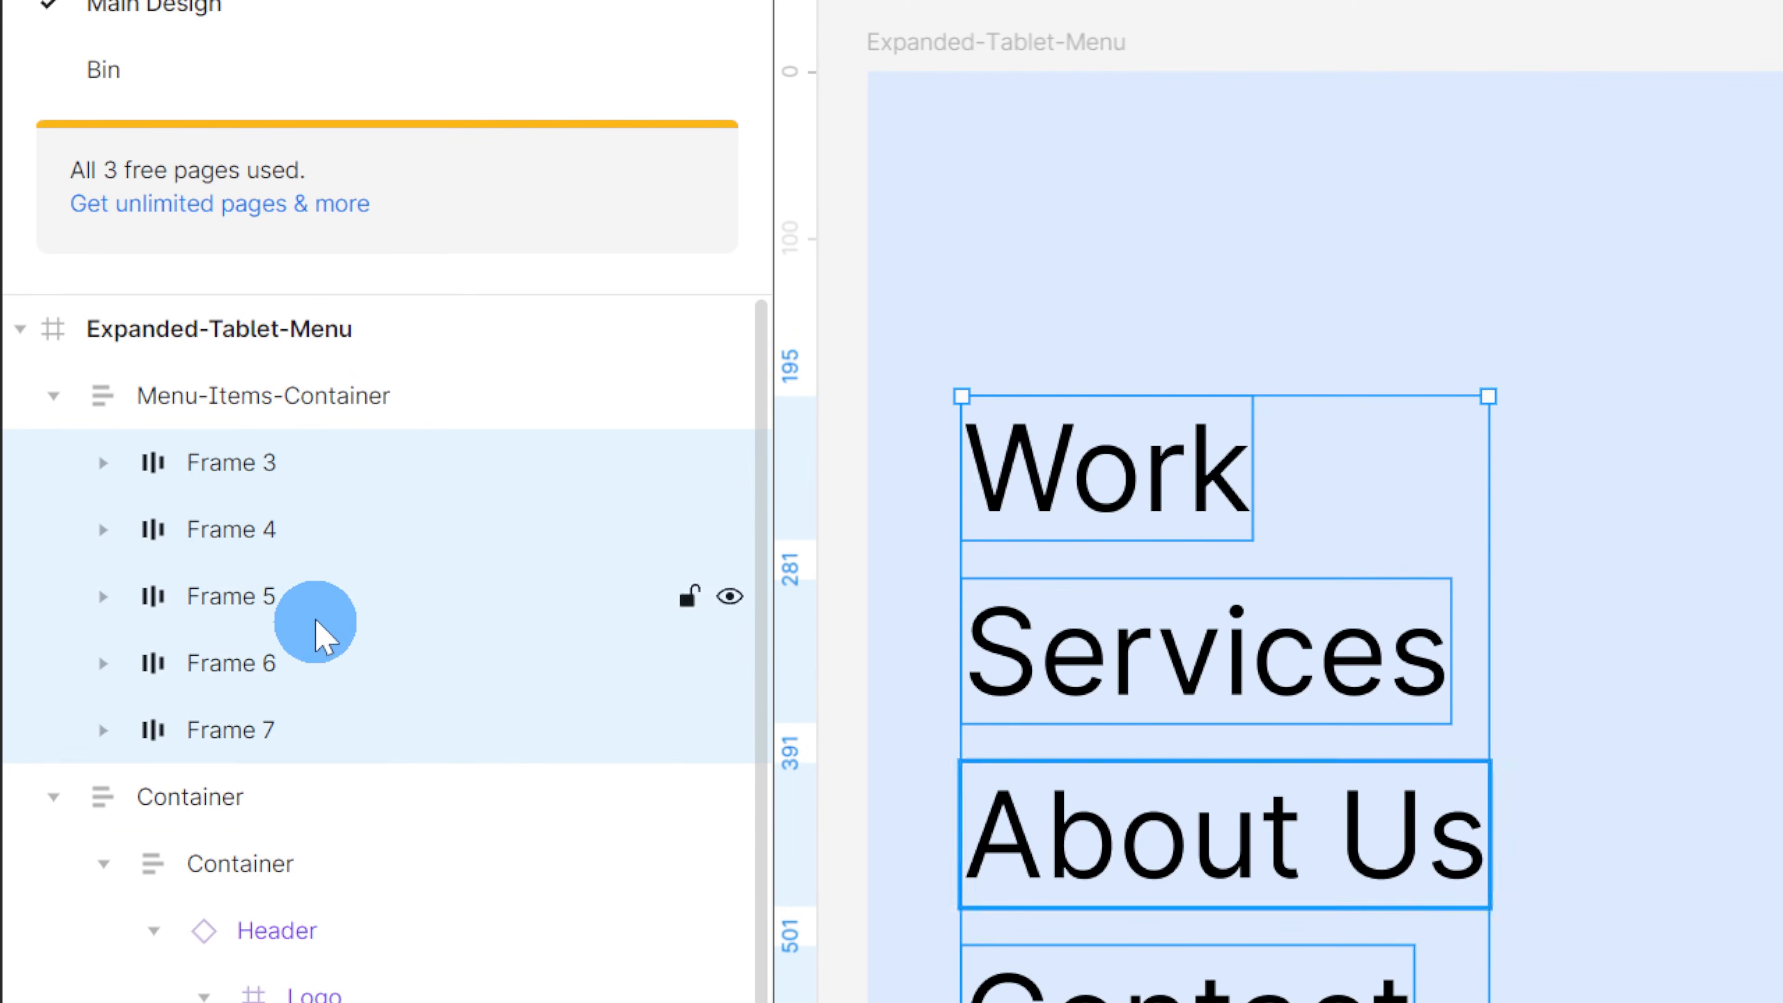
right_click(376, 485)
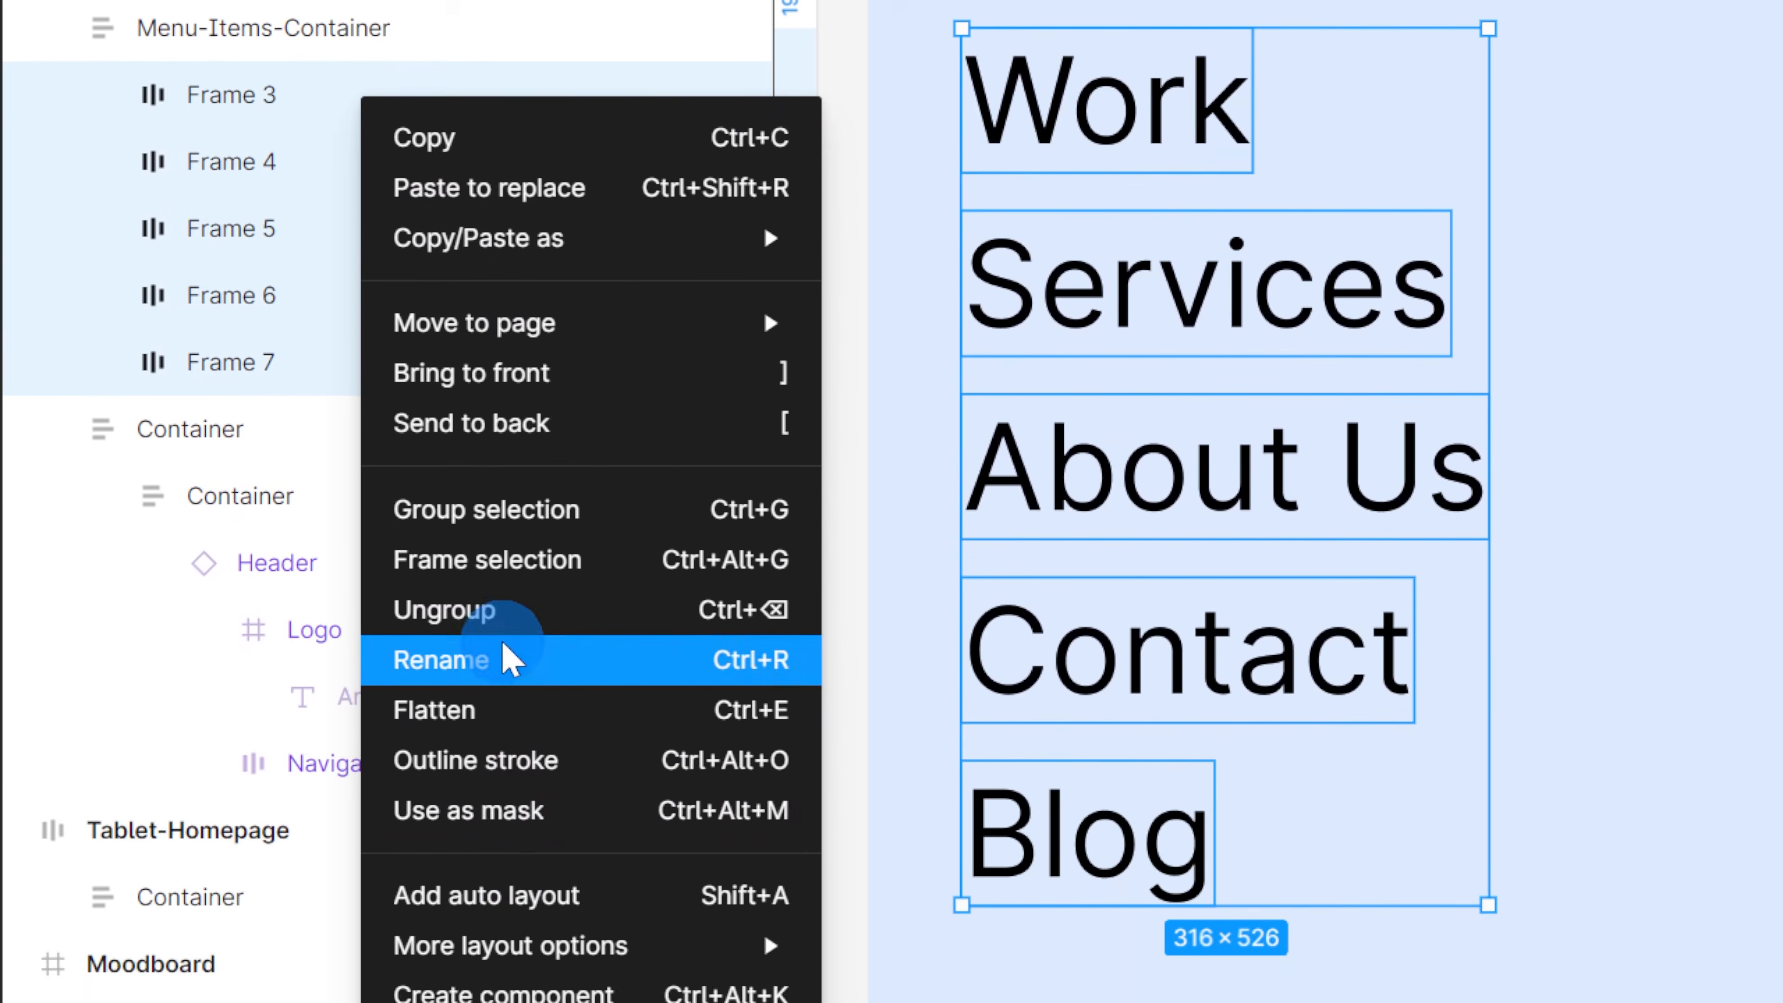
click(521, 663)
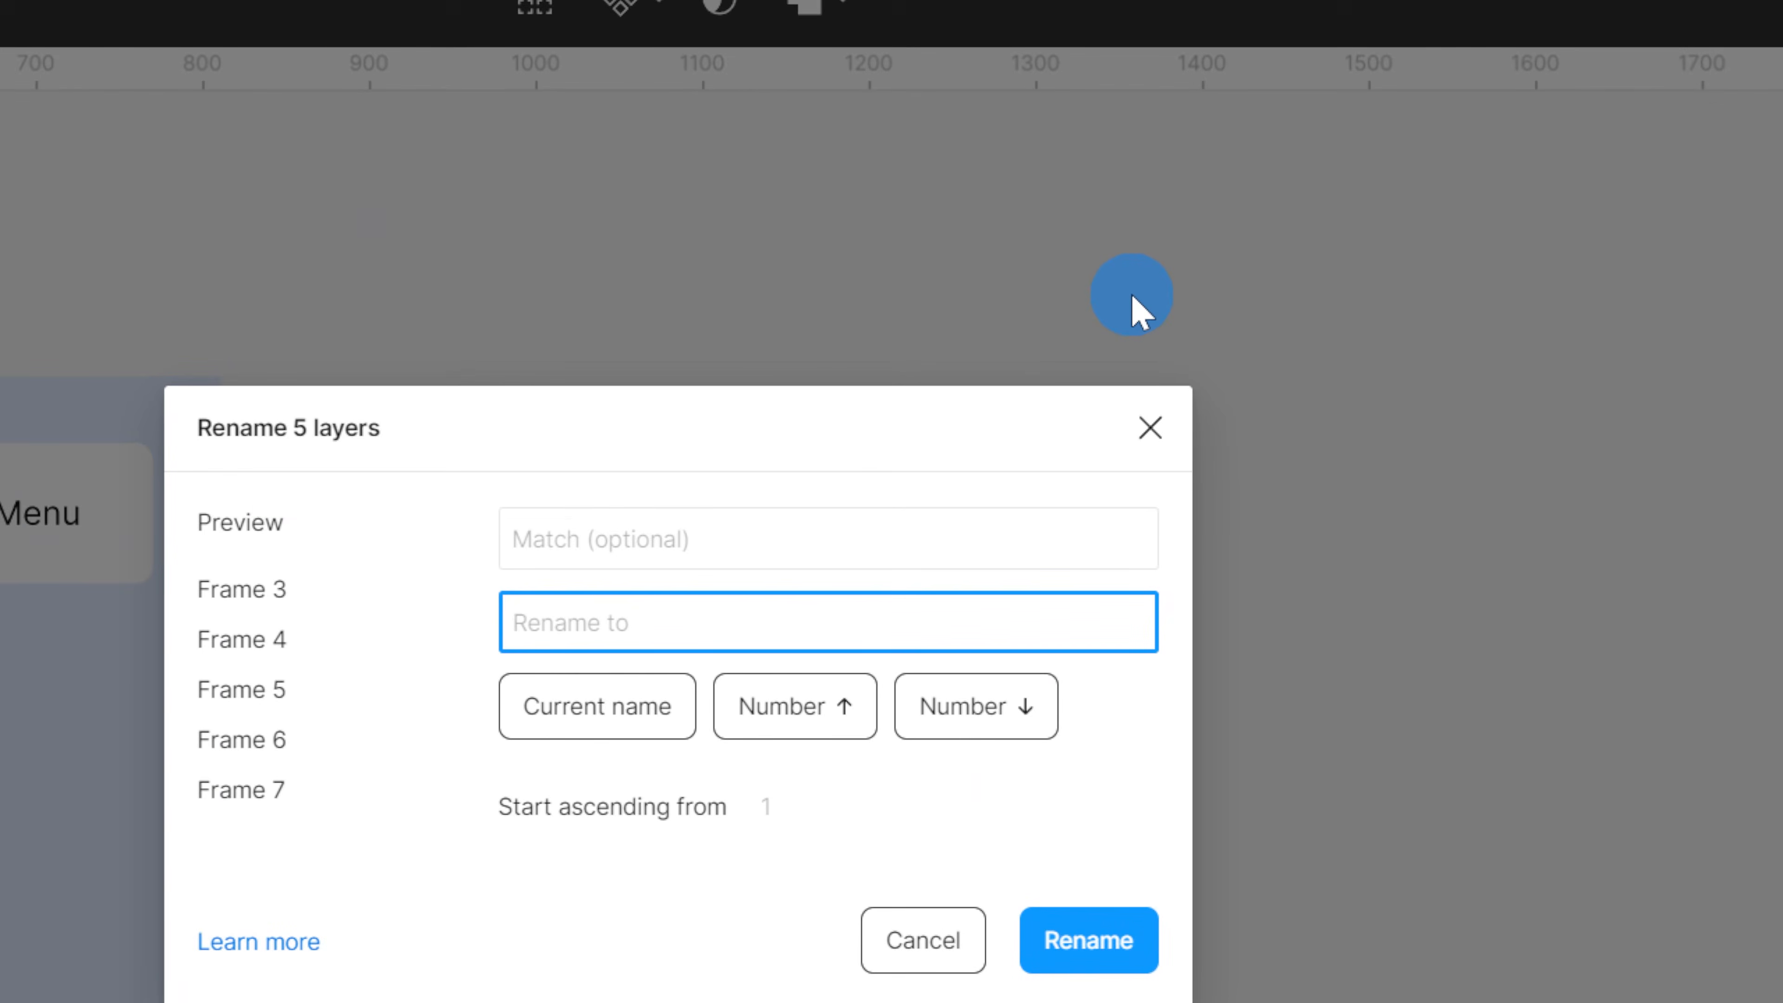
text(Menu Item)
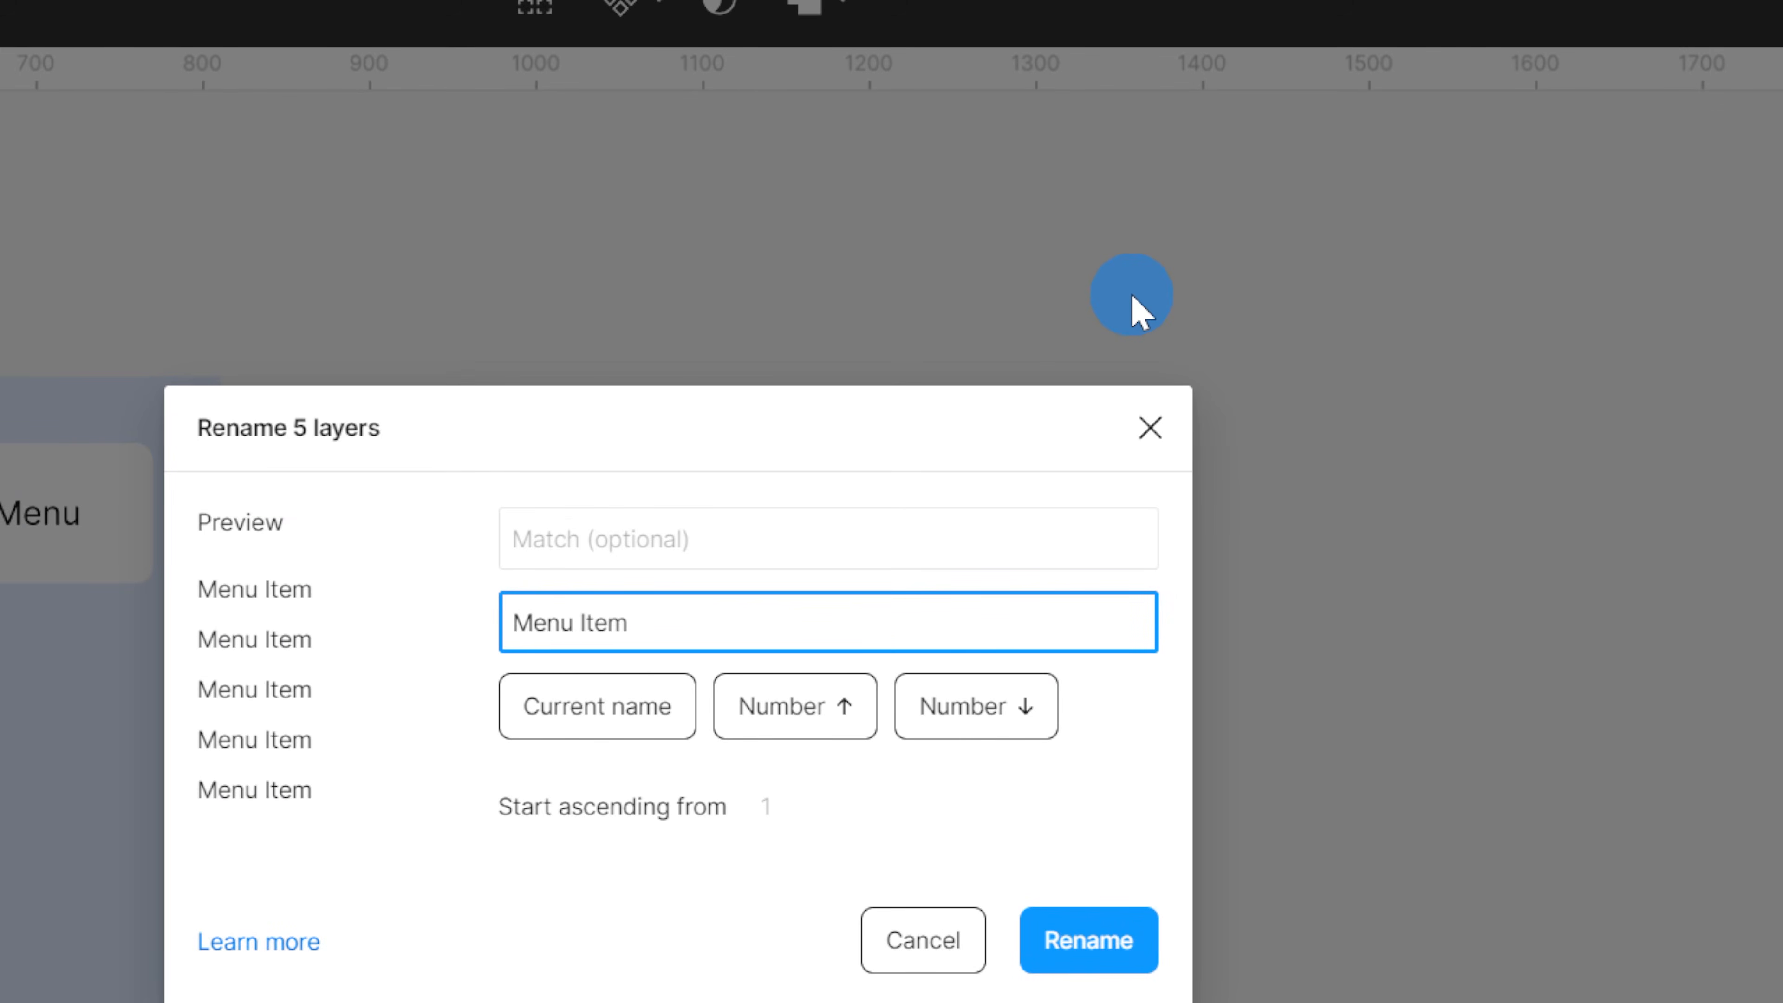
text( $nn)
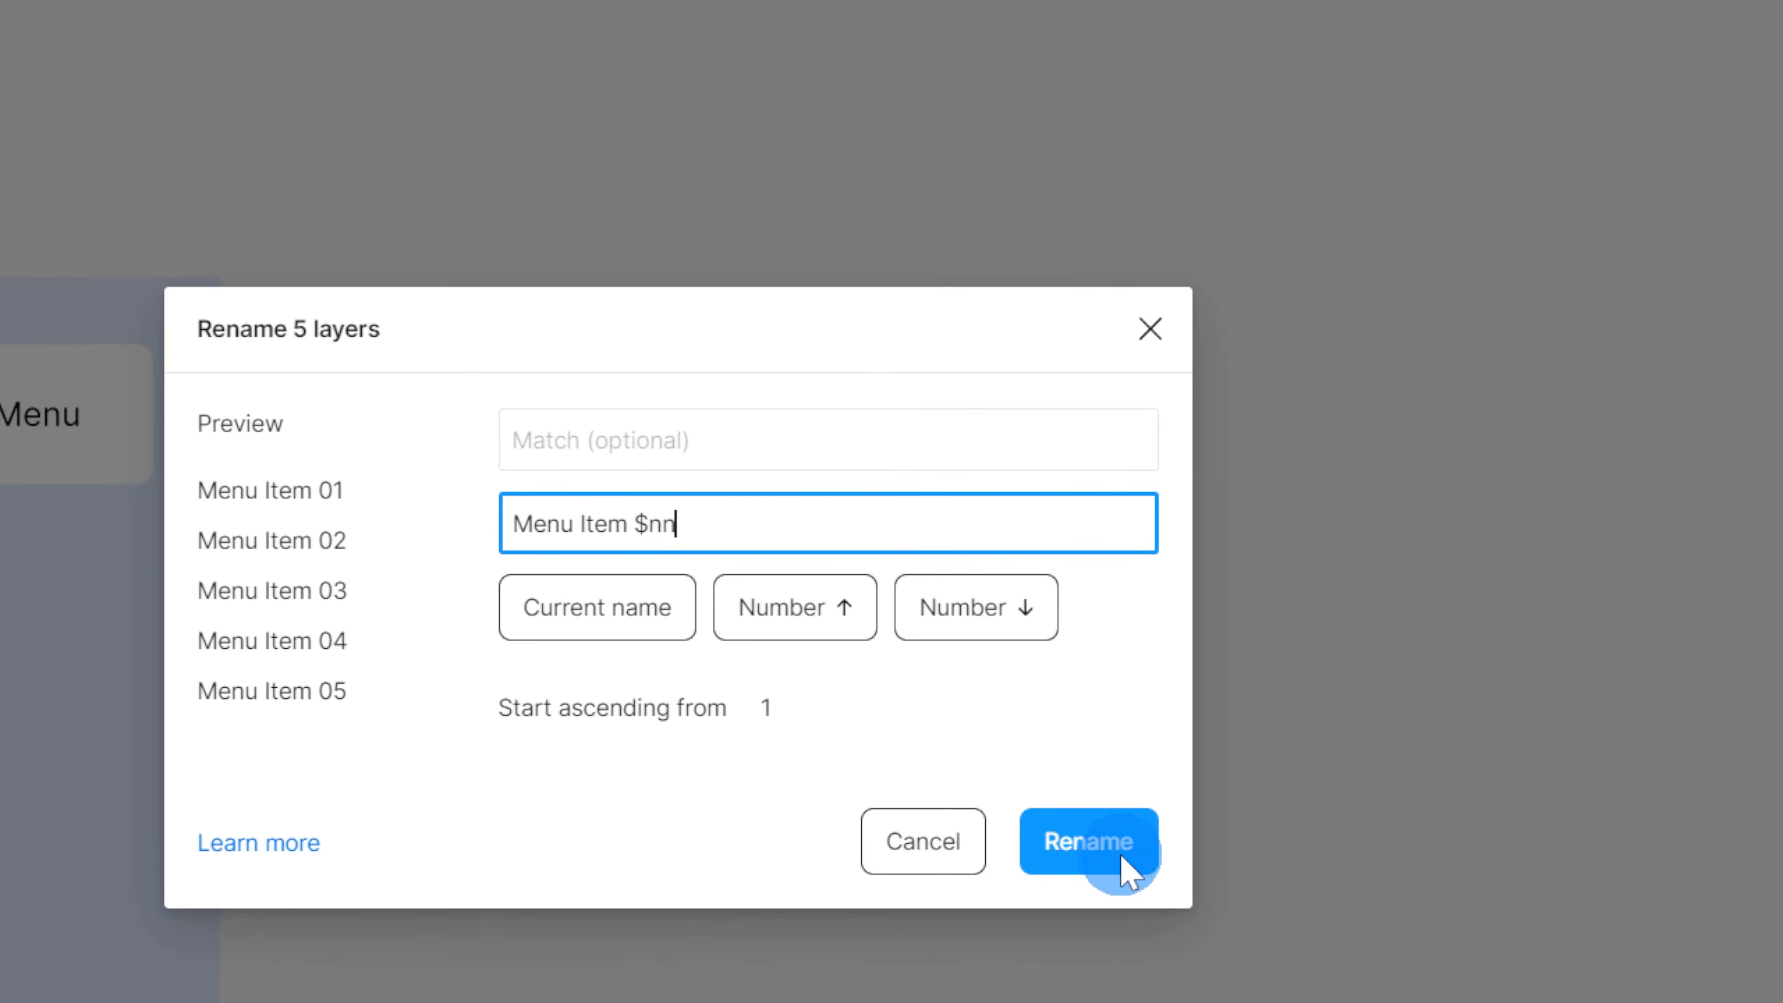
click(1112, 861)
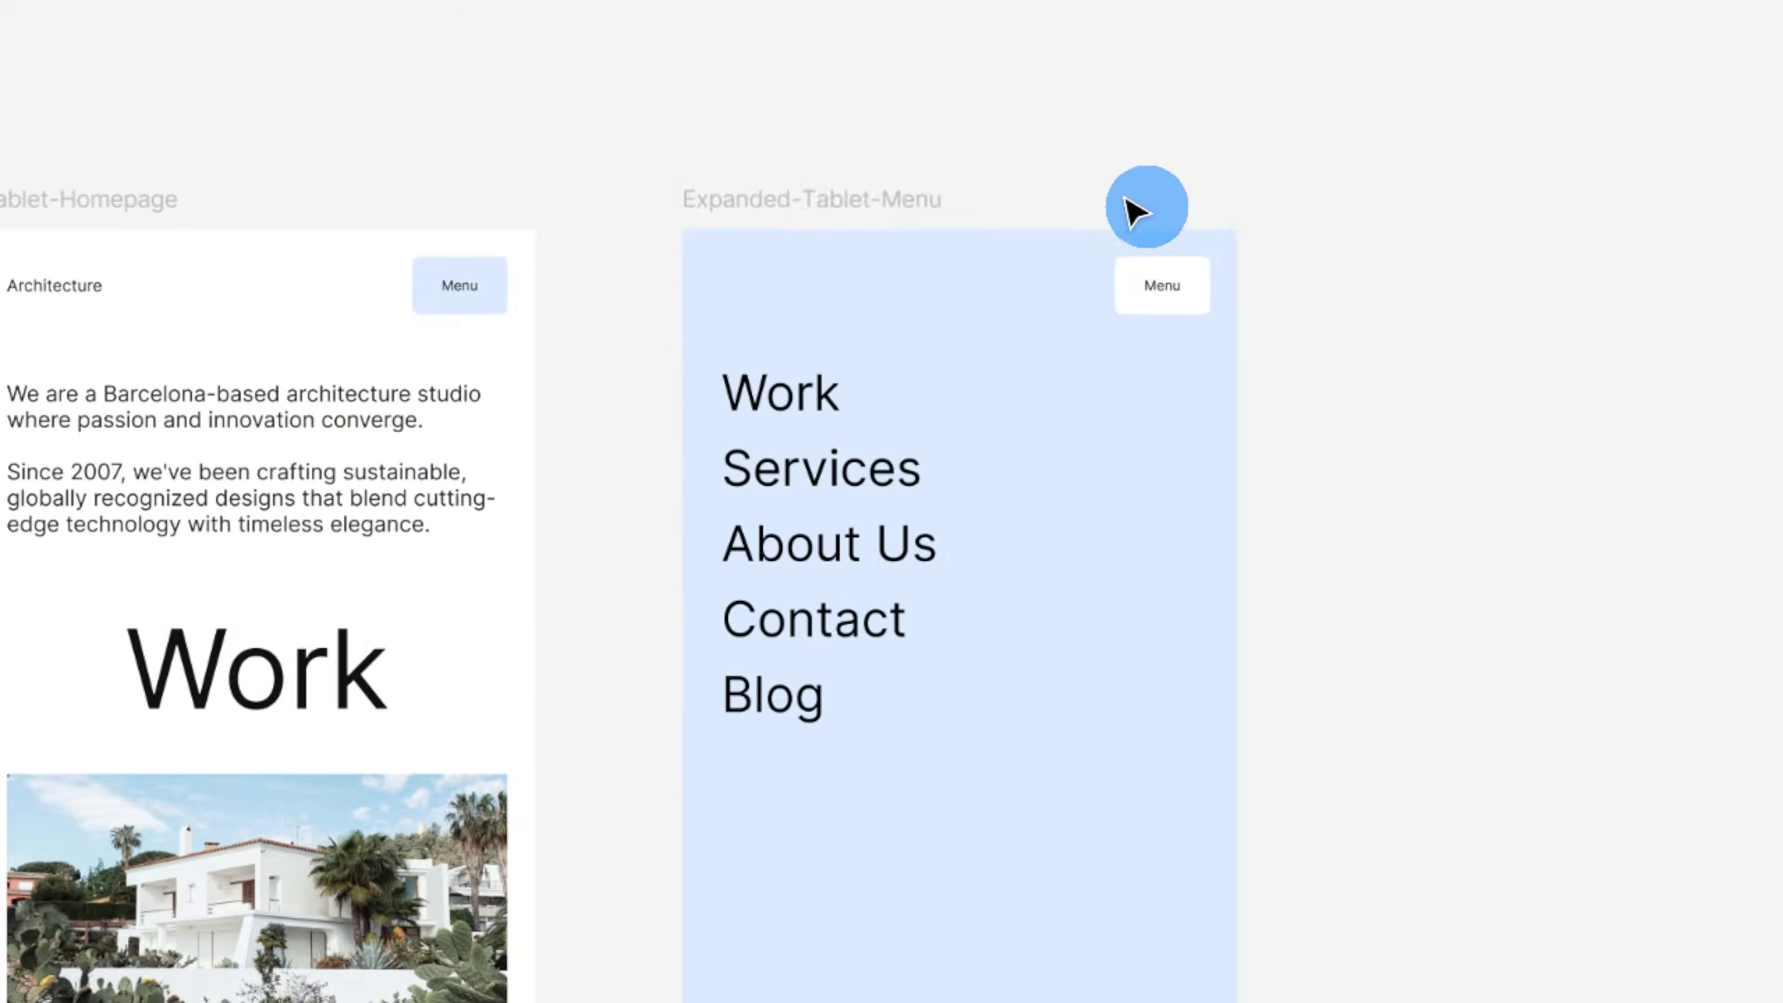
Step: Change the text of the white Menu button in the expanded tablet menu to "Close"
click(1166, 283)
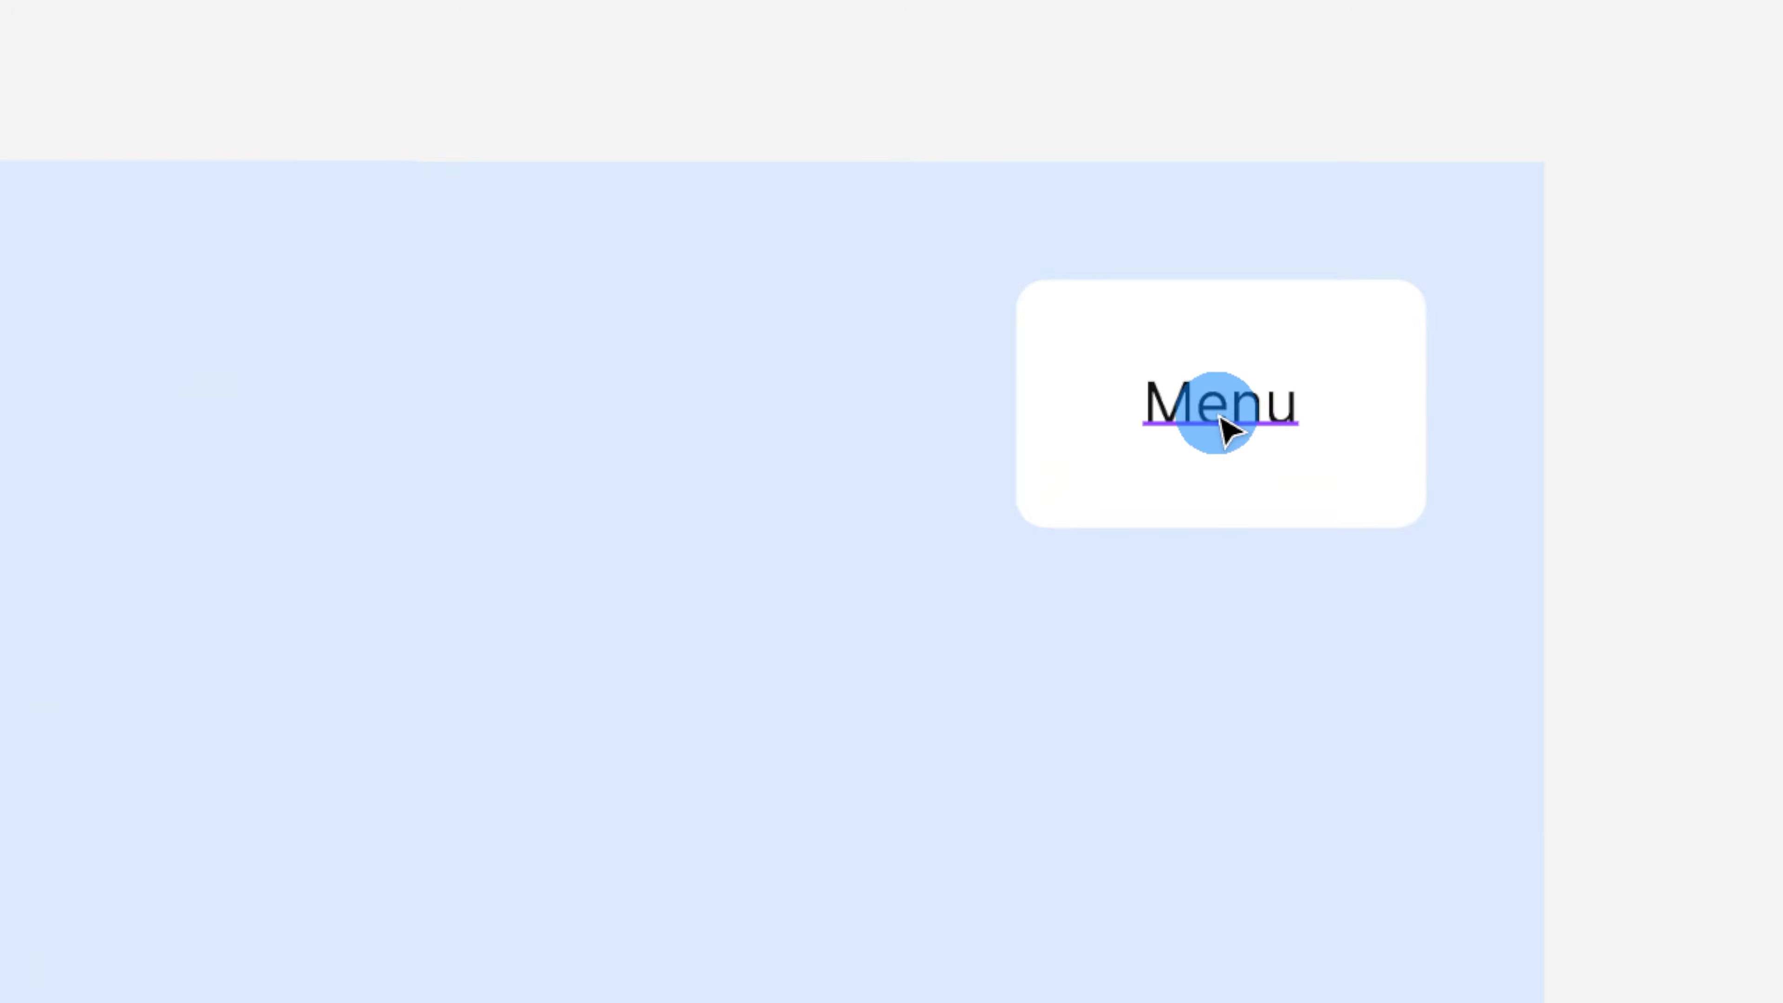
click(1219, 418)
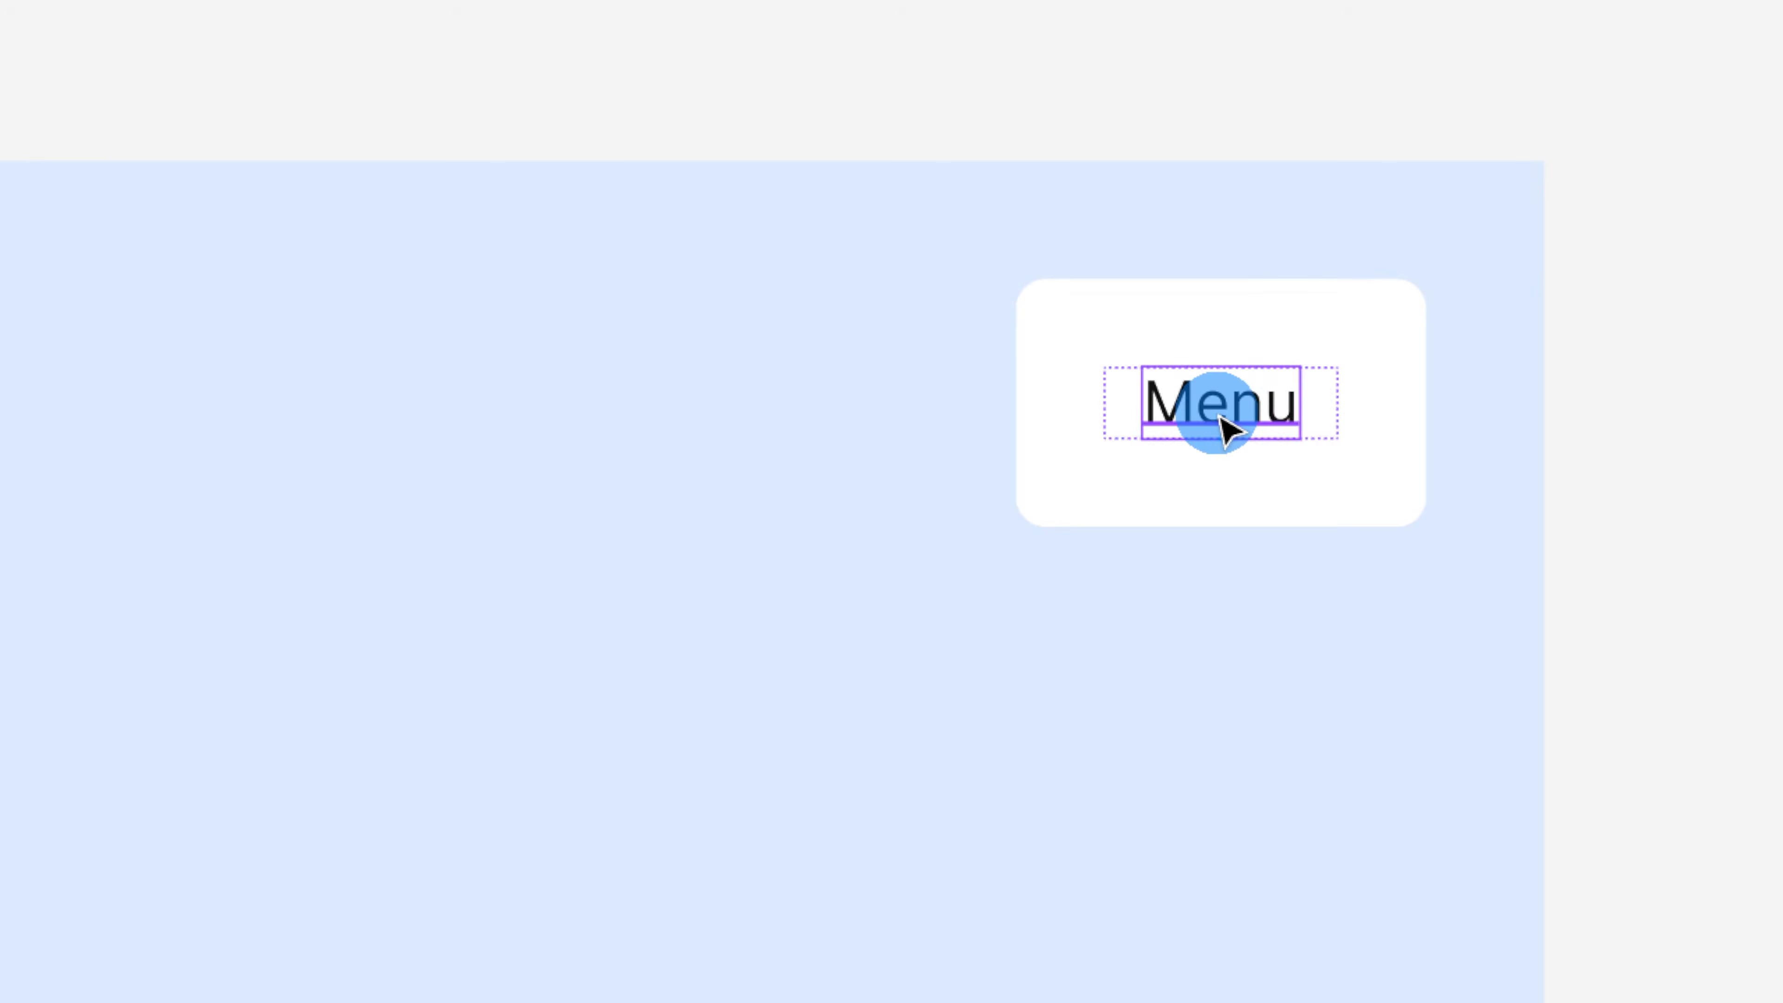
double_click(1219, 418)
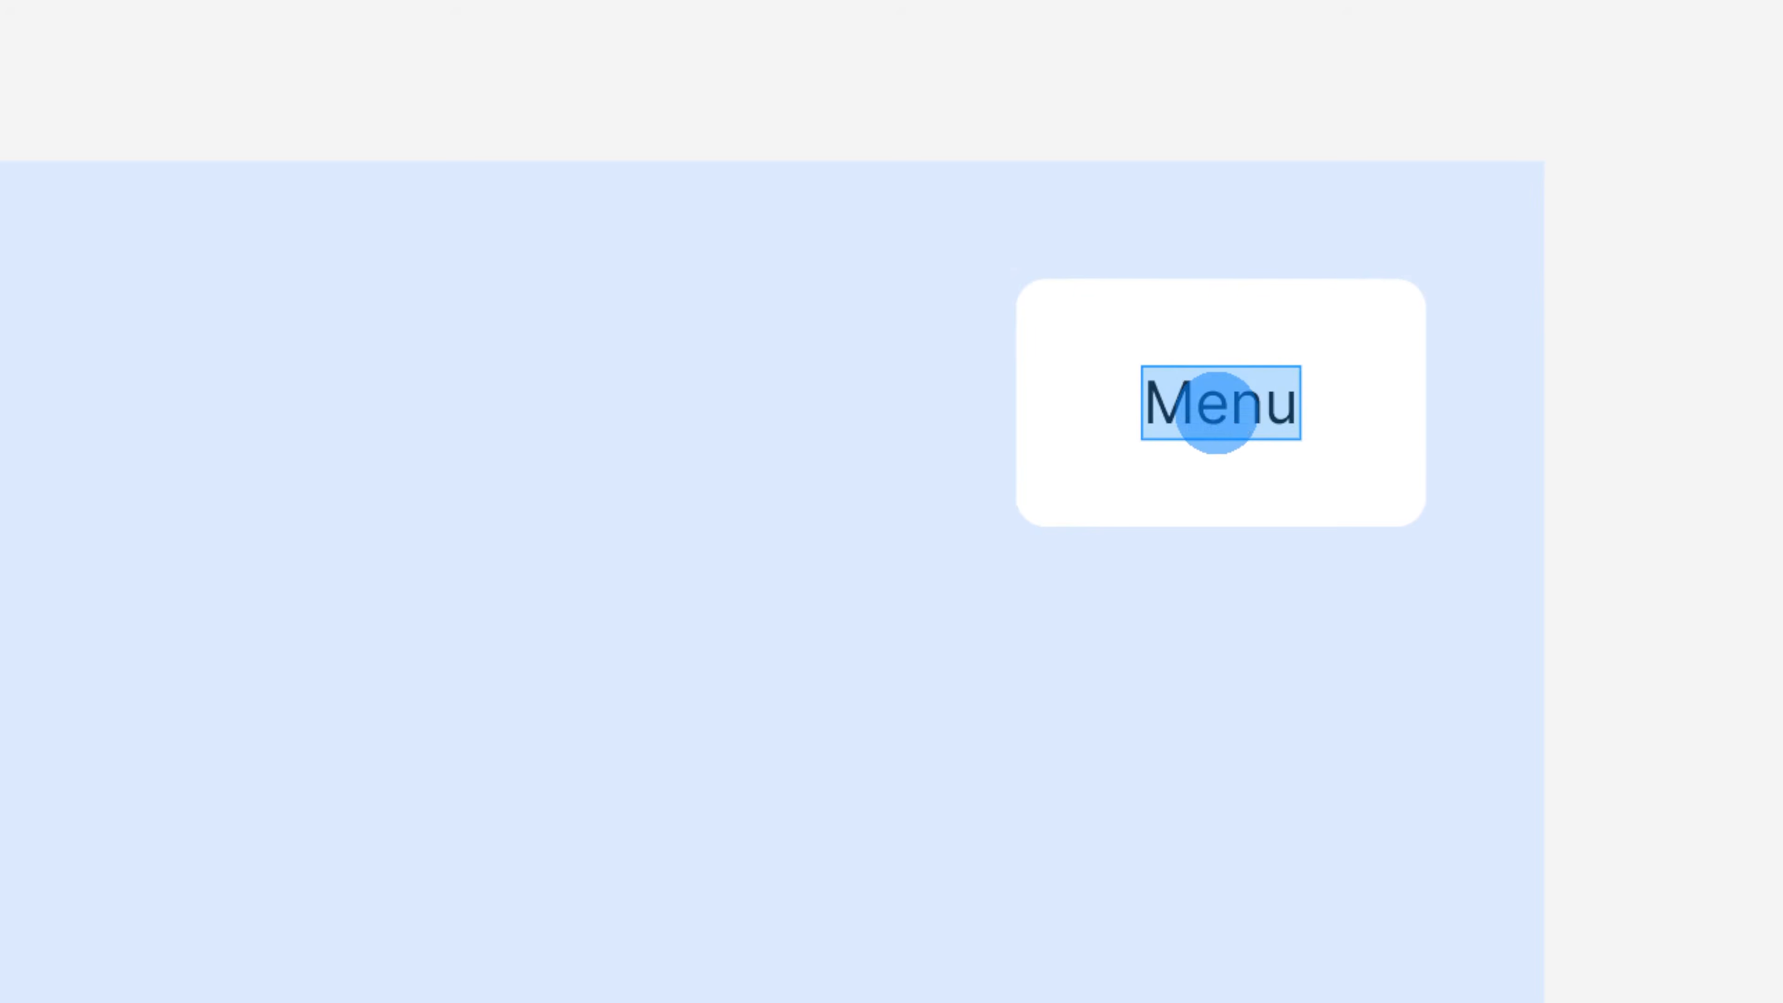
text(Close)
key(Escape)
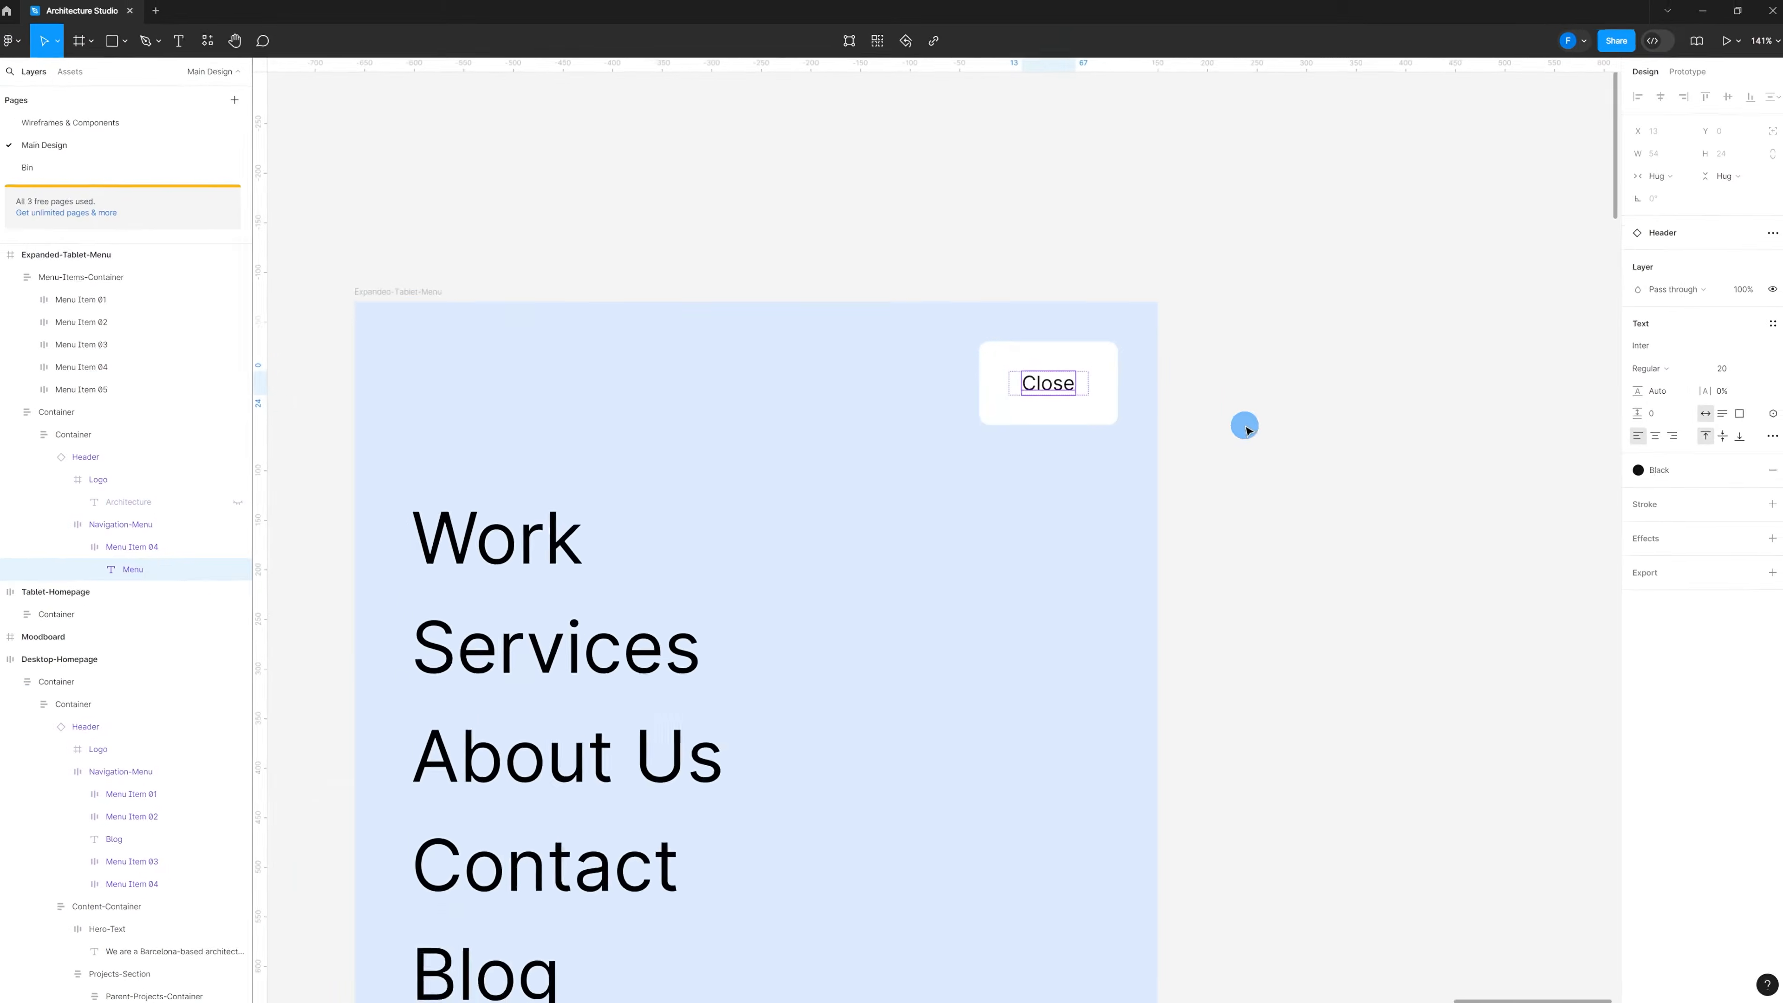
scroll(1245, 426, down, 2)
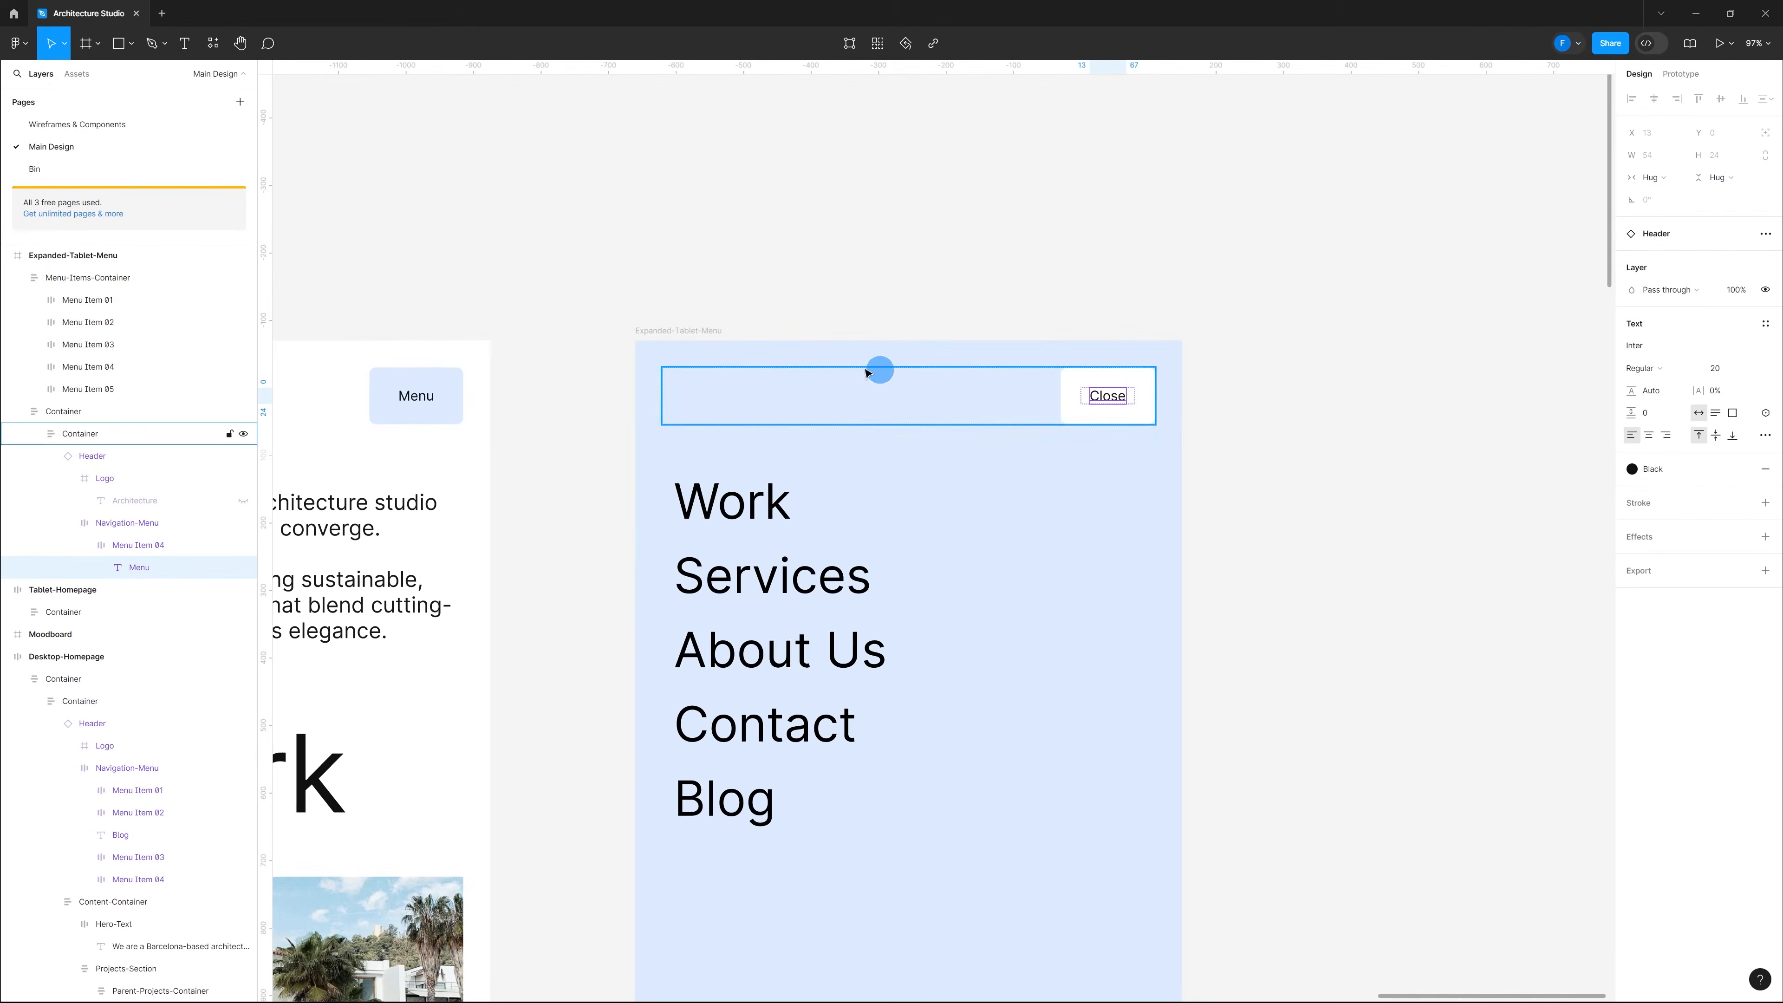
click(1059, 485)
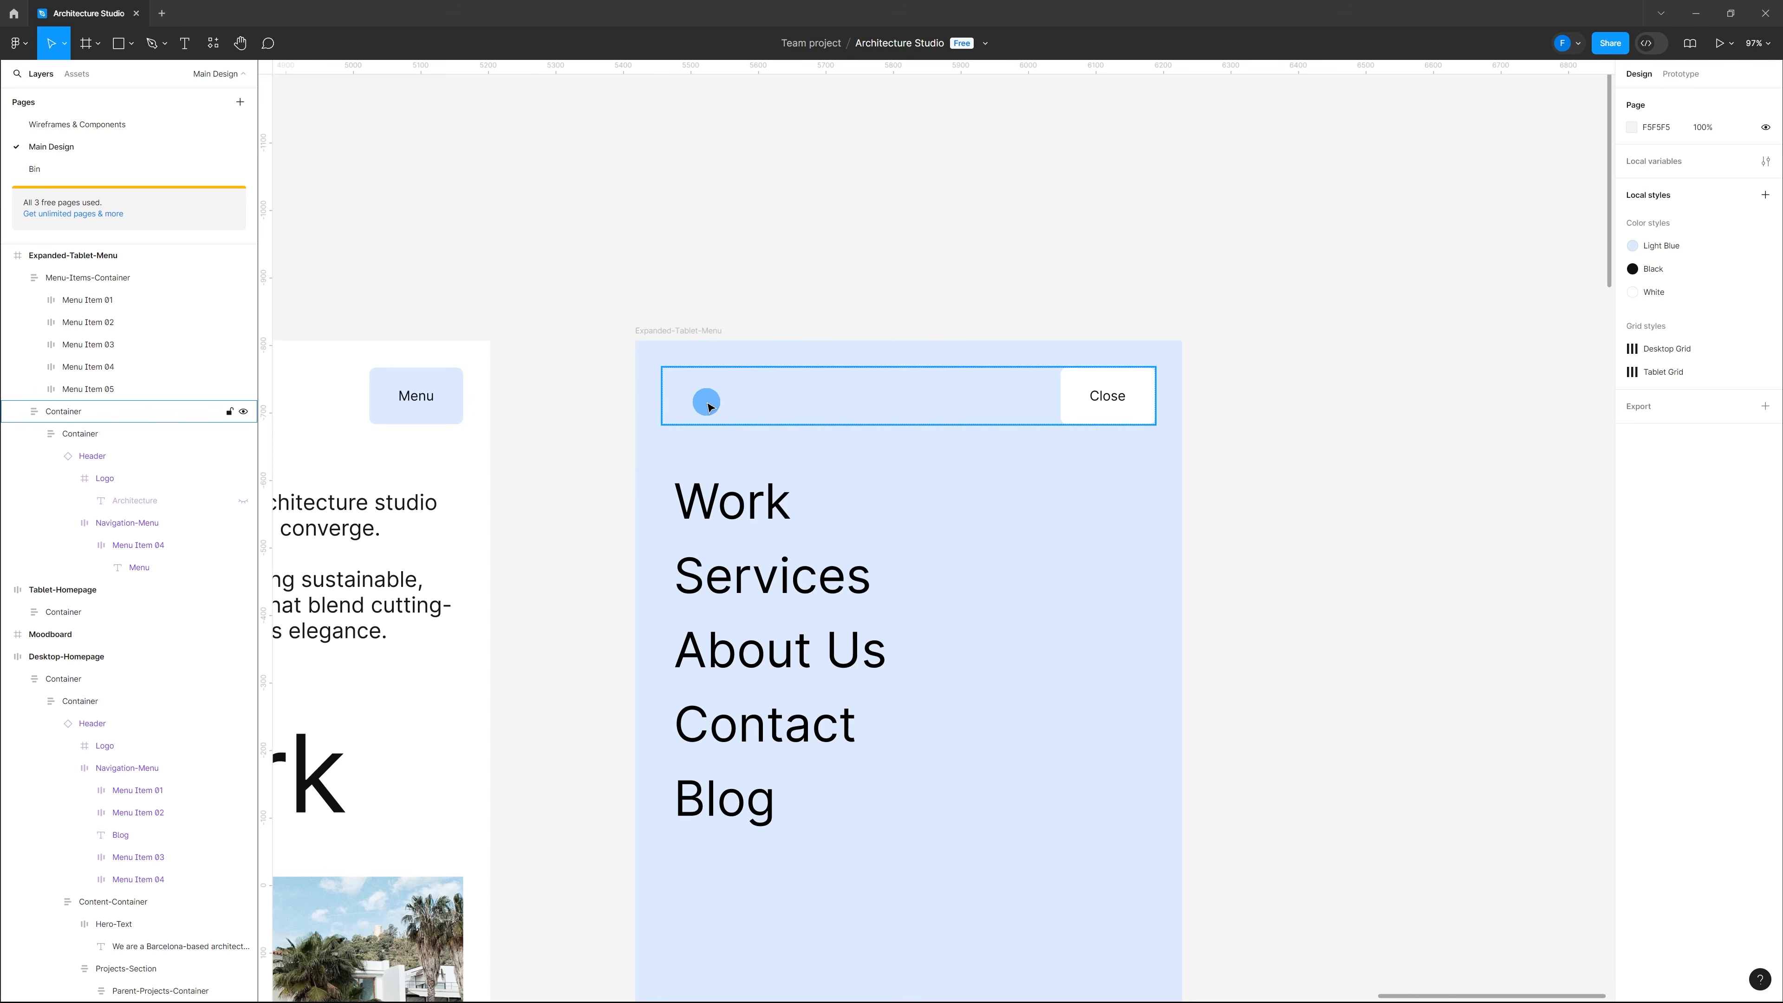
Step: Remove the Logo frame from the header of the expanded tablet menu
click(824, 400)
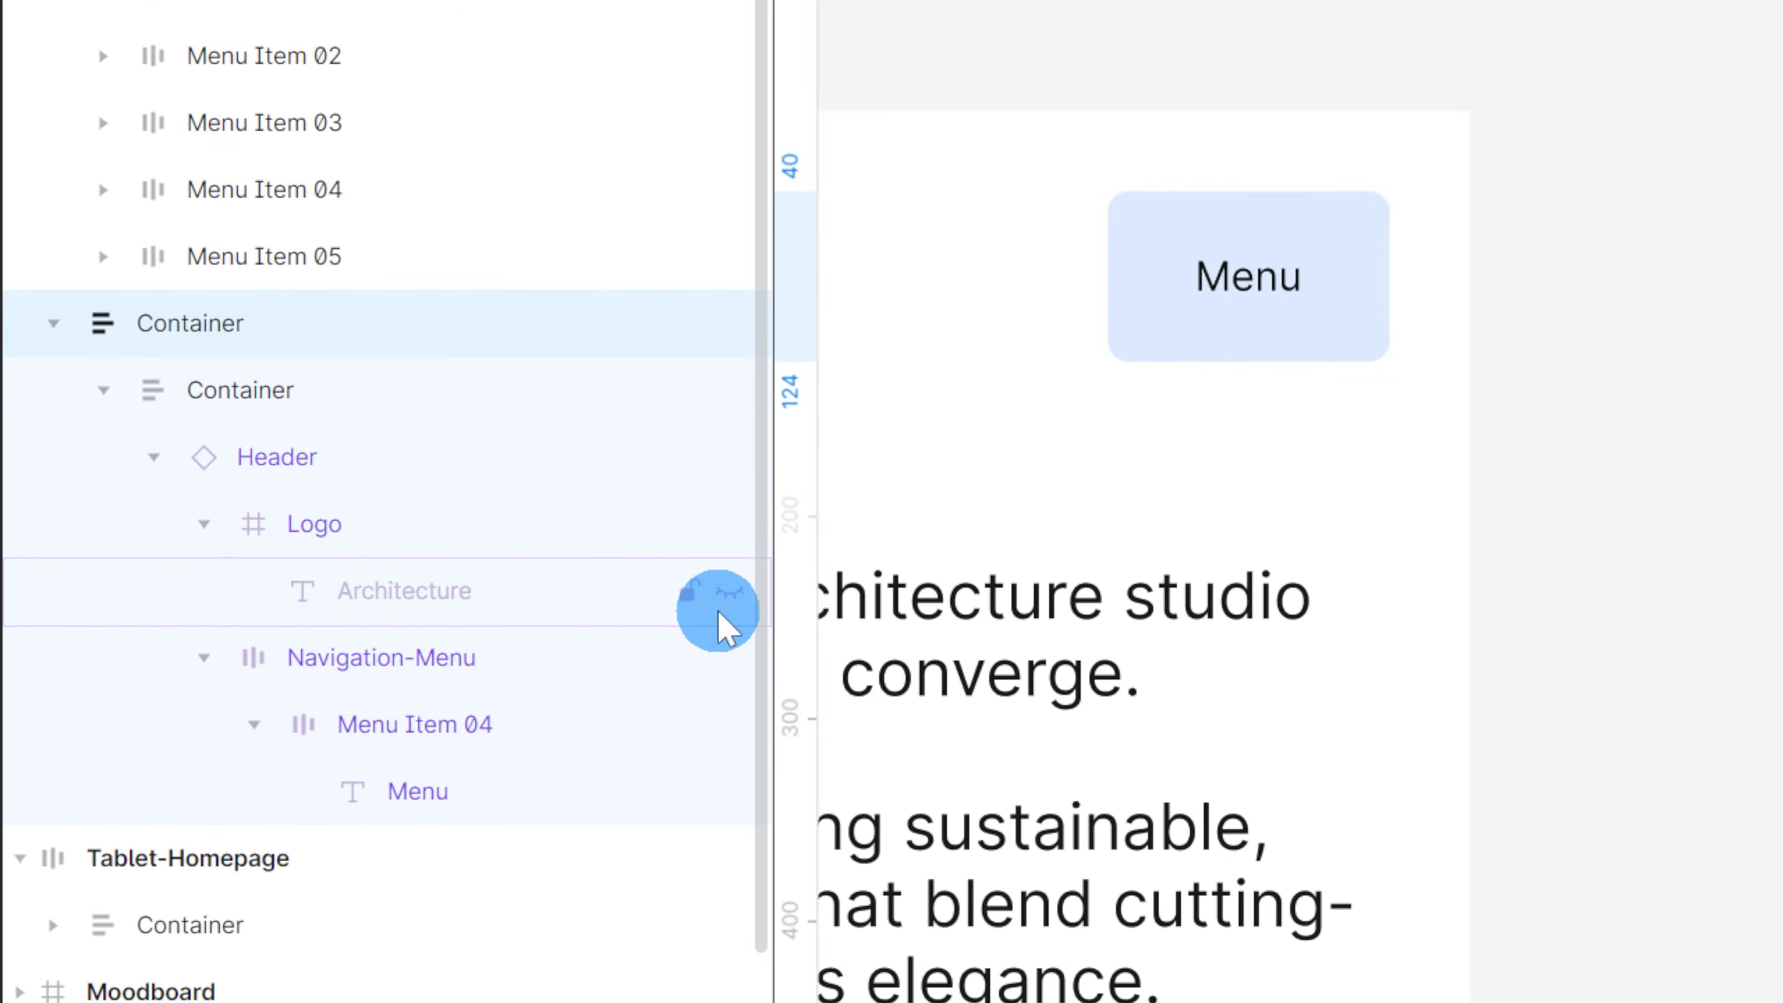
click(383, 547)
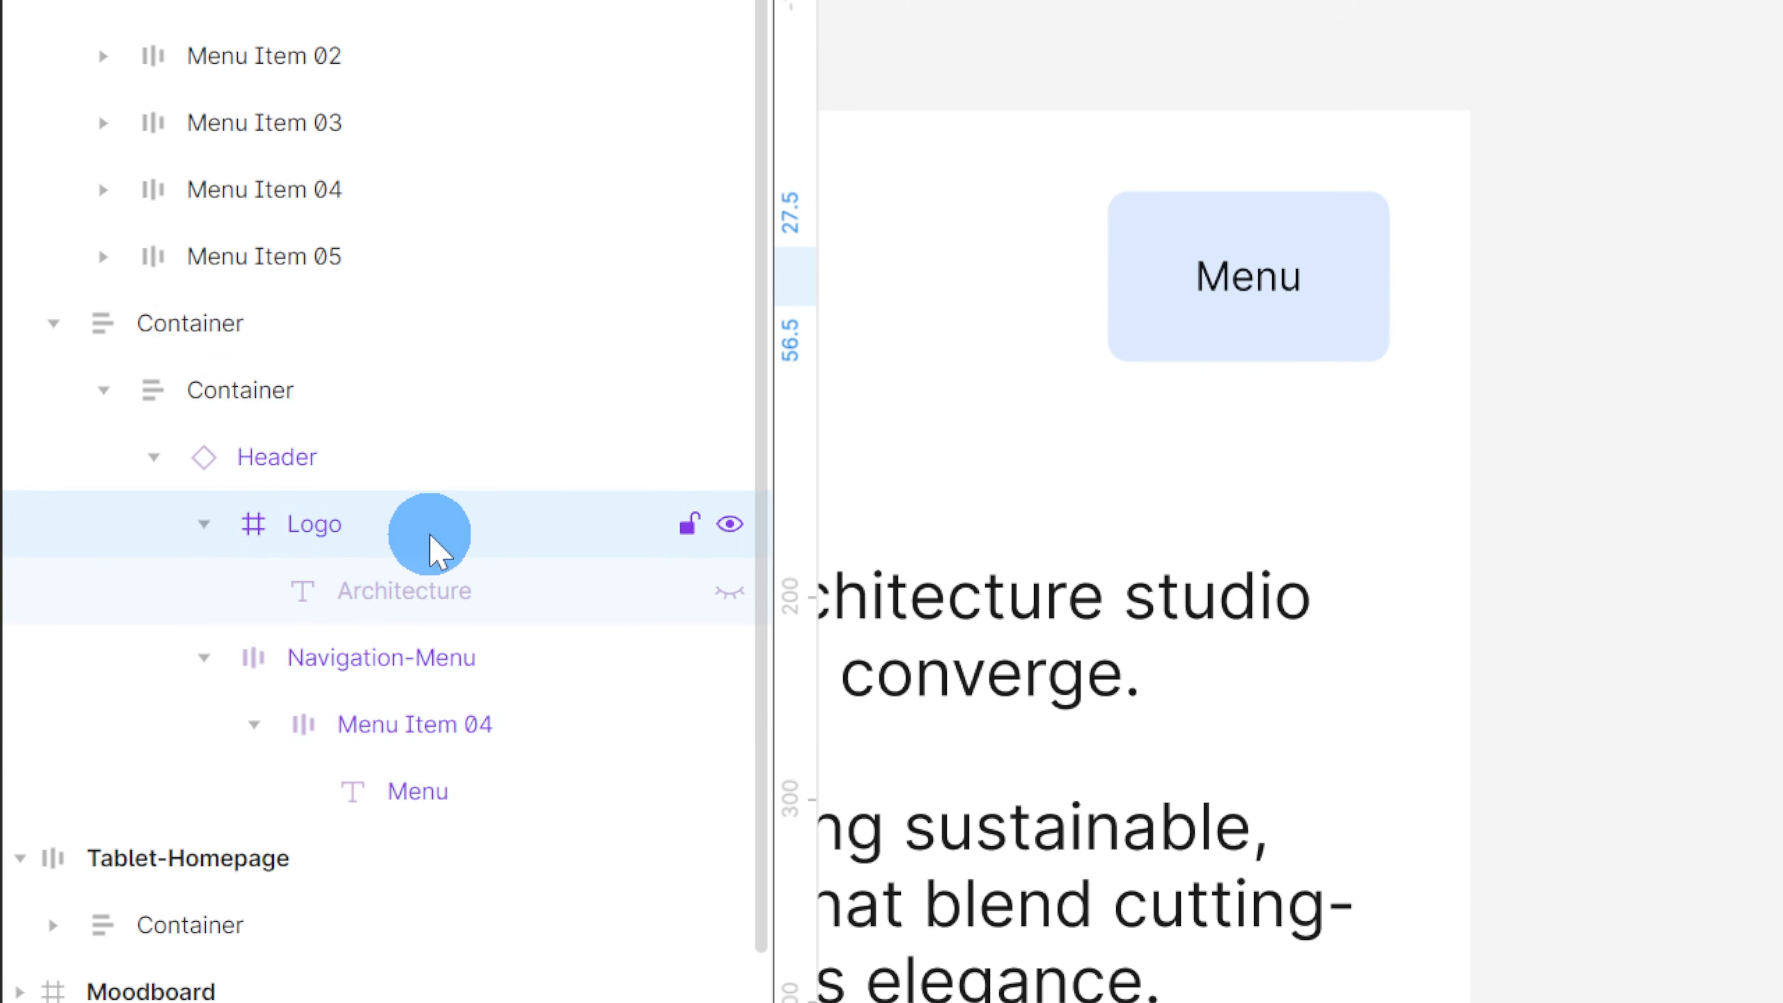
key(Delete)
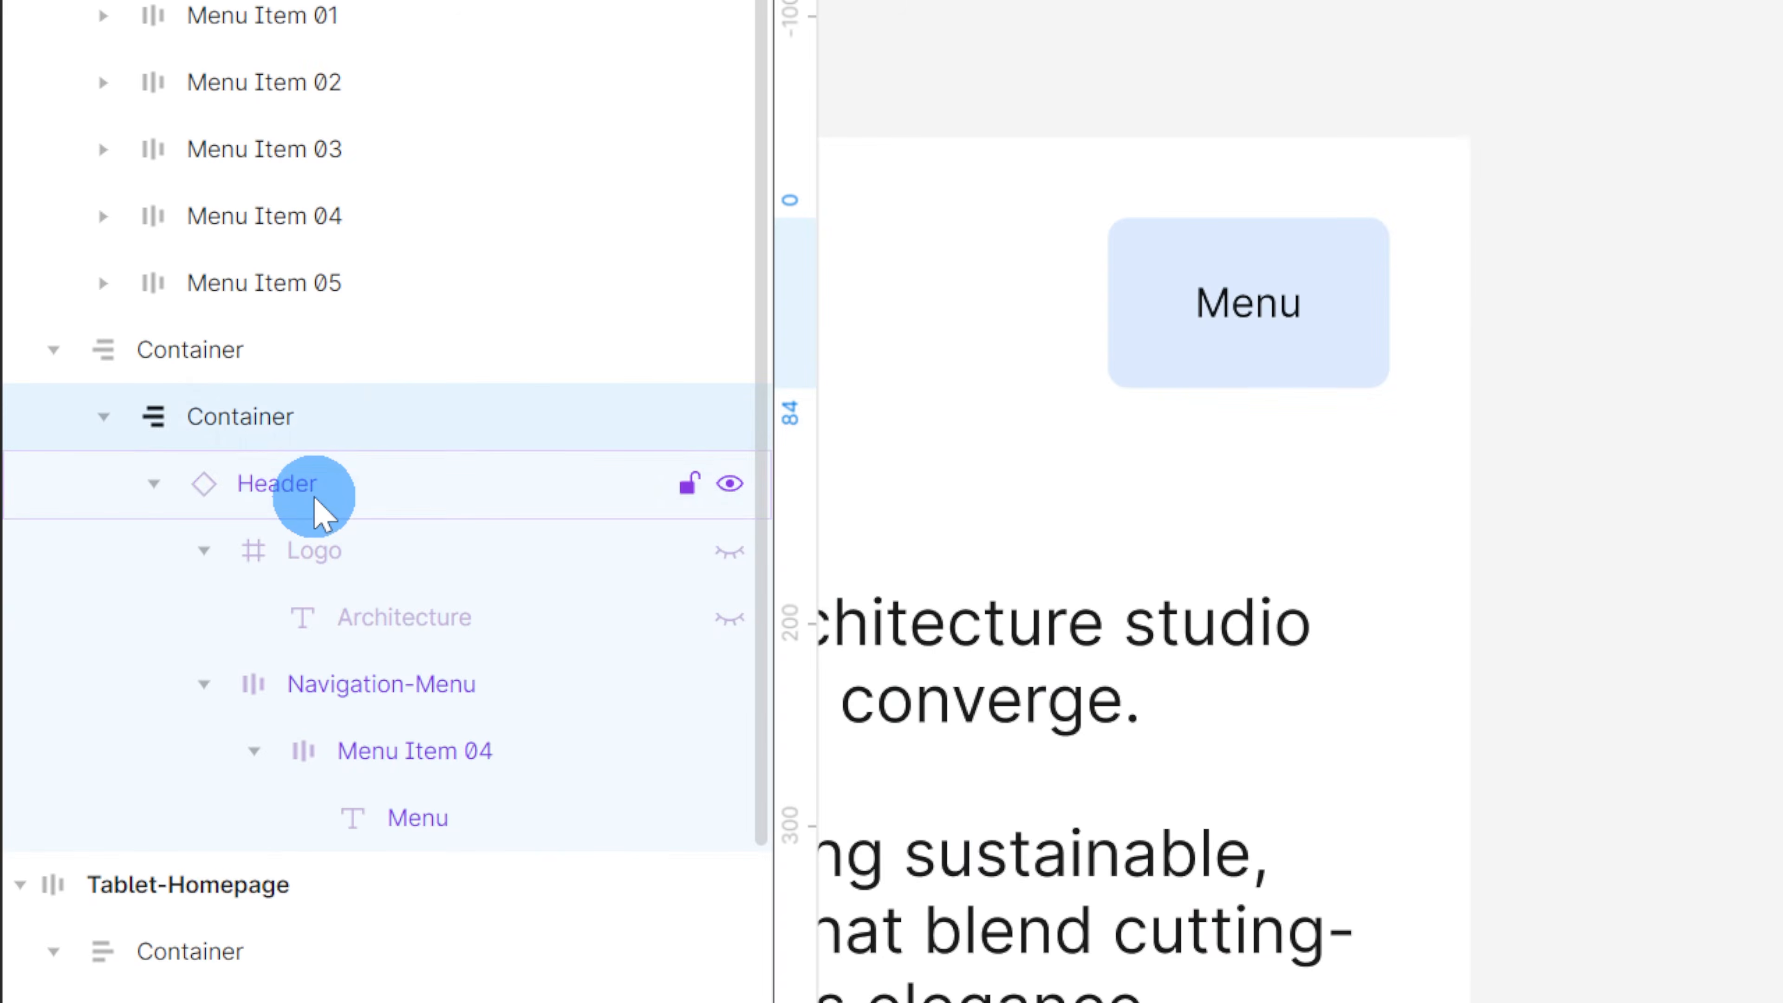
Step: Turn off the automatic gap in the expanded menu's header and align its contents to the middle right
click(315, 501)
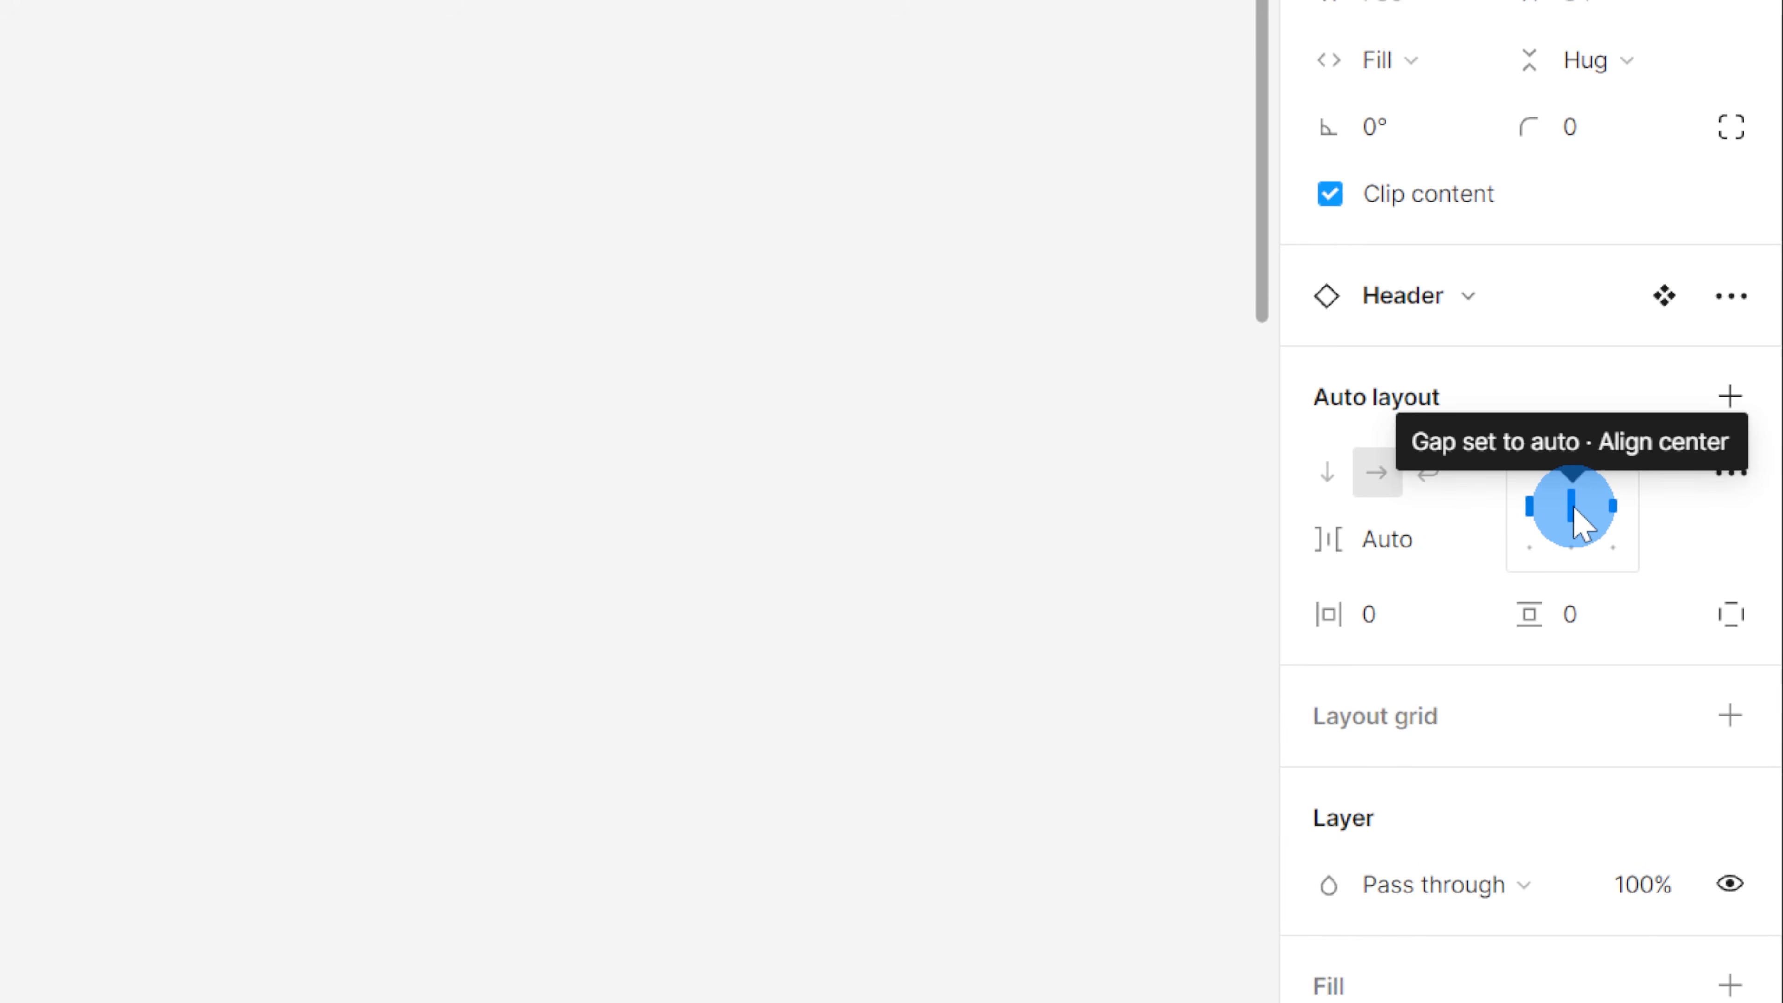
click(1574, 508)
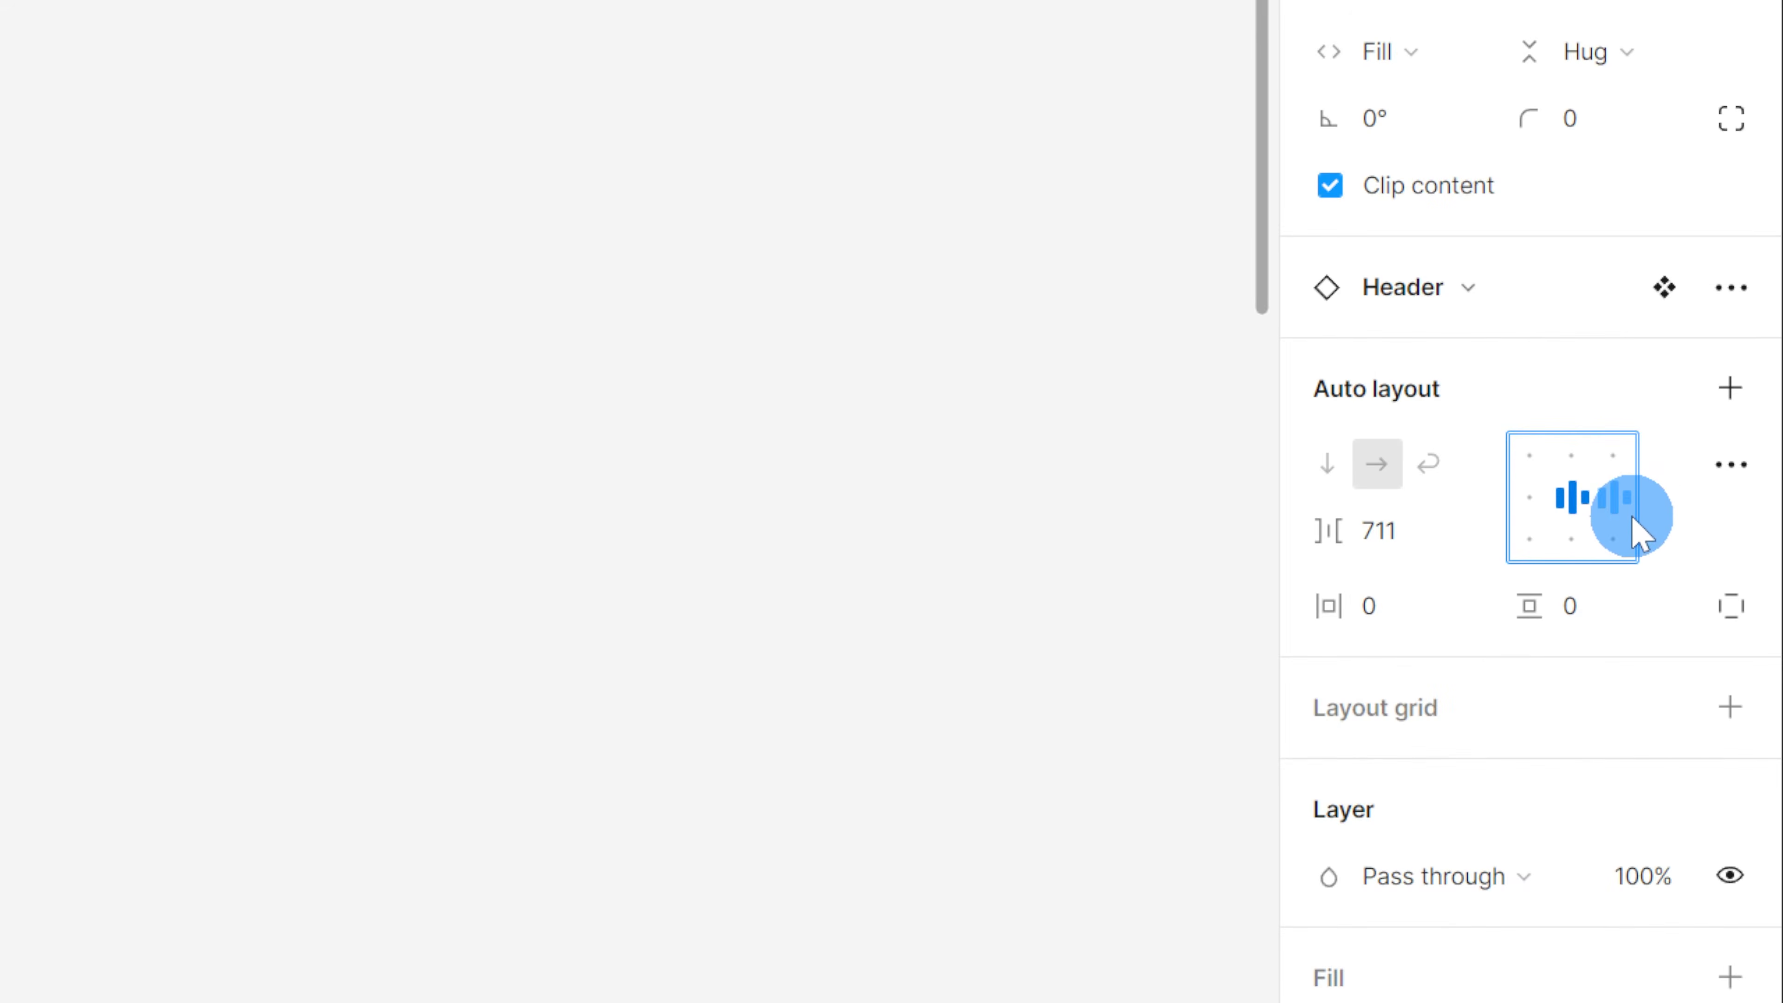
click(1628, 496)
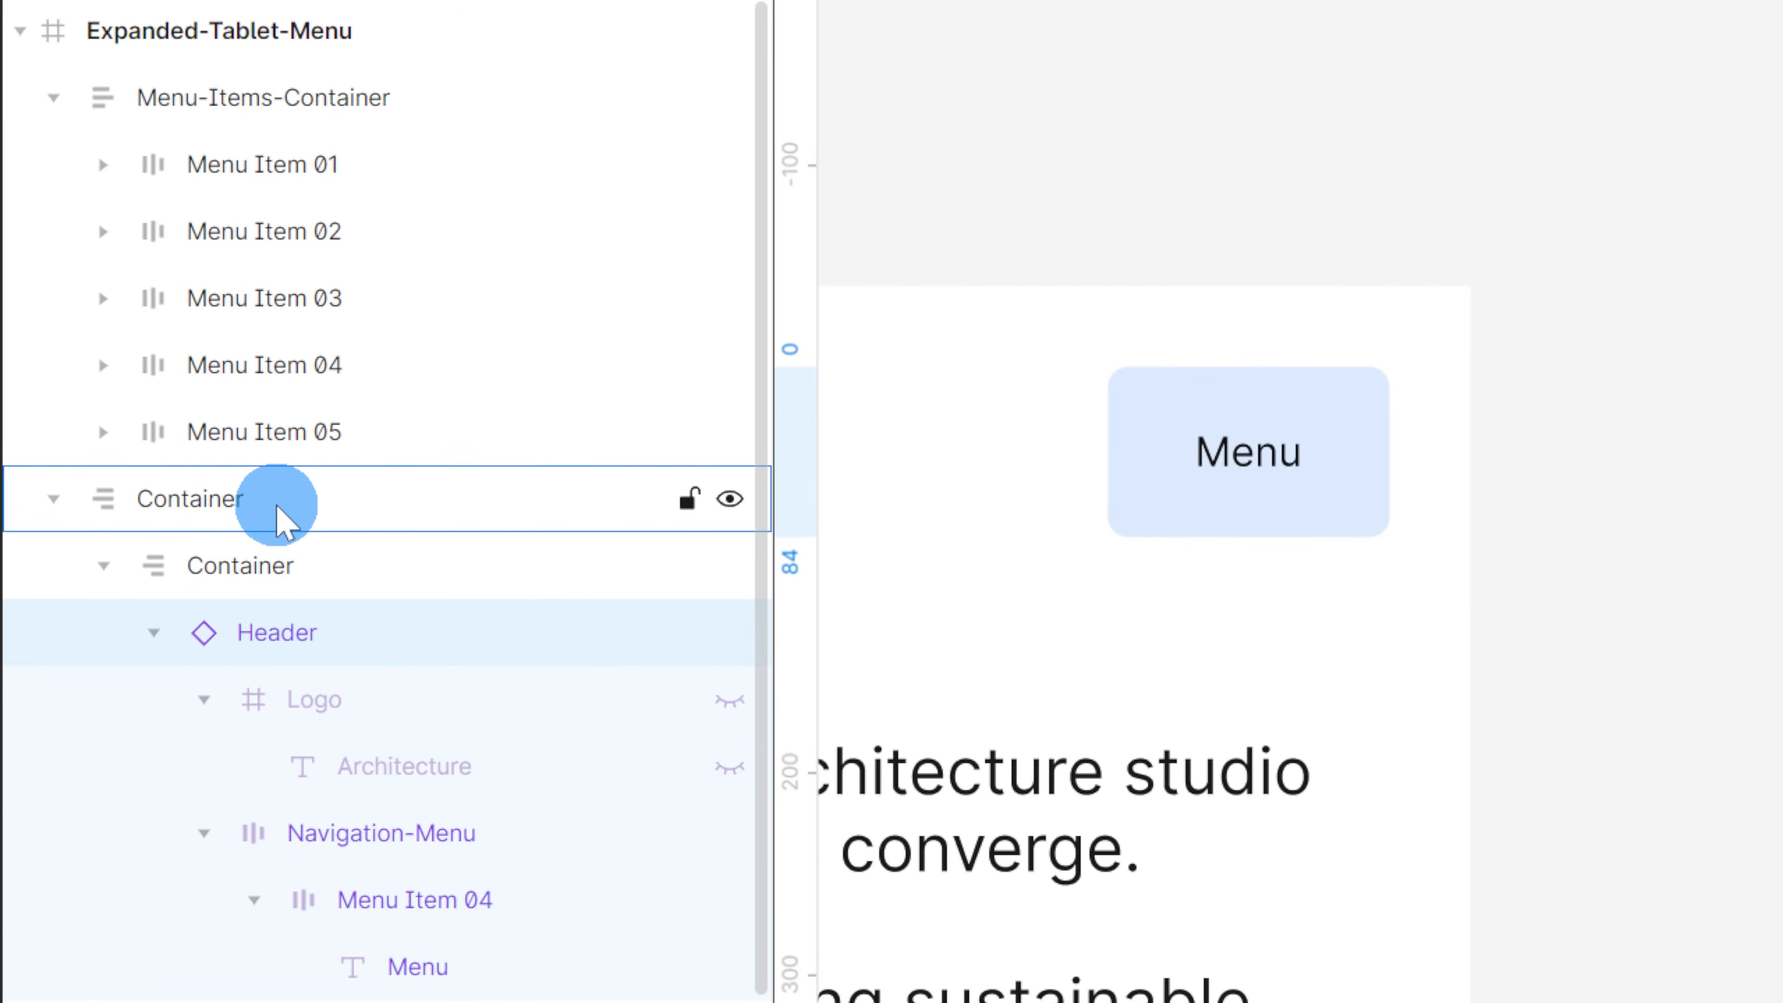
Step: Move Menu-Items-Container into the outer Container of the expanded tablet menu and place it below the header container
click(384, 93)
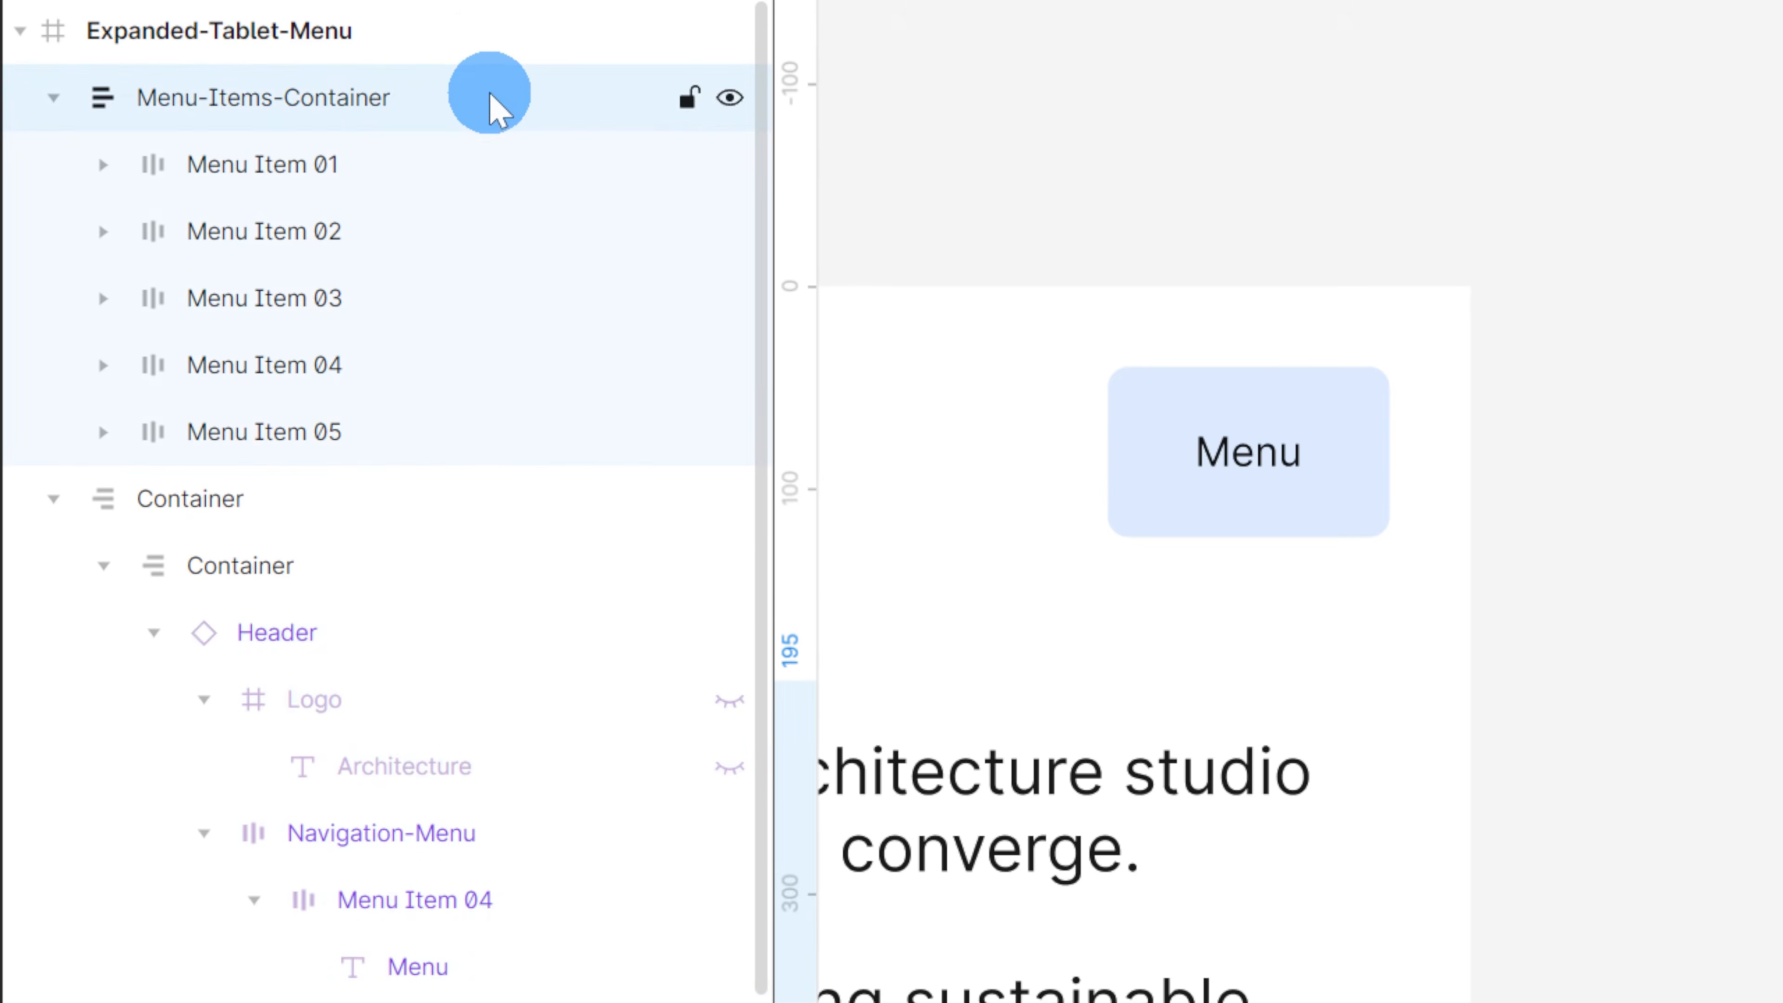
drag(495, 101, 409, 527)
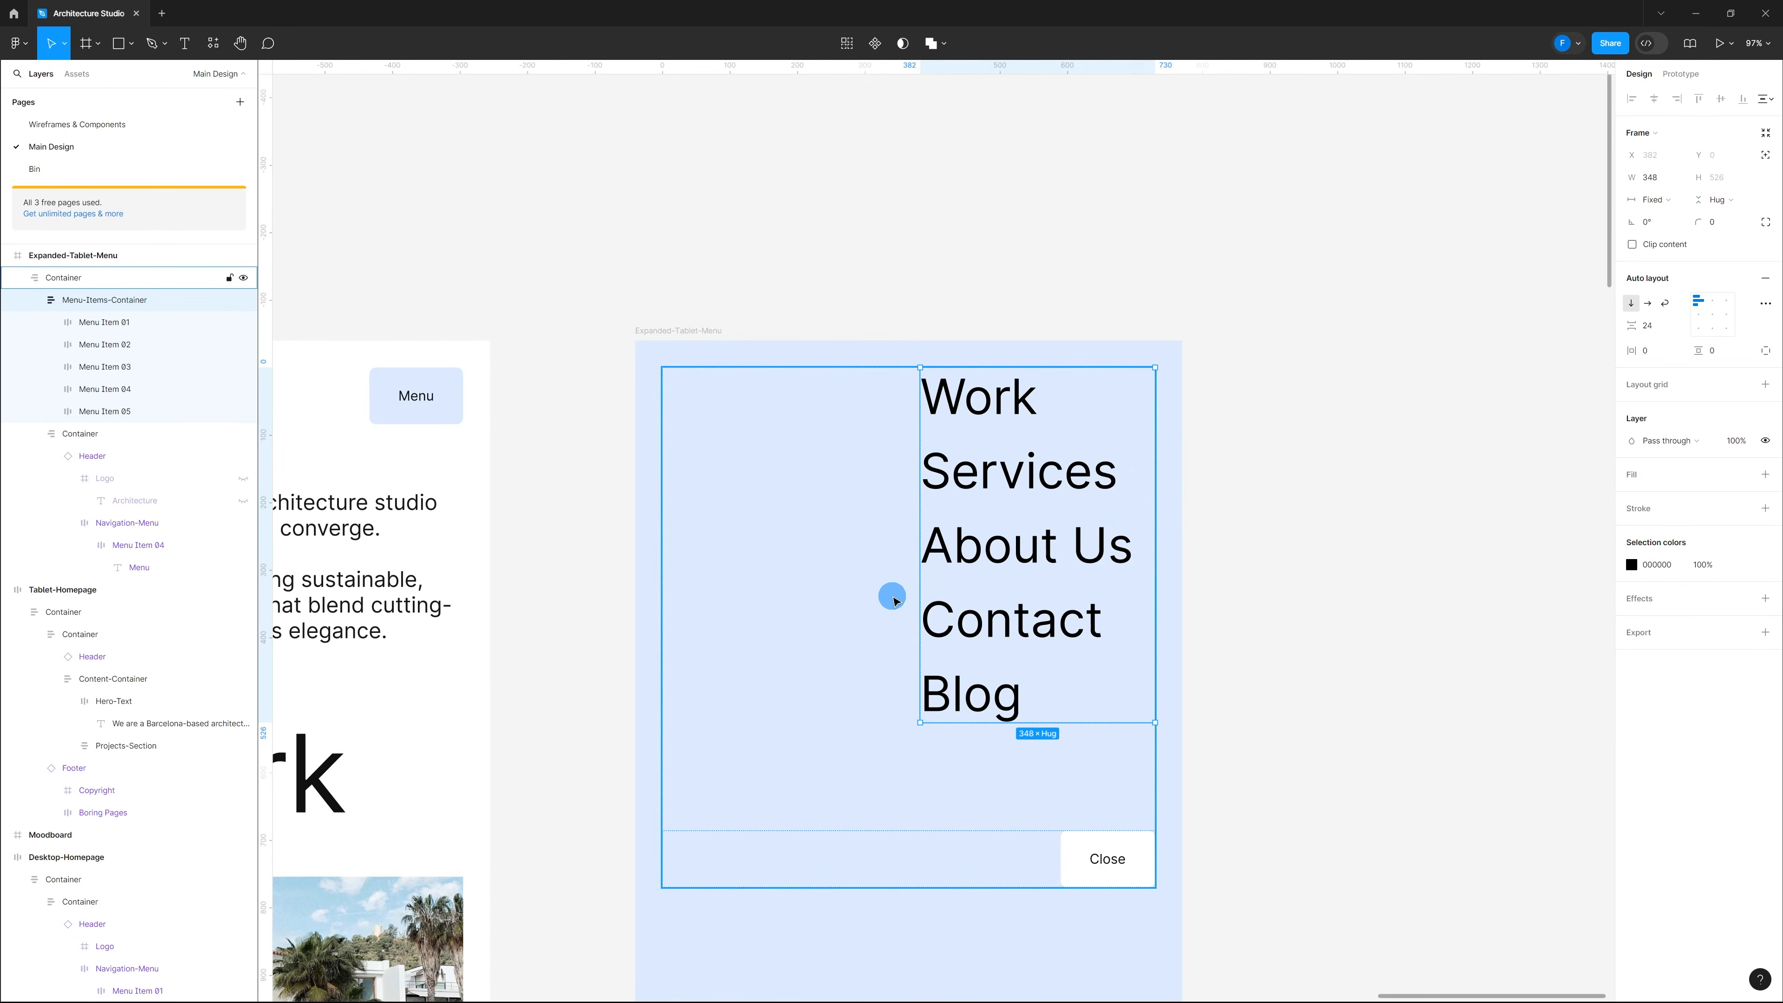
key(Down)
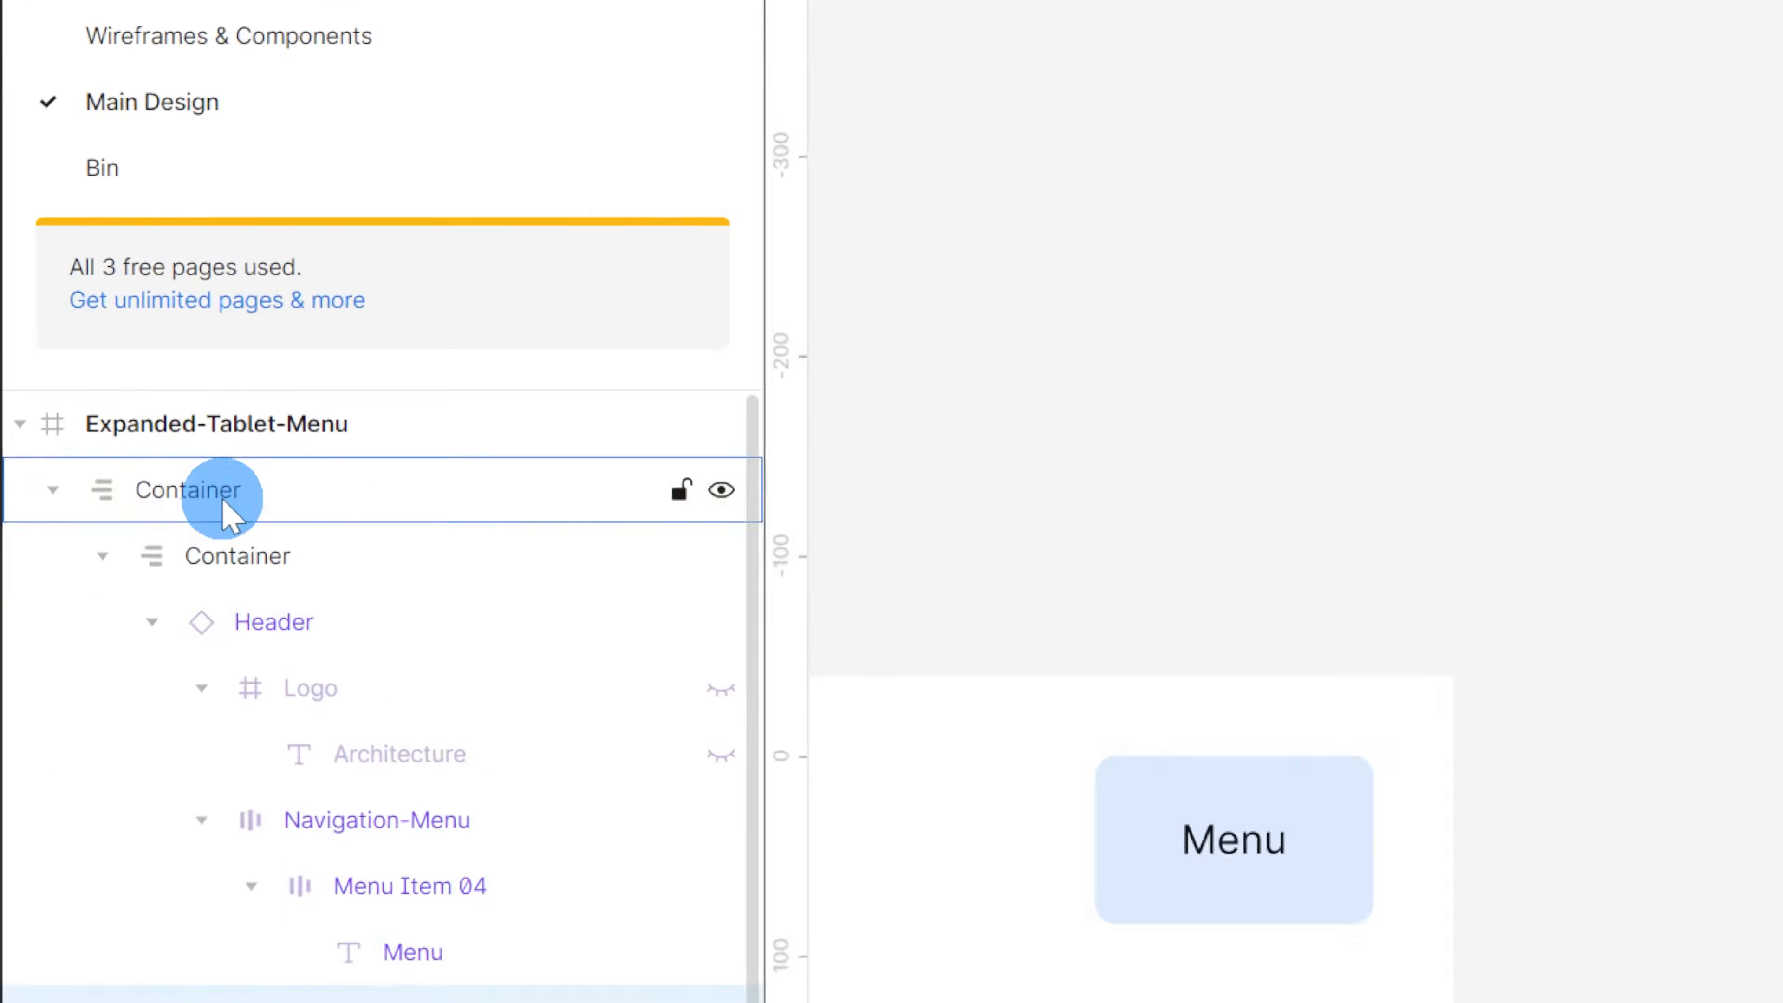
Step: Set the auto layout alignment of the expanded menu's outer Container to top left
click(96, 312)
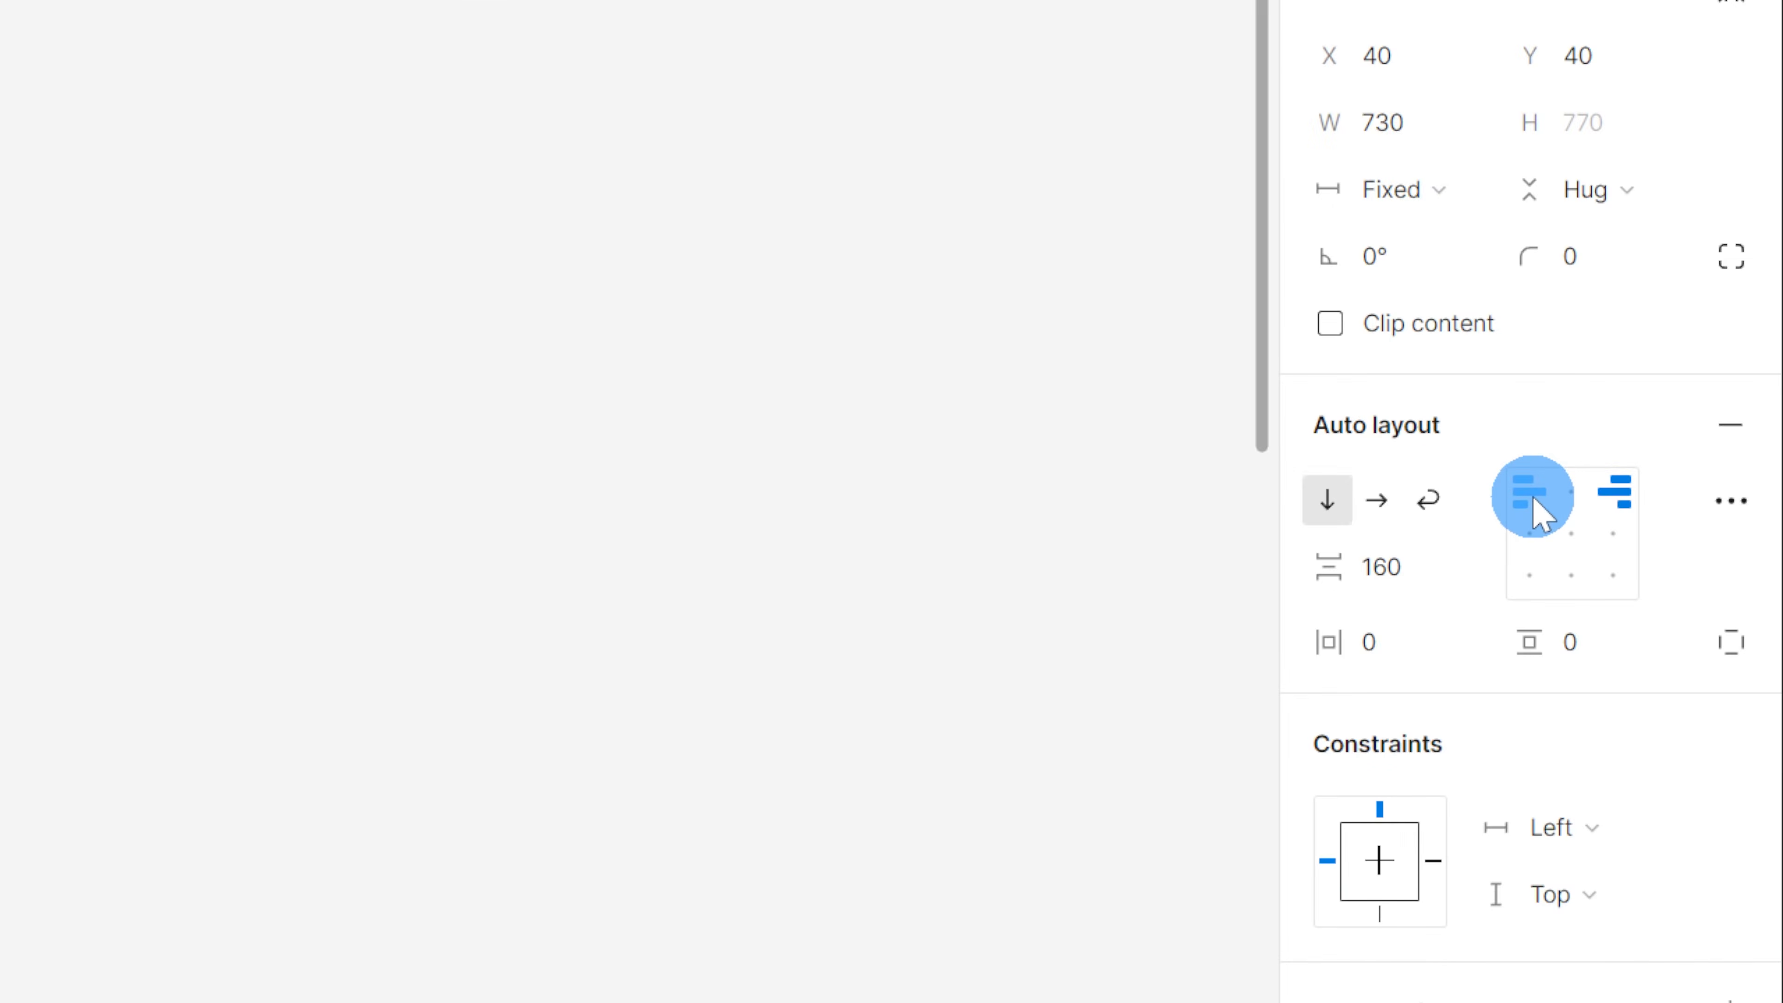
click(1533, 495)
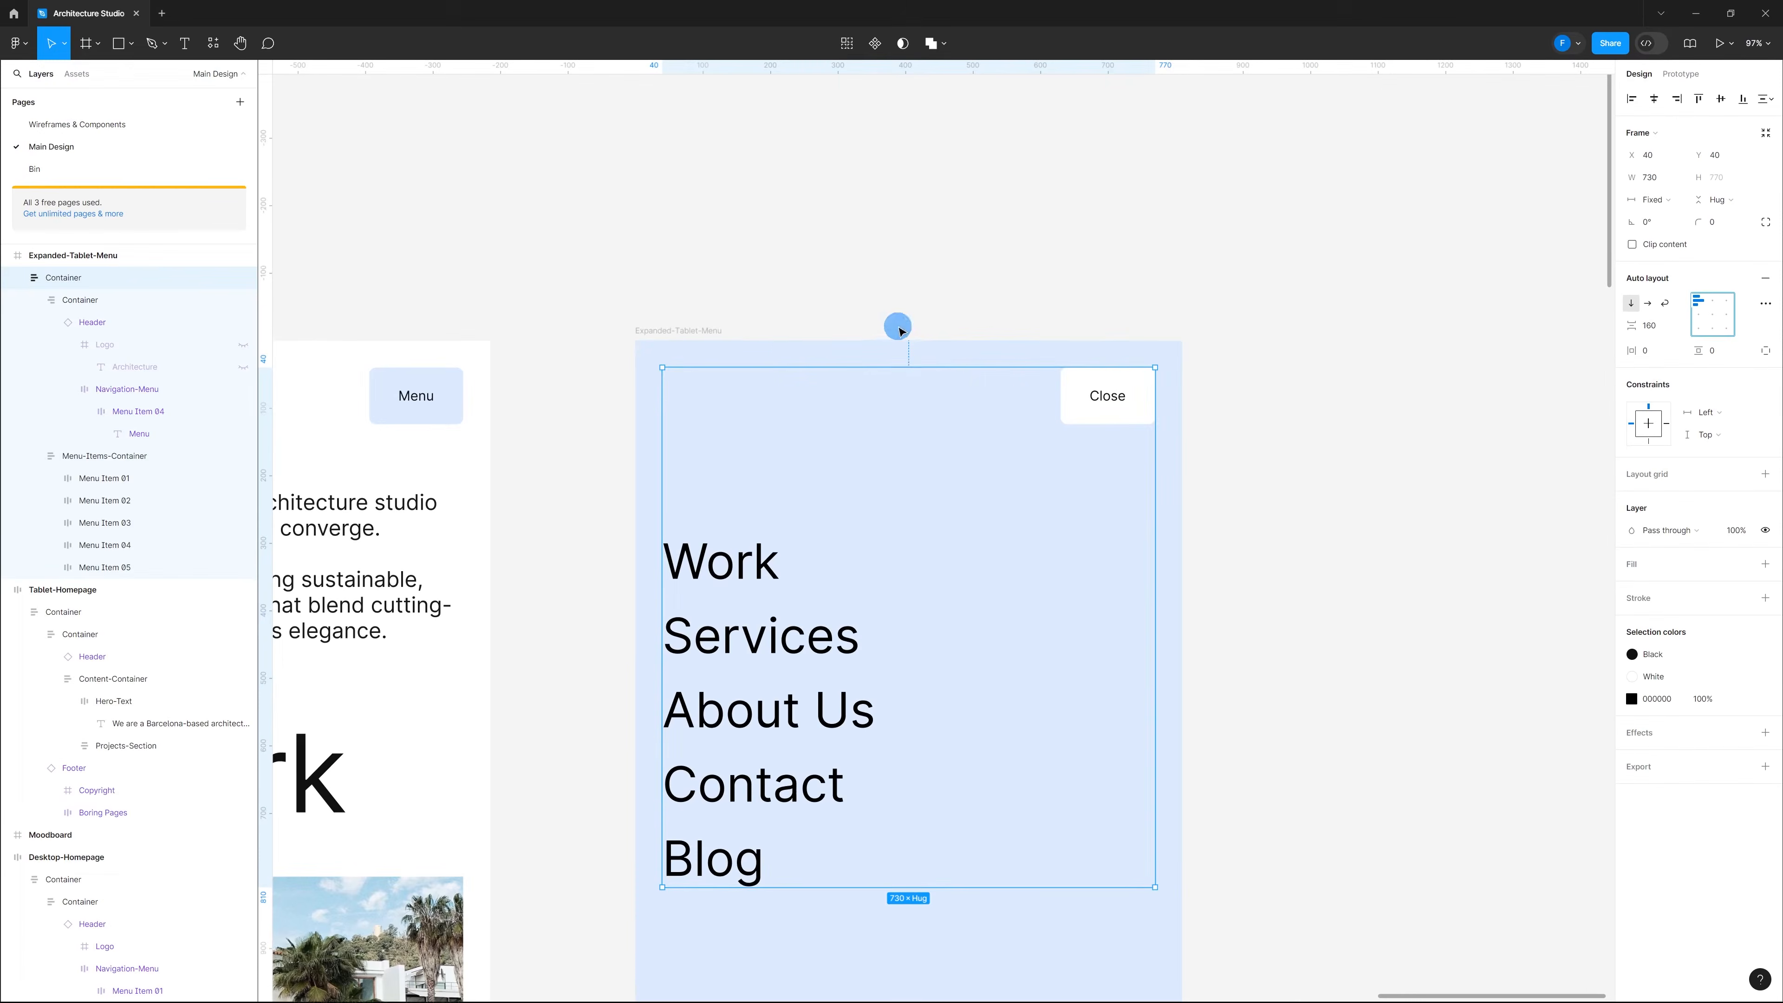
scroll(900, 324, down, 4)
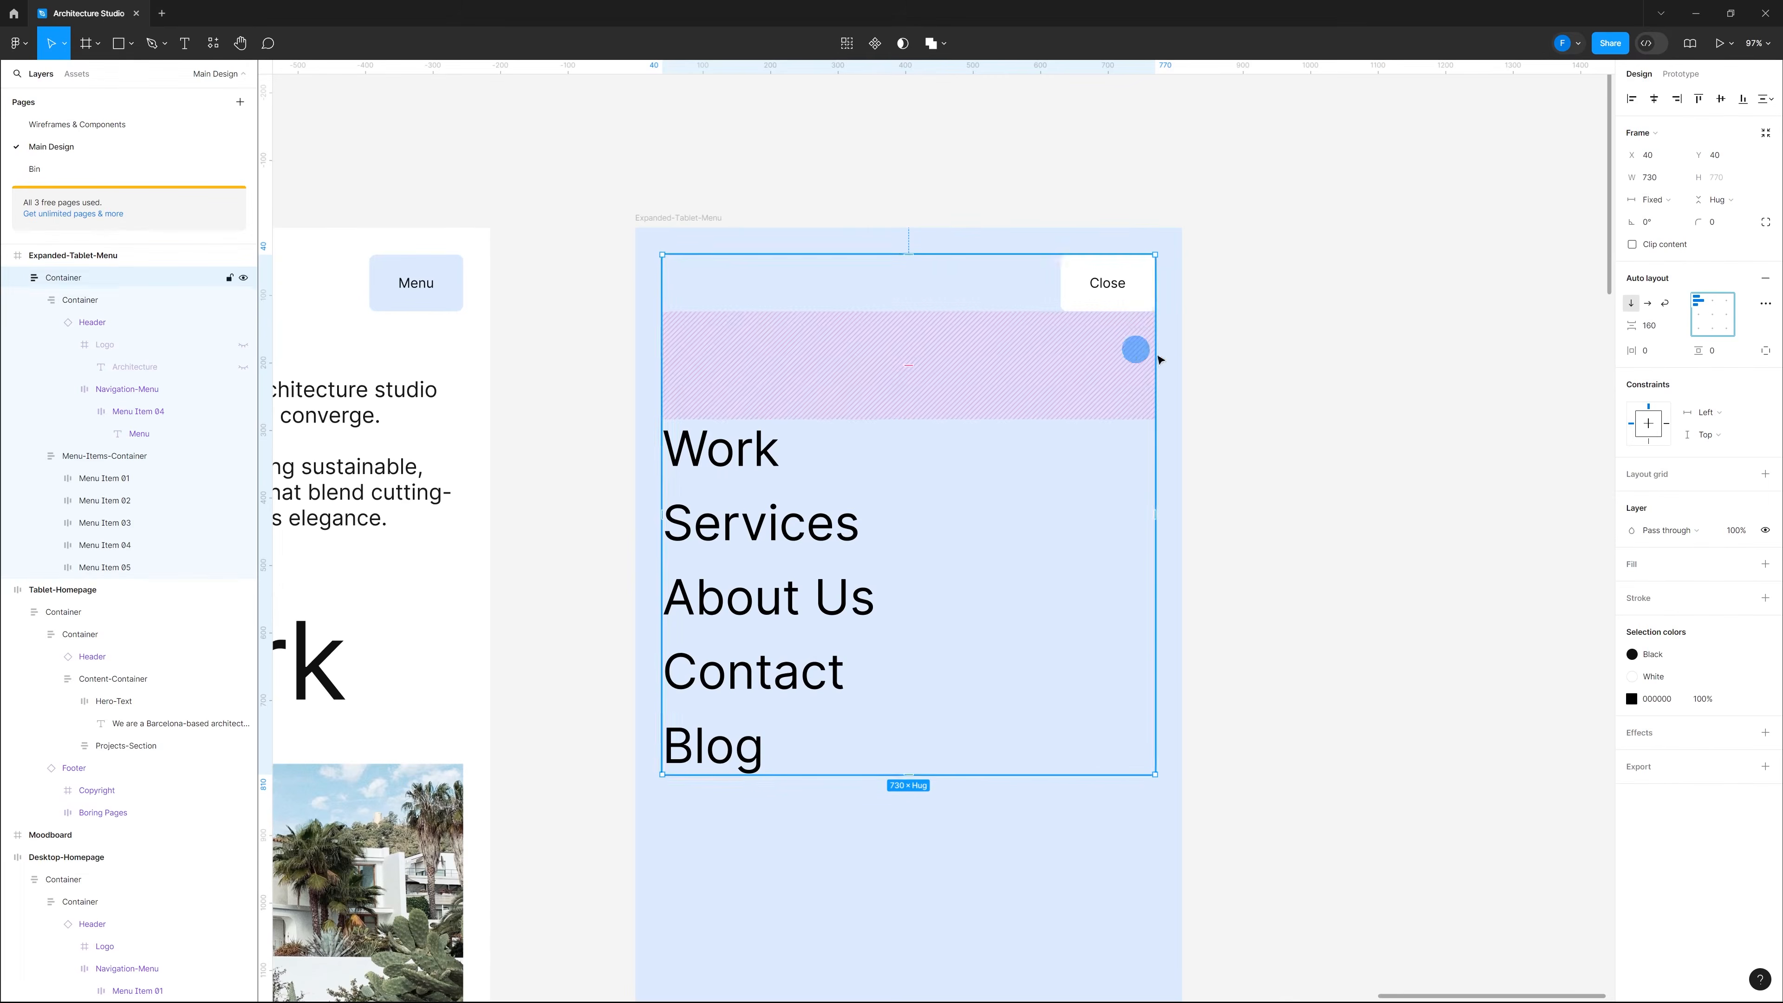
Step: Set the vertical gap between the header and the menu items in the expanded menu's outer Container to 80
click(911, 367)
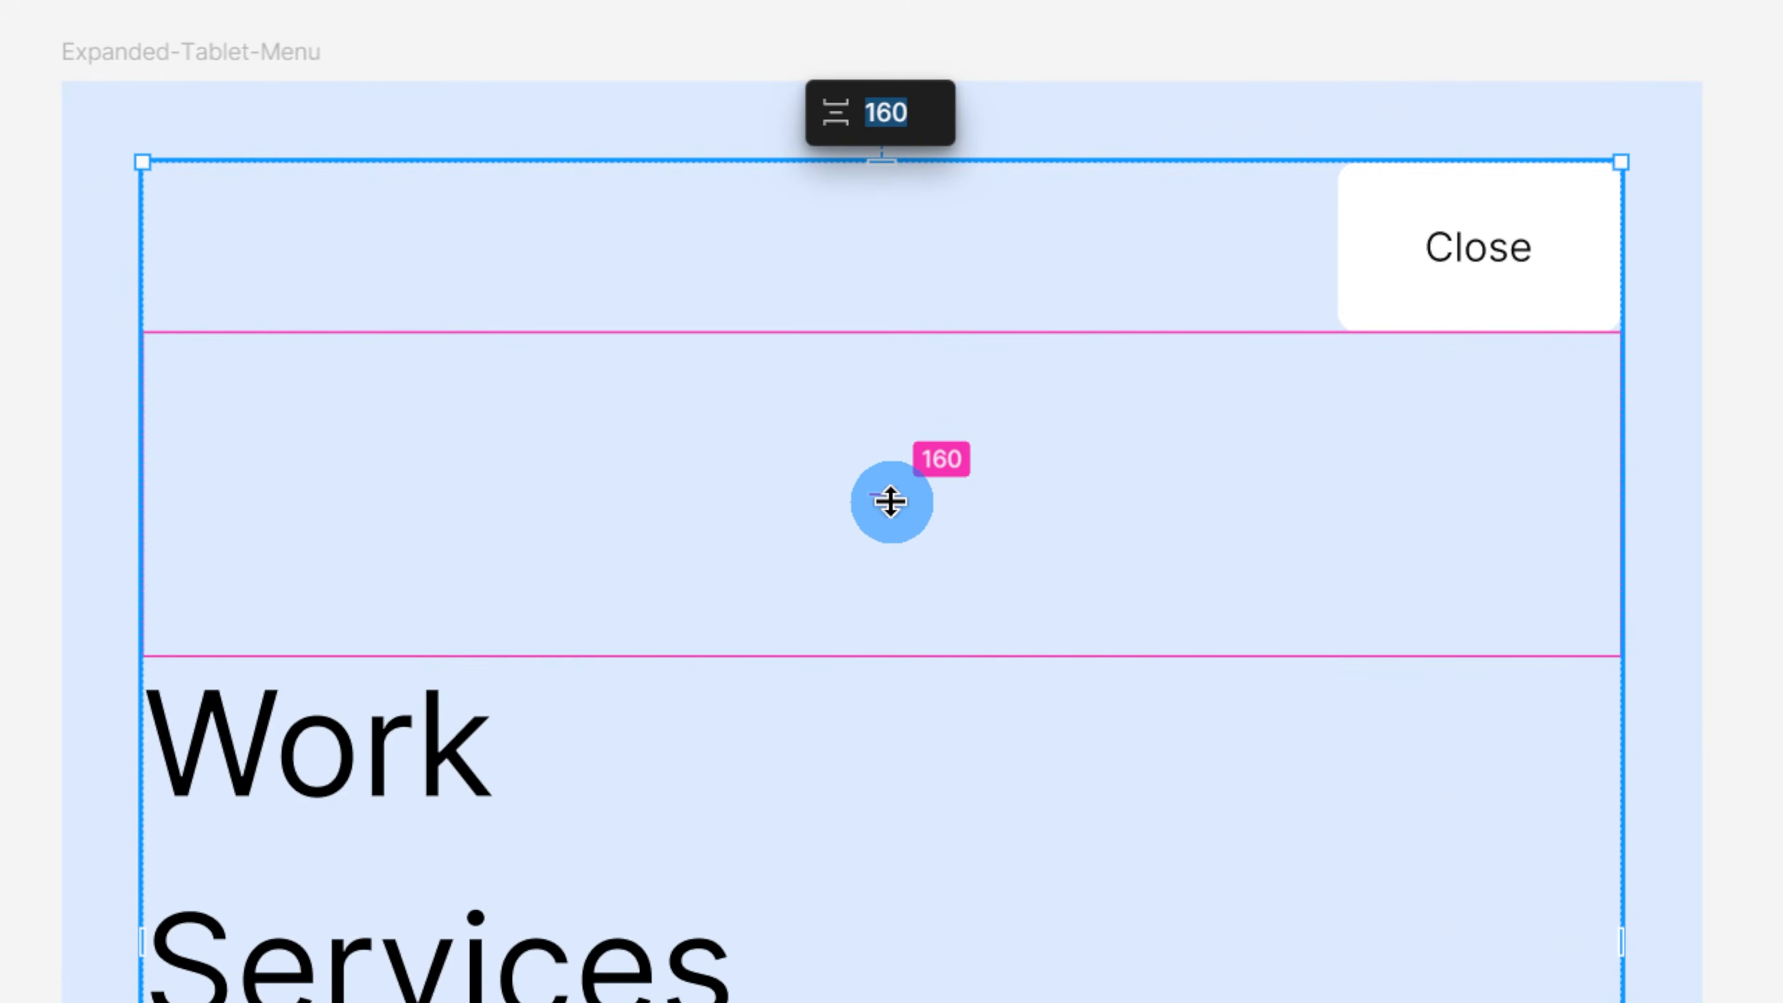
key(Return)
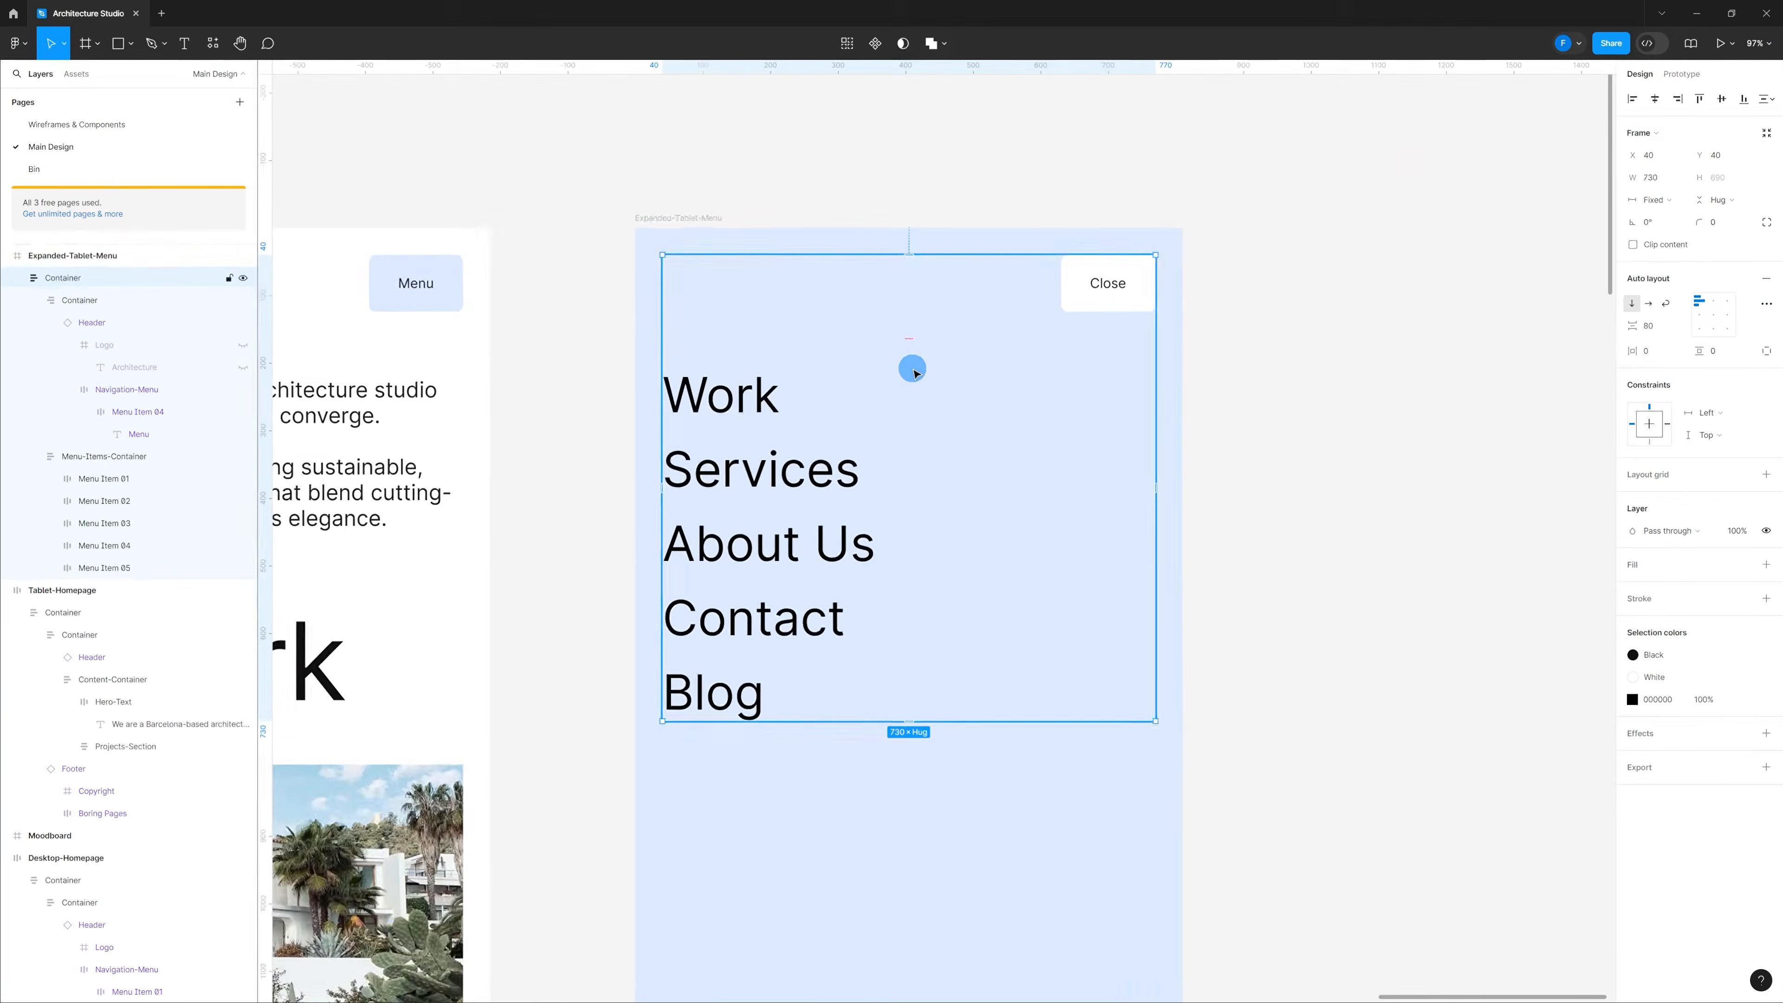
scroll(893, 504, down, 5)
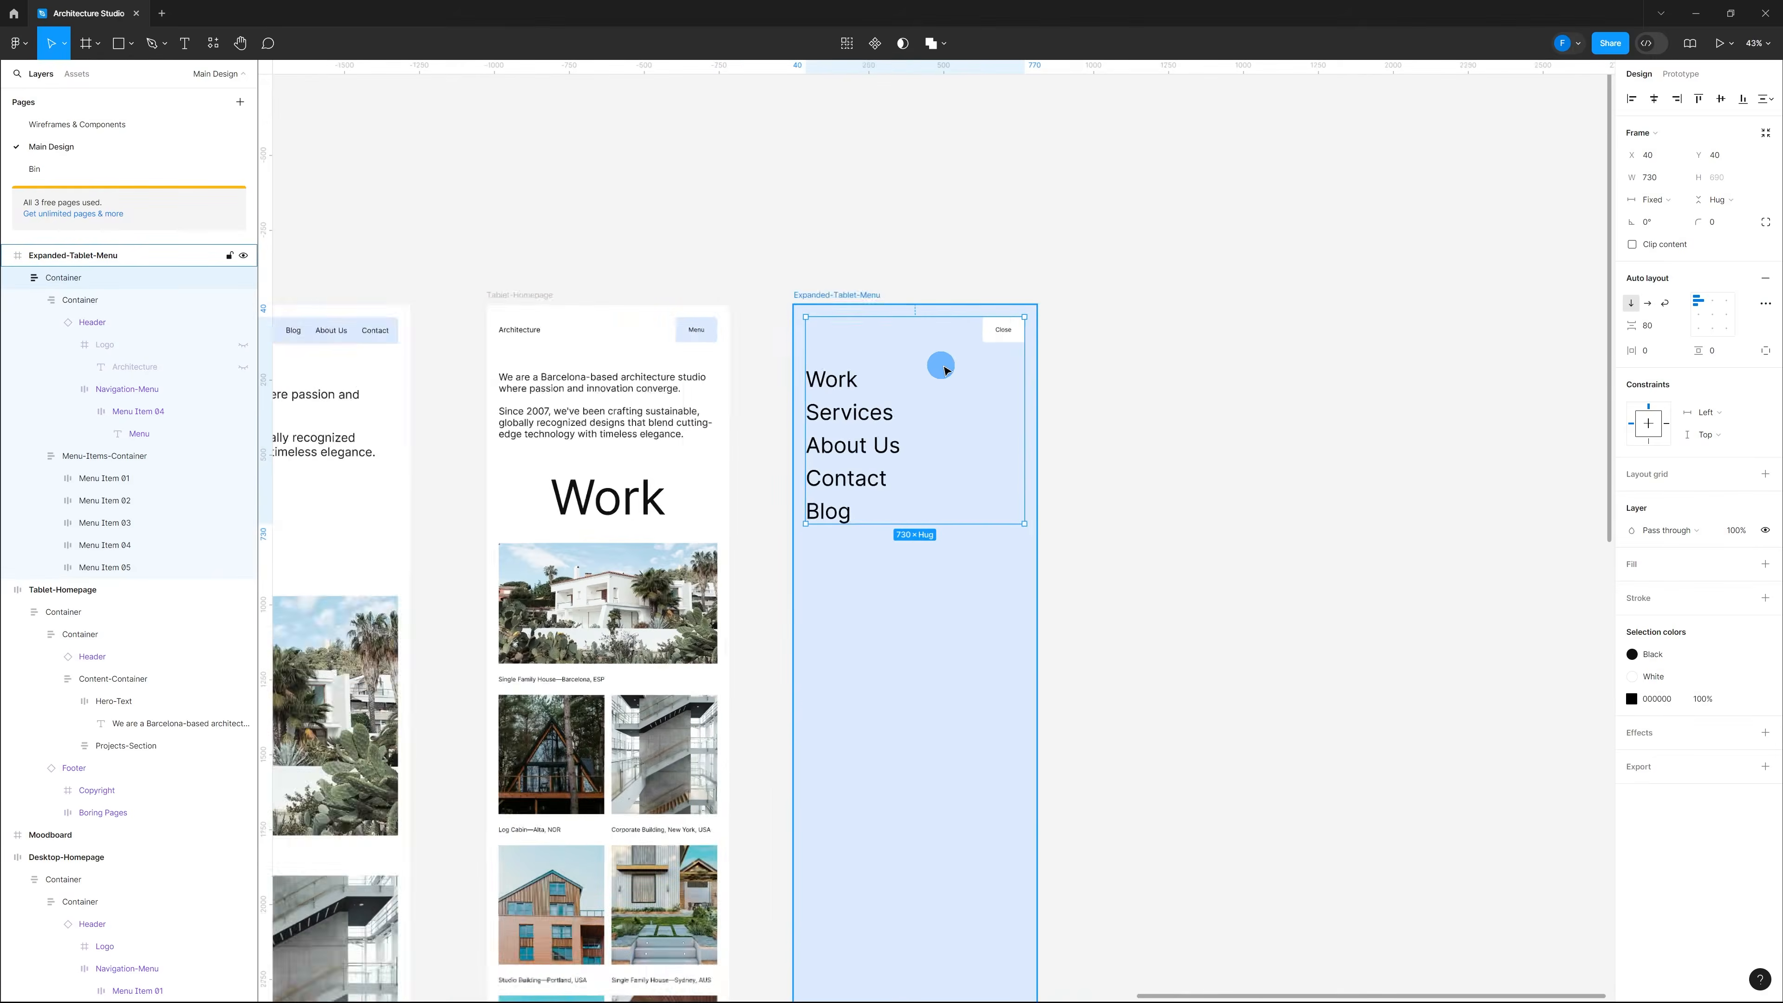
scroll(944, 369, down, 4)
click(569, 267)
scroll(959, 370, up, 1)
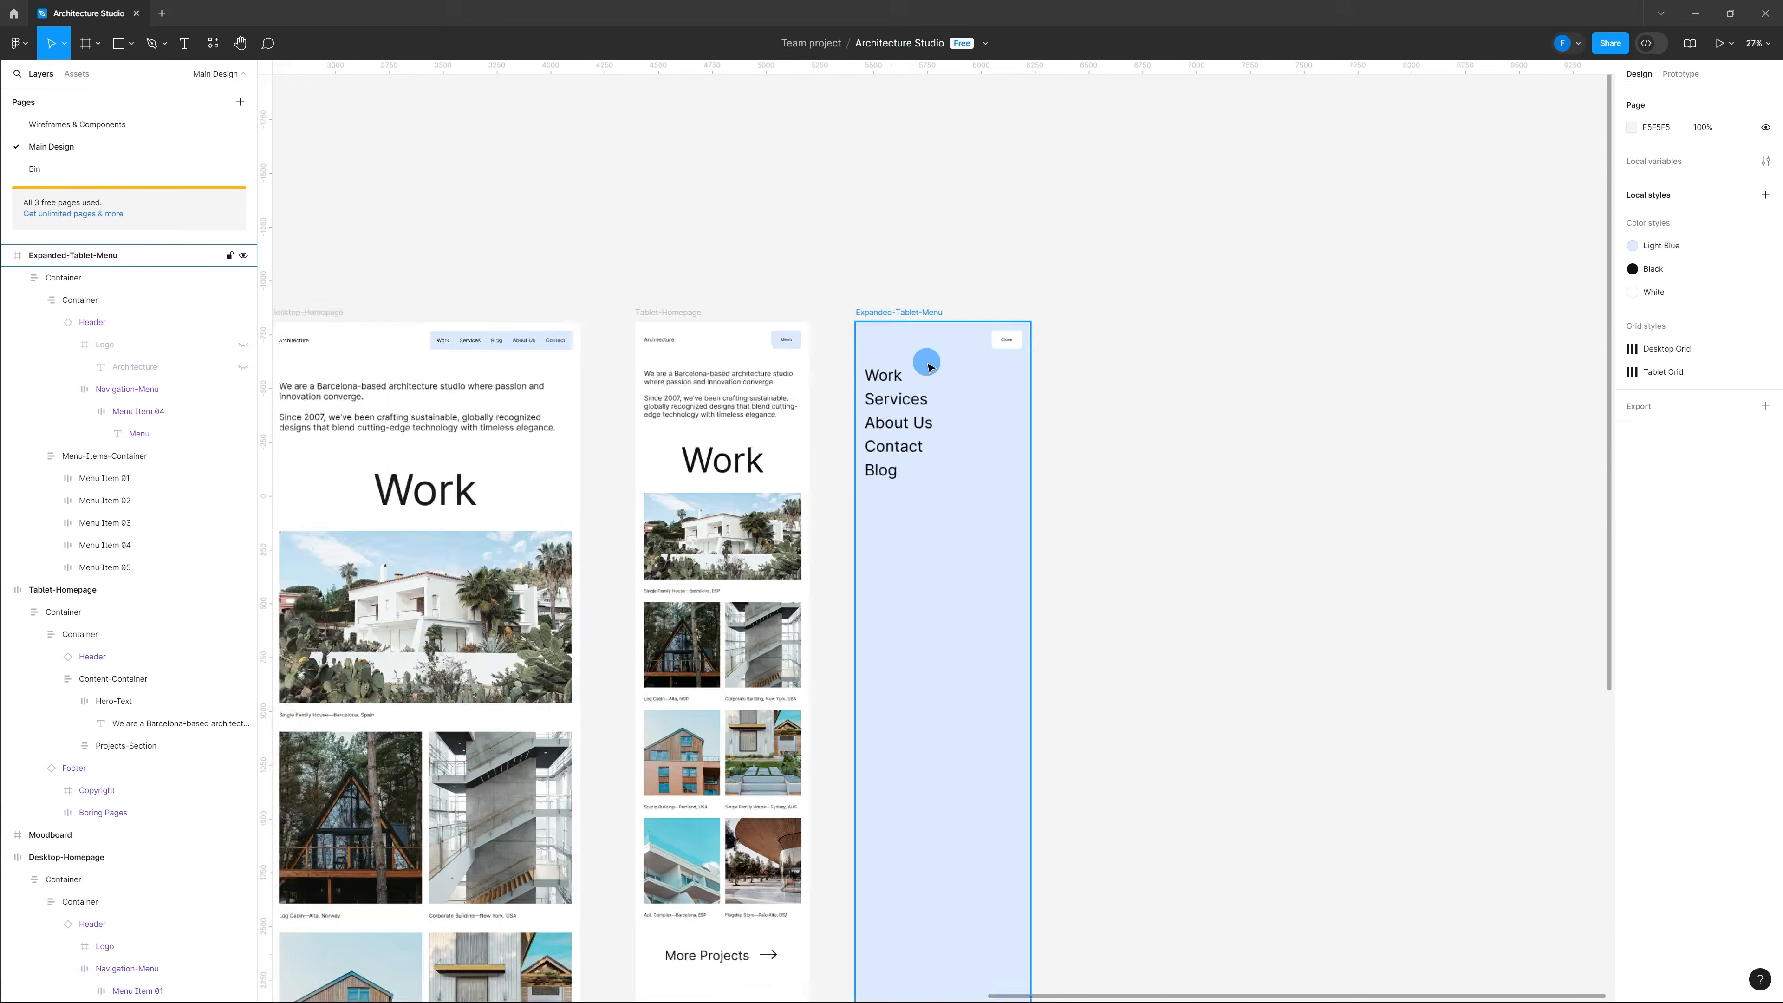
Step: Add auto layout to the Expanded-Tablet-Menu frame and set its vertical resizing to Fixed height
scroll(907, 347, up, 3)
click(842, 286)
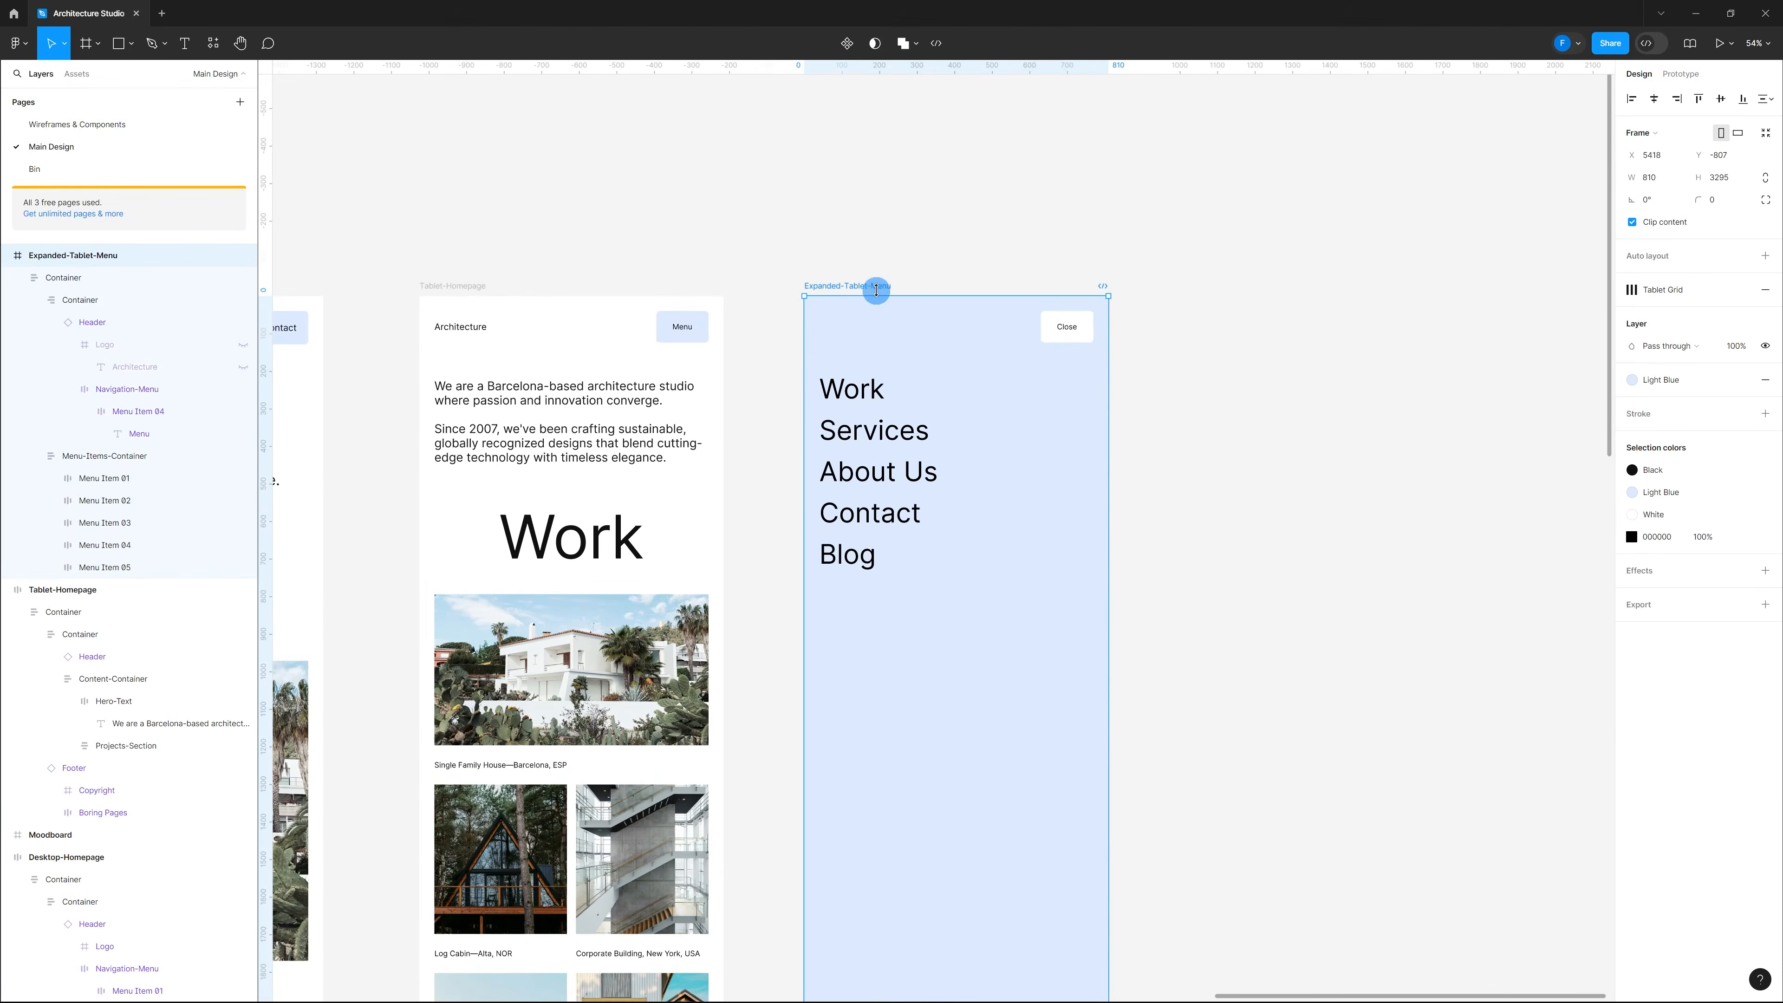
key(shift+a)
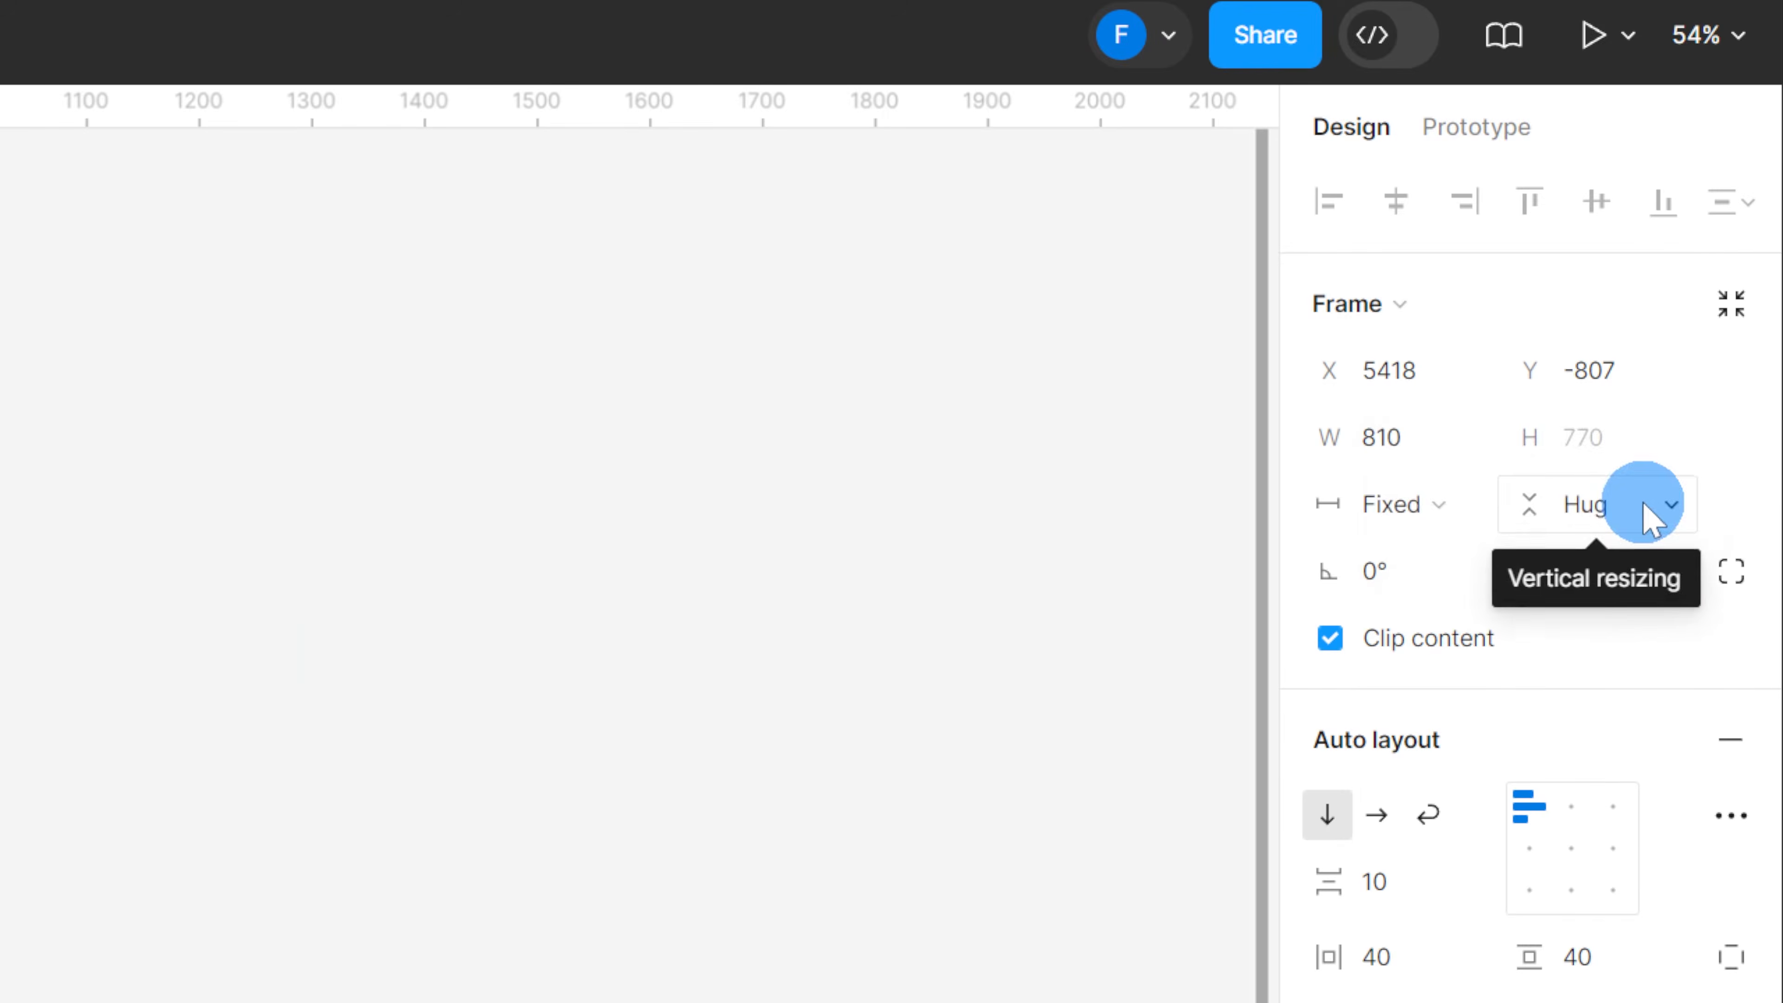
click(1650, 517)
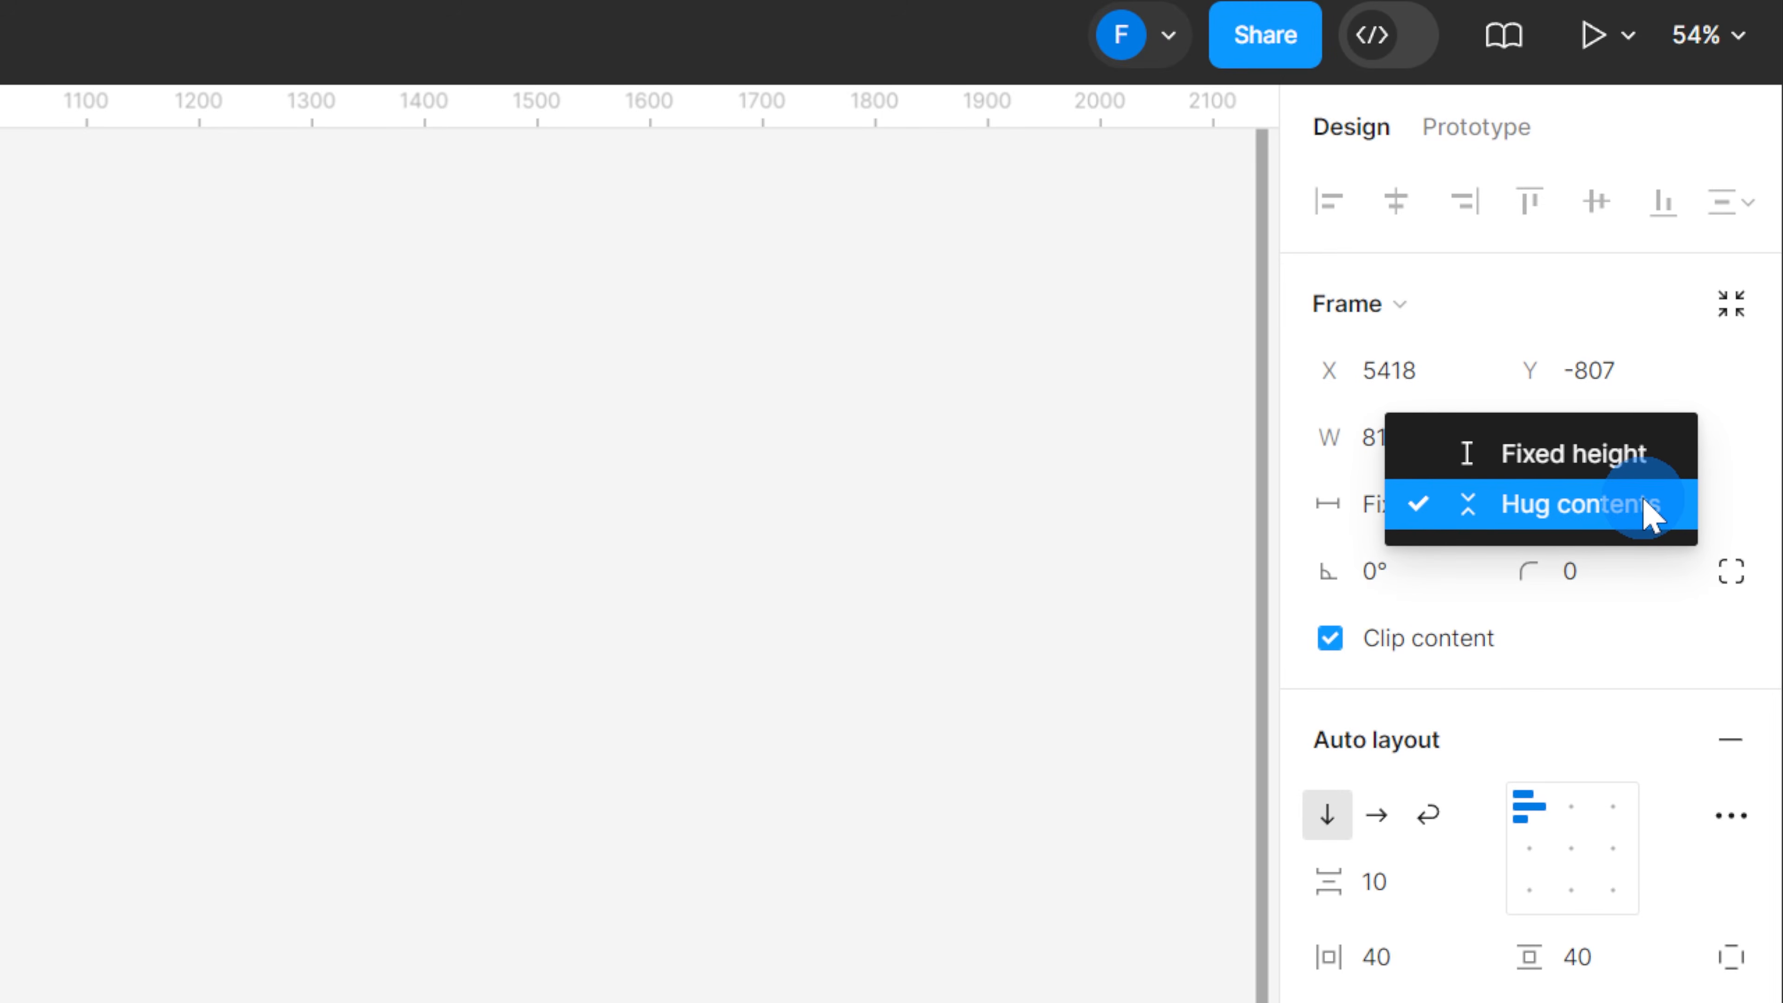
click(1643, 464)
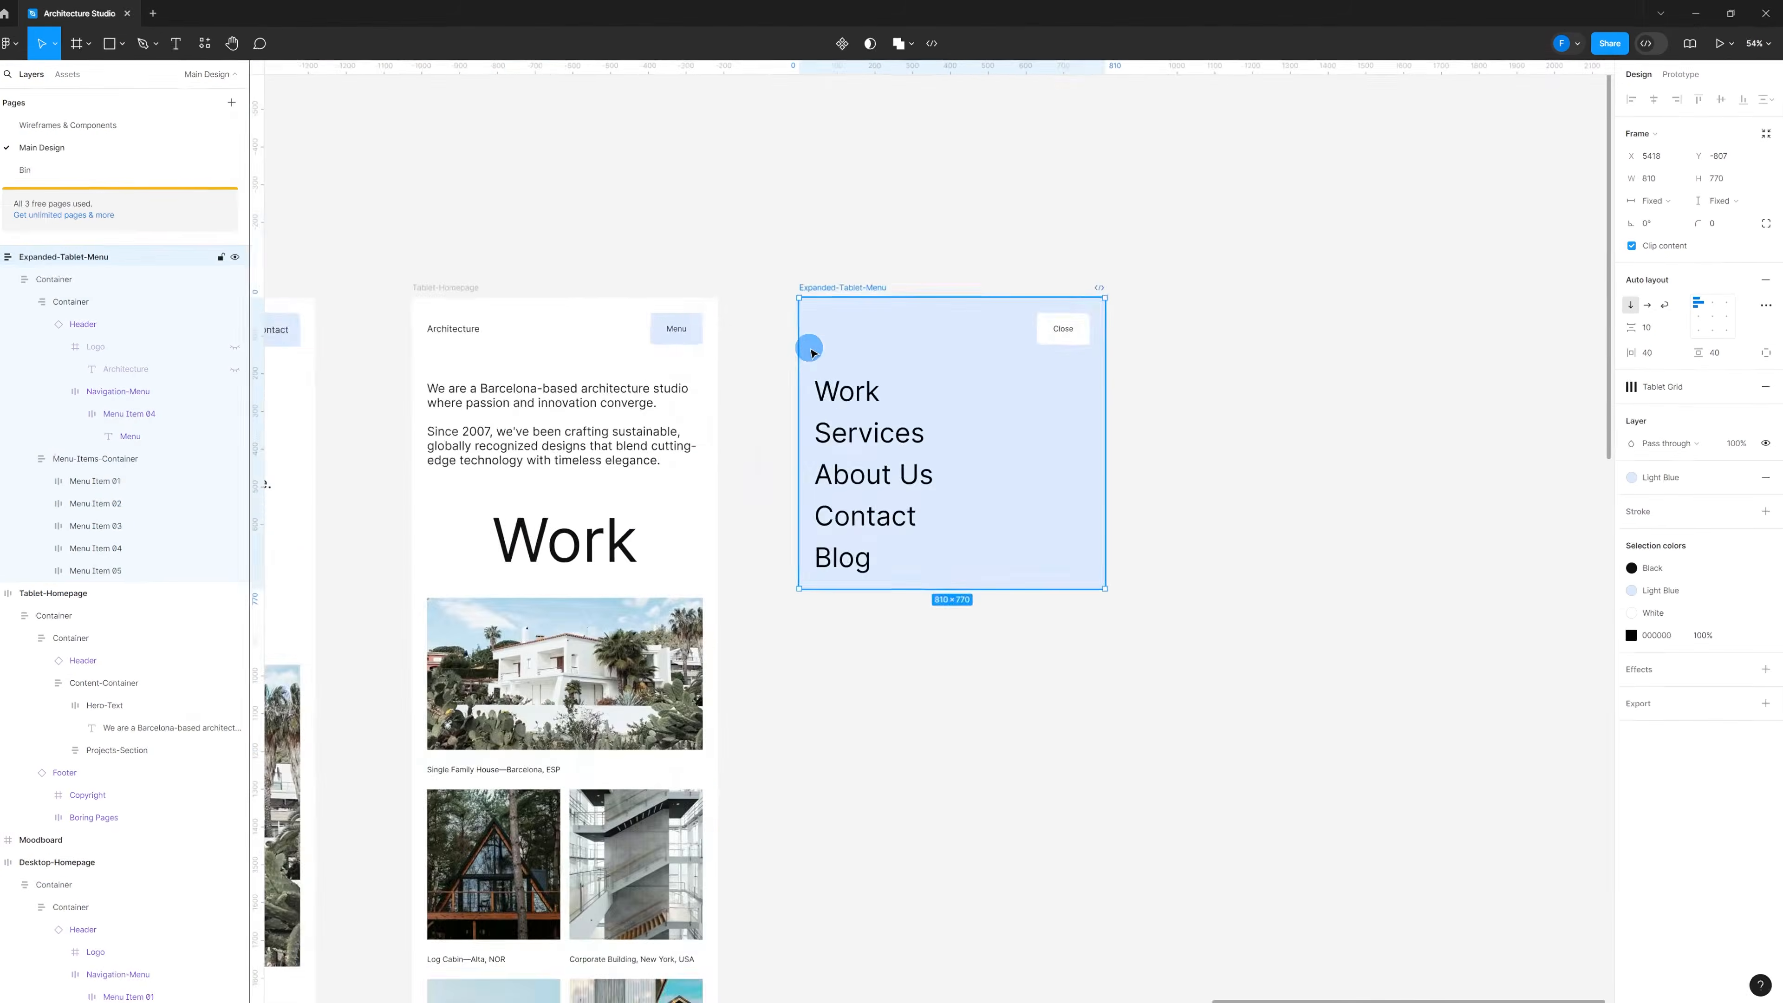
Step: Extend the Expanded-Tablet-Menu frame to a height of 3295 so its lower edge aligns with Tablet-Homepage
scroll(808, 351, down, 3)
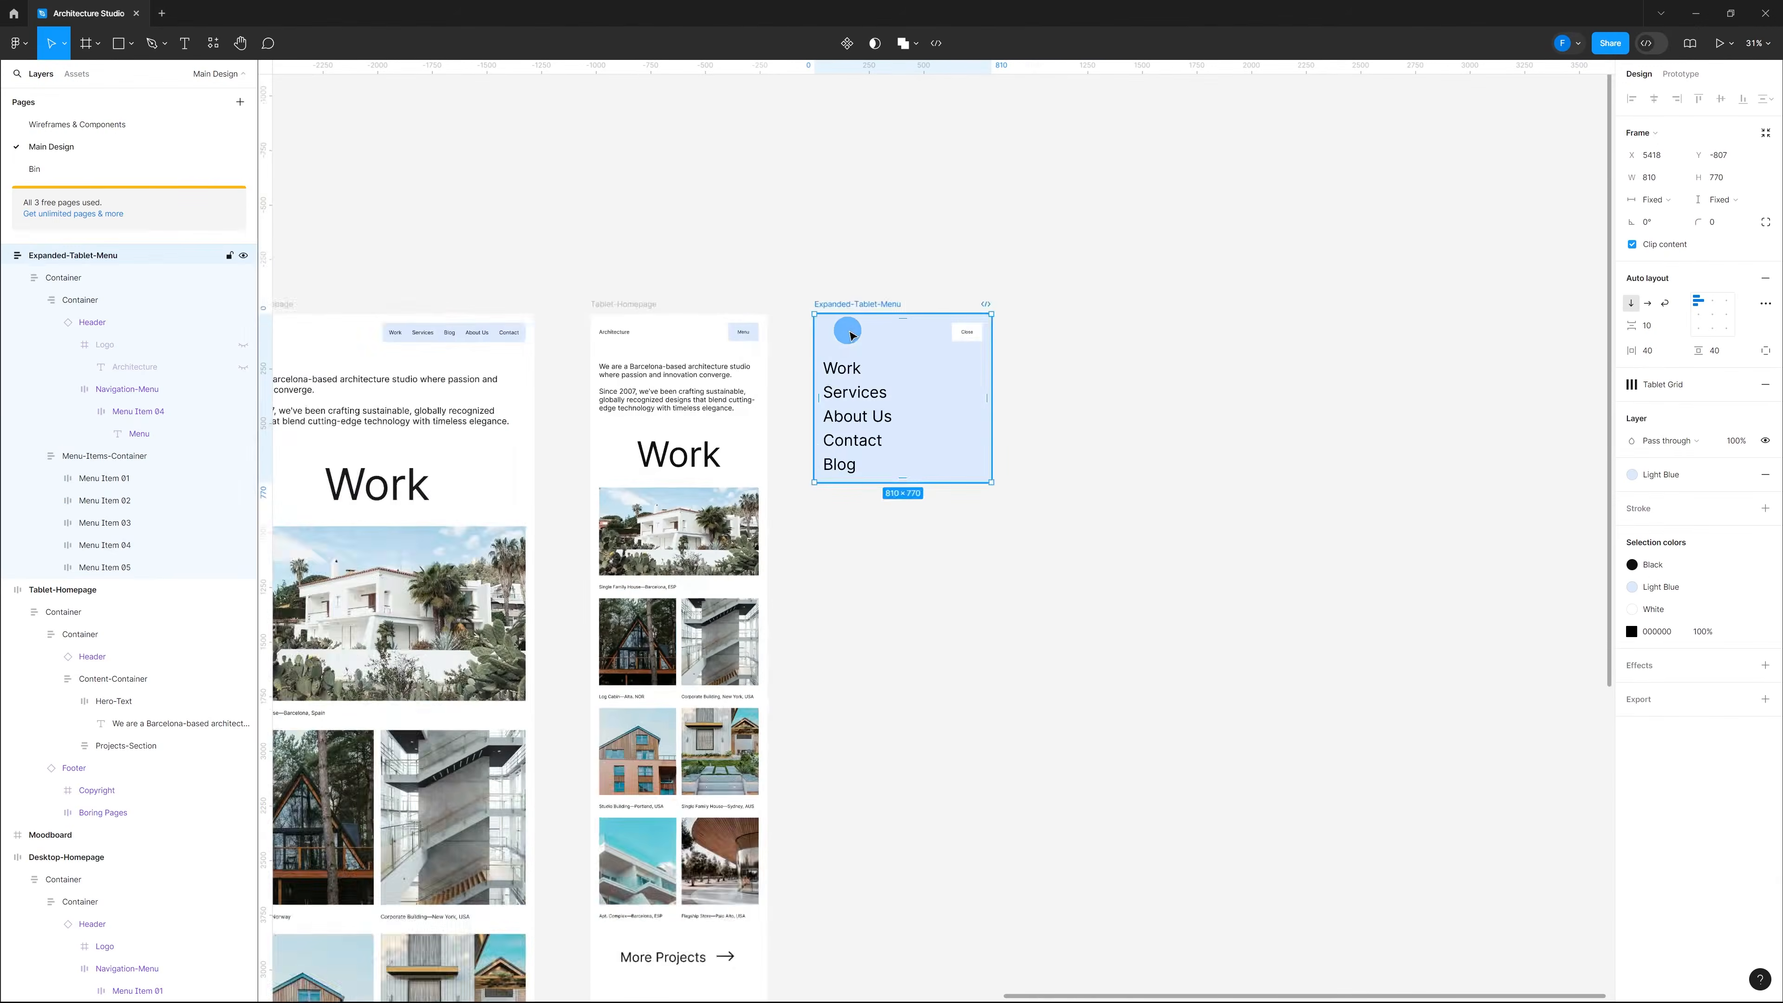
scroll(905, 316, up, 1)
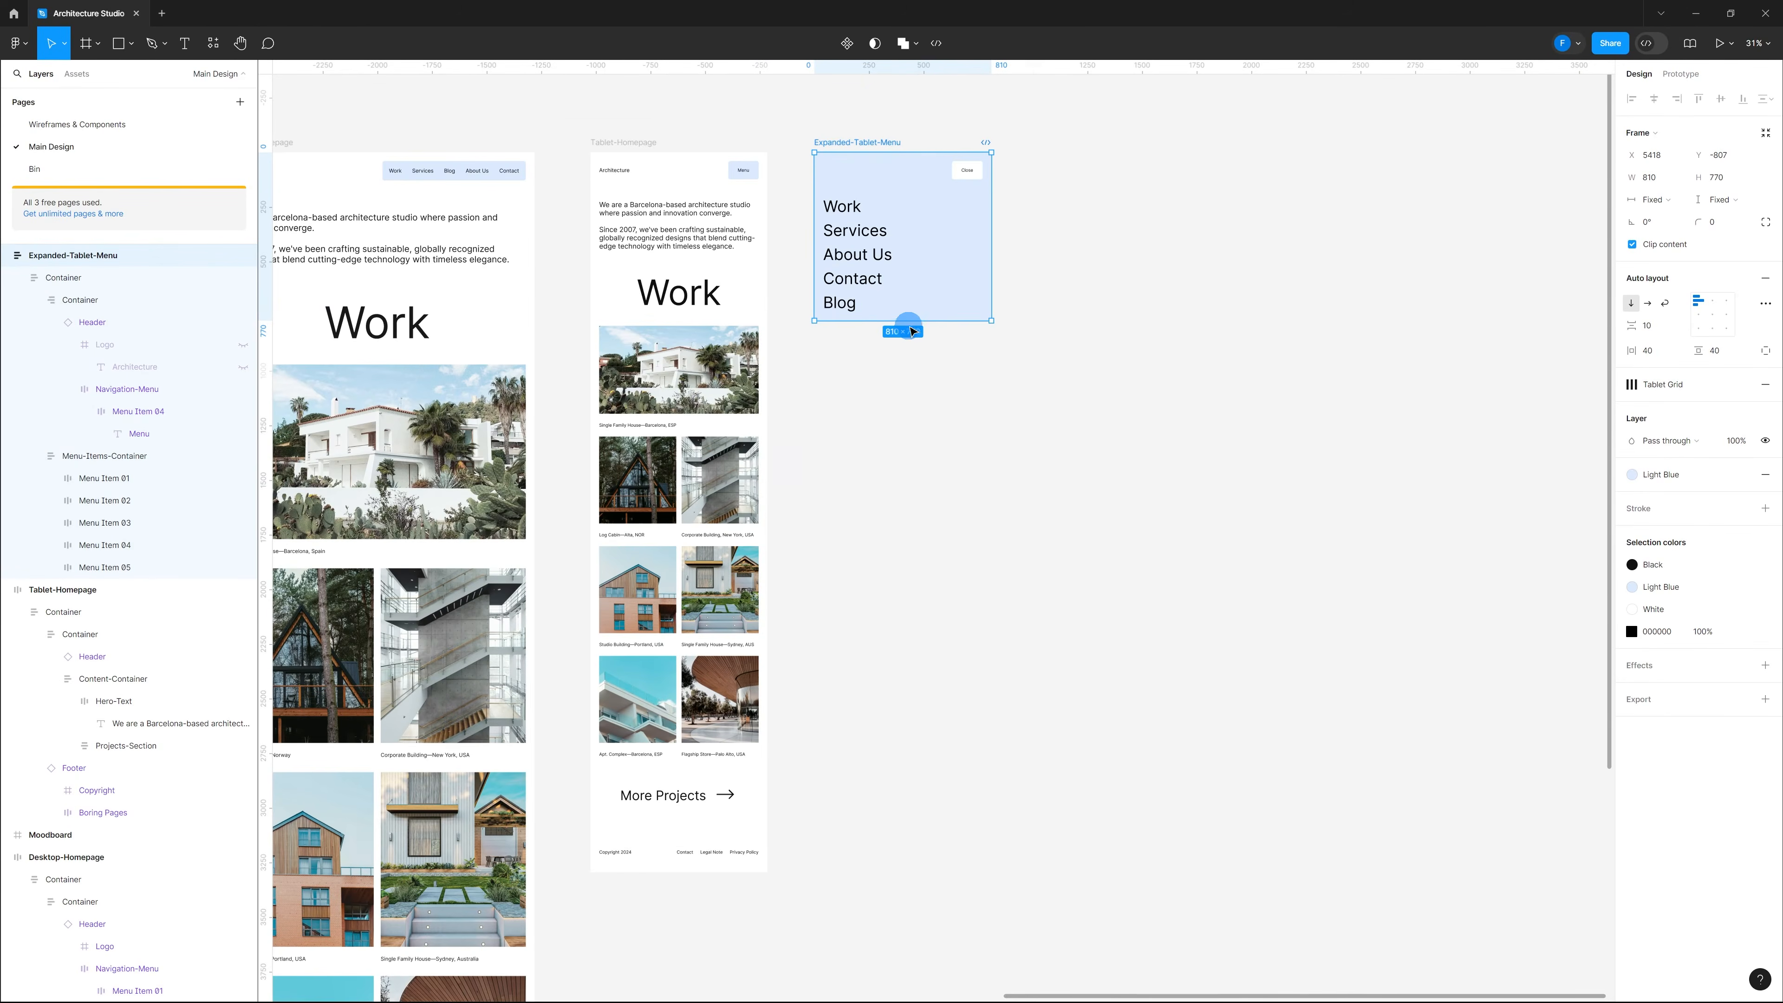
drag(909, 323, 892, 872)
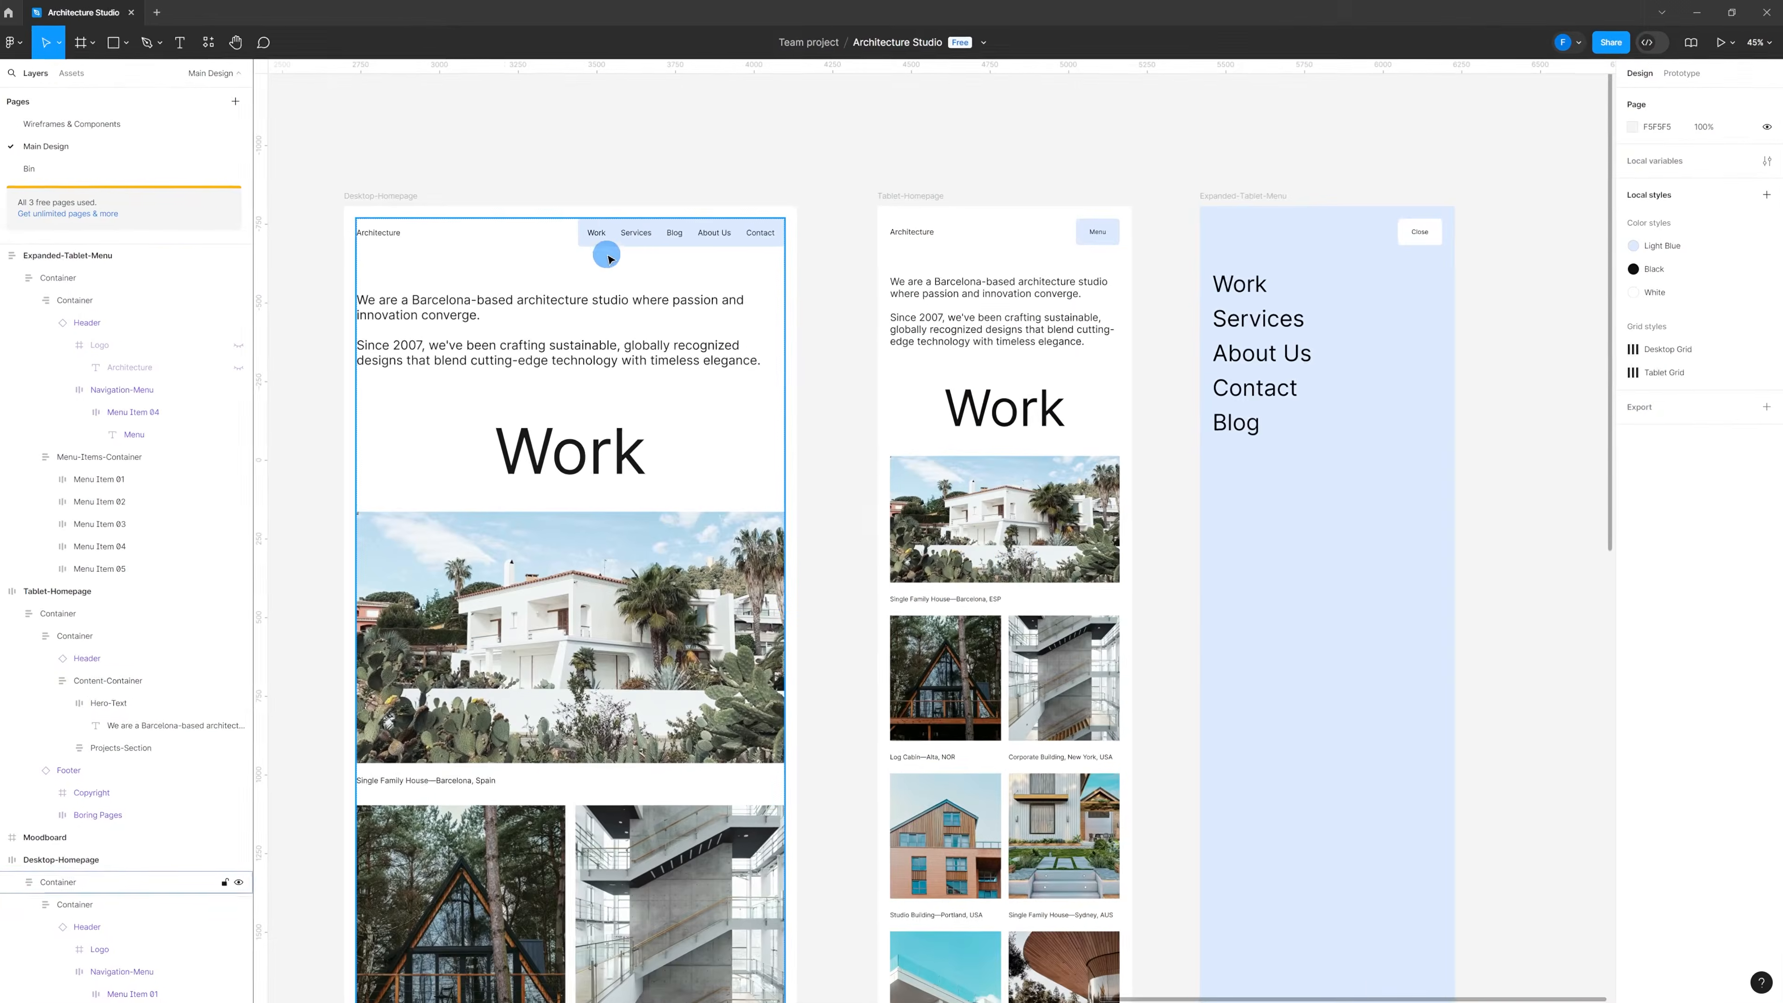
Step: Move the Blog menu item up two positions in Menu-Items-Container so it sits between Services and About Us
click(621, 243)
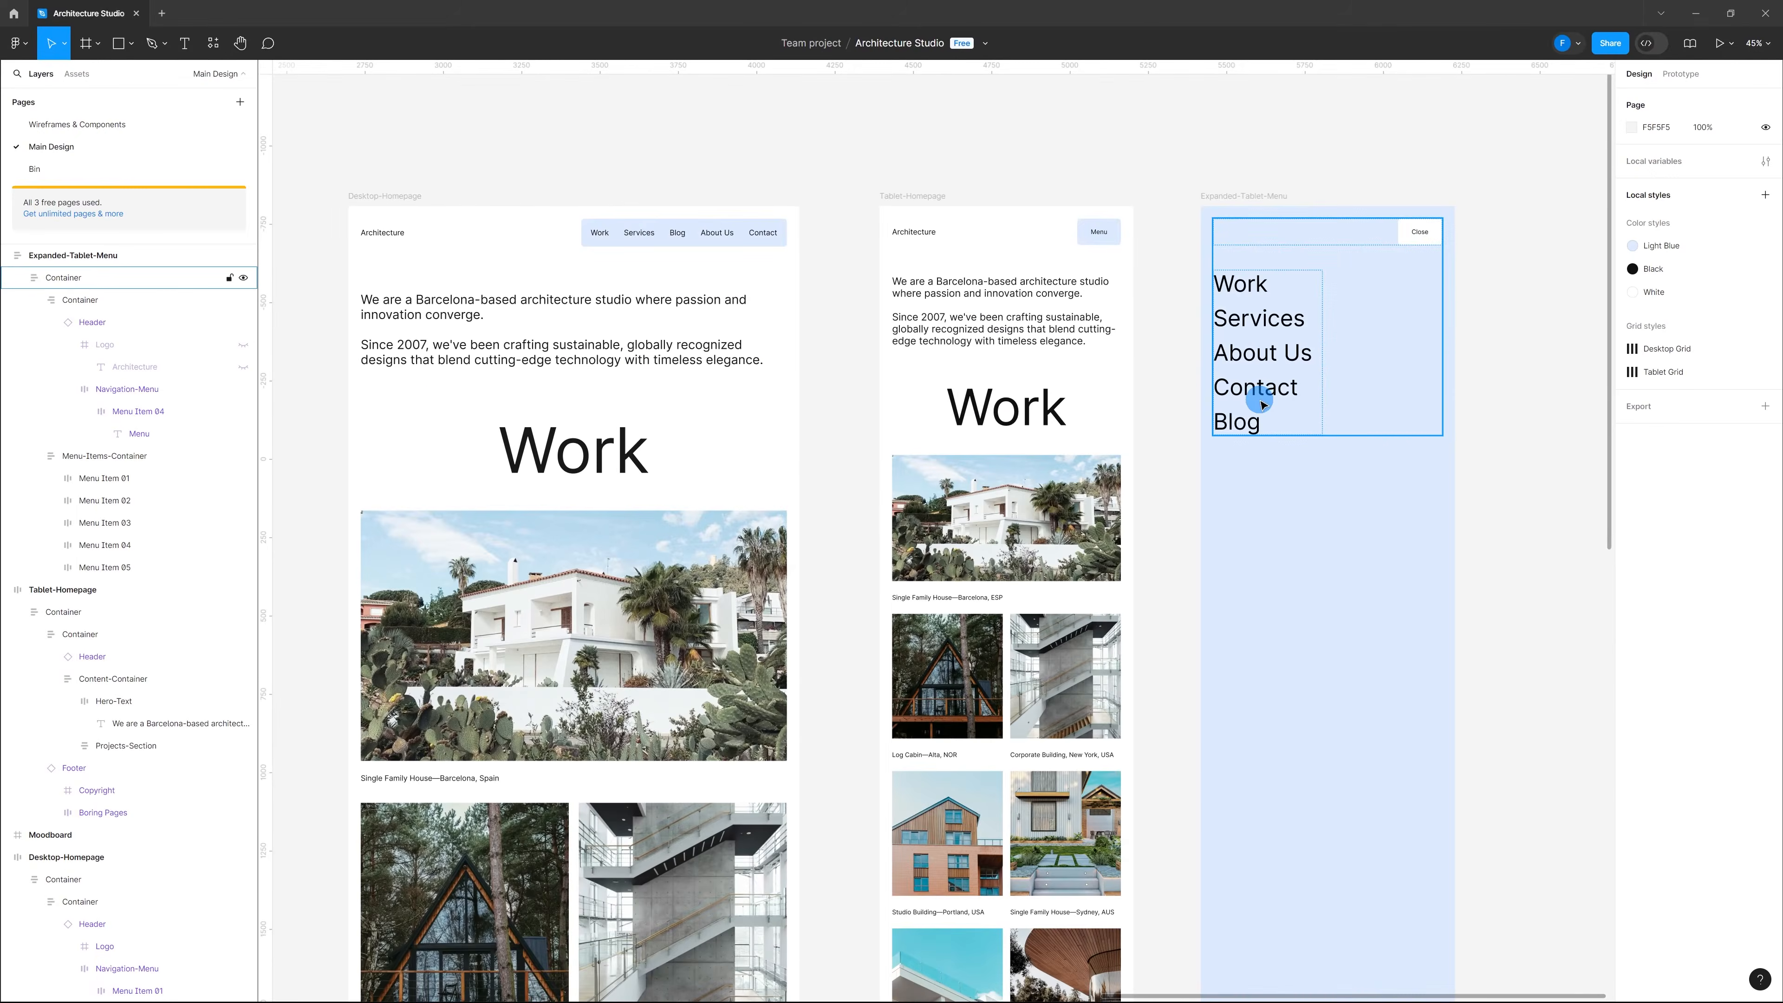
click(1288, 425)
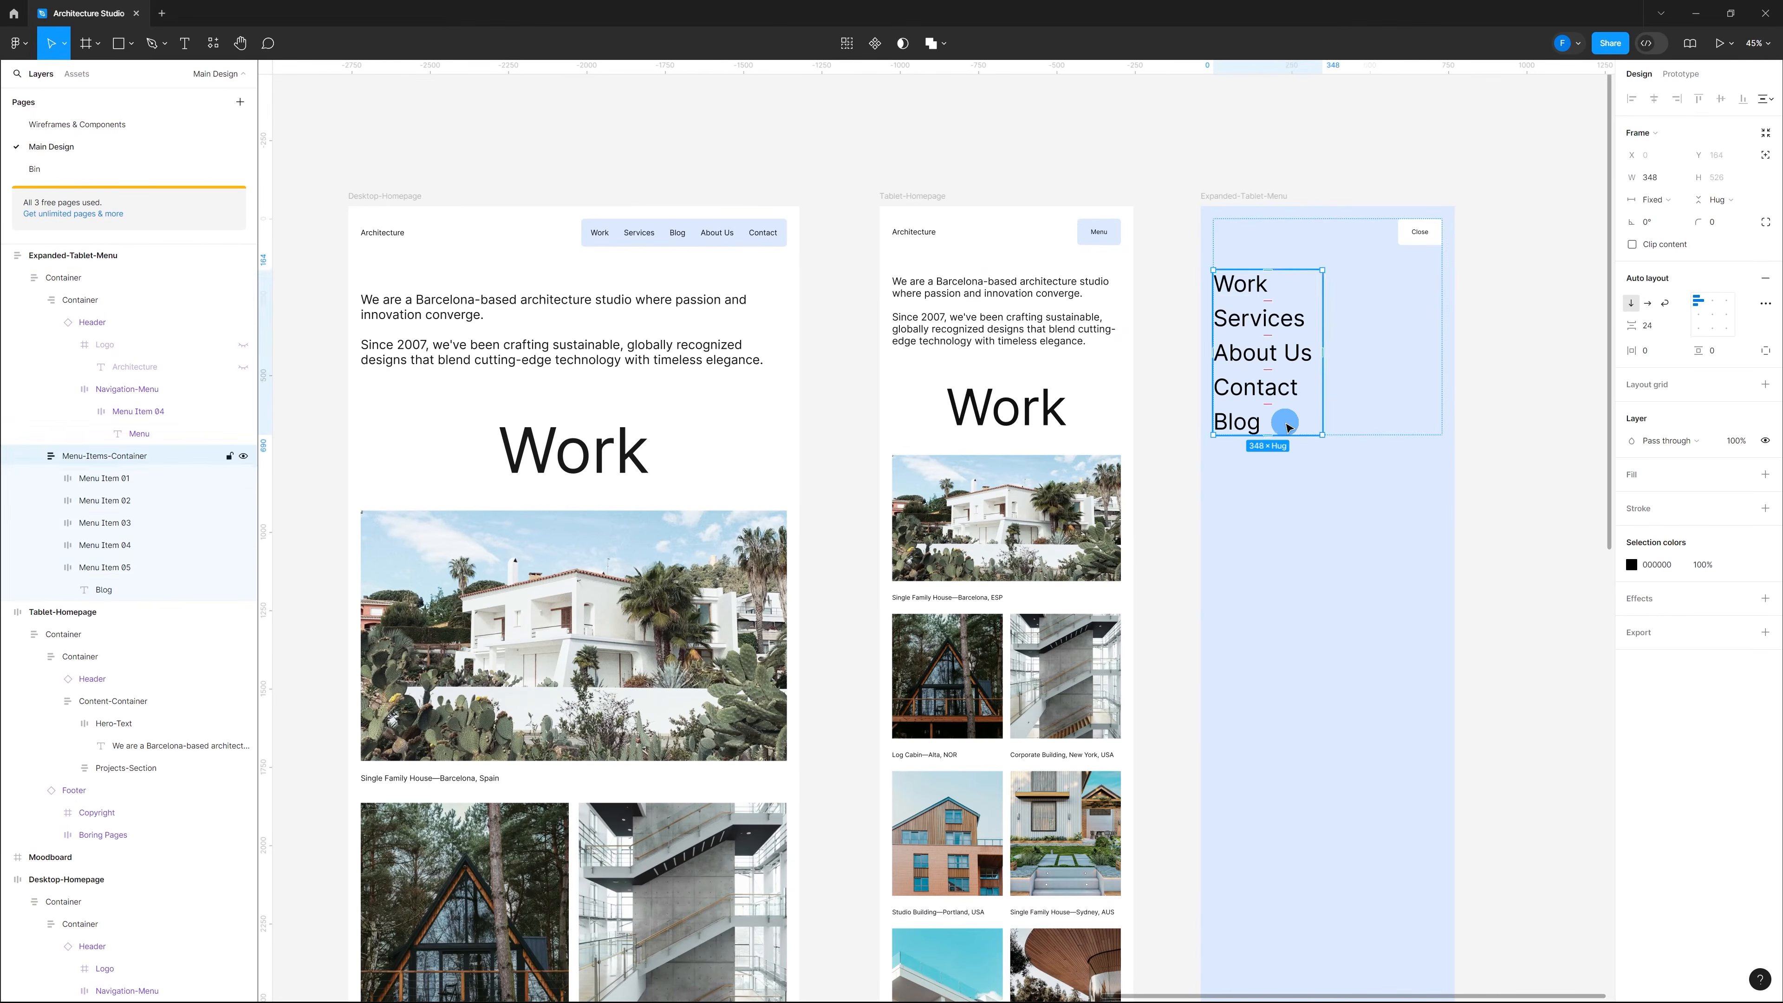
click(1255, 427)
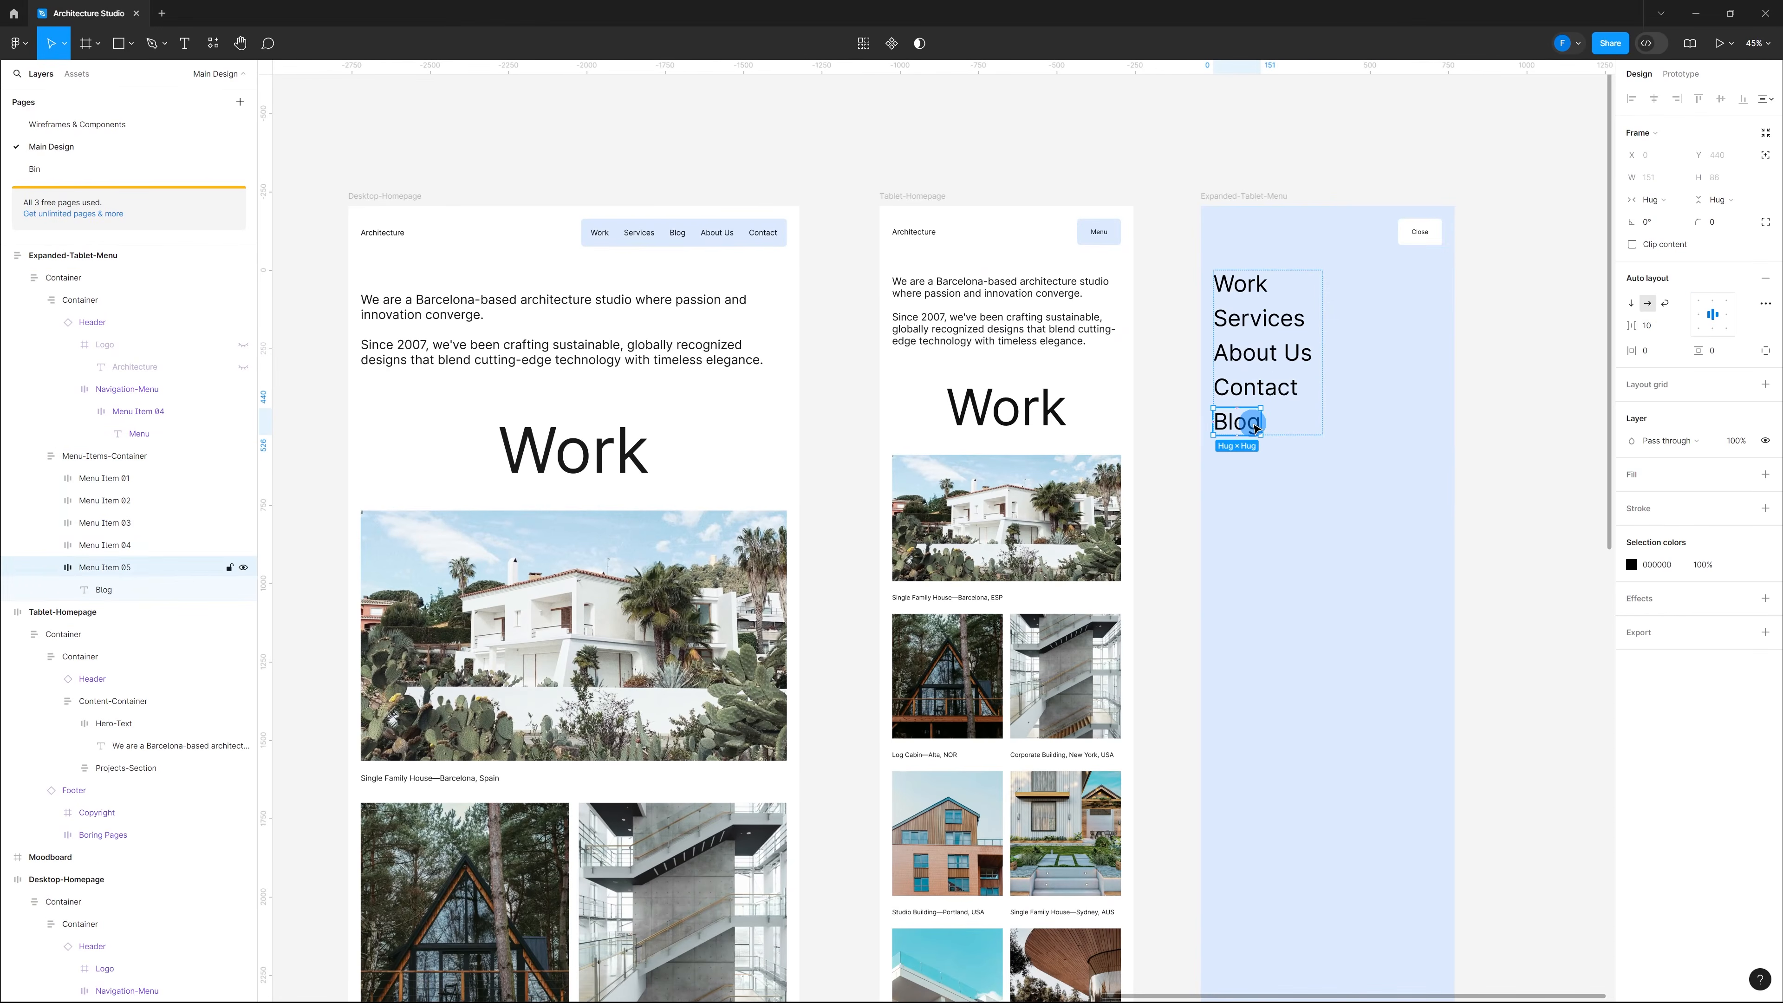
key(Up)
key(Up)
click(1357, 553)
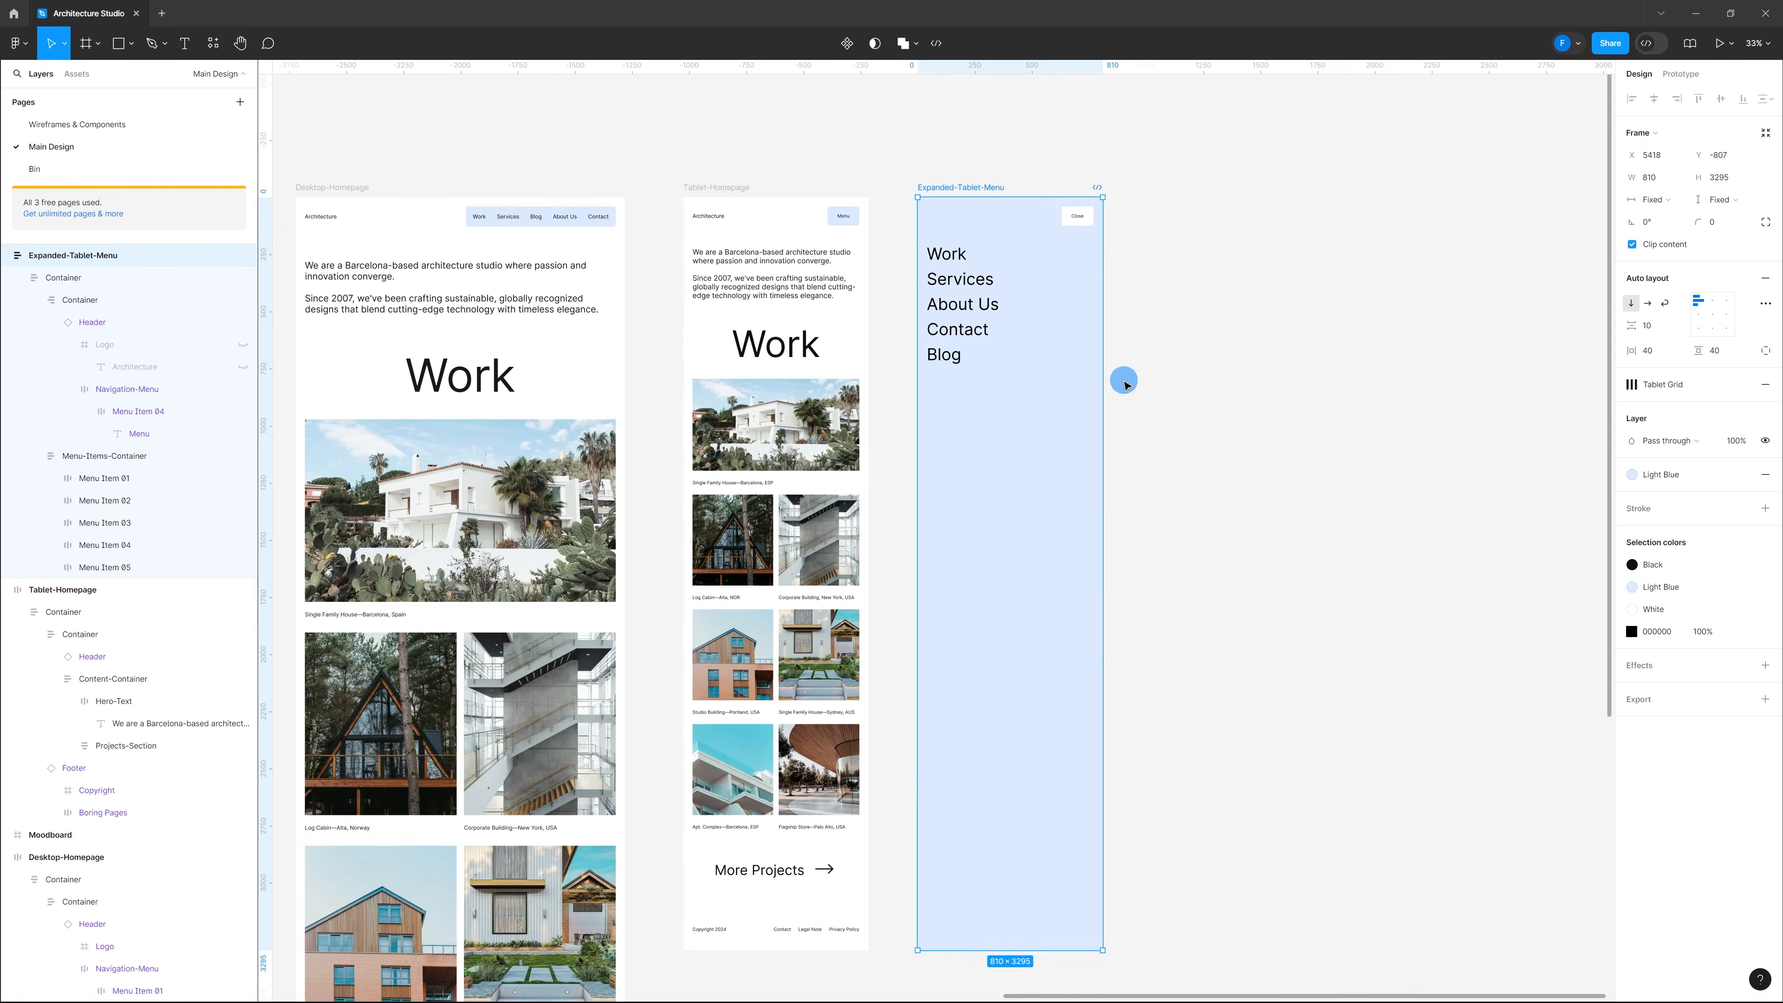
click(1023, 270)
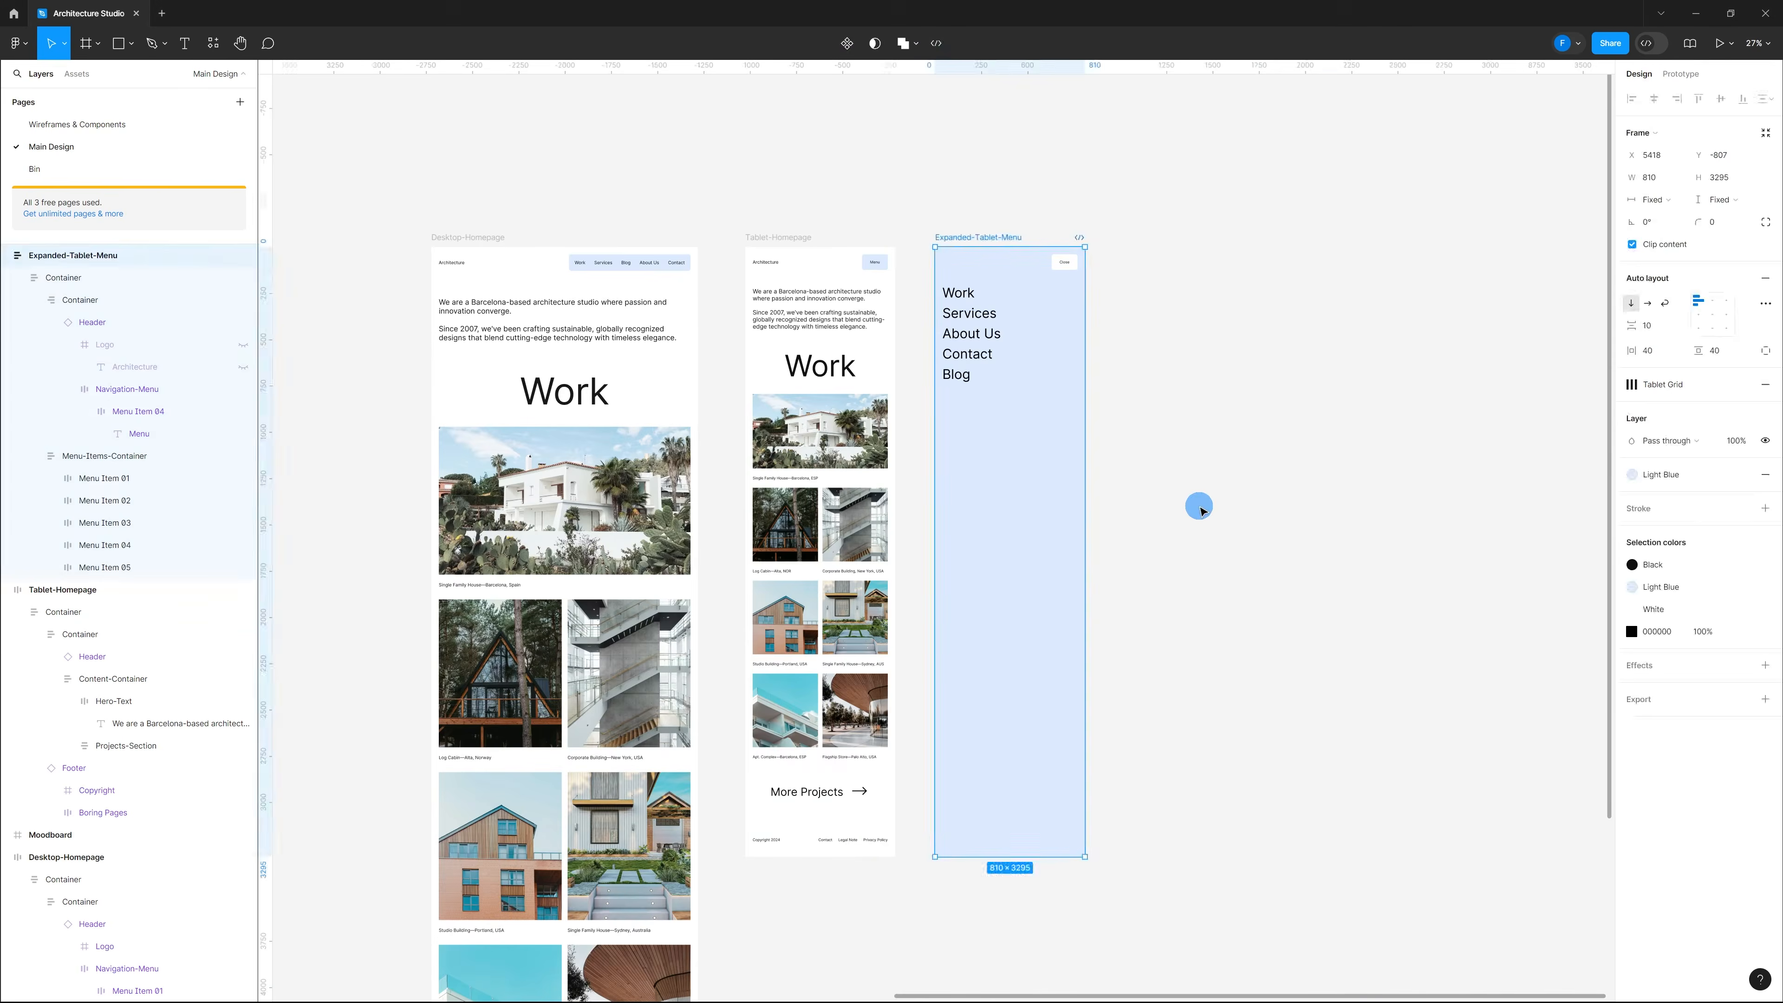
click(1198, 507)
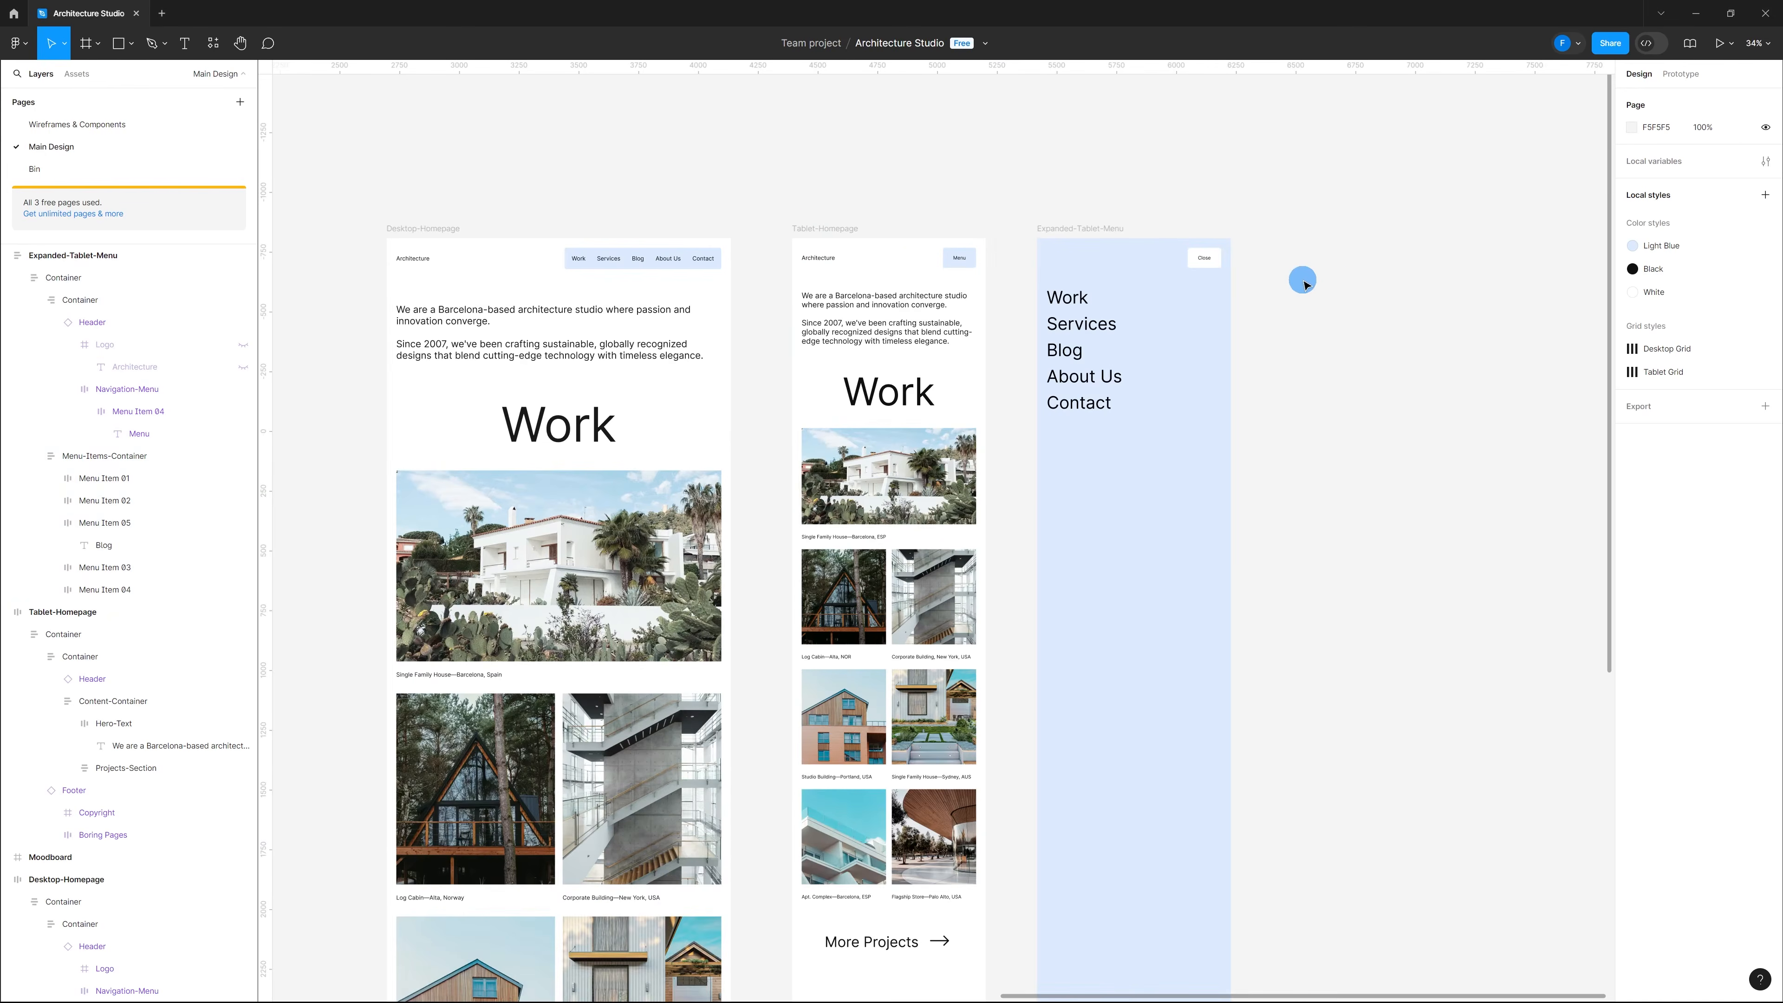
Step: Draw a frame about 953 by 2523 beside Expanded-Tablet-Menu, then set its width to 375
key(f)
drag(1265, 238, 1480, 805)
scroll(934, 380, down, 4)
scroll(1334, 358, up, 6)
click(904, 203)
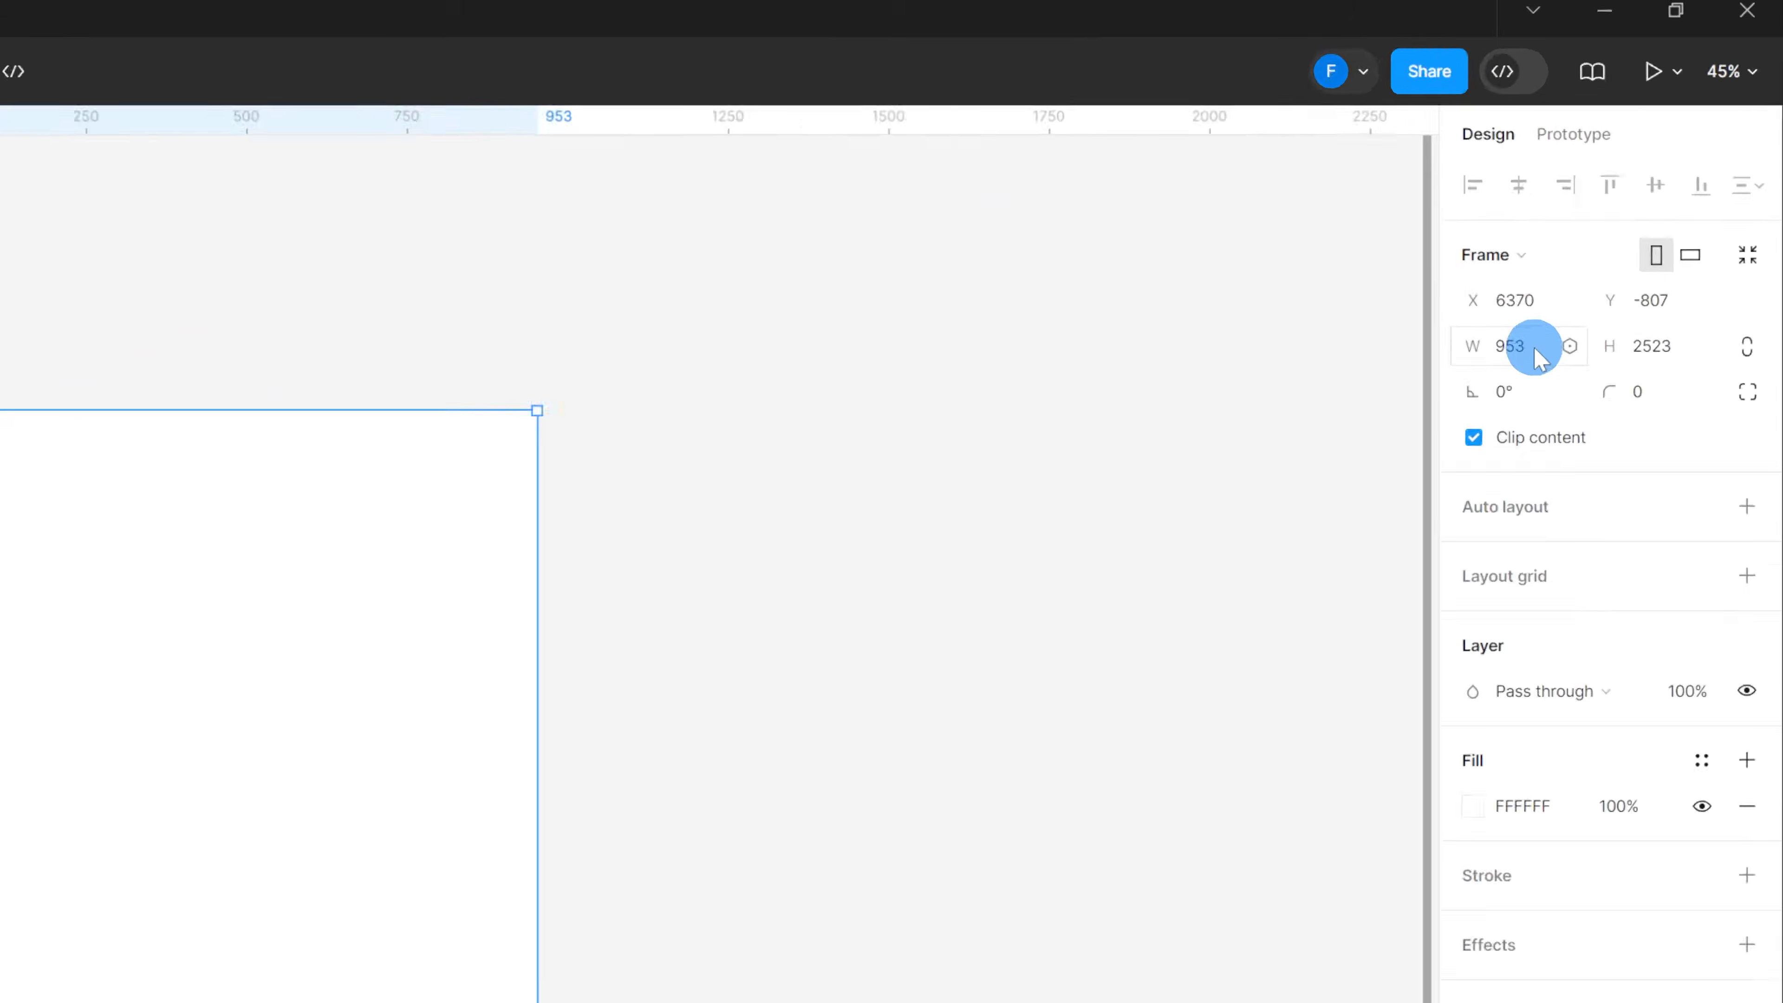
click(1663, 179)
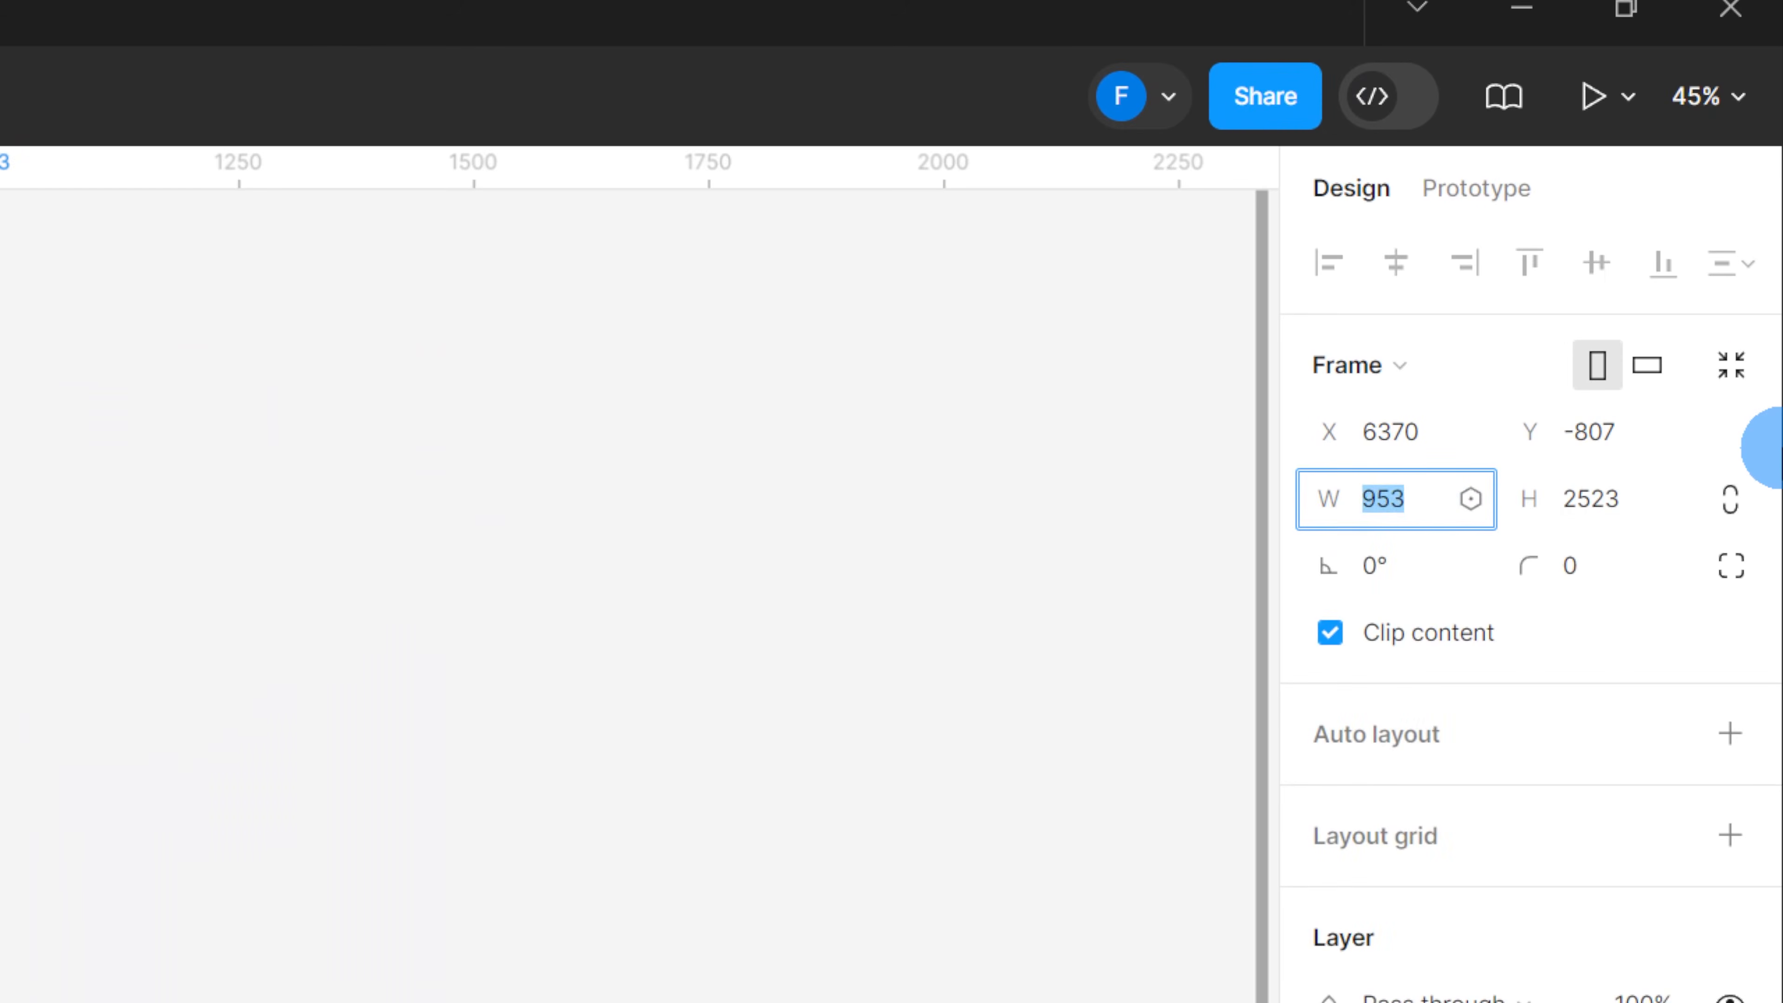
key(Return)
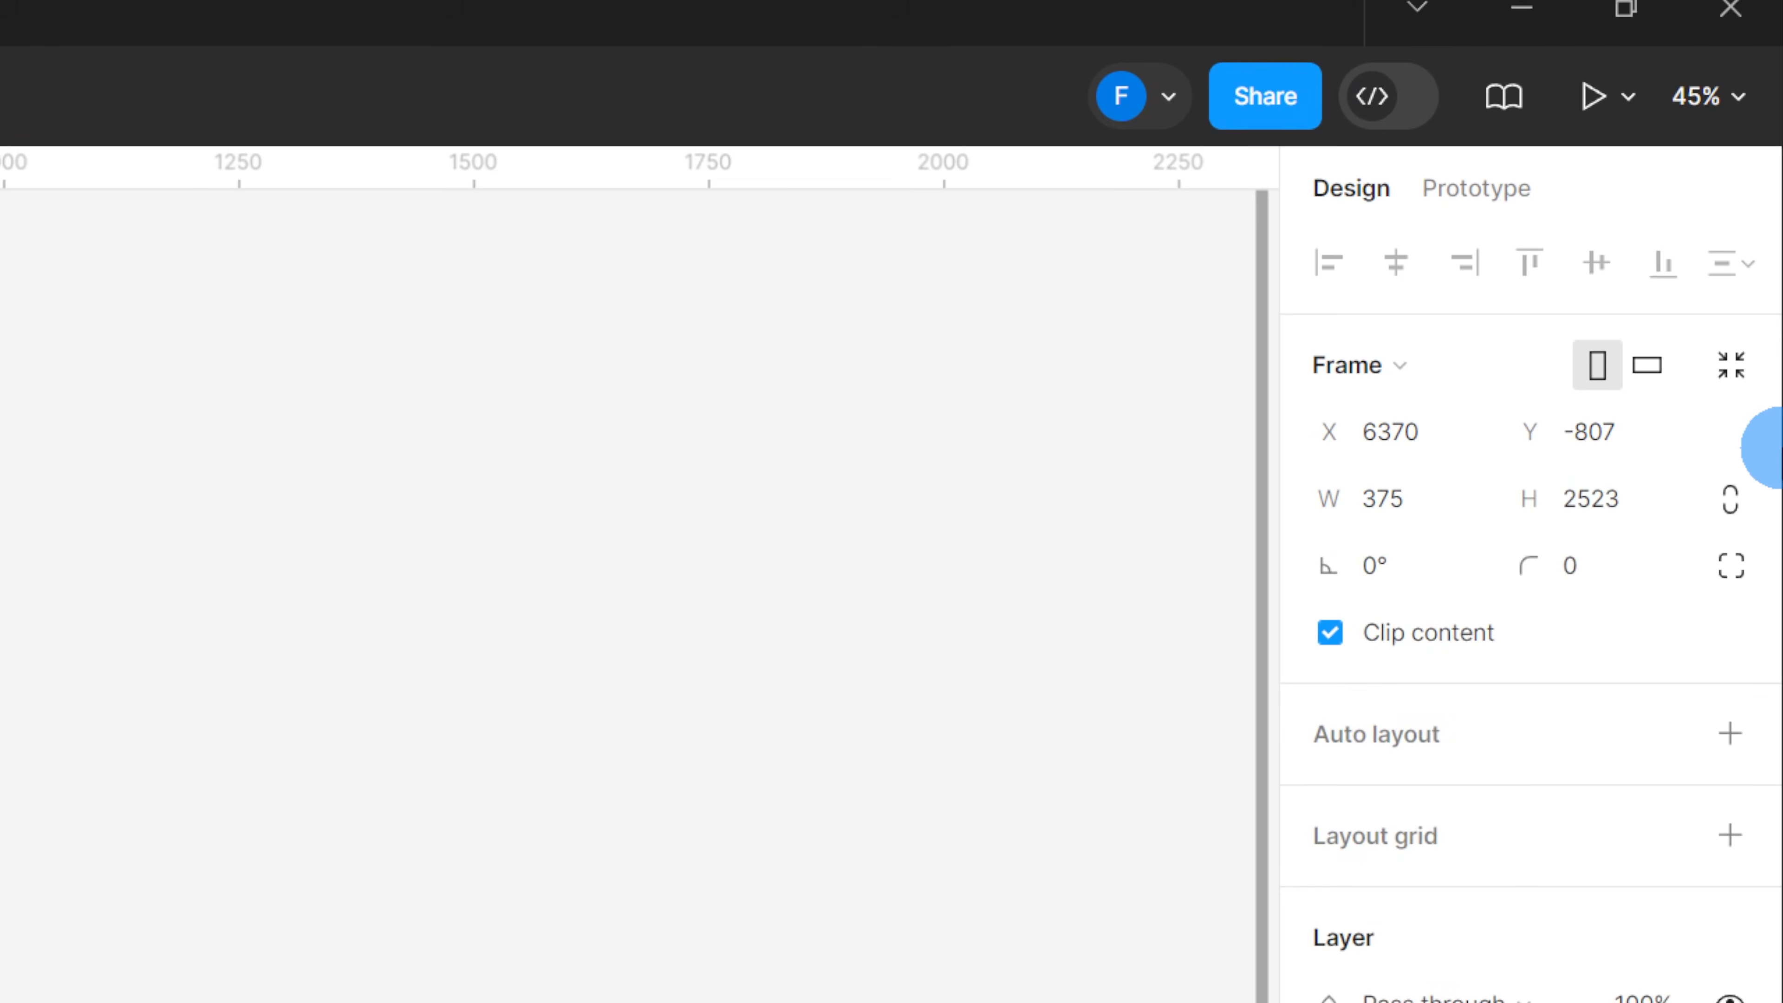
Step: Rename the new 375-wide frame as Mobile-Homepage
click(967, 226)
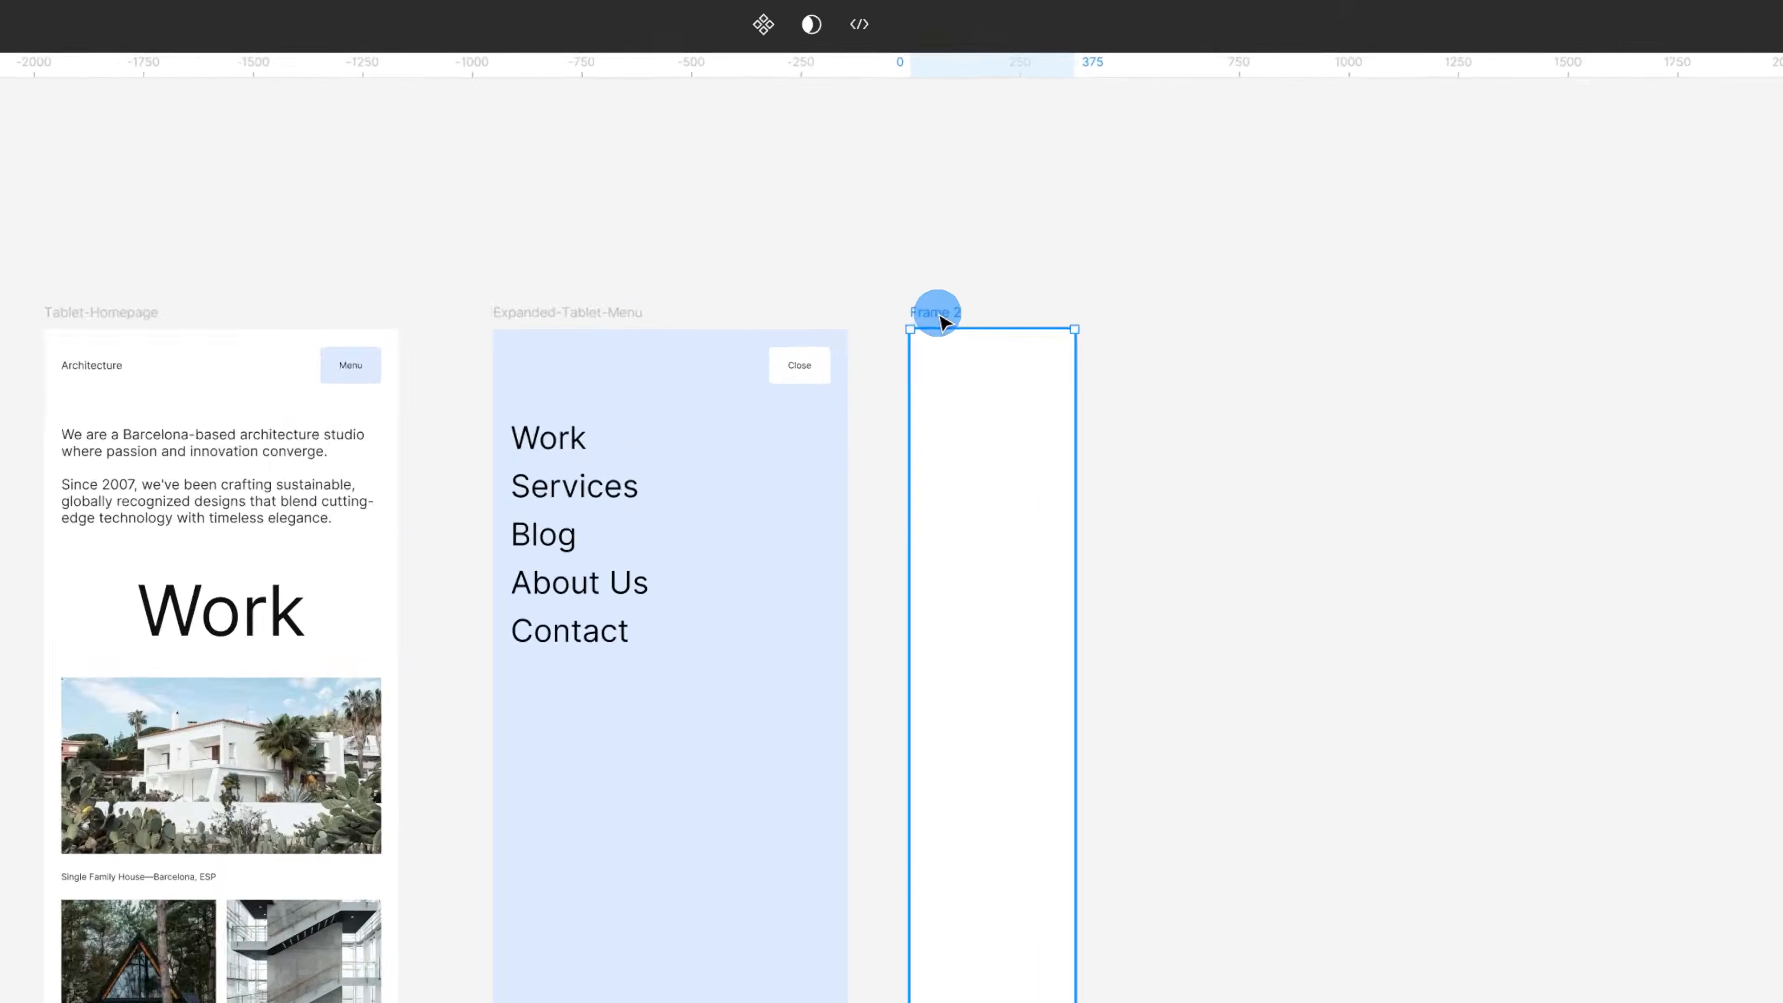
double_click(941, 317)
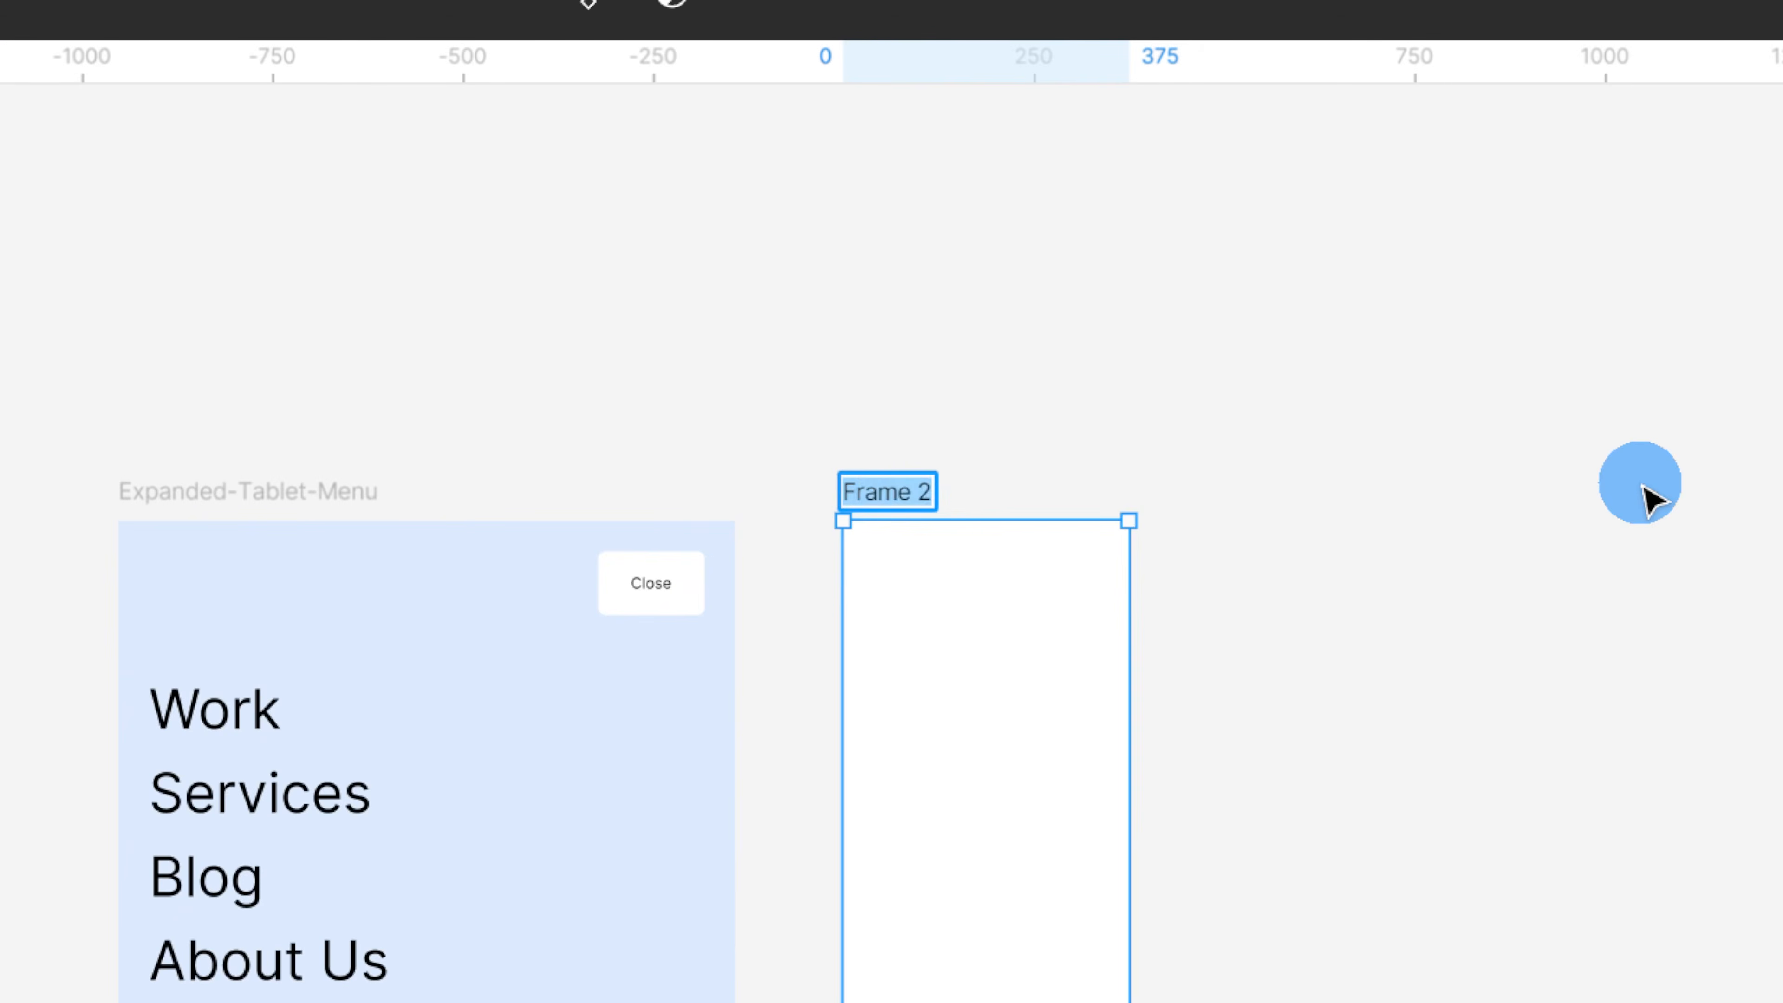
text(Mobile-Ho)
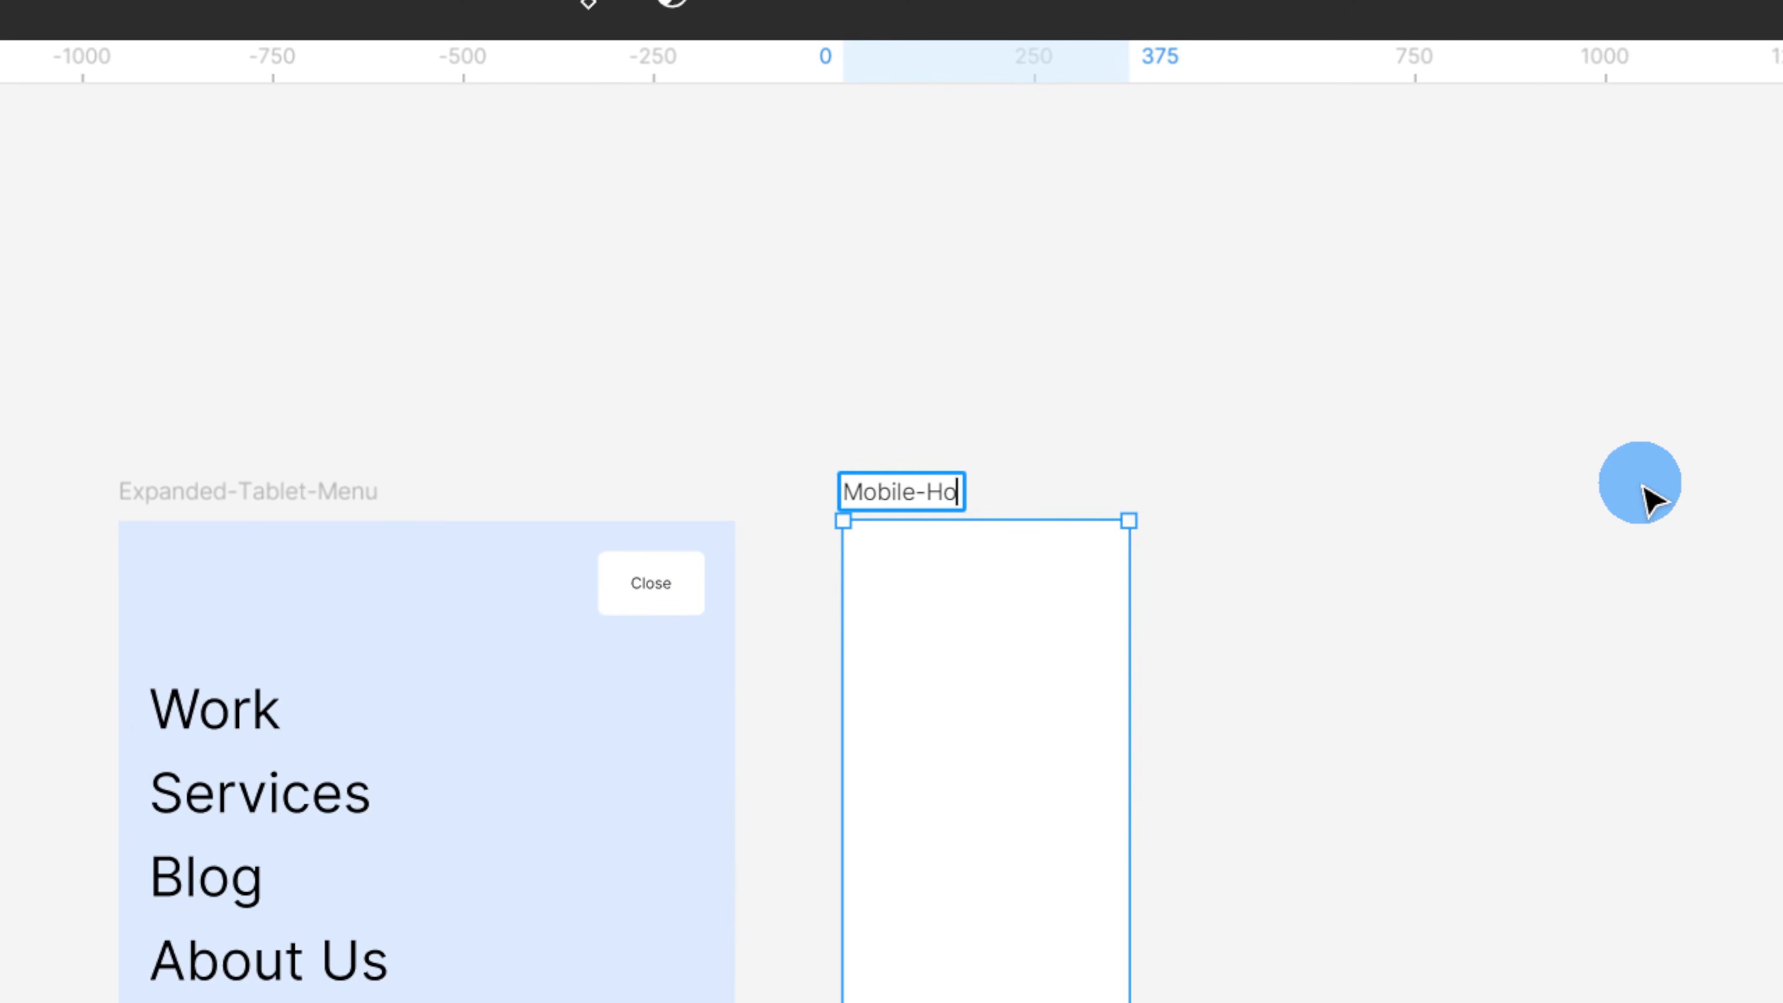
text(mepage)
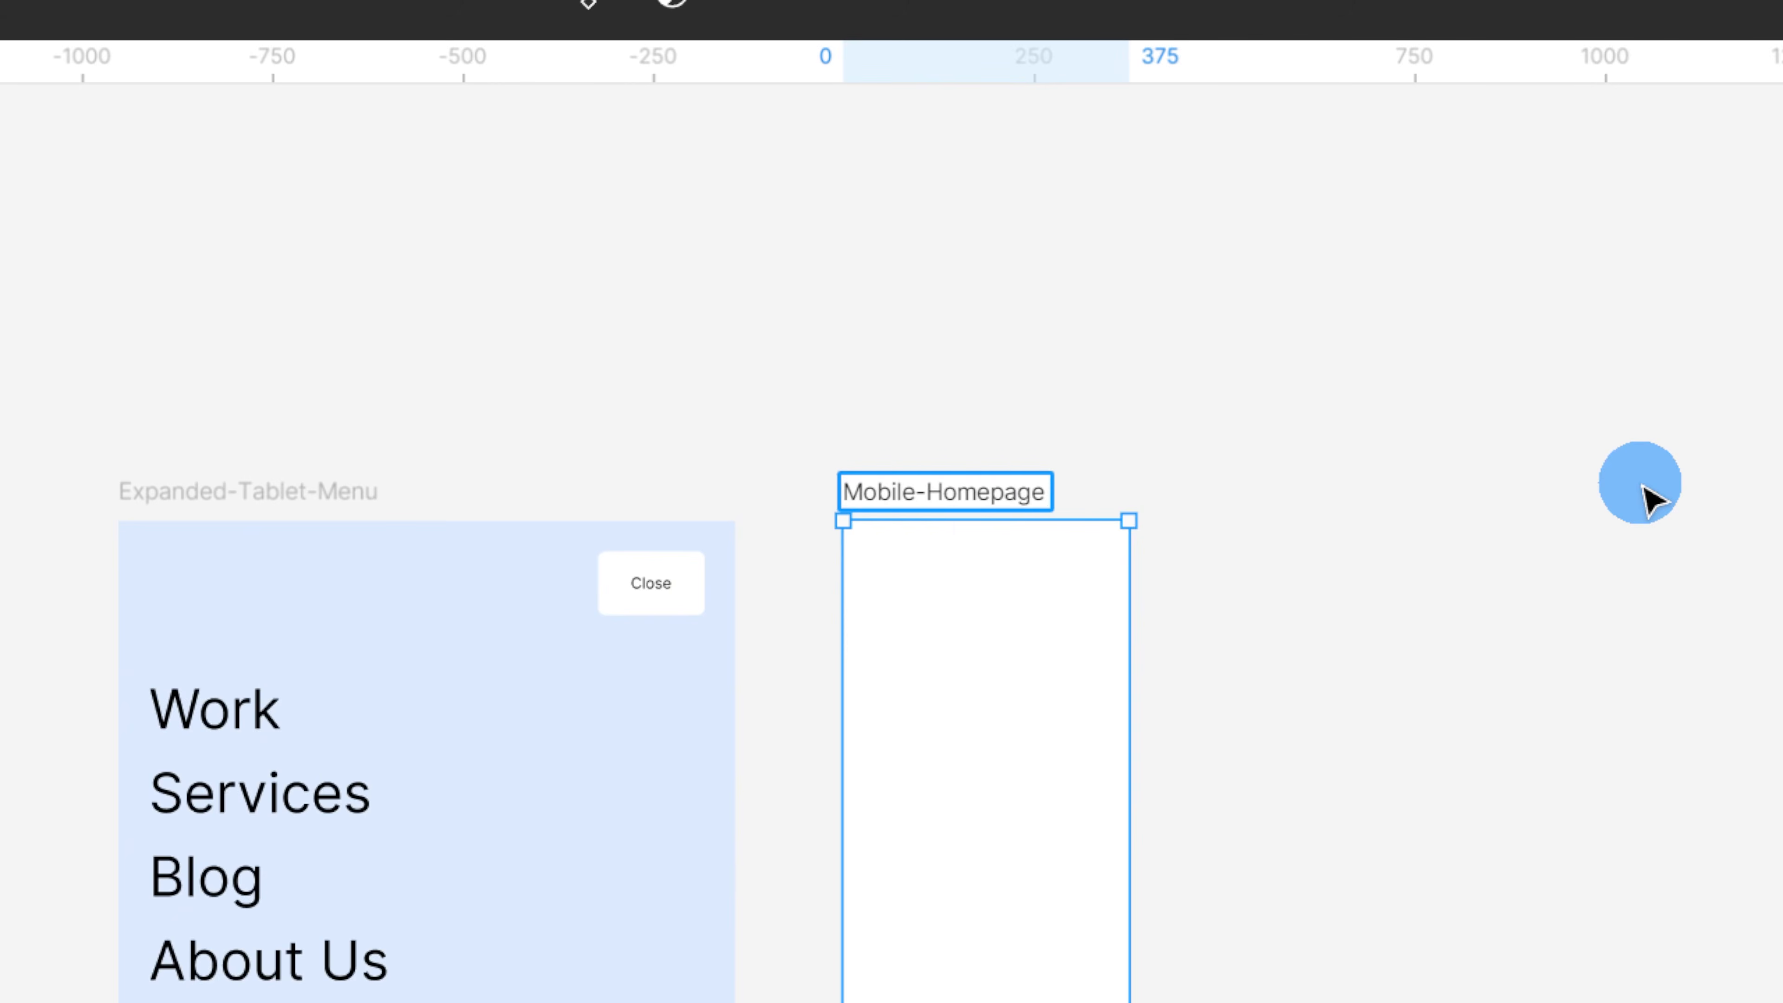
click(1650, 500)
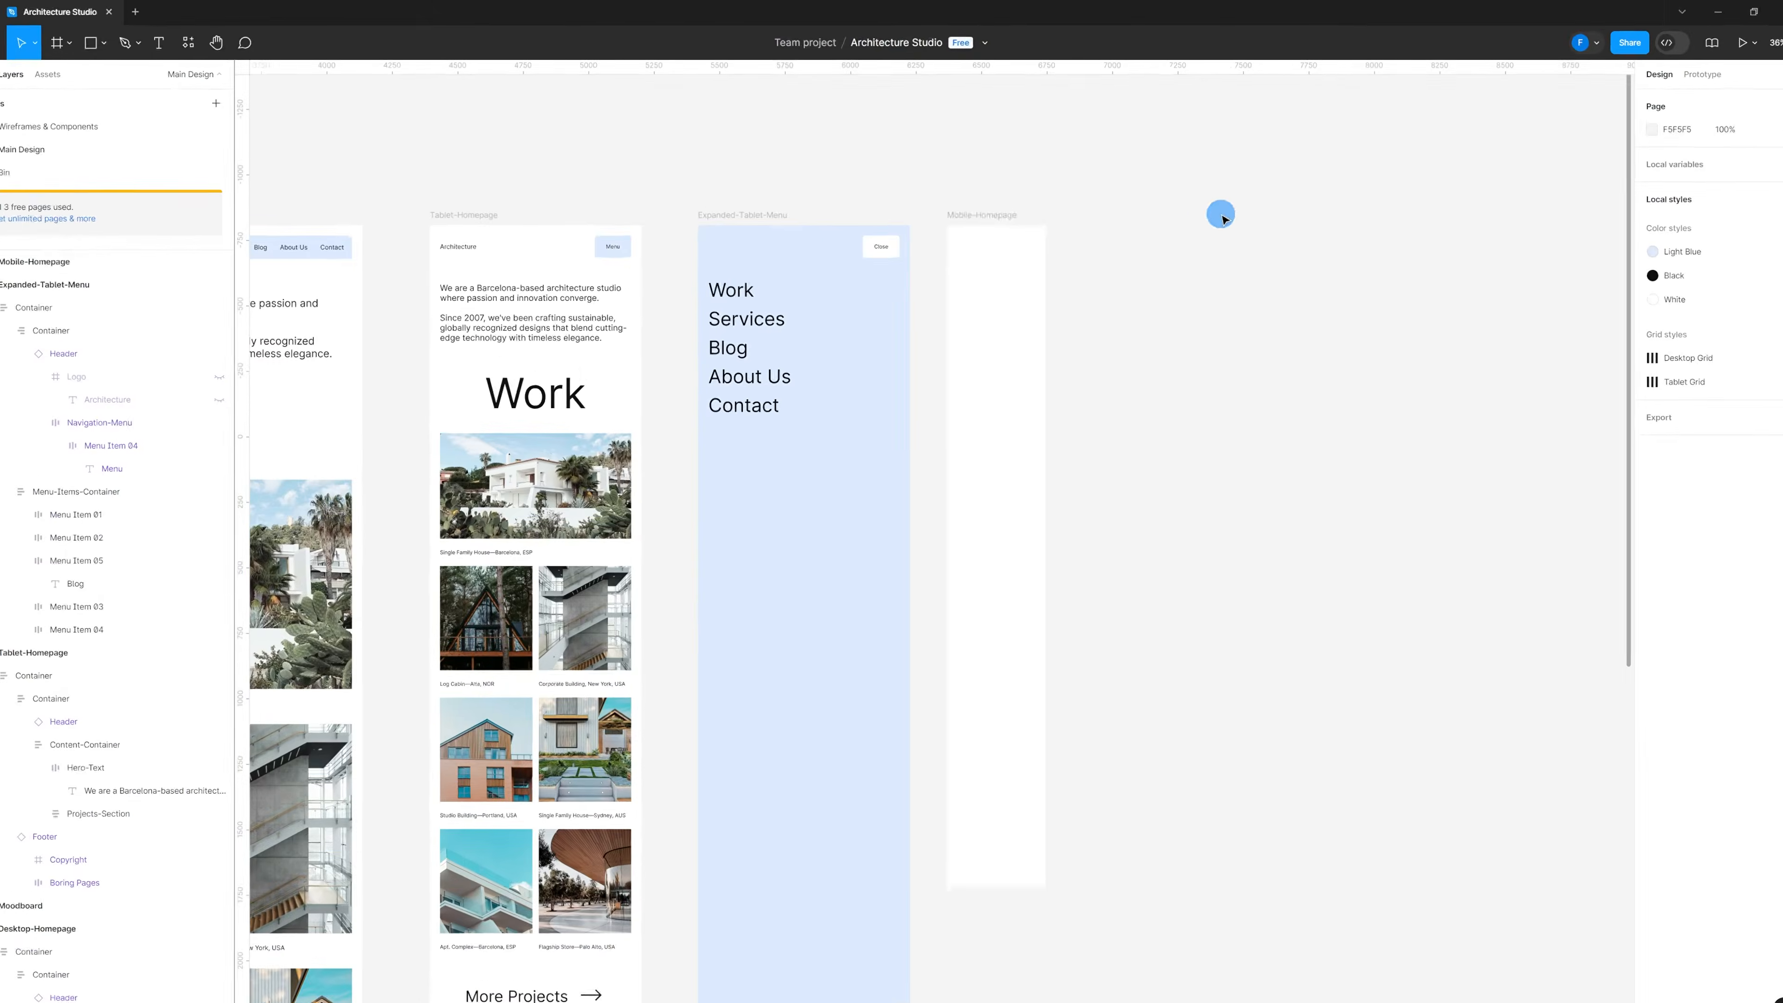
Step: Copy the Mobile-Homepage wireframe from the Wireframes & Components page into the Main Design page and place it near the empty mobile frame
click(992, 212)
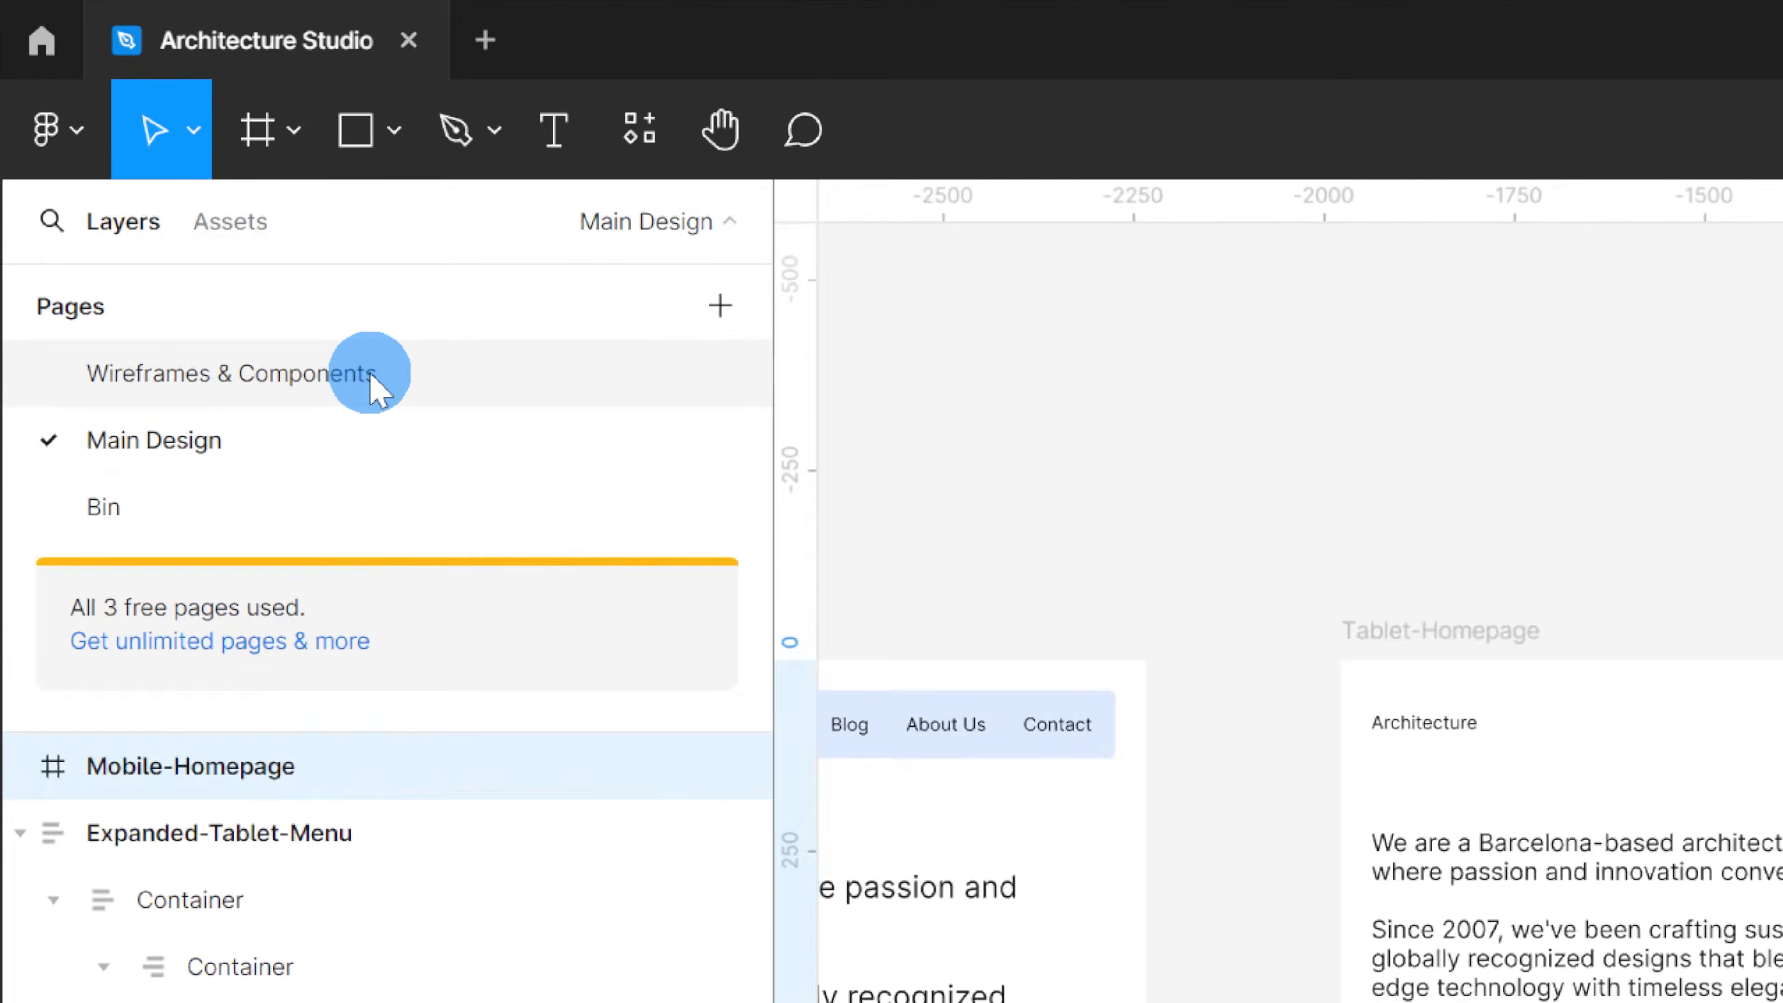
click(372, 379)
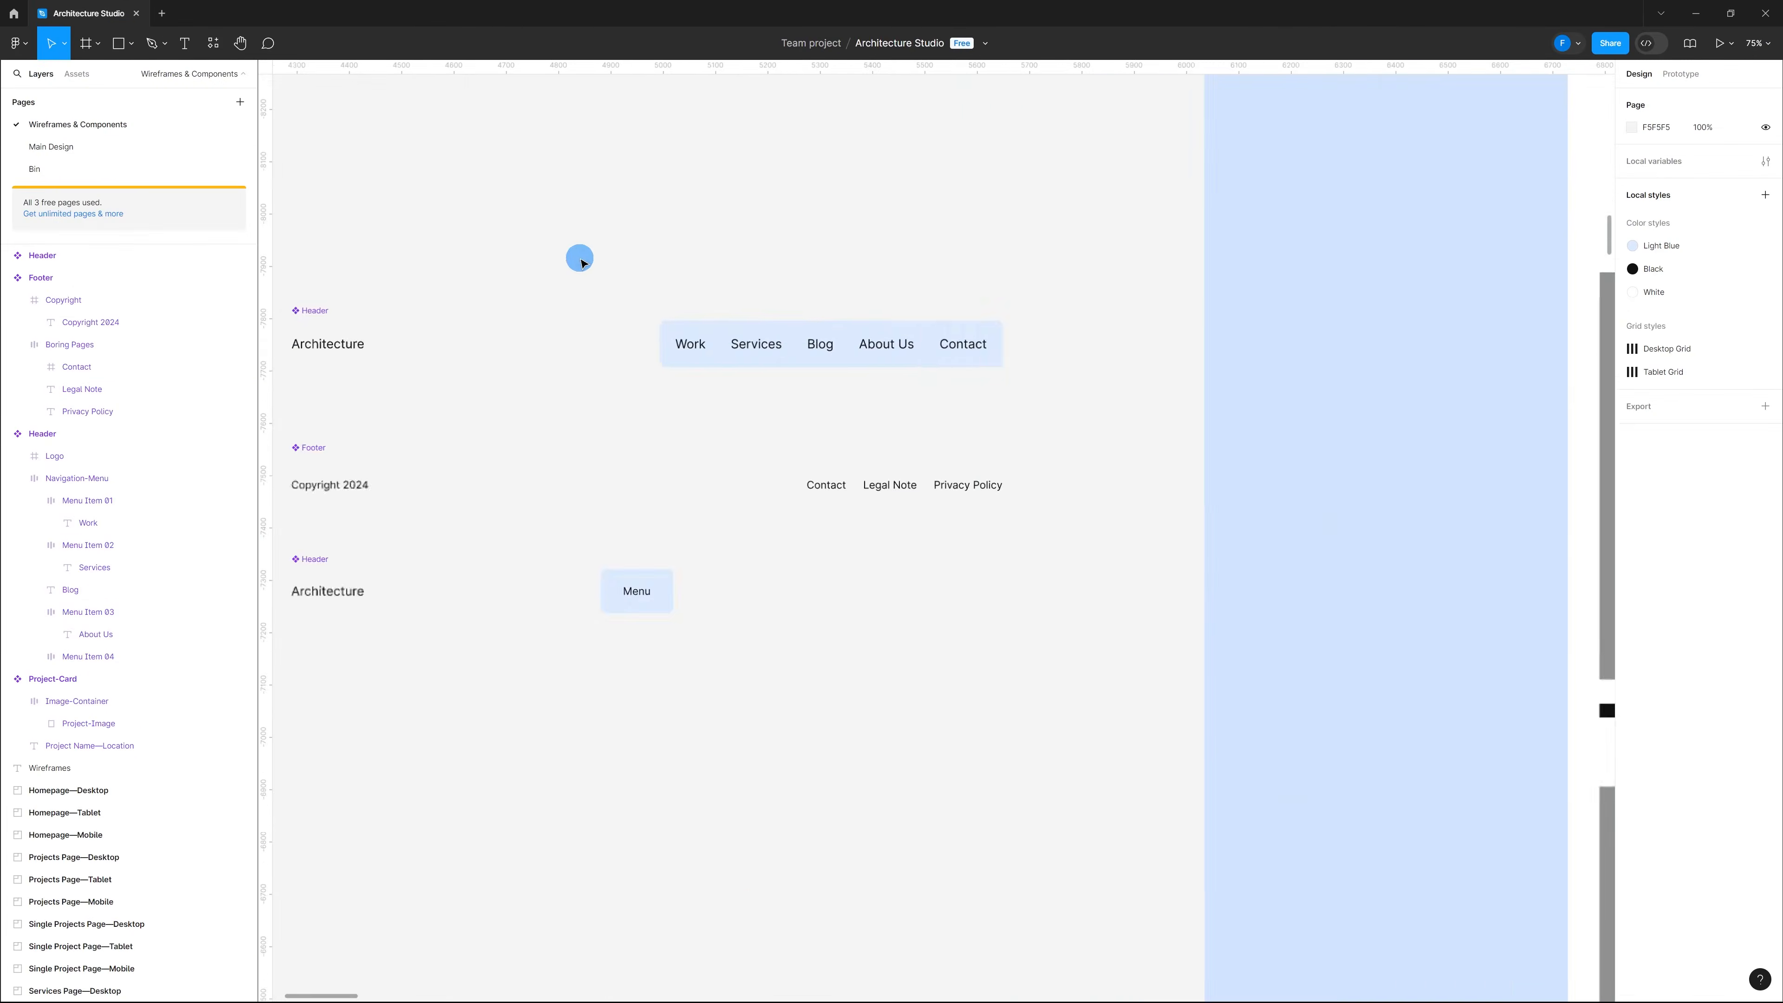
scroll(580, 262, down, 15)
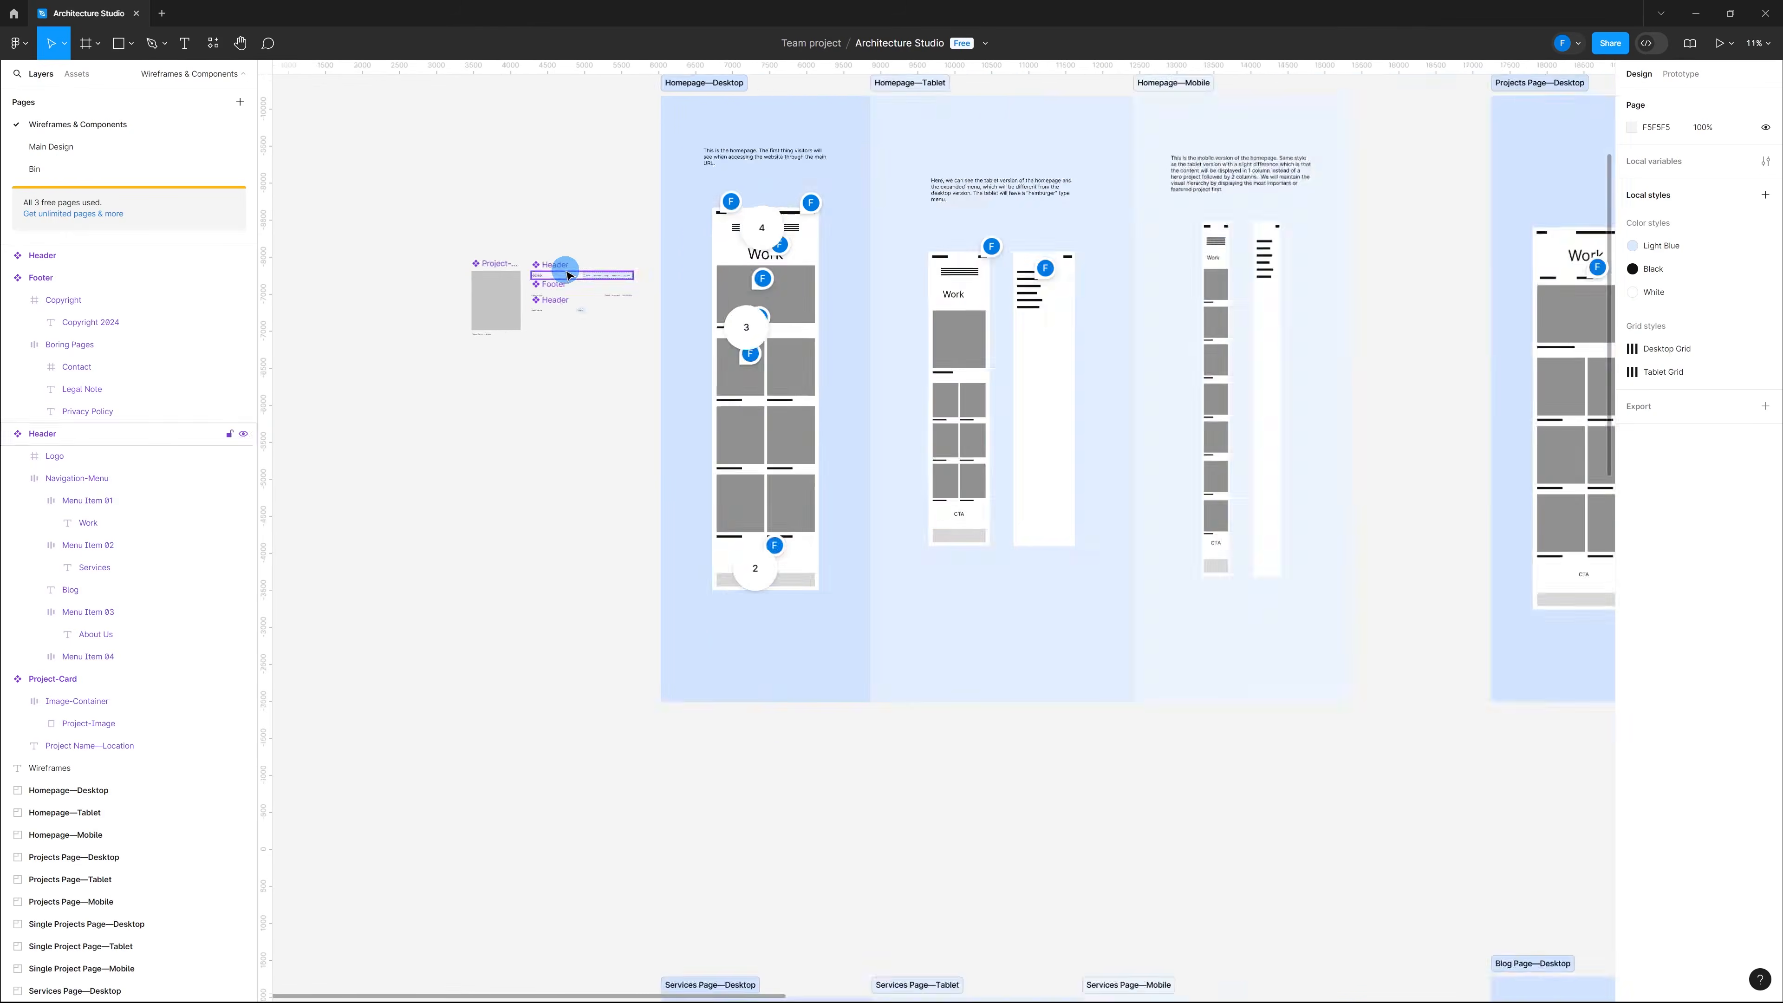
scroll(888, 277, up, 7)
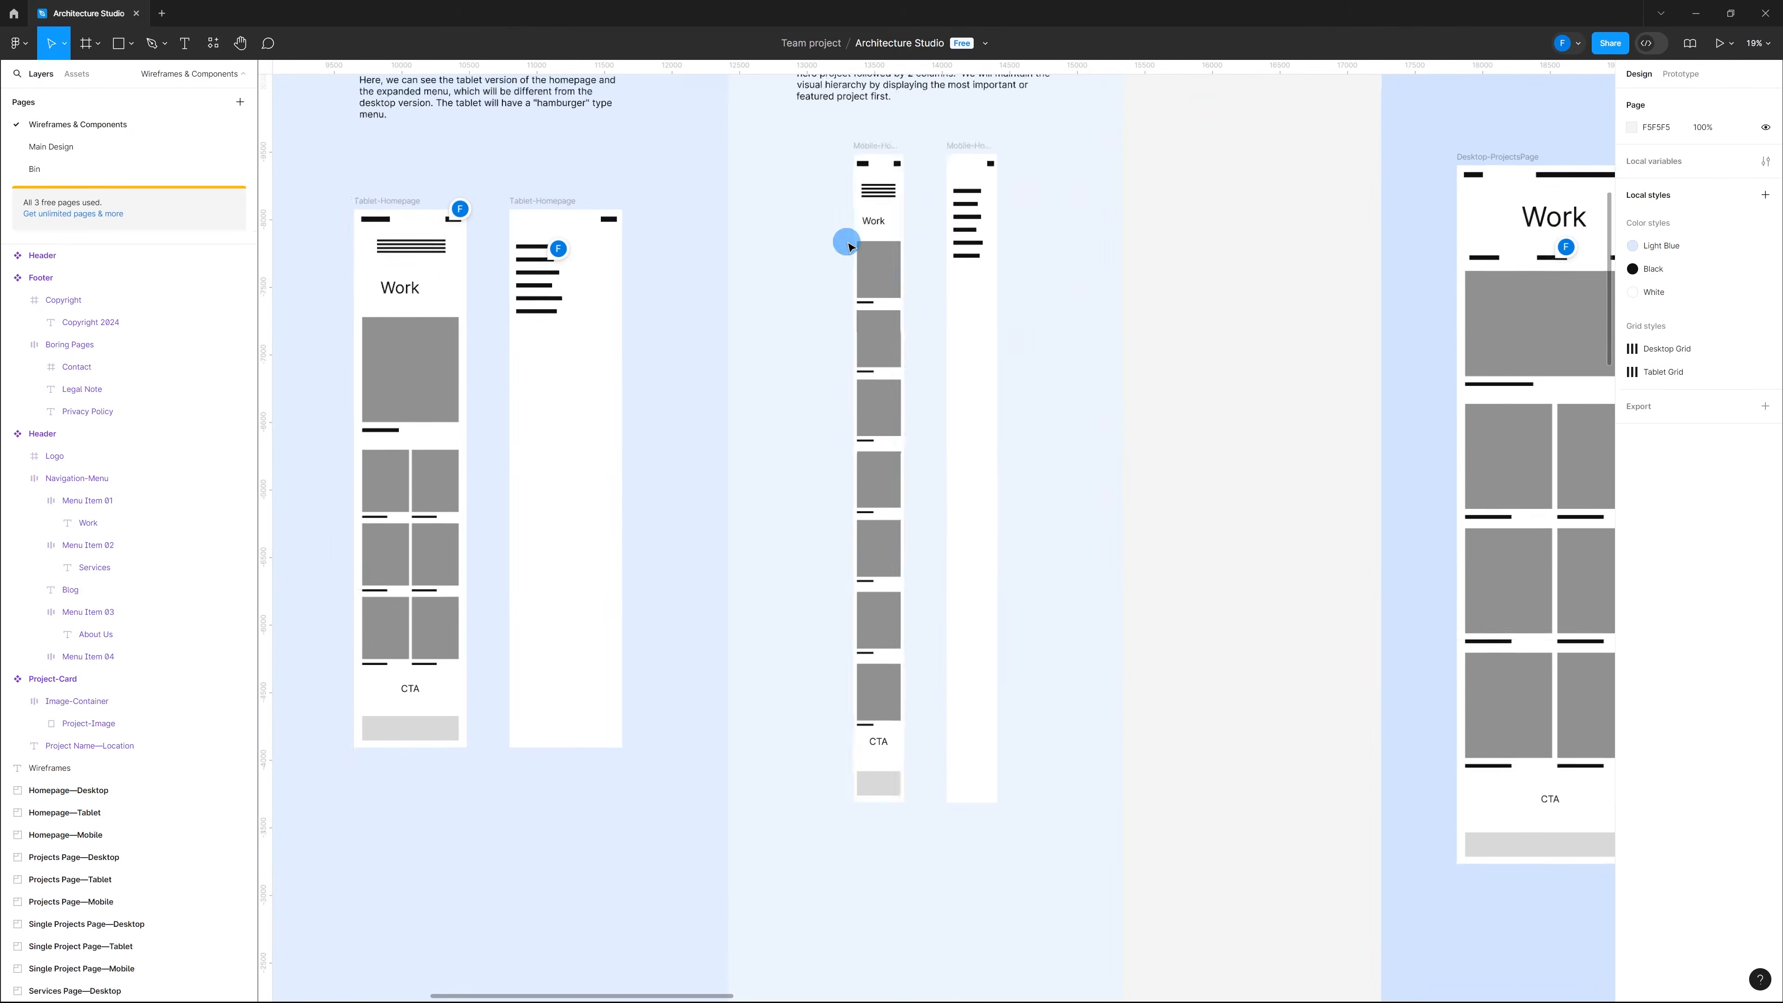
scroll(847, 245, up, 2)
click(883, 274)
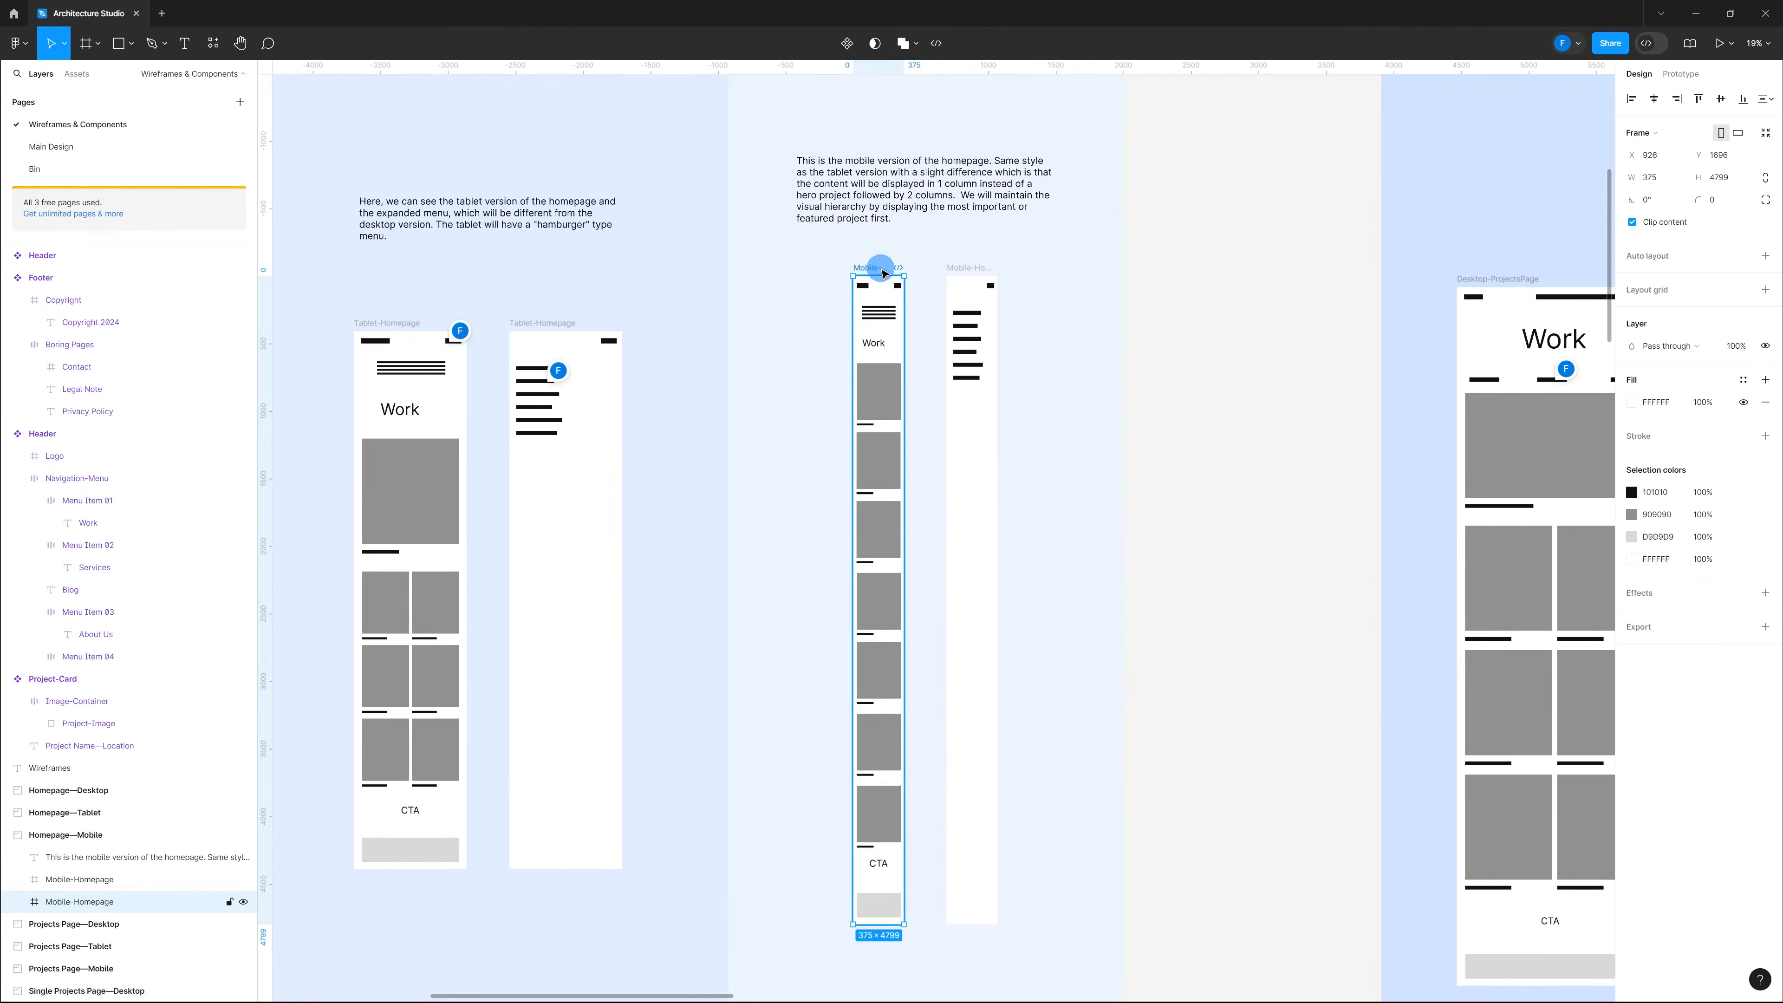
click(117, 149)
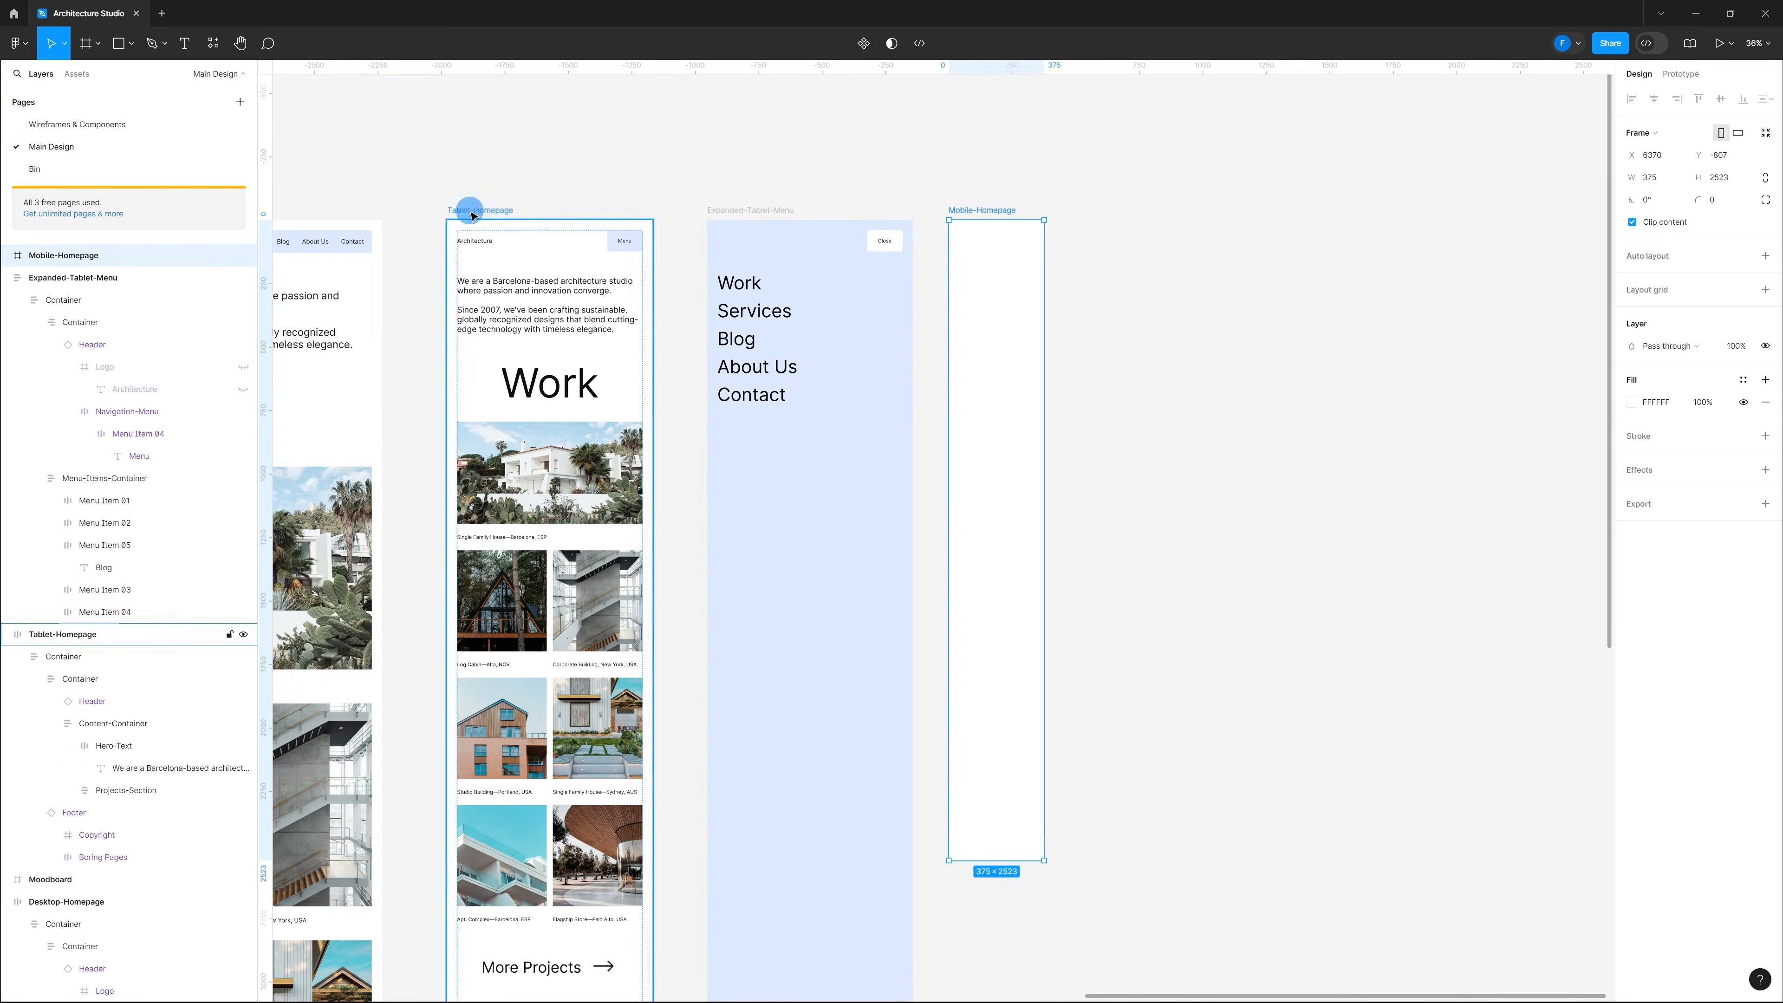
key(ctrl+v)
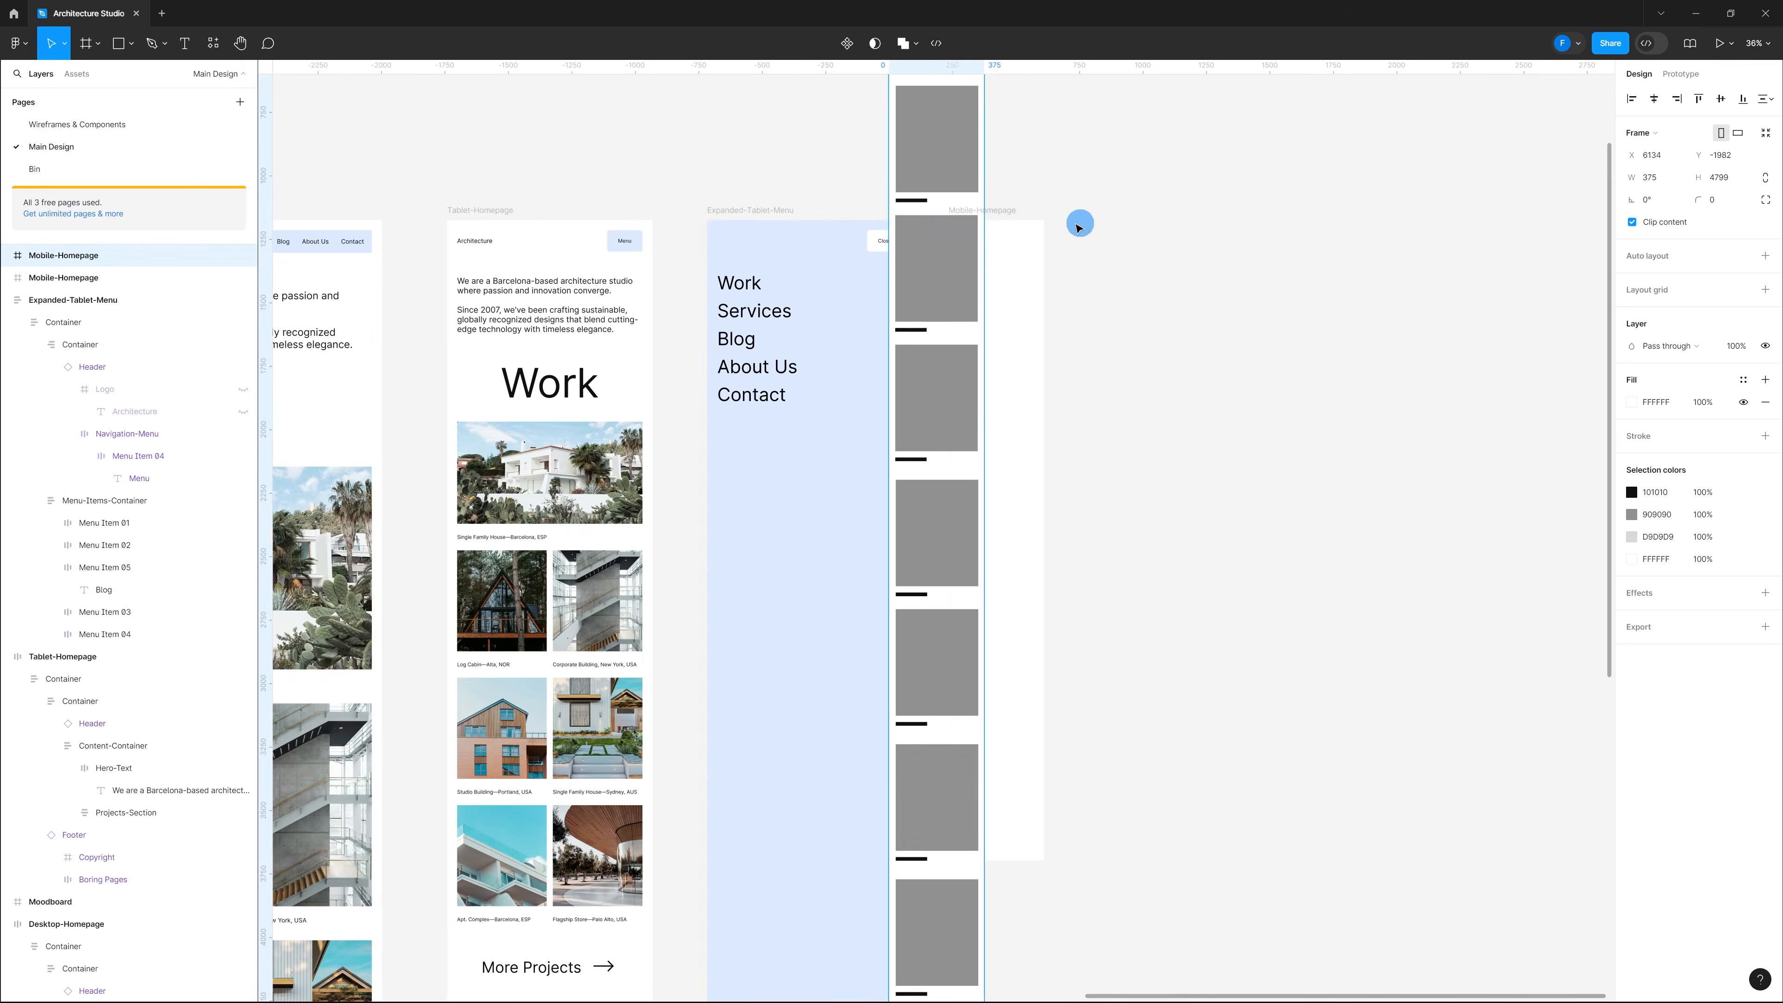
scroll(928, 229, down, 5)
drag(943, 195, 1045, 351)
click(1129, 254)
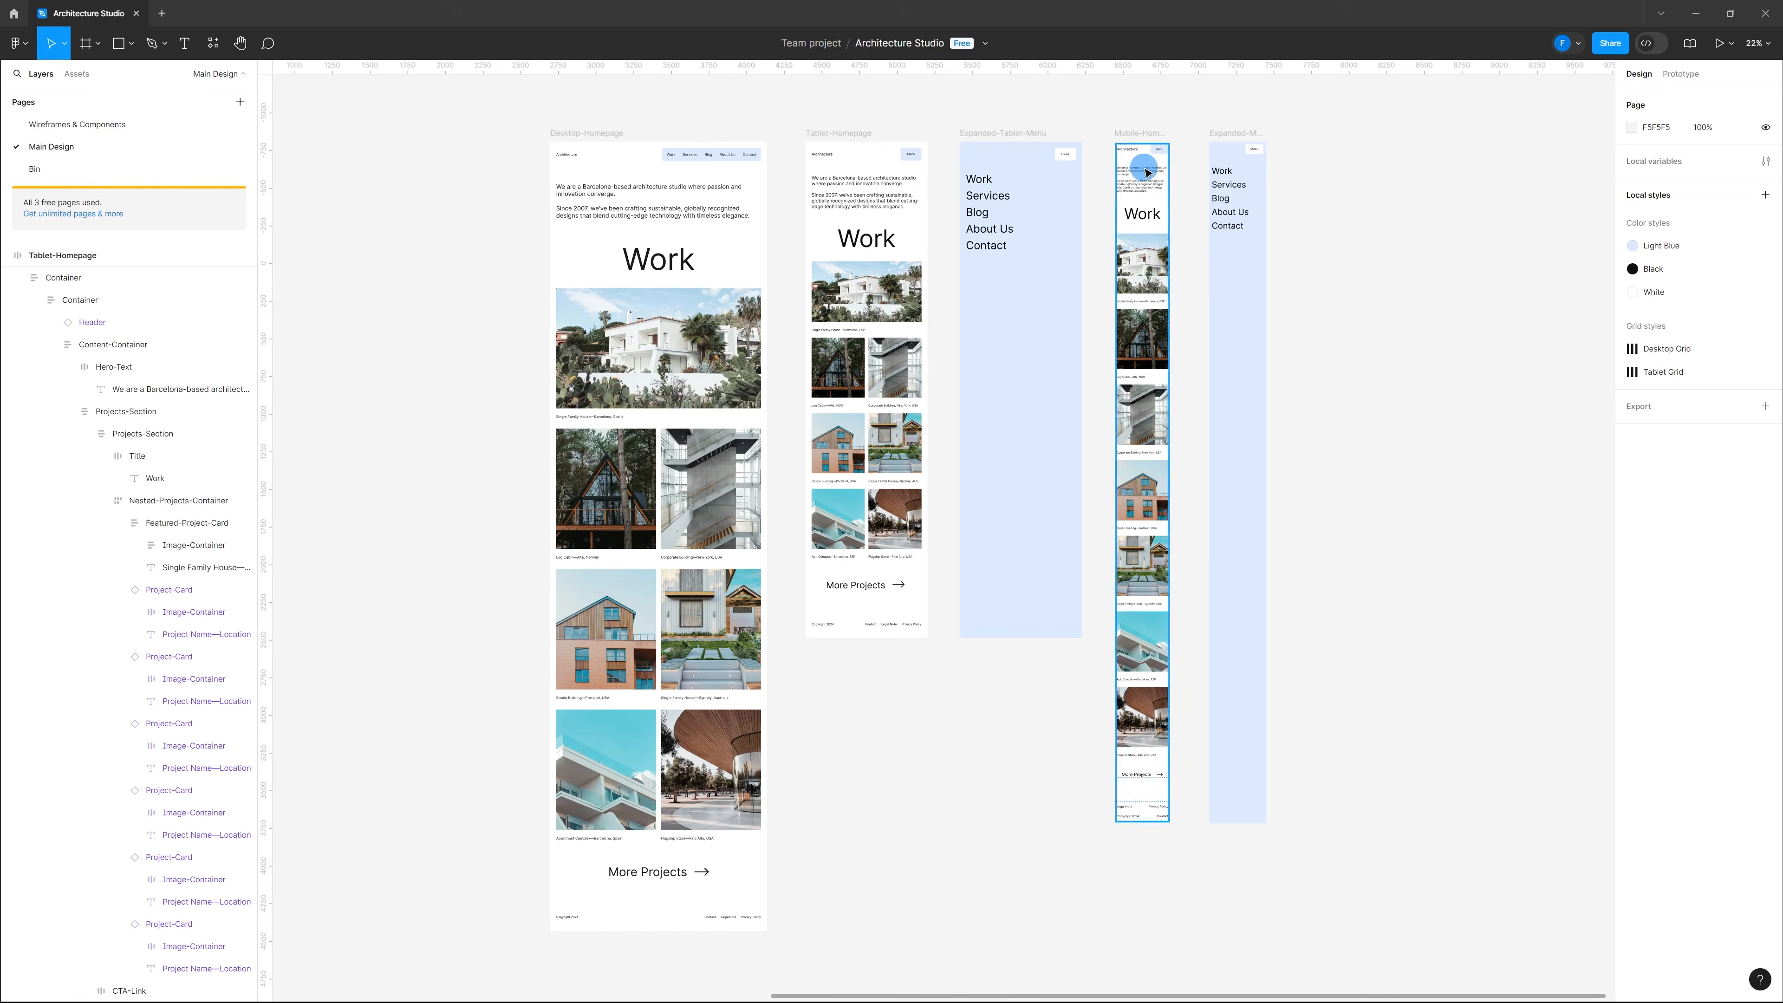
Step: Examine the More Projects link, its arrow and the footer across the desktop, tablet and mobile homepages
scroll(877, 598, up, 3)
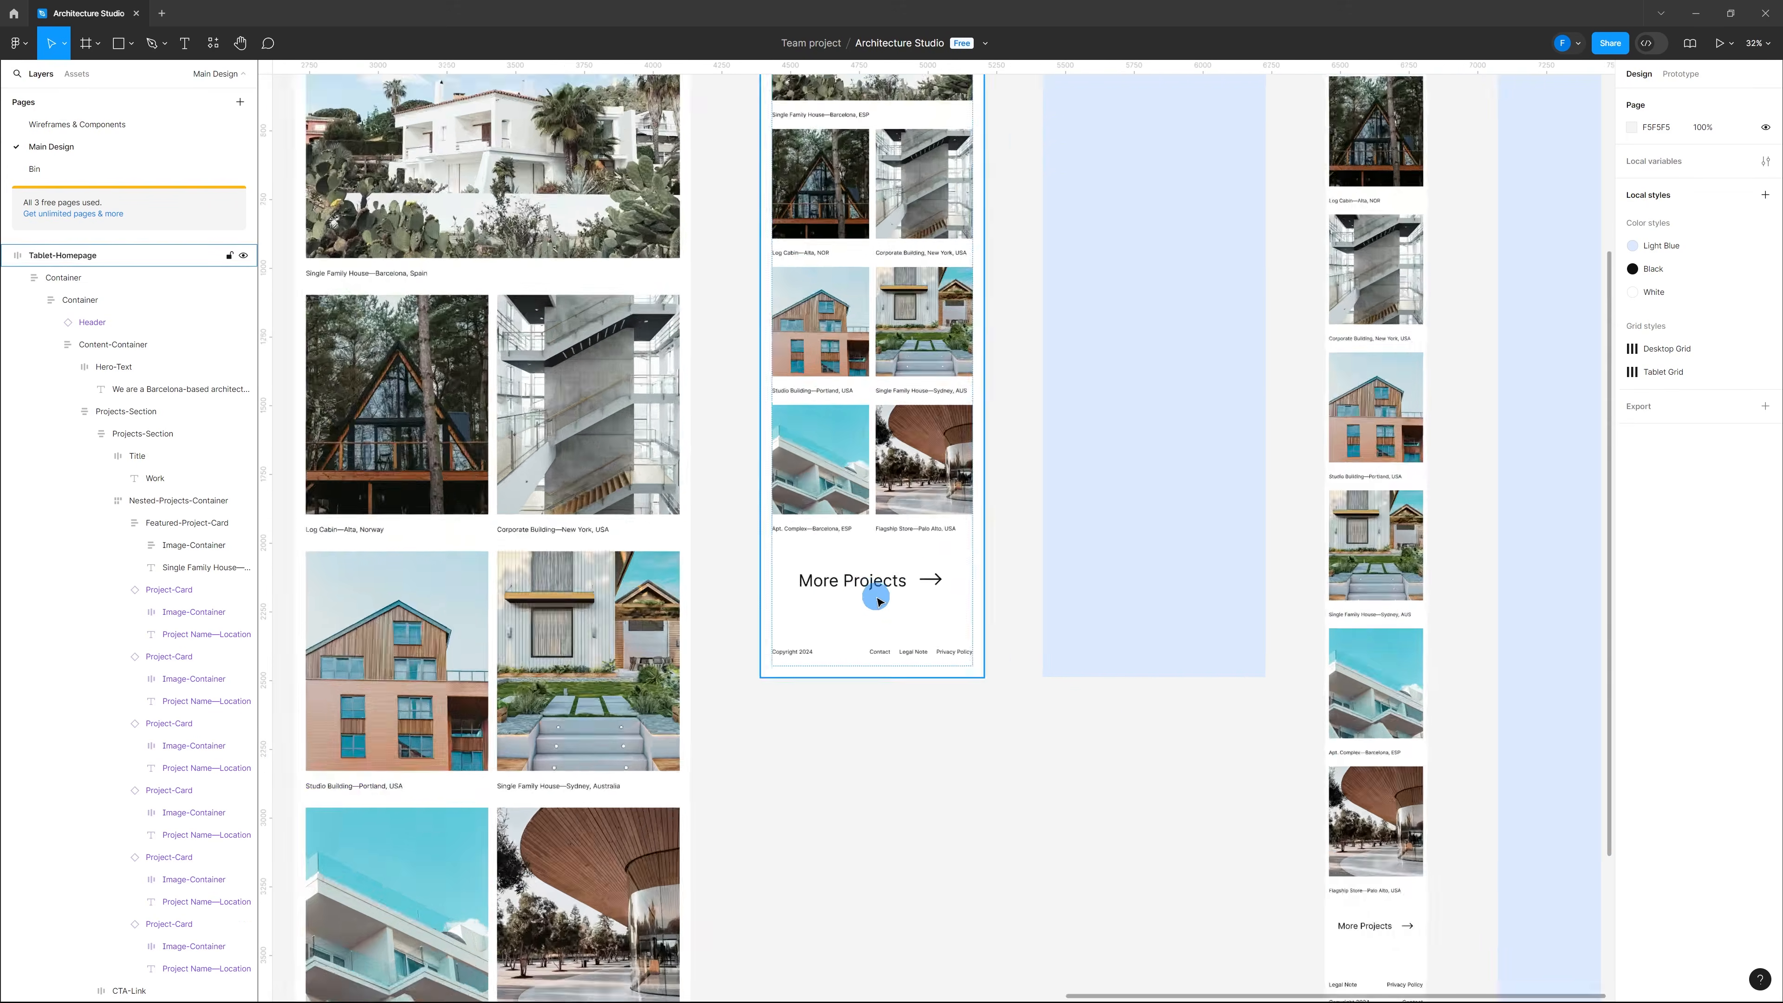
scroll(943, 575, up, 10)
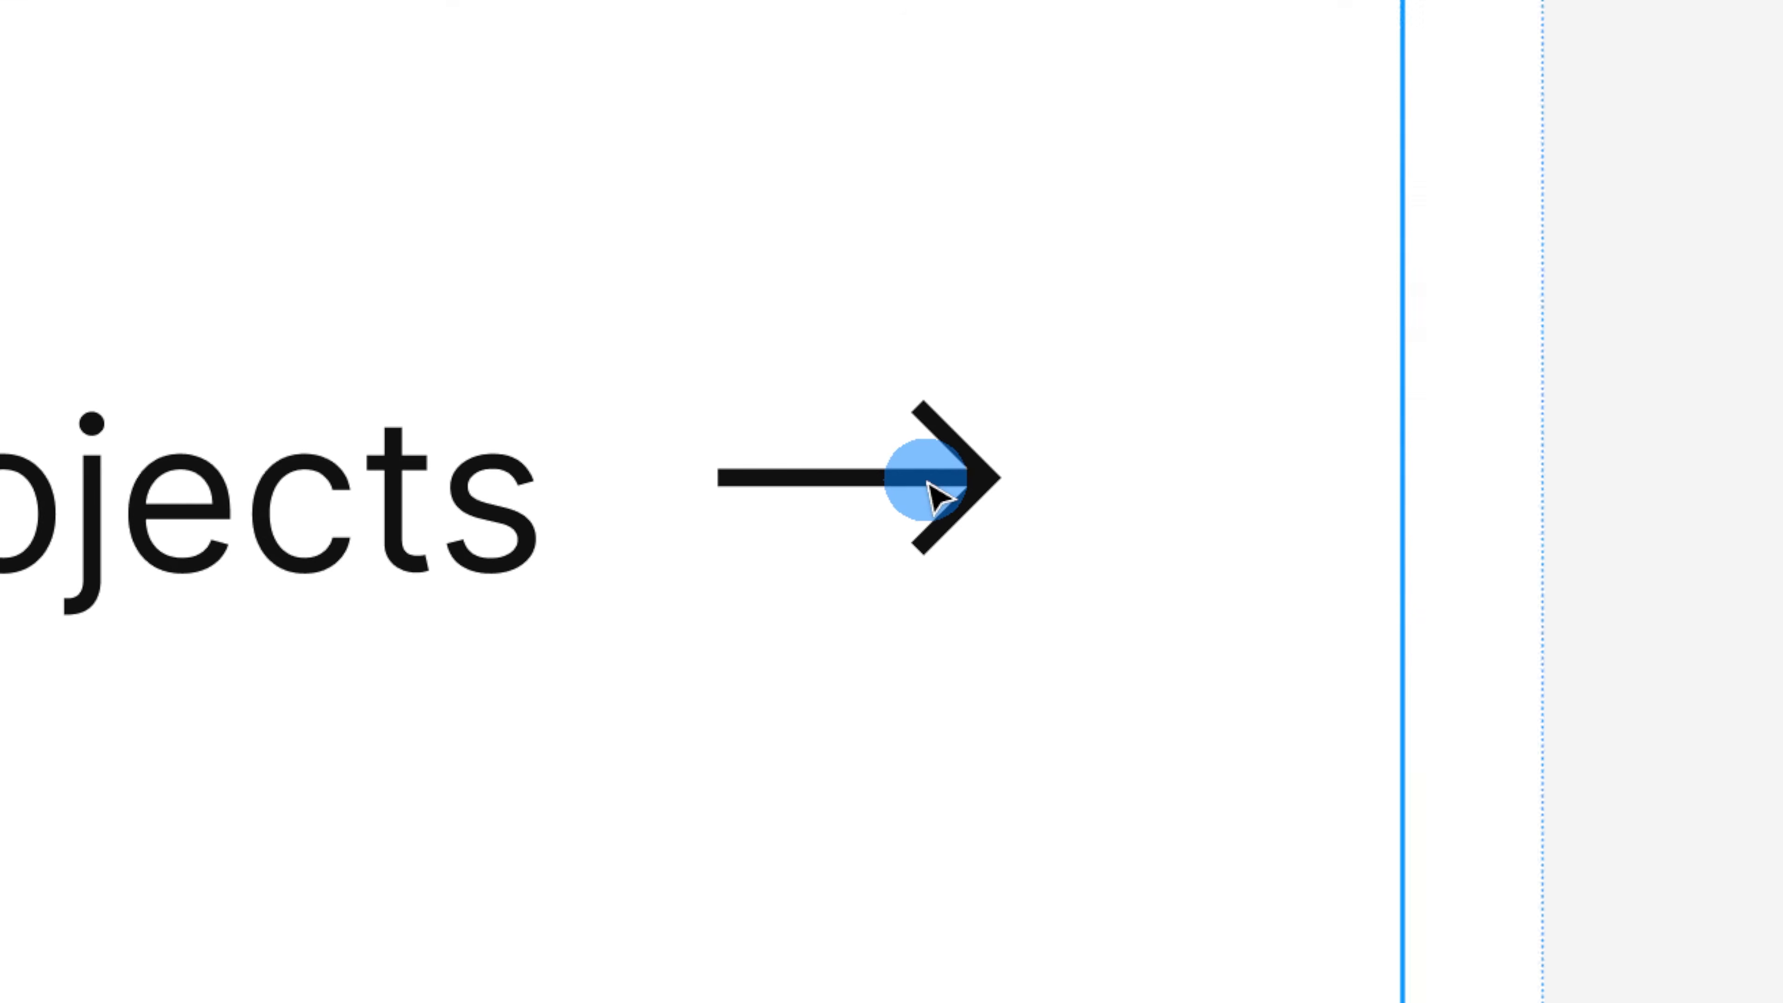
click(956, 554)
click(956, 555)
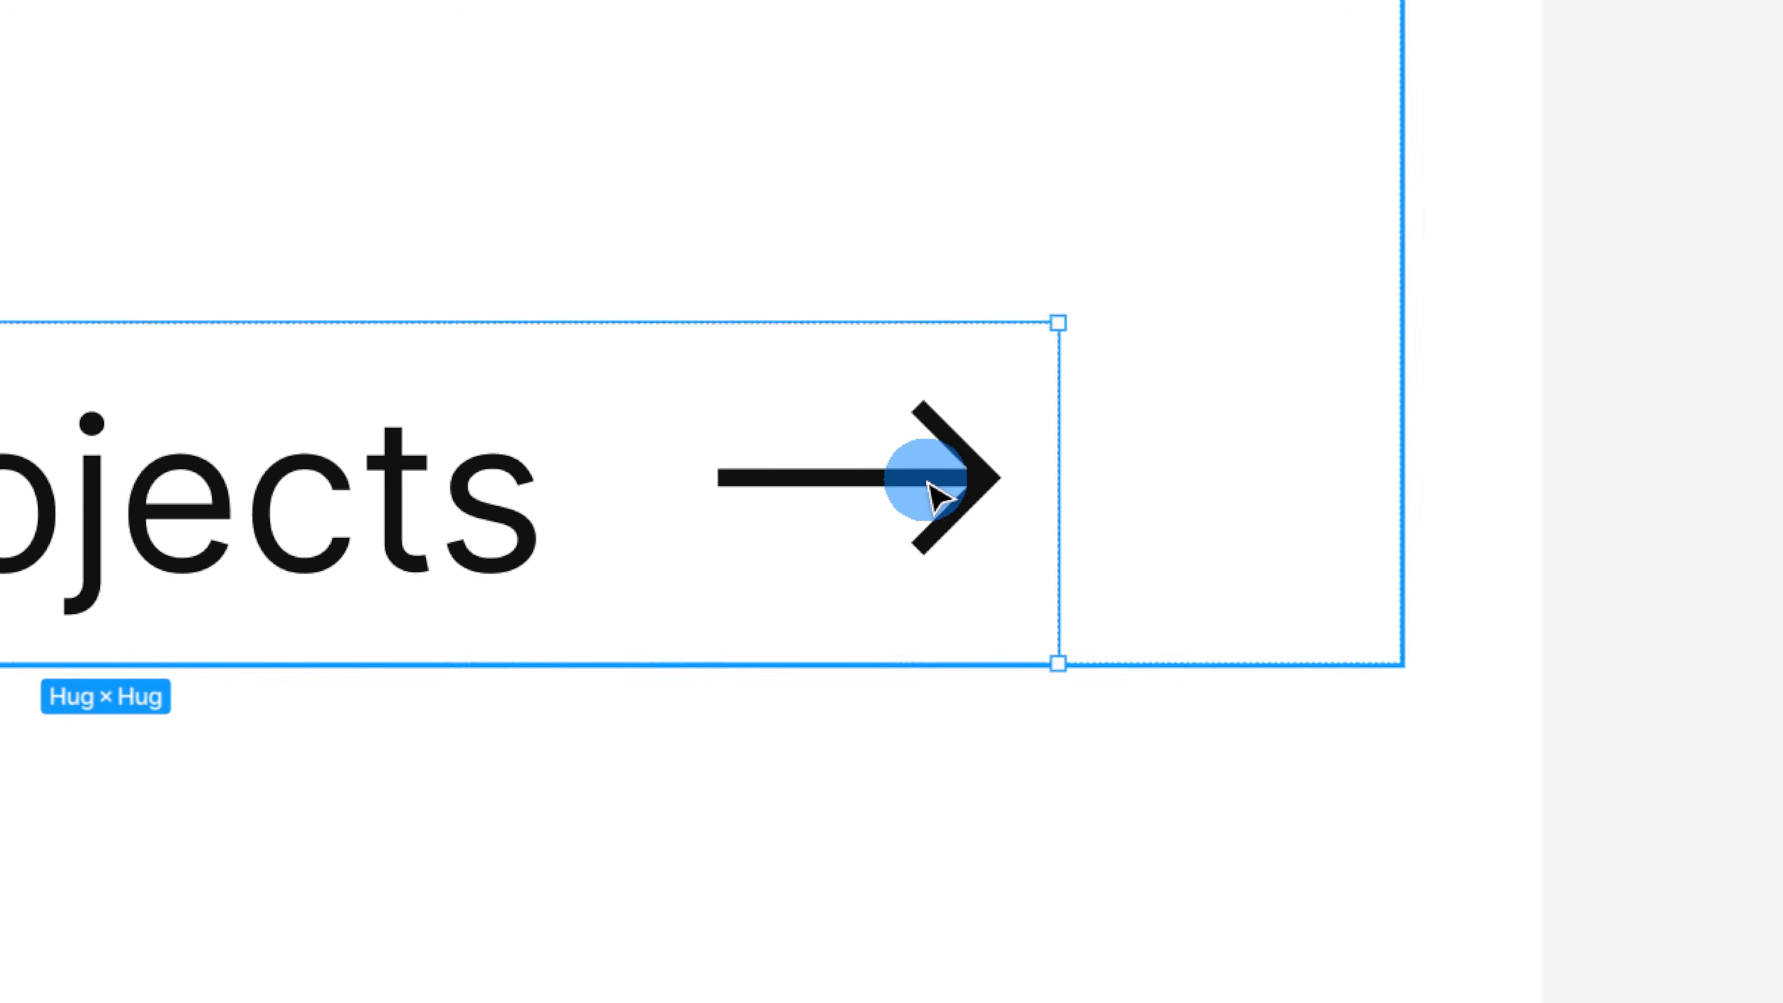
click(929, 483)
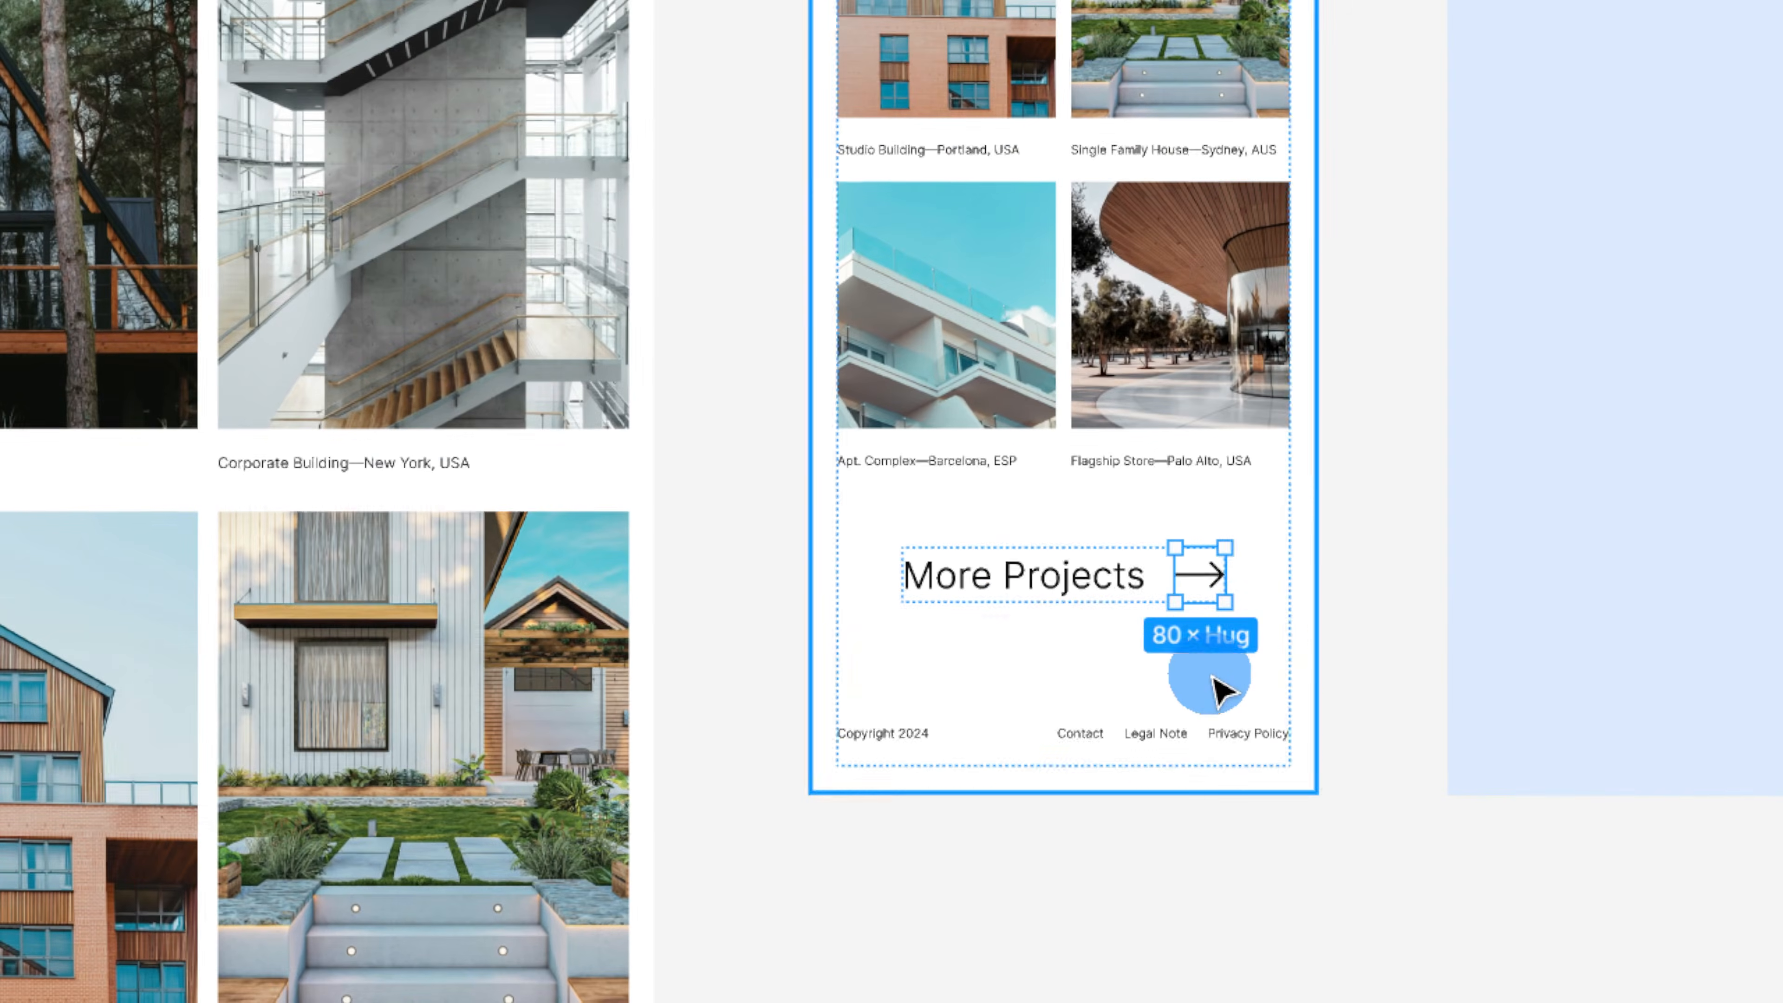
click(1223, 685)
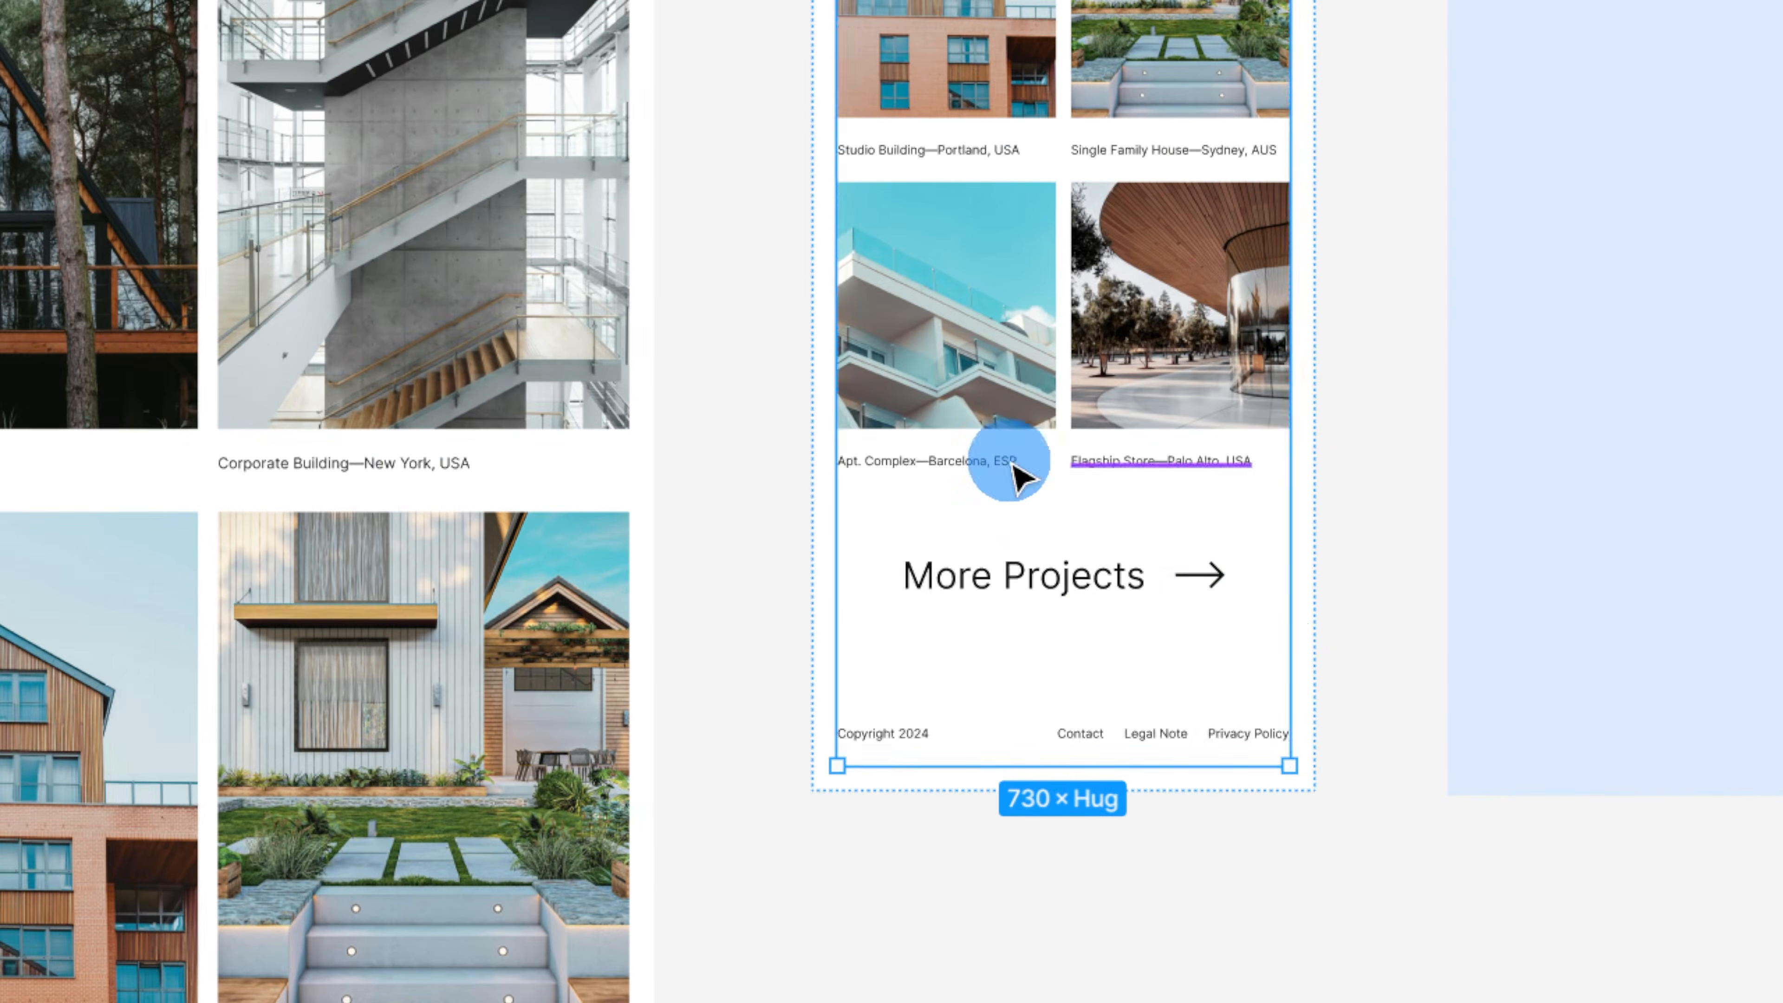
scroll(1011, 470, down, 3)
scroll(1206, 548, up, 5)
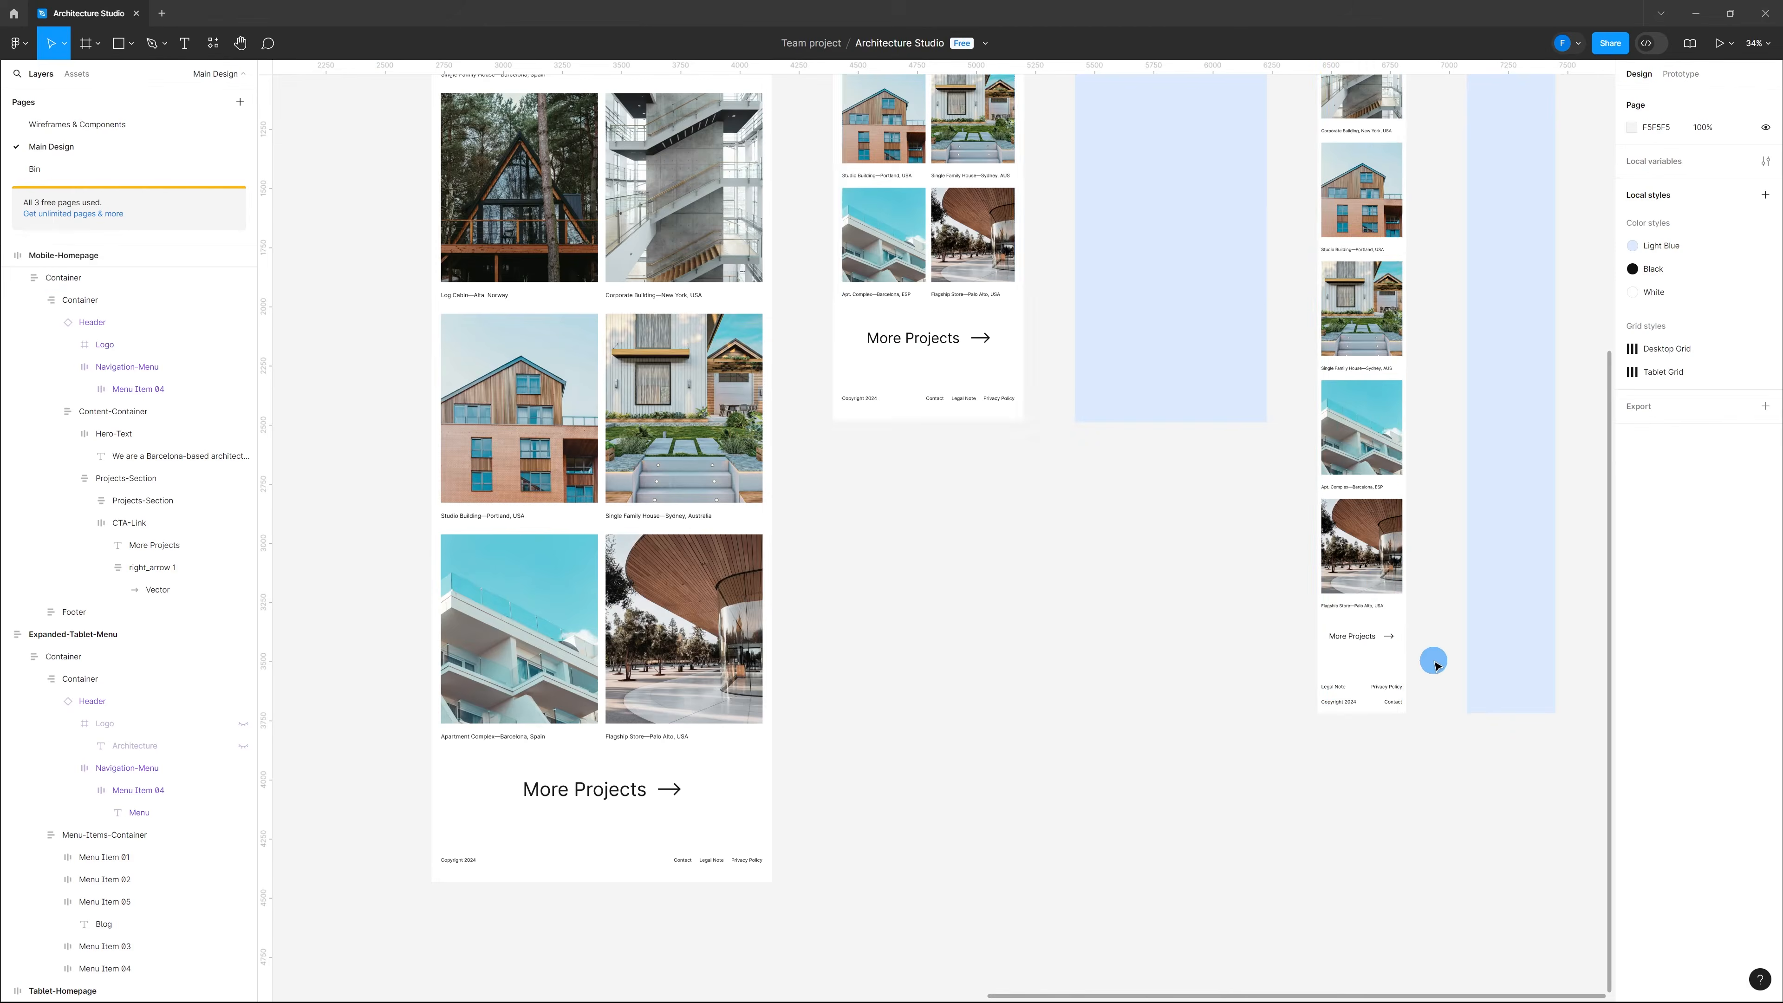
scroll(1414, 644, up, 5)
scroll(1396, 677, down, 10)
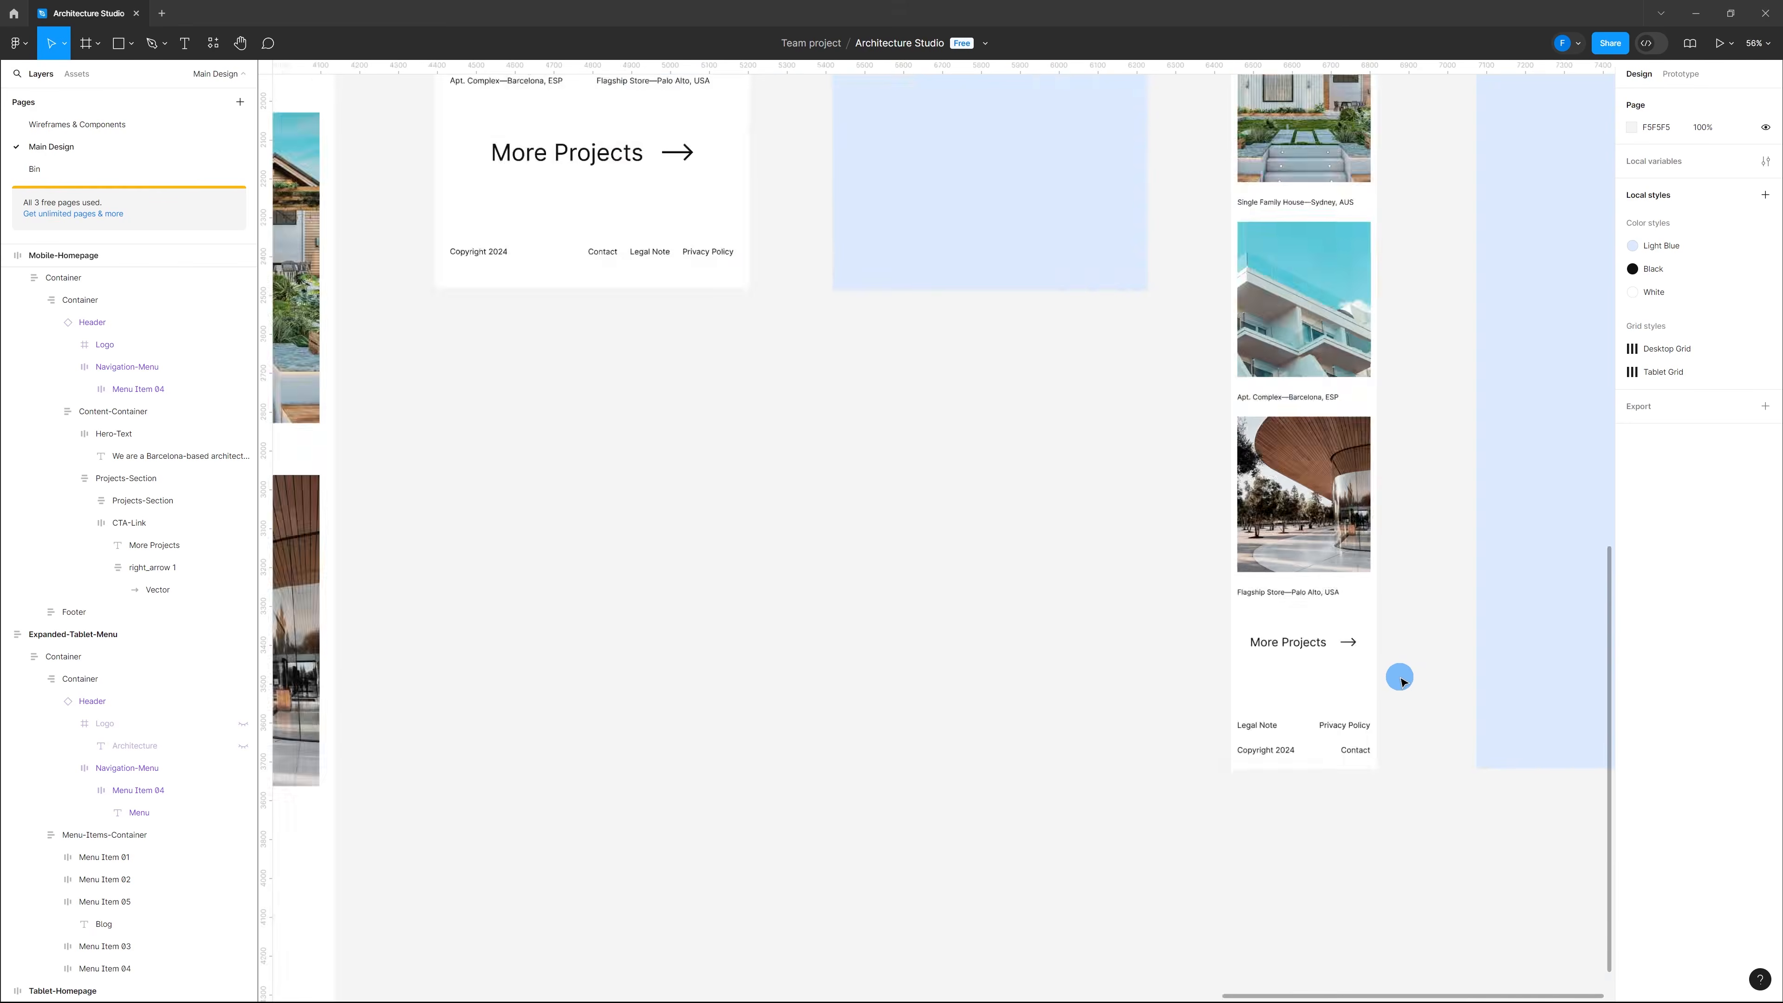
scroll(813, 779, up, 4)
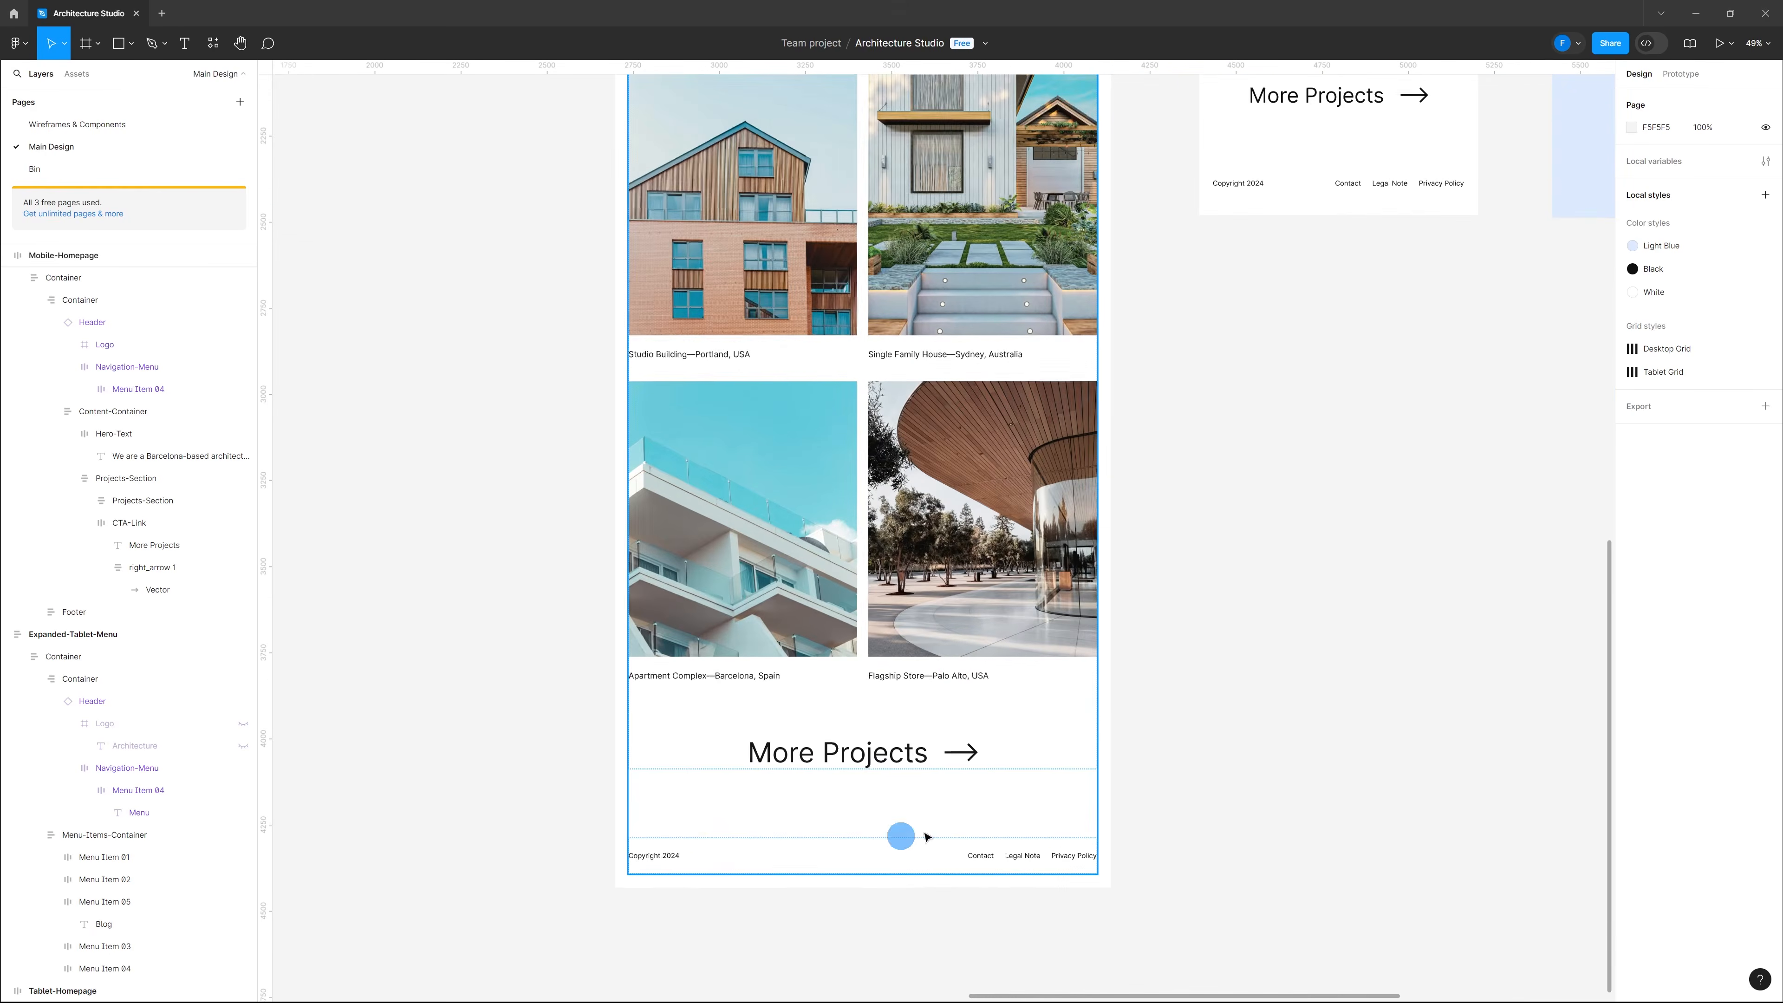
scroll(1177, 784, down, 4)
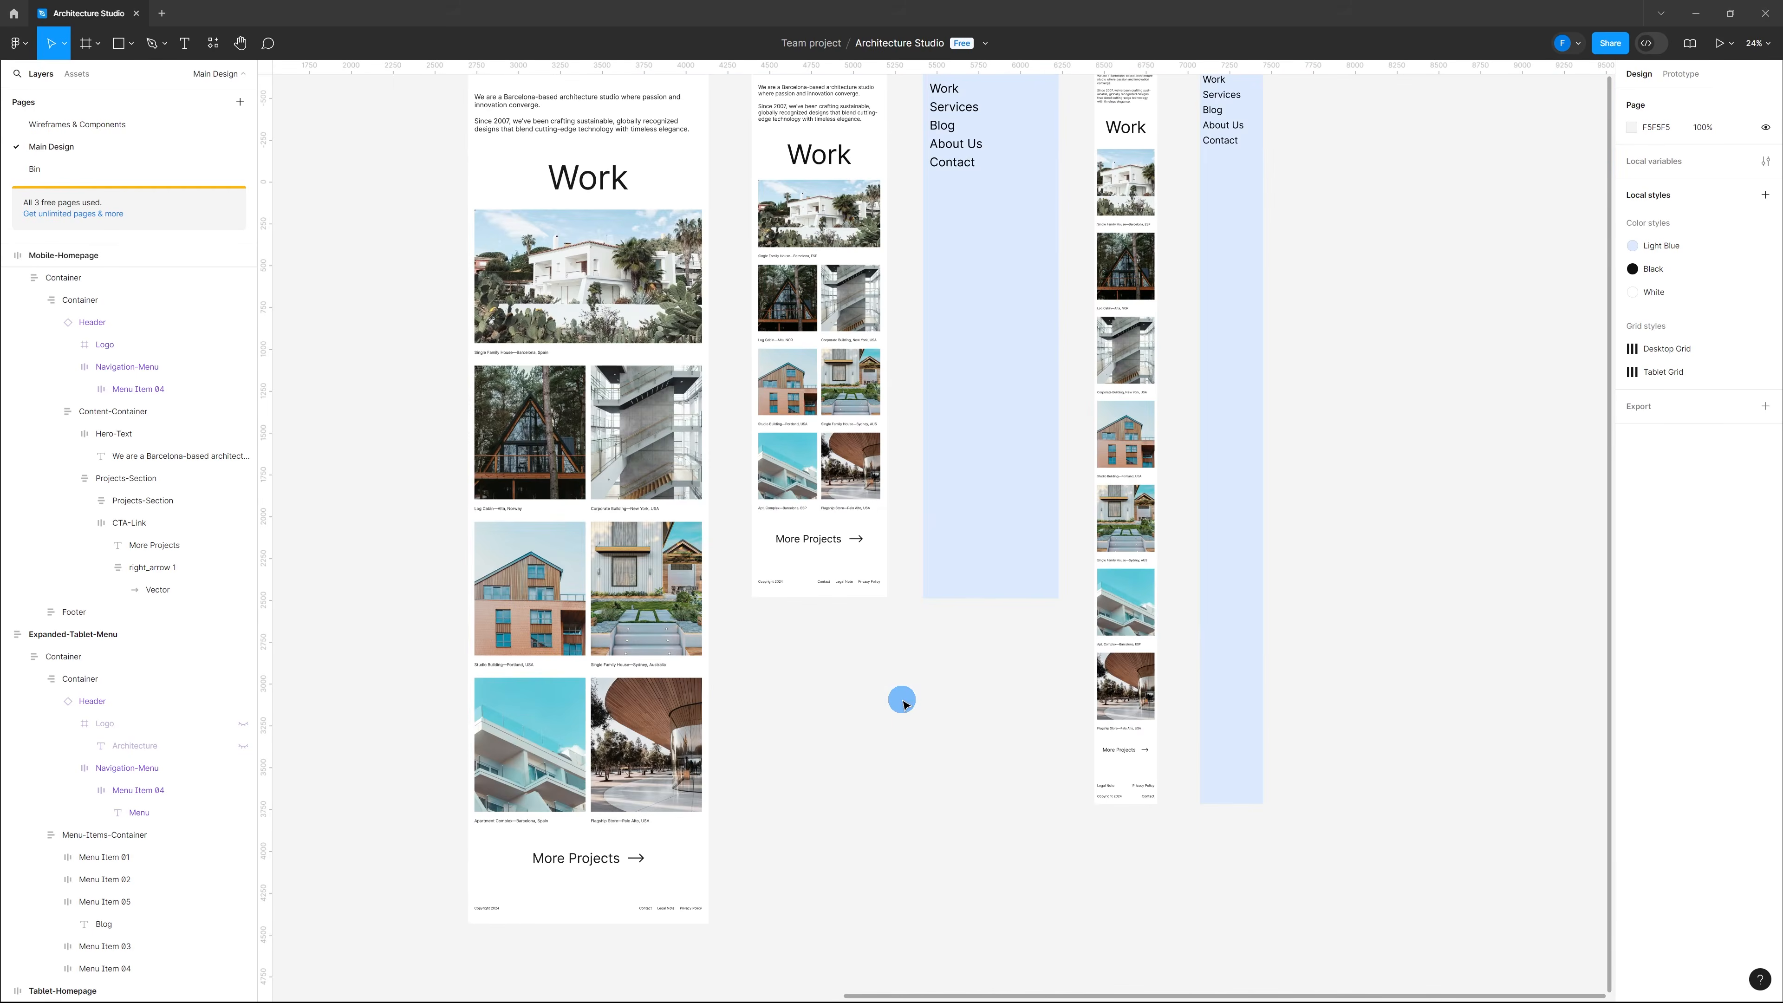
click(618, 906)
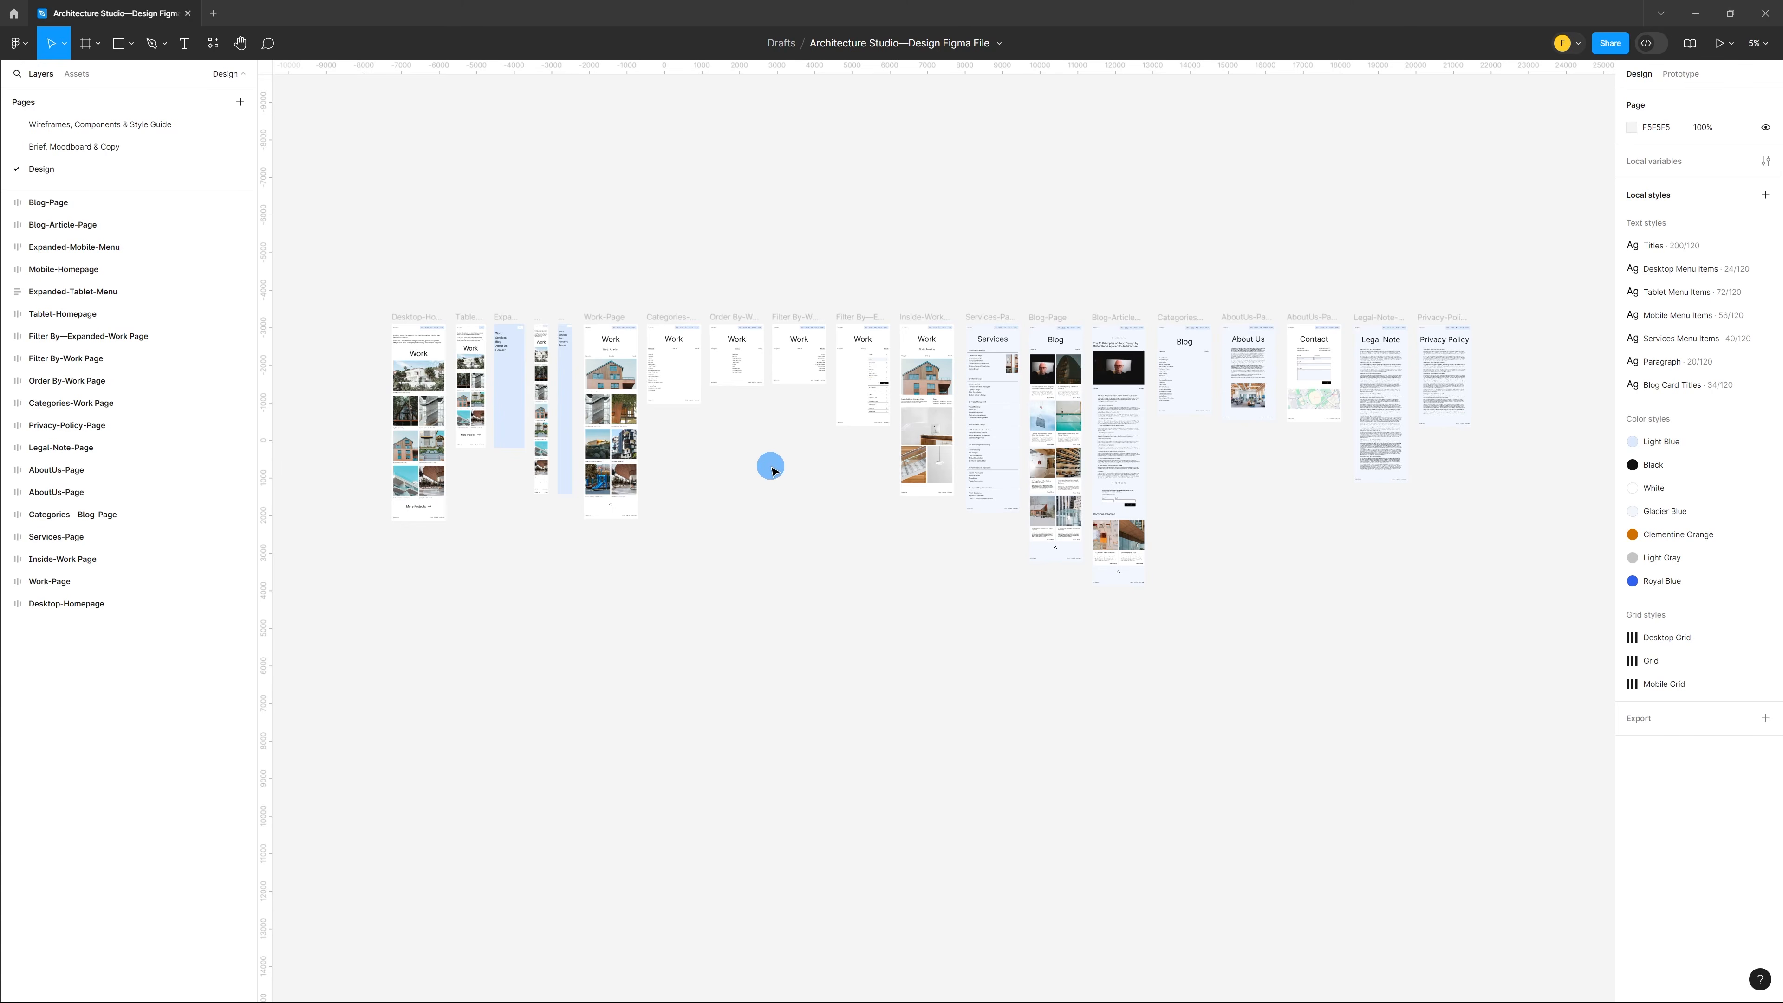
Step: Review the Work, Services, Blog and Blog-Article page layouts in the Architecture Studio—Design Figma File
scroll(768, 454, up, 8)
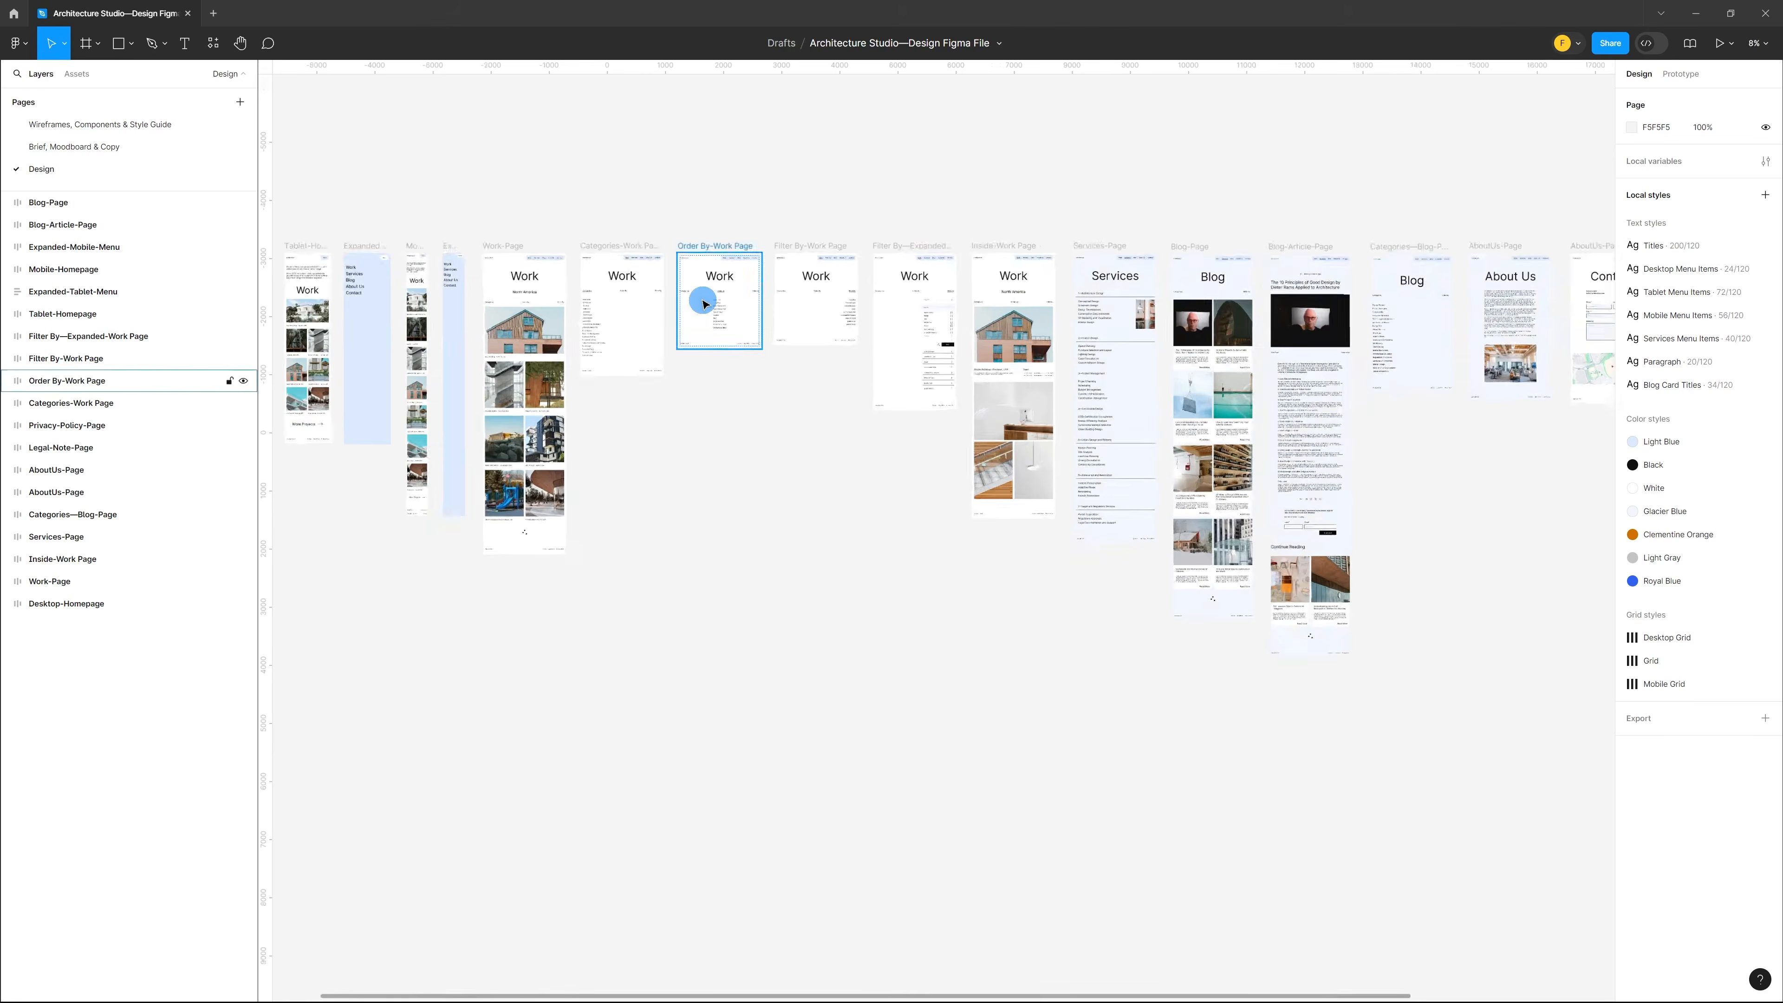
scroll(796, 299, down, 8)
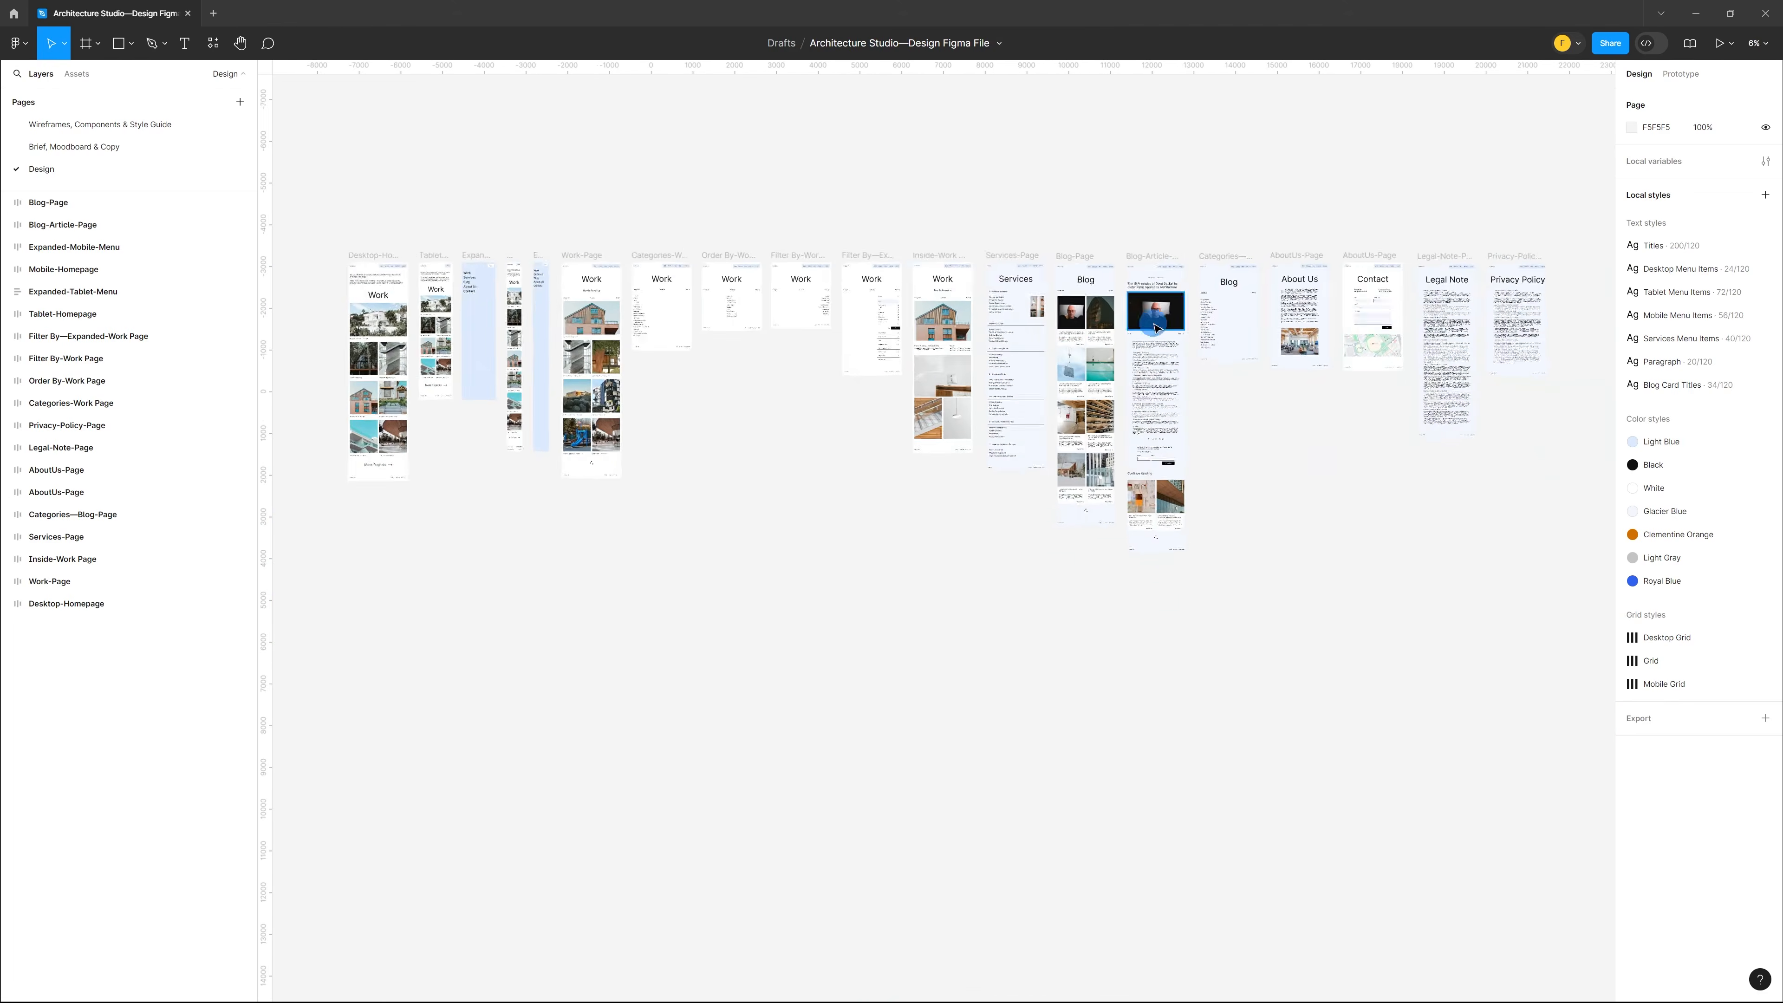
scroll(1067, 239, up, 8)
scroll(1066, 239, down, 5)
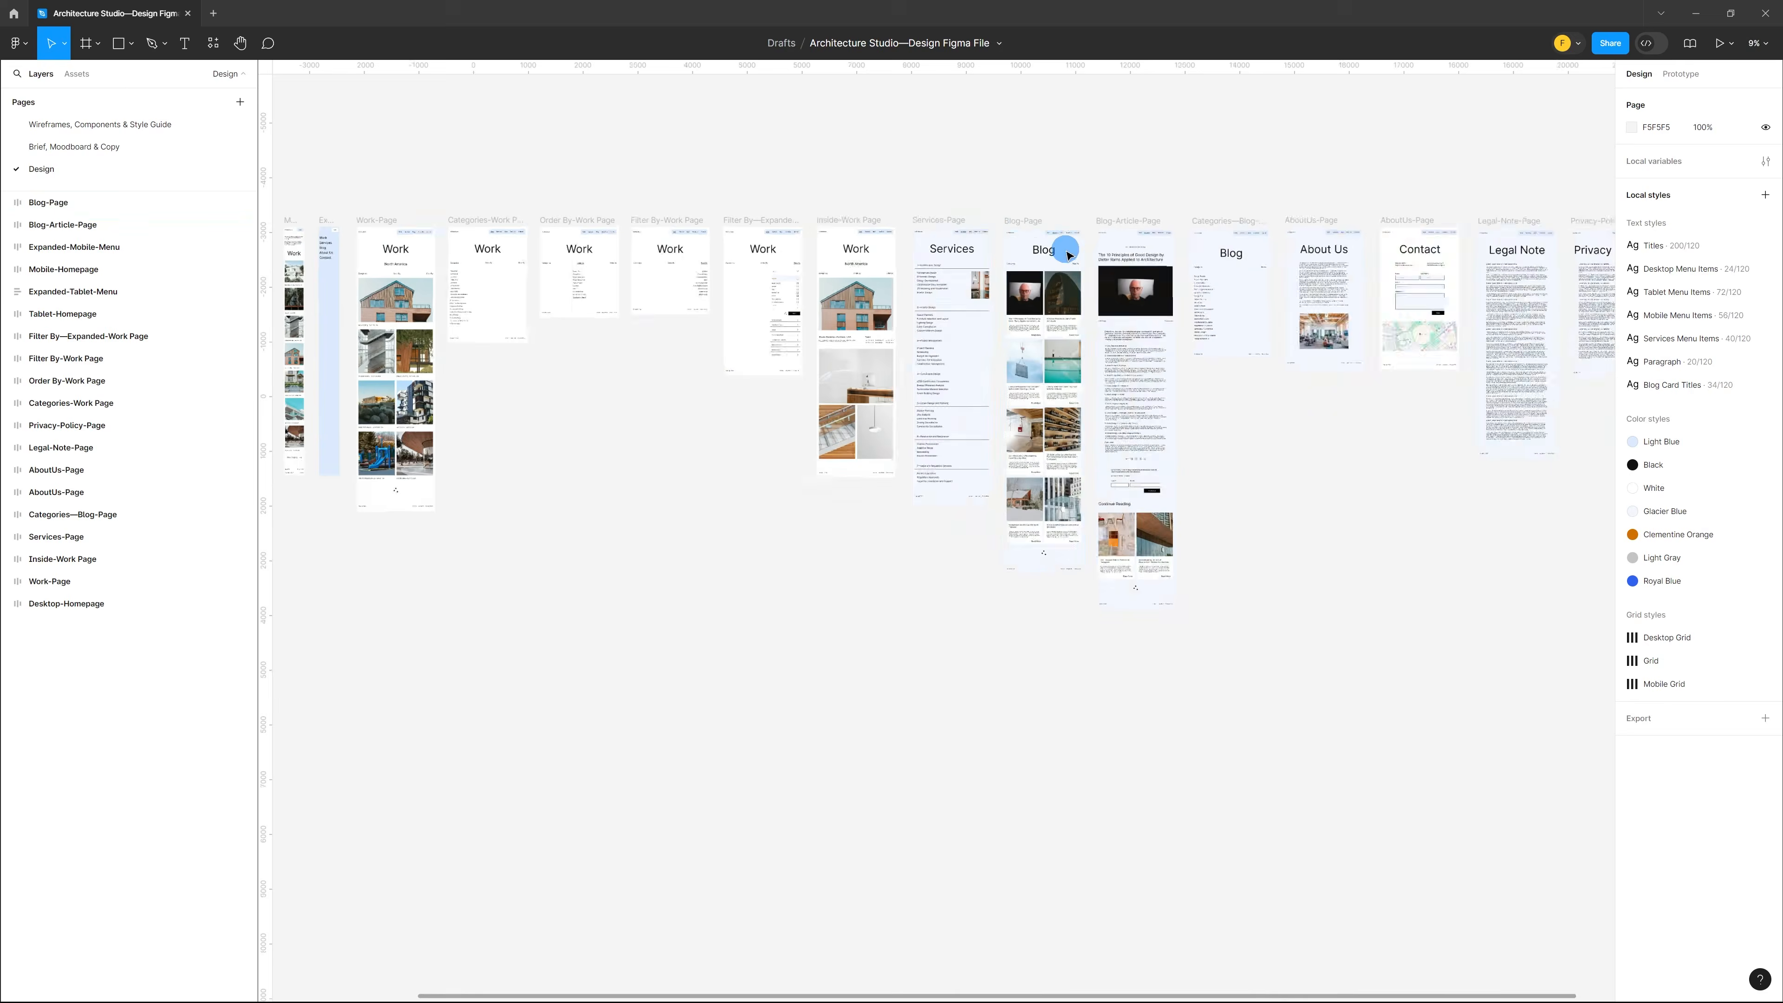
scroll(721, 239, up, 2)
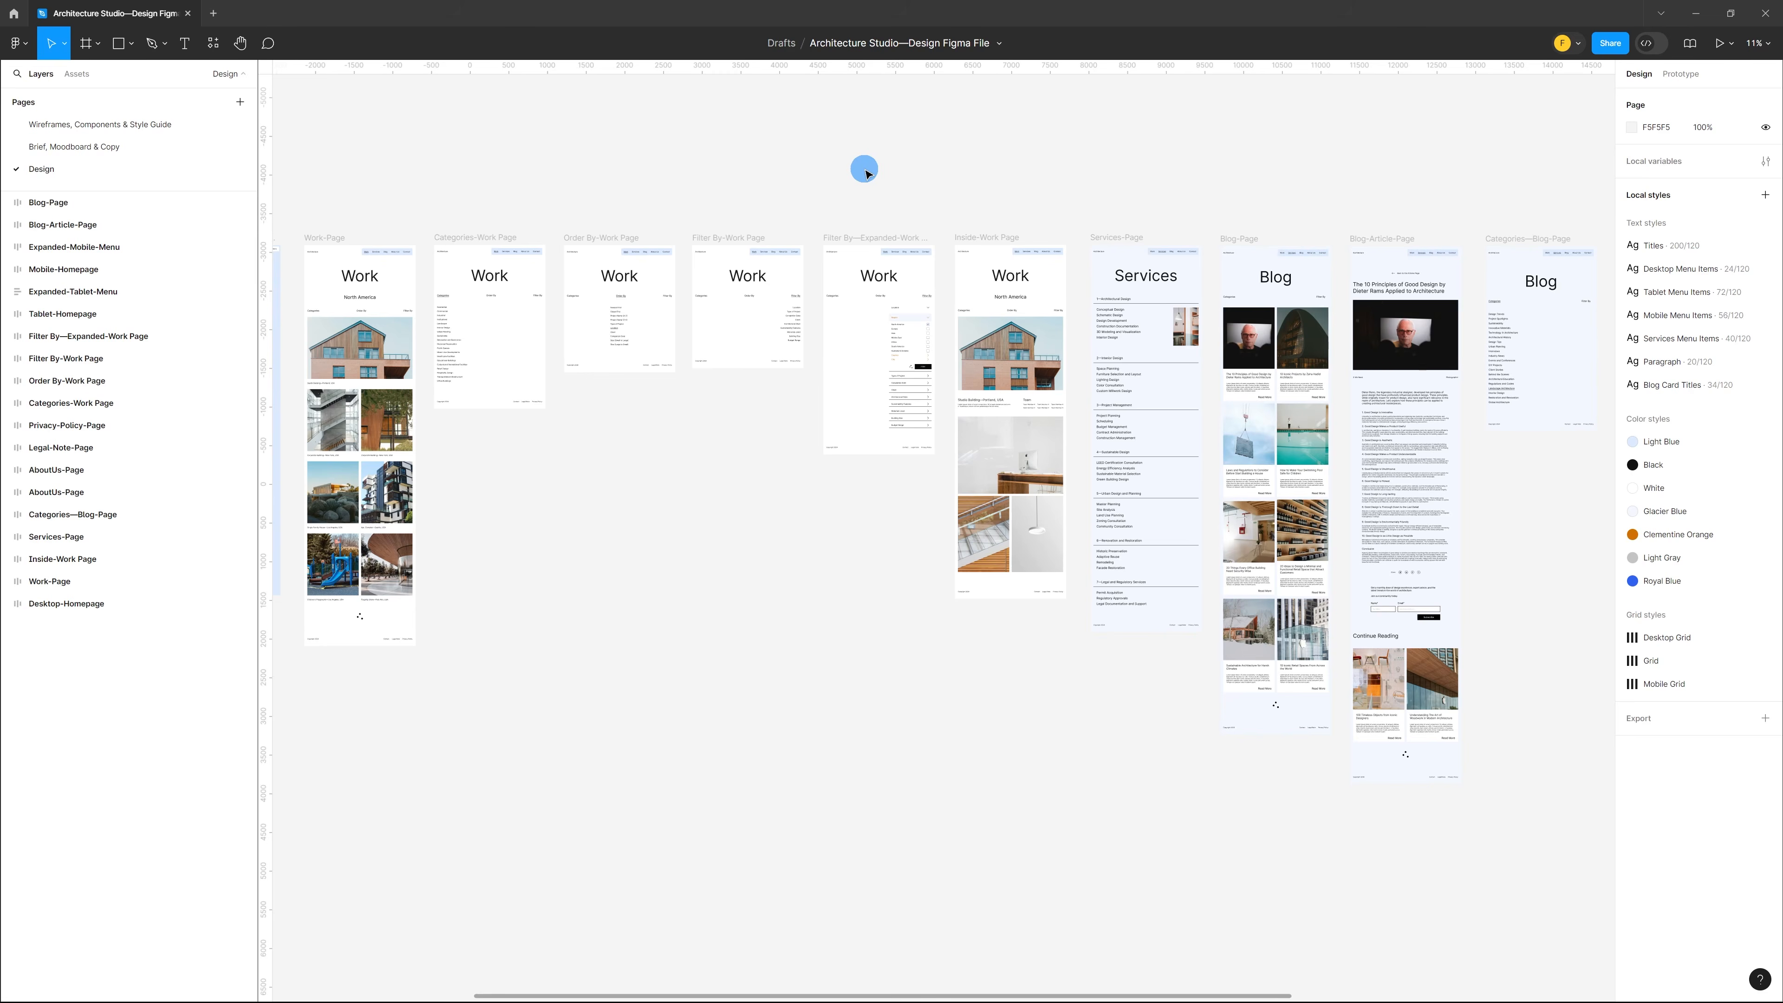
scroll(1457, 179, up, 5)
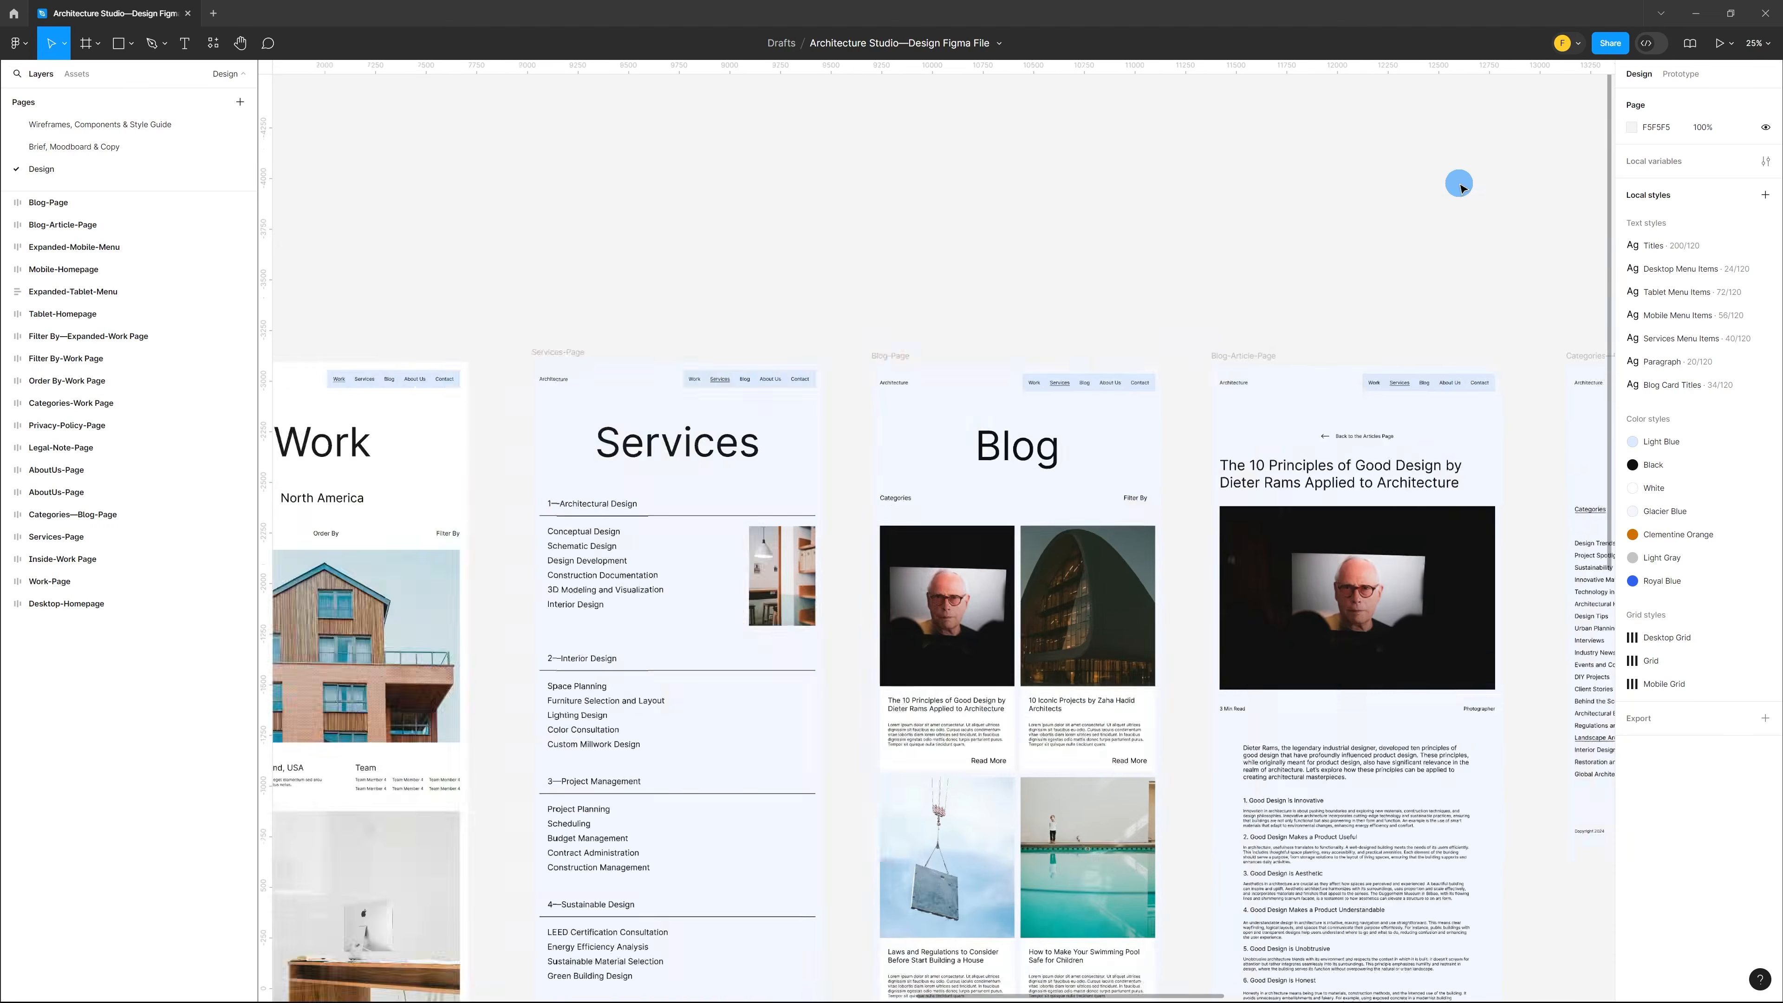
scroll(1404, 211, down, 5)
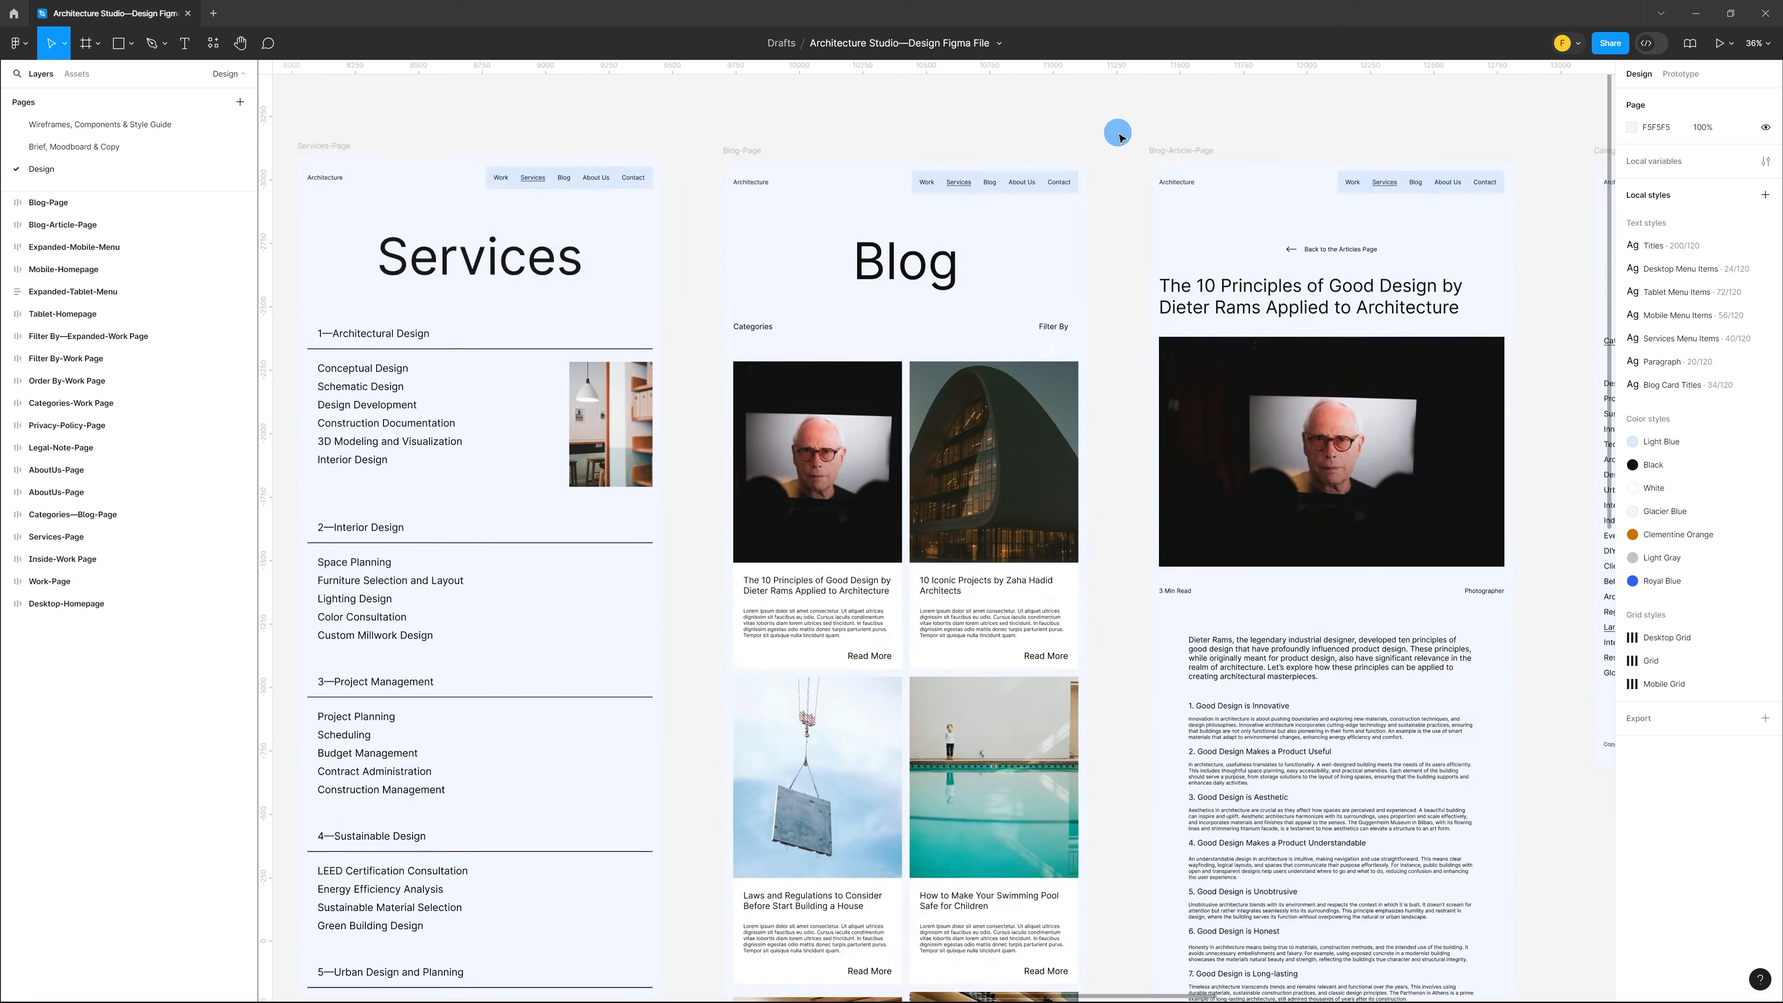
scroll(1121, 137, down, 2)
scroll(1118, 133, down, 2)
scroll(1257, 197, down, 6)
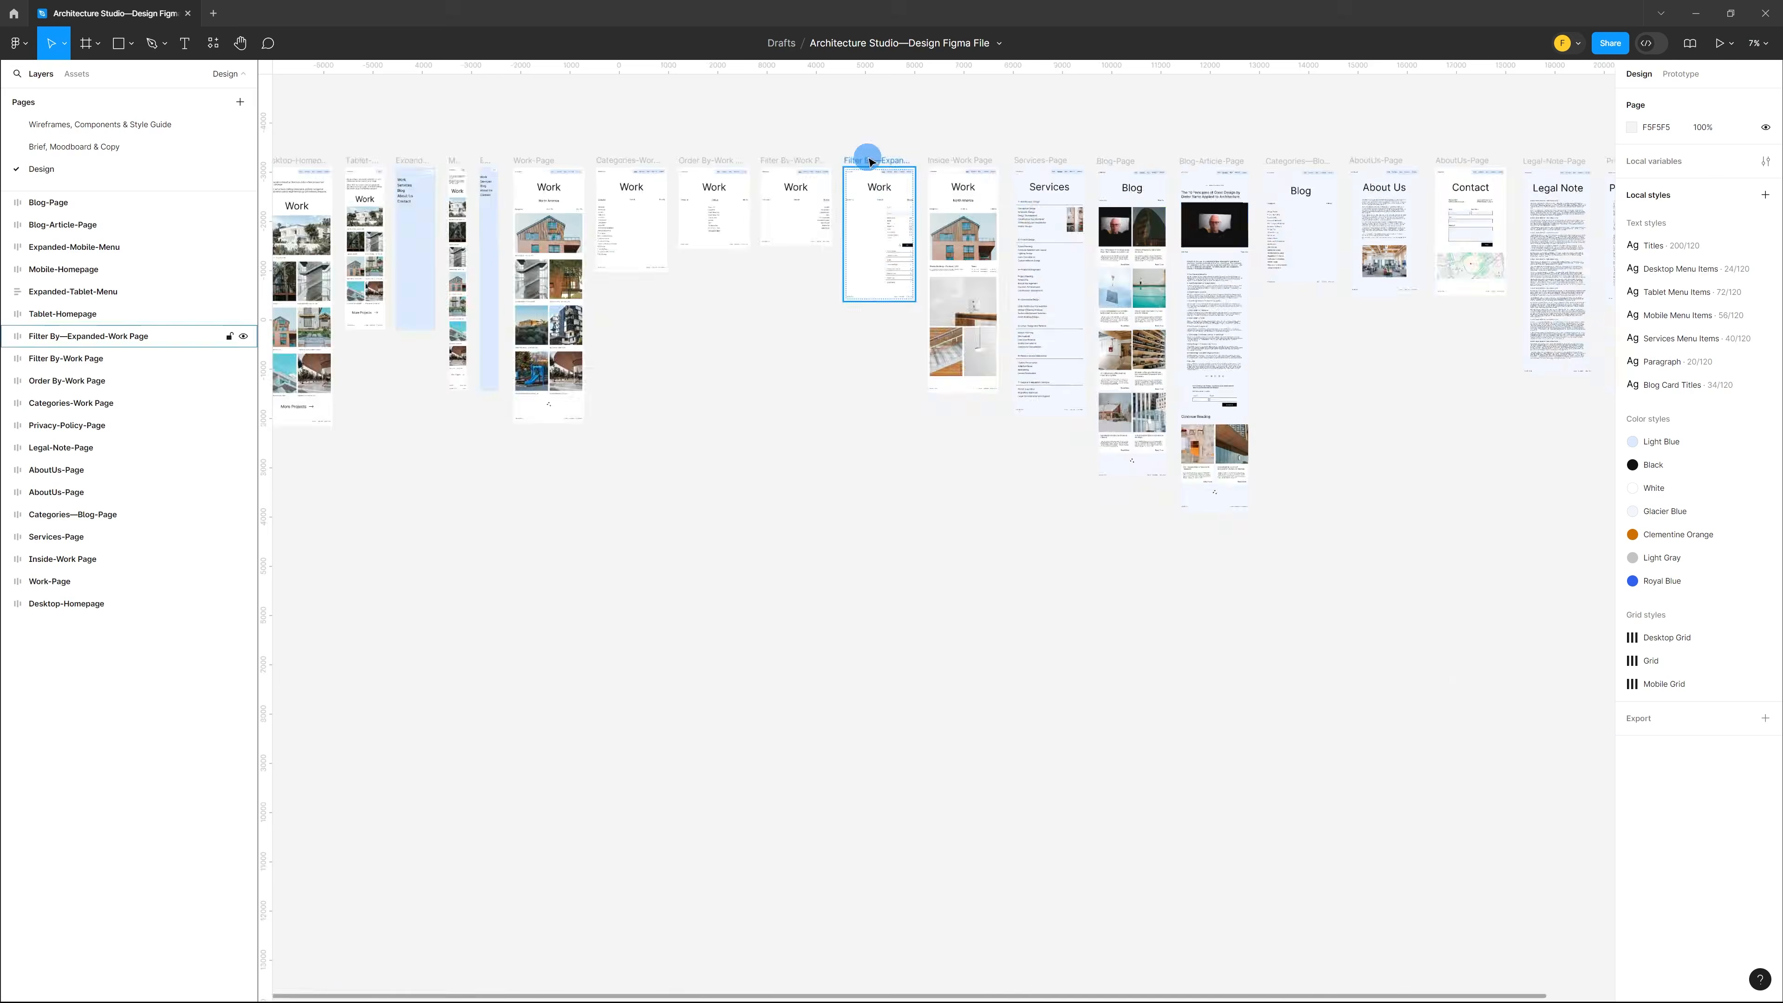
scroll(1197, 169, up, 5)
scroll(993, 137, up, 1)
scroll(995, 137, down, 3)
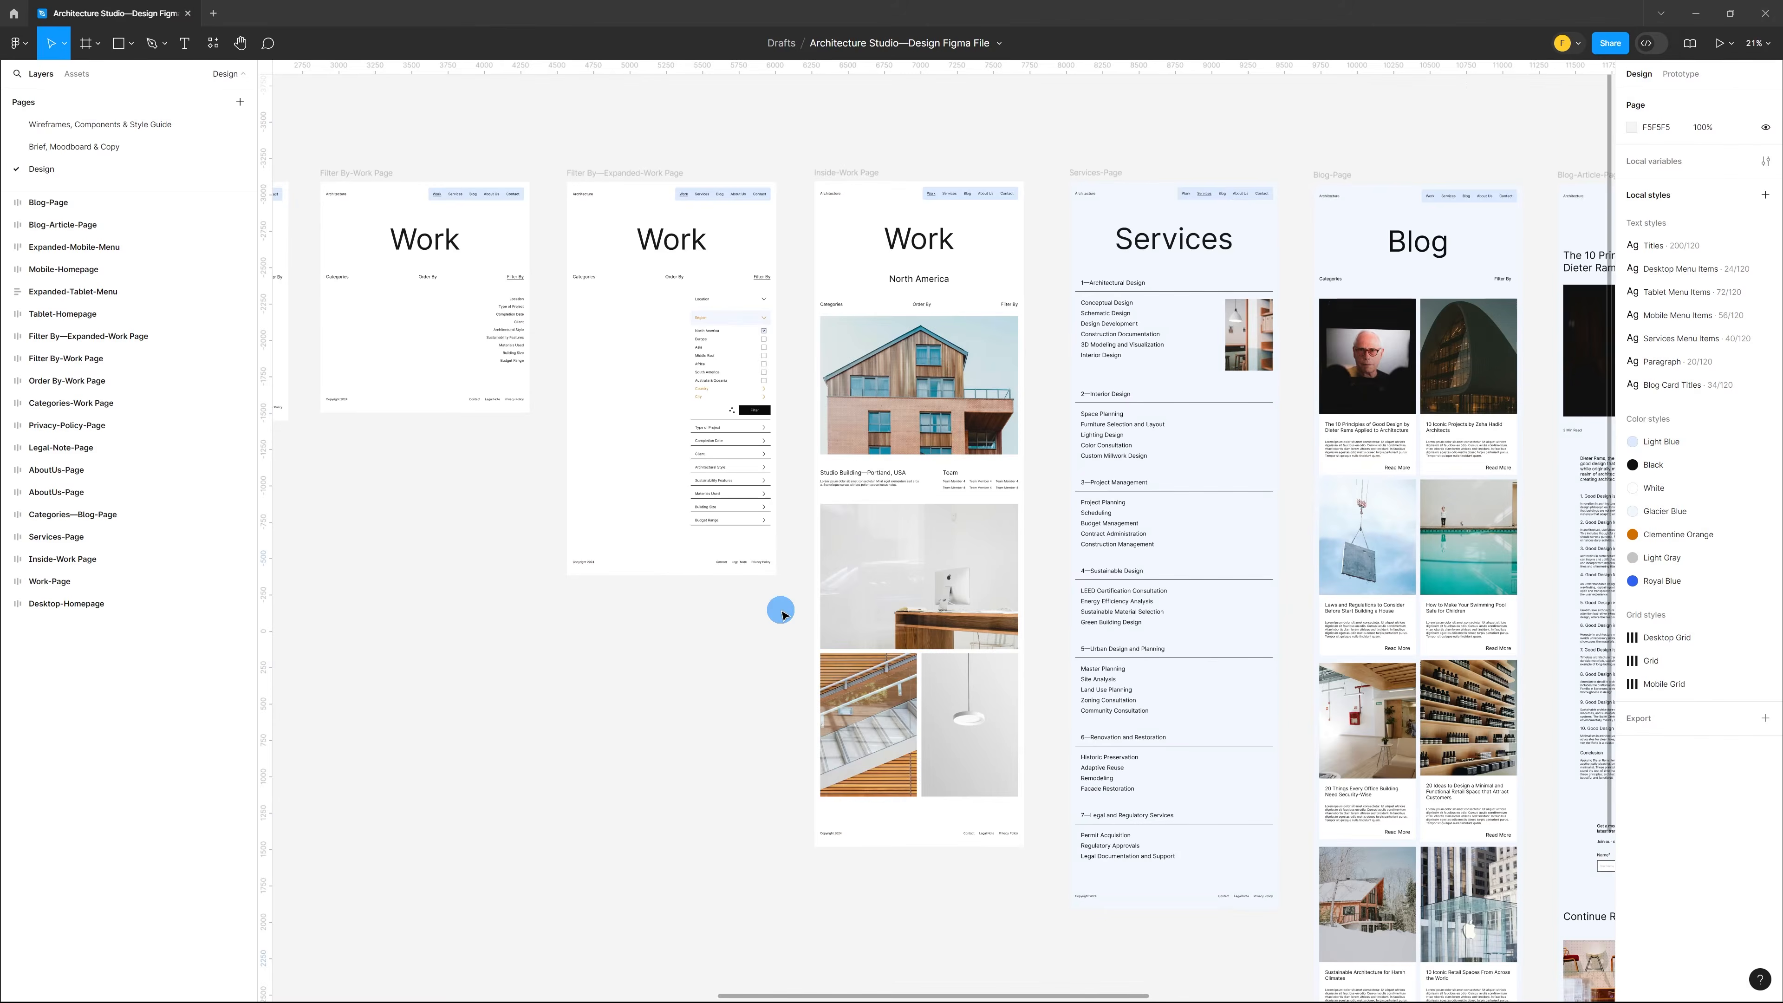
Step: Examine the desktop, tablet and mobile homepages and the expanded menus within the complete set of pages
scroll(781, 610, down, 5)
scroll(780, 613, down, 5)
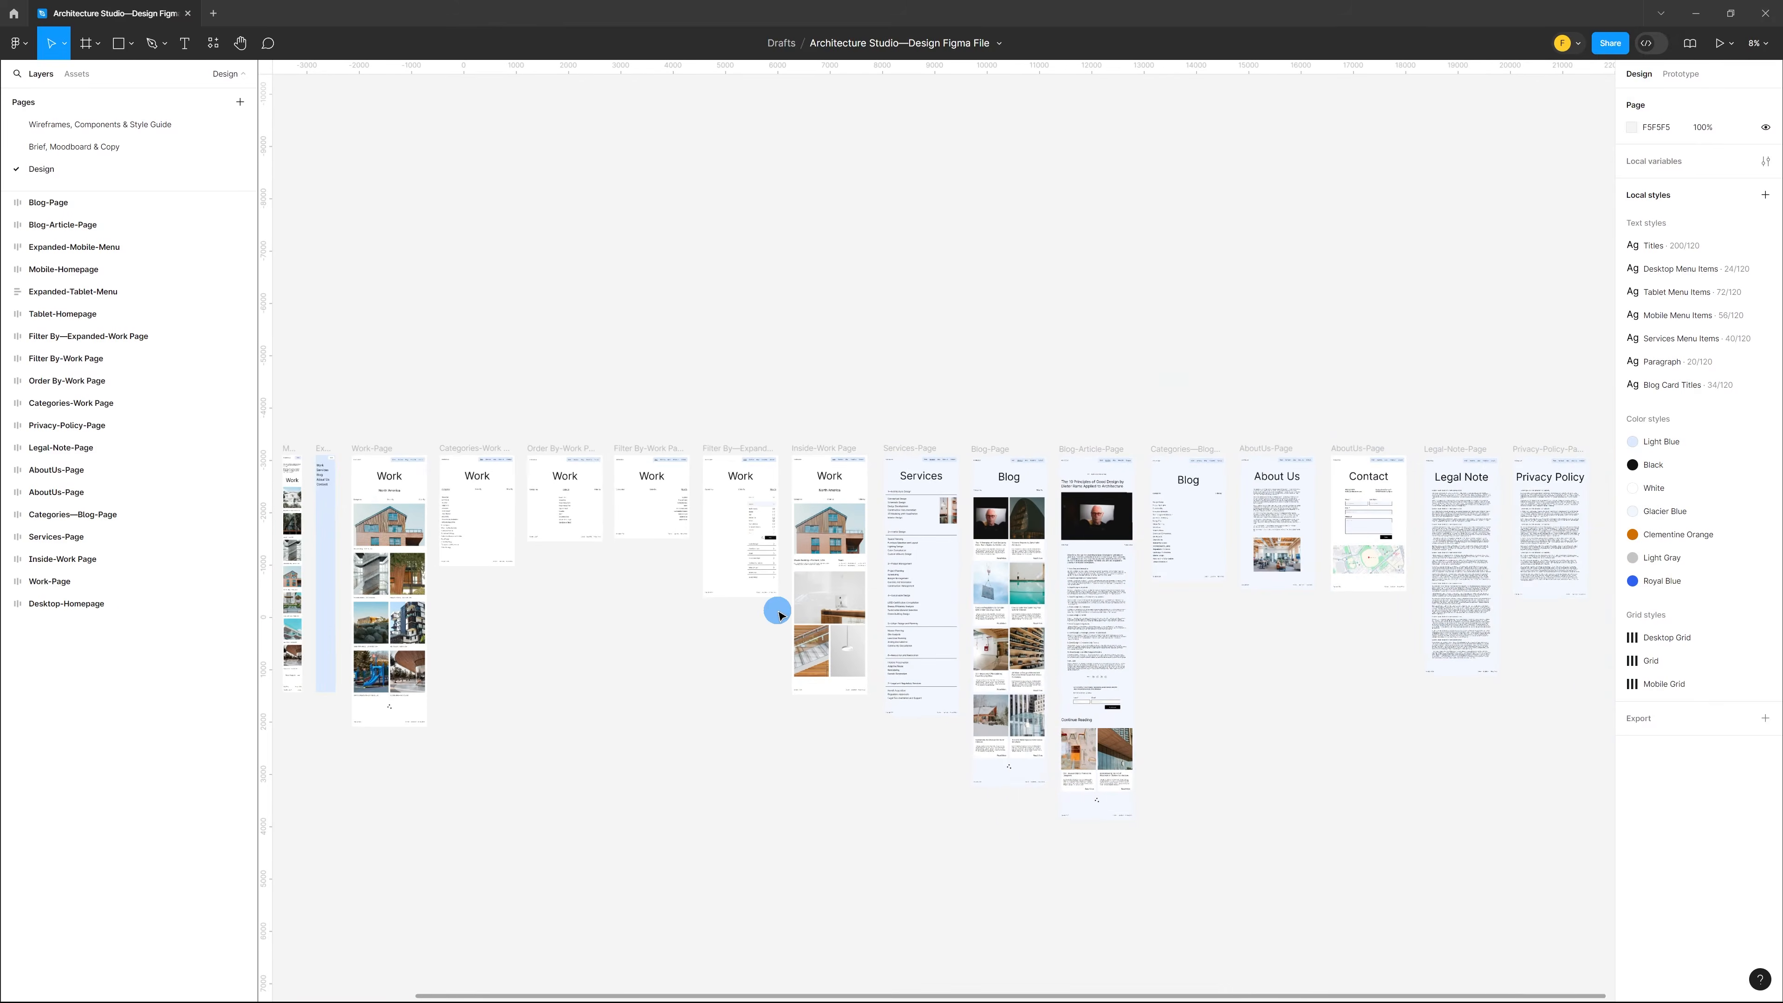
scroll(1222, 701, down, 3)
scroll(1095, 697, up, 2)
scroll(704, 638, up, 1)
scroll(845, 645, up, 1)
scroll(846, 645, up, 1)
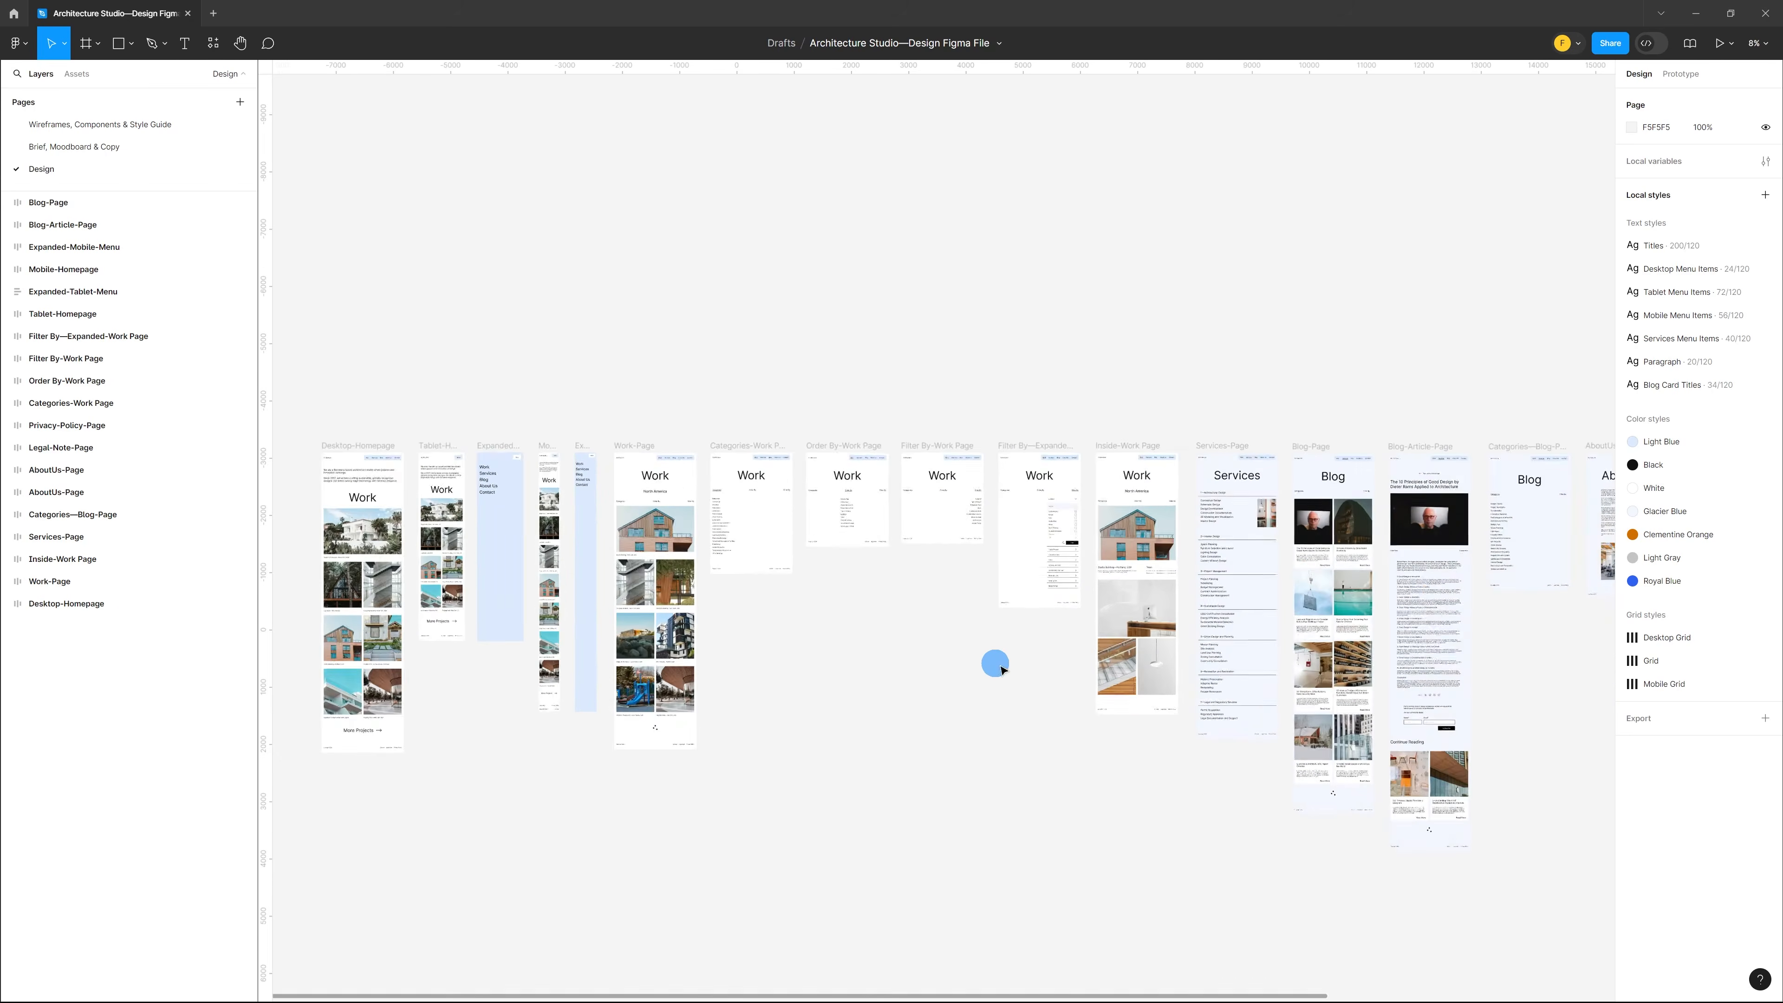
scroll(995, 665, down, 3)
scroll(653, 606, up, 4)
scroll(878, 519, up, 6)
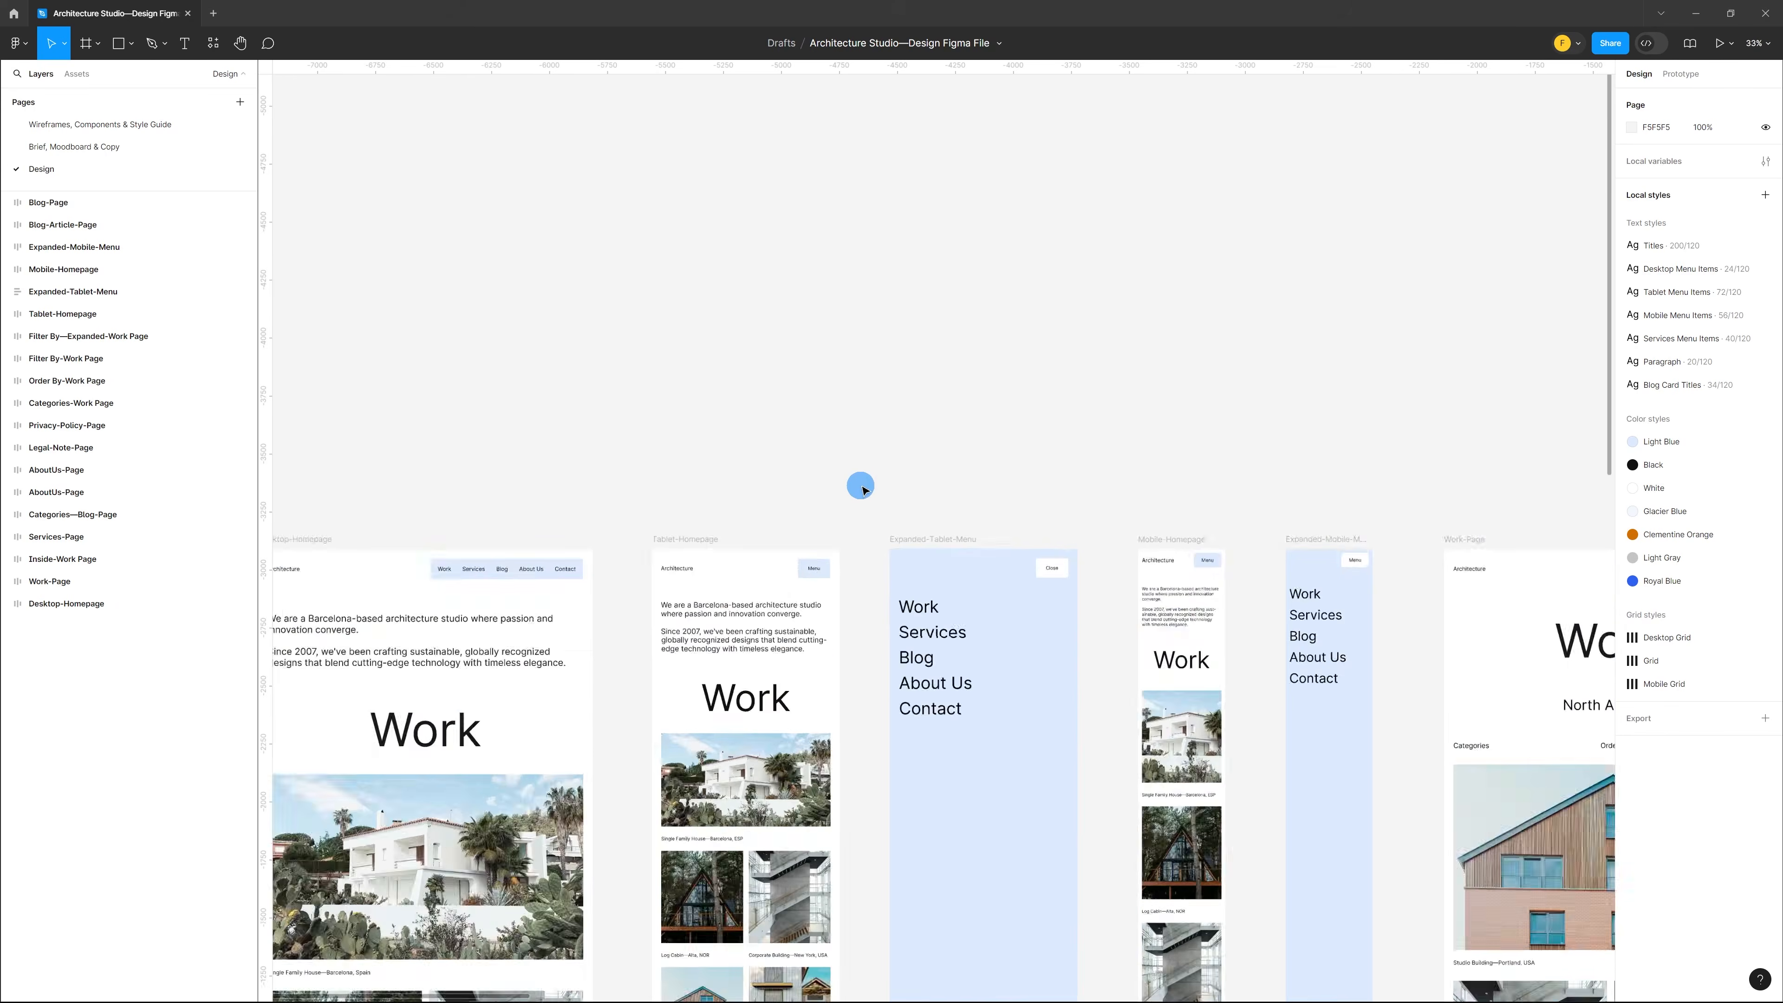
scroll(876, 488, down, 3)
scroll(876, 489, down, 5)
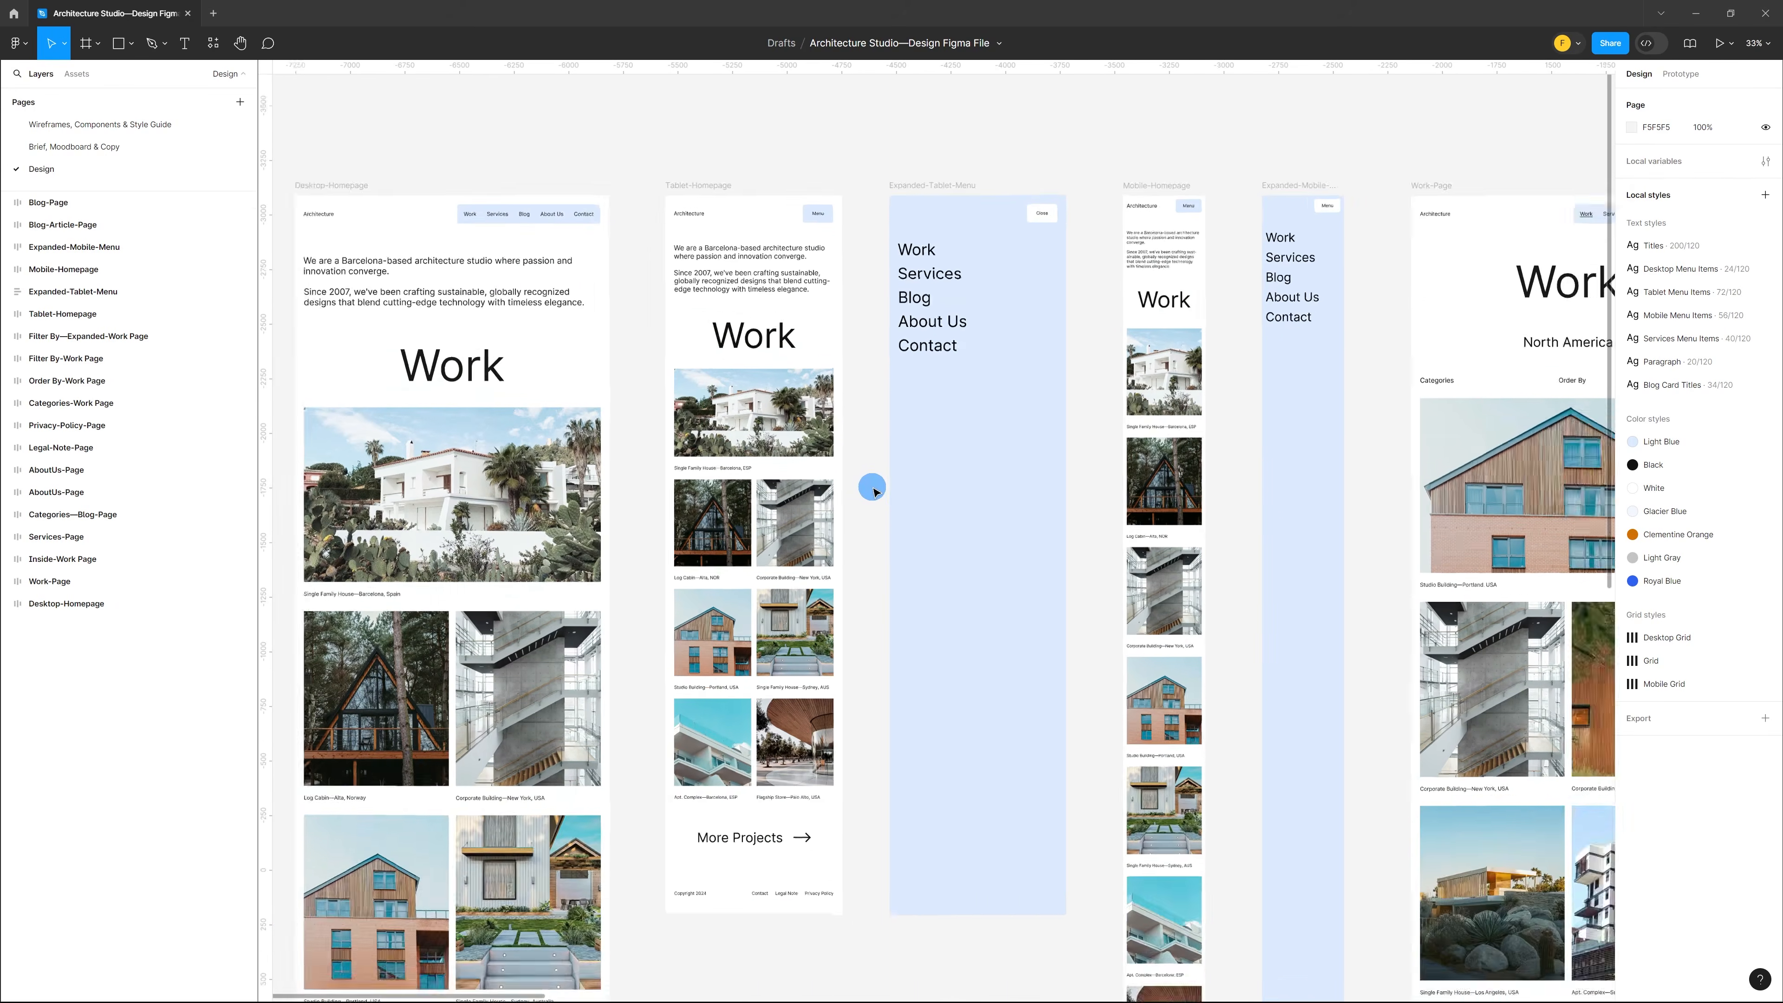
scroll(804, 520, down, 4)
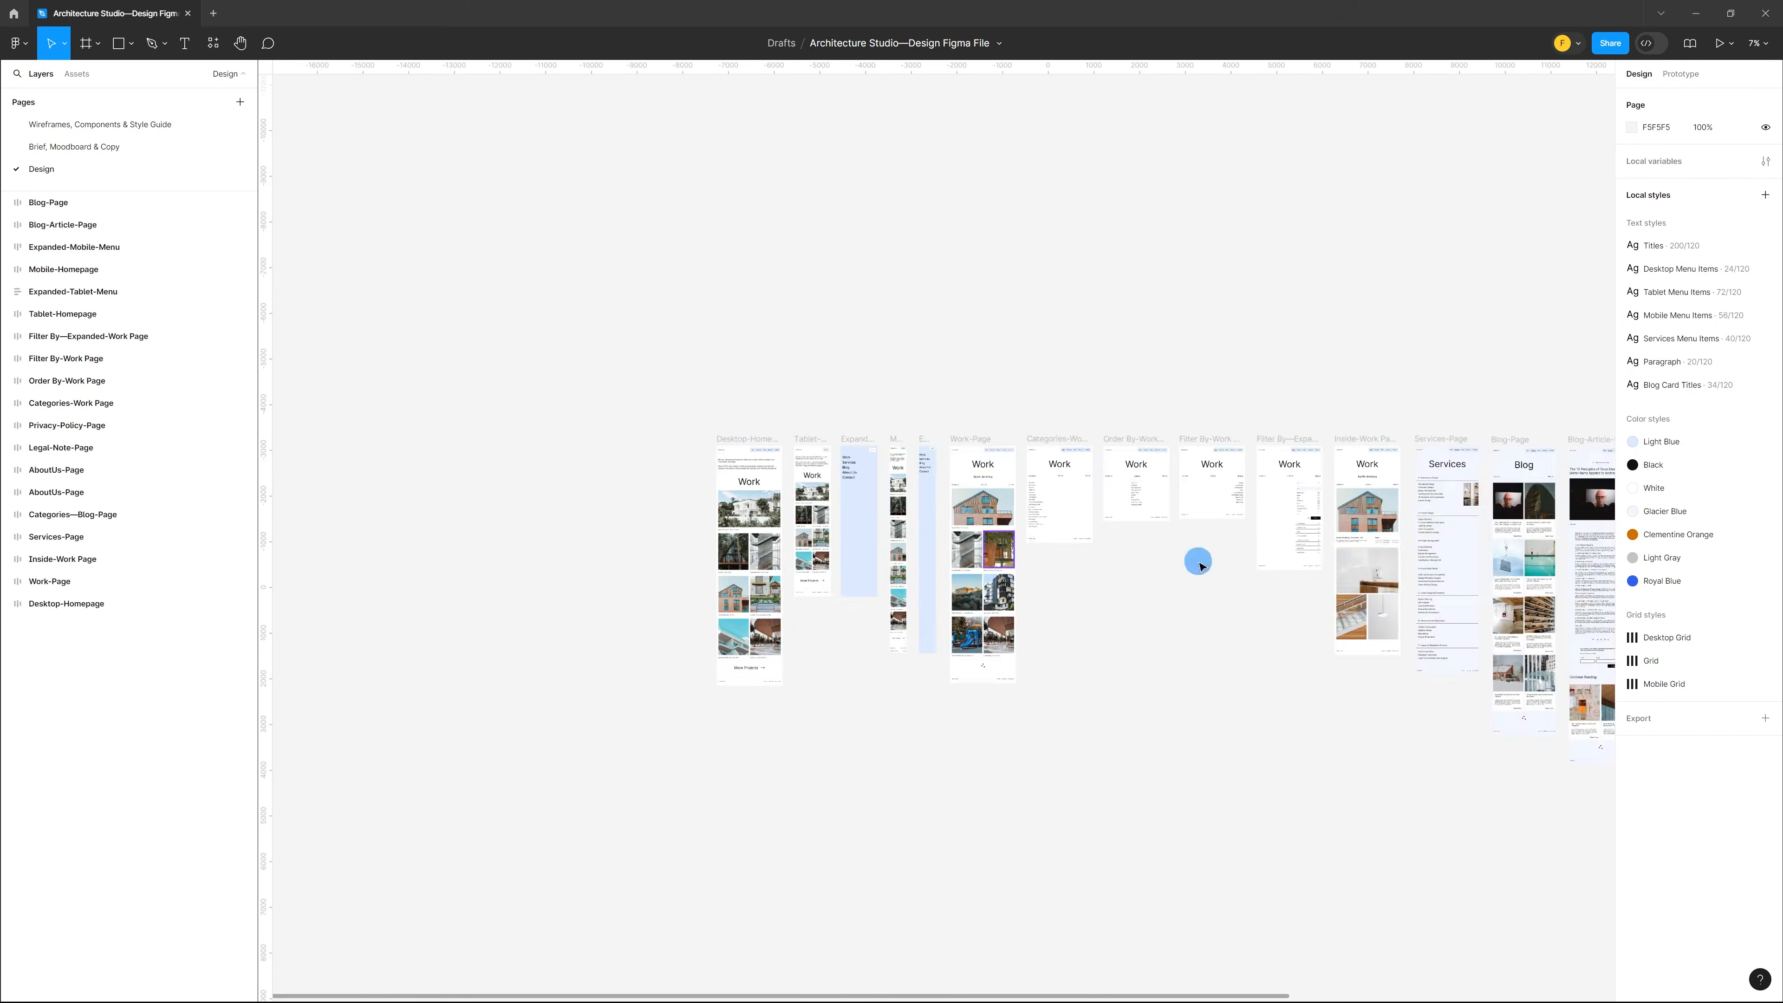
Step: Examine the Work page and its Categories, Order By and Filter By variants
scroll(1345, 563, up, 4)
scroll(907, 580, up, 1)
scroll(906, 580, up, 2)
scroll(912, 695, up, 3)
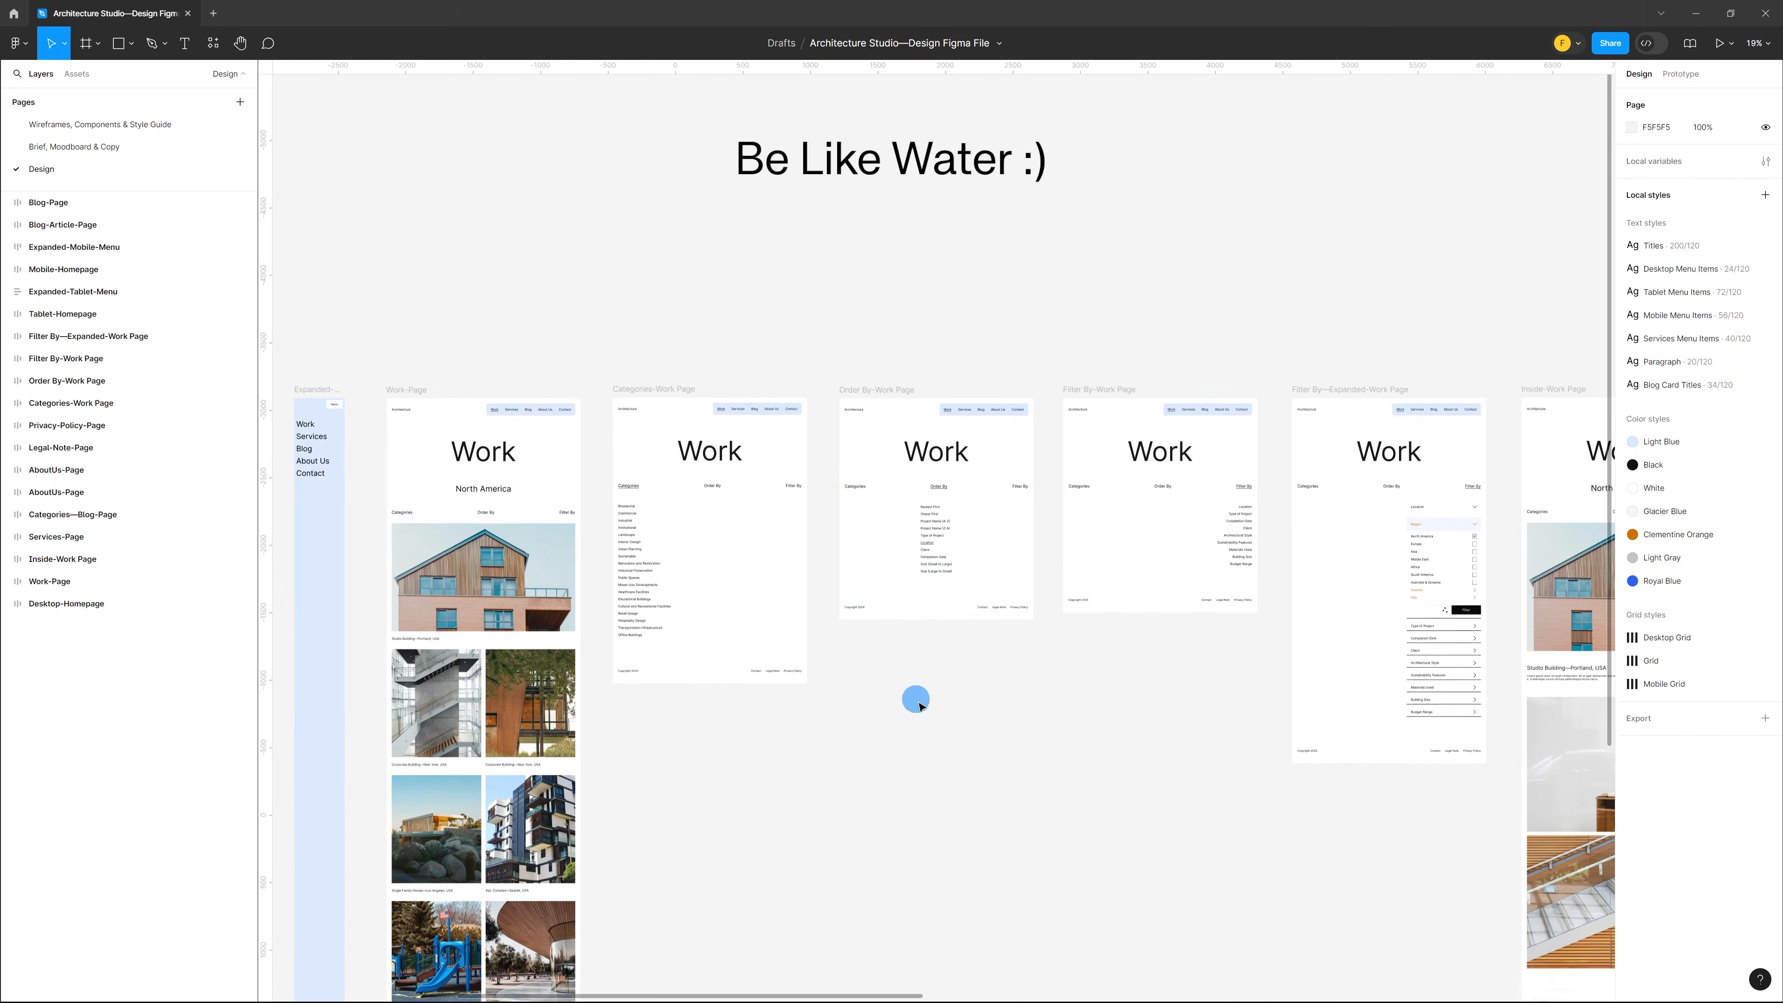
scroll(945, 703, down, 1)
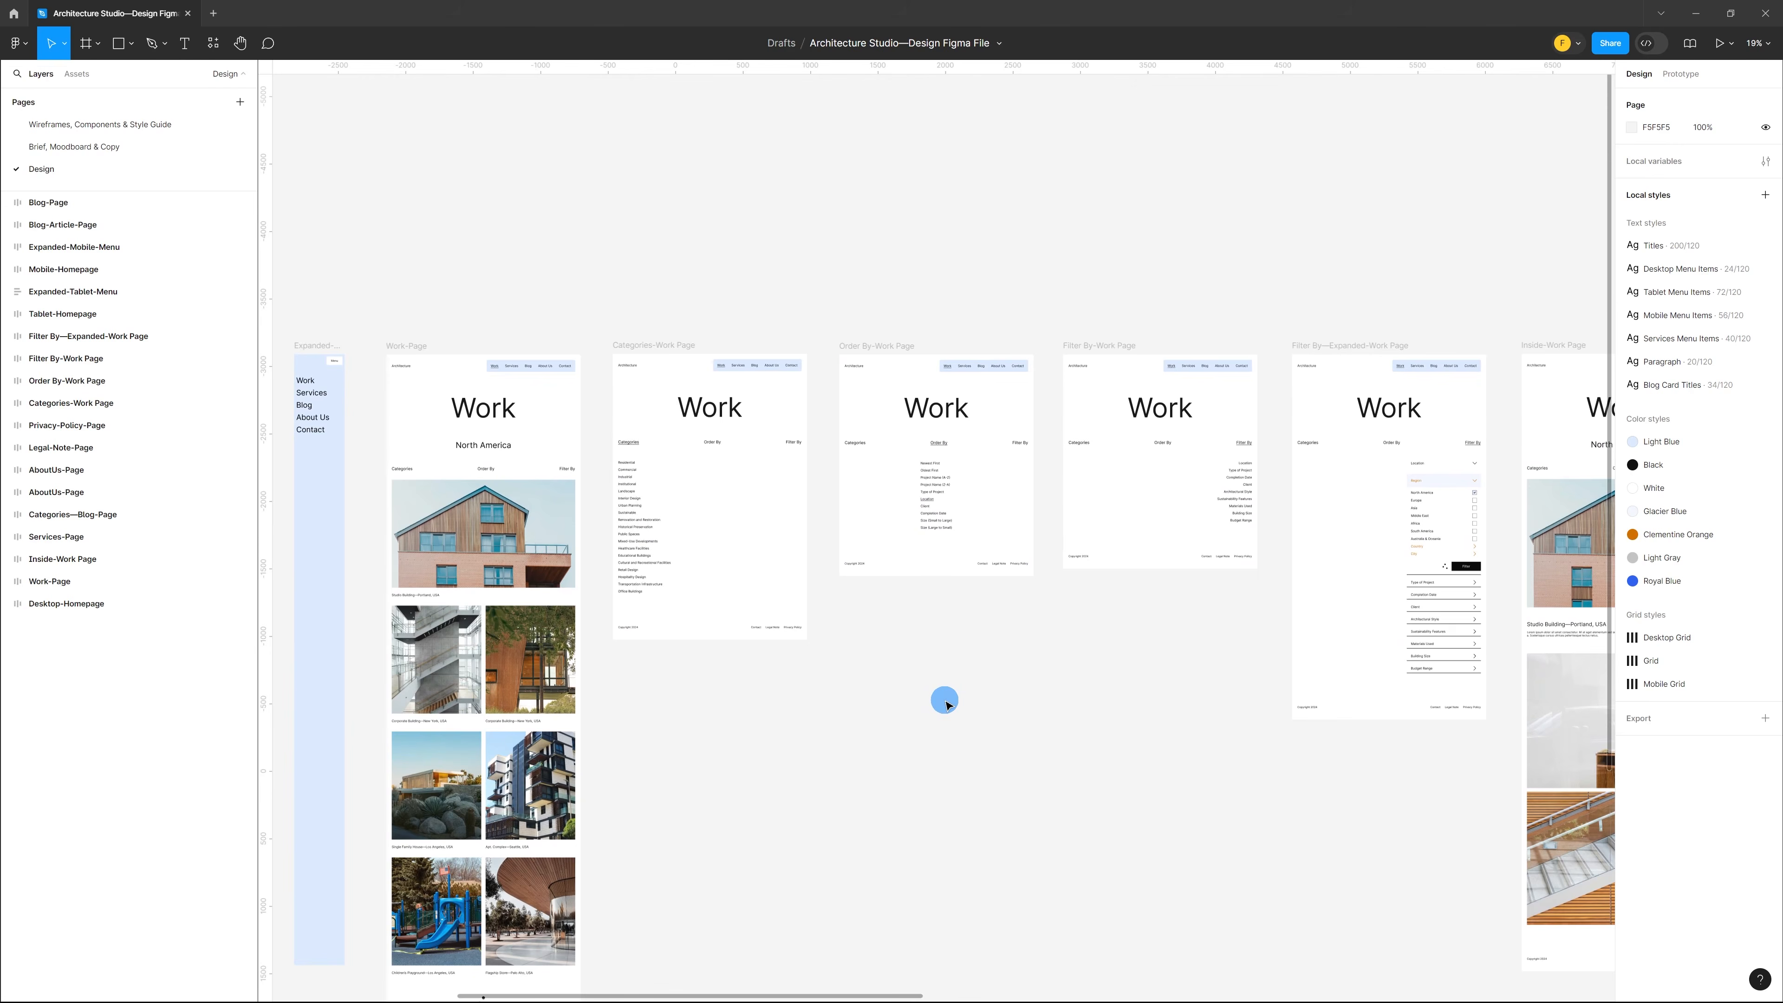
scroll(946, 703, down, 1)
scroll(792, 609, down, 5)
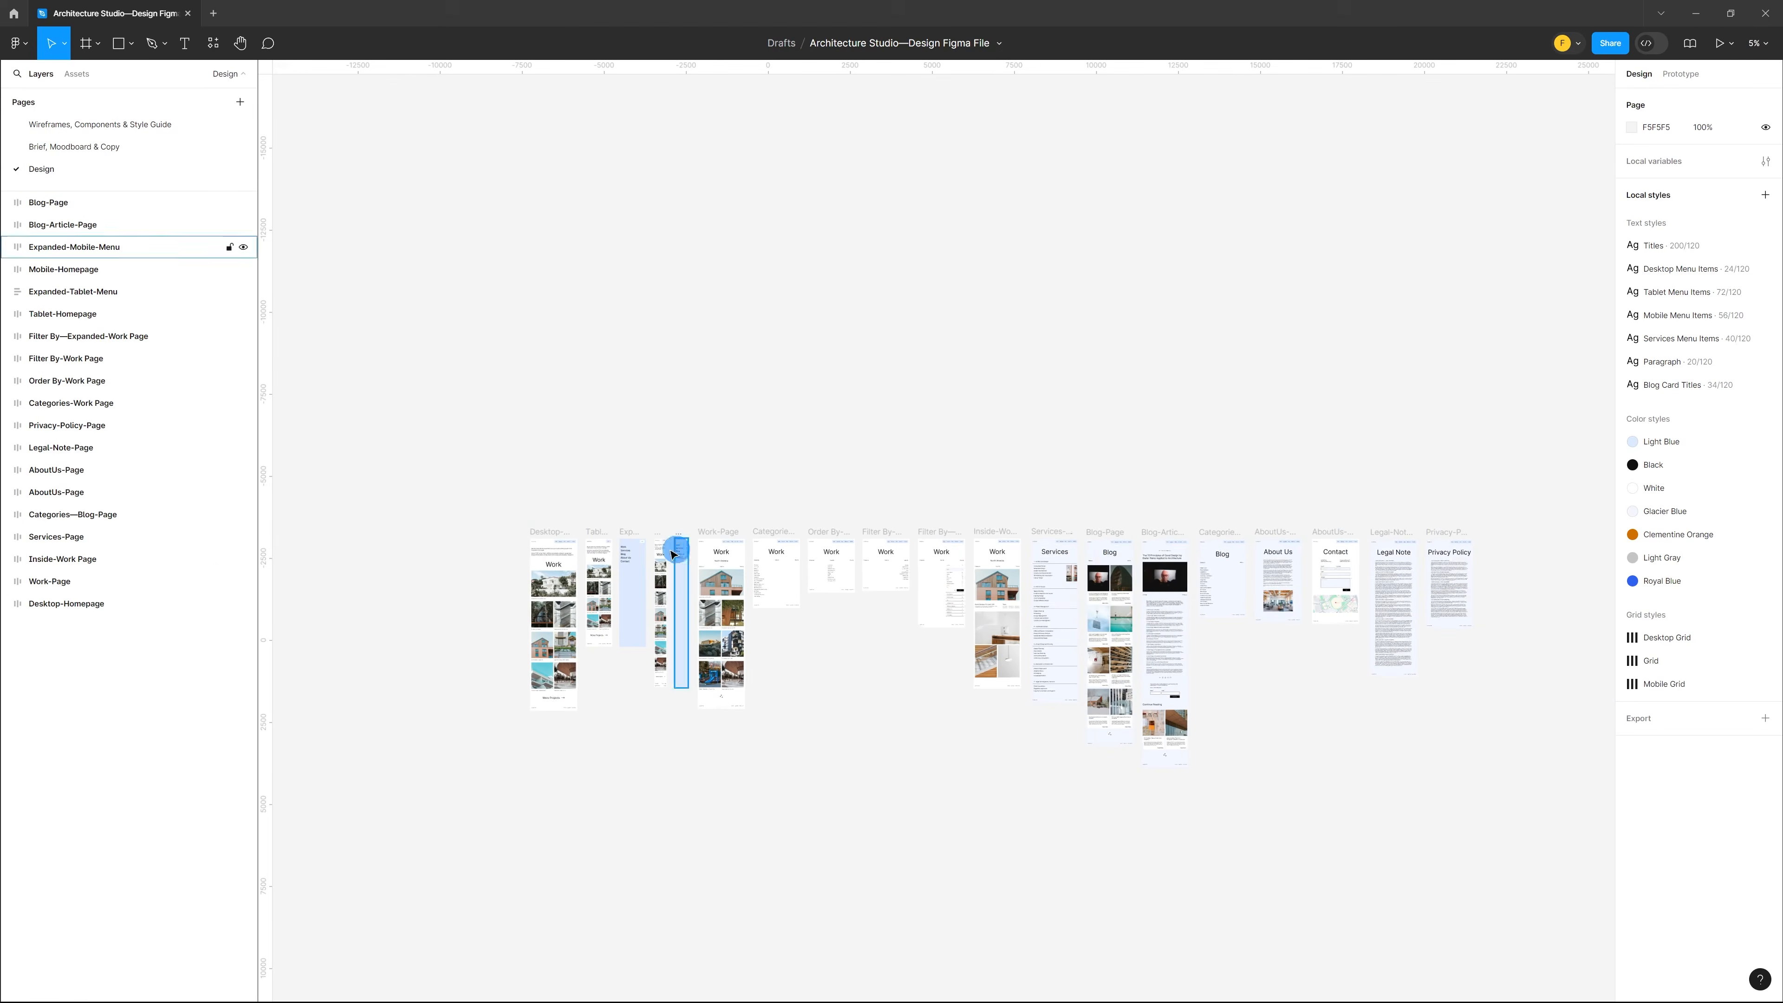
scroll(685, 552, up, 3)
scroll(700, 657, down, 3)
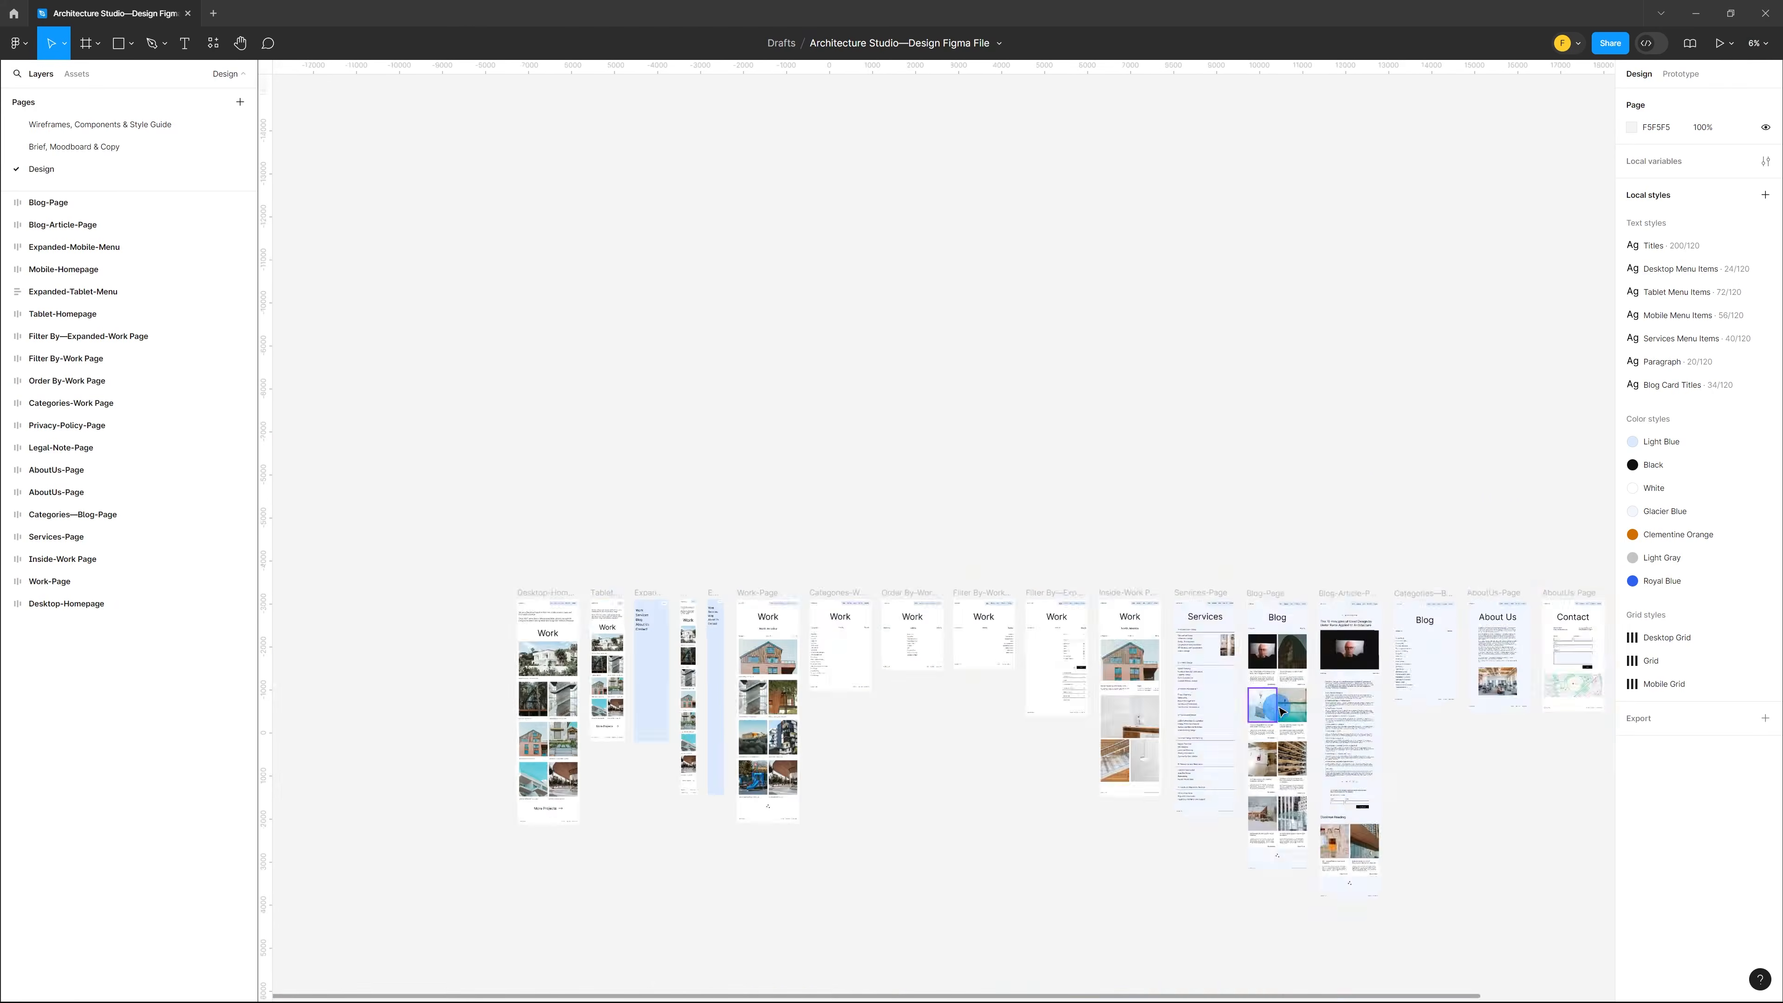
Step: Inspect the Services, Legal Note, Contact and Blog-Article pages, finishing with an overview of all frames
scroll(1283, 712, up, 4)
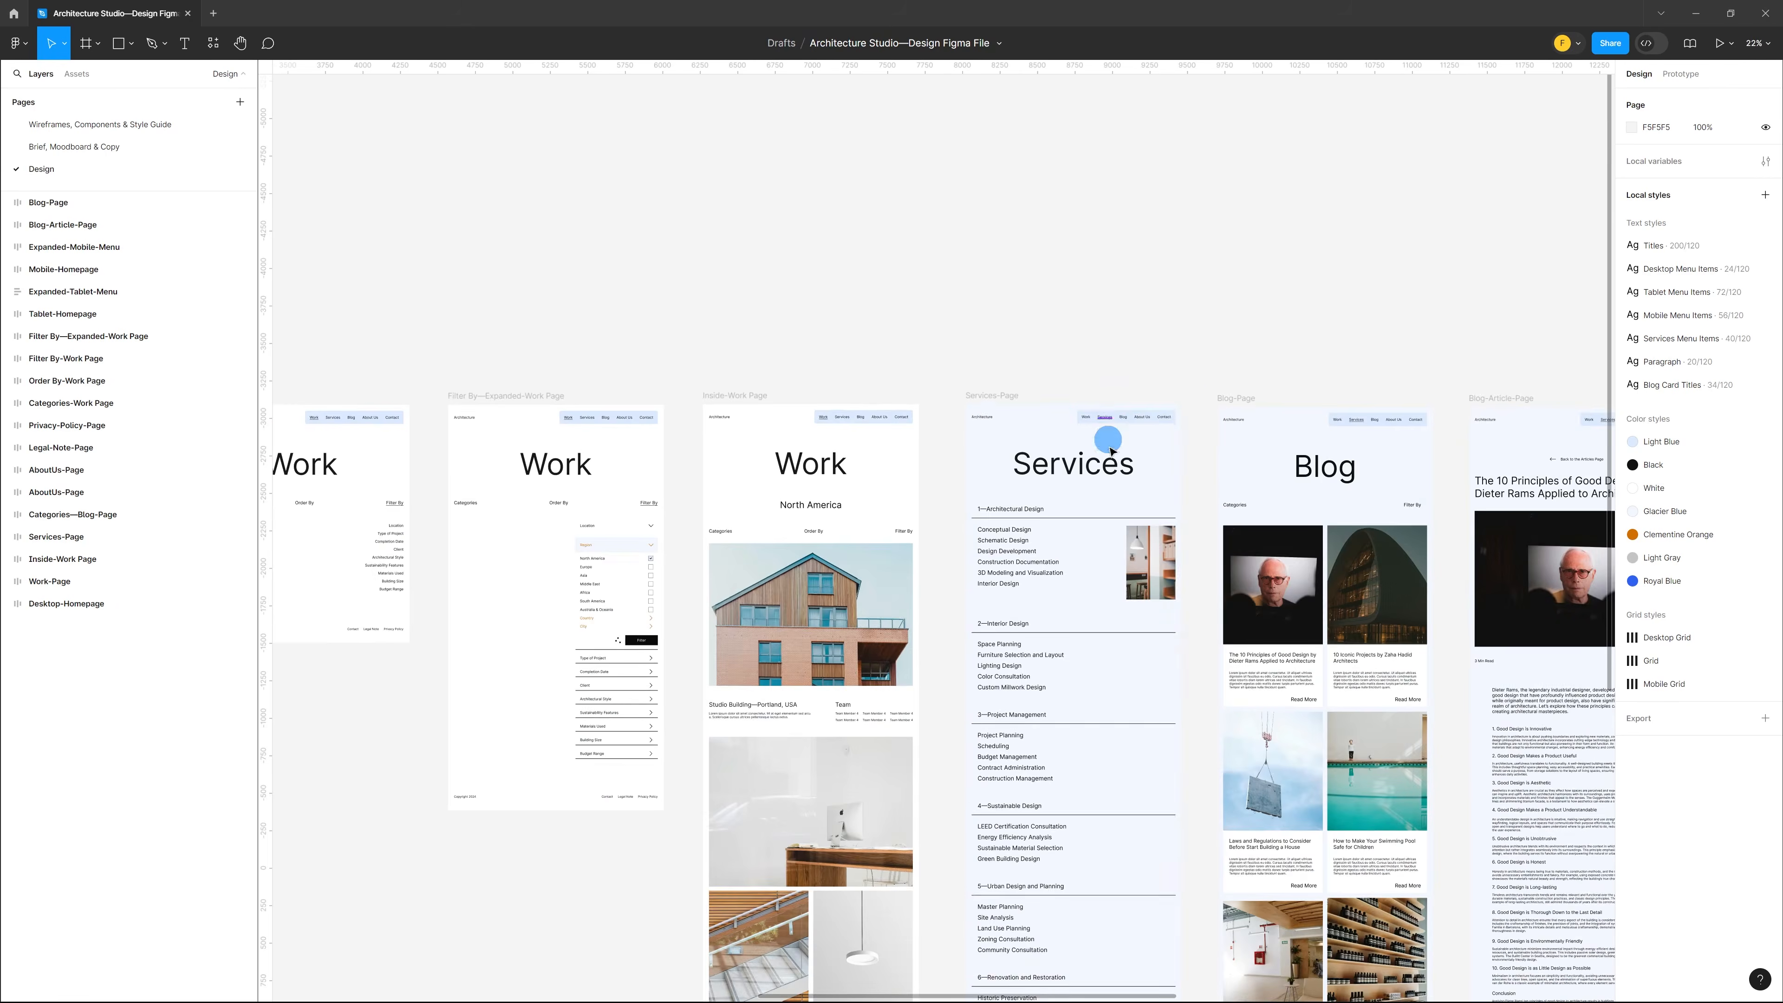
scroll(1110, 447, up, 4)
scroll(823, 471, down, 3)
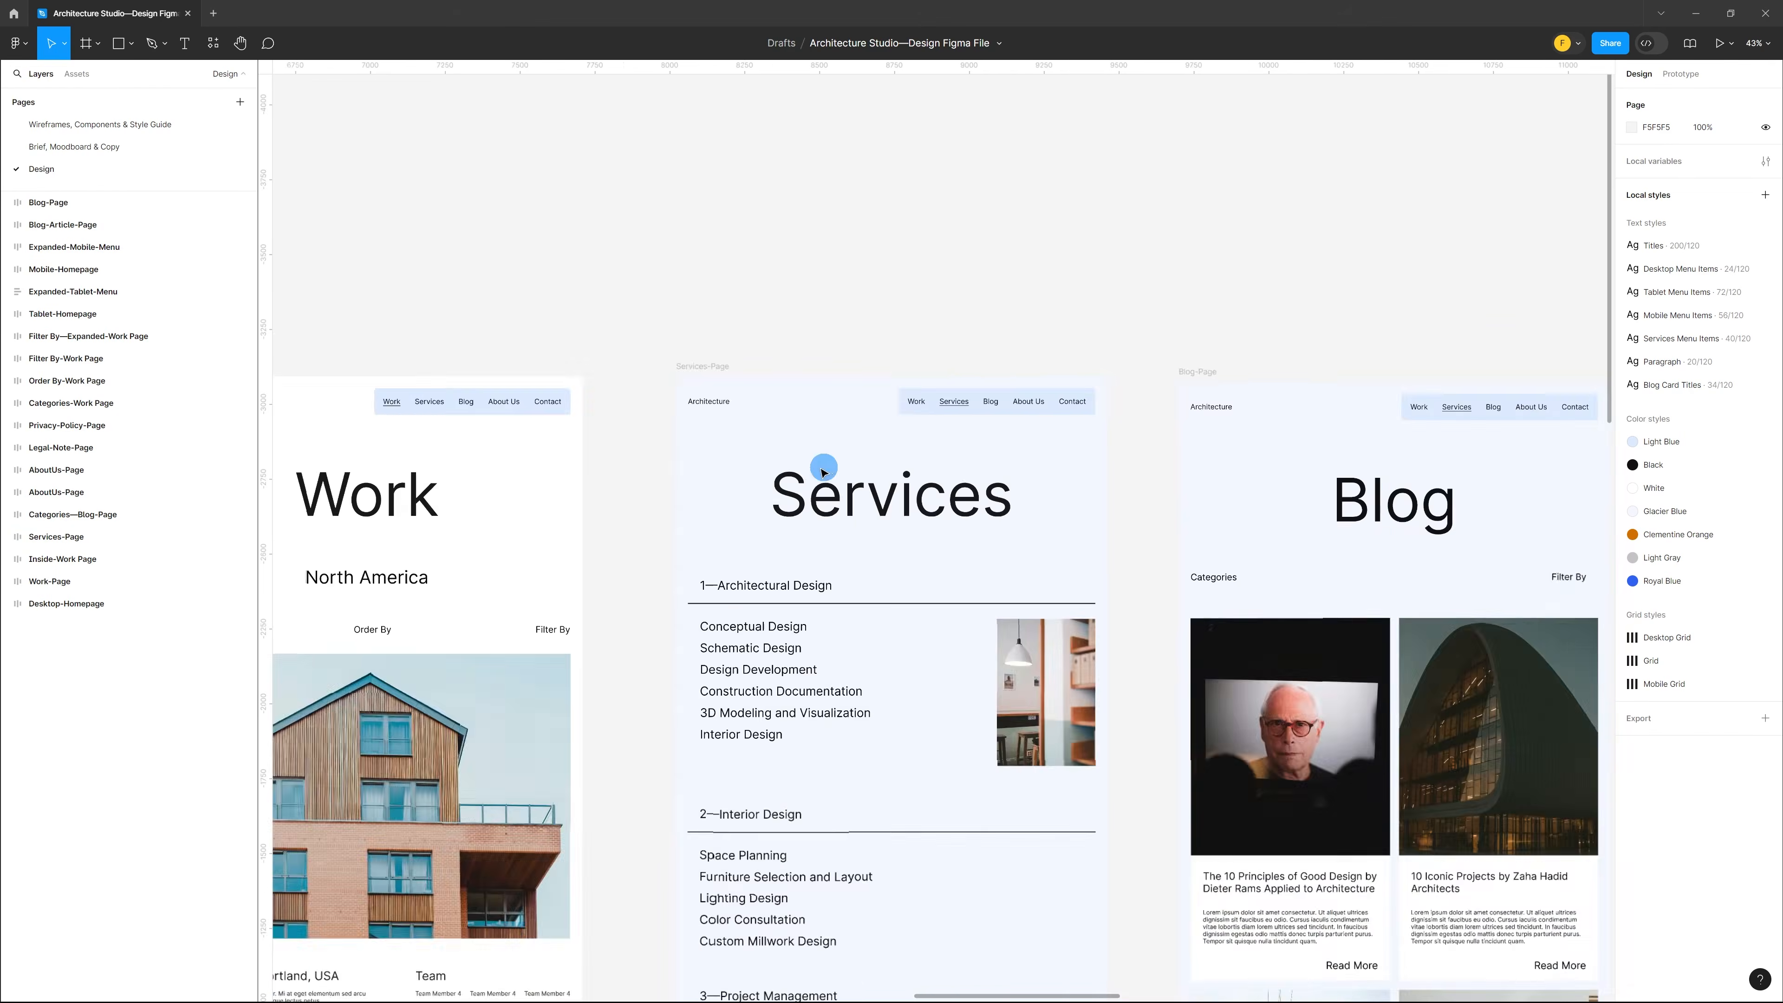
scroll(823, 472, down, 5)
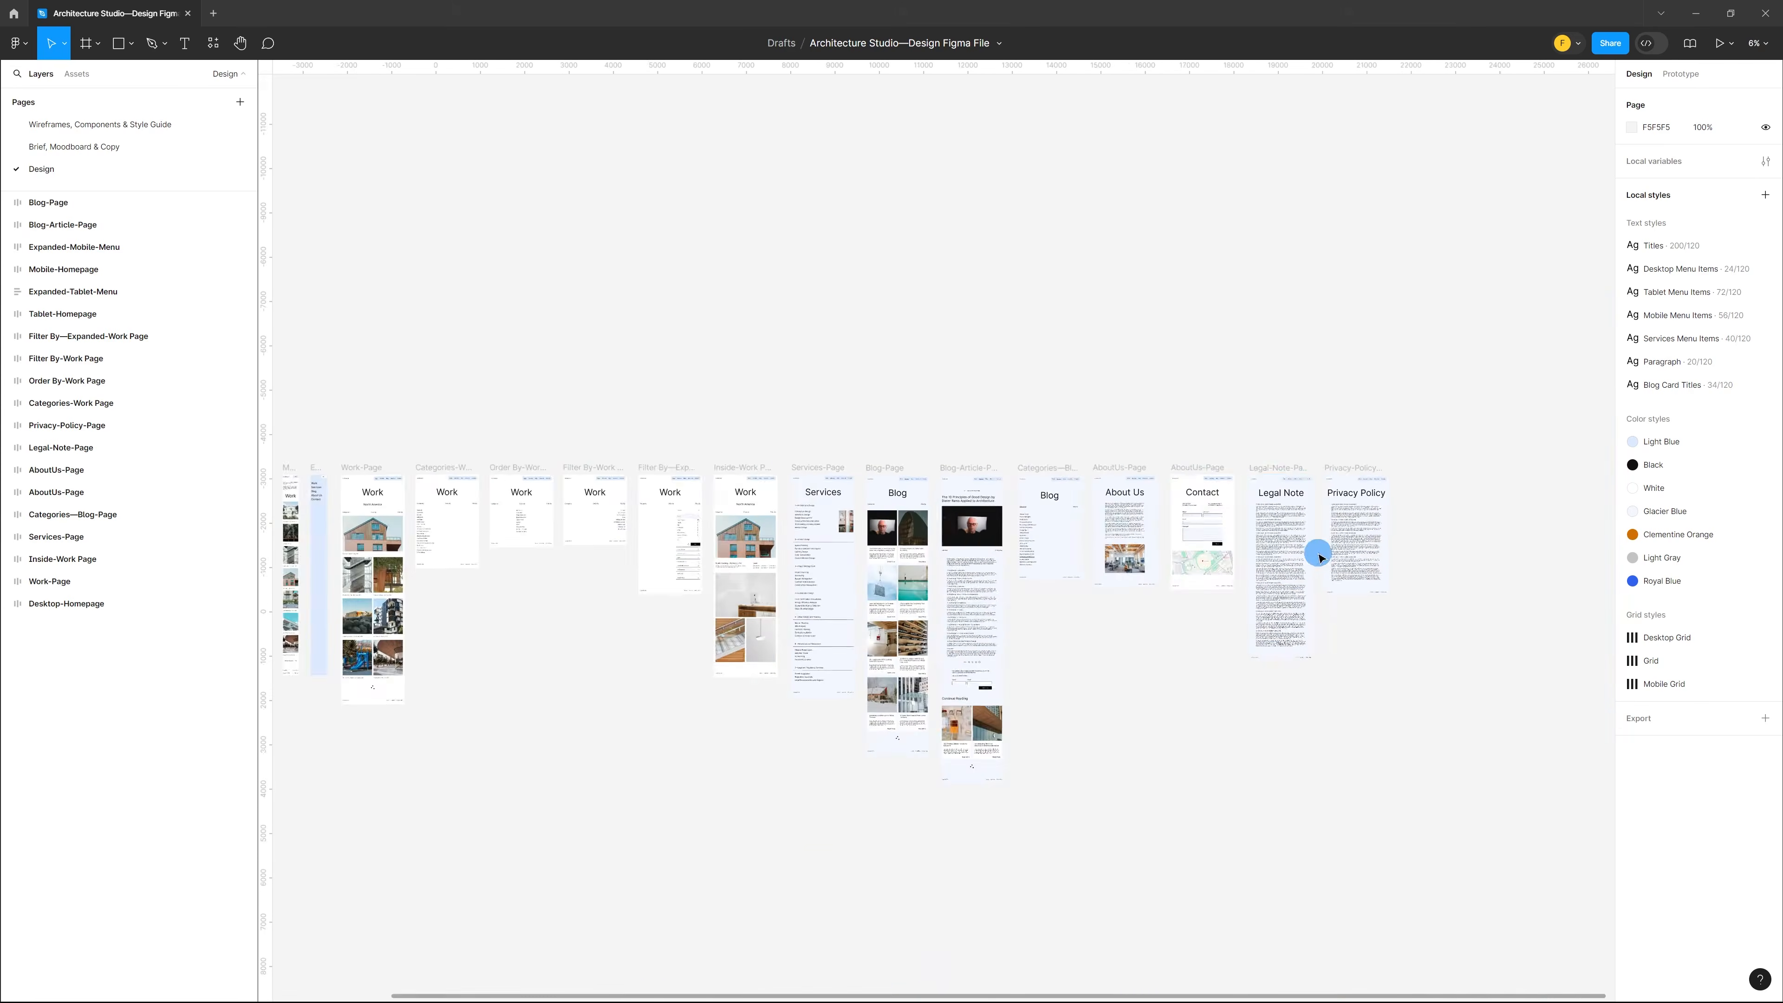
scroll(1320, 557, up, 7)
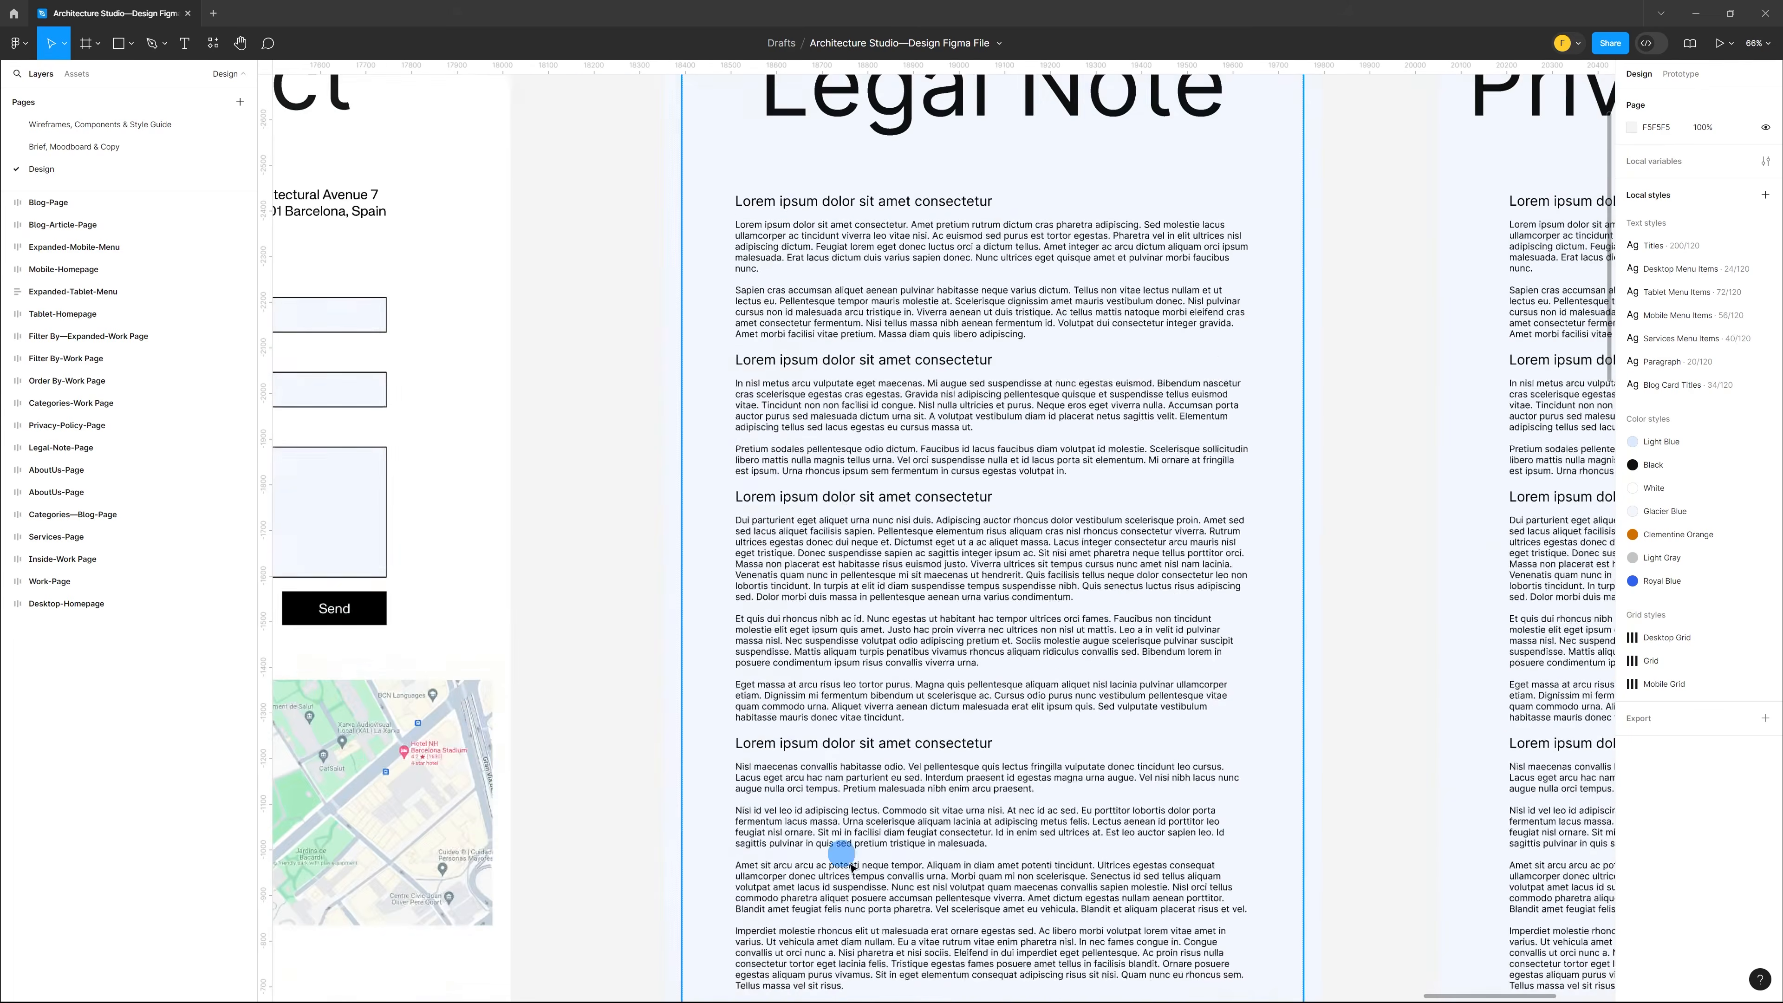
scroll(852, 869, down, 6)
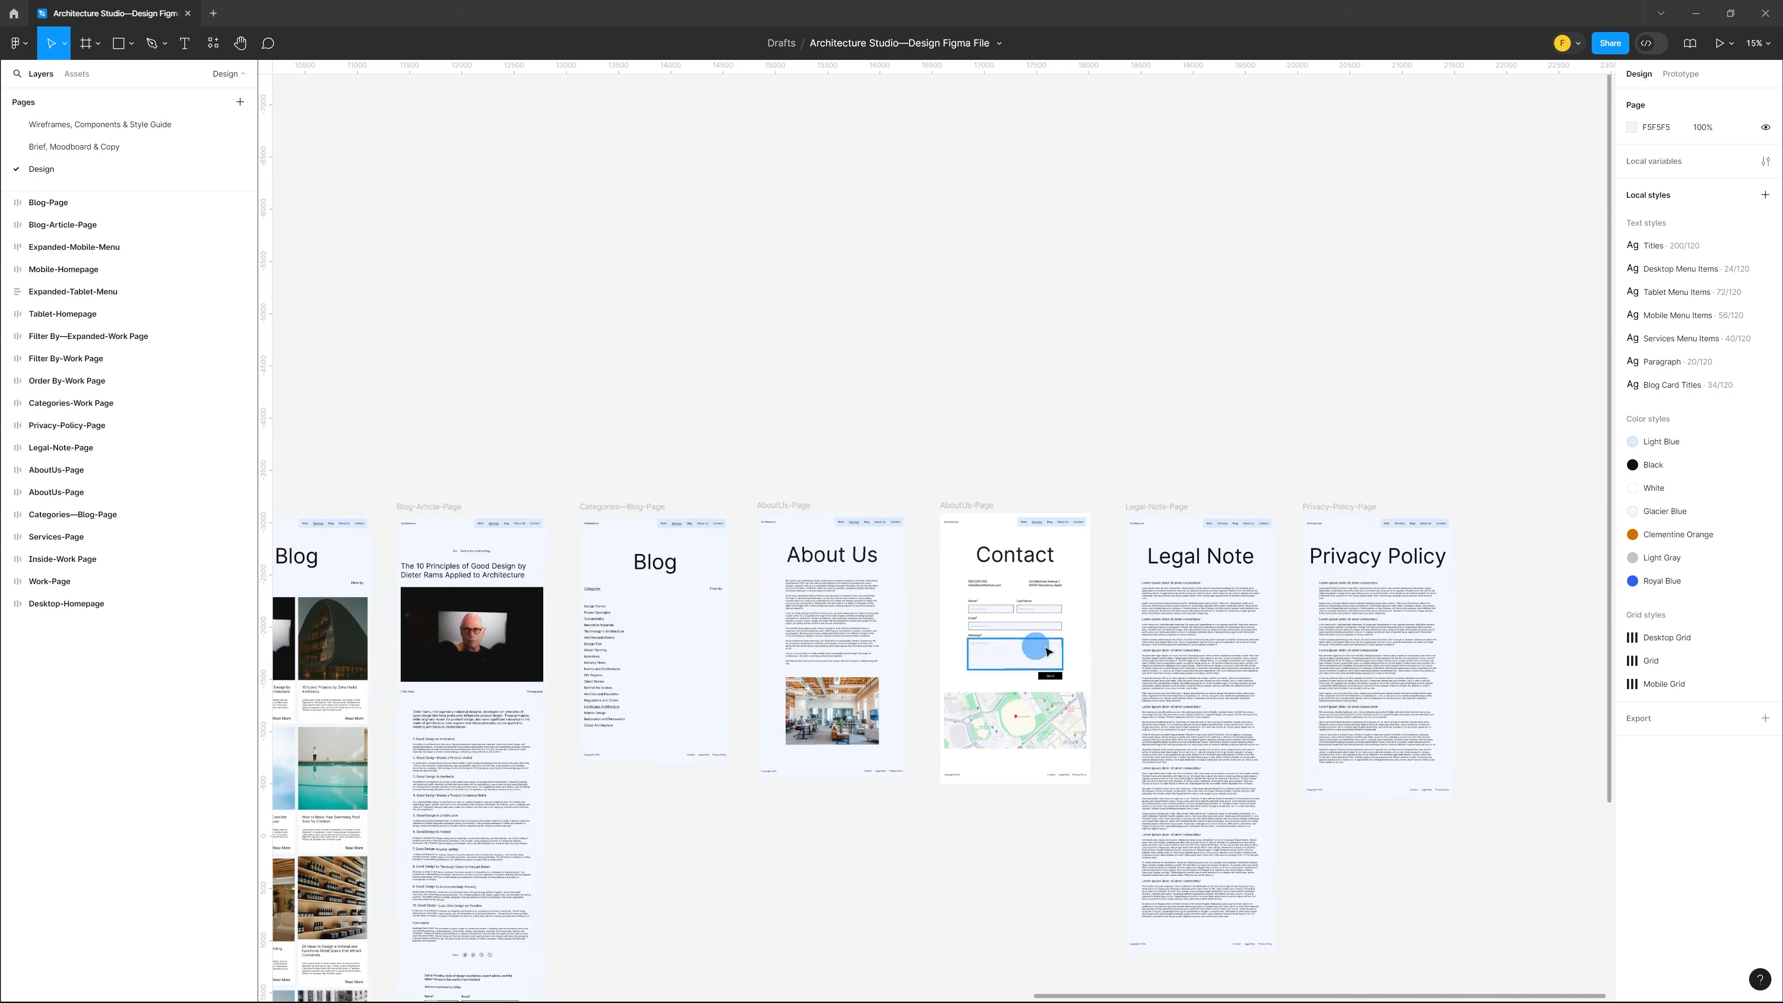
scroll(1046, 652, down, 2)
scroll(704, 701, up, 7)
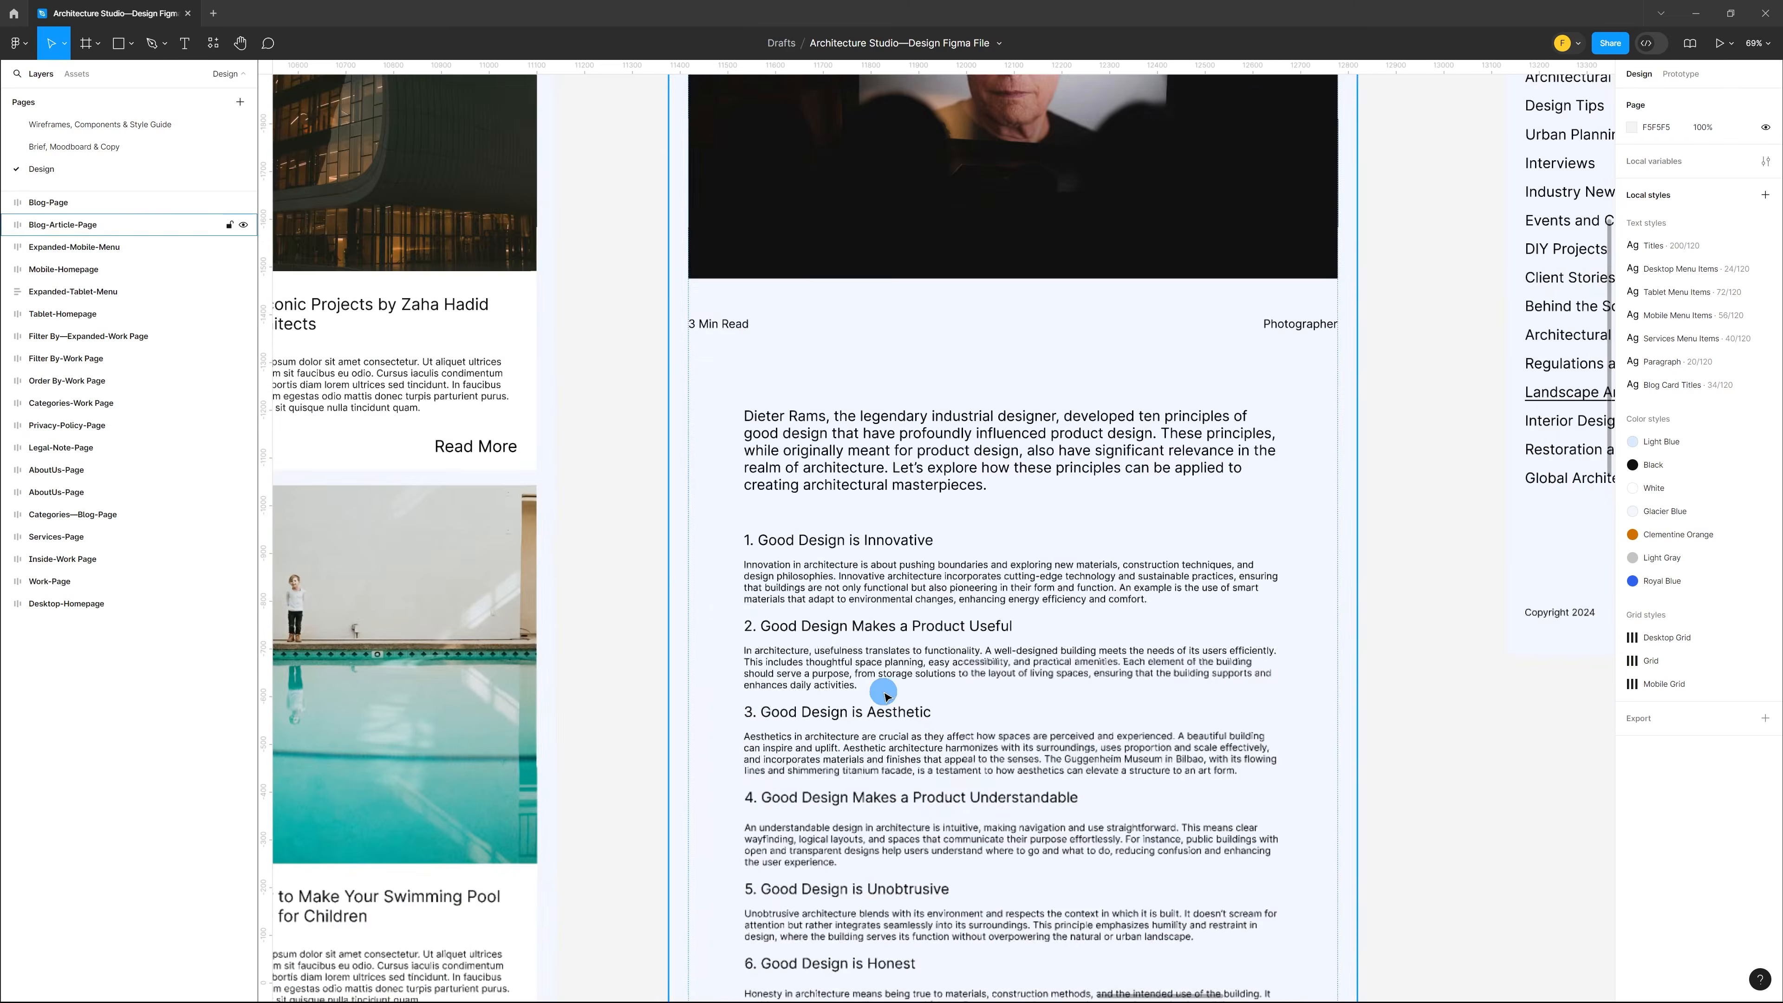
scroll(885, 696, up, 1)
key(shift+1)
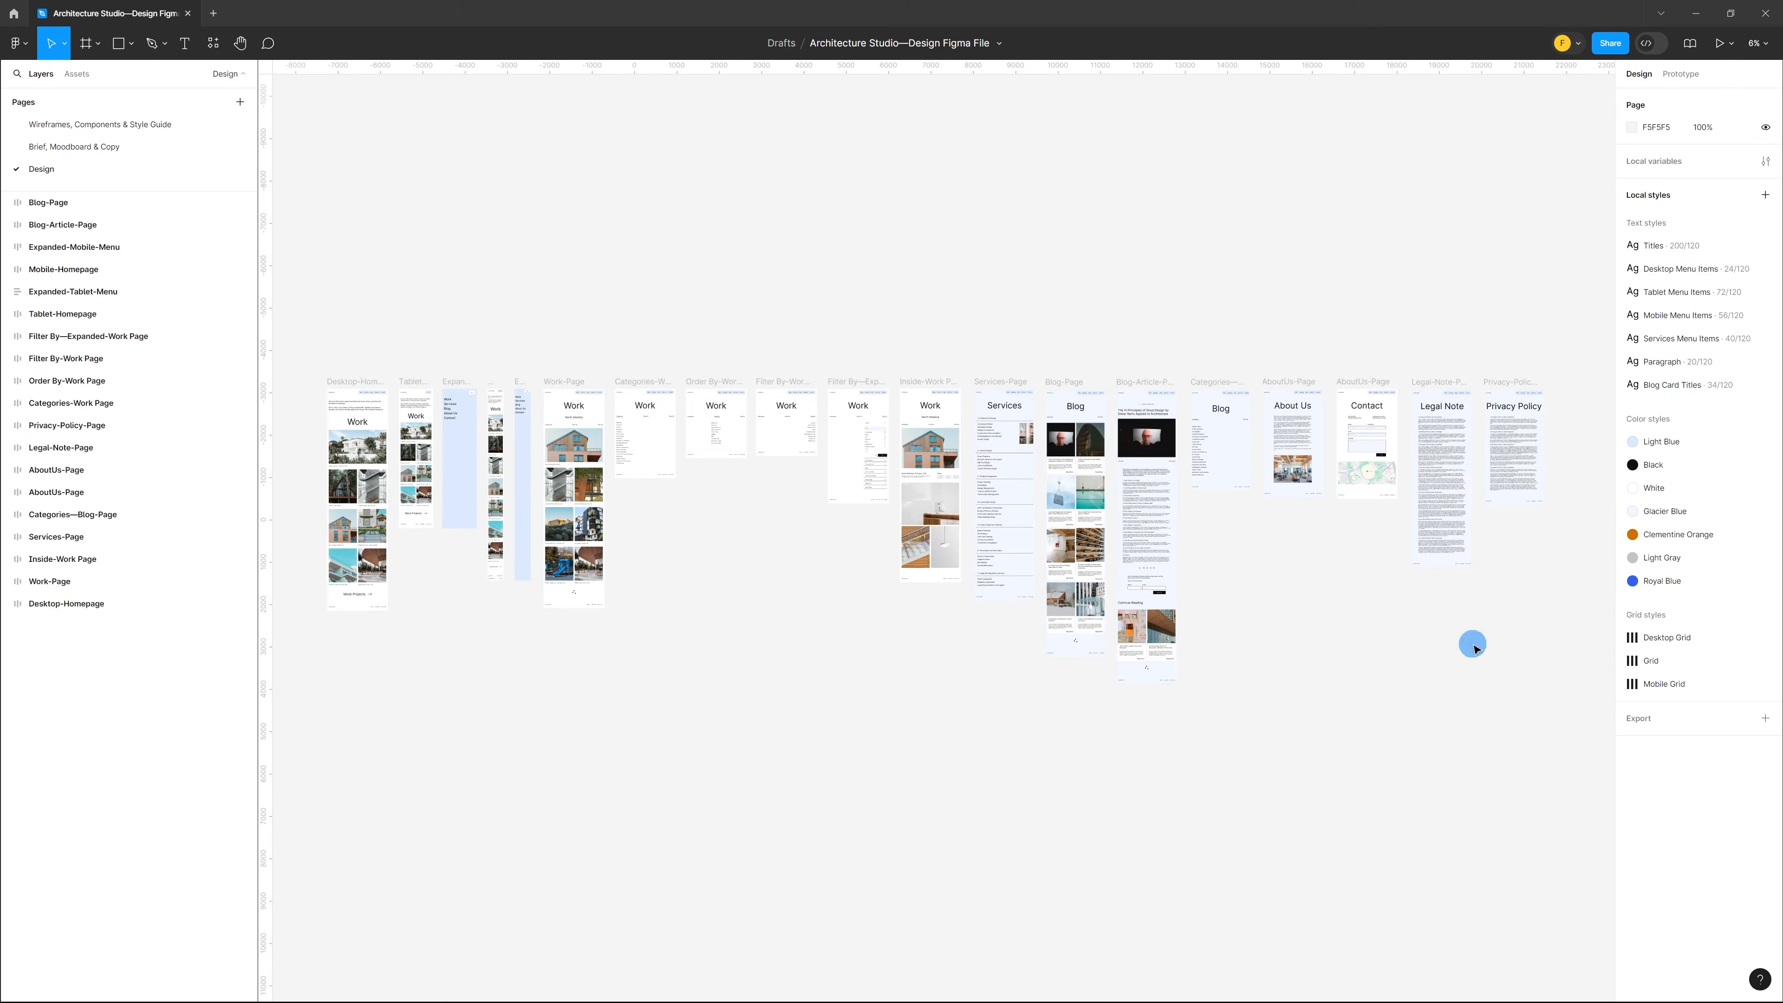